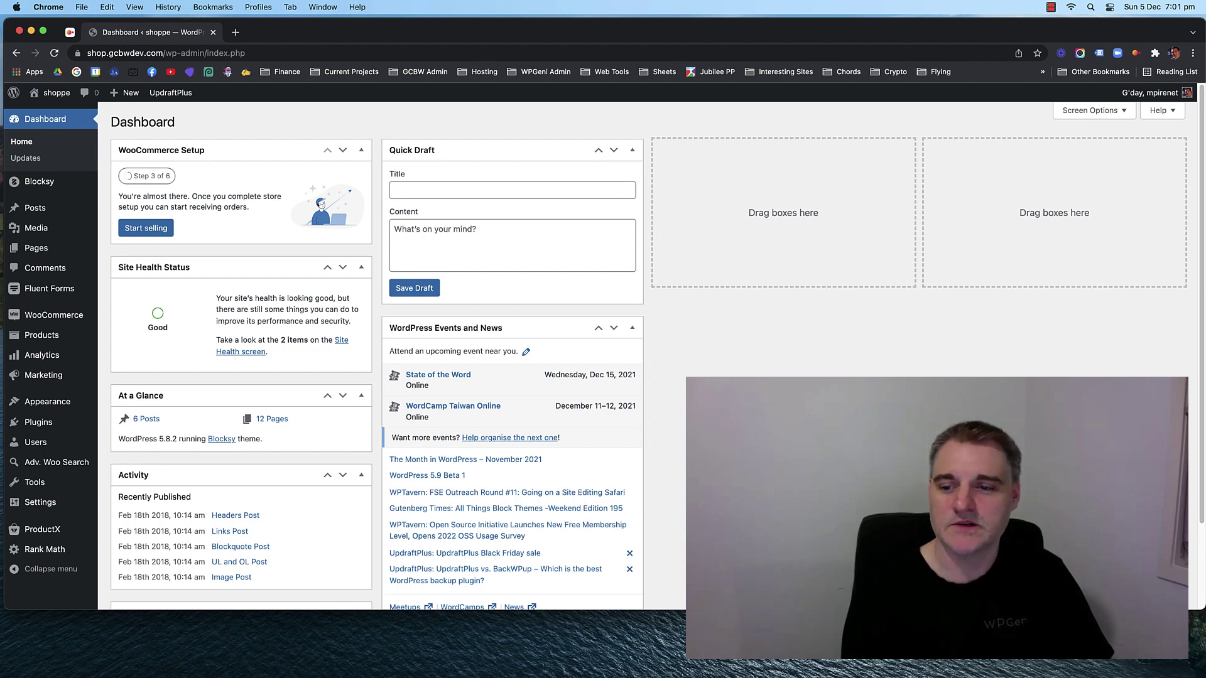
# Enlarge the browser window, then move WordPress Events and News to column three and At a Glance to column four.
pyautogui.moveTo(1199, 608); pyautogui.dragTo(1192, 671)
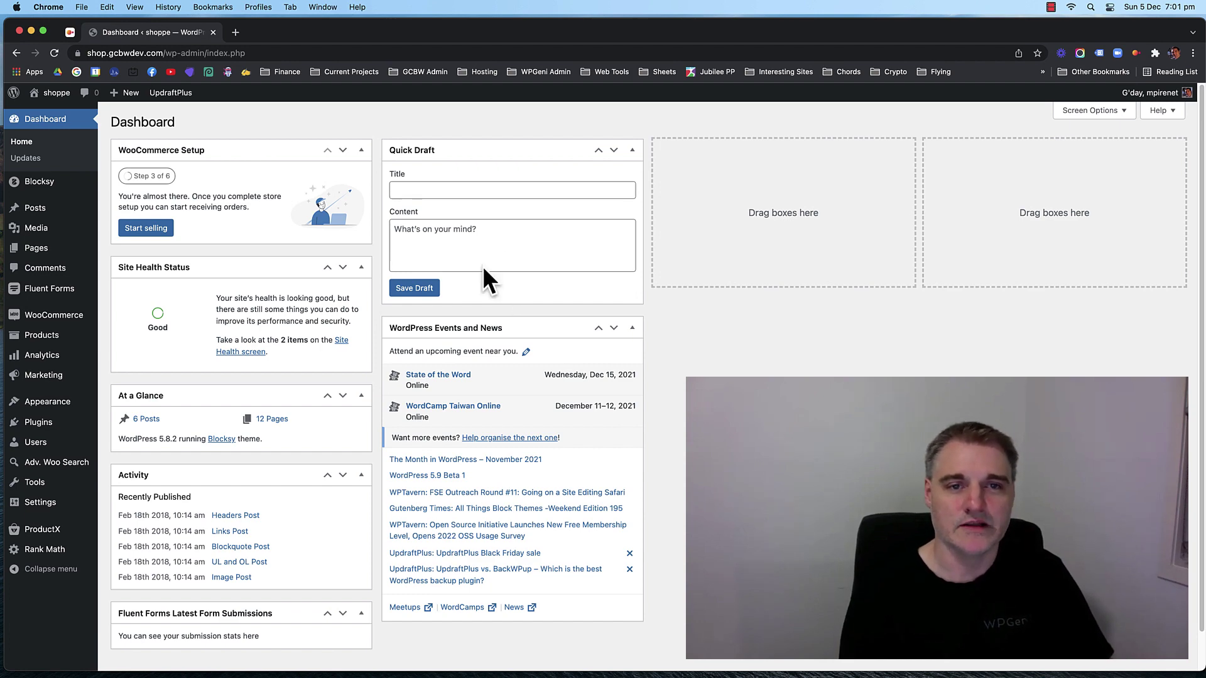
pyautogui.moveTo(481, 329); pyautogui.dragTo(751, 170)
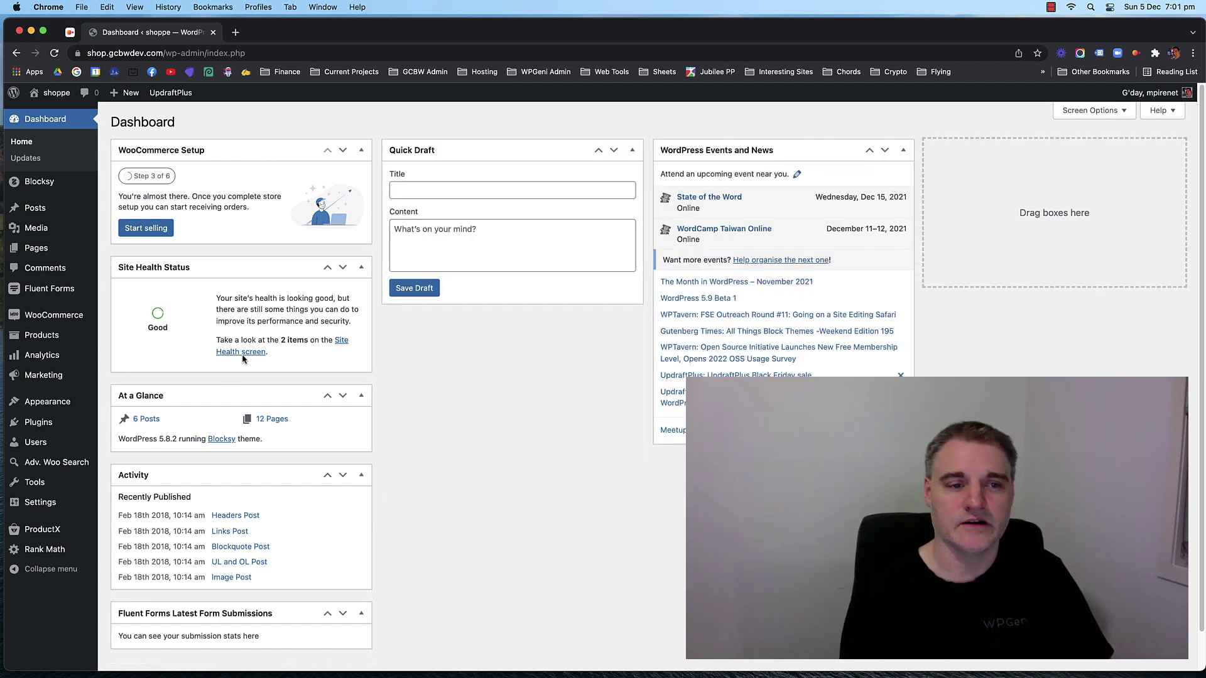
pyautogui.moveTo(229, 395); pyautogui.dragTo(440, 339)
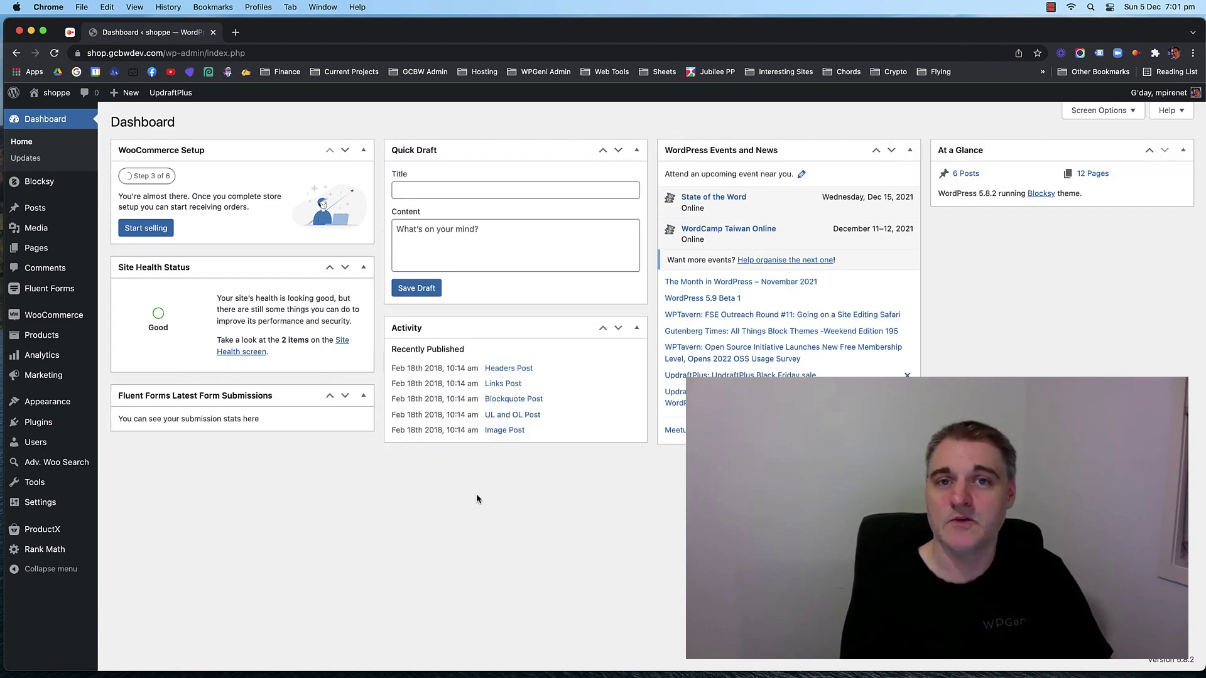
# In Screen Options, uncheck Quick Draft and WordPress Events and News, leaving Welcome unchecked.
pyautogui.click(1101, 111)
pyautogui.click(590, 162)
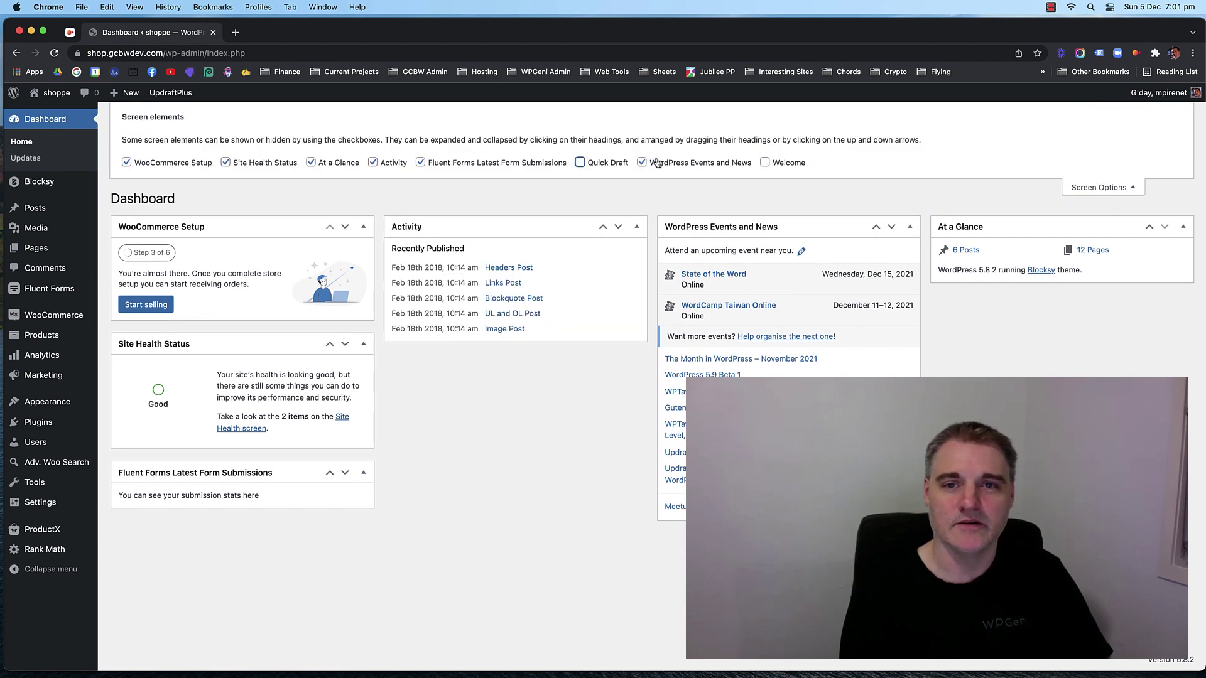
pyautogui.click(641, 163)
pyautogui.click(778, 163)
pyautogui.click(780, 163)
pyautogui.click(779, 163)
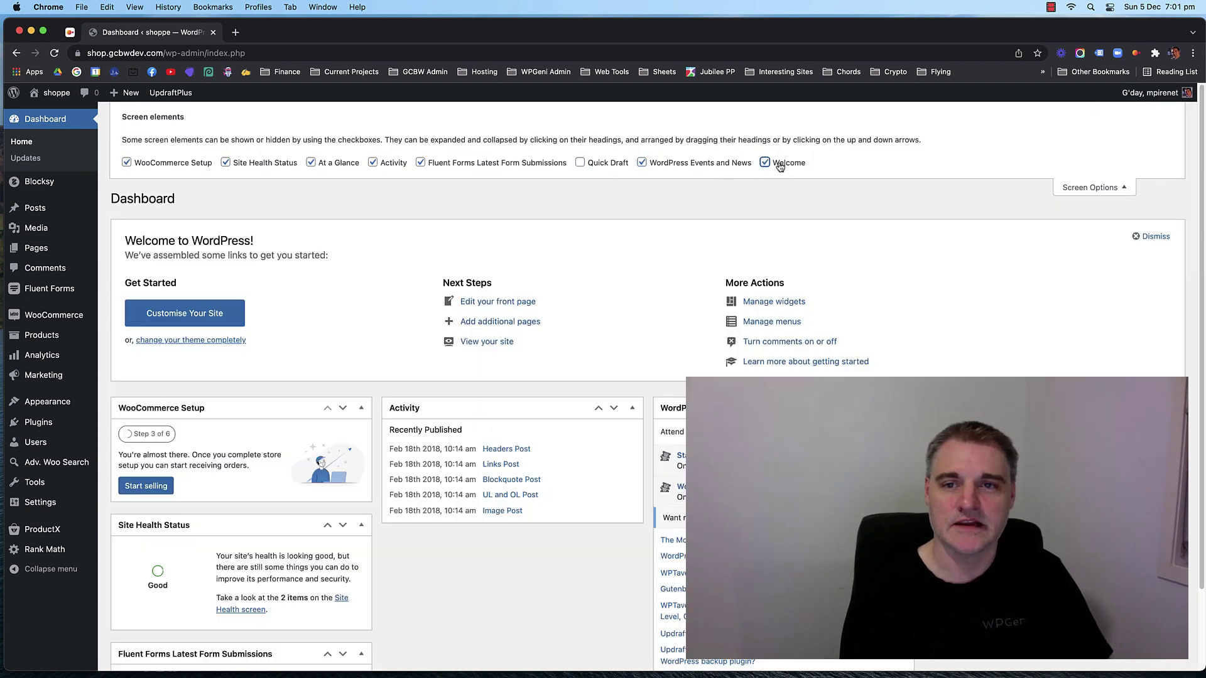
pyautogui.click(779, 163)
pyautogui.click(1087, 186)
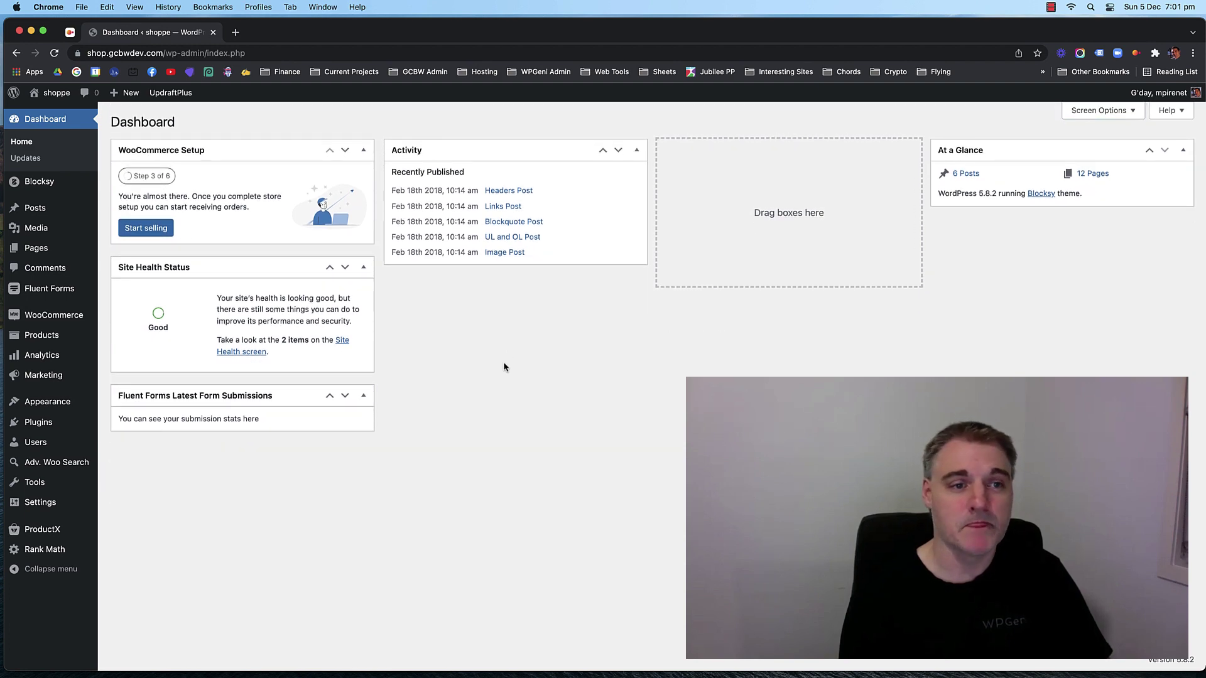
# Reopen Screen Options and toggle Quick Draft on and back off so it stays hidden.
pyautogui.click(1081, 116)
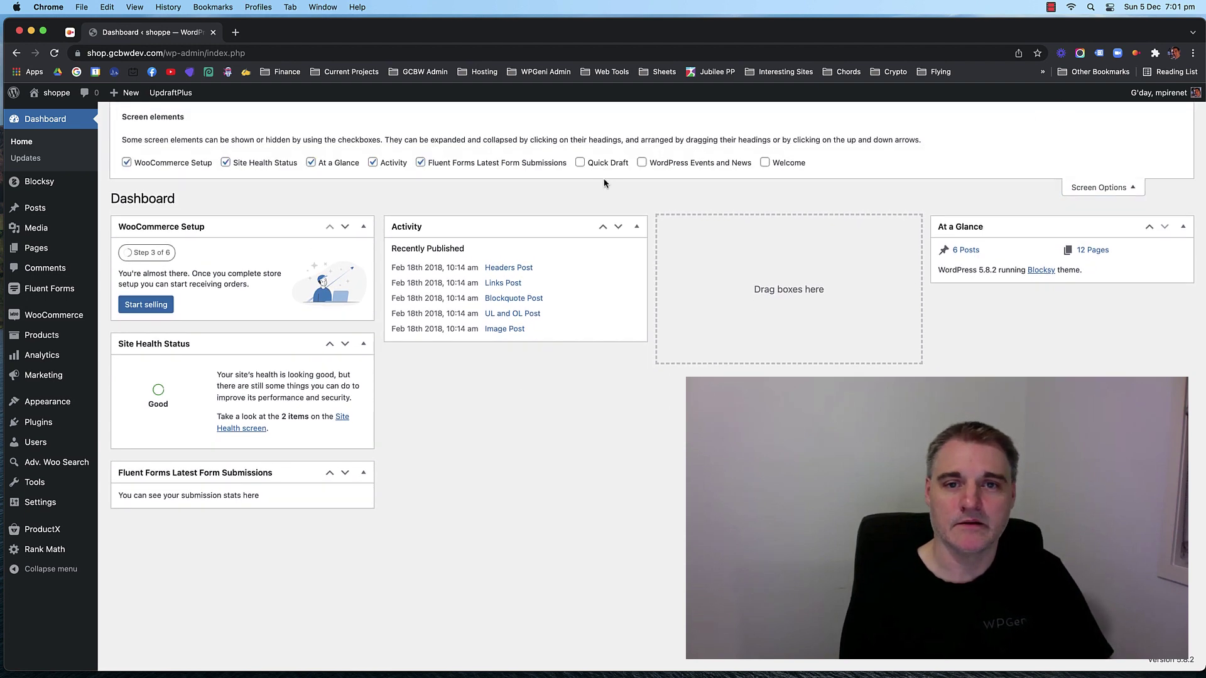
pyautogui.click(598, 165)
pyautogui.click(598, 164)
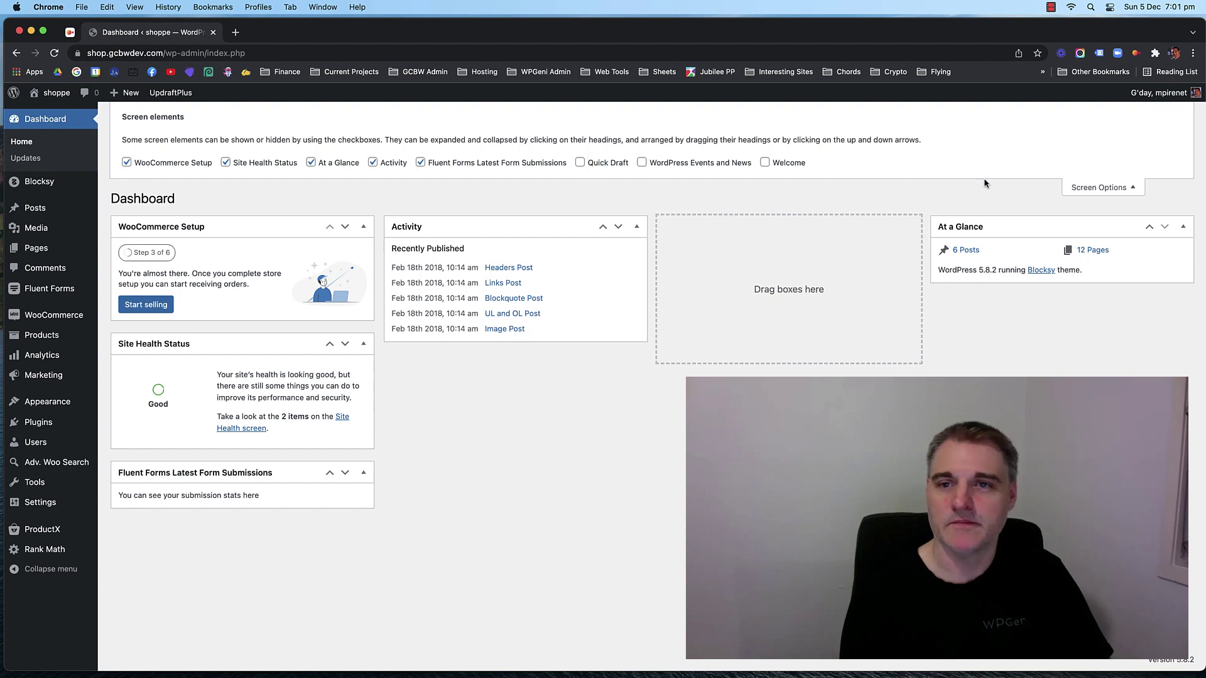
pyautogui.click(1075, 187)
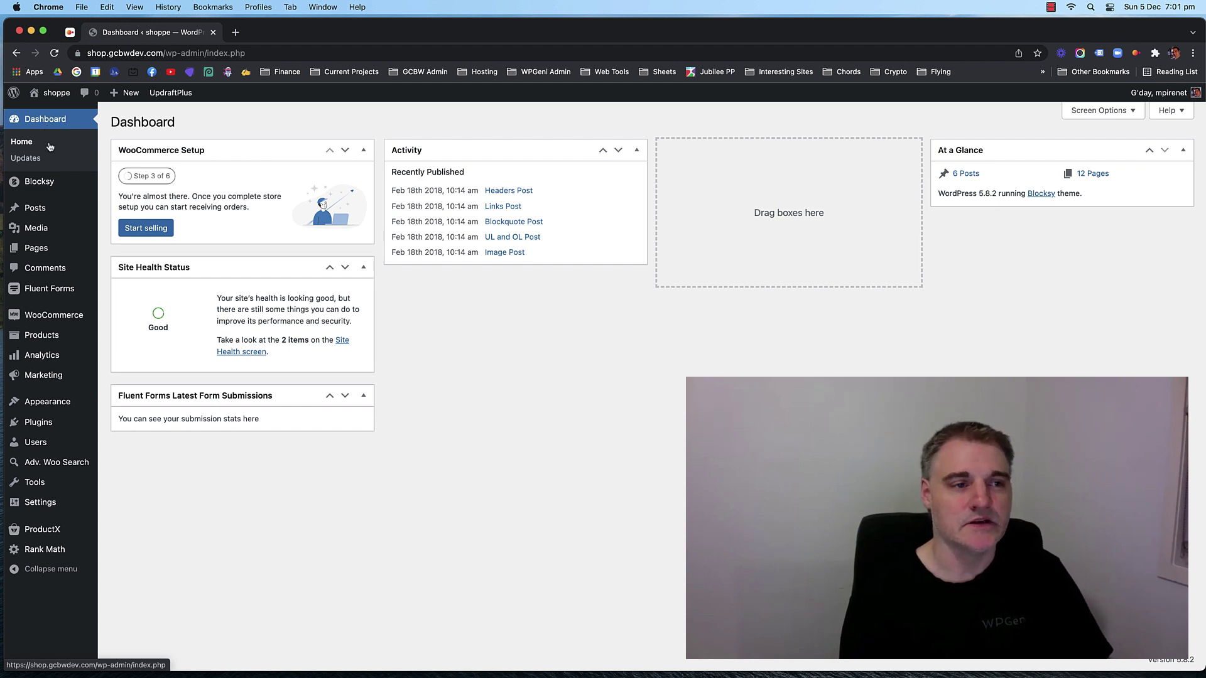
# Go to Plugins > Installed Plugins from the admin sidebar.
pyautogui.moveTo(42, 211)
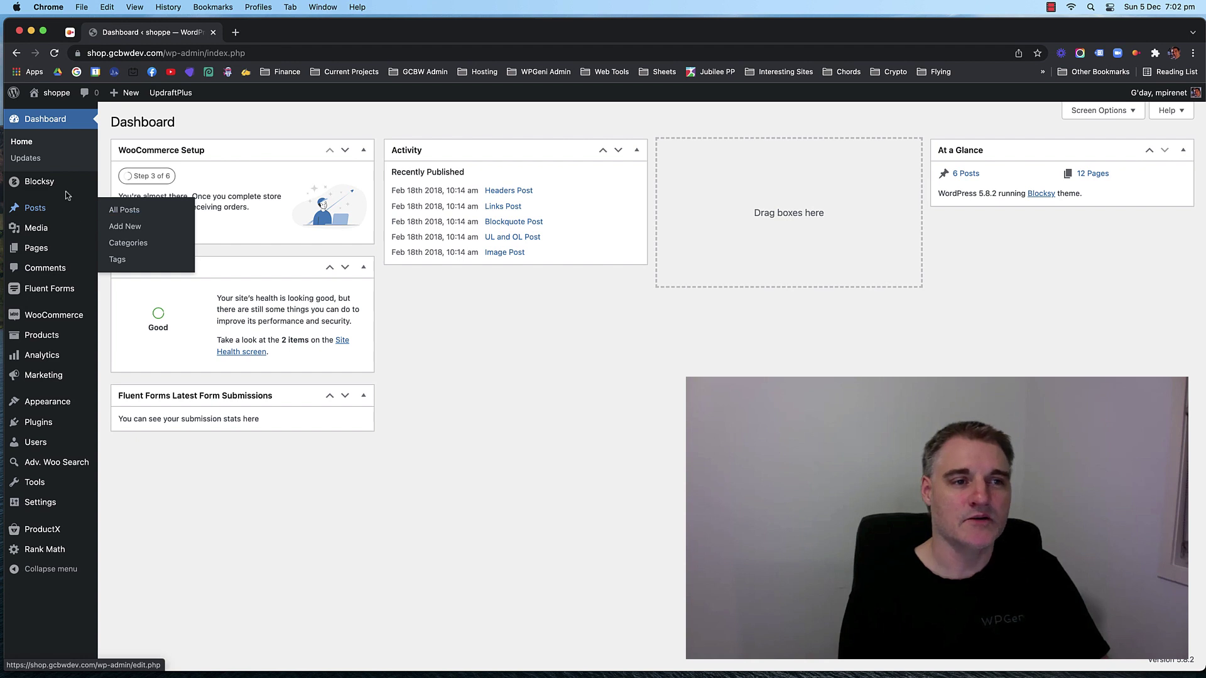
pyautogui.moveTo(69, 188)
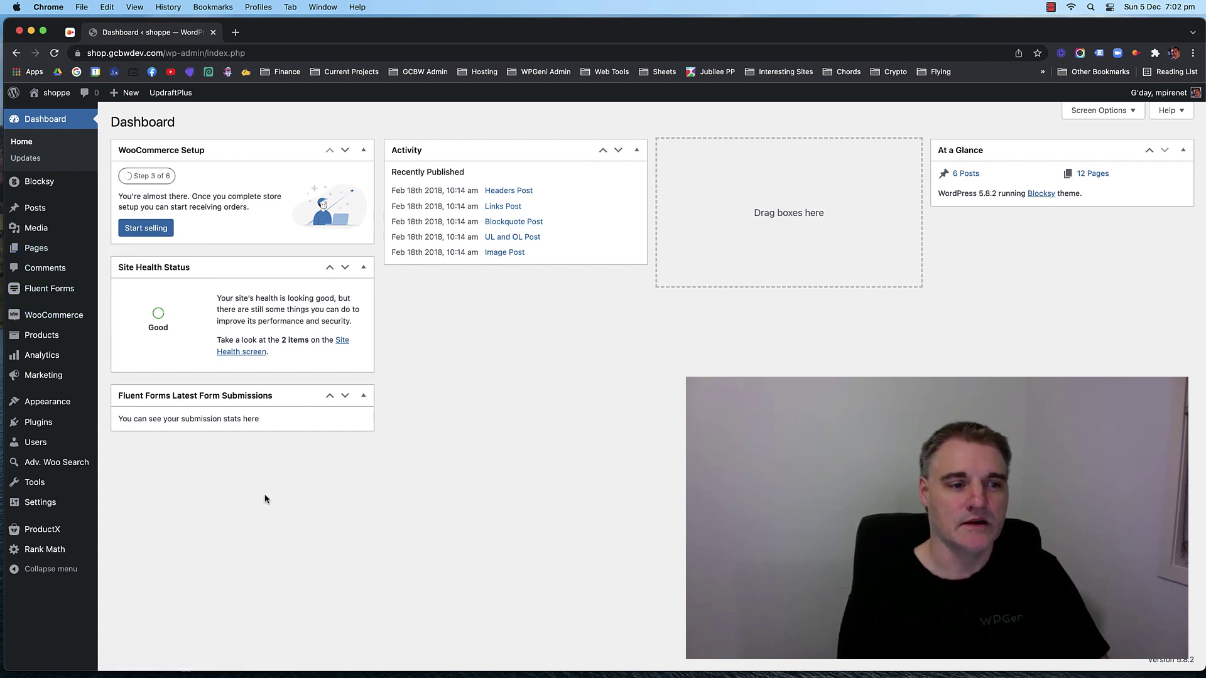
pyautogui.moveTo(64, 297)
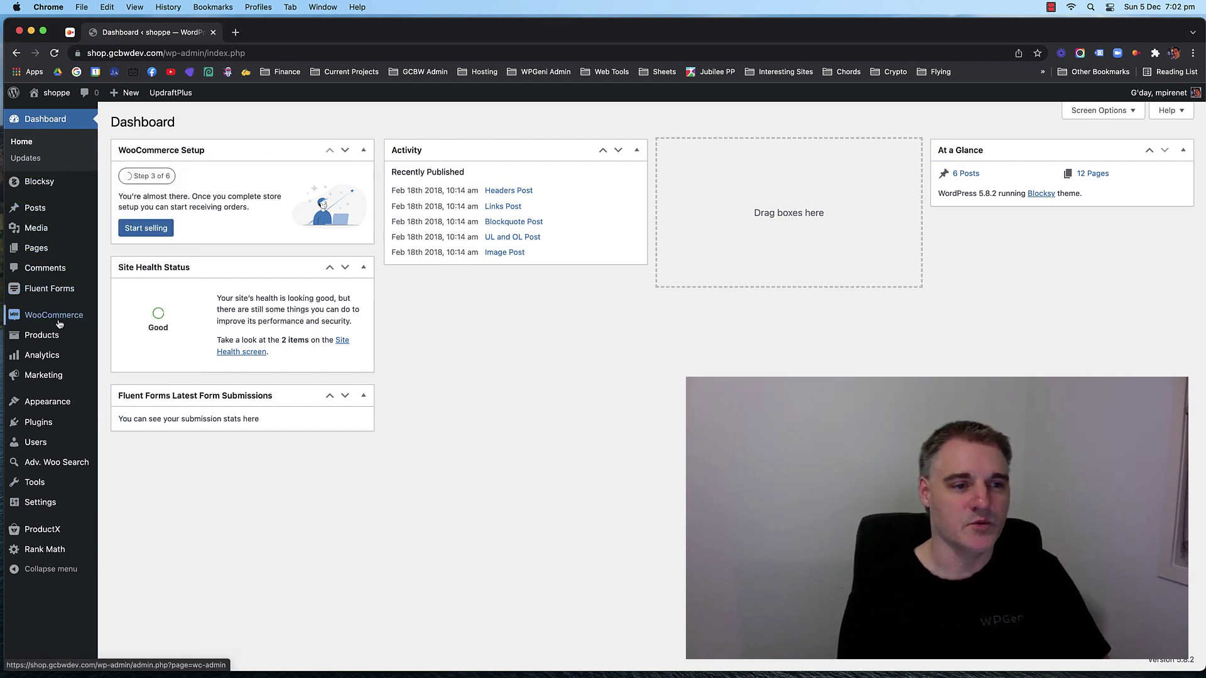
pyautogui.moveTo(54, 352)
pyautogui.moveTo(54, 463)
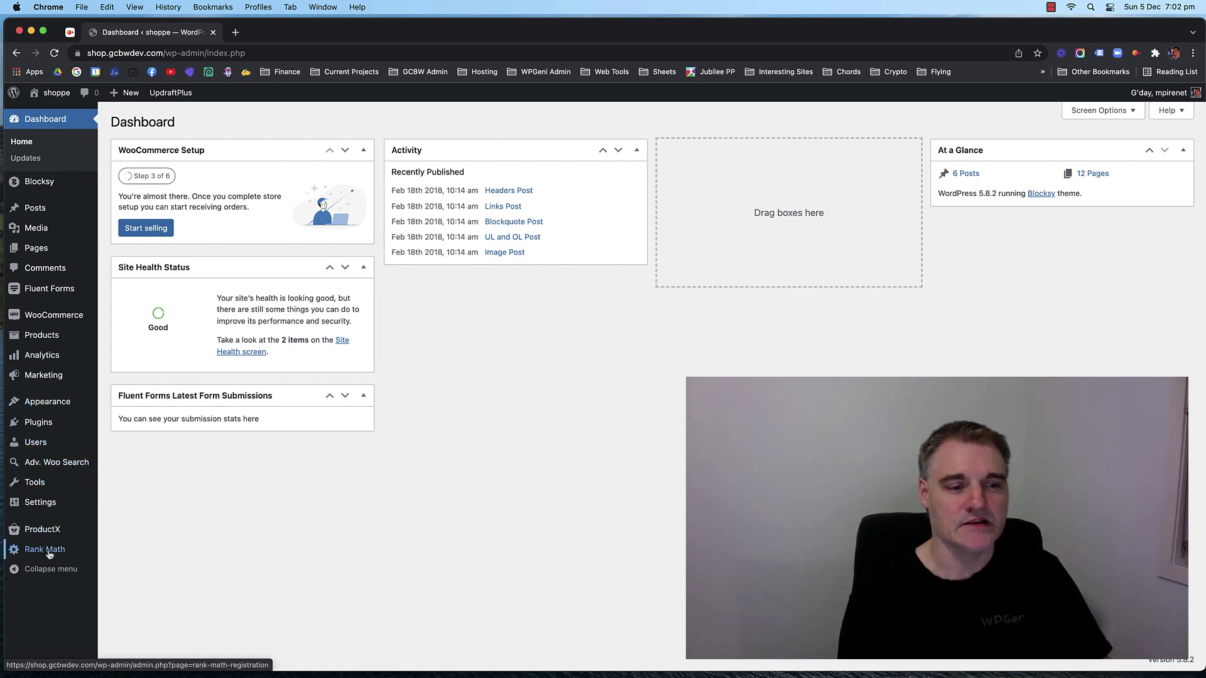
pyautogui.moveTo(47, 406)
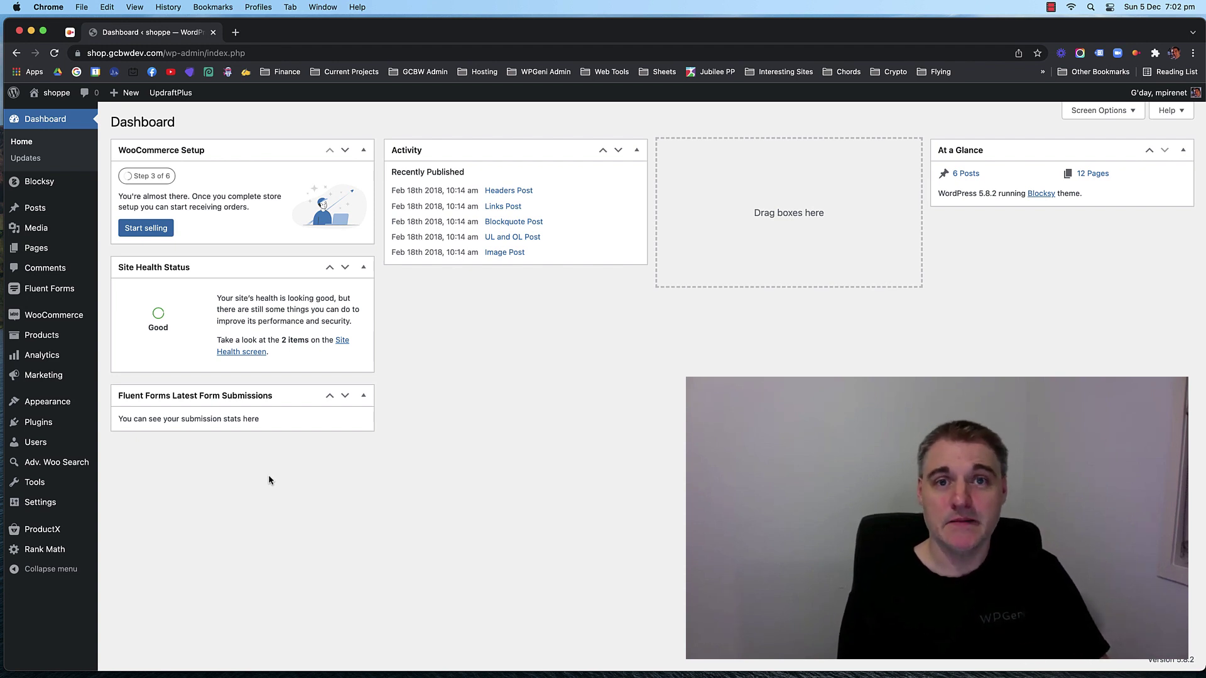
pyautogui.click(126, 427)
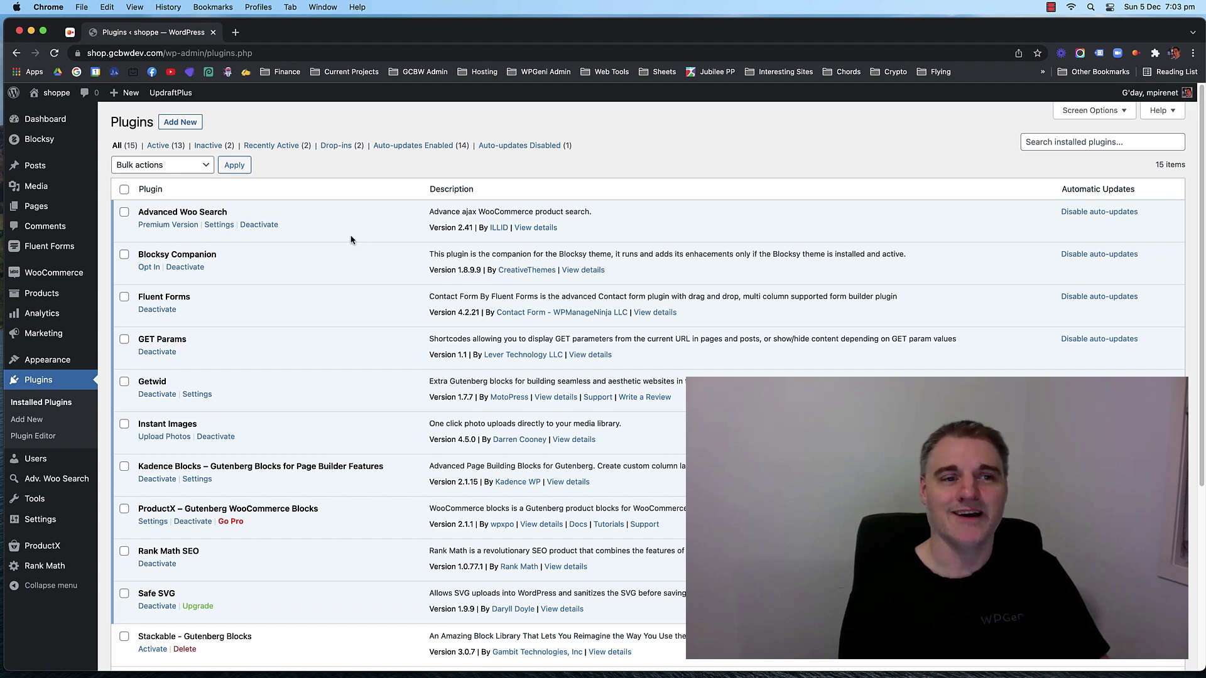
# Scroll through the 15 installed plugins, from Advanced Woo Search down to UpdraftPlus.
pyautogui.scroll(-1, 350, 241)
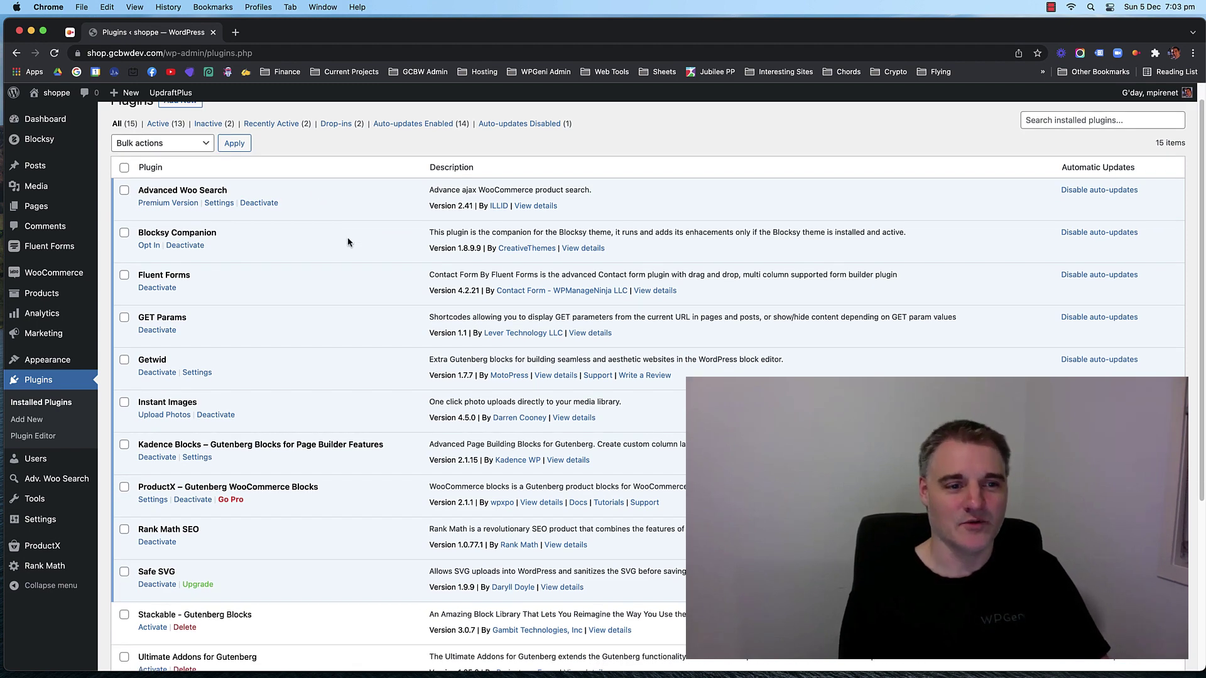
pyautogui.scroll(1, 323, 243)
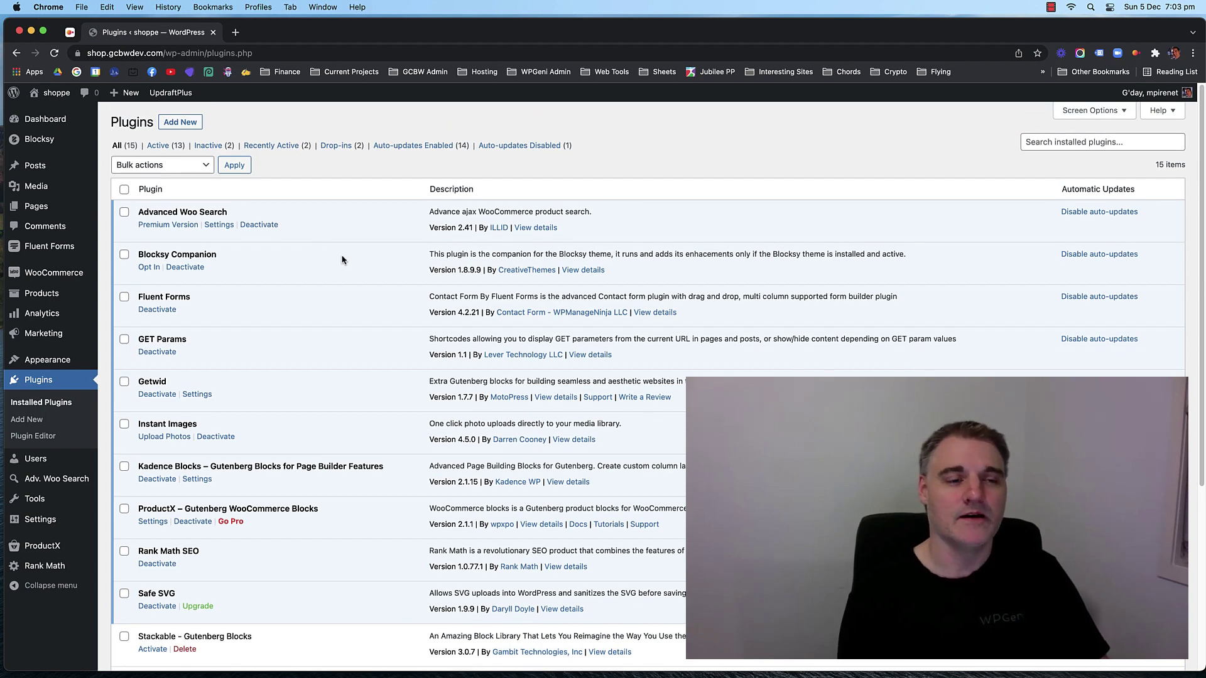
pyautogui.scroll(-1, 363, 254)
pyautogui.scroll(-2, 352, 264)
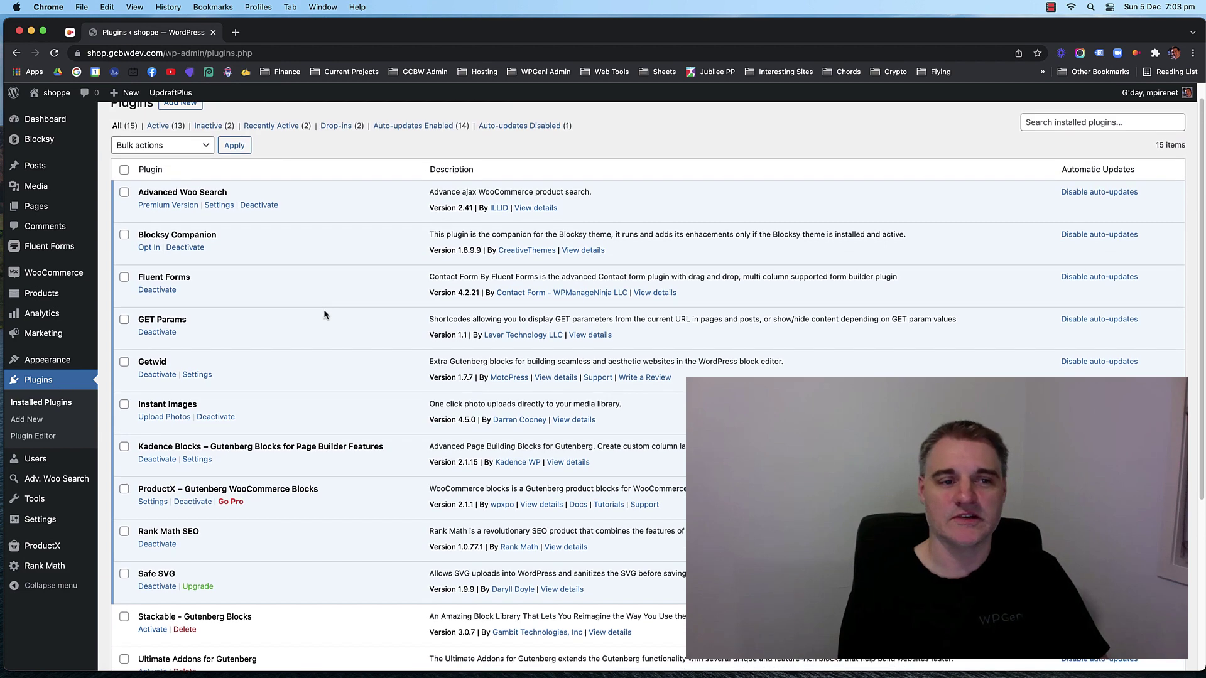
pyautogui.scroll(2, 323, 315)
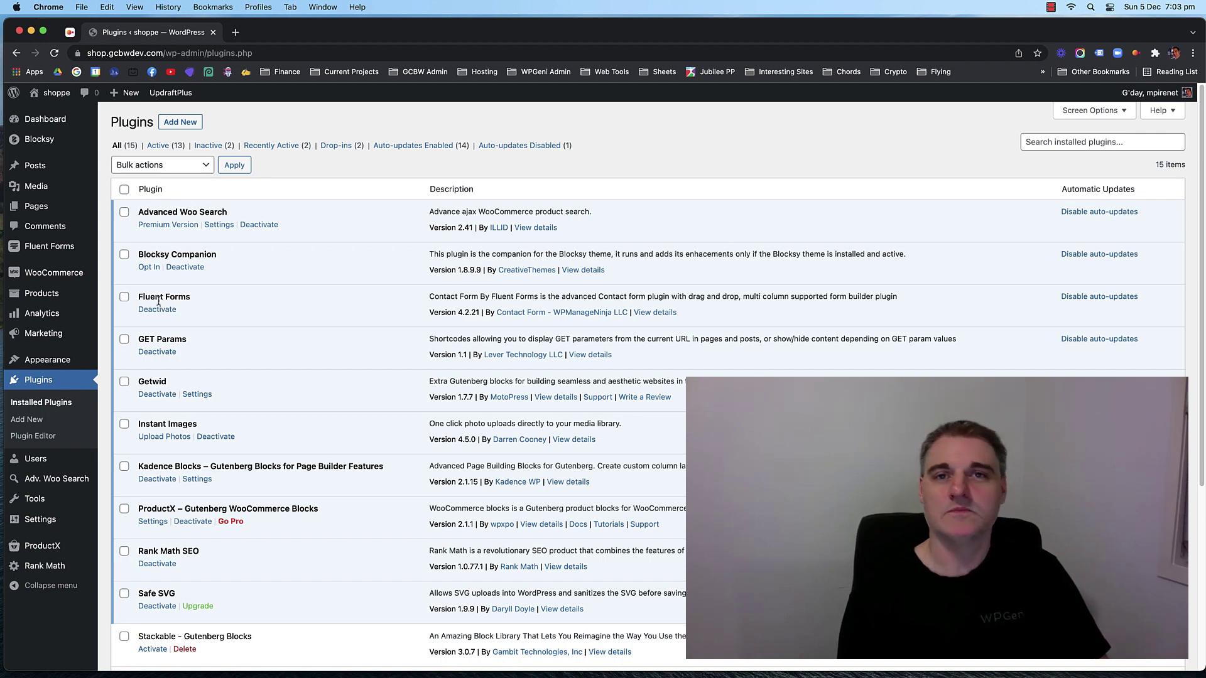
pyautogui.scroll(-1, 231, 326)
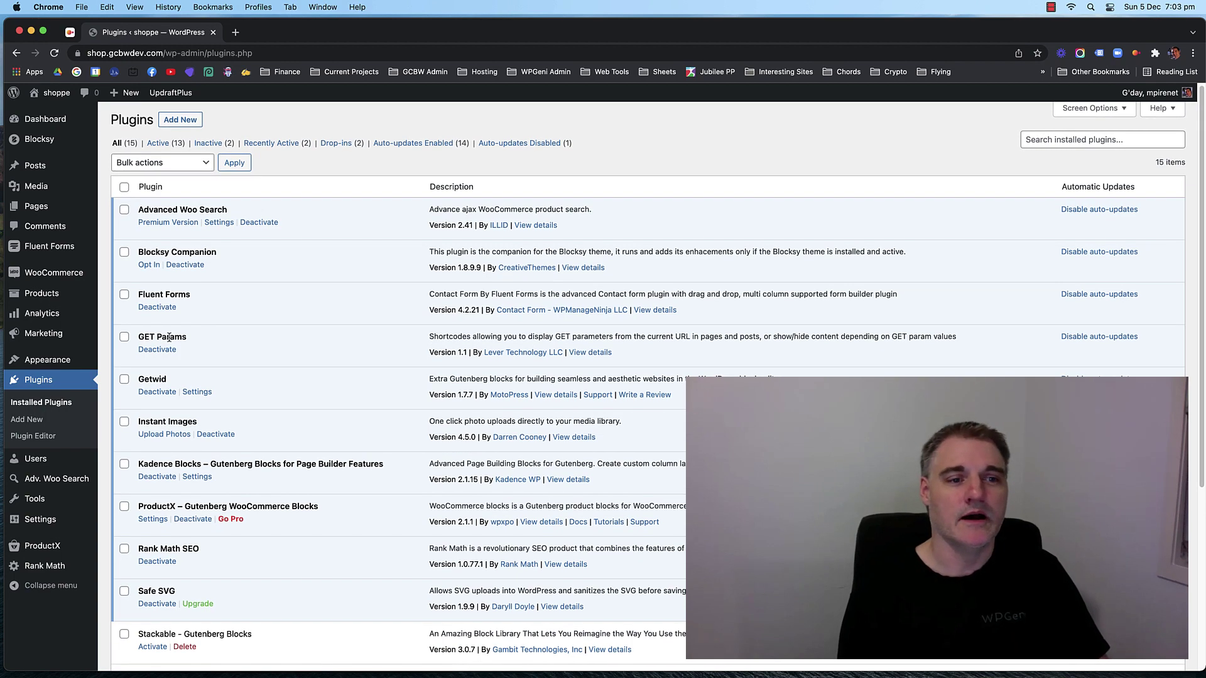
pyautogui.scroll(-1, 300, 315)
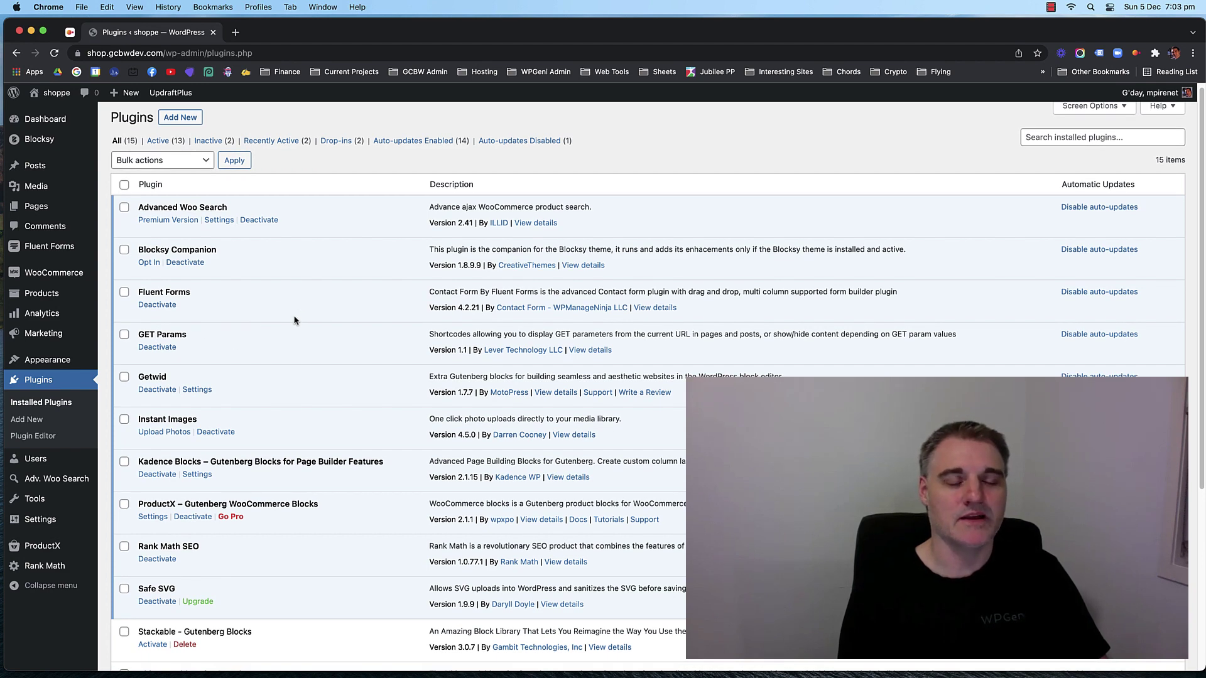
pyautogui.scroll(-1, 301, 316)
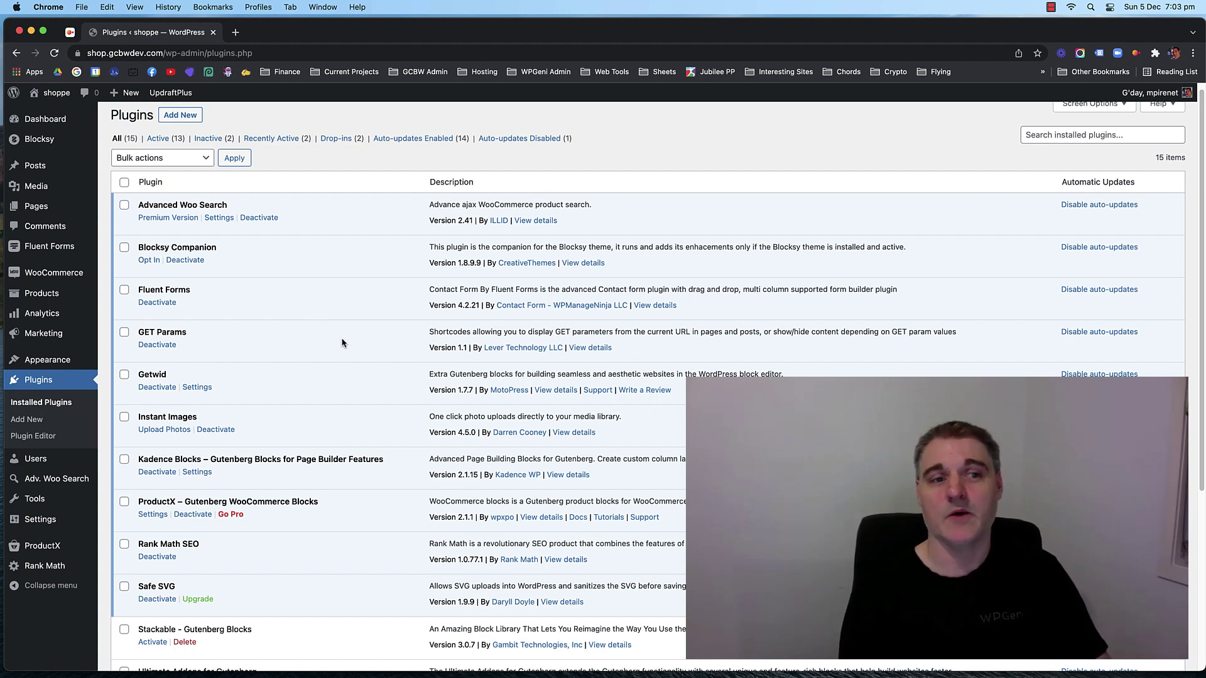
pyautogui.scroll(-1, 338, 321)
pyautogui.scroll(-1, 338, 321)
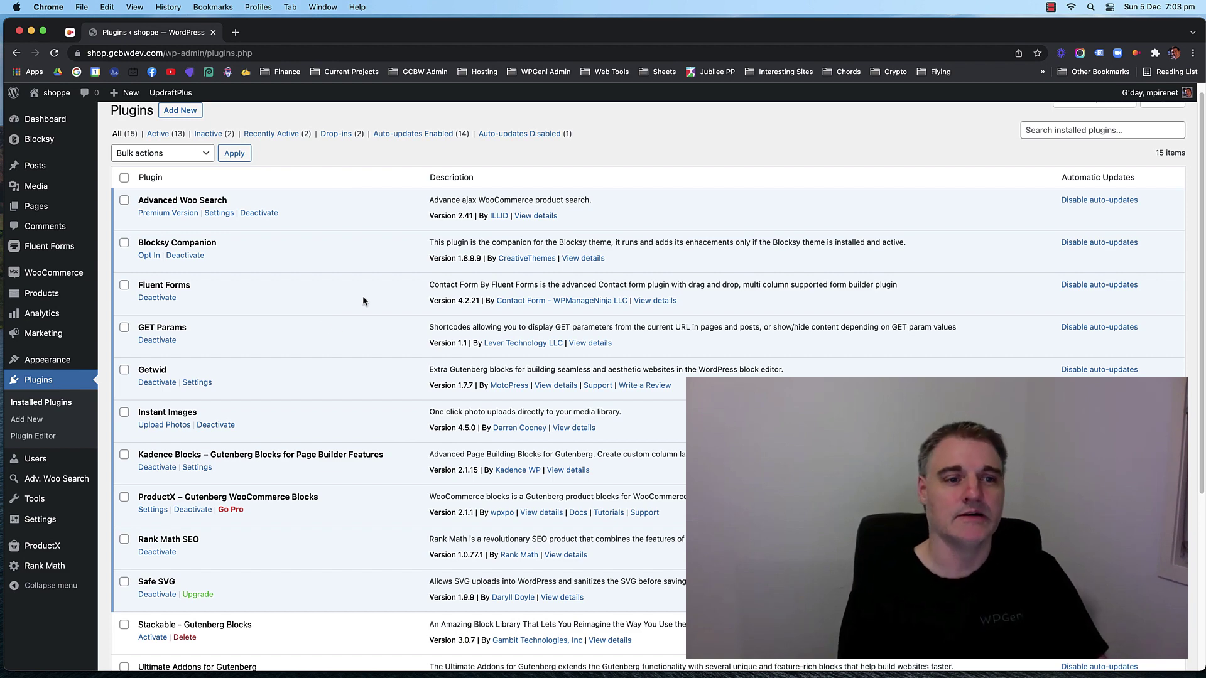
pyautogui.scroll(-2, 363, 298)
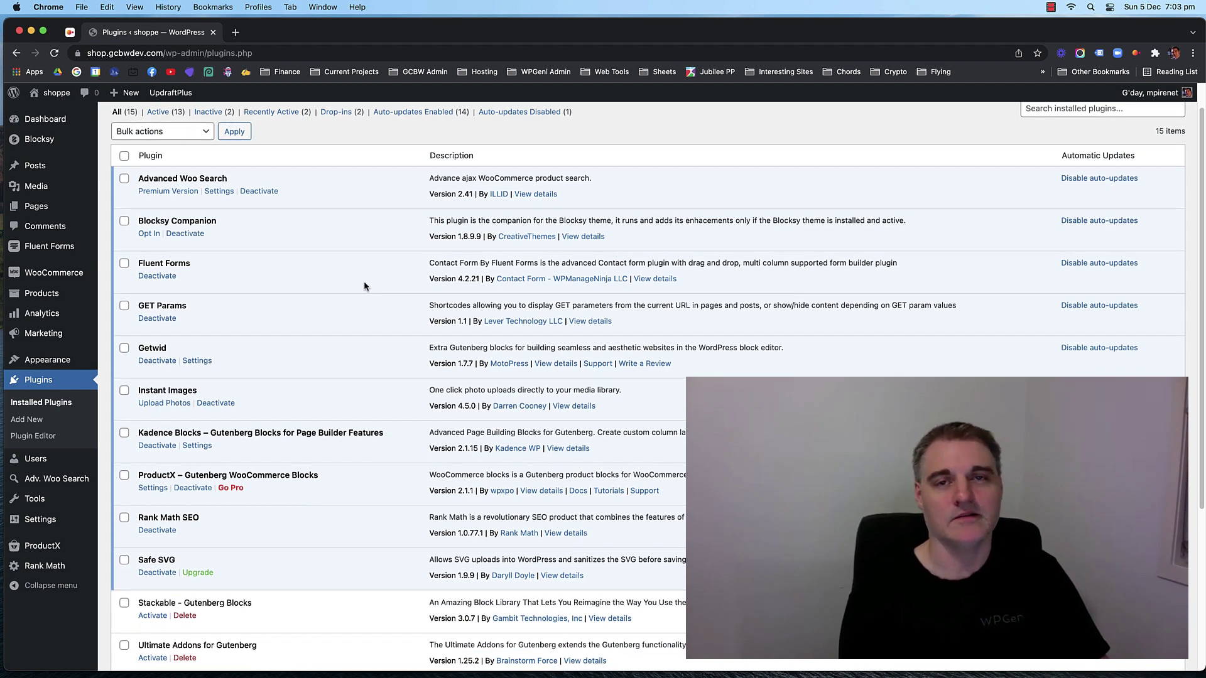
pyautogui.scroll(-2, 364, 285)
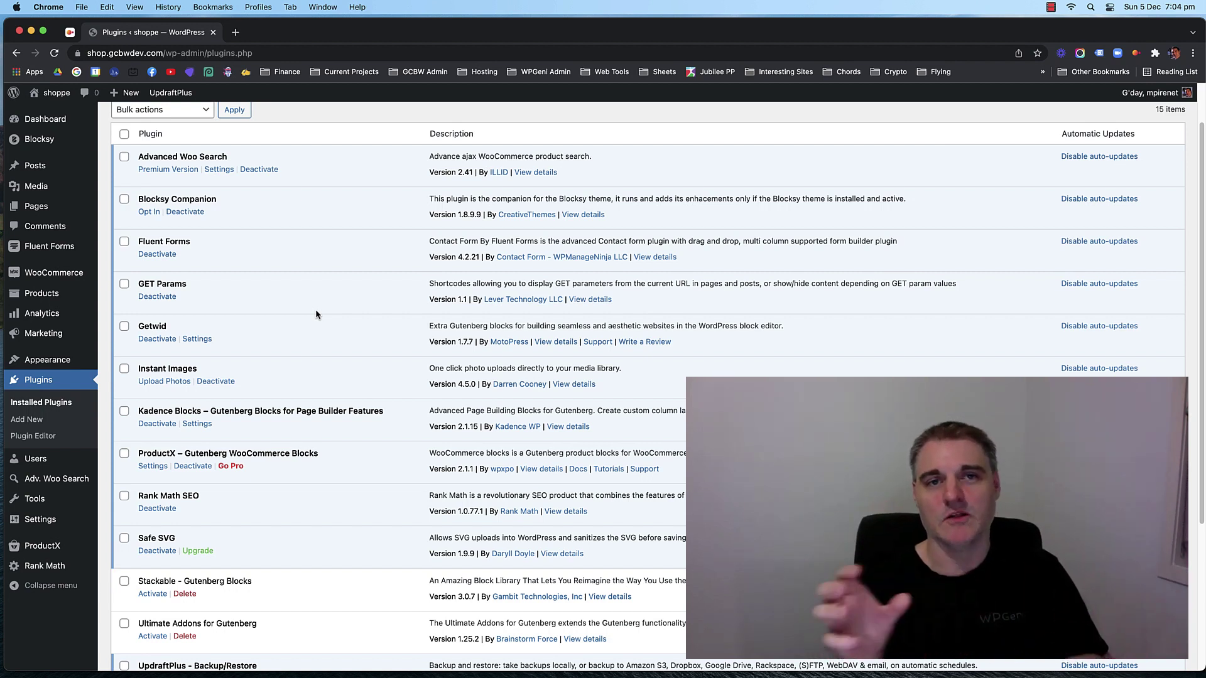
pyautogui.scroll(-1, 344, 277)
pyautogui.scroll(-1, 344, 280)
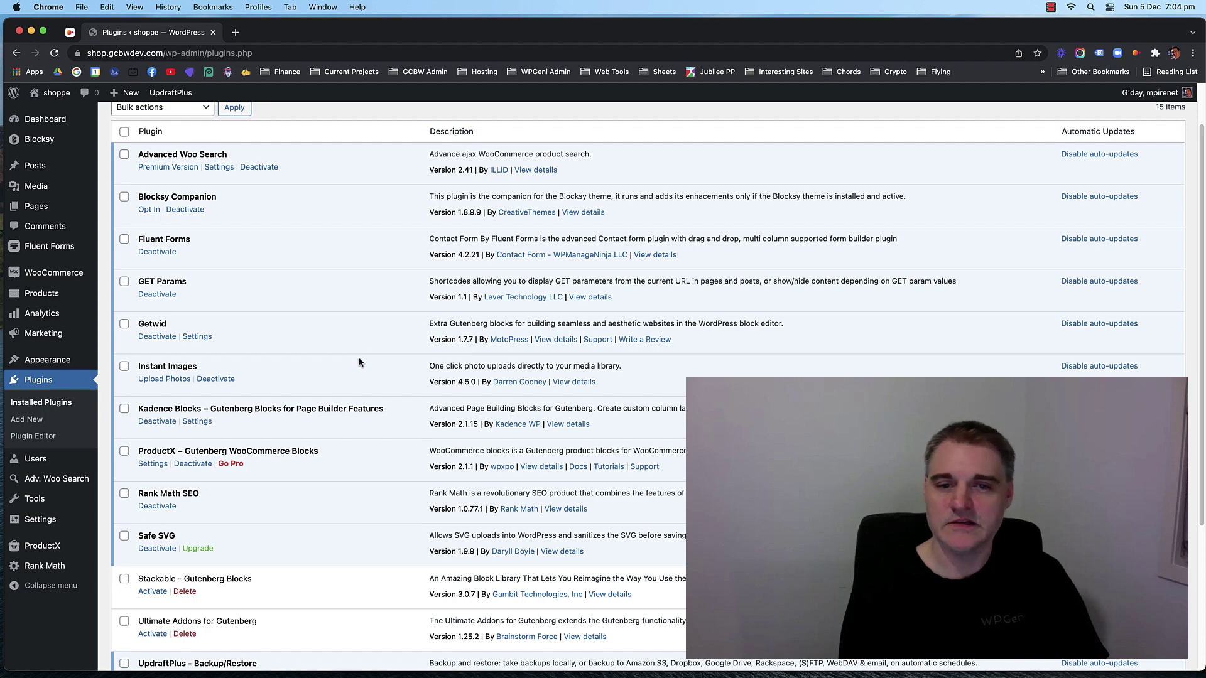
pyautogui.click(570, 382)
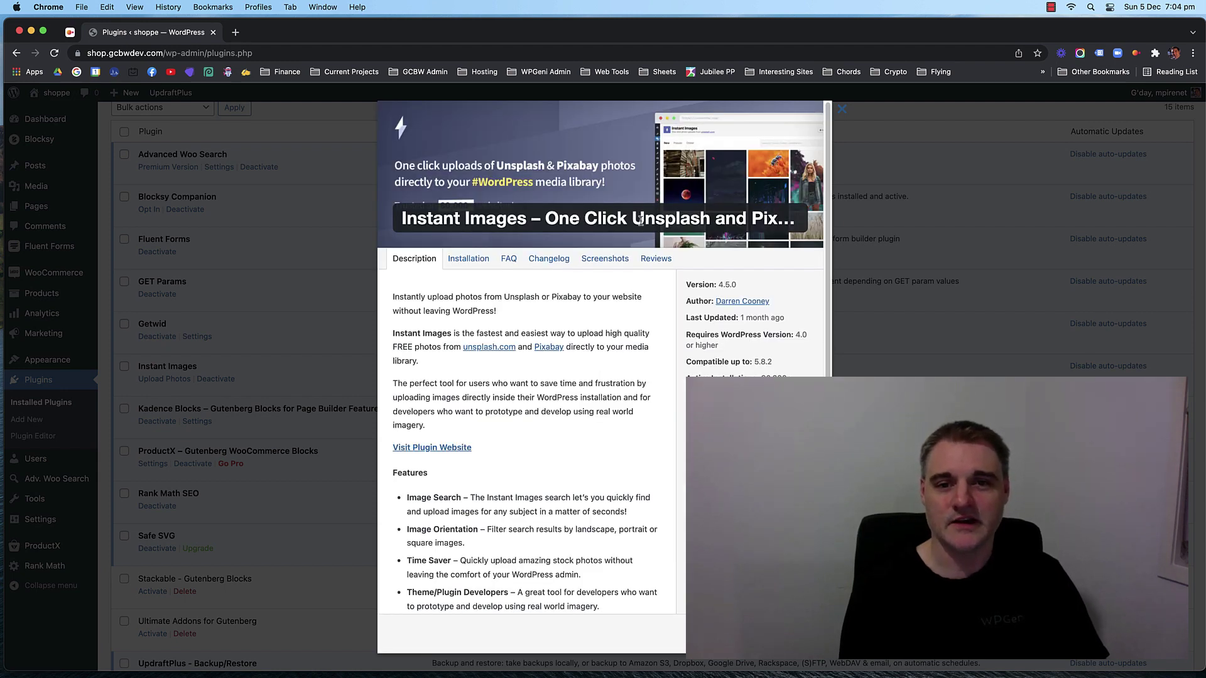
pyautogui.doubleClick(567, 299)
pyautogui.click(518, 297)
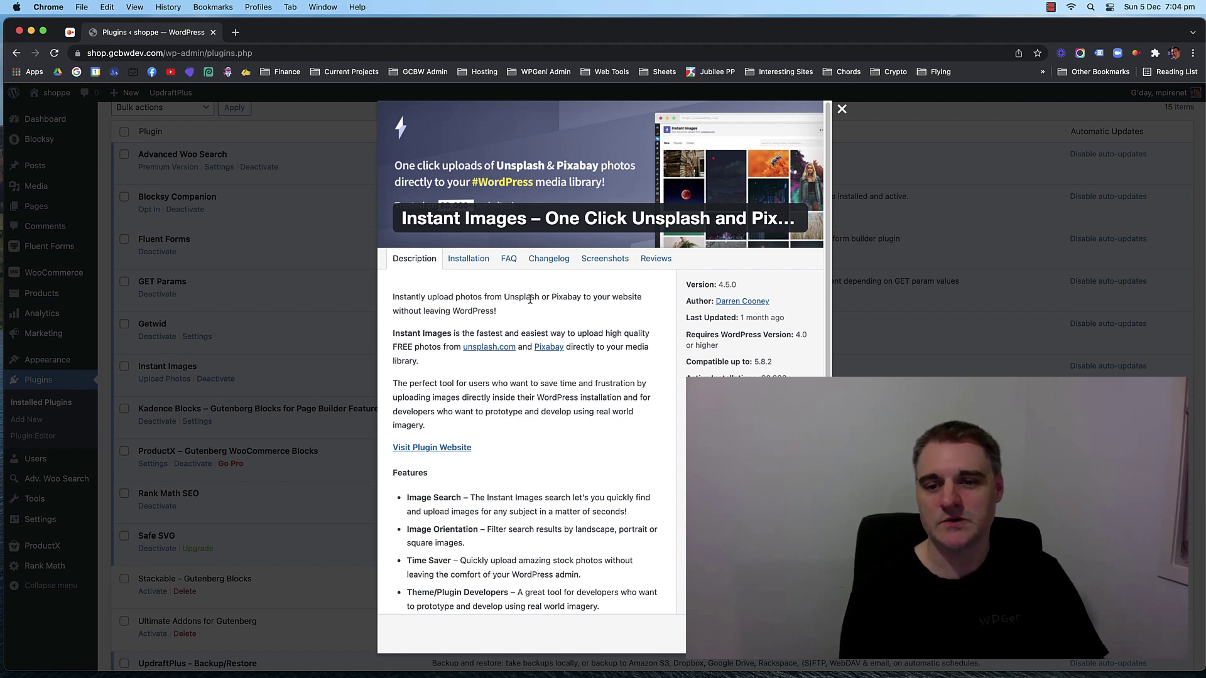
pyautogui.click(835, 108)
pyautogui.scroll(-4, 170, 276)
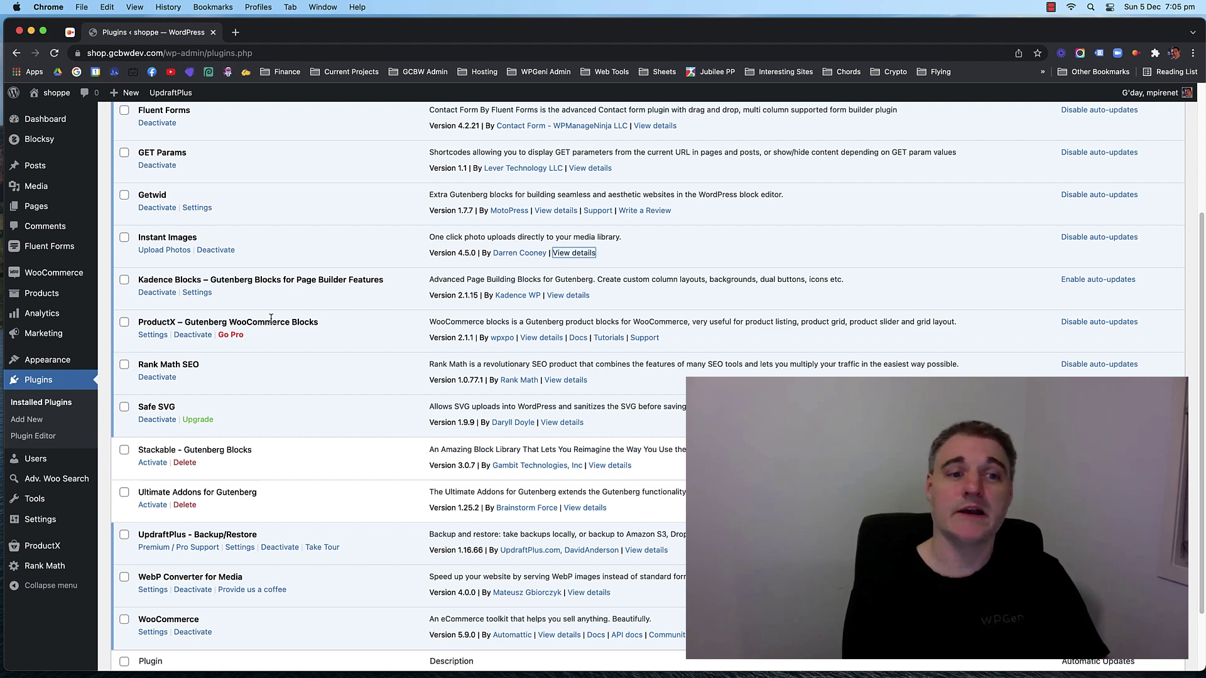
pyautogui.scroll(-1, 374, 320)
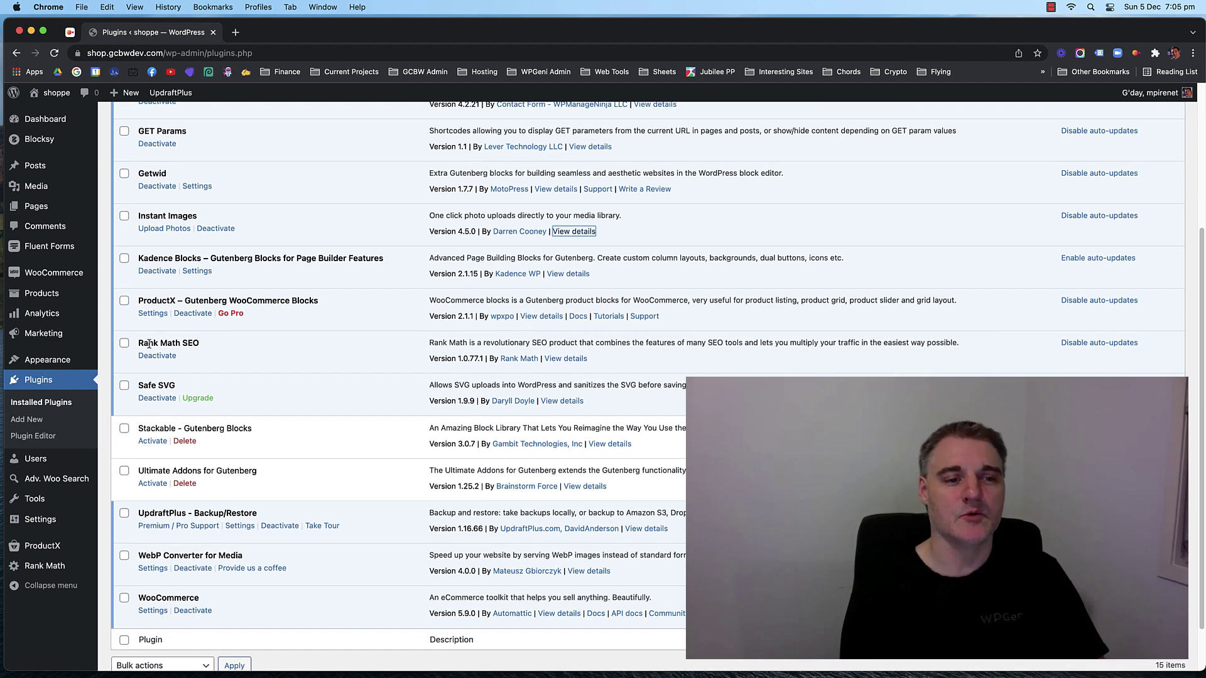
pyautogui.moveTo(149, 343); pyautogui.dragTo(204, 345)
pyautogui.click(204, 345)
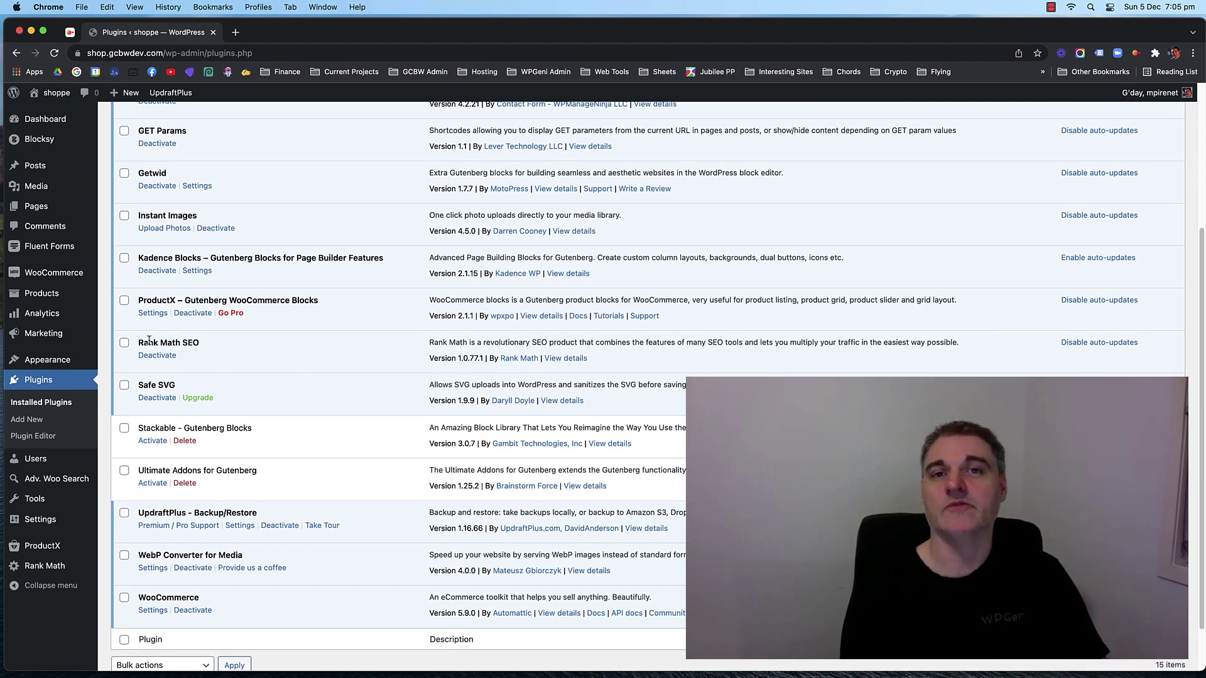
pyautogui.scroll(-1, 204, 344)
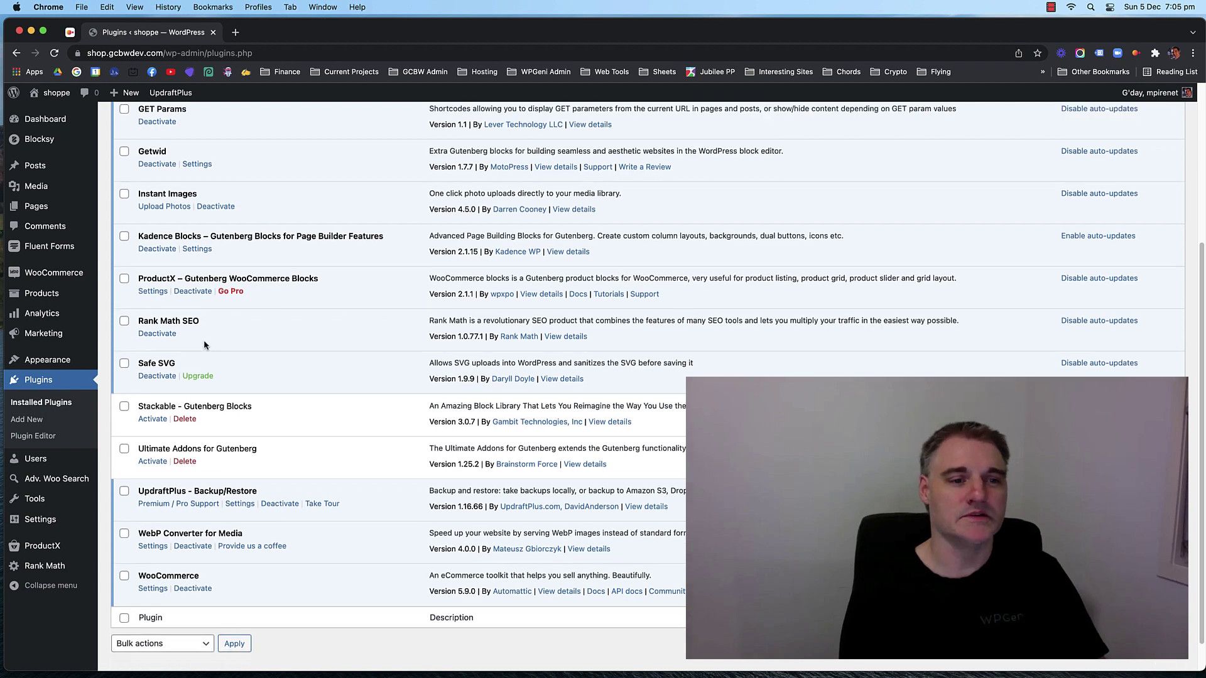
pyautogui.moveTo(147, 362); pyautogui.dragTo(168, 364)
pyautogui.click(141, 363)
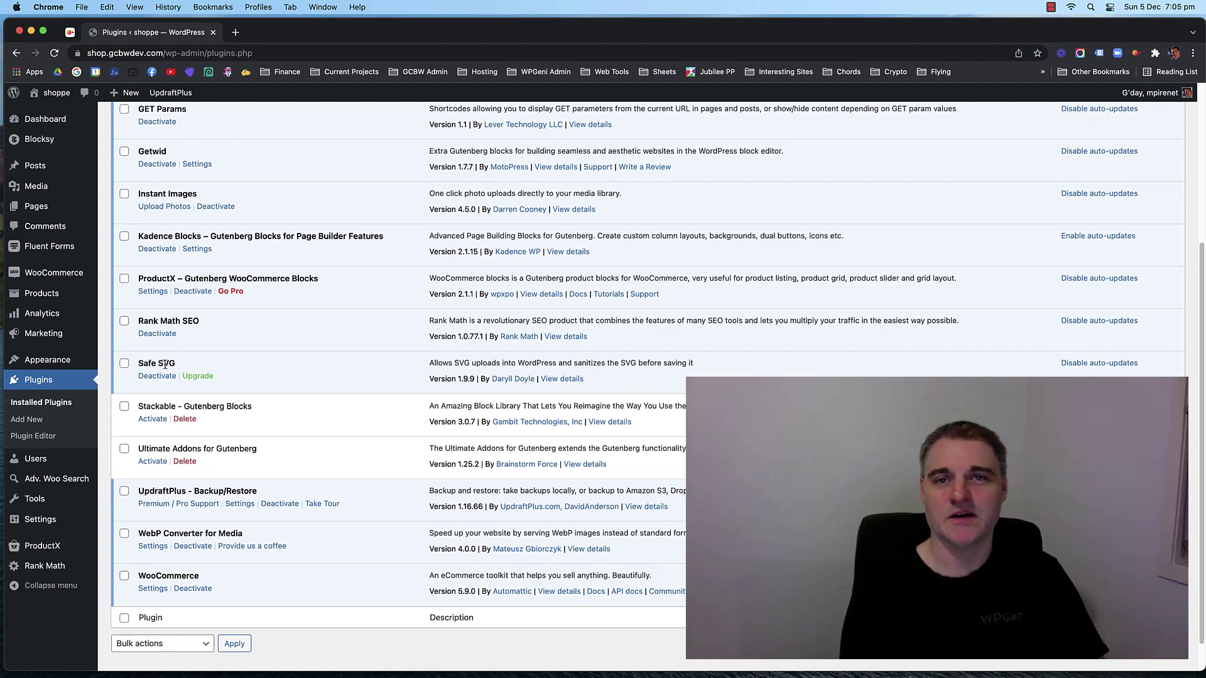
pyautogui.scroll(-2, 262, 353)
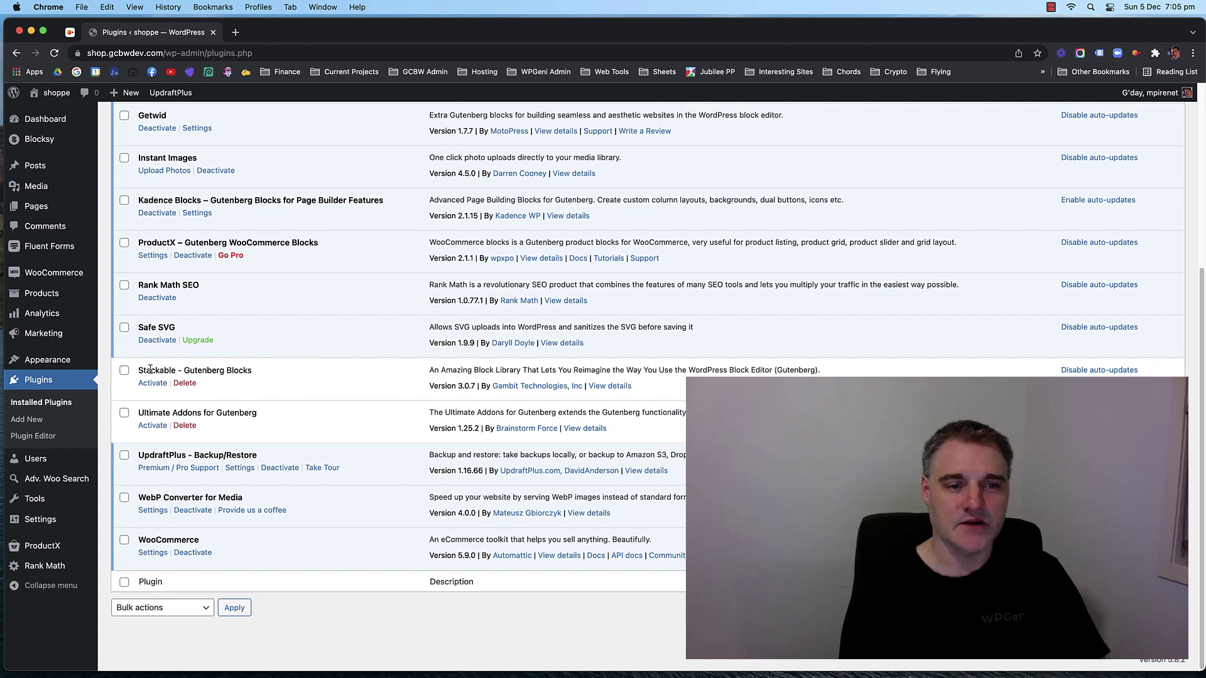
pyautogui.moveTo(151, 369); pyautogui.dragTo(224, 370)
pyautogui.click(148, 412)
pyautogui.moveTo(148, 412); pyautogui.dragTo(221, 413)
pyautogui.click(243, 414)
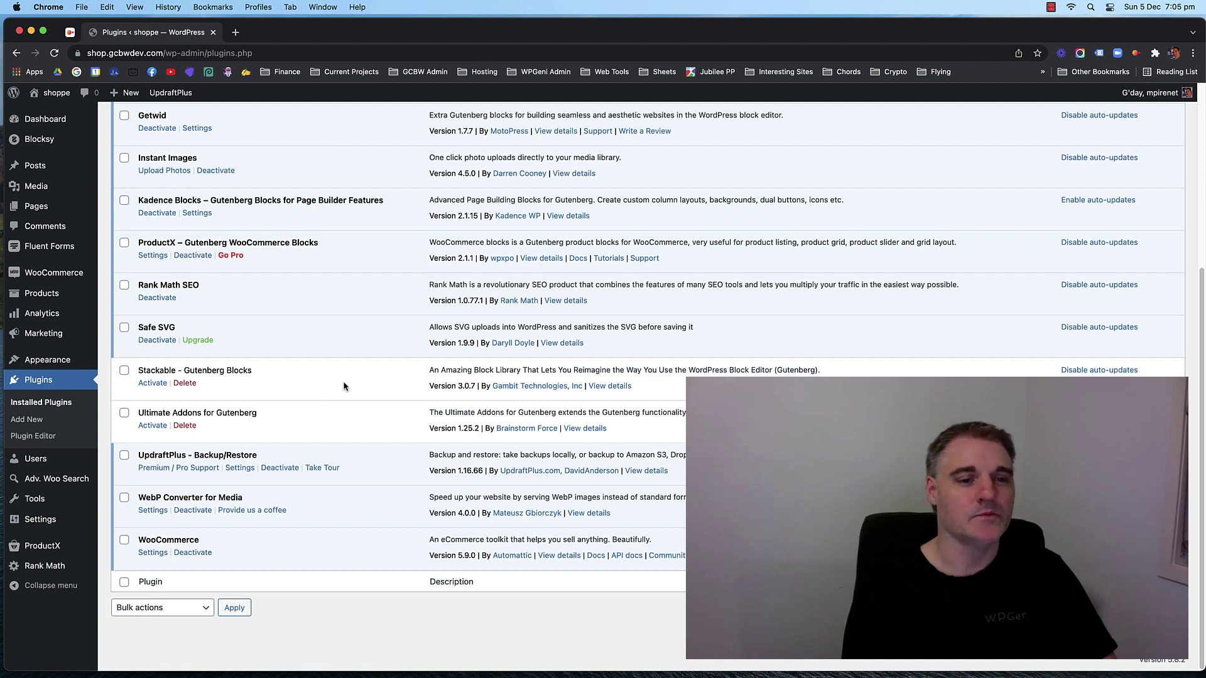
# Highlight the UpdraftPlus and WebP Converter for Media plugin names in turn.
pyautogui.moveTo(157, 455)
pyautogui.mouseDown()
pyautogui.moveTo(242, 456)
pyautogui.moveTo(159, 455)
pyautogui.mouseUp()
pyautogui.click(158, 455)
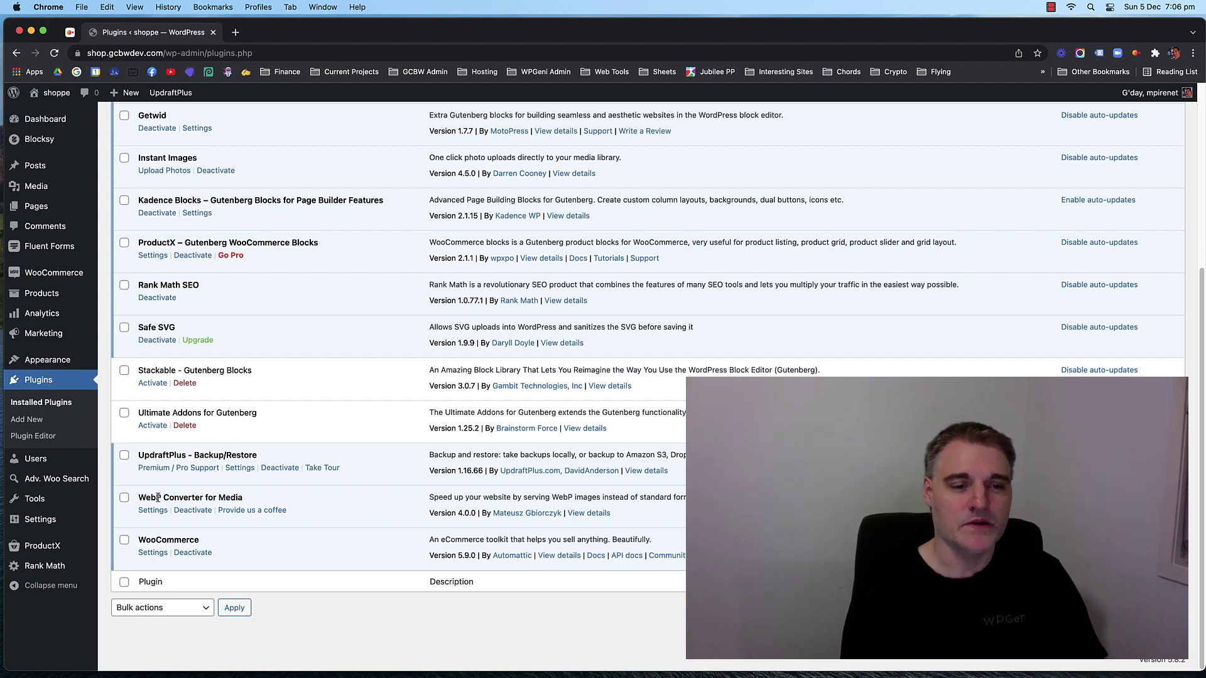
pyautogui.moveTo(234, 497); pyautogui.dragTo(149, 497)
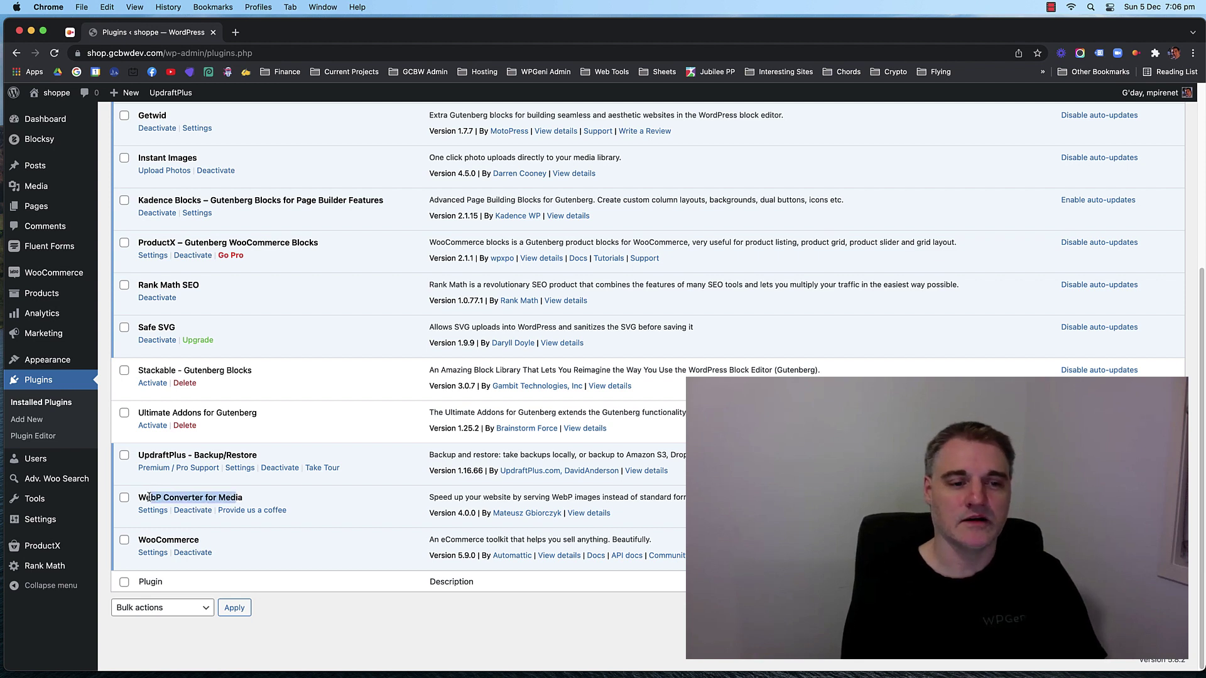
pyautogui.click(148, 498)
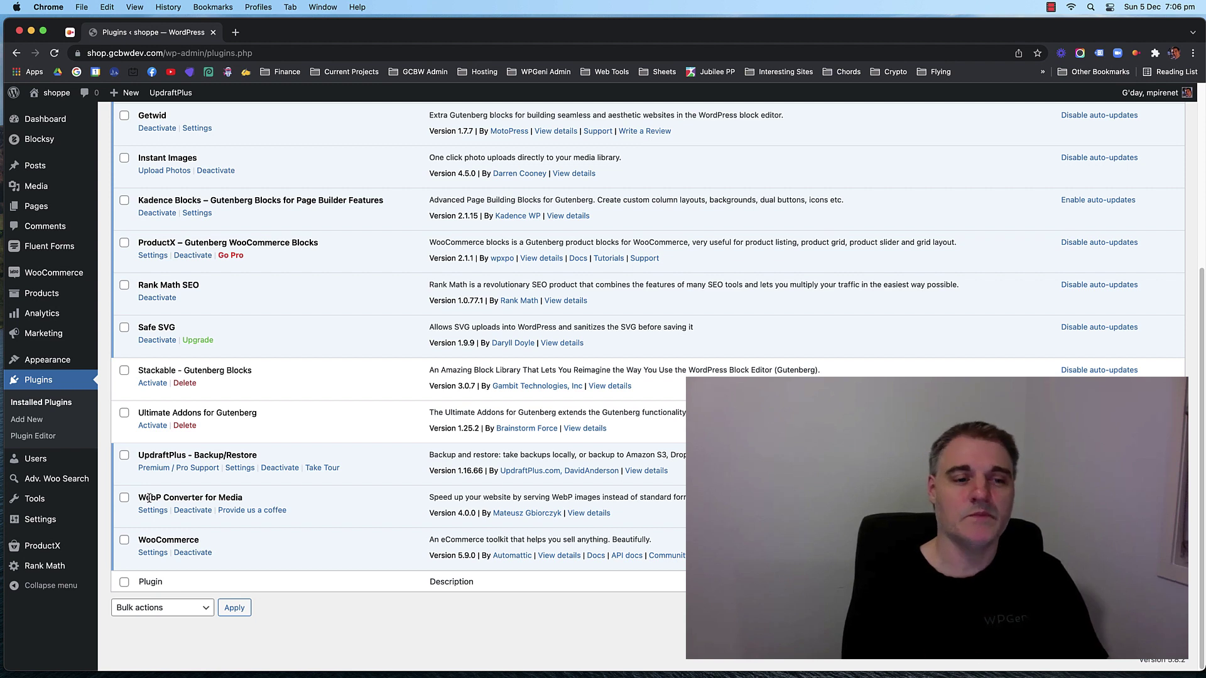
pyautogui.moveTo(140, 497); pyautogui.dragTo(183, 498)
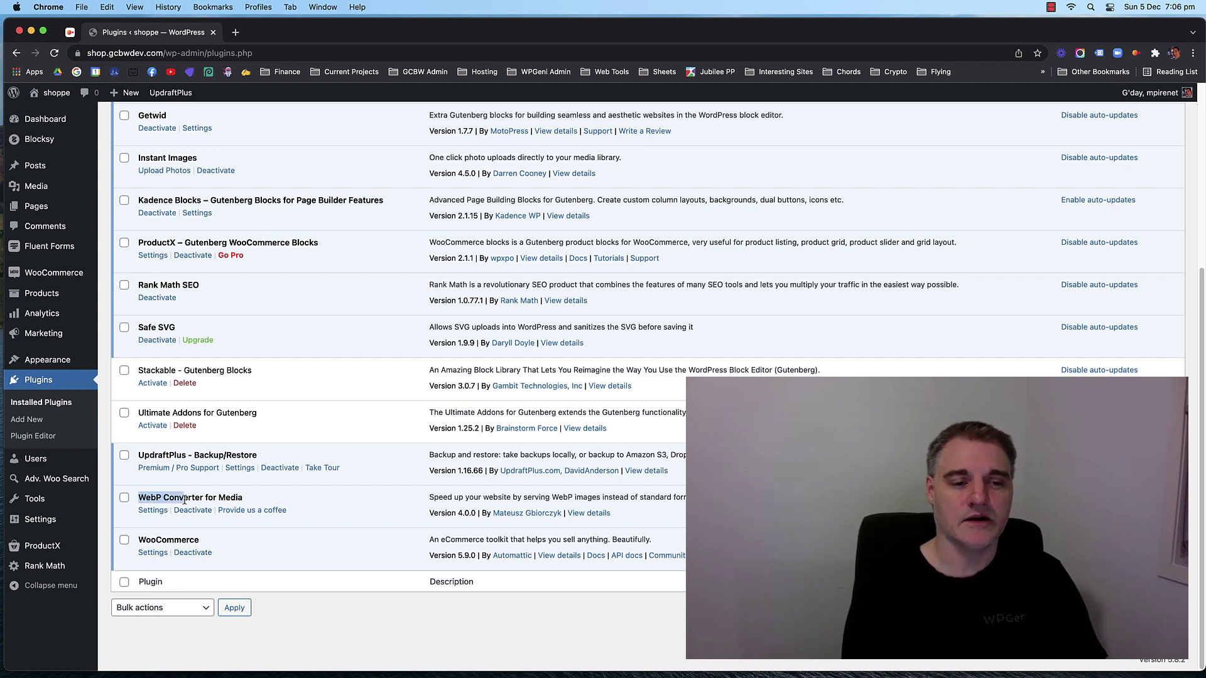
pyautogui.click(169, 497)
pyautogui.doubleClick(151, 498)
pyautogui.click(185, 498)
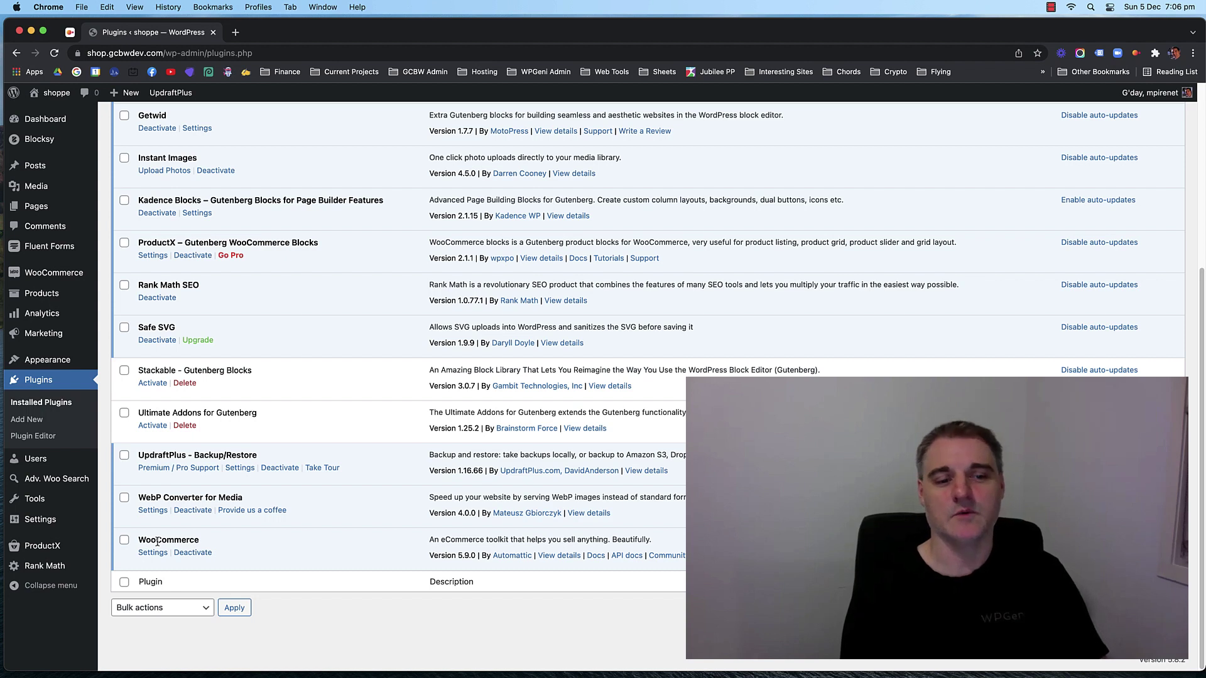
# Highlight the WooCommerce plugin name, then go to the Products list.
pyautogui.moveTo(152, 540); pyautogui.dragTo(188, 540)
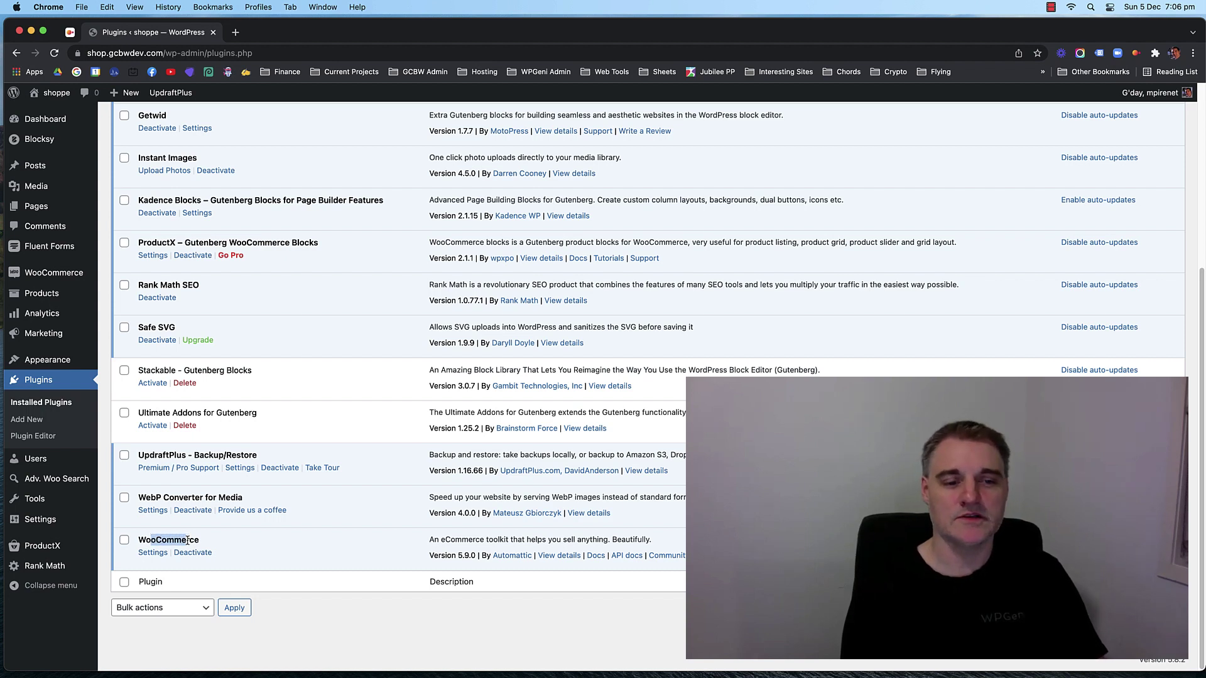
pyautogui.click(185, 540)
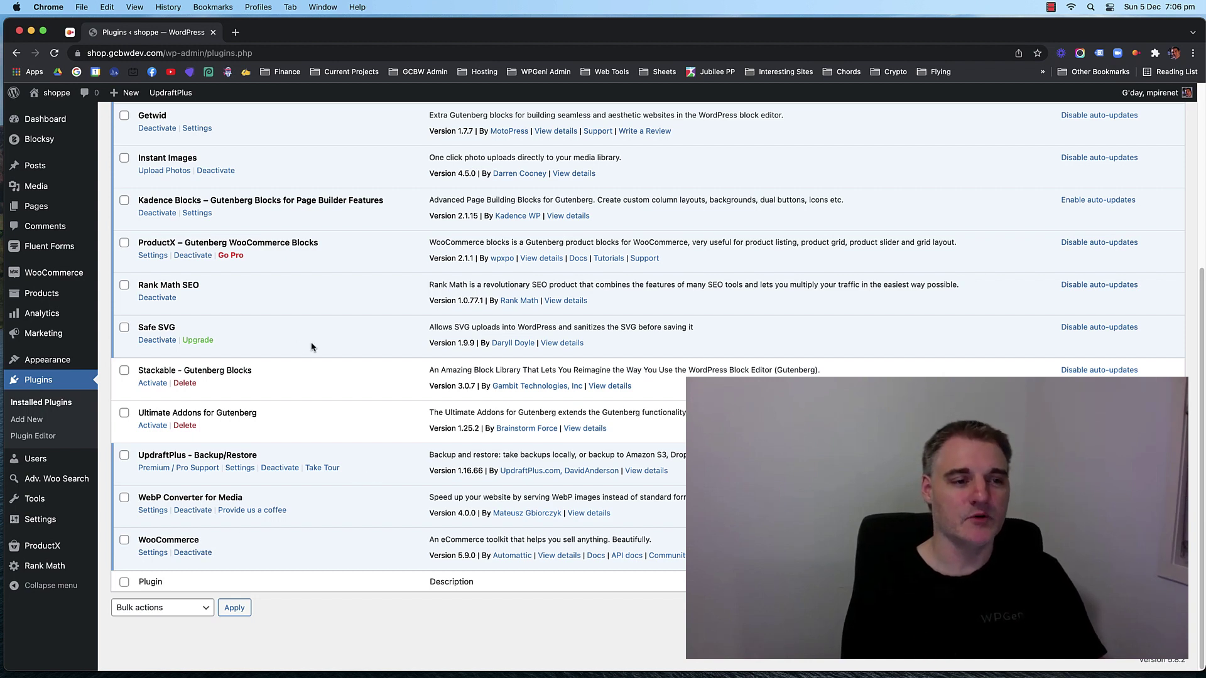
pyautogui.click(42, 293)
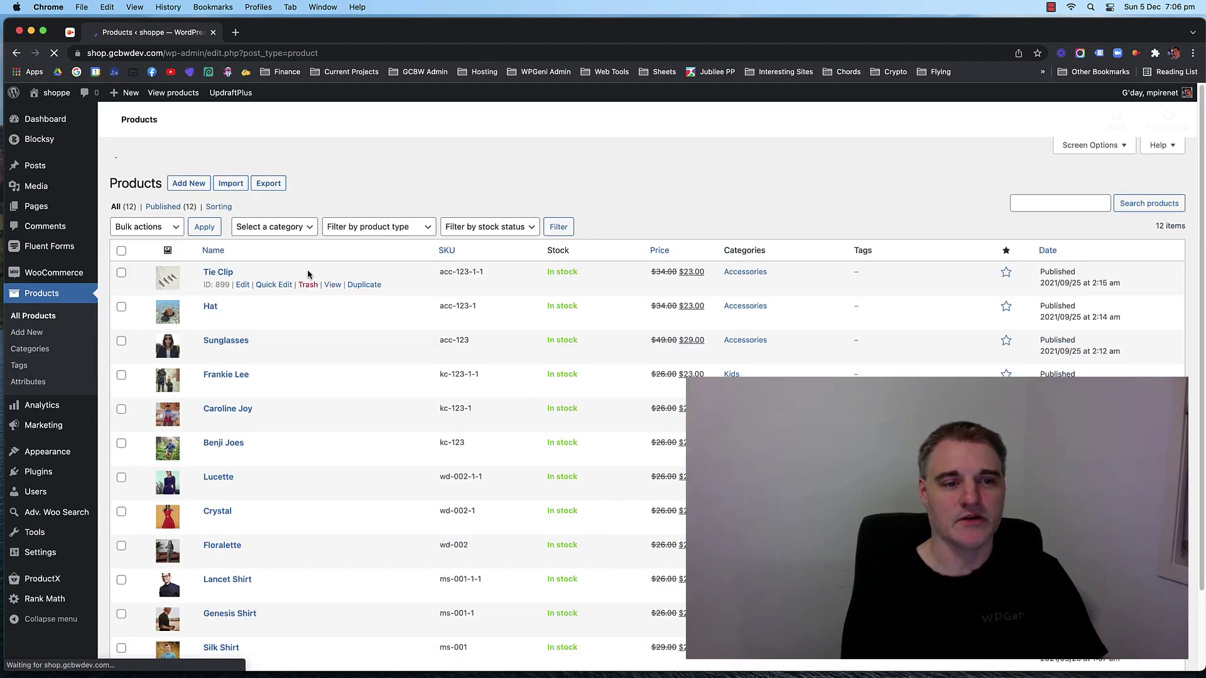
pyautogui.scroll(-2, 310, 274)
pyautogui.scroll(-1, 310, 277)
pyautogui.scroll(2, 339, 405)
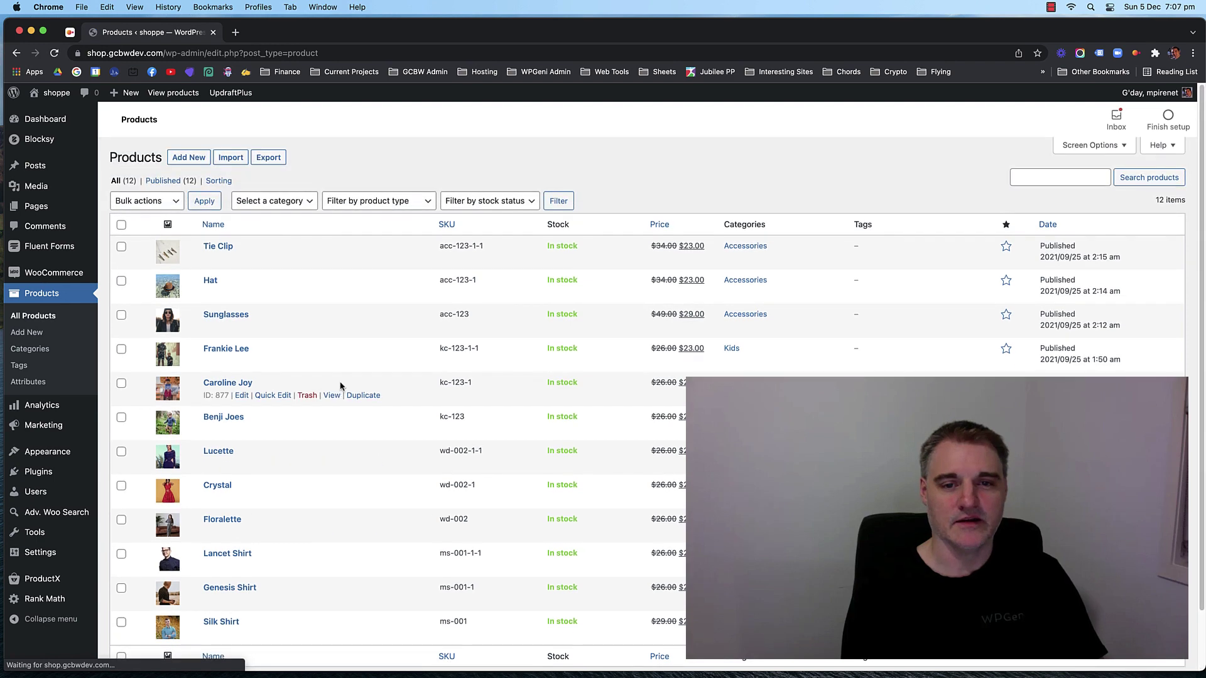
pyautogui.scroll(-1, 591, 257)
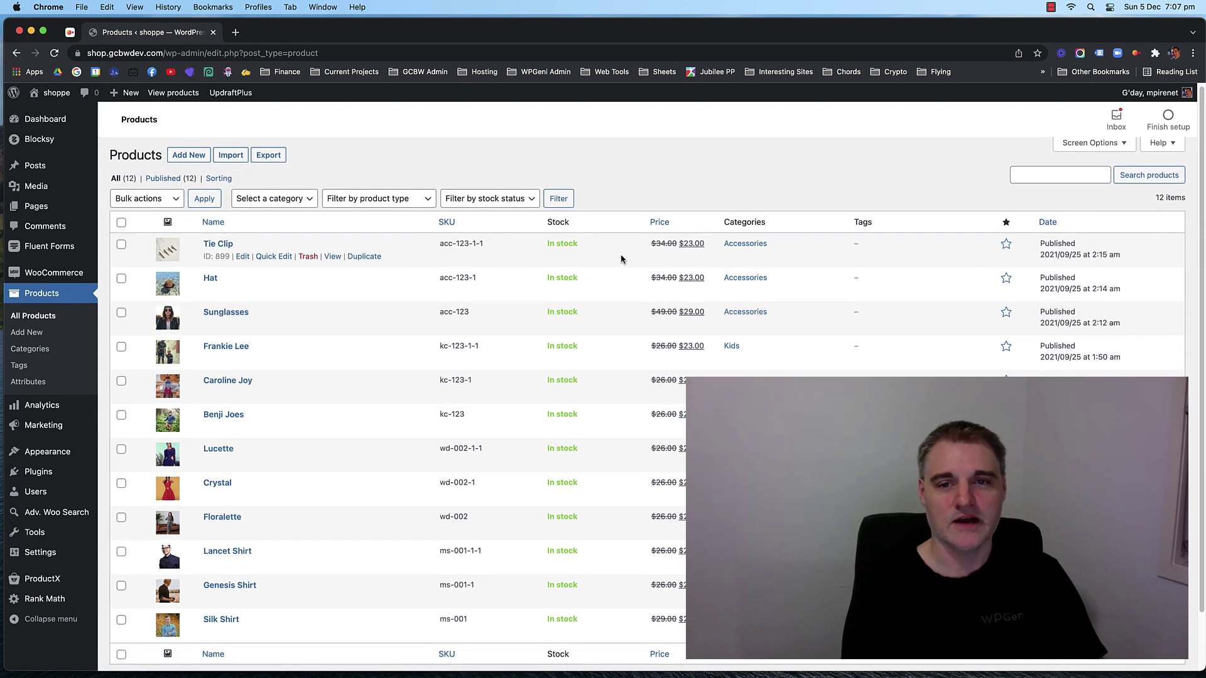
pyautogui.scroll(-1, 597, 314)
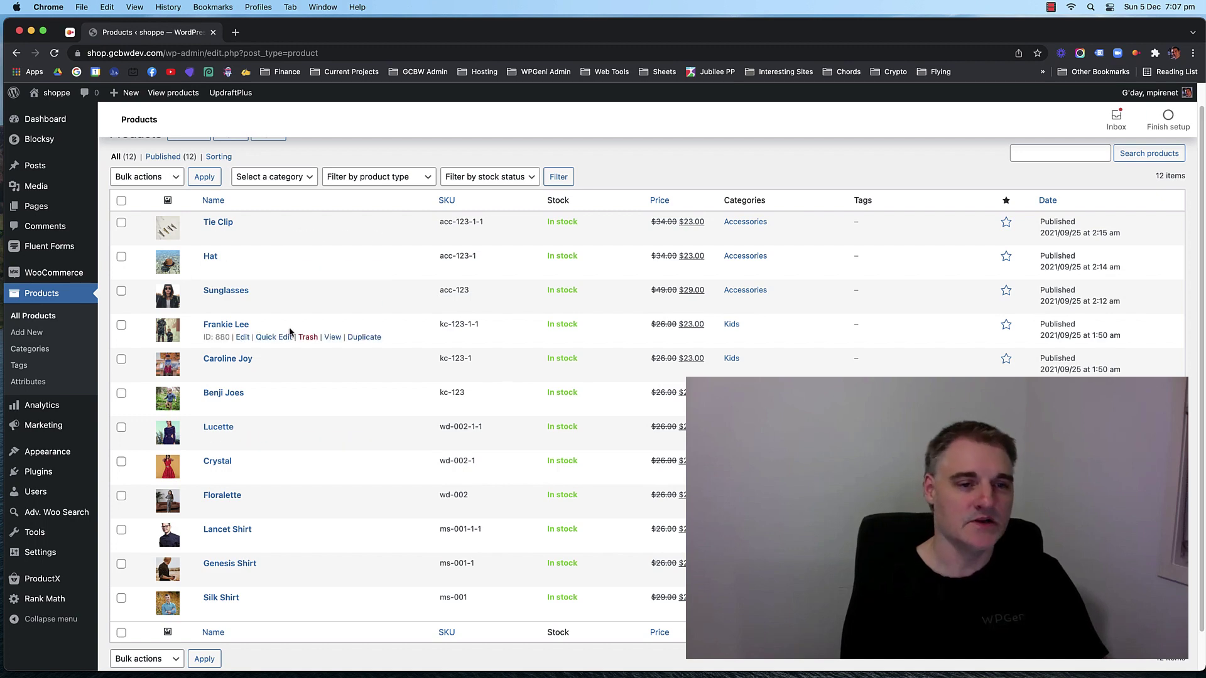
pyautogui.scroll(1, 377, 358)
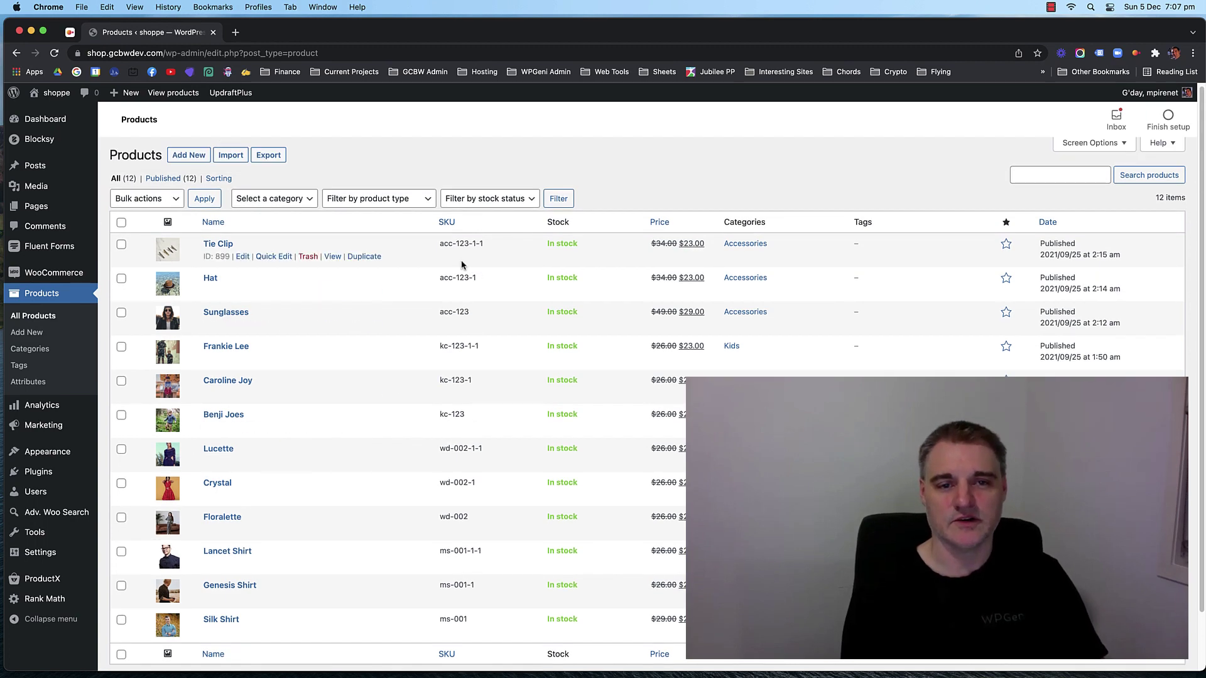
pyautogui.scroll(-2, 413, 308)
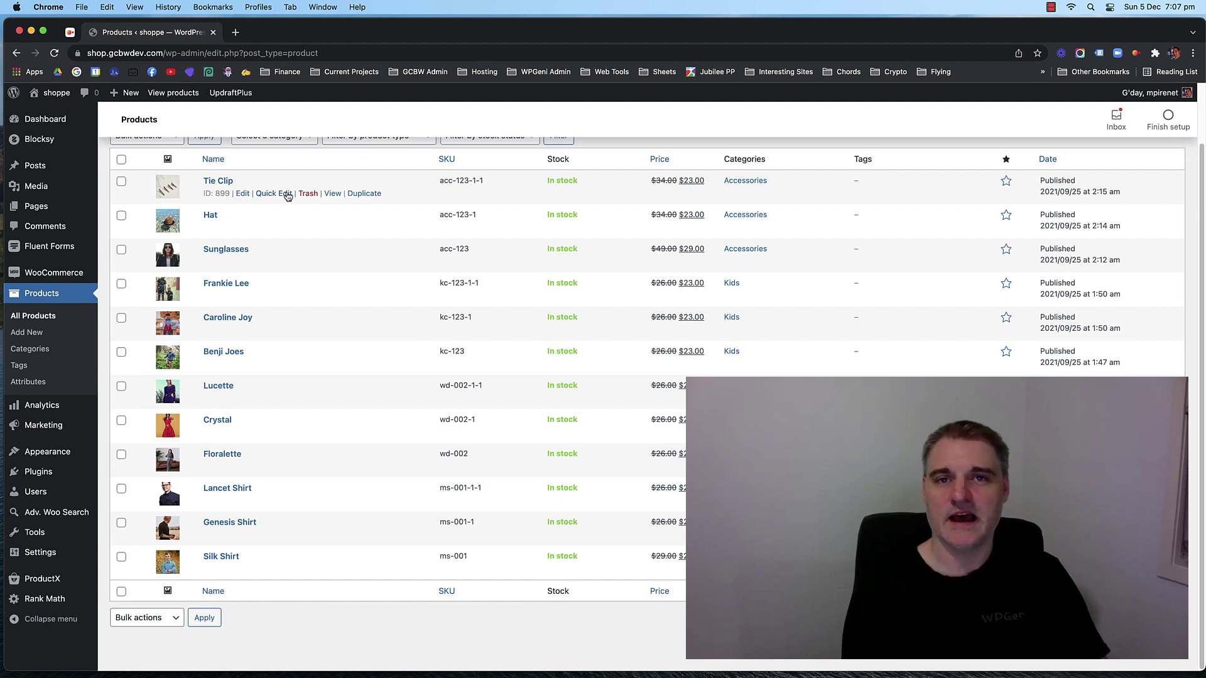
pyautogui.scroll(1, 326, 241)
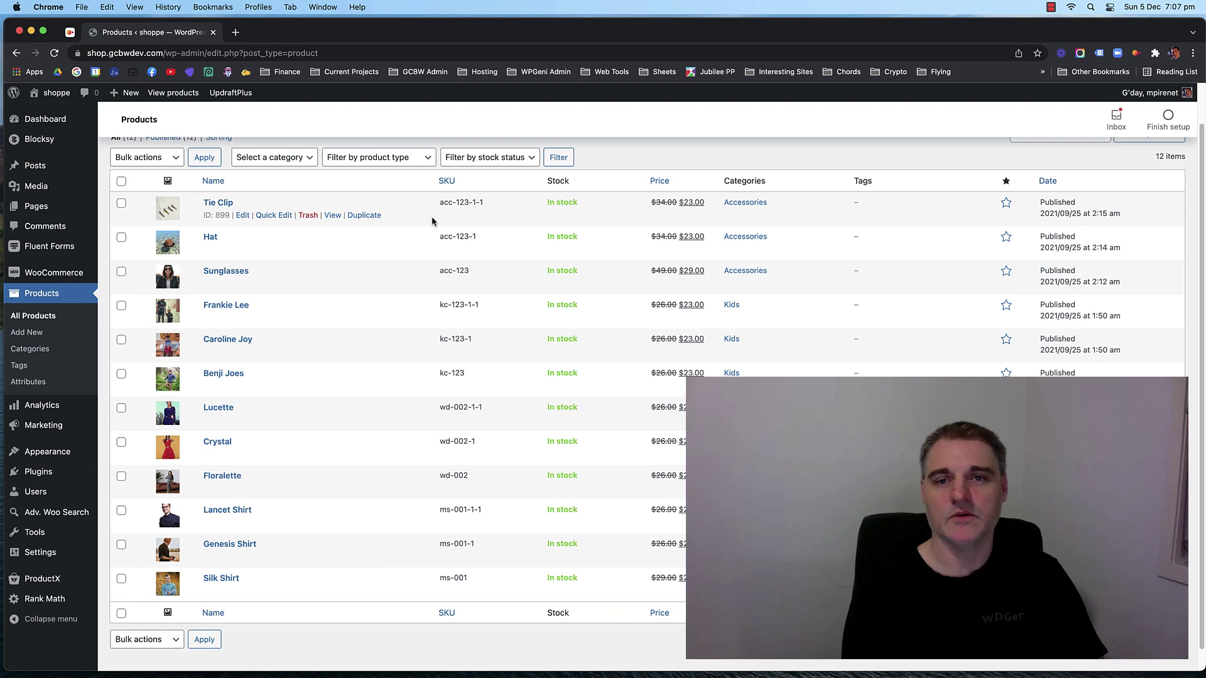
pyautogui.scroll(1, 424, 223)
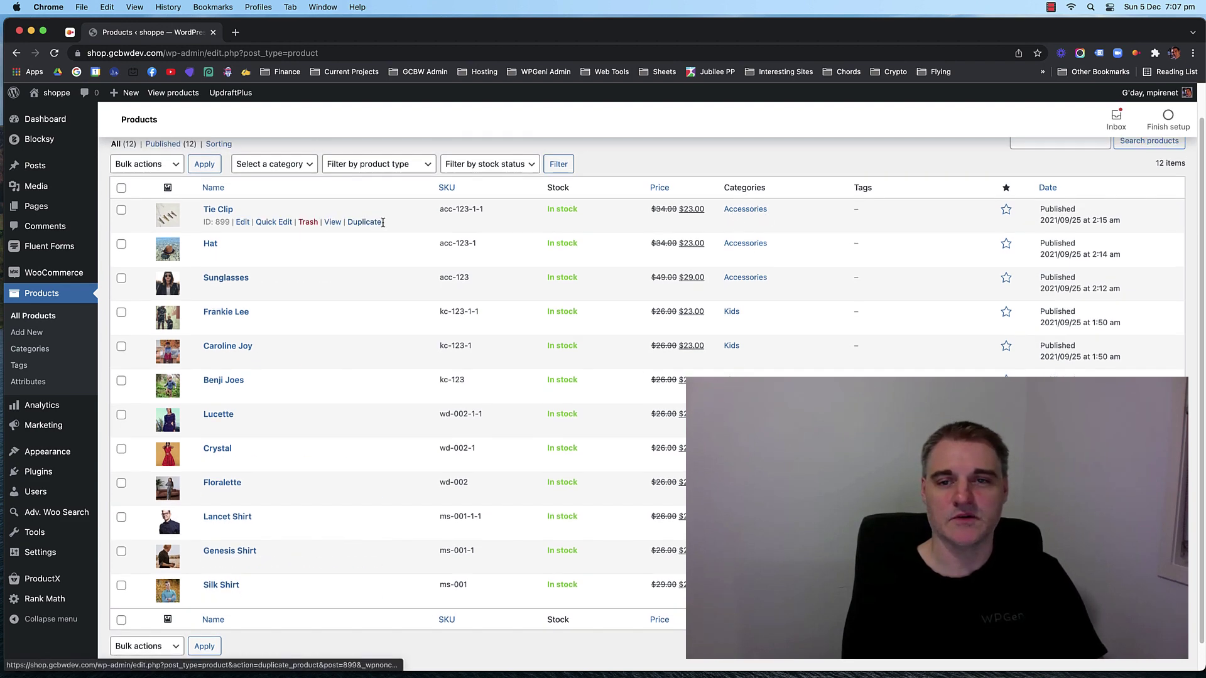
pyautogui.scroll(2, 744, 251)
pyautogui.scroll(-2, 398, 286)
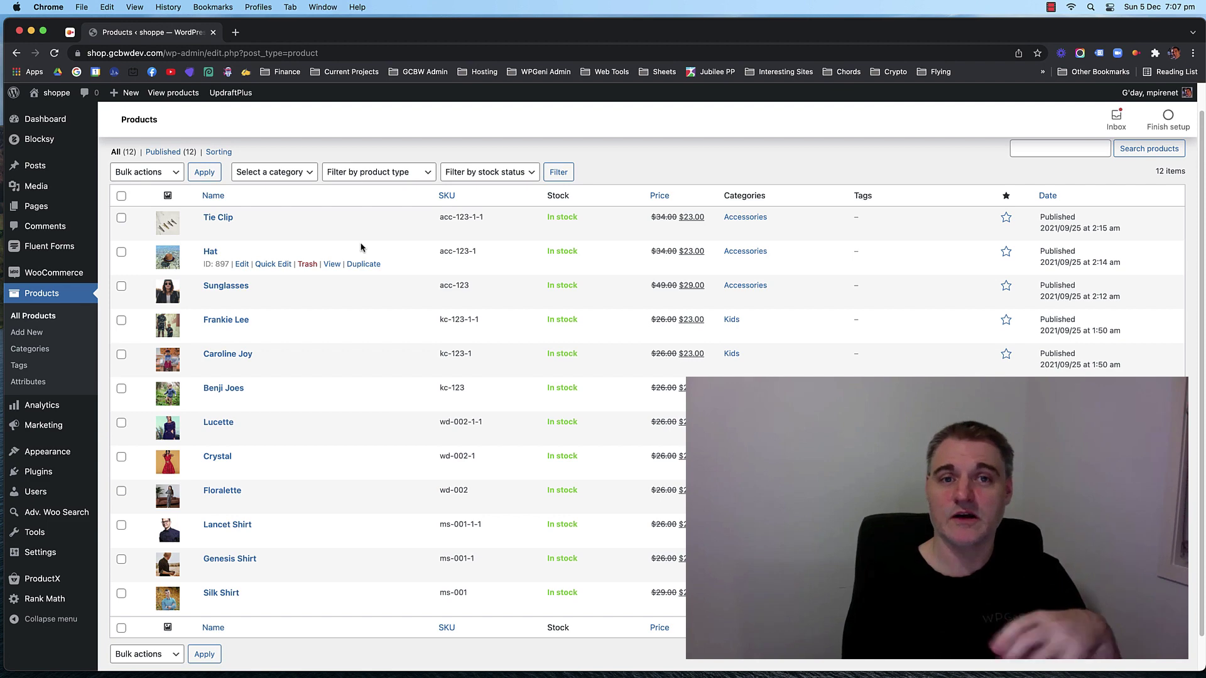
pyautogui.scroll(1, 369, 246)
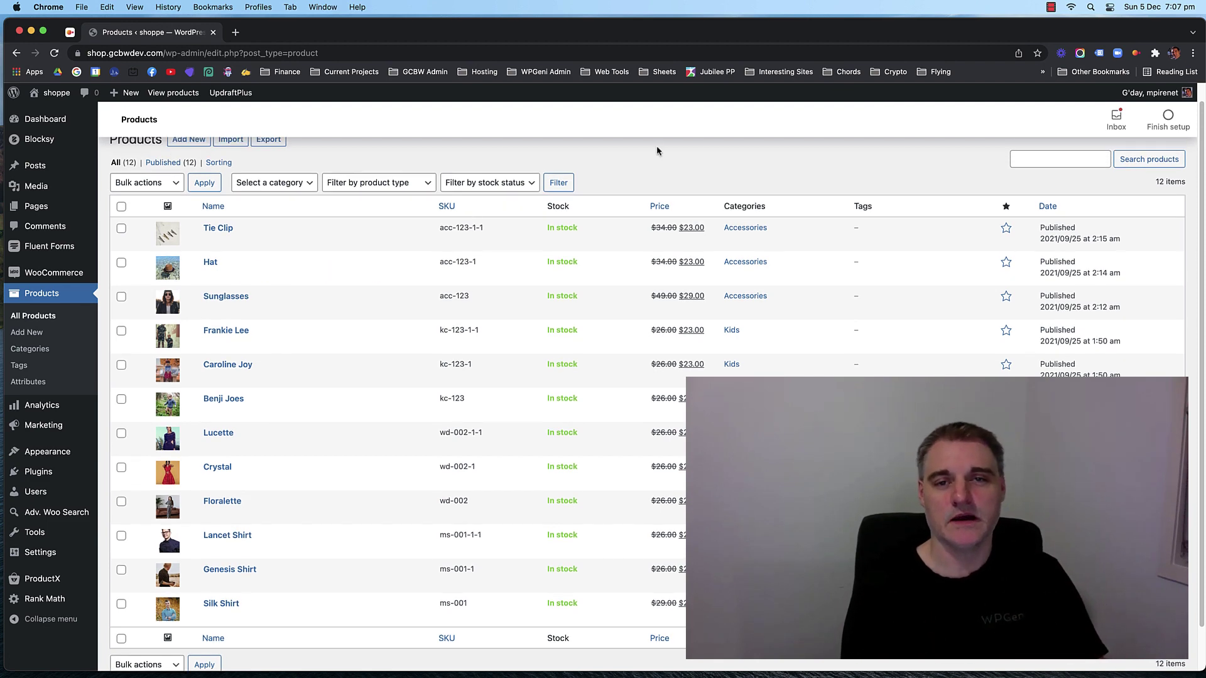
pyautogui.scroll(1, 384, 291)
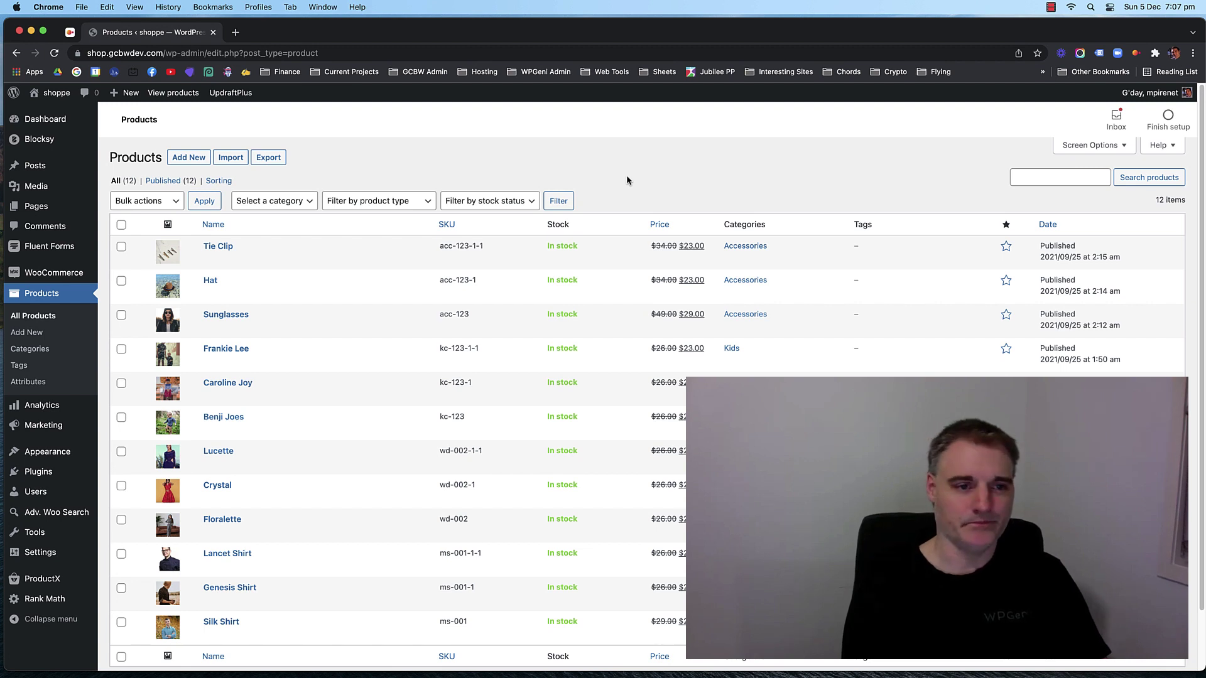
# Go to Appearance > Themes and view the Blocksy theme's details.
pyautogui.moveTo(47, 453)
pyautogui.click(122, 454)
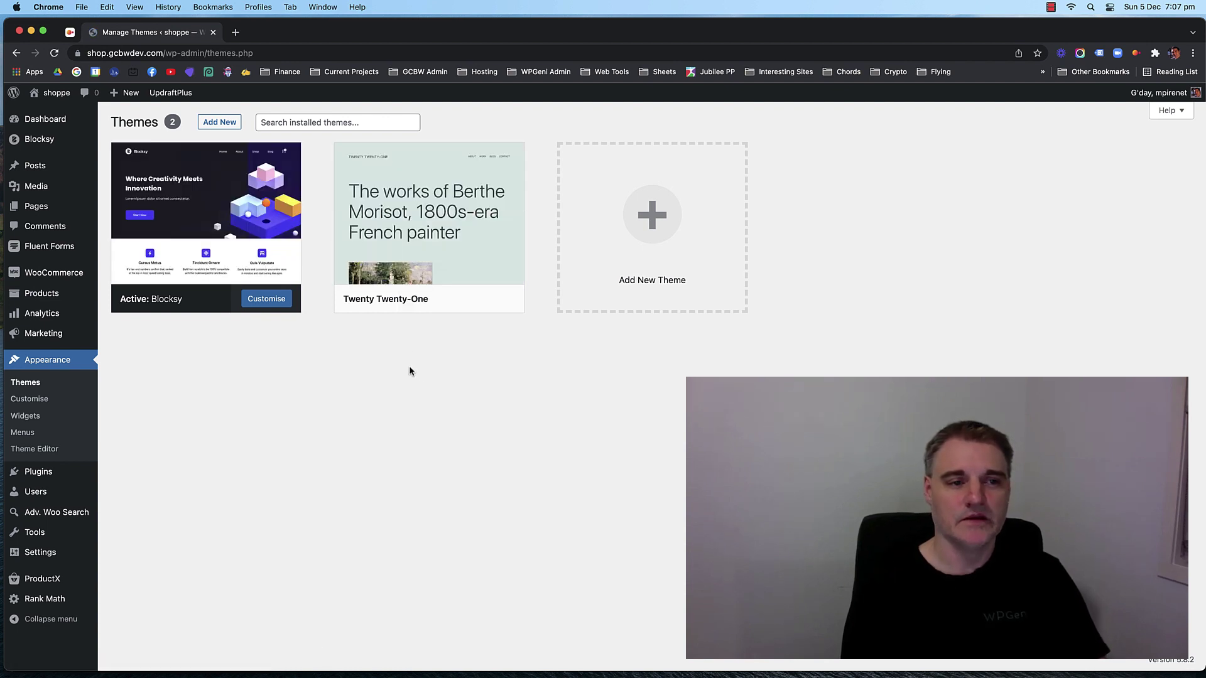
pyautogui.moveTo(185, 207)
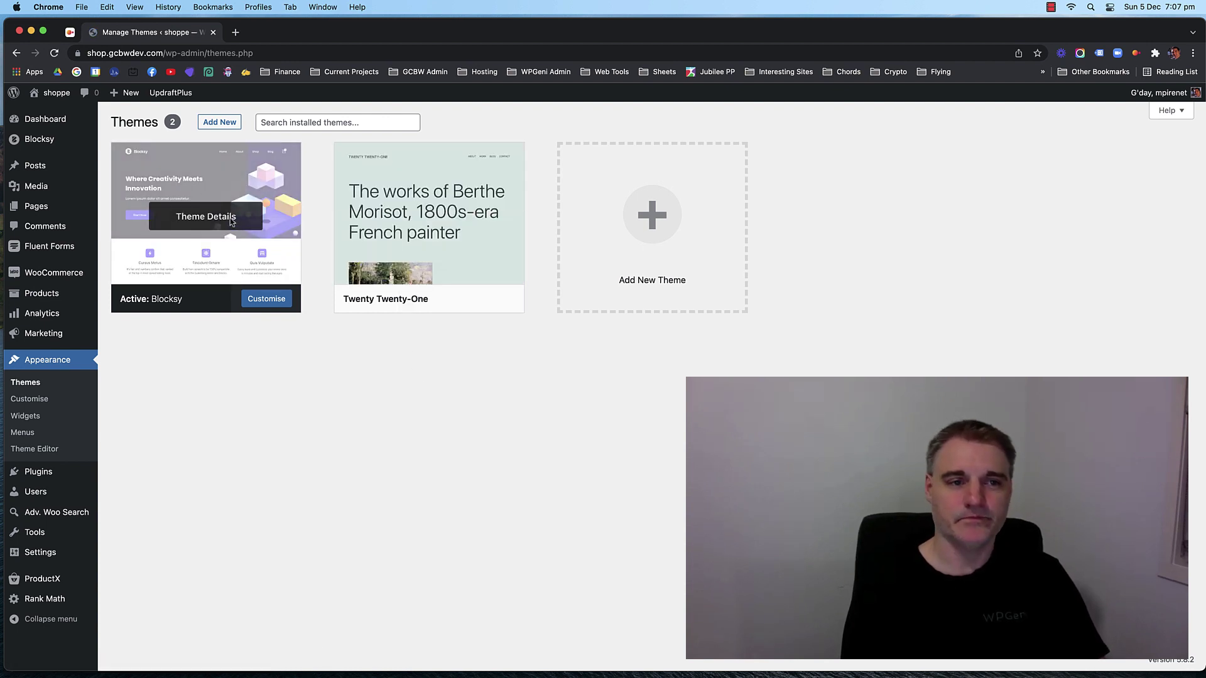
pyautogui.click(230, 218)
# Highlight Blocksy's CreativeThemes author and theme title, then close the details modal.
pyautogui.moveTo(793, 241); pyautogui.dragTo(721, 240)
pyautogui.click(872, 249)
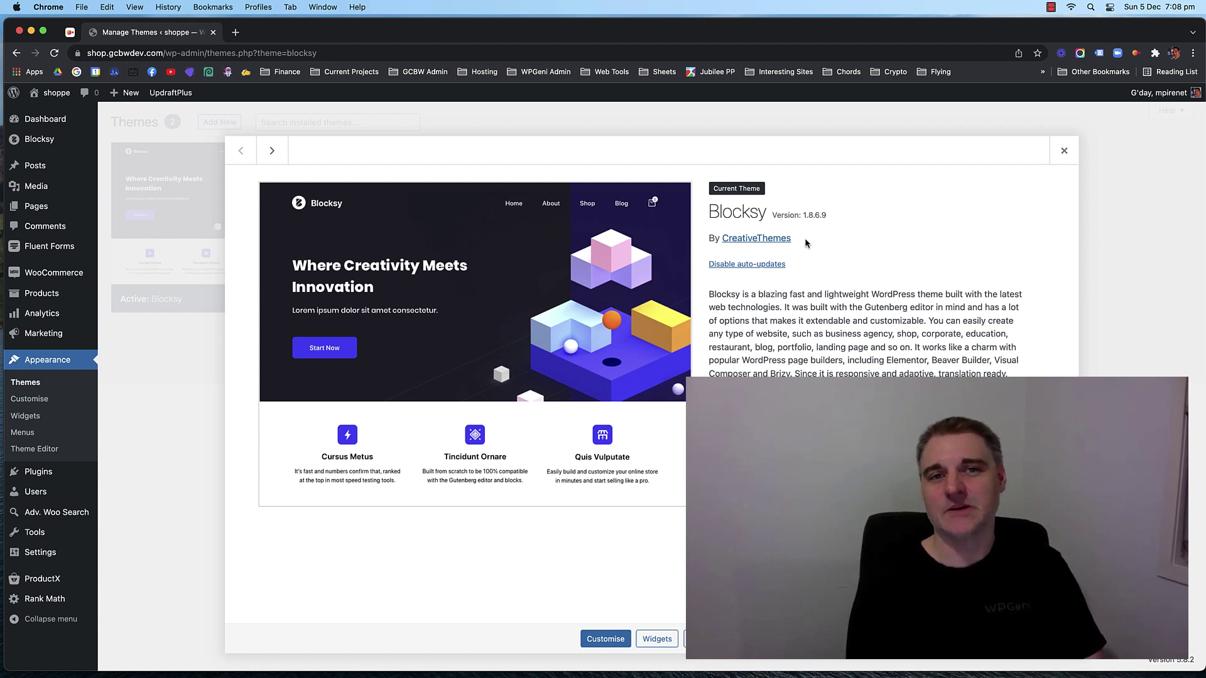
pyautogui.doubleClick(742, 208)
pyautogui.click(846, 237)
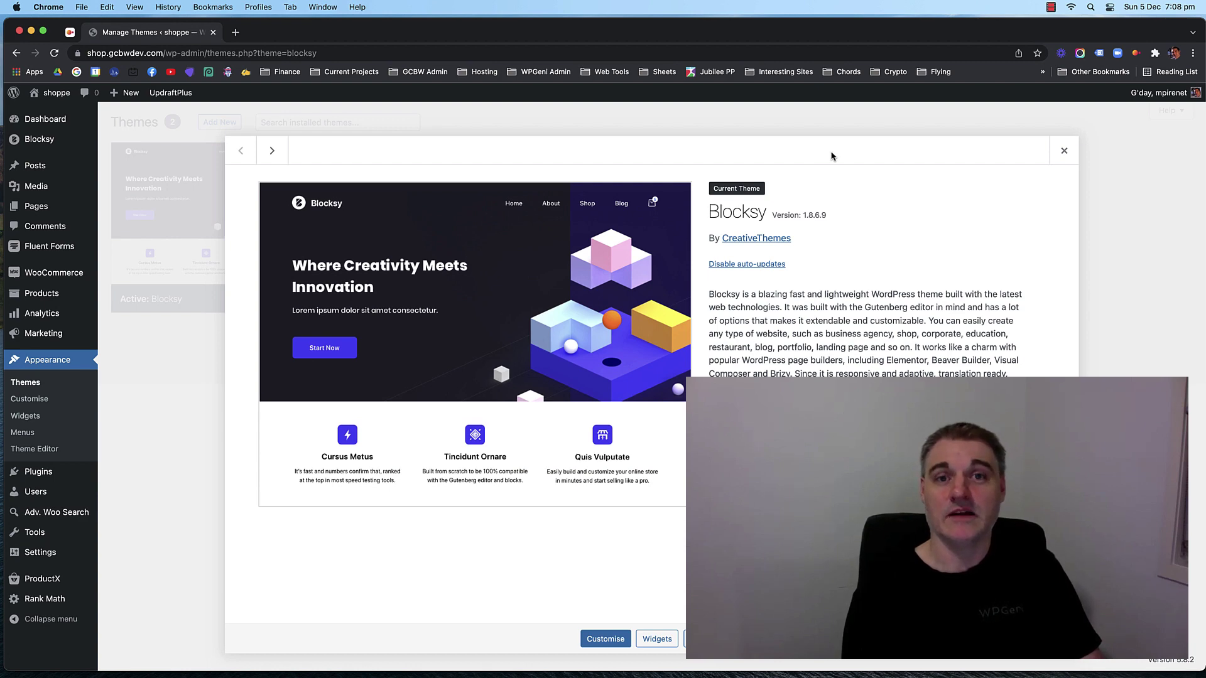
pyautogui.click(1063, 150)
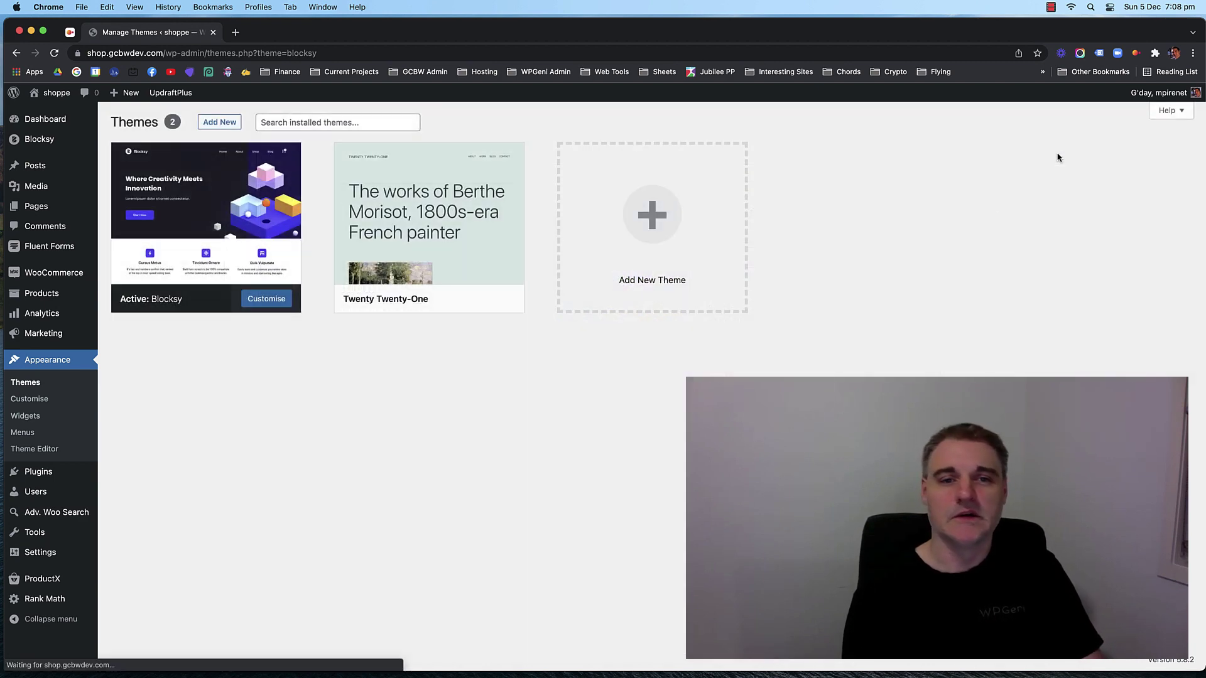
# Open Pages > All Pages and scroll through the 13 pages down to Sample Page.
pyautogui.click(117, 223)
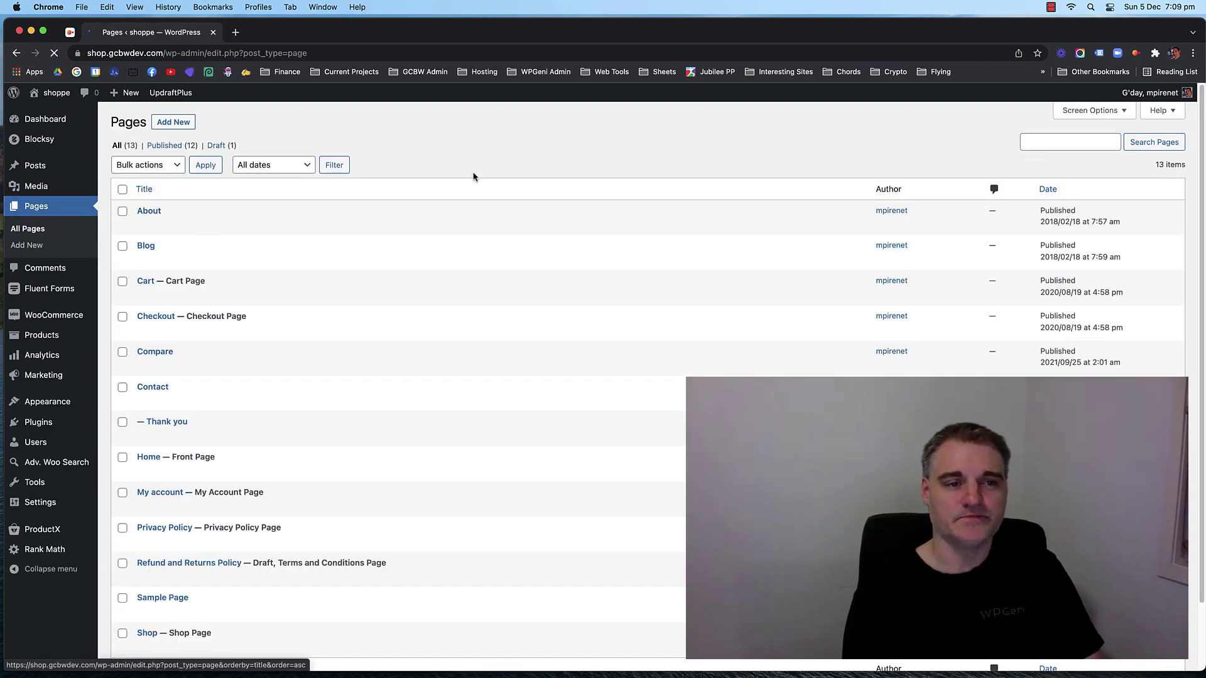
pyautogui.scroll(-2, 325, 183)
pyautogui.scroll(-1, 326, 183)
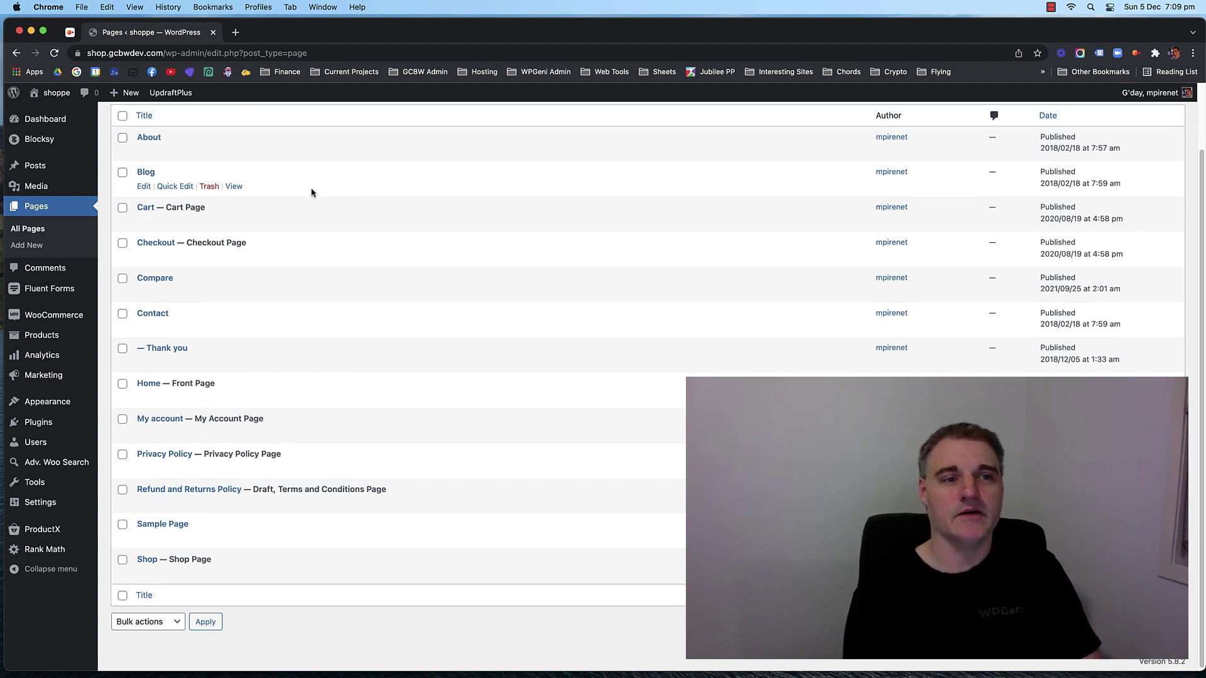
pyautogui.scroll(1, 312, 193)
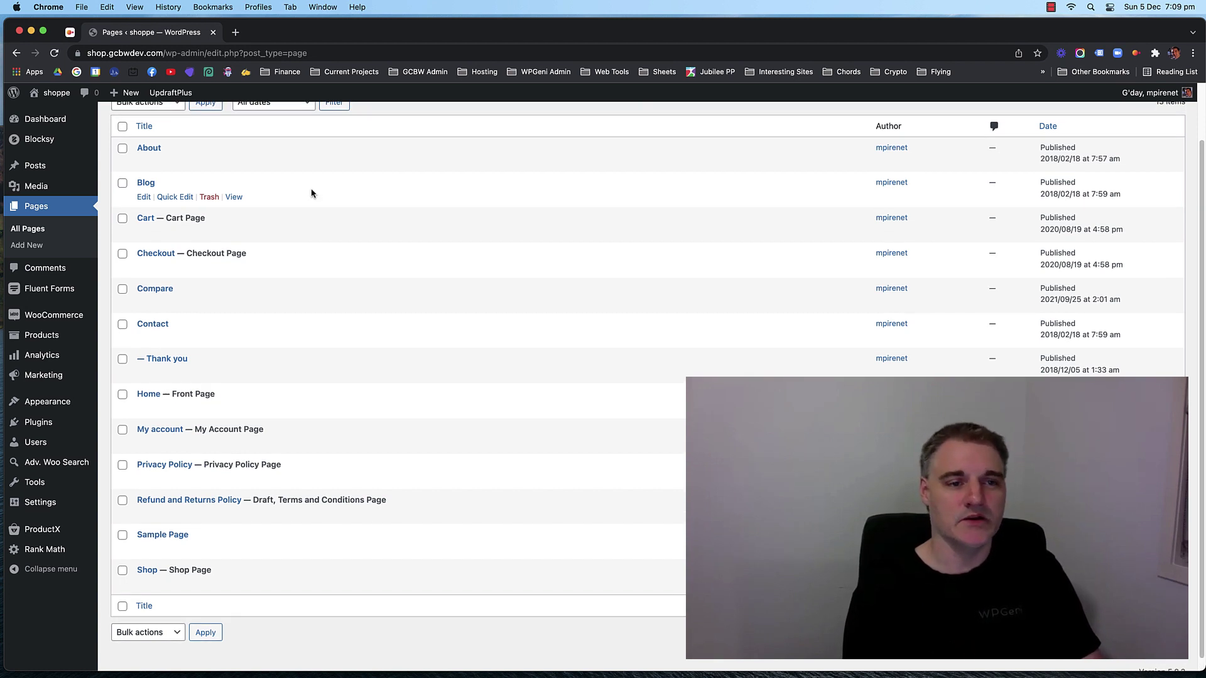
pyautogui.scroll(-1, 312, 193)
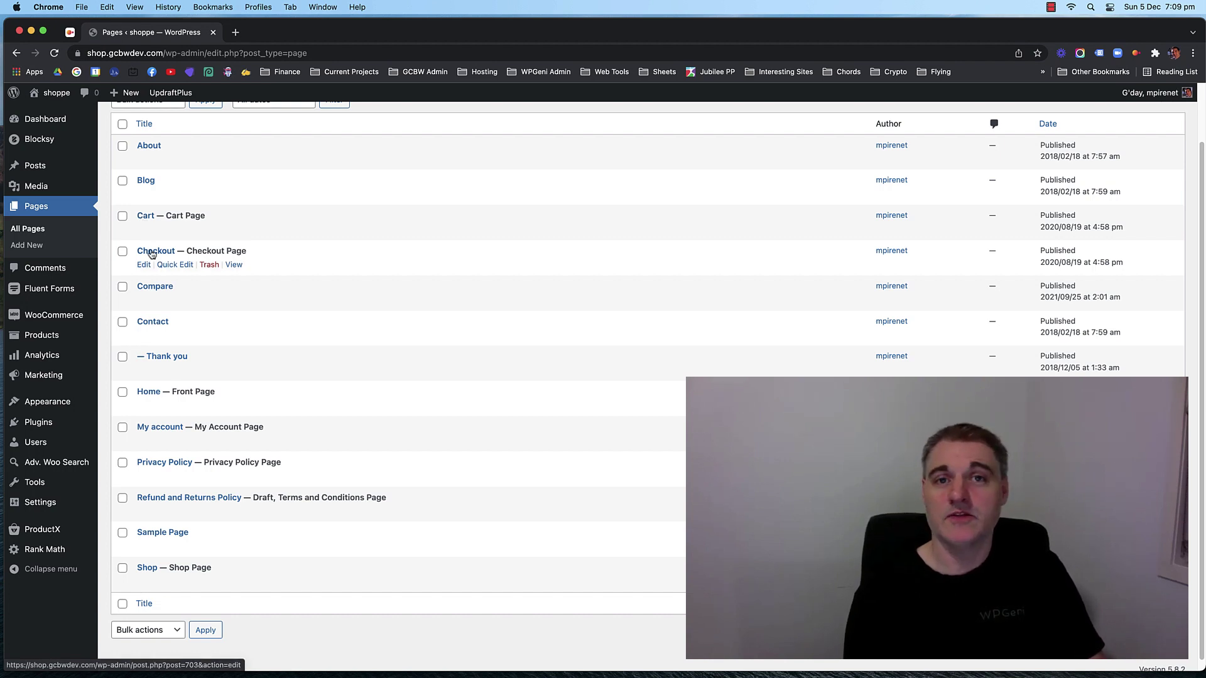
pyautogui.scroll(2, 283, 283)
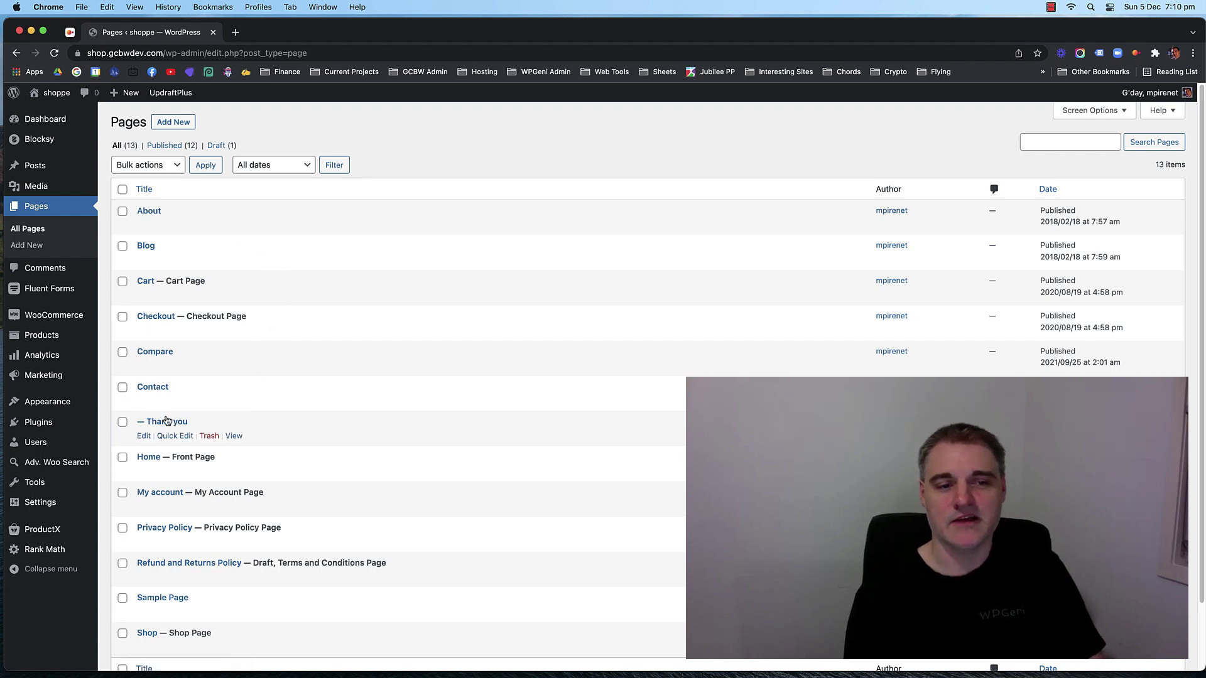
pyautogui.scroll(-2, 365, 322)
pyautogui.scroll(2, 337, 320)
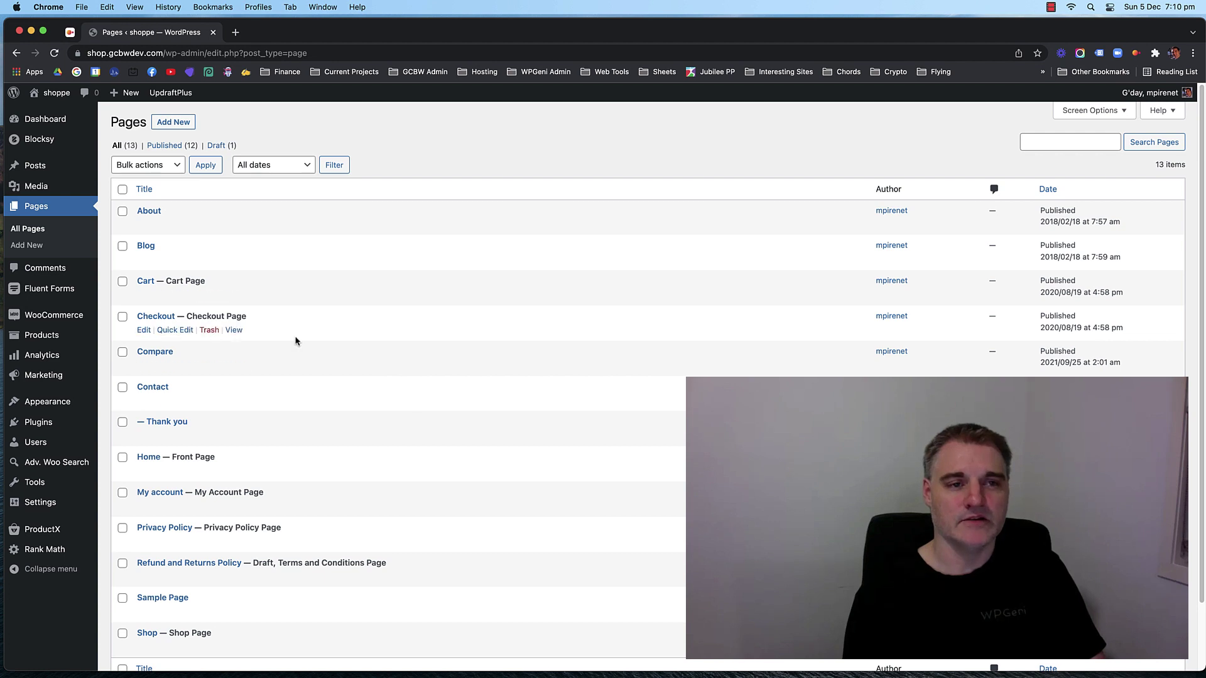
pyautogui.scroll(-2, 296, 341)
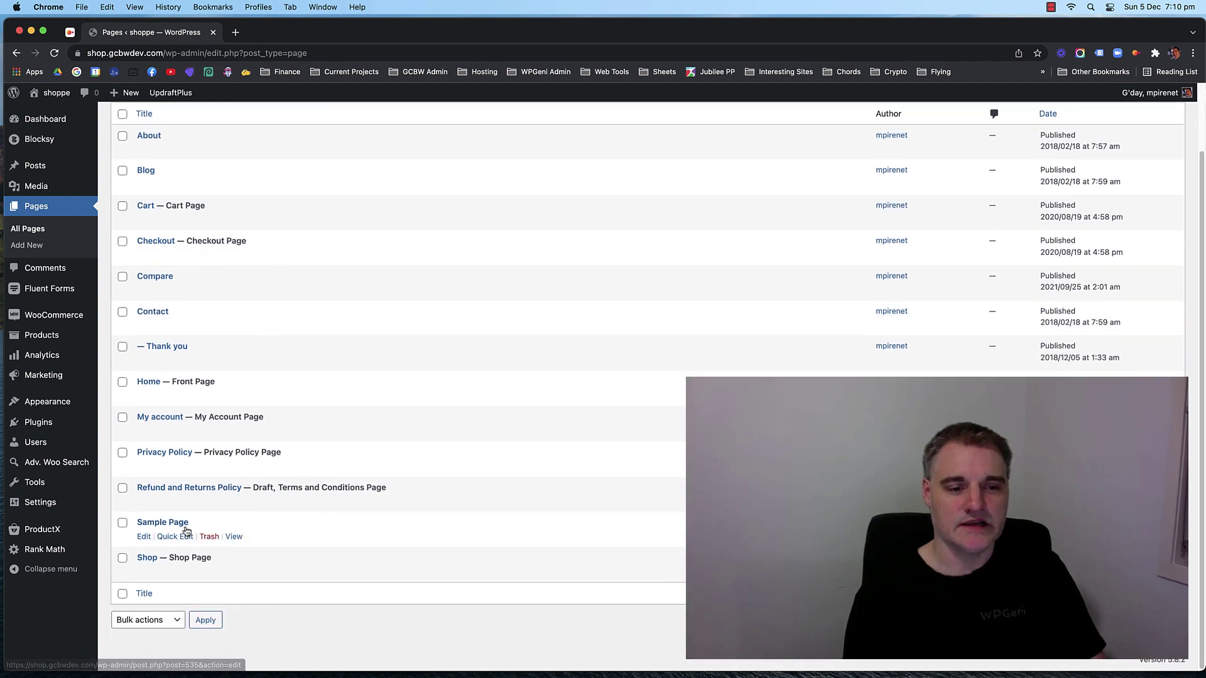
# Trash Sample Page, delete it permanently from the Trash, and return to All Pages.
pyautogui.click(208, 537)
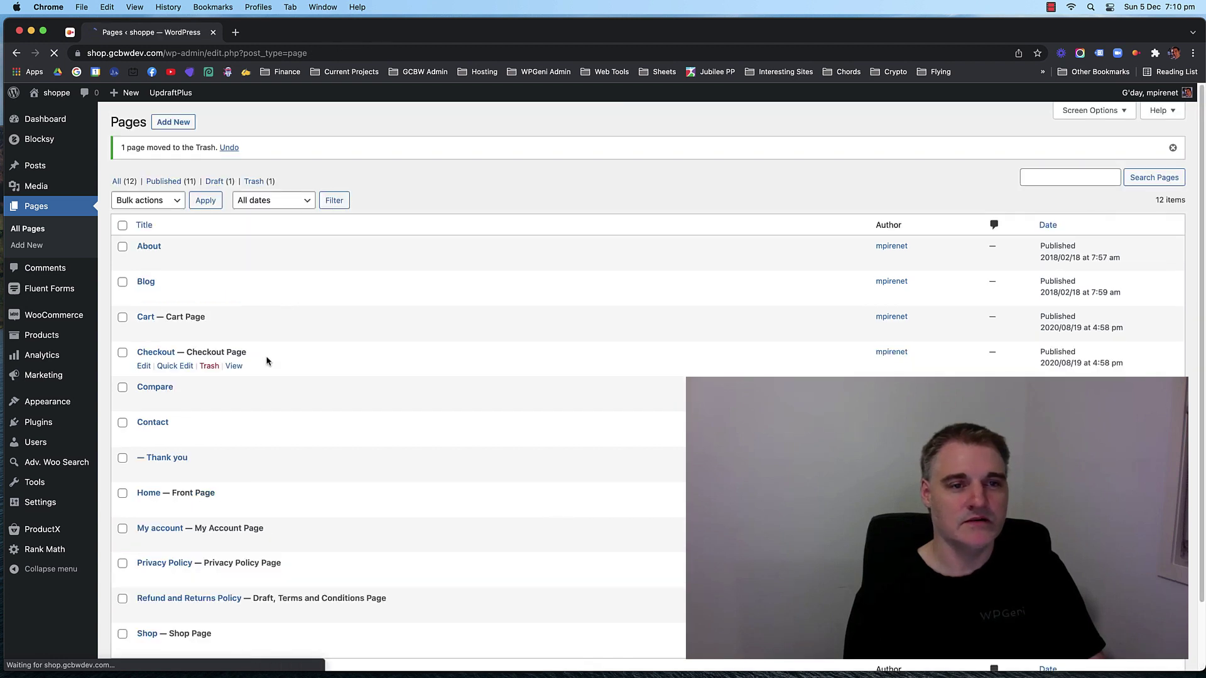
pyautogui.click(264, 181)
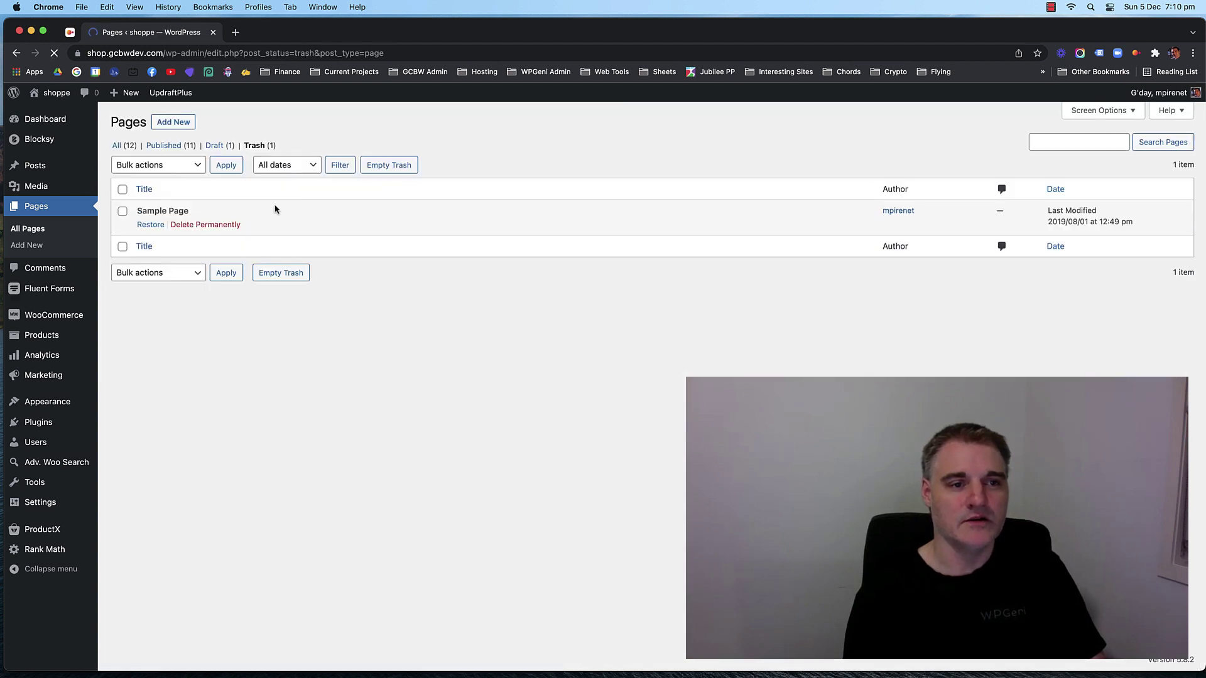
pyautogui.click(186, 225)
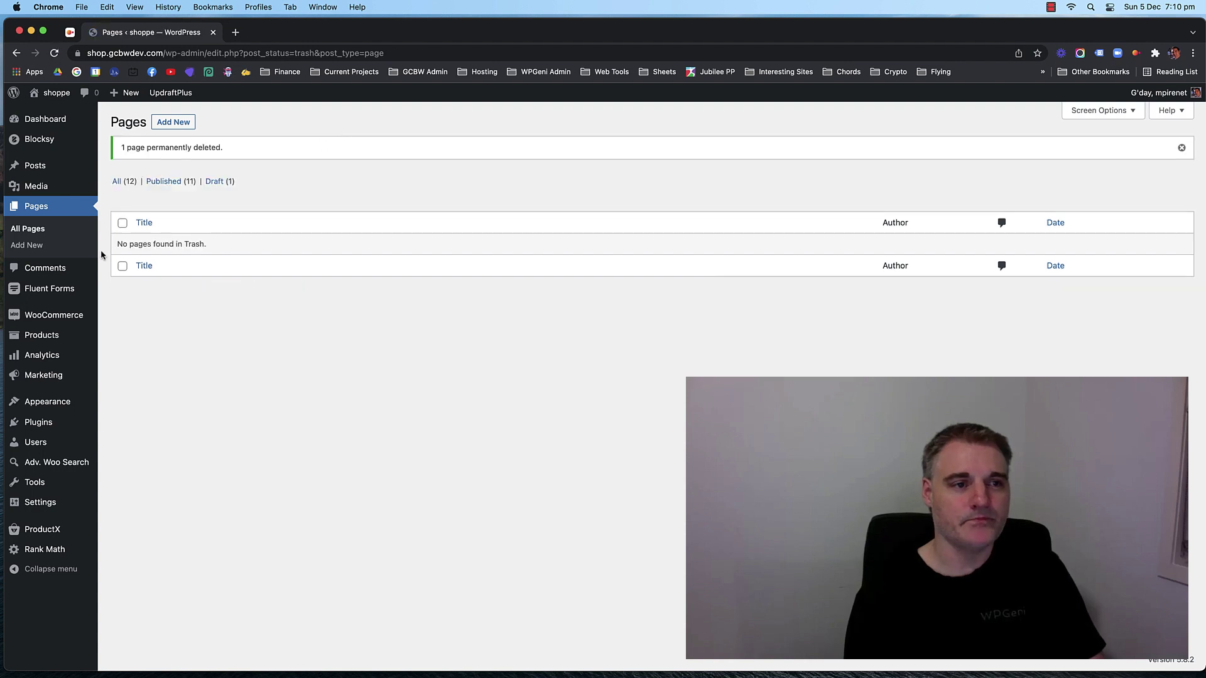
pyautogui.click(30, 229)
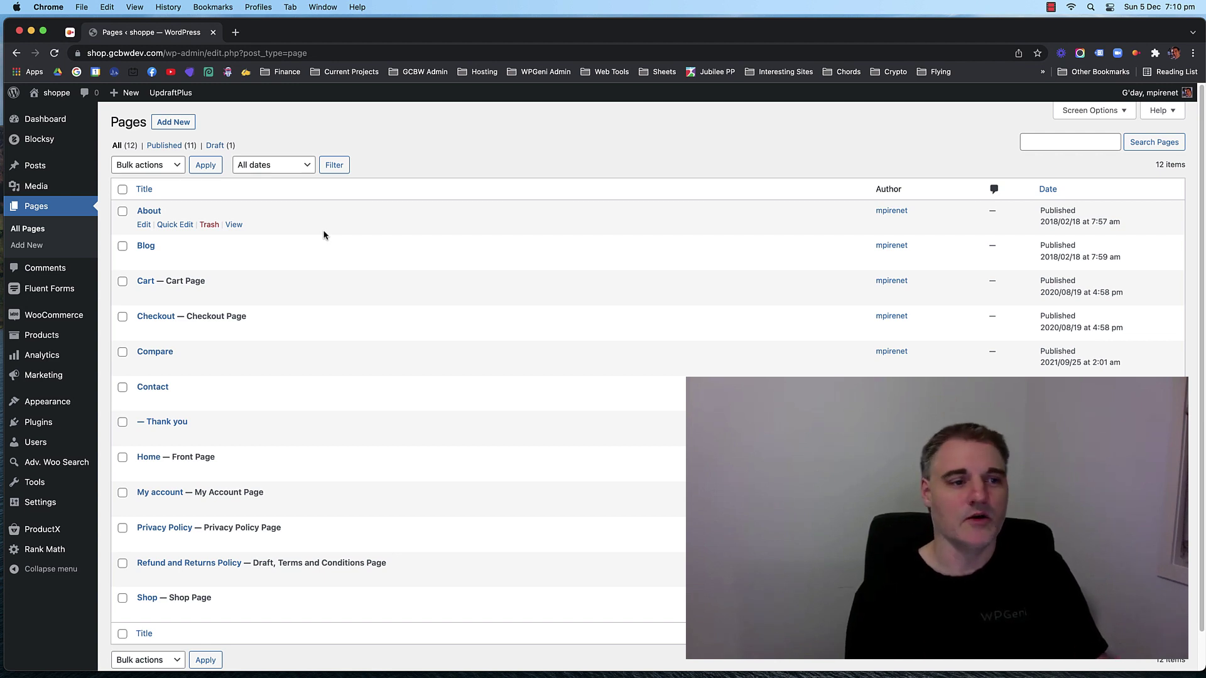
pyautogui.moveTo(61, 405)
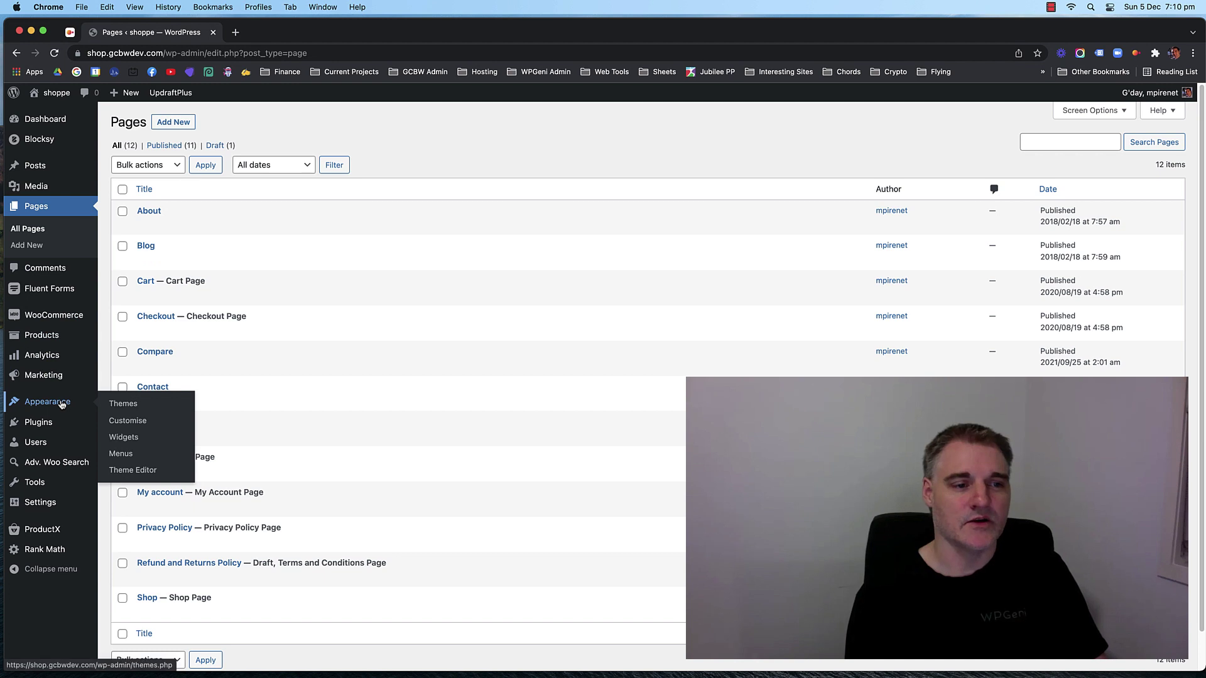
# In Appearance > Customise, drag the search icon before About and open the Header builder.
pyautogui.click(125, 420)
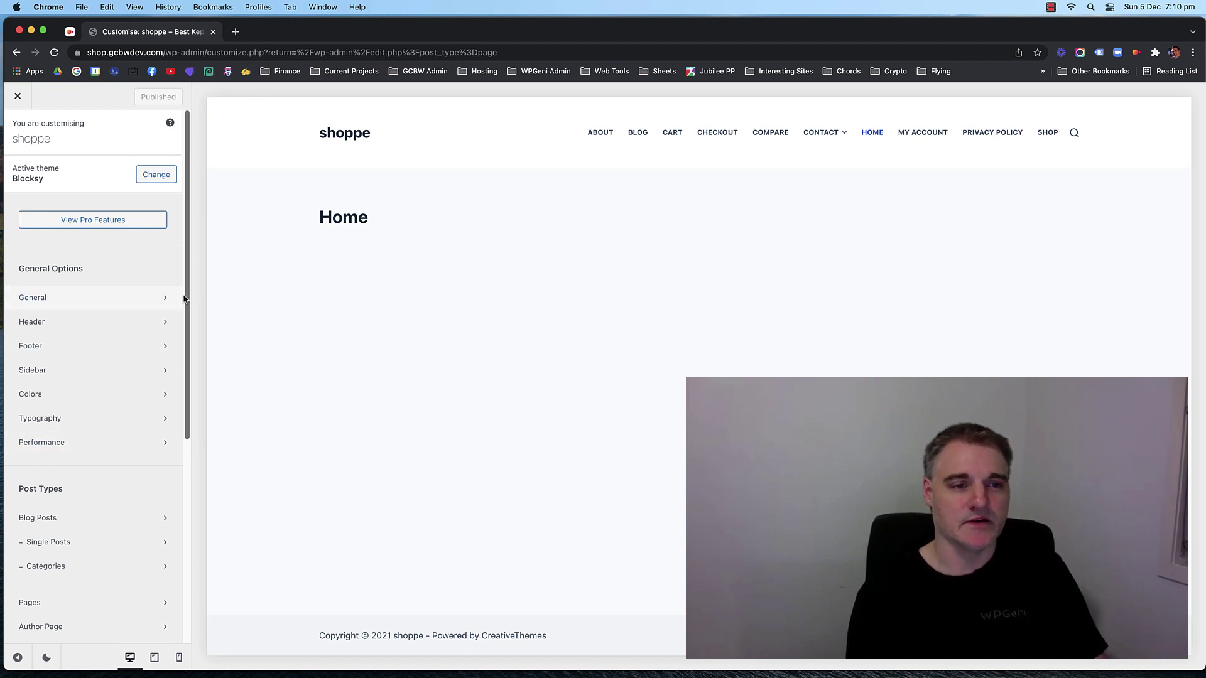
pyautogui.moveTo(185, 298)
pyautogui.mouseDown()
pyautogui.moveTo(178, 417)
pyautogui.moveTo(178, 317)
pyautogui.mouseUp()
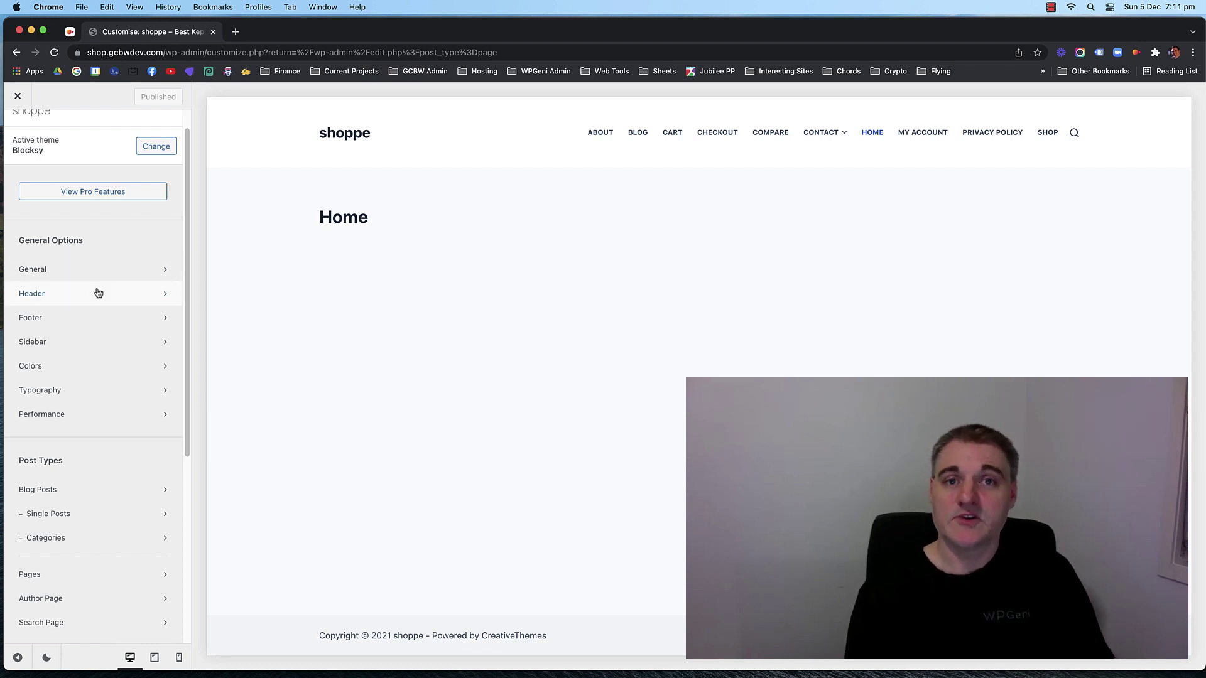
pyautogui.scroll(-1, 100, 454)
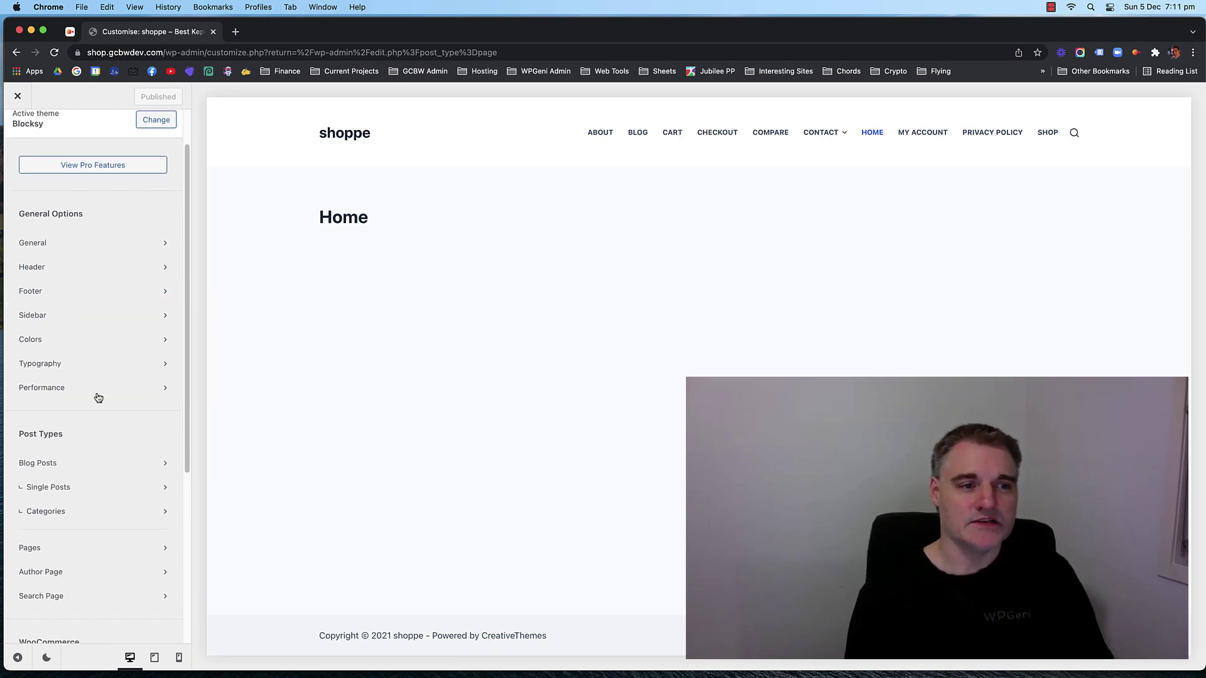
pyautogui.scroll(-6, 75, 277)
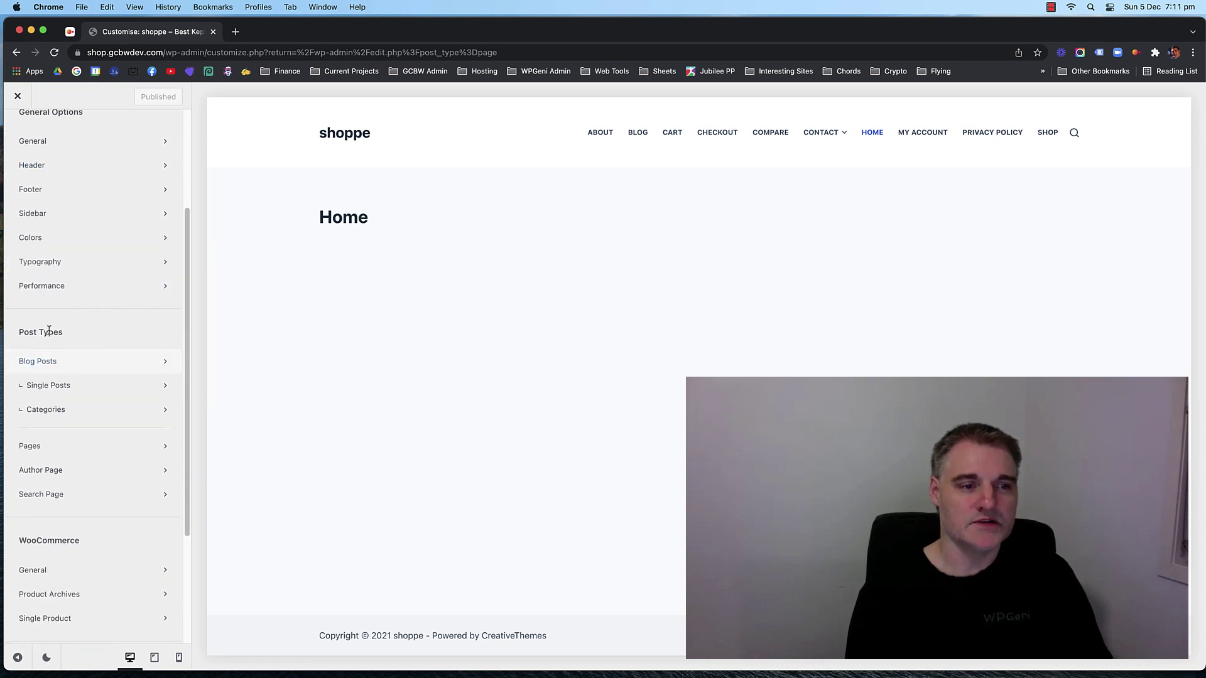
pyautogui.scroll(-1, 83, 409)
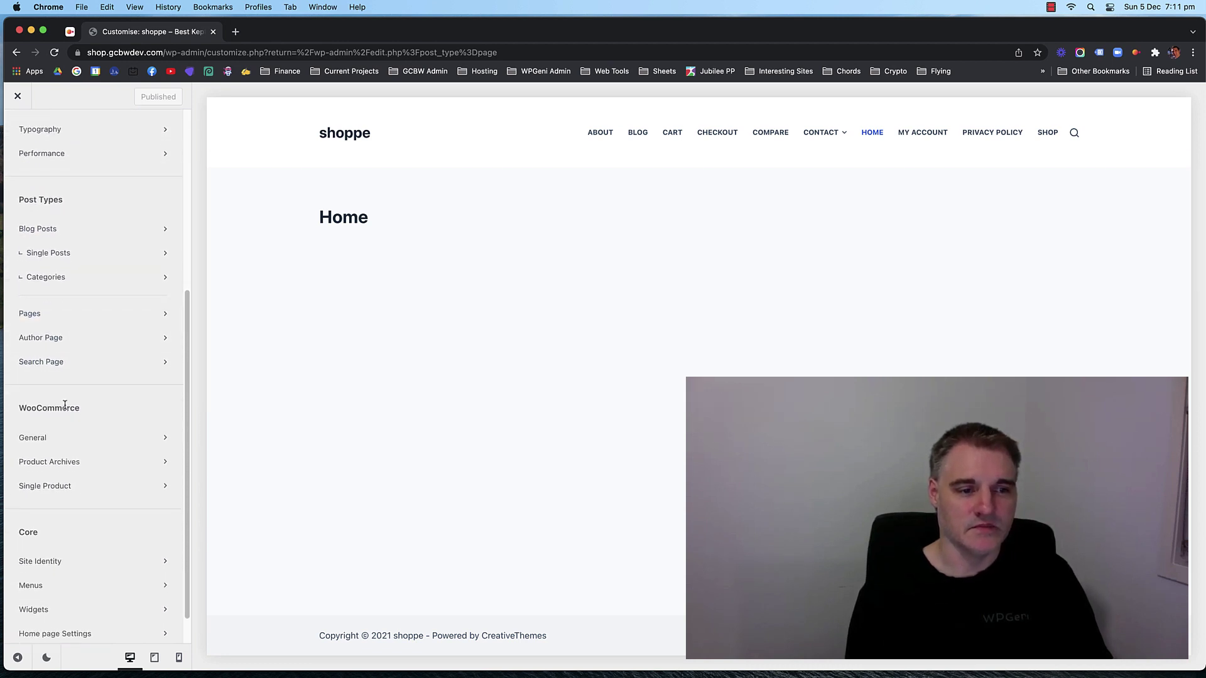
pyautogui.scroll(-1, 57, 439)
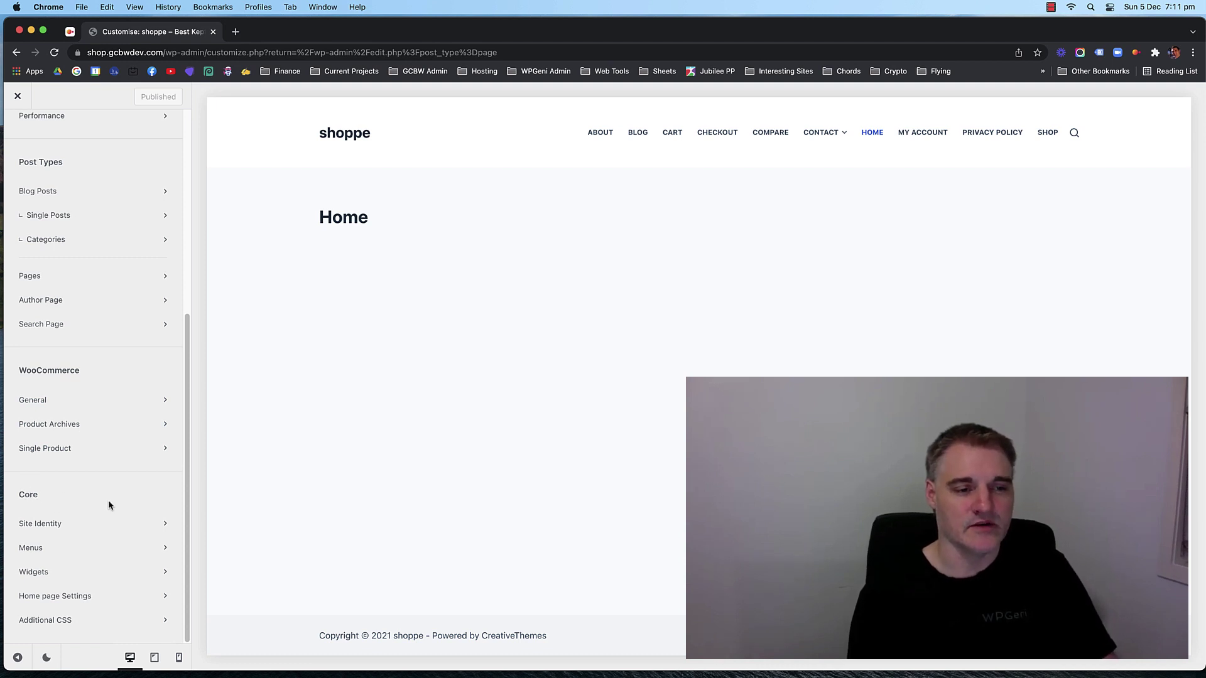
pyautogui.scroll(10, 95, 420)
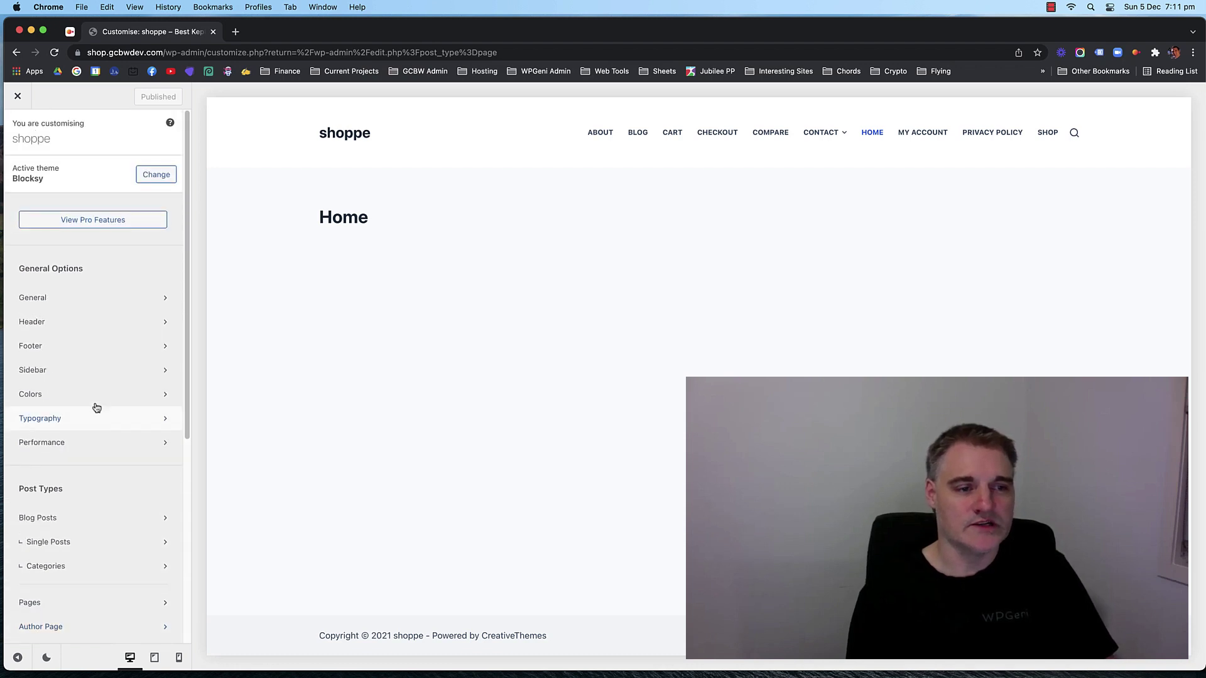
pyautogui.click(77, 322)
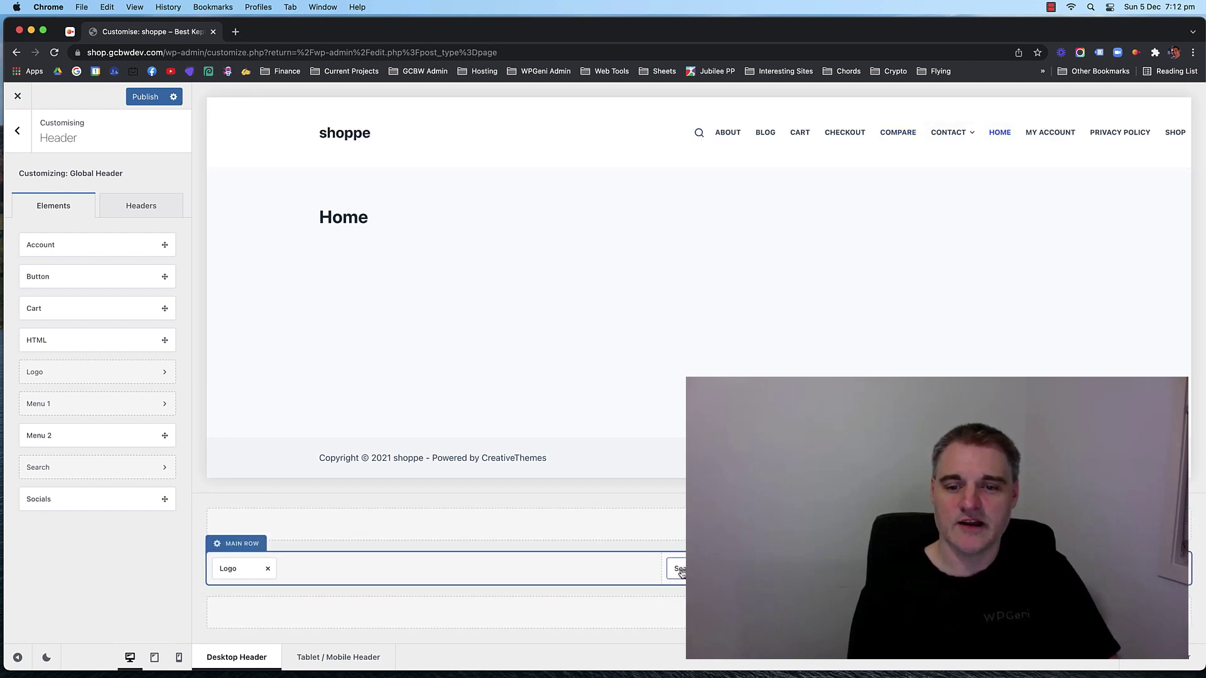
# Move the search element into the header's top row and test its overlay.
pyautogui.moveTo(678, 569); pyautogui.dragTo(678, 526)
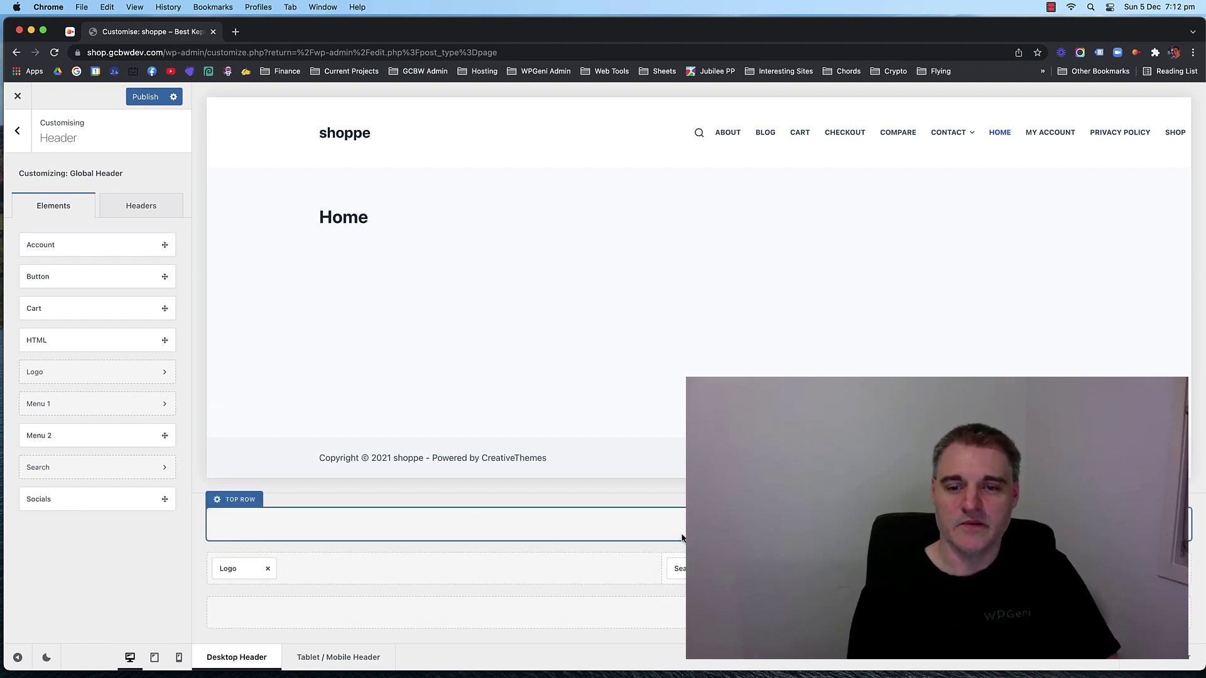
pyautogui.moveTo(677, 569); pyautogui.dragTo(680, 525)
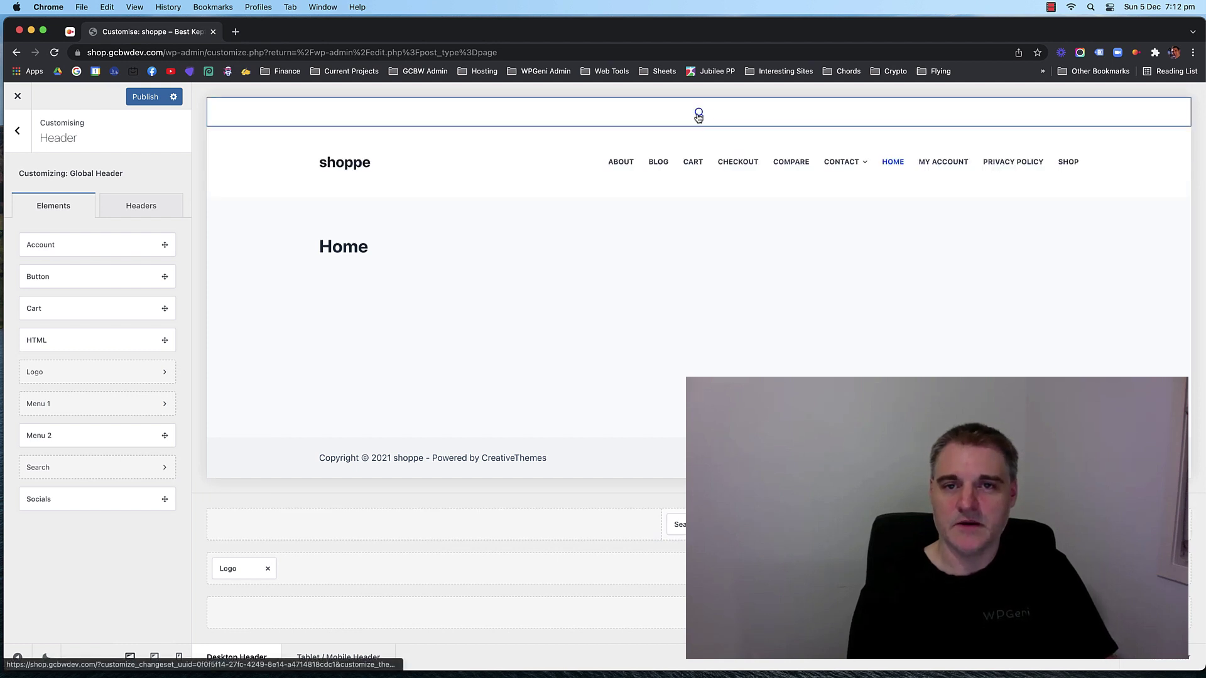
pyautogui.click(699, 115)
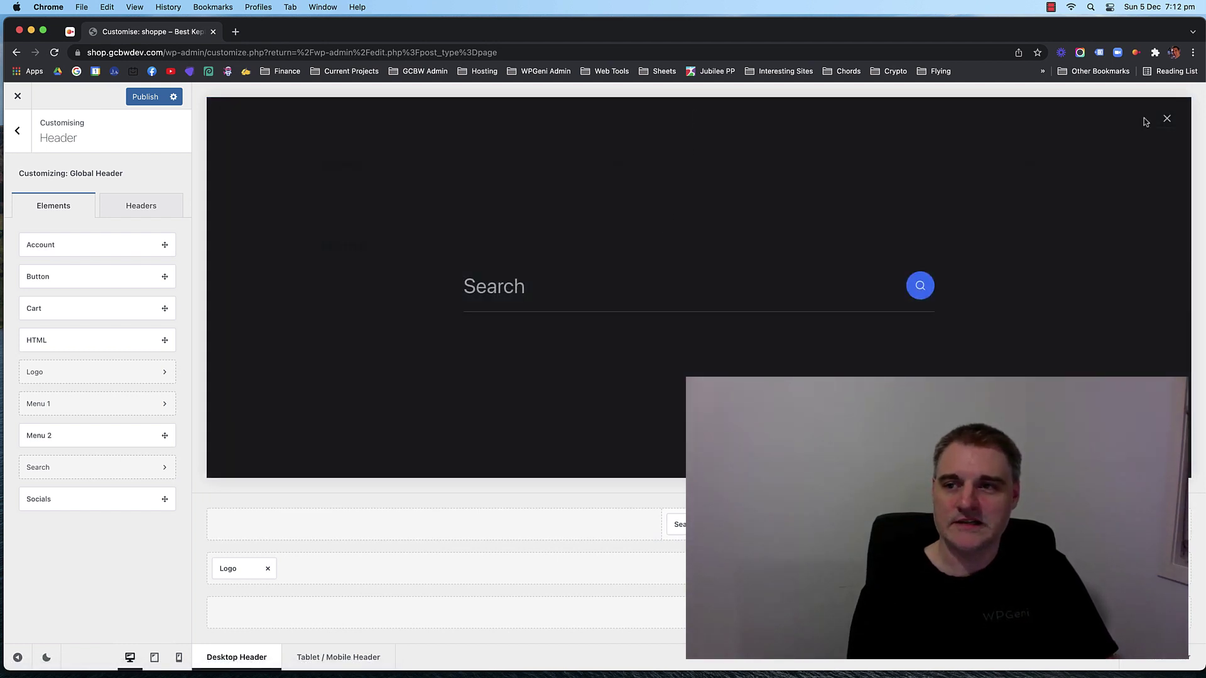
pyautogui.click(1167, 121)
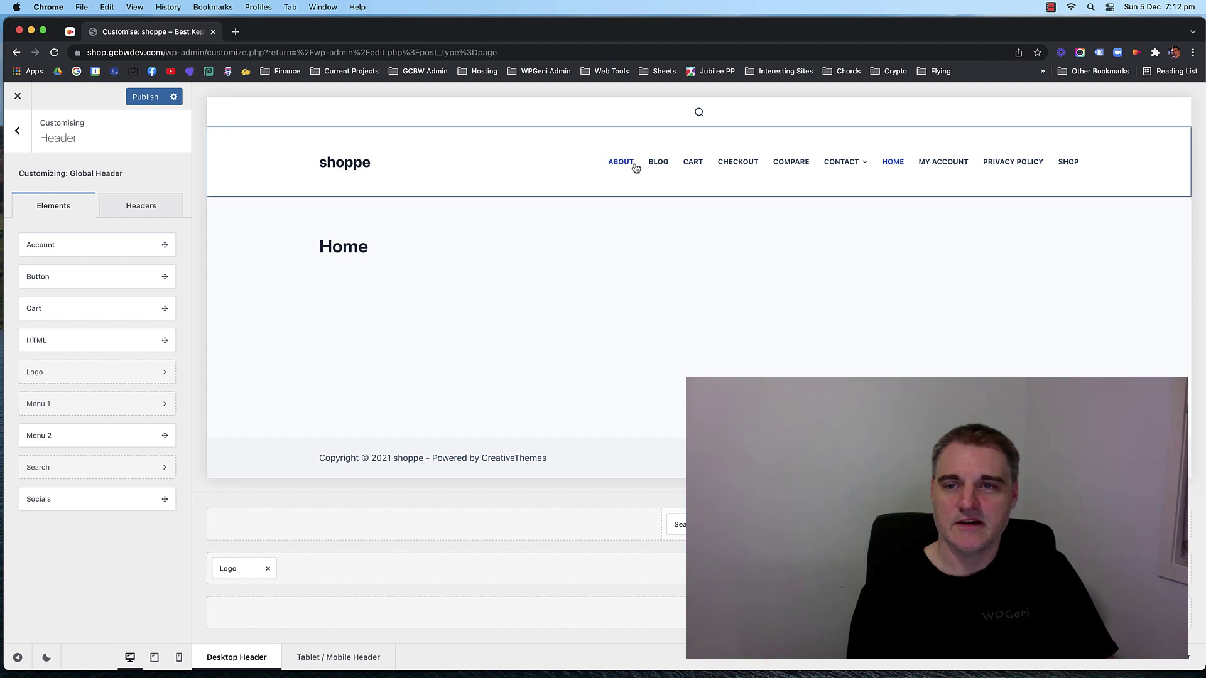
# Remove Search and Menu 1 from the header, leaving only the shoppe logo, then go back.
pyautogui.moveTo(871, 167)
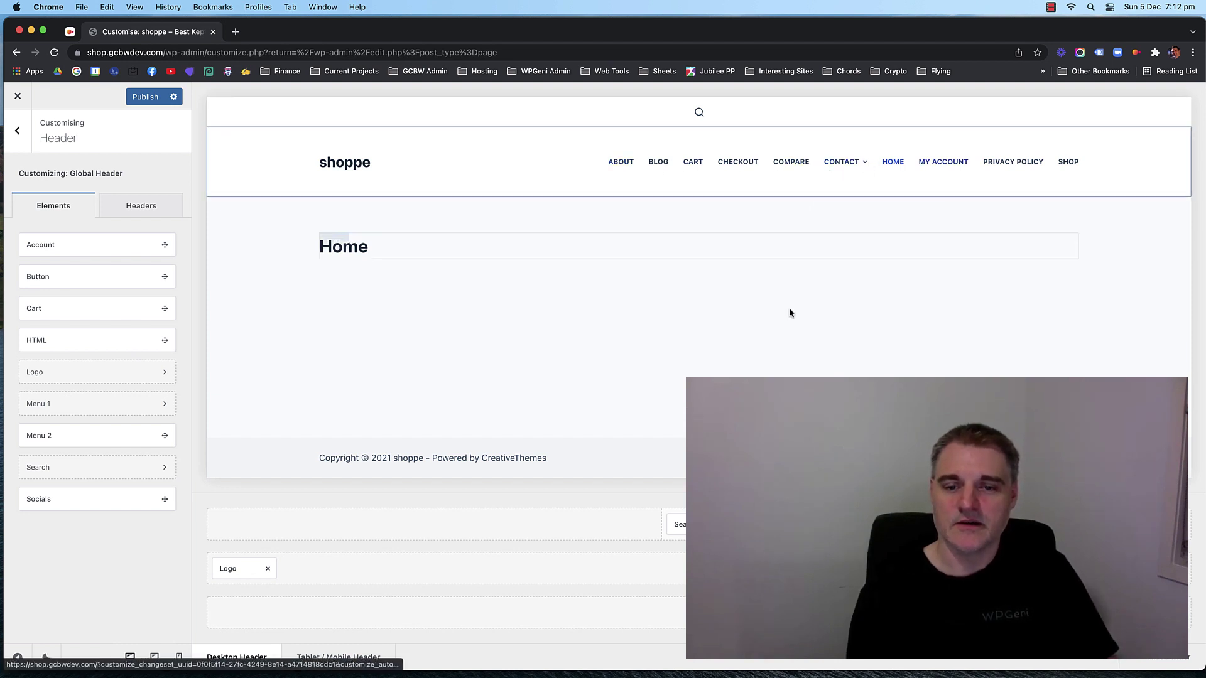
pyautogui.moveTo(684, 525); pyautogui.dragTo(754, 569)
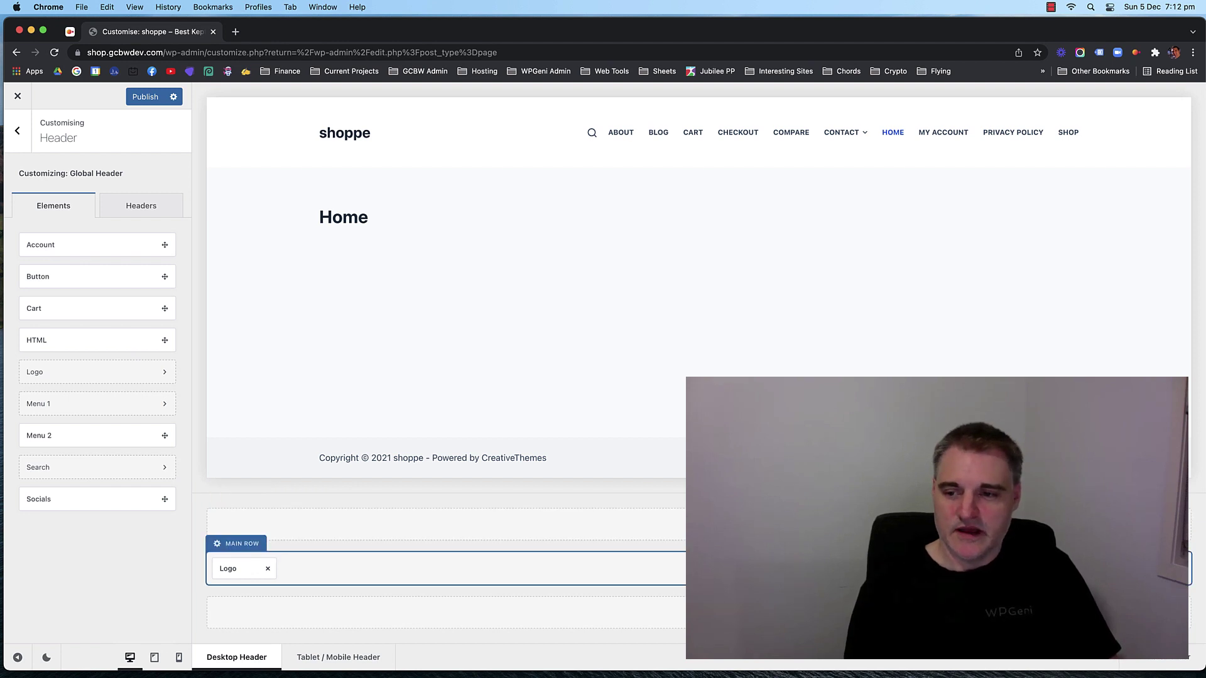
pyautogui.click(1107, 568)
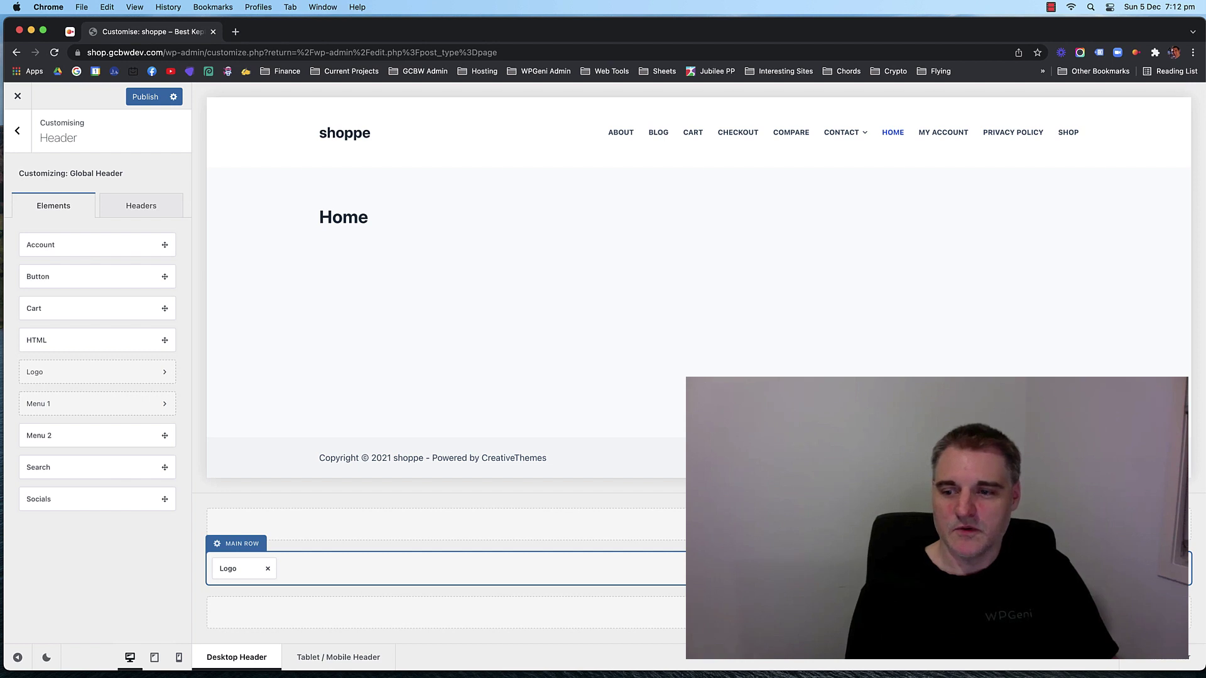
pyautogui.click(1177, 568)
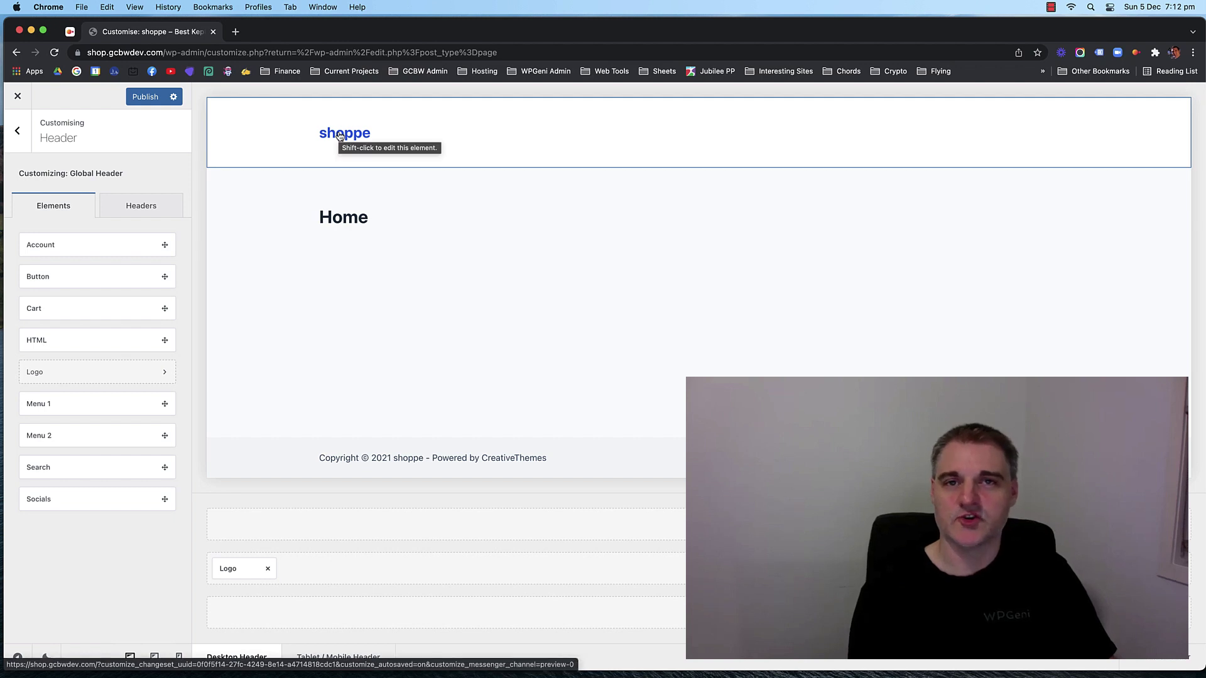
pyautogui.click(11, 135)
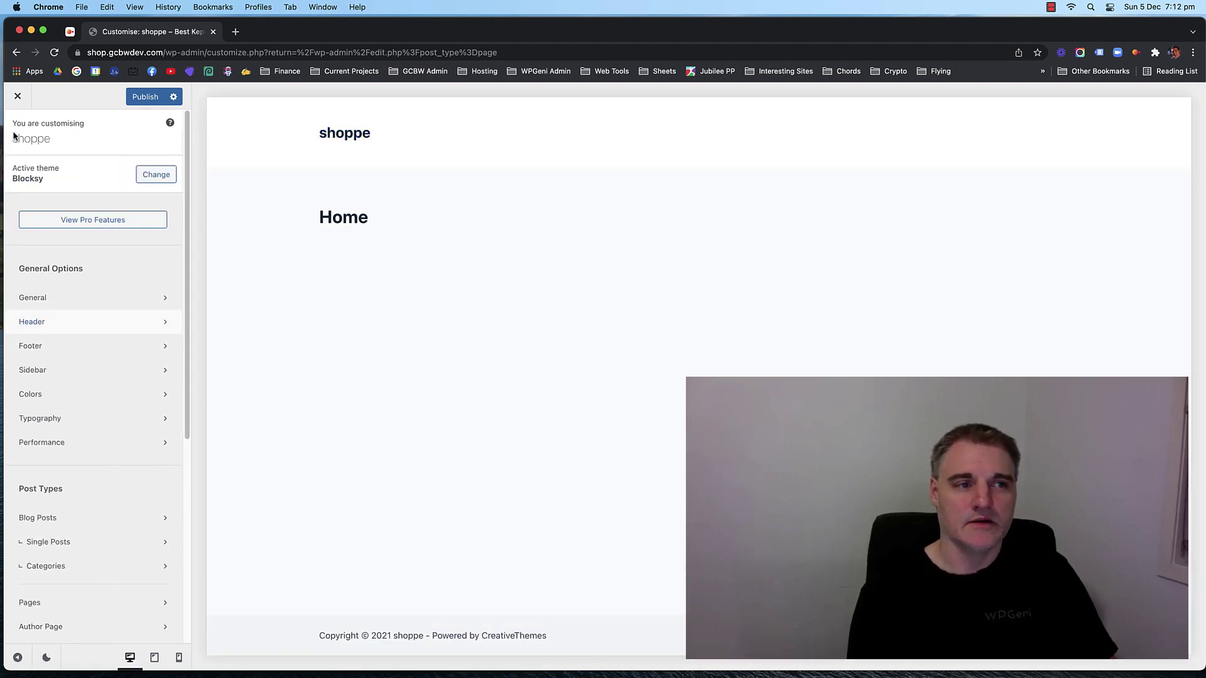
pyautogui.scroll(-5, 76, 268)
pyautogui.scroll(-2, 93, 479)
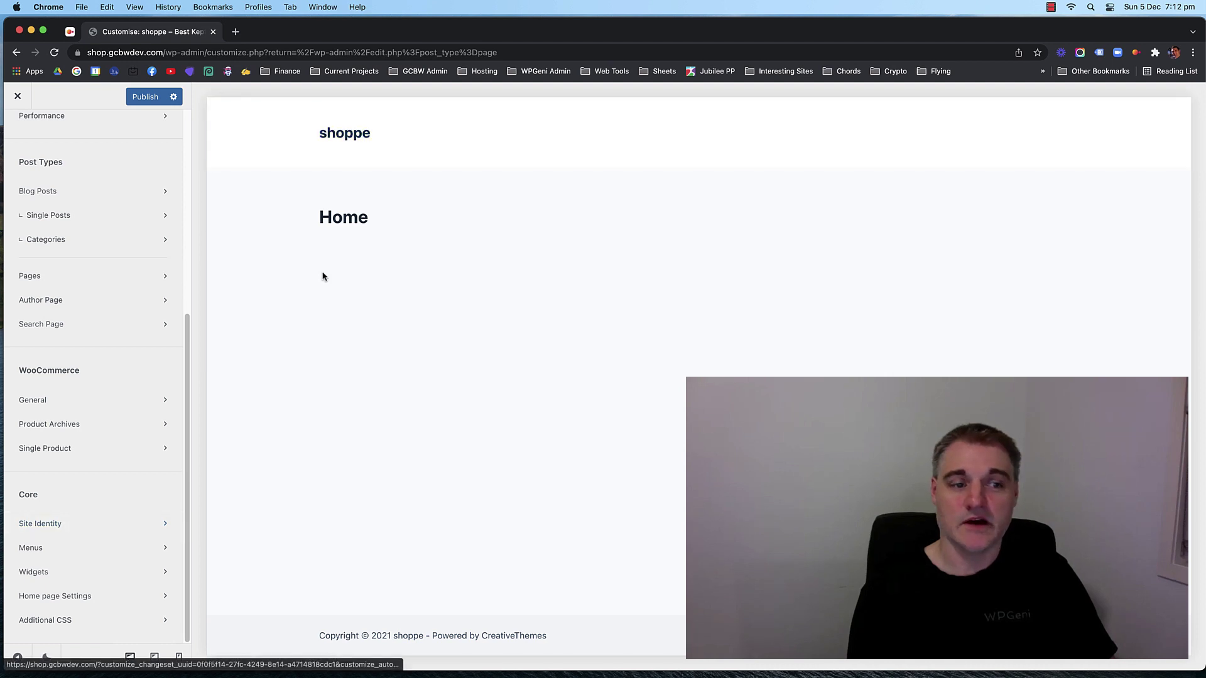
pyautogui.click(66, 523)
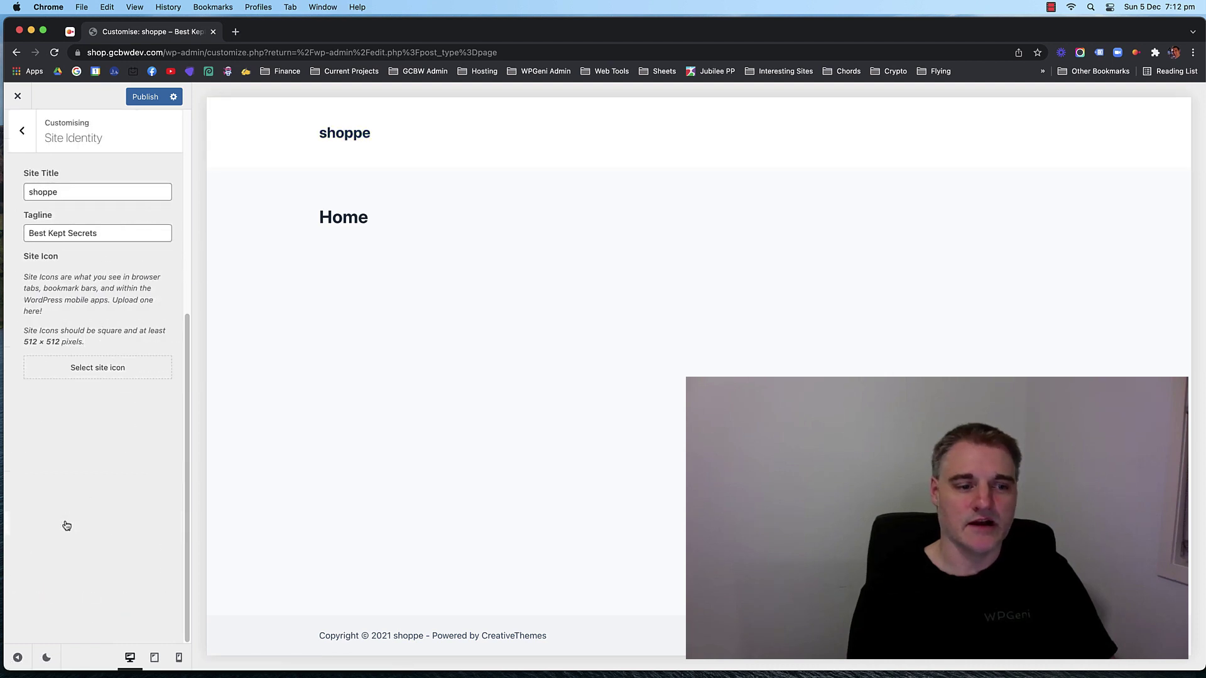
pyautogui.moveTo(84, 191); pyautogui.dragTo(11, 194)
pyautogui.click(71, 191)
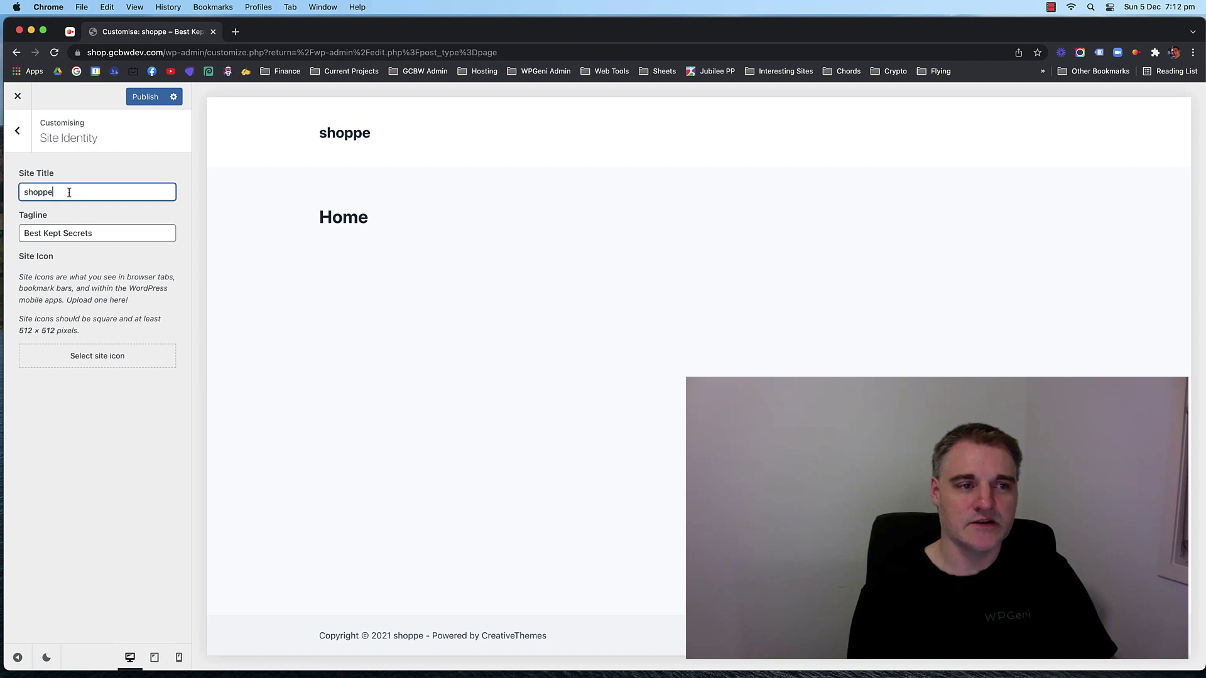
pyautogui.doubleClick(36, 190)
pyautogui.click(65, 194)
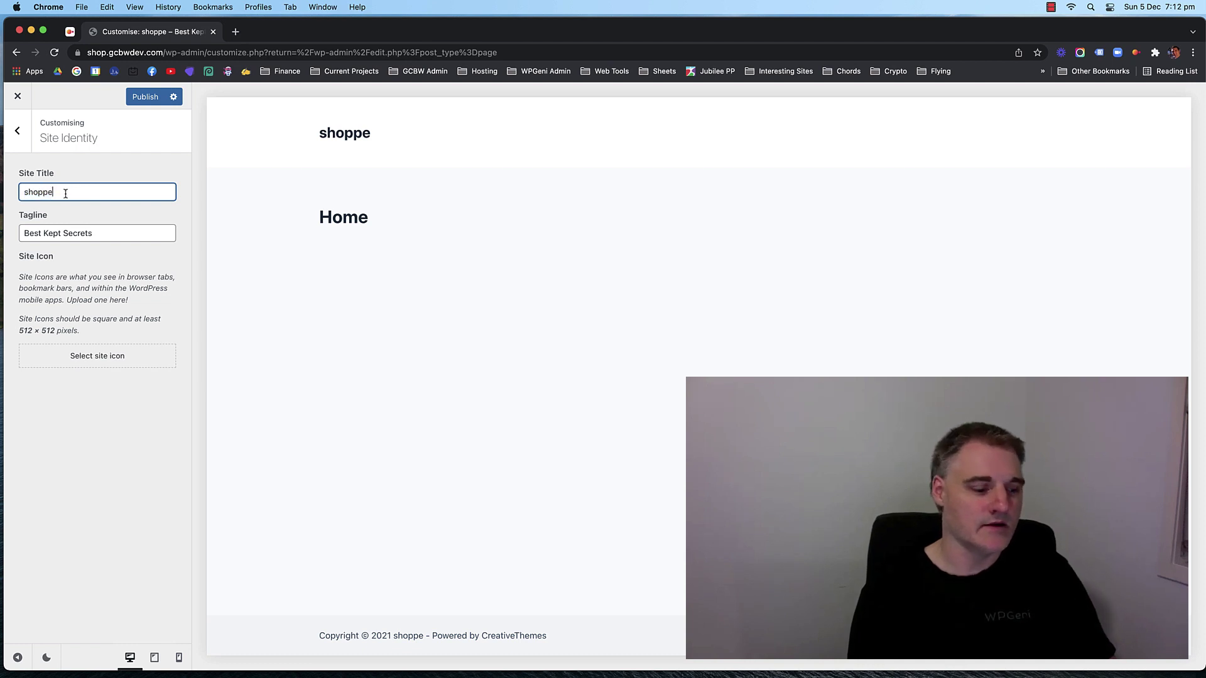
pyautogui.write('y')
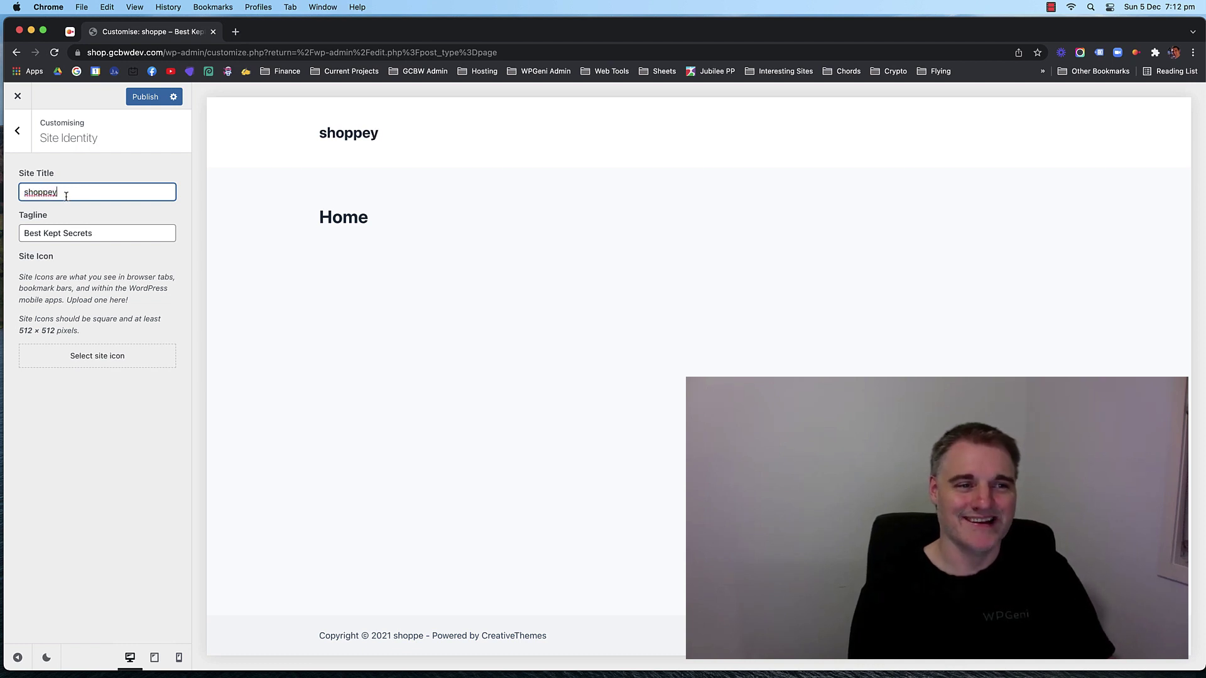
pyautogui.press('BackSpace')
pyautogui.write('eeeee')
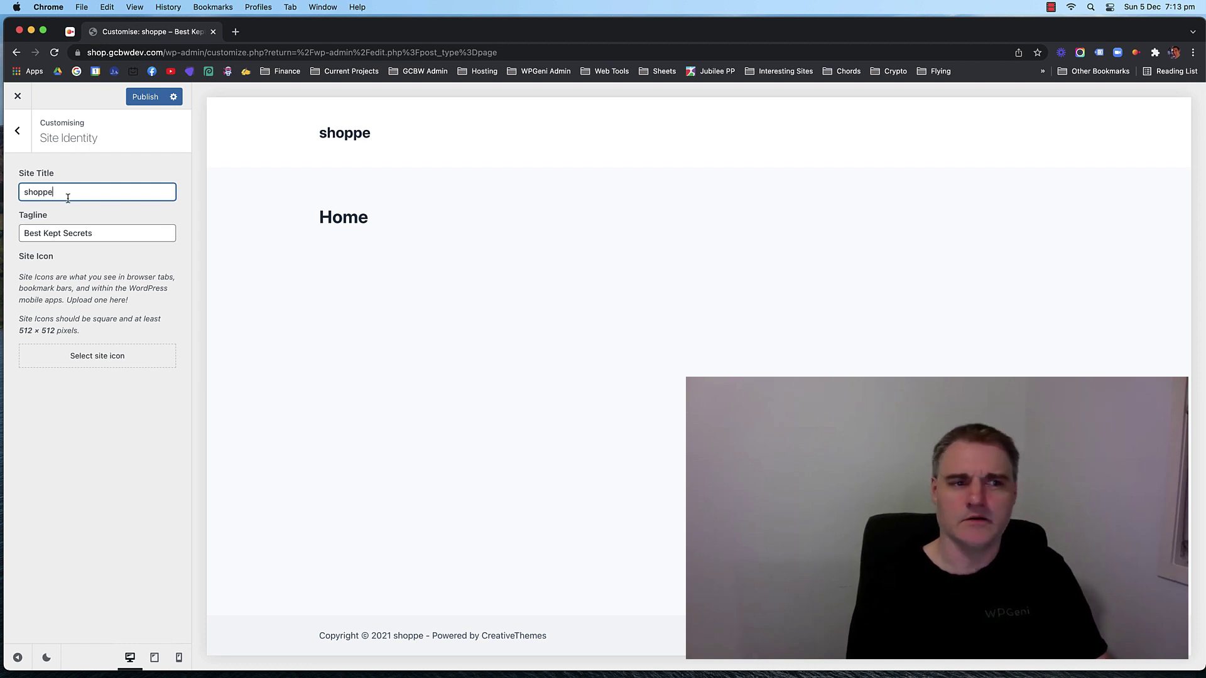
pyautogui.click(110, 230)
pyautogui.moveTo(91, 233); pyautogui.dragTo(54, 229)
pyautogui.click(47, 233)
pyautogui.click(38, 229)
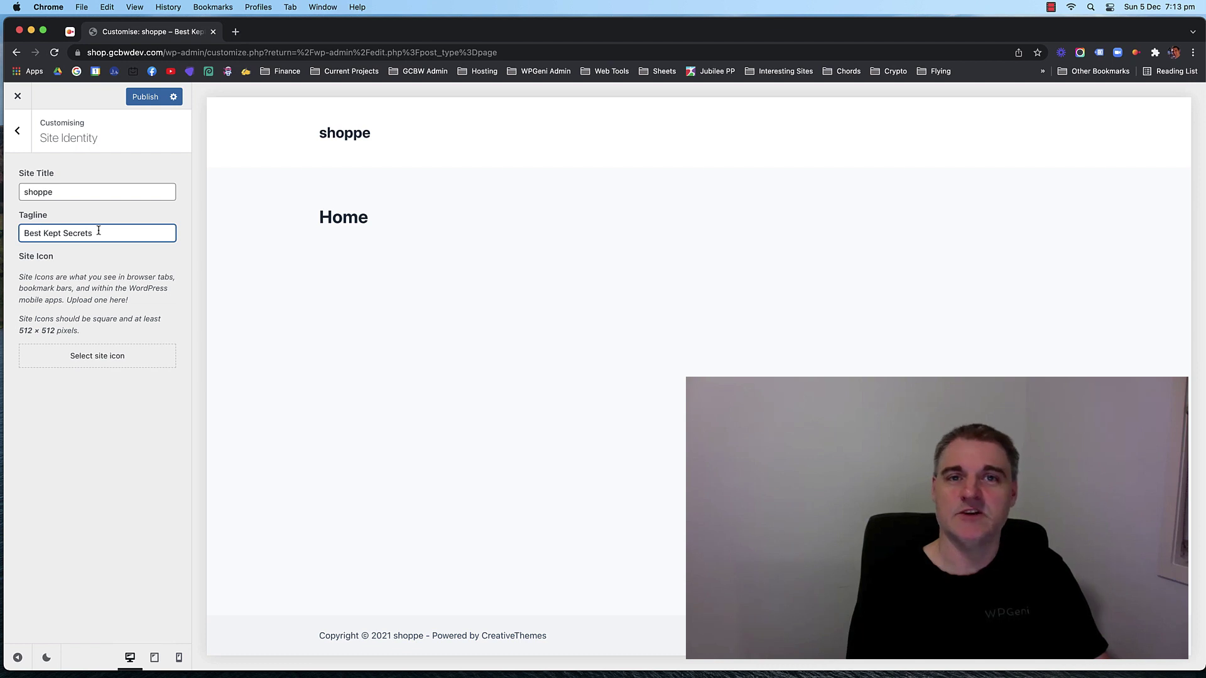
pyautogui.click(15, 133)
pyautogui.scroll(10, 90, 194)
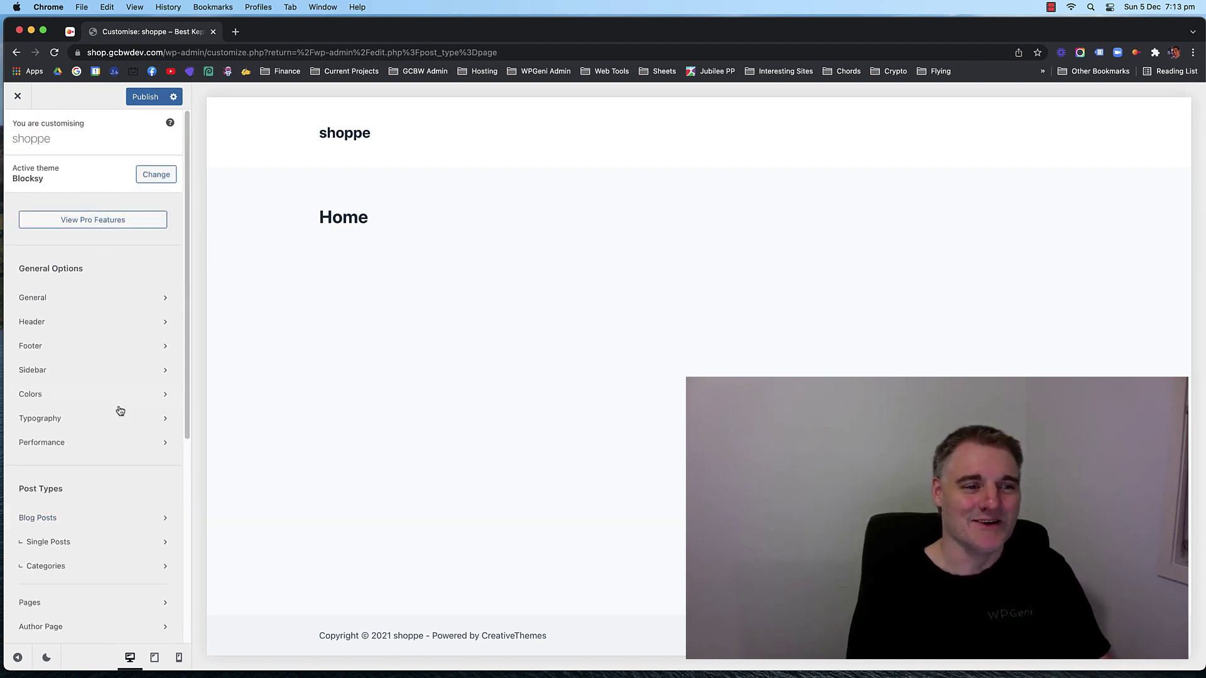
pyautogui.scroll(-5, 69, 377)
pyautogui.scroll(5, 91, 325)
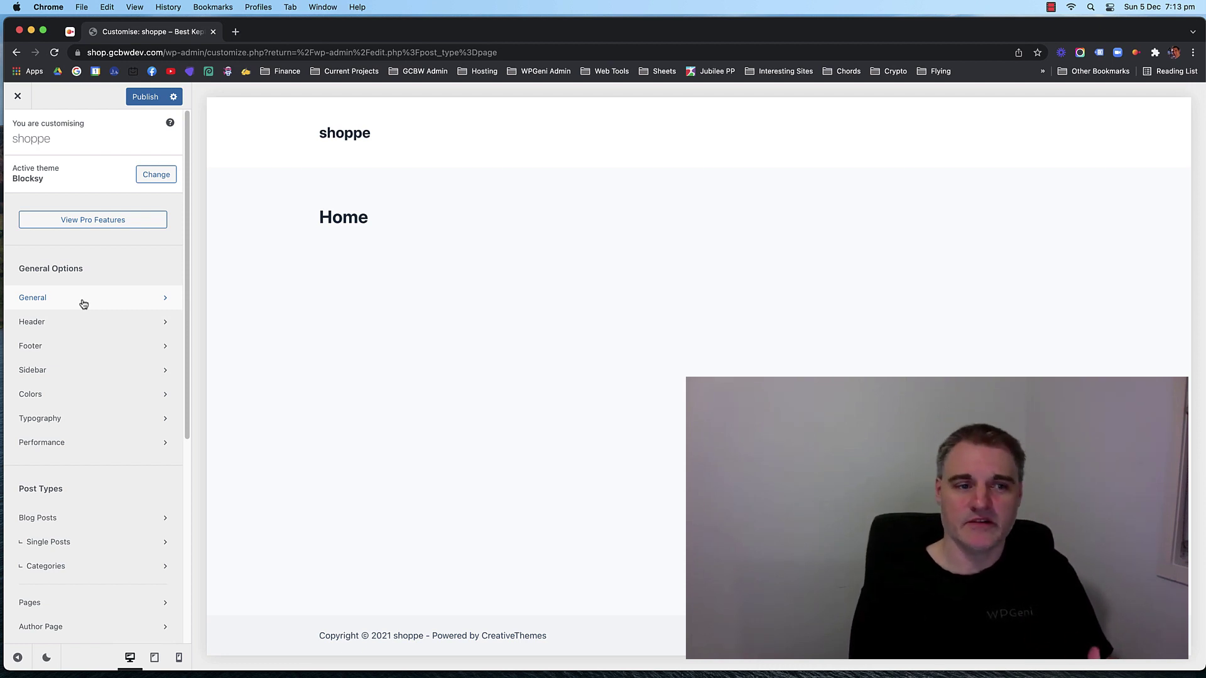
# In Typography, search 'poppins' and set the base font family to Poppins.
pyautogui.click(84, 421)
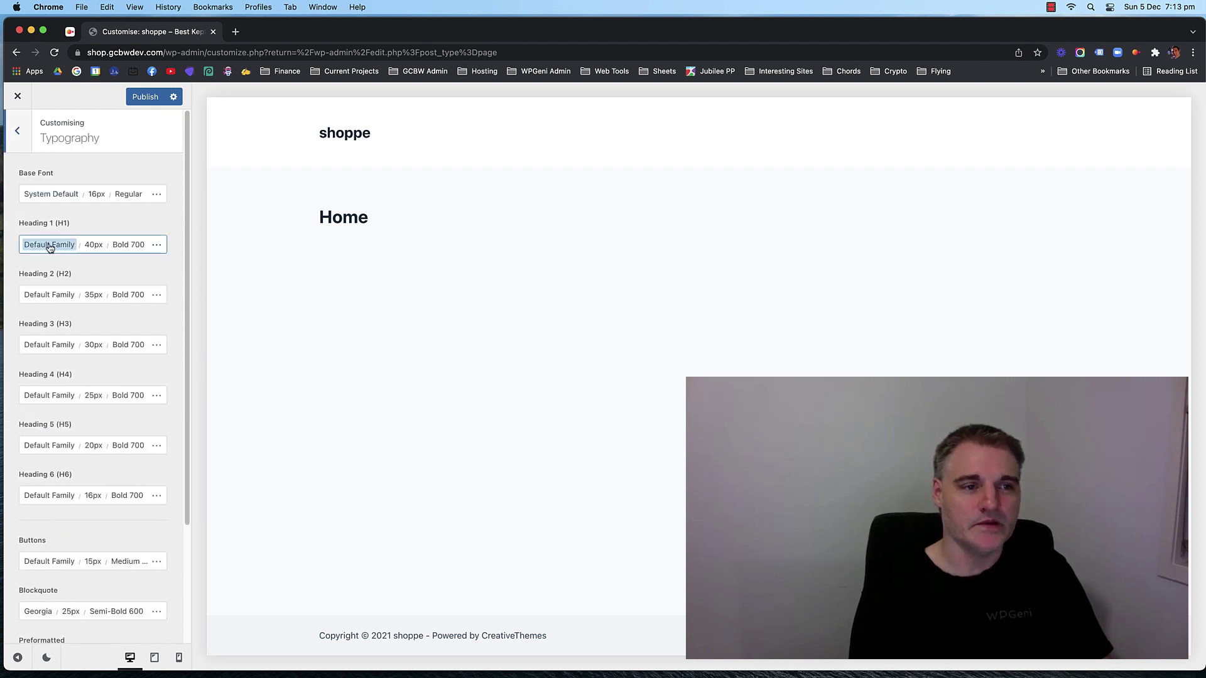
pyautogui.click(53, 194)
pyautogui.click(80, 230)
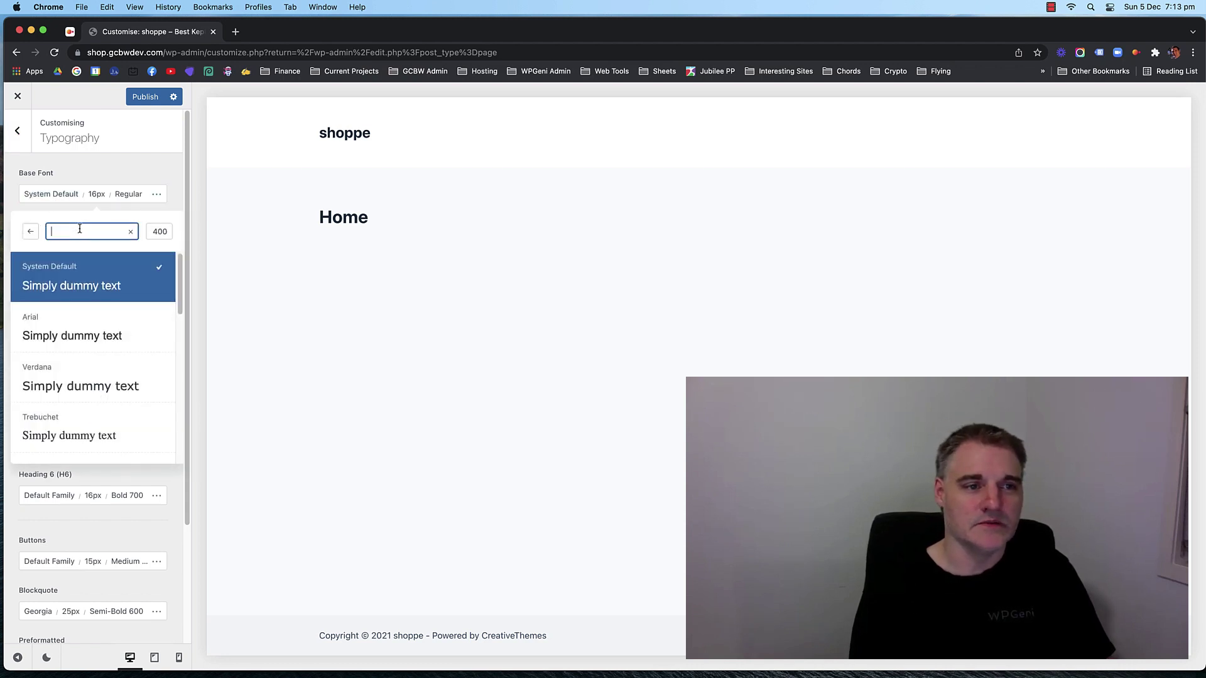
pyautogui.write('popp')
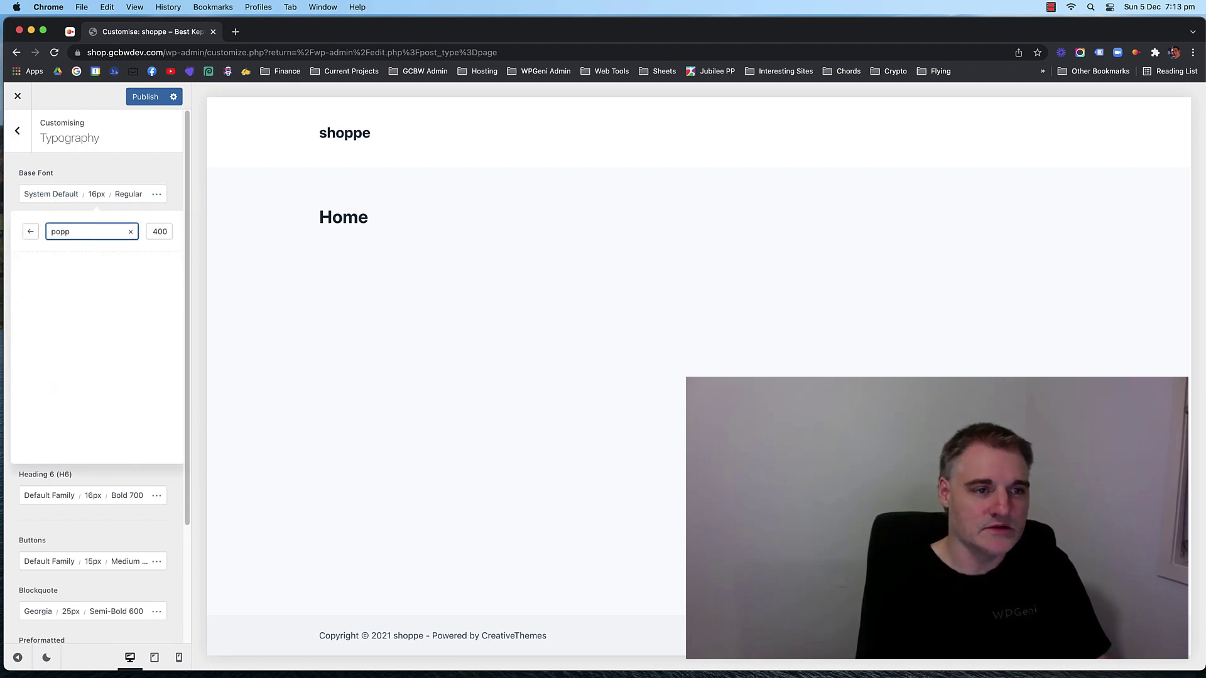
pyautogui.write('ins')
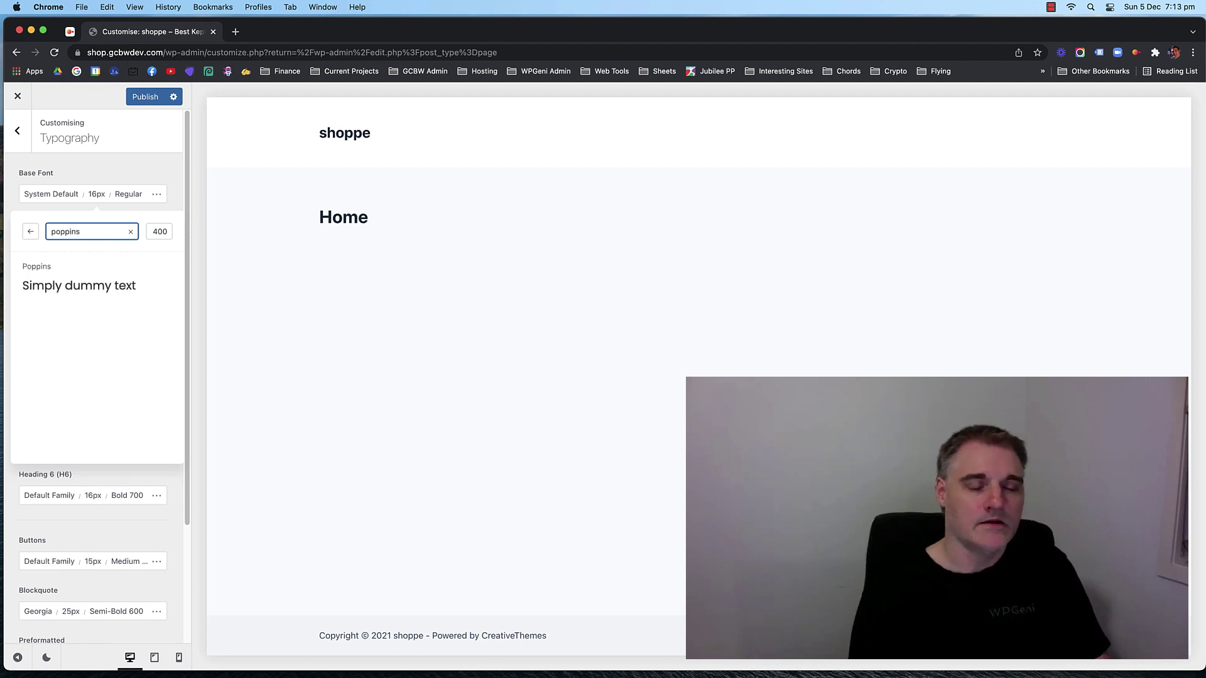
pyautogui.click(68, 292)
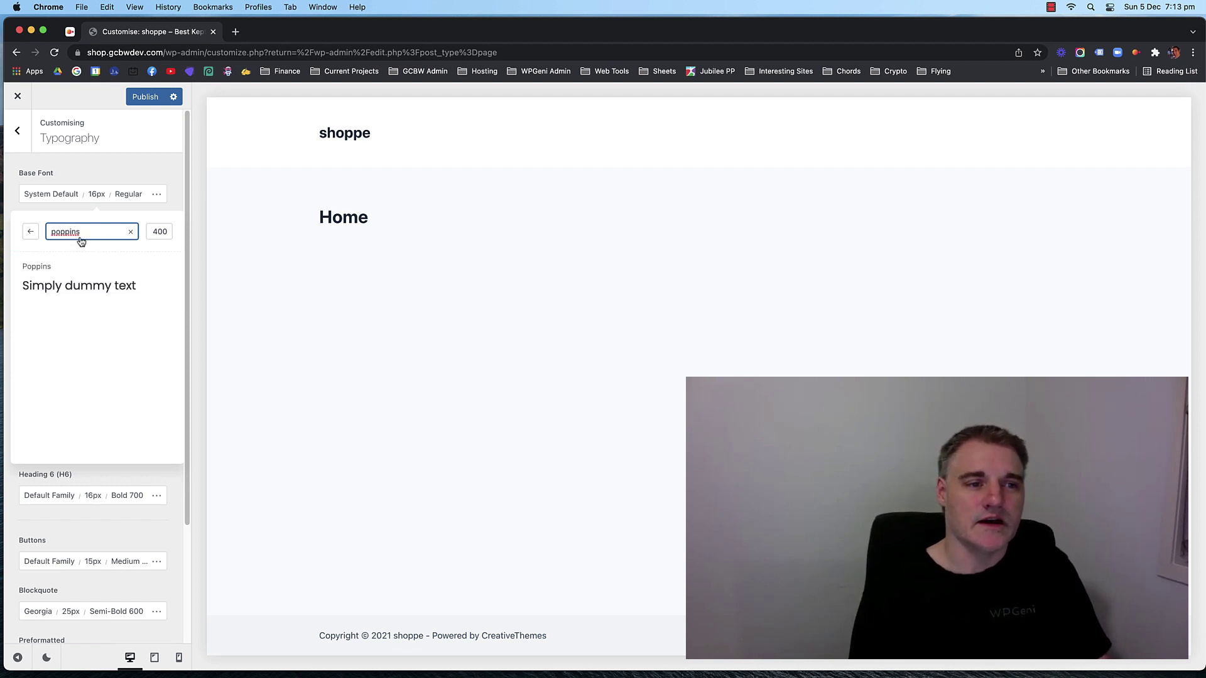
pyautogui.click(124, 164)
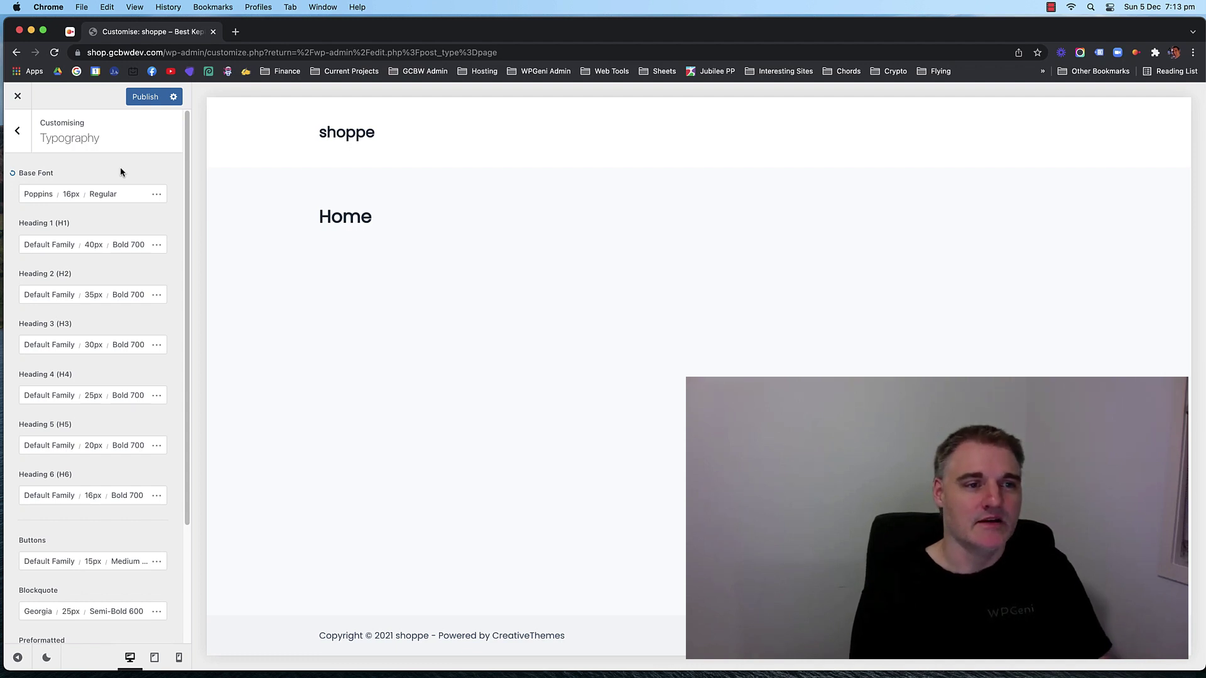
# Check Heading 1's font family and size options, leaving it at 40px.
pyautogui.click(50, 245)
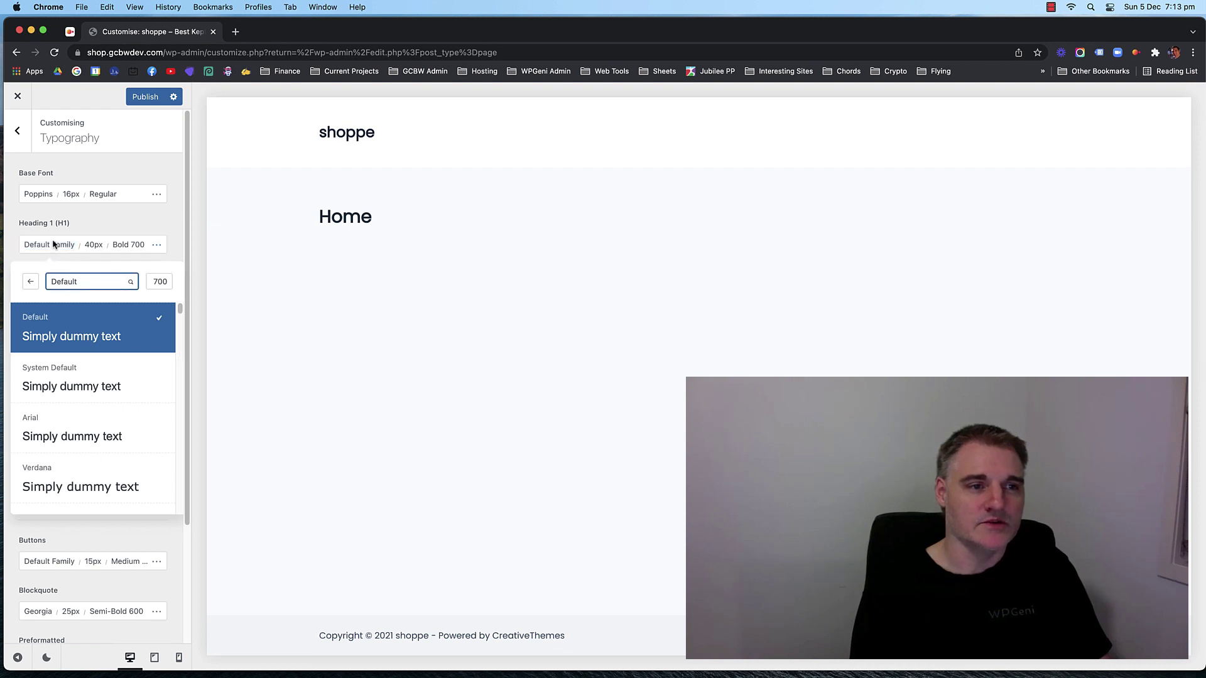
pyautogui.click(98, 223)
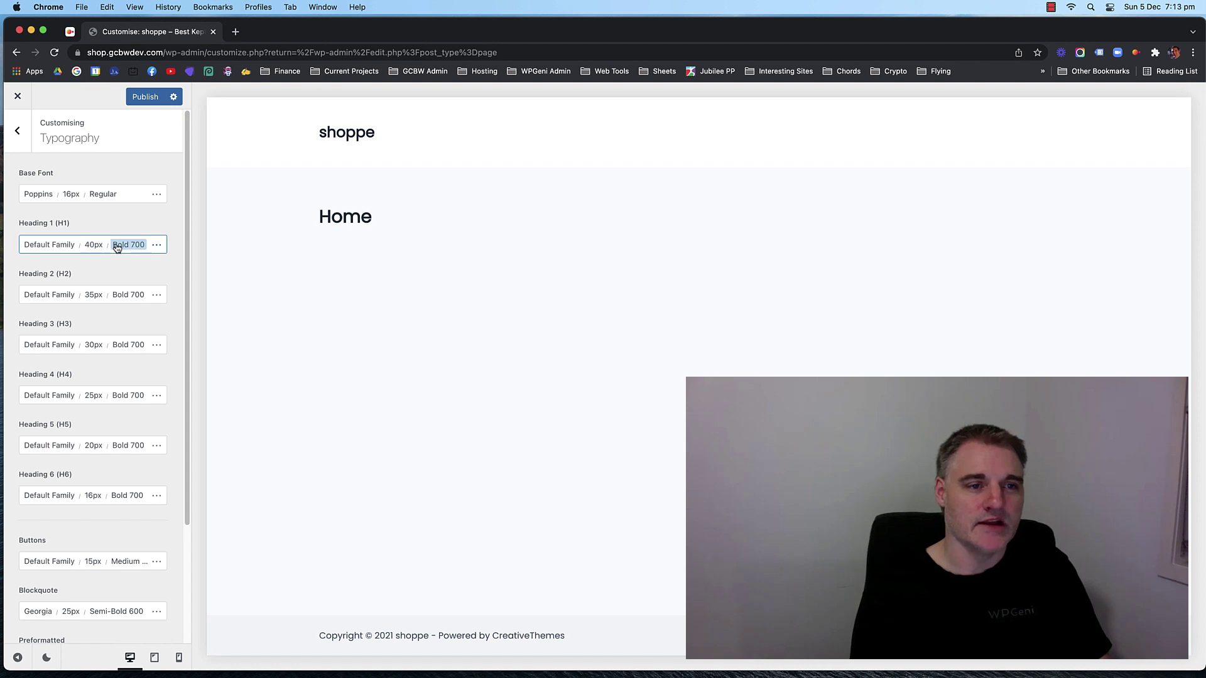
pyautogui.click(93, 245)
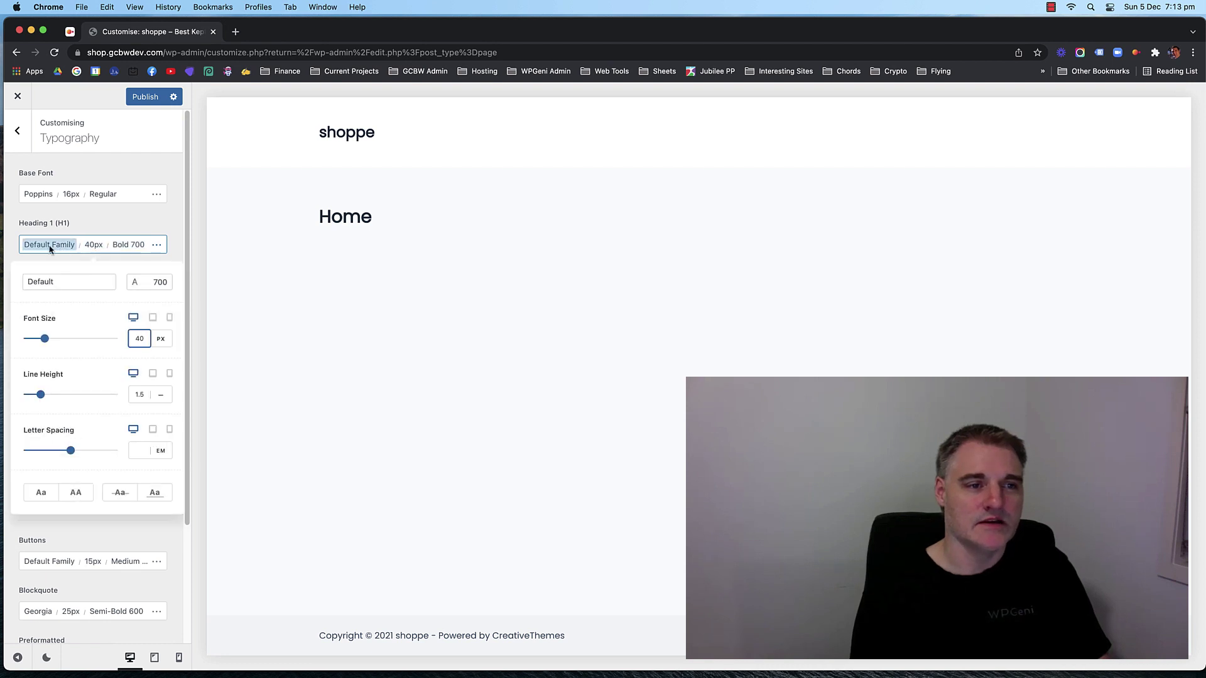
pyautogui.click(105, 225)
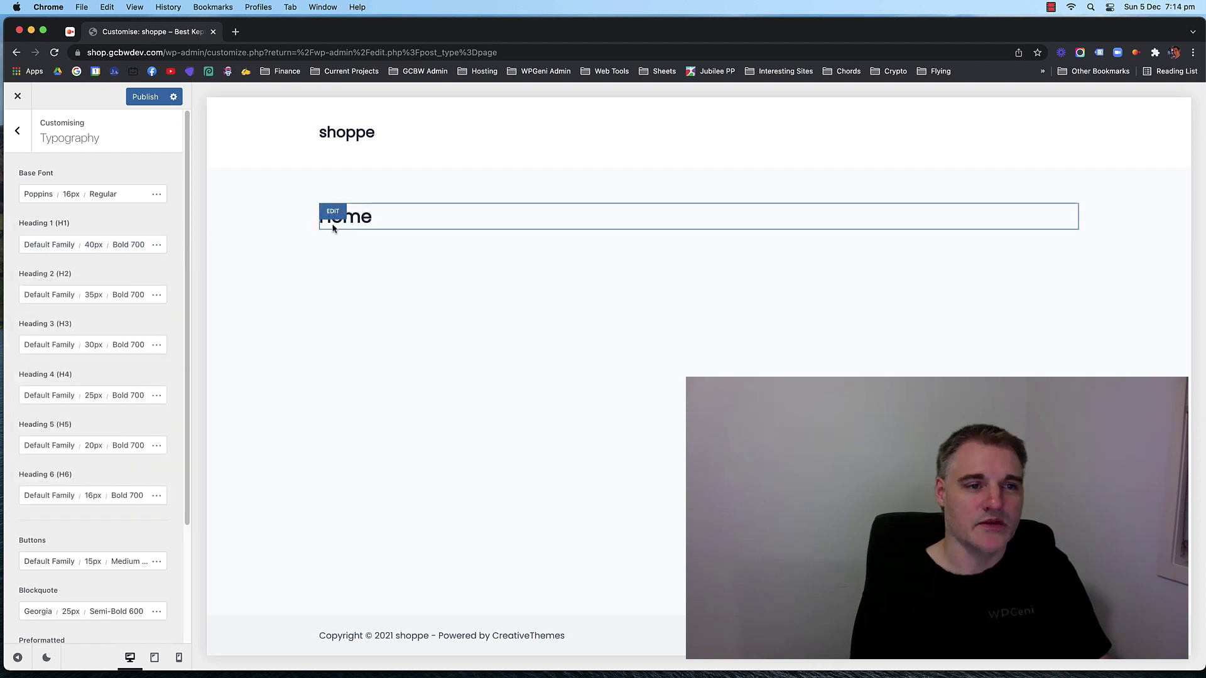
pyautogui.click(94, 245)
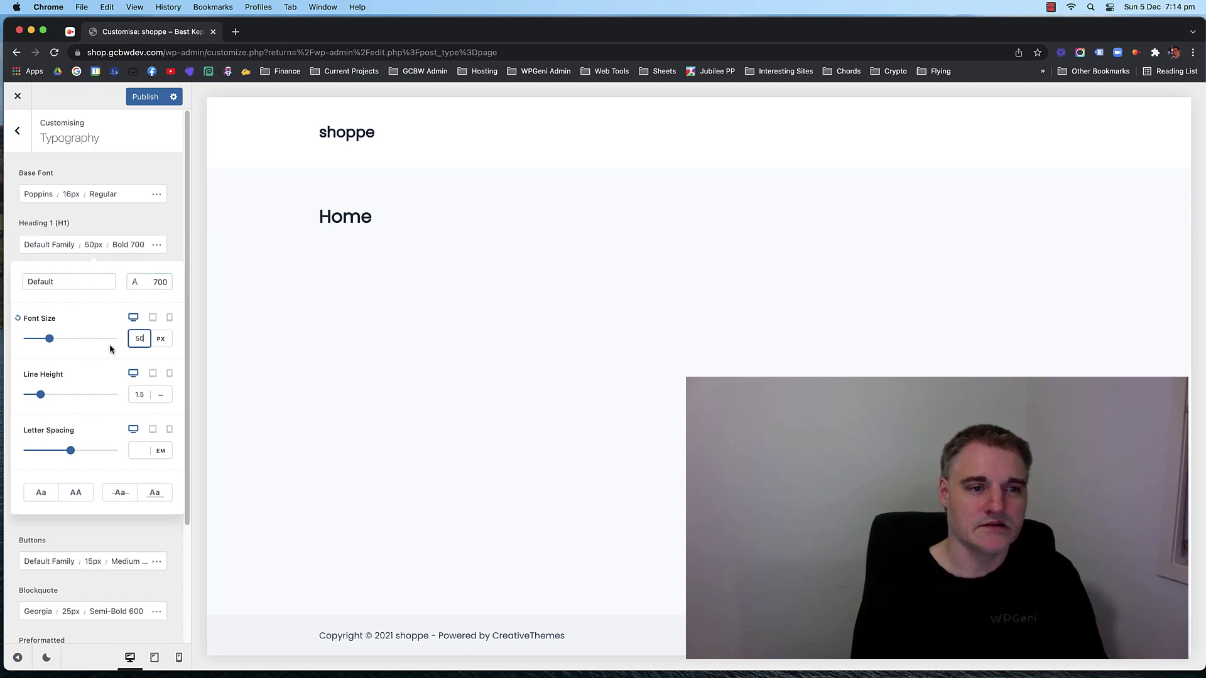
pyautogui.press('Down')
pyautogui.press('Down')
pyautogui.press('Down')
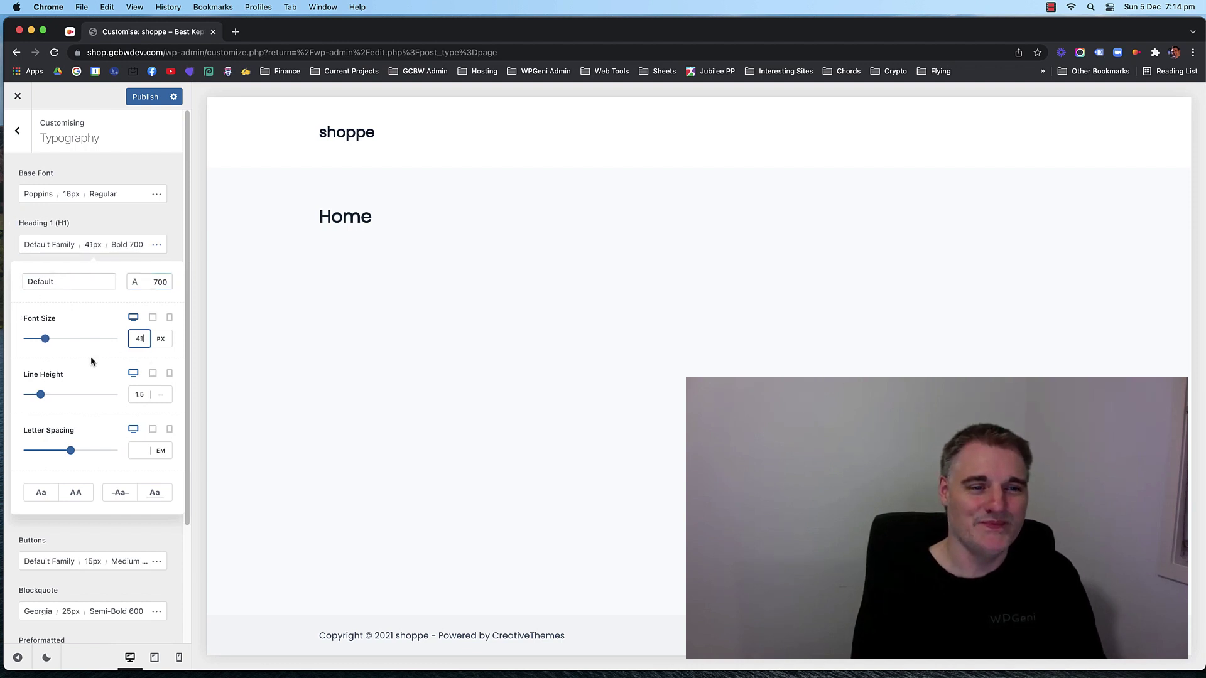
pyautogui.click(106, 220)
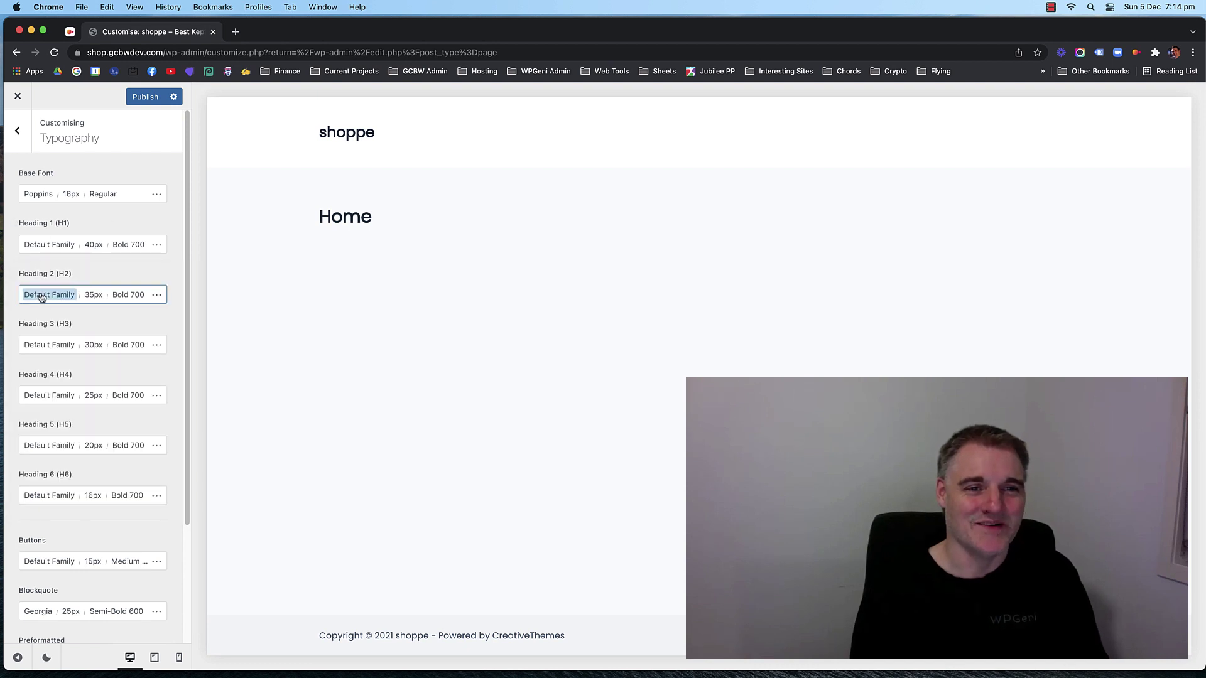
# Check the Home page title's Title element uses the H1 tag, then go back to the root panel.
pyautogui.click(333, 212)
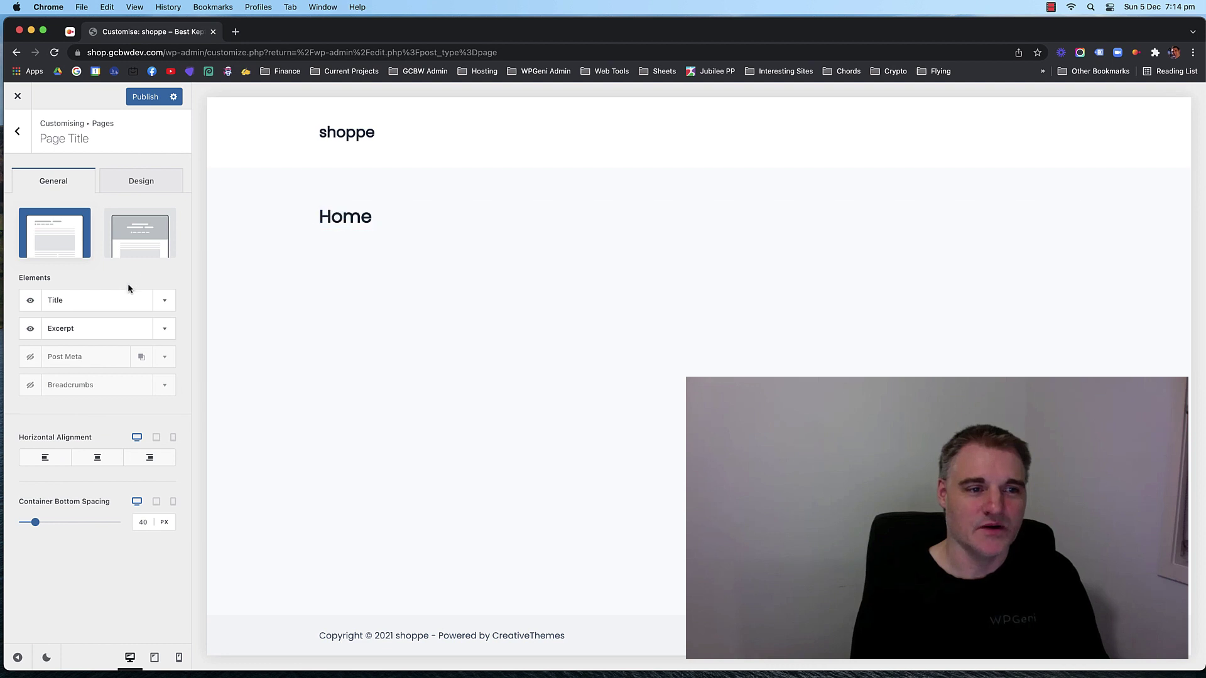
pyautogui.click(162, 301)
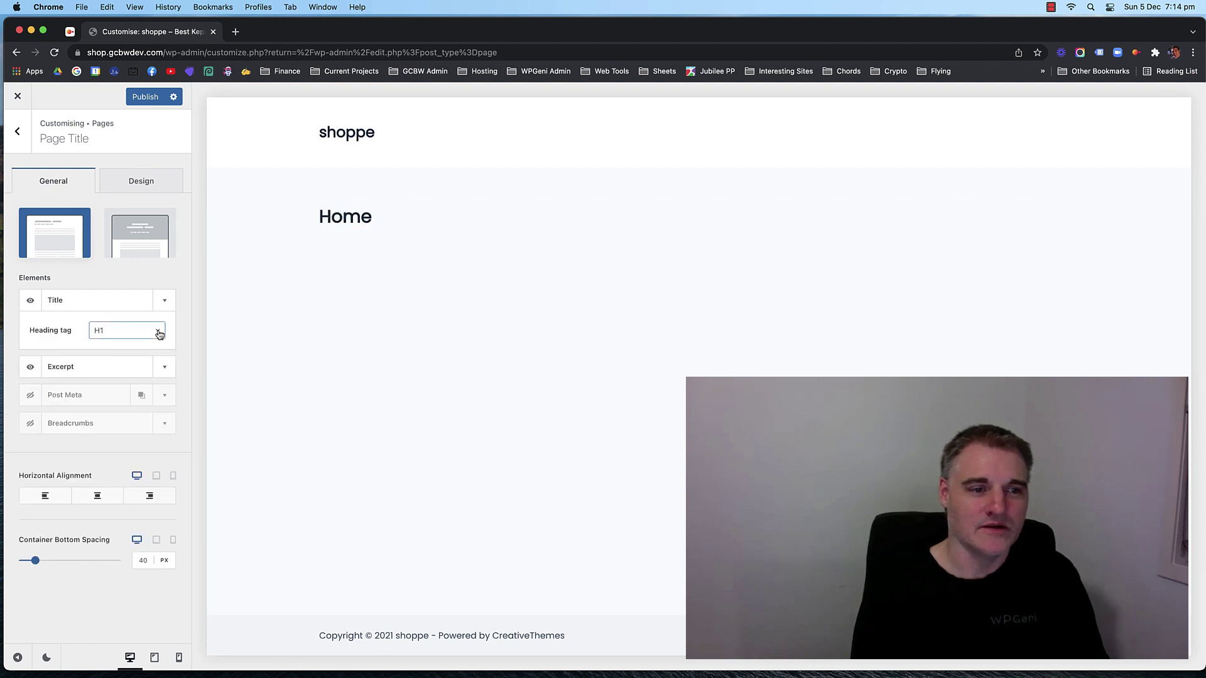
pyautogui.click(165, 305)
pyautogui.click(21, 132)
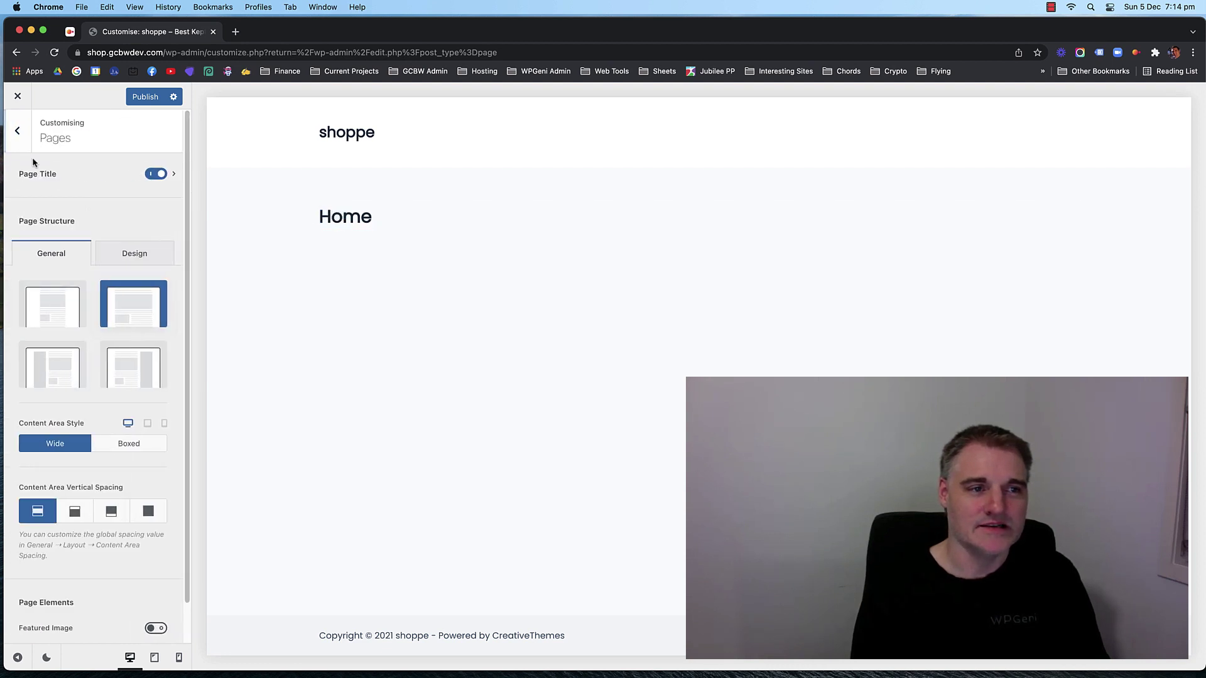
pyautogui.click(18, 130)
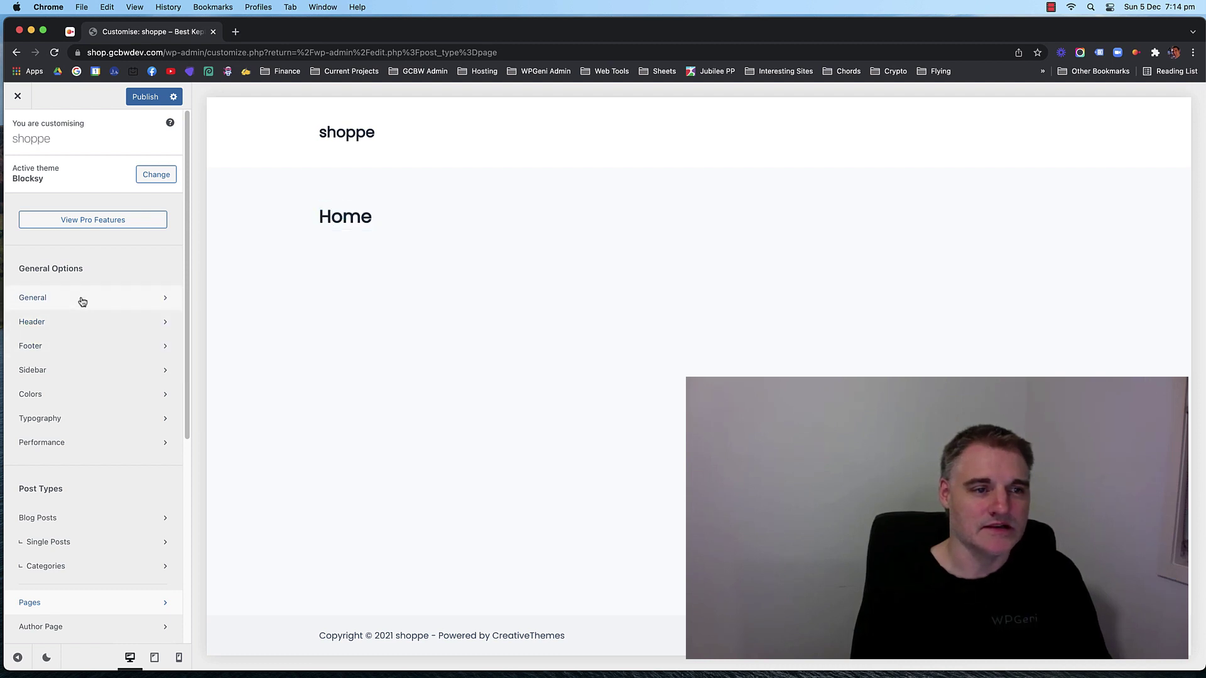
# Reopen Typography and inspect the base font size options.
pyautogui.click(78, 417)
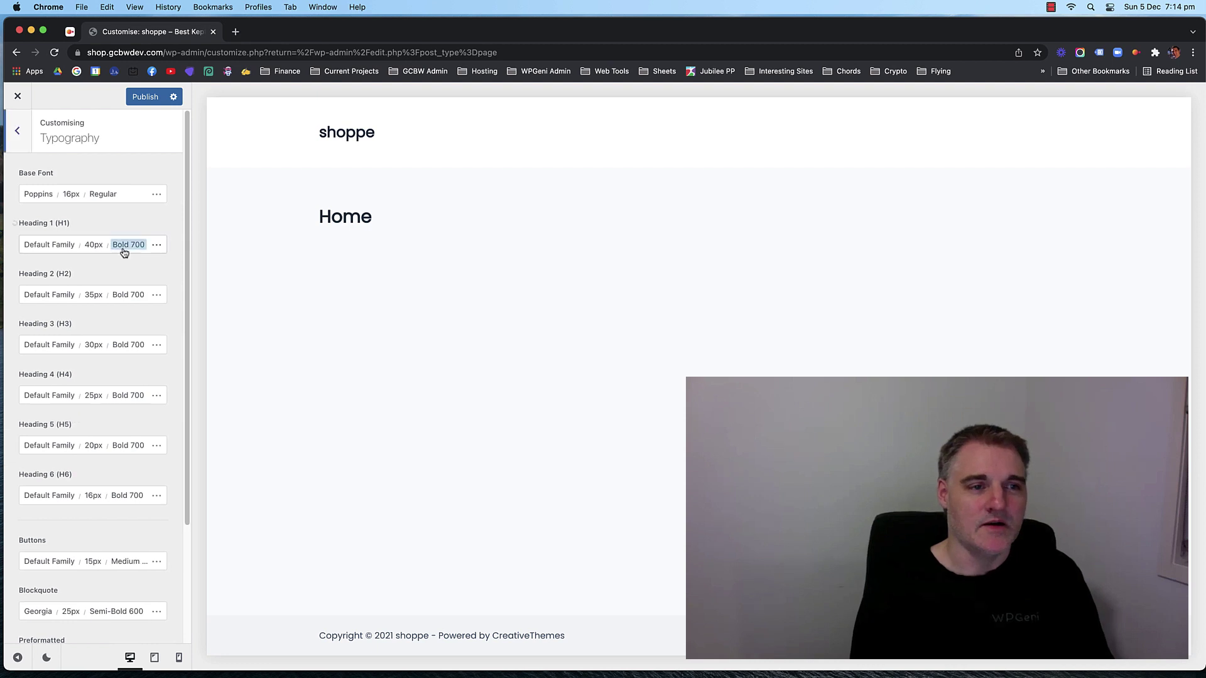
pyautogui.click(71, 196)
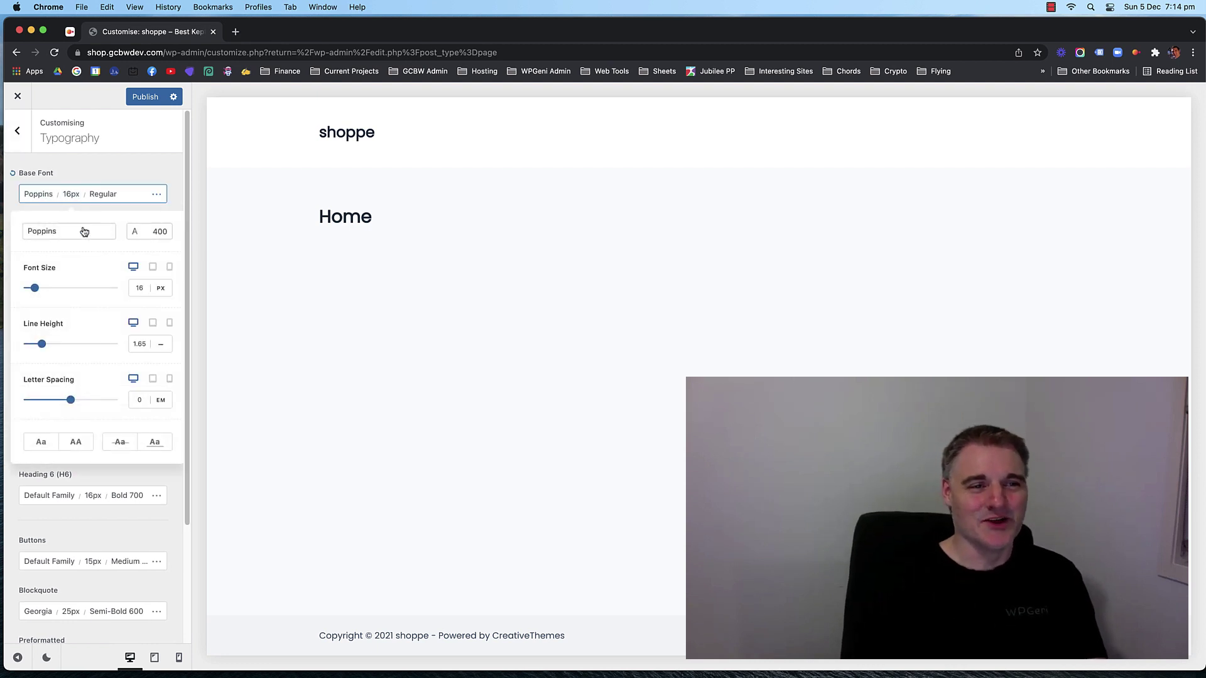
pyautogui.click(146, 289)
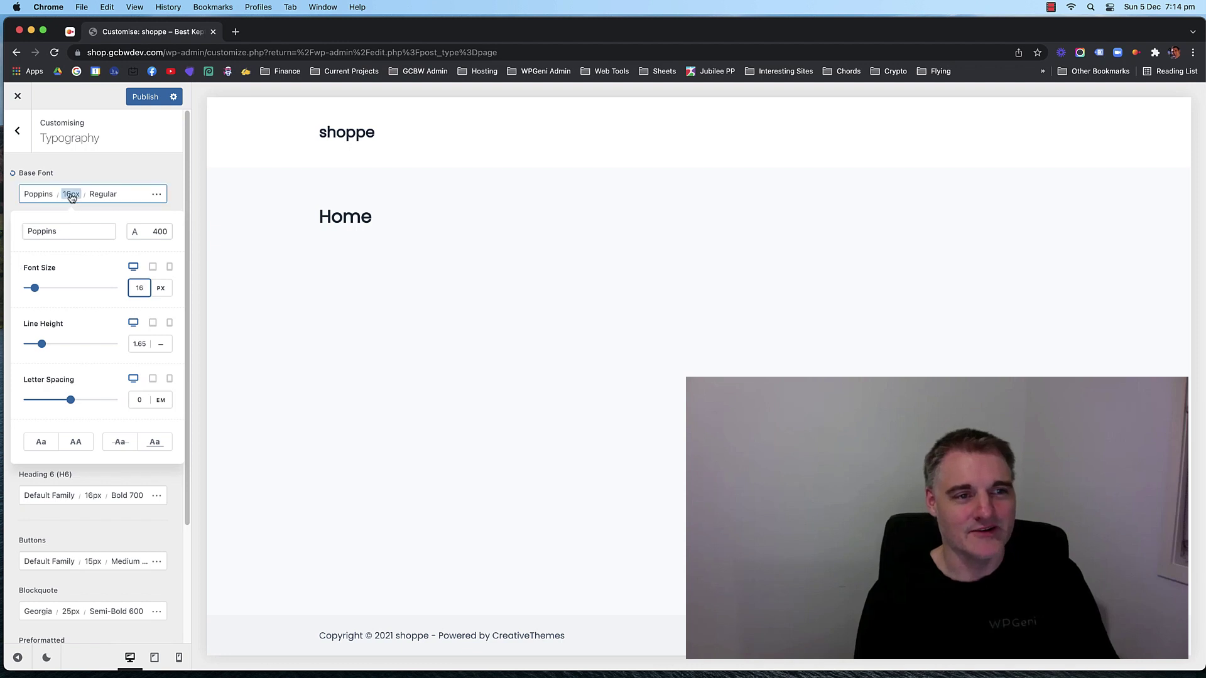
pyautogui.click(89, 168)
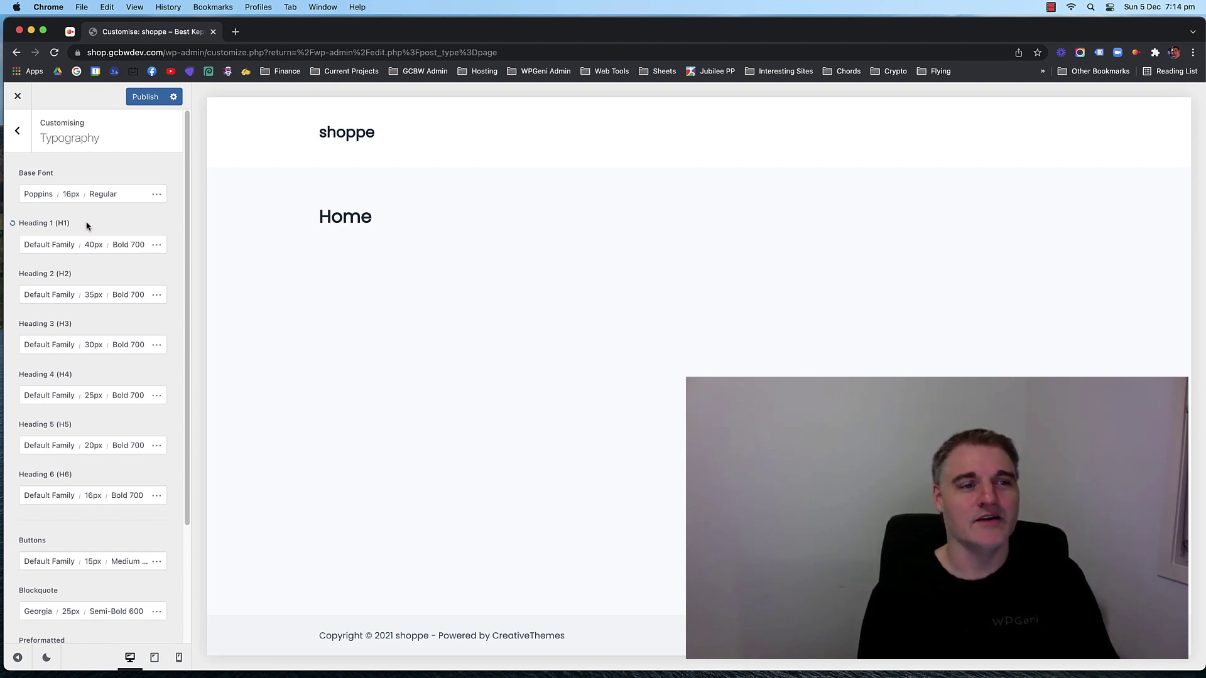
# Try Arial as the base font, then search 'poppi' and switch back to Poppins.
pyautogui.click(69, 244)
pyautogui.click(37, 194)
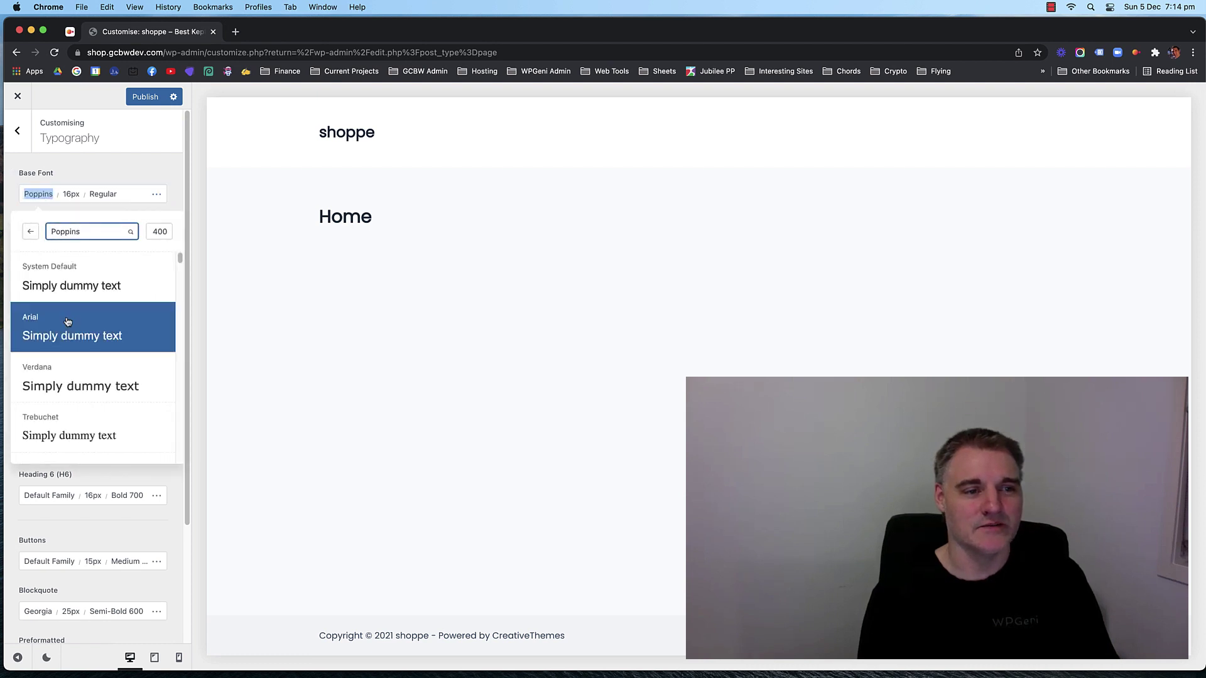
pyautogui.click(69, 333)
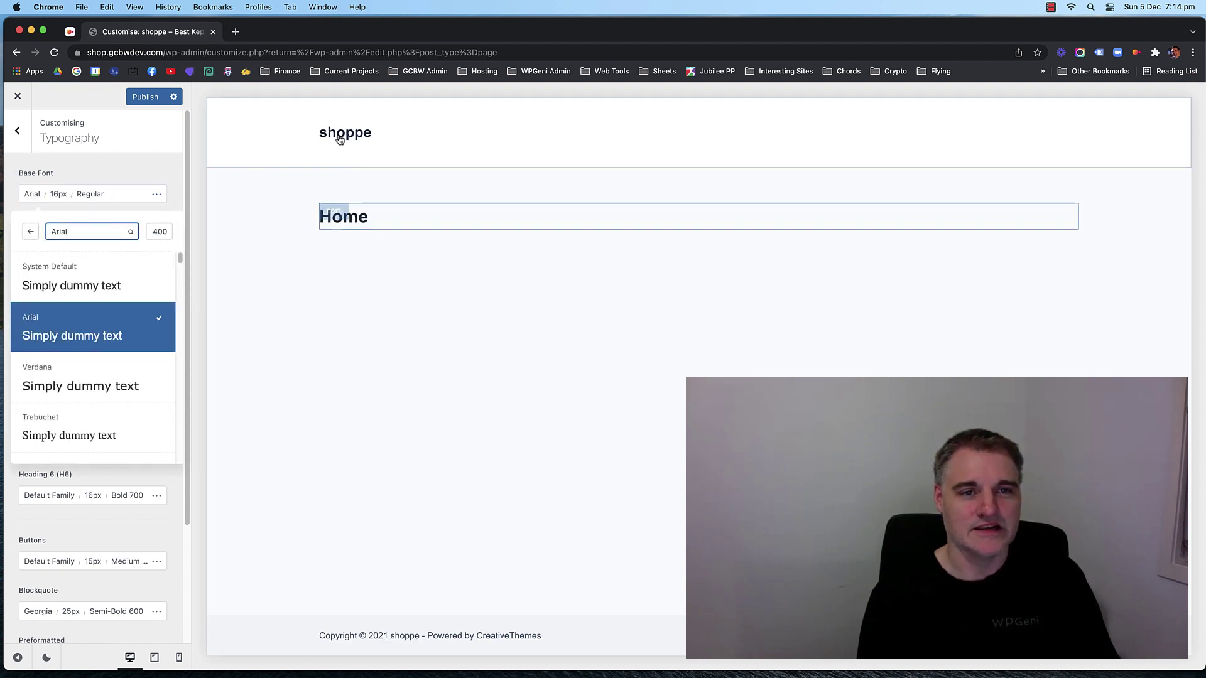
pyautogui.click(79, 231)
pyautogui.write('p')
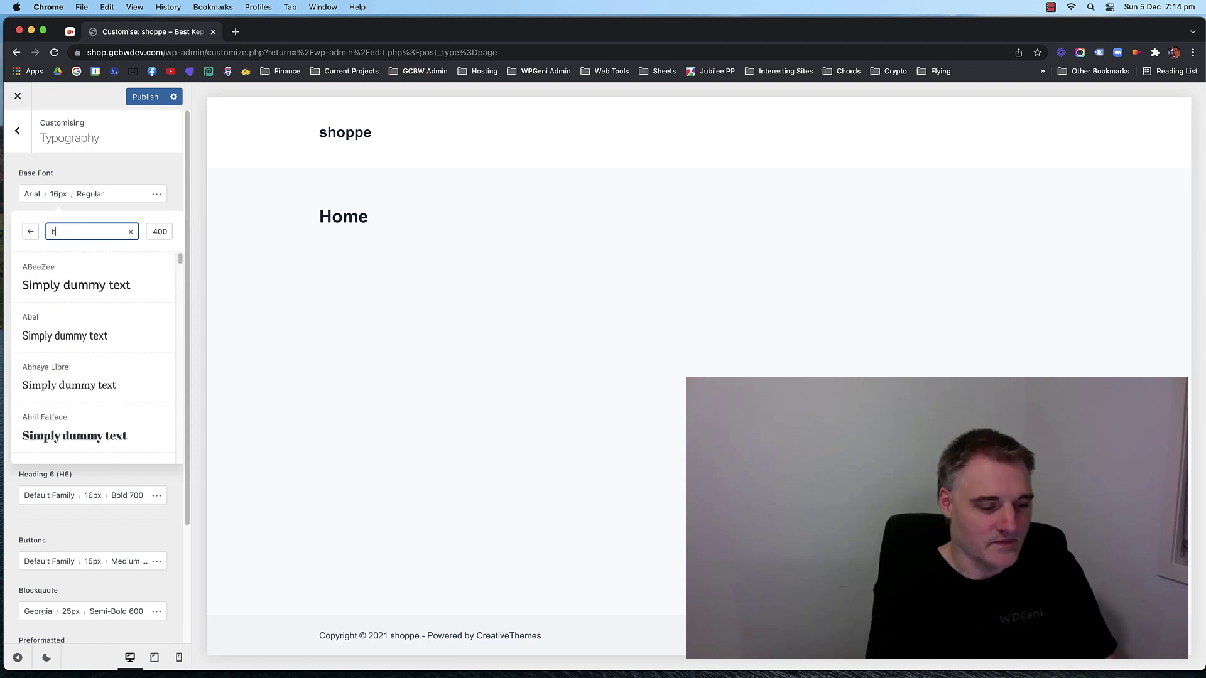
pyautogui.write('oppins')
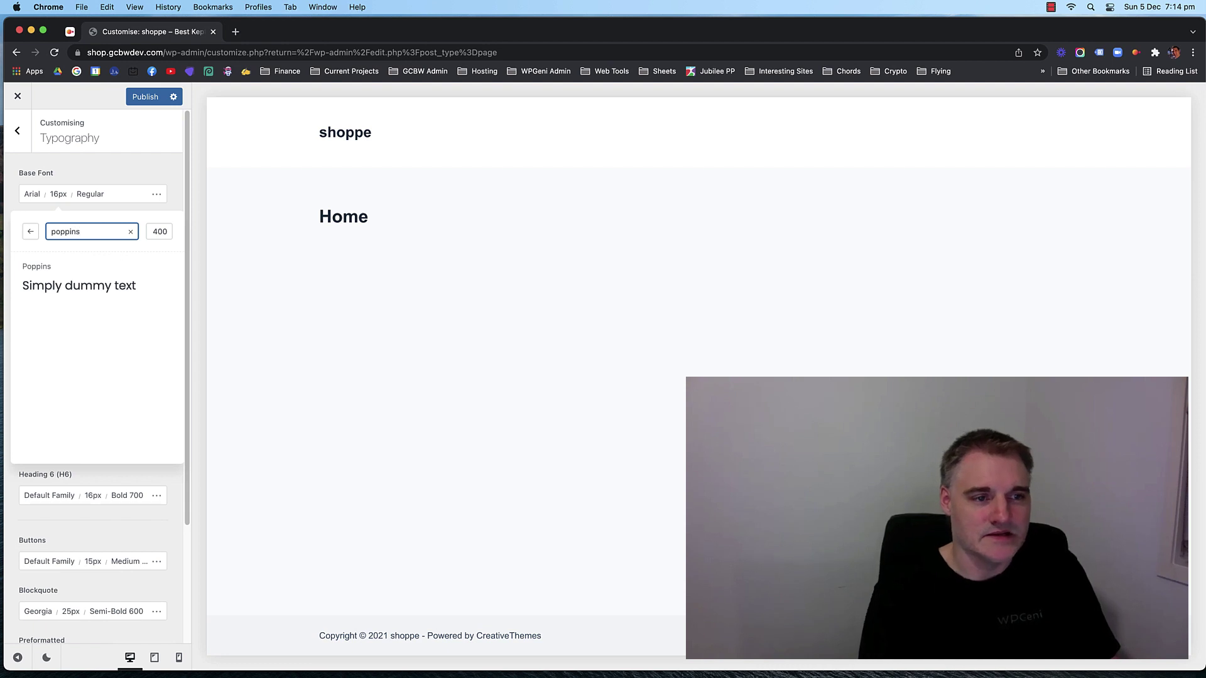
pyautogui.click(89, 270)
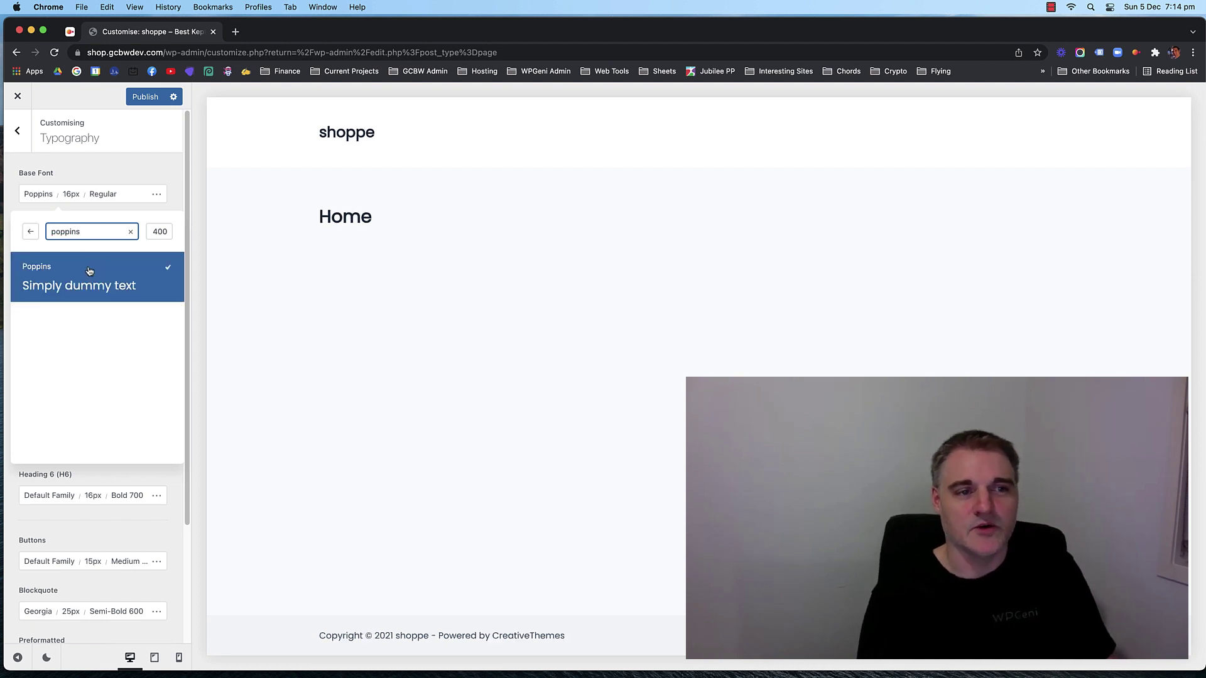
pyautogui.click(119, 159)
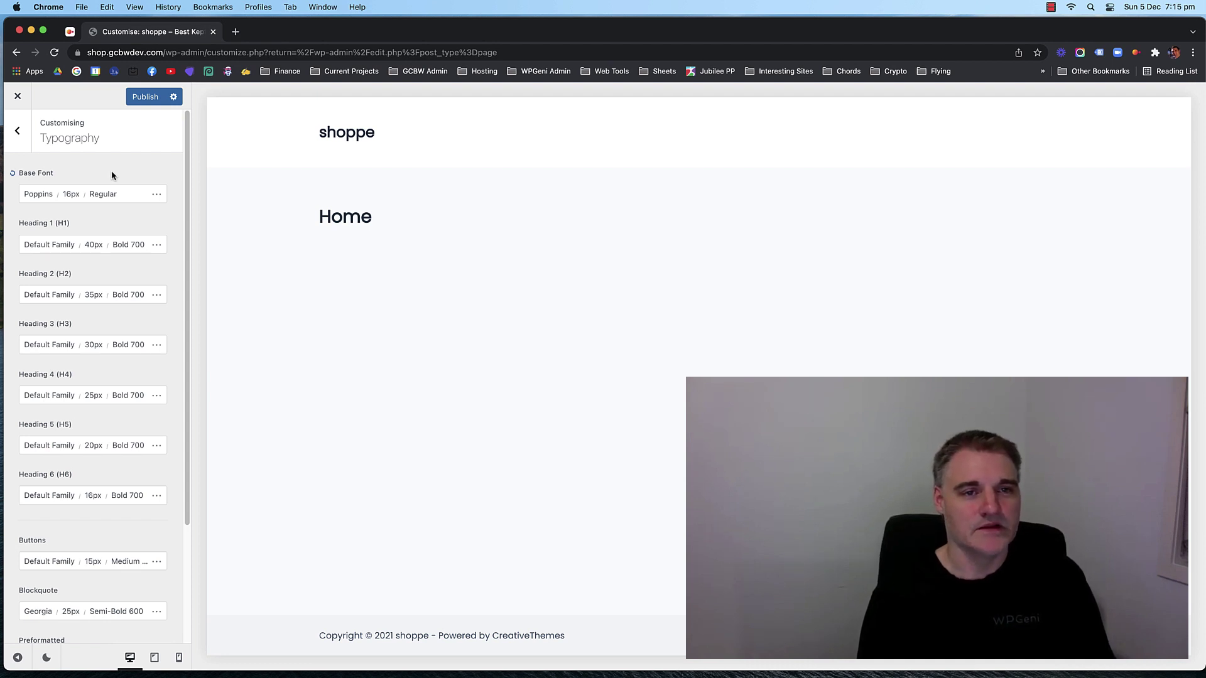
# Set Heading 1's font family to Default after trying Arial and Verdana.
pyautogui.click(51, 244)
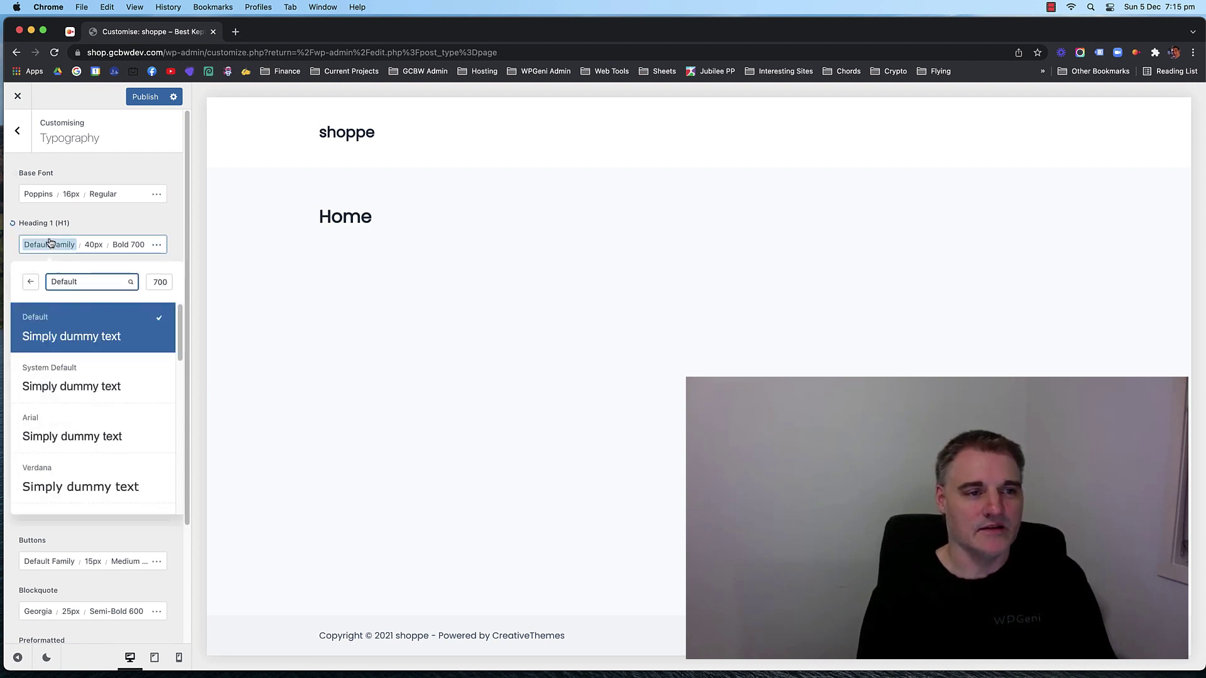
pyautogui.click(91, 280)
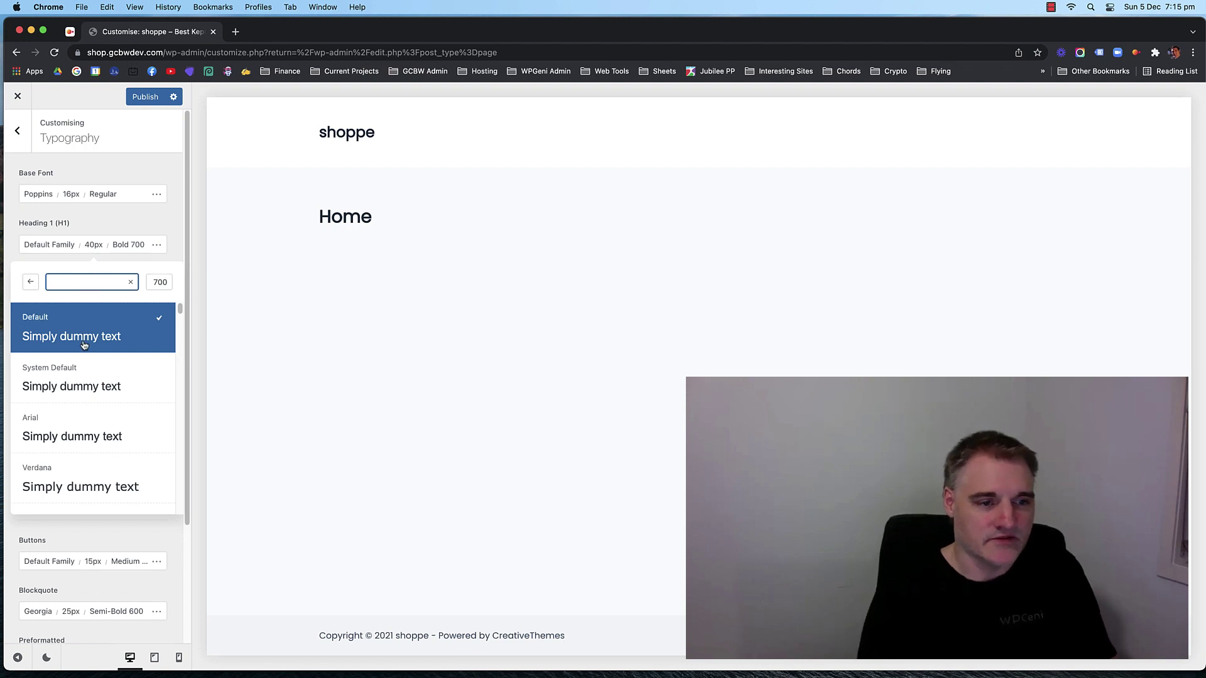
pyautogui.click(82, 422)
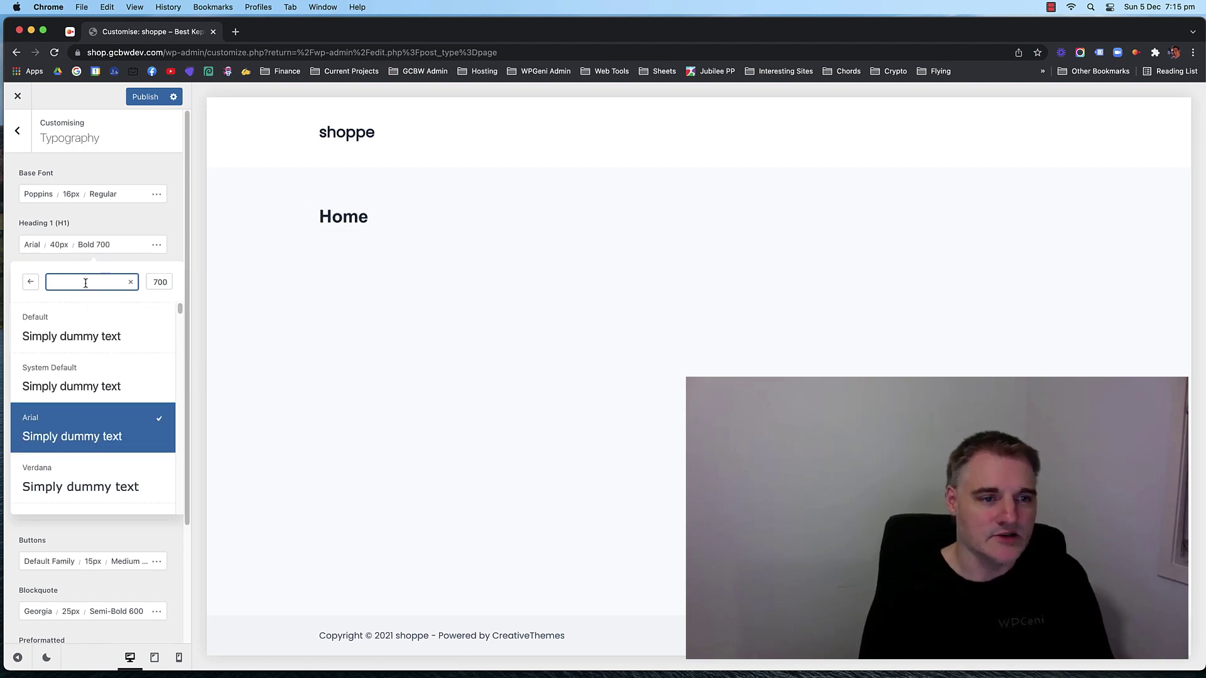
pyautogui.click(75, 480)
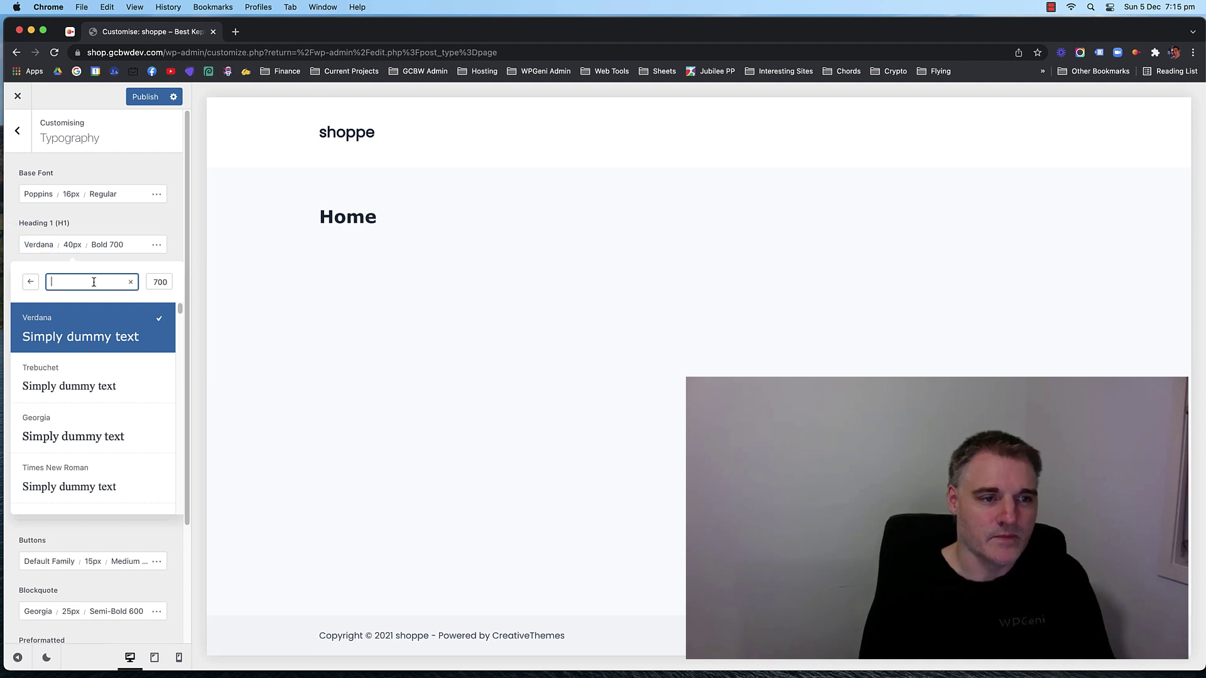
pyautogui.write('def')
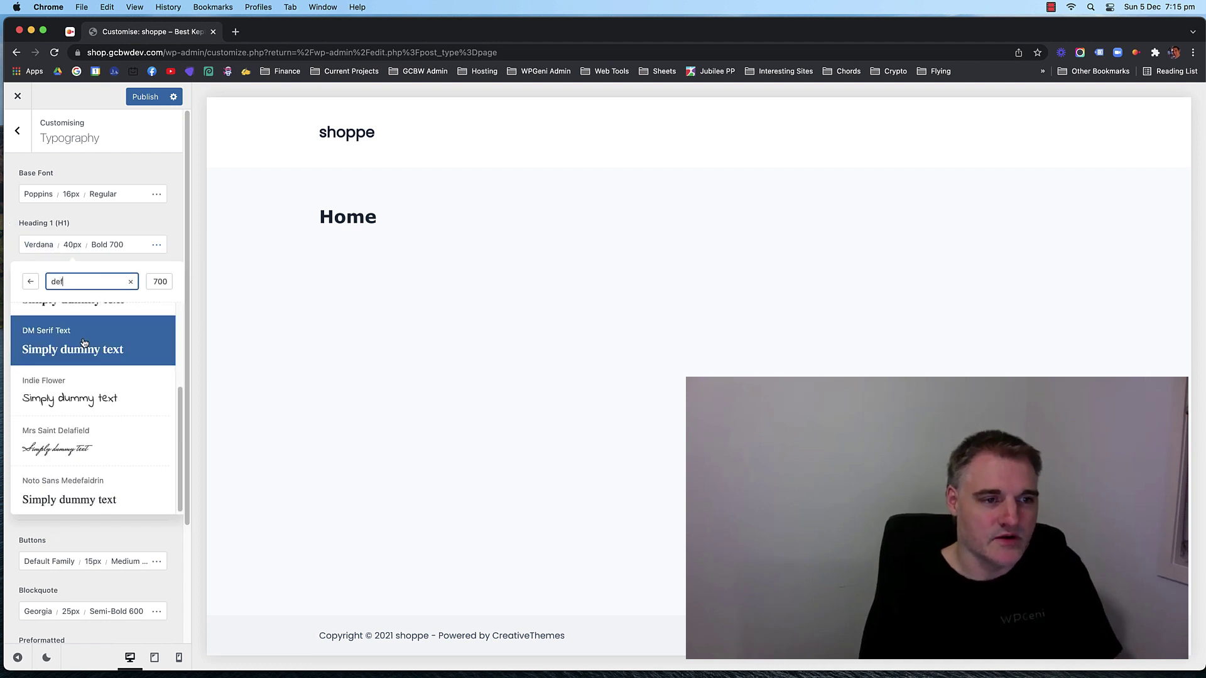
pyautogui.write('a')
pyautogui.click(71, 333)
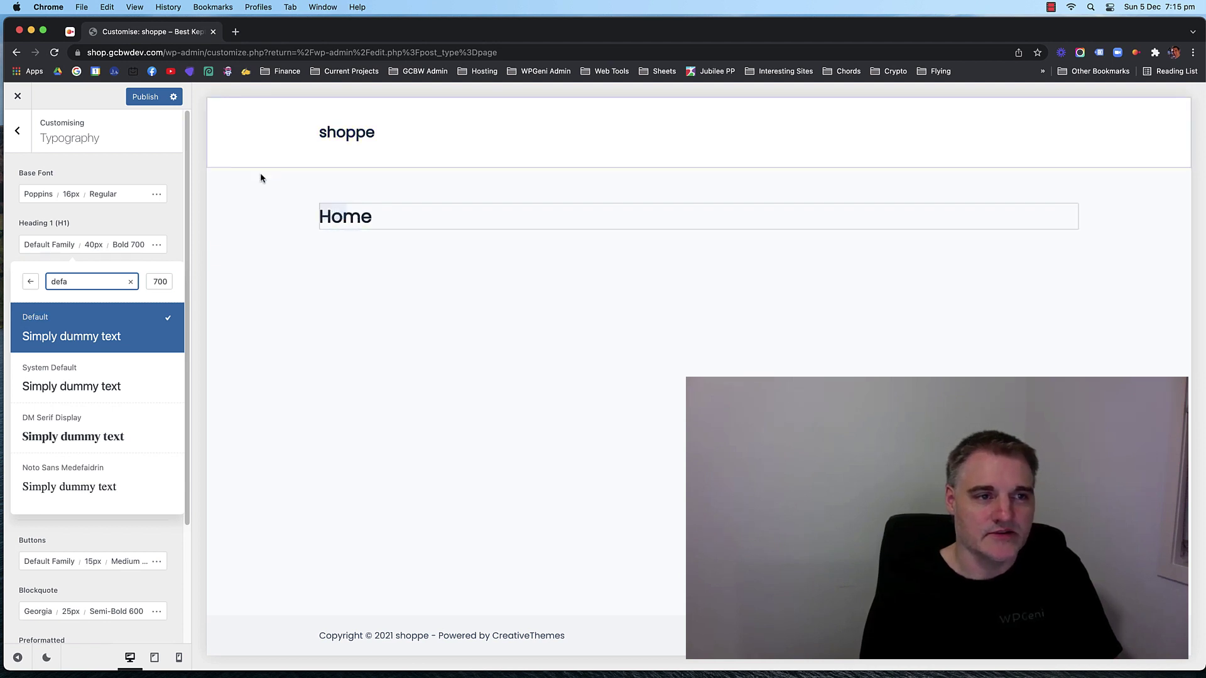
pyautogui.click(107, 215)
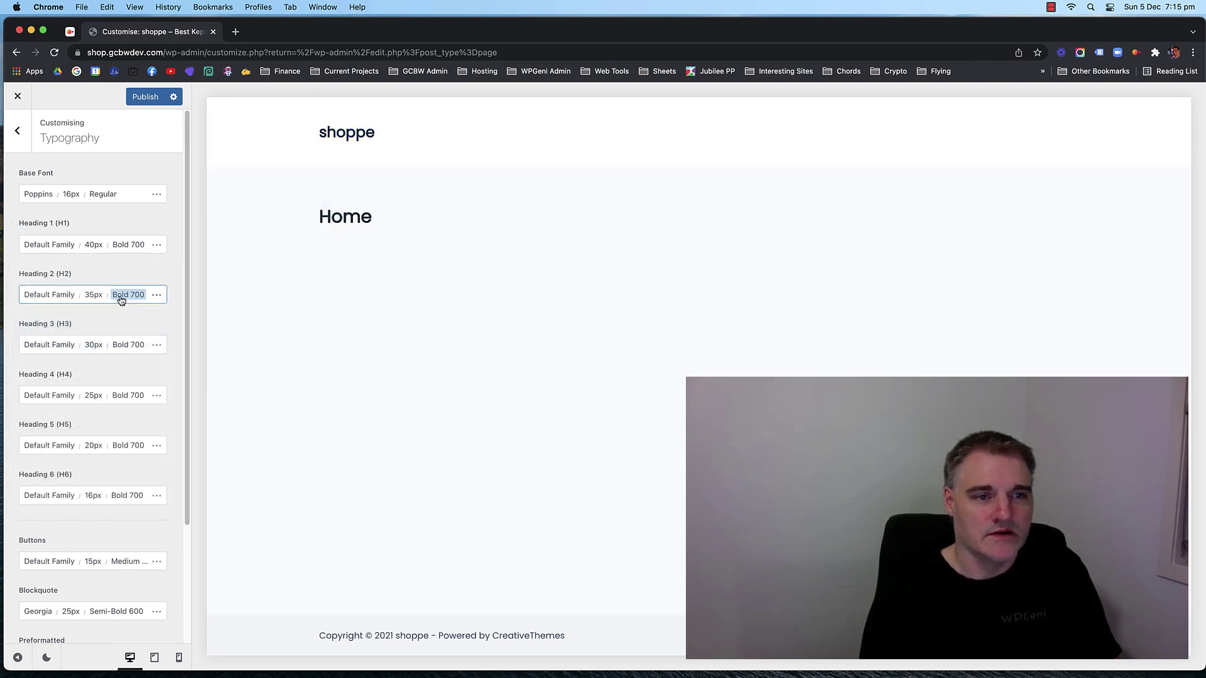
# Set Heading 1 to 40px and plain Bold 700, reverting the italic trial.
pyautogui.click(93, 244)
pyautogui.moveTo(46, 341)
pyautogui.mouseDown()
pyautogui.moveTo(112, 340)
pyautogui.moveTo(45, 340)
pyautogui.mouseUp()
pyautogui.doubleClick(137, 339)
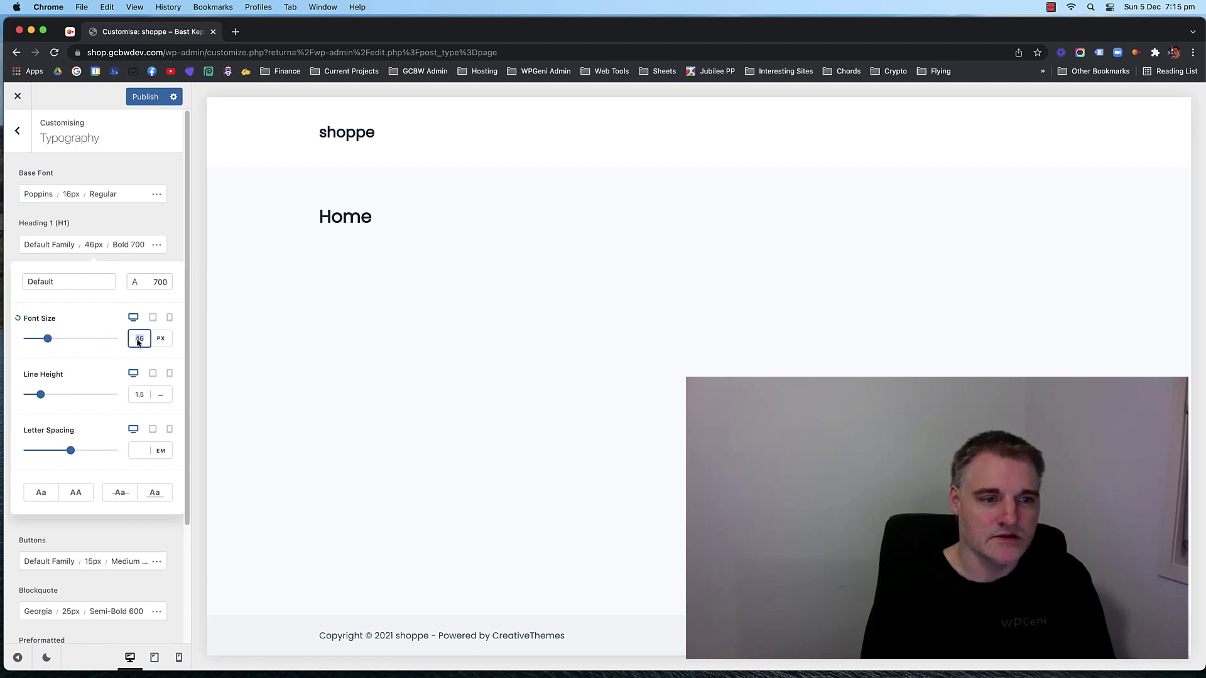
pyautogui.write('40')
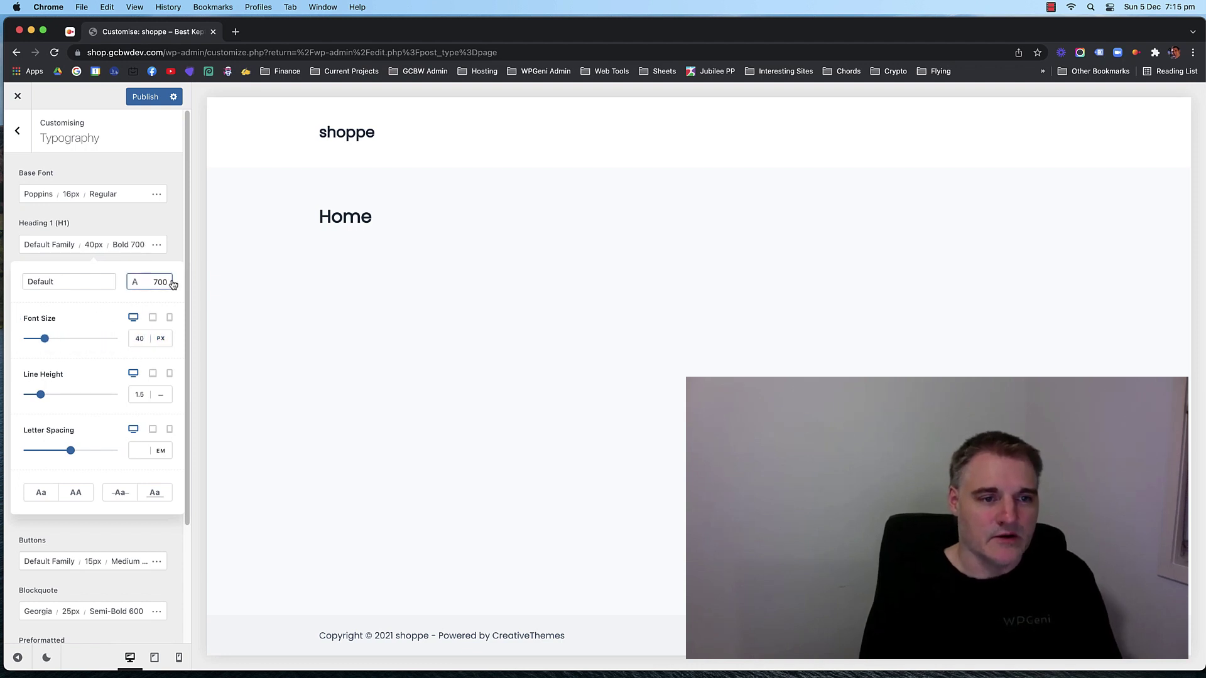
pyautogui.click(161, 280)
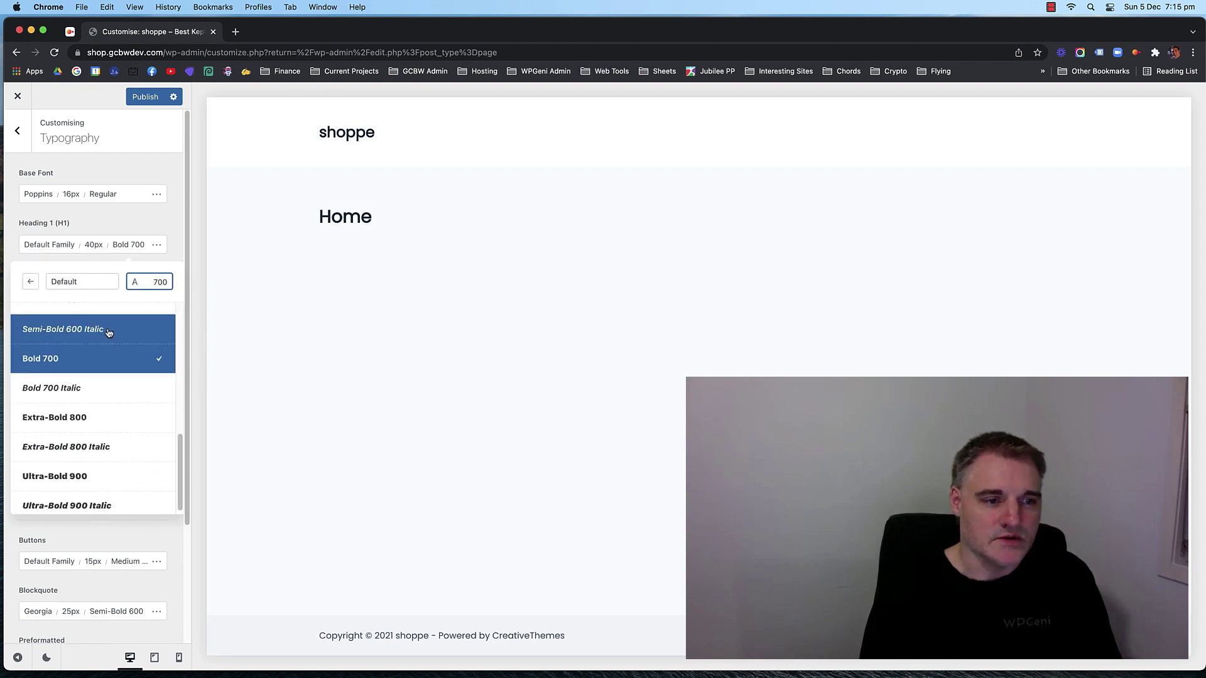
pyautogui.click(102, 388)
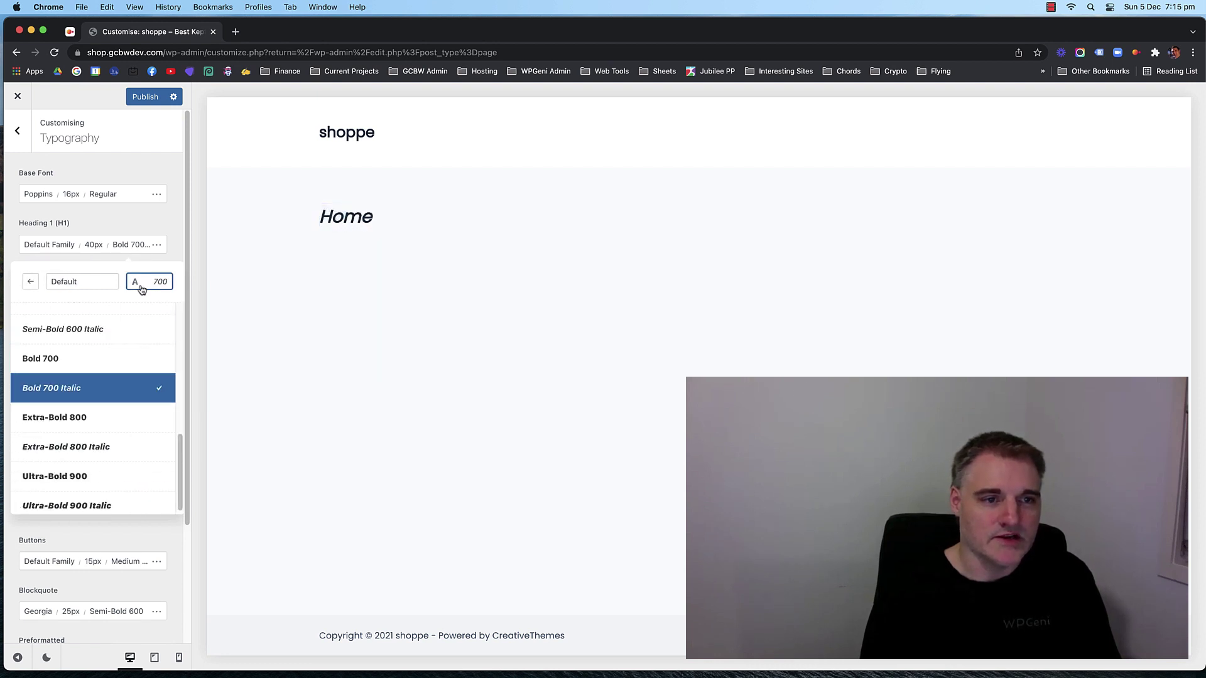
pyautogui.click(105, 370)
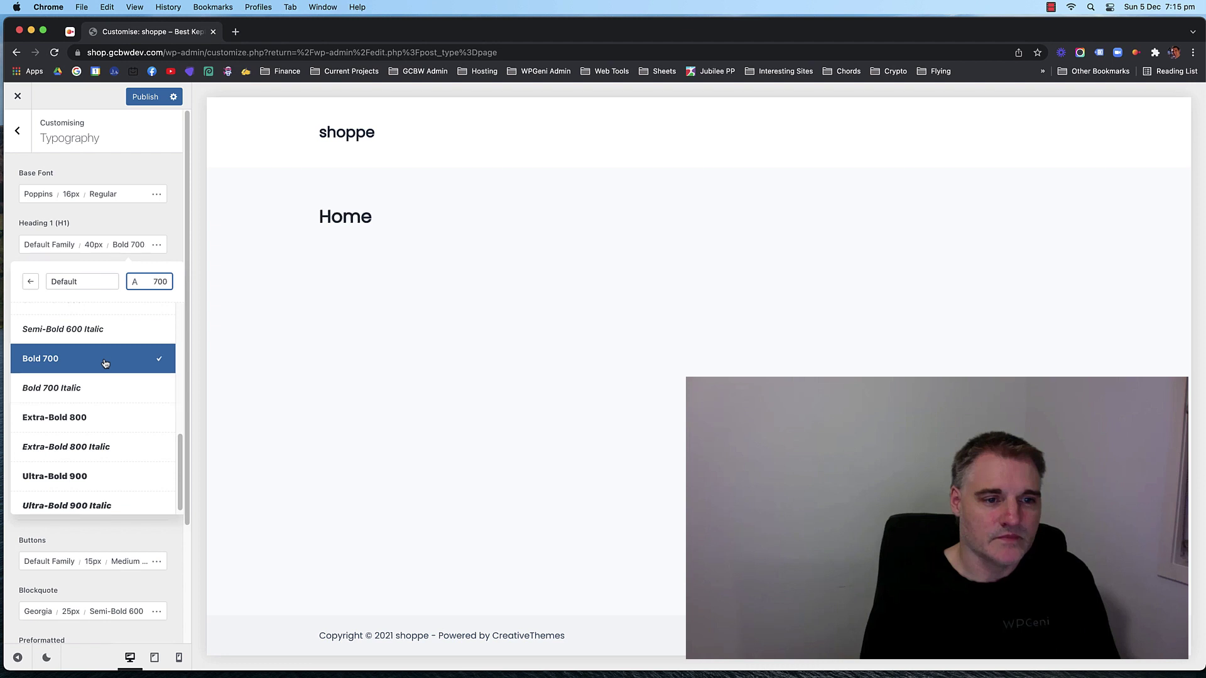
pyautogui.click(144, 213)
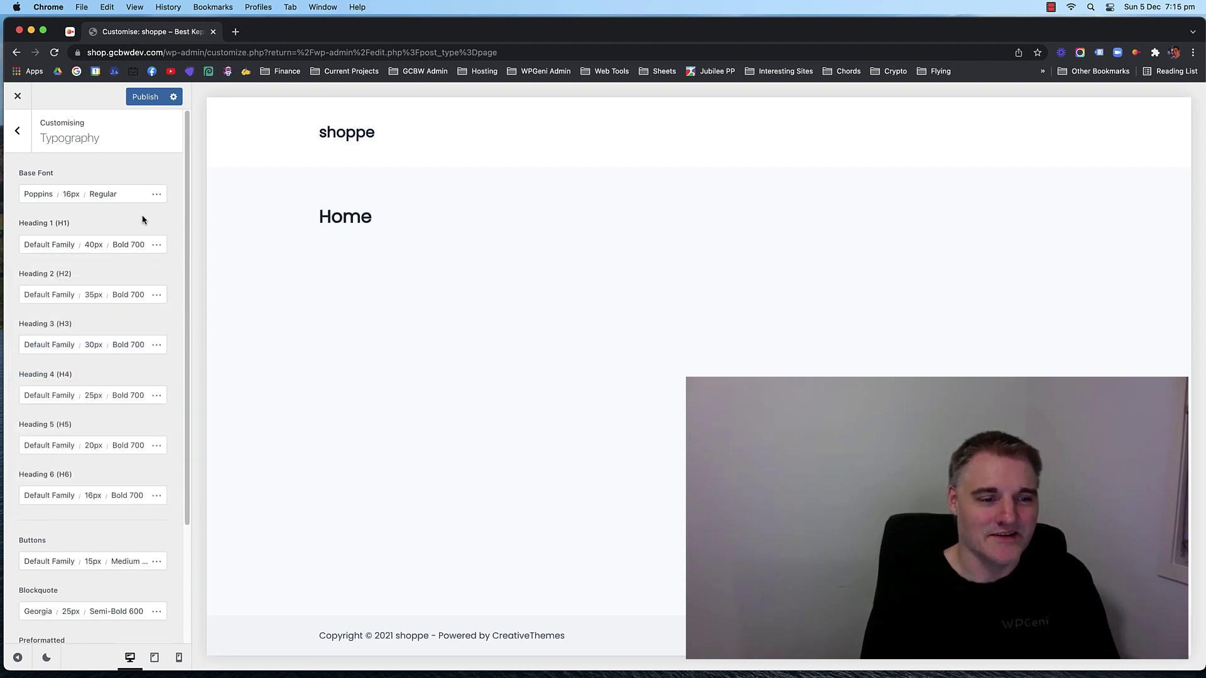
# Set the Blockquote font family to Default.
pyautogui.scroll(-4, 120, 220)
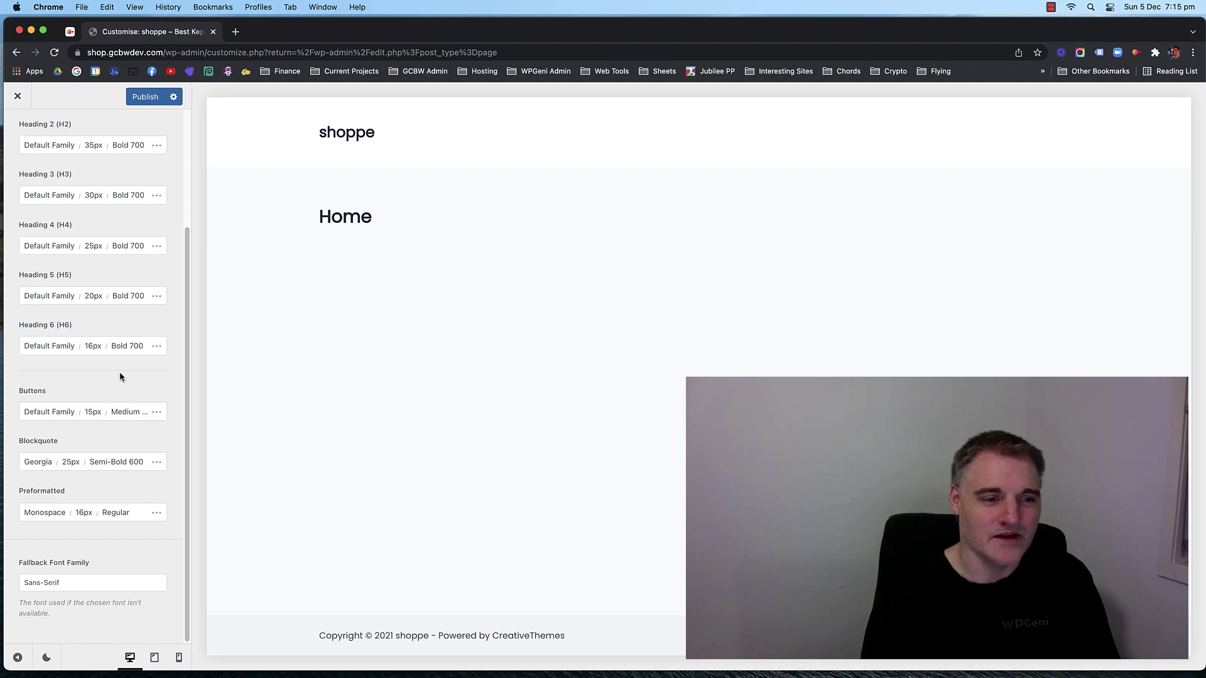
pyautogui.click(47, 463)
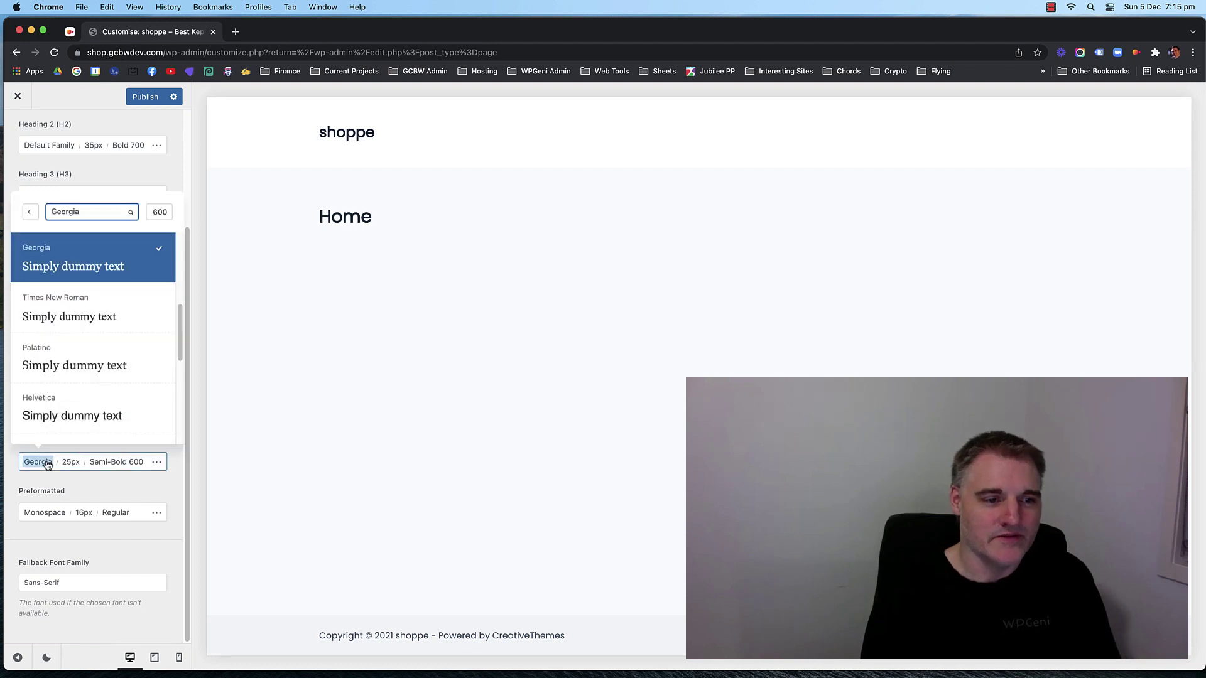
pyautogui.click(78, 211)
pyautogui.write('defa')
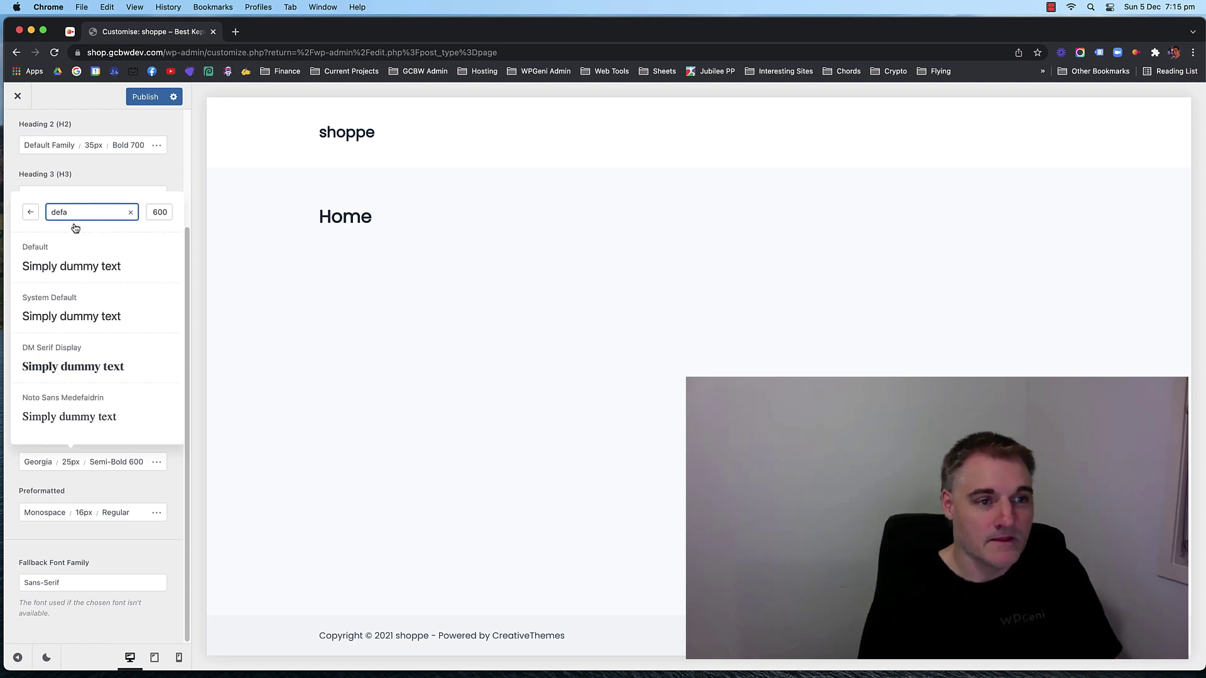
pyautogui.click(72, 260)
pyautogui.click(122, 482)
# Set the Preformatted font family to Default.
pyautogui.click(55, 513)
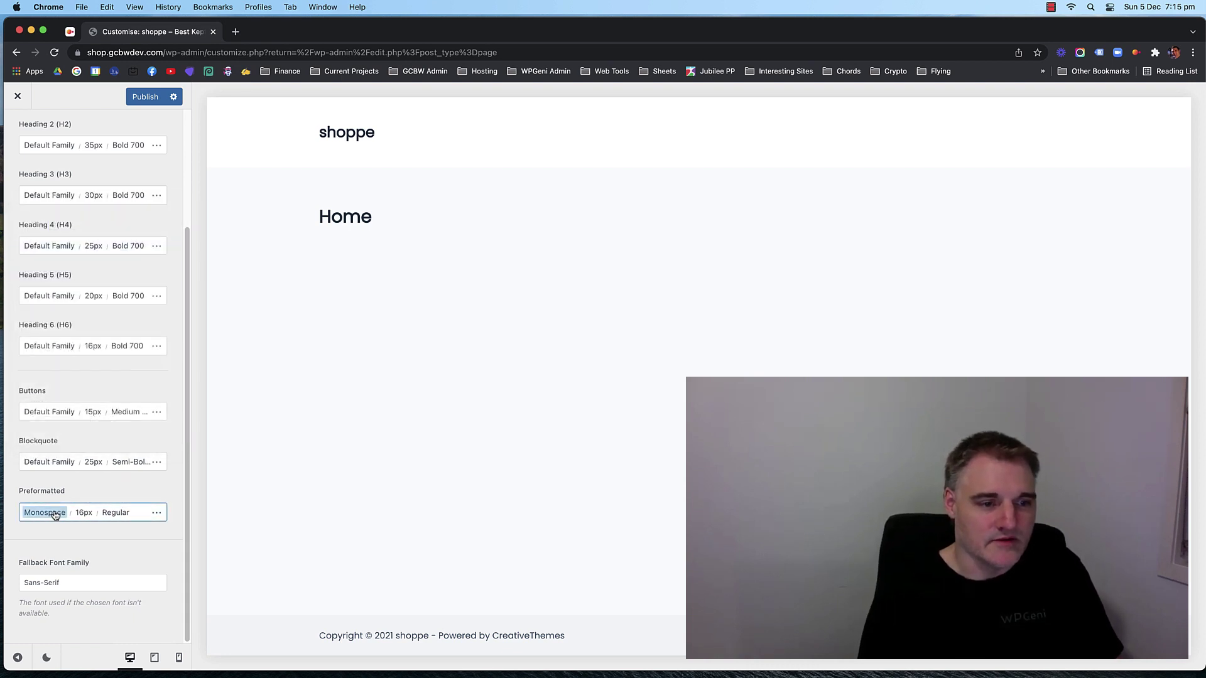
pyautogui.click(94, 262)
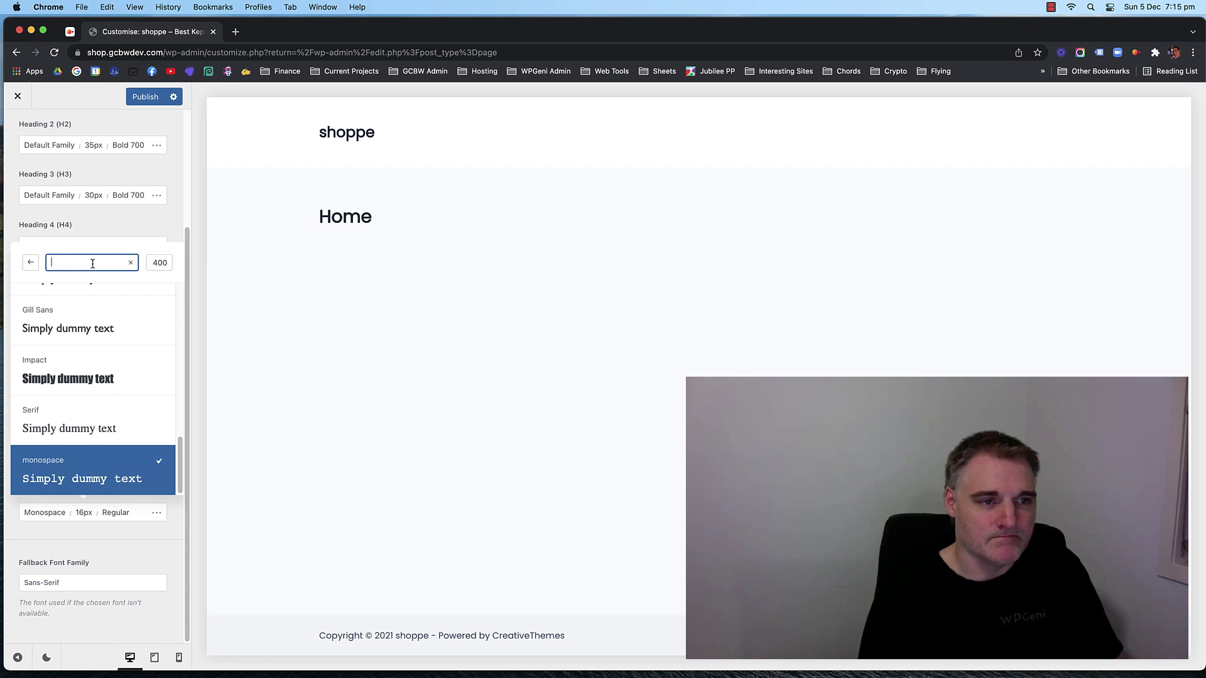
pyautogui.write('d')
pyautogui.press('BackSpace')
pyautogui.write('defa')
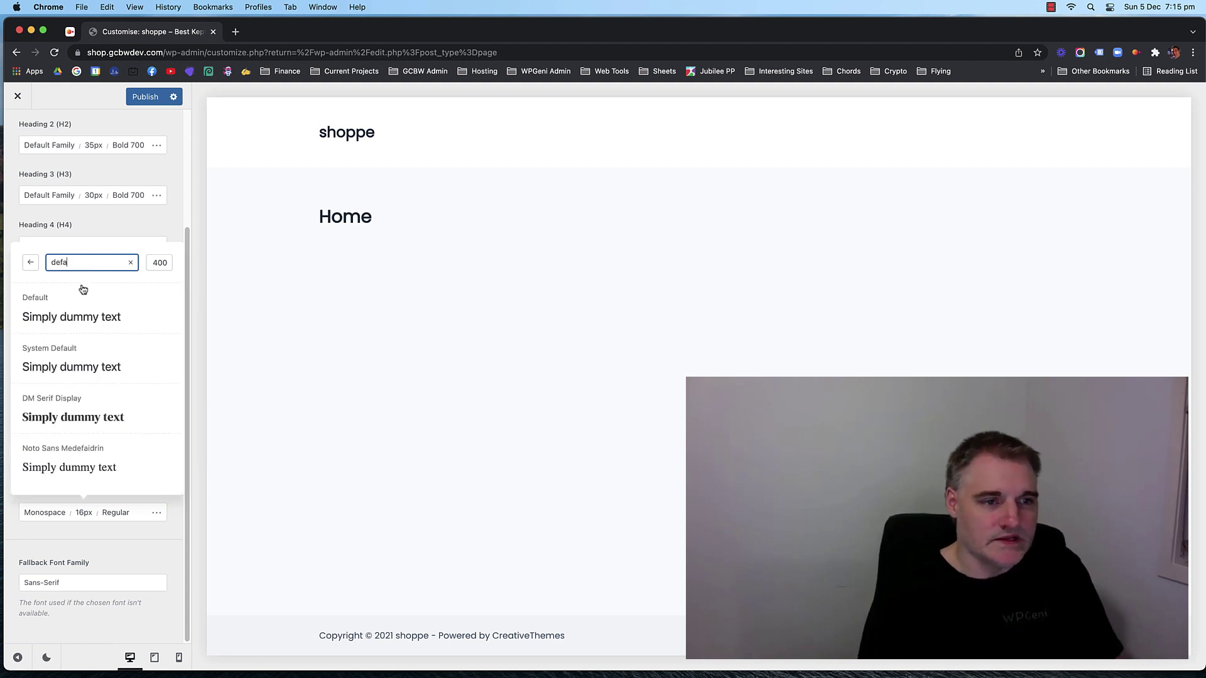
pyautogui.click(73, 311)
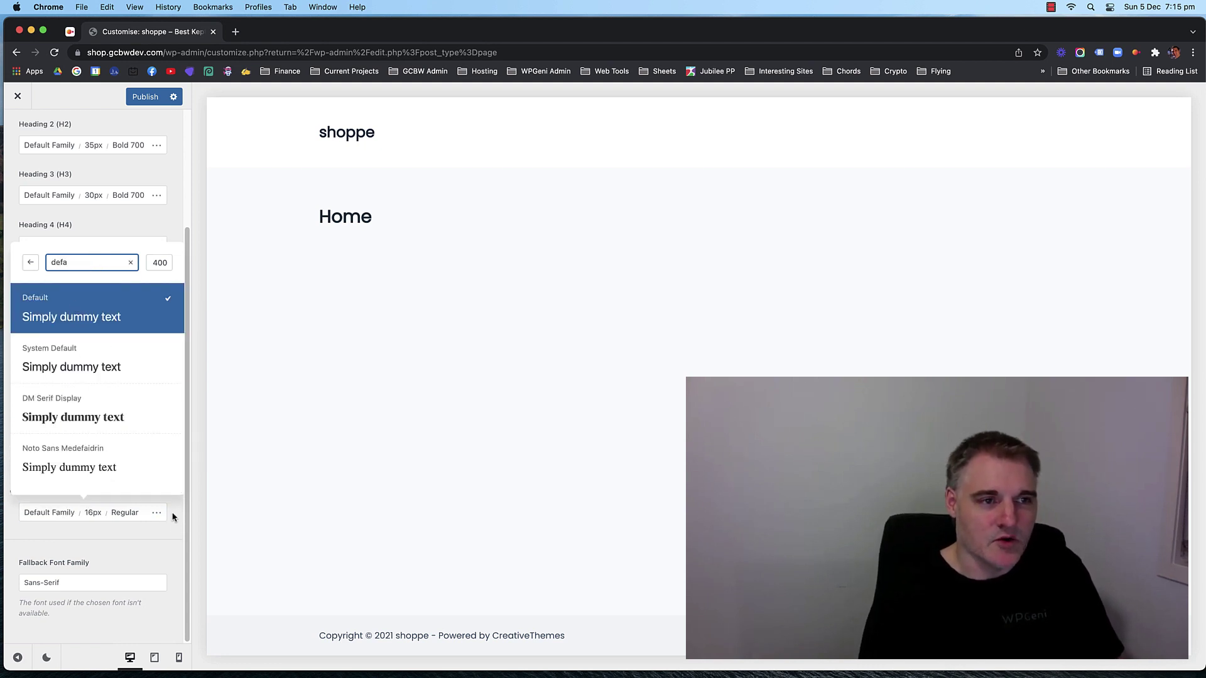
pyautogui.click(122, 223)
# Recheck the Typography list, then return to the main Customizer options.
pyautogui.scroll(3, 122, 223)
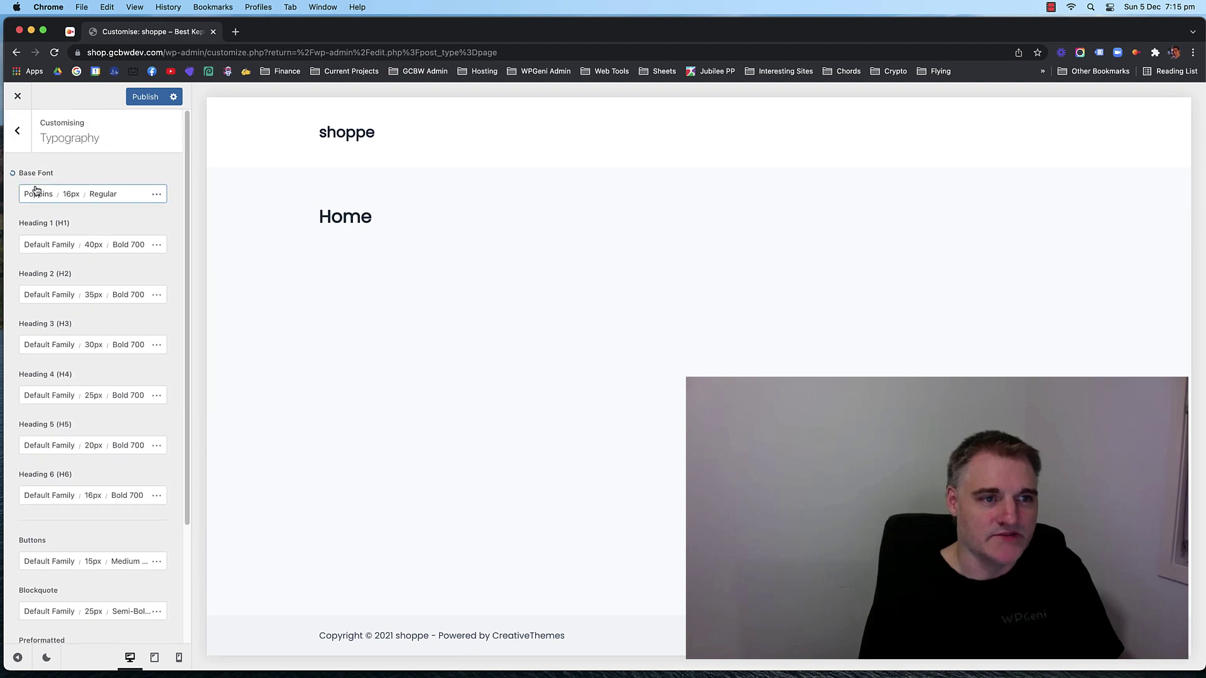
pyautogui.scroll(-3, 69, 244)
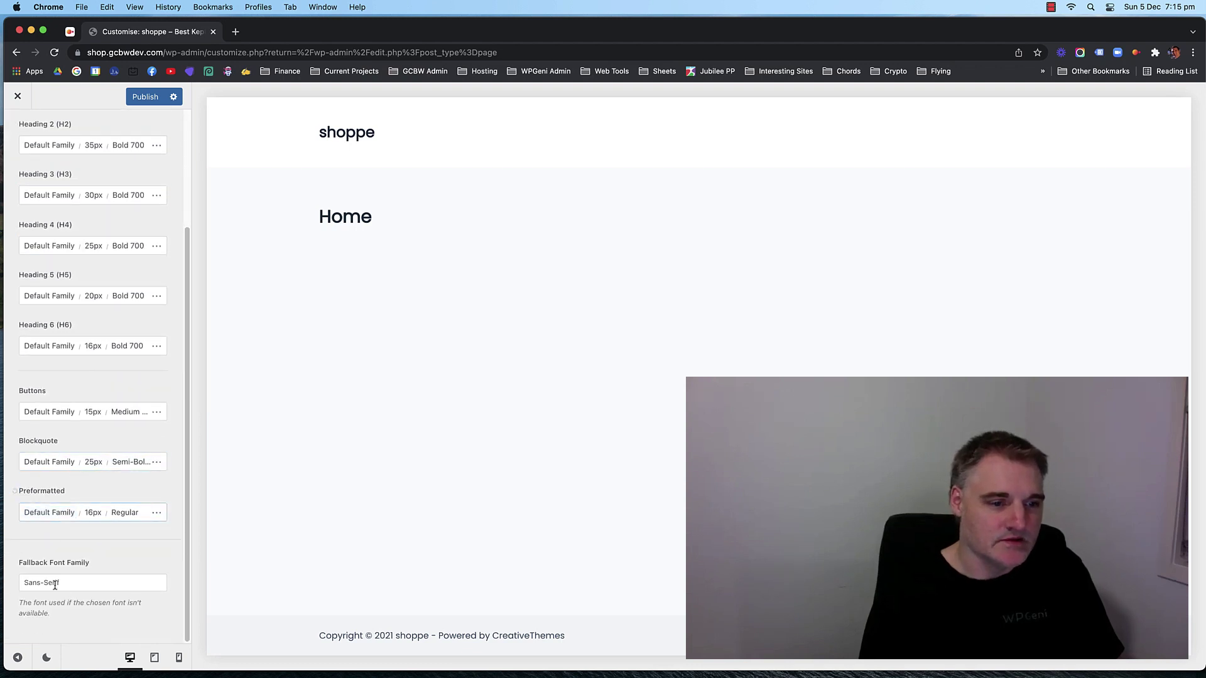
pyautogui.scroll(5, 96, 435)
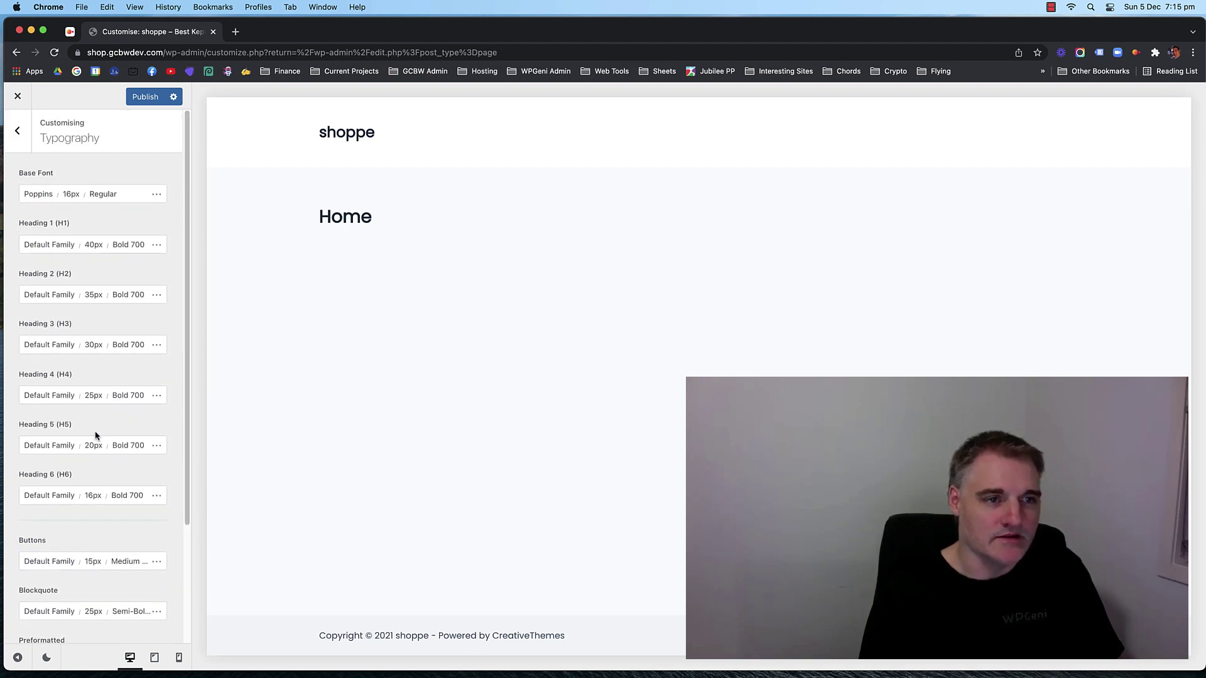
pyautogui.click(15, 144)
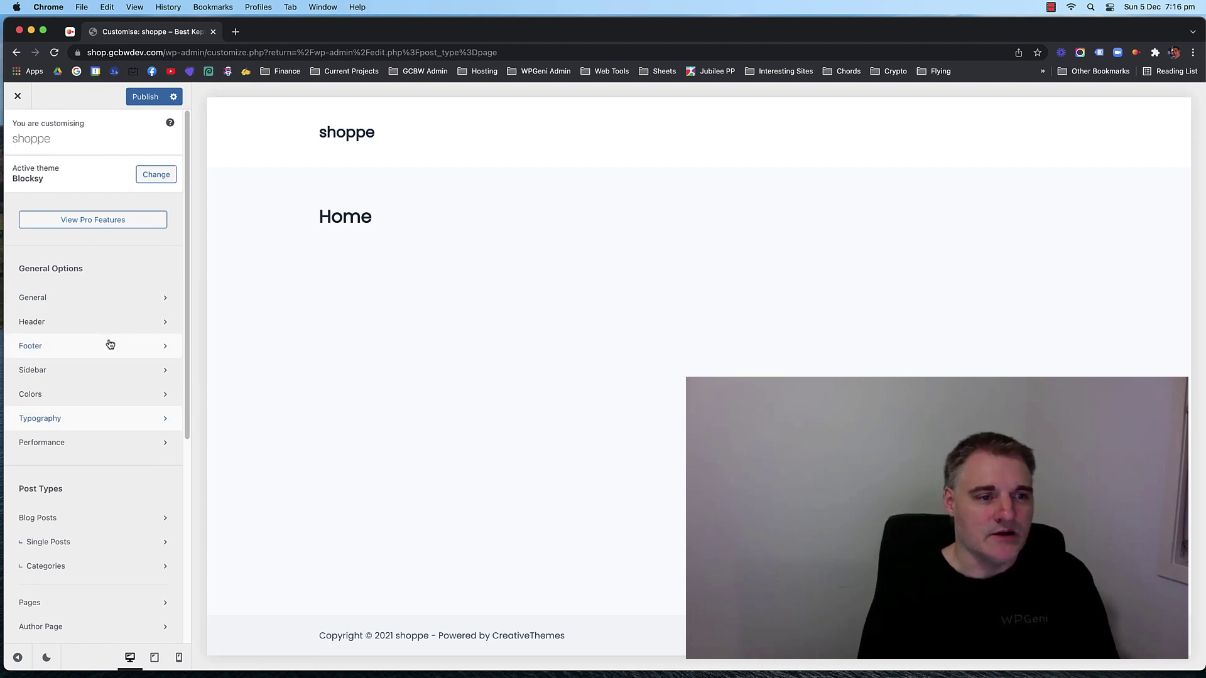
pyautogui.click(94, 418)
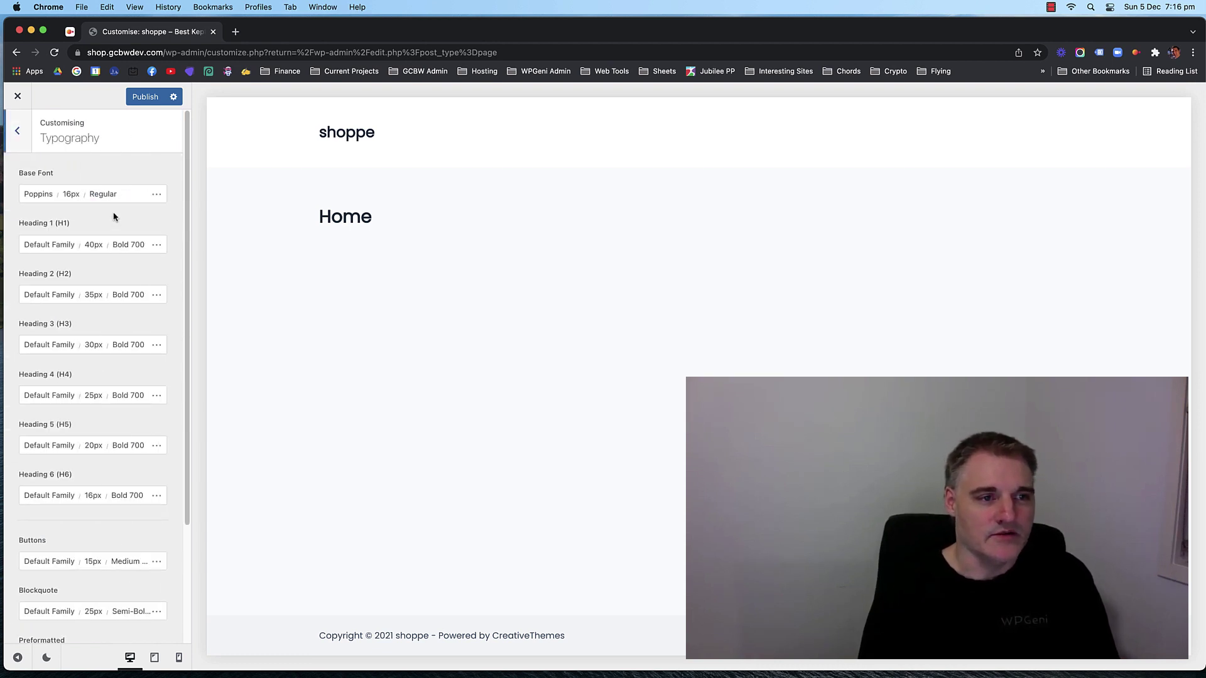
pyautogui.scroll(-3, 82, 314)
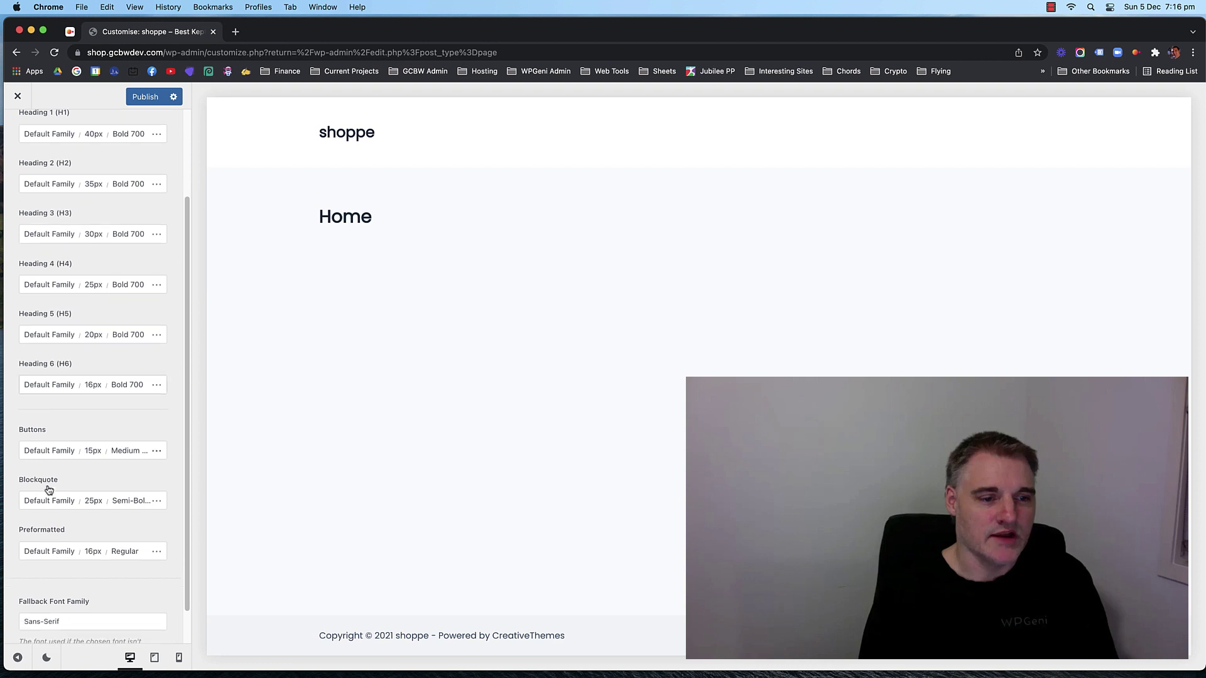
pyautogui.scroll(5, 81, 339)
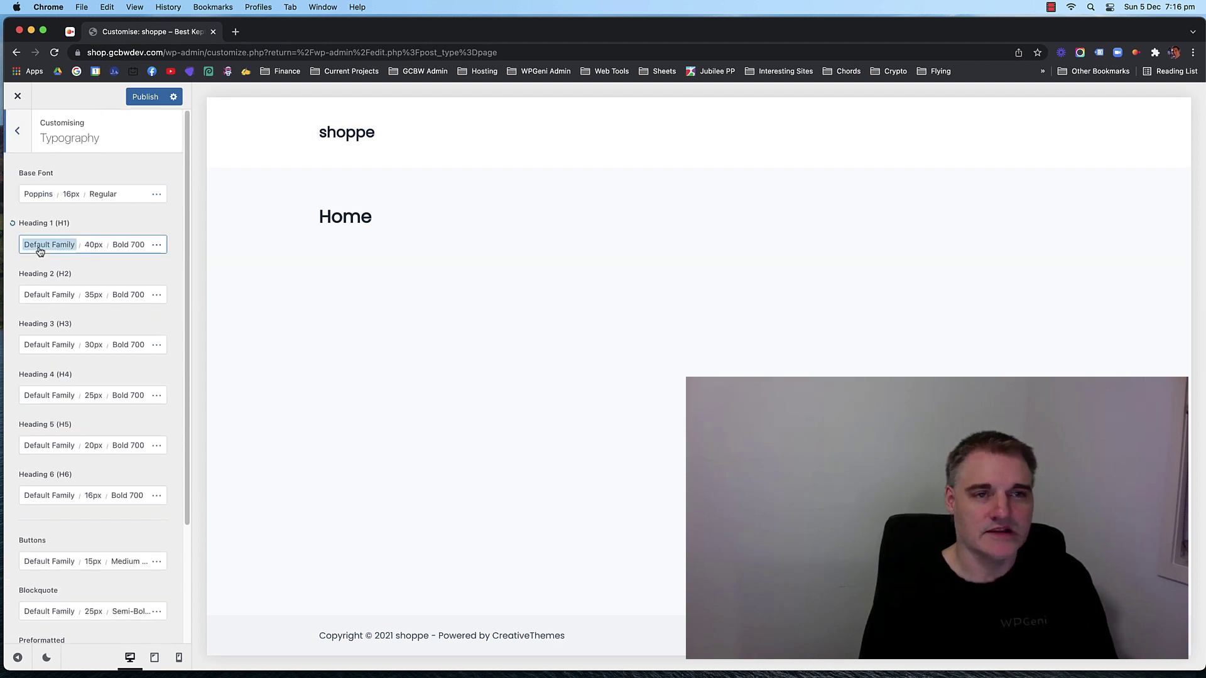
pyautogui.click(18, 133)
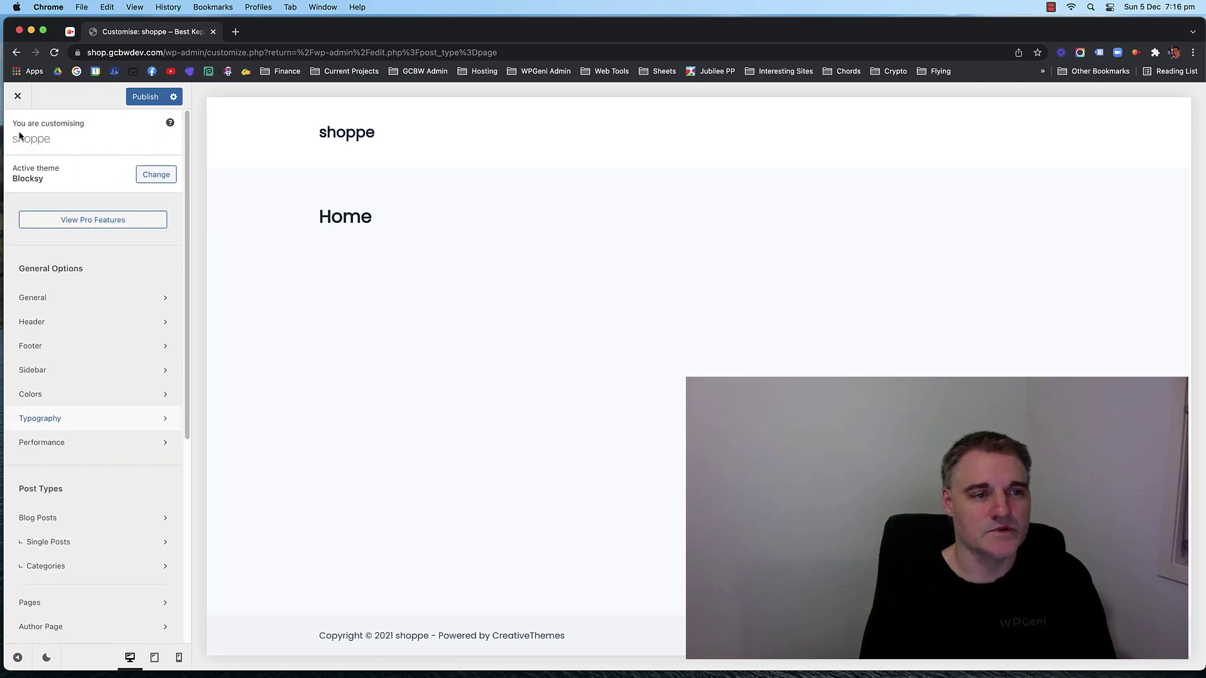
# In Colors, inspect the first global palette colour without changing it.
pyautogui.click(78, 393)
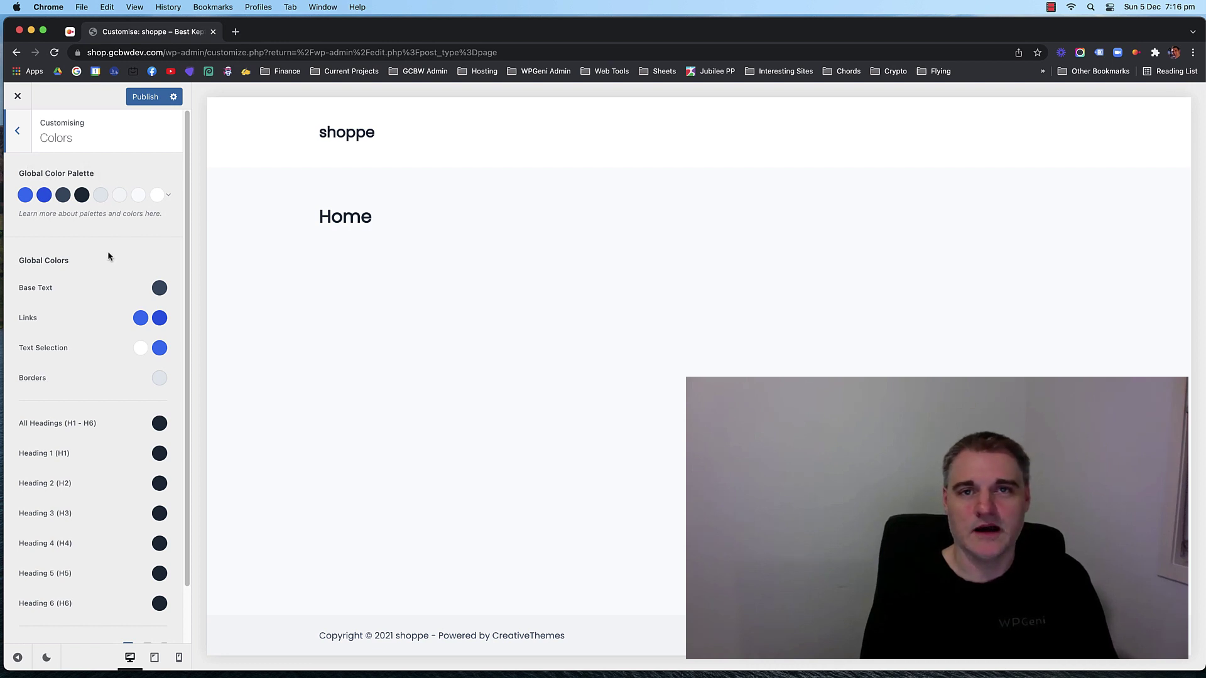
pyautogui.click(24, 196)
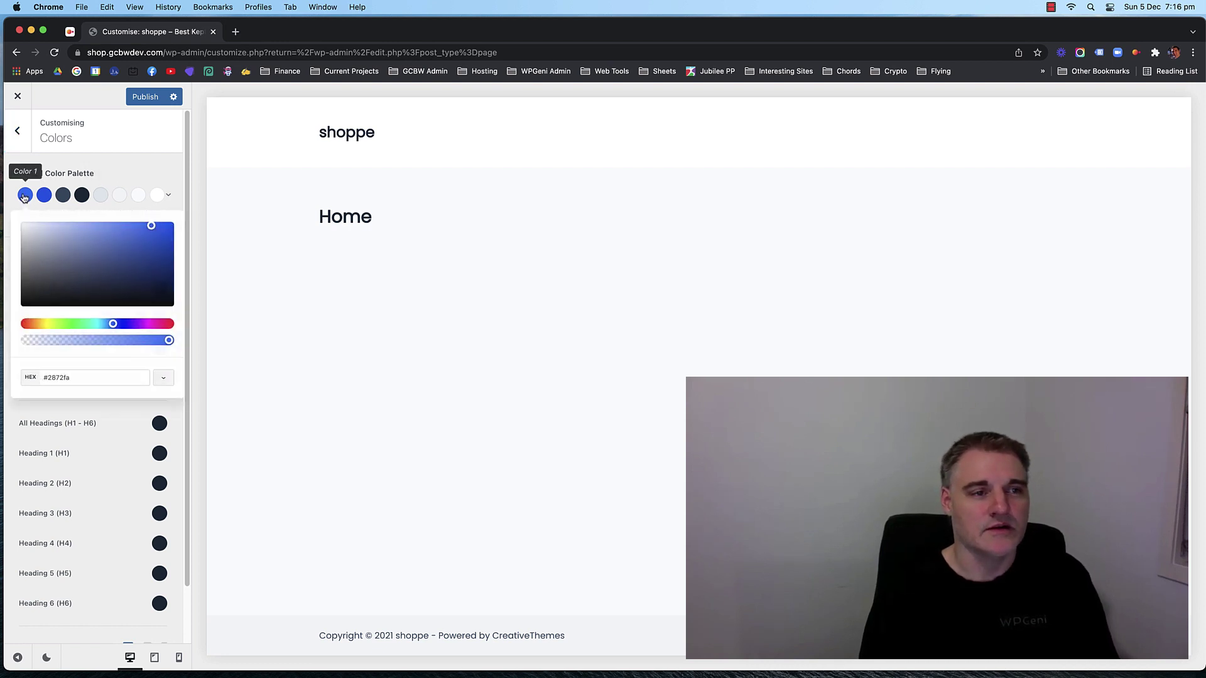
pyautogui.click(111, 167)
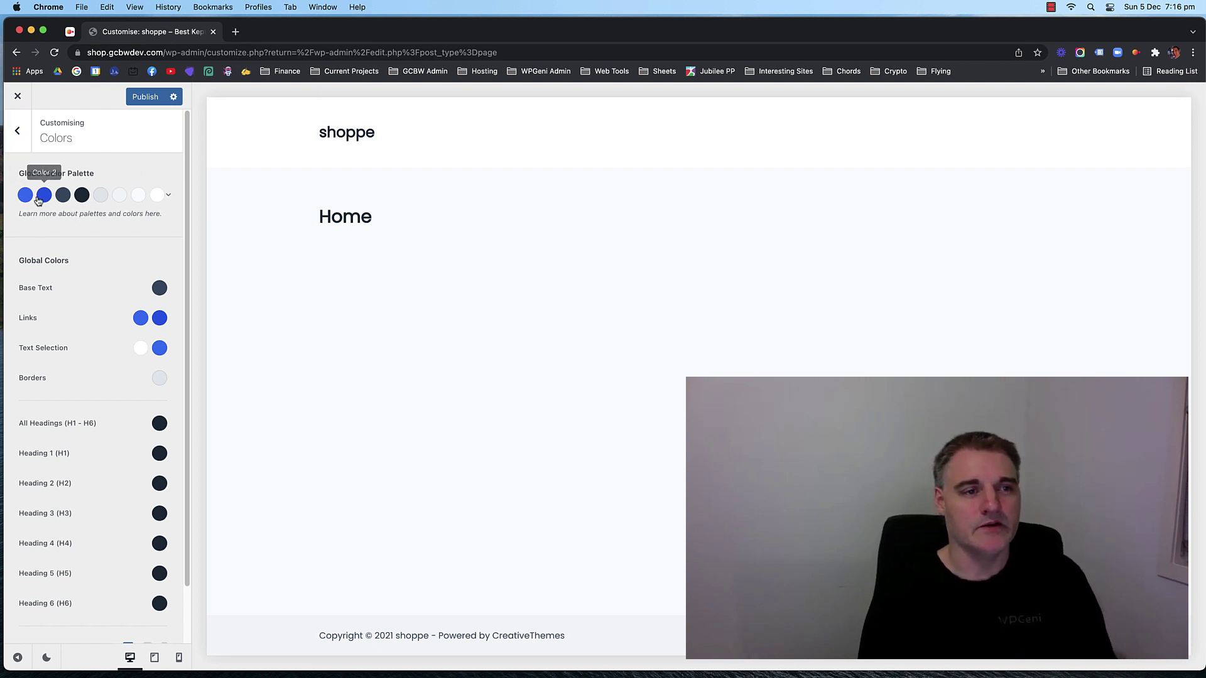
pyautogui.click(25, 198)
pyautogui.click(136, 179)
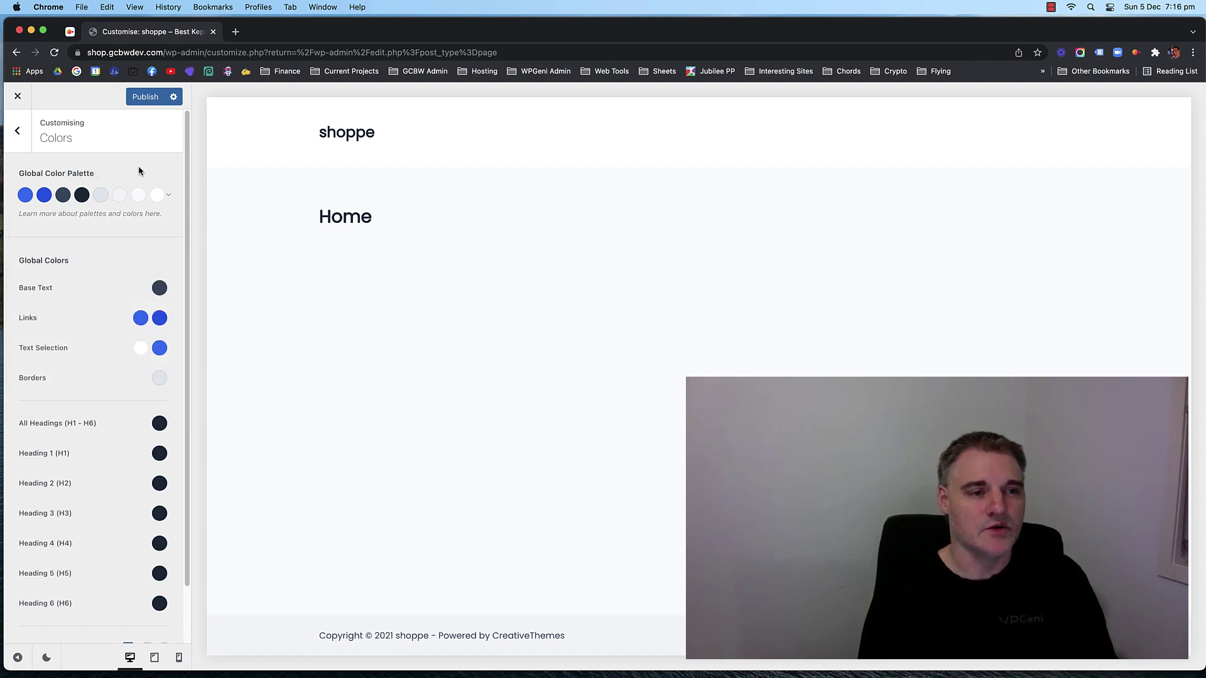
# Trial blue and maroon for Base Text, then reset it to its initial dark grey.
pyautogui.click(158, 289)
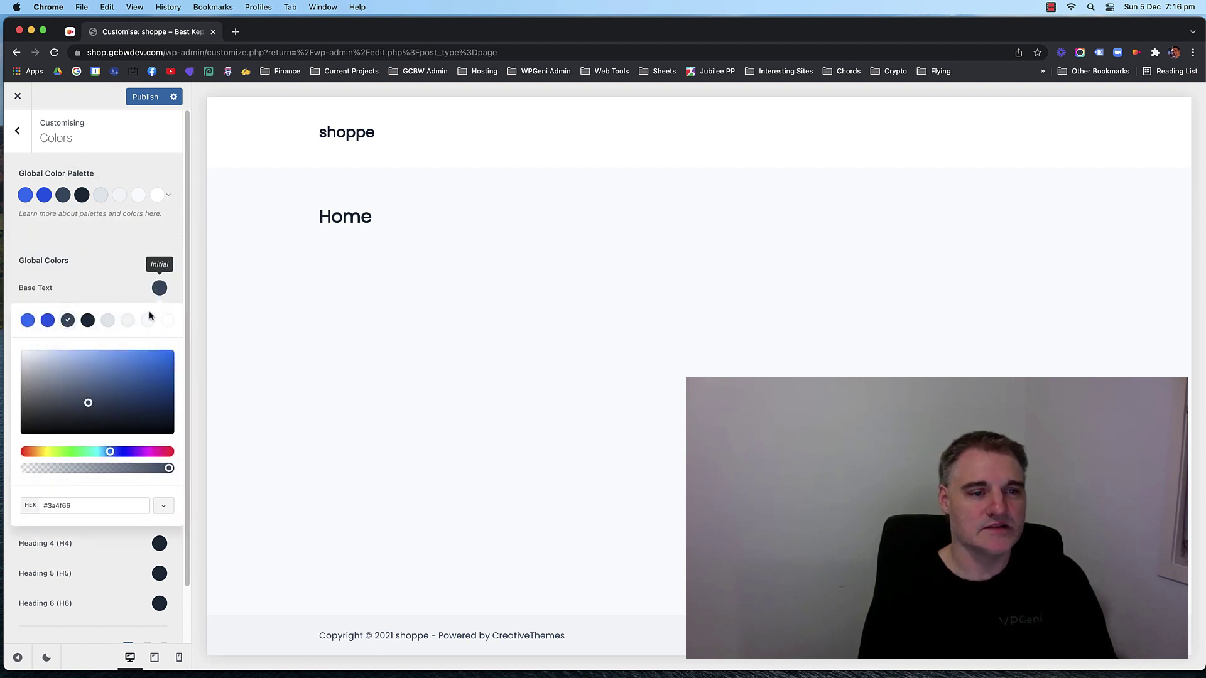
pyautogui.click(120, 390)
pyautogui.click(166, 452)
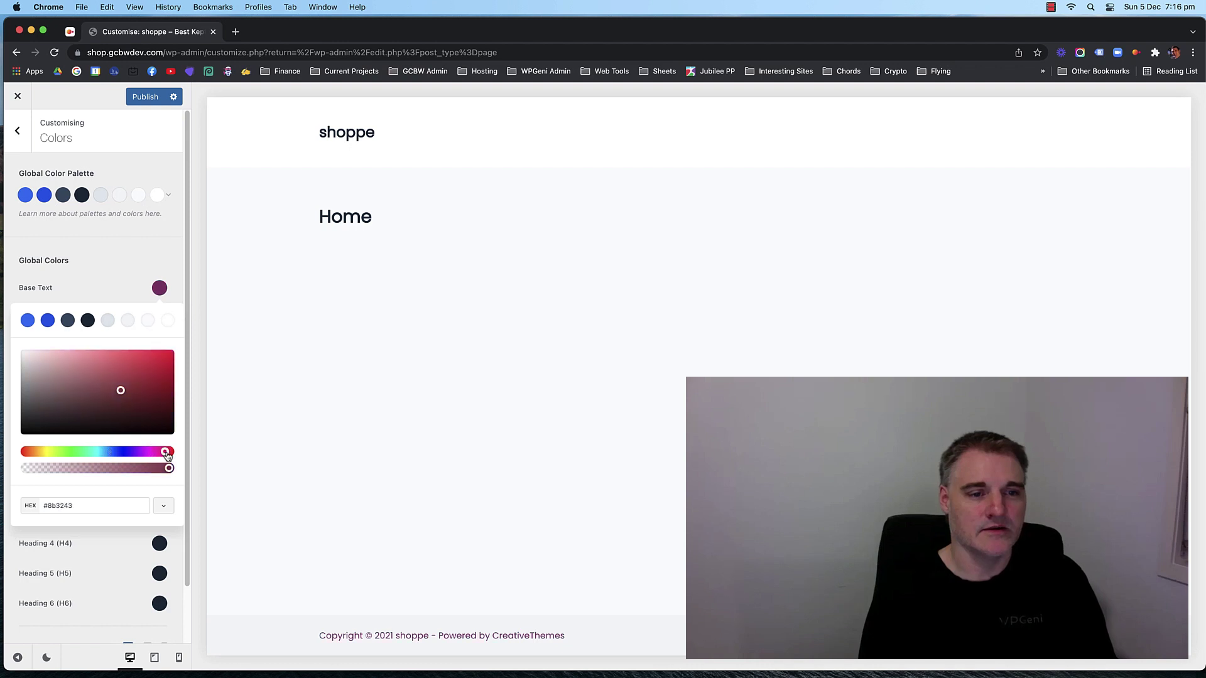
pyautogui.click(107, 269)
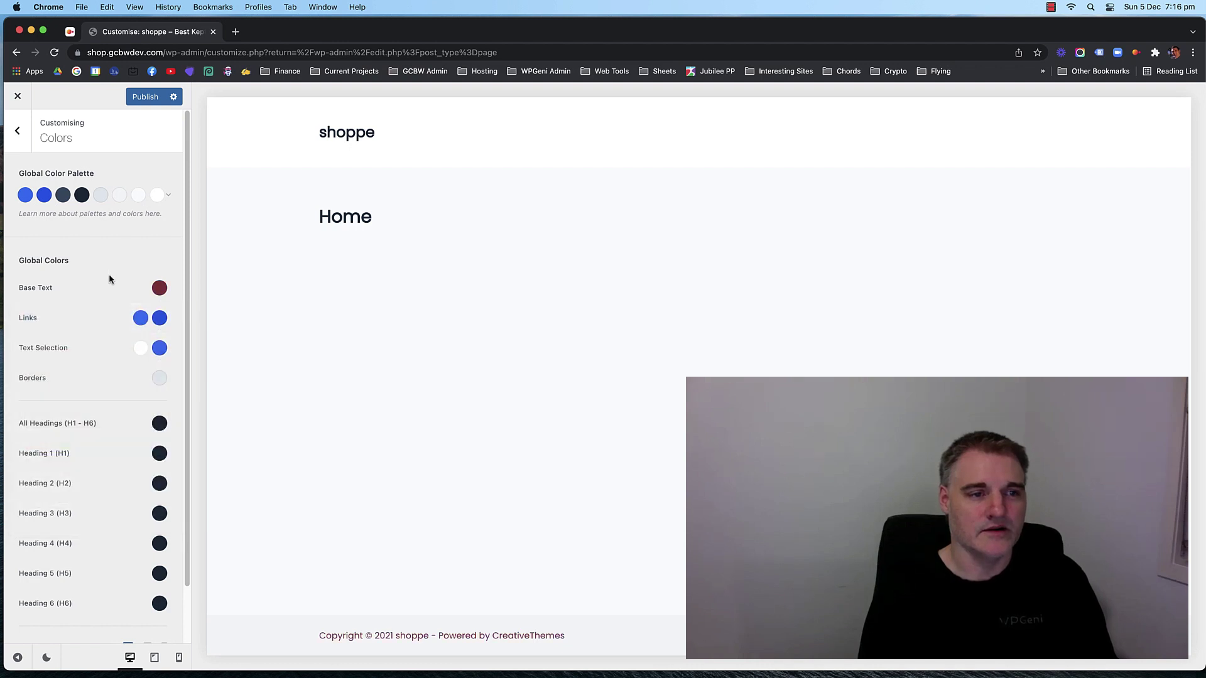
pyautogui.click(156, 290)
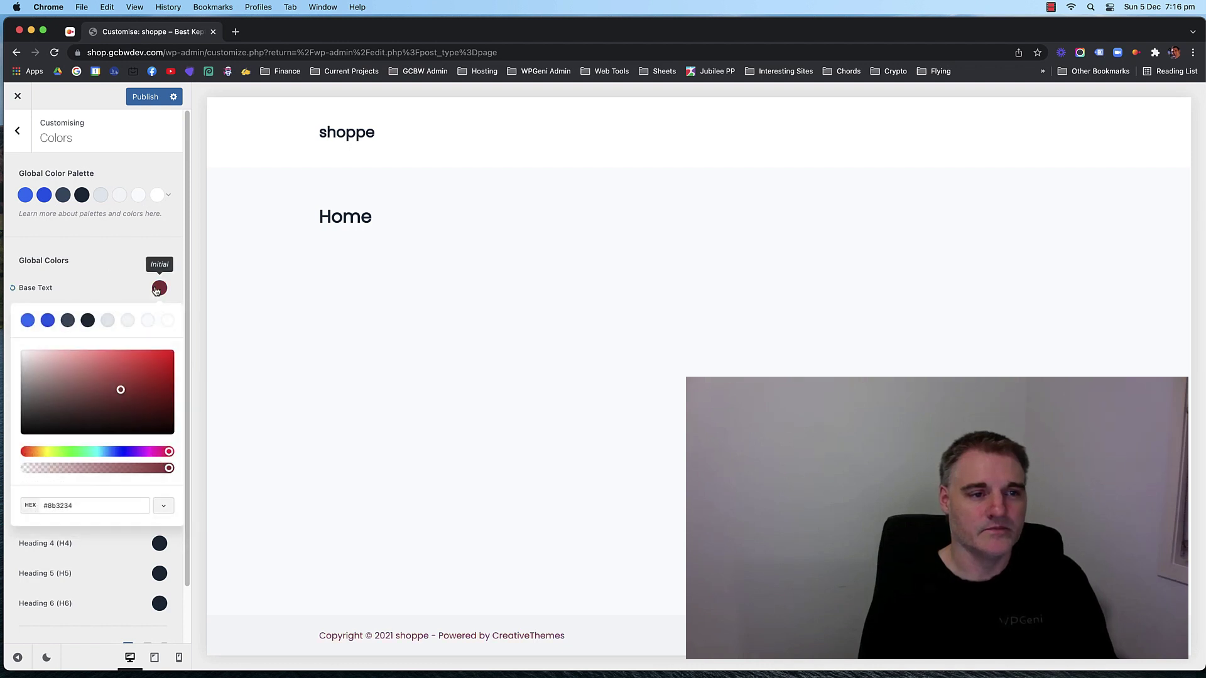
pyautogui.click(12, 288)
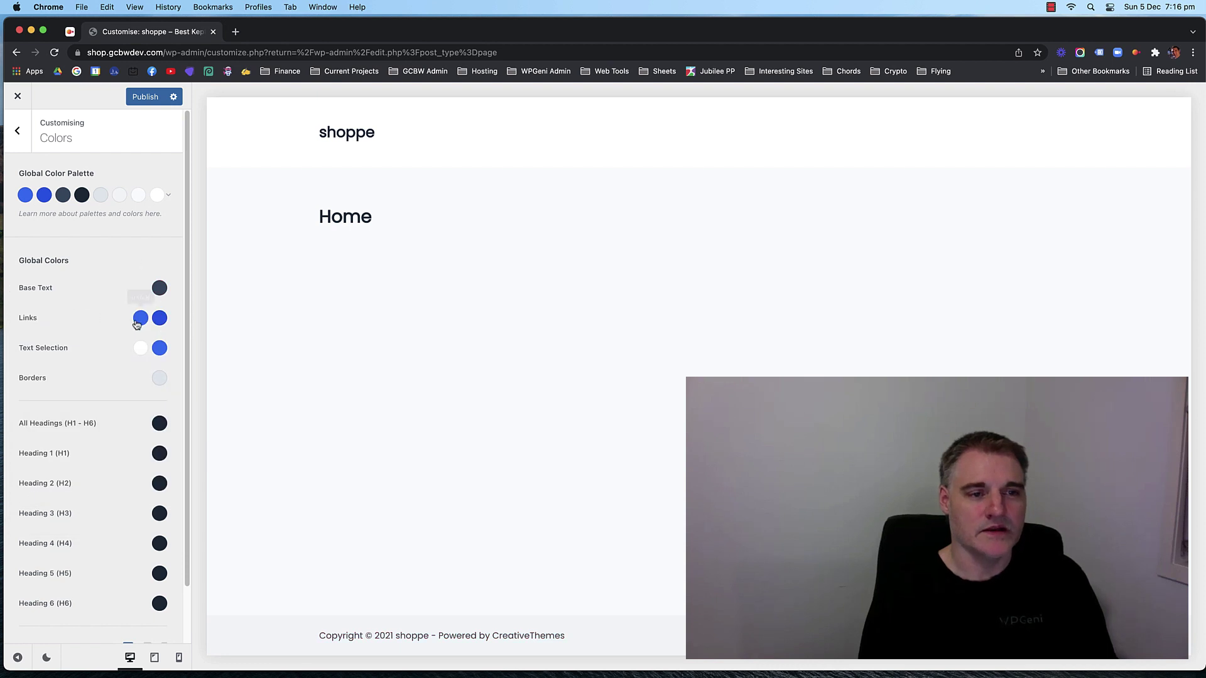
# Try blue for Heading 1, reset it to default dark, and return to the main options.
pyautogui.scroll(-2, 119, 314)
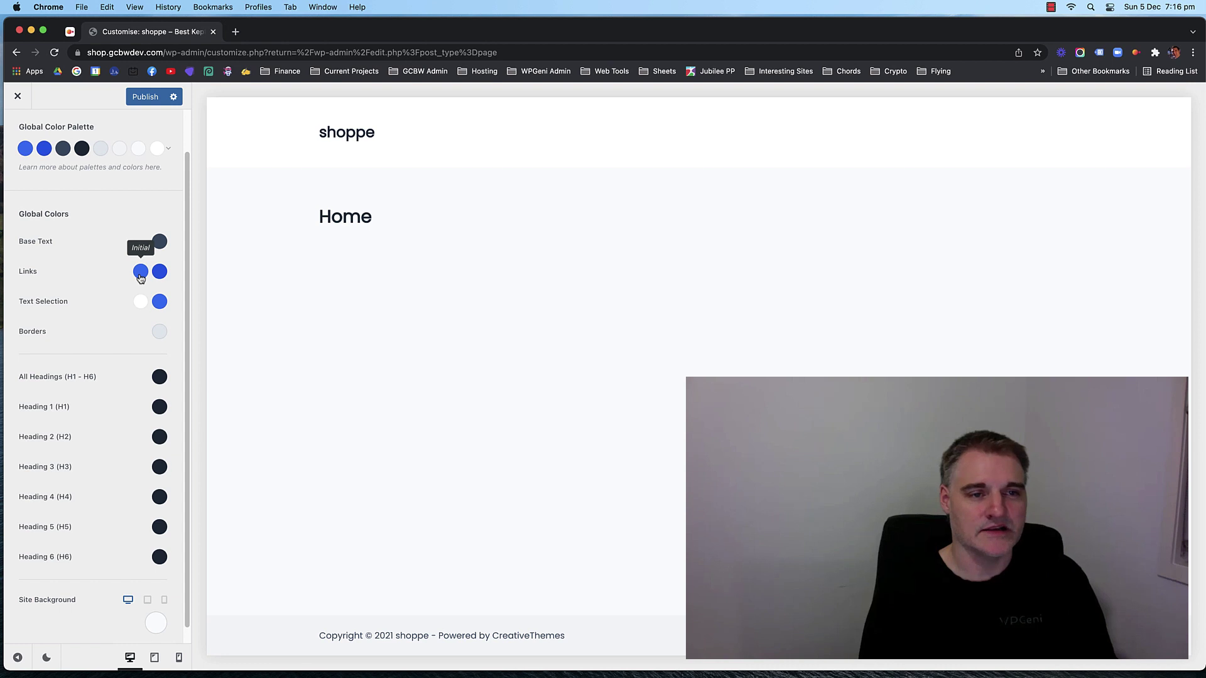
pyautogui.scroll(-1, 108, 283)
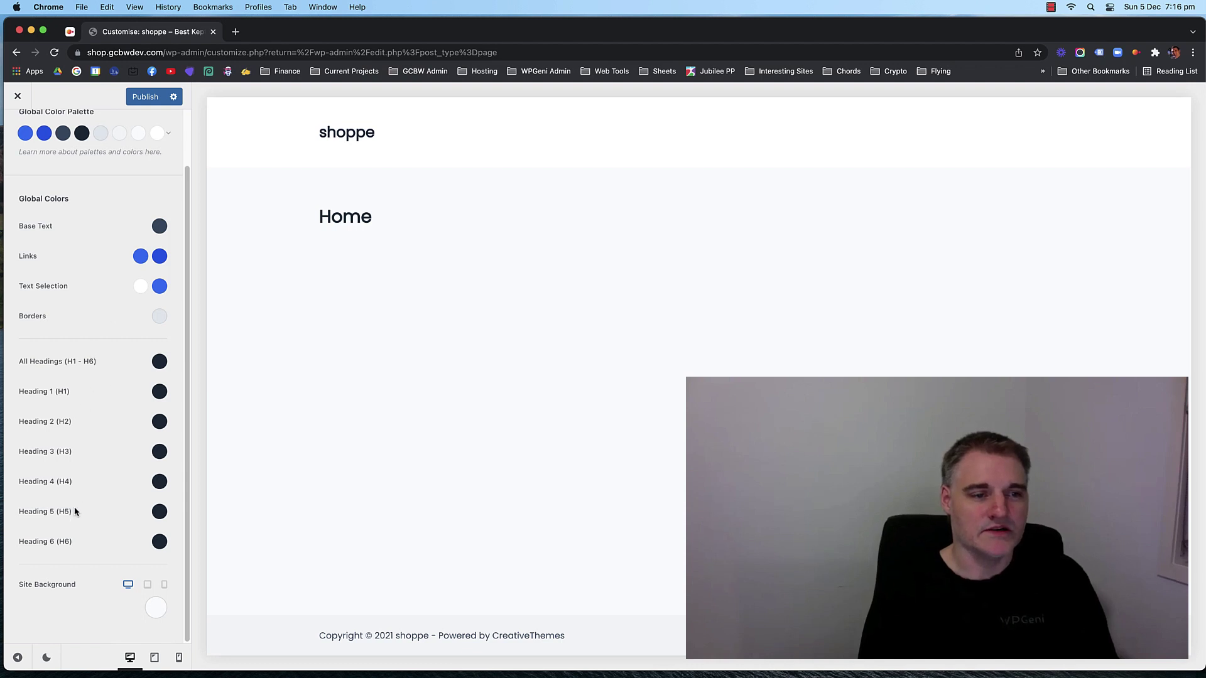
pyautogui.click(159, 391)
pyautogui.click(48, 424)
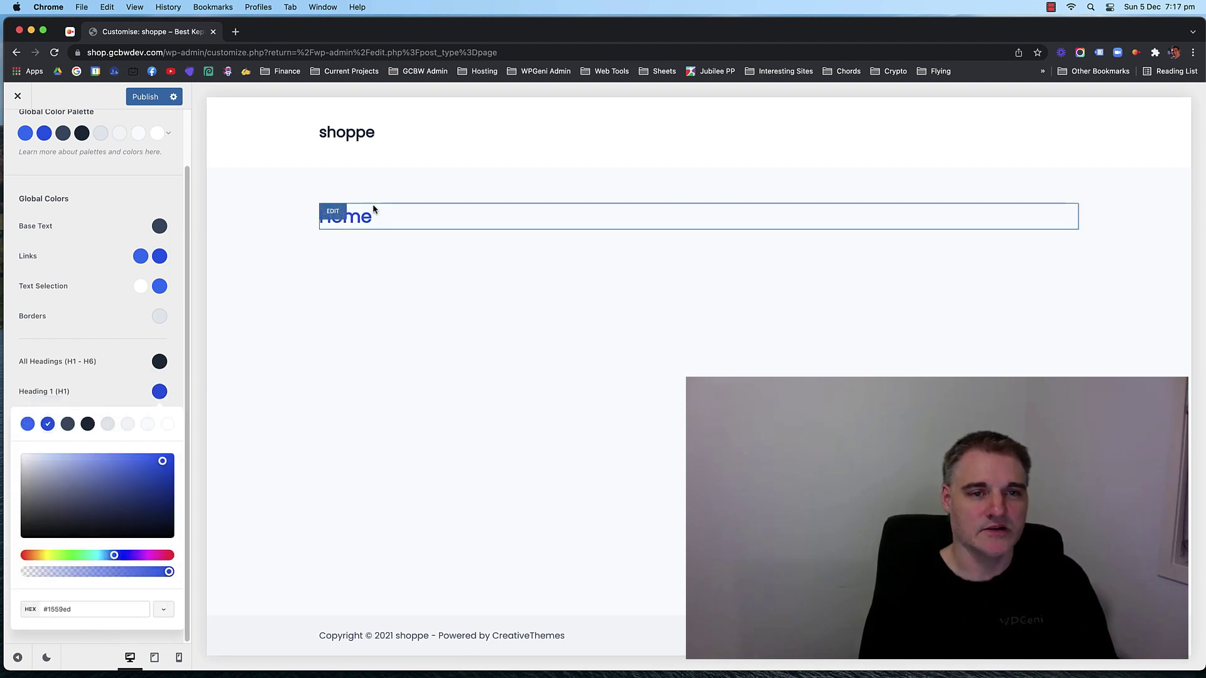
pyautogui.click(12, 394)
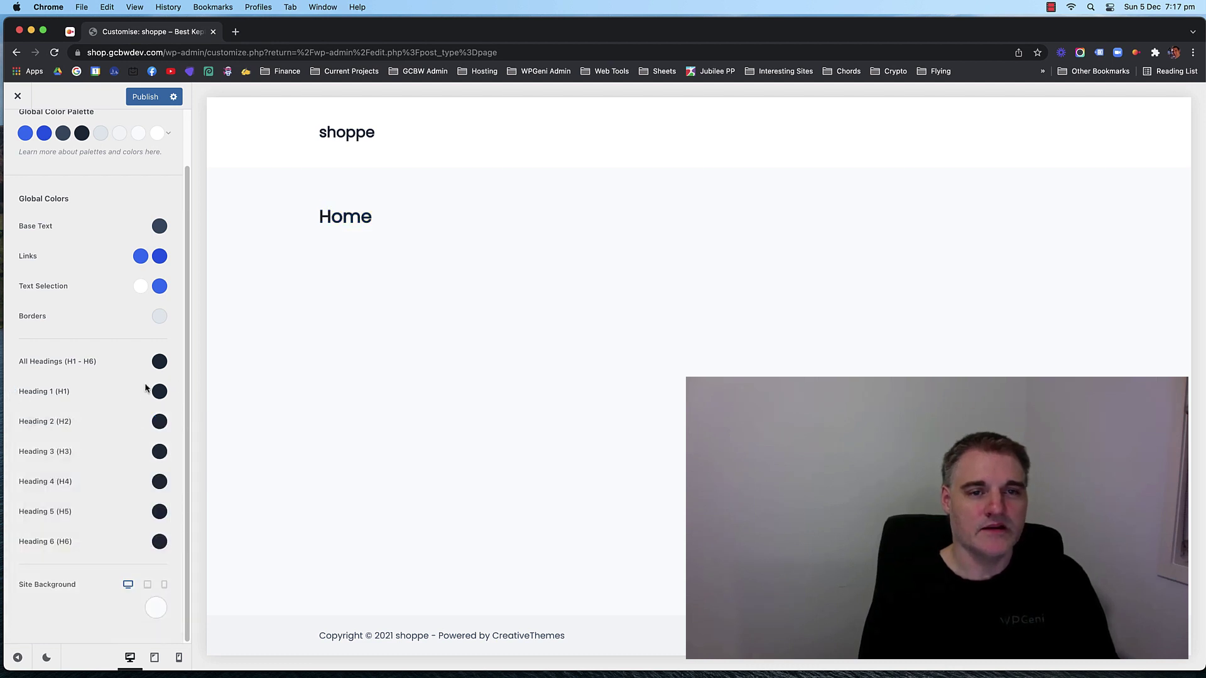
pyautogui.scroll(3, 138, 302)
pyautogui.click(18, 132)
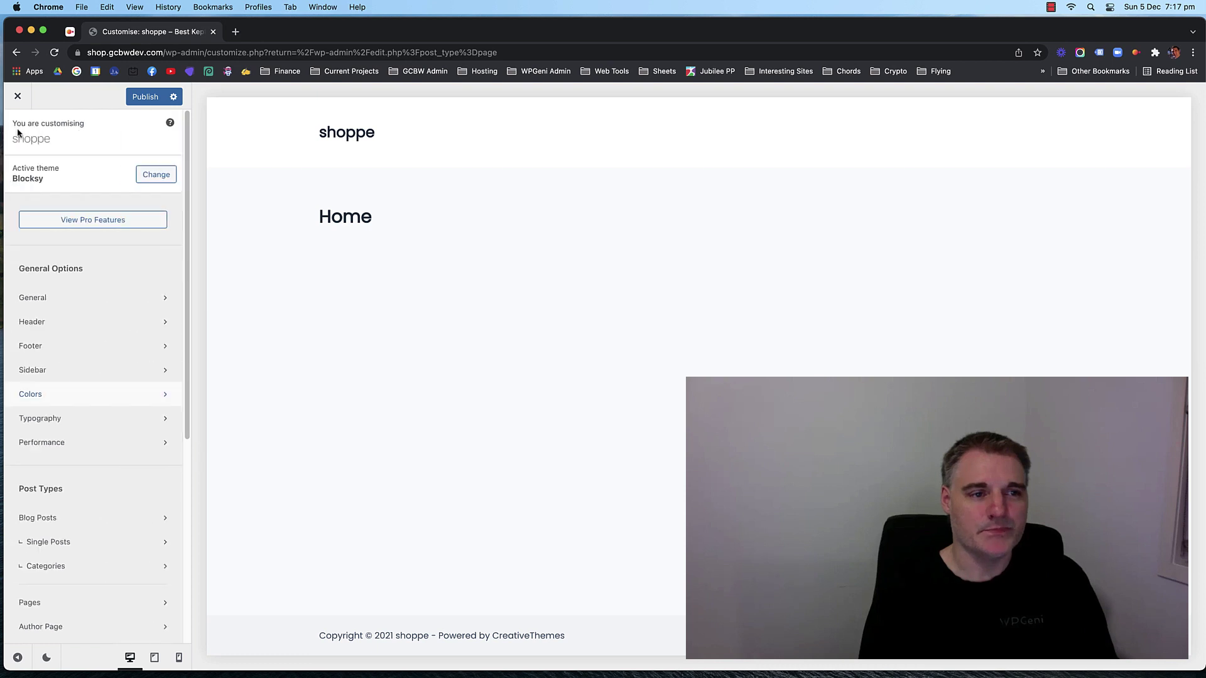
# Drag the Account, Cart and HTML elements into the header builder's Main Row.
pyautogui.click(109, 320)
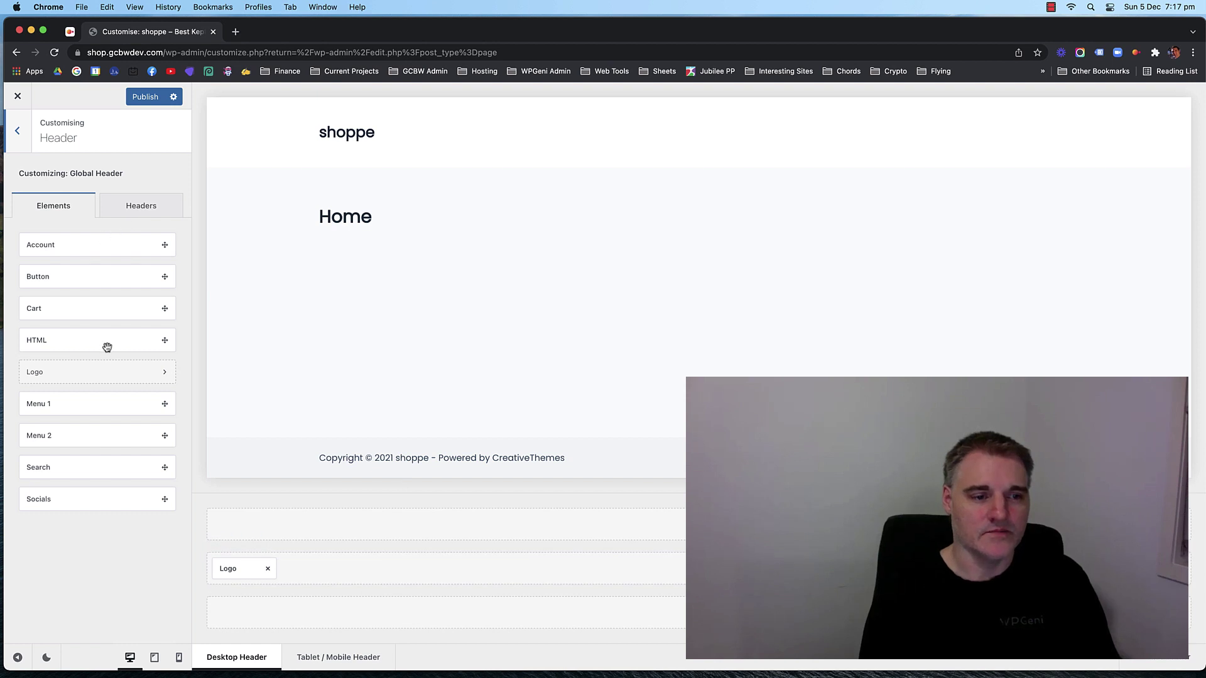
pyautogui.click(129, 212)
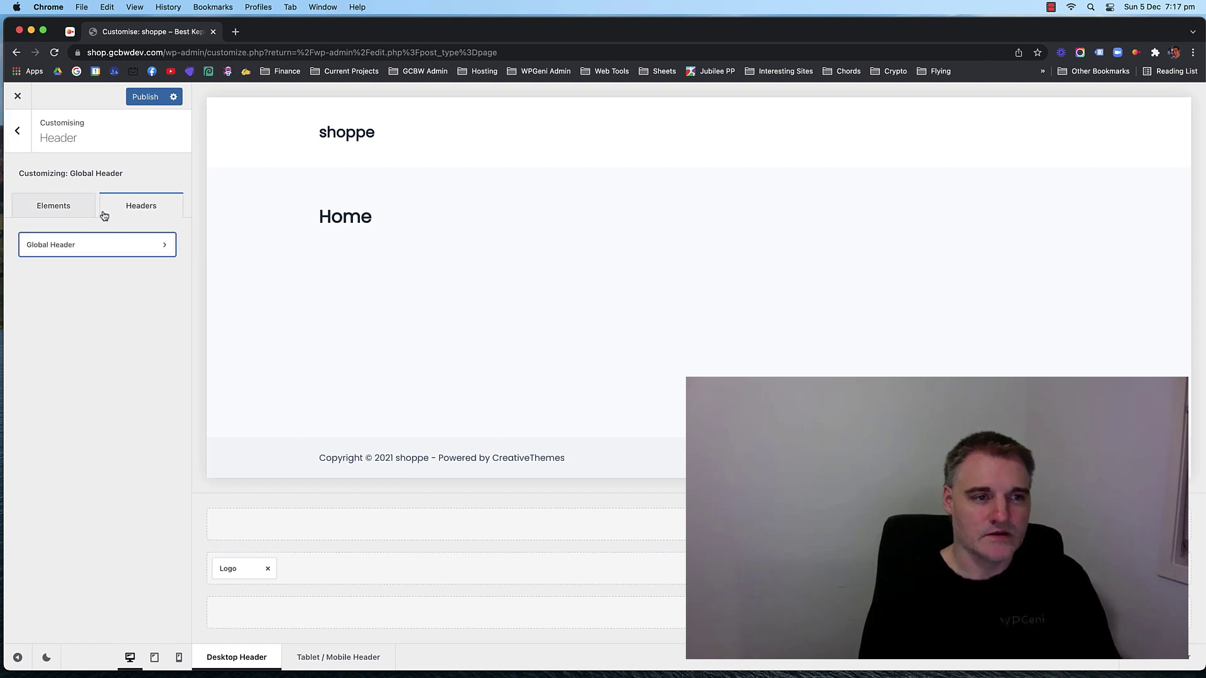
pyautogui.click(64, 212)
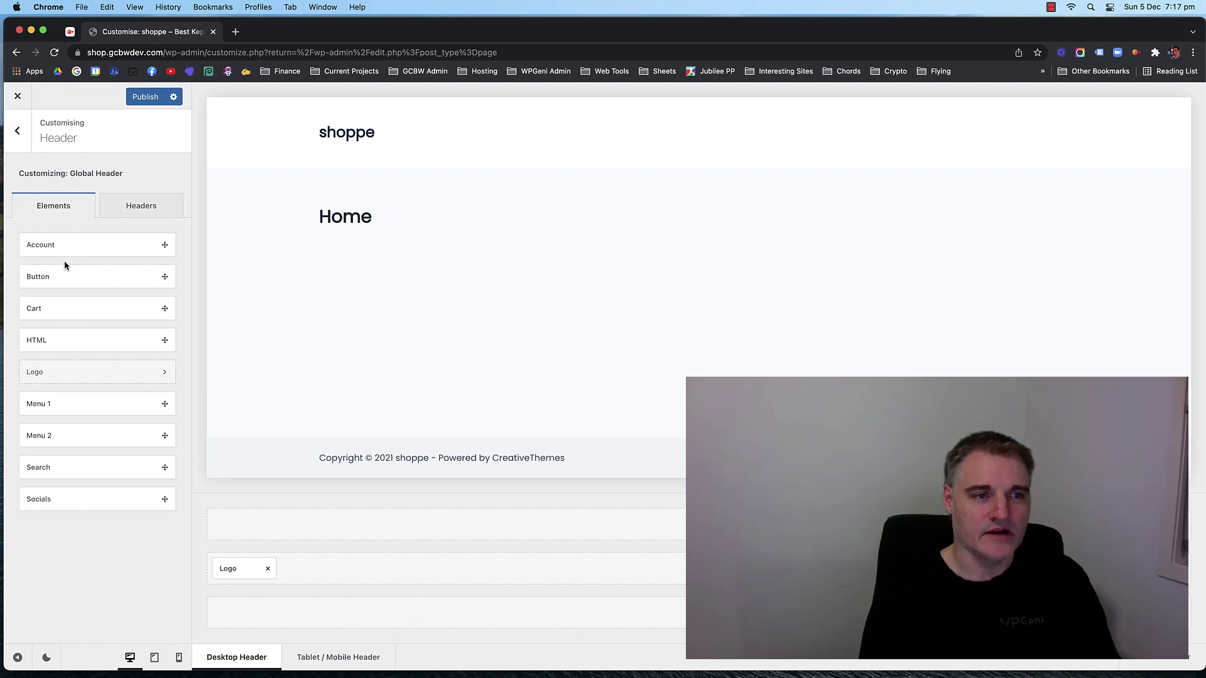
pyautogui.moveTo(75, 244); pyautogui.dragTo(942, 568)
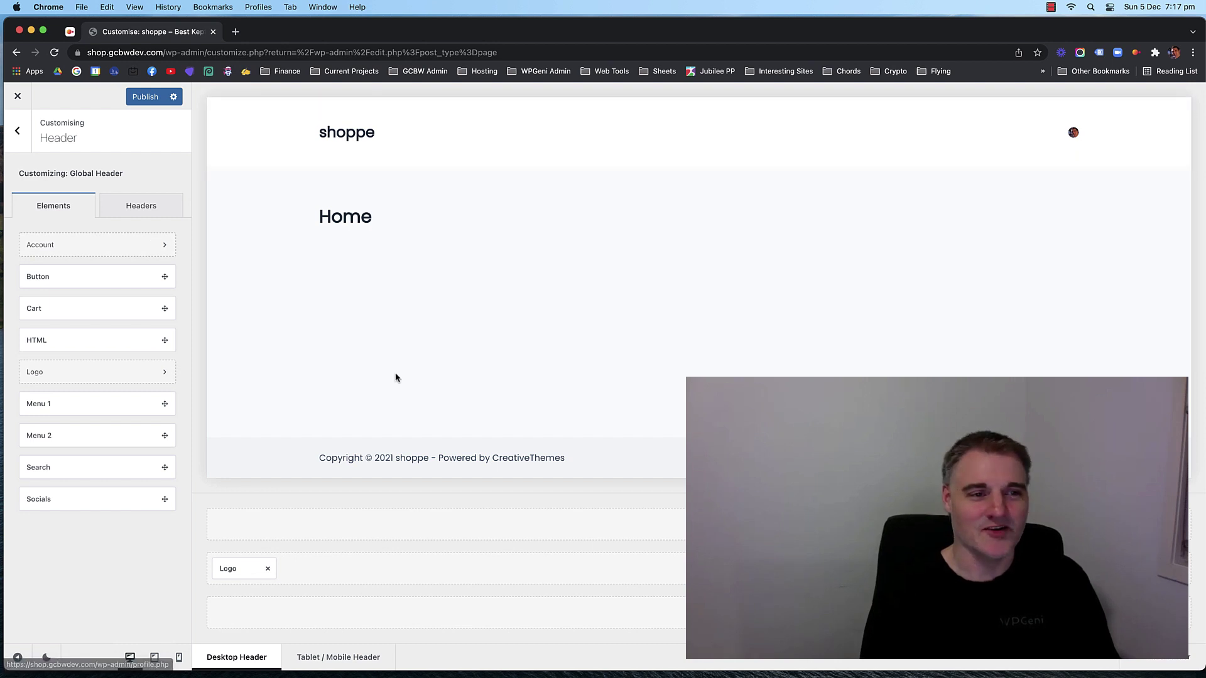
pyautogui.moveTo(57, 312); pyautogui.dragTo(1131, 568)
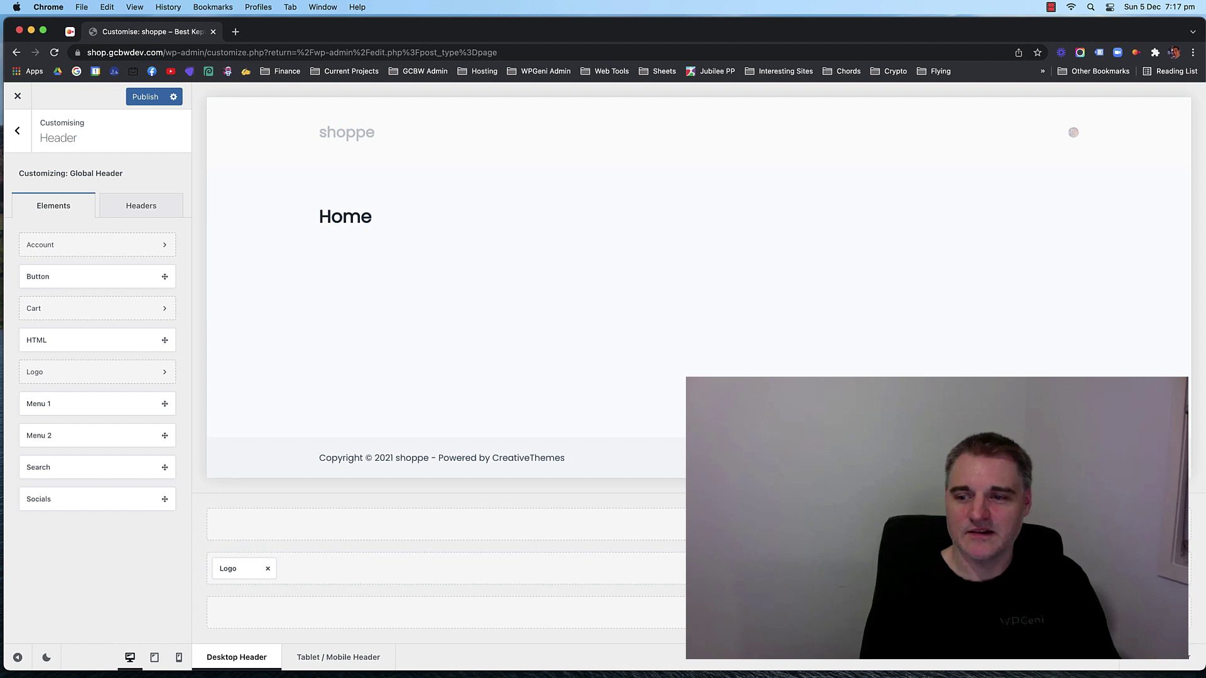
pyautogui.moveTo(1069, 139)
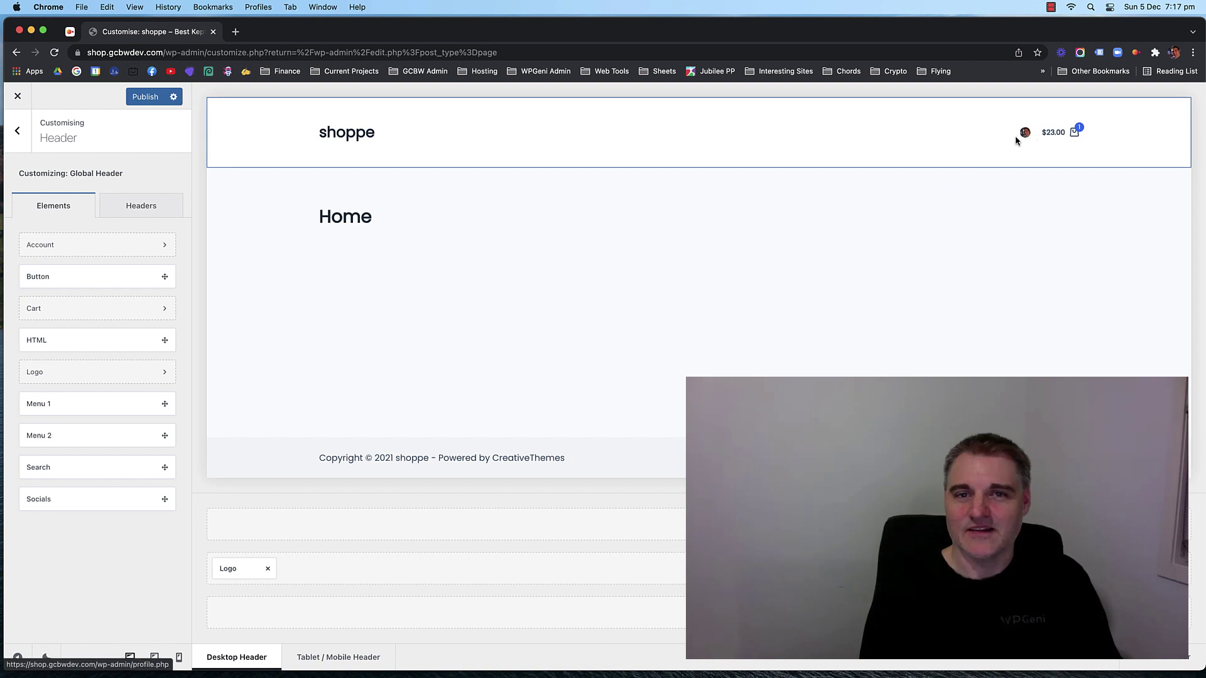
pyautogui.moveTo(46, 339); pyautogui.dragTo(816, 569)
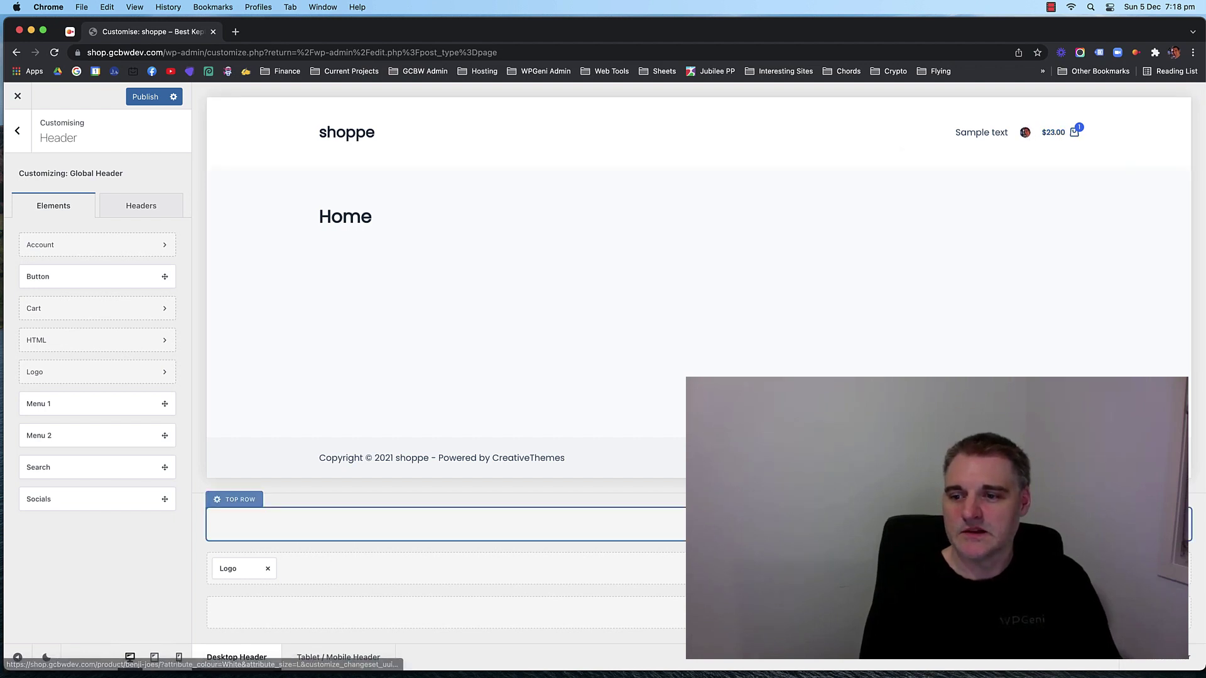
pyautogui.click(1146, 569)
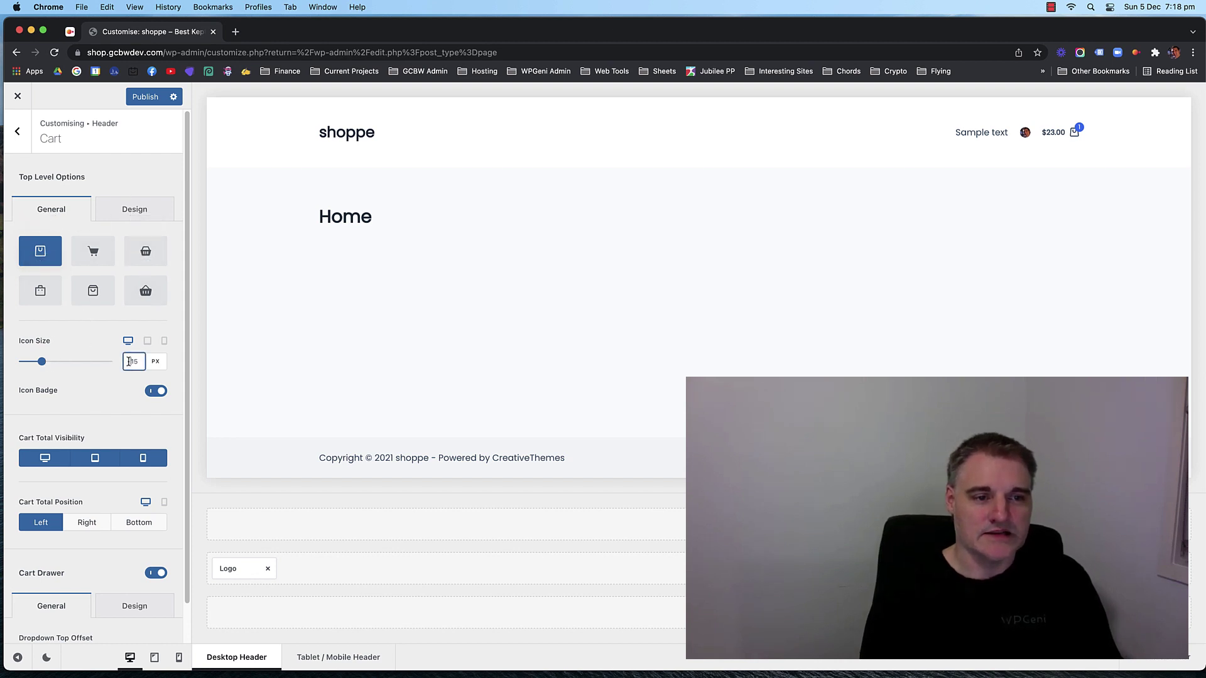
pyautogui.write('50')
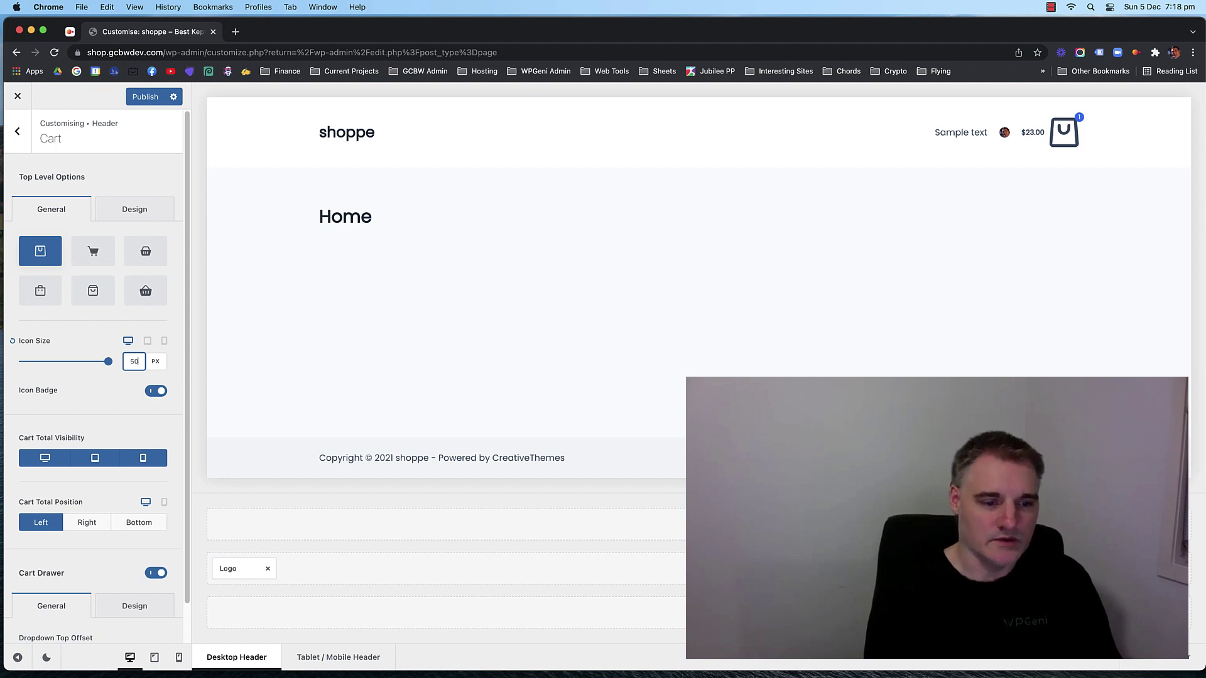
pyautogui.press('Left')
pyautogui.press('BackSpace')
pyautogui.write('3')
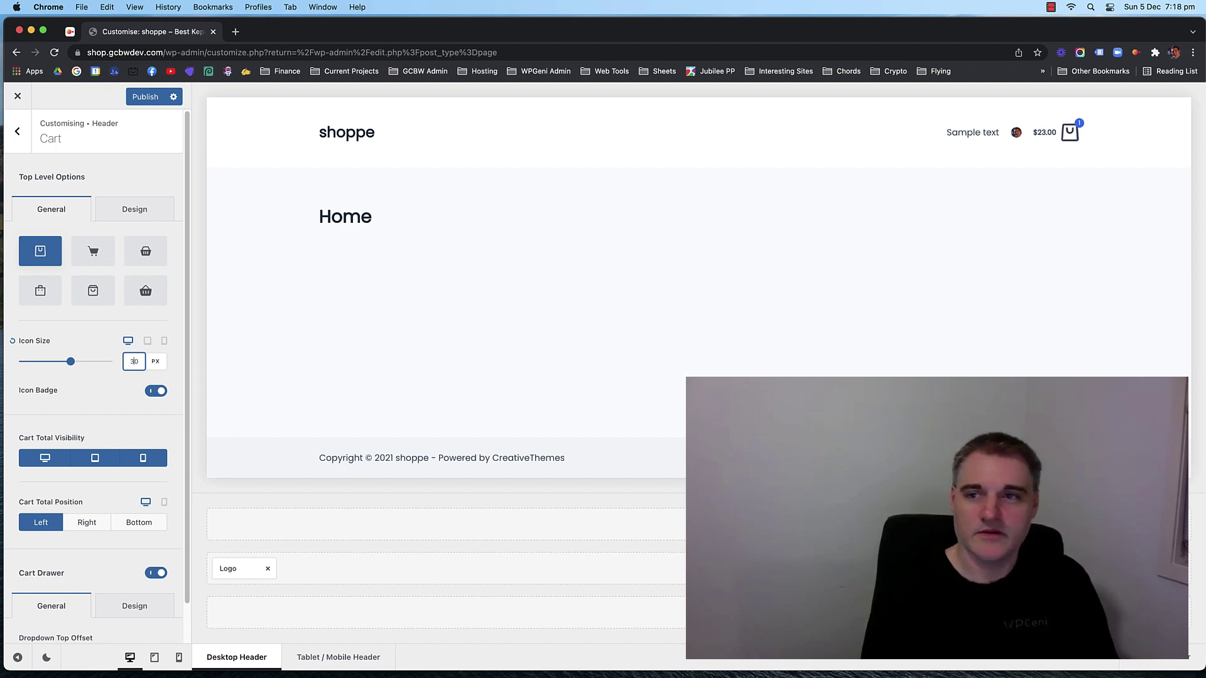
pyautogui.press('Down')
pyautogui.press('Down')
pyautogui.press('Down')
pyautogui.press('Down')
pyautogui.press('Down')
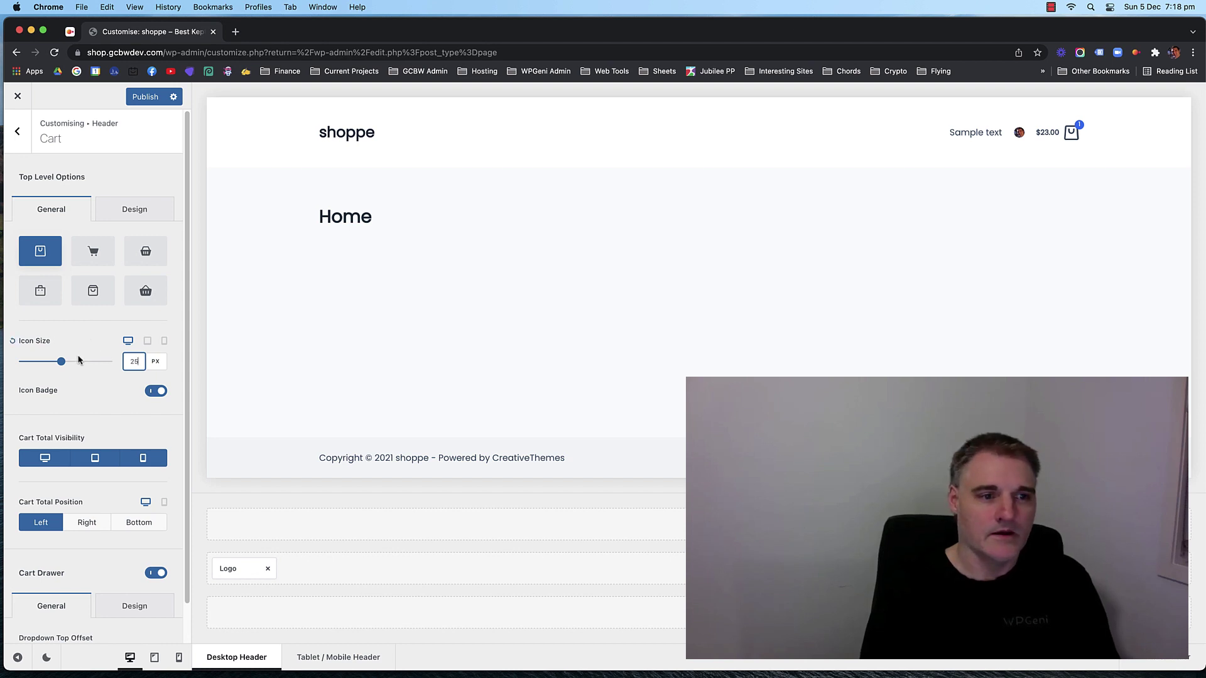
pyautogui.click(157, 392)
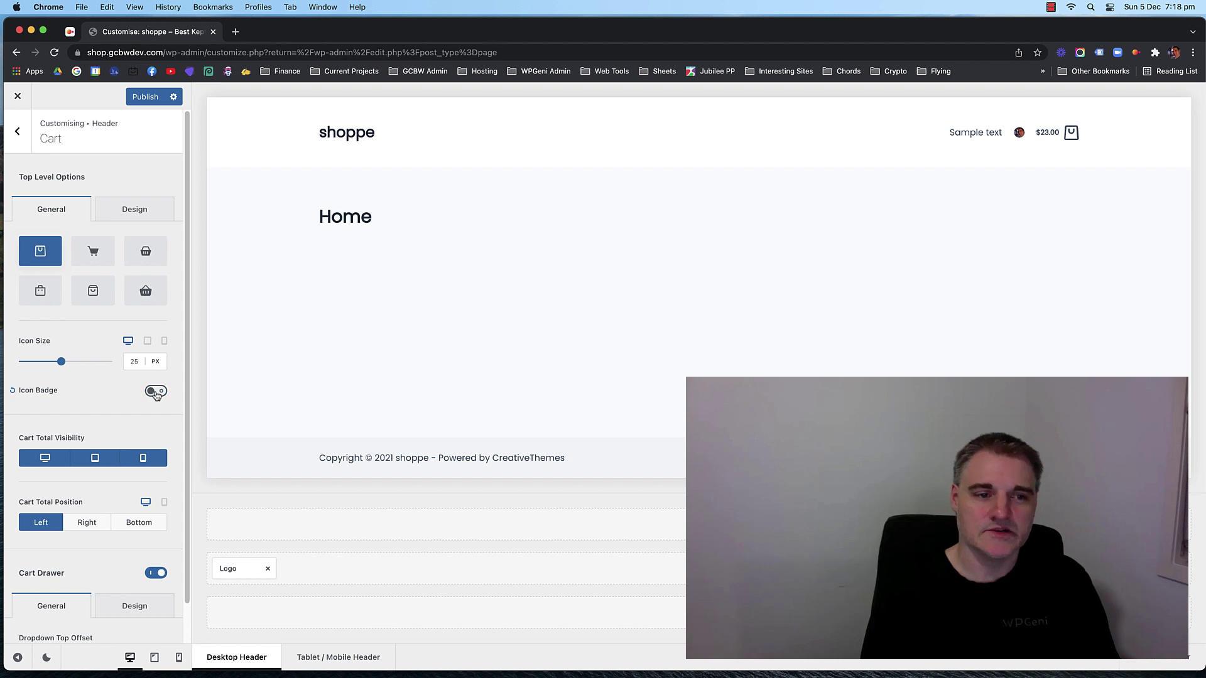
pyautogui.click(156, 392)
pyautogui.click(156, 392)
pyautogui.click(156, 392)
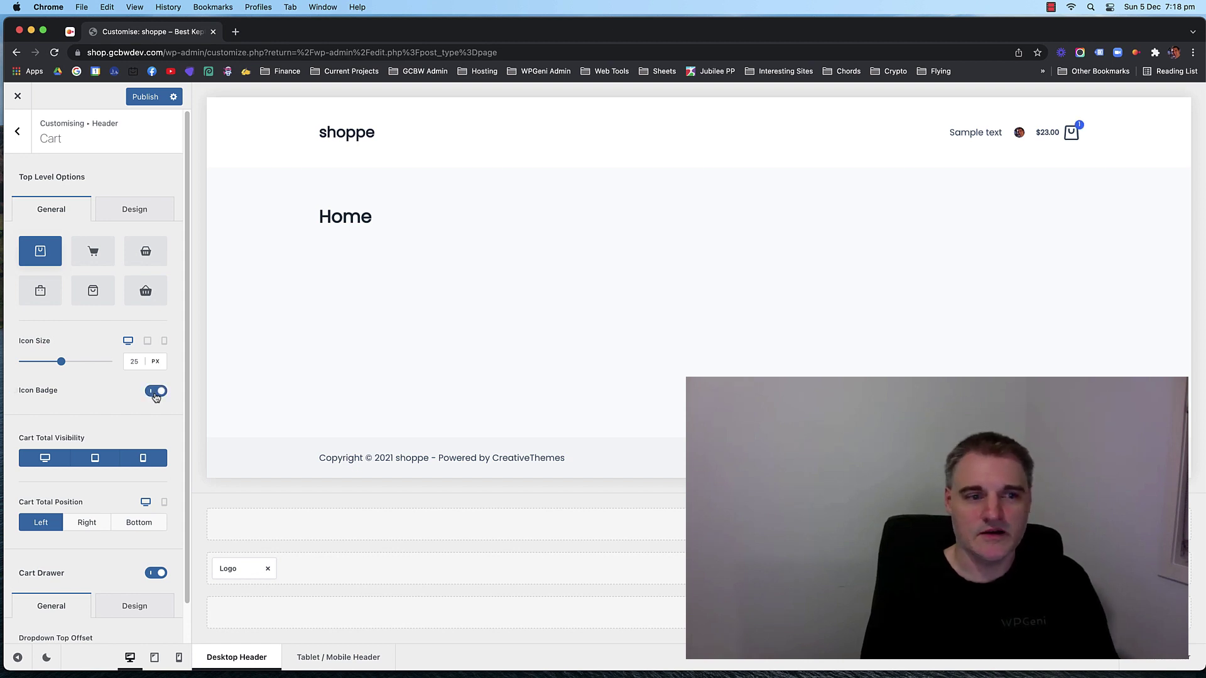
pyautogui.click(156, 393)
pyautogui.click(157, 393)
pyautogui.scroll(-1, 61, 372)
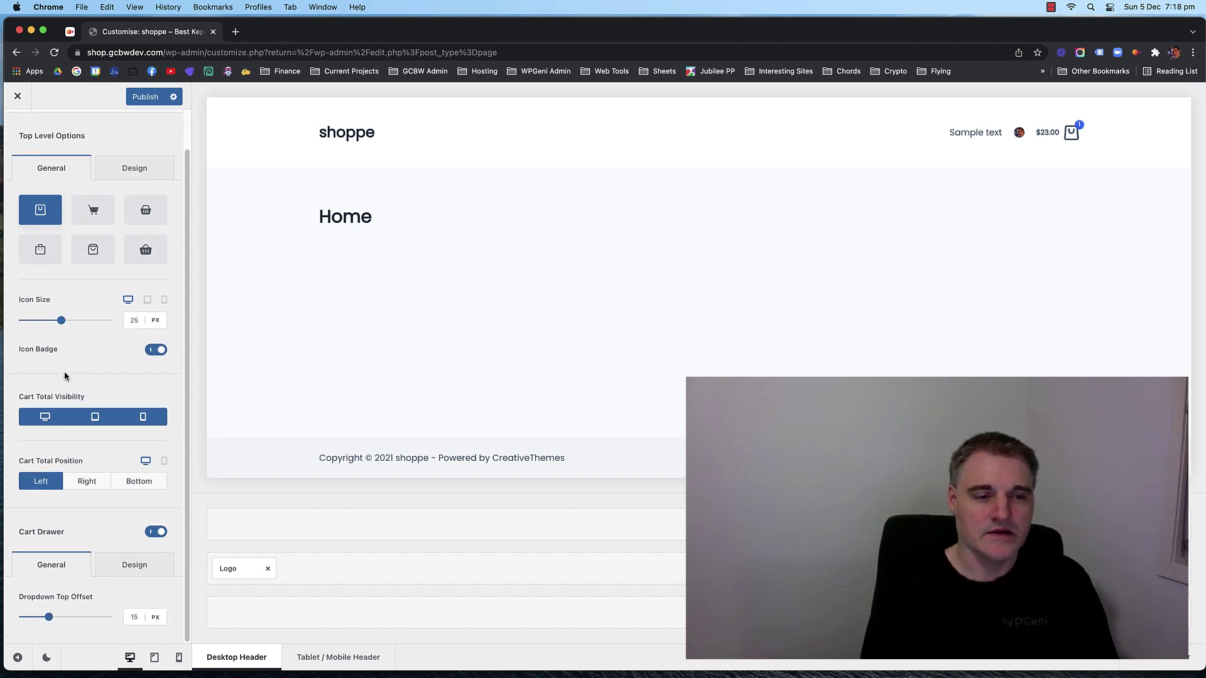
pyautogui.click(101, 485)
pyautogui.click(142, 487)
pyautogui.click(101, 488)
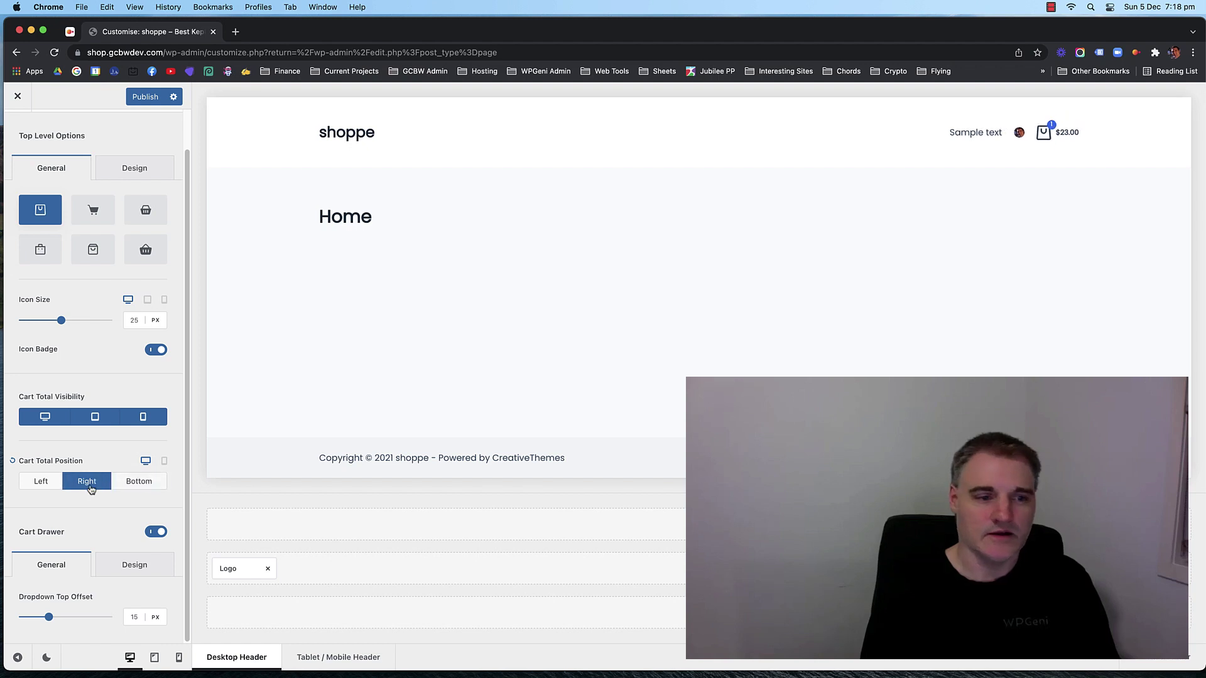
pyautogui.click(44, 483)
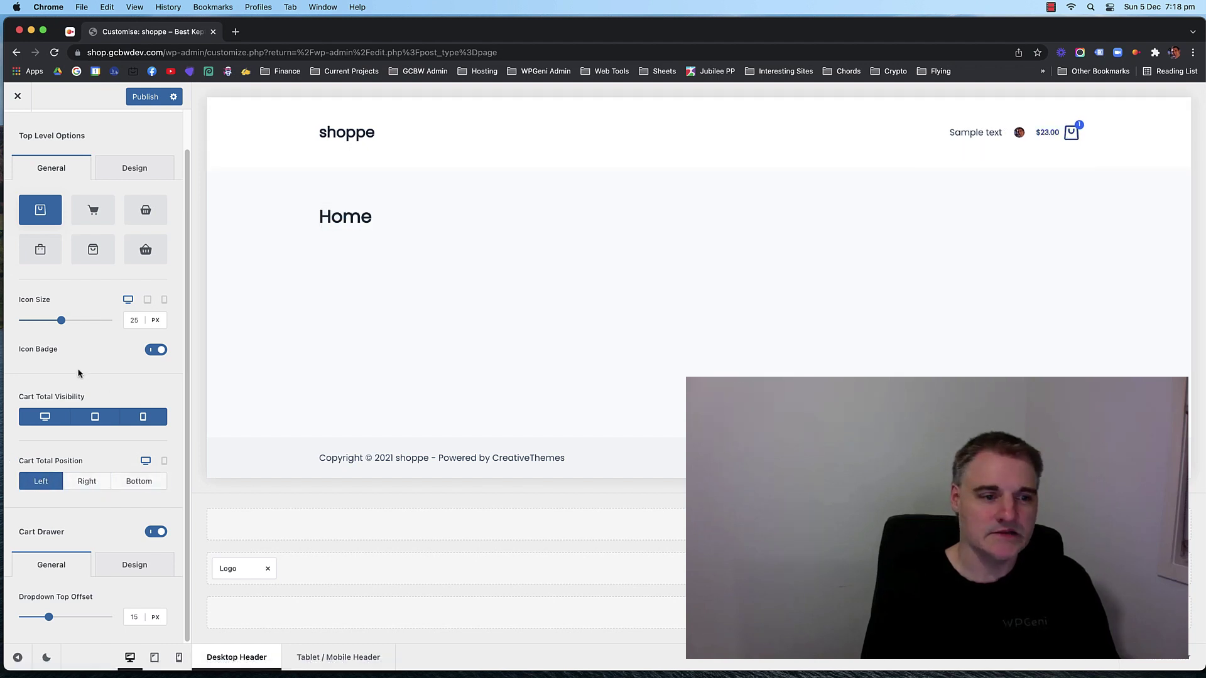
pyautogui.scroll(2, 99, 356)
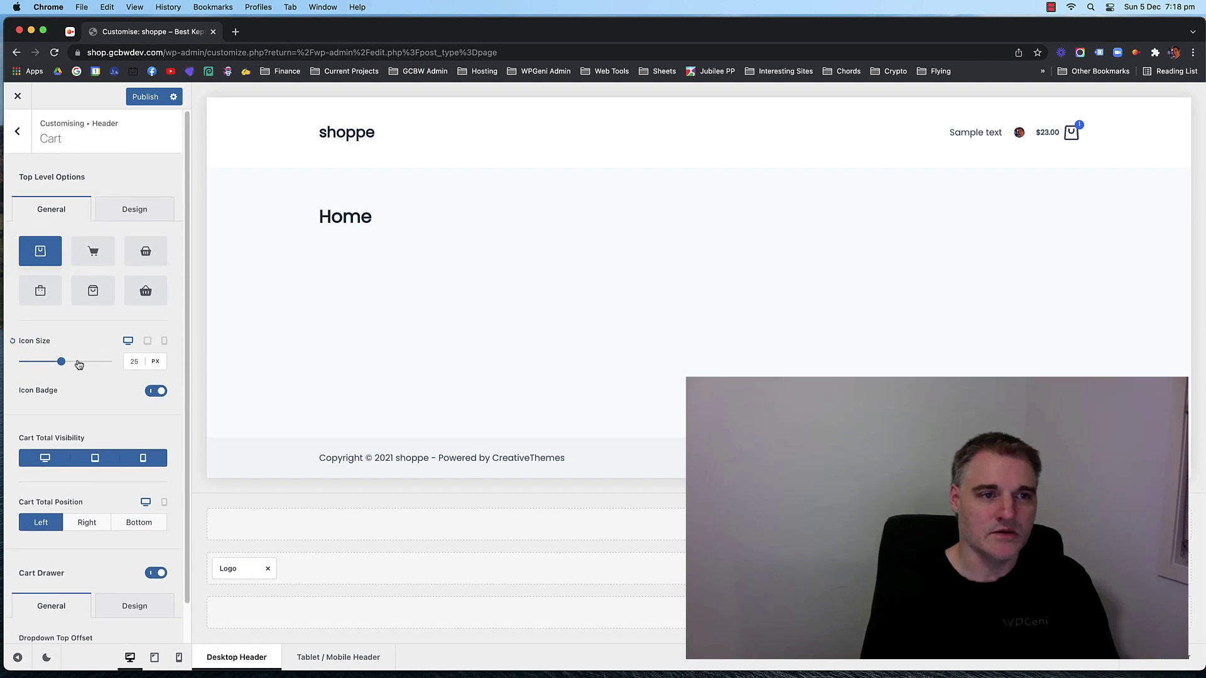
pyautogui.click(129, 215)
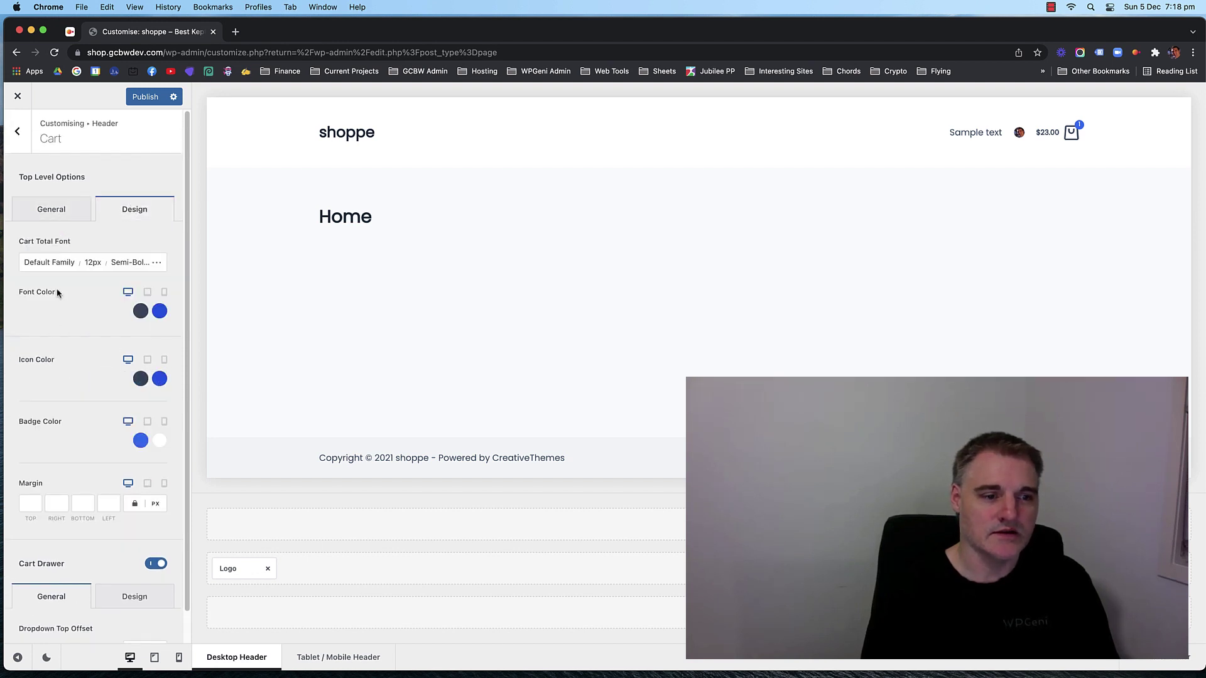
pyautogui.scroll(-1, 61, 316)
pyautogui.scroll(1, 63, 301)
pyautogui.click(58, 213)
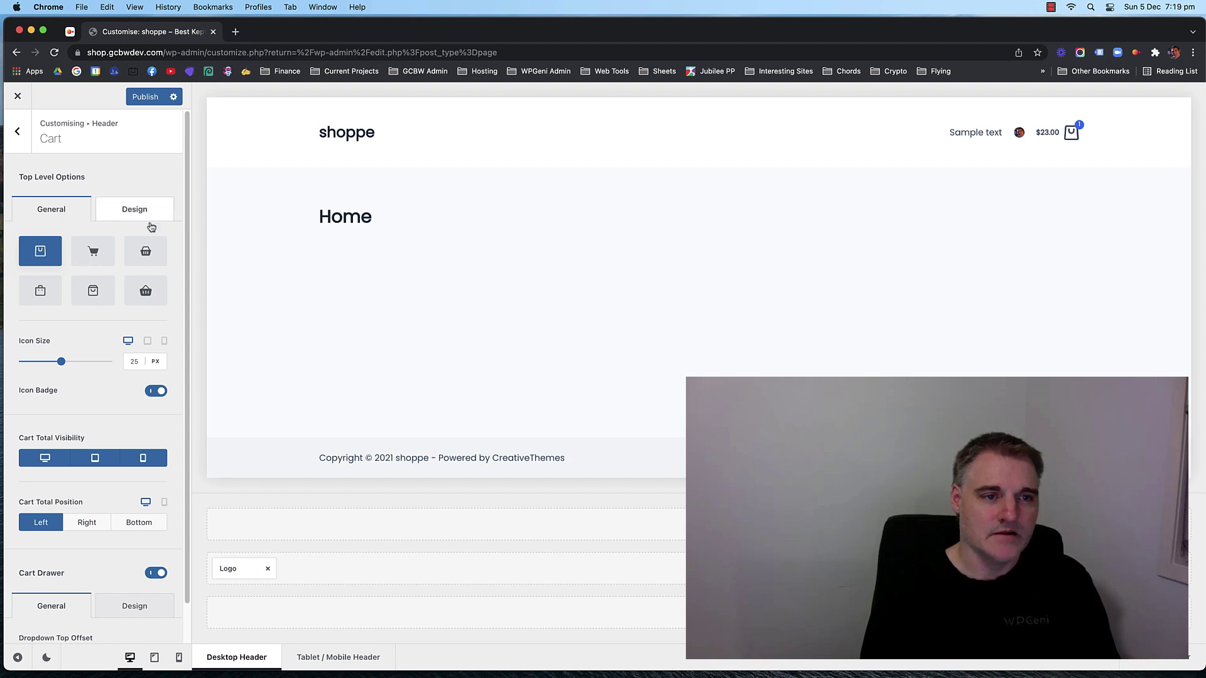
pyautogui.scroll(-2, 92, 339)
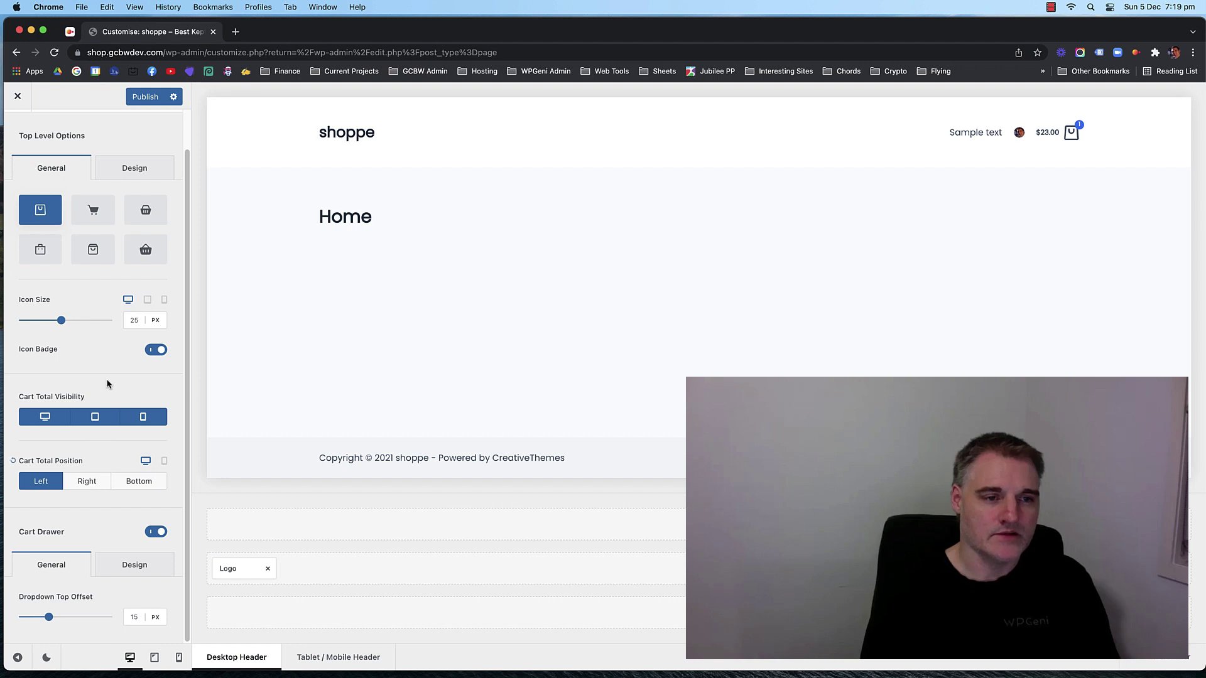
pyautogui.scroll(2, 100, 356)
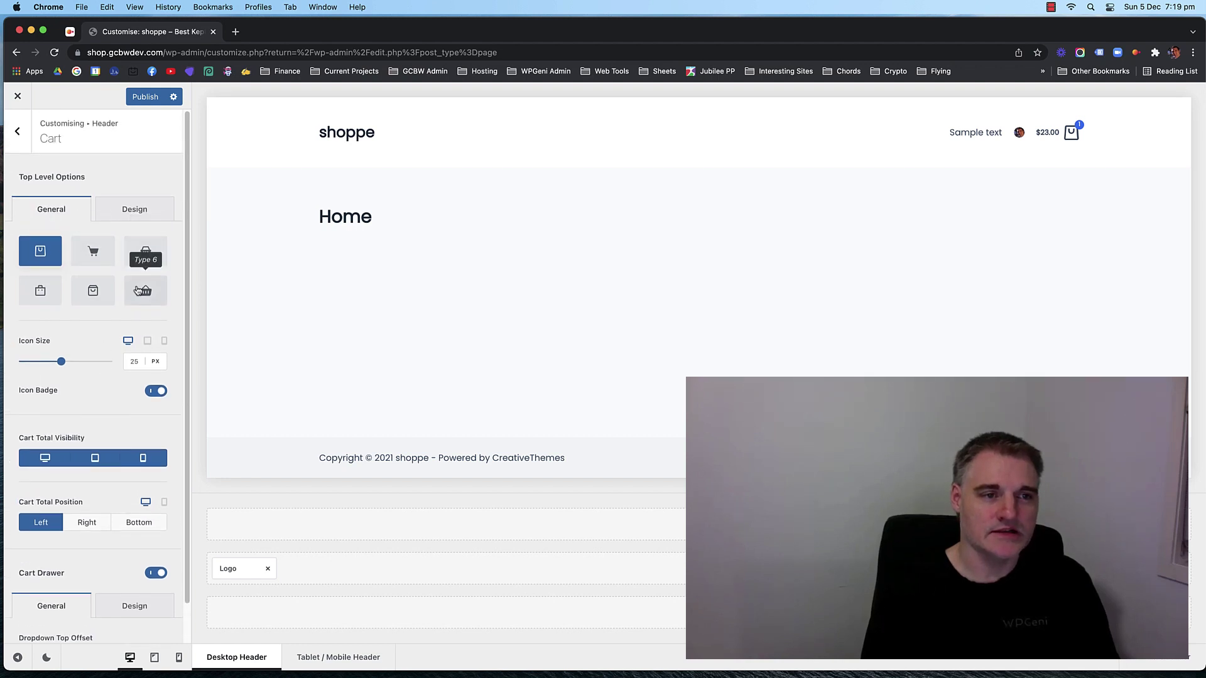
pyautogui.click(50, 295)
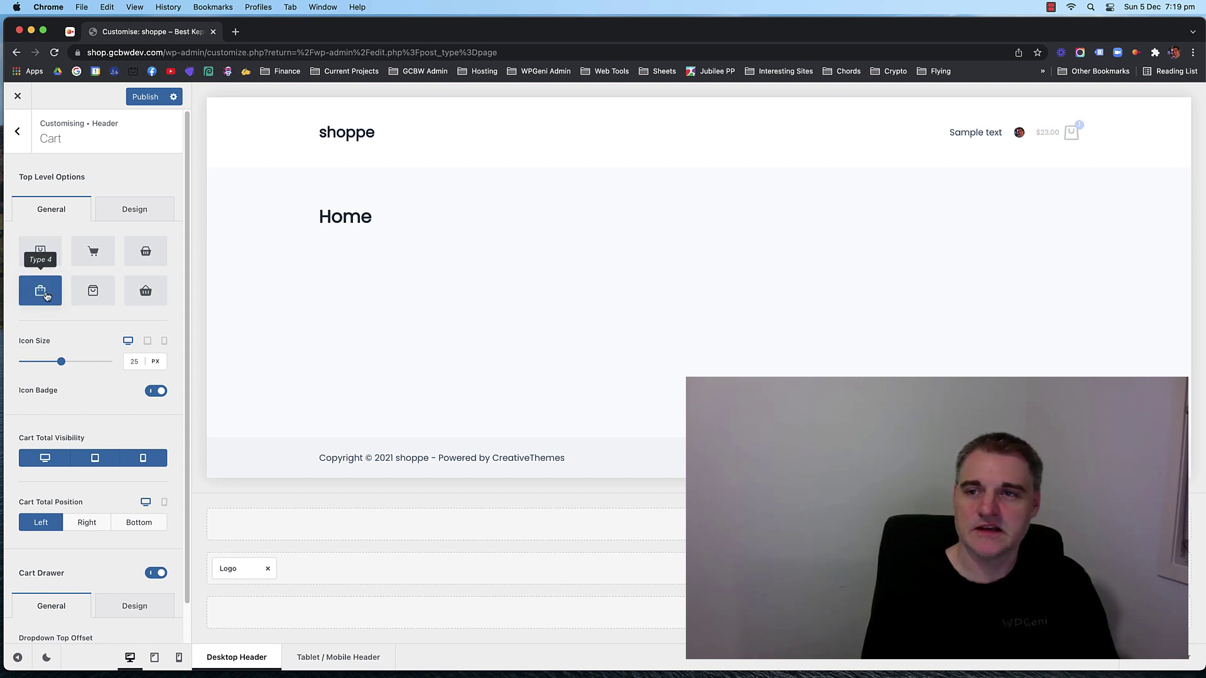
pyautogui.moveTo(1060, 139)
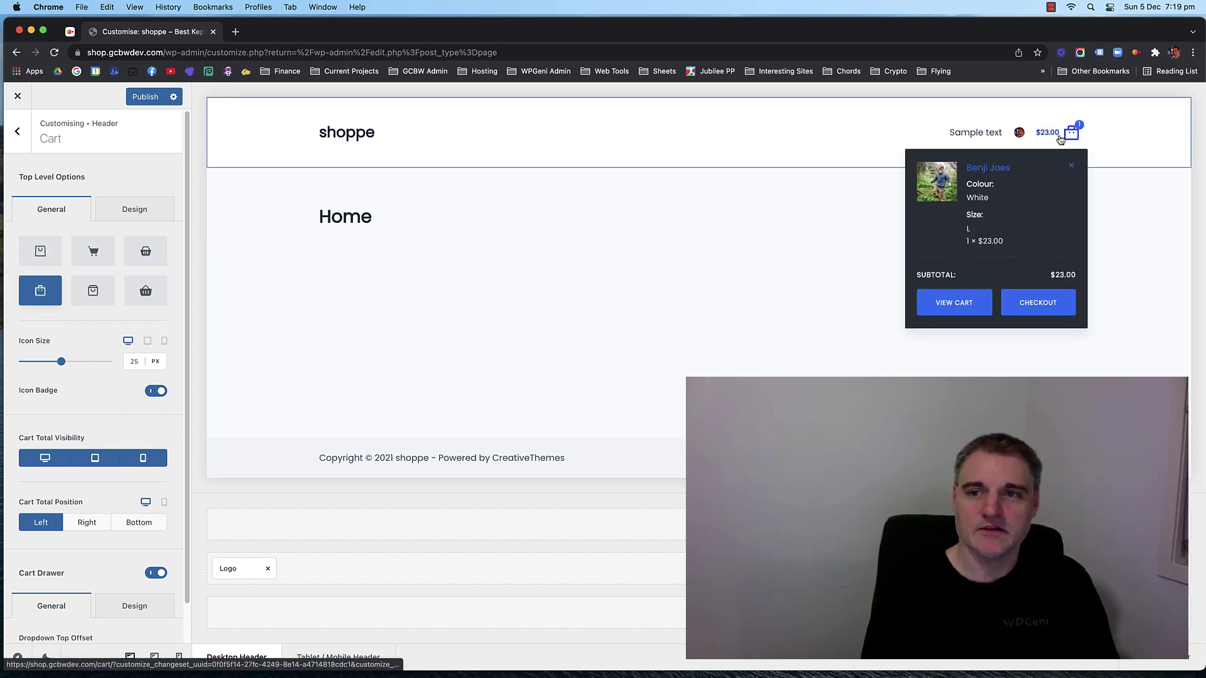
pyautogui.click(40, 251)
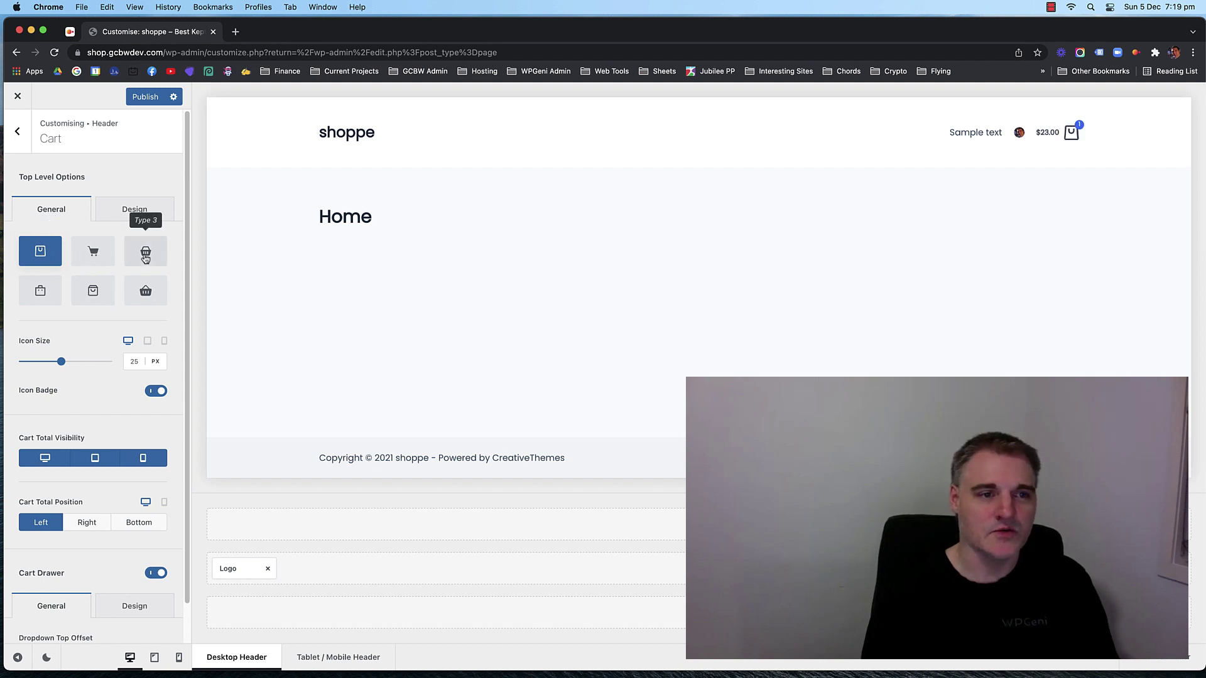
pyautogui.scroll(-2, 100, 272)
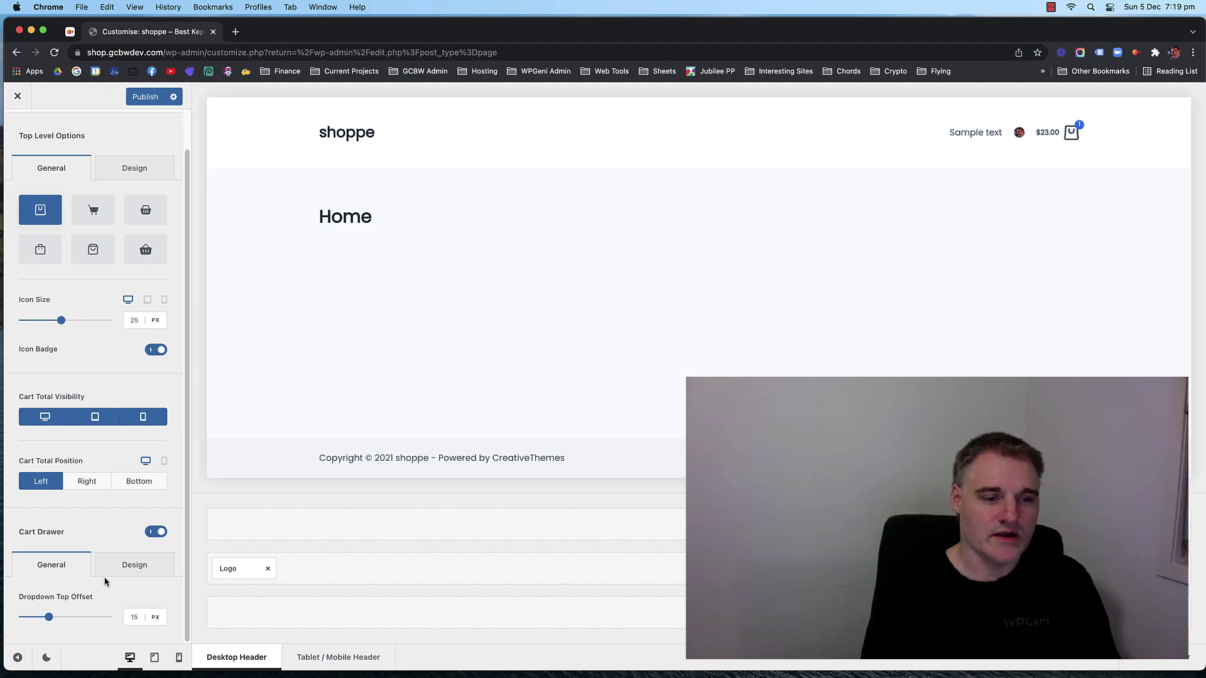
pyautogui.click(156, 534)
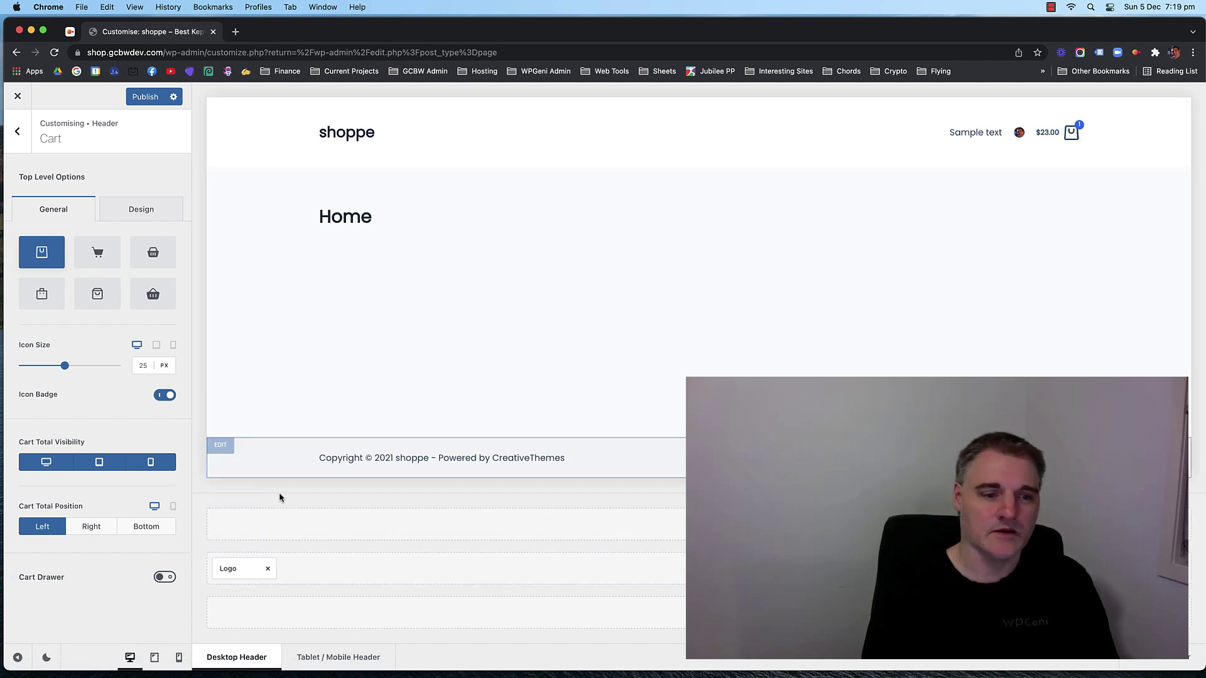
pyautogui.click(165, 576)
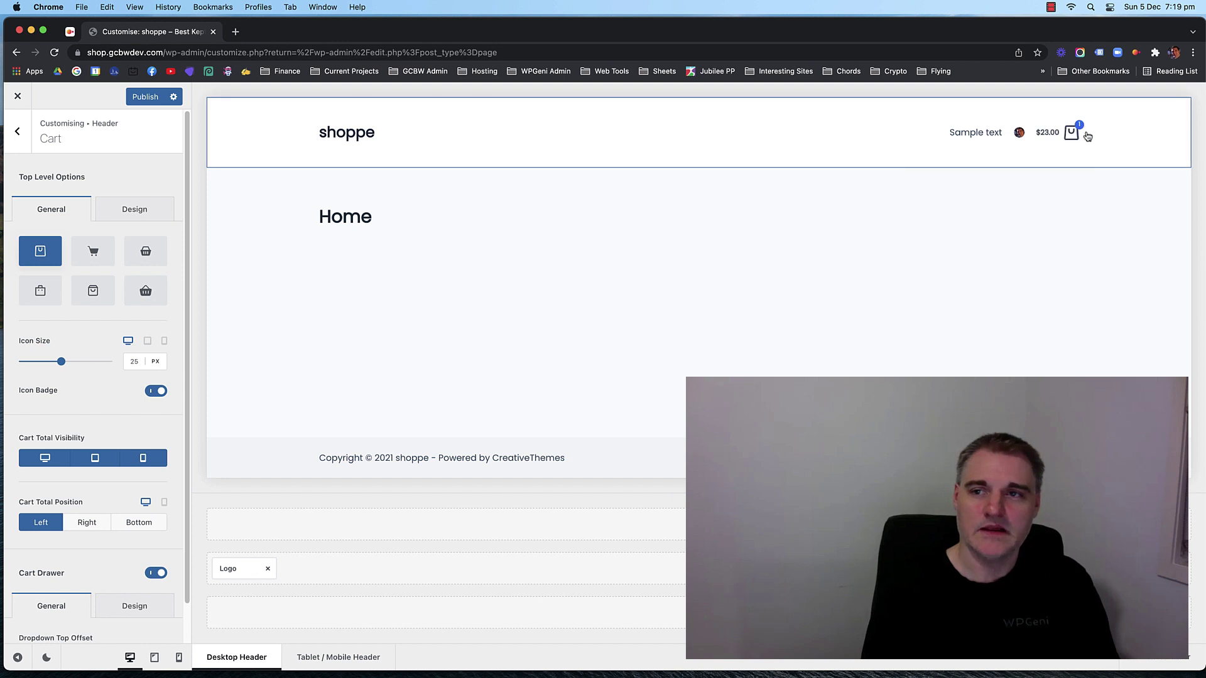
pyautogui.moveTo(1072, 133)
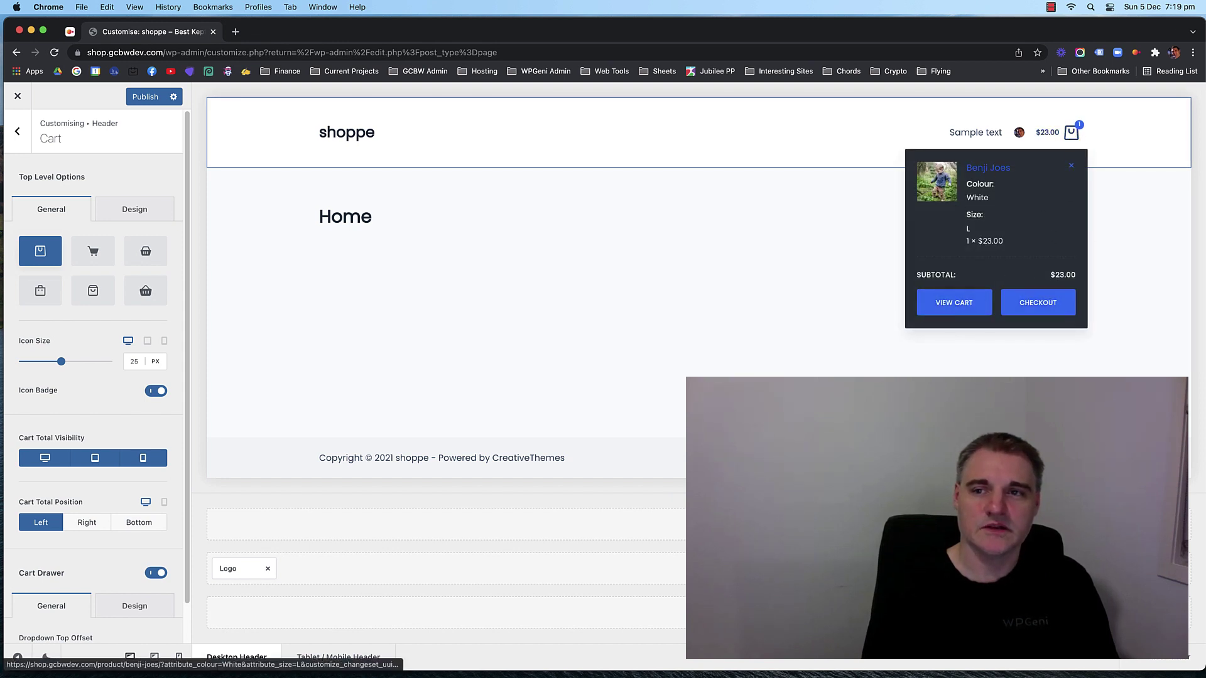
pyautogui.scroll(-1, 94, 408)
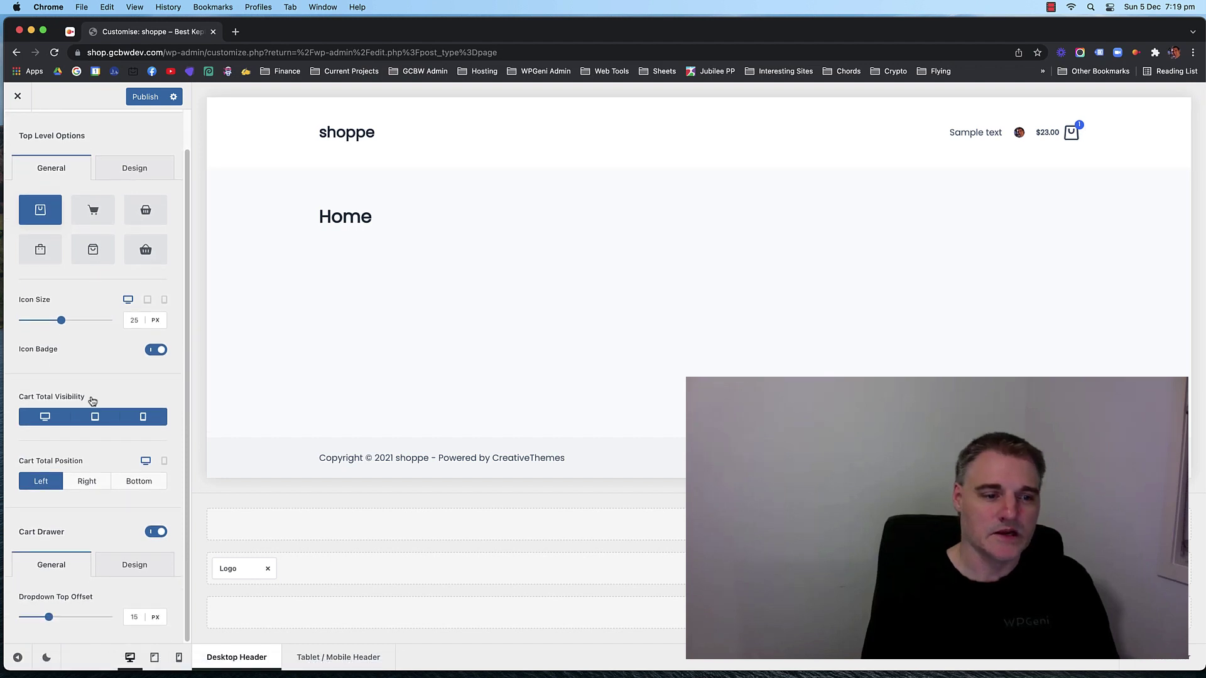
pyautogui.click(116, 572)
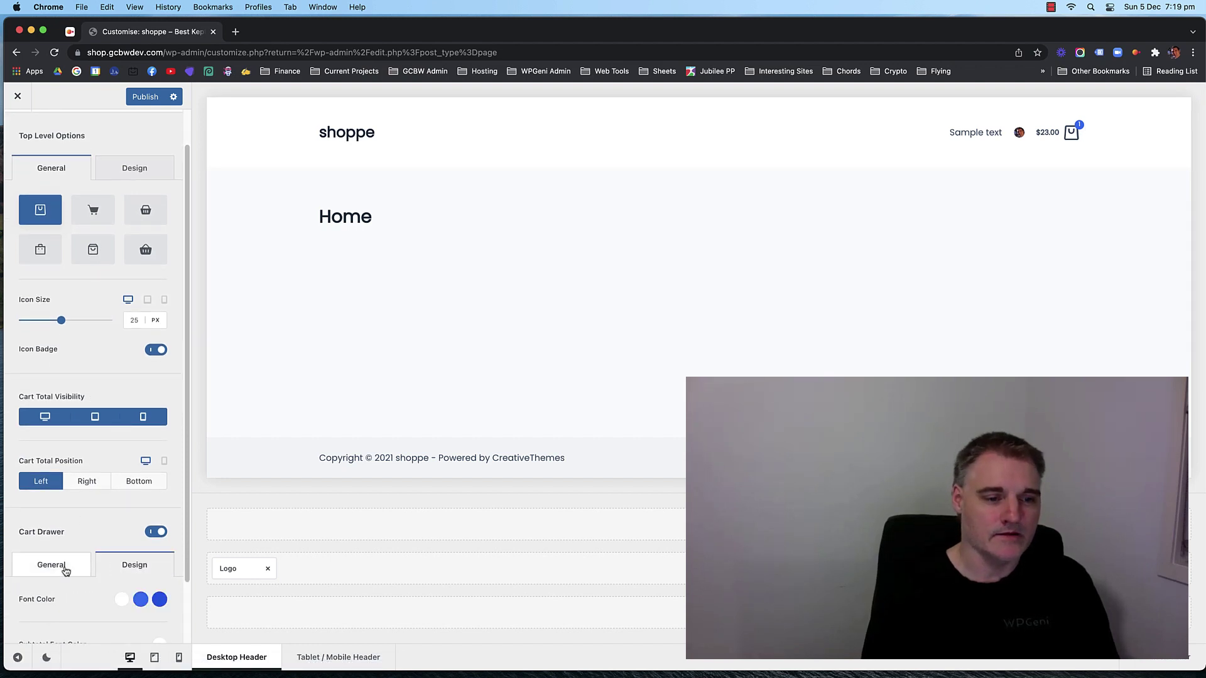
pyautogui.click(51, 568)
pyautogui.scroll(1, 94, 487)
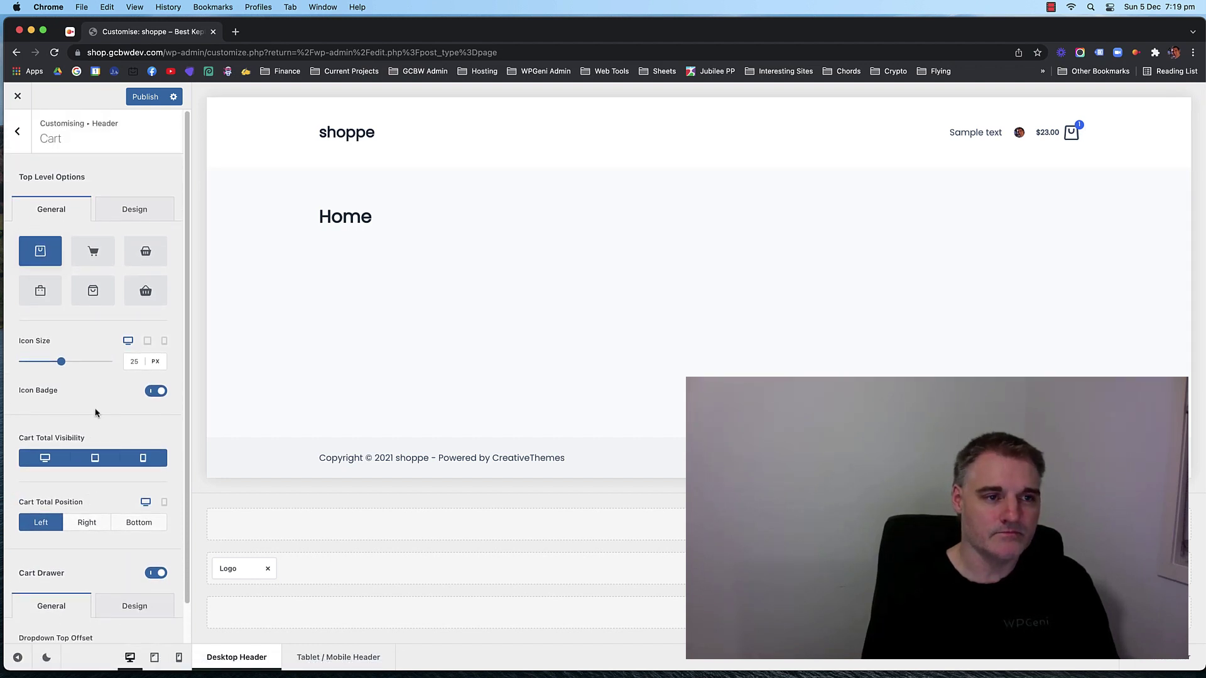
pyautogui.scroll(-1, 87, 403)
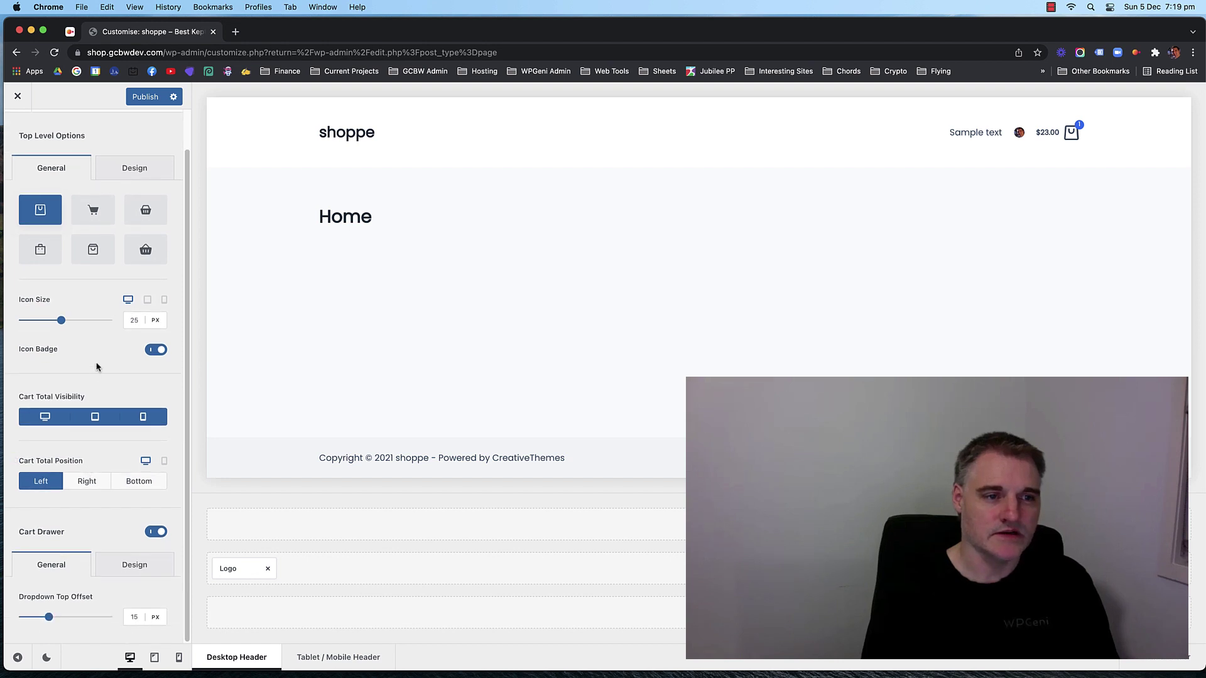
pyautogui.scroll(1, 98, 358)
pyautogui.scroll(-1, 88, 387)
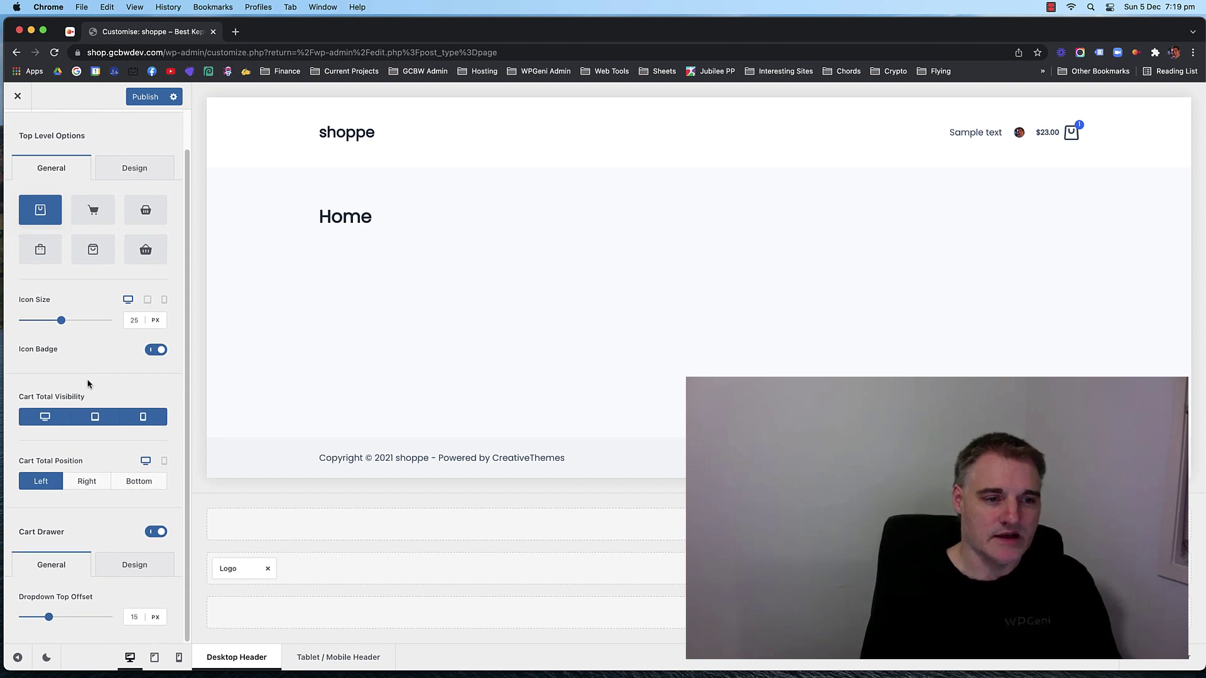
pyautogui.scroll(1, 90, 382)
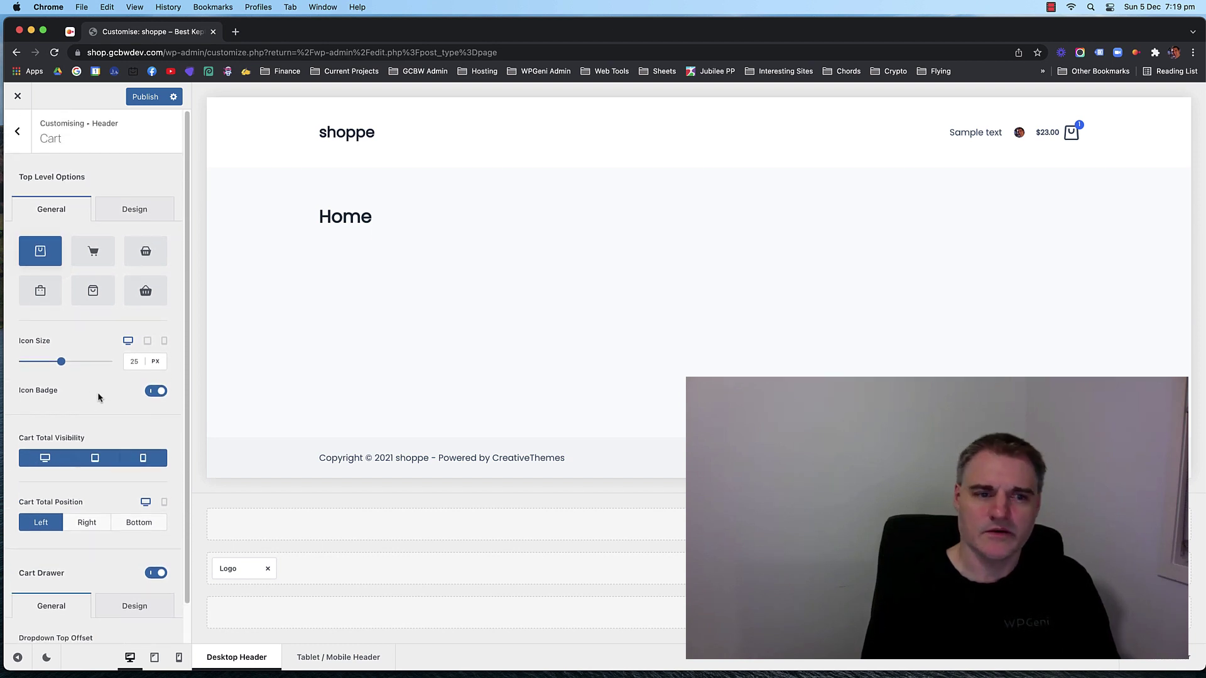
pyautogui.click(128, 210)
pyautogui.scroll(-1, 75, 345)
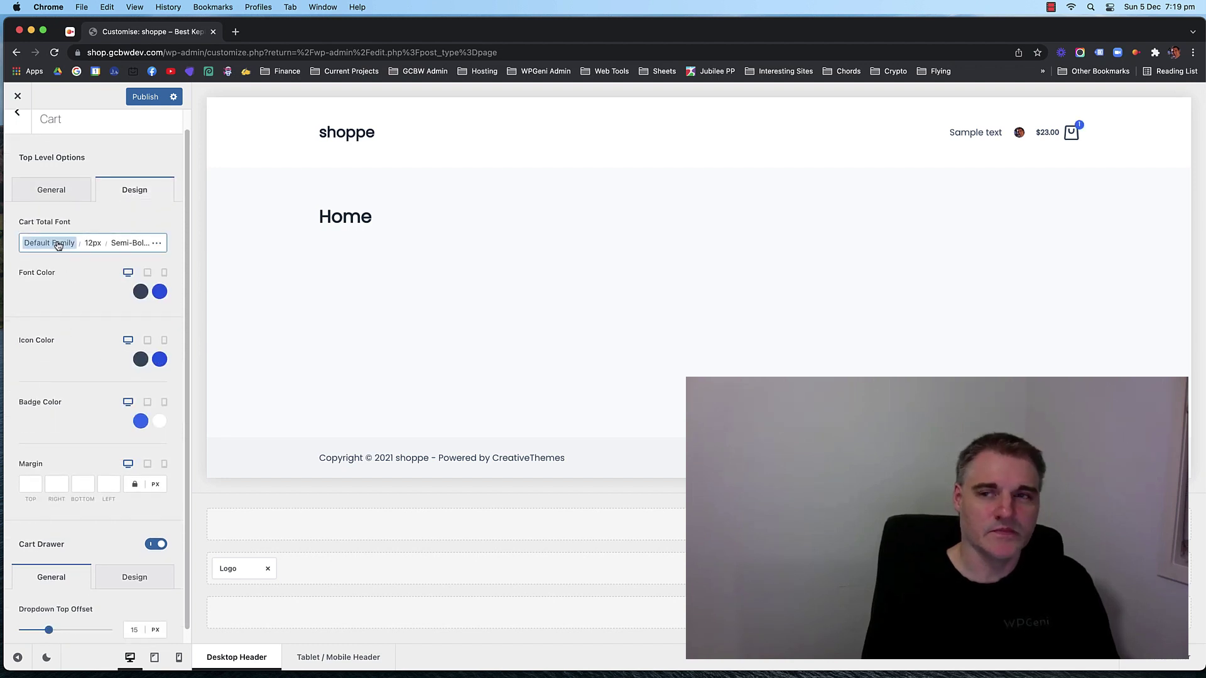
pyautogui.click(94, 244)
pyautogui.write('16')
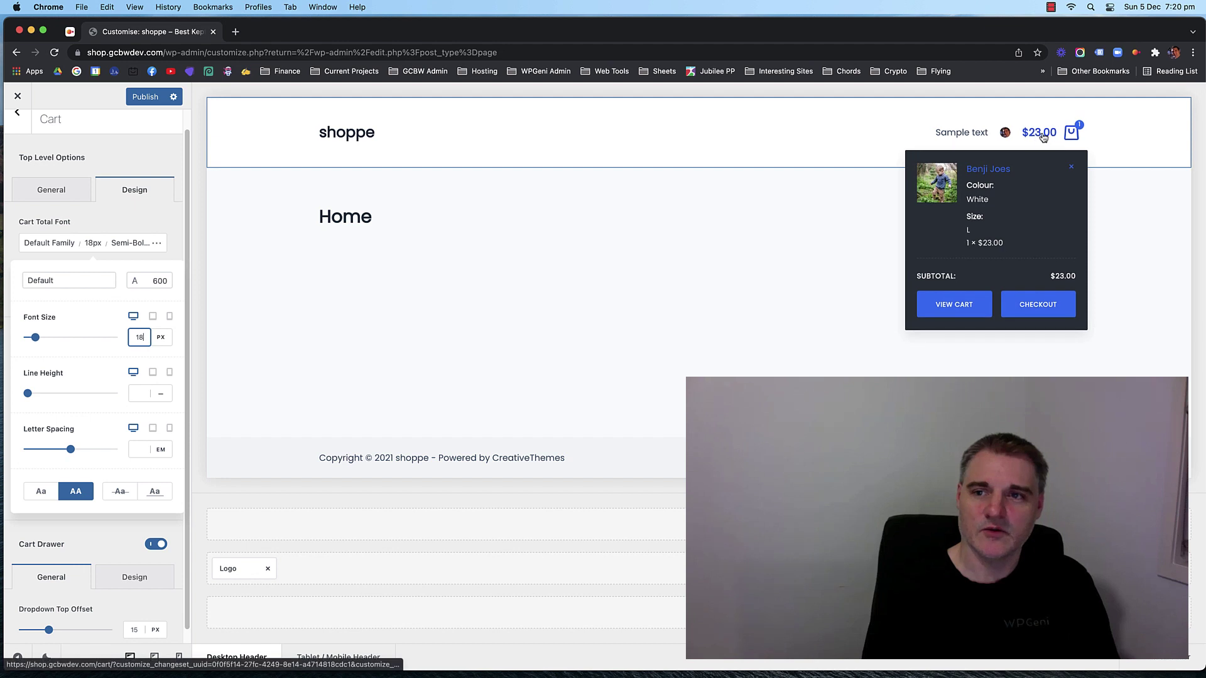
pyautogui.press('Down')
pyautogui.press('Down')
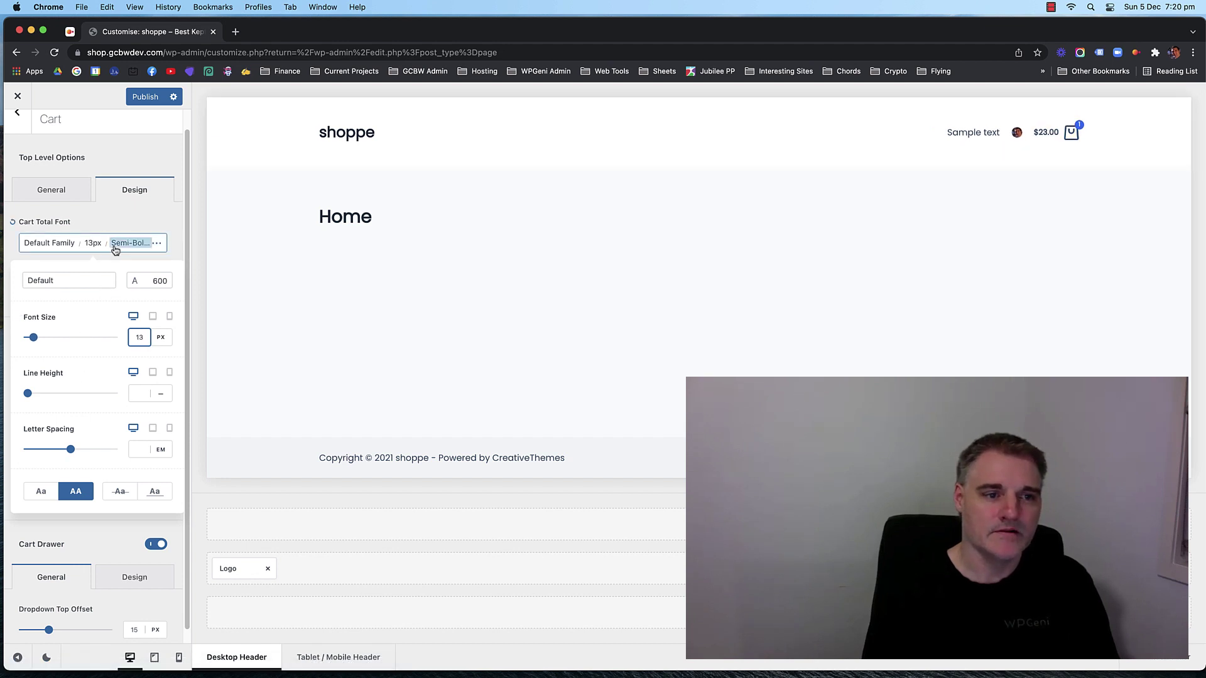
pyautogui.press('Down')
pyautogui.press('Down')
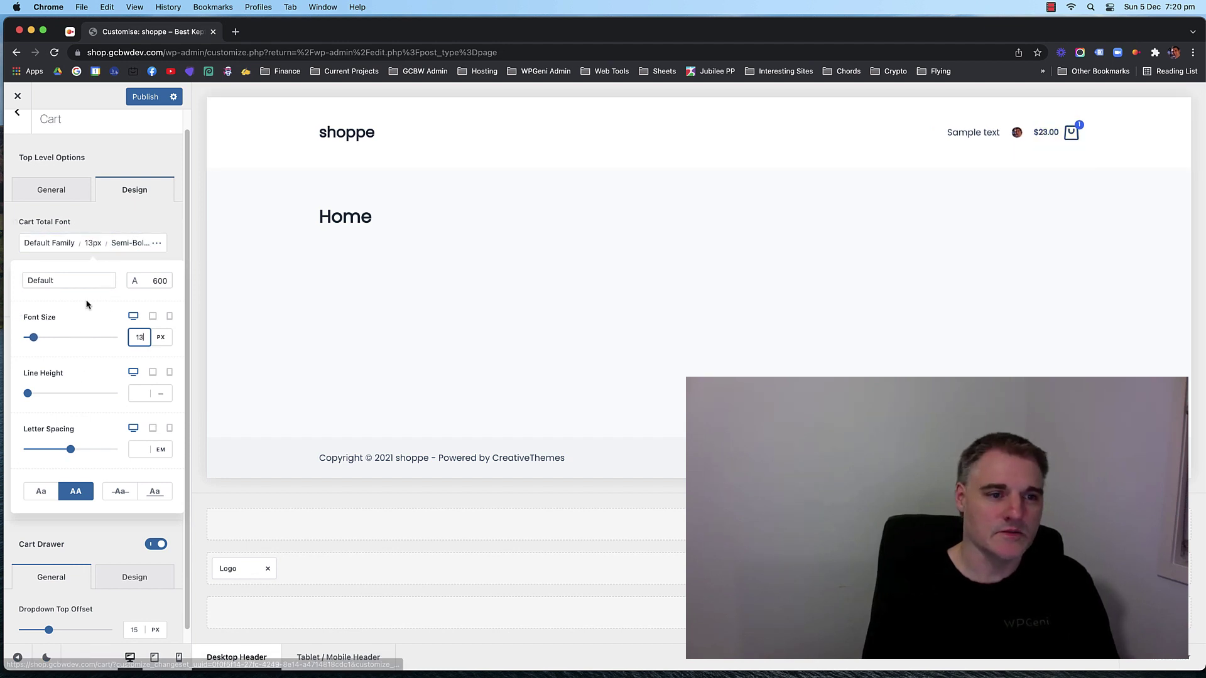
pyautogui.click(106, 220)
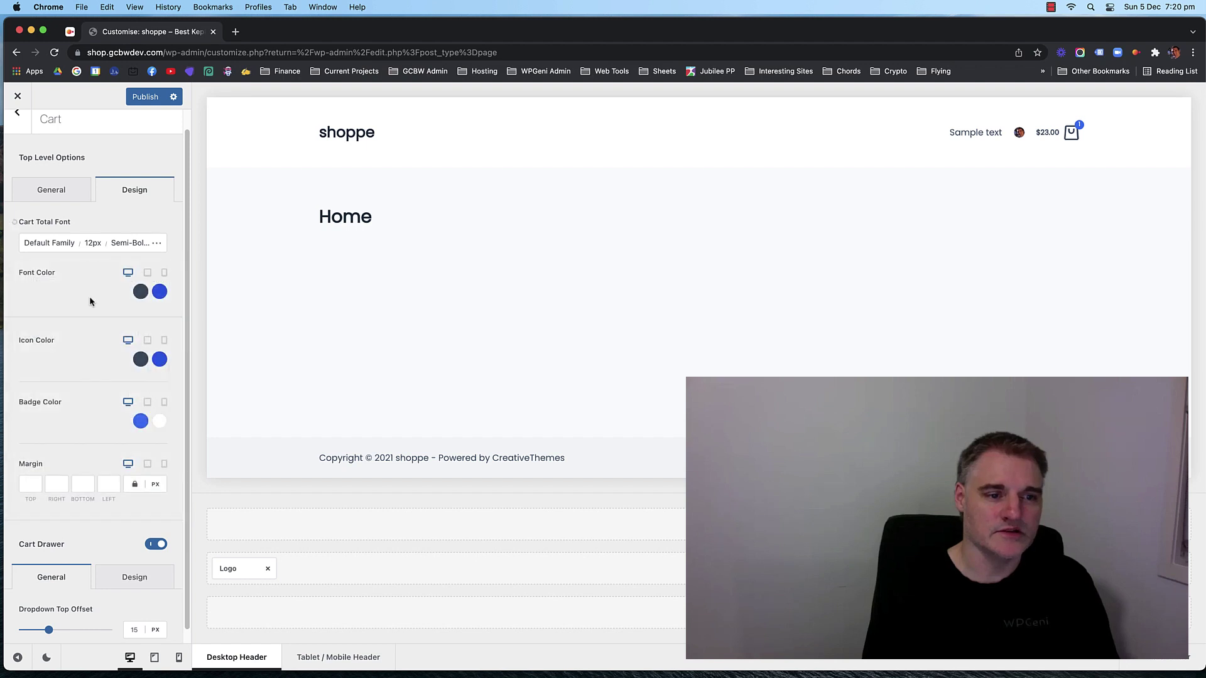
pyautogui.scroll(-1, 85, 314)
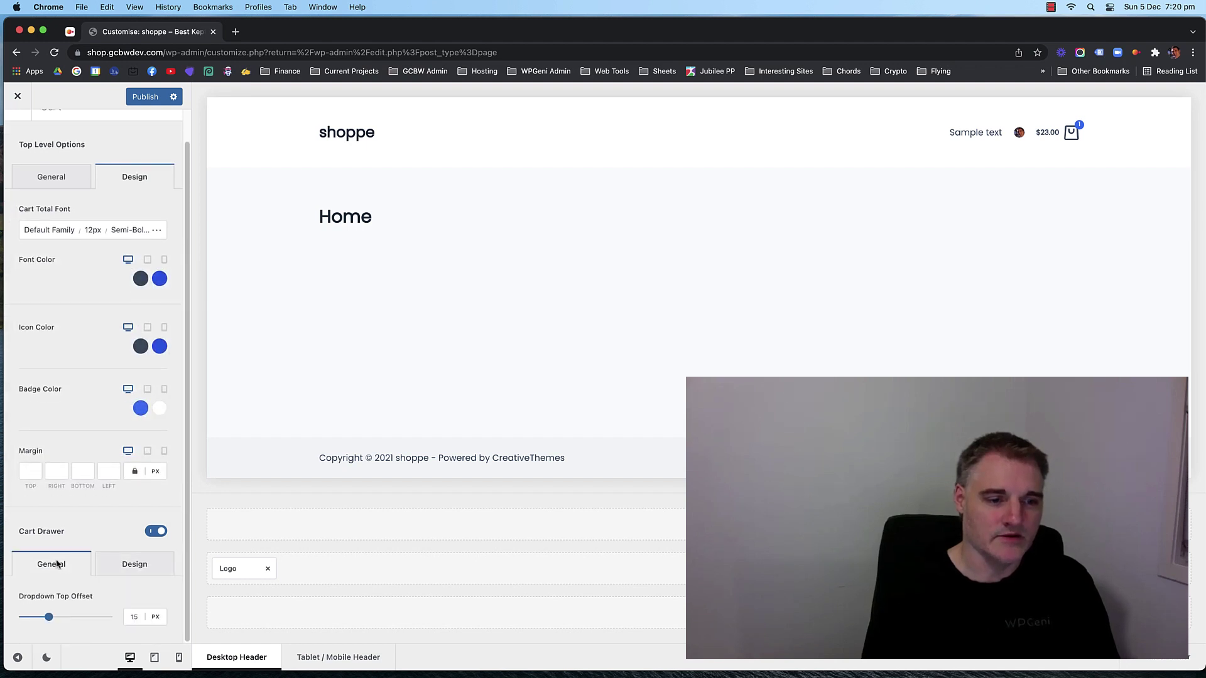
pyautogui.scroll(2, 81, 380)
pyautogui.click(58, 209)
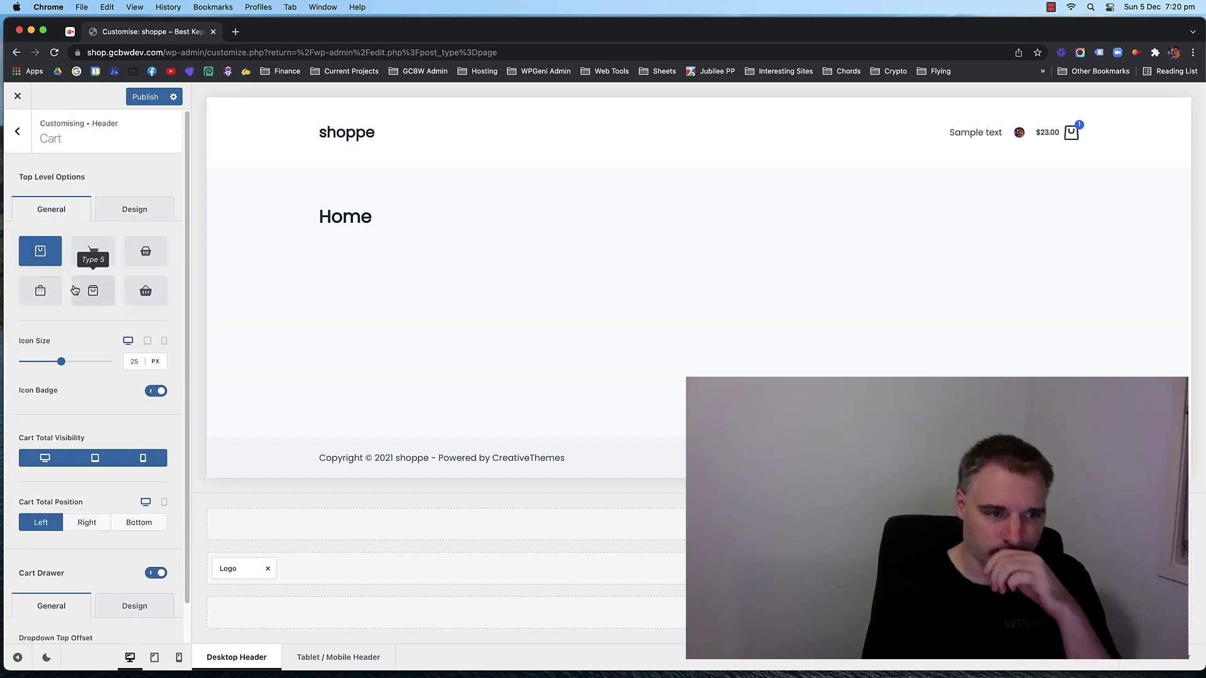
pyautogui.scroll(-2, 80, 359)
pyautogui.scroll(2, 69, 264)
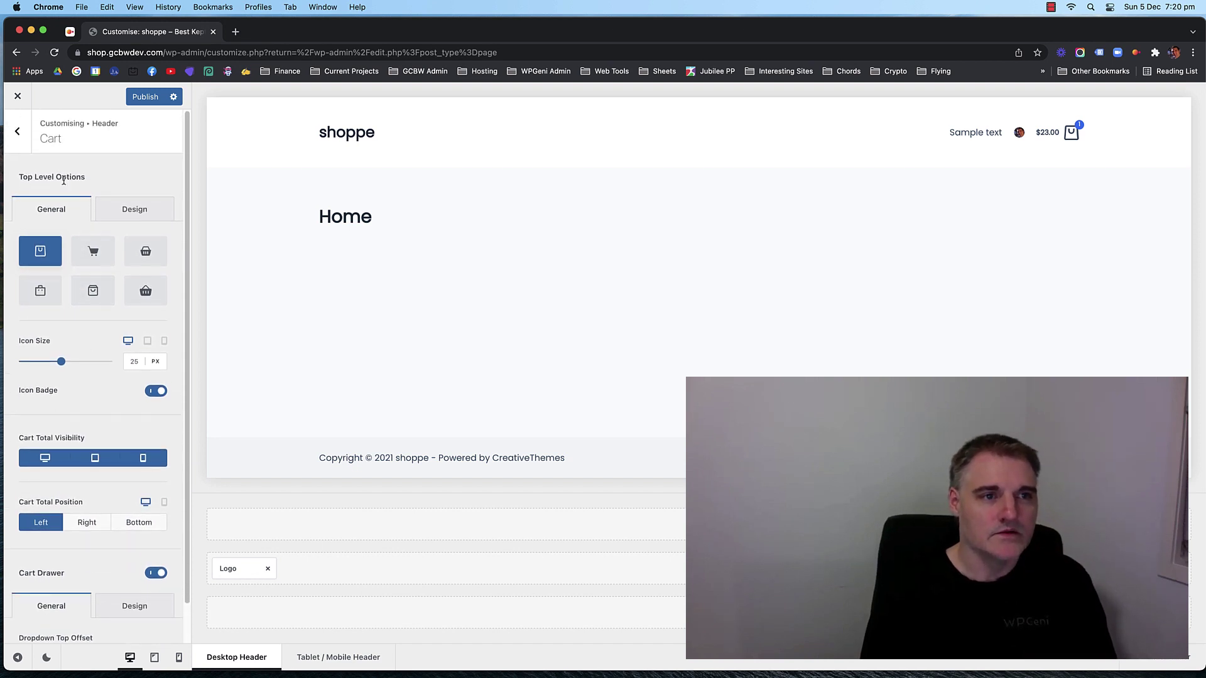
# Go back from the cart settings and open the Global Header settings.
pyautogui.click(18, 133)
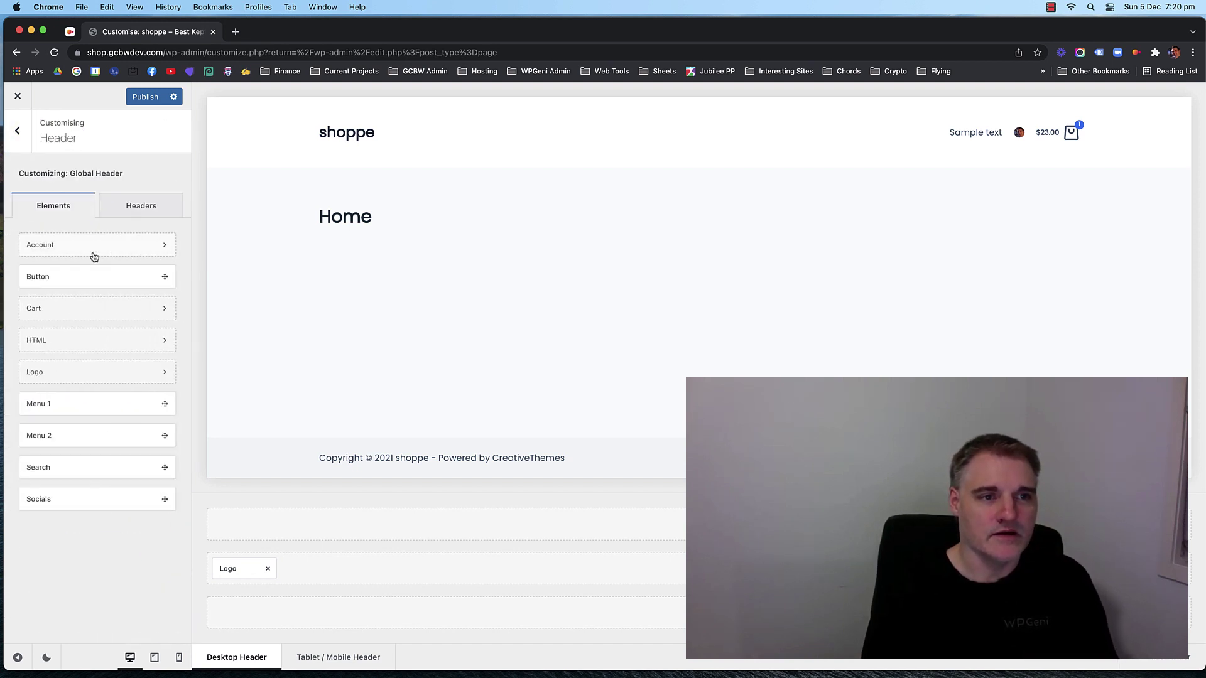
pyautogui.click(141, 206)
pyautogui.click(59, 205)
pyautogui.click(142, 207)
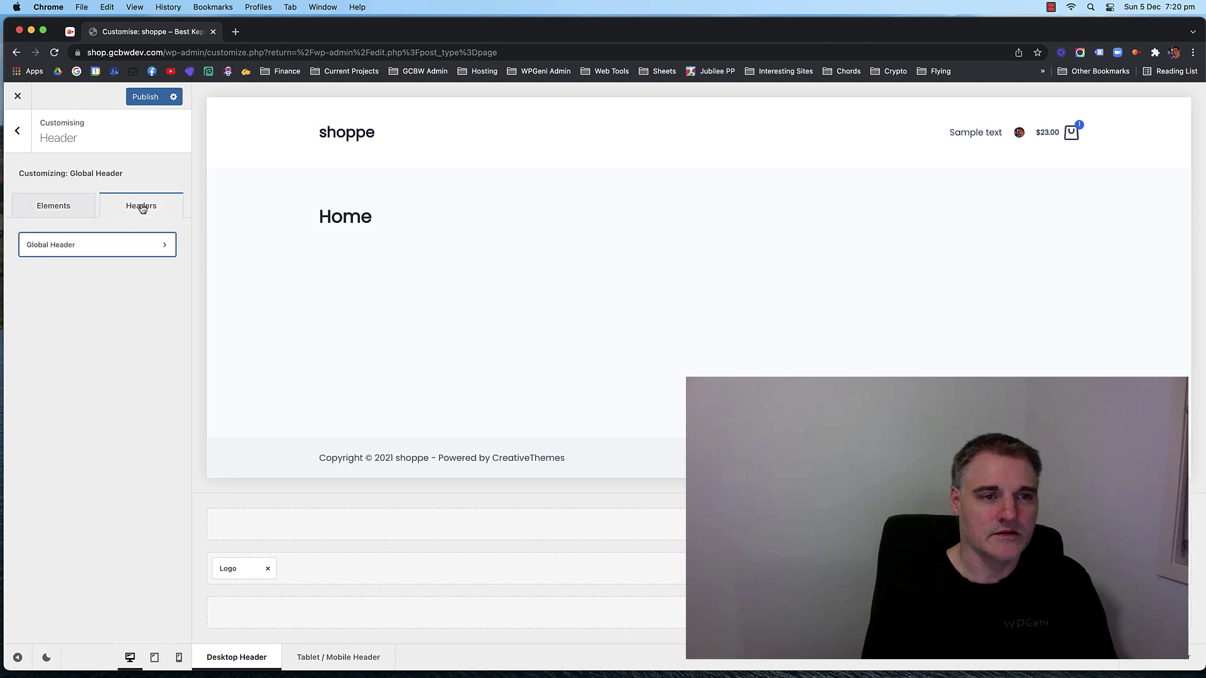
pyautogui.click(163, 245)
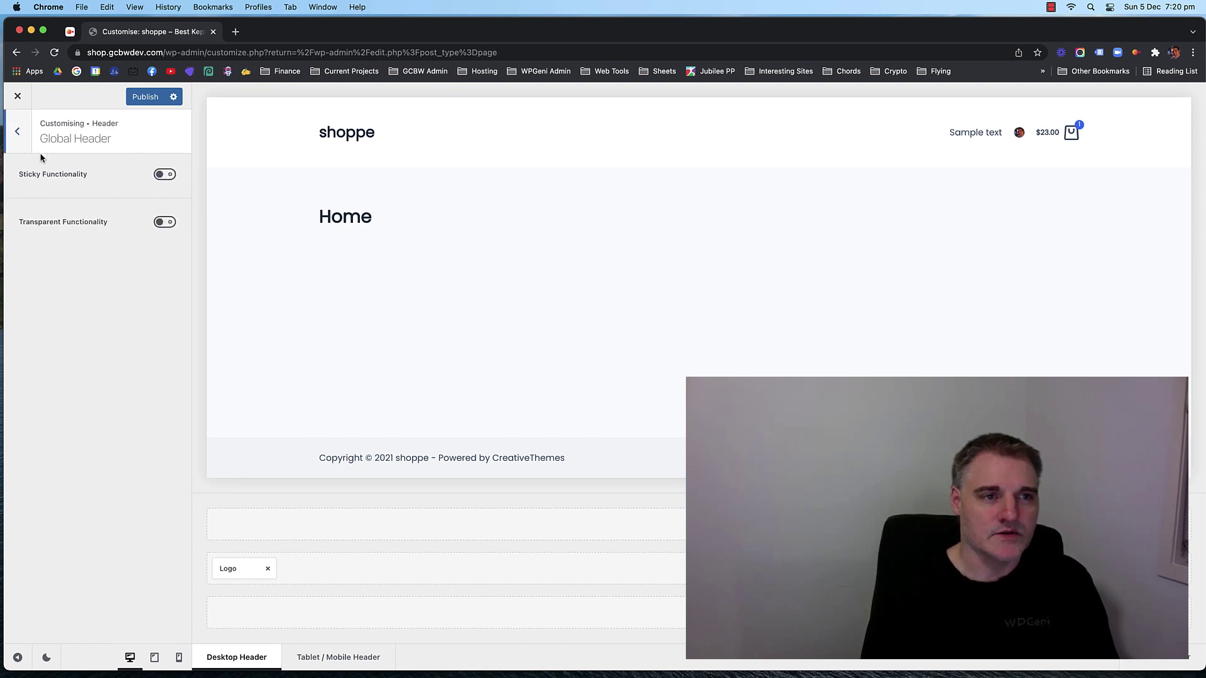
pyautogui.click(16, 137)
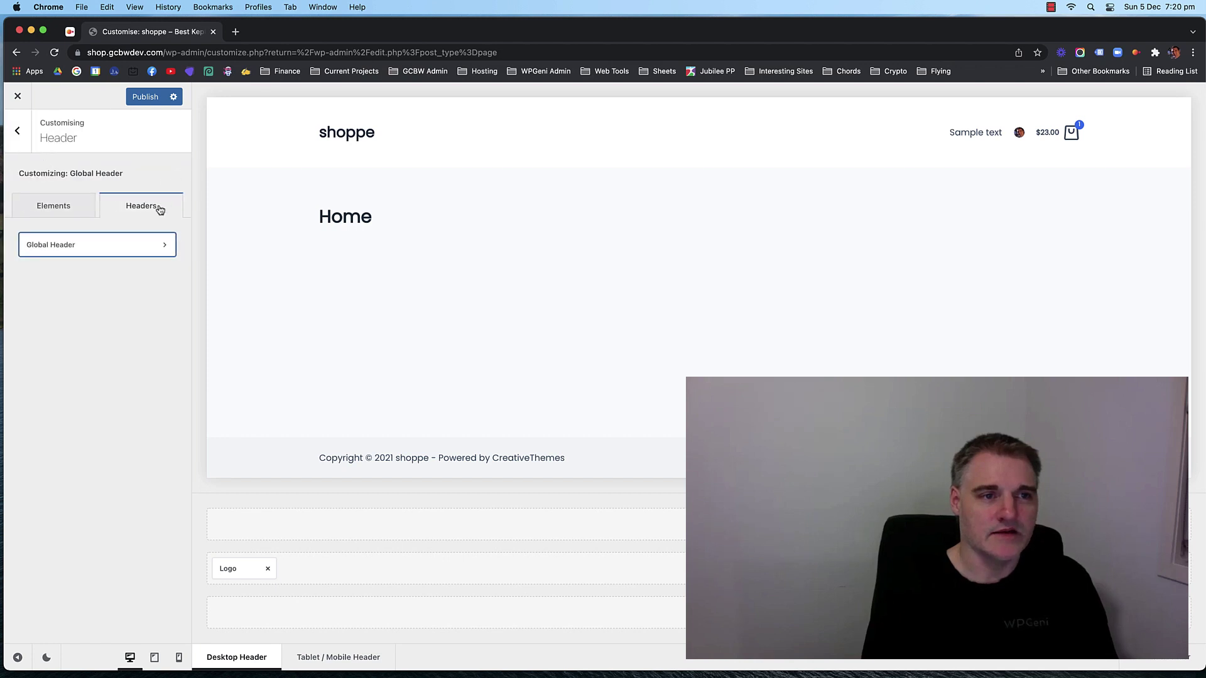
pyautogui.click(161, 245)
# Toggle Sticky Functionality on and back off, then return to the Elements list.
pyautogui.click(161, 176)
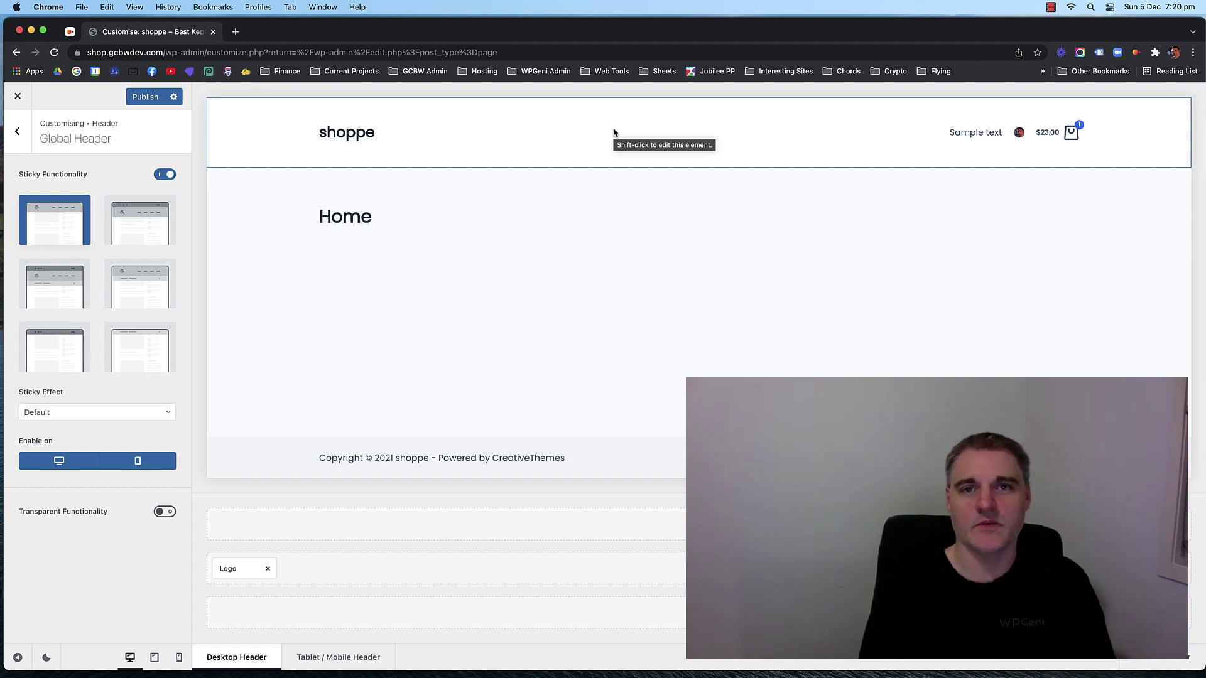
pyautogui.click(166, 174)
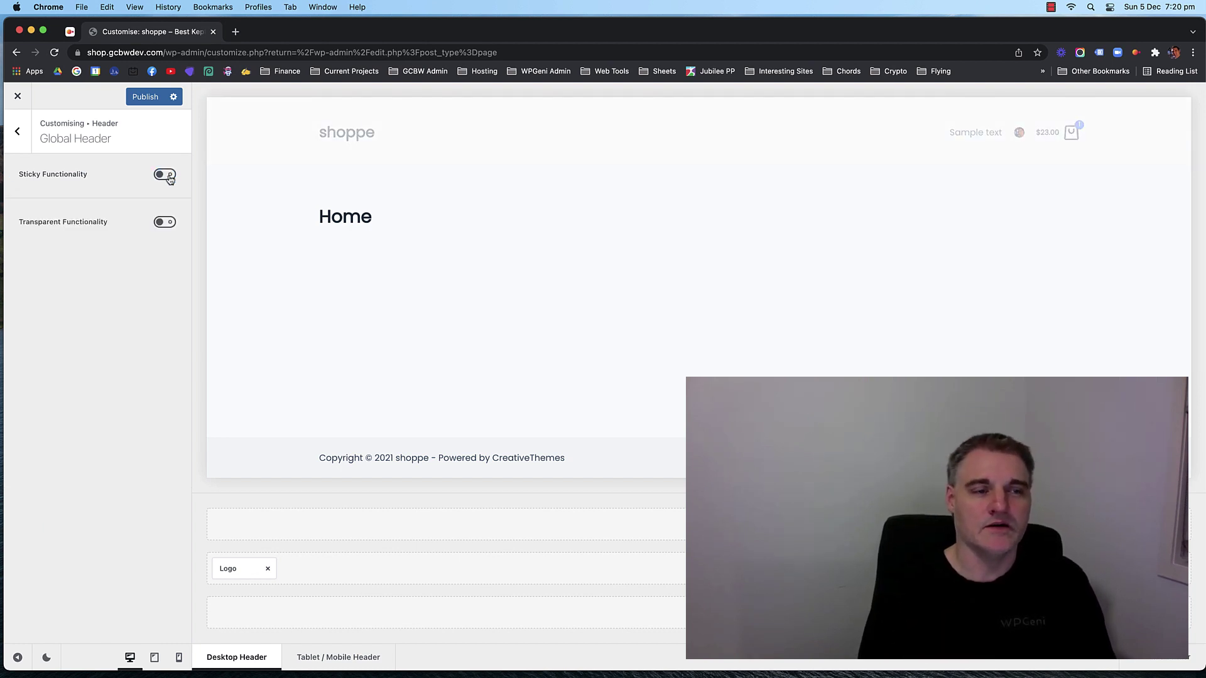
pyautogui.click(18, 132)
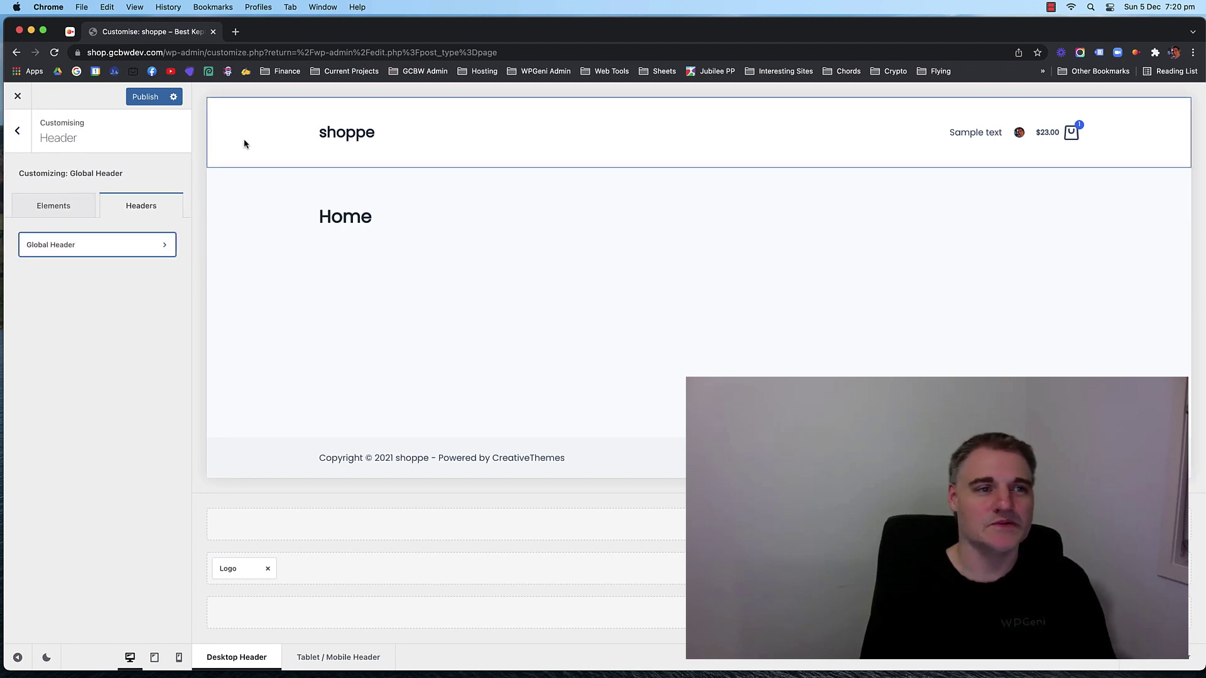
pyautogui.click(54, 205)
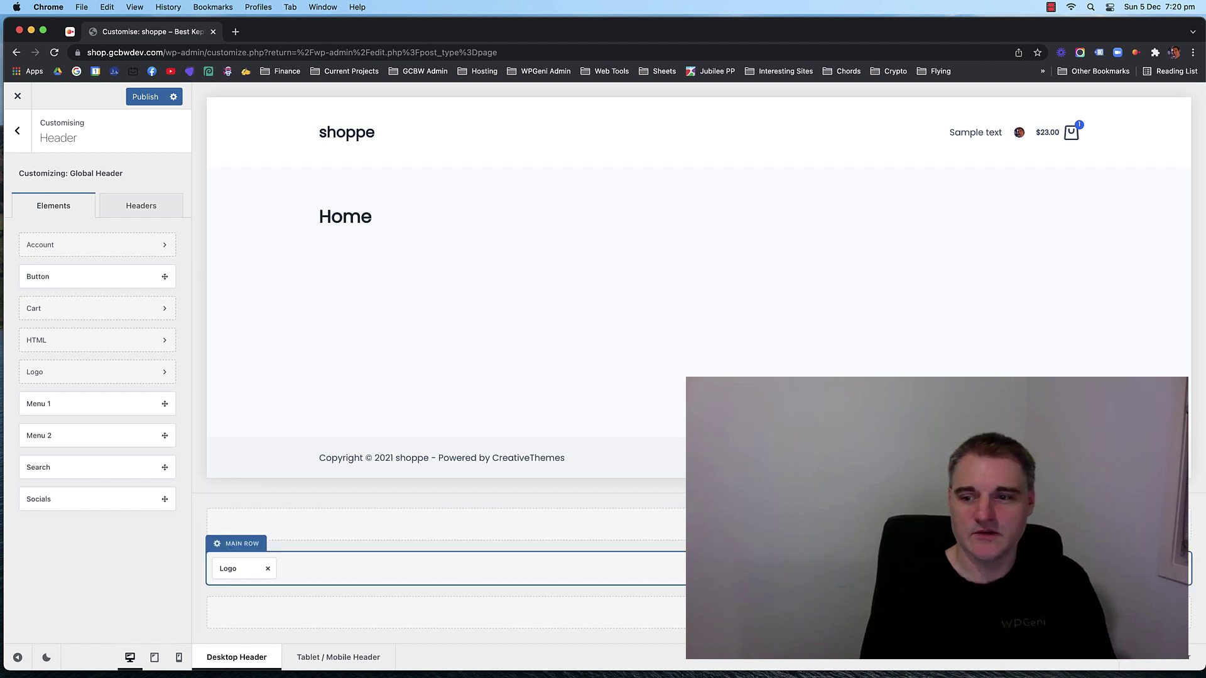
# Set the Account avatar size to 25 px, keeping Profile Page as its action.
pyautogui.click(1074, 568)
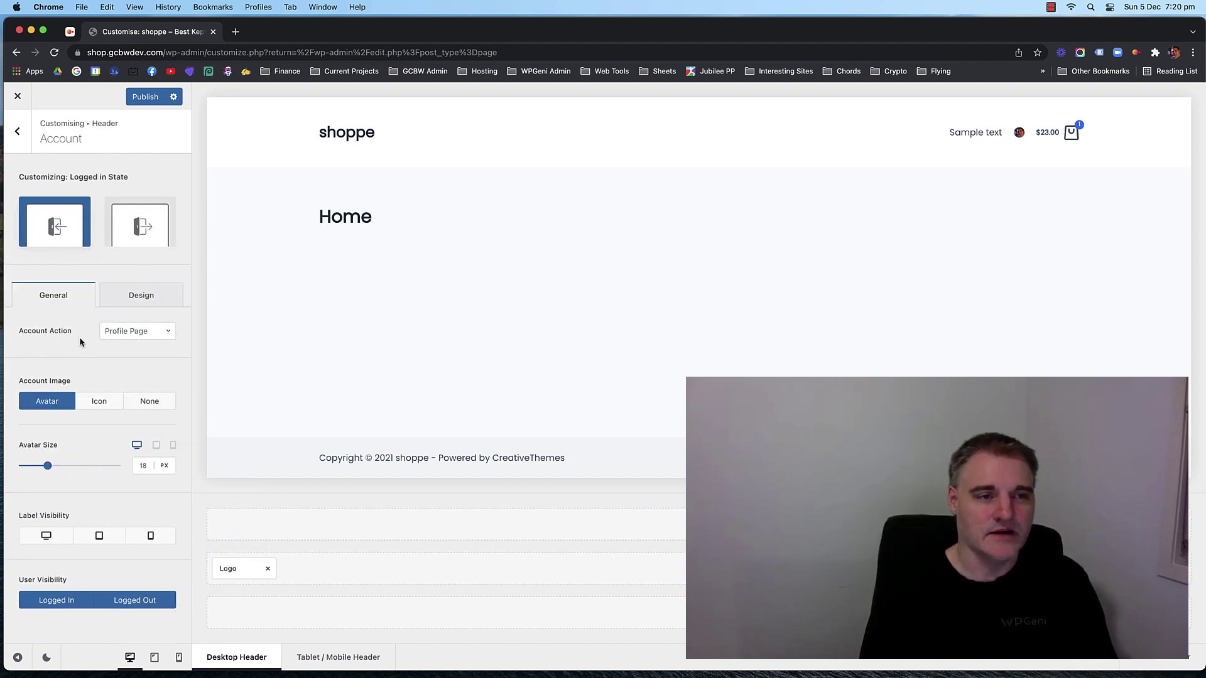
pyautogui.click(135, 333)
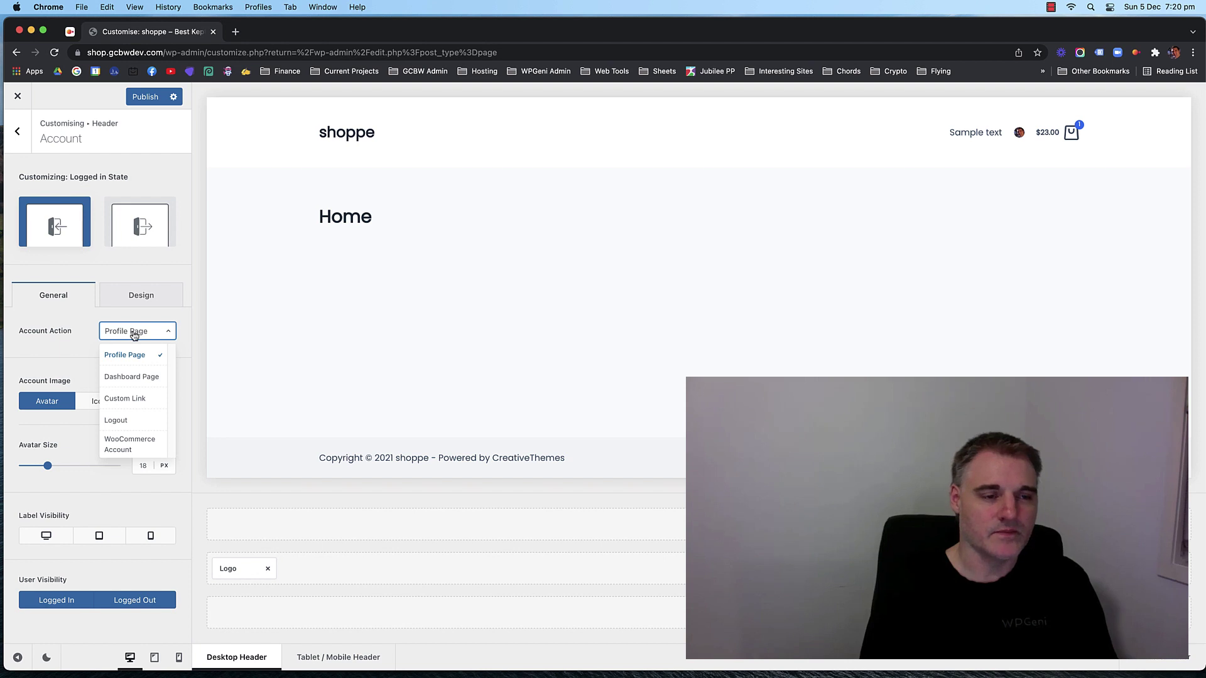
pyautogui.click(134, 335)
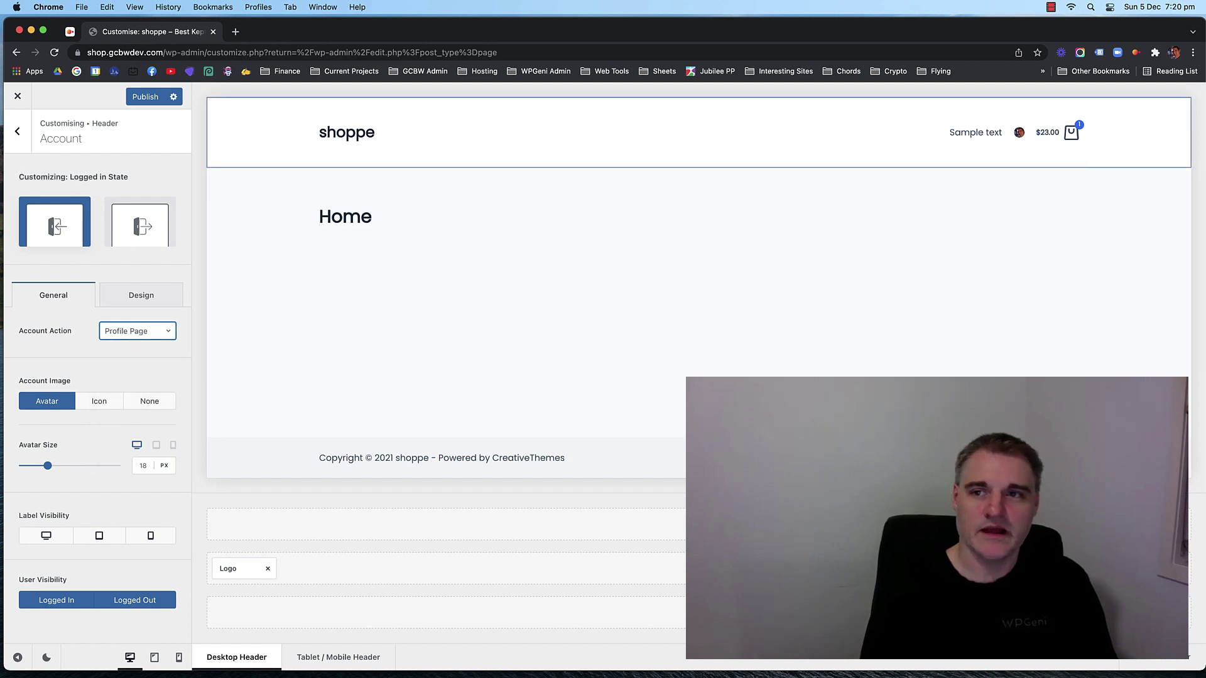
pyautogui.doubleClick(143, 465)
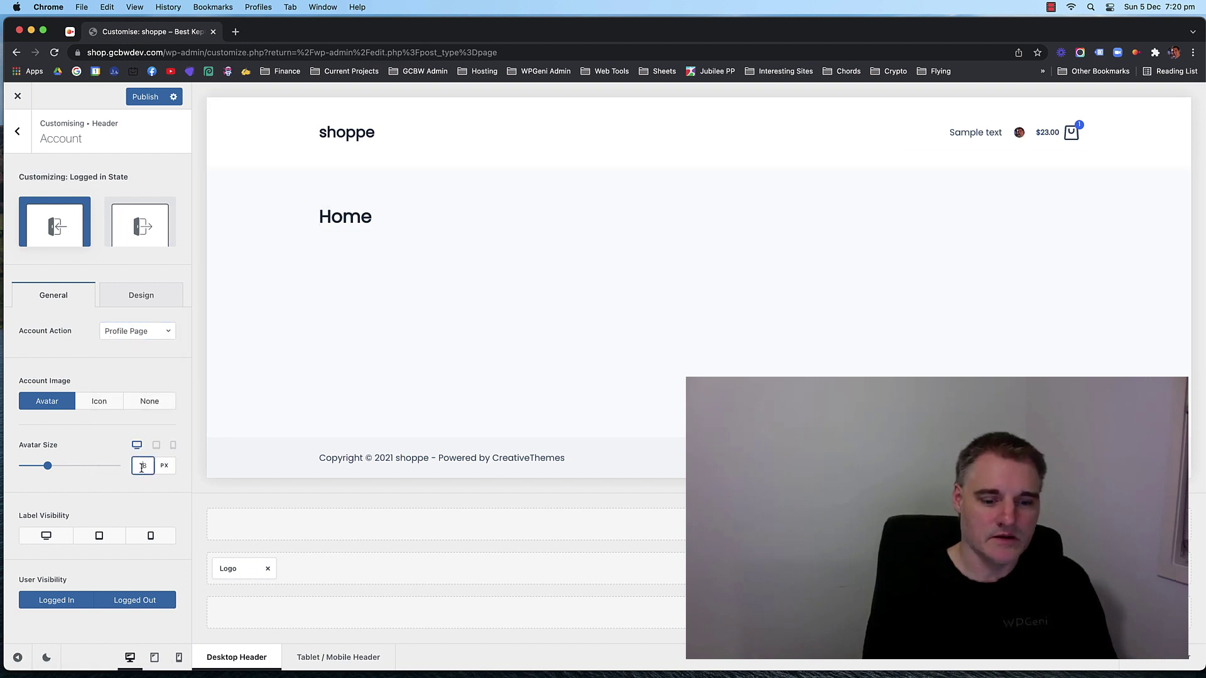
pyautogui.write('38')
pyautogui.press('Down')
pyautogui.press('Down')
pyautogui.press('Down')
pyautogui.press('Down')
pyautogui.press('Down')
pyautogui.press('Down')
pyautogui.press('Down')
pyautogui.press('Down')
pyautogui.press('Down')
pyautogui.press('Down')
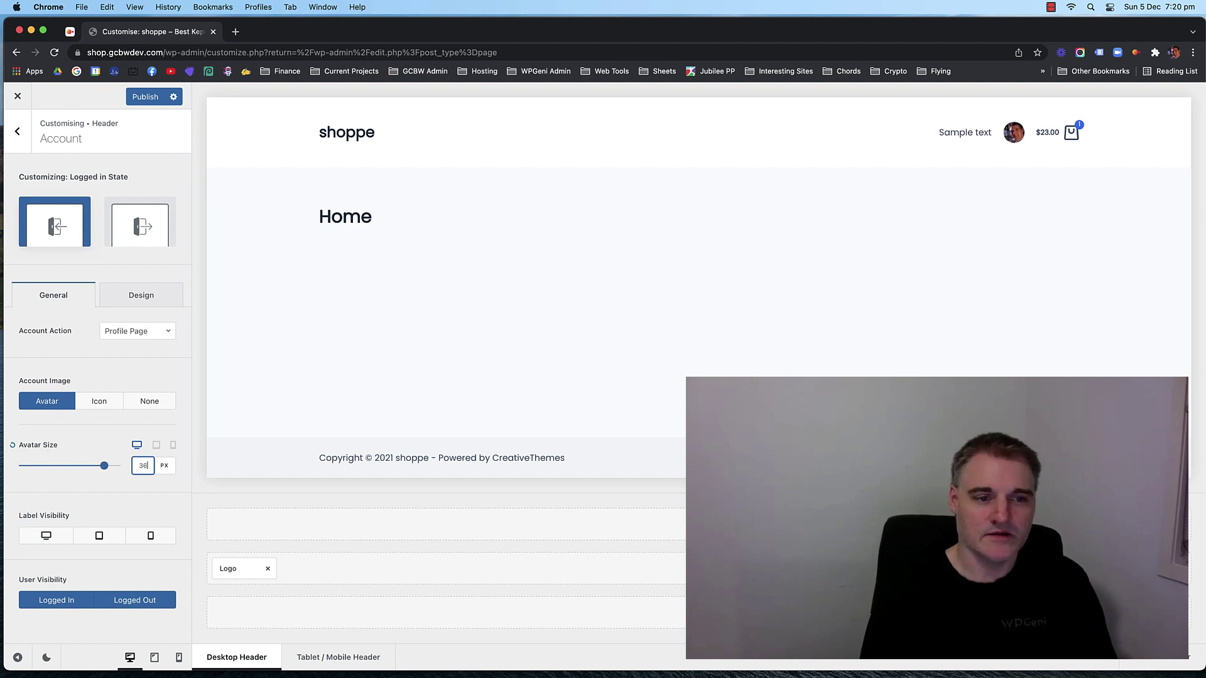
pyautogui.press('Down')
pyautogui.press('Down')
pyautogui.press('Down')
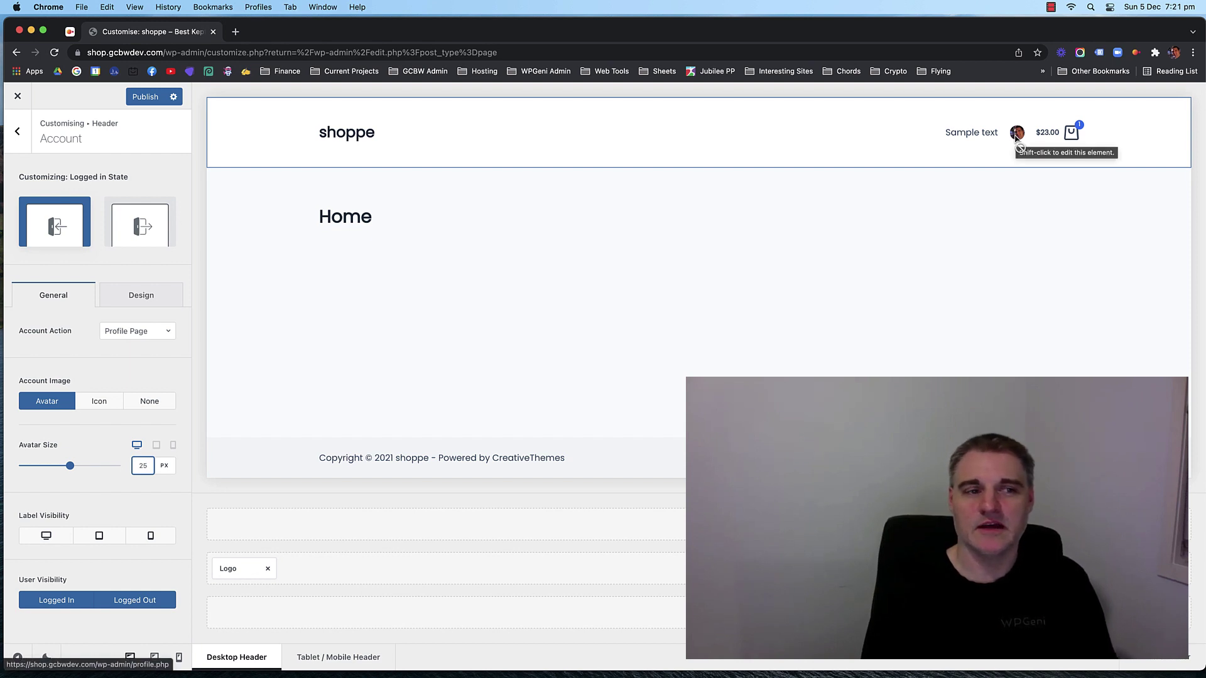
pyautogui.click(155, 331)
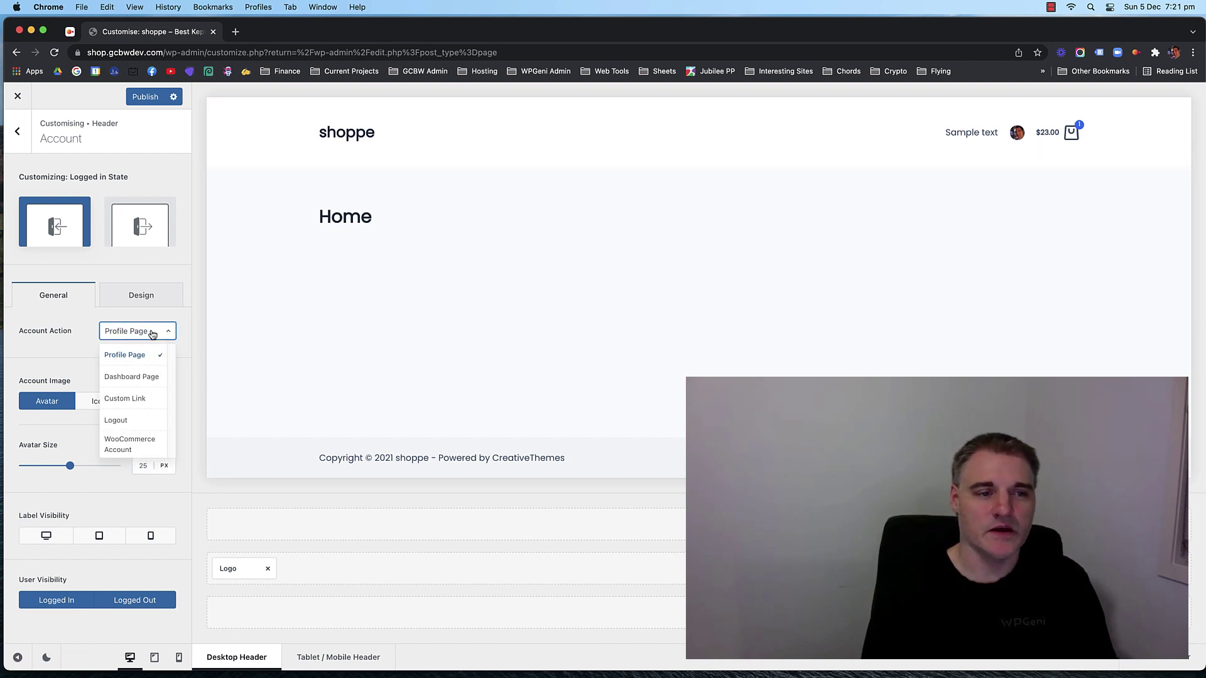
pyautogui.click(139, 337)
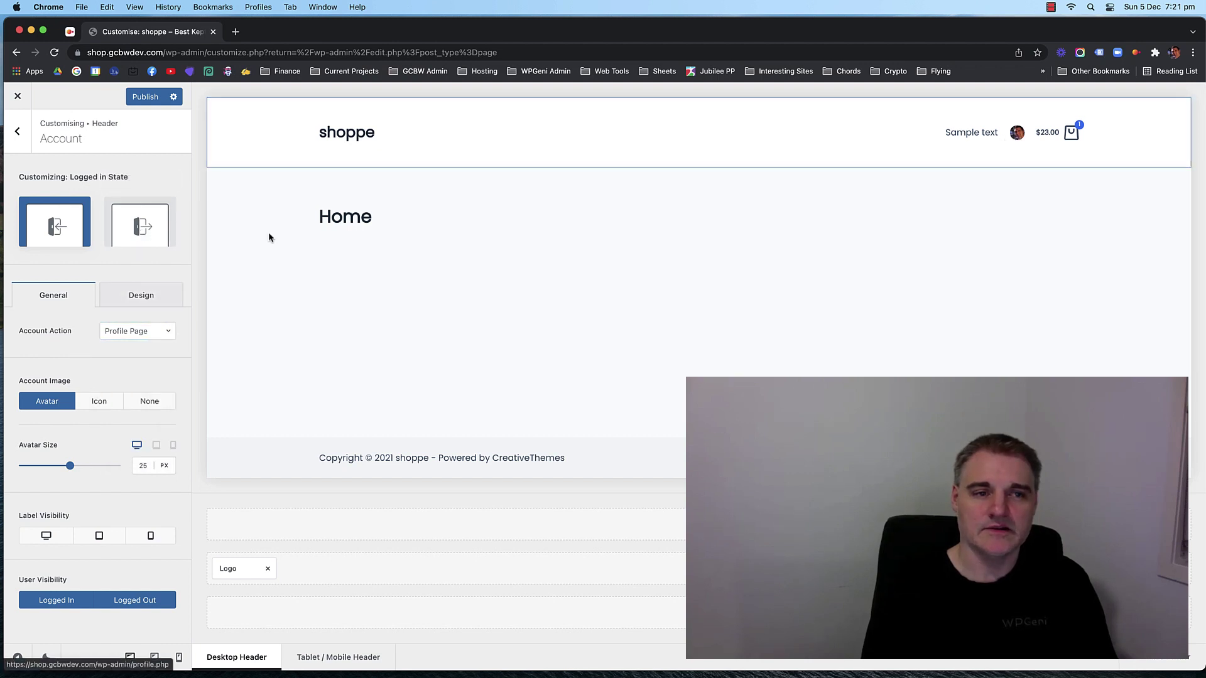
# Keep Modal as the logged-out account action and set the icon size to 25 px.
pyautogui.click(141, 225)
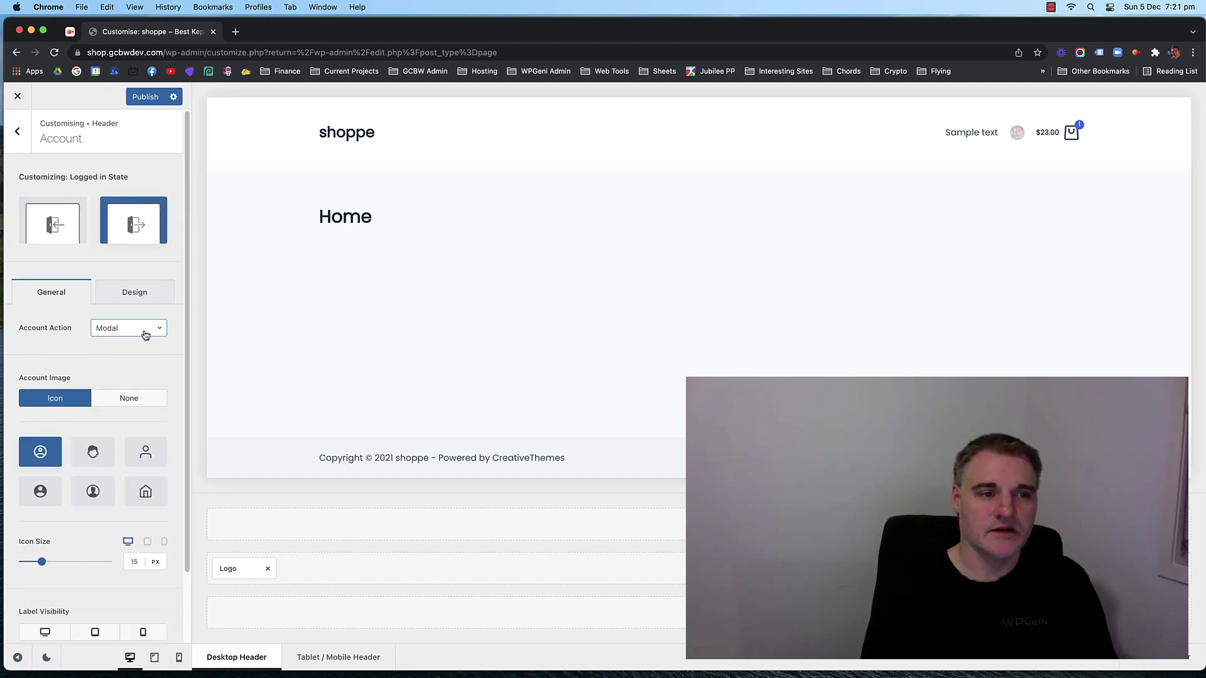
pyautogui.click(125, 333)
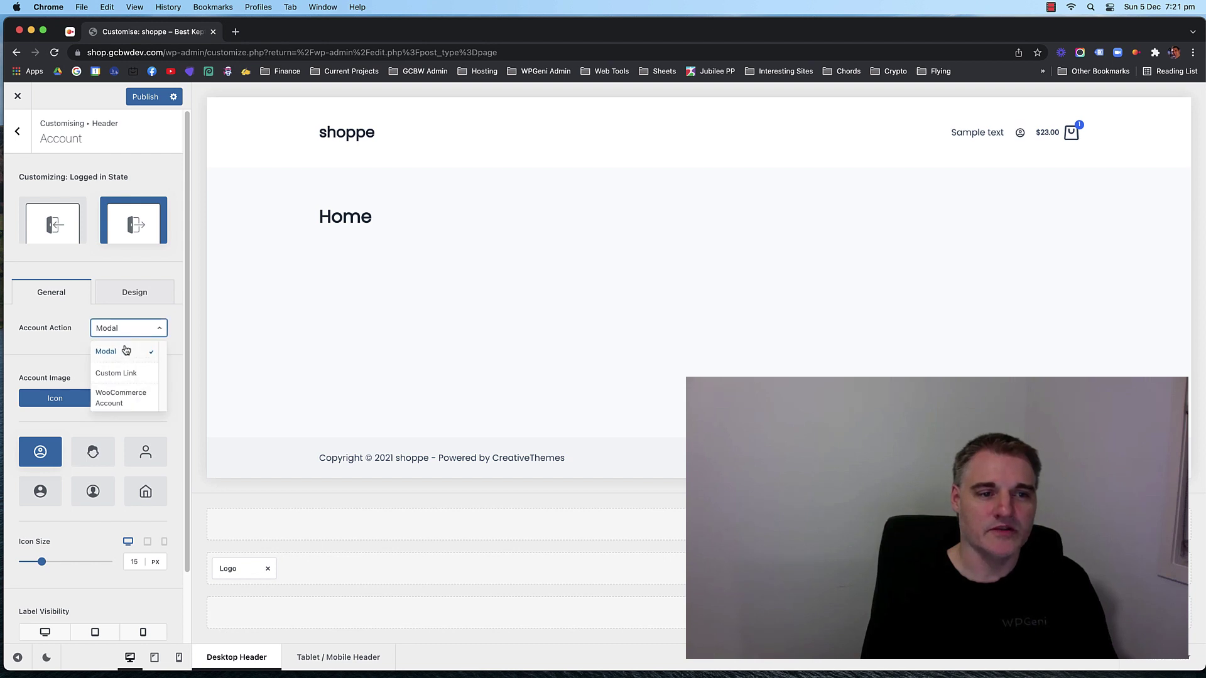
pyautogui.click(138, 313)
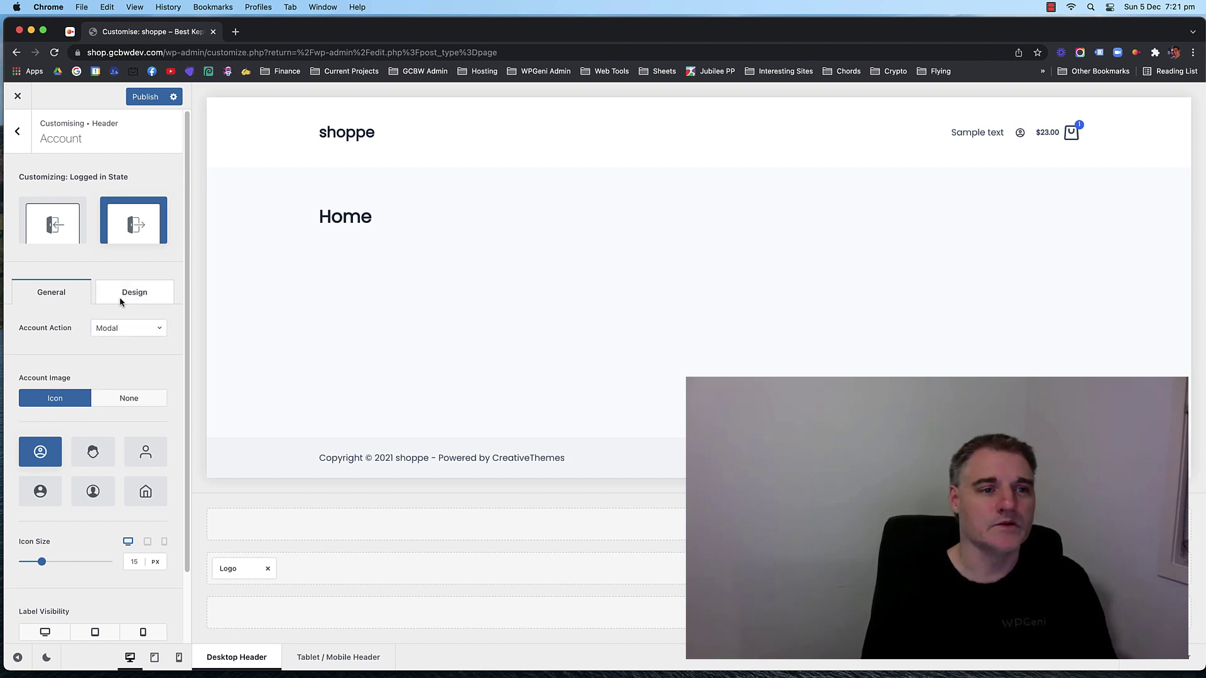
pyautogui.click(56, 223)
pyautogui.click(157, 241)
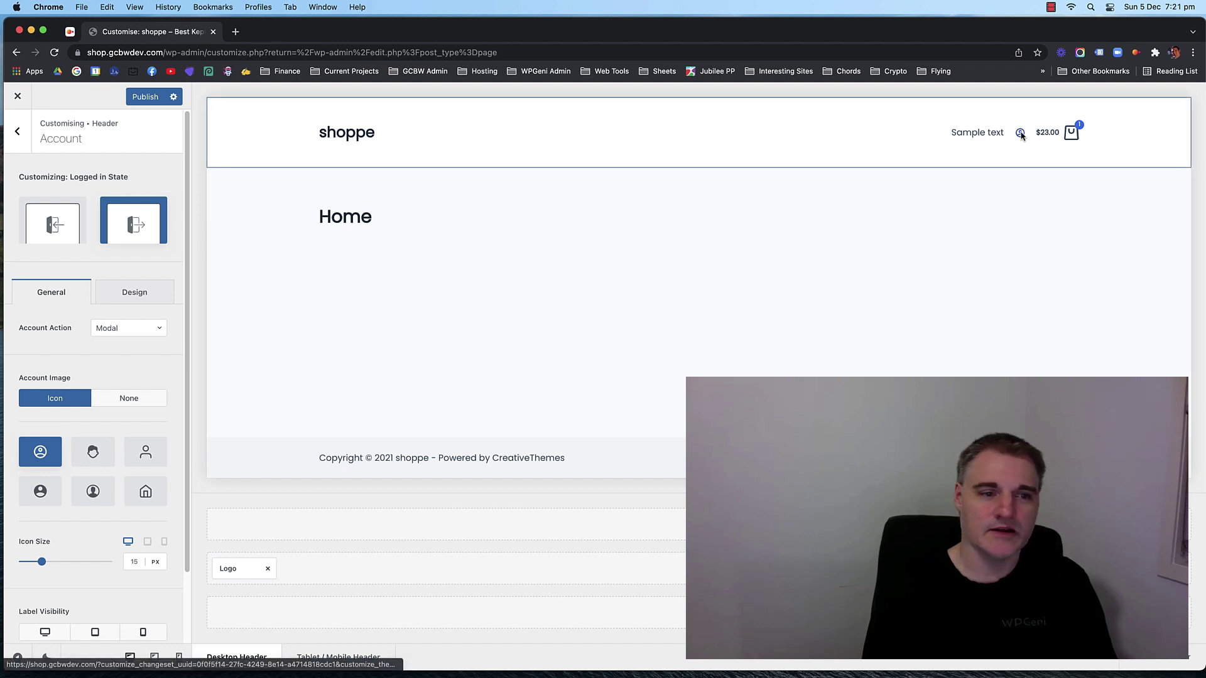
pyautogui.scroll(-1, 108, 477)
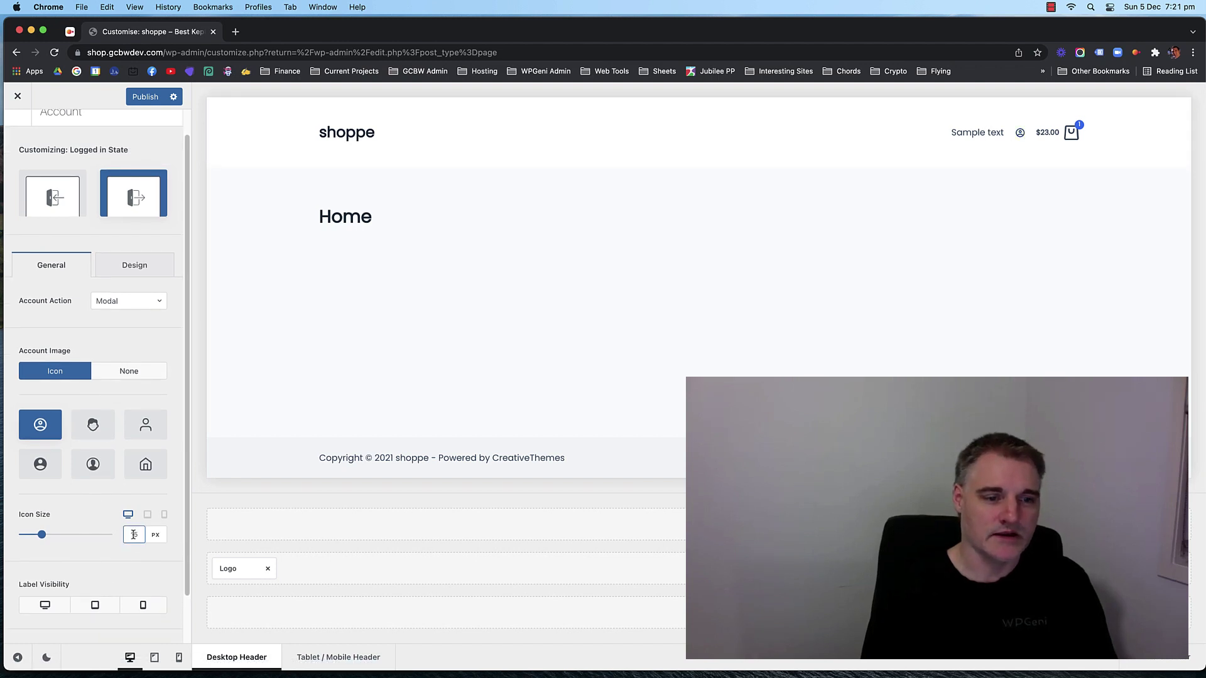
pyautogui.write('24')
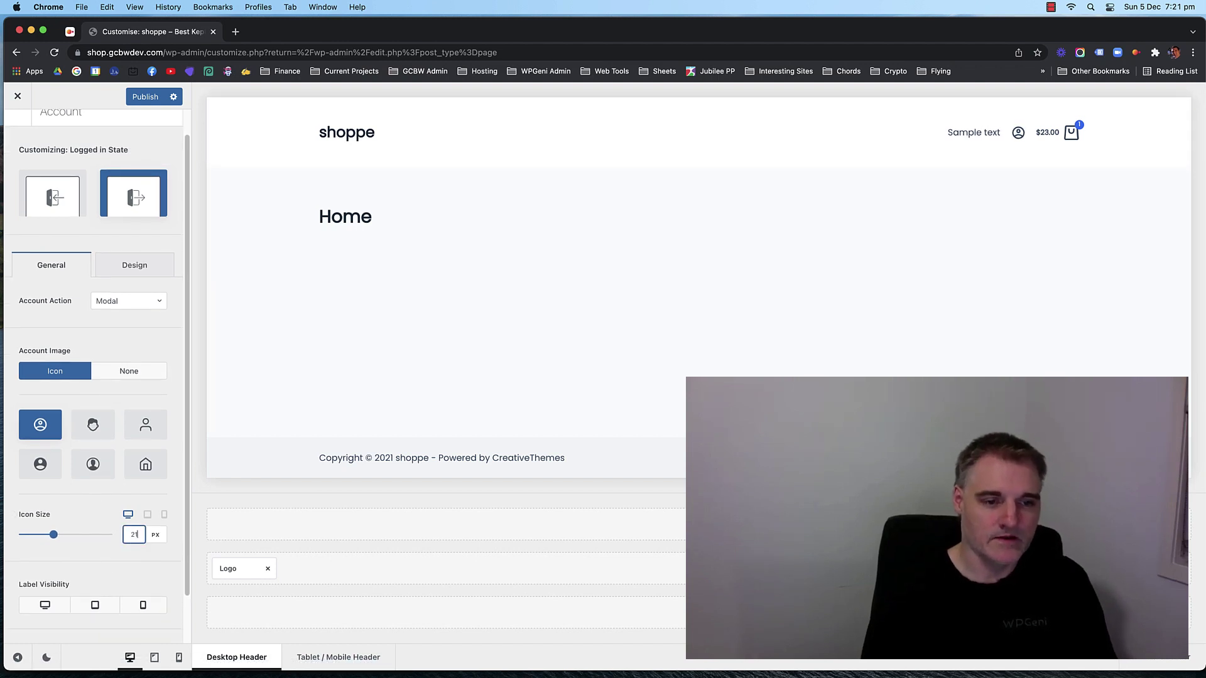
pyautogui.press('Up')
# Try other account icon styles and no image, then keep Type 1 with Icon.
pyautogui.moveTo(1067, 133)
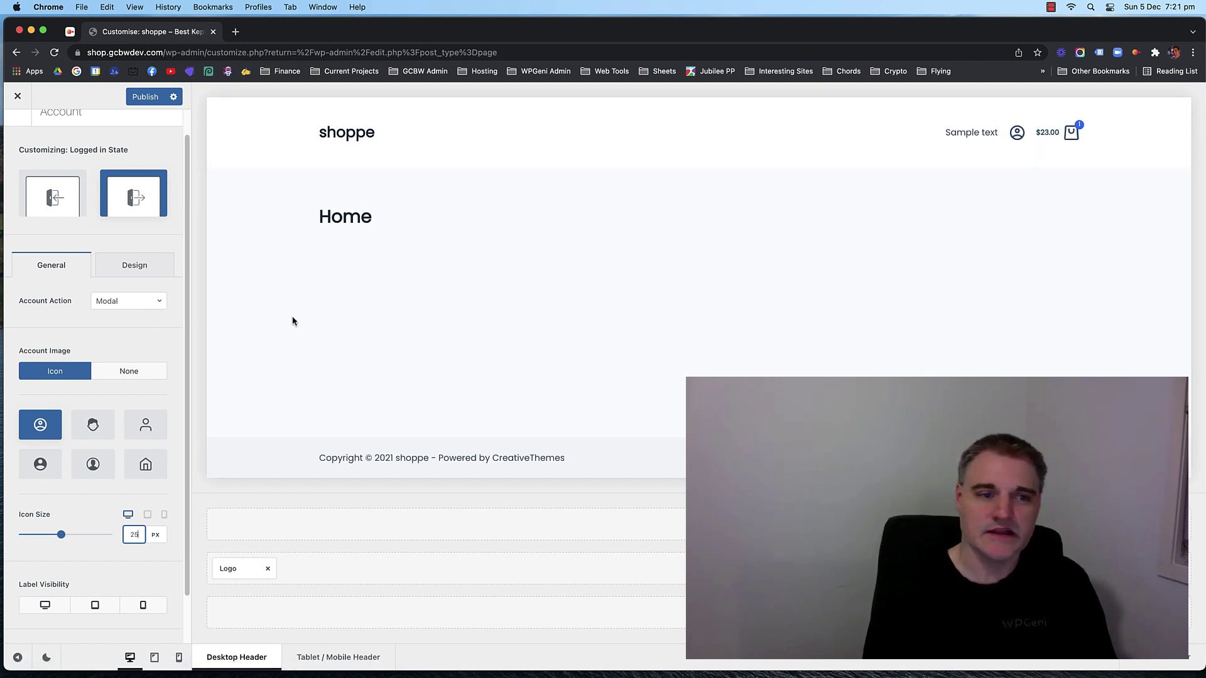
pyautogui.click(91, 421)
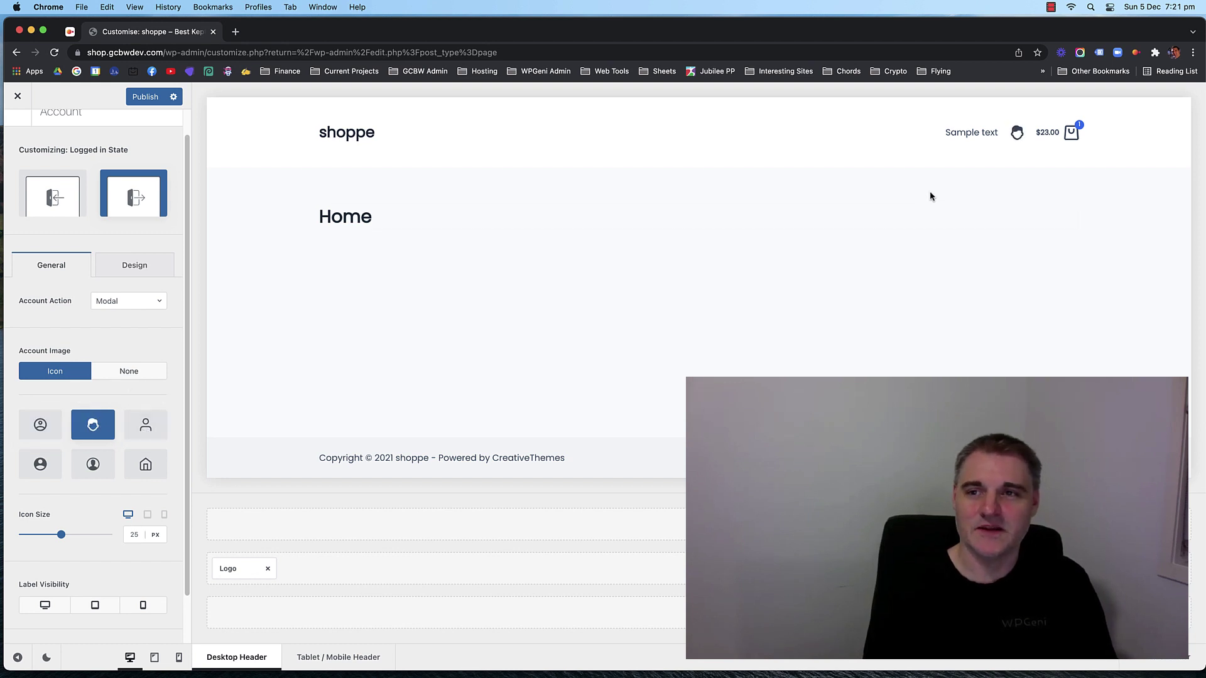
pyautogui.click(145, 425)
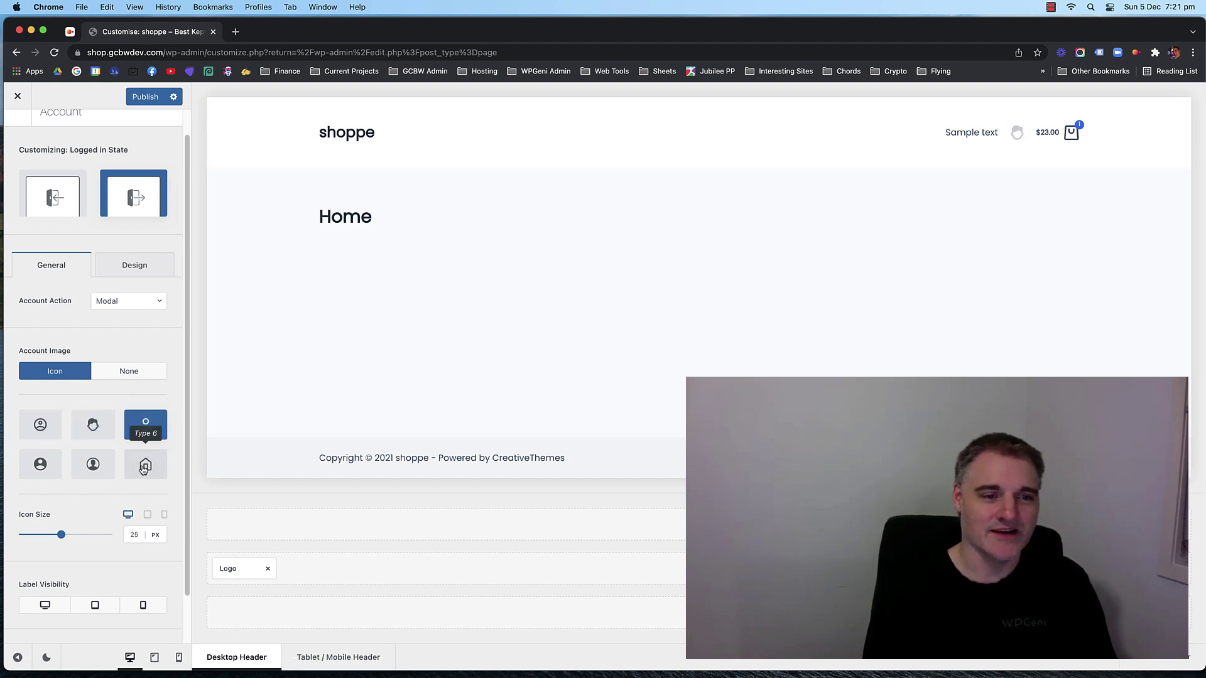
pyautogui.click(42, 429)
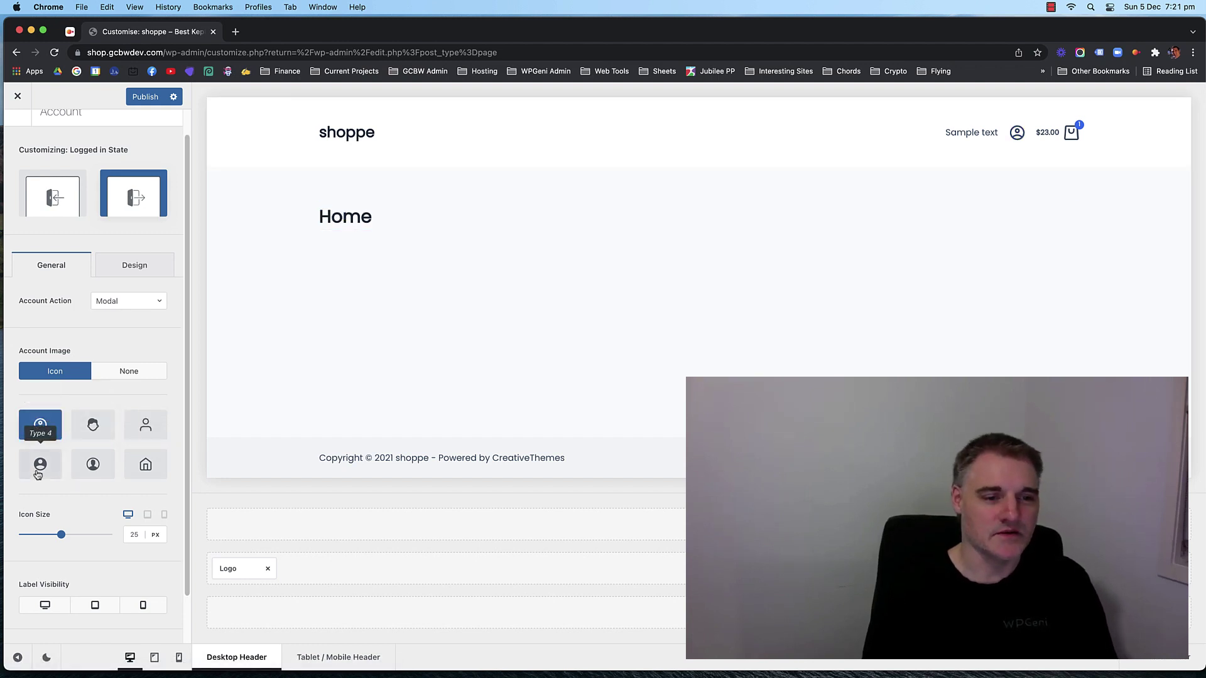
pyautogui.click(139, 376)
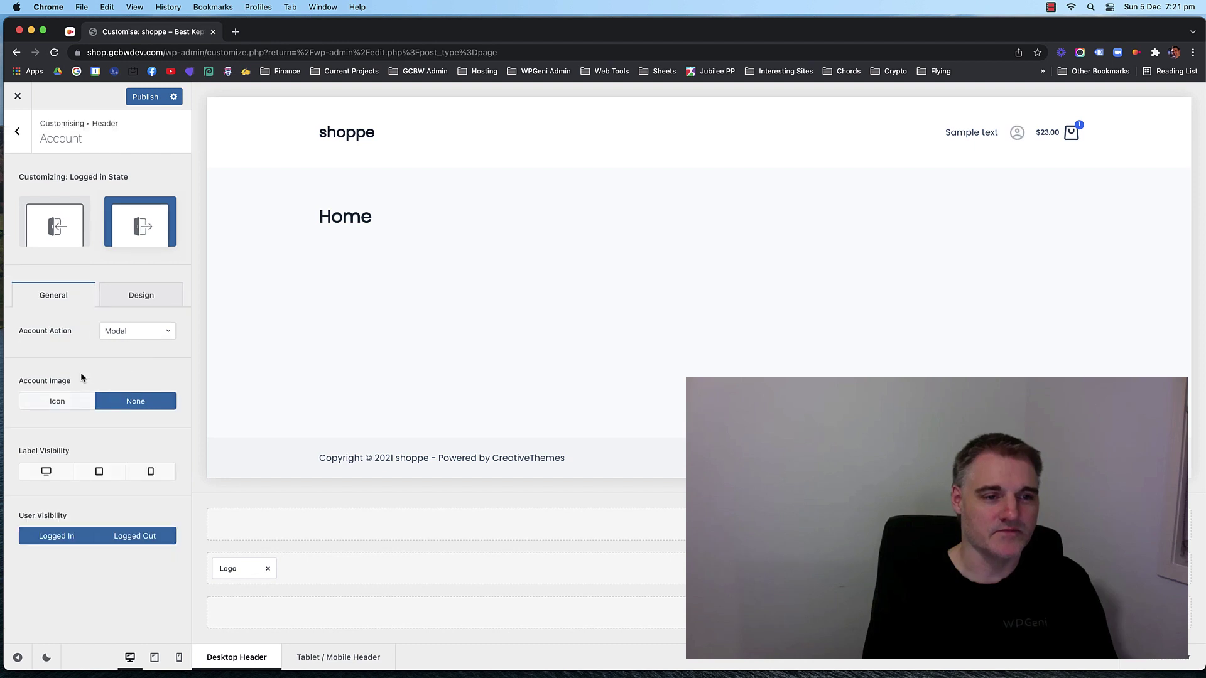
pyautogui.click(59, 407)
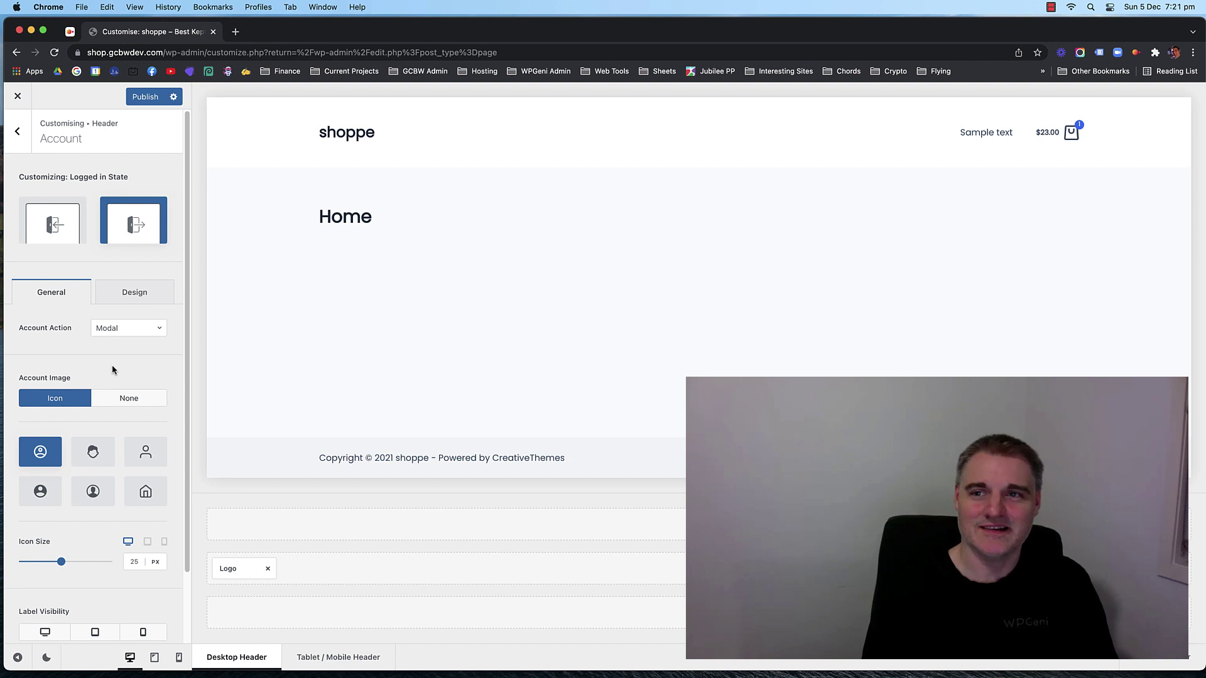
# Open the header Cart element's settings and toggle its icon badge off and back on.
pyautogui.click(17, 134)
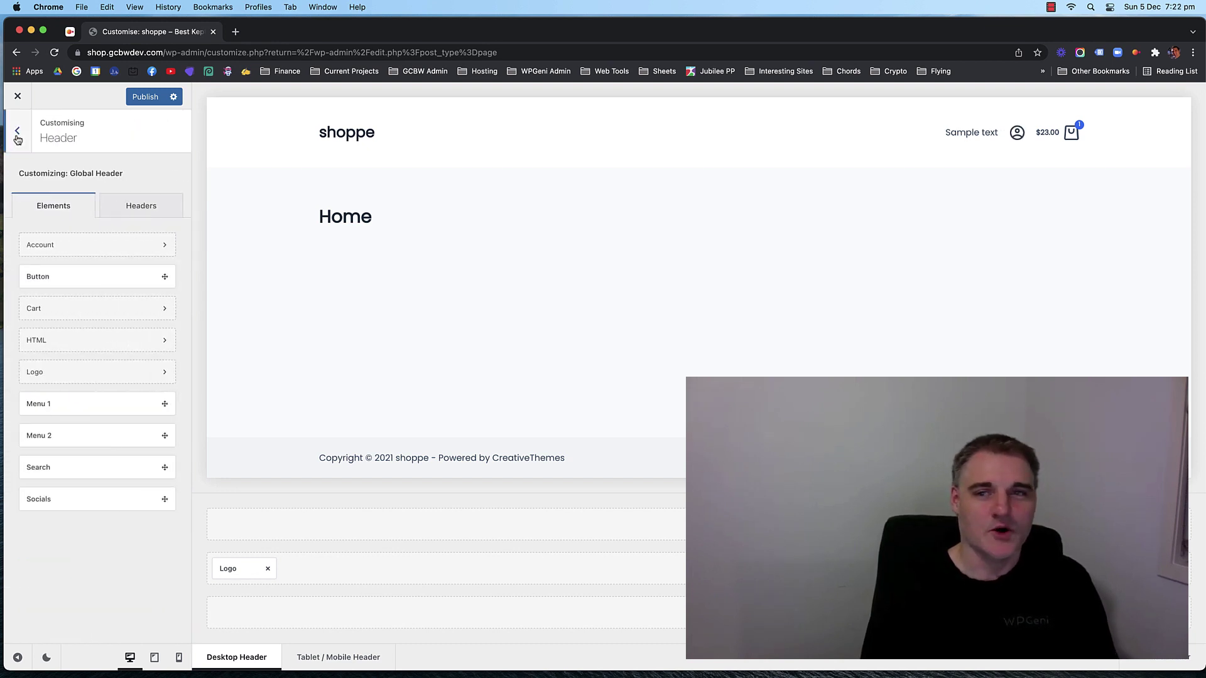
pyautogui.click(1078, 140)
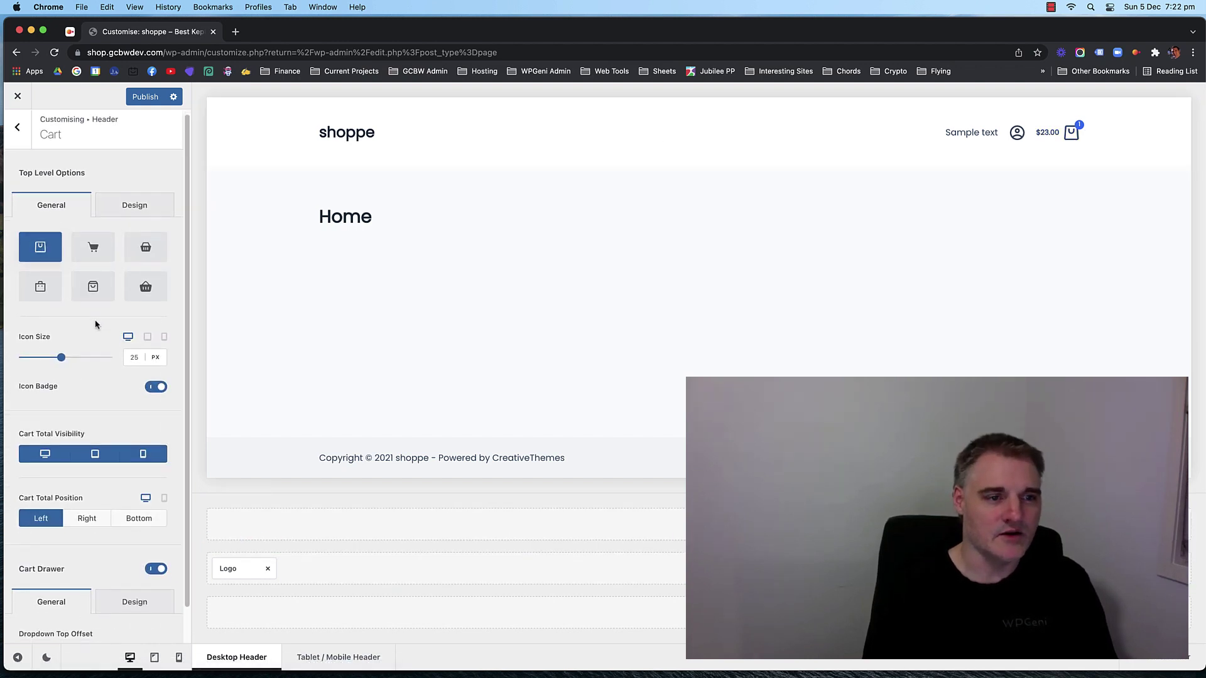
pyautogui.scroll(-2, 91, 351)
pyautogui.click(150, 350)
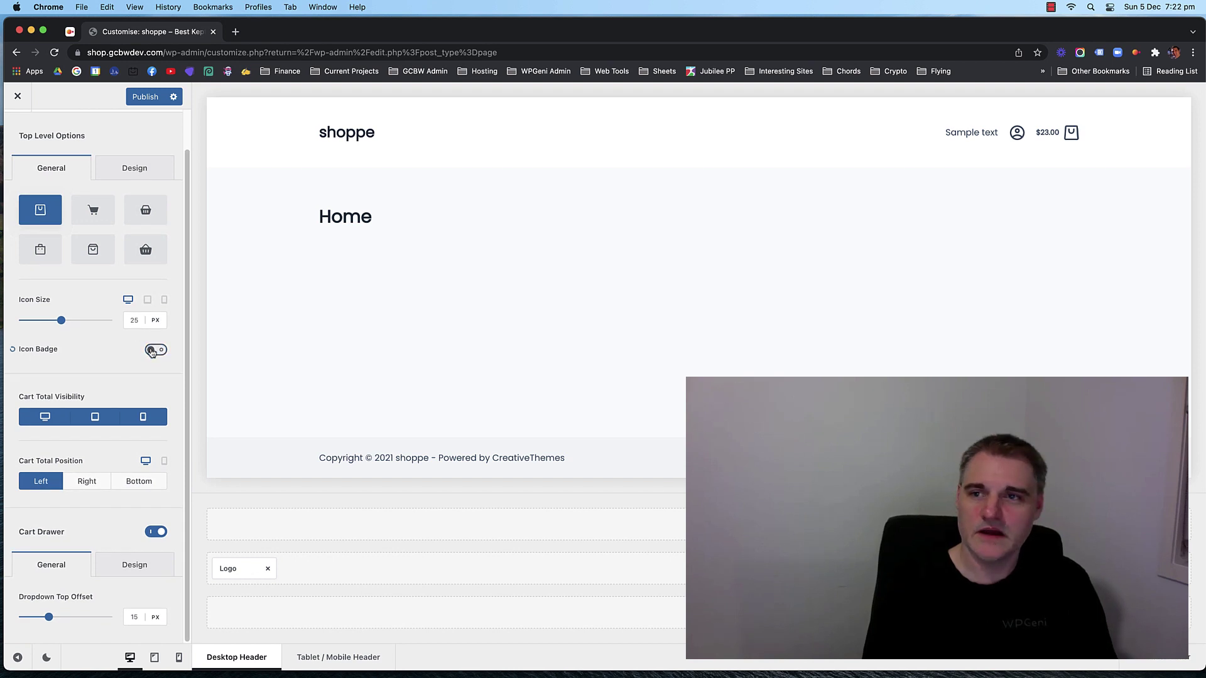
pyautogui.click(151, 351)
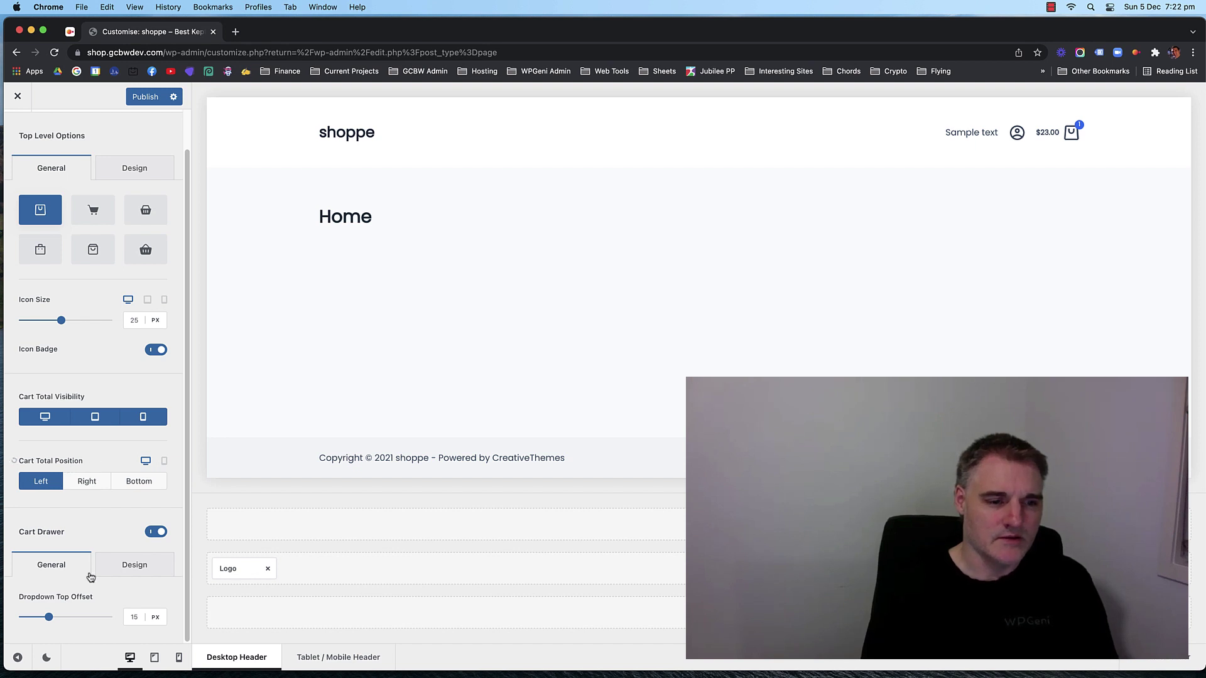
pyautogui.scroll(2, 88, 424)
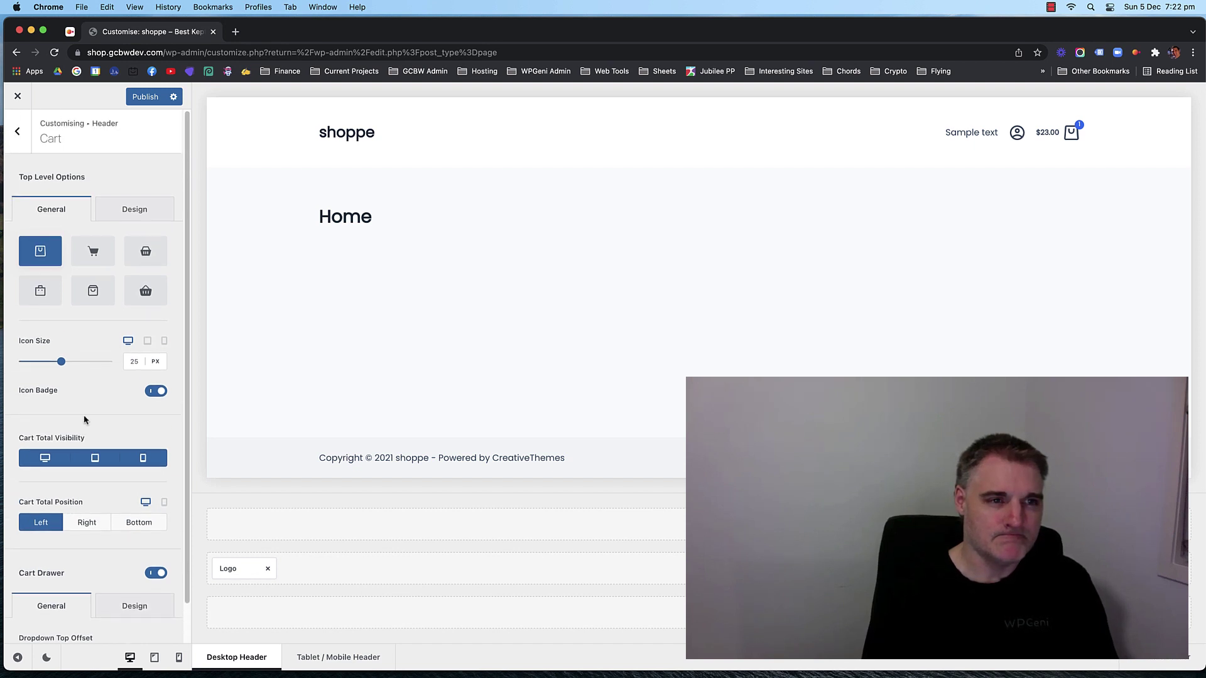
pyautogui.scroll(-2, 85, 408)
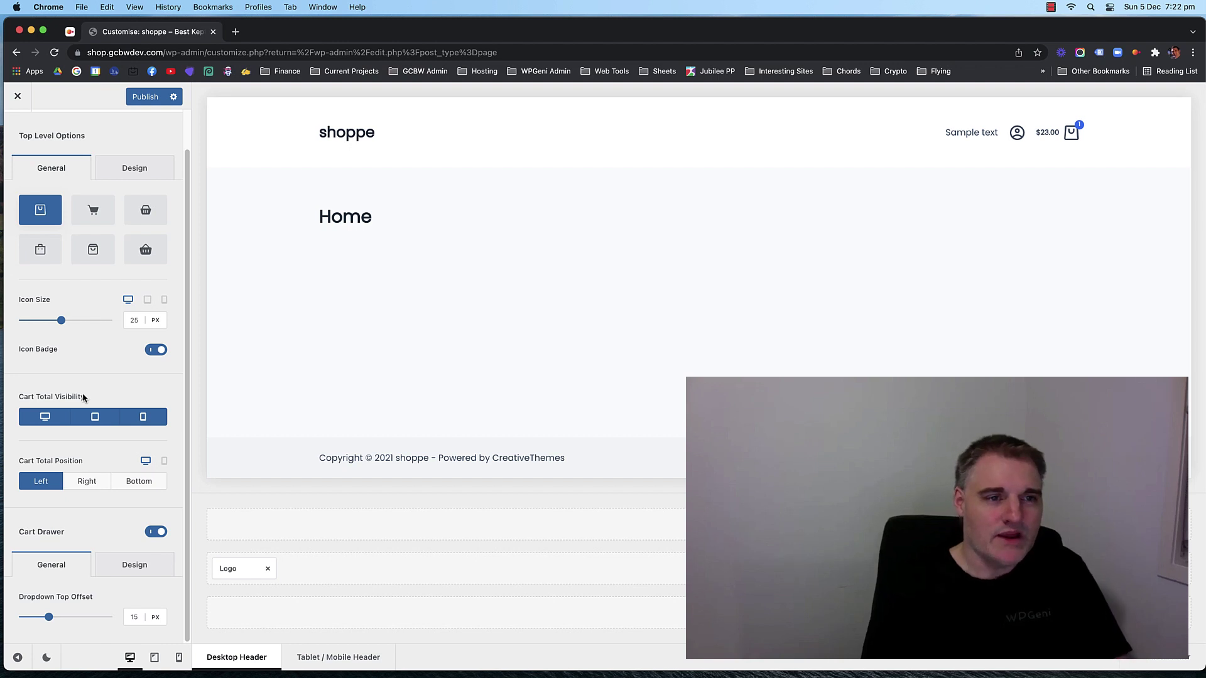
pyautogui.scroll(1, 99, 377)
pyautogui.moveTo(1071, 137)
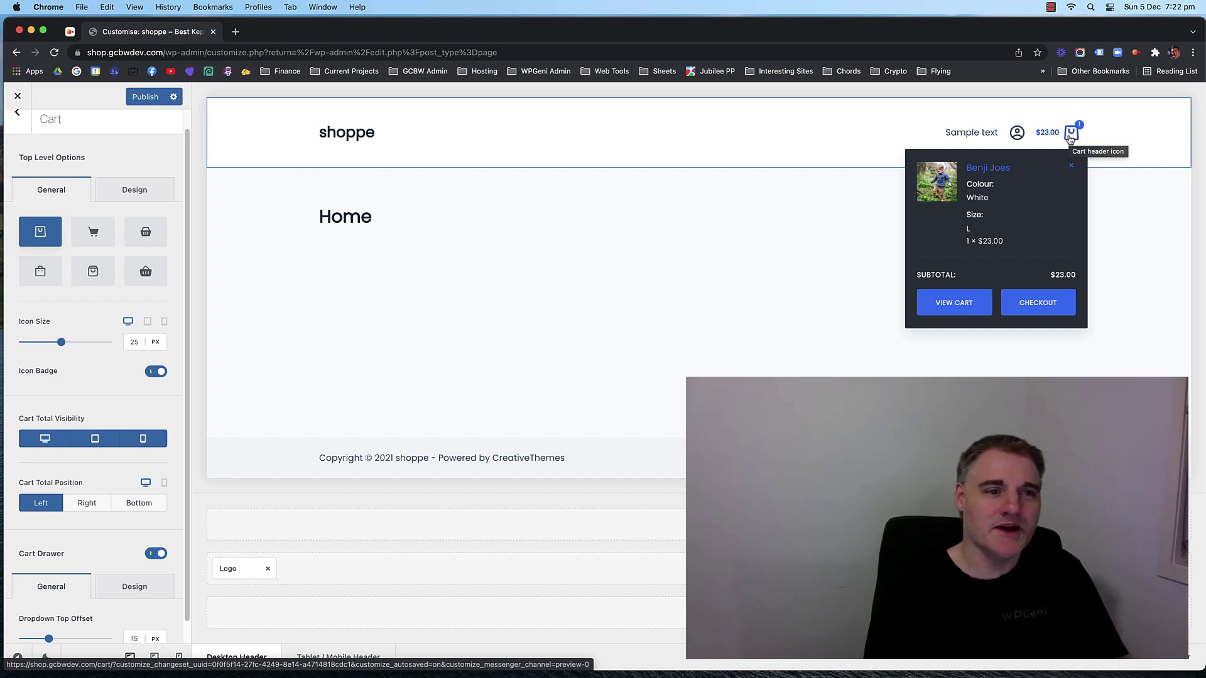
pyautogui.scroll(-1, 94, 333)
pyautogui.click(151, 352)
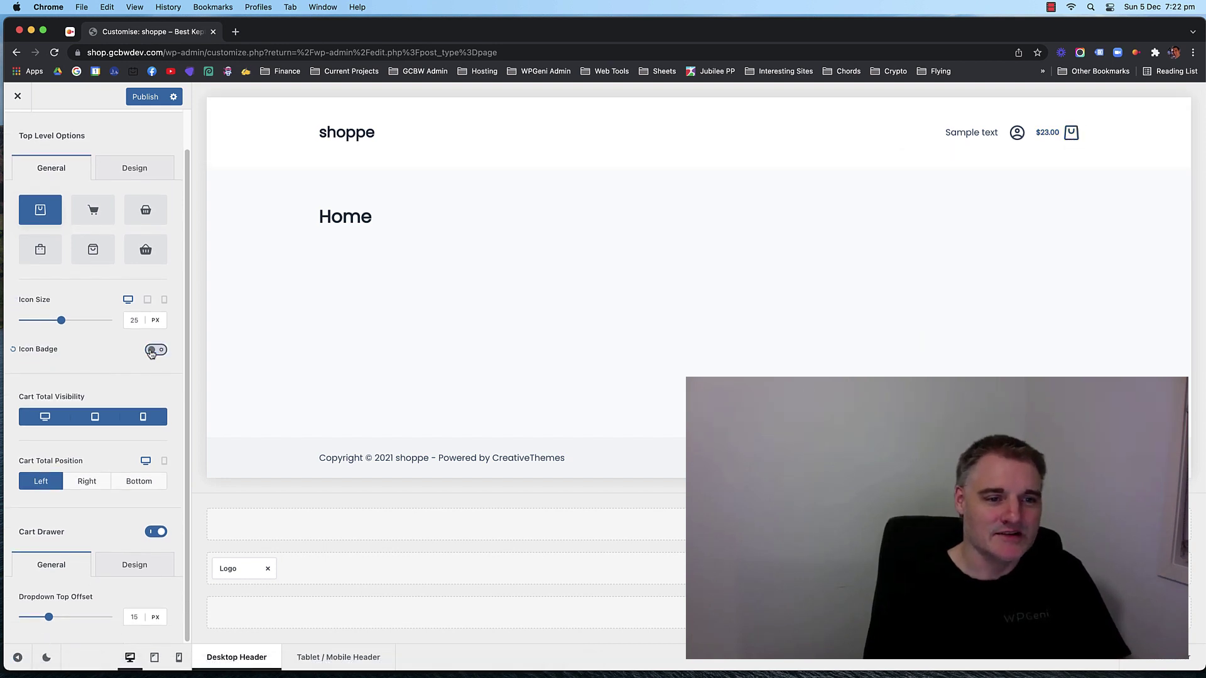
pyautogui.click(151, 352)
# Cycle Cart Total Position through Right and Below back to Left, keeping the badge on.
pyautogui.click(87, 482)
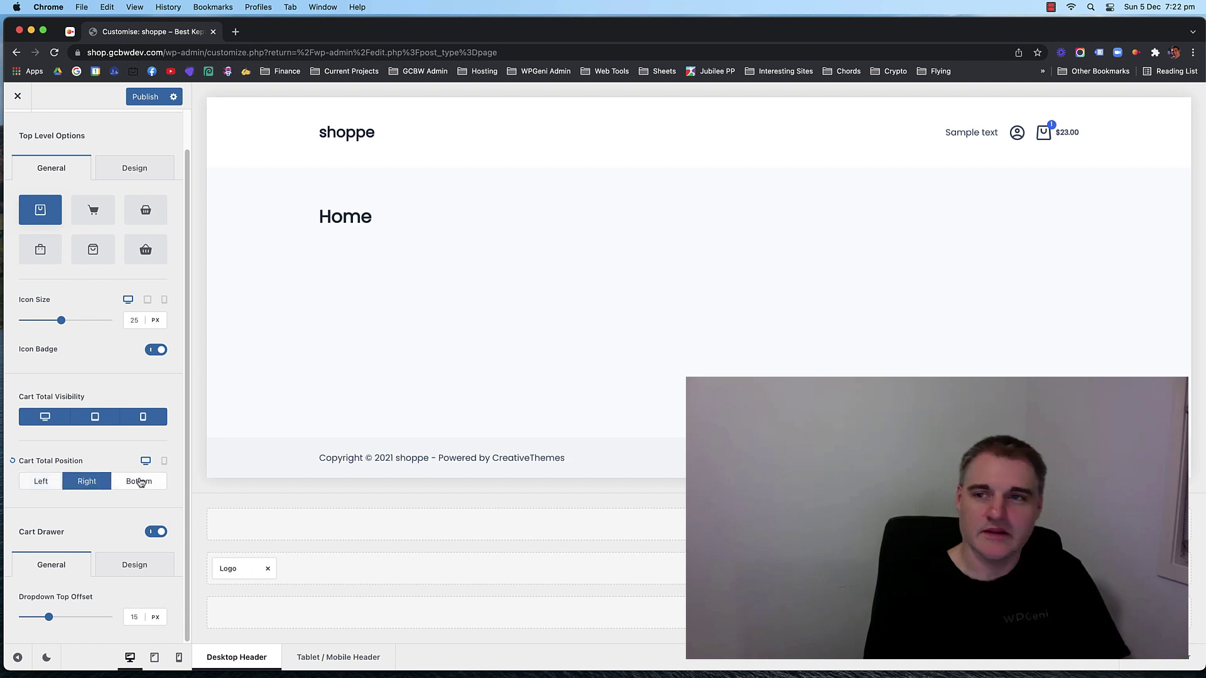
pyautogui.click(139, 481)
pyautogui.click(87, 481)
pyautogui.click(44, 480)
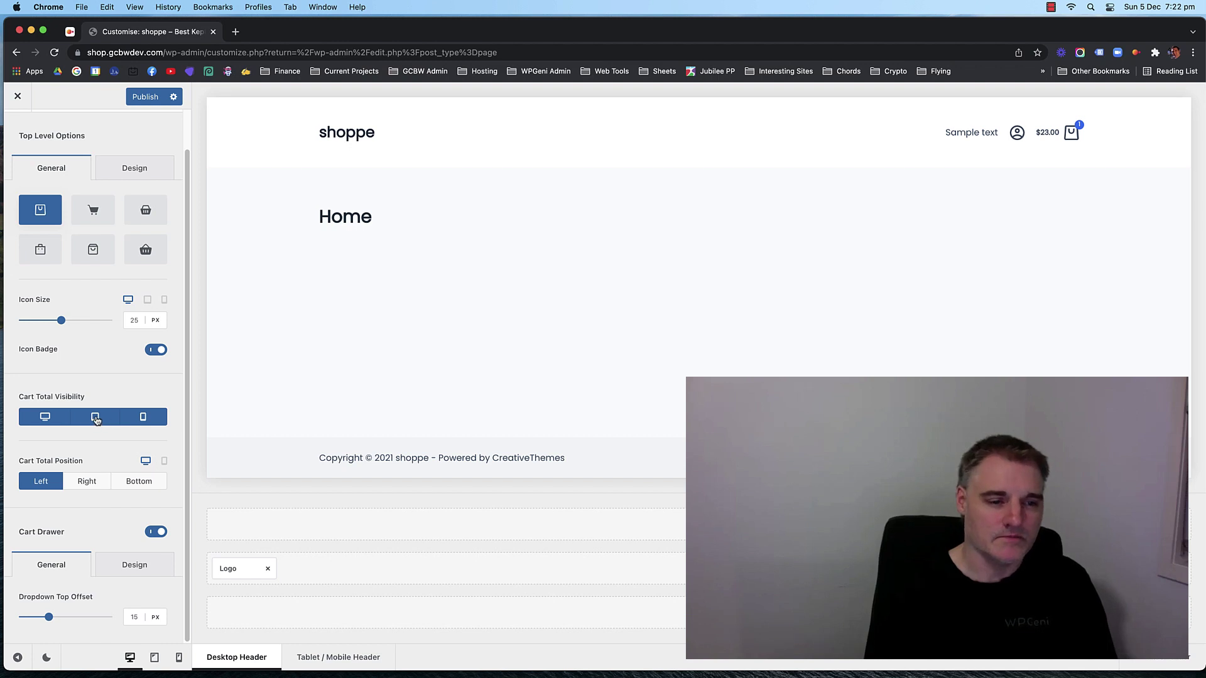
pyautogui.click(160, 355)
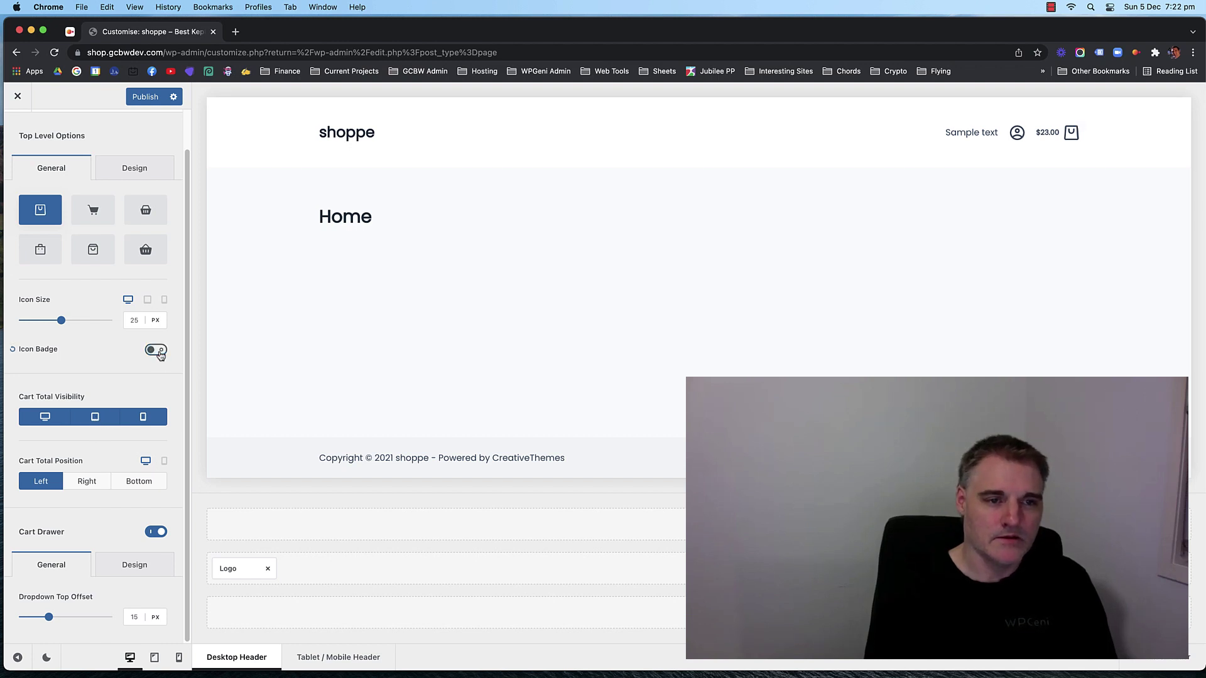
pyautogui.click(160, 355)
pyautogui.scroll(1, 100, 365)
# Look over the cart's font and colour options and the cart drawer's colour options.
pyautogui.click(134, 209)
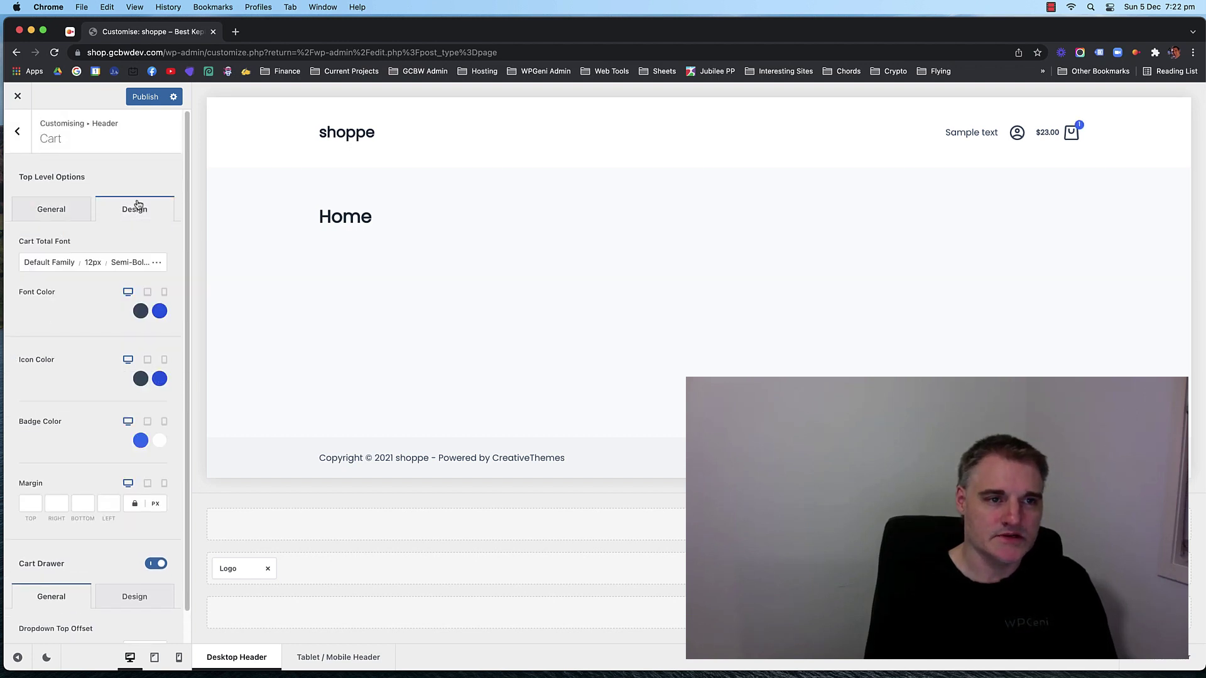
pyautogui.scroll(-1, 67, 336)
pyautogui.click(134, 564)
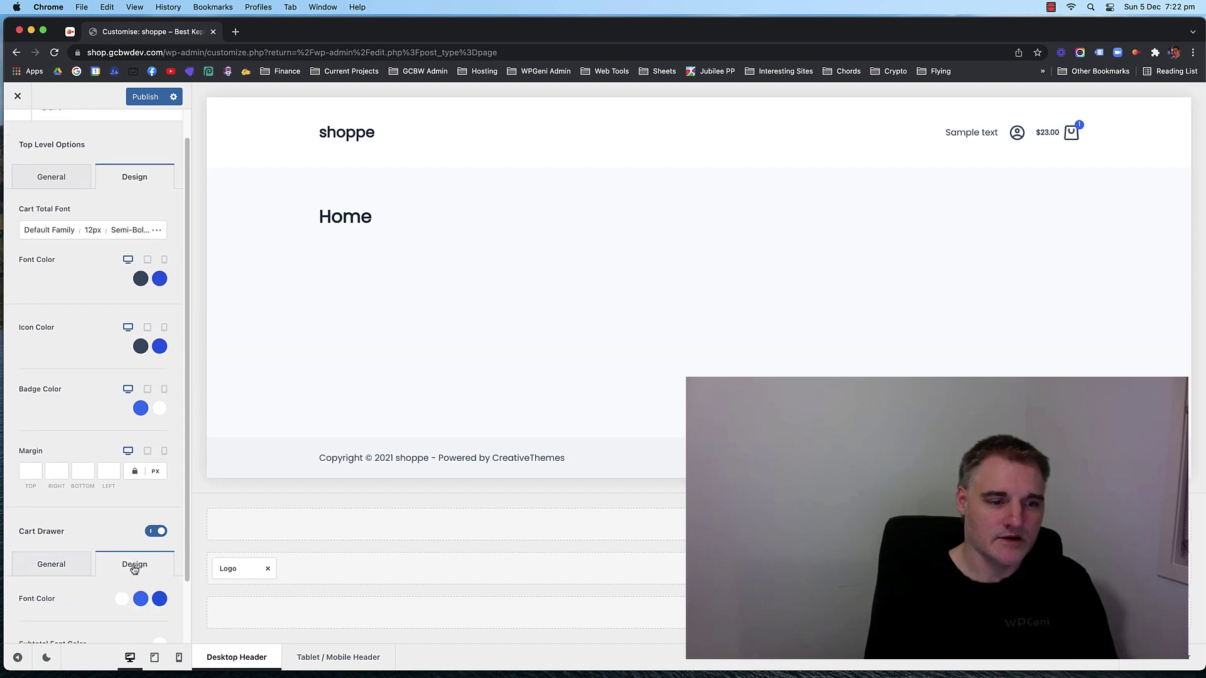
pyautogui.scroll(-2, 79, 477)
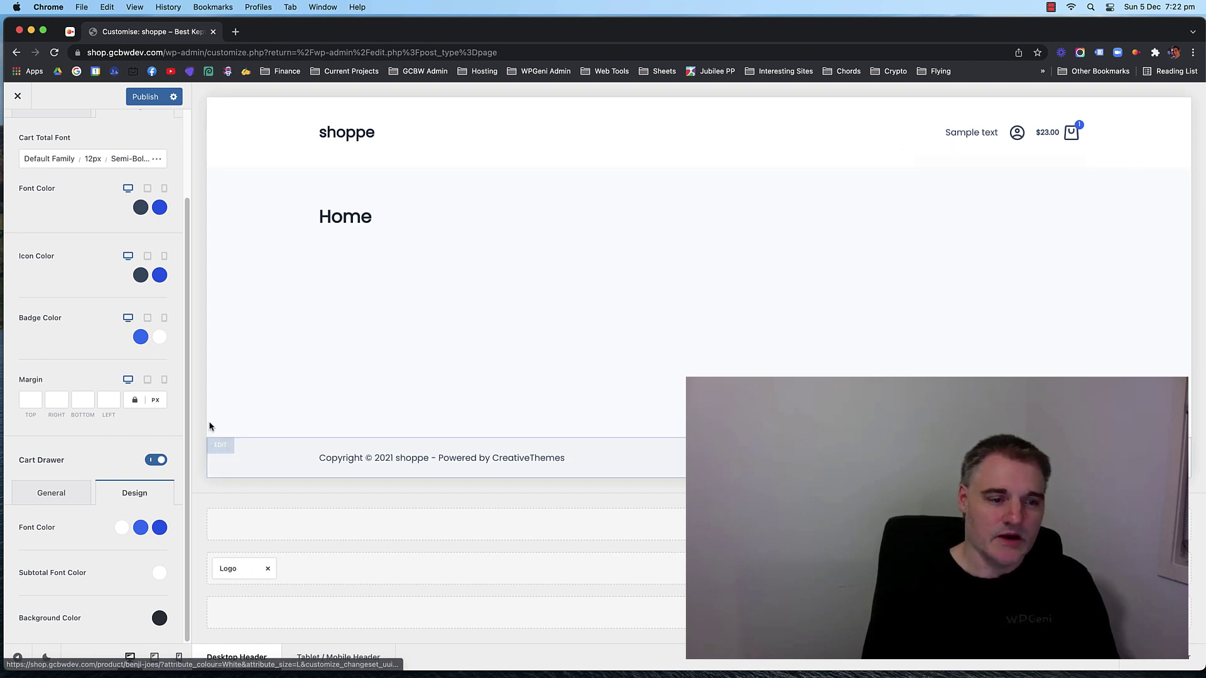
pyautogui.click(53, 493)
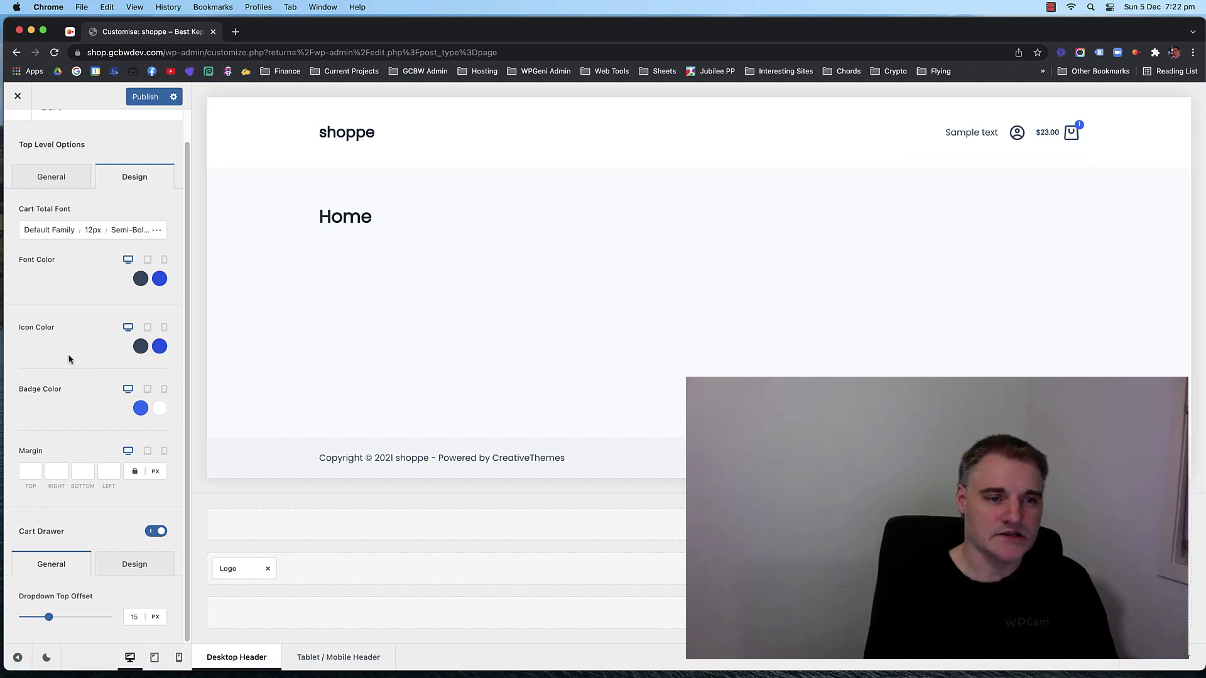
# Return from the cart's general options to the list of header elements.
pyautogui.scroll(1, 64, 361)
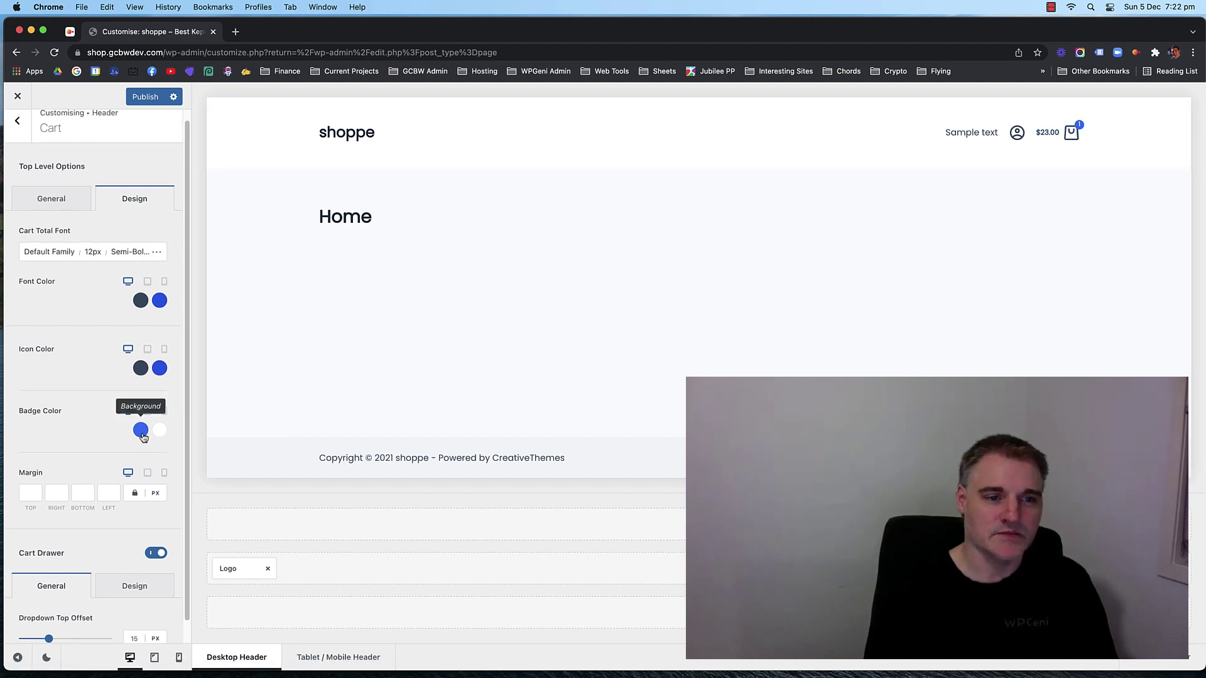
pyautogui.moveTo(1077, 131)
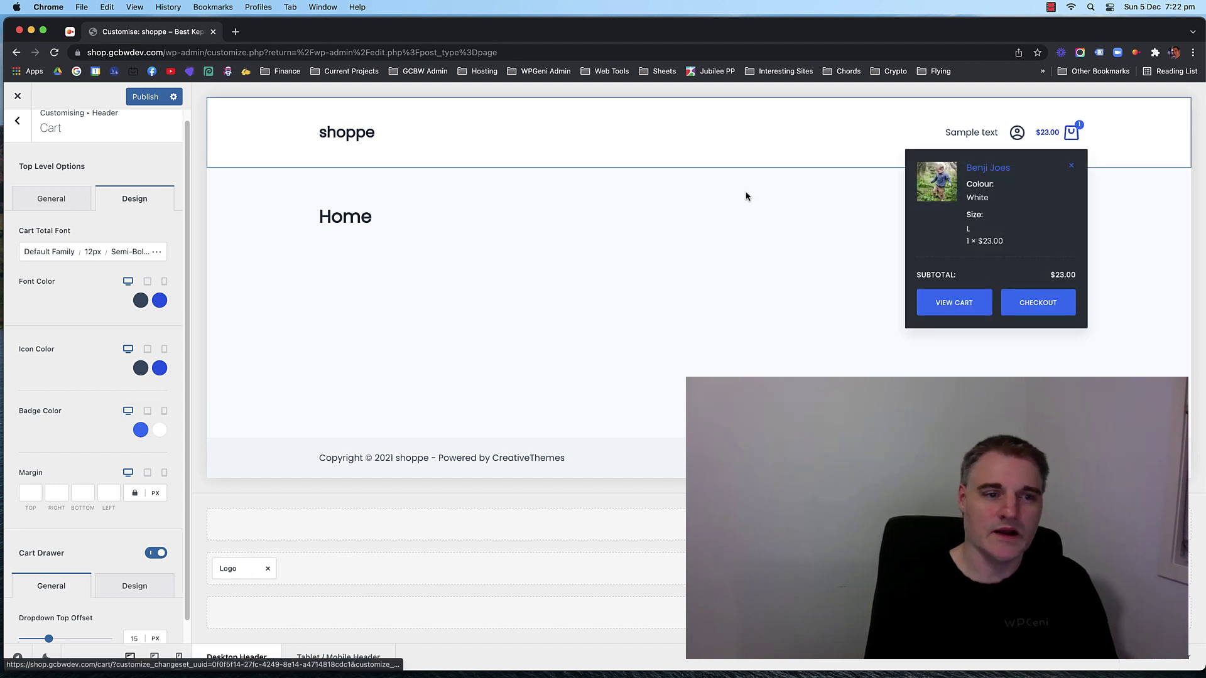
pyautogui.scroll(1, 117, 421)
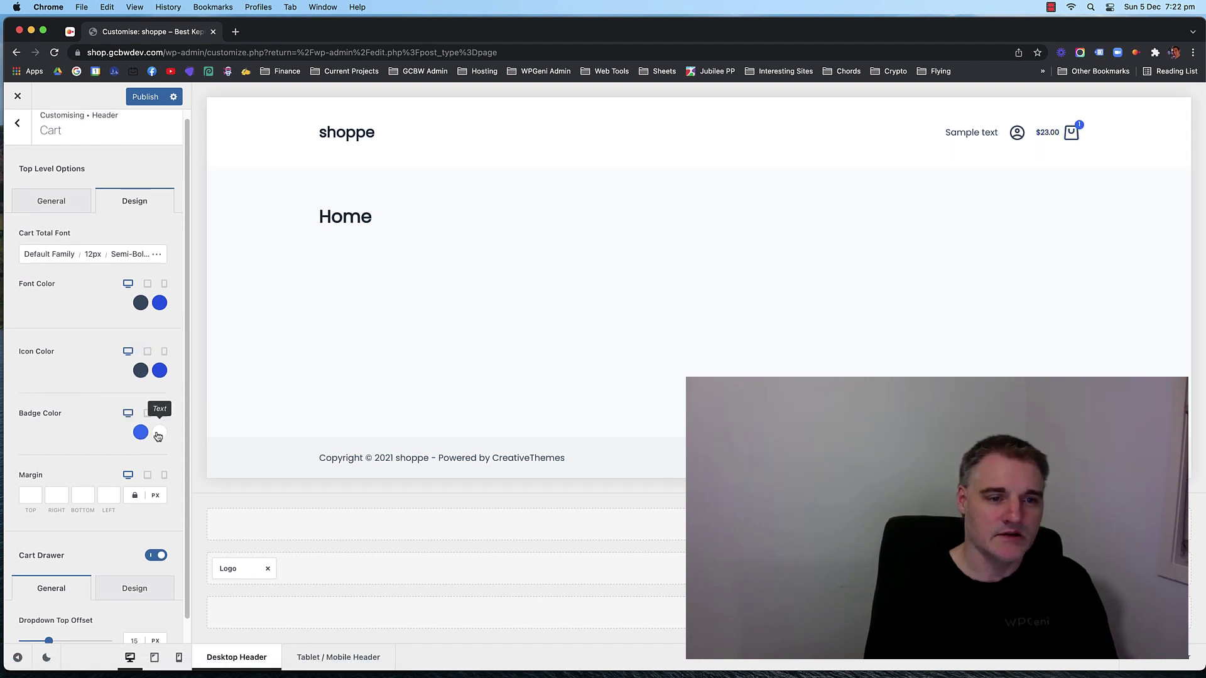
pyautogui.scroll(1, 69, 355)
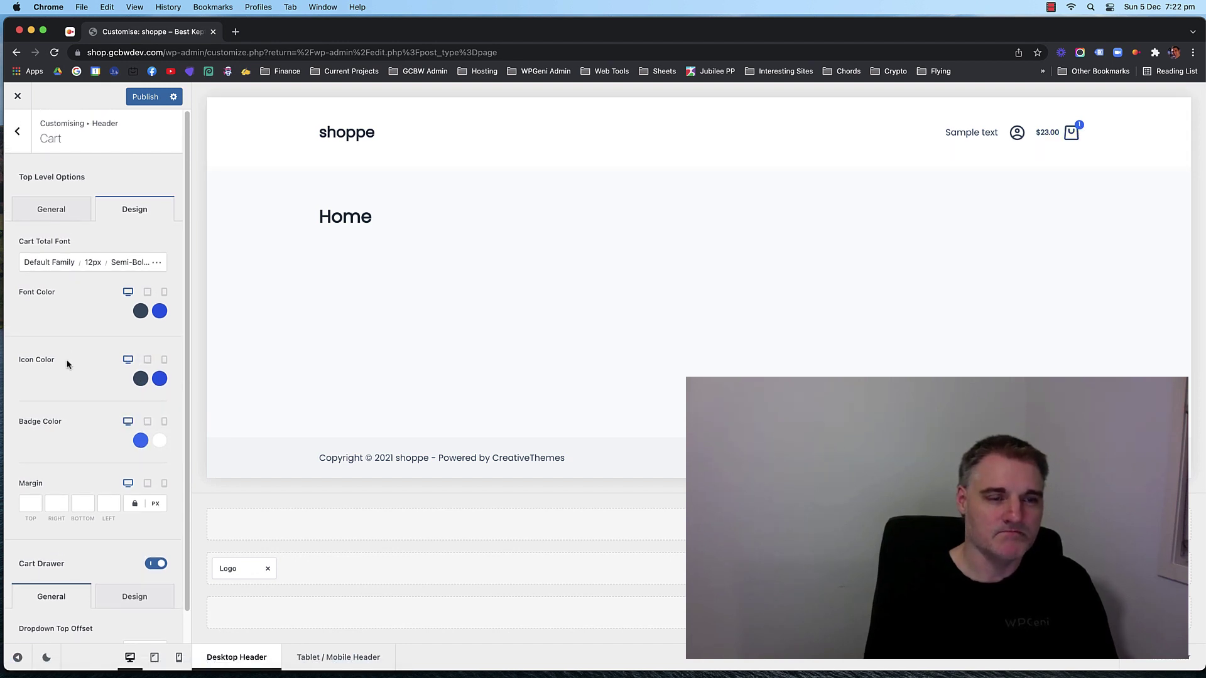
pyautogui.click(52, 210)
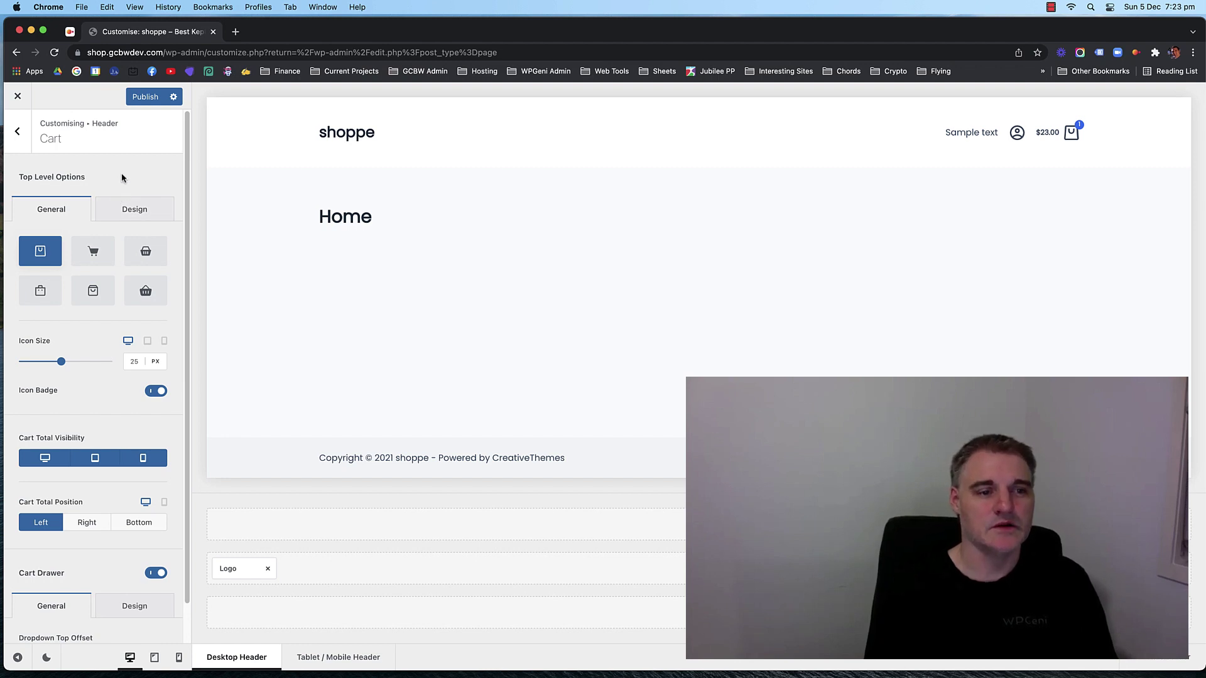
pyautogui.scroll(-1, 79, 291)
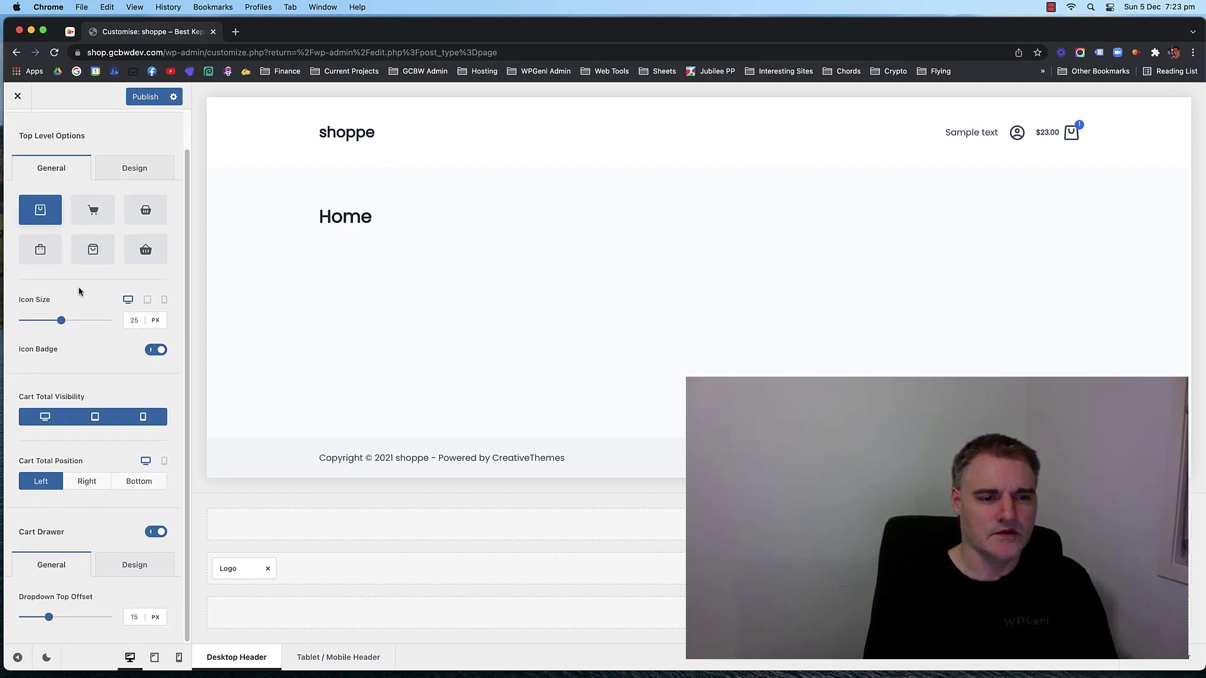
pyautogui.scroll(1, 80, 291)
pyautogui.click(17, 131)
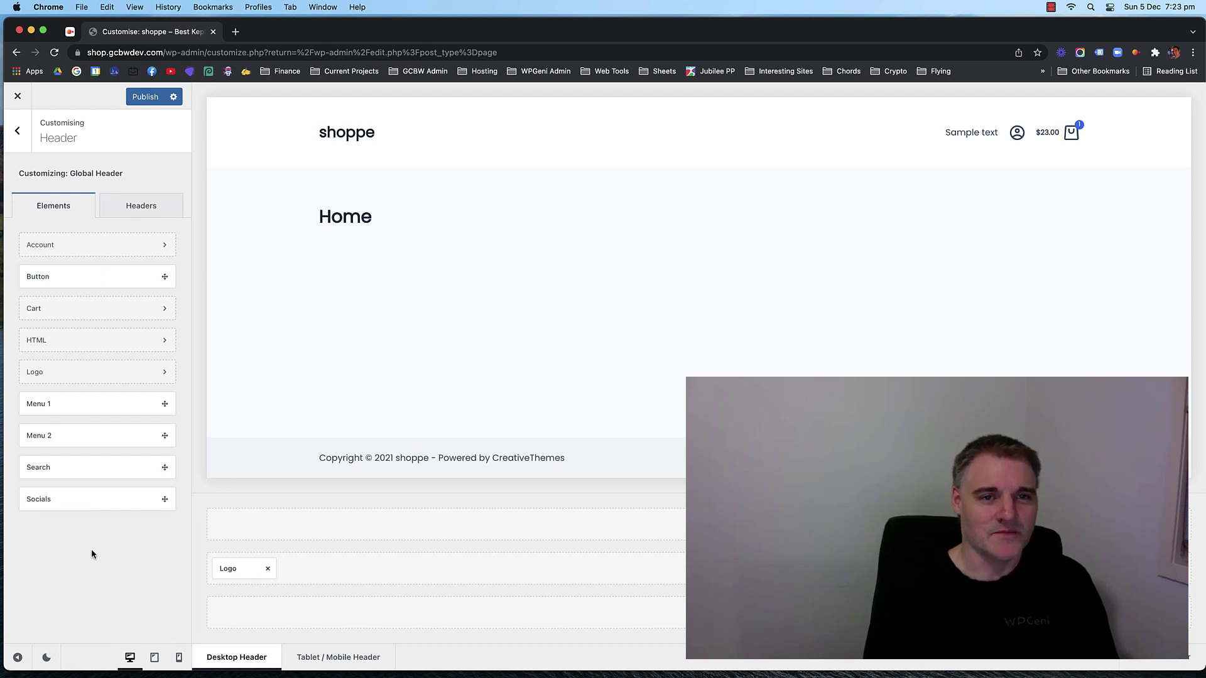
# Open the header HTML element and delete its 'Sample text' content.
pyautogui.click(1007, 569)
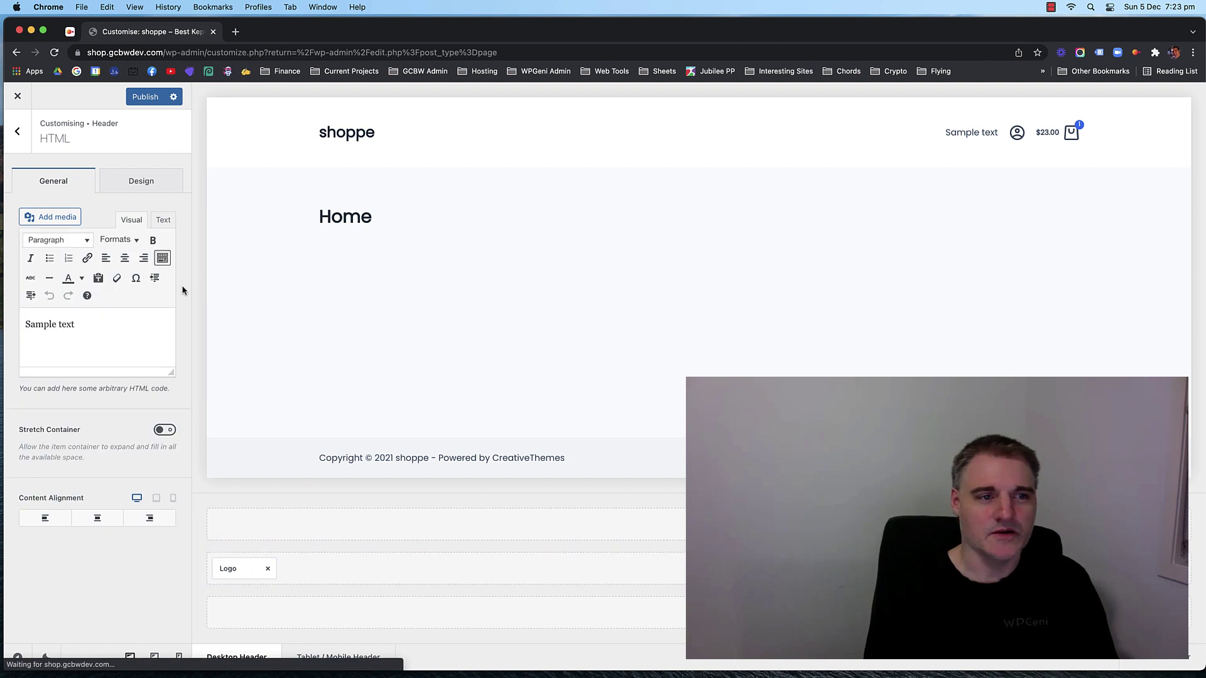
pyautogui.click(79, 328)
pyautogui.tripleClick(40, 323)
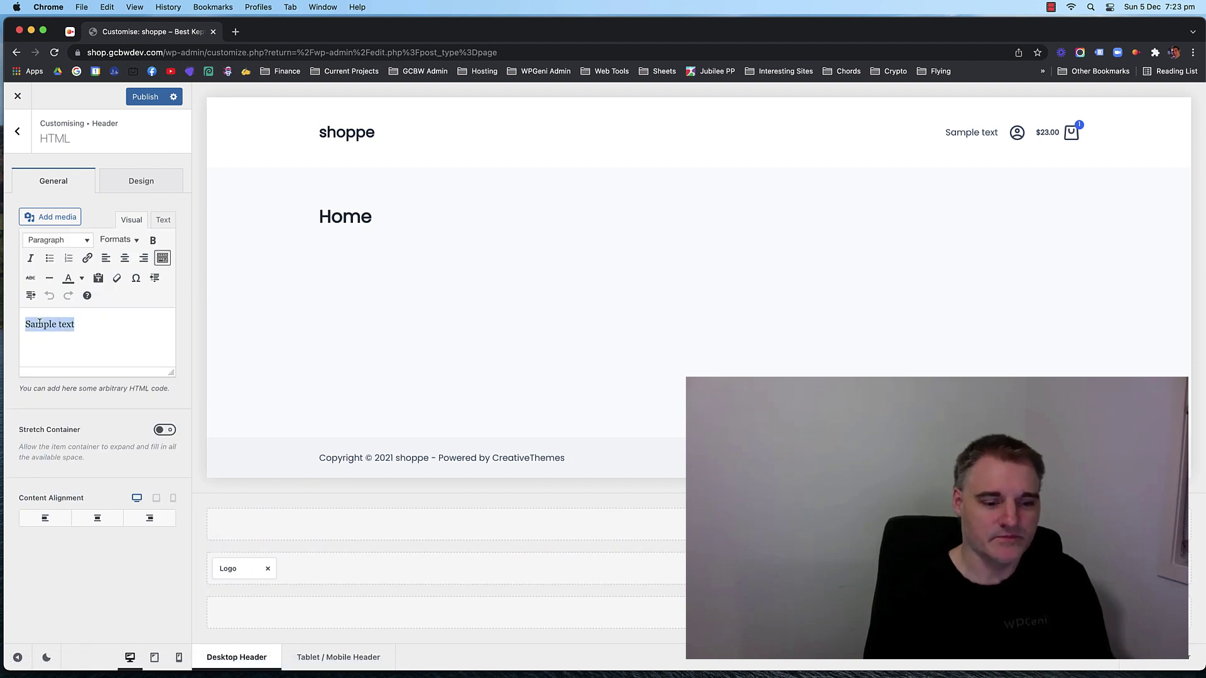
pyautogui.press('BackSpace')
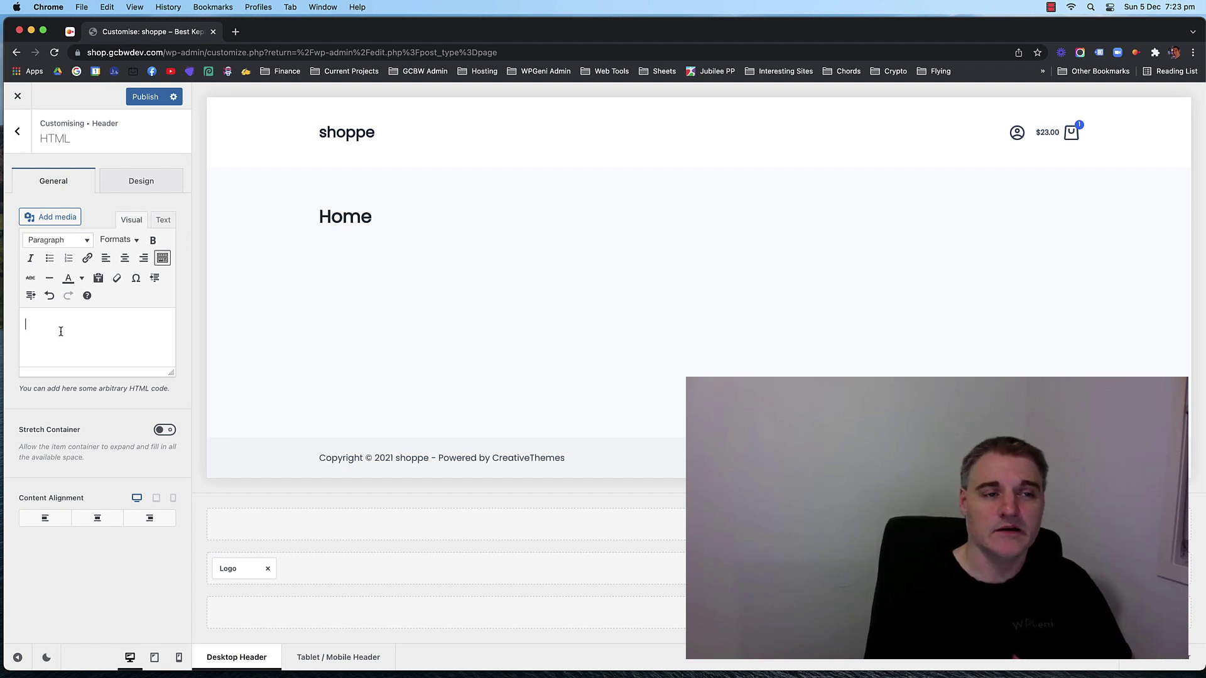
# Search Google in a new tab for 'advanced woocommerce search plugin'.
pyautogui.click(236, 32)
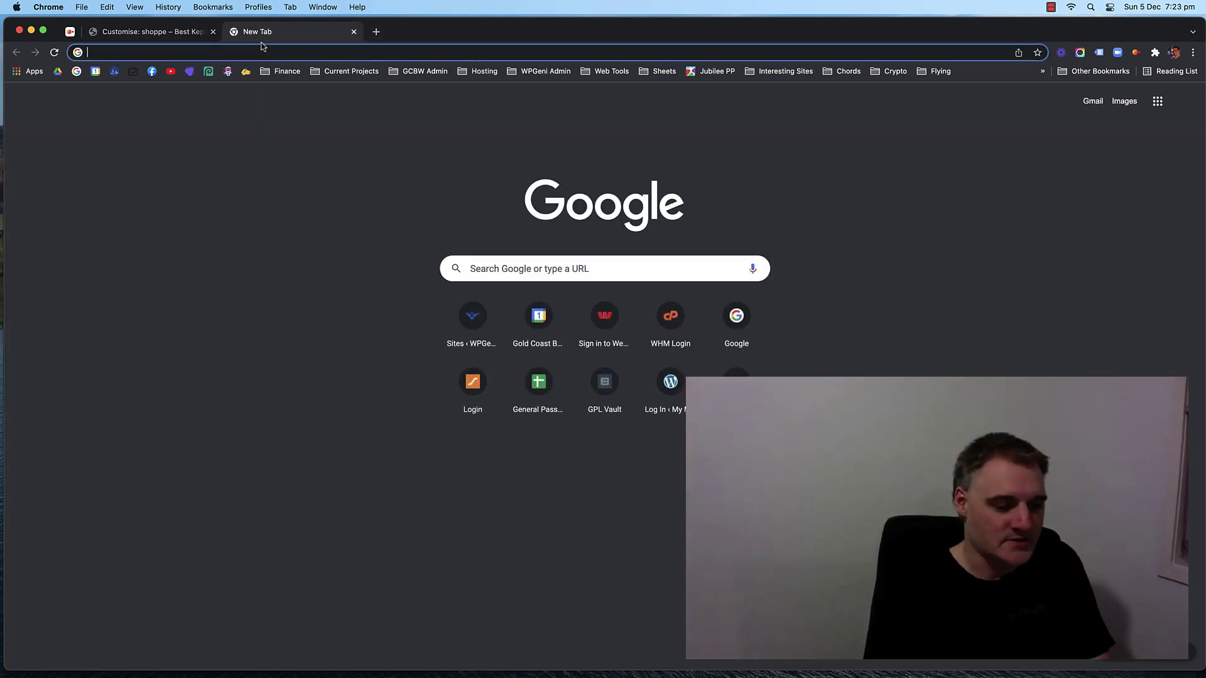
pyautogui.write('advance')
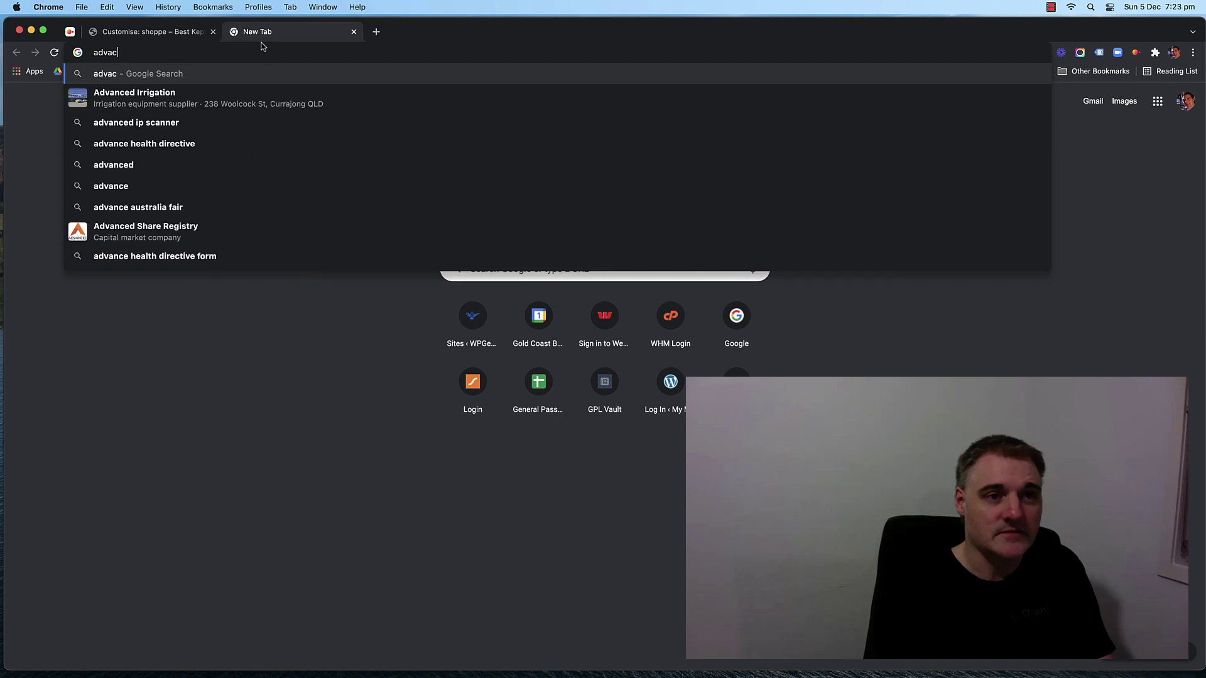
pyautogui.write('d woocommec')
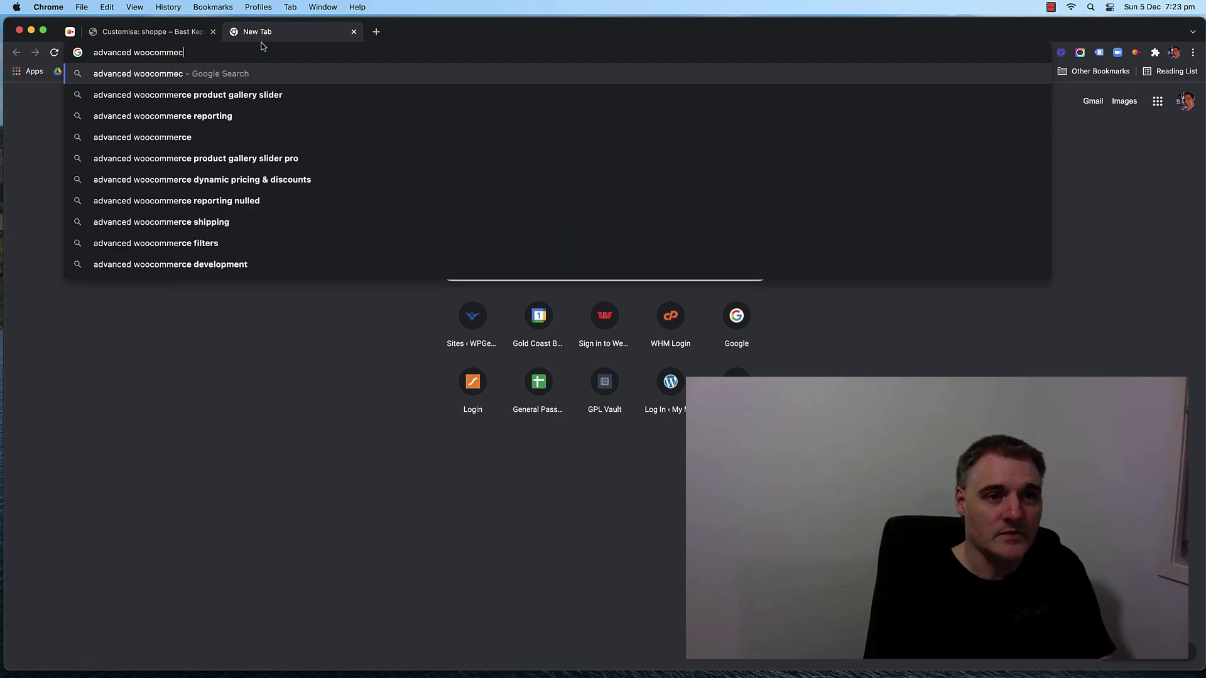
pyautogui.press('BackSpace')
pyautogui.press('BackSpace')
pyautogui.write('rce serar')
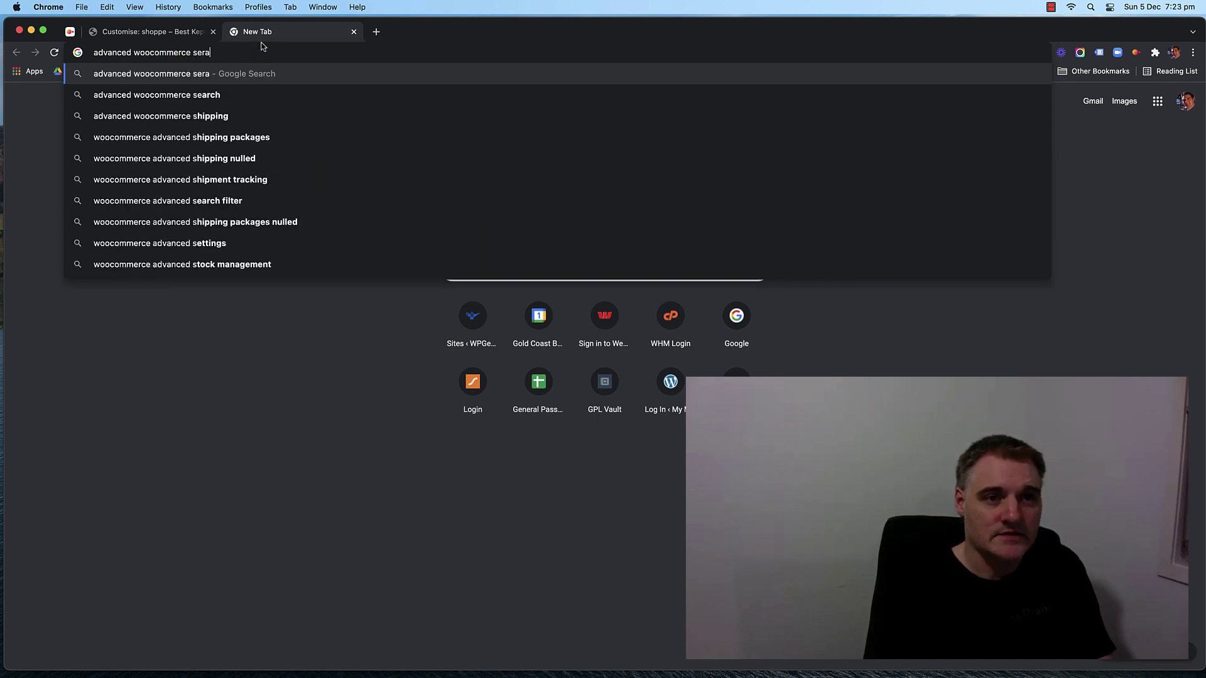
pyautogui.press('BackSpace')
pyautogui.press('BackSpace')
pyautogui.press('BackSpace')
pyautogui.write('arc')
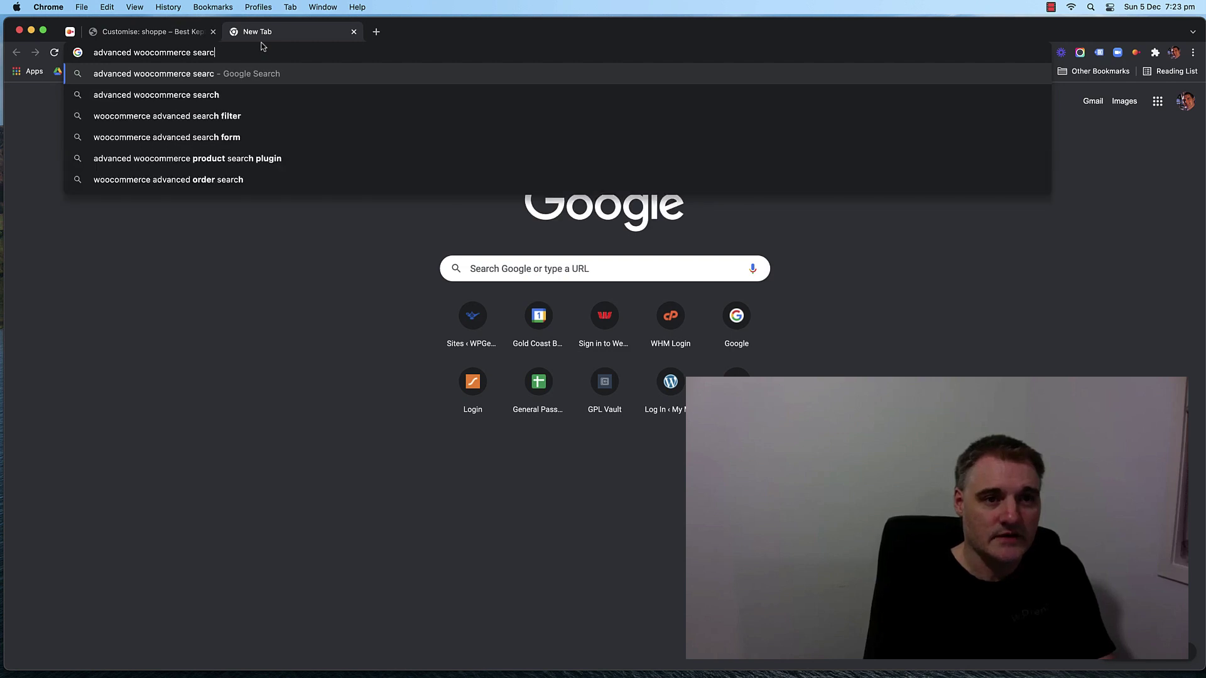
pyautogui.write('g plugin')
pyautogui.press('Return')
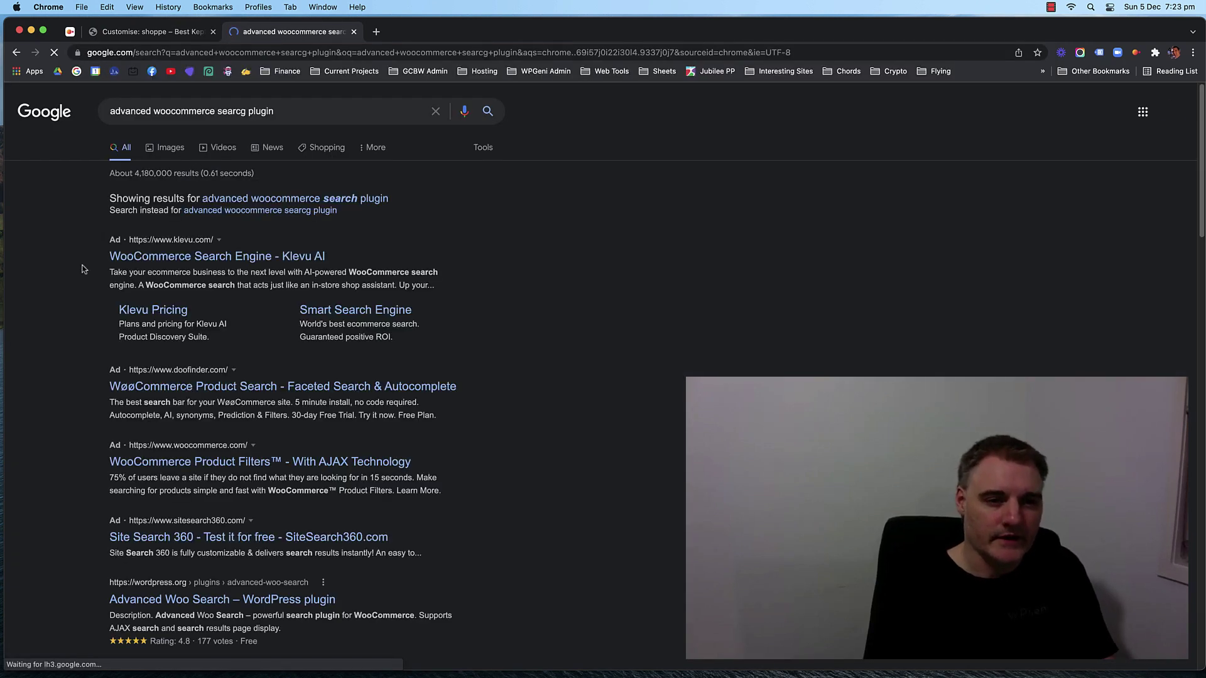
pyautogui.scroll(-5, 83, 295)
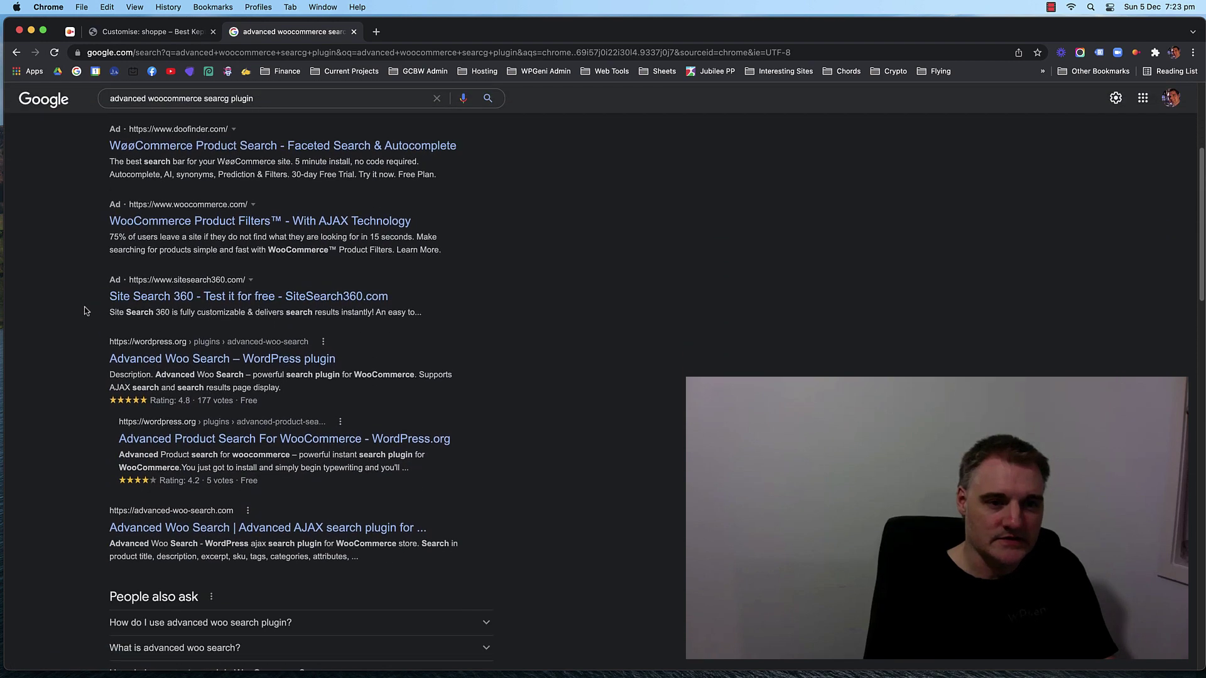
# On the Advanced Woo Search plugin page's Installation tab, select the [aws_search_form] shortcode.
pyautogui.click(226, 359)
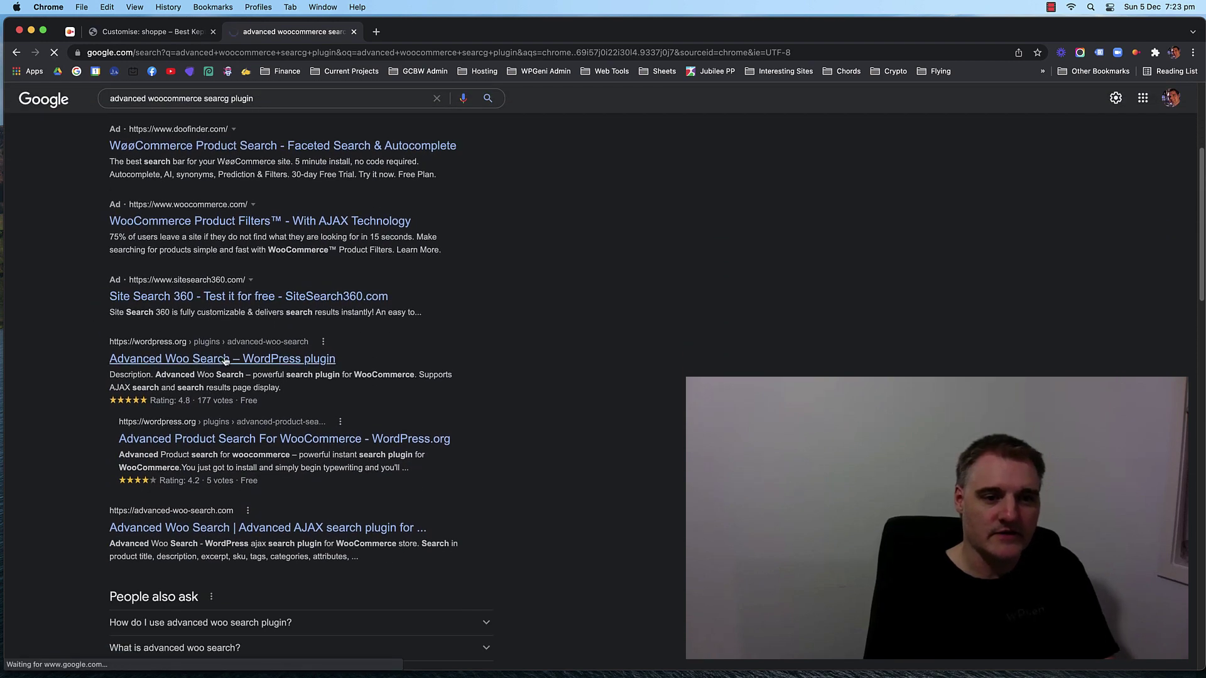
pyautogui.scroll(-3, 273, 341)
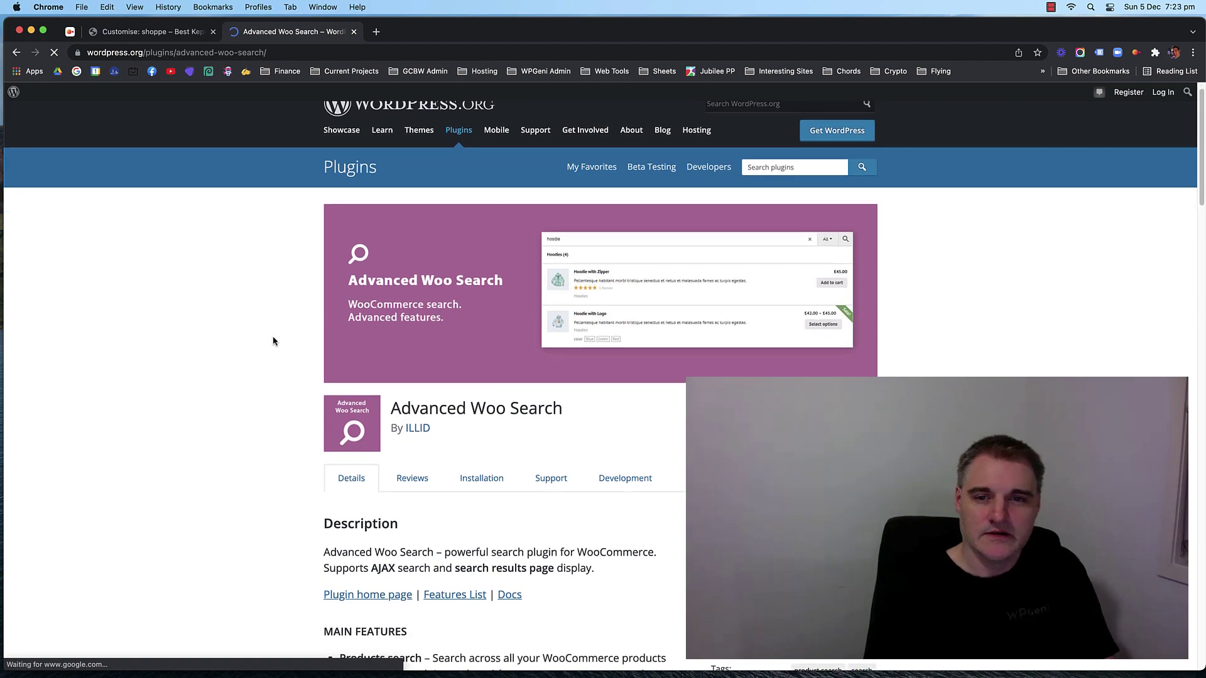
pyautogui.scroll(-4, 273, 341)
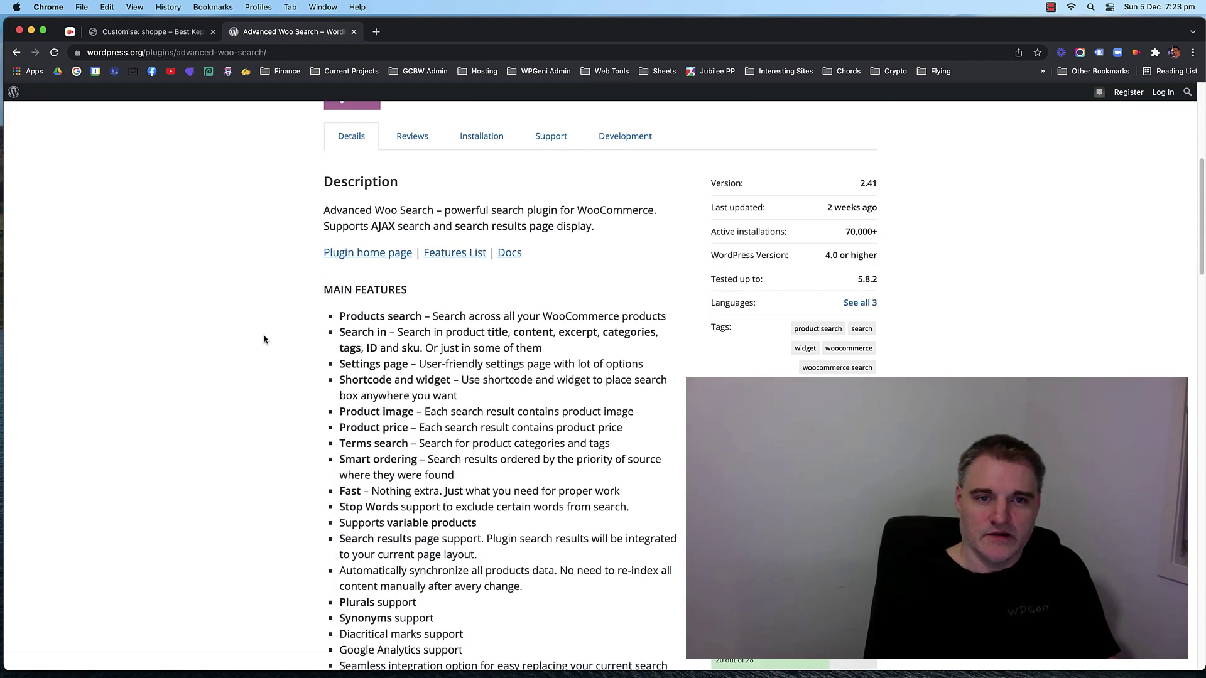
pyautogui.scroll(-2, 277, 339)
pyautogui.scroll(-15, 280, 340)
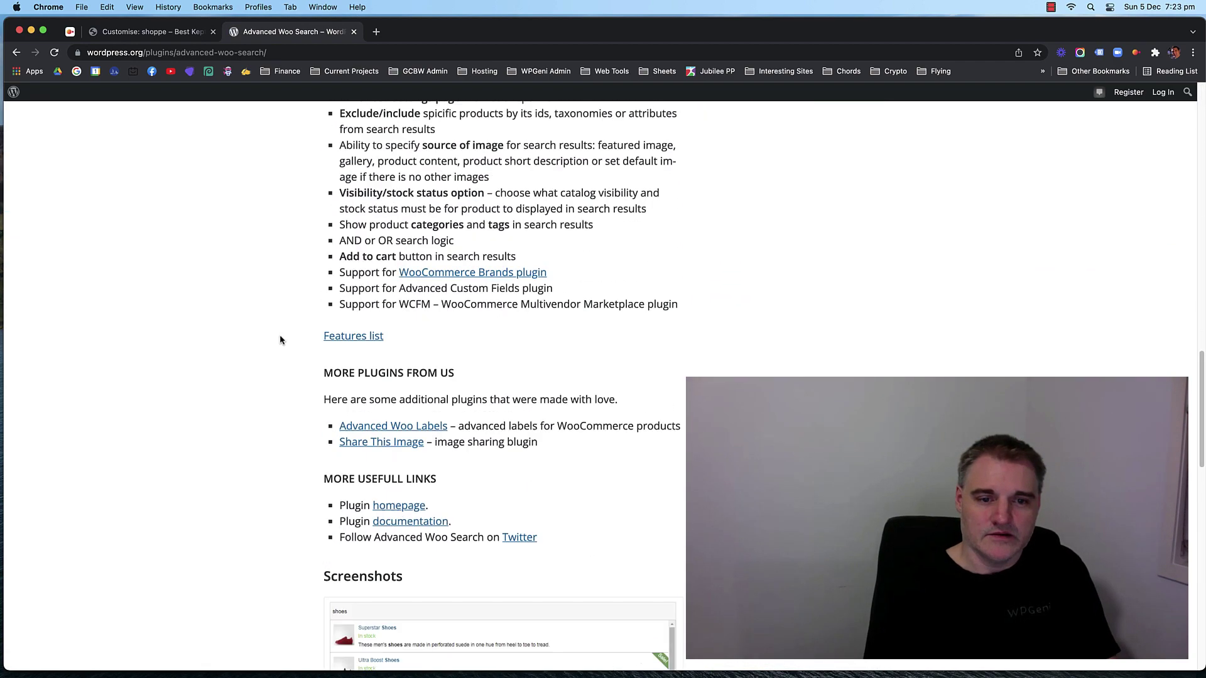
pyautogui.scroll(-8, 269, 340)
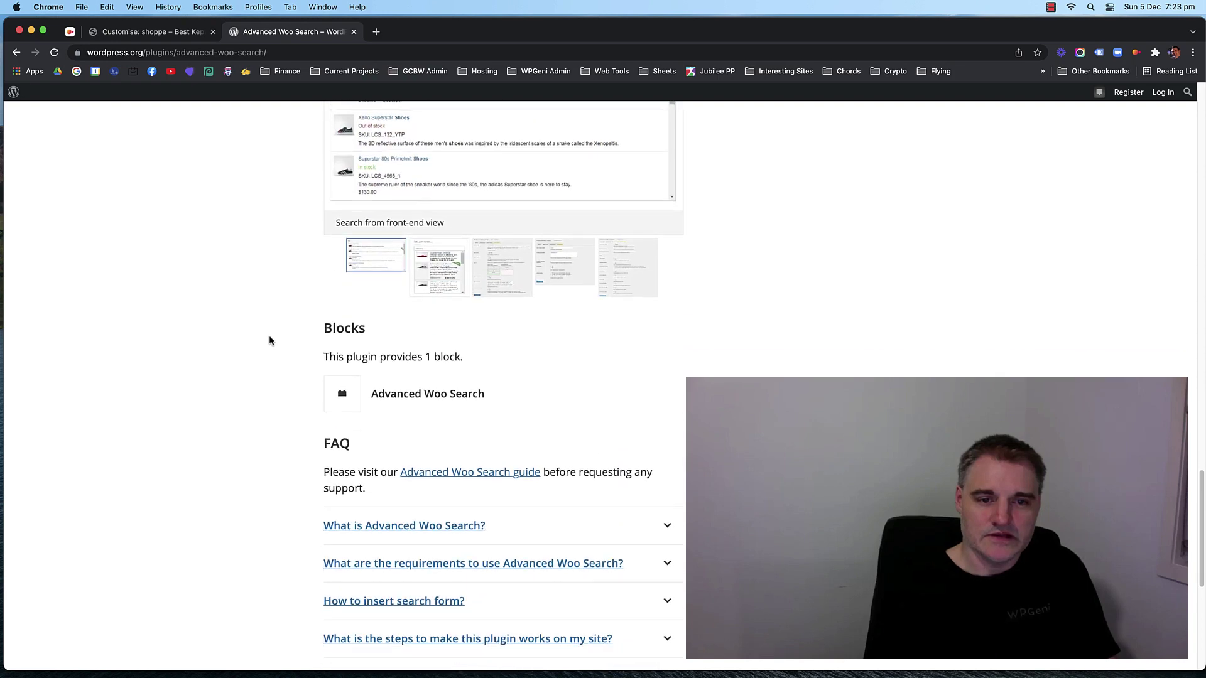
pyautogui.scroll(10, 269, 340)
pyautogui.scroll(15, 269, 340)
pyautogui.click(481, 444)
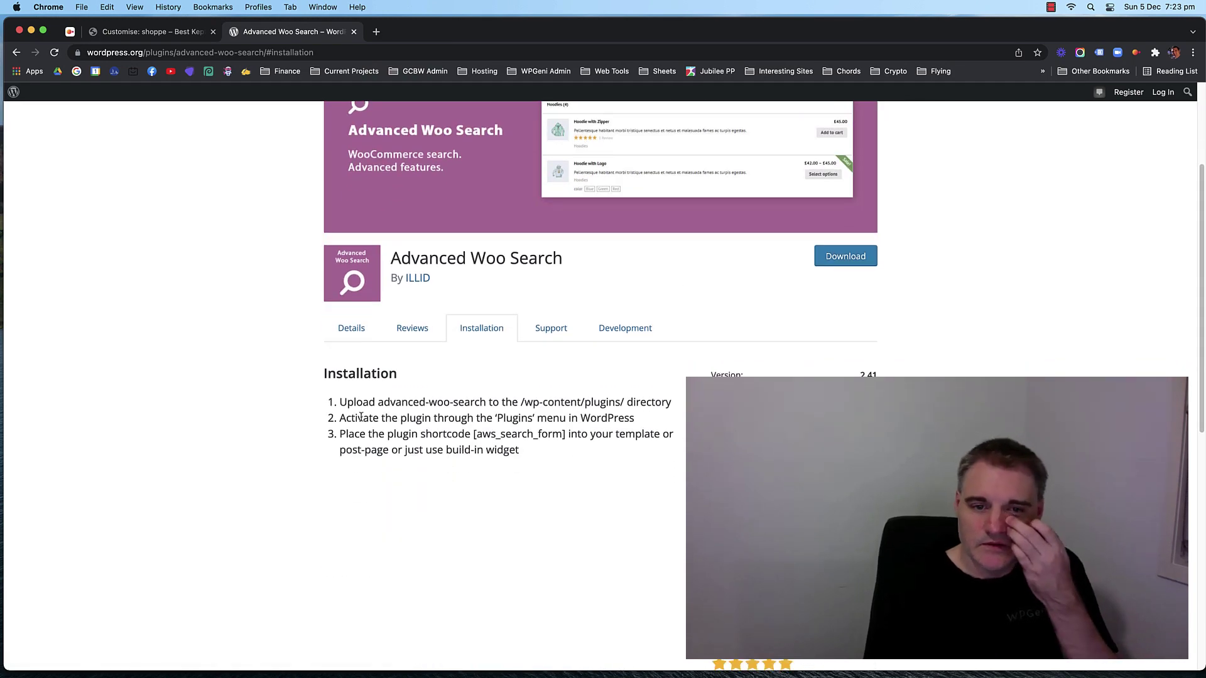
pyautogui.moveTo(567, 435); pyautogui.dragTo(474, 436)
pyautogui.press('cmd+c')
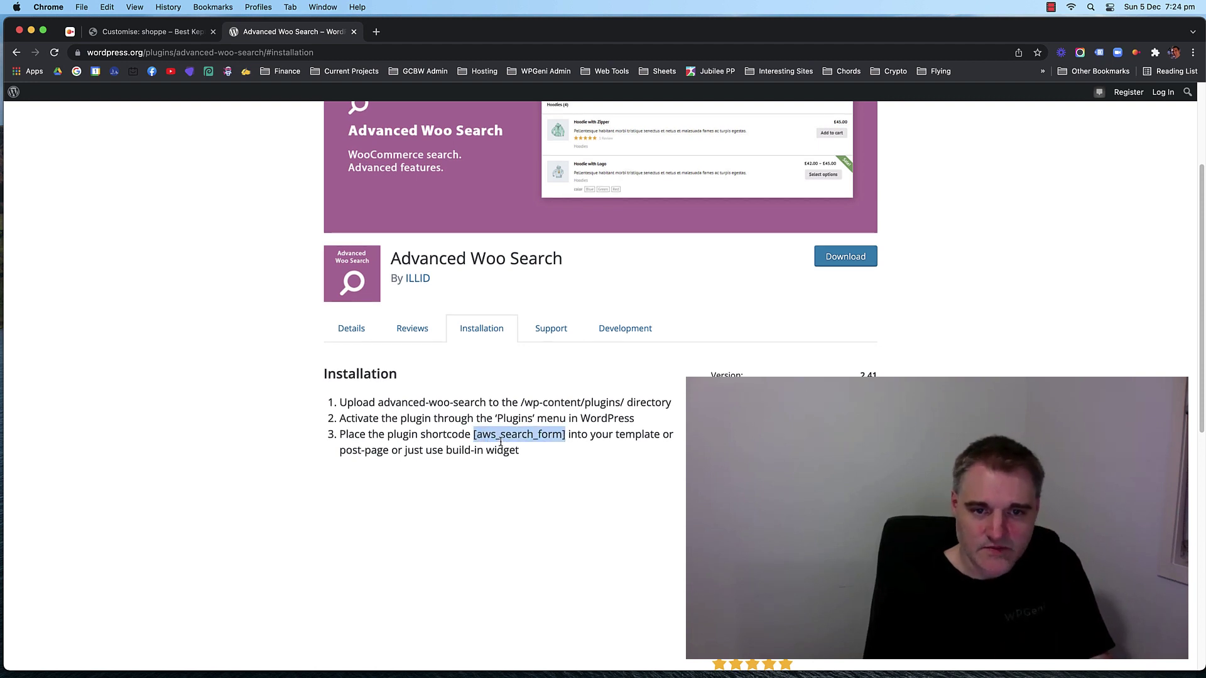
# Paste [aws_search_form] into the header HTML element's Text editor, then go back to header elements.
pyautogui.click(151, 35)
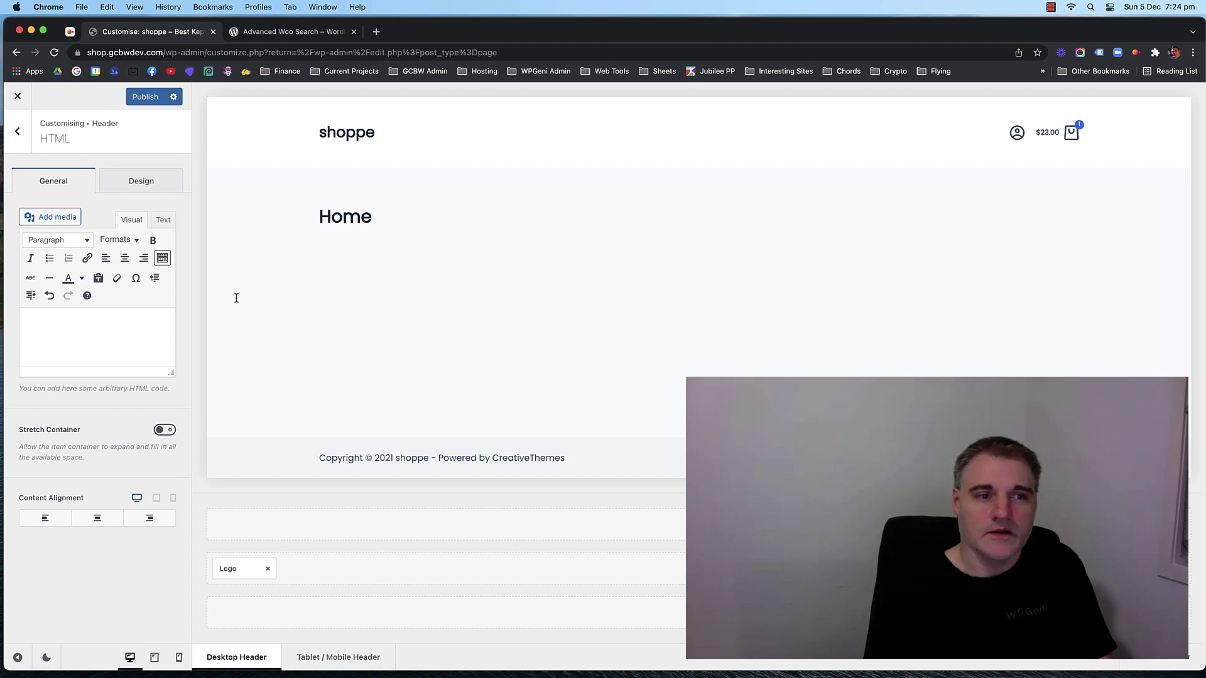
pyautogui.click(163, 219)
pyautogui.press('cmd+v')
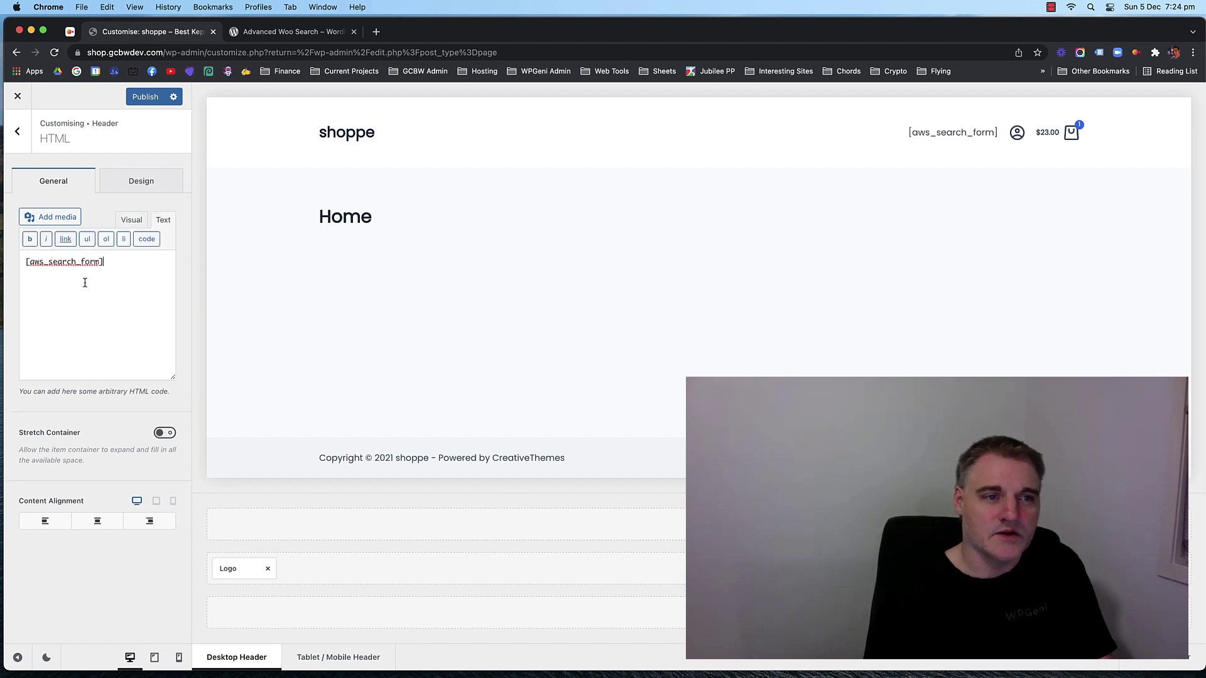
pyautogui.click(131, 219)
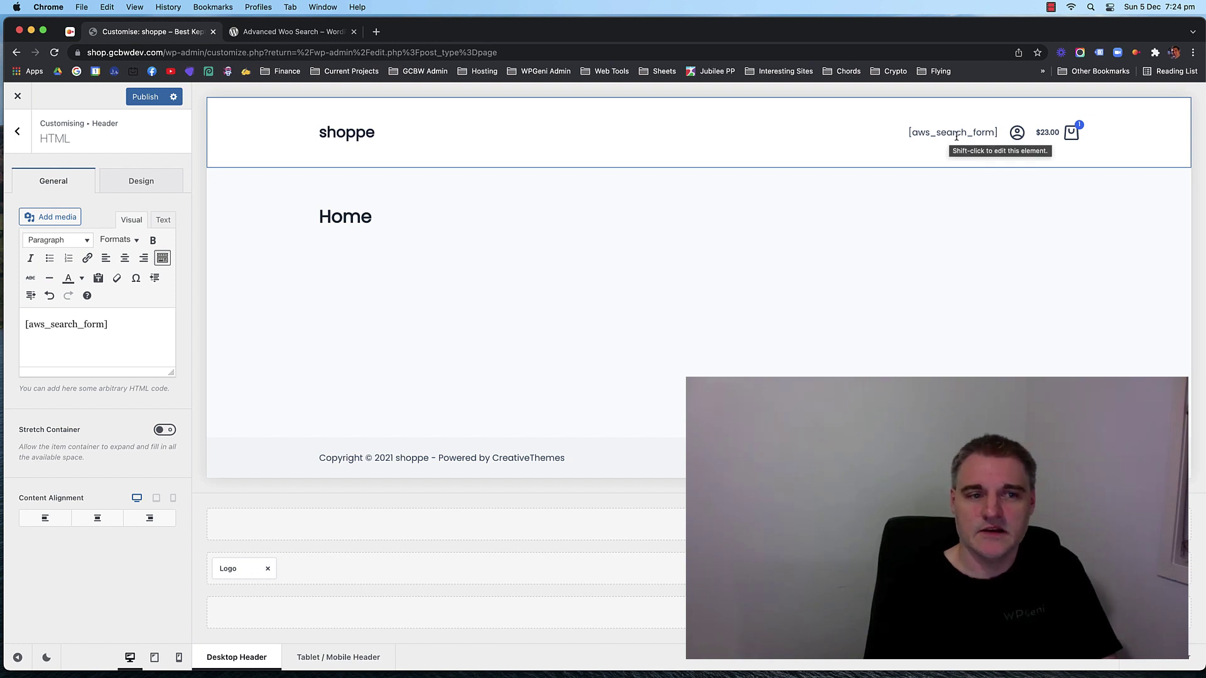
pyautogui.click(140, 333)
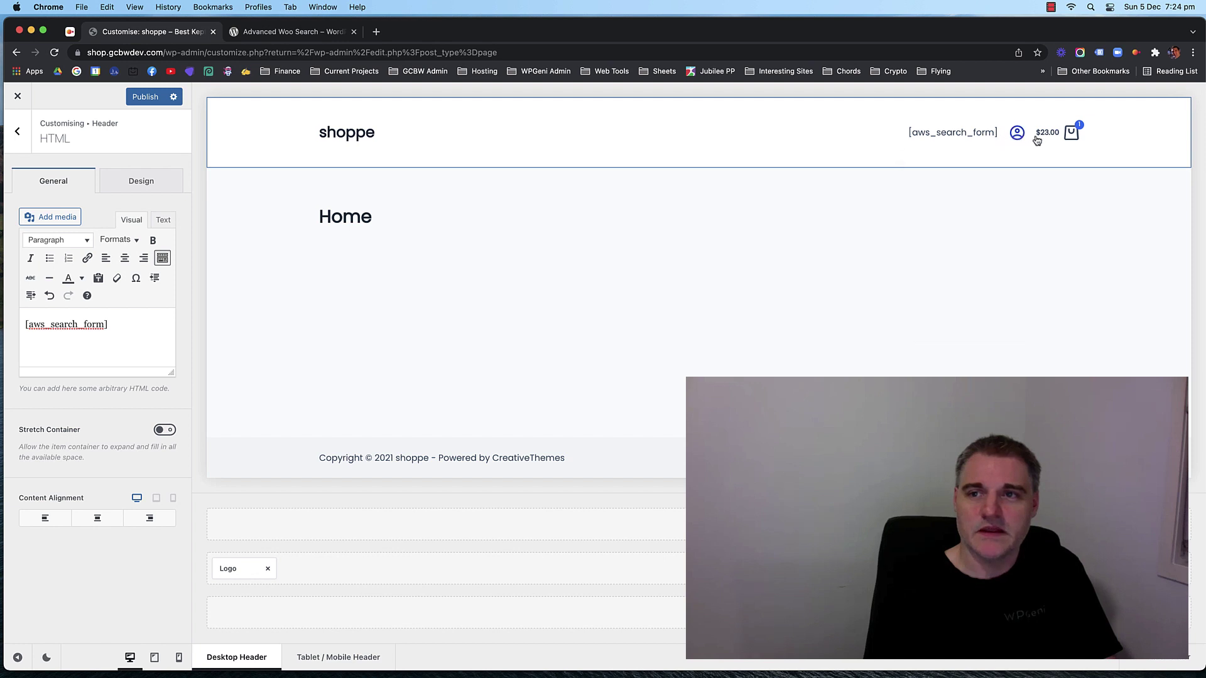
pyautogui.click(18, 133)
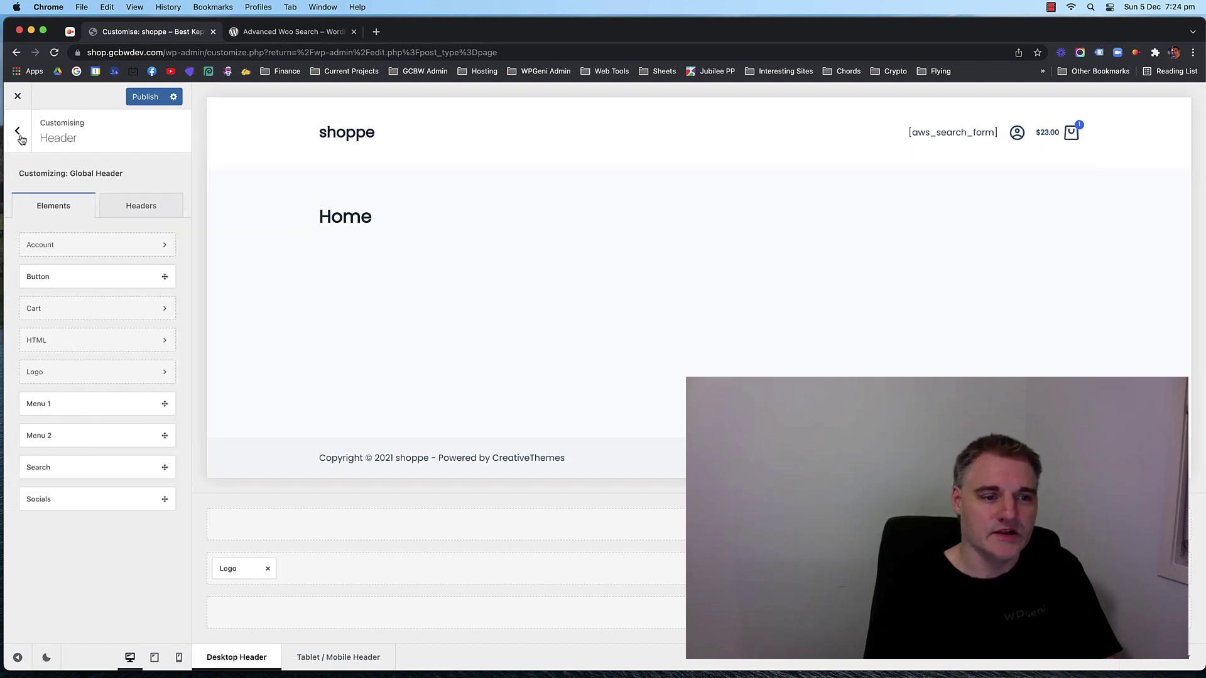
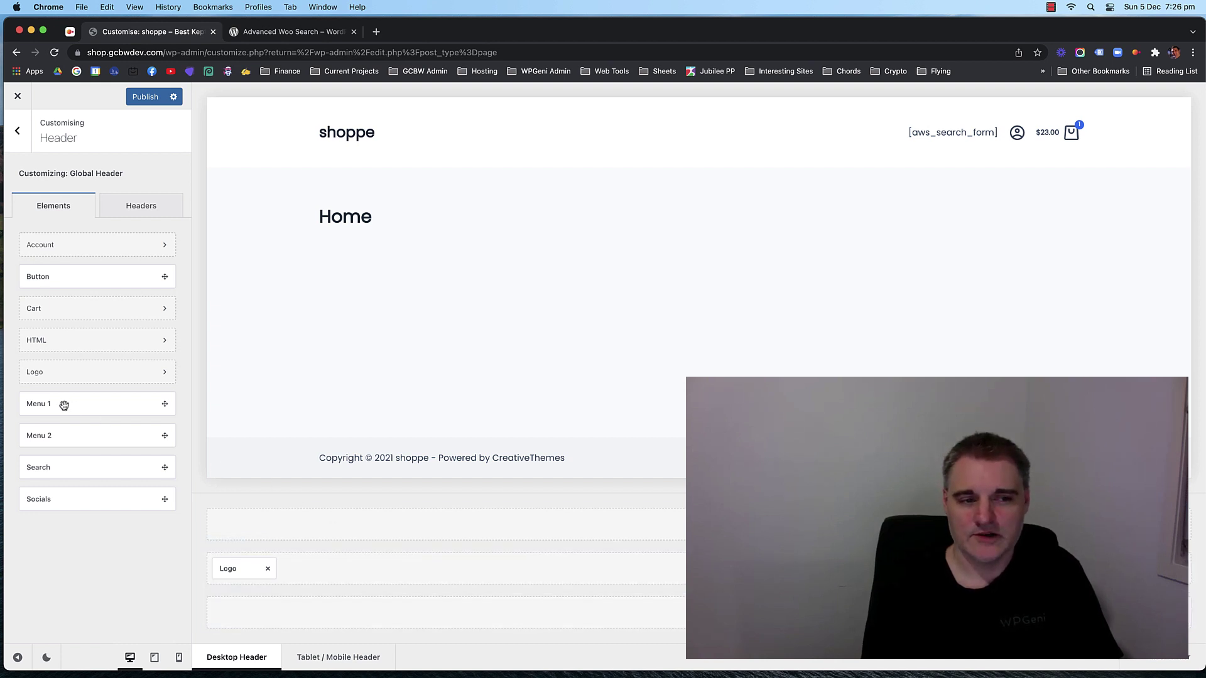
# Place Menu 1 in the header's bottom row and set it to show the Category Menu.
pyautogui.moveTo(62, 407); pyautogui.dragTo(666, 613)
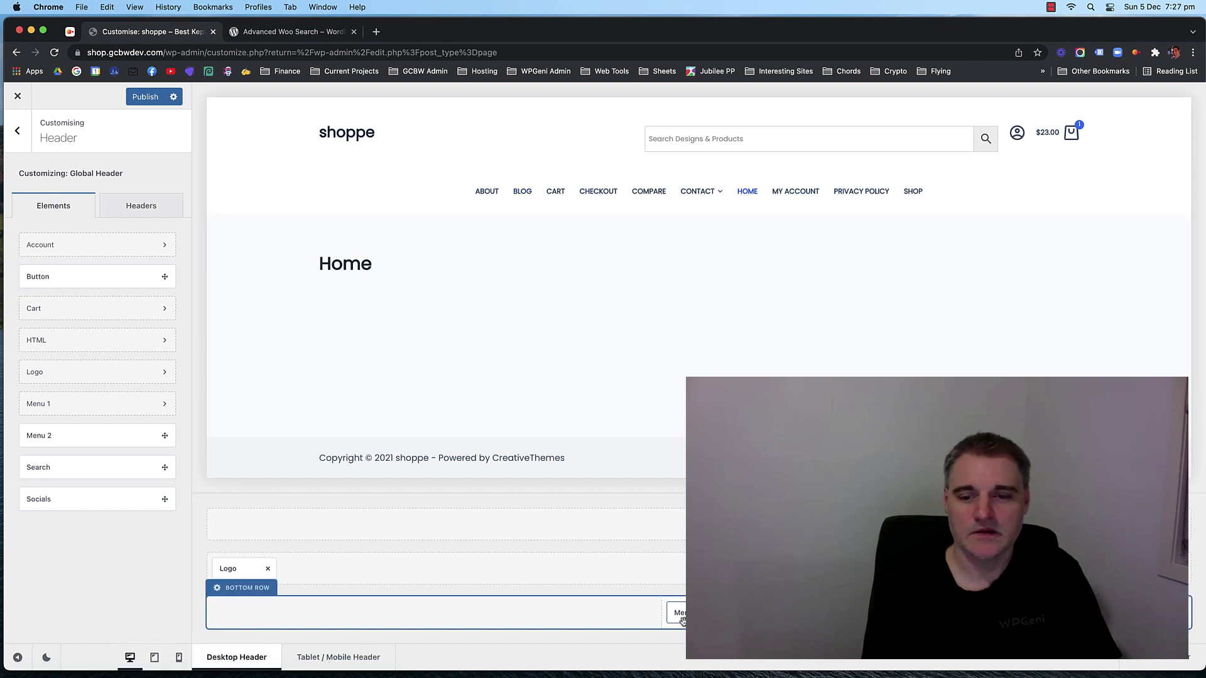
pyautogui.click(680, 614)
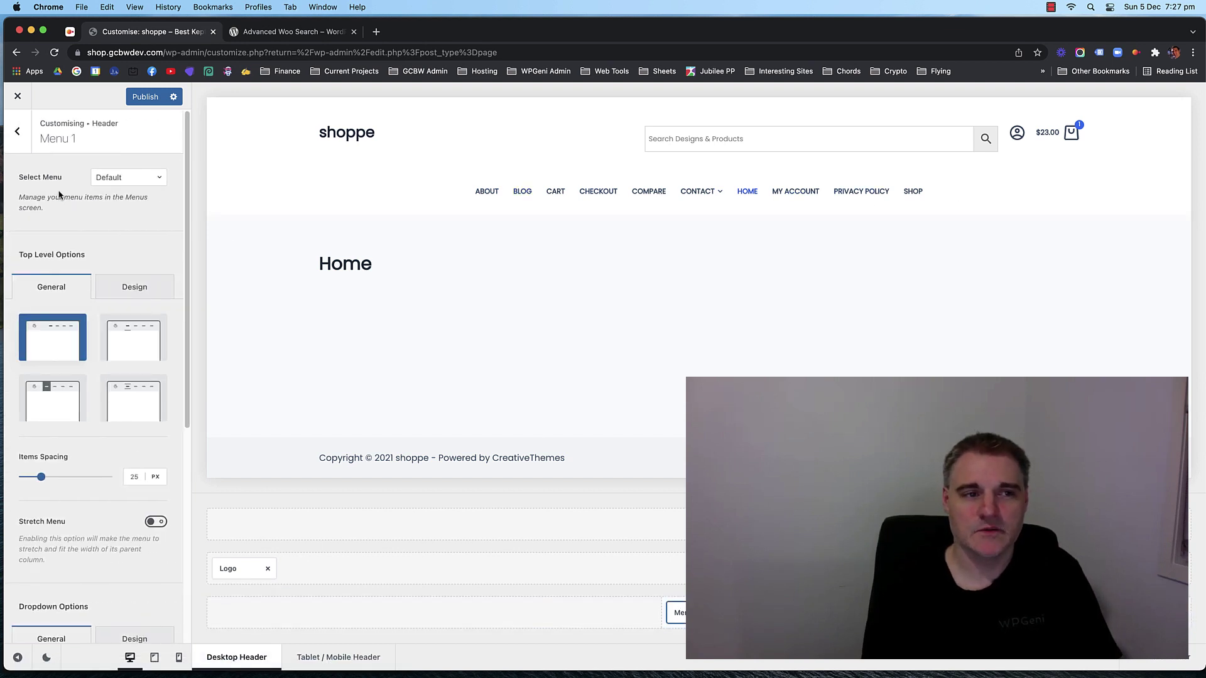
pyautogui.click(121, 179)
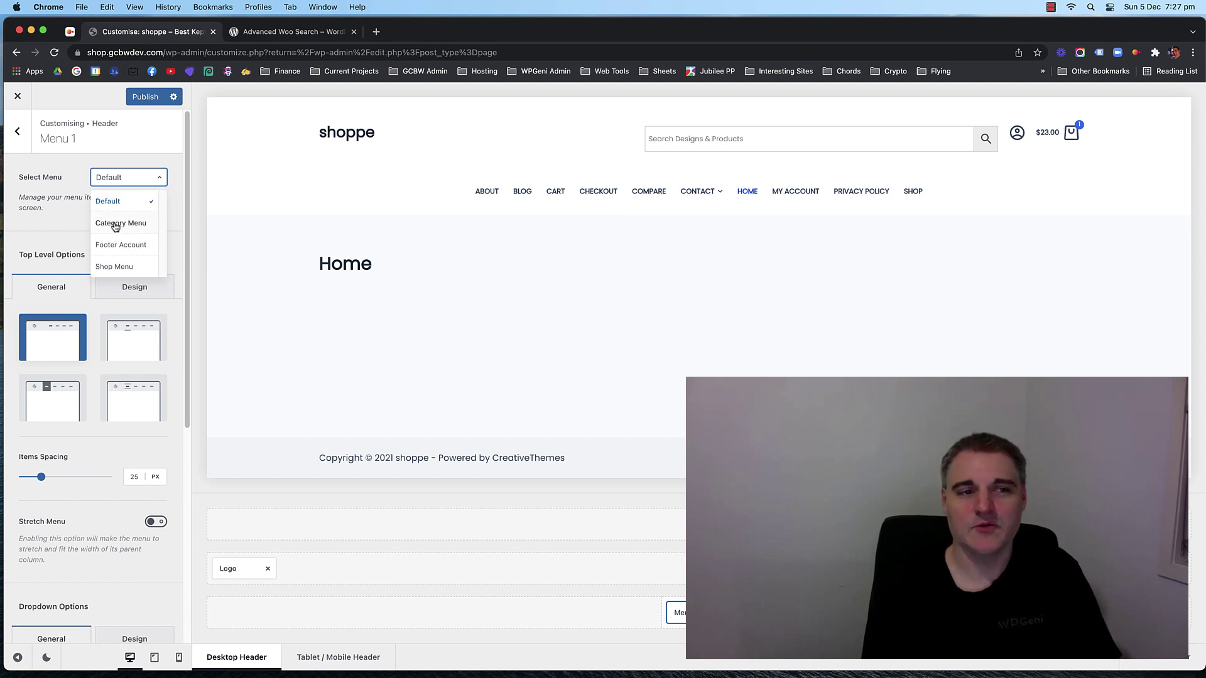
pyautogui.click(116, 225)
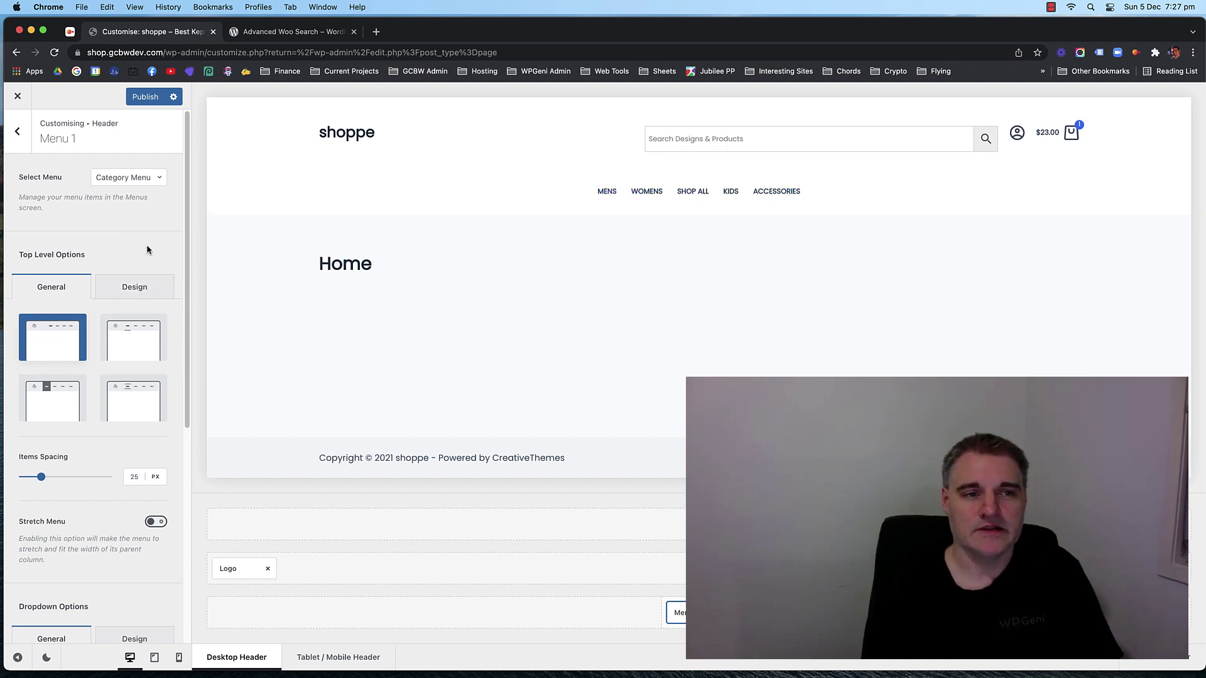
pyautogui.click(146, 287)
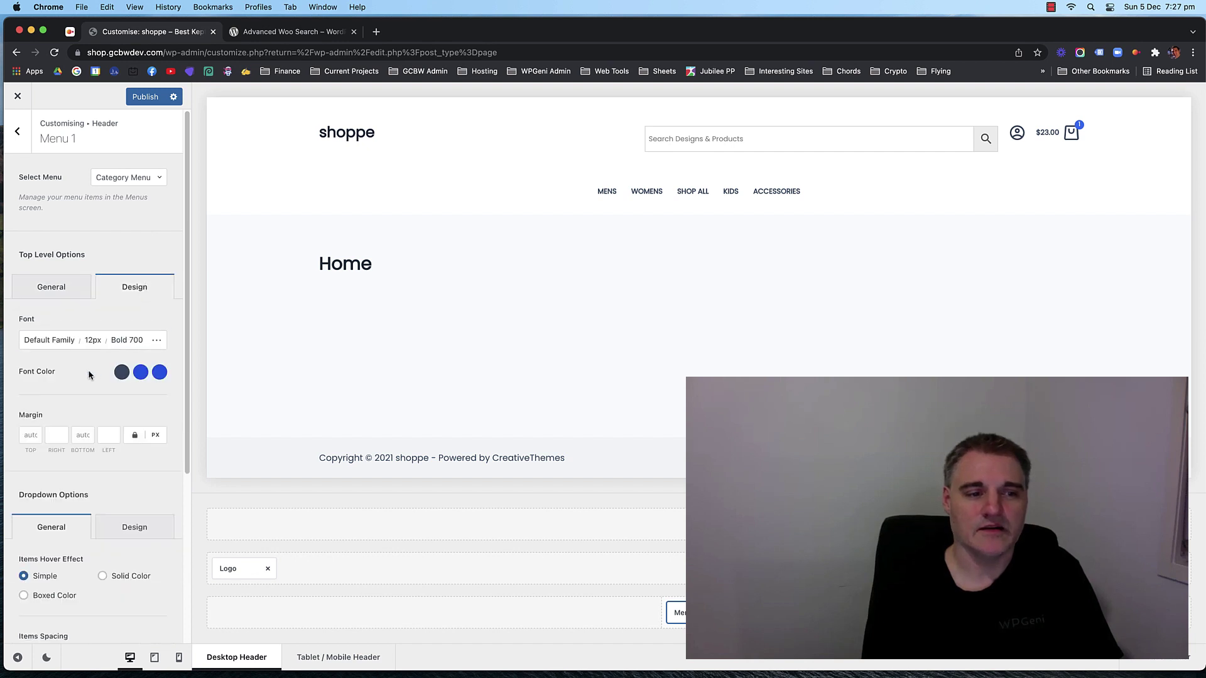
pyautogui.scroll(-8, 89, 375)
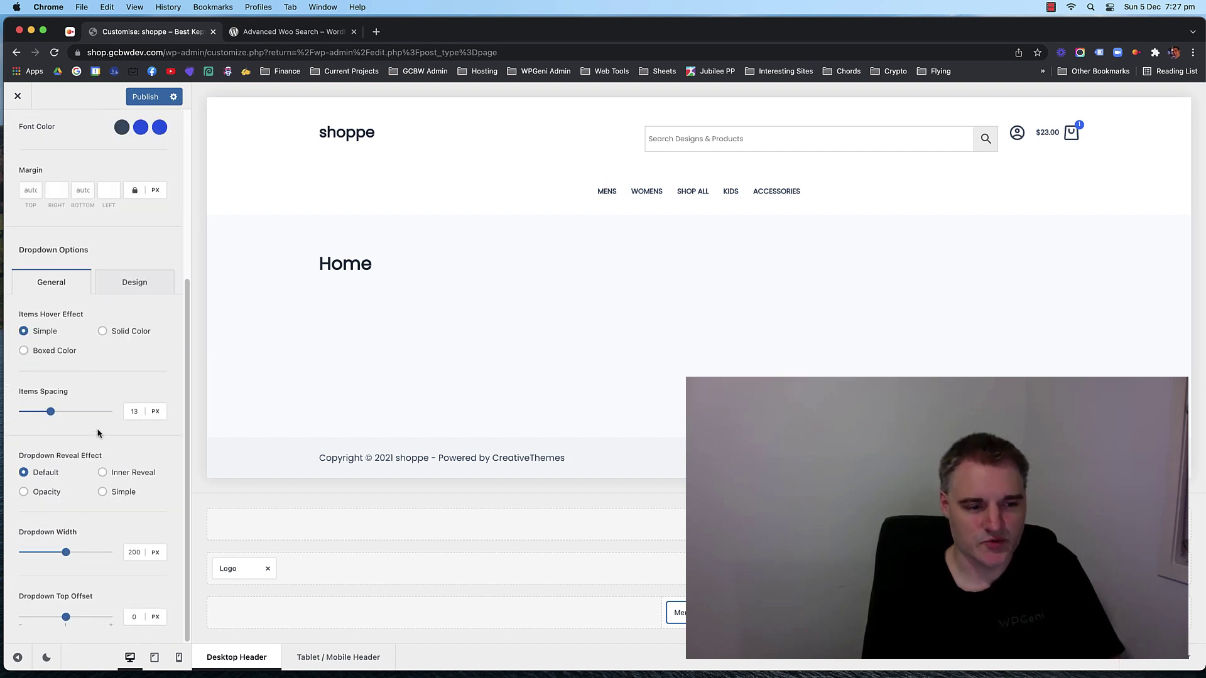
pyautogui.scroll(8, 94, 431)
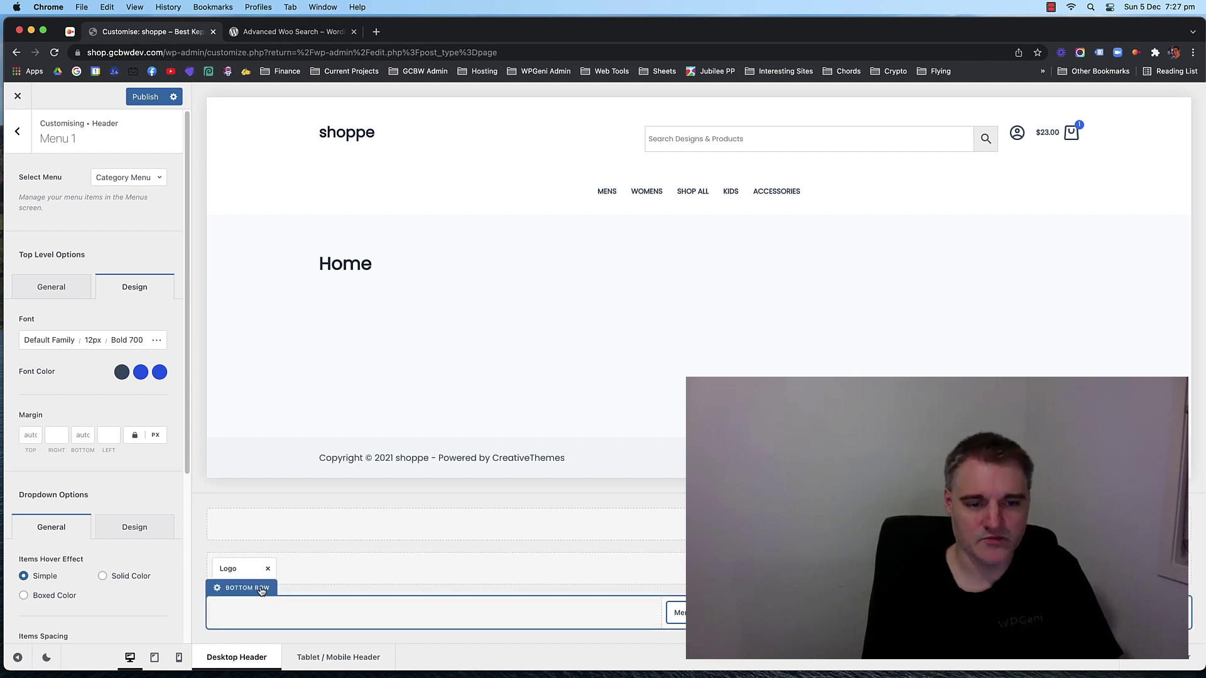
# Set the header bottom row background to the dark blue Color 3 preset (#3a4f66).
pyautogui.click(262, 589)
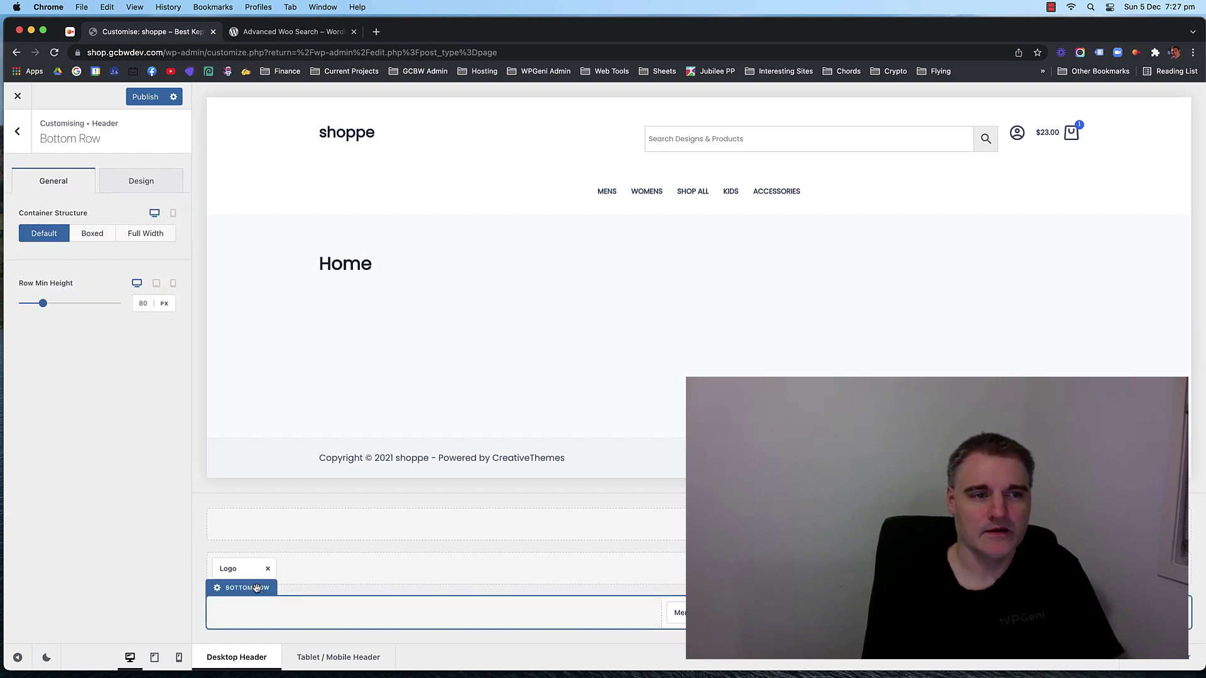
pyautogui.click(147, 189)
pyautogui.click(169, 247)
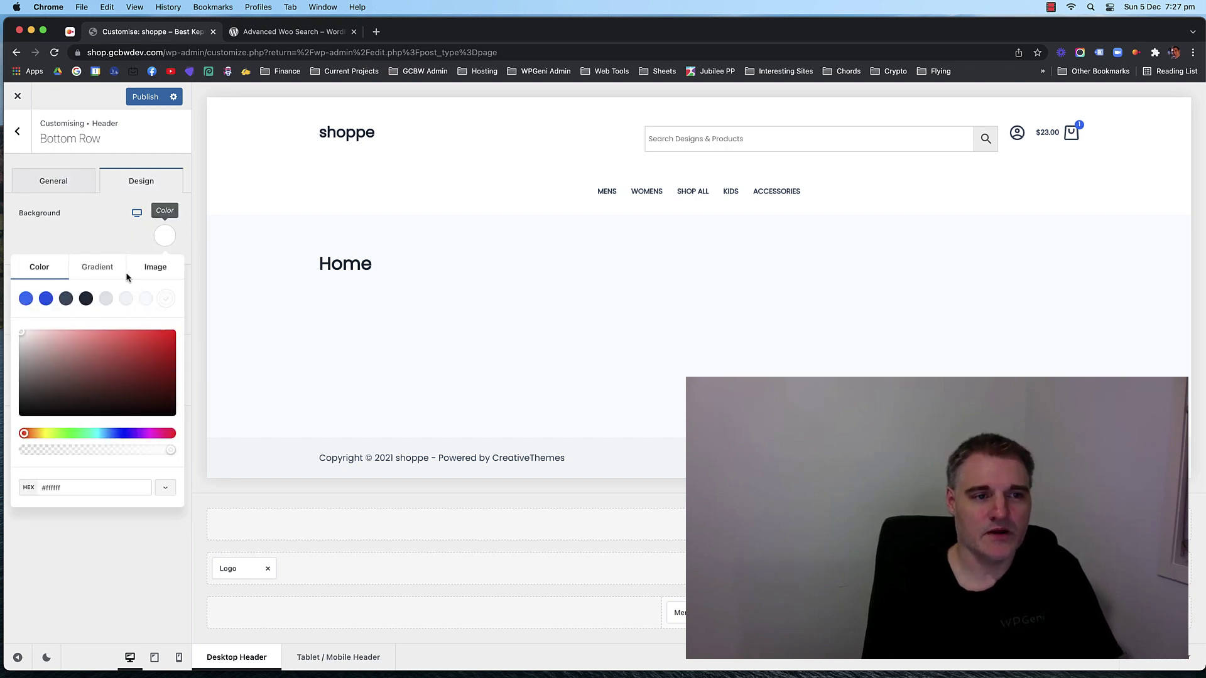
pyautogui.click(67, 300)
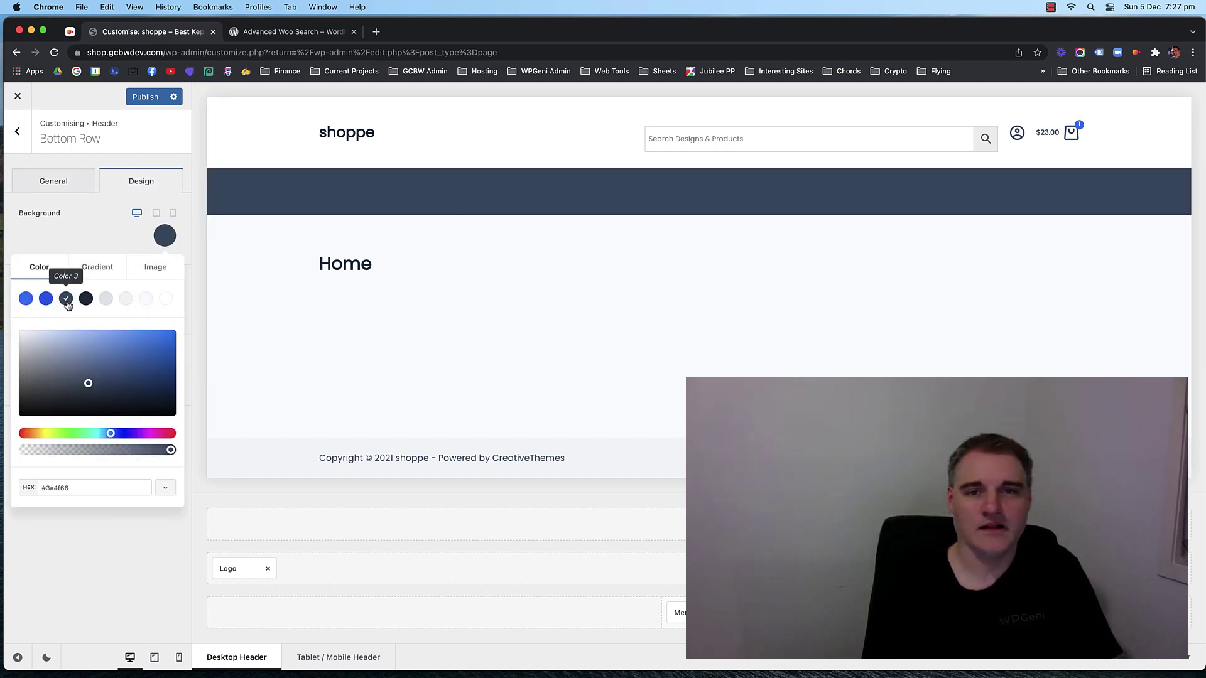
pyautogui.click(95, 239)
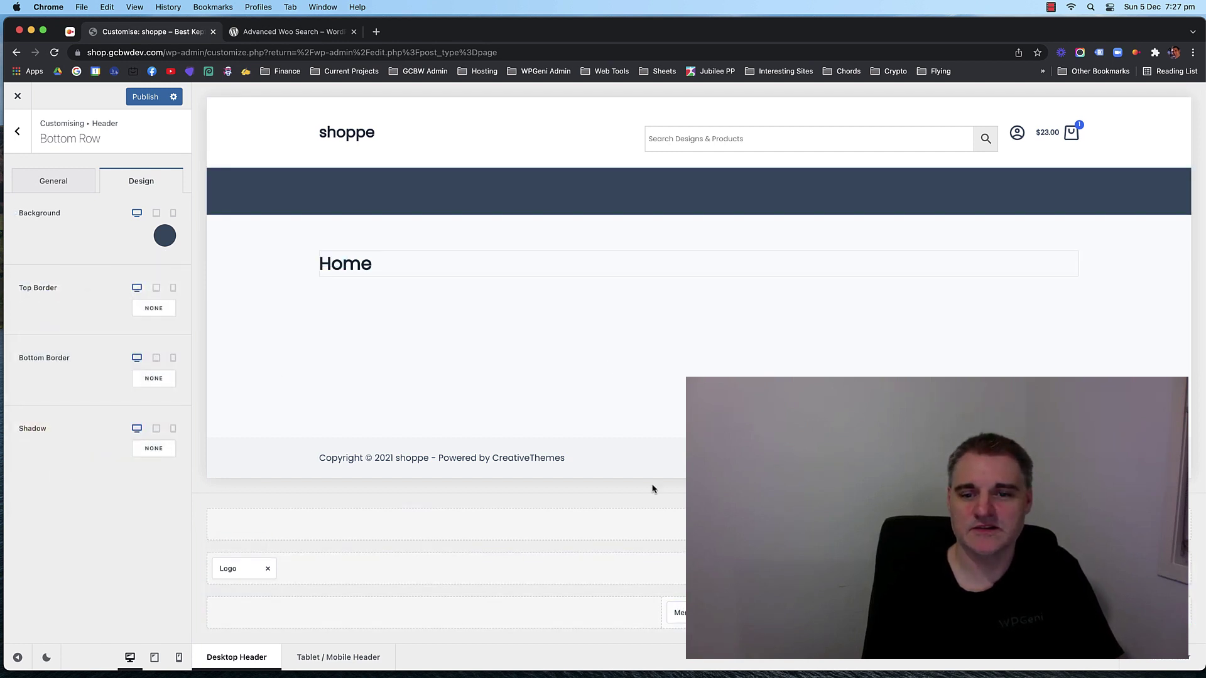
pyautogui.click(676, 612)
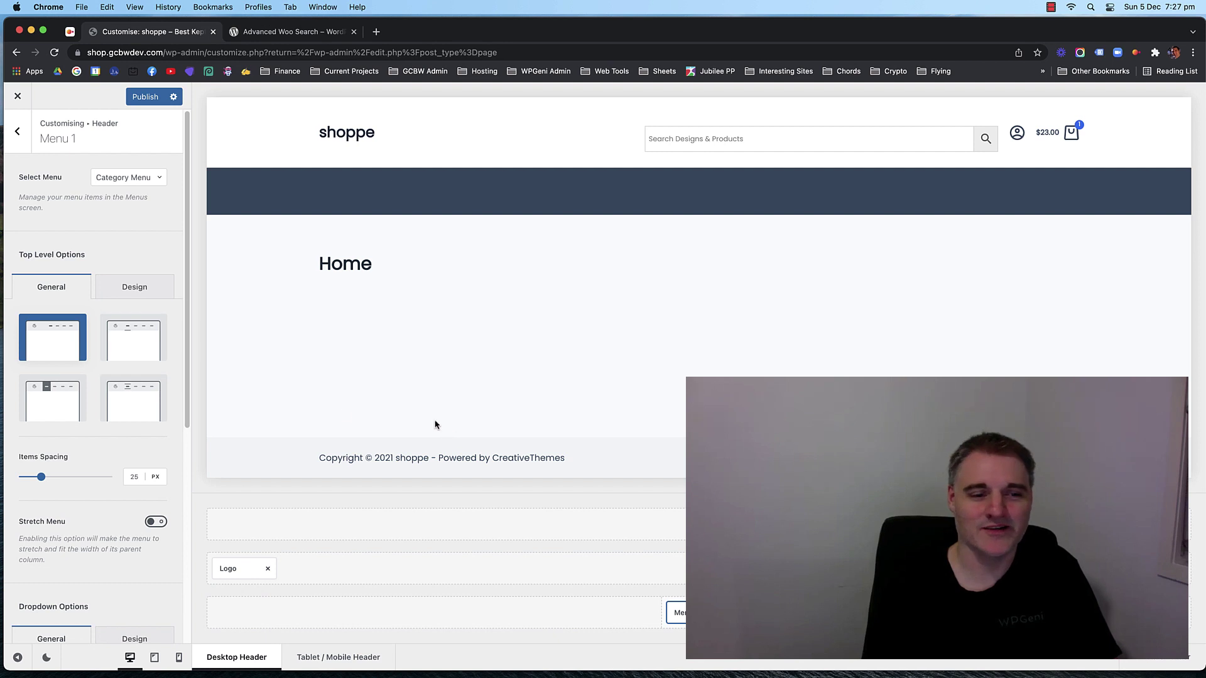
# Set Menu 1's top-level link font colour to Color 8, white (#ffffff).
pyautogui.scroll(-6, 94, 377)
pyautogui.scroll(6, 113, 314)
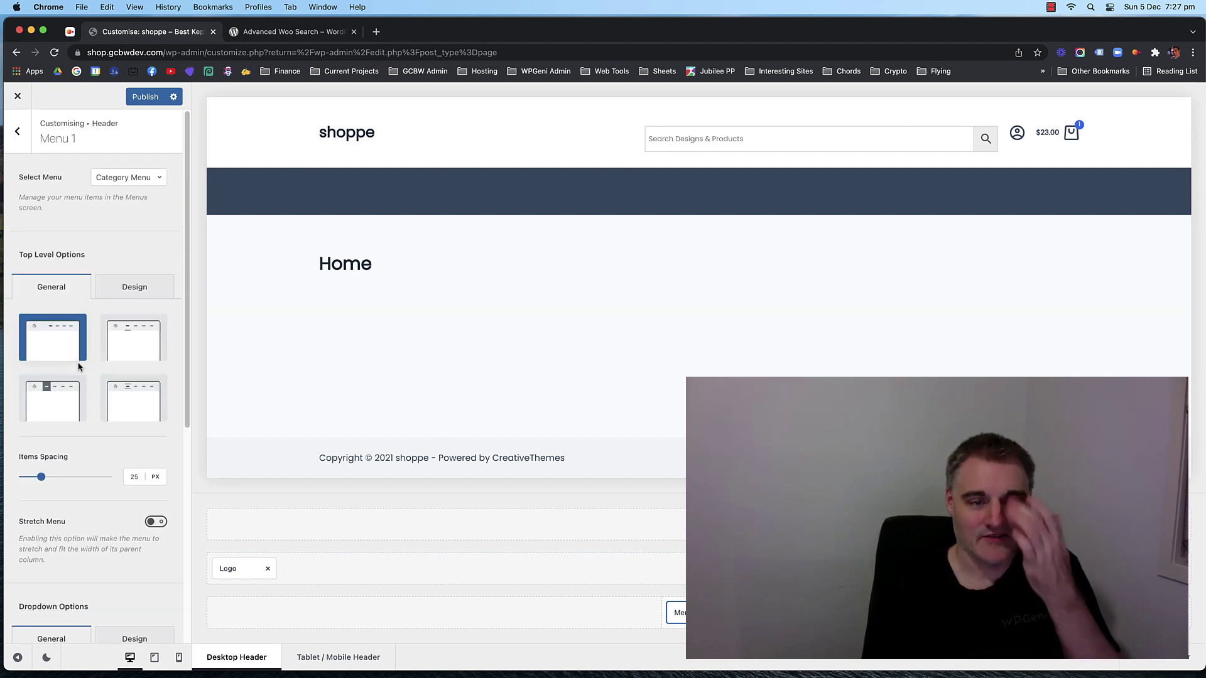
pyautogui.click(129, 289)
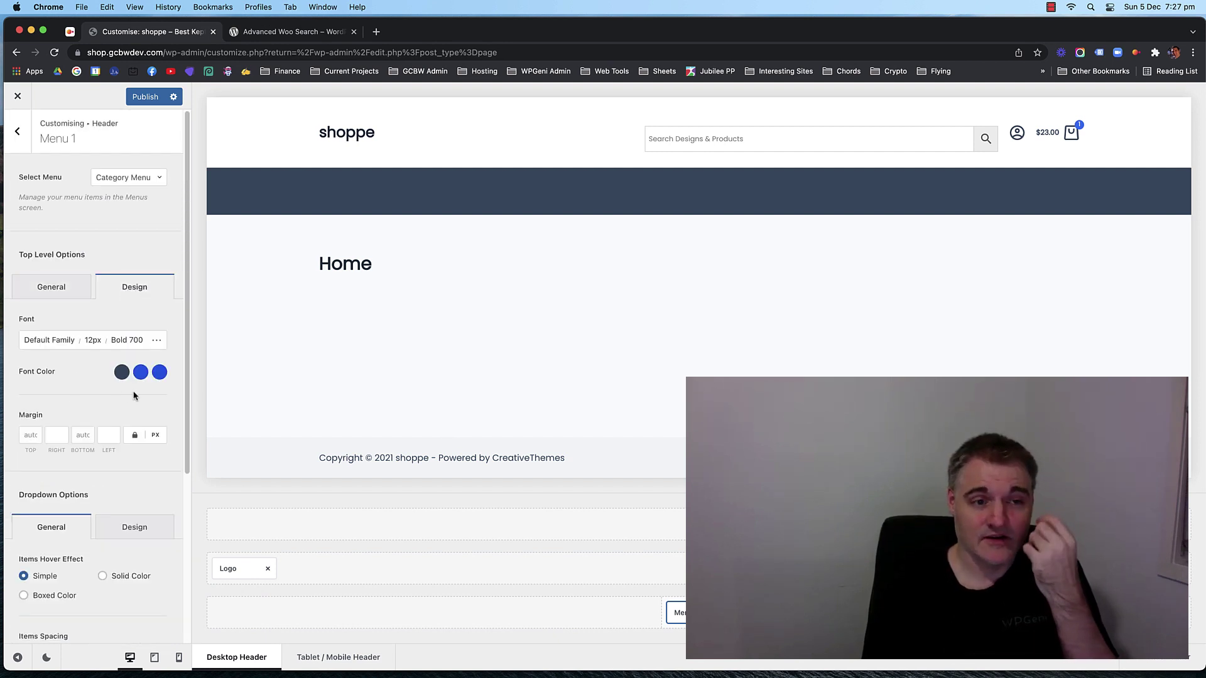
pyautogui.click(121, 372)
pyautogui.click(169, 406)
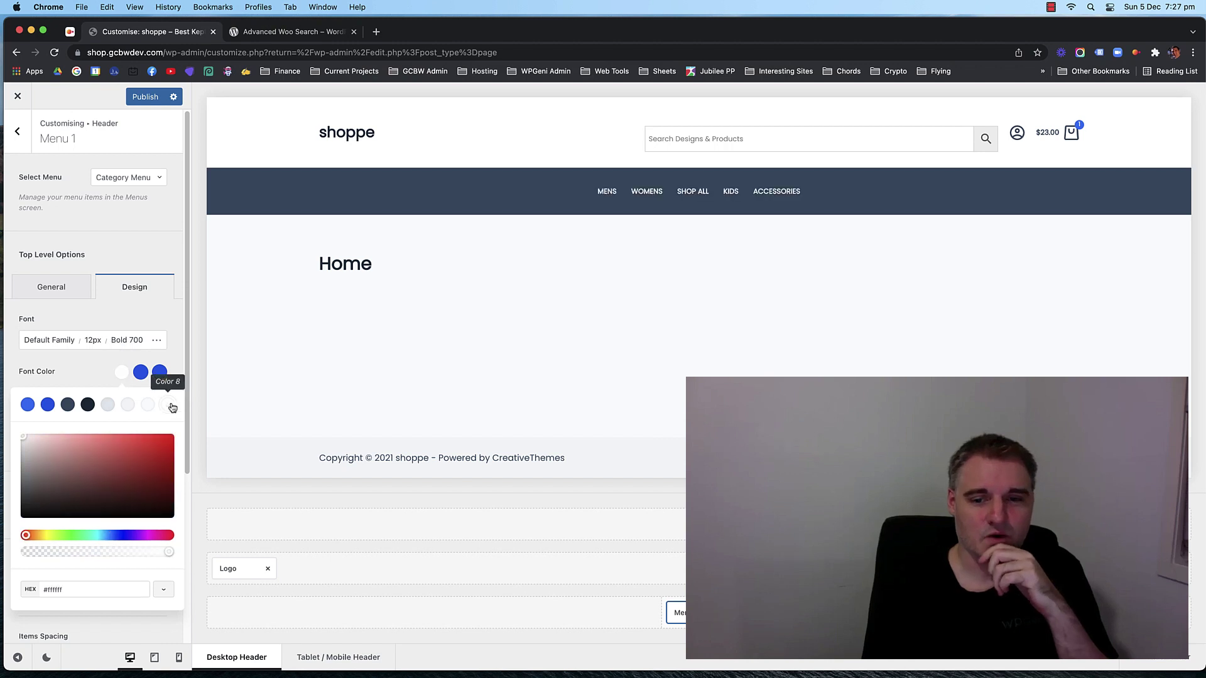
pyautogui.click(88, 371)
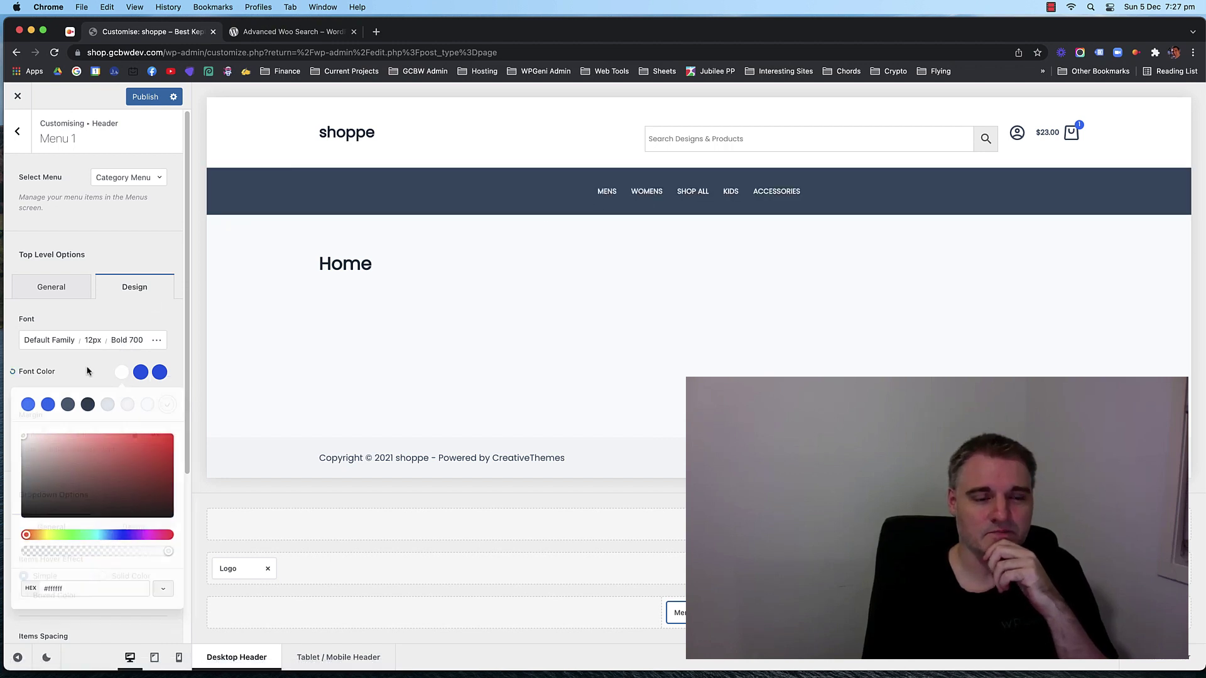
pyautogui.click(214, 298)
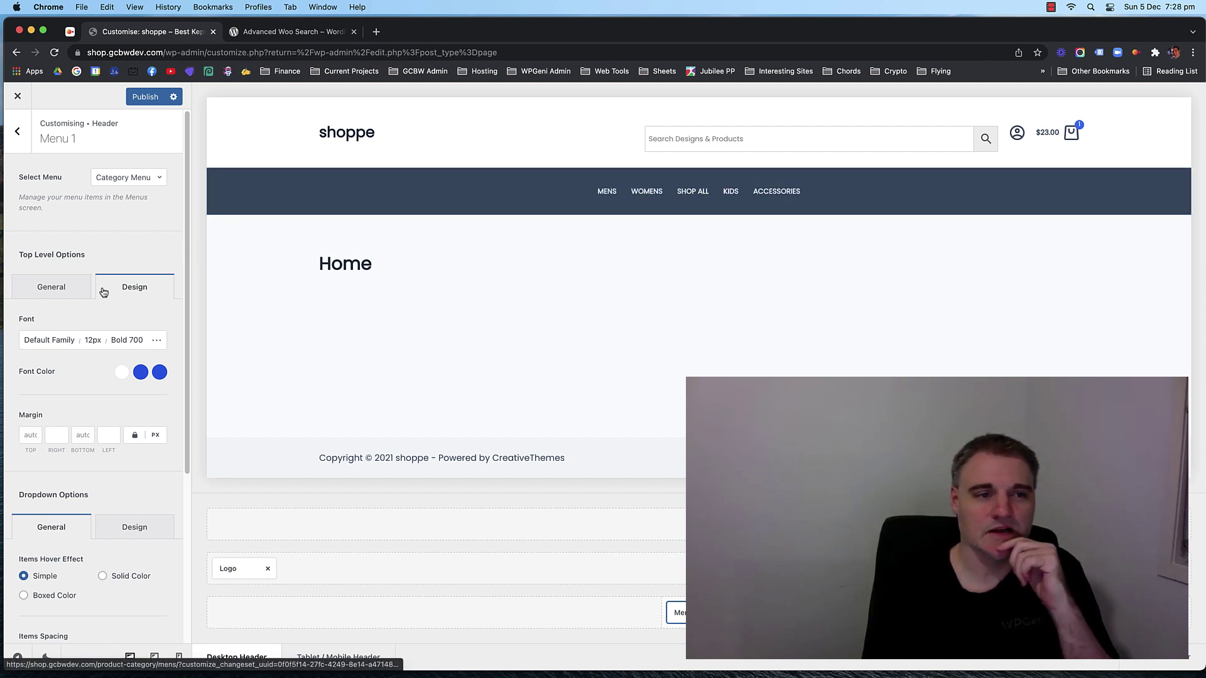
# Set the header menu's top-level font size to 20px.
pyautogui.click(92, 340)
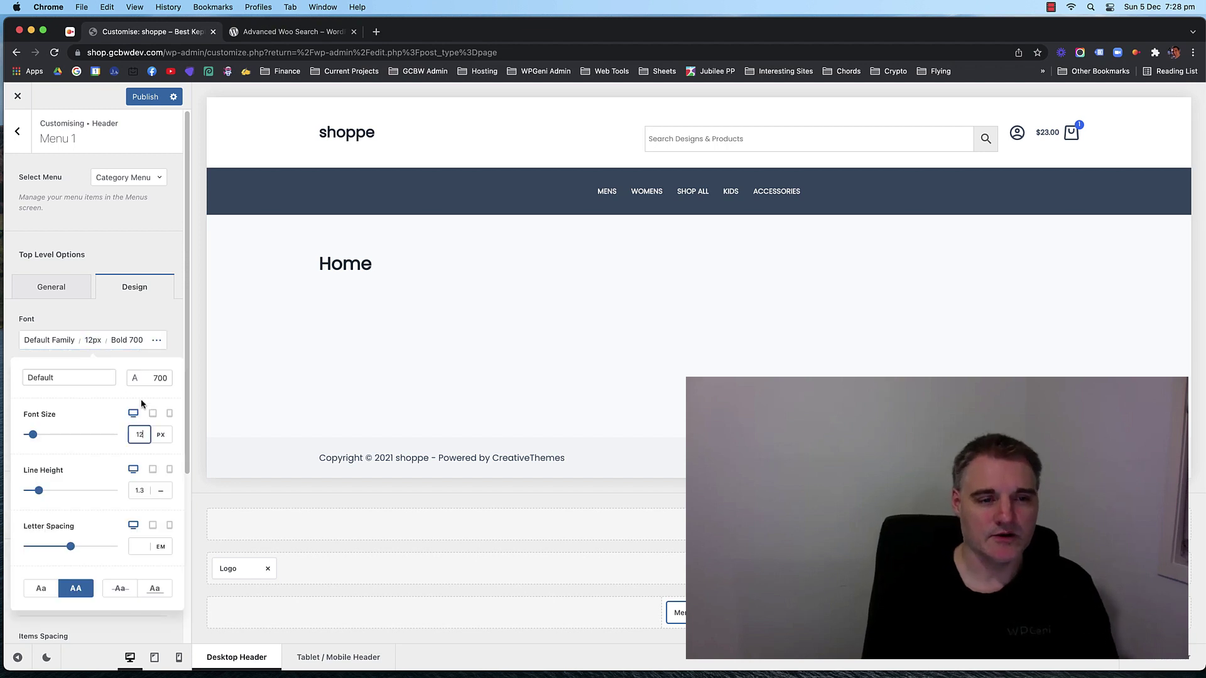
pyautogui.press('Up')
pyautogui.press('Up')
pyautogui.press('Up')
pyautogui.press('Up')
pyautogui.press('Up')
pyautogui.press('Up')
pyautogui.press('Up')
pyautogui.press('Up')
pyautogui.press('Up')
pyautogui.press('Up')
pyautogui.press('Up')
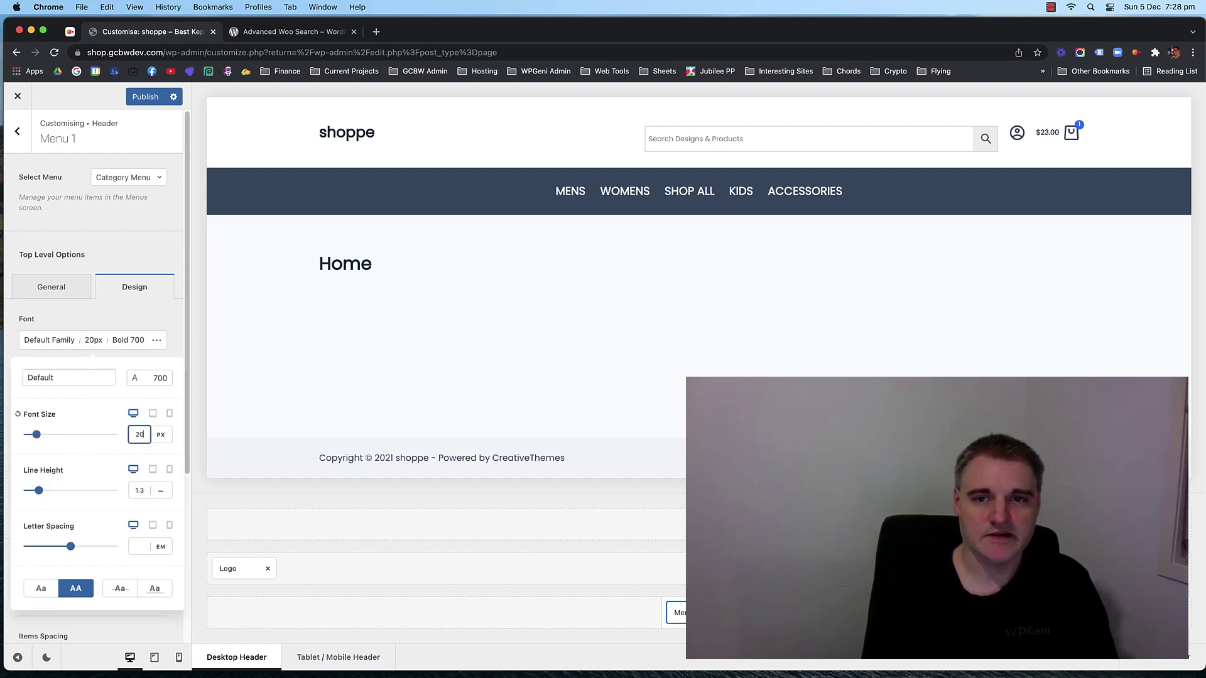
pyautogui.press('Up')
pyautogui.press('Up')
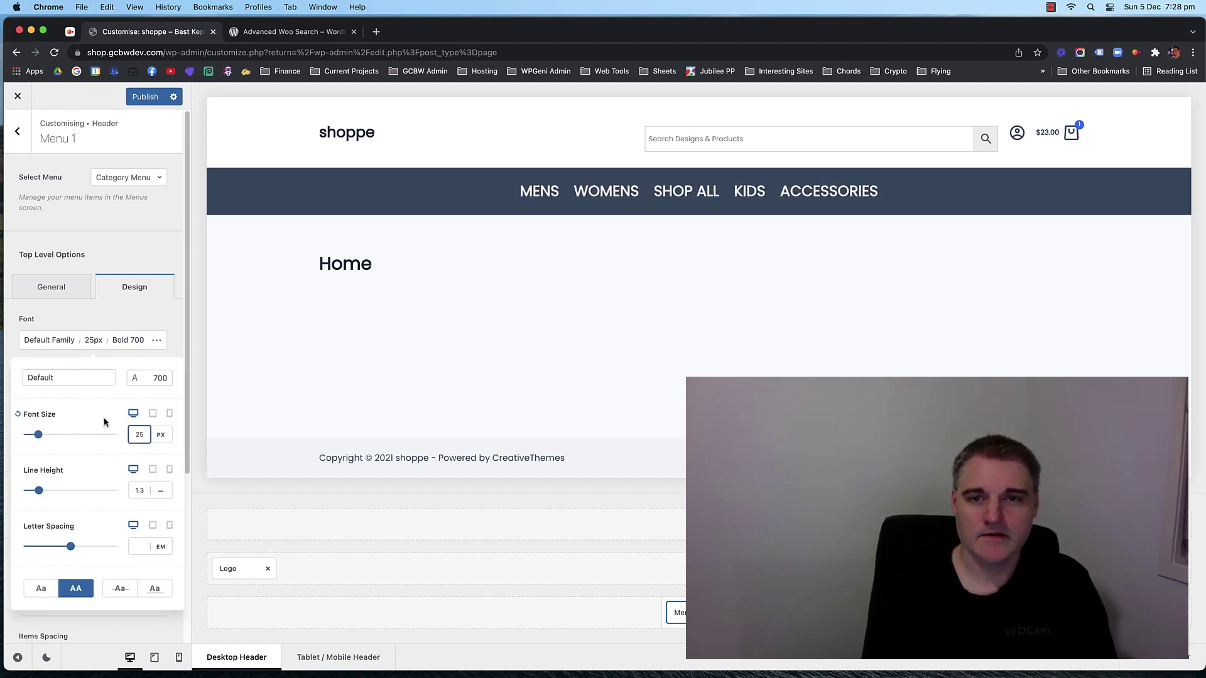
pyautogui.press('Down')
pyautogui.press('Down')
pyautogui.press('Down')
pyautogui.press('Down')
pyautogui.press('Down')
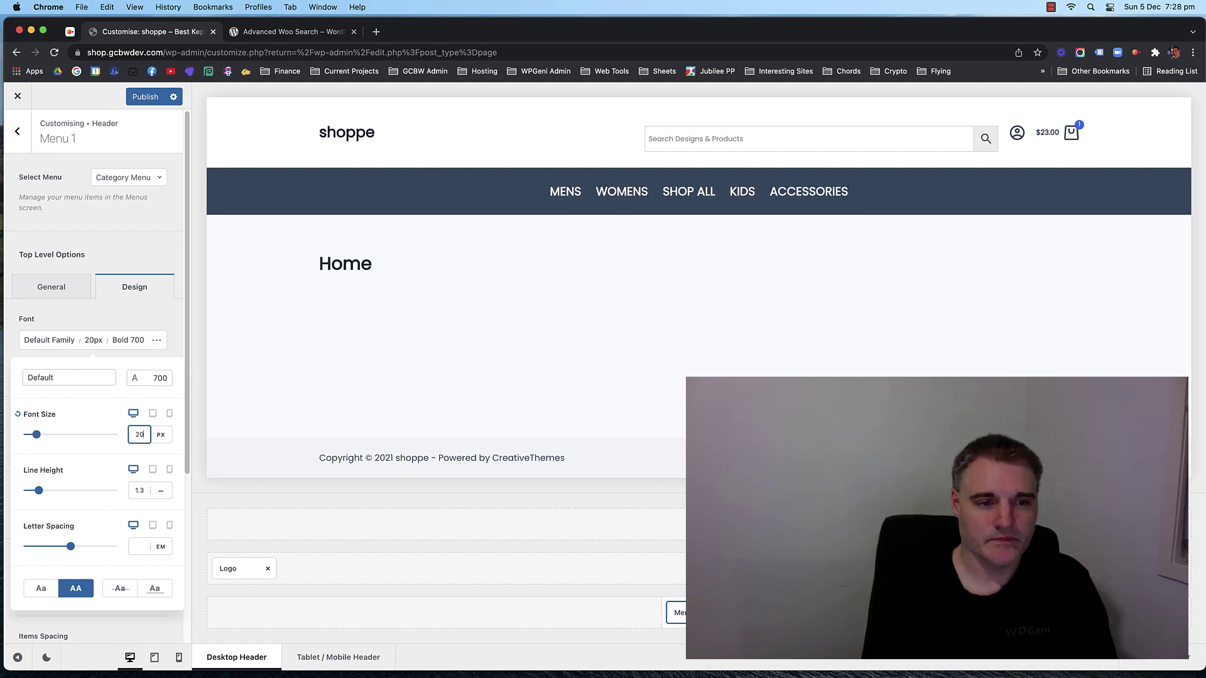
# Choose Medium 500 as the menu font weight after trying Regular and Light.
pyautogui.click(155, 381)
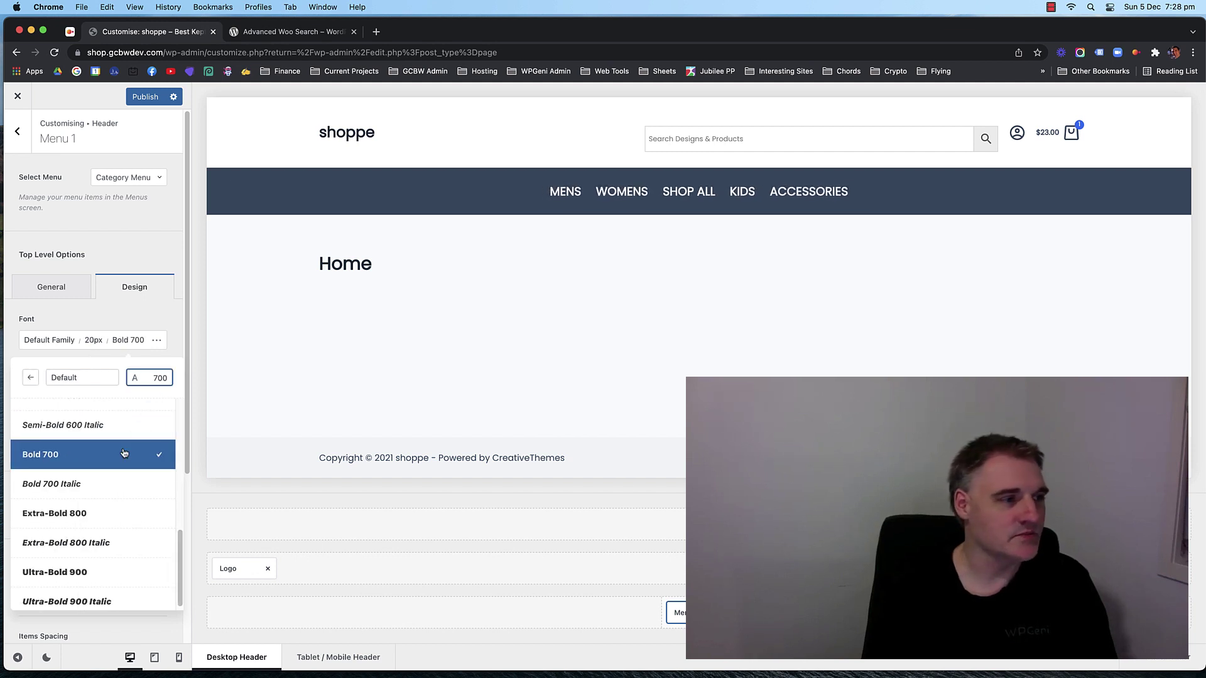
pyautogui.scroll(4, 100, 465)
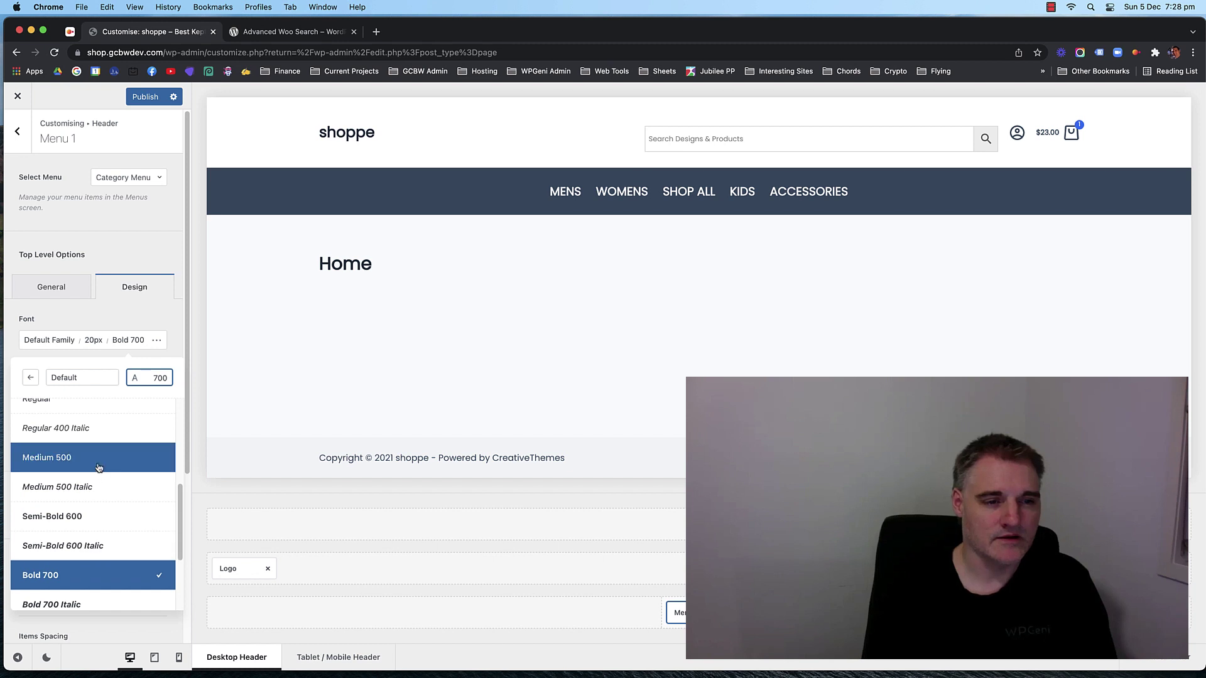
pyautogui.scroll(1, 98, 467)
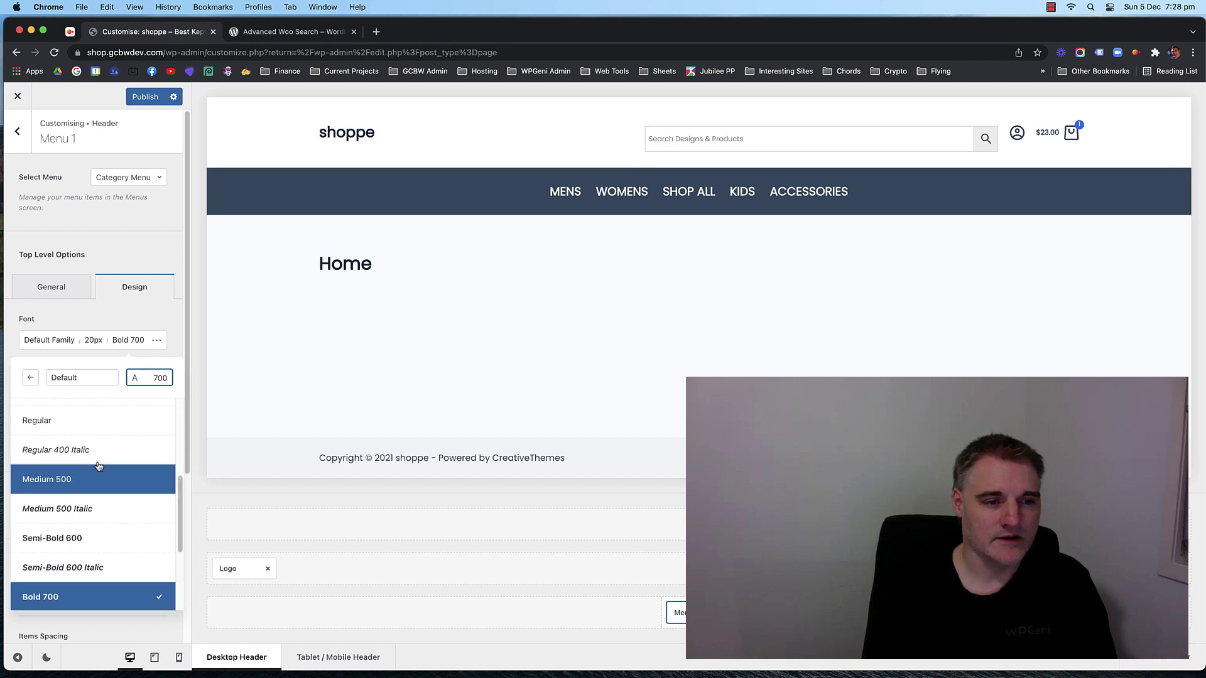
pyautogui.click(99, 421)
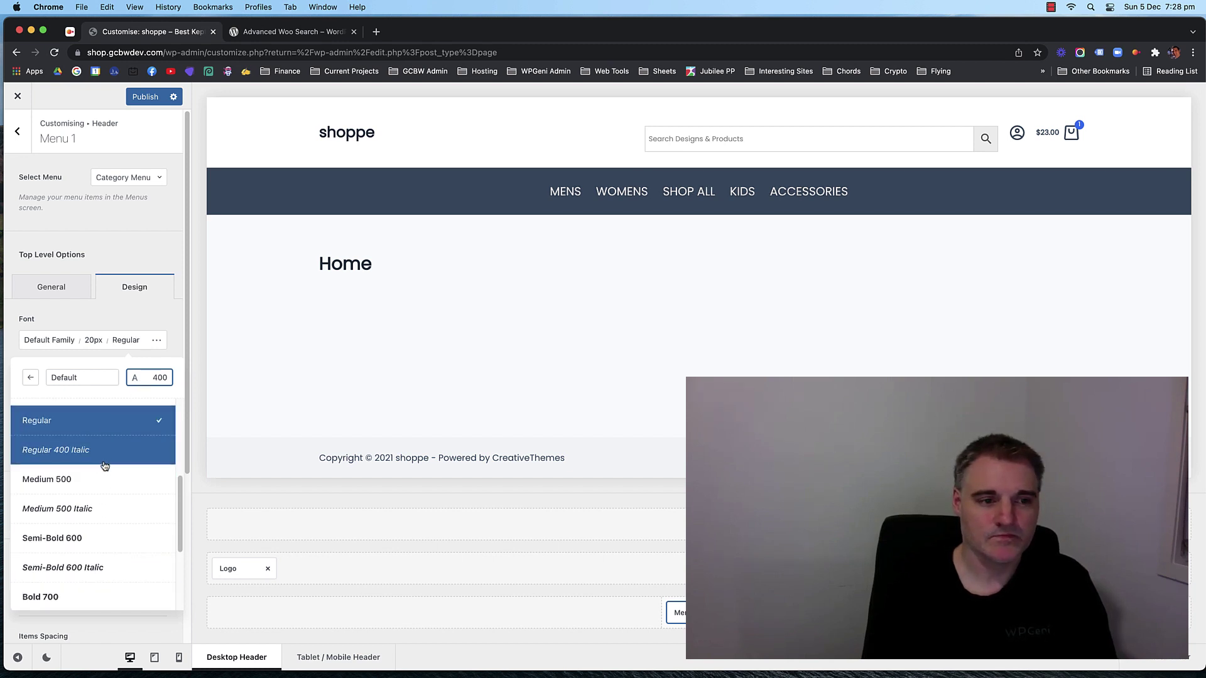
pyautogui.scroll(5, 107, 458)
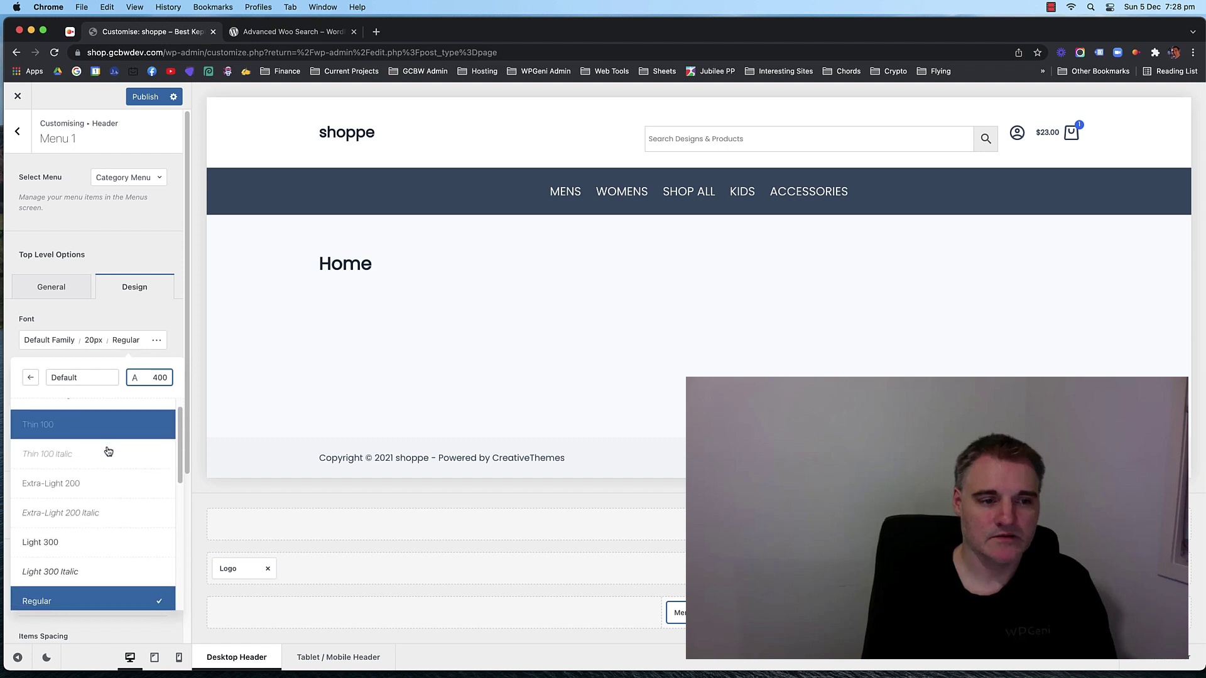
pyautogui.scroll(-1, 108, 465)
pyautogui.click(107, 526)
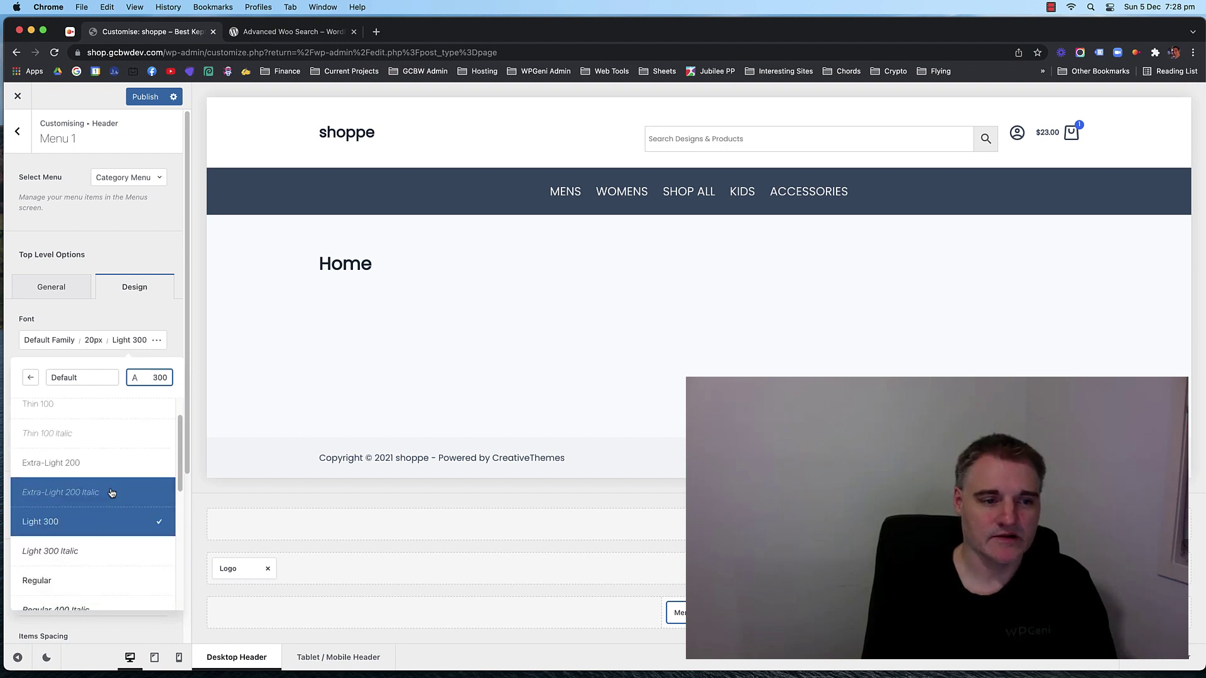
pyautogui.click(108, 466)
pyautogui.click(104, 588)
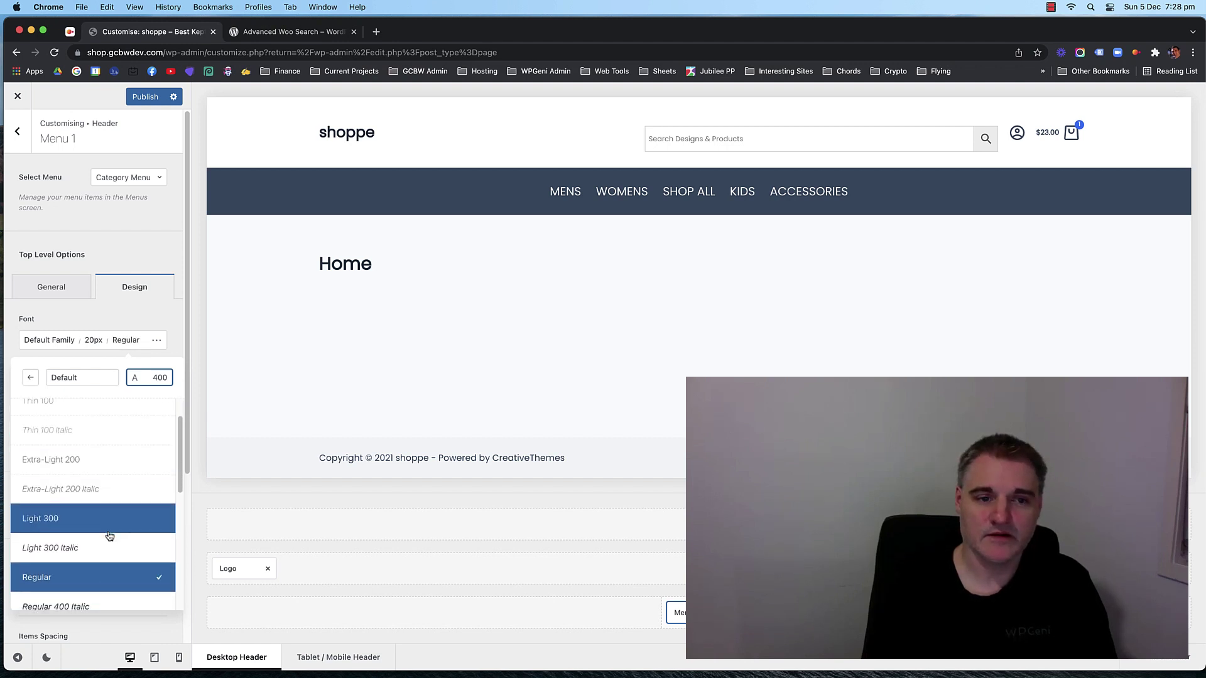
pyautogui.scroll(-3, 110, 559)
pyautogui.click(116, 542)
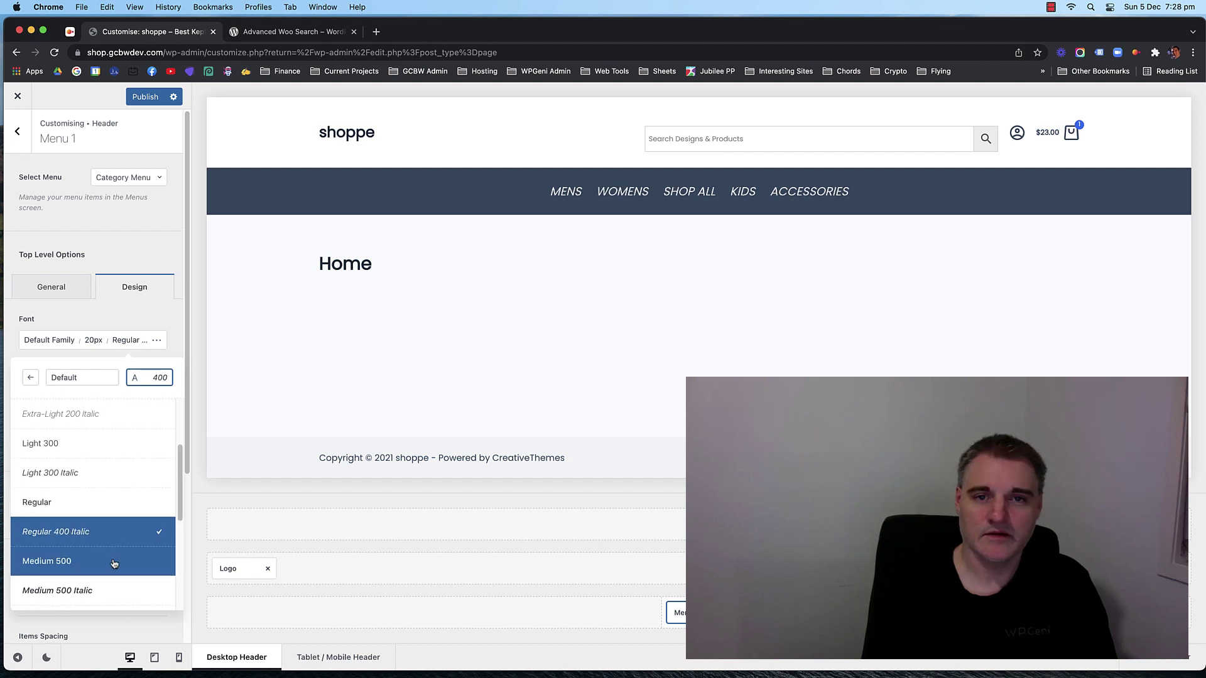
pyautogui.click(114, 562)
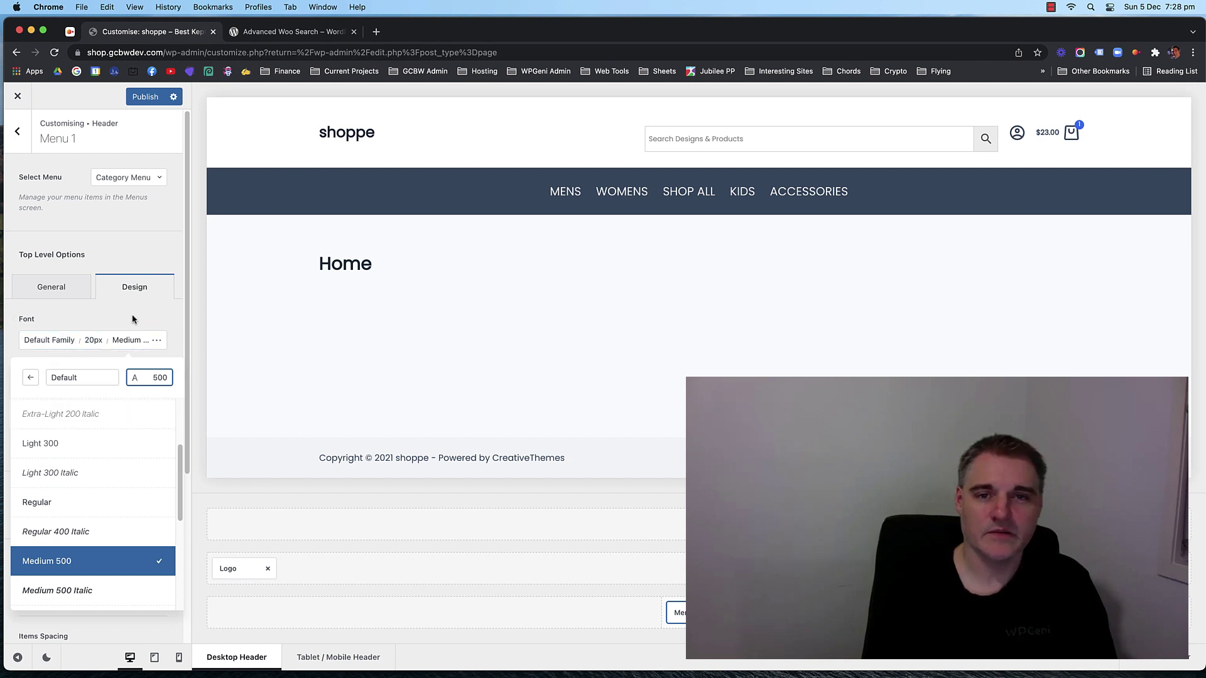
pyautogui.scroll(-1, 94, 502)
pyautogui.click(104, 324)
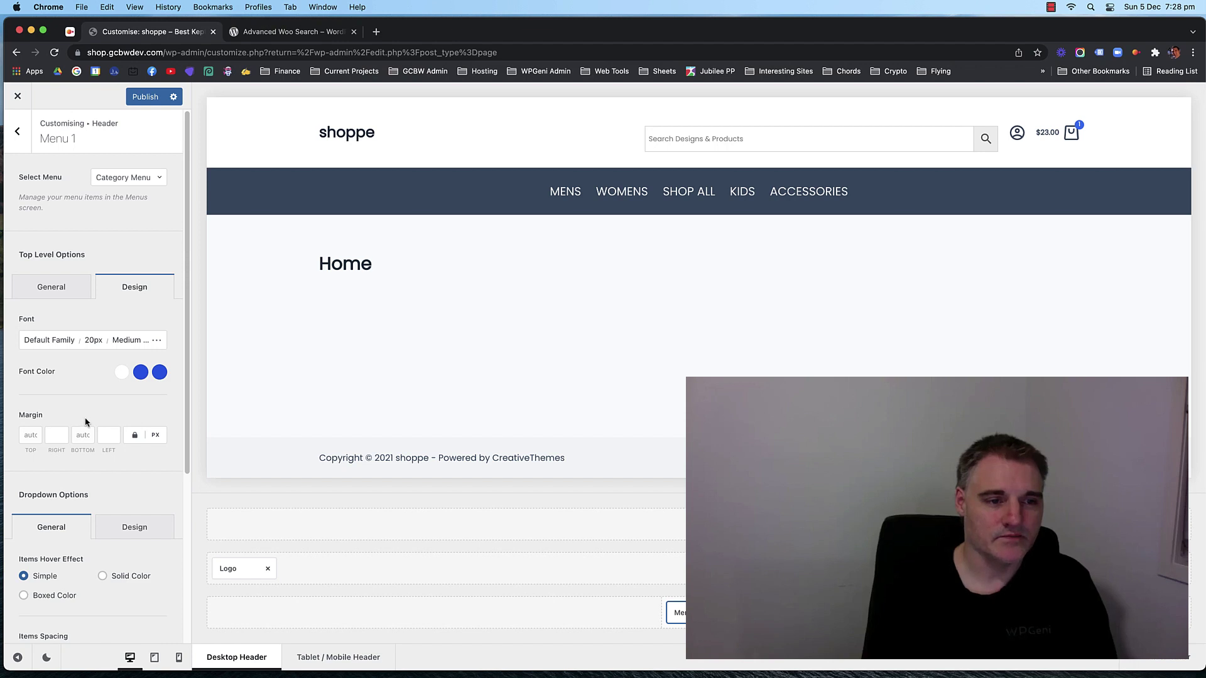
# Clear the side margin value of the header menu items.
pyautogui.scroll(-1, 38, 421)
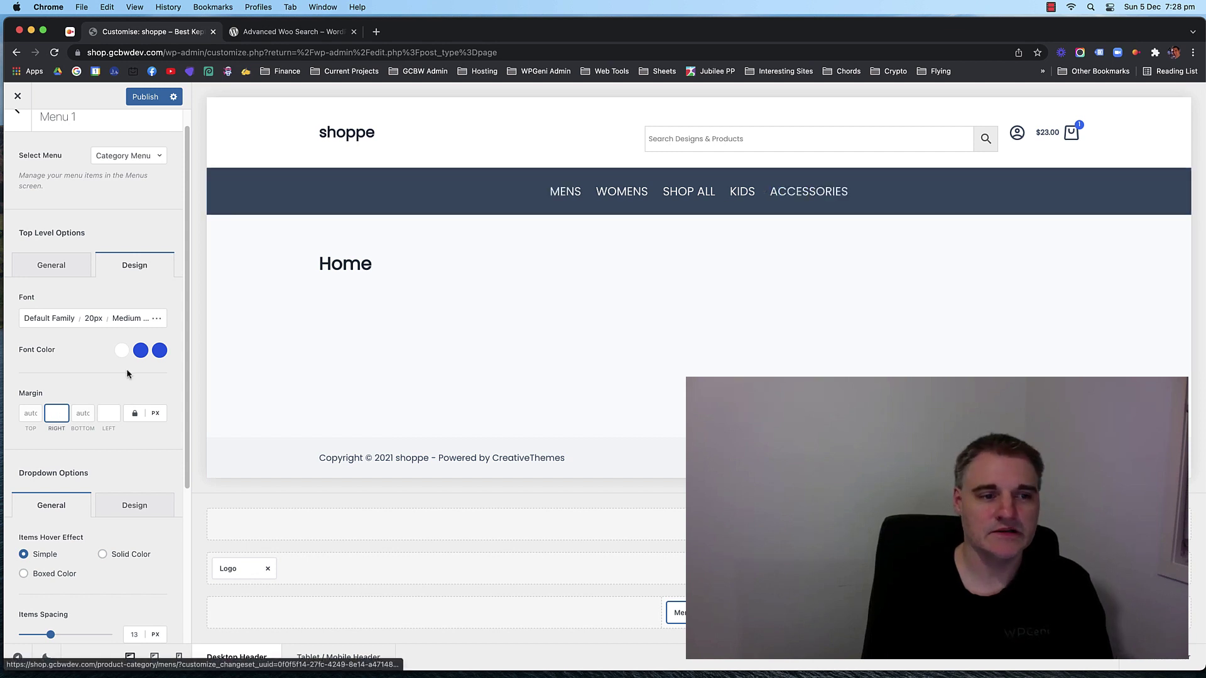
pyautogui.write('10')
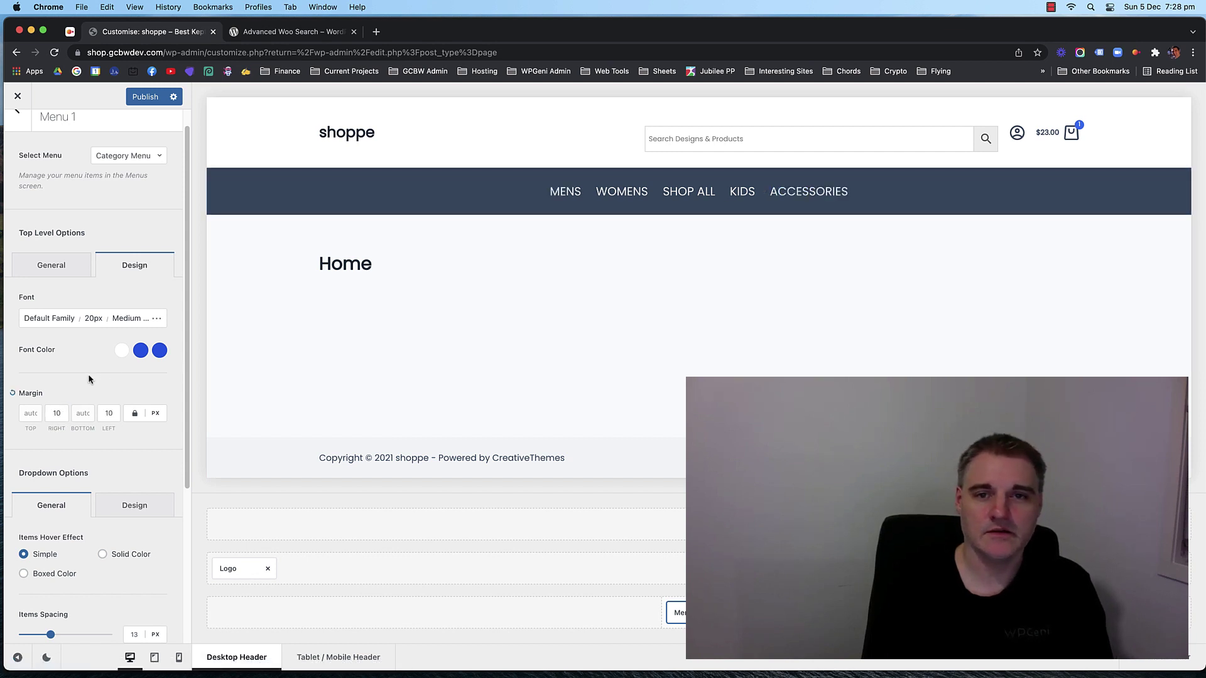
pyautogui.click(108, 413)
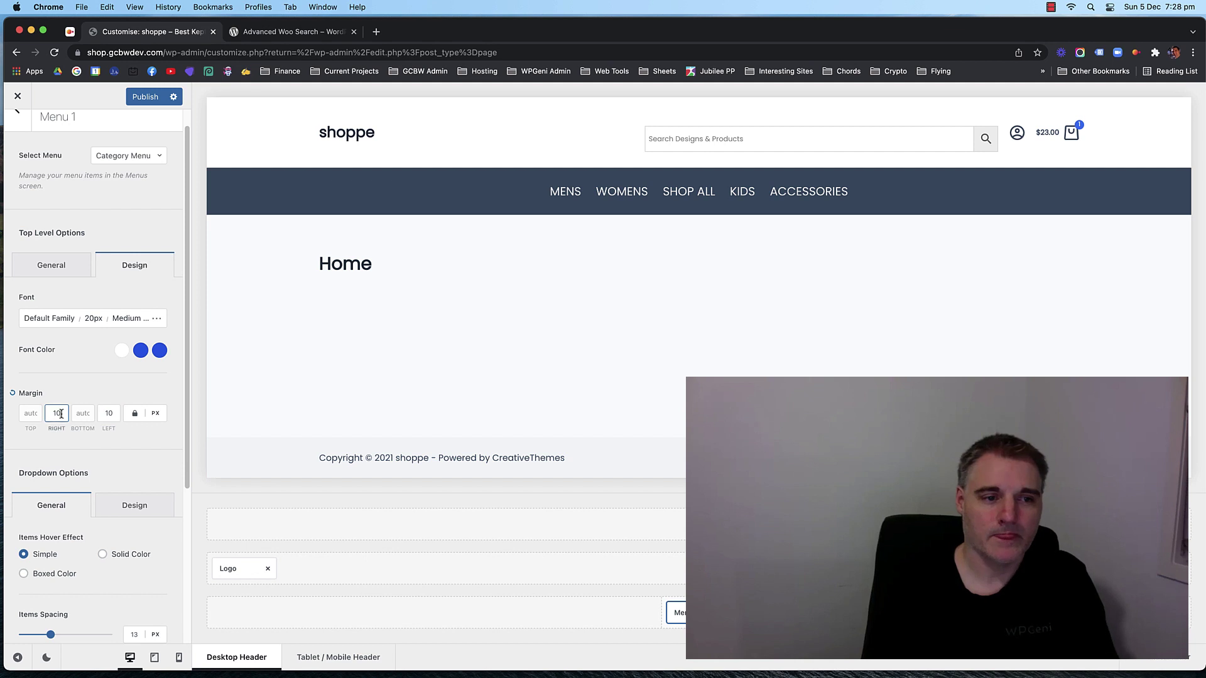
pyautogui.press('BackSpace')
pyautogui.write('3')
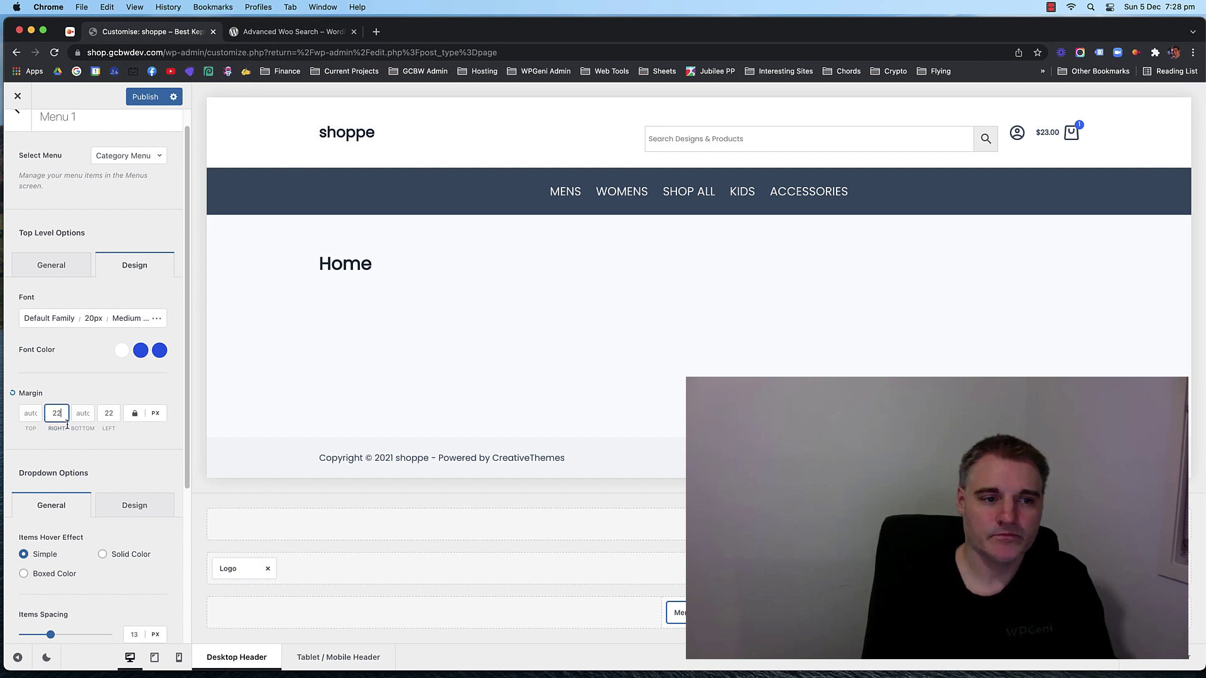
pyautogui.press('BackSpace')
pyautogui.press('BackSpace')
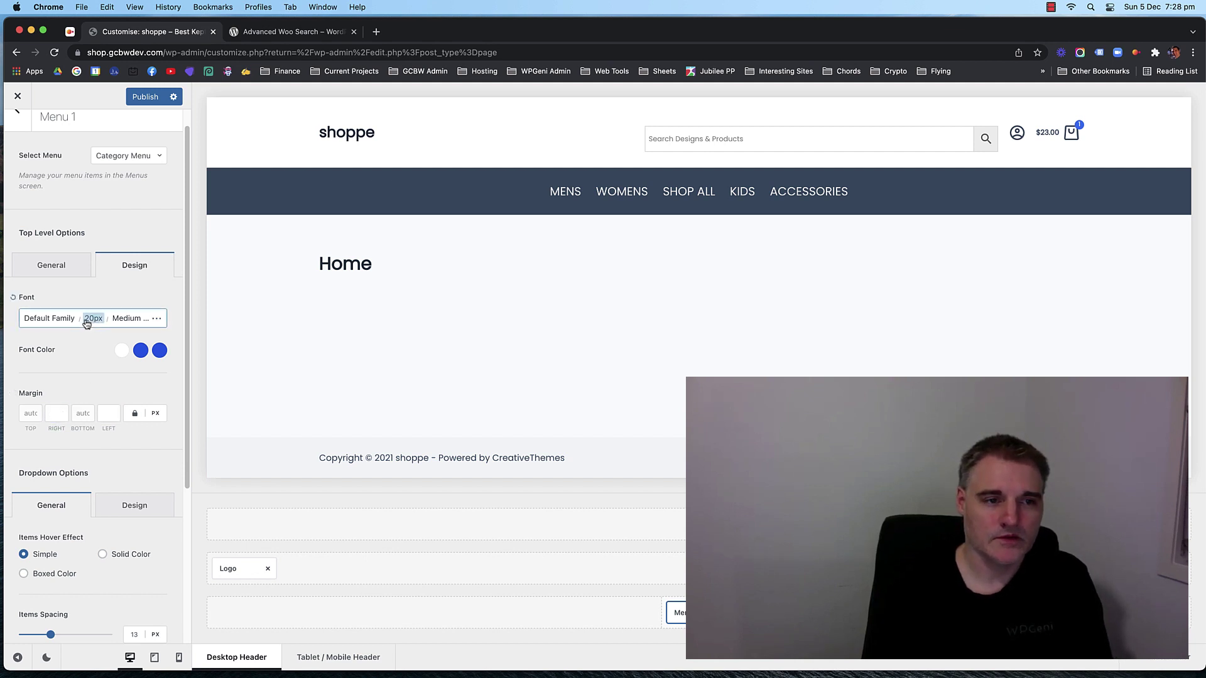
# Set the header menu's letter spacing to 0.1 em.
pyautogui.click(137, 319)
pyautogui.click(134, 322)
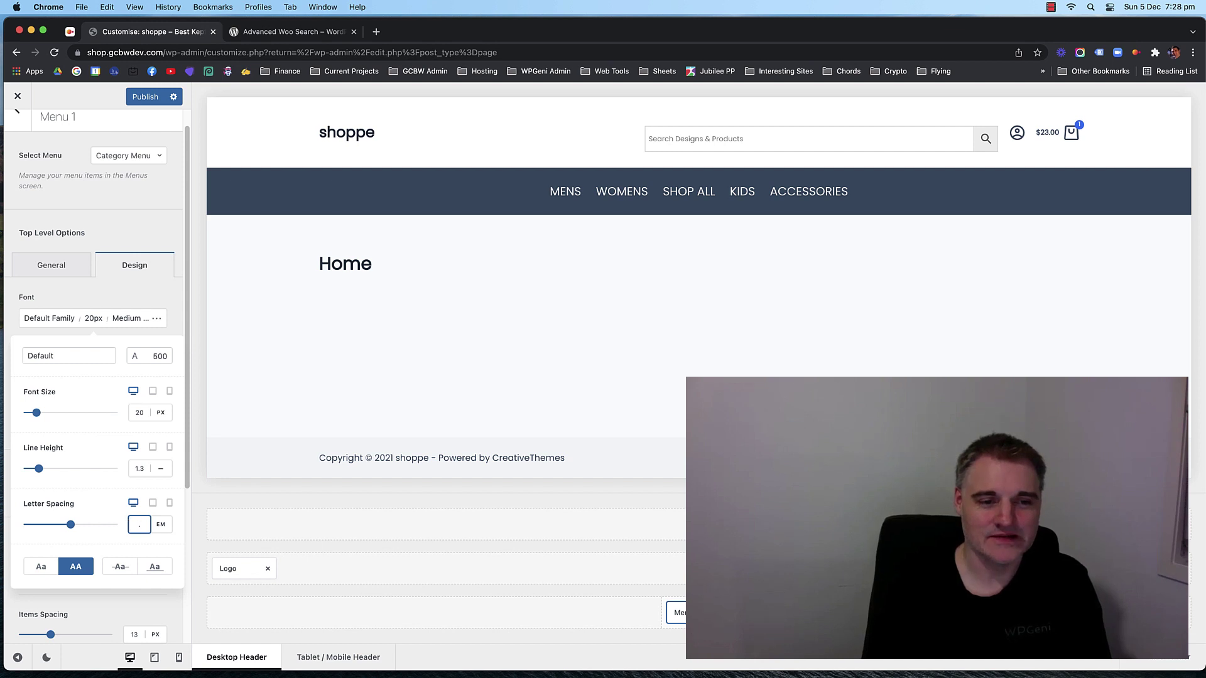
pyautogui.write('2')
pyautogui.press('BackSpace')
pyautogui.press('BackSpace')
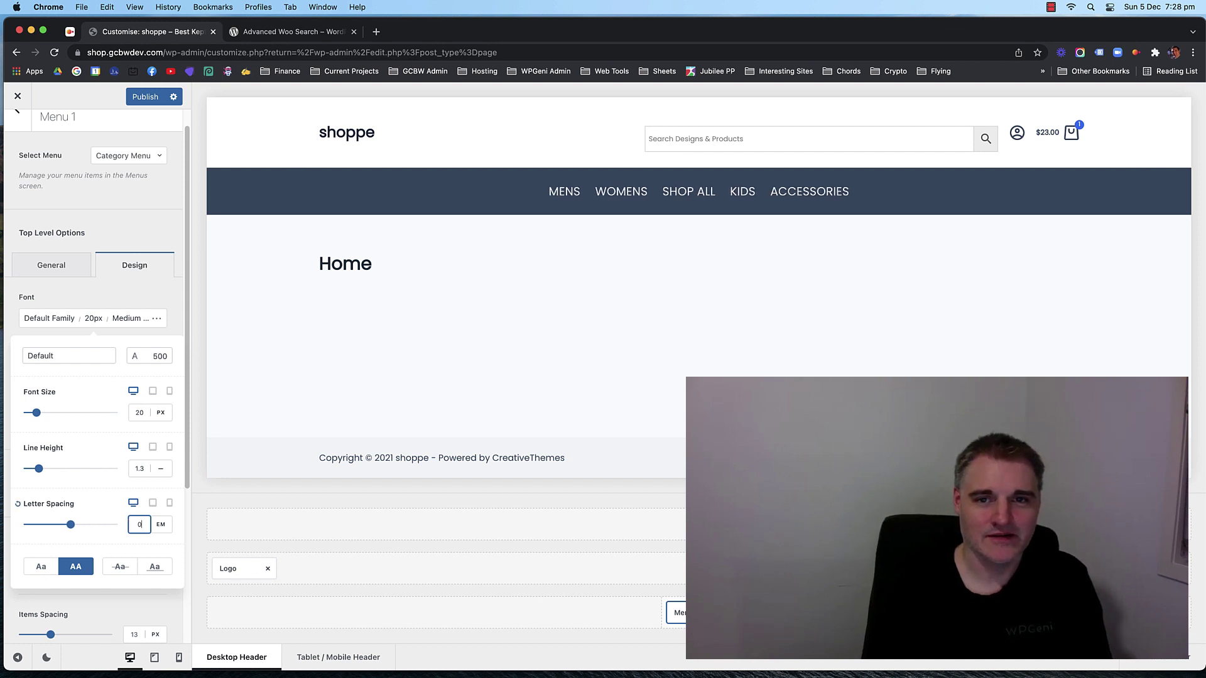
pyautogui.write('0.1')
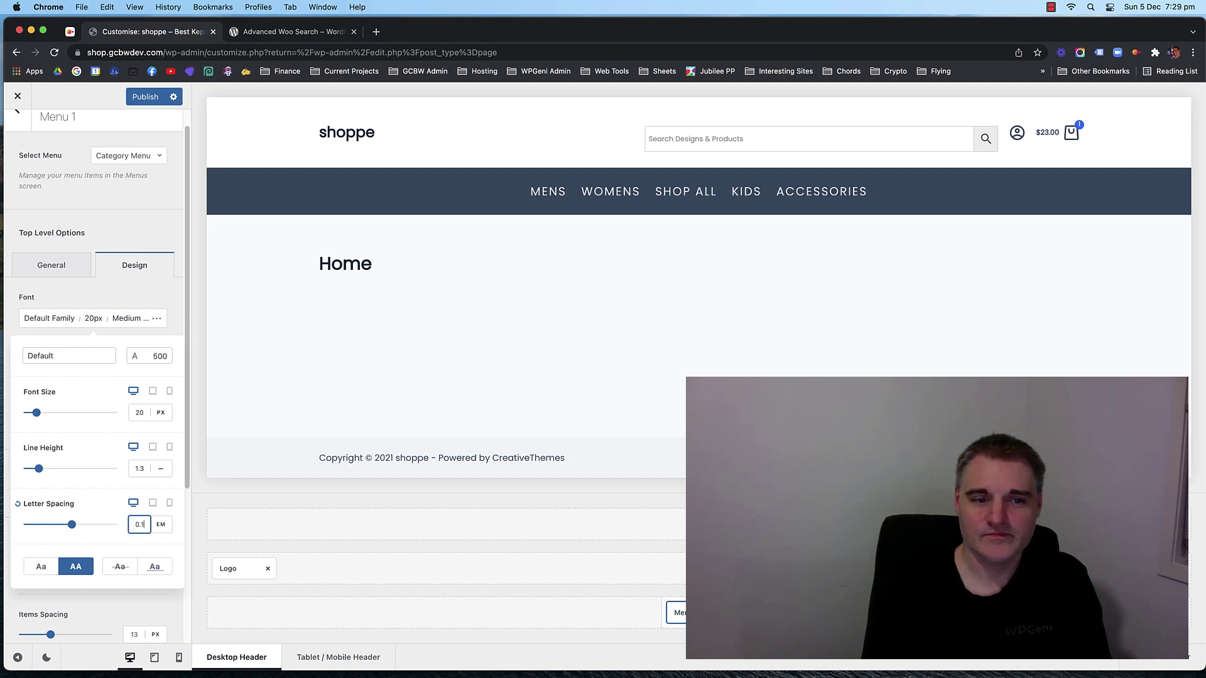
pyautogui.press('BackSpace')
pyautogui.press('BackSpace')
pyautogui.write('.1')
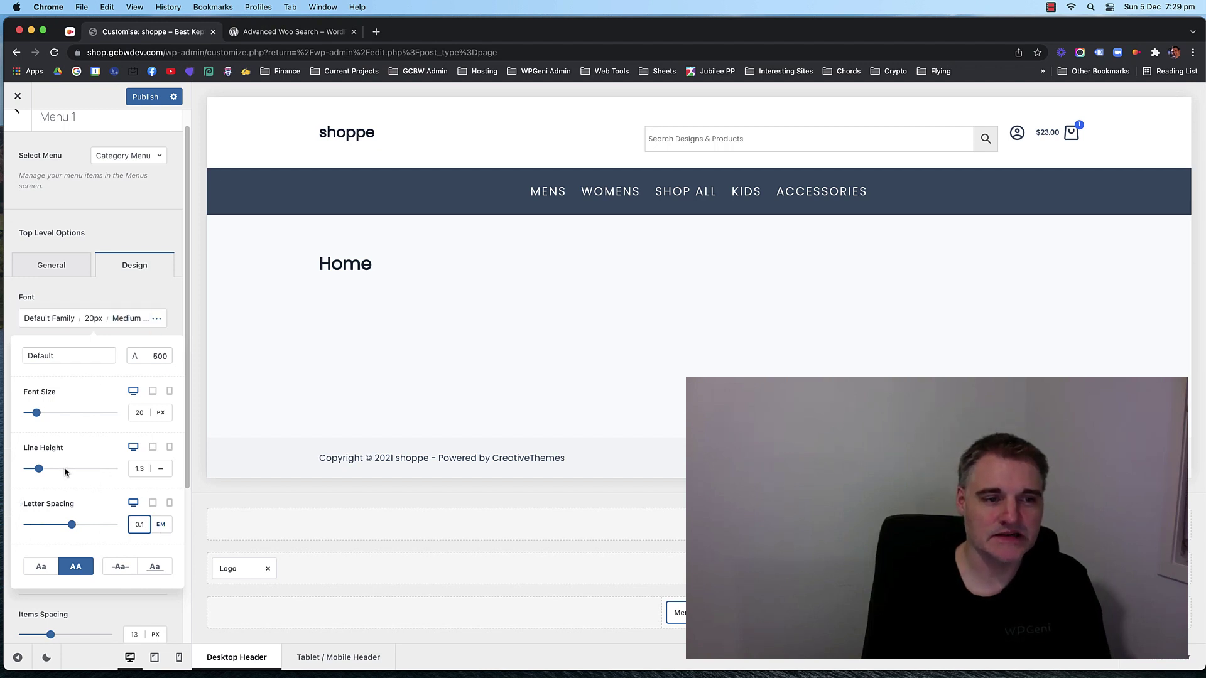
pyautogui.click(128, 292)
# Set the menu's Items Spacing on the General tab to 50px.
pyautogui.scroll(-4, 81, 391)
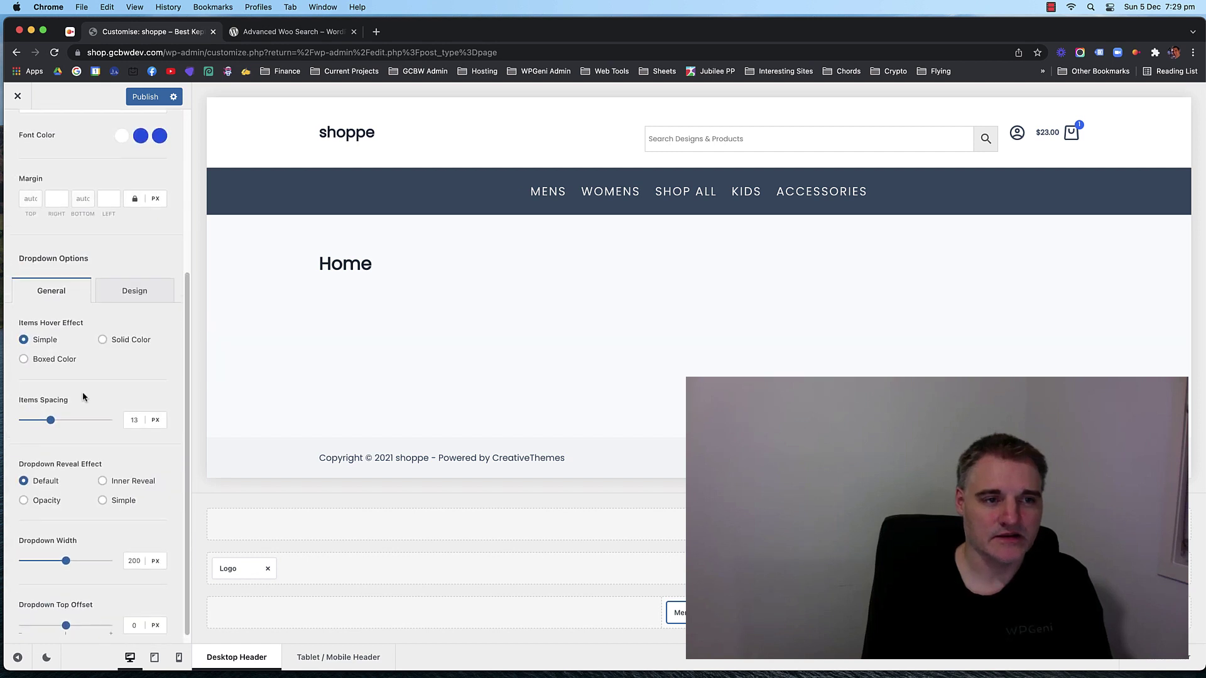
pyautogui.scroll(5, 82, 391)
pyautogui.click(73, 292)
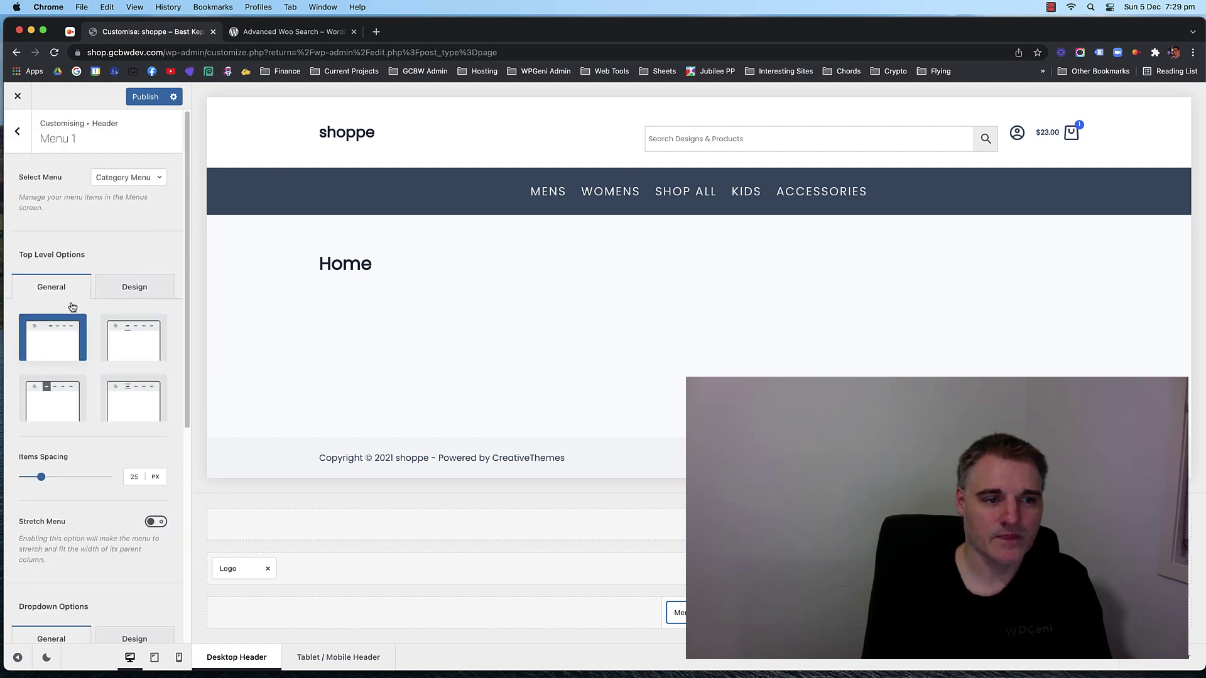
pyautogui.scroll(-4, 91, 364)
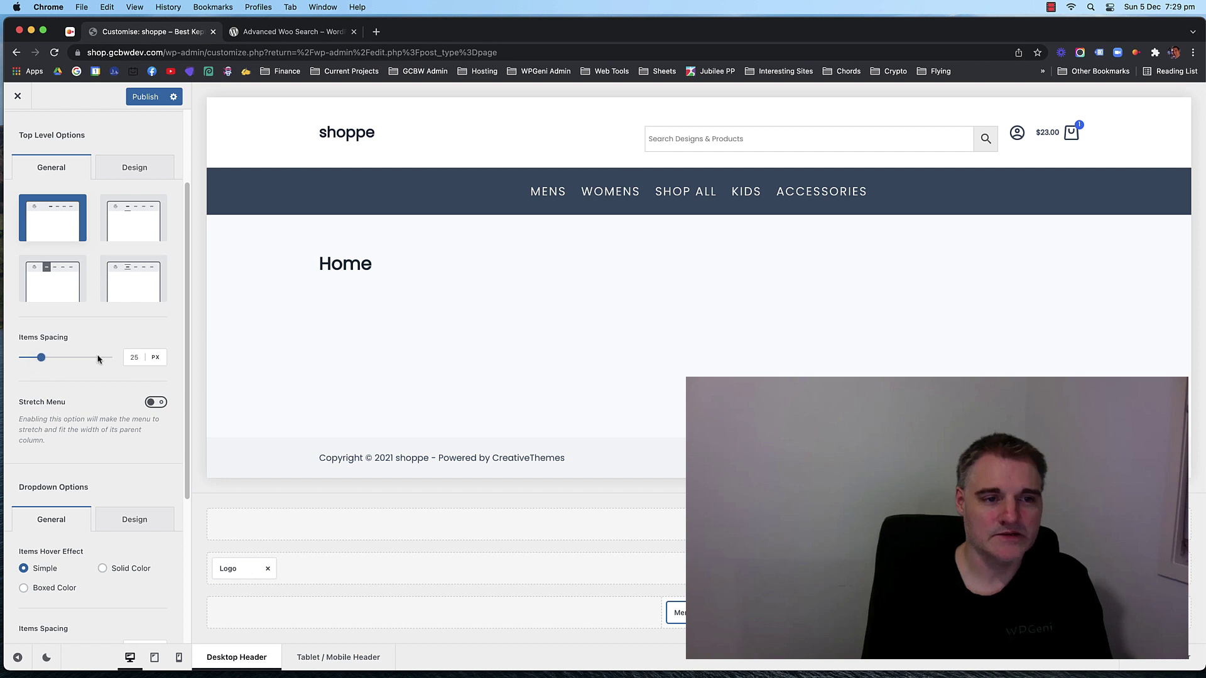
pyautogui.write('100')
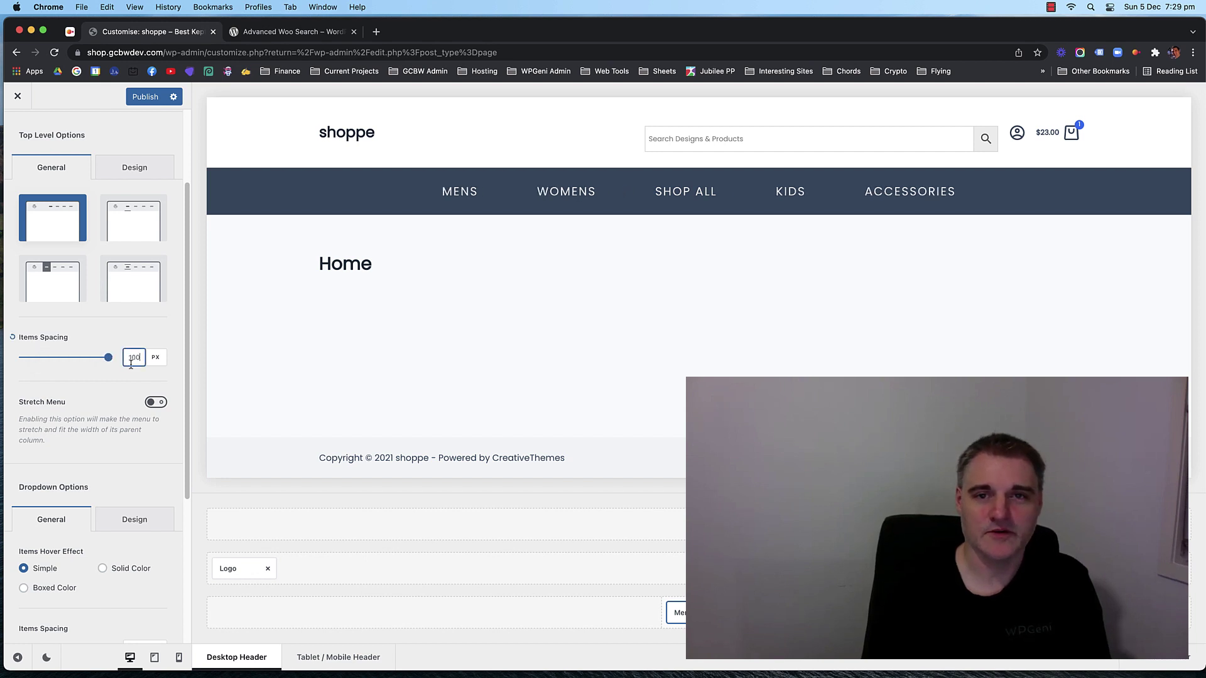
pyautogui.press('Down')
pyautogui.press('Down')
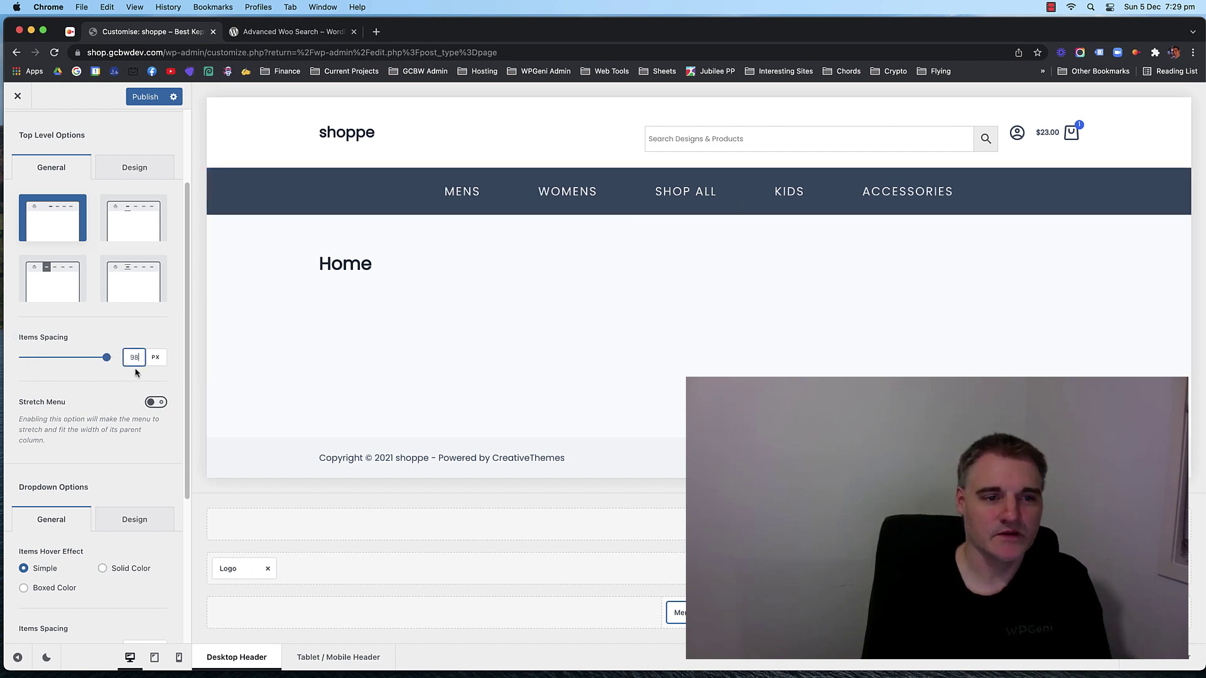
pyautogui.doubleClick(134, 357)
pyautogui.write('25')
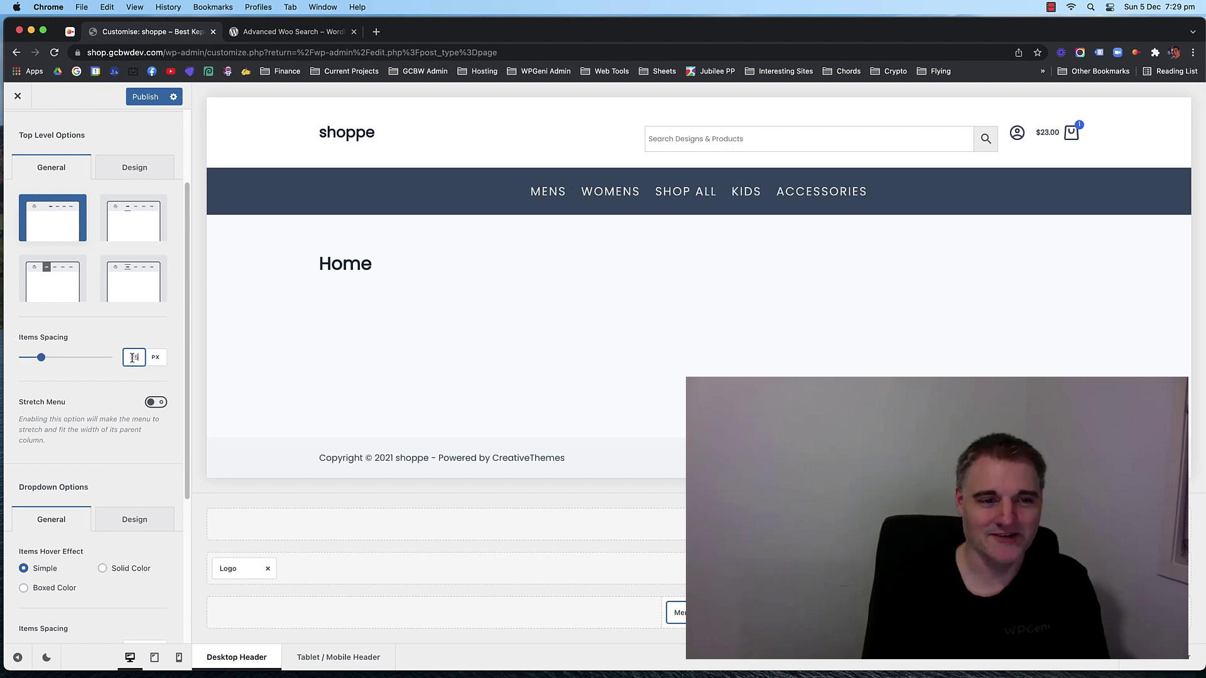
pyautogui.press('Up')
pyautogui.press('Up')
pyautogui.press('Up')
pyautogui.press('Up')
pyautogui.press('Up')
pyautogui.press('Up')
pyautogui.press('Up')
pyautogui.press('Up')
pyautogui.press('Up')
pyautogui.press('Up')
pyautogui.press('Up')
pyautogui.press('Up')
pyautogui.press('Up')
pyautogui.press('Up')
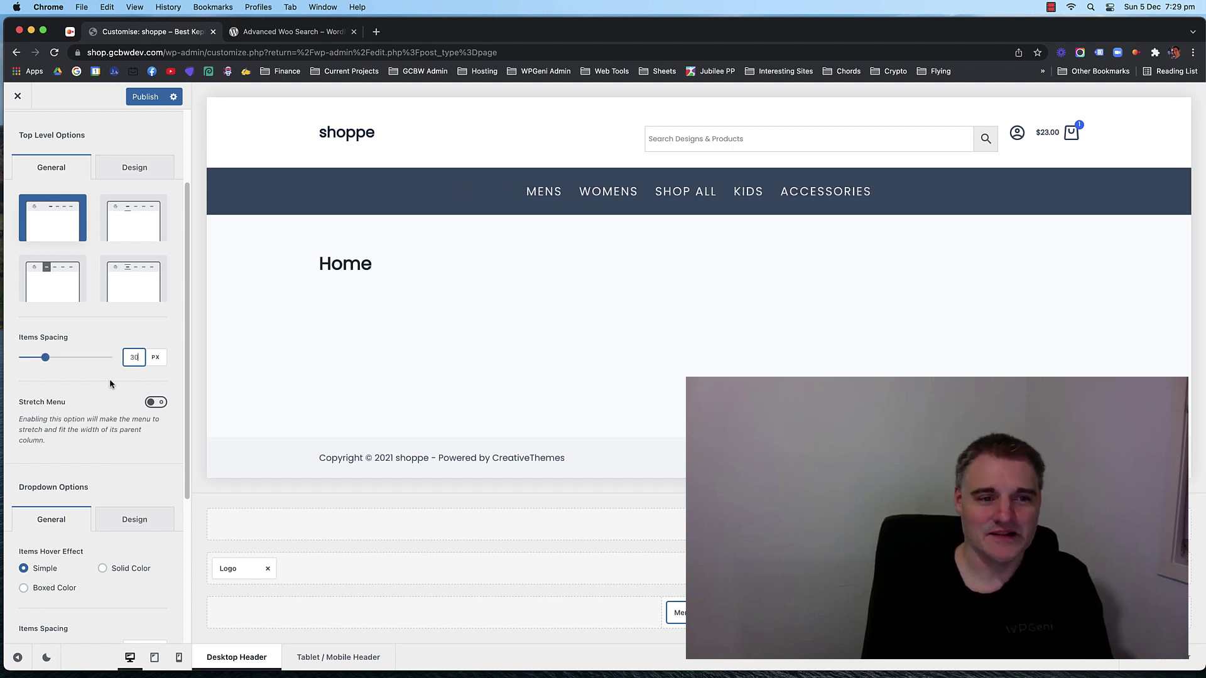
pyautogui.press('Up')
pyautogui.press('Up')
pyautogui.press('Up')
pyautogui.press('Up')
pyautogui.press('Up')
pyautogui.press('Up')
pyautogui.press('Up')
pyautogui.press('Up')
pyautogui.press('Up')
pyautogui.press('Up')
pyautogui.press('Up')
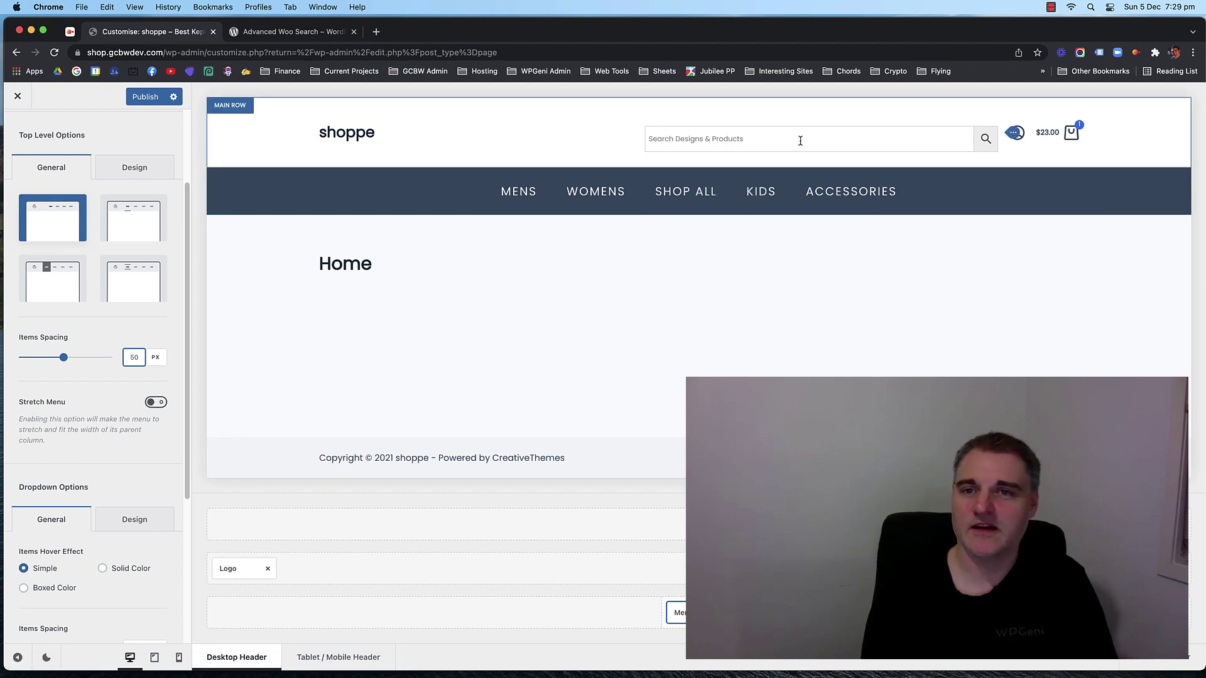
# After failing to select the search element in the preview, open the Main Row settings.
pyautogui.click(742, 137)
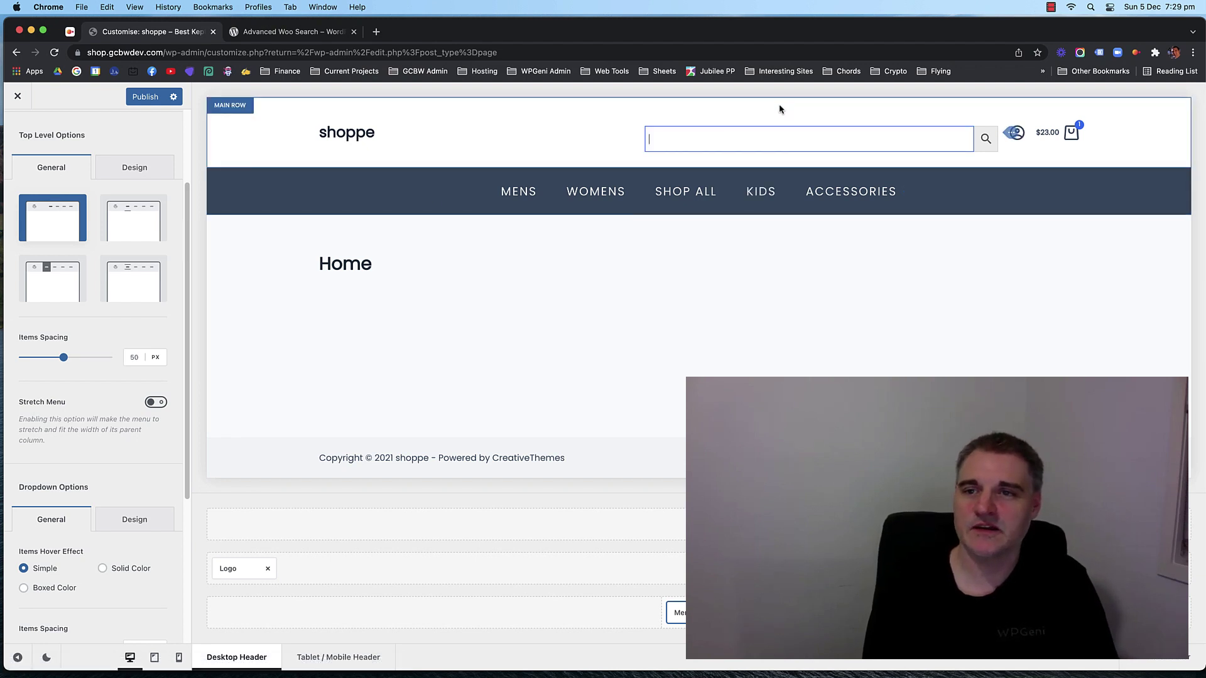
pyautogui.click(730, 117)
pyautogui.click(766, 139)
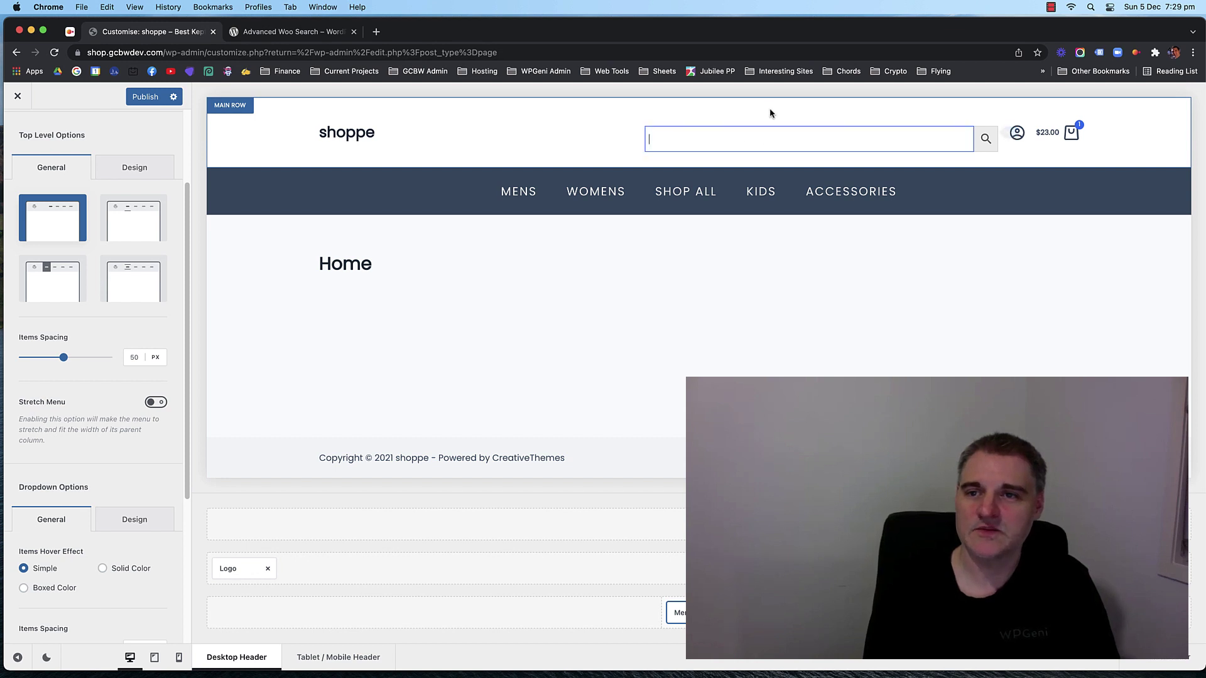
pyautogui.click(772, 113)
pyautogui.click(774, 139)
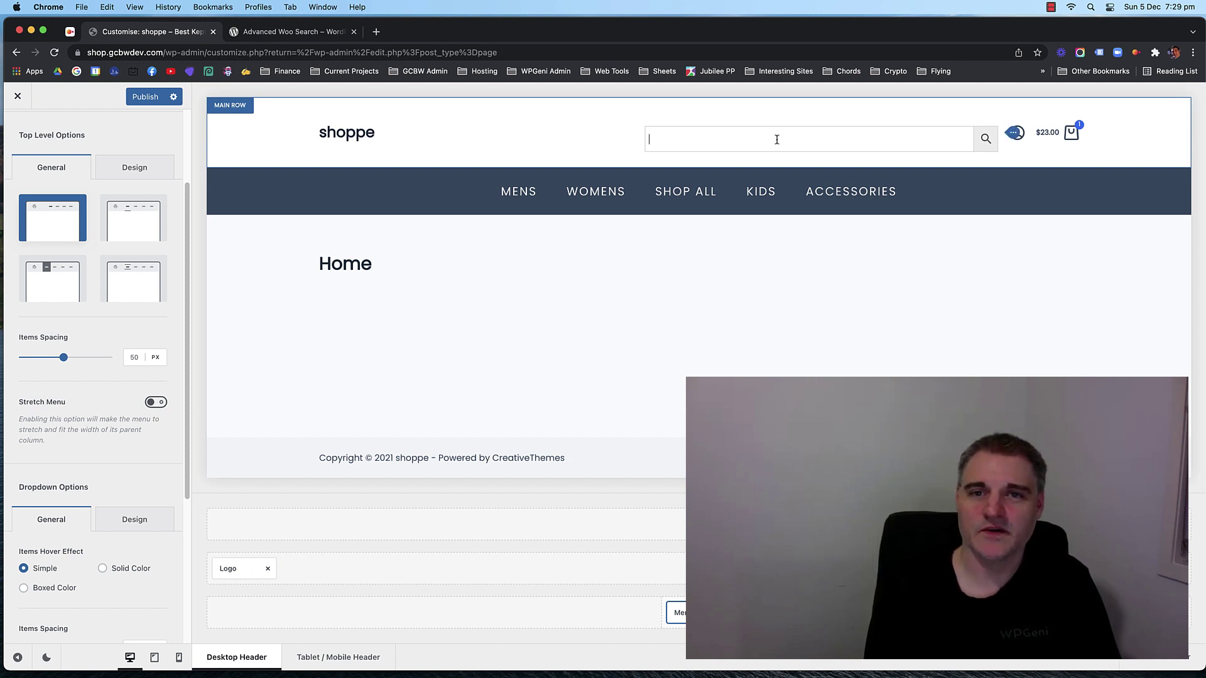
pyautogui.click(534, 133)
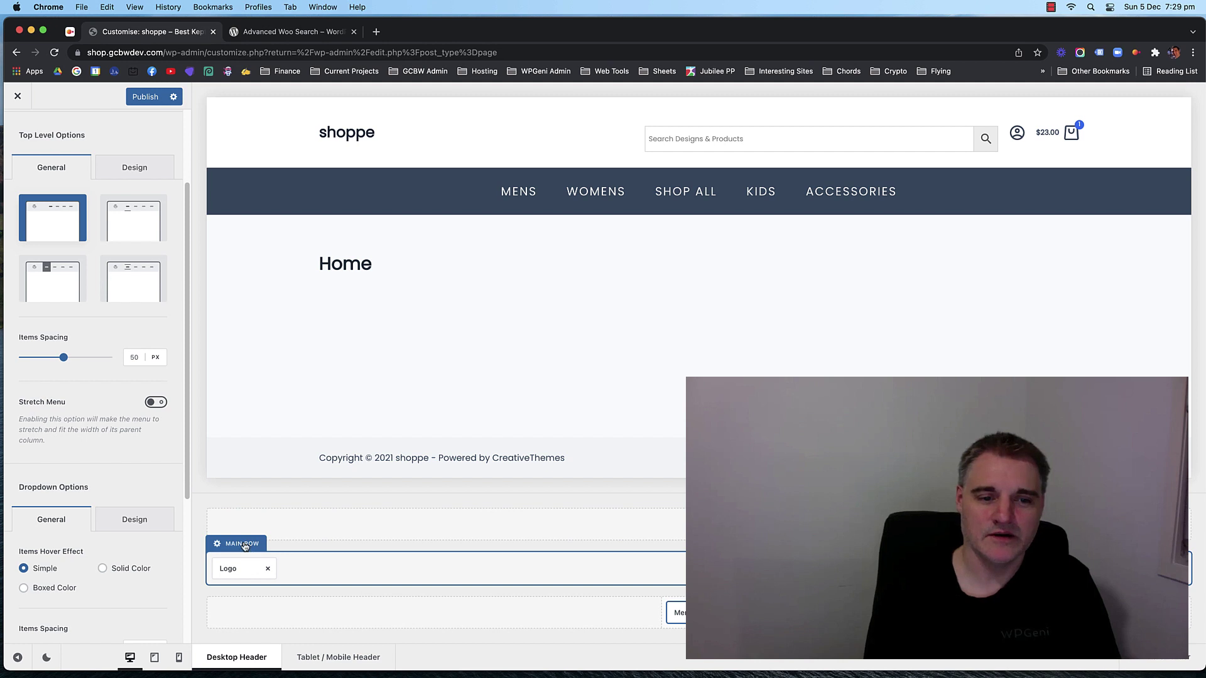
pyautogui.click(245, 545)
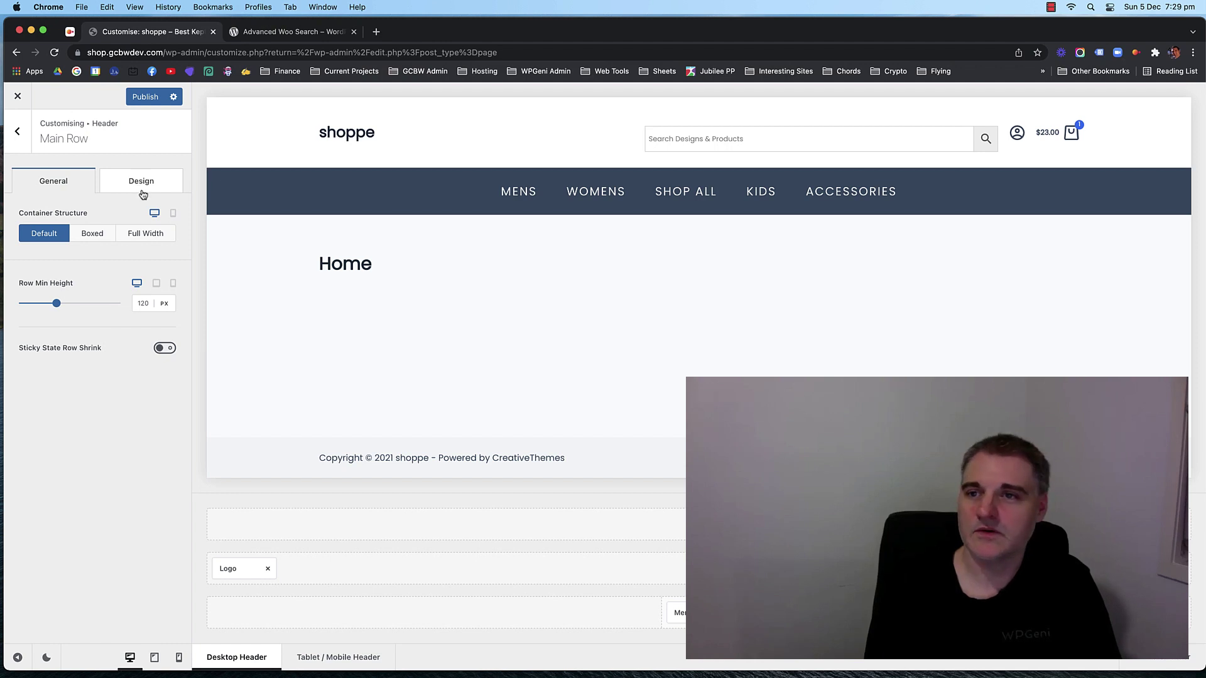
# Delete the <p> and </p> tags around [aws_search_form] in the HTML element's Text view.
pyautogui.click(1005, 568)
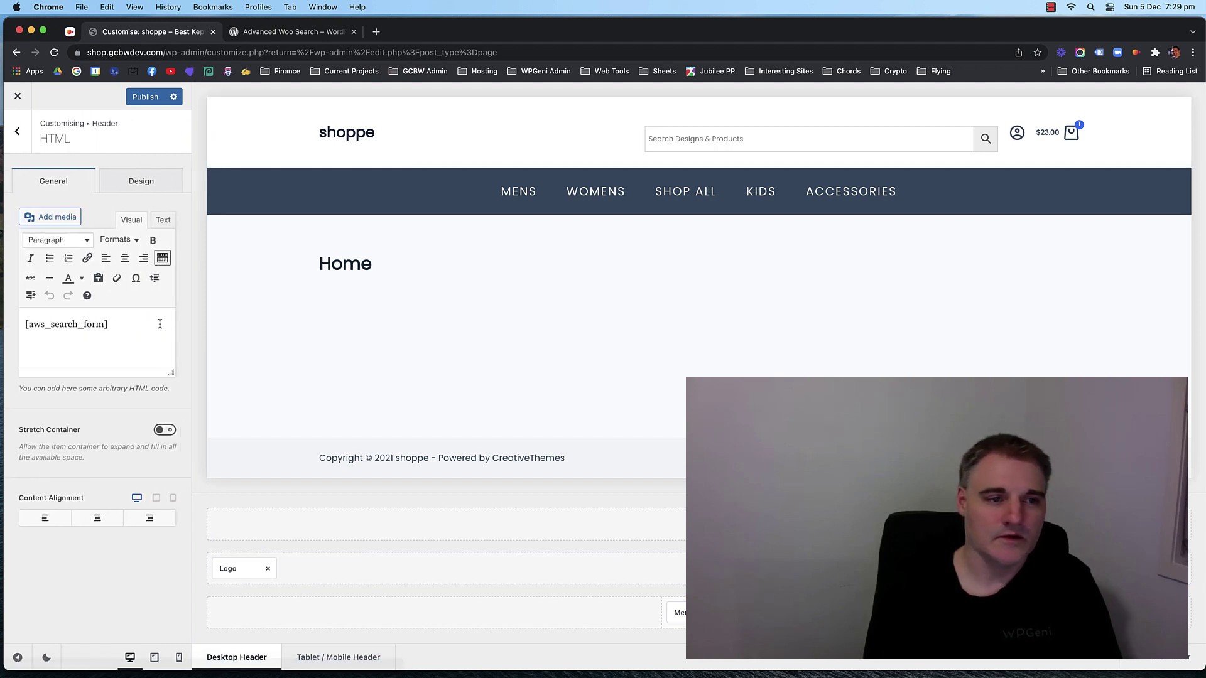
pyautogui.click(129, 220)
pyautogui.click(130, 220)
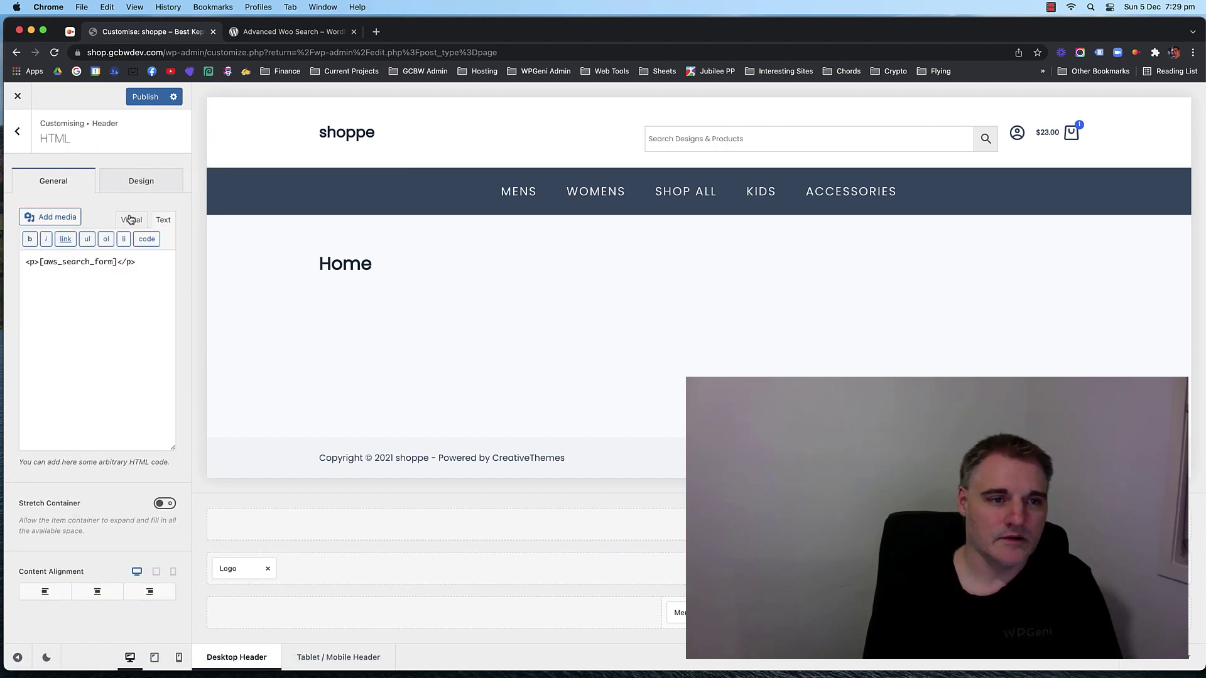
pyautogui.moveTo(39, 264); pyautogui.dragTo(16, 264)
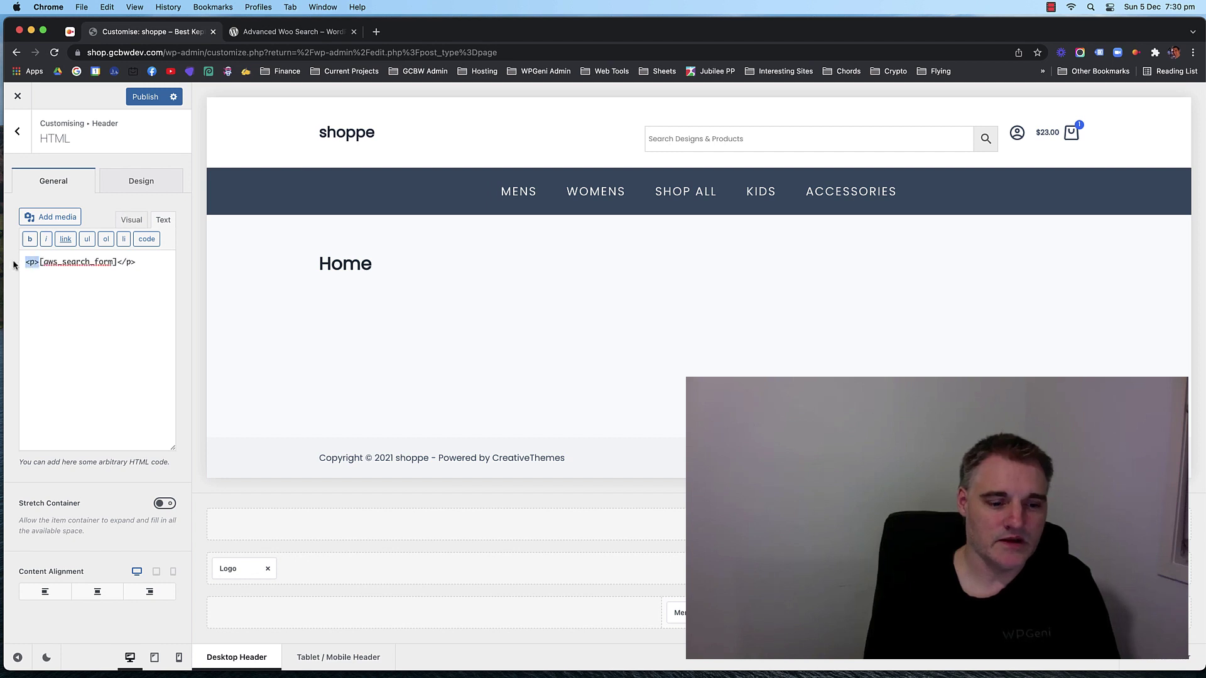
pyautogui.press('BackSpace')
pyautogui.click(143, 257)
pyautogui.press('BackSpace')
pyautogui.press('BackSpace')
pyautogui.press('BackSpace')
pyautogui.press('BackSpace')
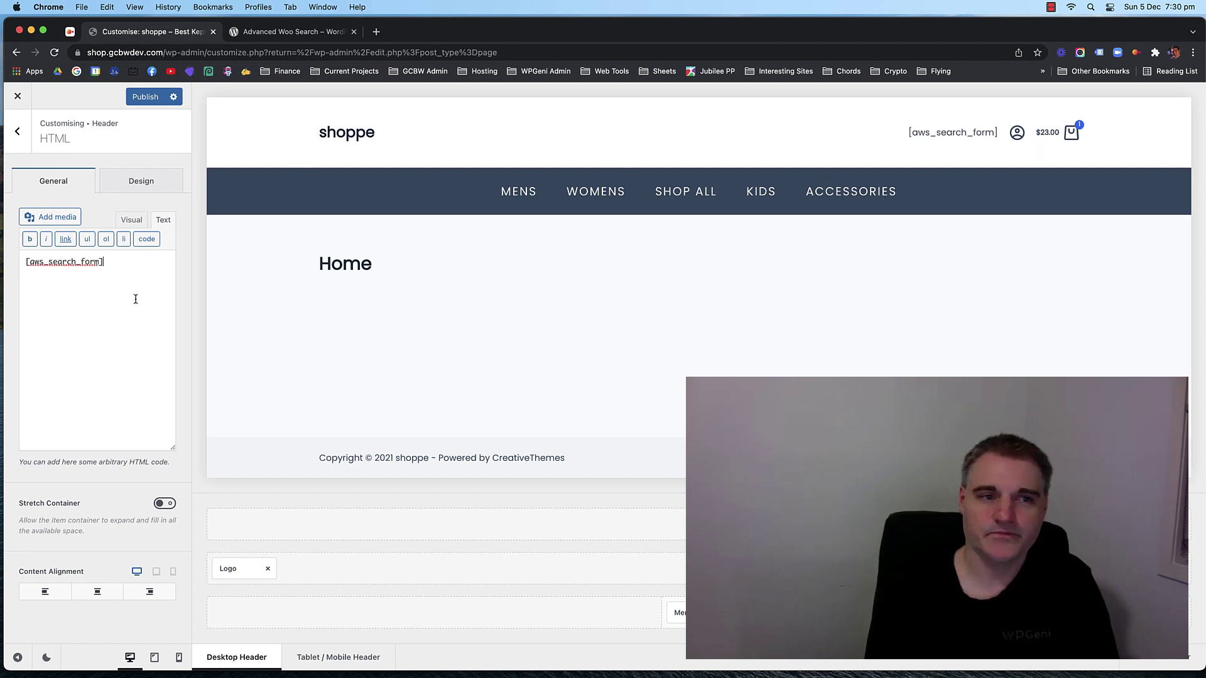
pyautogui.click(132, 220)
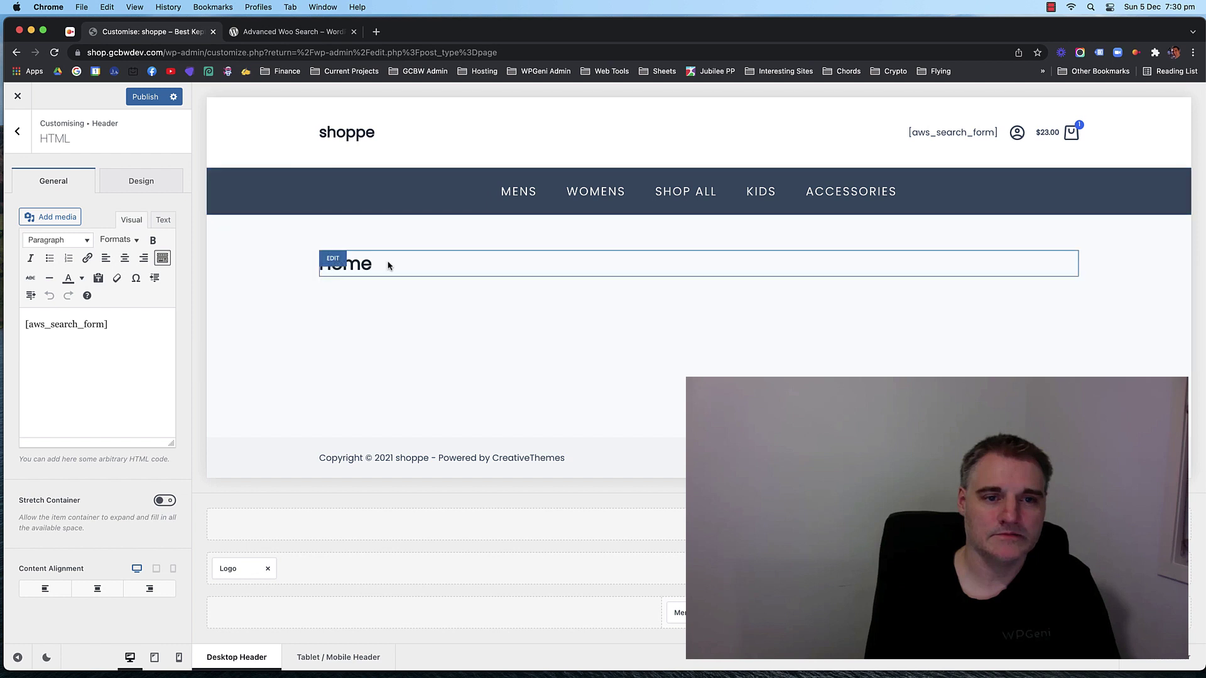
pyautogui.click(162, 220)
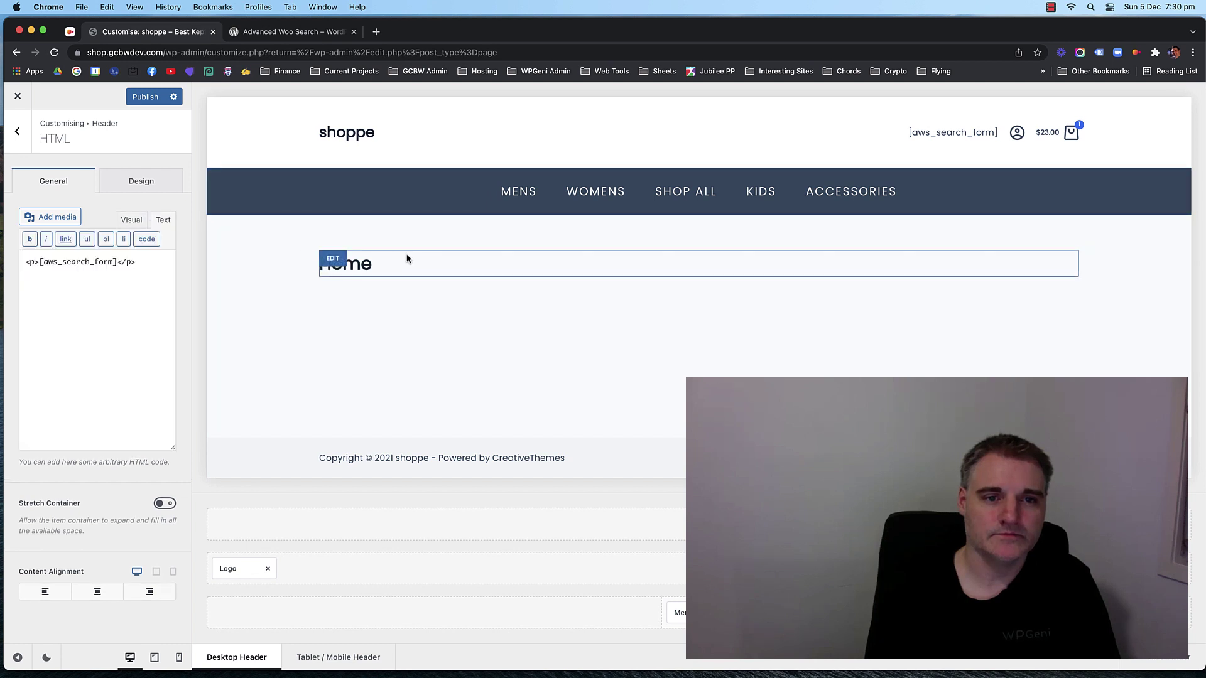
# Look over the bottom row's design and general options.
pyautogui.click(232, 178)
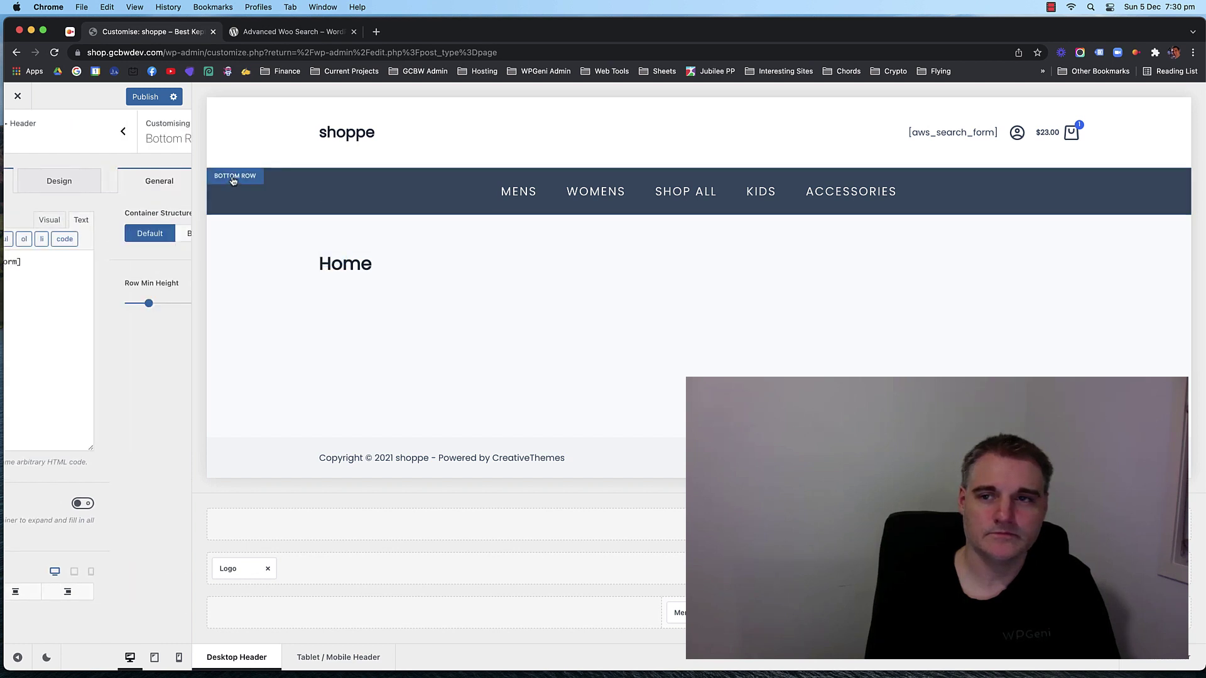
pyautogui.click(125, 182)
pyautogui.click(58, 182)
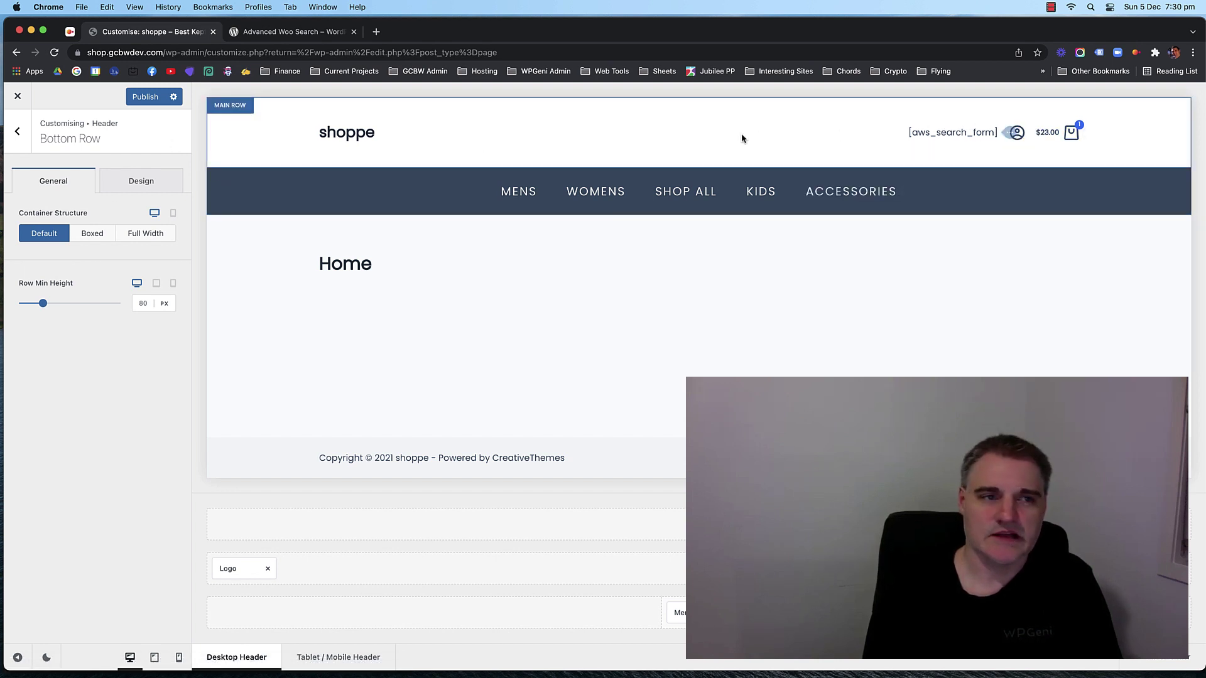
# Reopen the HTML element and strip the remaining paragraph tags in Text view.
pyautogui.click(1001, 569)
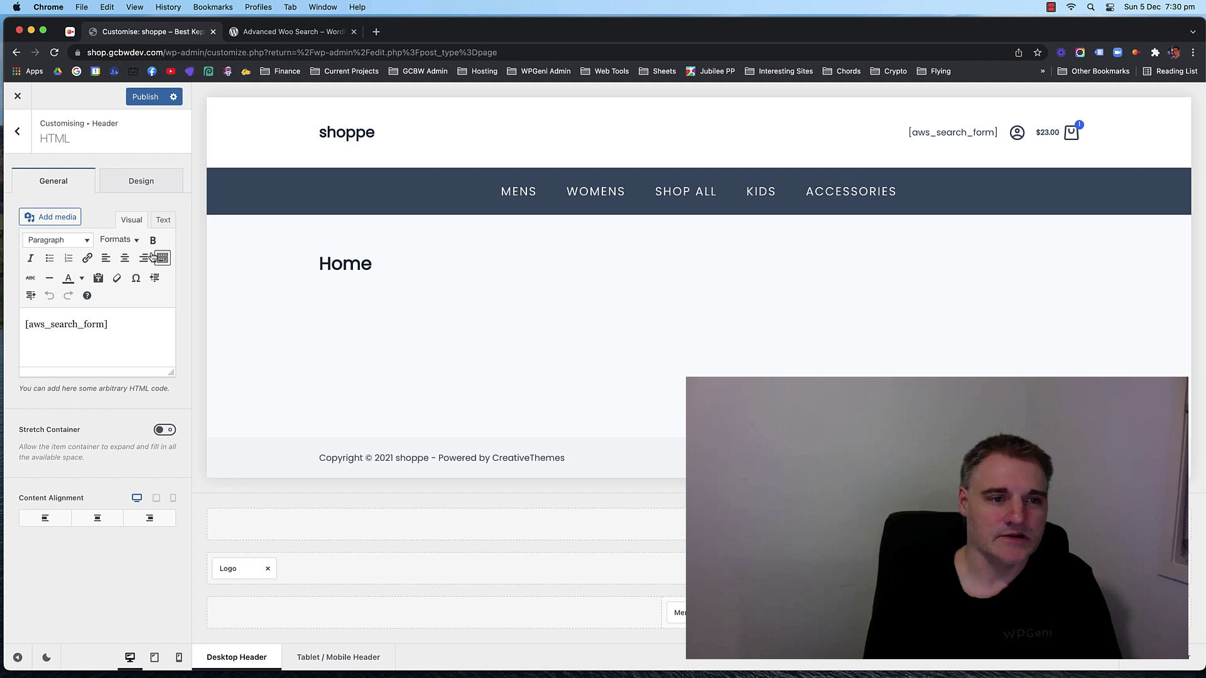
pyautogui.click(163, 220)
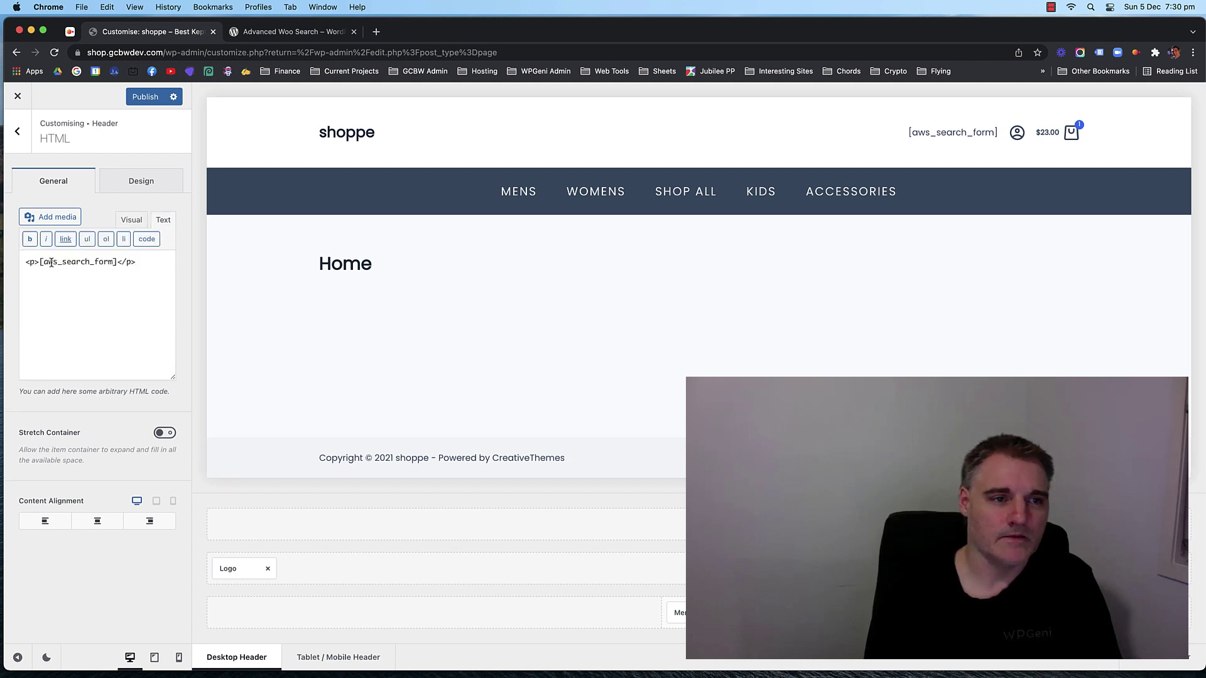
pyautogui.press('BackSpace')
pyautogui.click(146, 262)
pyautogui.press('BackSpace')
pyautogui.press('BackSpace')
pyautogui.press('BackSpace')
pyautogui.press('BackSpace')
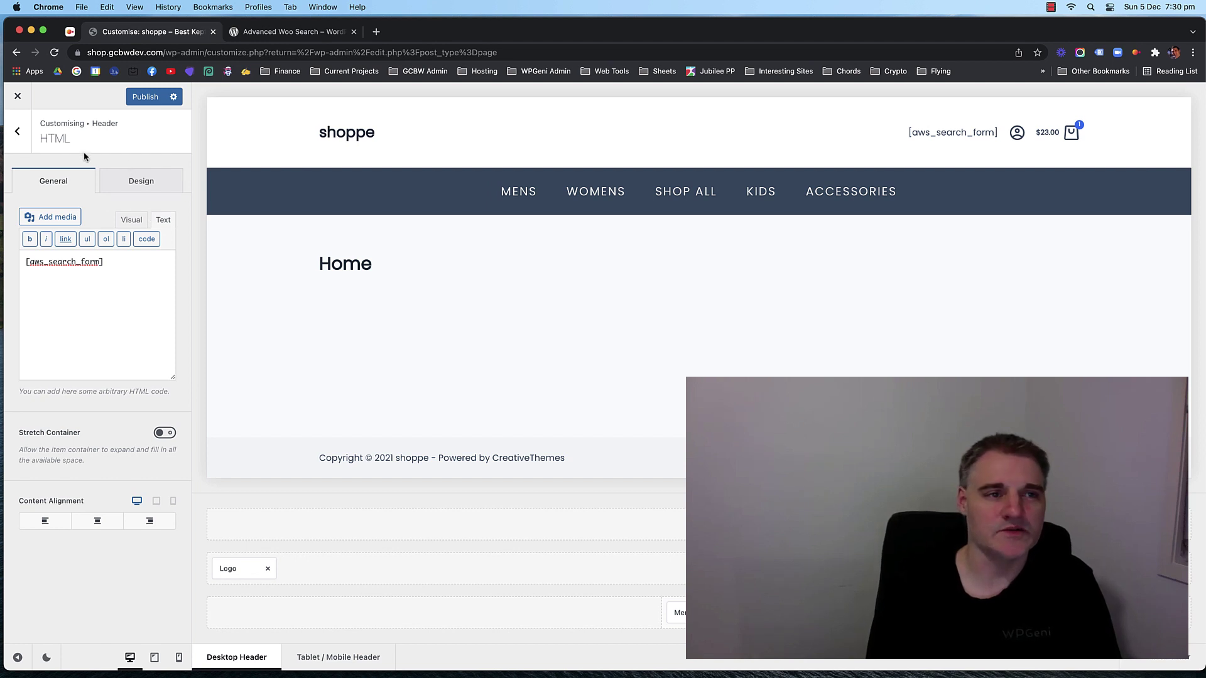
pyautogui.click(16, 137)
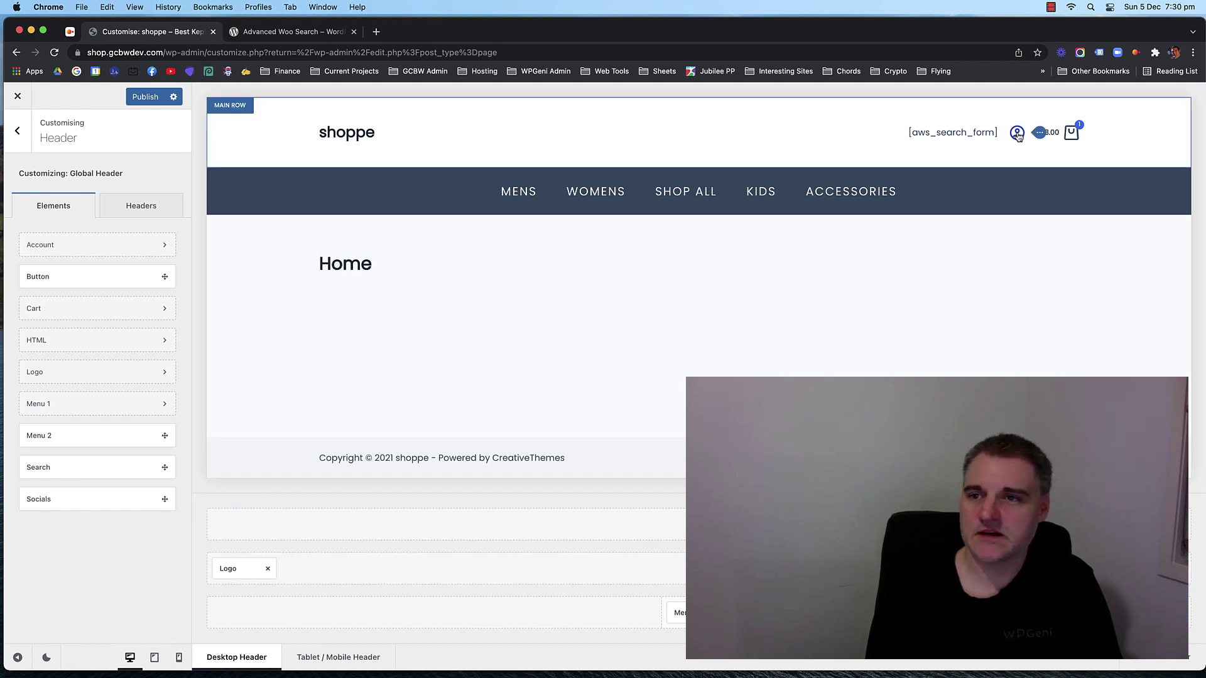
# Hide the cart total on desktop, tablet and mobile.
pyautogui.click(1143, 569)
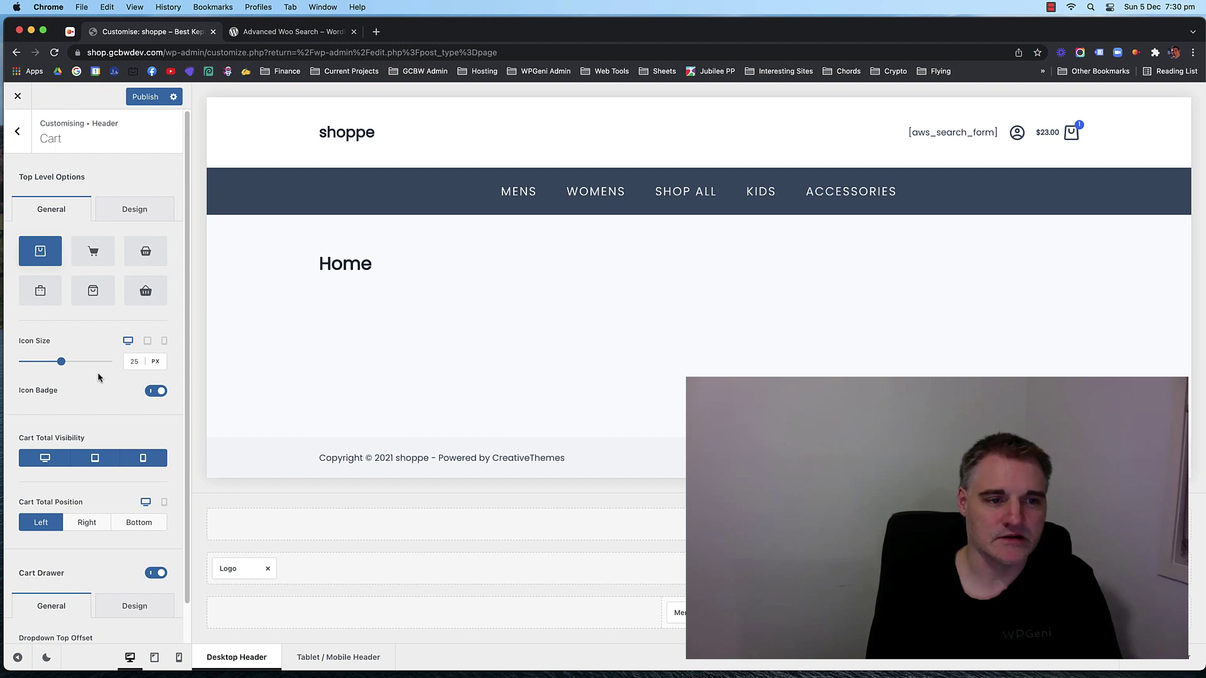
pyautogui.scroll(-1, 111, 383)
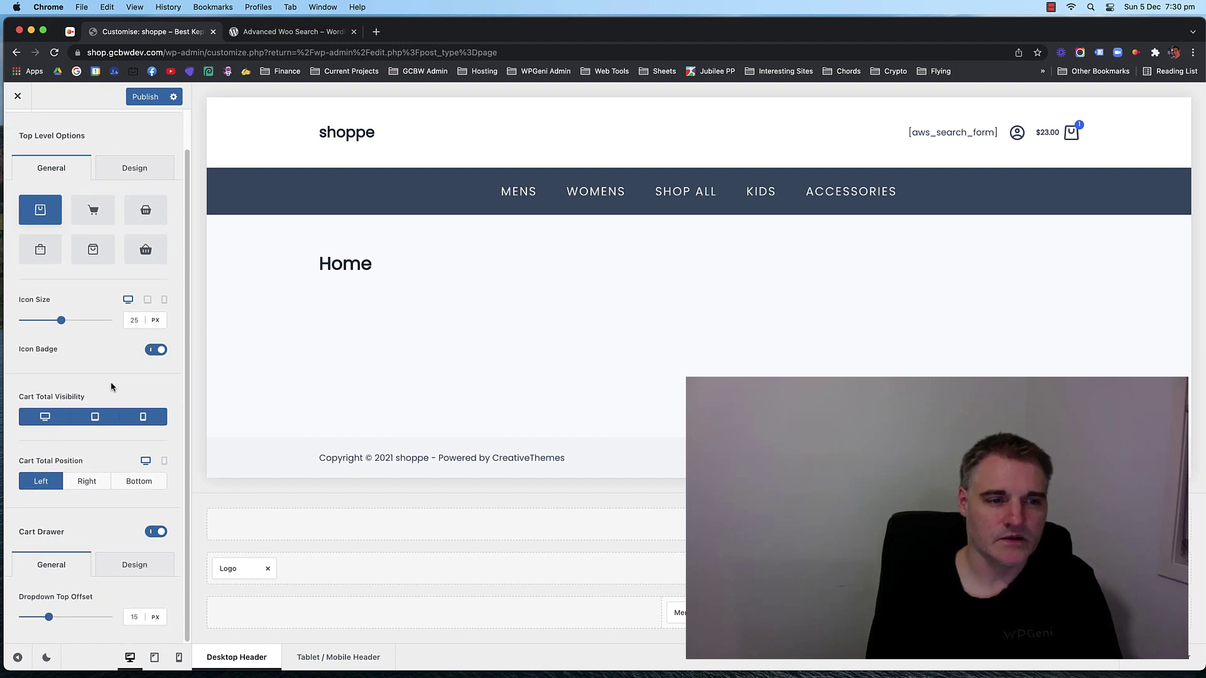
pyautogui.click(51, 418)
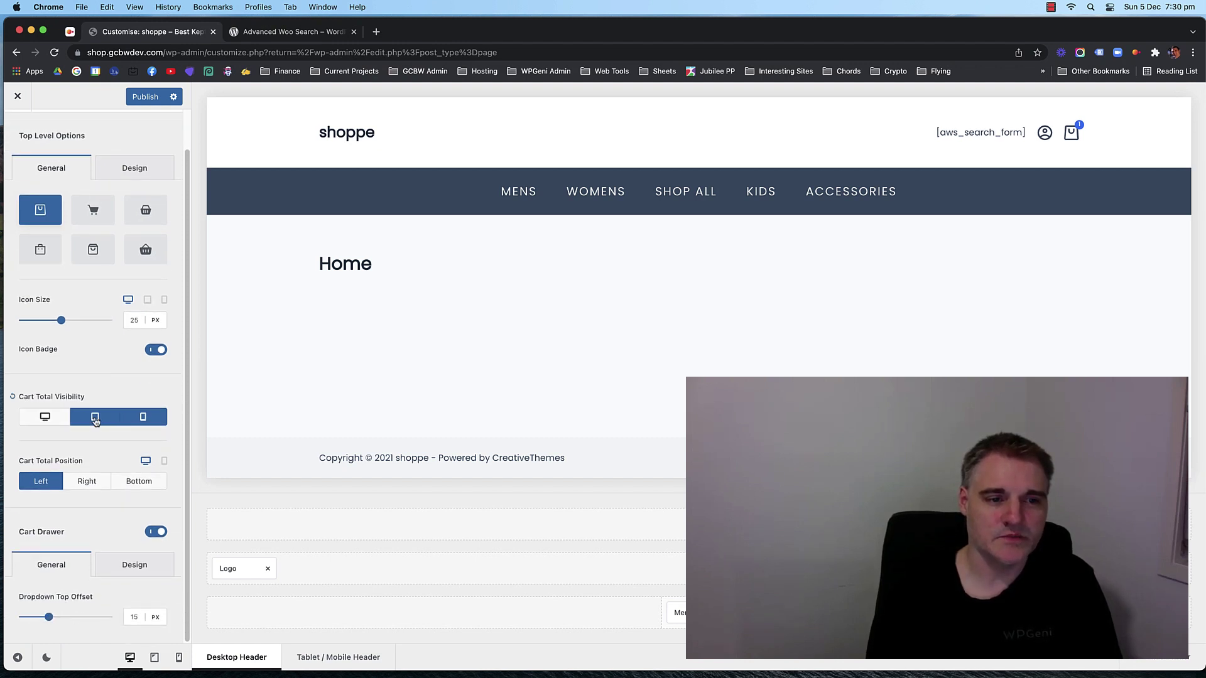
pyautogui.click(95, 417)
pyautogui.click(152, 417)
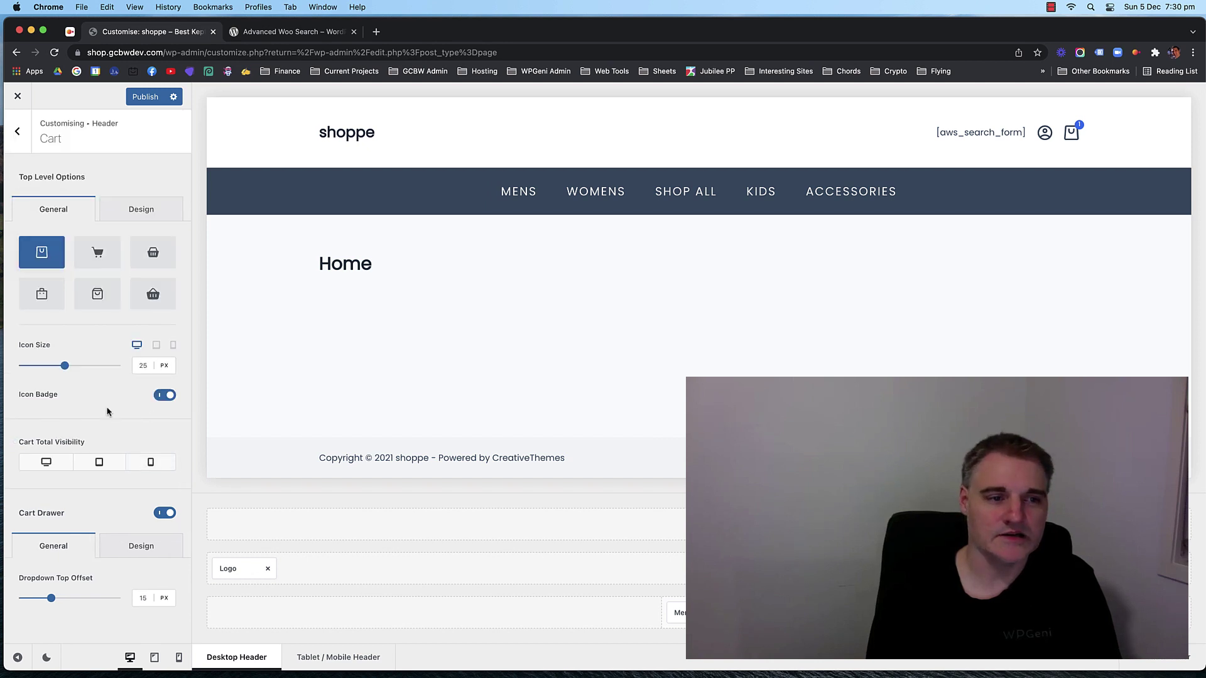
pyautogui.click(52, 462)
pyautogui.click(96, 459)
pyautogui.click(144, 460)
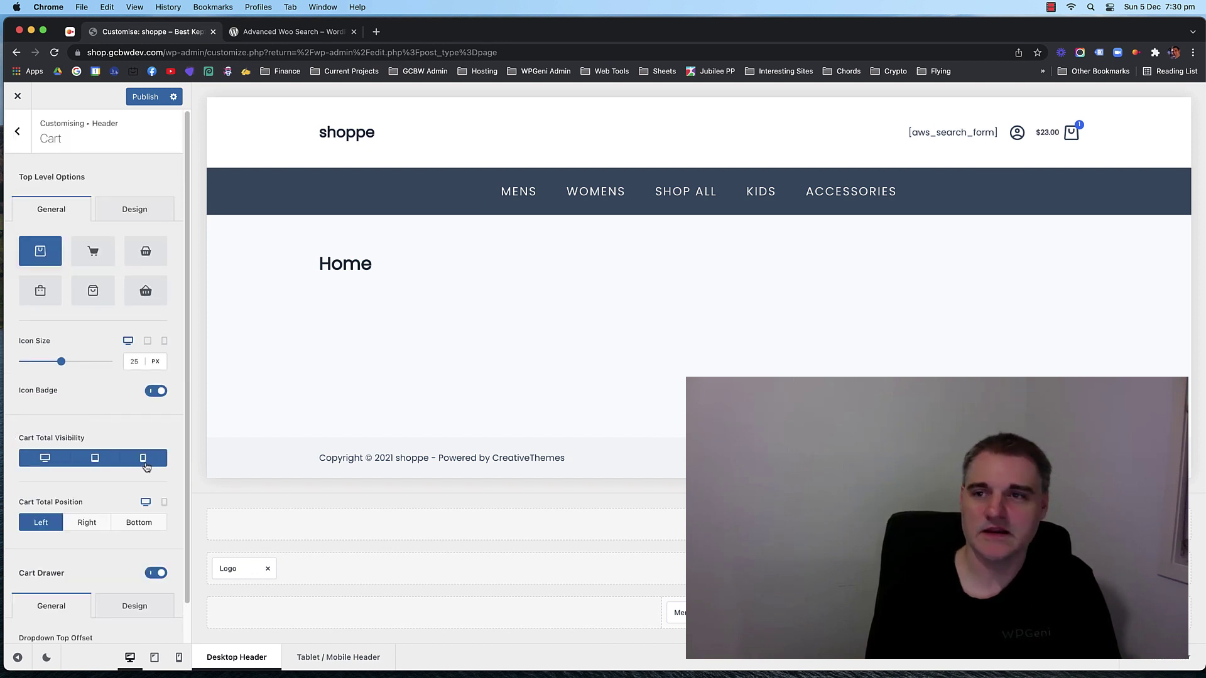
pyautogui.click(144, 459)
pyautogui.click(96, 459)
pyautogui.click(46, 458)
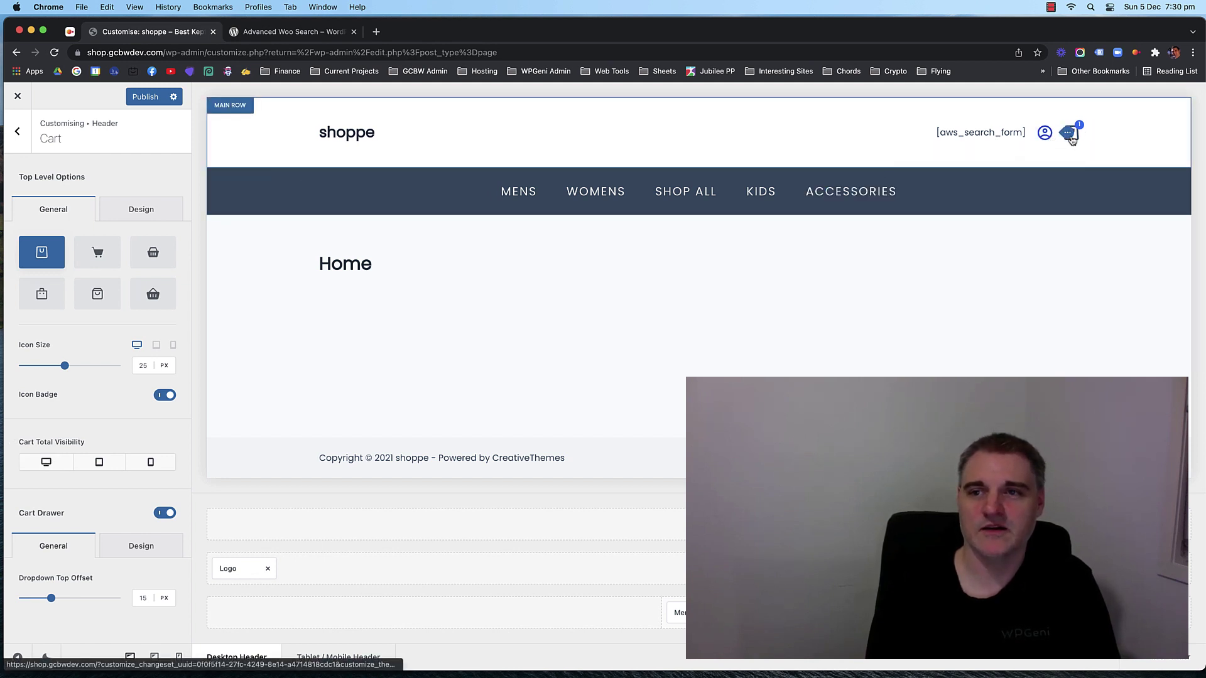
# Increase the cart icon size to 30px.
pyautogui.click(144, 369)
pyautogui.press('Up')
pyautogui.press('Up')
pyautogui.press('Up')
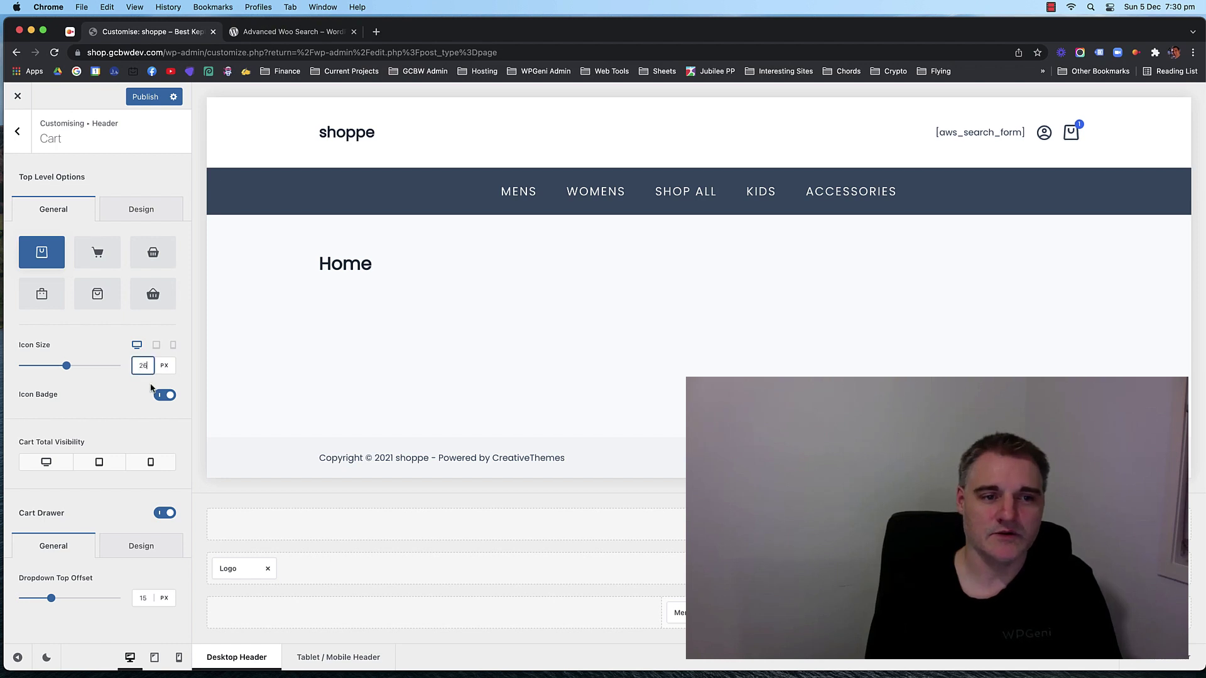
pyautogui.press('Up')
pyautogui.press('Up')
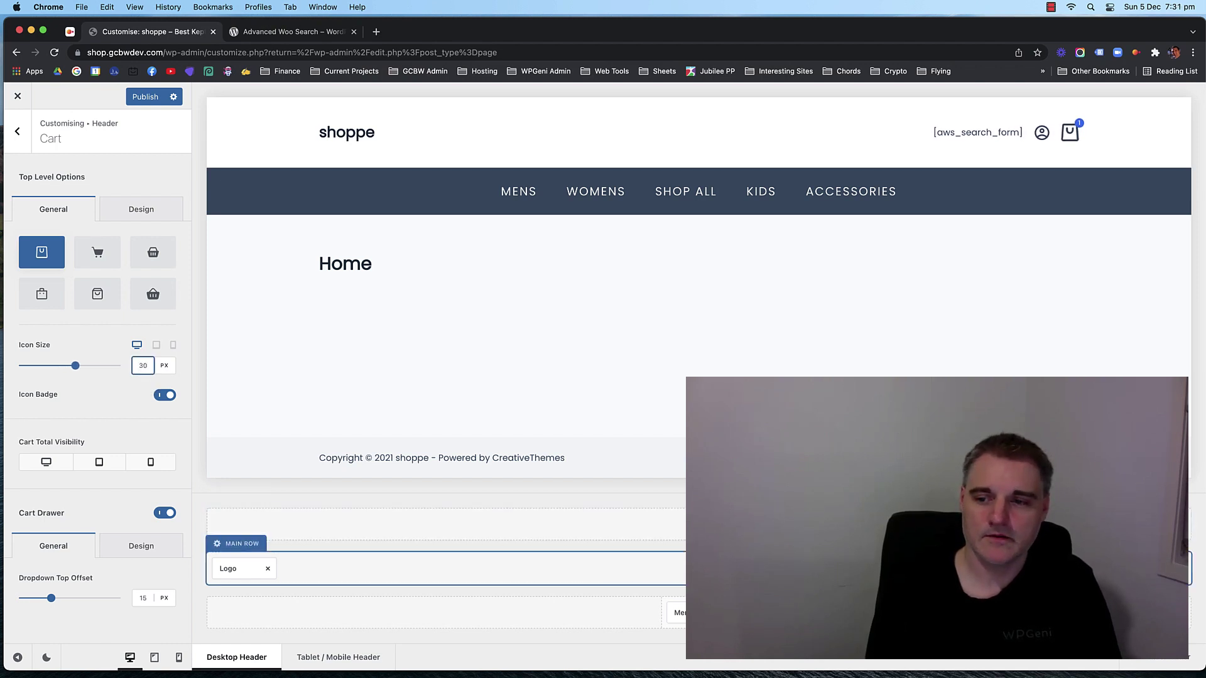
pyautogui.click(1078, 568)
# Raise the account icon size to 30px to match the cart, then go back to Header Elements.
pyautogui.scroll(-3, 132, 402)
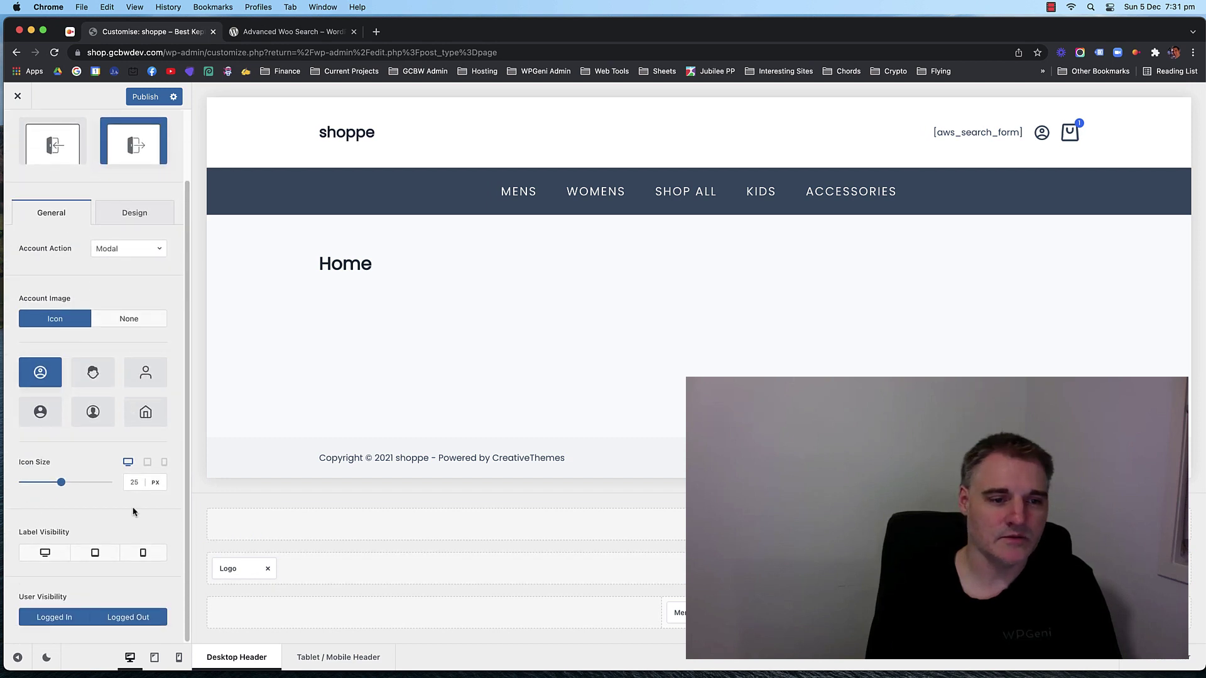
pyautogui.click(134, 482)
pyautogui.press('Up')
pyautogui.press('Up')
pyautogui.press('Up')
pyautogui.press('Up')
pyautogui.press('Up')
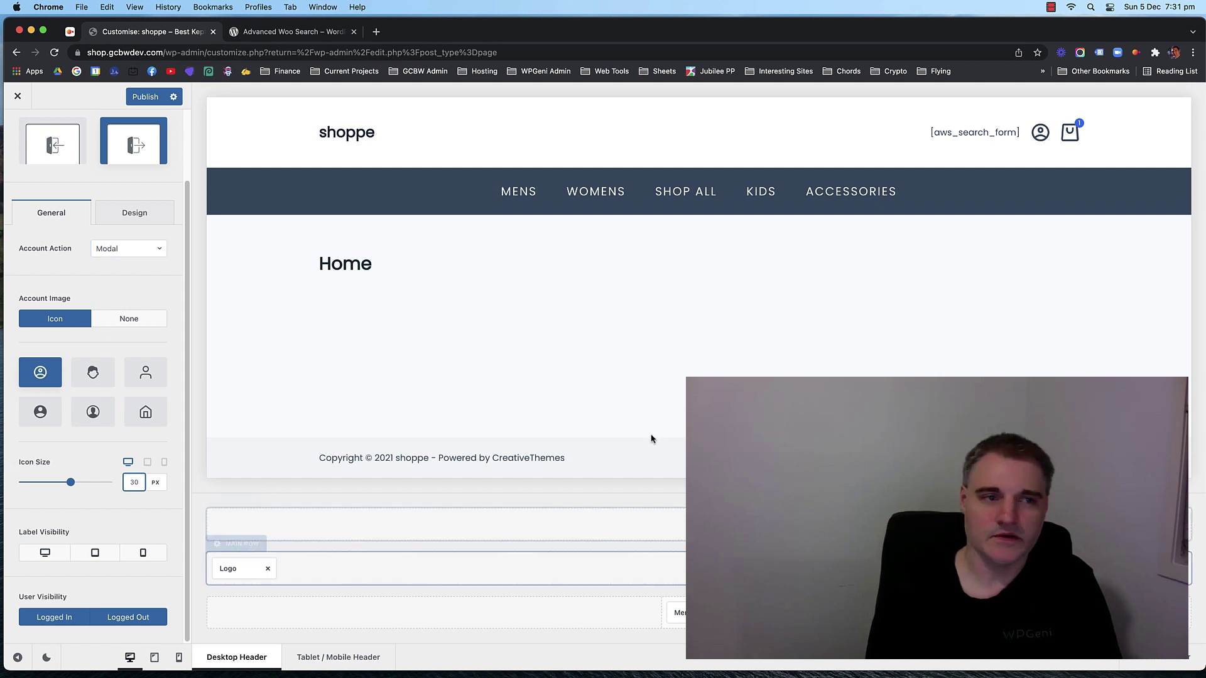
pyautogui.scroll(3, 129, 327)
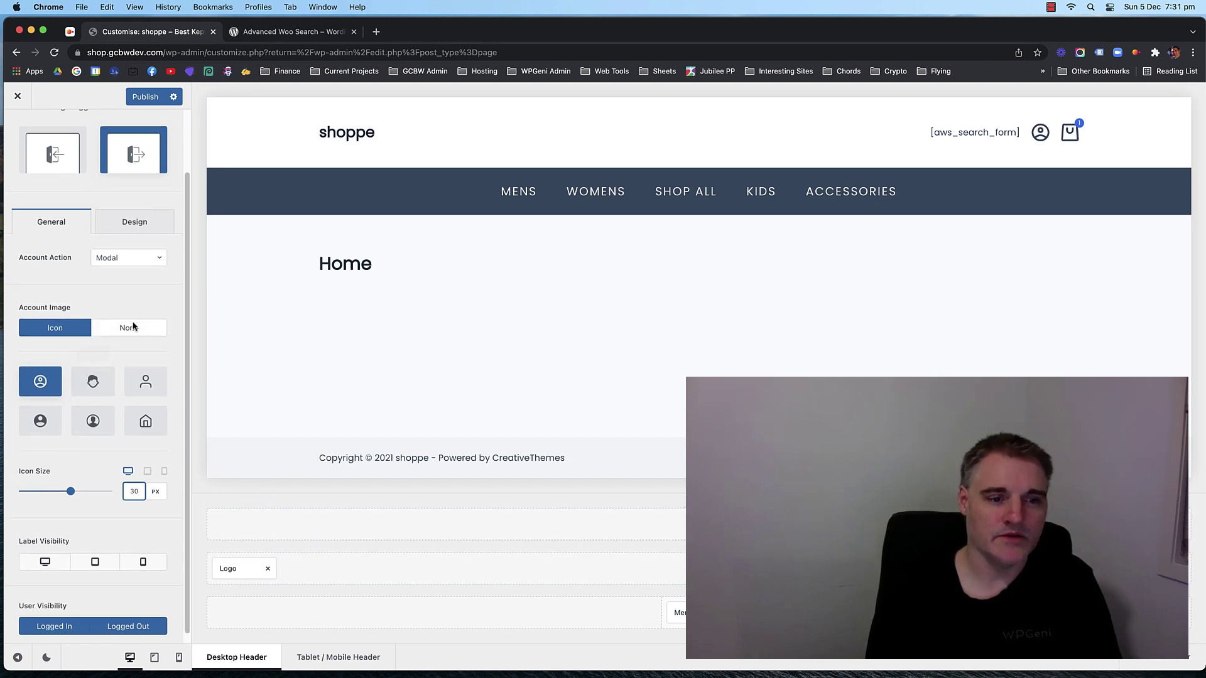
pyautogui.moveTo(1071, 133)
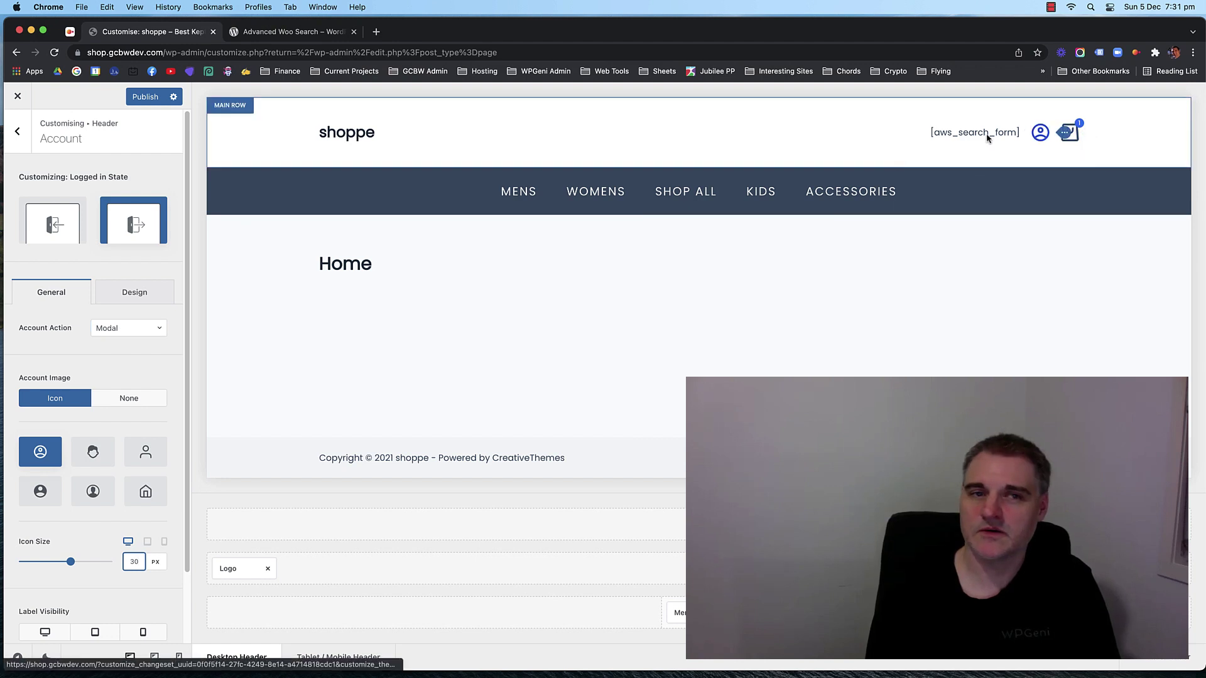
pyautogui.click(18, 139)
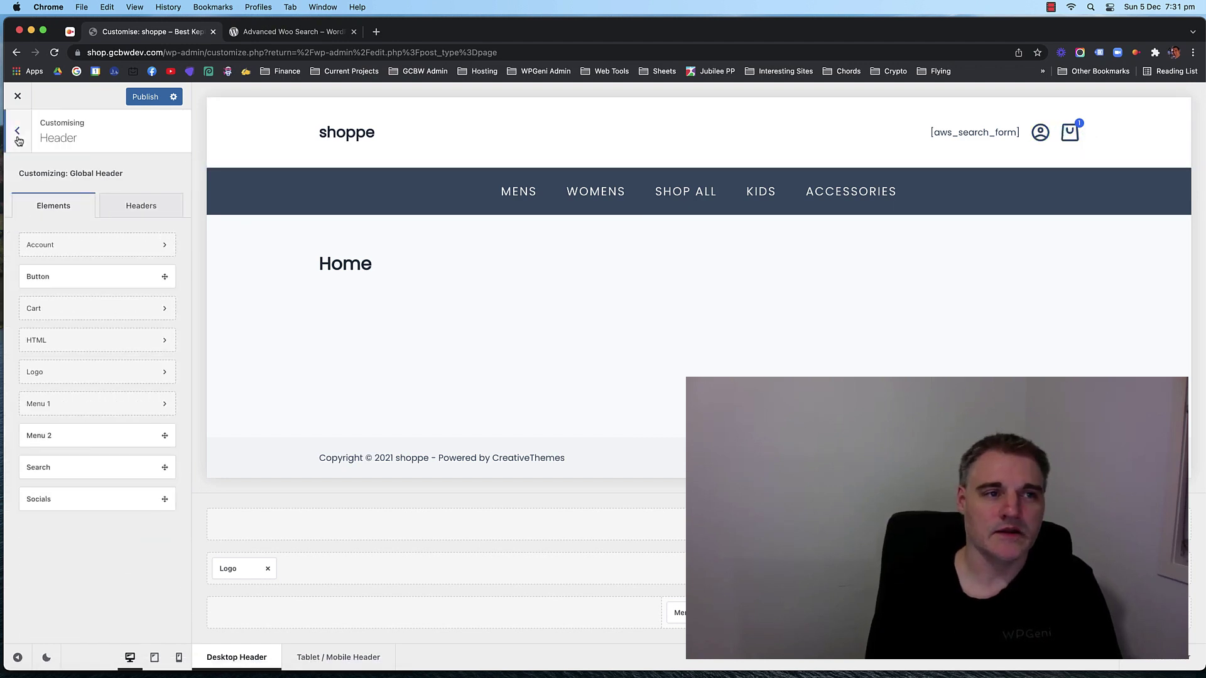
# From the root Customizer panel, test the header search box in the preview, then reopen Header.
pyautogui.click(18, 139)
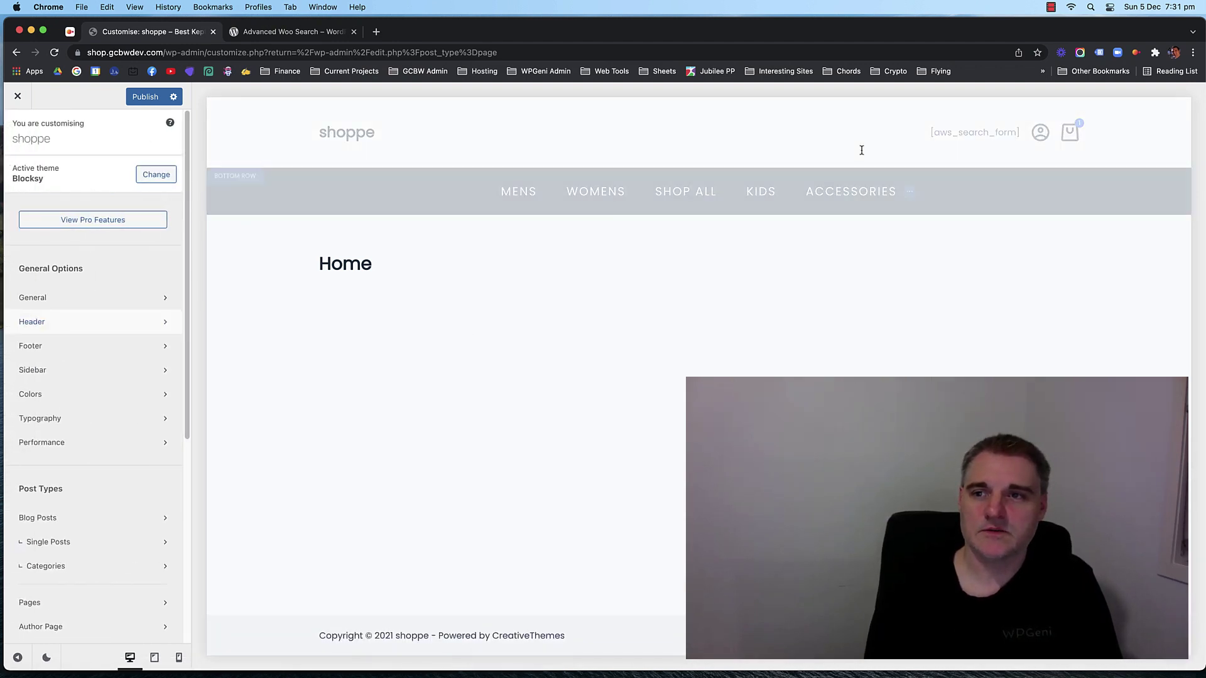
pyautogui.click(830, 135)
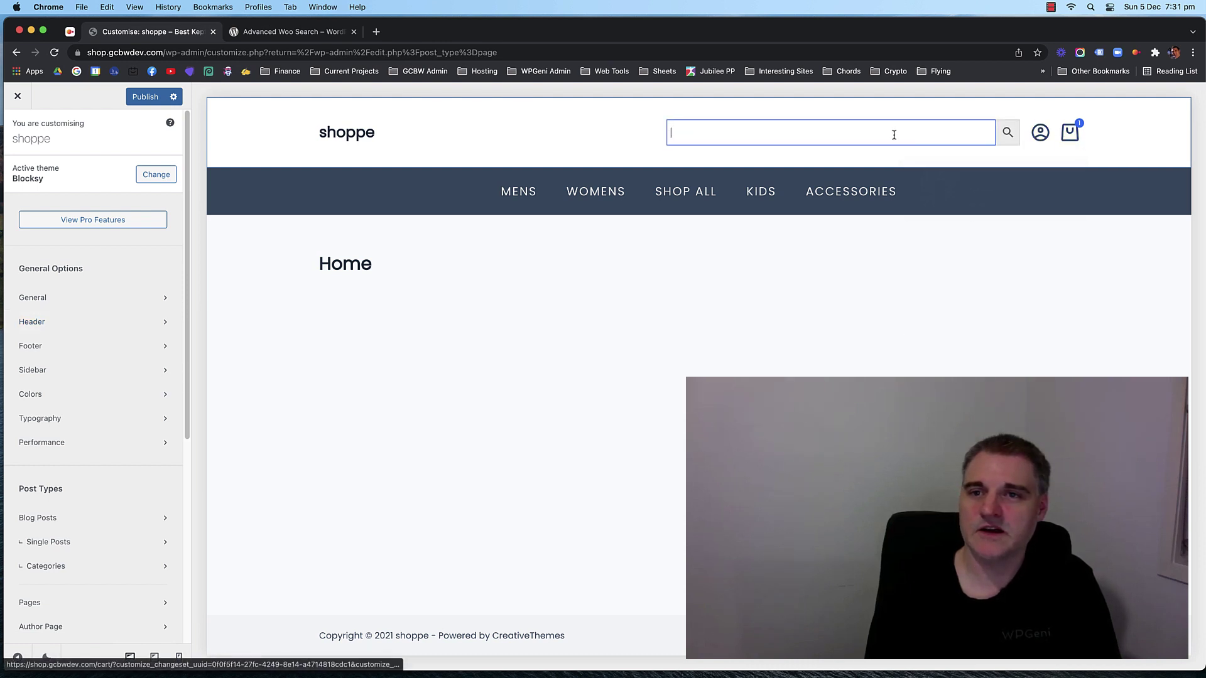
pyautogui.click(603, 138)
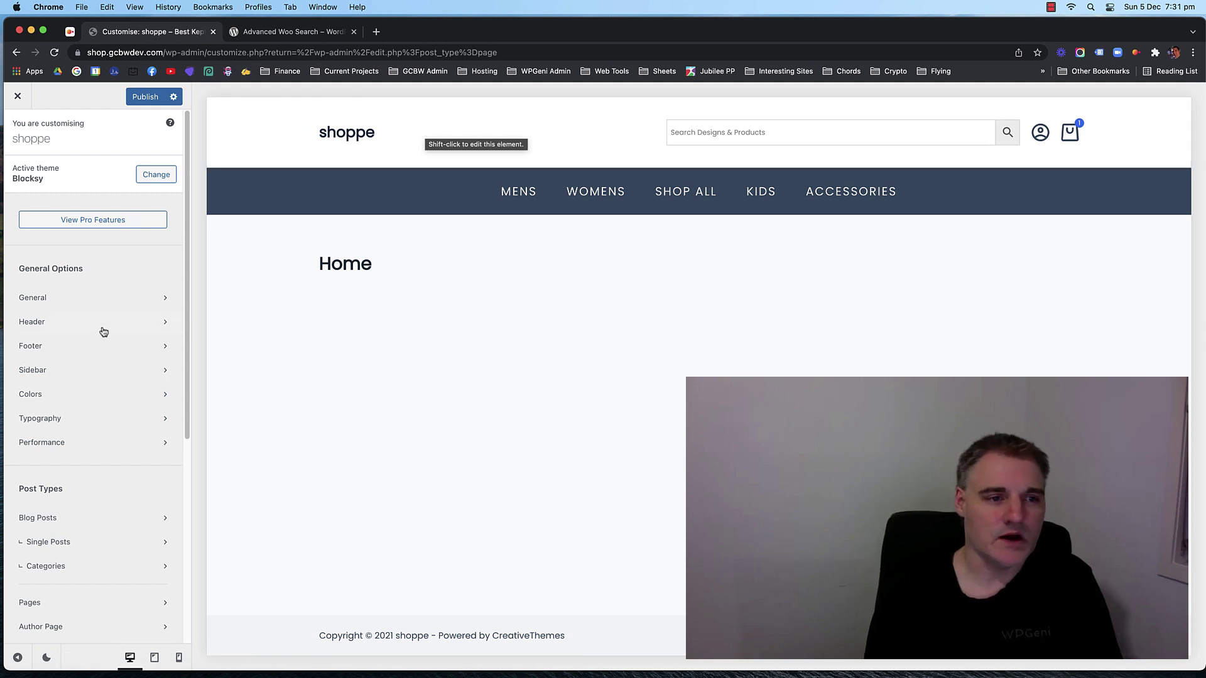
pyautogui.click(79, 327)
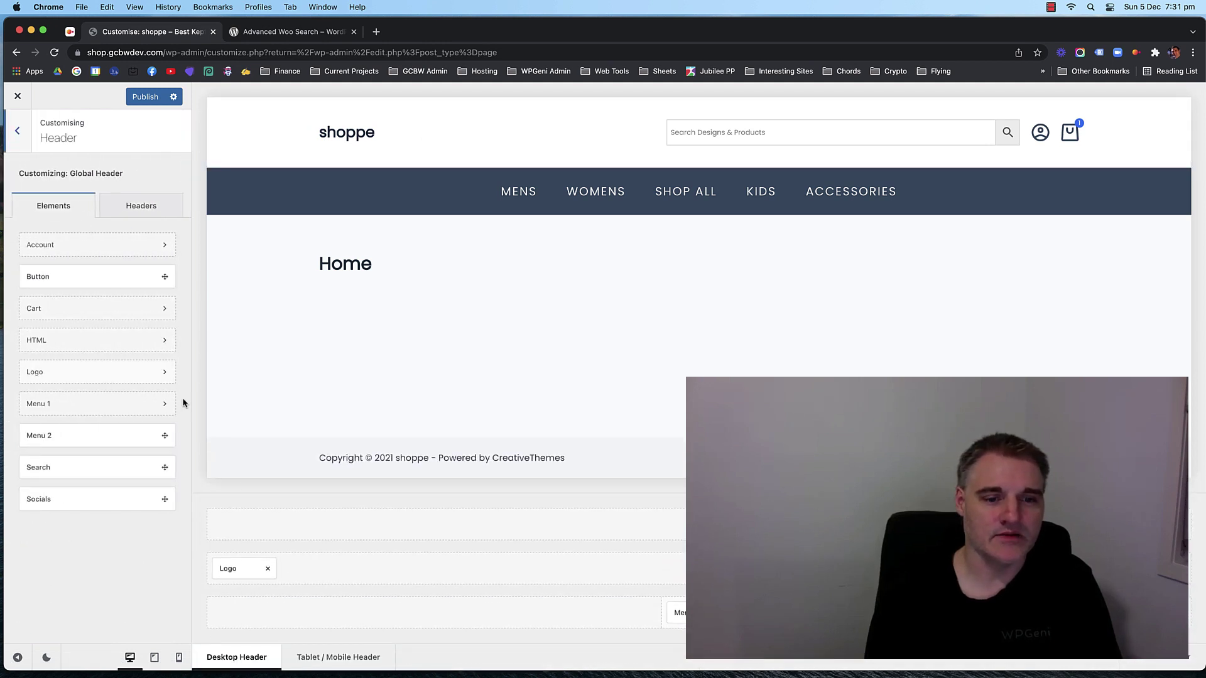
# Lower the header main row's Row Min Height to 90 px.
pyautogui.click(229, 553)
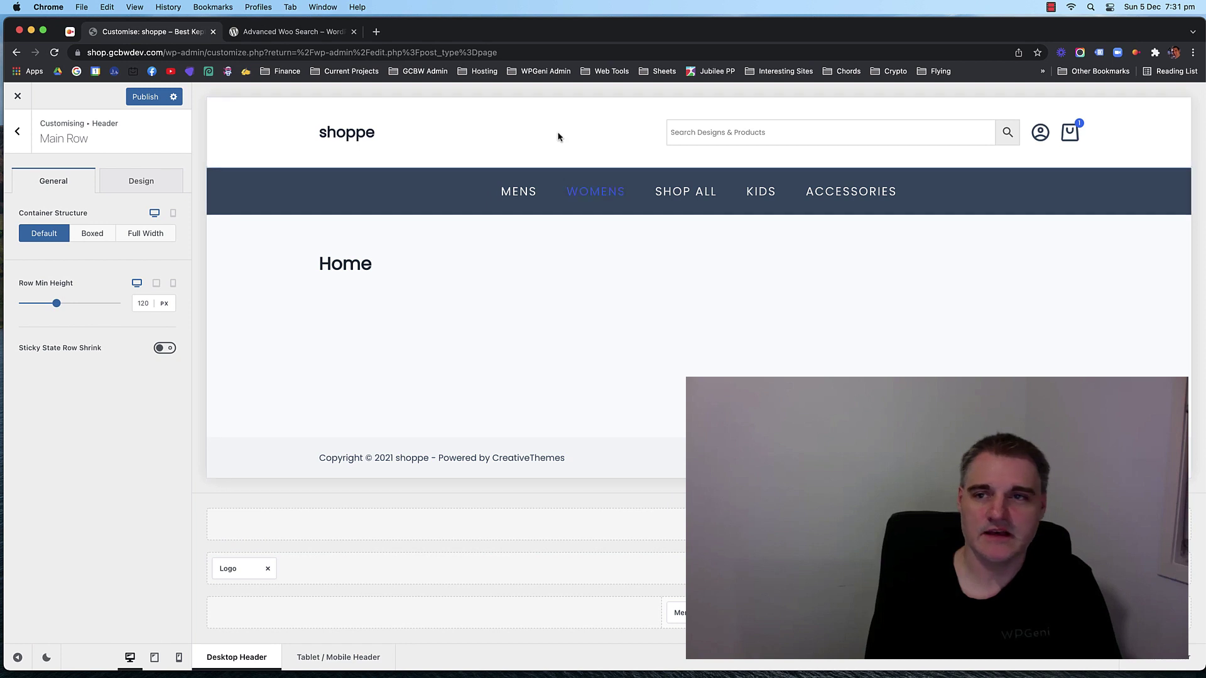
pyautogui.click(140, 304)
pyautogui.press('Down')
pyautogui.press('Down')
pyautogui.press('Down')
pyautogui.press('Down')
pyautogui.press('Down')
pyautogui.press('Down')
pyautogui.press('Down')
pyautogui.press('Down')
pyautogui.press('Down')
pyautogui.press('Down')
pyautogui.press('Down')
pyautogui.press('Down')
pyautogui.press('Down')
pyautogui.press('Down')
pyautogui.press('Down')
pyautogui.press('Down')
pyautogui.press('Down')
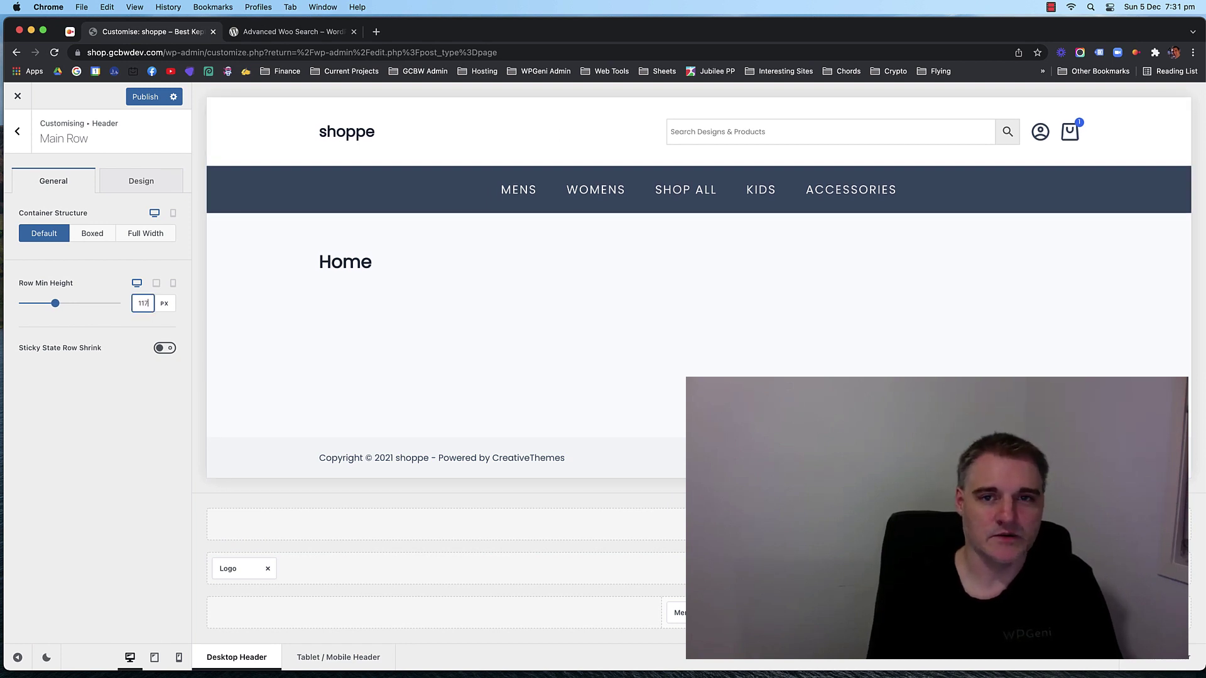
pyautogui.press('Down')
pyautogui.press('Down')
pyautogui.press('Down')
pyautogui.press('Down')
pyautogui.press('Down')
pyautogui.press('Down')
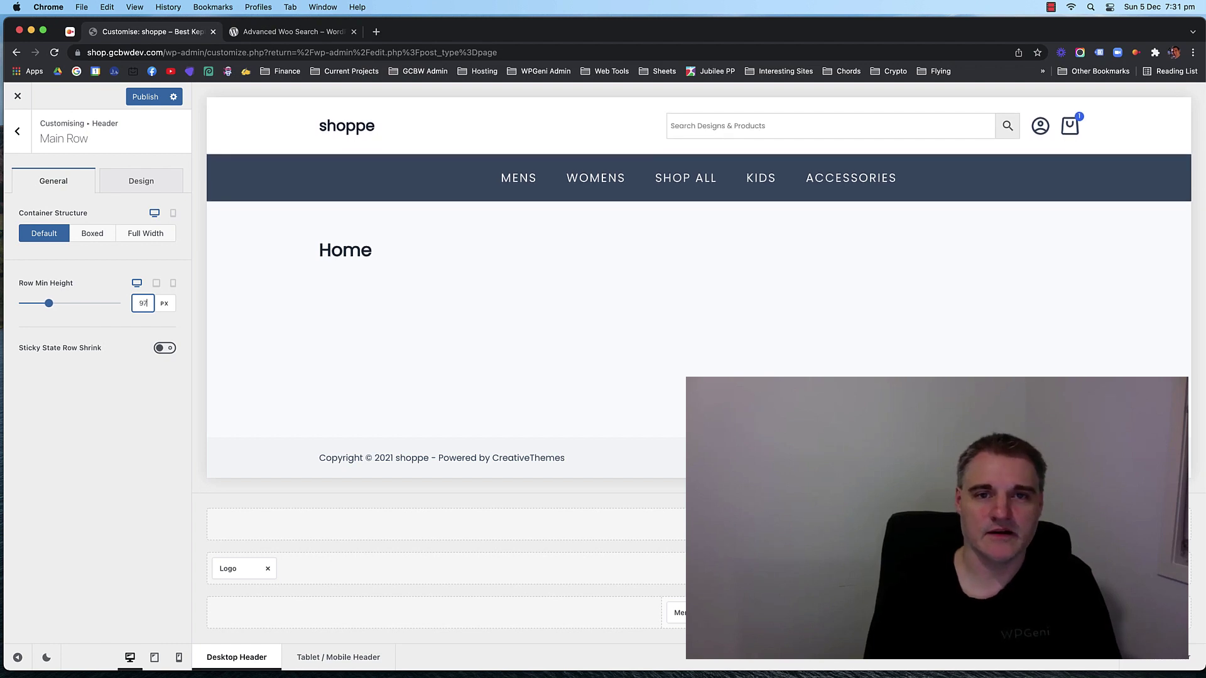
pyautogui.press('Down')
pyautogui.press('Down')
pyautogui.press('Down')
pyautogui.press('Down')
pyautogui.press('Down')
pyautogui.press('Down')
pyautogui.press('Down')
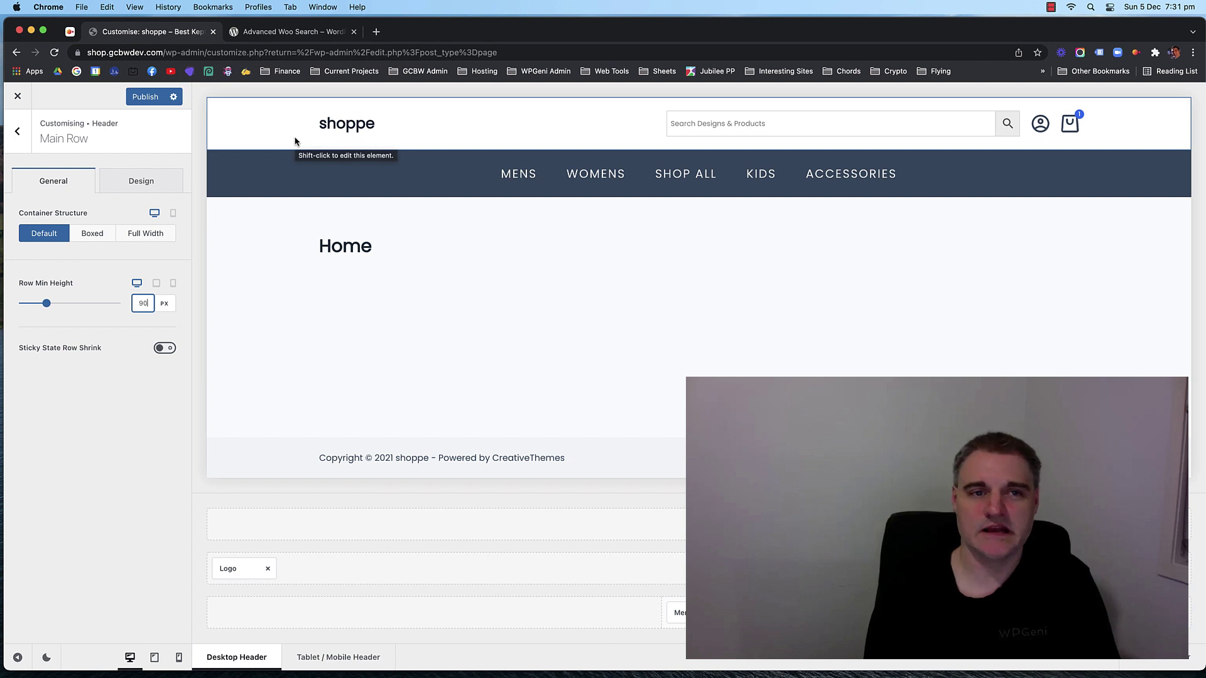
pyautogui.click(112, 399)
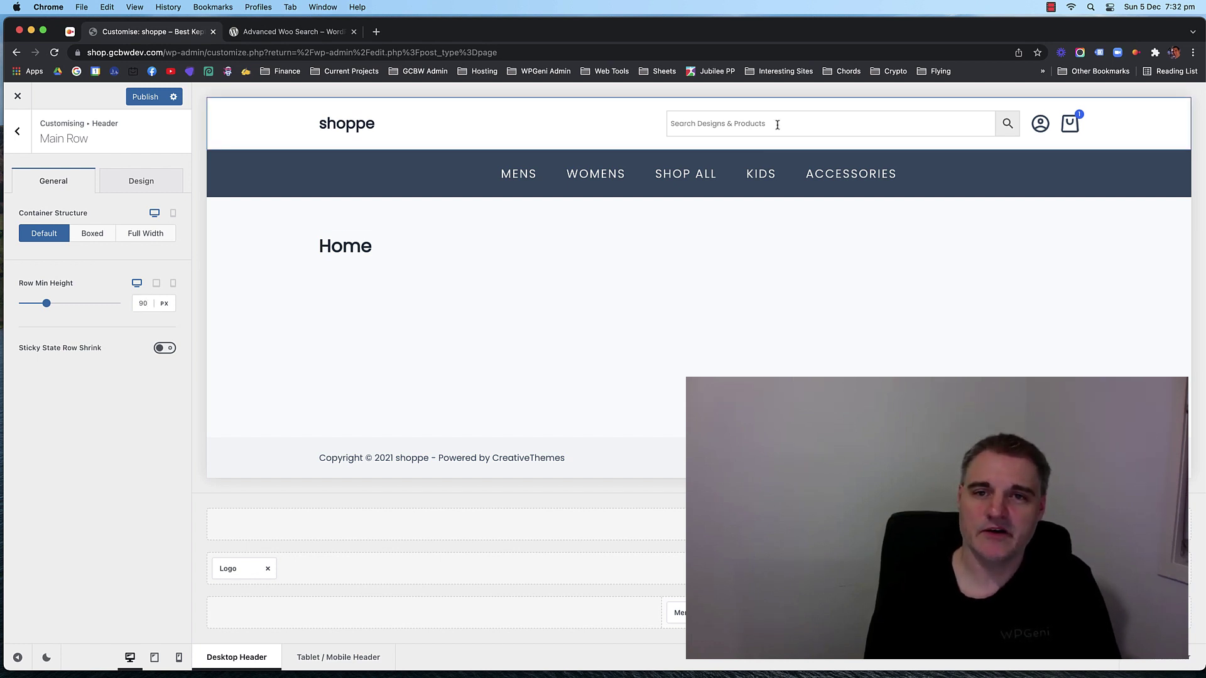
# Publish the Customizer changes and return to the main Customizer options.
pyautogui.click(139, 98)
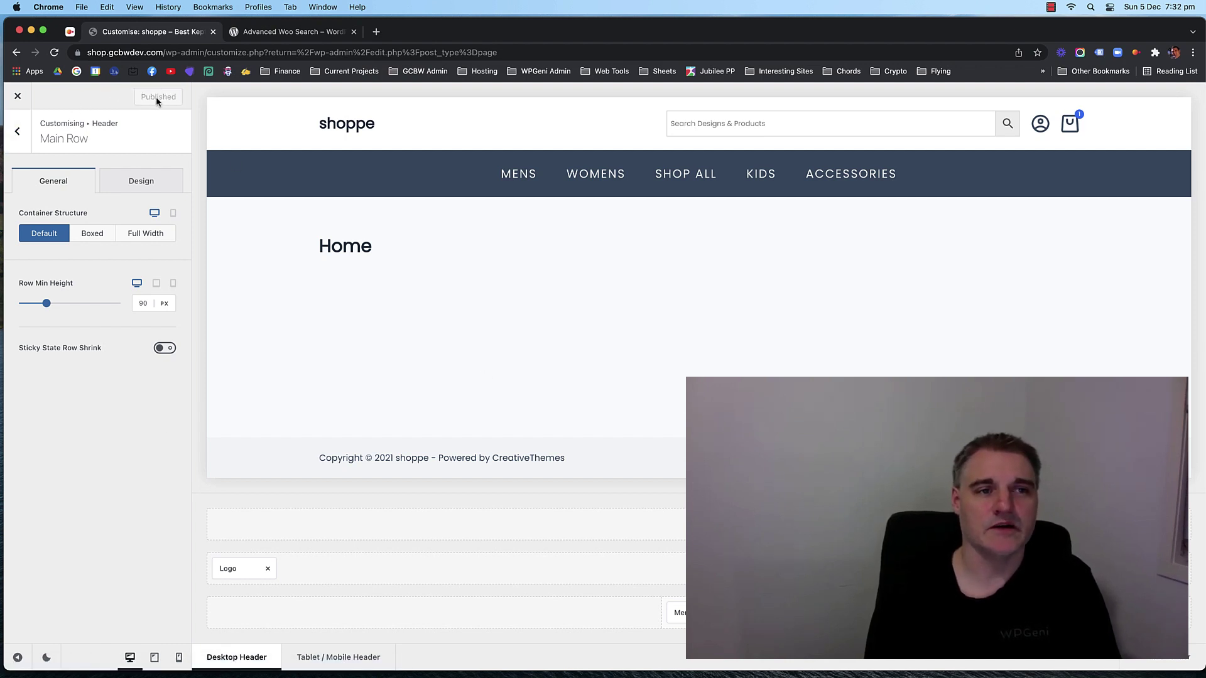
pyautogui.click(19, 132)
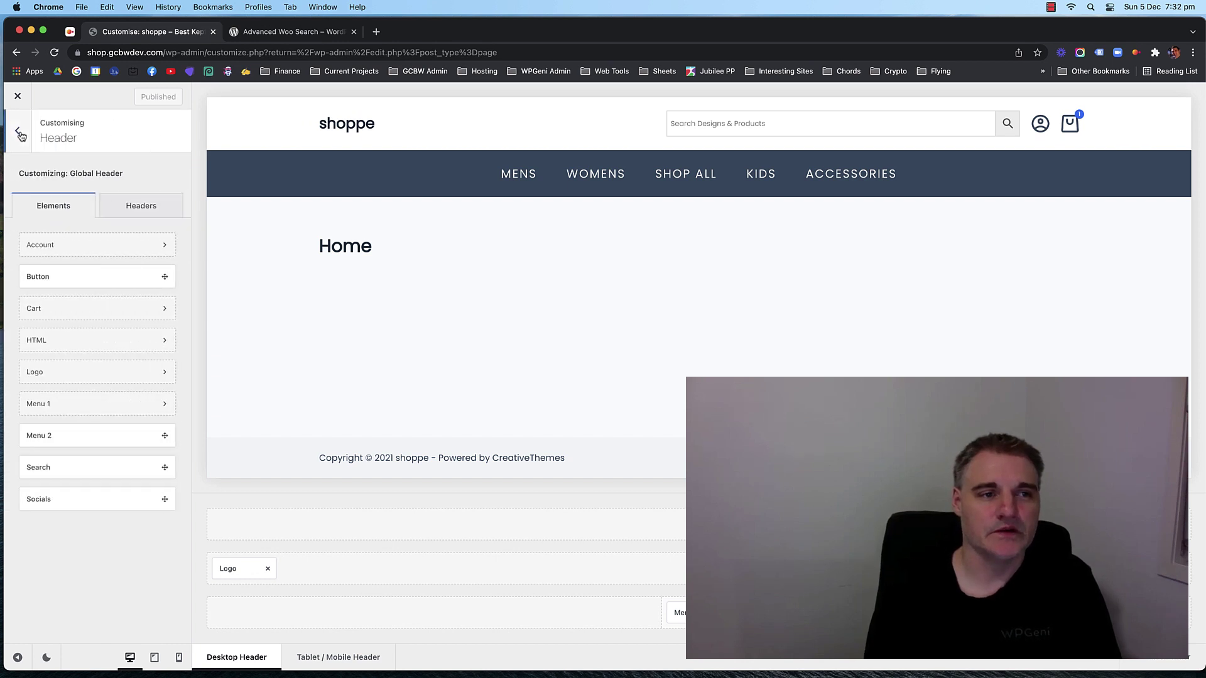
pyautogui.click(18, 132)
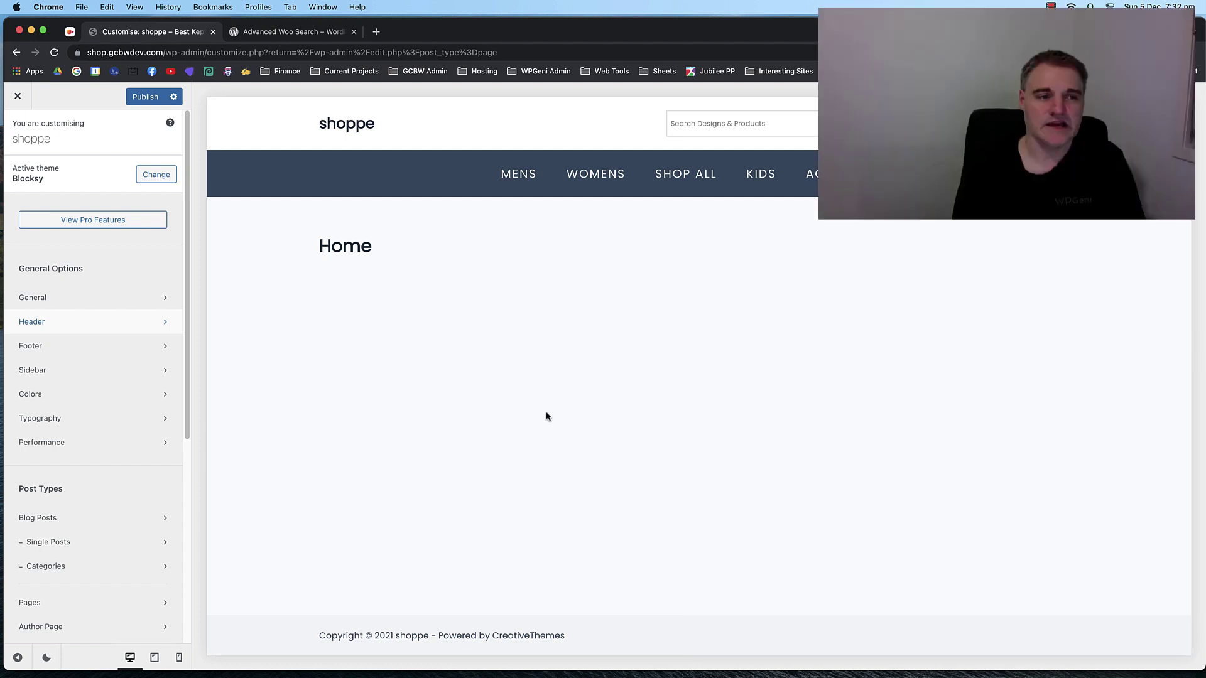
# Open the Footer section from the Customizer's General Options to show the footer builder.
pyautogui.click(51, 348)
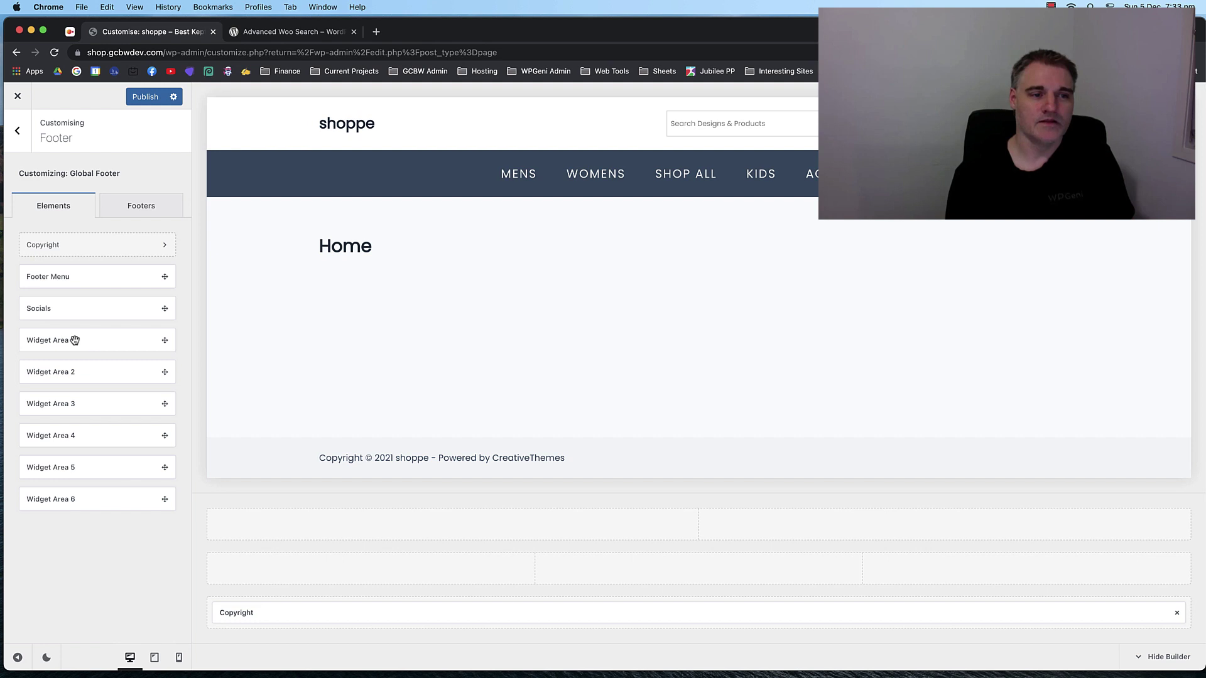
# Place Widget Areas 1, 2 and 3 into the footer middle row's first, second and third columns.
pyautogui.moveTo(75, 340); pyautogui.dragTo(374, 574)
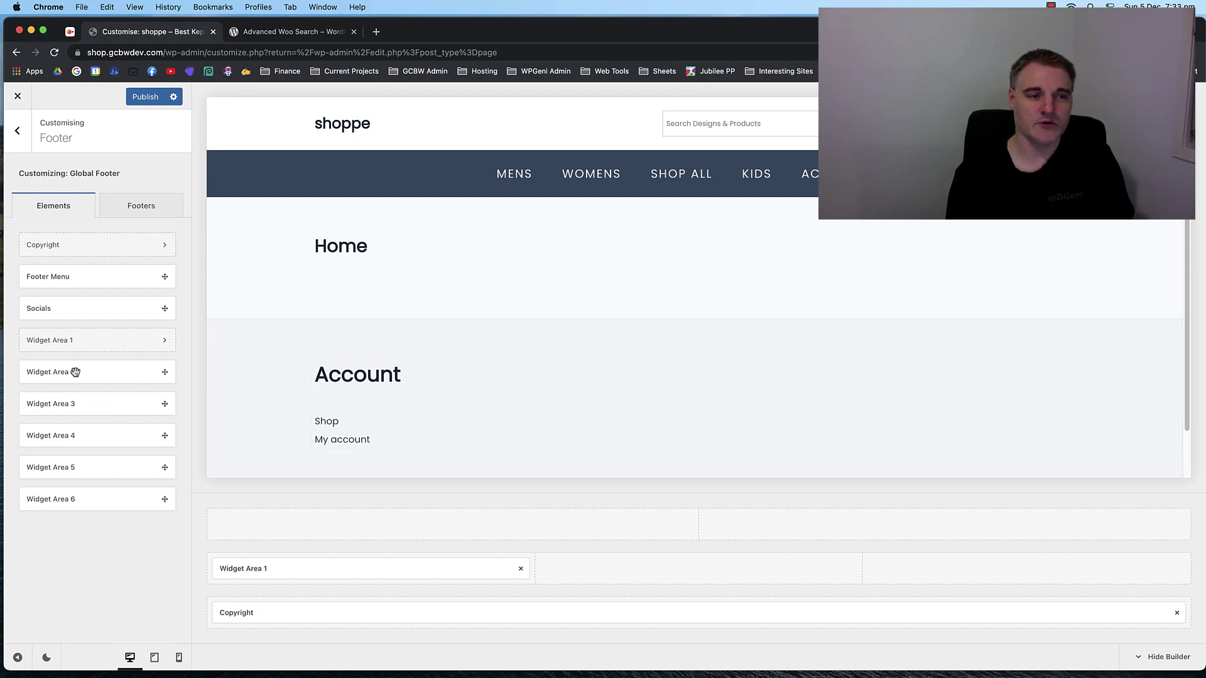
pyautogui.moveTo(75, 372); pyautogui.dragTo(639, 575)
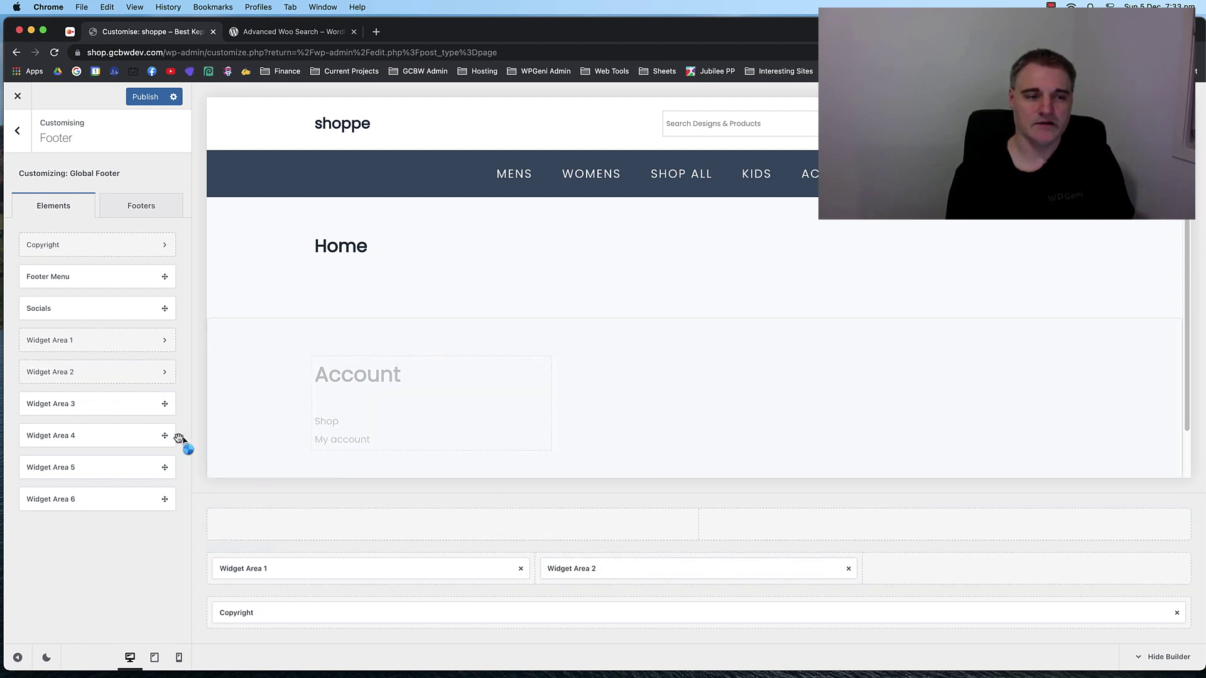
pyautogui.moveTo(59, 403); pyautogui.dragTo(1009, 569)
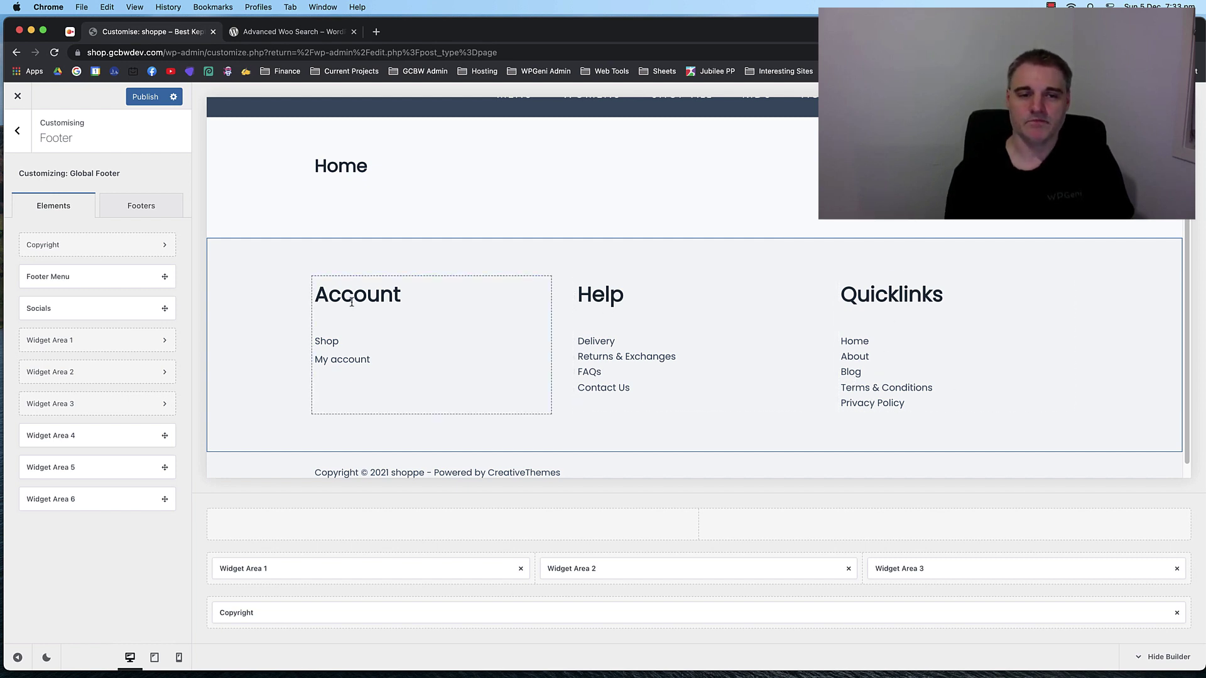
pyautogui.scroll(-1, 552, 312)
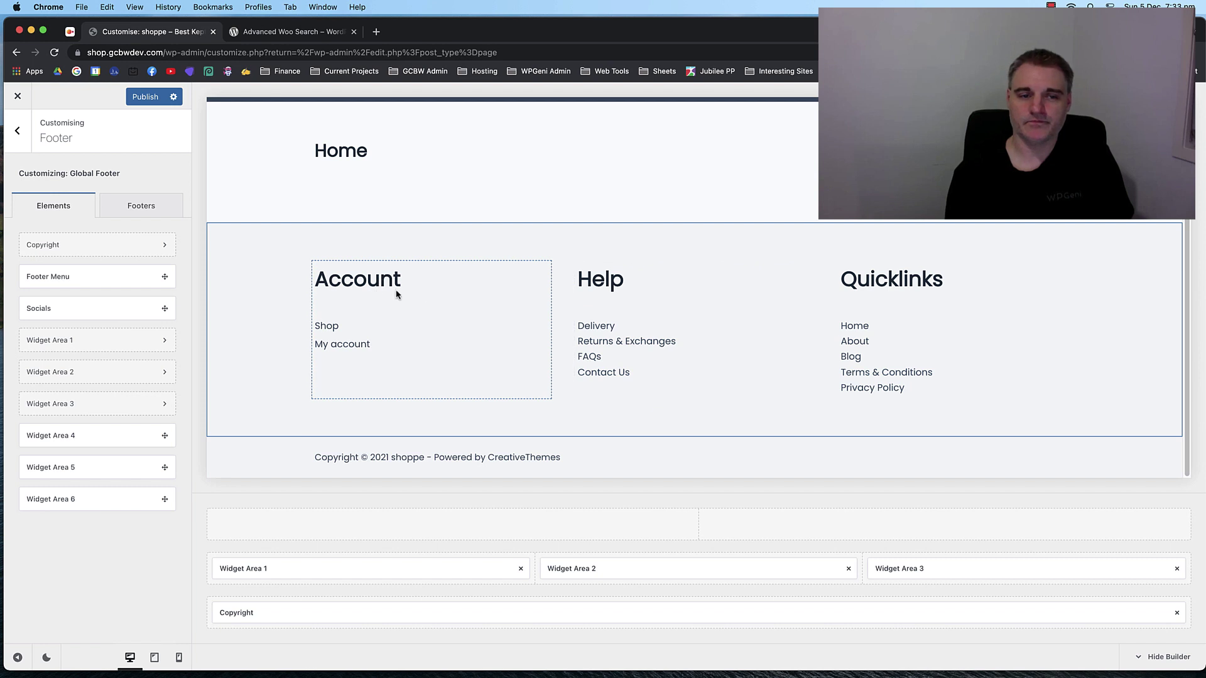
# Inspect Widget Area 1's Account heading and its Footer Account navigation menu block.
pyautogui.click(292, 570)
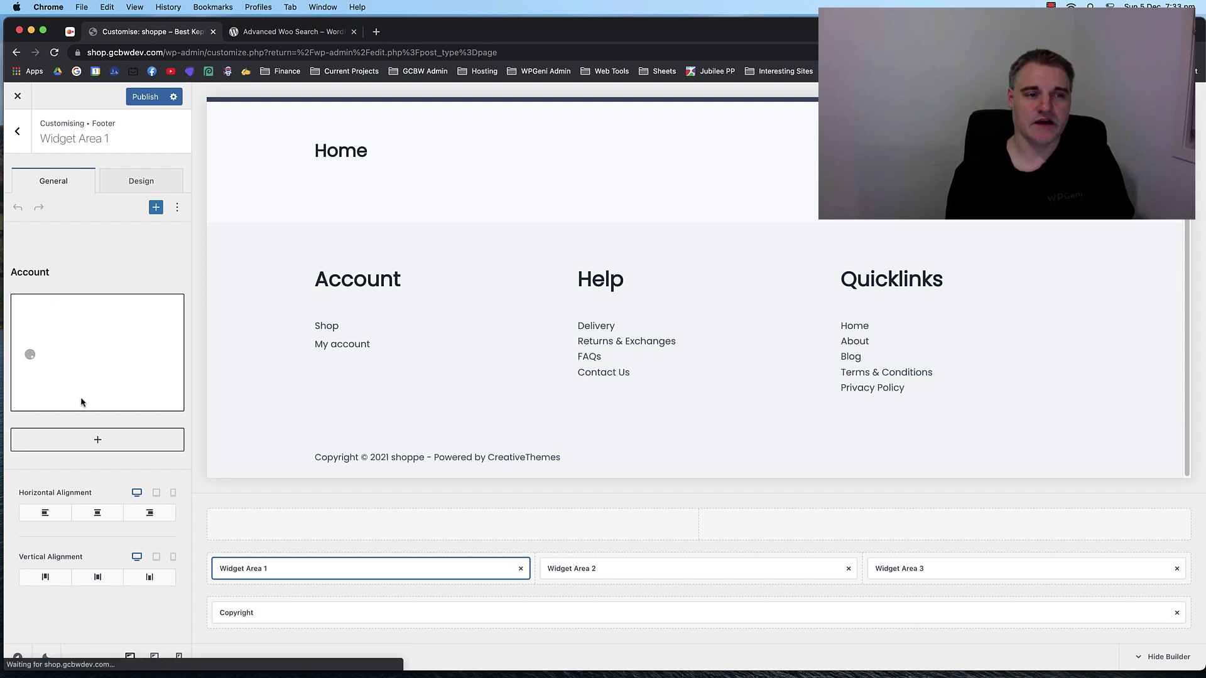
pyautogui.click(56, 272)
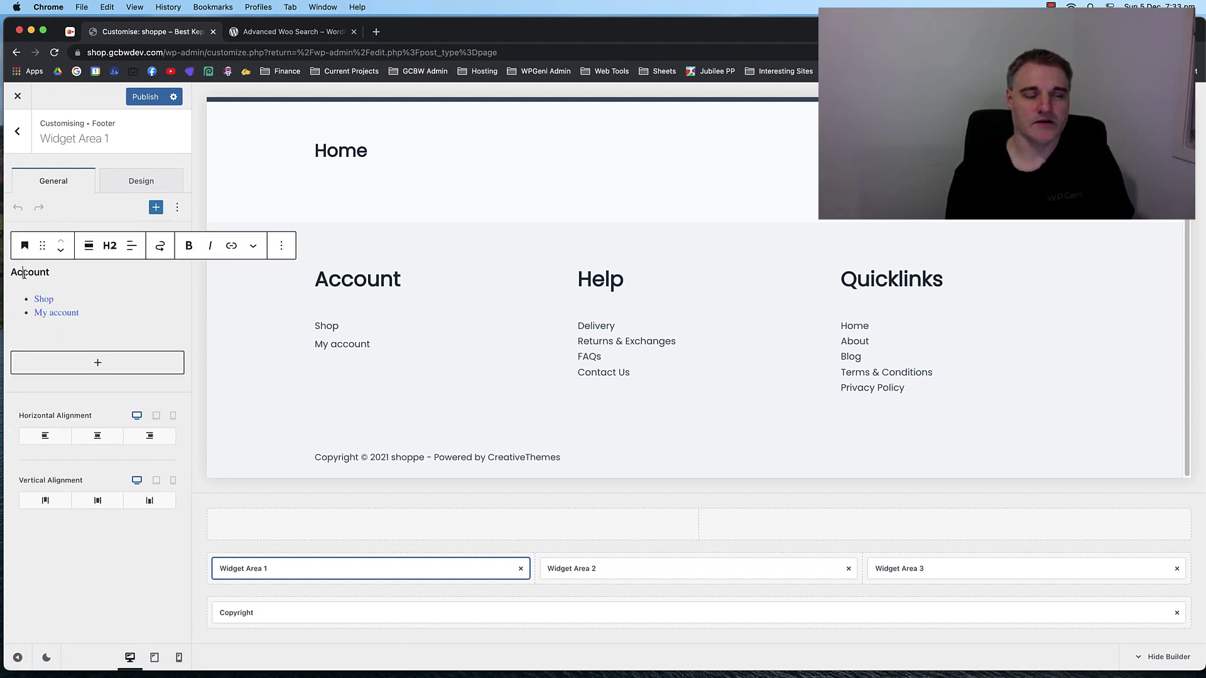
pyautogui.click(79, 301)
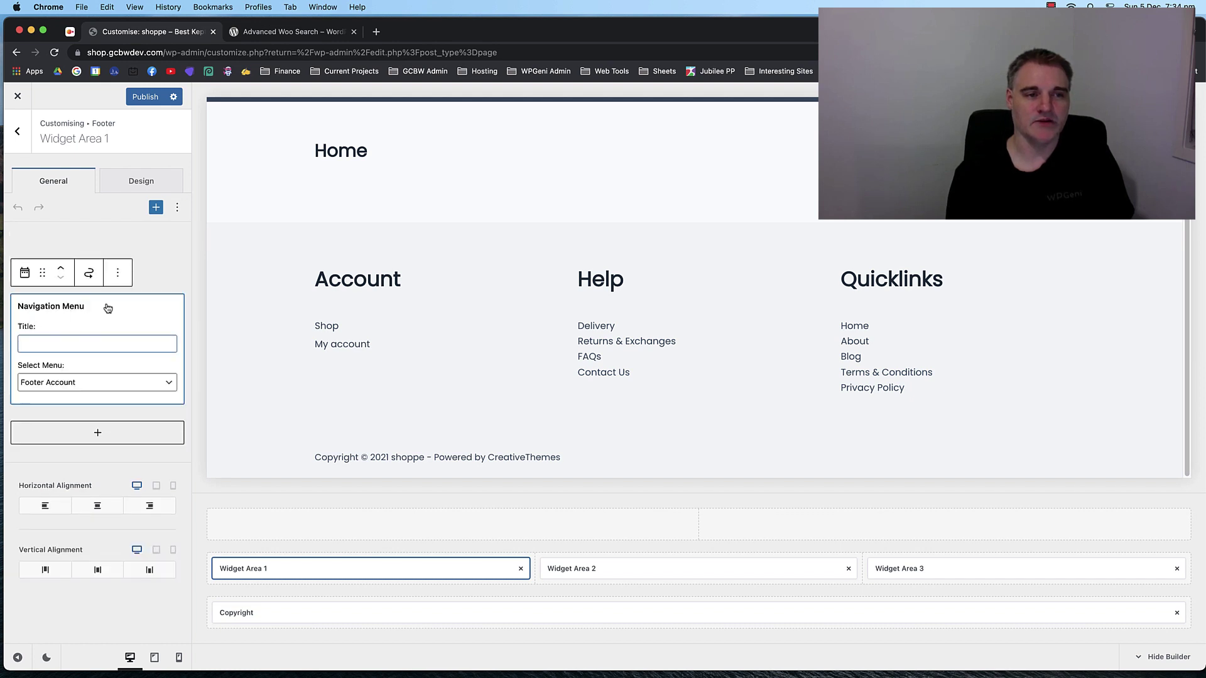
pyautogui.click(164, 276)
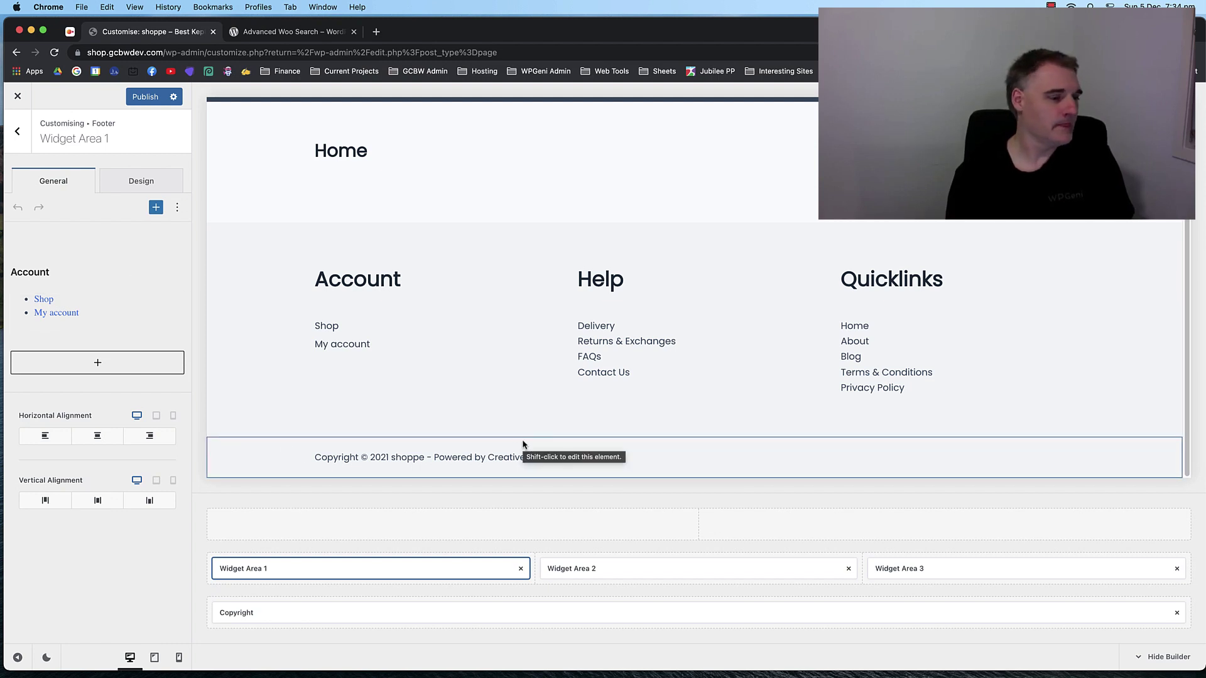
# Delete 'WordPress Theme by {theme_author}.' from the footer Copyright text, leaving no trailing separator.
pyautogui.click(556, 615)
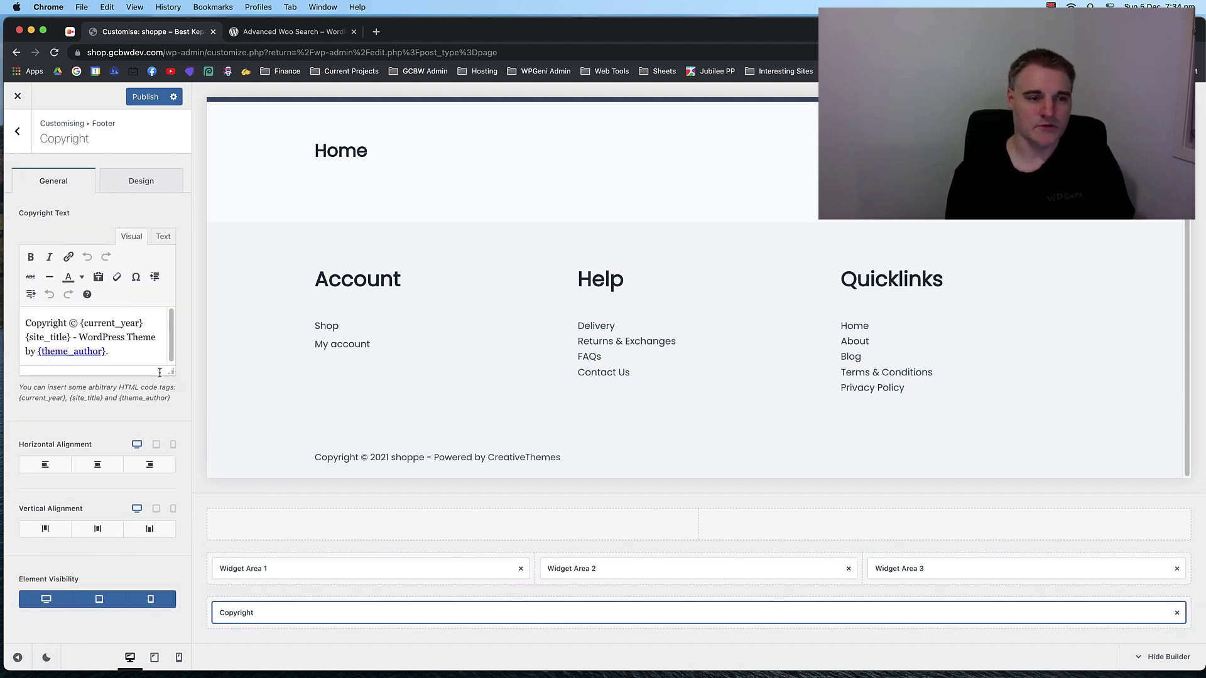
pyautogui.click(107, 352)
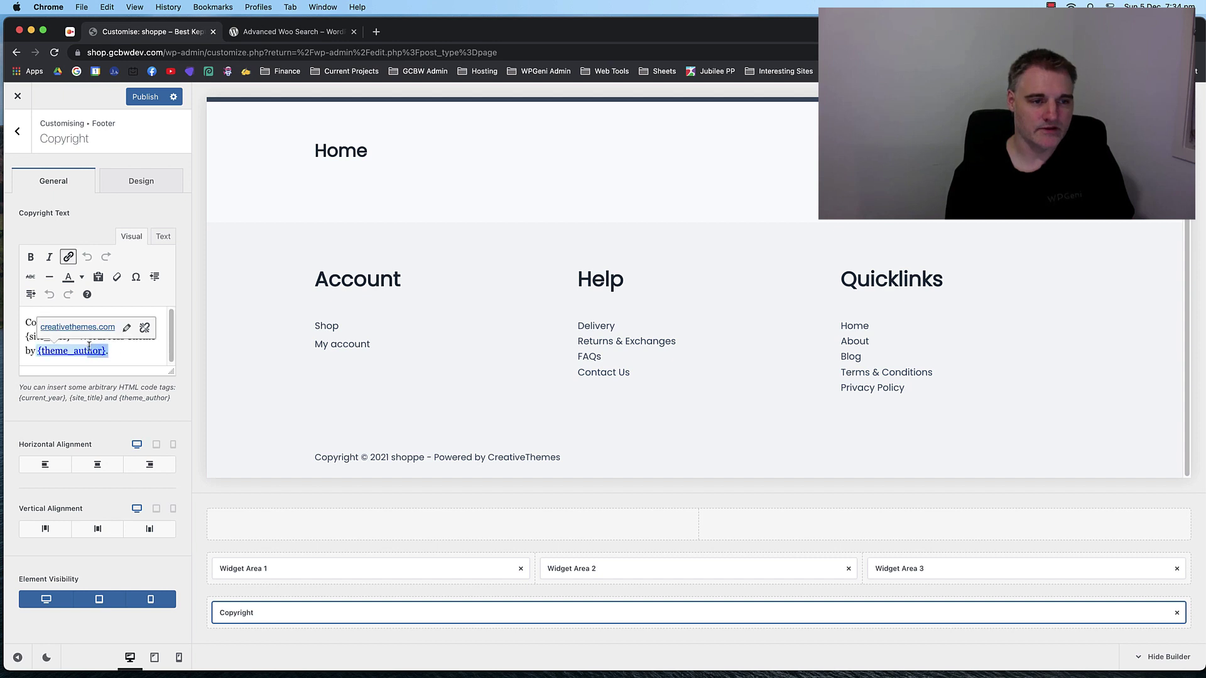
pyautogui.moveTo(108, 352); pyautogui.dragTo(79, 343)
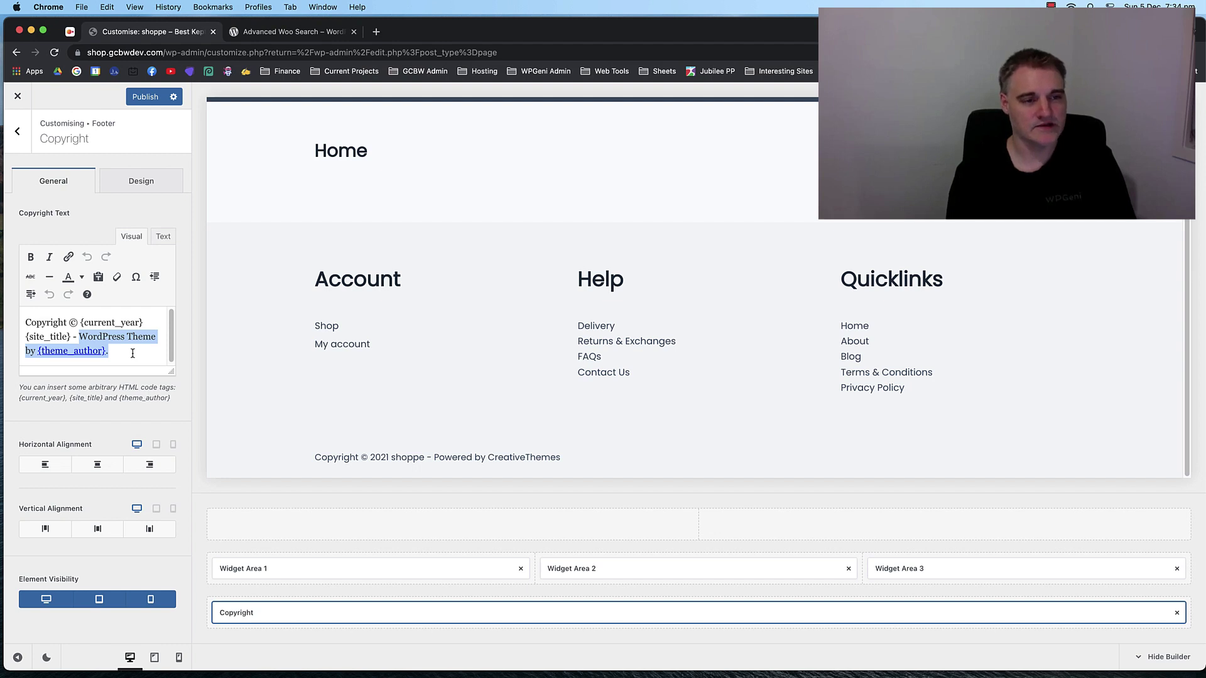
pyautogui.press('BackSpace')
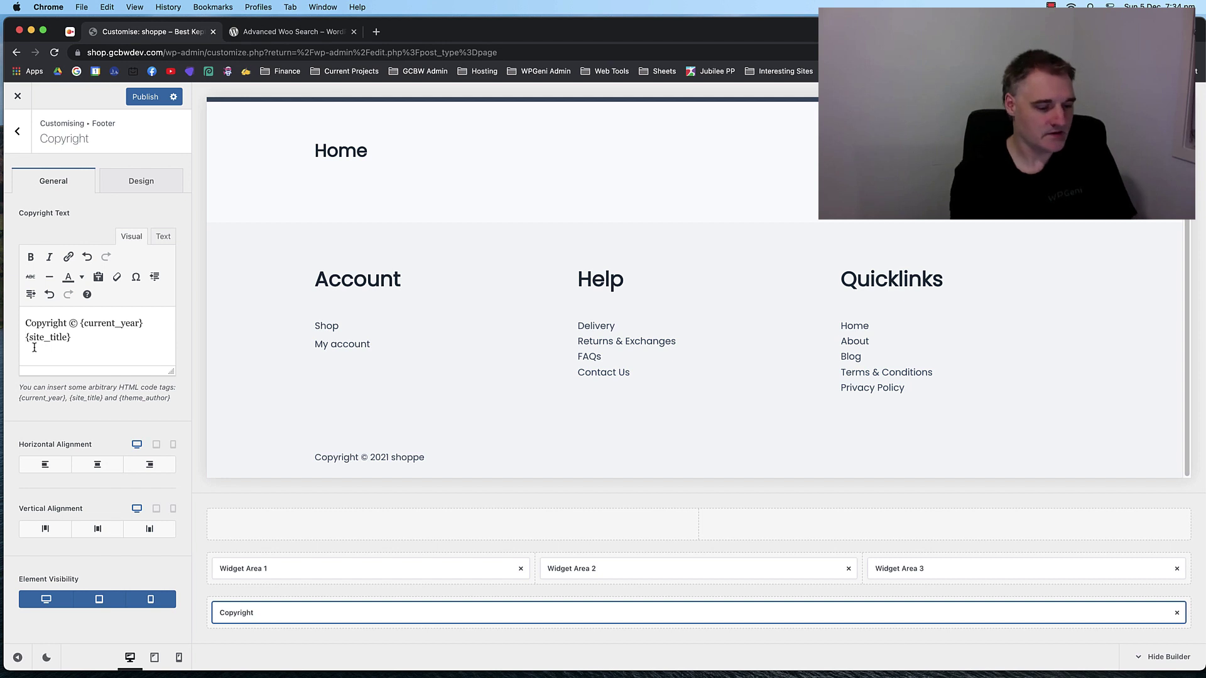
pyautogui.write('|')
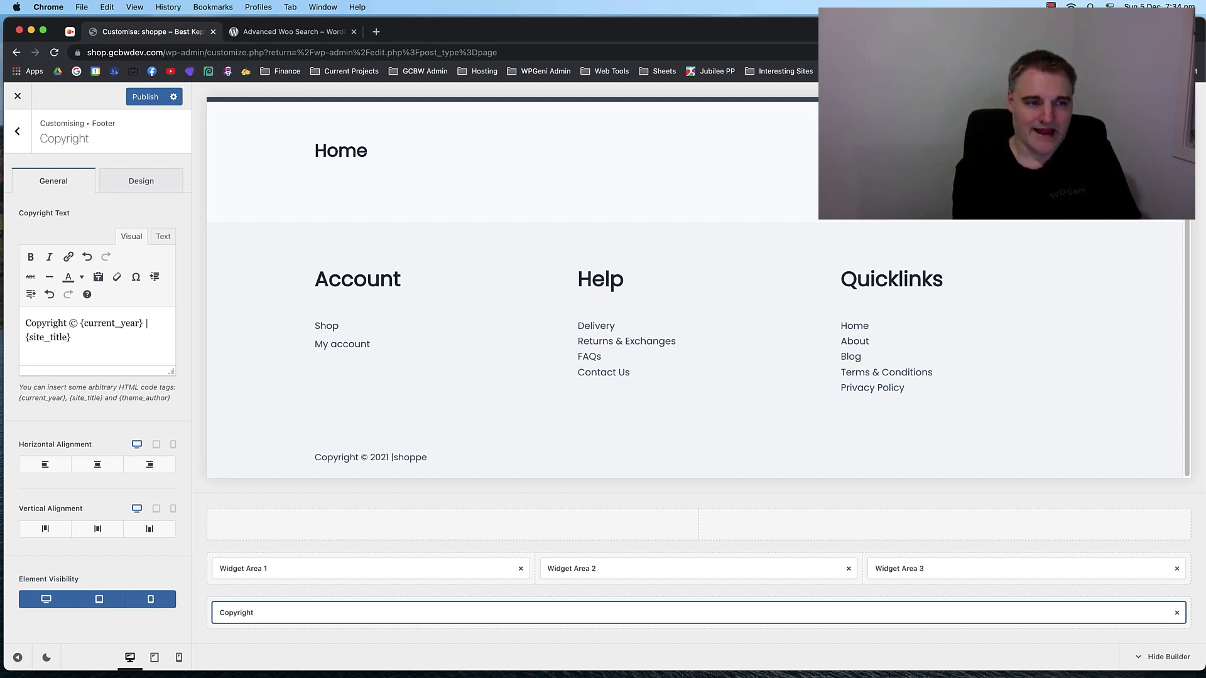
pyautogui.press('BackSpace')
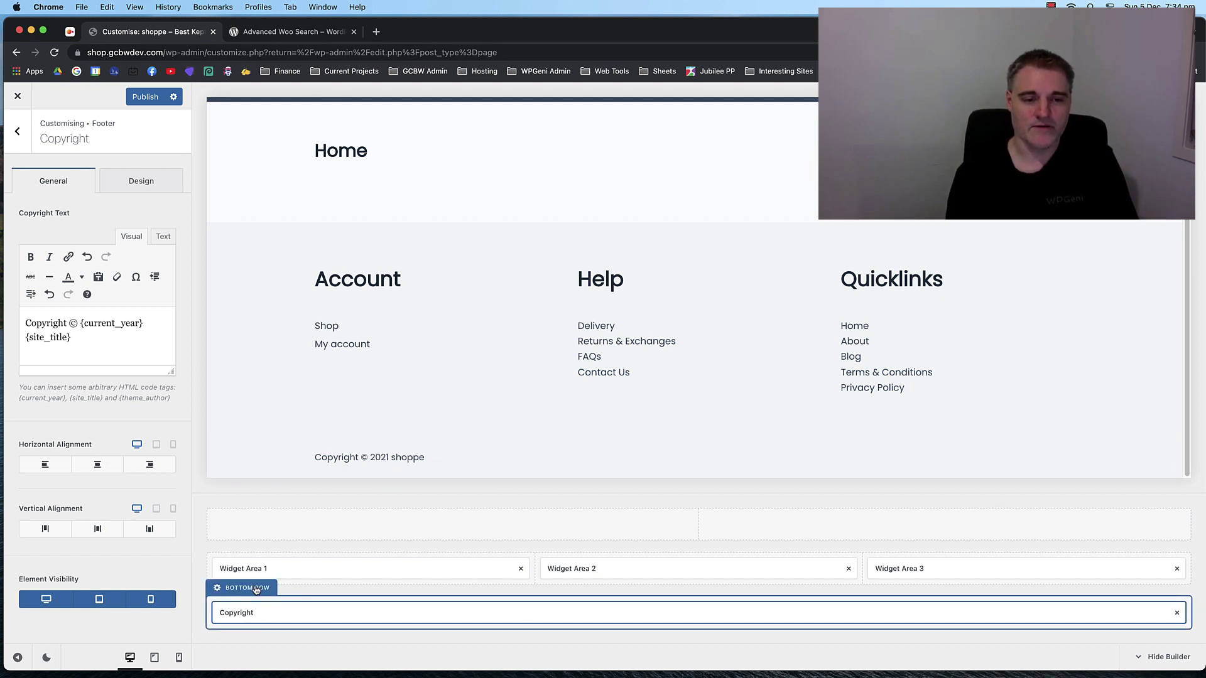
# Set the footer bottom row to 2 columns using the layout with a wider Copyright column.
pyautogui.click(256, 590)
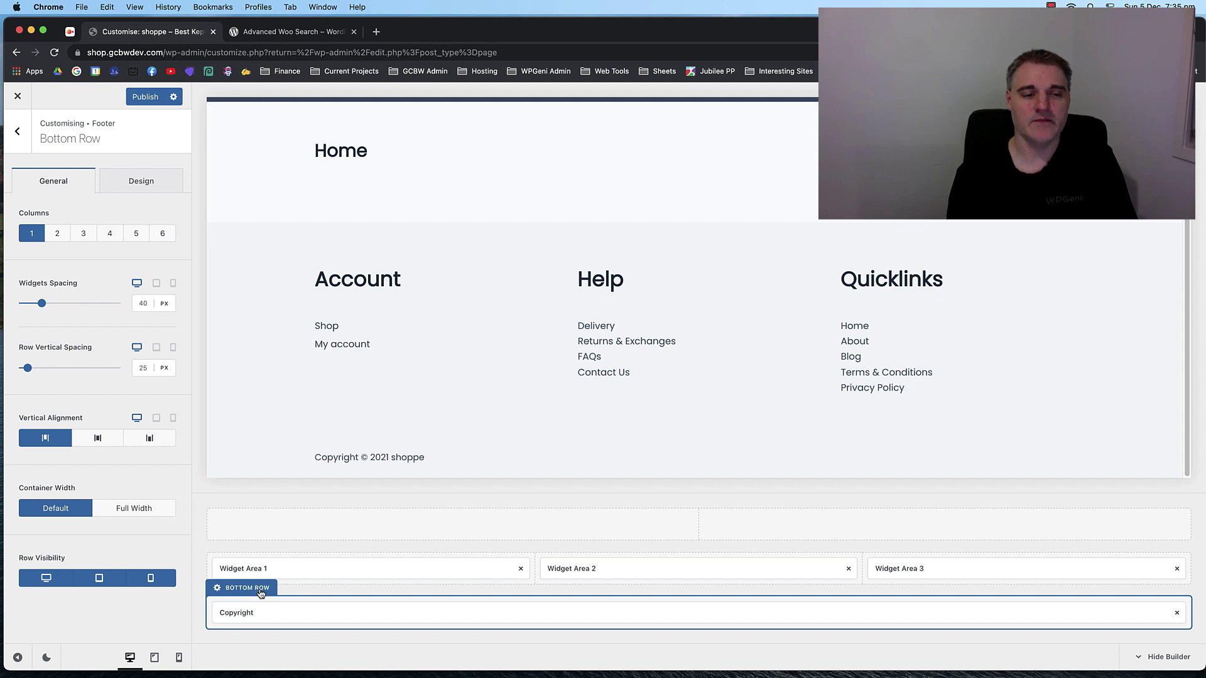
pyautogui.click(57, 241)
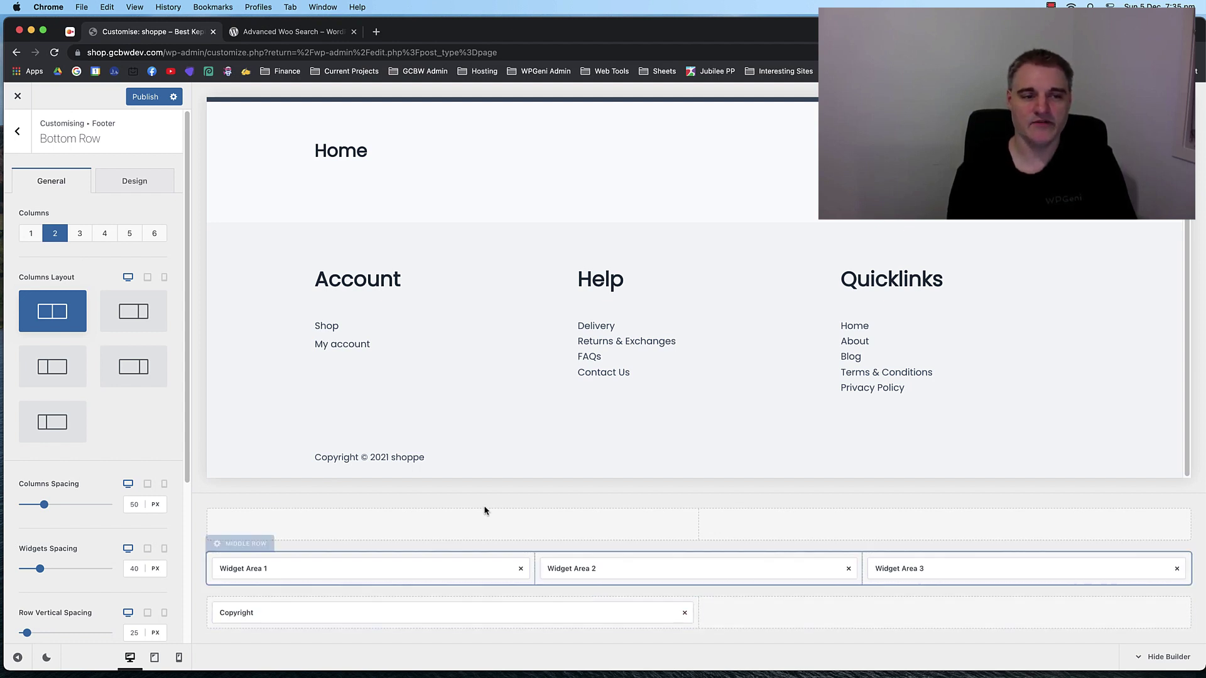
pyautogui.click(130, 318)
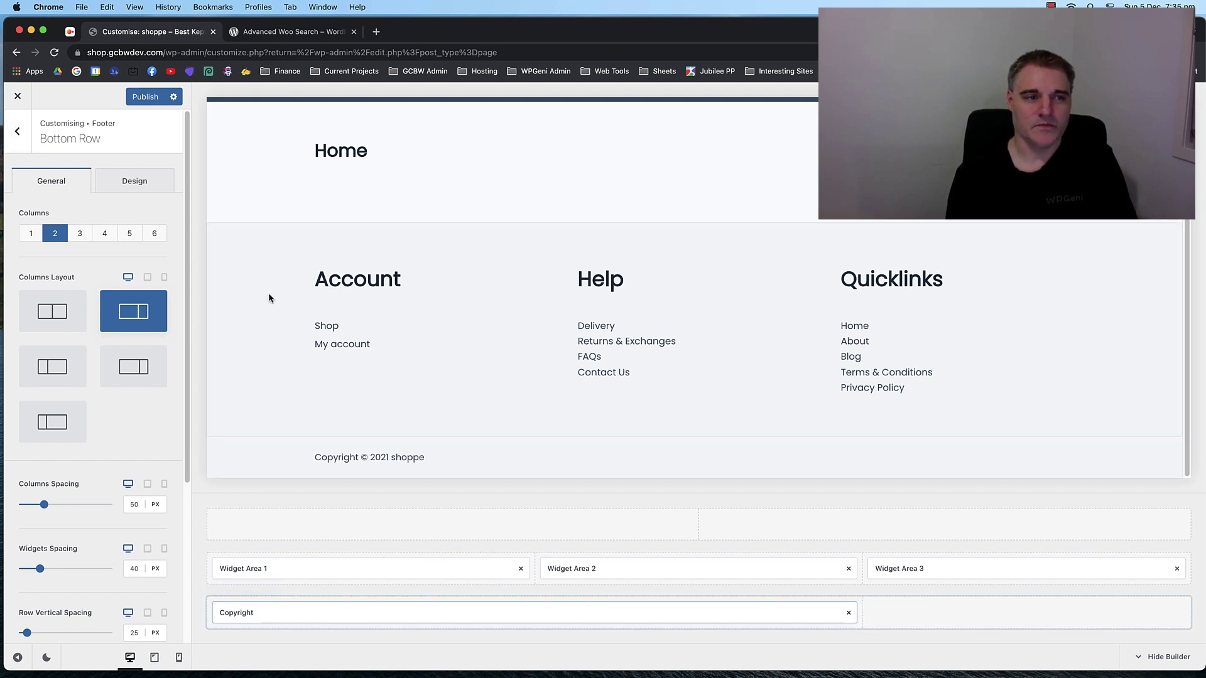
pyautogui.click(15, 135)
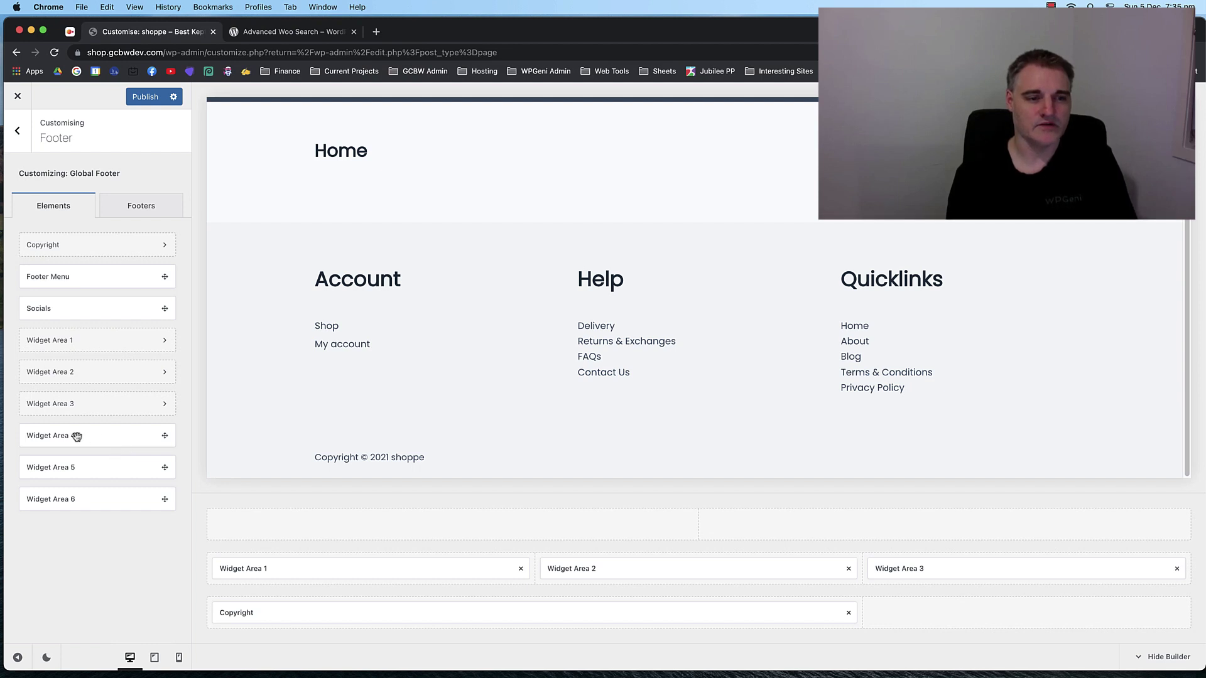
# Put Widget Area 4 in the bottom row's right column and select its VISA/Mastercard/Amex/PayPal image.
pyautogui.moveTo(78, 435); pyautogui.dragTo(950, 603)
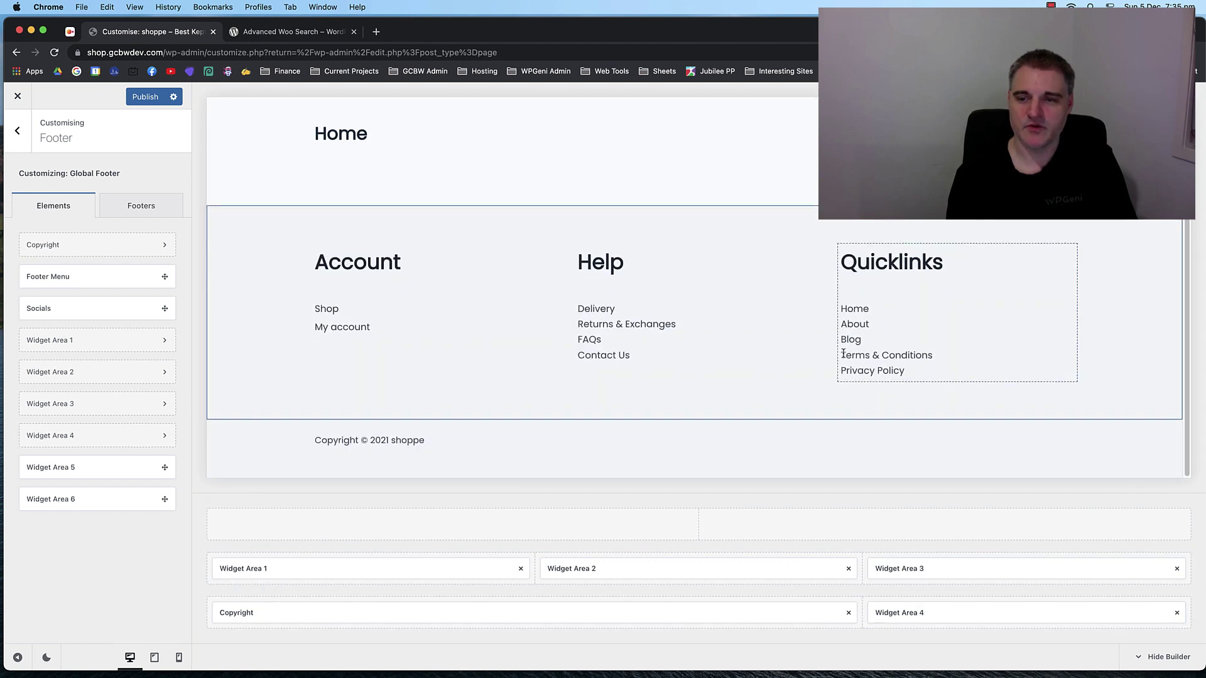
pyautogui.click(959, 610)
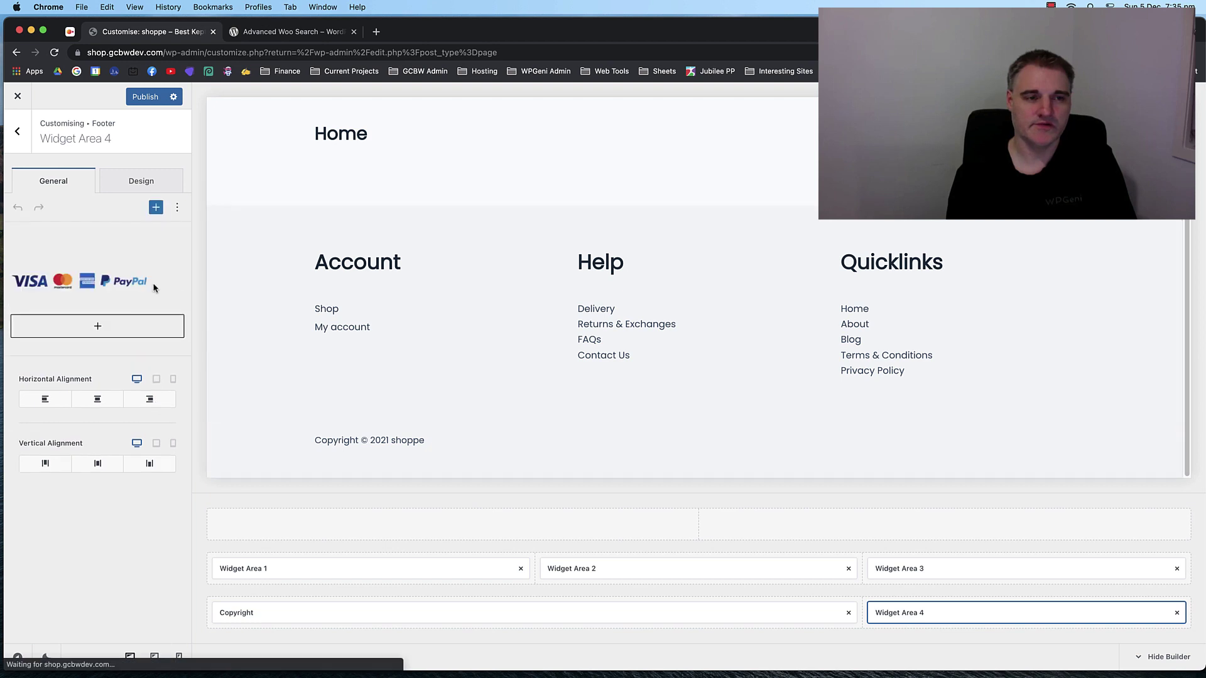
pyautogui.click(92, 283)
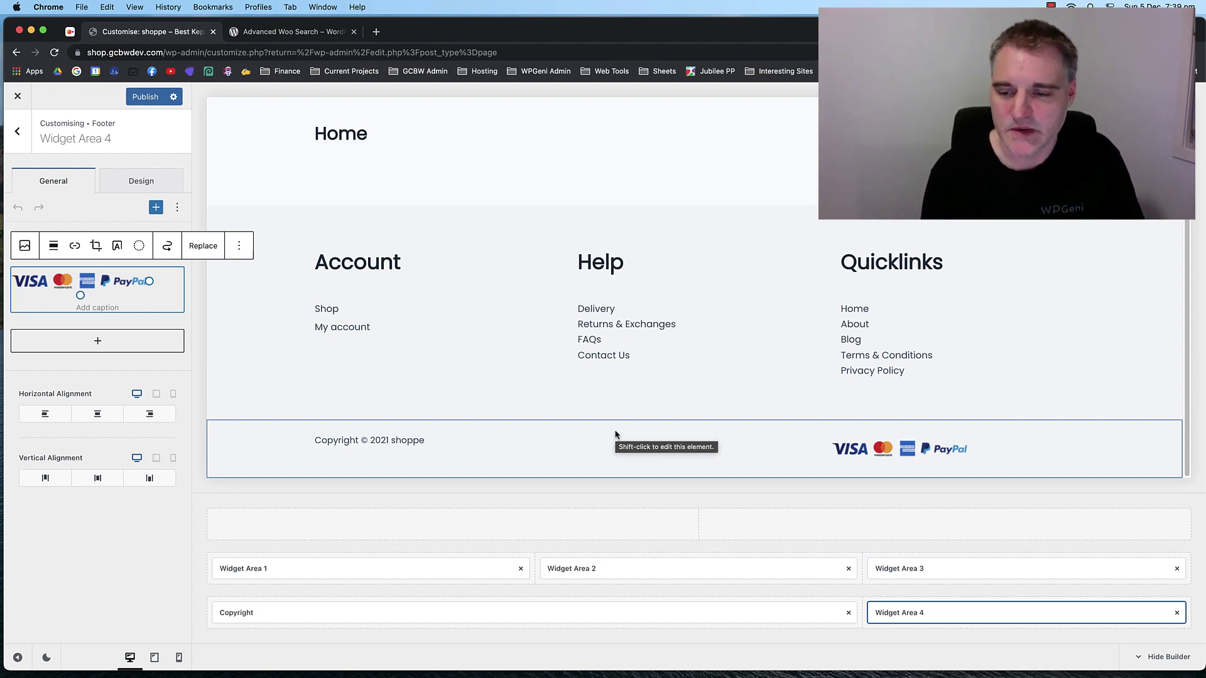
# Set the footer bottom row's Vertical Alignment to middle.
pyautogui.click(253, 588)
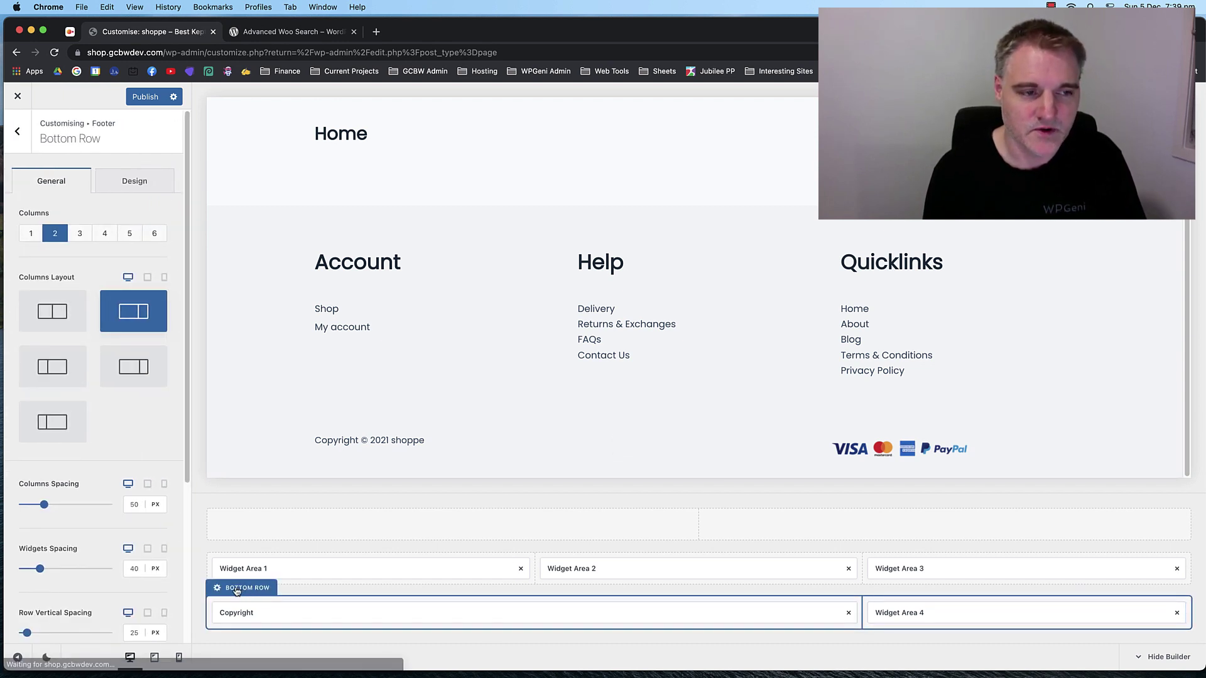
pyautogui.scroll(-5, 91, 374)
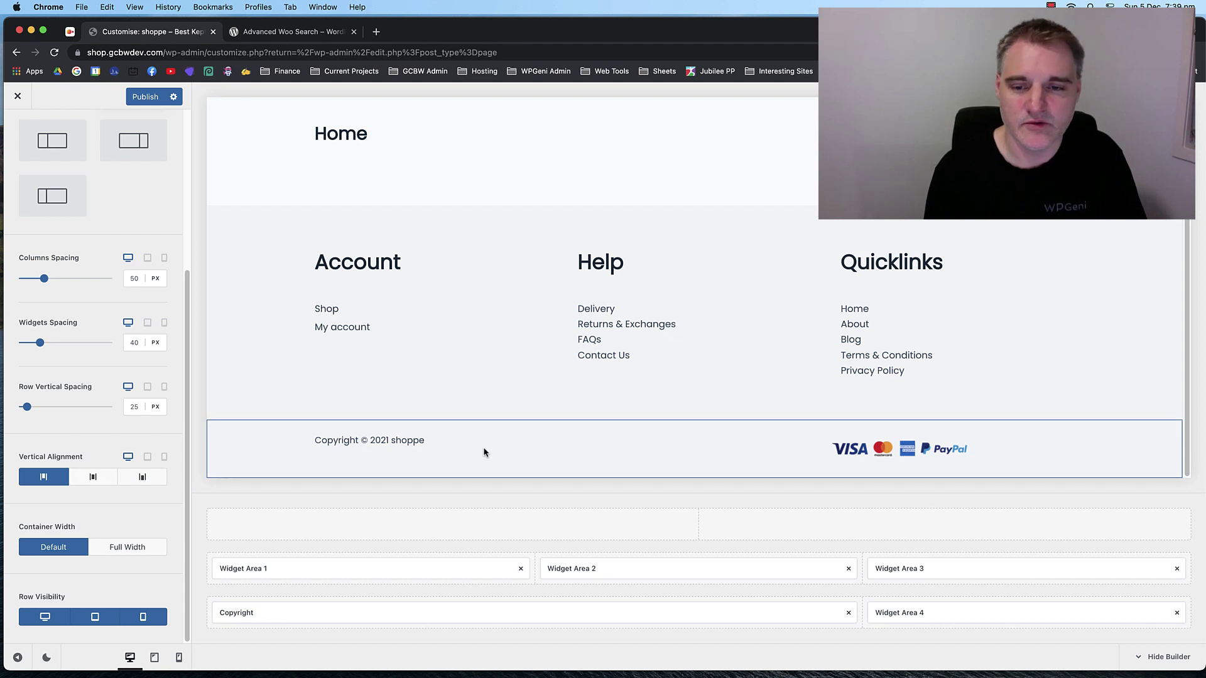
pyautogui.click(99, 476)
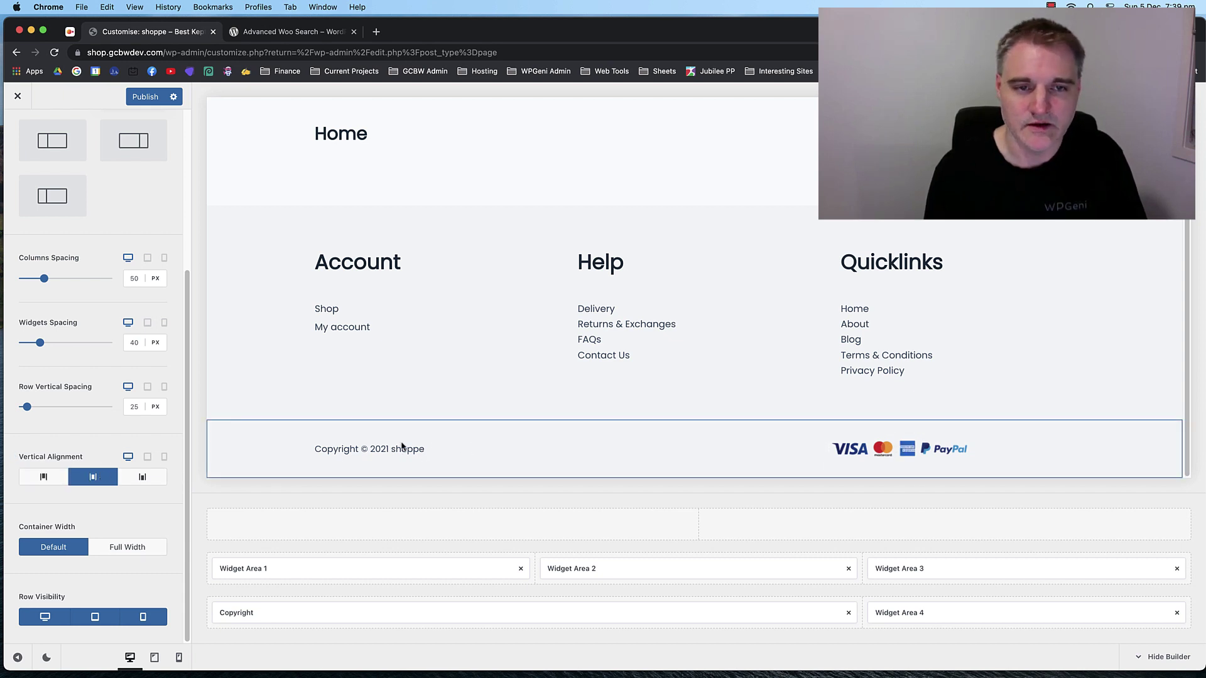
pyautogui.scroll(3, 519, 337)
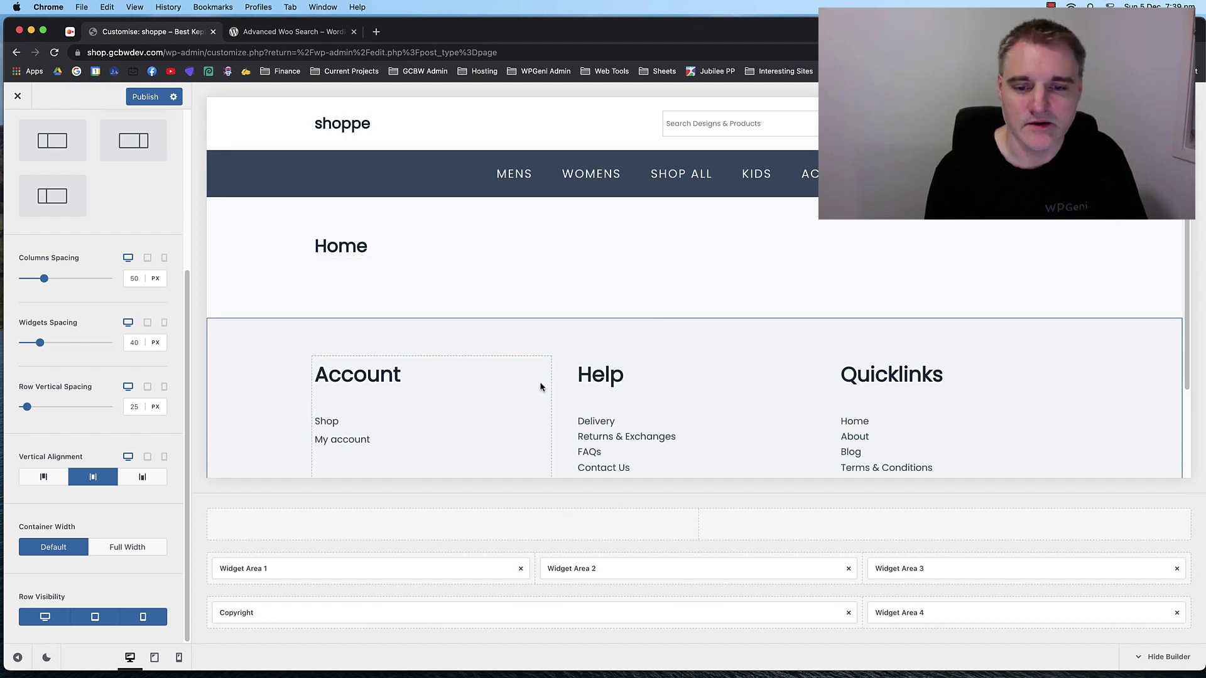
pyautogui.scroll(-3, 540, 384)
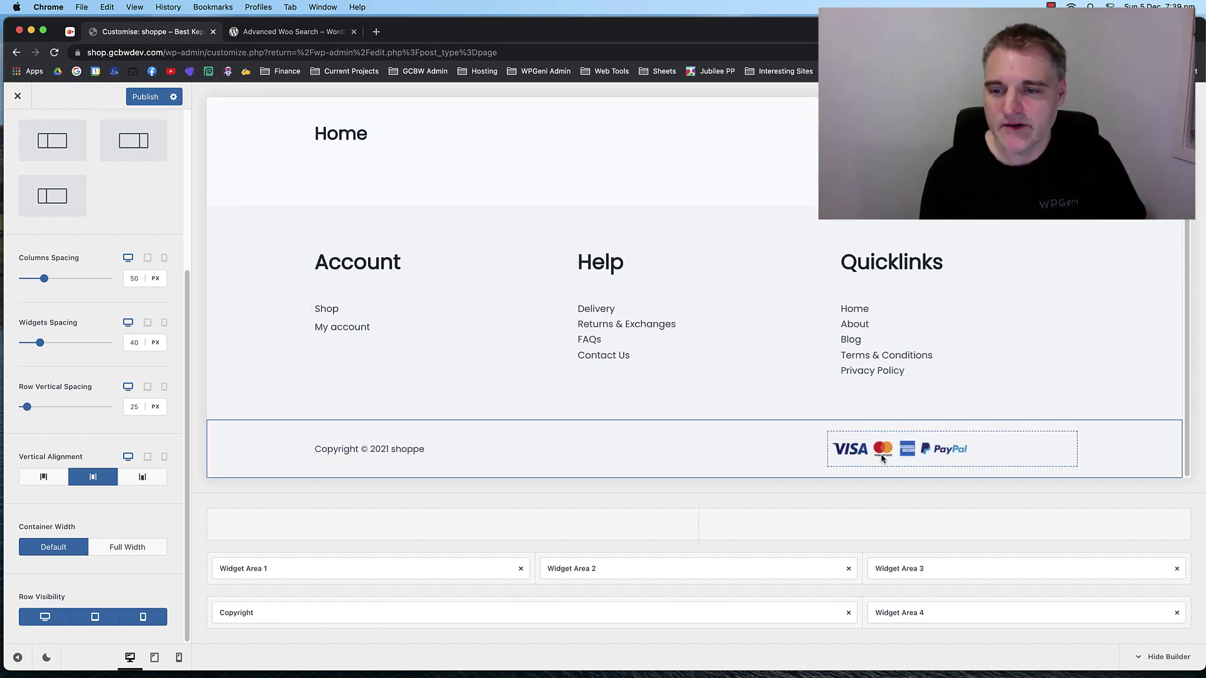
# Add an Image block to Widget Area 4 below the existing payment logos.
pyautogui.click(907, 612)
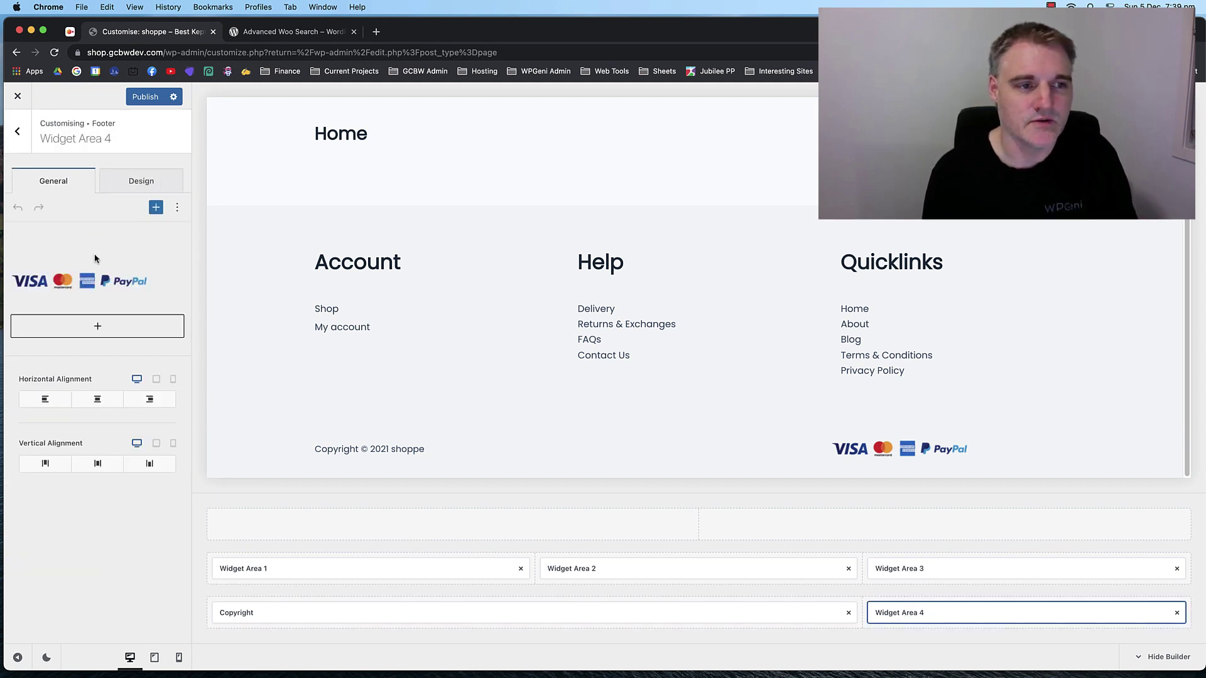
pyautogui.click(95, 275)
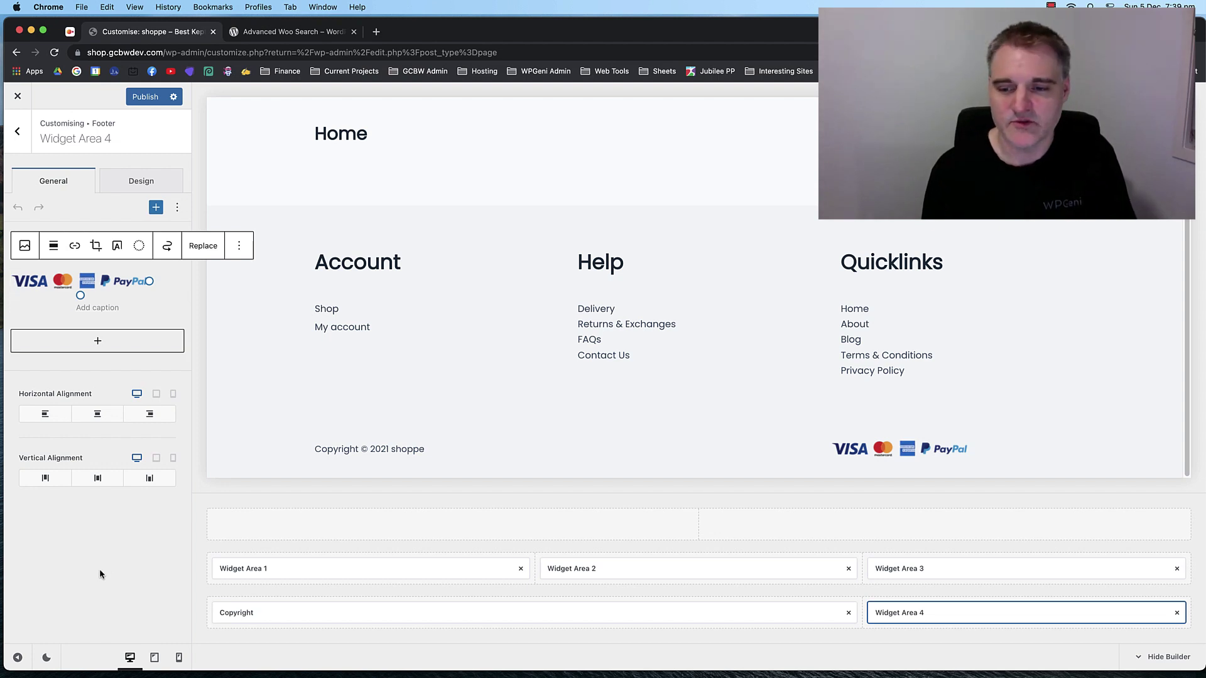
pyautogui.click(99, 345)
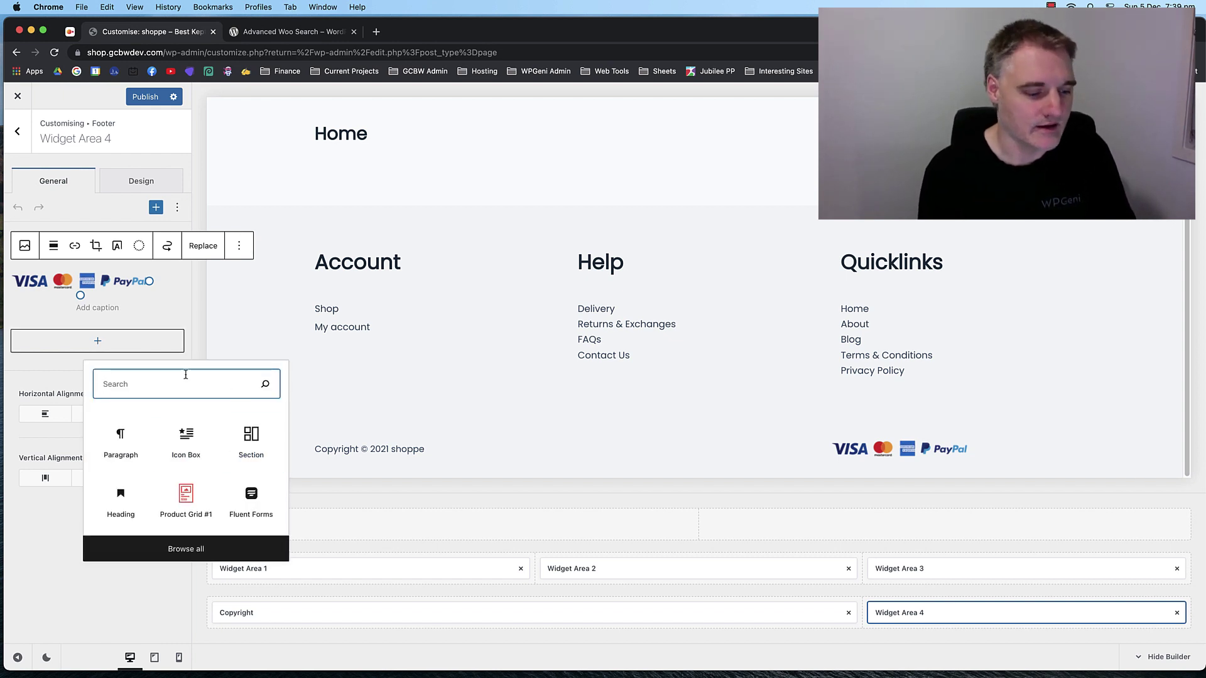
pyautogui.write('image')
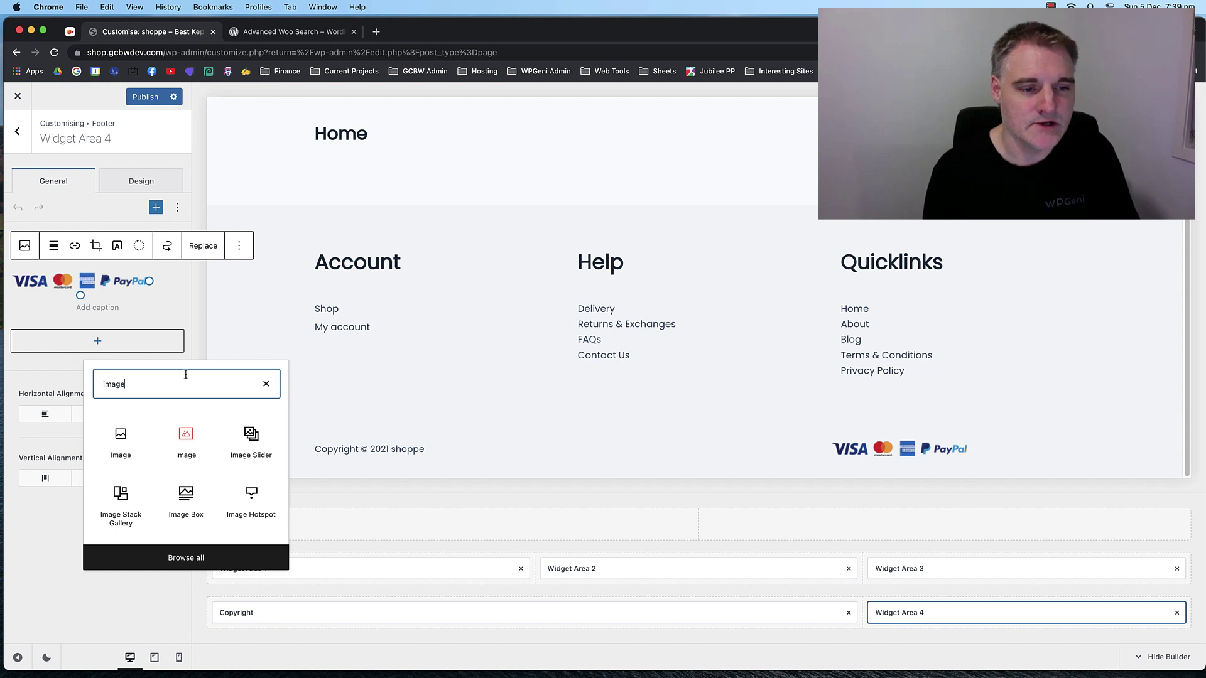
pyautogui.click(120, 442)
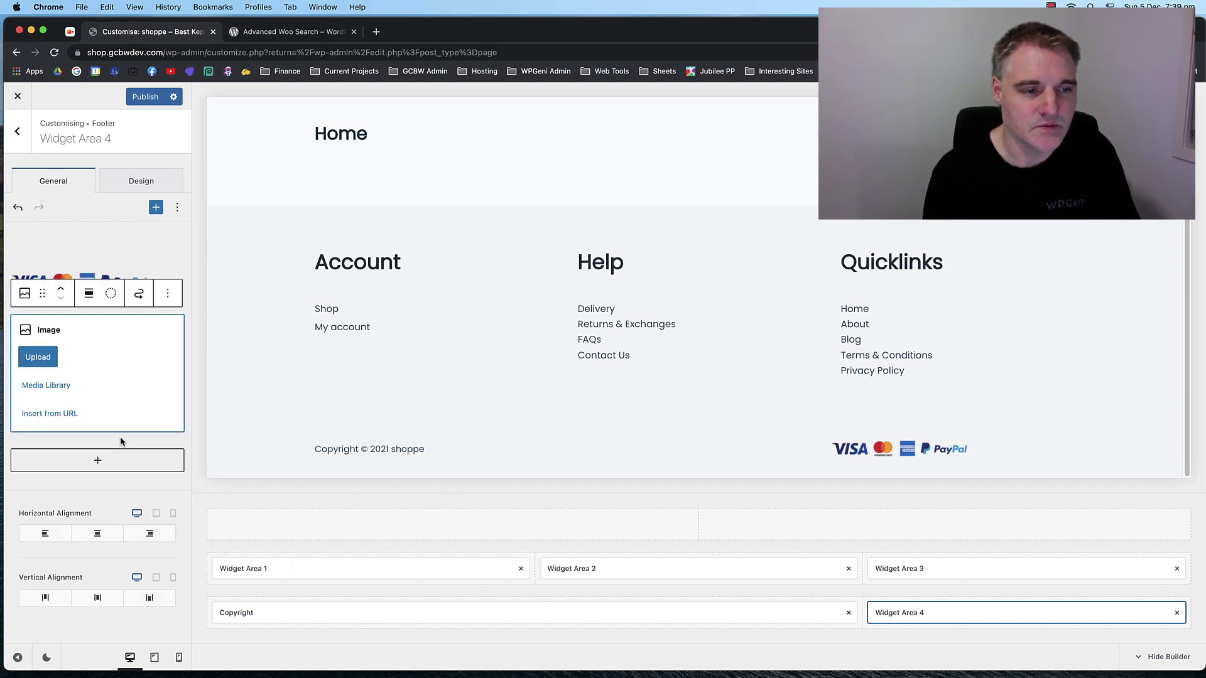
# Insert the accepted-payment-types image from the Media Library, then open the bottom row's Design settings.
pyautogui.click(44, 385)
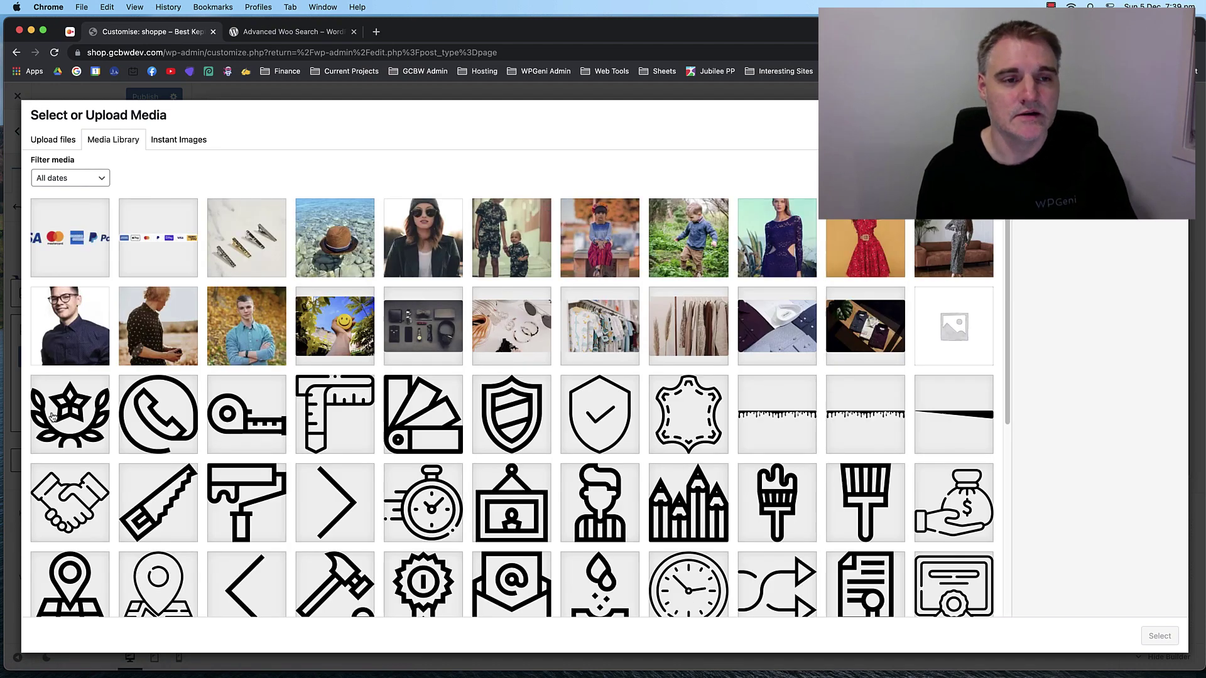
pyautogui.click(170, 249)
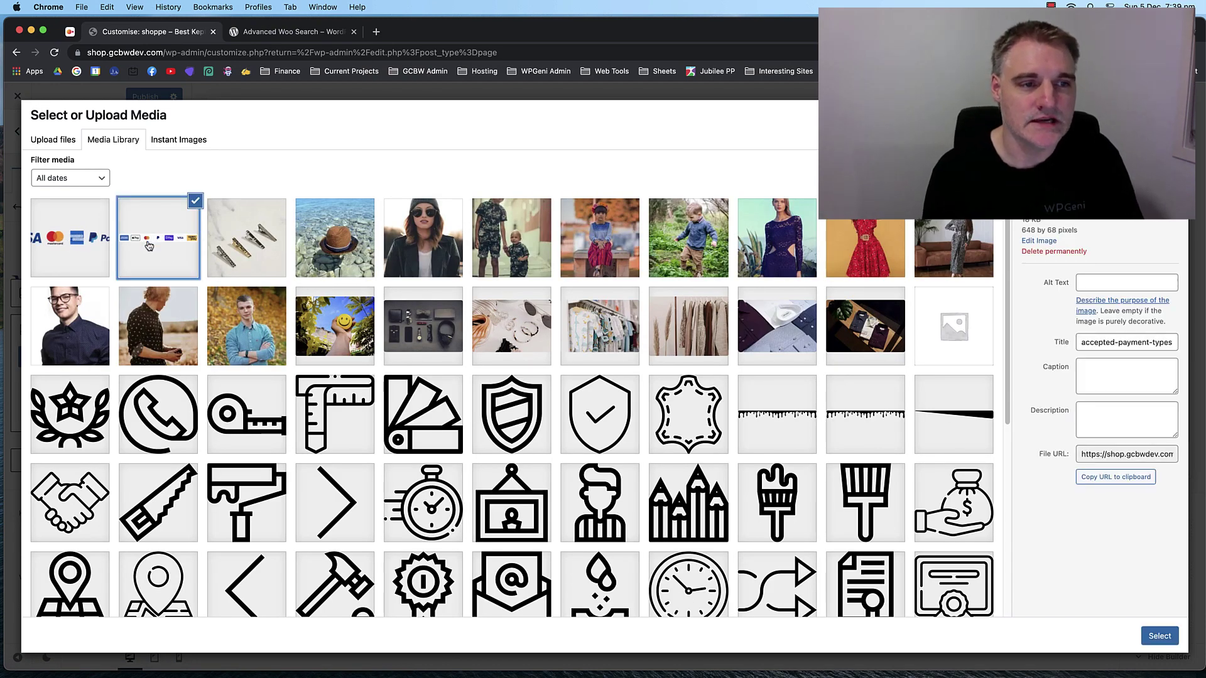
pyautogui.click(98, 247)
pyautogui.click(167, 247)
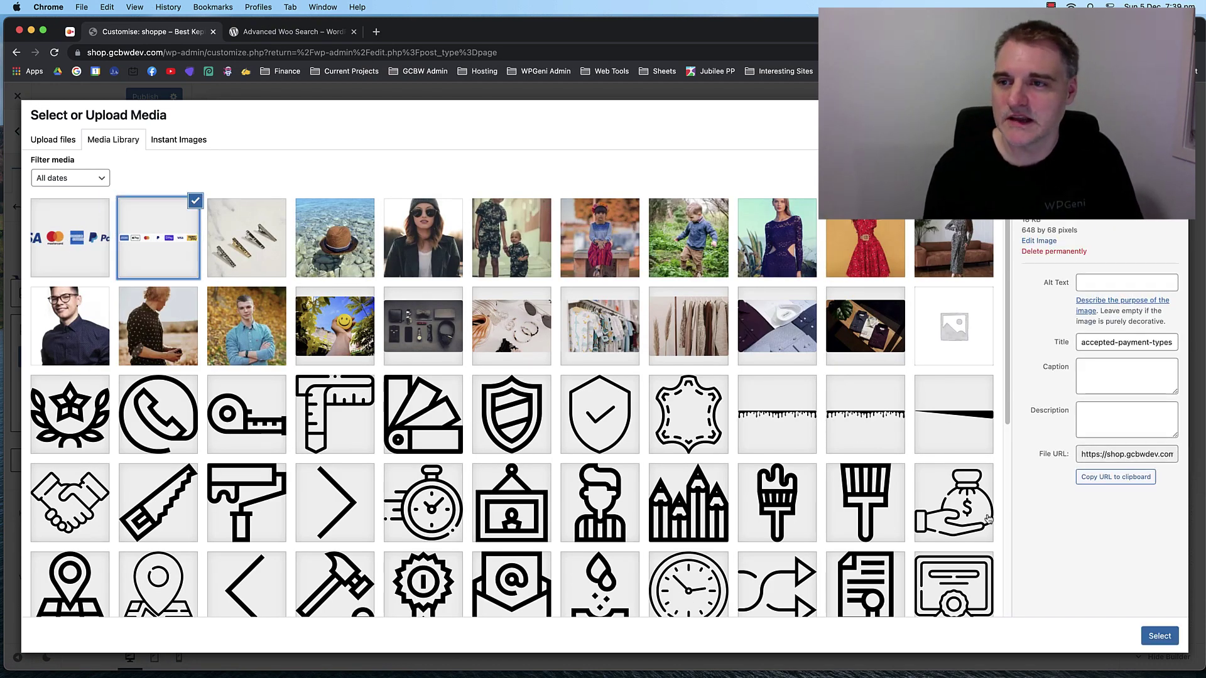
pyautogui.click(1159, 635)
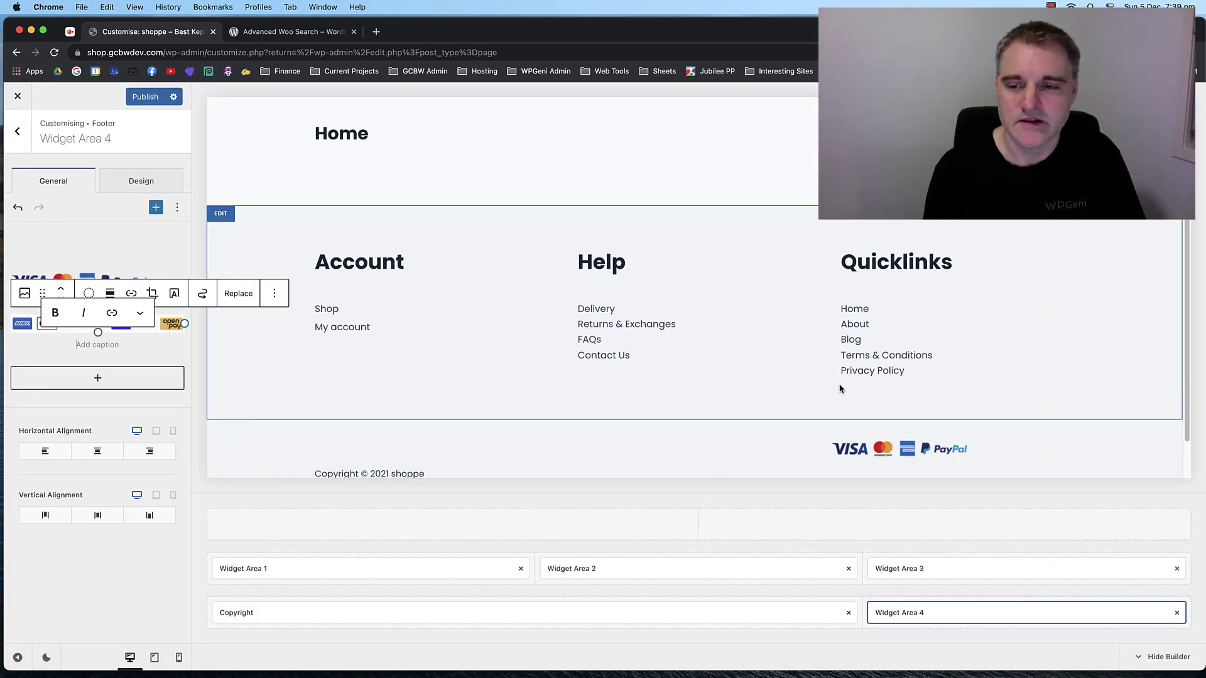
pyautogui.scroll(-1, 854, 414)
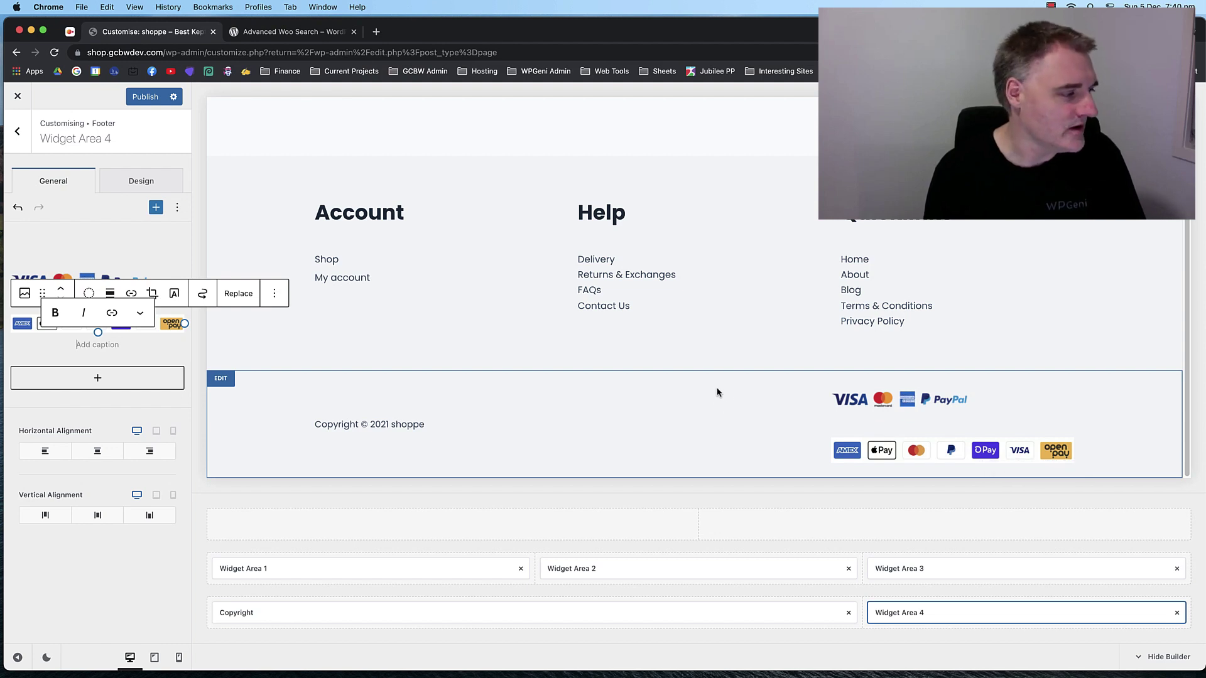
pyautogui.click(249, 589)
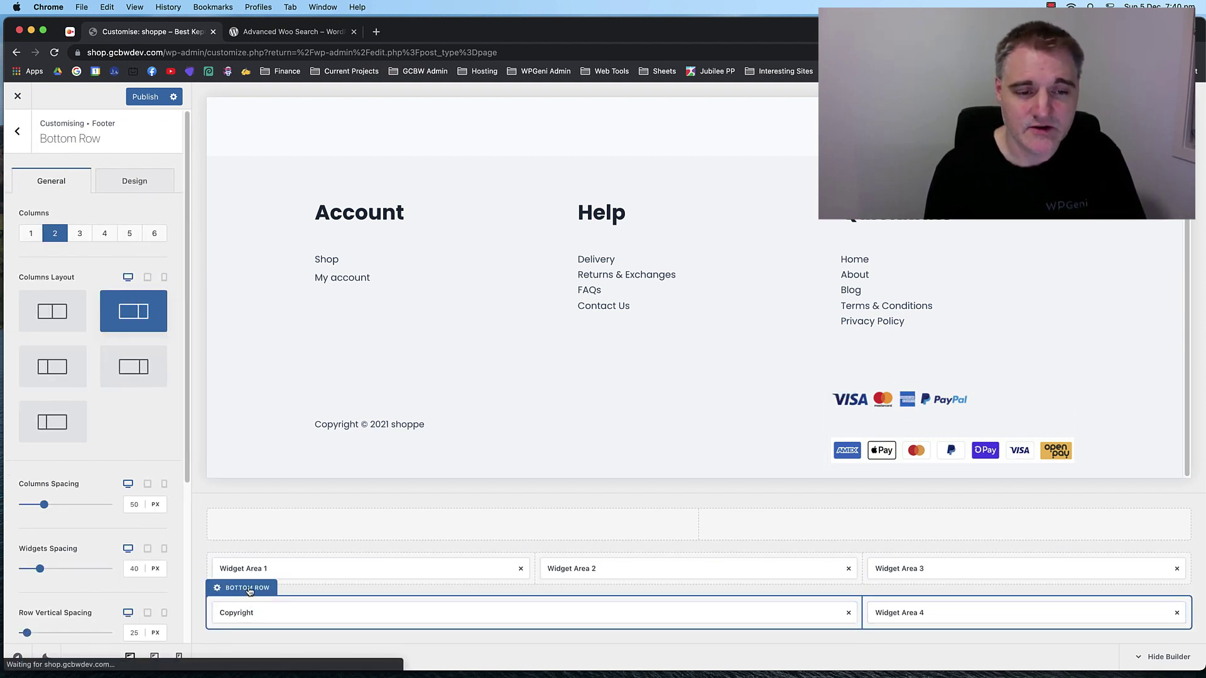
pyautogui.click(130, 188)
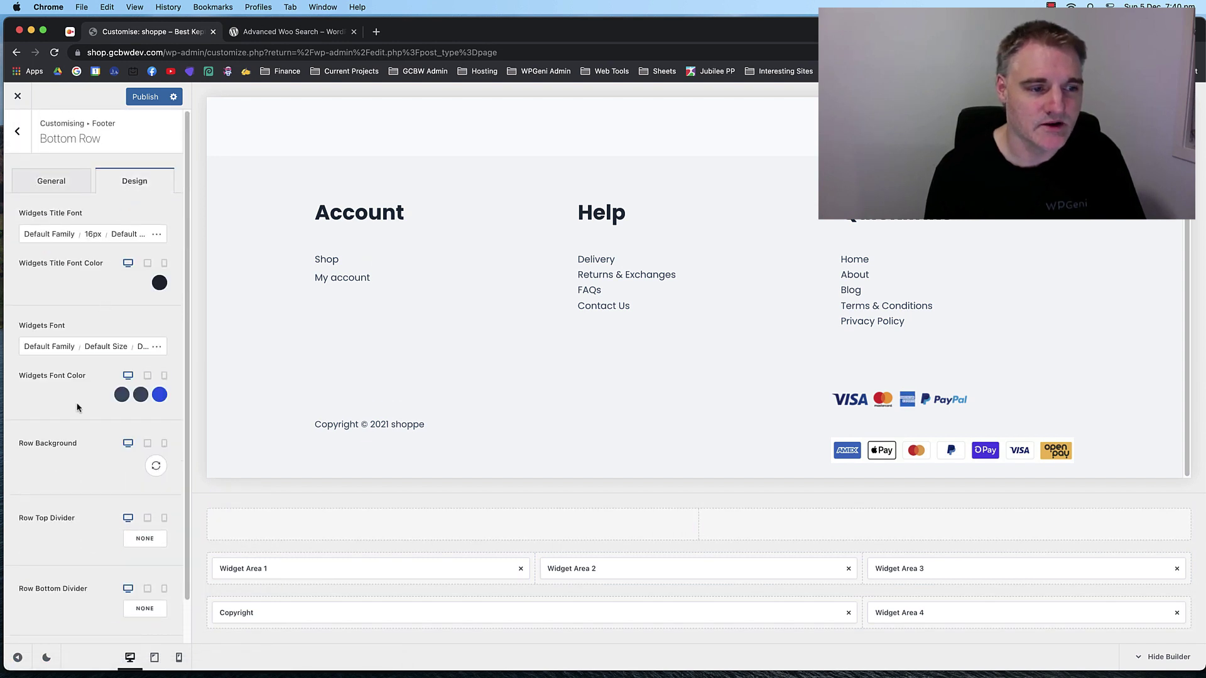
# Set the footer bottom row's Row Background to the white #ffffff preset.
pyautogui.click(156, 466)
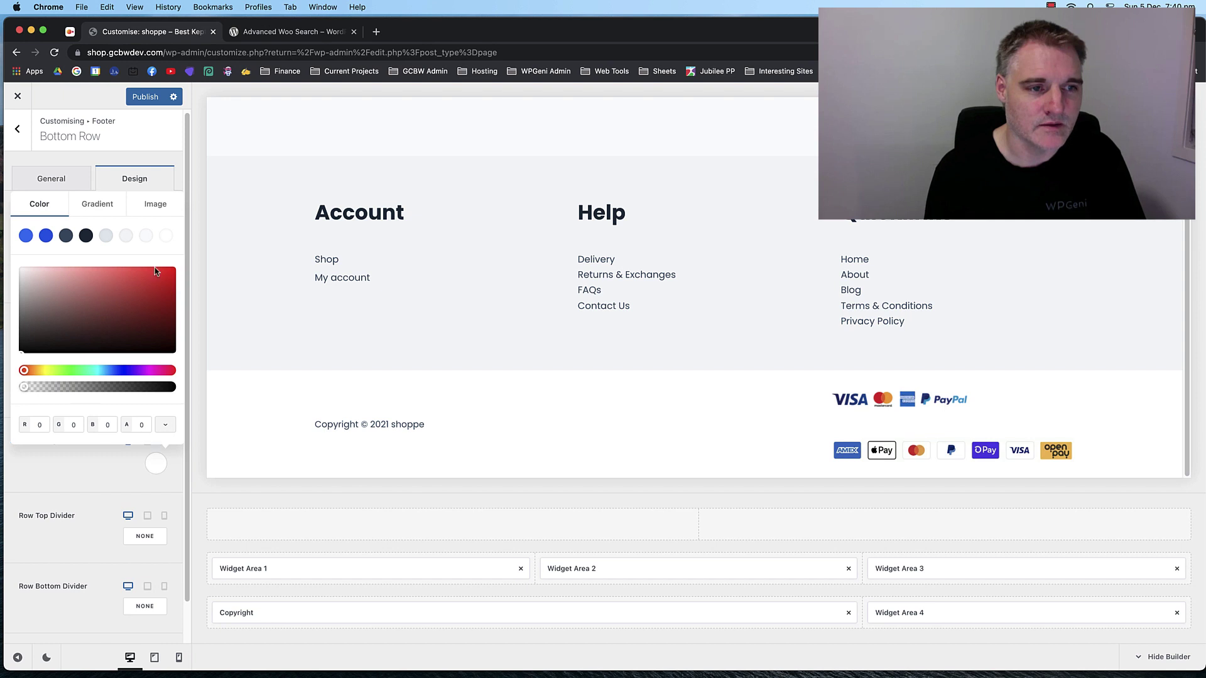
pyautogui.click(166, 235)
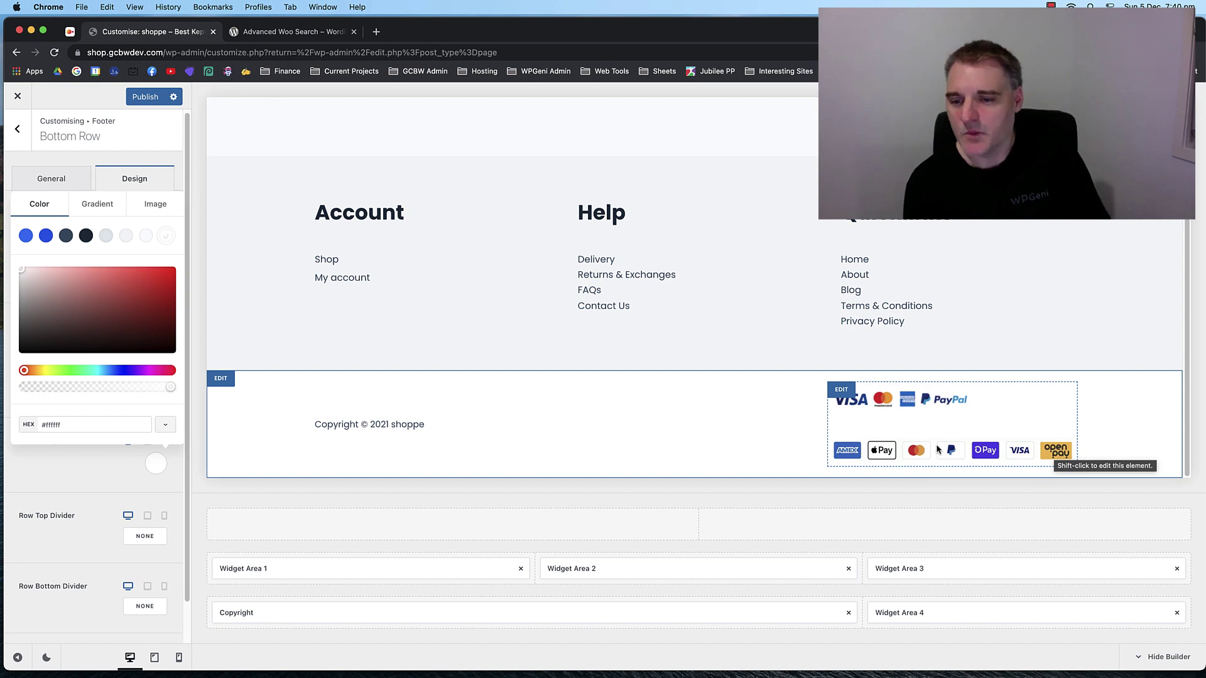
pyautogui.scroll(5, 681, 380)
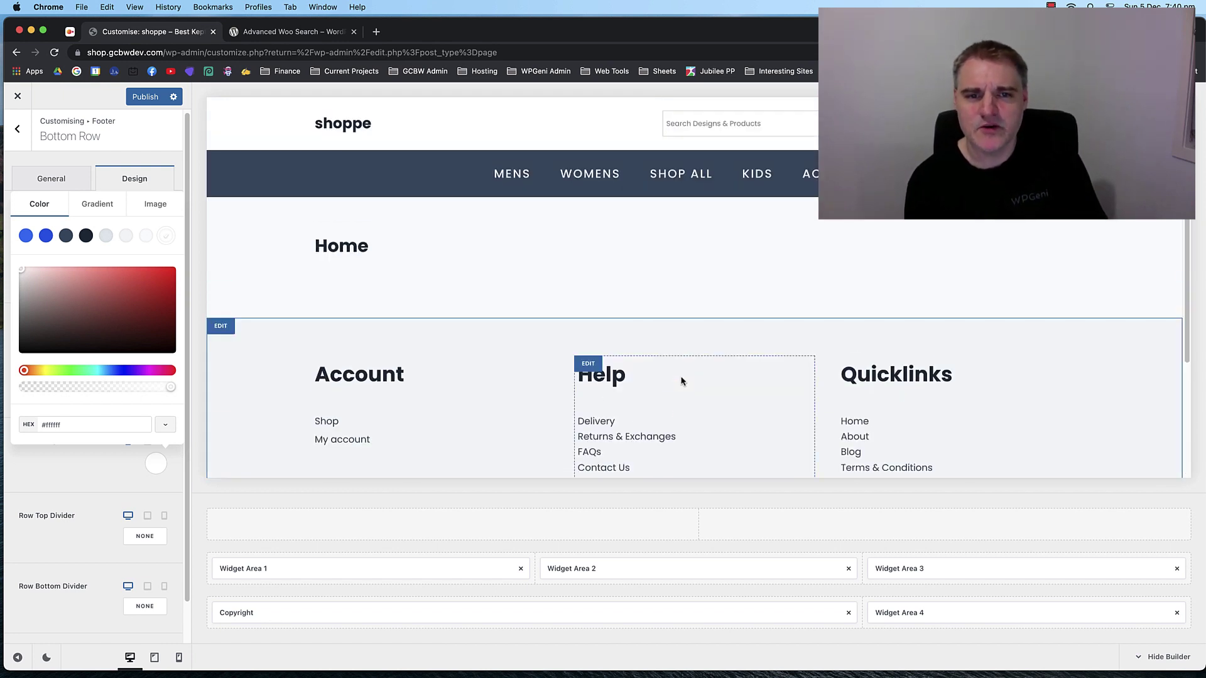
pyautogui.scroll(-3, 682, 380)
pyautogui.scroll(3, 628, 377)
pyautogui.scroll(-3, 530, 205)
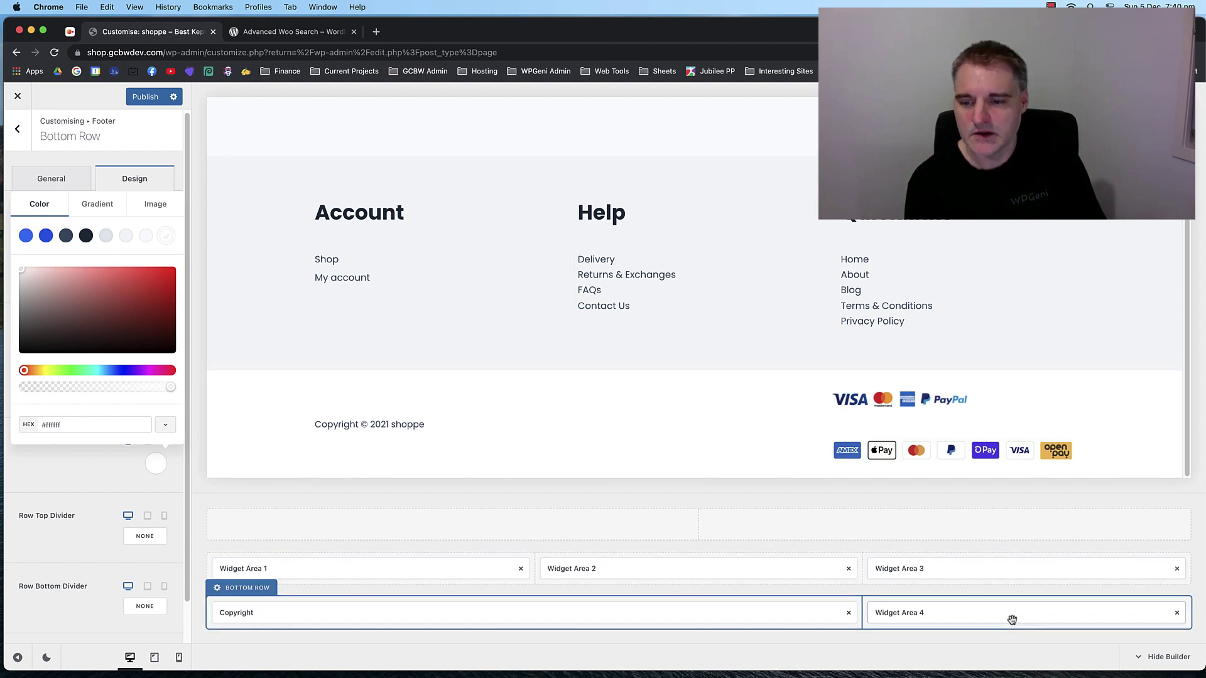
# Delete the second payment-icons image block from Widget Area 4, leaving one payment image.
pyautogui.click(908, 613)
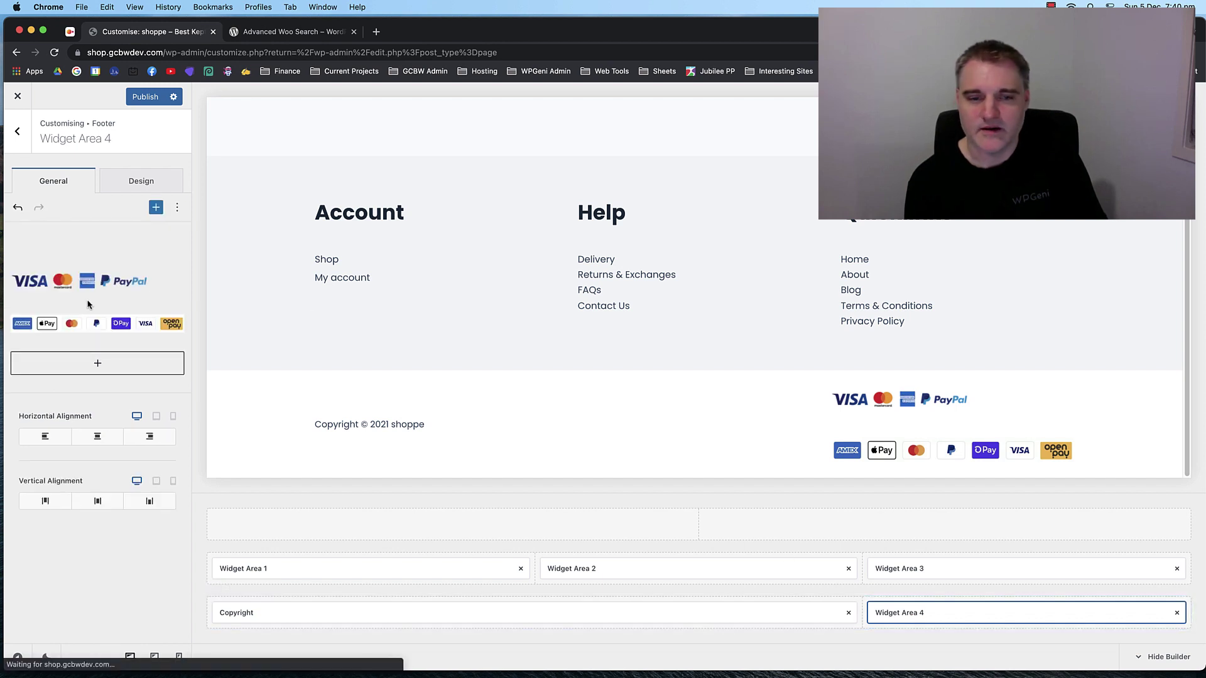
pyautogui.click(104, 323)
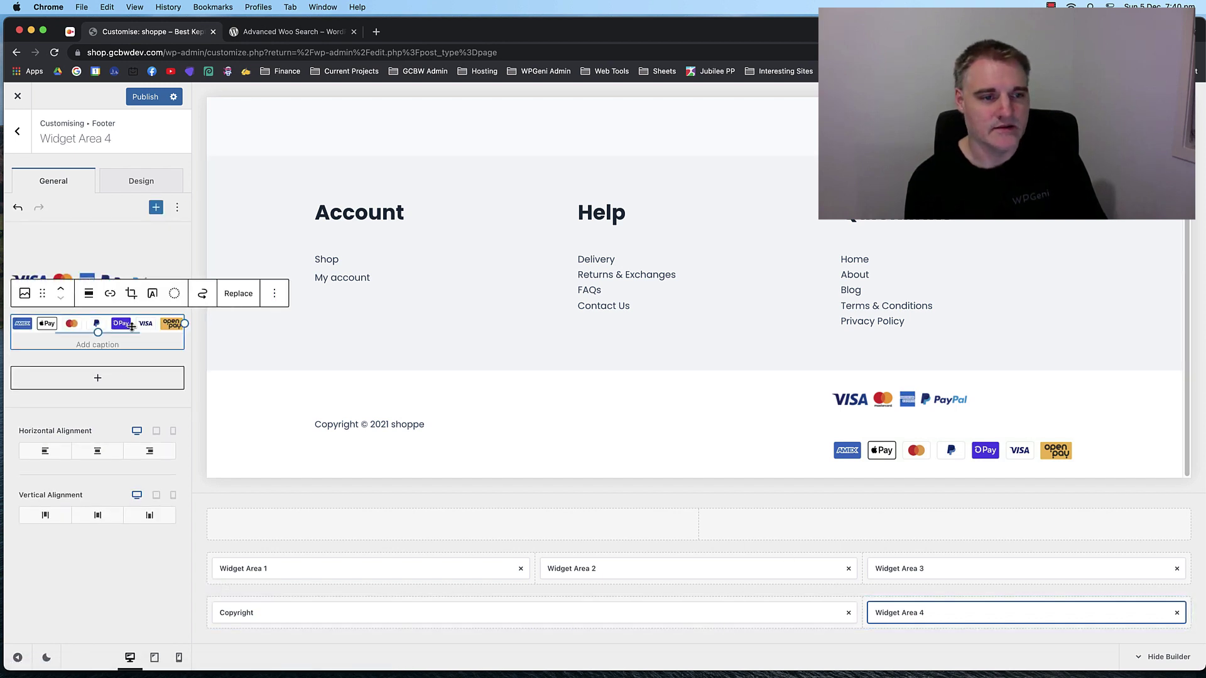
pyautogui.click(275, 295)
pyautogui.click(291, 528)
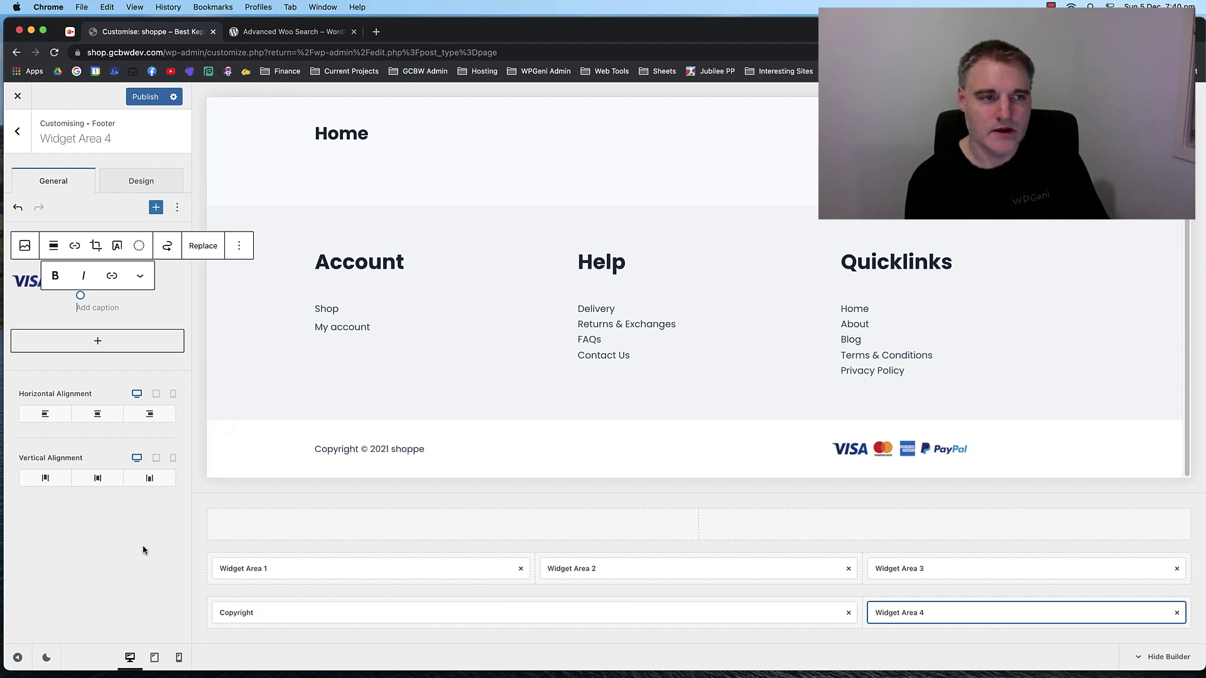
pyautogui.click(25, 142)
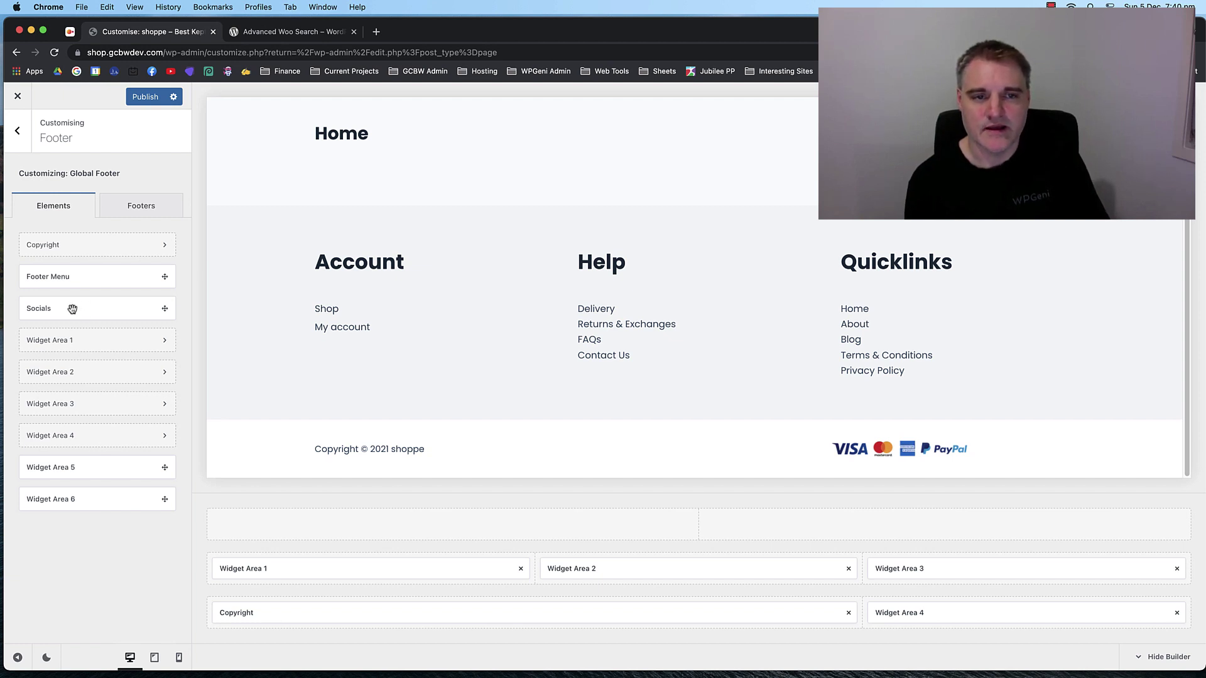
# Place the Socials element with Facebook, Twitter and Instagram icons into the footer builder rows.
pyautogui.moveTo(72, 308); pyautogui.dragTo(874, 616)
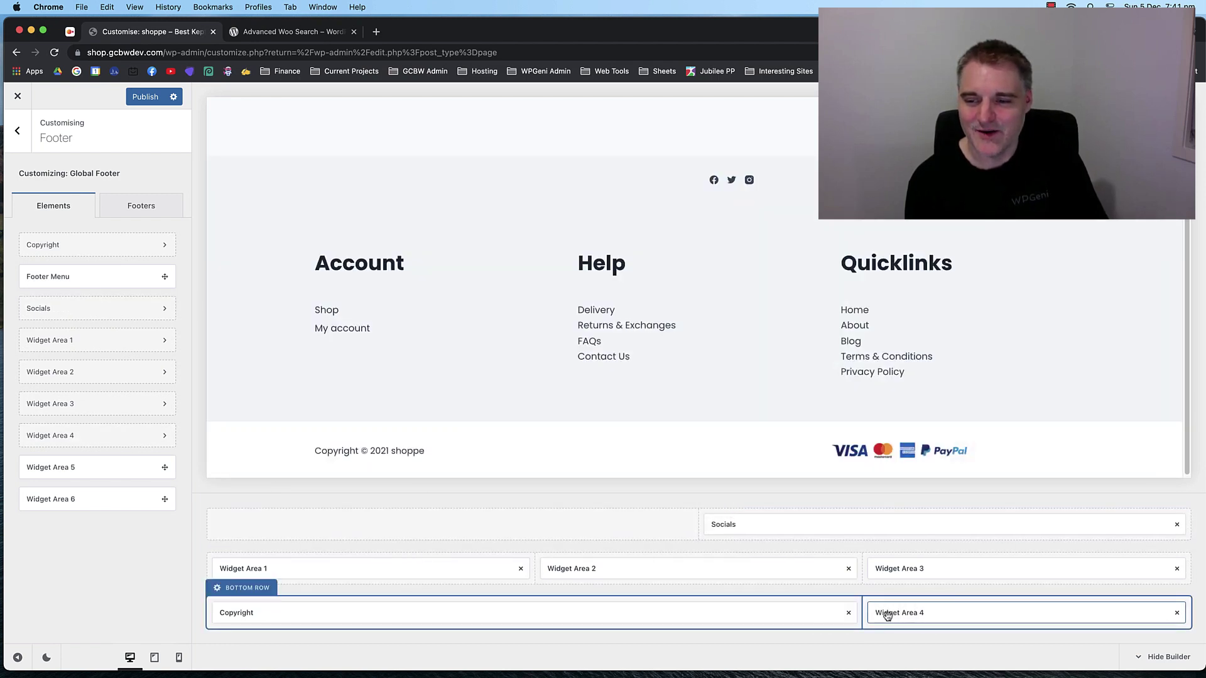
pyautogui.click(115, 309)
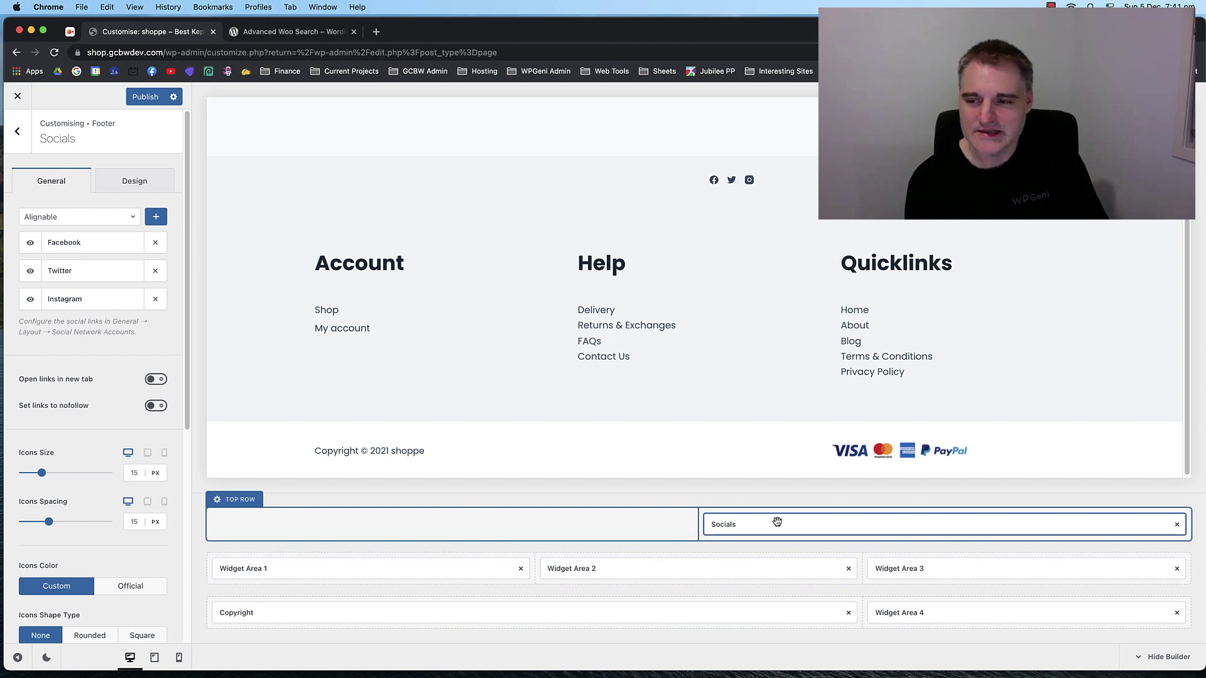
pyautogui.moveTo(777, 522); pyautogui.dragTo(870, 604)
pyautogui.moveTo(815, 530); pyautogui.dragTo(864, 613)
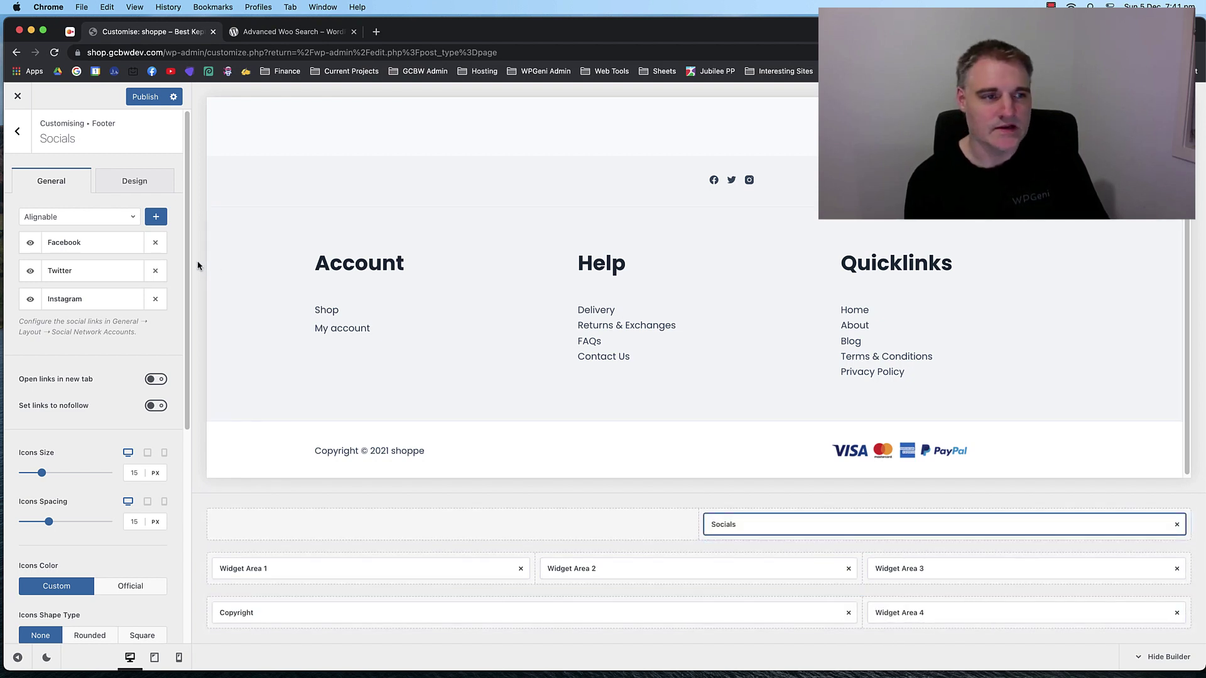
pyautogui.click(250, 587)
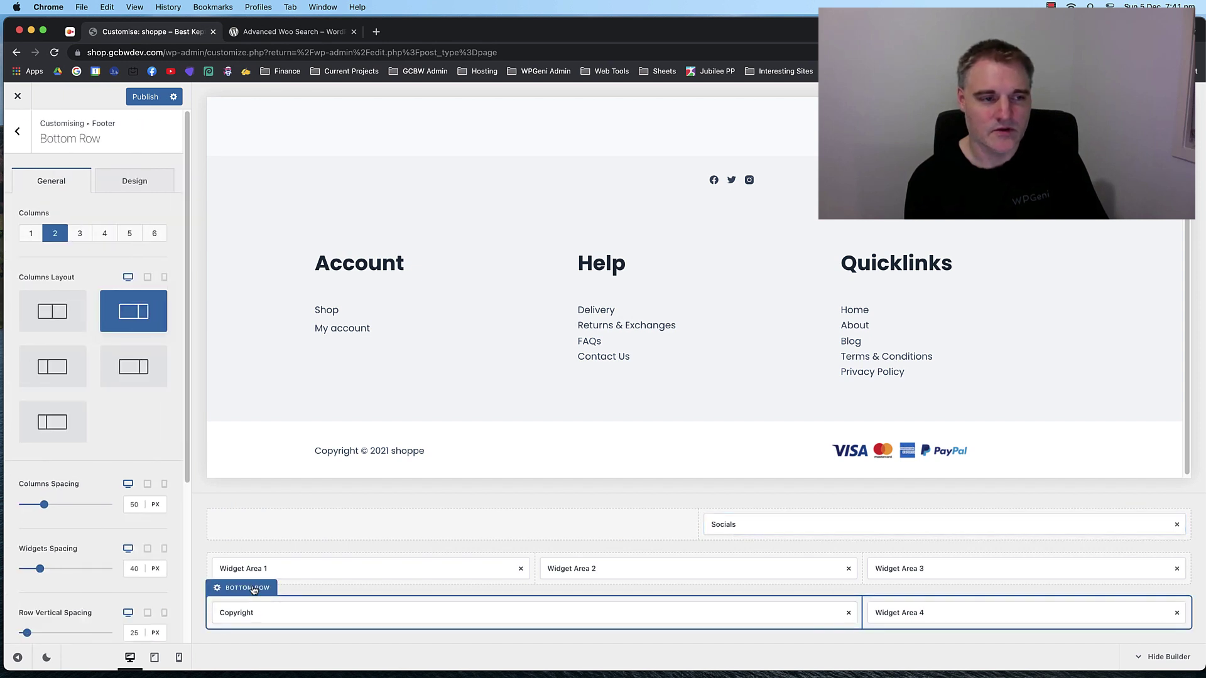
# Give the bottom row 3 columns with a wider last column, Socials in the third.
pyautogui.click(81, 235)
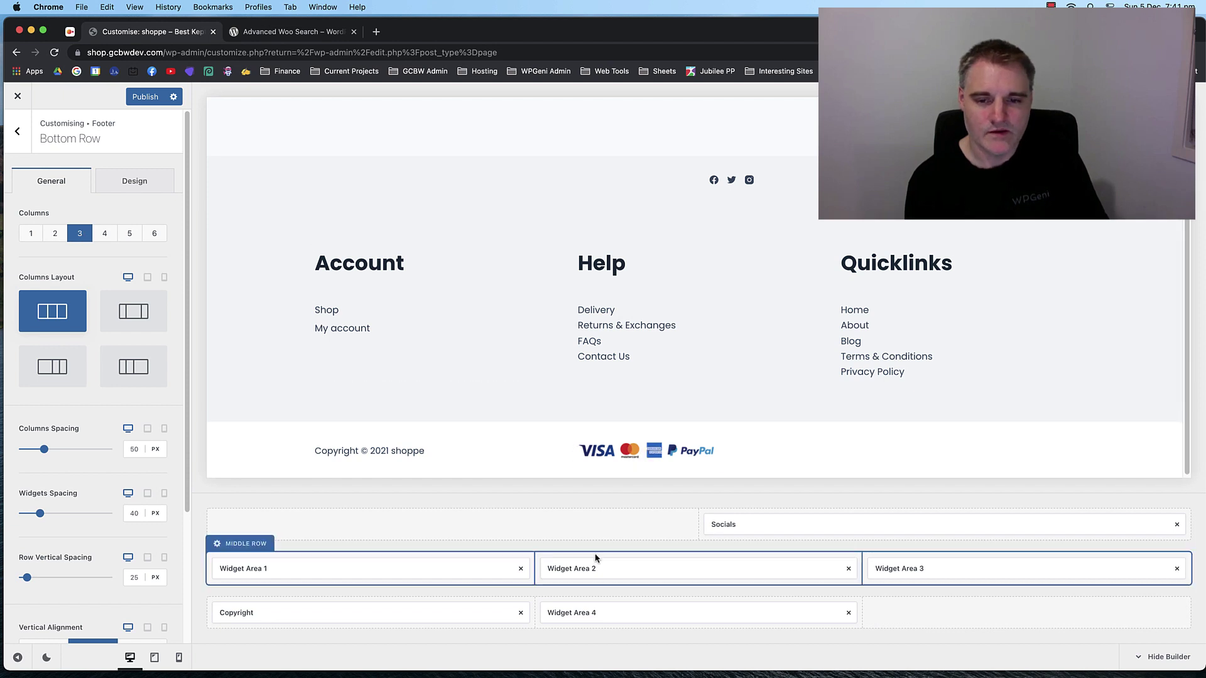
pyautogui.moveTo(797, 529); pyautogui.dragTo(915, 614)
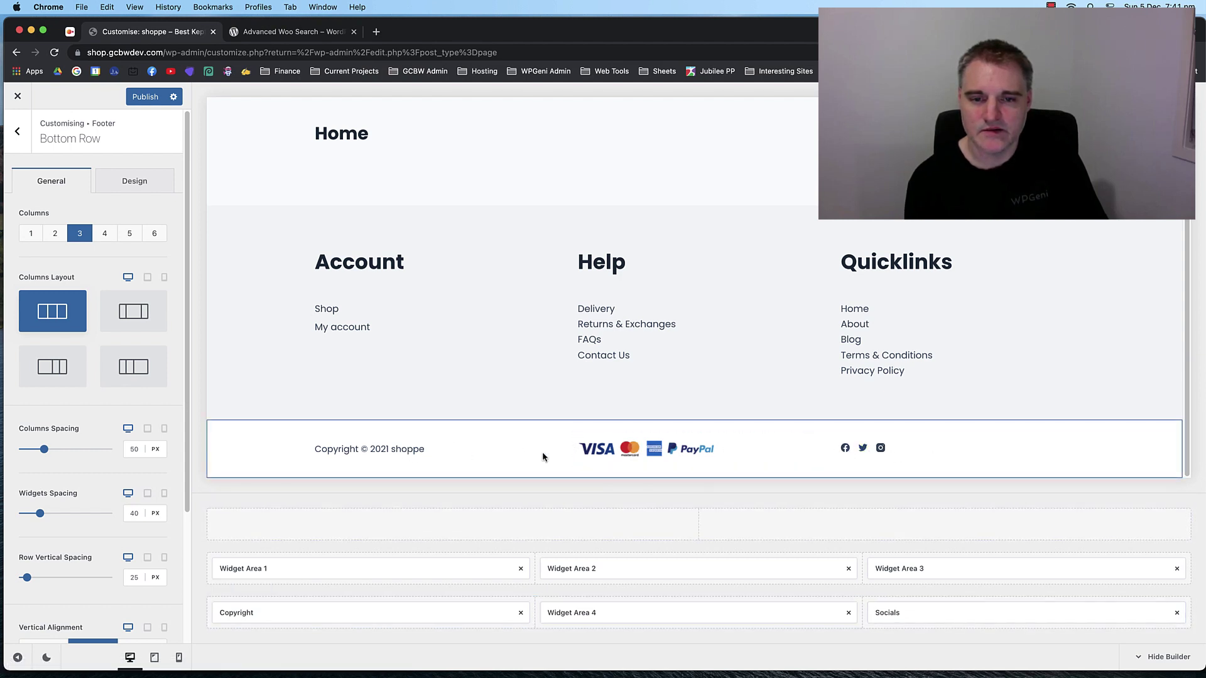
pyautogui.moveTo(681, 613); pyautogui.dragTo(914, 611)
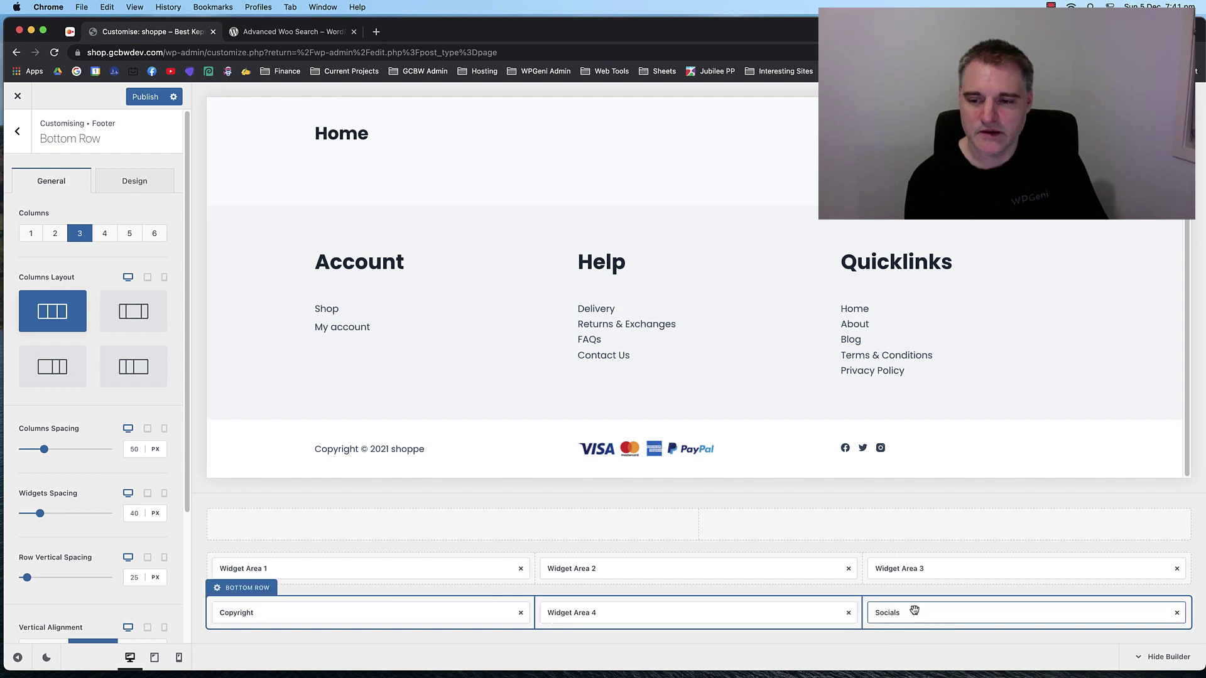
pyautogui.moveTo(661, 615); pyautogui.dragTo(770, 608)
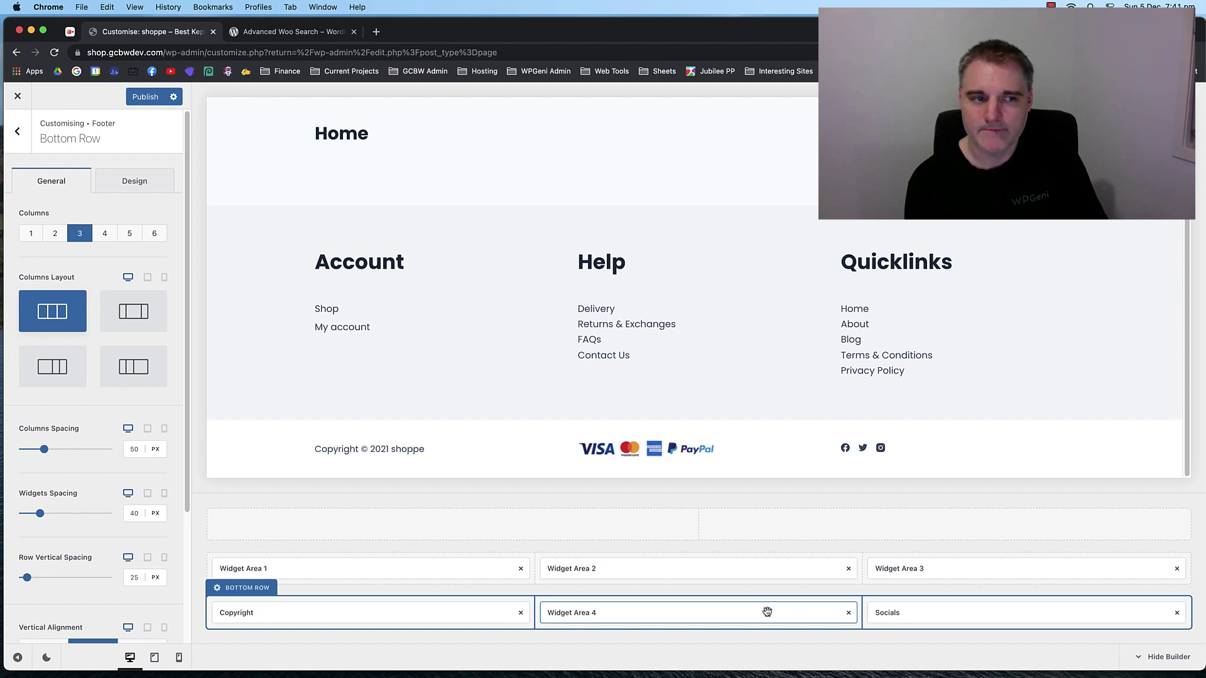
pyautogui.click(52, 370)
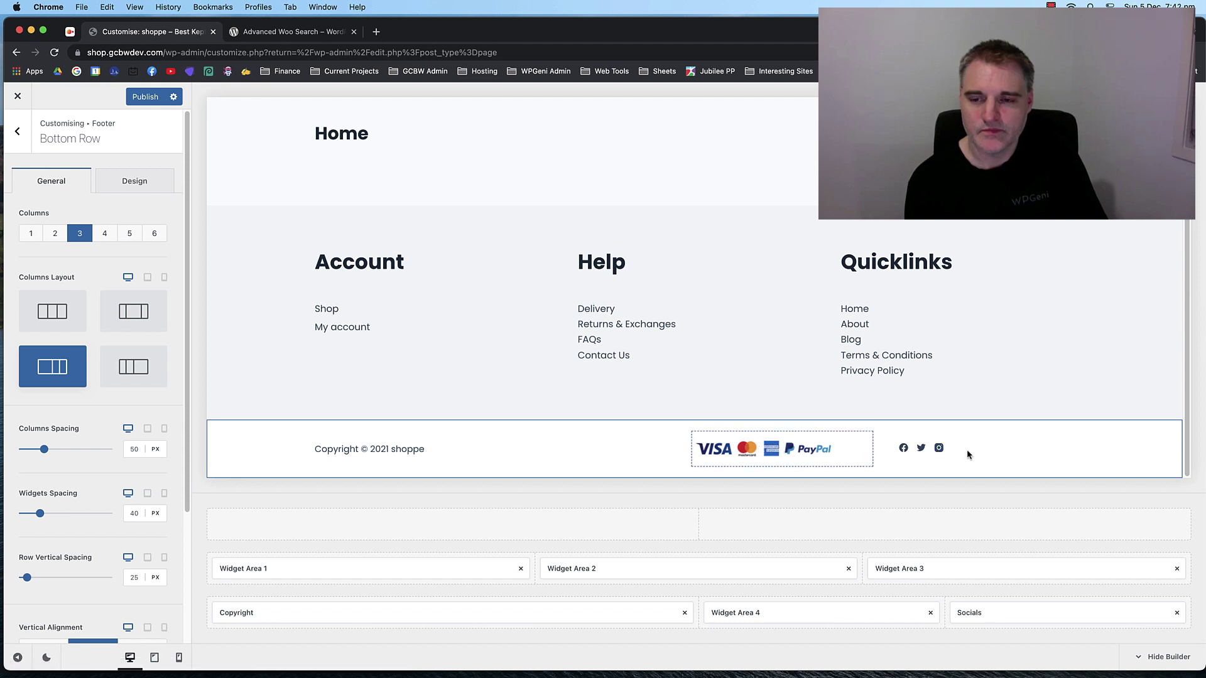
pyautogui.click(993, 617)
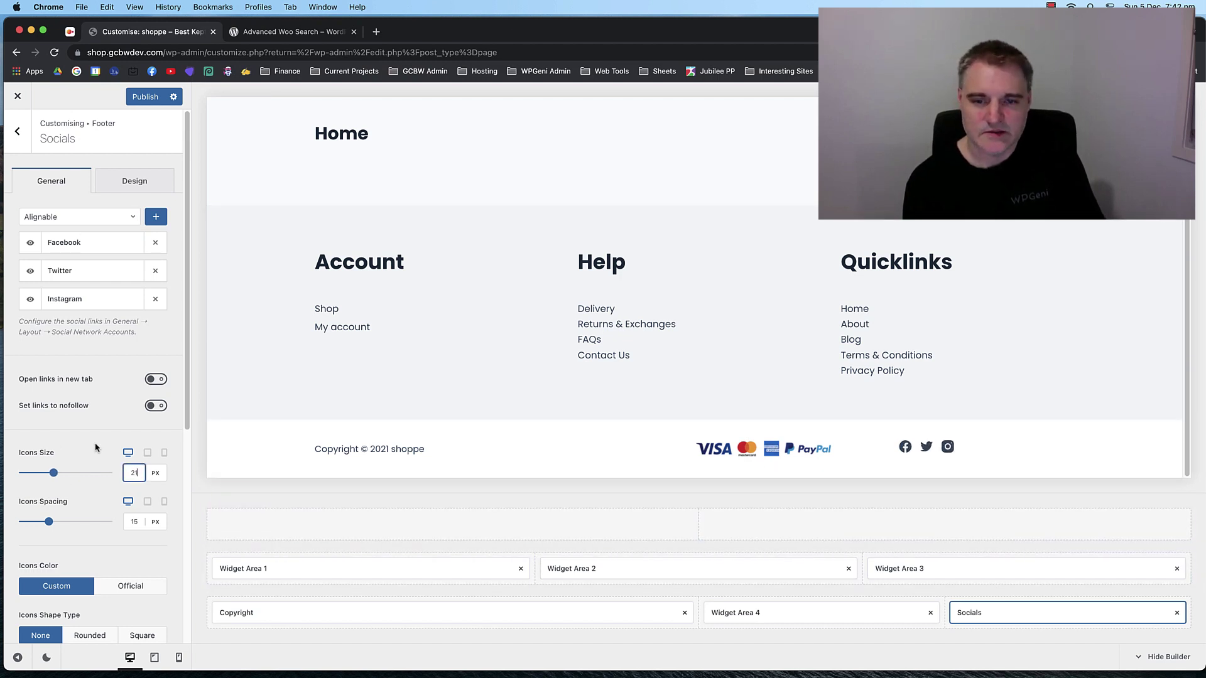
# Enlarge the social icons to 30 px and set bottom row column spacing to 200 px.
pyautogui.press('Up')
pyautogui.press('Up')
pyautogui.press('Up')
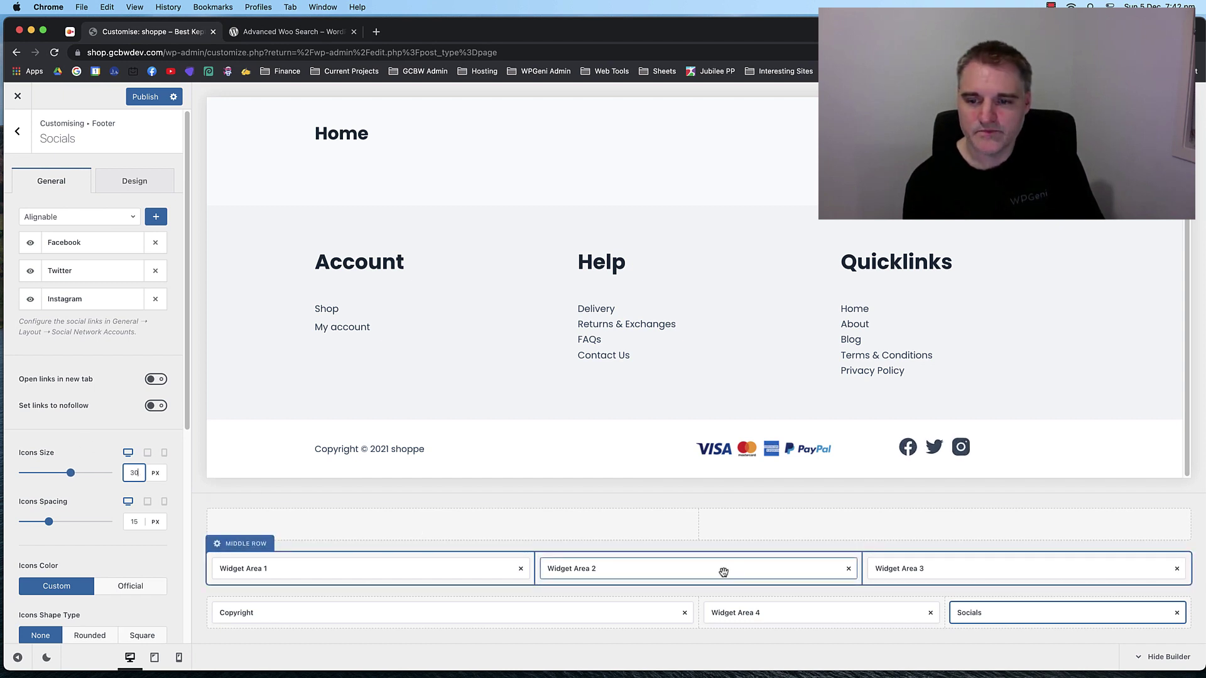
pyautogui.click(230, 592)
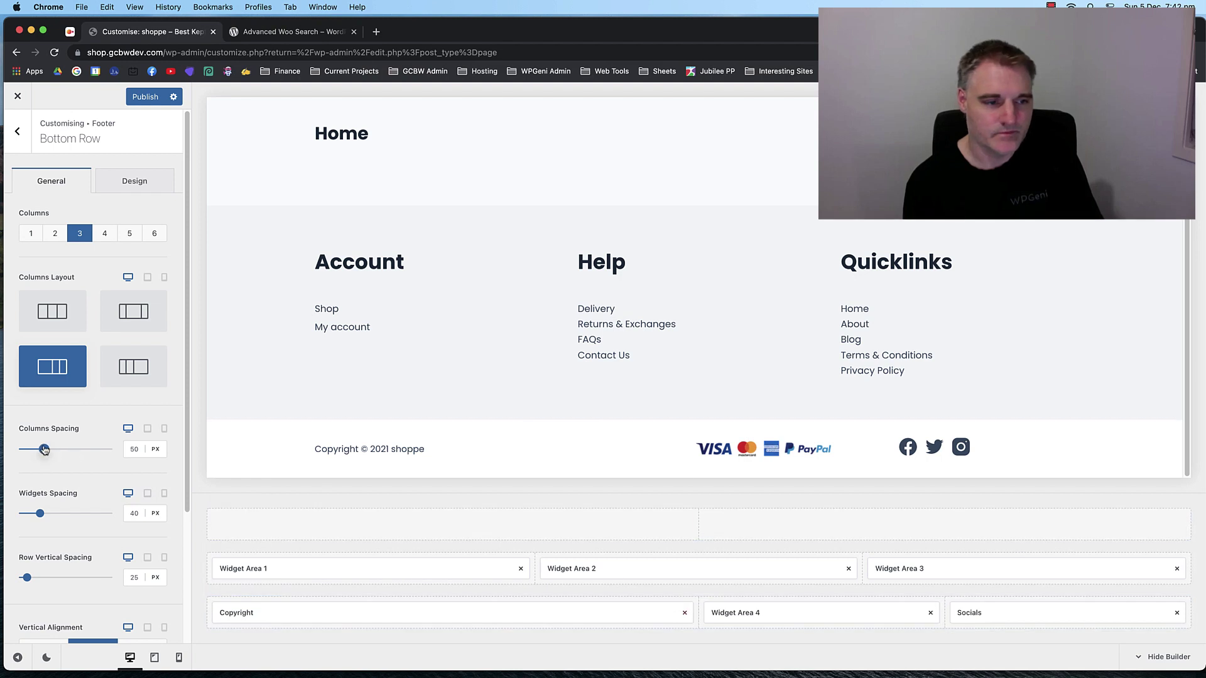
pyautogui.moveTo(44, 450); pyautogui.dragTo(126, 445)
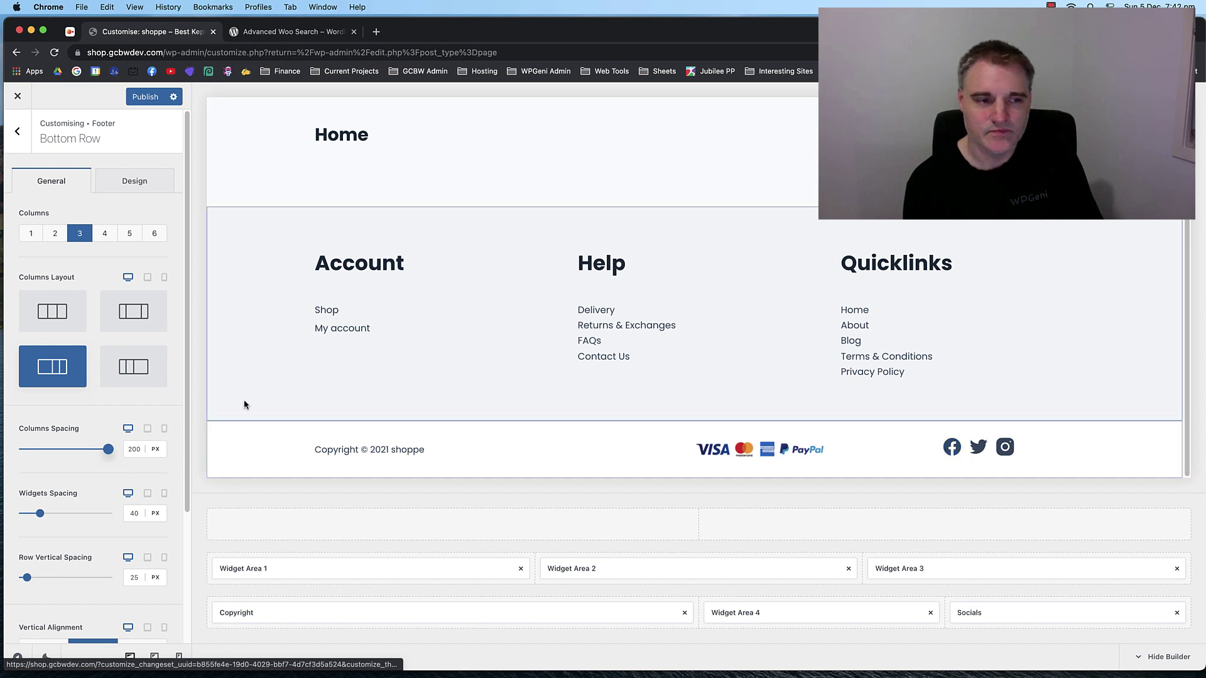
pyautogui.click(137, 449)
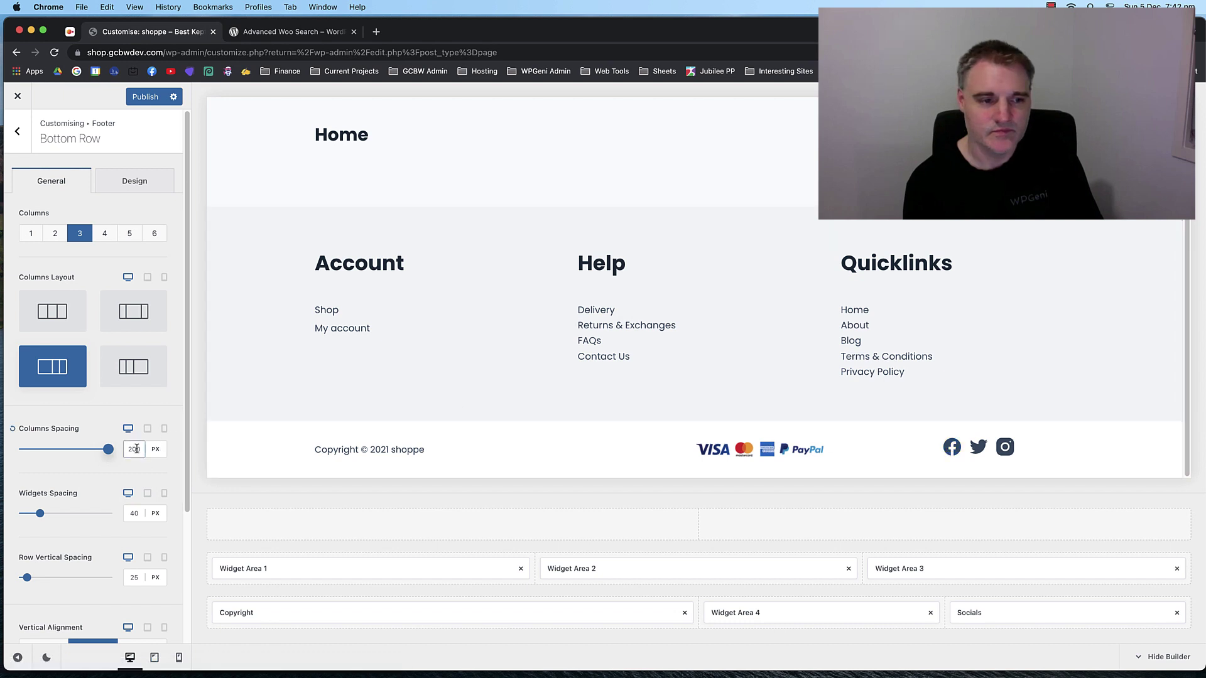
pyautogui.click(11, 430)
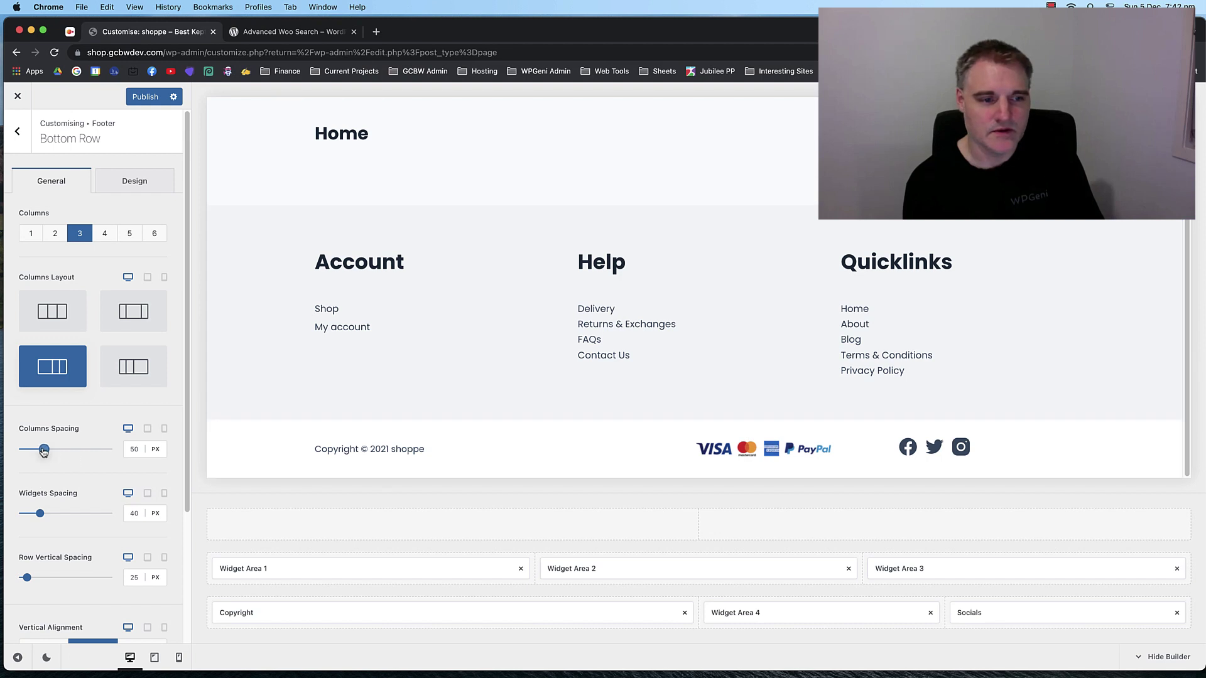
pyautogui.moveTo(44, 451); pyautogui.dragTo(110, 450)
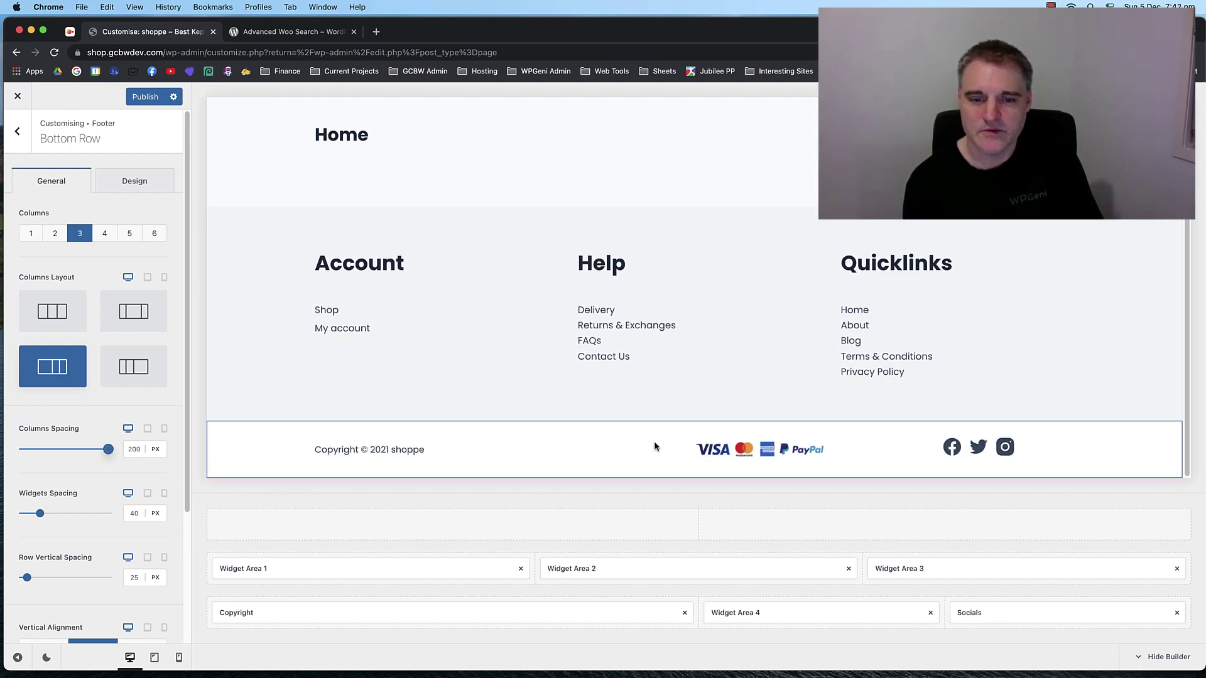
# Keep the bottom row at middle vertical alignment and default container width after testing alternatives.
pyautogui.scroll(-5, 88, 342)
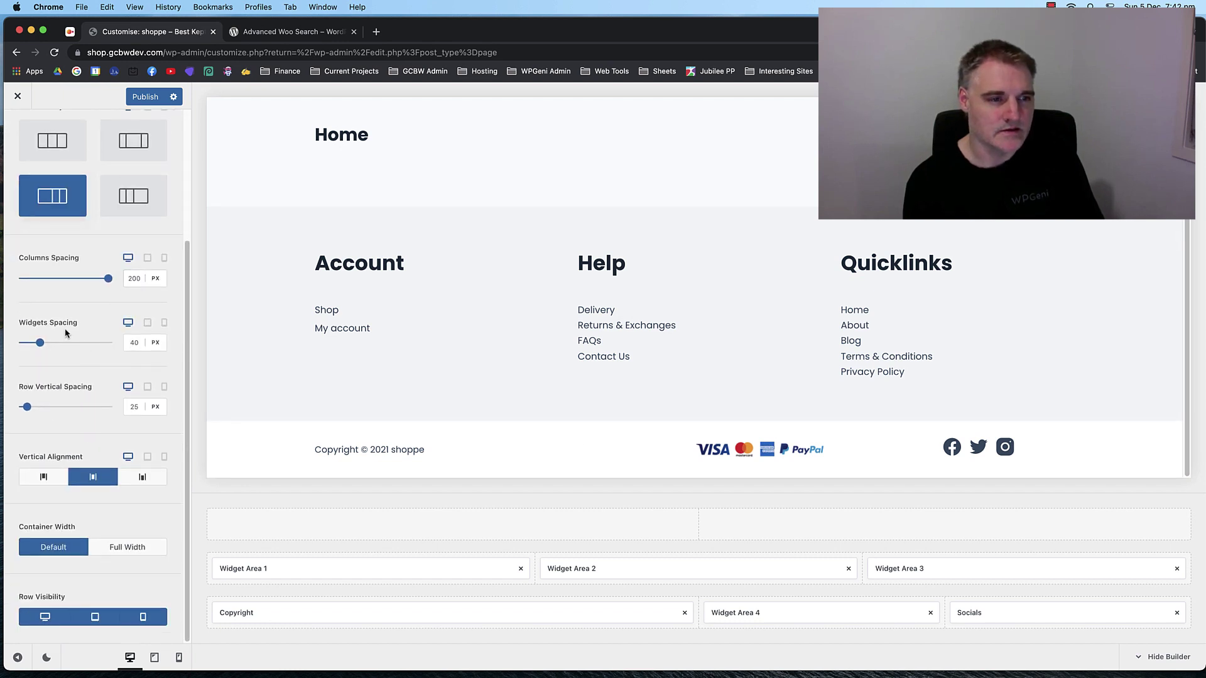
pyautogui.moveTo(87, 345); pyautogui.dragTo(72, 343)
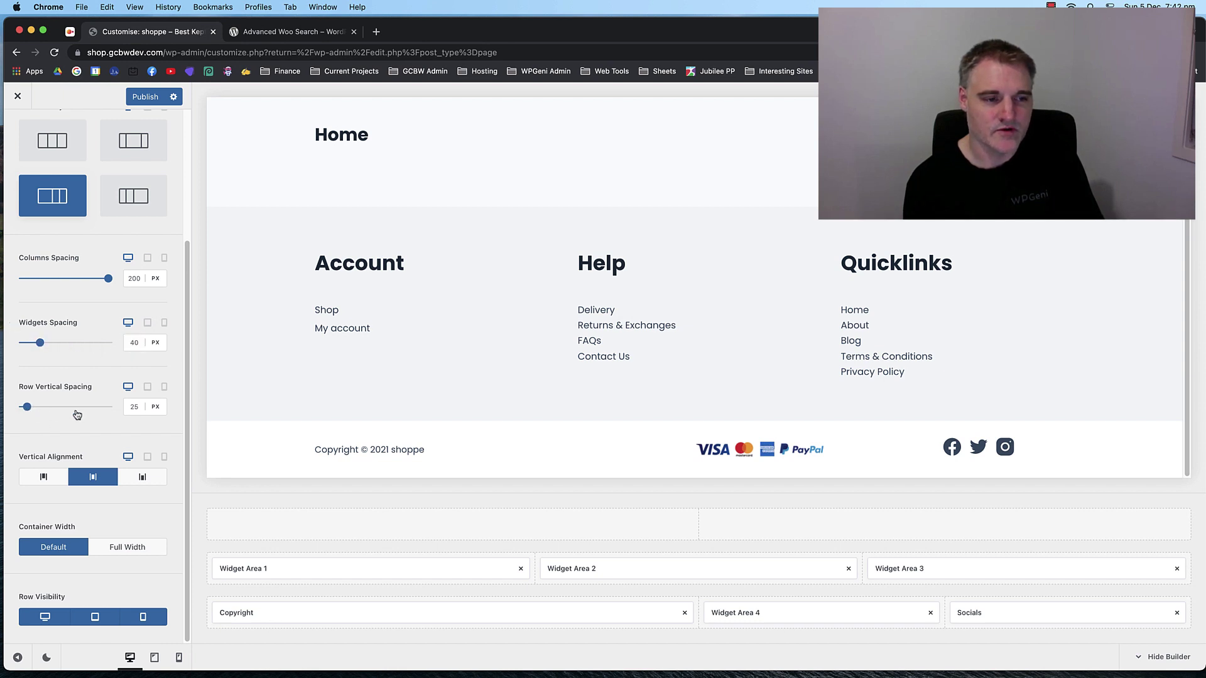
pyautogui.click(145, 479)
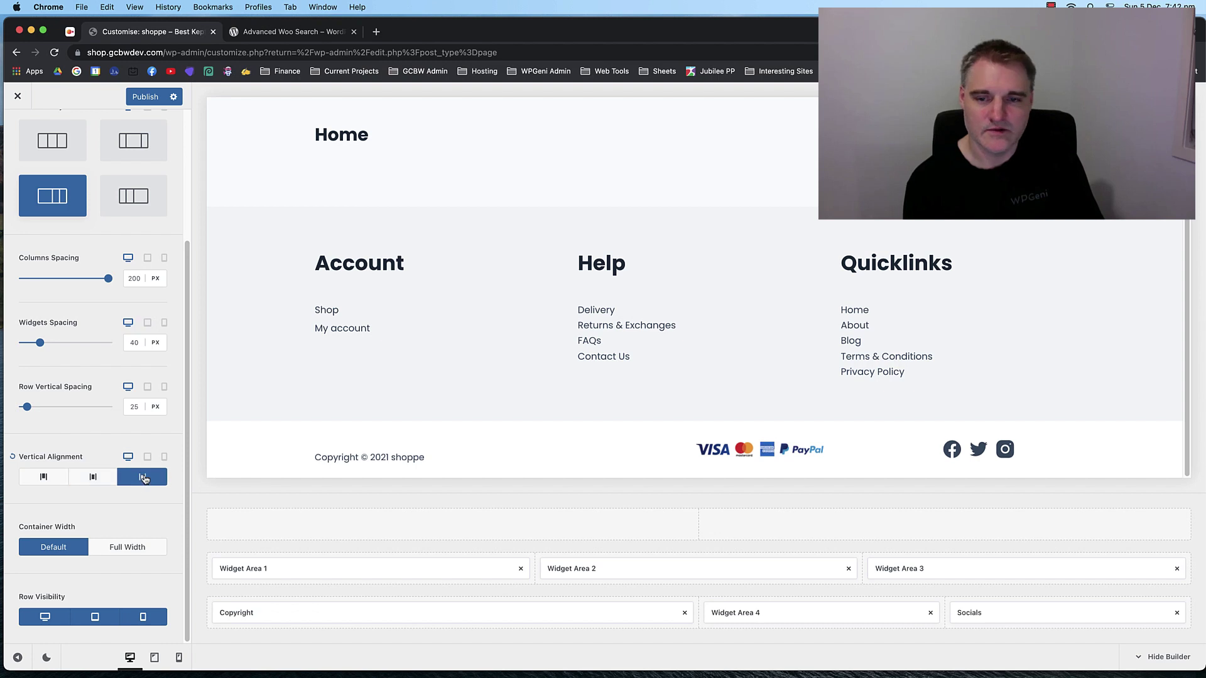
pyautogui.click(93, 479)
pyautogui.click(50, 478)
pyautogui.click(82, 476)
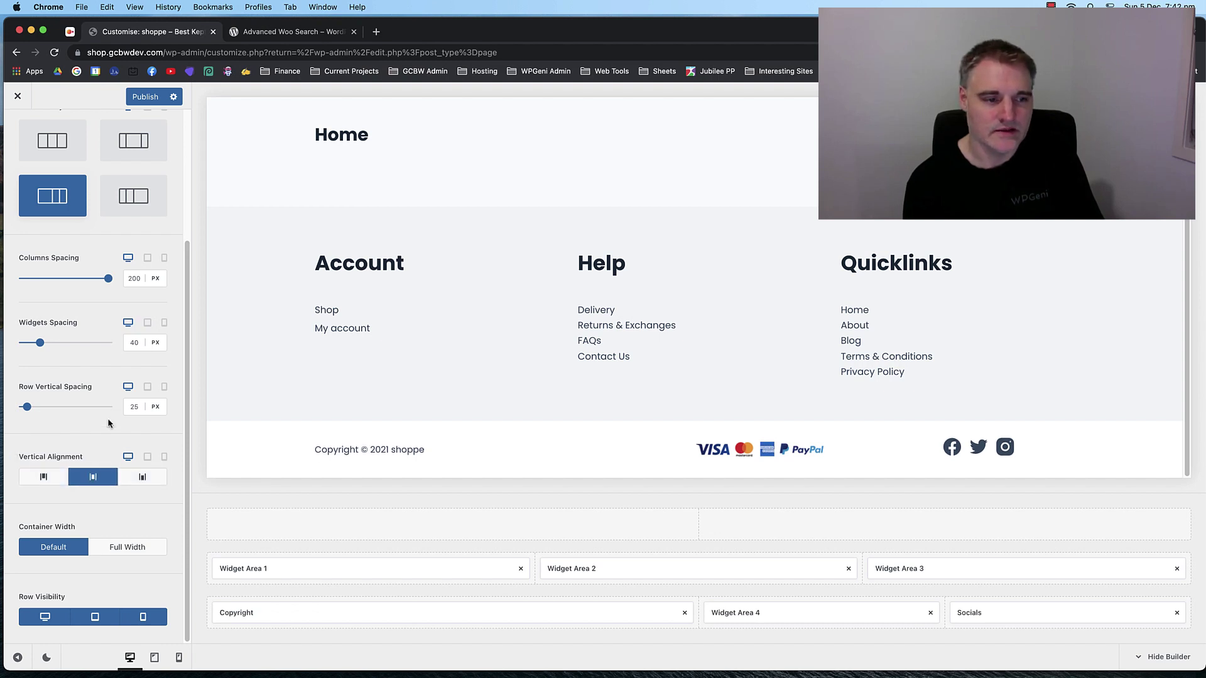
pyautogui.click(117, 552)
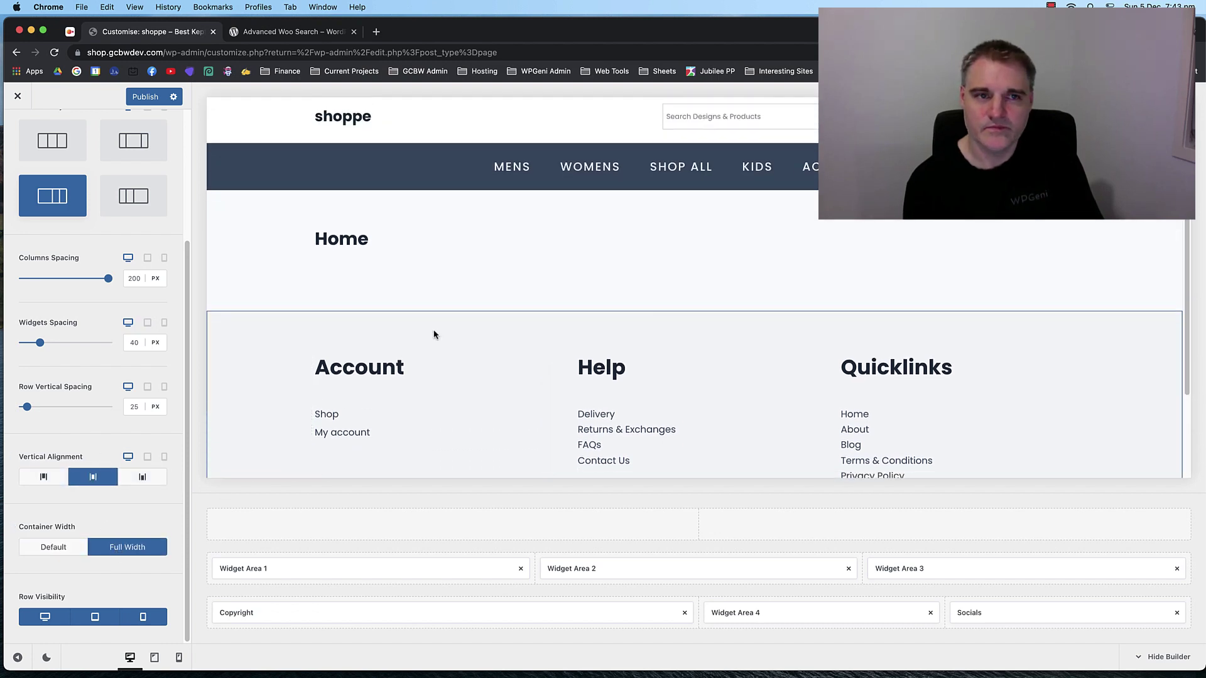
pyautogui.click(68, 546)
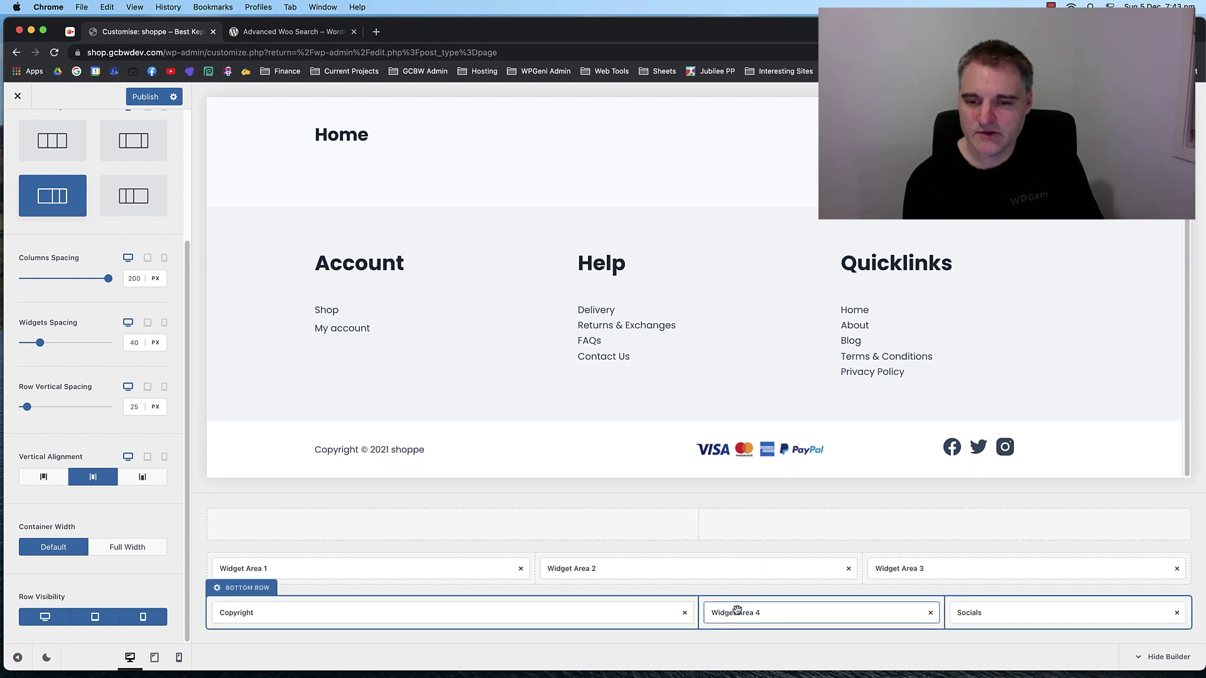
pyautogui.moveTo(737, 610); pyautogui.dragTo(923, 522)
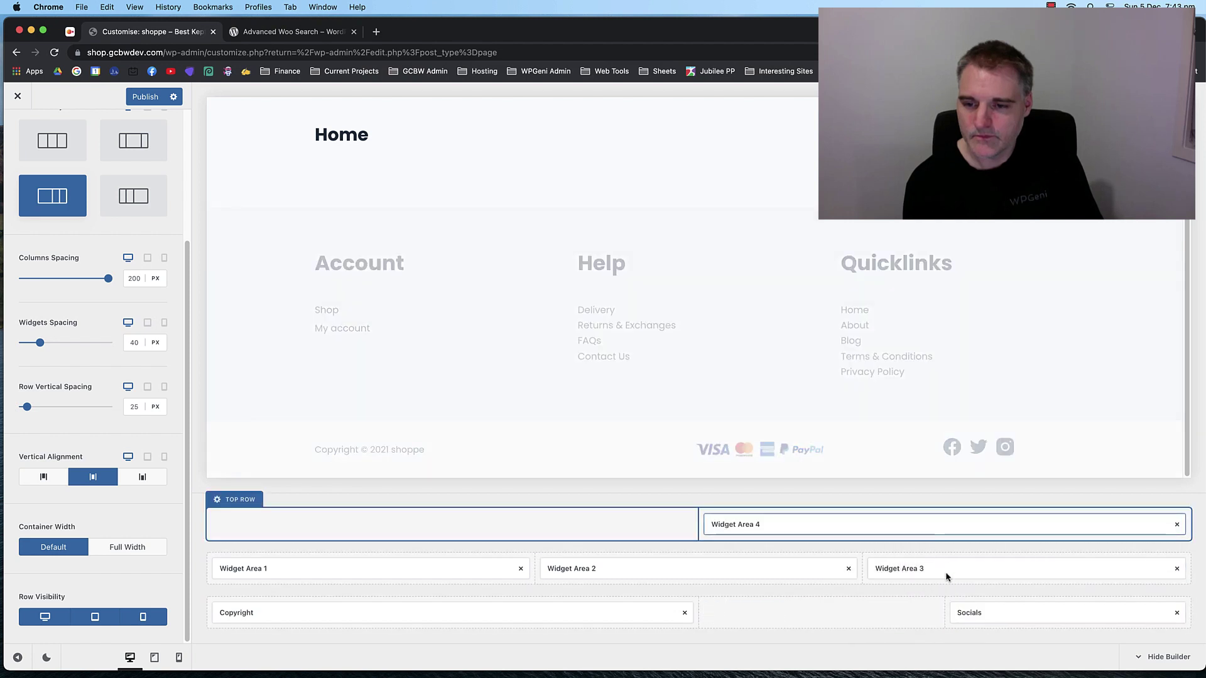
pyautogui.moveTo(955, 608); pyautogui.dragTo(1001, 609)
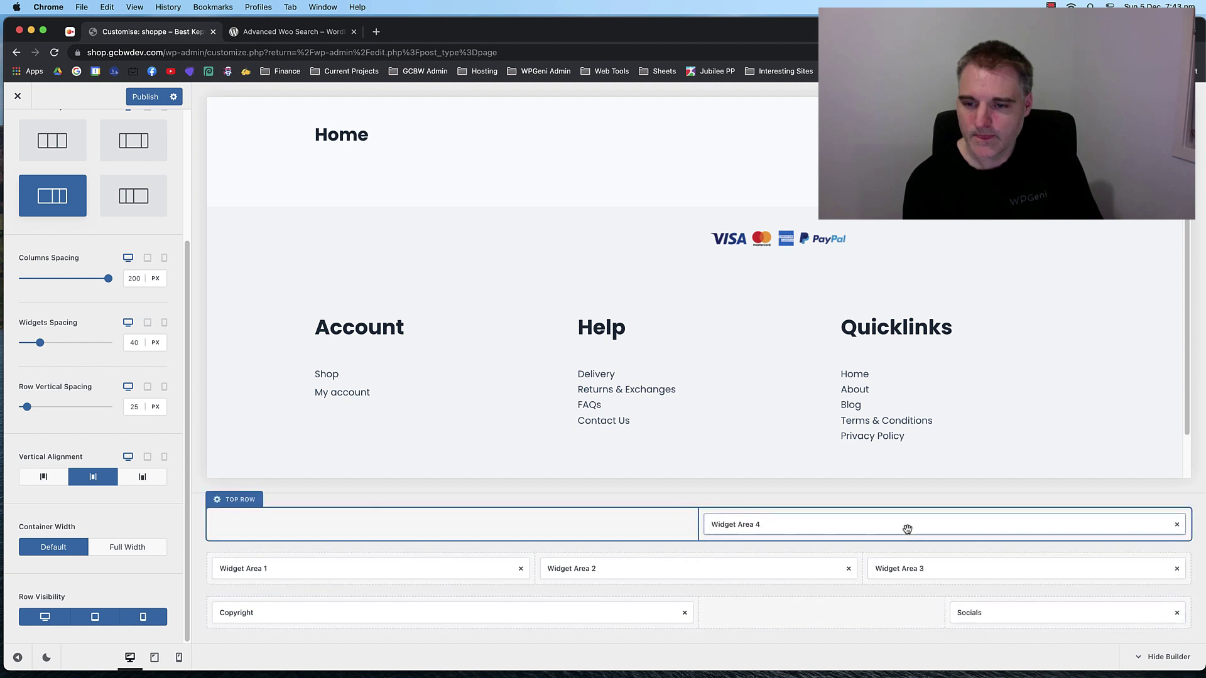
pyautogui.moveTo(907, 529); pyautogui.dragTo(829, 608)
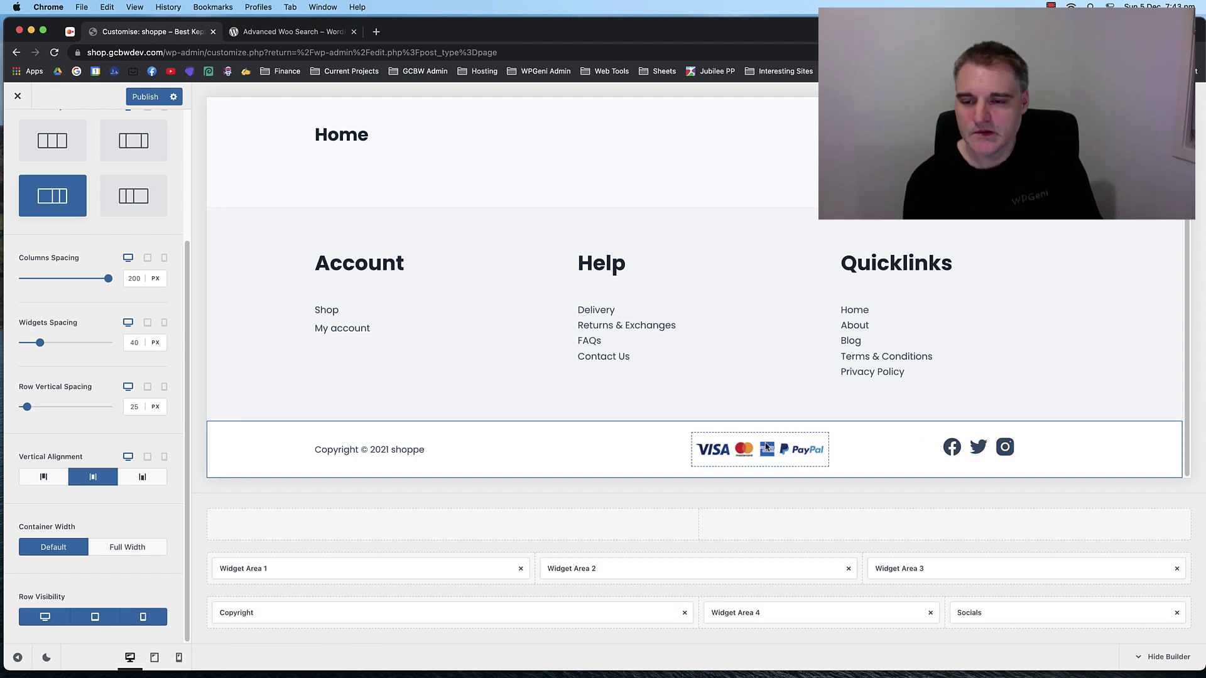
# Set the bottom row to 4 columns using the wide-first-column layout.
pyautogui.click(926, 602)
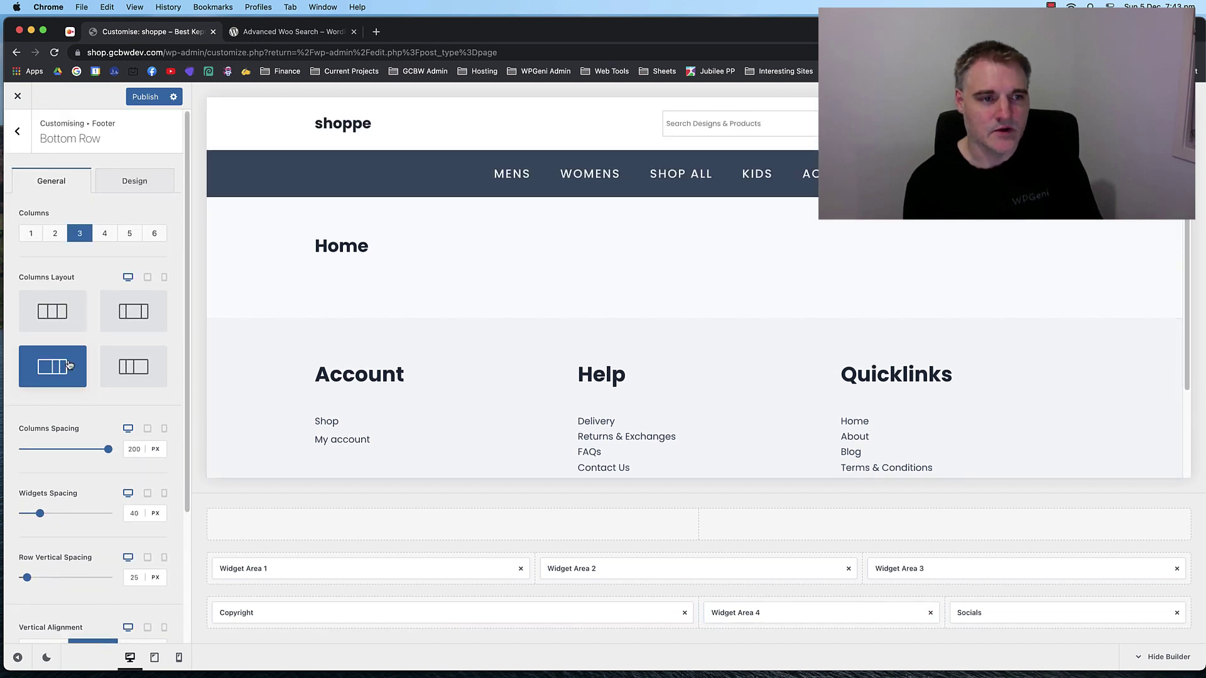
pyautogui.click(104, 234)
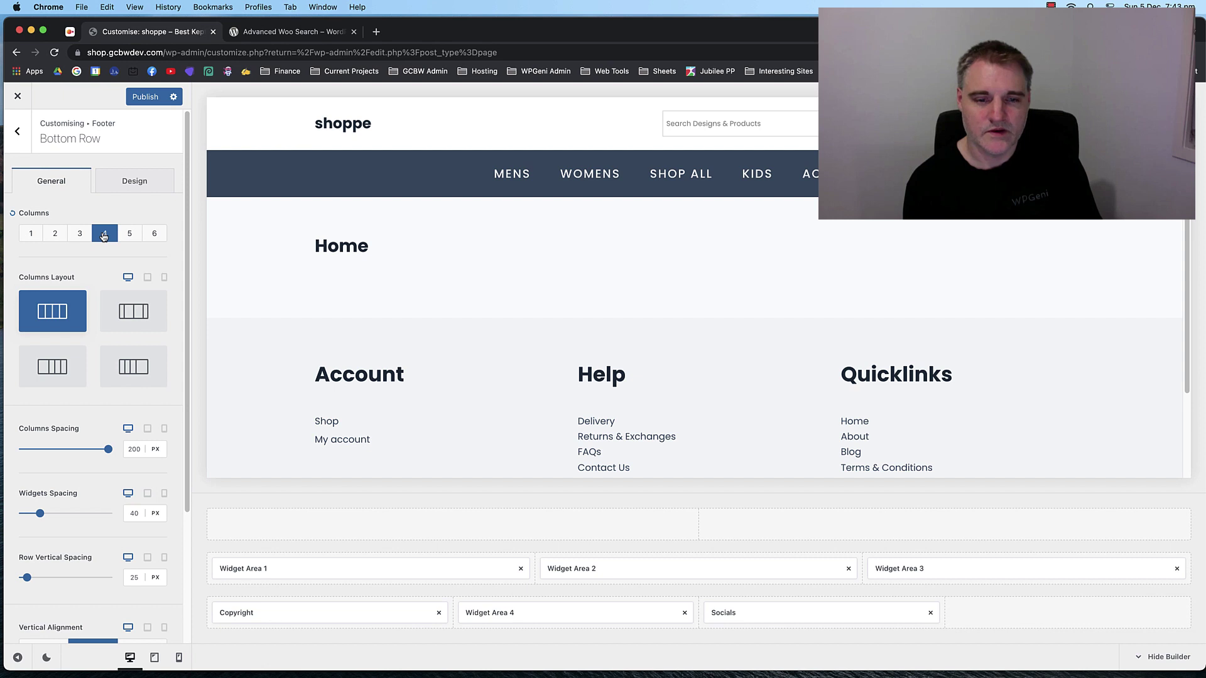
pyautogui.click(129, 234)
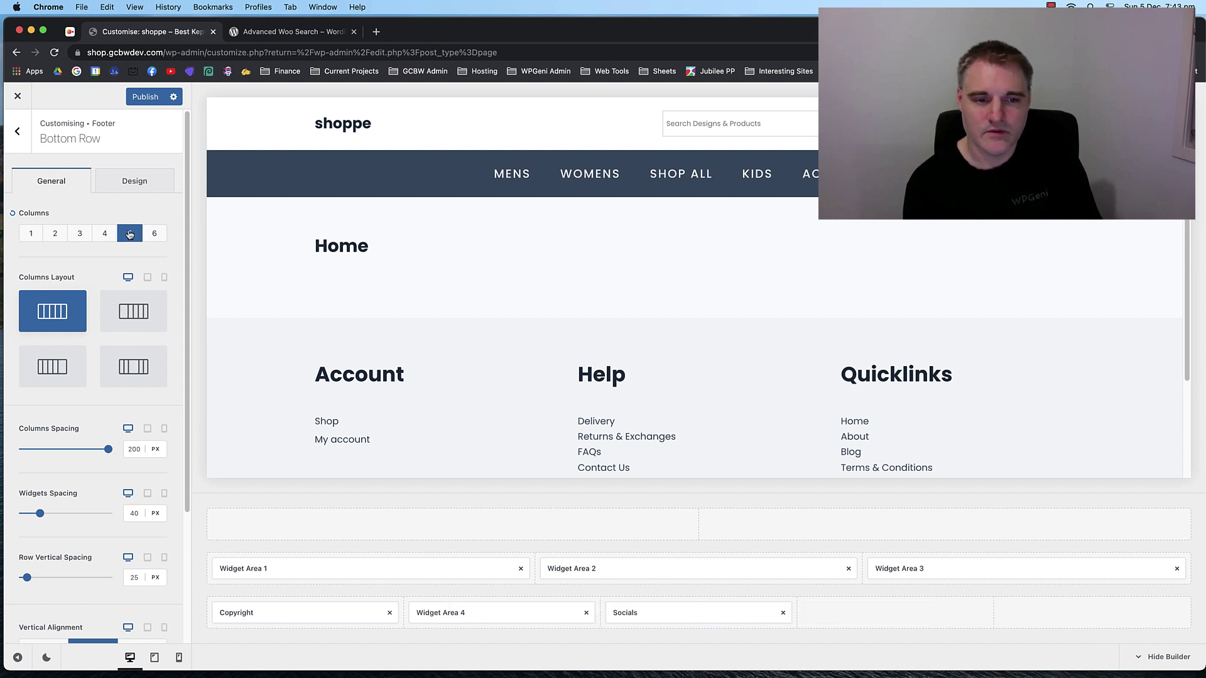
pyautogui.scroll(-2, 367, 350)
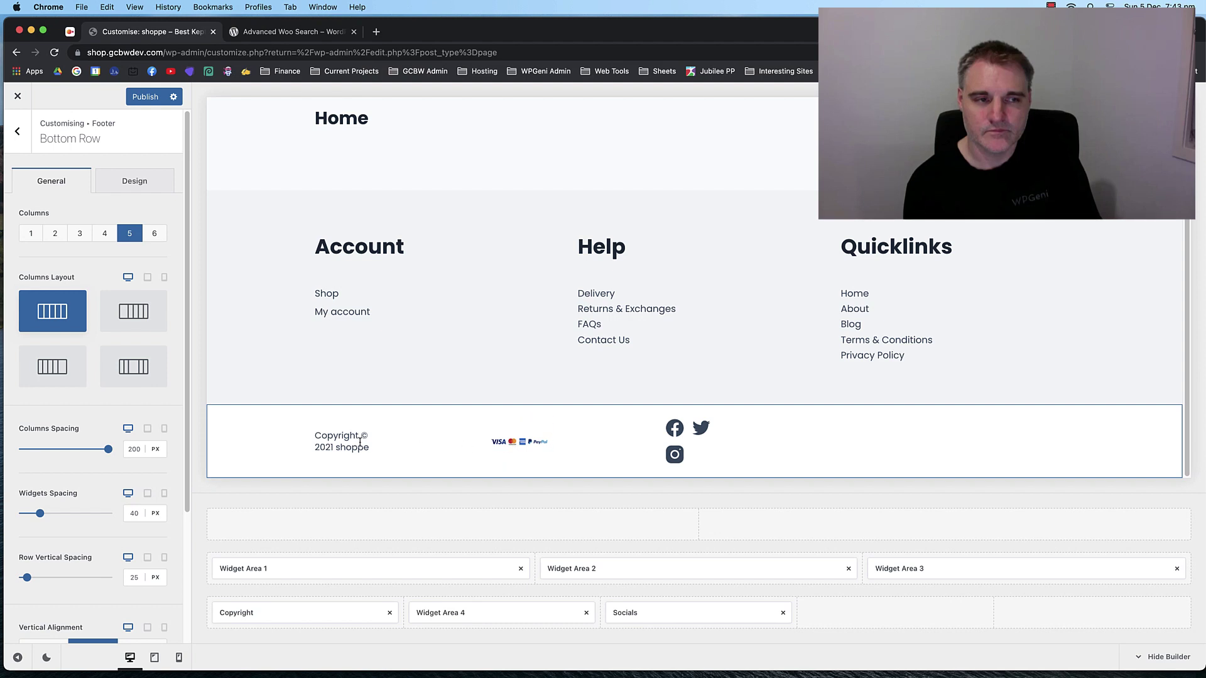
pyautogui.click(132, 318)
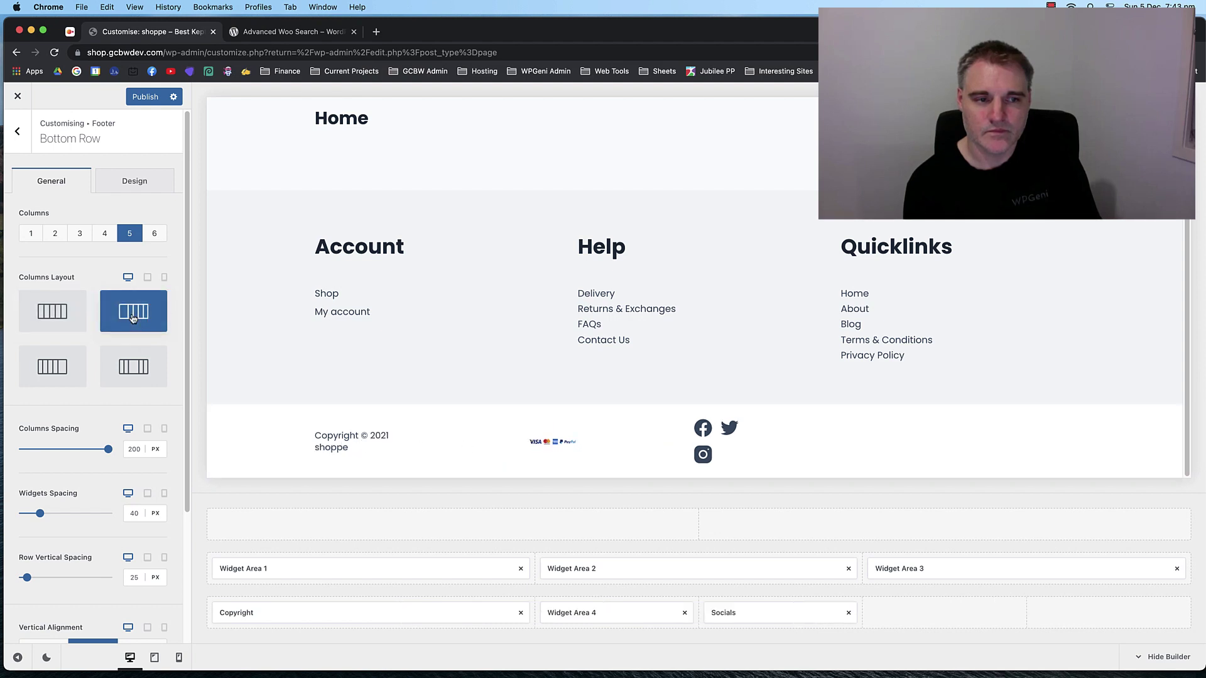
pyautogui.click(105, 235)
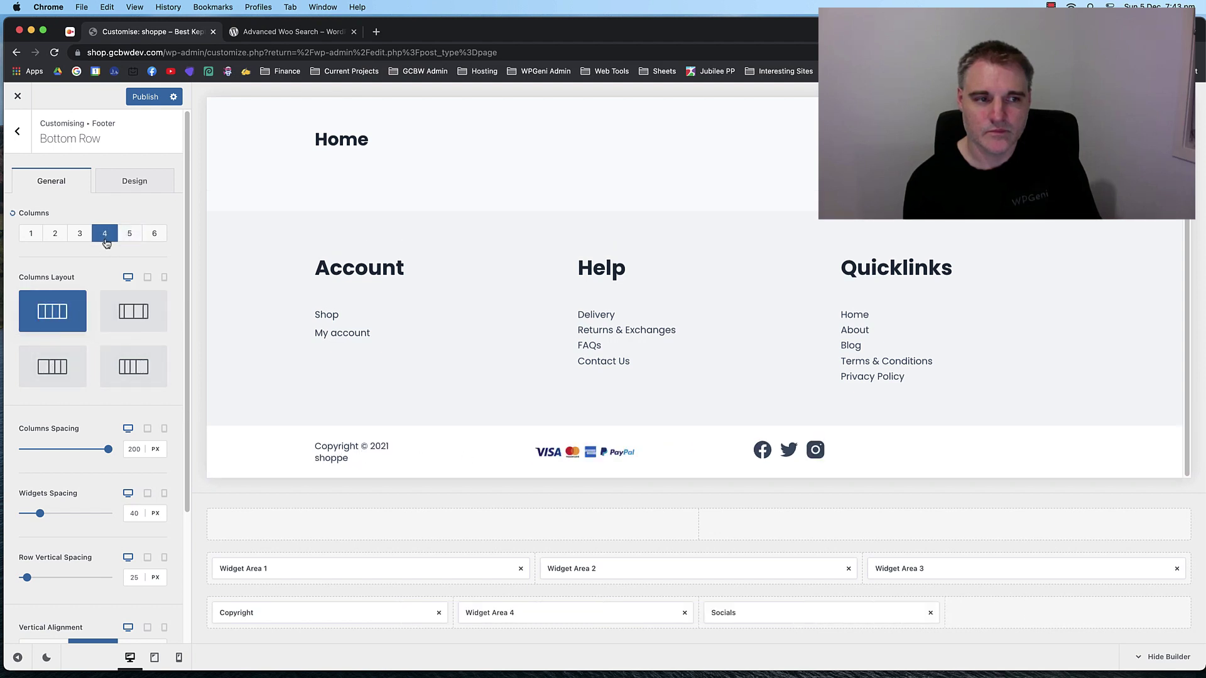
pyautogui.click(65, 374)
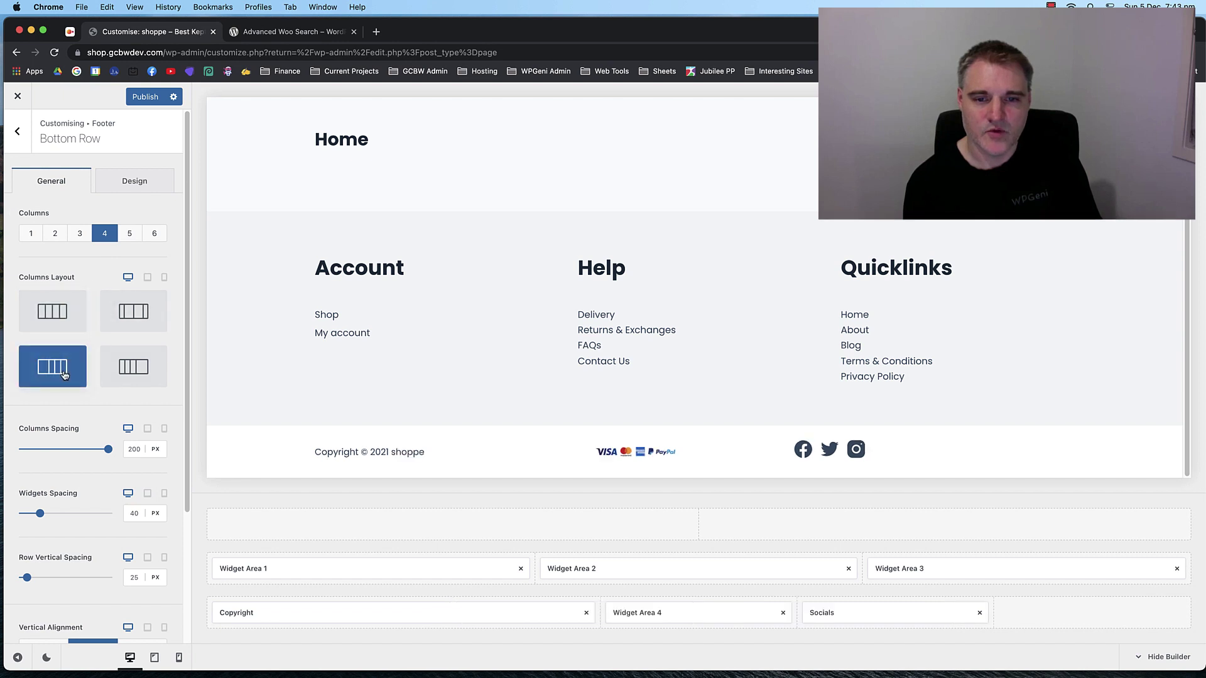
# Move Socials to column 4 and Widget Area 4's payment logos to column 3, then resize the image.
pyautogui.moveTo(866, 613); pyautogui.dragTo(1068, 613)
pyautogui.moveTo(741, 612); pyautogui.dragTo(898, 613)
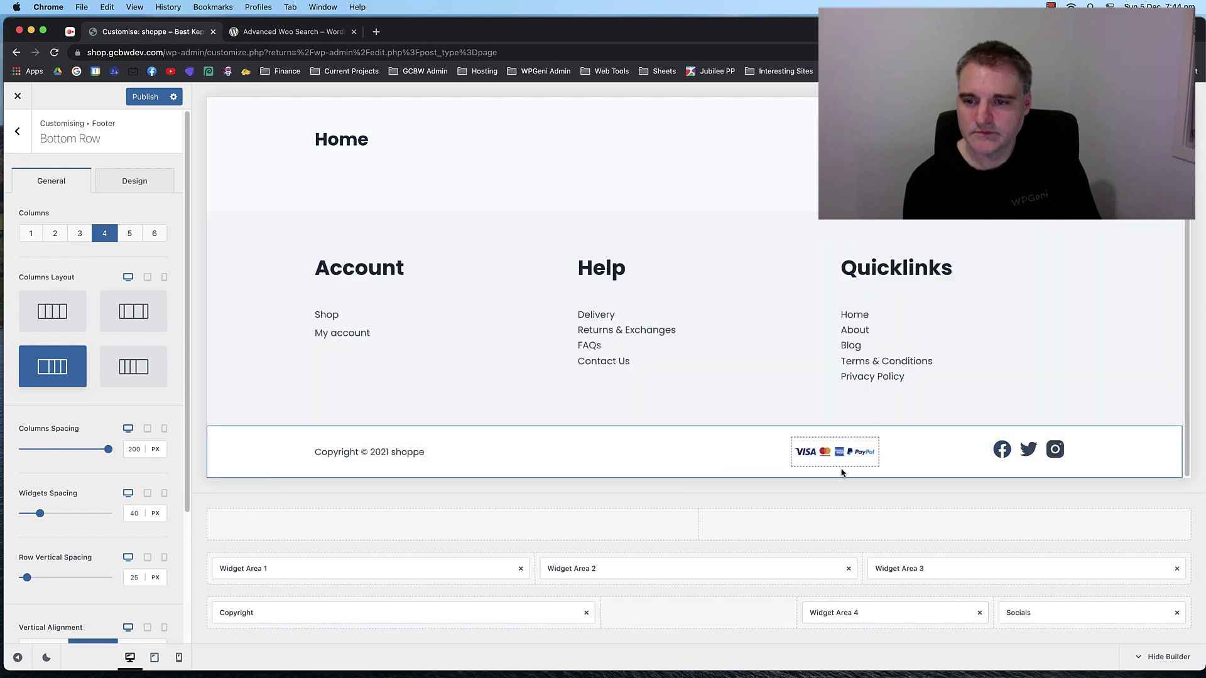
pyautogui.click(898, 613)
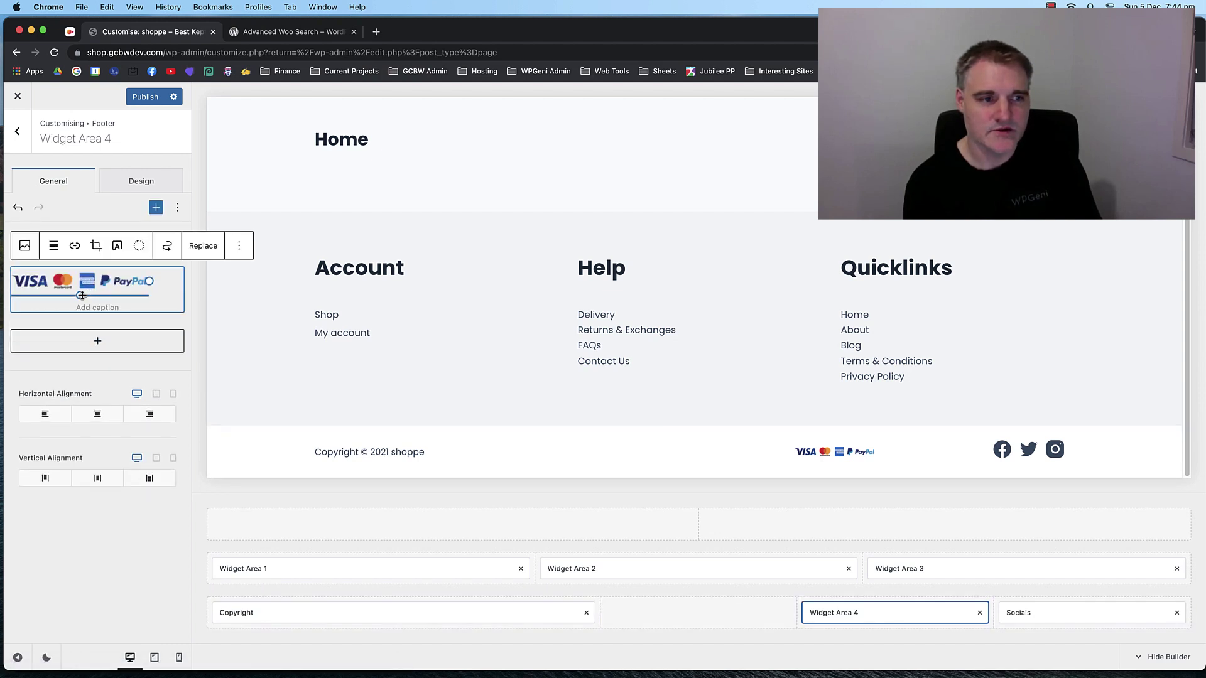
pyautogui.moveTo(92, 295); pyautogui.dragTo(105, 305)
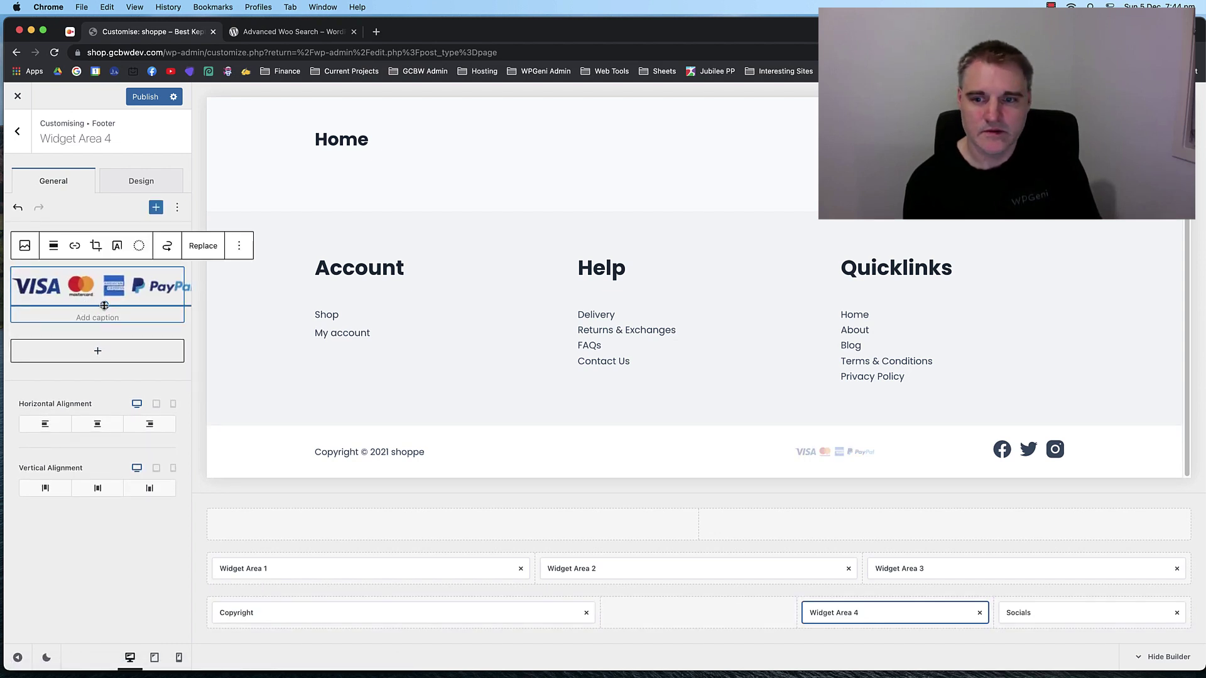
# Finish resizing the payment logos image and reset bottom row column spacing to 50 px.
pyautogui.moveTo(105, 306); pyautogui.dragTo(104, 306)
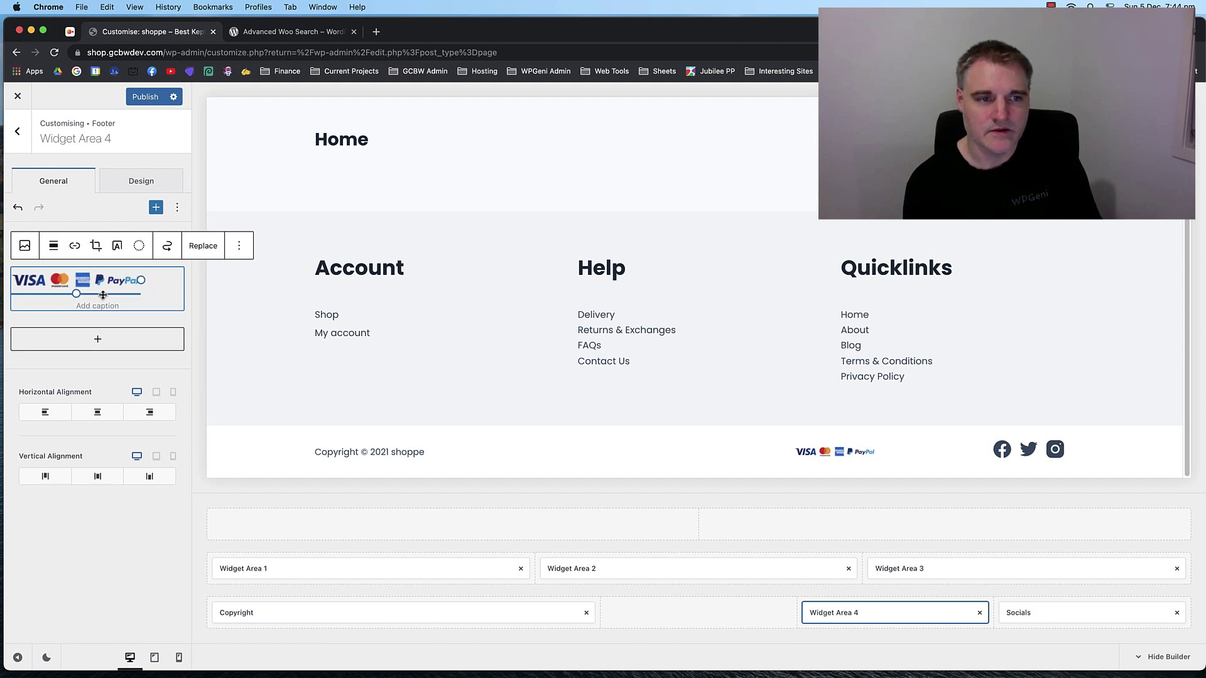
pyautogui.click(866, 615)
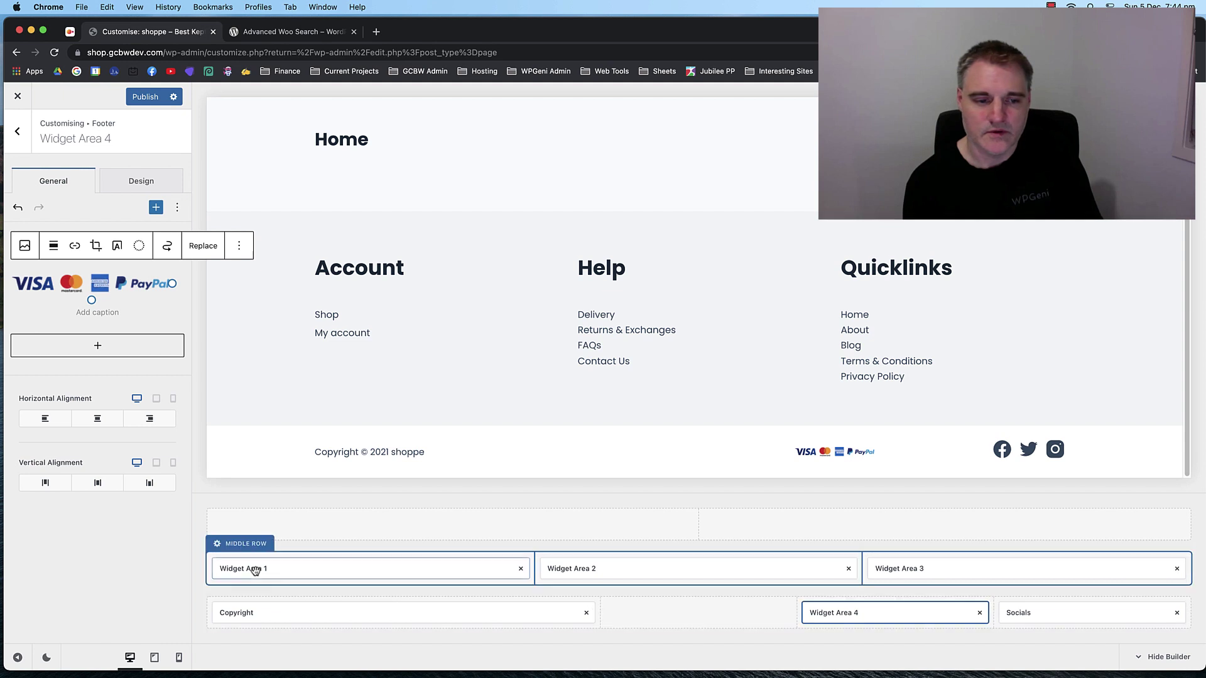
pyautogui.click(247, 588)
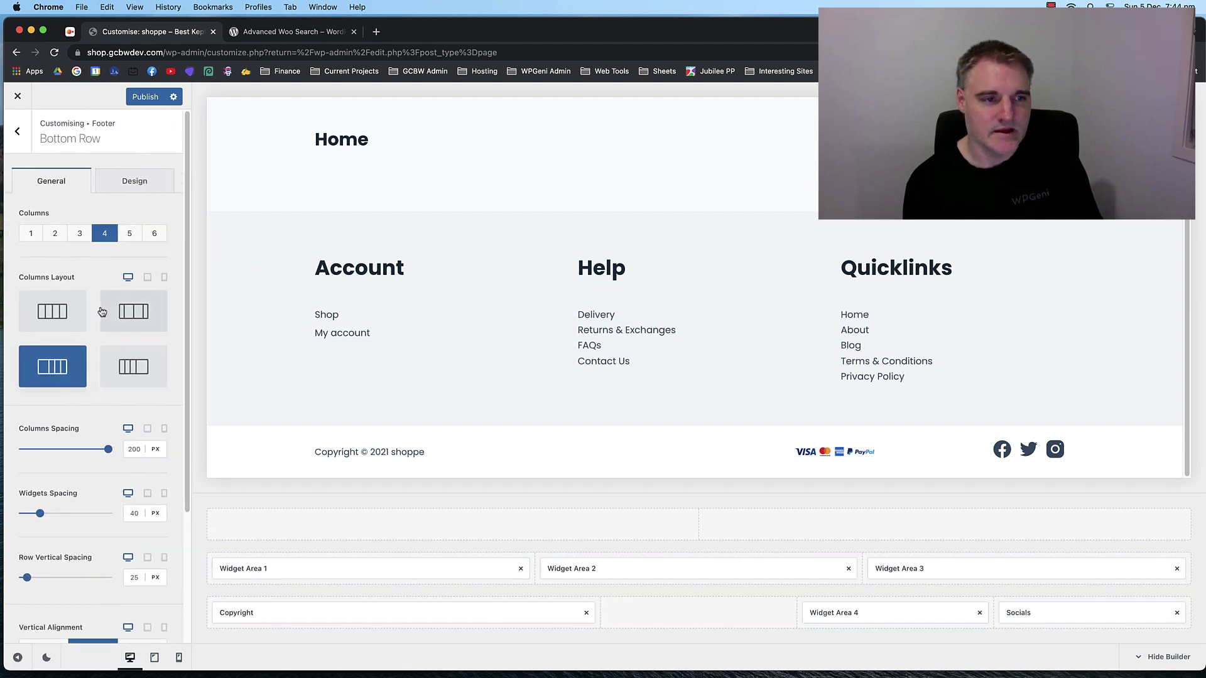
pyautogui.scroll(-3, 100, 314)
pyautogui.click(108, 338)
pyautogui.moveTo(108, 369); pyautogui.dragTo(96, 339)
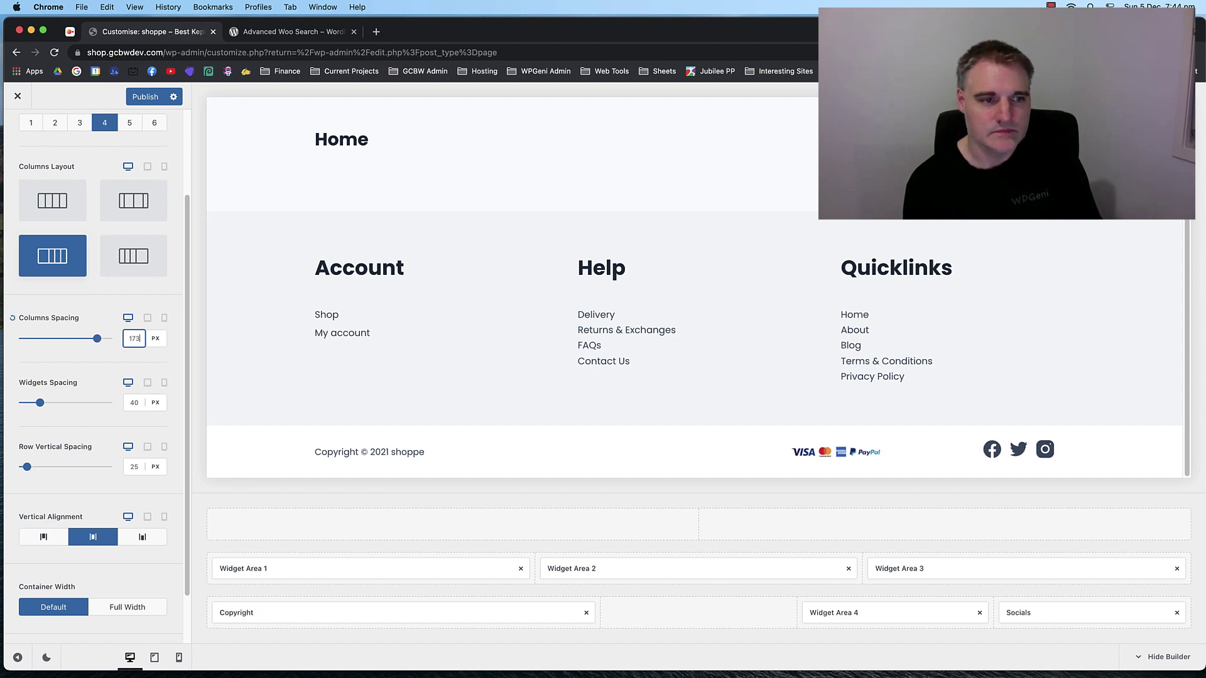
pyautogui.click(13, 319)
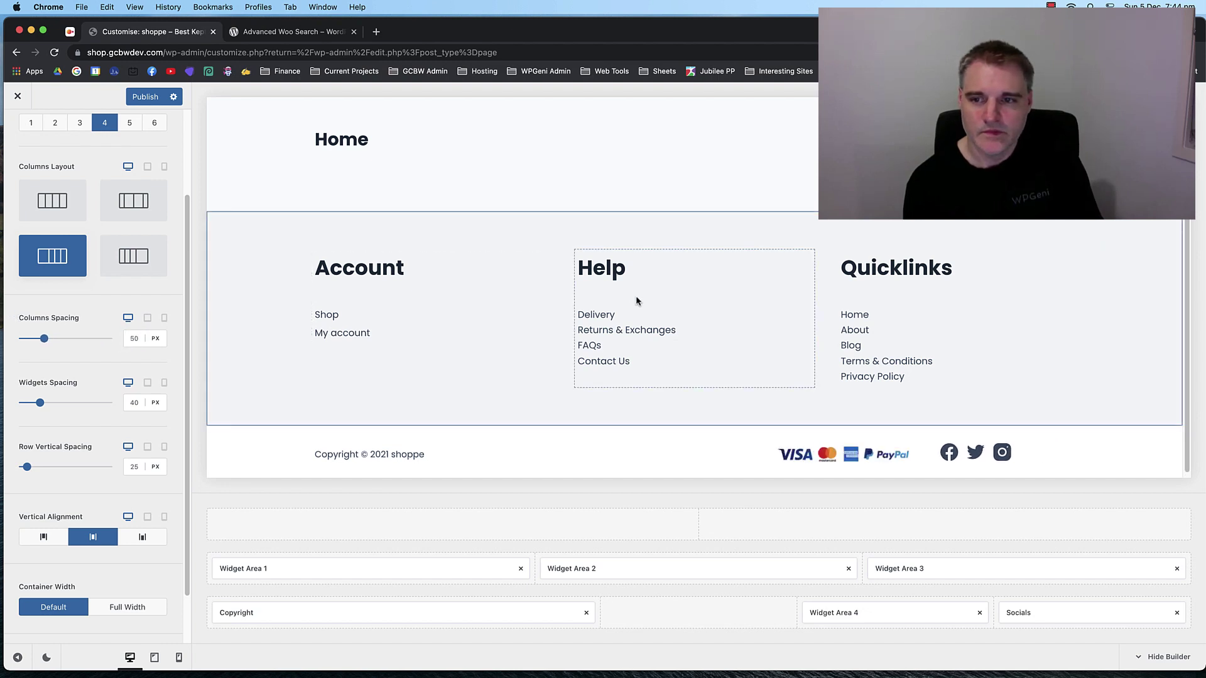
pyautogui.scroll(2, 730, 316)
pyautogui.scroll(-2, 754, 316)
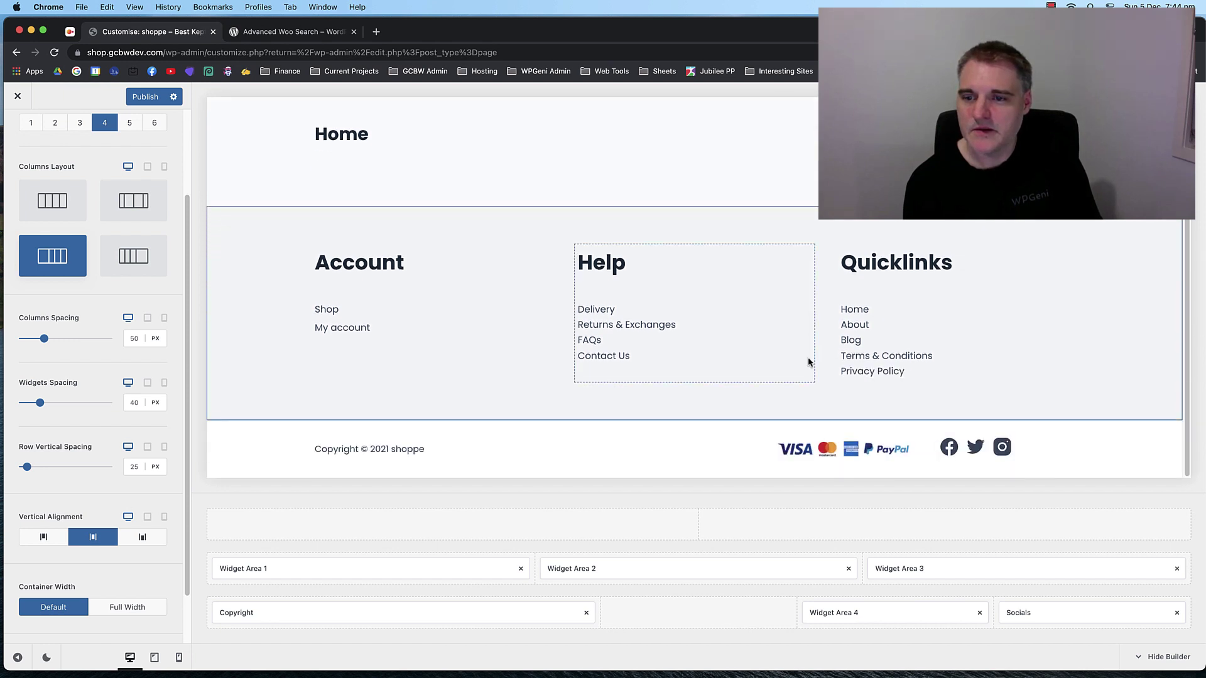
# Left-align the social icons horizontally after trying centre and right alignment.
pyautogui.click(1044, 611)
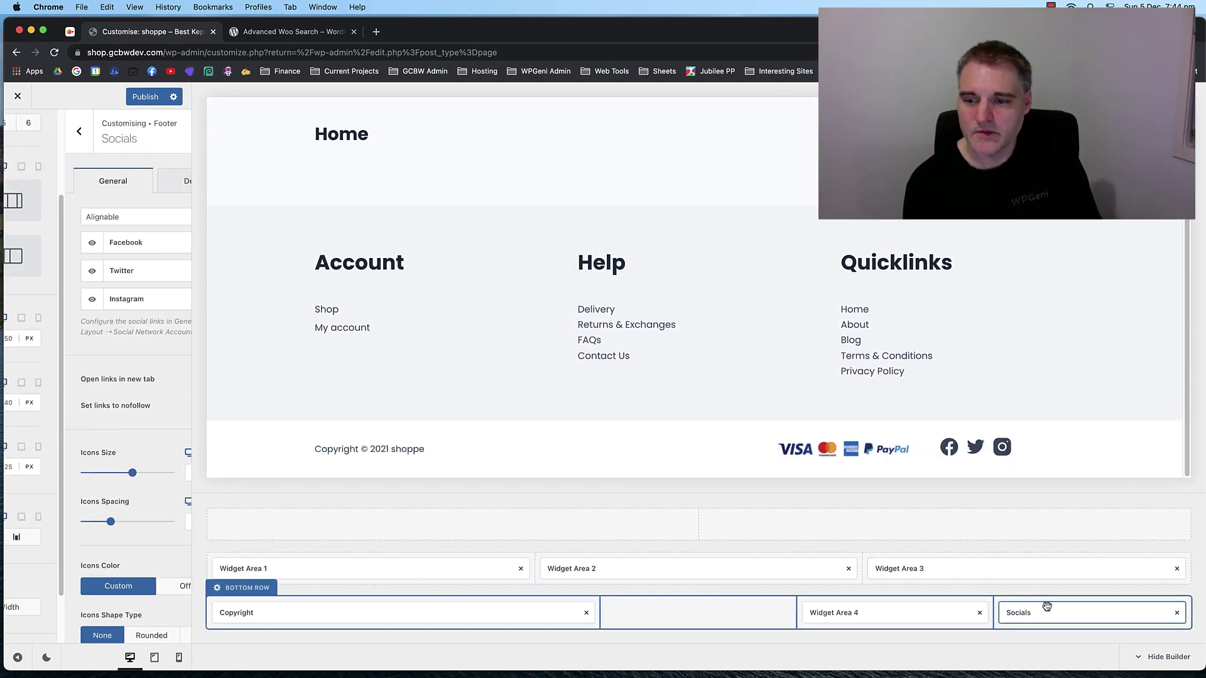
pyautogui.scroll(-3, 119, 410)
pyautogui.scroll(-3, 119, 409)
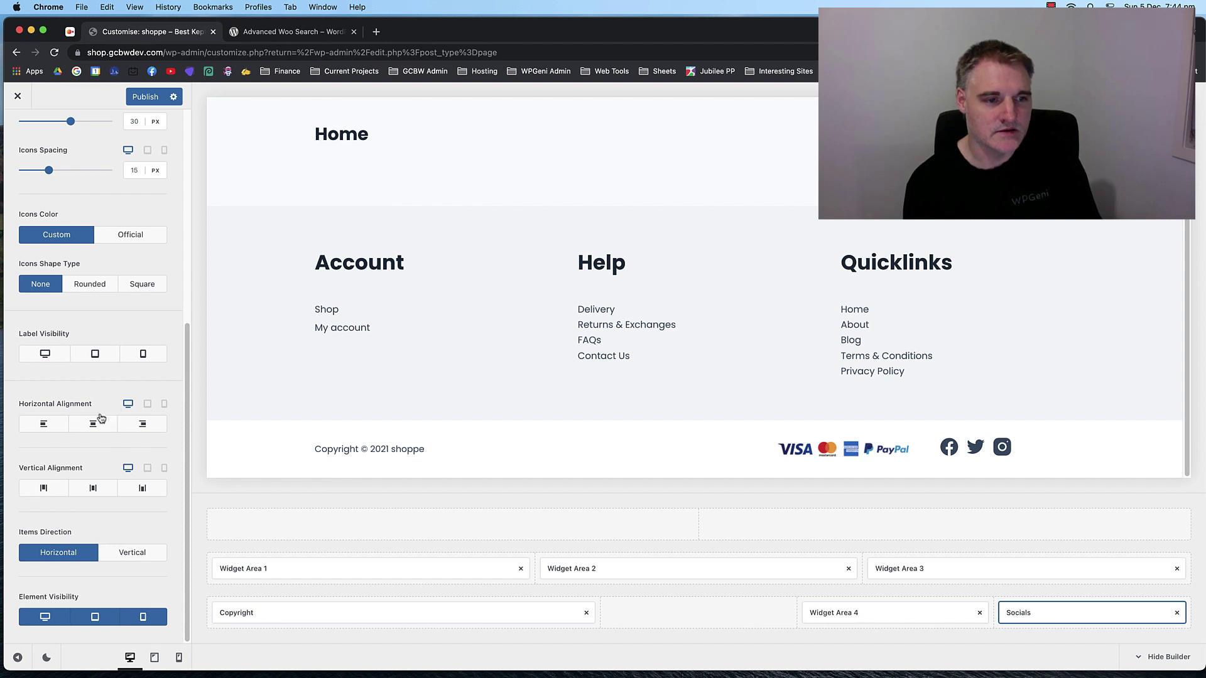
pyautogui.click(92, 424)
pyautogui.click(129, 426)
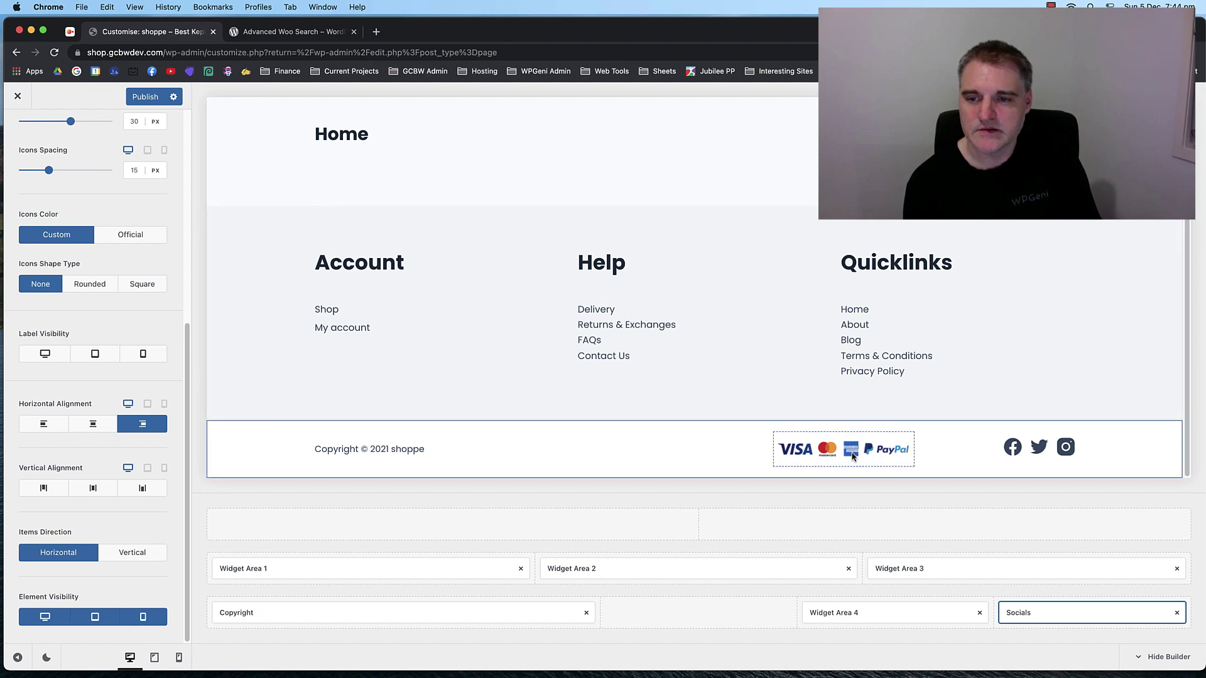
pyautogui.click(61, 430)
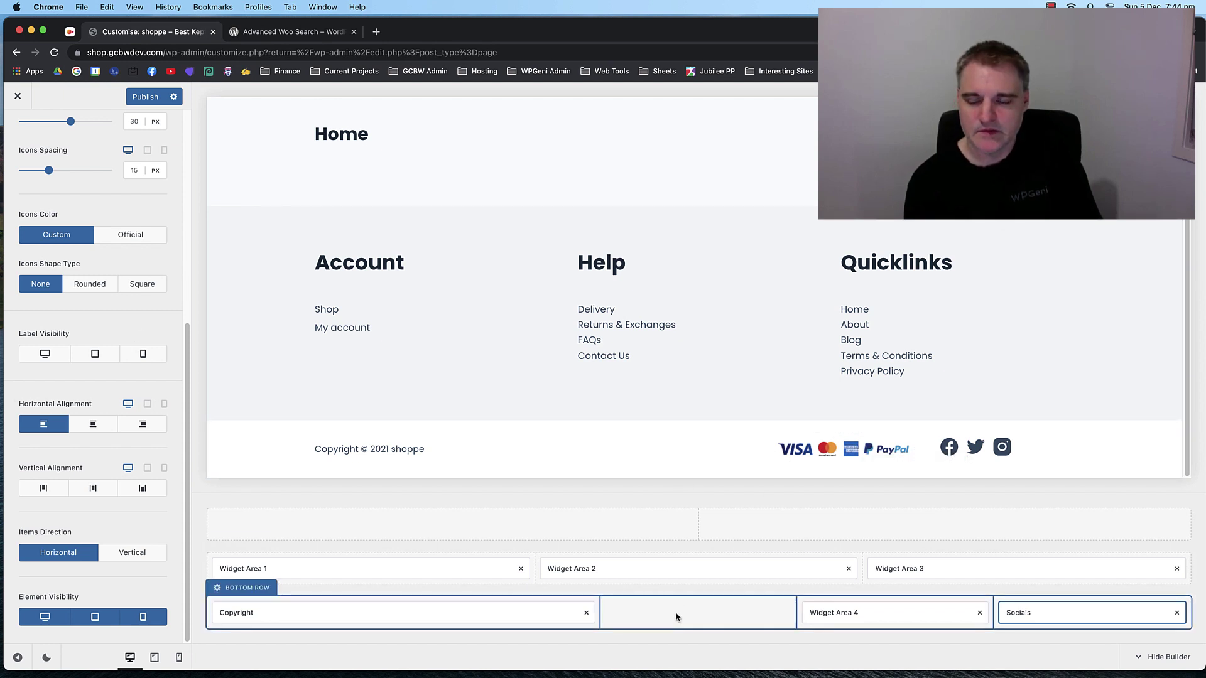
pyautogui.click(221, 588)
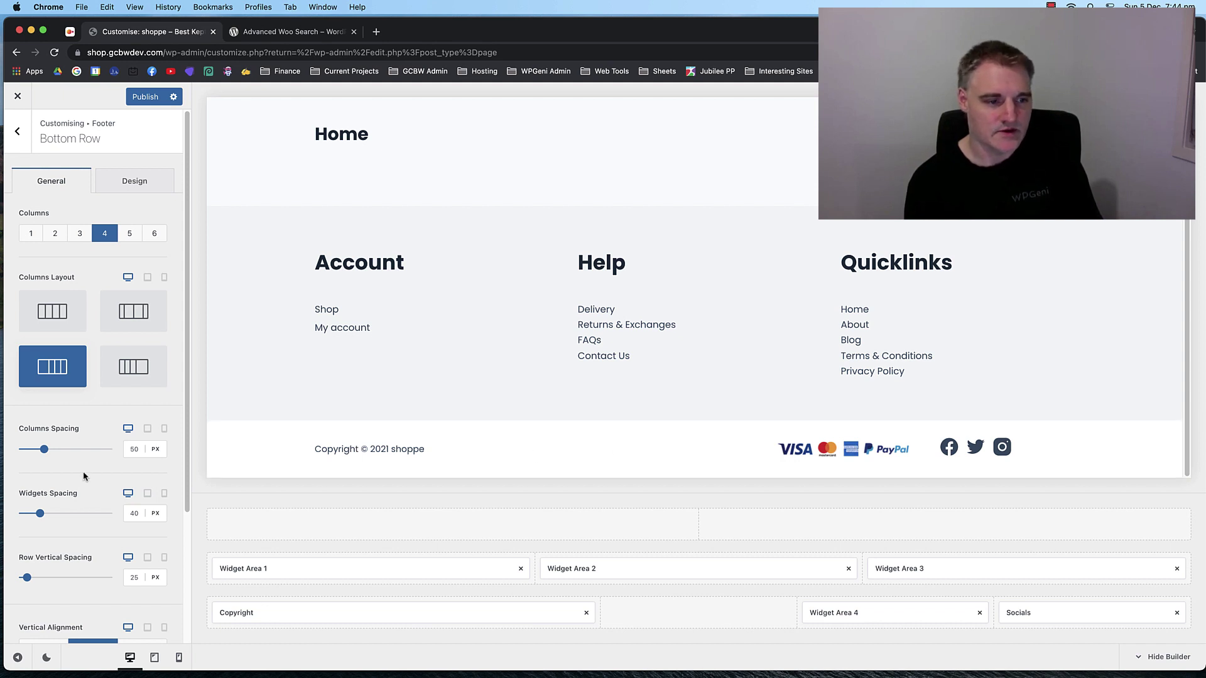
# Keep the bottom row column spacing at 50 px after testing a wider gap.
pyautogui.scroll(-5, 84, 476)
pyautogui.scroll(5, 85, 464)
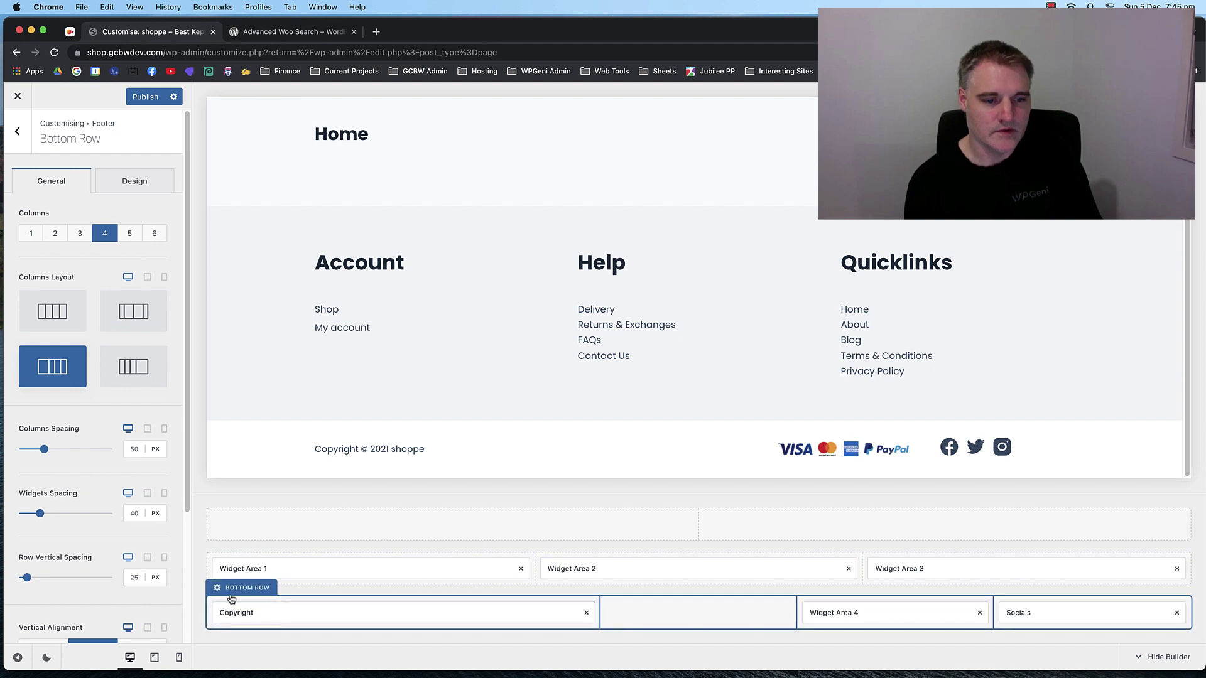
pyautogui.click(128, 183)
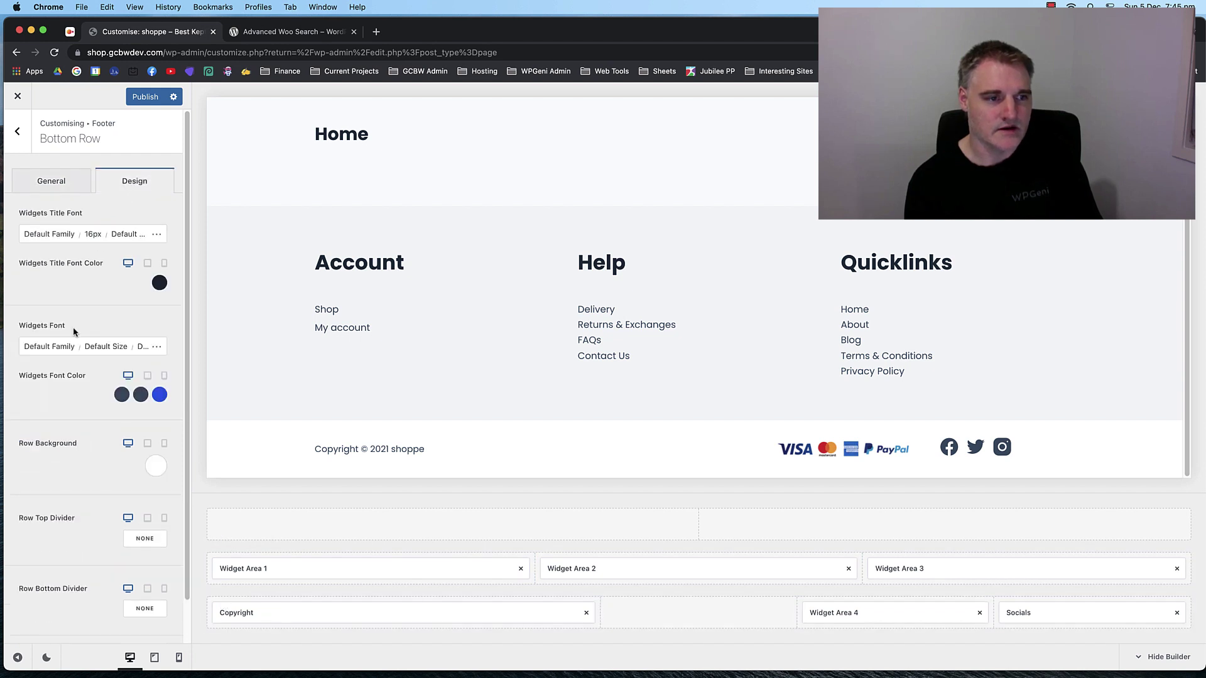
pyautogui.scroll(-2, 73, 327)
pyautogui.scroll(2, 50, 251)
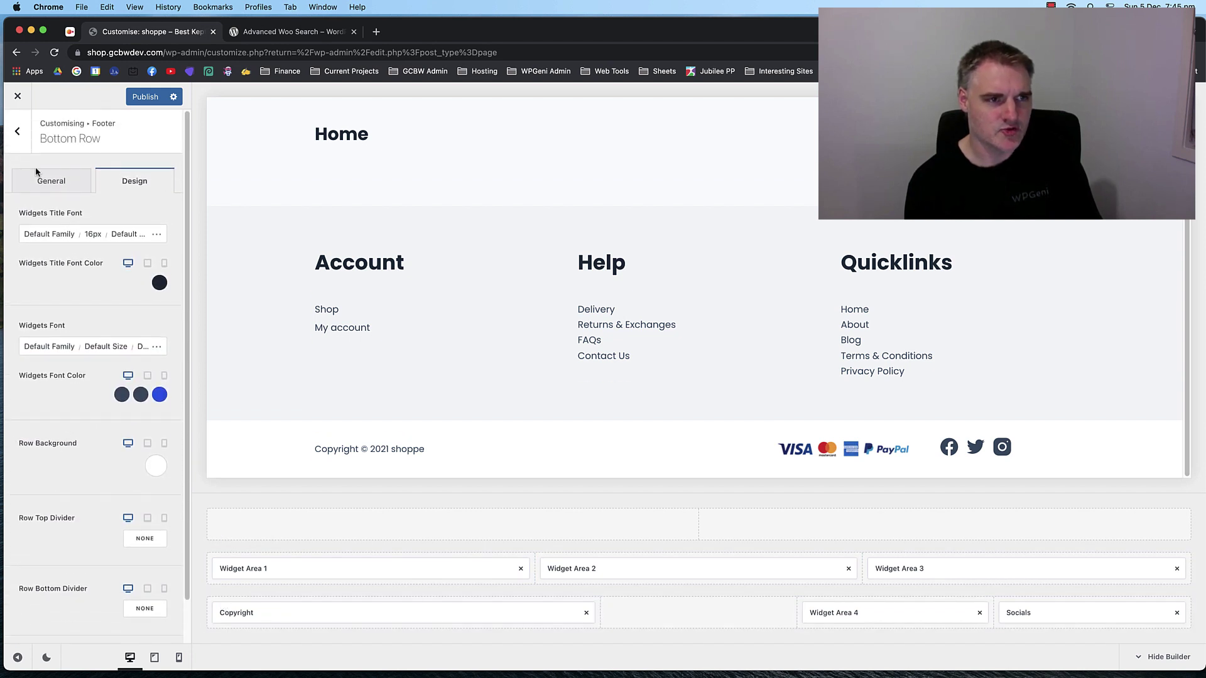
pyautogui.click(48, 179)
pyautogui.scroll(-3, 82, 326)
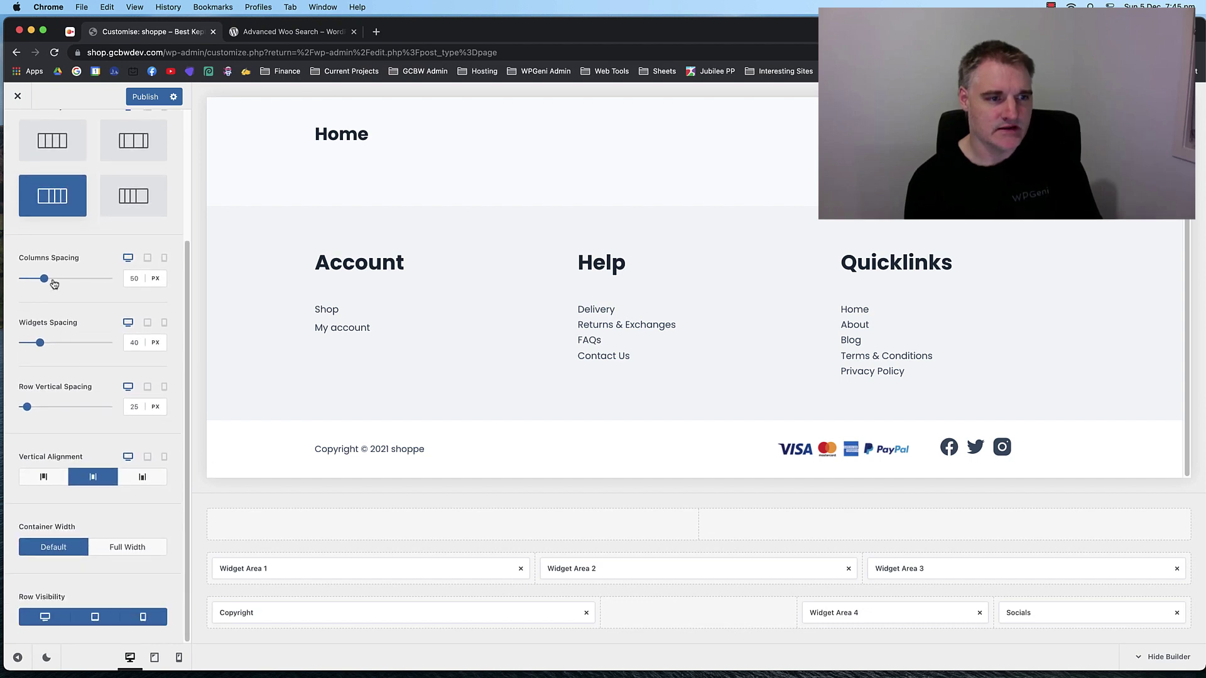
pyautogui.moveTo(45, 284); pyautogui.dragTo(58, 283)
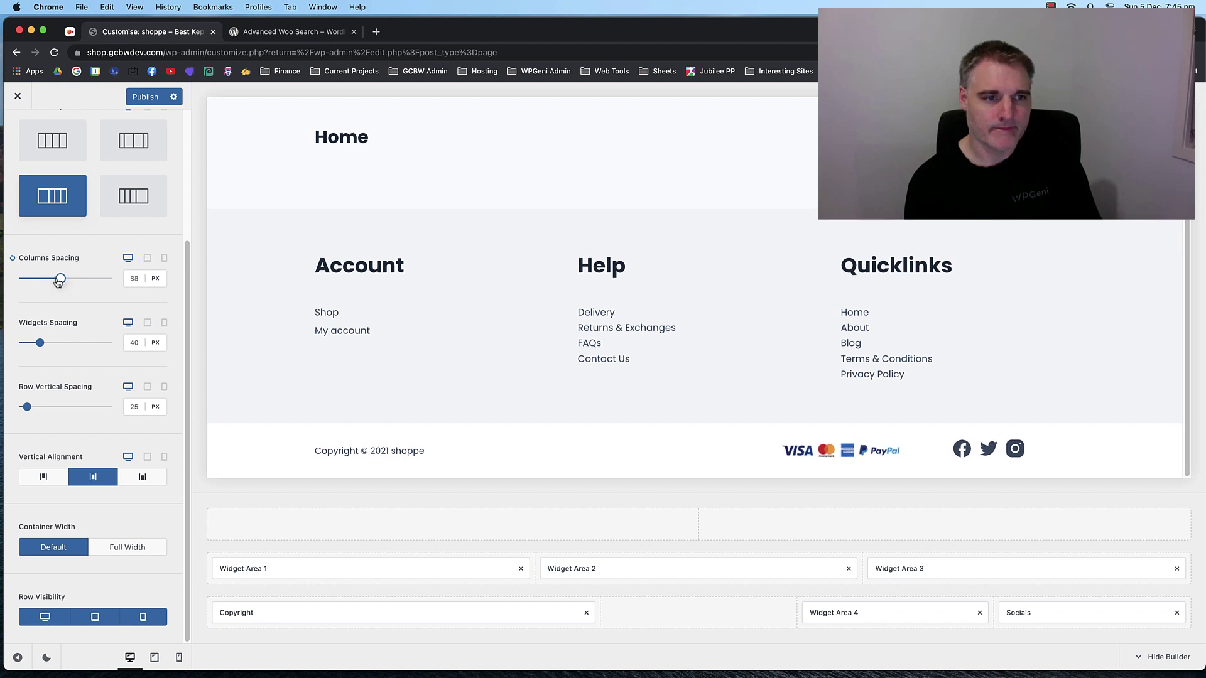
pyautogui.click(13, 261)
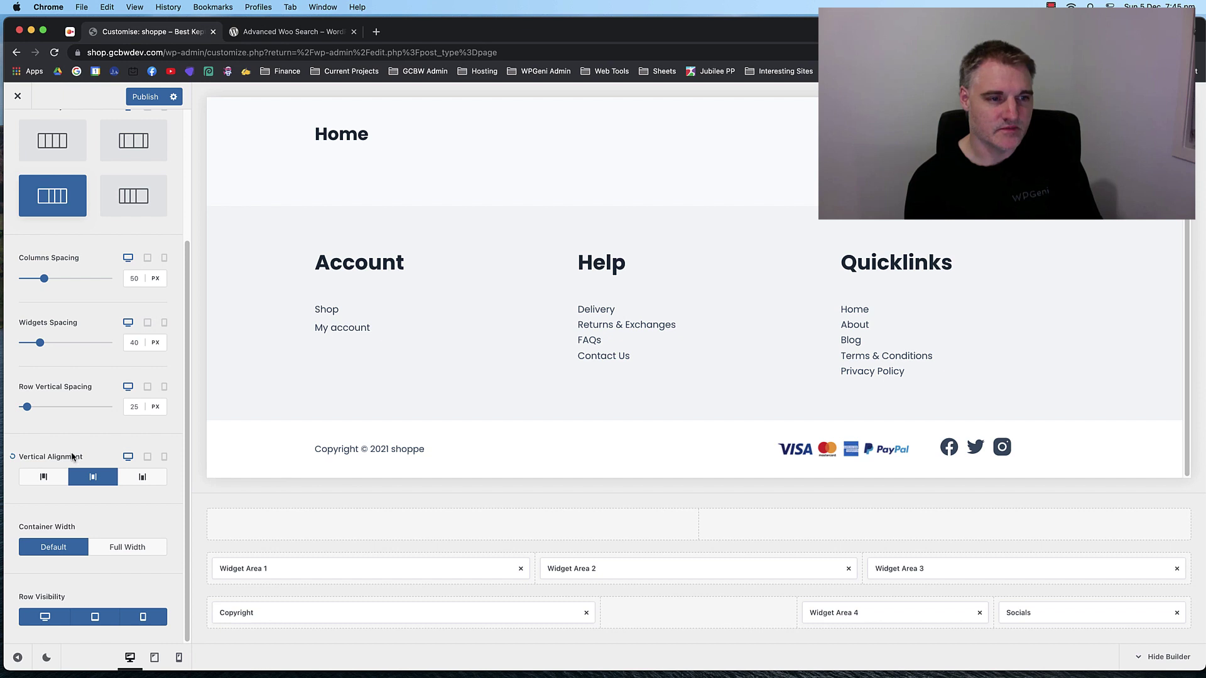
pyautogui.scroll(5, 72, 457)
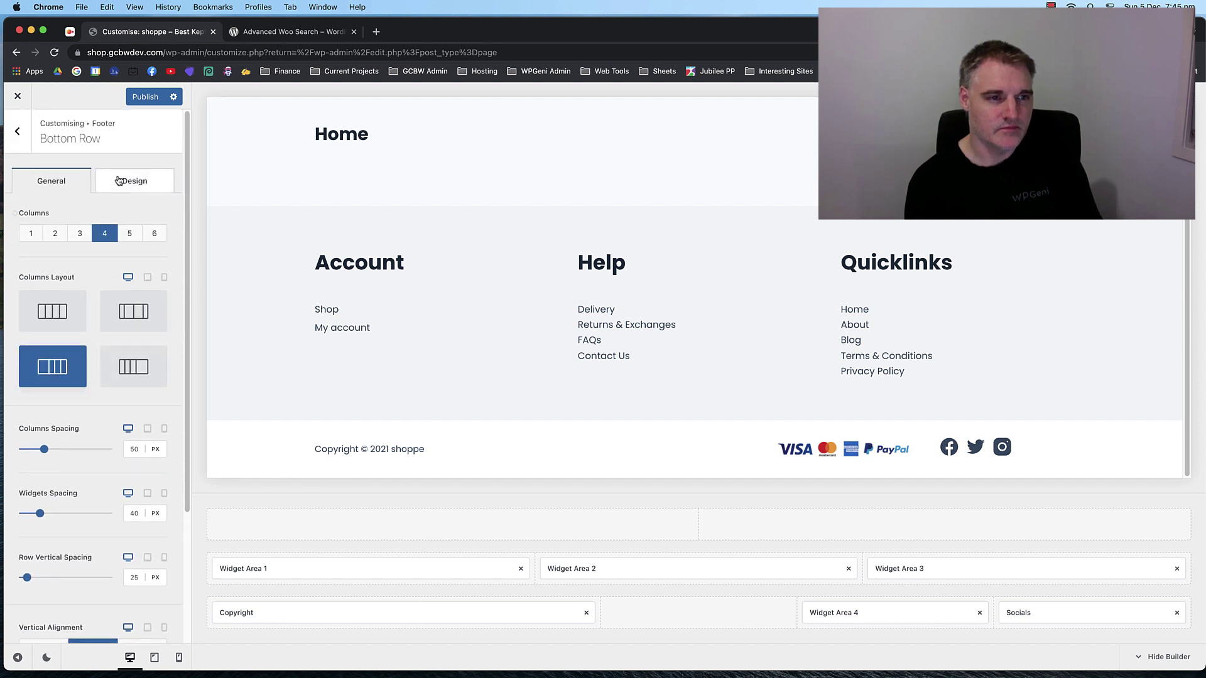
# Set the bottom row's vertical spacing to 10 px.
pyautogui.click(126, 181)
pyautogui.scroll(-2, 86, 368)
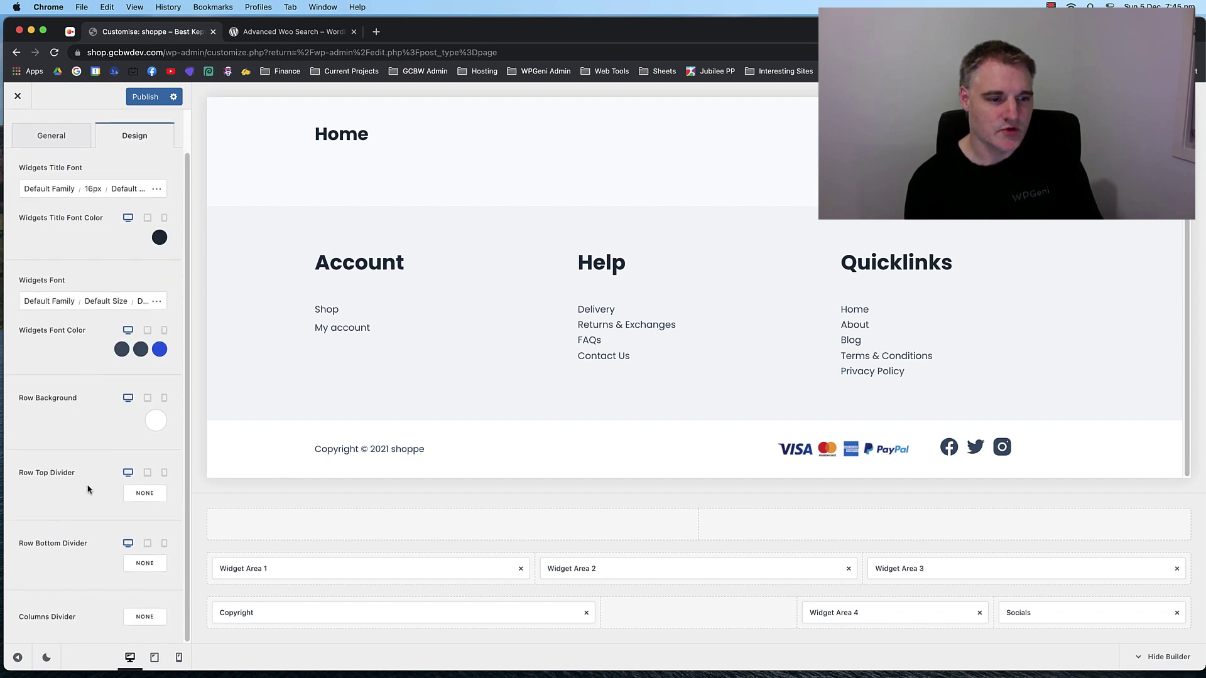
pyautogui.scroll(2, 88, 437)
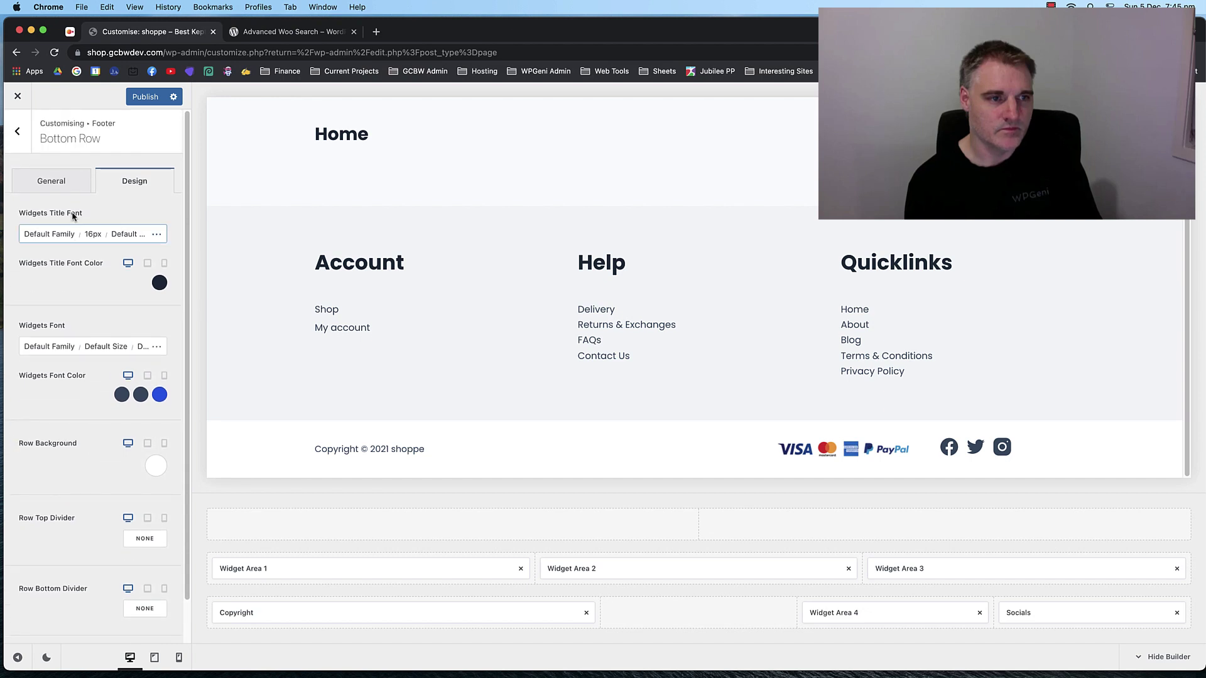
pyautogui.click(52, 177)
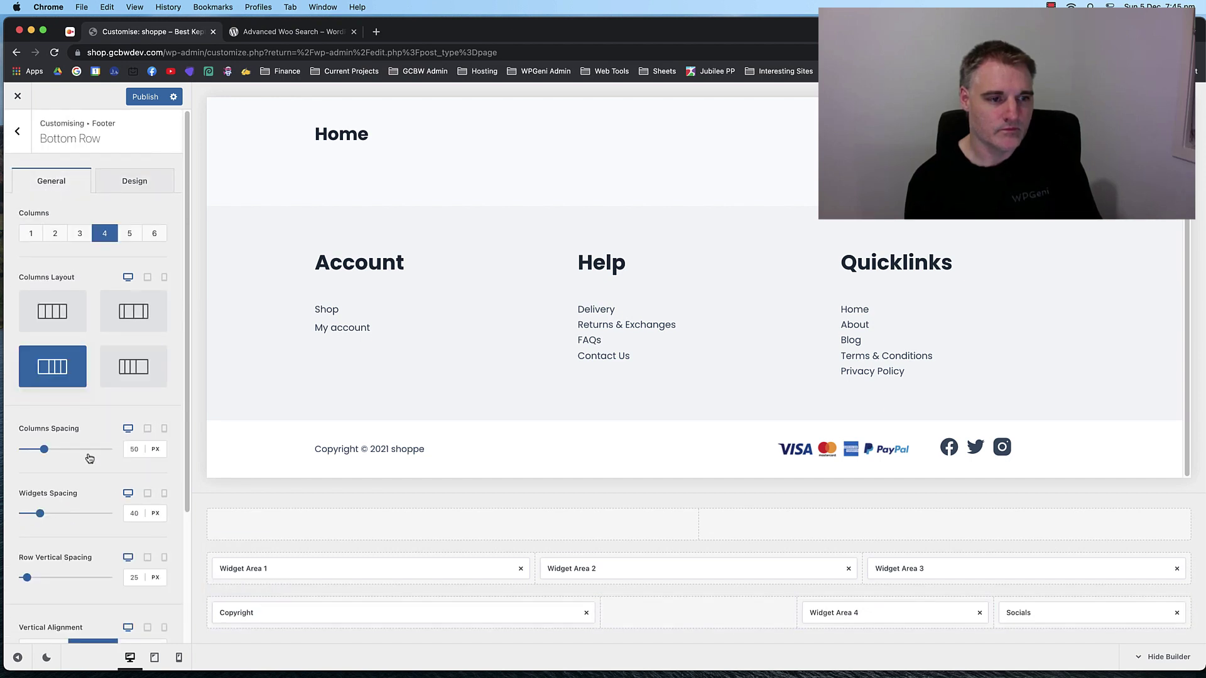
pyautogui.scroll(-3, 88, 428)
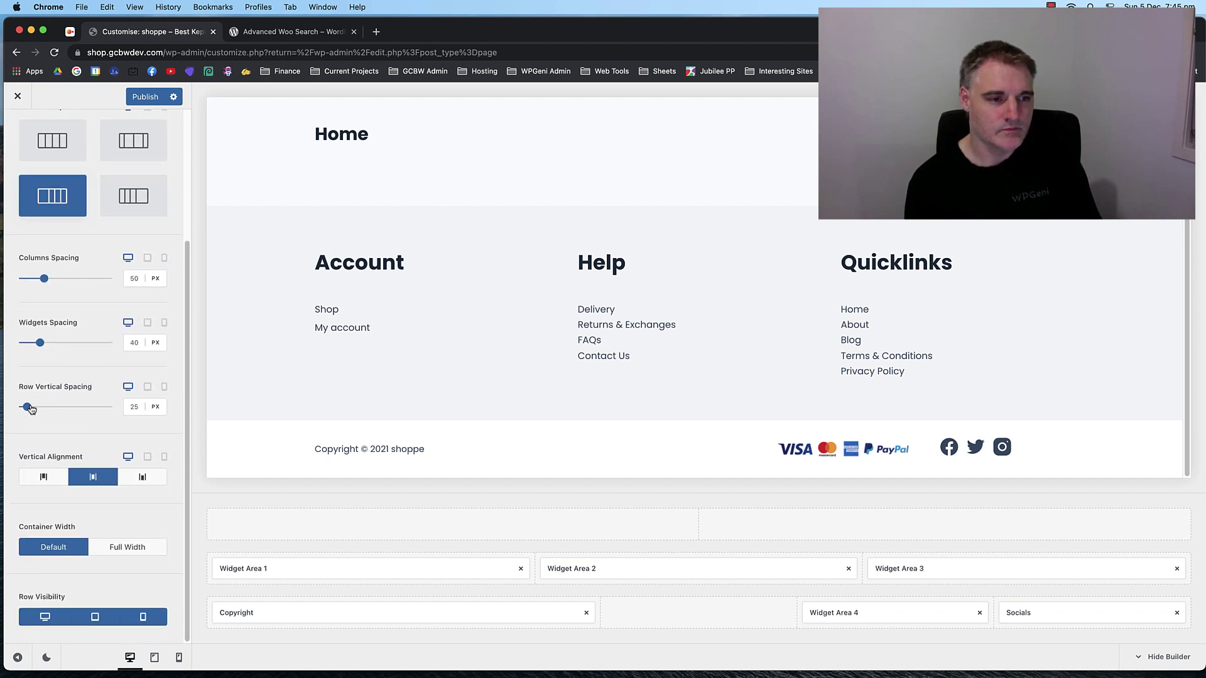
pyautogui.moveTo(29, 409); pyautogui.dragTo(14, 409)
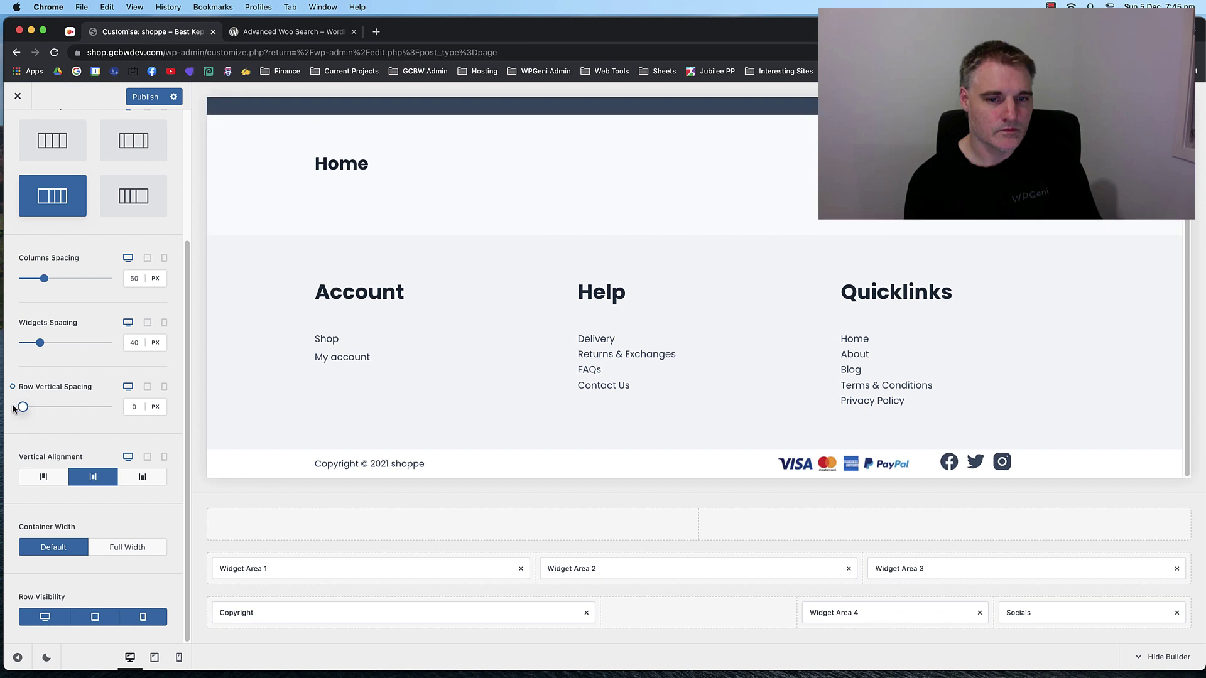
pyautogui.doubleClick(129, 407)
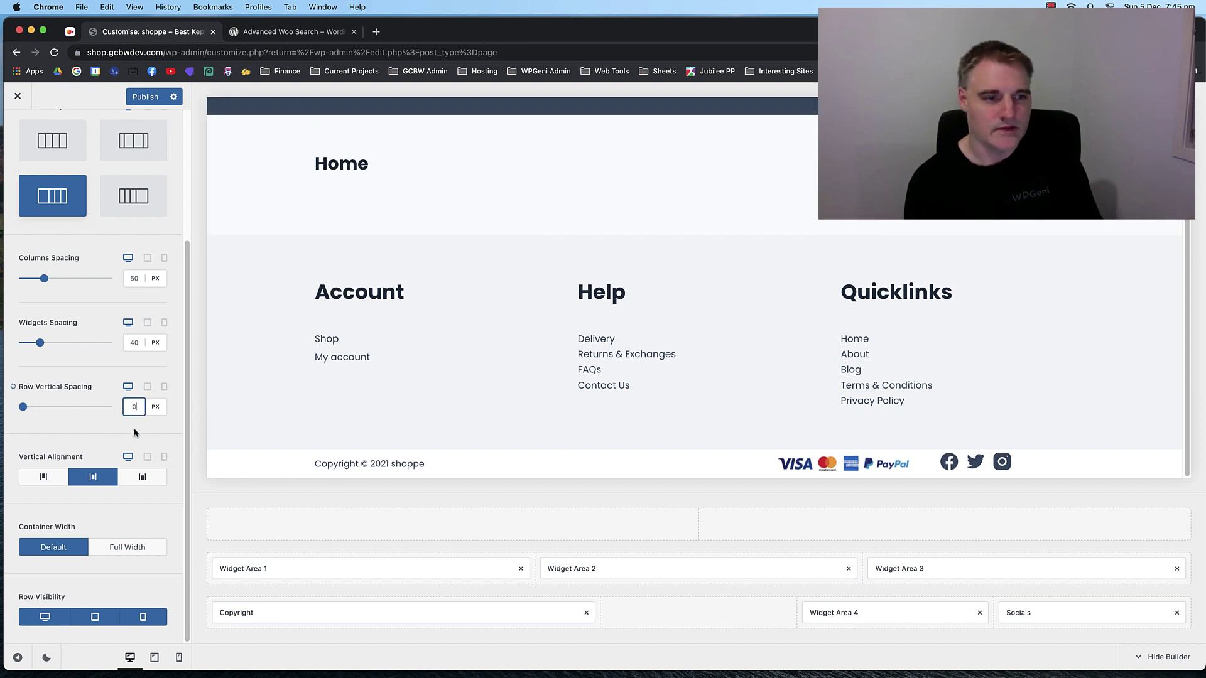
pyautogui.write('4')
pyautogui.press('Up')
pyautogui.press('Up')
pyautogui.press('Up')
pyautogui.press('Up')
pyautogui.press('Up')
pyautogui.press('Up')
pyautogui.press('Up')
pyautogui.press('Up')
pyautogui.press('Up')
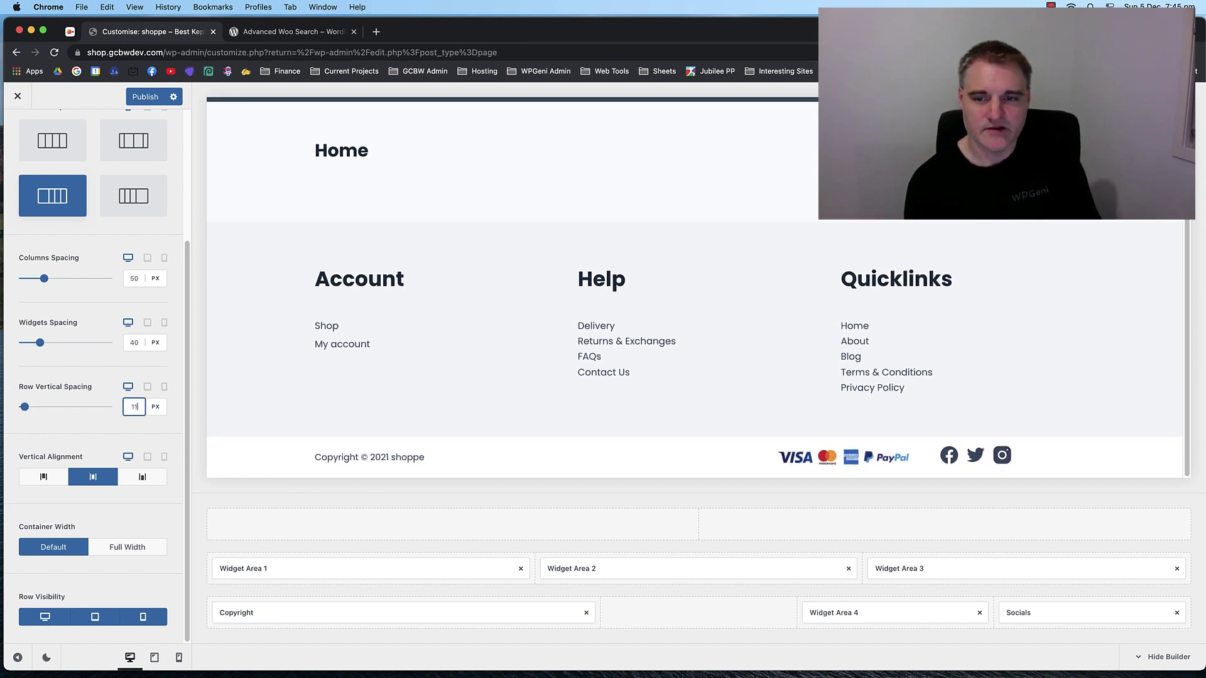
pyautogui.press('Down')
pyautogui.press('Down')
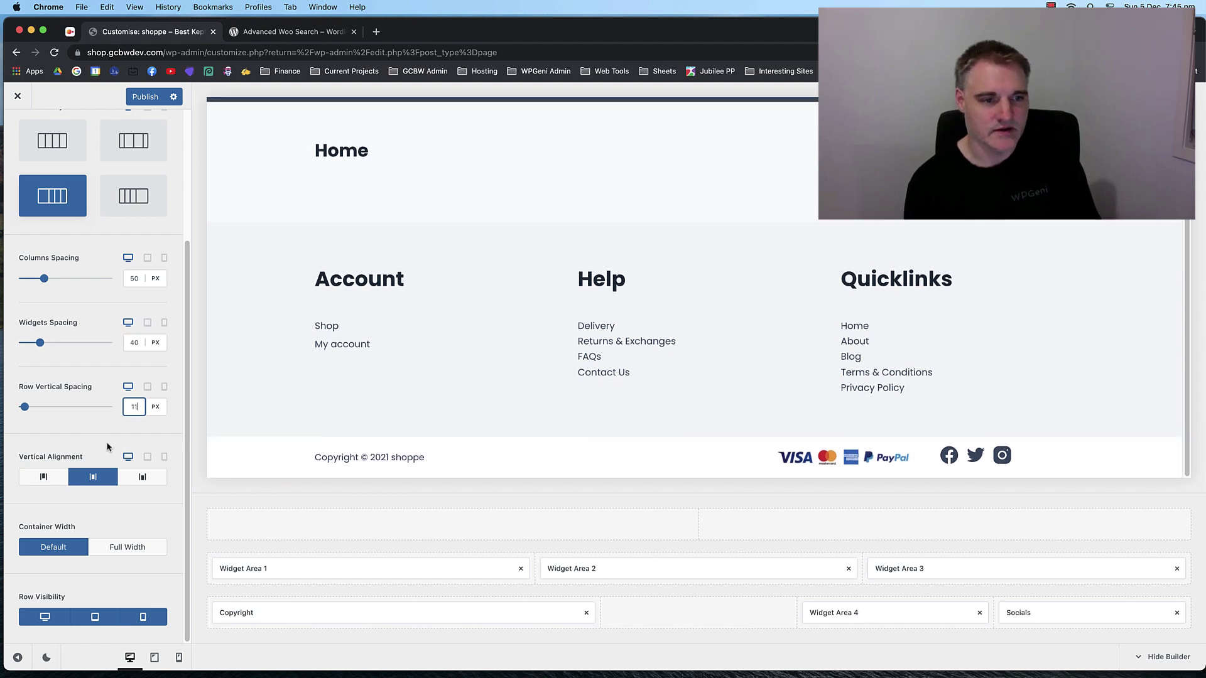
pyautogui.press('Down')
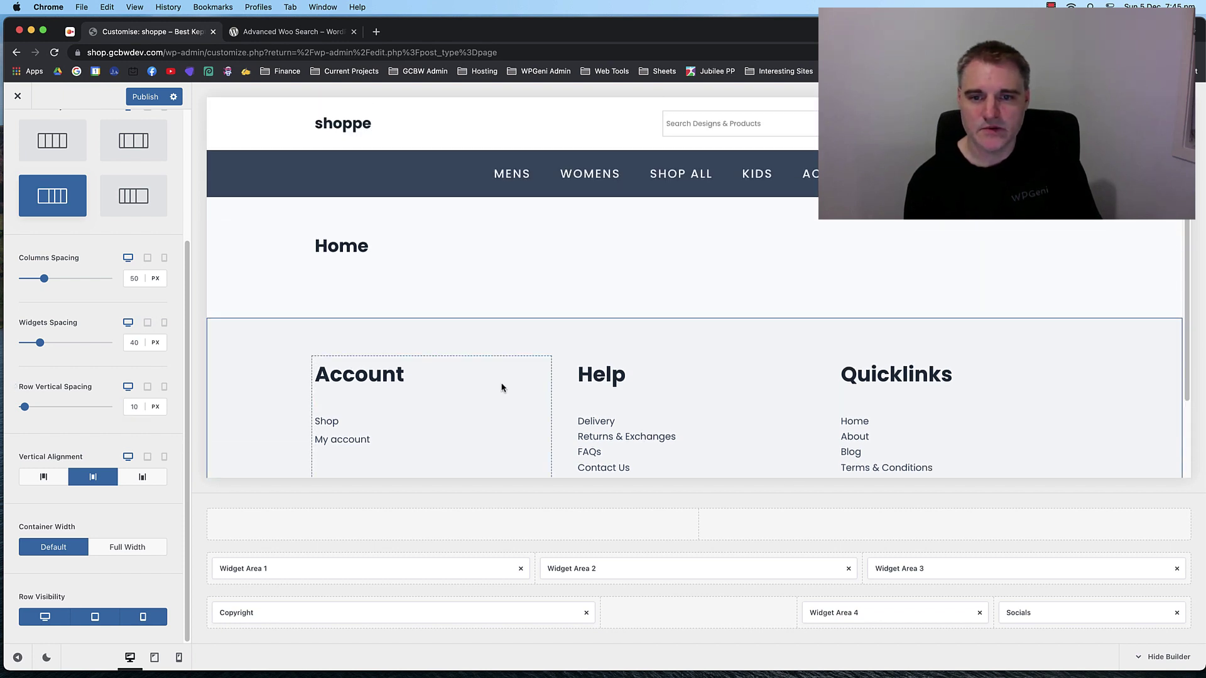
pyautogui.scroll(-3, 500, 388)
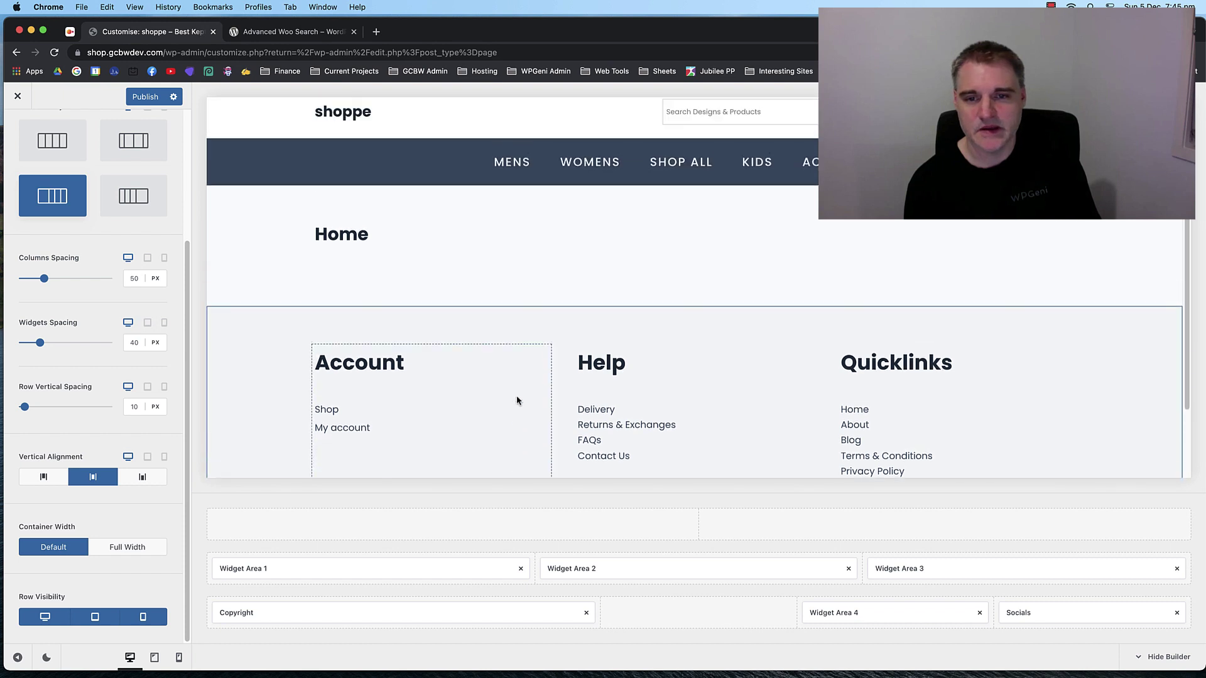
pyautogui.scroll(-3, 519, 397)
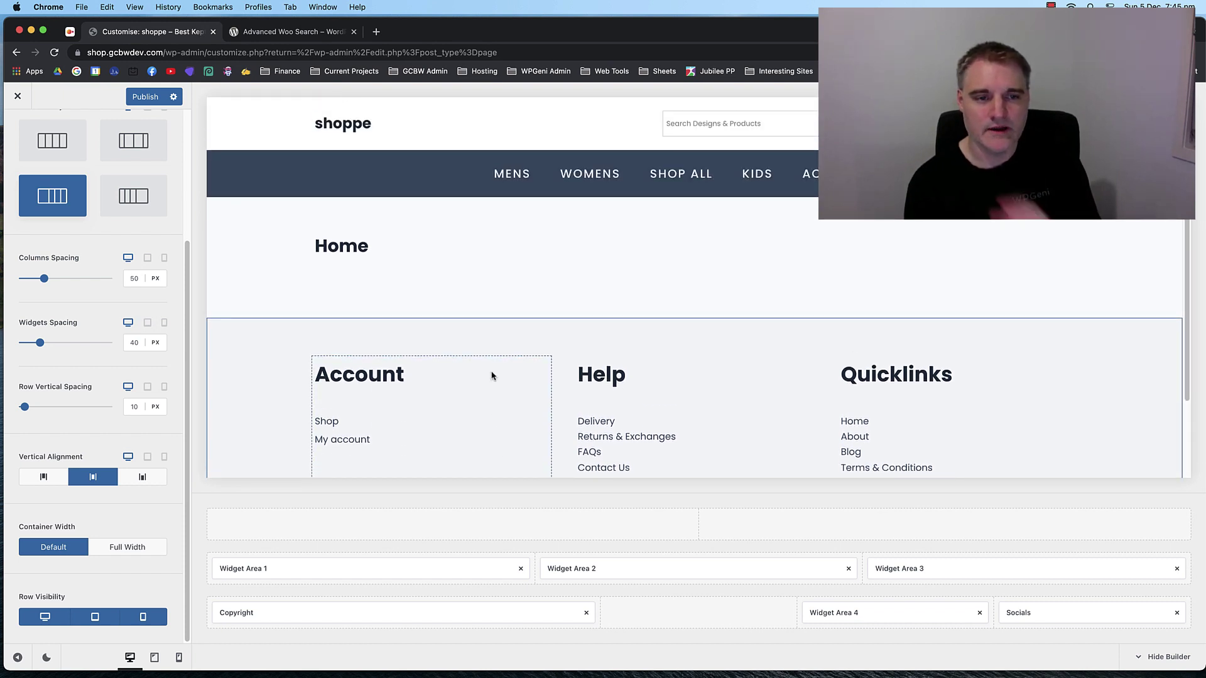
pyautogui.scroll(-2, 490, 365)
pyautogui.scroll(-2, 478, 340)
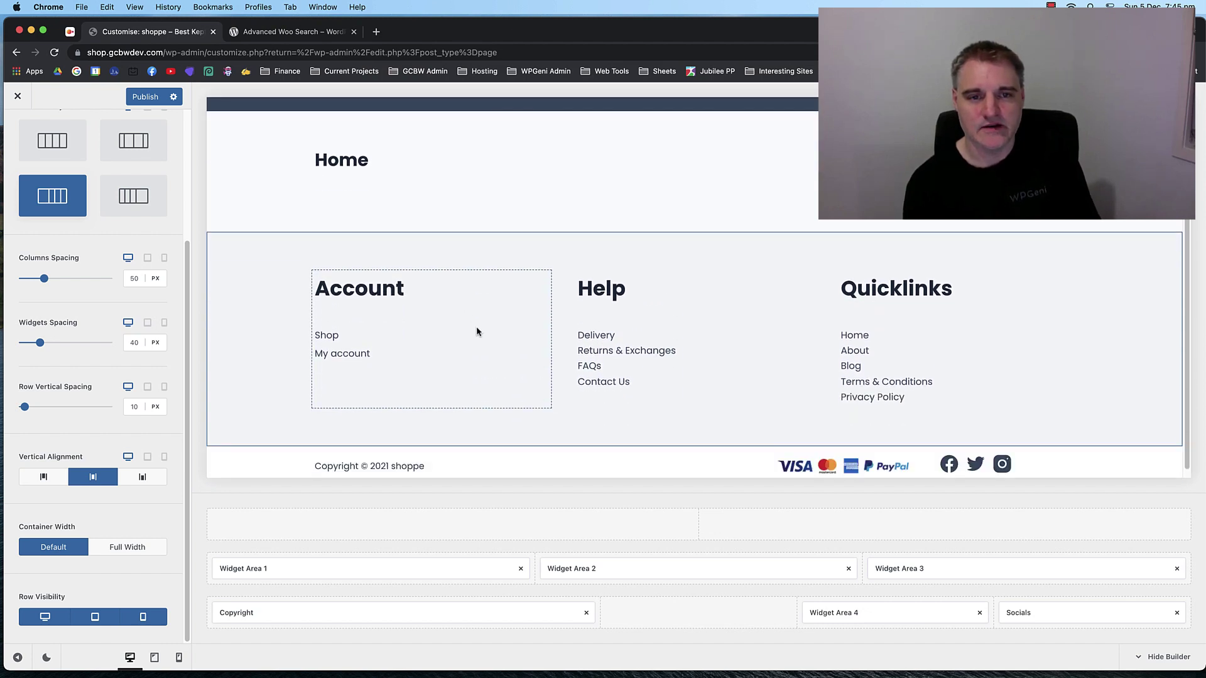
pyautogui.scroll(3, 468, 319)
pyautogui.scroll(-3, 456, 323)
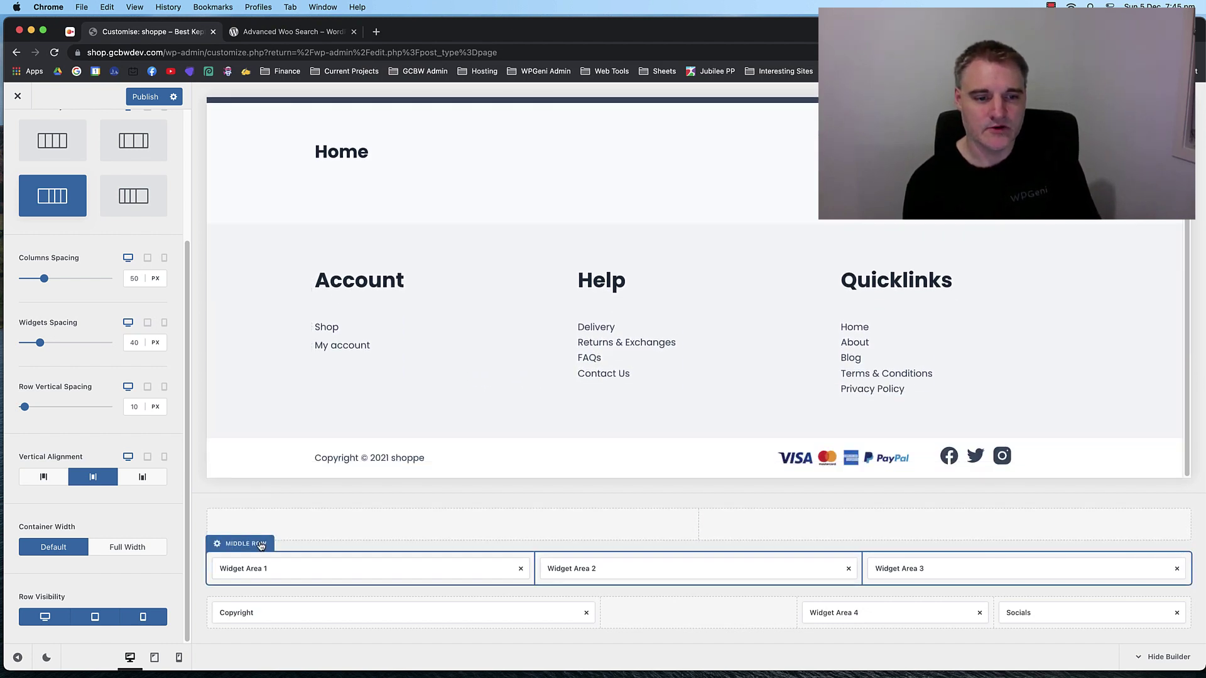
# Try several palette colours, including navy and light grey, for the footer middle row background.
pyautogui.click(240, 543)
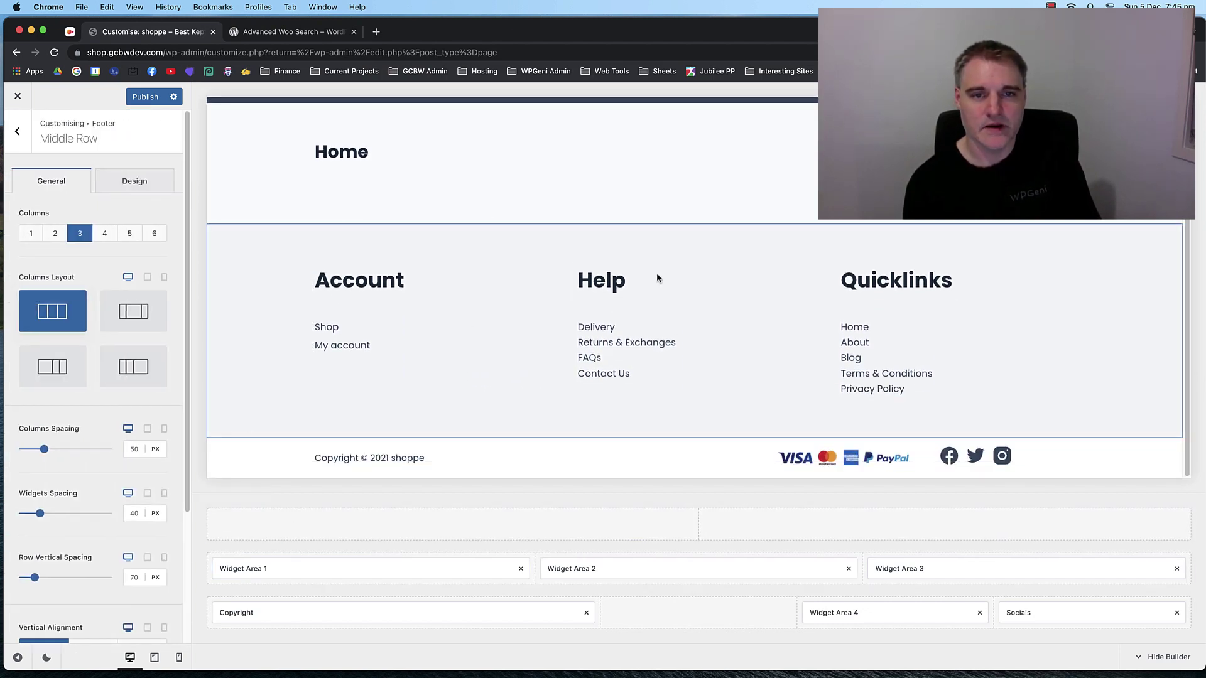
pyautogui.scroll(3, 571, 349)
pyautogui.scroll(-3, 568, 348)
pyautogui.scroll(3, 476, 331)
pyautogui.scroll(-3, 467, 333)
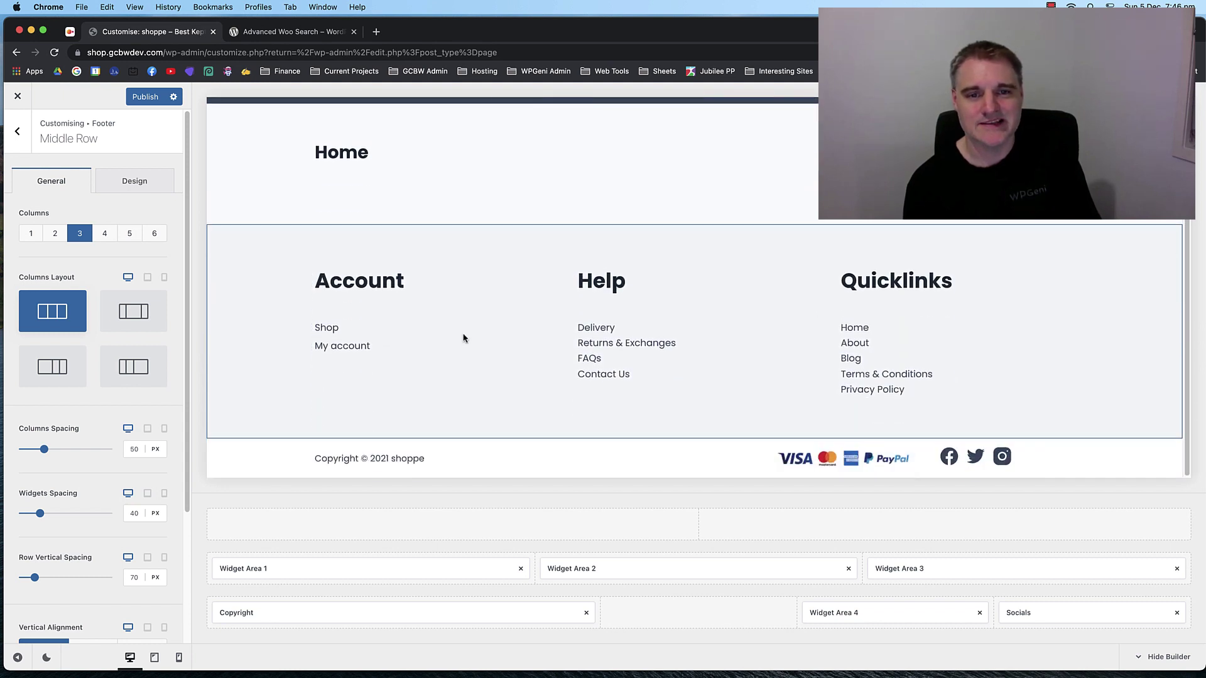
pyautogui.scroll(3, 463, 337)
pyautogui.scroll(-3, 464, 337)
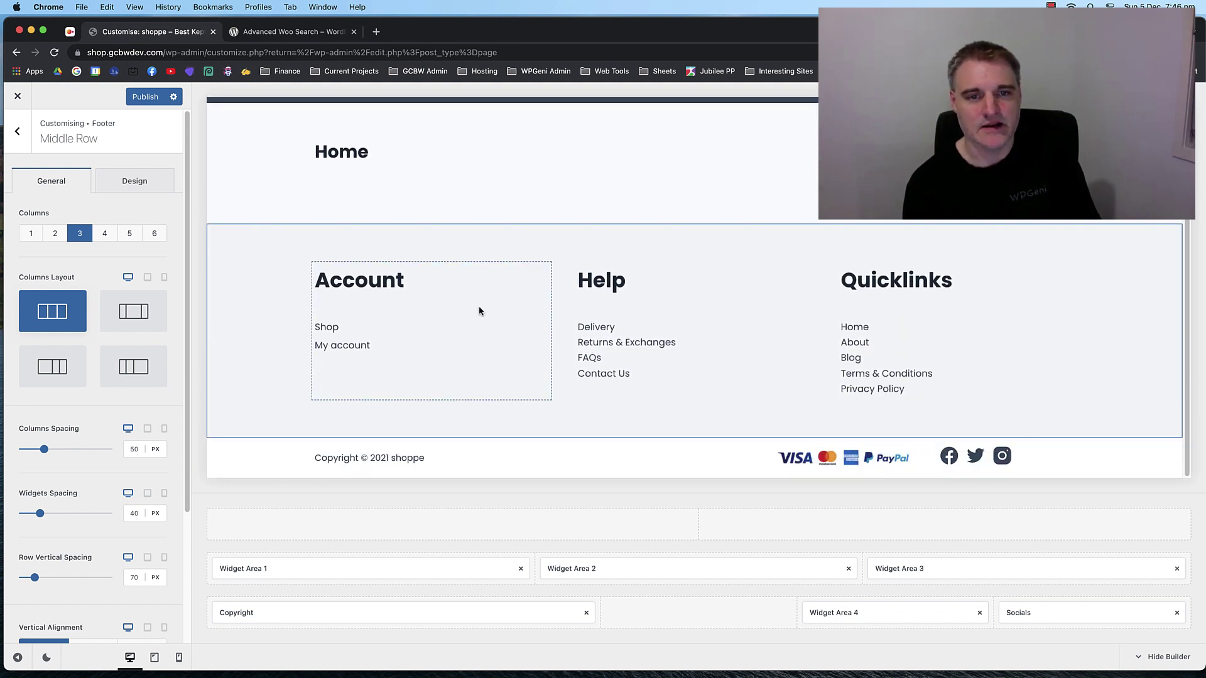
pyautogui.scroll(2, 517, 300)
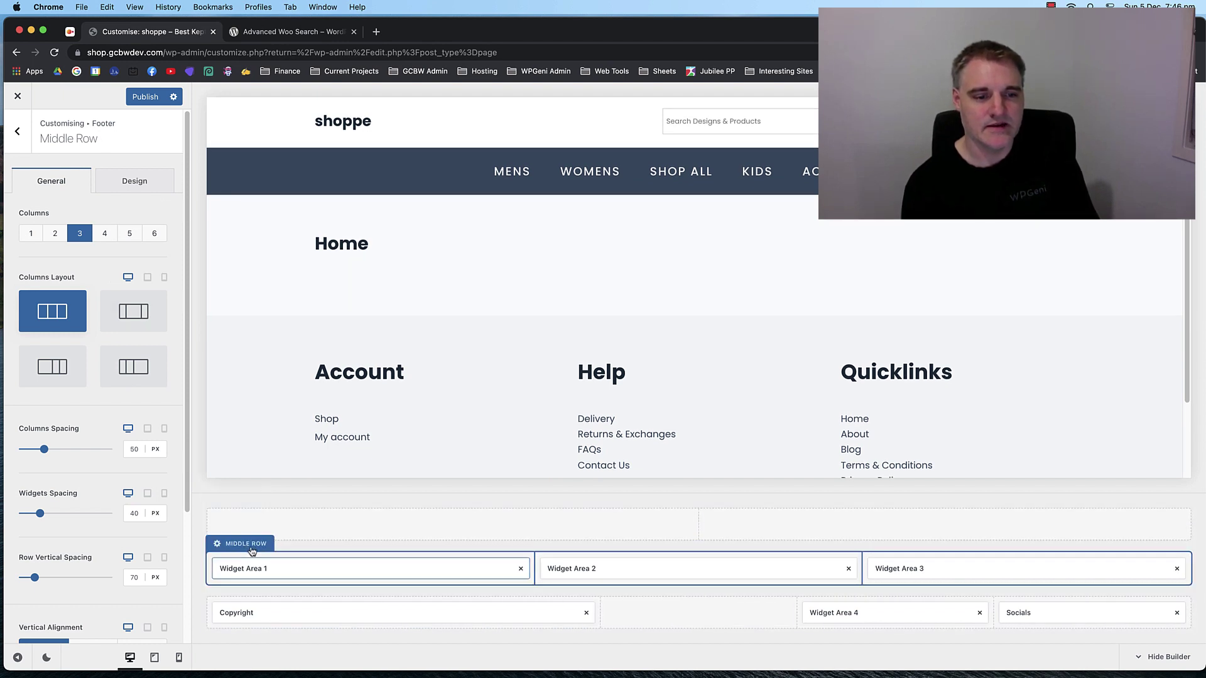
pyautogui.click(135, 187)
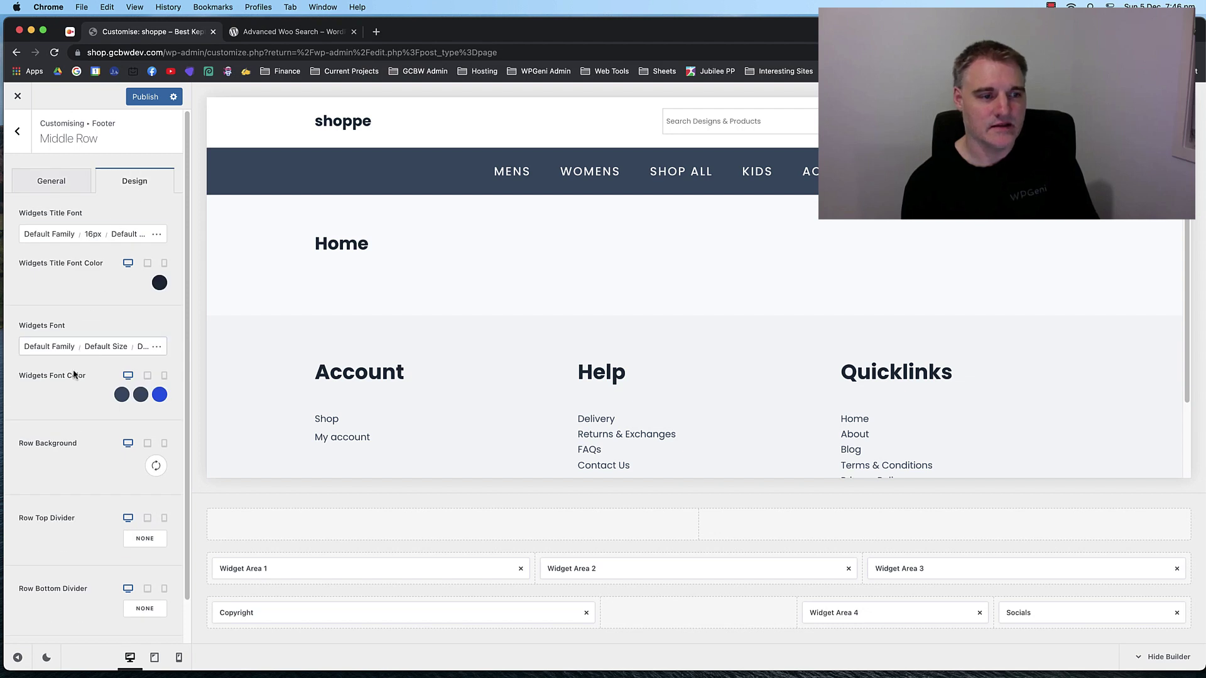
pyautogui.scroll(-2, 78, 389)
pyautogui.click(156, 420)
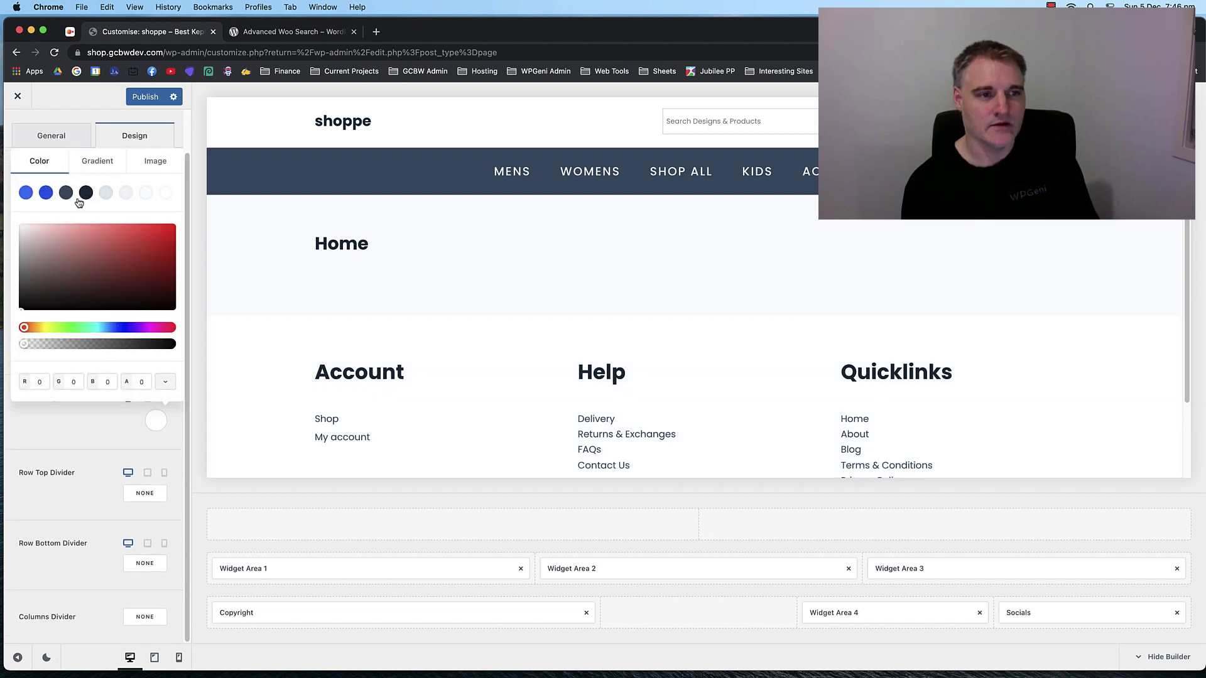
pyautogui.click(65, 192)
pyautogui.click(46, 192)
pyautogui.click(26, 192)
pyautogui.click(86, 192)
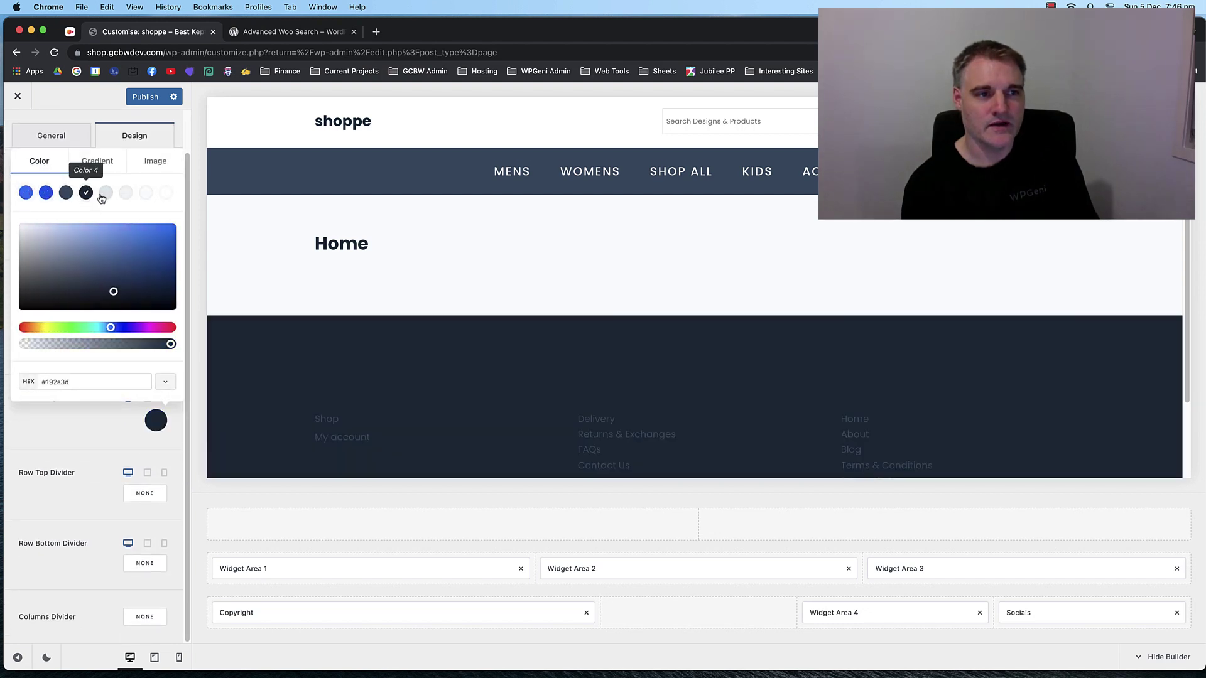
pyautogui.click(105, 196)
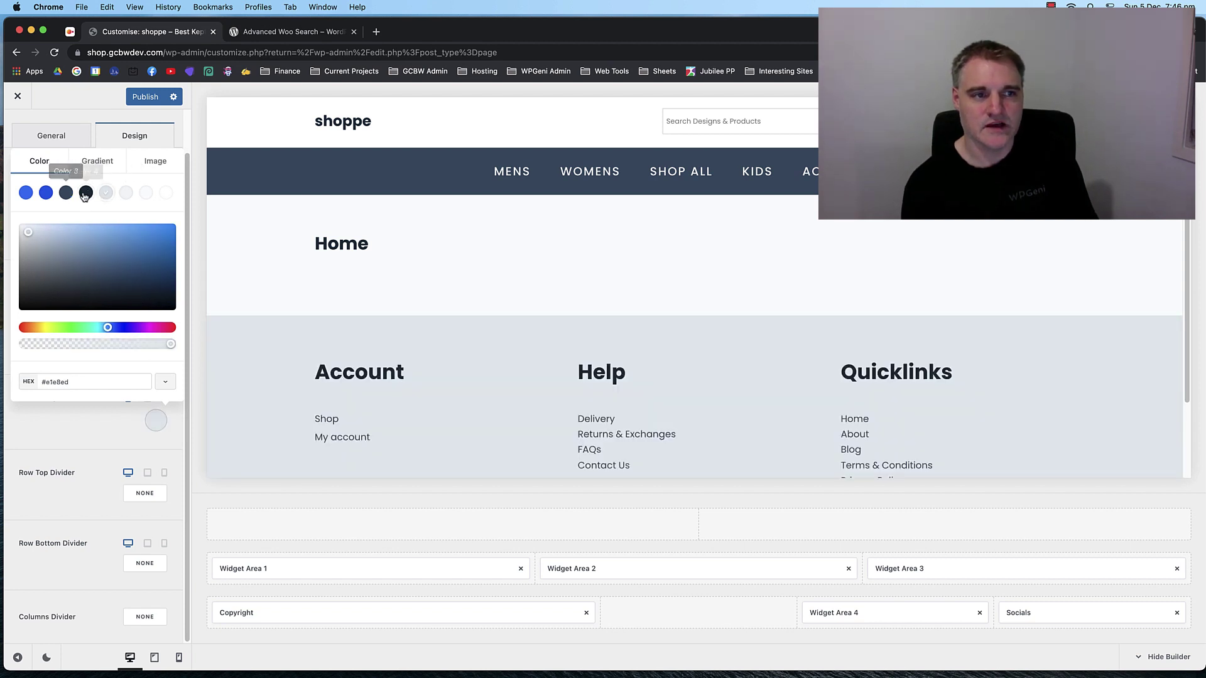
pyautogui.click(86, 193)
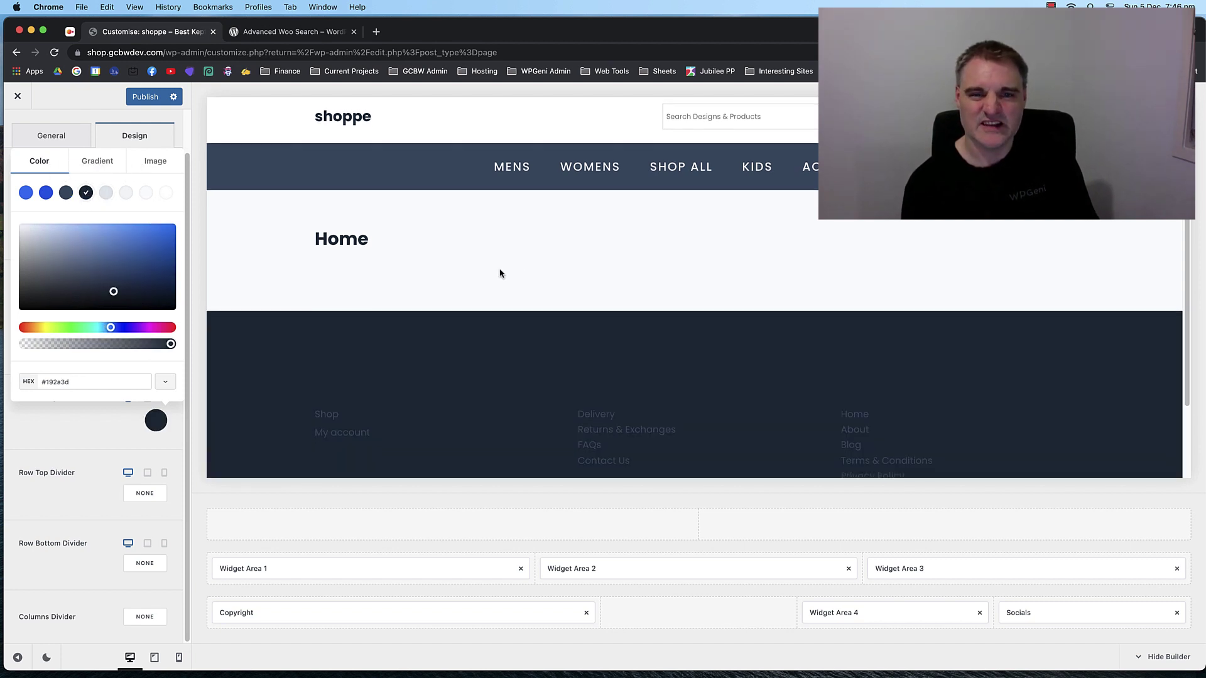
pyautogui.scroll(-2, 496, 295)
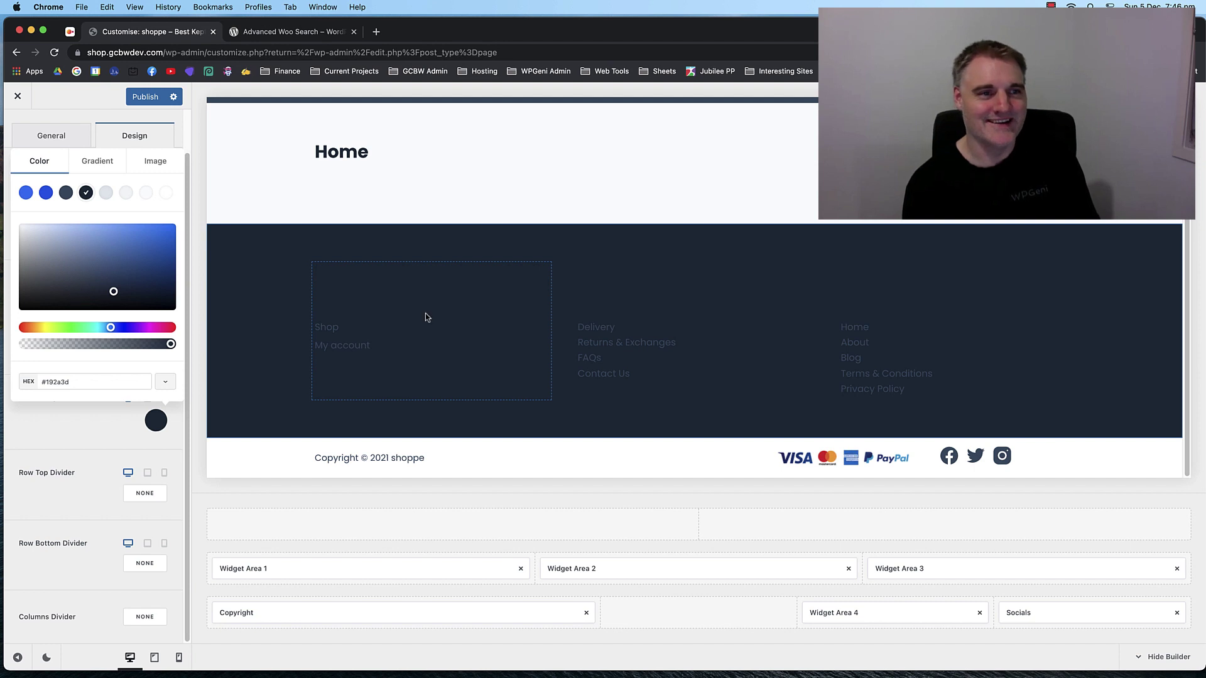
pyautogui.click(137, 139)
# Reset the widget title font colour to default after trying white and slate blue.
pyautogui.click(159, 238)
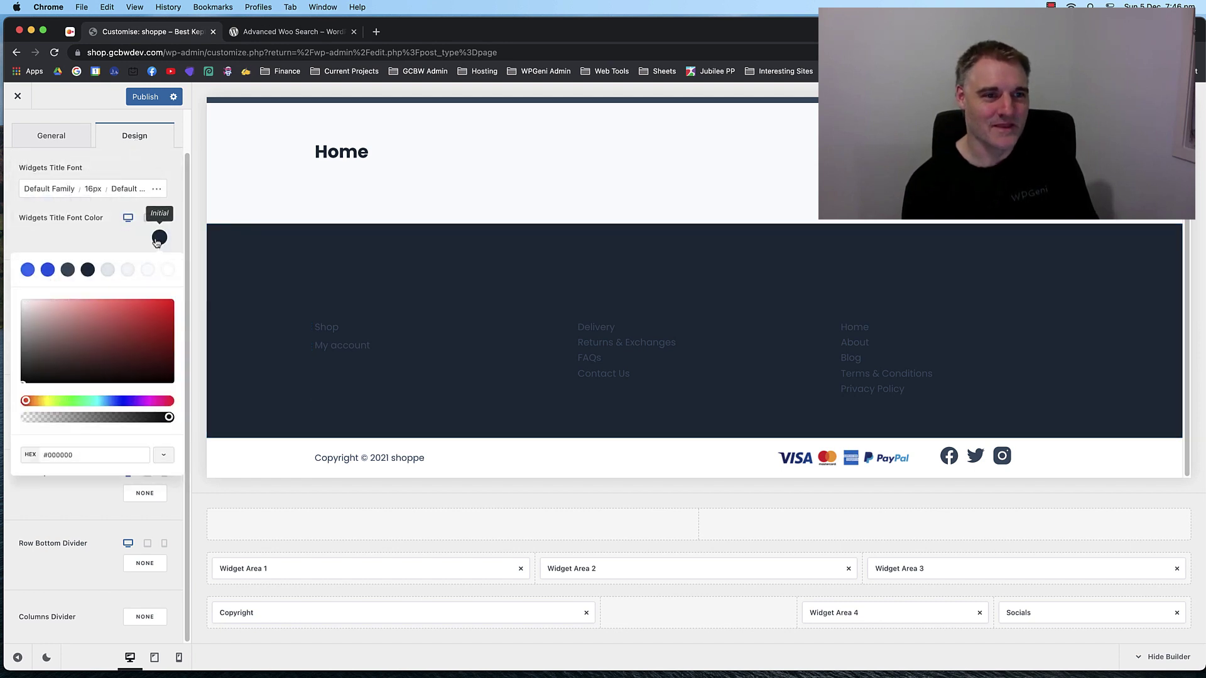
pyautogui.click(167, 271)
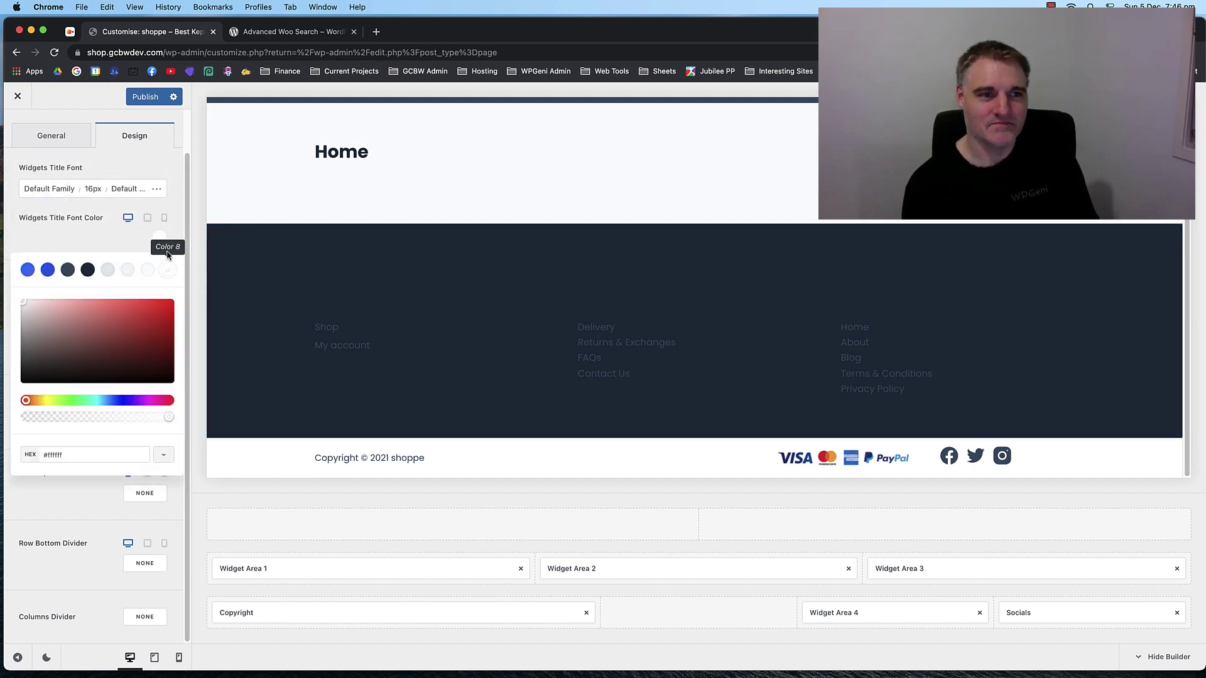
pyautogui.click(160, 242)
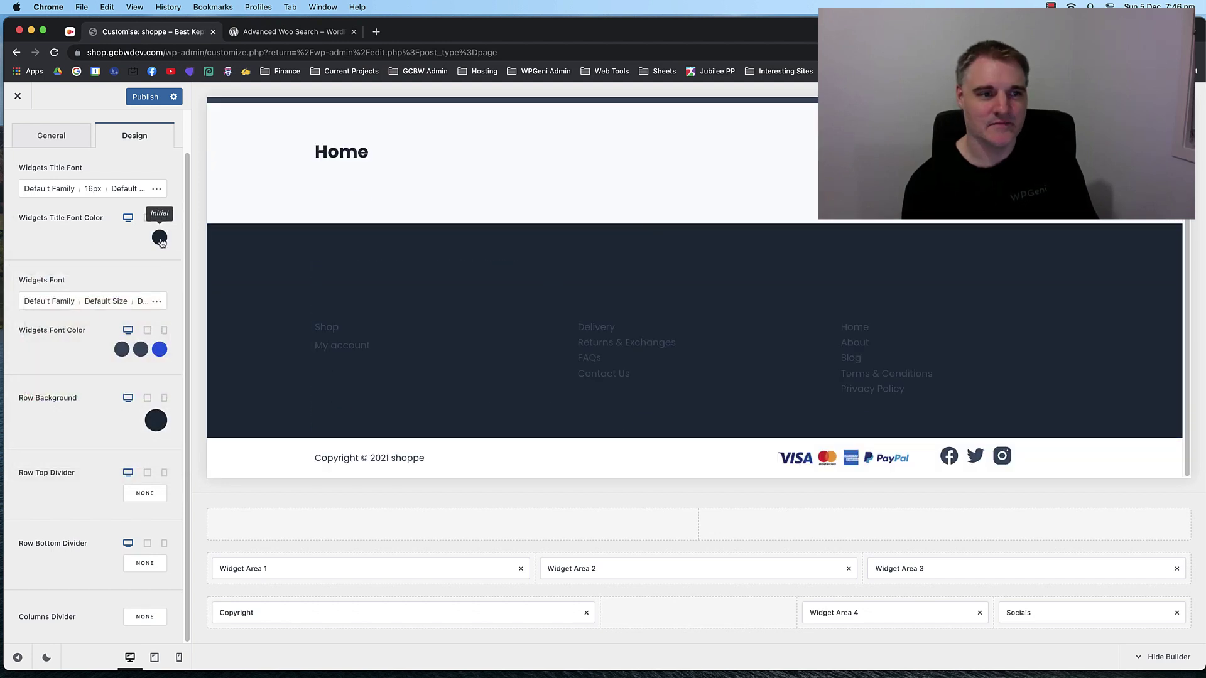
pyautogui.click(160, 237)
pyautogui.click(67, 270)
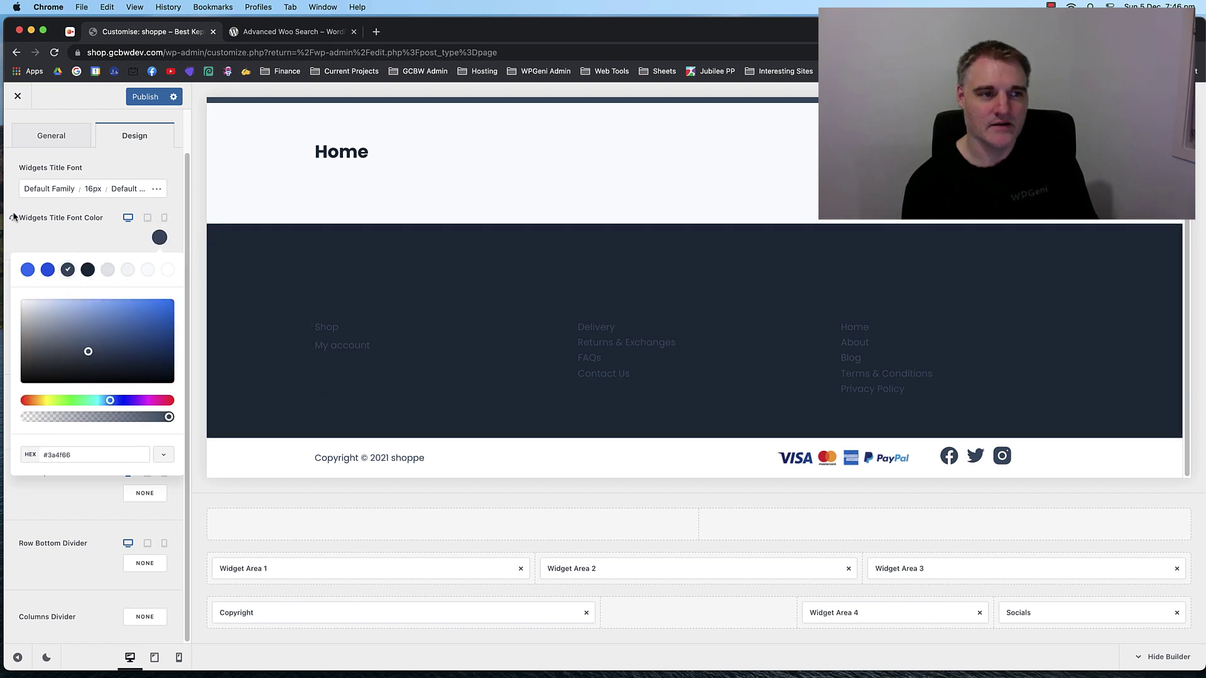
pyautogui.click(14, 217)
# Set the middle row background to slate blue #3a4f66.
pyautogui.click(151, 426)
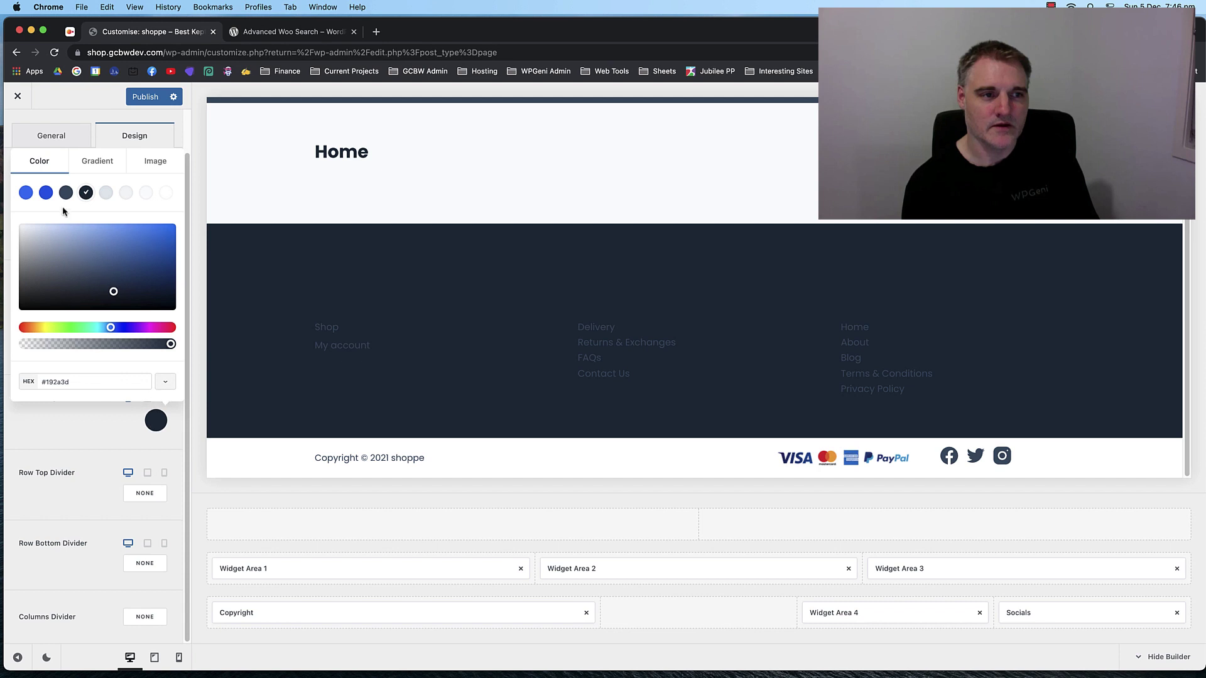
pyautogui.click(66, 192)
pyautogui.scroll(2, 393, 283)
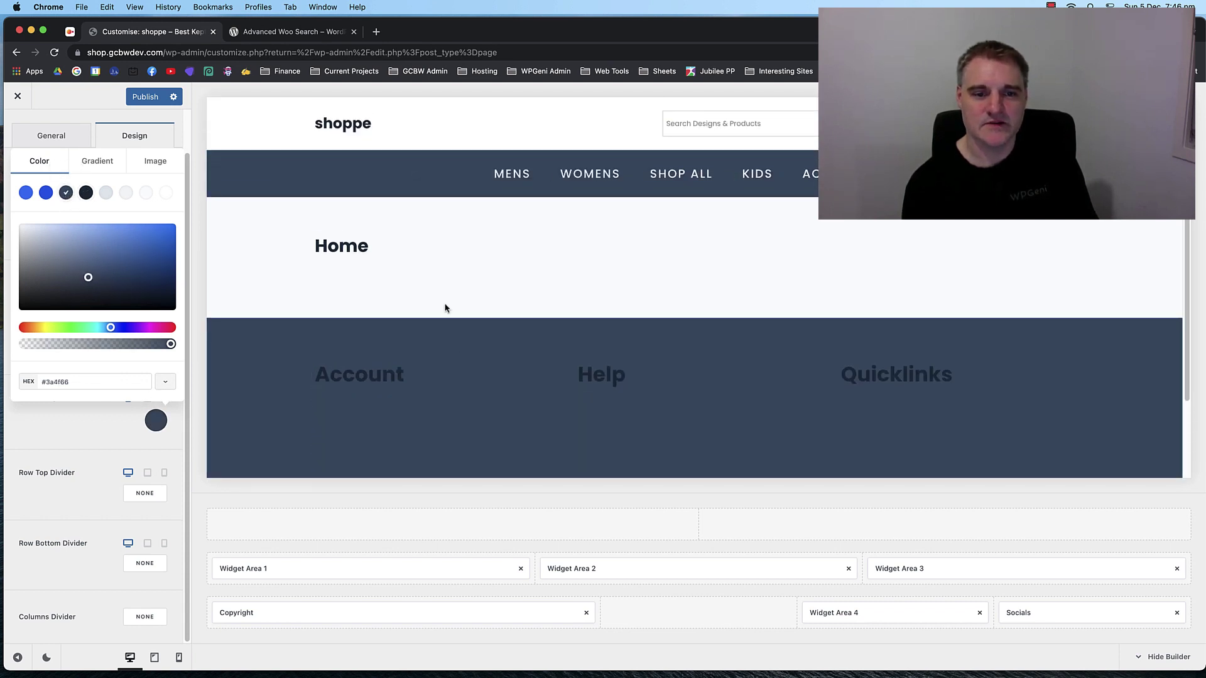
pyautogui.scroll(-3, 444, 307)
pyautogui.scroll(3, 440, 289)
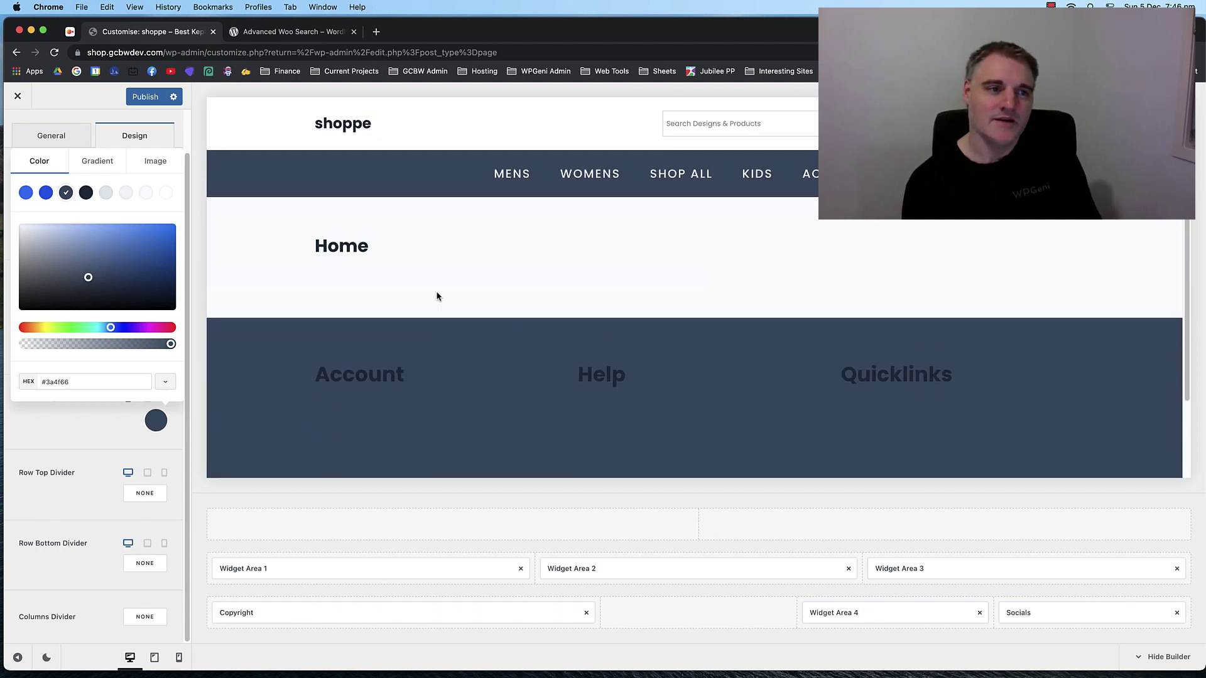
# Switch the middle row background to the light grey Color 5 swatch, #e1e8ed.
pyautogui.click(106, 193)
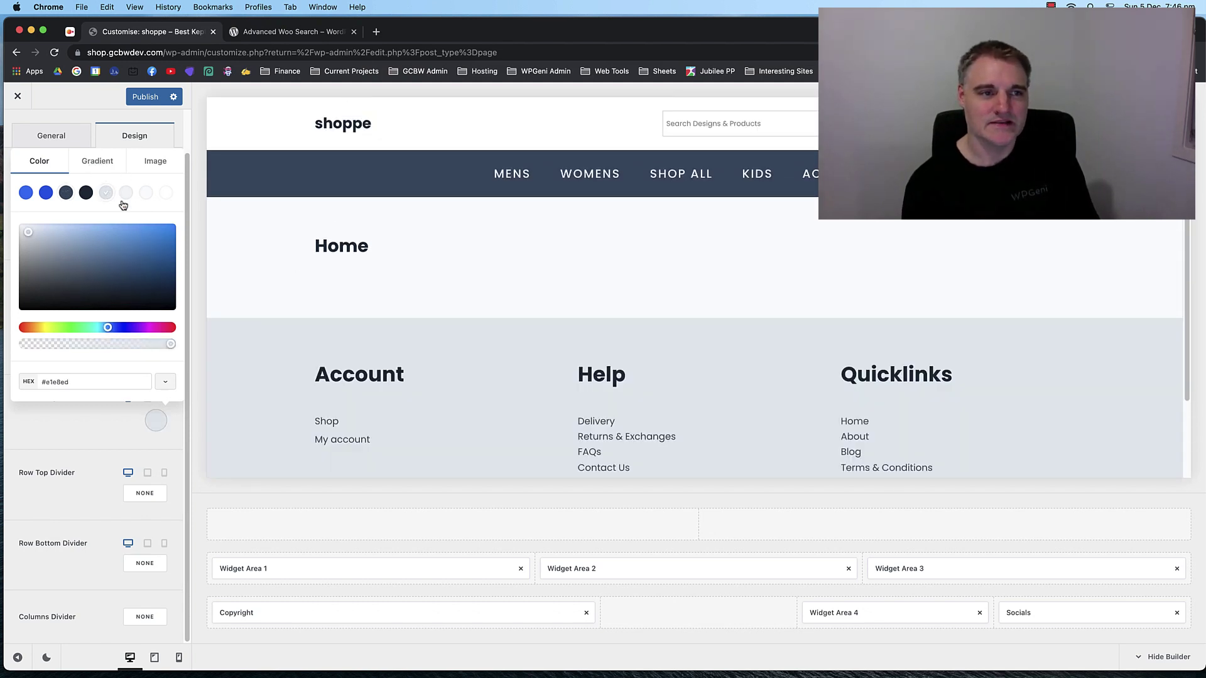
pyautogui.scroll(-3, 264, 296)
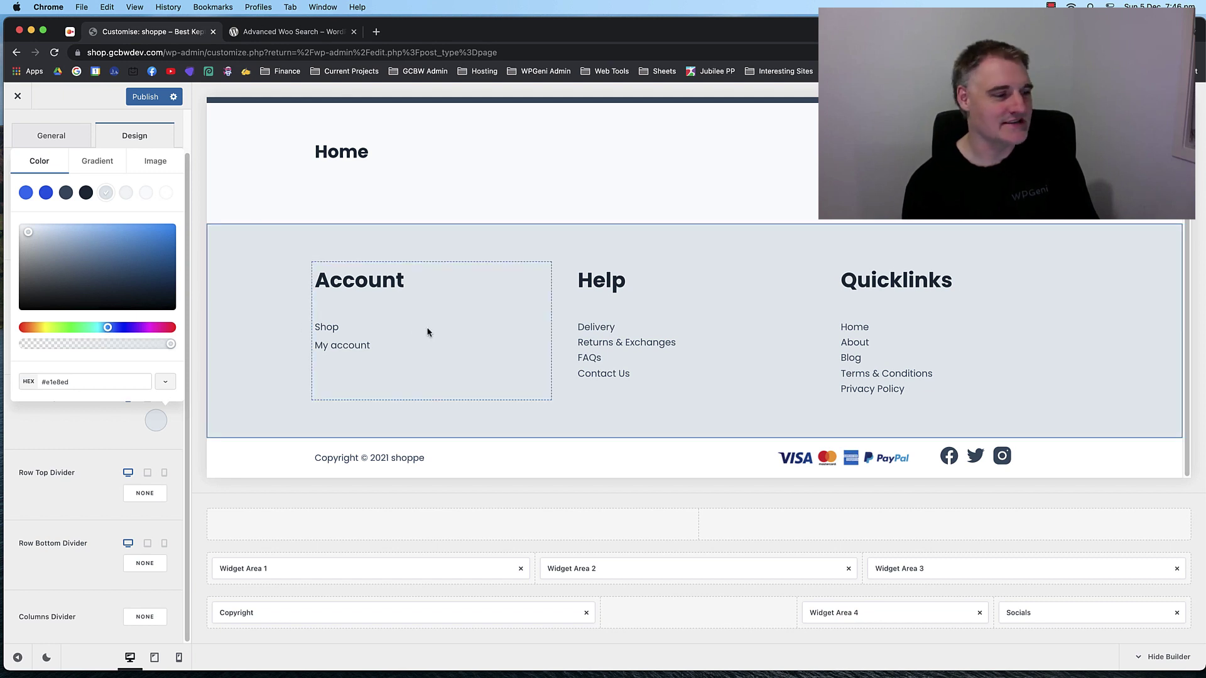
pyautogui.scroll(3, 498, 347)
pyautogui.scroll(-3, 466, 314)
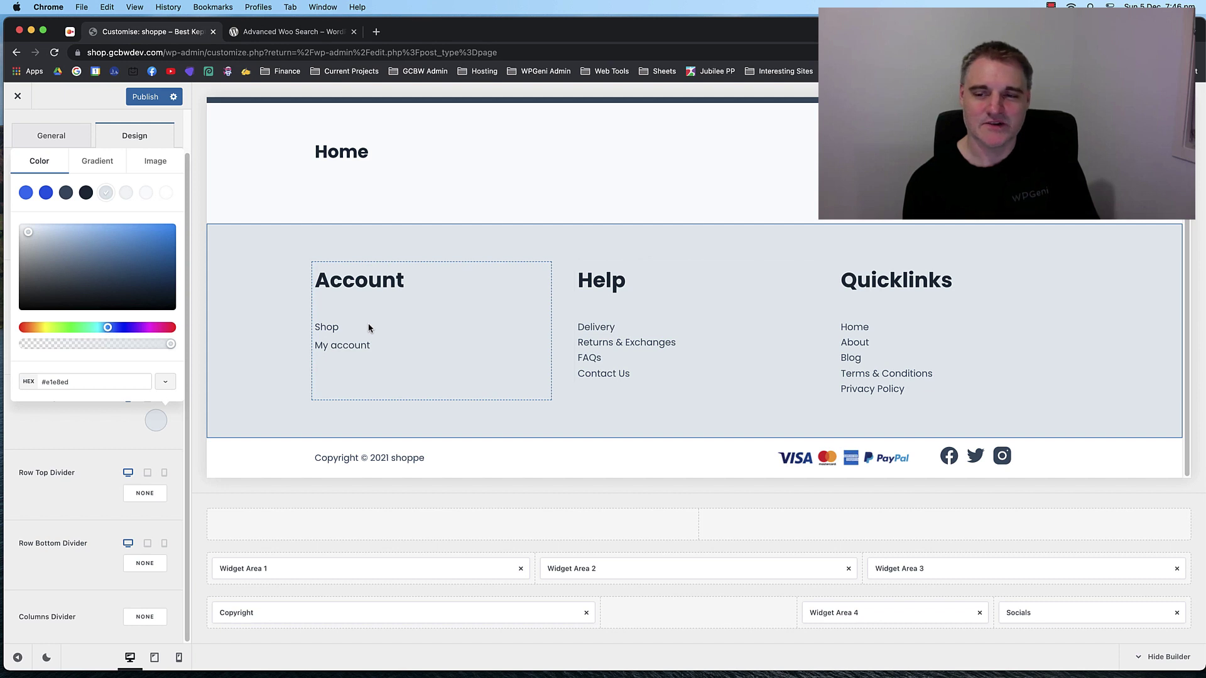
pyautogui.scroll(2, 379, 338)
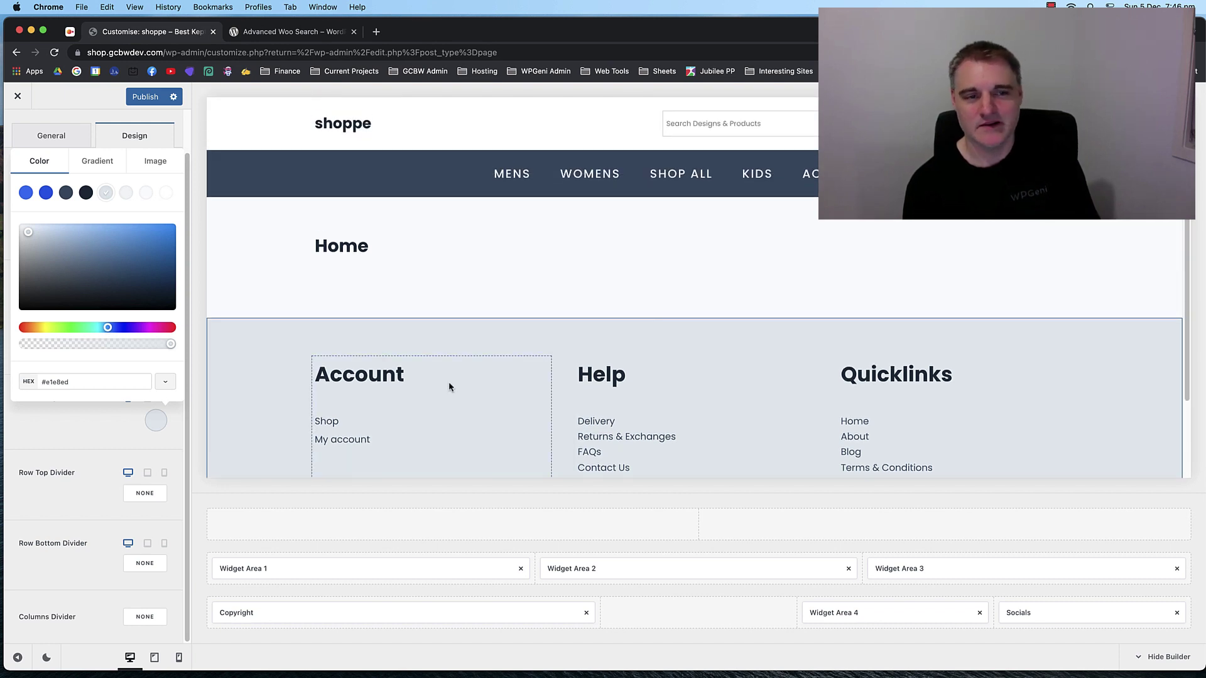
pyautogui.click(130, 145)
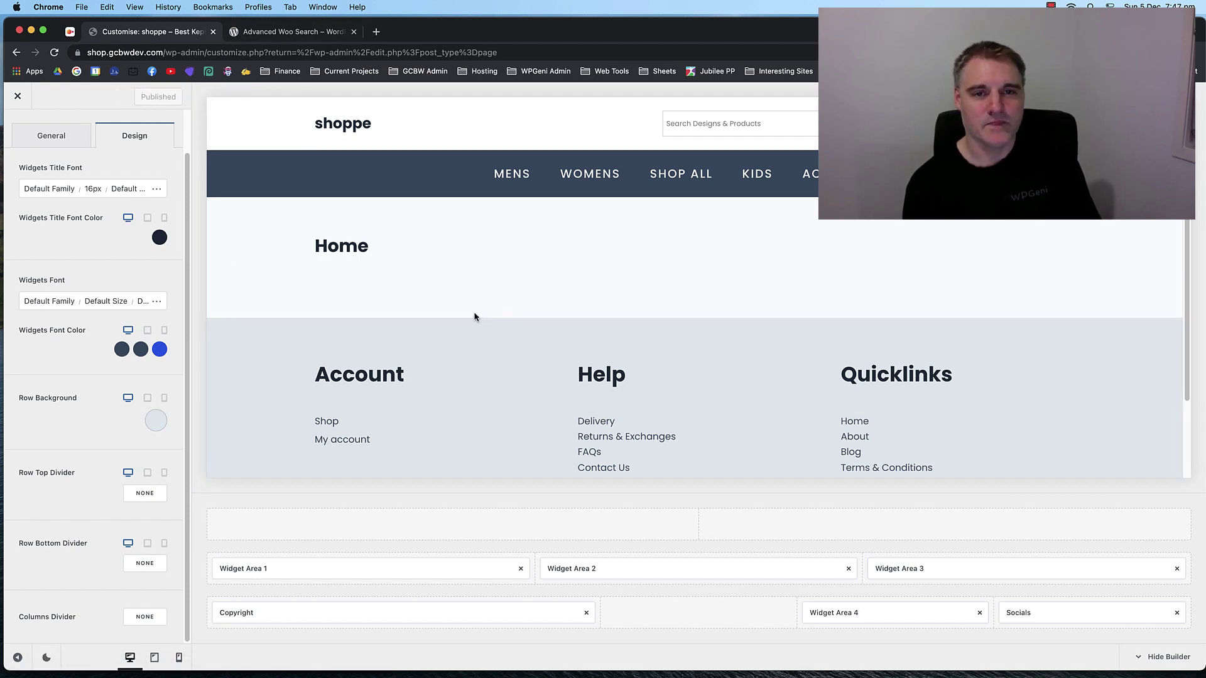
pyautogui.scroll(-3, 473, 314)
pyautogui.scroll(3, 465, 308)
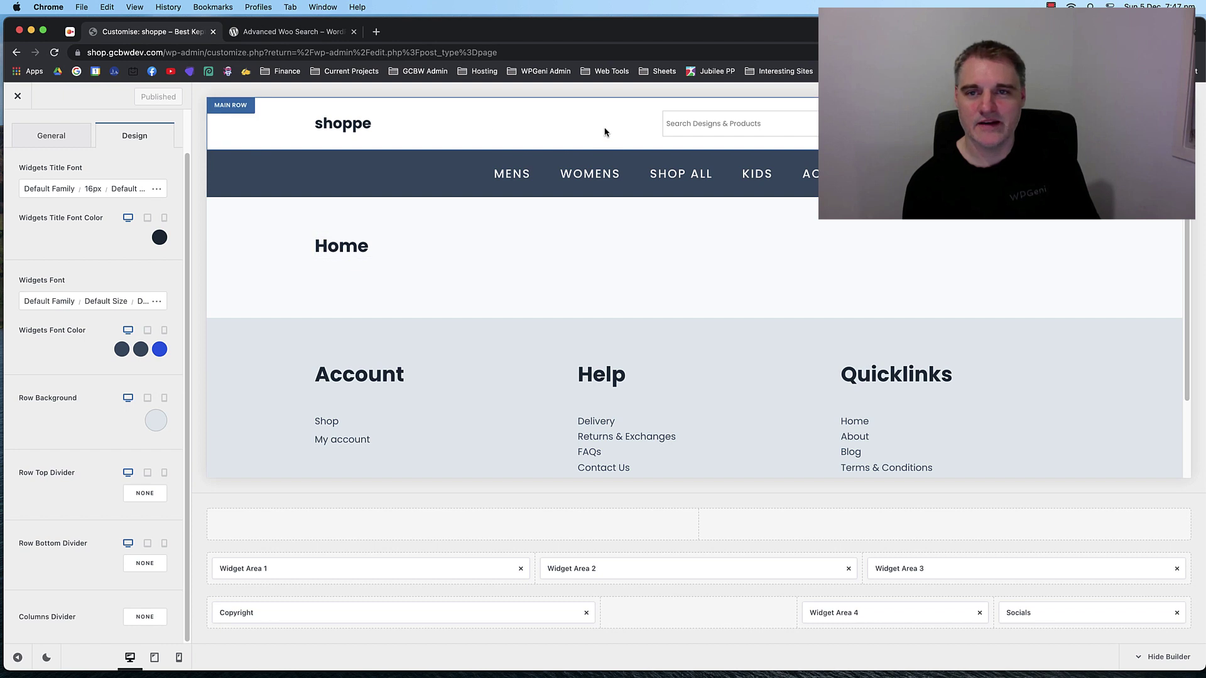
pyautogui.scroll(-3, 659, 385)
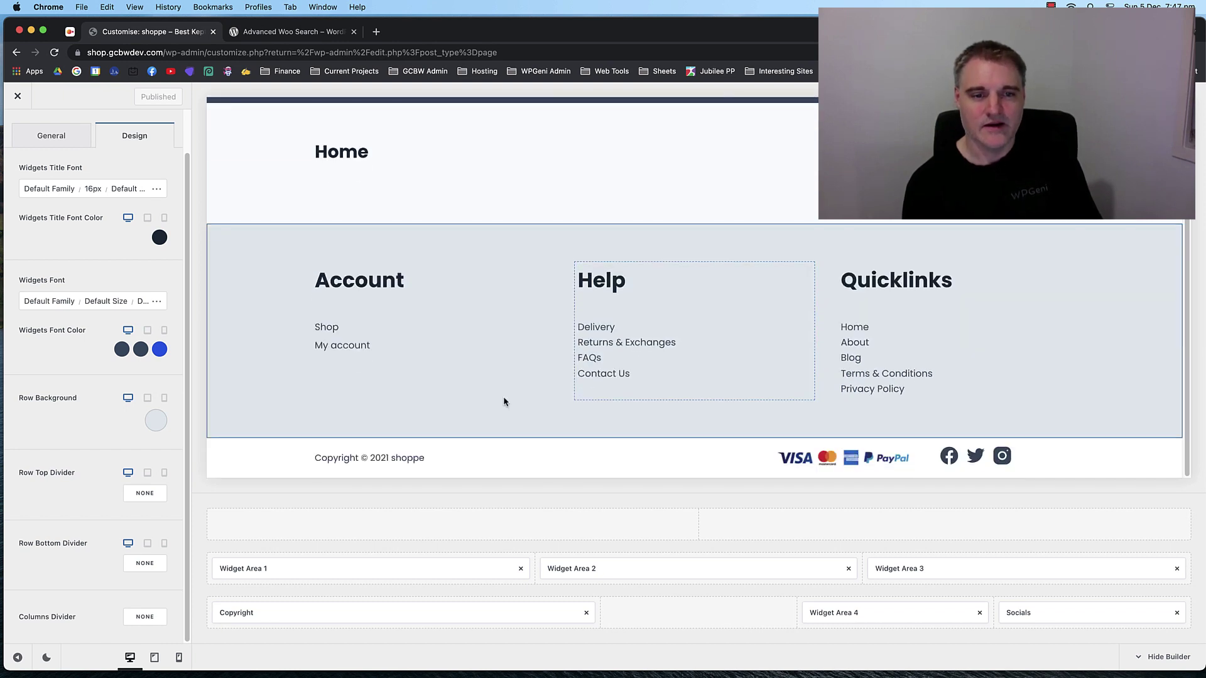
pyautogui.scroll(3, 496, 337)
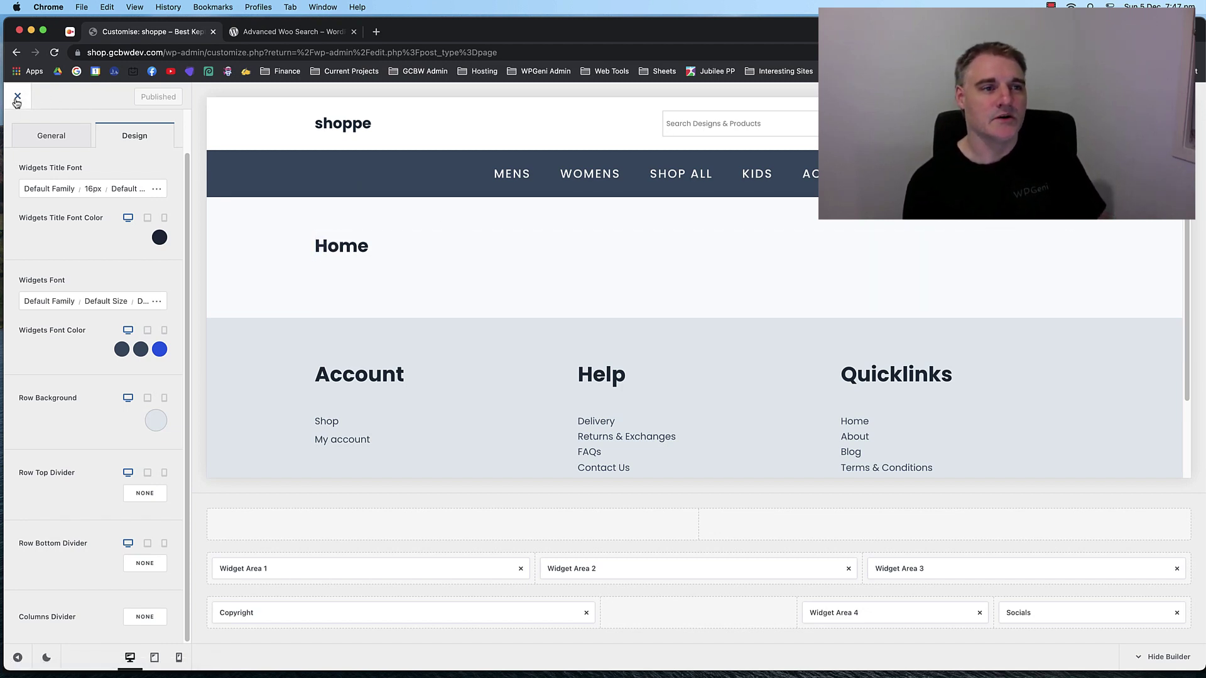
# Leave the footer row settings, publish the footer colour changes and exit the Customizer.
pyautogui.scroll(2, 54, 137)
pyautogui.click(17, 130)
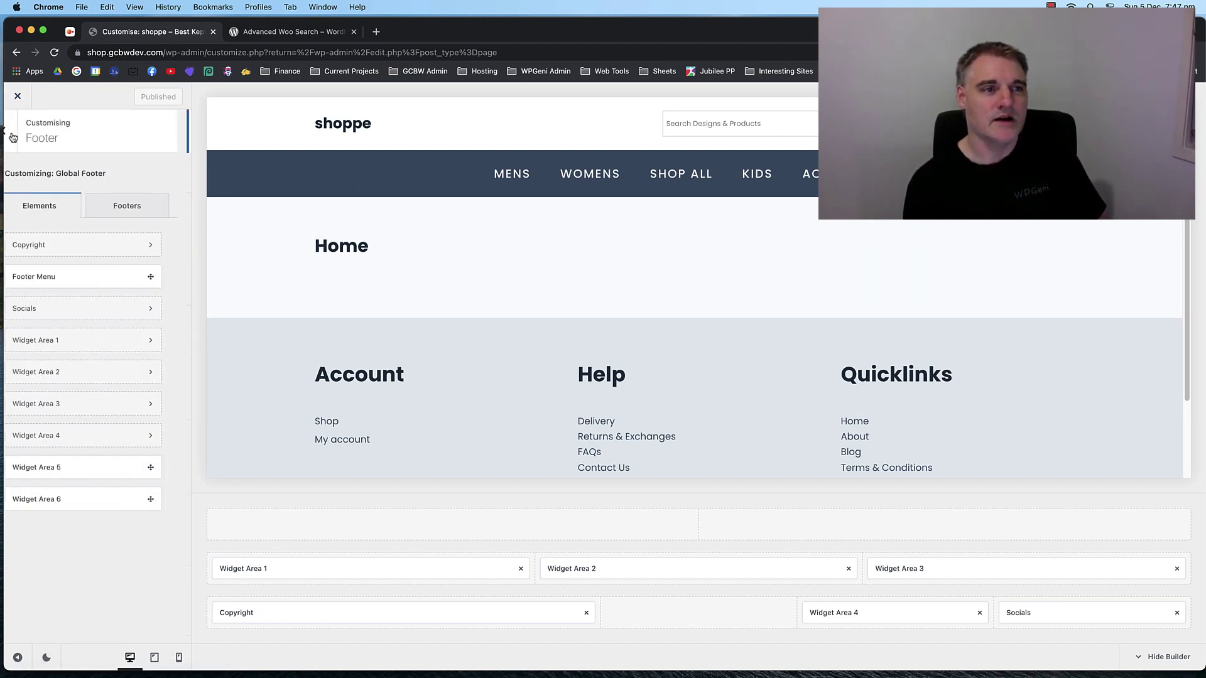
pyautogui.click(17, 131)
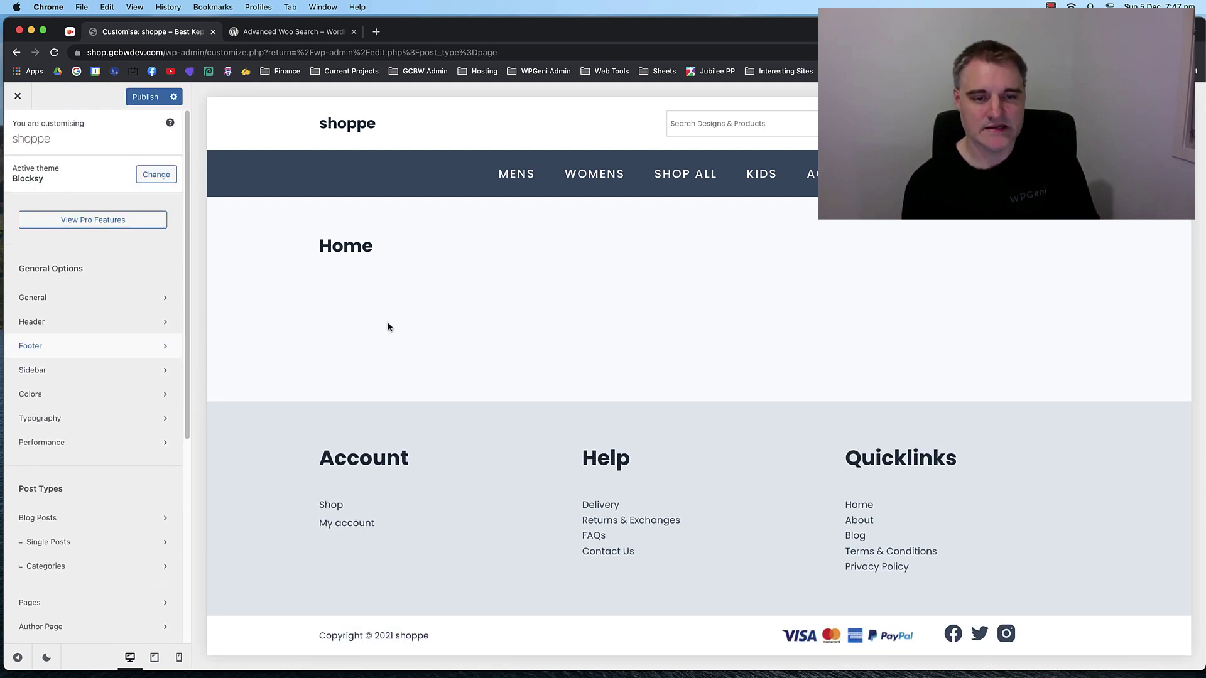
pyautogui.click(133, 97)
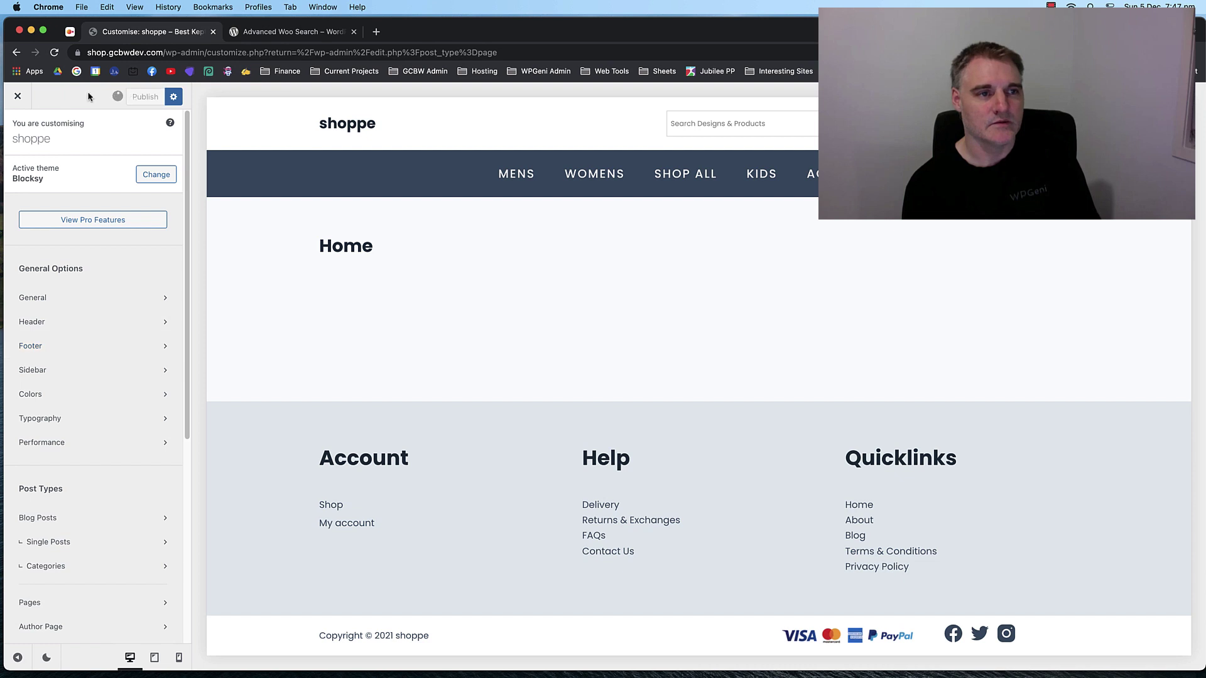
pyautogui.click(18, 98)
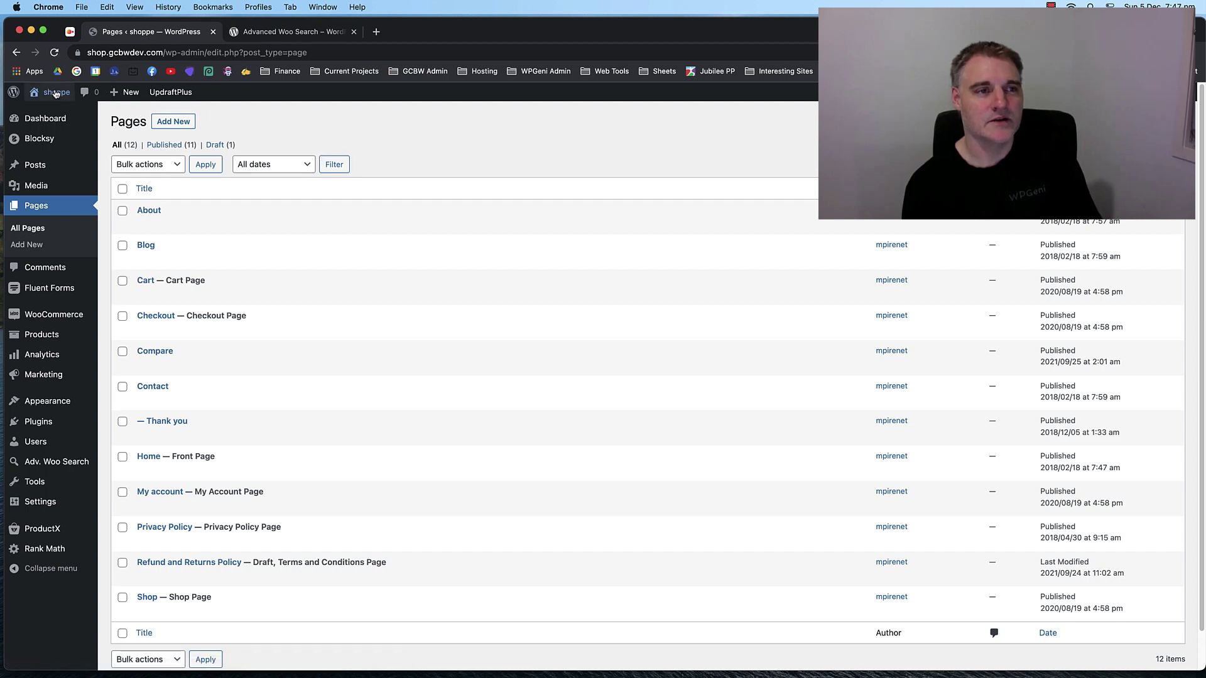
# Open the live shop home page in a new tab to check the light grey footer.
pyautogui.rightClick(56, 92)
pyautogui.click(88, 94)
pyautogui.click(278, 34)
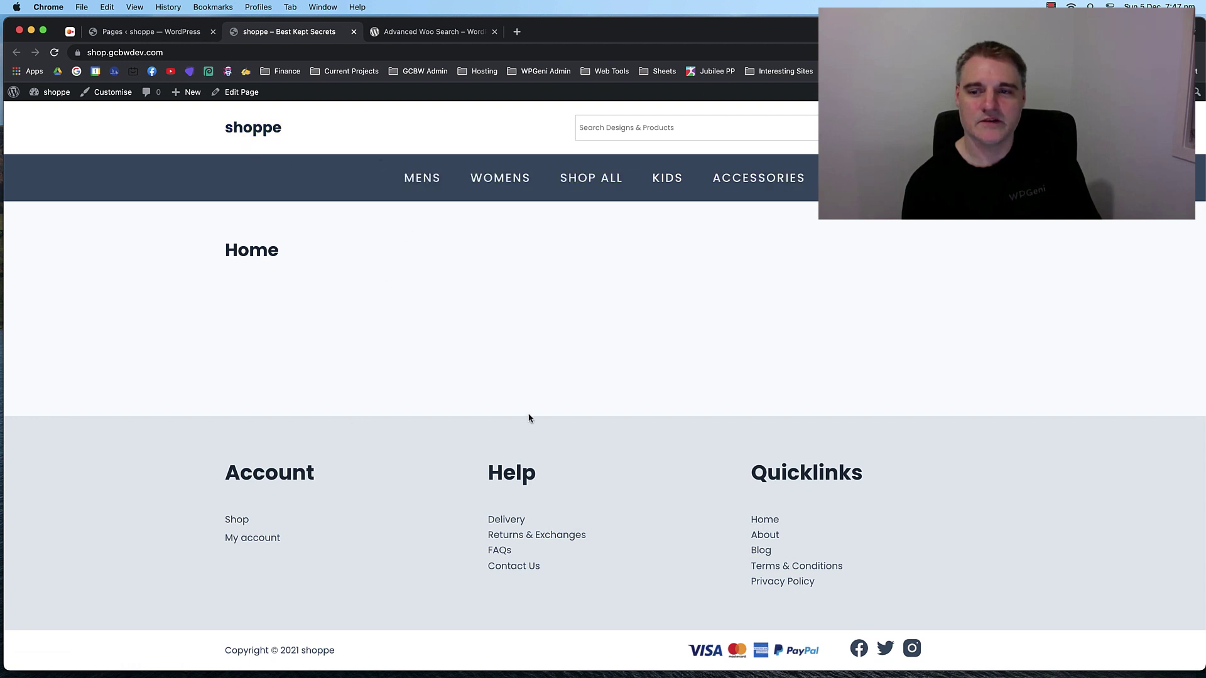
pyautogui.doubleClick(265, 257)
pyautogui.click(412, 271)
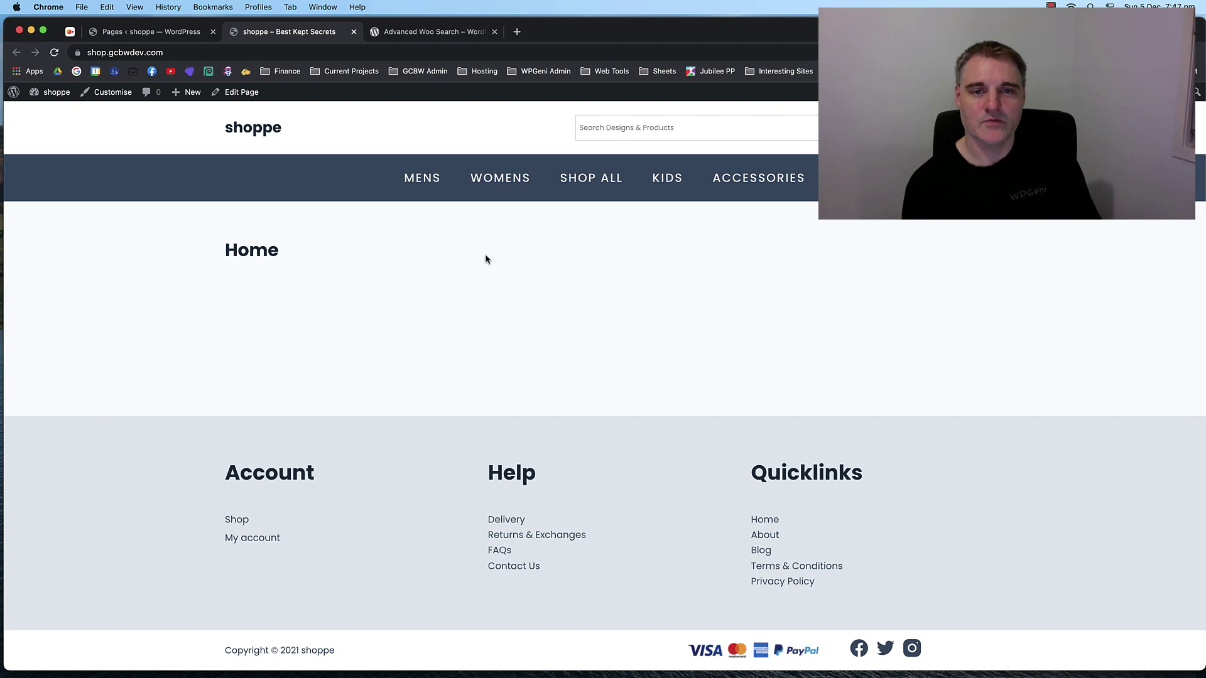
# Compare the live home page with the admin Pages list, then go to Appearance > Widgets.
pyautogui.click(133, 35)
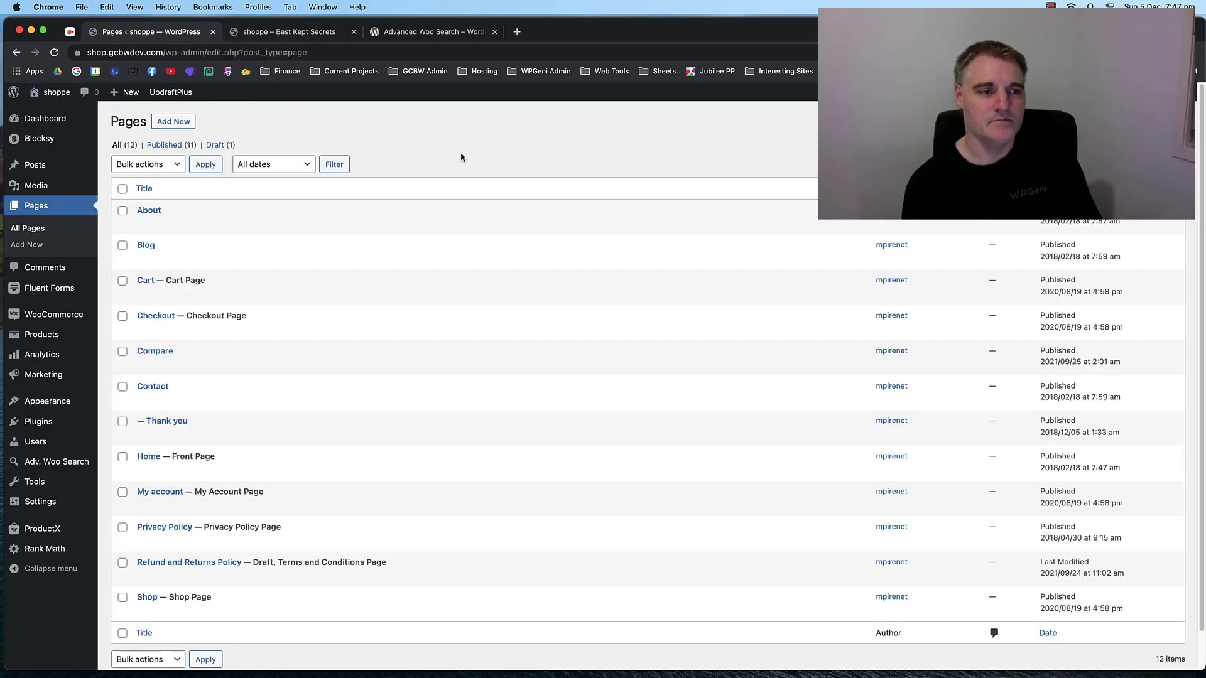
pyautogui.click(276, 32)
pyautogui.click(147, 31)
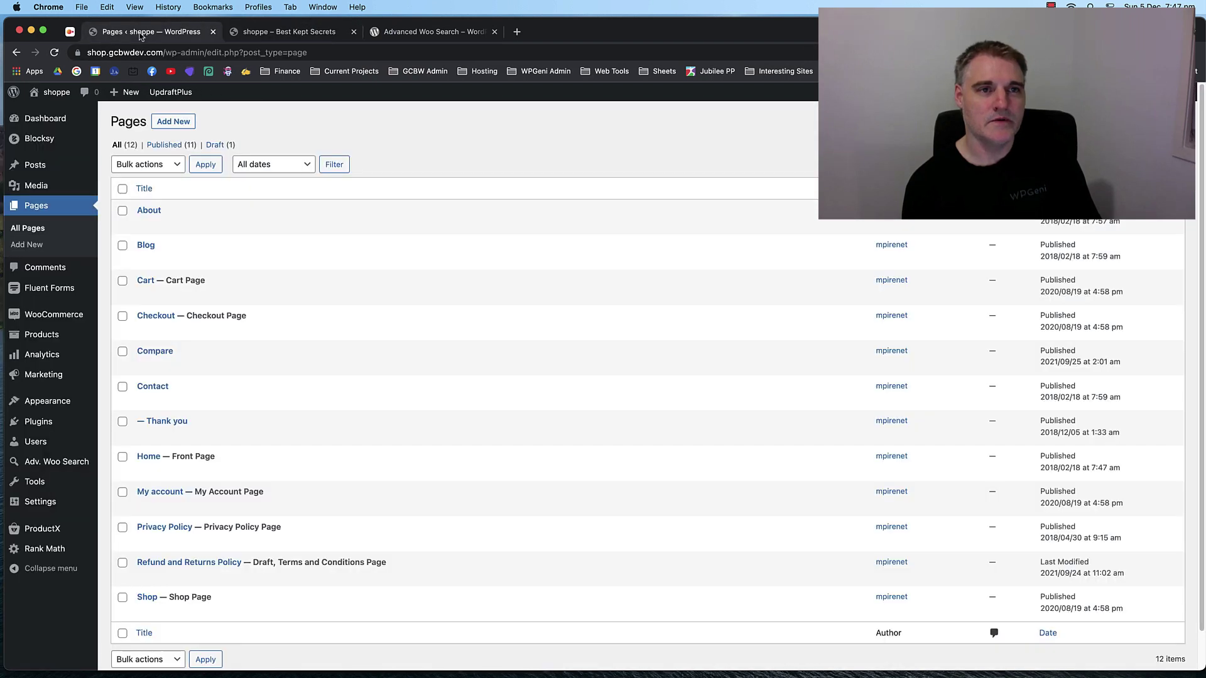
pyautogui.click(255, 37)
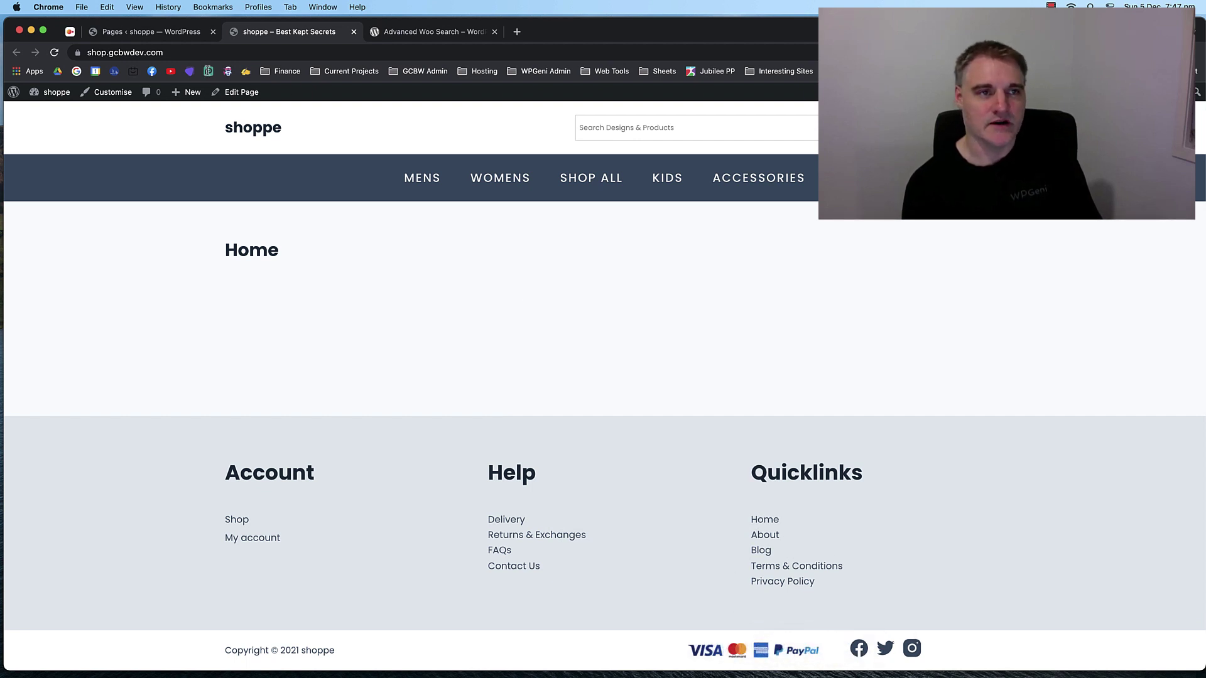
pyautogui.hotkey('ctrl', 'shift', 'Tab')
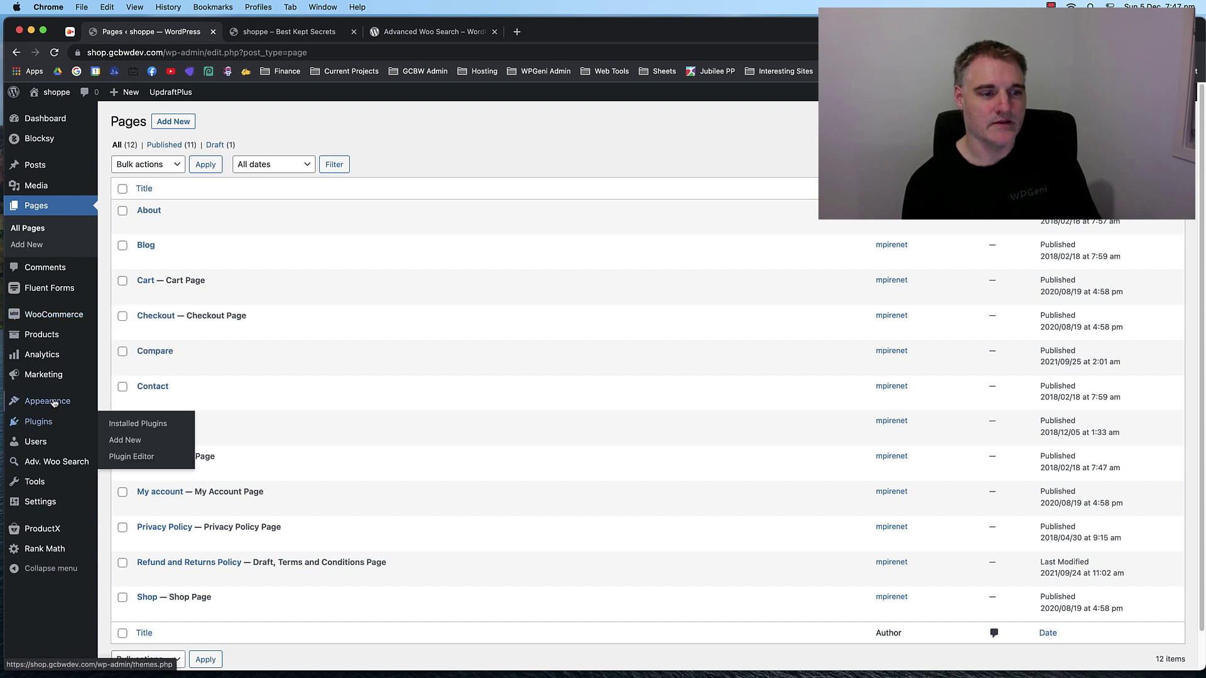
pyautogui.click(121, 434)
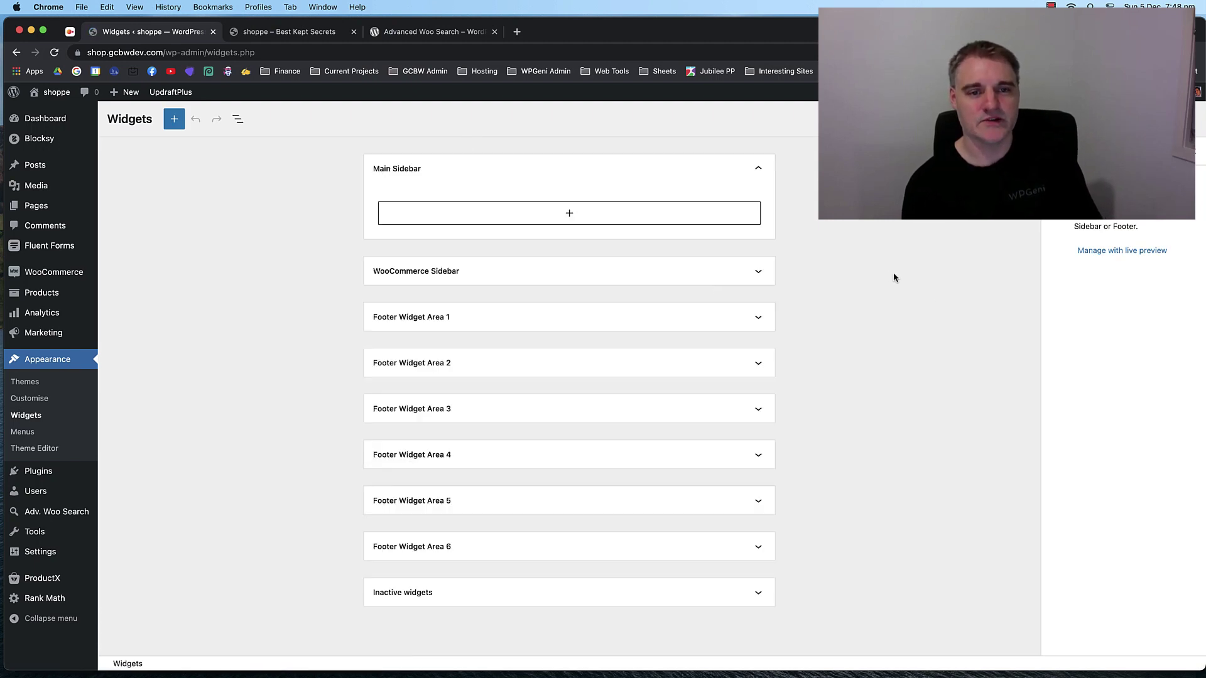
# Return to the Widgets admin tab and expand Footer Widget Area 1.
pyautogui.click(319, 38)
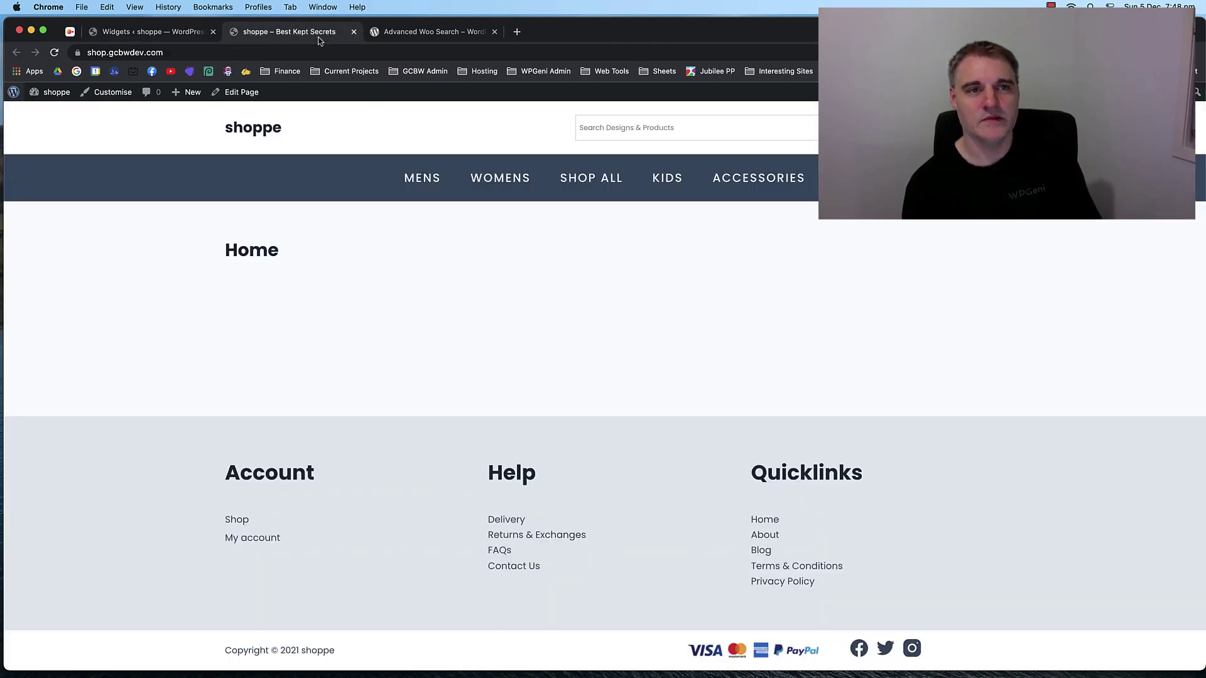
pyautogui.click(156, 36)
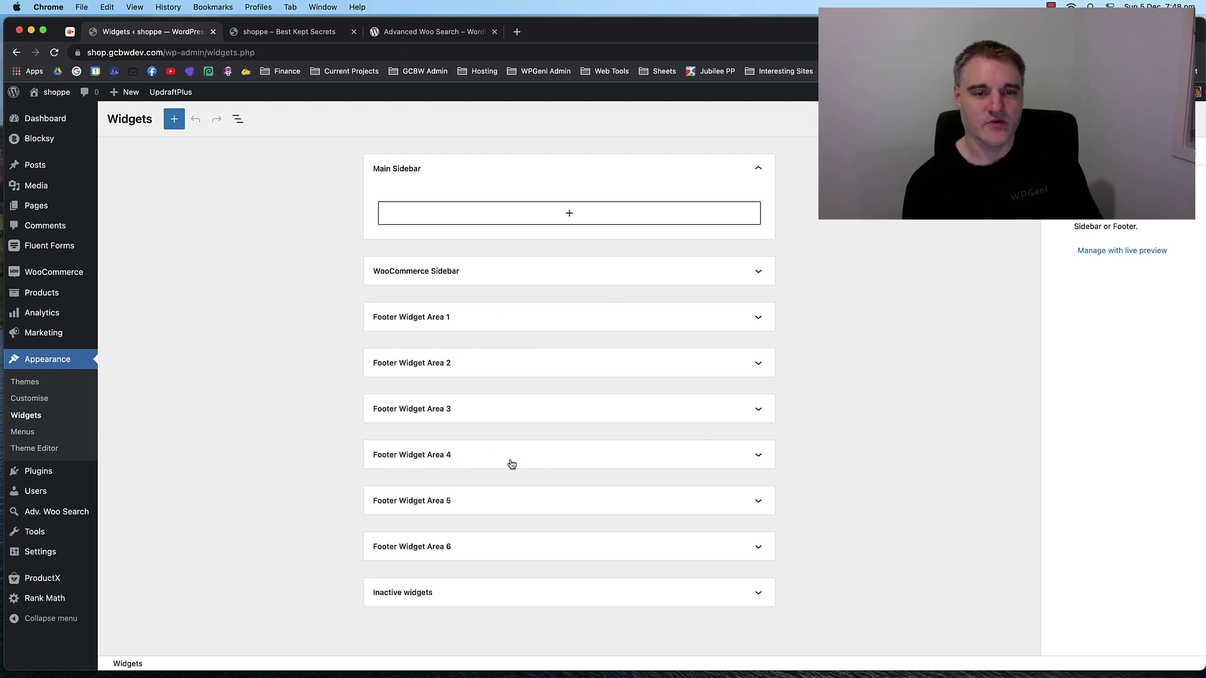
pyautogui.click(528, 319)
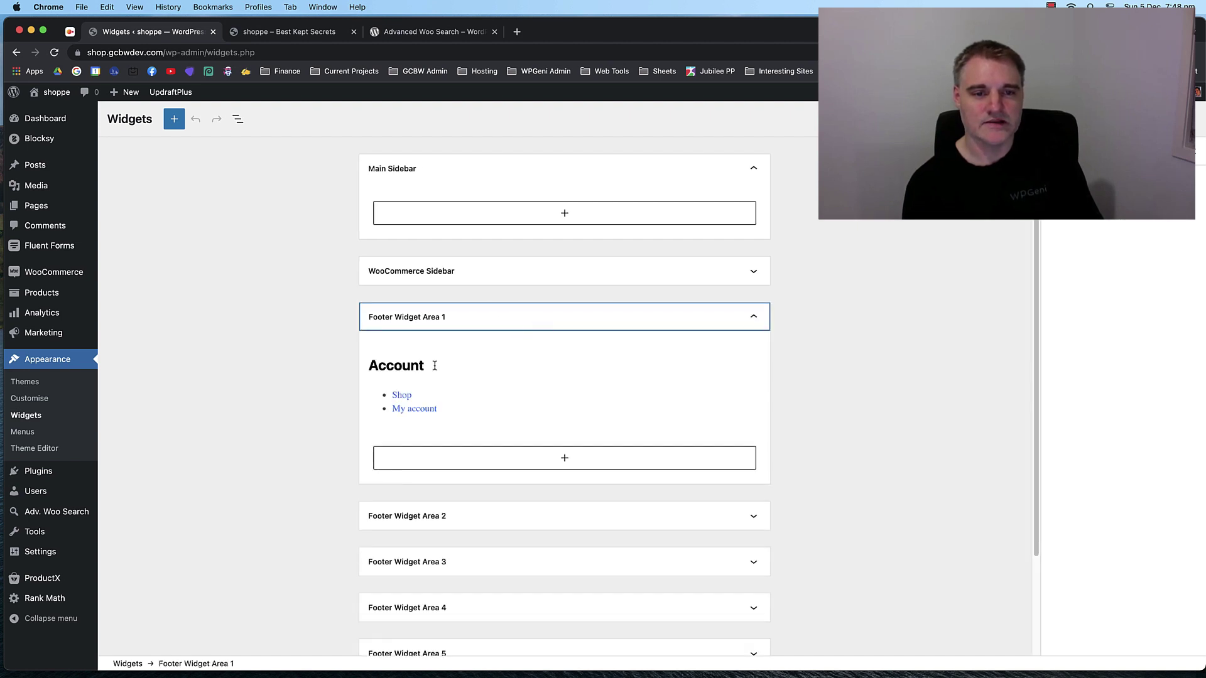
# Inspect the Account heading, then start adding a block below Area 1's Account widget.
pyautogui.click(455, 367)
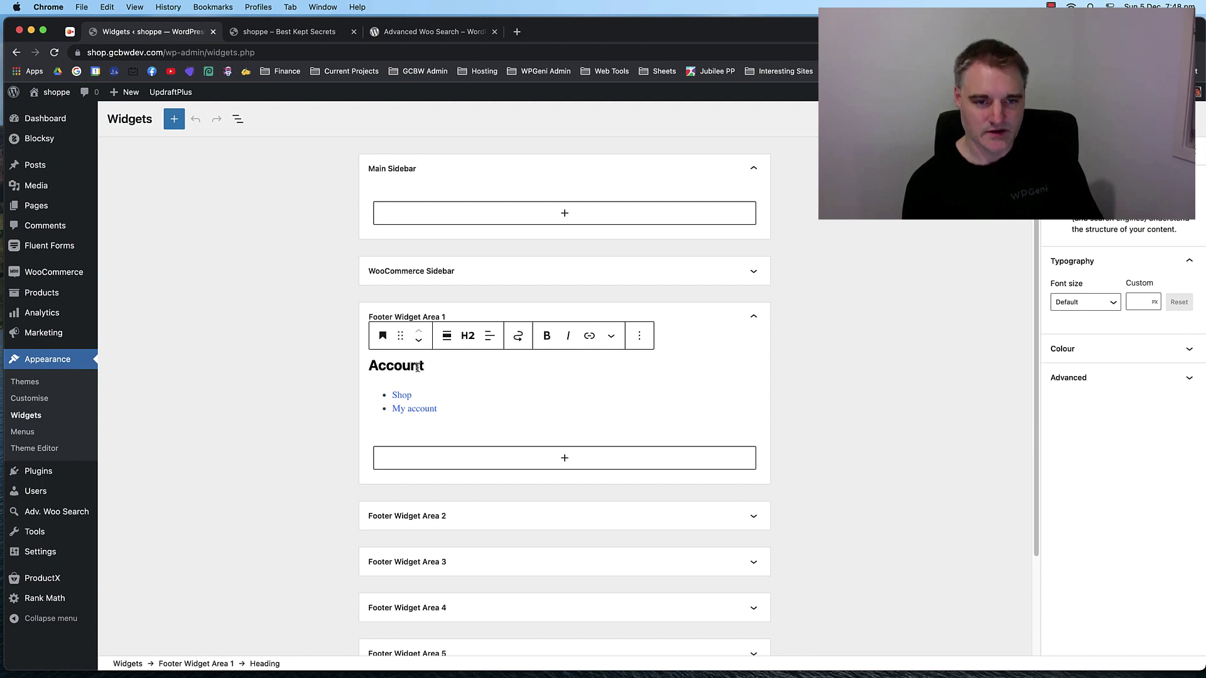
pyautogui.doubleClick(398, 364)
pyautogui.press('Right')
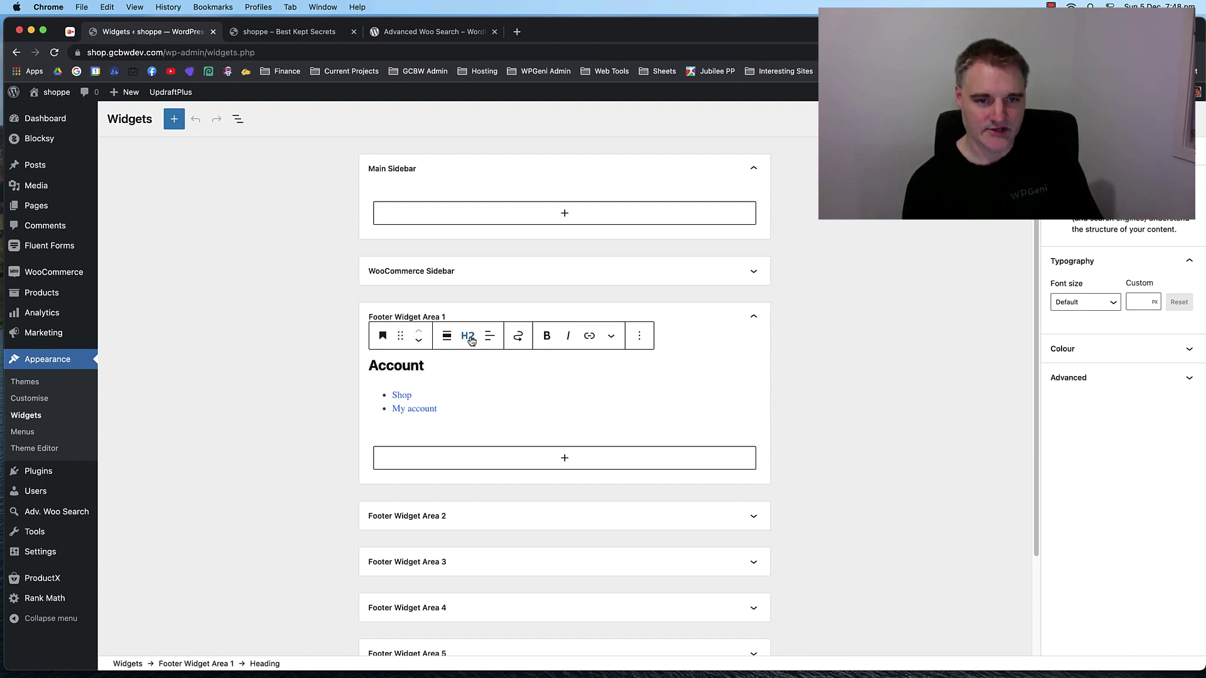
pyautogui.doubleClick(393, 366)
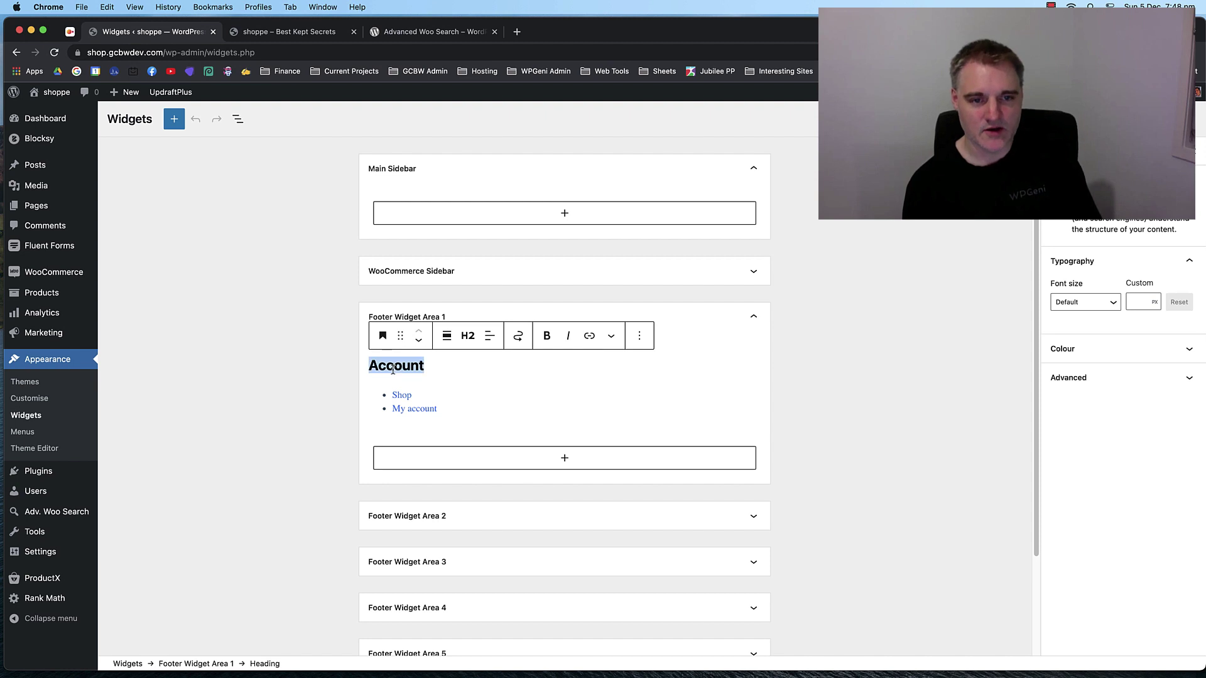
pyautogui.click(528, 369)
pyautogui.click(562, 458)
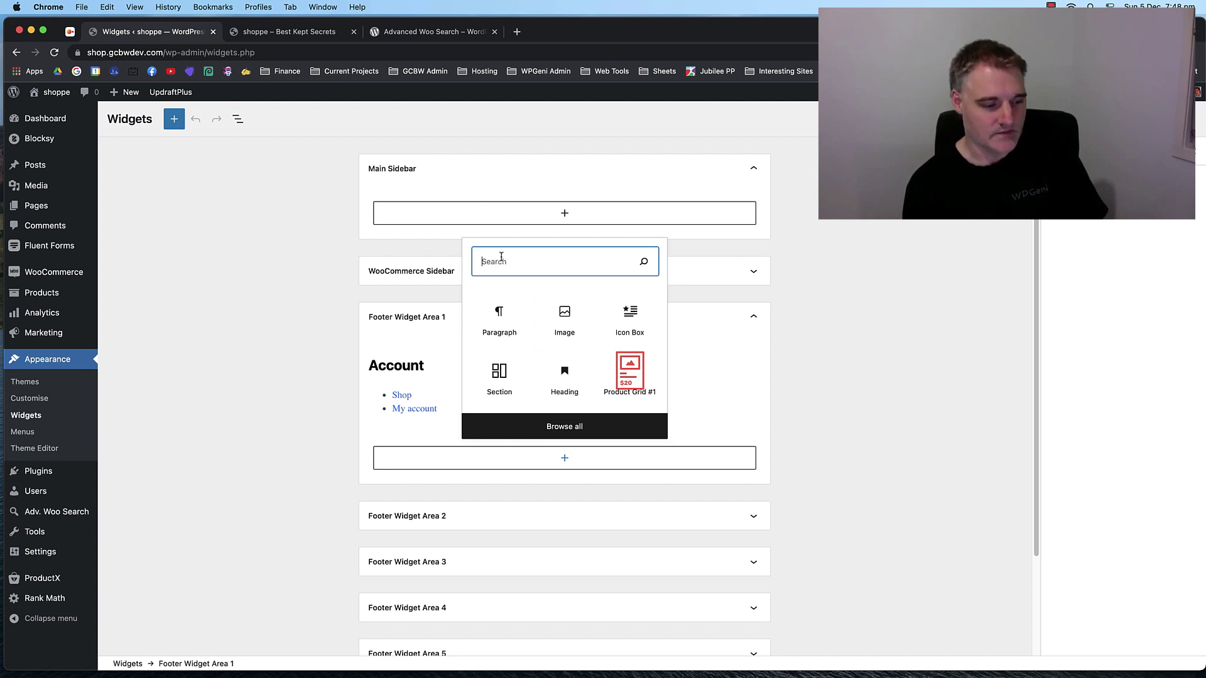
# Add a Heading block reading 'Account' to Footer Widget Area 1.
pyautogui.write('head')
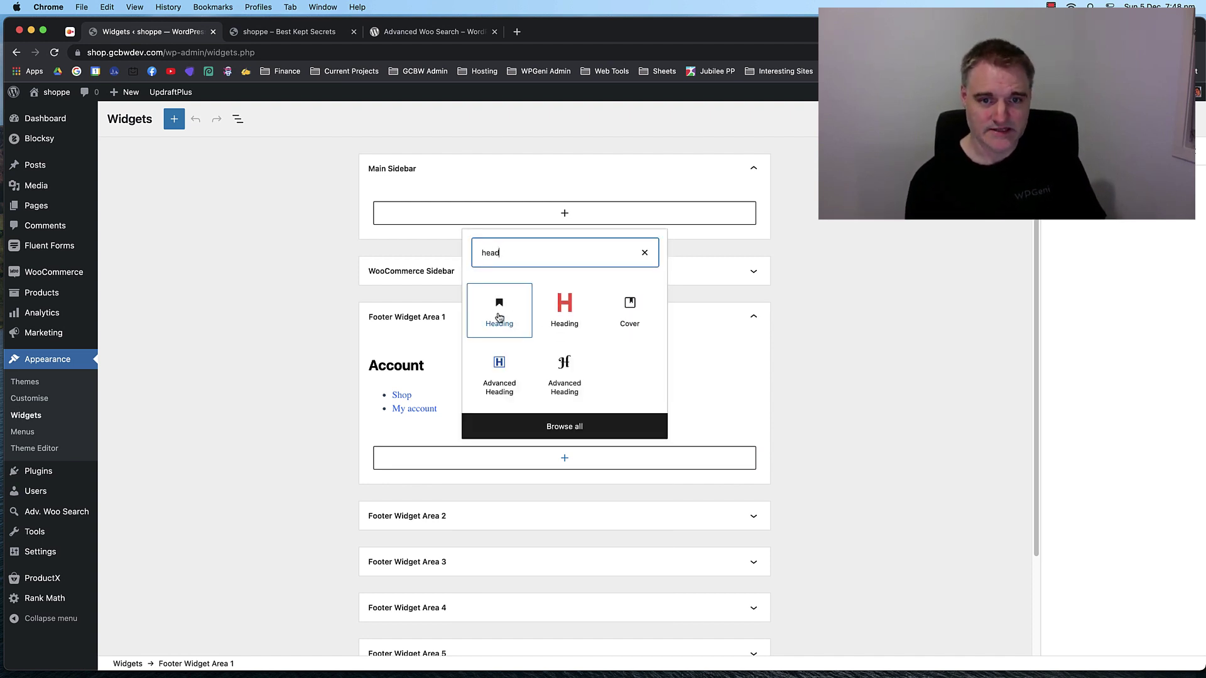
pyautogui.click(501, 308)
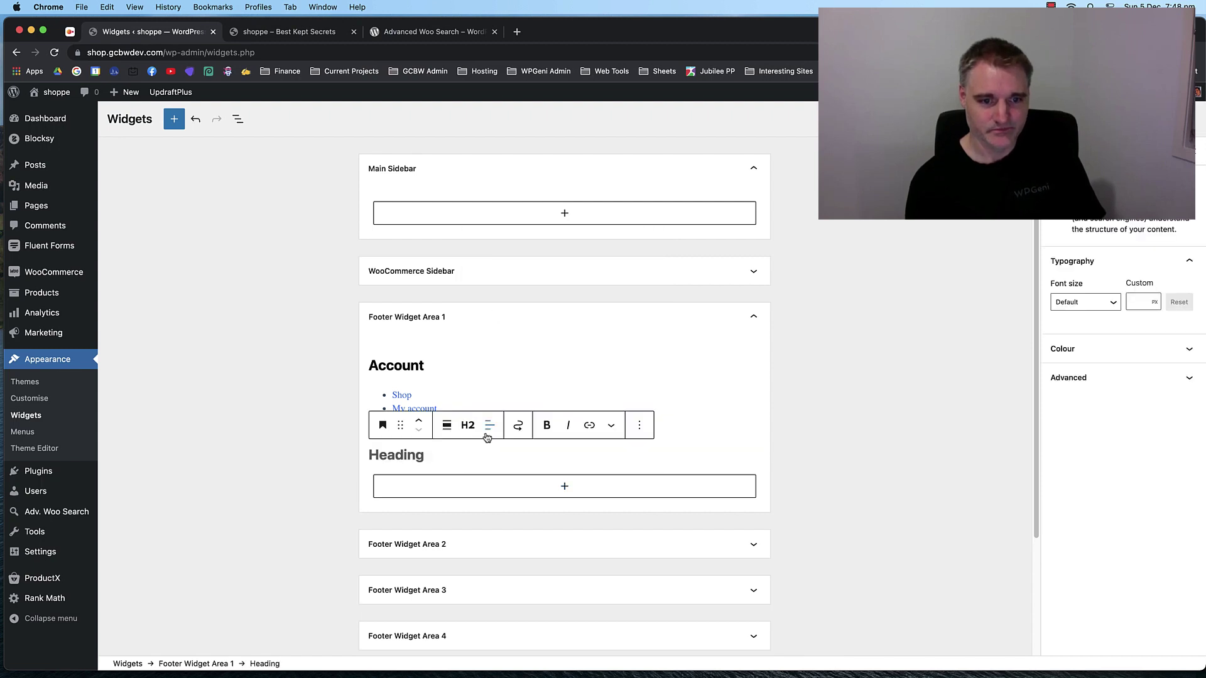
pyautogui.write('Account')
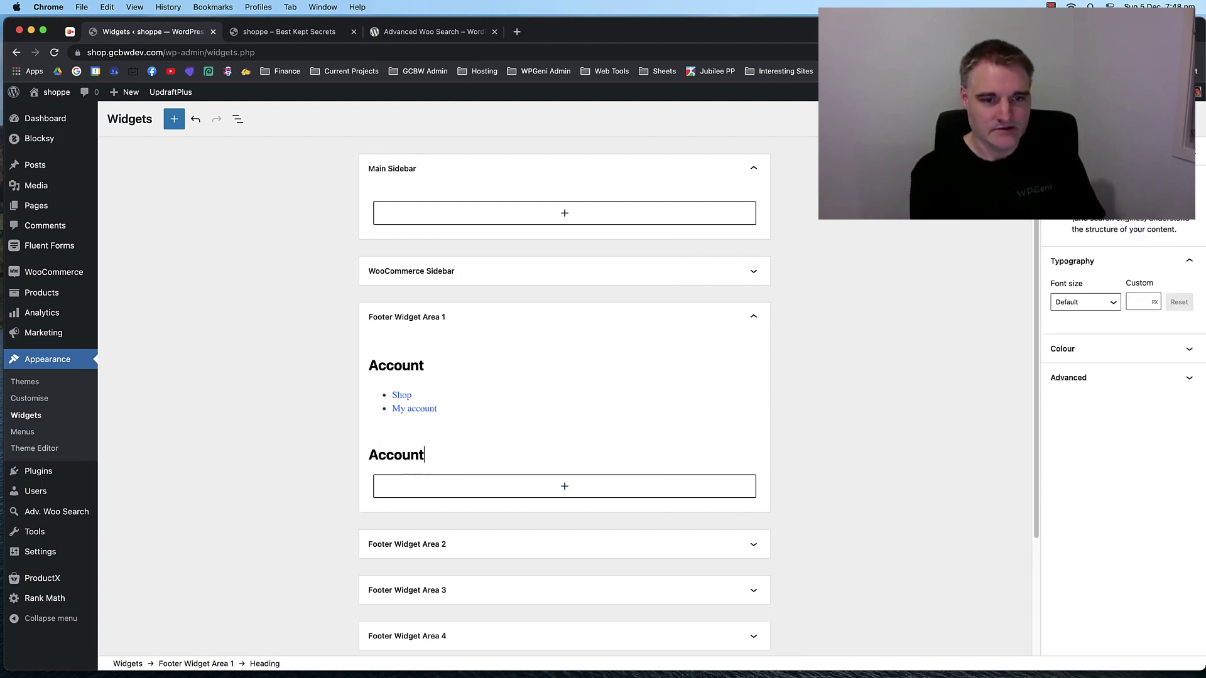
# Insert a Navigation Menu legacy widget below the existing Account widget, initially set to Shop Menu.
pyautogui.click(463, 396)
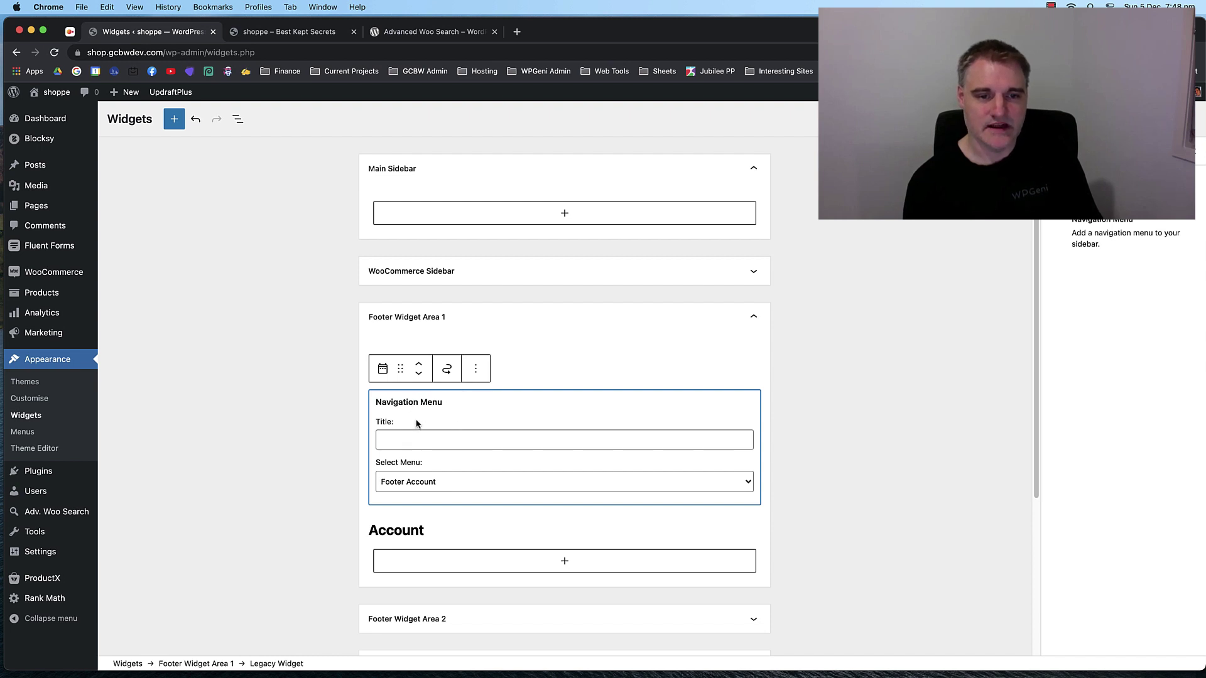
pyautogui.click(563, 562)
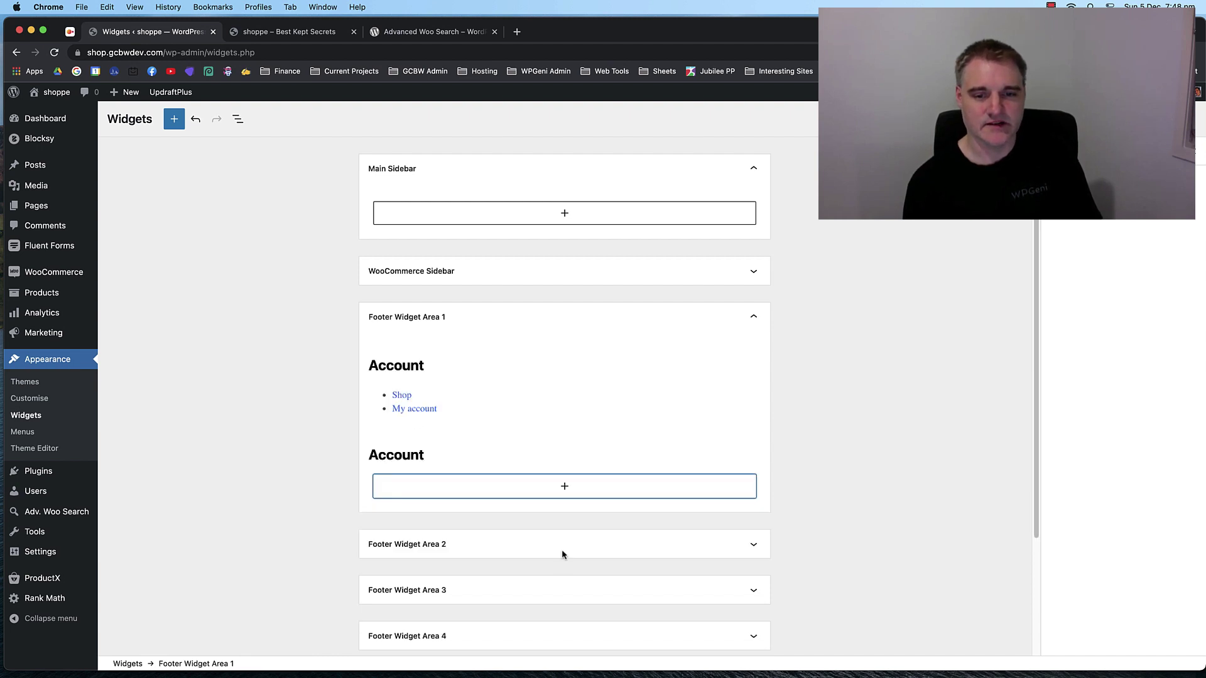
pyautogui.click(560, 485)
pyautogui.write('navi')
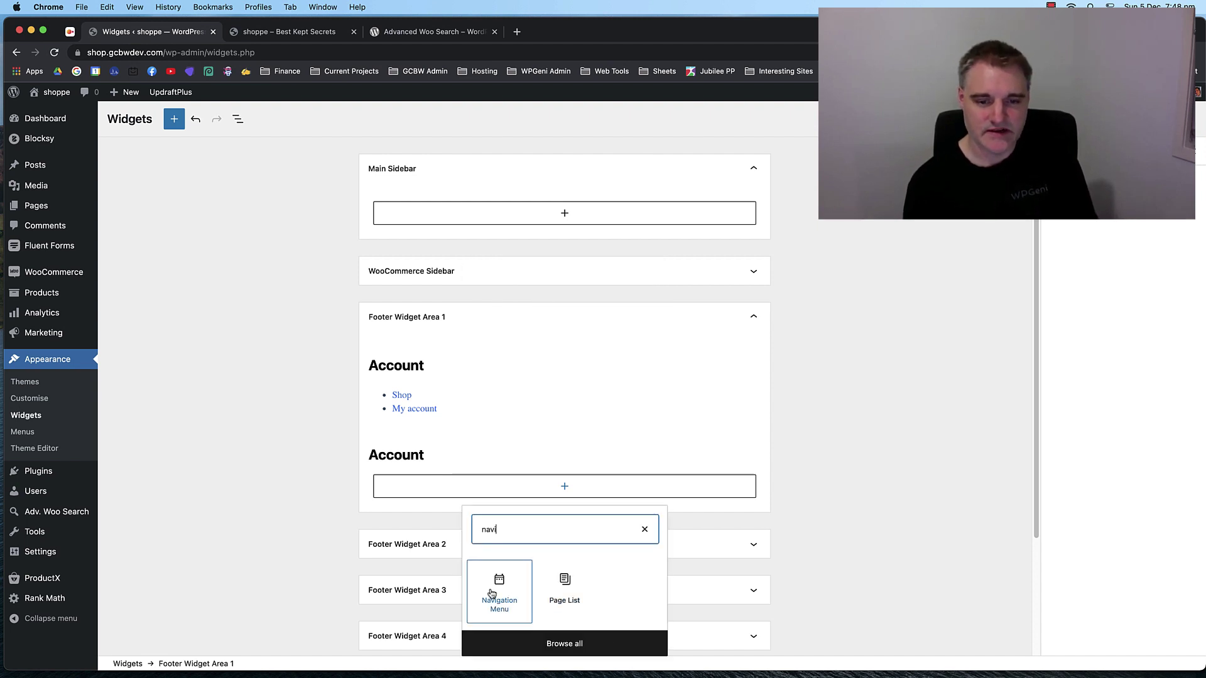
pyautogui.click(497, 593)
pyautogui.scroll(-2, 514, 491)
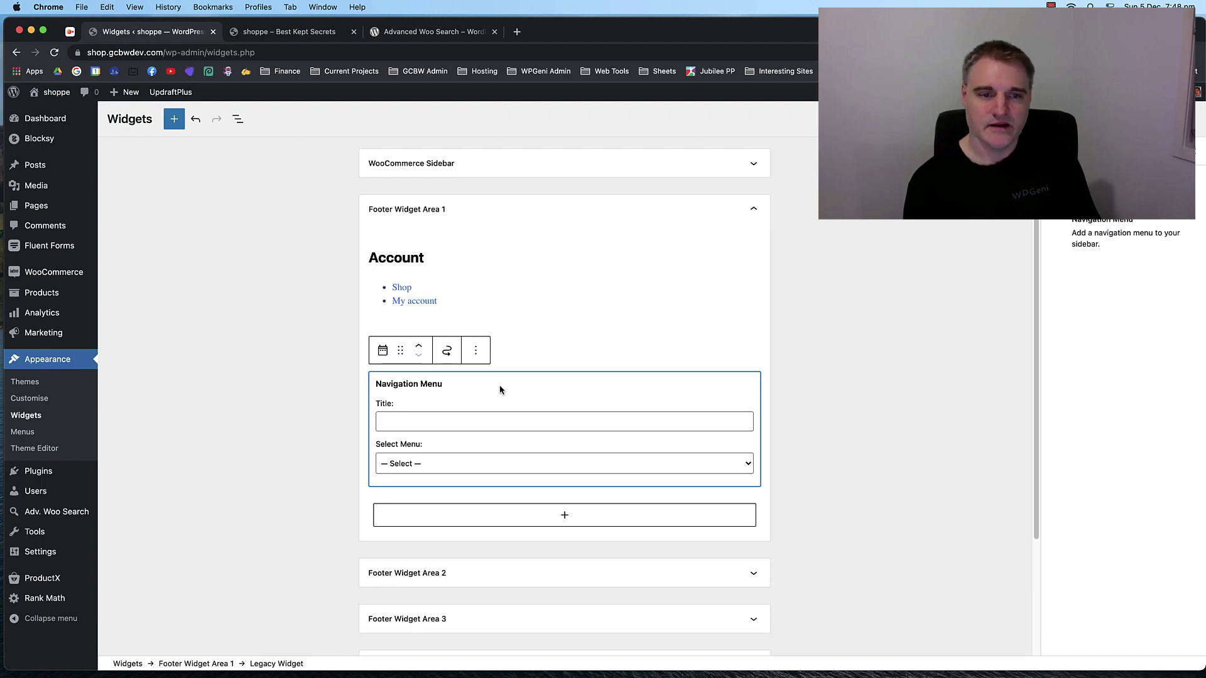
pyautogui.click(443, 466)
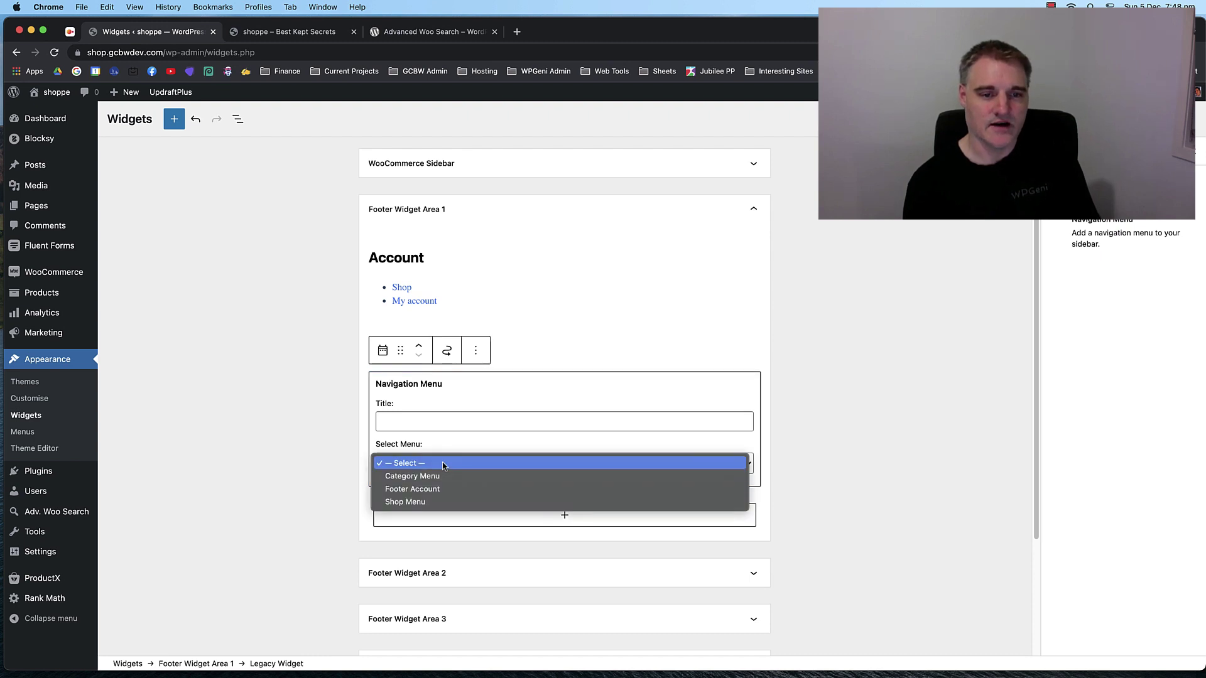
pyautogui.click(419, 503)
# Switch the new Navigation Menu widget to the Footer Account menu and preview it.
pyautogui.click(329, 357)
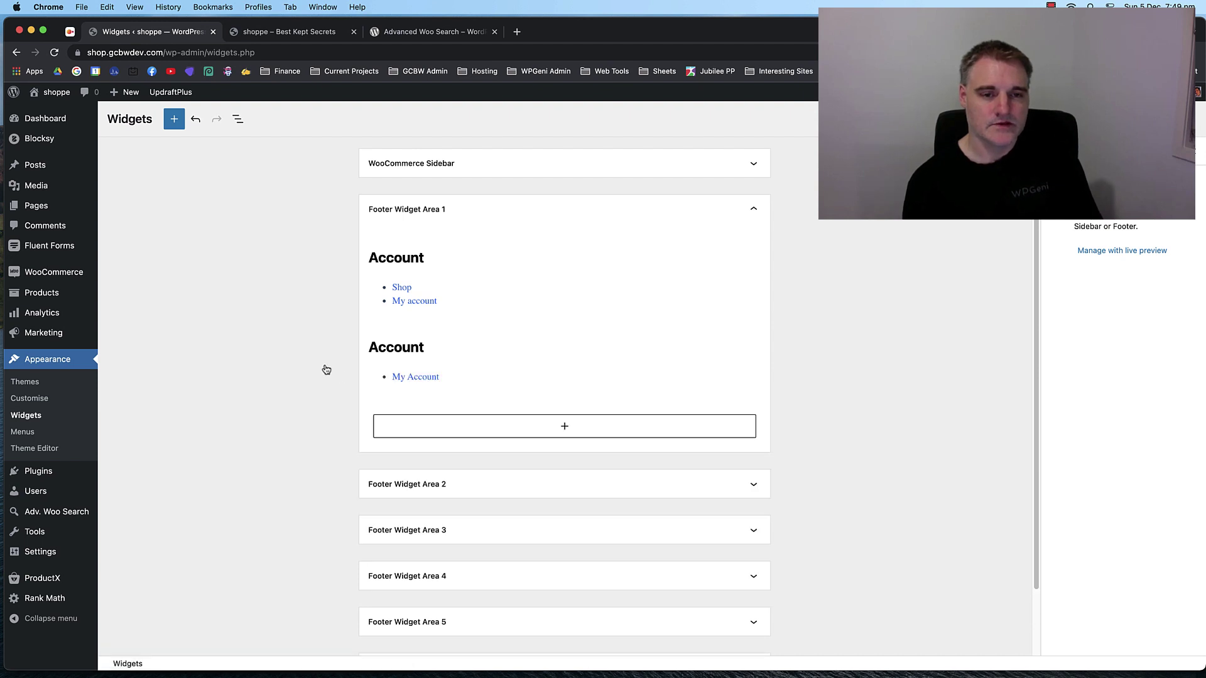
pyautogui.click(524, 380)
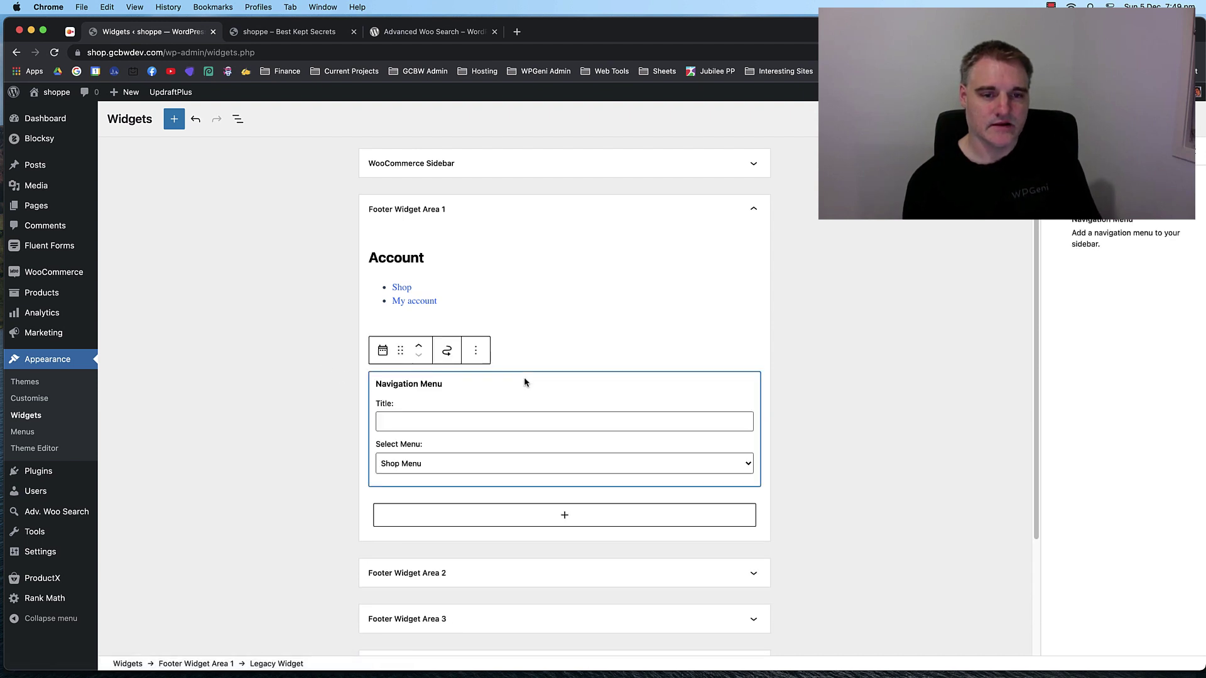
pyautogui.click(450, 464)
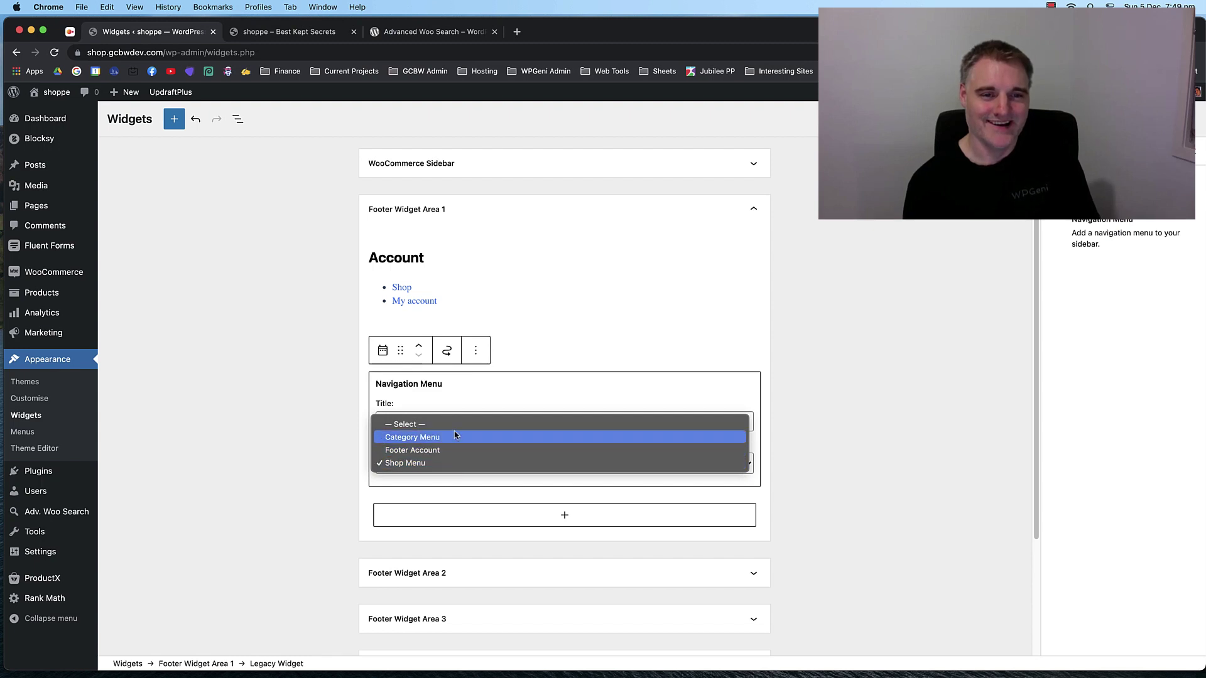
pyautogui.click(429, 450)
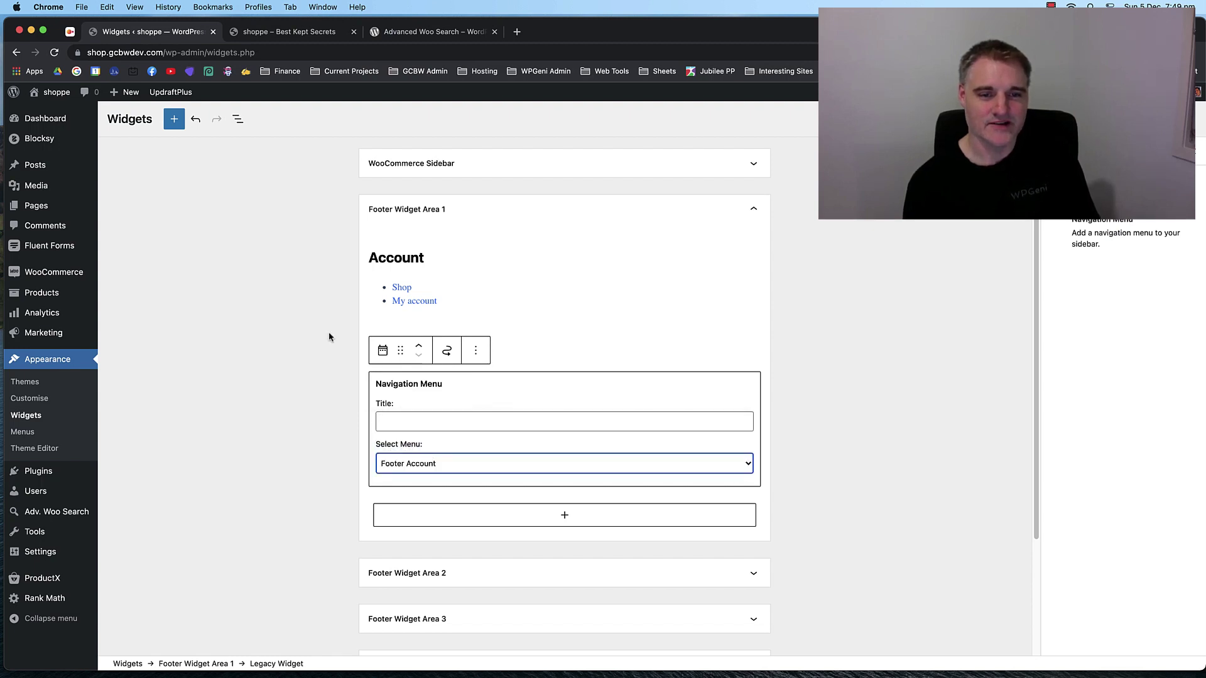
pyautogui.click(323, 326)
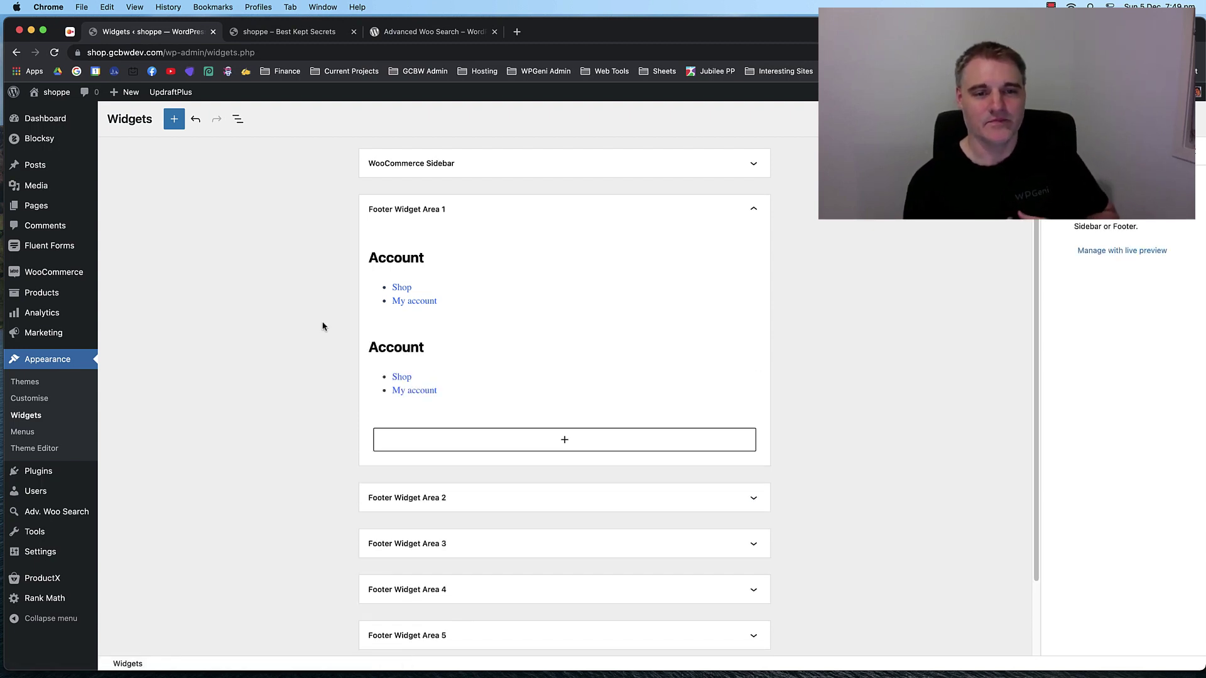
# Remove the duplicate Account heading and the old Account list widget from Area 1.
pyautogui.click(402, 347)
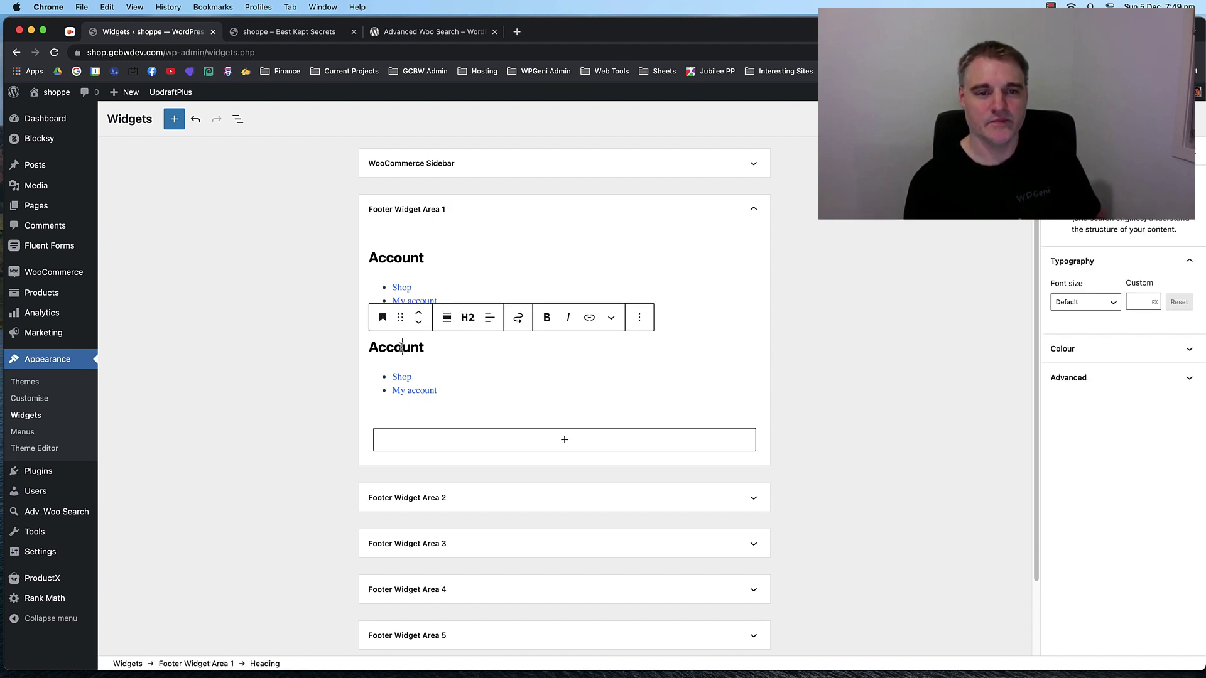
pyautogui.click(636, 327)
pyautogui.click(659, 536)
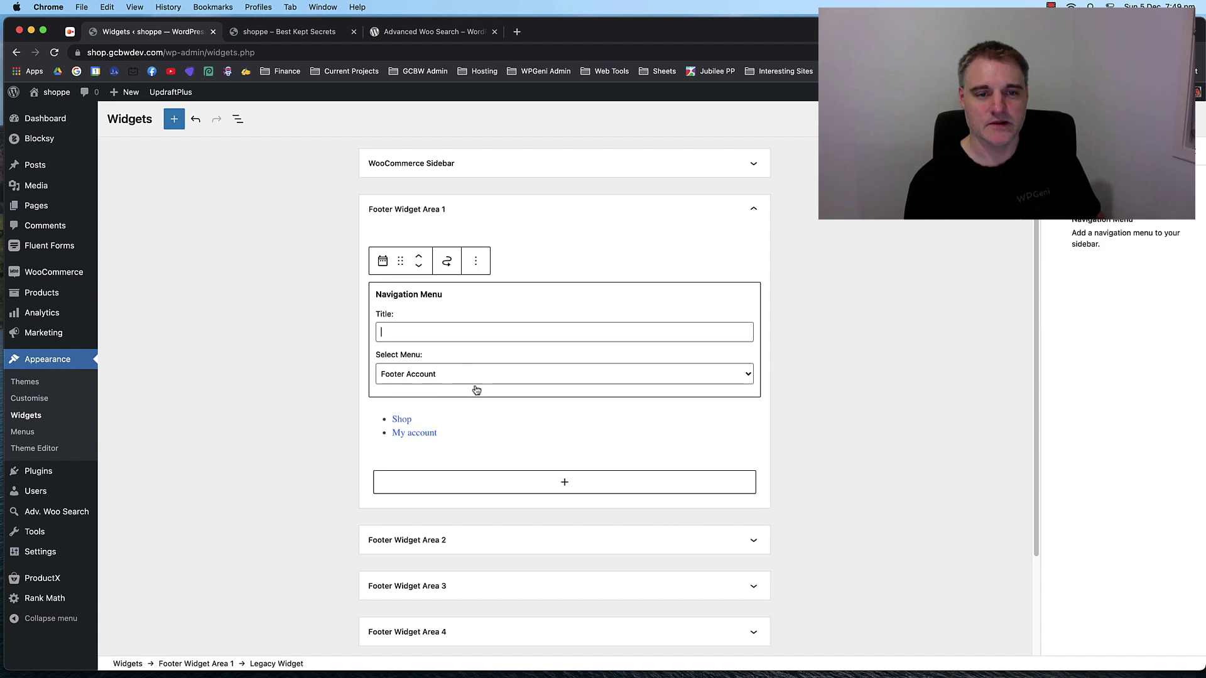
pyautogui.click(475, 319)
pyautogui.click(492, 510)
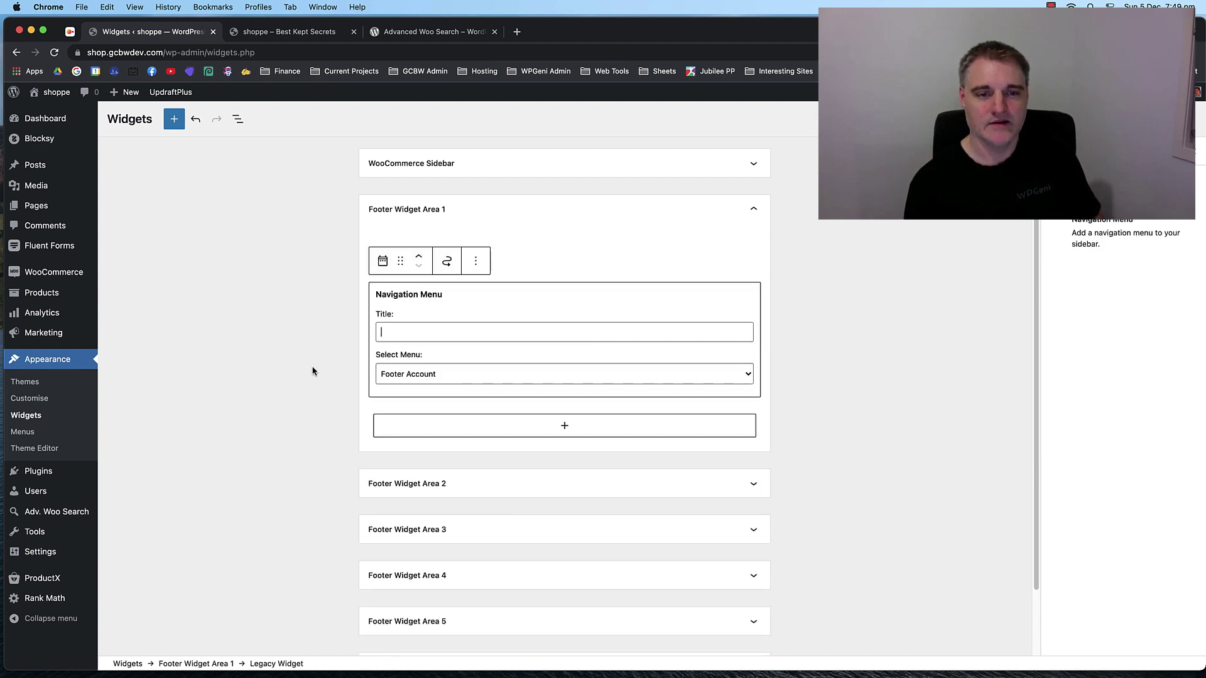
pyautogui.scroll(-3, 315, 367)
pyautogui.click(314, 360)
pyautogui.scroll(2, 302, 360)
# Expand Footer Widget Area 2 and select its Help links paragraph.
pyautogui.scroll(-3, 318, 379)
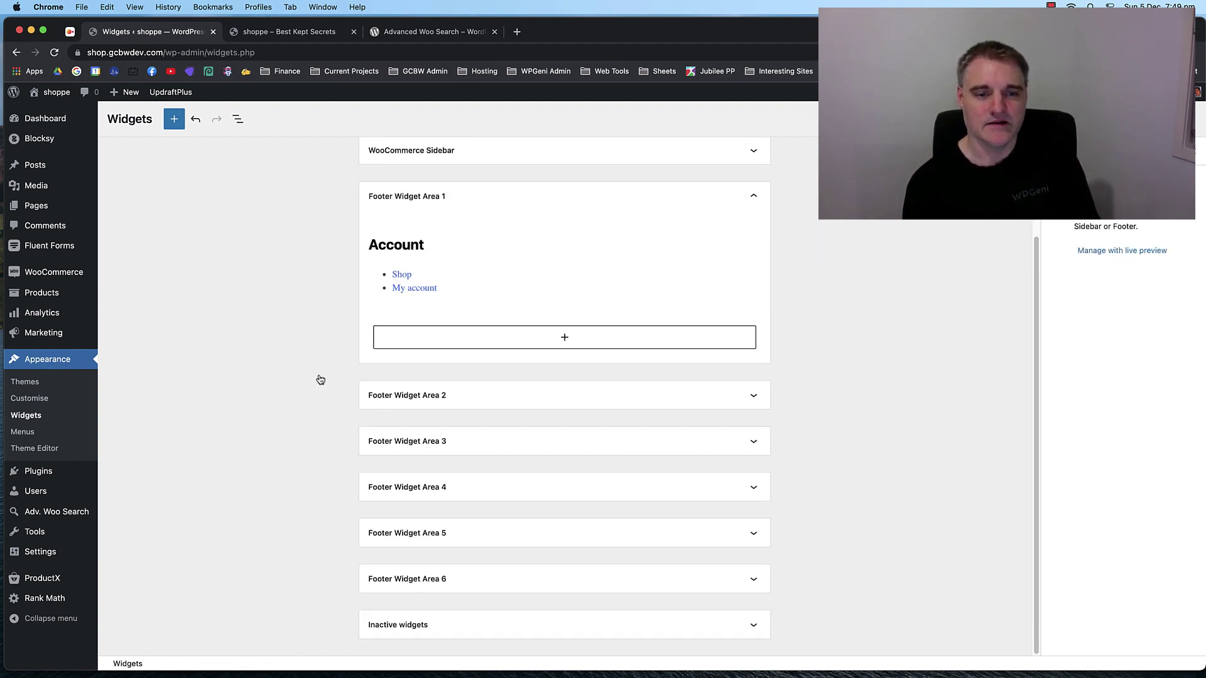
pyautogui.click(543, 387)
pyautogui.scroll(-1, 467, 439)
pyautogui.click(443, 440)
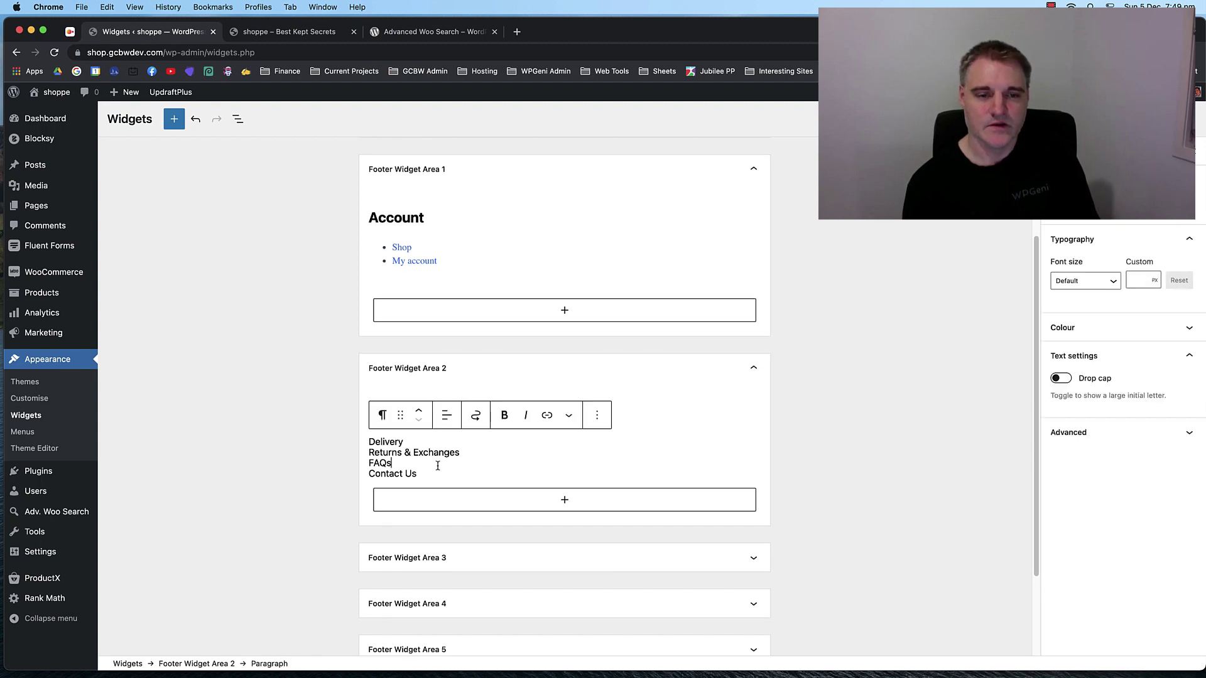
# Add a 'Help' Heading block to Footer Widget Area 2 with an empty paragraph beneath.
pyautogui.click(446, 459)
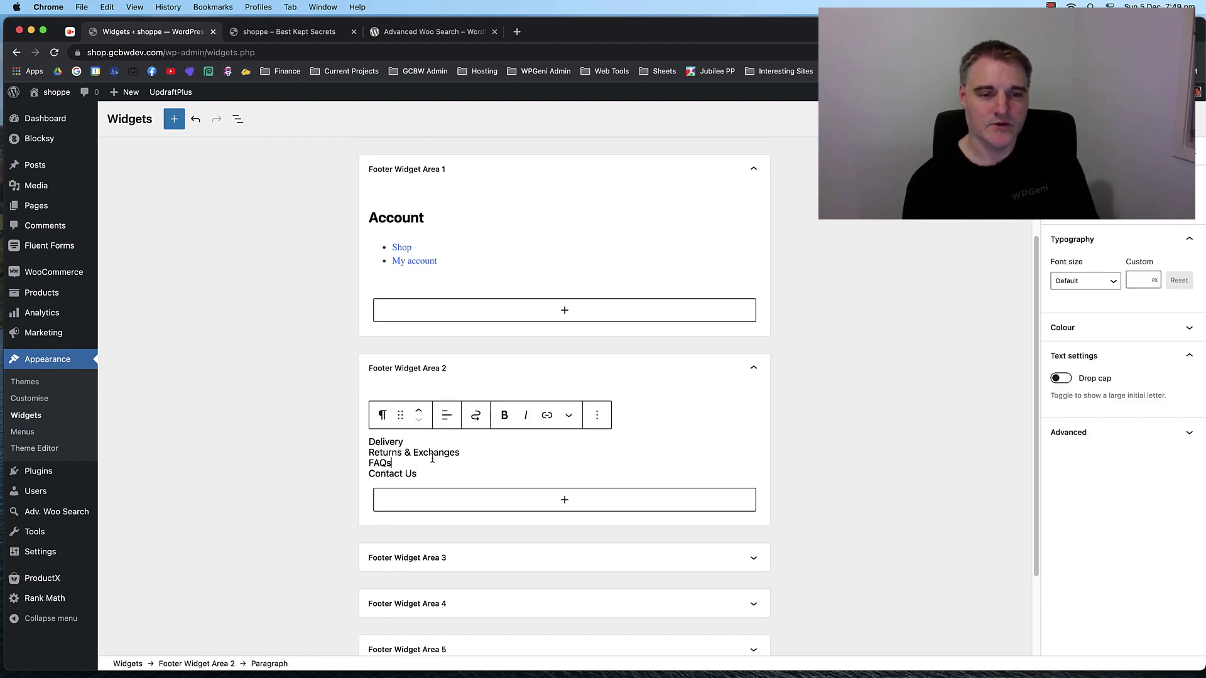
pyautogui.click(444, 458)
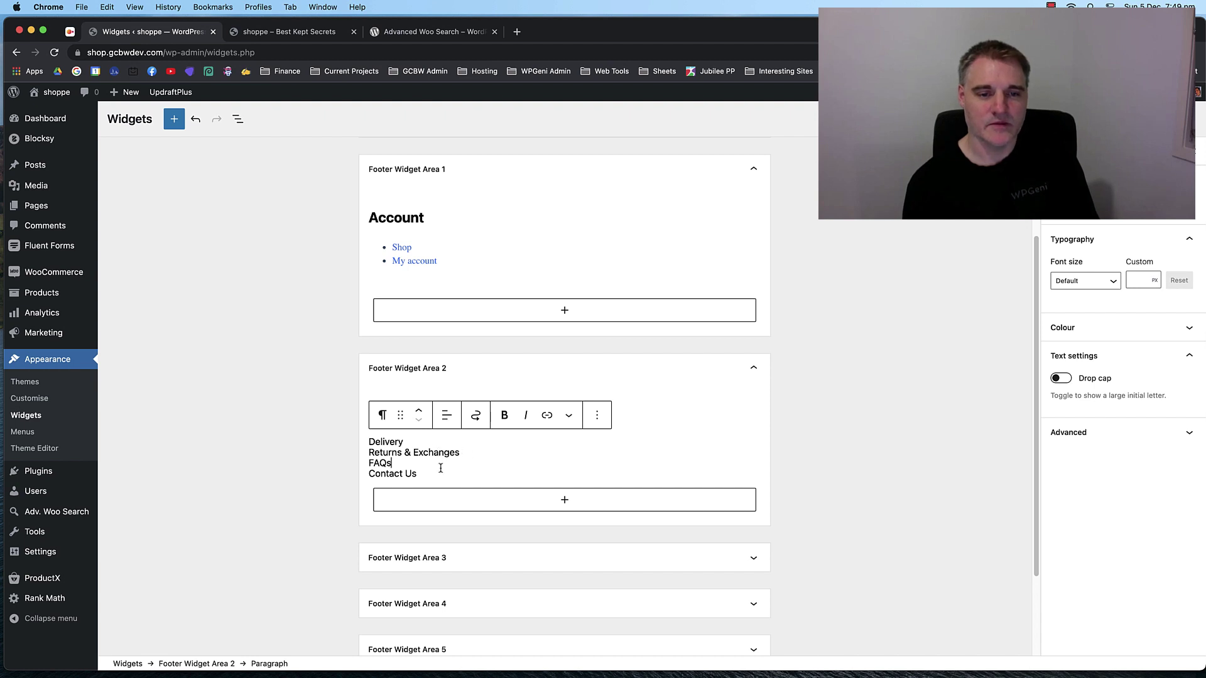
pyautogui.click(563, 499)
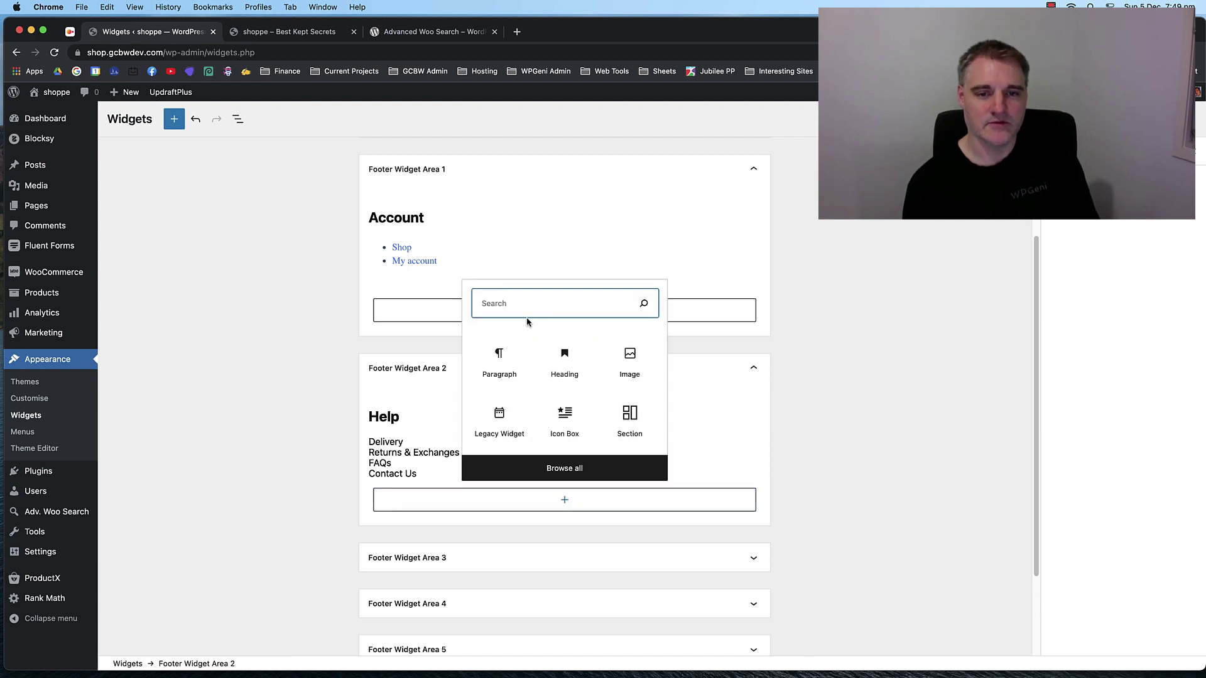
pyautogui.click(564, 359)
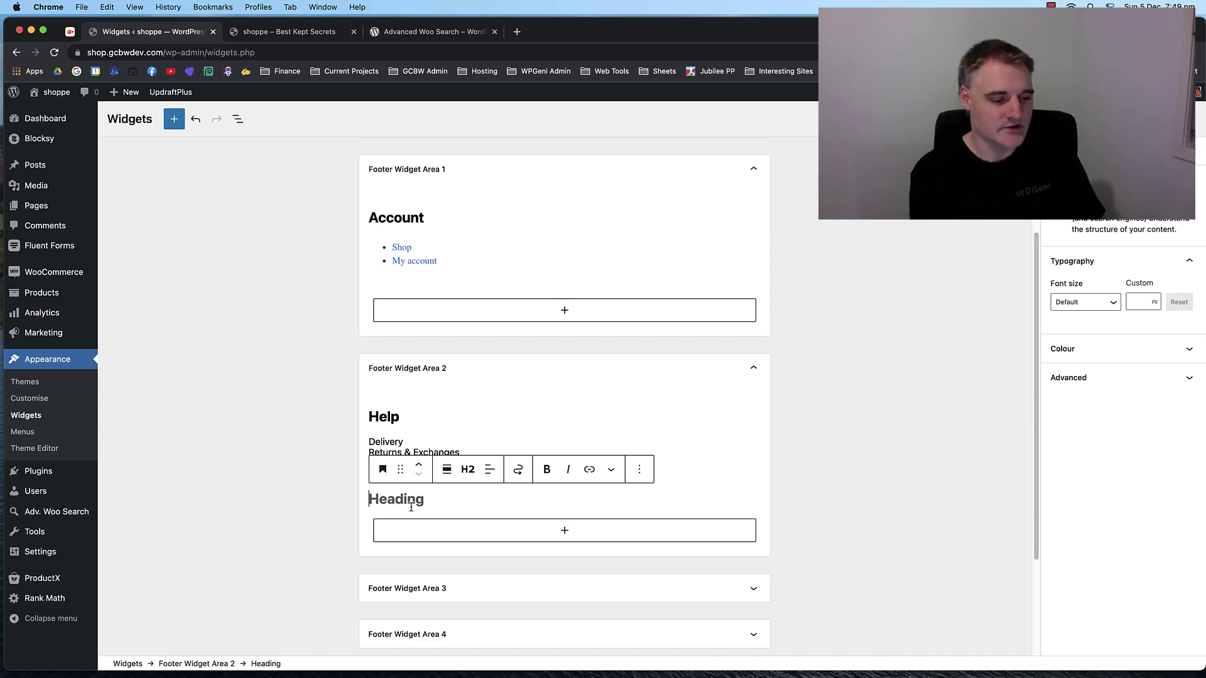
pyautogui.write('Help')
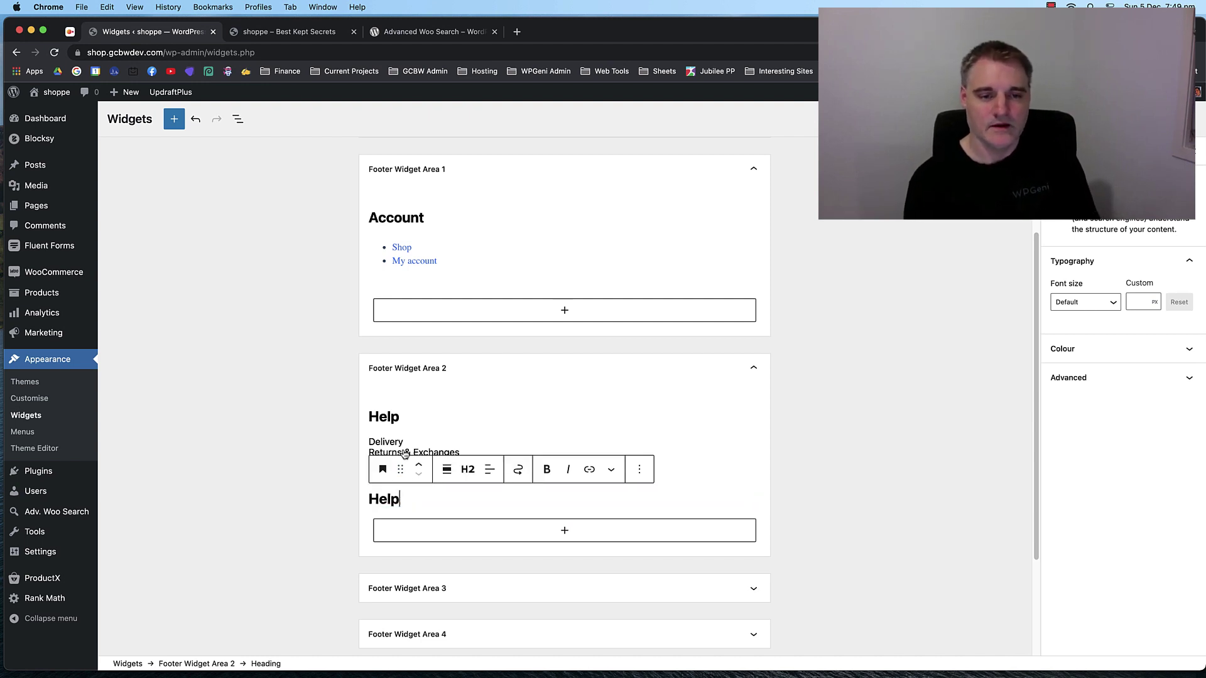
pyautogui.click(509, 530)
# Type 'Delivery' into a new paragraph under the second Help heading.
pyautogui.click(508, 396)
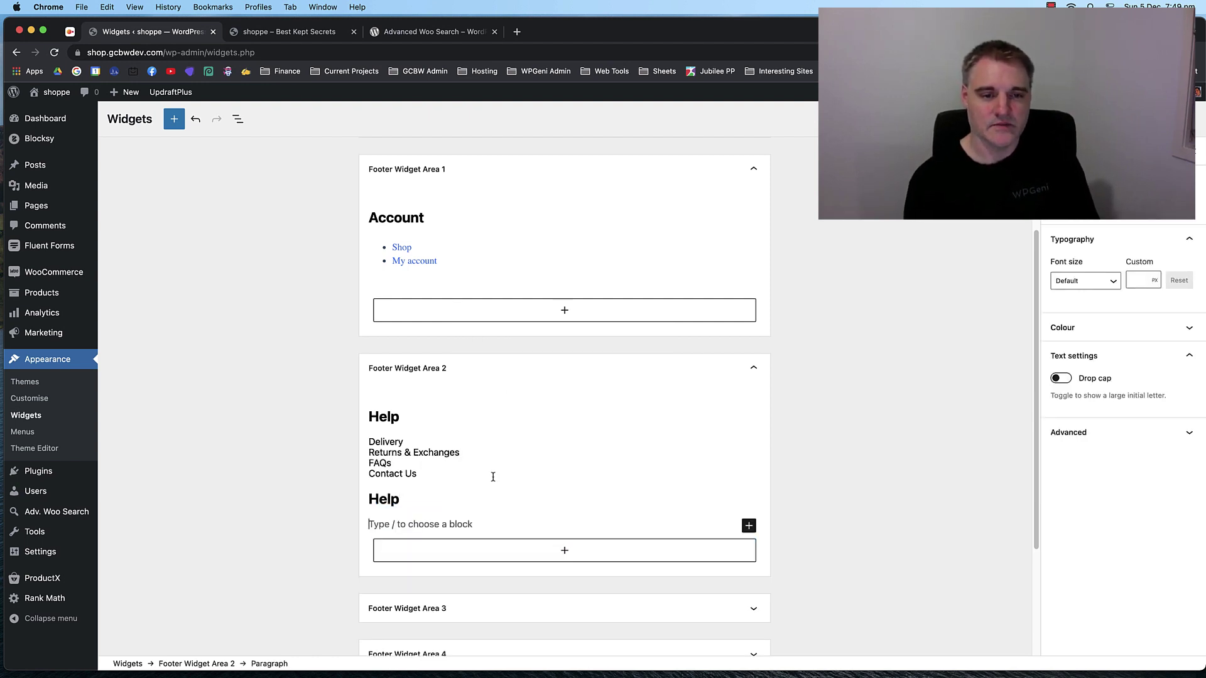
pyautogui.write('Deliv')
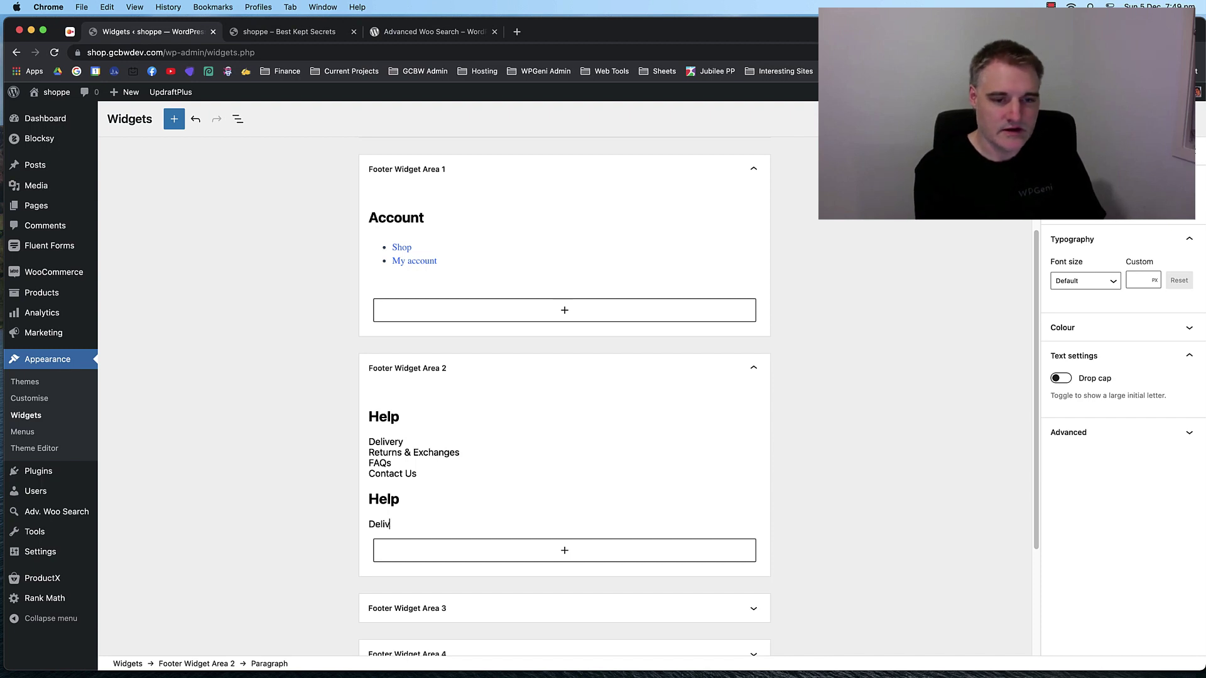
pyautogui.write('ery')
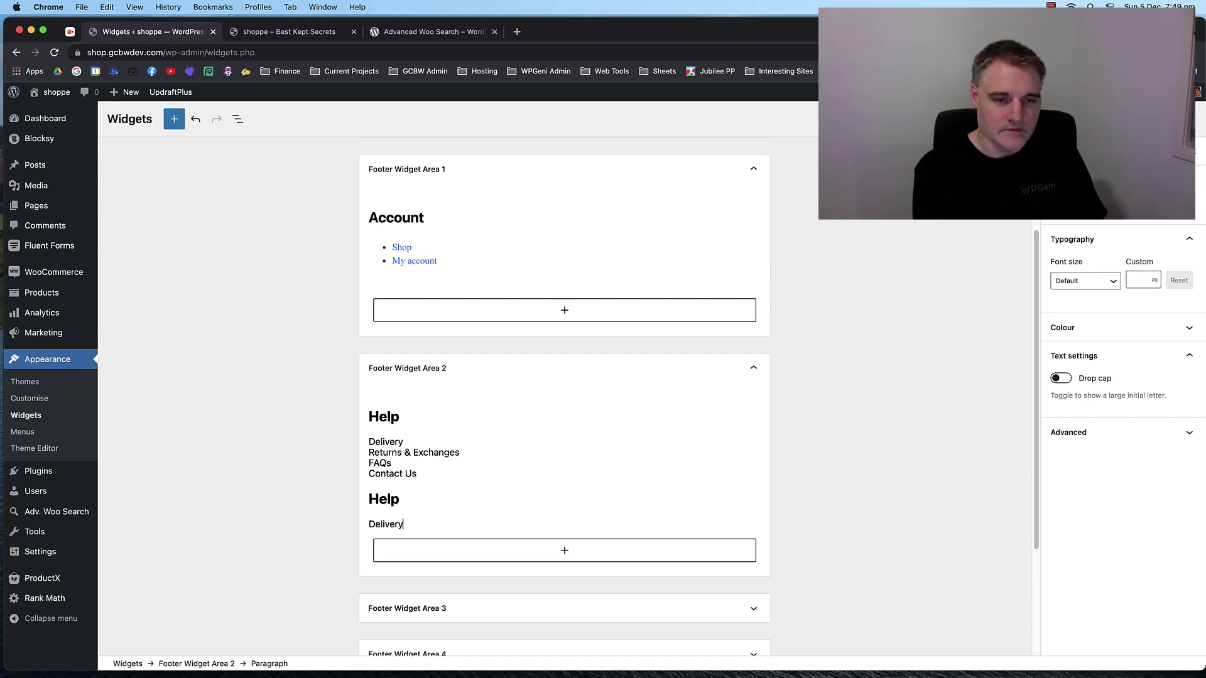
pyautogui.hotkey('shift', 'Return')
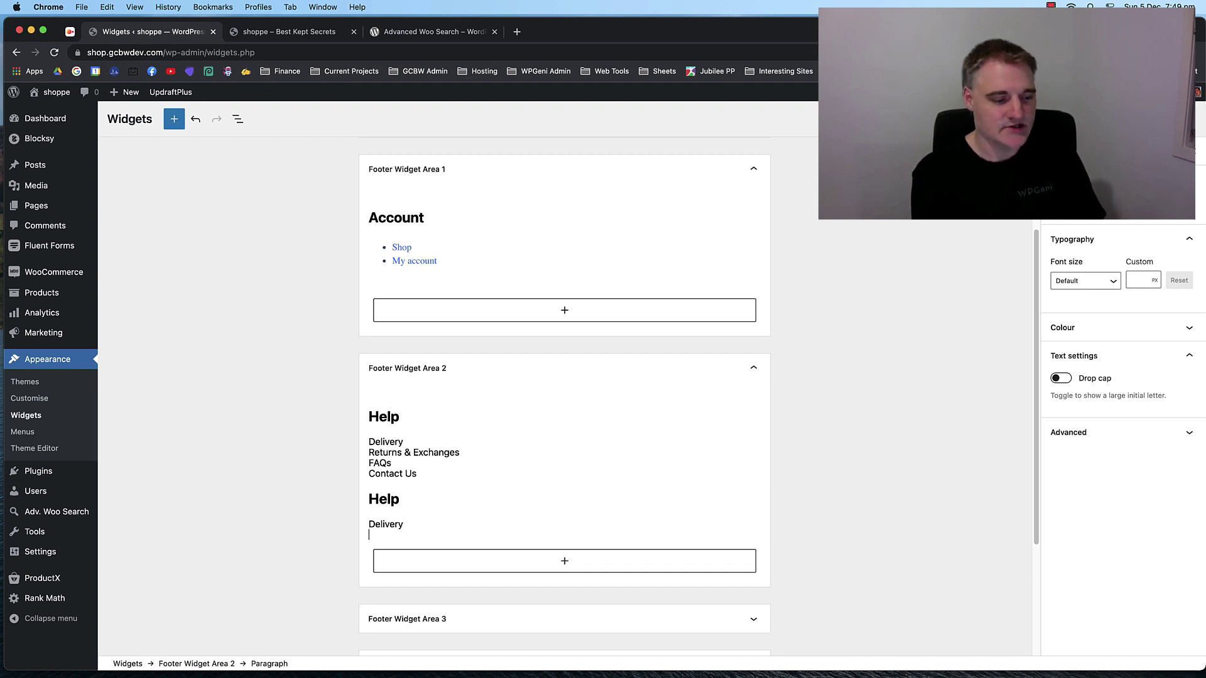
pyautogui.write('Returns')
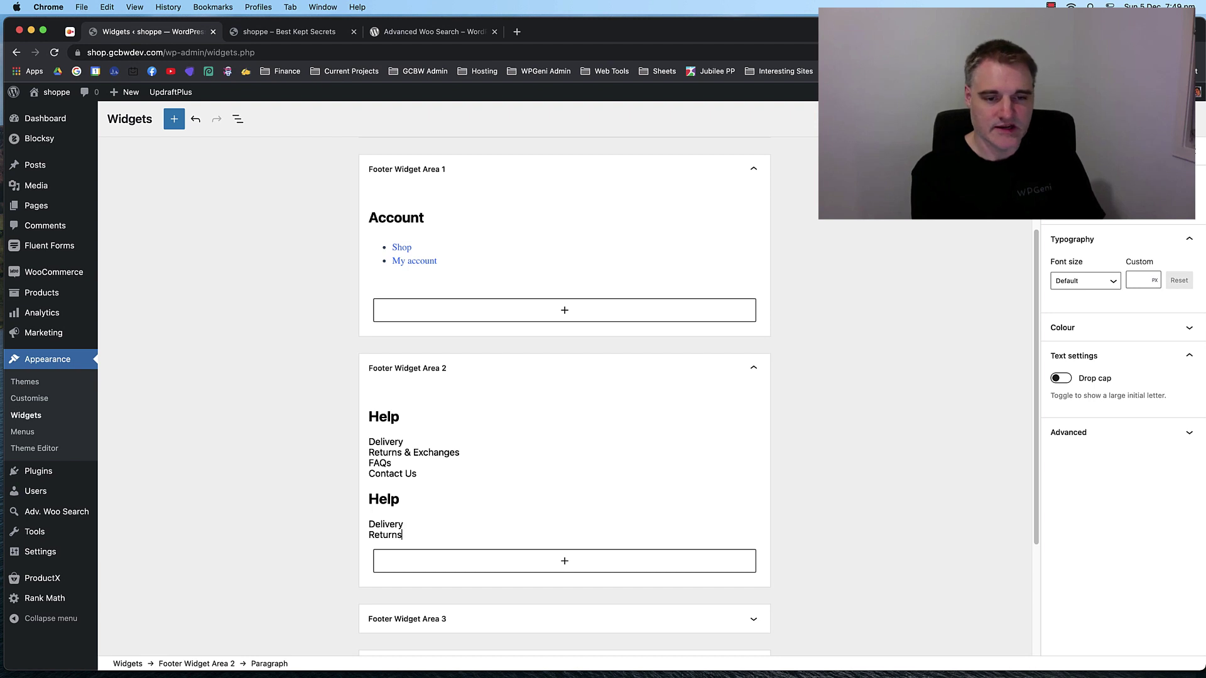
pyautogui.press('BackSpace')
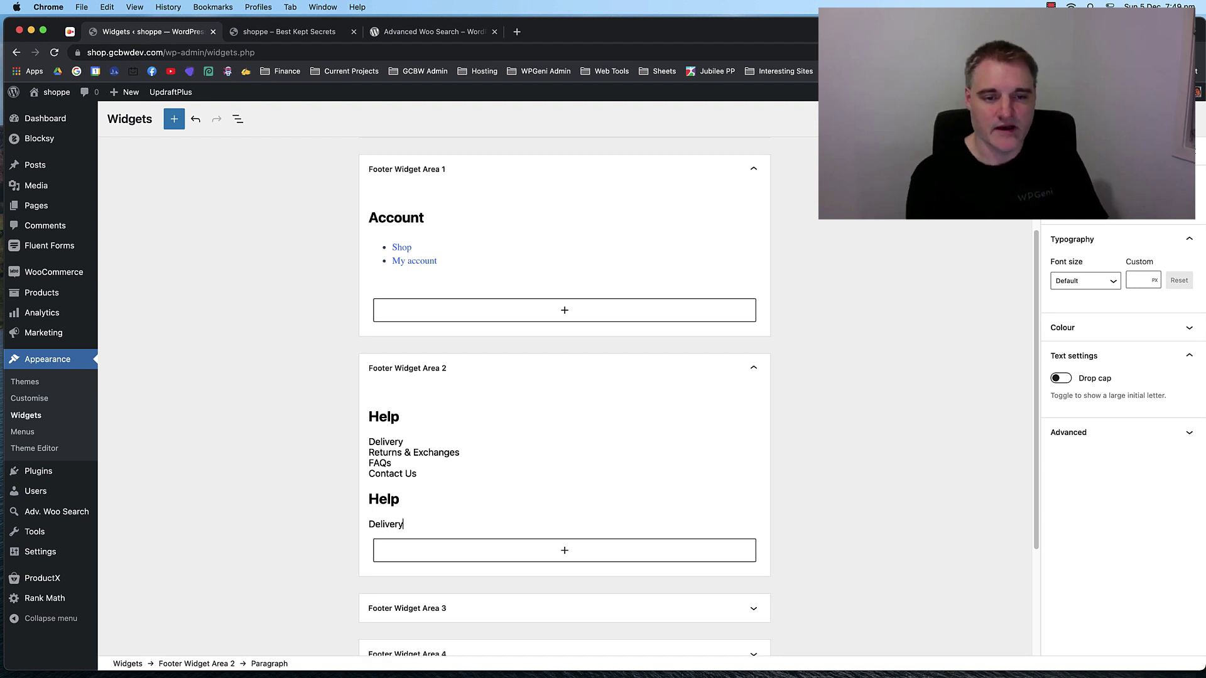
# Link the word Delivery to the Contact page and check the link.
pyautogui.doubleClick(381, 523)
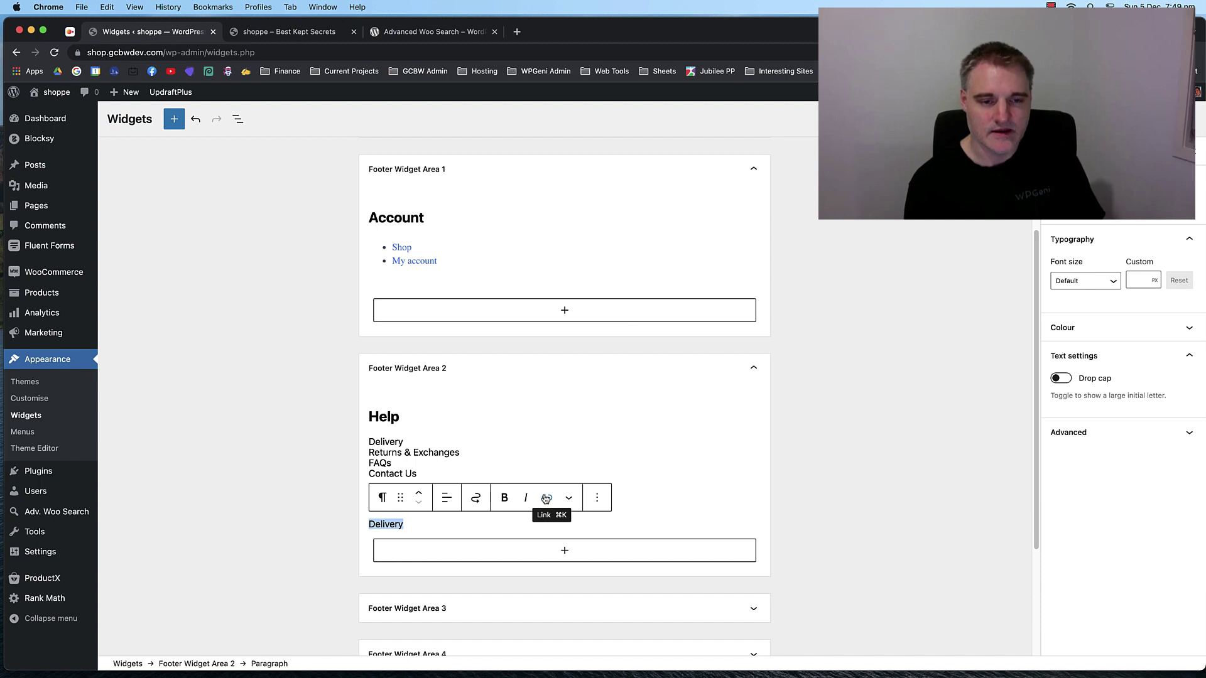
pyautogui.click(546, 498)
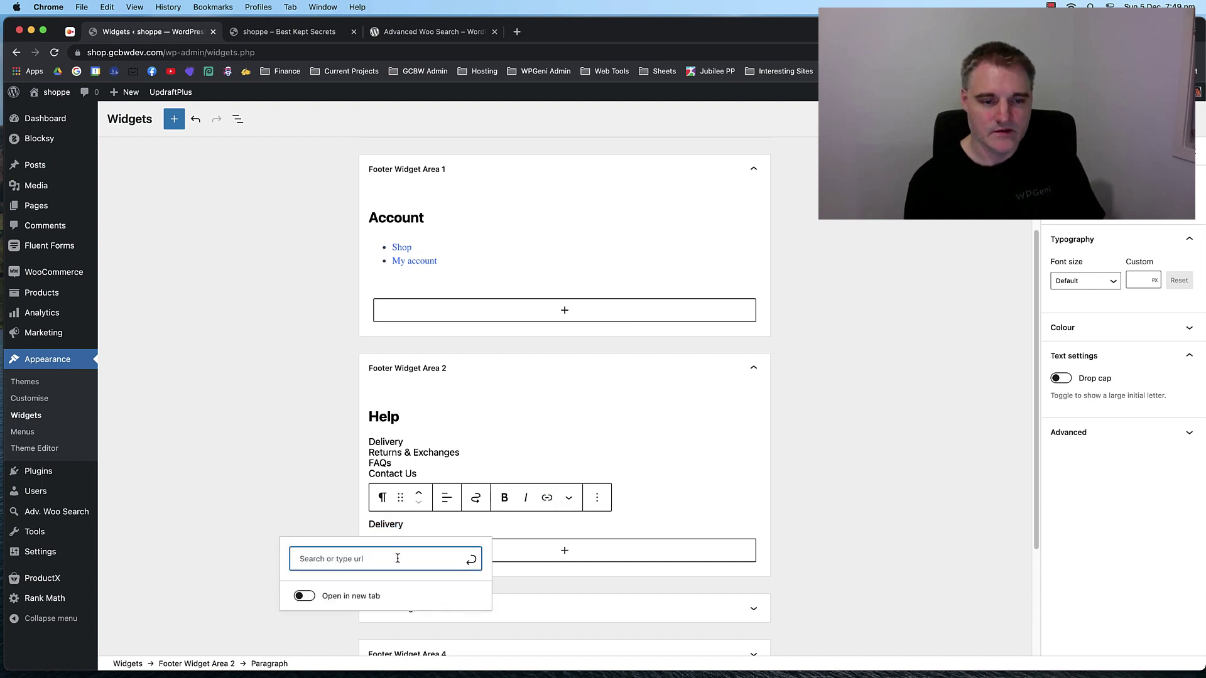
pyautogui.write('Delivery')
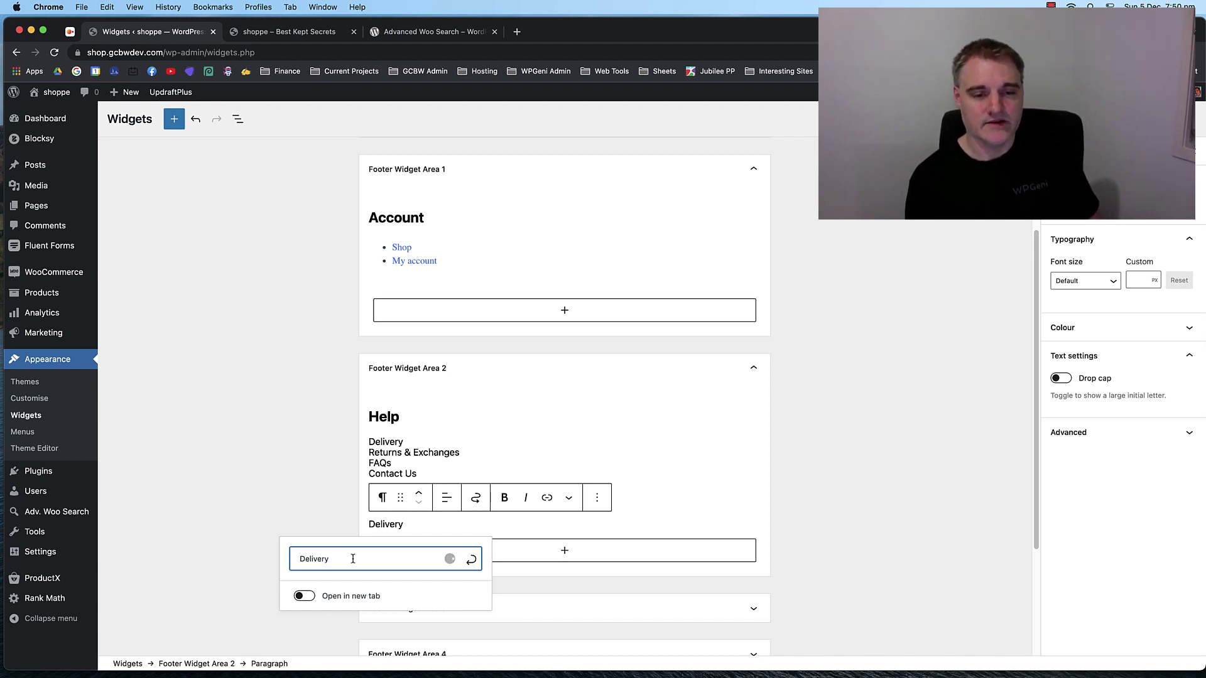
pyautogui.moveTo(352, 559); pyautogui.dragTo(300, 556)
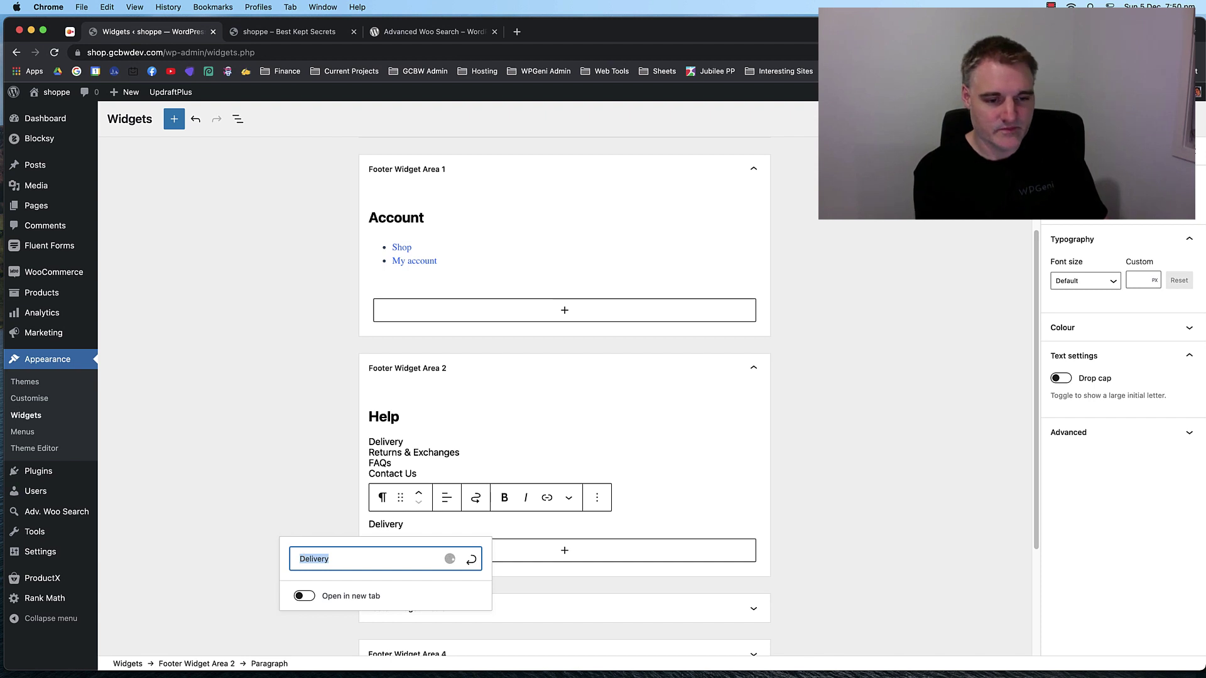
pyautogui.press('BackSpace')
pyautogui.write('Fa')
pyautogui.press('BackSpace')
pyautogui.press('BackSpace')
pyautogui.write('Faq')
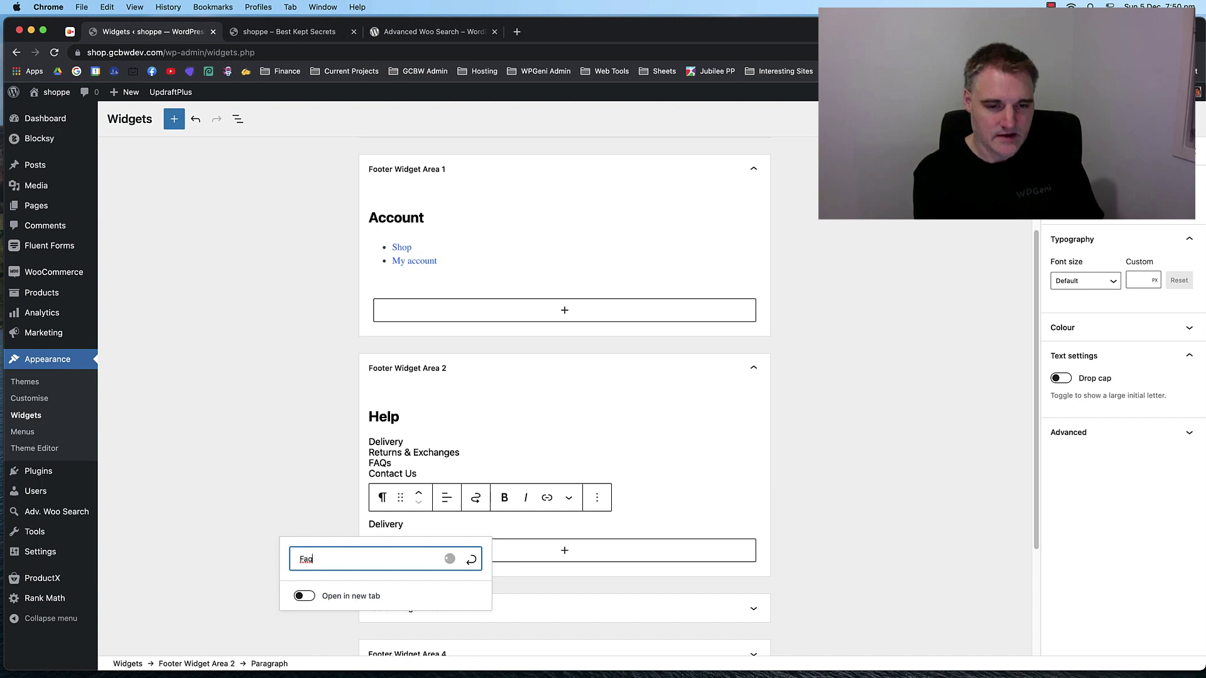
pyautogui.press('BackSpace')
pyautogui.press('BackSpace')
pyautogui.press('BackSpace')
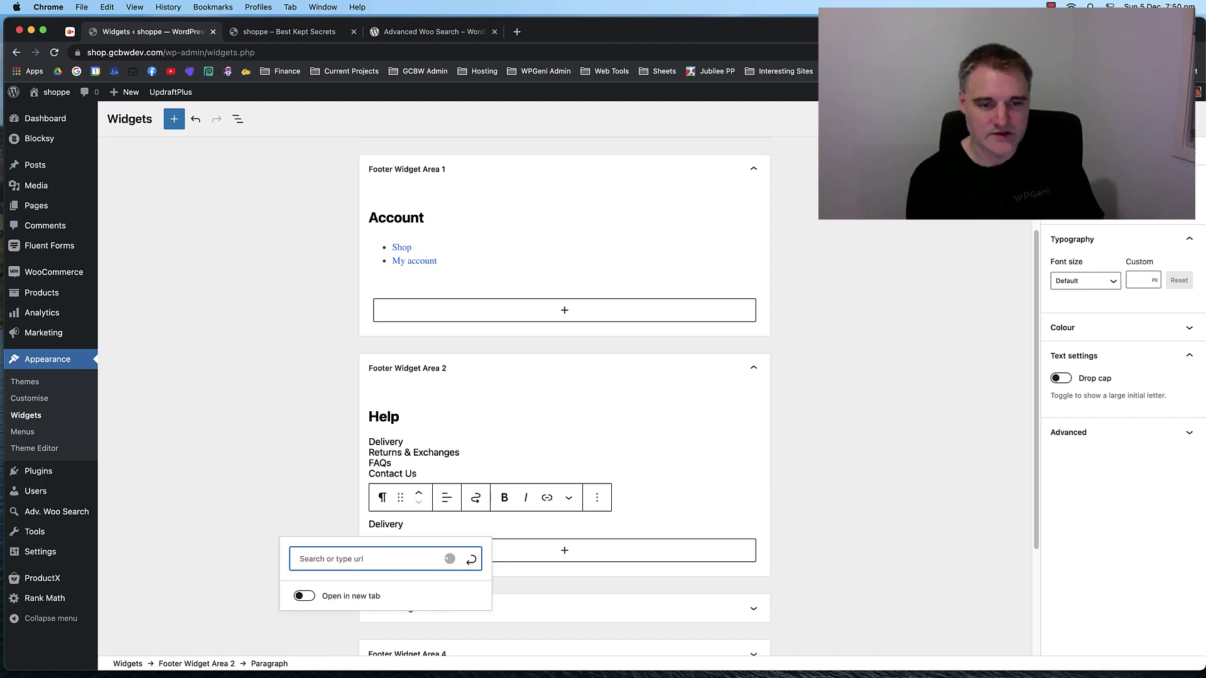
pyautogui.write('Co')
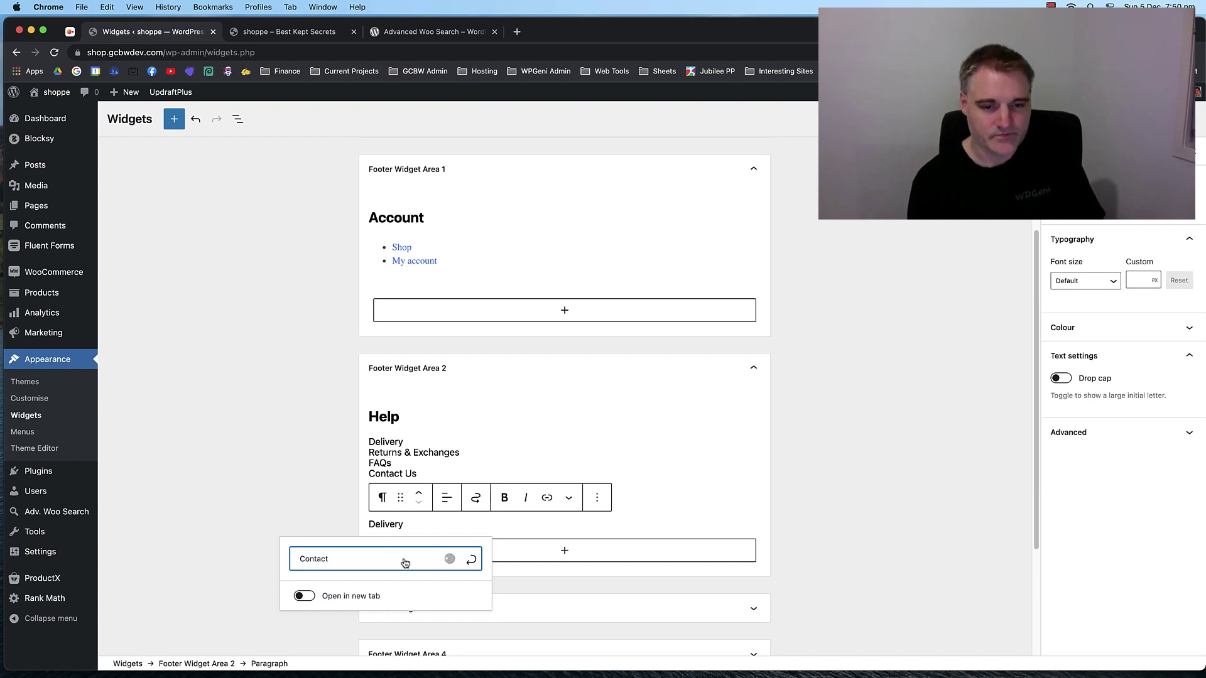
pyautogui.write('ntact')
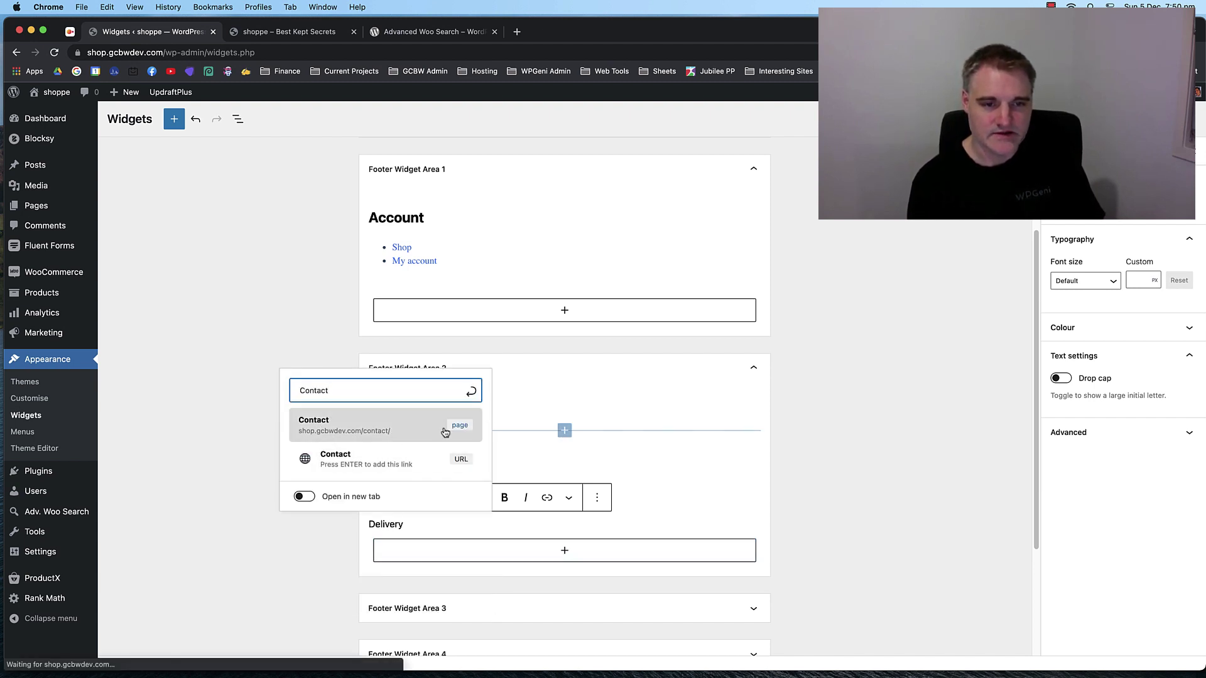
pyautogui.click(445, 432)
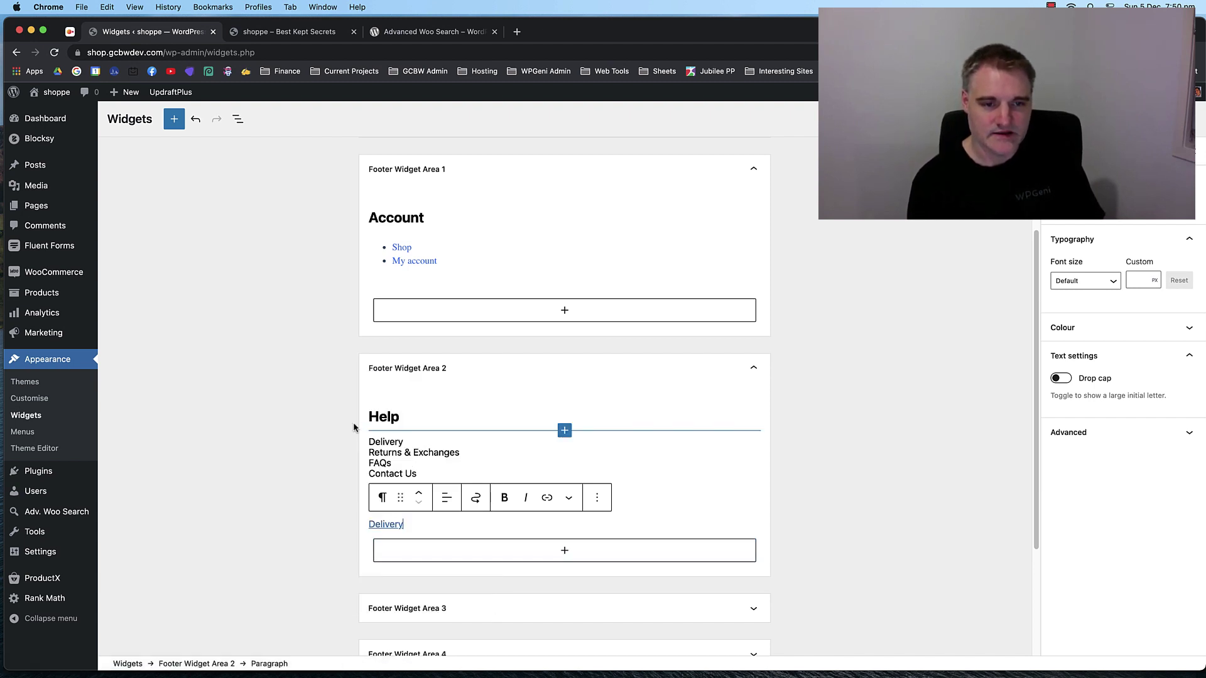
pyautogui.click(391, 525)
pyautogui.click(416, 524)
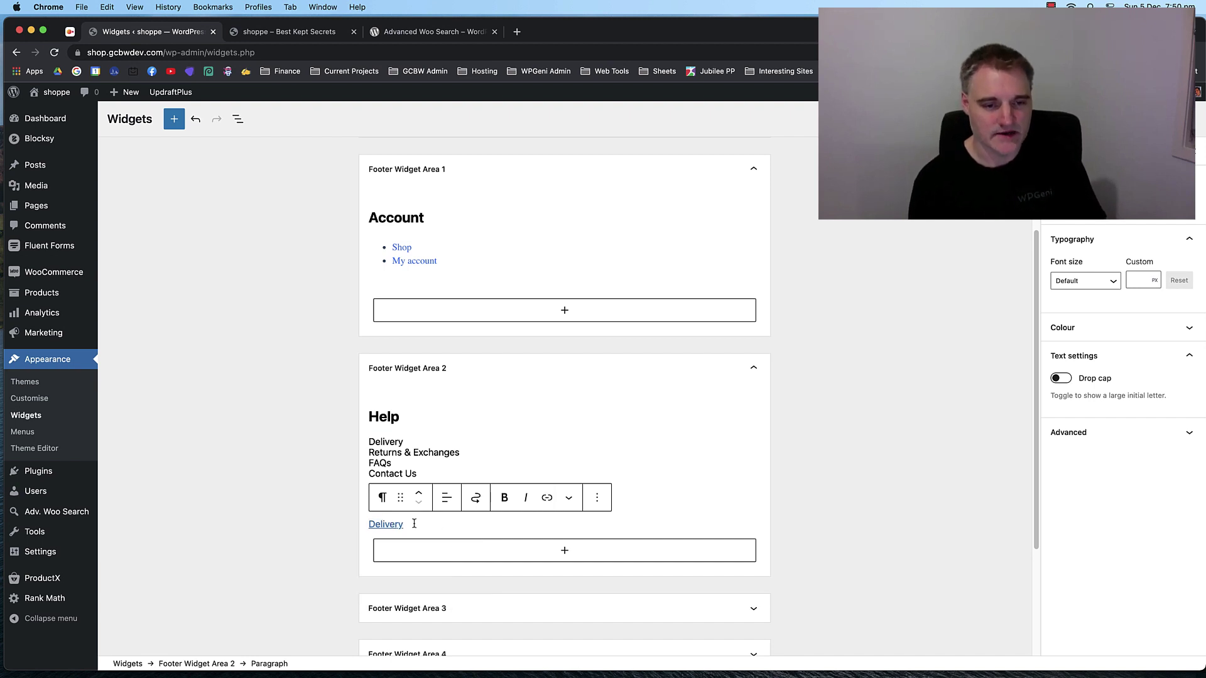
# Remove the test Delivery paragraph and the duplicate Help heading via their block options.
pyautogui.click(596, 497)
pyautogui.click(621, 458)
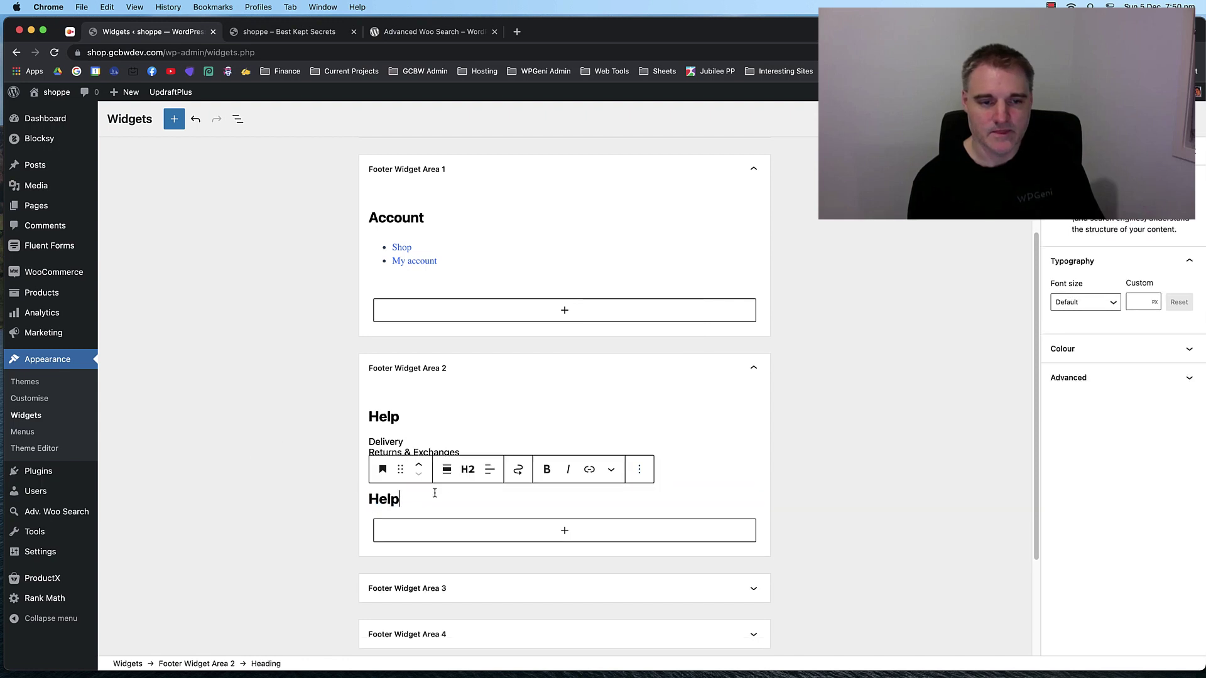
pyautogui.click(639, 469)
pyautogui.click(658, 430)
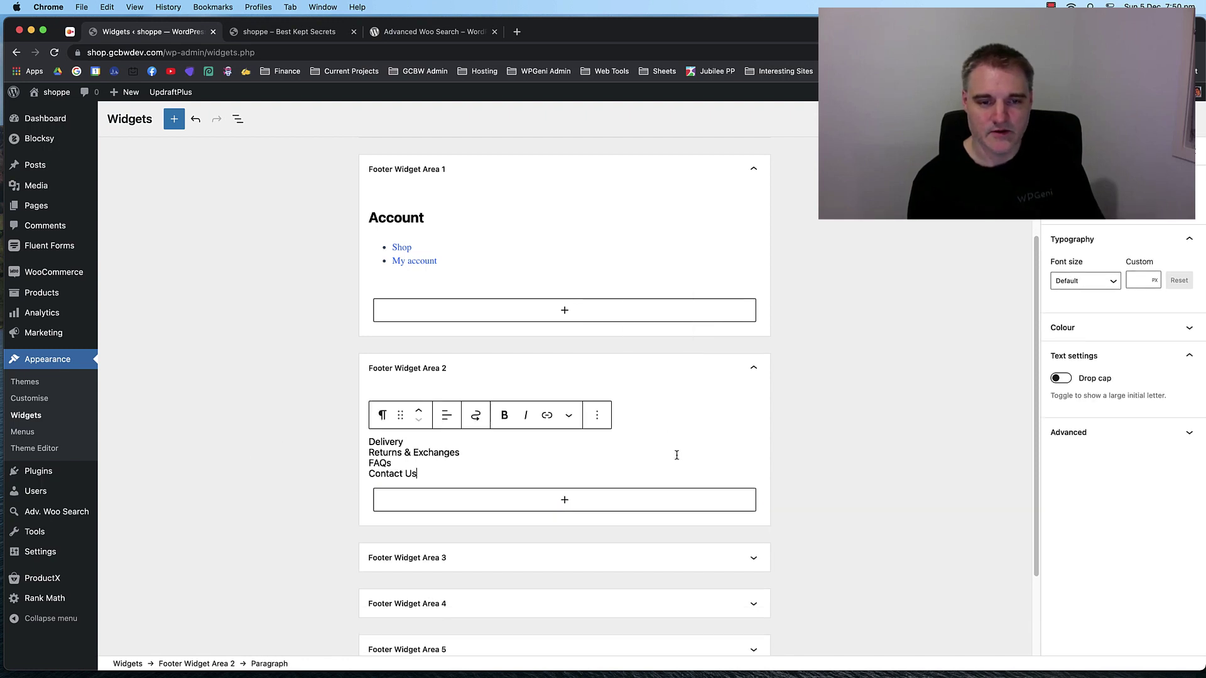
# Expand Footer Widget Area 3 and view its Quicklinks paragraph.
pyautogui.scroll(-4, 654, 458)
pyautogui.click(546, 443)
pyautogui.scroll(-3, 547, 446)
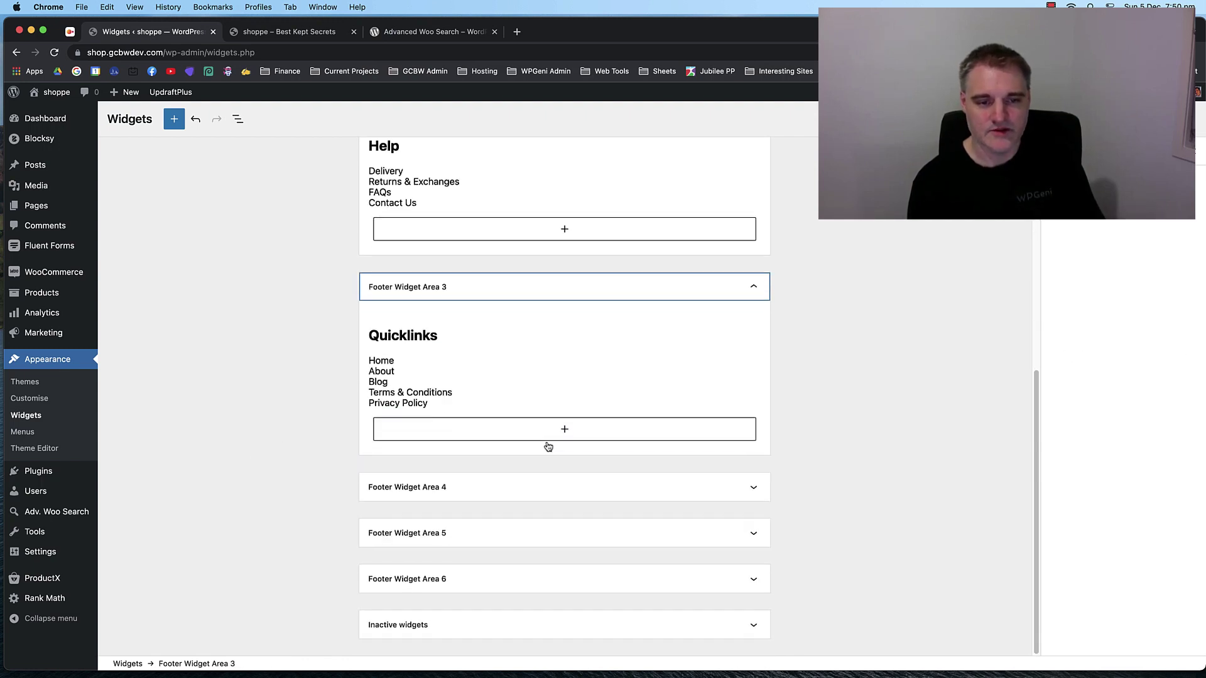
pyautogui.click(400, 368)
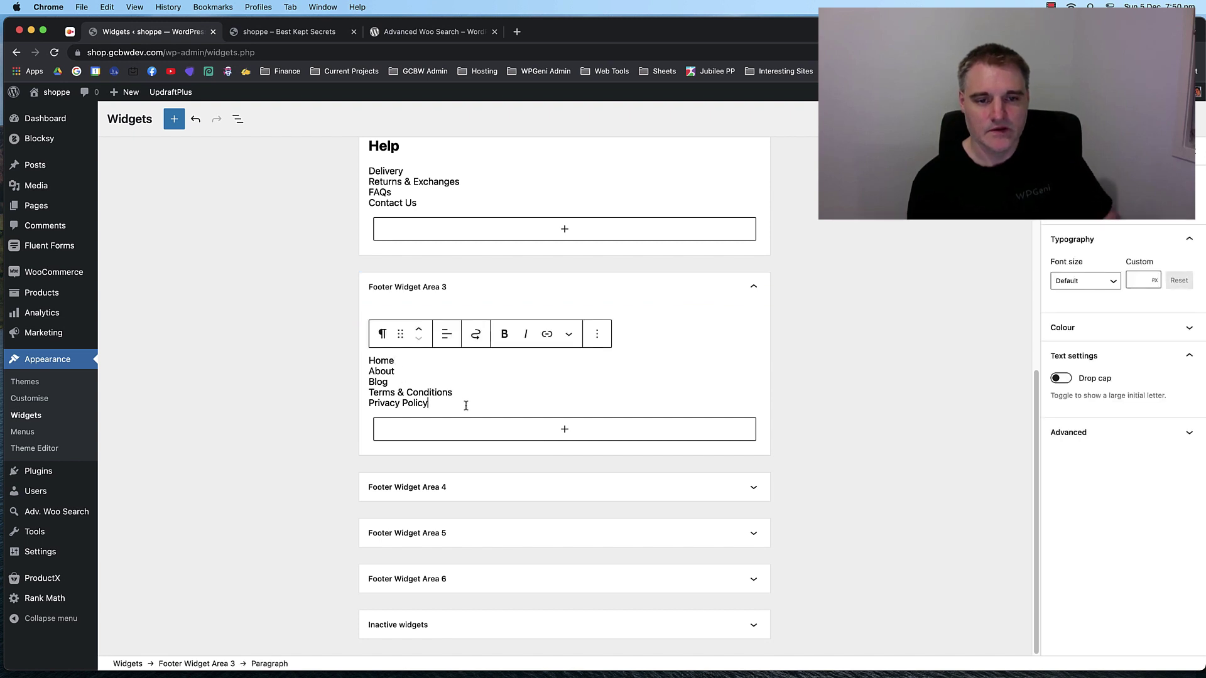
pyautogui.click(302, 337)
# Review the Account navigation menu widget's settings and preview in Footer Widget Area 1.
pyautogui.scroll(6, 303, 337)
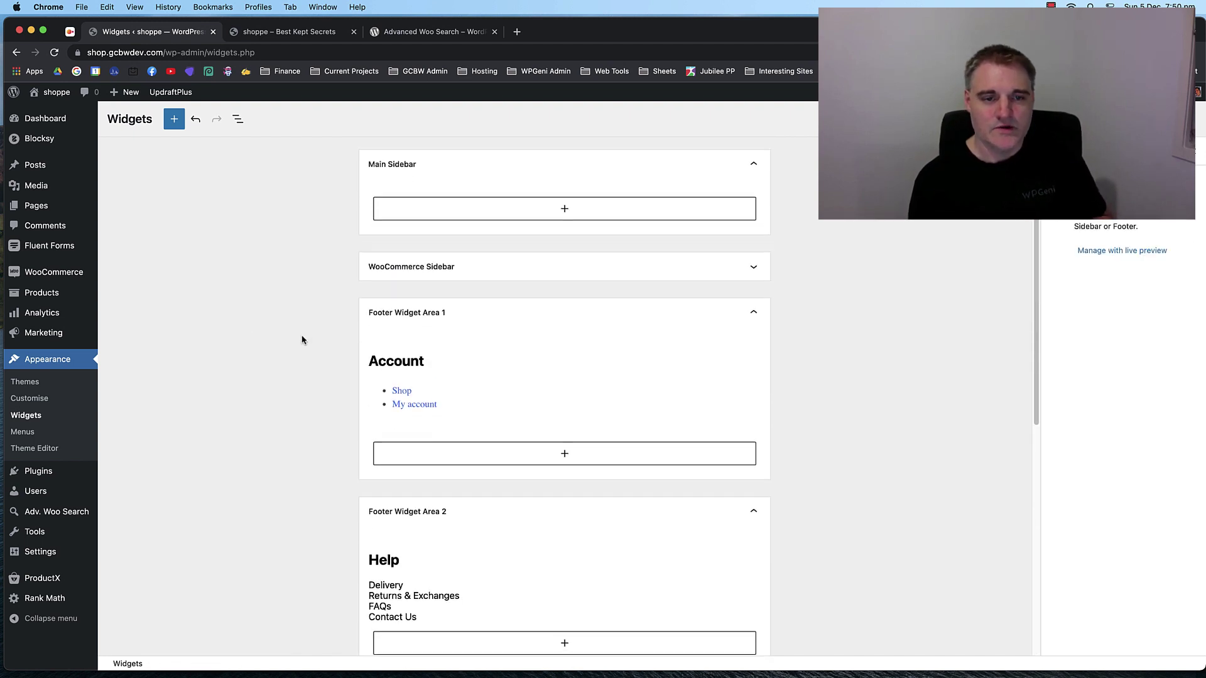
pyautogui.click(496, 376)
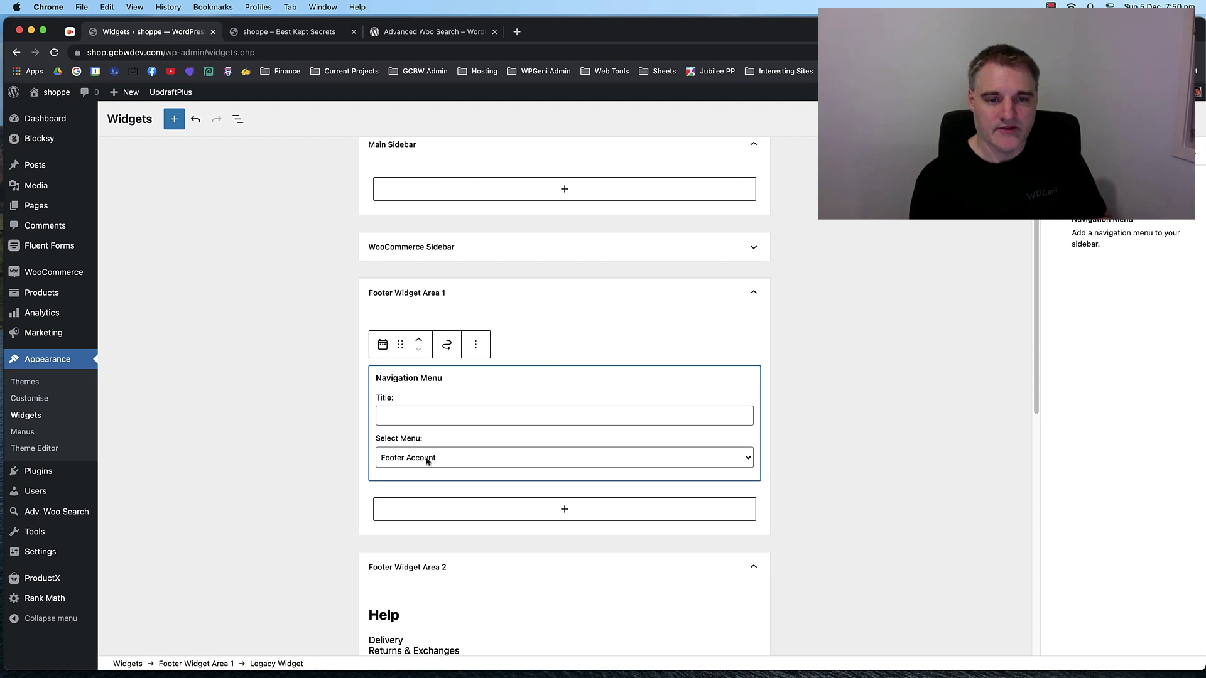
pyautogui.click(312, 428)
pyautogui.scroll(-6, 438, 488)
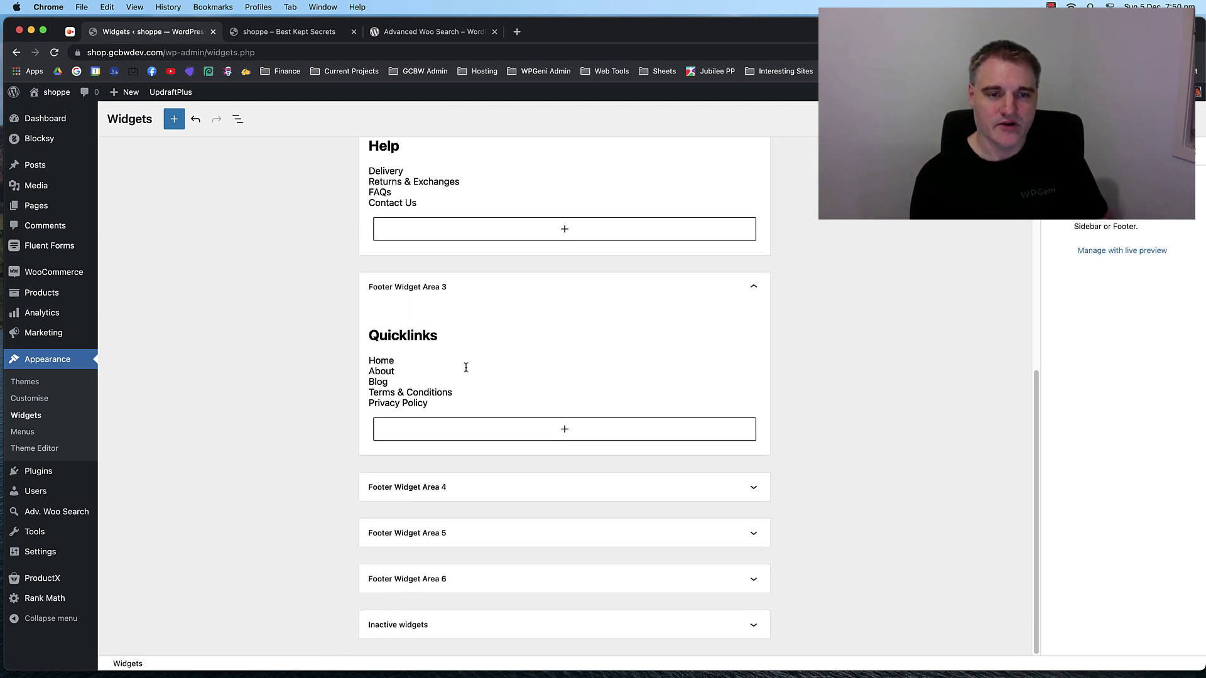
pyautogui.scroll(5, 490, 352)
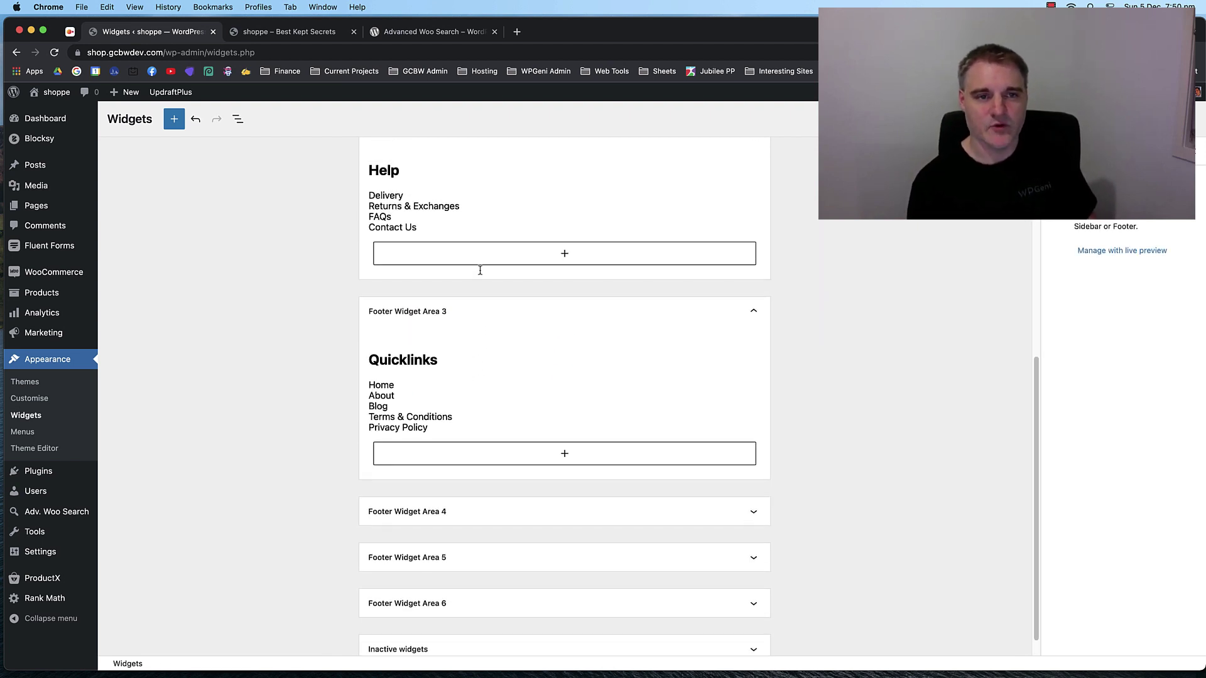
pyautogui.scroll(2, 498, 358)
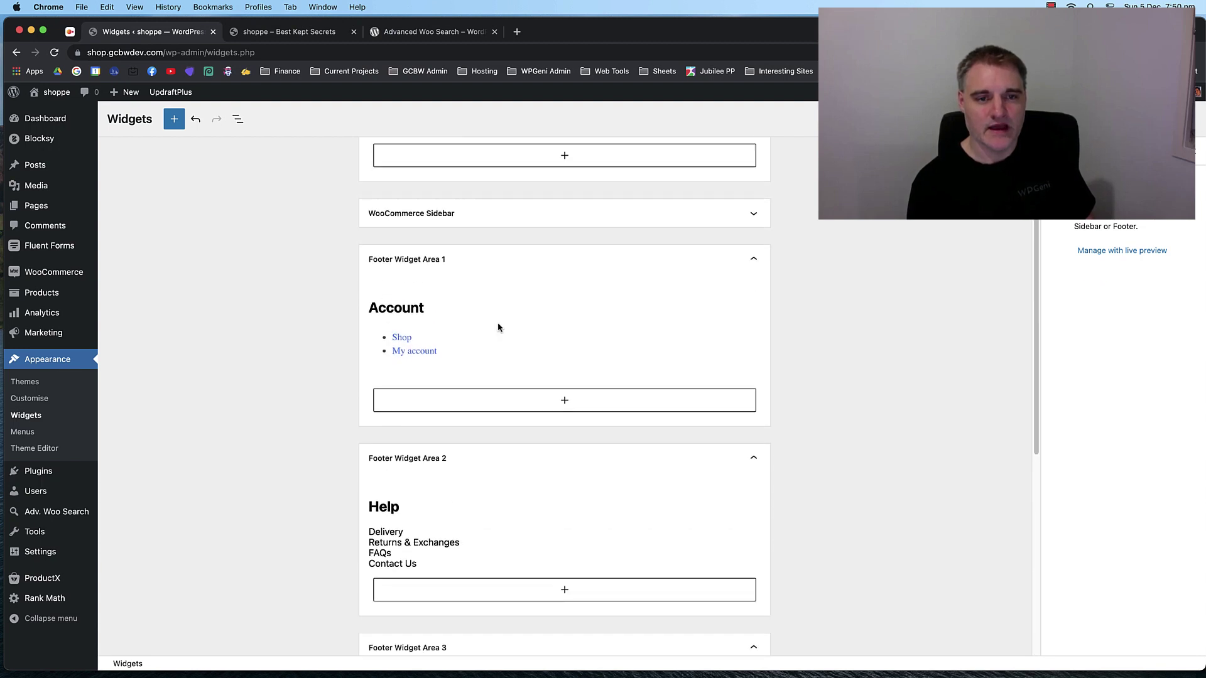
pyautogui.click(478, 349)
pyautogui.click(312, 369)
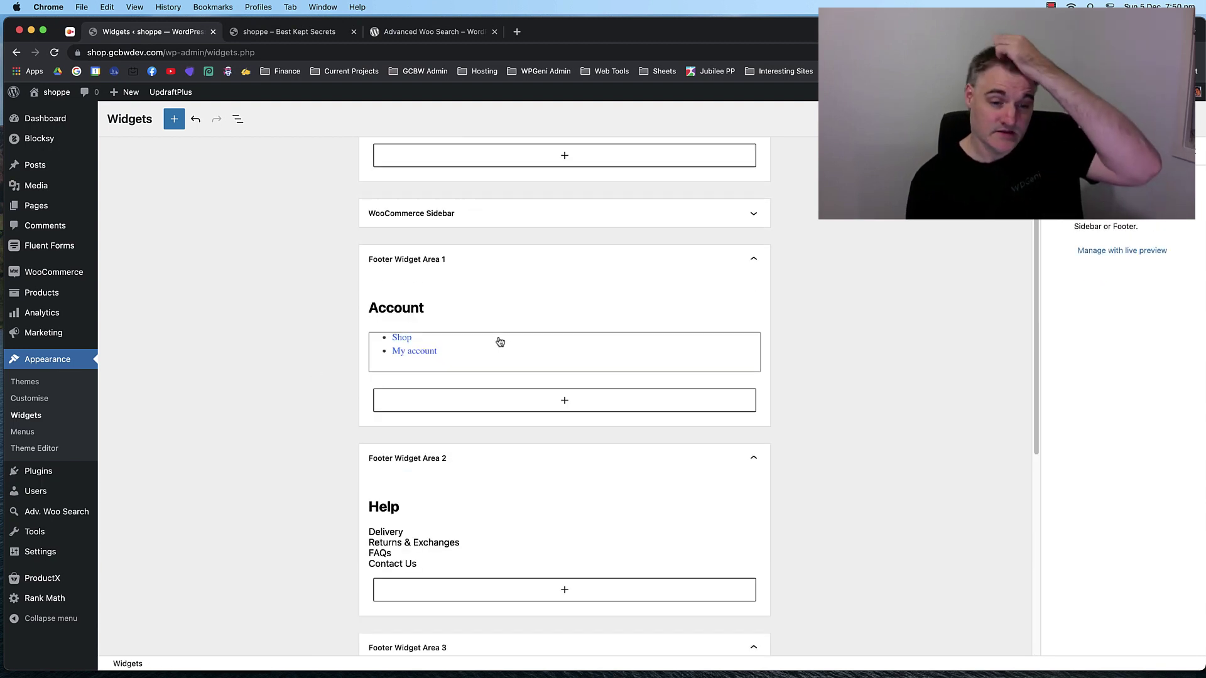
pyautogui.scroll(-5, 500, 342)
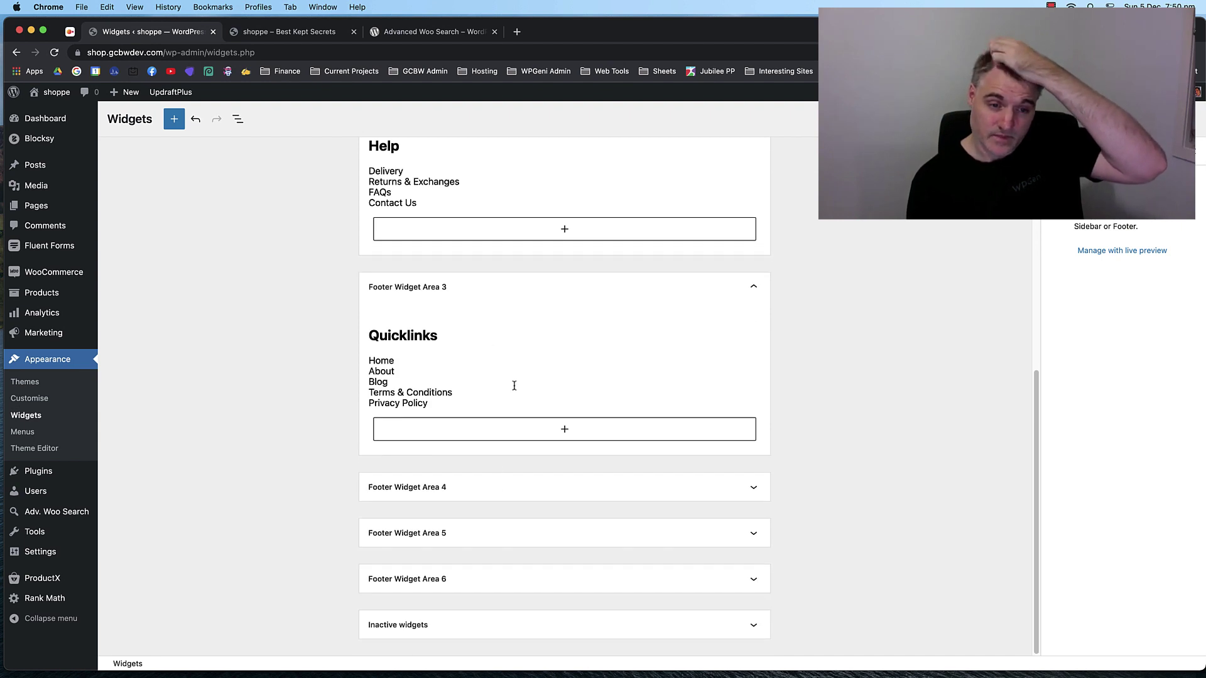
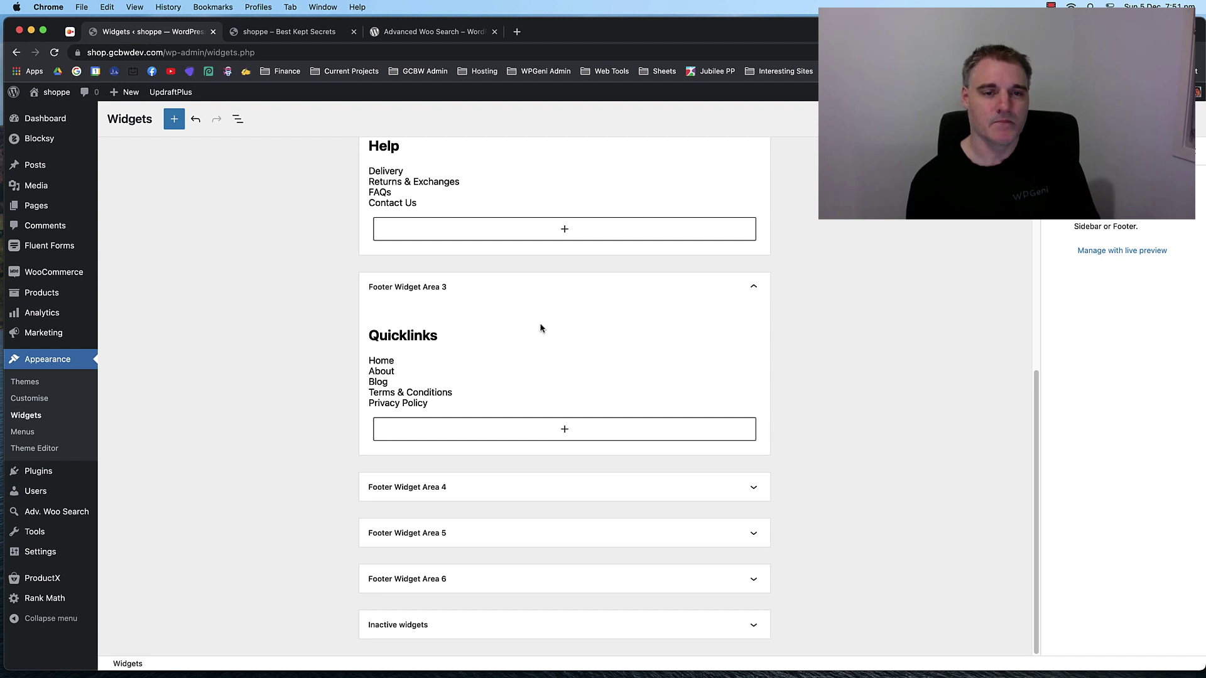
# Expand Footer Widget Area 4 to reveal its VISA, Mastercard, Amex and PayPal logos image.
pyautogui.scroll(5, 502, 299)
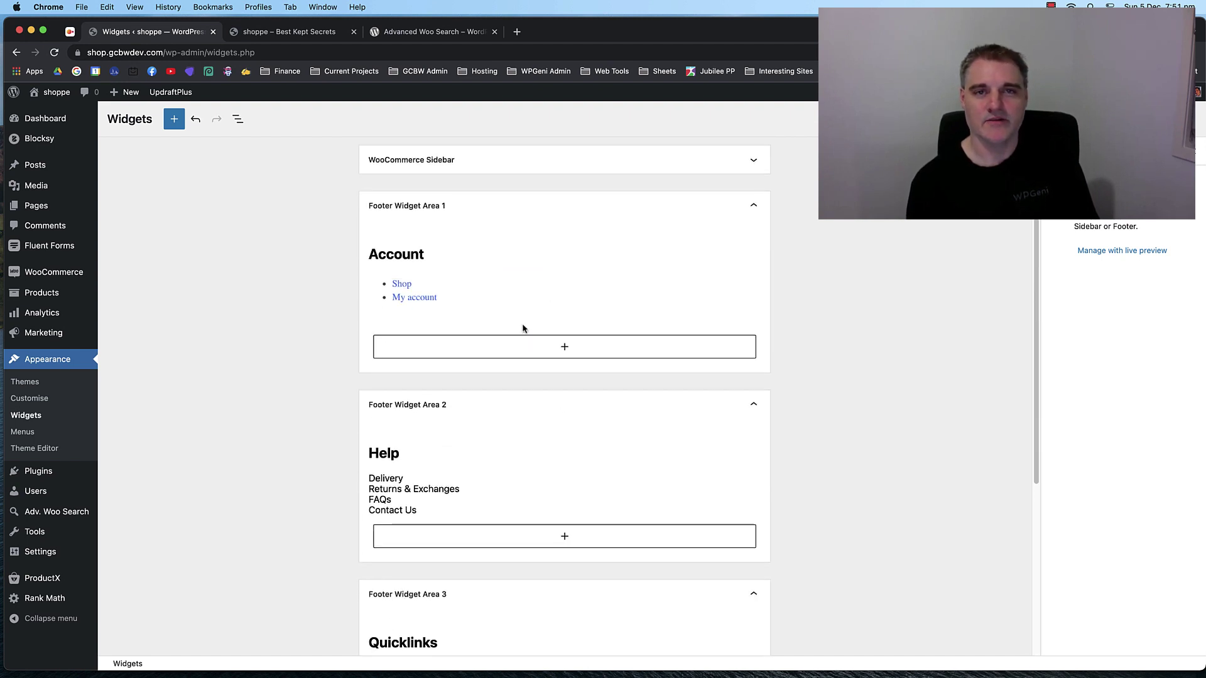
pyautogui.scroll(-5, 530, 312)
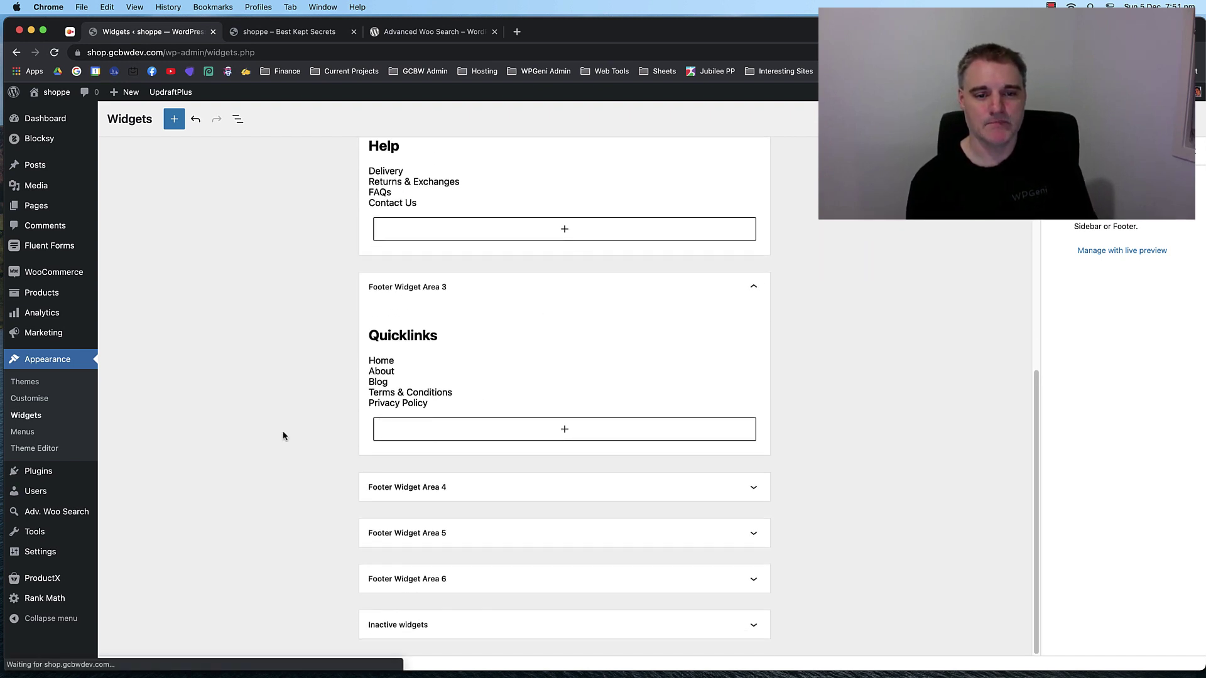
pyautogui.click(535, 486)
pyautogui.scroll(-3, 537, 477)
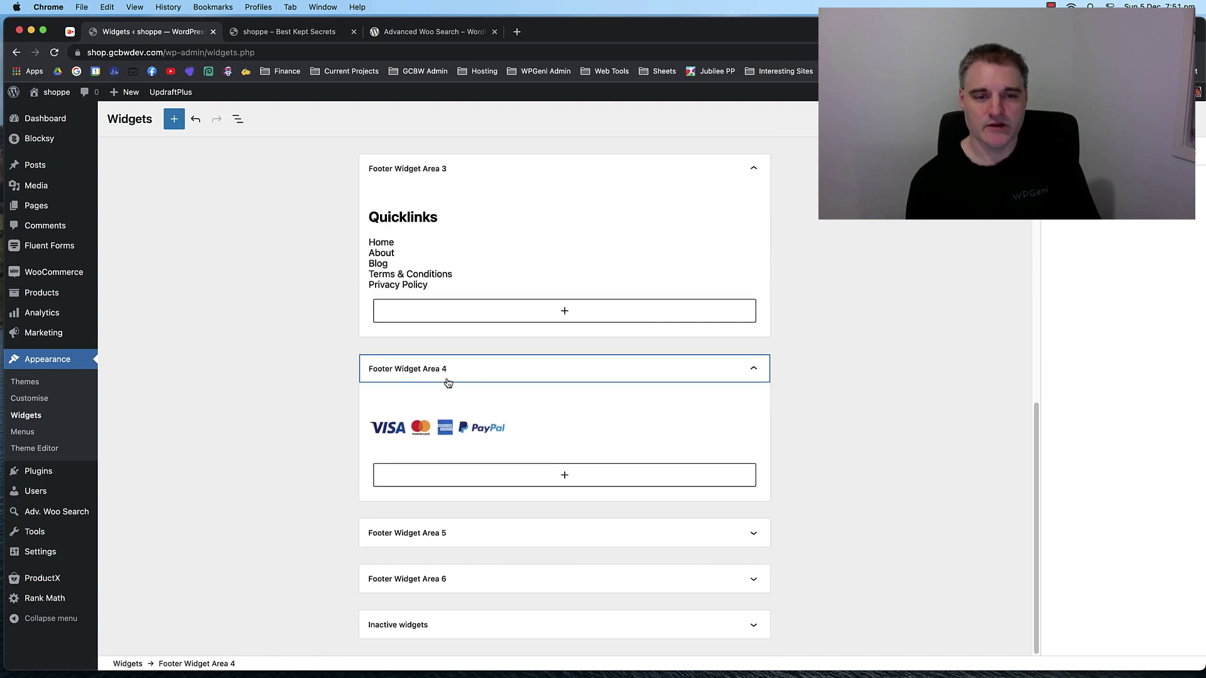
# Insert an Image block below the payment-cards image with the accepted-payment-types image from the Media Library.
pyautogui.click(444, 432)
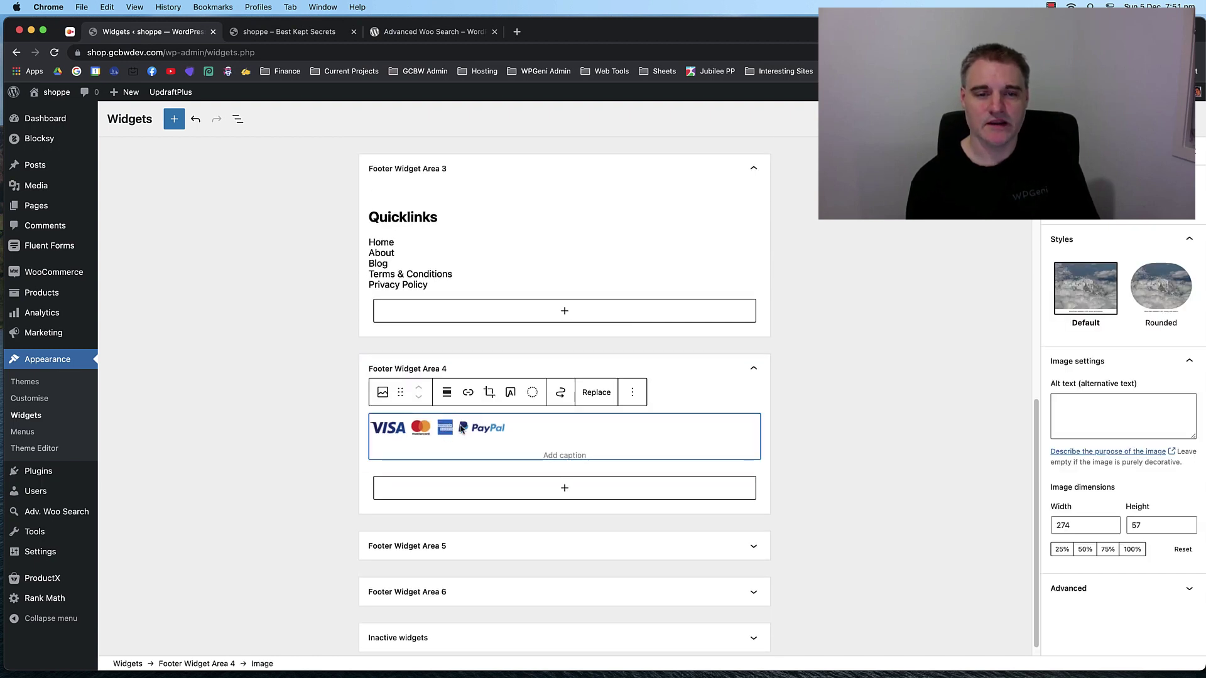
pyautogui.click(565, 489)
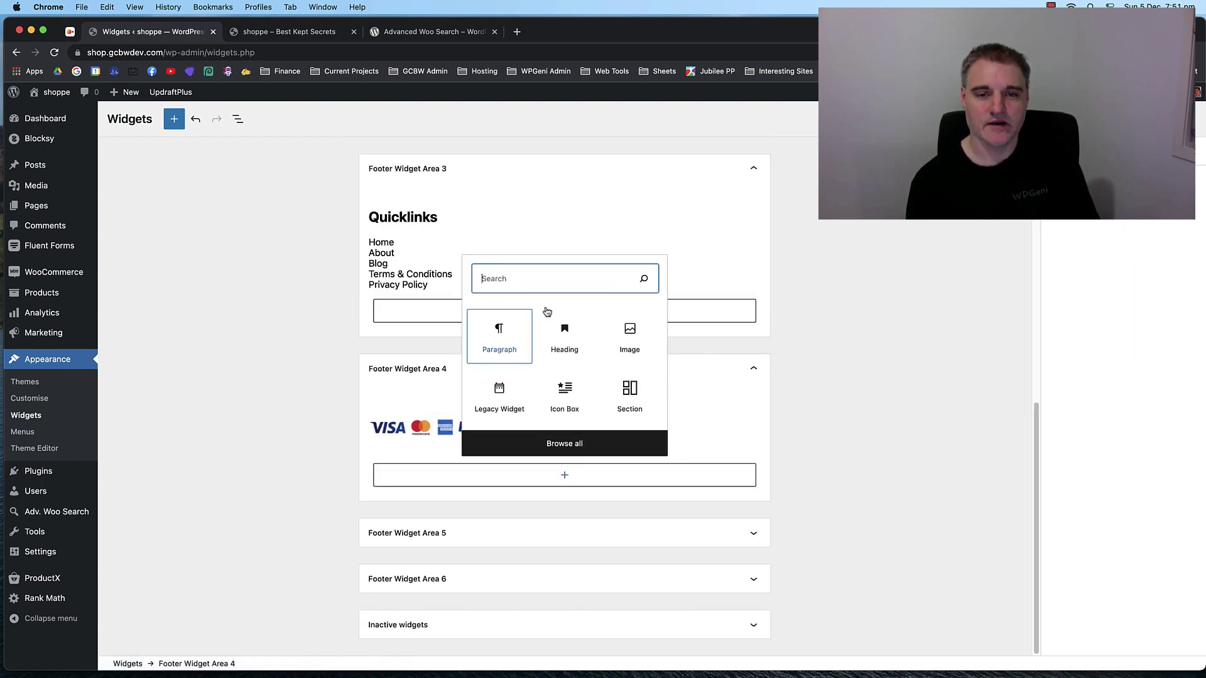
pyautogui.click(633, 342)
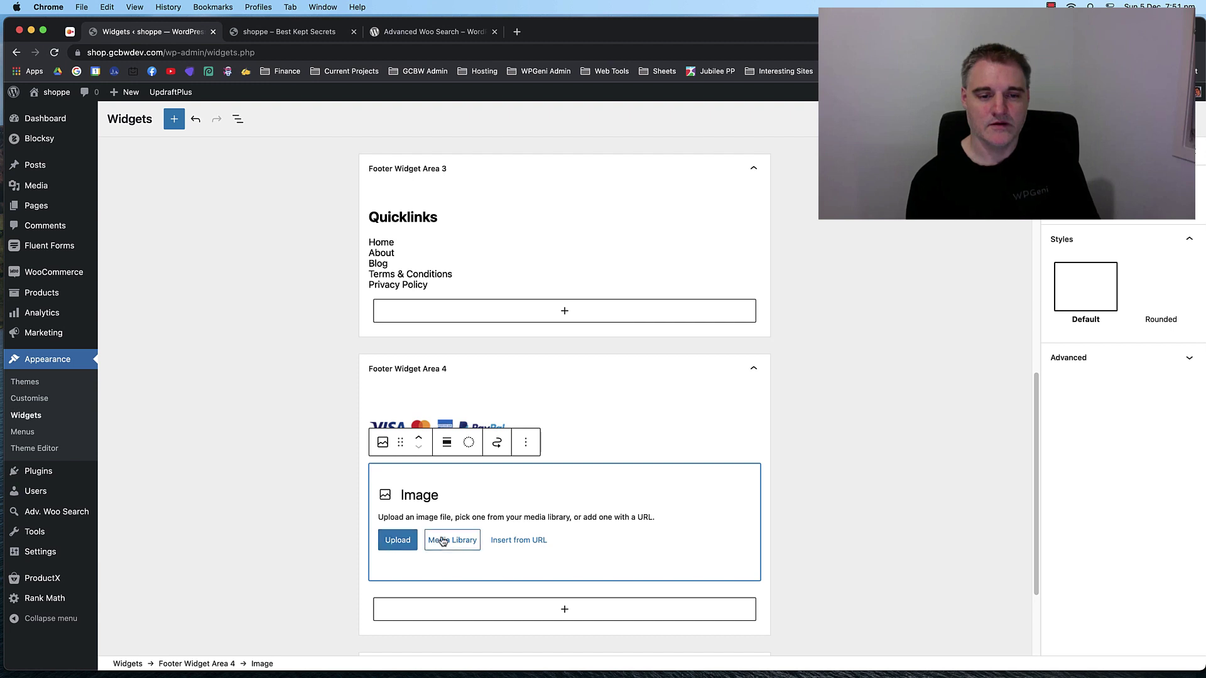
pyautogui.click(442, 541)
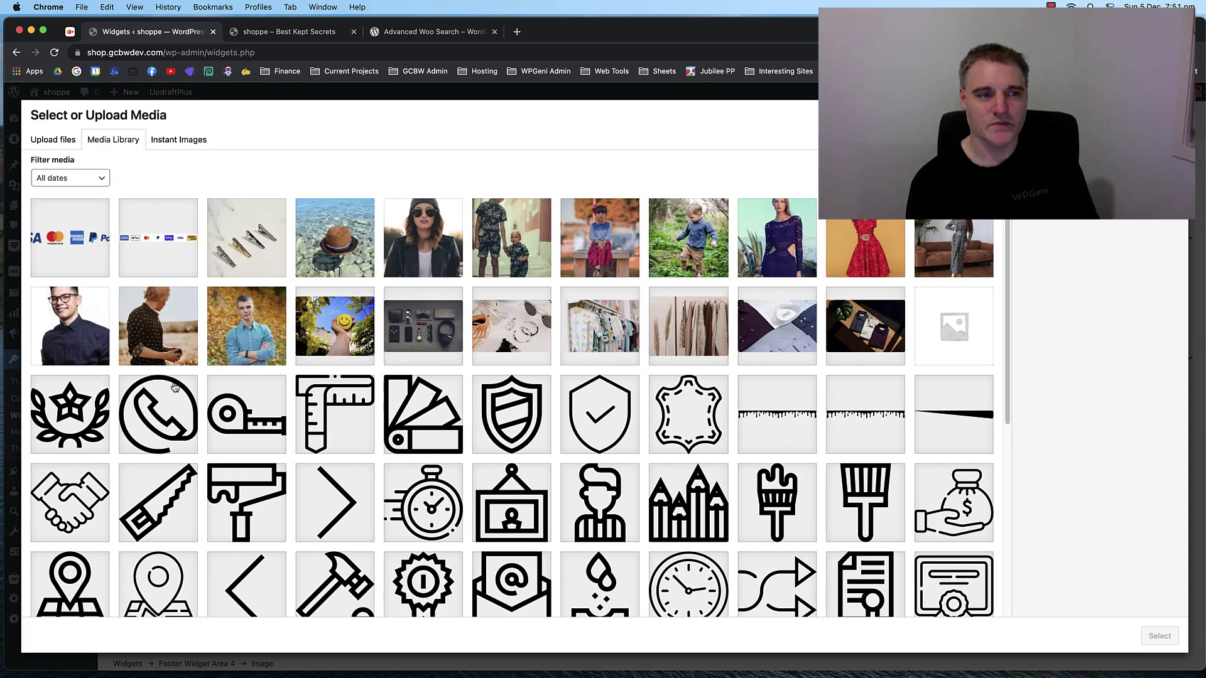
pyautogui.click(70, 240)
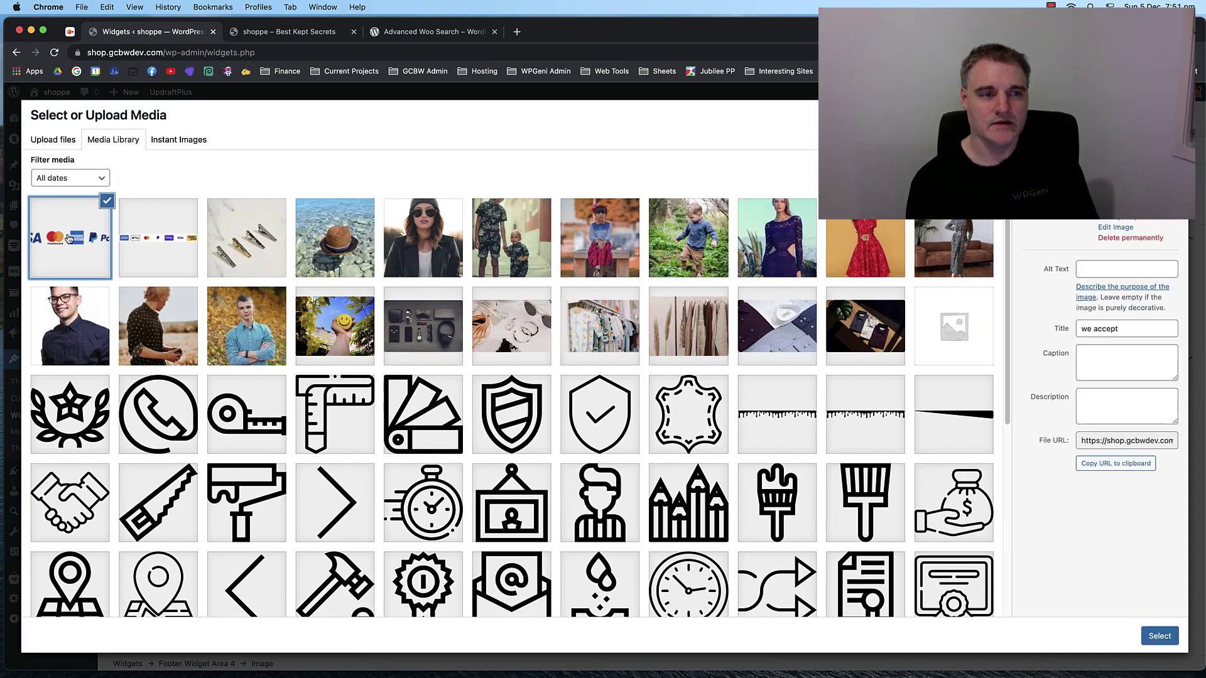
pyautogui.click(159, 238)
pyautogui.click(77, 254)
pyautogui.click(165, 252)
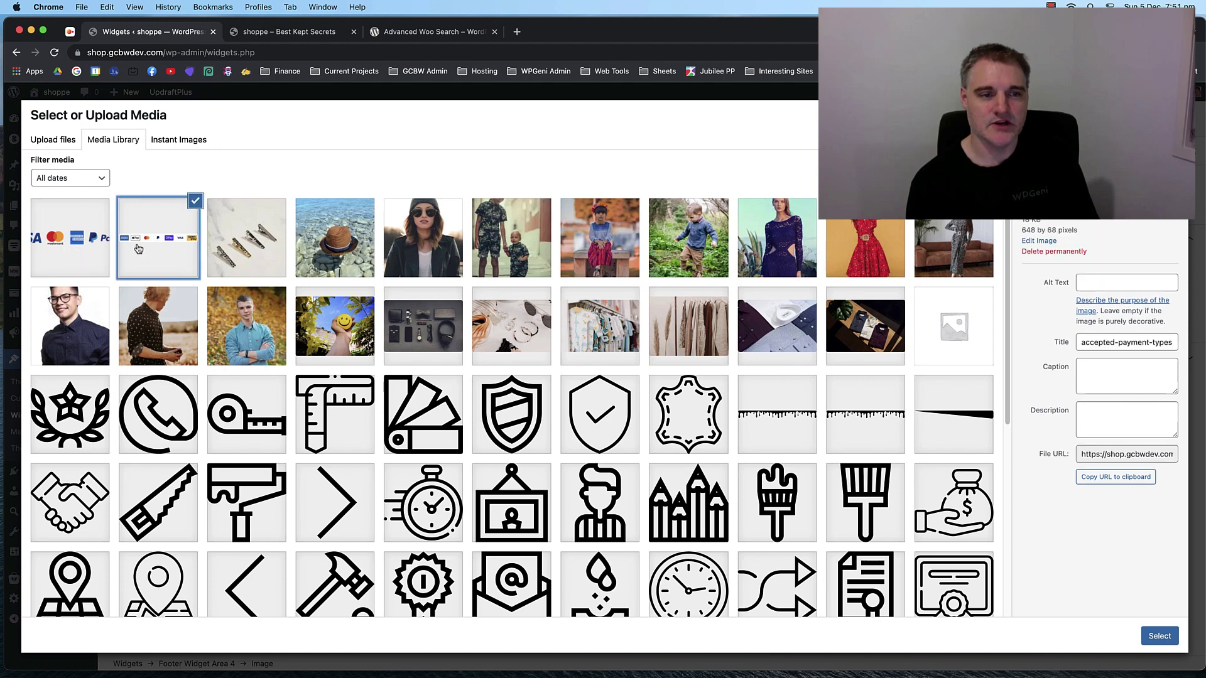
pyautogui.click(1159, 635)
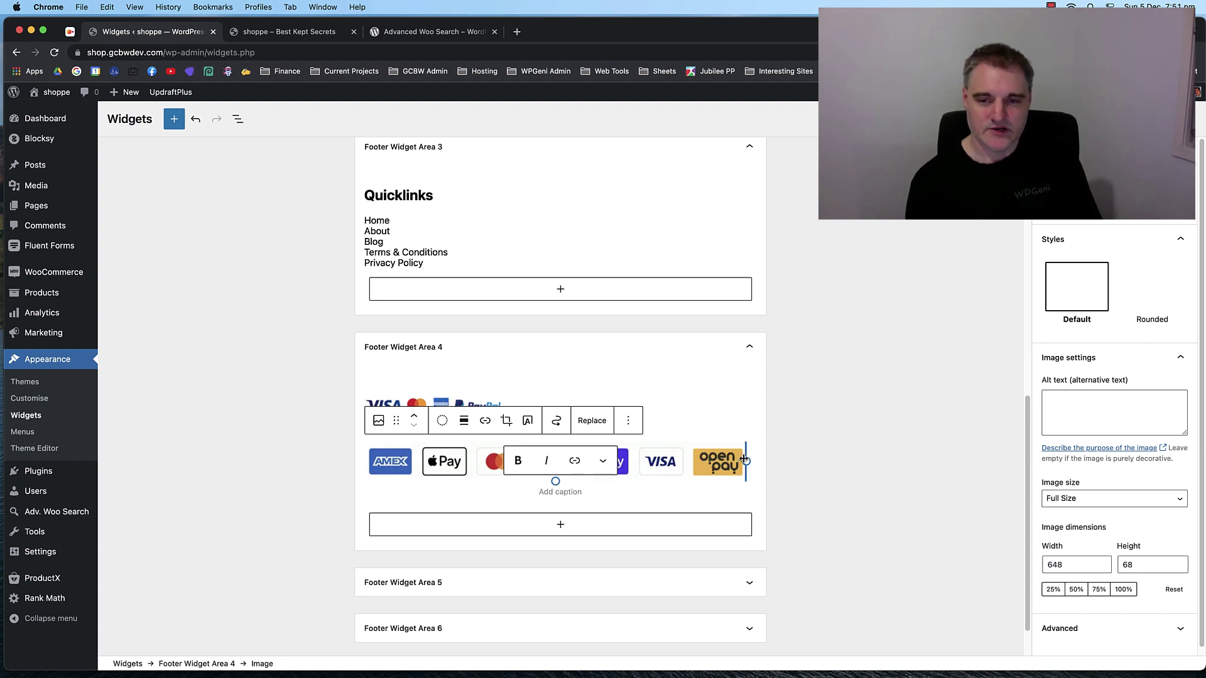
# Shrink the new payment image to about half width, then remove the block.
pyautogui.moveTo(744, 460); pyautogui.dragTo(609, 461)
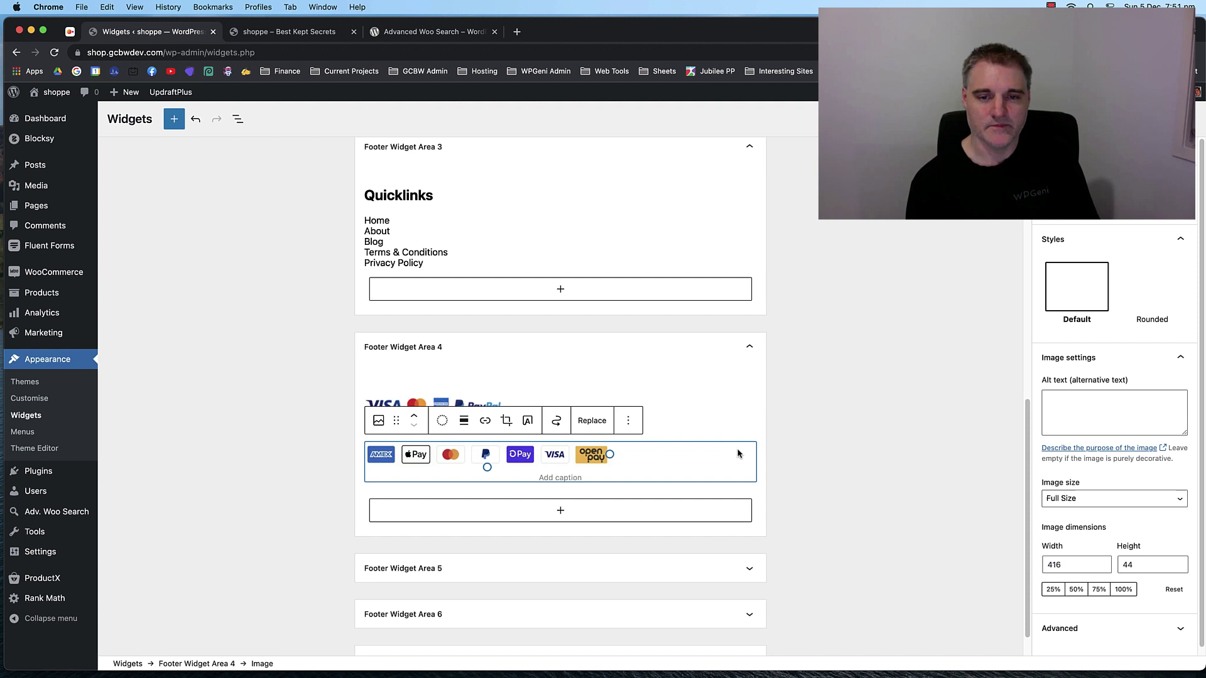
pyautogui.click(632, 419)
pyautogui.click(659, 638)
pyautogui.click(862, 297)
# Check Footer Widget Areas 5 and 6, then save the widgets and go to Menus.
pyautogui.scroll(2, 860, 300)
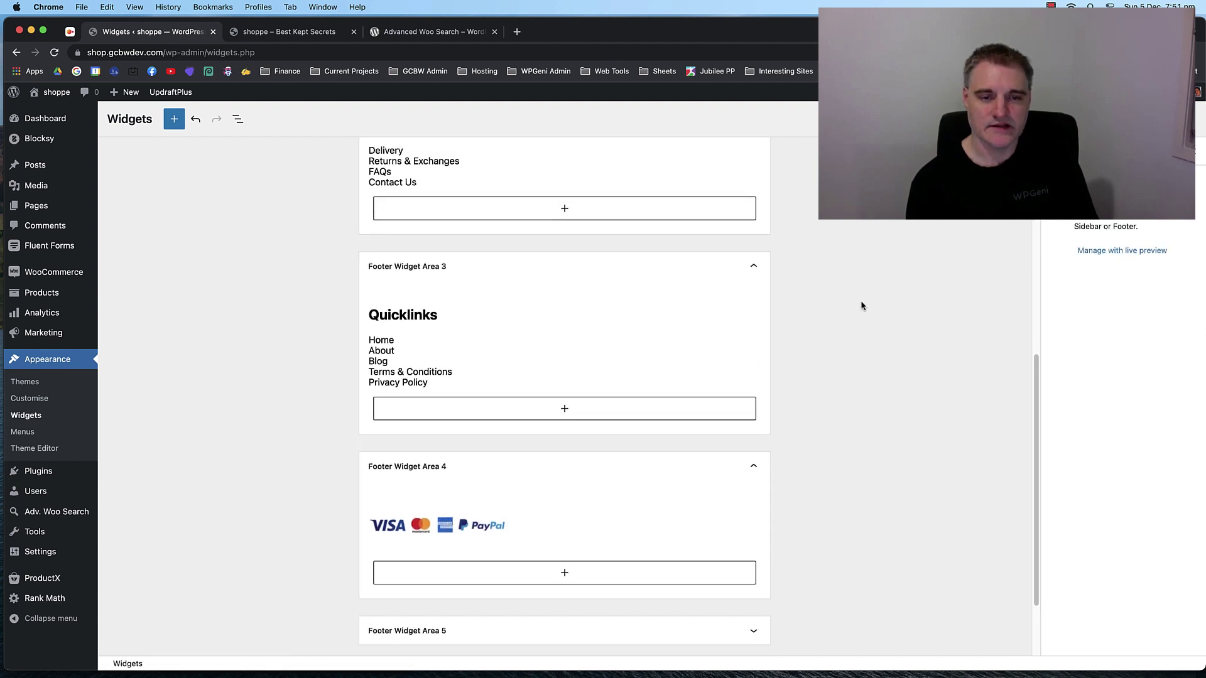
pyautogui.scroll(-2, 861, 306)
pyautogui.click(534, 540)
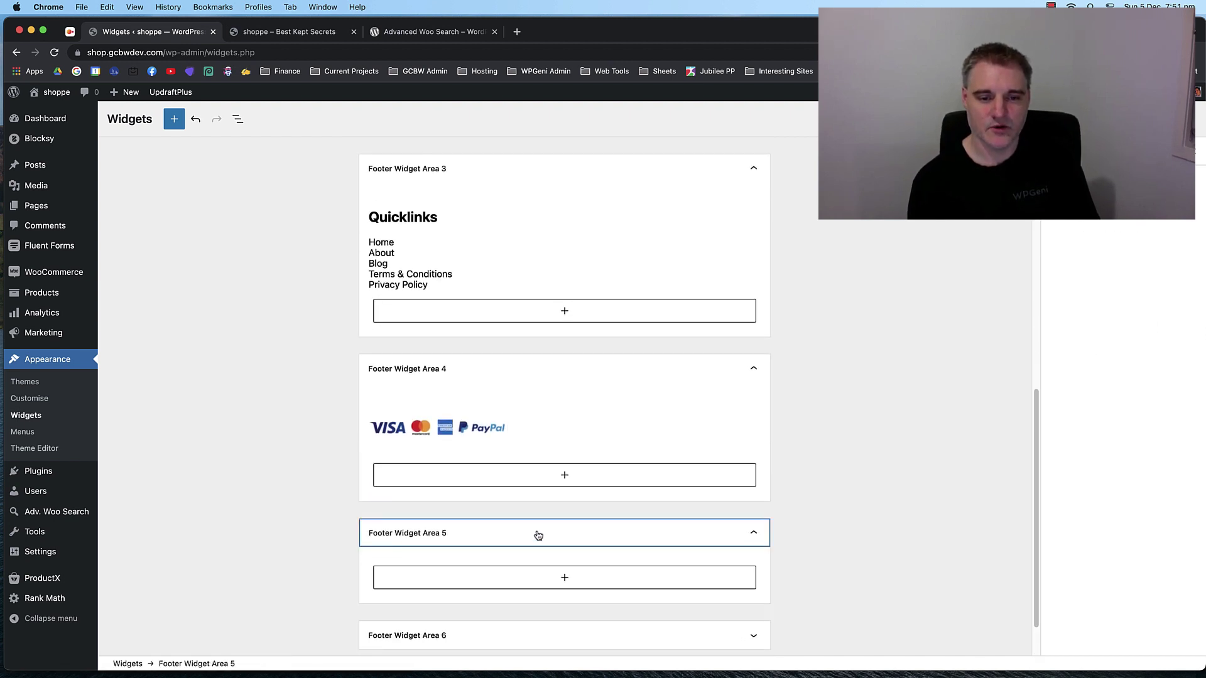
pyautogui.click(536, 533)
pyautogui.click(525, 586)
pyautogui.click(525, 586)
pyautogui.click(845, 450)
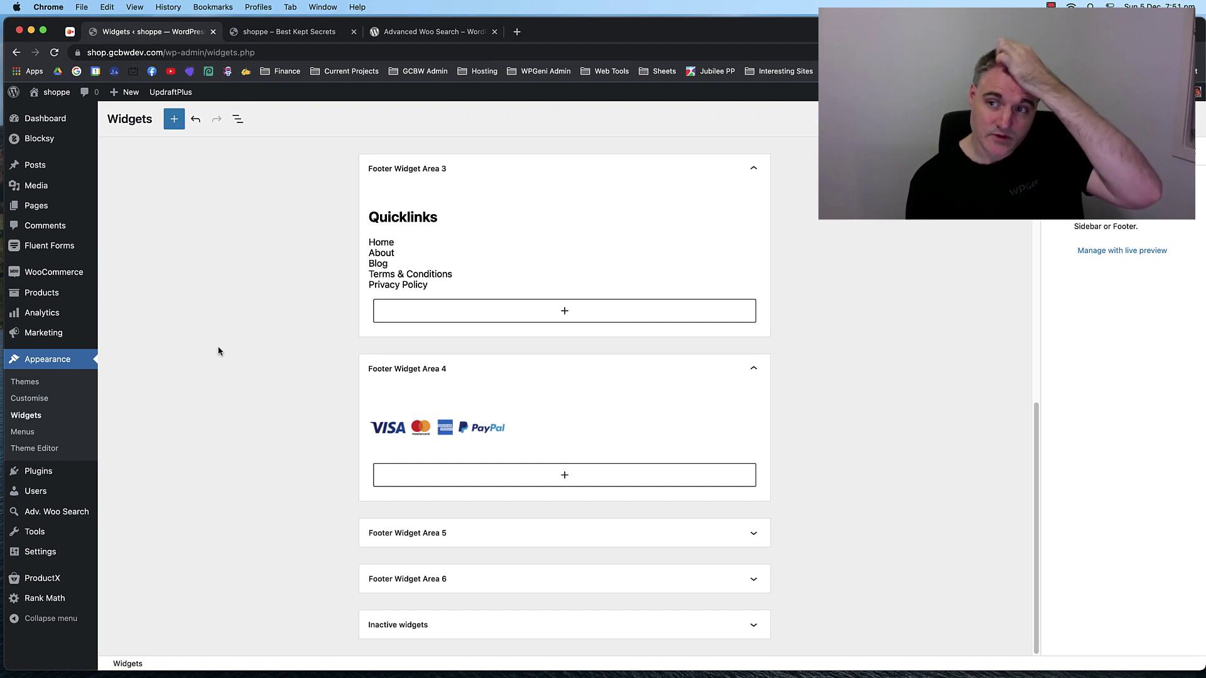
pyautogui.click(32, 432)
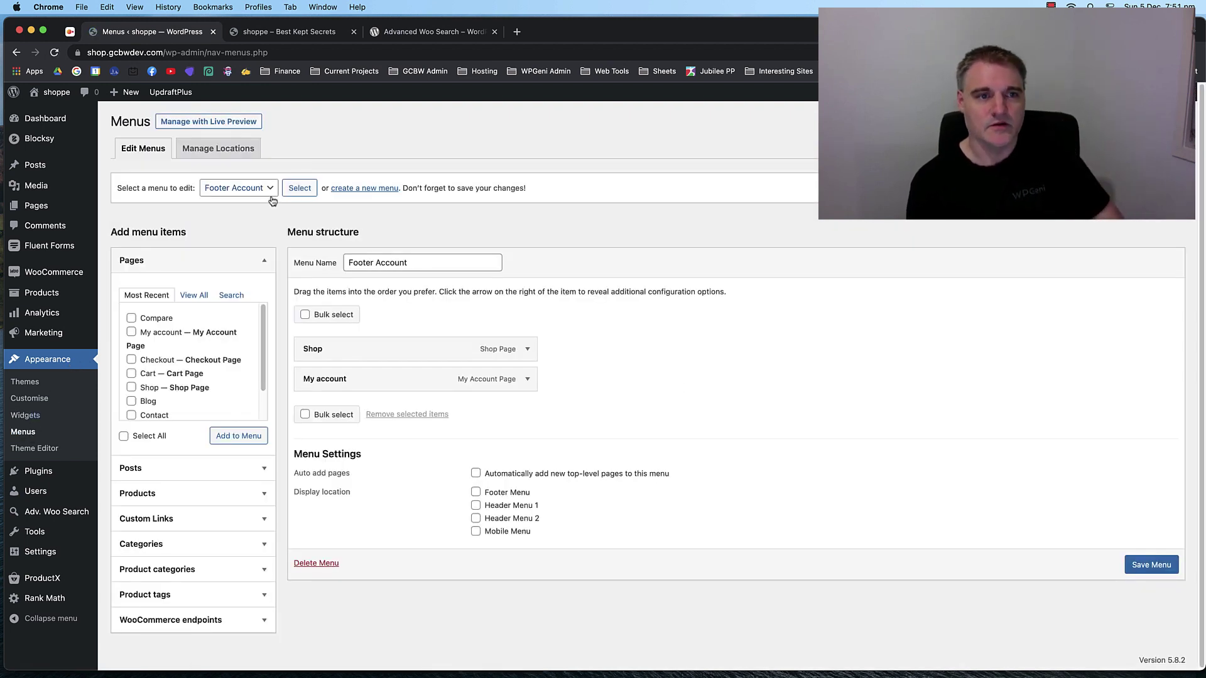
# Keep Footer Account as the edited menu and compare the storefront's Help and Quicklinks footer columns.
pyautogui.click(232, 186)
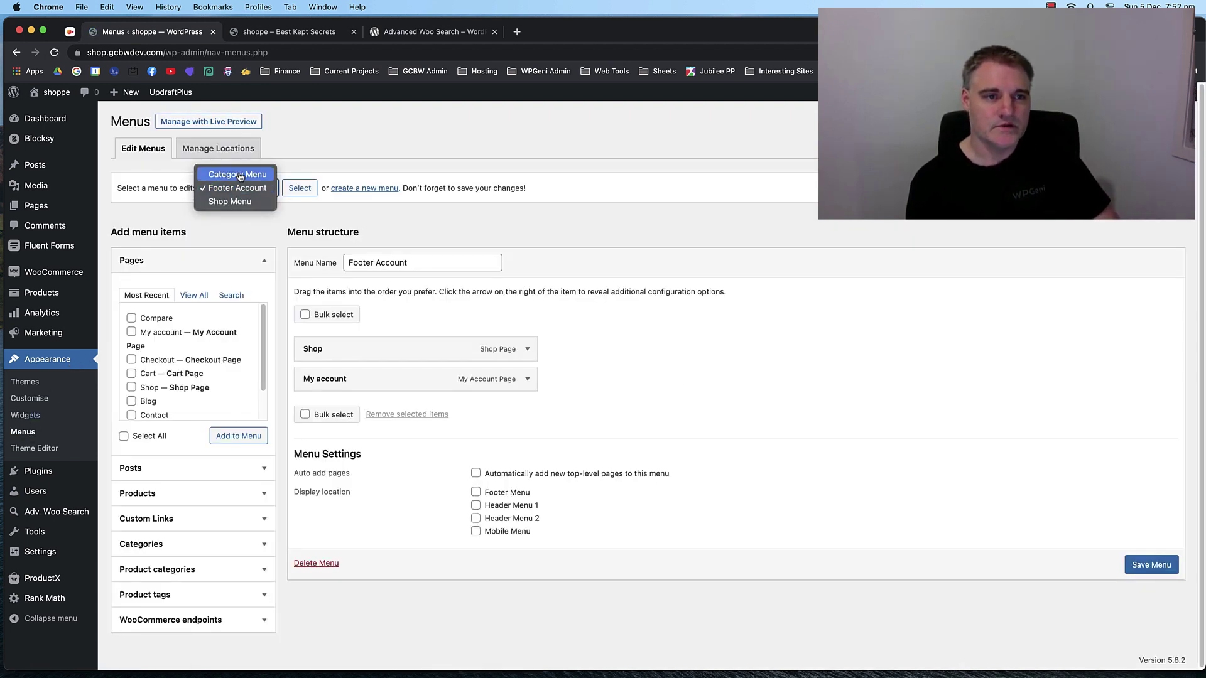
pyautogui.click(358, 138)
pyautogui.click(594, 235)
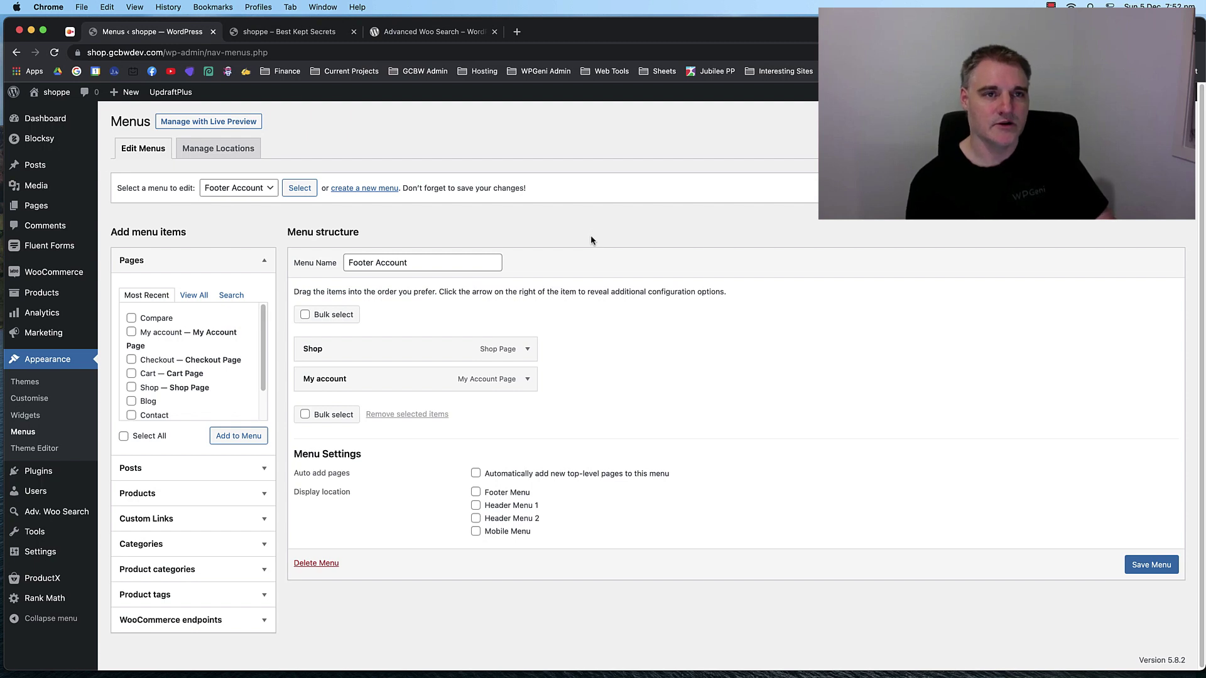
pyautogui.click(305, 33)
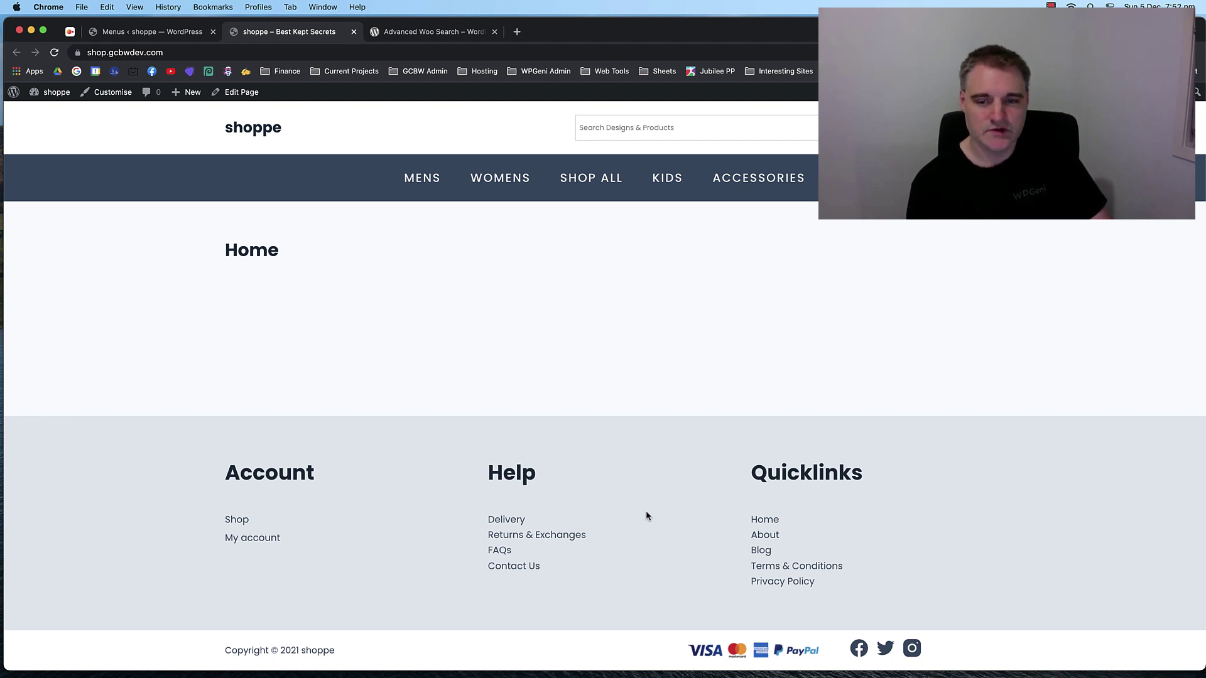
pyautogui.moveTo(647, 515); pyautogui.dragTo(860, 593)
pyautogui.click(756, 525)
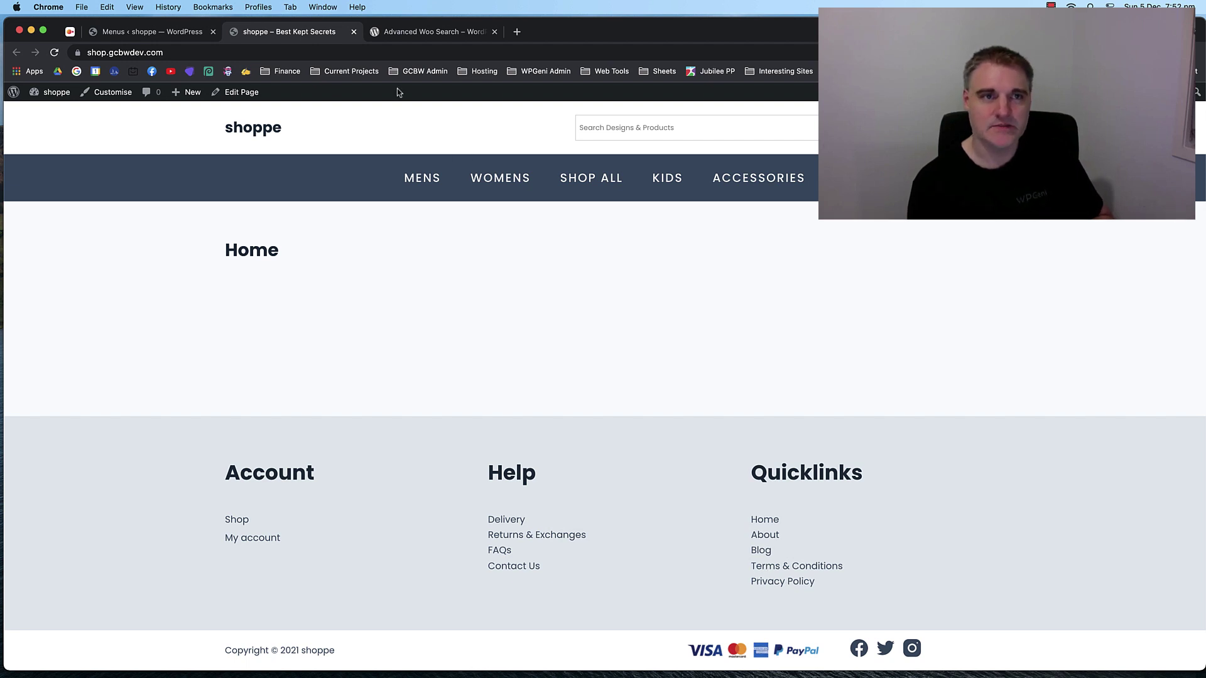
# Close the Advanced Woo Search tab and return to the Pages list.
pyautogui.click(182, 32)
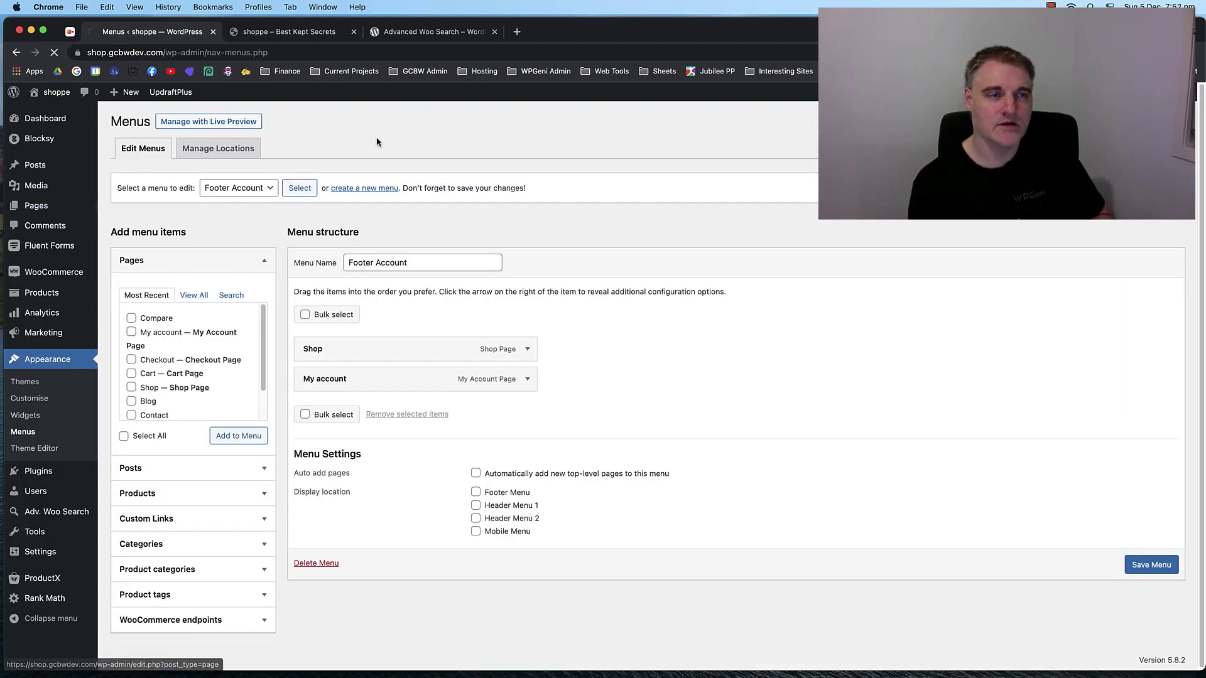
pyautogui.scroll(-1, 320, 207)
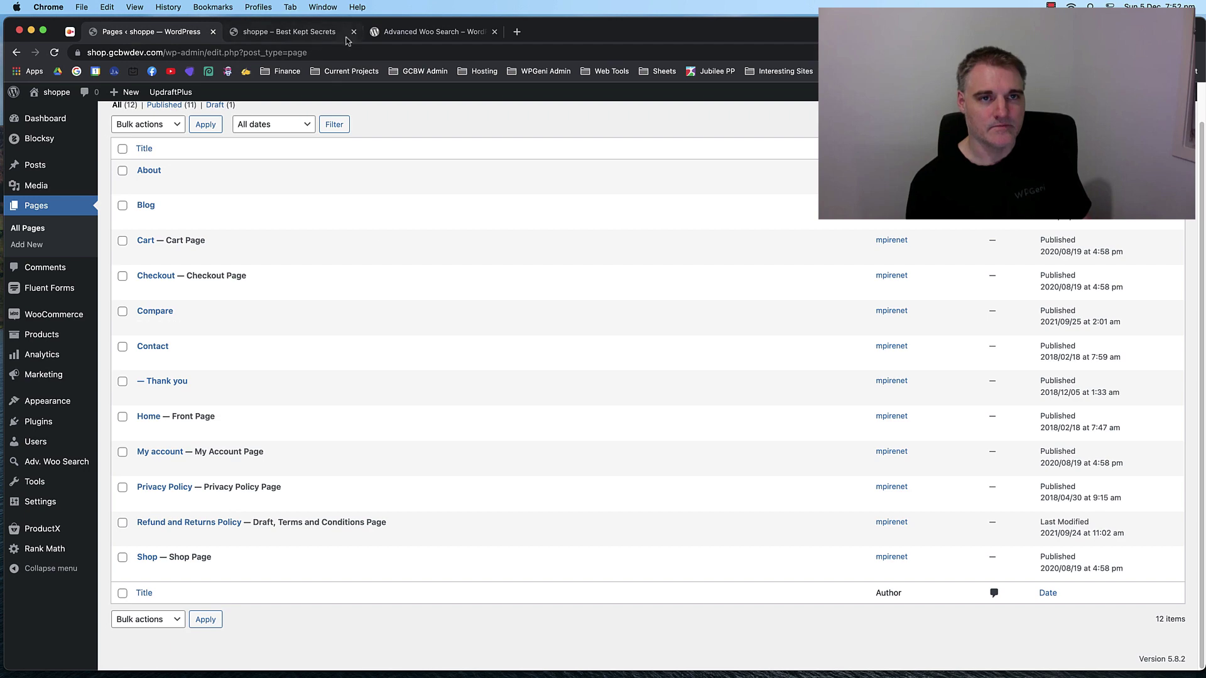
pyautogui.click(405, 32)
pyautogui.click(184, 30)
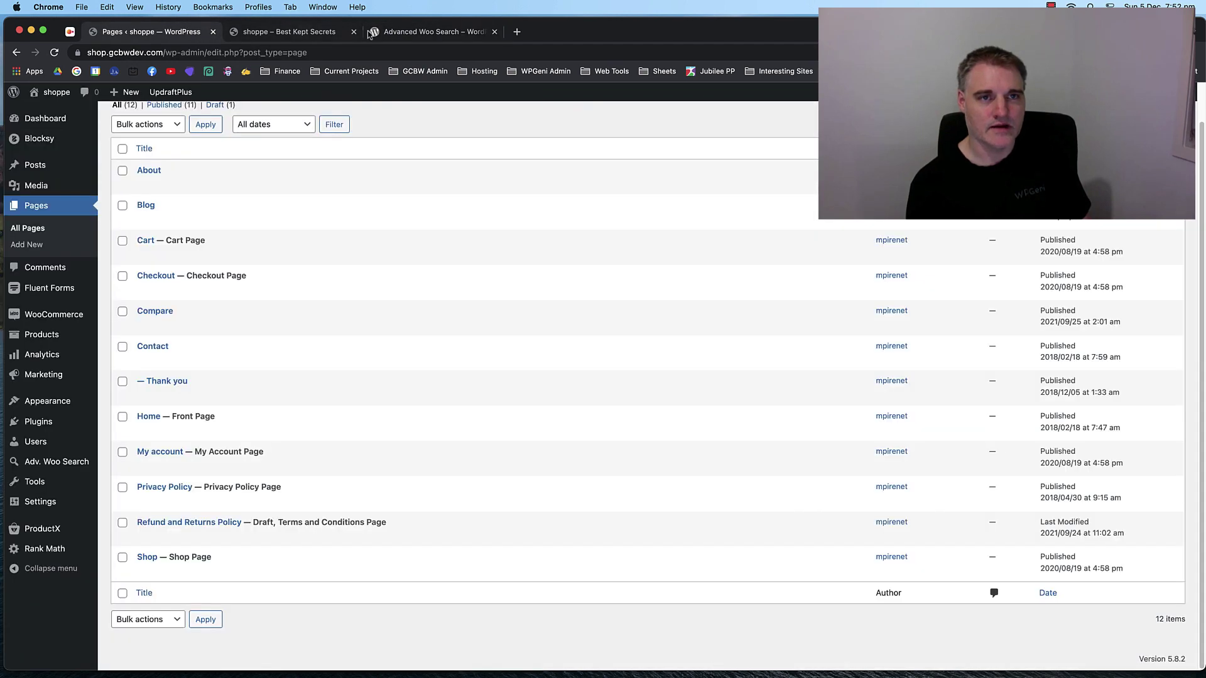
pyautogui.click(494, 32)
pyautogui.click(288, 33)
pyautogui.click(157, 31)
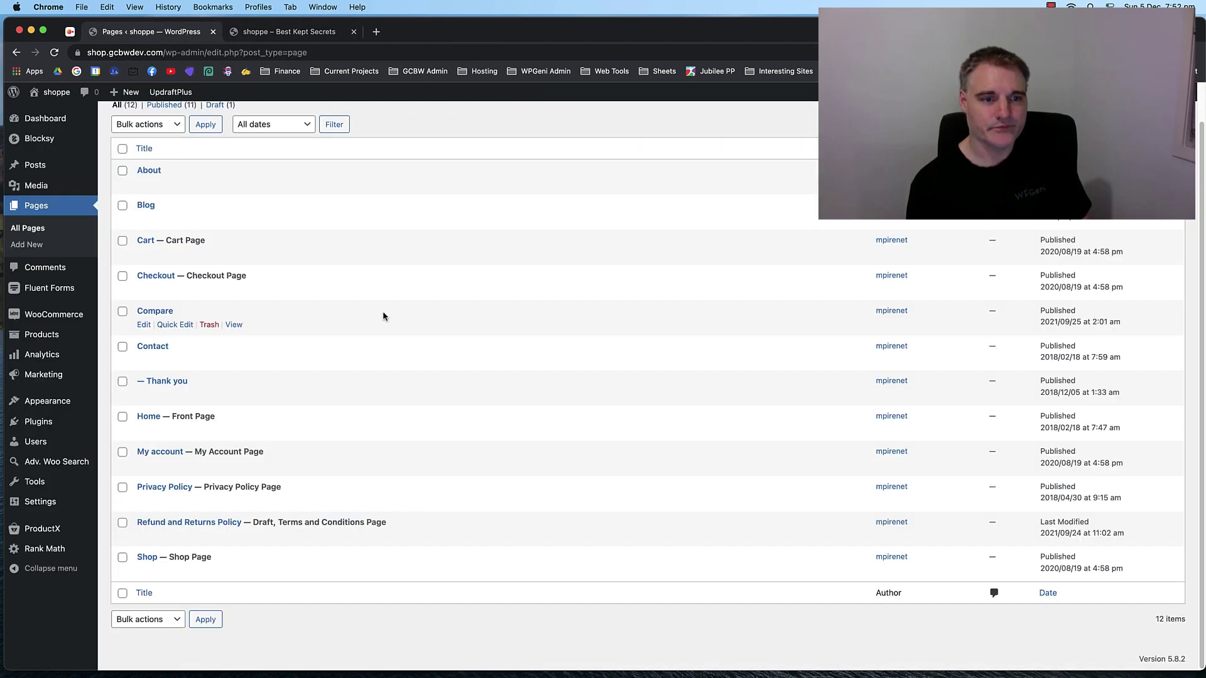
# Reload the Footer Account menu, then select the storefront's Quicklinks footer heading to copy.
pyautogui.moveTo(41, 401)
pyautogui.click(122, 453)
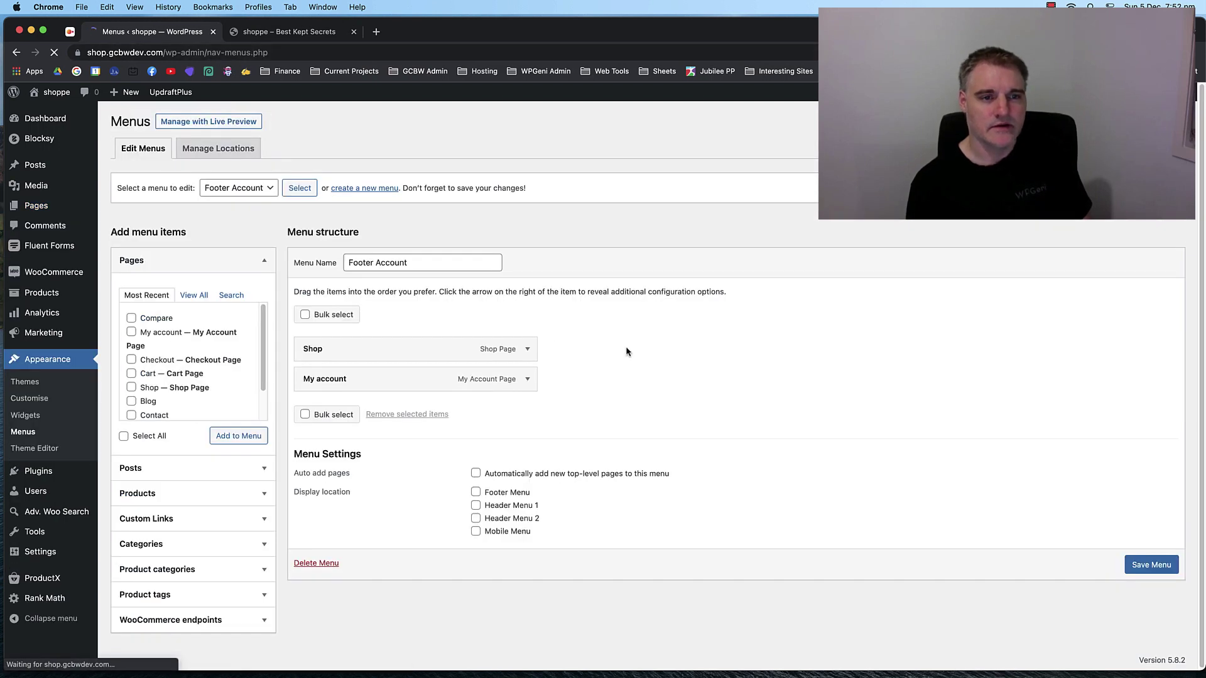
pyautogui.click(238, 188)
pyautogui.click(238, 186)
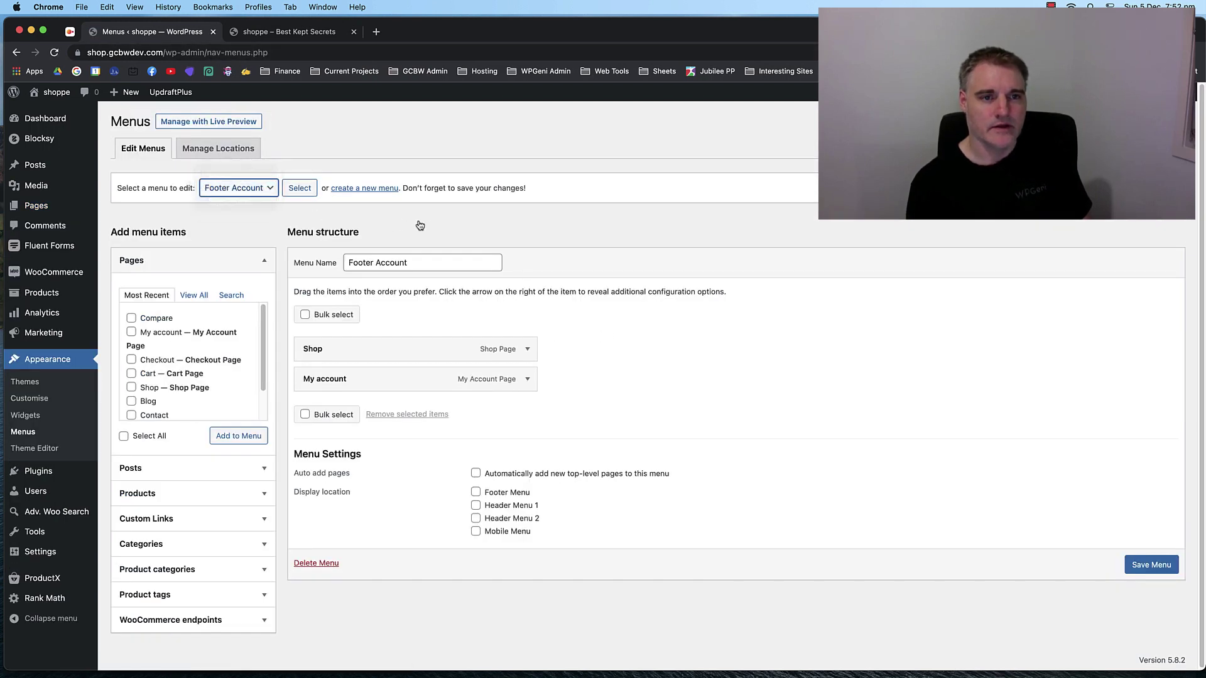
pyautogui.click(297, 188)
pyautogui.click(281, 32)
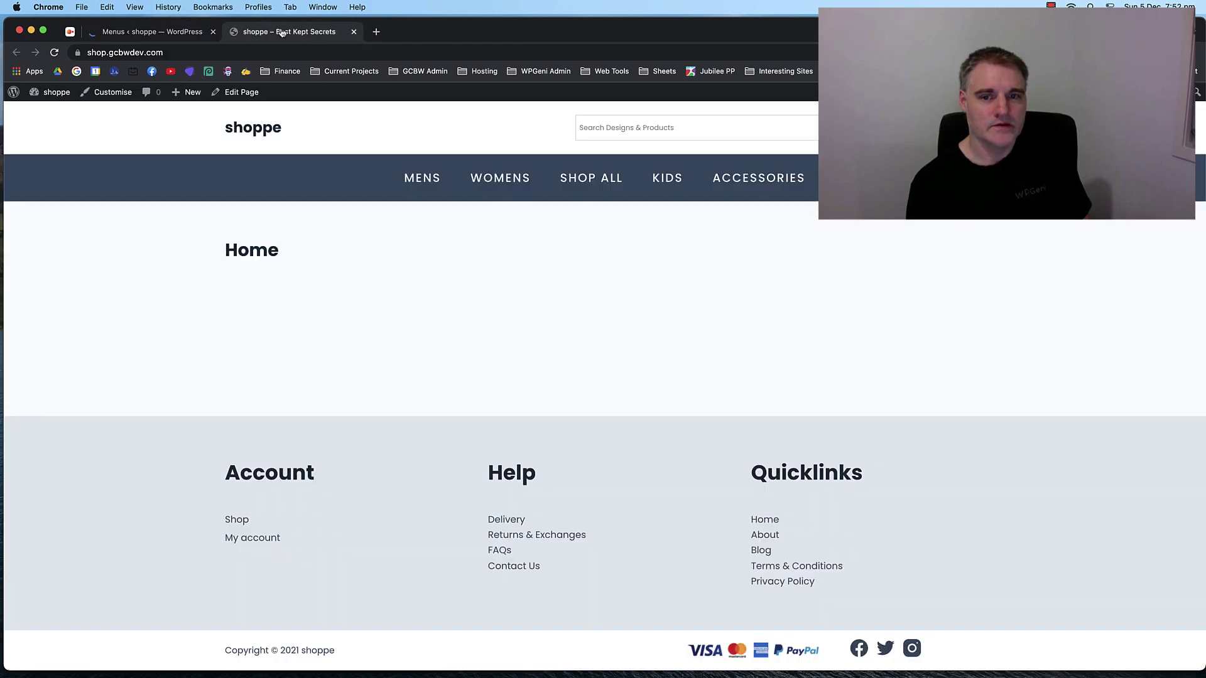
pyautogui.moveTo(752, 475); pyautogui.dragTo(863, 474)
pyautogui.press('super+c')
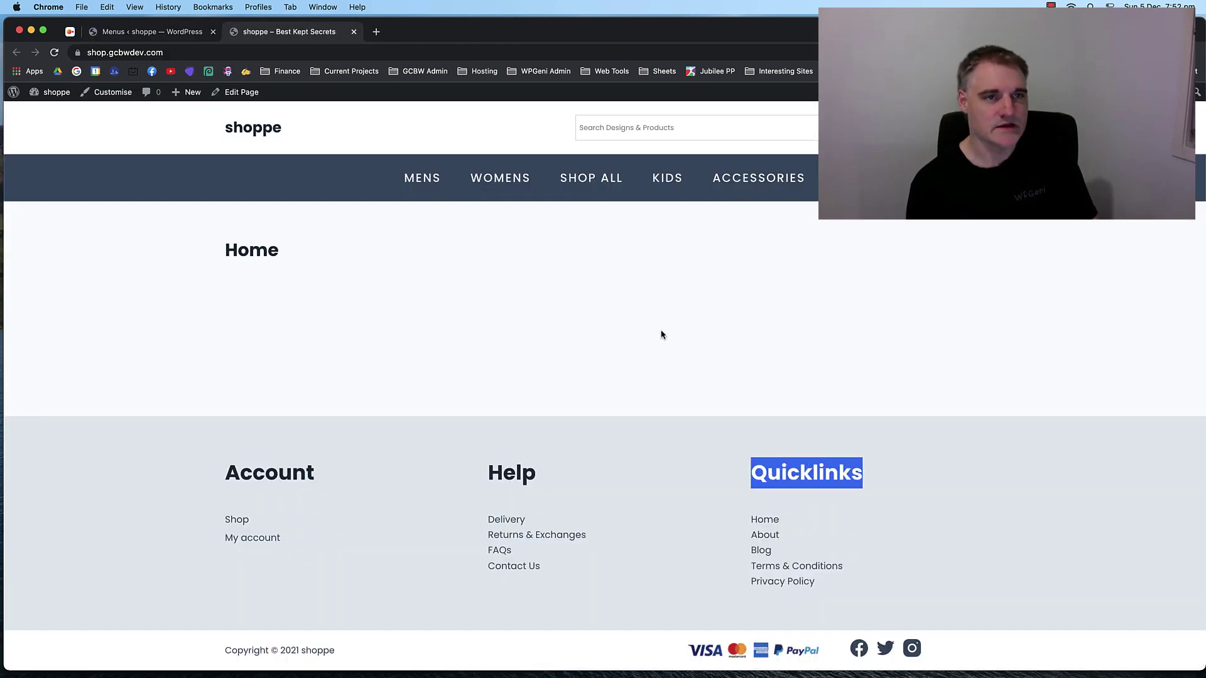
# Create a new menu named 'Quicklinks Menu'.
pyautogui.click(153, 31)
pyautogui.click(386, 262)
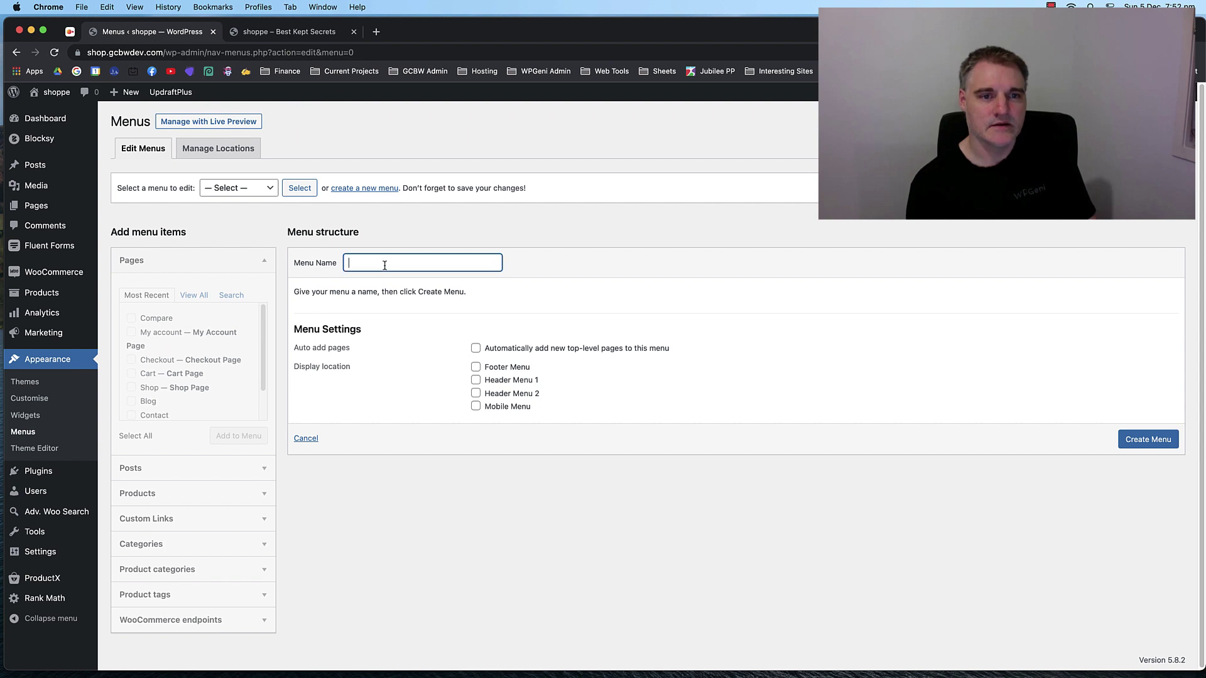
pyautogui.press('super+v')
pyautogui.write('Menu')
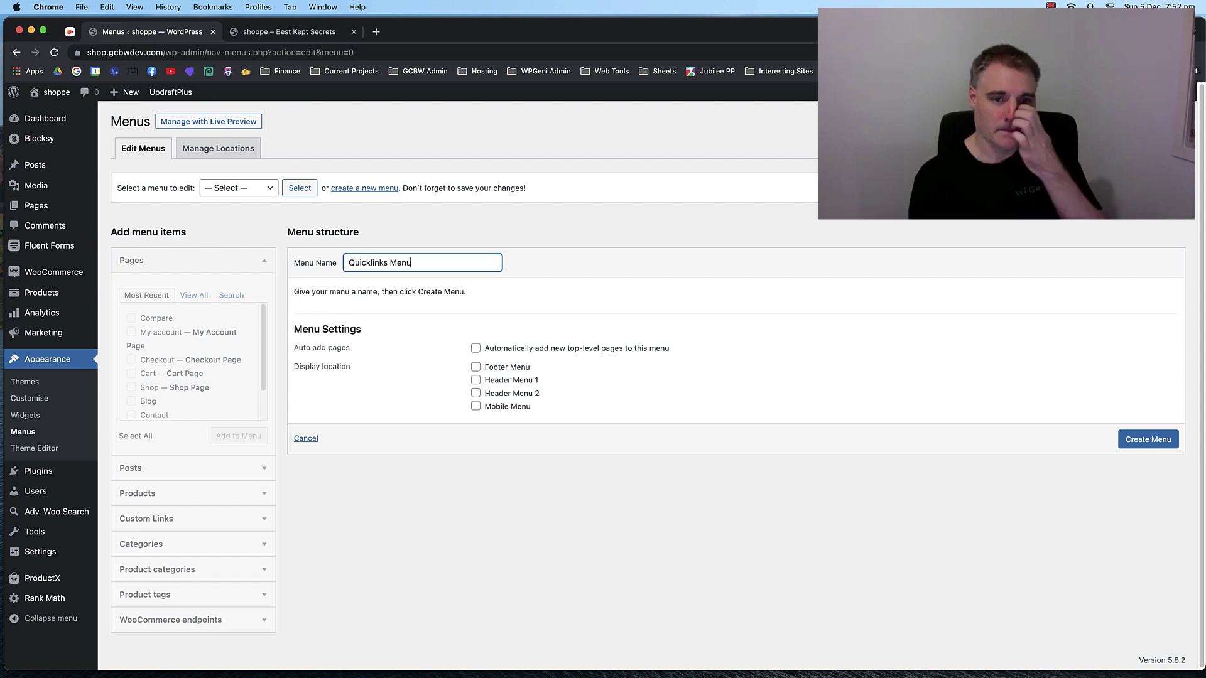
pyautogui.click(631, 500)
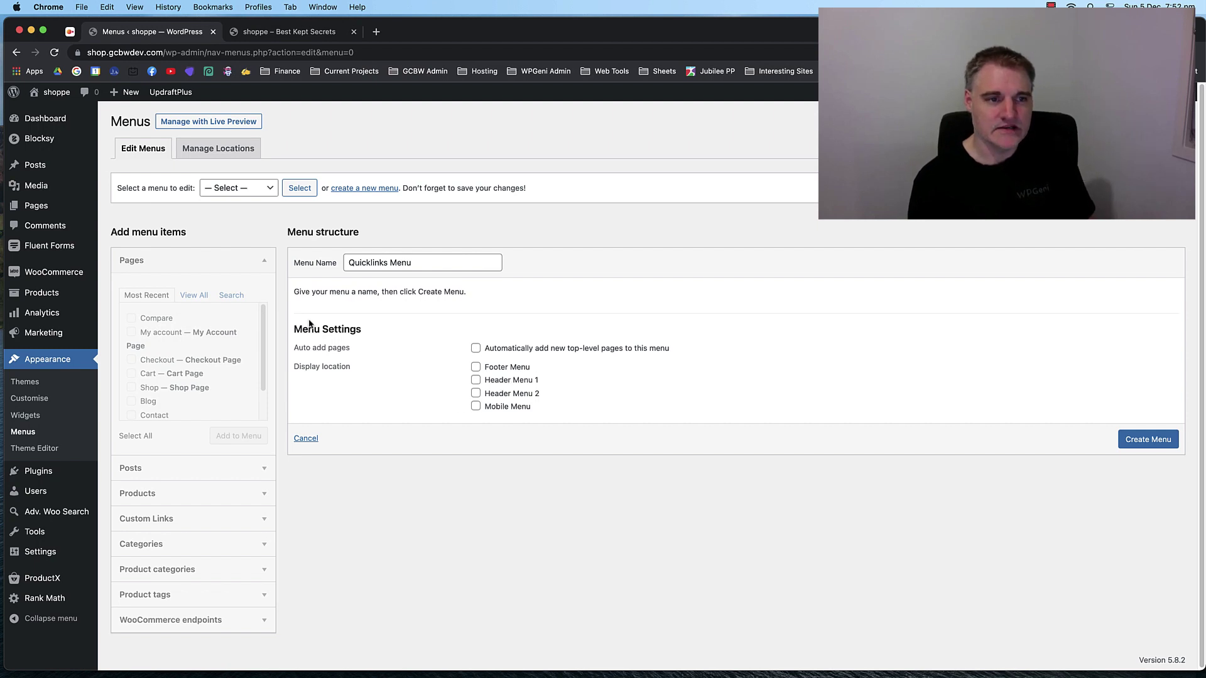
pyautogui.click(1148, 439)
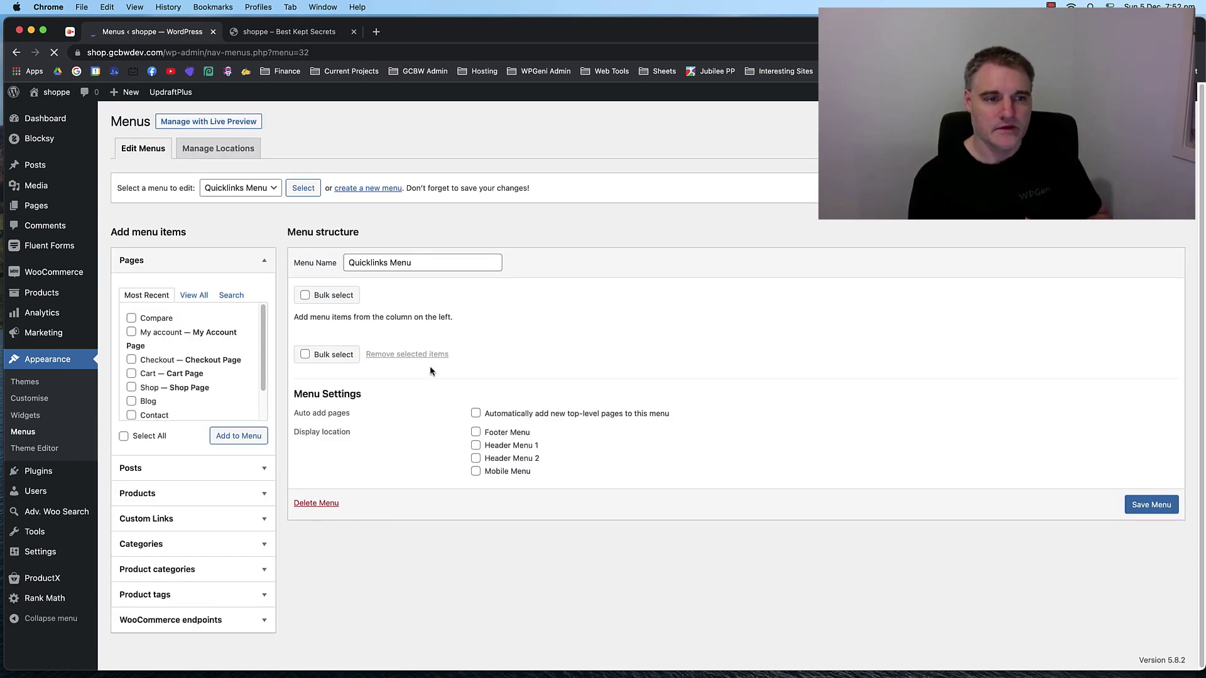
# Compare with the live footer links and add Home, Privacy Policy, About and Blog pages to the menu.
pyautogui.click(194, 295)
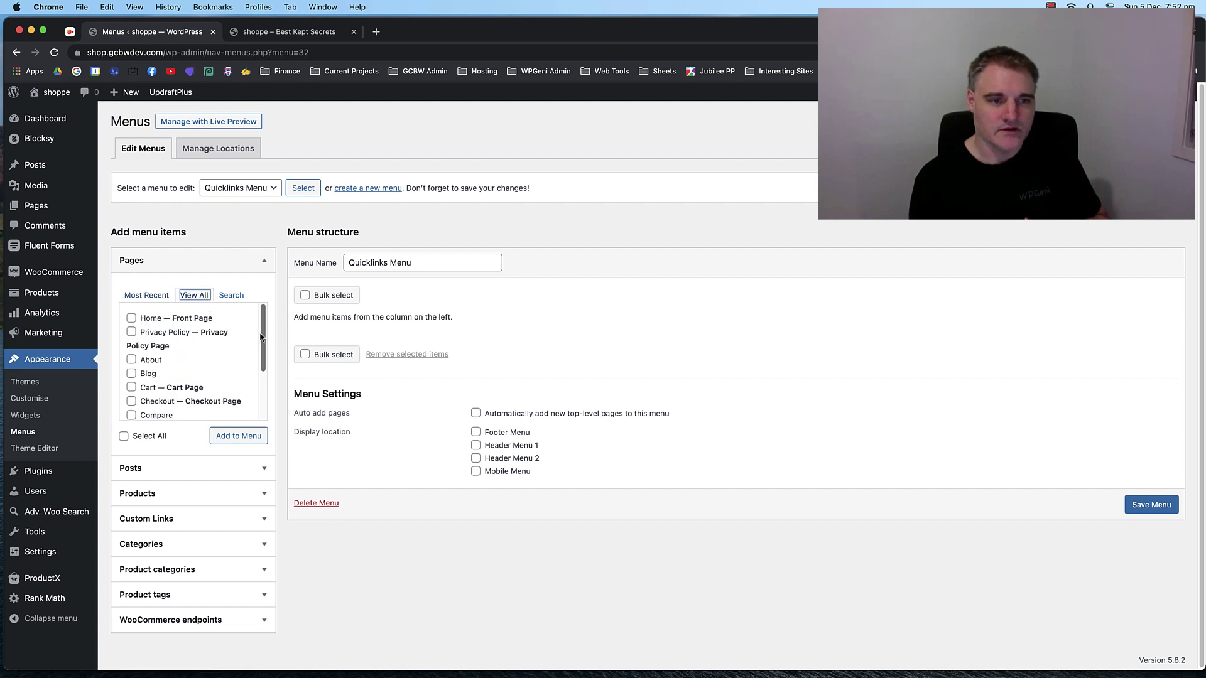
pyautogui.click(282, 35)
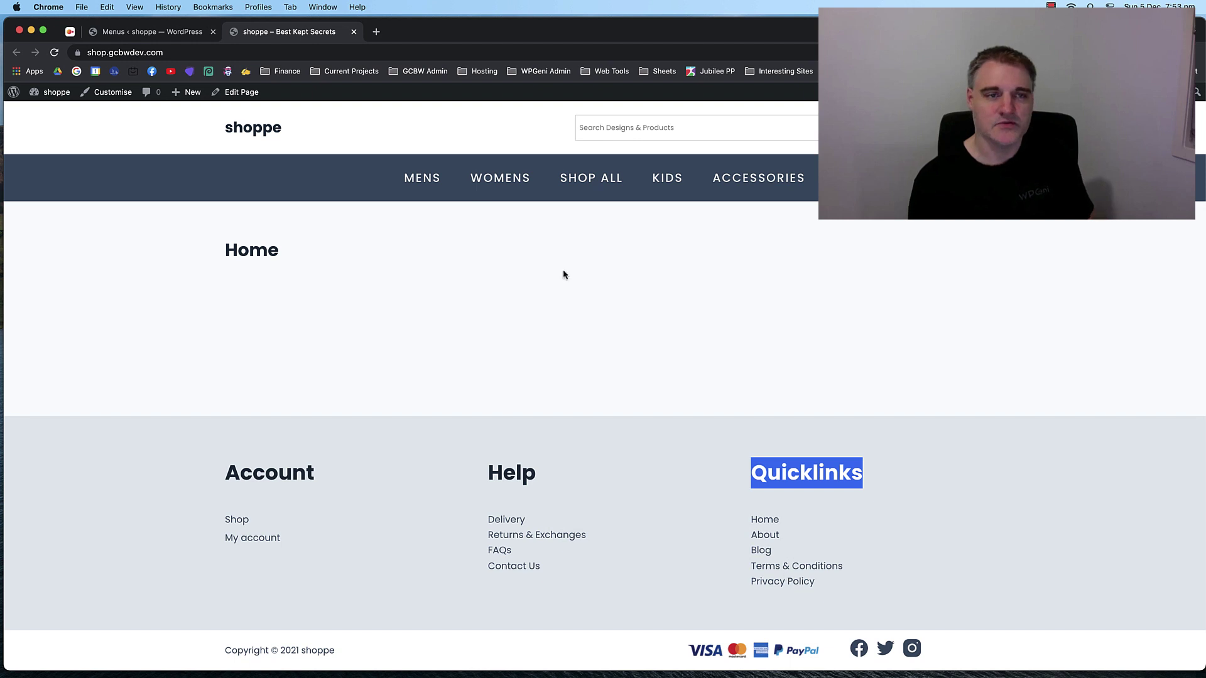
pyautogui.click(175, 33)
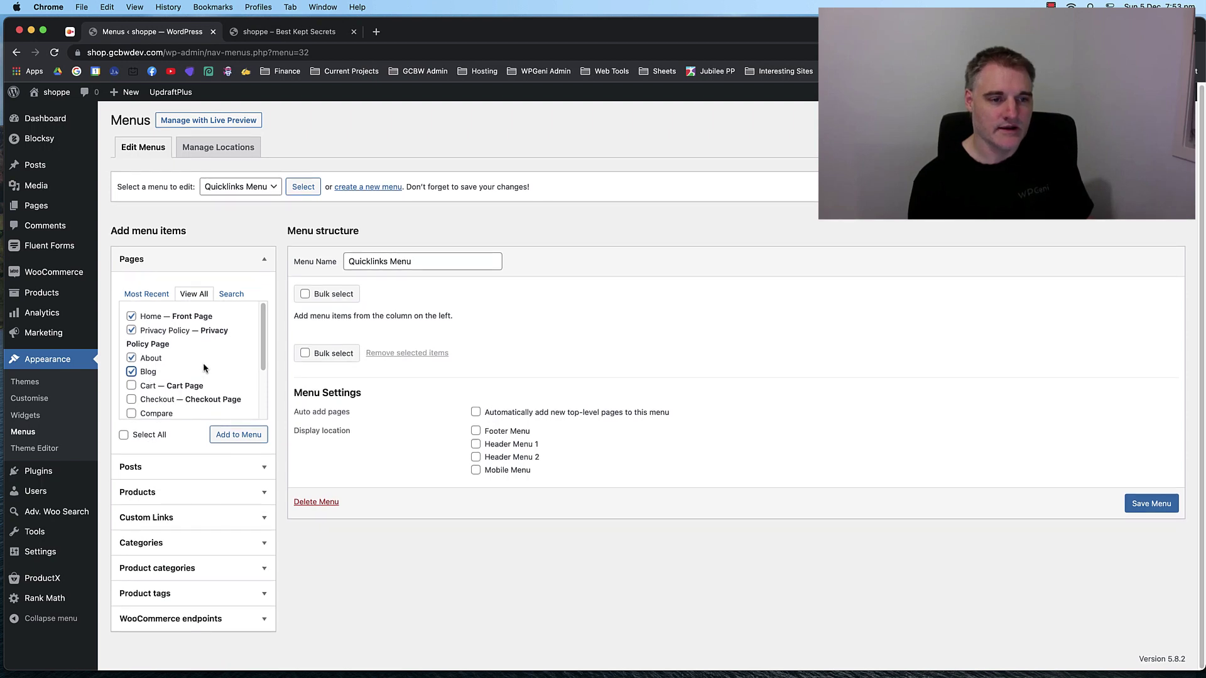
pyautogui.scroll(-3, 202, 363)
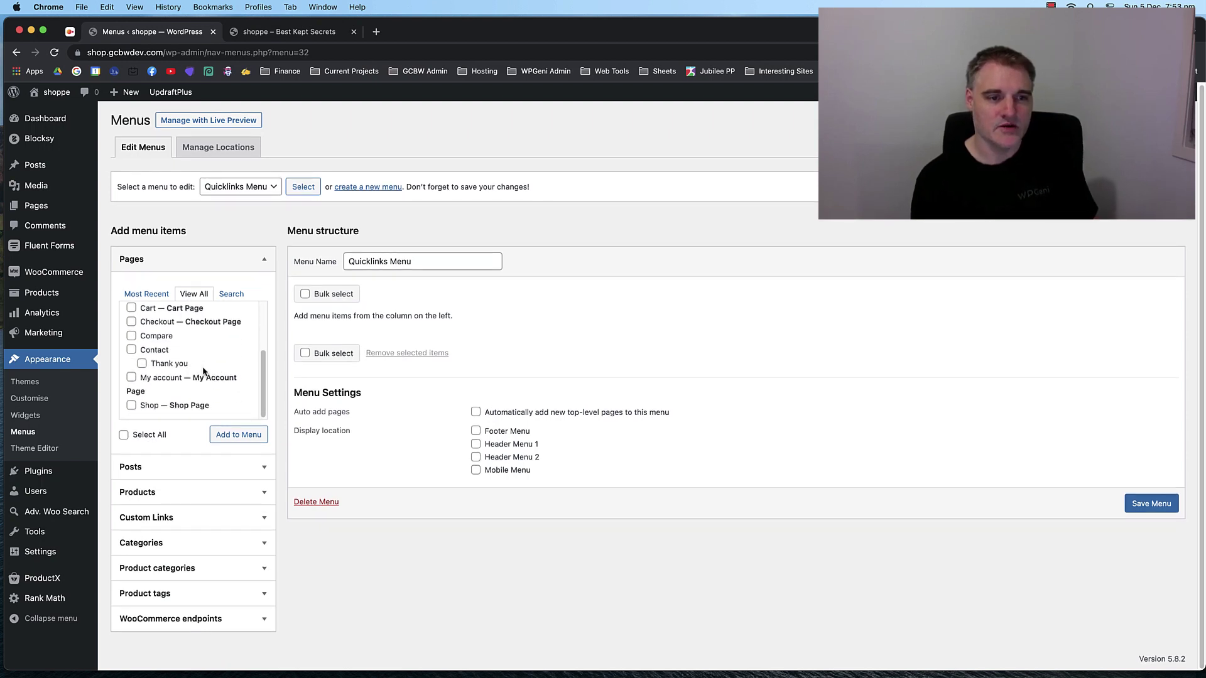
pyautogui.click(279, 34)
pyautogui.tripleClick(818, 568)
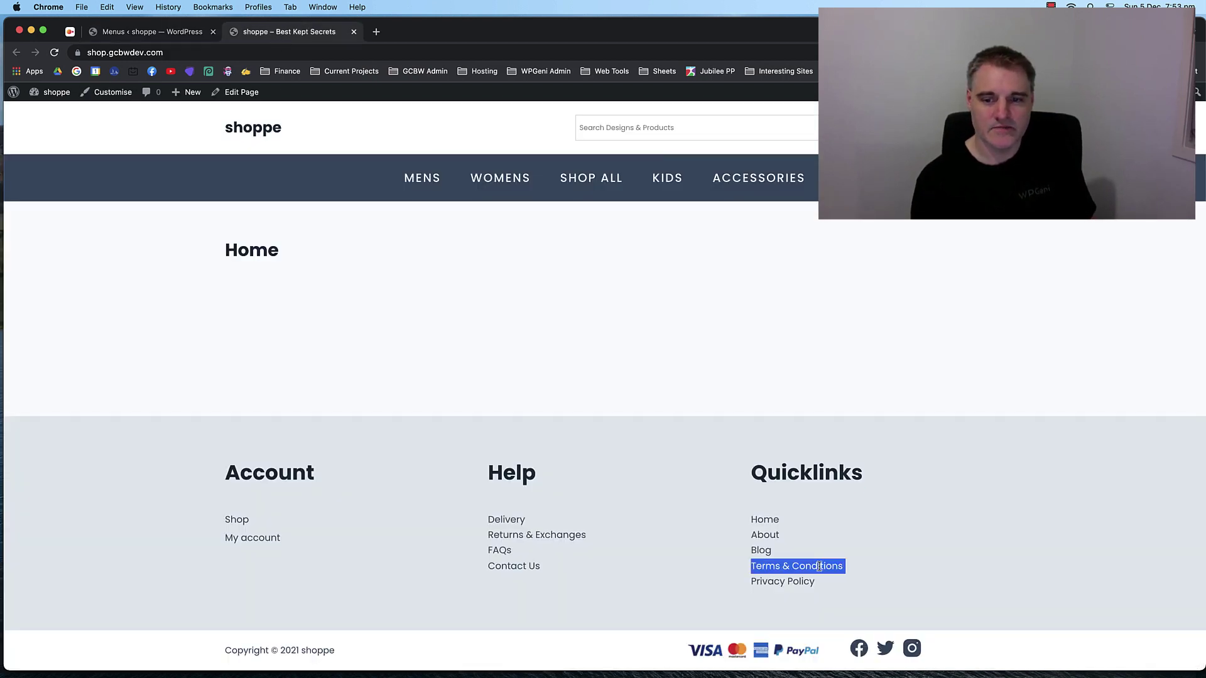
pyautogui.doubleClick(807, 567)
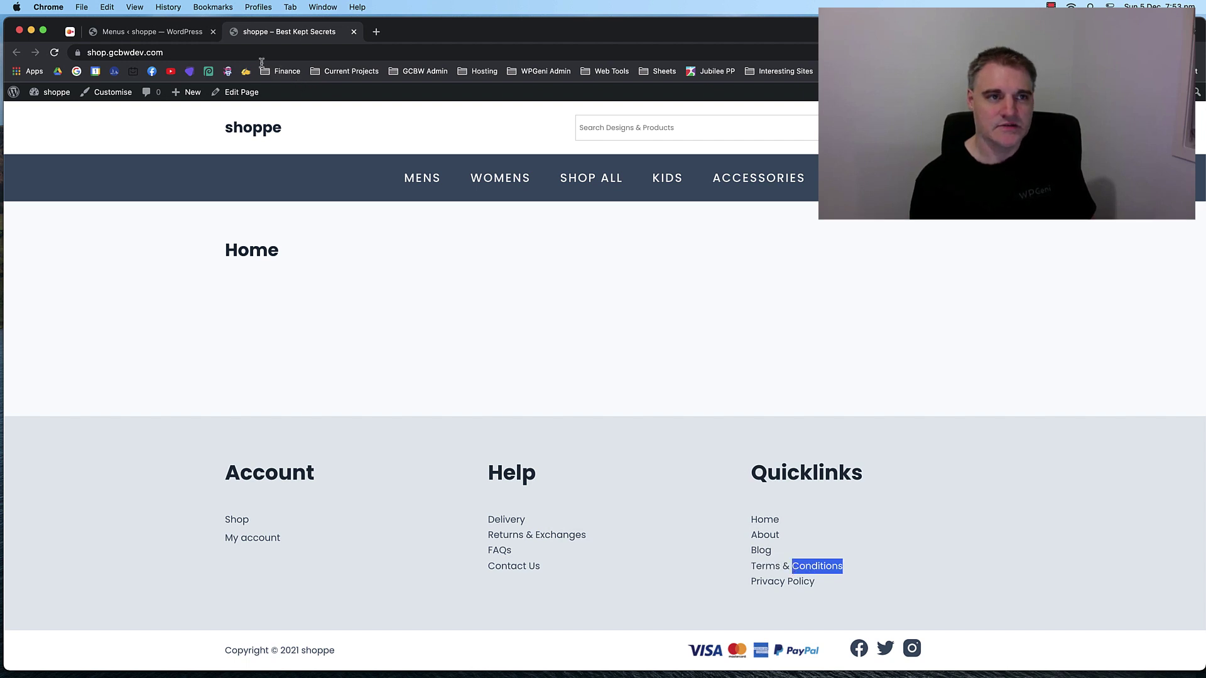
pyautogui.click(151, 32)
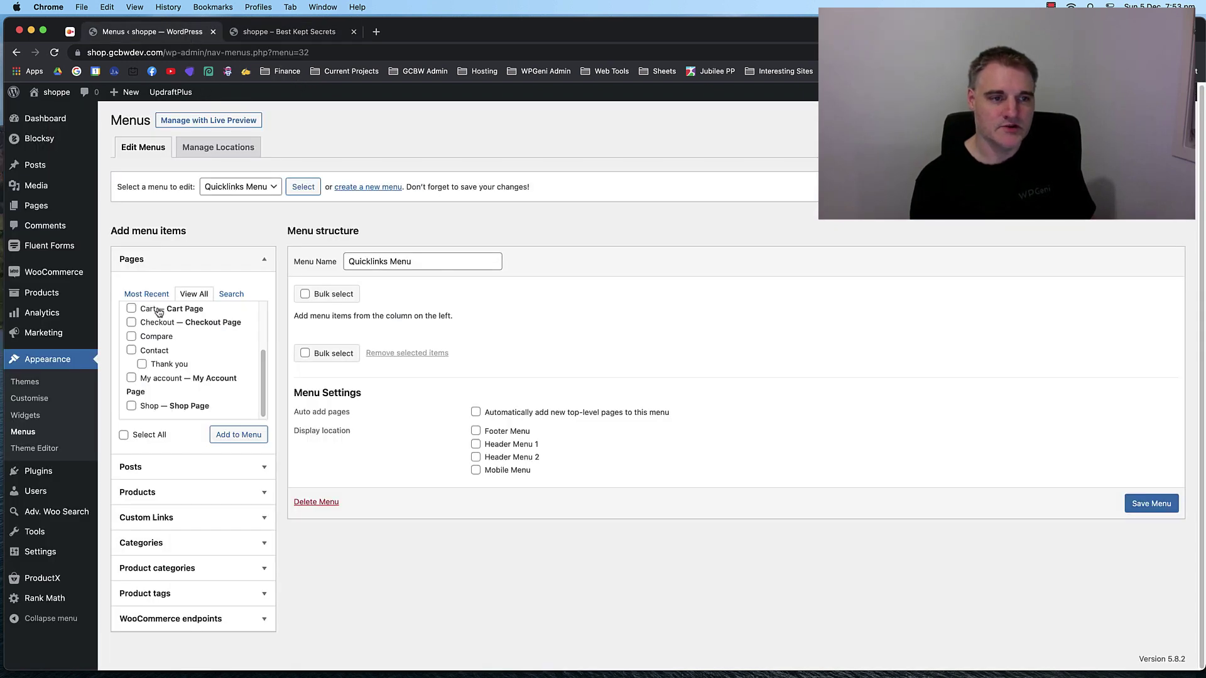
pyautogui.scroll(2, 195, 360)
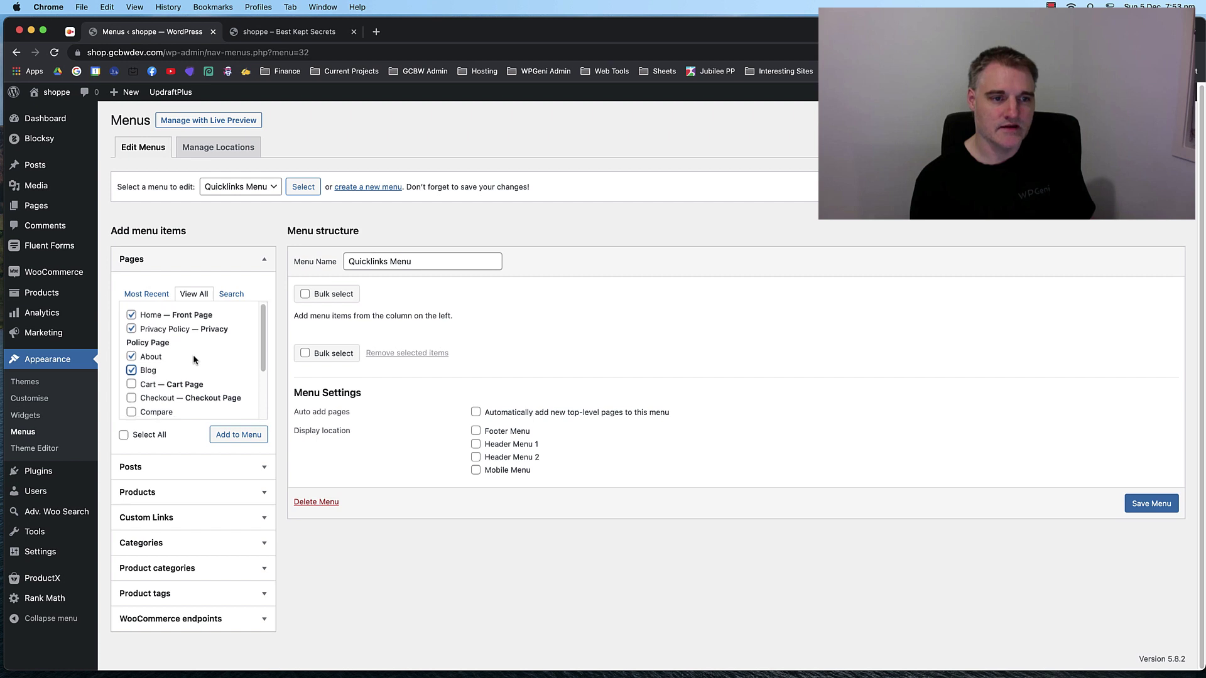
pyautogui.scroll(-3, 193, 354)
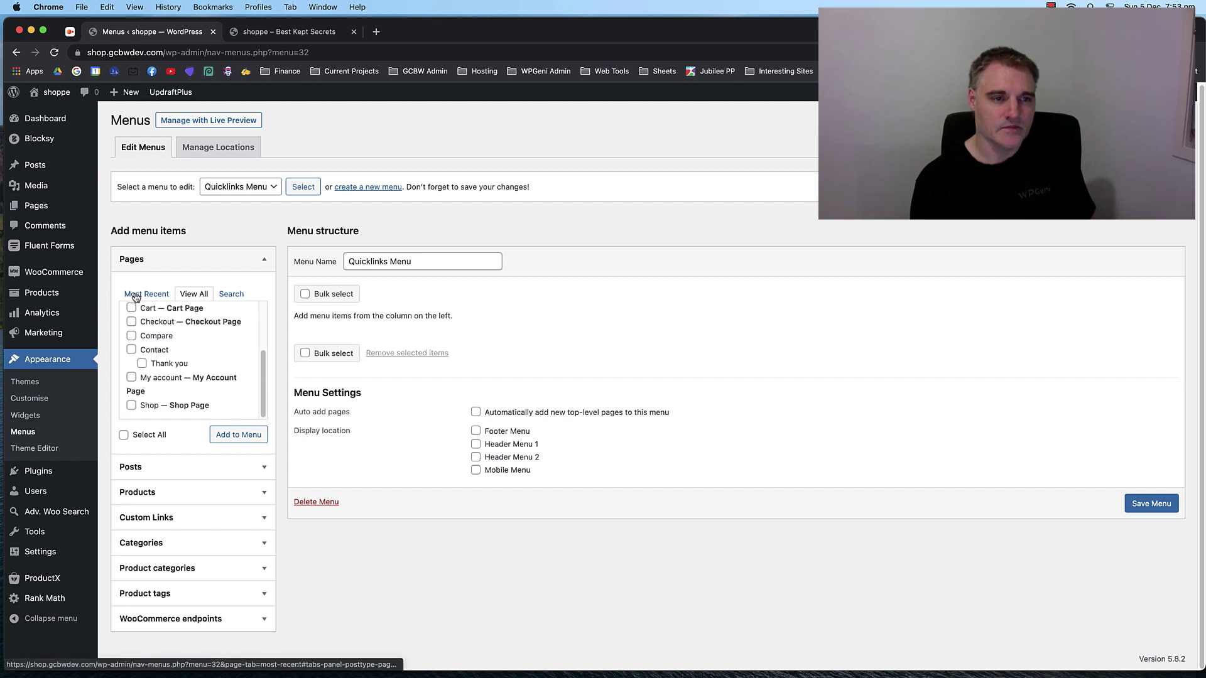
pyautogui.click(218, 436)
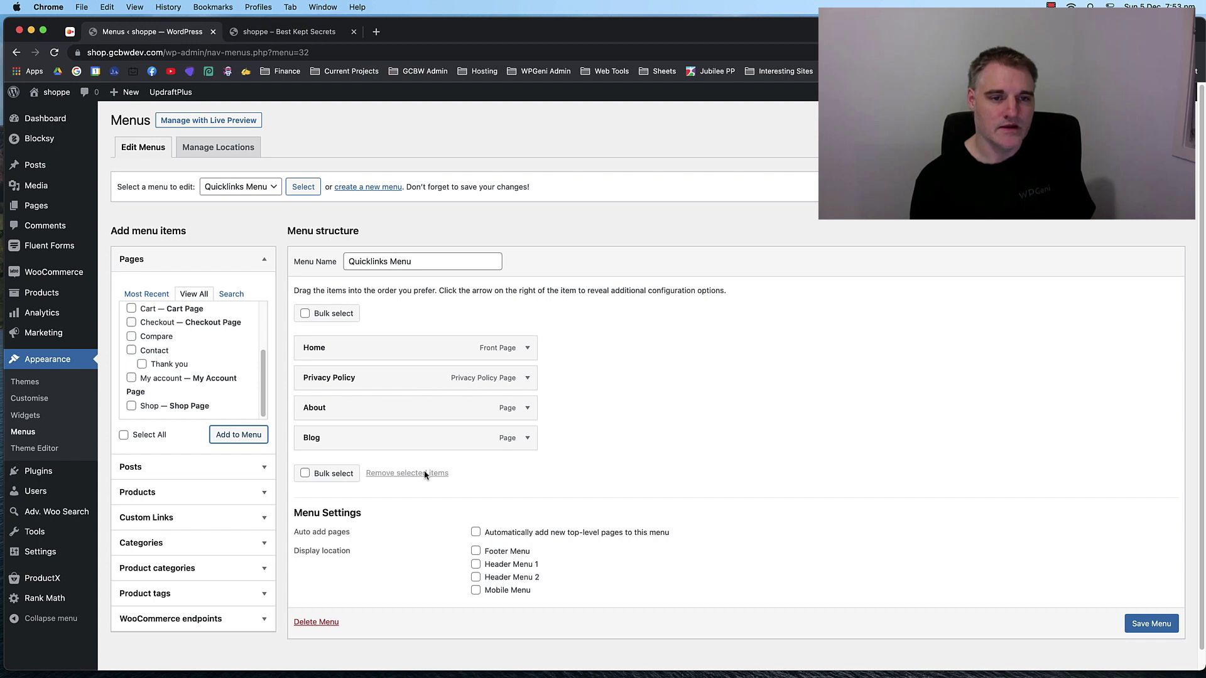
# Drag Privacy Policy last so items read Home, About, Blog, Privacy Policy, and save the menu.
pyautogui.click(289, 31)
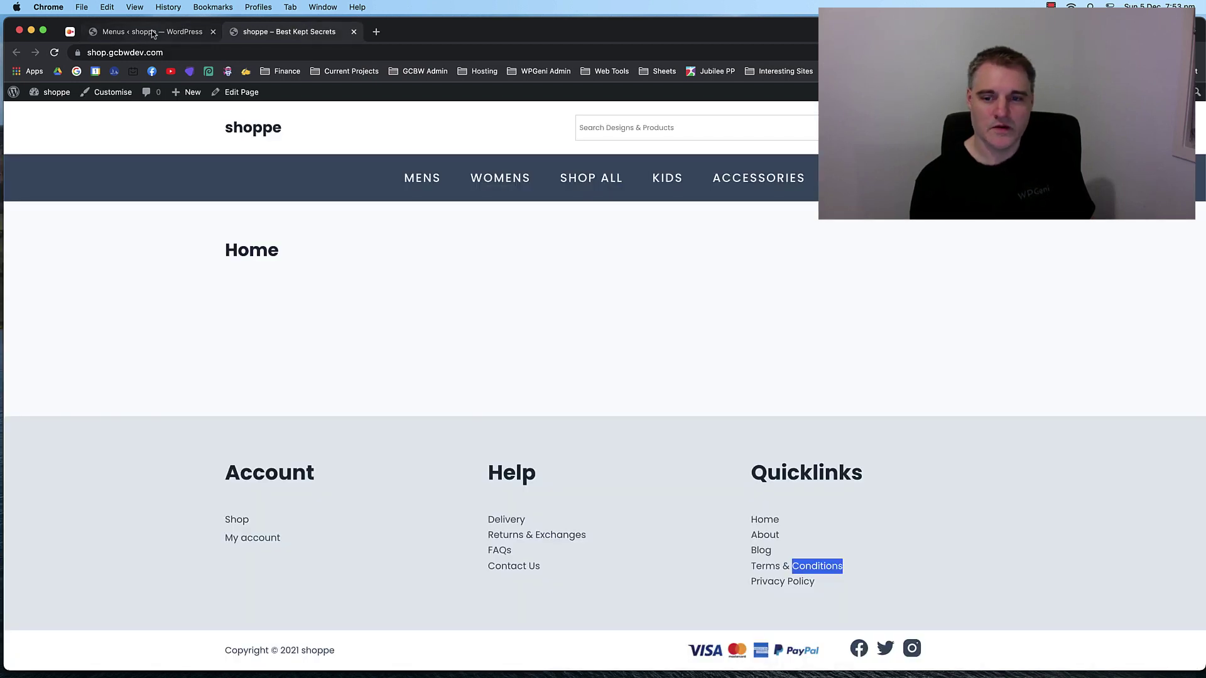
pyautogui.click(153, 33)
pyautogui.moveTo(377, 404); pyautogui.dragTo(352, 447)
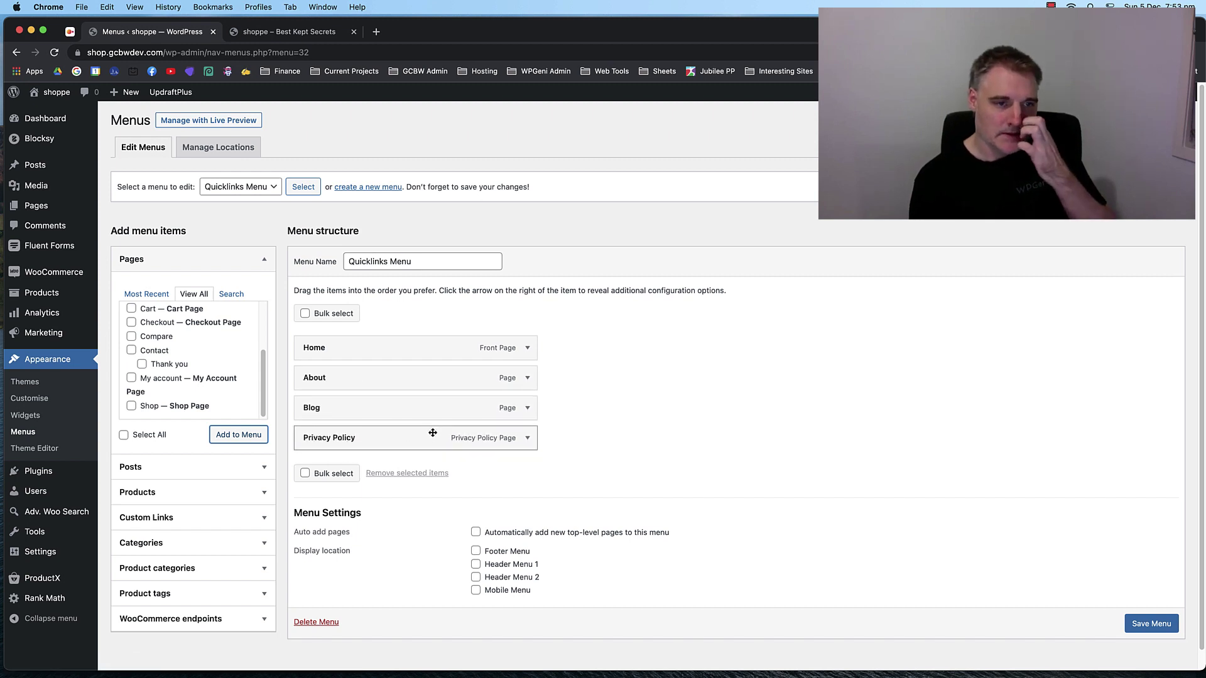
pyautogui.scroll(3, 234, 370)
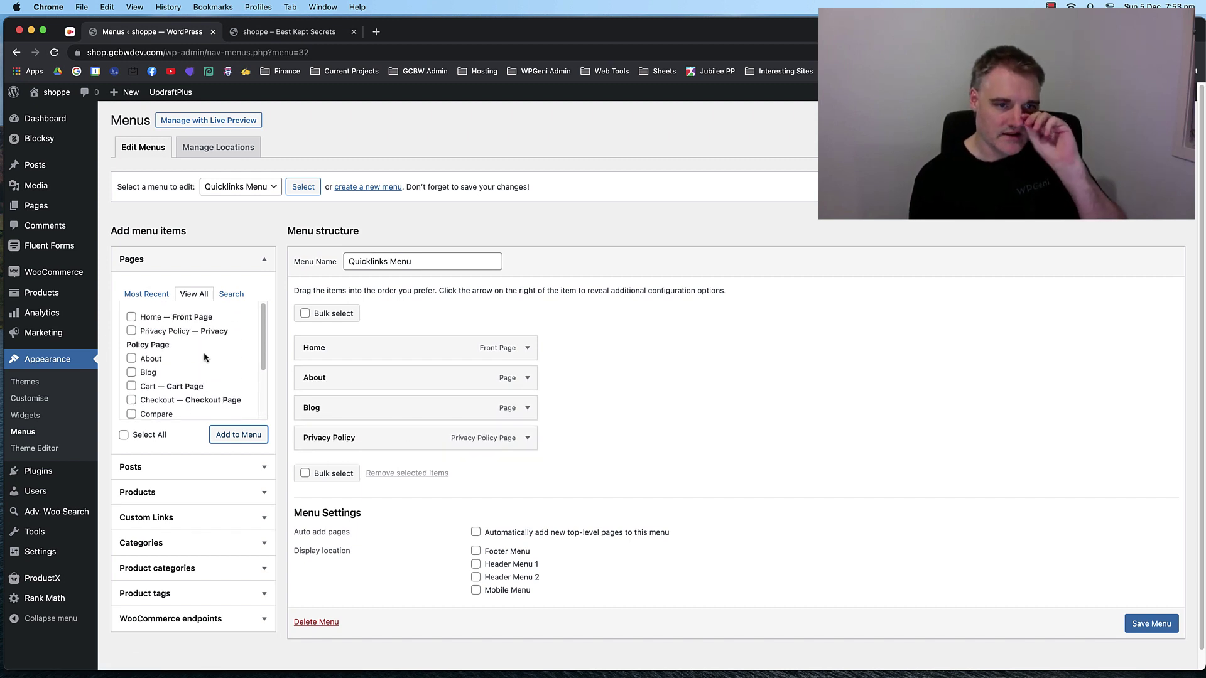
pyautogui.click(151, 294)
pyautogui.scroll(-2, 205, 352)
pyautogui.scroll(2, 202, 358)
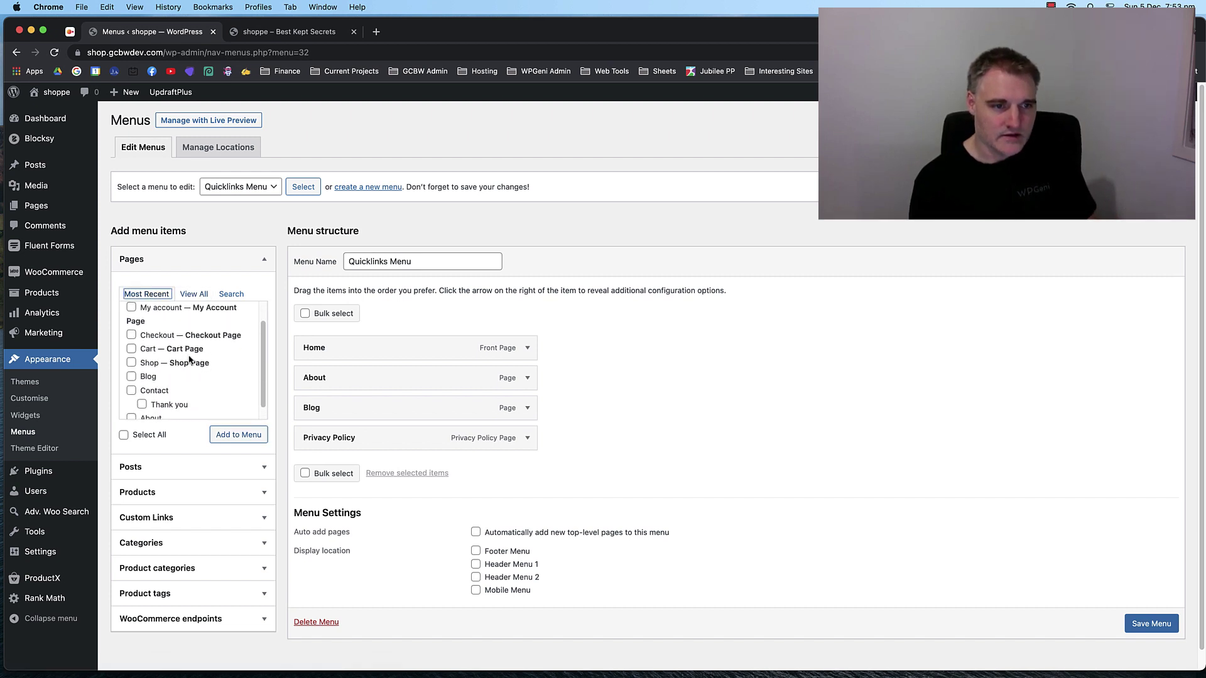
pyautogui.click(201, 294)
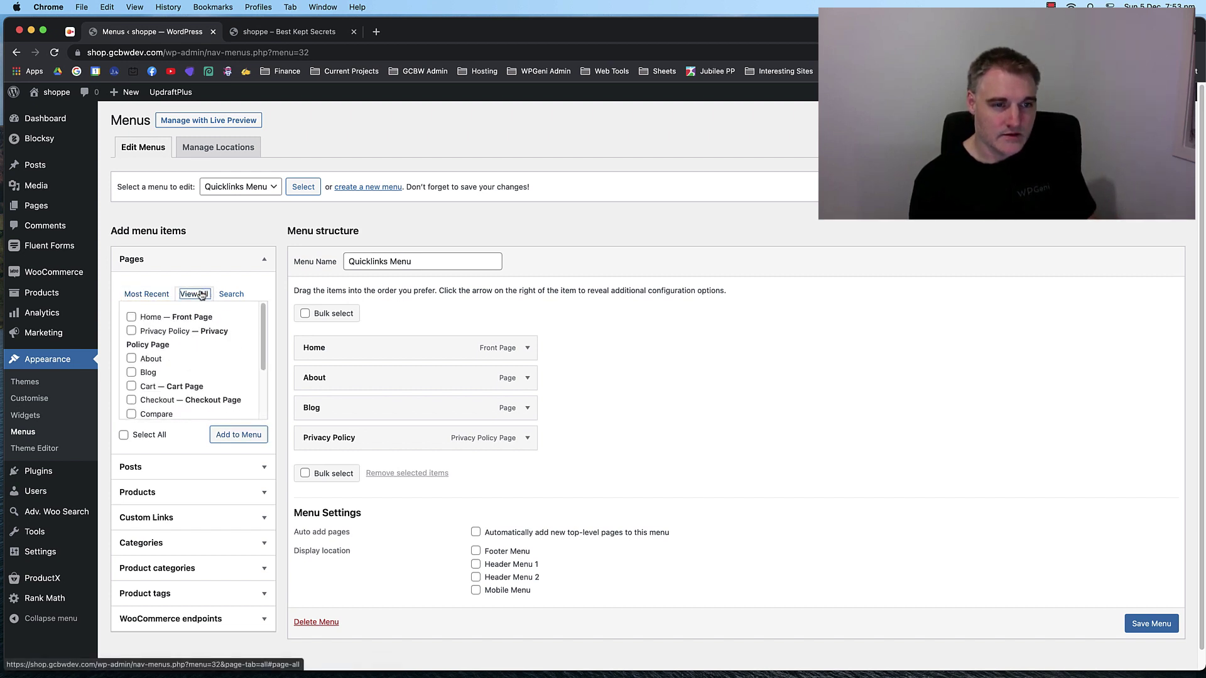
pyautogui.click(148, 295)
pyautogui.click(1178, 630)
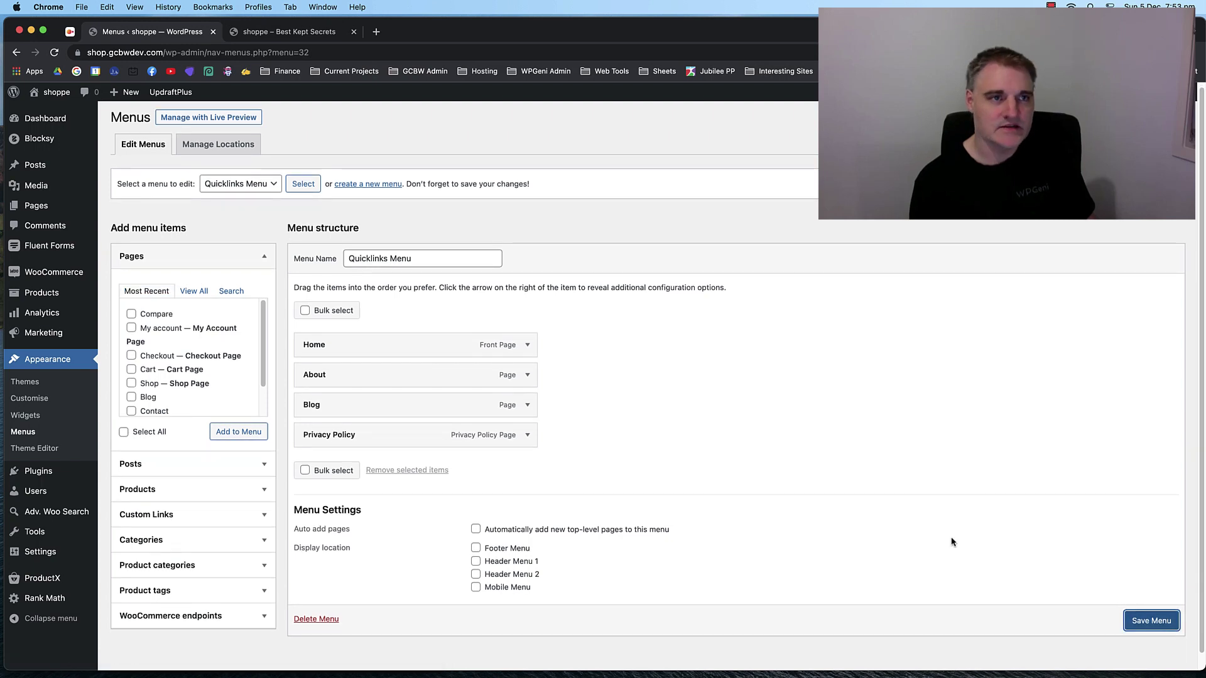
pyautogui.click(1150, 620)
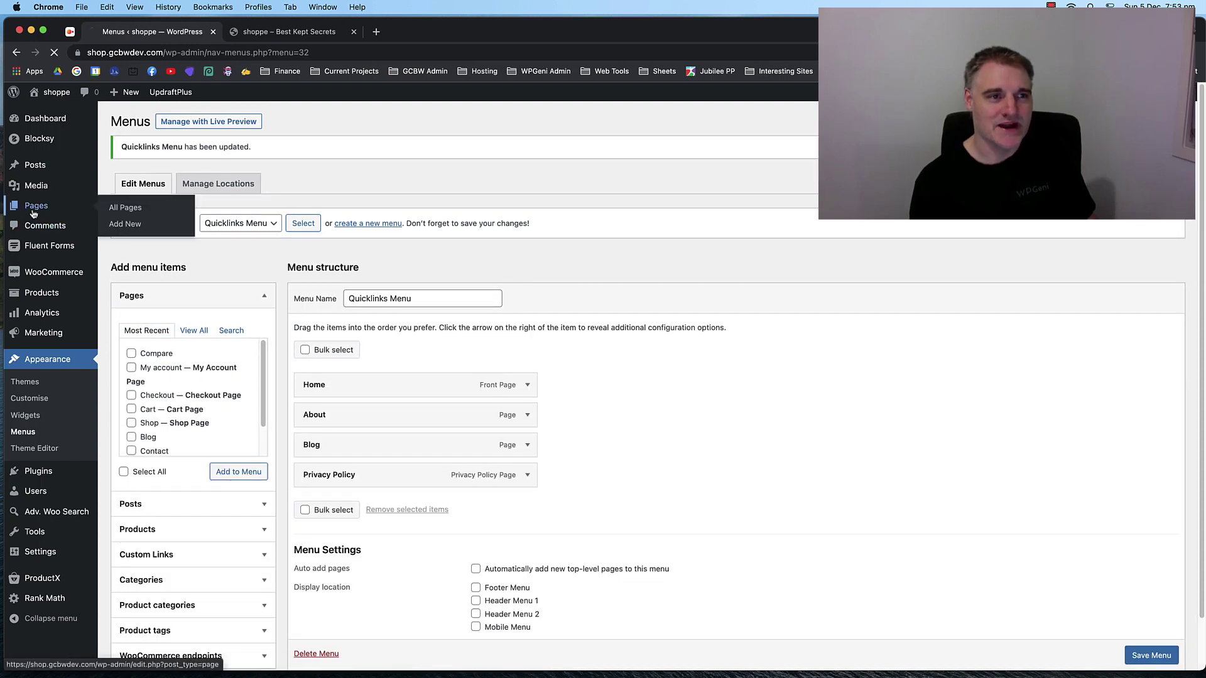
# Quick Edit the Refund and Returns Policy page and set its status to Published.
pyautogui.click(33, 214)
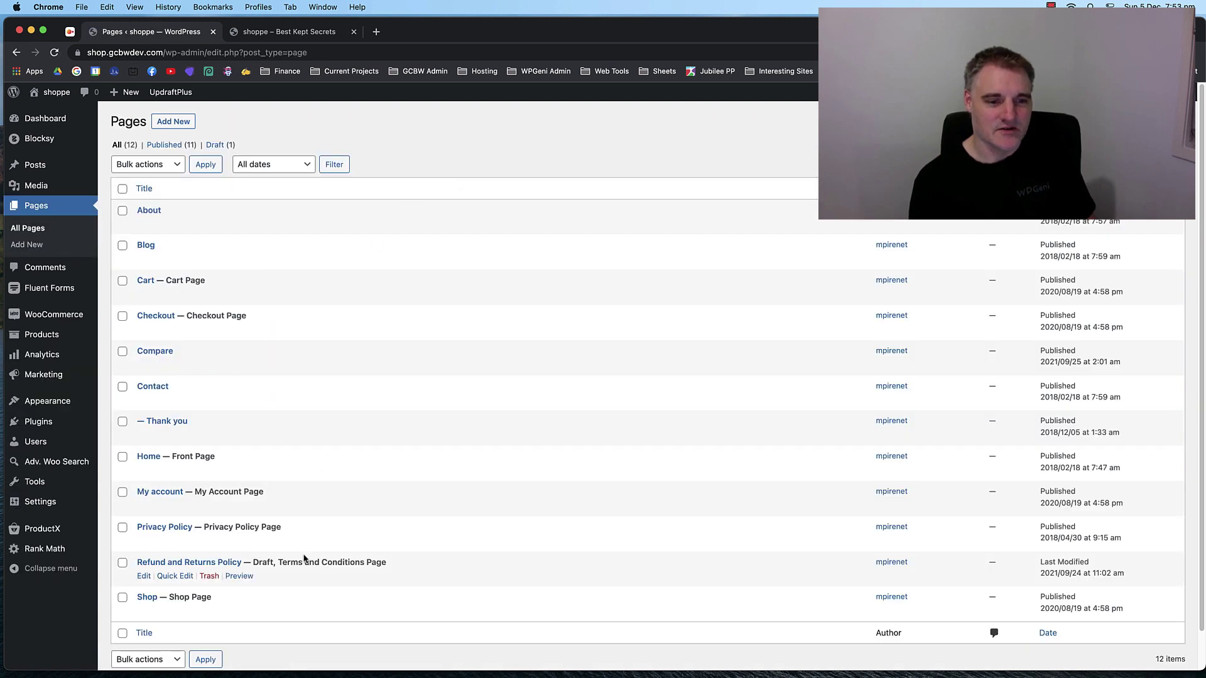
pyautogui.click(182, 575)
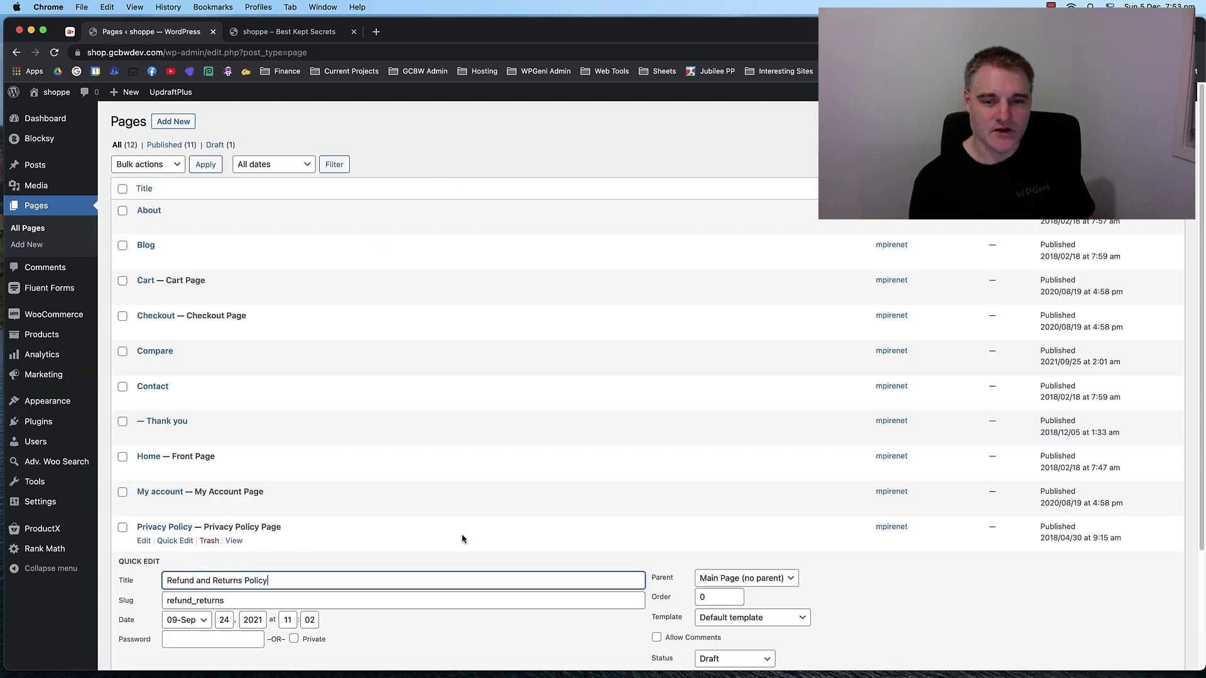
pyautogui.scroll(-3, 463, 538)
pyautogui.click(737, 511)
pyautogui.click(722, 484)
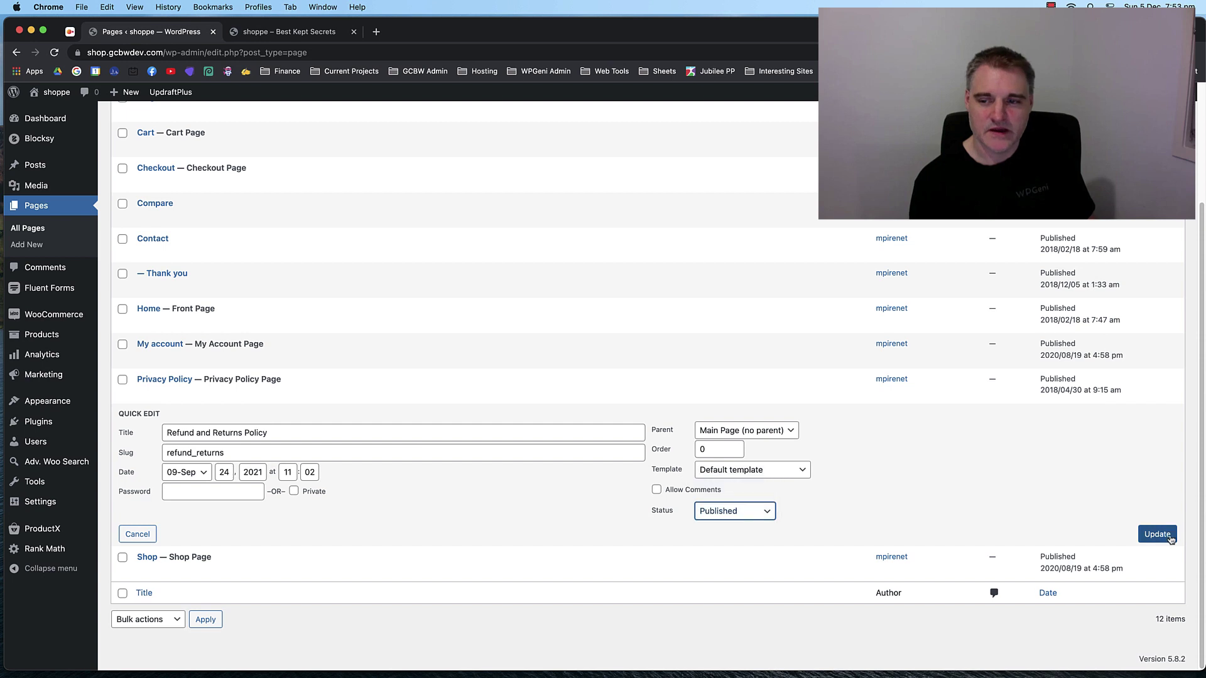
pyautogui.click(1162, 535)
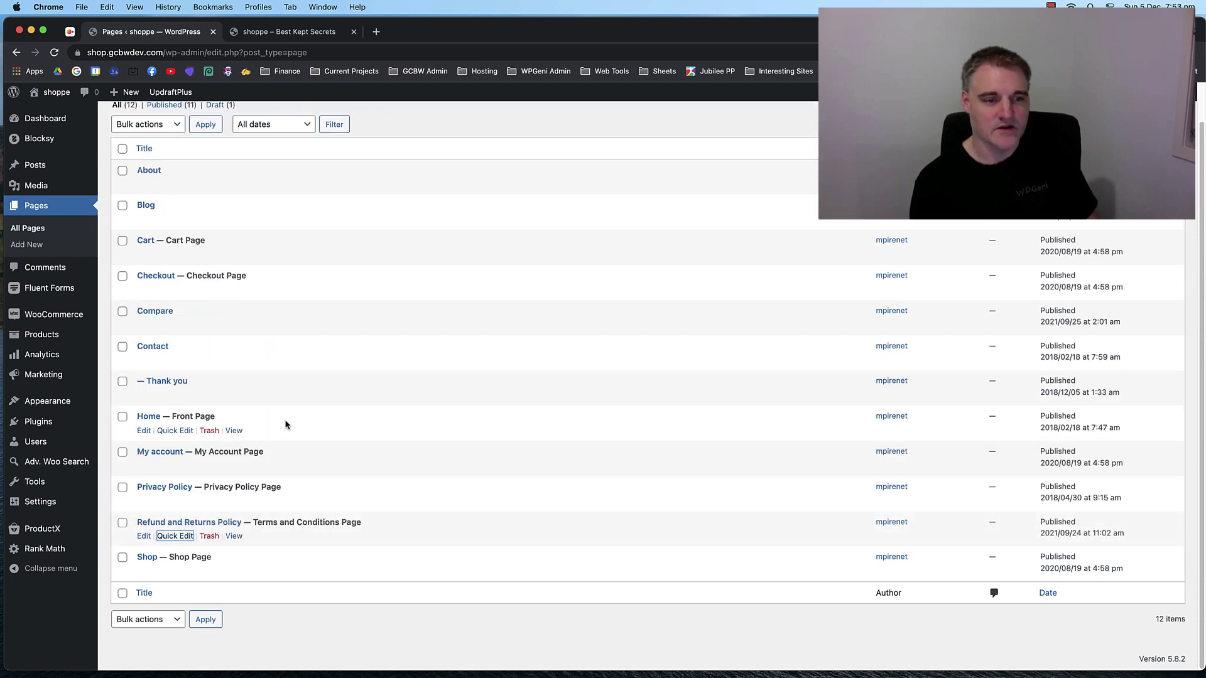
# Sort the Pages list by title A to Z, then return to the menu editor.
pyautogui.click(333, 601)
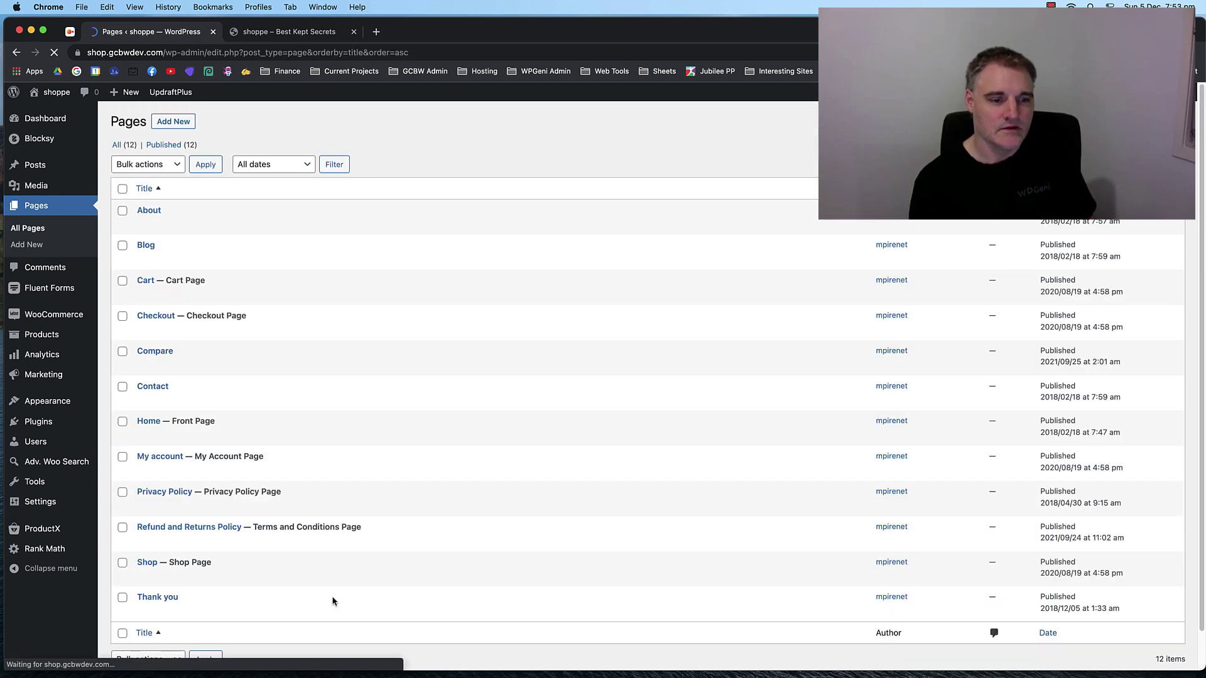
pyautogui.click(146, 192)
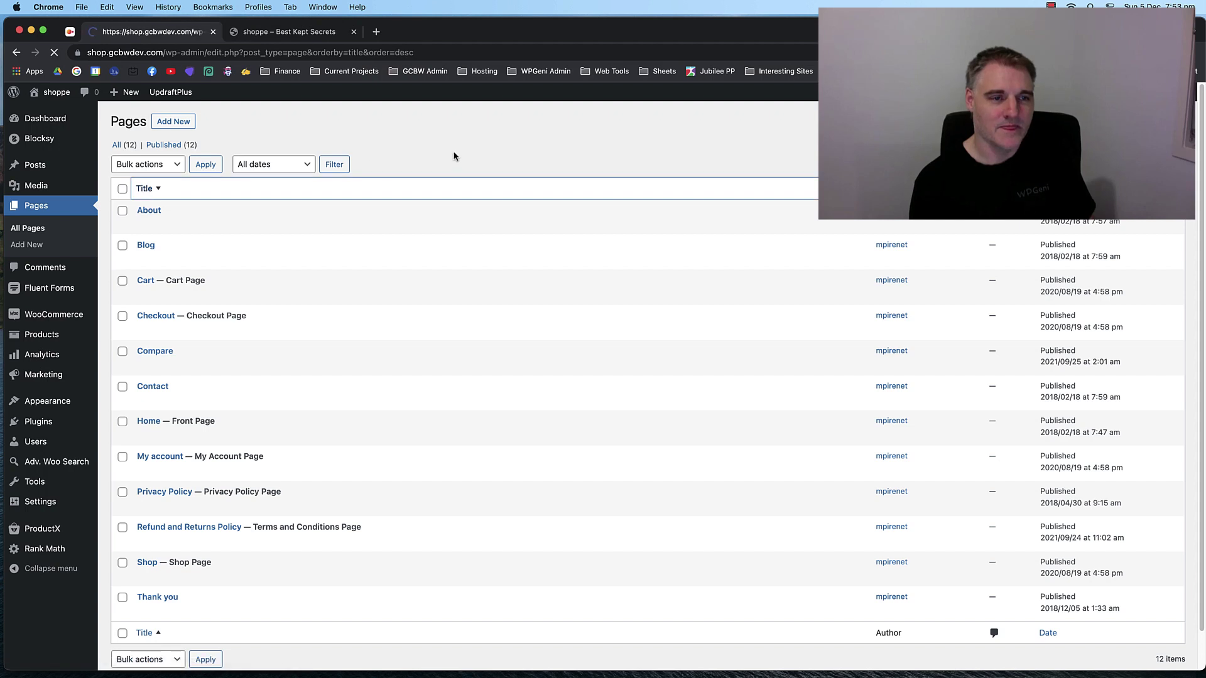
pyautogui.click(148, 189)
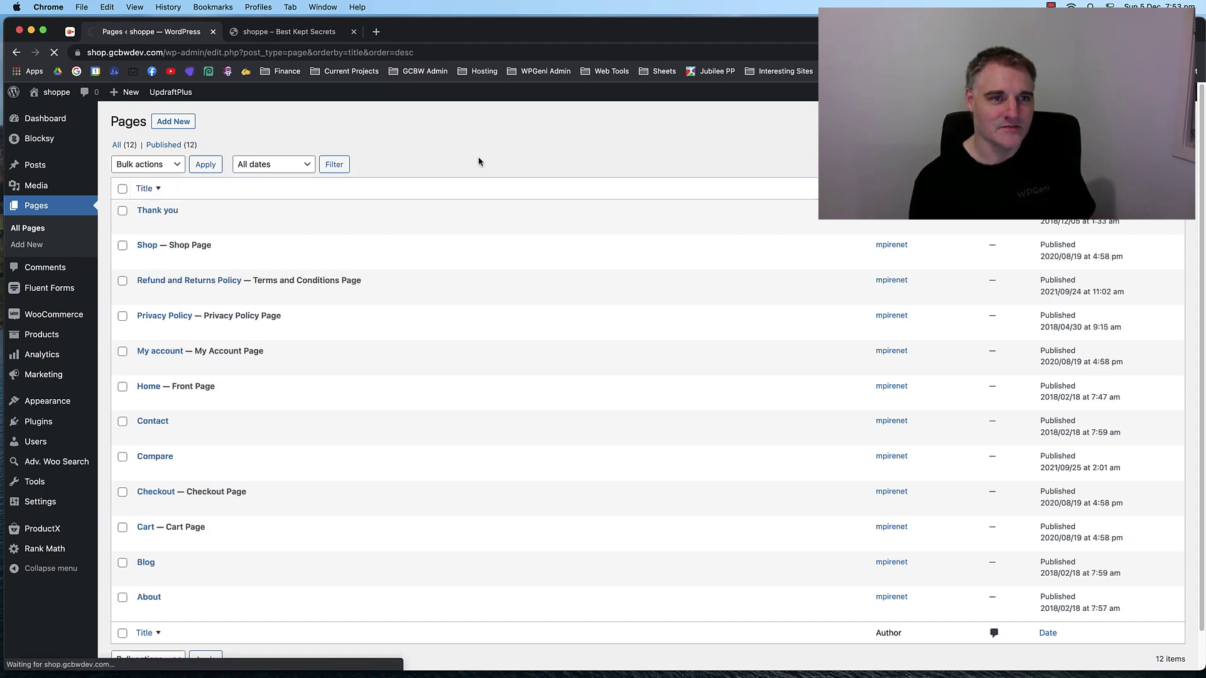
pyautogui.moveTo(47, 401)
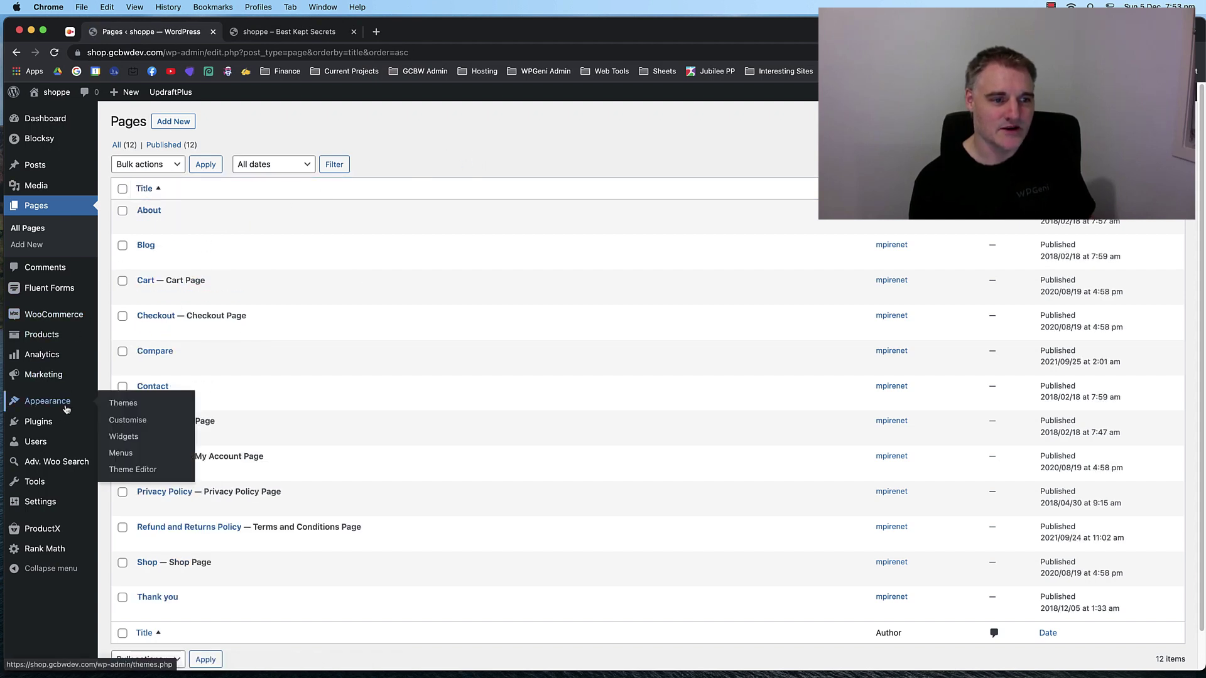
pyautogui.click(125, 449)
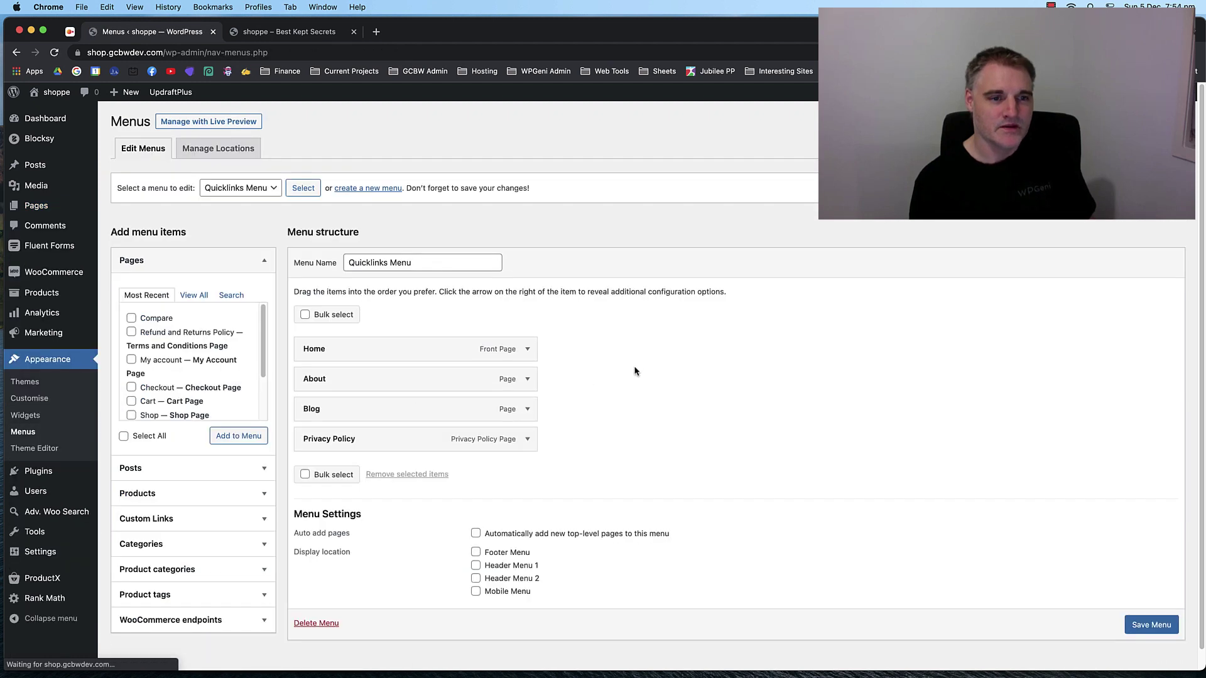
# Add Refund and Returns Policy to Quicklinks Menu between Blog and Privacy Policy, save, and go to Widgets.
pyautogui.scroll(-1, 635, 368)
pyautogui.click(175, 306)
pyautogui.click(159, 314)
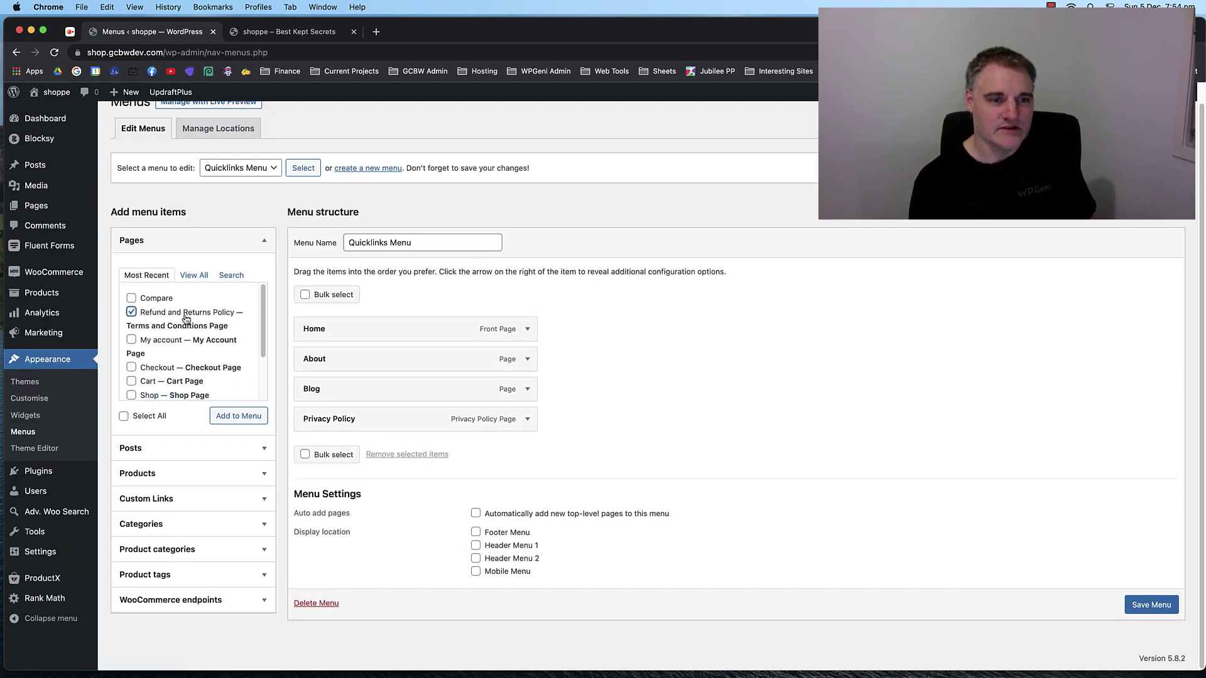
pyautogui.click(223, 419)
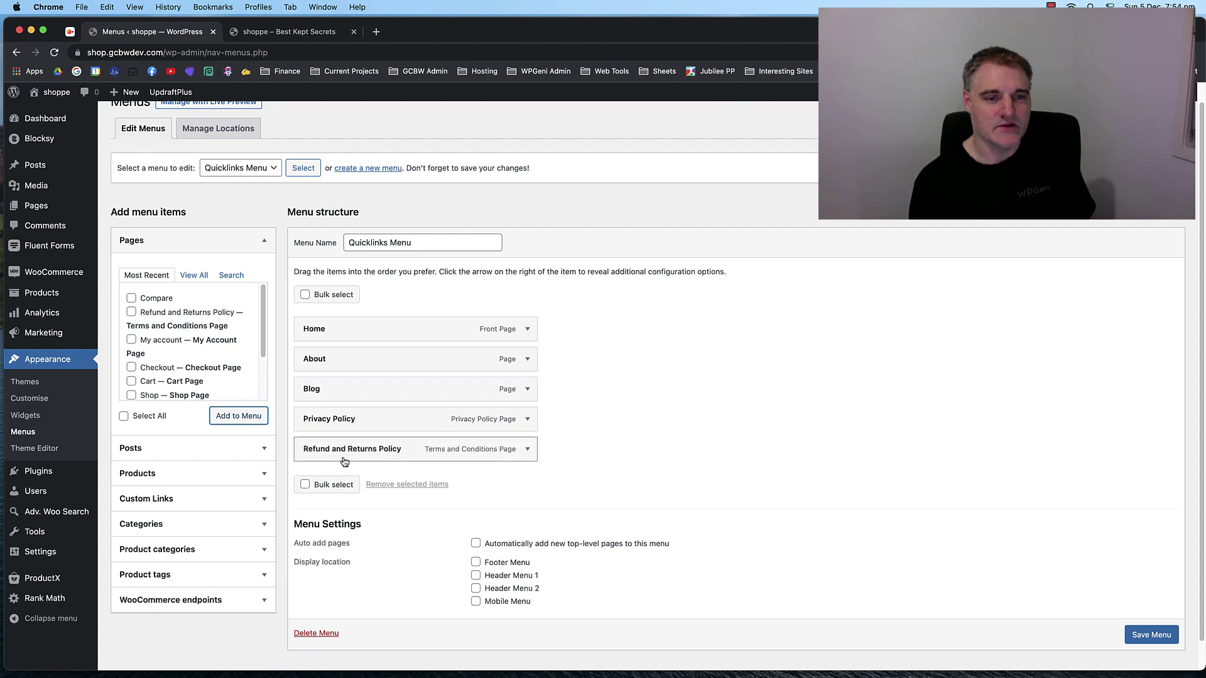
pyautogui.moveTo(351, 449); pyautogui.dragTo(367, 417)
pyautogui.scroll(-1, 1143, 596)
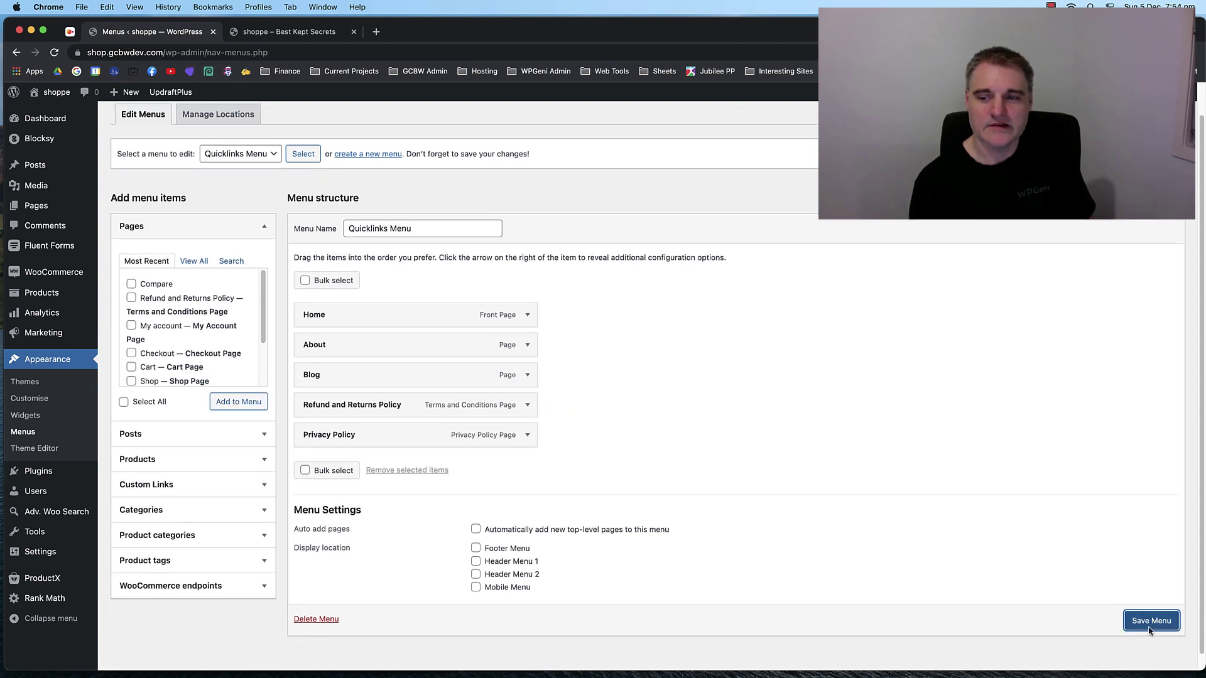
pyautogui.click(1151, 621)
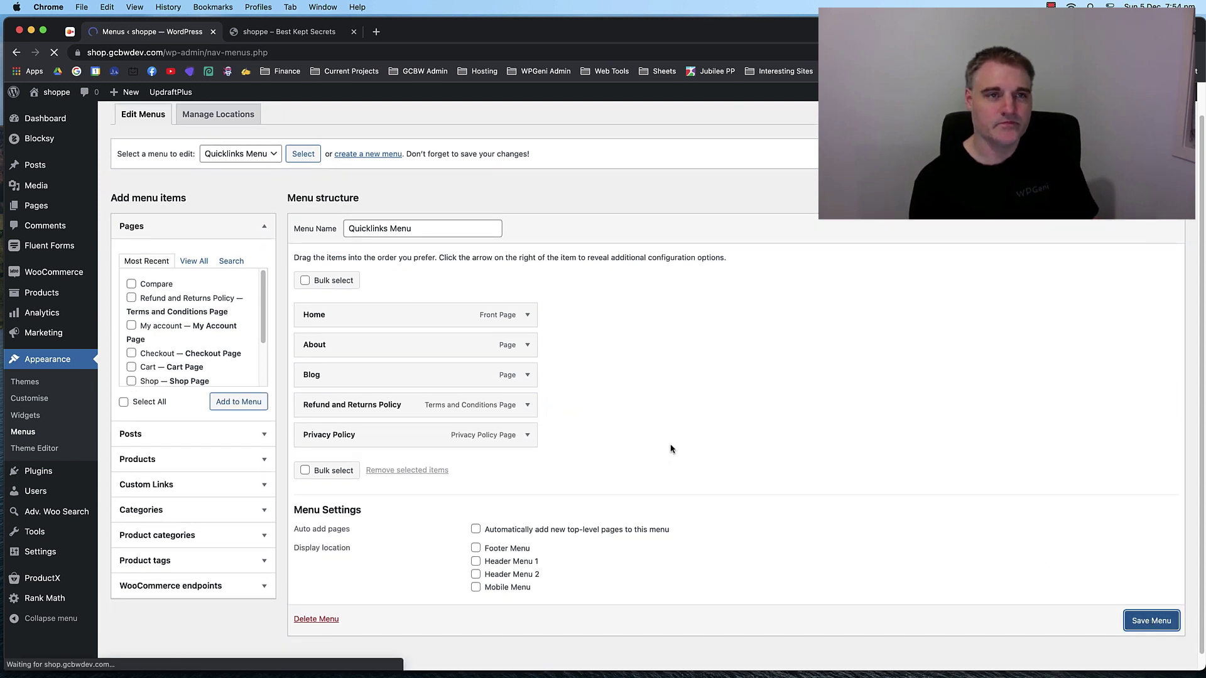
pyautogui.scroll(-3, 675, 432)
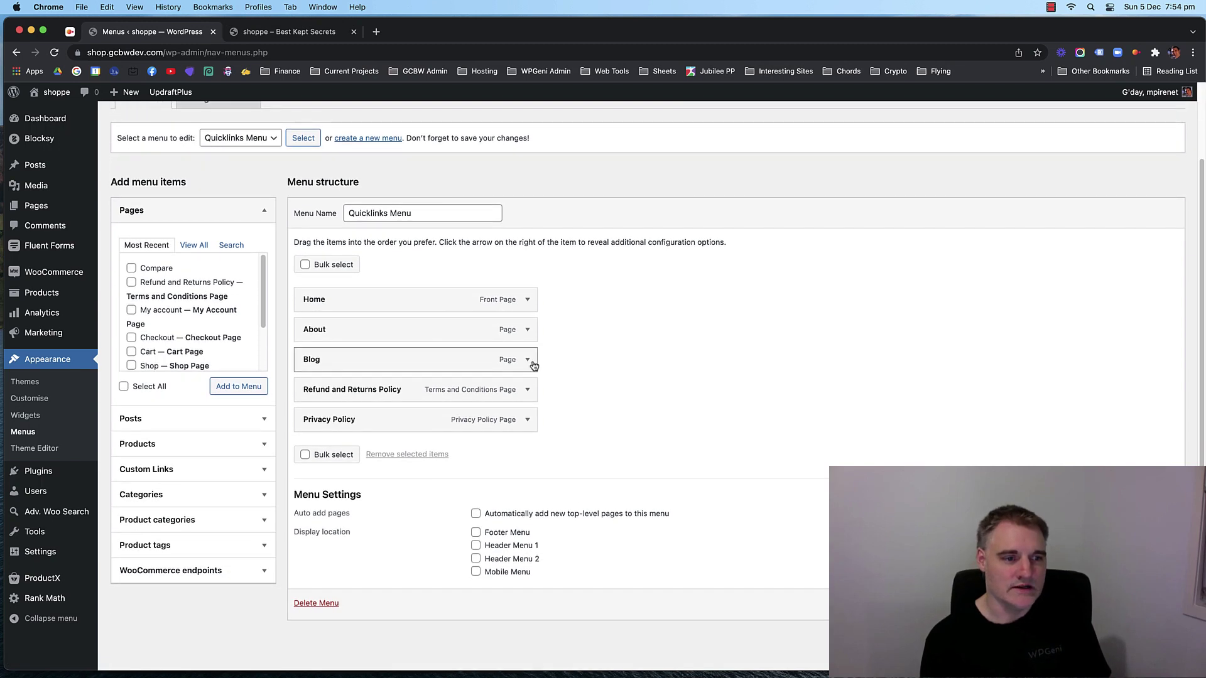
pyautogui.click(25, 415)
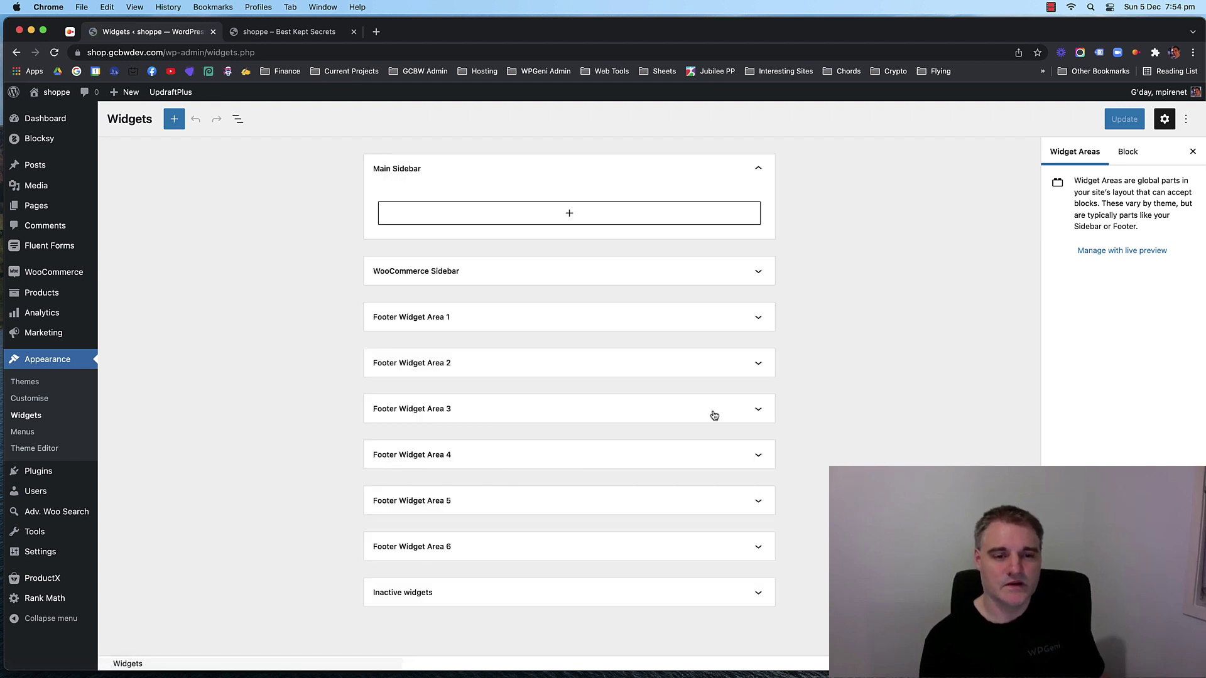
# Add a Navigation Menu widget set to Quicklinks Menu in Footer Widget Area 3.
pyautogui.click(654, 416)
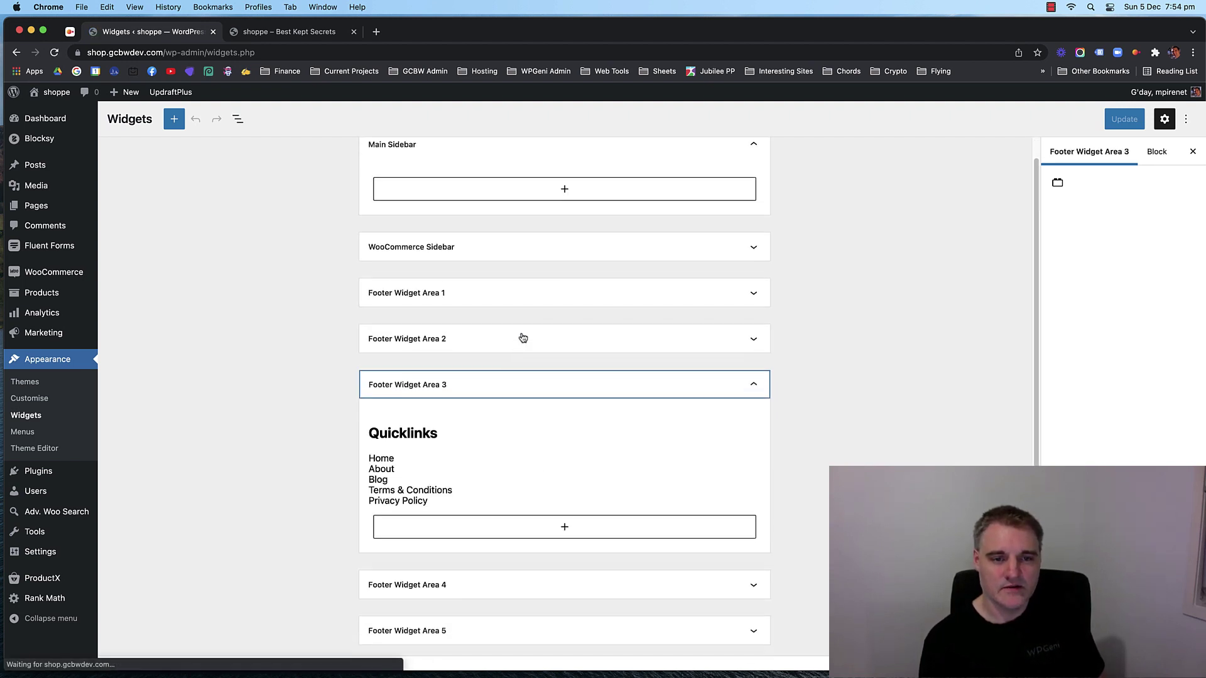
pyautogui.click(564, 527)
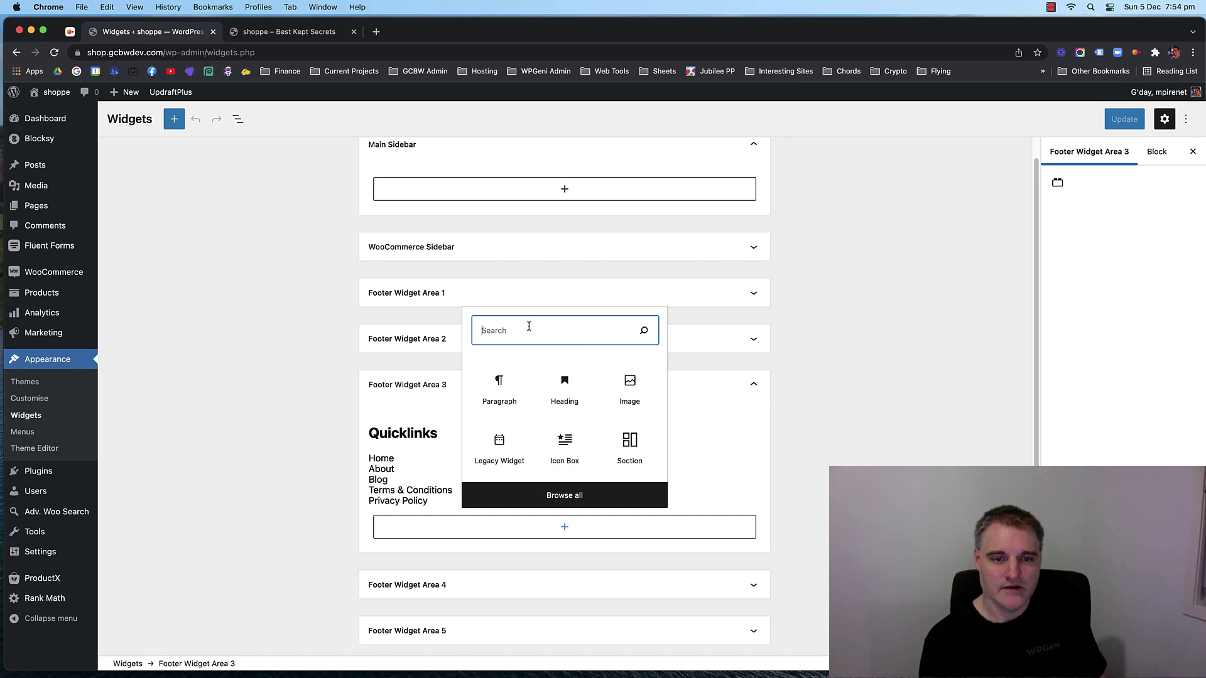
pyautogui.write('nav')
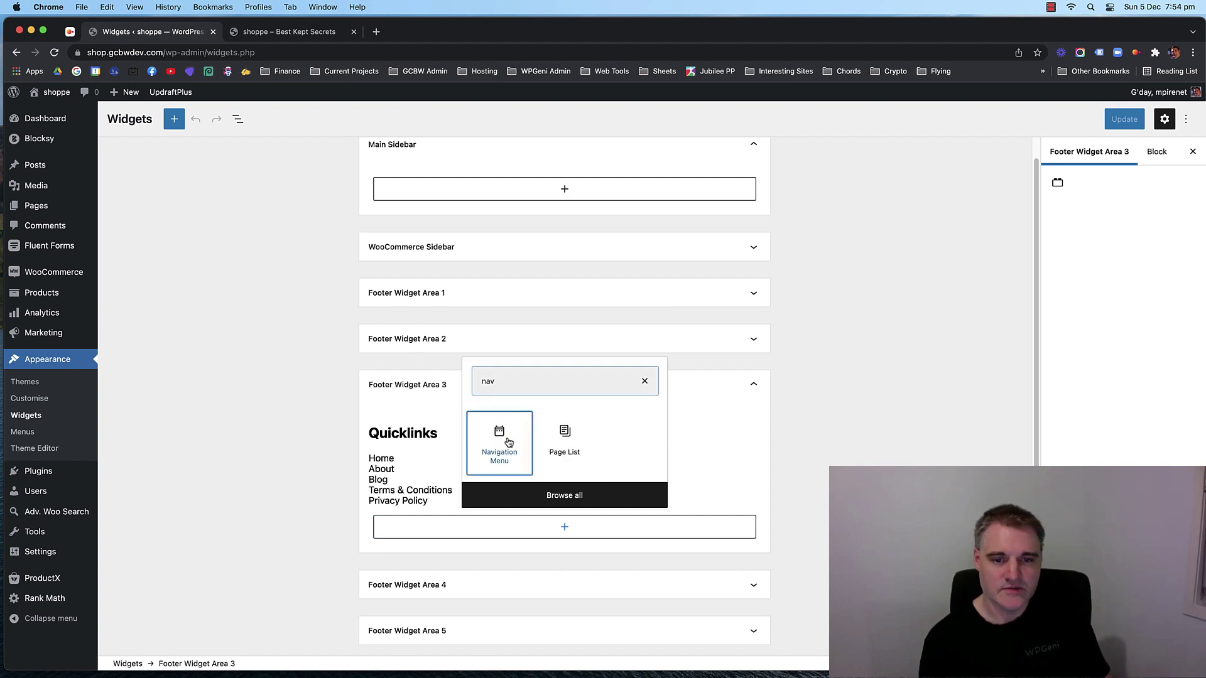
pyautogui.click(508, 442)
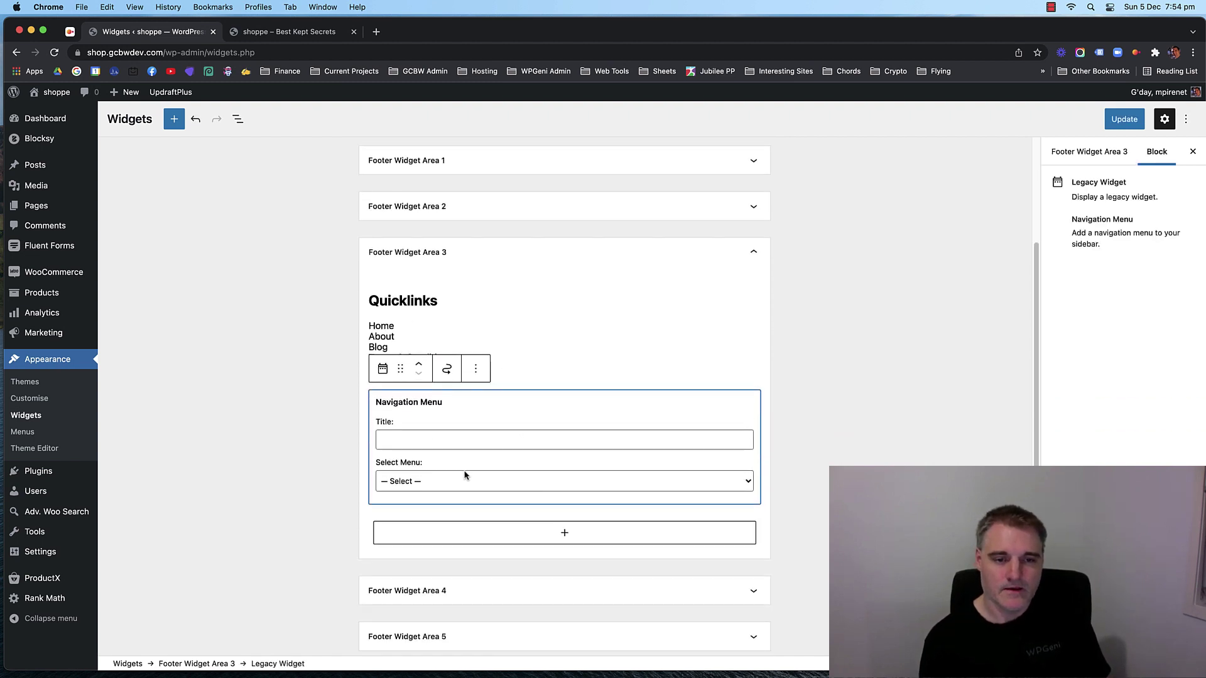
pyautogui.click(465, 477)
pyautogui.click(454, 520)
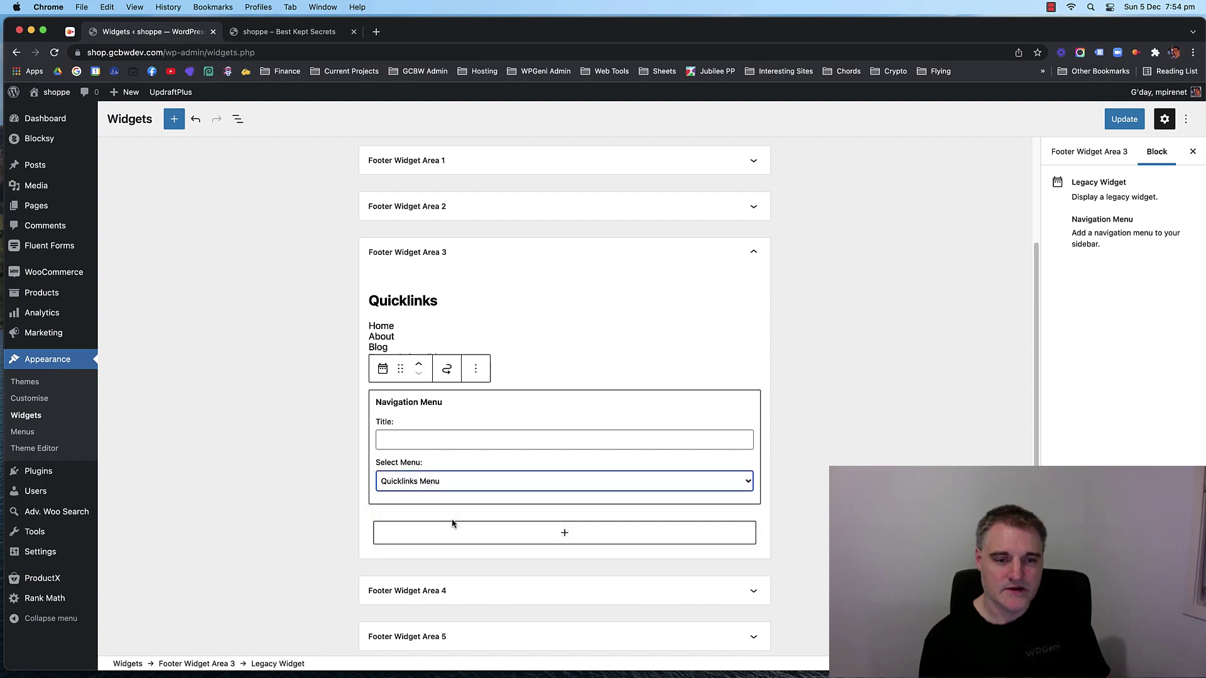
pyautogui.click(348, 436)
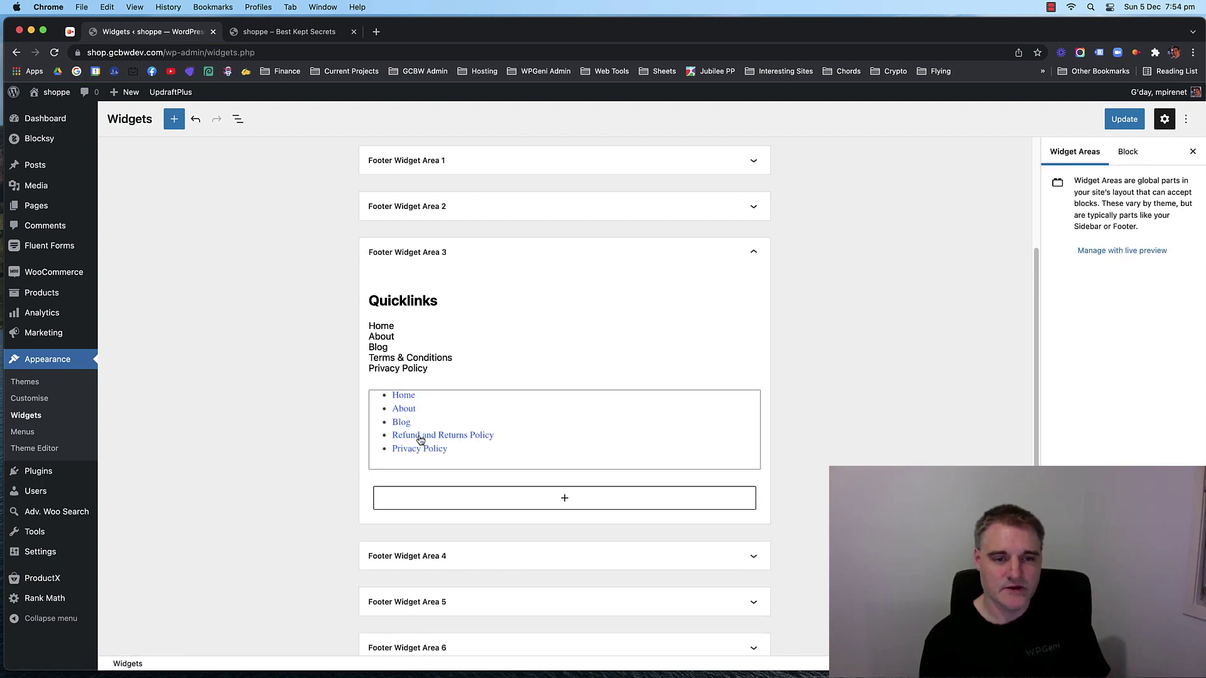
# Delete the old hard-coded links paragraph, save the widgets, and view the live site.
pyautogui.click(497, 327)
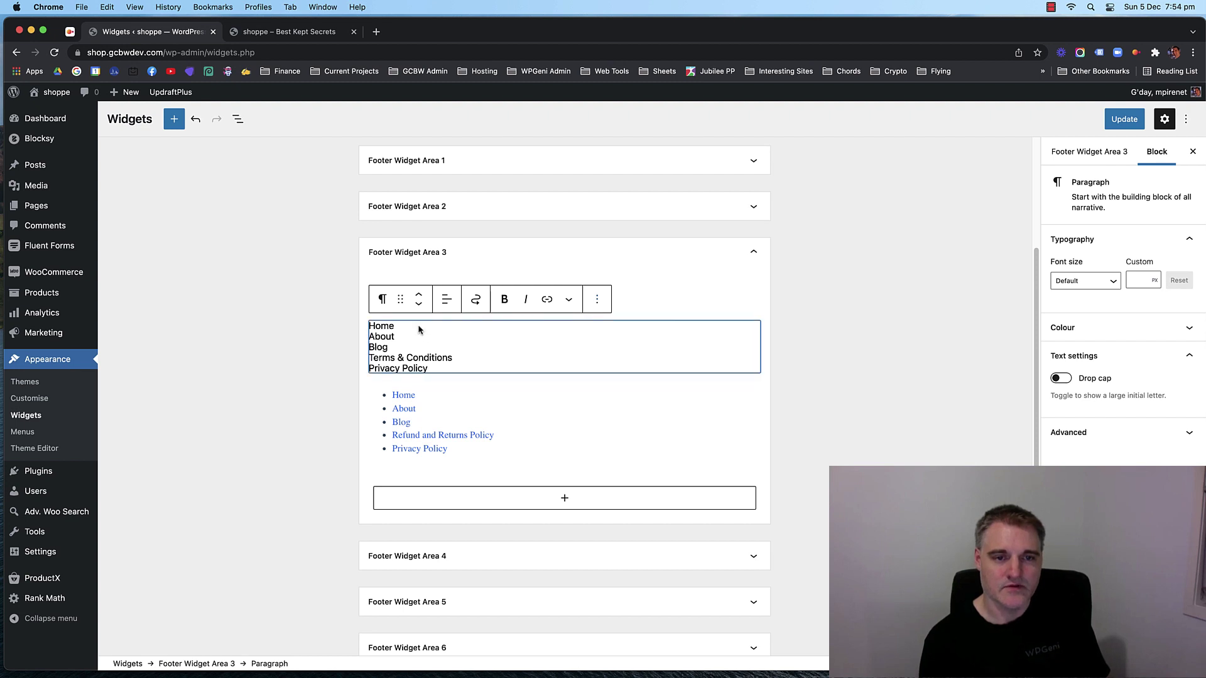
pyautogui.click(597, 299)
pyautogui.click(619, 512)
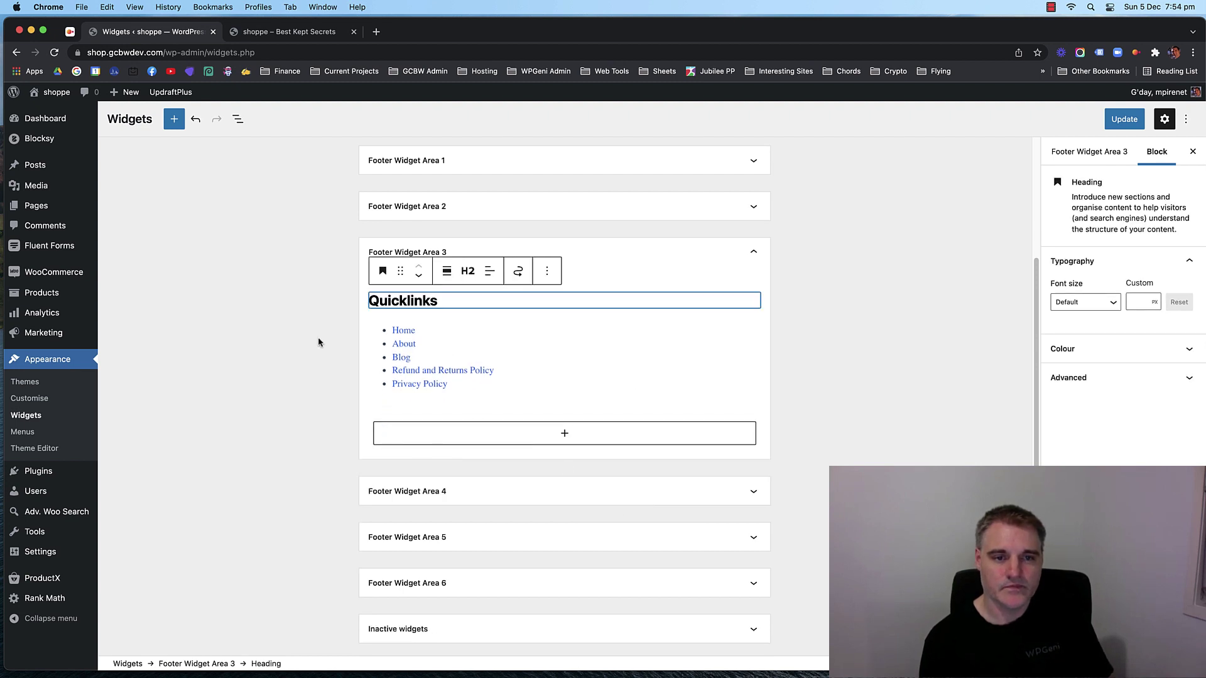
pyautogui.click(872, 290)
pyautogui.press('super+s')
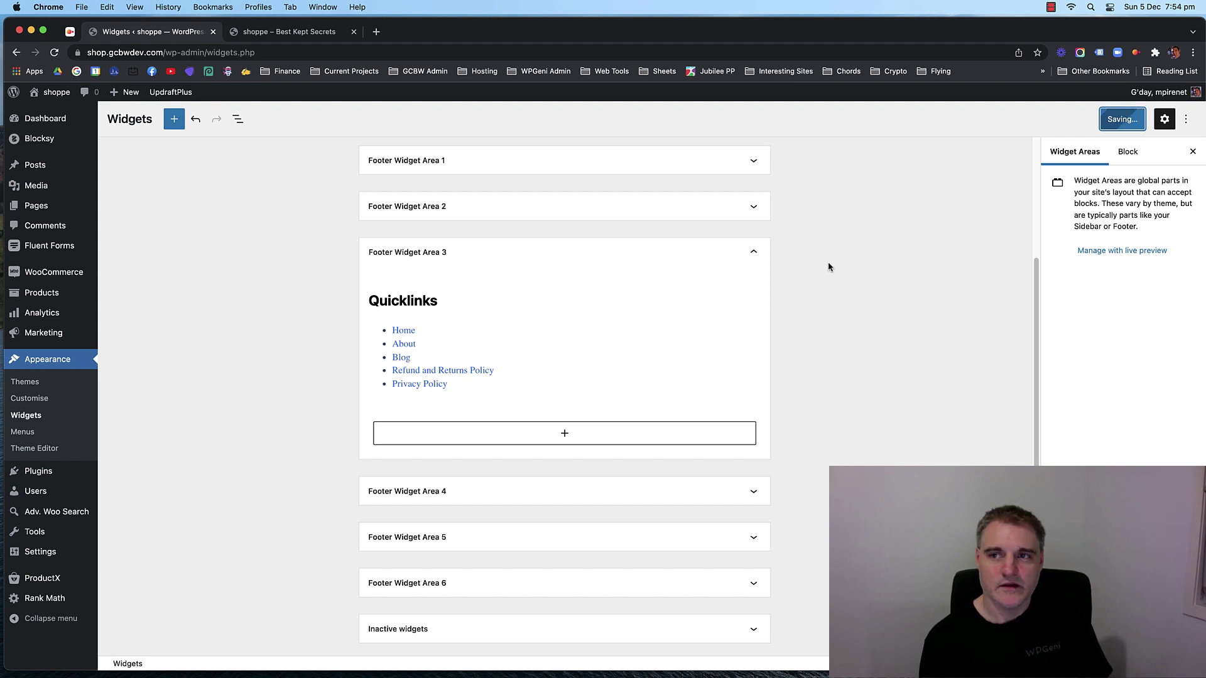
pyautogui.click(289, 33)
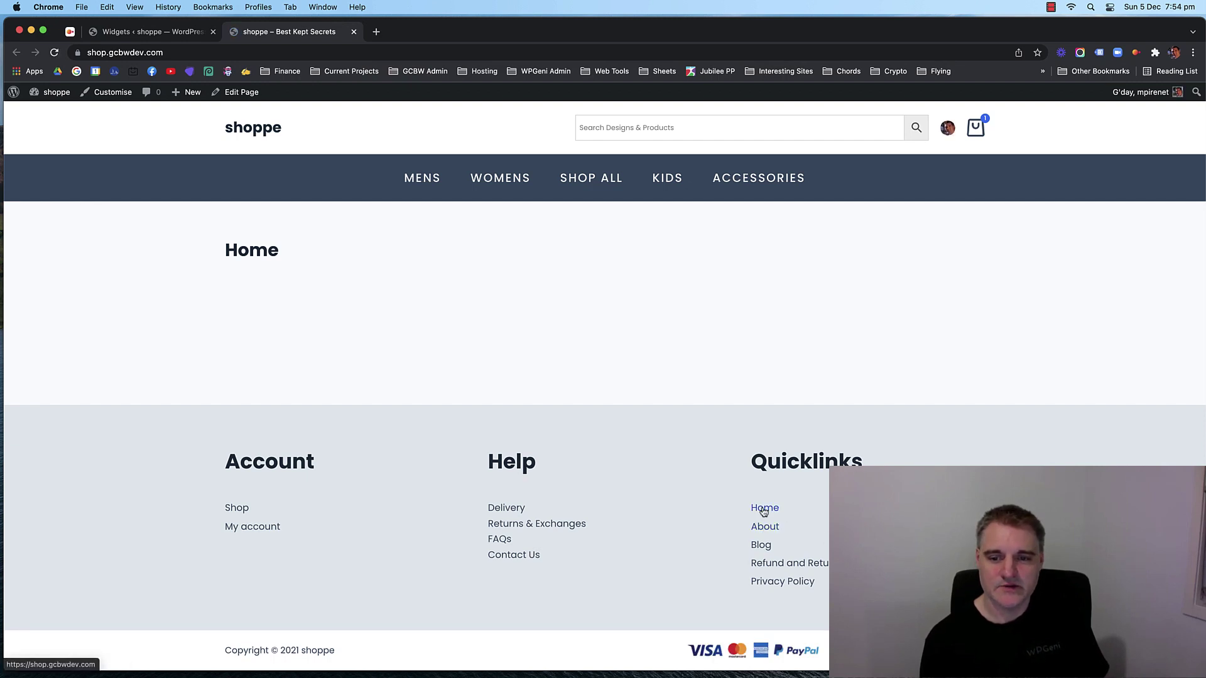
pyautogui.click(774, 532)
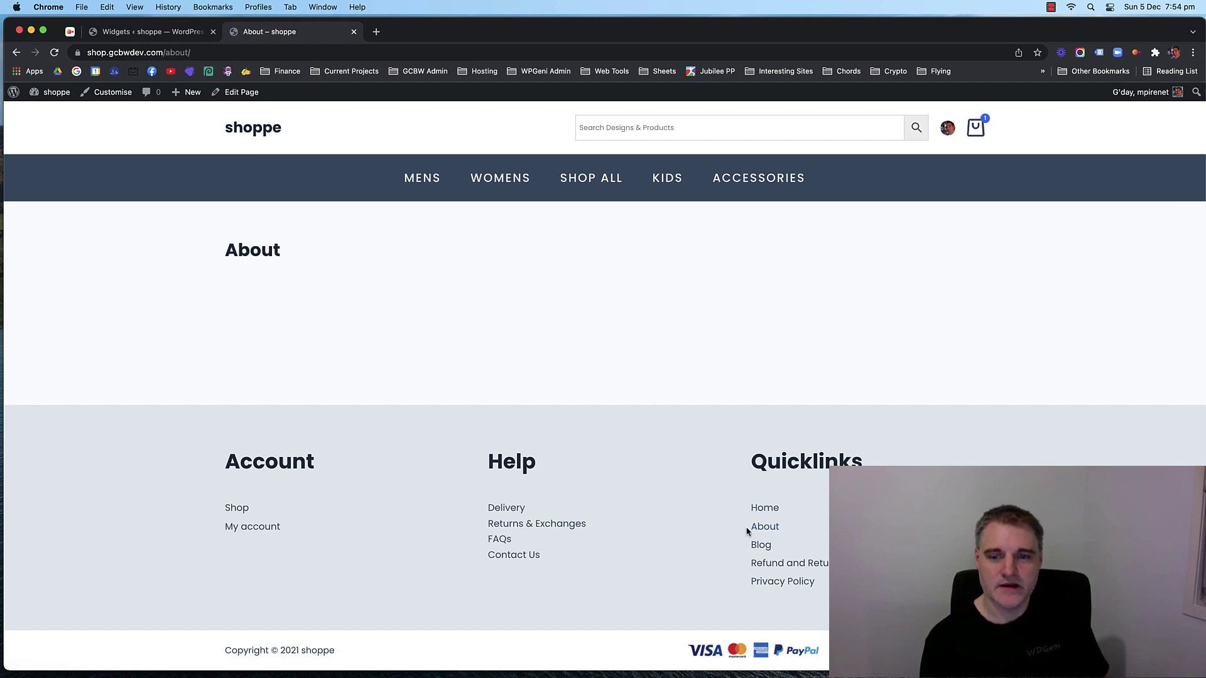
pyautogui.click(760, 545)
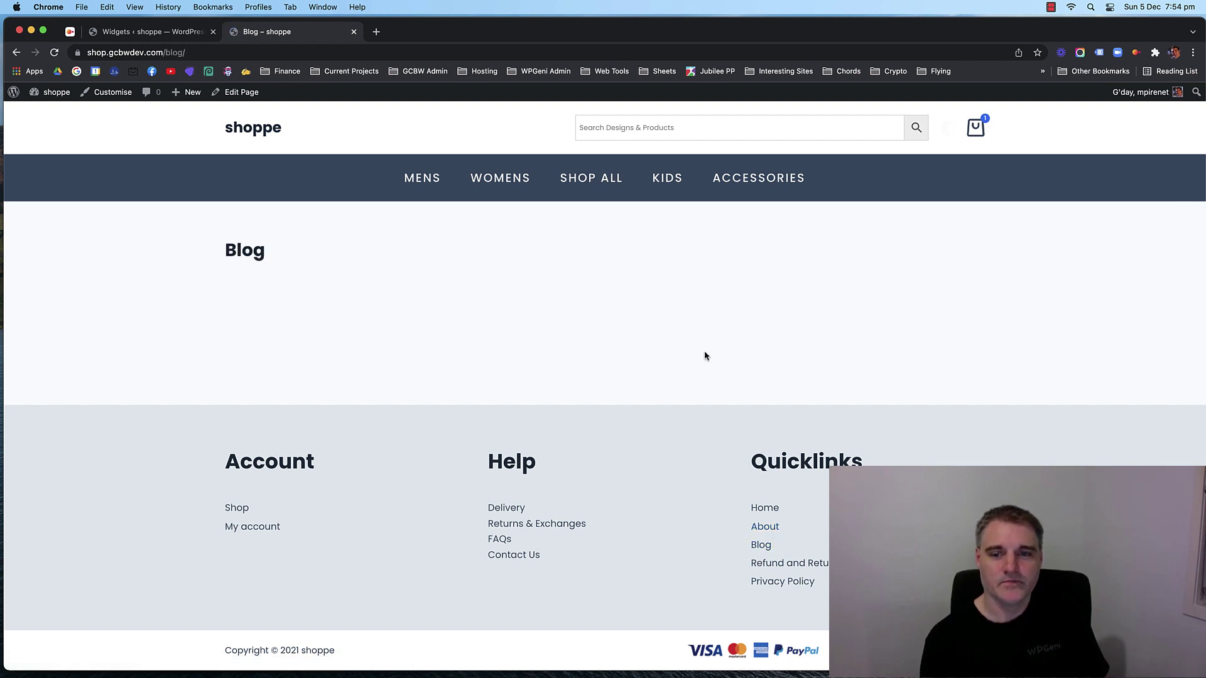
pyautogui.click(822, 568)
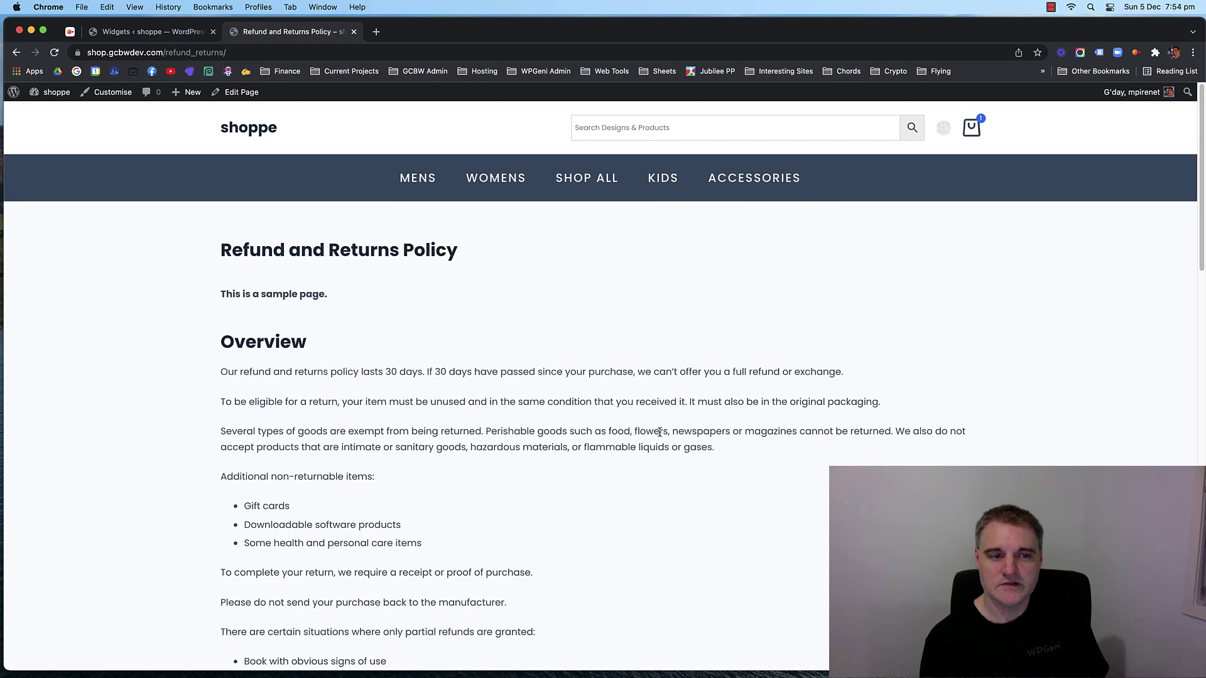
pyautogui.scroll(-10, 615, 431)
pyautogui.scroll(-7, 615, 432)
pyautogui.scroll(12, 571, 423)
pyautogui.scroll(-6, 552, 420)
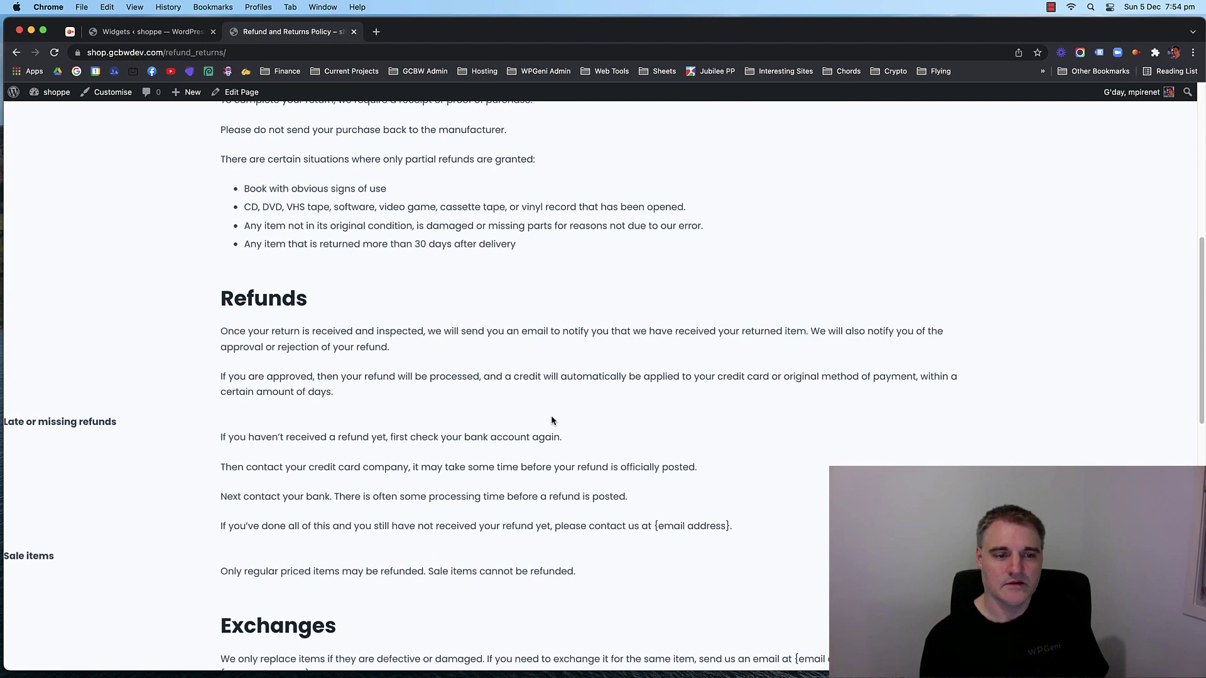
pyautogui.scroll(-10, 552, 418)
pyautogui.scroll(3, 527, 414)
pyautogui.scroll(-3, 494, 412)
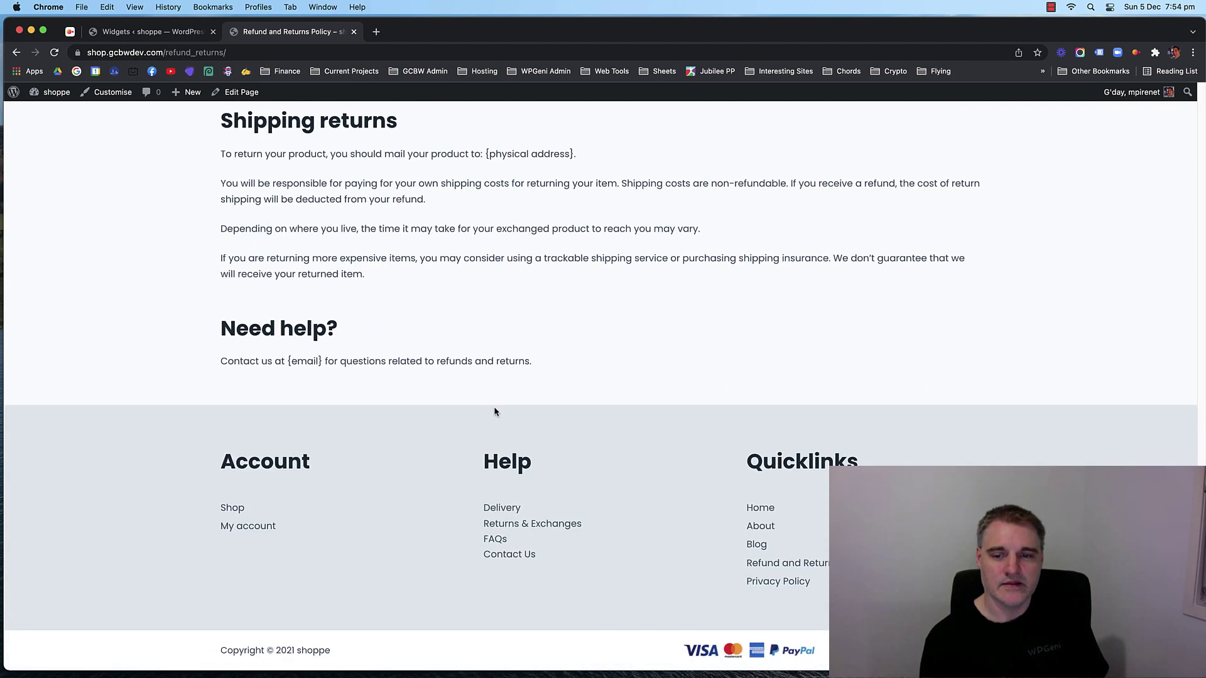
pyautogui.click(777, 582)
pyautogui.scroll(-6, 685, 427)
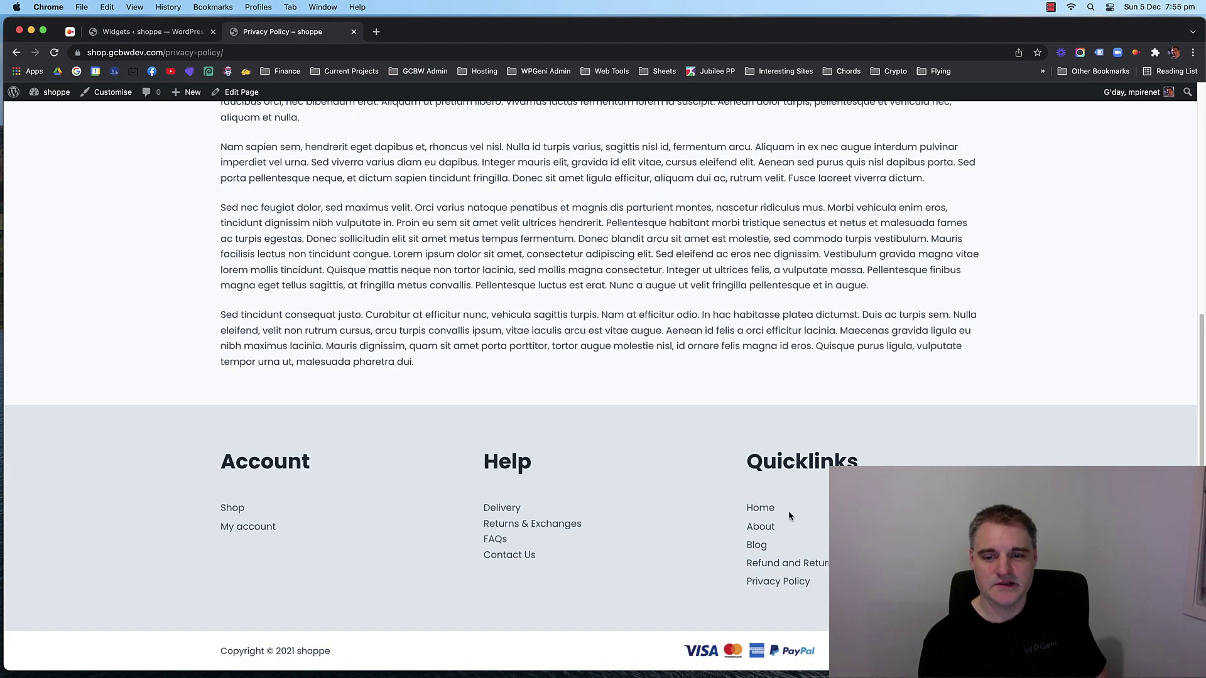
pyautogui.click(758, 507)
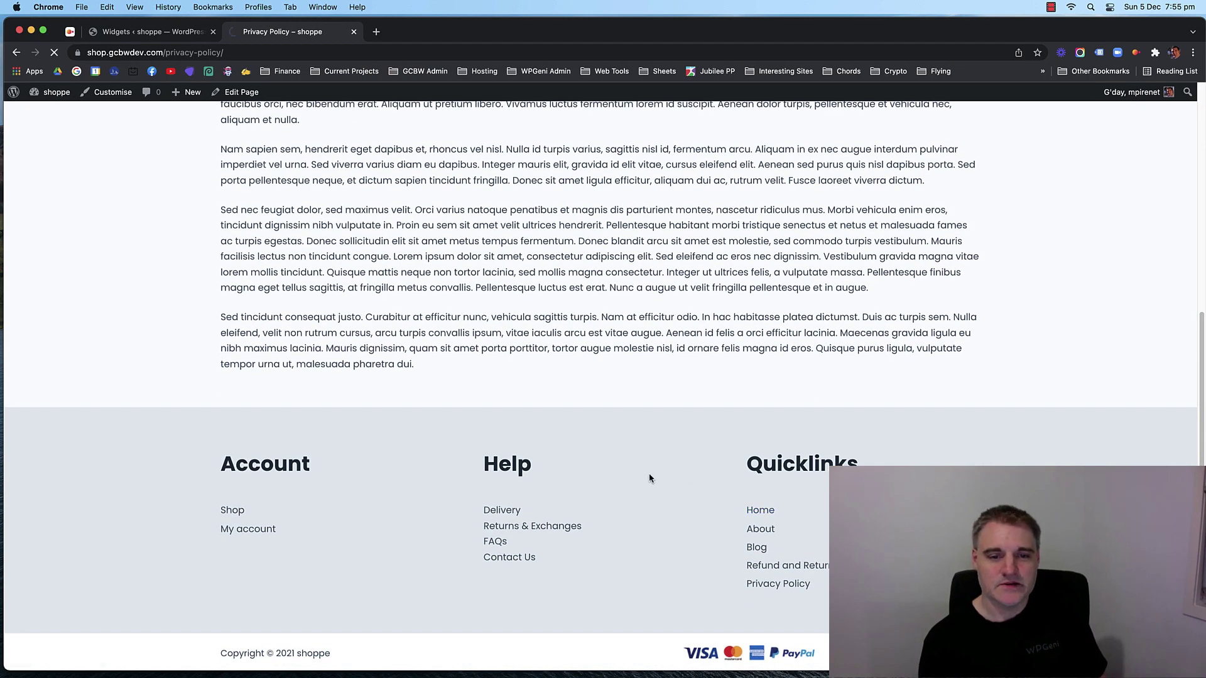
pyautogui.click(152, 31)
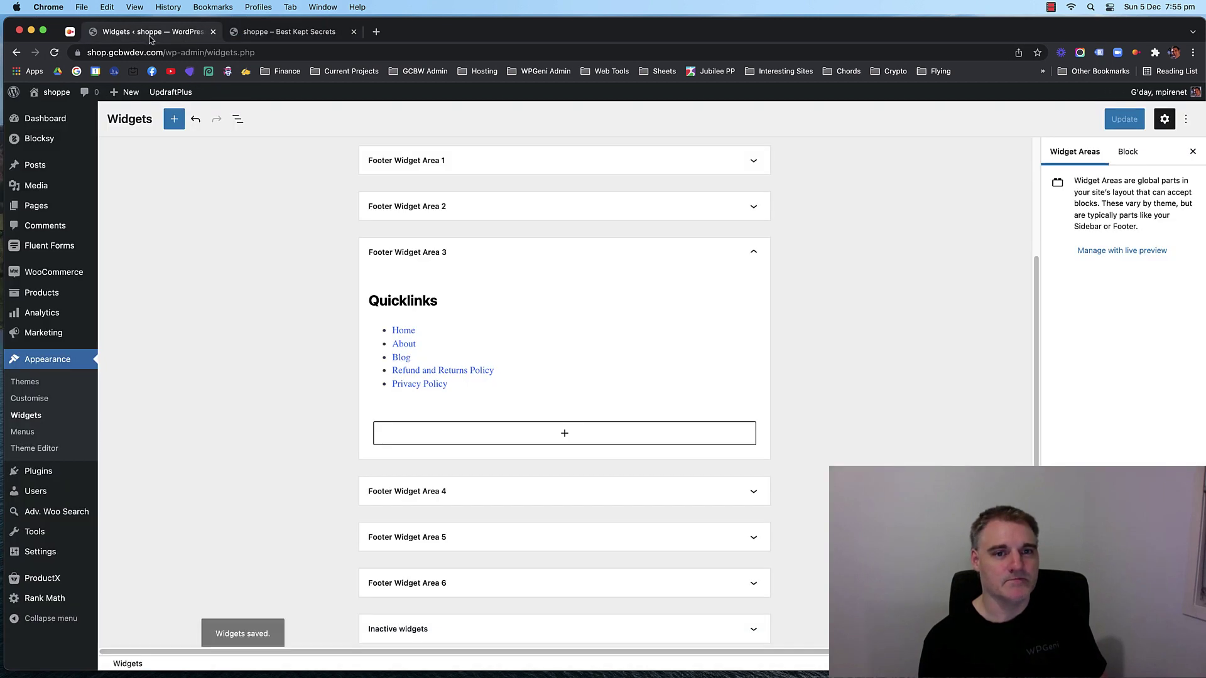
# Collapse Footer Widget Area 3, reload the storefront home page, then open Pages > All Pages.
pyautogui.click(731, 259)
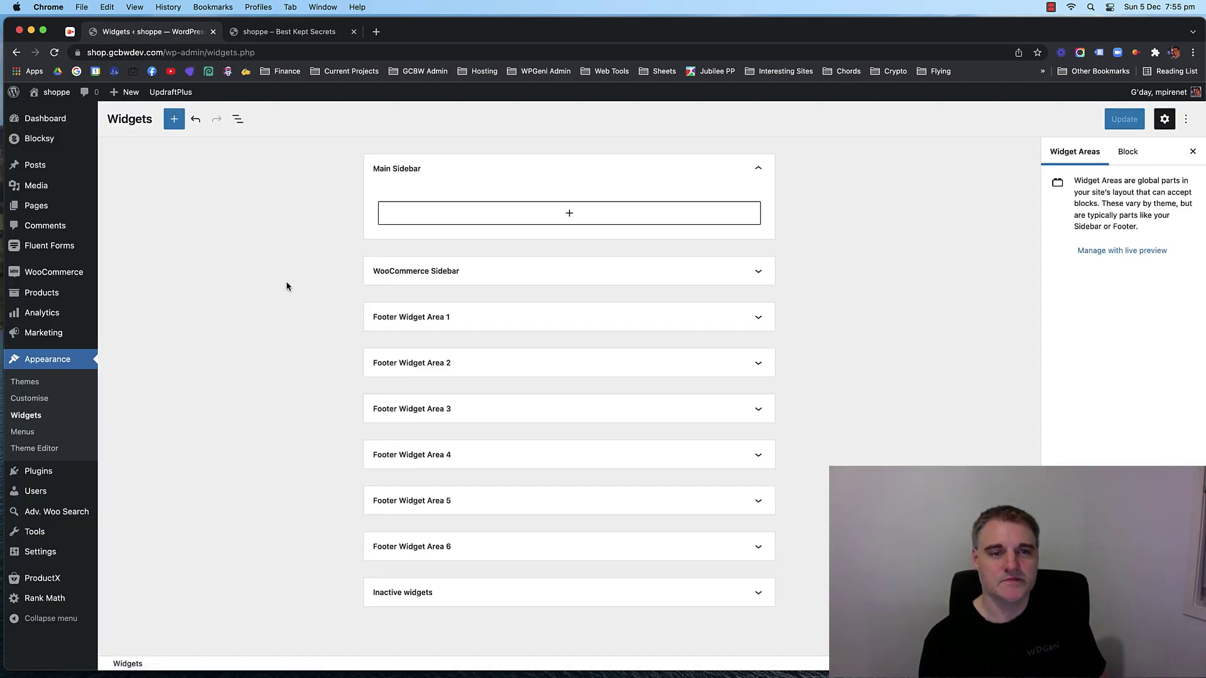
pyautogui.click(292, 33)
pyautogui.click(249, 131)
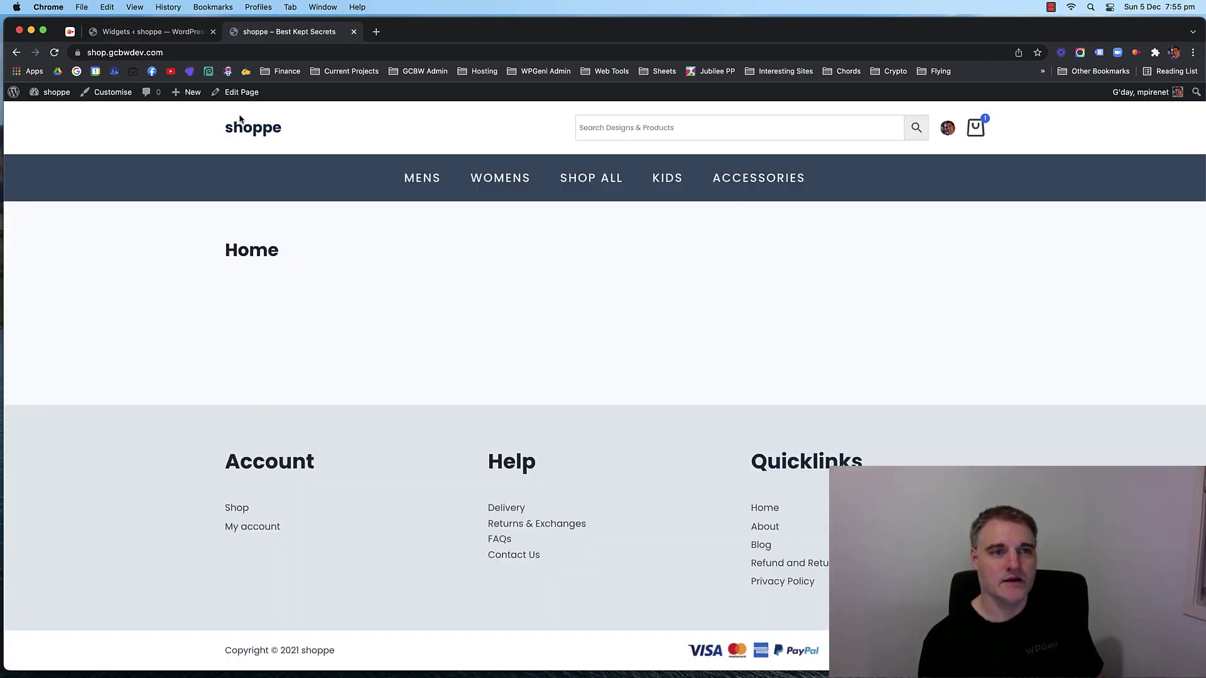
pyautogui.click(179, 34)
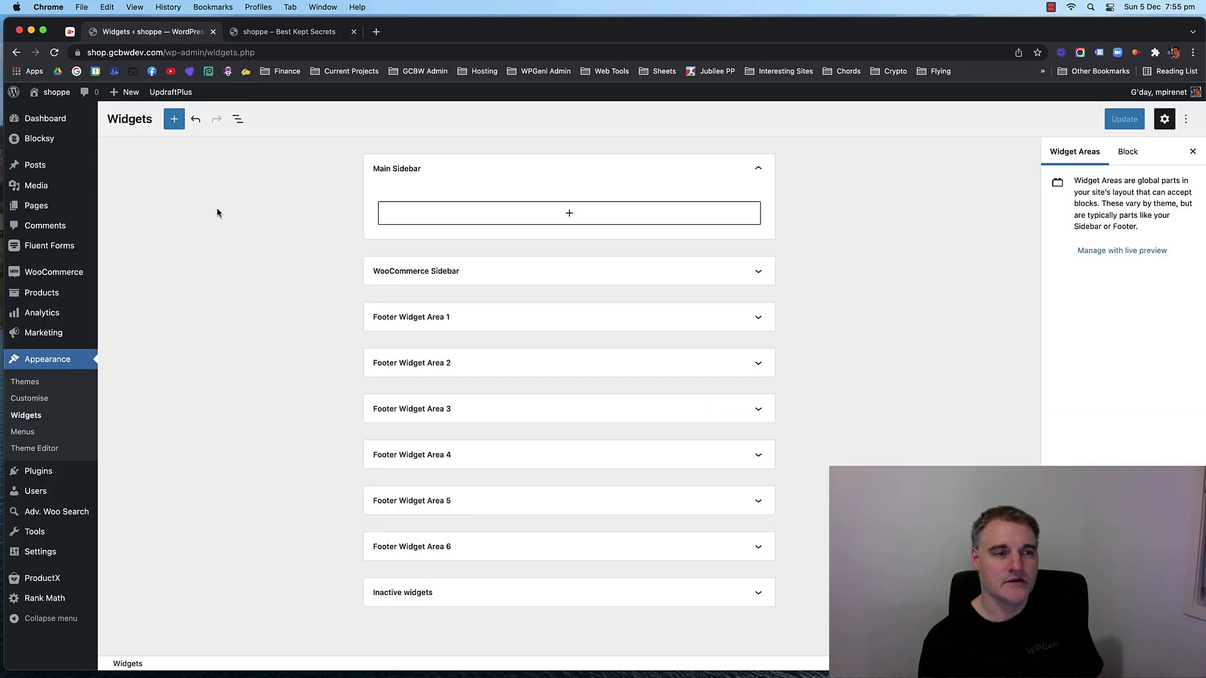
pyautogui.moveTo(66, 214)
pyautogui.click(109, 214)
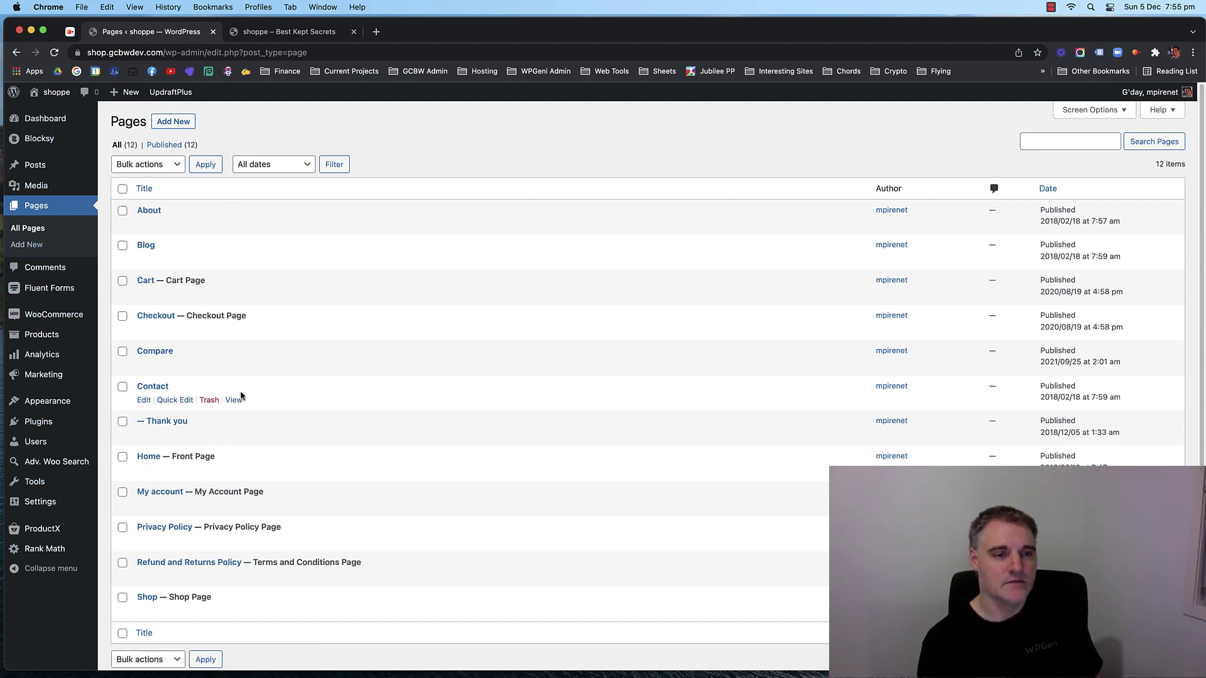
pyautogui.rightClick(142, 474)
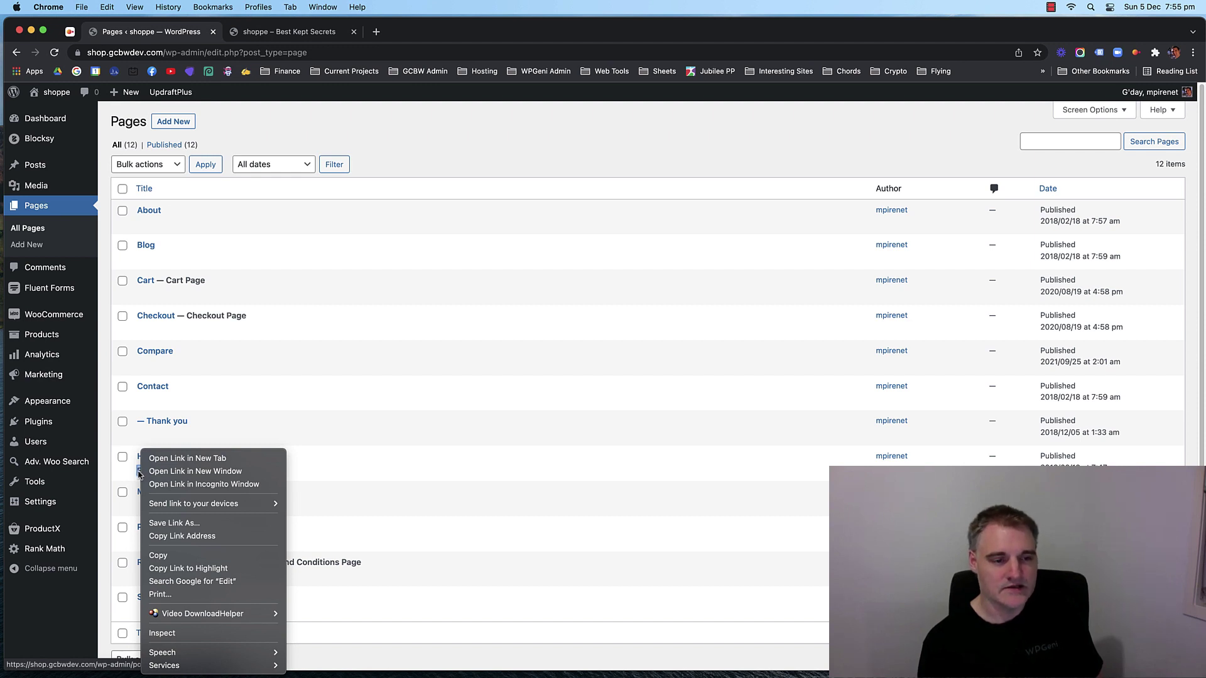
# Open the Home page editor in a new tab placed beside the Pages list.
pyautogui.click(182, 458)
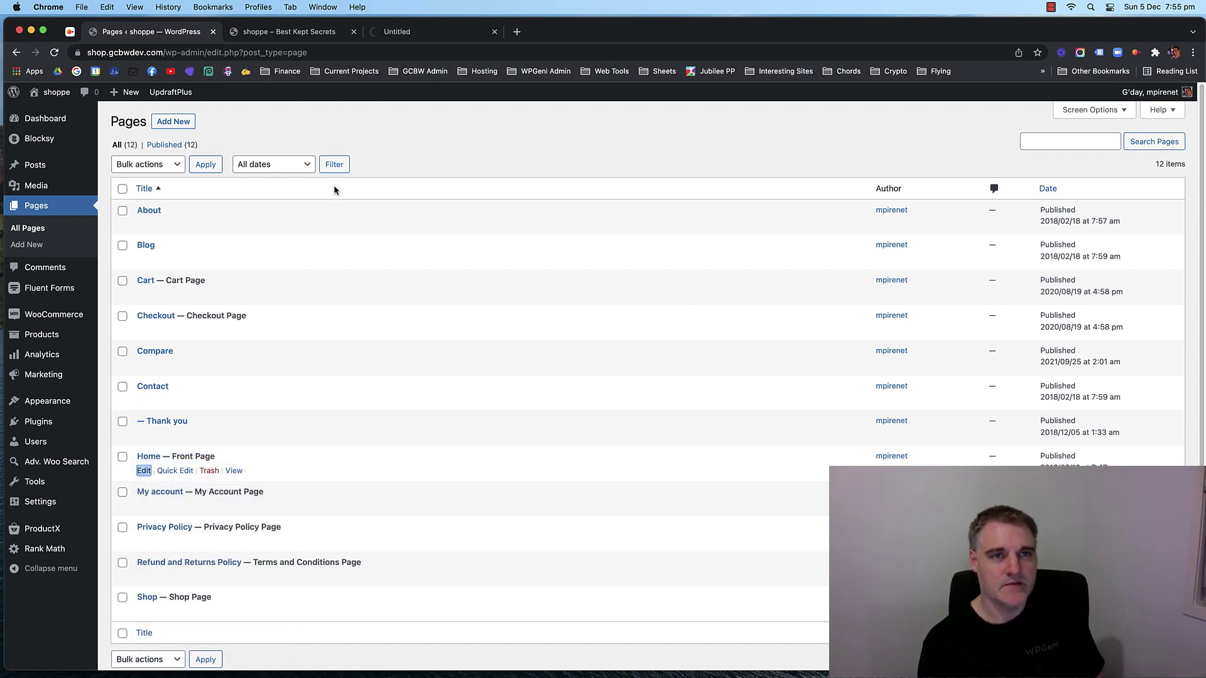
pyautogui.moveTo(422, 39); pyautogui.dragTo(290, 36)
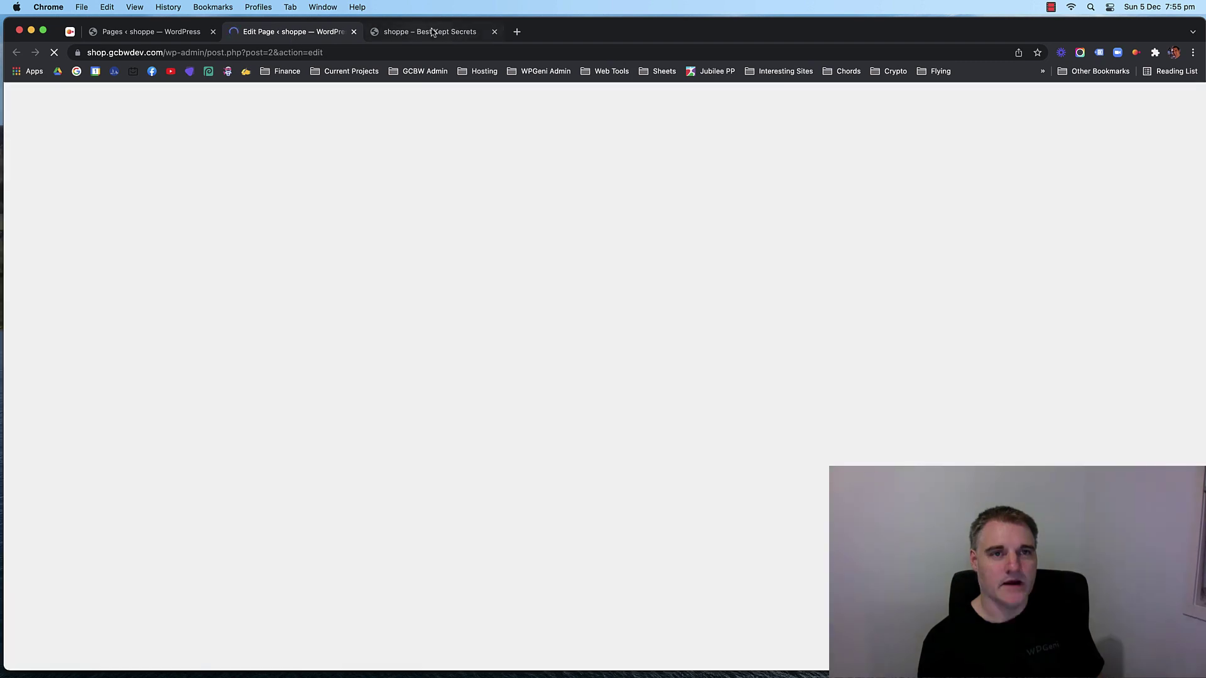
pyautogui.click(432, 32)
pyautogui.click(292, 32)
pyautogui.click(150, 34)
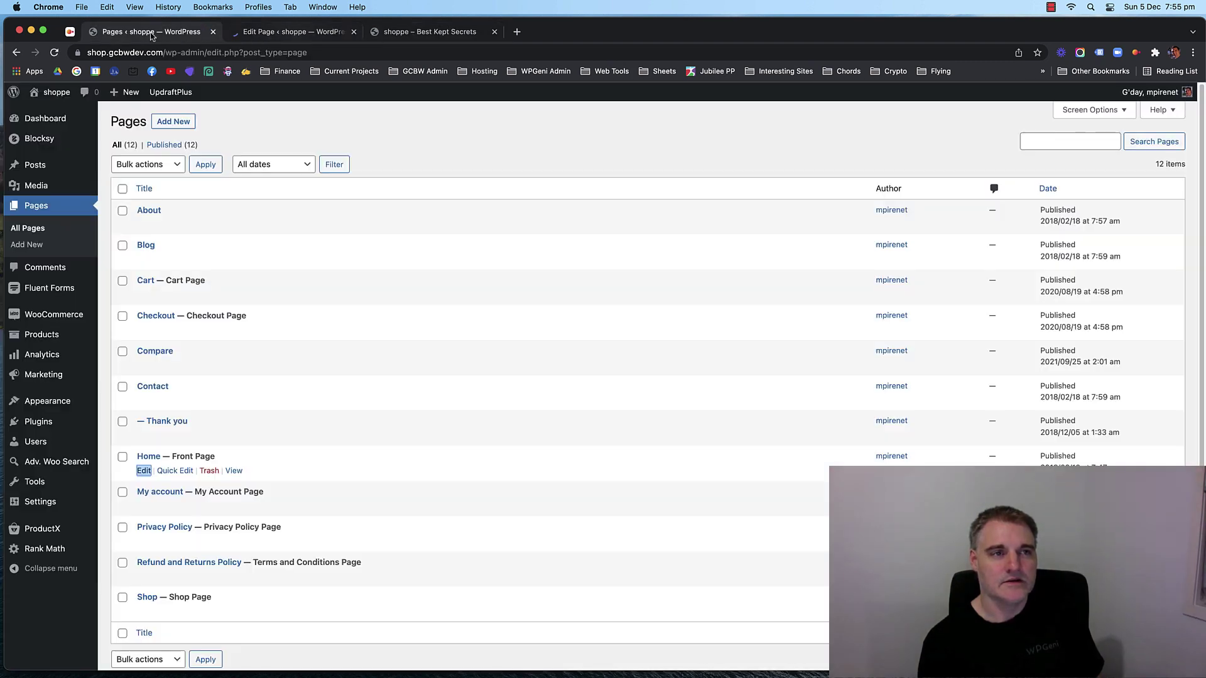
pyautogui.click(430, 127)
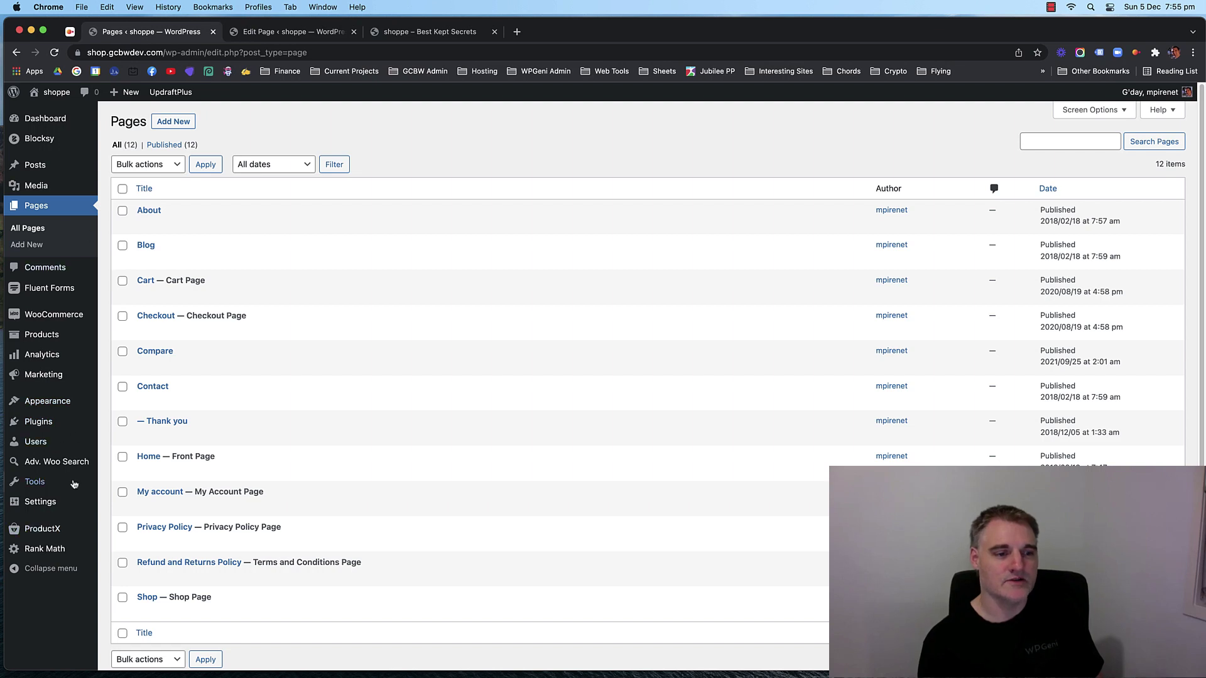
pyautogui.moveTo(52, 532)
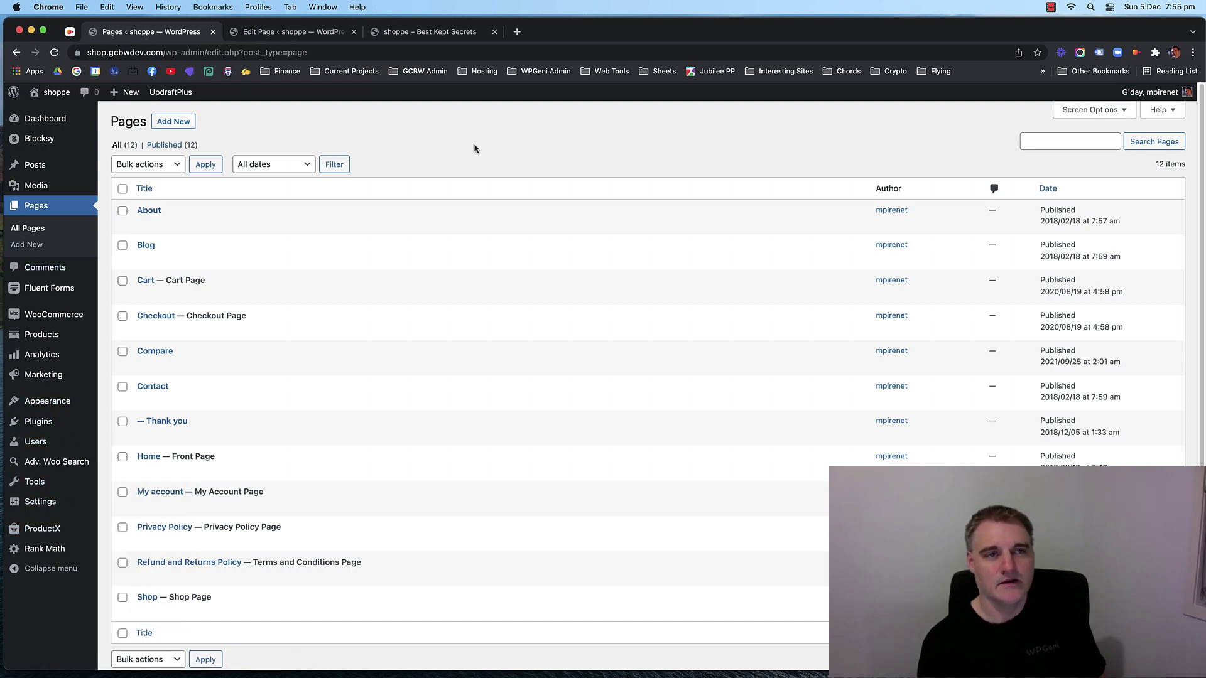
# Compare the Home page editor with the live front page, which shows only the Home title.
pyautogui.click(283, 32)
pyautogui.click(173, 35)
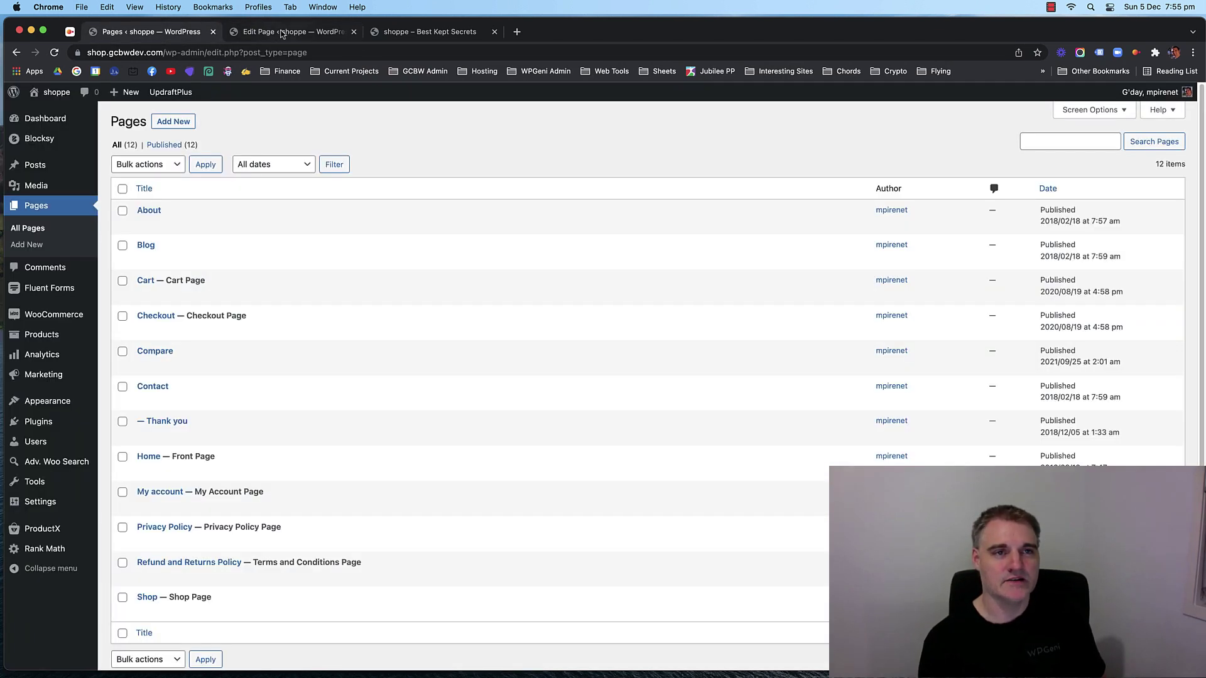
pyautogui.click(281, 31)
pyautogui.click(180, 36)
pyautogui.click(326, 31)
pyautogui.click(379, 35)
pyautogui.click(296, 35)
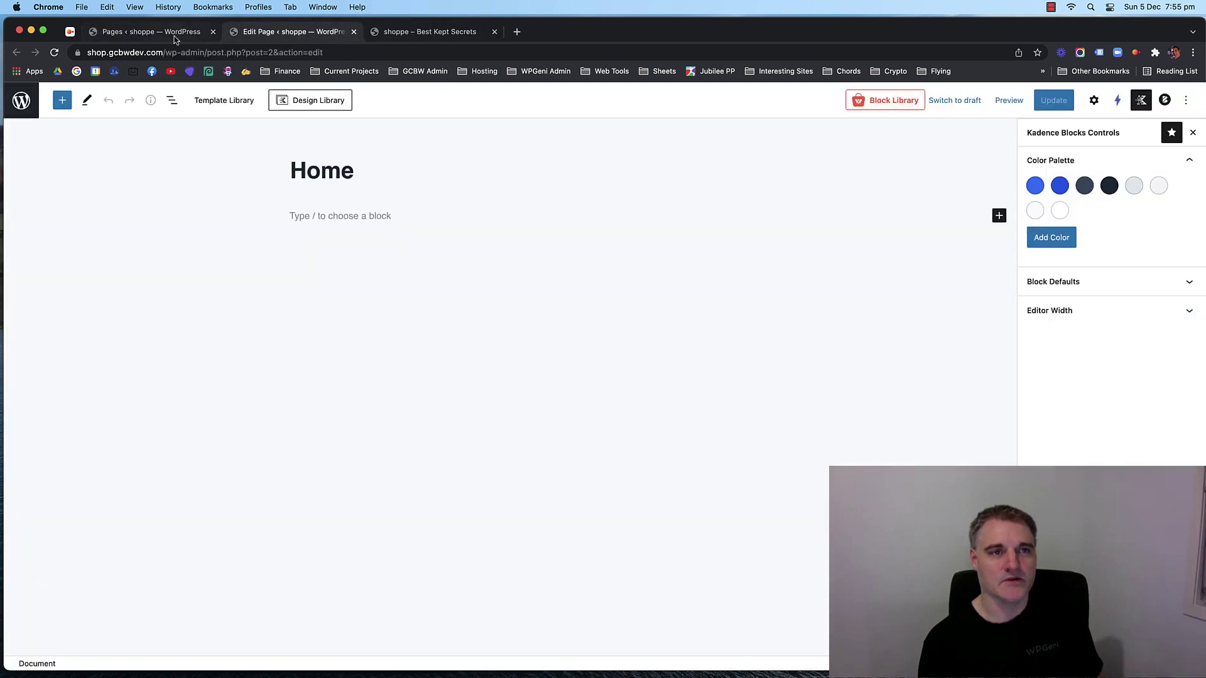
pyautogui.click(420, 36)
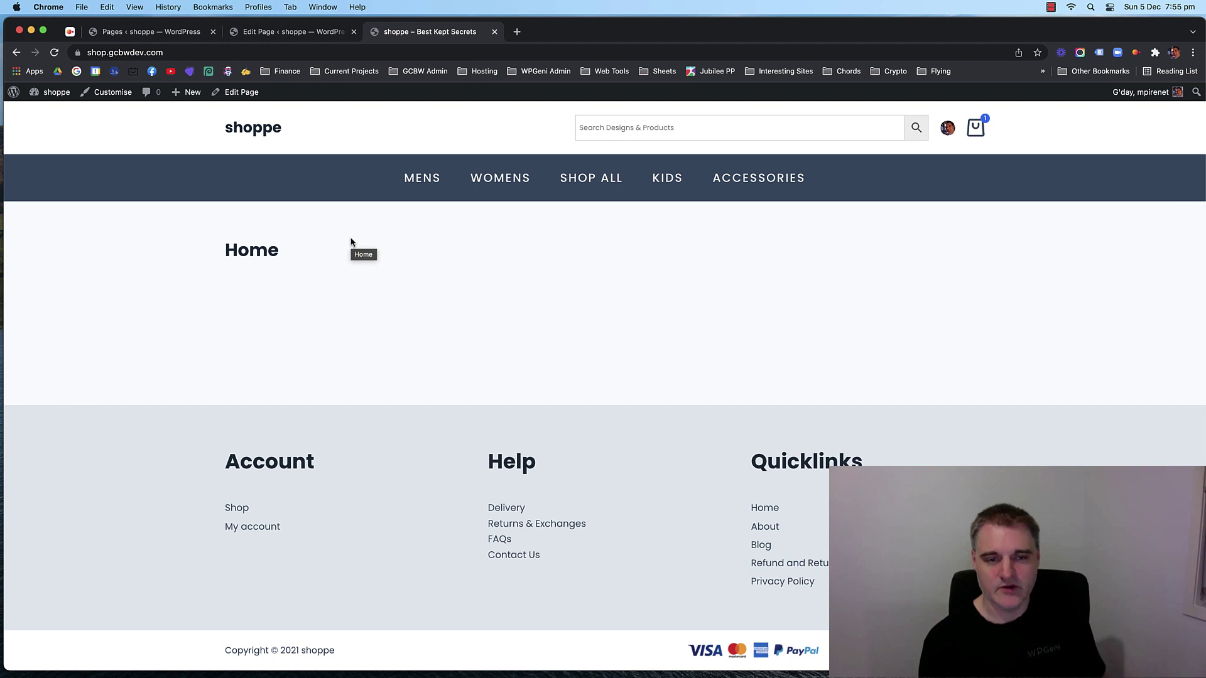
pyautogui.click(314, 30)
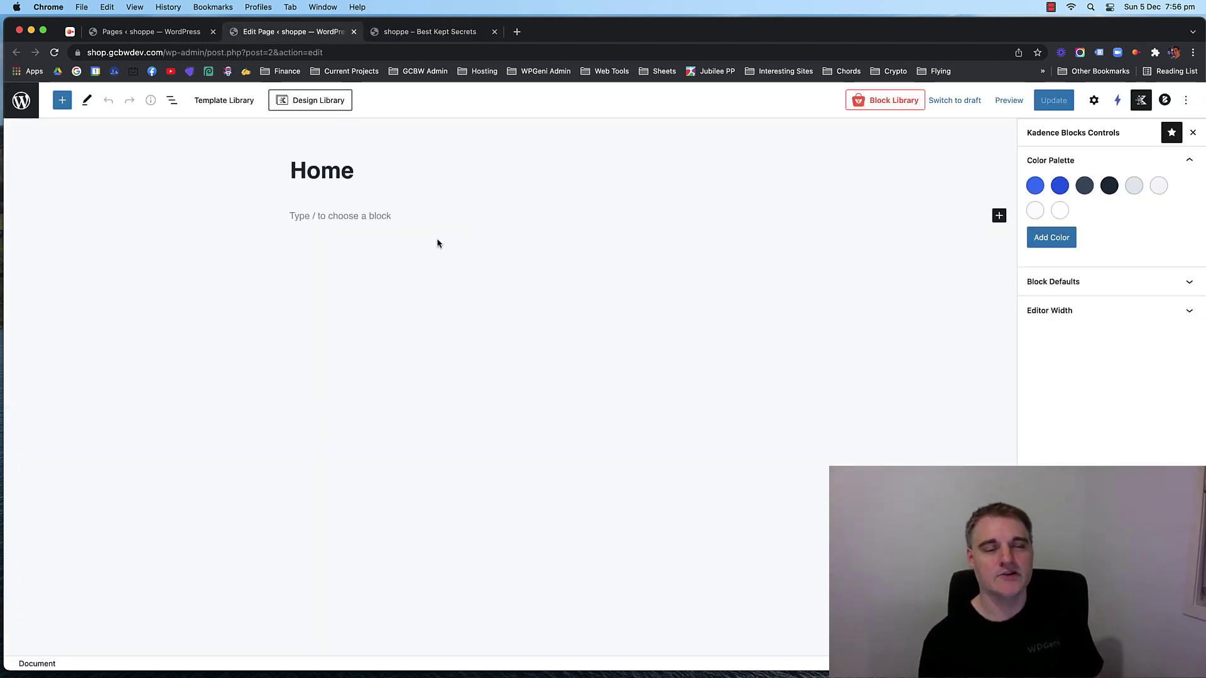
pyautogui.click(417, 33)
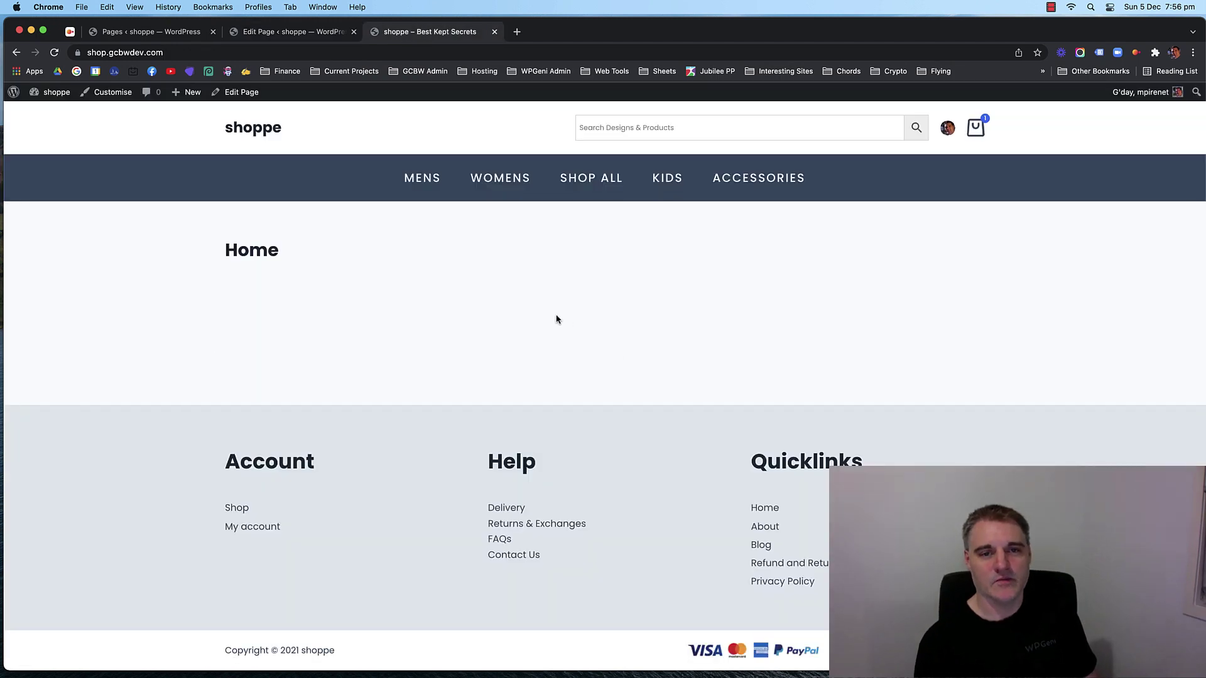
pyautogui.click(286, 35)
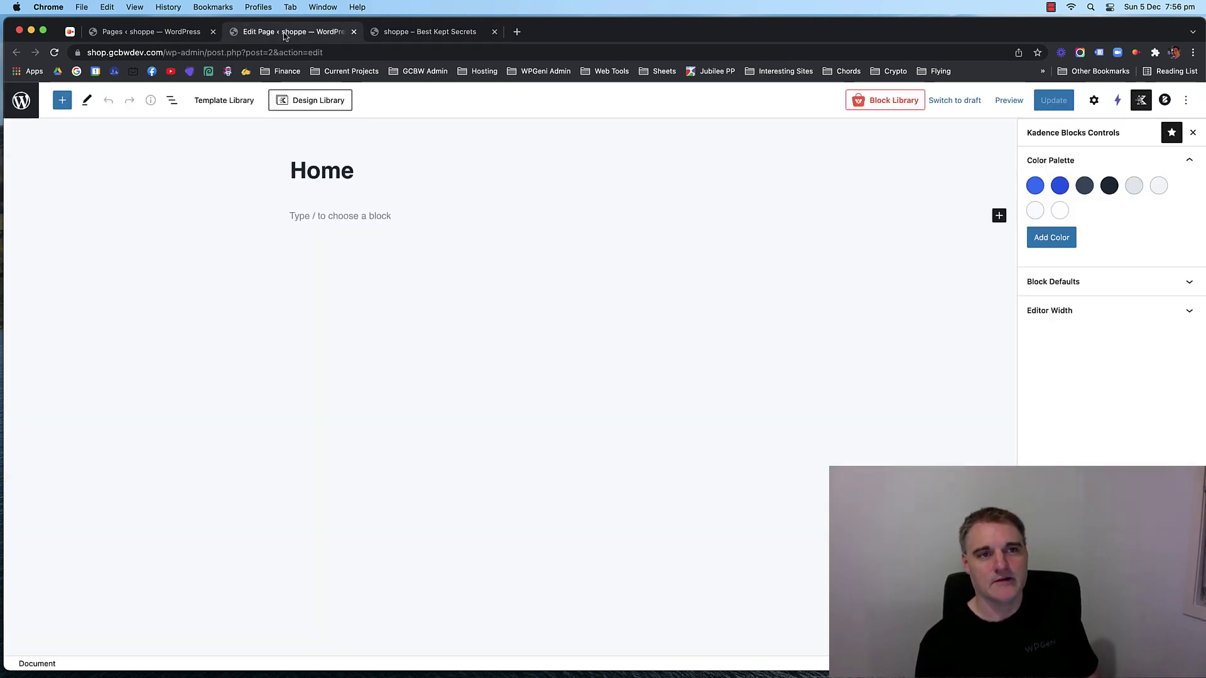
pyautogui.click(426, 39)
pyautogui.hotkey('ctrl', 'shift', 'Tab')
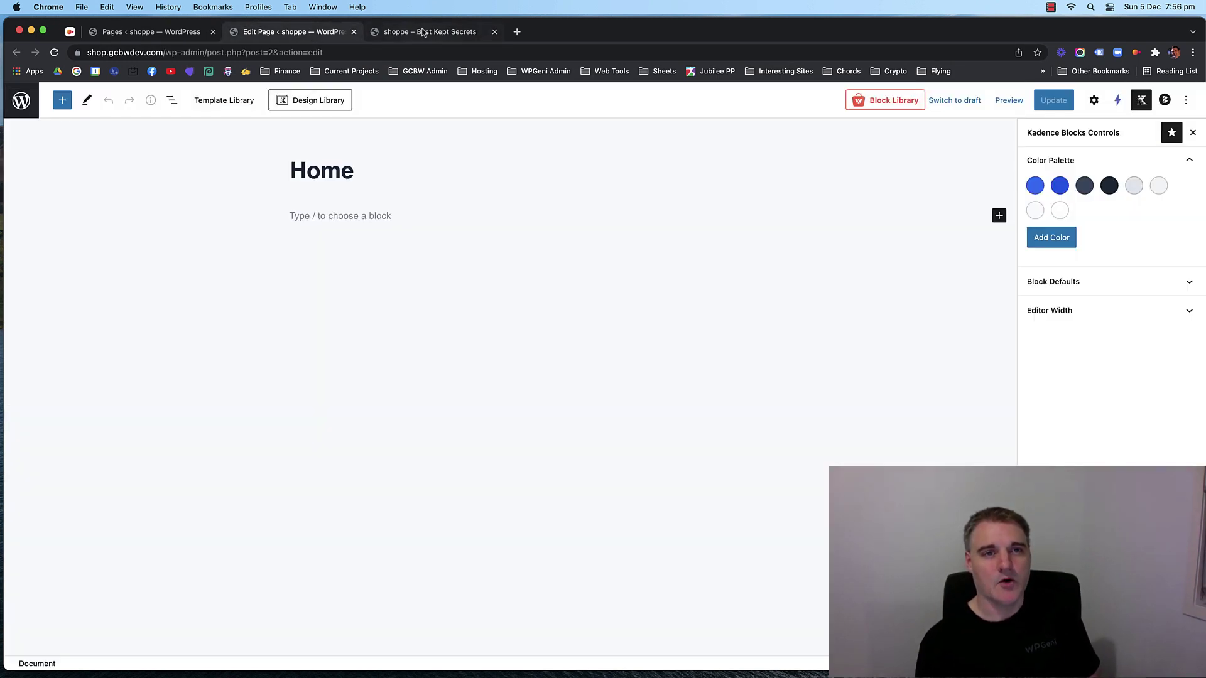
pyautogui.click(410, 31)
pyautogui.hotkey('ctrl', 'shift', 'Tab')
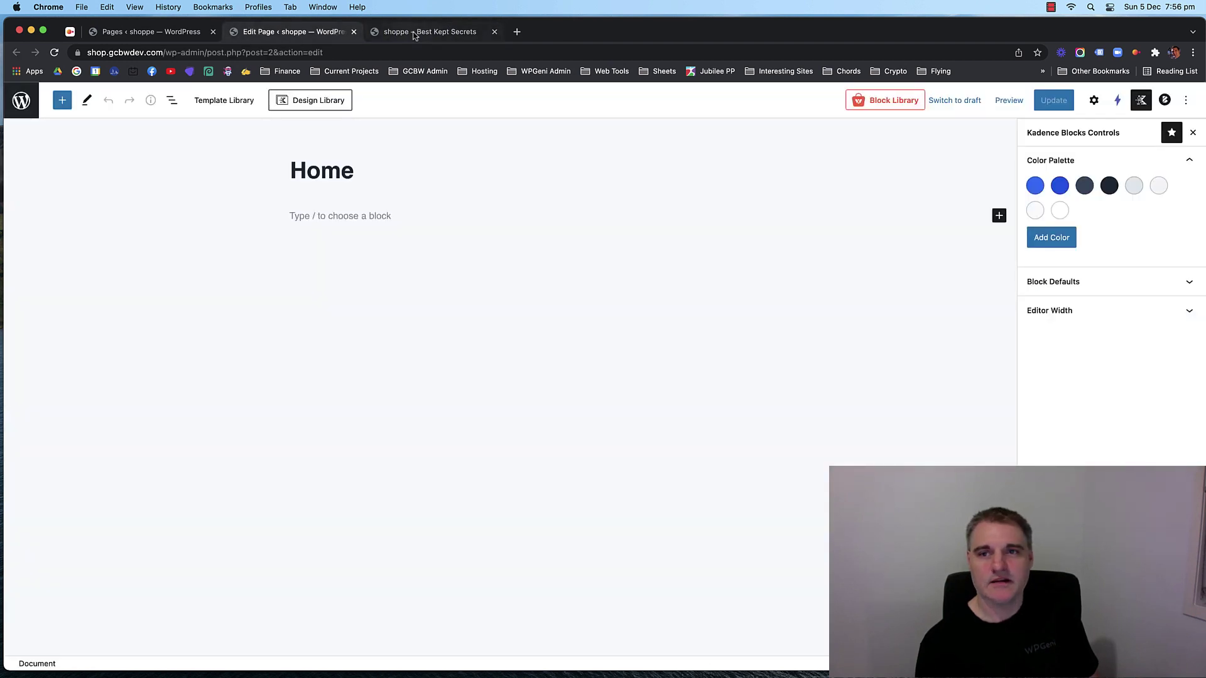
pyautogui.click(413, 36)
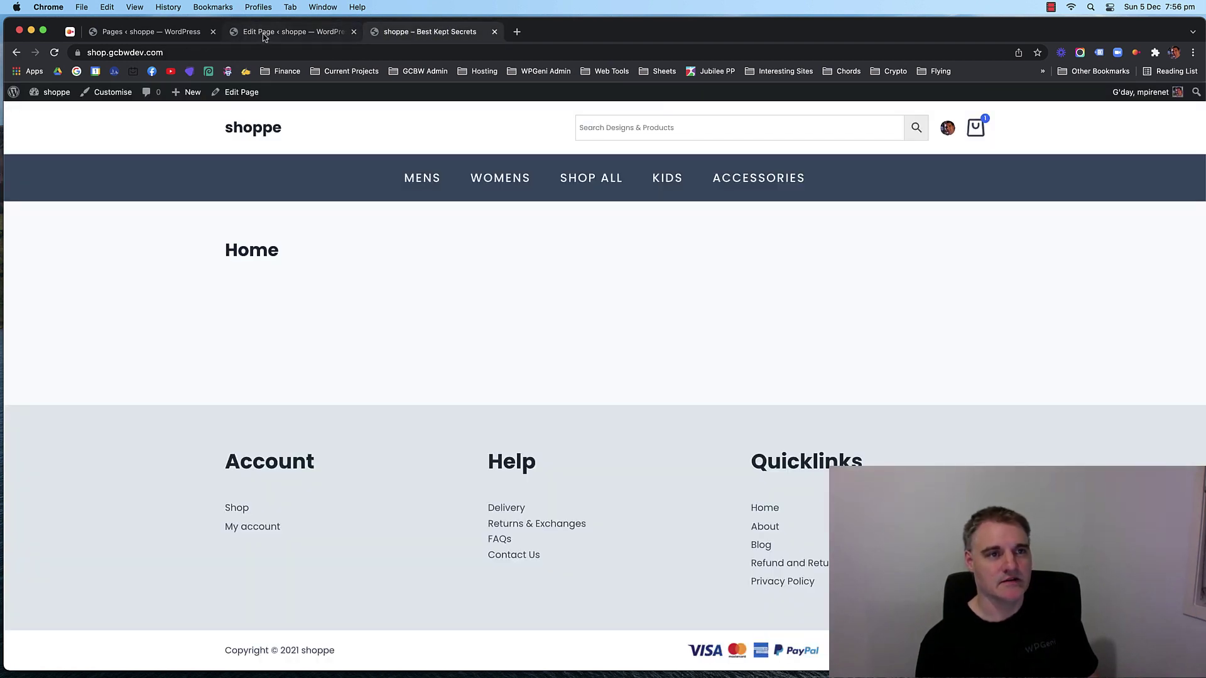
pyautogui.rightClick(108, 93)
# In the Customizer's Pages settings, hide the page title, disable content-area vertical spacing, and publish.
pyautogui.click(146, 102)
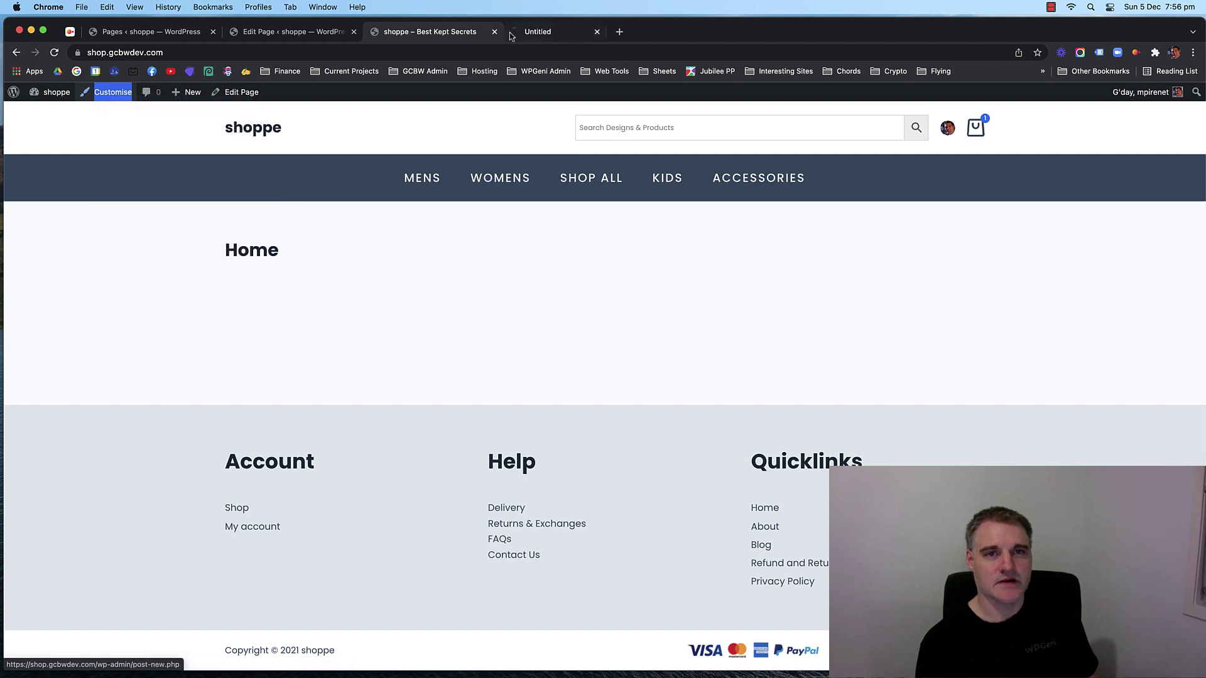
pyautogui.moveTo(511, 36); pyautogui.dragTo(437, 36)
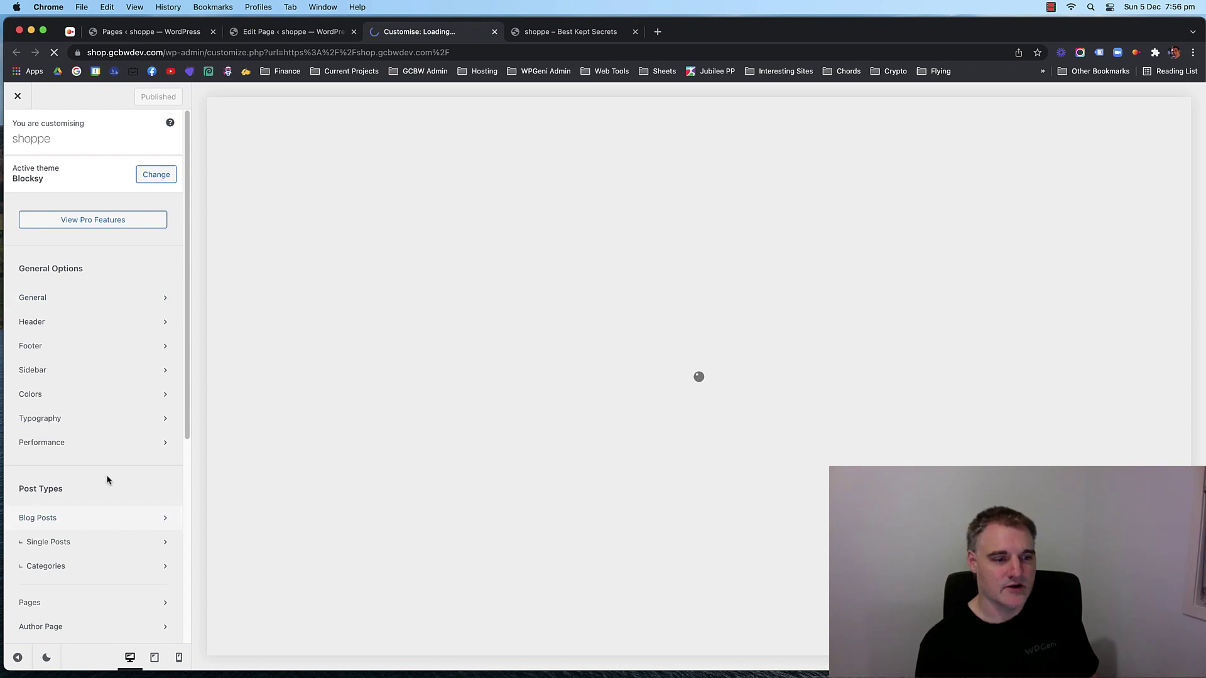
pyautogui.scroll(-4, 95, 502)
pyautogui.click(81, 477)
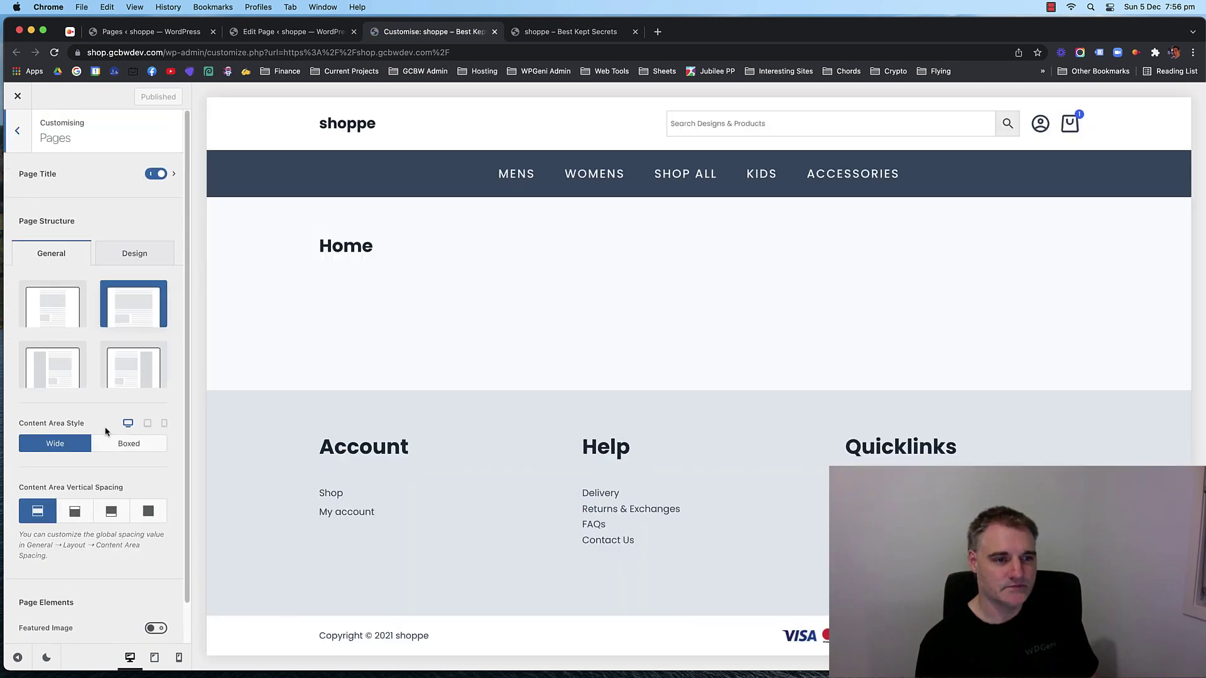
pyautogui.click(156, 174)
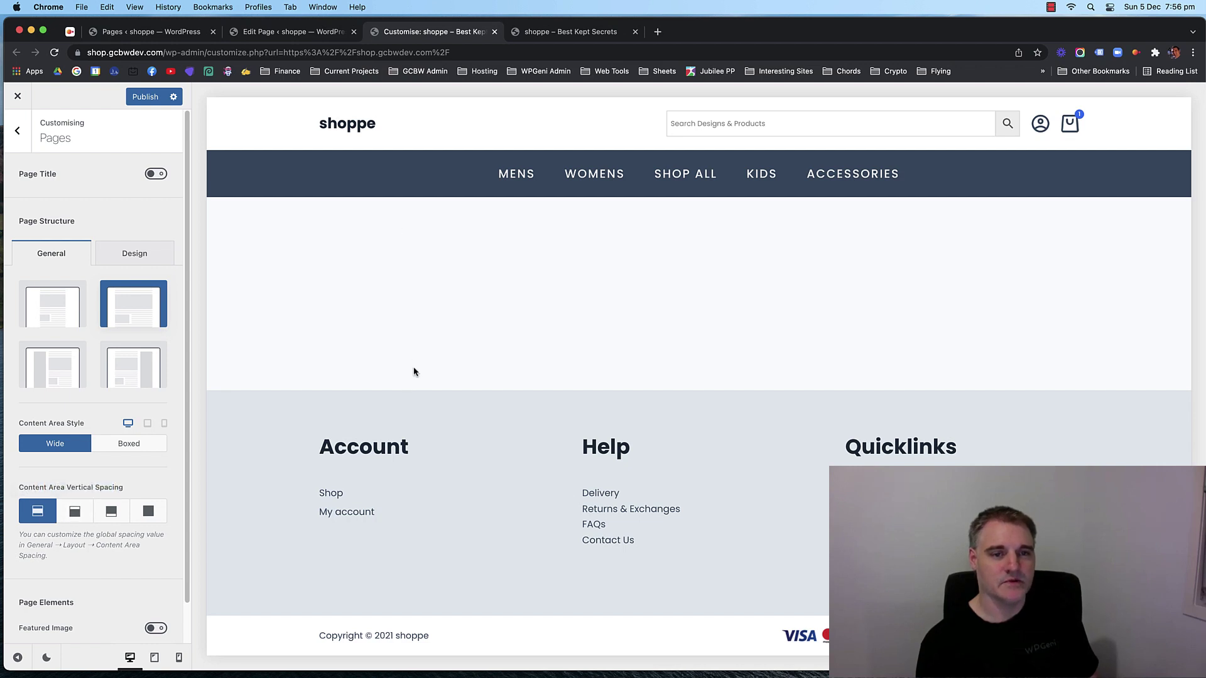
pyautogui.click(149, 513)
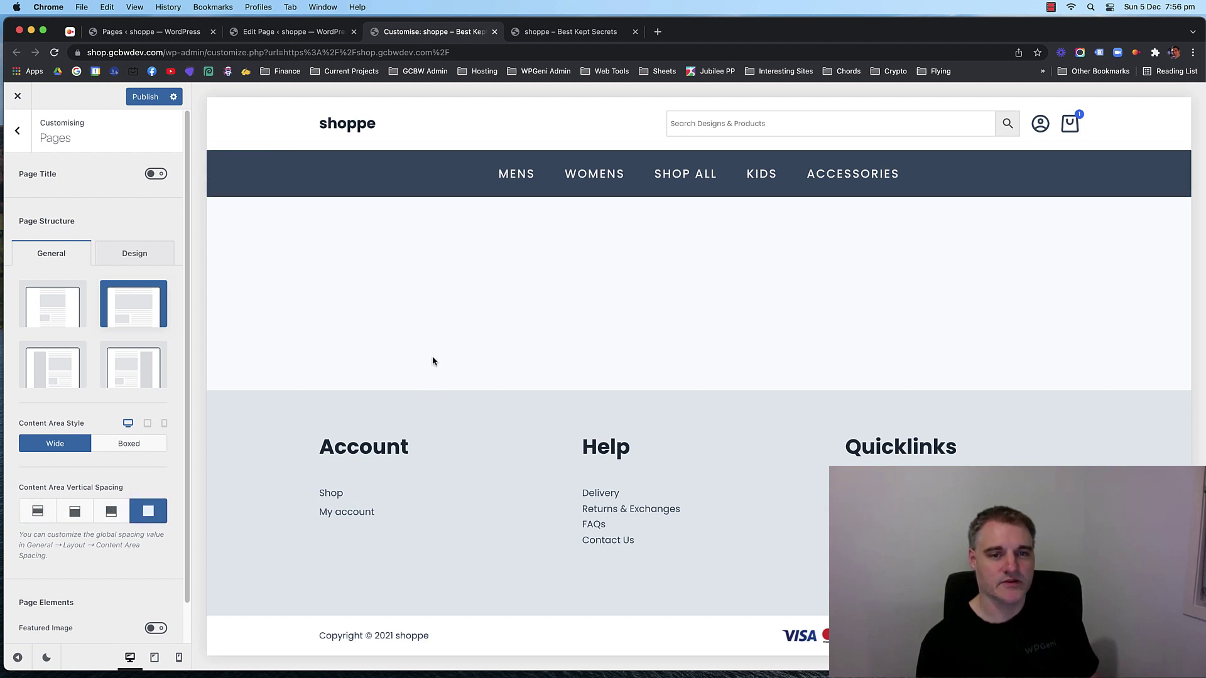
pyautogui.click(144, 97)
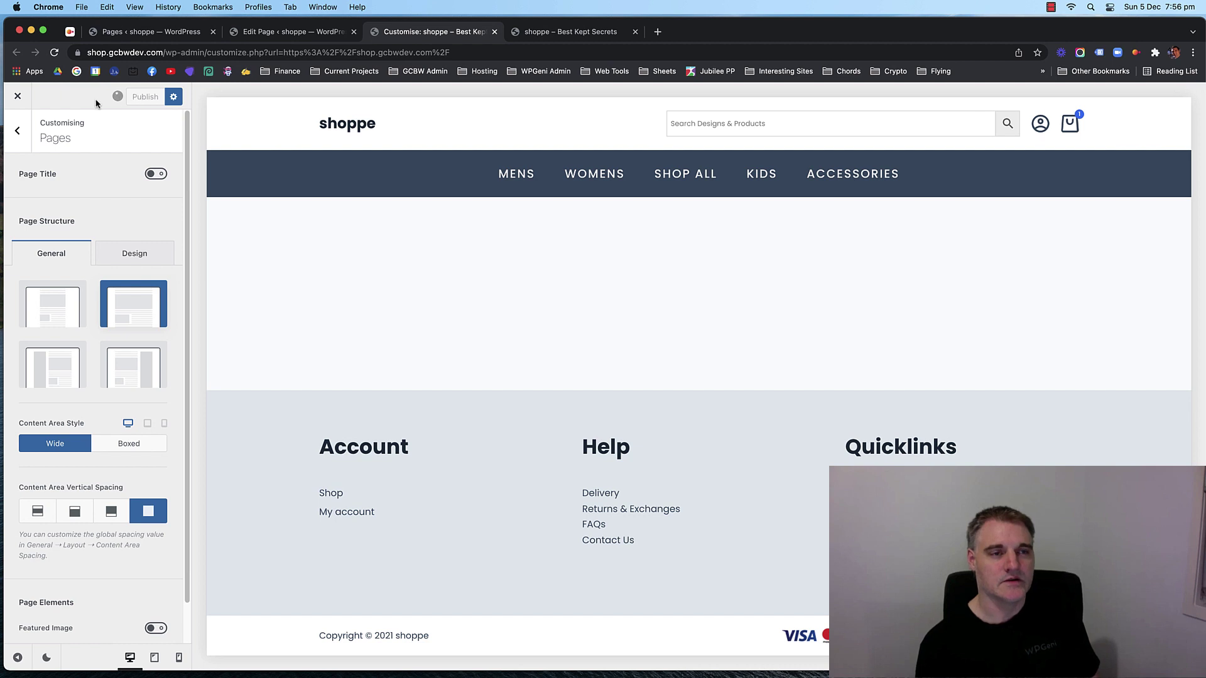
pyautogui.click(495, 32)
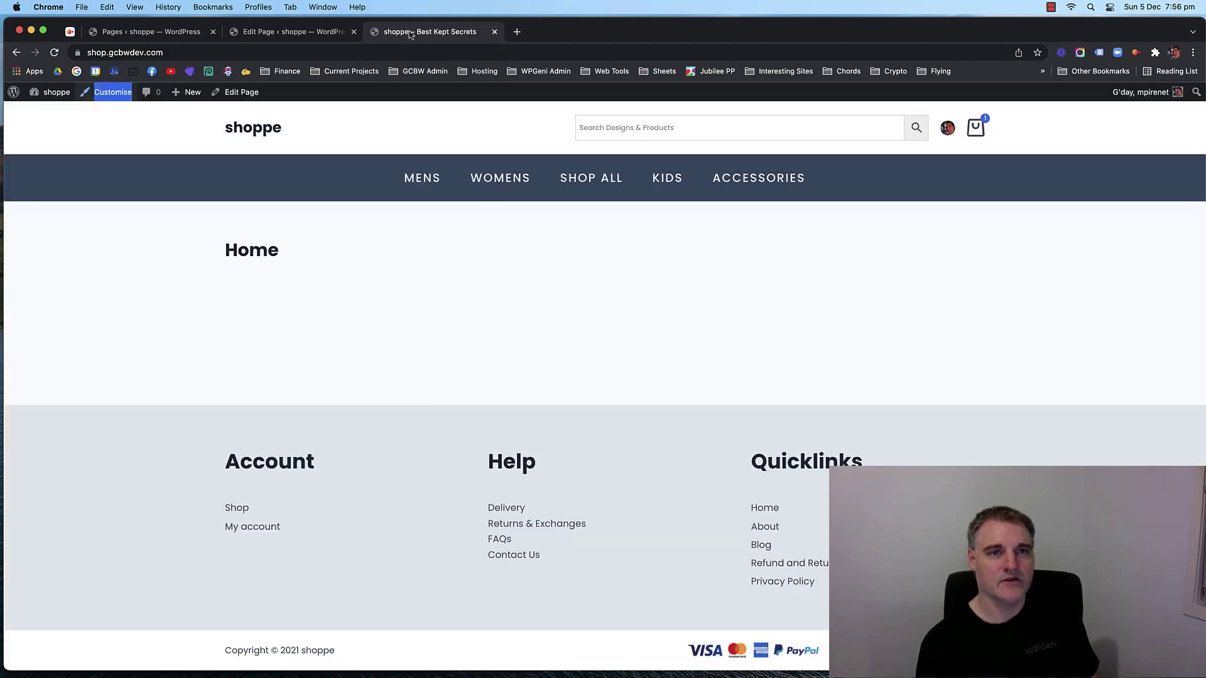
# Go back to the Home page editor and toggle fullscreen mode off and on again.
pyautogui.click(289, 36)
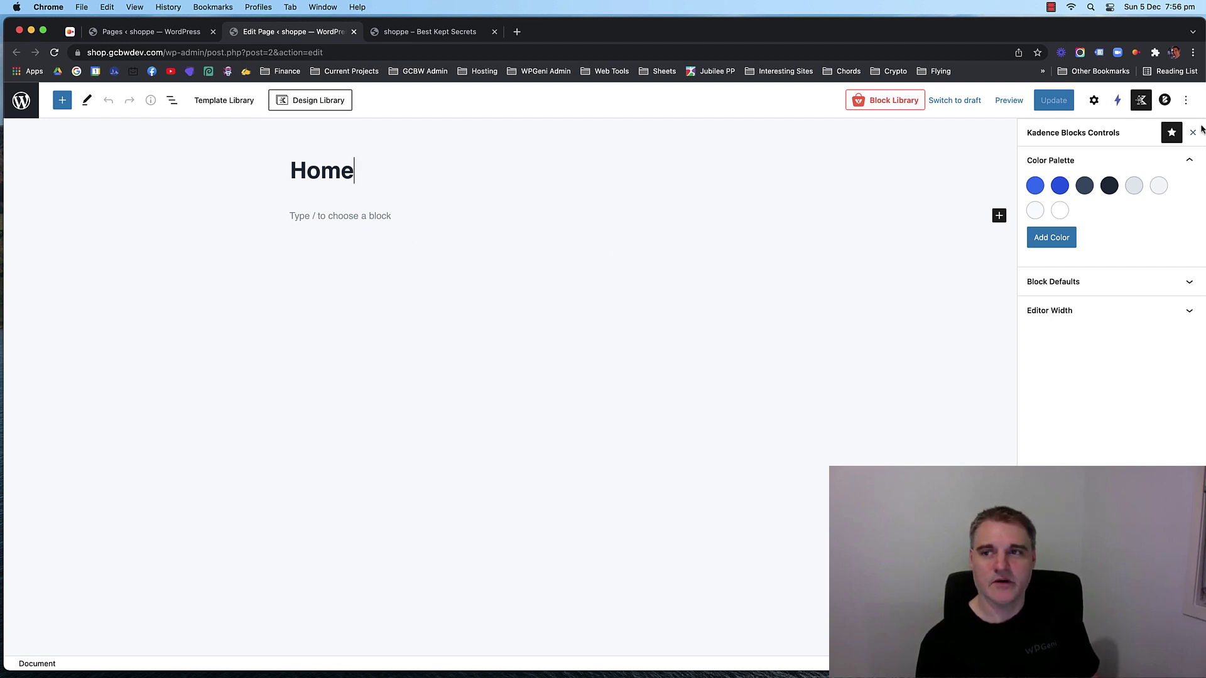
pyautogui.click(1187, 99)
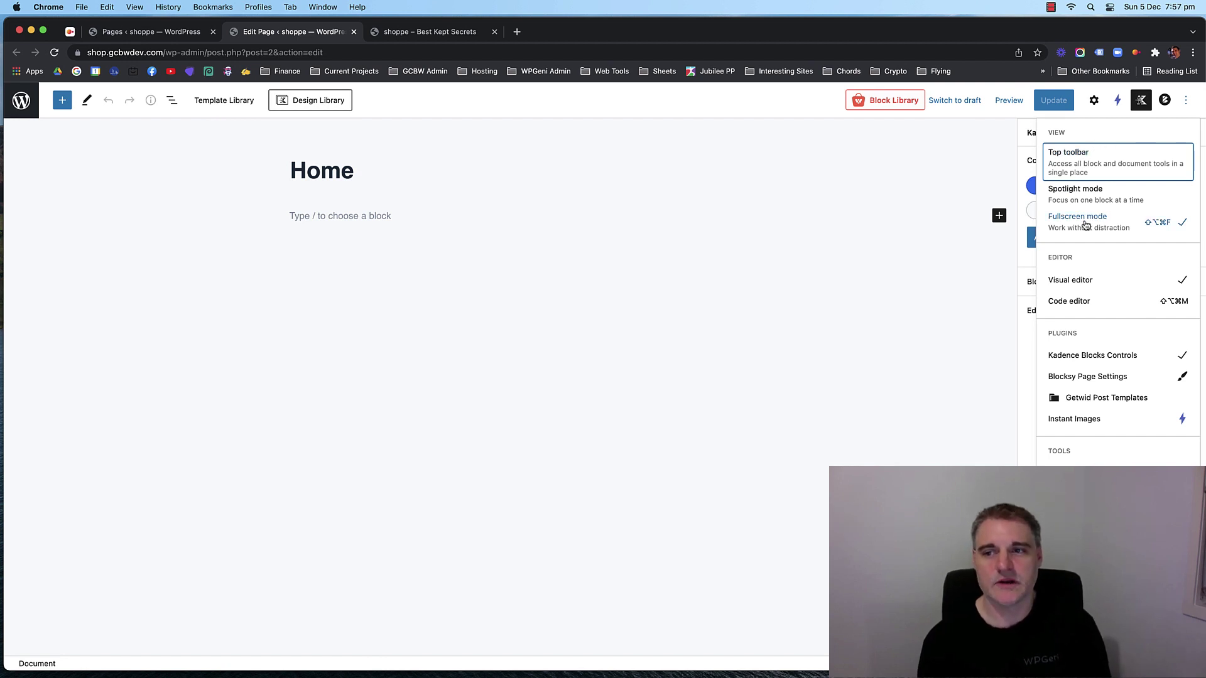
pyautogui.click(1085, 225)
pyautogui.click(518, 291)
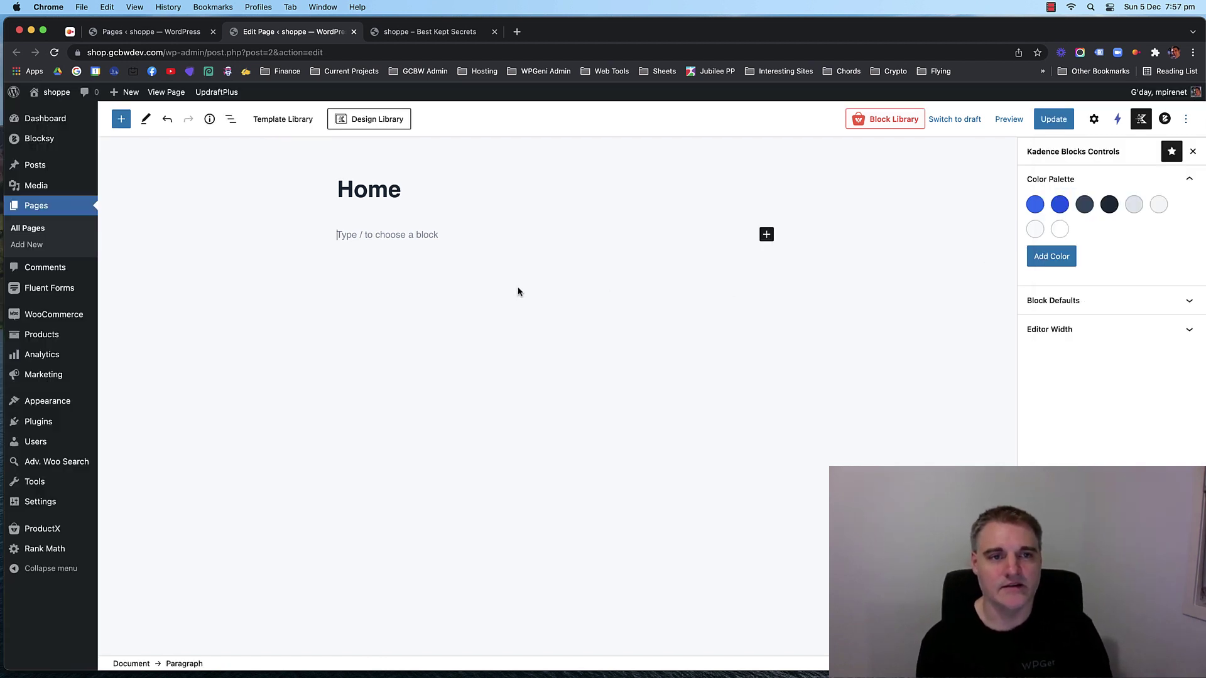
pyautogui.click(1186, 120)
pyautogui.click(1086, 236)
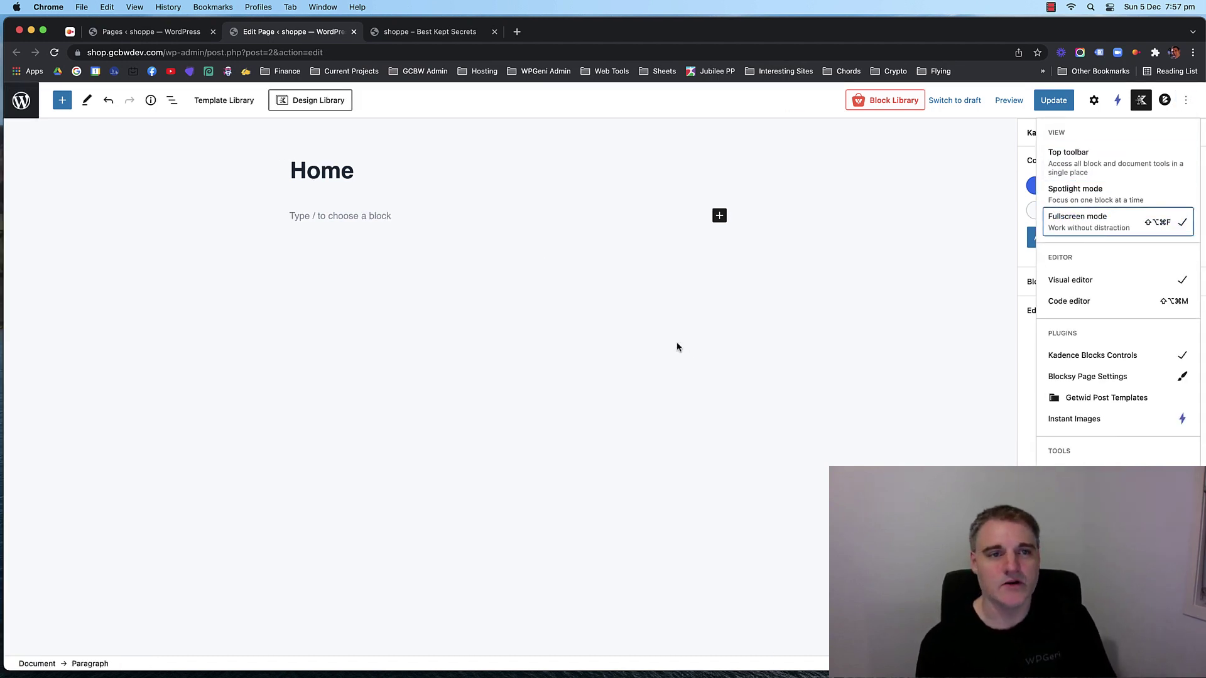
pyautogui.click(641, 344)
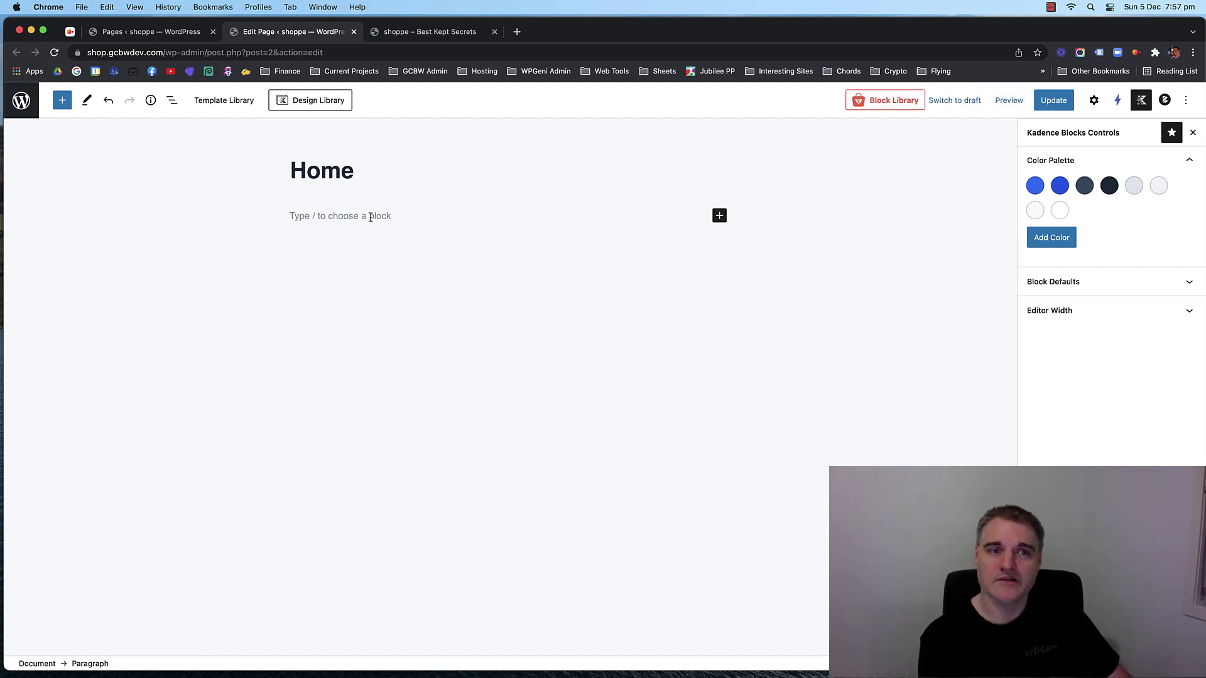
# Check and reload the live Home page, then return to the Home page editor.
pyautogui.click(719, 216)
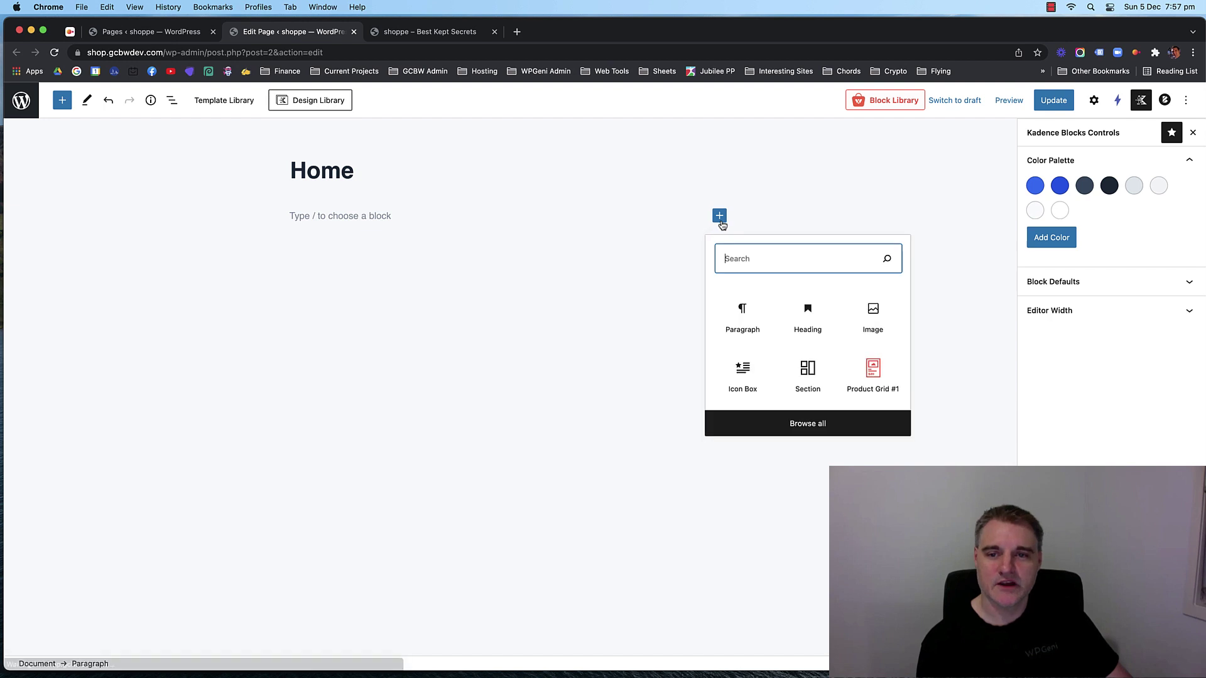
pyautogui.click(754, 215)
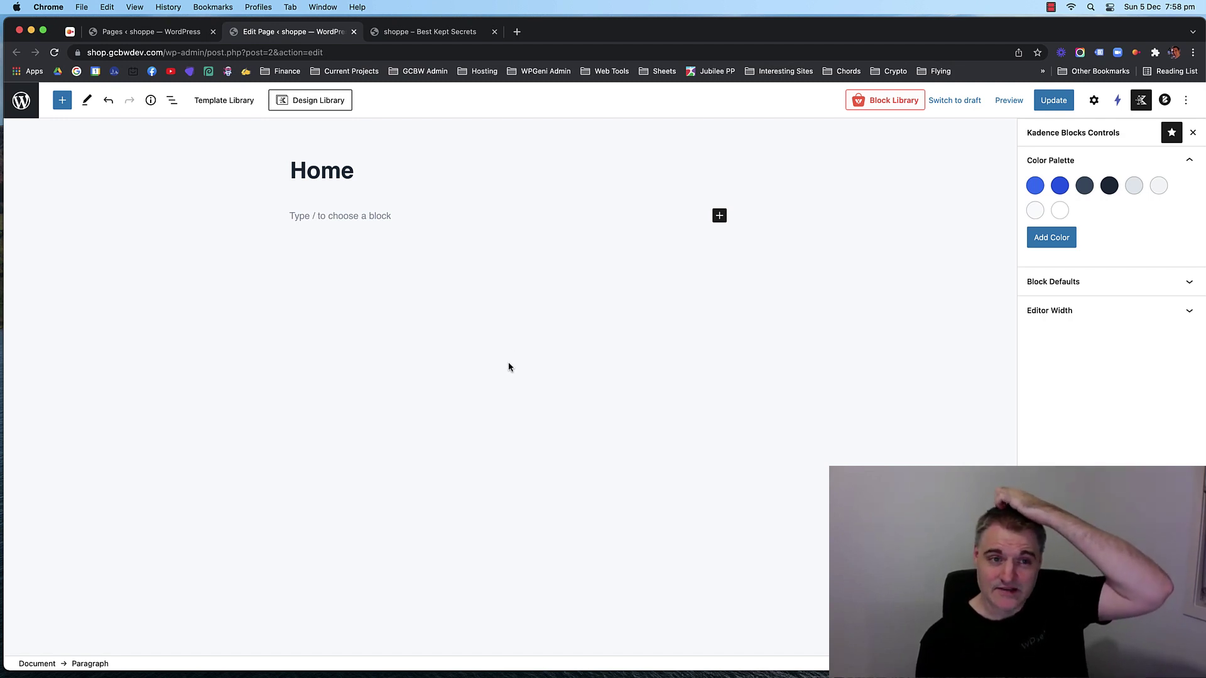
pyautogui.click(438, 35)
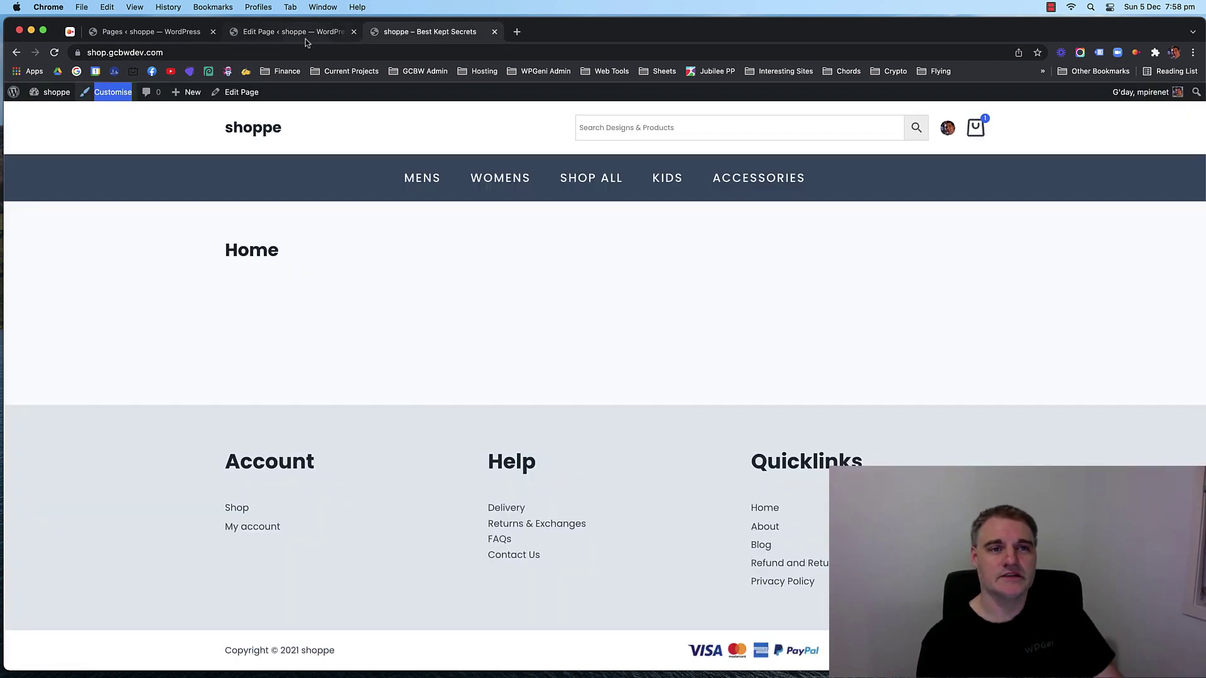
pyautogui.press('super+r')
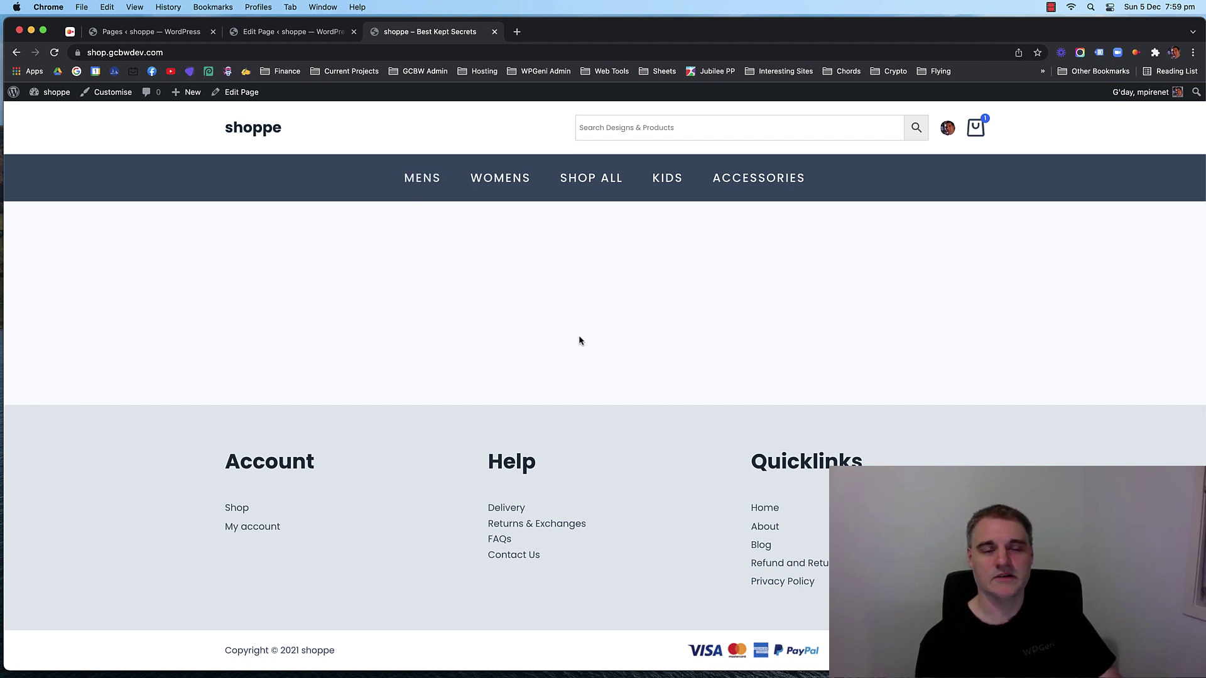
pyautogui.click(317, 36)
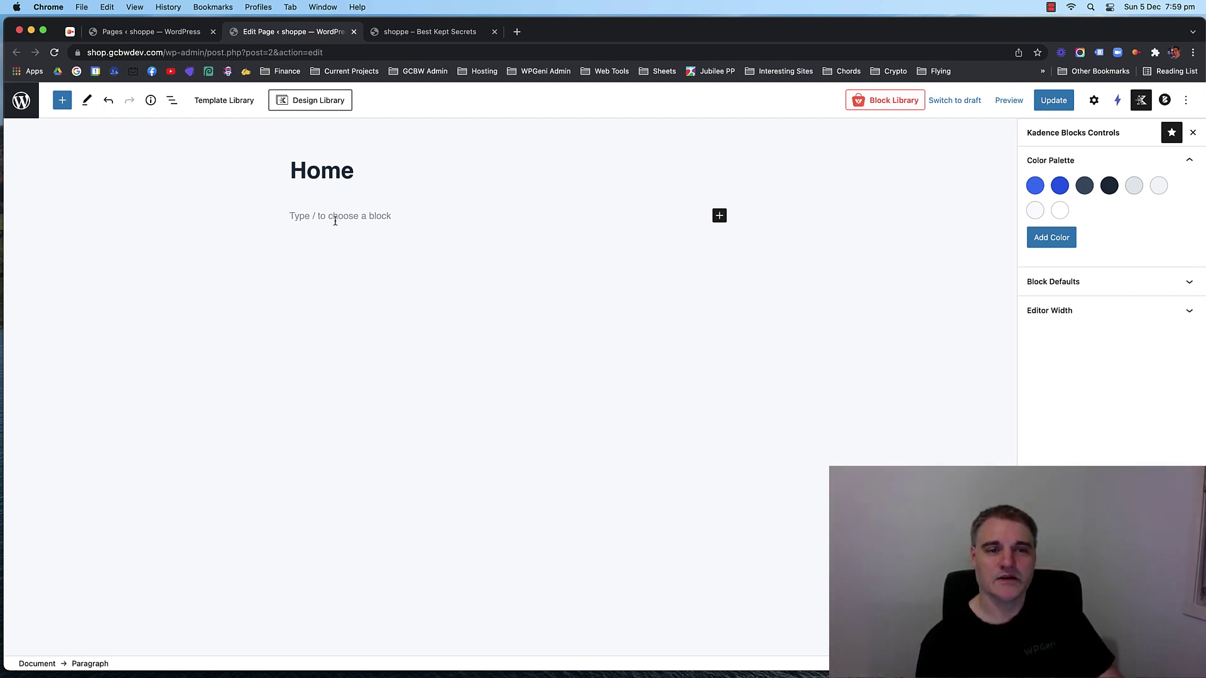
# Insert a Row Layout block with one column, set to Full width.
pyautogui.click(720, 216)
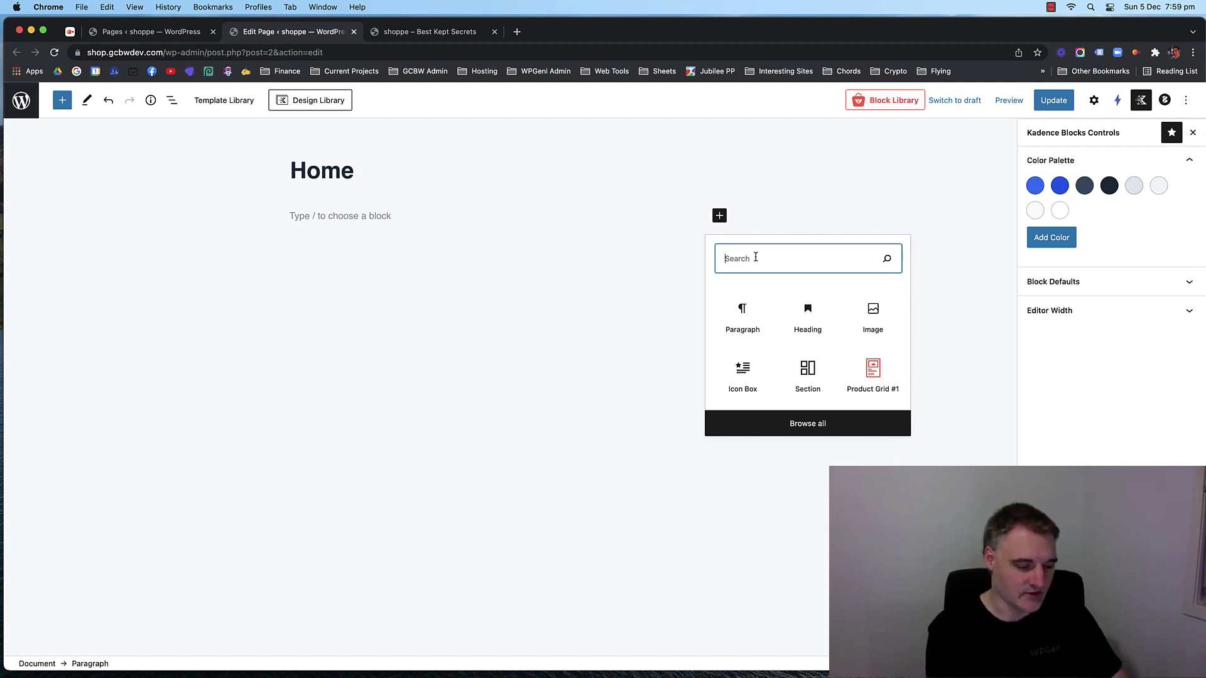
pyautogui.write('row')
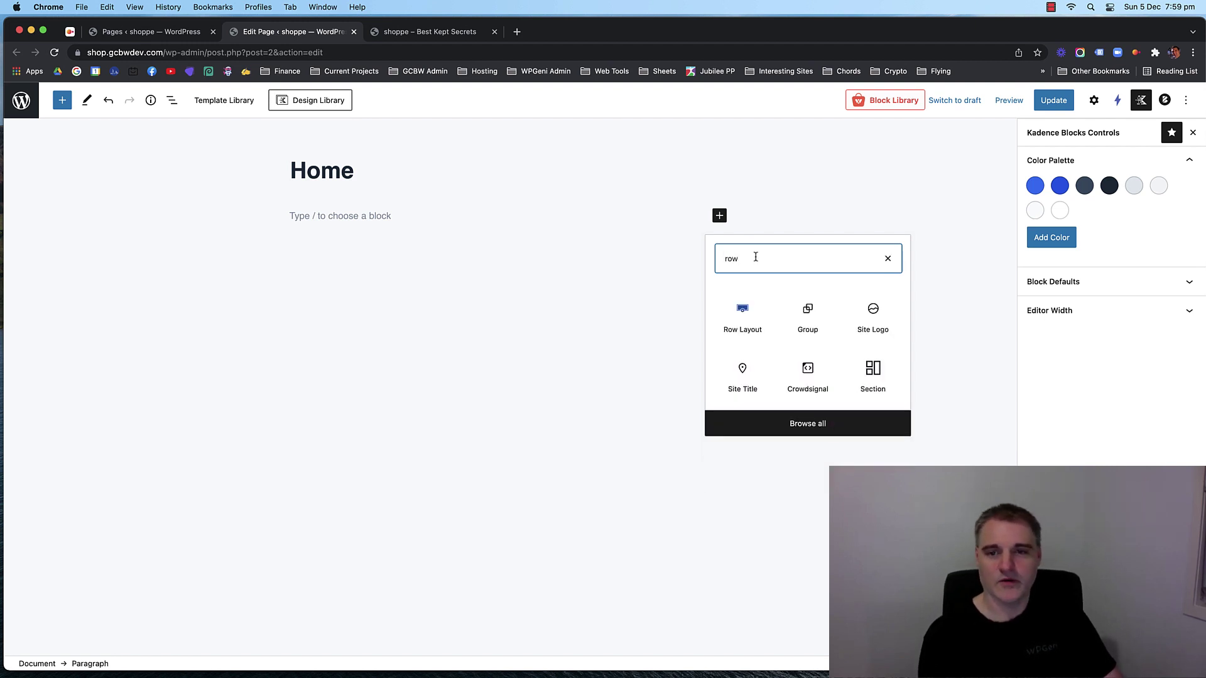
pyautogui.click(756, 316)
pyautogui.click(339, 251)
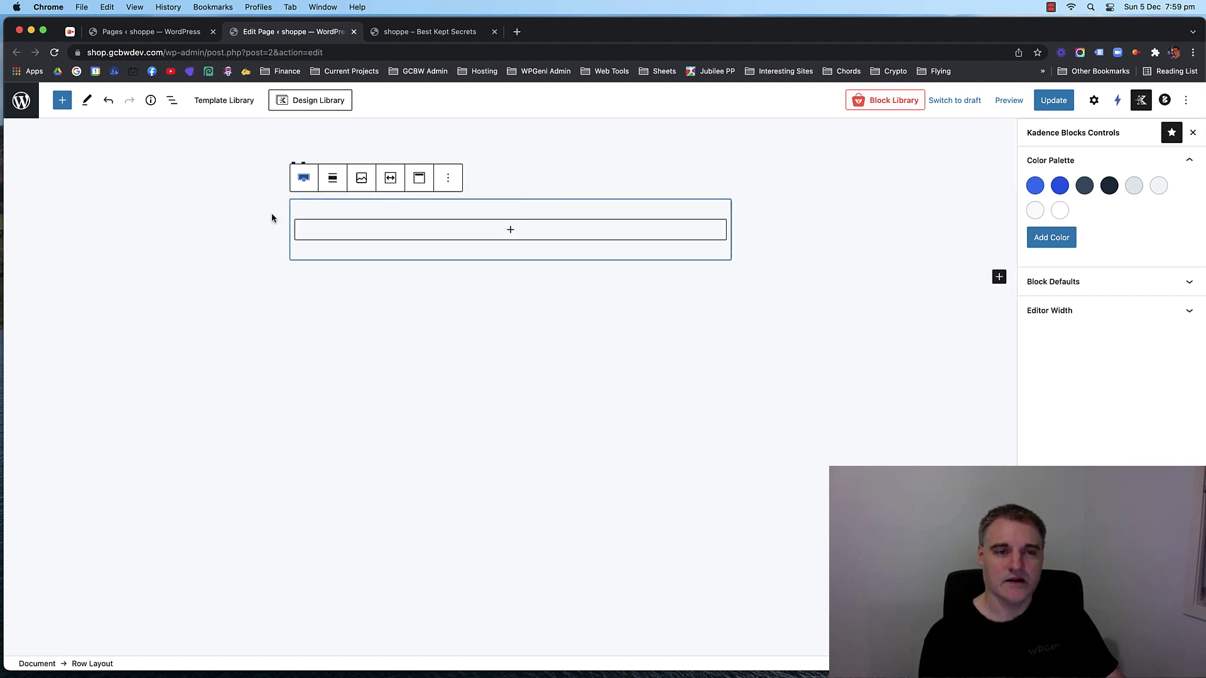
pyautogui.click(333, 180)
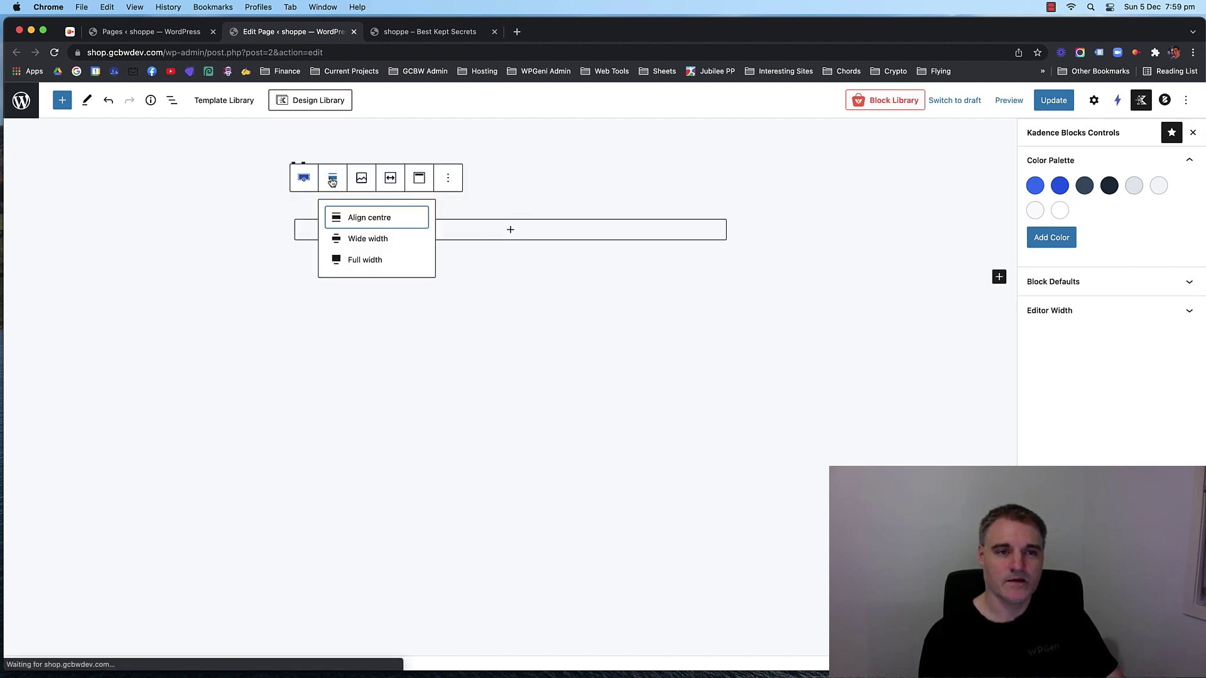
pyautogui.click(340, 258)
pyautogui.click(302, 208)
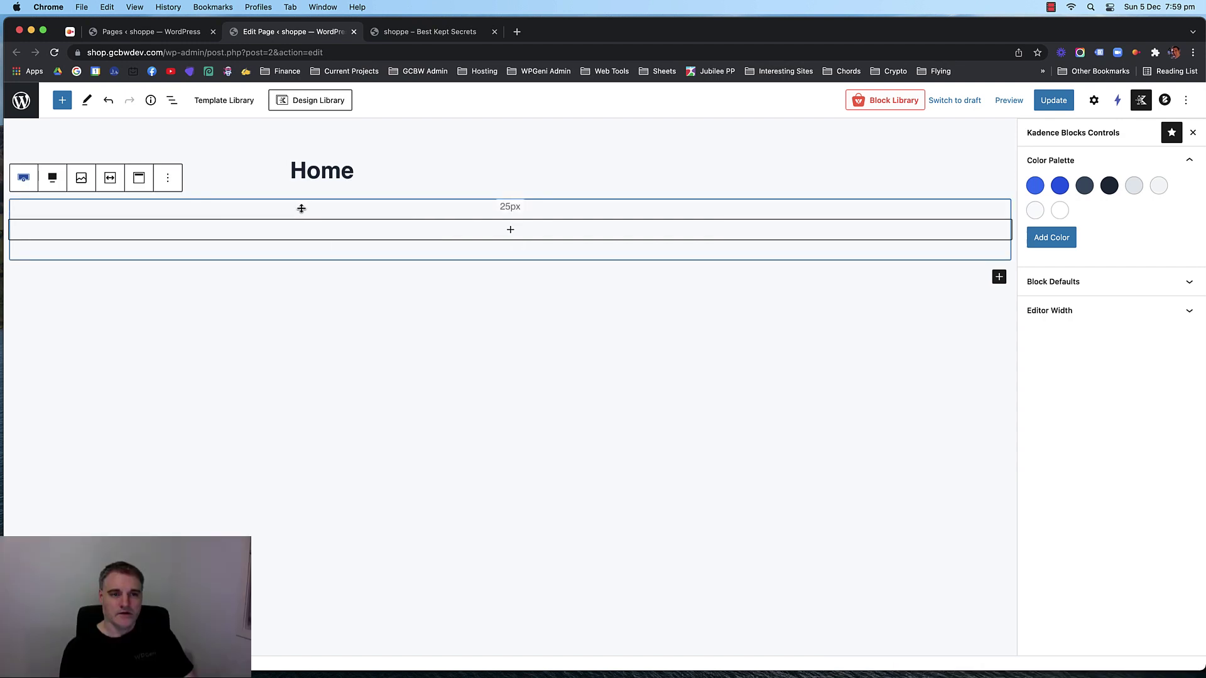
pyautogui.click(349, 273)
pyautogui.click(384, 210)
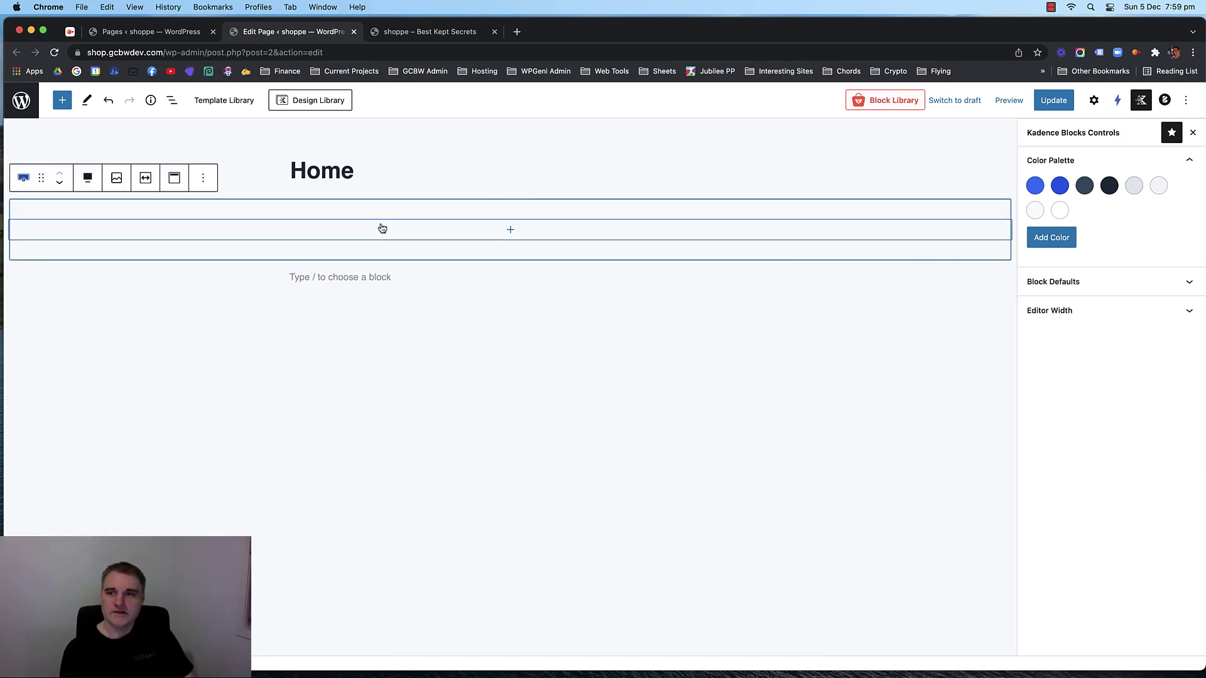
# In the row's Background Settings, switch the background type to slider.
pyautogui.click(1093, 102)
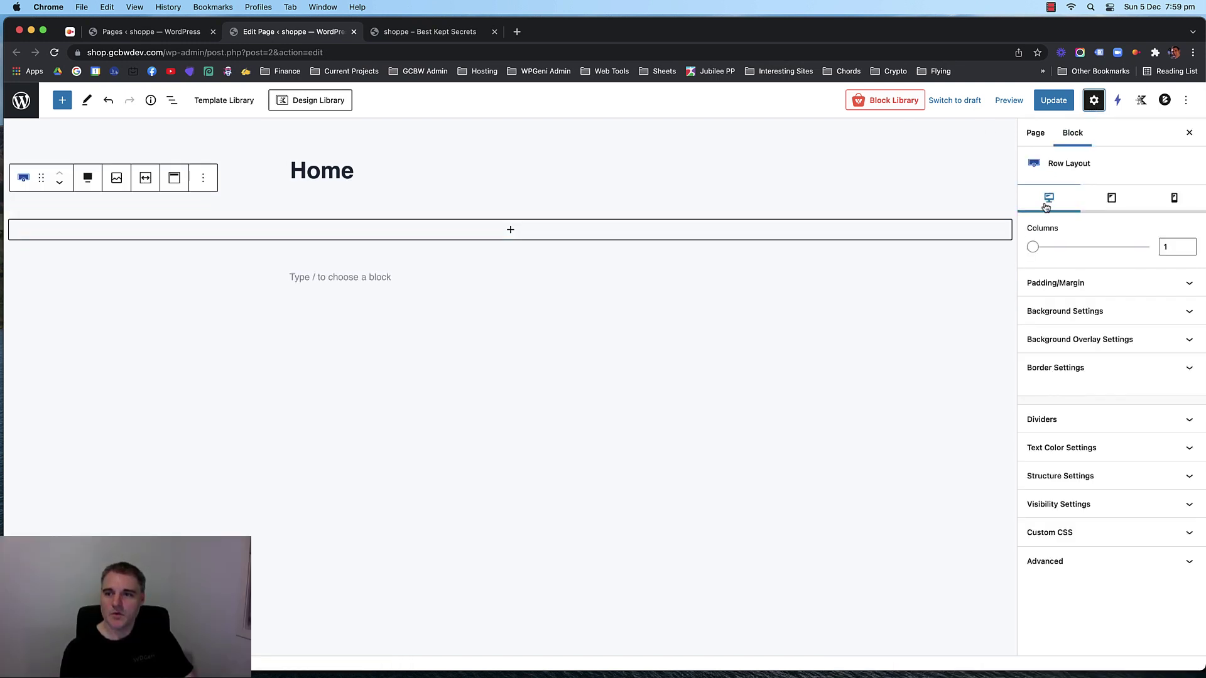
pyautogui.click(1134, 311)
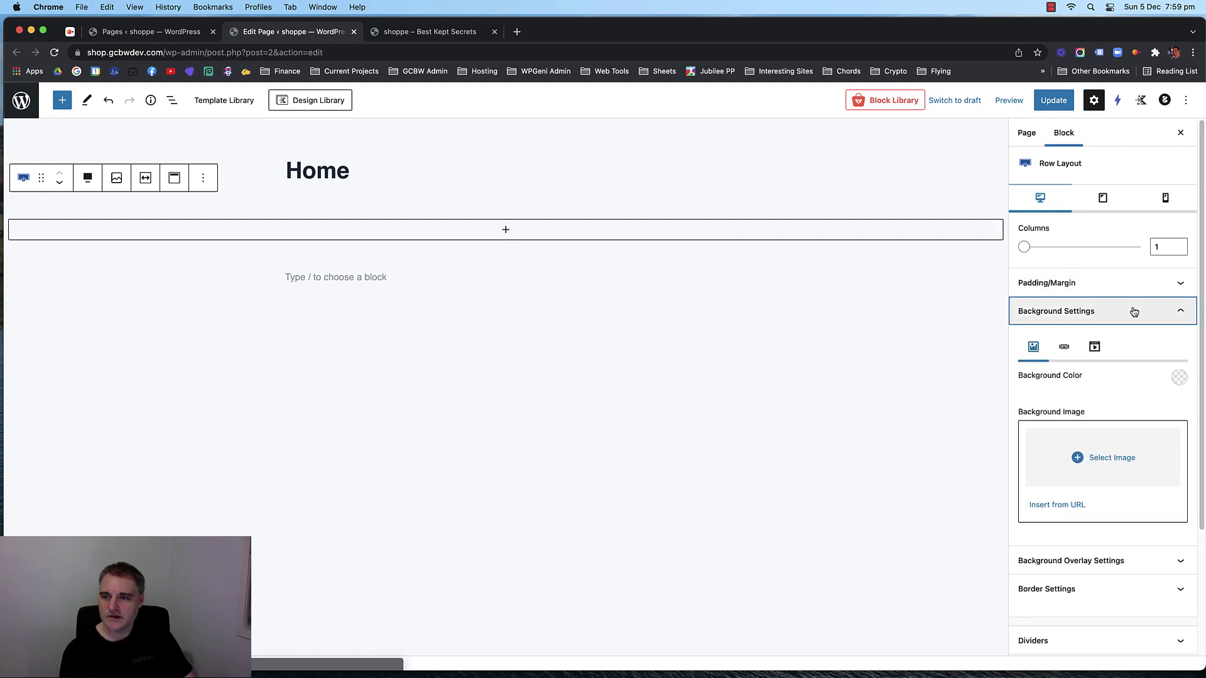
pyautogui.click(1094, 347)
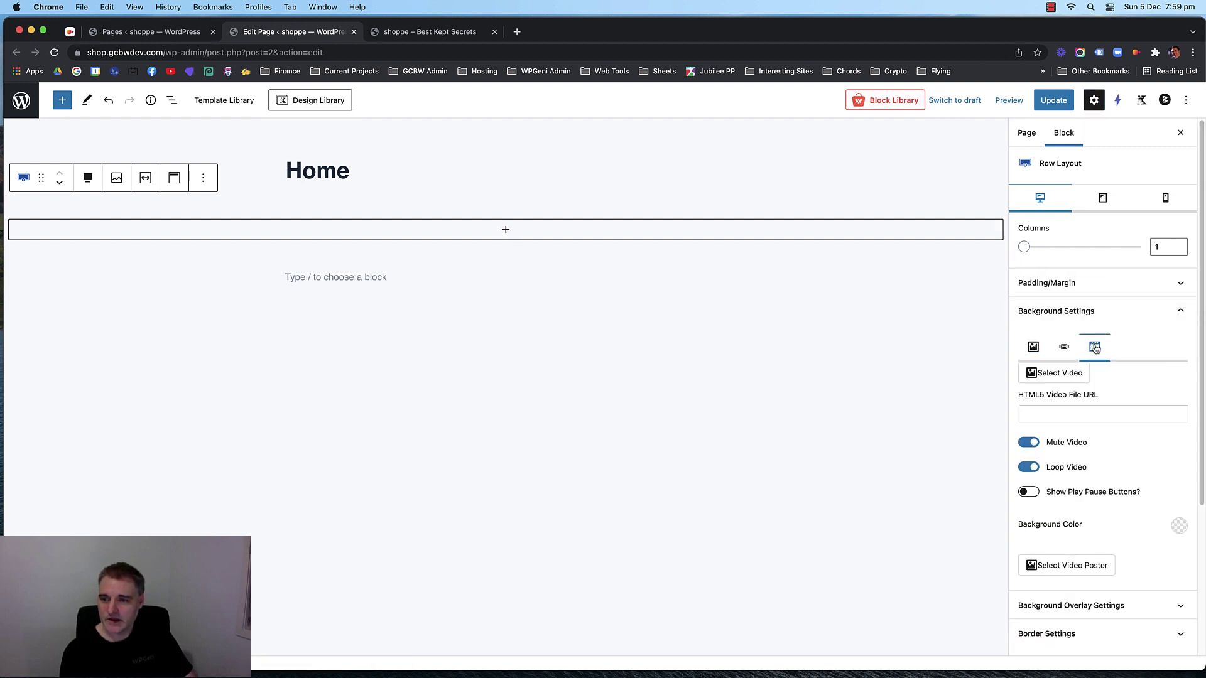
pyautogui.click(1063, 347)
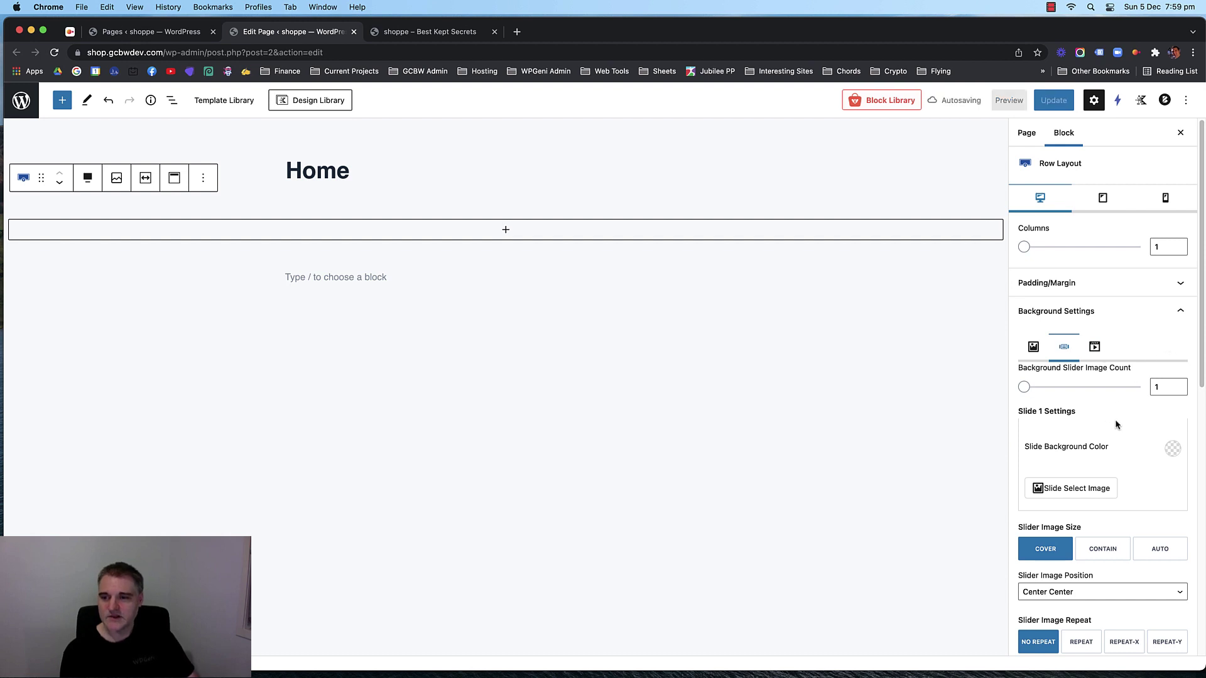
pyautogui.scroll(-3, 1102, 439)
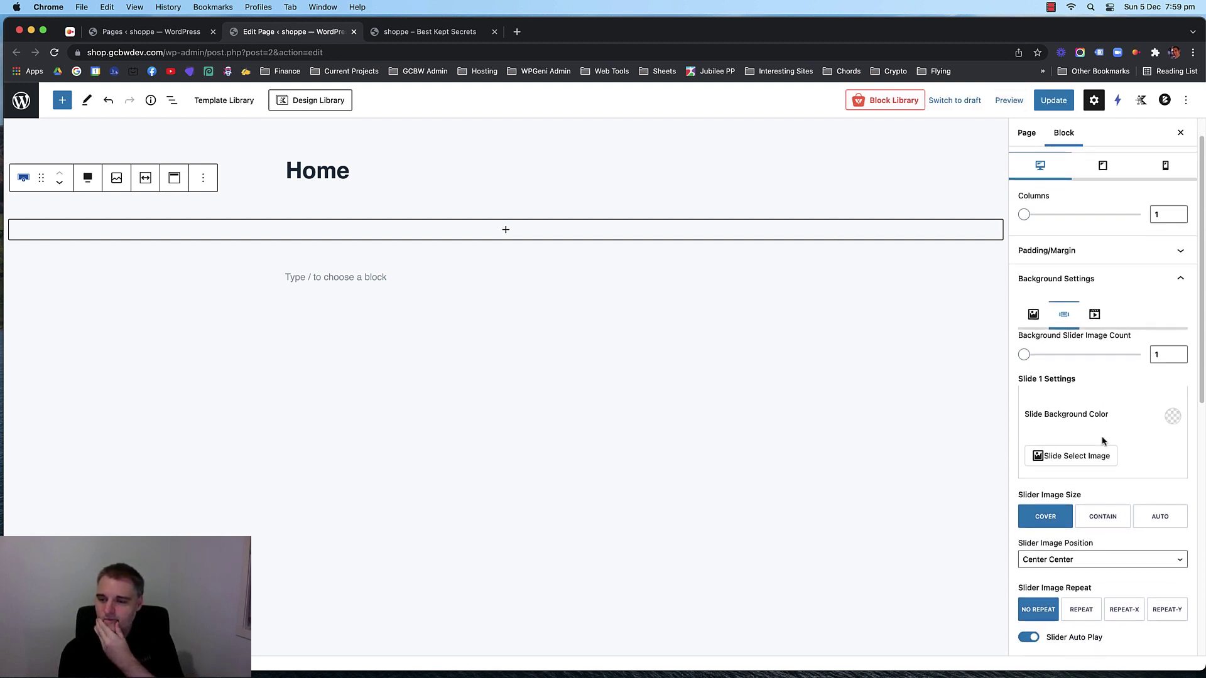
pyautogui.scroll(1, 1103, 440)
pyautogui.scroll(-2, 1105, 433)
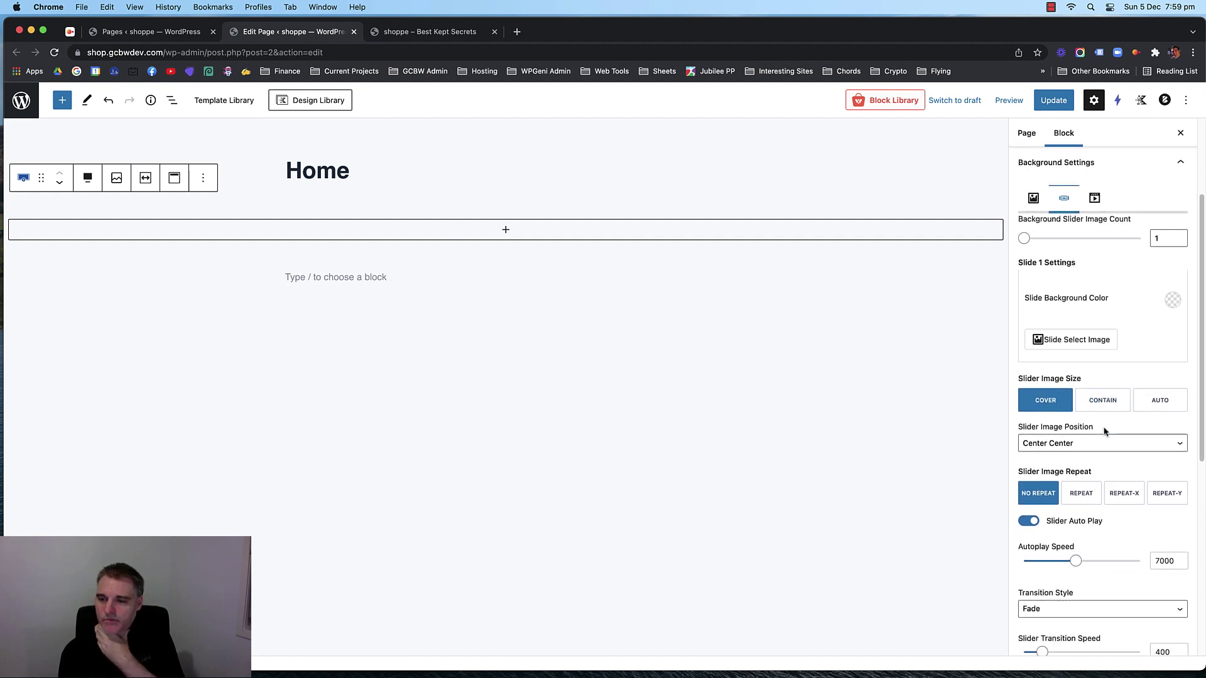
pyautogui.scroll(-4, 1105, 432)
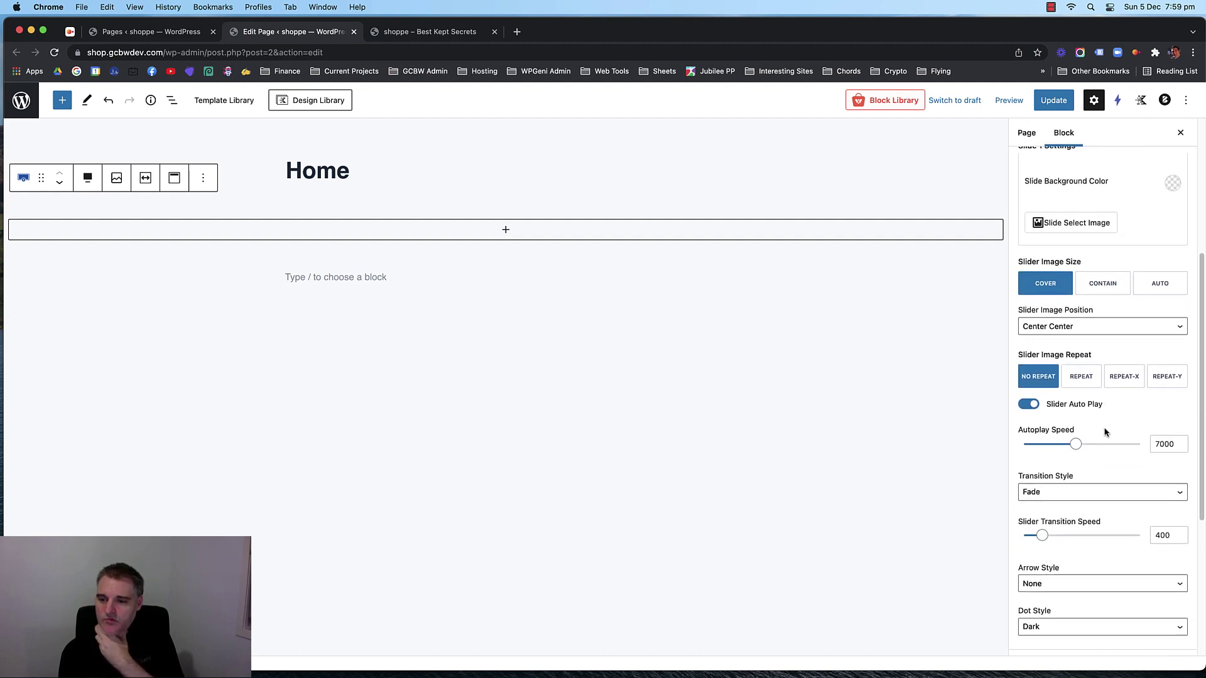
pyautogui.scroll(8, 1105, 432)
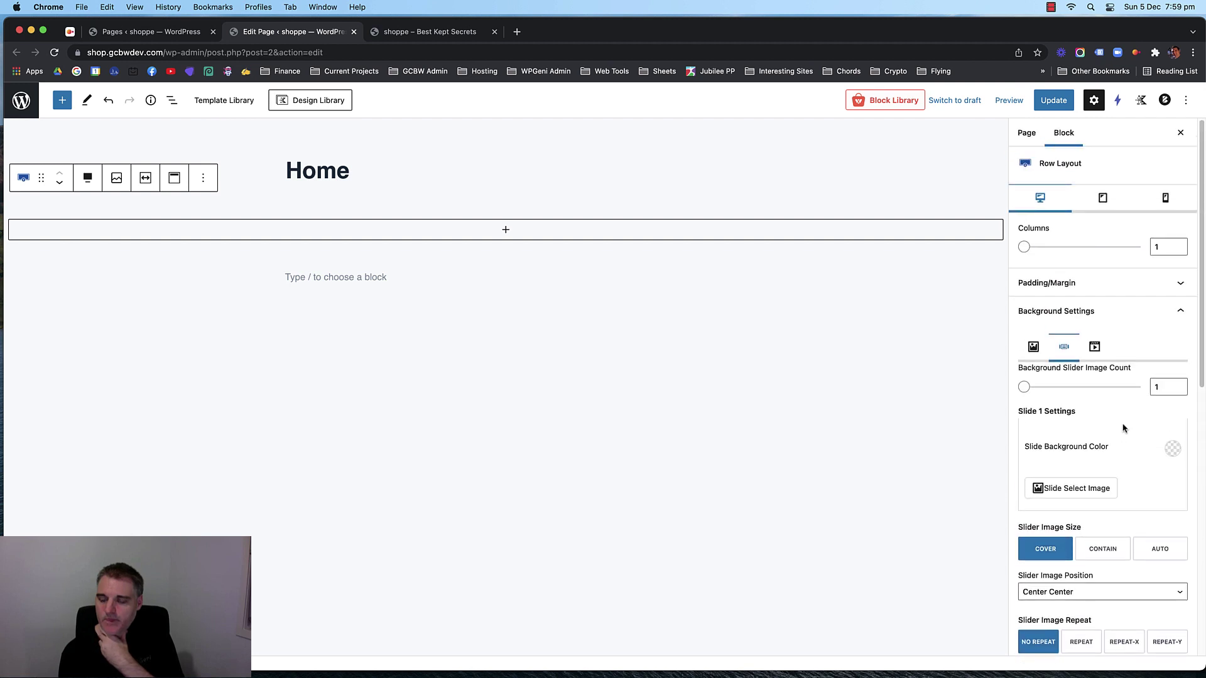
pyautogui.click(1180, 314)
pyautogui.click(1188, 314)
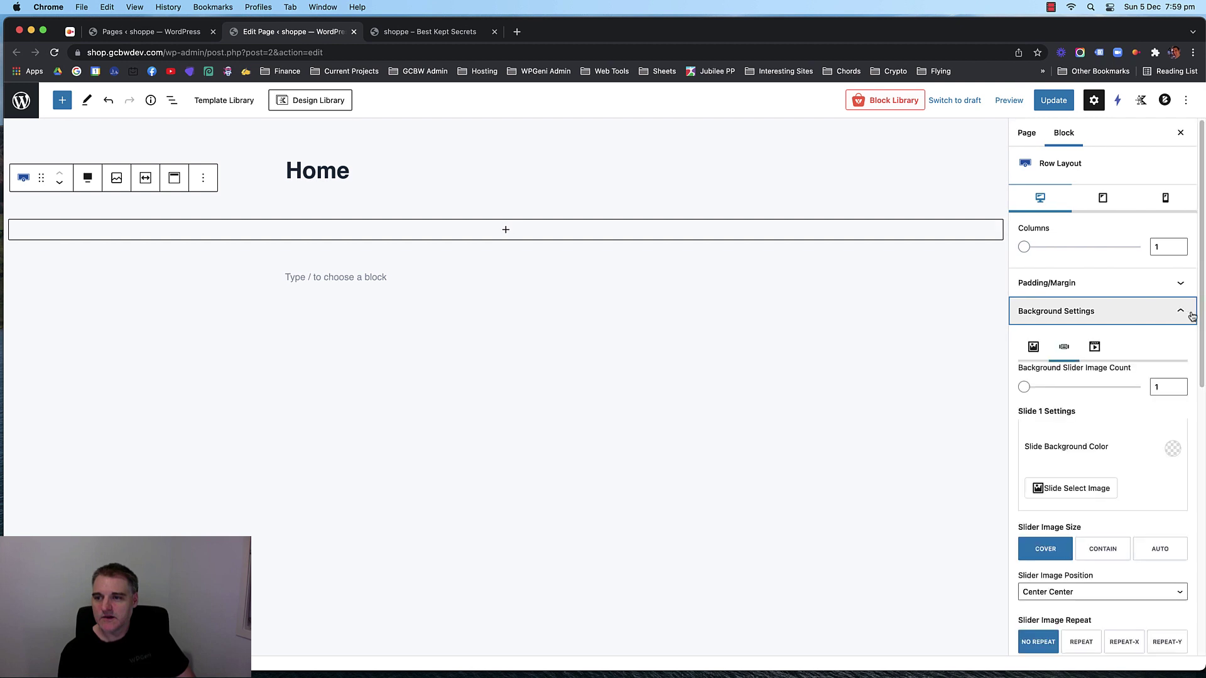
pyautogui.click(1174, 314)
pyautogui.click(1189, 314)
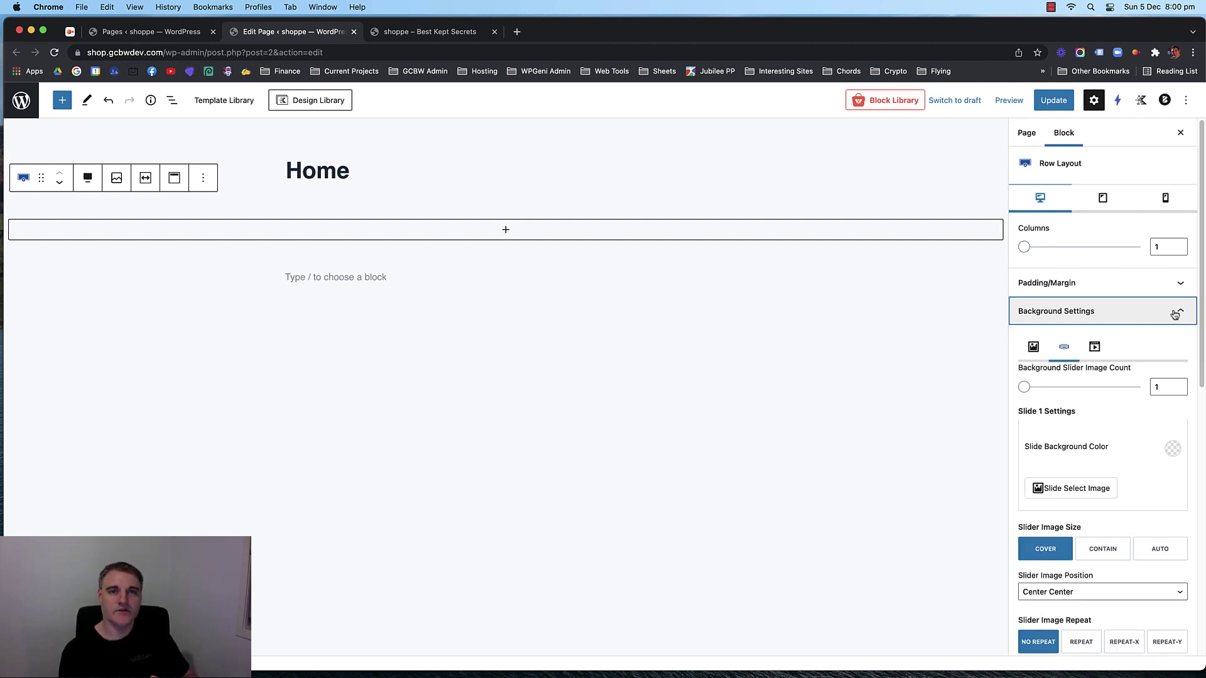
# Inspect the row's advanced visibility settings, then select the row's inner section.
pyautogui.scroll(-8, 1177, 316)
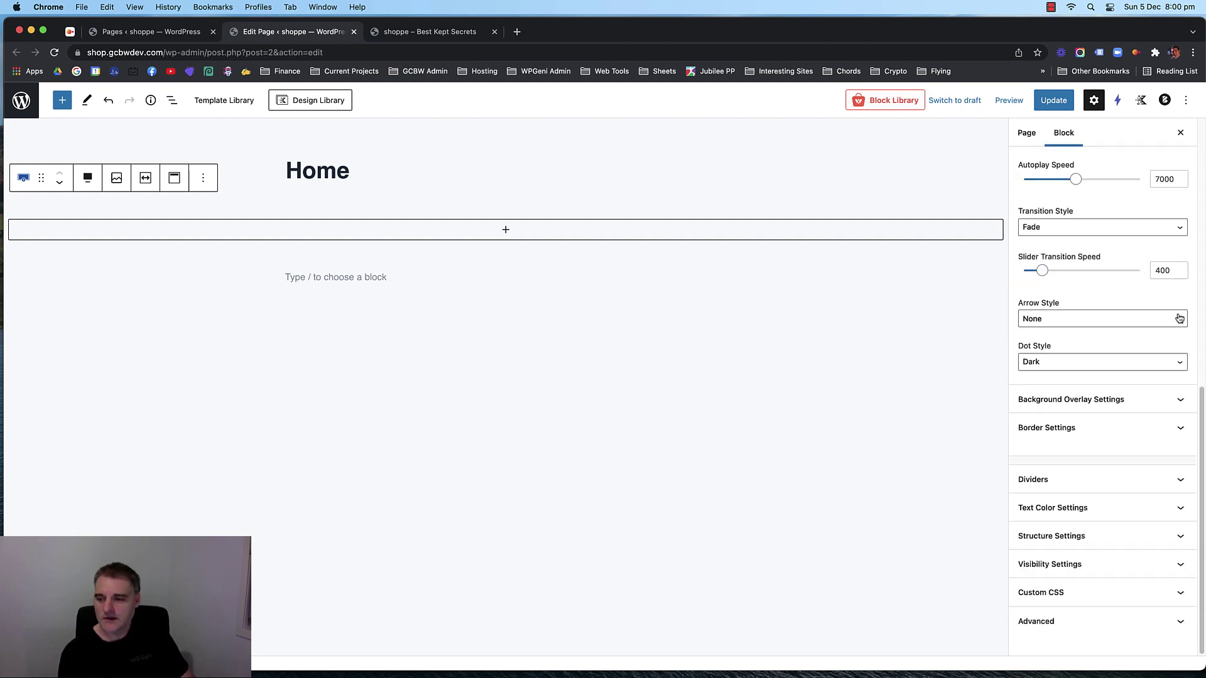
pyautogui.click(1118, 621)
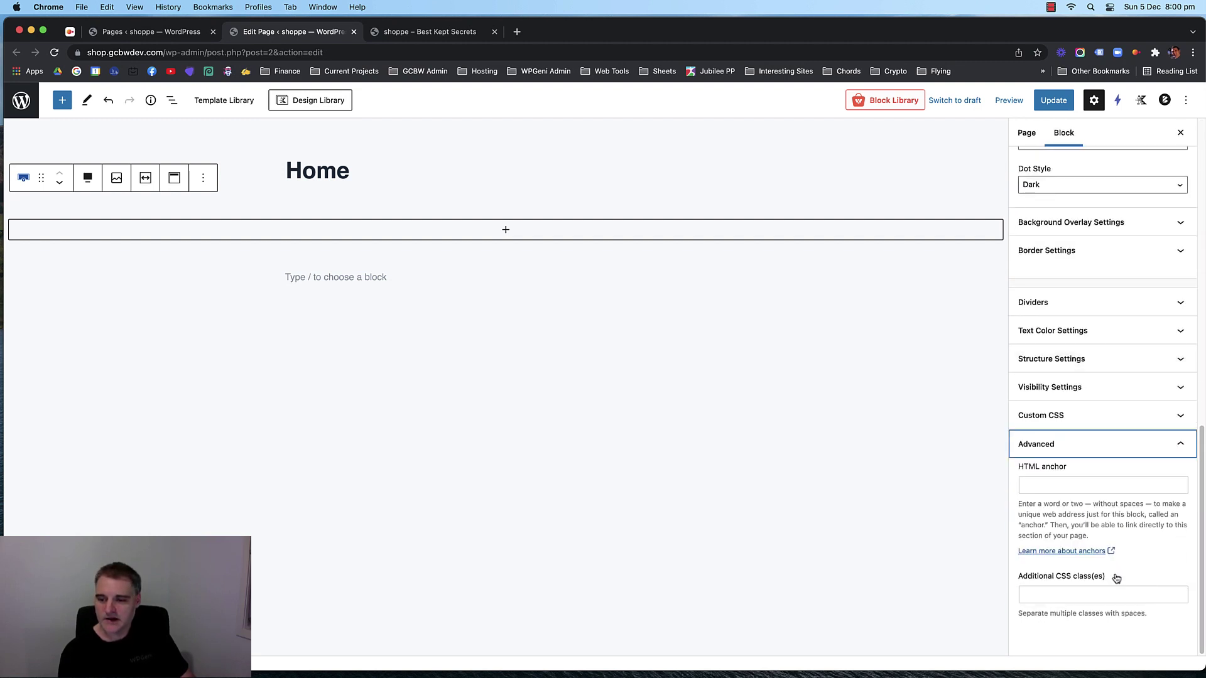
pyautogui.click(1132, 387)
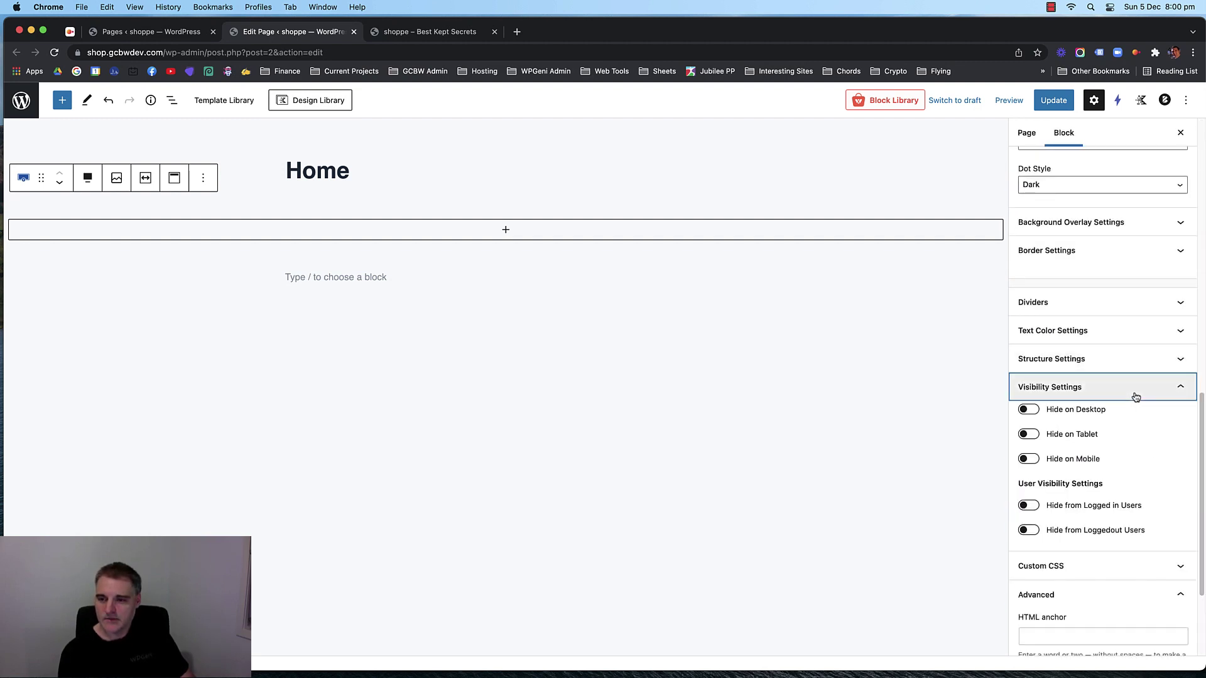
pyautogui.click(1142, 387)
pyautogui.scroll(8, 1123, 426)
pyautogui.scroll(4, 1121, 430)
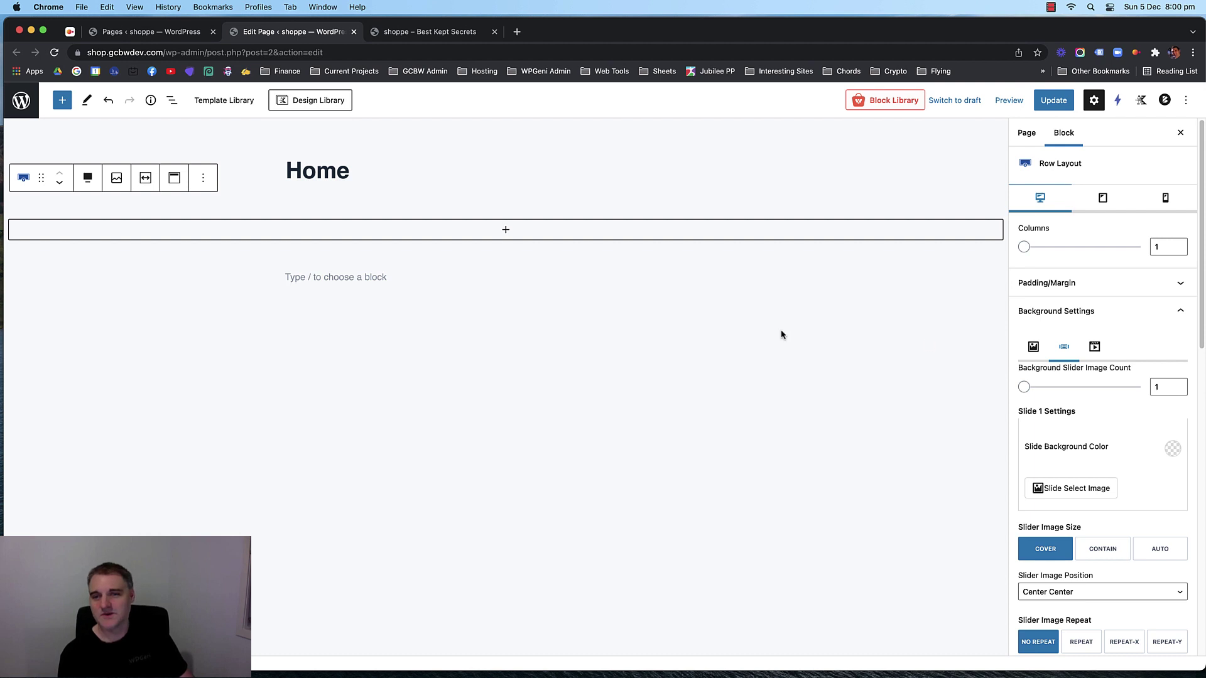
pyautogui.click(385, 220)
# Delete the parent Row Layout block and open the Kadence Blocks controls.
pyautogui.click(142, 200)
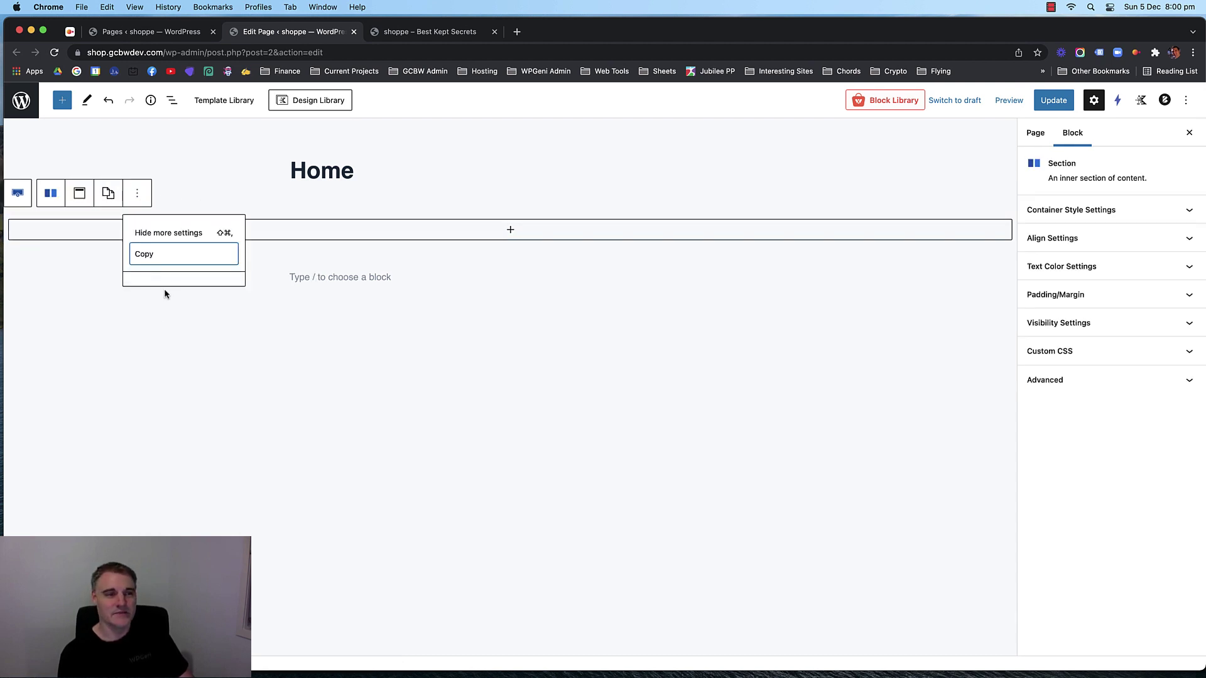
pyautogui.click(309, 368)
pyautogui.click(146, 229)
pyautogui.click(19, 193)
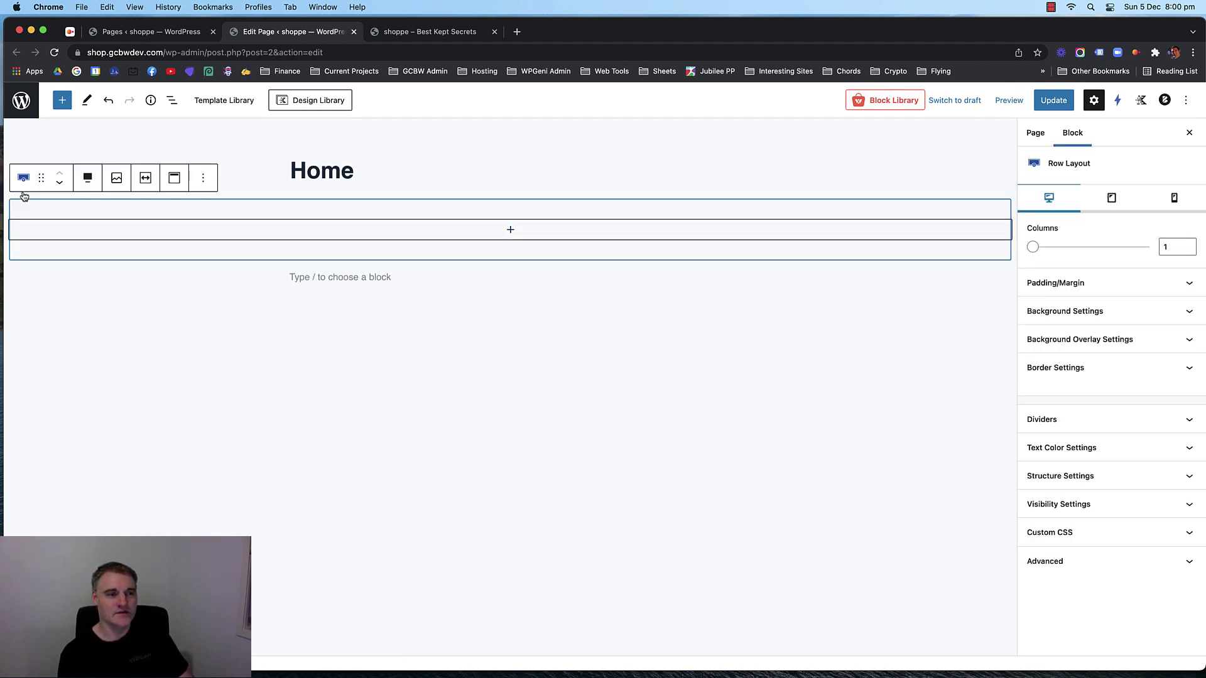
pyautogui.click(202, 183)
pyautogui.click(231, 436)
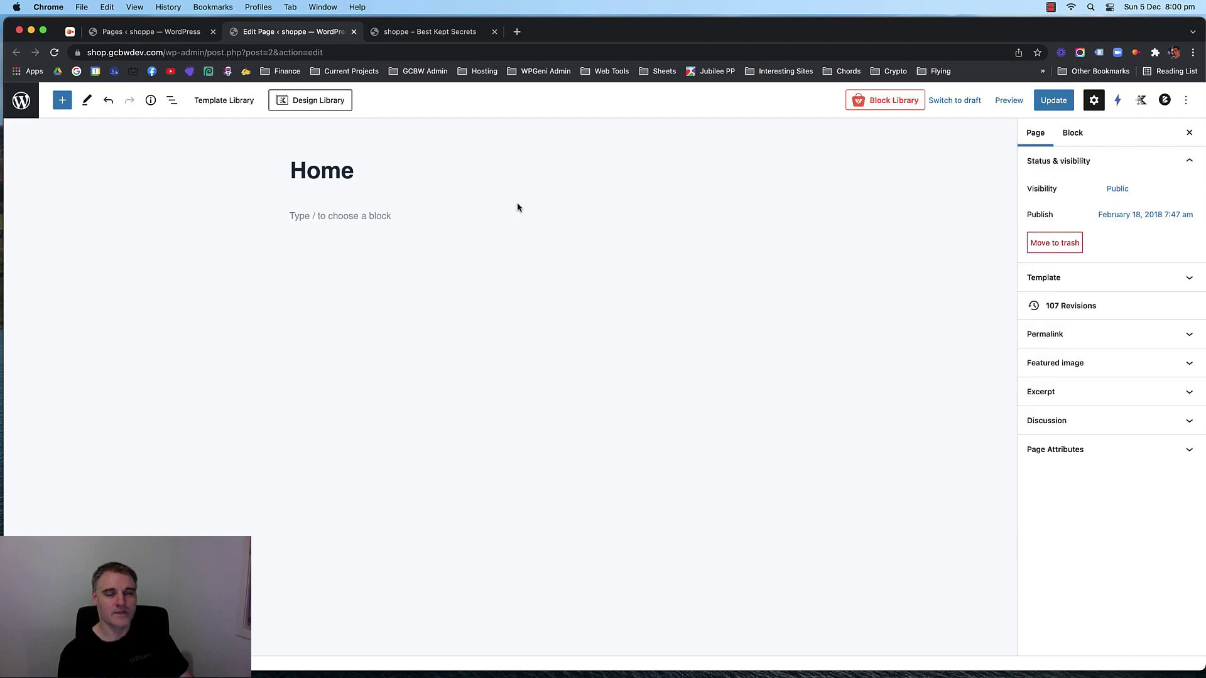
pyautogui.click(366, 214)
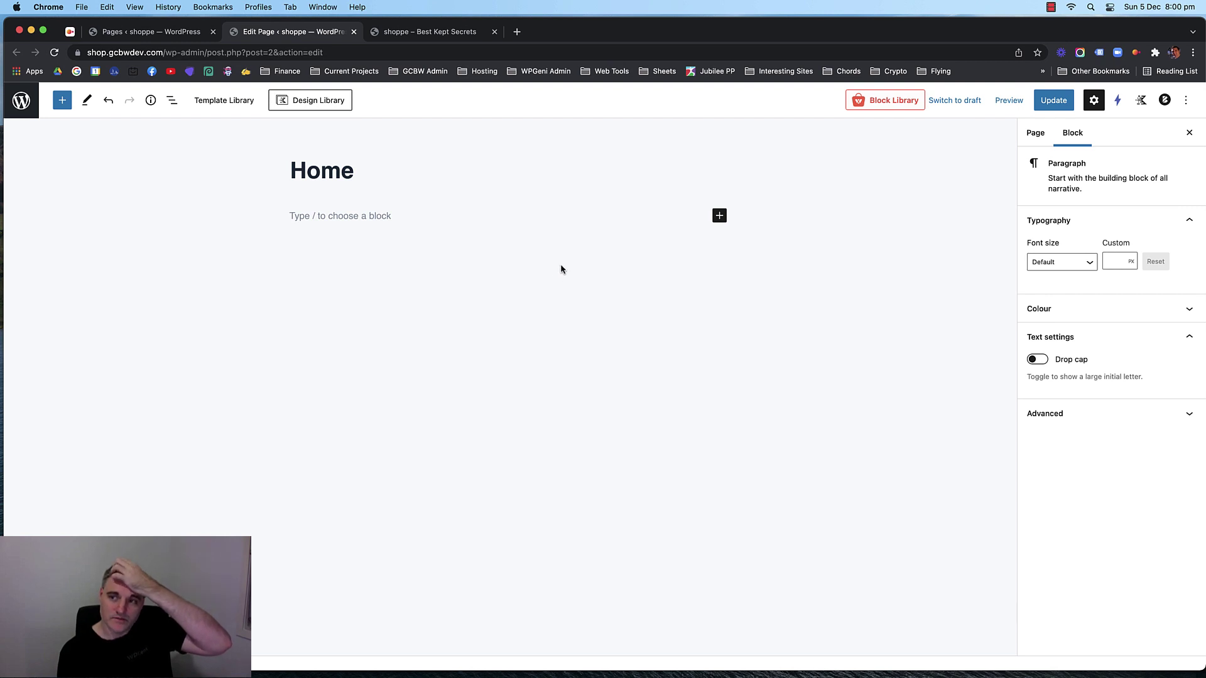
pyautogui.click(1142, 102)
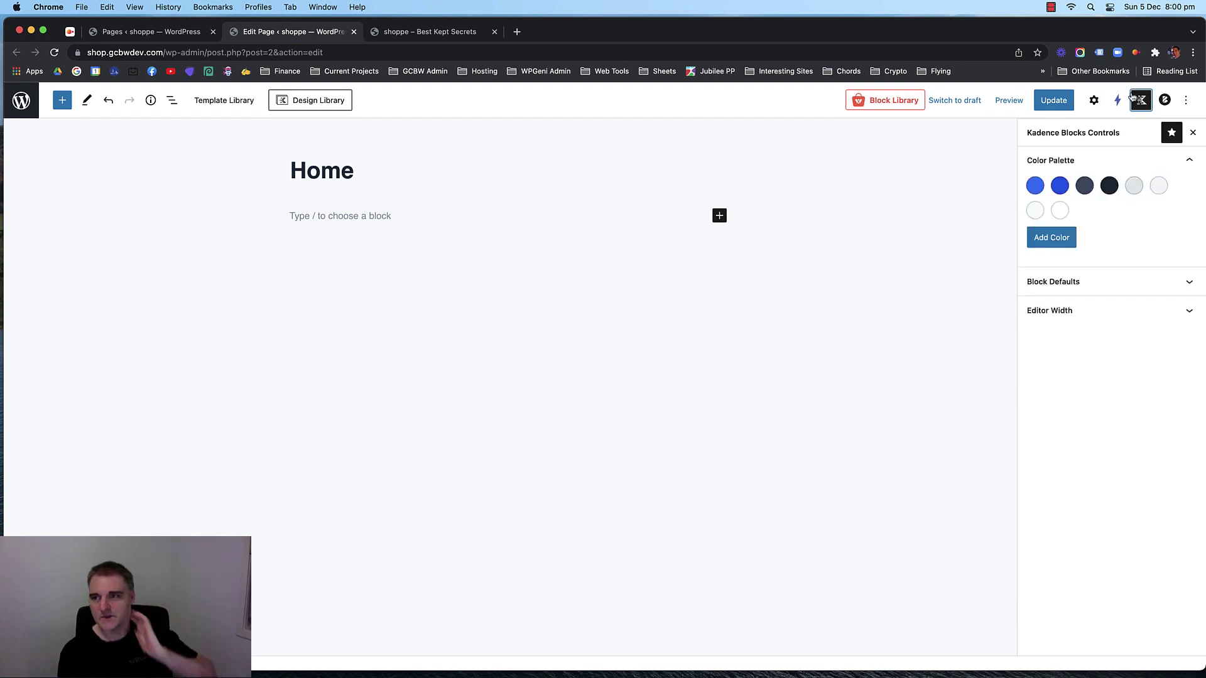
# Set Row Layout defaults so content width inherits from the theme, then Save/Close.
pyautogui.click(1083, 282)
pyautogui.scroll(-1, 1088, 280)
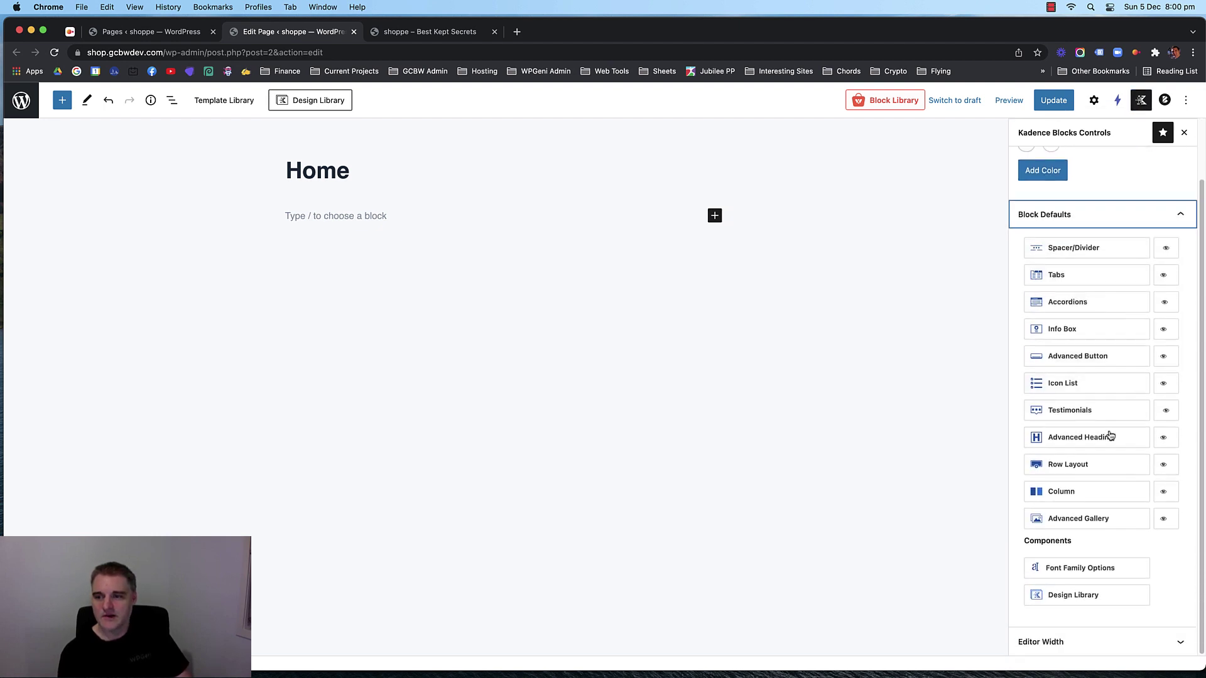
pyautogui.click(1099, 466)
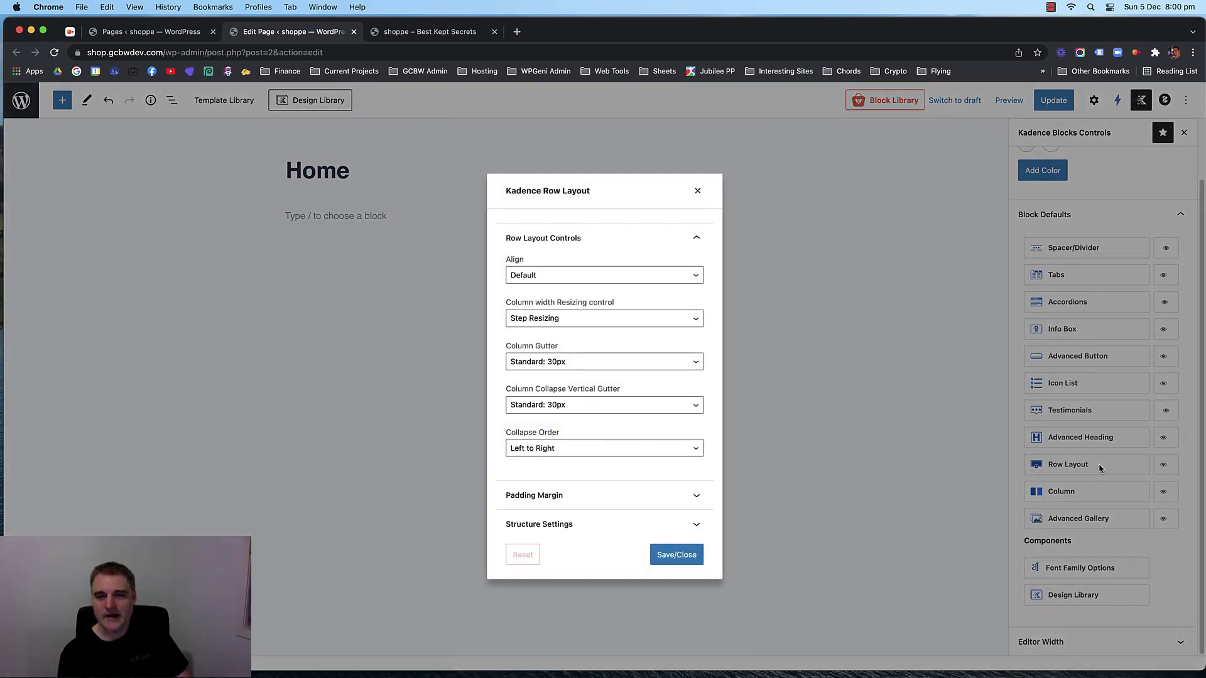
pyautogui.click(569, 525)
pyautogui.click(516, 538)
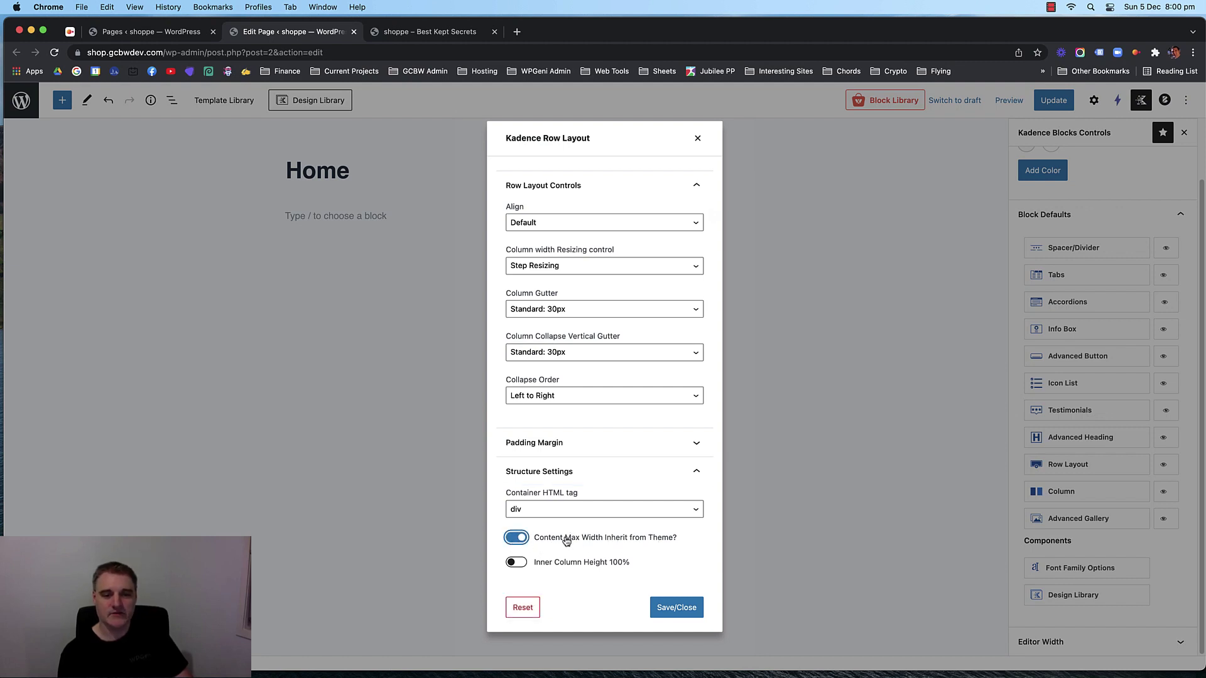
pyautogui.click(642, 478)
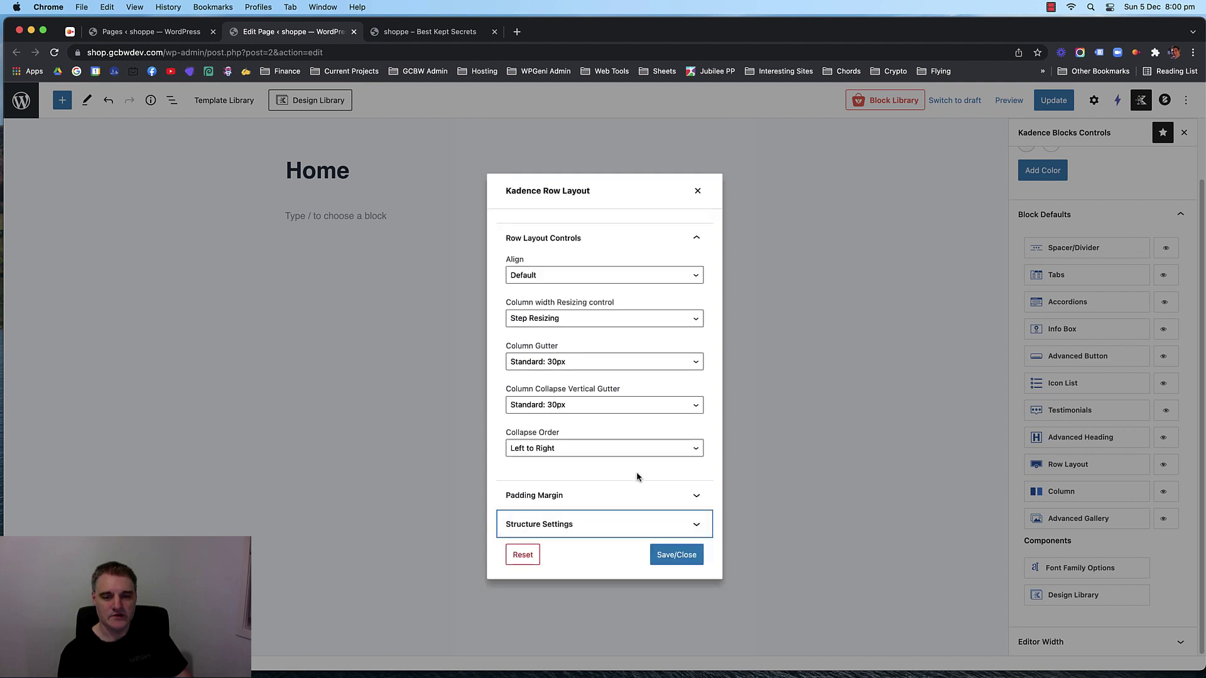
pyautogui.click(592, 525)
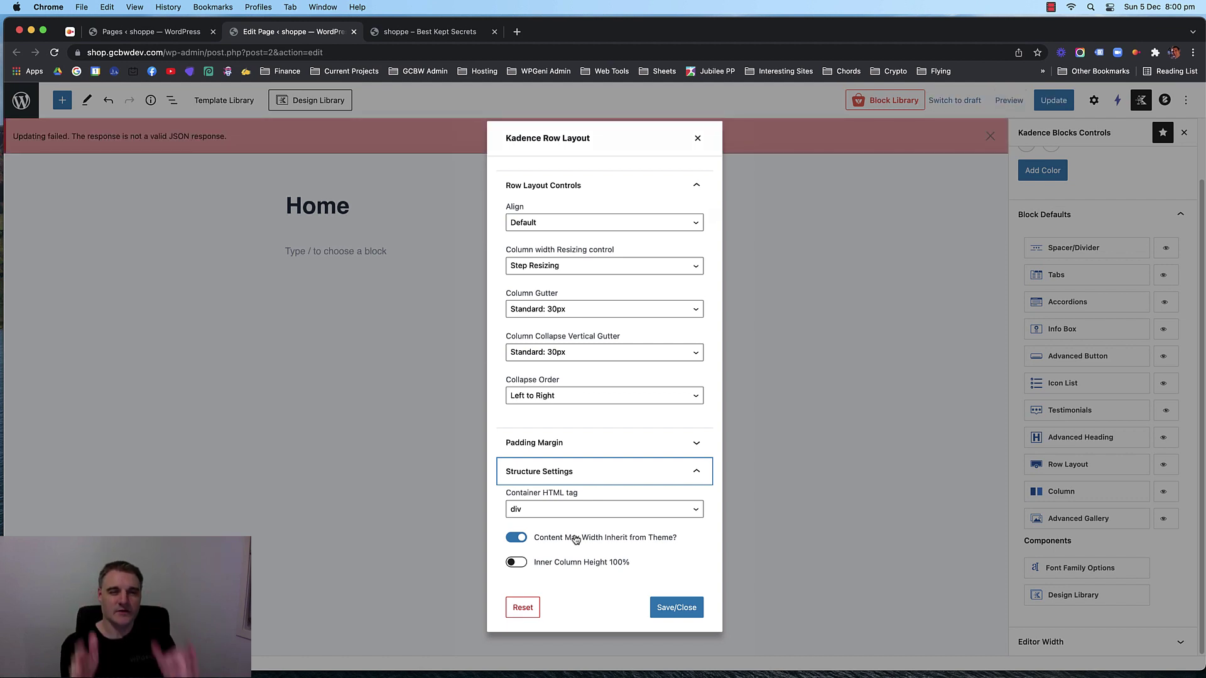
pyautogui.click(672, 608)
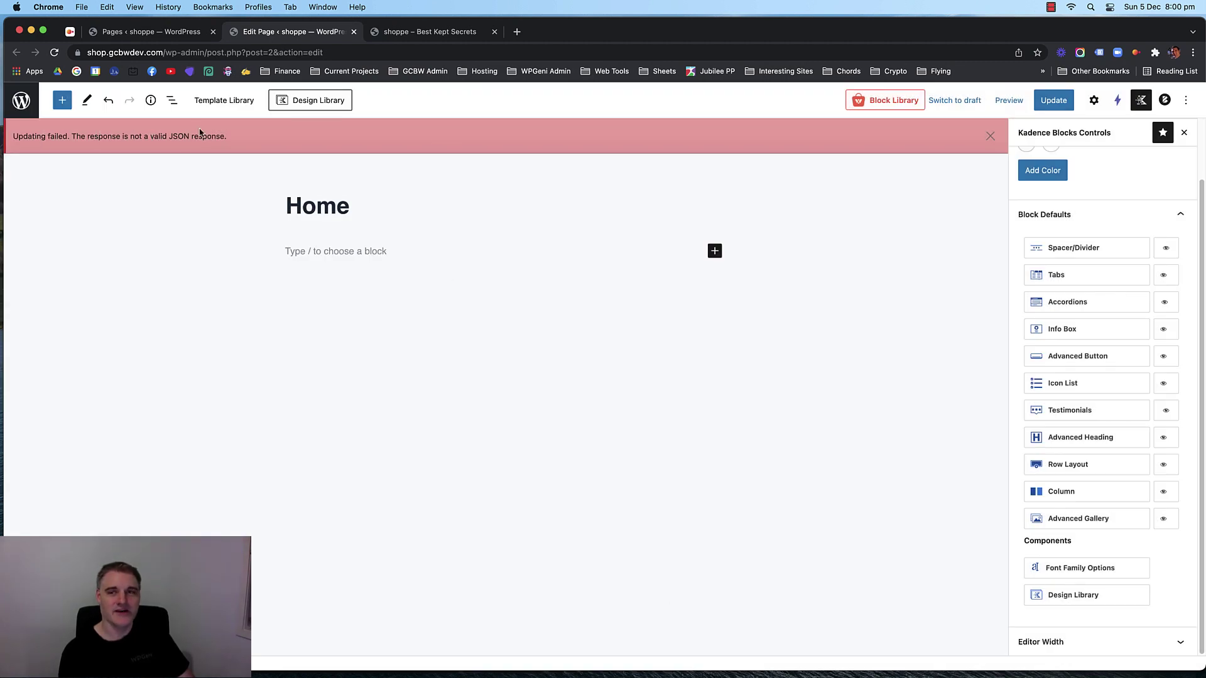
# Update the Home page and show the empty paragraph's block settings.
pyautogui.click(1054, 100)
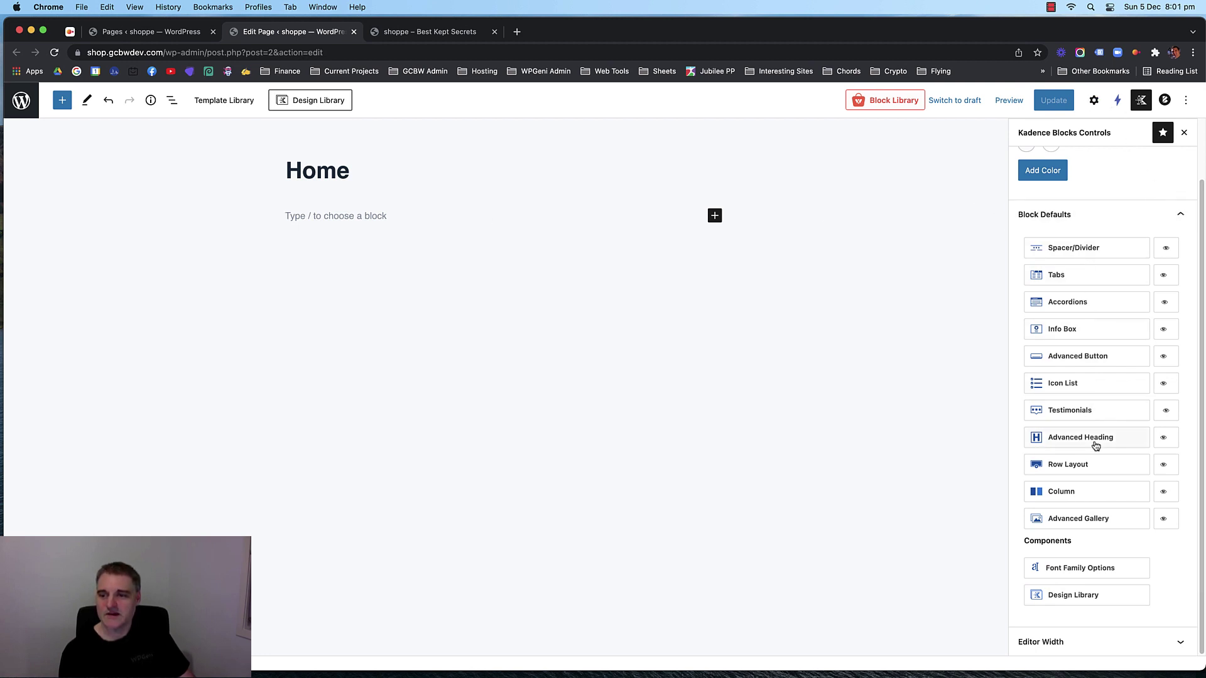
pyautogui.scroll(2, 1116, 293)
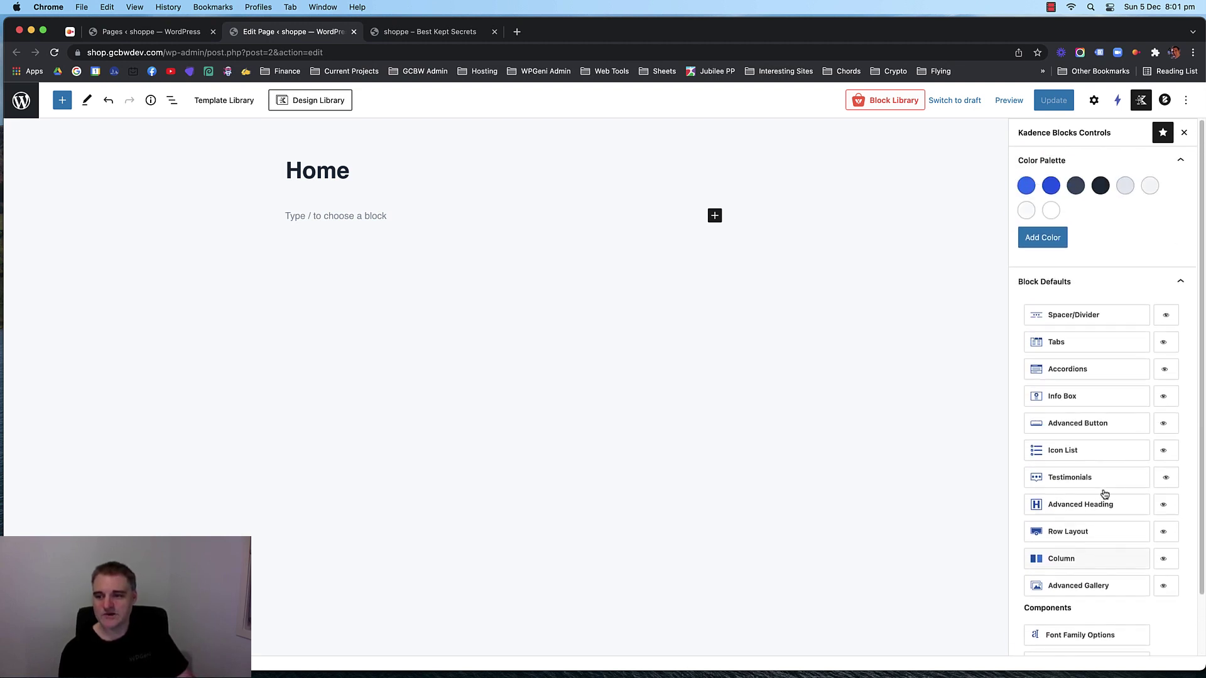
pyautogui.click(1093, 100)
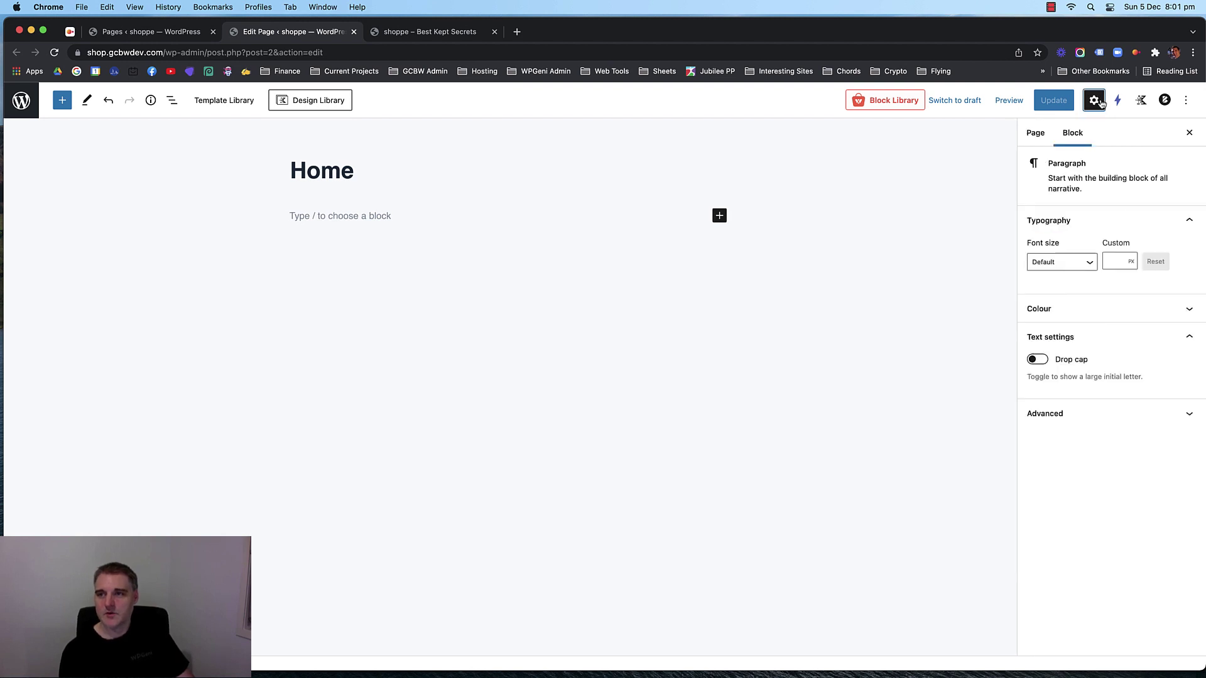
# Search Instant Images for 'happy' Unsplash photos.
pyautogui.click(1117, 100)
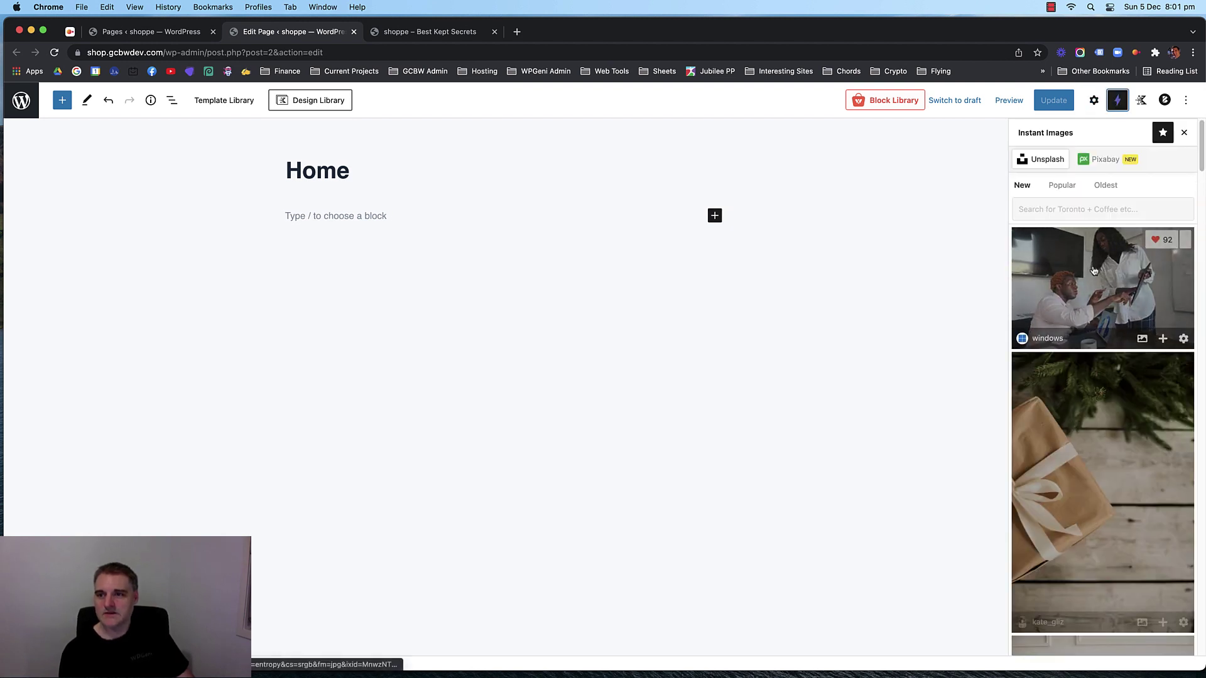
pyautogui.scroll(-8, 1171, 448)
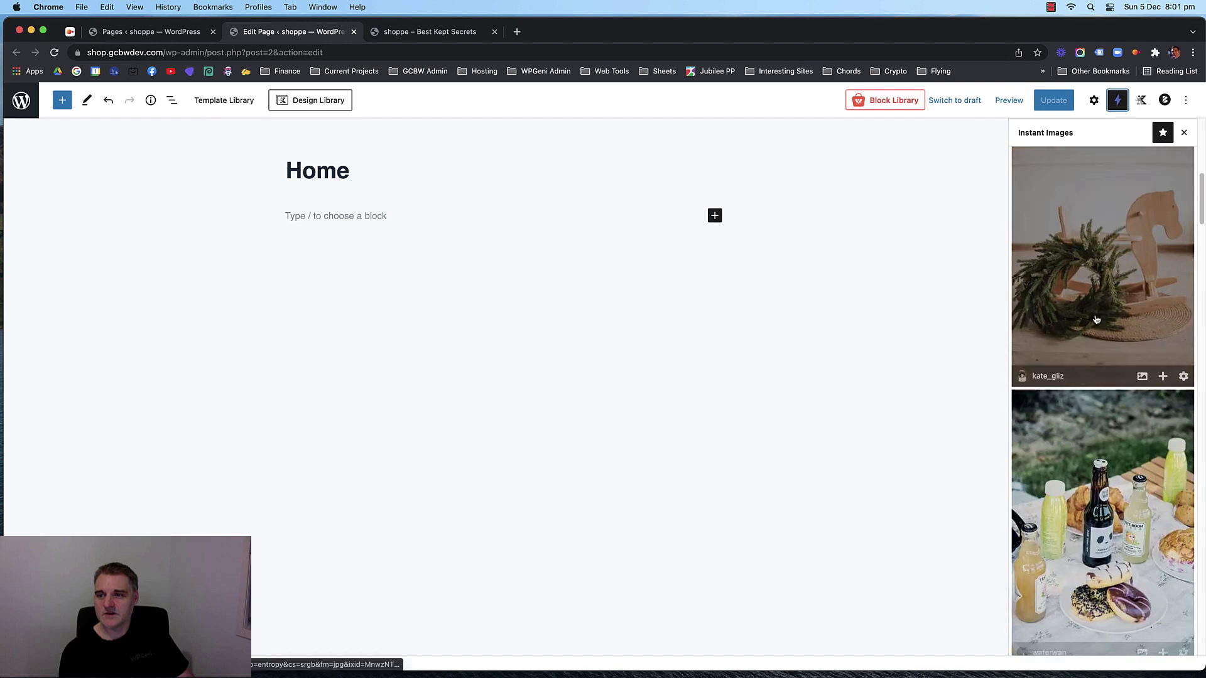
pyautogui.scroll(8, 1105, 289)
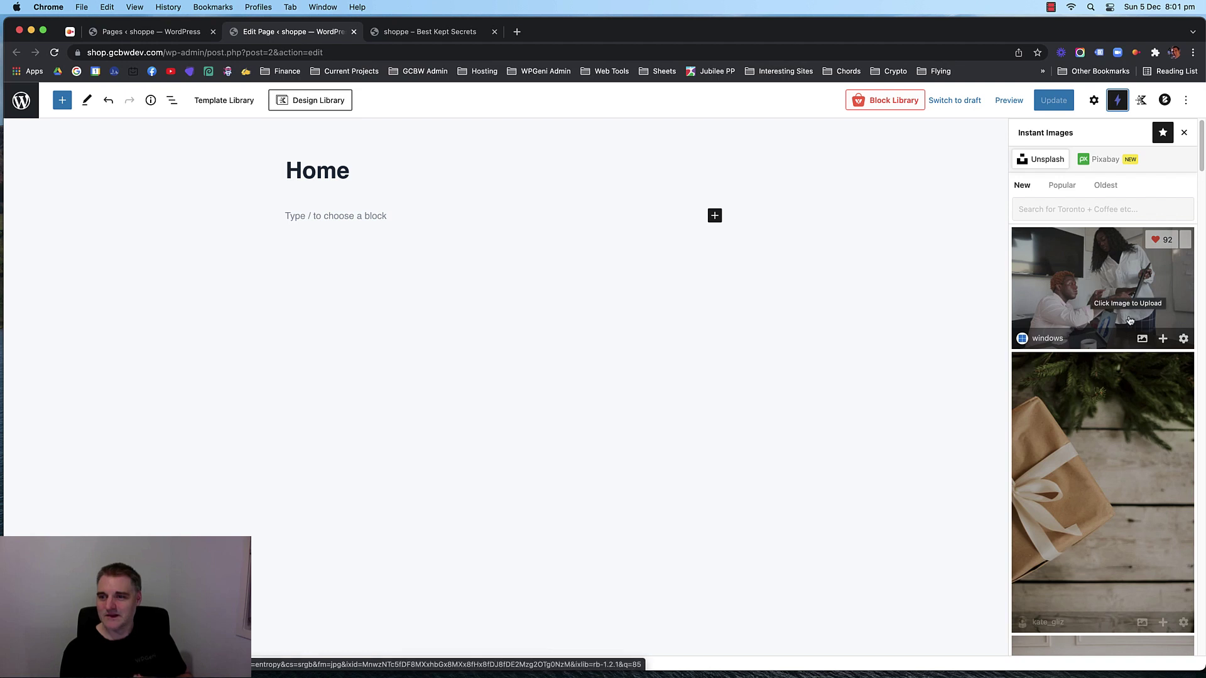
pyautogui.click(1055, 208)
pyautogui.write('happy')
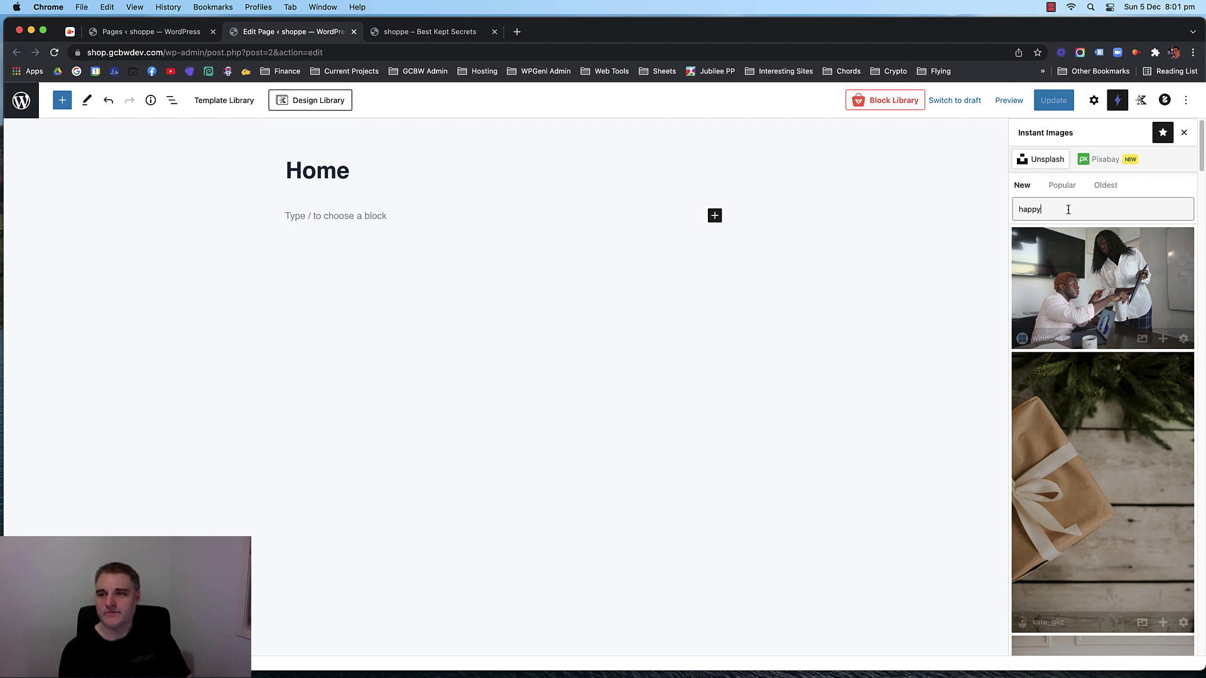
pyautogui.press('Return')
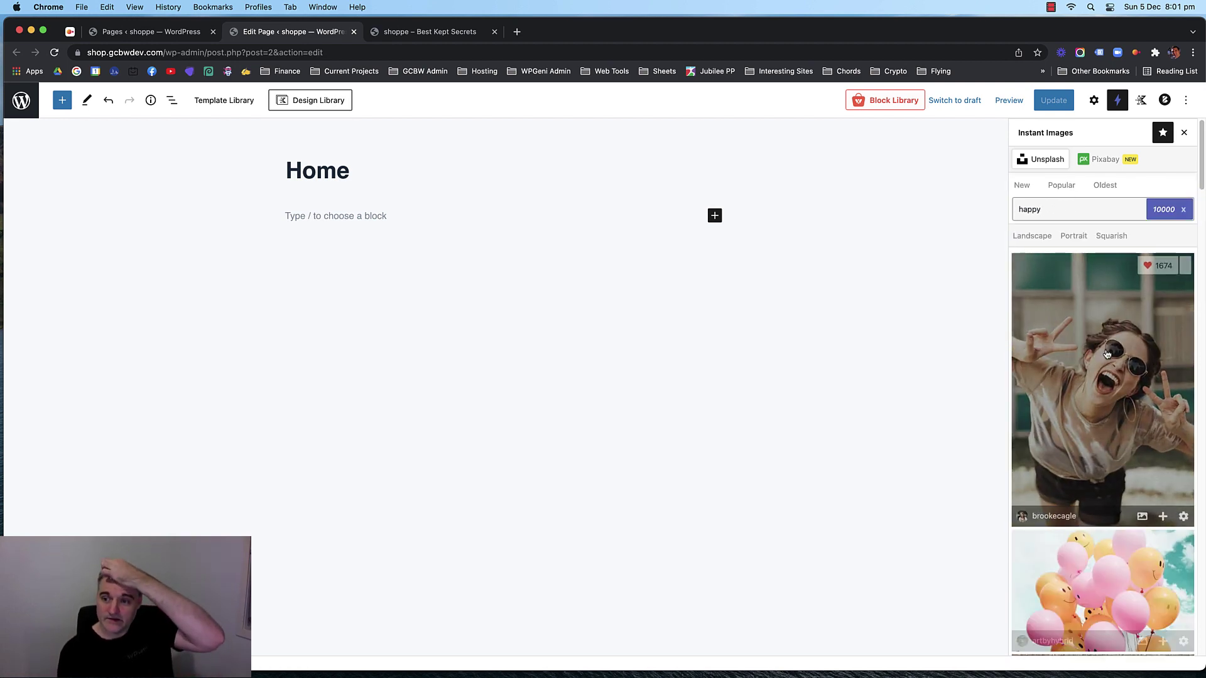
pyautogui.scroll(-6, 1095, 346)
pyautogui.scroll(-6, 1095, 346)
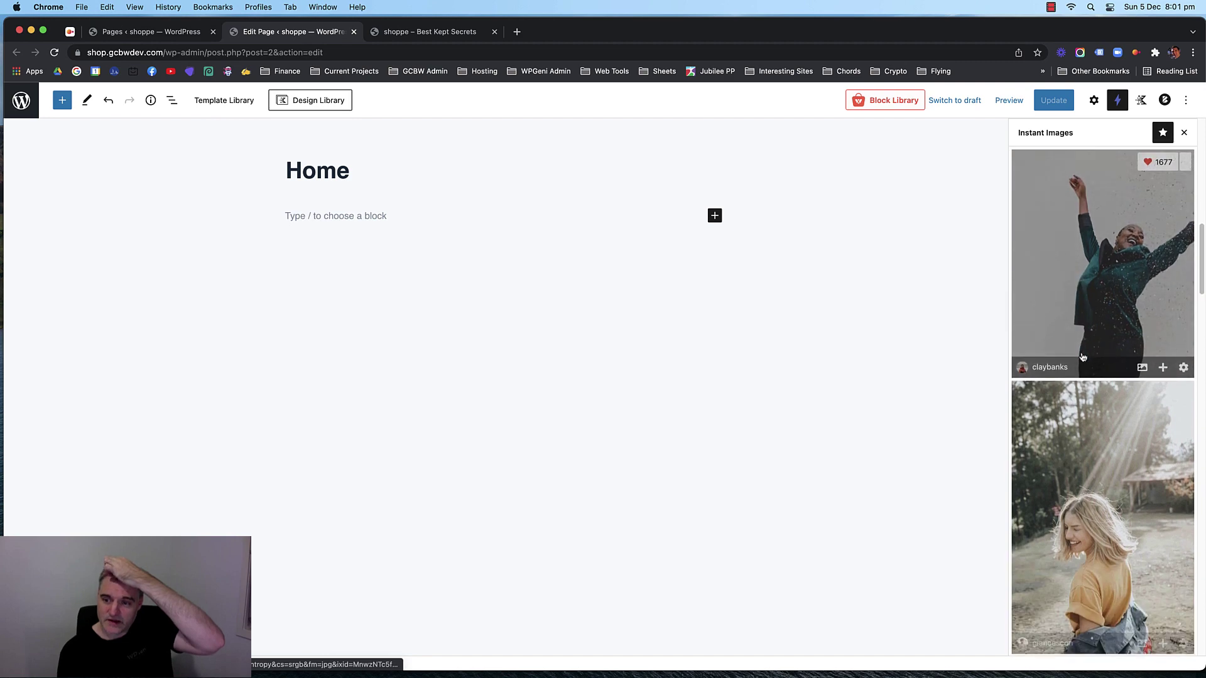
pyautogui.scroll(-3, 1087, 364)
pyautogui.scroll(10, 1093, 374)
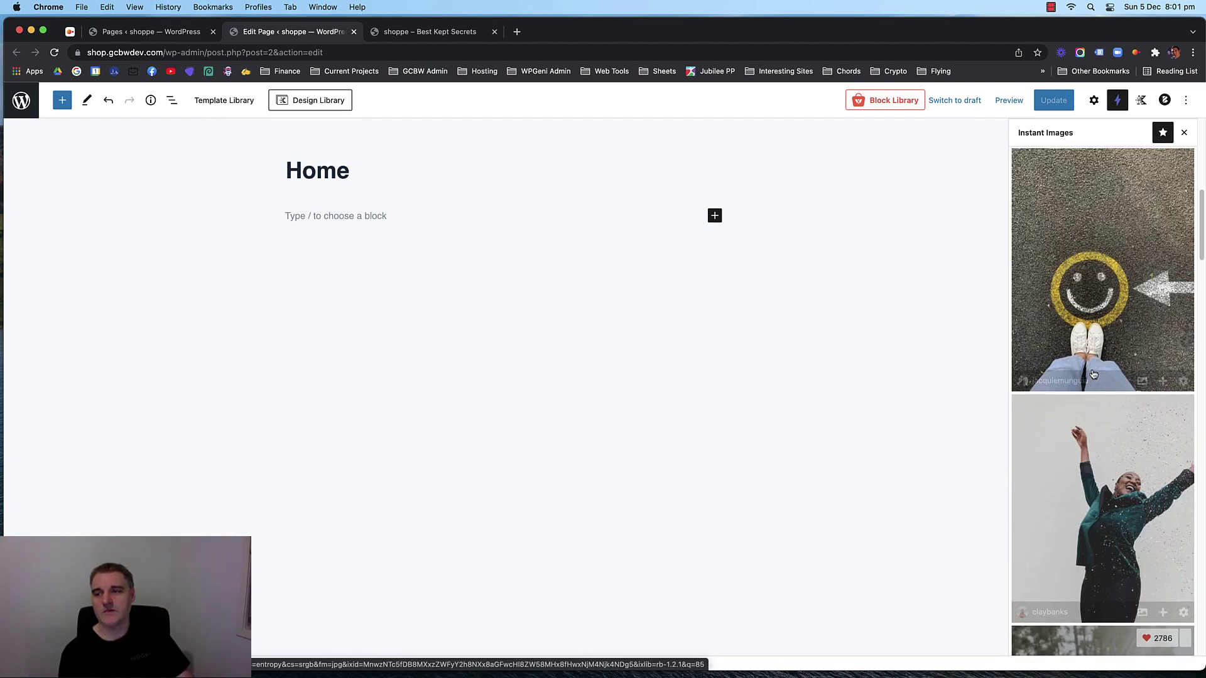
pyautogui.scroll(2, 1093, 374)
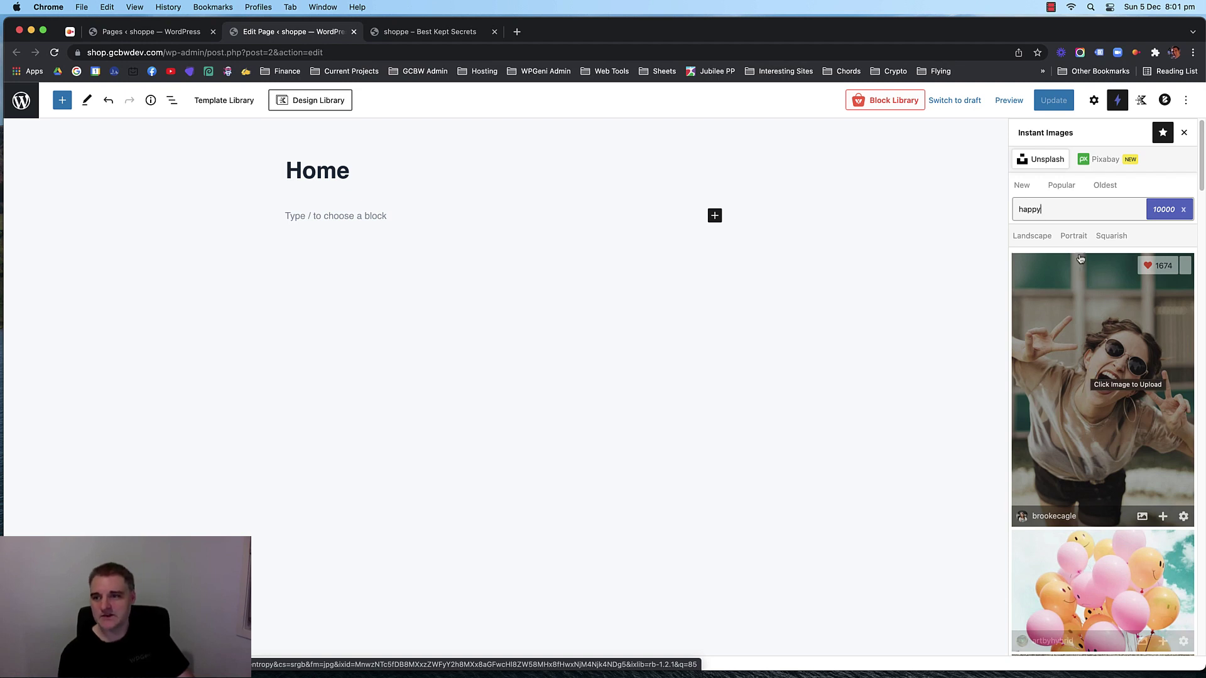
# Filter the 'happy' results by Squarish, then Portrait, and finally Landscape orientation.
pyautogui.click(1111, 237)
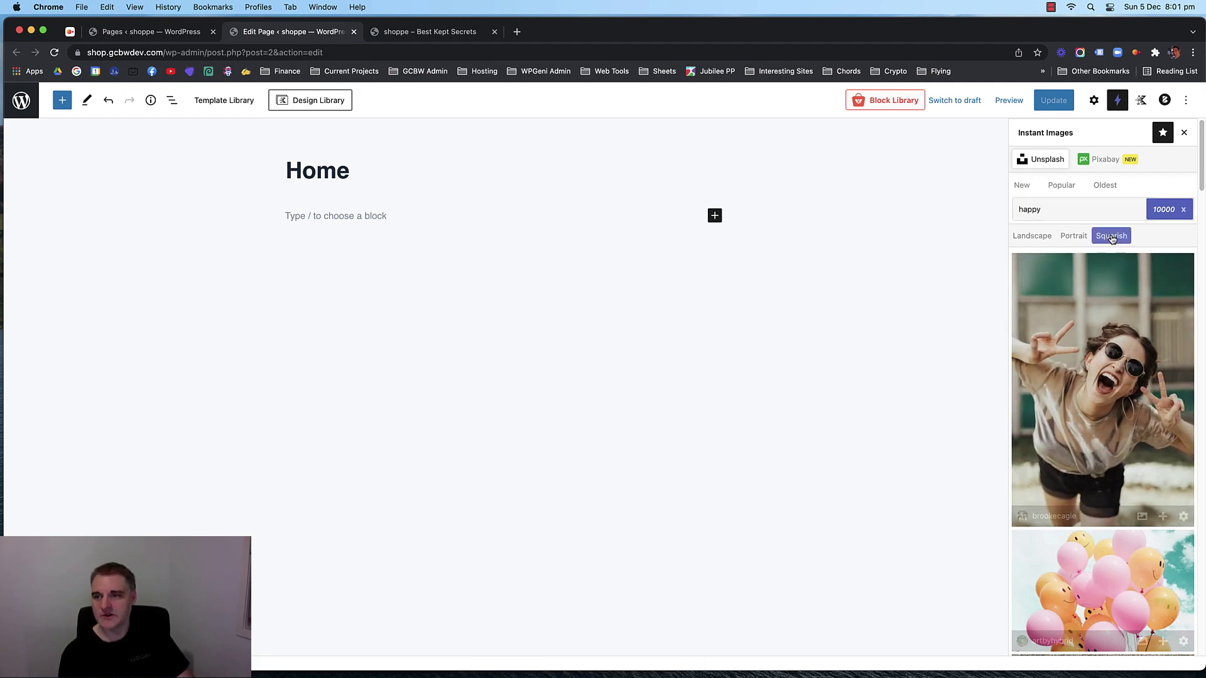
pyautogui.scroll(-5, 1090, 353)
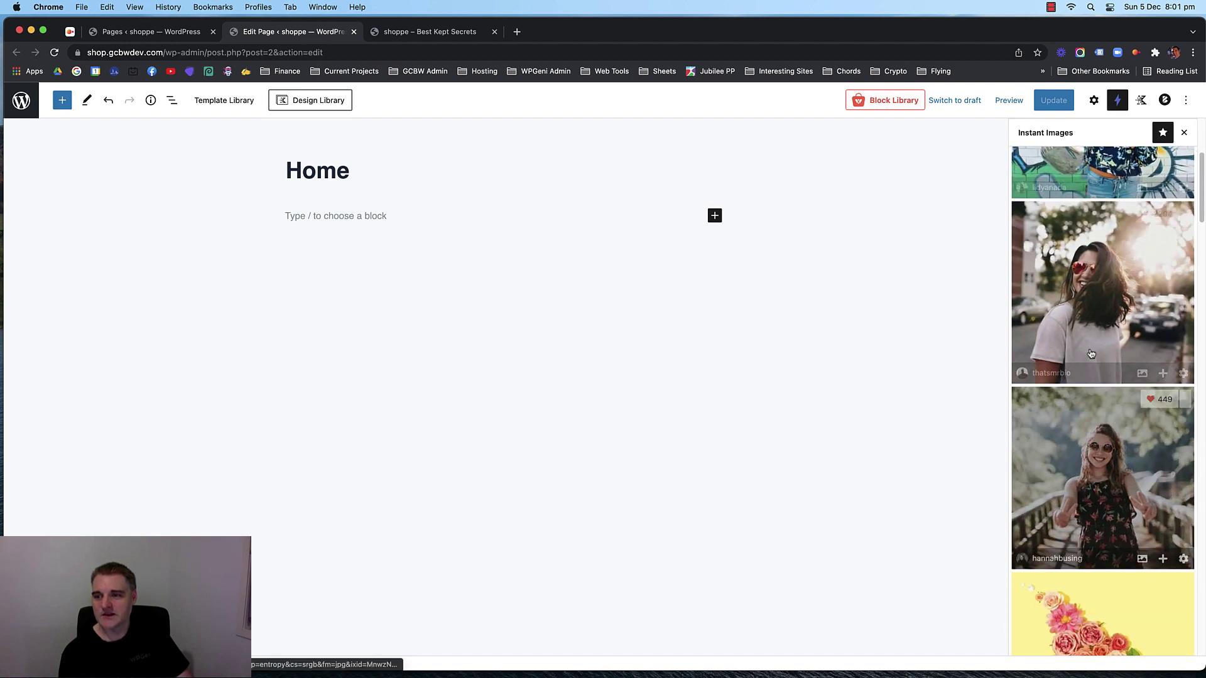
pyautogui.scroll(-10, 1091, 354)
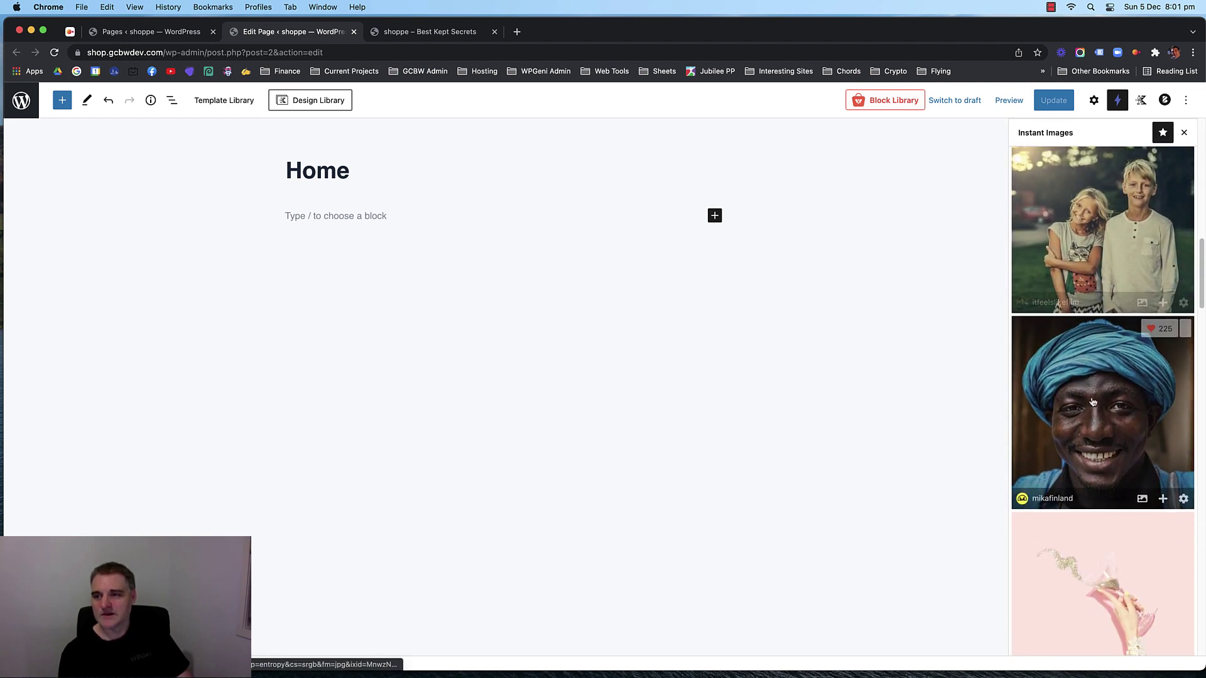
pyautogui.scroll(-3, 1093, 402)
pyautogui.scroll(15, 1092, 400)
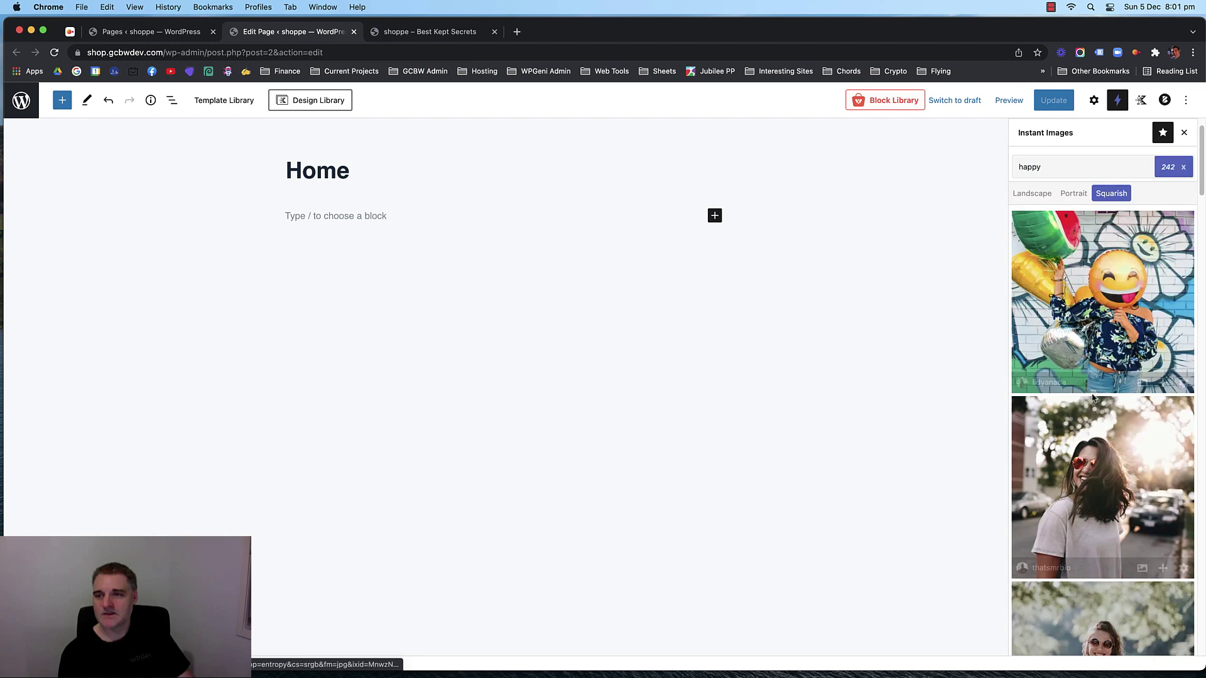
pyautogui.scroll(2, 1093, 397)
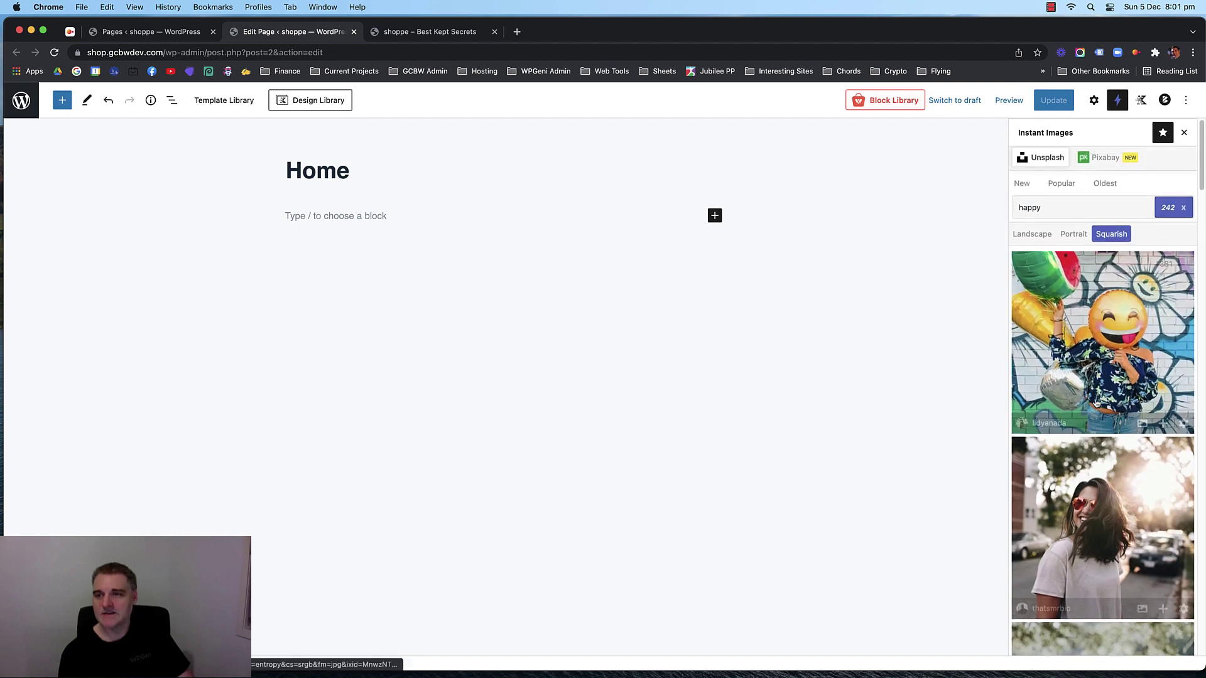
pyautogui.click(1072, 238)
pyautogui.click(1033, 238)
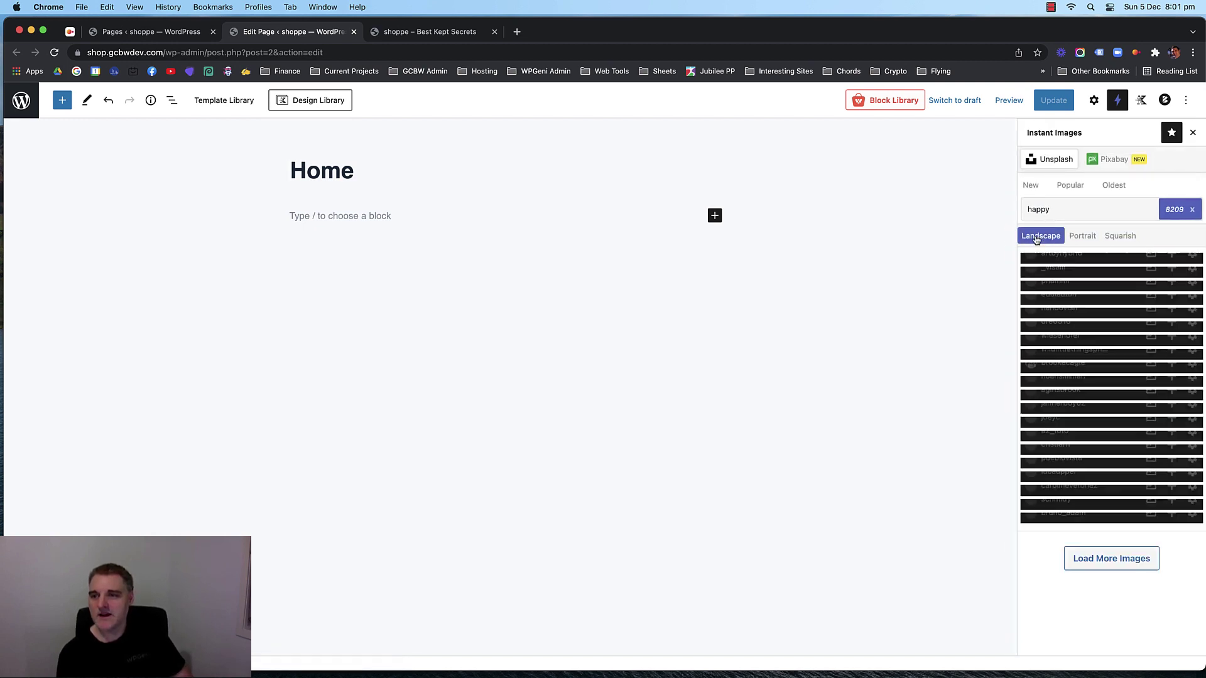
pyautogui.scroll(-6, 1068, 293)
pyautogui.scroll(7, 1088, 310)
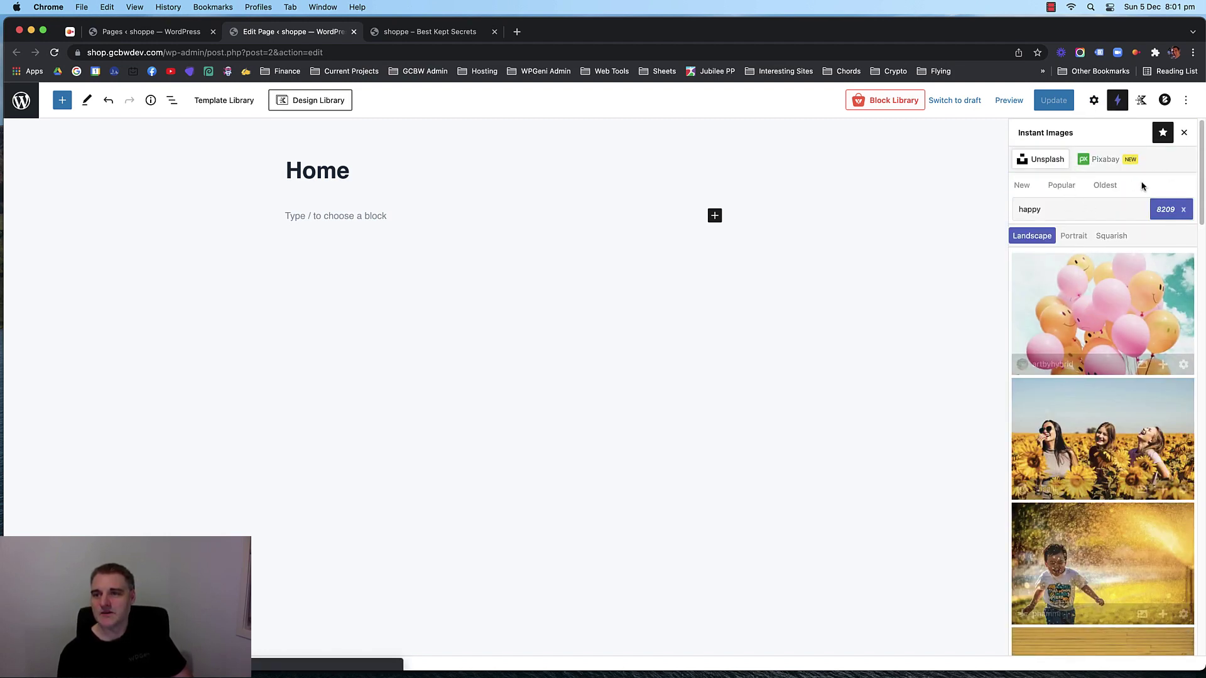
# Try the Pixabay source, dismiss its API key prompt, and return to the block settings.
pyautogui.click(1105, 160)
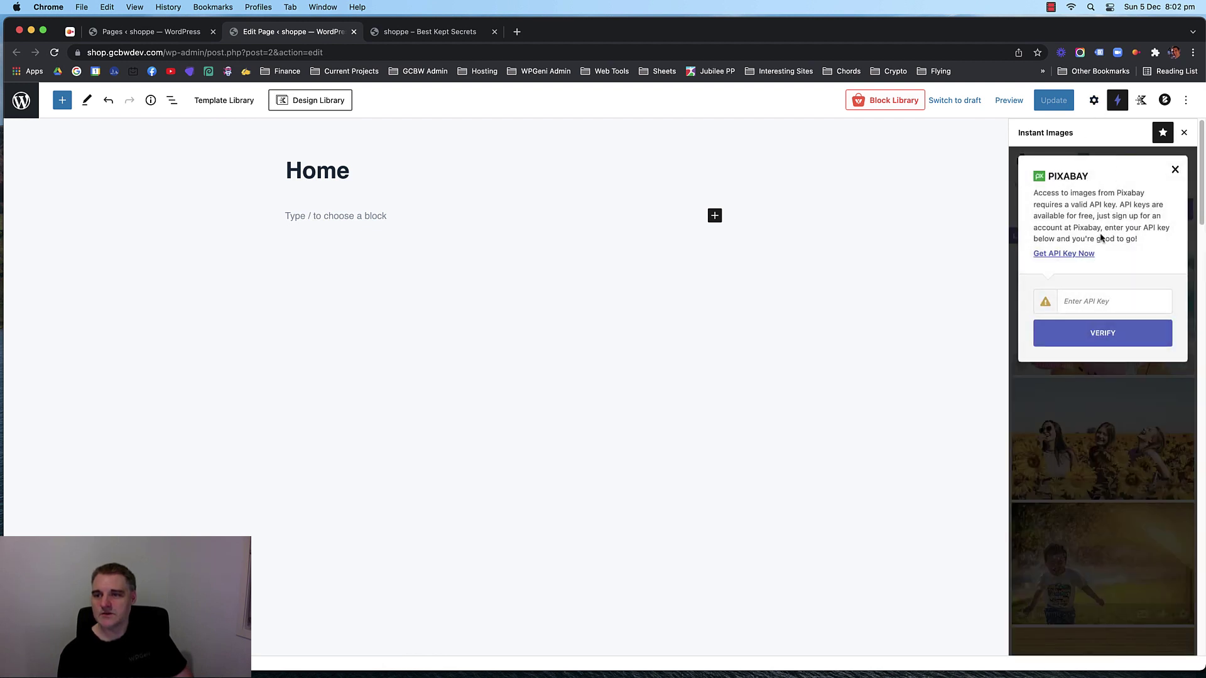
pyautogui.click(1099, 303)
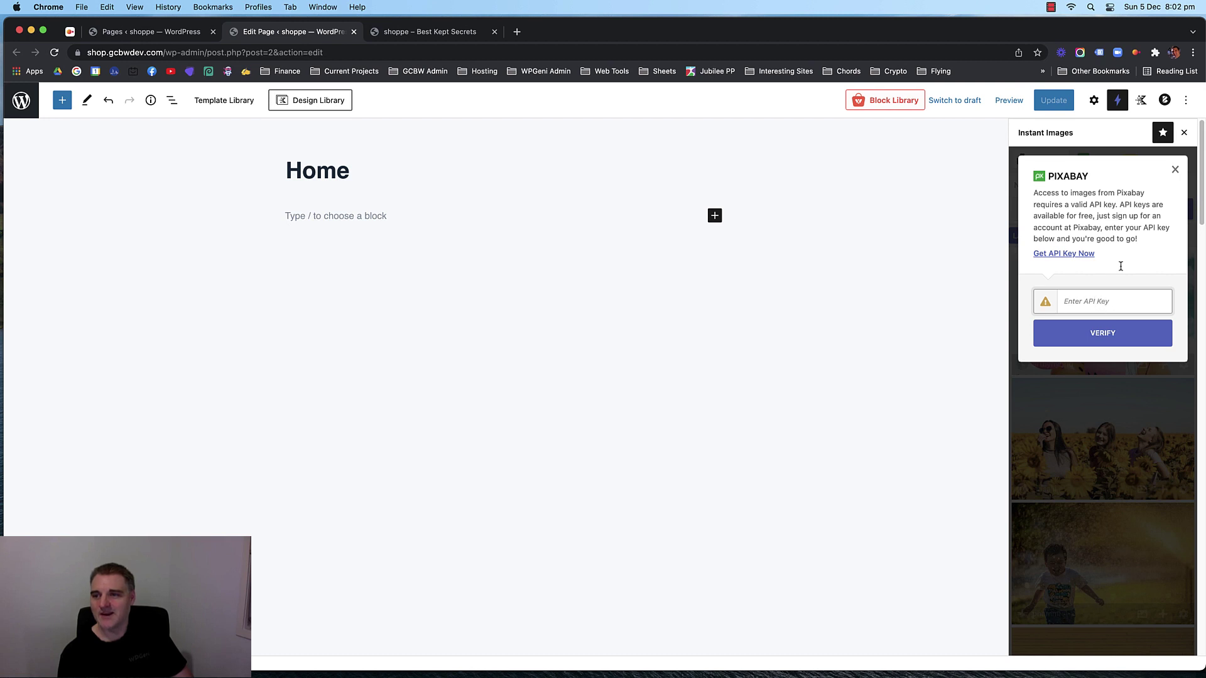
pyautogui.click(1175, 170)
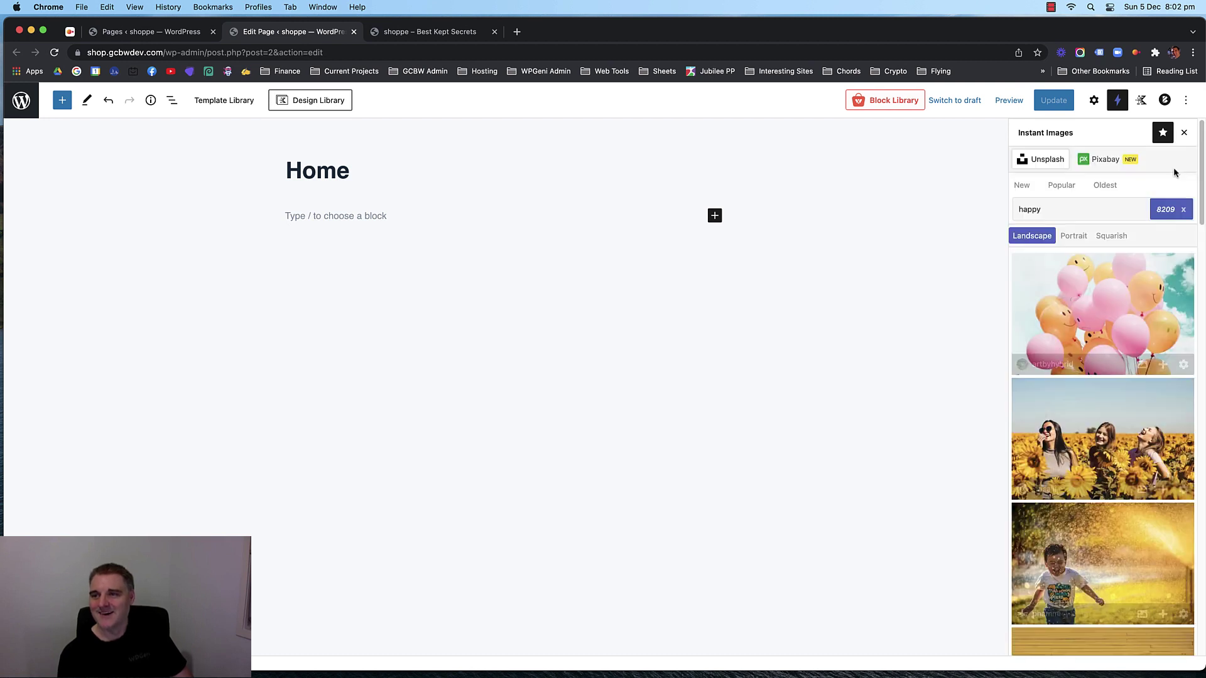
pyautogui.click(1105, 160)
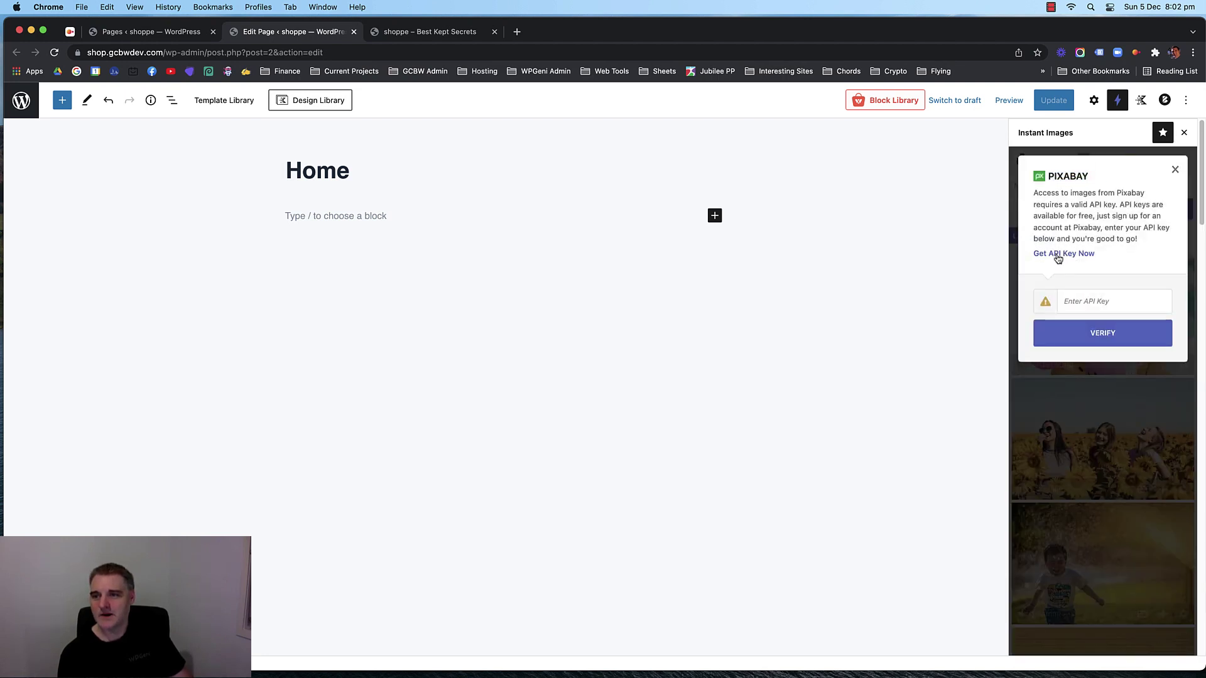
pyautogui.moveTo(1050, 216); pyautogui.dragTo(1098, 218)
pyautogui.click(1075, 226)
pyautogui.click(1102, 302)
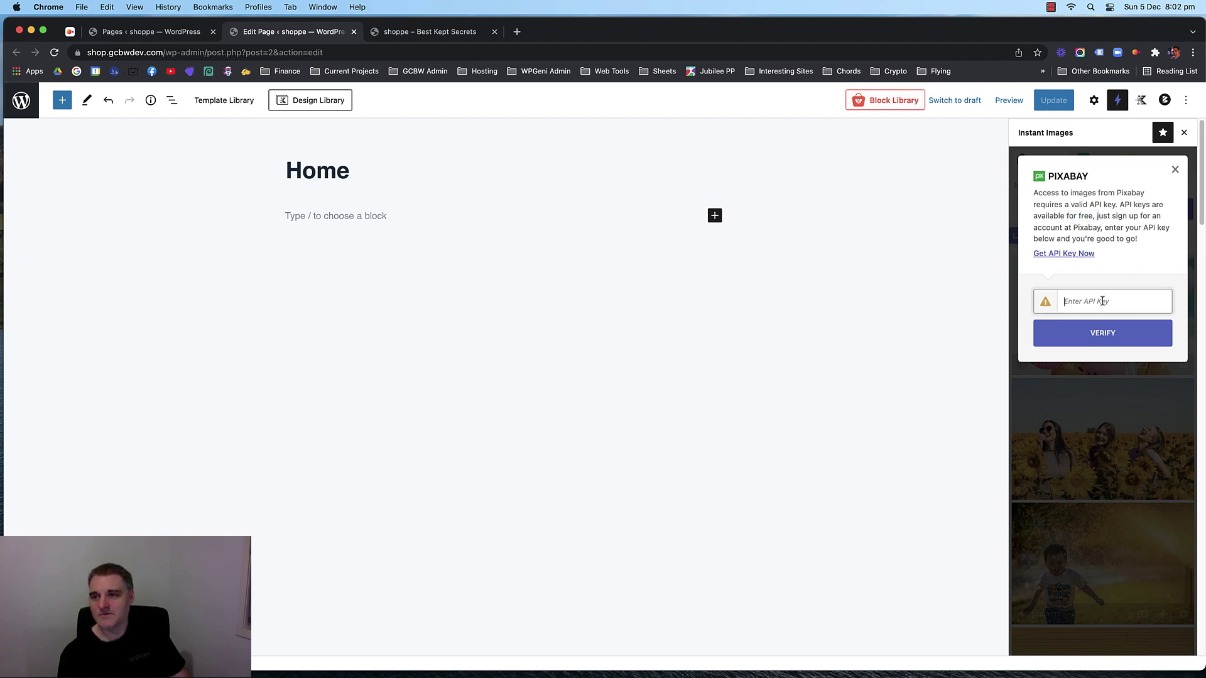
pyautogui.click(1173, 171)
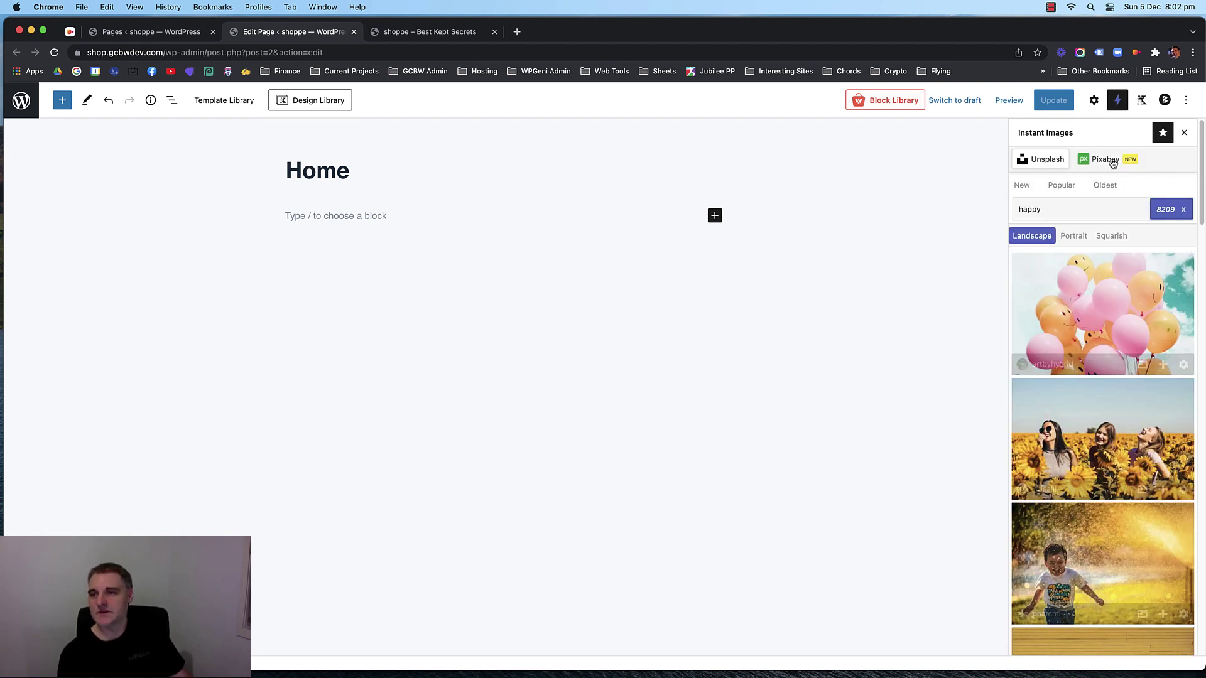
pyautogui.click(1104, 159)
pyautogui.click(1175, 170)
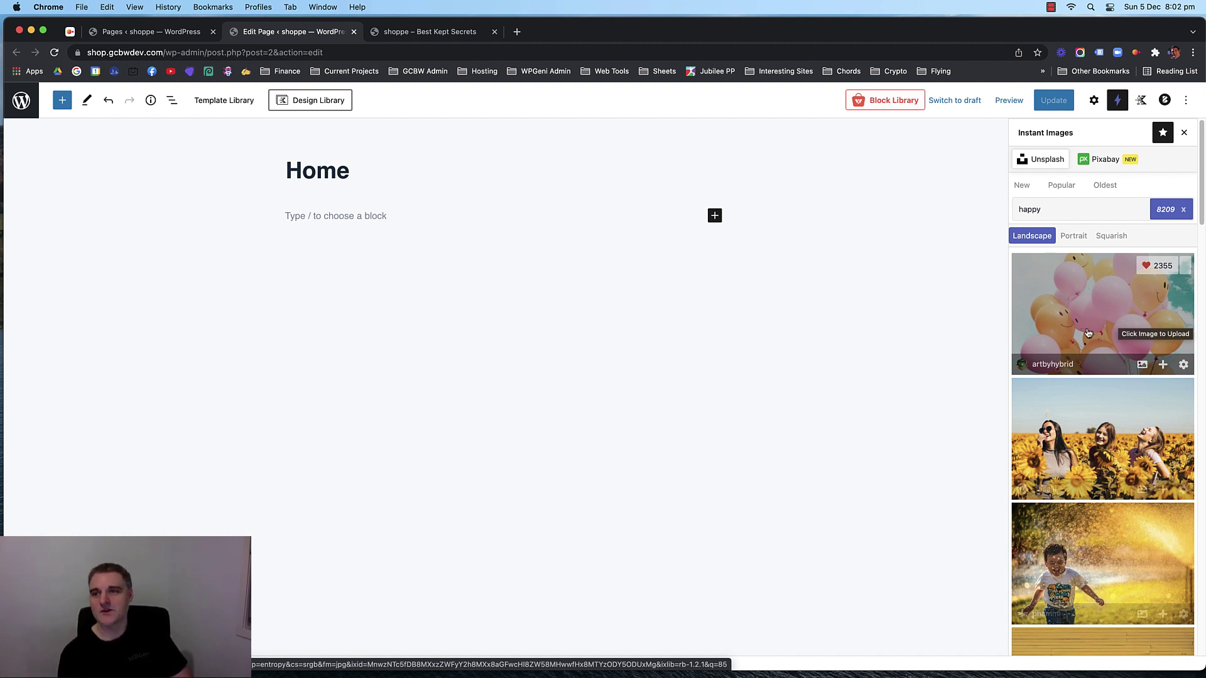
pyautogui.click(1093, 103)
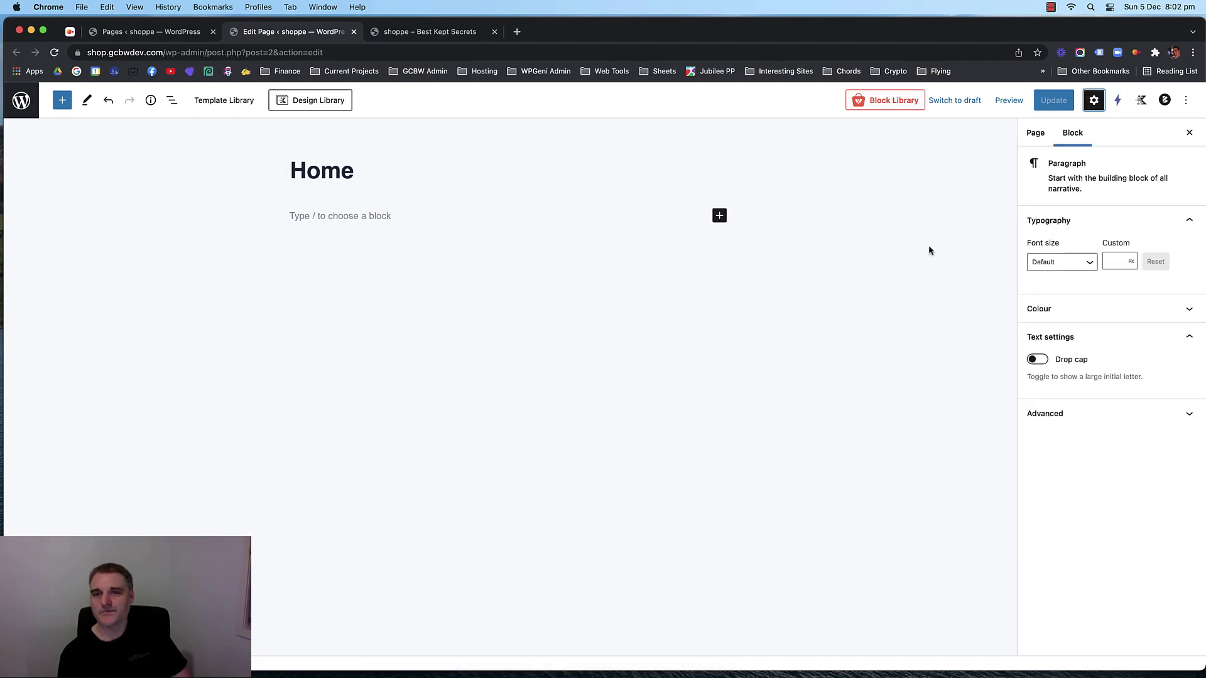
# Add a single-column Row Layout to the empty paragraph, then delete it again.
pyautogui.click(385, 214)
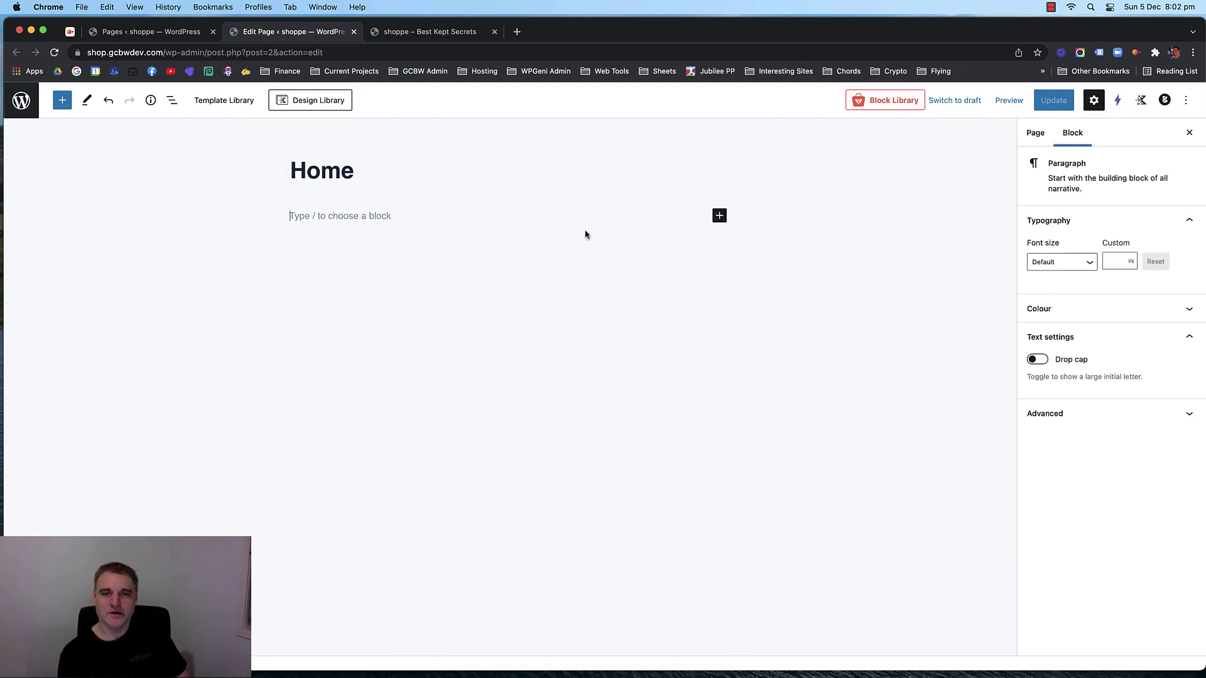
pyautogui.click(719, 215)
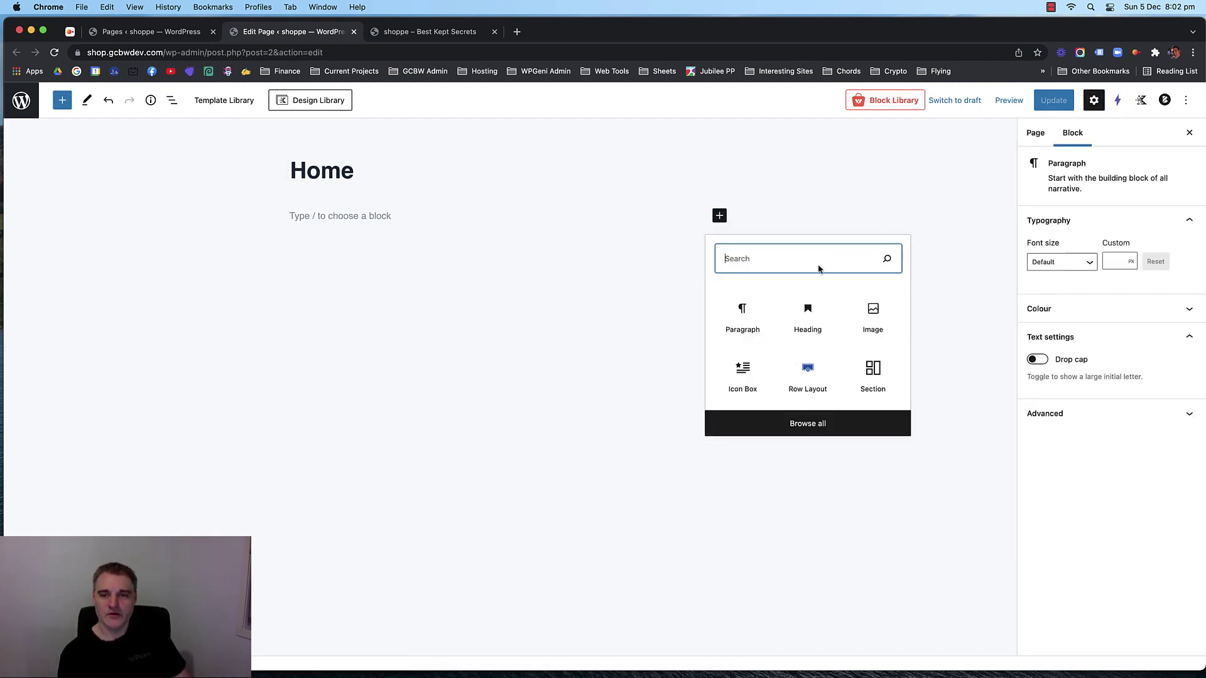
pyautogui.click(808, 374)
pyautogui.click(350, 249)
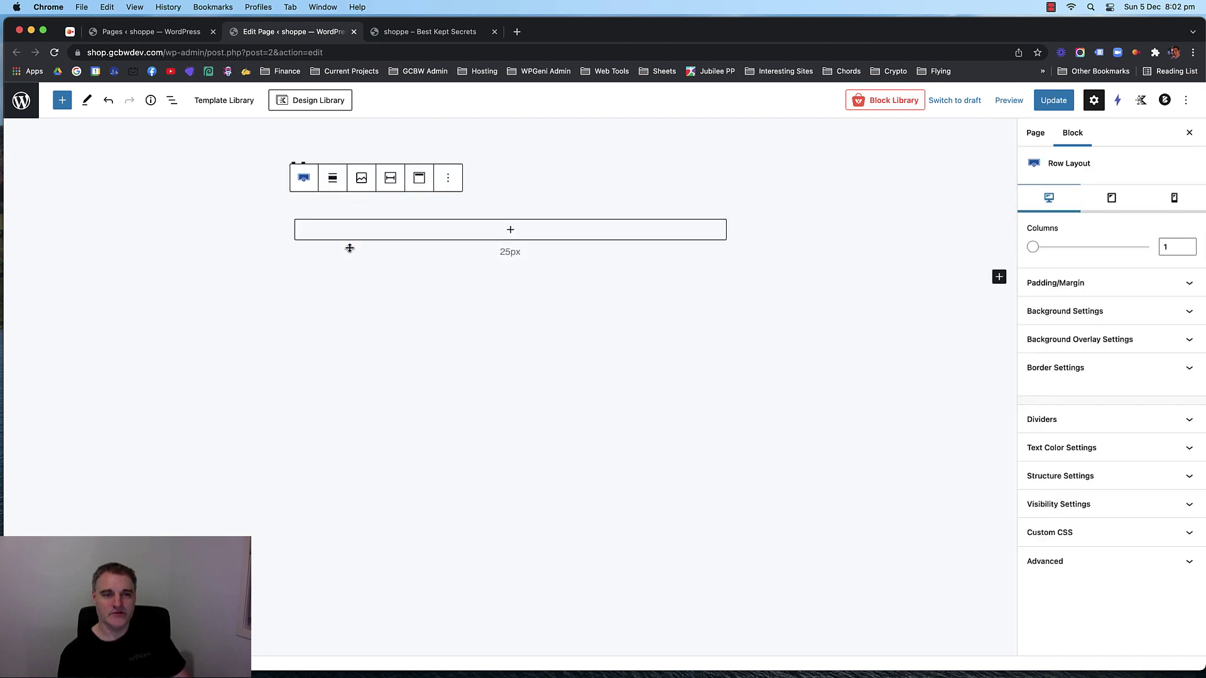
pyautogui.click(272, 221)
pyautogui.click(342, 211)
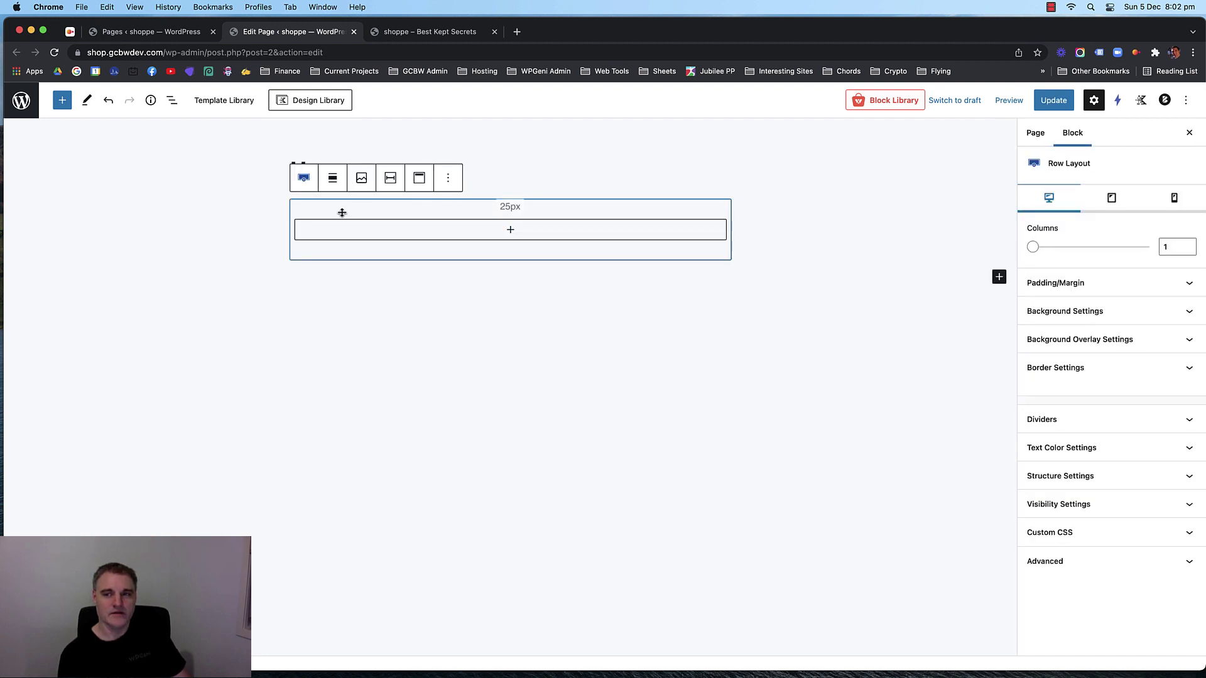
pyautogui.click(448, 178)
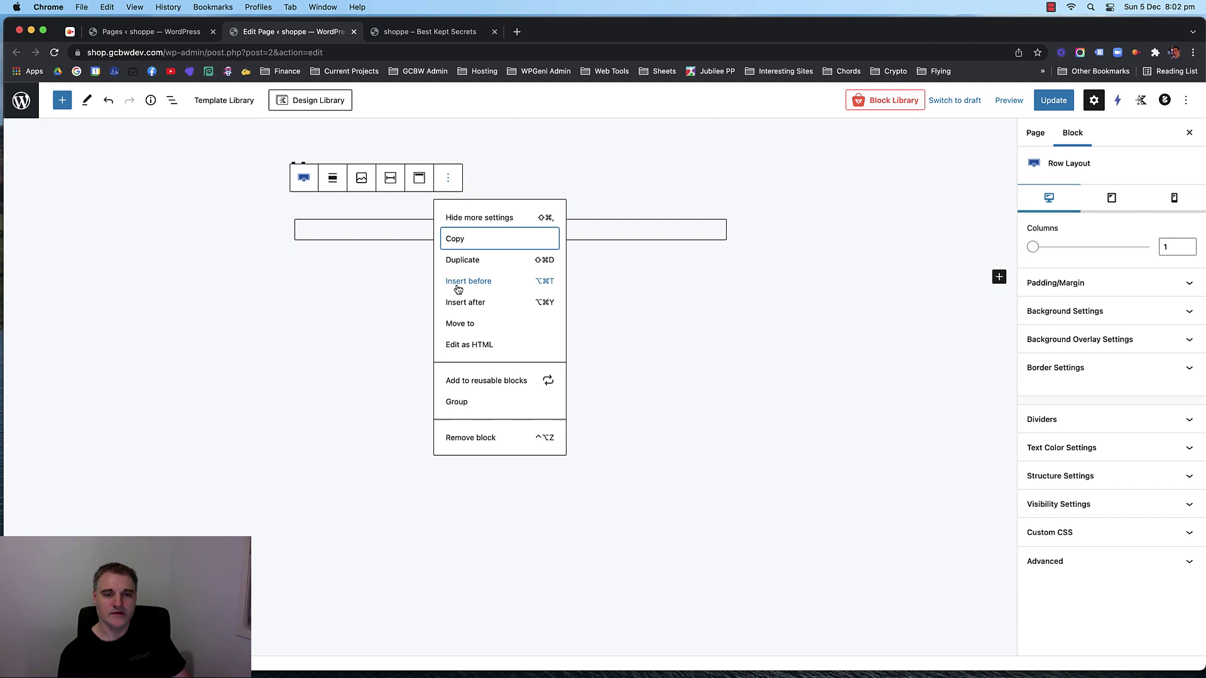
pyautogui.click(471, 433)
# In the Kadence Blocks controls, set the editor width to Default.
pyautogui.click(1136, 103)
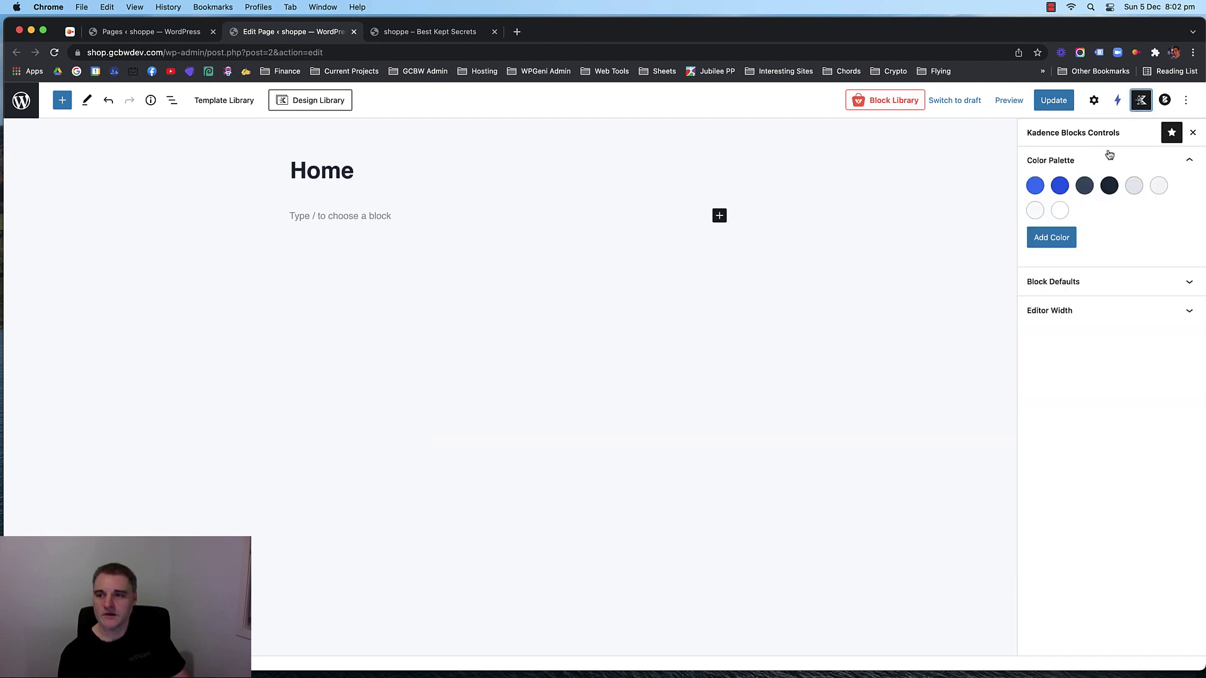
pyautogui.click(1100, 274)
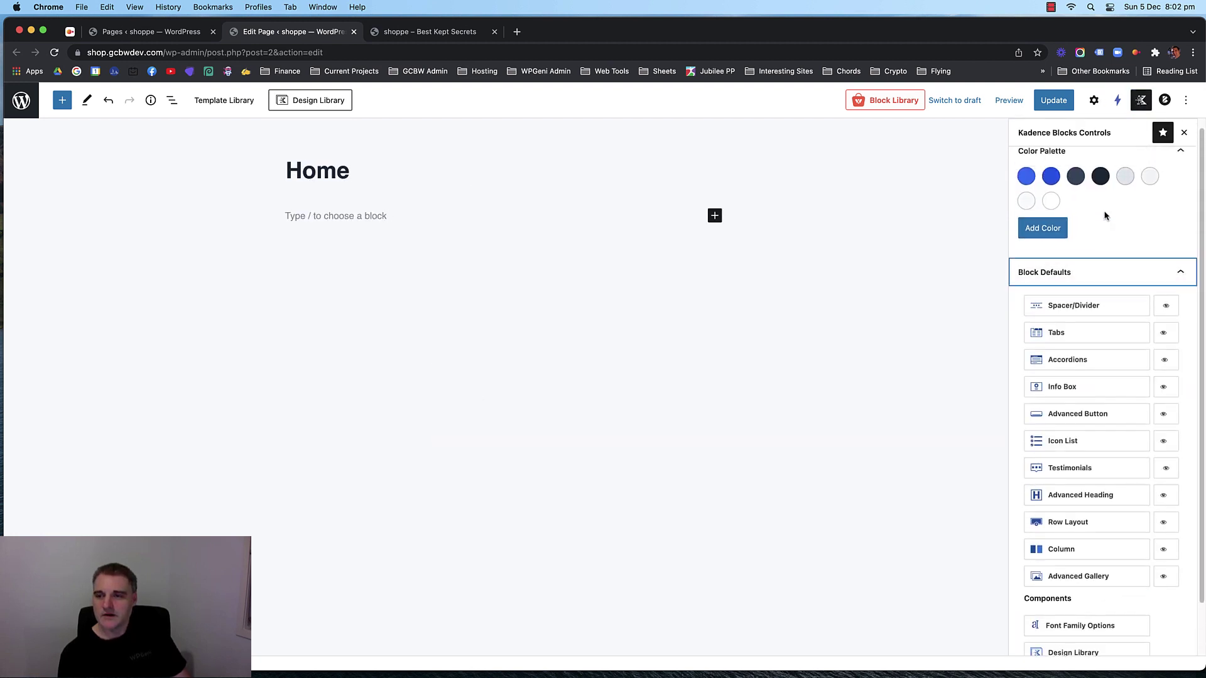
pyautogui.scroll(-2, 1103, 215)
pyautogui.click(1098, 640)
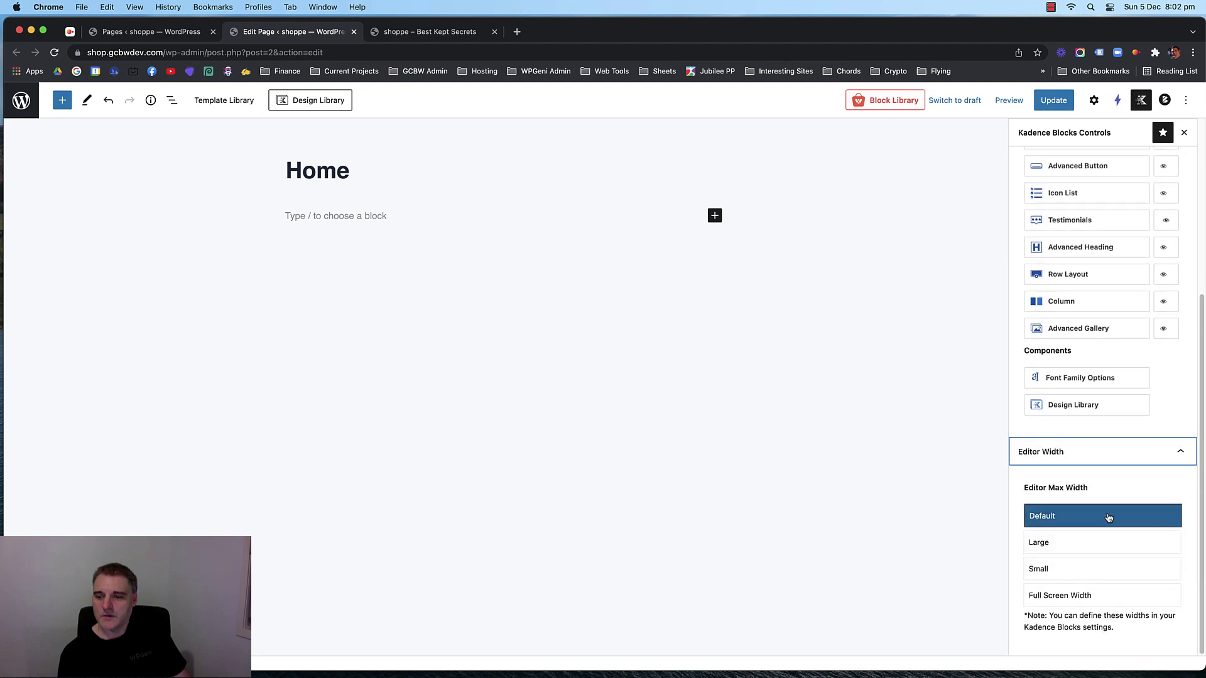
pyautogui.click(1099, 594)
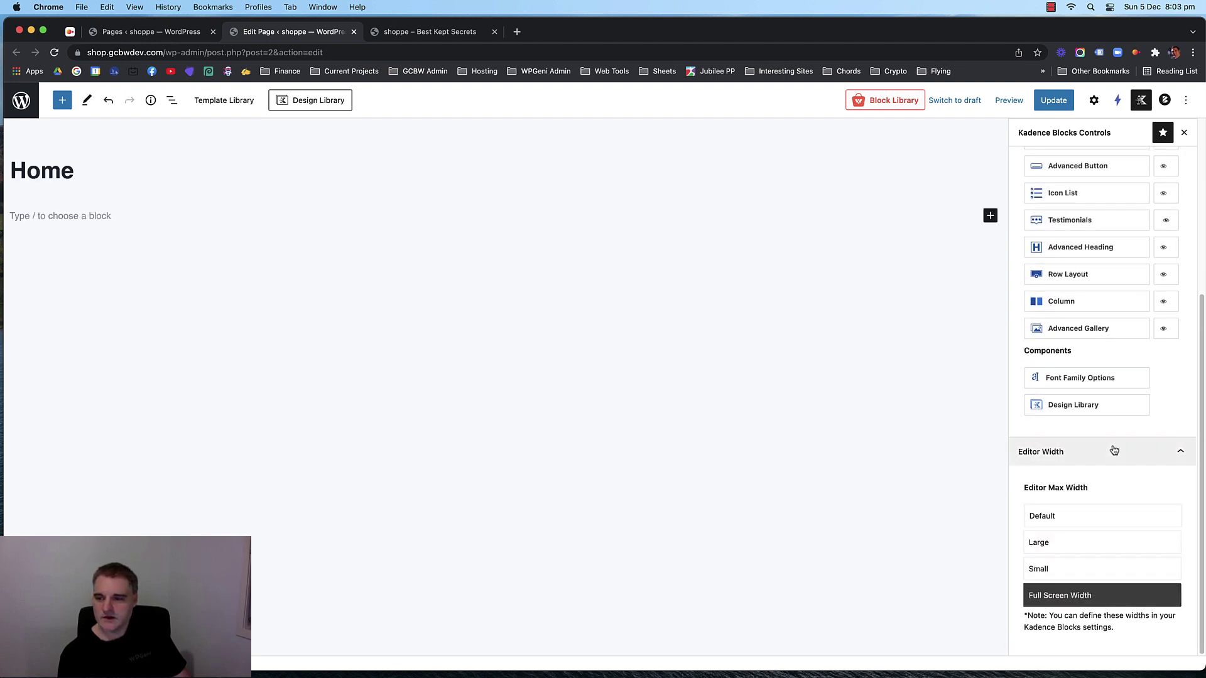
pyautogui.click(1099, 522)
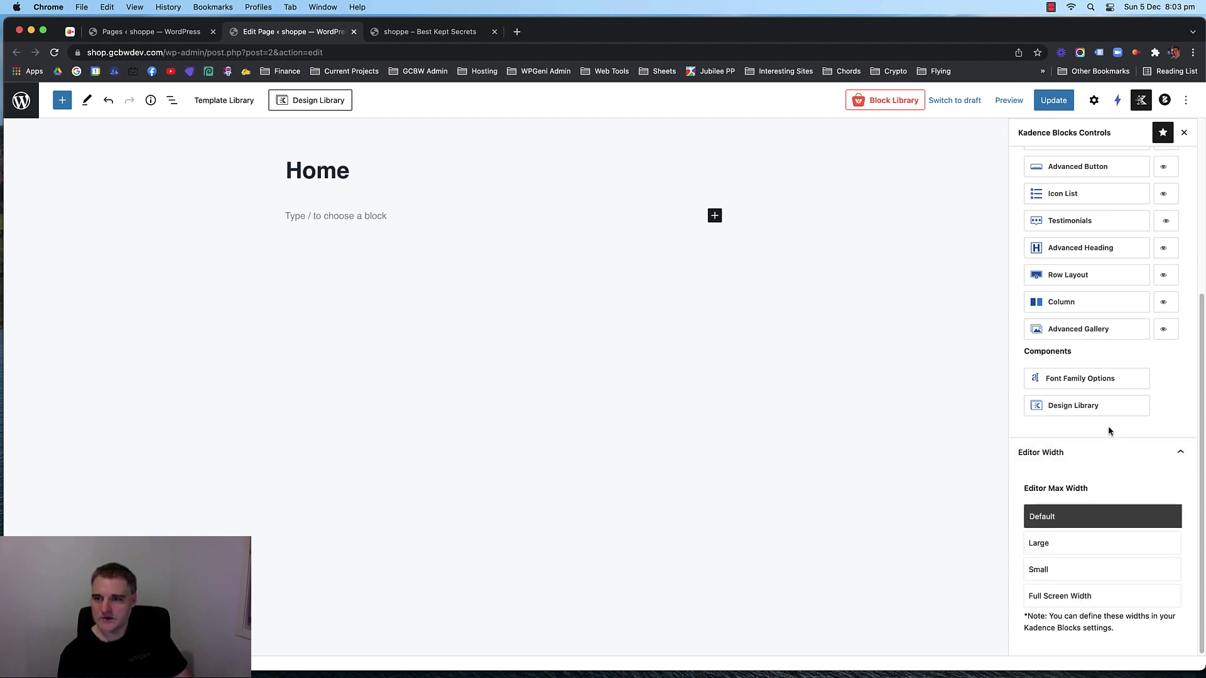
pyautogui.scroll(3, 1108, 408)
# Make Row Layout blocks default to Fullwidth alignment and save the defaults.
pyautogui.click(1110, 357)
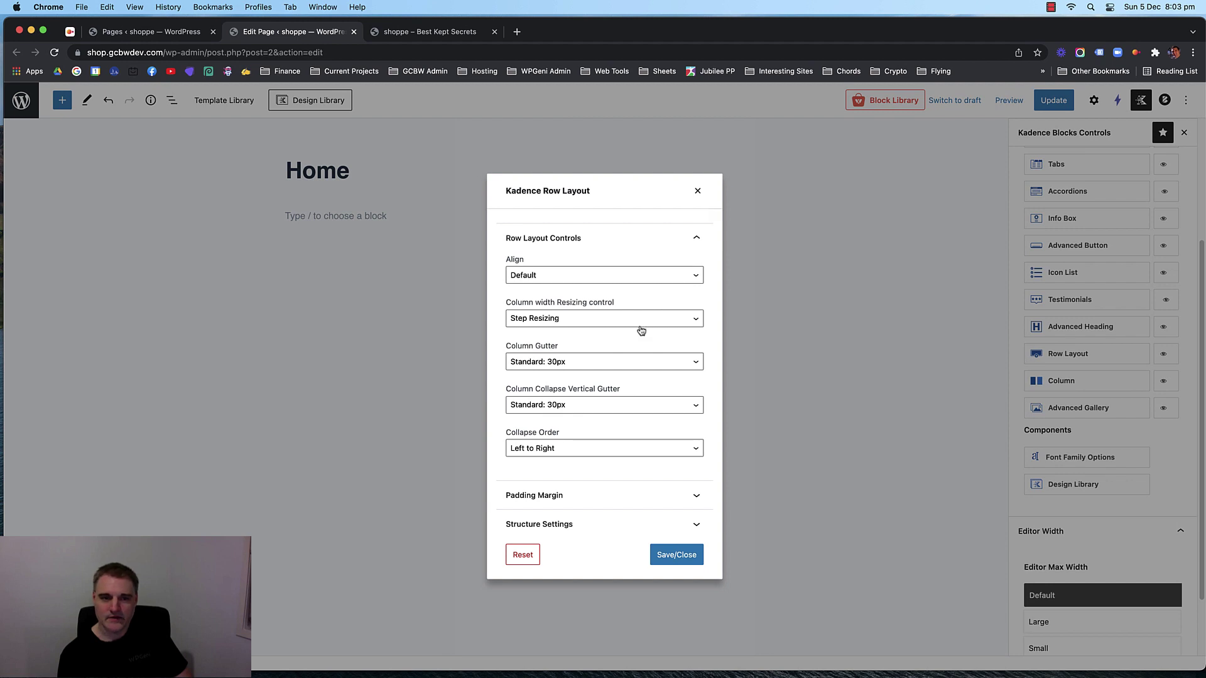
pyautogui.click(584, 276)
pyautogui.click(572, 302)
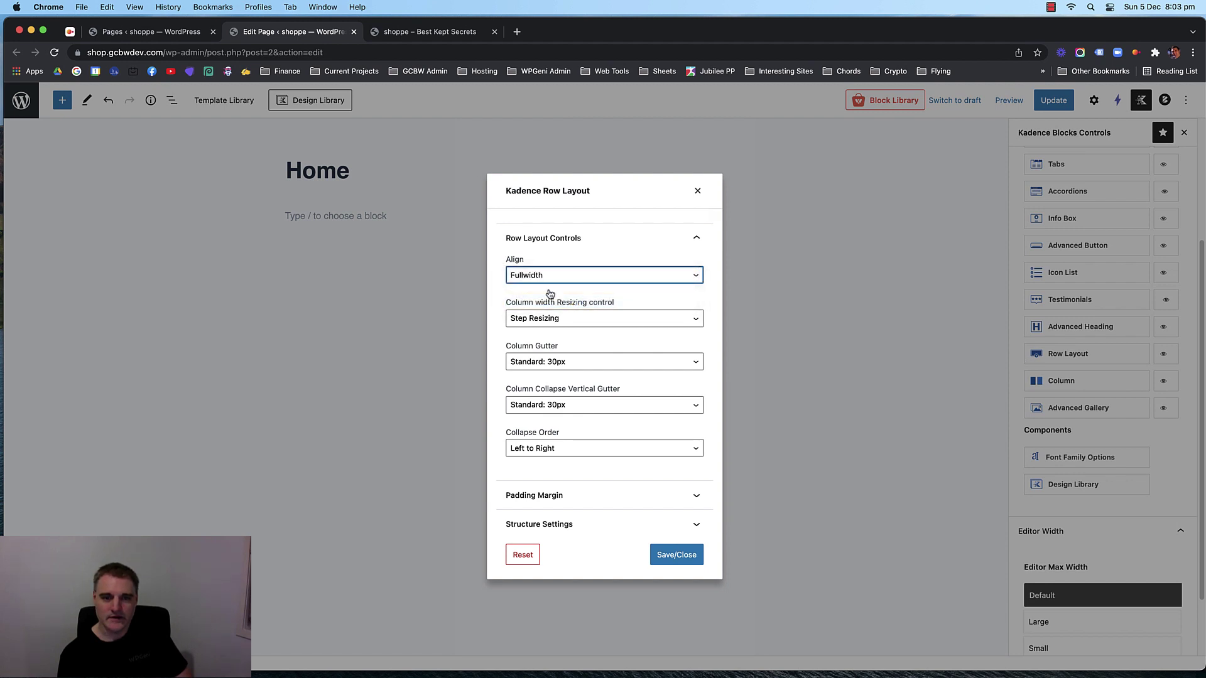
pyautogui.click(667, 553)
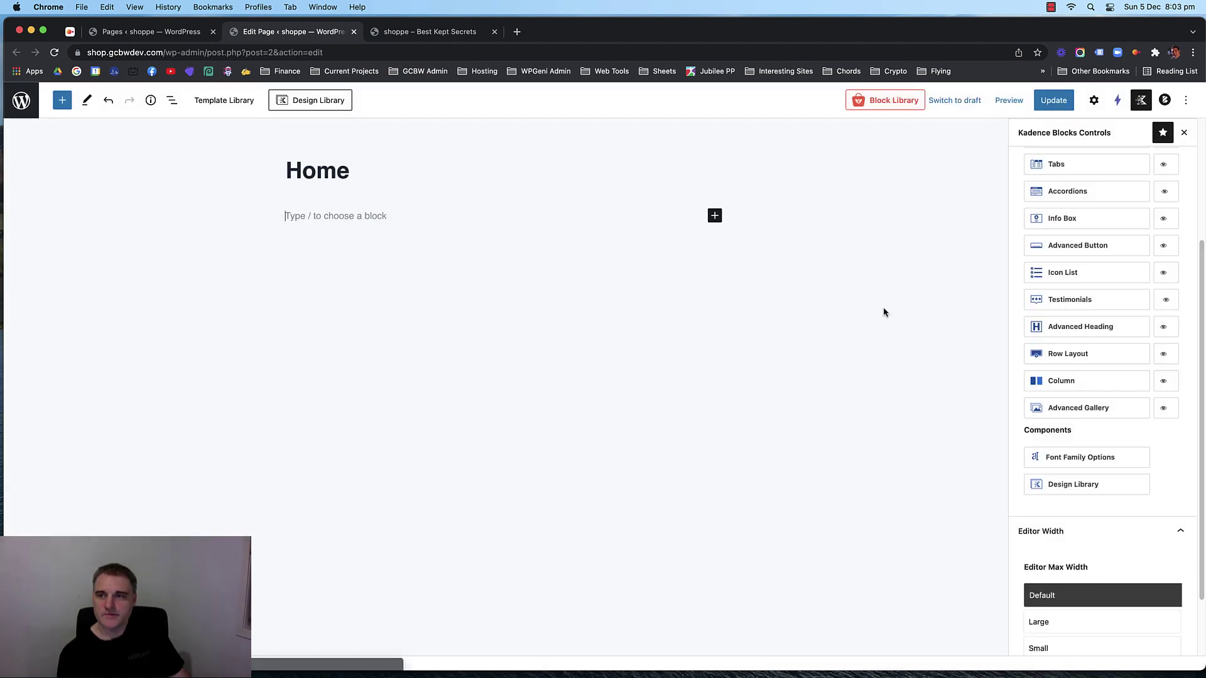
pyautogui.click(1094, 101)
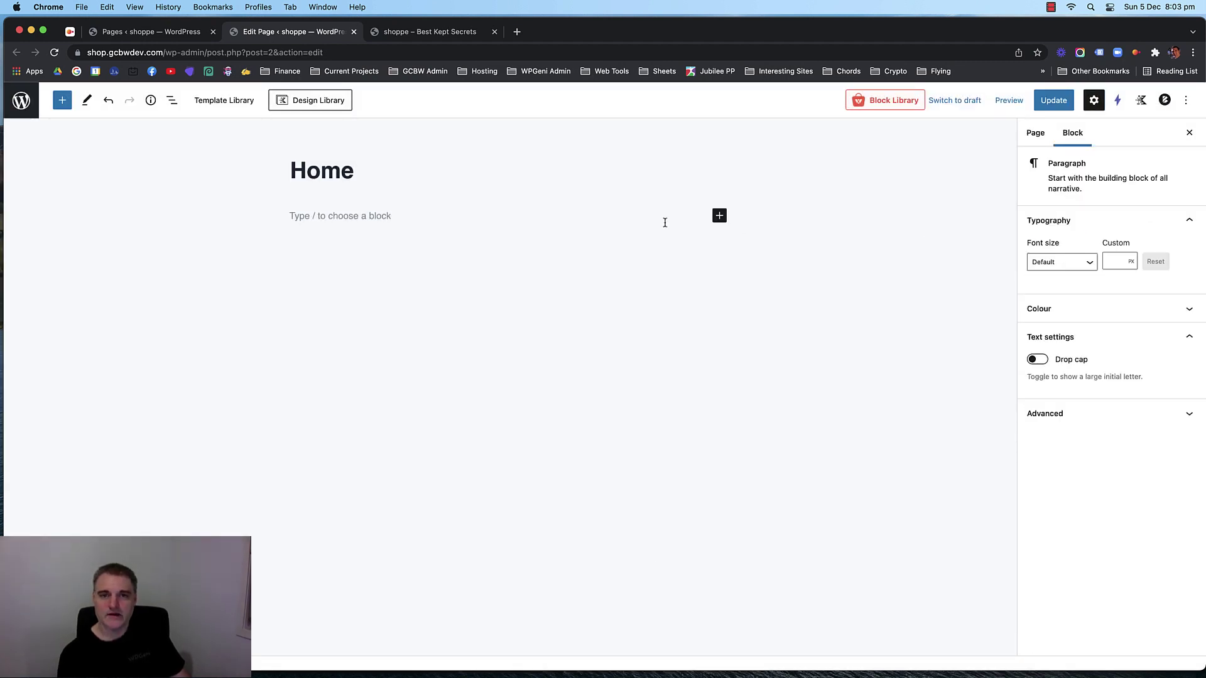
# Insert a single-column Row Layout block beneath the Home title.
pyautogui.click(717, 216)
pyautogui.click(741, 383)
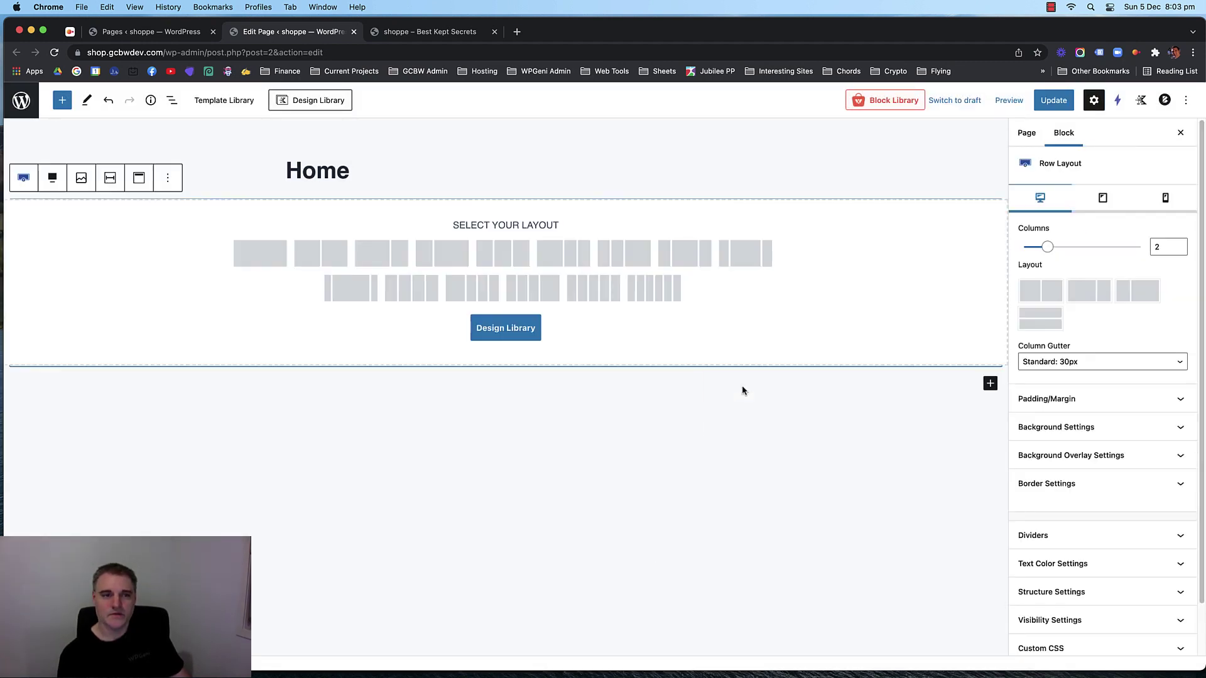
pyautogui.click(270, 253)
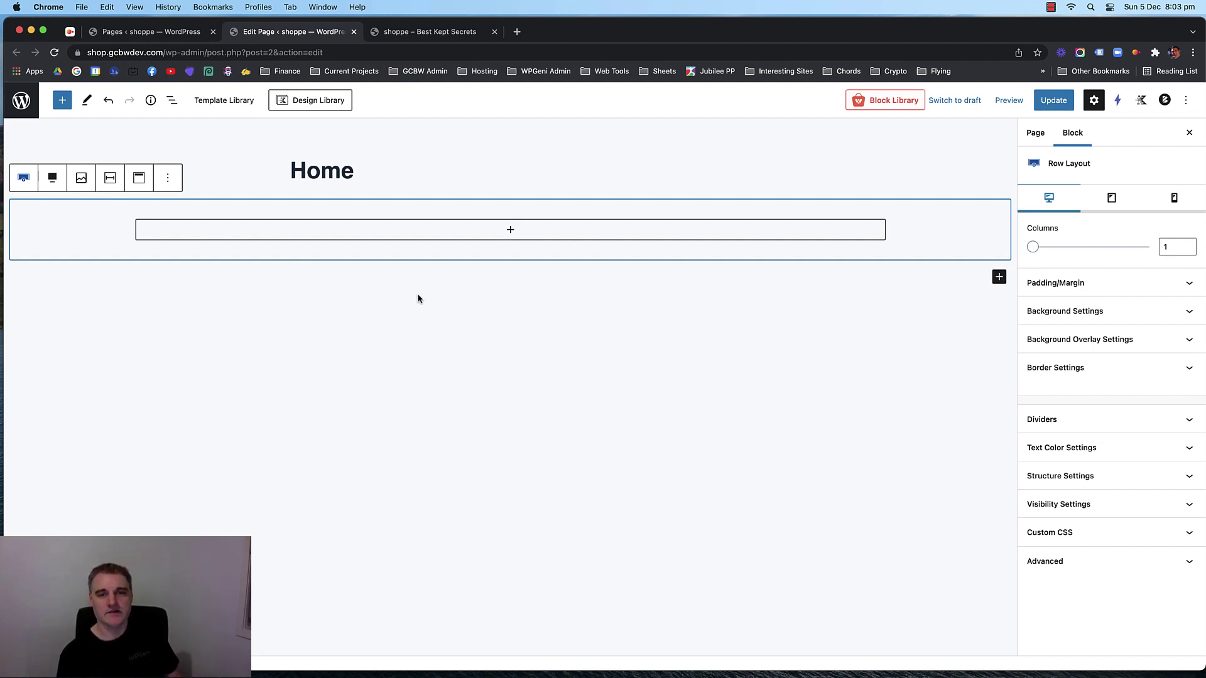
# Search 'hea' in the row's inserter, then browse the full block library for a heading block.
pyautogui.click(510, 232)
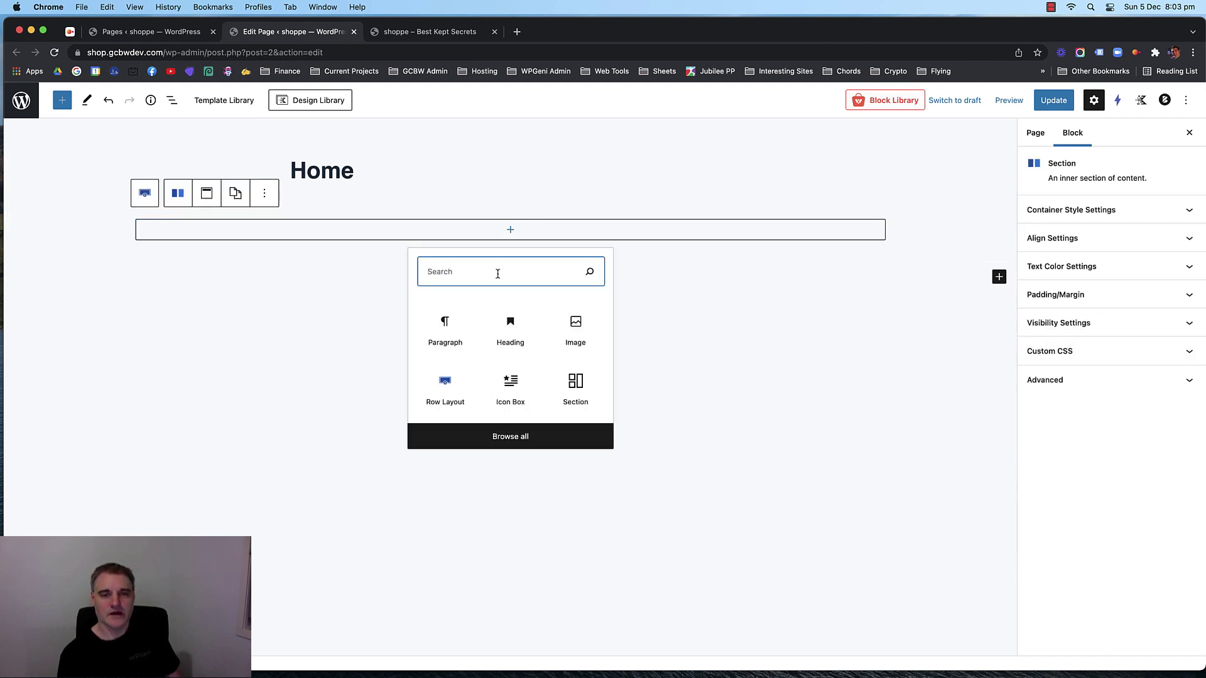
pyautogui.write('head')
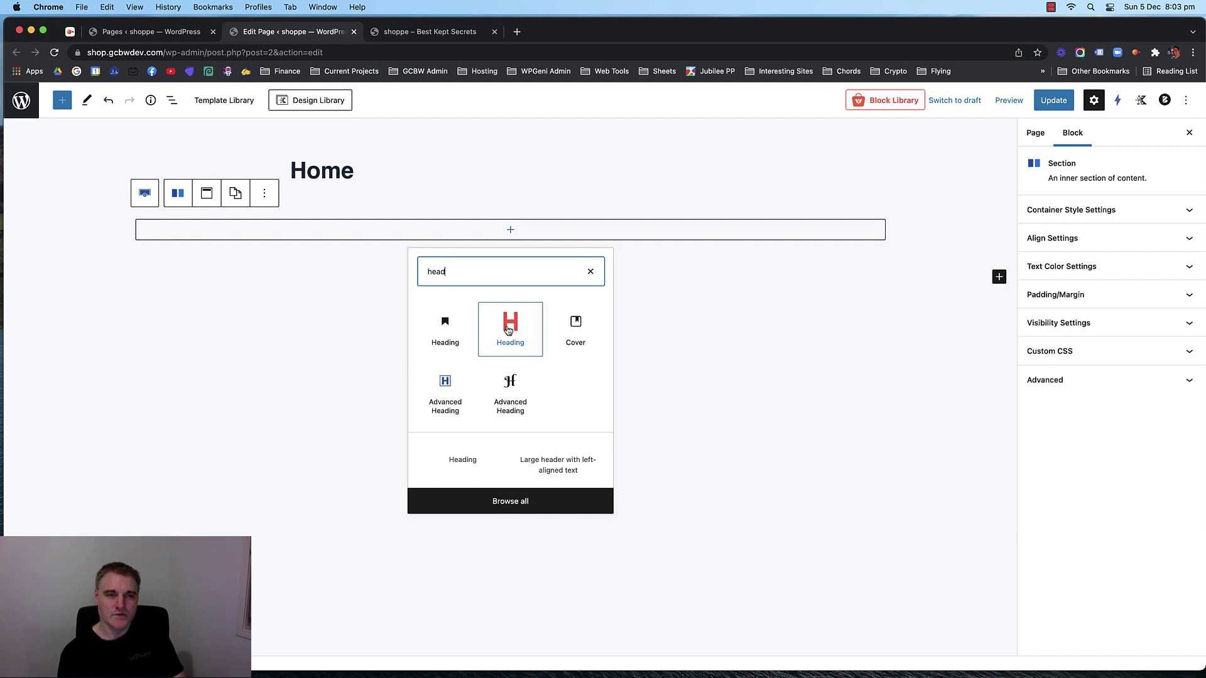
pyautogui.click(65, 105)
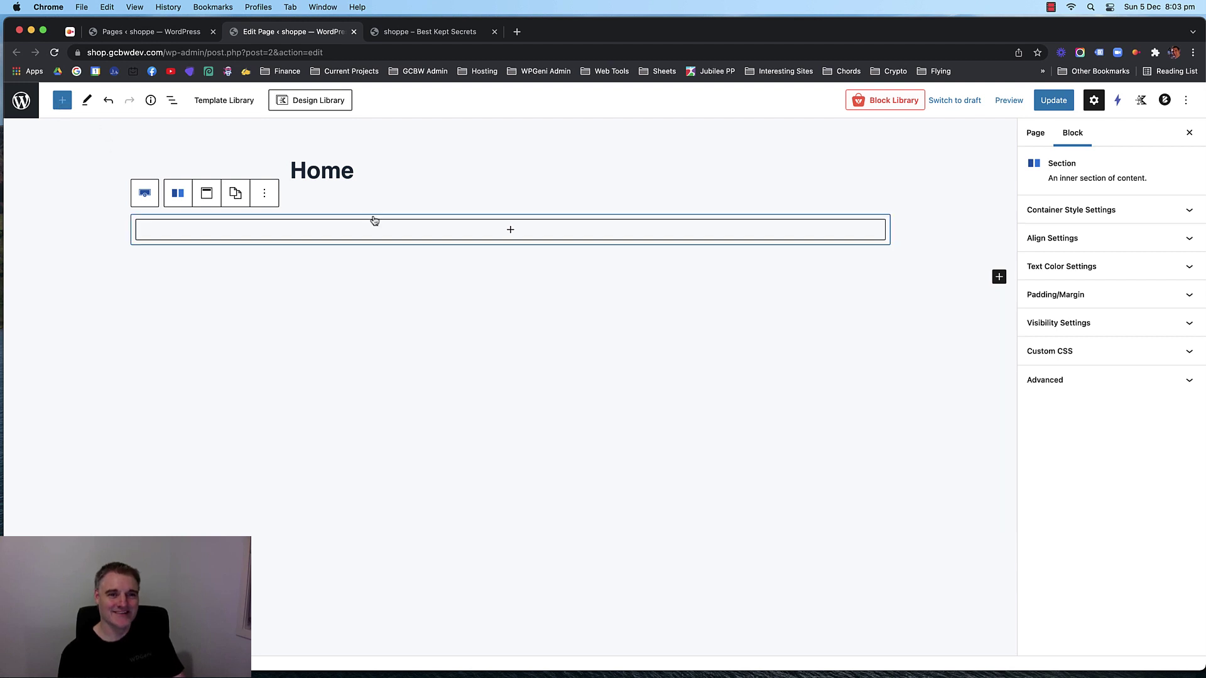
pyautogui.click(511, 232)
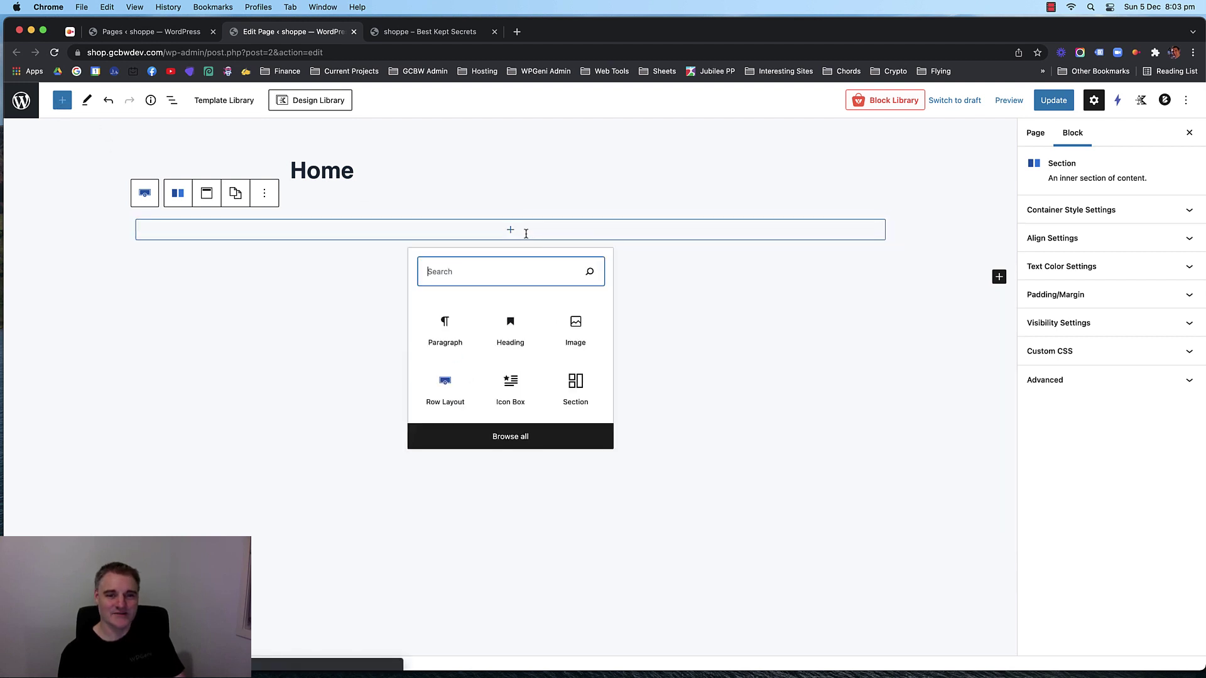
pyautogui.click(511, 439)
pyautogui.scroll(-5, 170, 261)
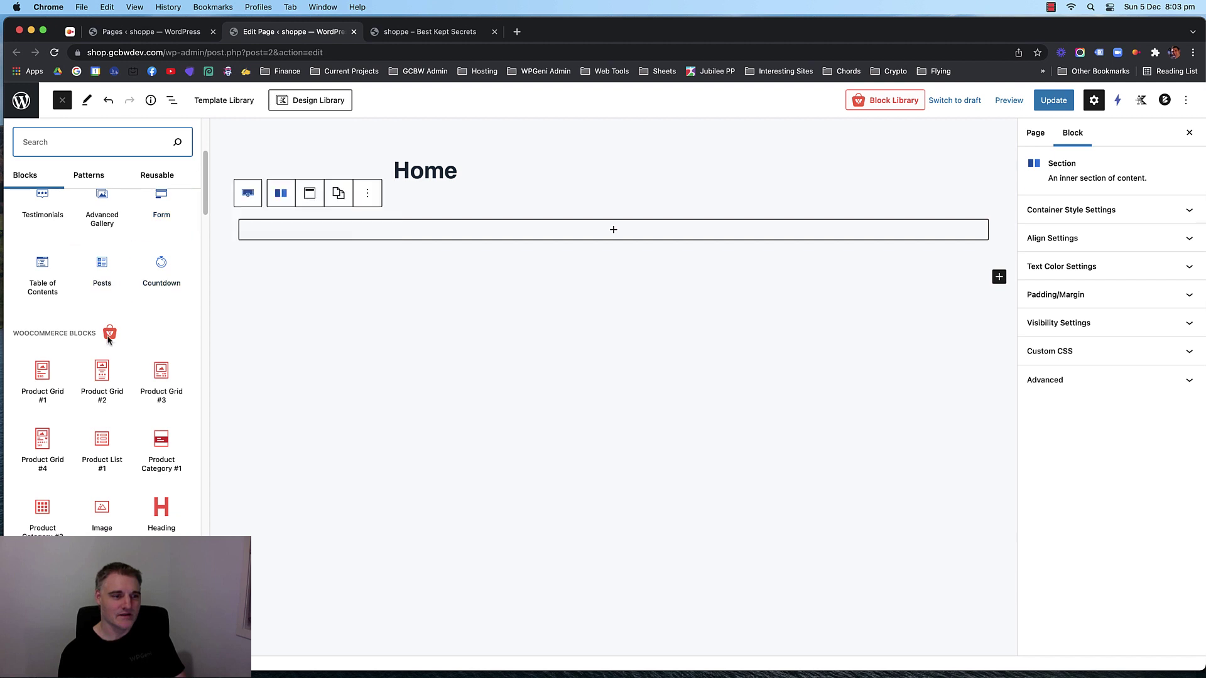
pyautogui.scroll(-1, 155, 494)
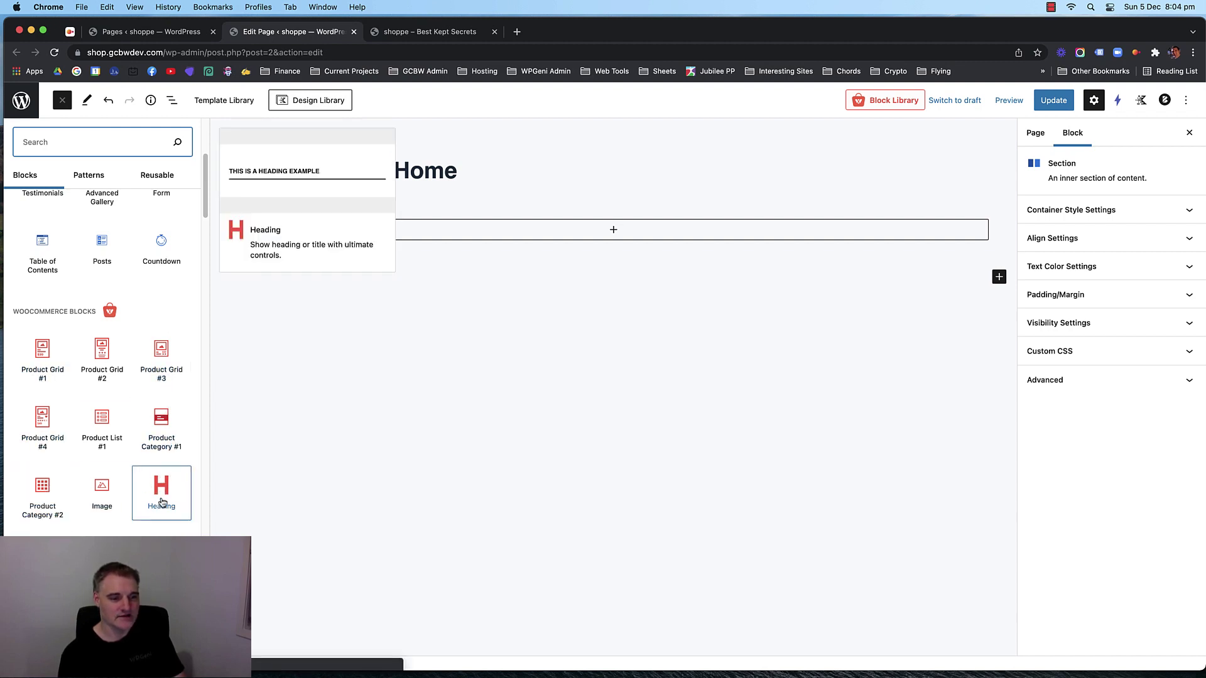
pyautogui.scroll(-4, 142, 365)
pyautogui.scroll(-2, 135, 368)
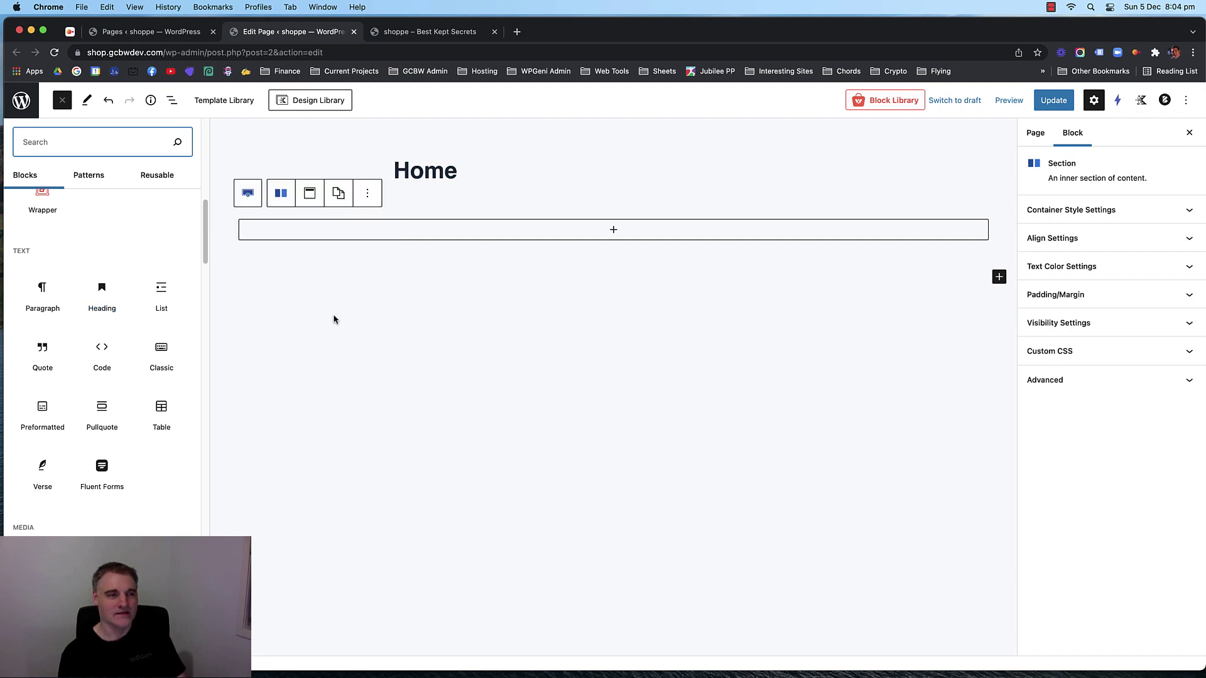
pyautogui.click(61, 100)
# Search 'head' in the row's inserter and insert an Advanced Heading block.
pyautogui.click(471, 336)
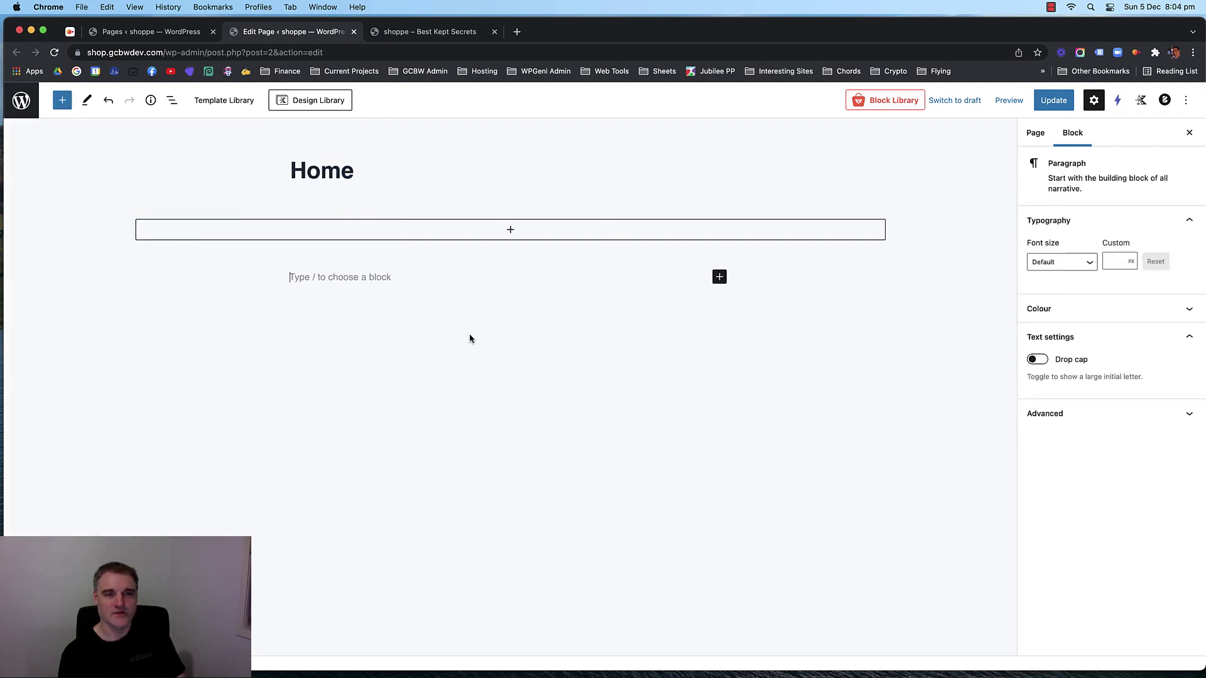
pyautogui.click(511, 231)
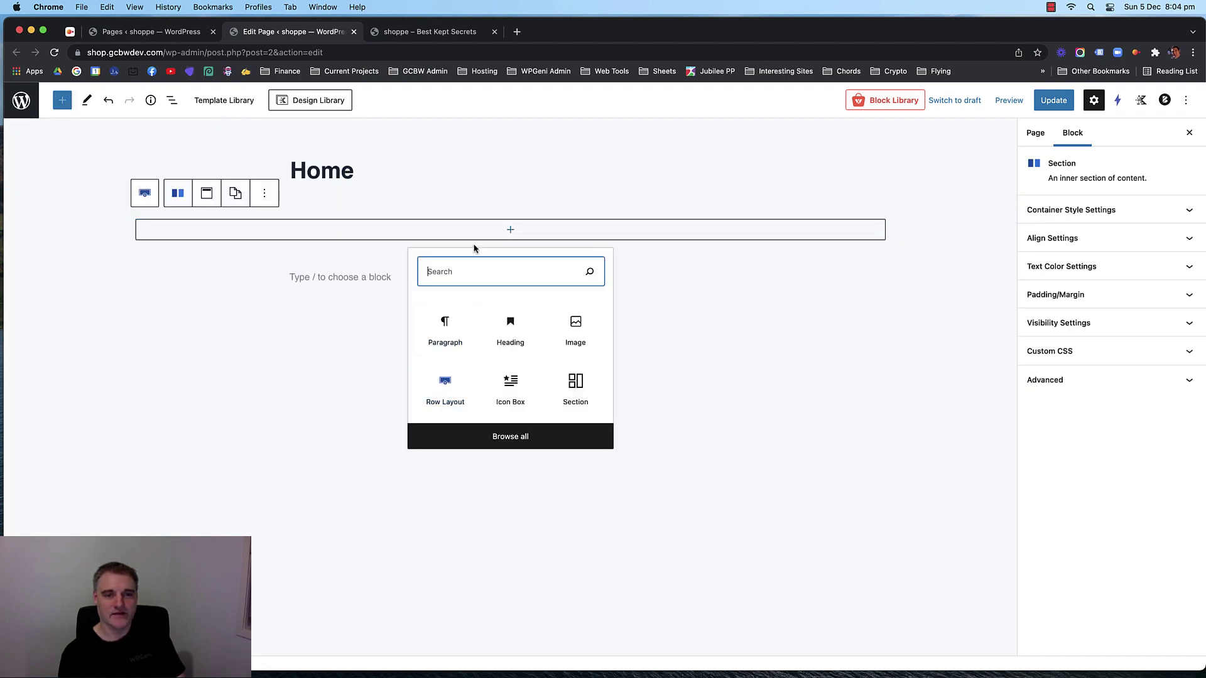
pyautogui.write('head')
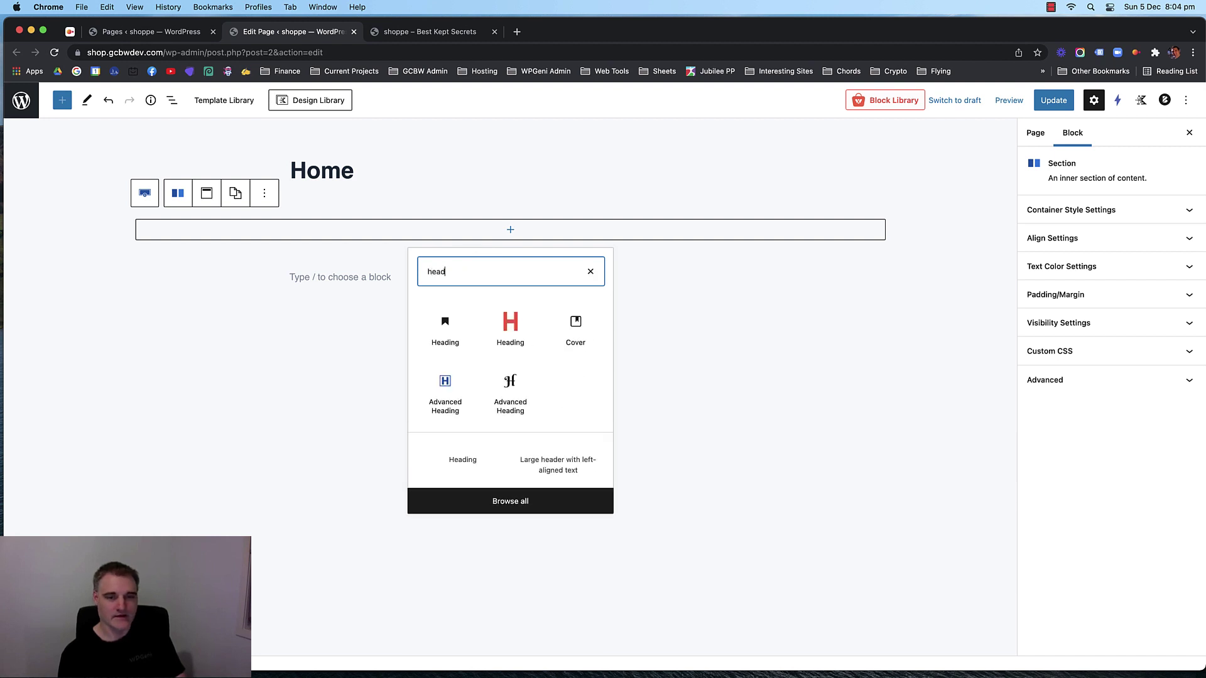
pyautogui.click(444, 386)
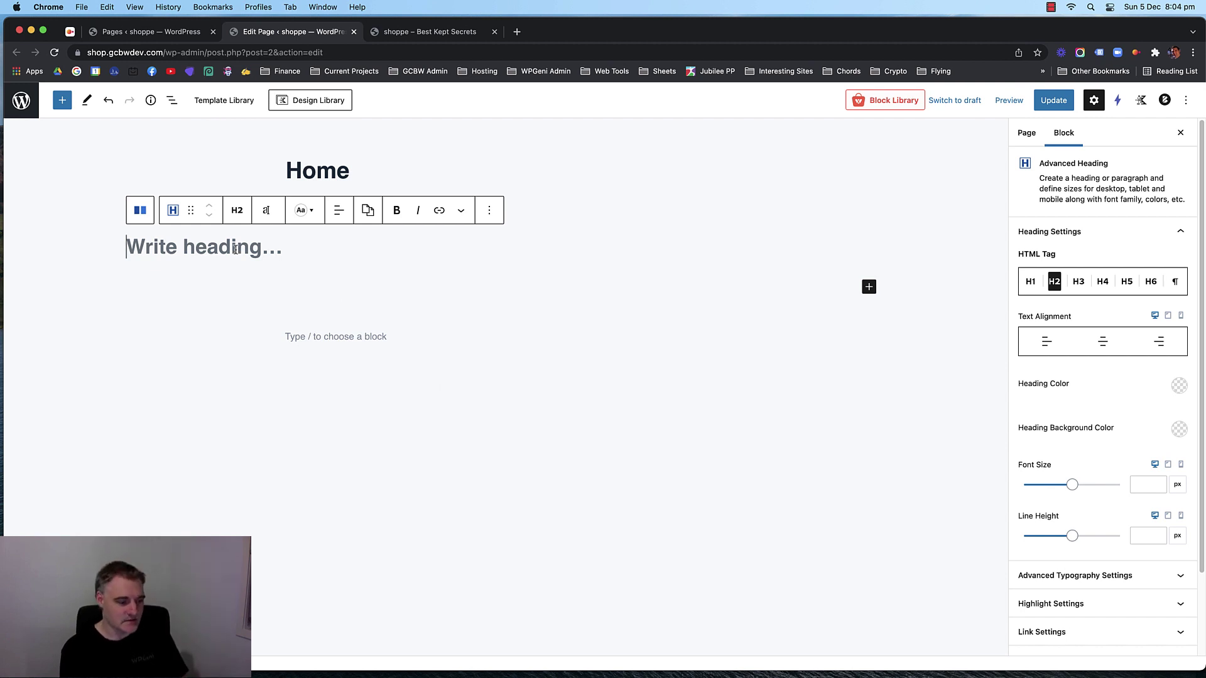
# Type the heading text, center-align it, and correct the spelling to 'Amazing'.
pyautogui.write('Am')
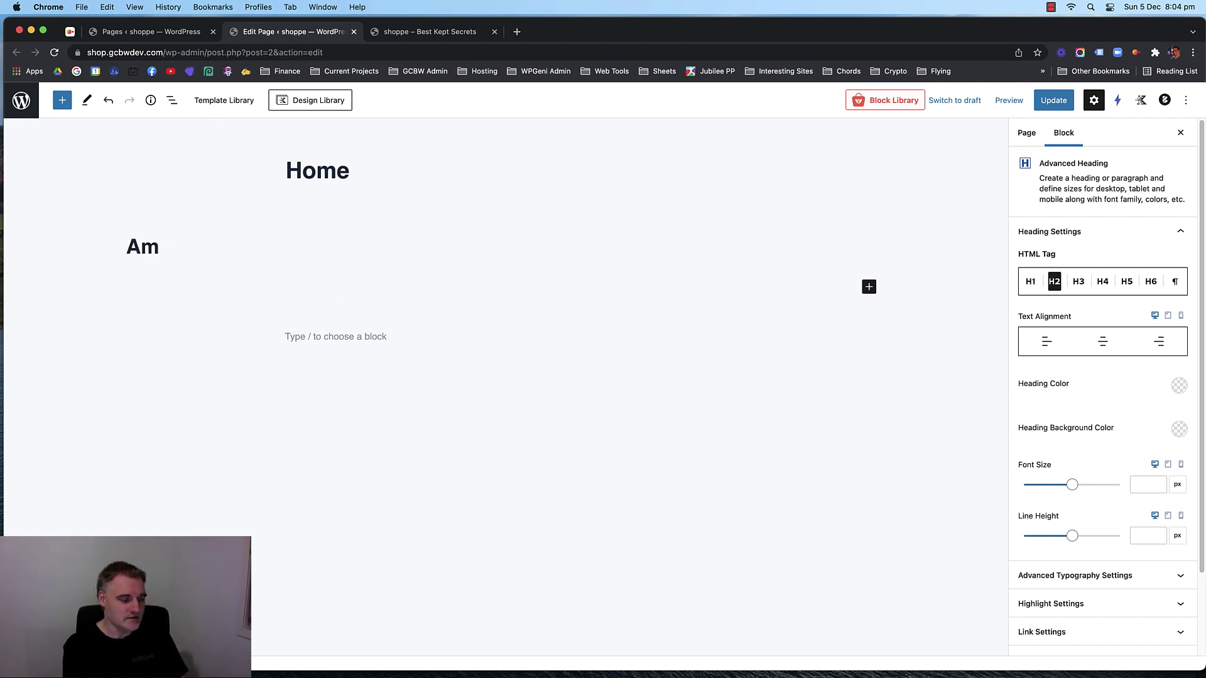
pyautogui.write('zaing Clothes')
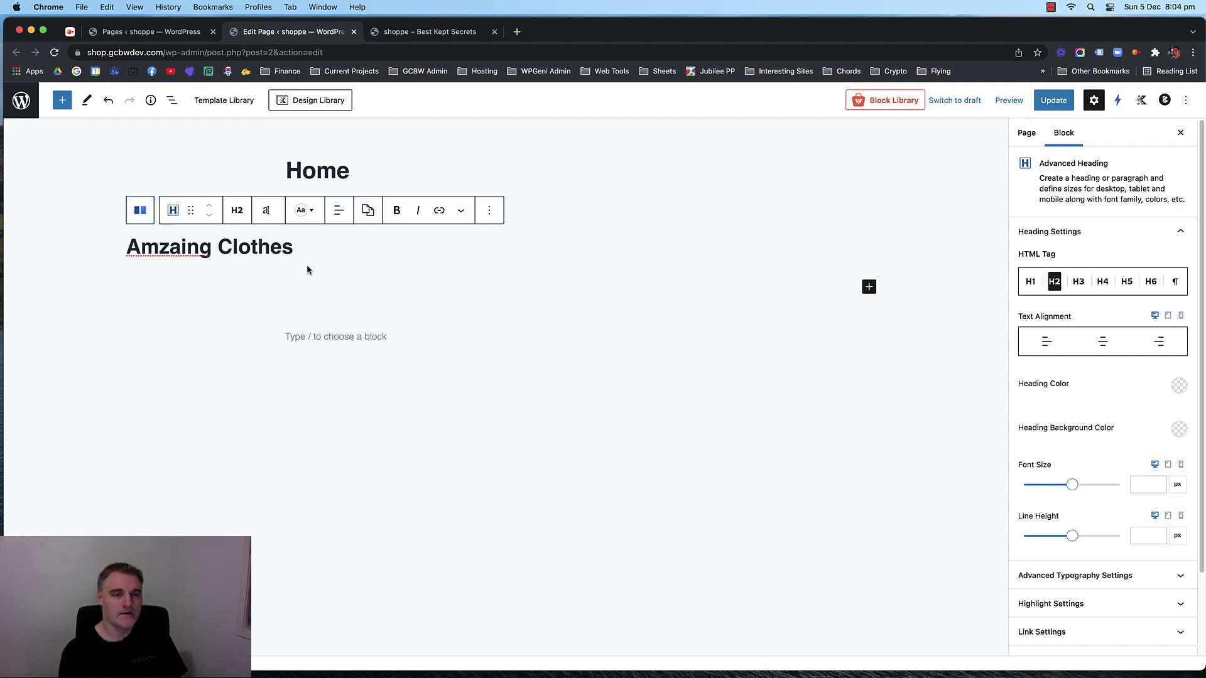
pyautogui.click(339, 209)
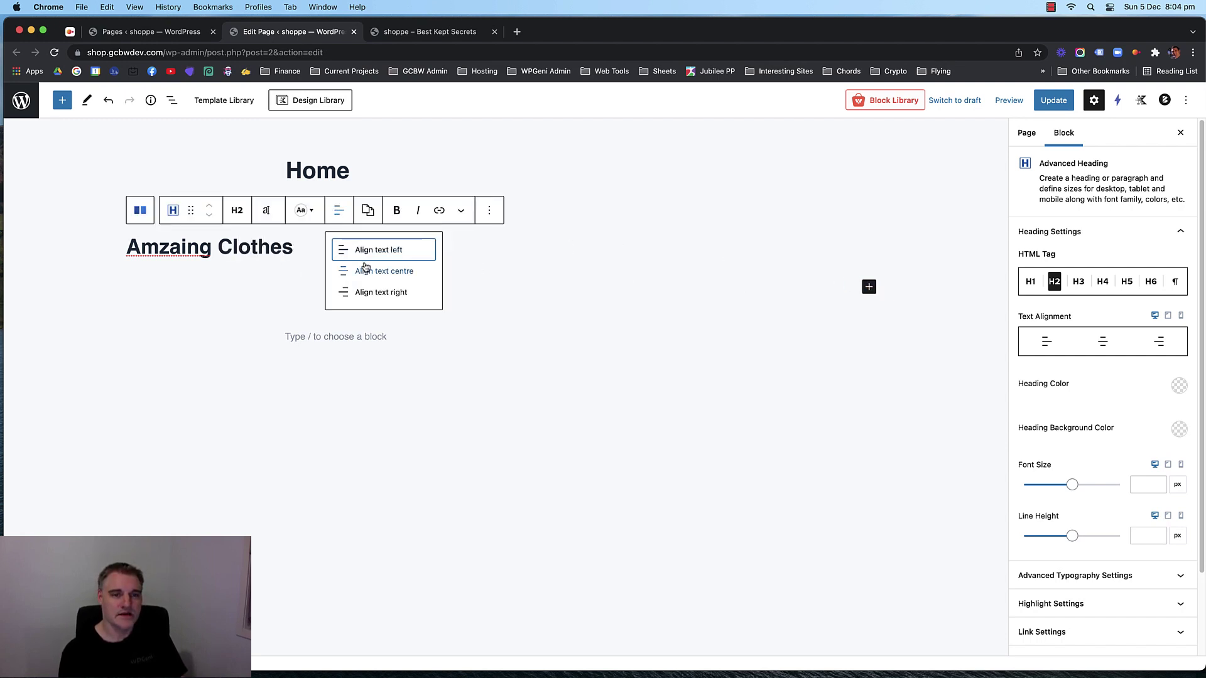
pyautogui.click(365, 269)
pyautogui.click(456, 246)
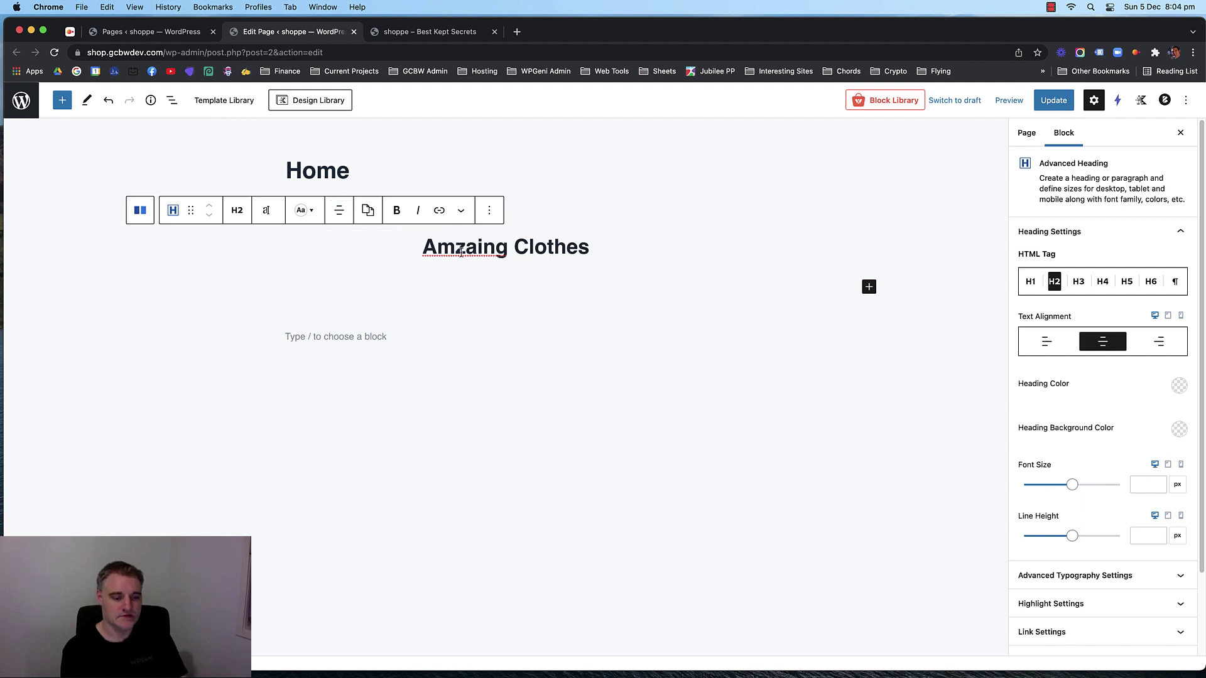
pyautogui.press('BackSpace')
pyautogui.write('m')
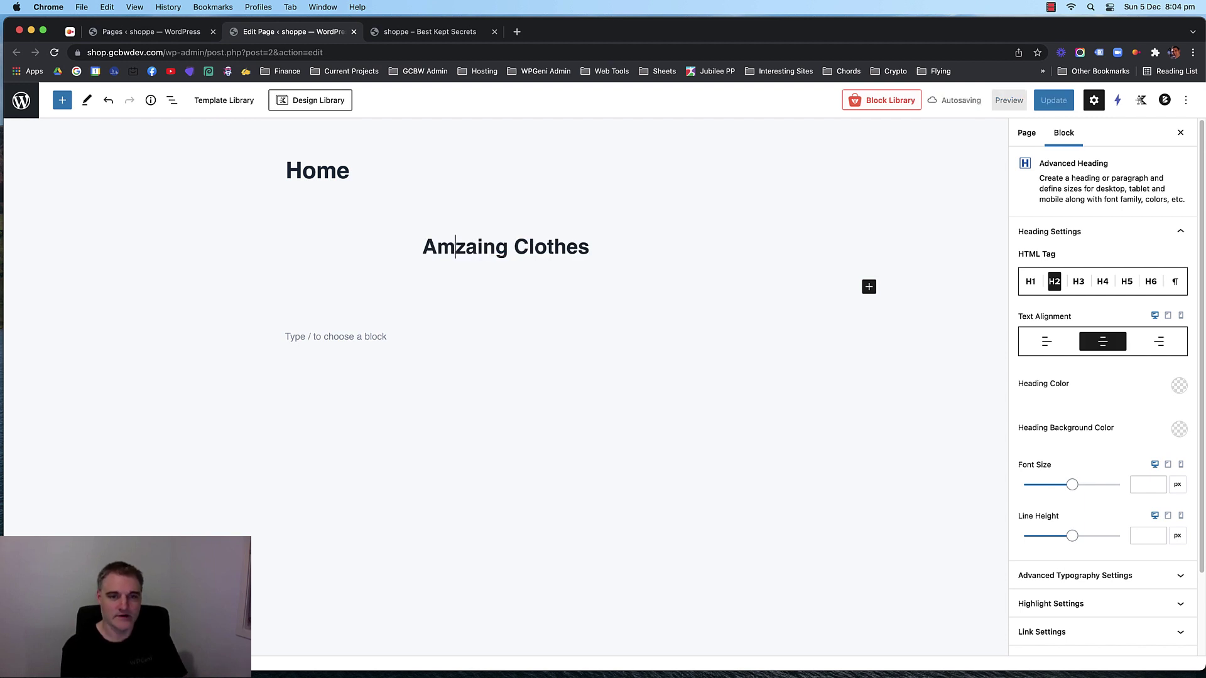
pyautogui.write('a')
pyautogui.press('Right')
pyautogui.press('Right')
pyautogui.press('BackSpace')
pyautogui.press('Right')
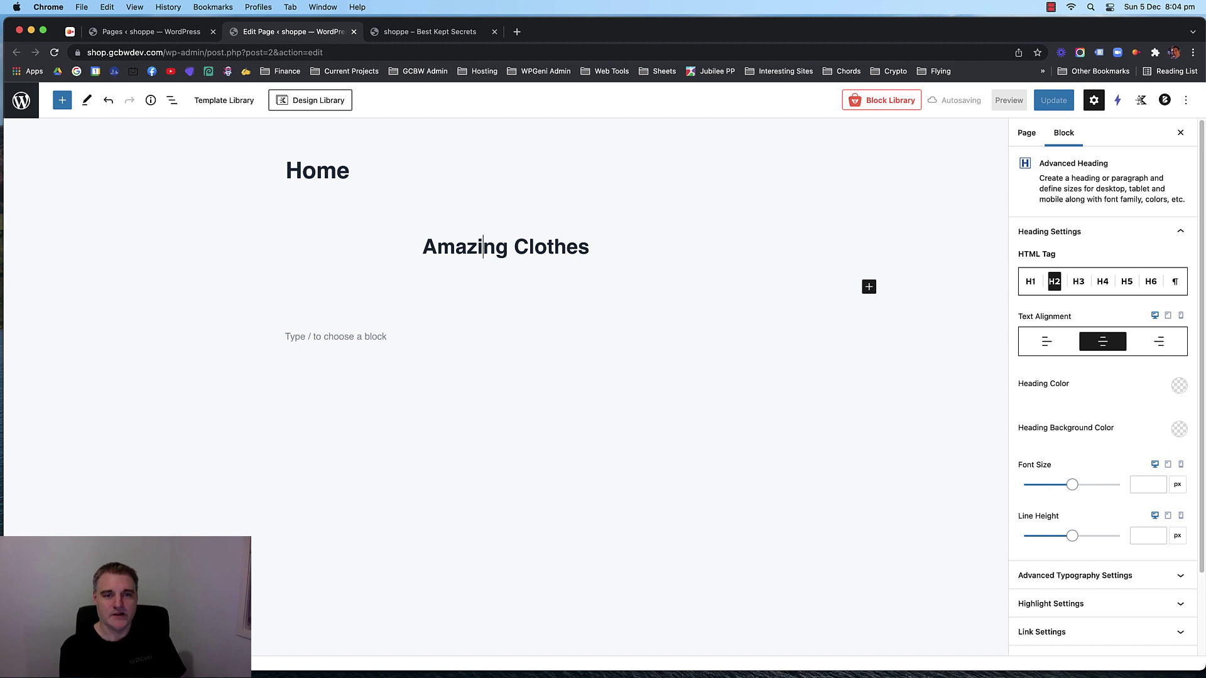
# Make the heading an H1 with a 55px font size.
pyautogui.click(1030, 282)
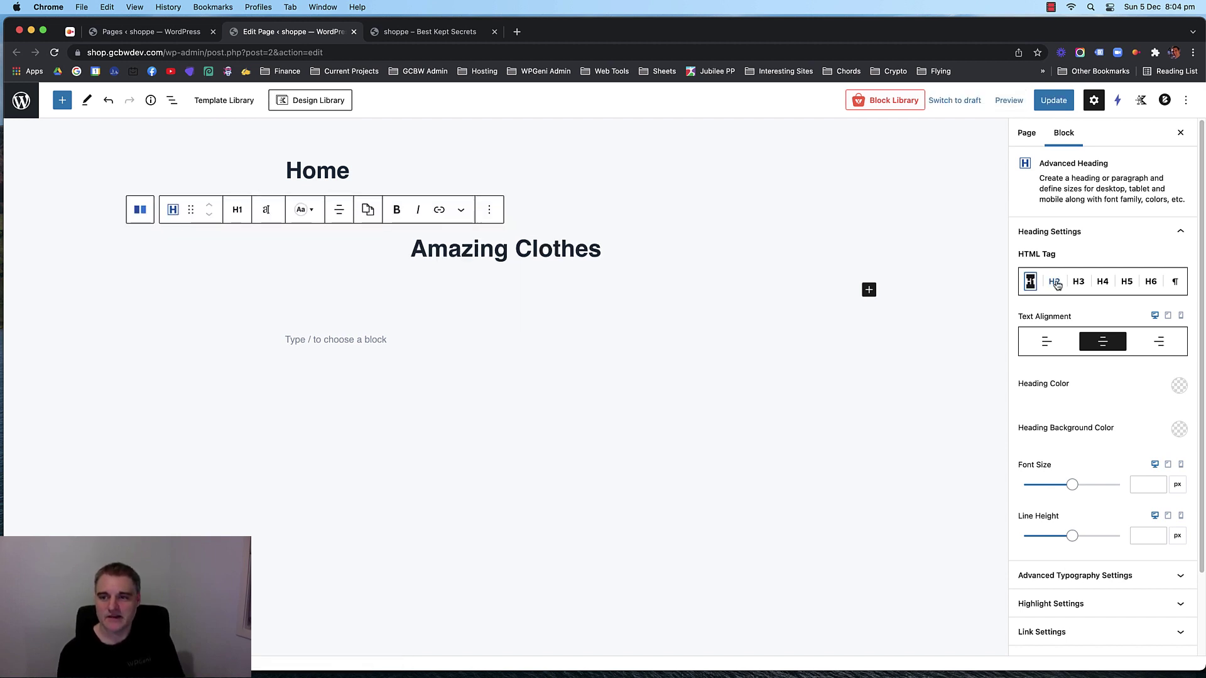
pyautogui.click(1056, 283)
pyautogui.click(1033, 283)
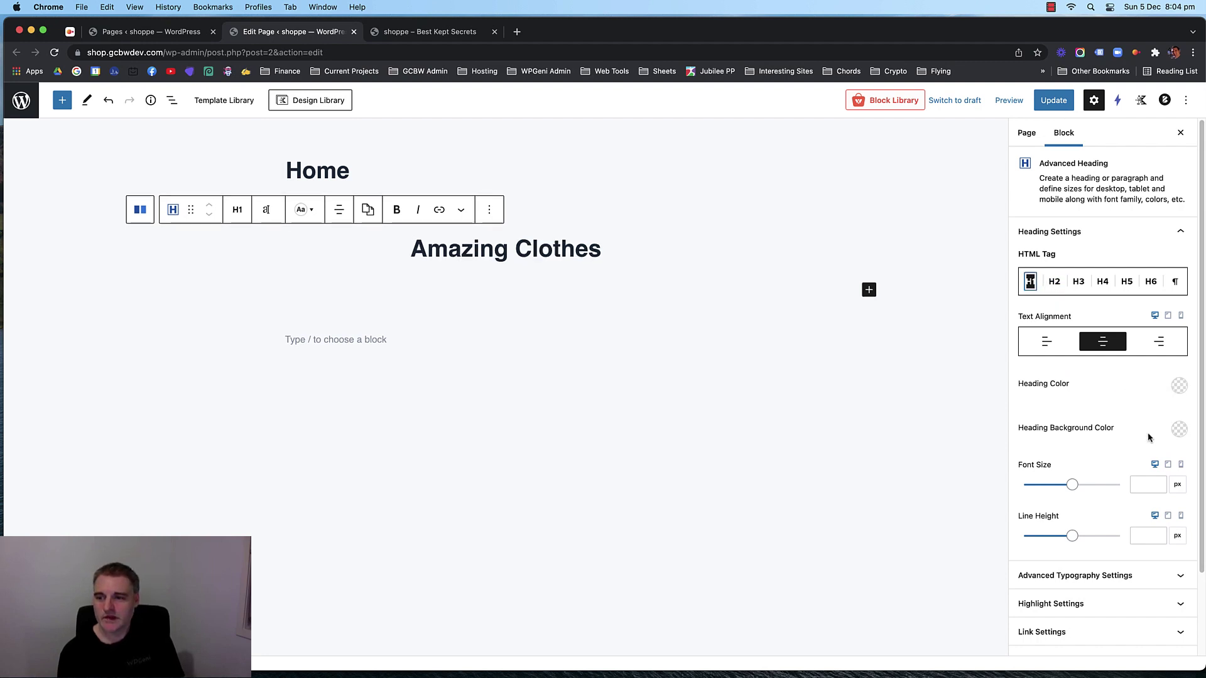
pyautogui.click(1146, 485)
pyautogui.write('50')
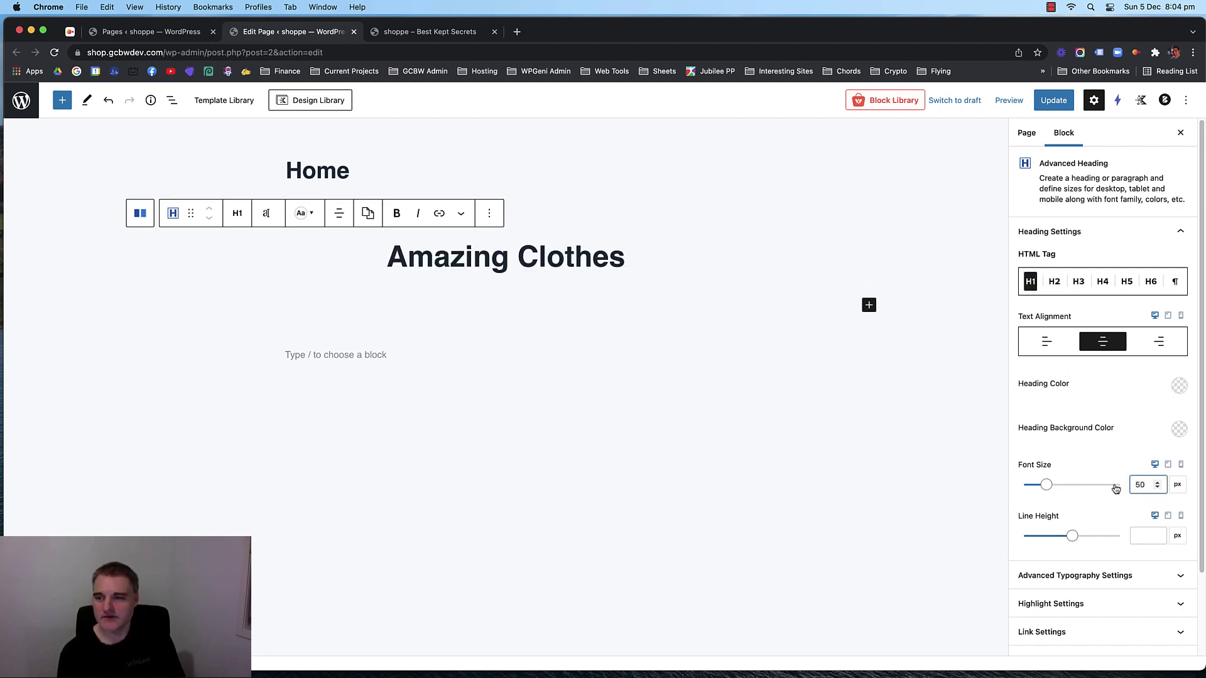
pyautogui.press('Up')
pyautogui.press('Up')
pyautogui.press('Up')
pyautogui.press('Up')
pyautogui.press('Up')
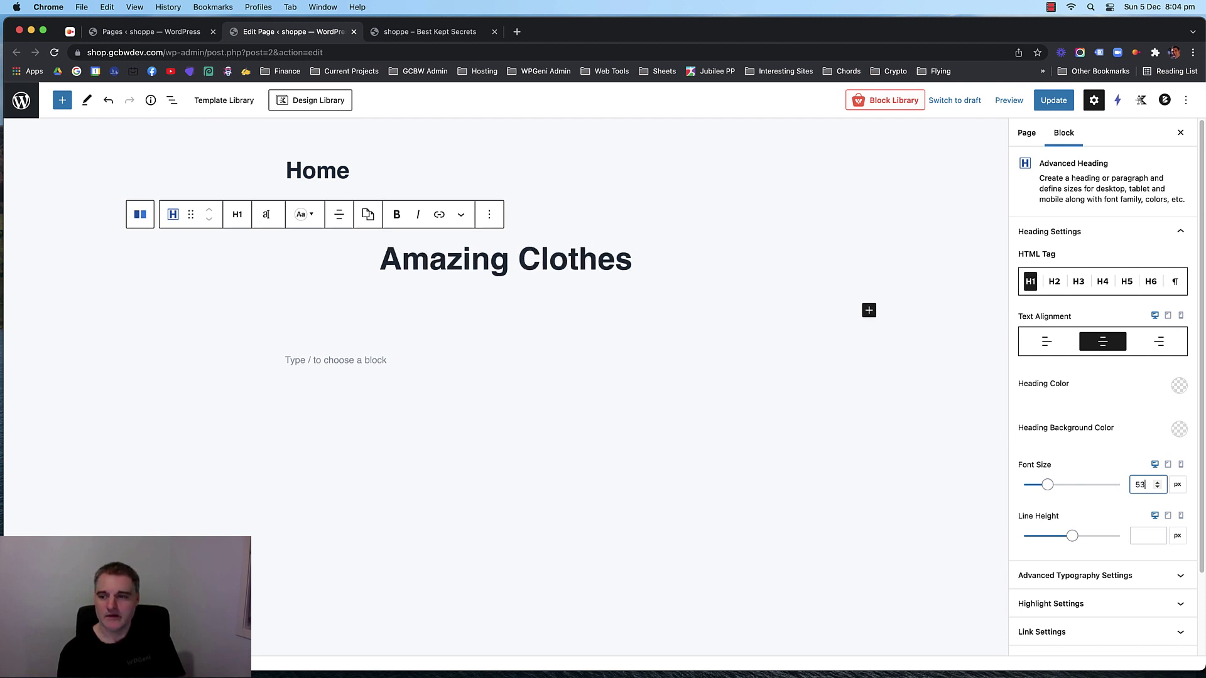
# Duplicate the heading and retype the copy as 'For Amazing People Like You'.
pyautogui.click(488, 215)
pyautogui.click(501, 296)
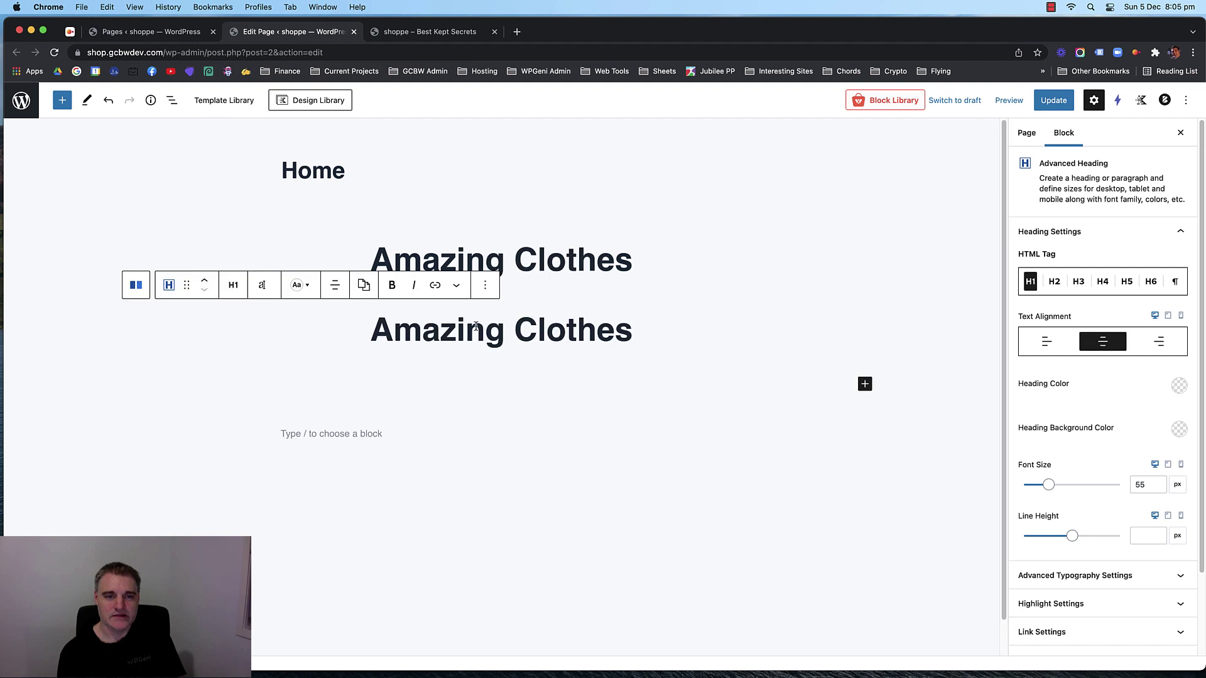
pyautogui.tripleClick(476, 326)
pyautogui.write('For Man')
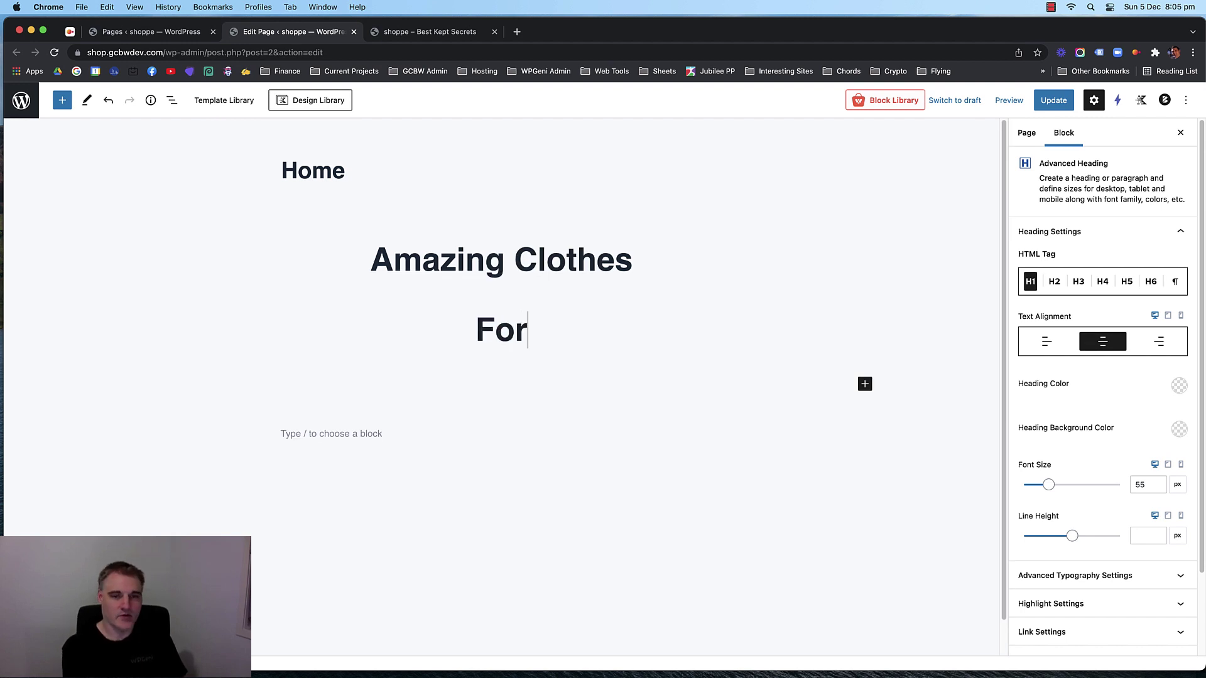
pyautogui.press('BackSpace')
pyautogui.press('BackSpace')
pyautogui.press('BackSpace')
pyautogui.write('Am')
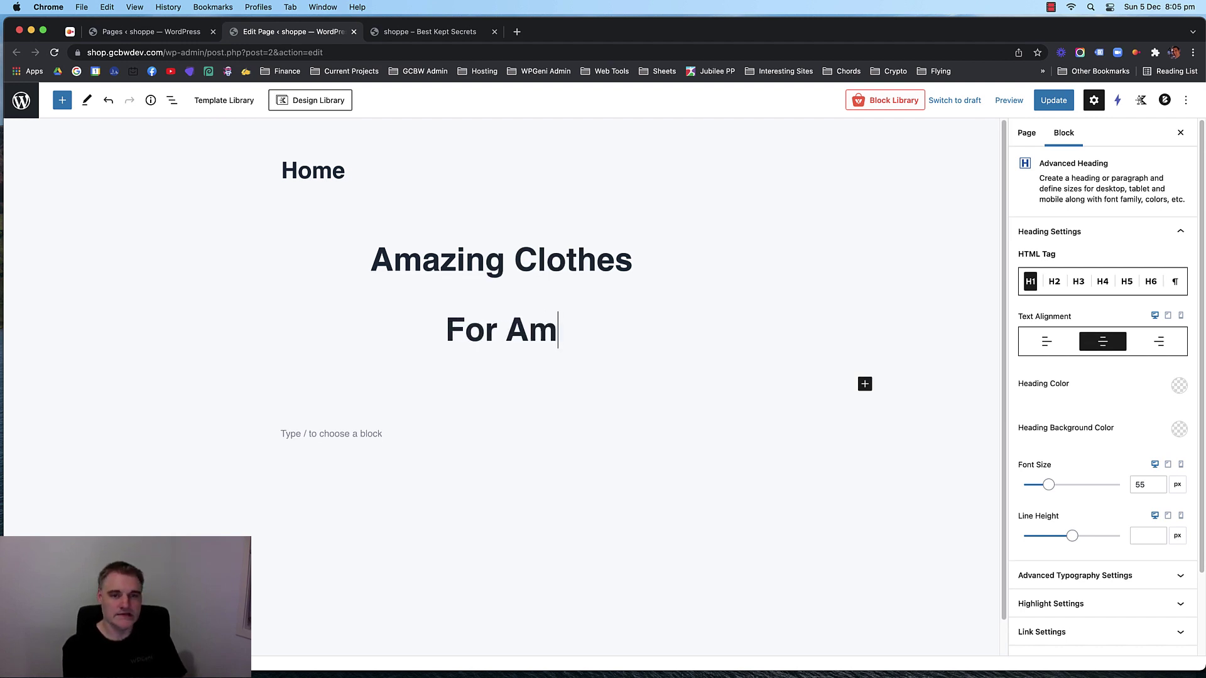
pyautogui.write('azing People Like You')
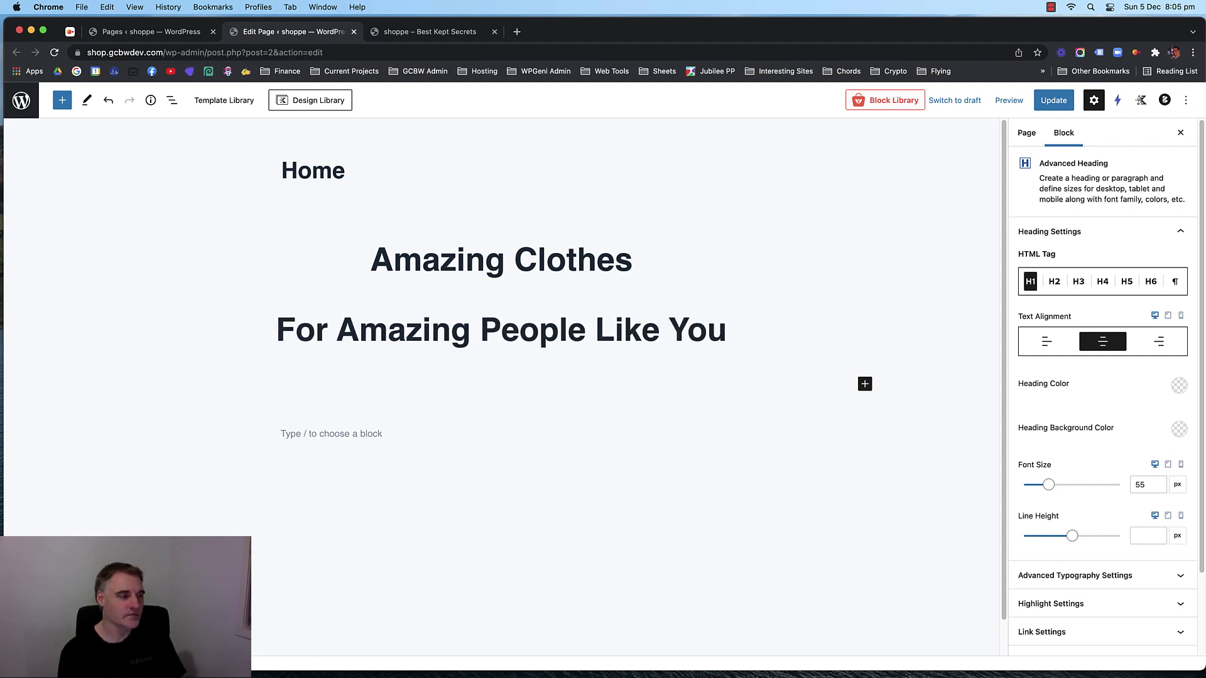
# Make the second heading an H3 with a font size of 25.
pyautogui.click(1061, 282)
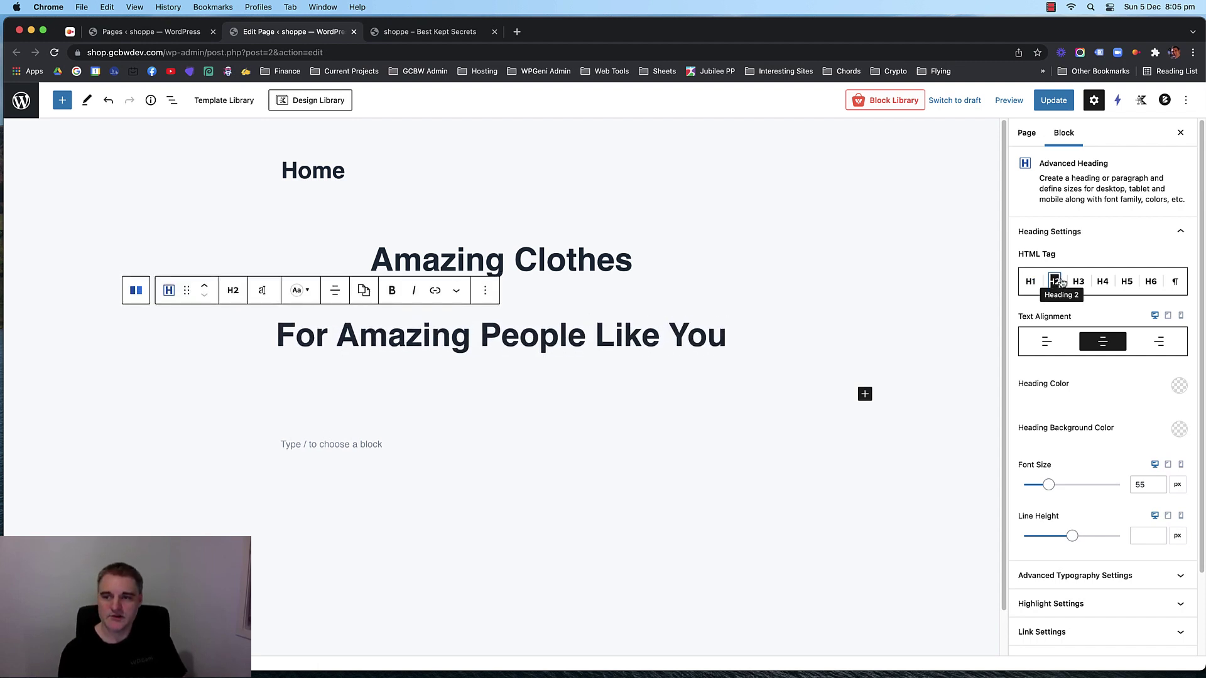
pyautogui.click(1079, 282)
pyautogui.click(667, 339)
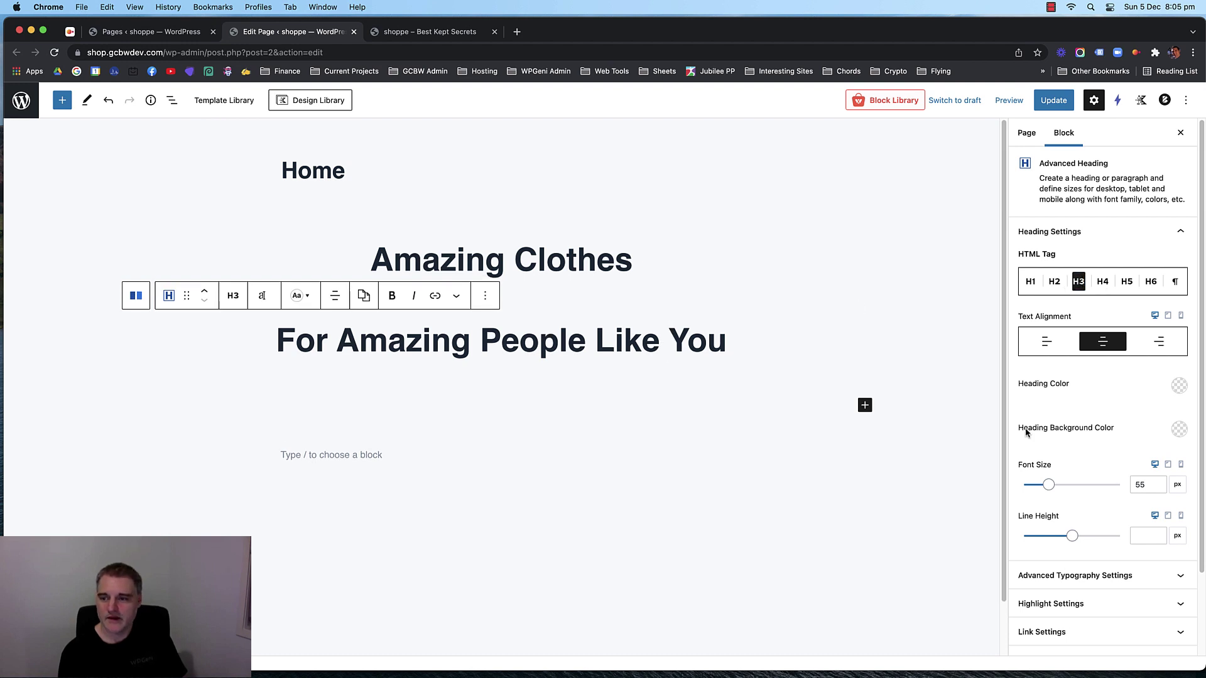
pyautogui.doubleClick(1140, 485)
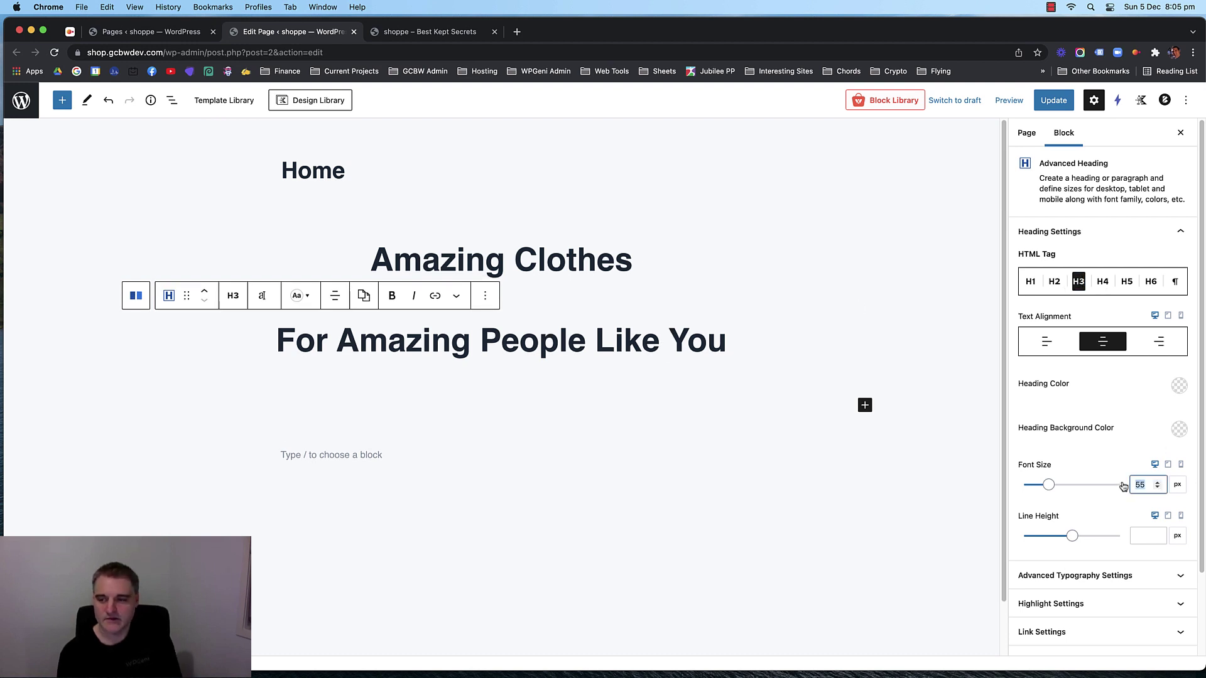
pyautogui.write('25')
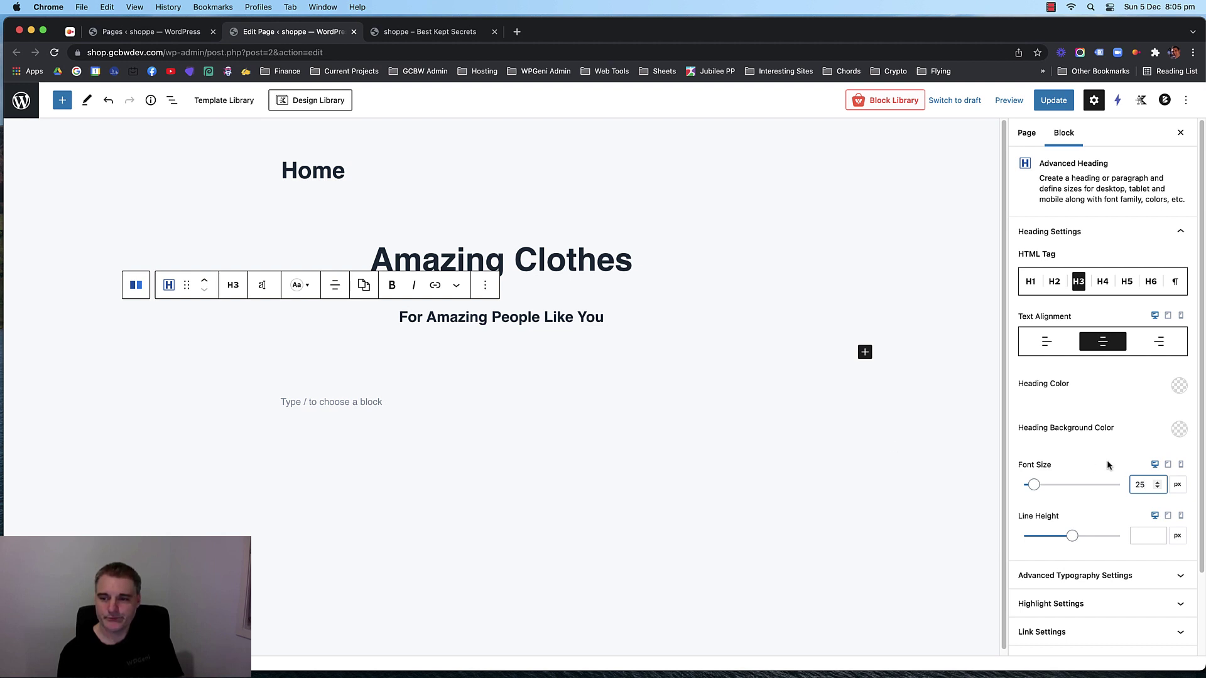
pyautogui.click(574, 276)
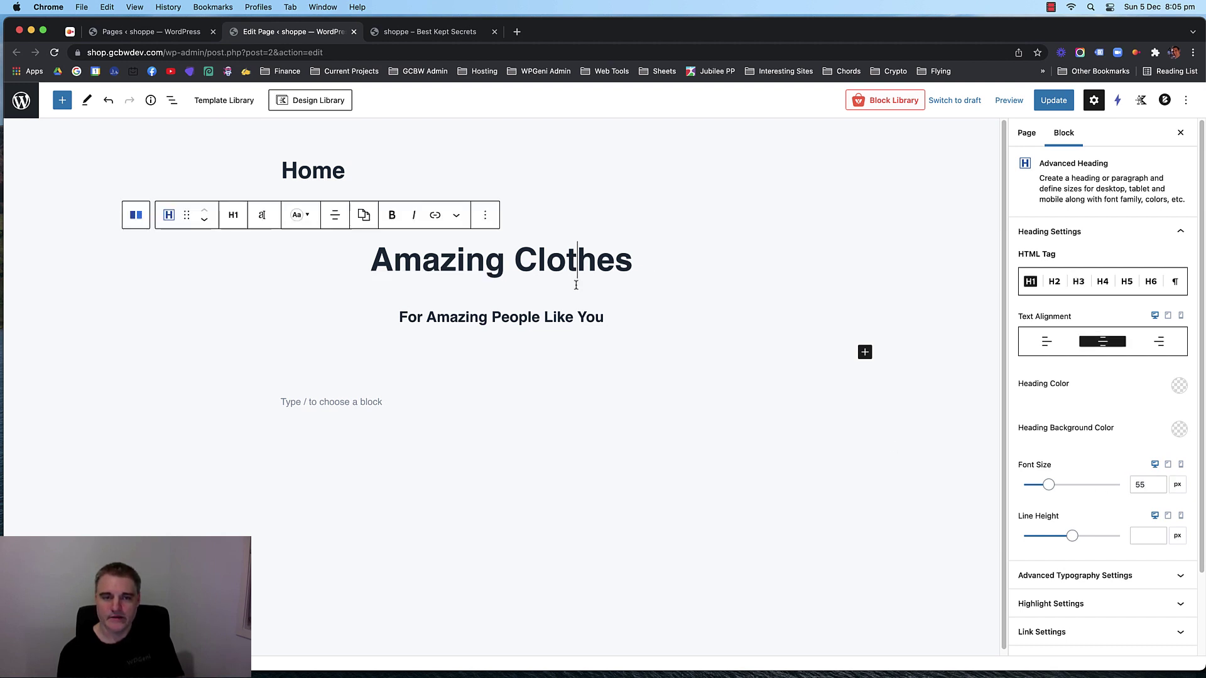
pyautogui.click(572, 320)
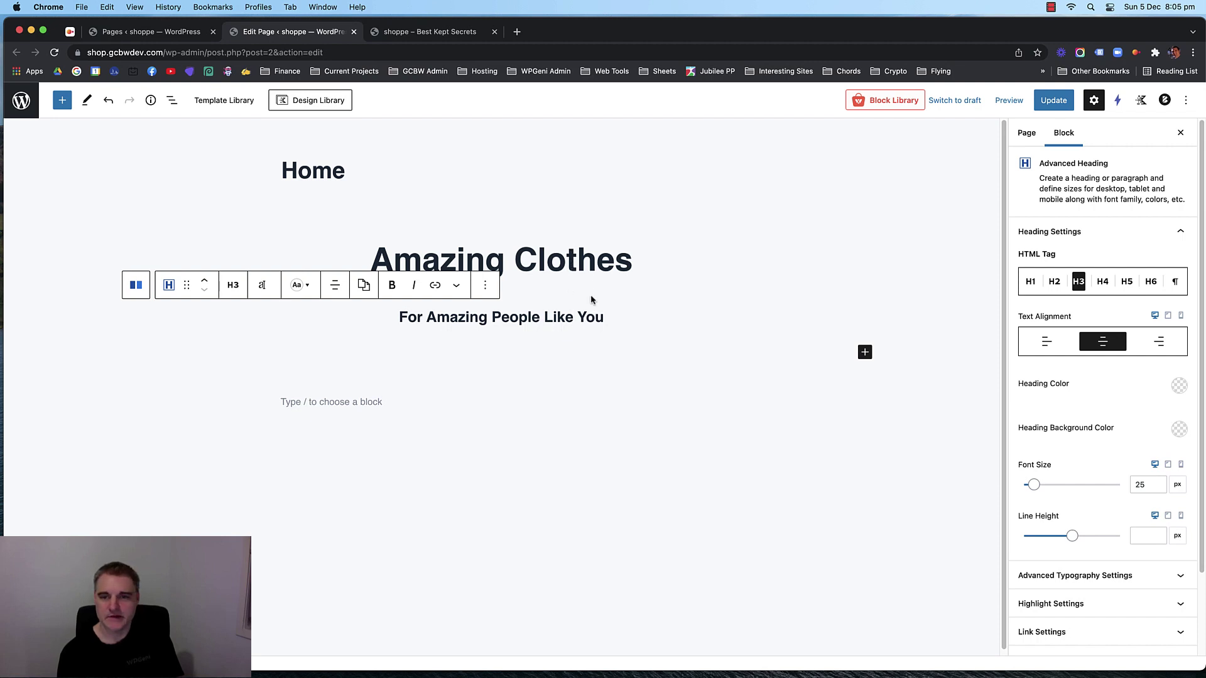
pyautogui.click(586, 274)
pyautogui.click(579, 318)
# Set the subheading's top margin to -20 in Spacing Settings.
pyautogui.scroll(-3, 1136, 430)
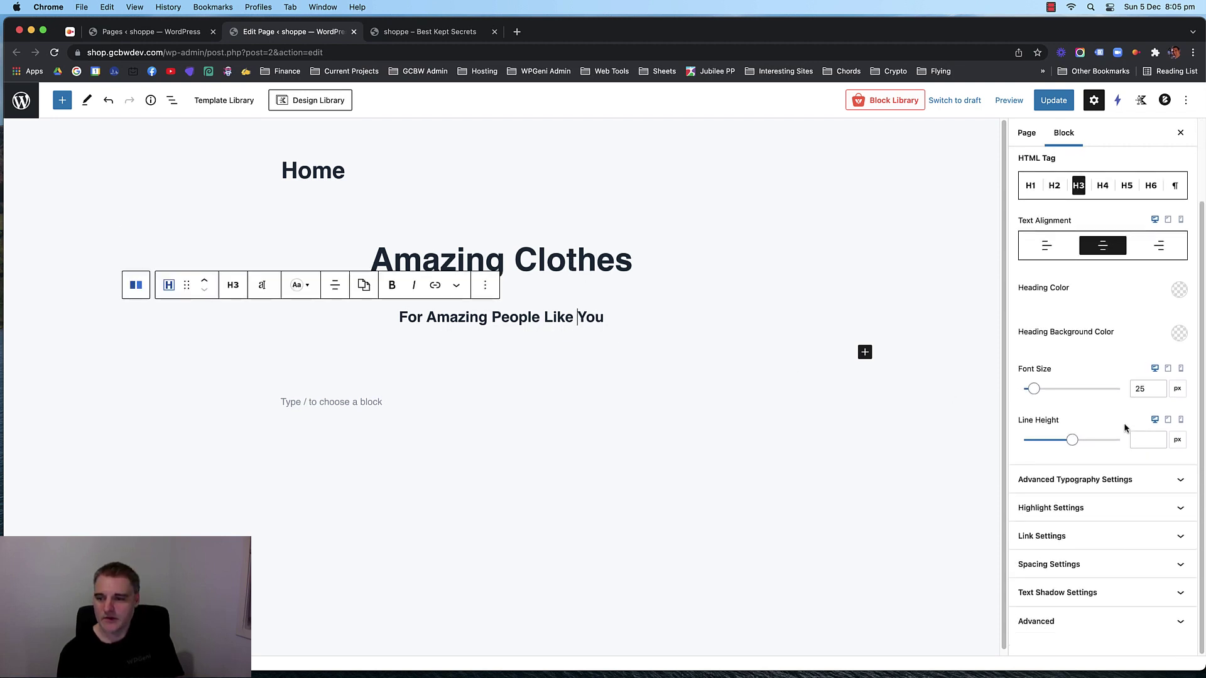
pyautogui.click(1111, 564)
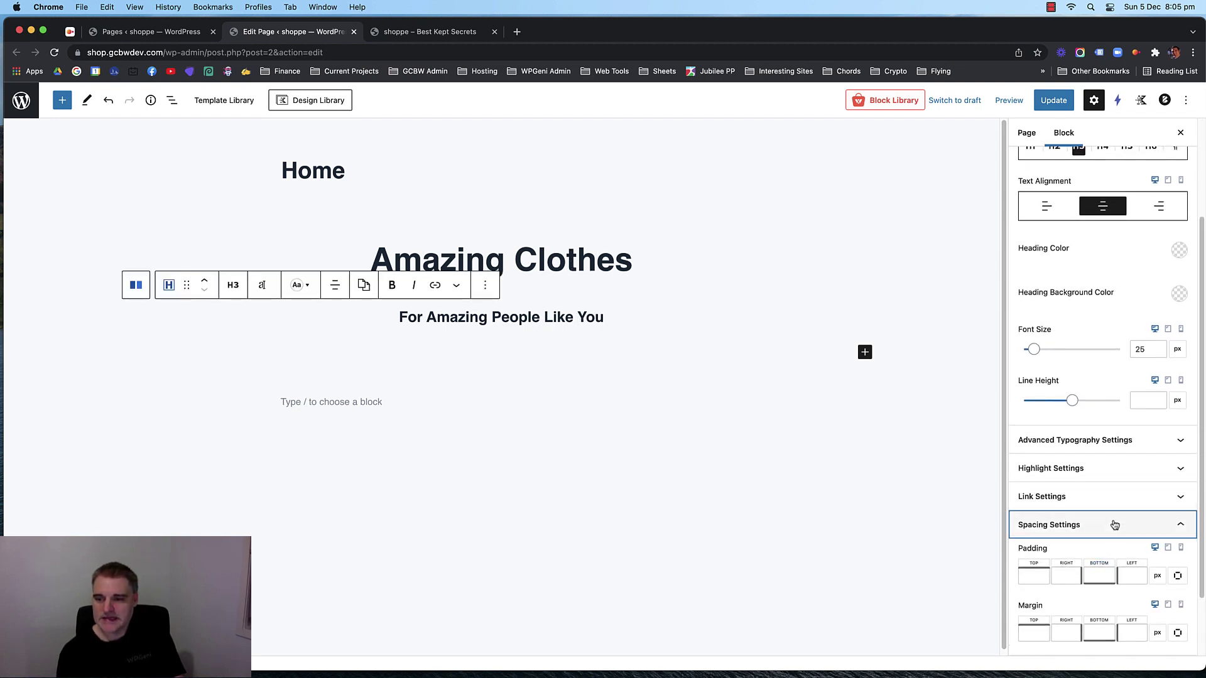
pyautogui.click(1041, 502)
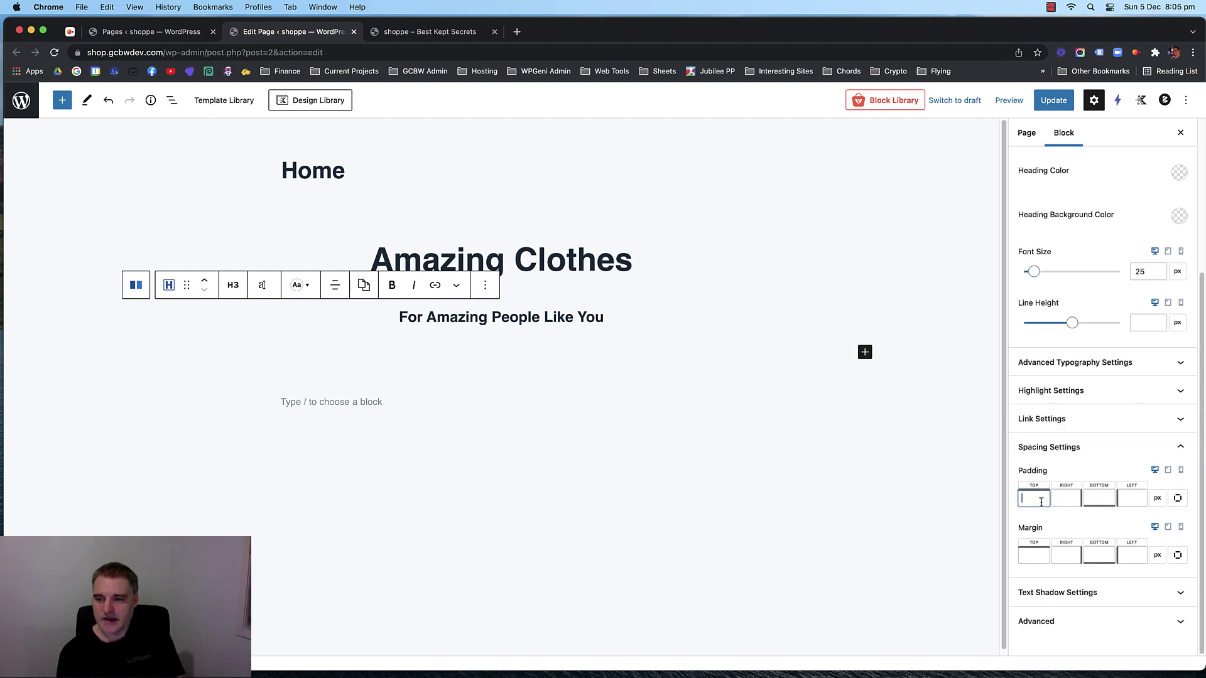
pyautogui.click(1034, 547)
pyautogui.write('-7')
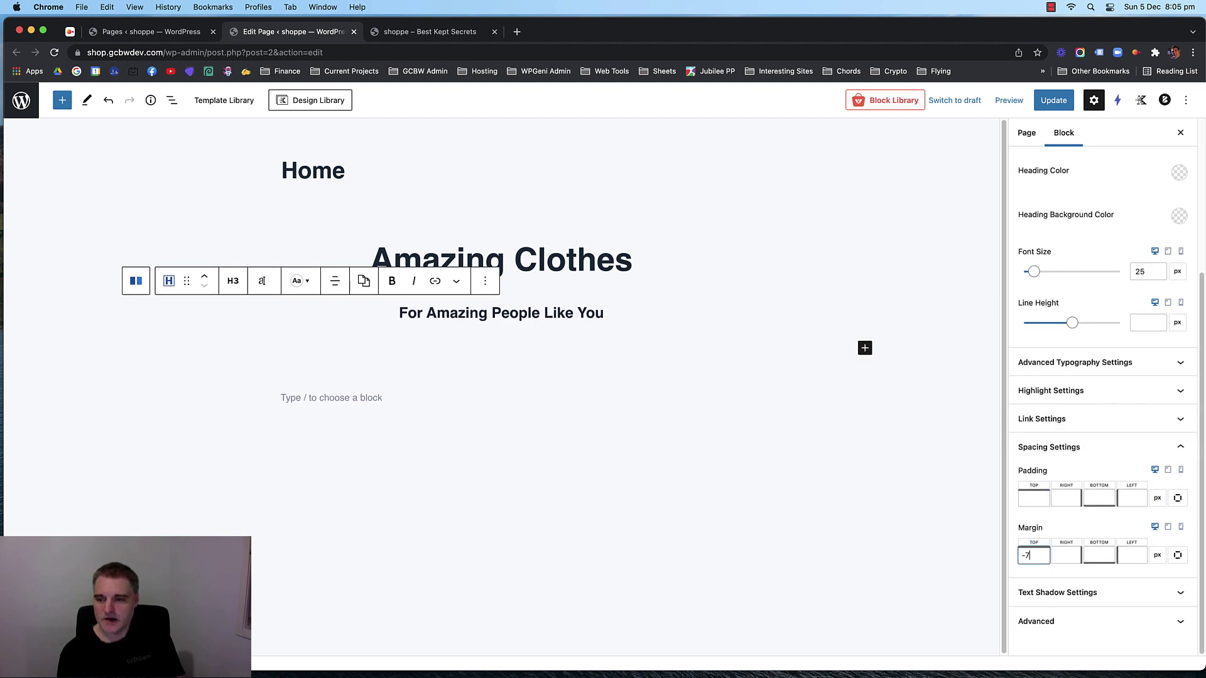
pyautogui.press('BackSpace')
pyautogui.write('15')
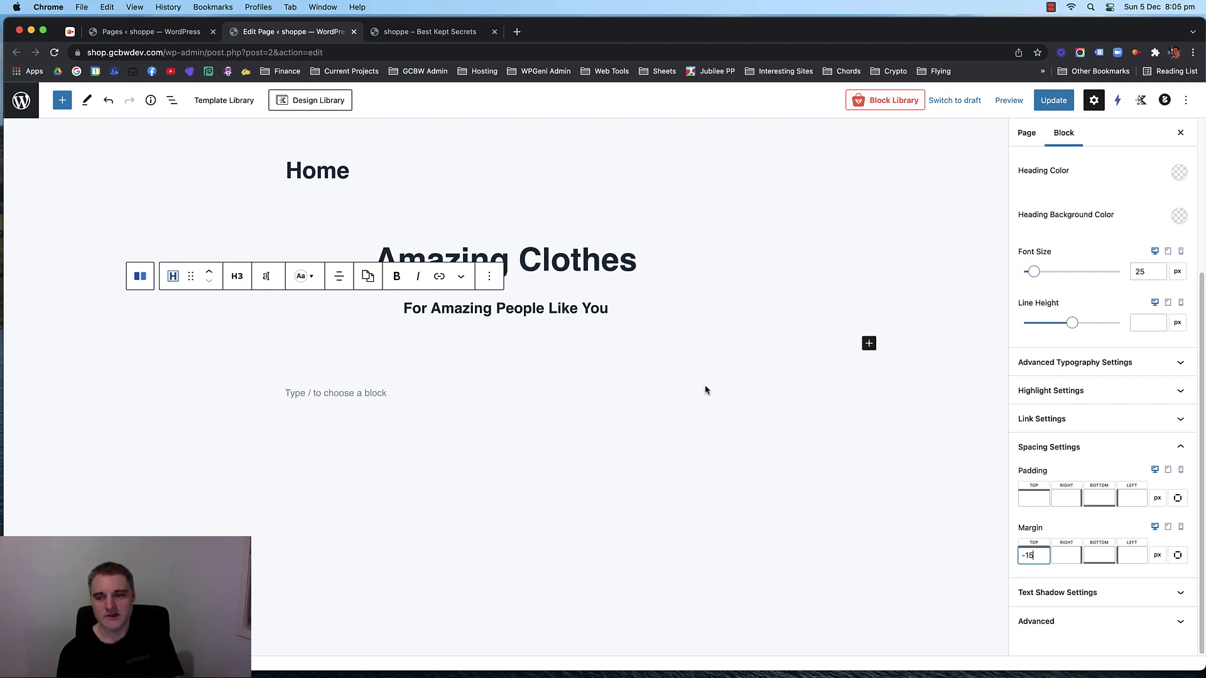
pyautogui.press('Down')
pyautogui.press('Down')
pyautogui.press('Down')
pyautogui.press('Down')
pyautogui.press('Down')
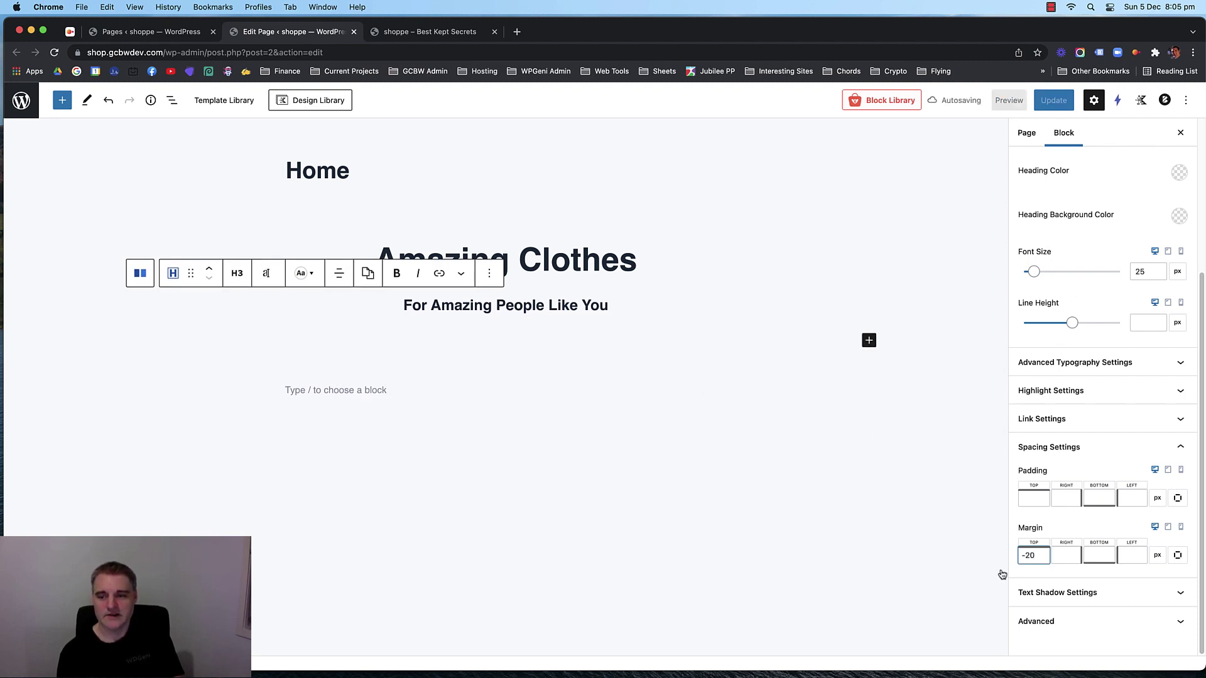
pyautogui.moveTo(1041, 555); pyautogui.dragTo(1014, 555)
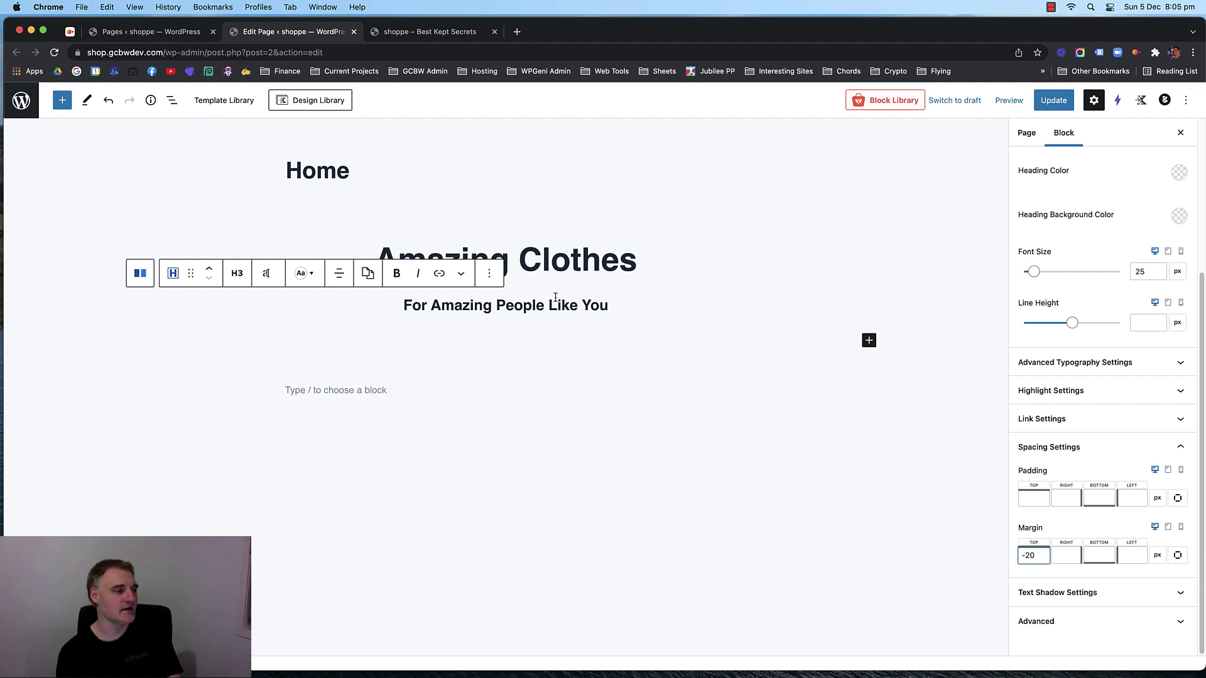
pyautogui.click(689, 322)
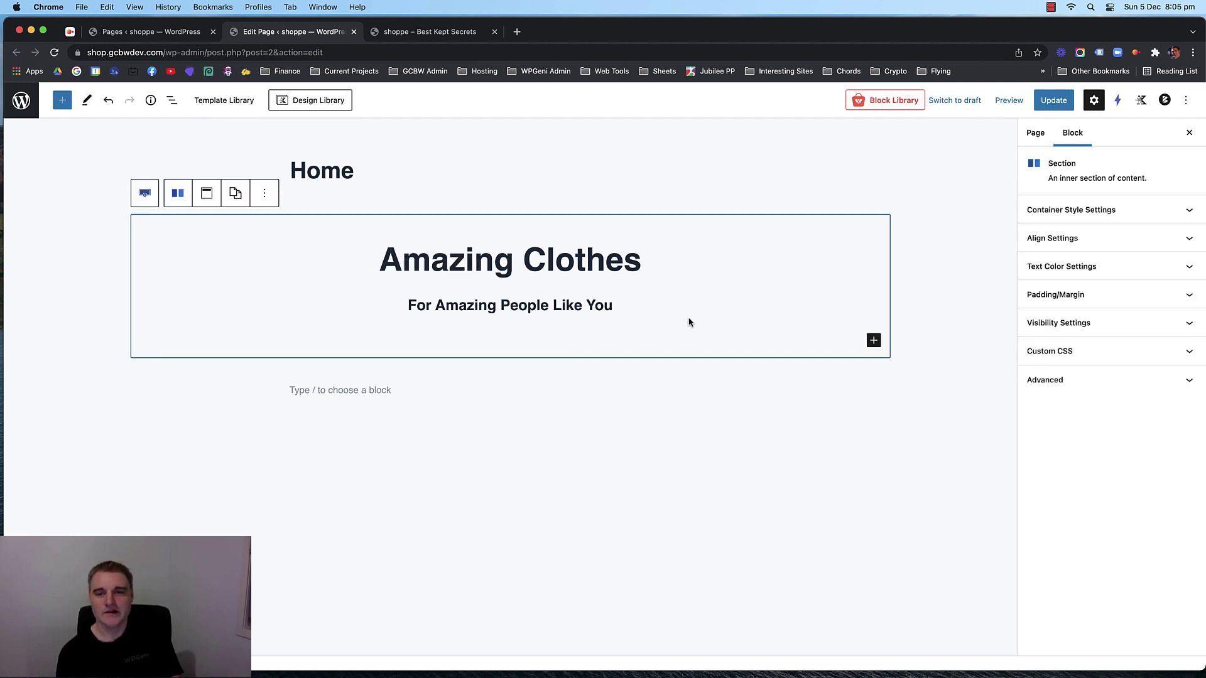
# Insert an Advanced Button block labelled 'shoppe now' into the section.
pyautogui.click(874, 340)
pyautogui.write('butt')
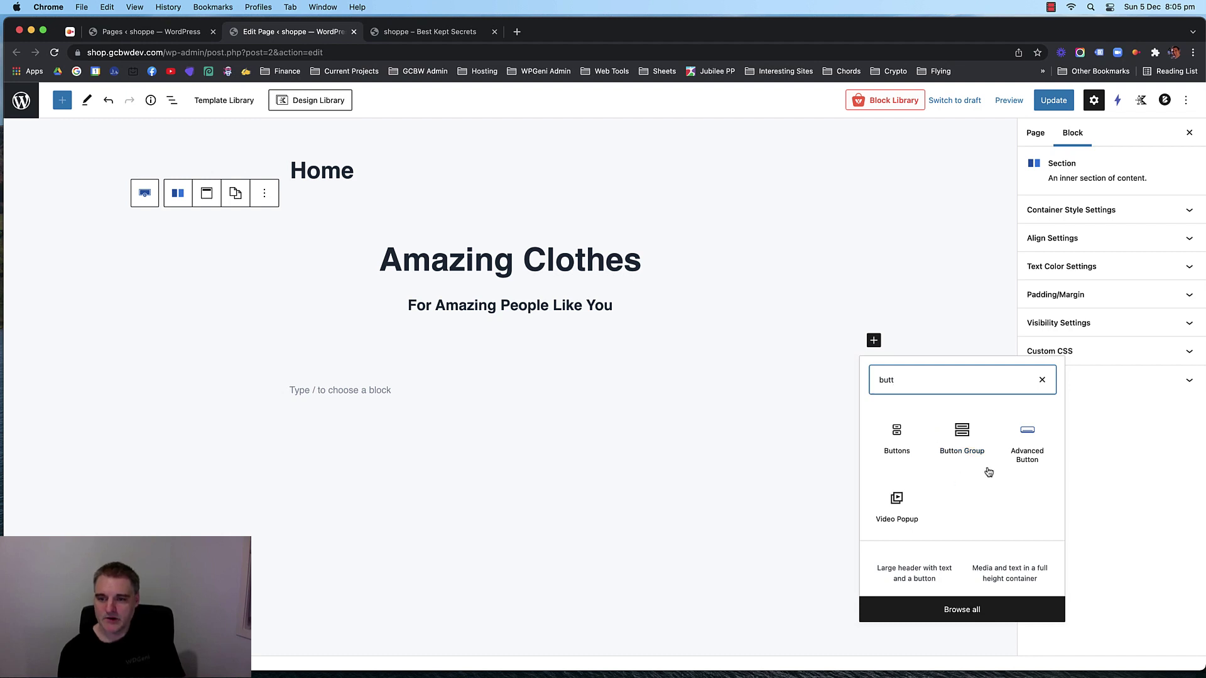
pyautogui.click(1038, 442)
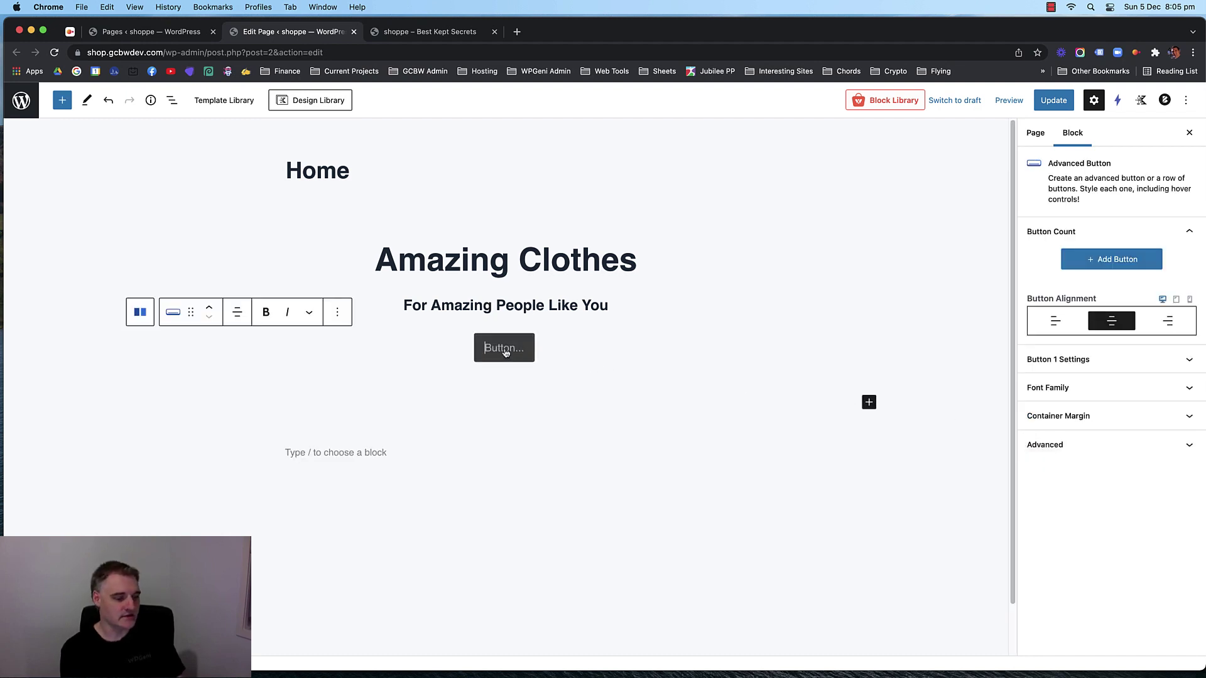
pyautogui.write('sho')
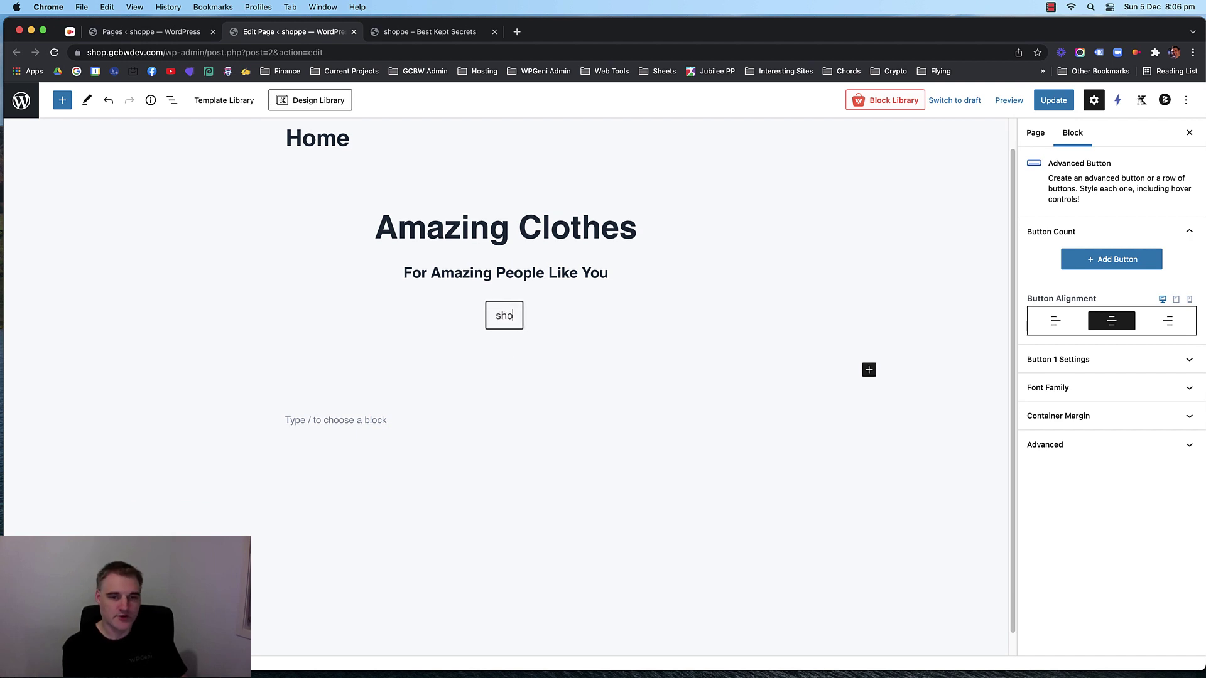
pyautogui.write('ppe now')
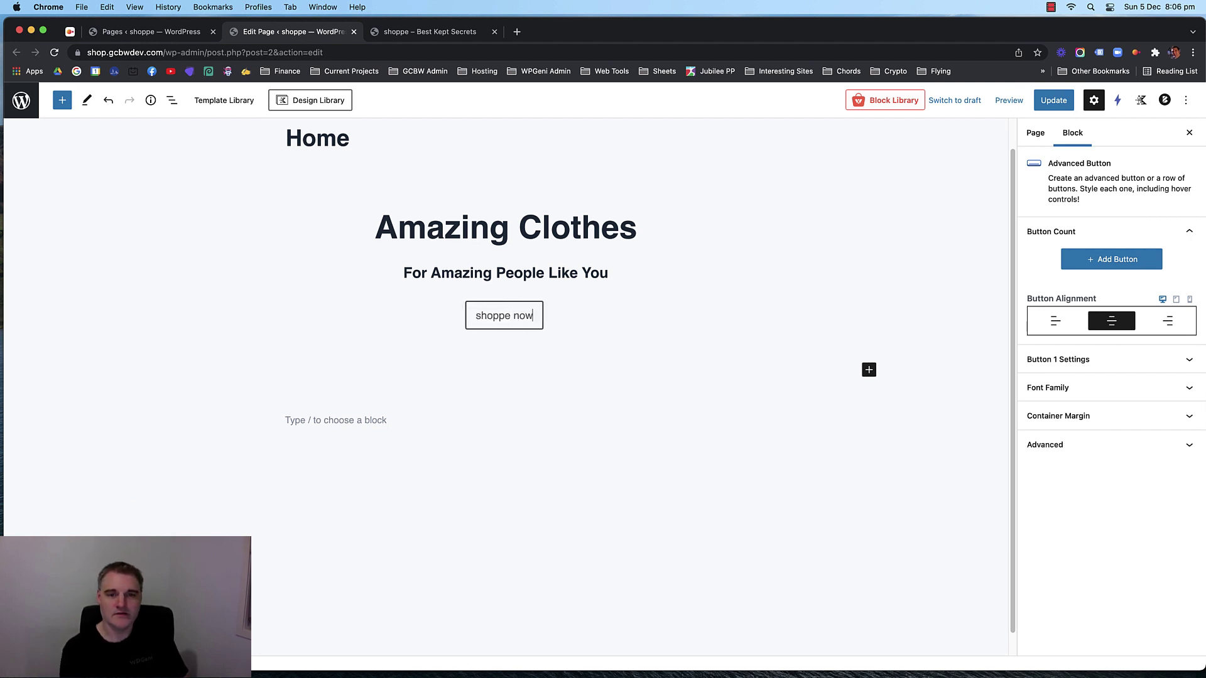
# Try different button sizes and widths, settling on medium size and auto width.
pyautogui.click(1100, 353)
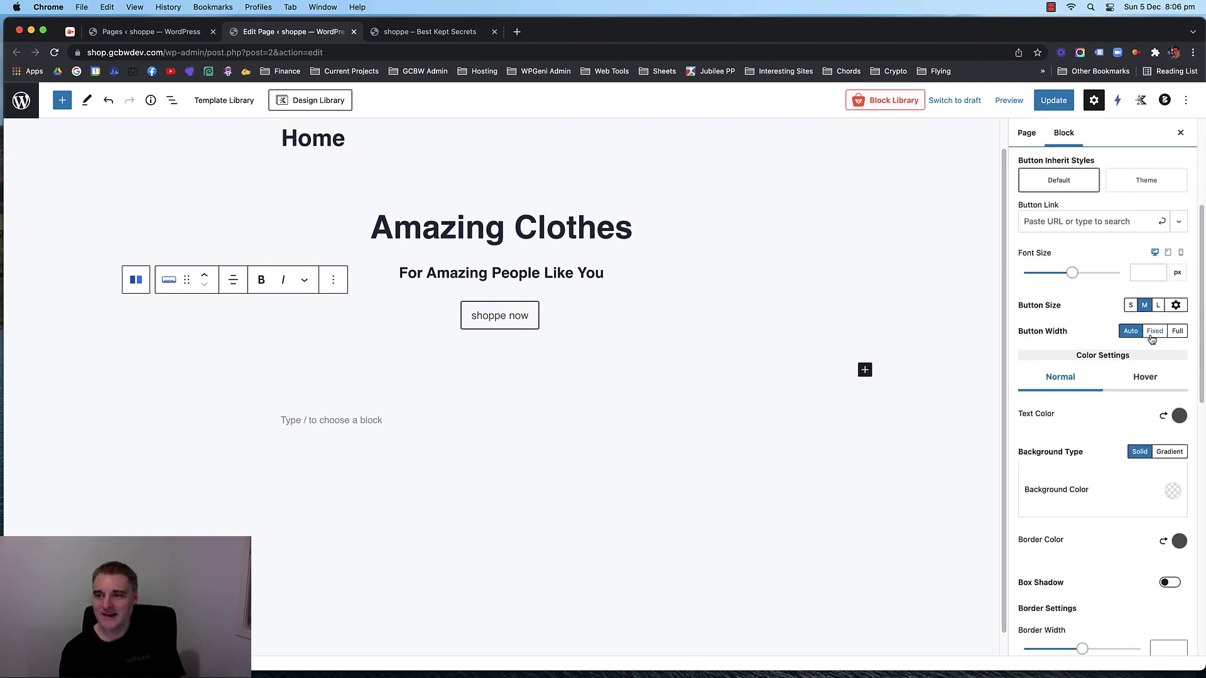
pyautogui.click(1158, 306)
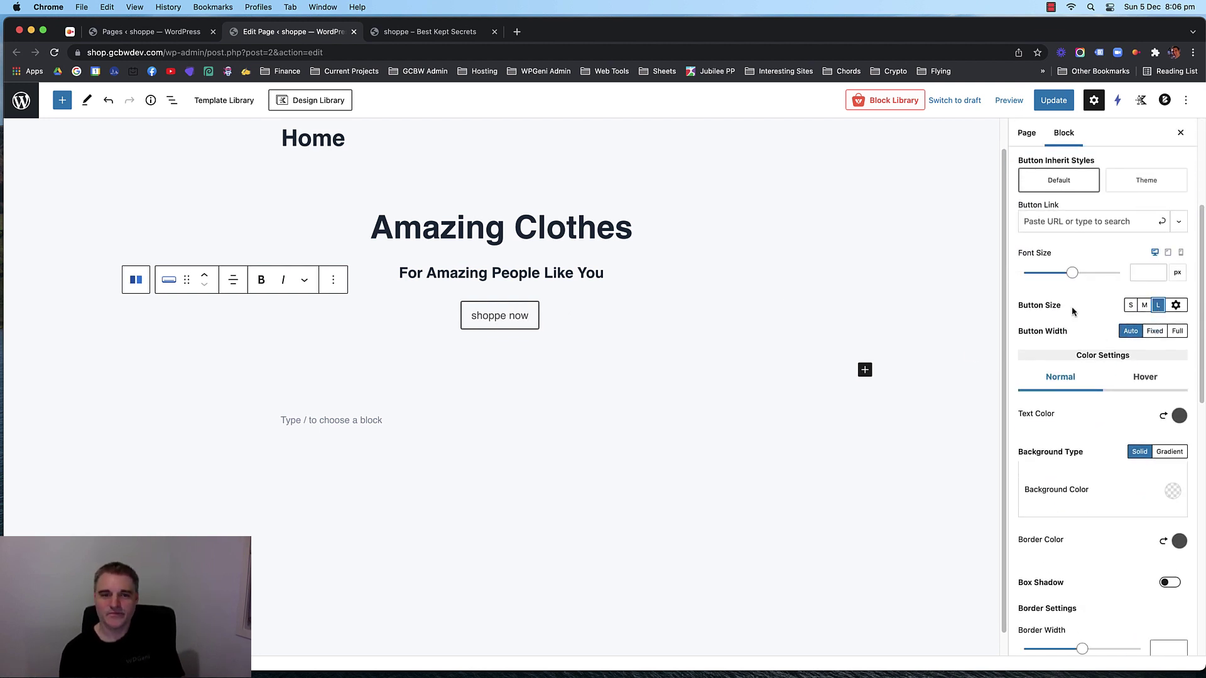
pyautogui.click(574, 318)
pyautogui.click(1143, 307)
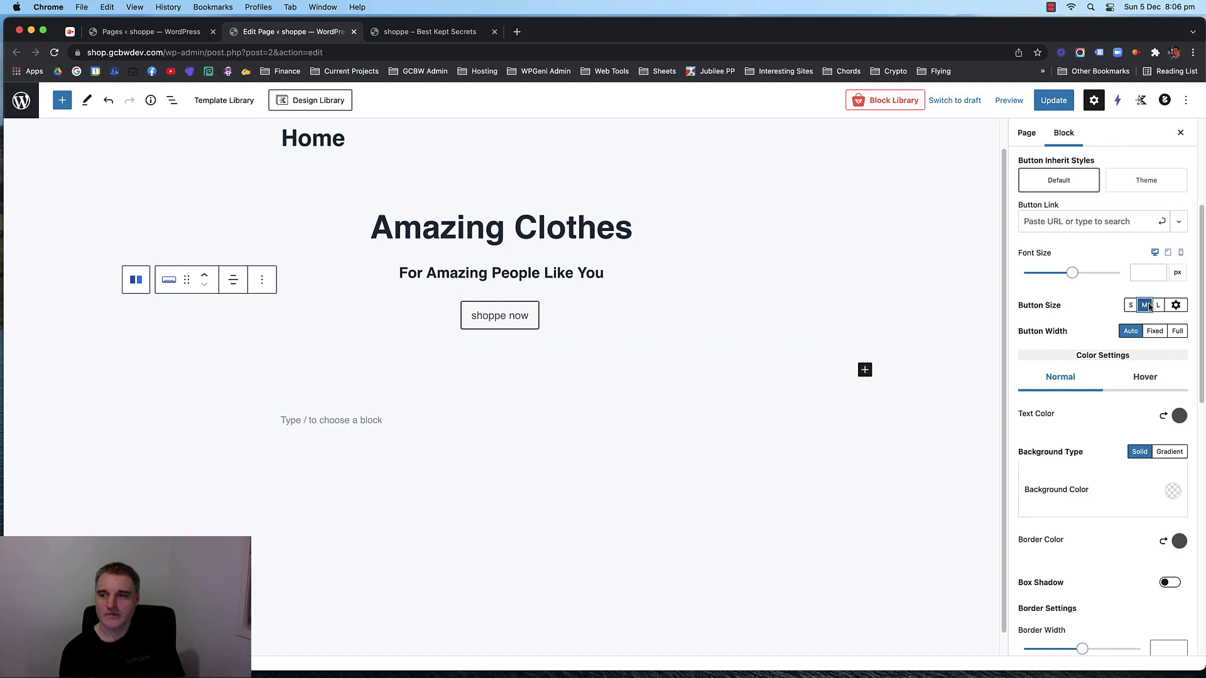
pyautogui.click(1158, 307)
pyautogui.click(1175, 333)
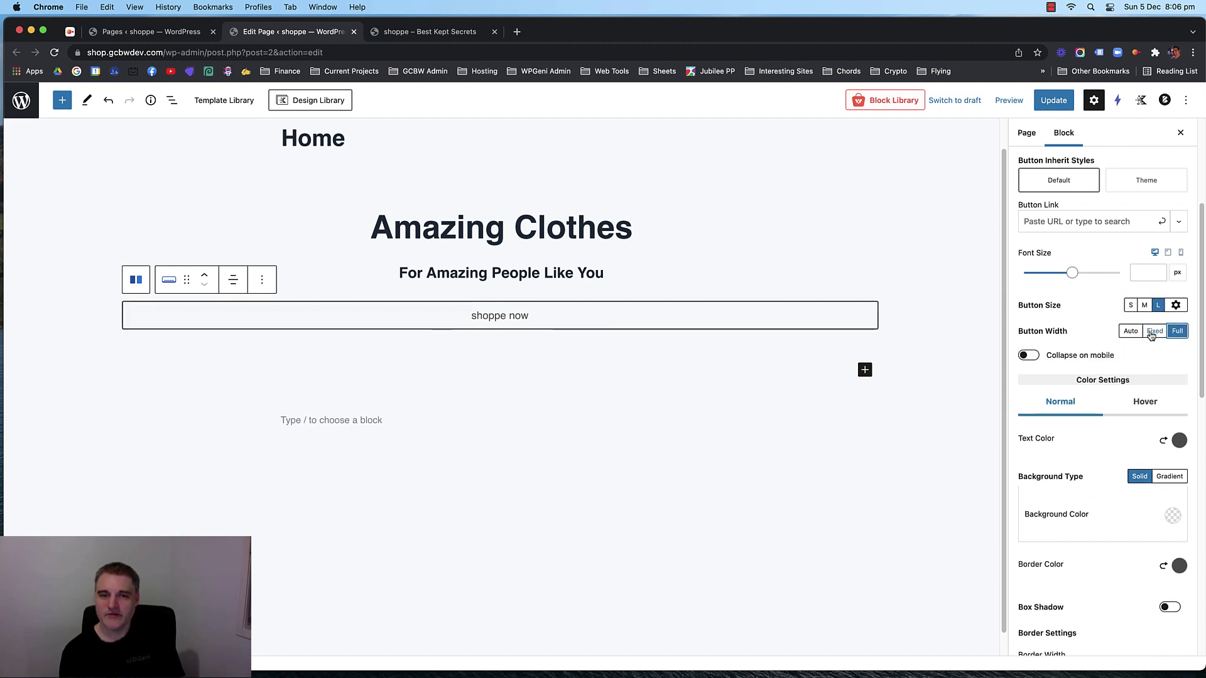
pyautogui.click(1153, 332)
pyautogui.click(1152, 334)
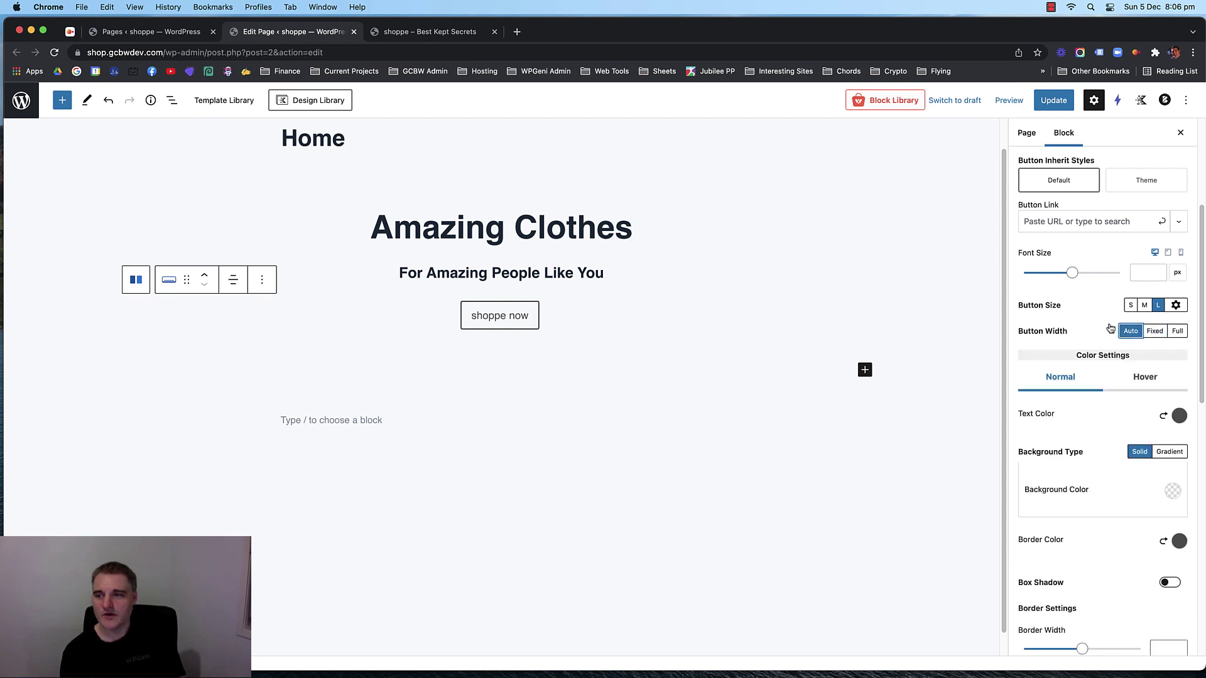
pyautogui.click(1147, 306)
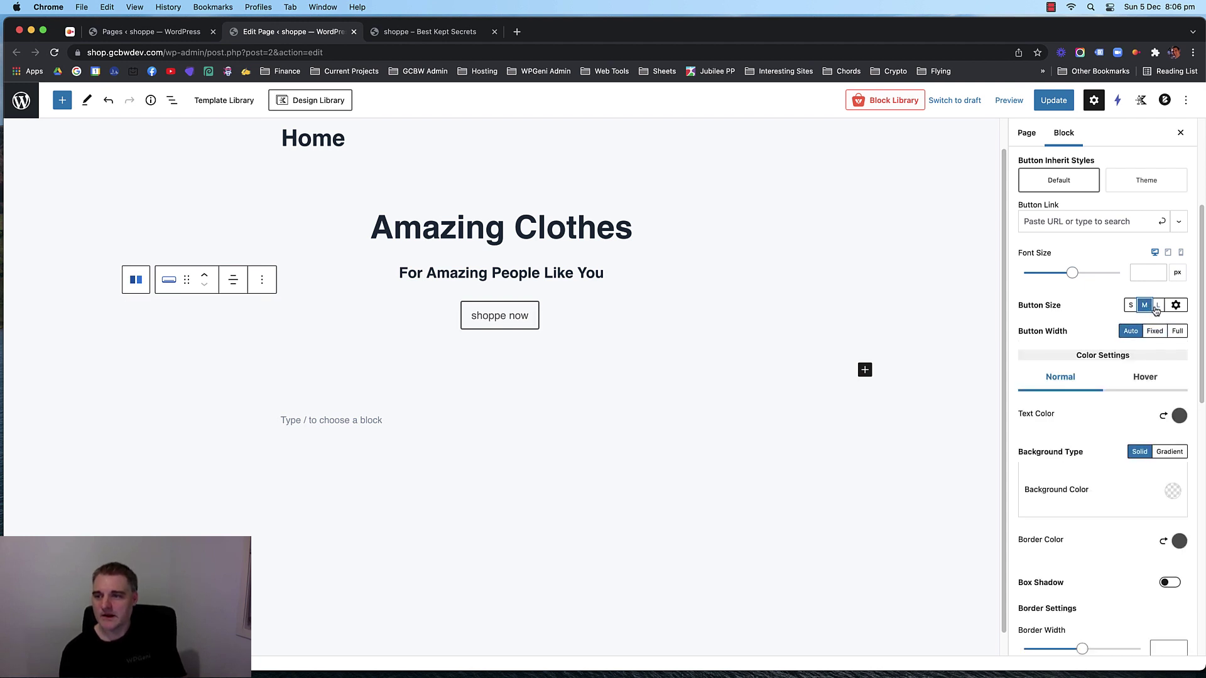
# Set the button's font size to 25 px.
pyautogui.click(1140, 271)
pyautogui.write('29')
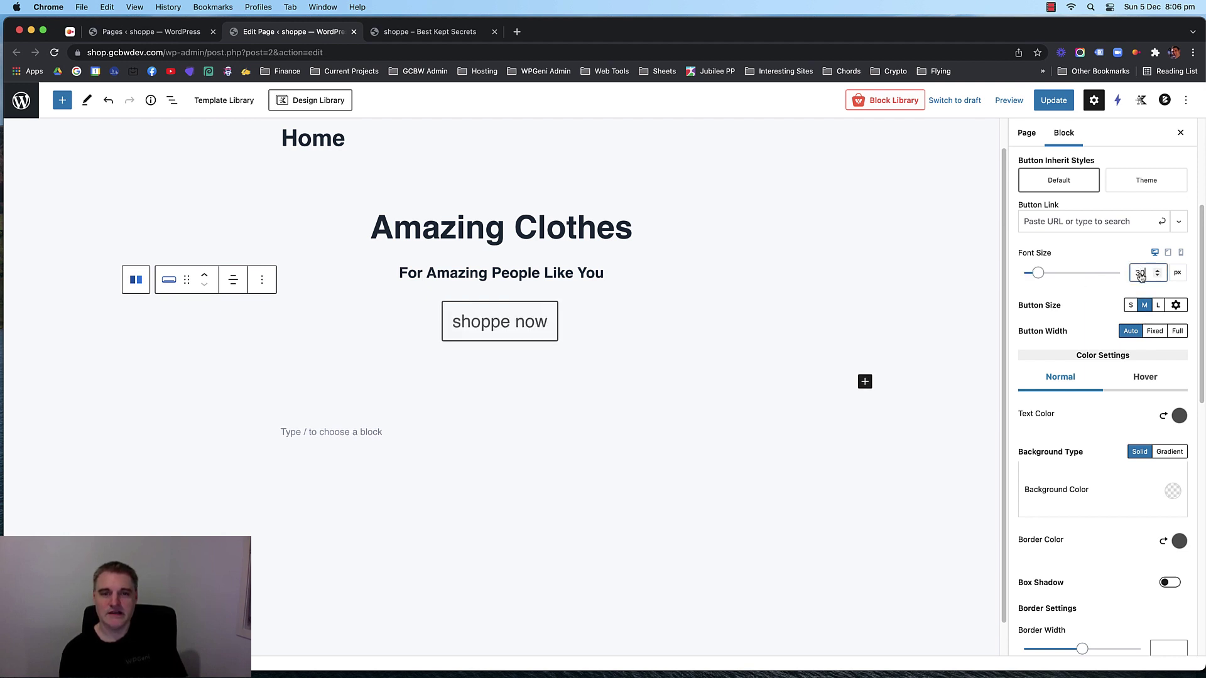
pyautogui.press('Down')
pyautogui.press('Down')
pyautogui.press('Down')
pyautogui.press('Down')
pyautogui.press('Down')
pyautogui.press('Down')
pyautogui.press('Down')
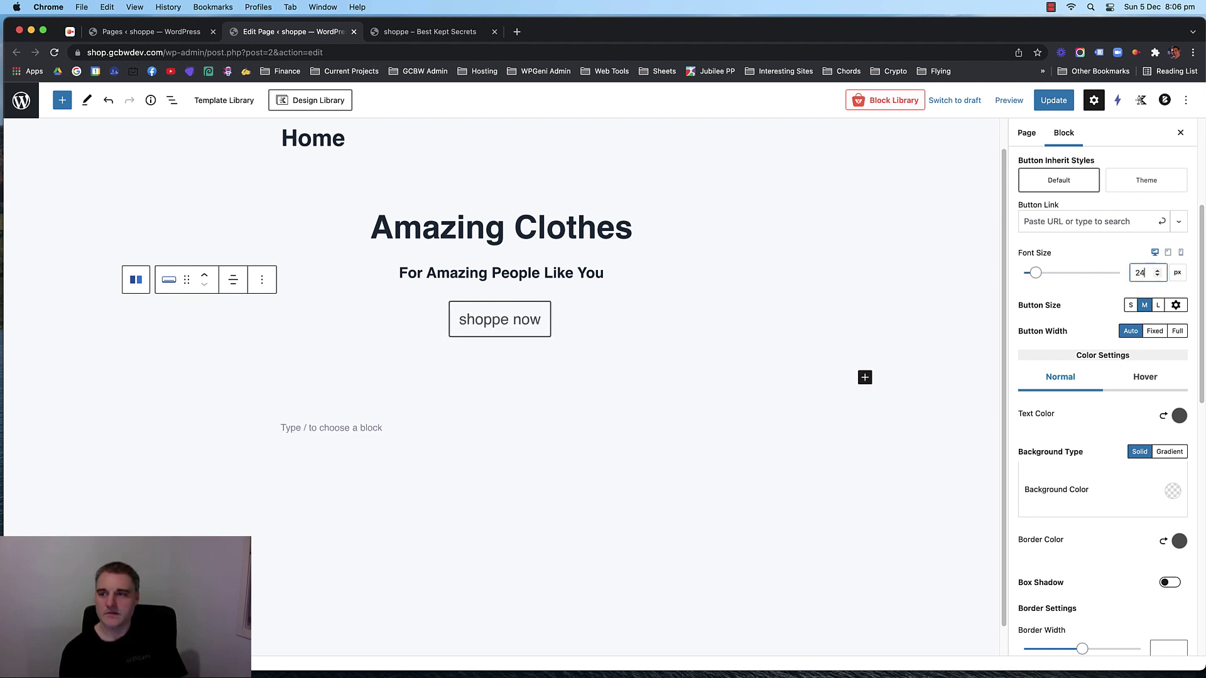
pyautogui.press('Down')
pyautogui.press('Down')
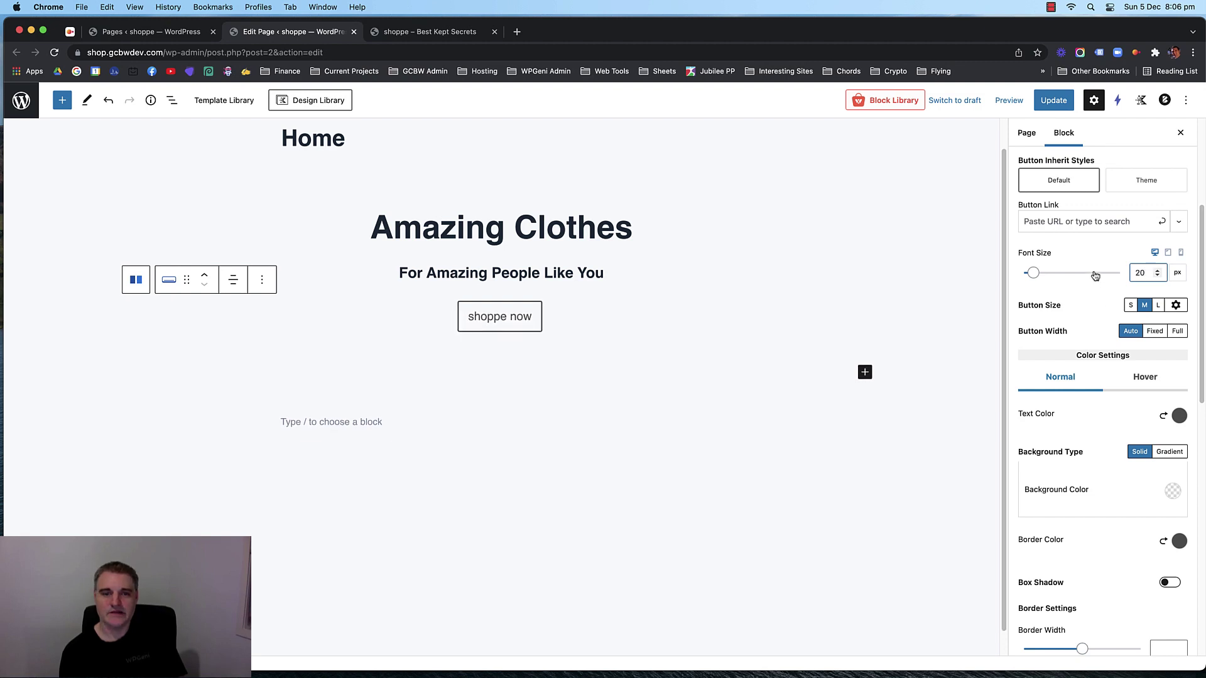
pyautogui.press('Up')
pyautogui.press('Up')
pyautogui.press('Up')
pyautogui.press('Up')
pyautogui.press('Up')
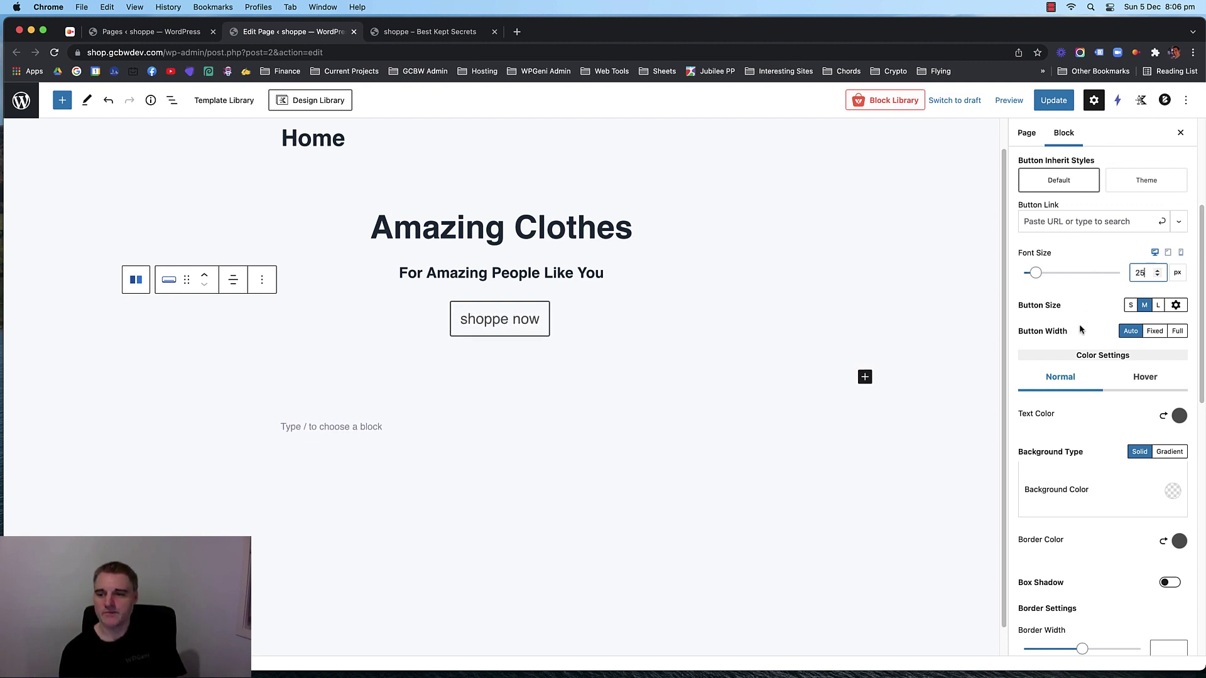
# Give the button a border radius of 50 for pill-shaped corners.
pyautogui.scroll(-8, 1098, 444)
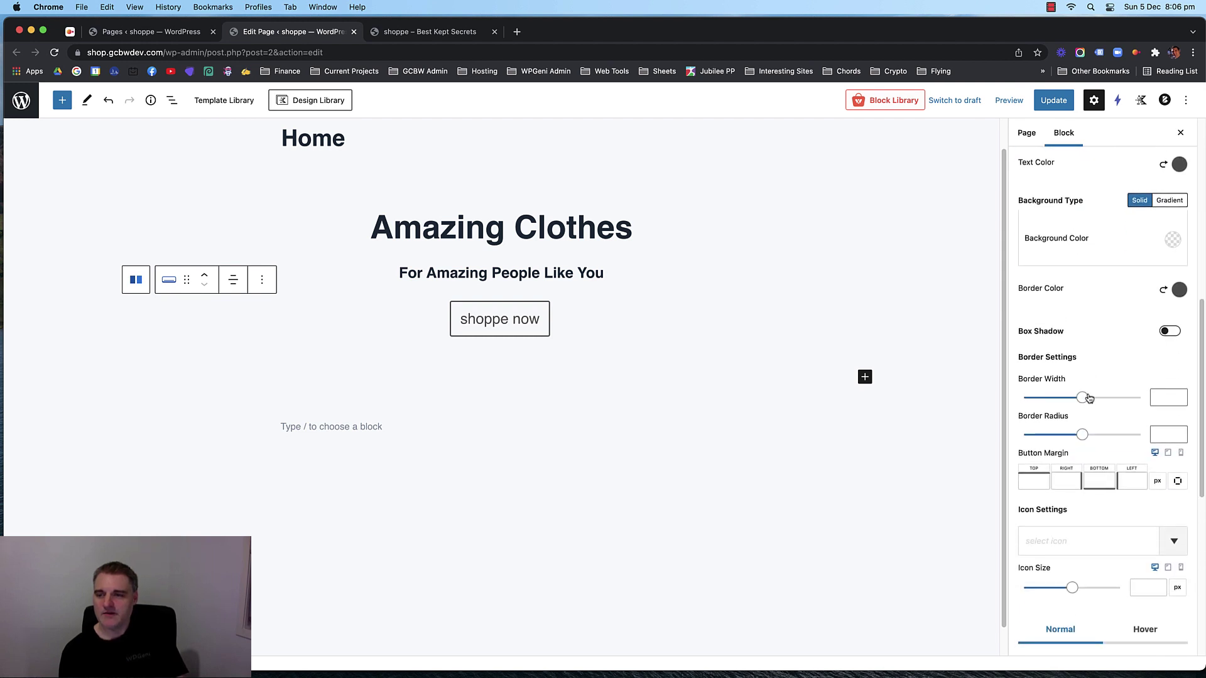
pyautogui.scroll(-3, 1092, 415)
pyautogui.click(1158, 330)
pyautogui.write('50')
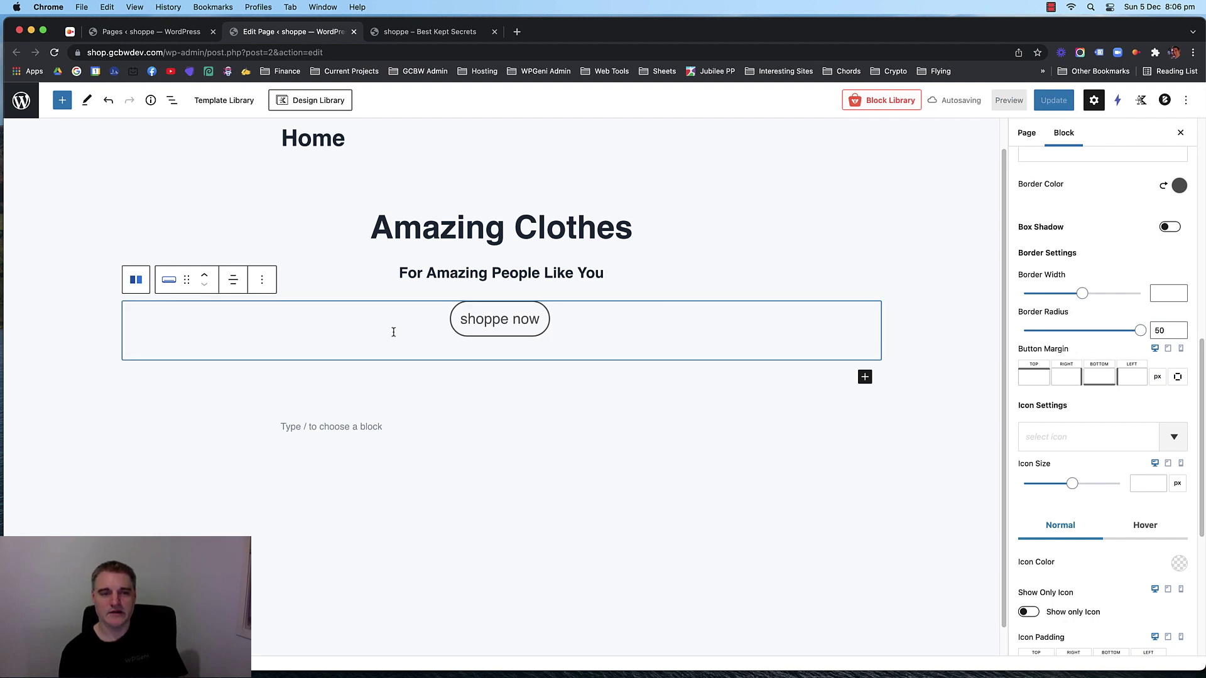
pyautogui.click(336, 196)
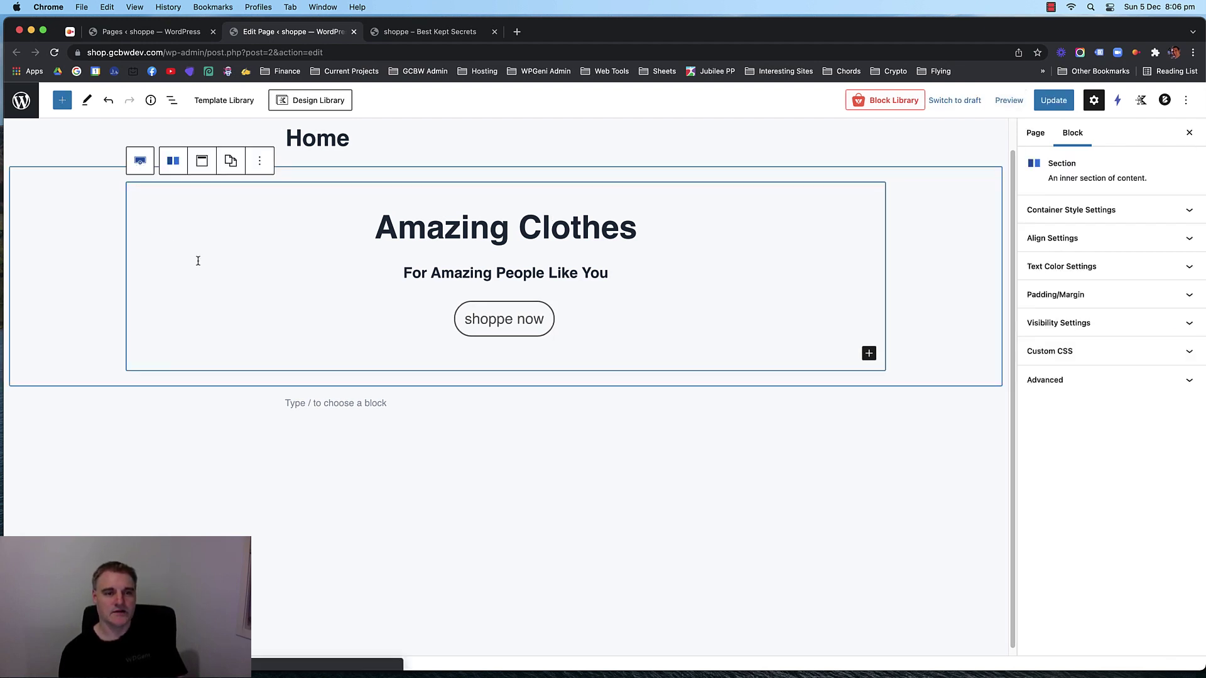
pyautogui.click(140, 161)
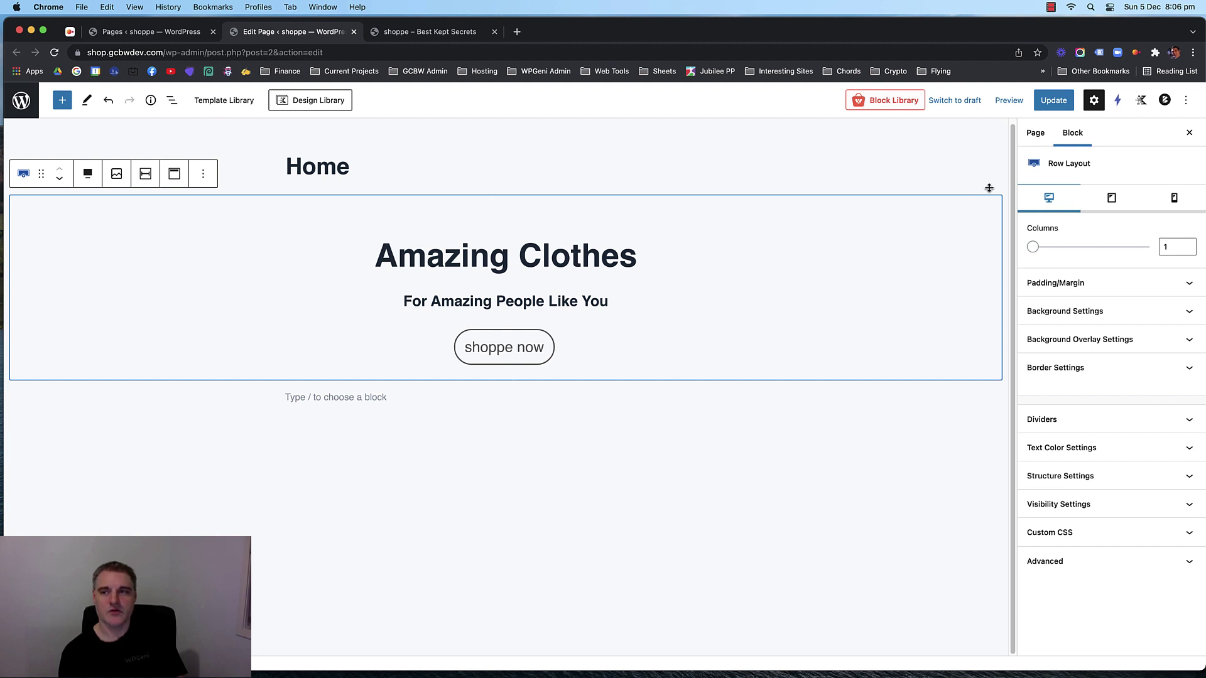
pyautogui.click(265, 230)
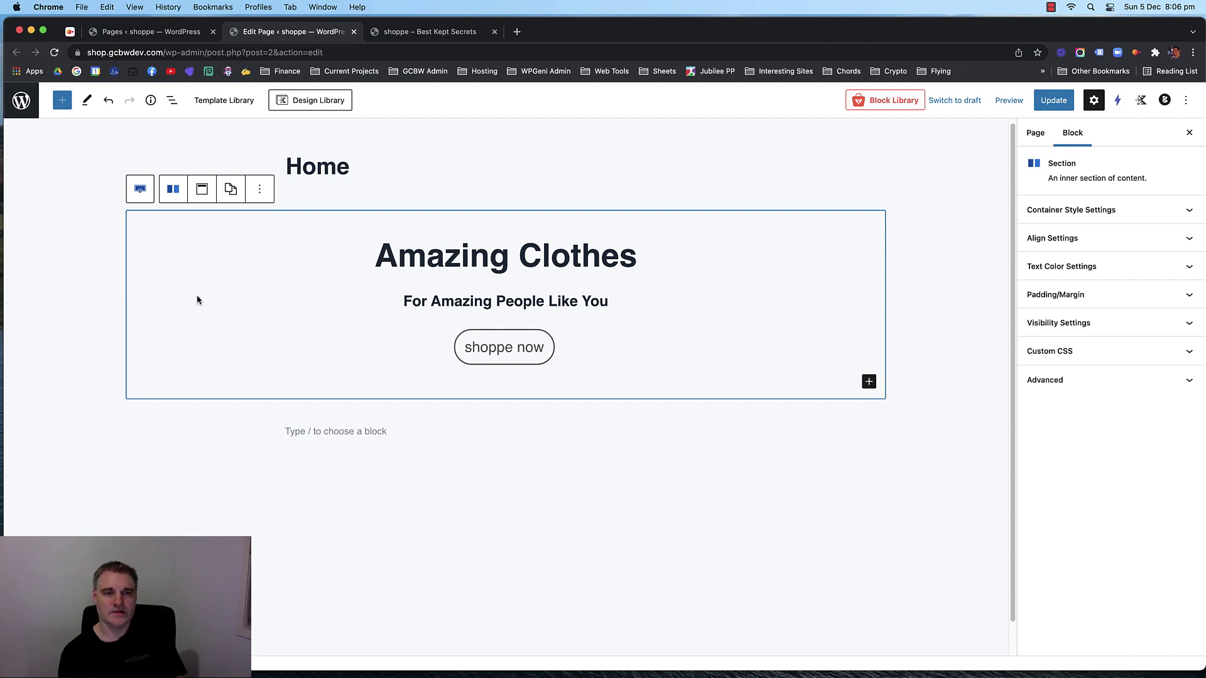
pyautogui.click(440, 255)
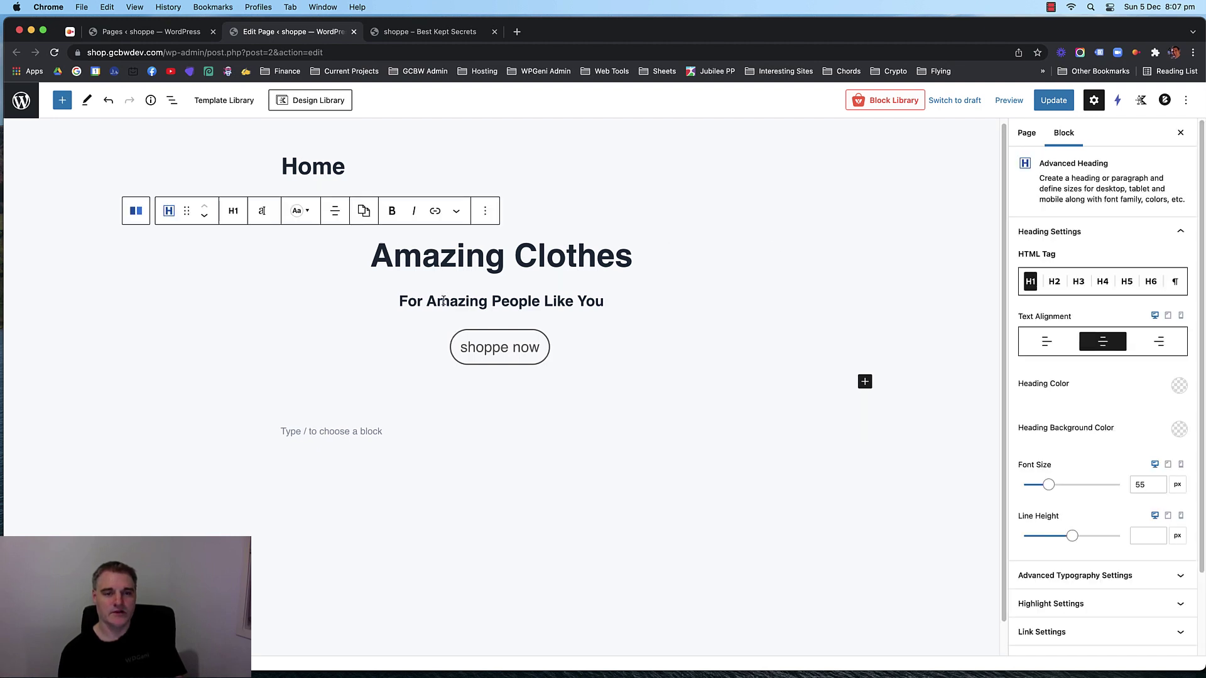
pyautogui.click(541, 254)
pyautogui.click(570, 224)
pyautogui.click(466, 260)
pyautogui.click(318, 261)
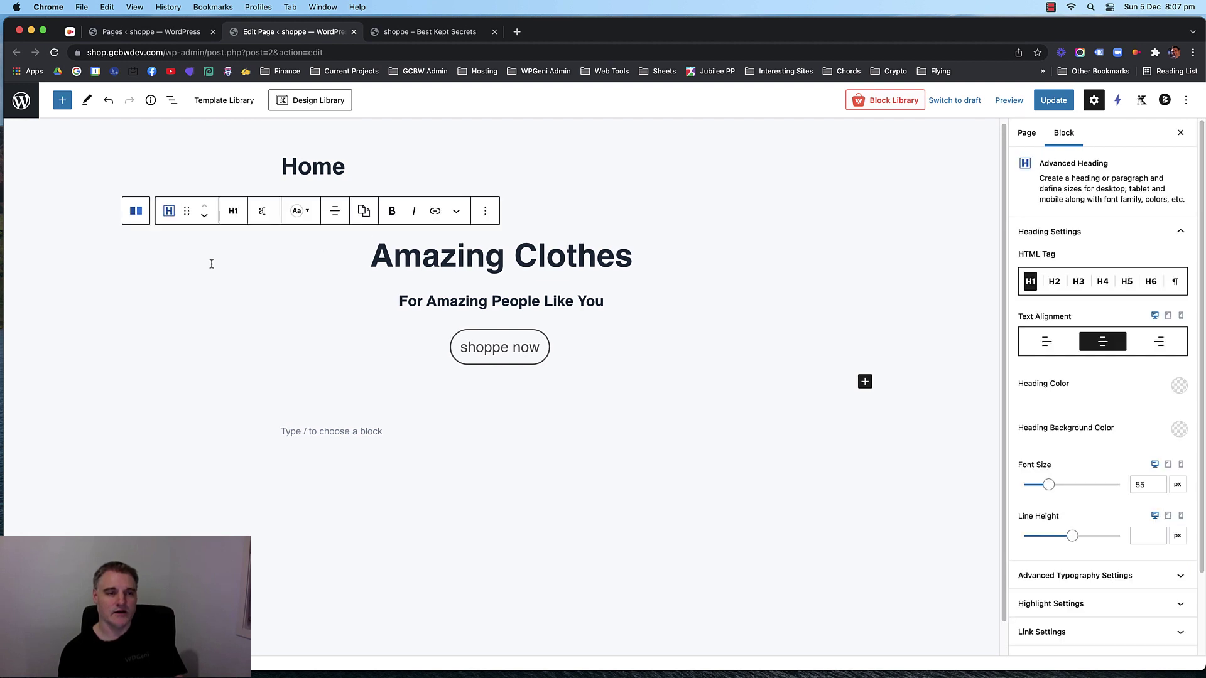
pyautogui.click(559, 223)
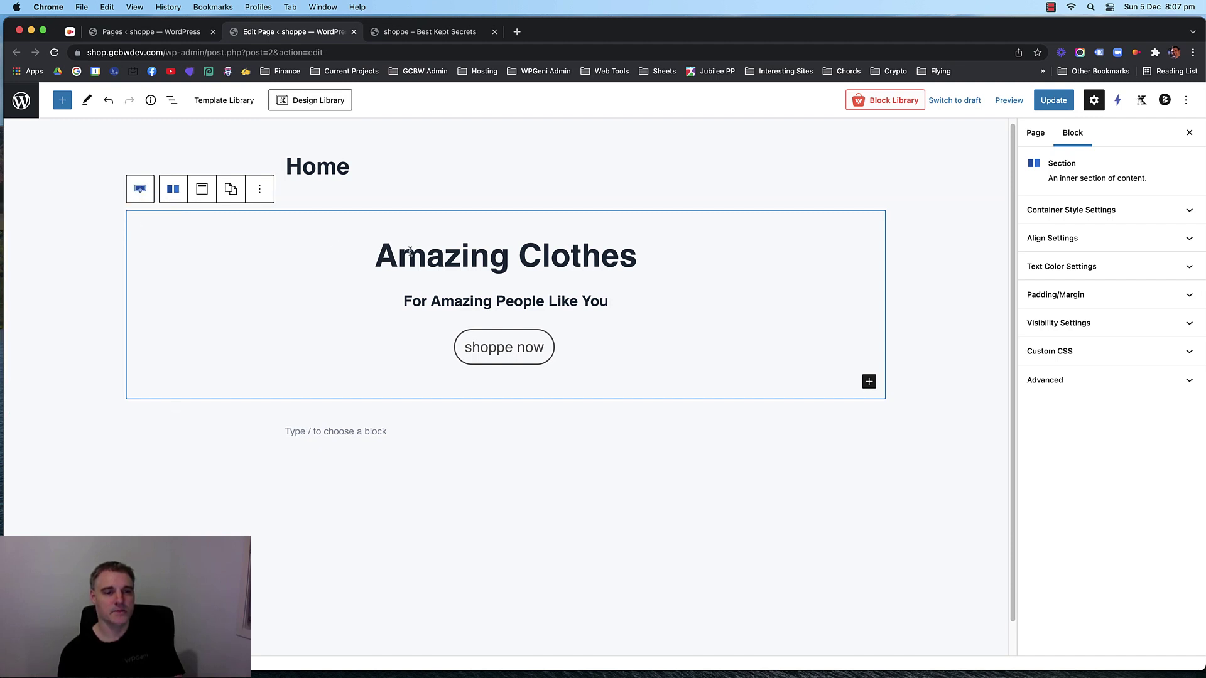
pyautogui.click(435, 259)
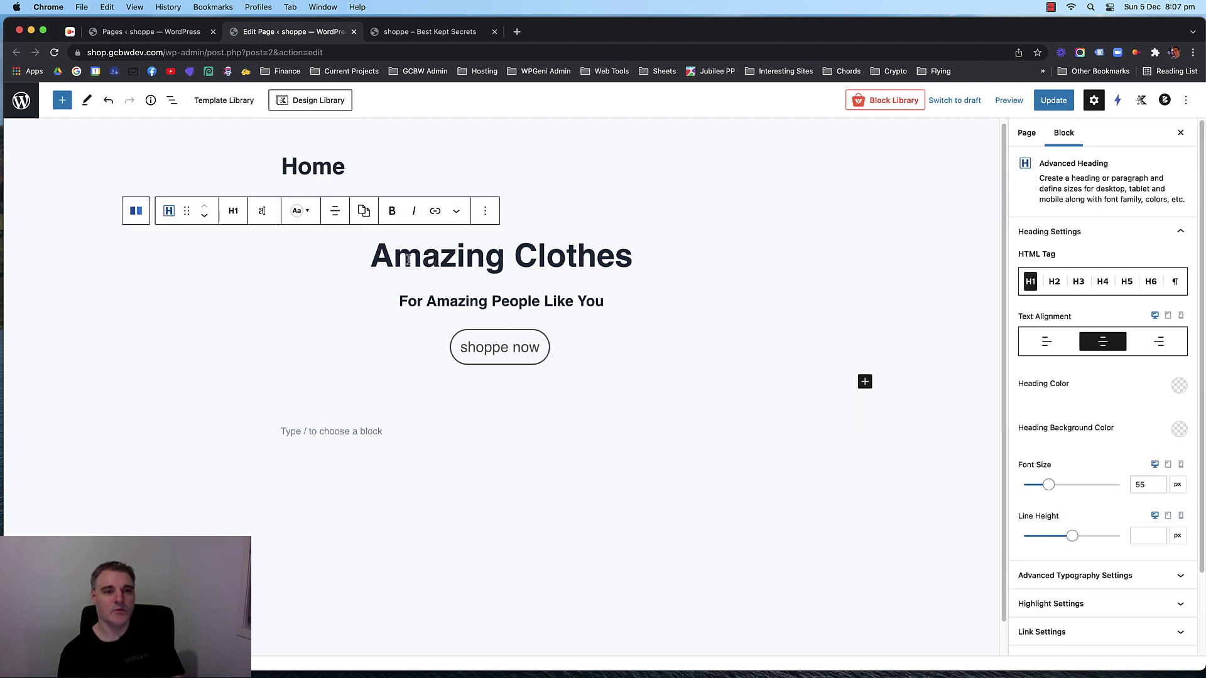
pyautogui.click(429, 253)
pyautogui.click(441, 253)
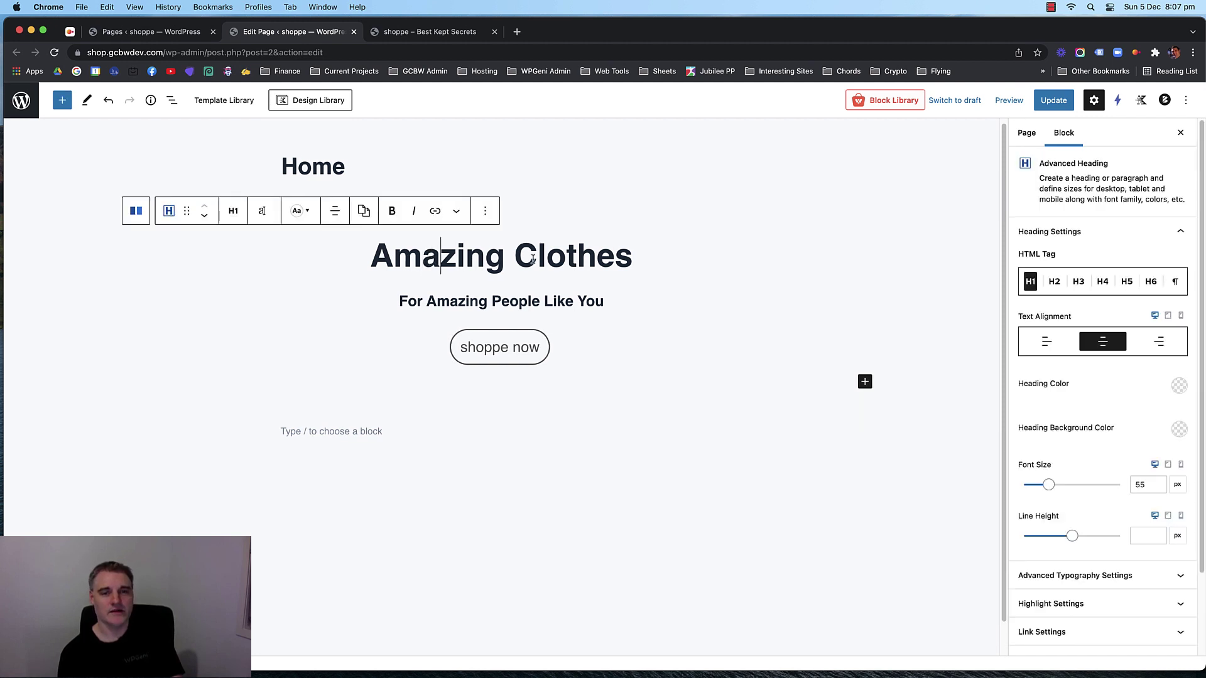
pyautogui.click(564, 252)
pyautogui.click(457, 253)
pyautogui.click(545, 252)
pyautogui.click(469, 256)
pyautogui.click(450, 258)
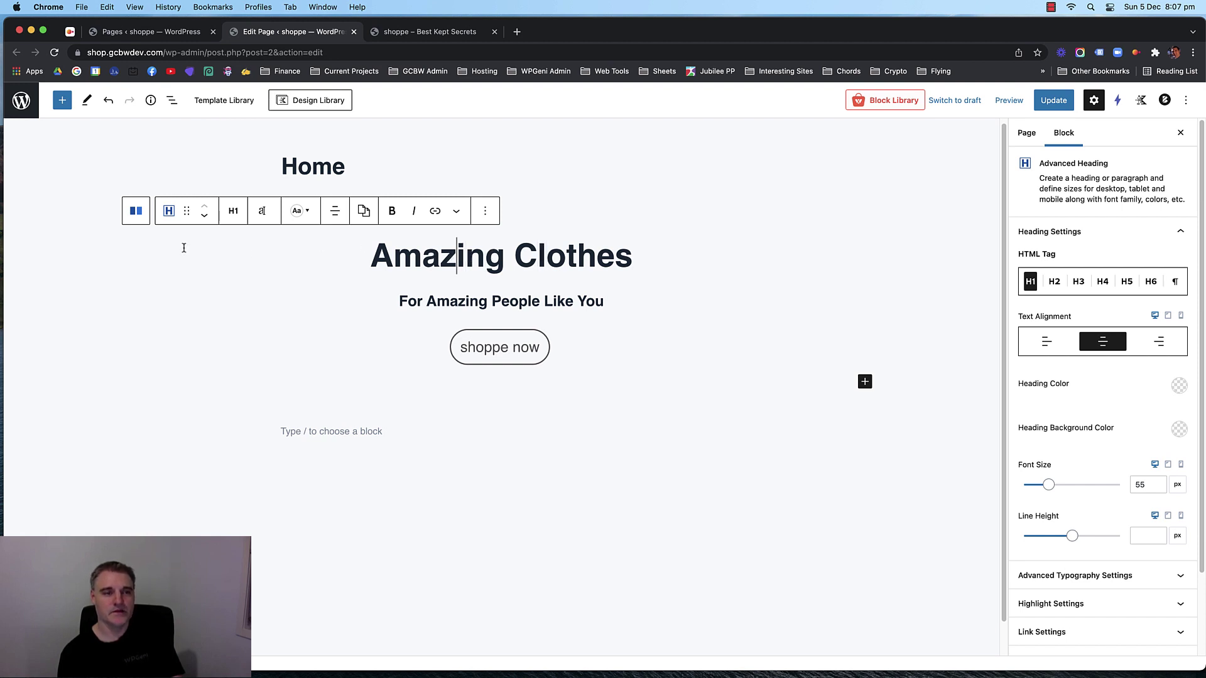
pyautogui.click(137, 212)
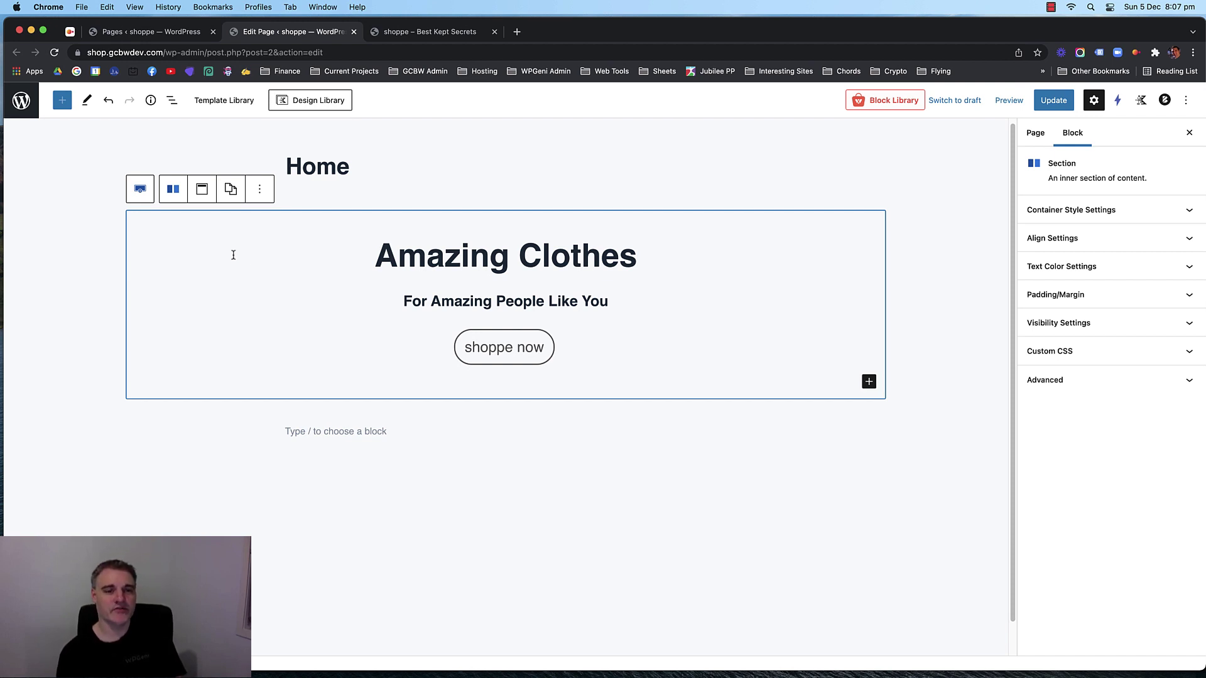
pyautogui.click(140, 189)
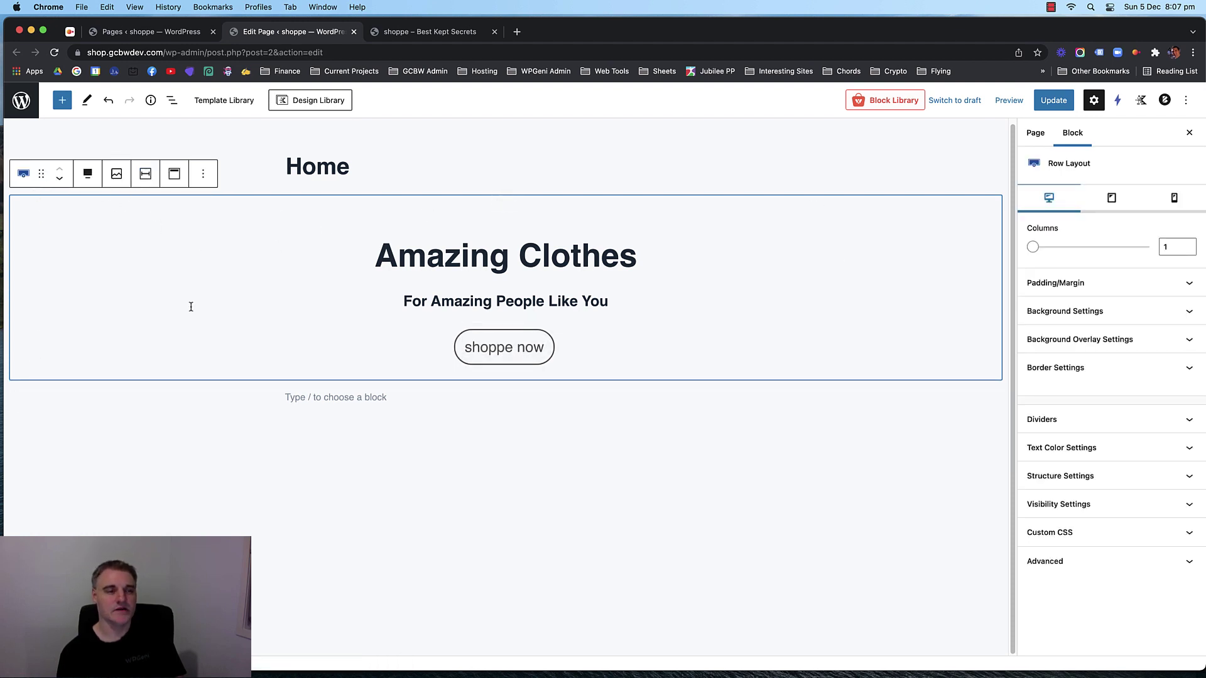
pyautogui.click(422, 257)
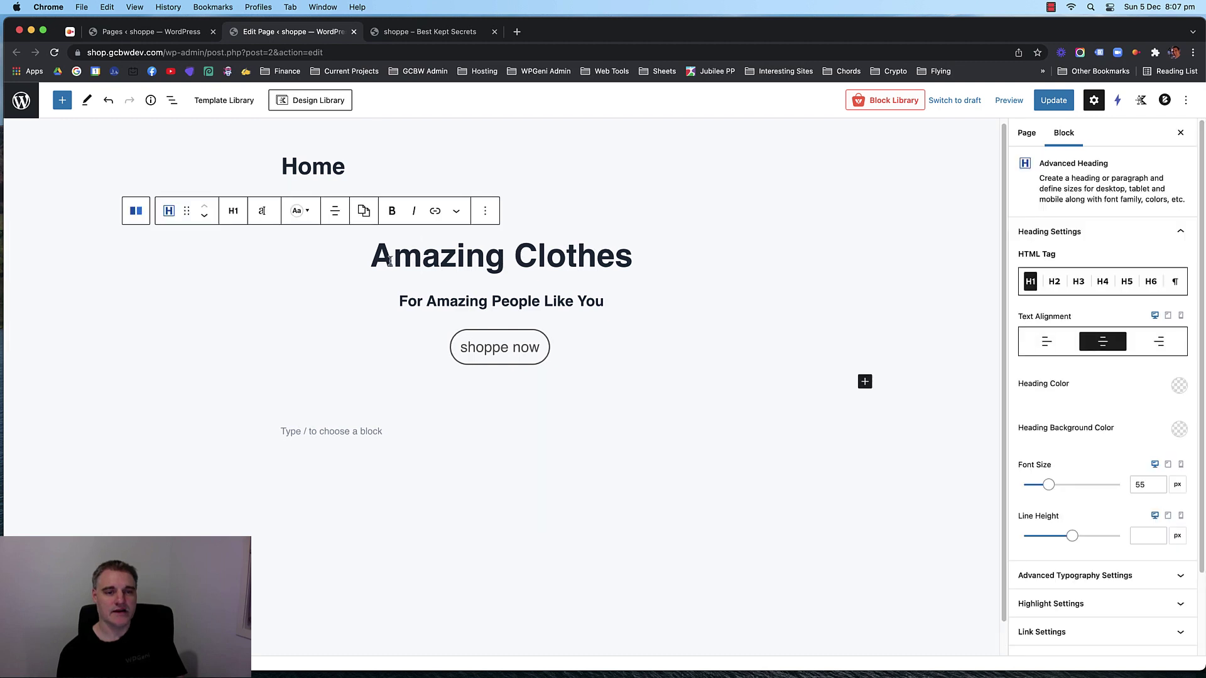
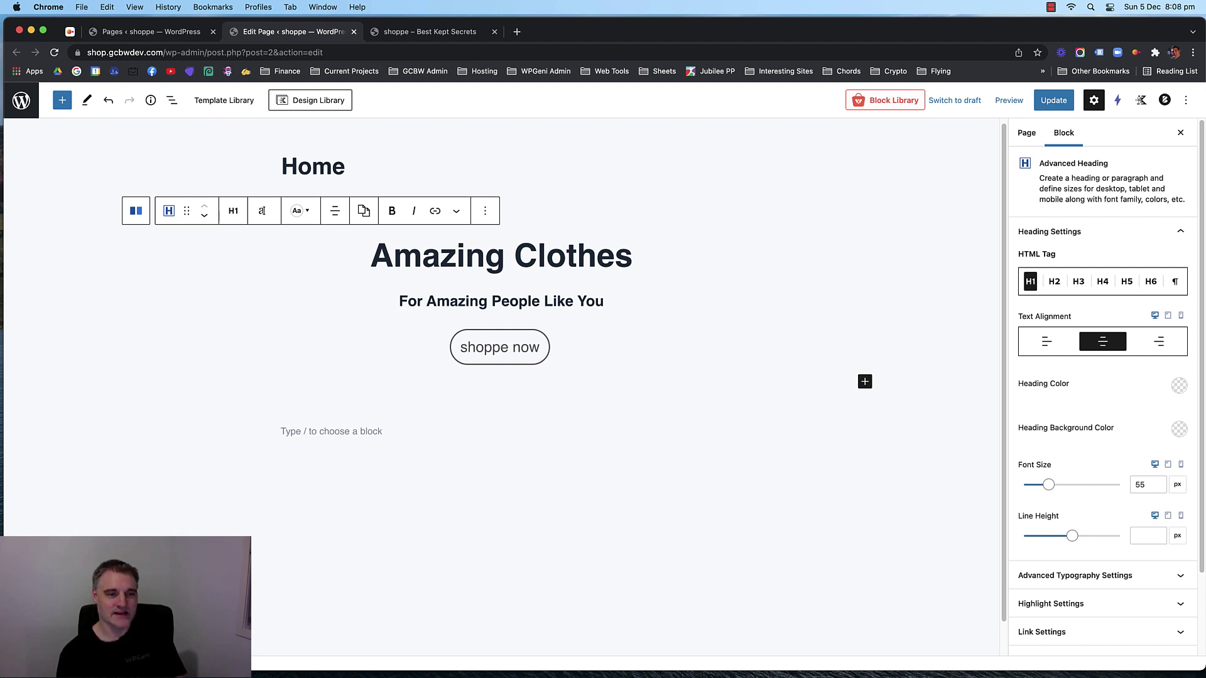
# Select the outer Row Layout block that wraps the hero.
pyautogui.click(628, 382)
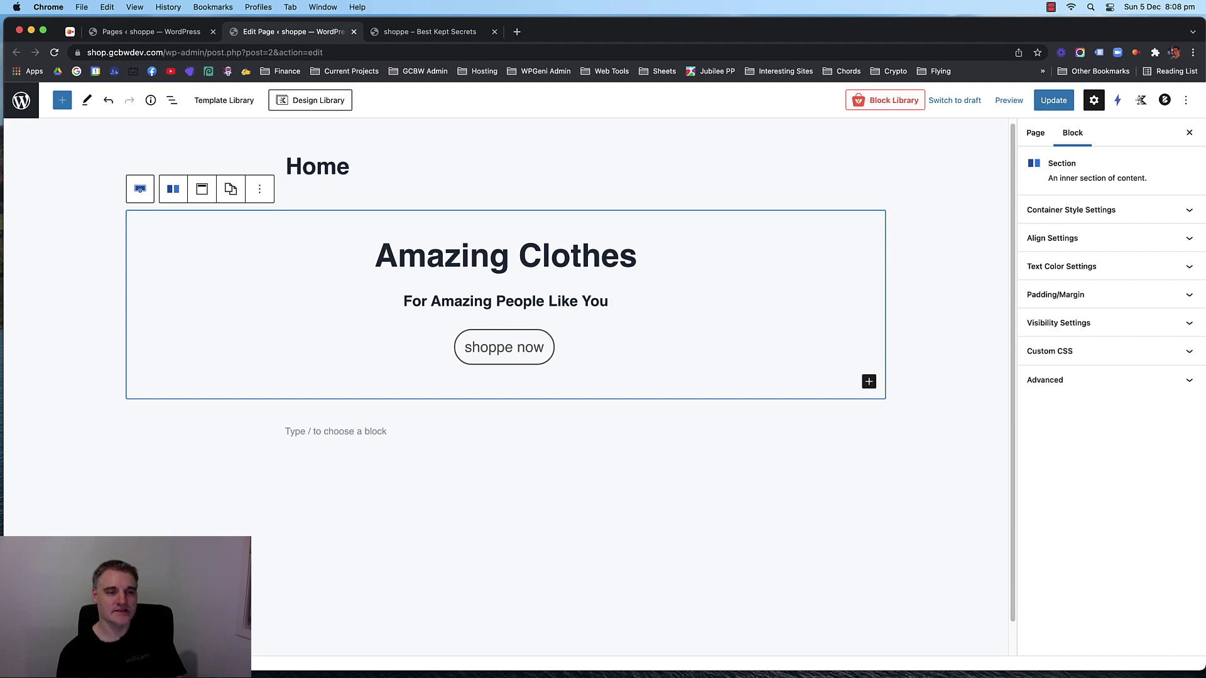
pyautogui.click(140, 189)
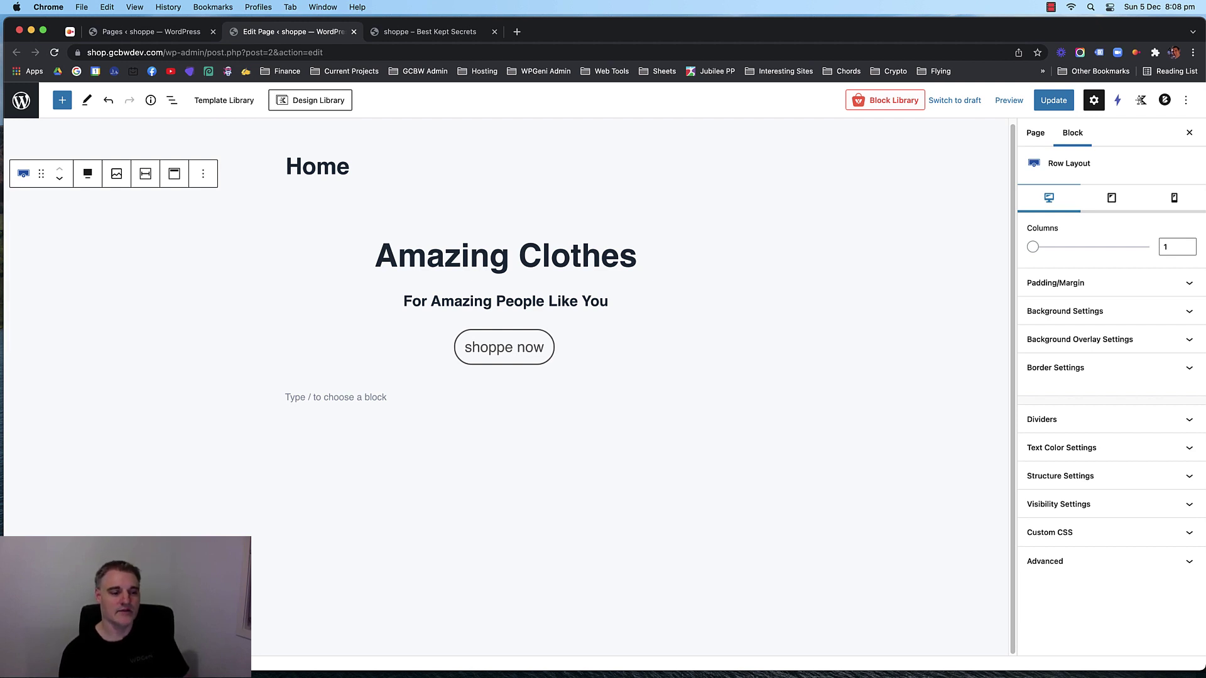
pyautogui.click(172, 391)
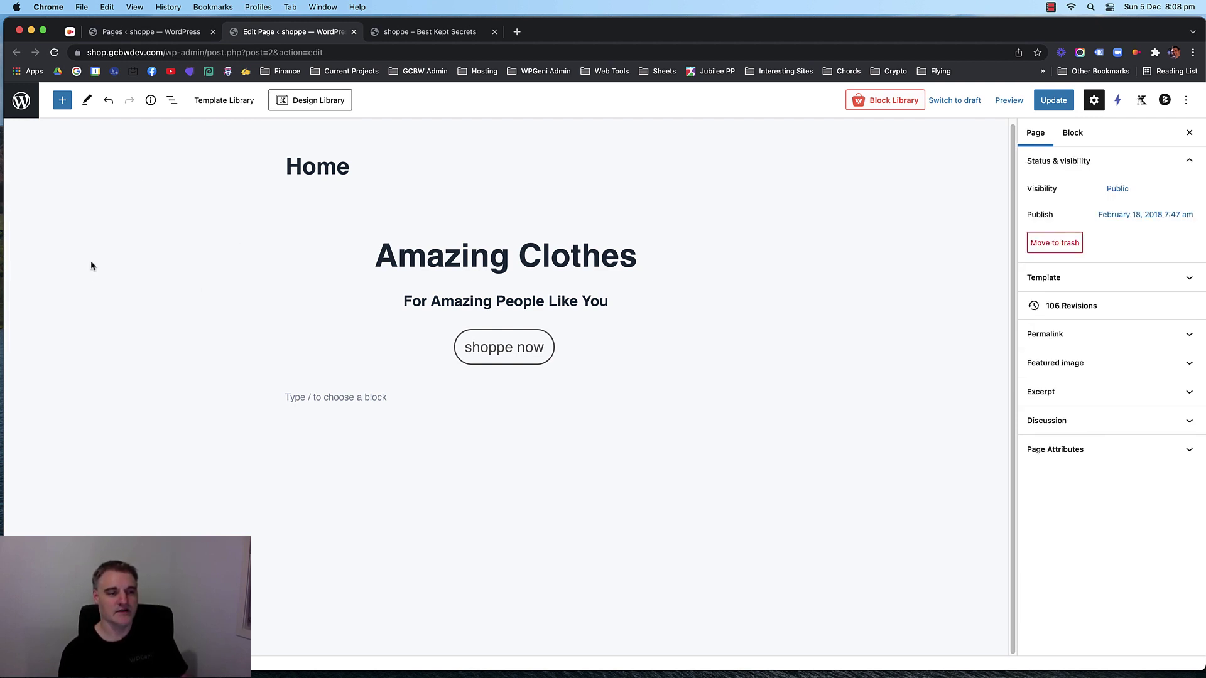
pyautogui.click(169, 220)
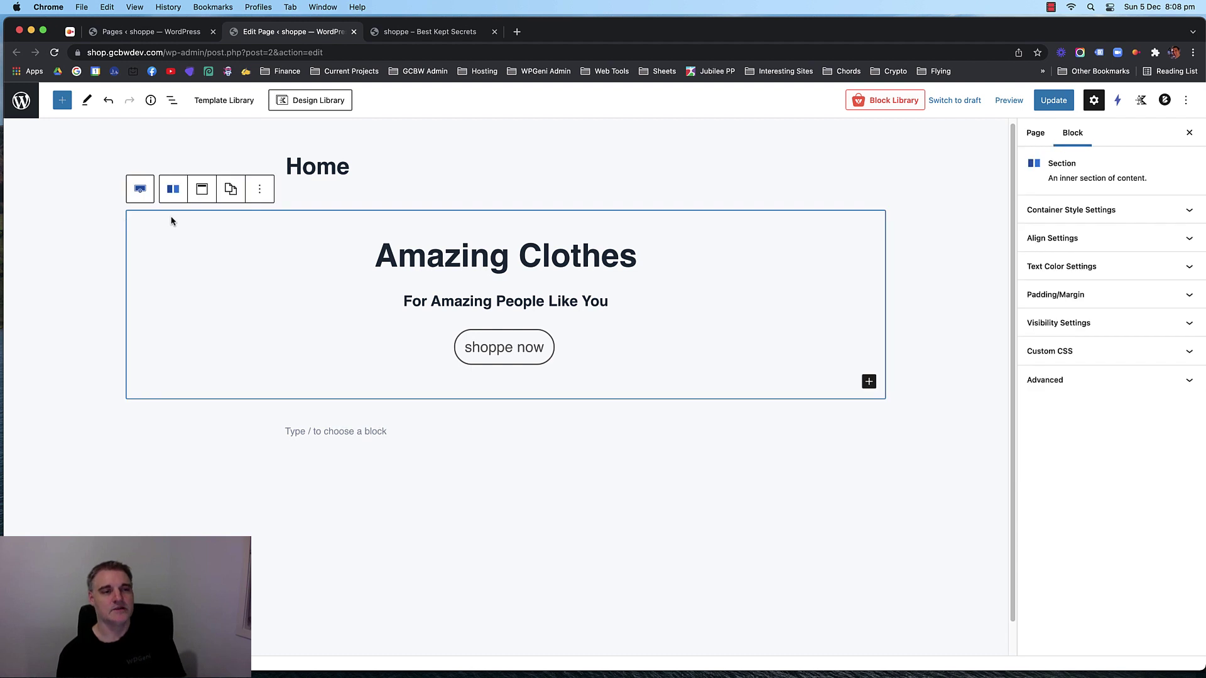
pyautogui.click(143, 190)
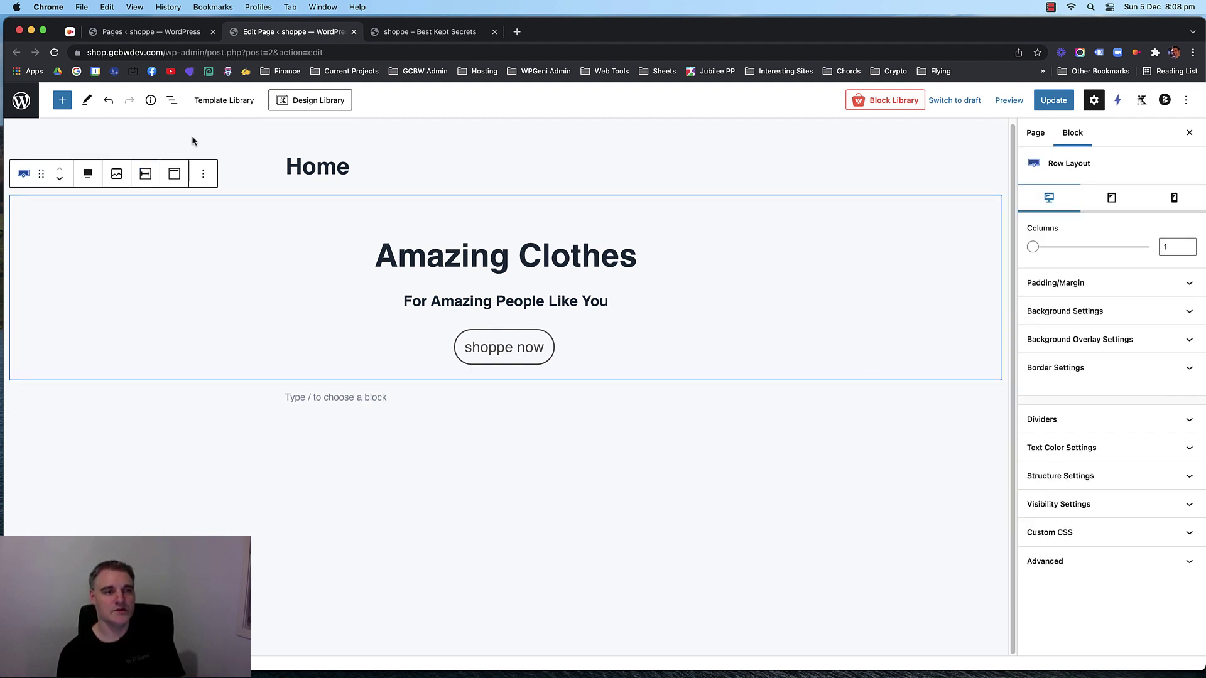
# Walk through the hero's nested blocks in the outline view, then reselect the outer hero Row Layout.
pyautogui.click(171, 100)
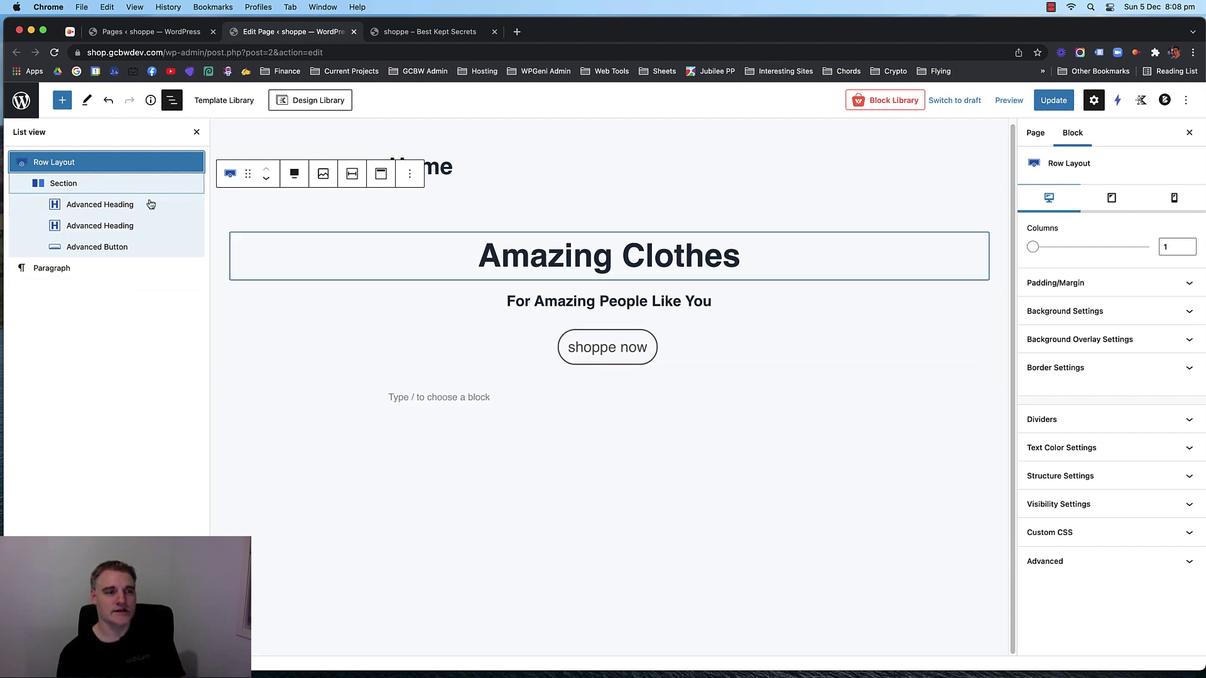
pyautogui.click(163, 246)
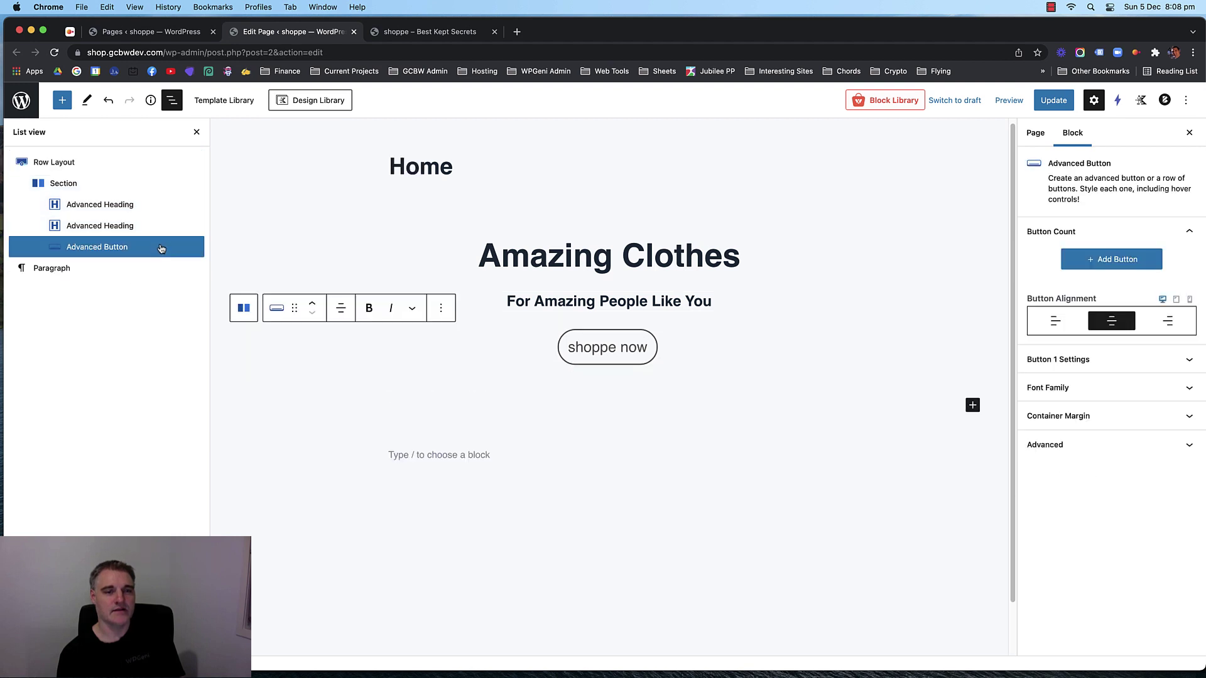
pyautogui.click(161, 226)
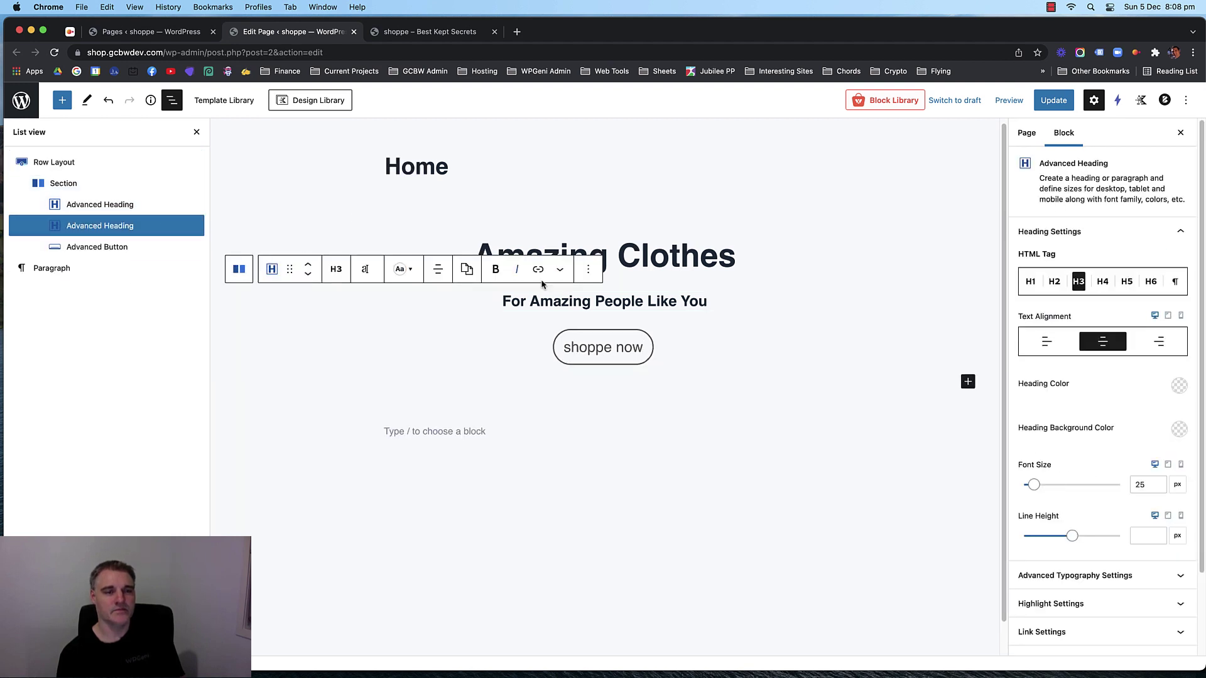
pyautogui.click(154, 204)
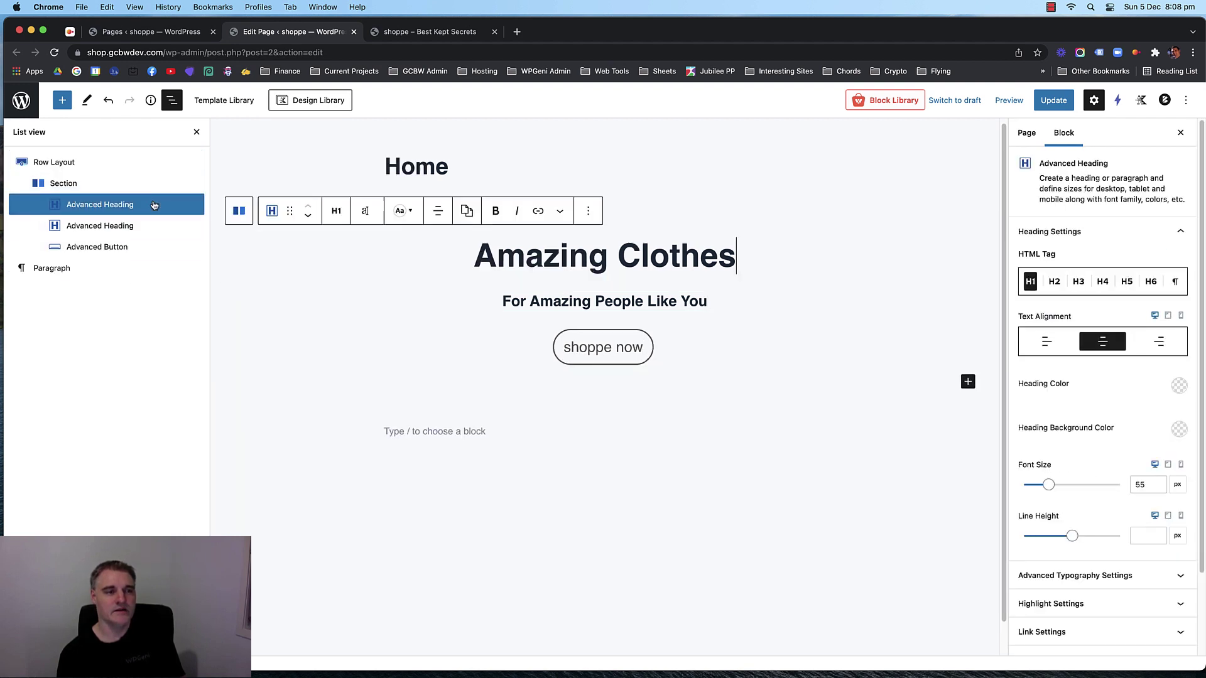
pyautogui.click(113, 183)
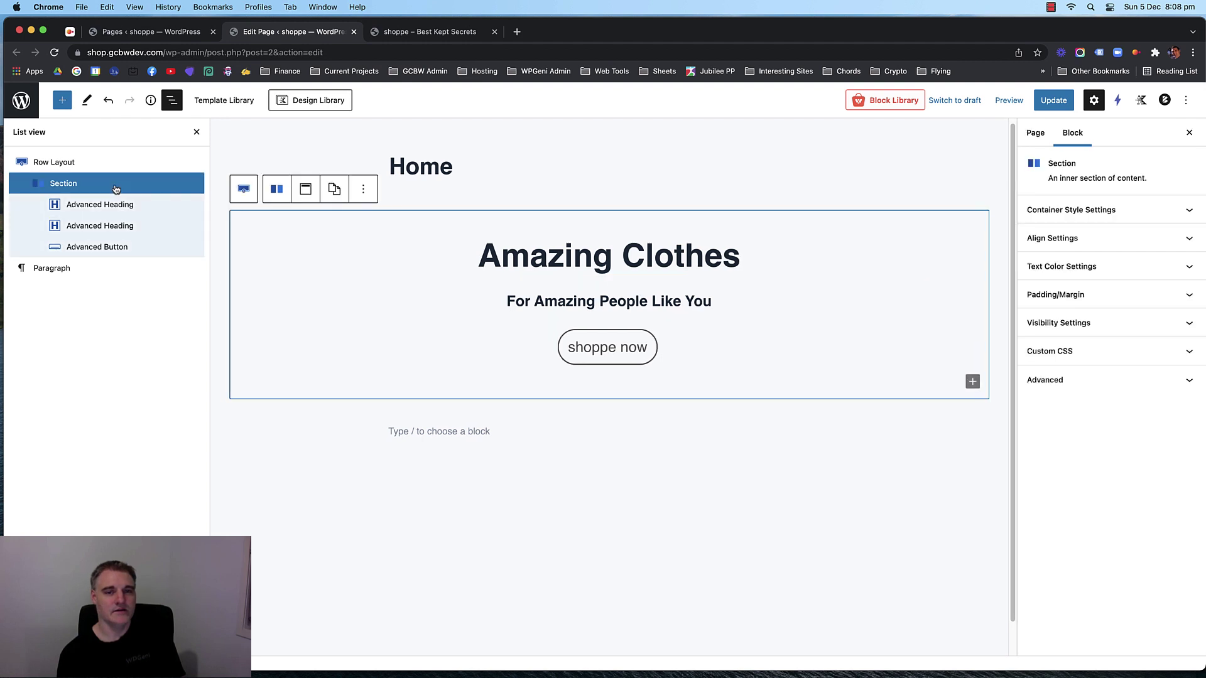
pyautogui.click(62, 168)
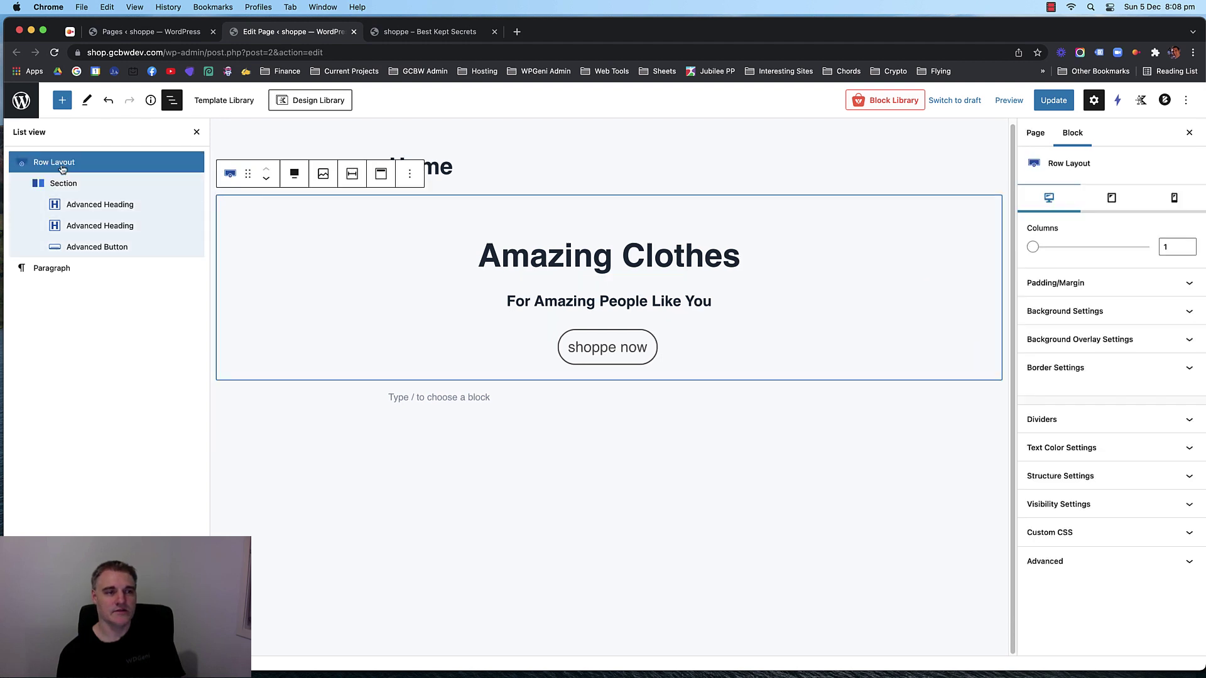
pyautogui.click(63, 266)
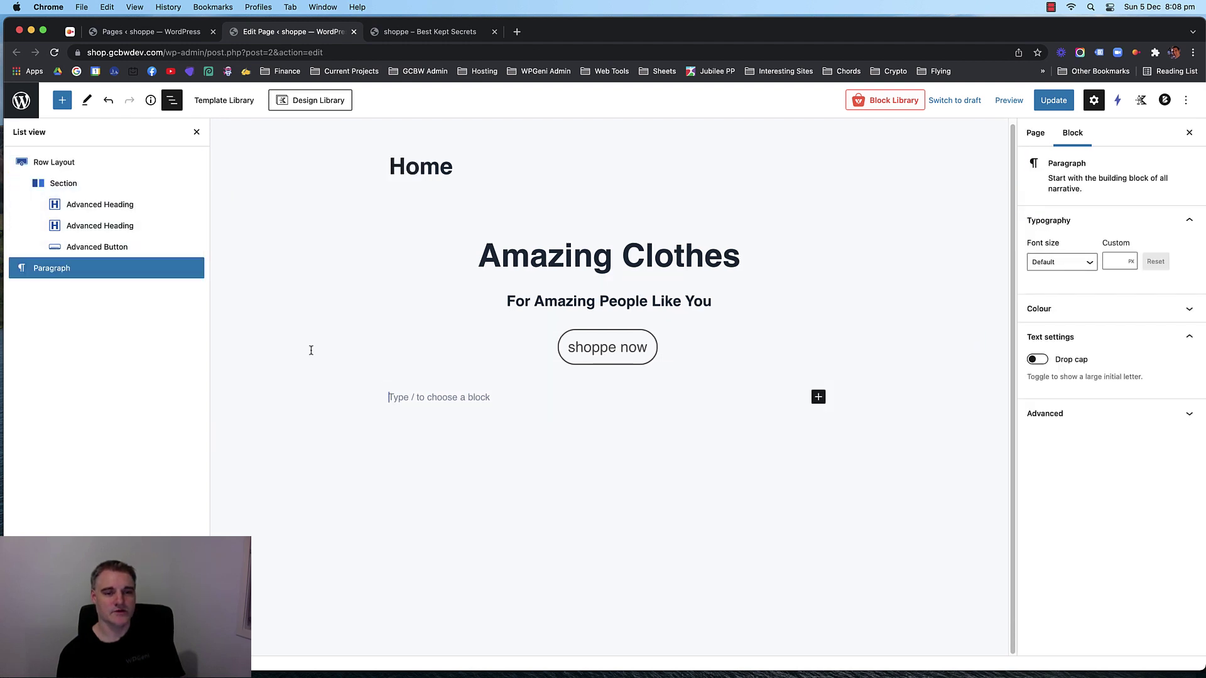
pyautogui.click(196, 132)
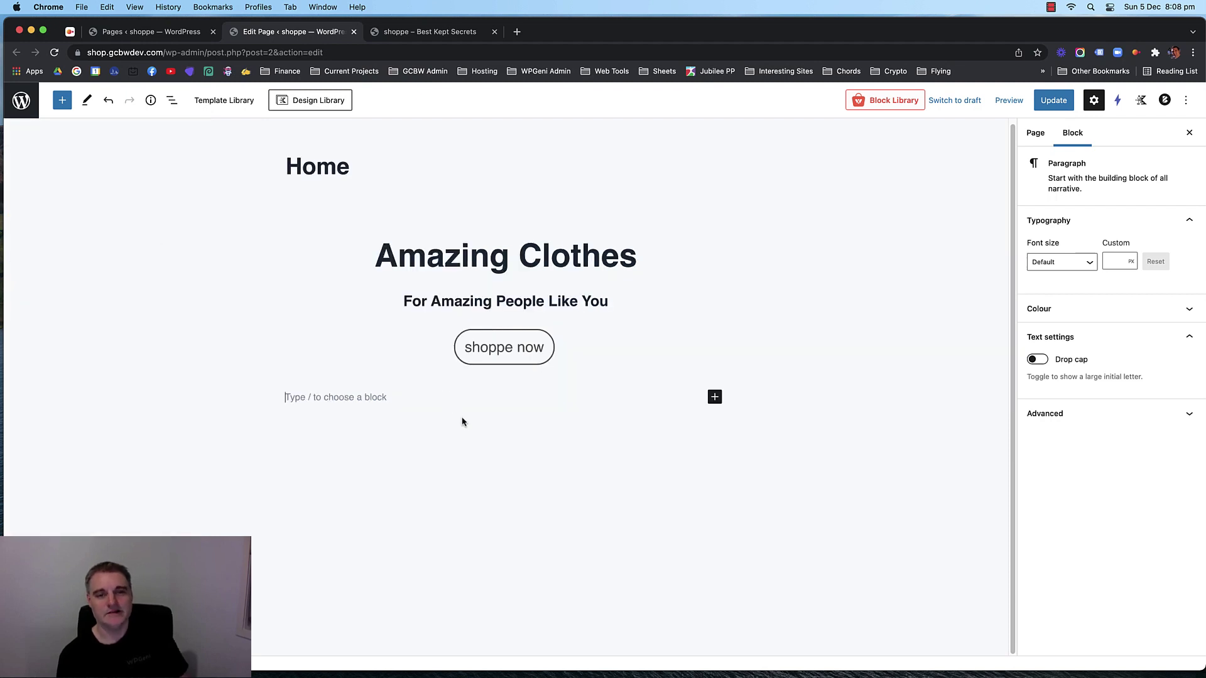
pyautogui.click(301, 282)
pyautogui.click(302, 226)
pyautogui.click(124, 255)
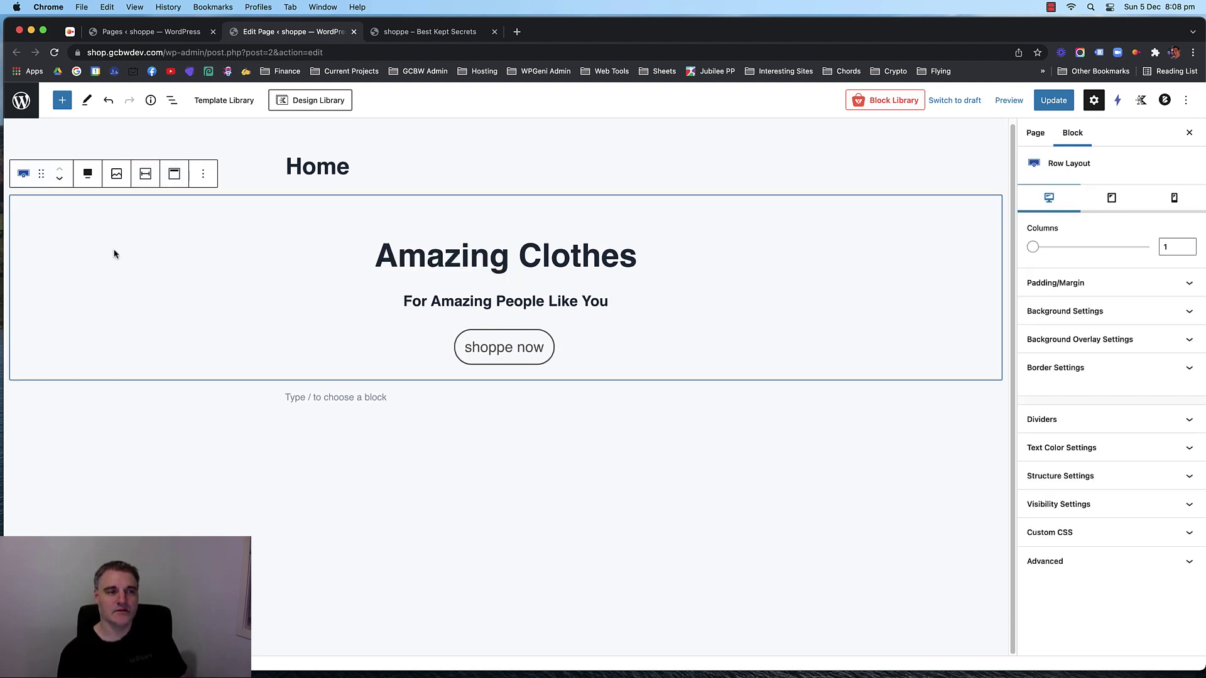
# Set the hero row's top and bottom padding to 60.
pyautogui.click(1125, 283)
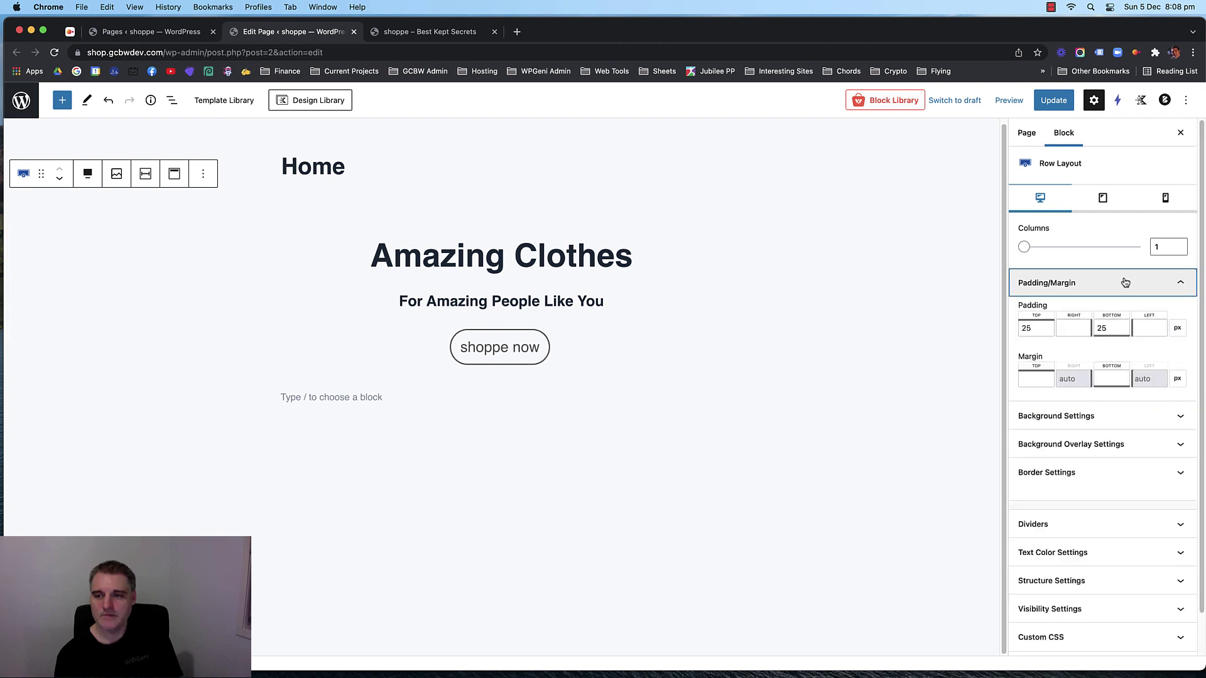
pyautogui.doubleClick(1041, 327)
pyautogui.write('60')
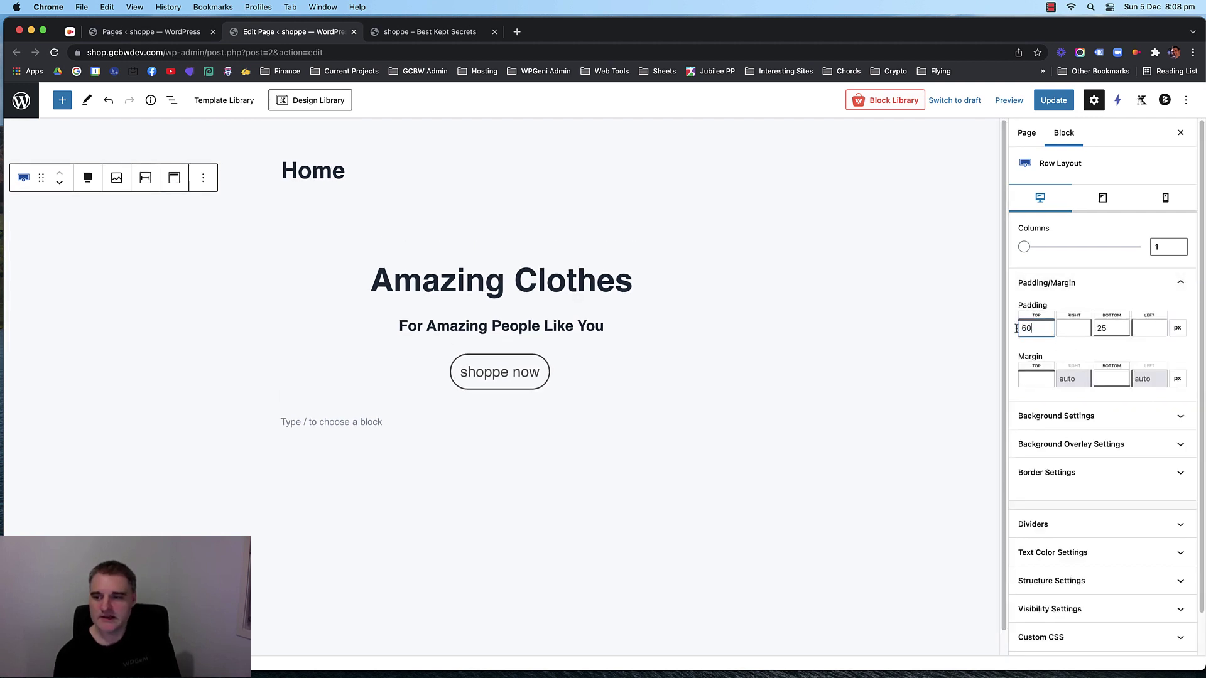
pyautogui.doubleClick(1111, 328)
pyautogui.write('60')
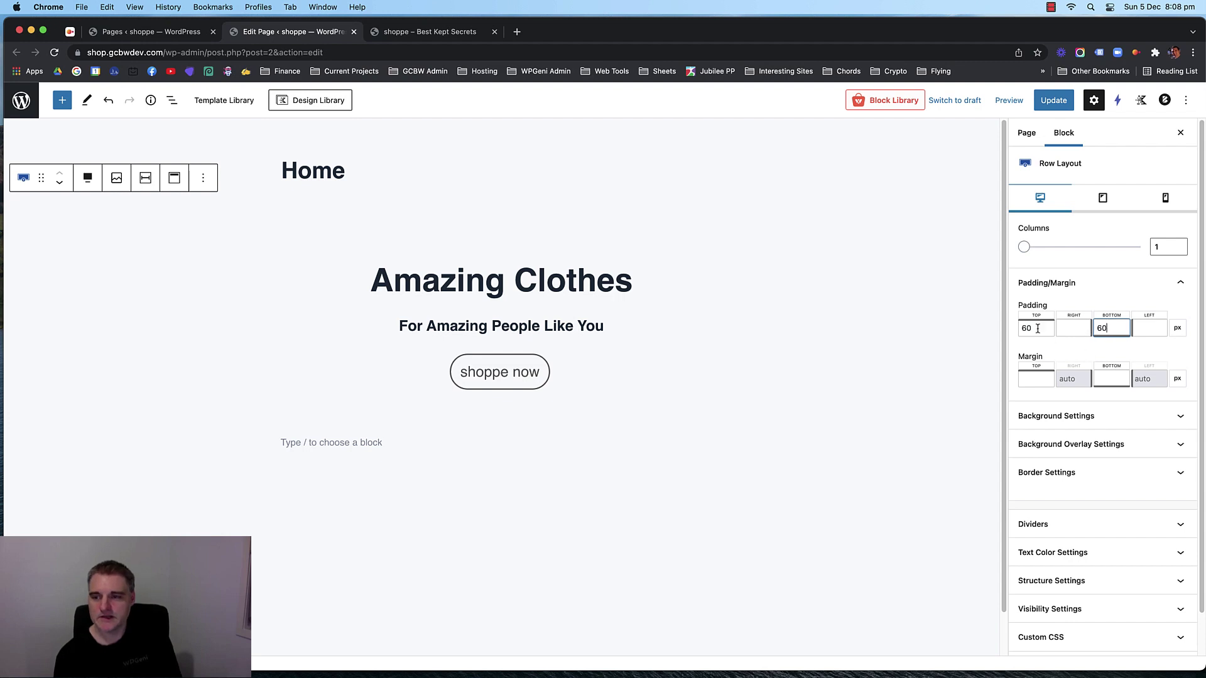
# Change the hero row's top and bottom padding back to 25.
pyautogui.doubleClick(1021, 327)
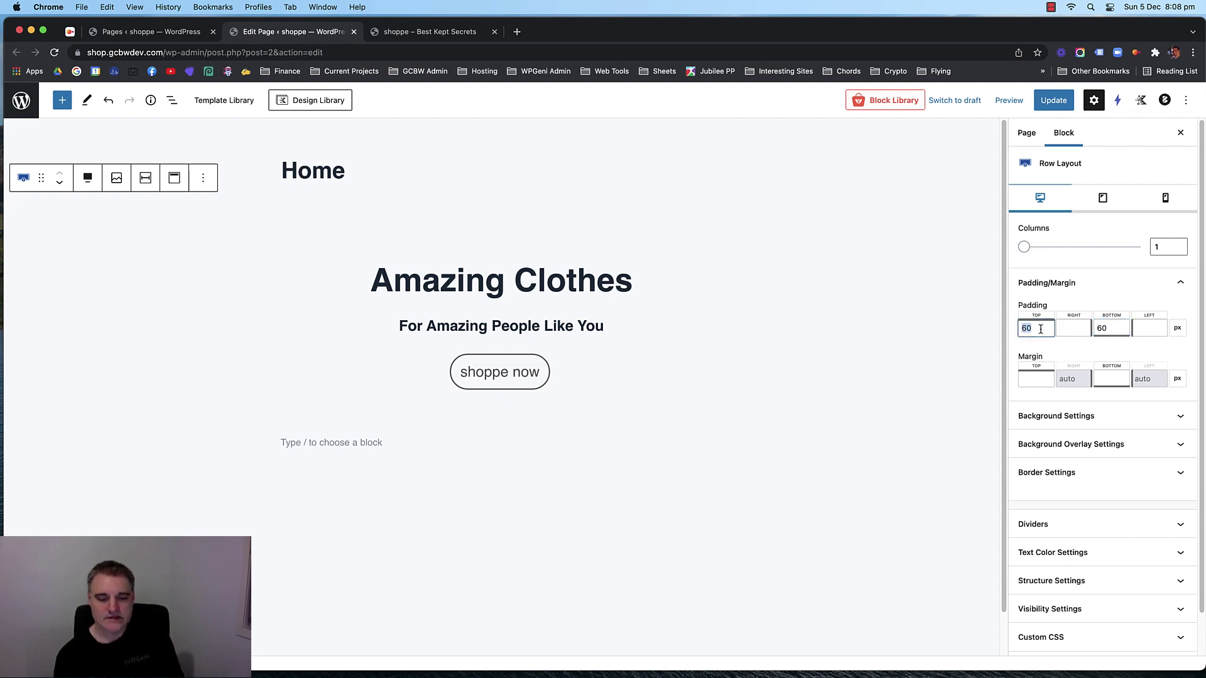
pyautogui.write('25')
pyautogui.doubleClick(1112, 328)
pyautogui.write('25')
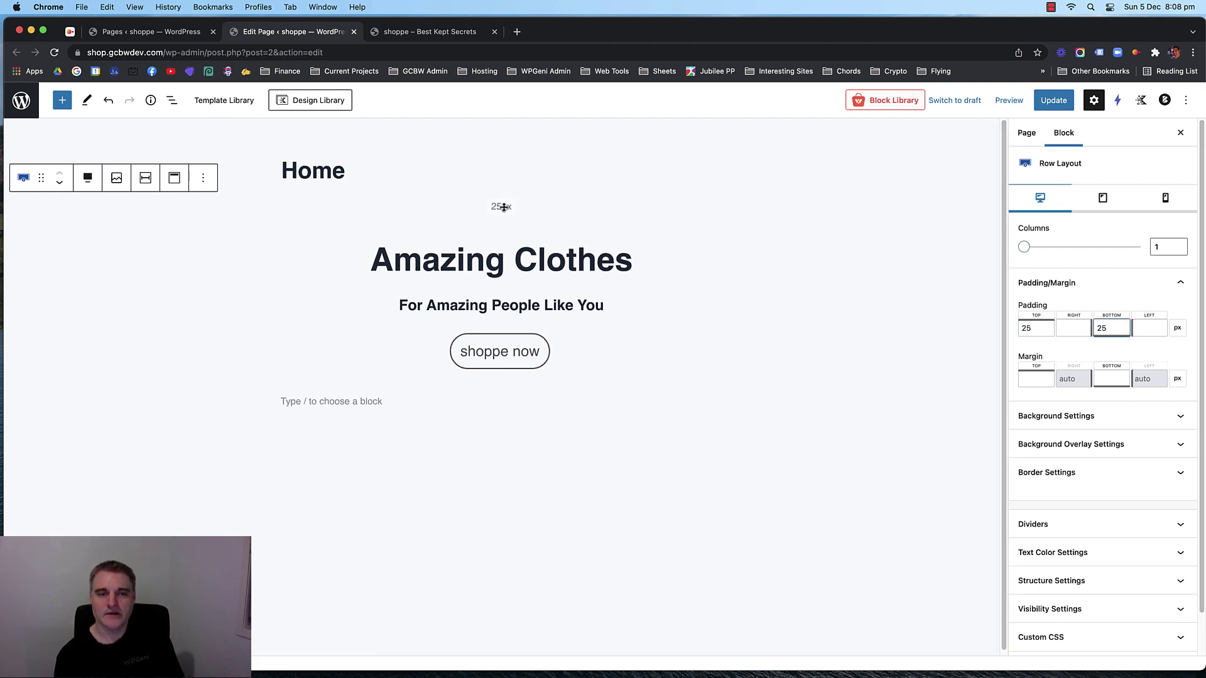
pyautogui.moveTo(503, 208)
pyautogui.mouseDown()
pyautogui.moveTo(500, 226)
pyautogui.moveTo(506, 178)
pyautogui.moveTo(506, 216)
pyautogui.moveTo(501, 206)
pyautogui.mouseUp()
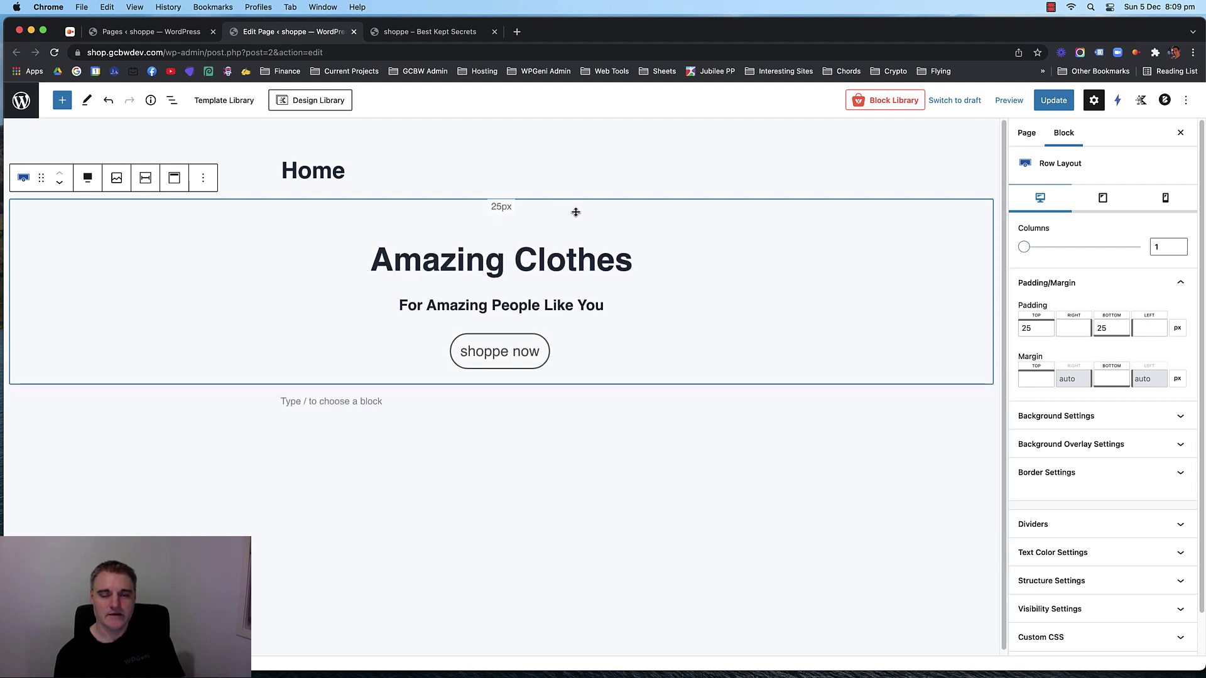
pyautogui.scroll(-2, 1080, 428)
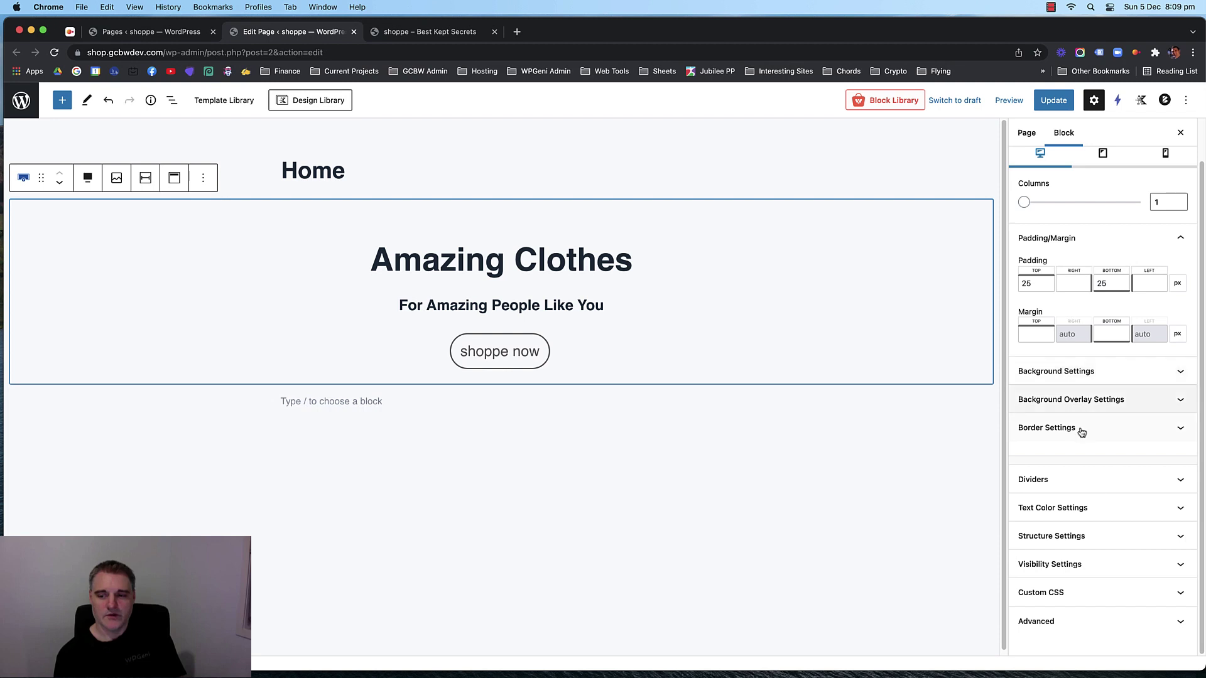
# Give the hero row a minimum height of 450 in Structure Settings.
pyautogui.click(1100, 535)
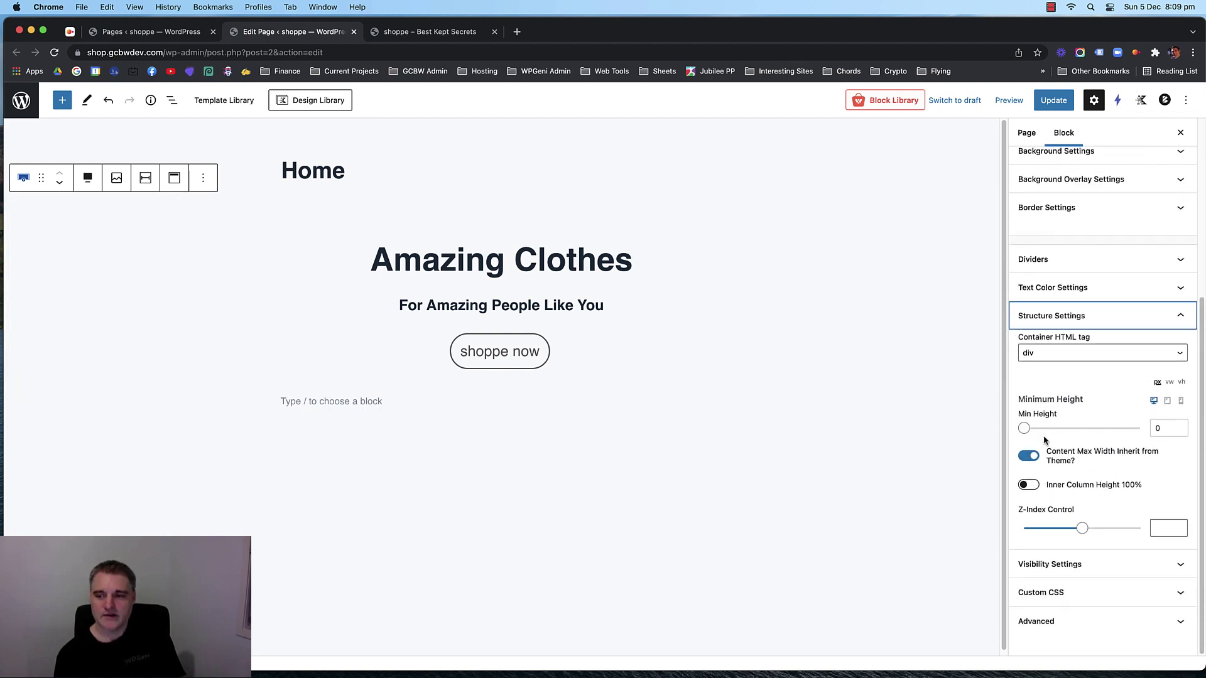
pyautogui.moveTo(1025, 433); pyautogui.dragTo(1049, 431)
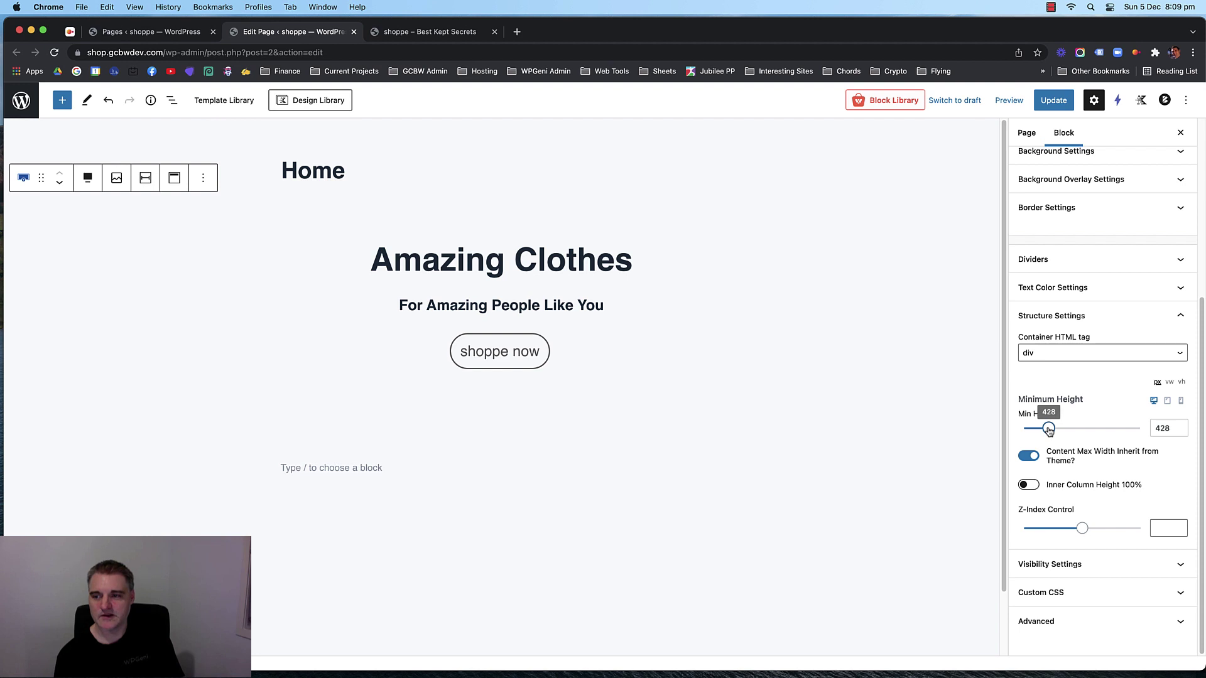
pyautogui.doubleClick(1162, 430)
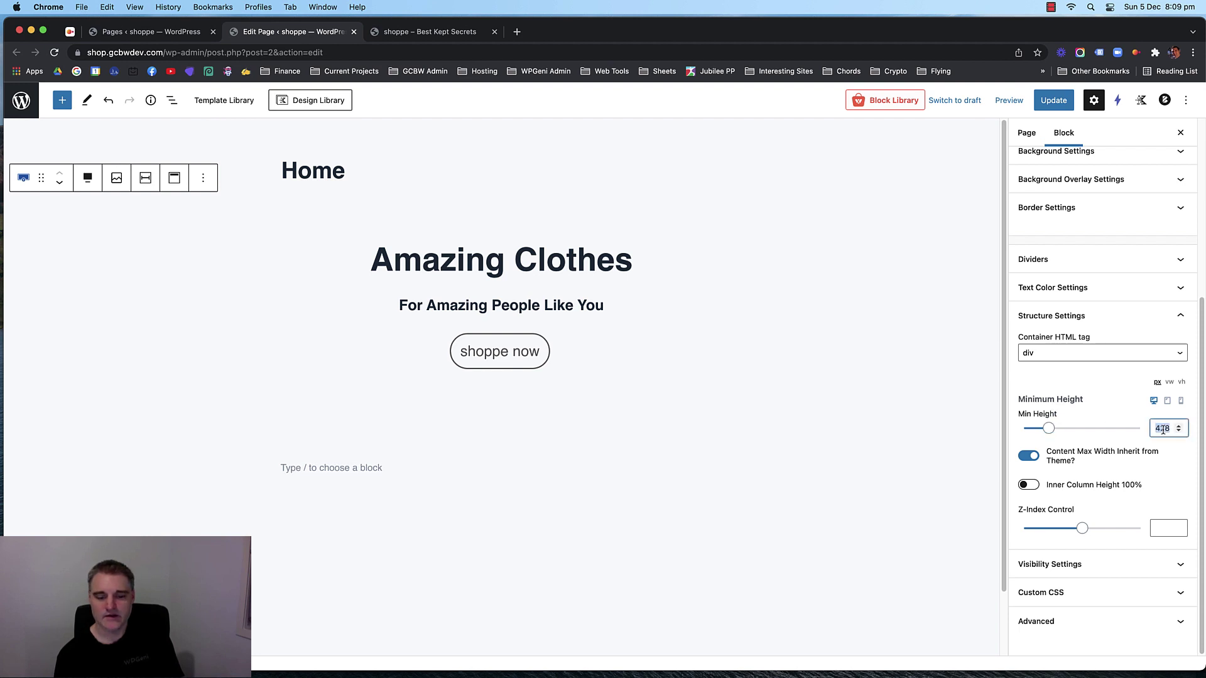
pyautogui.write('450')
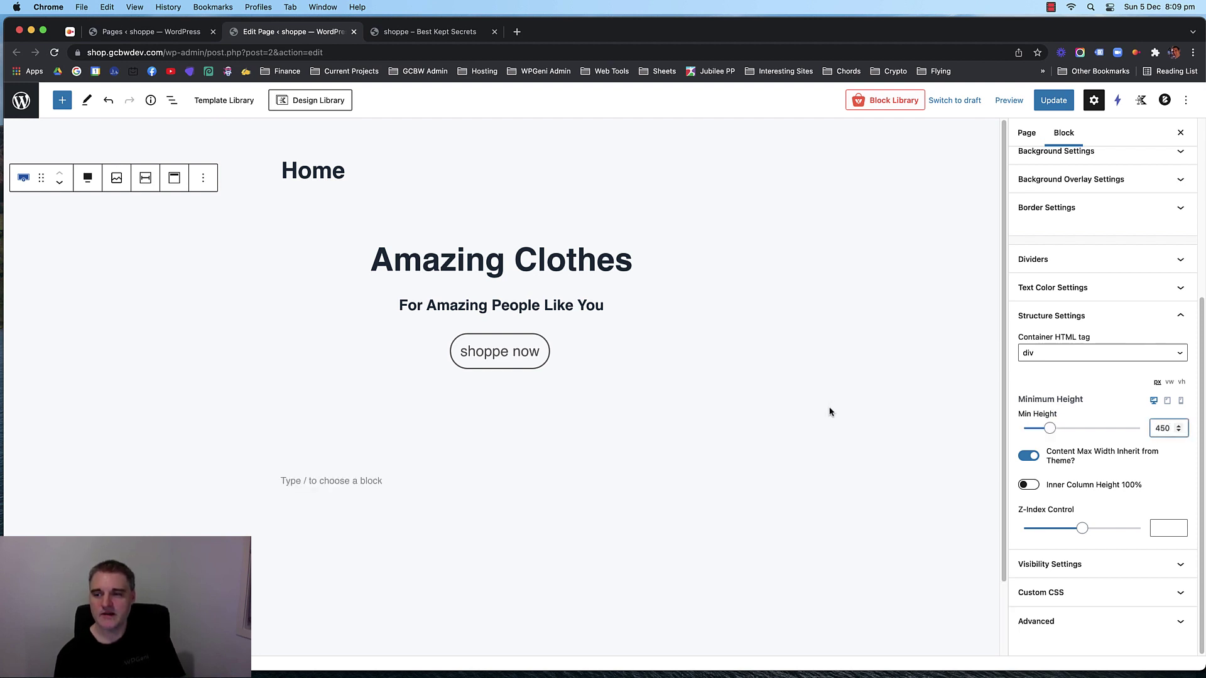
pyautogui.click(325, 412)
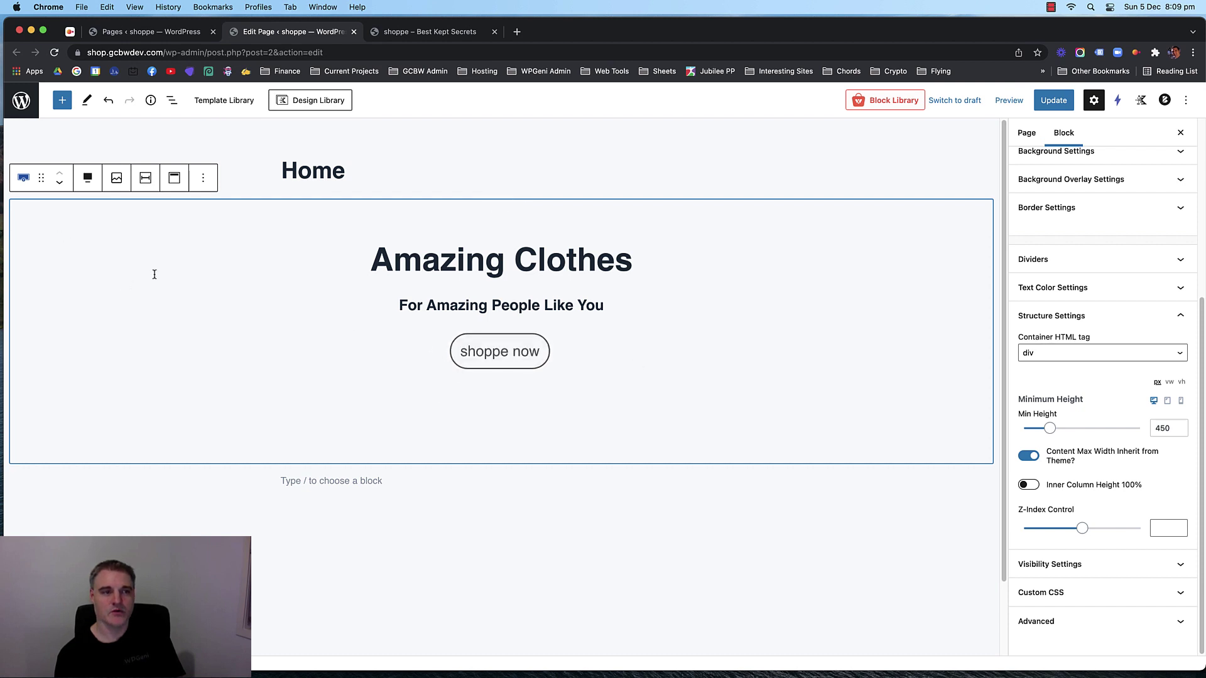
# Try Align Middle for the hero content, then settle on Align Top.
pyautogui.click(174, 178)
pyautogui.click(213, 244)
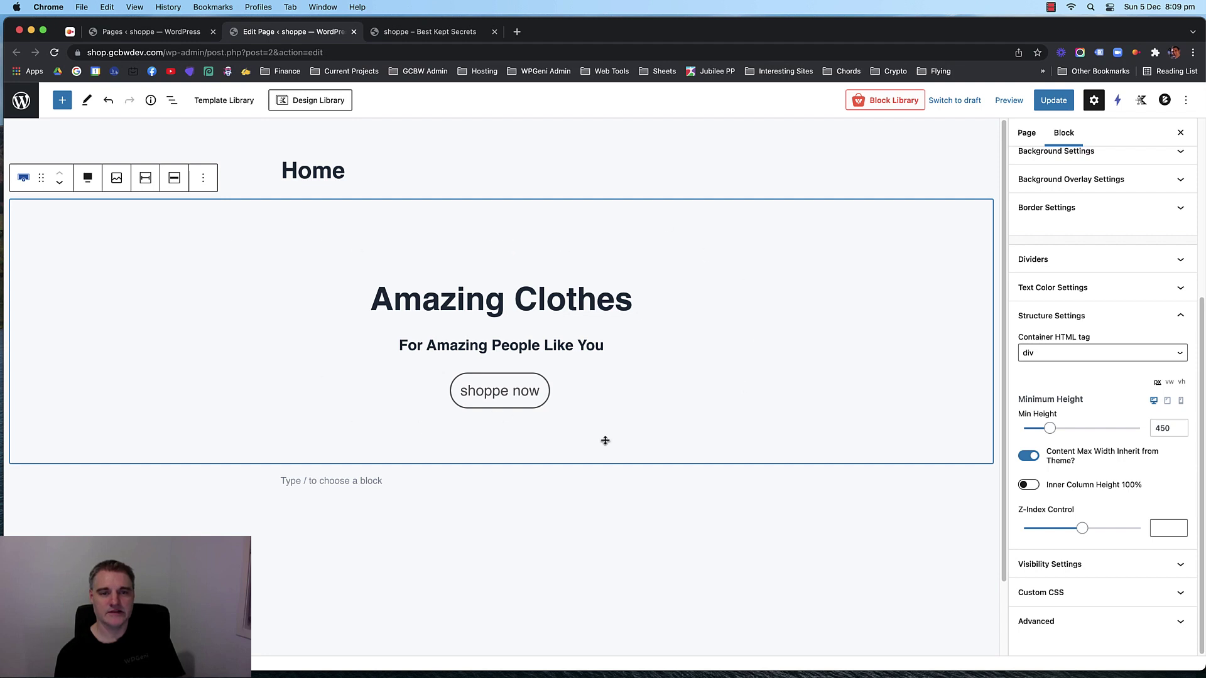
pyautogui.click(174, 179)
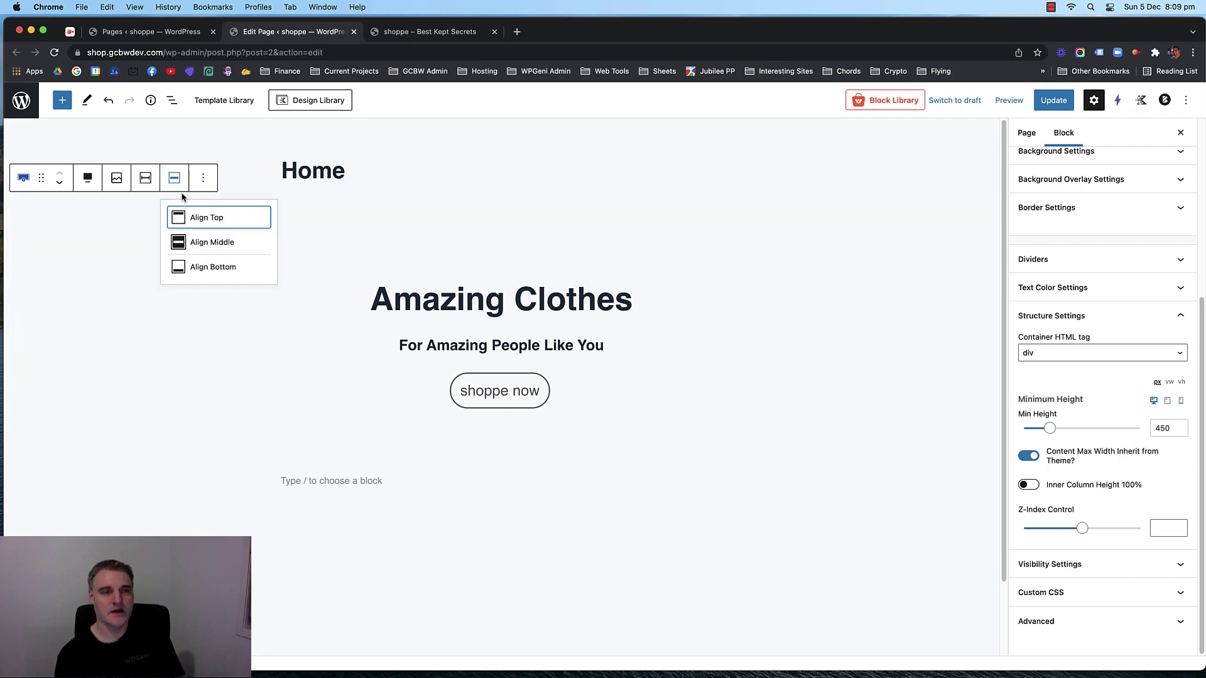
pyautogui.click(201, 218)
pyautogui.click(455, 194)
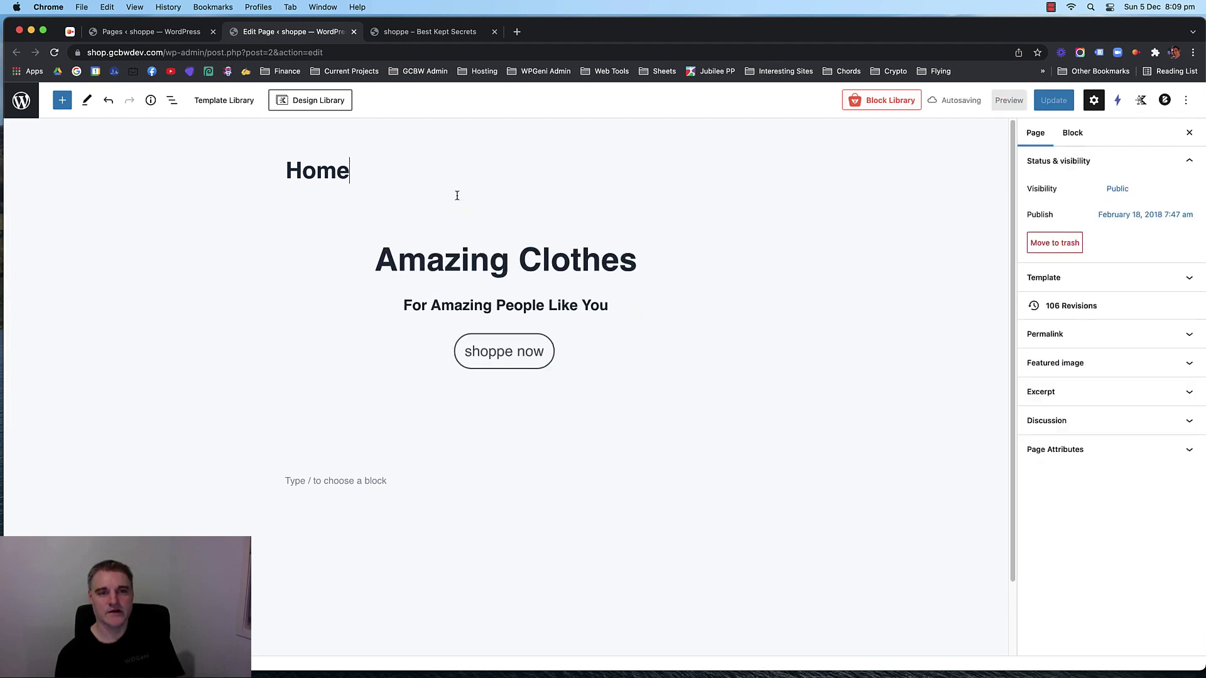
pyautogui.click(394, 225)
pyautogui.click(97, 225)
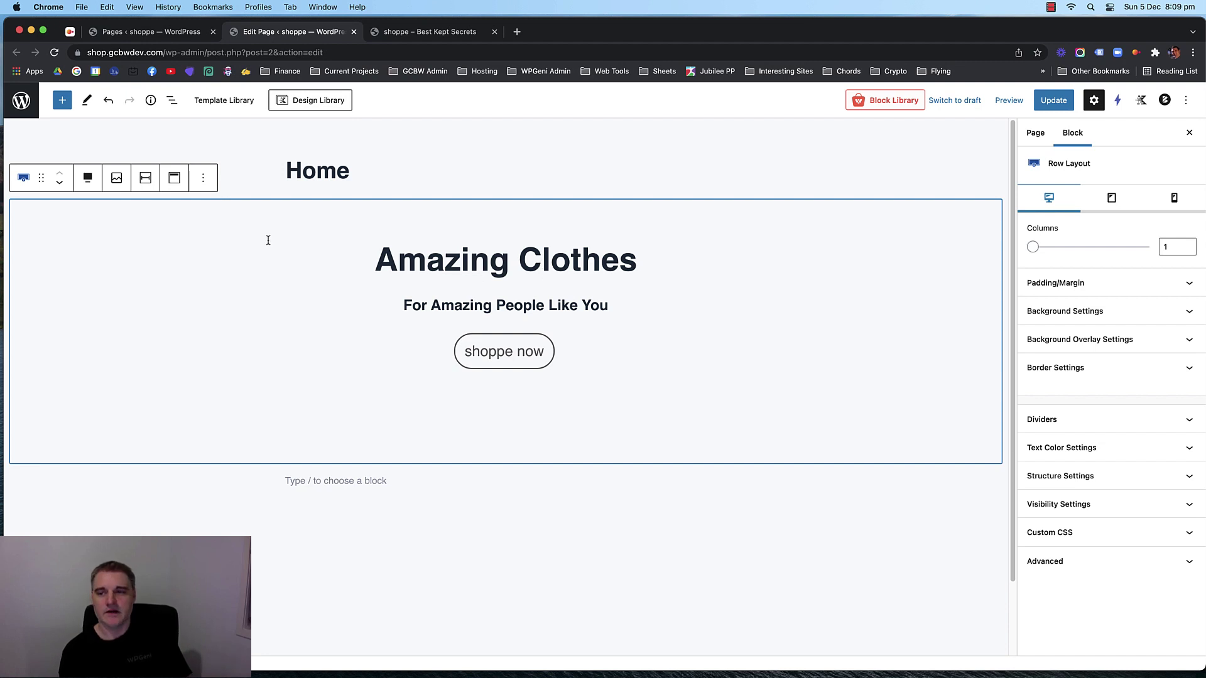
# Switch the hero row's background to a slider with an image count of 3.
pyautogui.click(1141, 314)
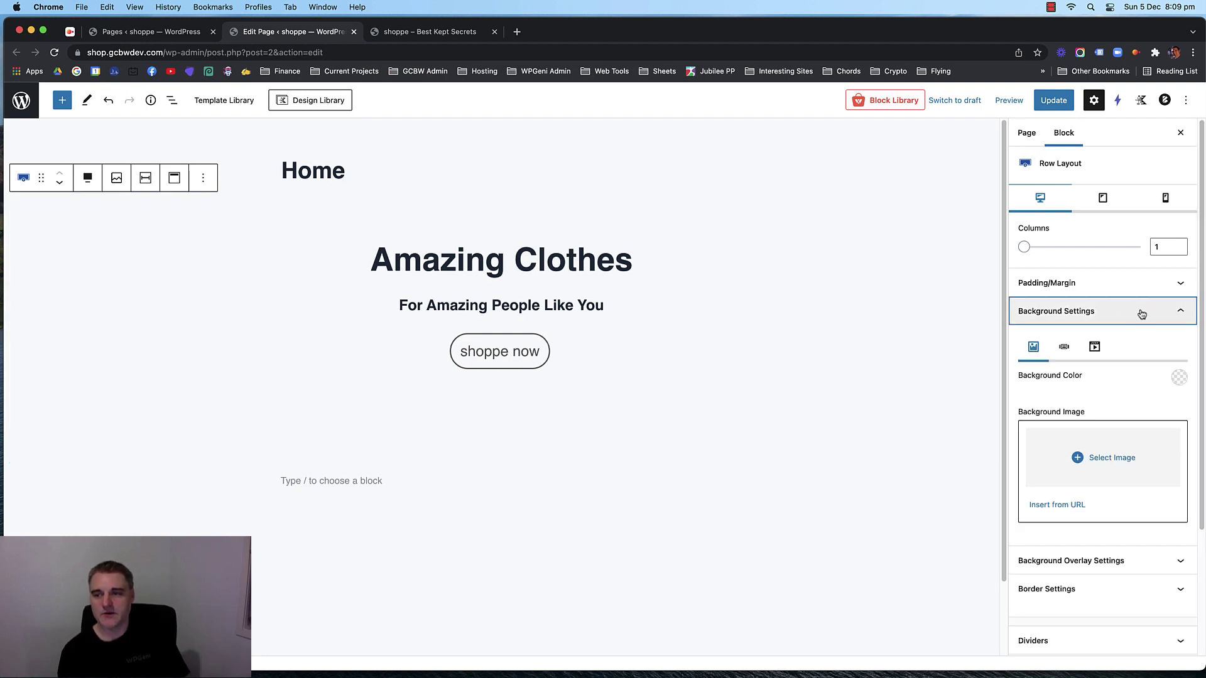
pyautogui.click(1064, 349)
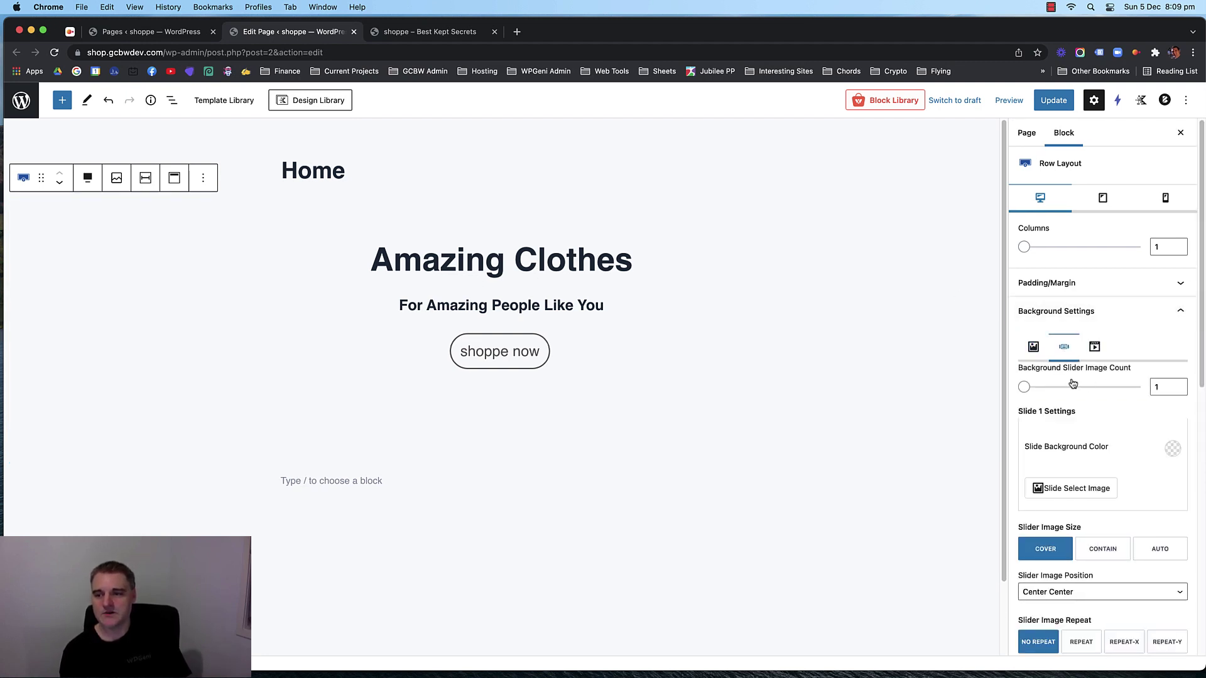
pyautogui.scroll(-1, 1075, 380)
pyautogui.click(1171, 365)
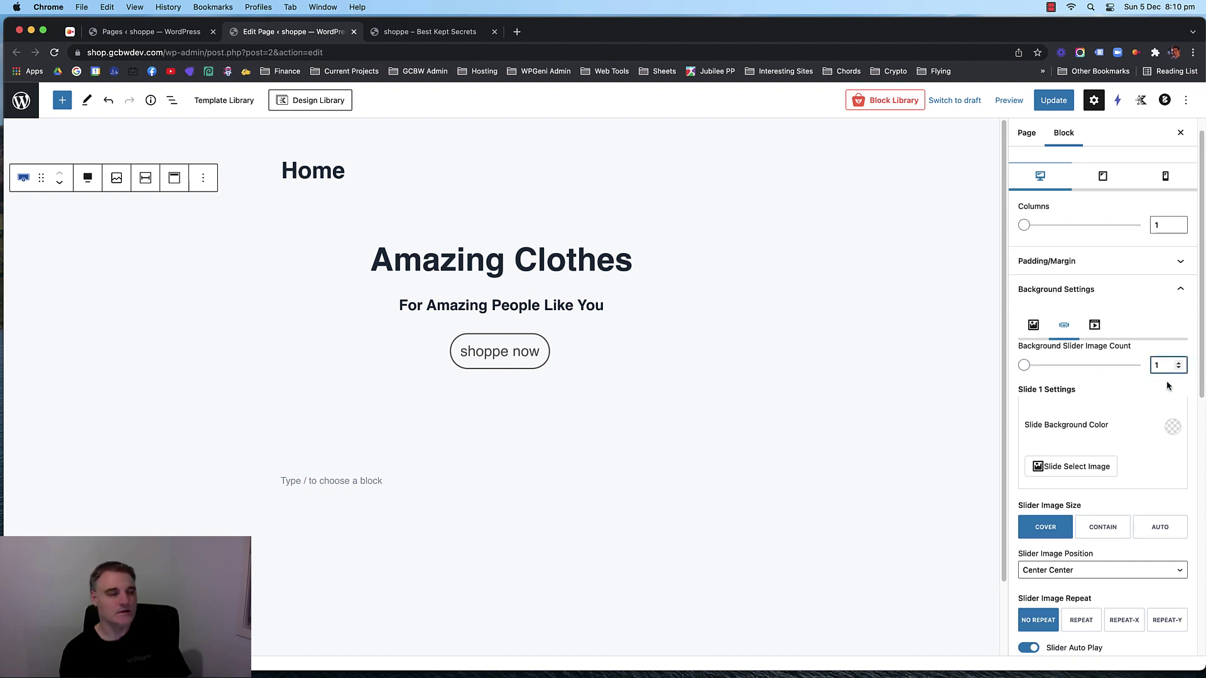
pyautogui.press('BackSpace')
pyautogui.write('3')
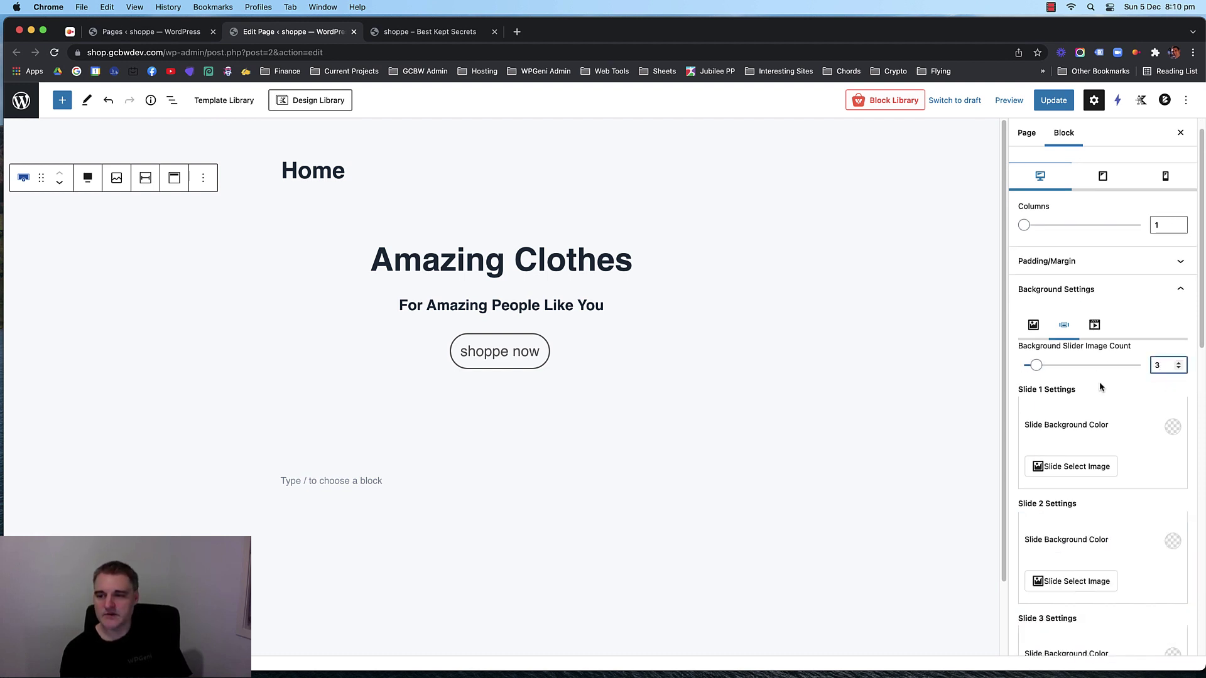
# Bring up the media picker for Slide 1's image.
pyautogui.scroll(-1, 1105, 383)
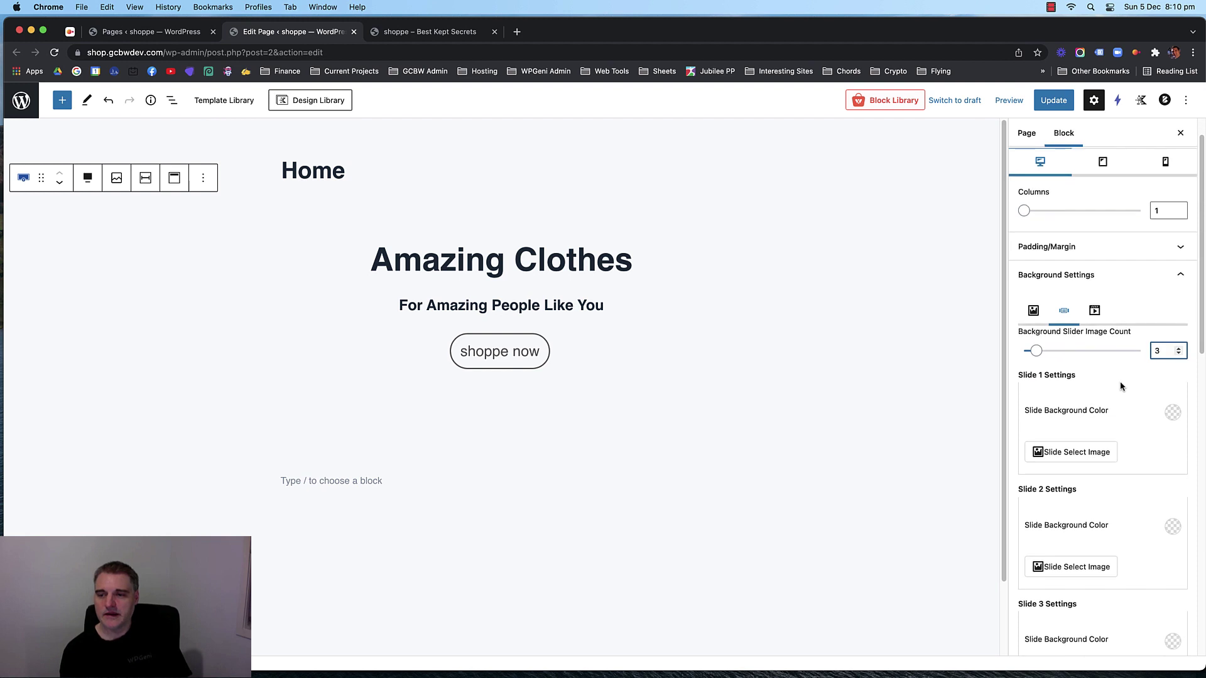
pyautogui.scroll(-2, 1122, 386)
pyautogui.click(1079, 427)
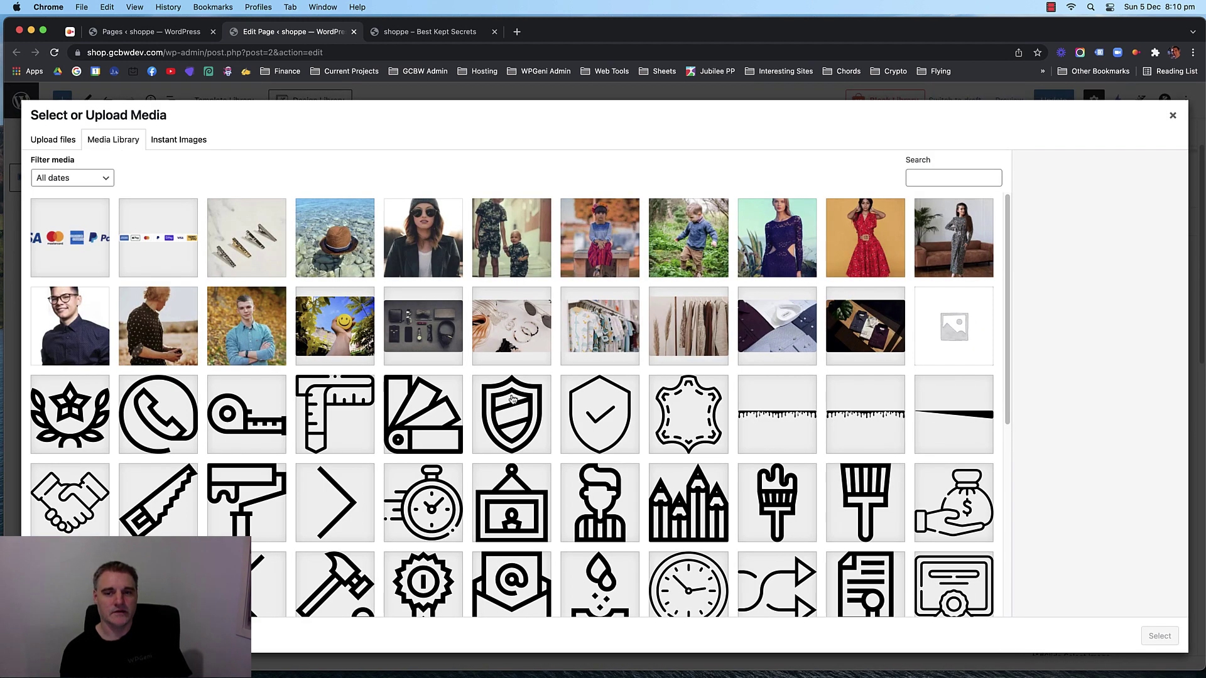
# Compare clothing photos in the Media Library, ending on the dark shirts photo.
pyautogui.click(866, 332)
pyautogui.click(789, 336)
pyautogui.click(690, 334)
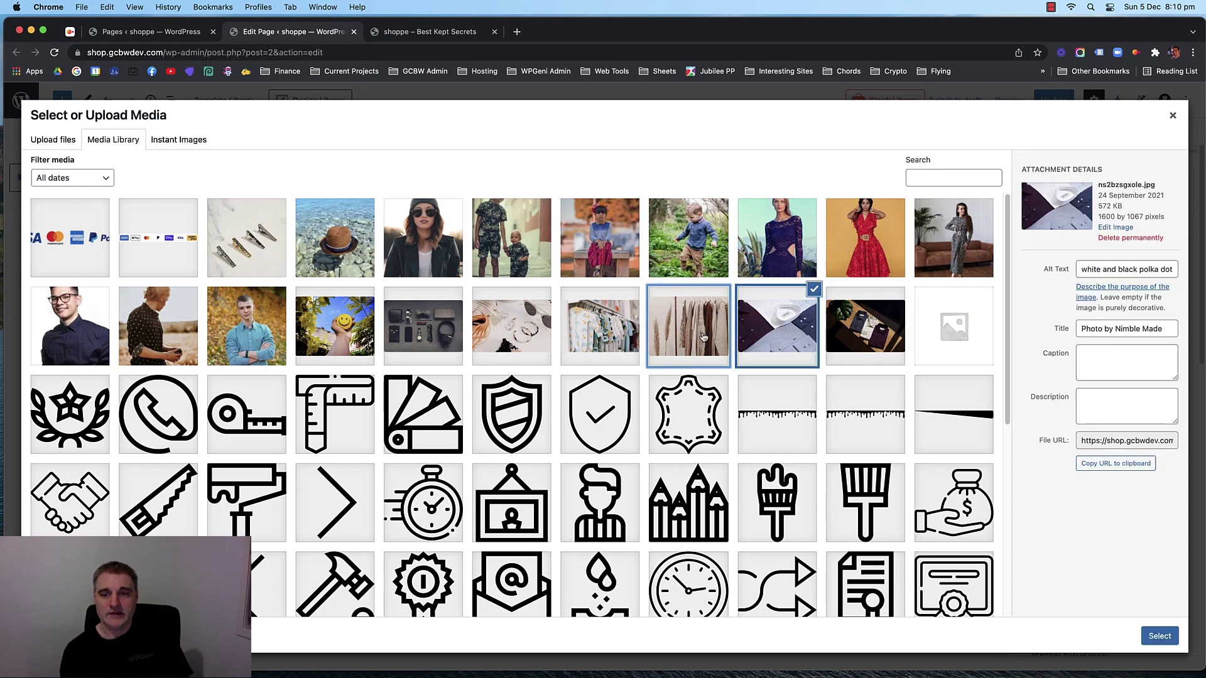
pyautogui.click(585, 333)
pyautogui.click(842, 331)
pyautogui.click(777, 327)
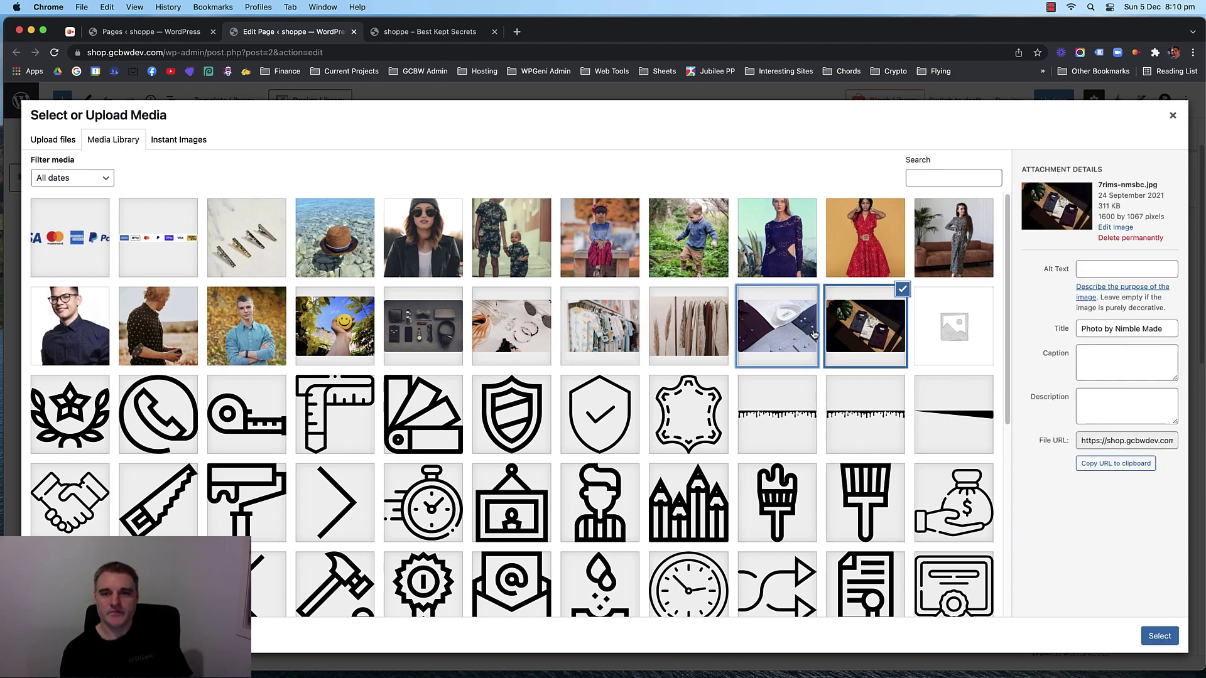
pyautogui.click(688, 326)
pyautogui.click(866, 330)
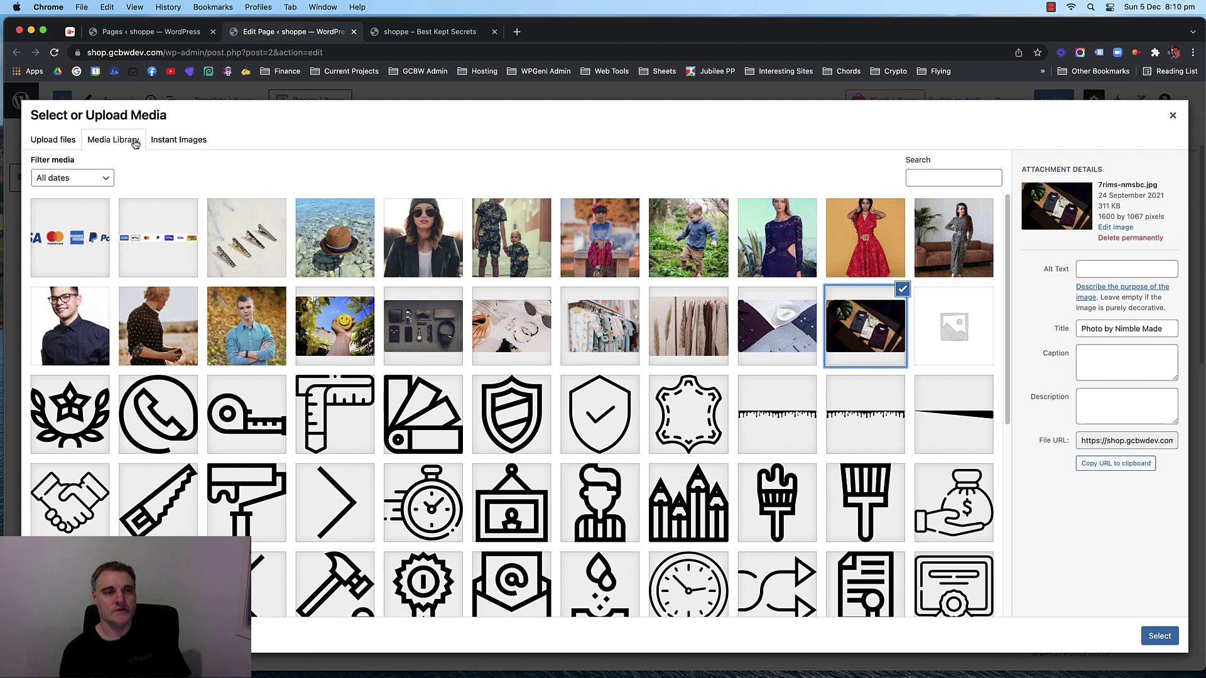
# Search Instant Images for 'happy' with the Landscape filter and load more results.
pyautogui.click(177, 142)
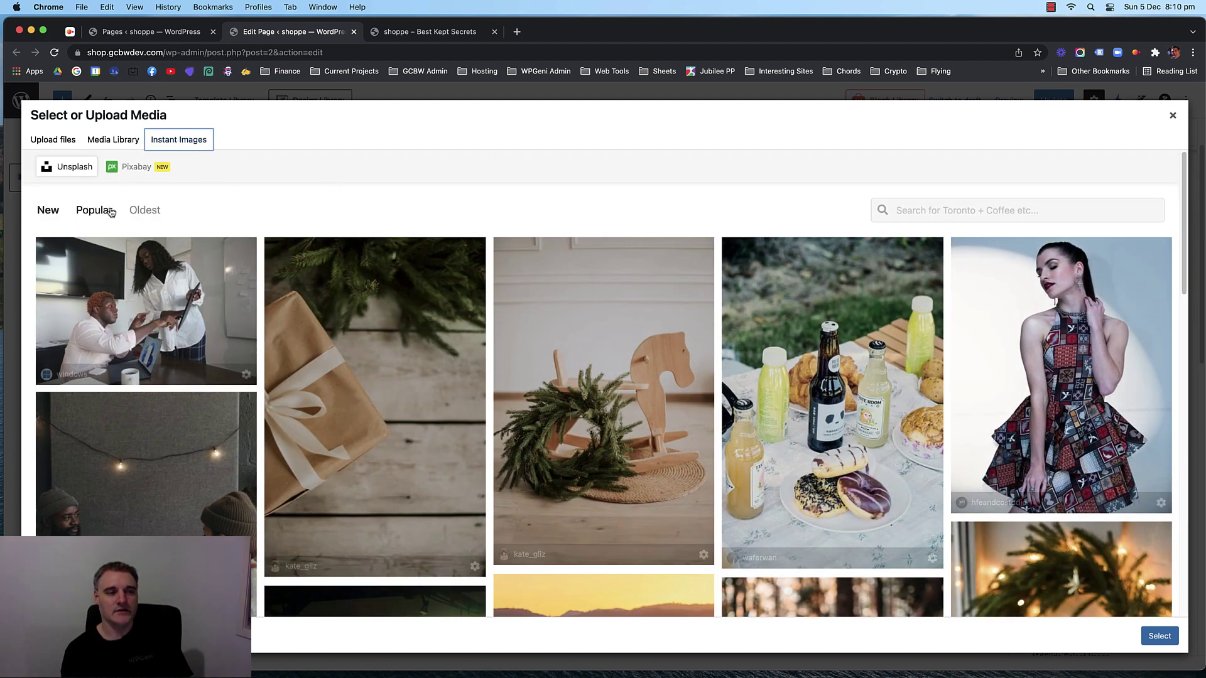
pyautogui.click(947, 202)
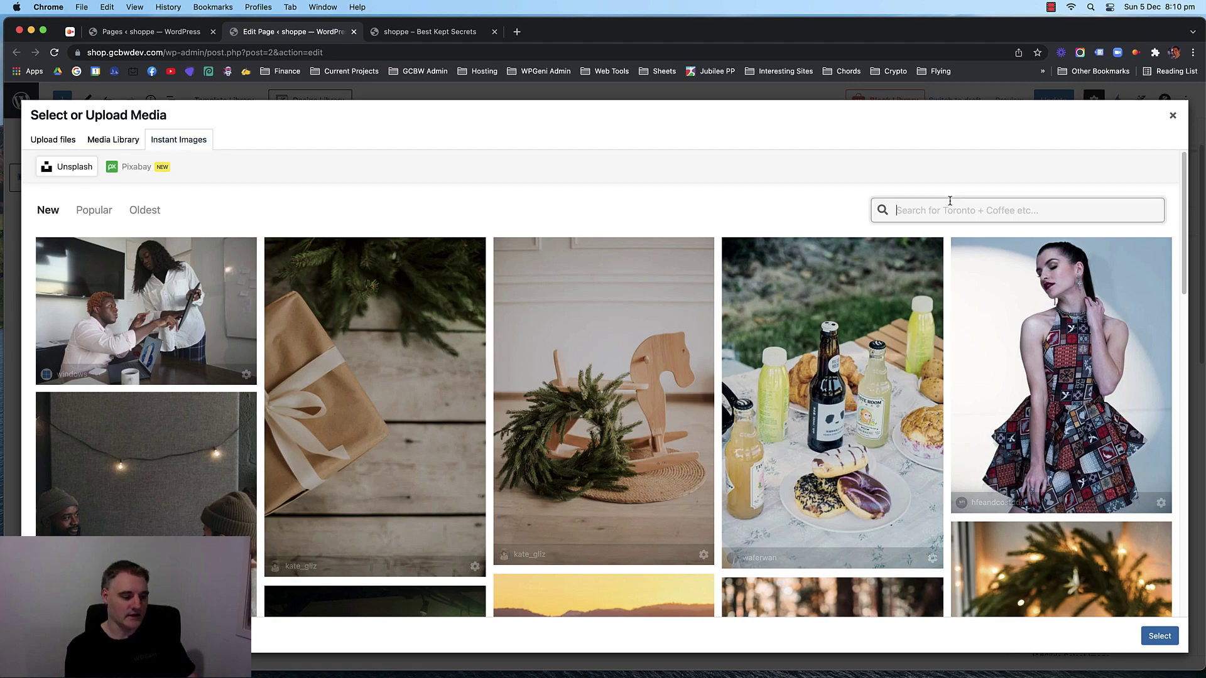
pyautogui.write('happy')
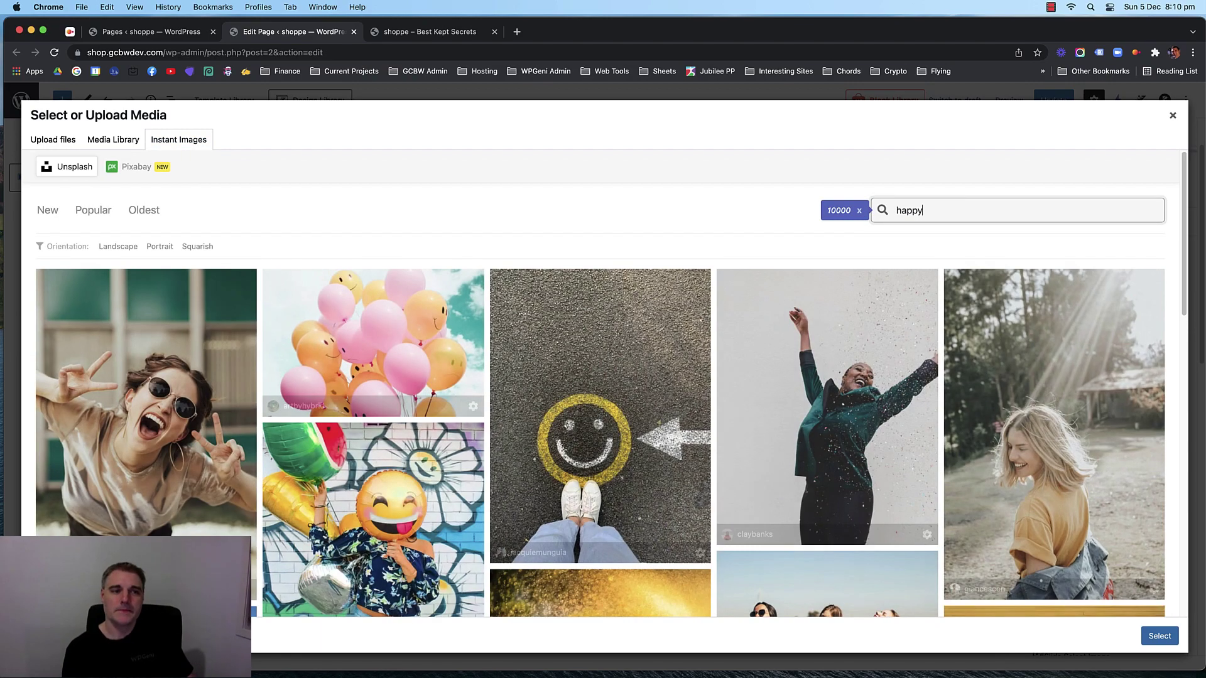
pyautogui.scroll(-4, 584, 343)
pyautogui.scroll(4, 578, 342)
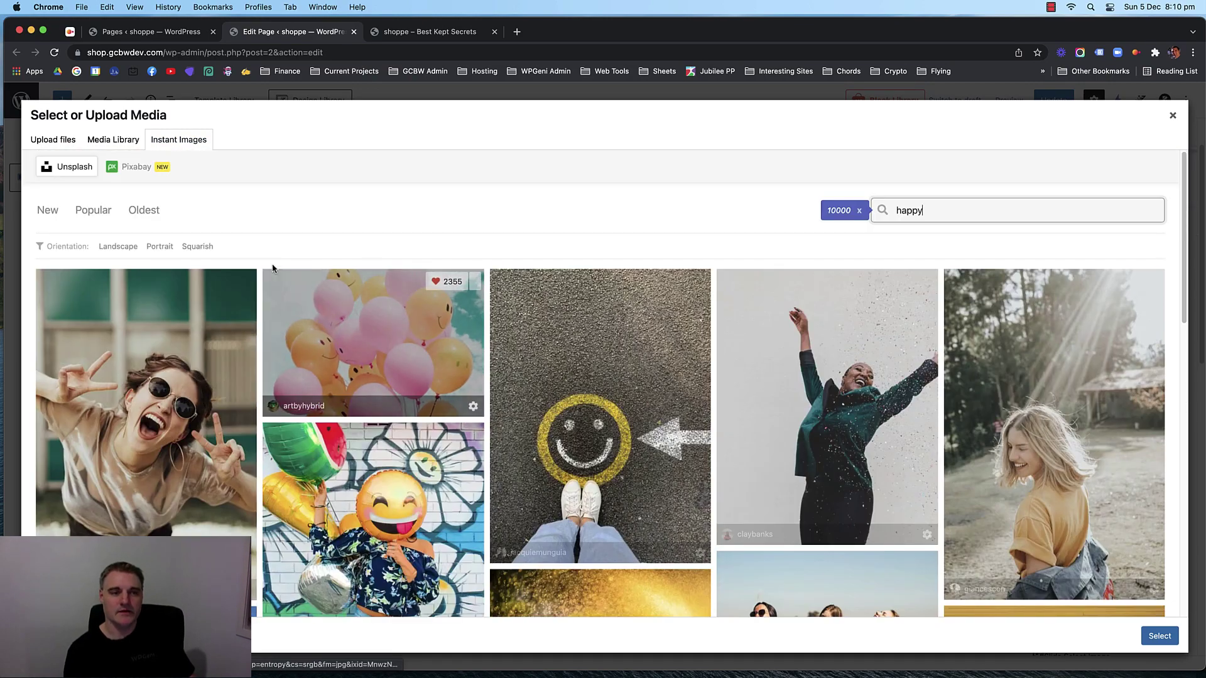
pyautogui.click(113, 247)
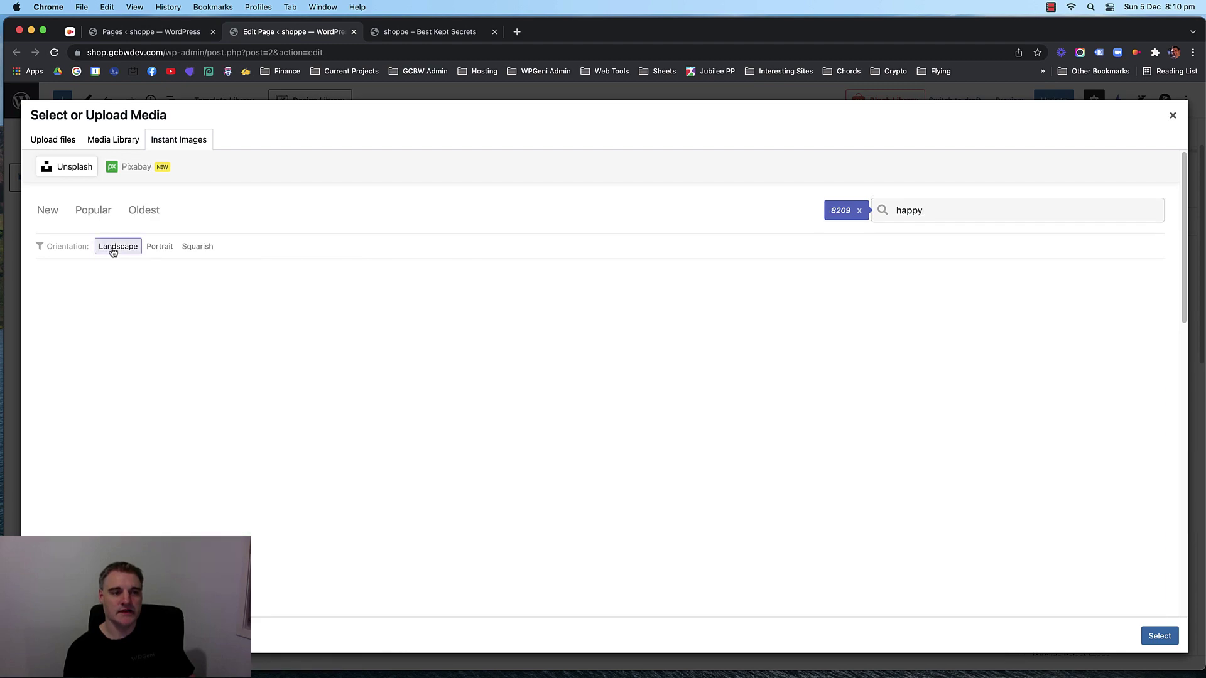
pyautogui.scroll(-6, 591, 440)
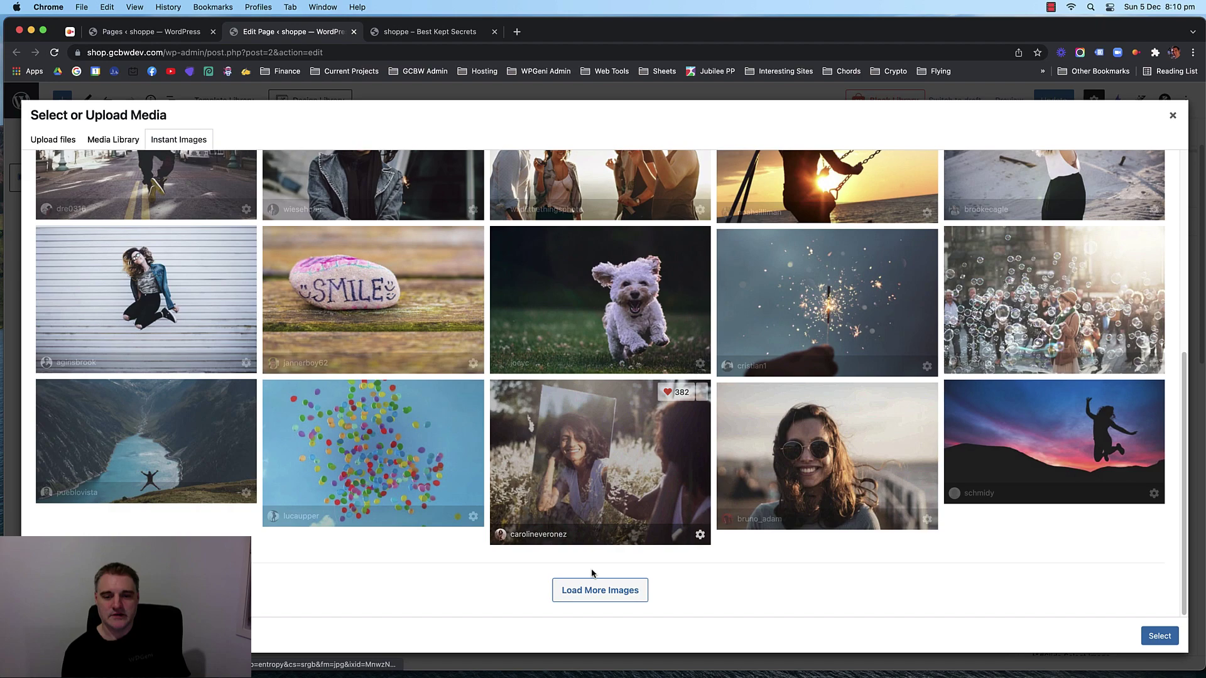
pyautogui.click(596, 590)
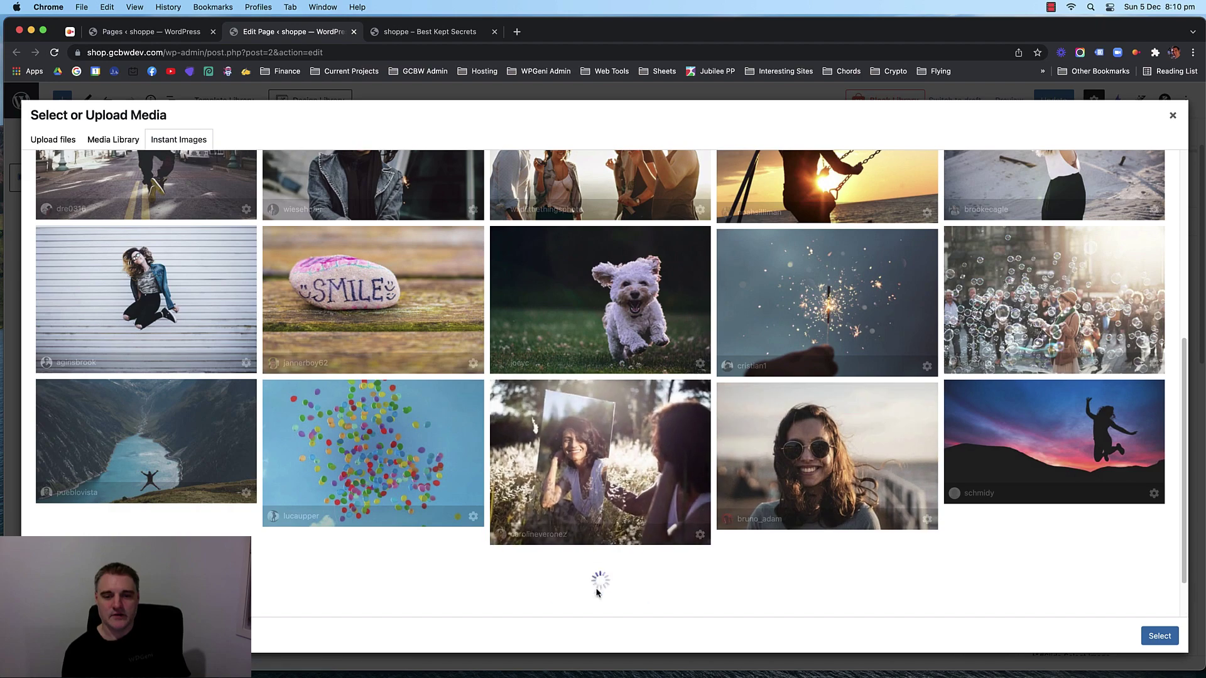
pyautogui.scroll(-1, 421, 356)
pyautogui.scroll(-10, 421, 356)
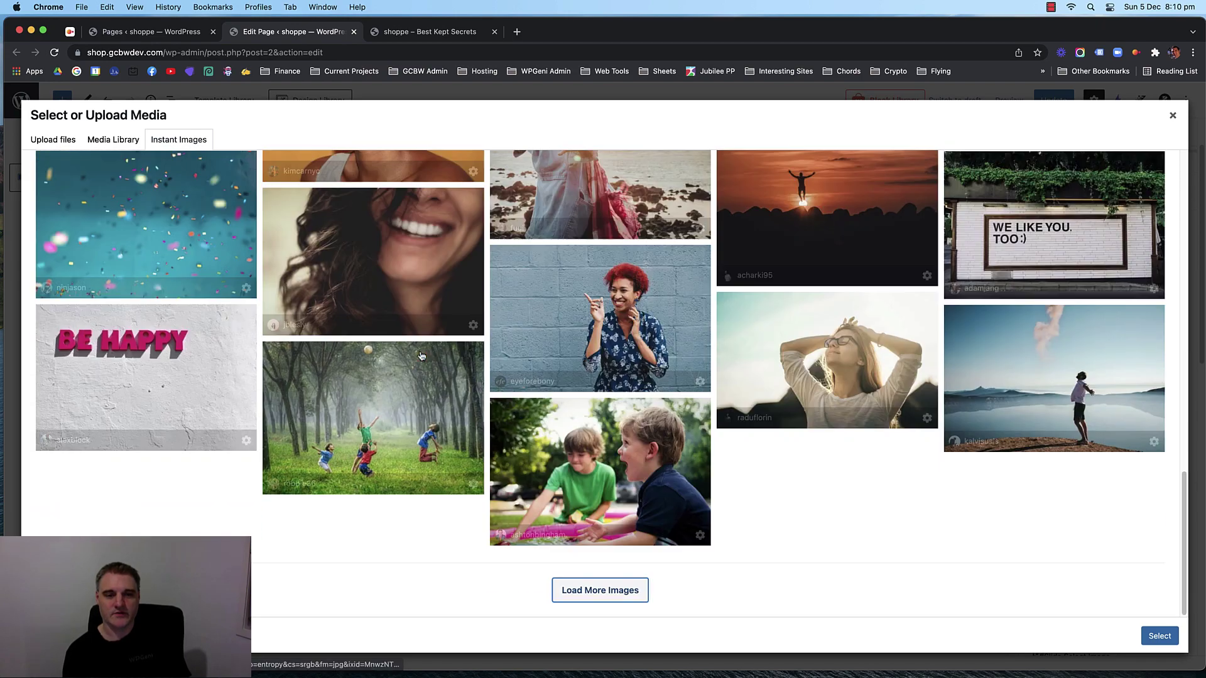
pyautogui.scroll(20, 314, 408)
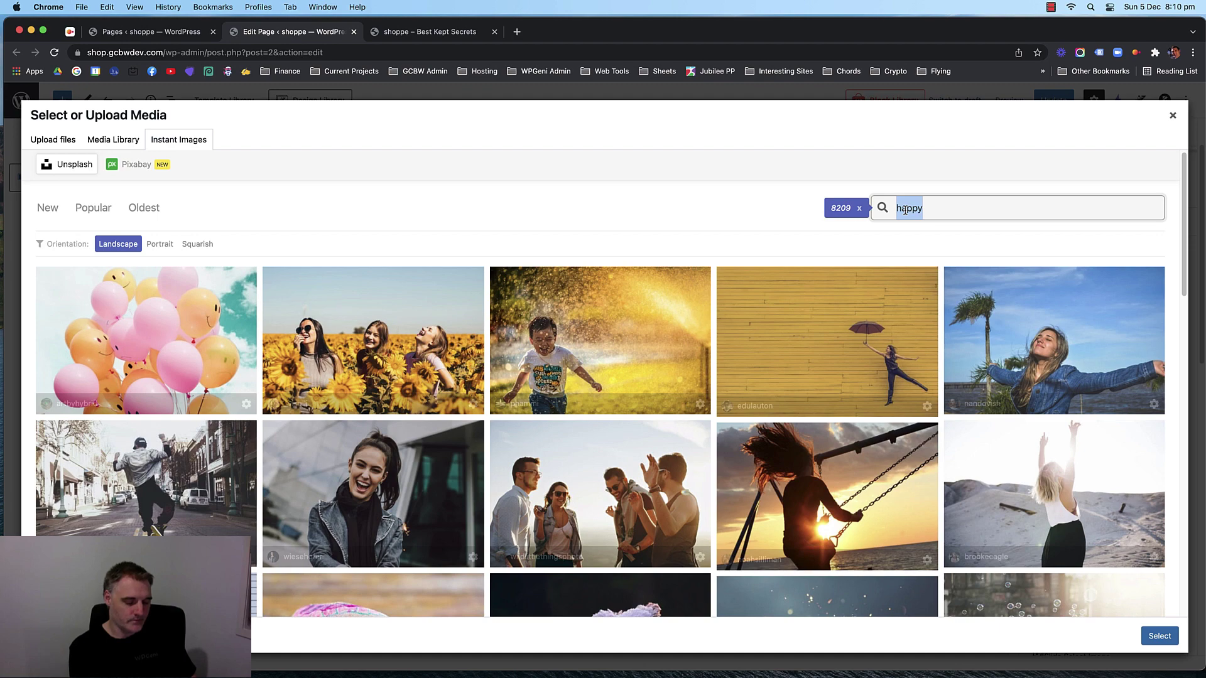
# Search the stock photos for 'men', then for 'fashion'.
pyautogui.write('men')
pyautogui.press('Return')
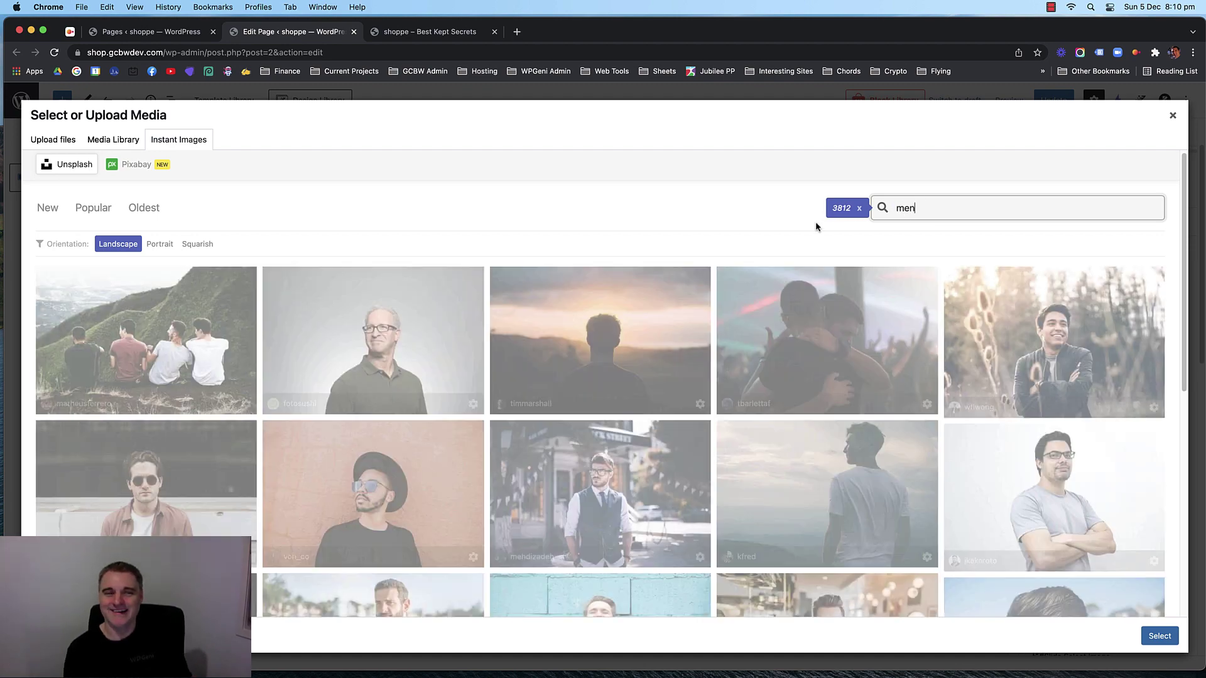
pyautogui.scroll(-1, 515, 218)
pyautogui.scroll(-5, 515, 219)
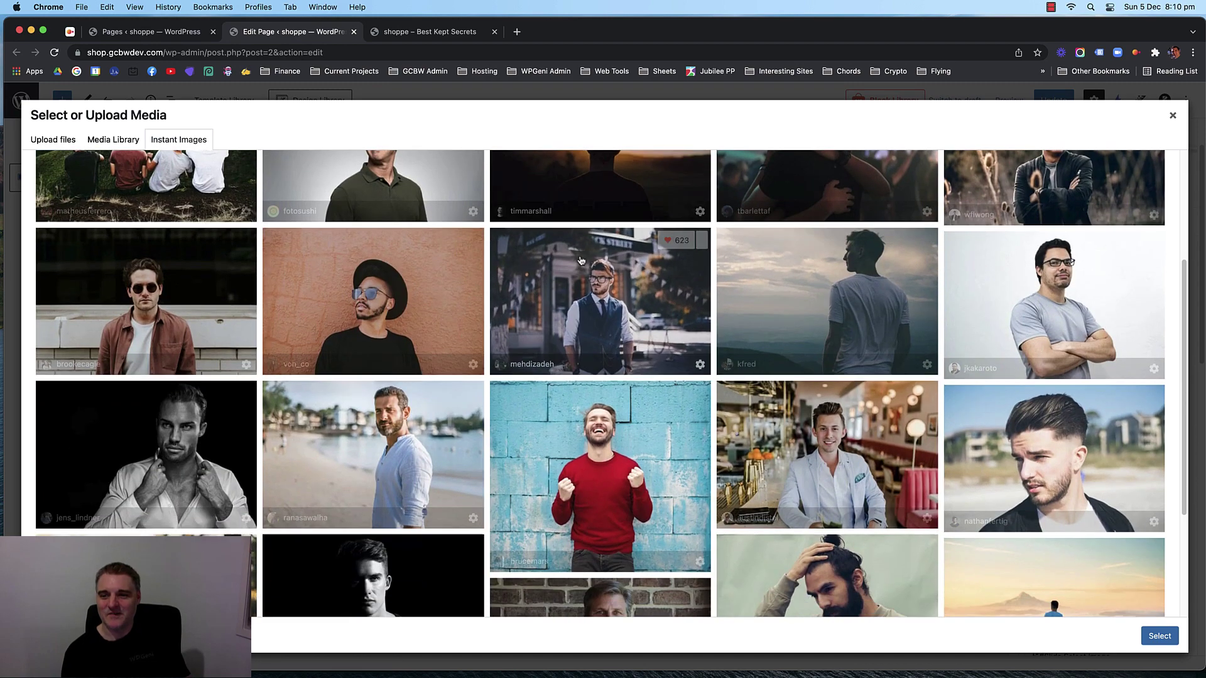
pyautogui.scroll(6, 587, 262)
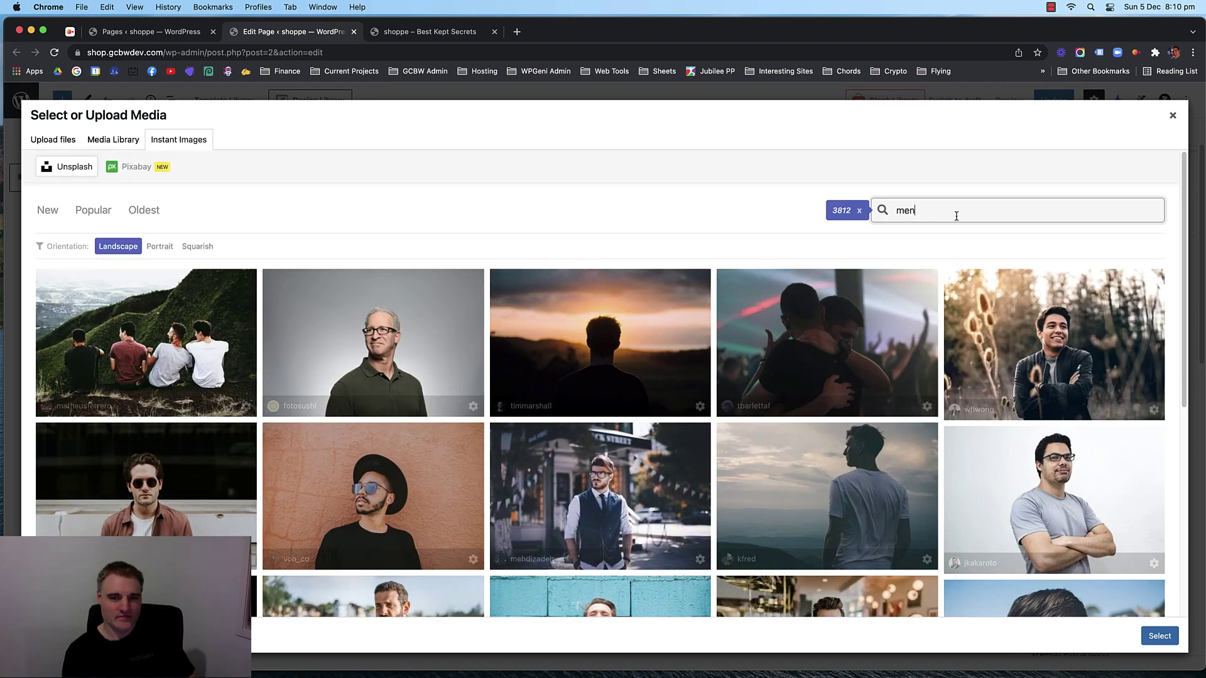
pyautogui.doubleClick(912, 210)
pyautogui.write('fas')
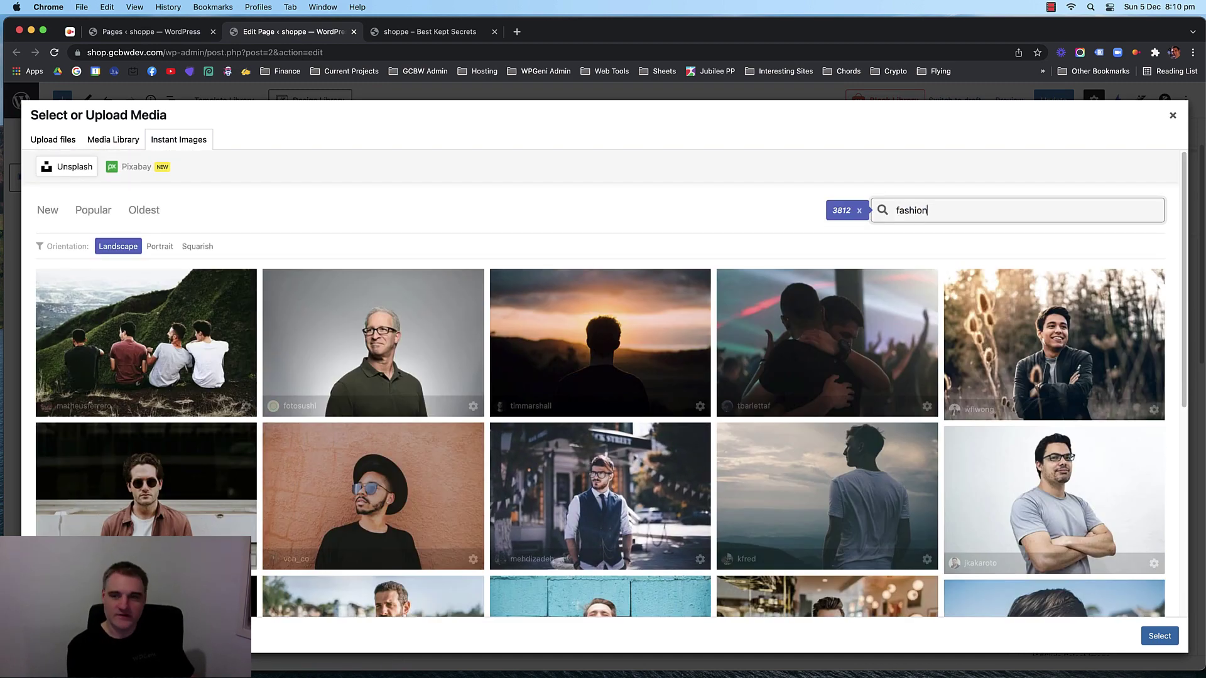
pyautogui.write('hion')
pyautogui.press('Return')
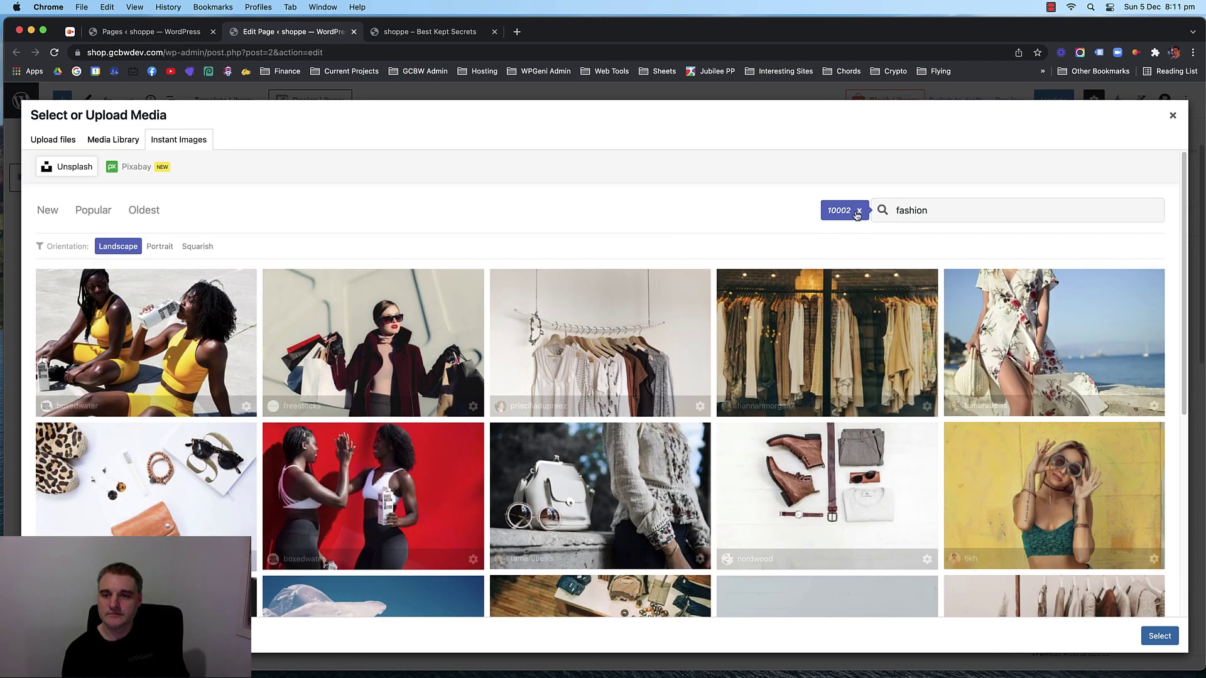
# Rerun the 'fashion' stock photo search limited to landscape photos.
pyautogui.click(859, 211)
pyautogui.click(914, 210)
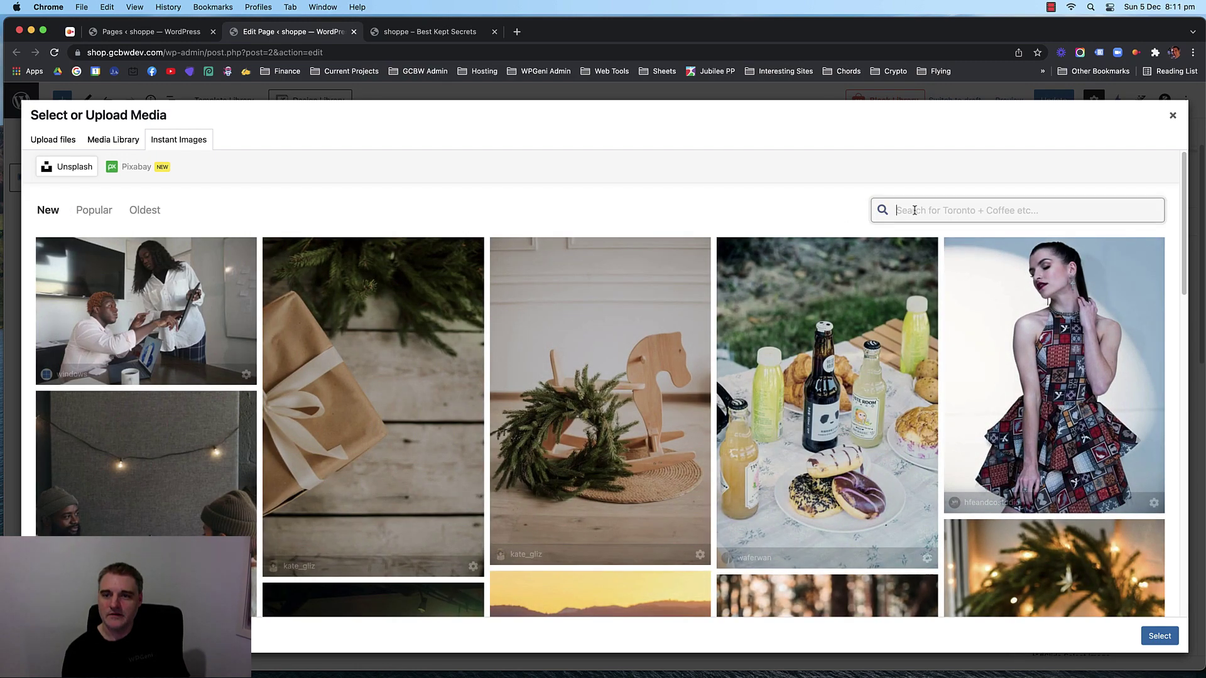
pyautogui.write('fas')
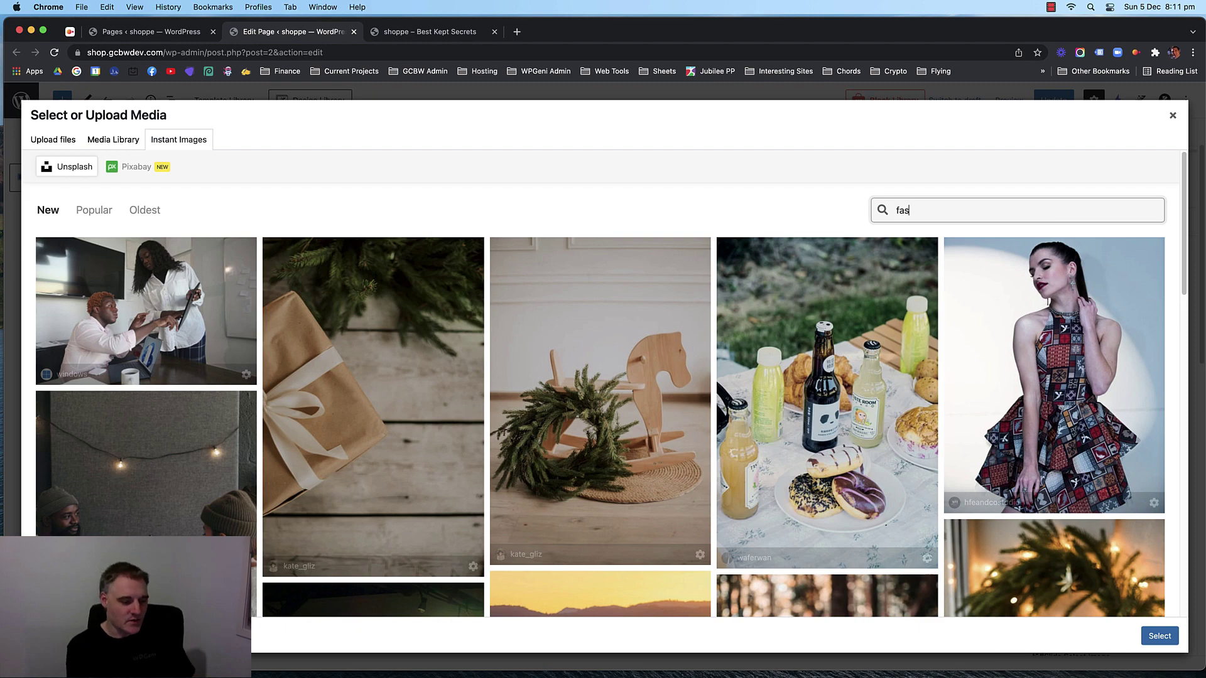
pyautogui.write('hion')
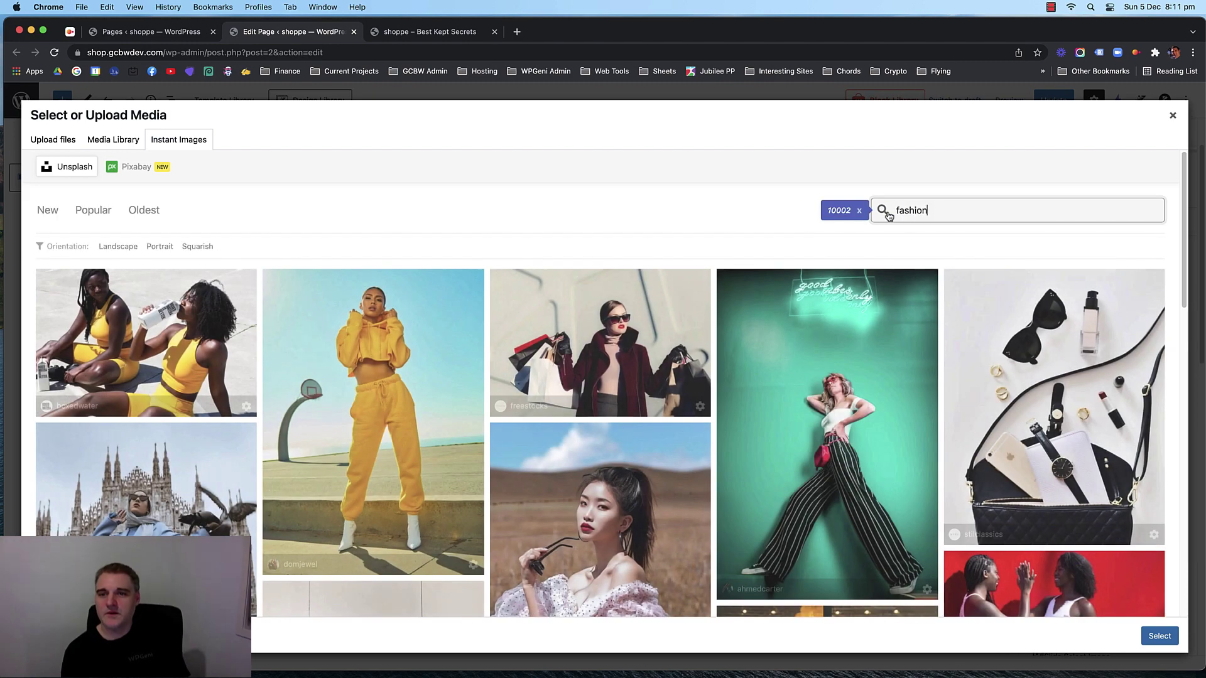
pyautogui.click(836, 210)
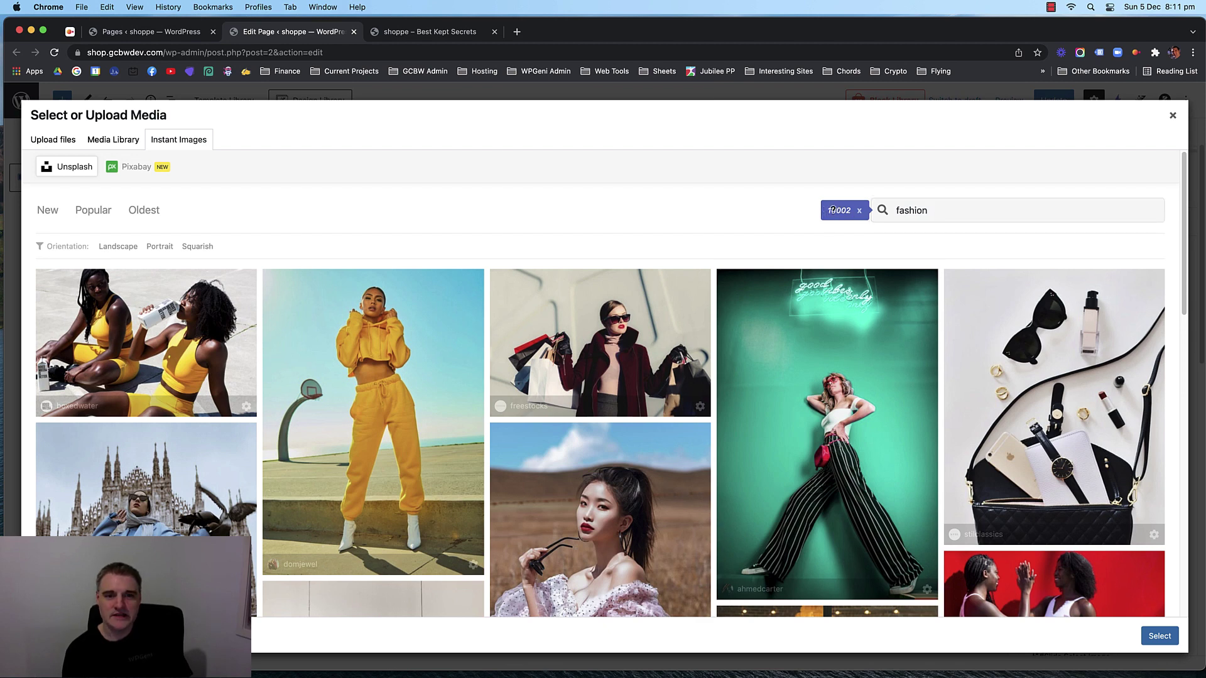
pyautogui.moveTo(832, 211)
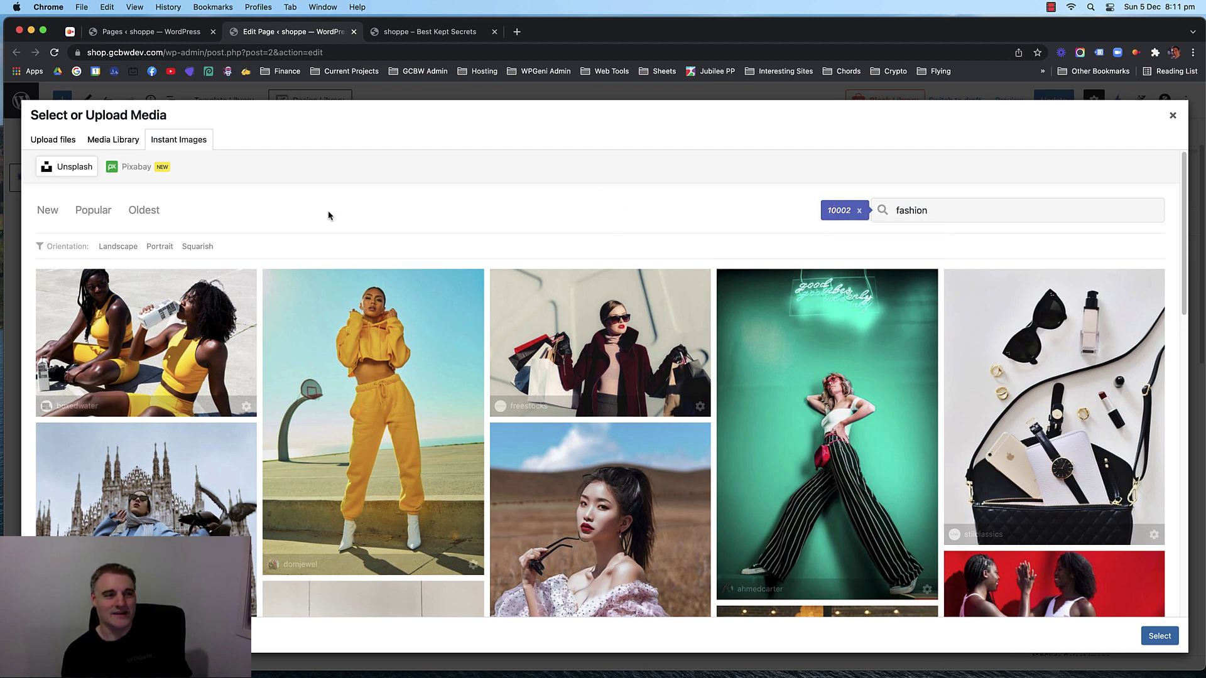
pyautogui.click(119, 246)
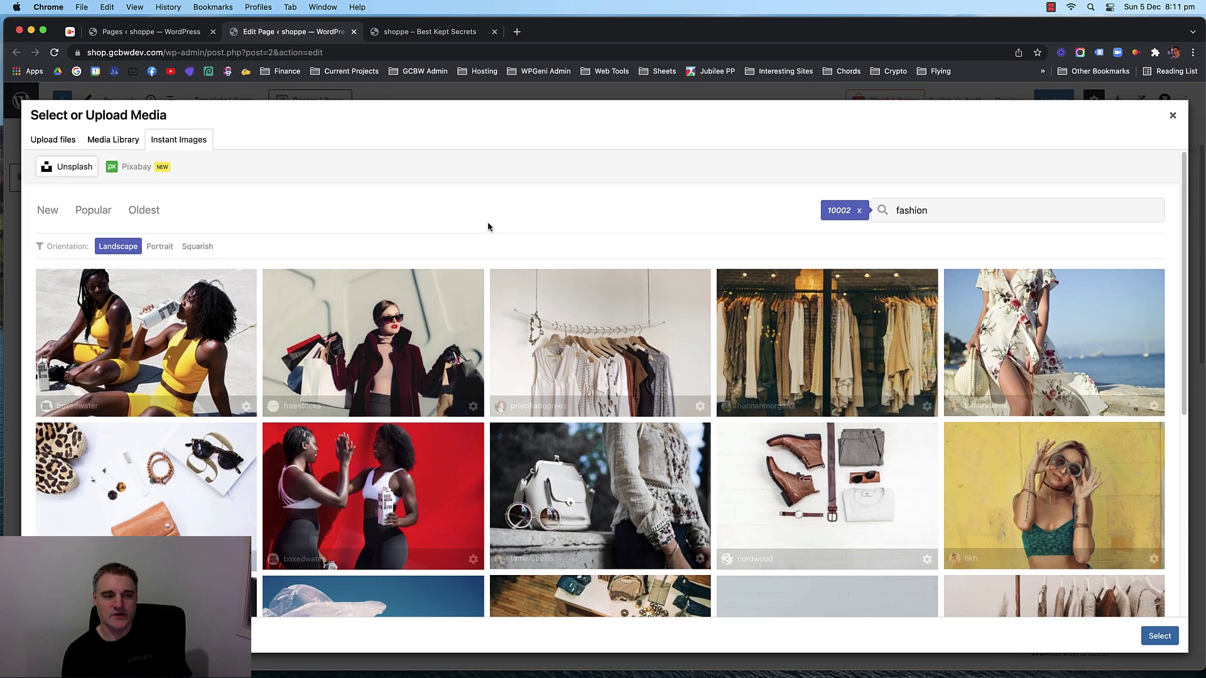
# Download the clothes-on-wooden-floor photo and use it as slide 1's background.
pyautogui.scroll(-5, 487, 264)
pyautogui.scroll(5, 478, 290)
pyautogui.scroll(-10, 492, 226)
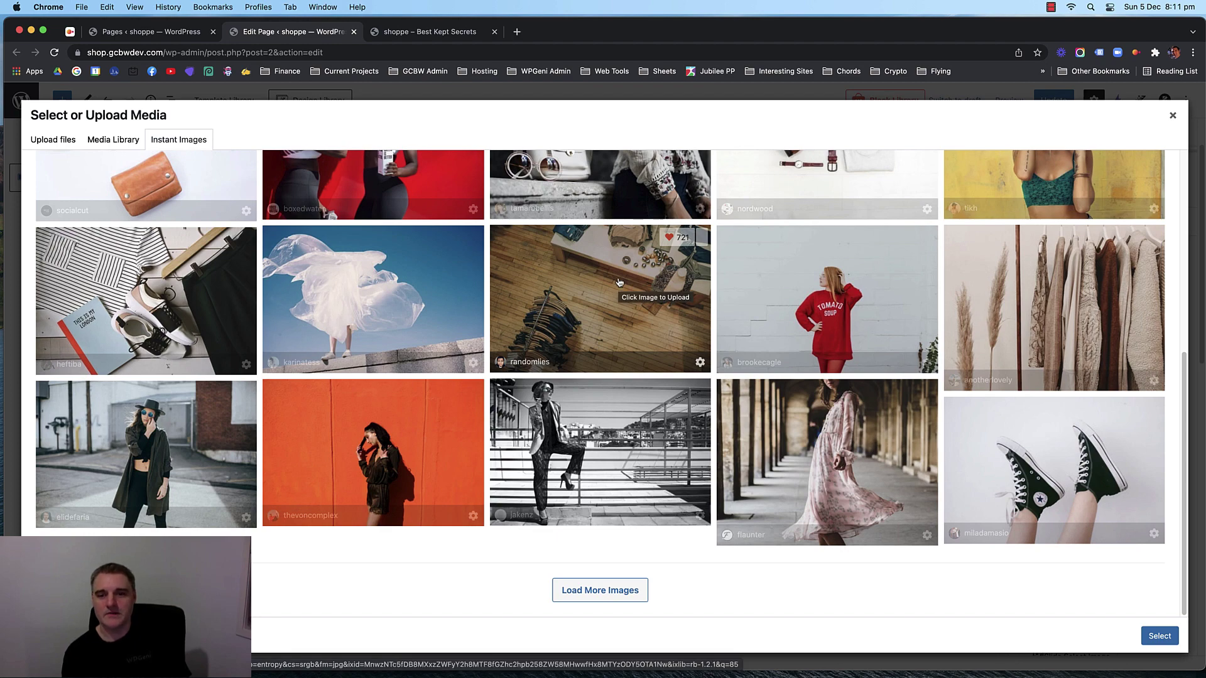
pyautogui.scroll(3, 619, 282)
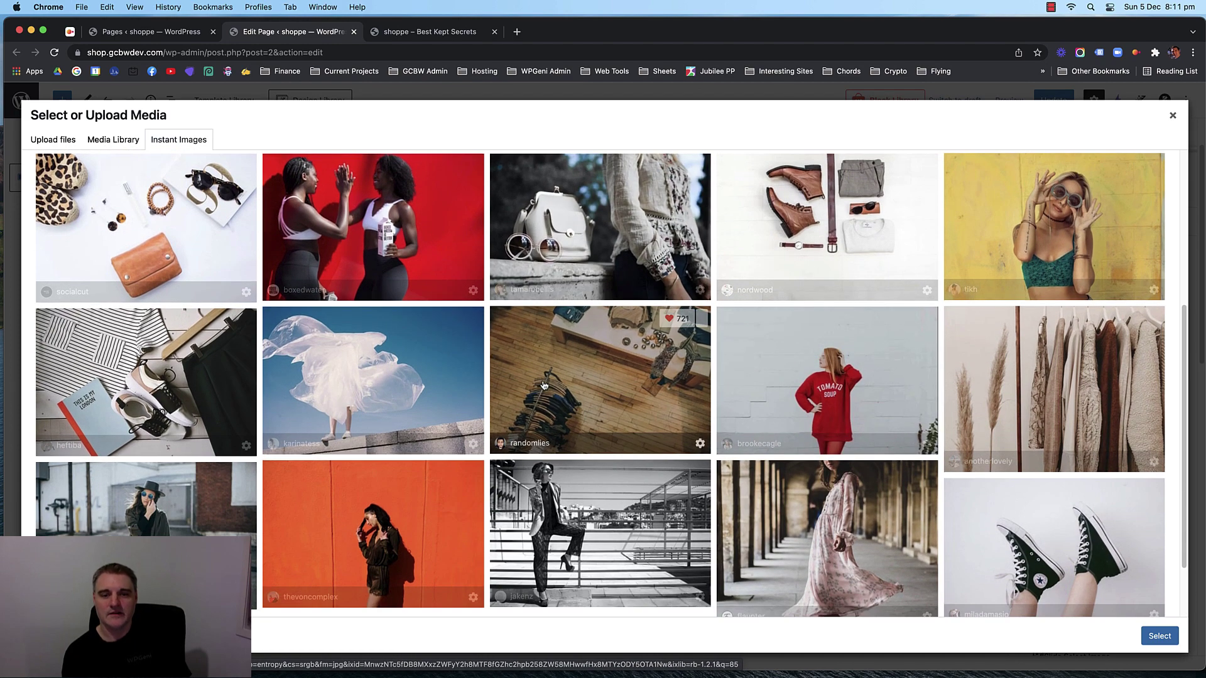
pyautogui.click(579, 375)
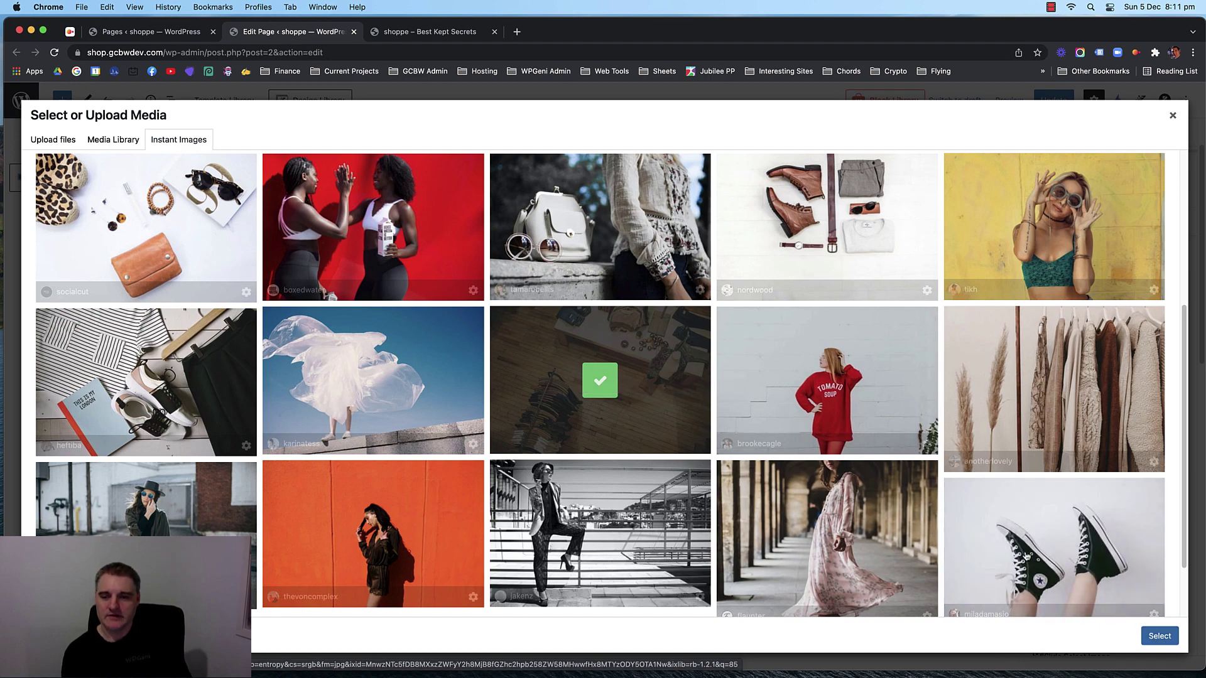
pyautogui.click(1144, 632)
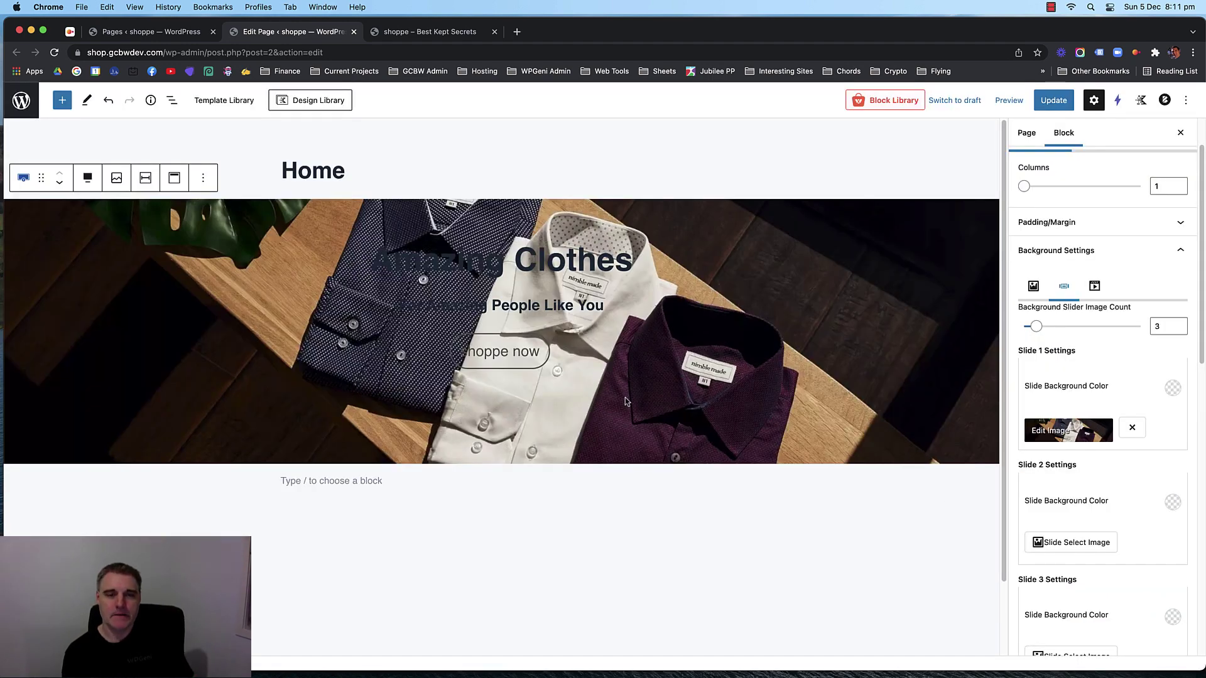
# Set slide 1's image to the assorted clothes on wooden floor photo from the Media Library.
pyautogui.scroll(-3, 1045, 370)
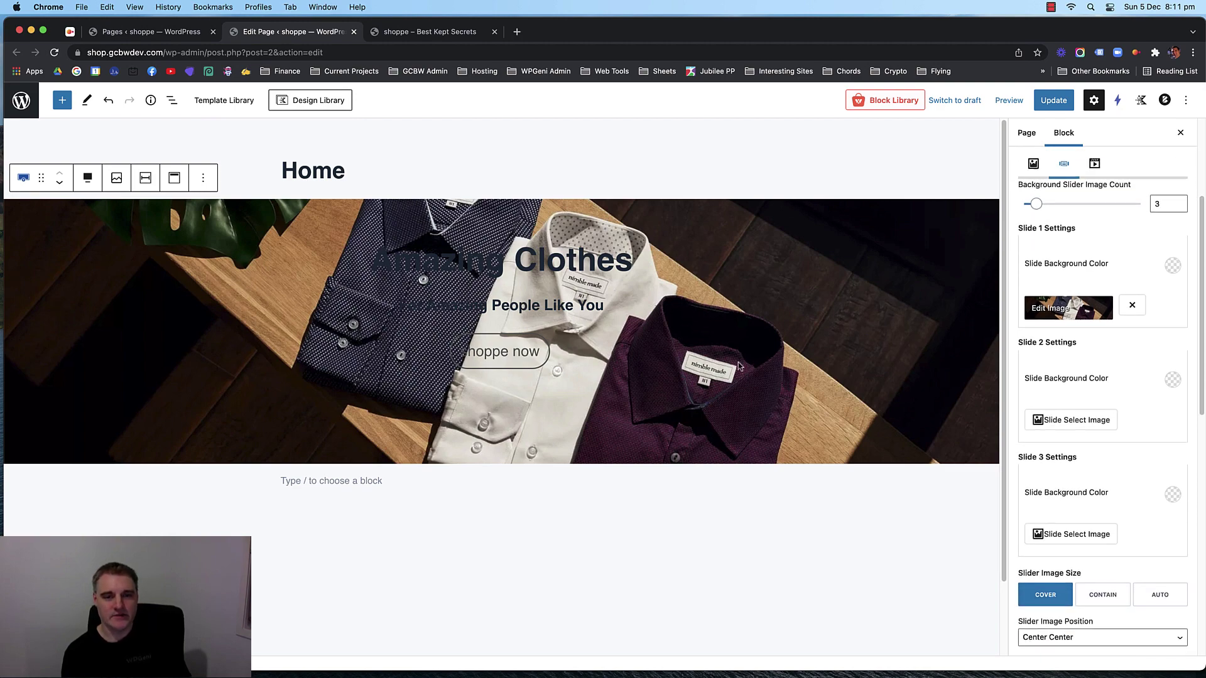
pyautogui.click(1082, 307)
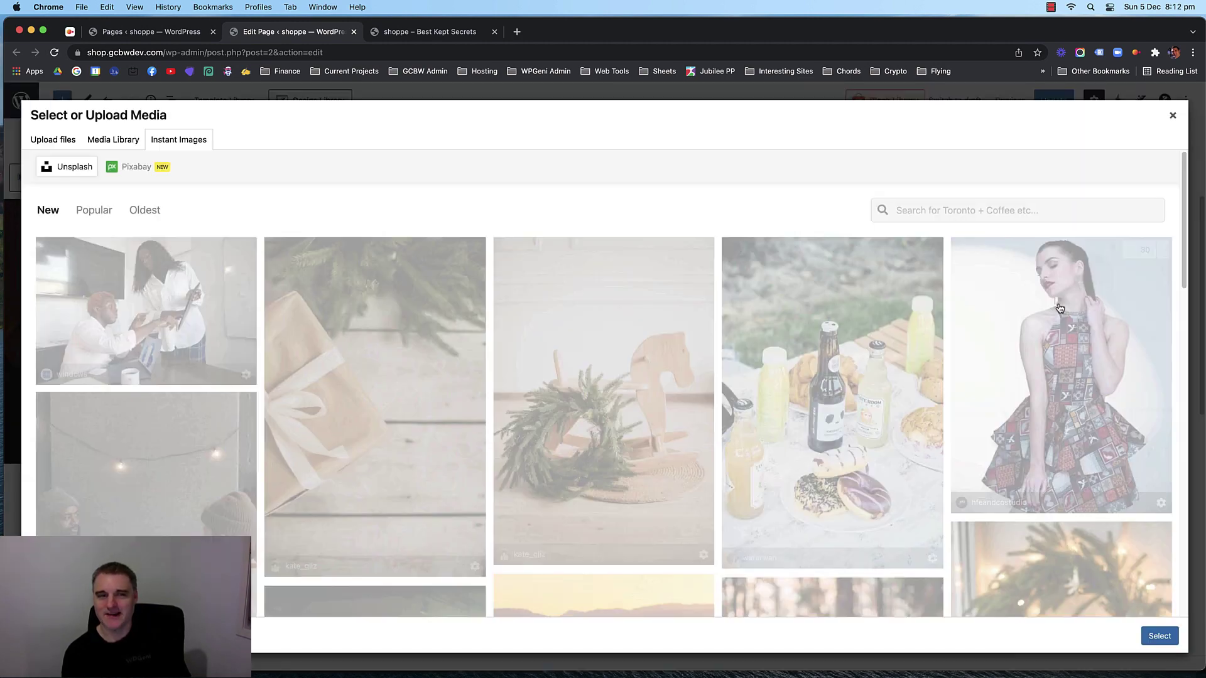
pyautogui.click(71, 141)
pyautogui.click(117, 140)
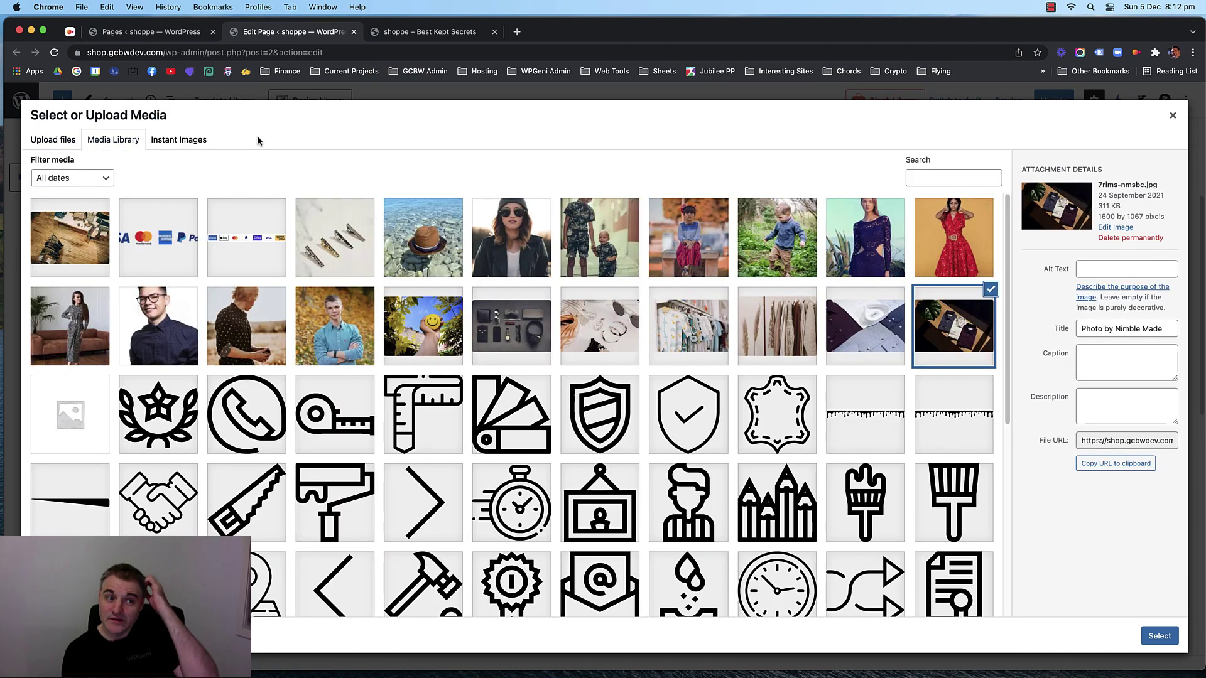
pyautogui.click(75, 235)
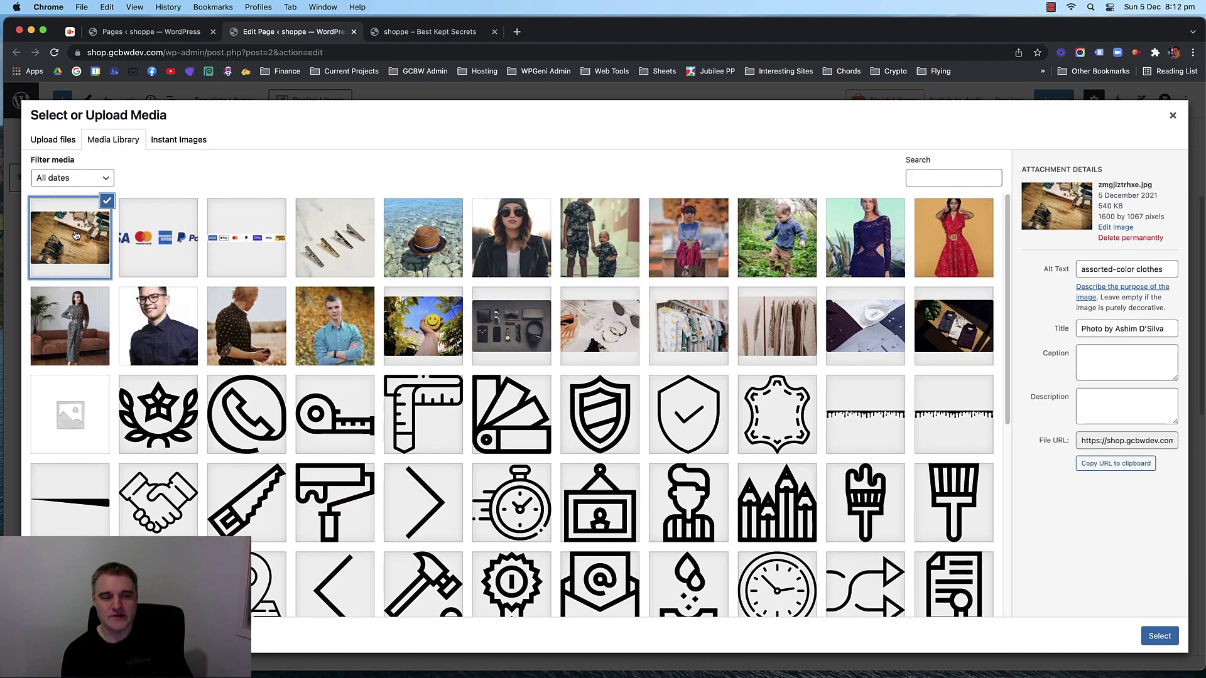
pyautogui.click(196, 144)
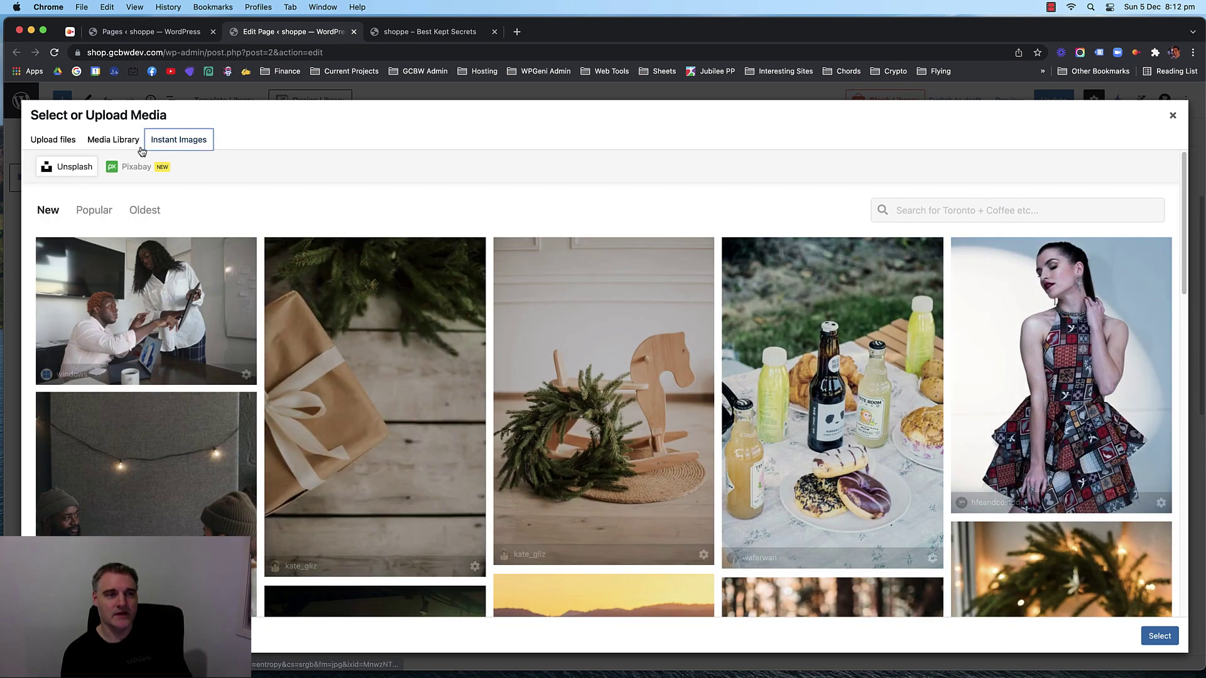
pyautogui.click(123, 142)
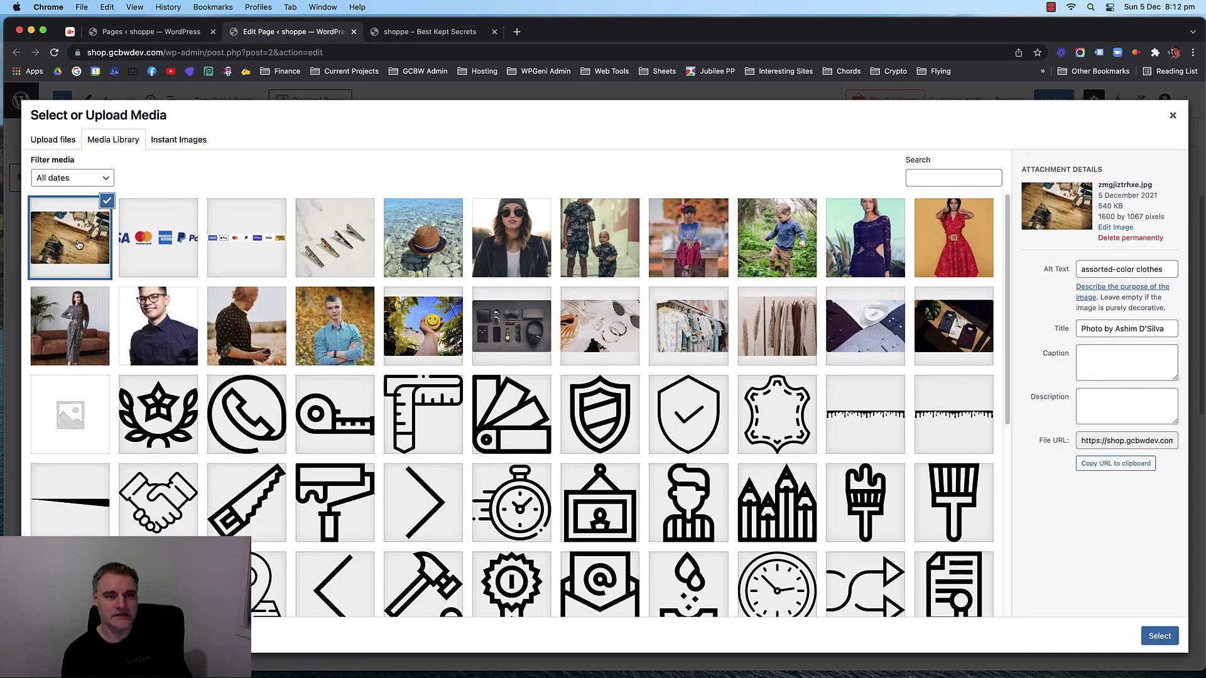
pyautogui.click(1159, 635)
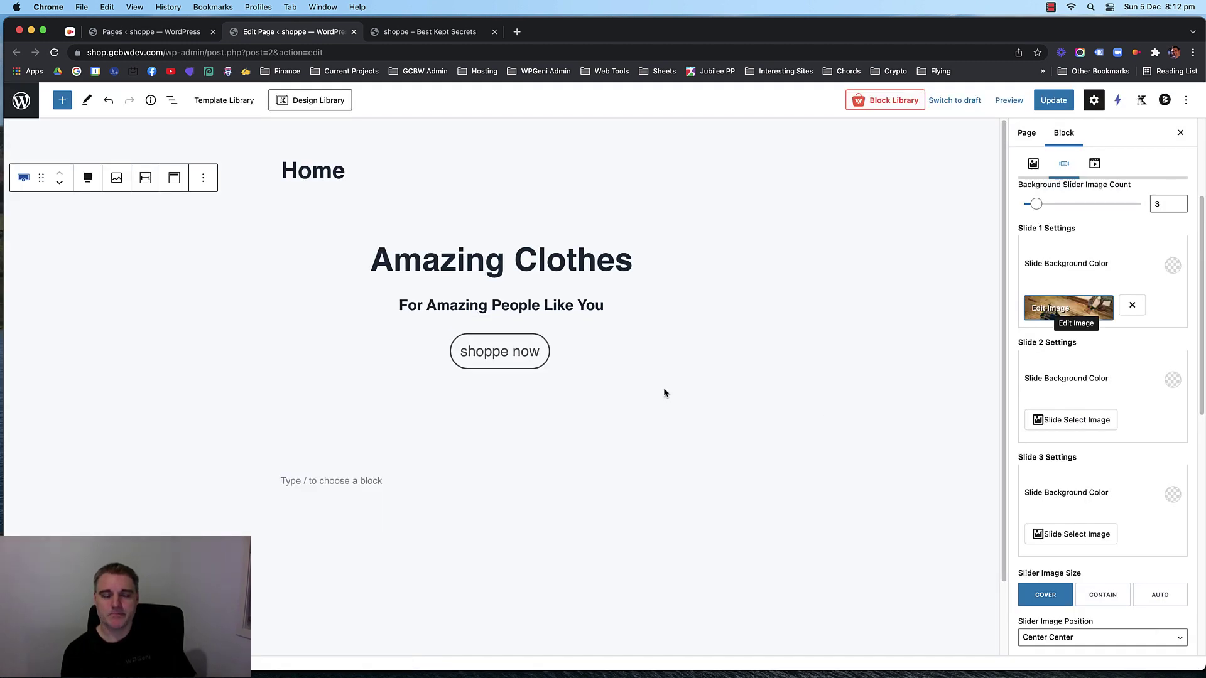
# Reselect the hero row and keep the wooden-floor clothes photo for slide 1.
pyautogui.click(676, 328)
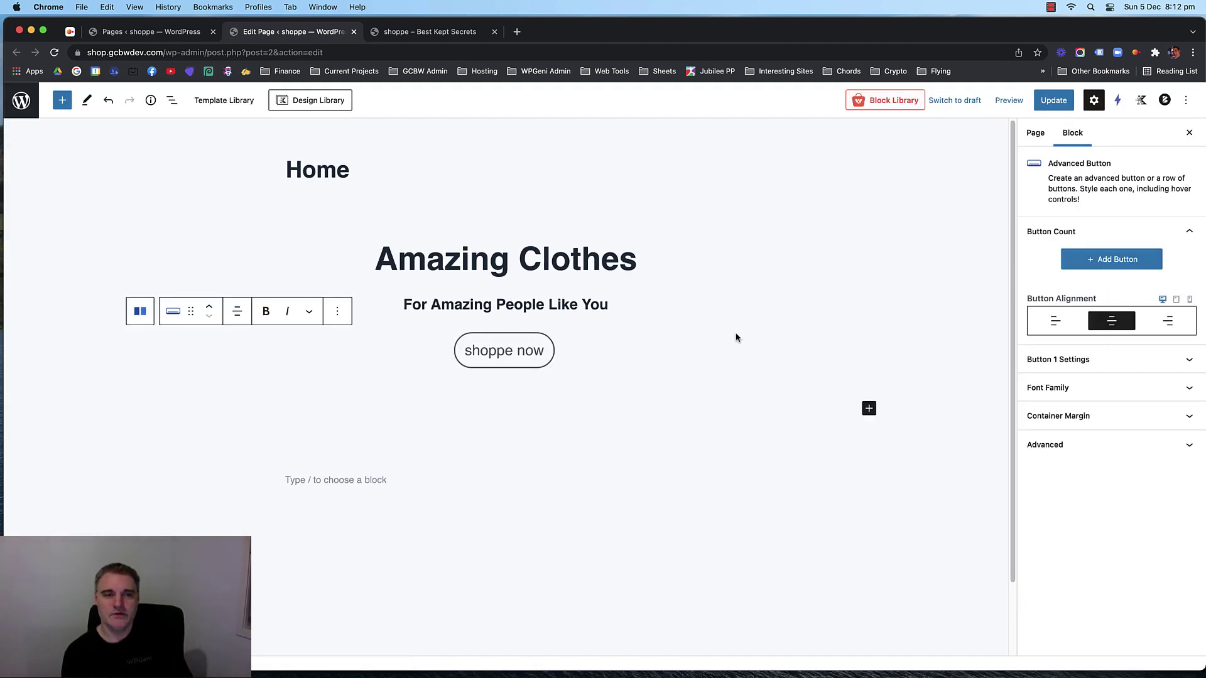
pyautogui.click(420, 211)
pyautogui.click(307, 218)
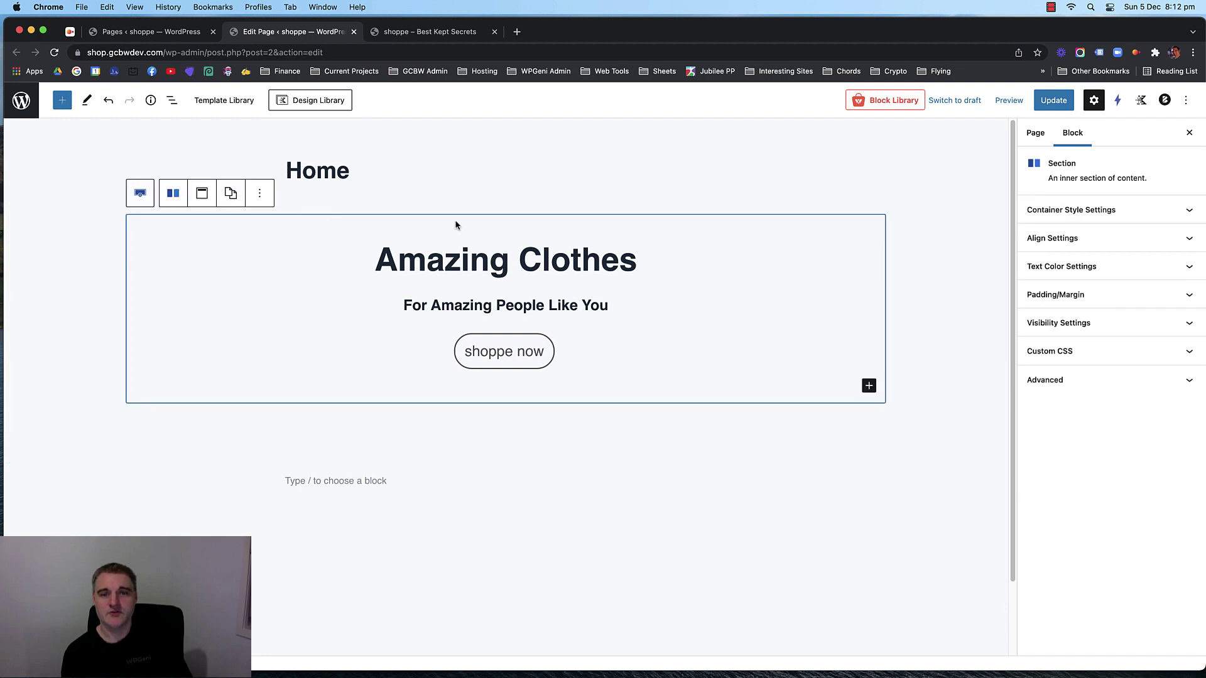
pyautogui.click(140, 195)
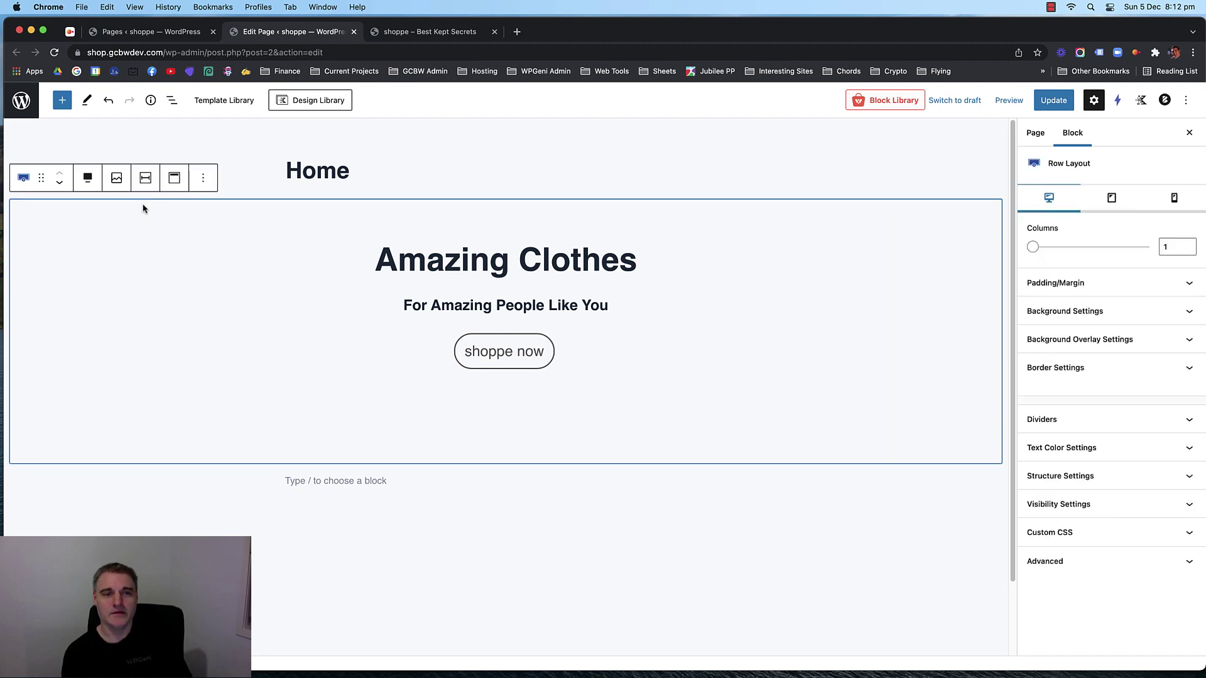
pyautogui.click(1138, 312)
pyautogui.scroll(-3, 1069, 441)
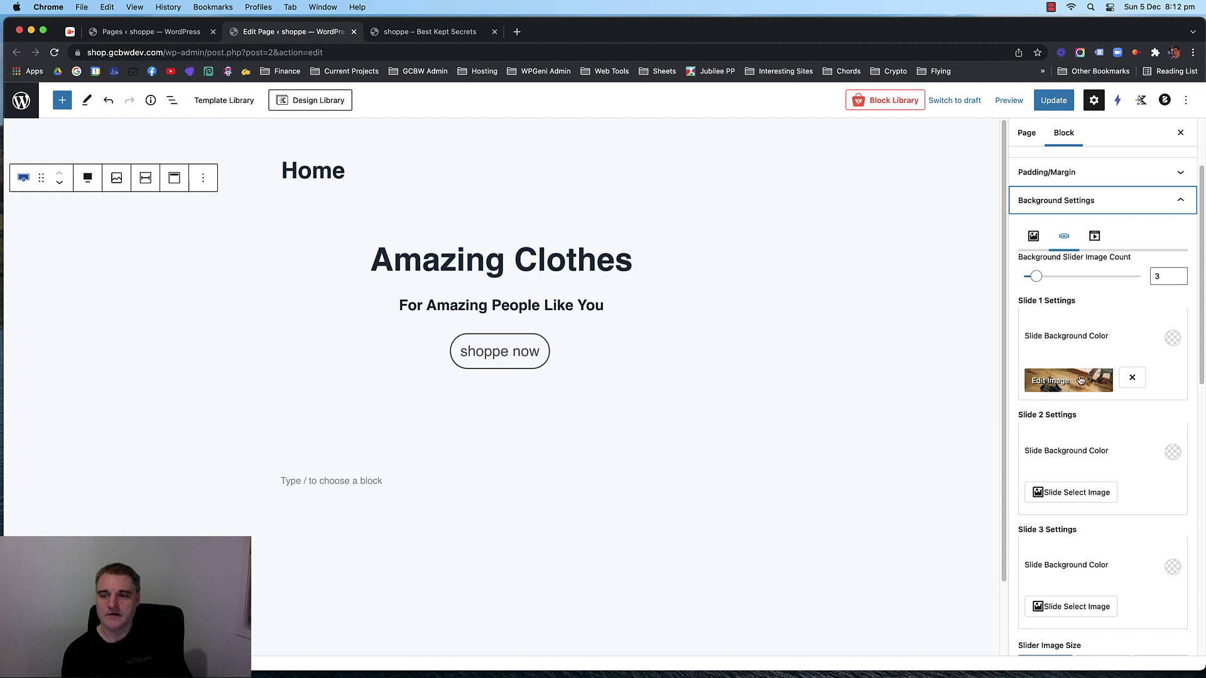
pyautogui.click(1080, 379)
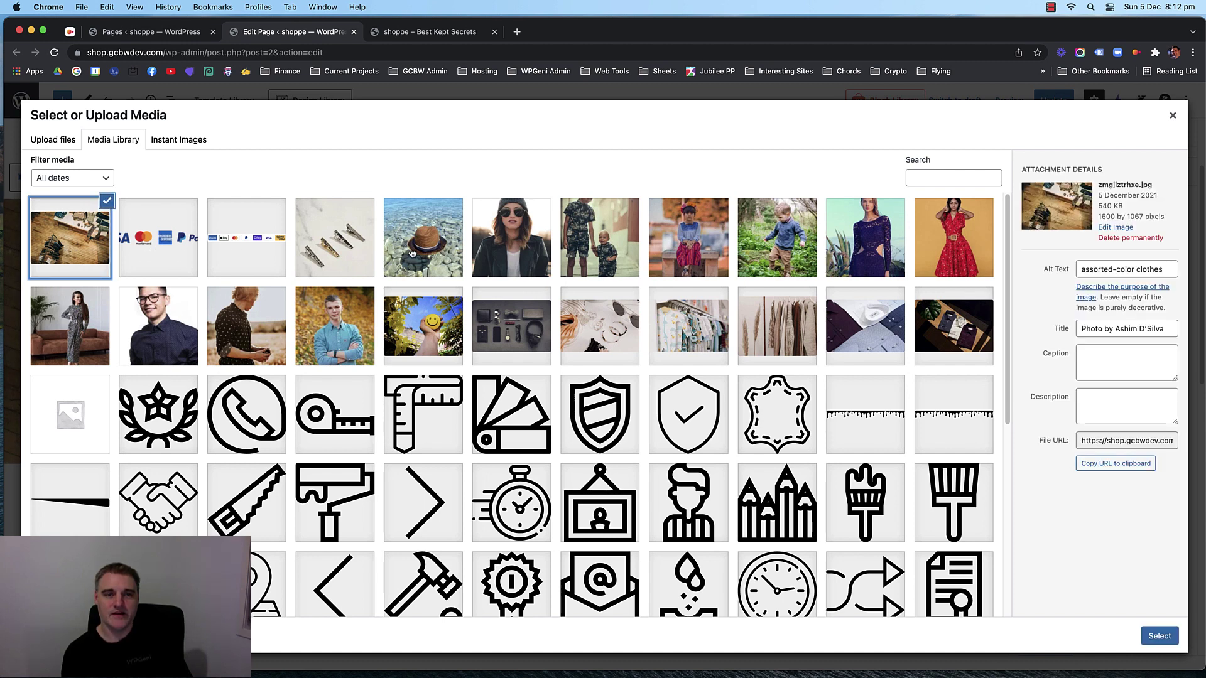
pyautogui.click(1158, 636)
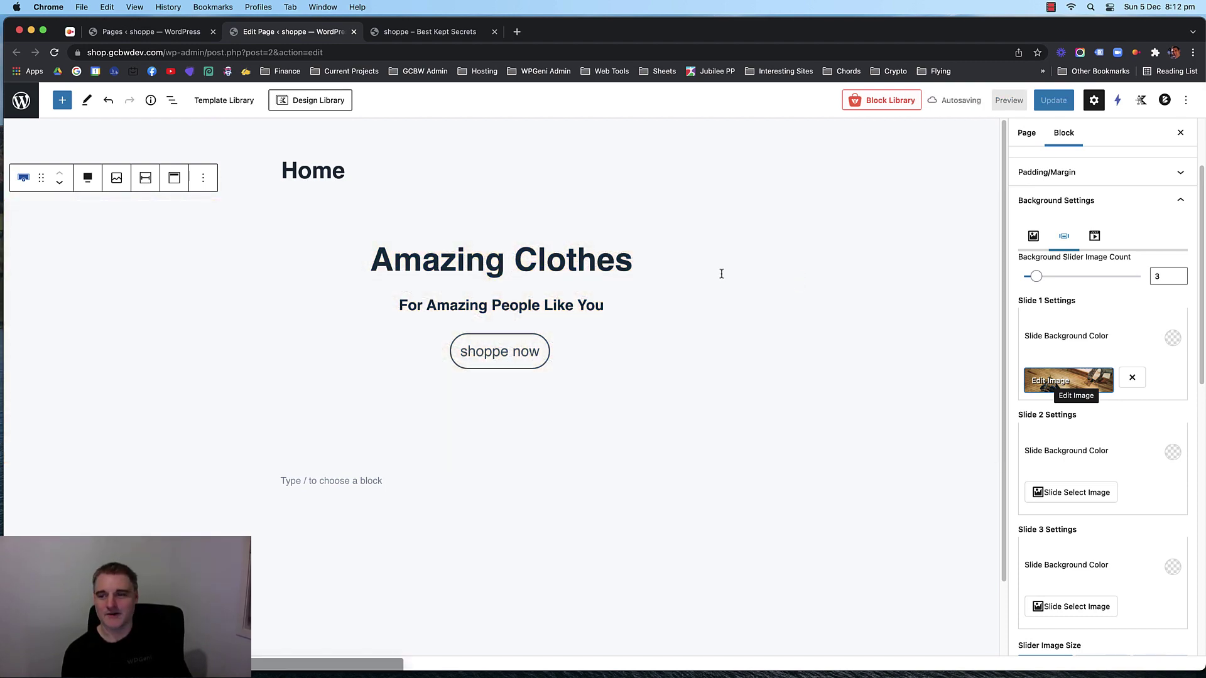
# Set the dark shirts photo for slide 2 and beige hanging clothes for slide 3.
pyautogui.click(1098, 494)
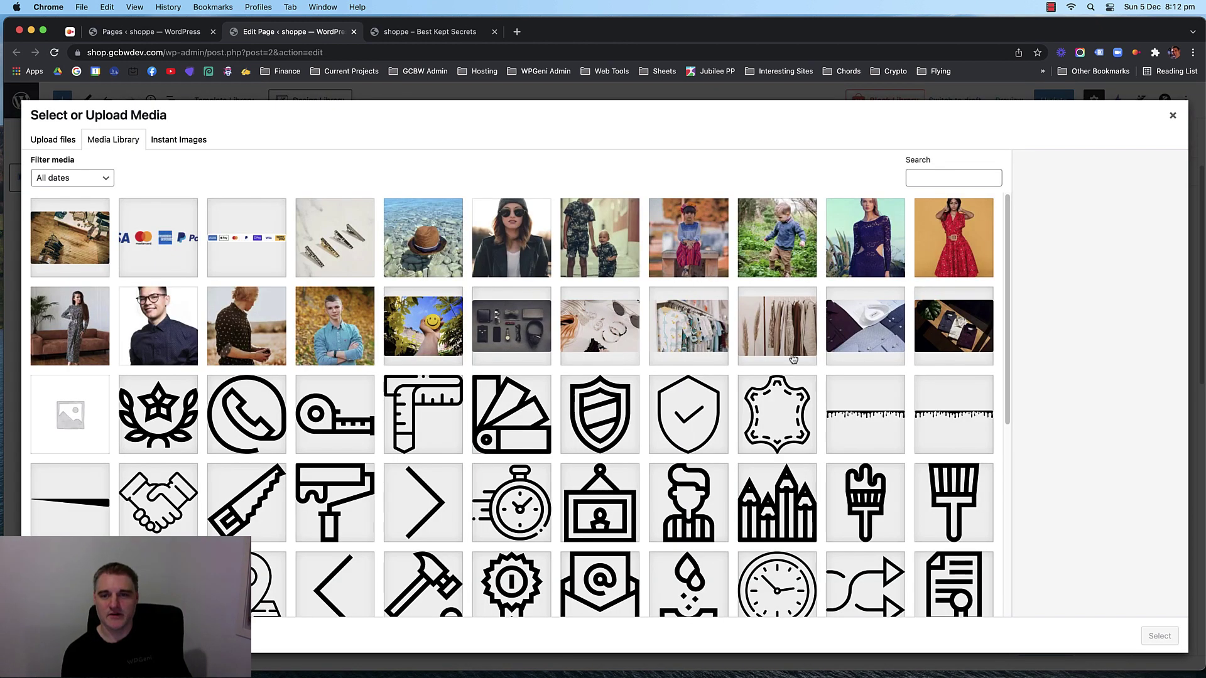
pyautogui.click(936, 326)
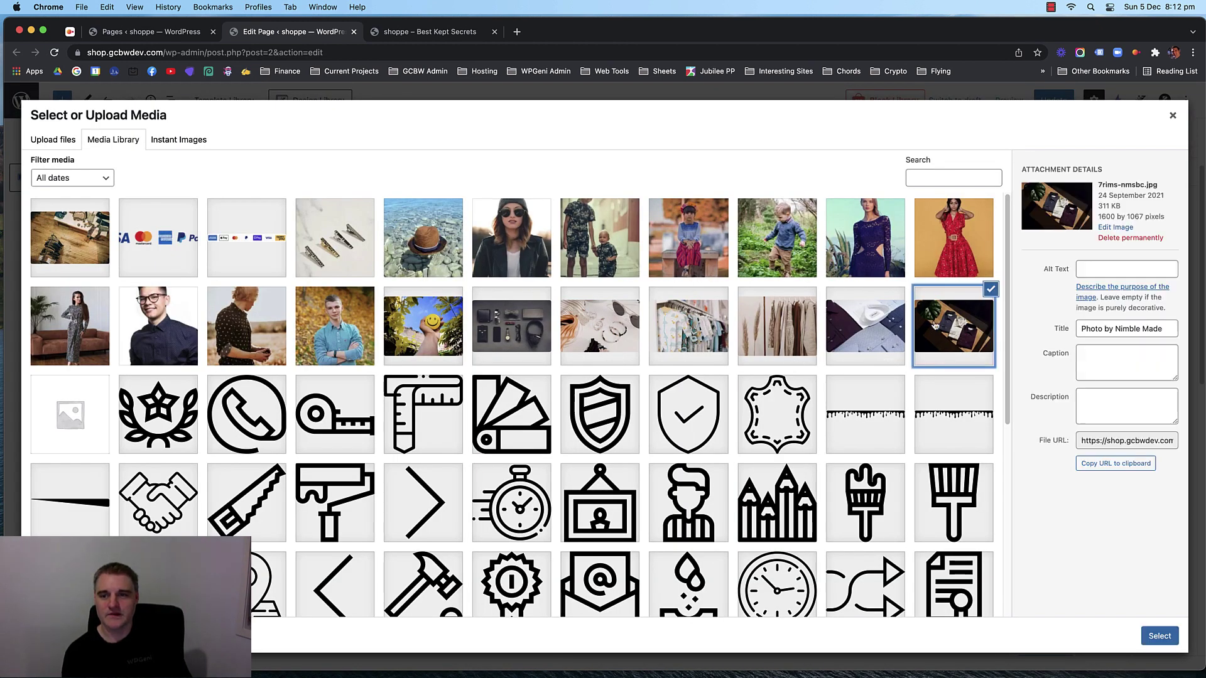
pyautogui.click(1159, 636)
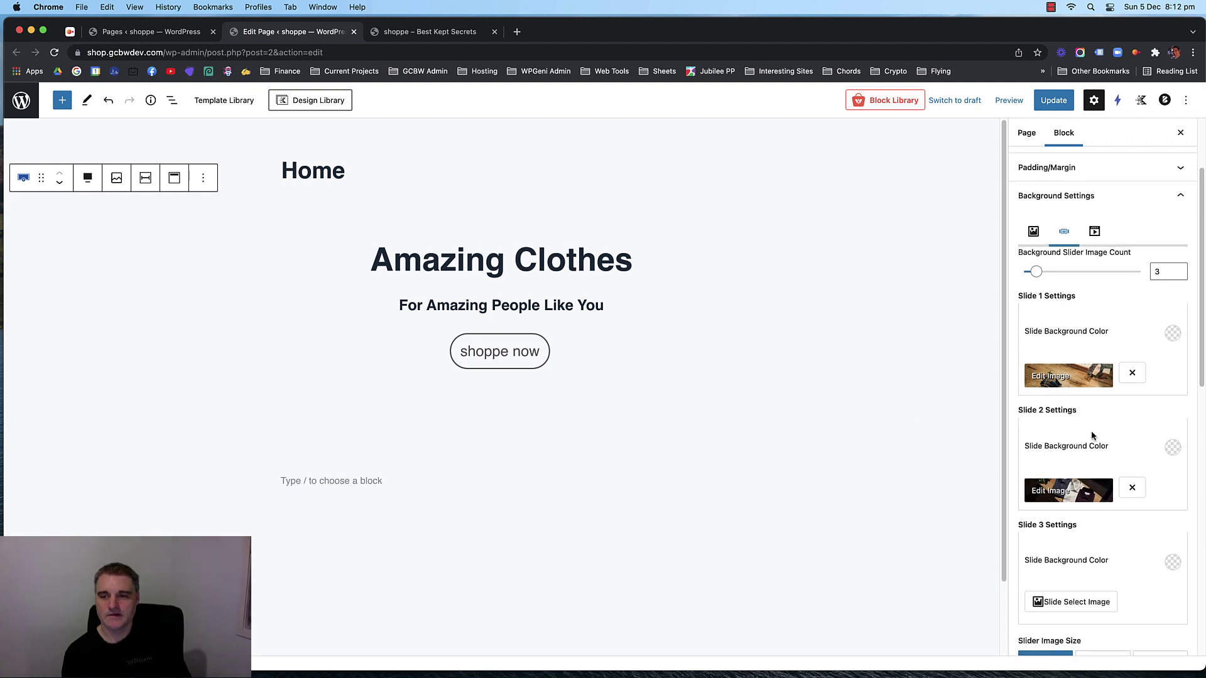
pyautogui.scroll(-4, 1124, 443)
pyautogui.click(1092, 407)
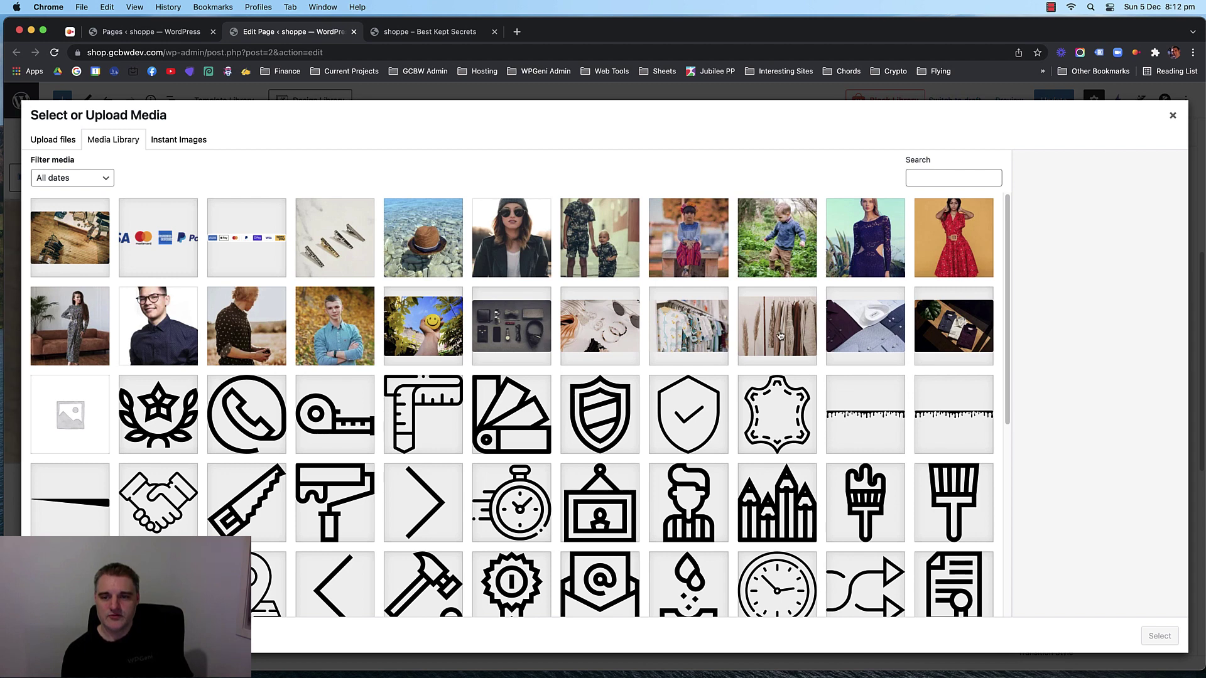
pyautogui.click(691, 337)
pyautogui.click(767, 334)
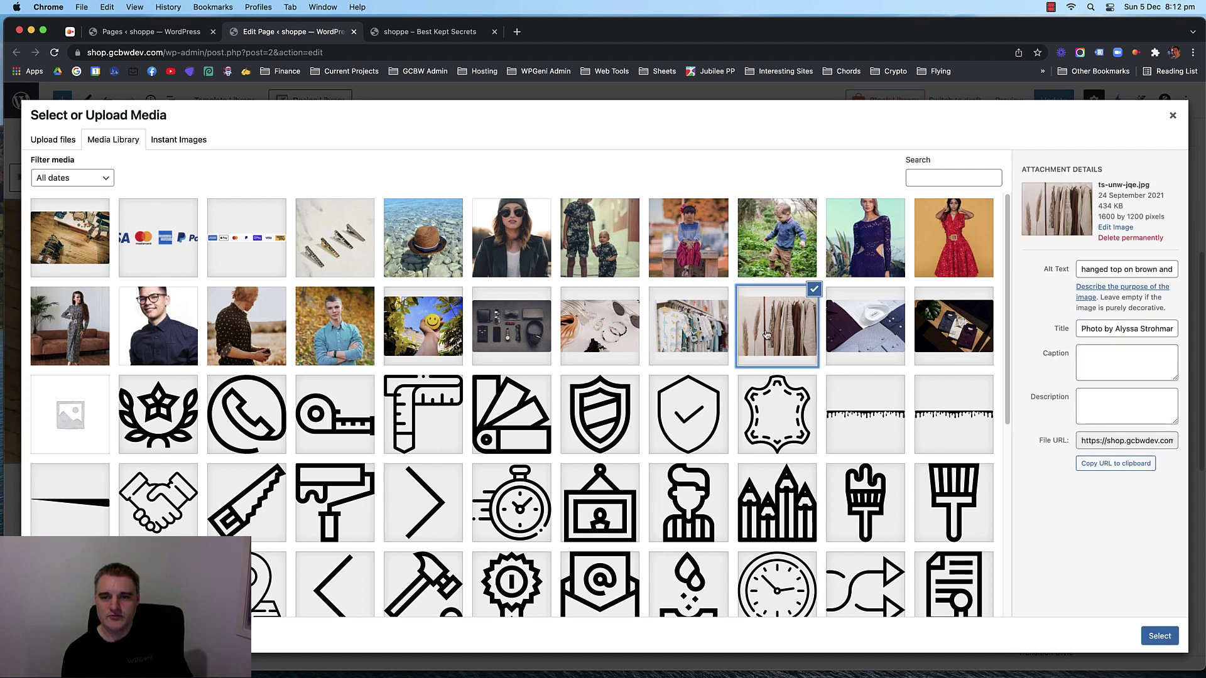
pyautogui.click(1159, 634)
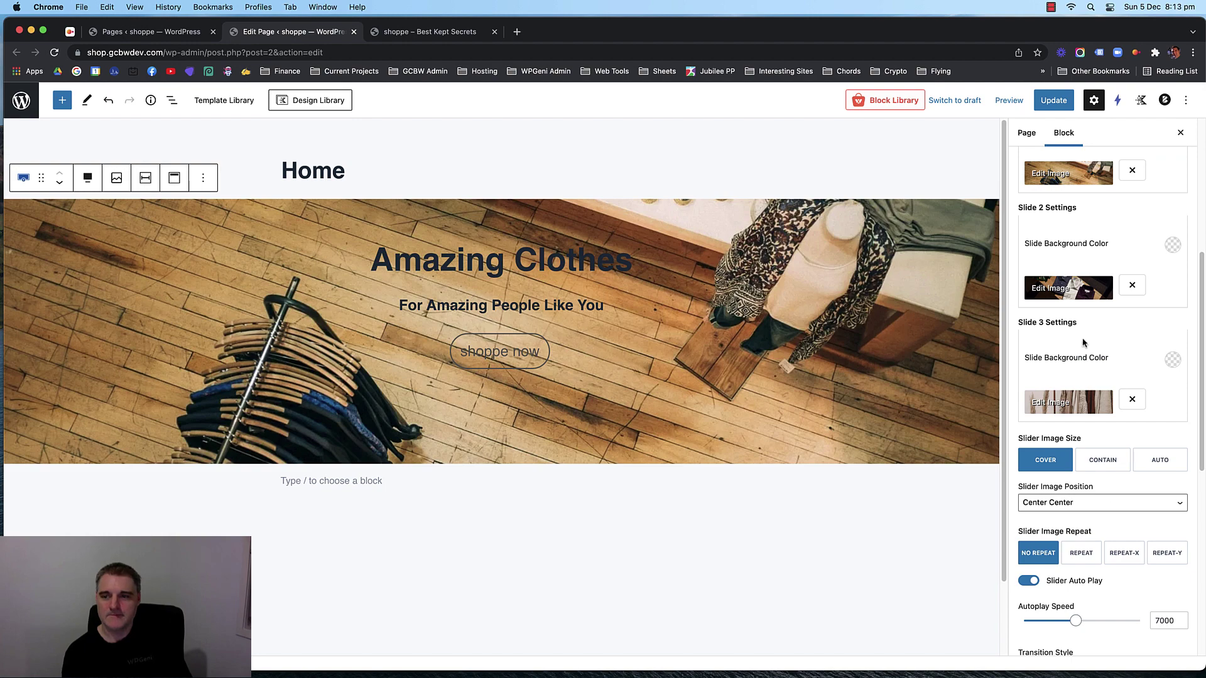
# Raise the slide count to 4 with the patterned shirts on a rack photo as slide 4.
pyautogui.scroll(5, 1093, 342)
pyautogui.click(1165, 240)
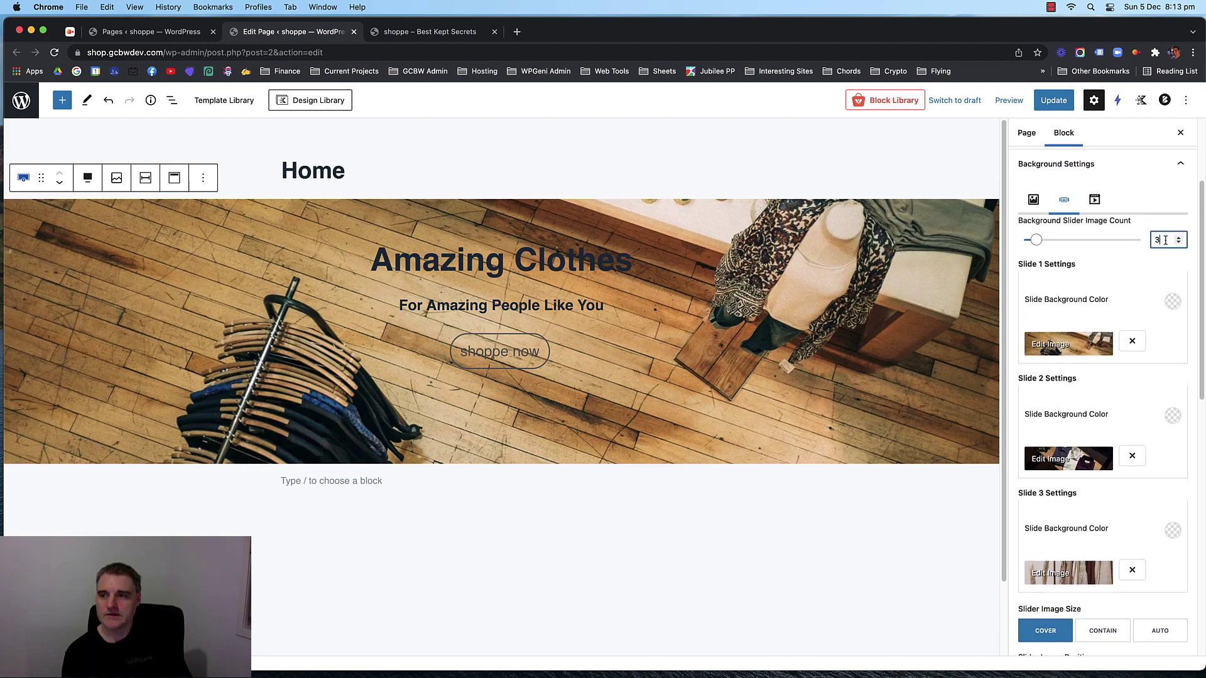
pyautogui.press('Up')
pyautogui.scroll(-5, 1124, 326)
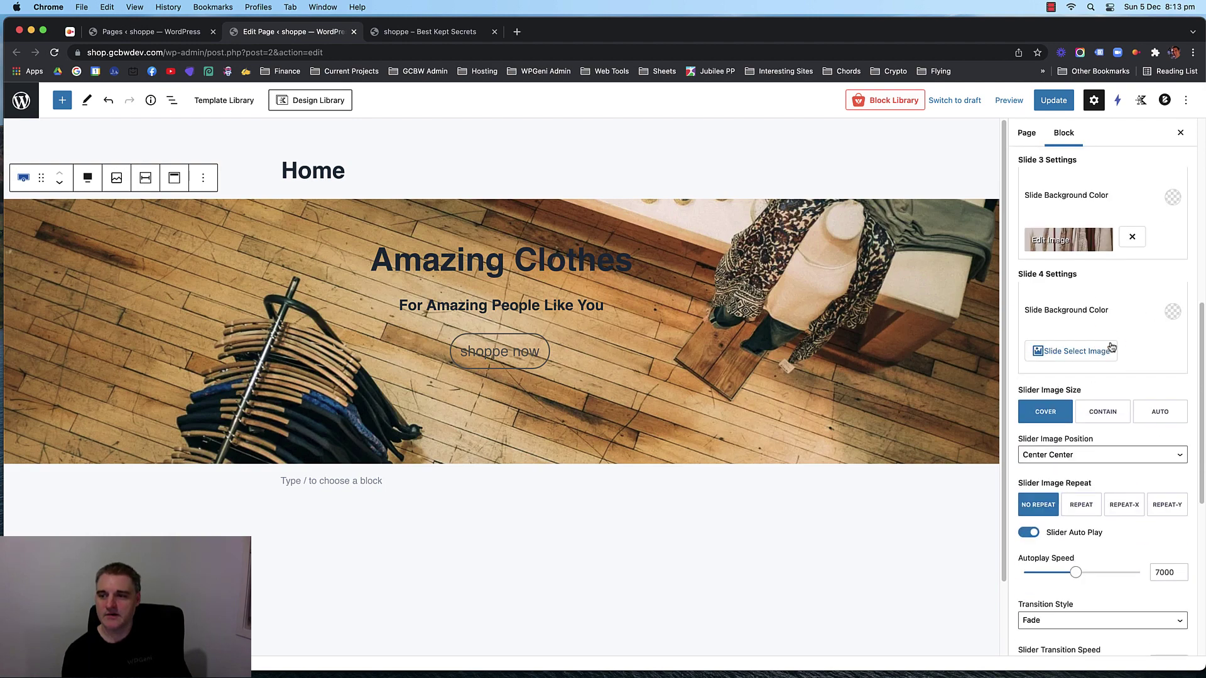
pyautogui.click(1075, 350)
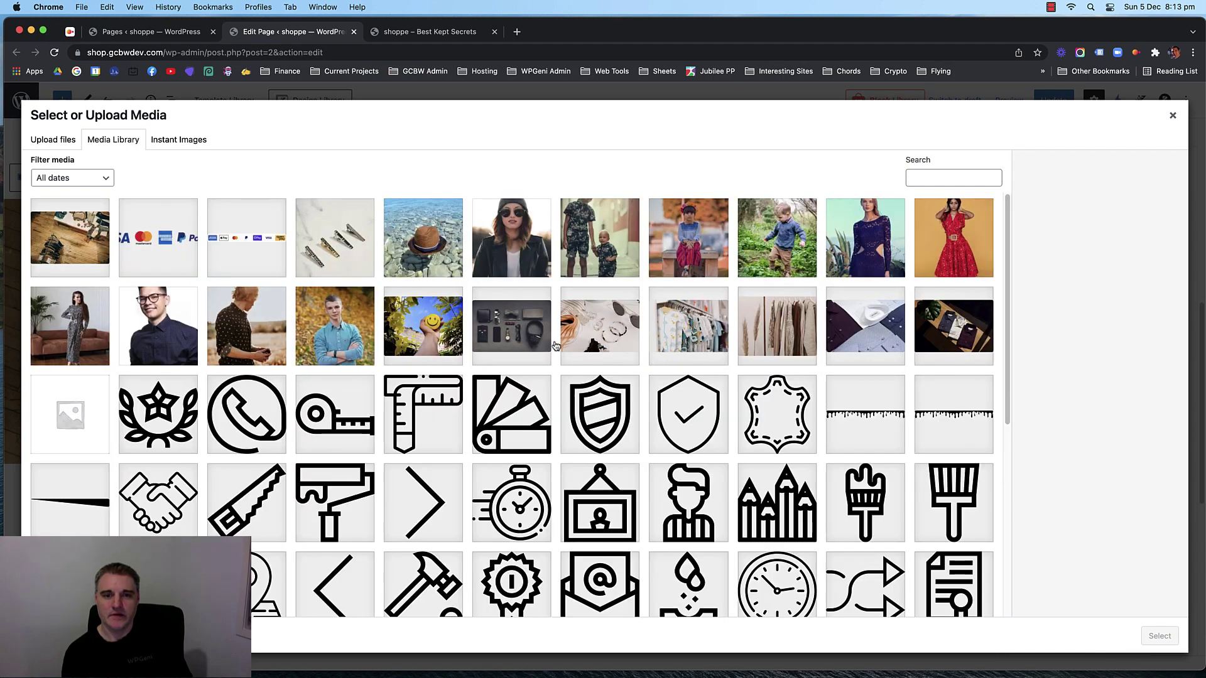
pyautogui.click(603, 336)
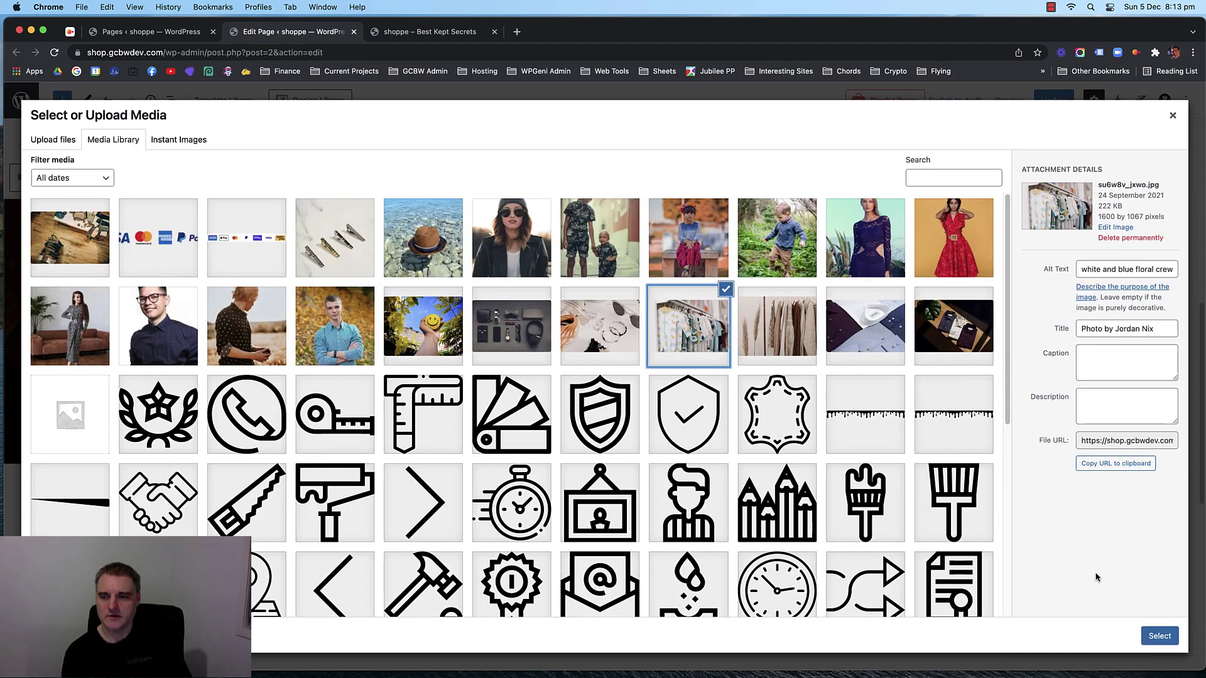
pyautogui.click(1157, 636)
# Give slide 1 the dark navy preset background colour.
pyautogui.scroll(2, 1055, 340)
pyautogui.scroll(-4, 1081, 350)
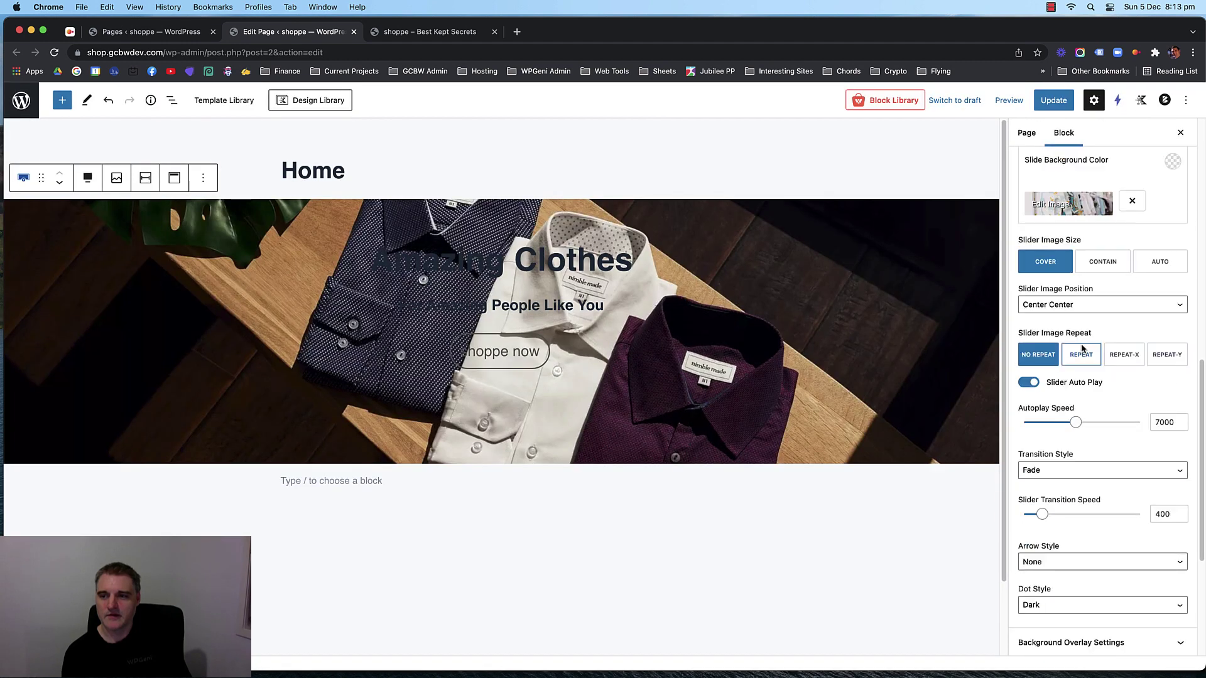
pyautogui.scroll(6, 1082, 349)
pyautogui.scroll(-1, 1079, 342)
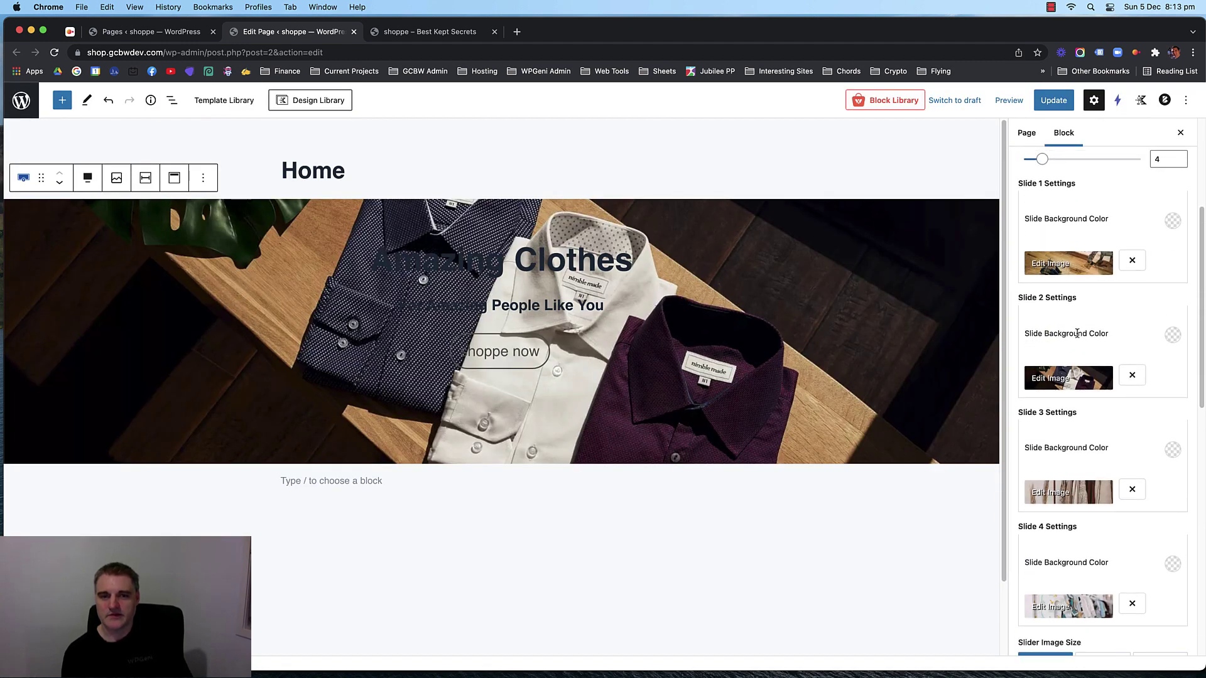
pyautogui.scroll(1, 1114, 314)
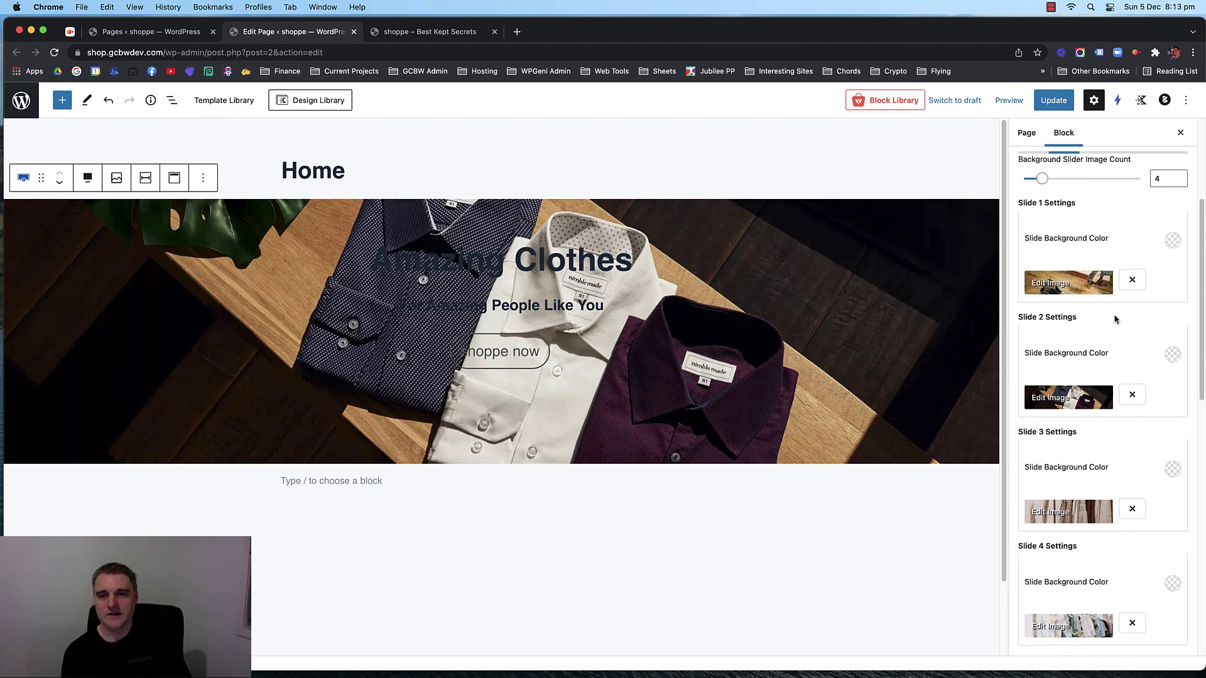
pyautogui.scroll(-1, 1115, 318)
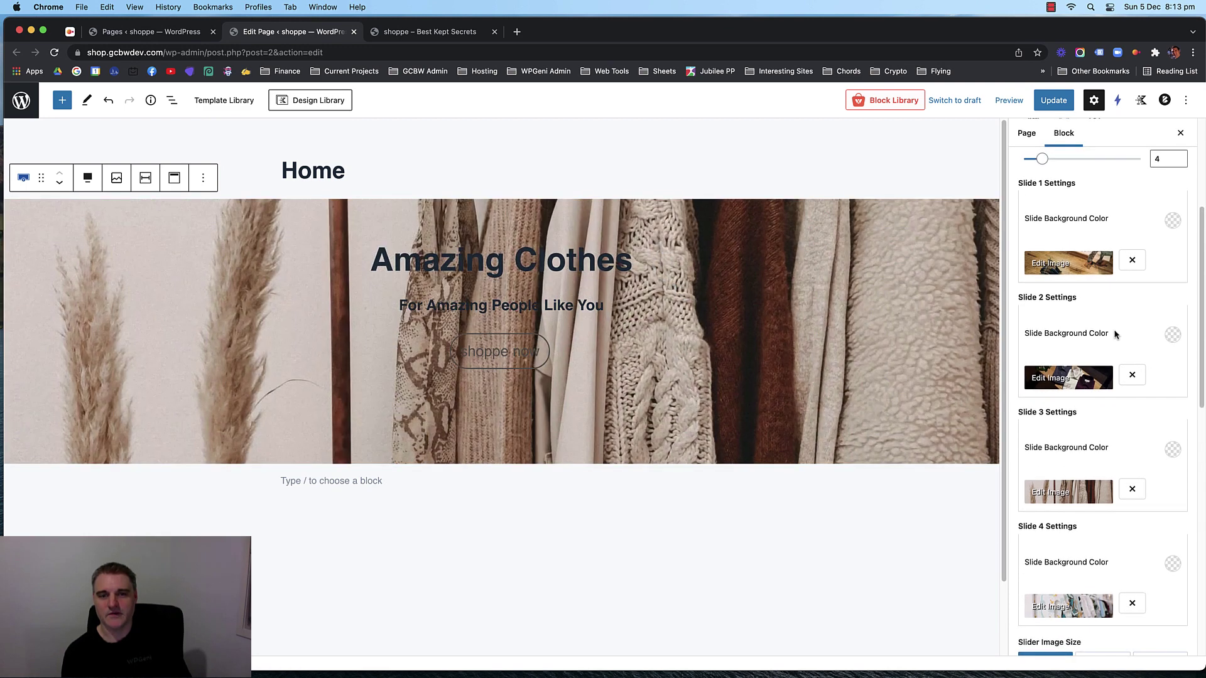
pyautogui.scroll(1, 1114, 340)
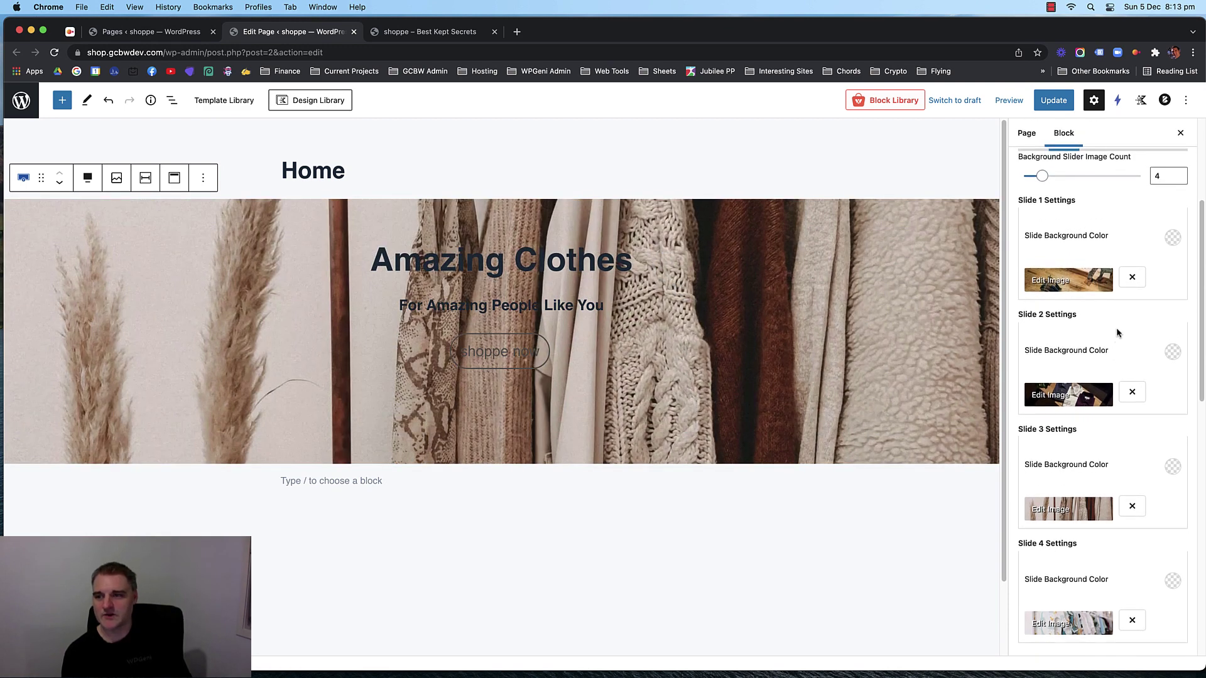
pyautogui.scroll(5, 1117, 326)
pyautogui.click(1171, 380)
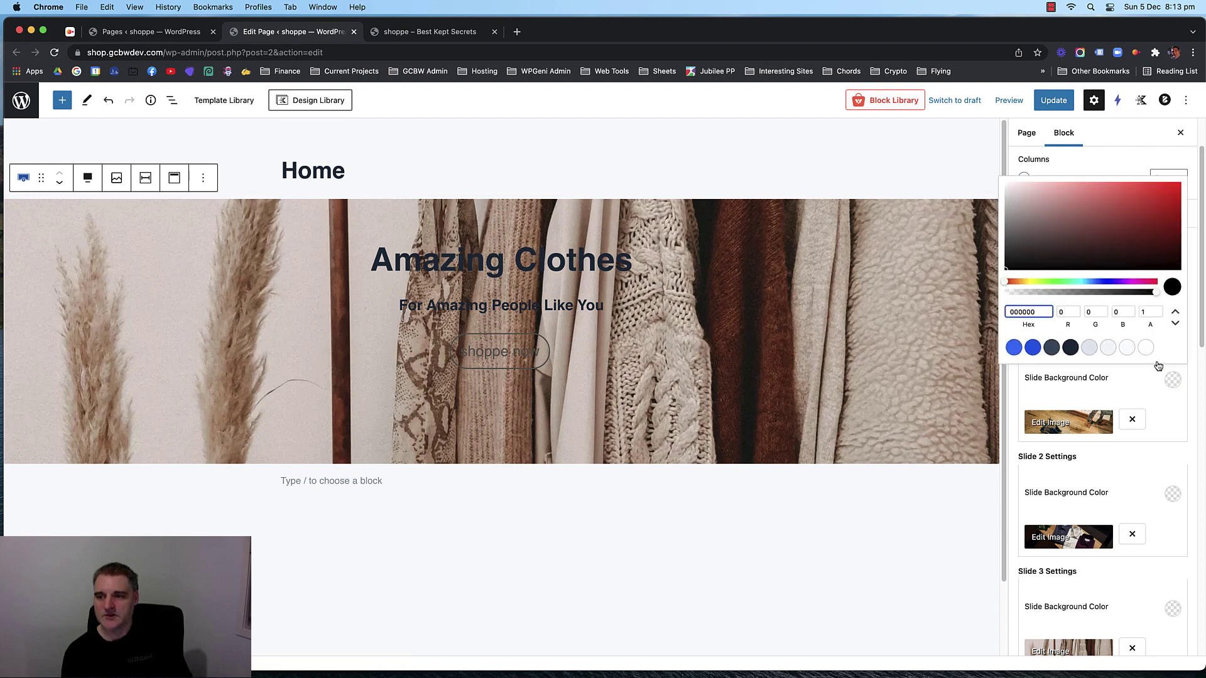
pyautogui.click(1070, 347)
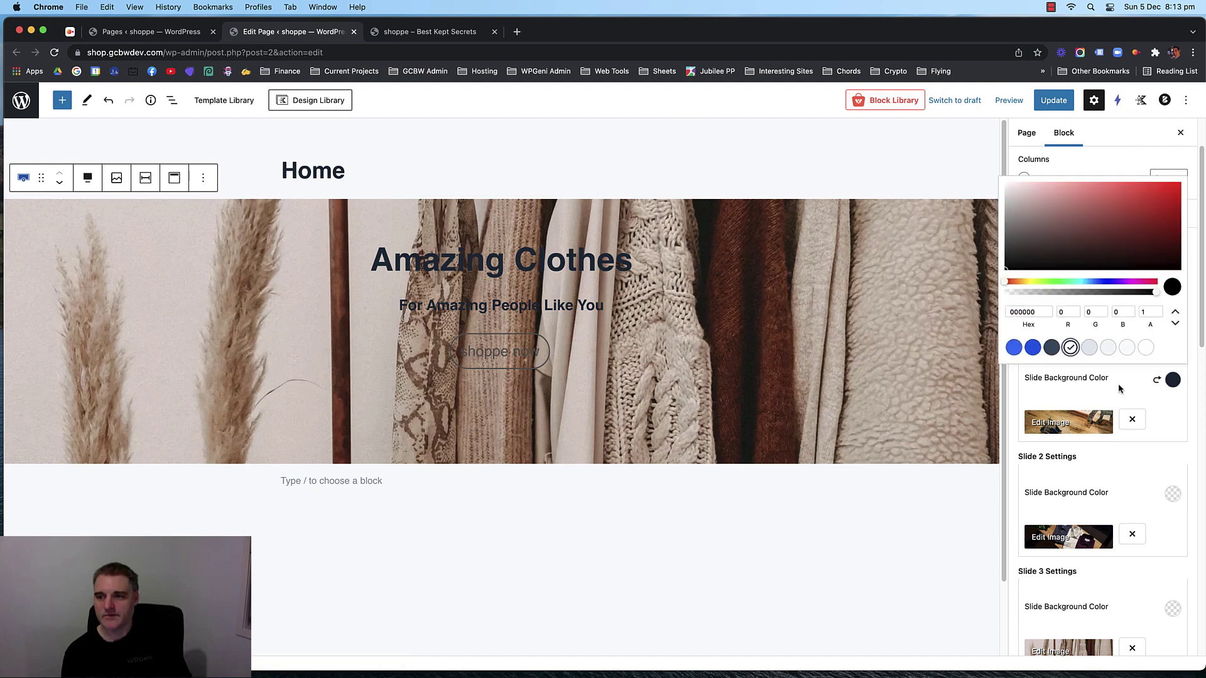
pyautogui.click(1119, 389)
# Set the hero slider's Autoplay Speed to 5000 ms.
pyautogui.scroll(3, 1121, 385)
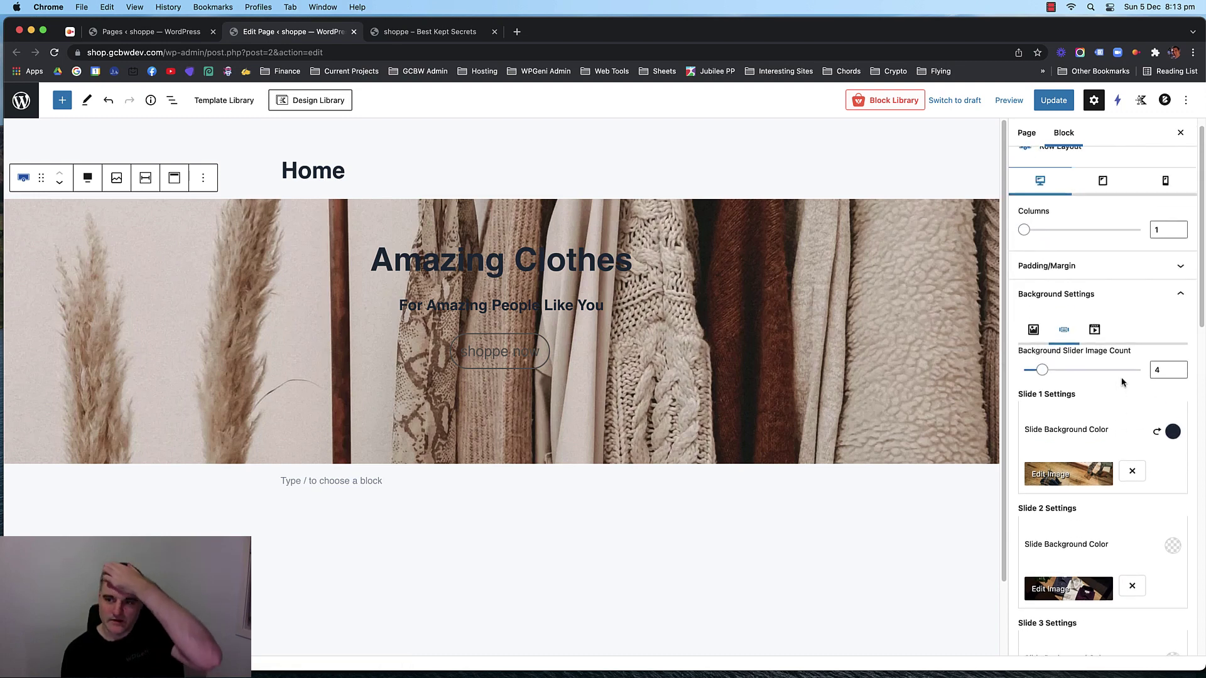
pyautogui.scroll(-8, 1123, 383)
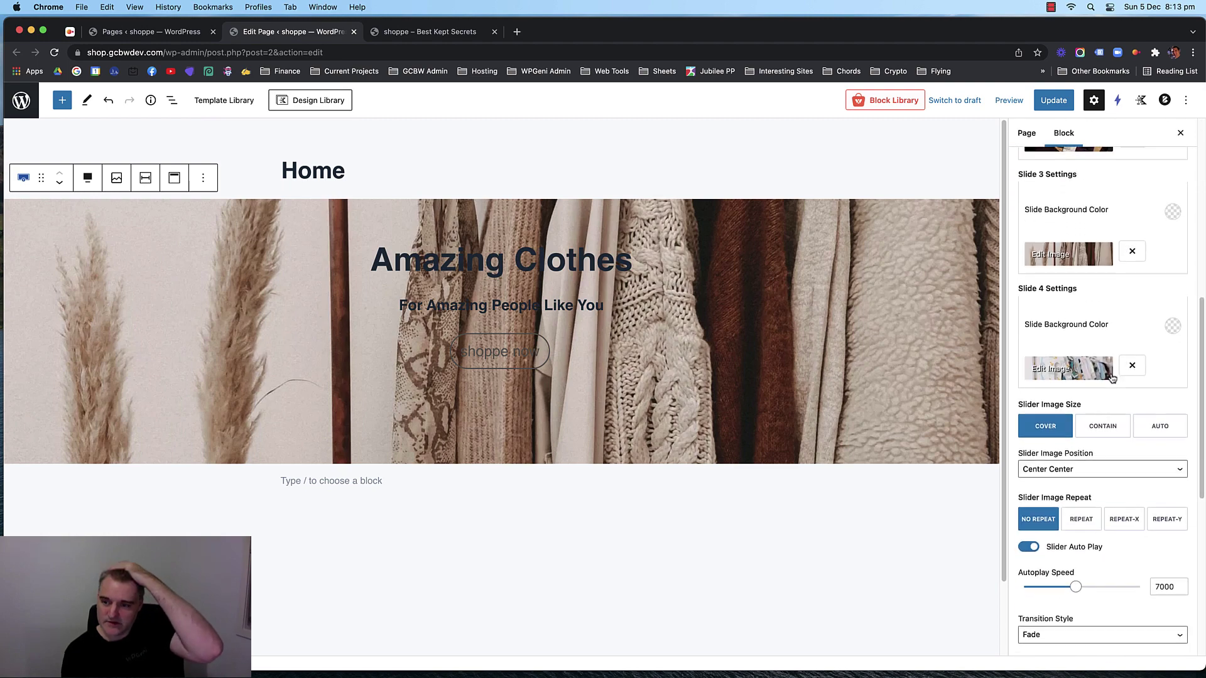
pyautogui.scroll(8, 1105, 377)
pyautogui.scroll(-5, 1099, 380)
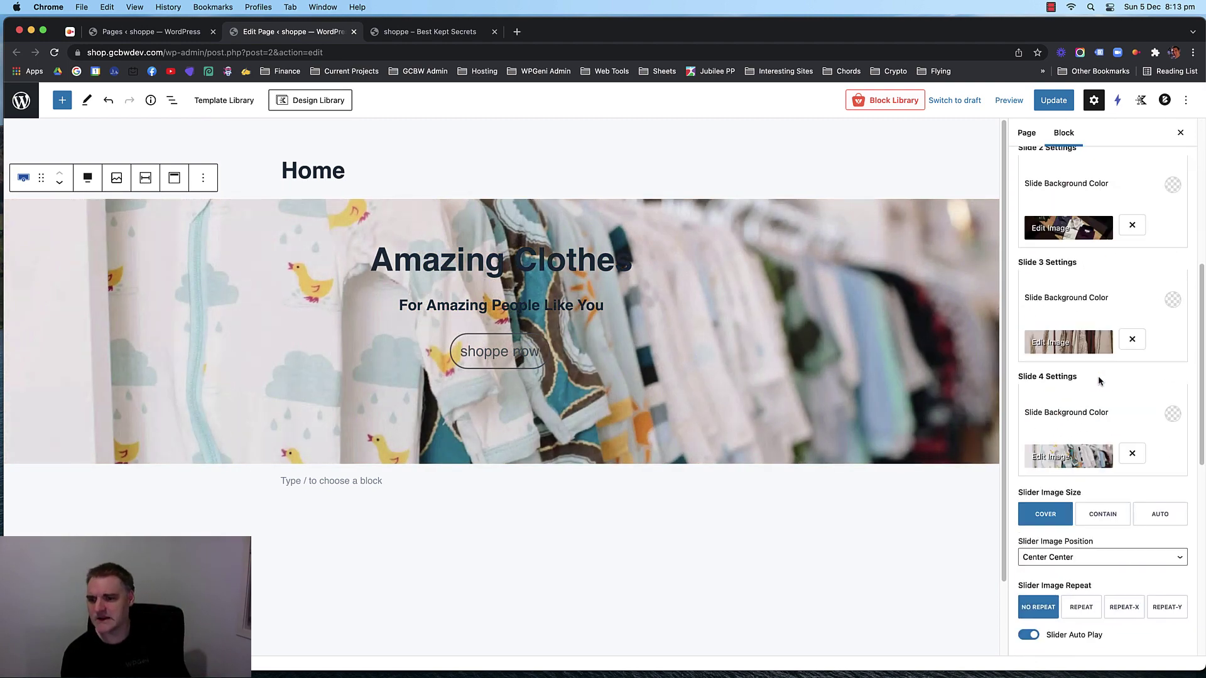
pyautogui.scroll(-6, 1099, 377)
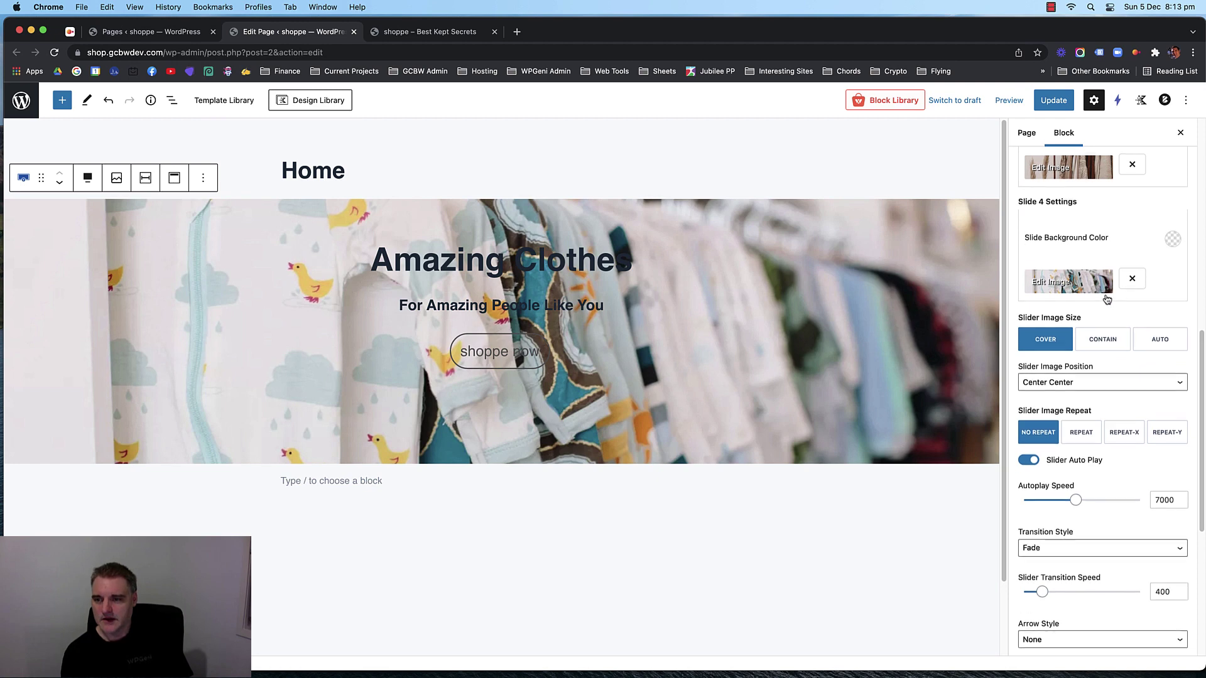
pyautogui.scroll(-2, 1069, 286)
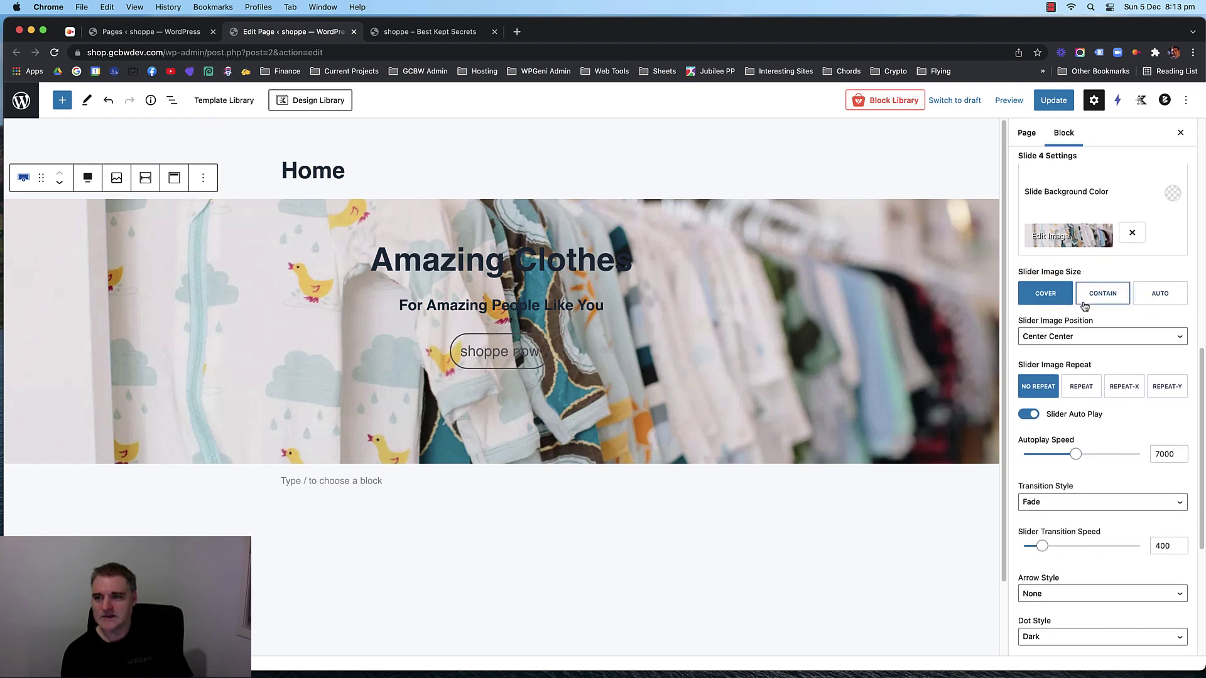
pyautogui.scroll(-1, 1074, 311)
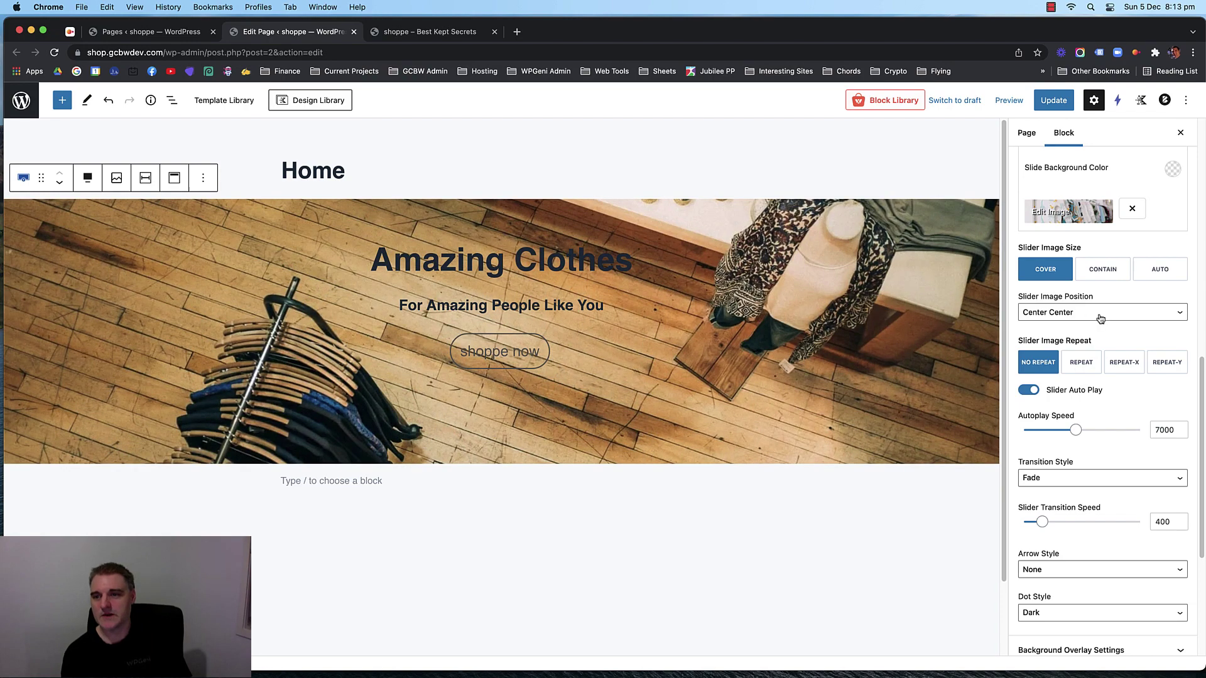
pyautogui.scroll(-4, 1100, 318)
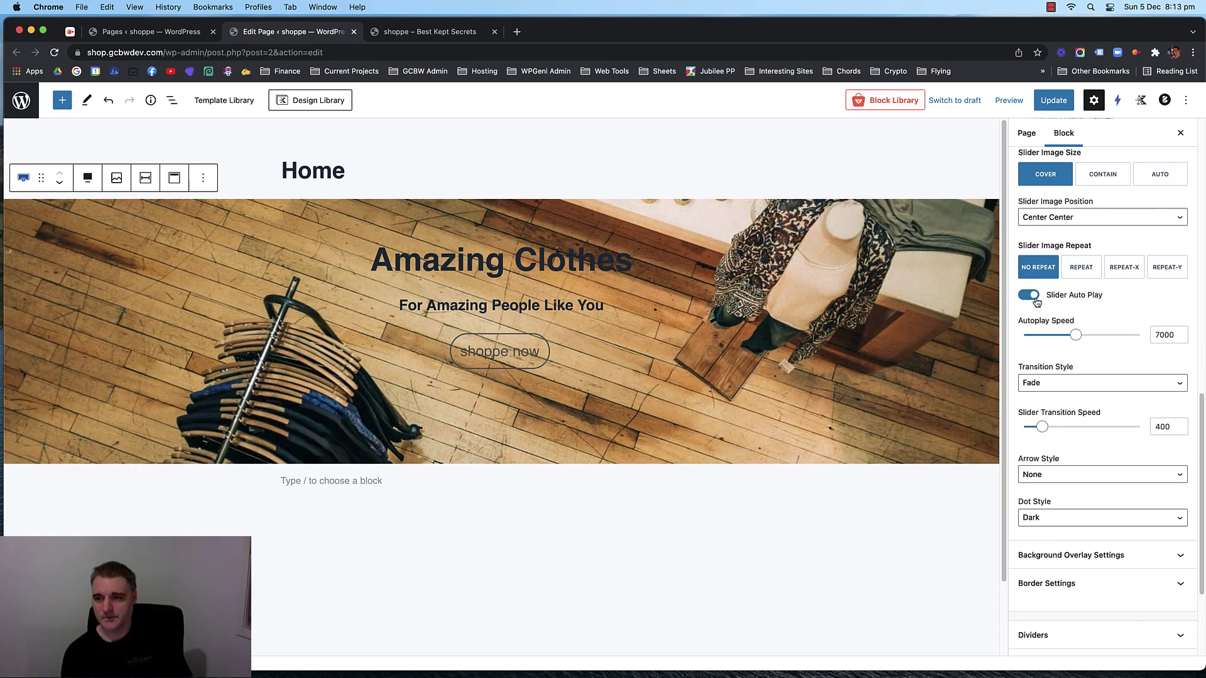
pyautogui.scroll(-1, 1093, 314)
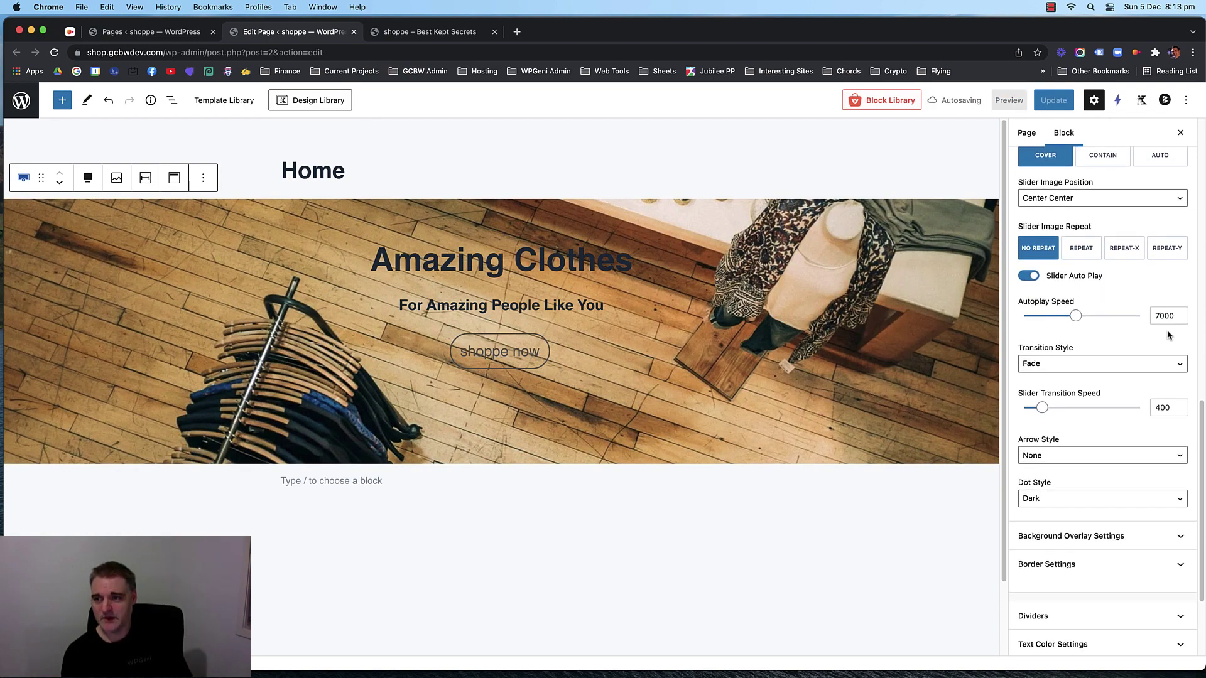
pyautogui.click(1159, 316)
pyautogui.write('5')
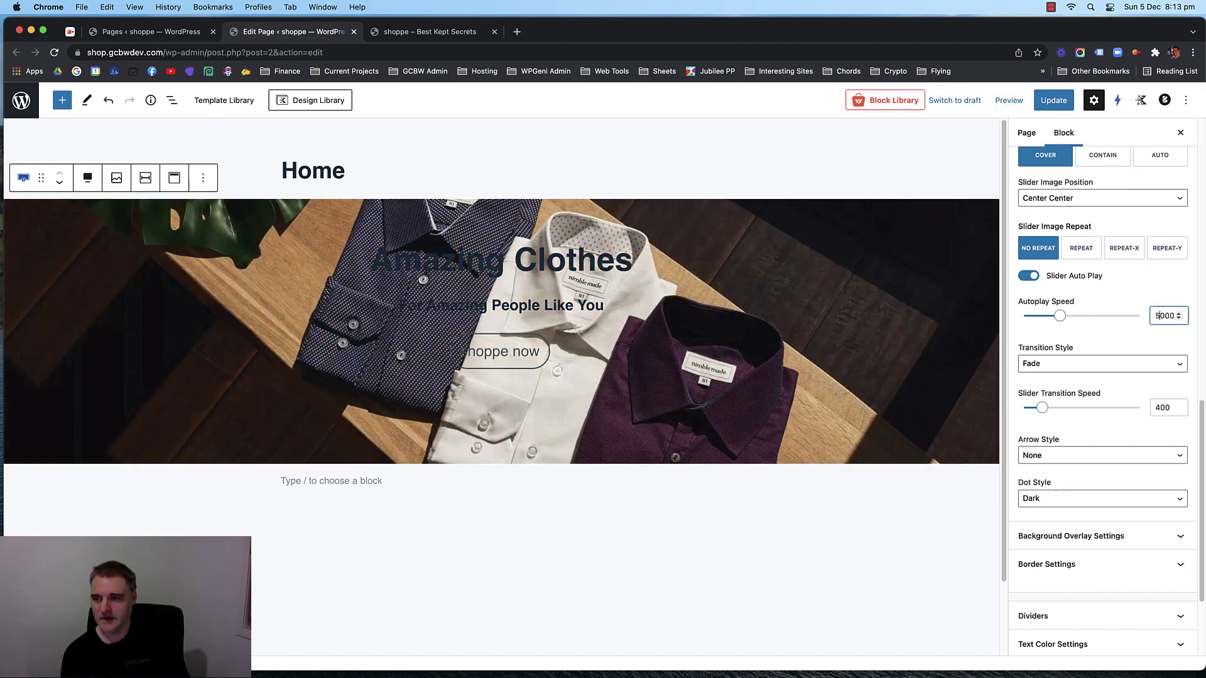
pyautogui.click(1126, 289)
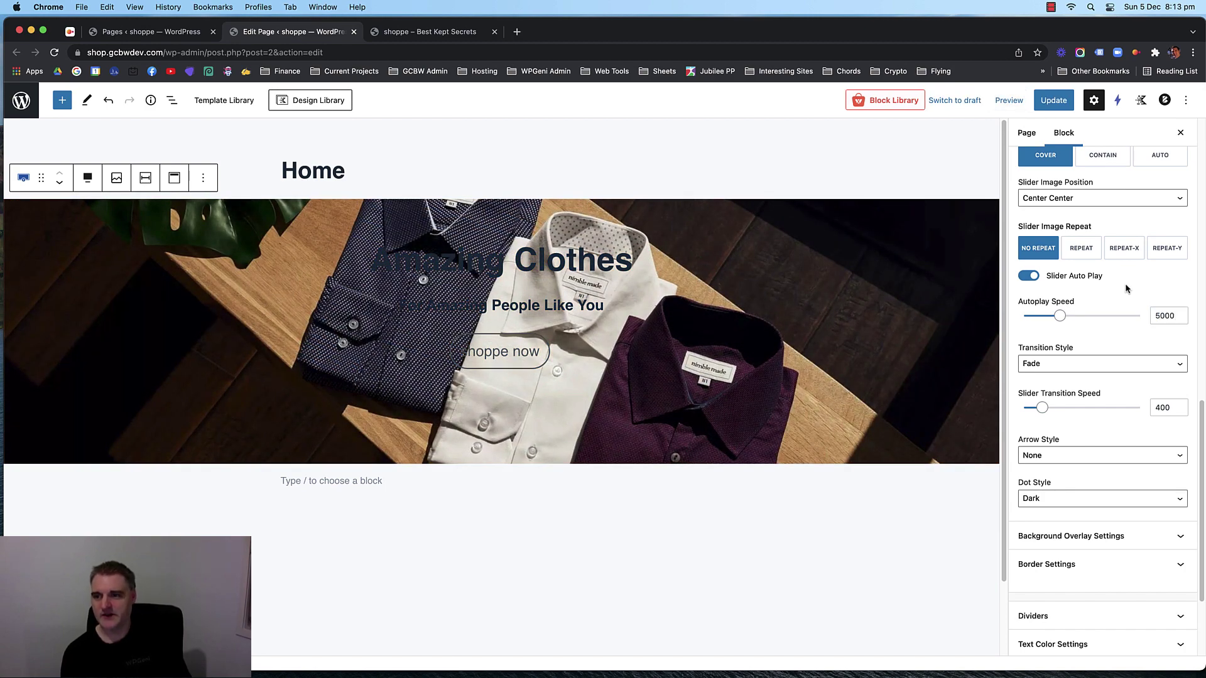
pyautogui.click(1158, 316)
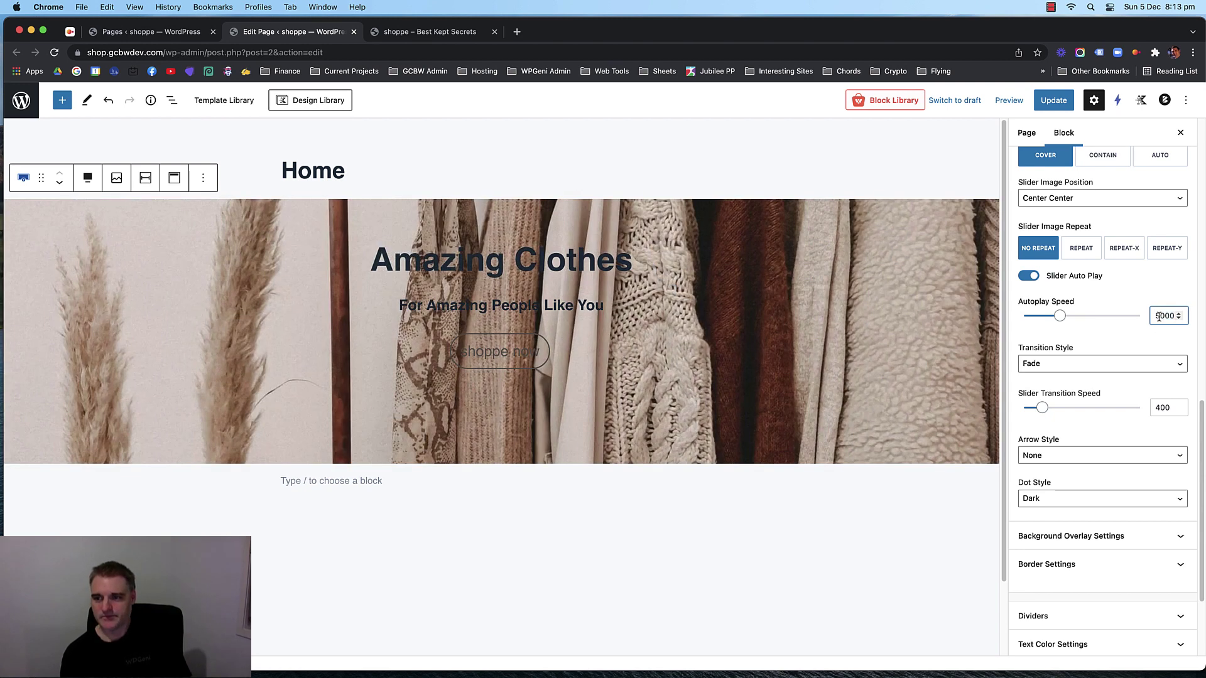
# Switch the slider's Transition Style to Slide, then back to Fade.
pyautogui.scroll(-1, 1135, 282)
pyautogui.click(1095, 346)
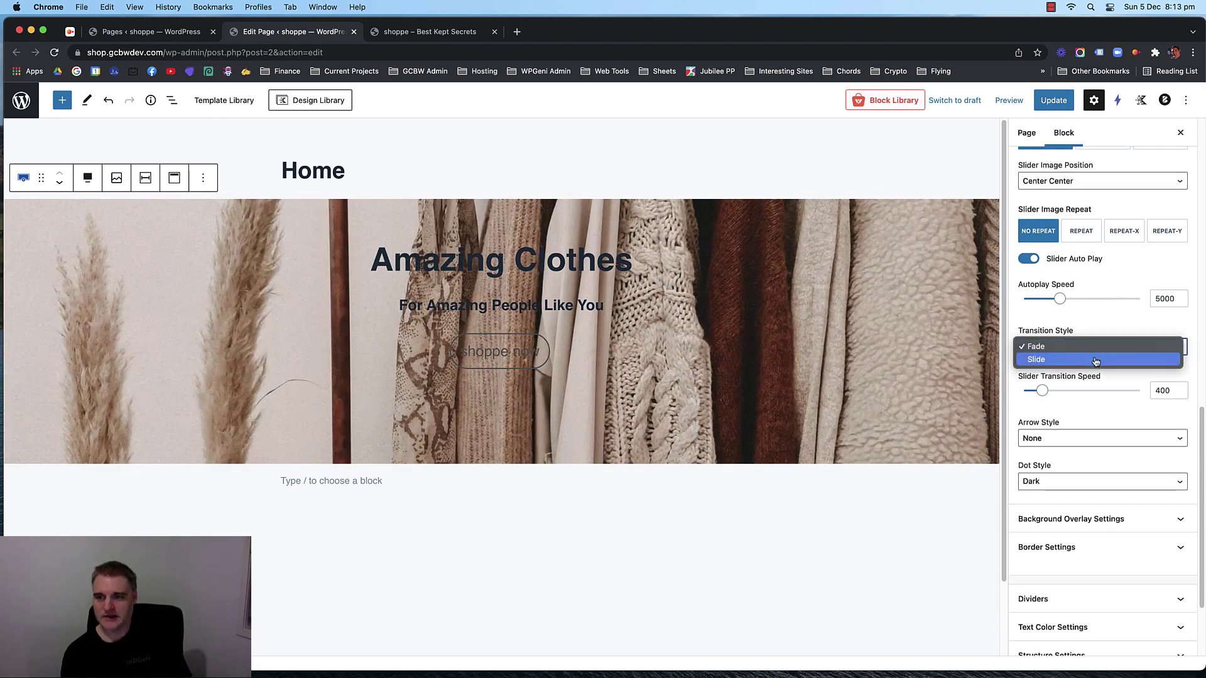
pyautogui.click(1096, 360)
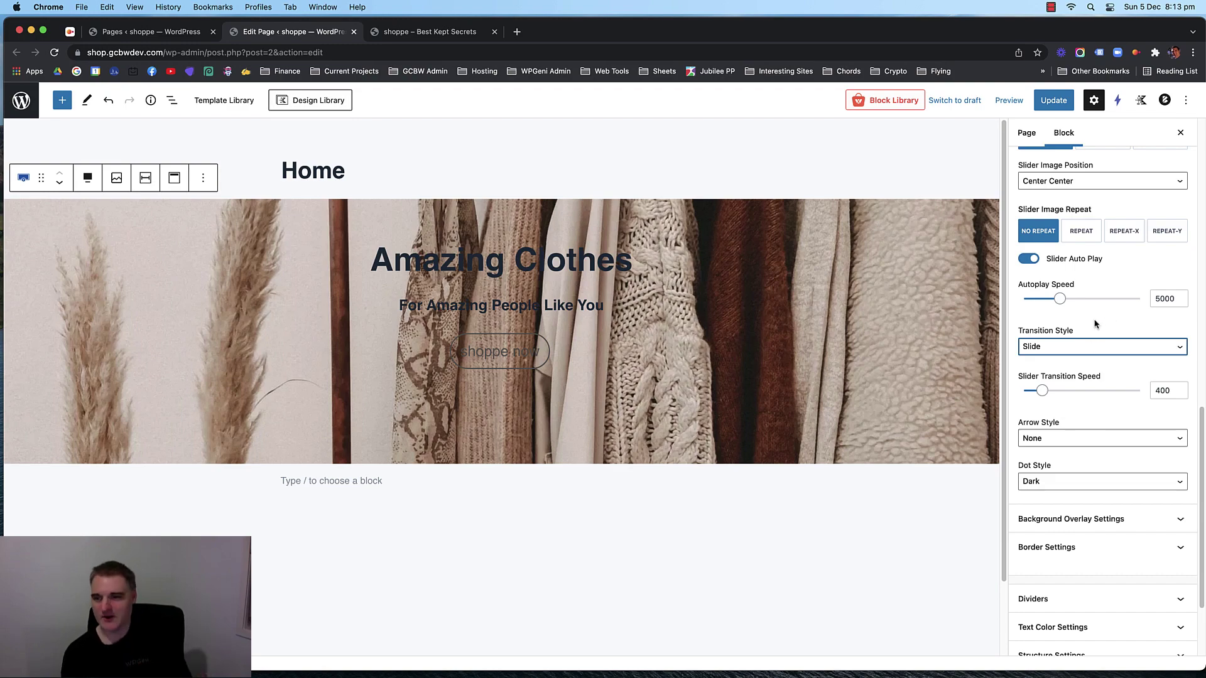
pyautogui.click(1094, 323)
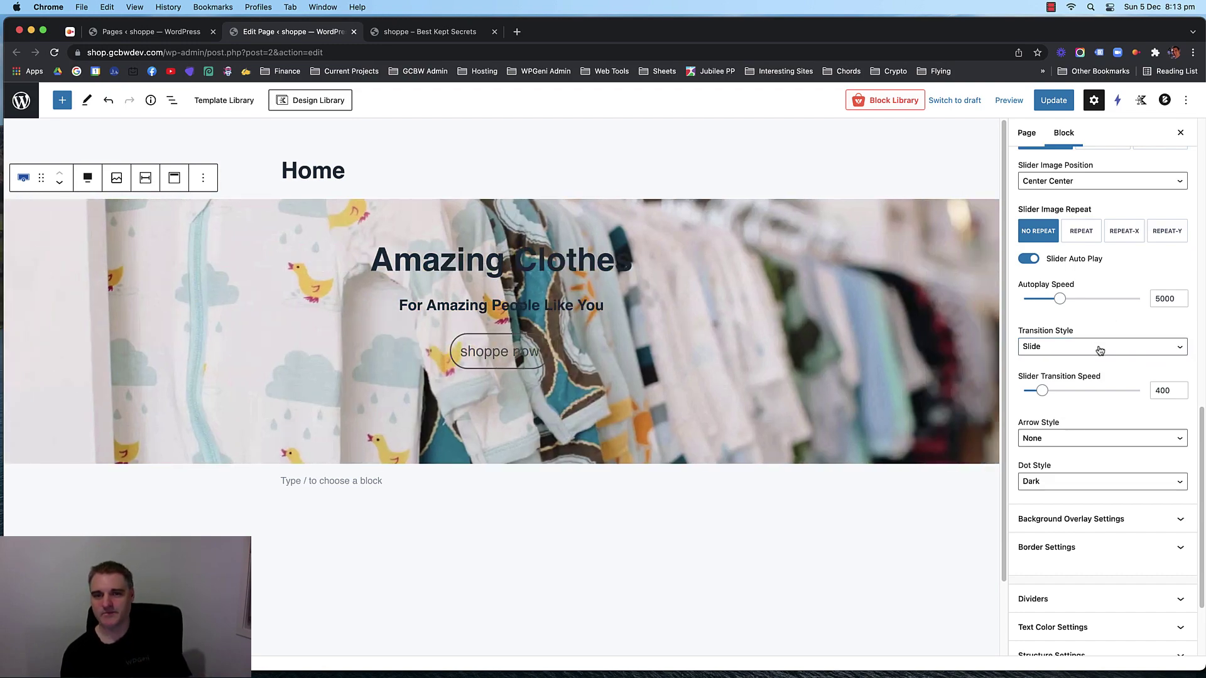
pyautogui.click(1099, 350)
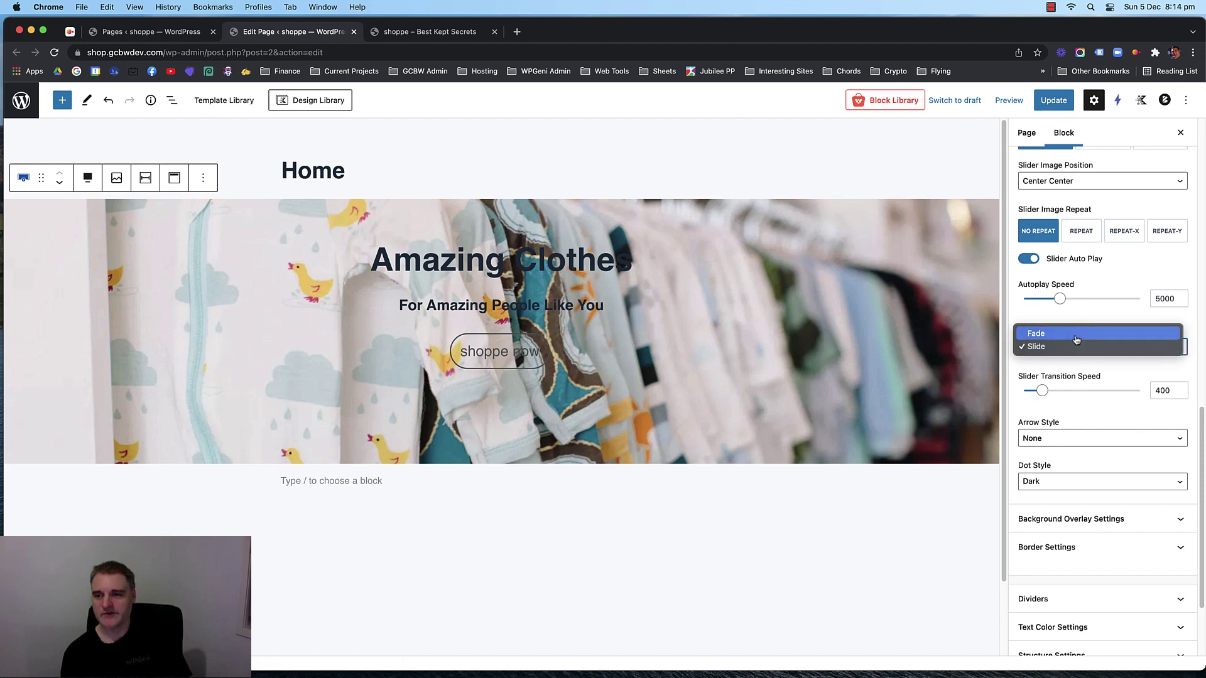
pyautogui.click(1078, 331)
pyautogui.click(1089, 307)
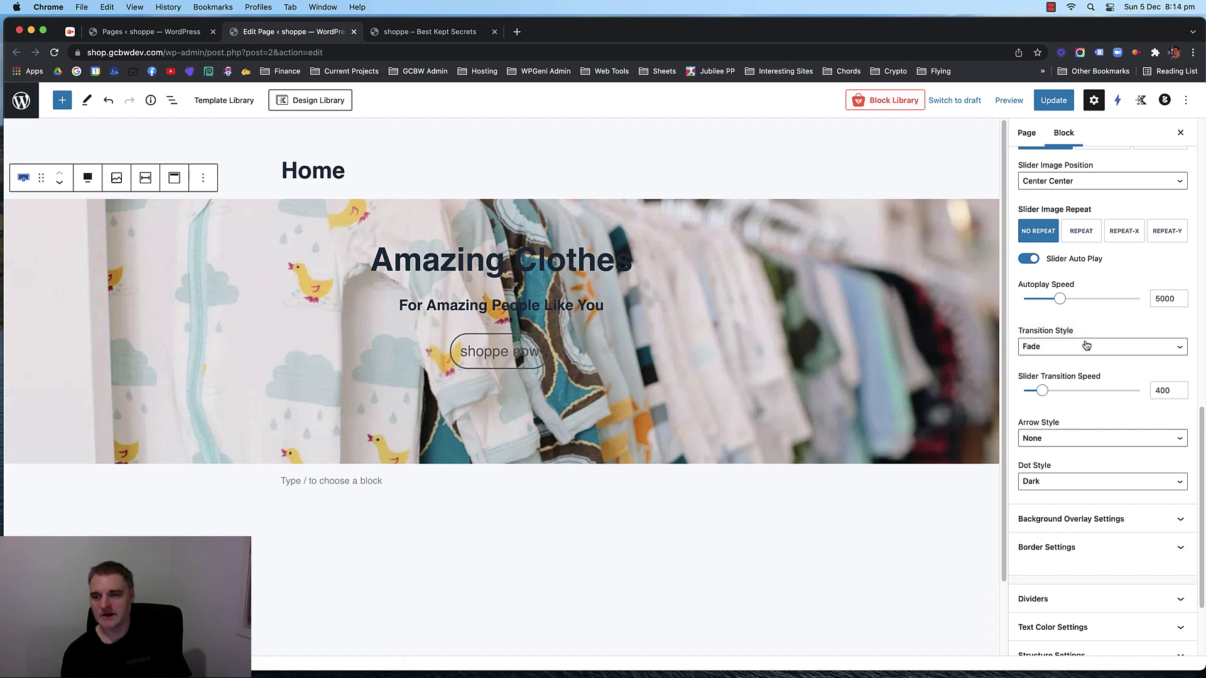
# Set the slider's Dot Style to None to hide the navigation dots.
pyautogui.scroll(-2, 1086, 347)
pyautogui.scroll(-2, 1089, 358)
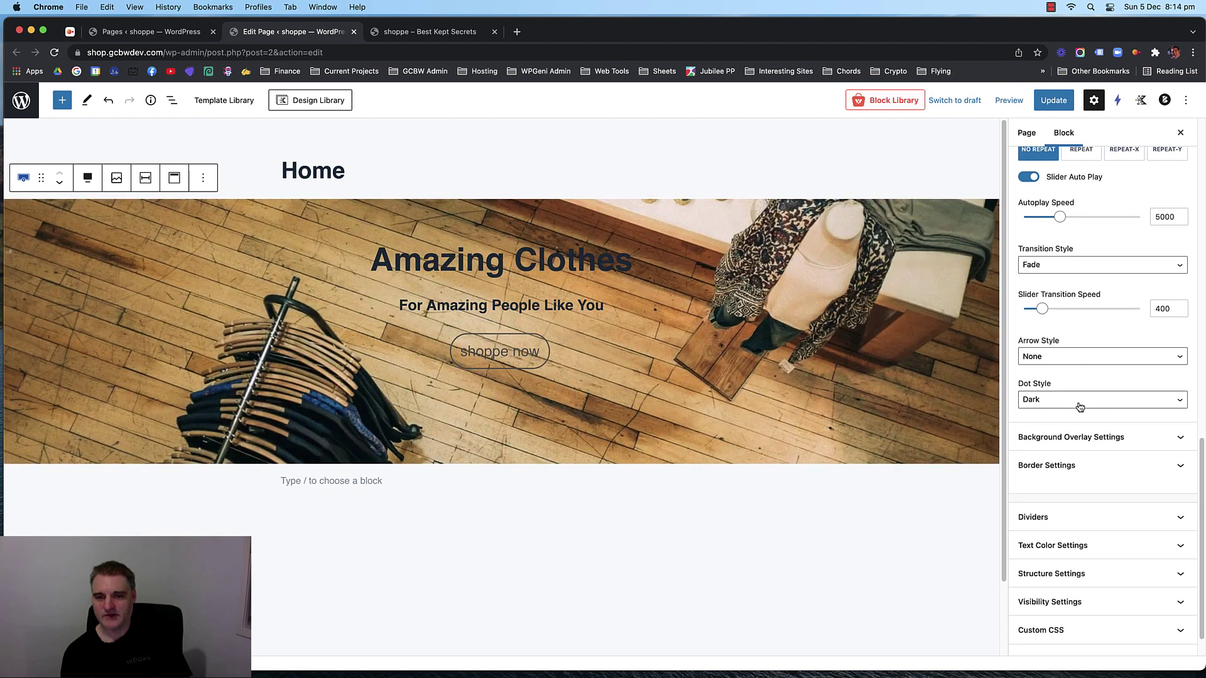
pyautogui.click(1080, 404)
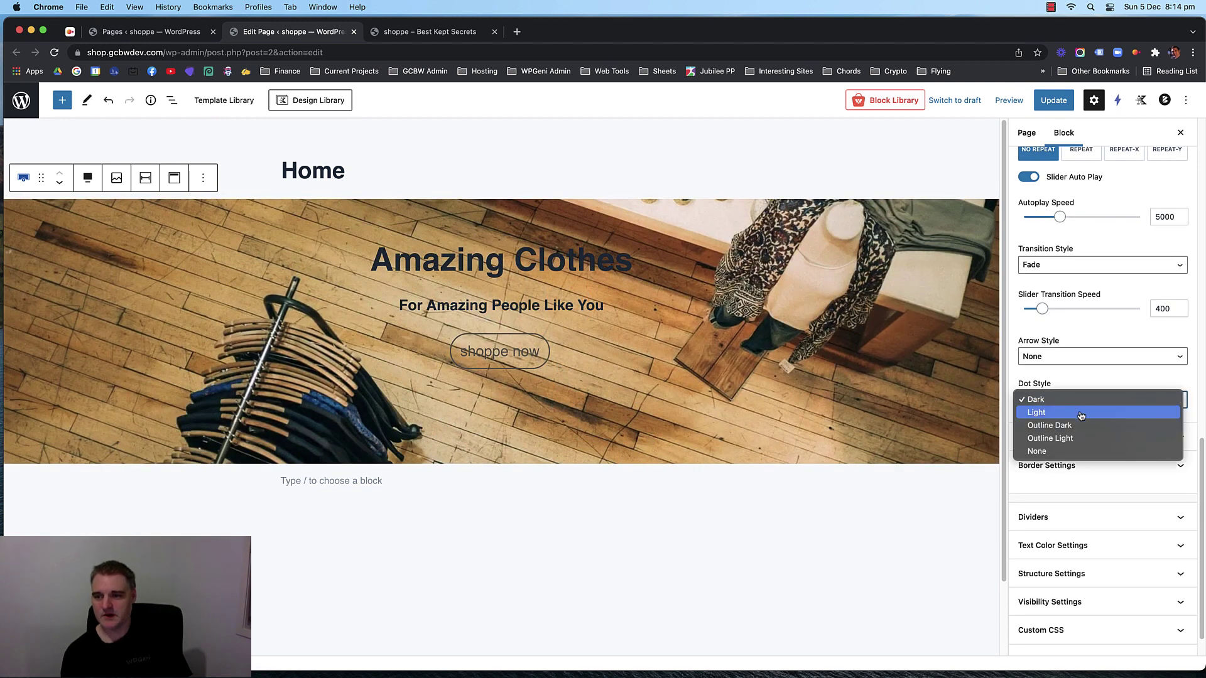
pyautogui.click(1080, 451)
pyautogui.click(1088, 375)
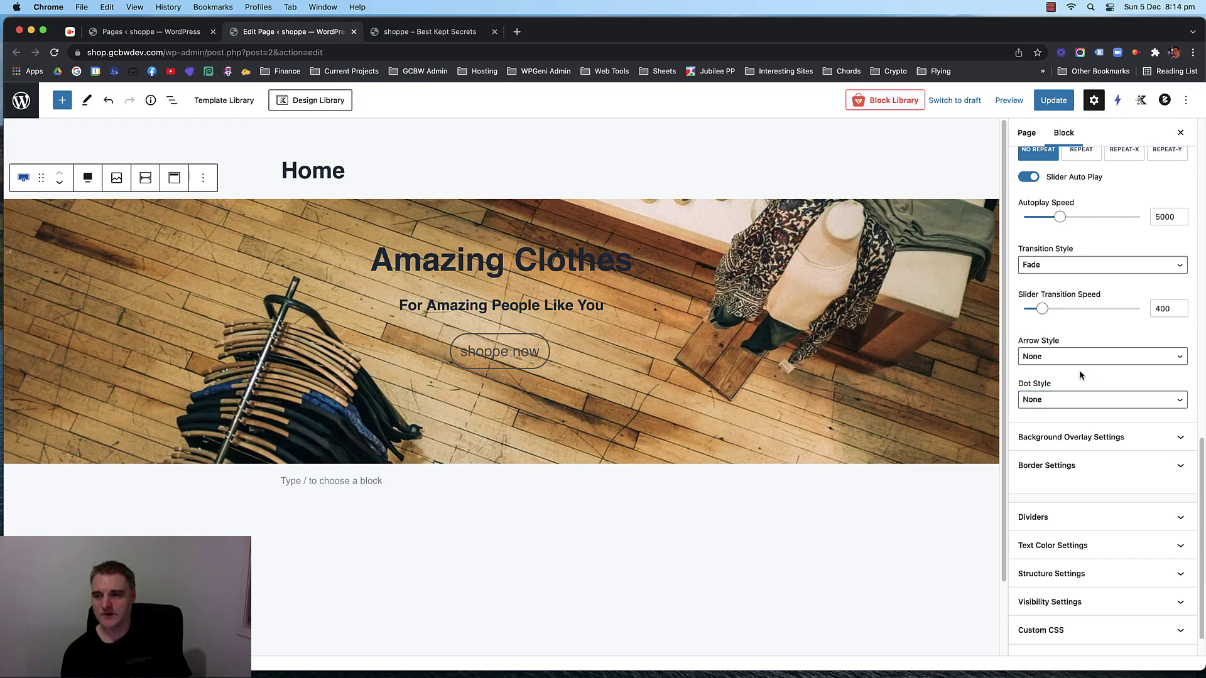
# In Background Overlay Settings, give the hero overlay a dark colour.
pyautogui.click(1109, 437)
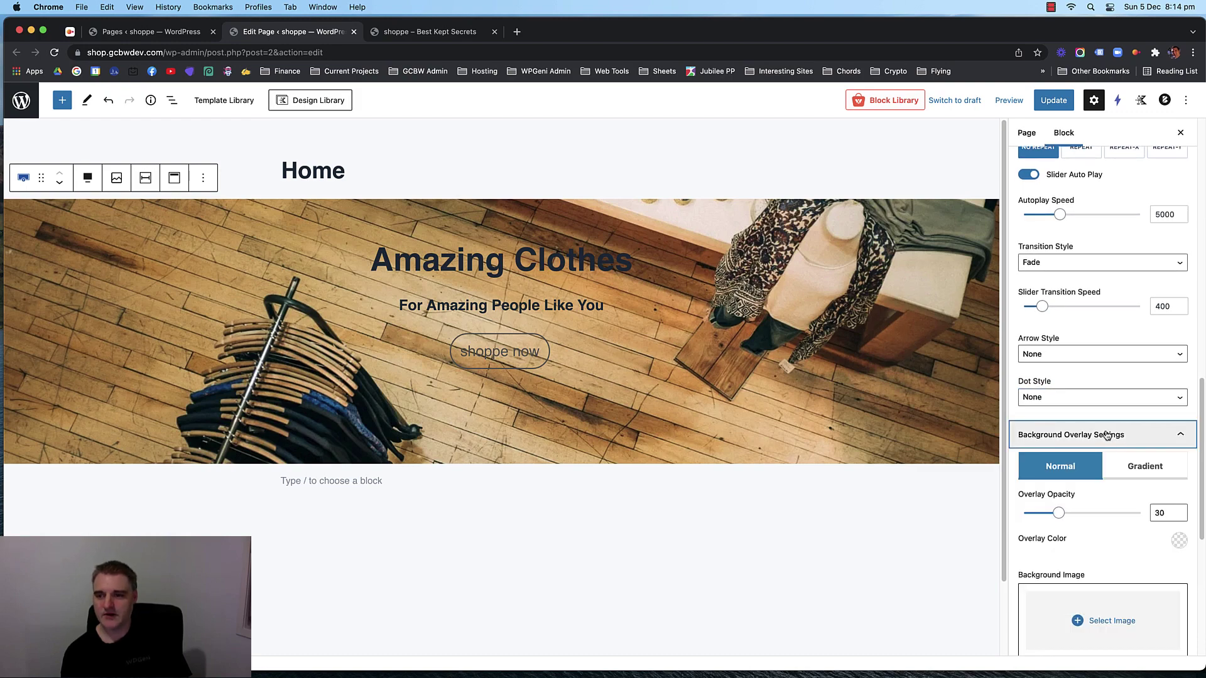
pyautogui.click(1181, 422)
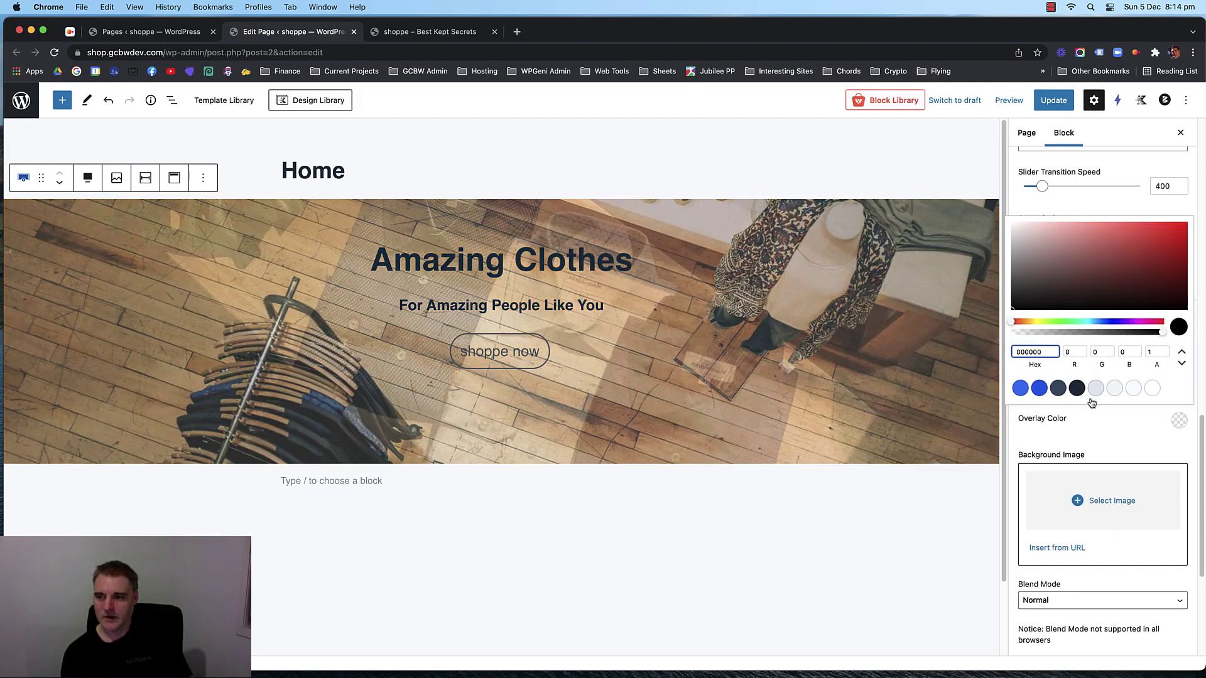
pyautogui.click(1058, 388)
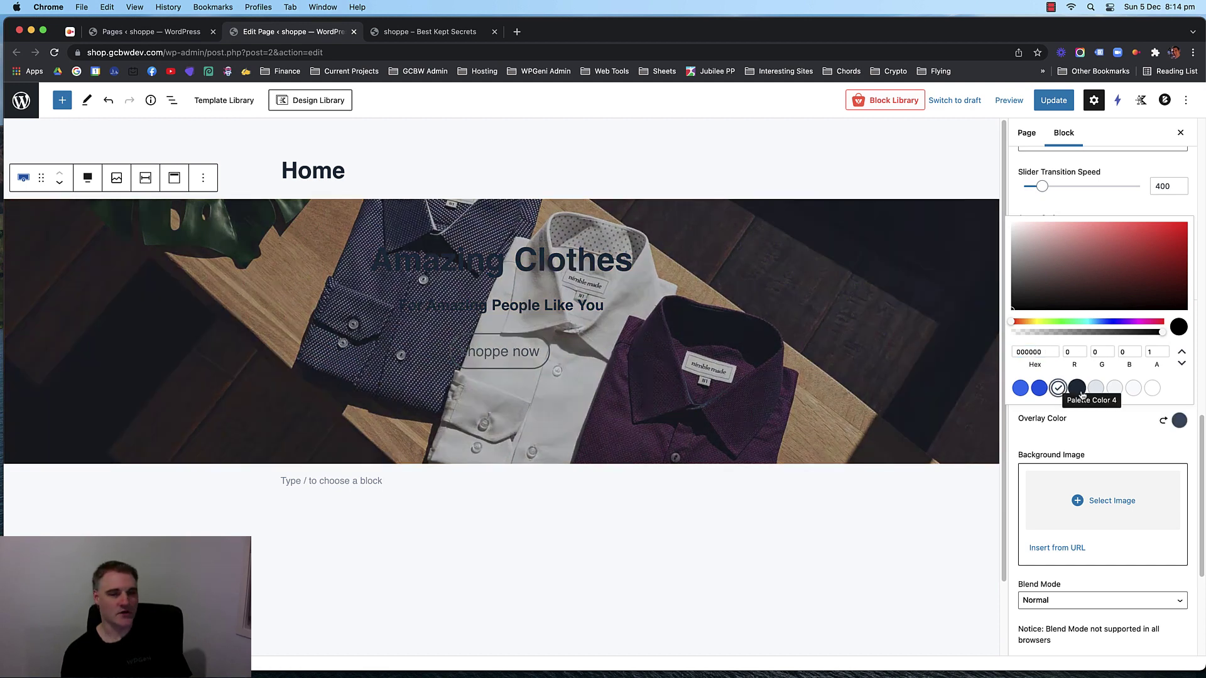
pyautogui.click(1116, 424)
# Try a gradient overlay with a black second colour at 34 opacity.
pyautogui.click(1132, 347)
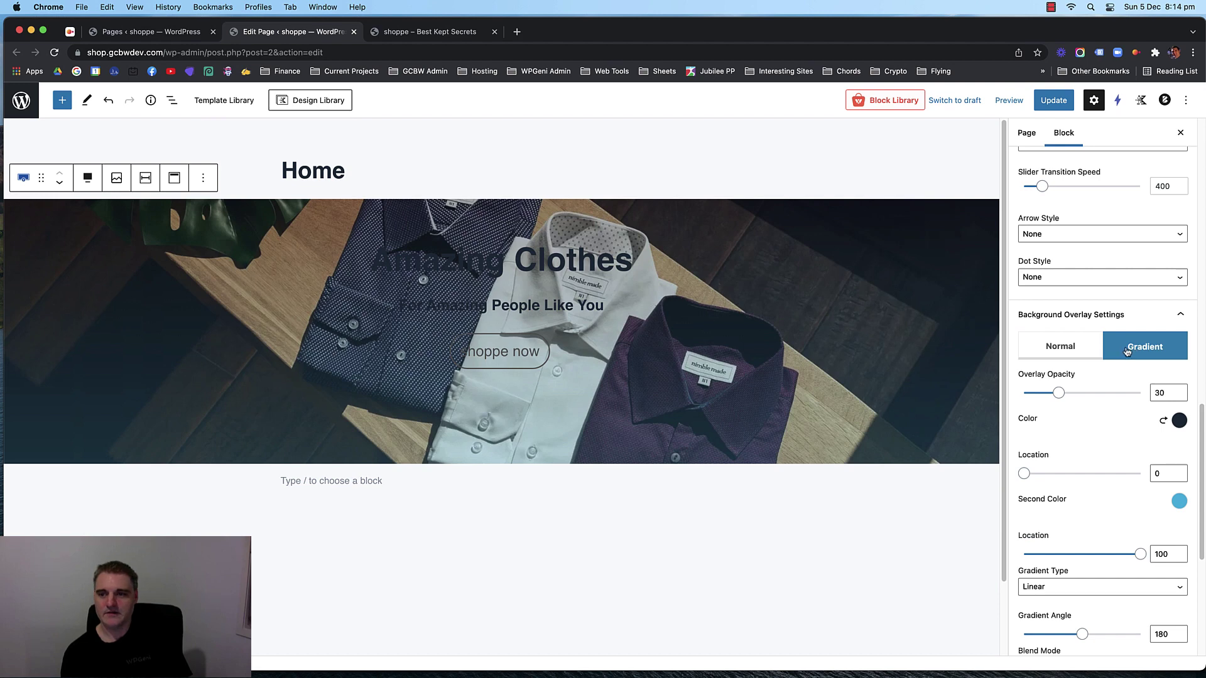
pyautogui.scroll(-1, 1124, 427)
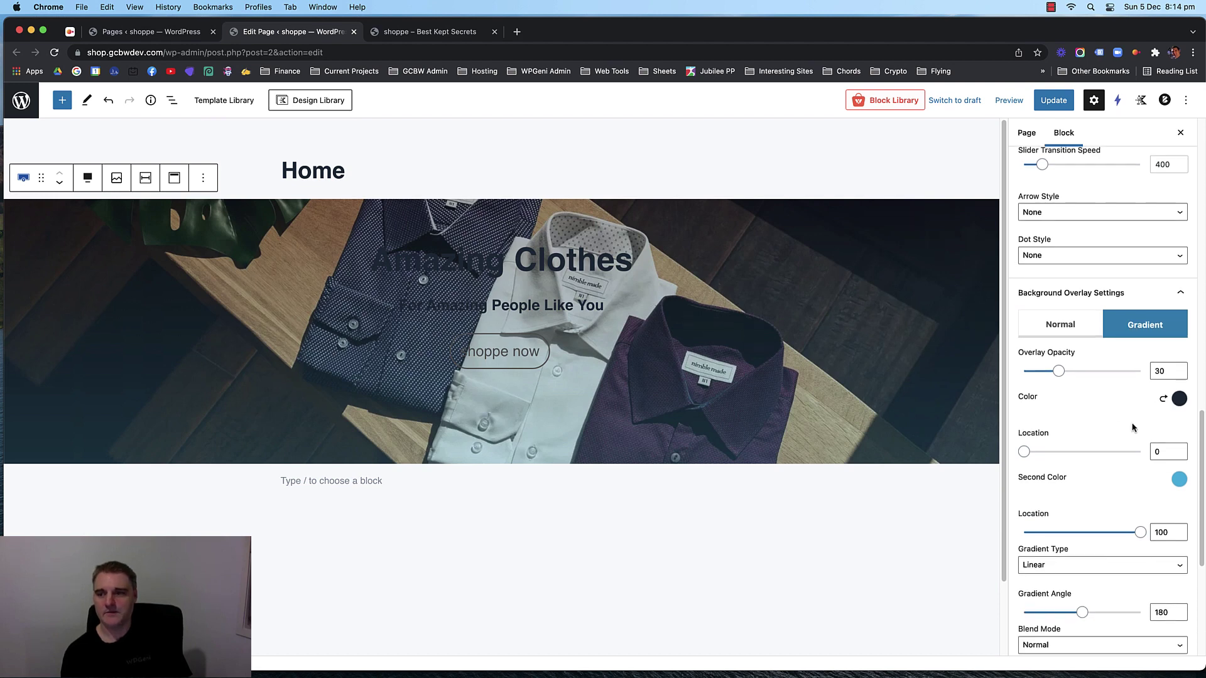
pyautogui.click(1179, 399)
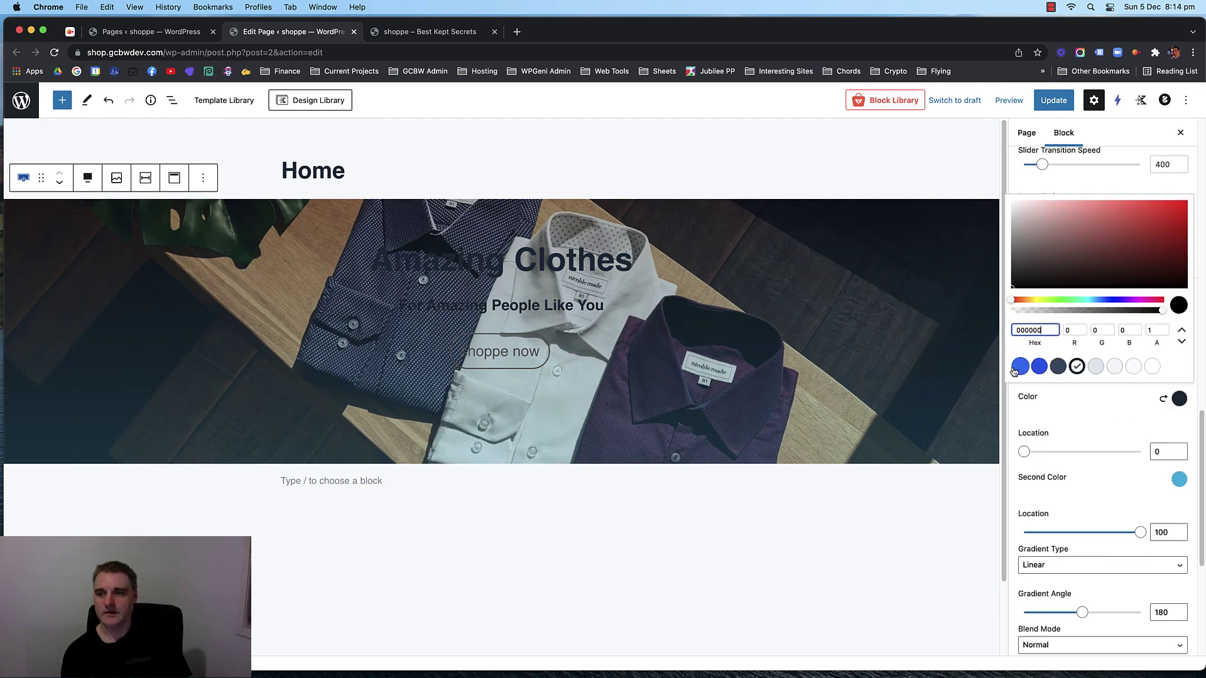
pyautogui.click(1178, 479)
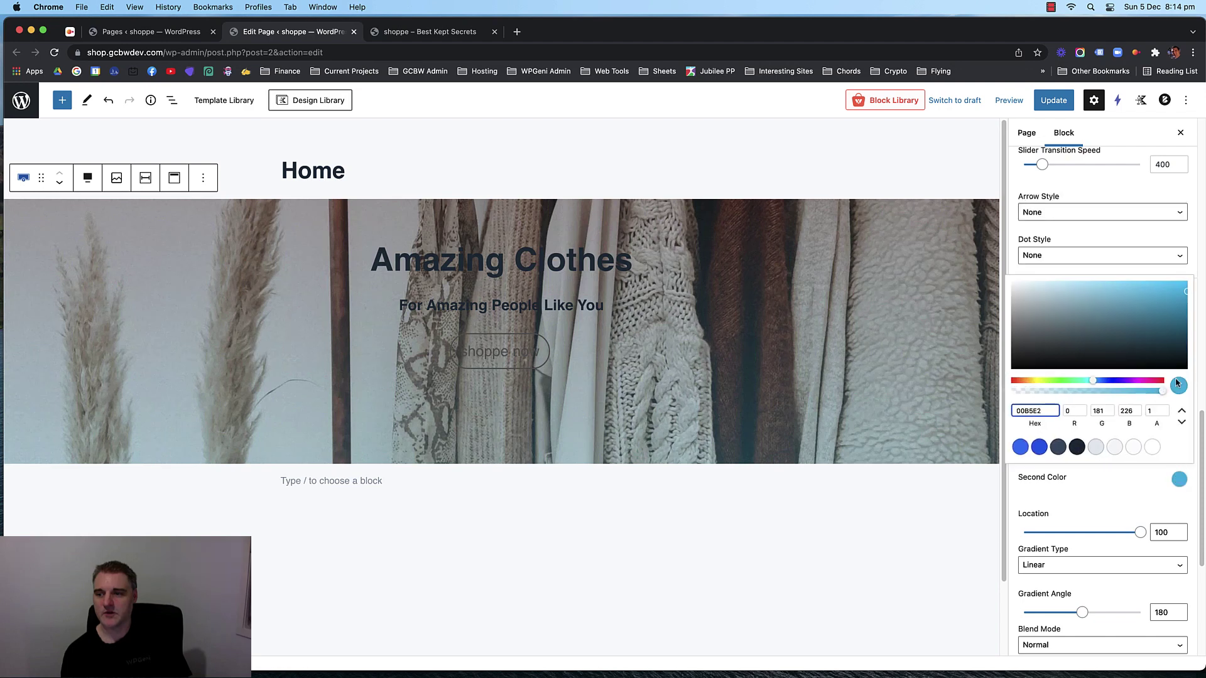
pyautogui.click(1077, 447)
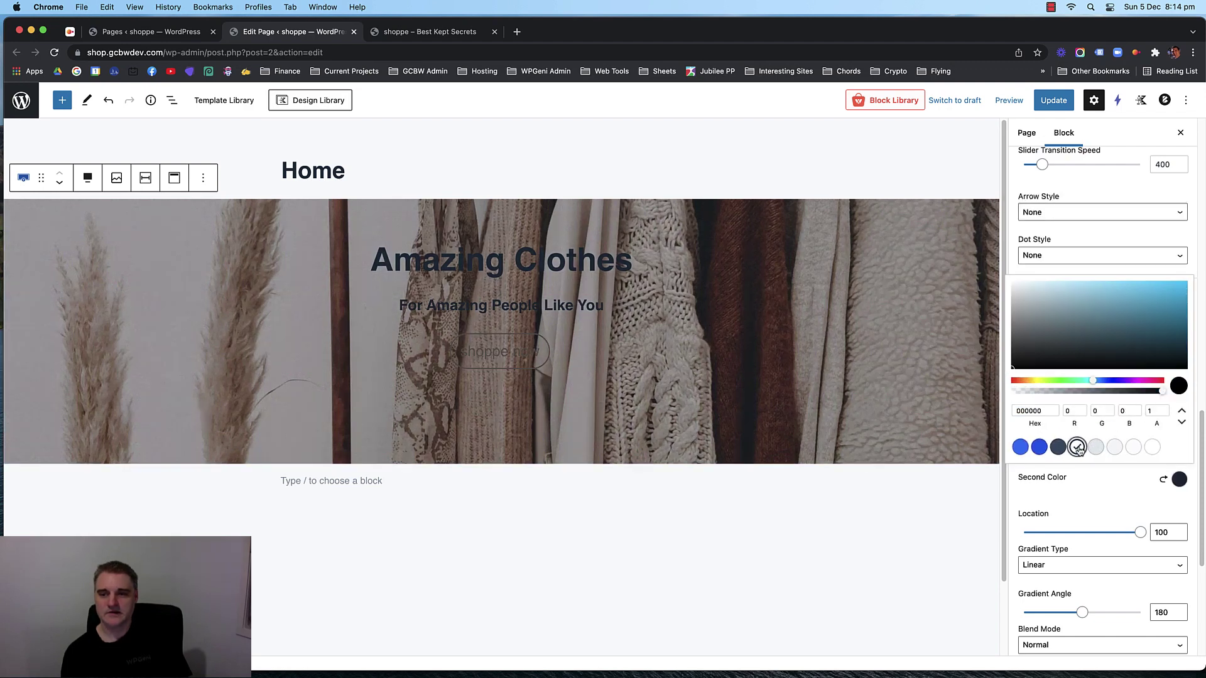
pyautogui.click(1058, 448)
pyautogui.click(1077, 449)
pyautogui.click(1118, 481)
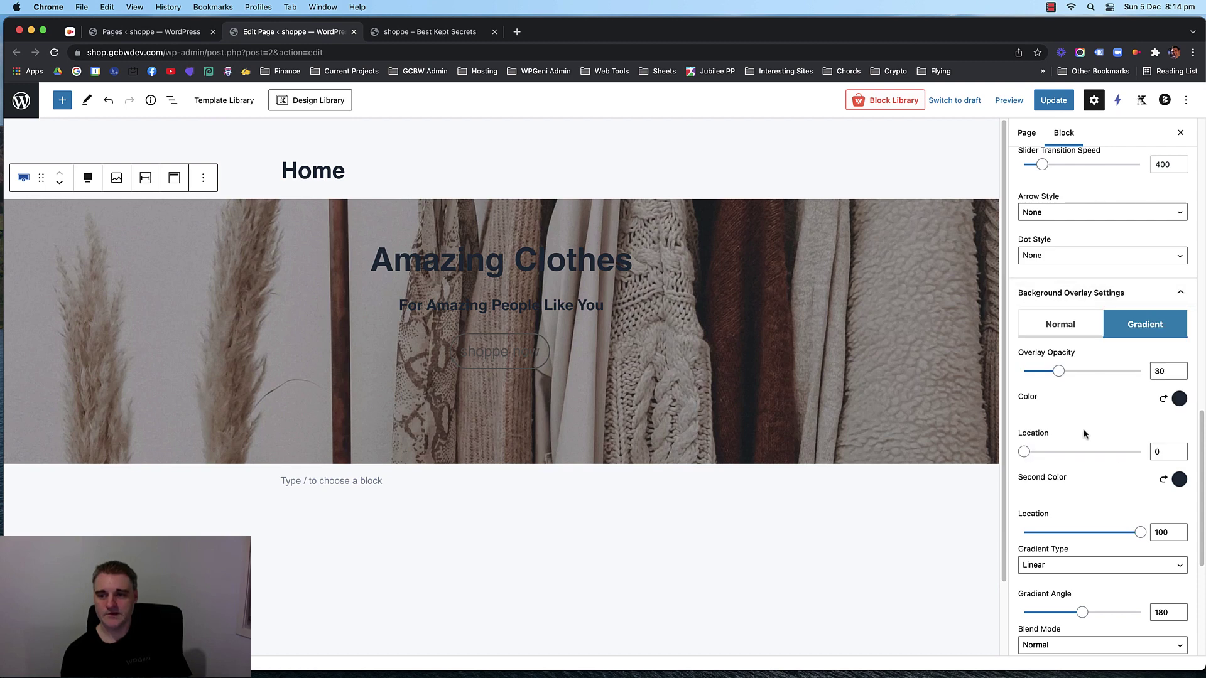
pyautogui.click(1138, 533)
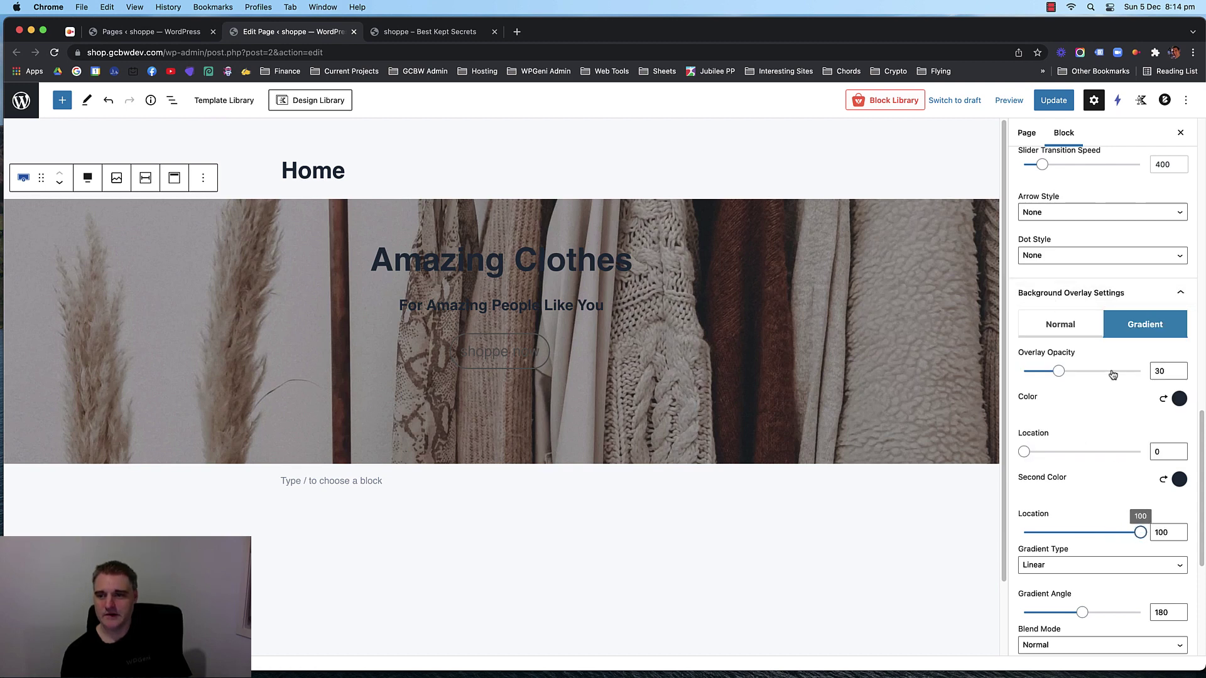
pyautogui.moveTo(1060, 375)
pyautogui.mouseDown()
pyautogui.moveTo(1080, 374)
pyautogui.moveTo(1064, 375)
pyautogui.mouseUp()
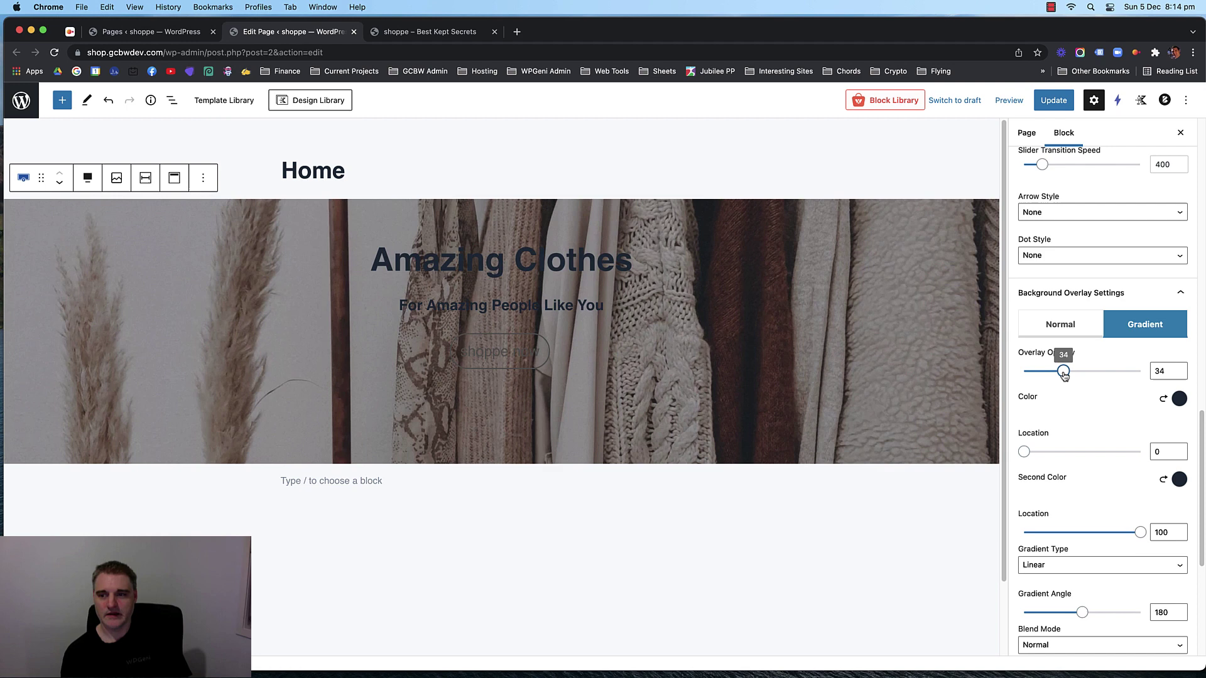
# Make the gradient's first colour light grey and raise the overlay opacity to 62.
pyautogui.click(1177, 402)
pyautogui.click(1058, 367)
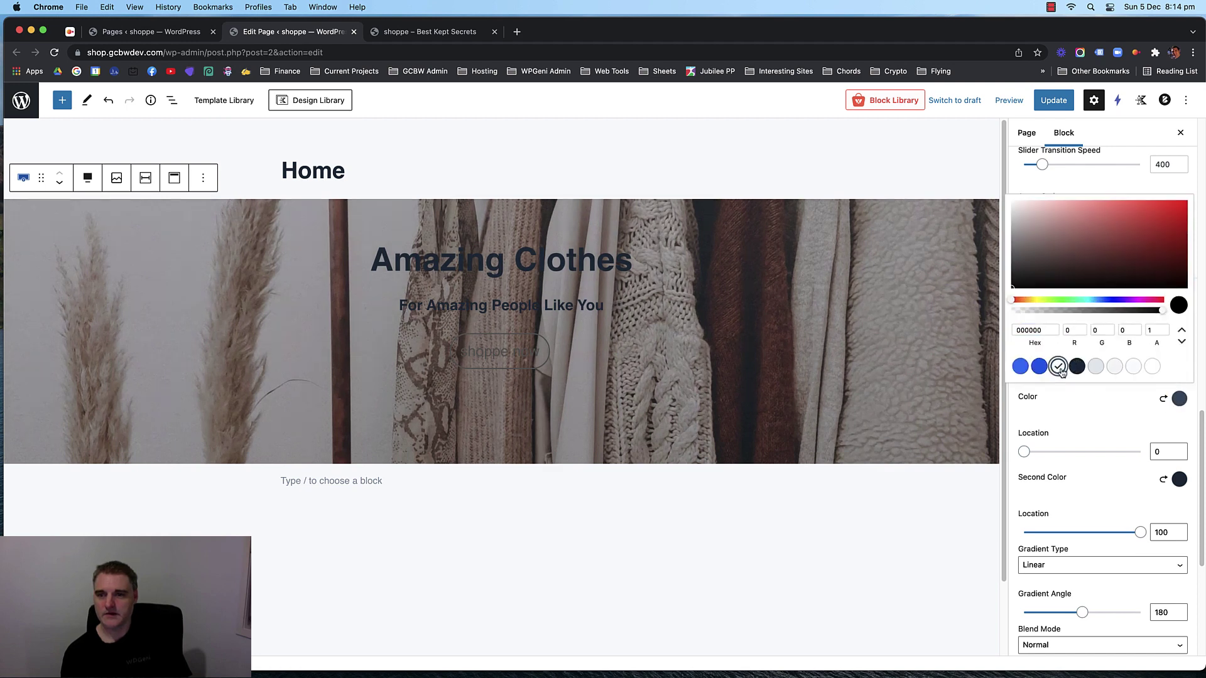
pyautogui.click(1096, 366)
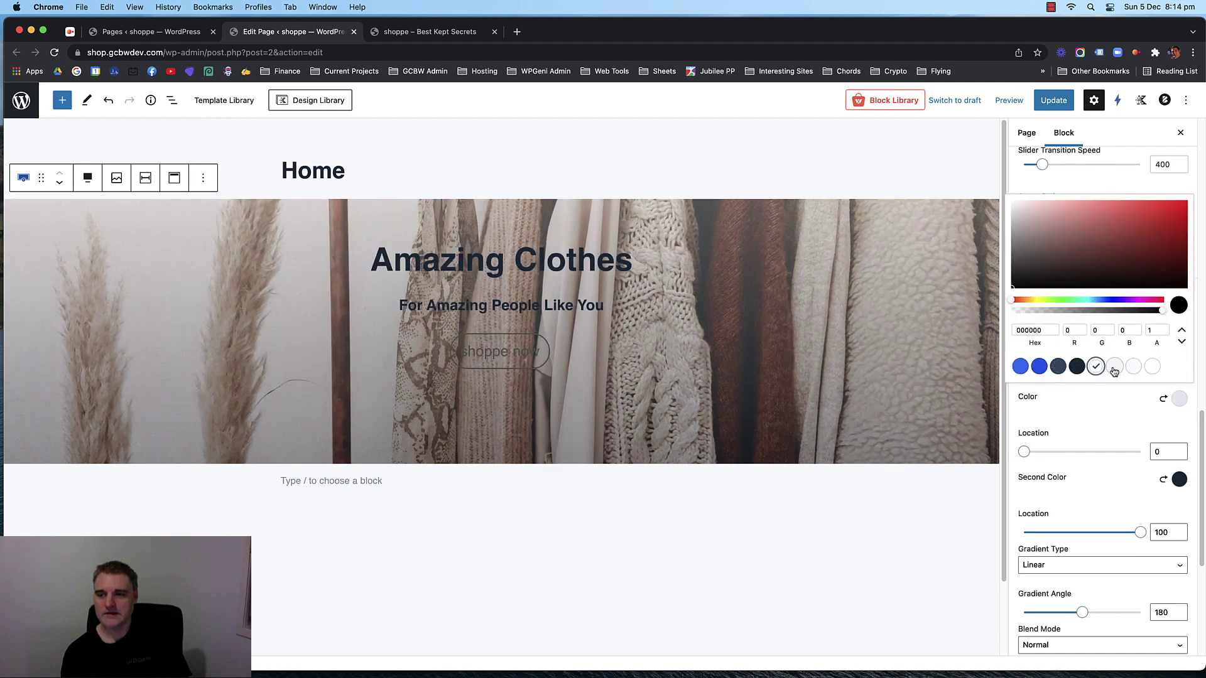
pyautogui.click(1103, 407)
pyautogui.click(1179, 479)
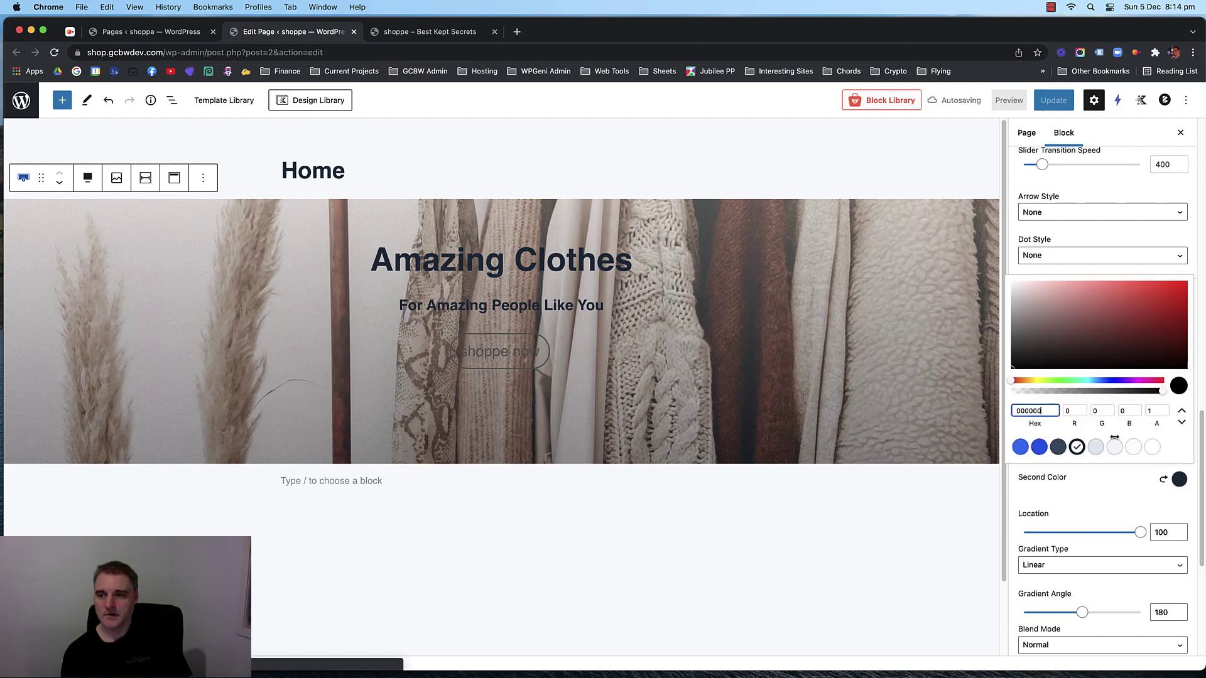
pyautogui.click(1109, 489)
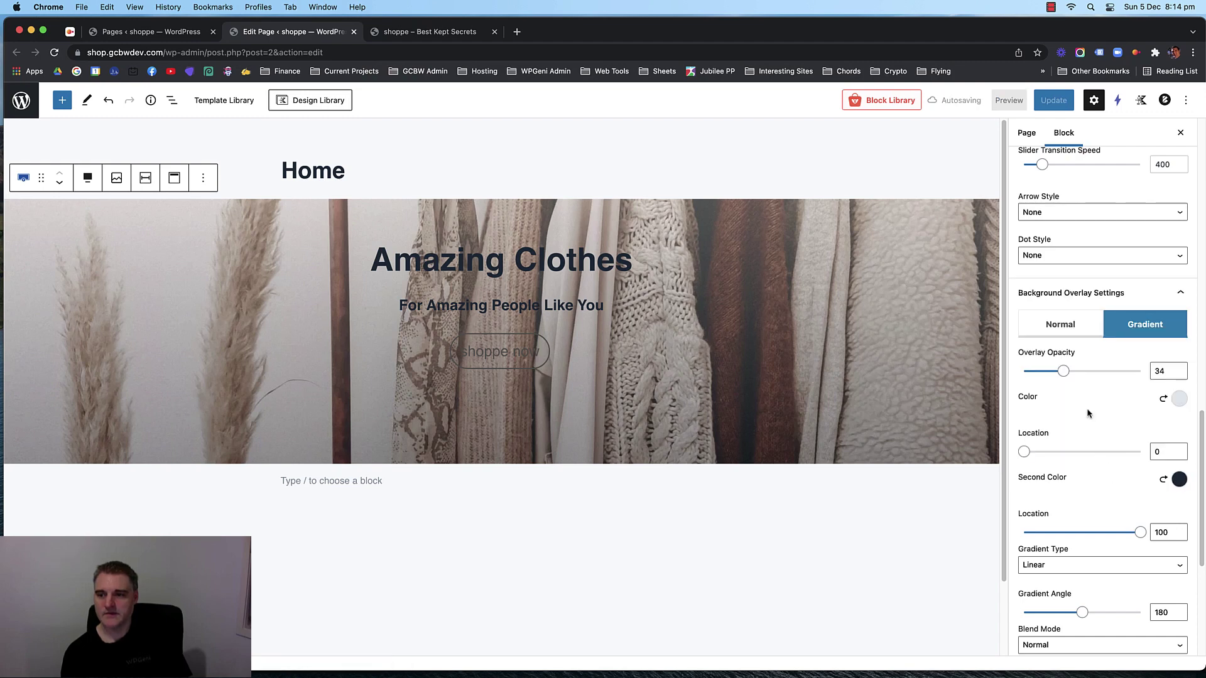
pyautogui.moveTo(1061, 371); pyautogui.dragTo(1086, 376)
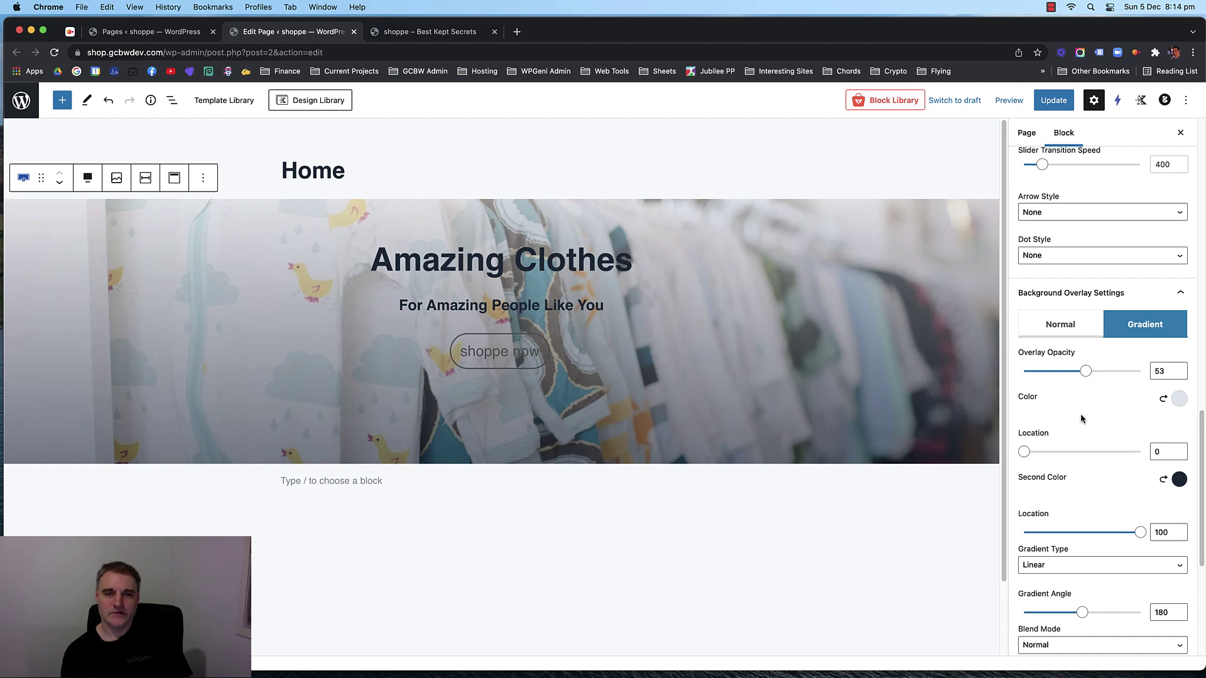
# Switch back to a solid overlay using the dark navy preset at 53% opacity.
pyautogui.scroll(15, 1082, 418)
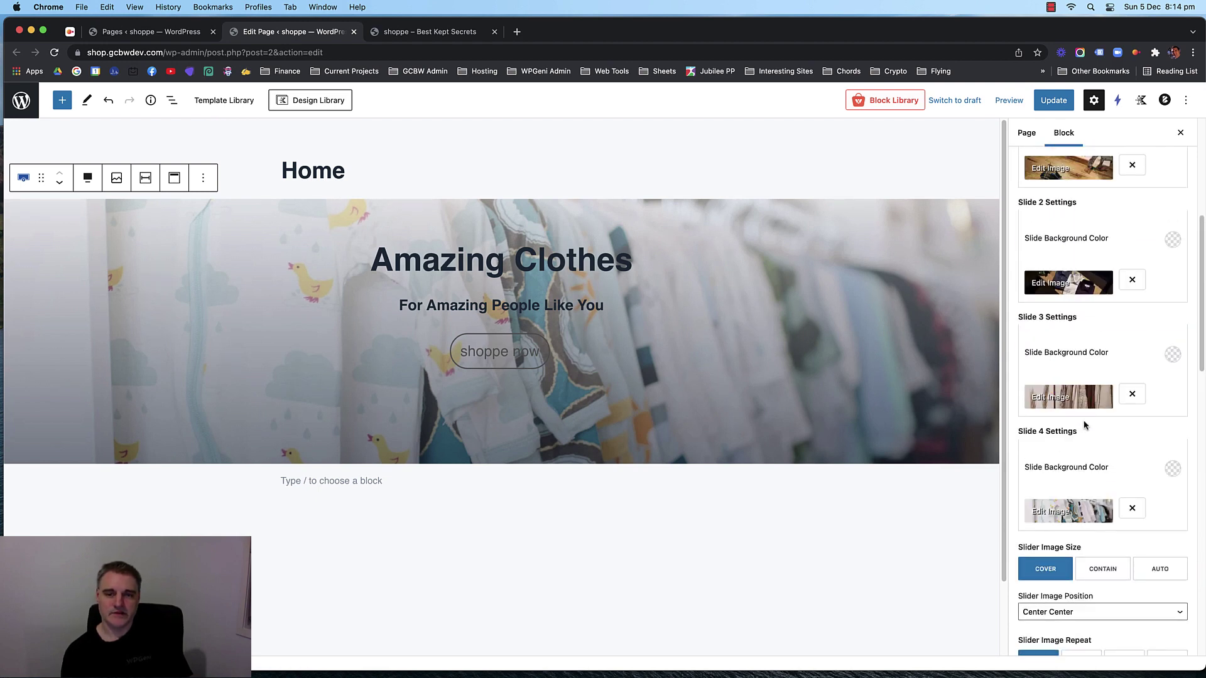
pyautogui.scroll(2, 1142, 422)
pyautogui.scroll(-2, 1131, 415)
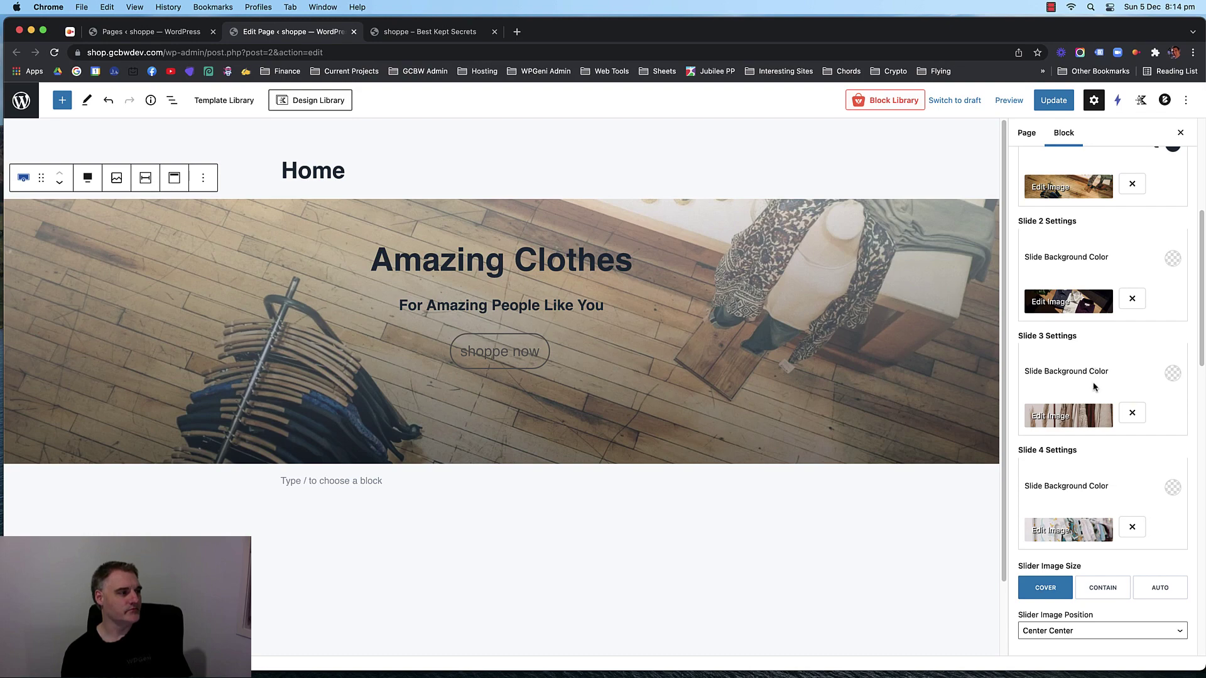
pyautogui.scroll(-14, 1093, 386)
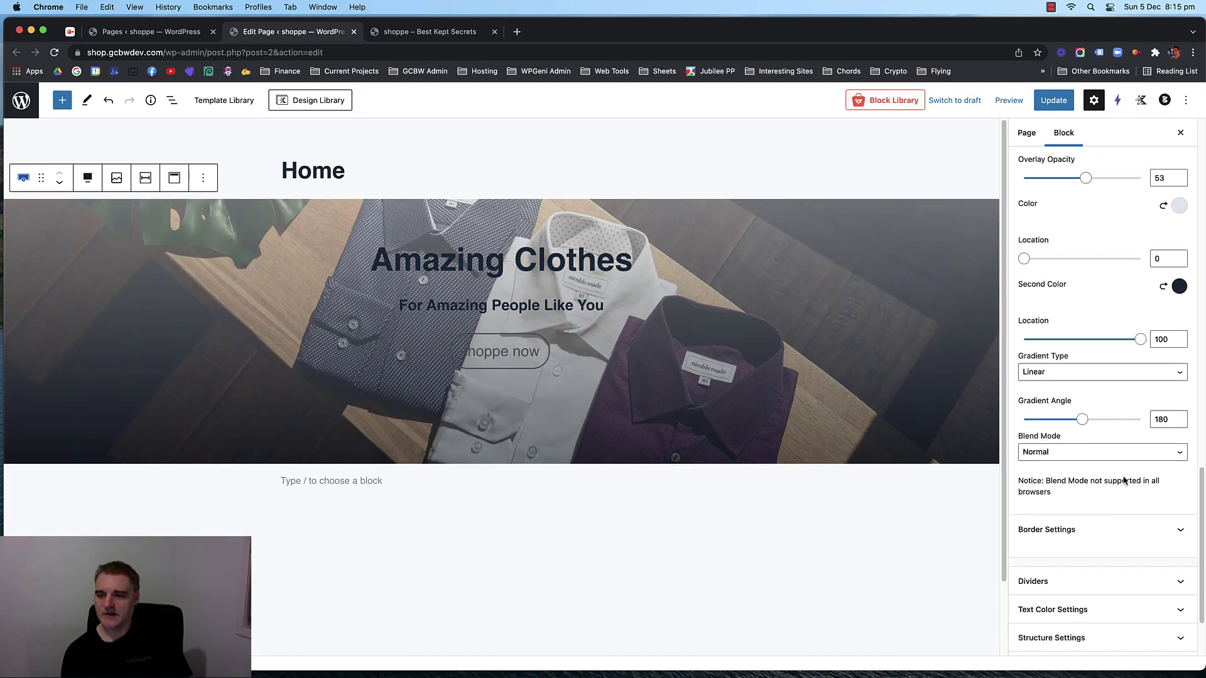
pyautogui.scroll(-3, 1118, 463)
pyautogui.scroll(10, 1118, 439)
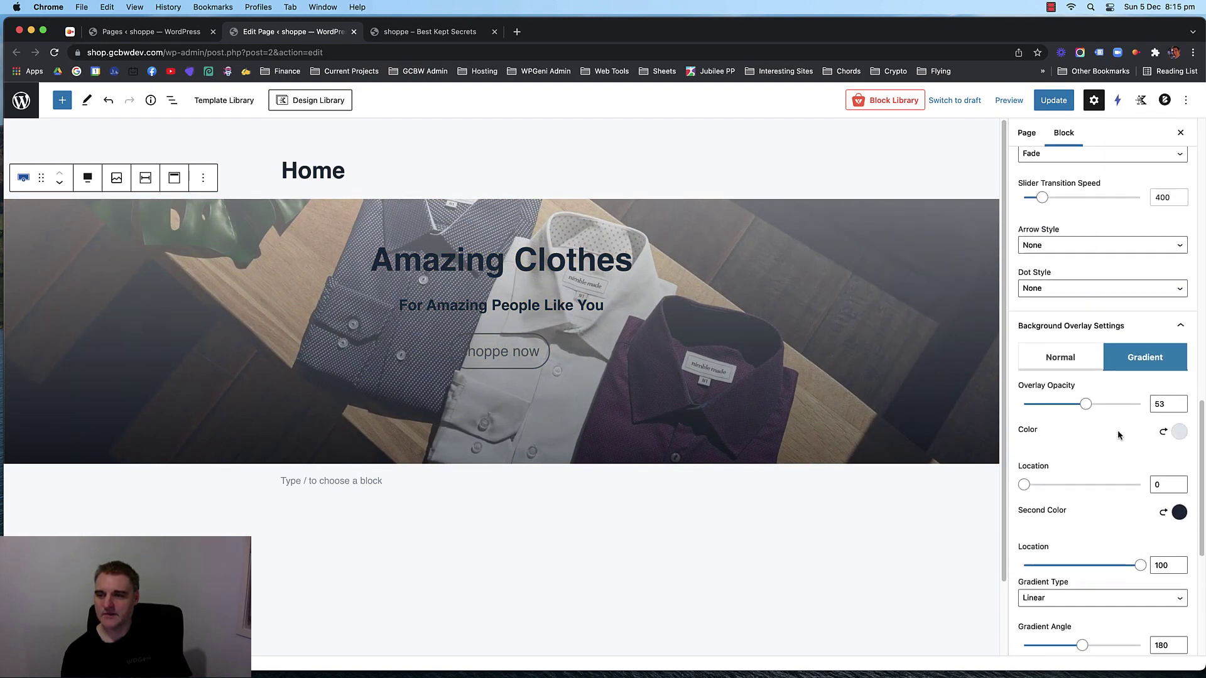
pyautogui.click(1060, 357)
pyautogui.click(1179, 431)
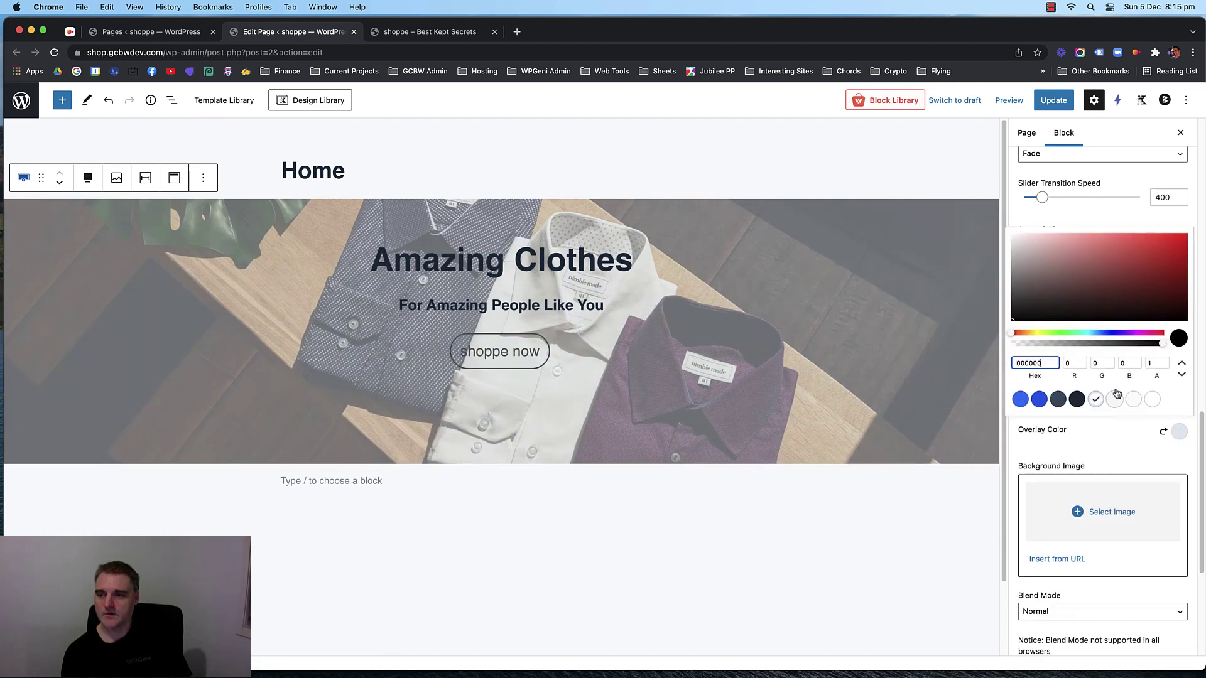
pyautogui.click(1076, 400)
pyautogui.click(1058, 400)
pyautogui.click(1076, 399)
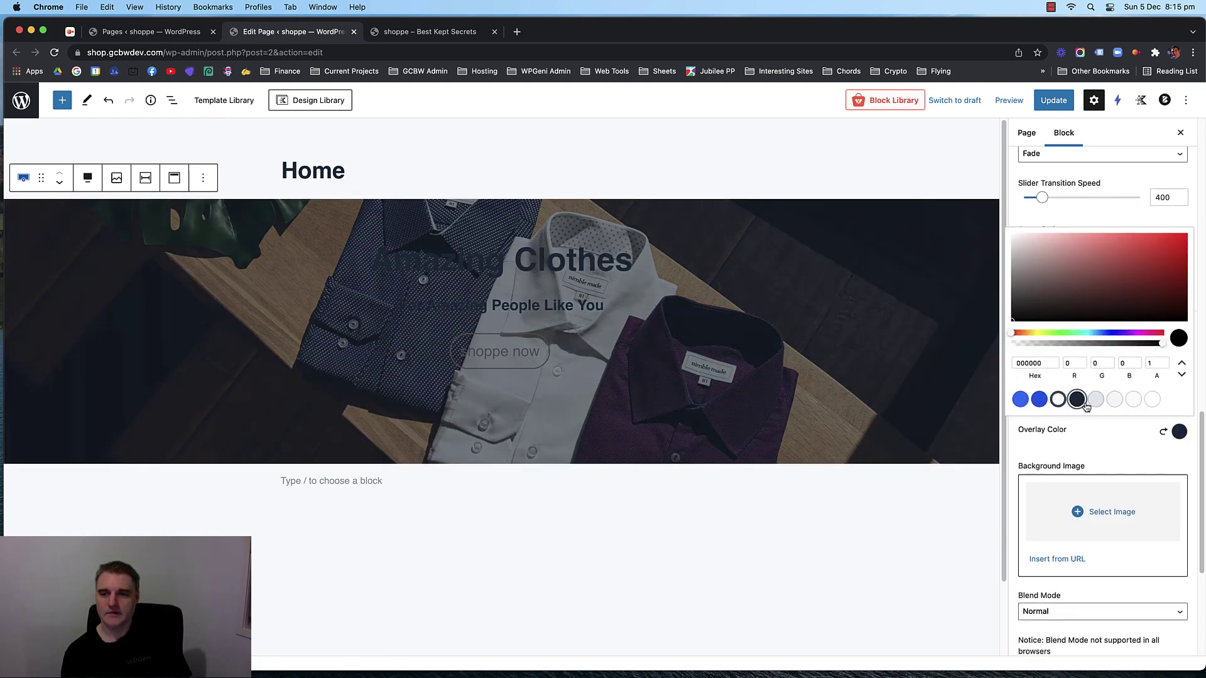
pyautogui.click(1117, 435)
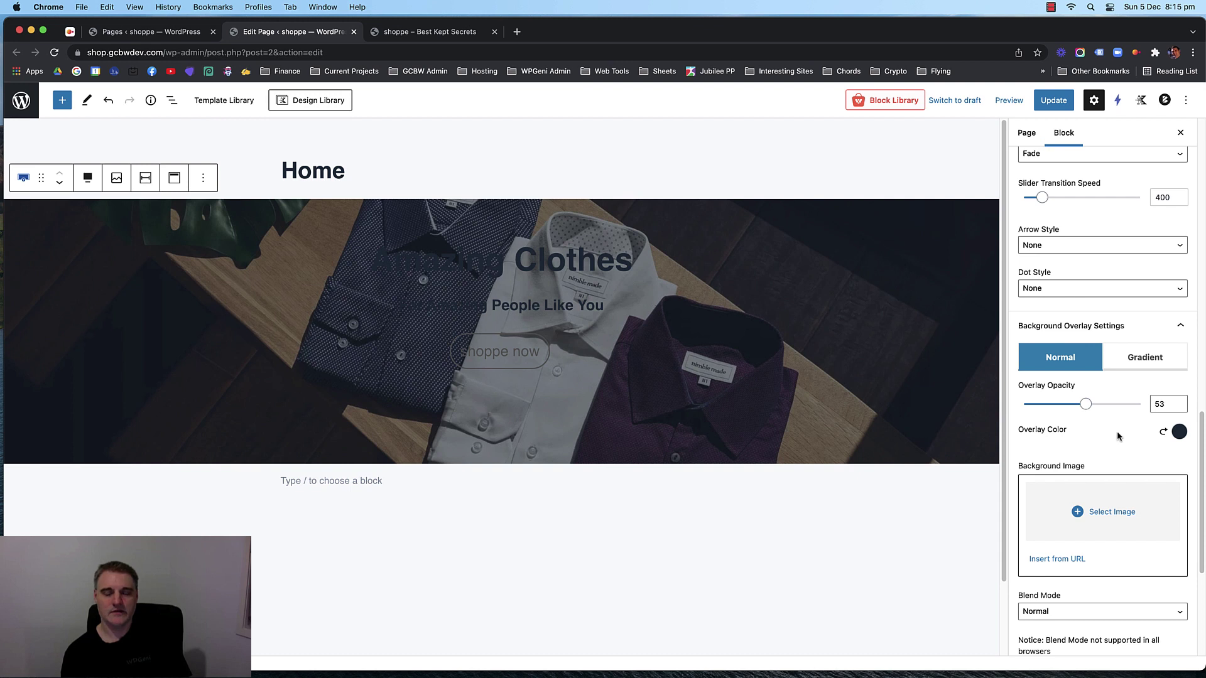
pyautogui.click(553, 257)
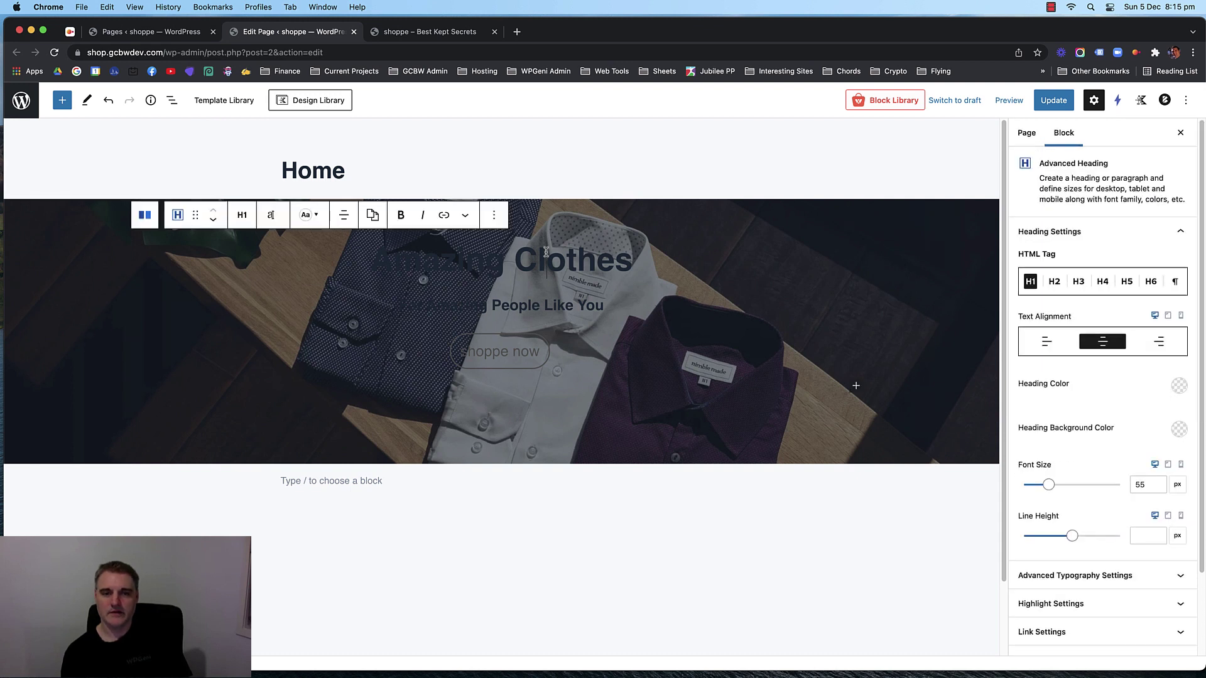
# Apply the white preset Heading Color to 'Amazing Clothes' and 'For Amazing People Like You'.
pyautogui.click(1173, 387)
pyautogui.click(1152, 353)
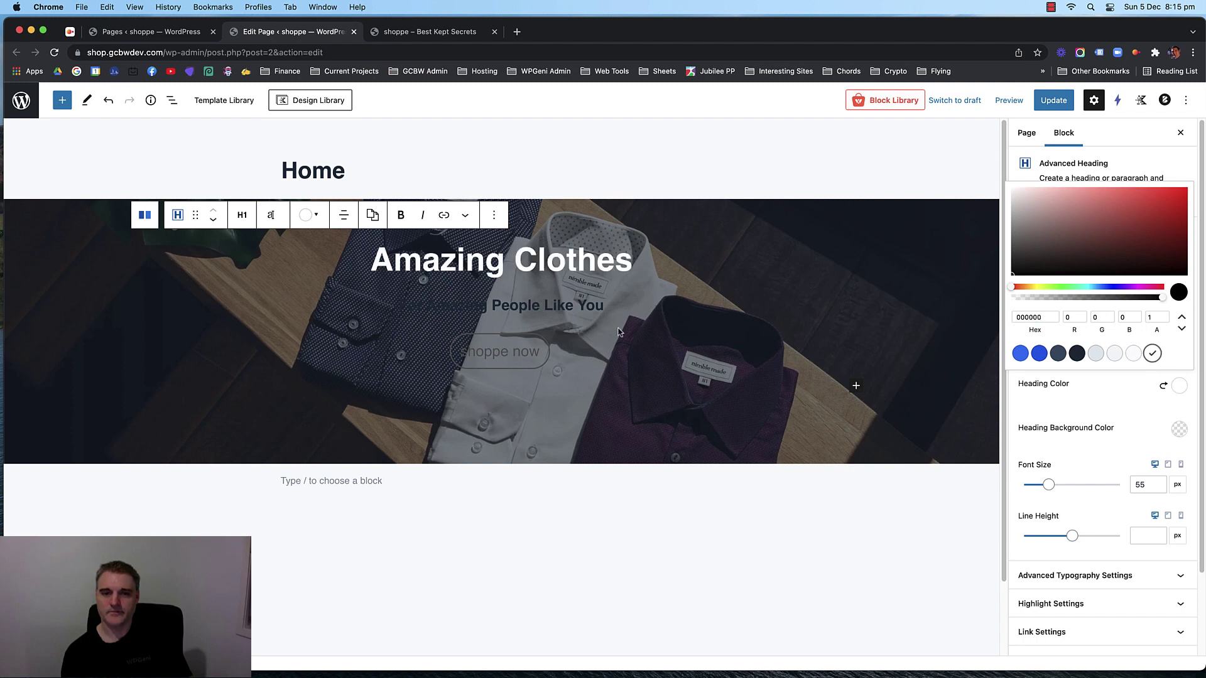
pyautogui.click(579, 306)
pyautogui.click(1176, 385)
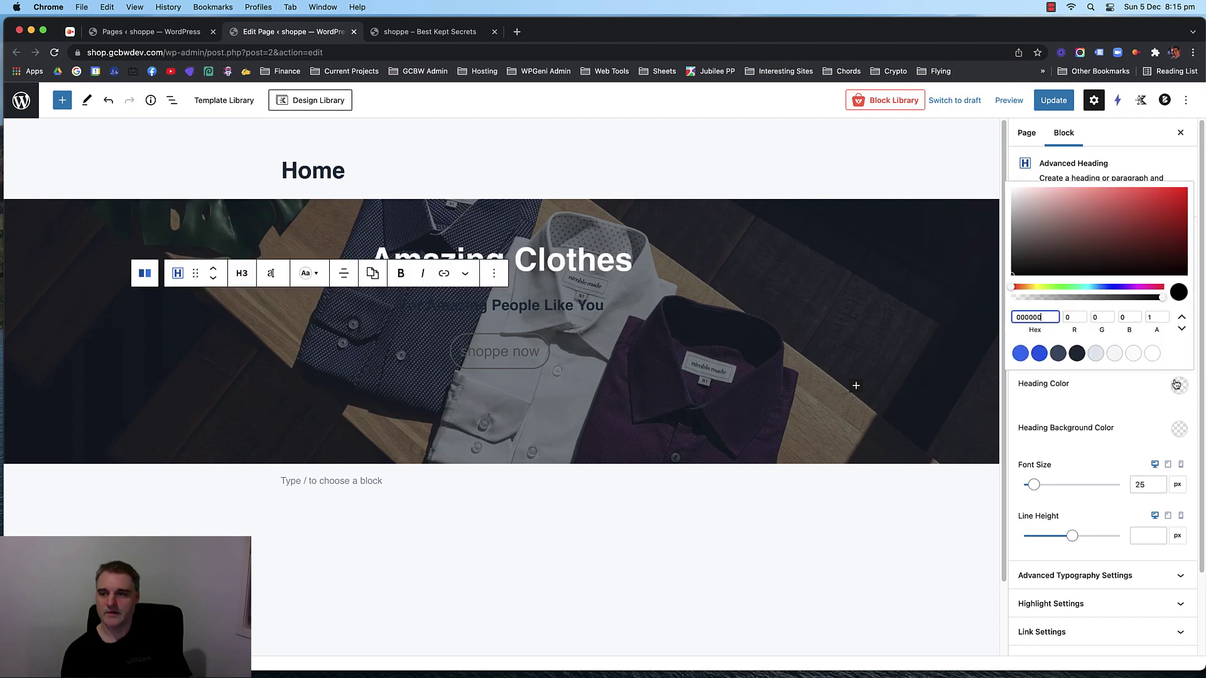
pyautogui.click(1153, 353)
pyautogui.click(560, 348)
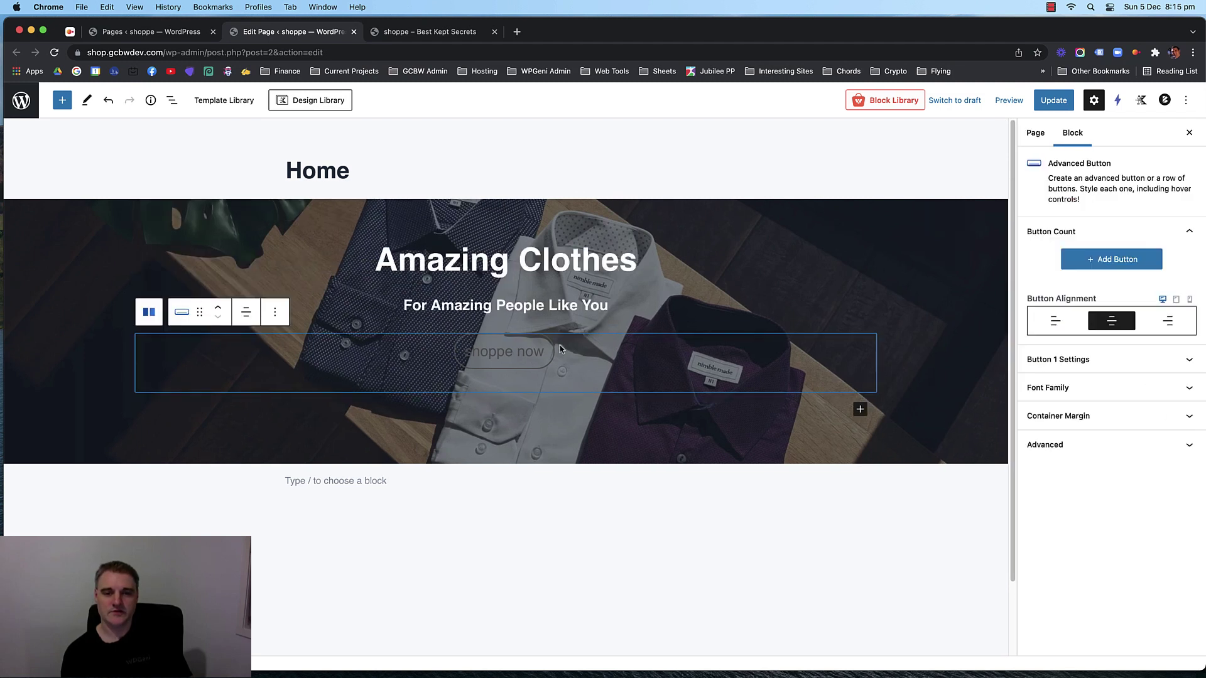
pyautogui.click(1117, 365)
pyautogui.scroll(-3, 1119, 367)
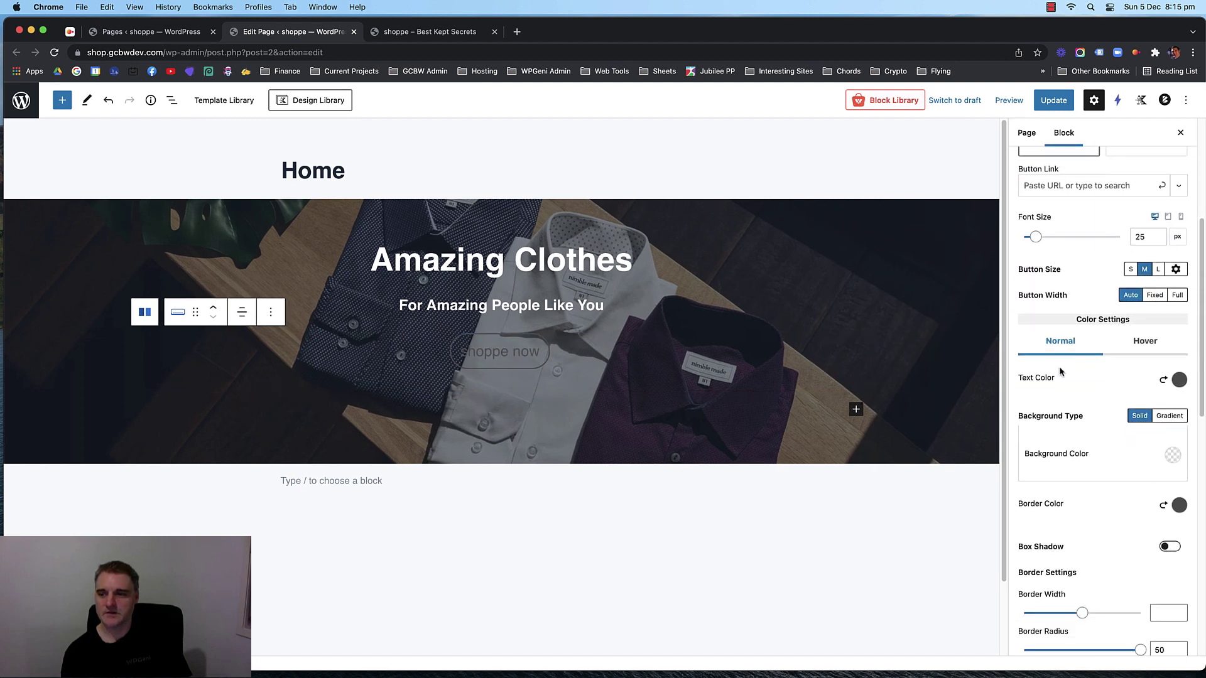
# Make the shoppe now button's text and border white.
pyautogui.click(1178, 336)
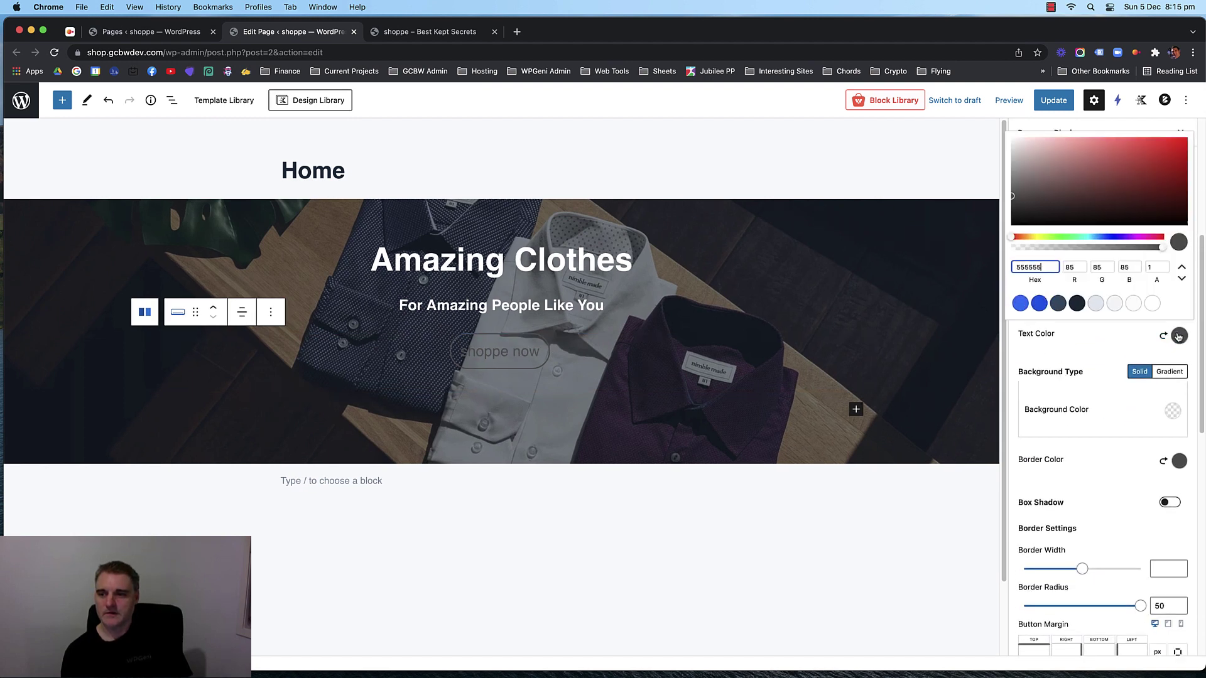
pyautogui.click(1152, 304)
pyautogui.click(1179, 461)
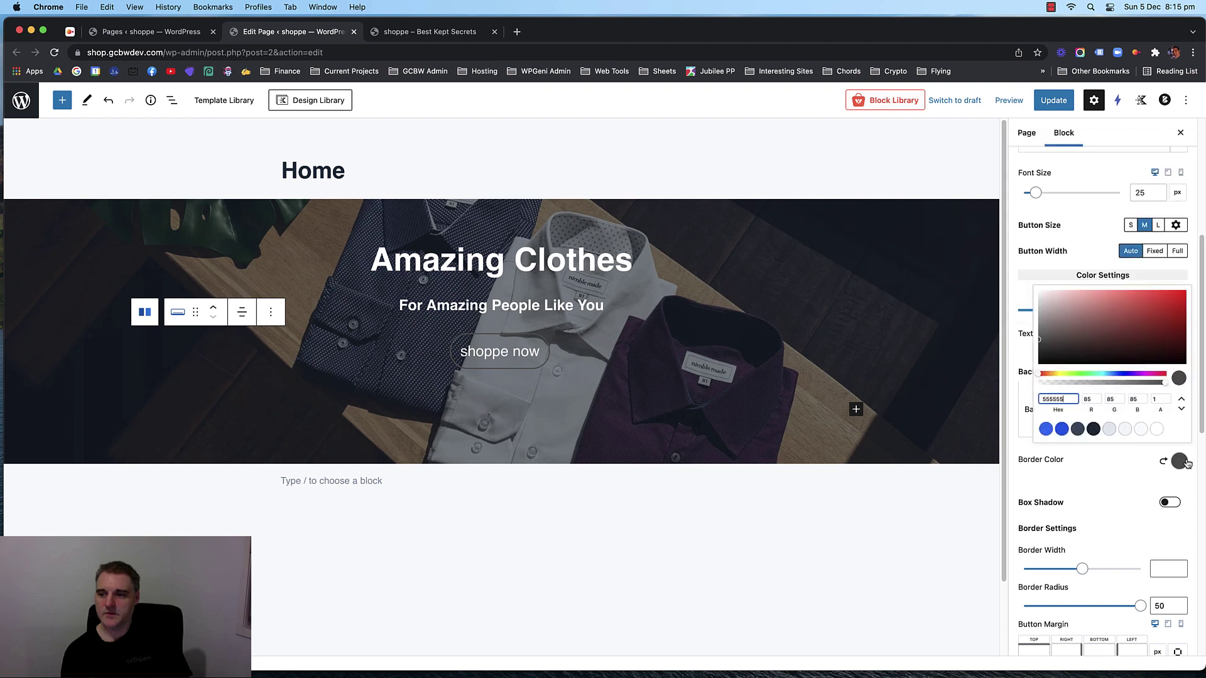
pyautogui.click(1152, 428)
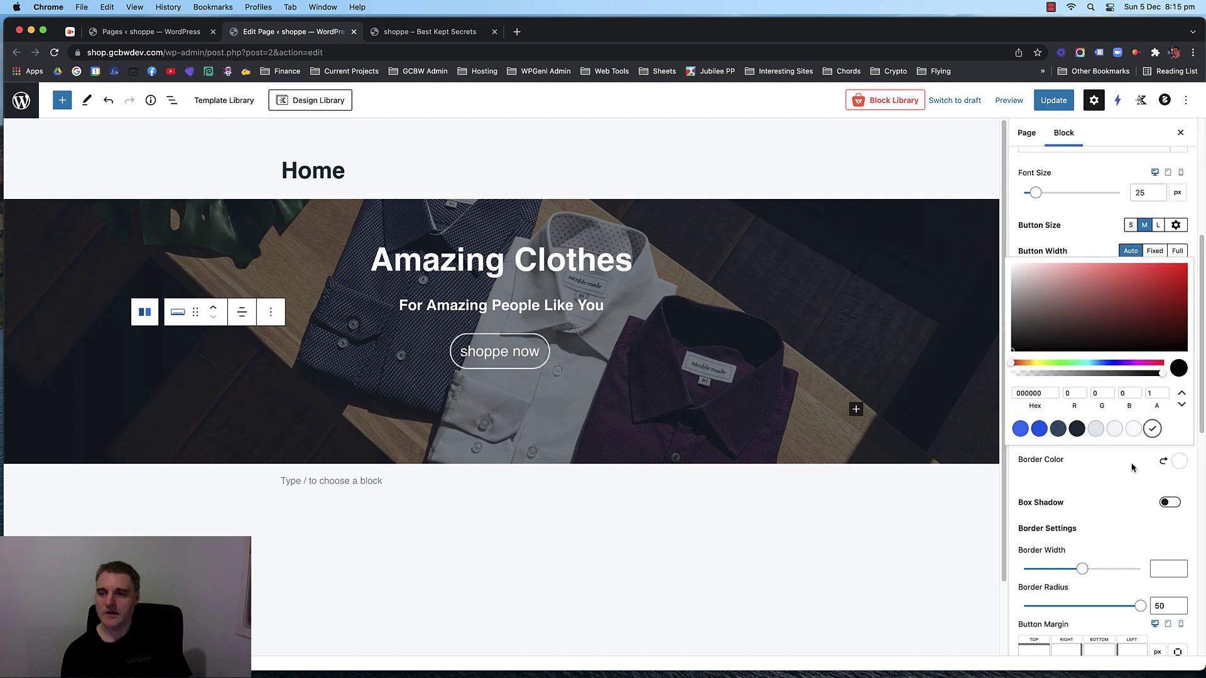
pyautogui.click(1124, 464)
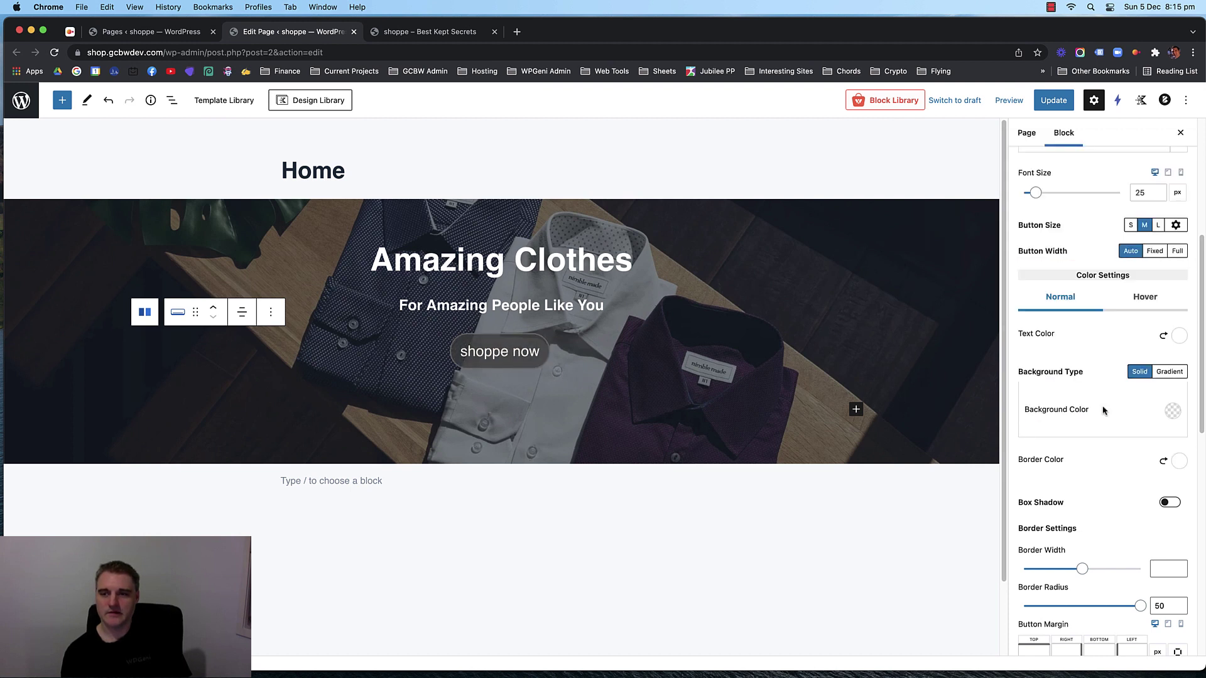
# Give the button a mostly transparent hover background and white hover border, then update the page.
pyautogui.click(1144, 300)
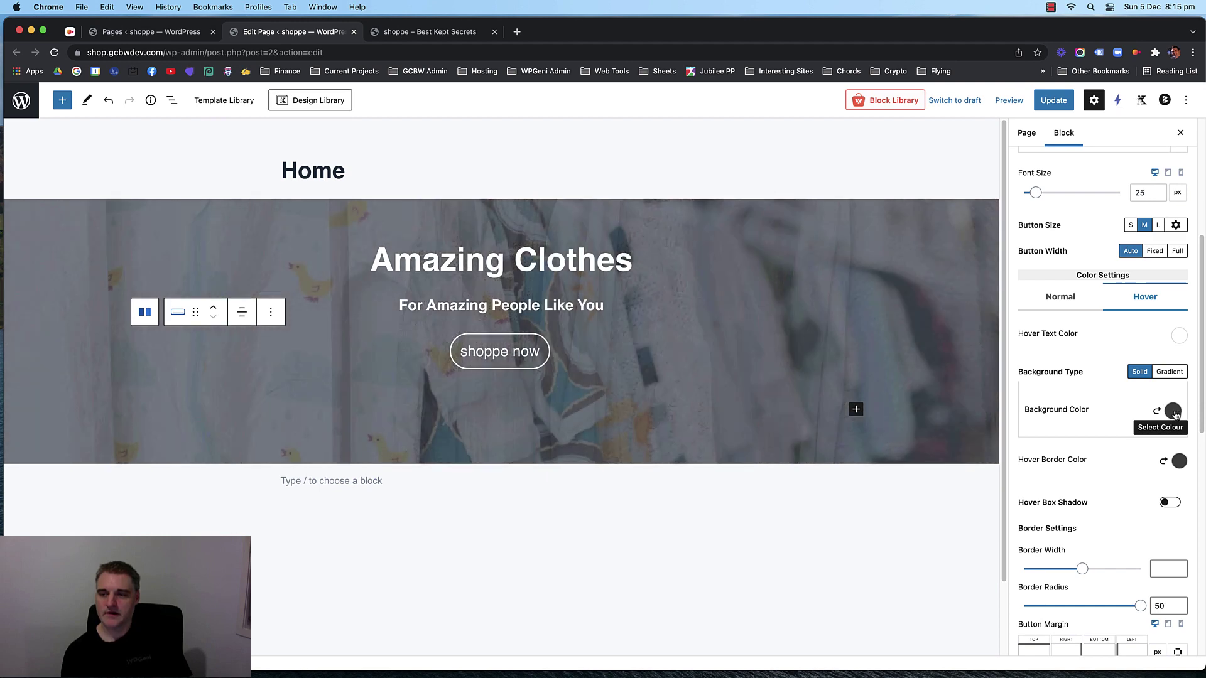
pyautogui.click(1158, 411)
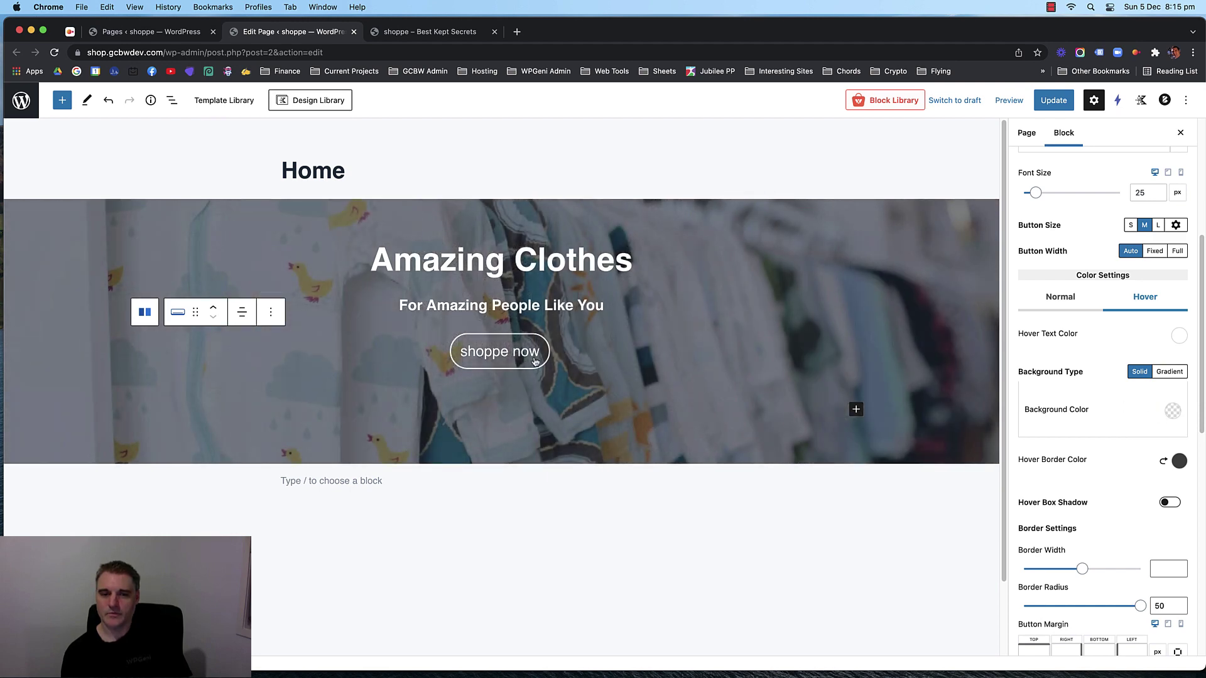
pyautogui.click(1171, 412)
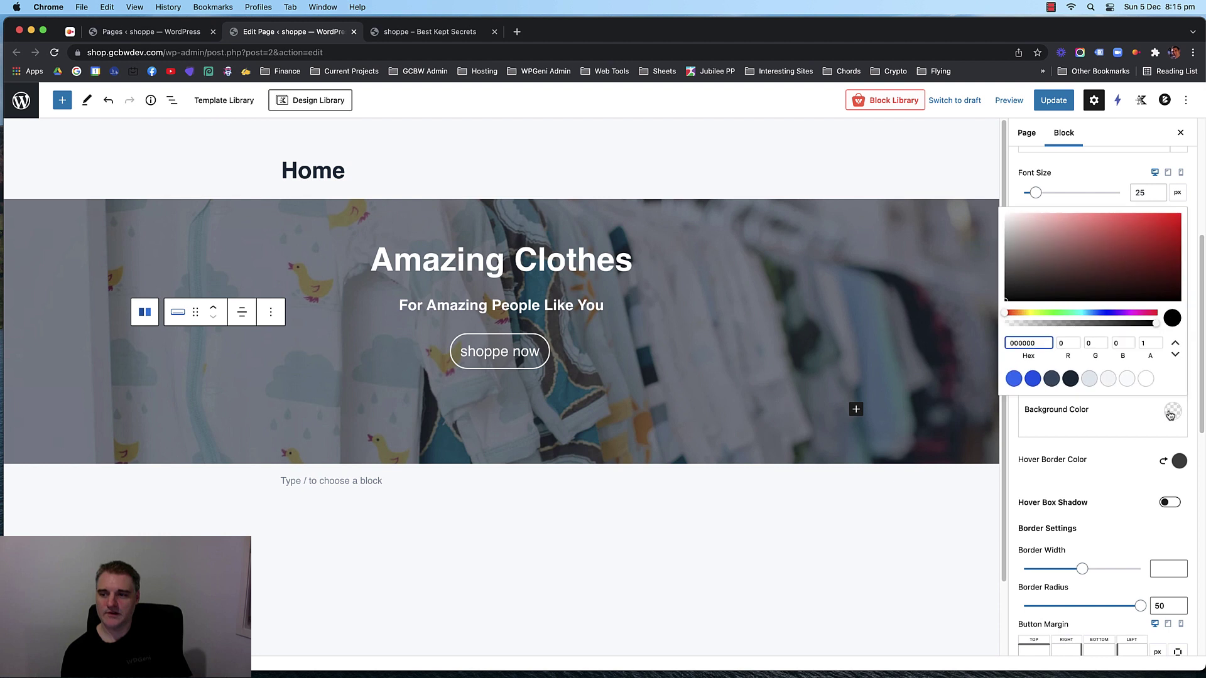
pyautogui.moveTo(1071, 323); pyautogui.dragTo(1033, 324)
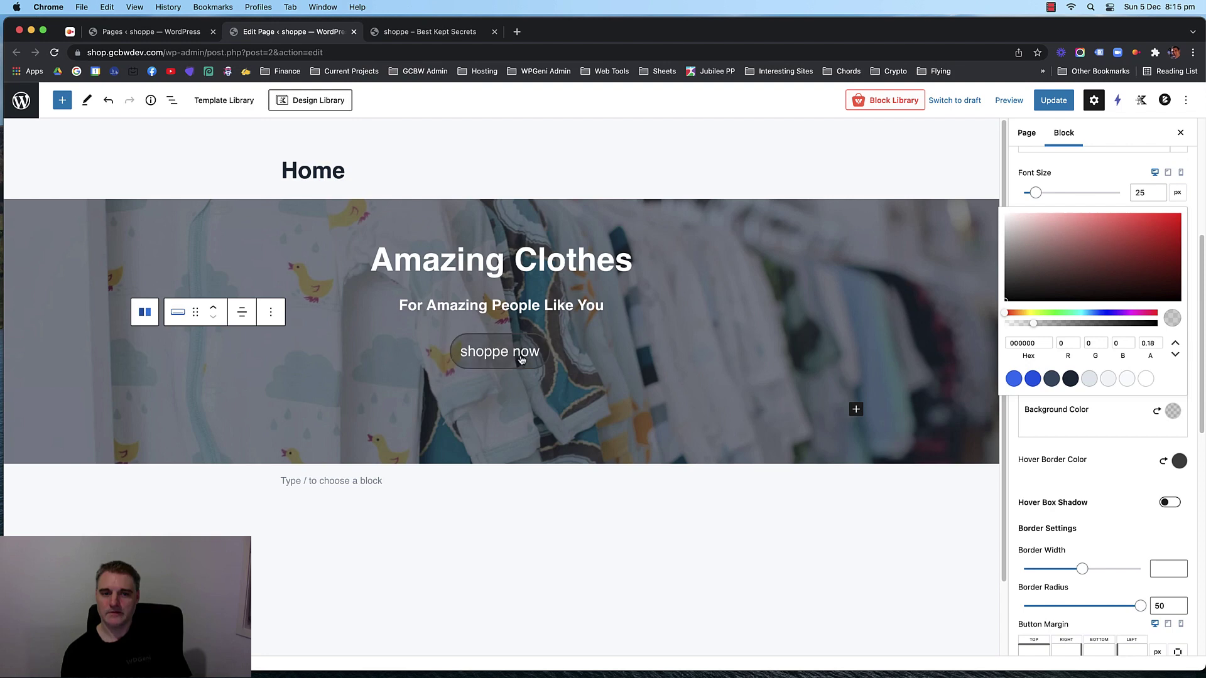
pyautogui.click(1093, 473)
pyautogui.click(1179, 461)
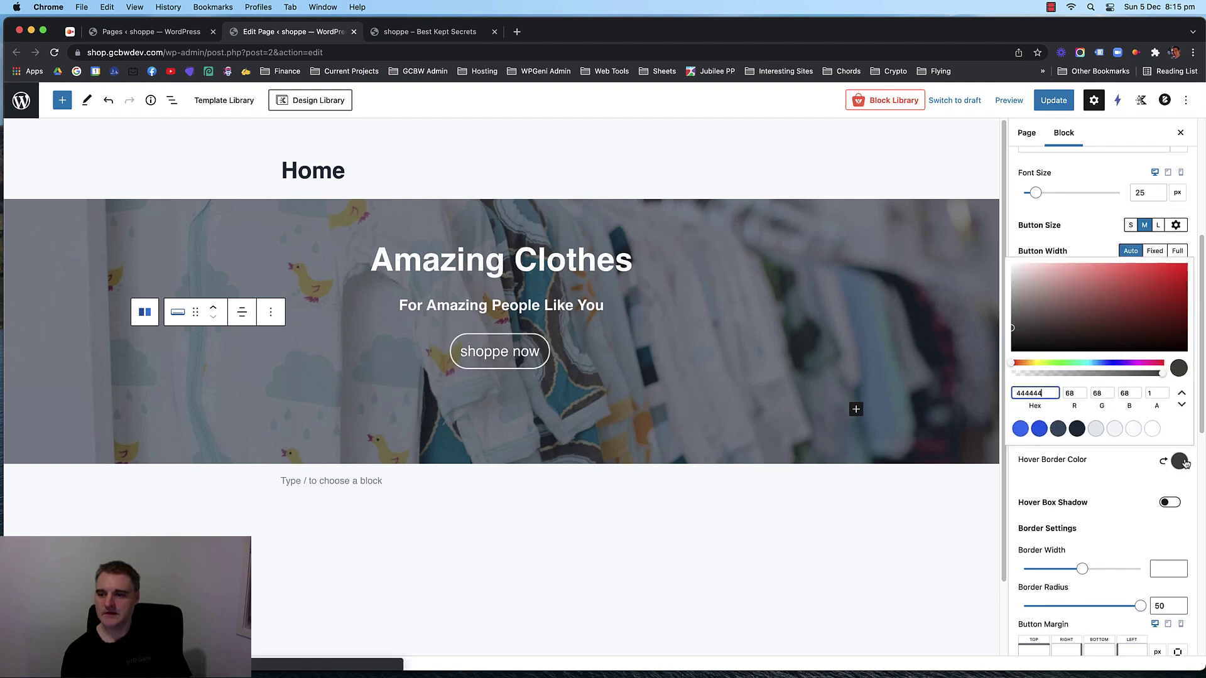
pyautogui.click(1151, 428)
pyautogui.click(1133, 455)
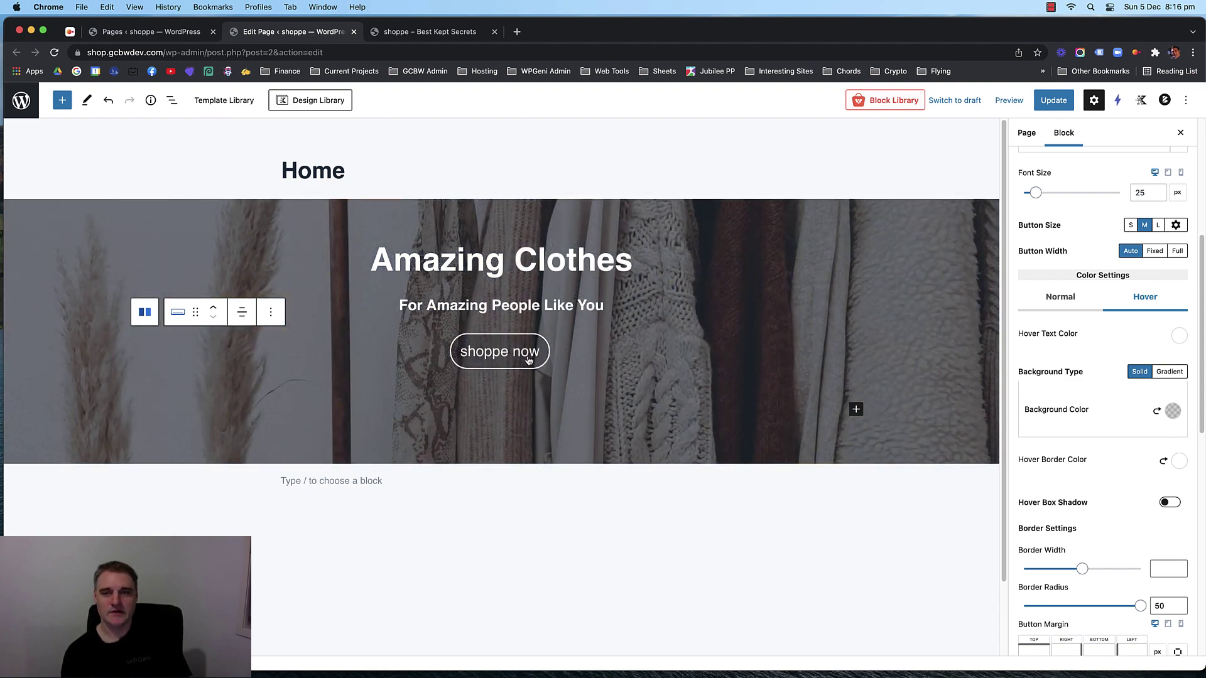
pyautogui.click(1045, 102)
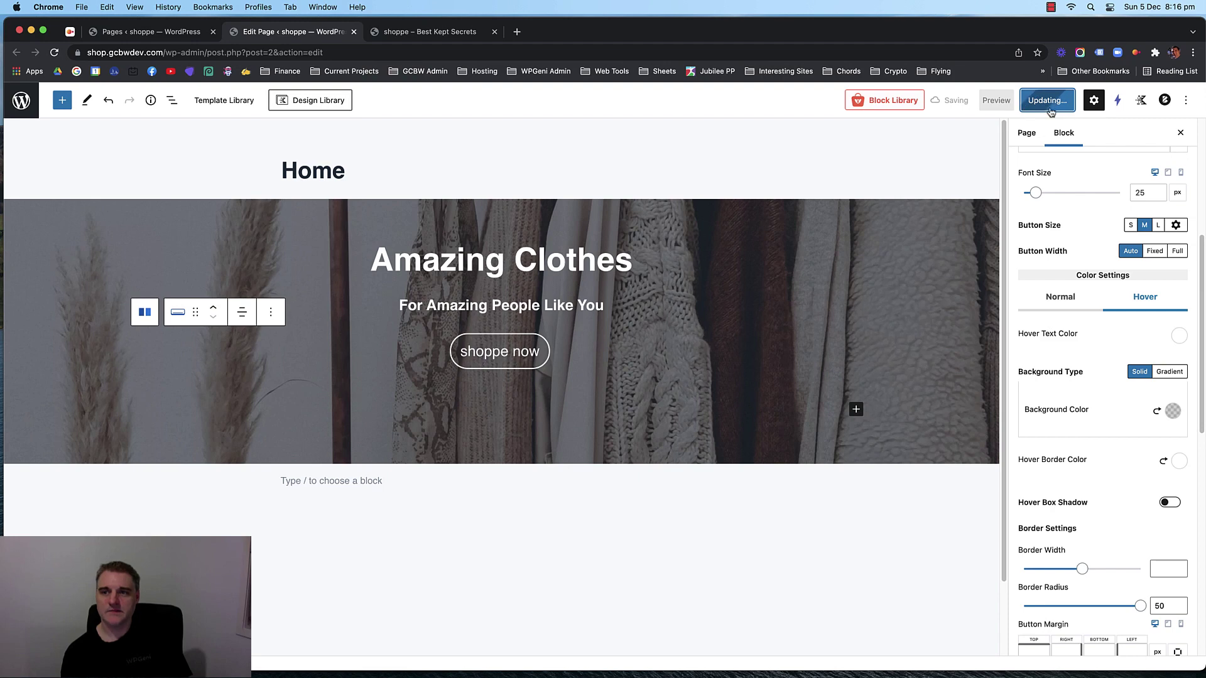
# Reload the live storefront and check the hero headings.
pyautogui.click(430, 33)
pyautogui.press('super+r')
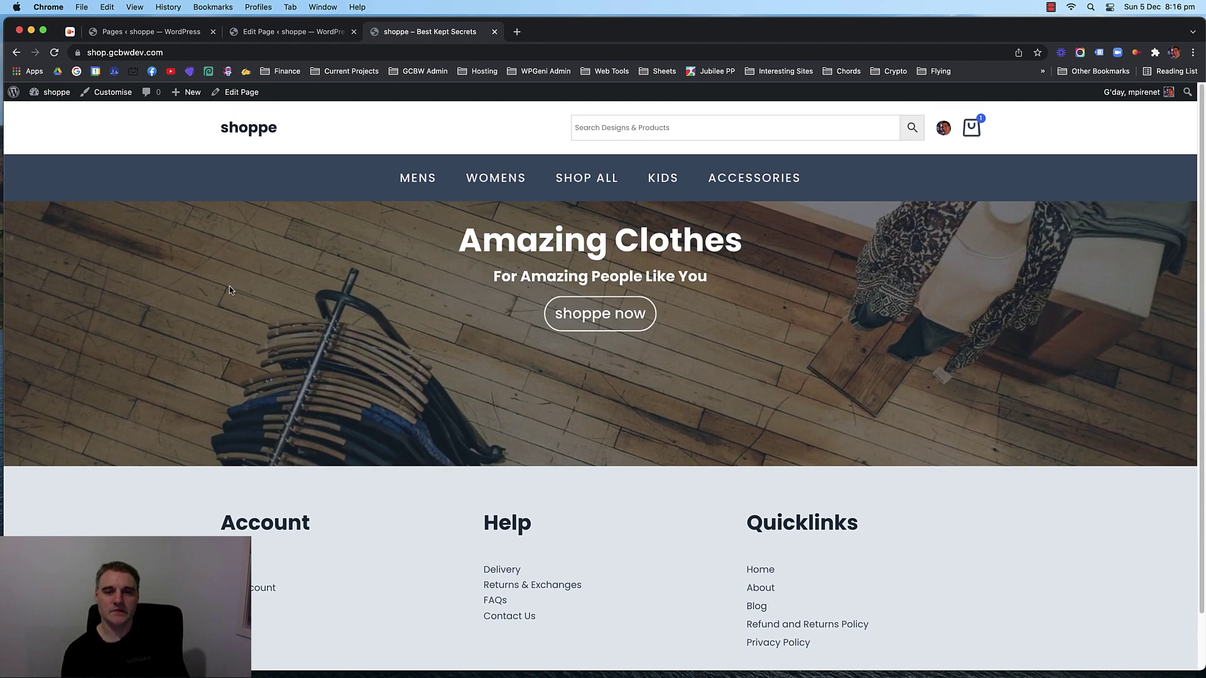
pyautogui.moveTo(458, 239); pyautogui.dragTo(793, 320)
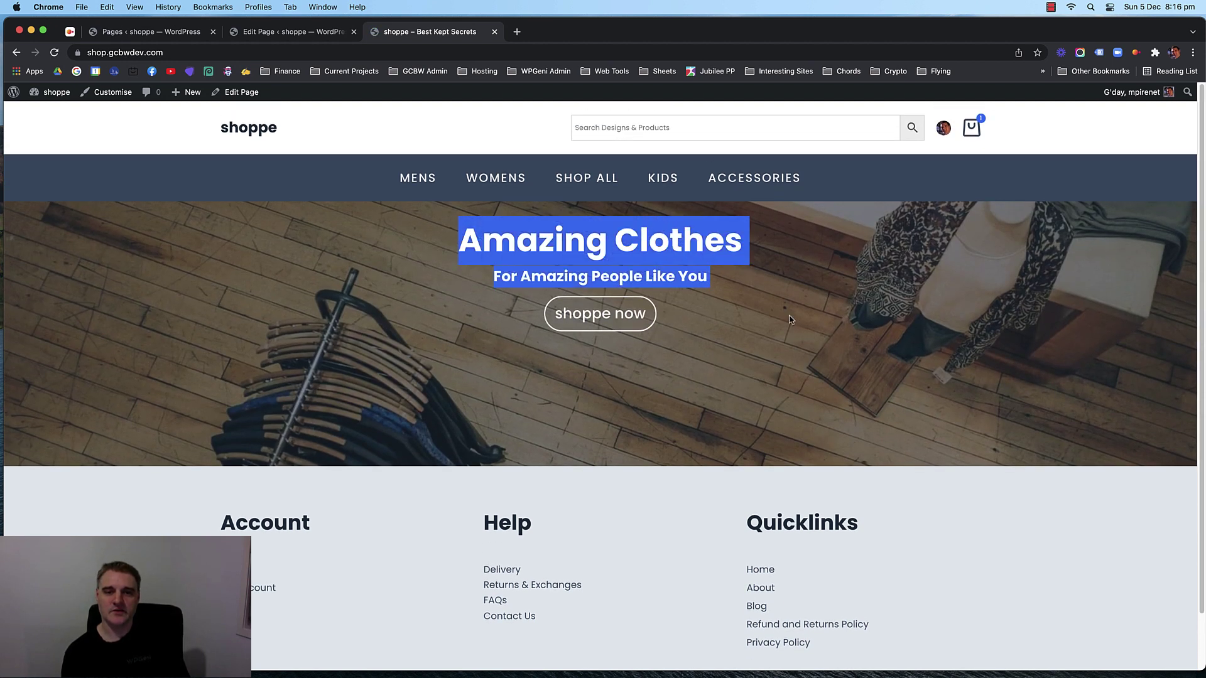
pyautogui.click(792, 320)
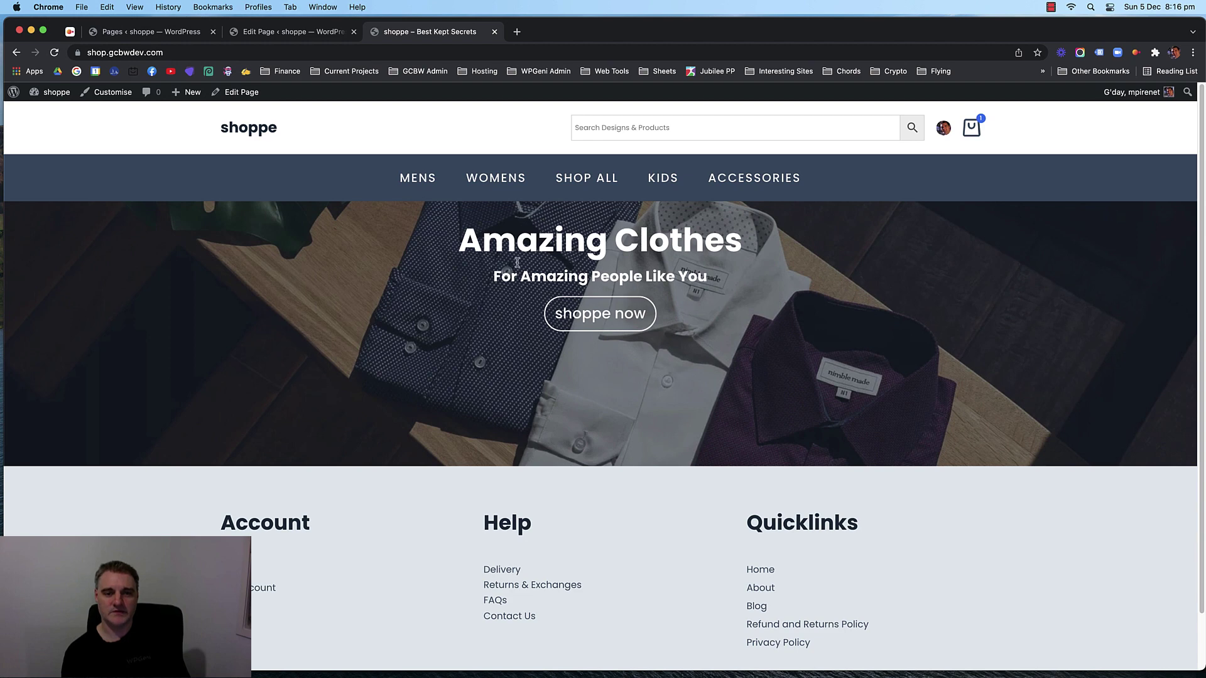
# Drag the hero row's top padding larger and update the page.
pyautogui.click(307, 34)
pyautogui.click(518, 219)
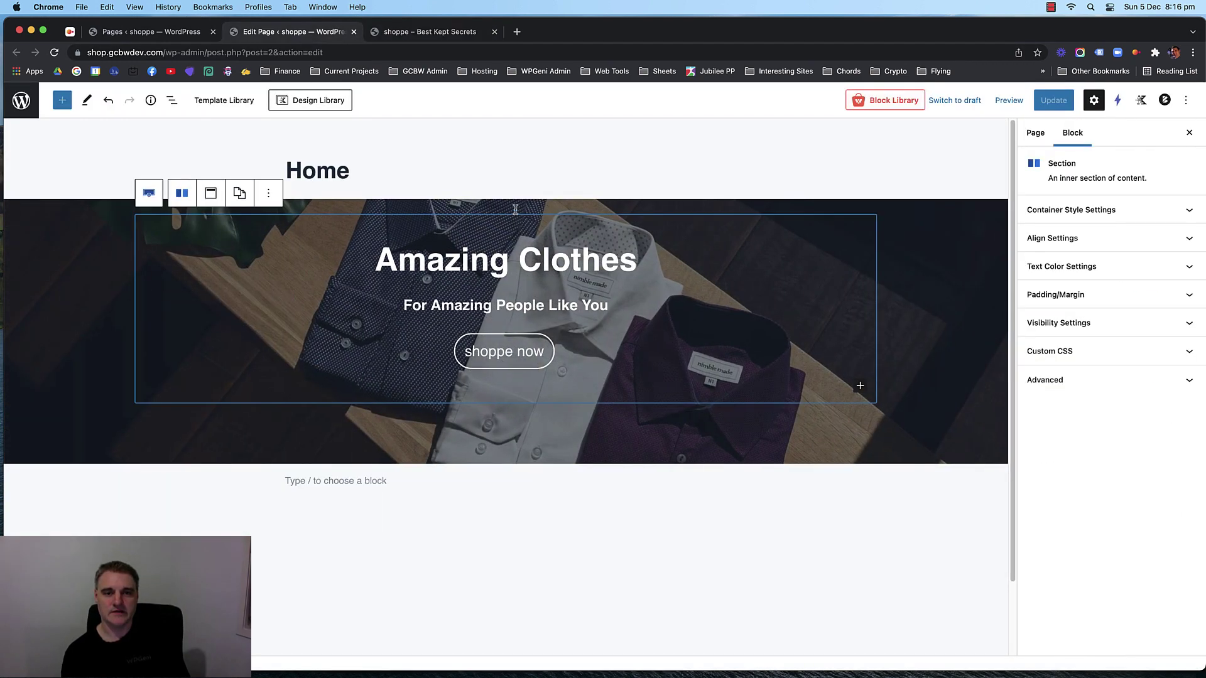
pyautogui.click(517, 206)
pyautogui.moveTo(515, 201); pyautogui.dragTo(511, 180)
pyautogui.click(1053, 100)
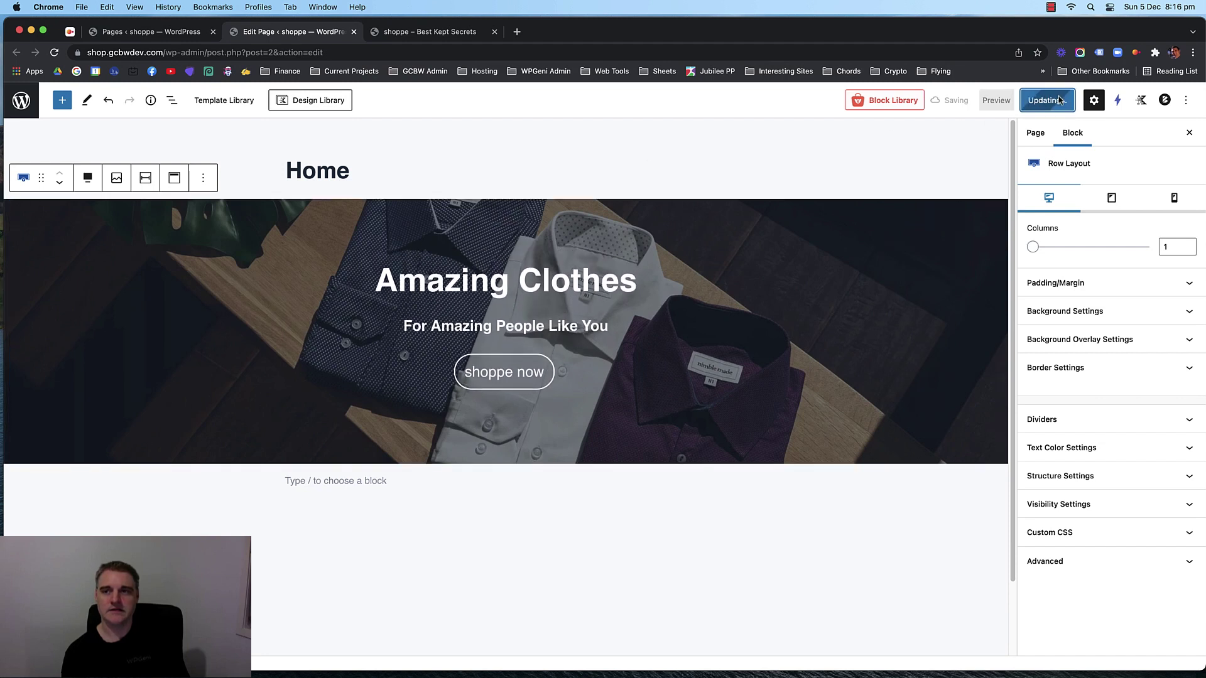
# Reload the storefront to see the lower hero text, then return to the editor.
pyautogui.click(468, 35)
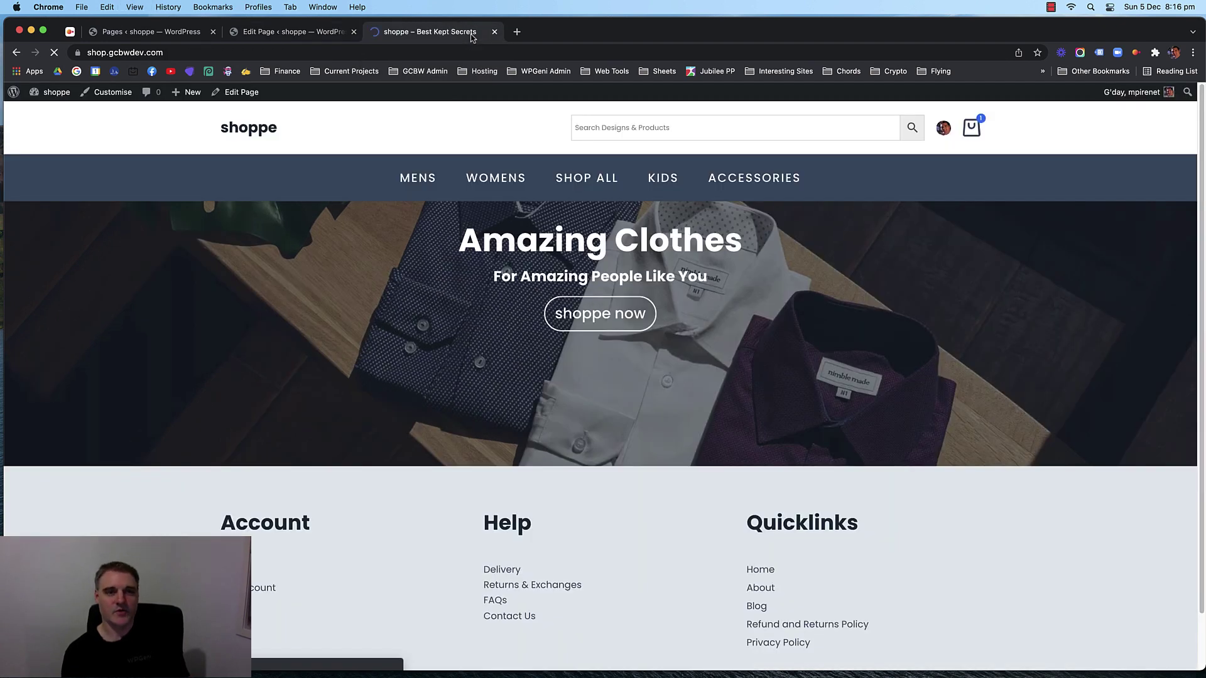
pyautogui.press('super+r')
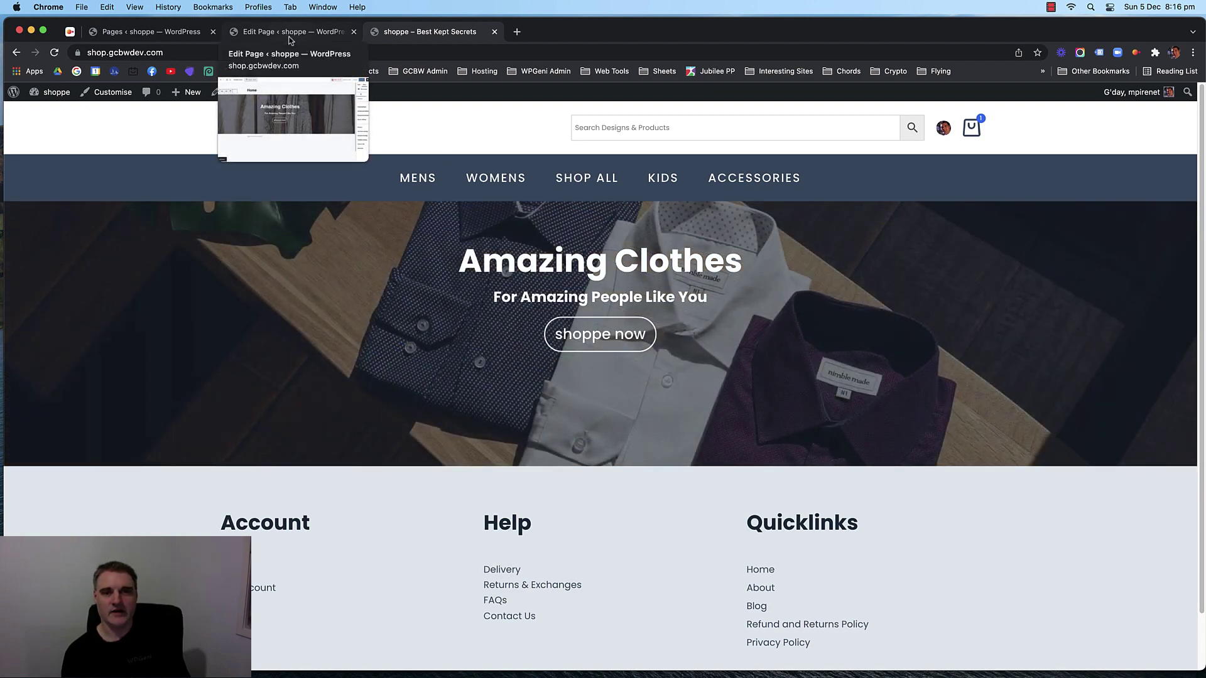
pyautogui.click(291, 33)
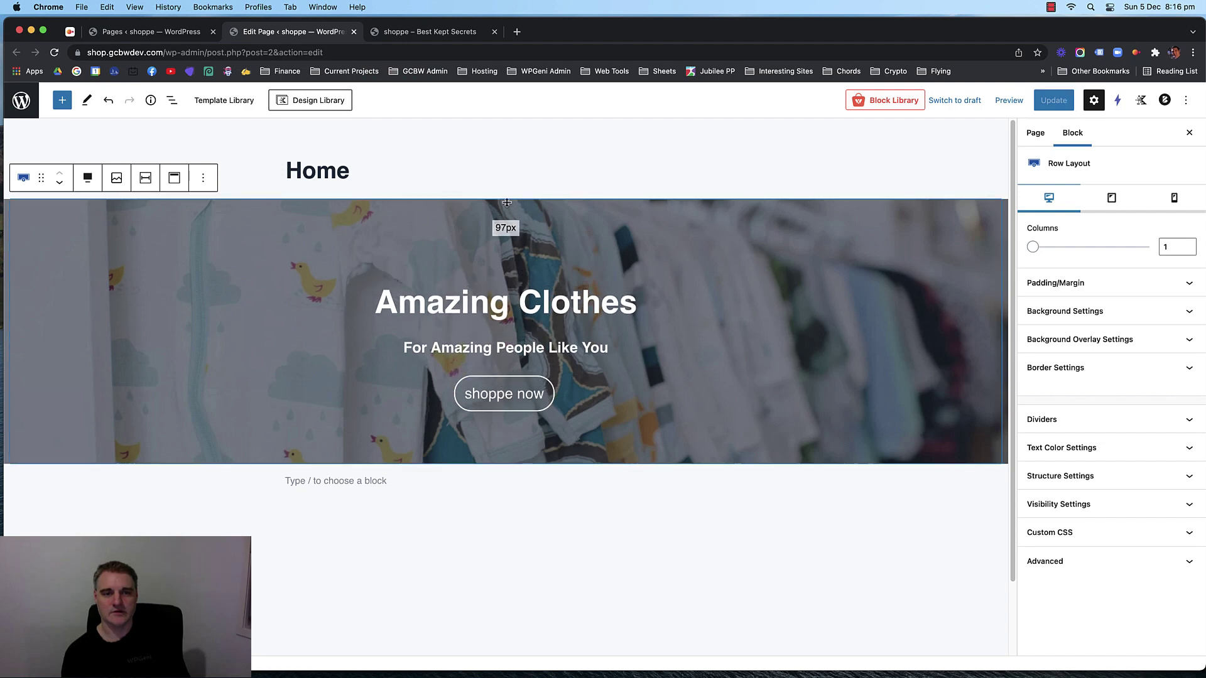
# Update the Home page and preview the live shop home page.
pyautogui.click(1042, 102)
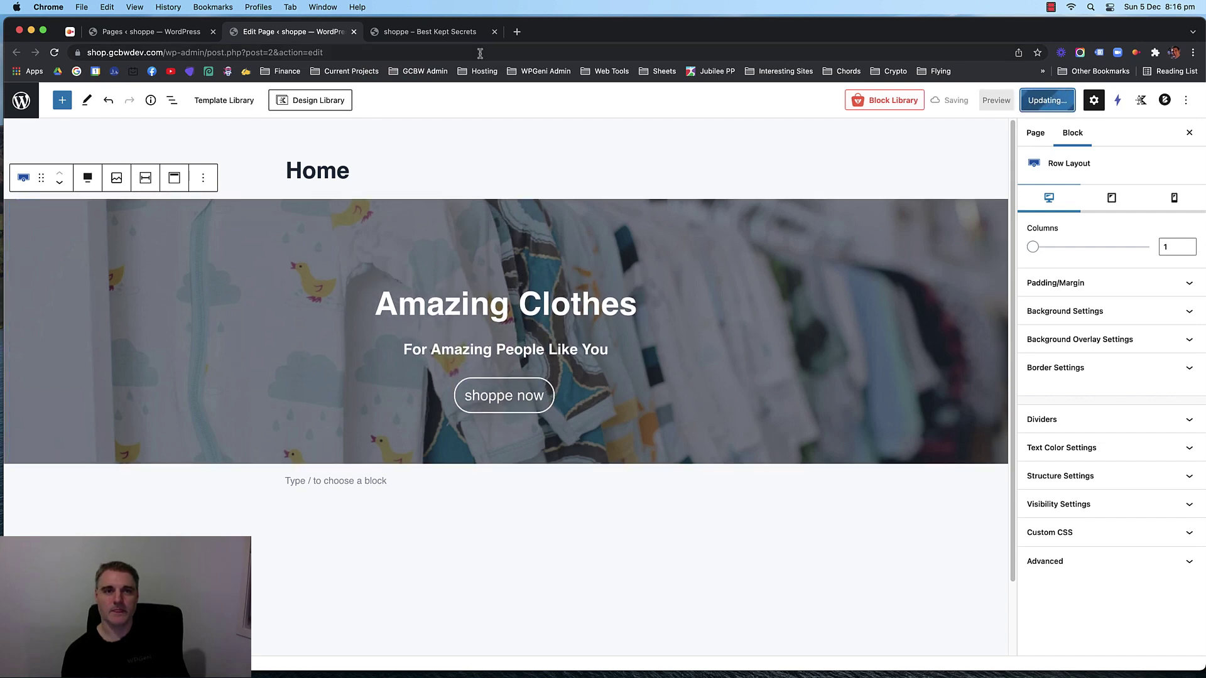
pyautogui.click(413, 33)
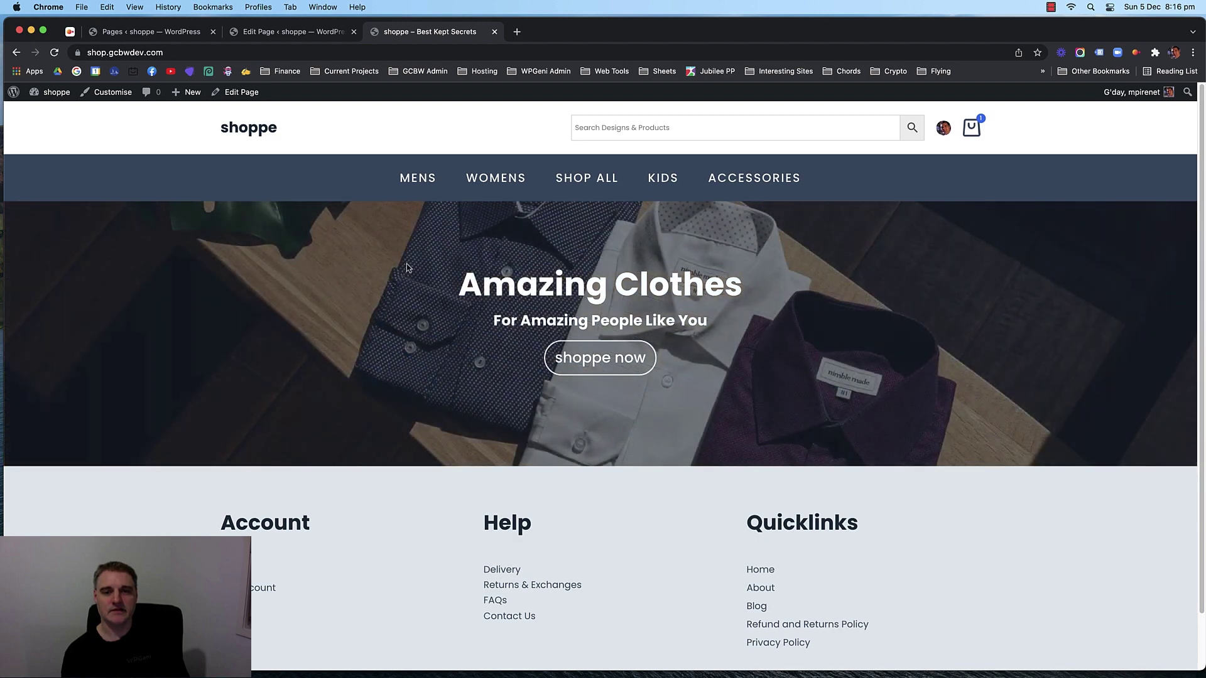
pyautogui.click(303, 32)
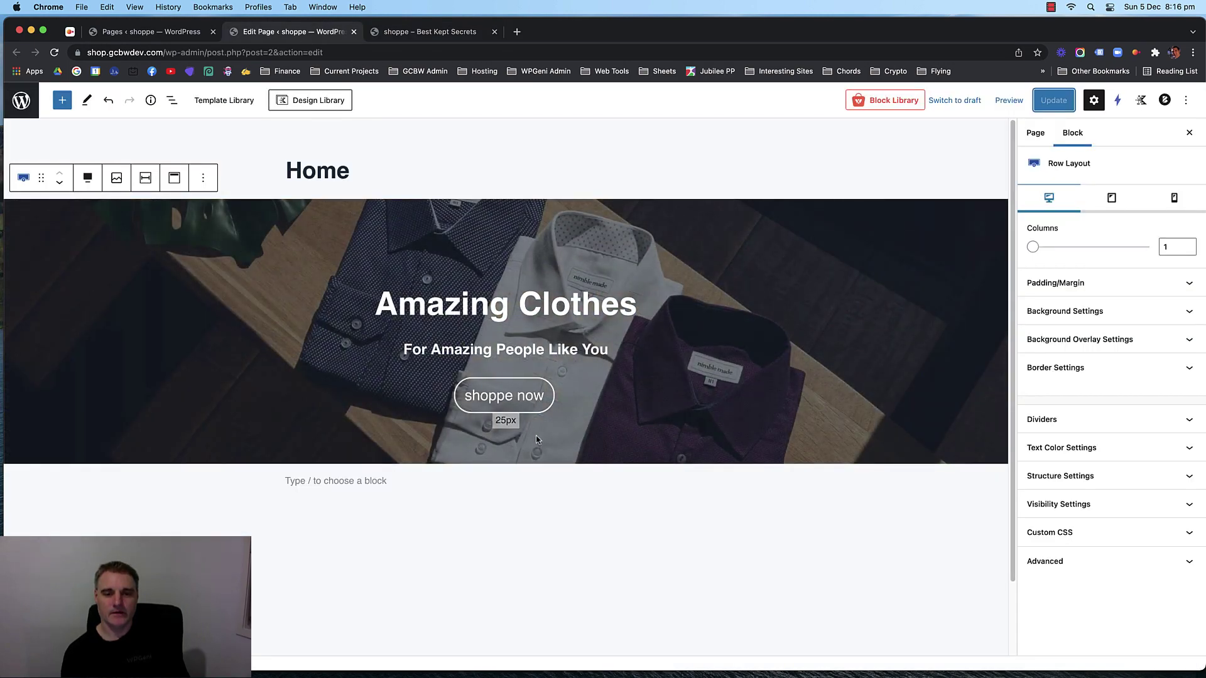
# Try stretching the hero row's bottom padding, leaving it at 25px, and reselect the row.
pyautogui.moveTo(511, 422)
pyautogui.mouseDown()
pyautogui.moveTo(513, 456)
pyautogui.moveTo(516, 423)
pyautogui.mouseUp()
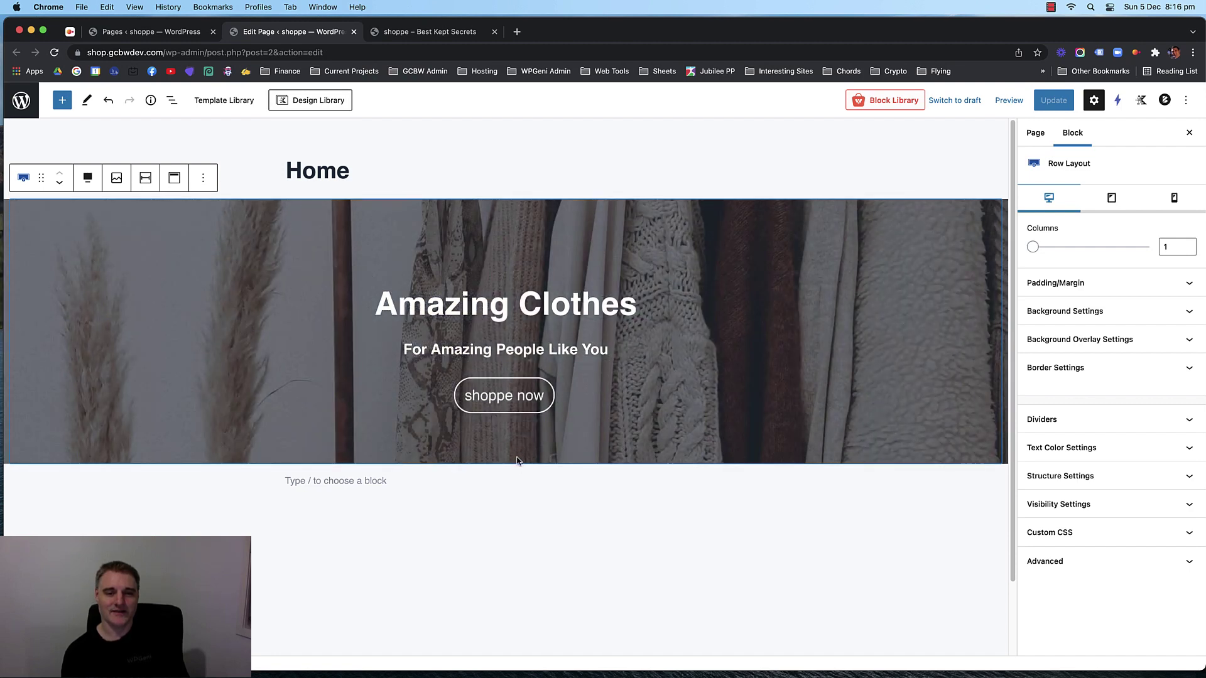
pyautogui.click(479, 353)
pyautogui.click(476, 431)
pyautogui.click(475, 450)
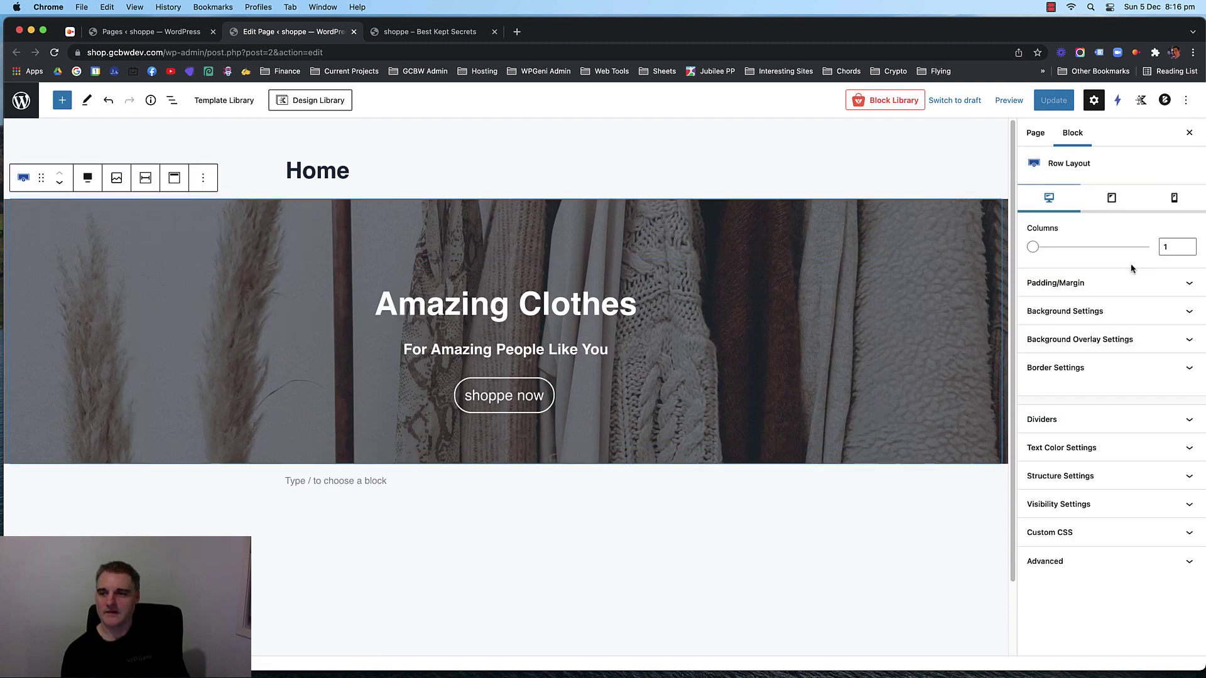
pyautogui.click(1135, 282)
# Set the hero row's bottom padding to 150px, save, and preview the live shop.
pyautogui.moveTo(1109, 330); pyautogui.dragTo(1089, 328)
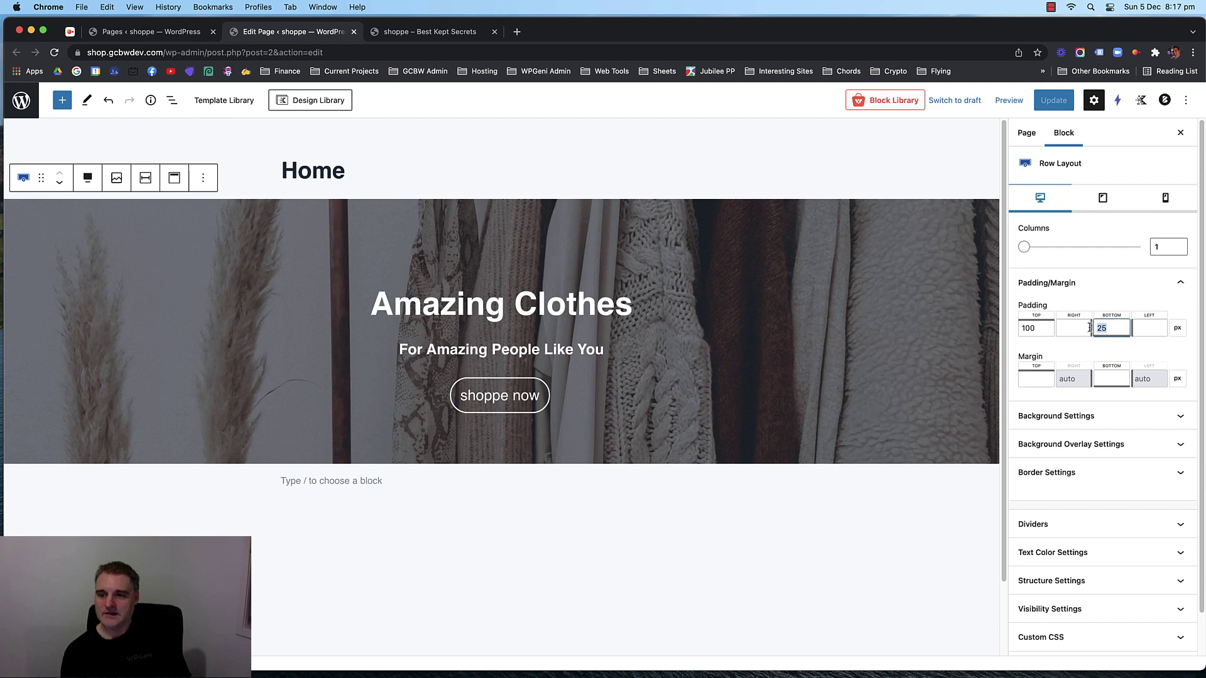
pyautogui.write('15')
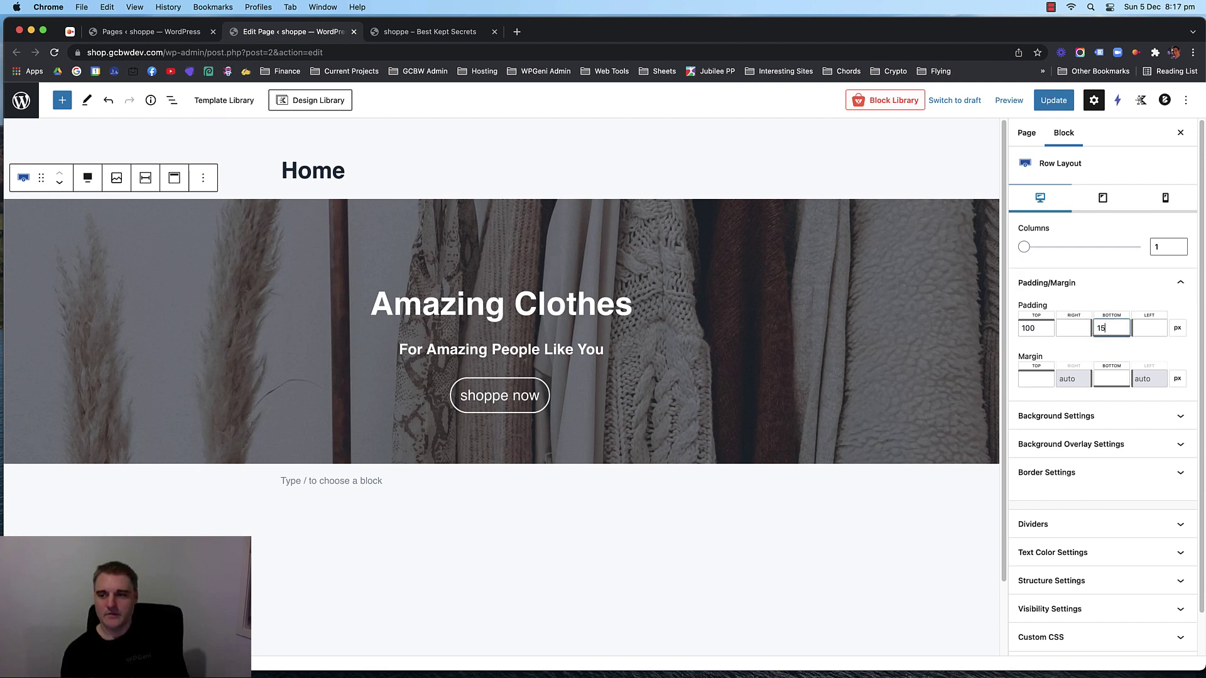
pyautogui.write('0')
pyautogui.click(1053, 100)
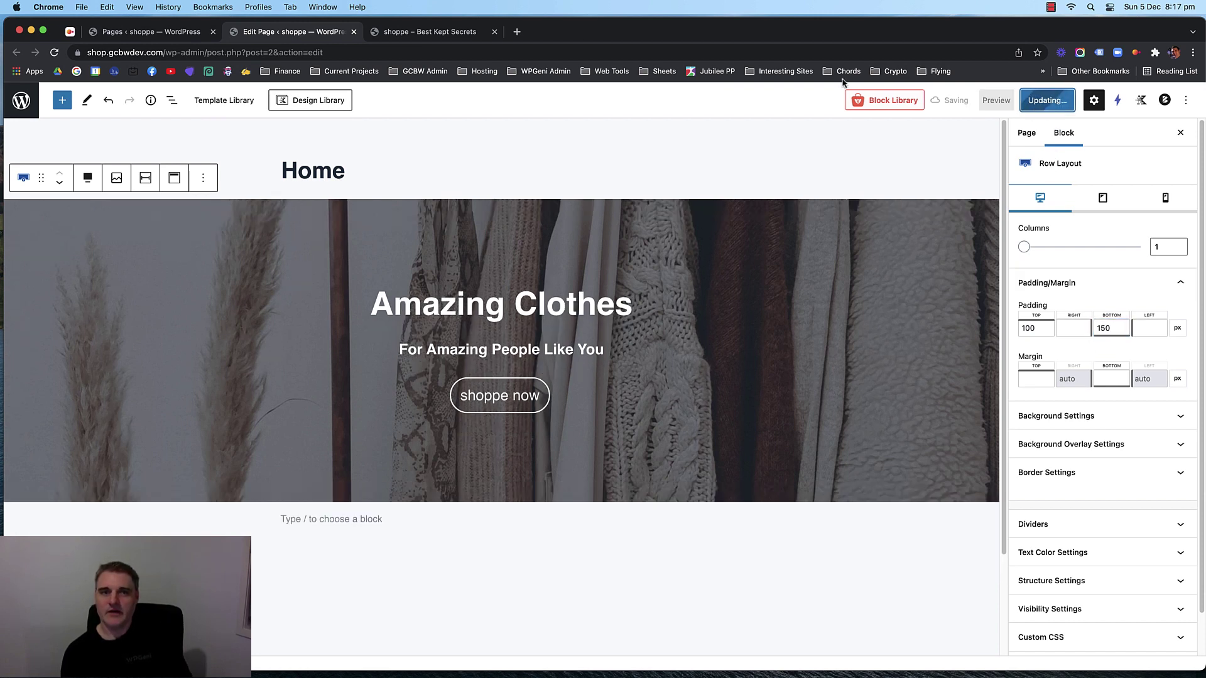
pyautogui.click(438, 32)
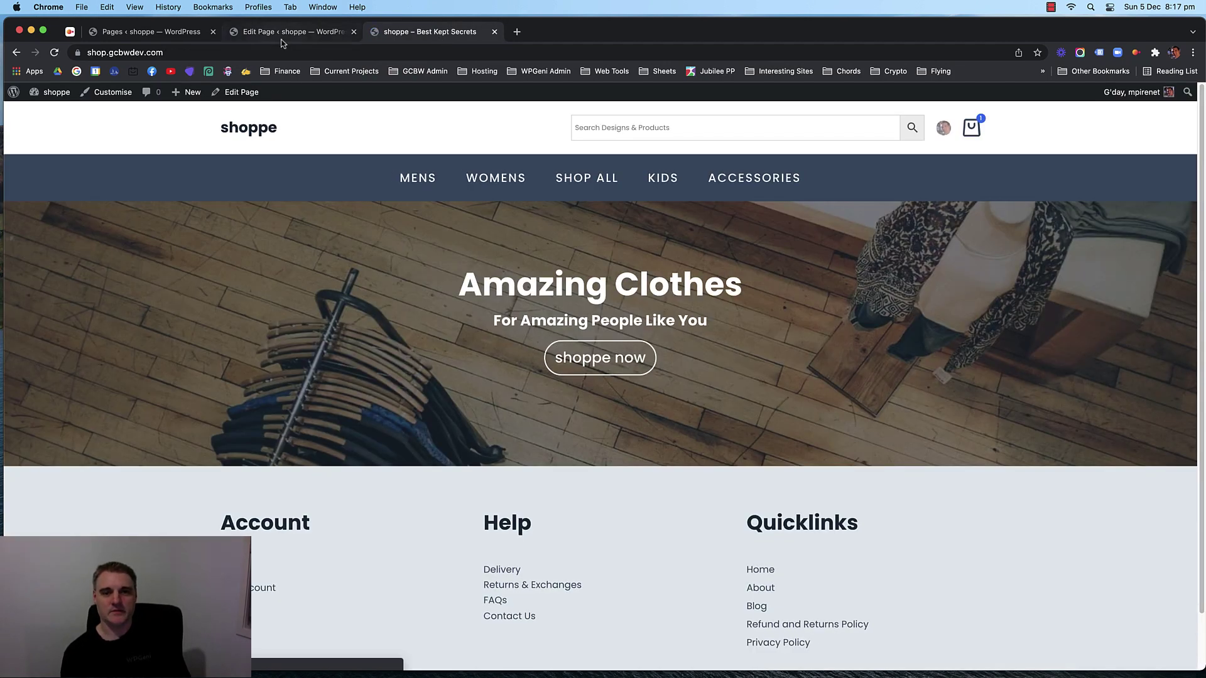
pyautogui.click(279, 32)
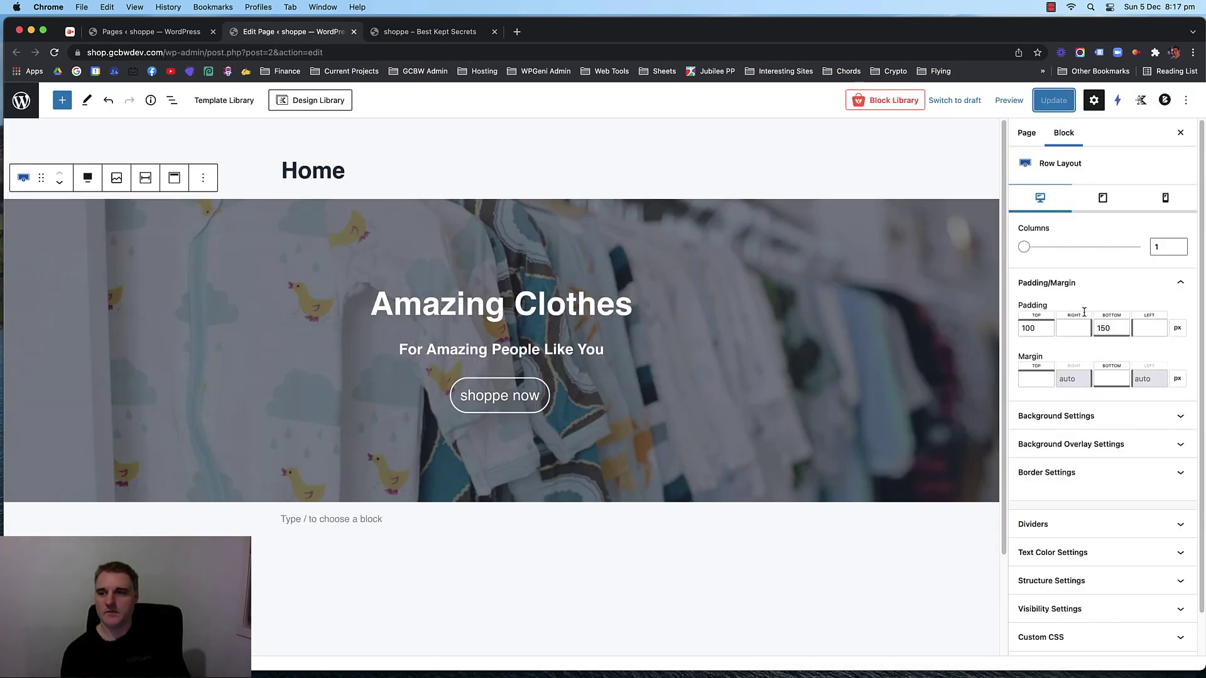
# Change the bottom padding to 200px, save, and reload the live shop.
pyautogui.doubleClick(1105, 327)
pyautogui.write('200')
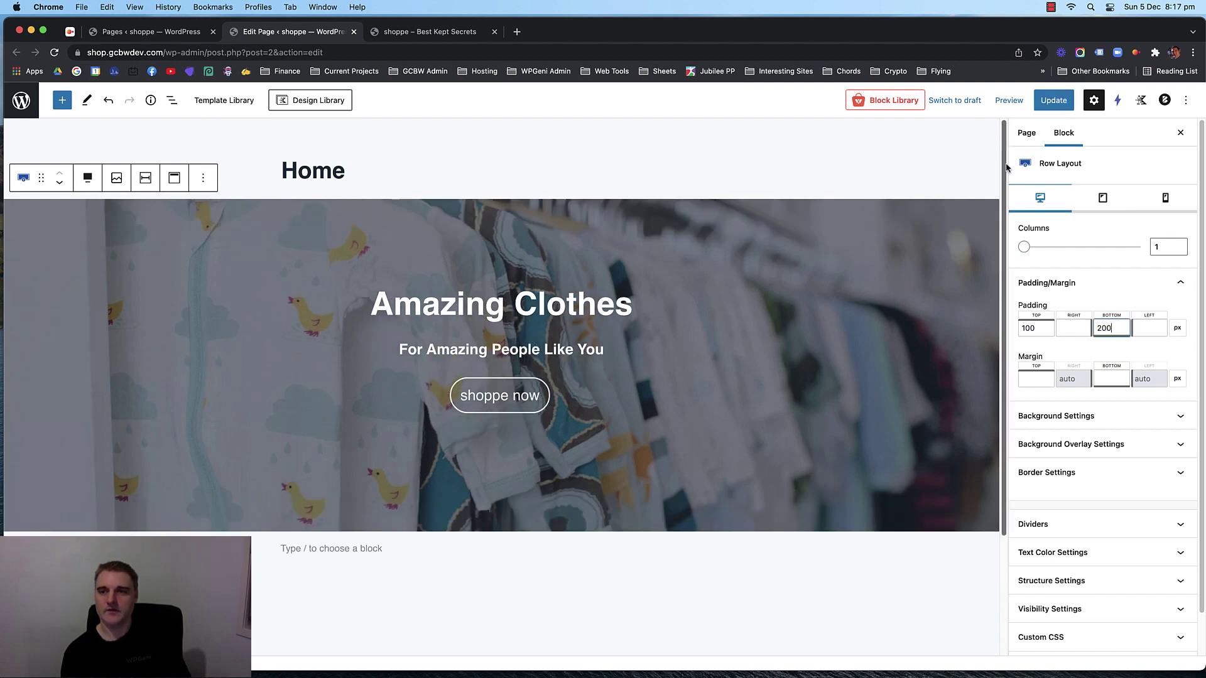
pyautogui.press('super+s')
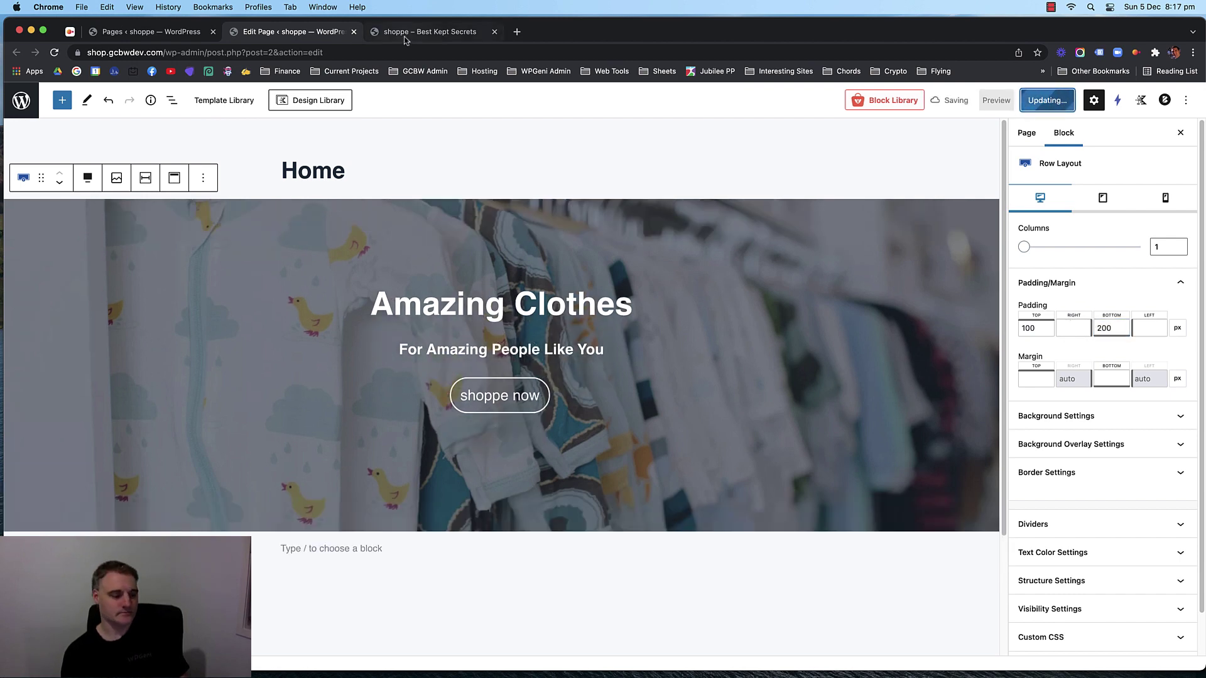
pyautogui.click(405, 35)
pyautogui.press('super+r')
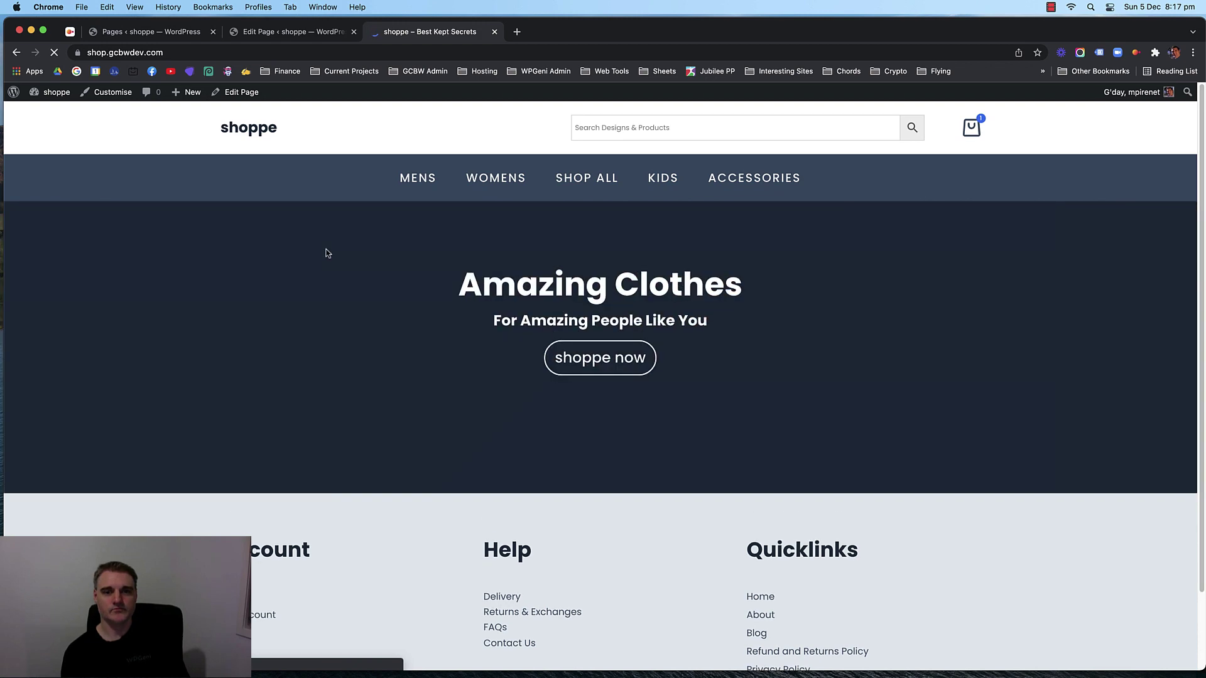
# Scroll the live shop to inspect the taller hero, then go back to the page editor.
pyautogui.scroll(1, 241, 297)
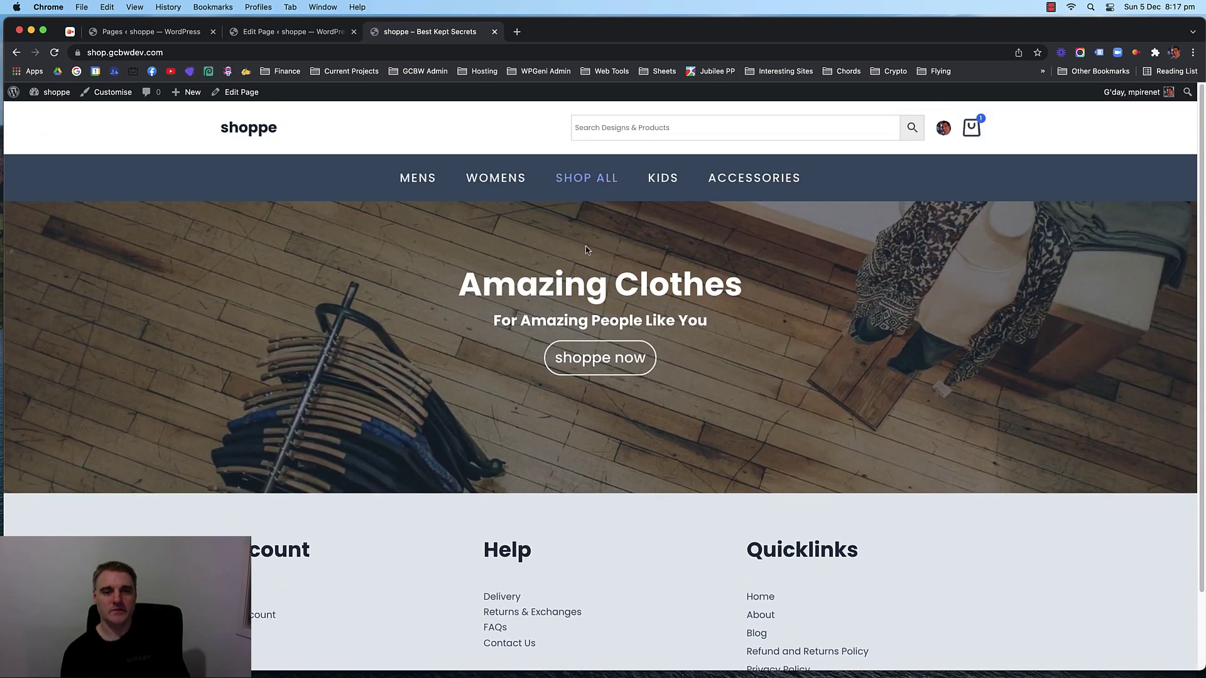
pyautogui.scroll(-1, 327, 290)
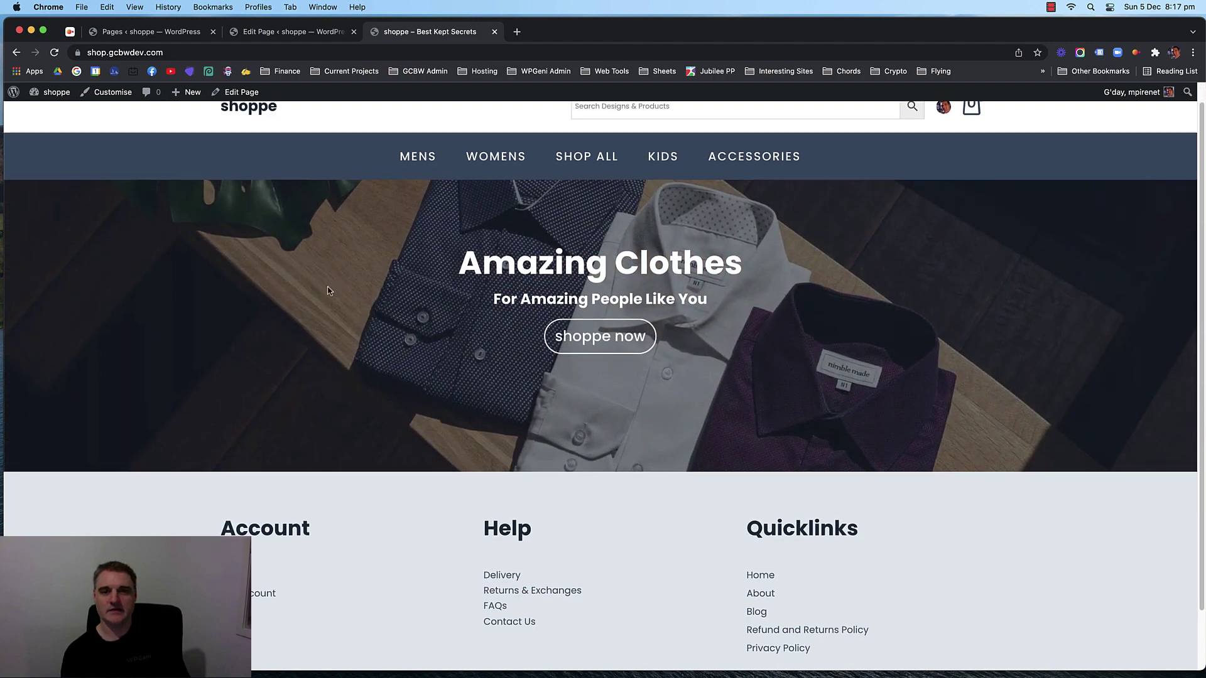
pyautogui.scroll(1, 351, 320)
pyautogui.scroll(-4, 370, 345)
pyautogui.scroll(2, 350, 331)
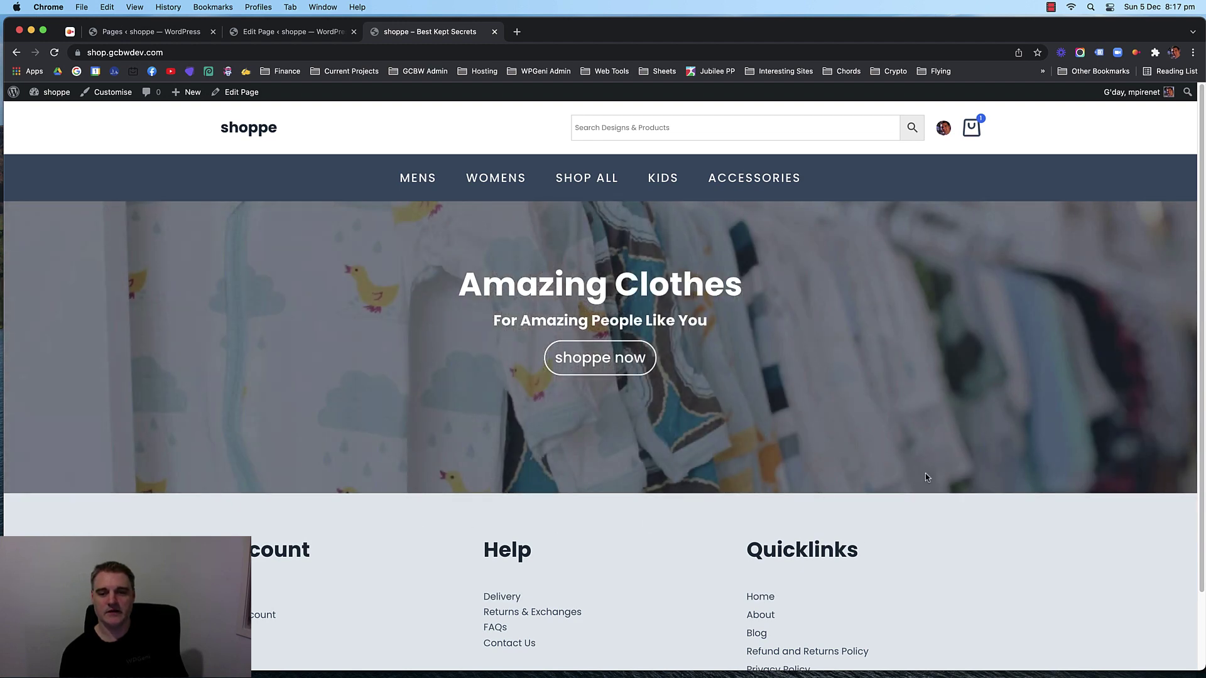
pyautogui.scroll(-1, 339, 484)
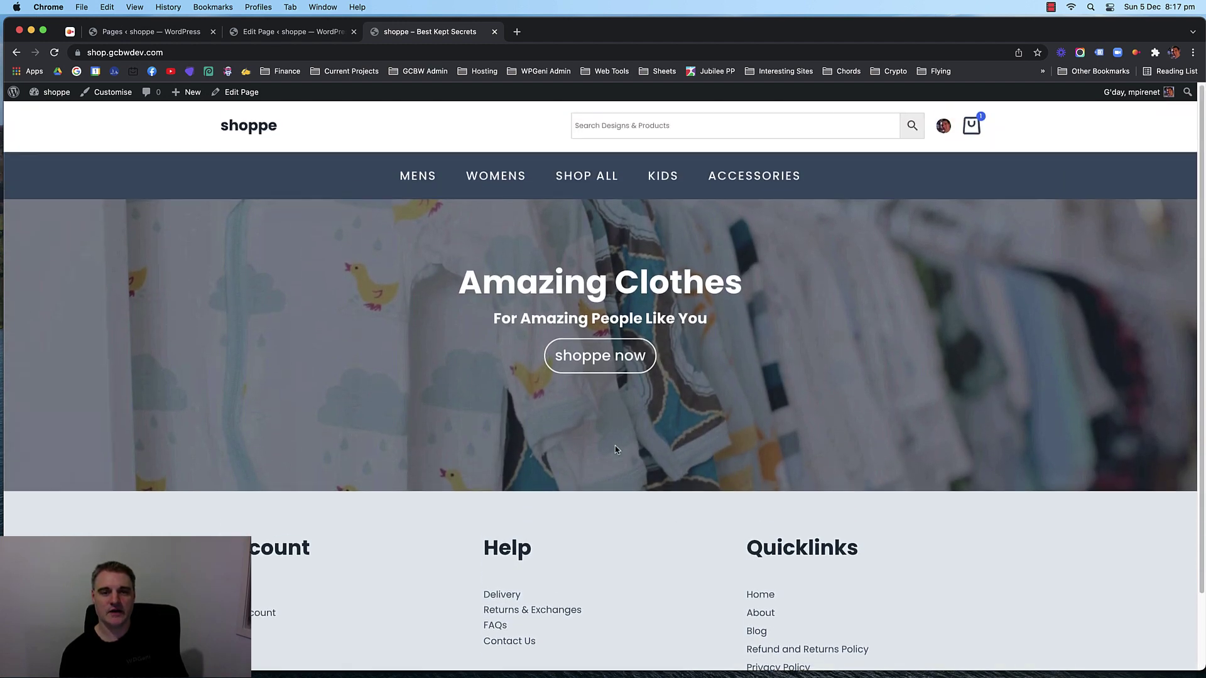
pyautogui.scroll(1, 421, 382)
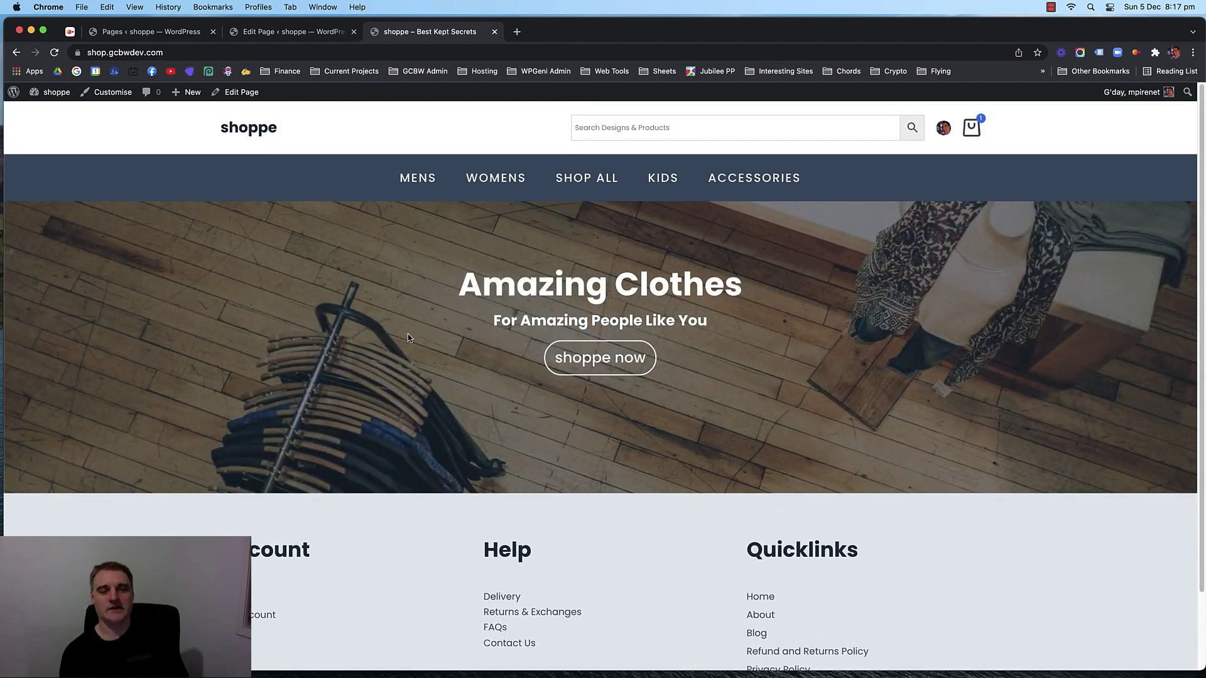
pyautogui.scroll(-5, 421, 382)
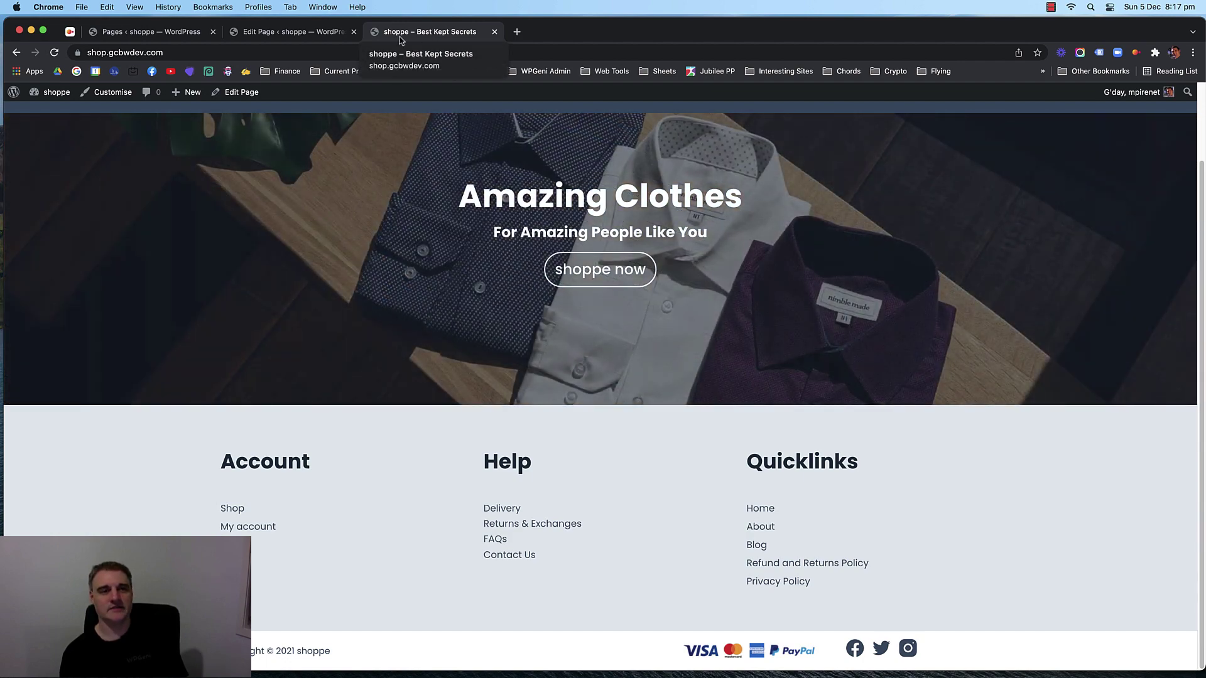
pyautogui.click(289, 32)
# Insert a Row Layout block below the hero with three equal columns.
pyautogui.scroll(-5, 372, 385)
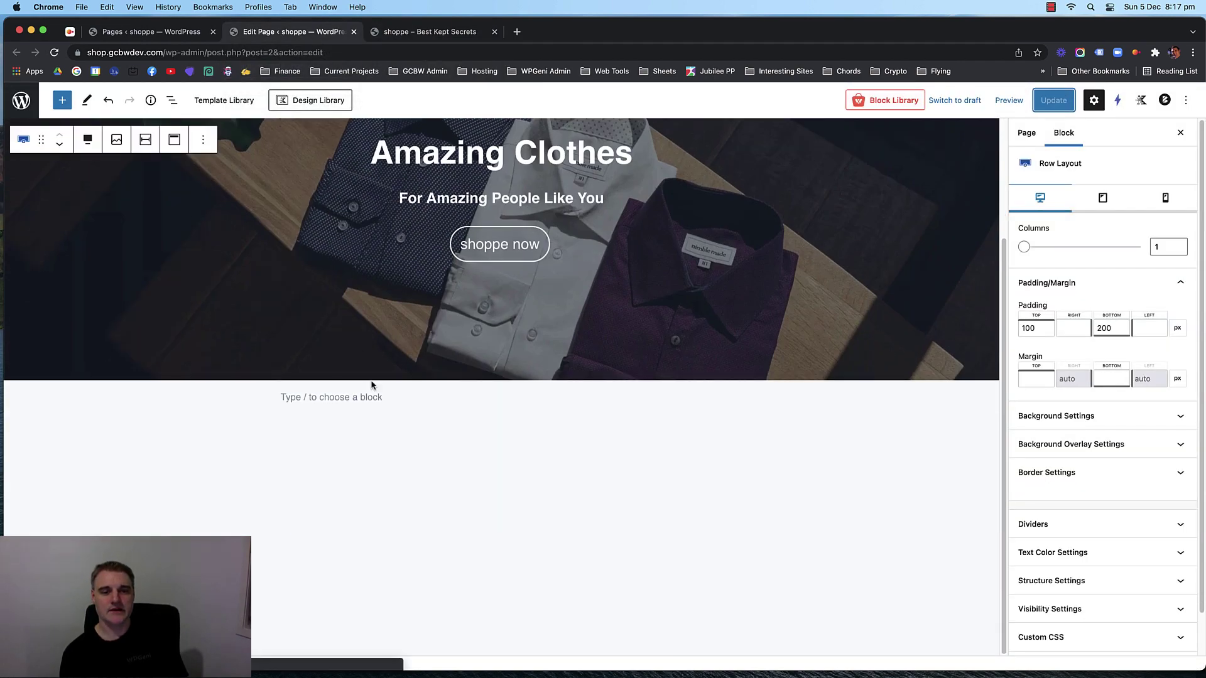
pyautogui.click(428, 398)
pyautogui.click(714, 397)
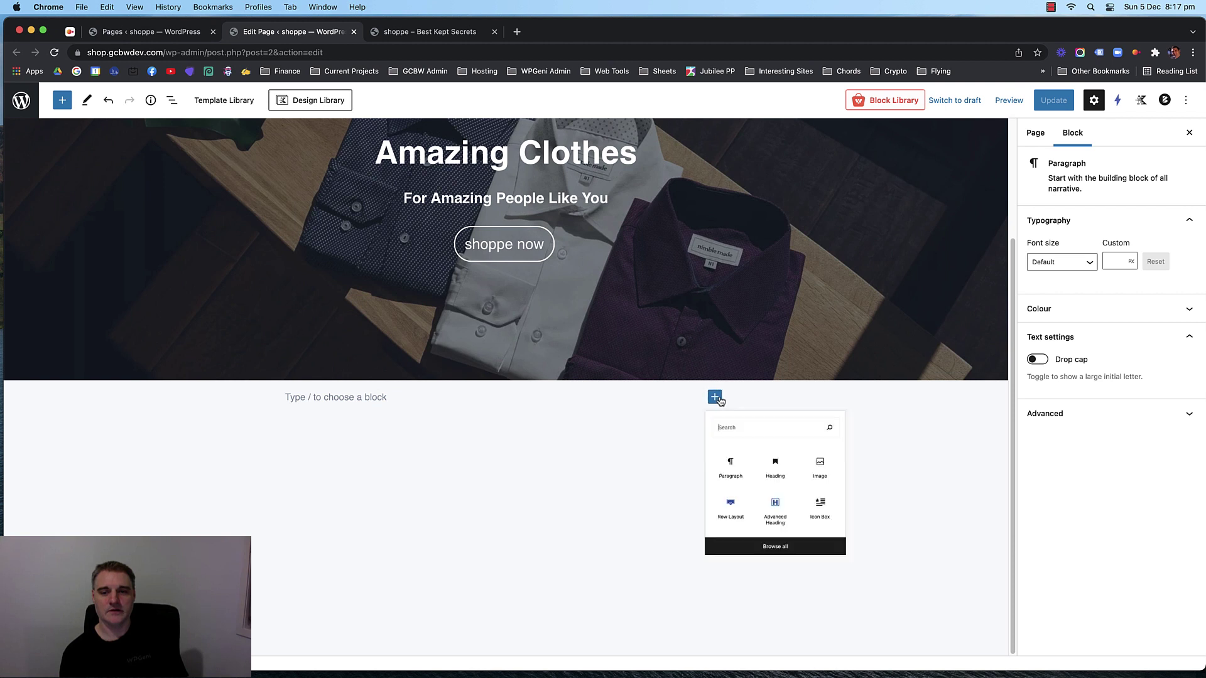
pyautogui.click(736, 552)
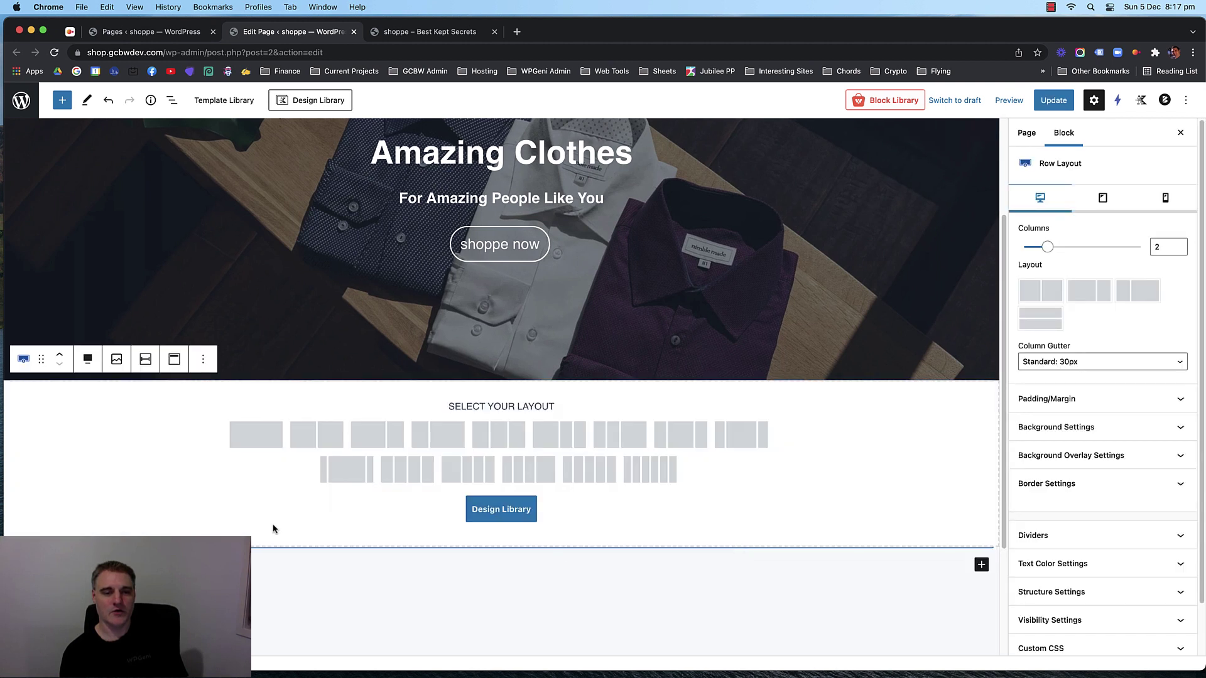
pyautogui.click(492, 432)
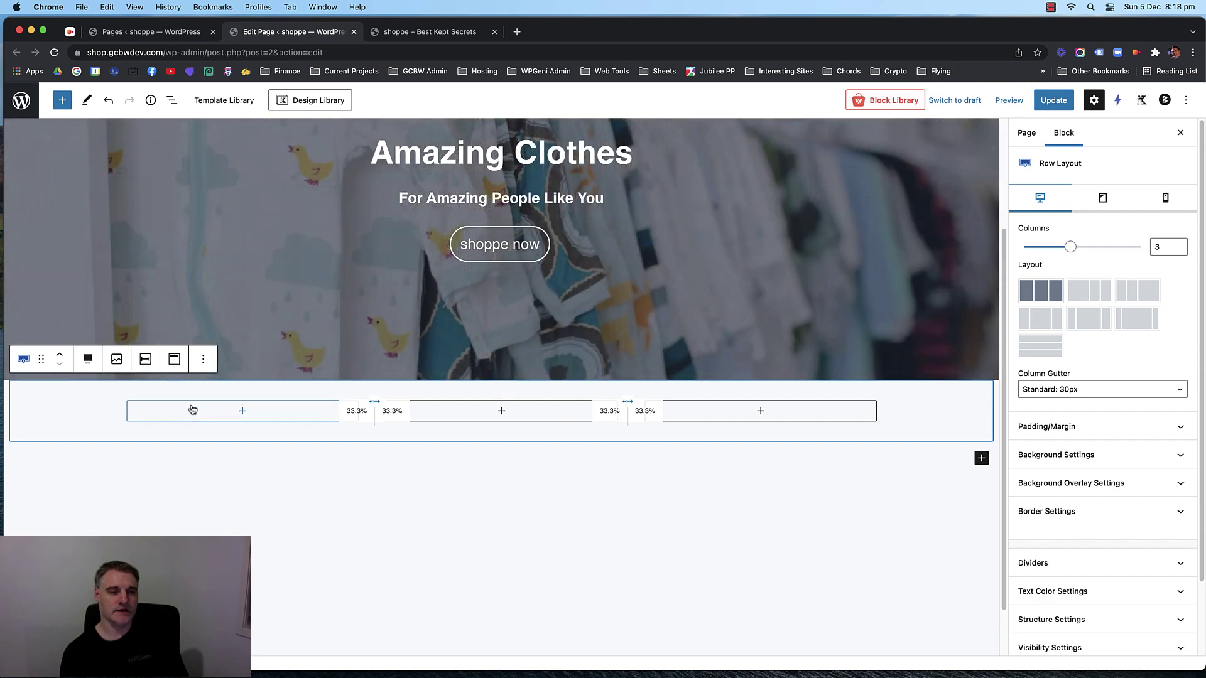
# Reduce the row to 1 column and nest a three-equal-column Row Layout inside it.
pyautogui.scroll(-2, 193, 409)
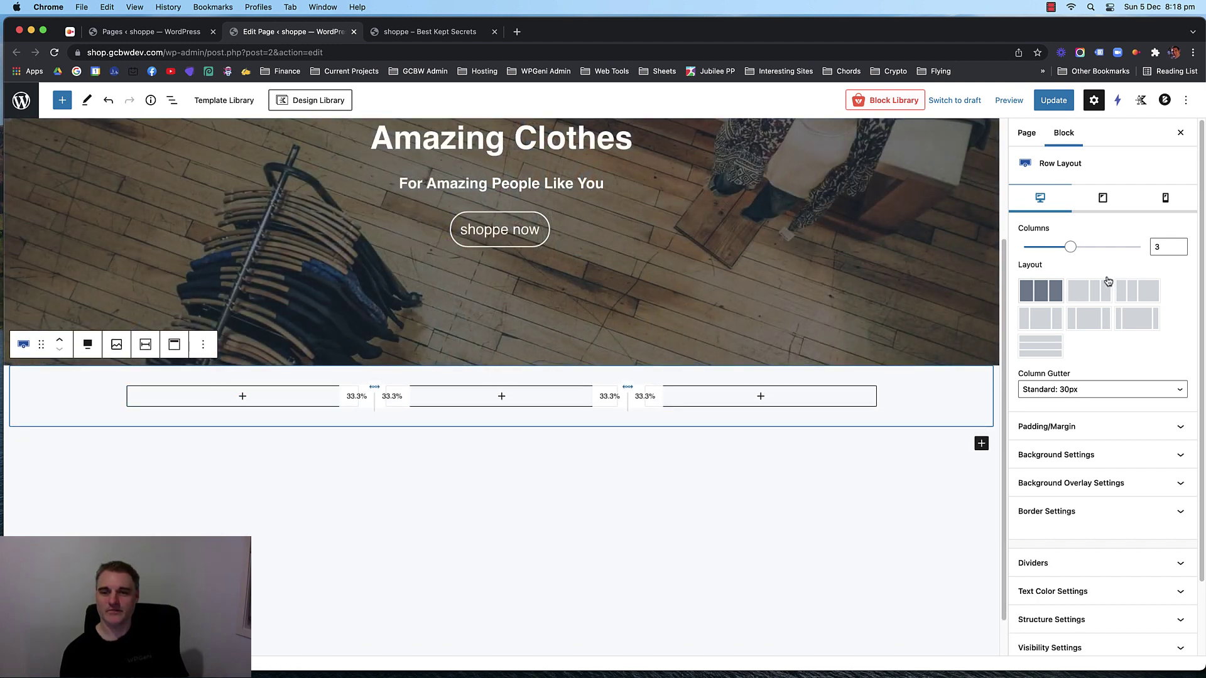
pyautogui.doubleClick(1168, 247)
pyautogui.write('1')
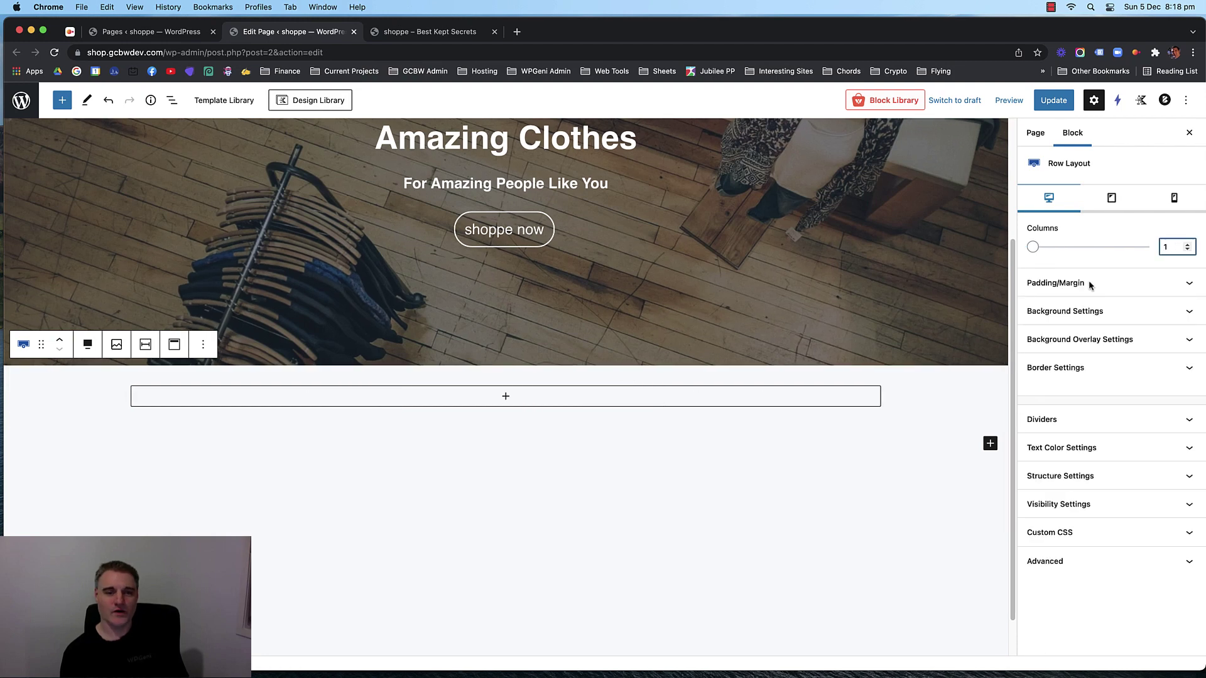
pyautogui.click(485, 405)
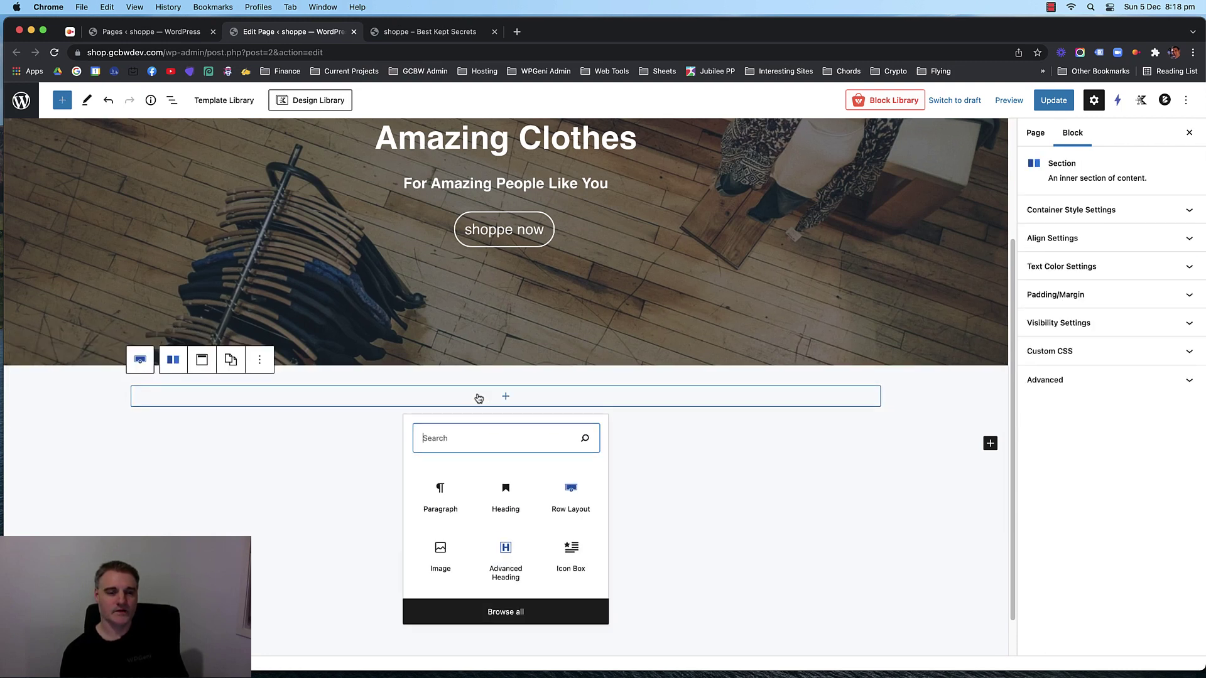
pyautogui.click(428, 397)
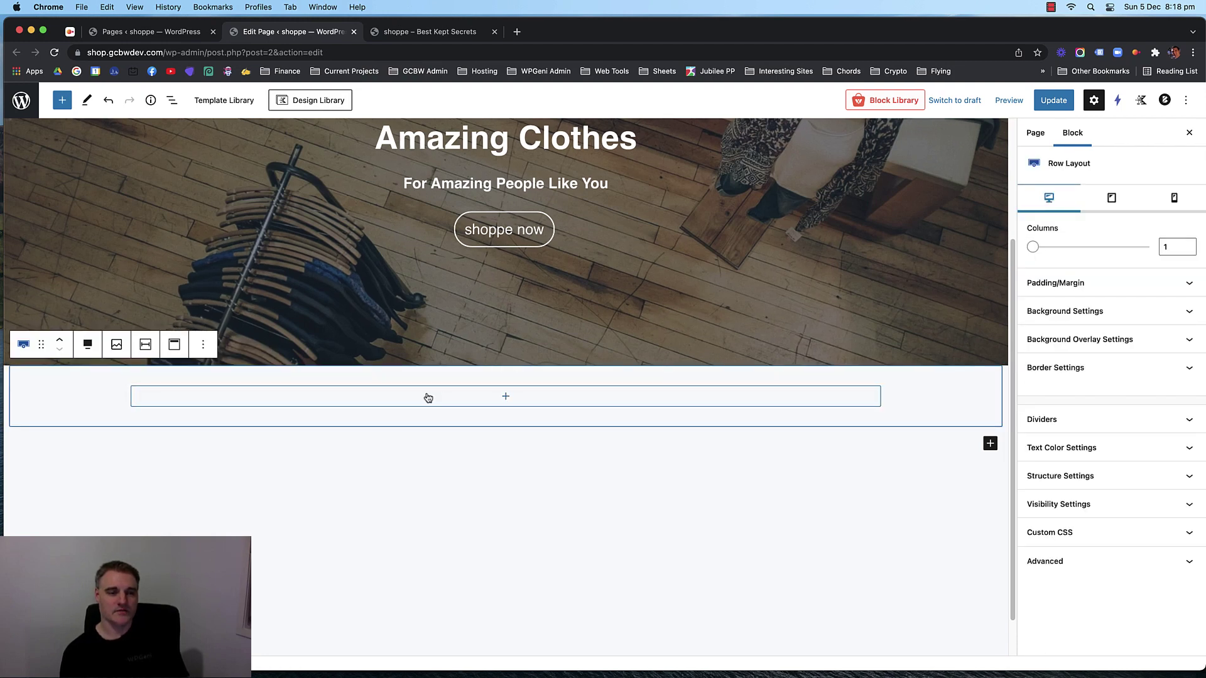
pyautogui.click(512, 398)
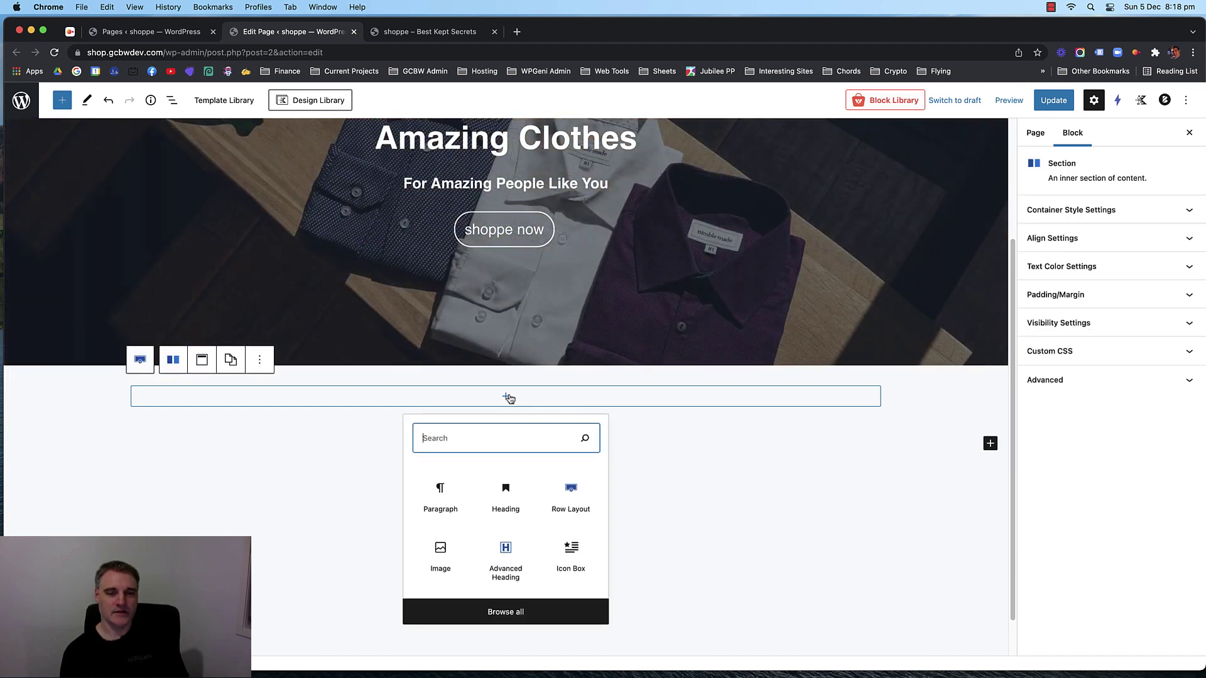
pyautogui.click(575, 498)
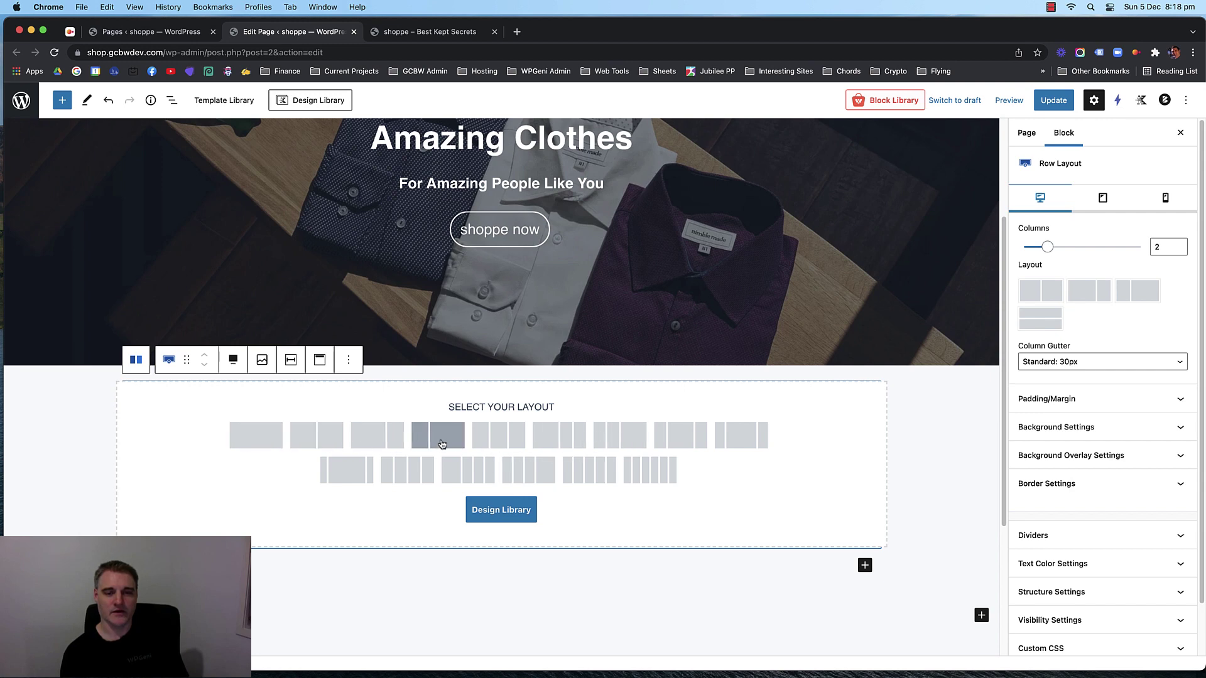
pyautogui.click(493, 435)
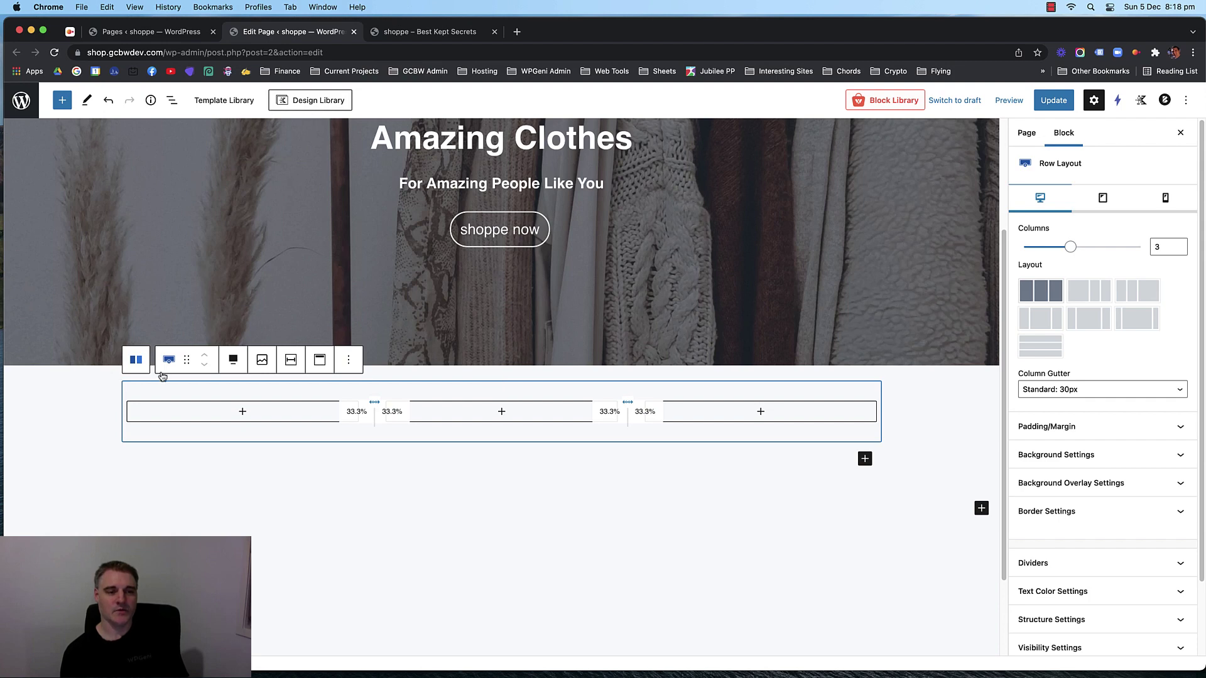
pyautogui.click(138, 361)
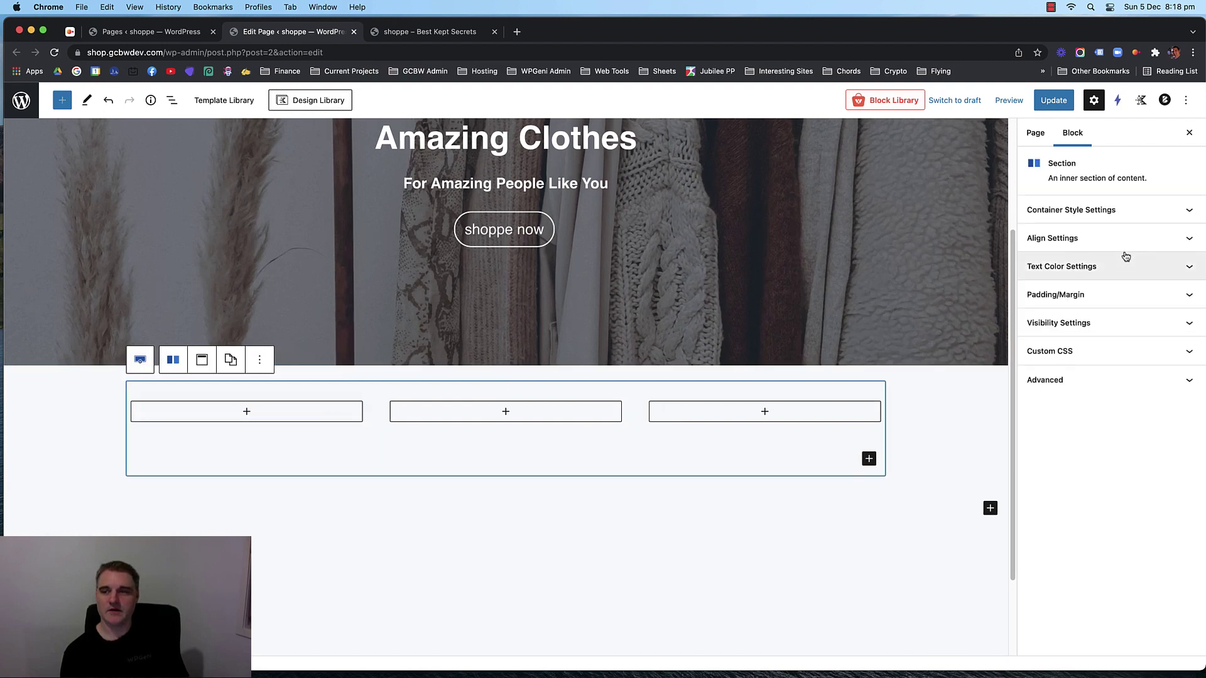
# Give the three-column section a white background colour.
pyautogui.click(1129, 213)
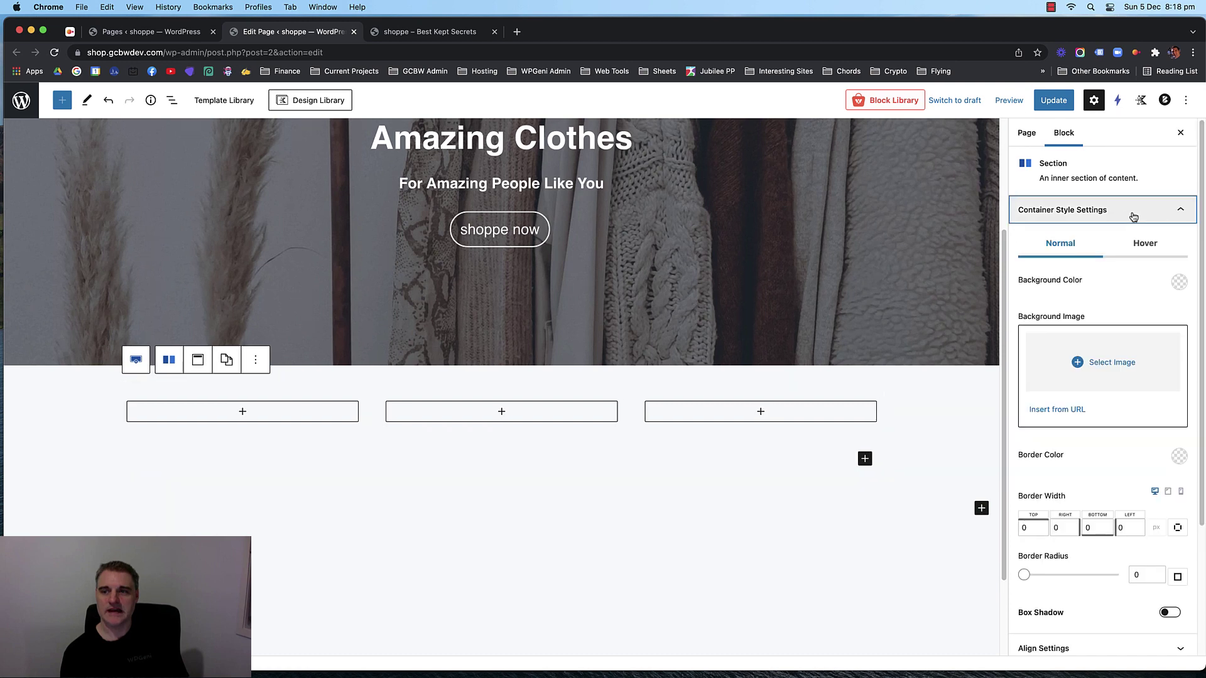
pyautogui.click(1178, 282)
pyautogui.click(1152, 250)
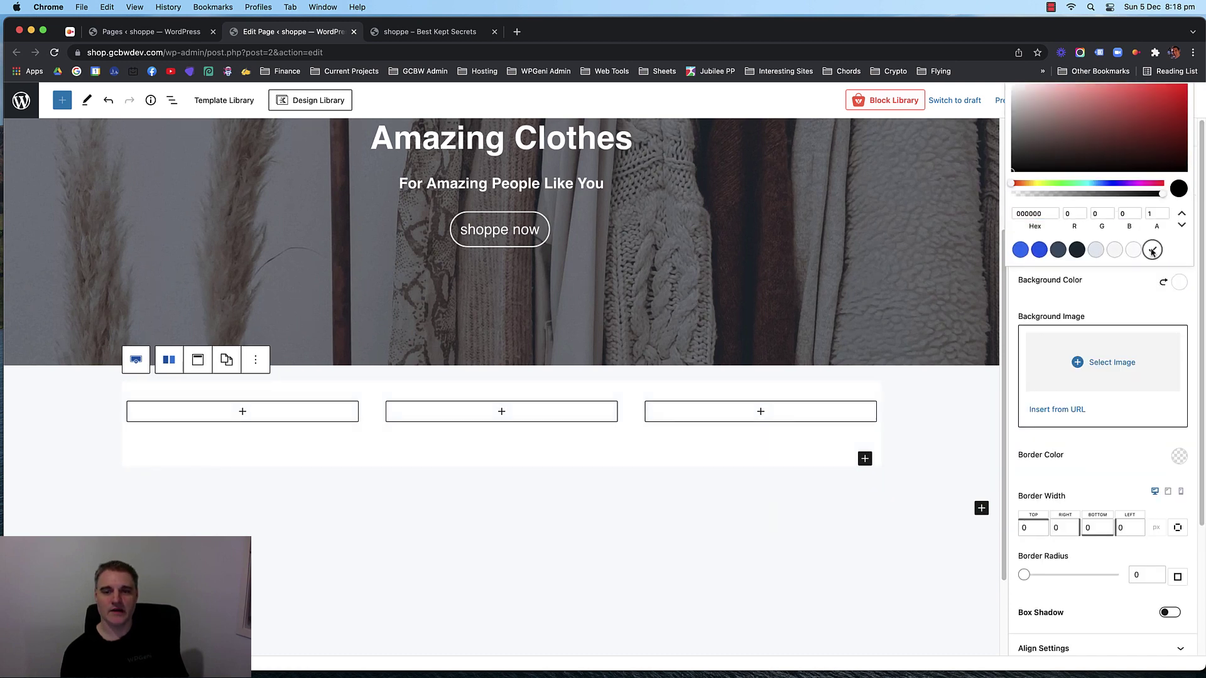
pyautogui.scroll(-3, 443, 475)
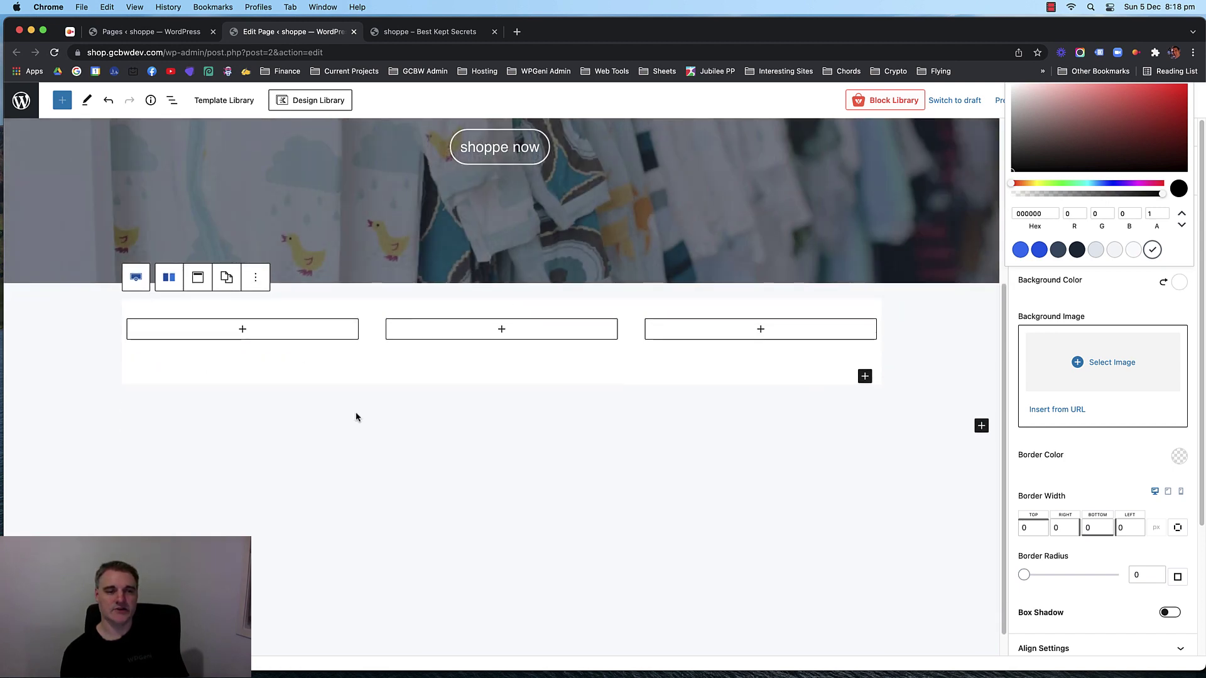
pyautogui.scroll(3, 92, 316)
pyautogui.scroll(-3, 91, 376)
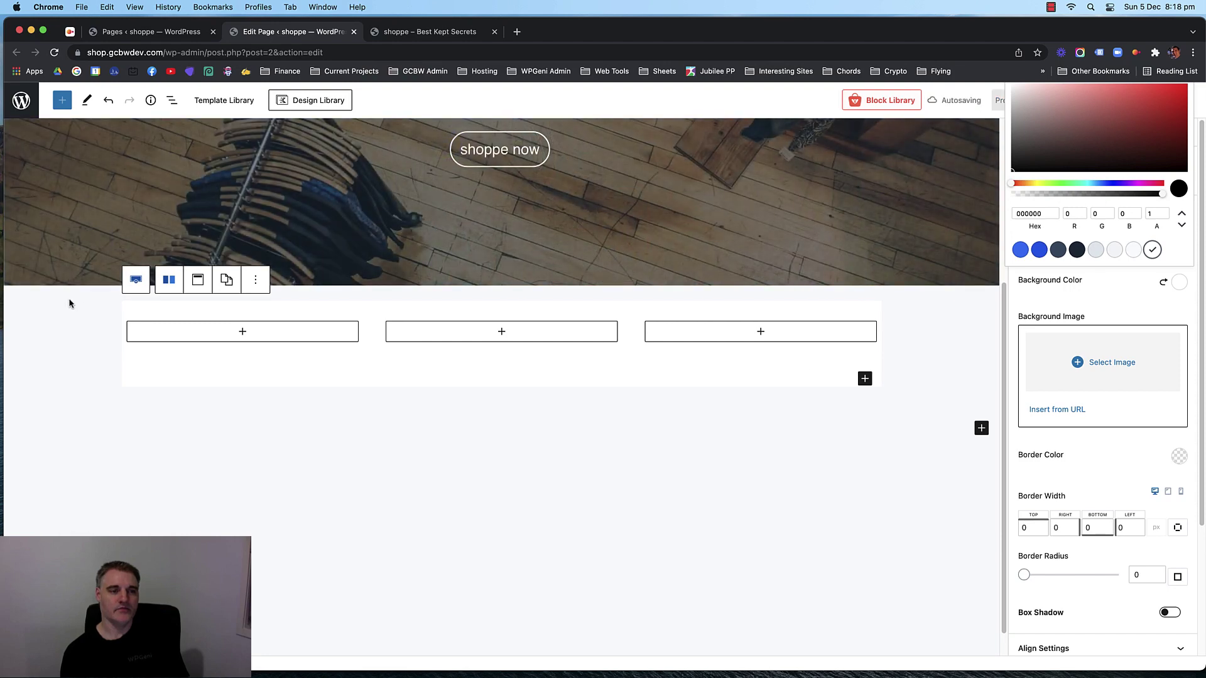
# Select the inner section and set its top margin to -100 to overlap the hero.
pyautogui.click(69, 303)
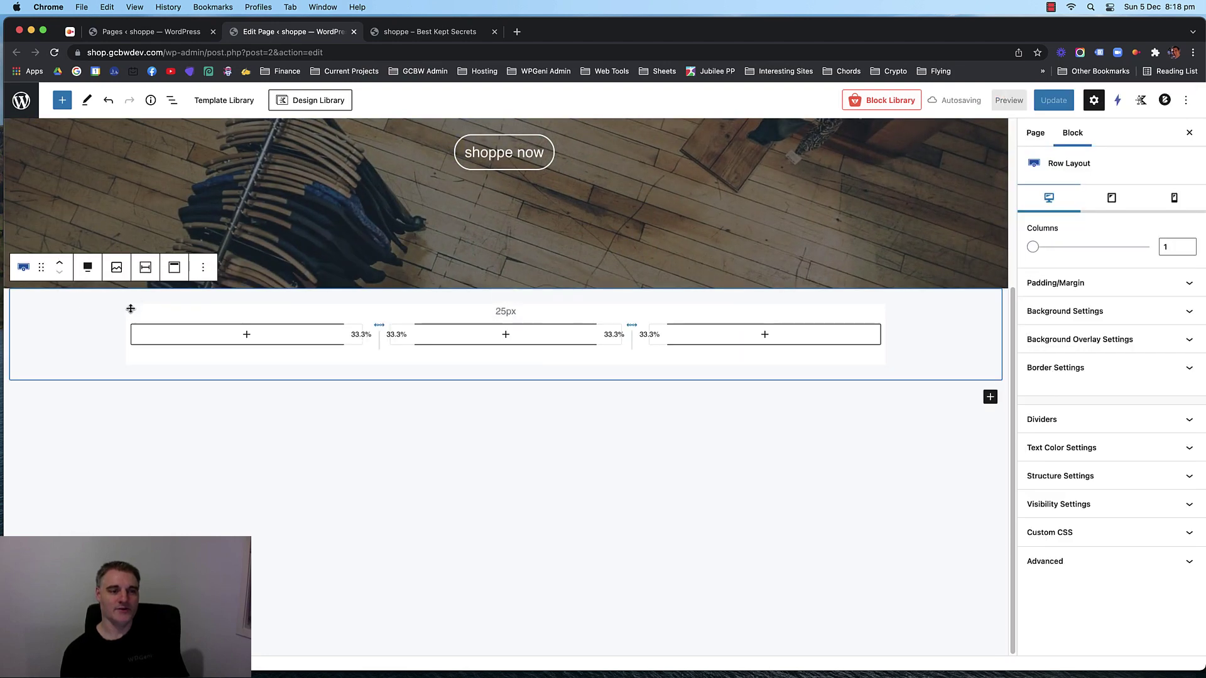
pyautogui.click(133, 312)
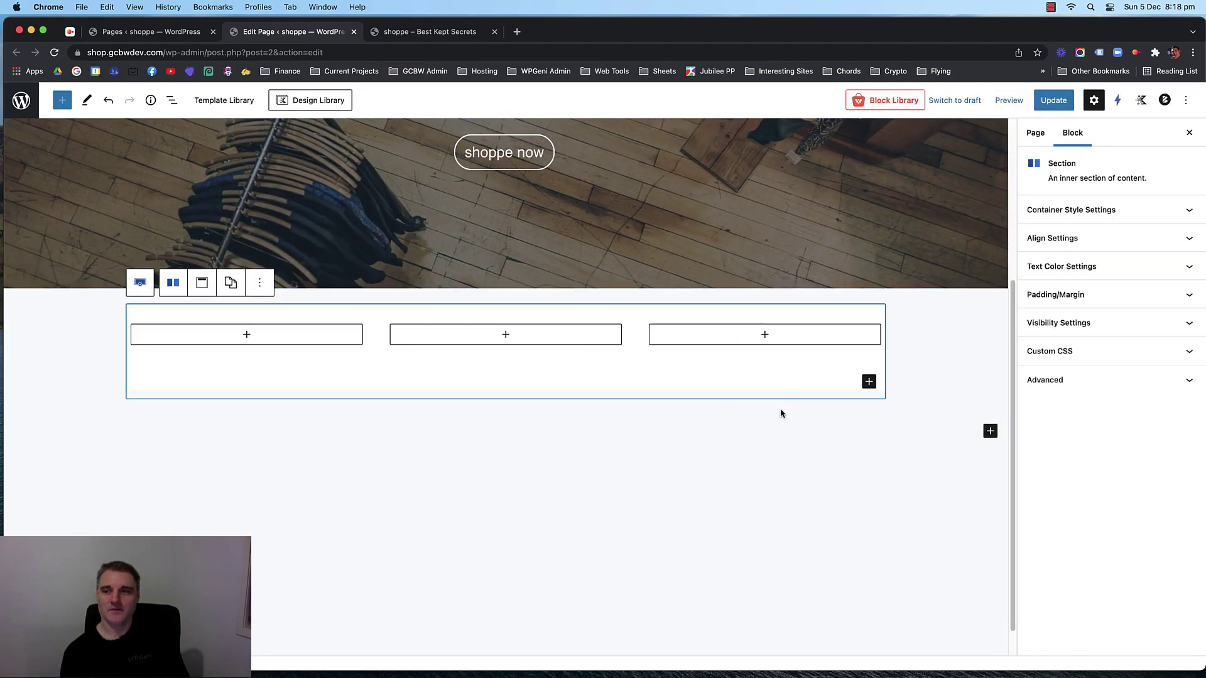
pyautogui.click(1121, 238)
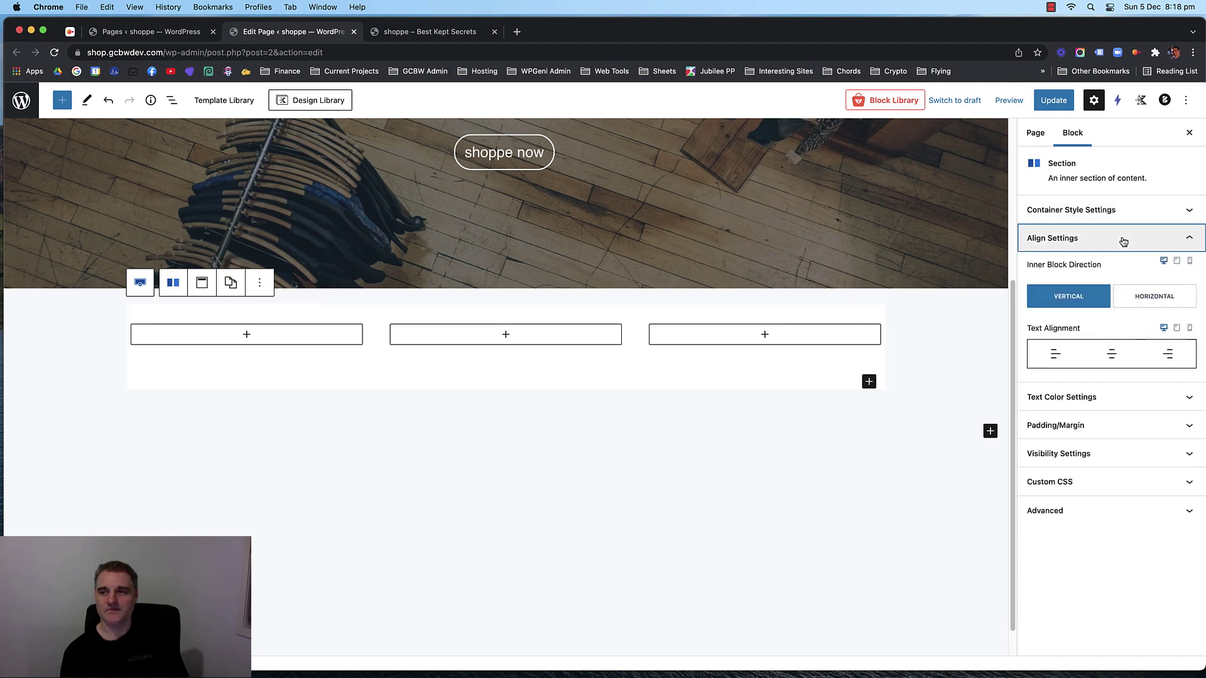
pyautogui.click(1122, 242)
pyautogui.click(1123, 296)
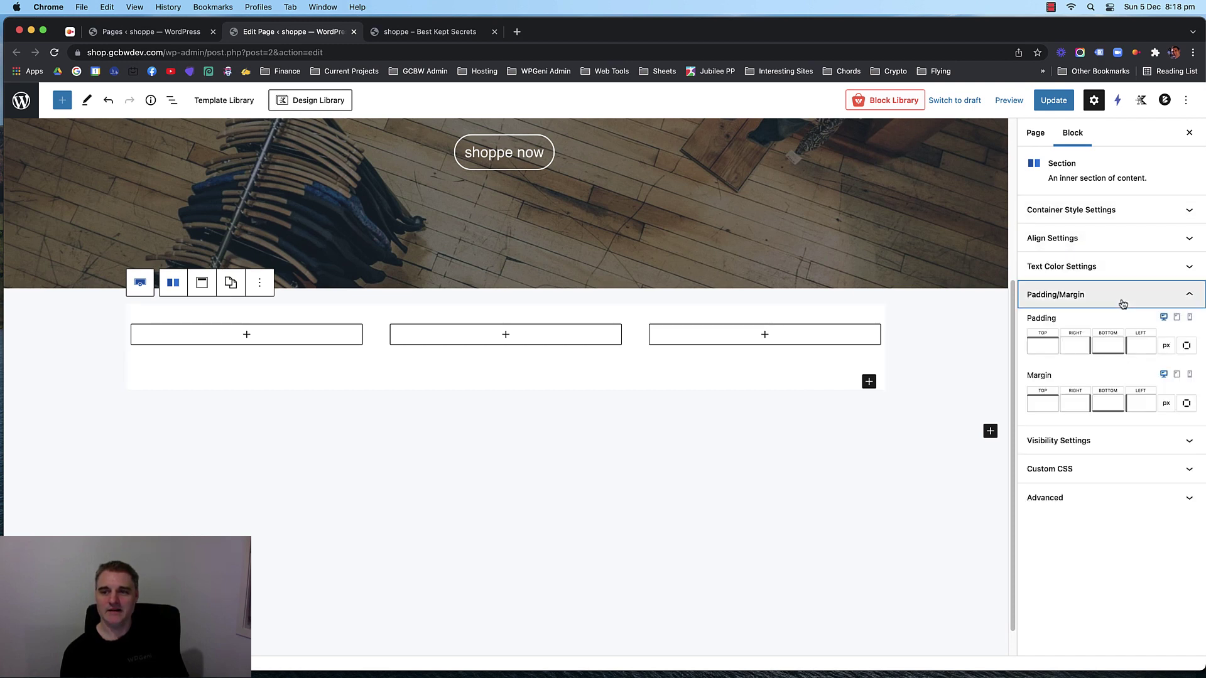
pyautogui.click(1034, 408)
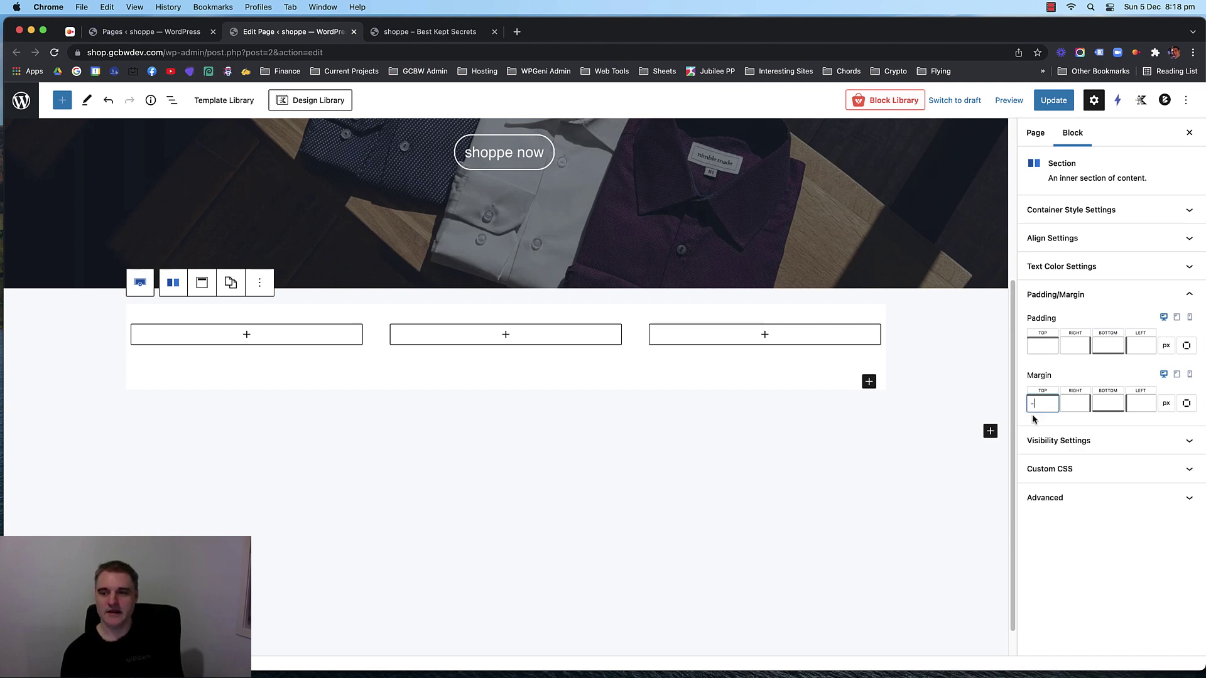
pyautogui.write('-200')
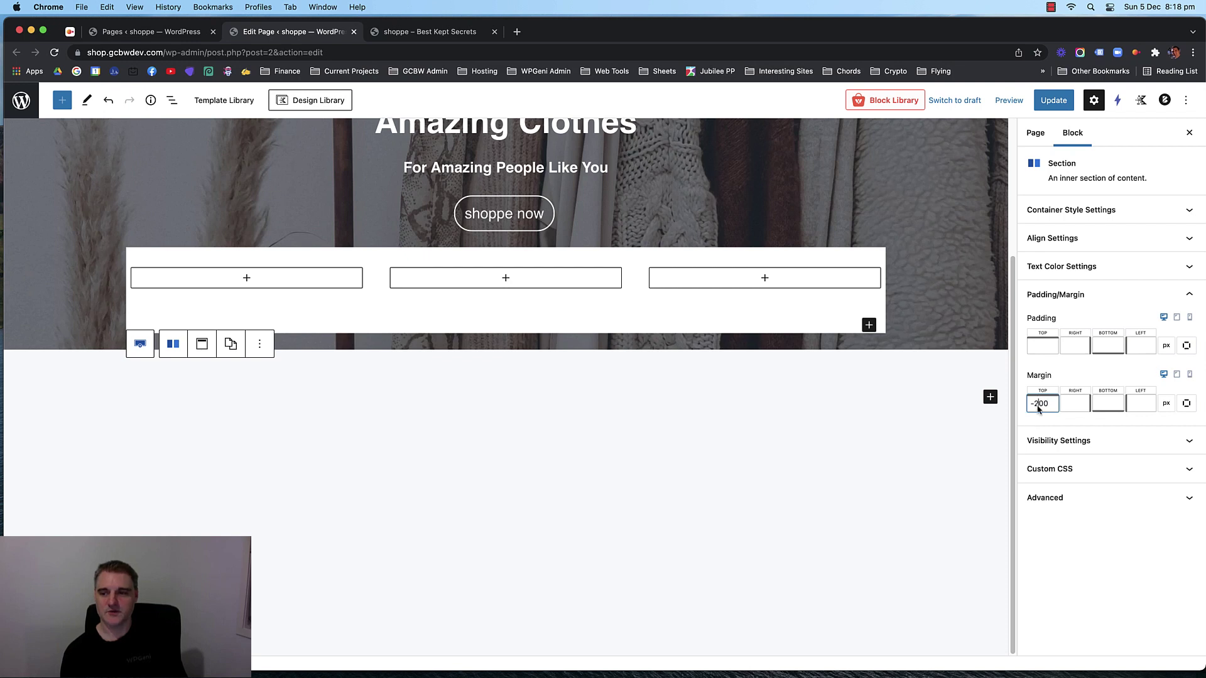
pyautogui.press('BackSpace')
pyautogui.write('1')
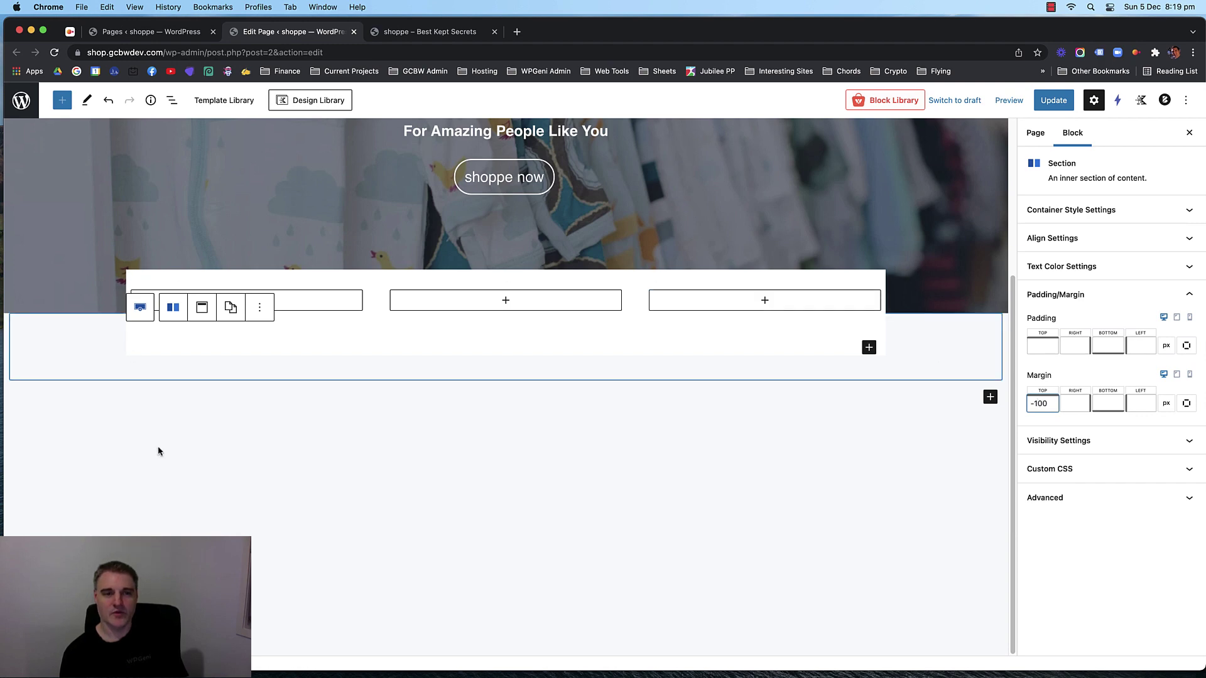
pyautogui.scroll(2, 912, 269)
pyautogui.scroll(1, 911, 268)
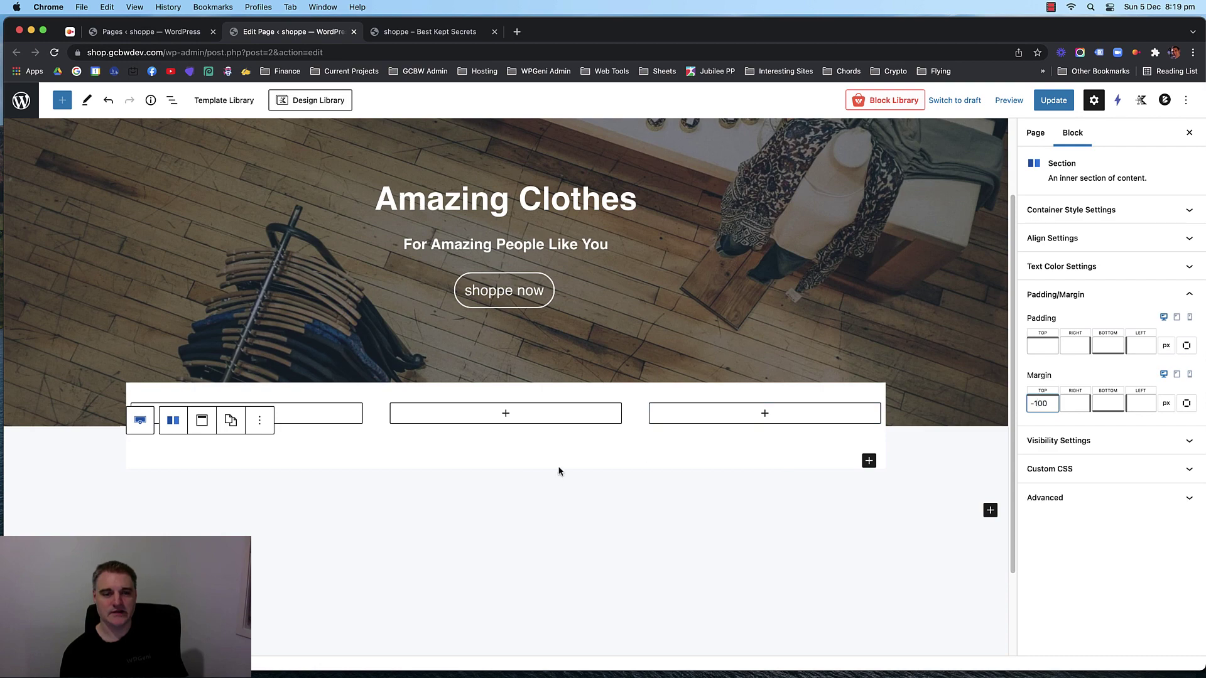
pyautogui.click(523, 513)
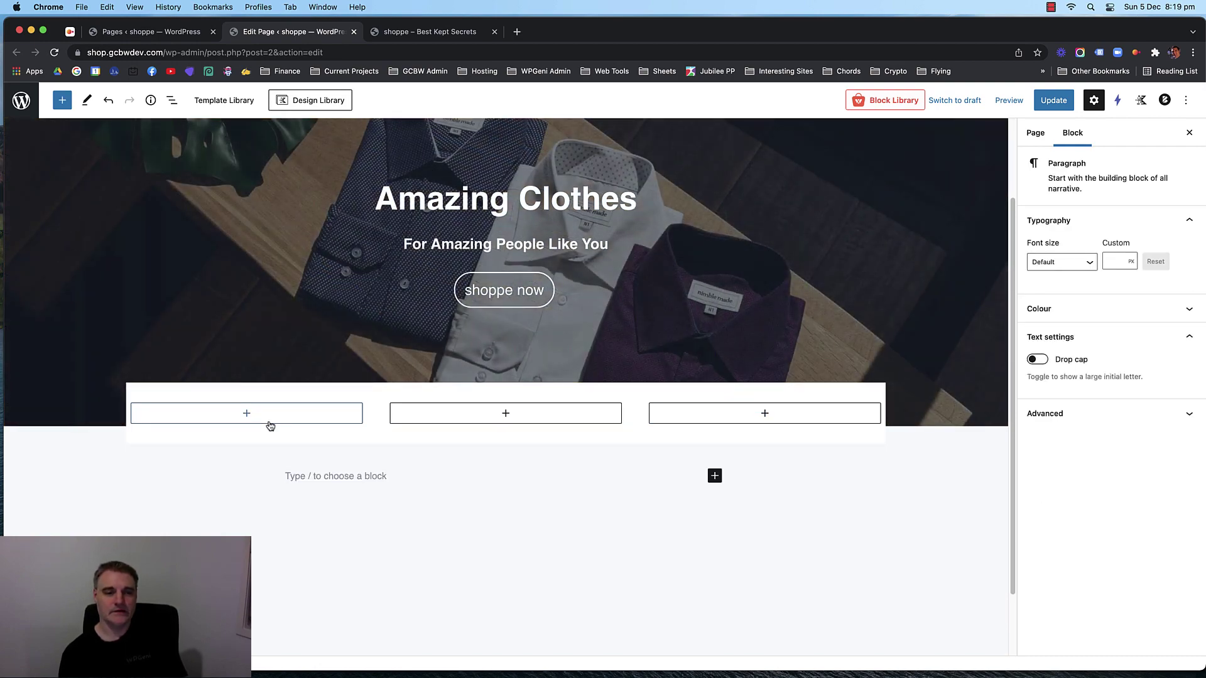
# Try an Icon block in the first column, then remove it.
pyautogui.click(247, 414)
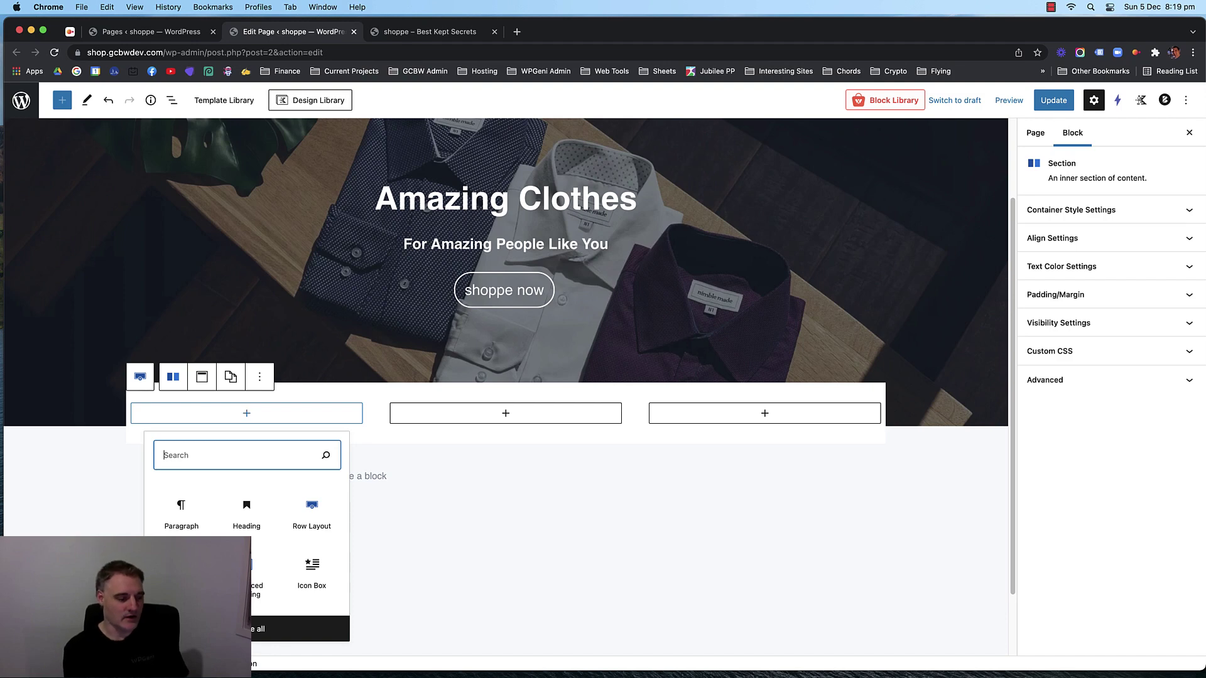
pyautogui.write('icon')
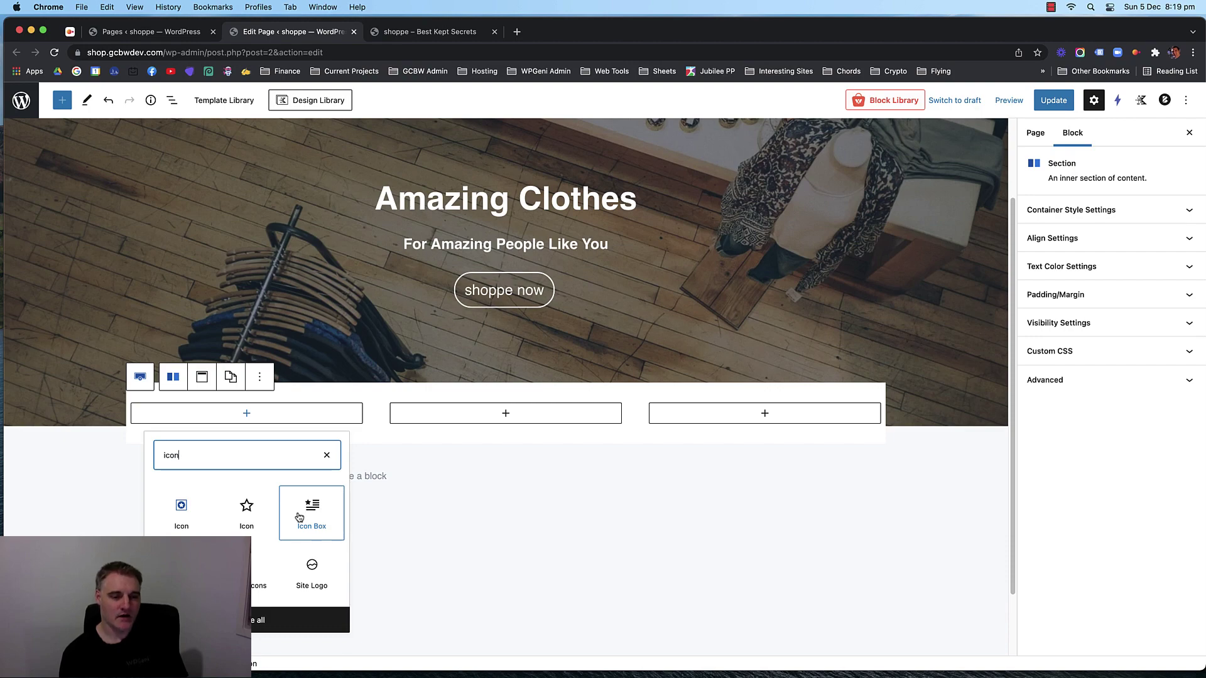
pyautogui.click(181, 509)
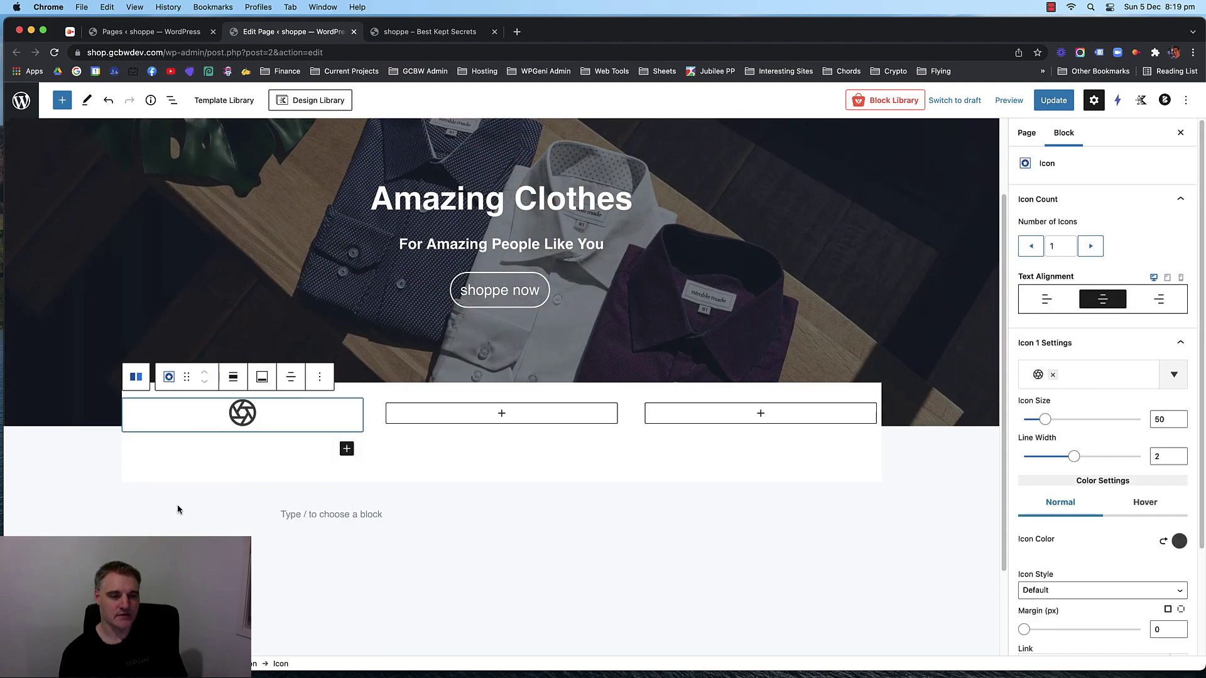
pyautogui.click(319, 378)
pyautogui.click(327, 635)
# Try an Image Box in the first column, then remove it.
pyautogui.click(259, 414)
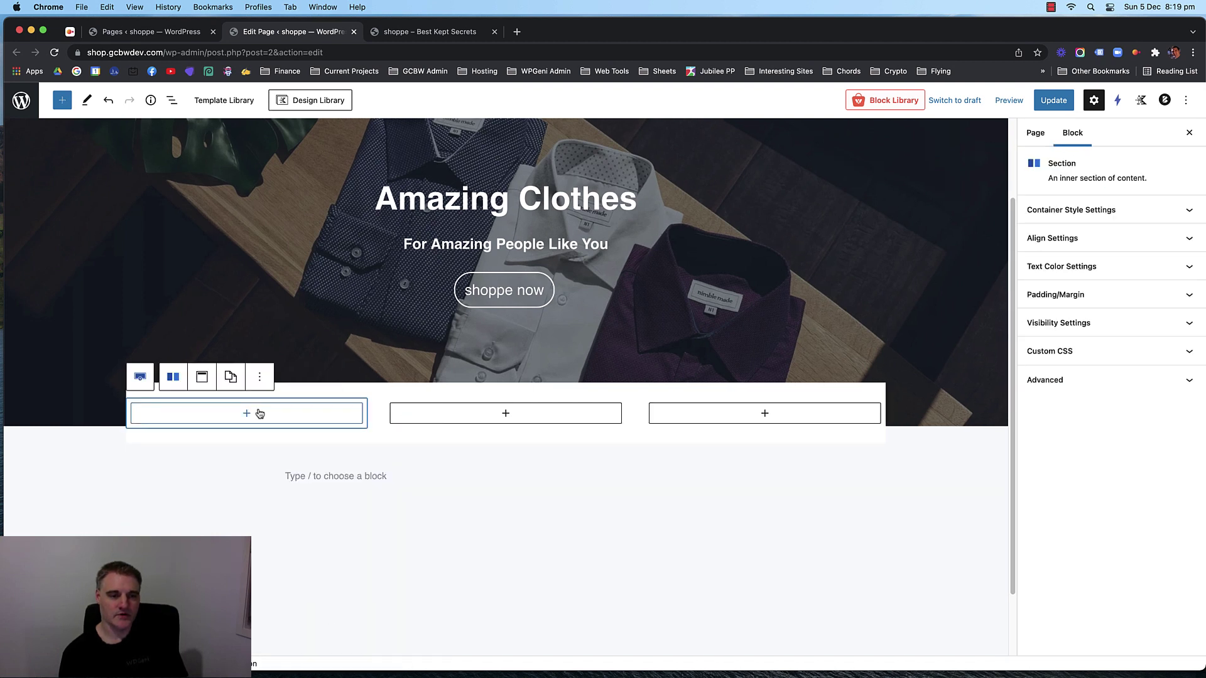
pyautogui.click(246, 413)
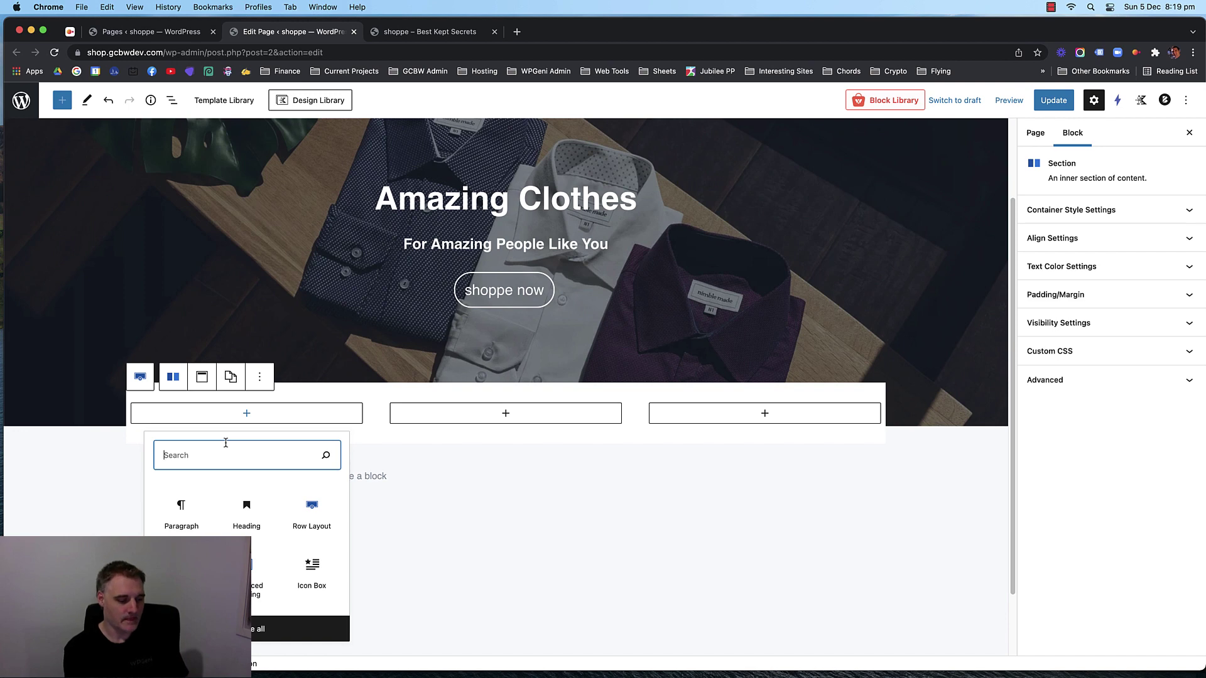
pyautogui.write('ima')
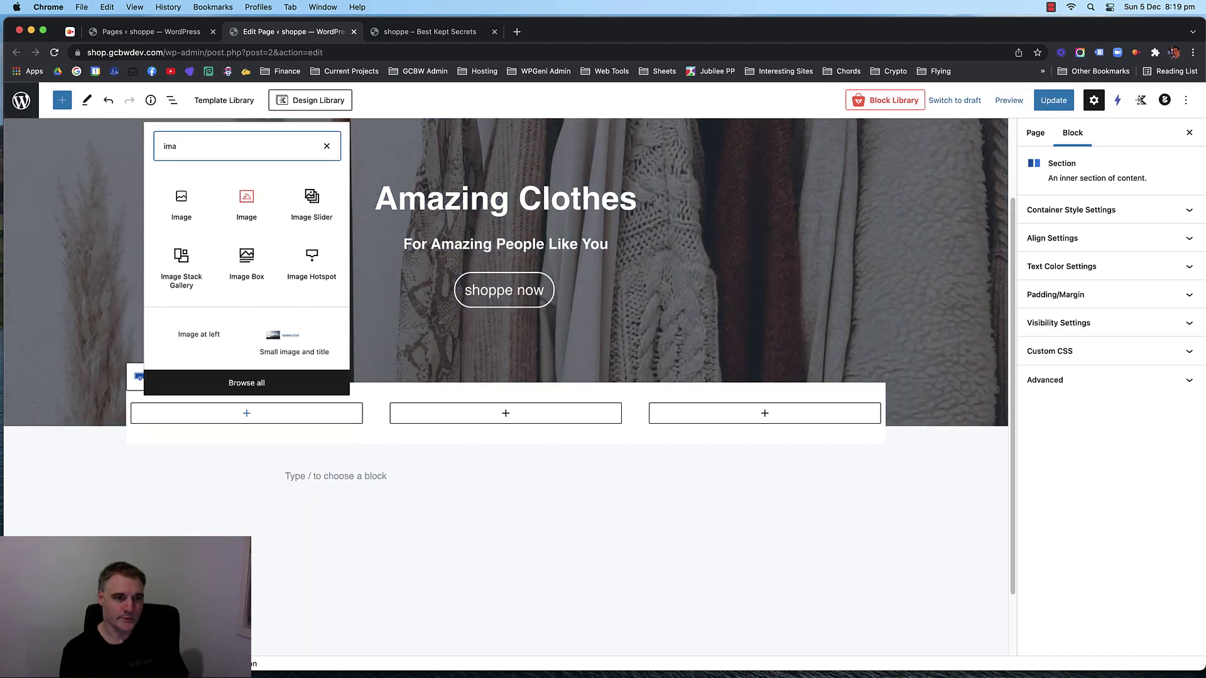
pyautogui.click(246, 269)
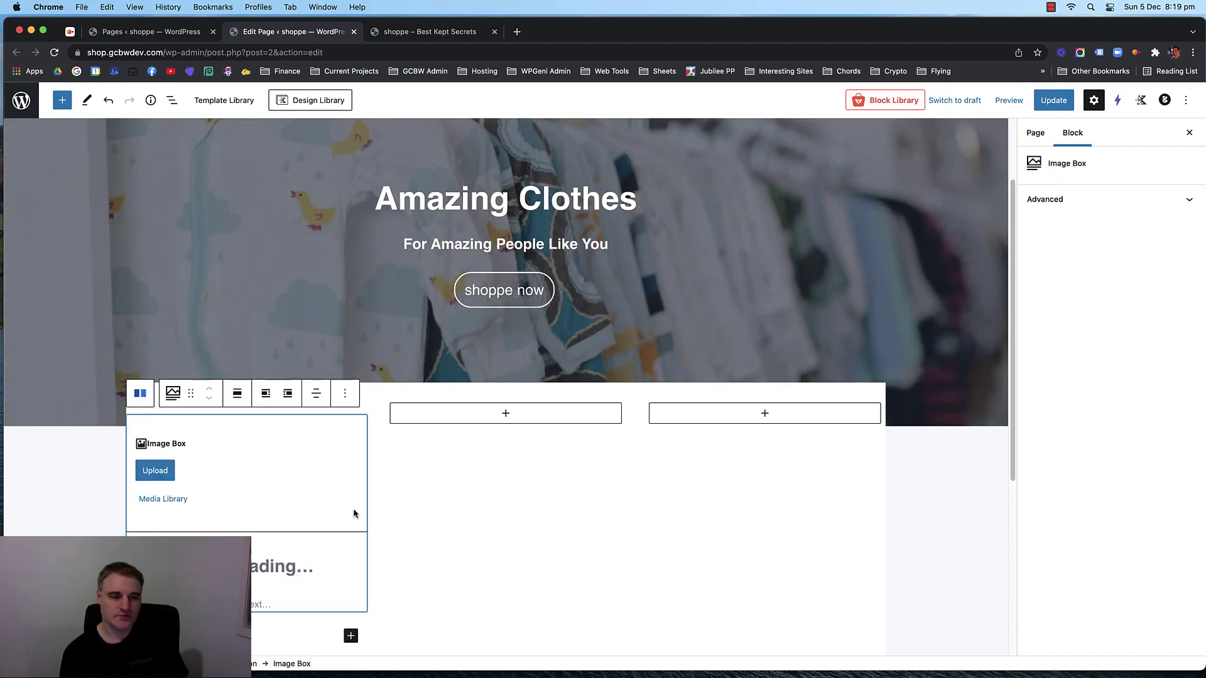
pyautogui.click(345, 393)
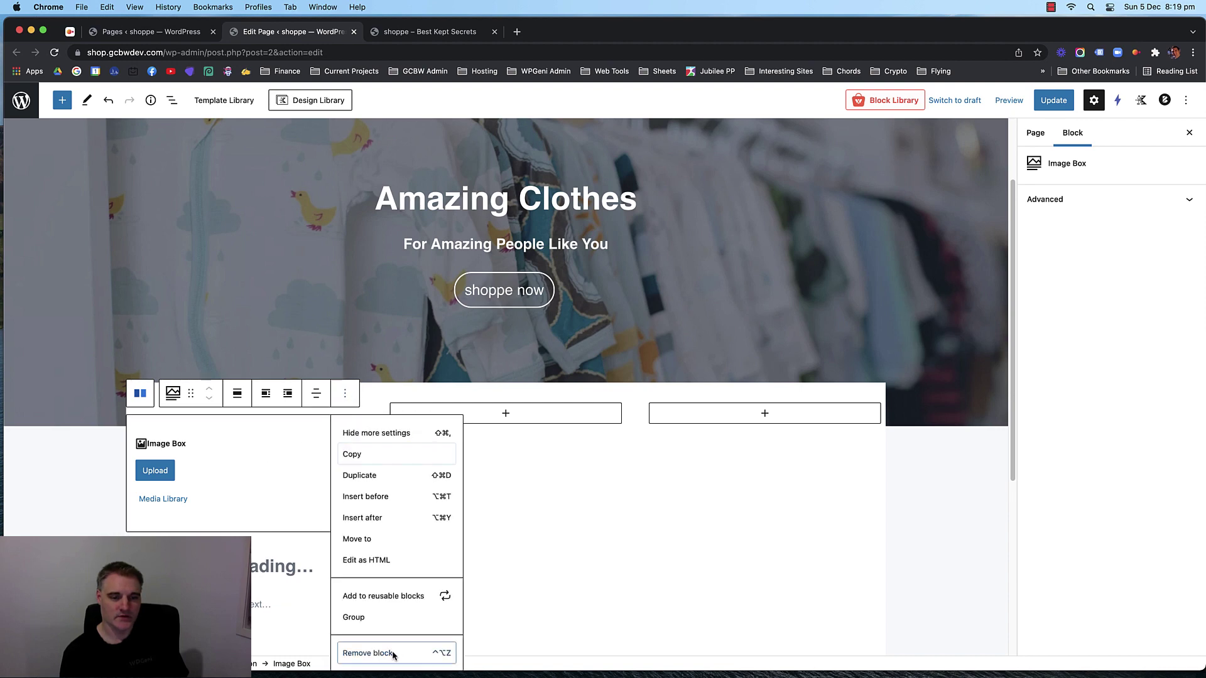
pyautogui.click(355, 652)
# Search the block inserter for 'icon' and show all available blocks.
pyautogui.click(259, 417)
pyautogui.click(246, 413)
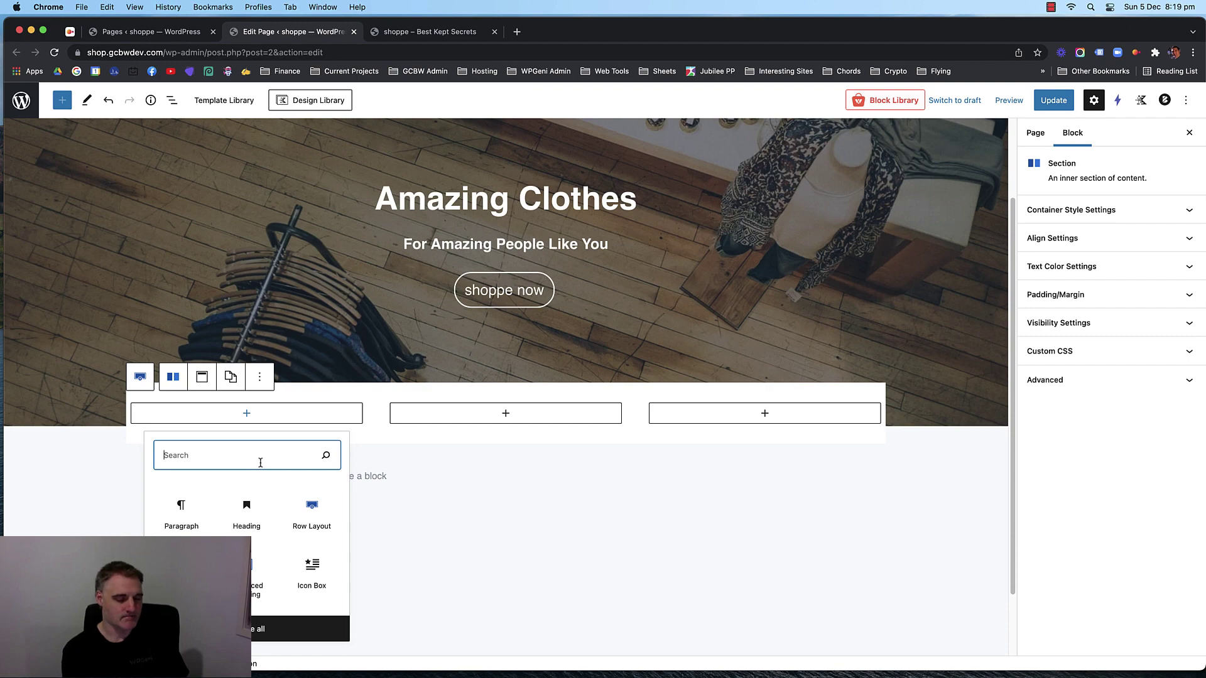
pyautogui.write('icon')
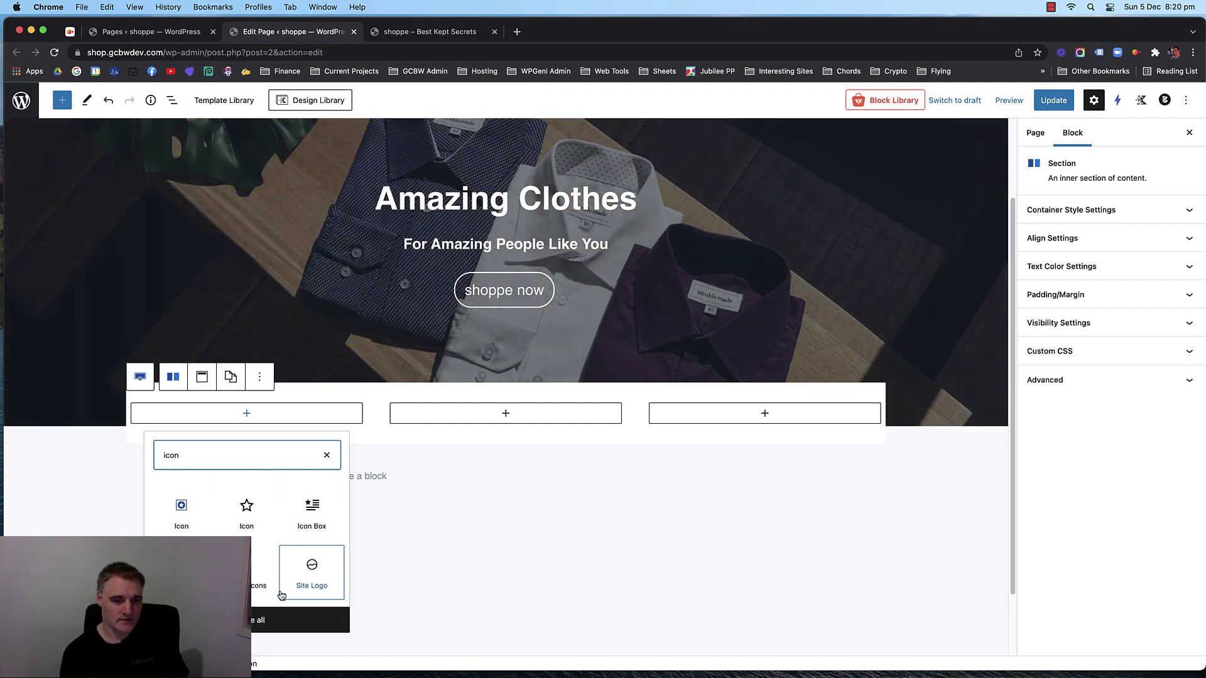
pyautogui.click(267, 620)
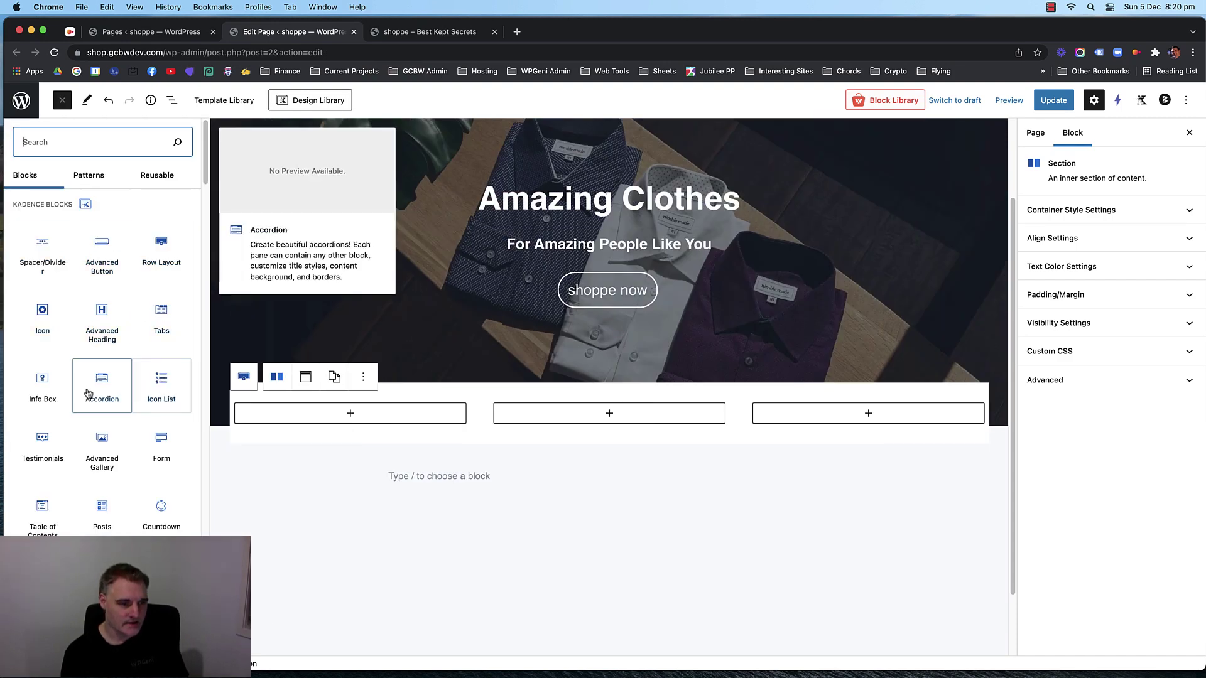
# Insert an Info Box in the first column with the icon-left layout preset.
pyautogui.click(43, 386)
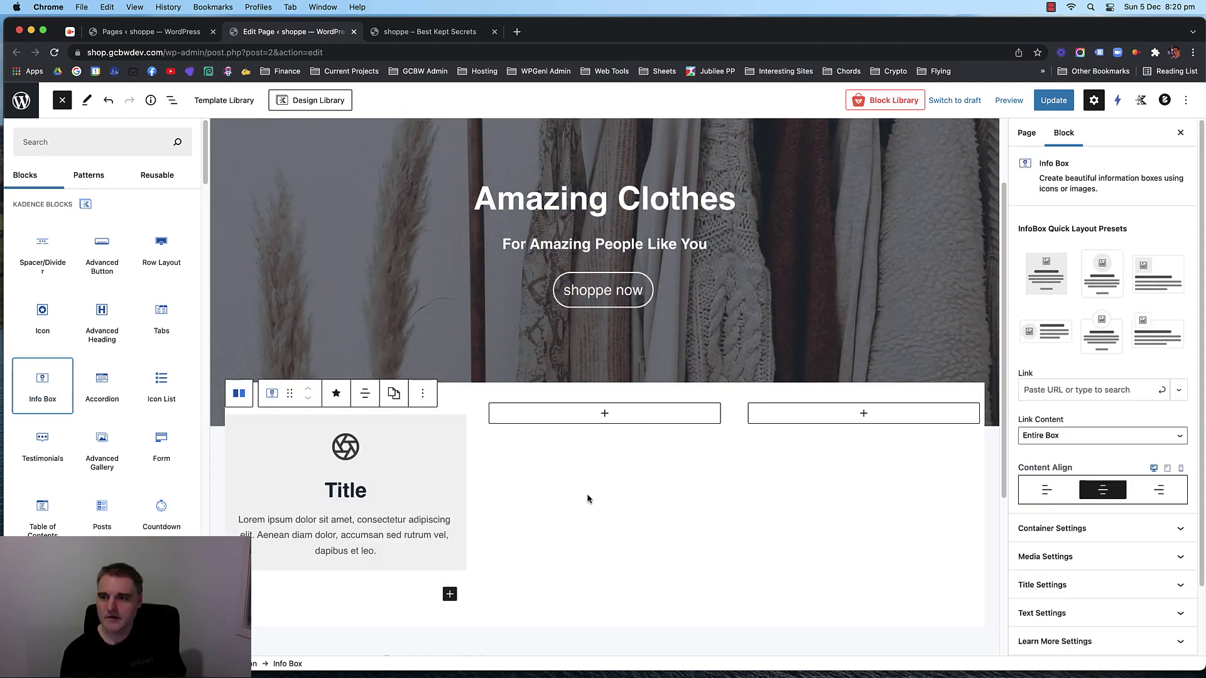
pyautogui.click(1040, 340)
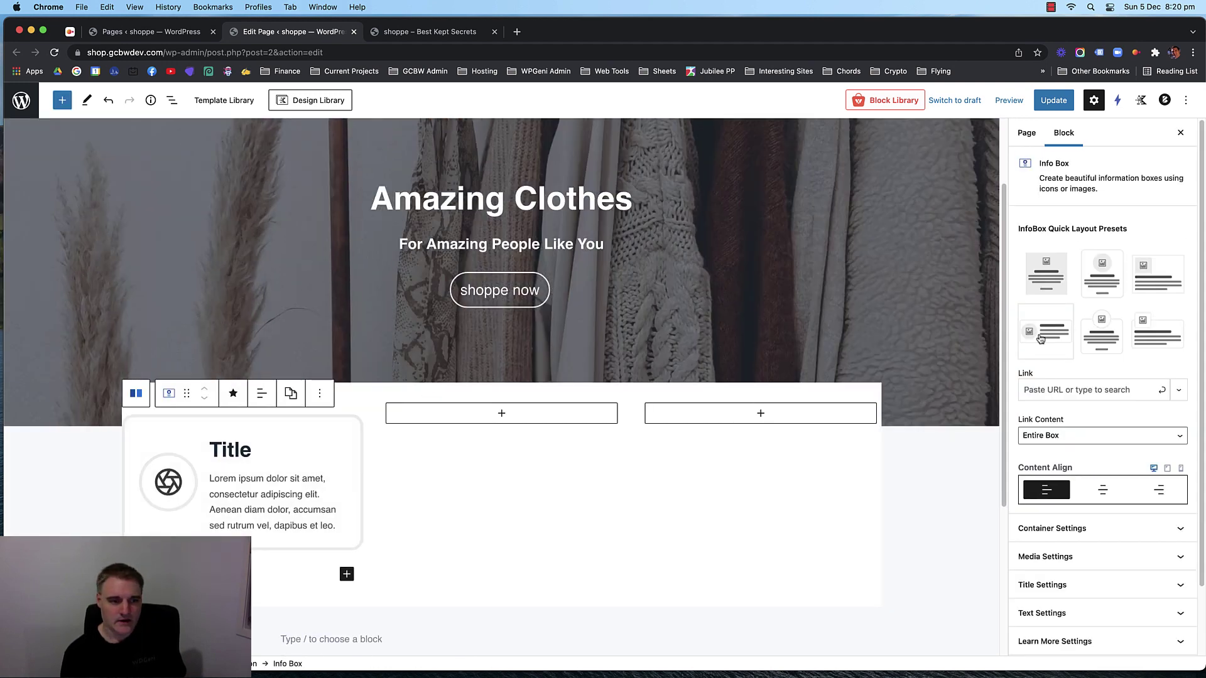
pyautogui.doubleClick(276, 479)
pyautogui.tripleClick(270, 504)
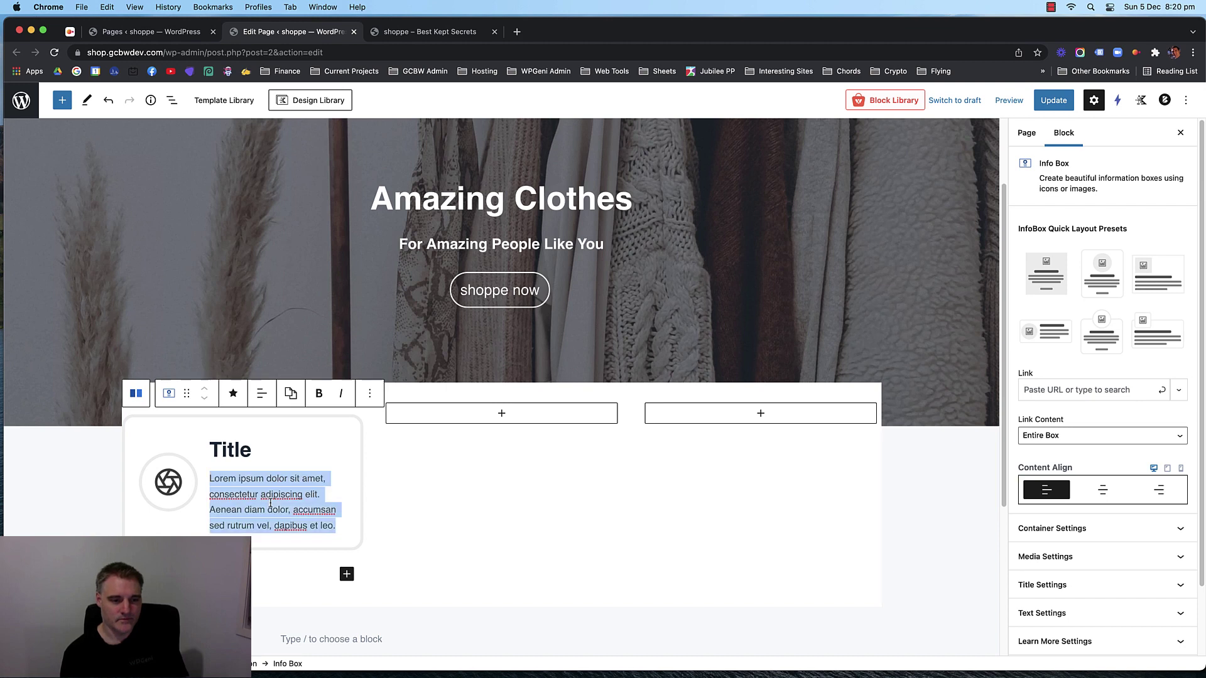
pyautogui.click(271, 506)
pyautogui.click(436, 494)
pyautogui.click(221, 481)
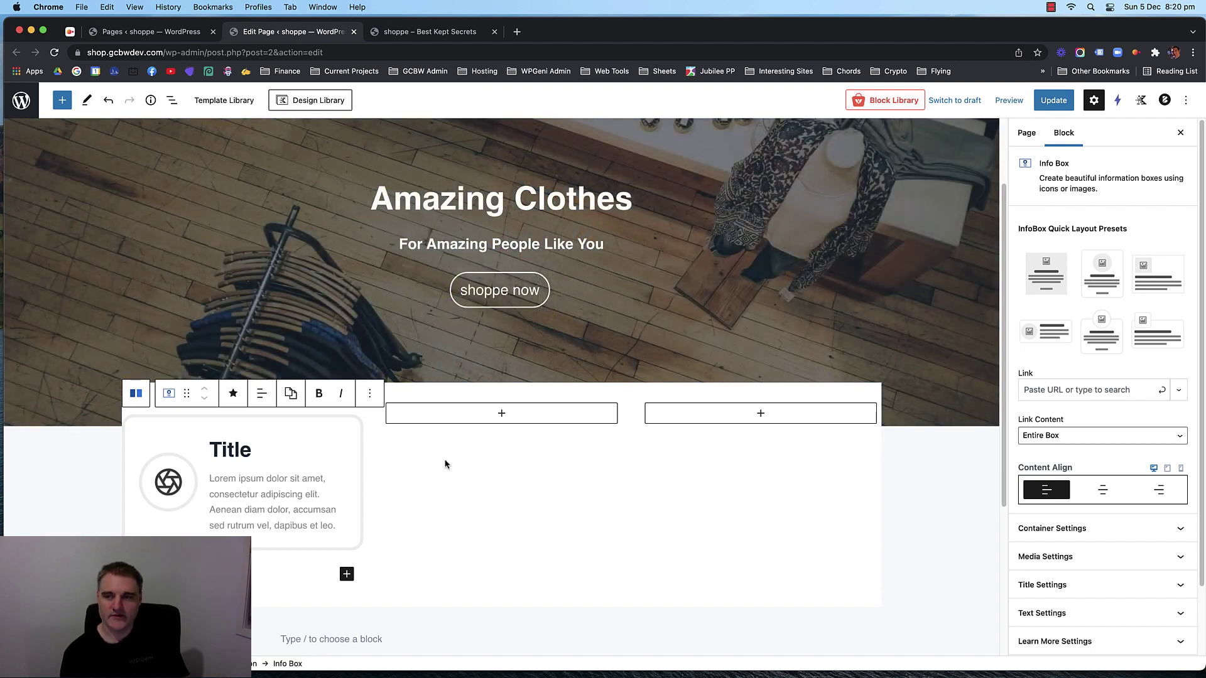
# Replace the info box's placeholder title with 'Free & Fast Shipping'.
pyautogui.scroll(-3, 1085, 317)
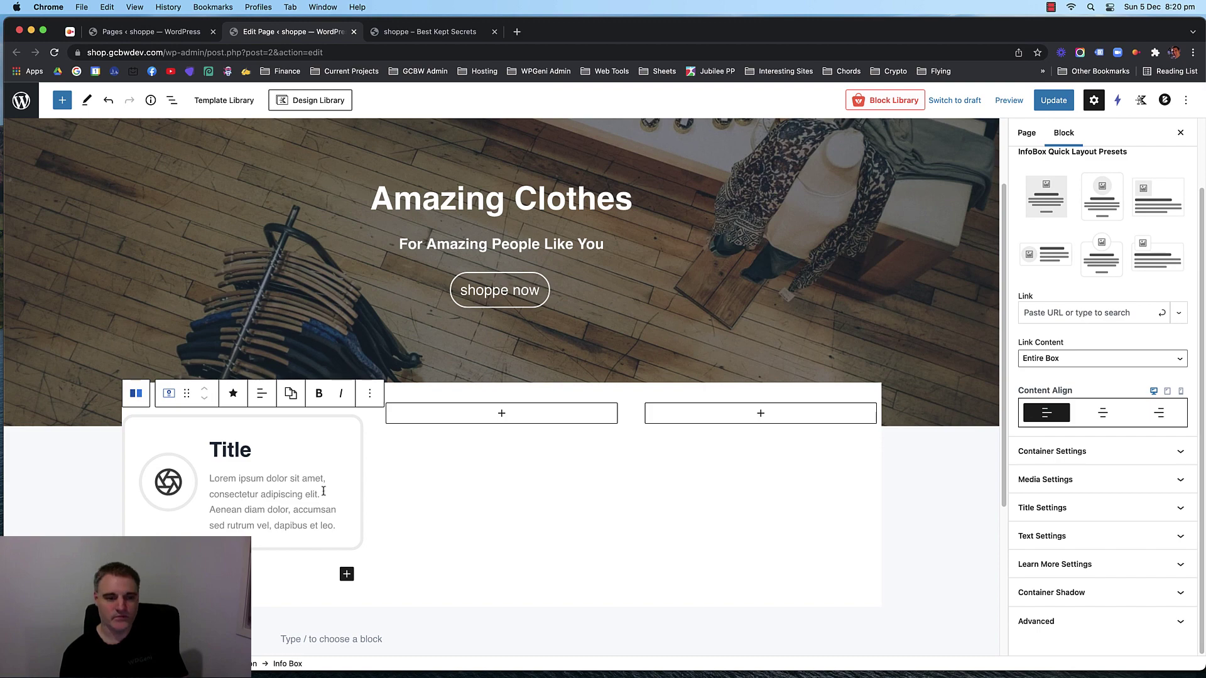
pyautogui.doubleClick(230, 450)
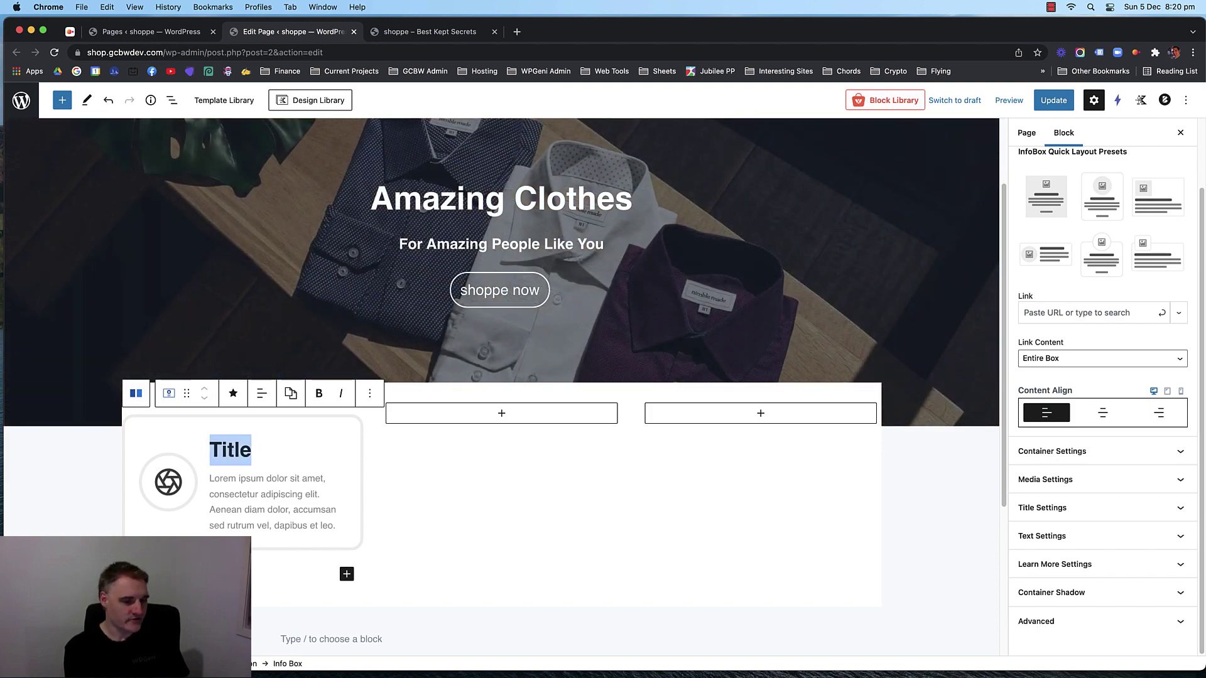
pyautogui.write('Free & Fa')
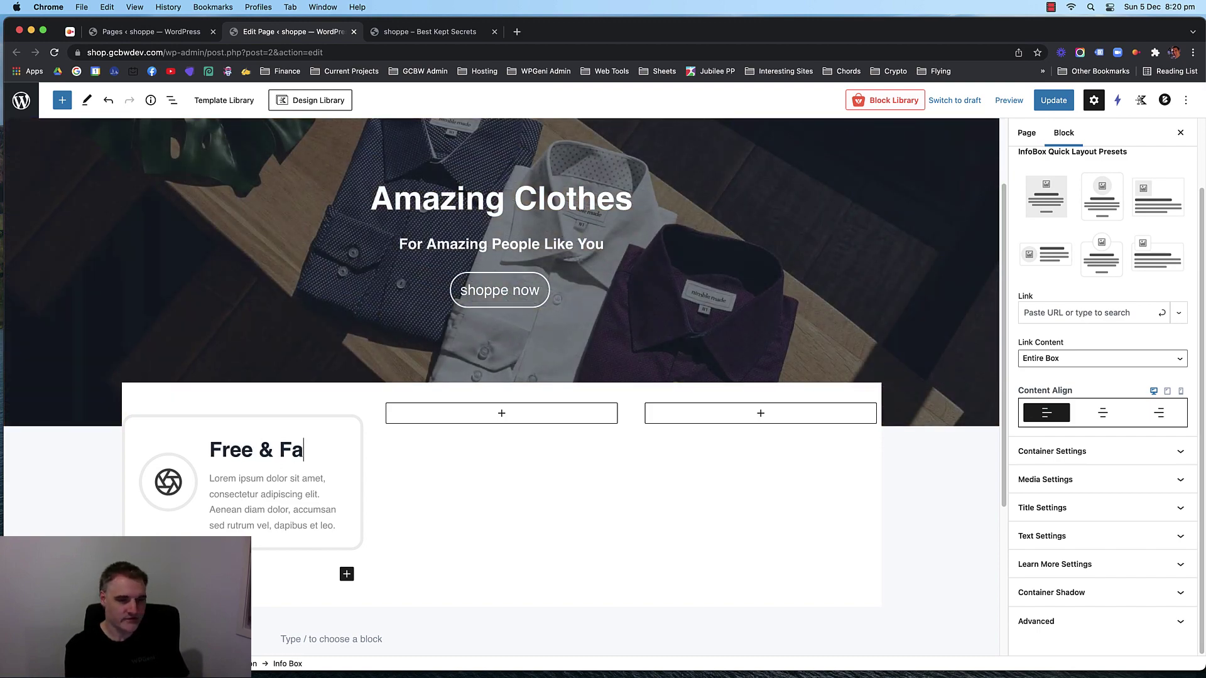
pyautogui.write('st Shipping')
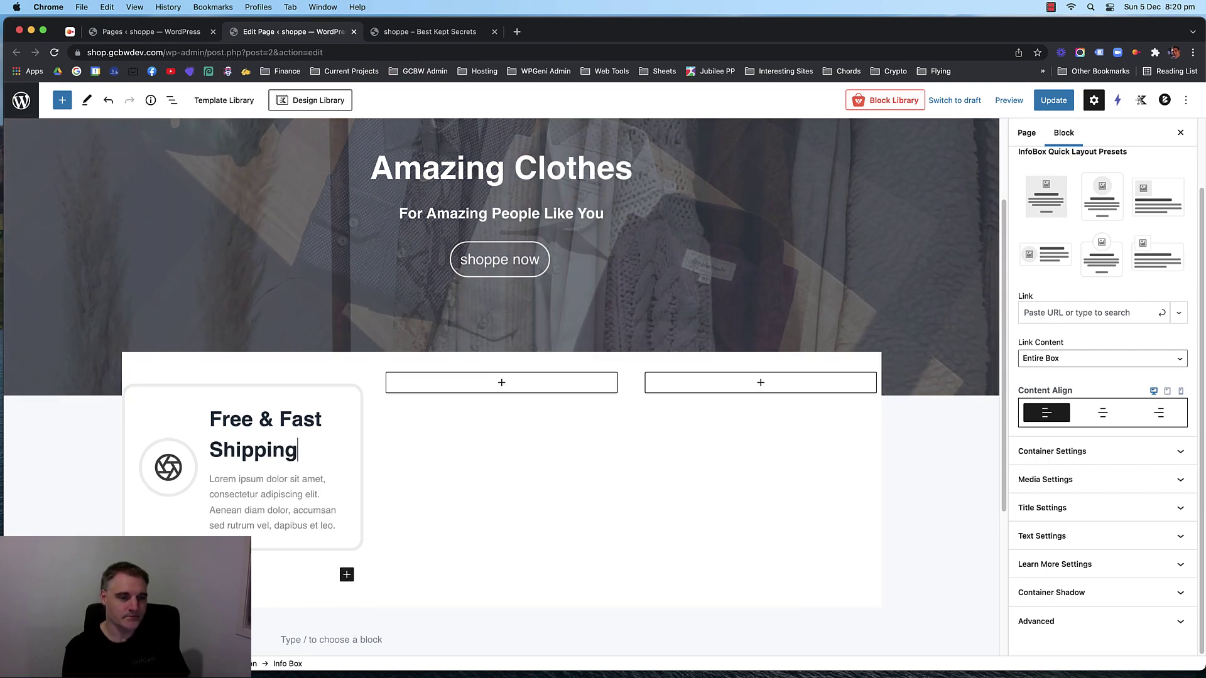
pyautogui.click(157, 470)
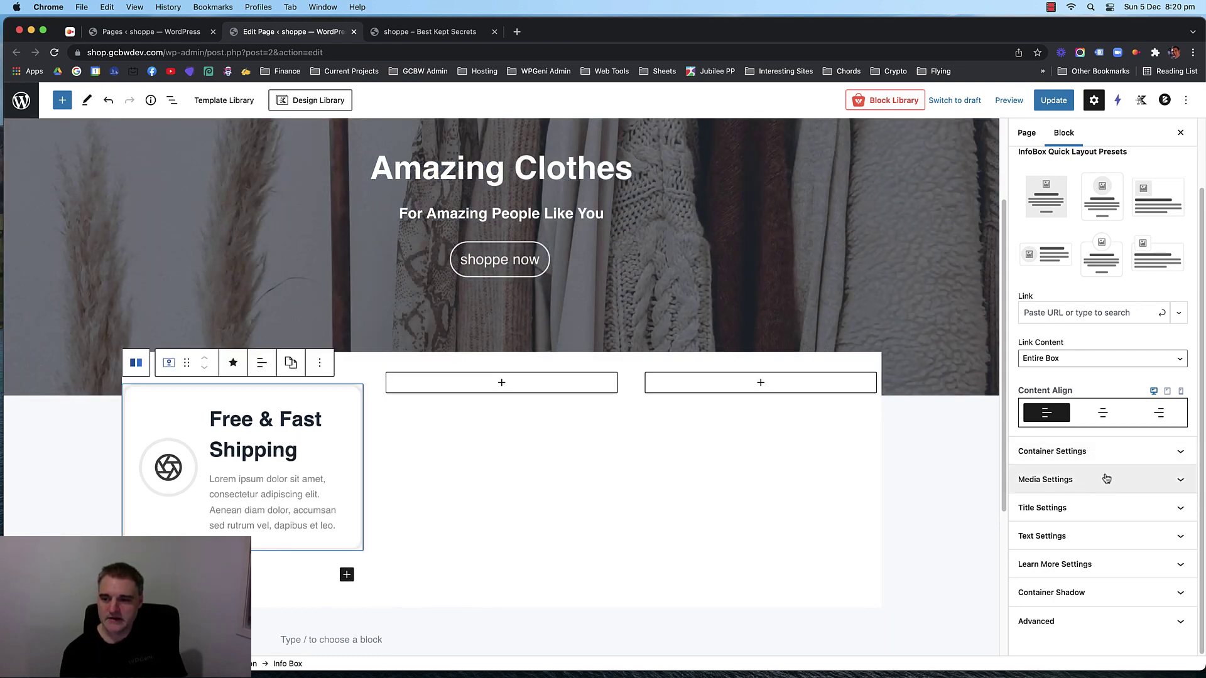
# Make the info box title an H3 heading with 20px font size.
pyautogui.click(1089, 506)
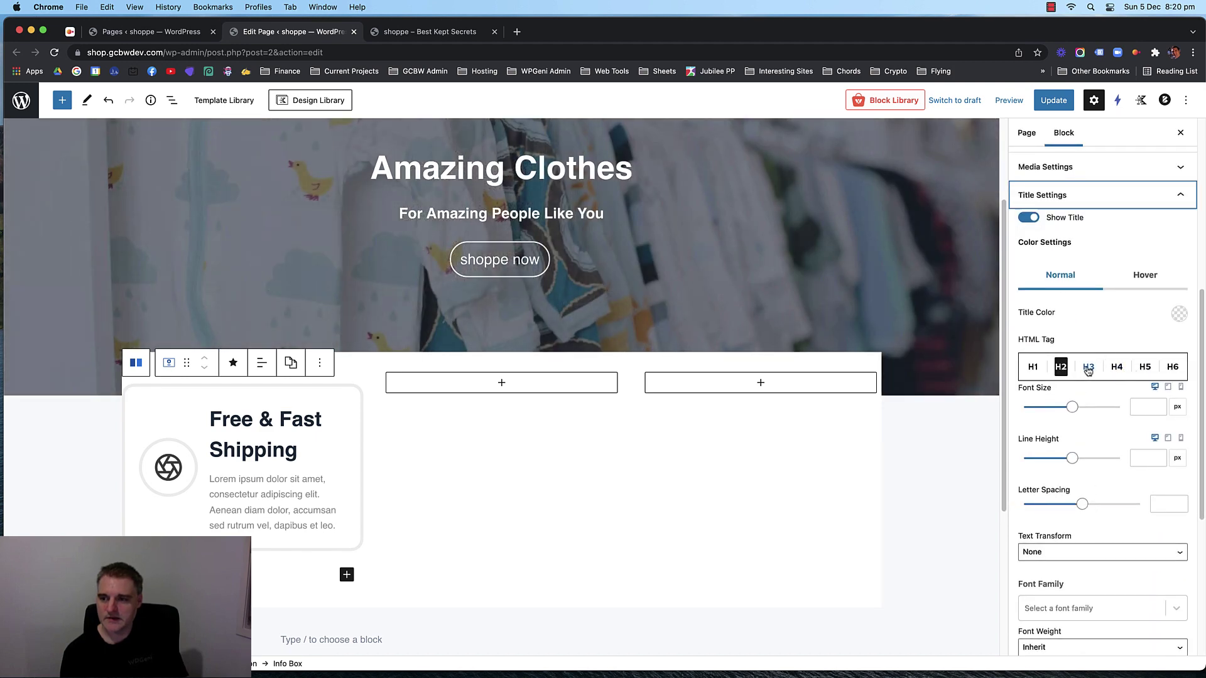
pyautogui.click(1089, 367)
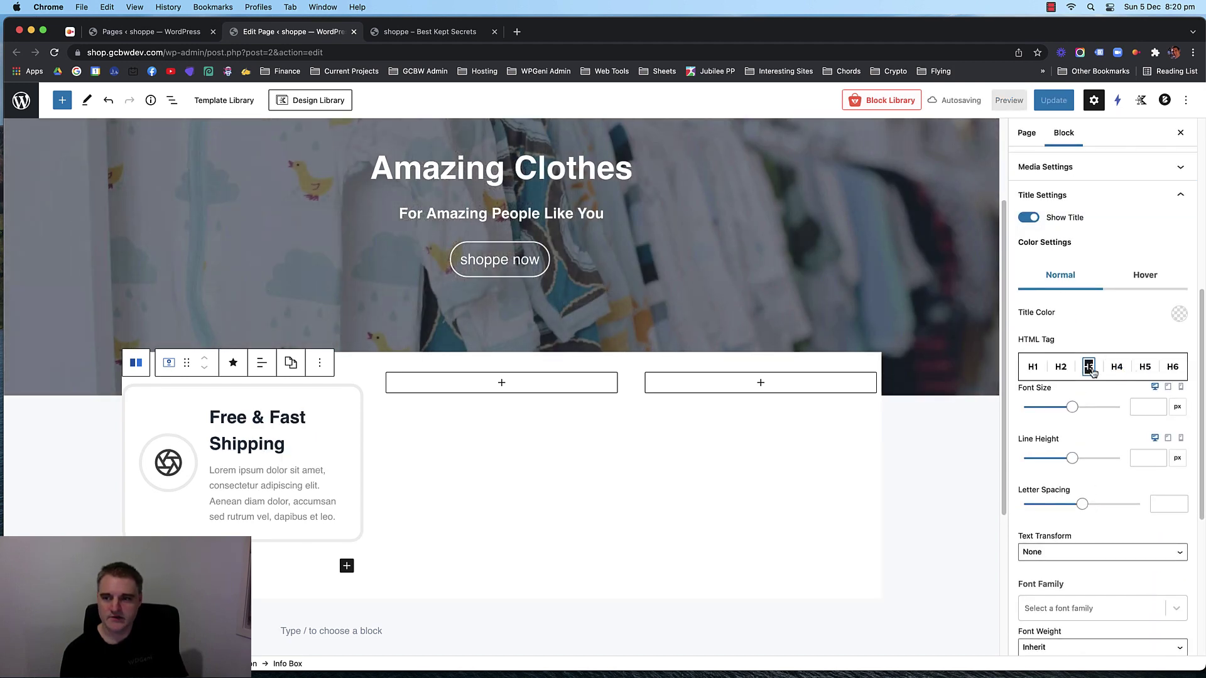
pyautogui.click(1116, 367)
pyautogui.click(1137, 407)
pyautogui.write('20')
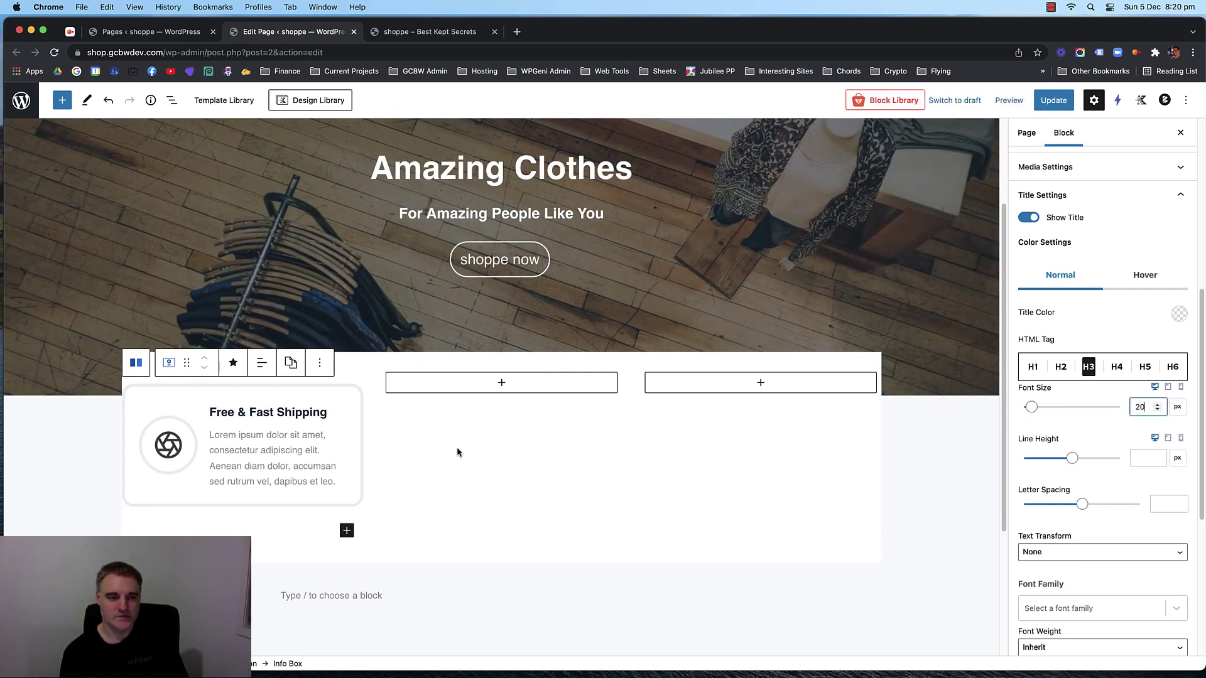
pyautogui.click(322, 400)
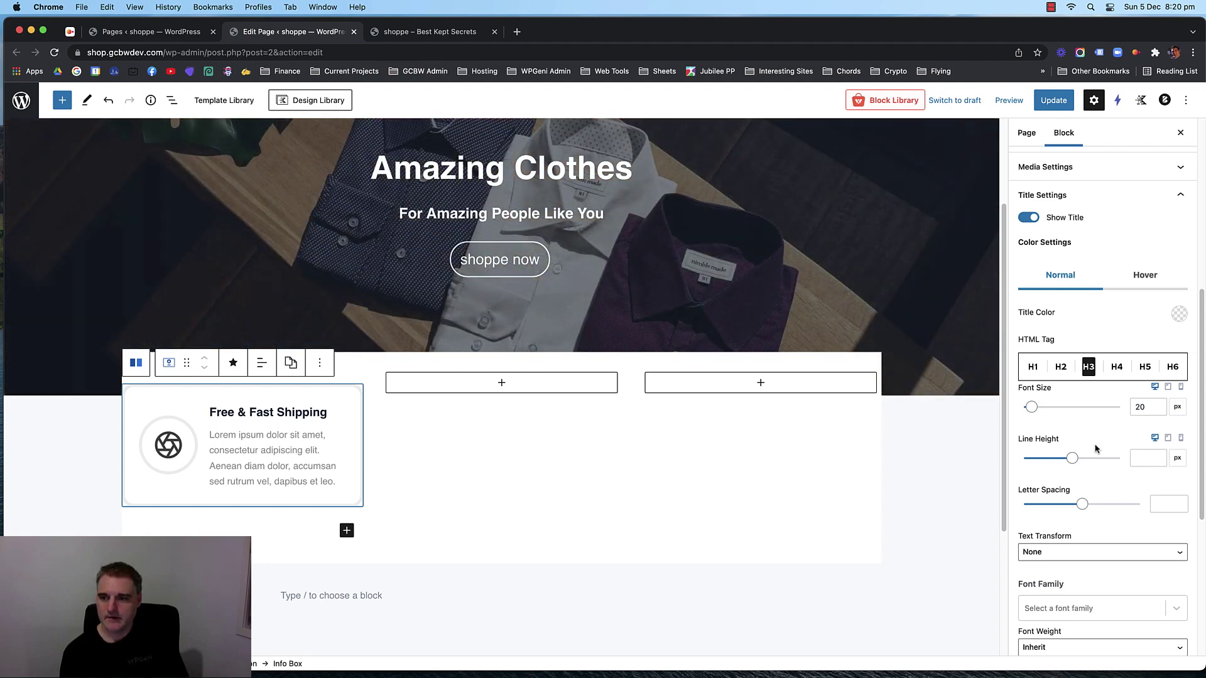
pyautogui.scroll(5, 1095, 448)
pyautogui.scroll(-3, 1106, 440)
# Clear the container's border width and corner radius values.
pyautogui.click(1109, 425)
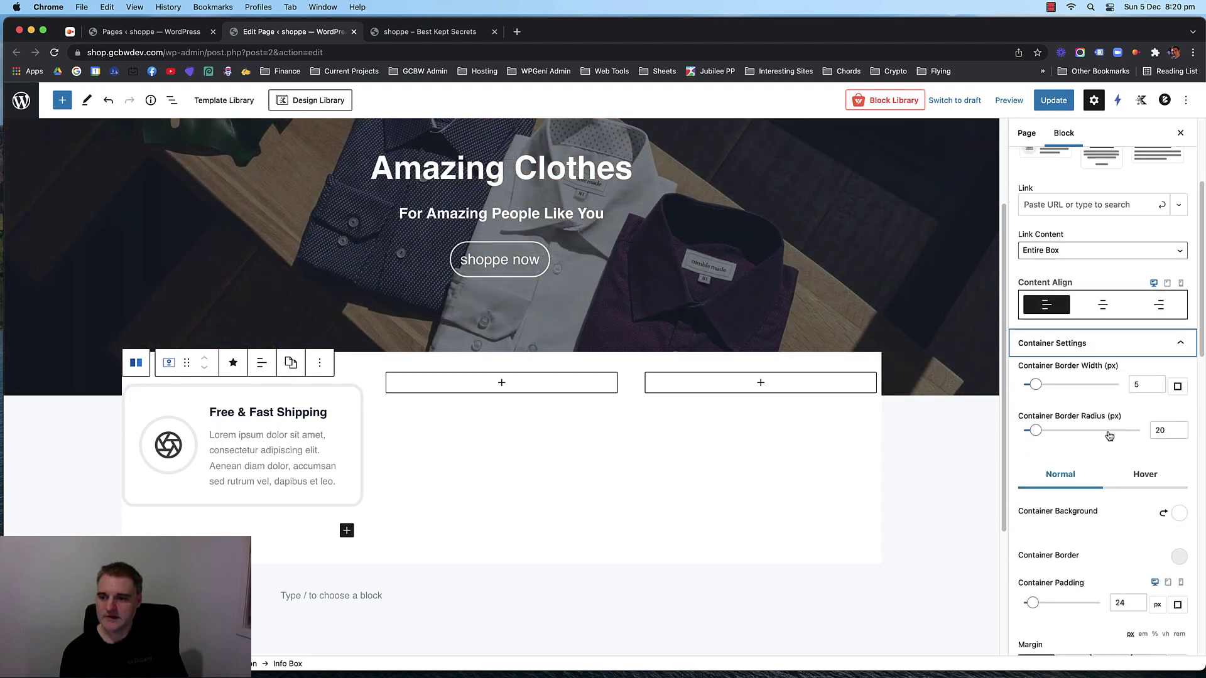
pyautogui.click(1133, 384)
pyautogui.press('BackSpace')
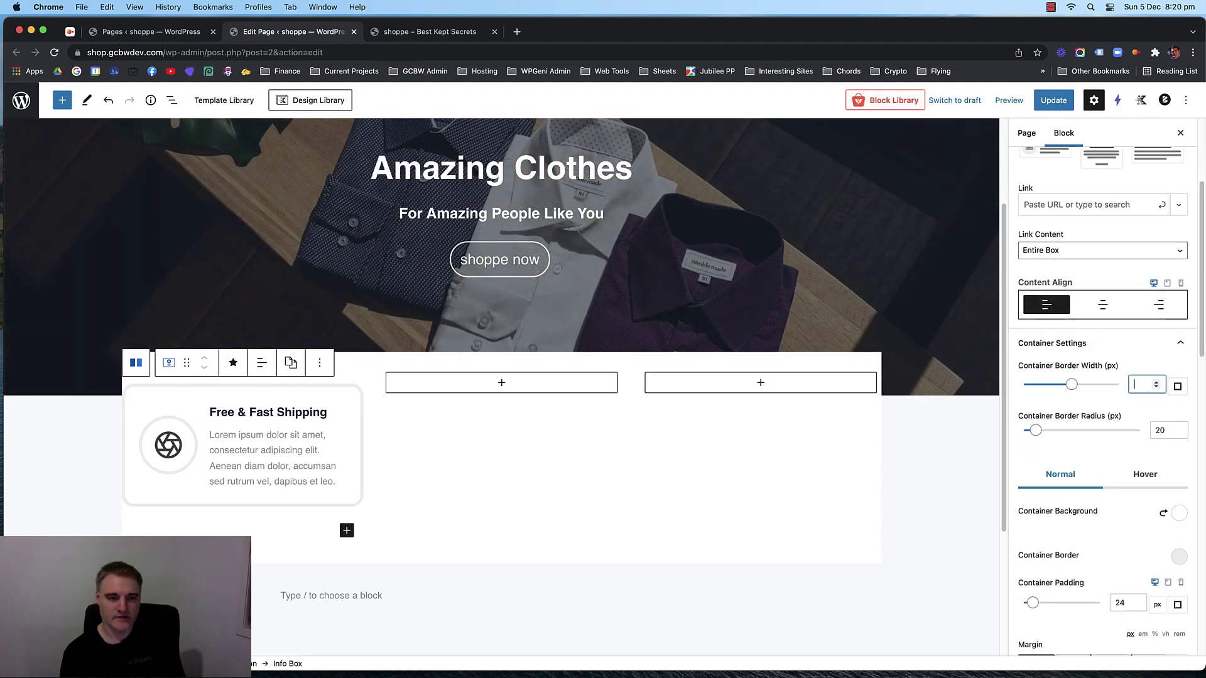
pyautogui.click(1168, 431)
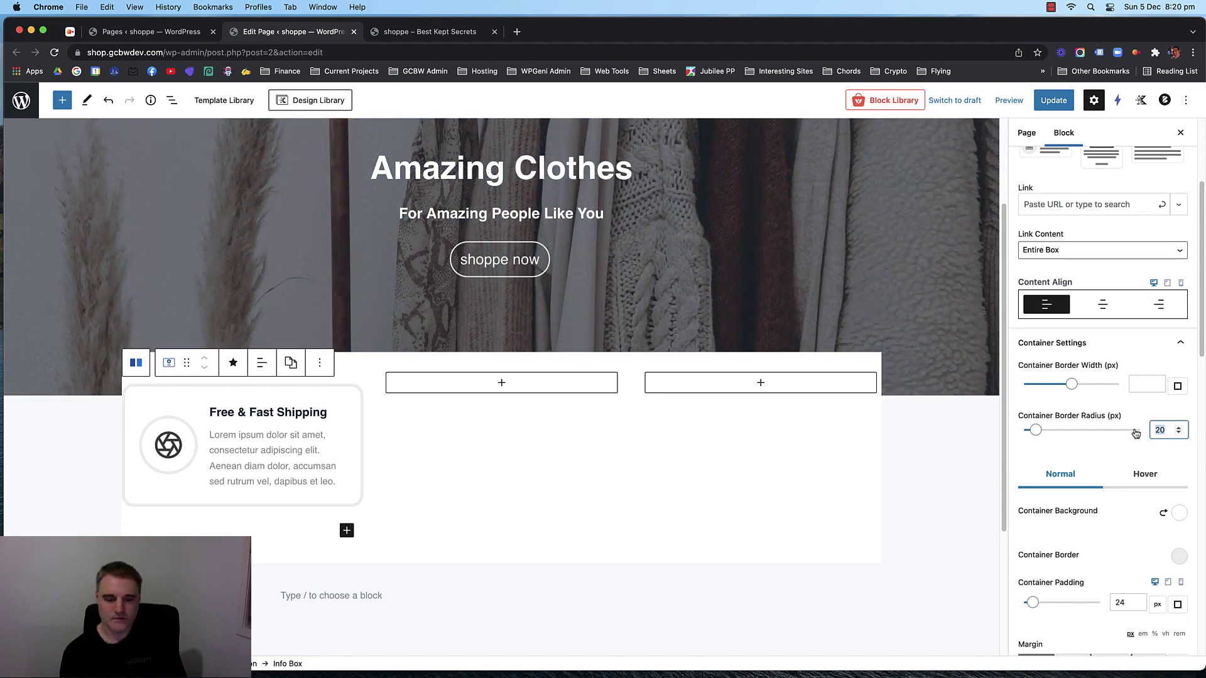
pyautogui.press('BackSpace')
pyautogui.press('BackSpace')
pyautogui.click(1102, 401)
pyautogui.scroll(-3, 1092, 408)
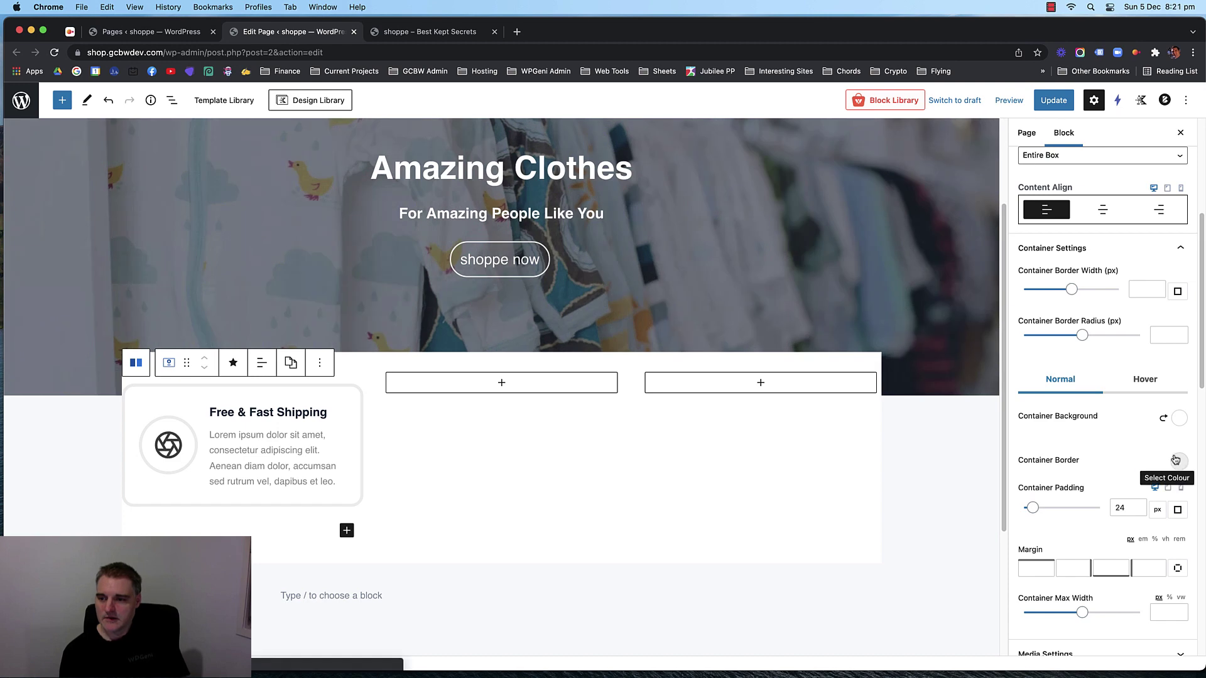
pyautogui.scroll(-3, 1146, 439)
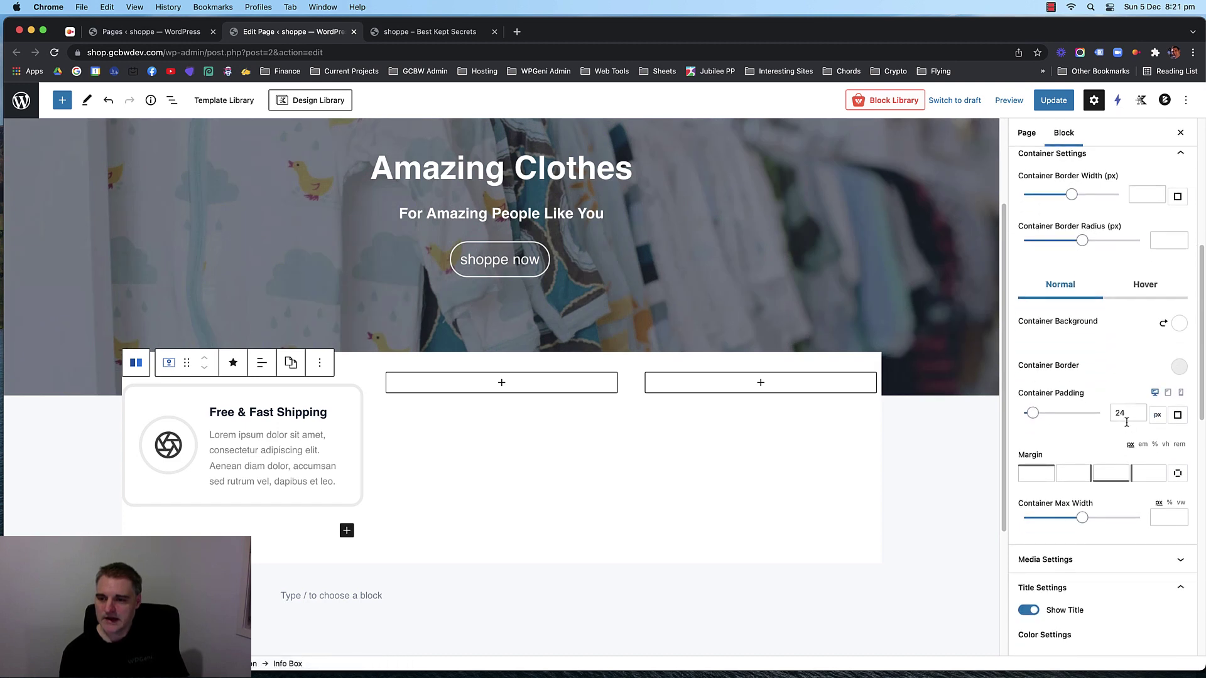
# Set the container border colour to white.
pyautogui.click(1179, 368)
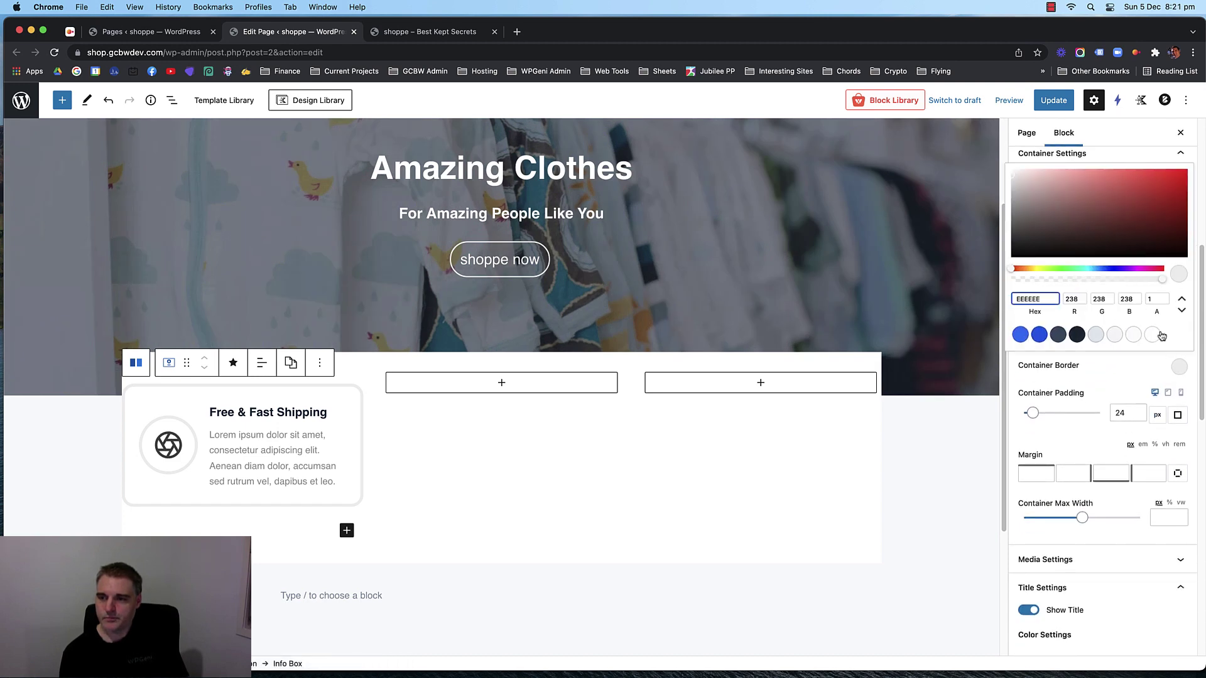
pyautogui.click(1140, 365)
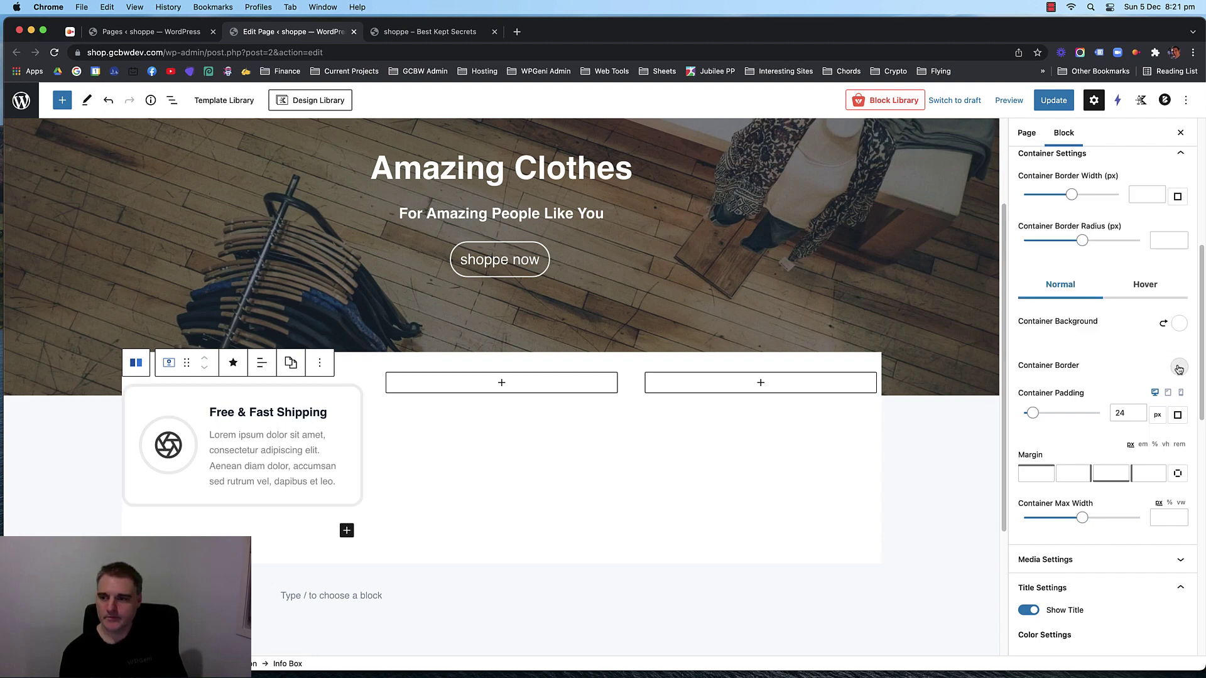
pyautogui.click(1178, 368)
pyautogui.click(1151, 334)
pyautogui.click(1105, 363)
# Set container border width and corner radius to 0 and reset the border colour.
pyautogui.scroll(3, 1106, 365)
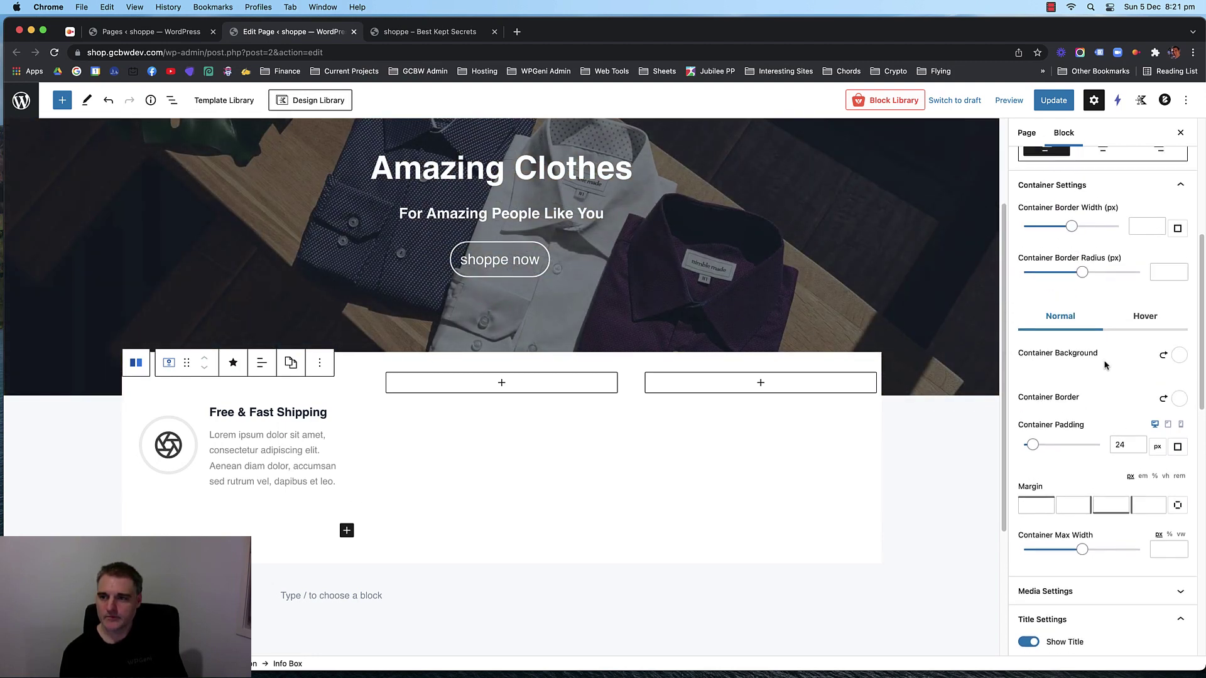
pyautogui.click(1160, 274)
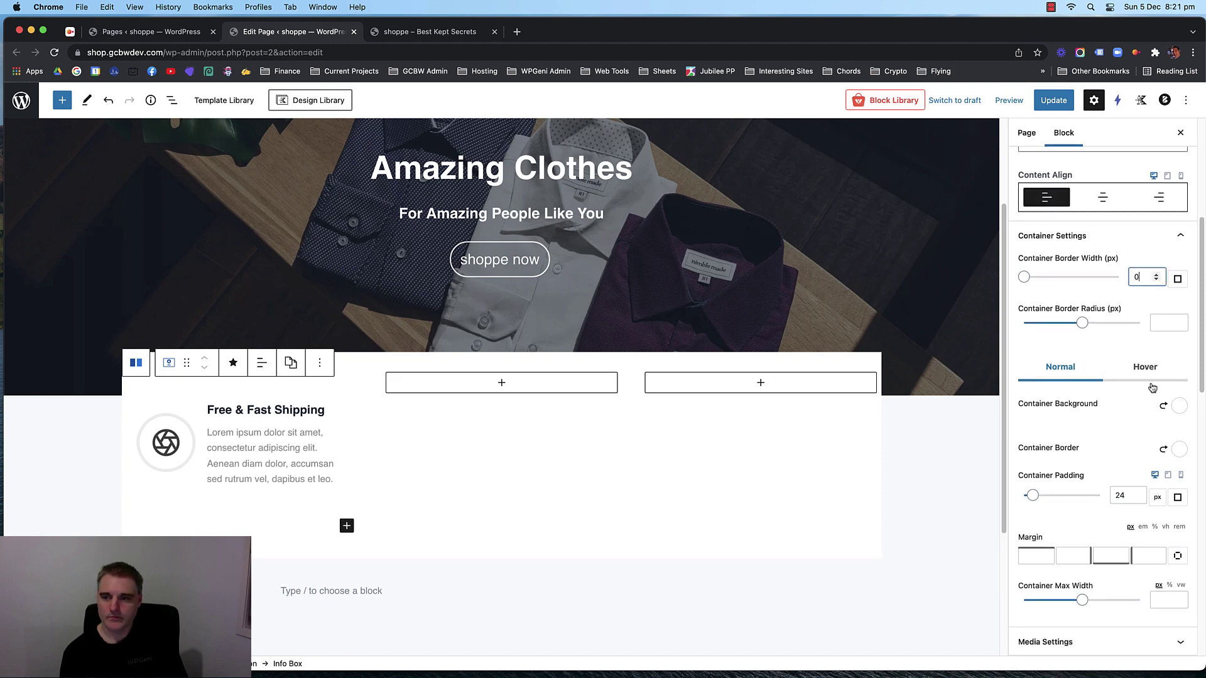
pyautogui.click(1179, 449)
pyautogui.click(1160, 452)
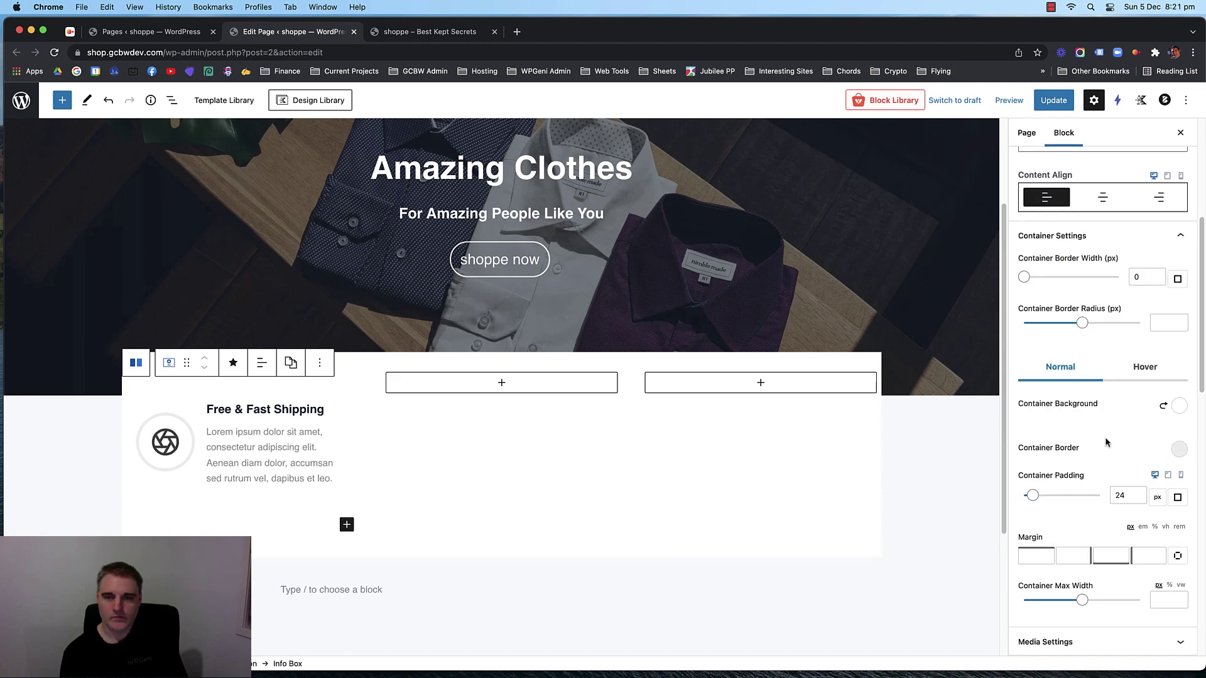
pyautogui.click(1157, 325)
pyautogui.write('0')
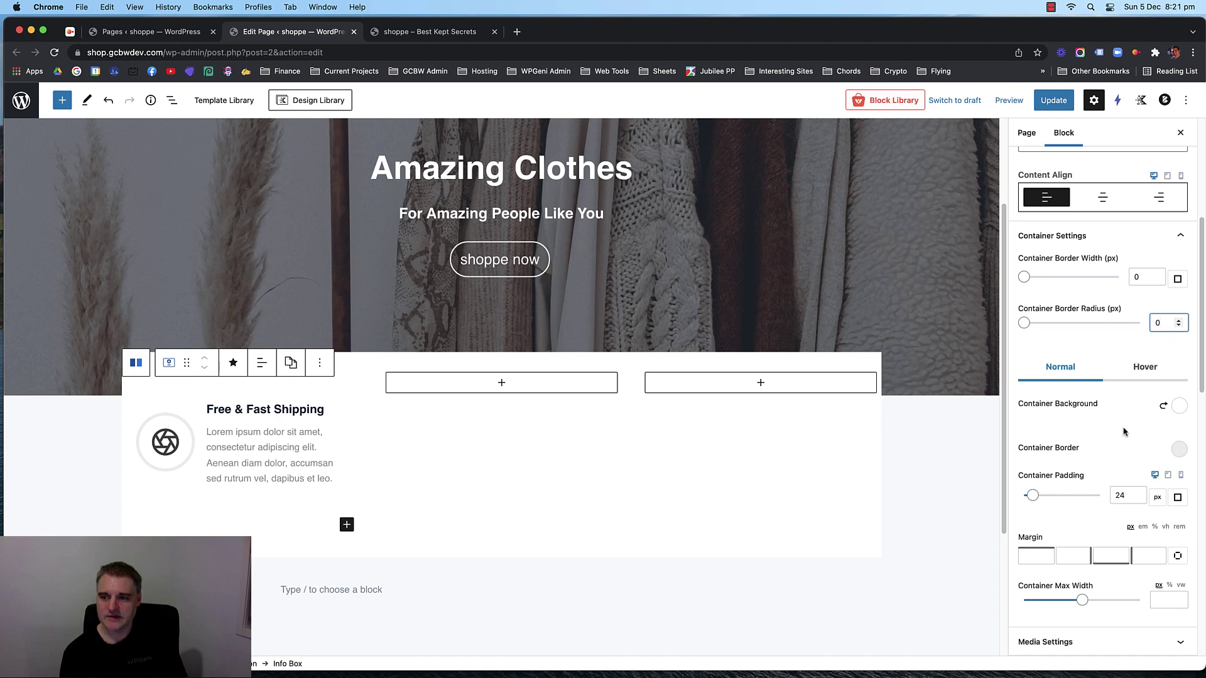
pyautogui.scroll(-4, 1123, 432)
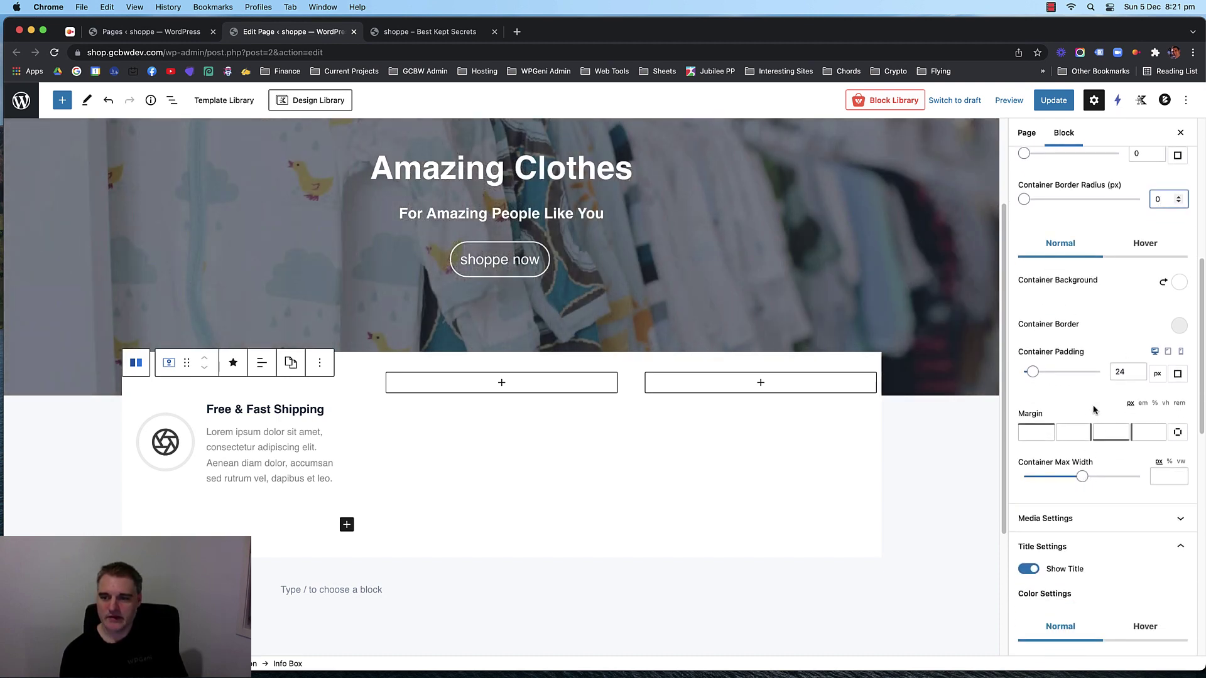
pyautogui.scroll(5, 1090, 390)
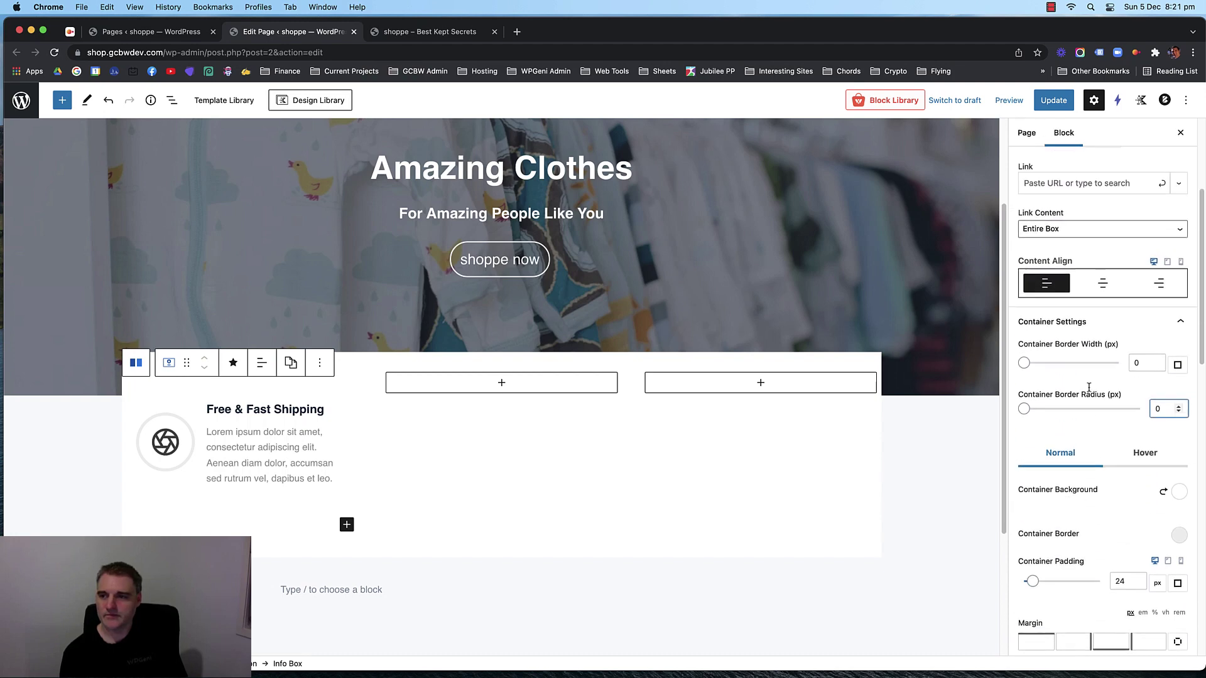
pyautogui.click(1178, 337)
pyautogui.click(1185, 365)
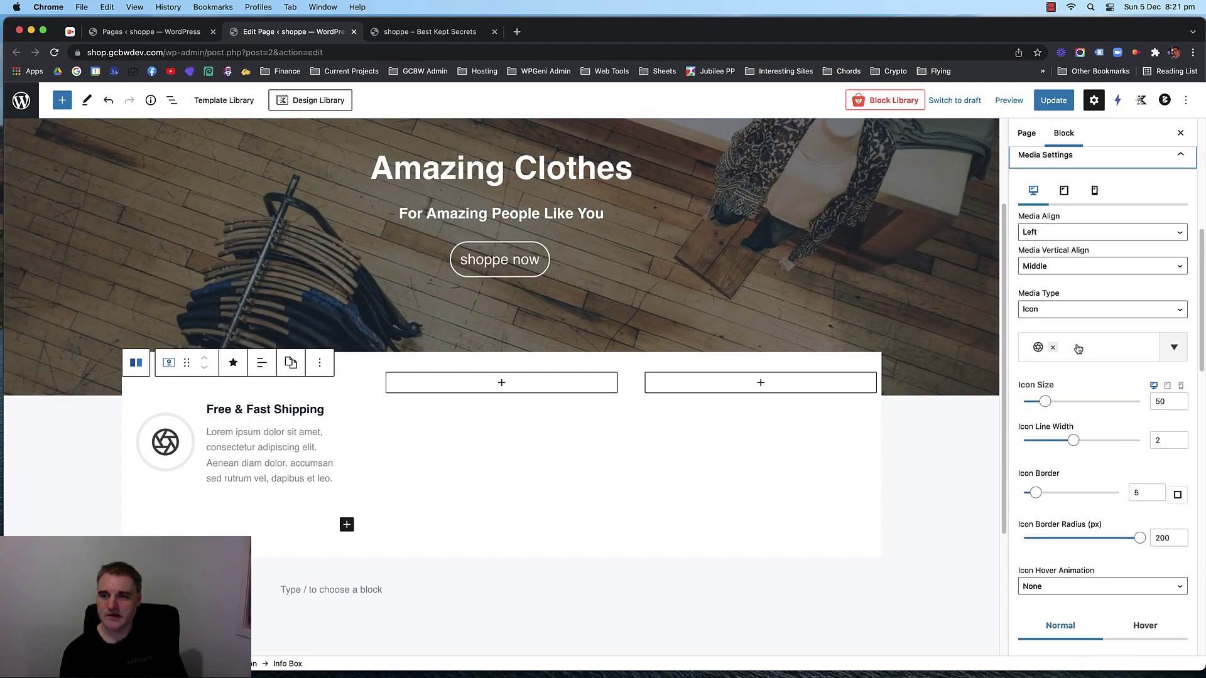
# Swap the info box icon for the delivery truck found by searching 'ship', then update the page.
pyautogui.click(1078, 349)
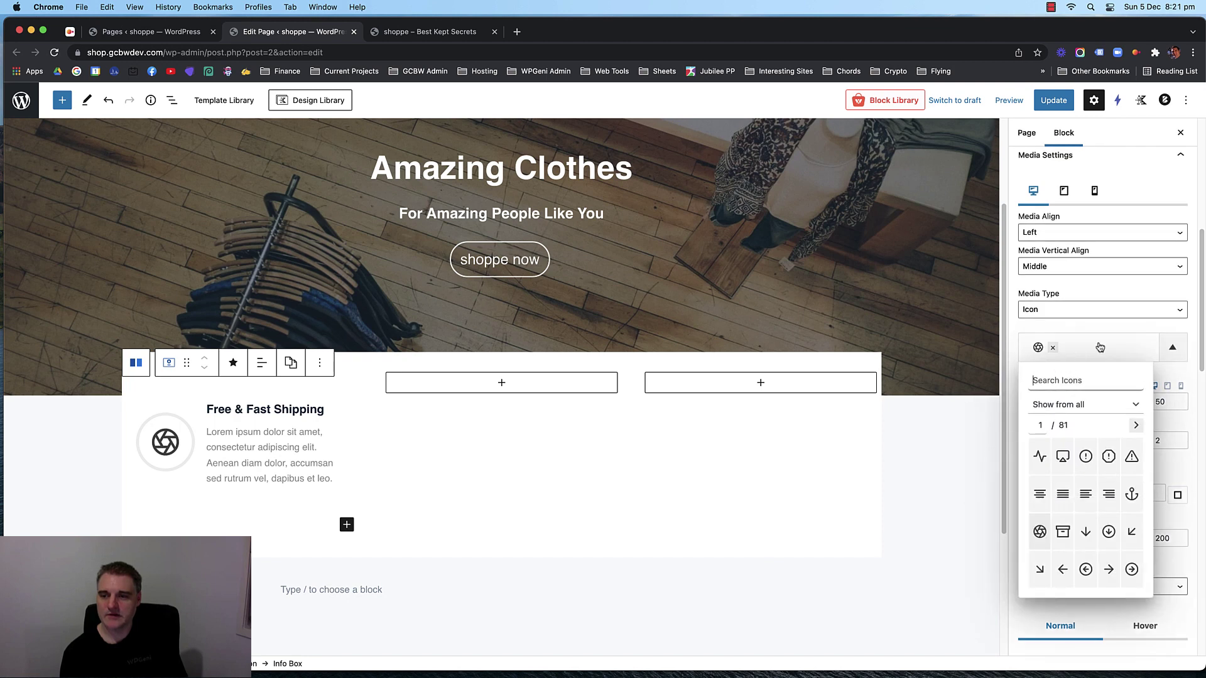
pyautogui.write('ship')
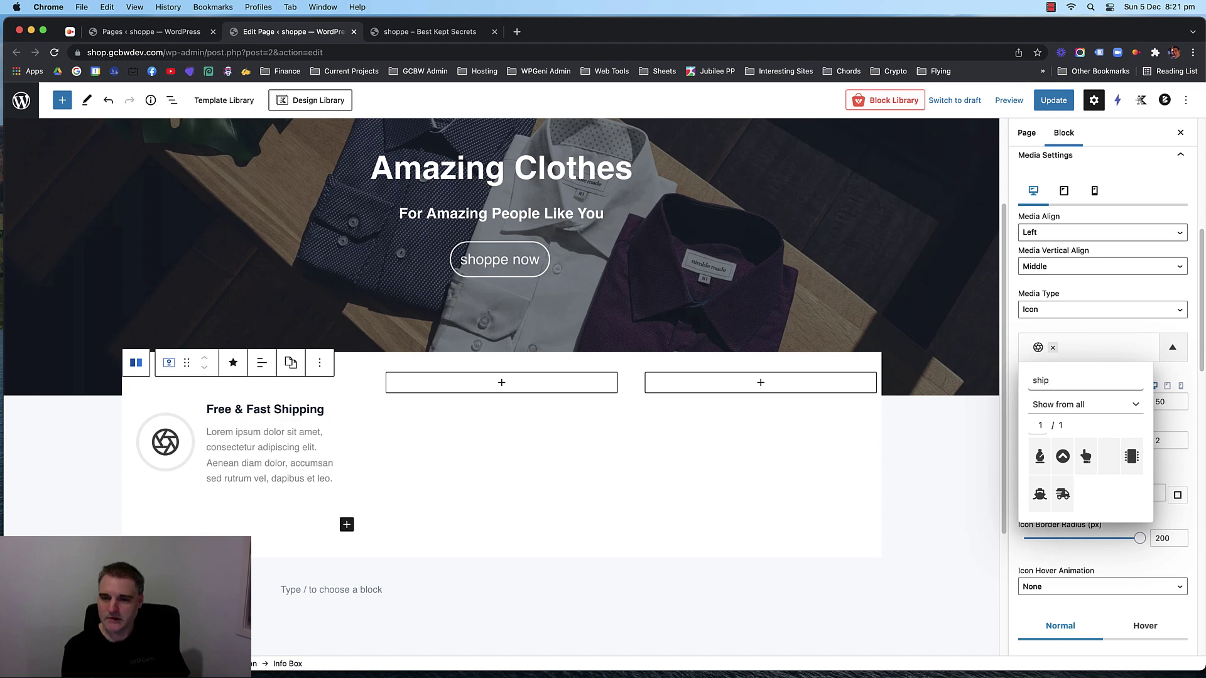
pyautogui.click(1062, 495)
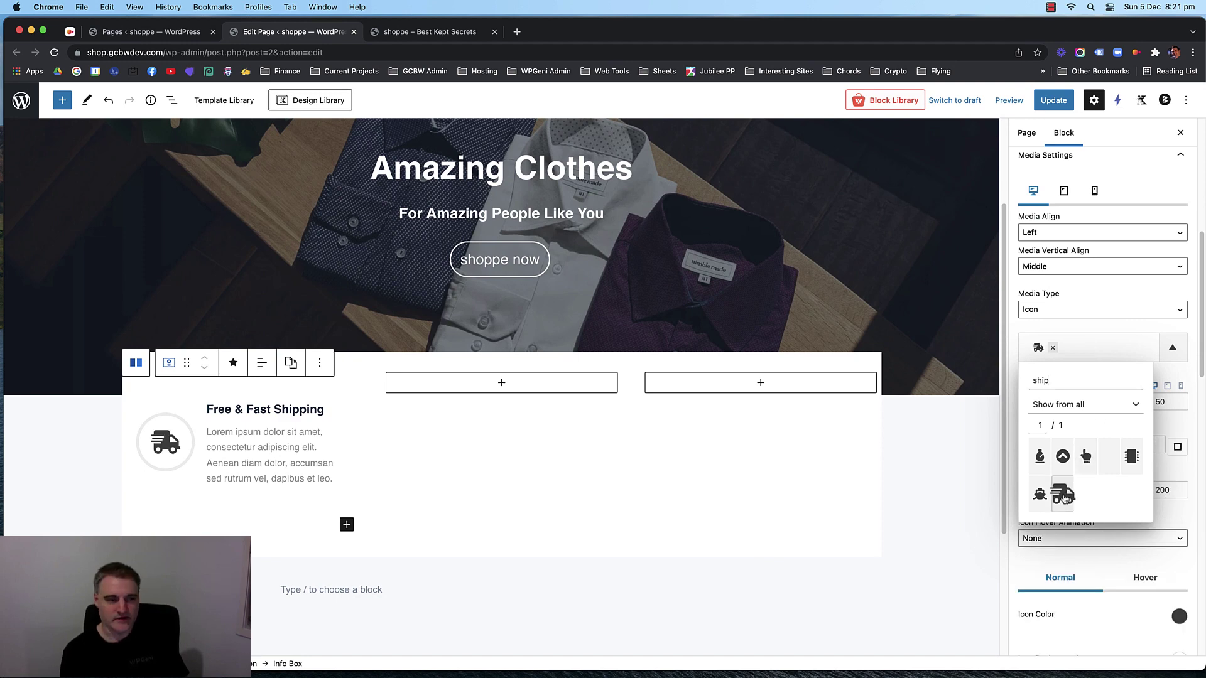
pyautogui.click(1085, 327)
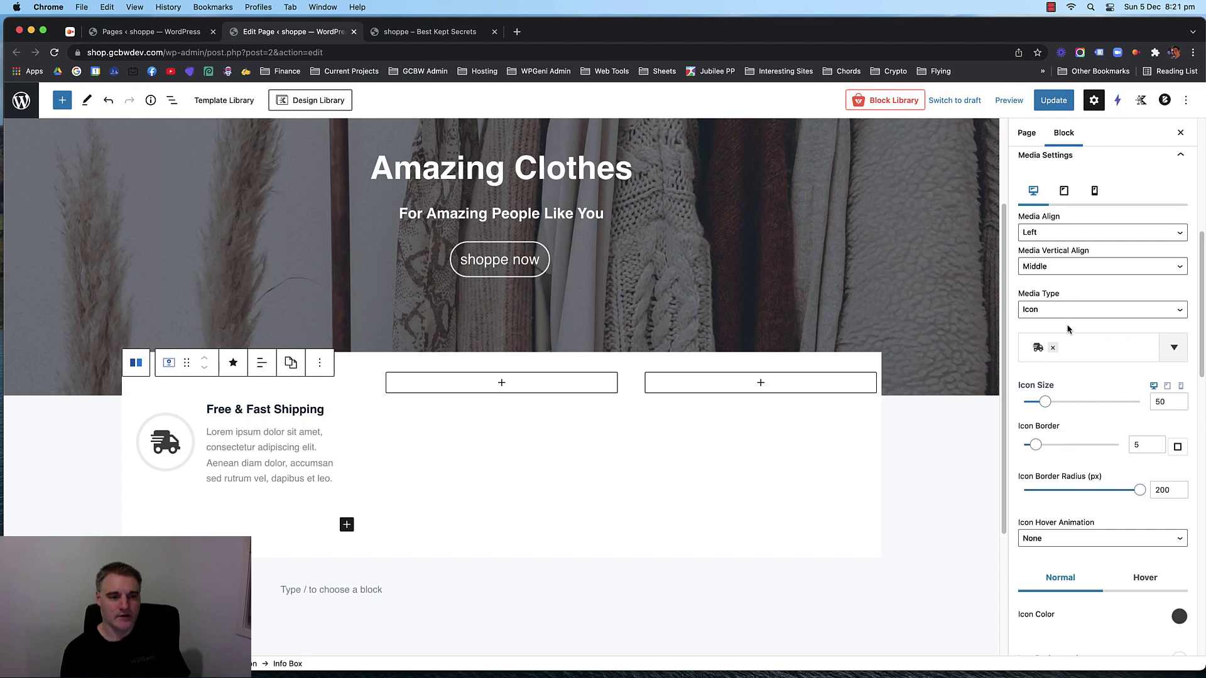
pyautogui.click(1053, 100)
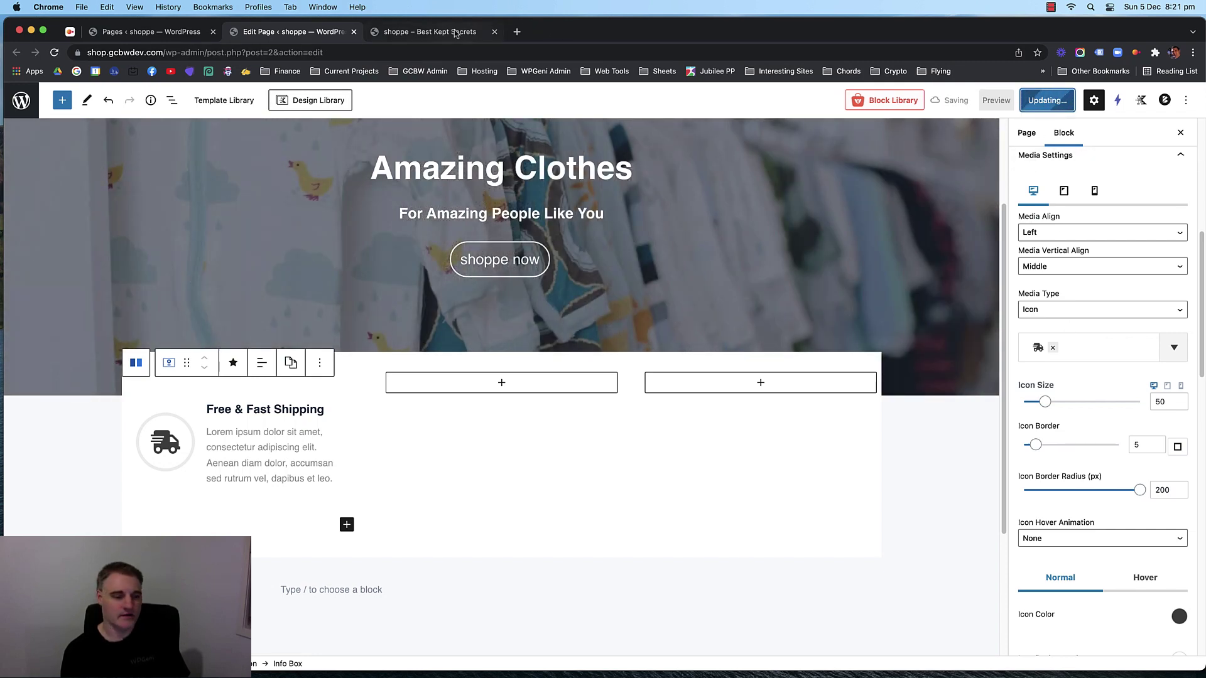
pyautogui.click(456, 33)
pyautogui.press('super+r')
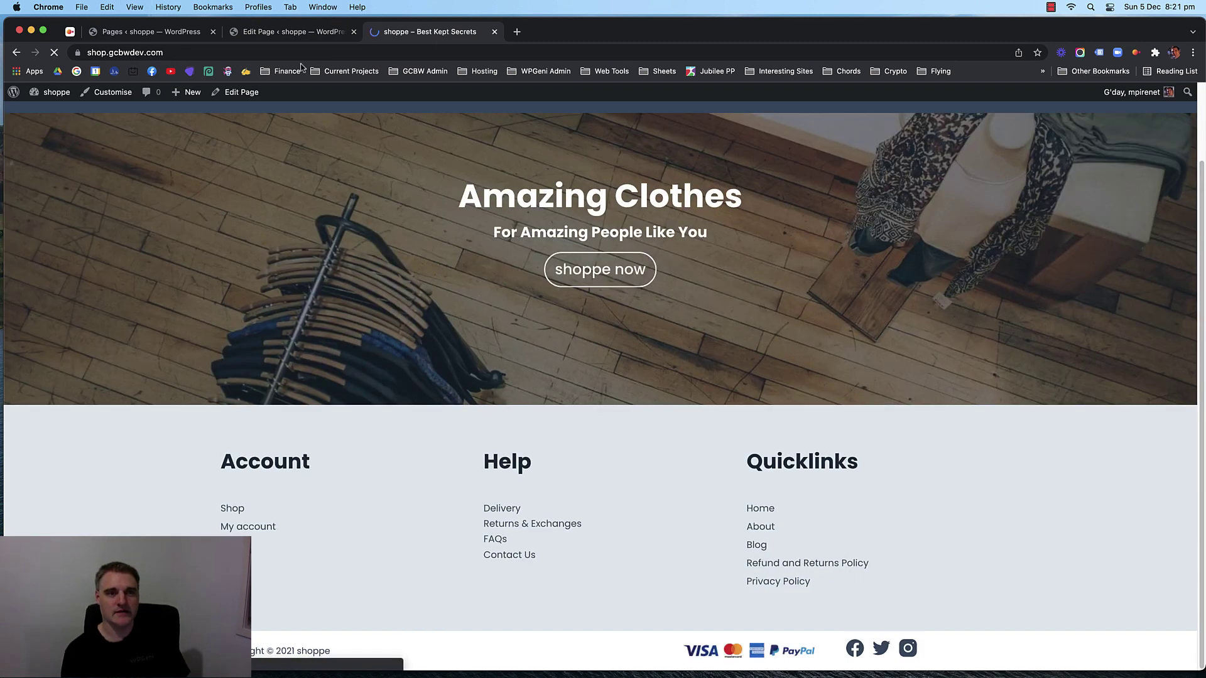
pyautogui.click(298, 32)
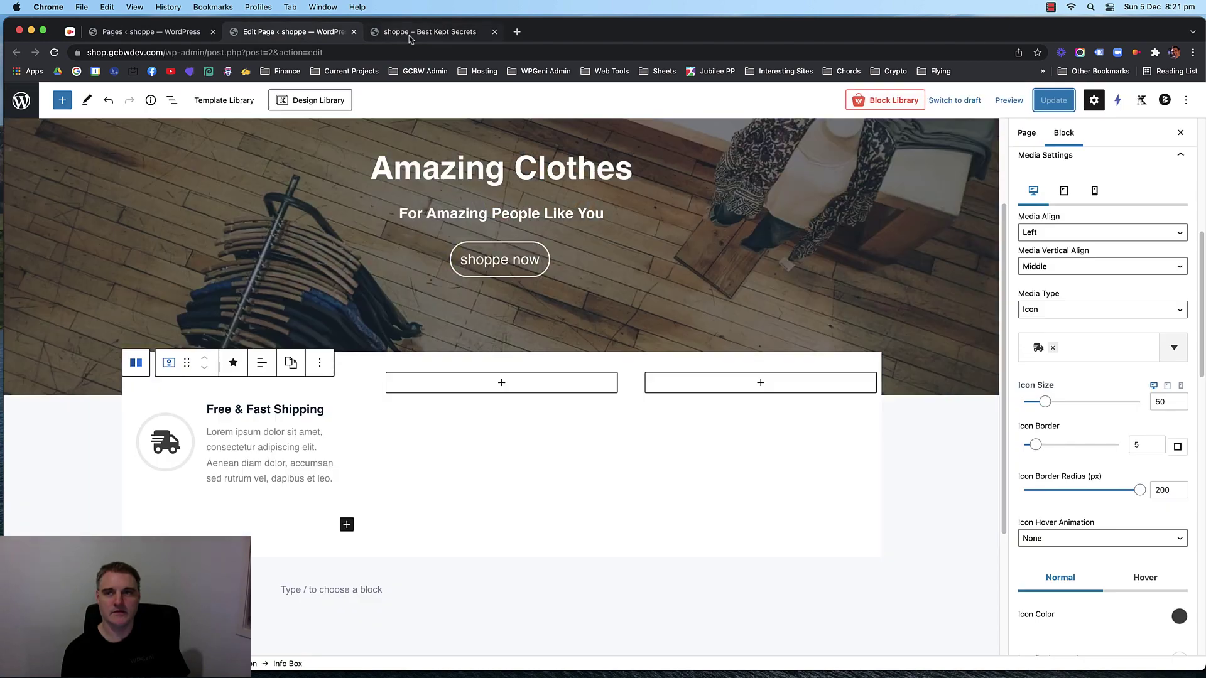
pyautogui.click(409, 35)
pyautogui.press('super+r')
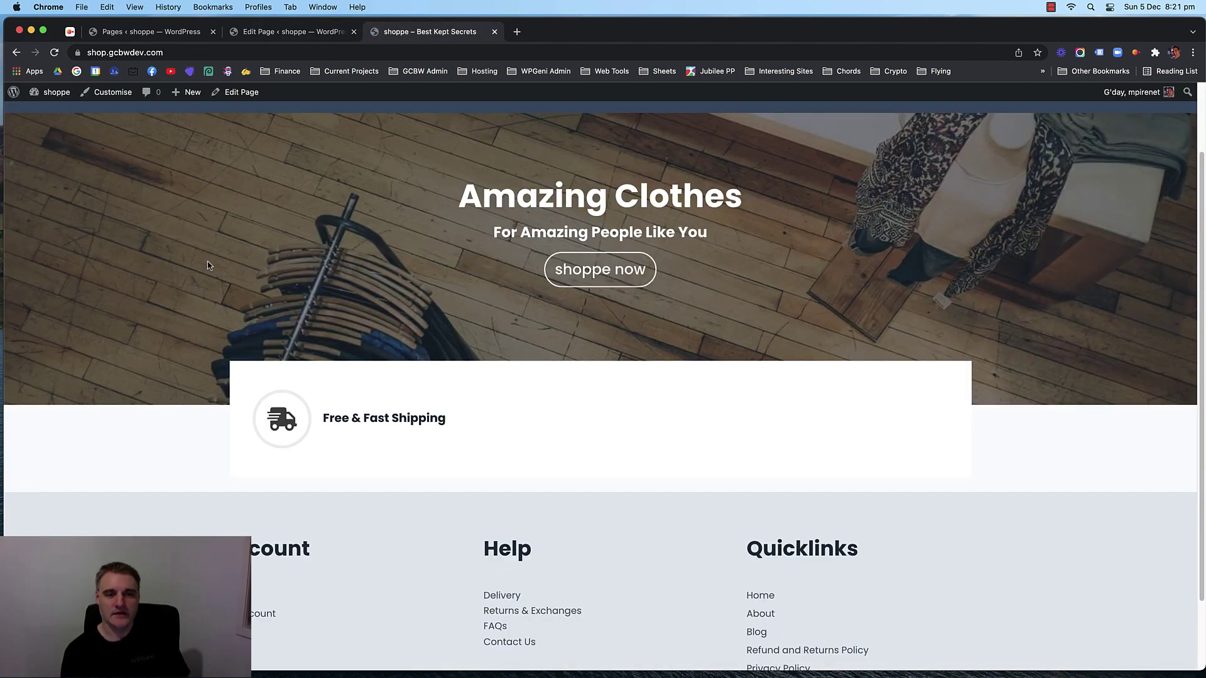
pyautogui.scroll(-2, 356, 362)
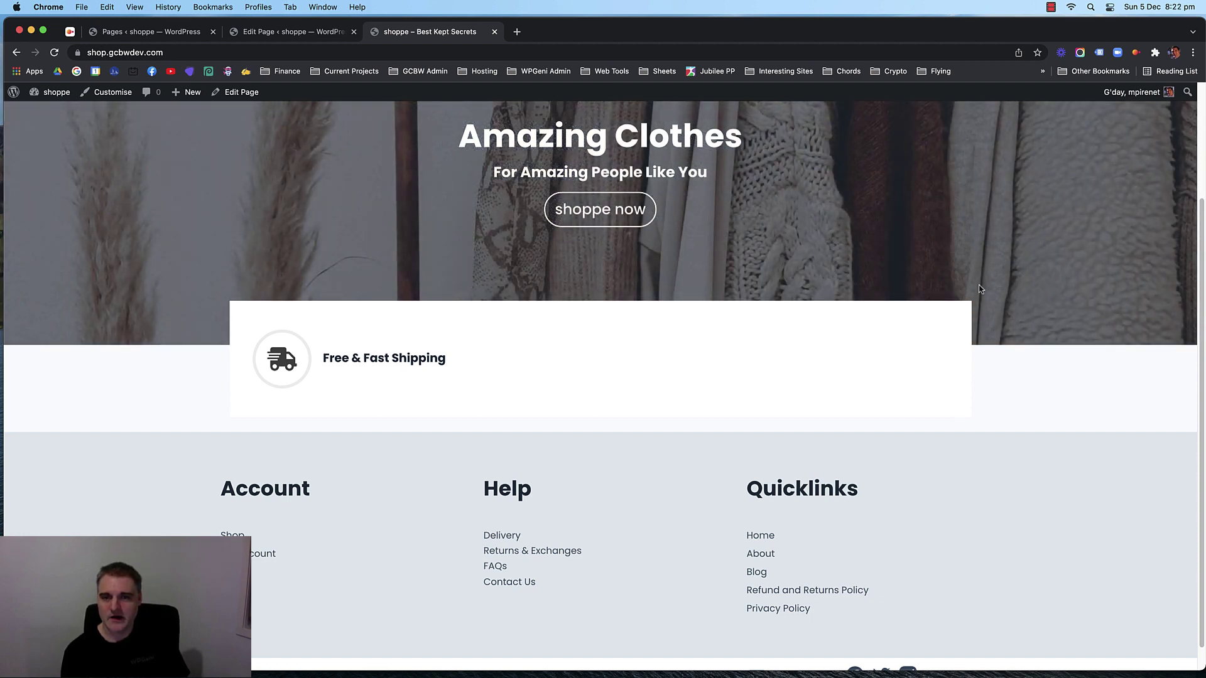
pyautogui.click(292, 33)
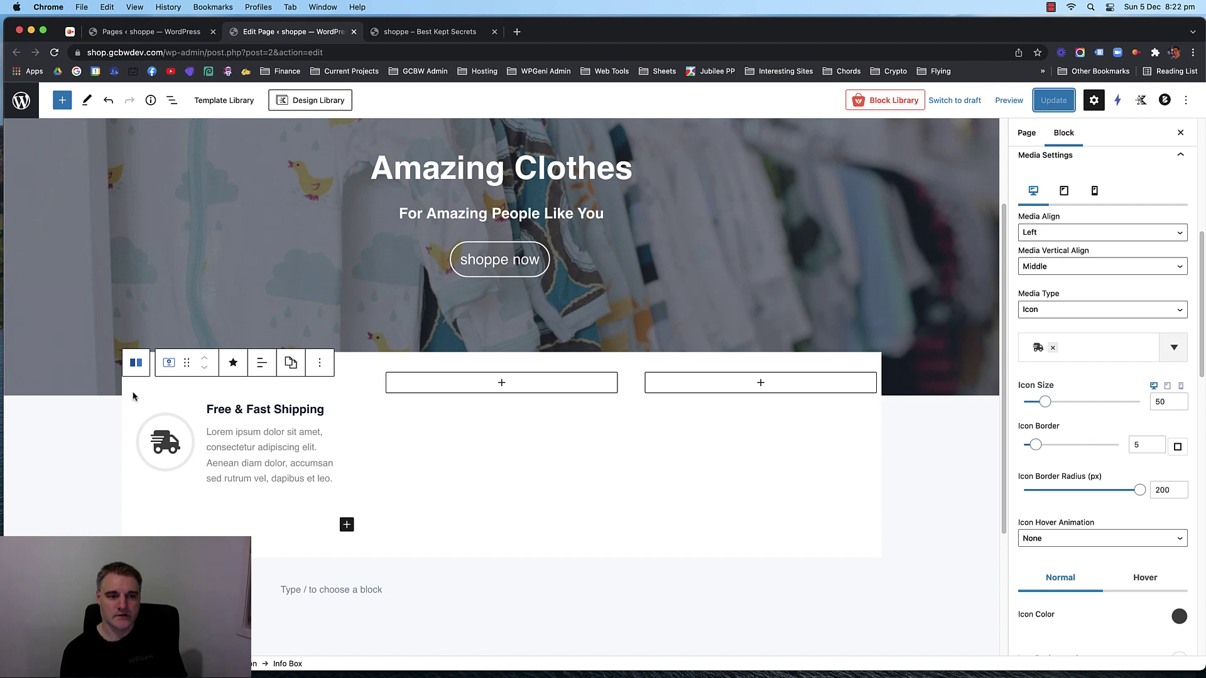
pyautogui.click(135, 362)
# Set the section's top margin to -115, update, and view the page on the storefront.
pyautogui.click(137, 347)
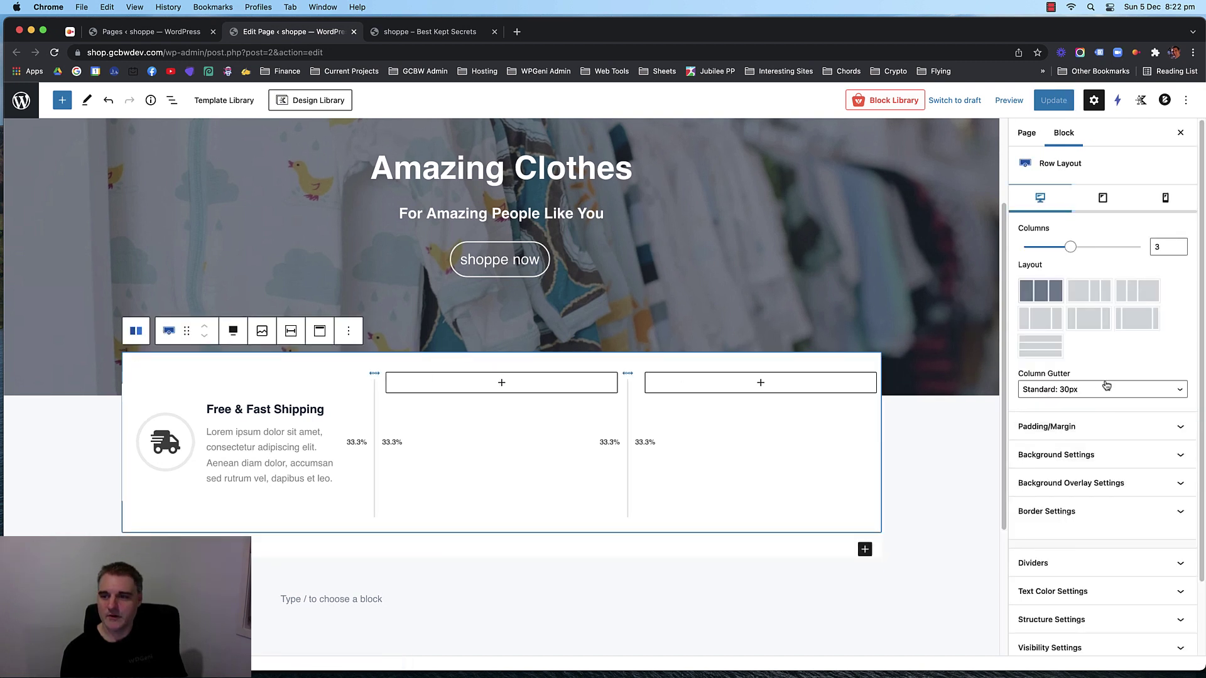
pyautogui.scroll(-1, 1107, 385)
pyautogui.click(1107, 407)
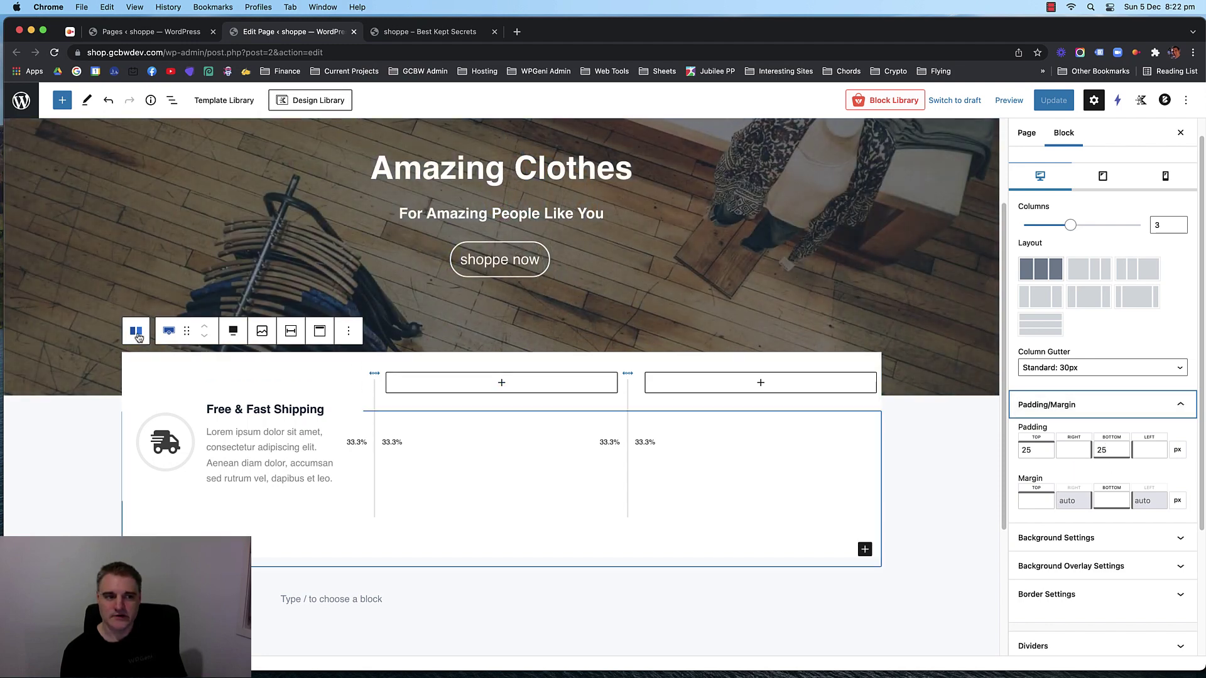
pyautogui.click(136, 333)
pyautogui.click(1124, 295)
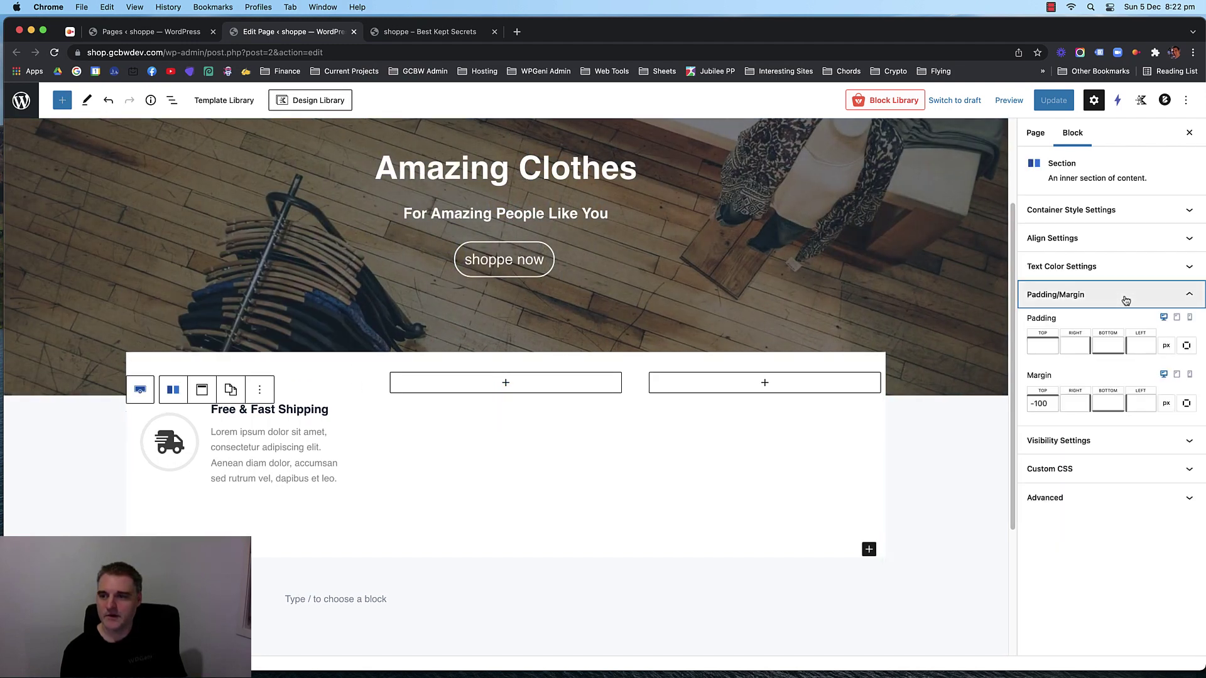
pyautogui.click(1042, 403)
pyautogui.write('-100')
pyautogui.press('Down')
pyautogui.press('Down')
pyautogui.press('Down')
pyautogui.press('Down')
pyautogui.press('Down')
pyautogui.press('Down')
pyautogui.press('Down')
pyautogui.press('Down')
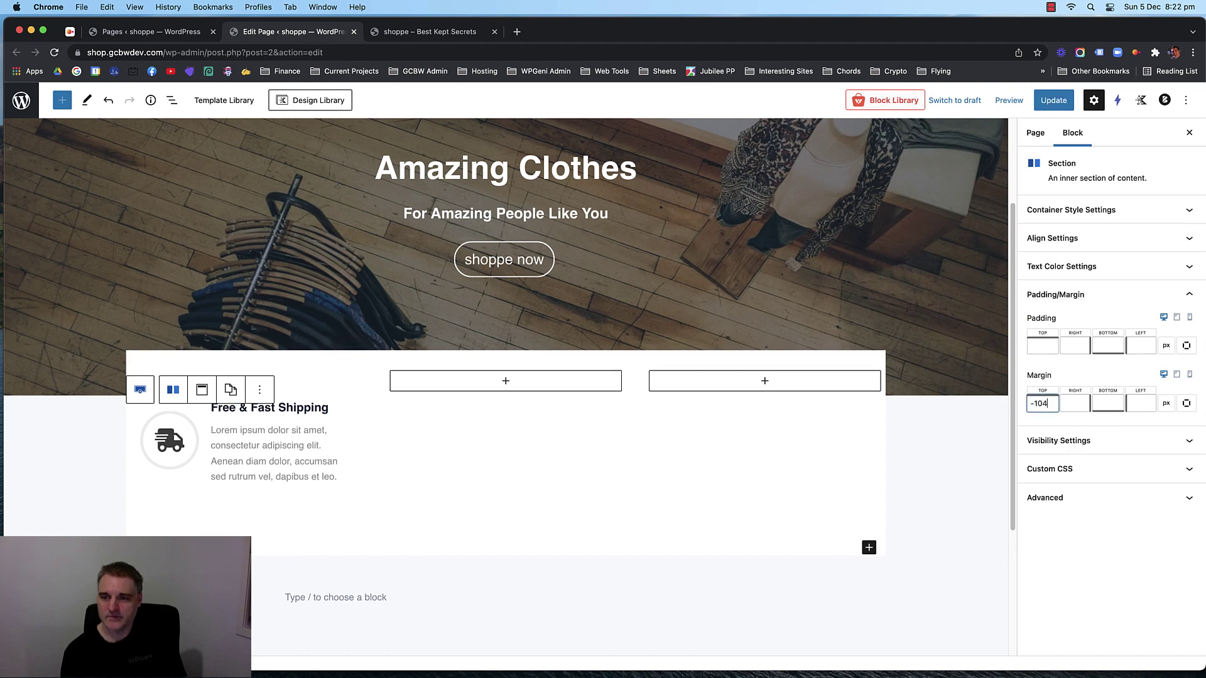
pyautogui.press('Down')
pyautogui.press('Down')
pyautogui.press('Down')
pyautogui.press('Down')
pyautogui.press('Down')
pyautogui.press('Down')
pyautogui.press('Down')
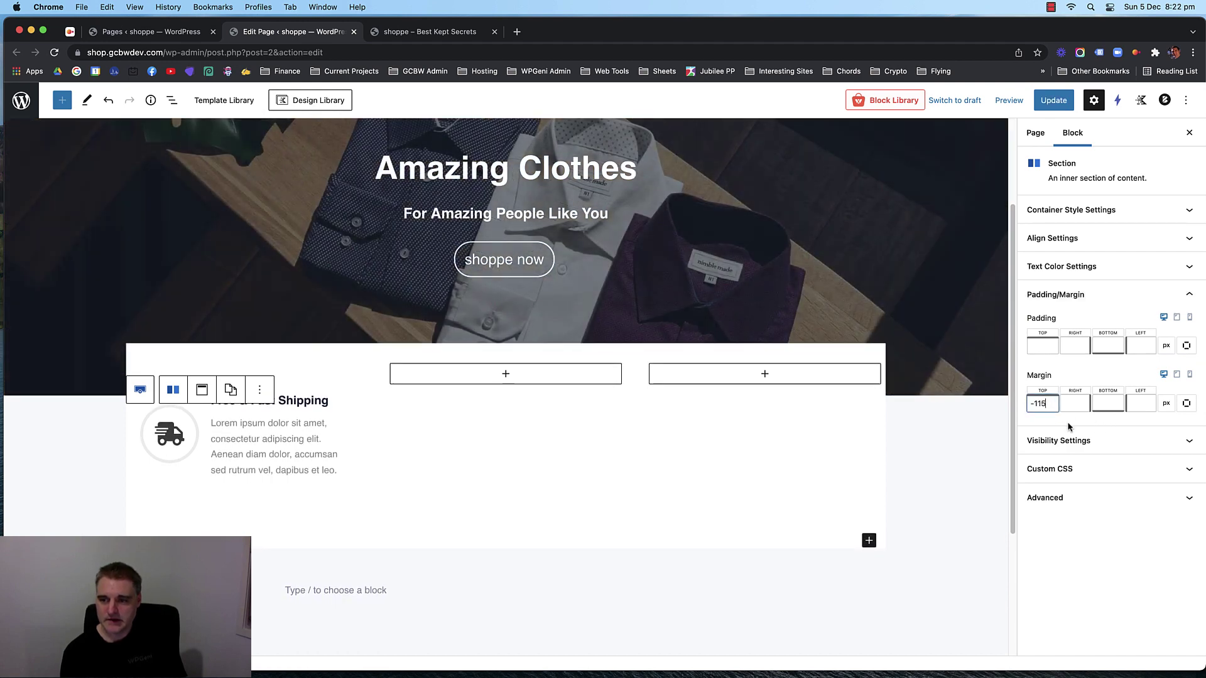
pyautogui.click(1056, 107)
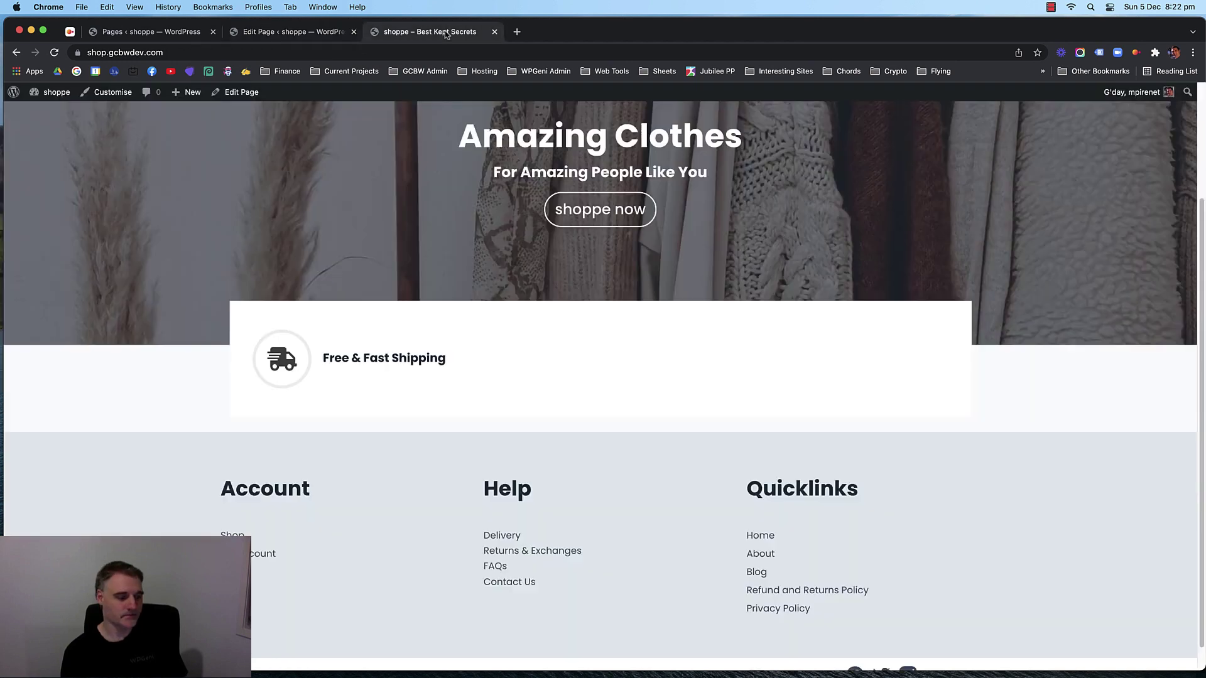
pyautogui.click(434, 31)
pyautogui.press('super+r')
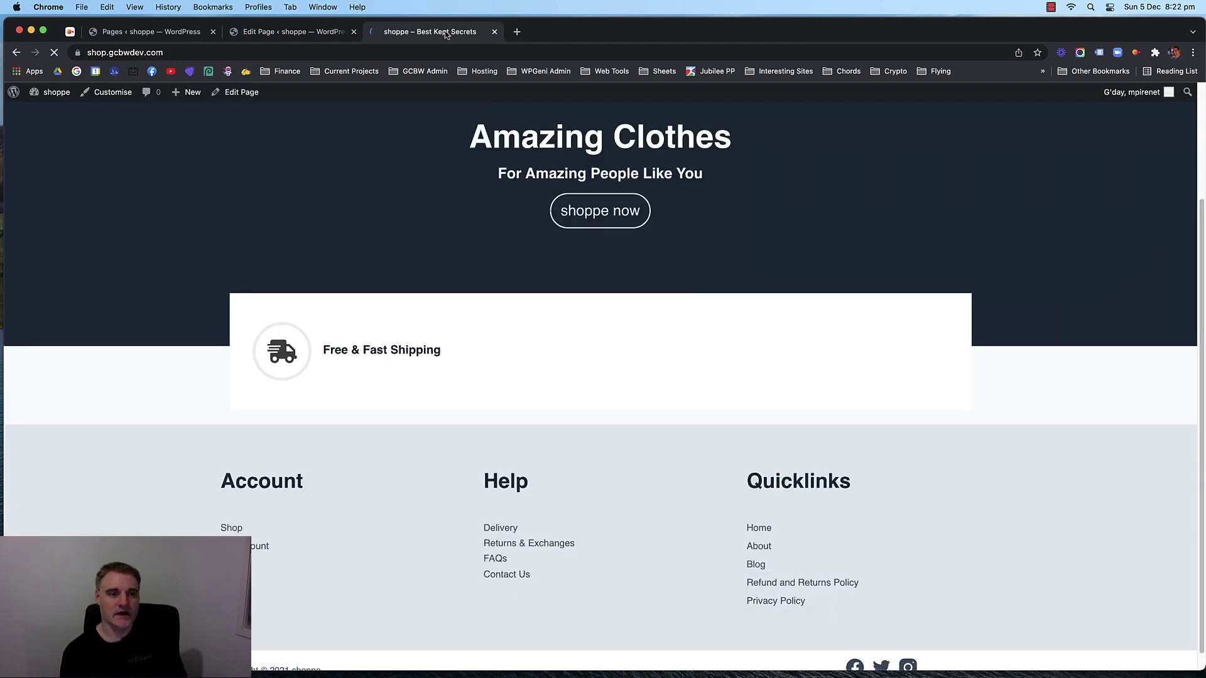
# Push the section's top margin to -125, update, and check the overlap on the storefront.
pyautogui.click(276, 36)
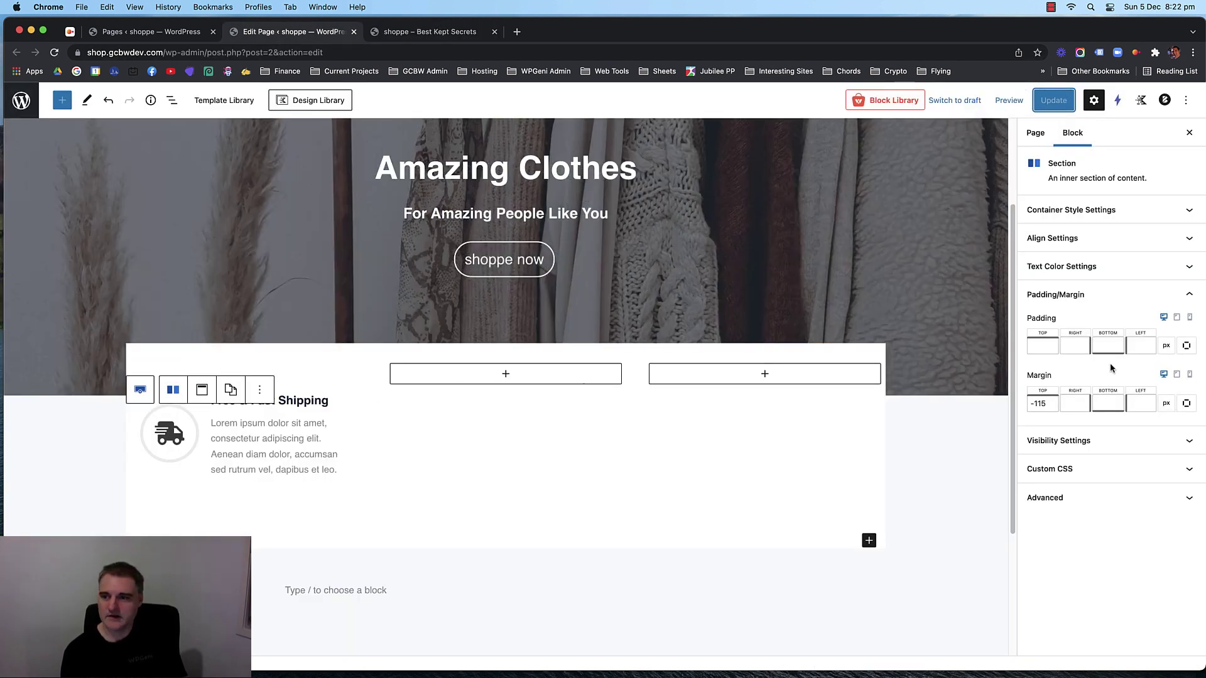
pyautogui.click(1044, 404)
pyautogui.press('Down')
pyautogui.press('Down')
pyautogui.press('Down')
pyautogui.press('Down')
pyautogui.press('Down')
pyautogui.press('Down')
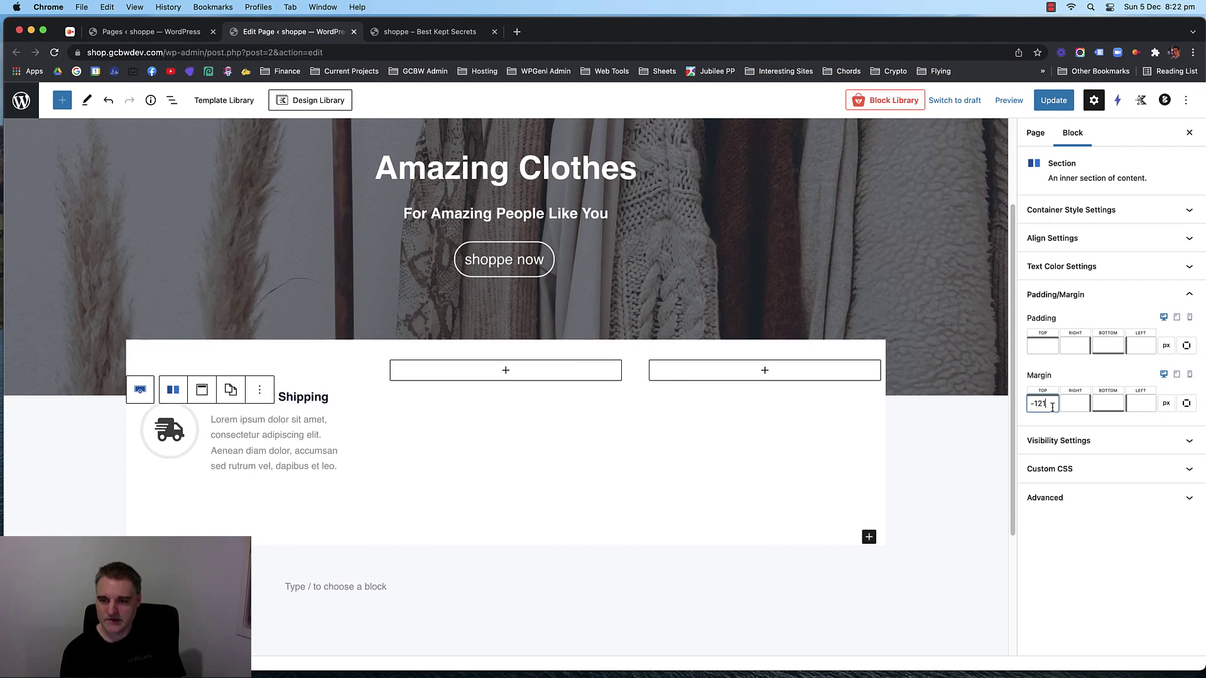
pyautogui.click(945, 463)
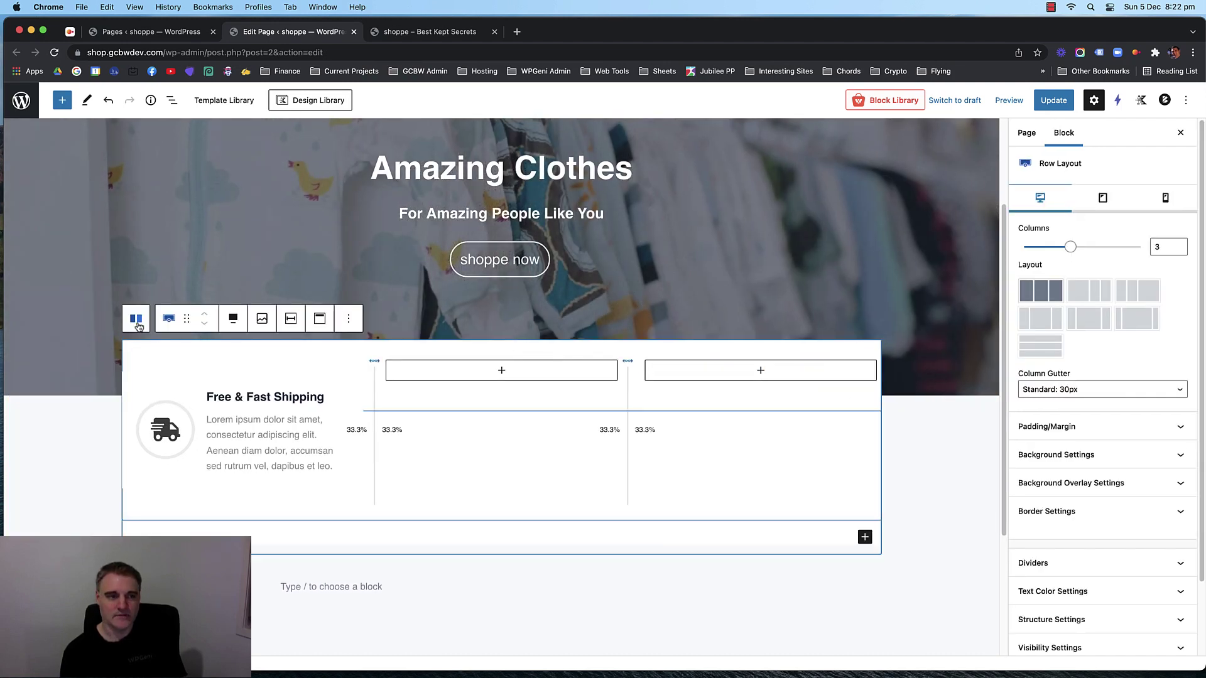
pyautogui.click(136, 318)
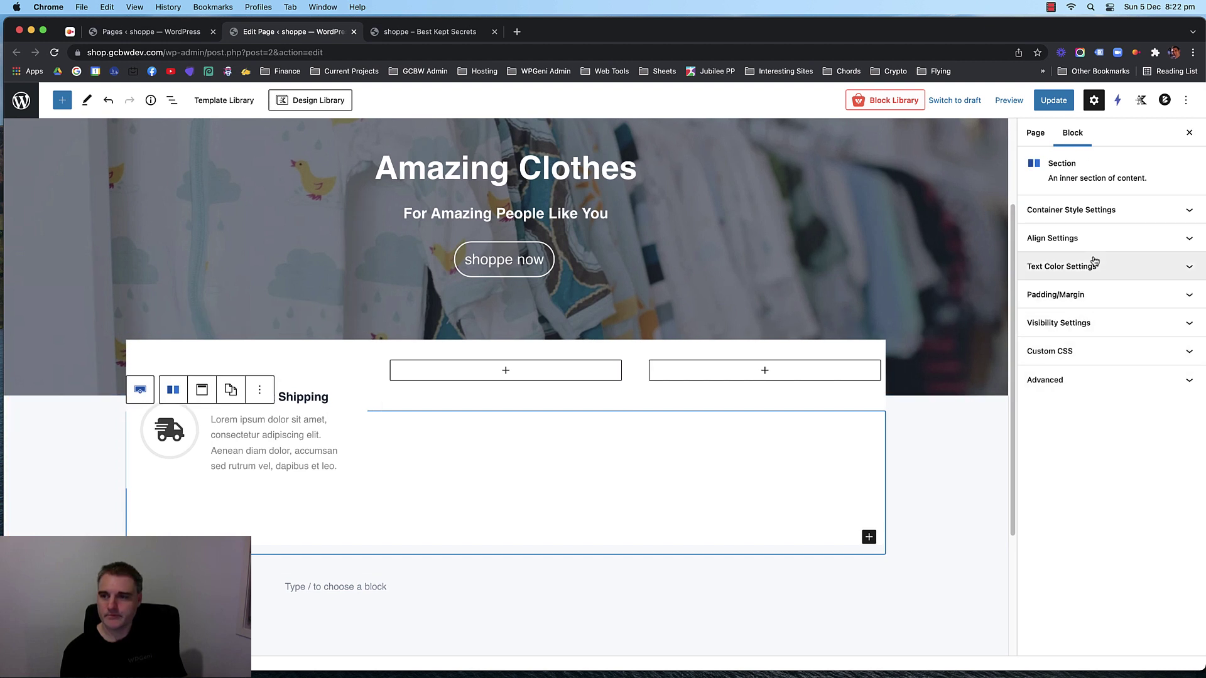
pyautogui.click(1055, 295)
pyautogui.click(1053, 406)
pyautogui.press('Down')
pyautogui.press('Down')
pyautogui.press('Down')
pyautogui.press('Down')
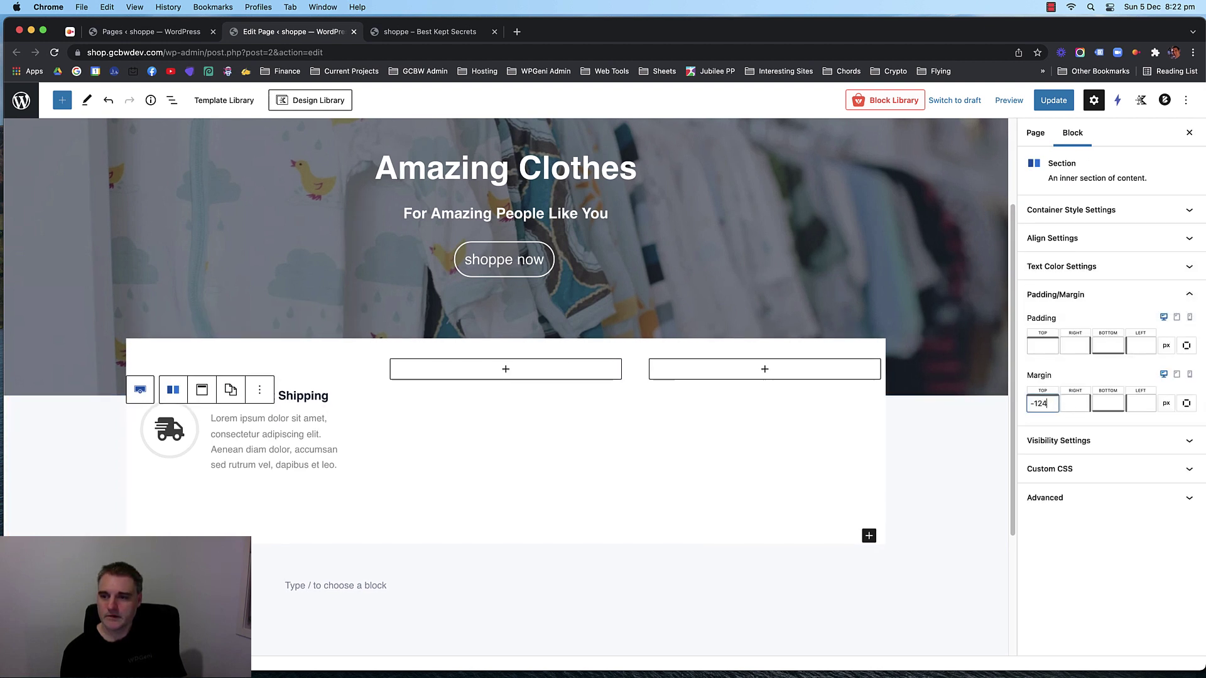
pyautogui.click(1053, 100)
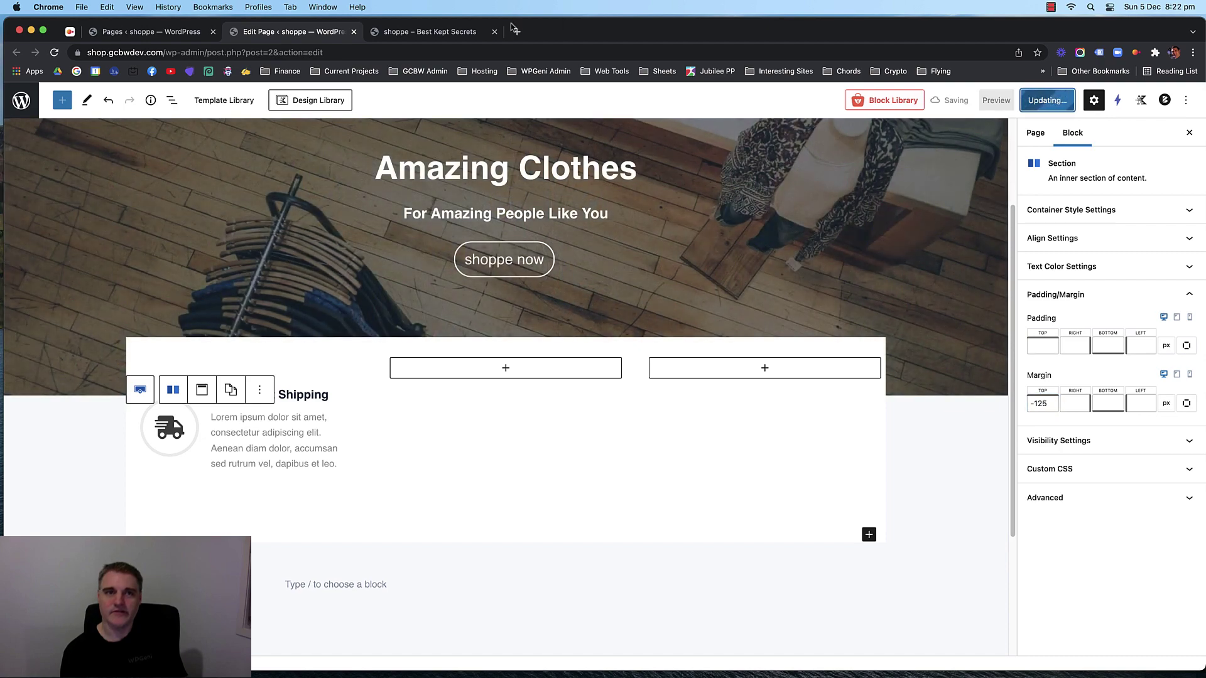
pyautogui.click(443, 32)
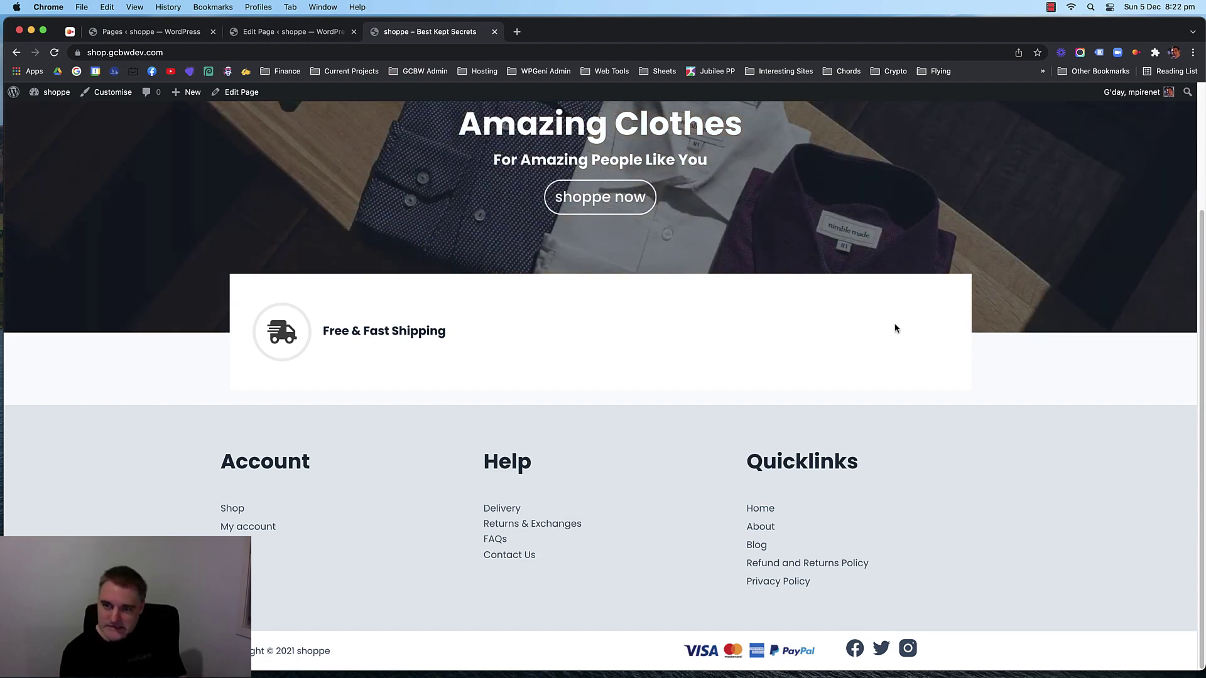
# Ease the top margin back to -120, update, and confirm the overlap on the storefront.
pyautogui.click(263, 28)
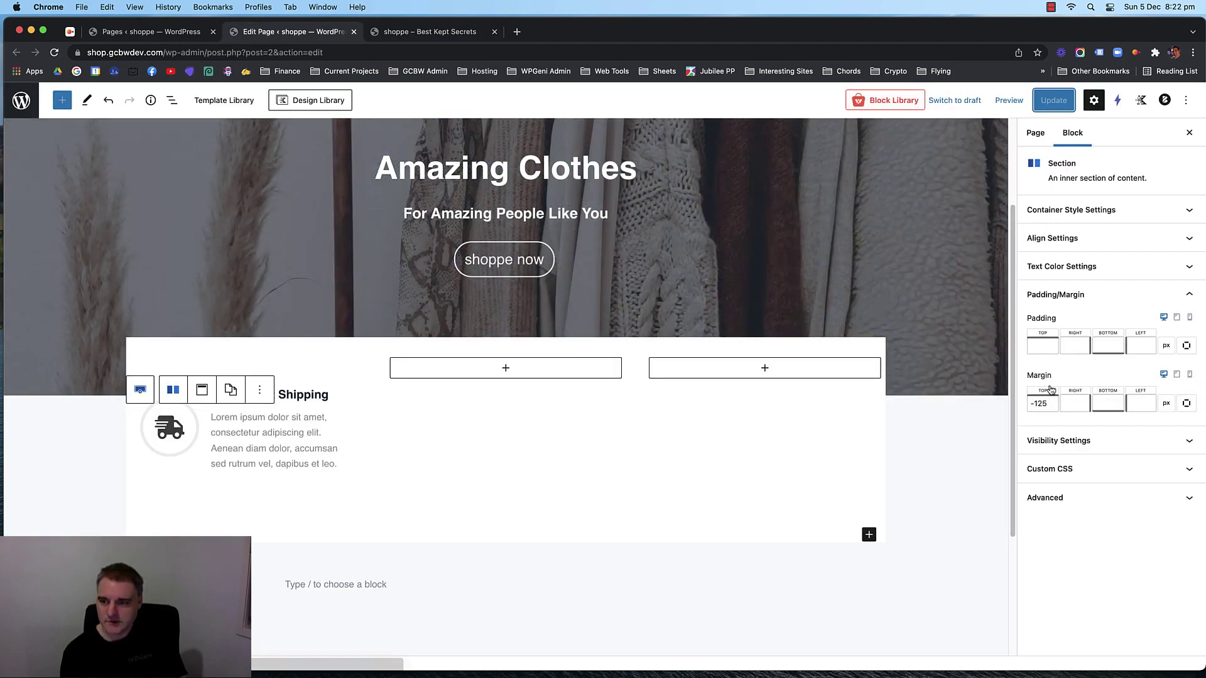
pyautogui.press('Up')
pyautogui.press('Up')
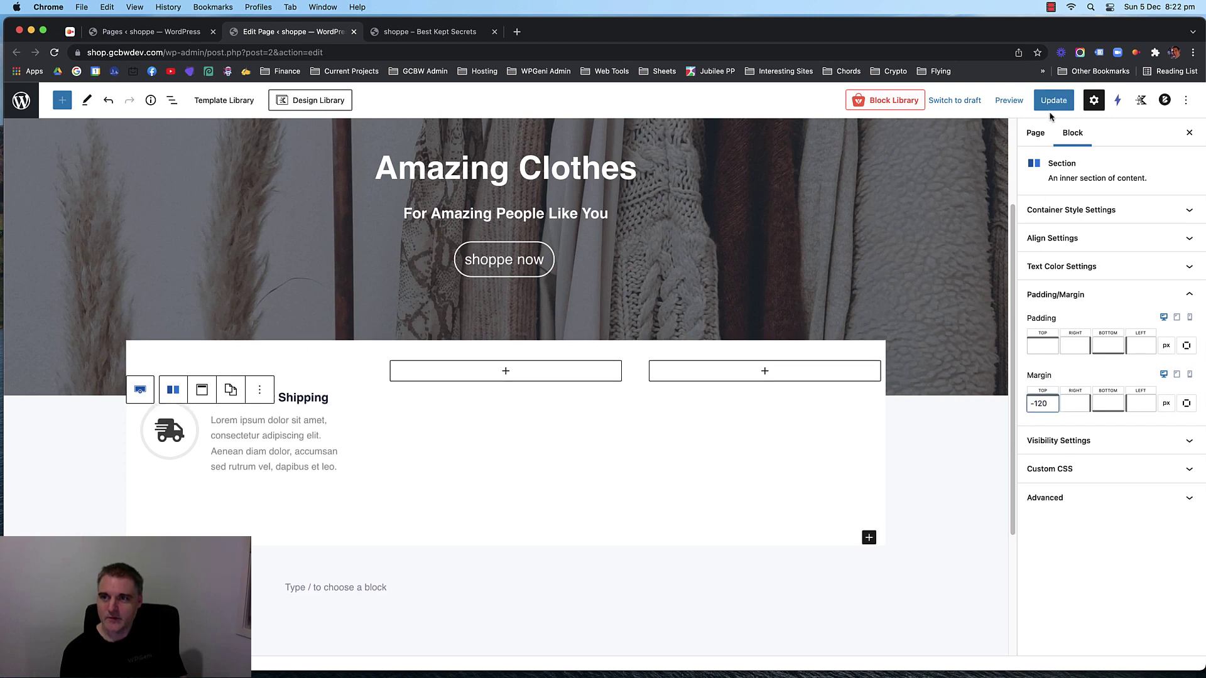
pyautogui.click(1054, 100)
pyautogui.click(430, 33)
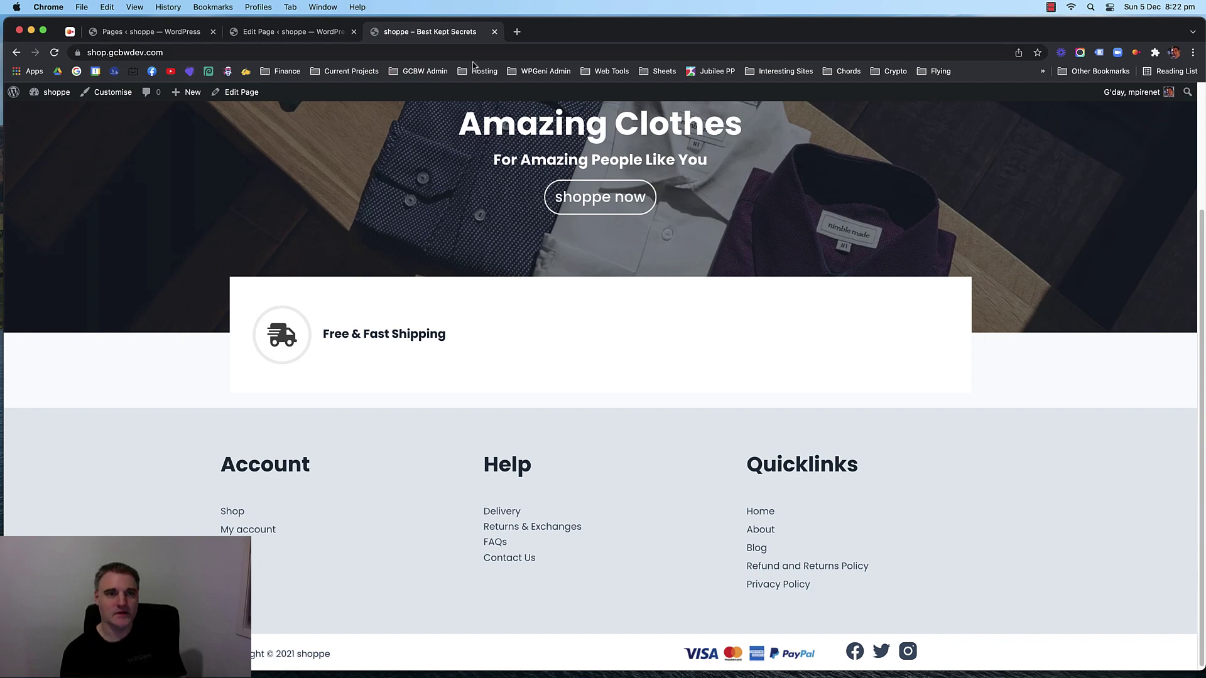
pyautogui.click(294, 36)
pyautogui.click(361, 419)
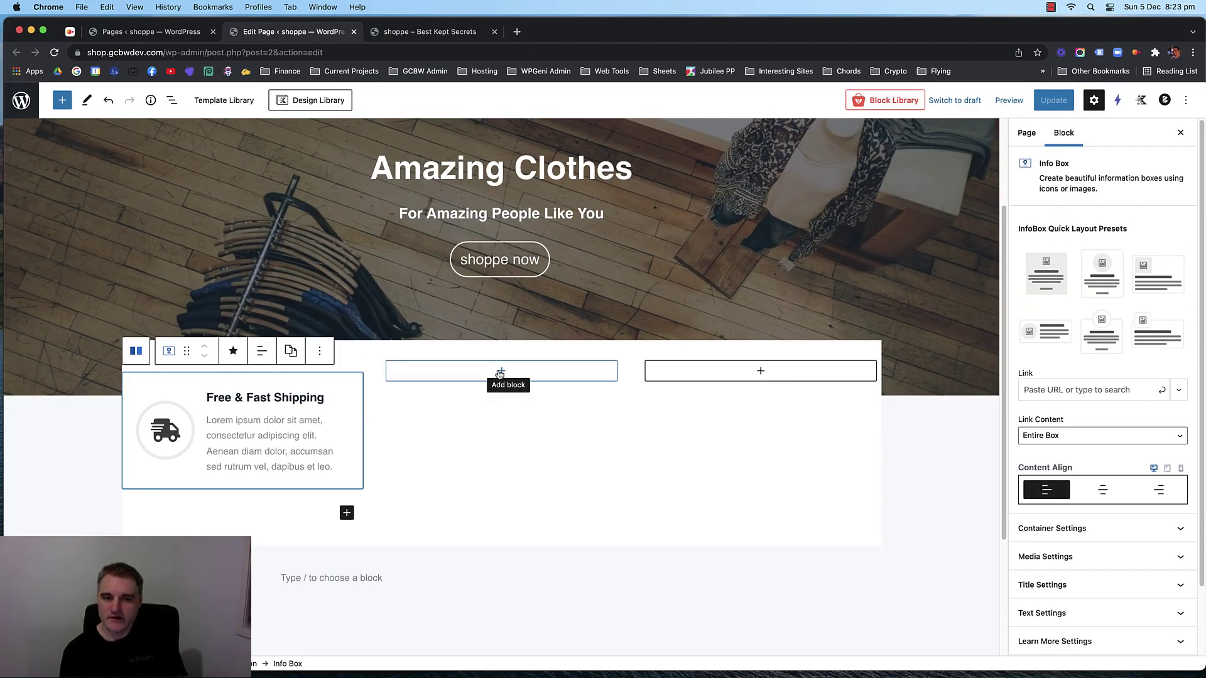
# Copy the Free & Fast Shipping info box and paste it into the middle column.
pyautogui.click(320, 351)
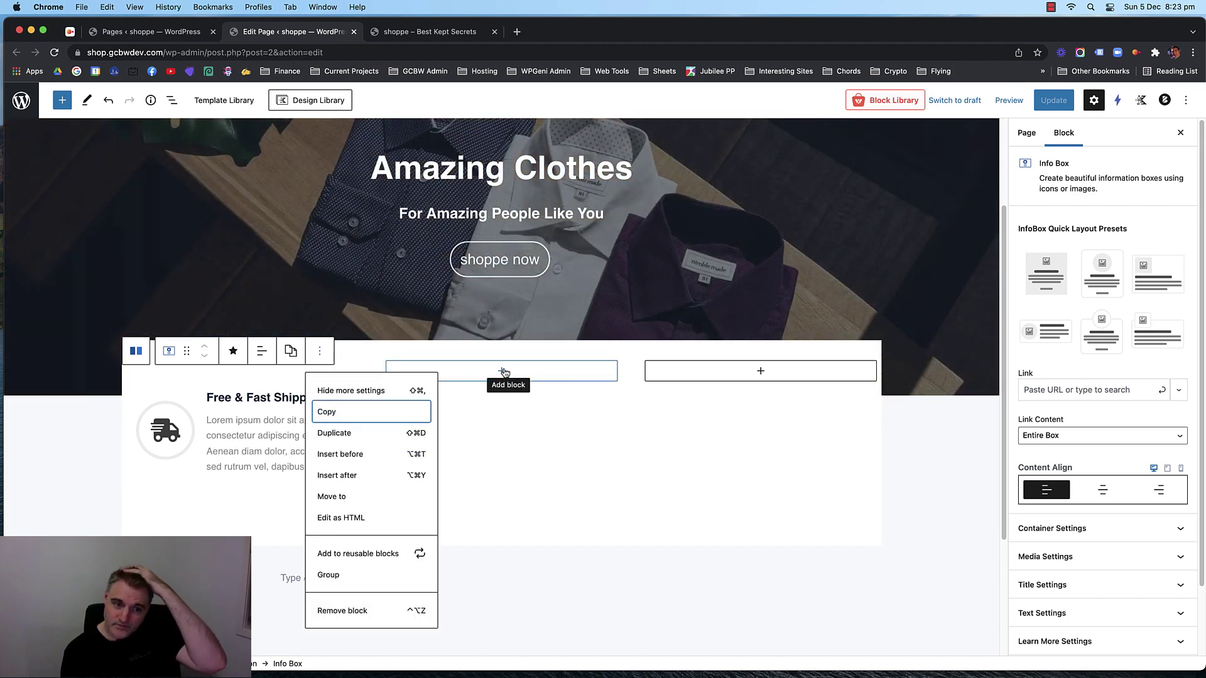
pyautogui.click(504, 371)
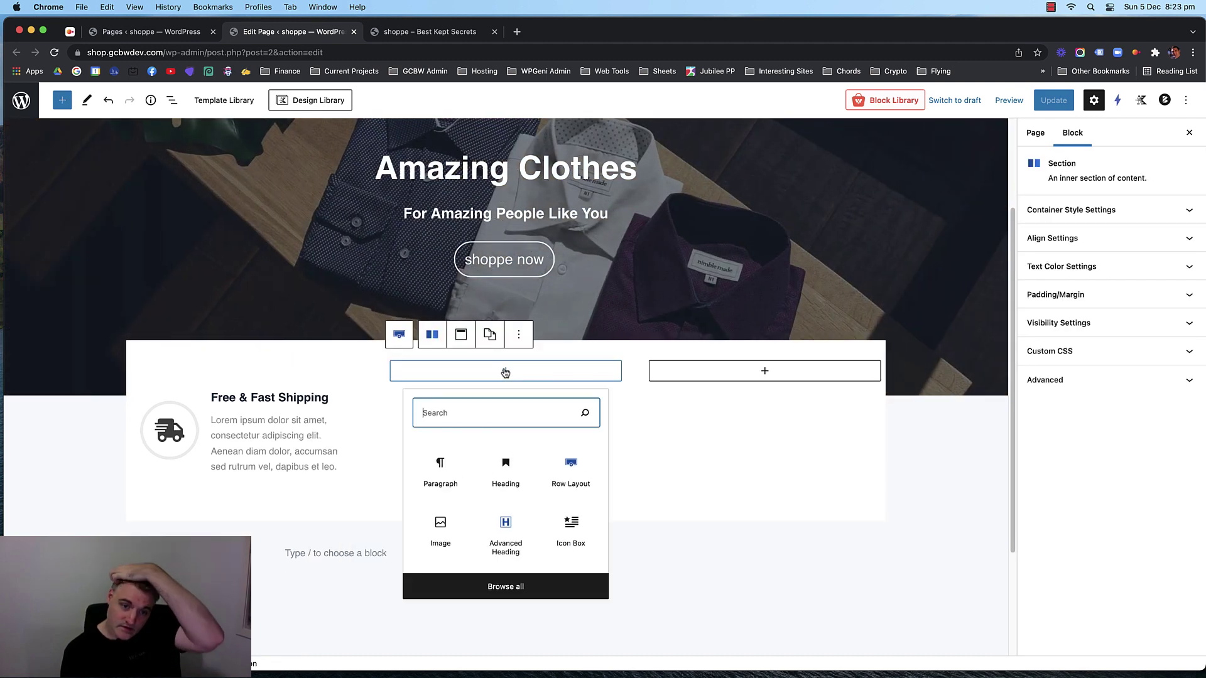
pyautogui.click(439, 467)
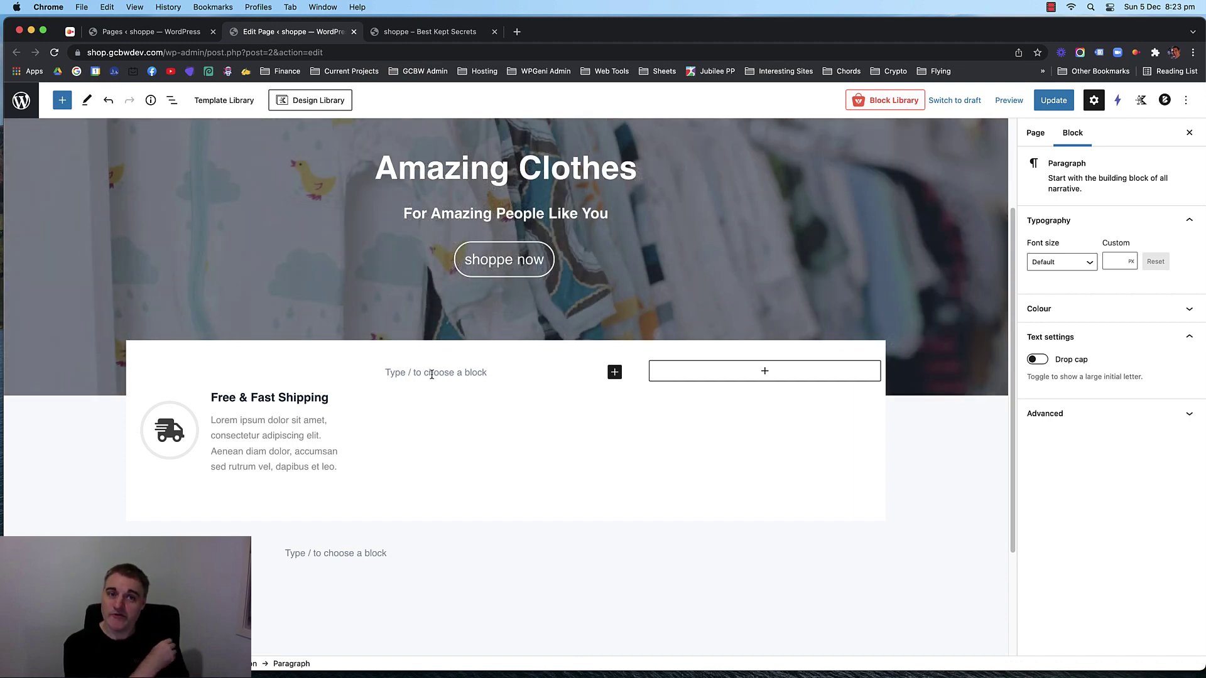
pyautogui.scroll(2, 432, 375)
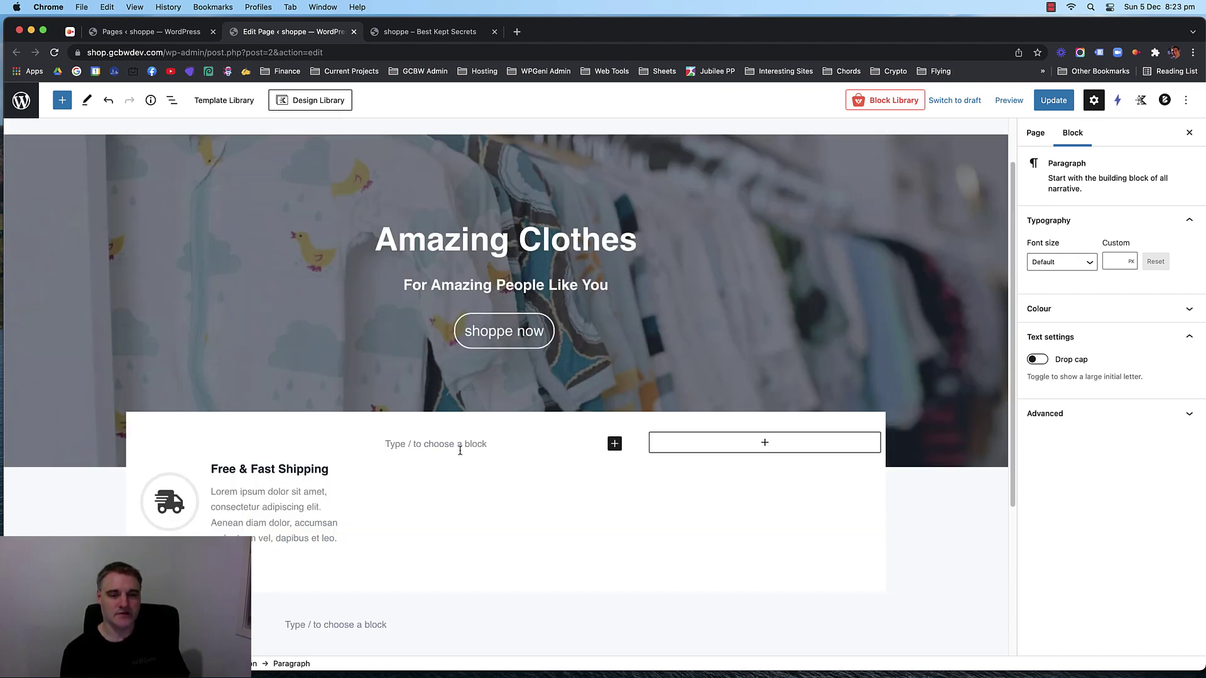
pyautogui.press('super+v')
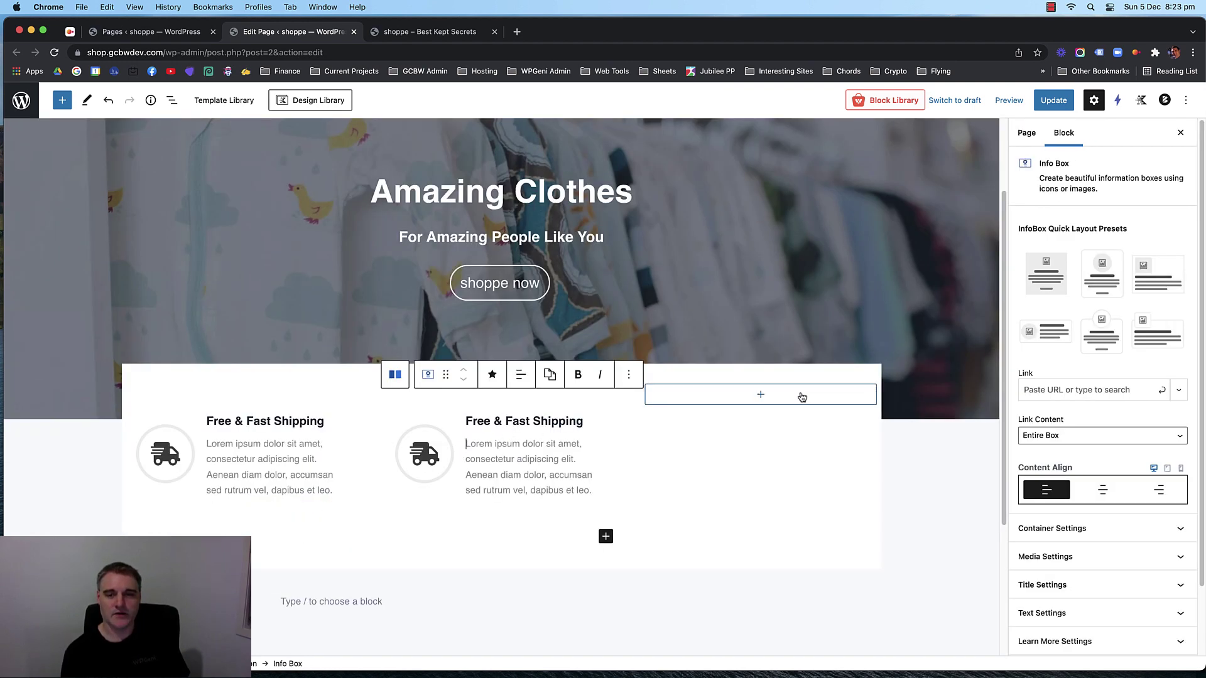
# Paste another copy of the info box into the third column.
pyautogui.click(778, 395)
pyautogui.click(697, 486)
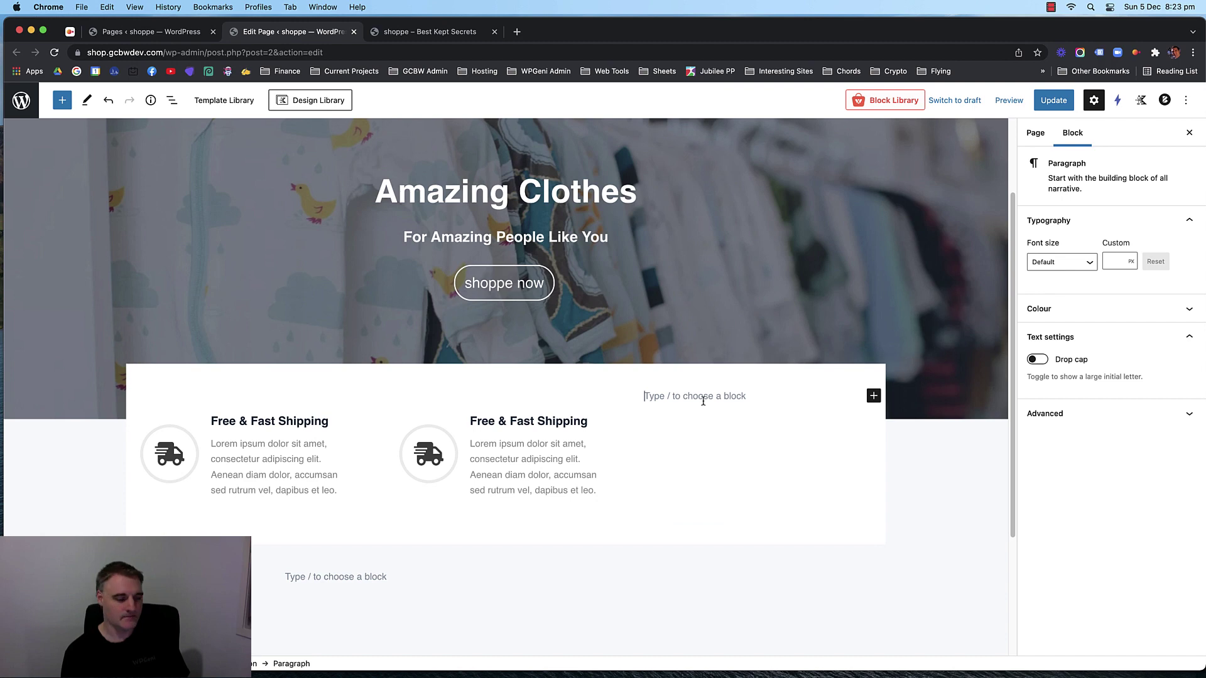
pyautogui.press('super+v')
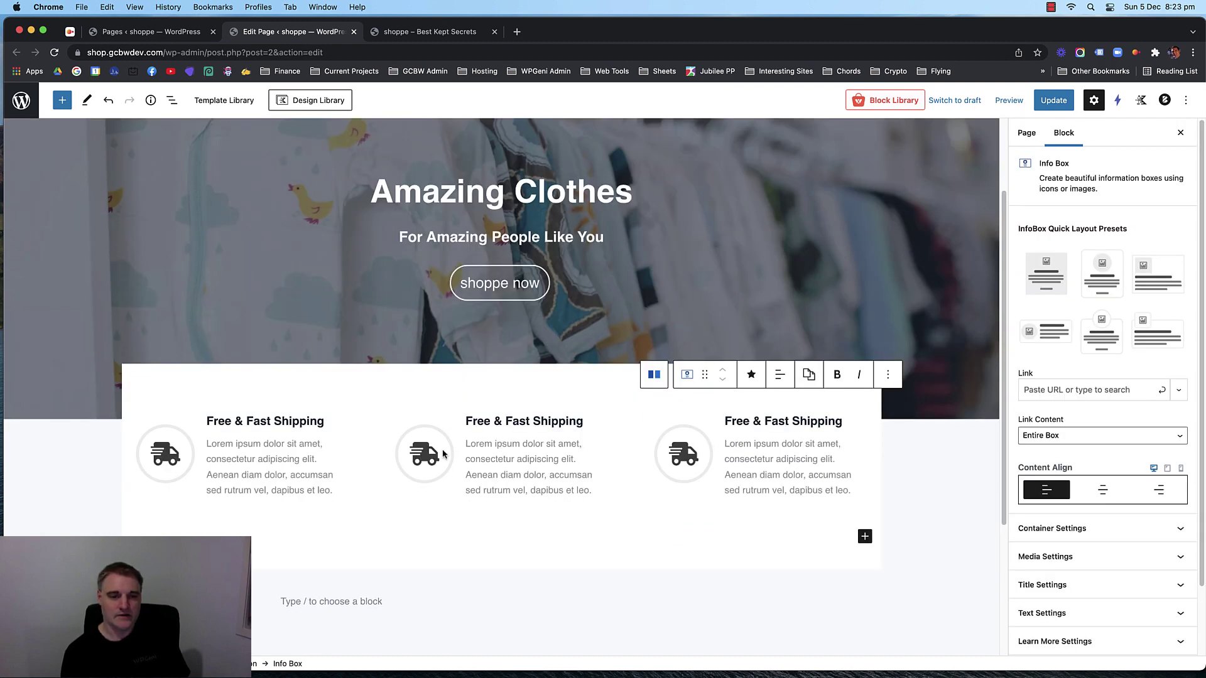
pyautogui.click(520, 420)
pyautogui.tripleClick(516, 422)
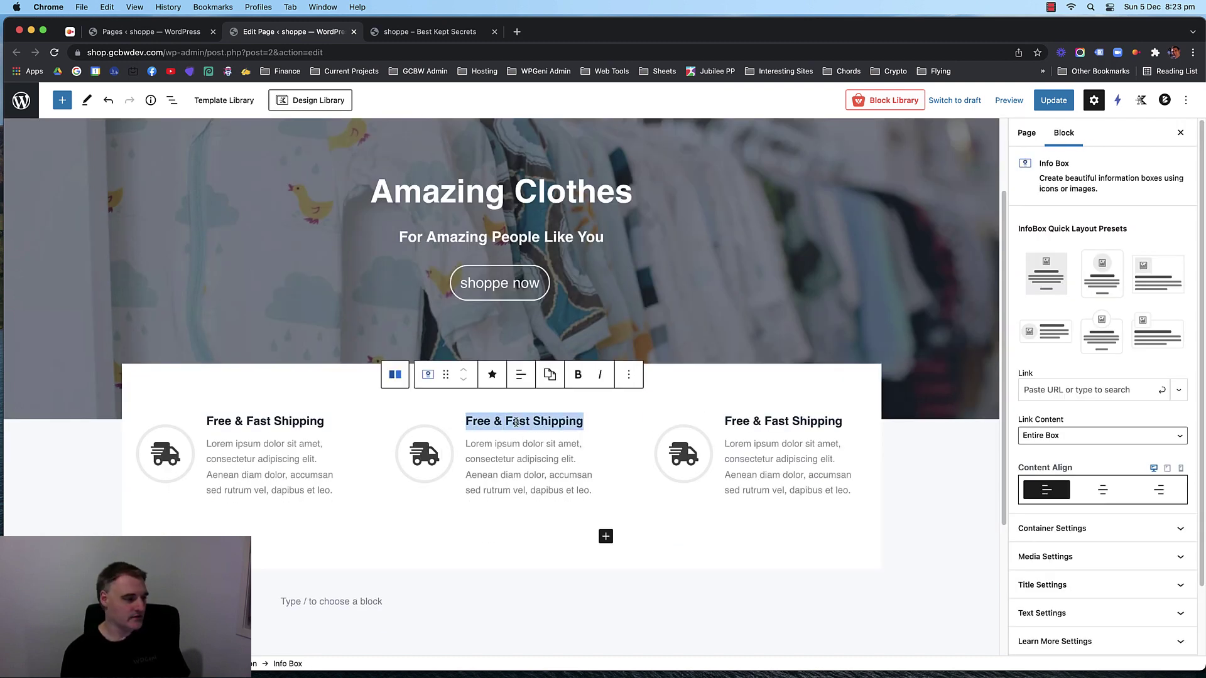
# Retitle the middle info box '24/7 Customer Support' and bring up its icon choices.
pyautogui.write('24/7 Customer Support')
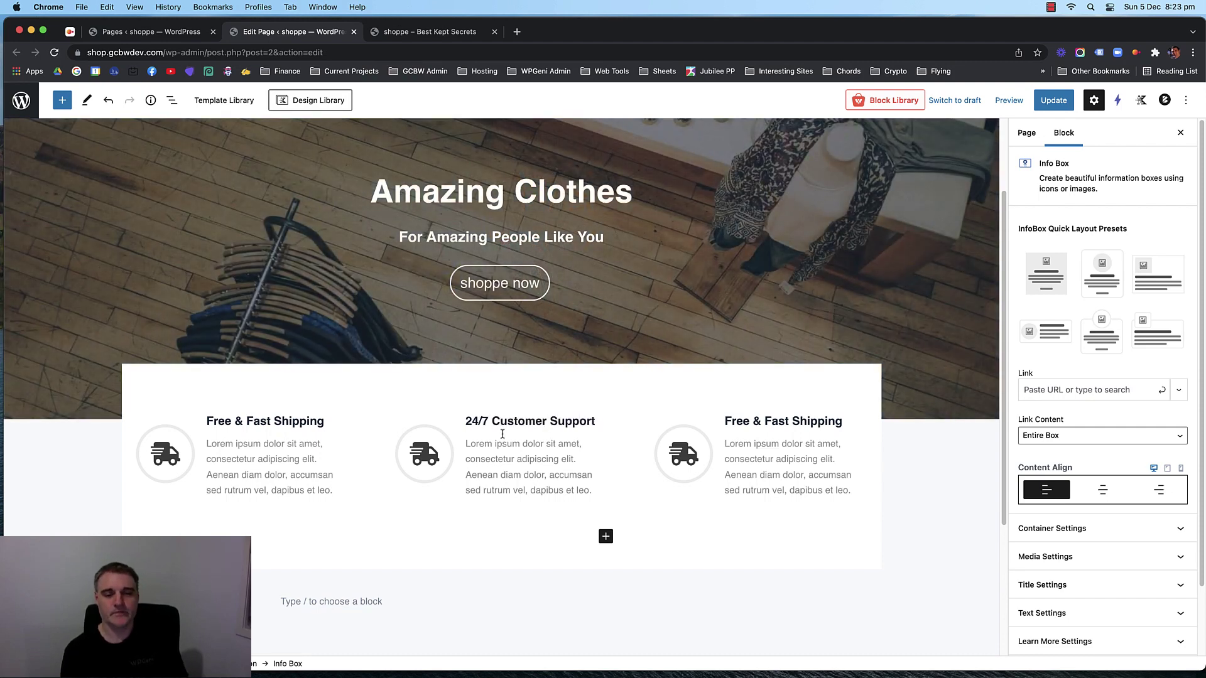
pyautogui.click(438, 454)
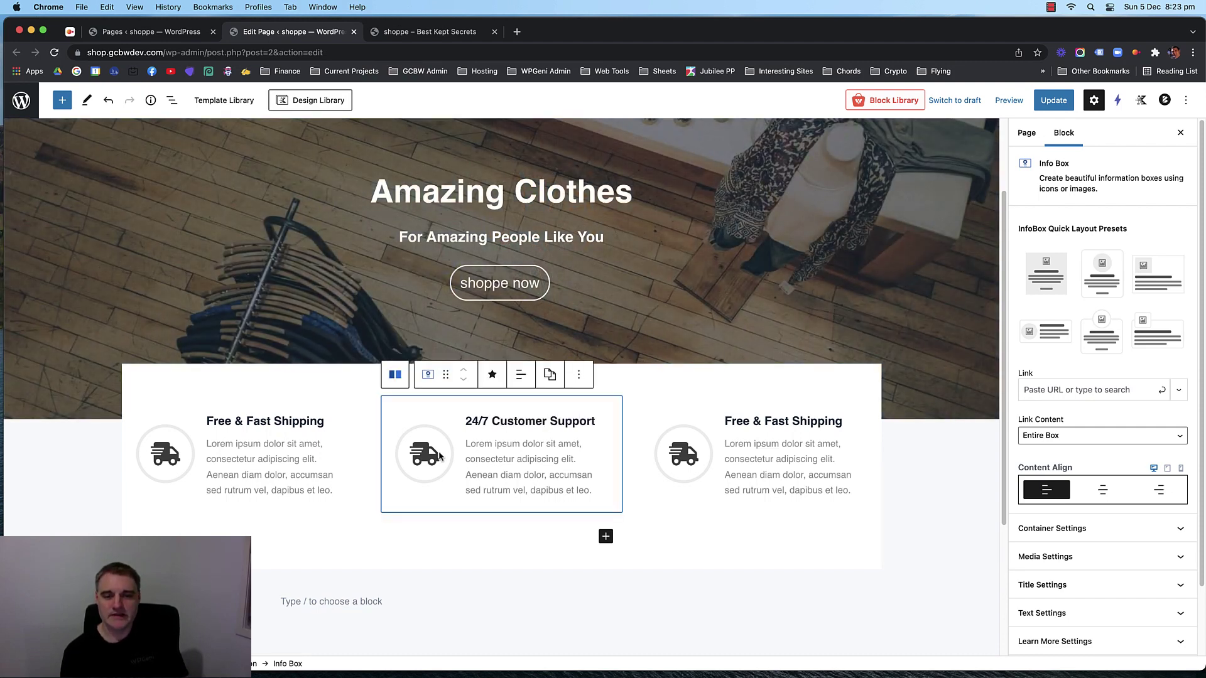
pyautogui.scroll(-2, 1089, 465)
pyautogui.click(1096, 479)
pyautogui.scroll(-5, 1093, 440)
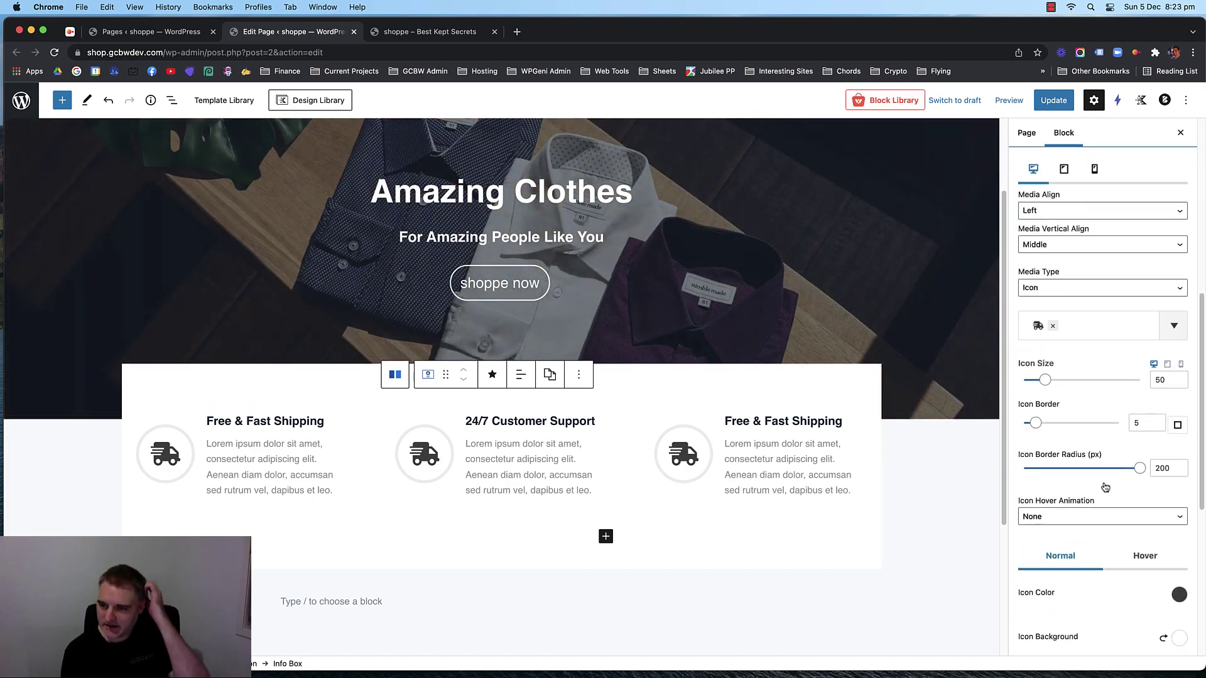
pyautogui.click(1082, 333)
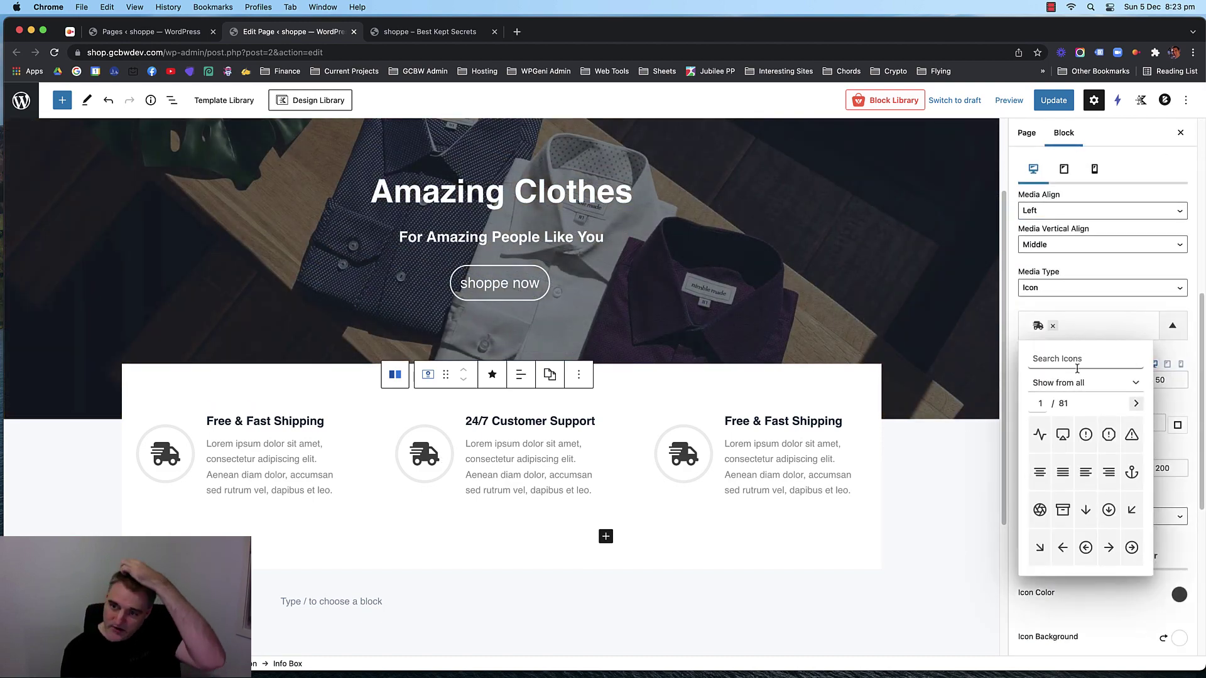
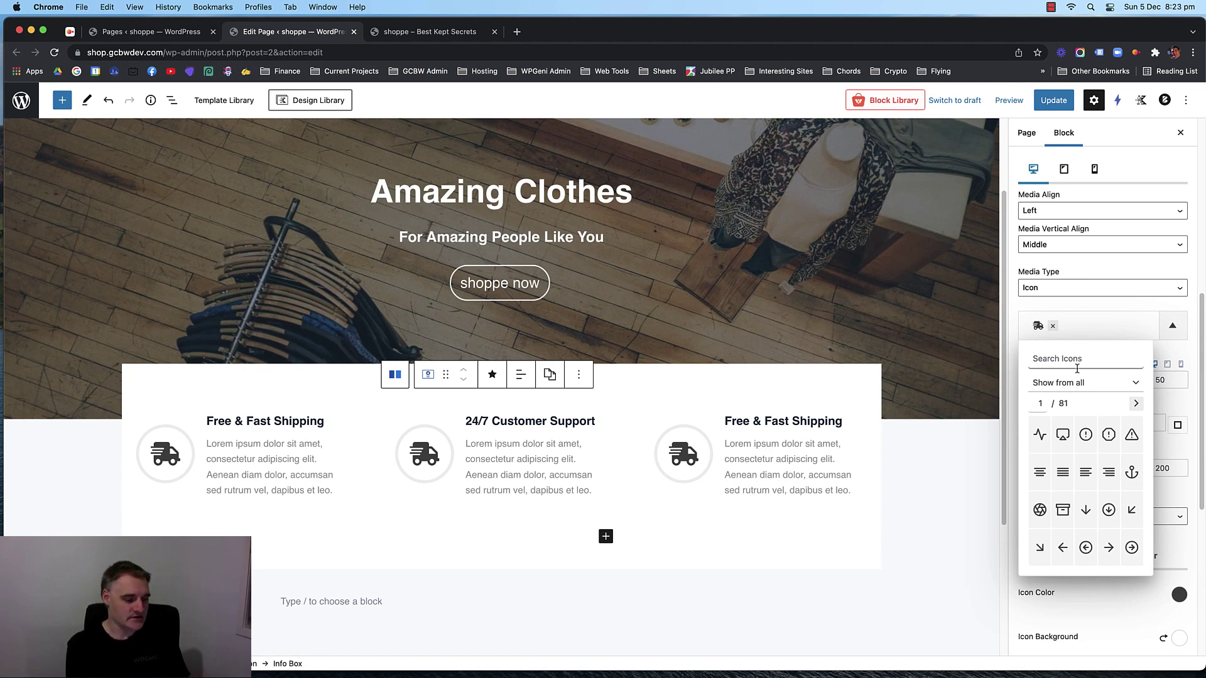
# Search the icon picker for 'cha' and give 24/7 Customer Support the chat-bubble icon.
pyautogui.write('chat')
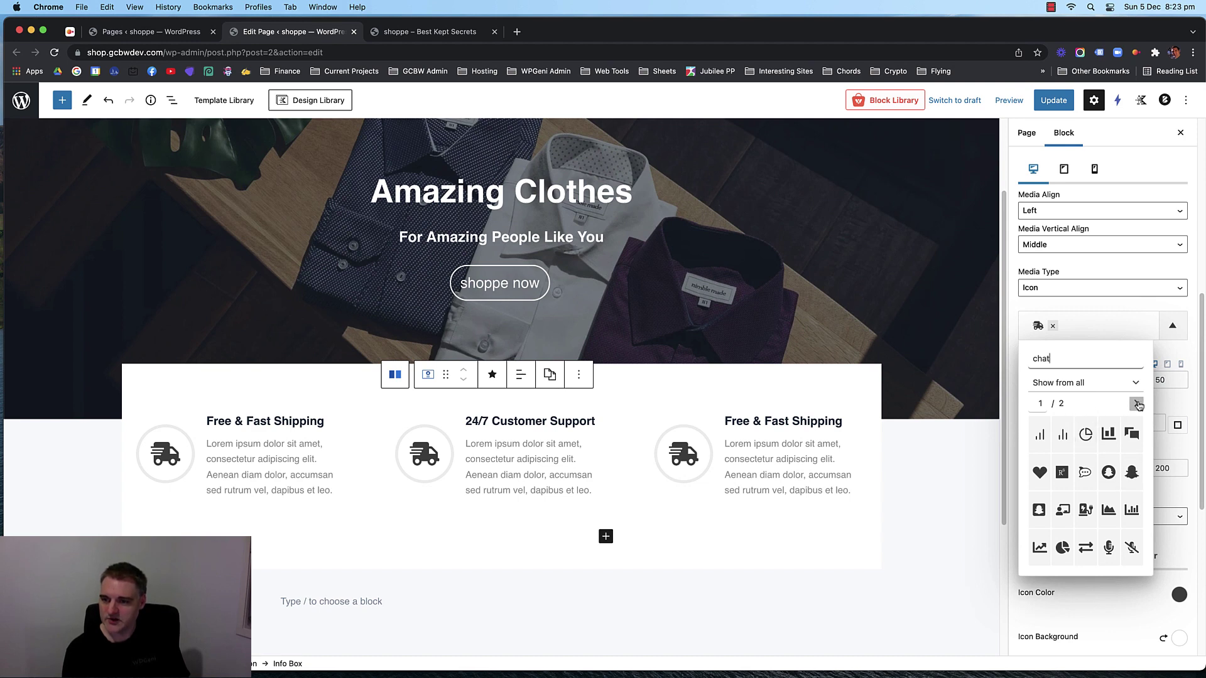
pyautogui.click(1138, 405)
pyautogui.click(1072, 329)
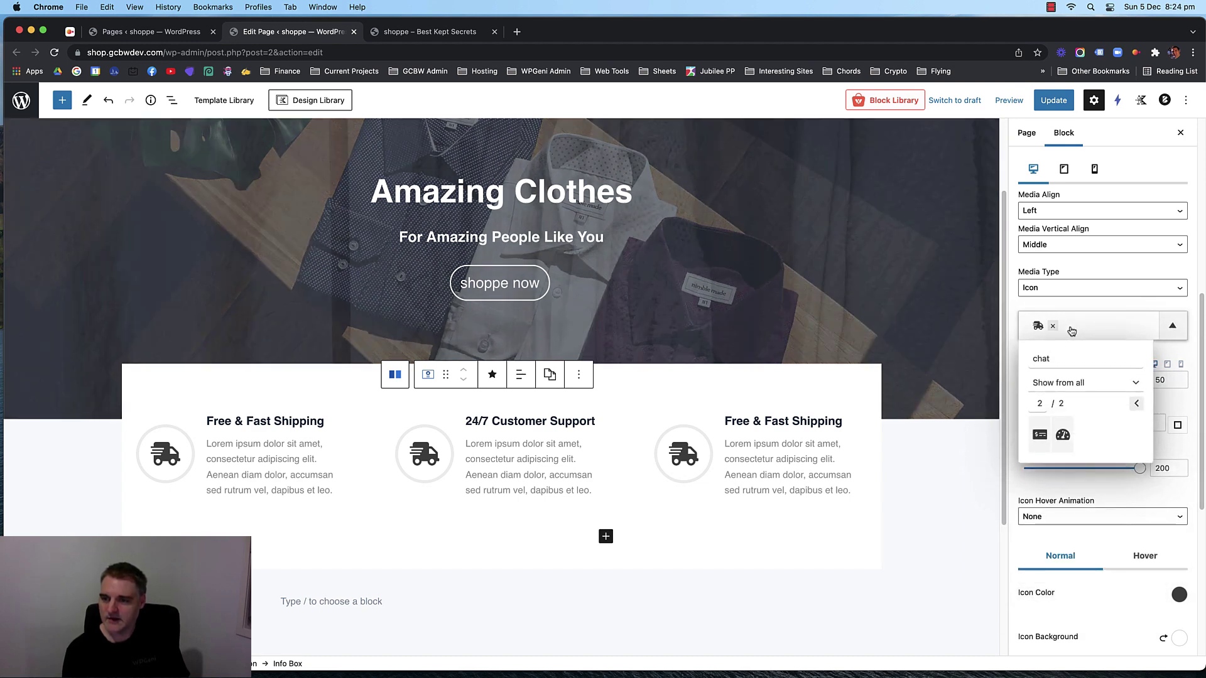
pyautogui.doubleClick(1040, 357)
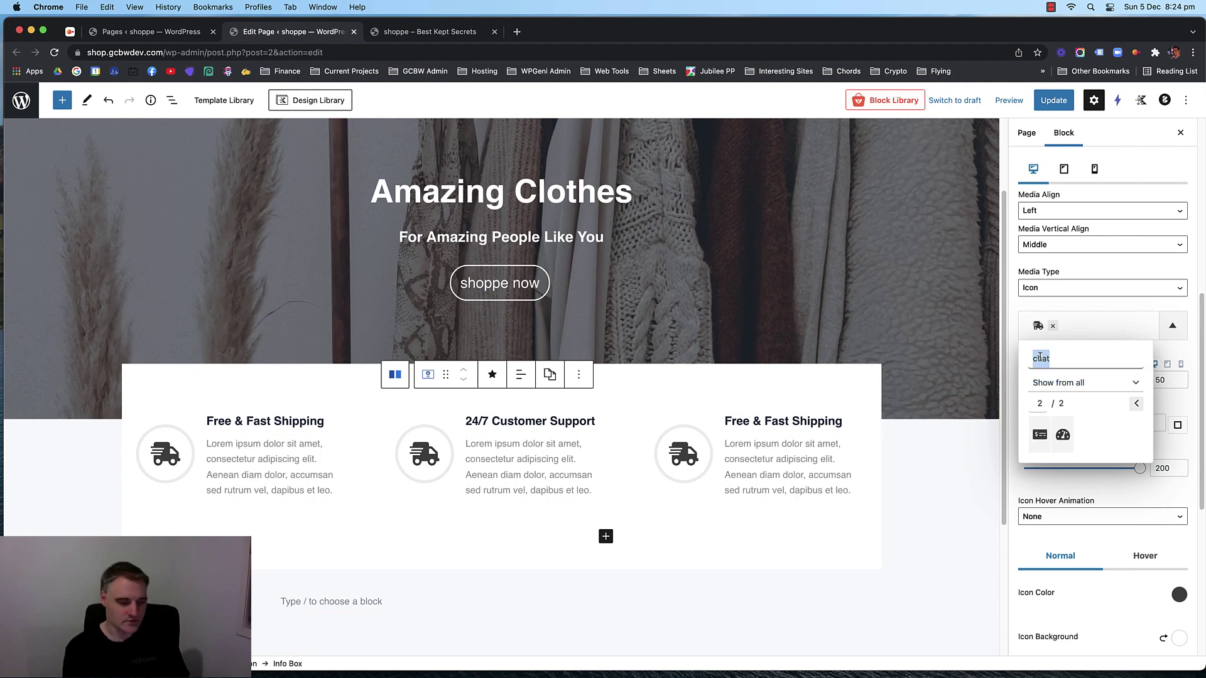
pyautogui.write('speak')
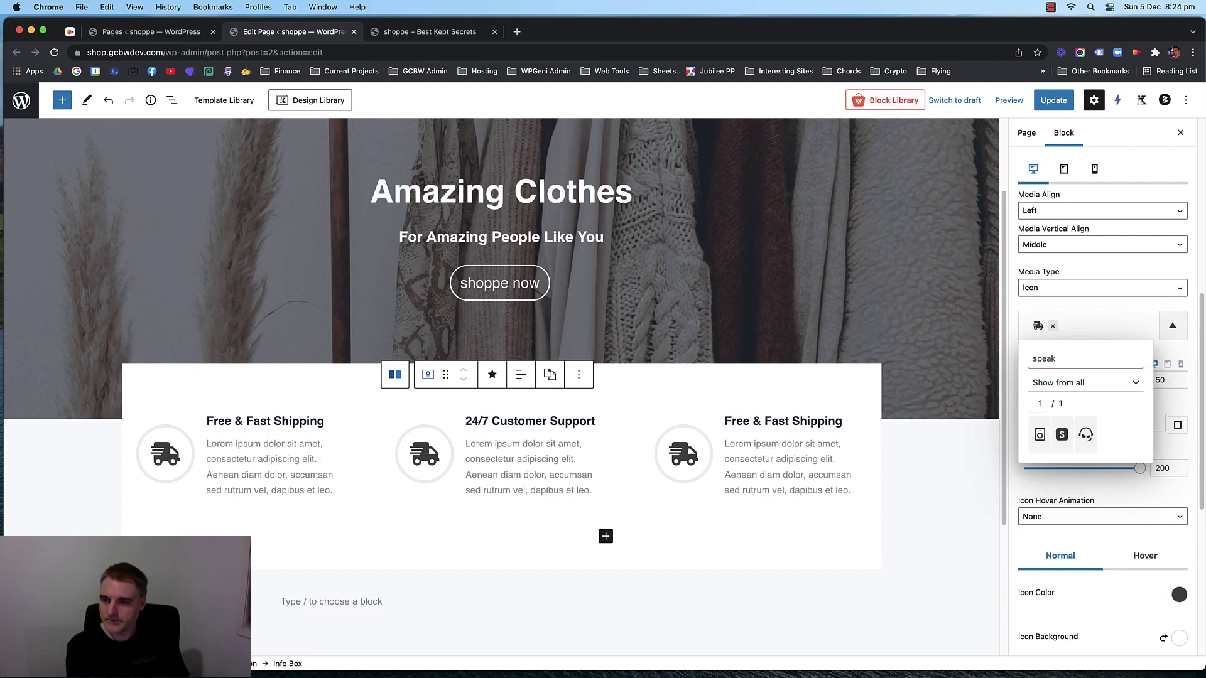
pyautogui.press('BackSpace')
pyautogui.press('BackSpace')
pyautogui.press('BackSpace')
pyautogui.press('BackSpace')
pyautogui.press('BackSpace')
pyautogui.write('bubb')
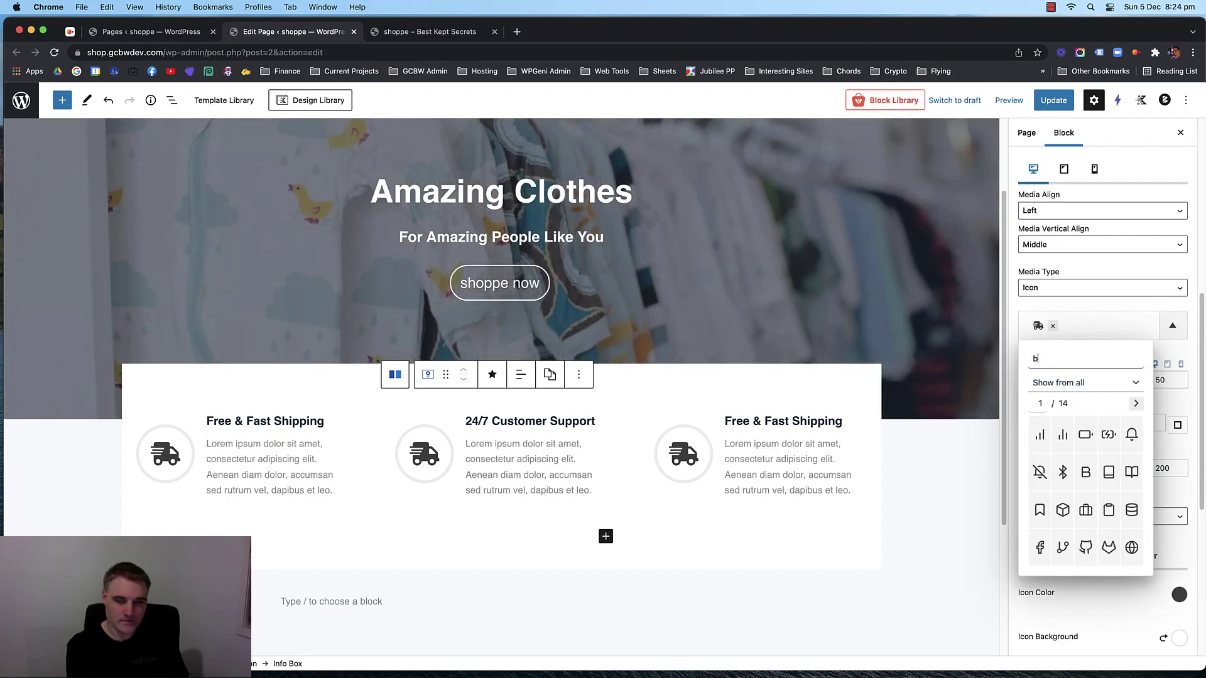
pyautogui.press('BackSpace')
pyautogui.press('BackSpace')
pyautogui.press('BackSpace')
pyautogui.press('BackSpace')
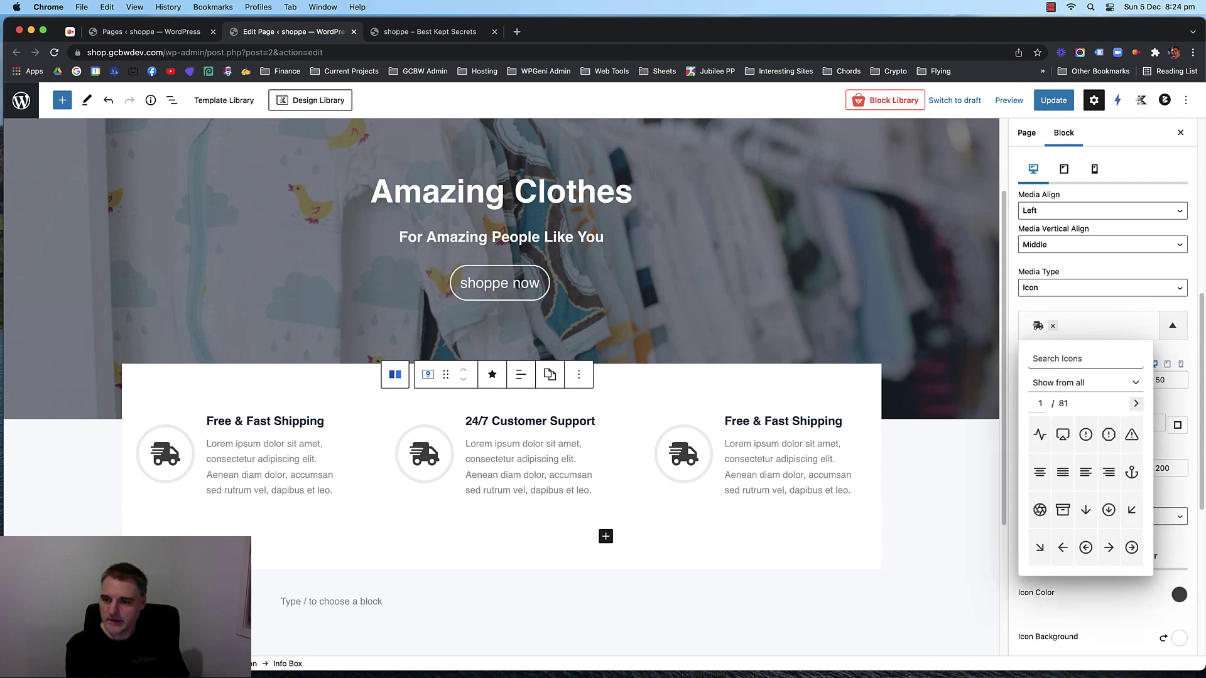
pyautogui.write('ch')
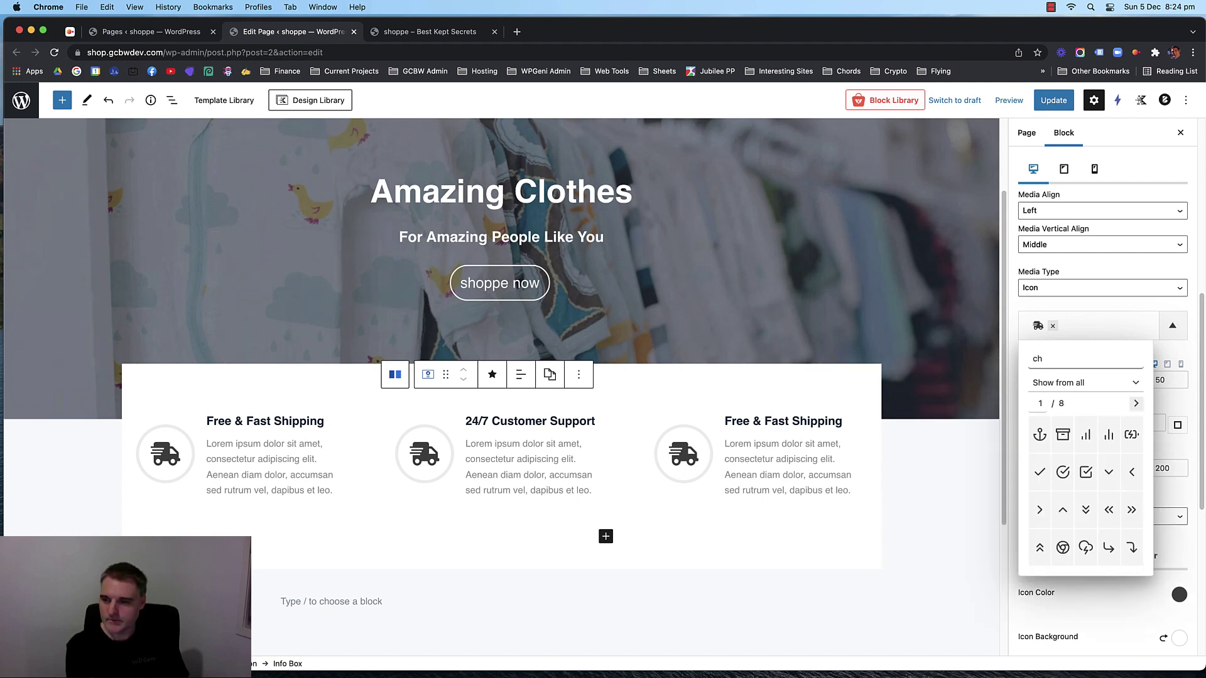
pyautogui.write('a')
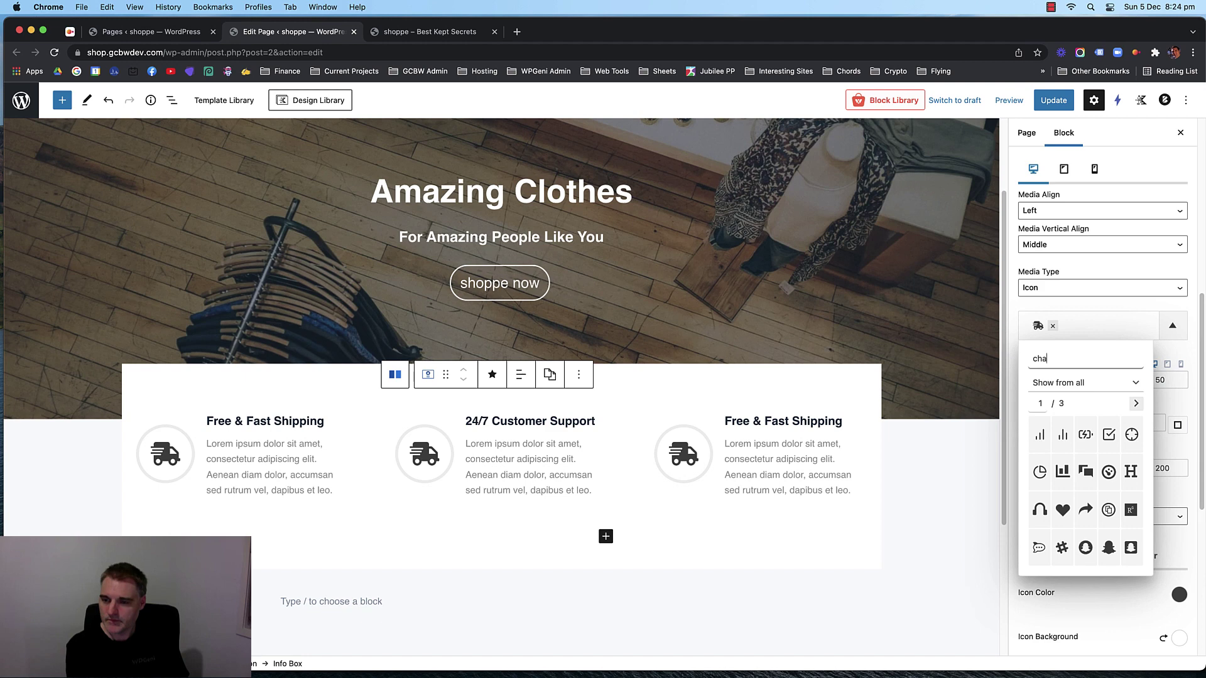
pyautogui.click(1040, 549)
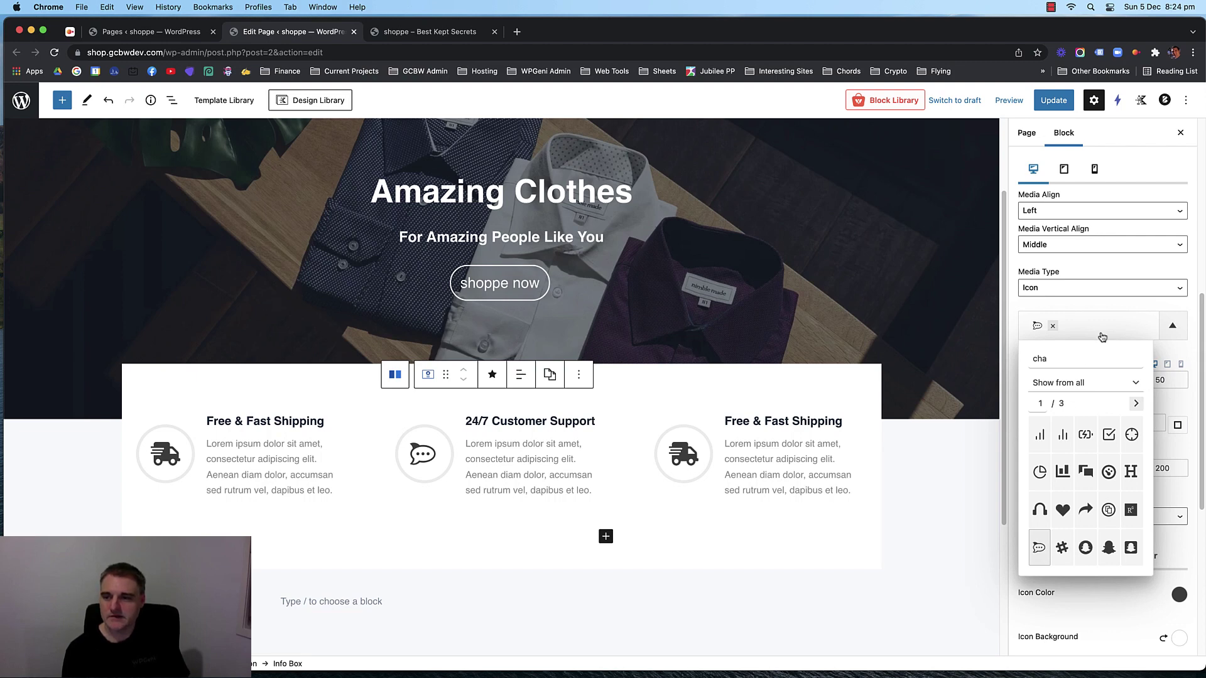
# Change the third info box title from 'Free & Fast Shipping' to 'Best Prices Guaranteed'.
pyautogui.click(758, 420)
pyautogui.tripleClick(758, 421)
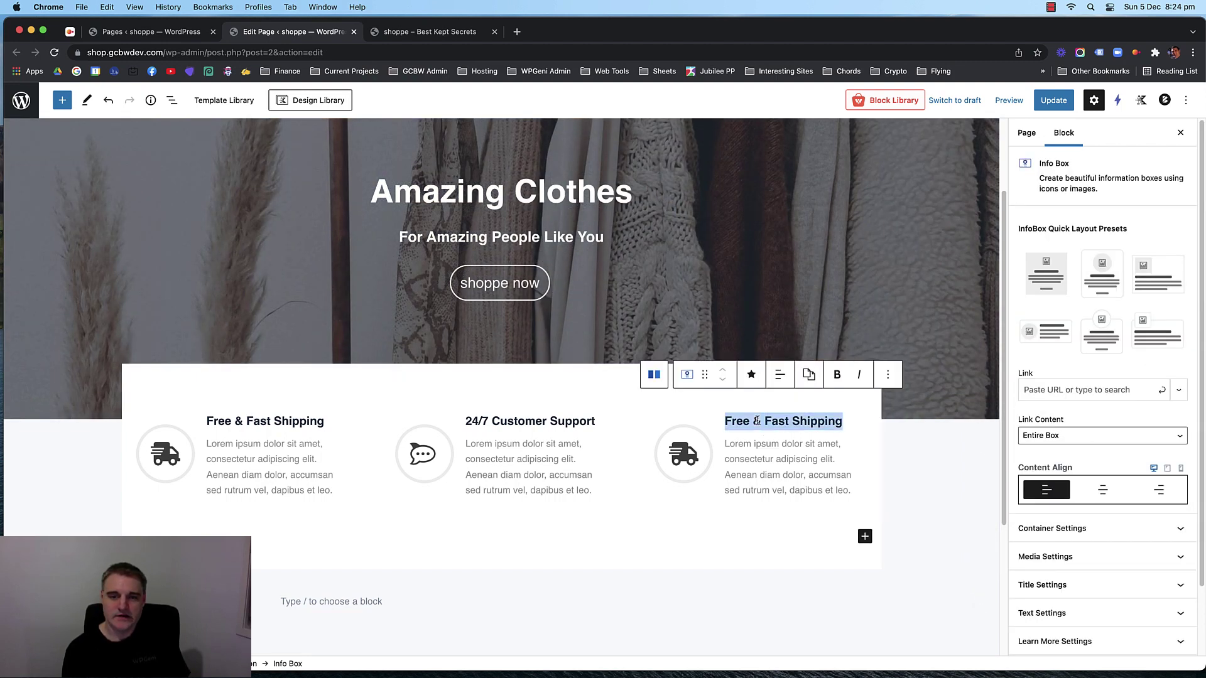
pyautogui.write('Best')
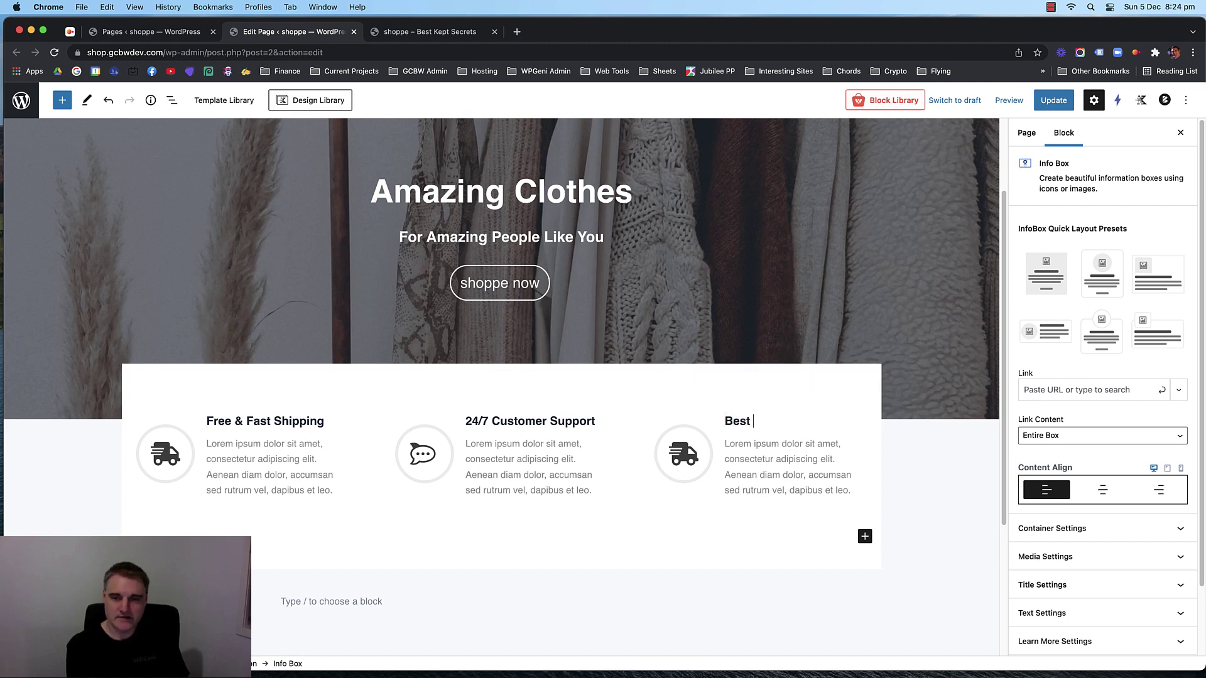
pyautogui.write(' Prices Guaranteed')
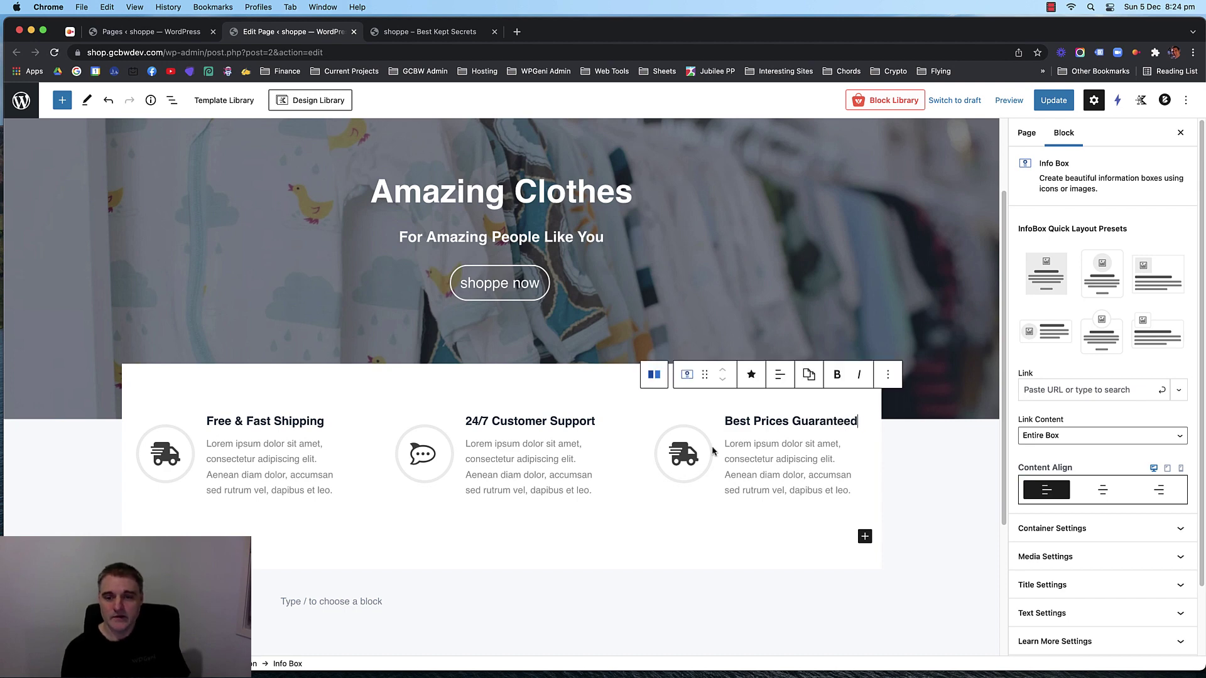
pyautogui.click(693, 451)
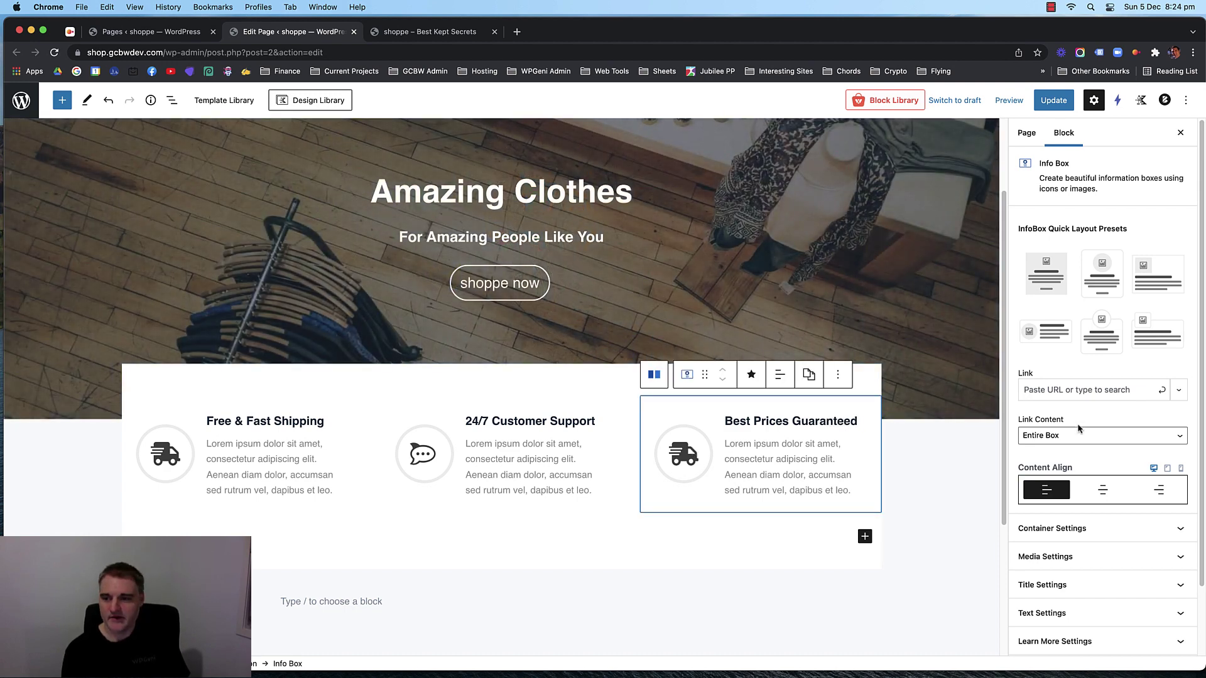
pyautogui.scroll(-2, 1095, 386)
# Open the third box's icon picker and try searches for 'price', 'dolla' and 'chat'.
pyautogui.click(1099, 474)
pyautogui.scroll(-5, 1099, 477)
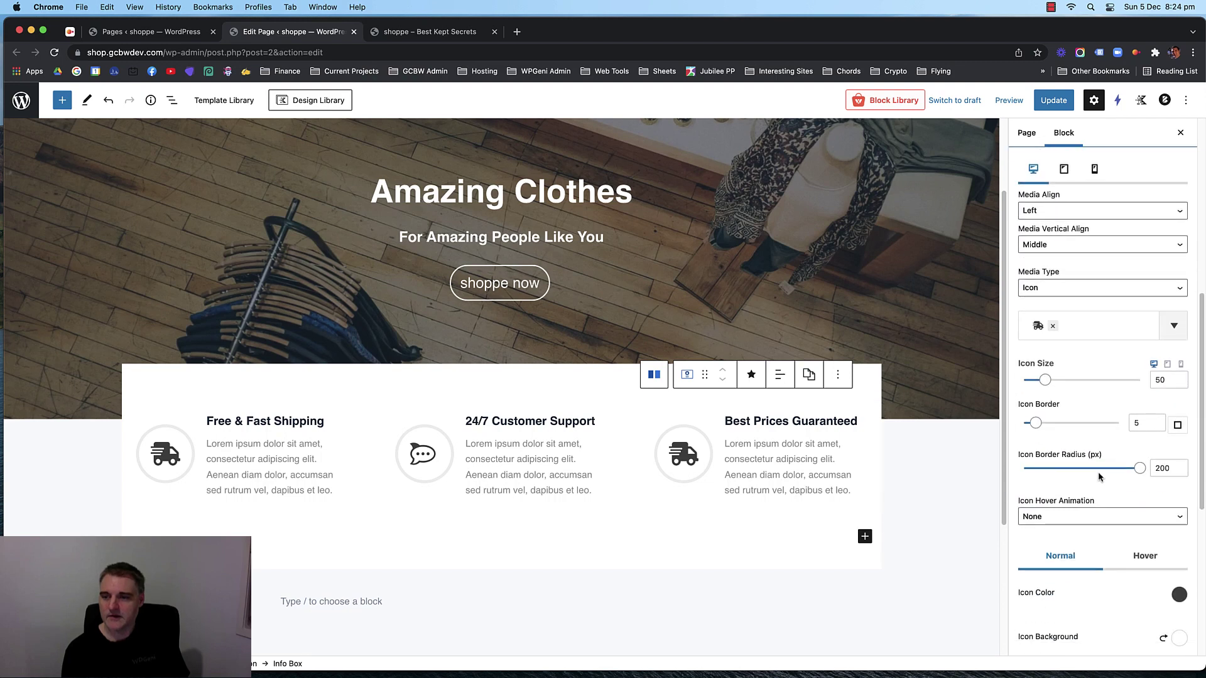
pyautogui.click(1094, 327)
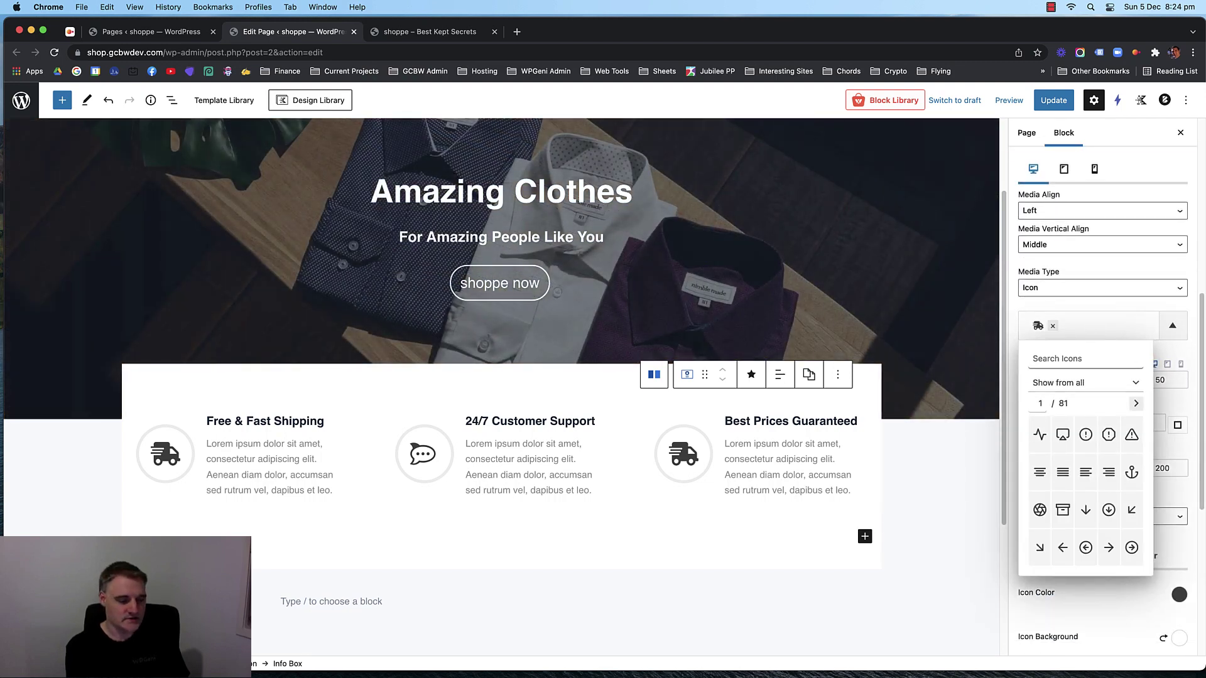
pyautogui.write('price')
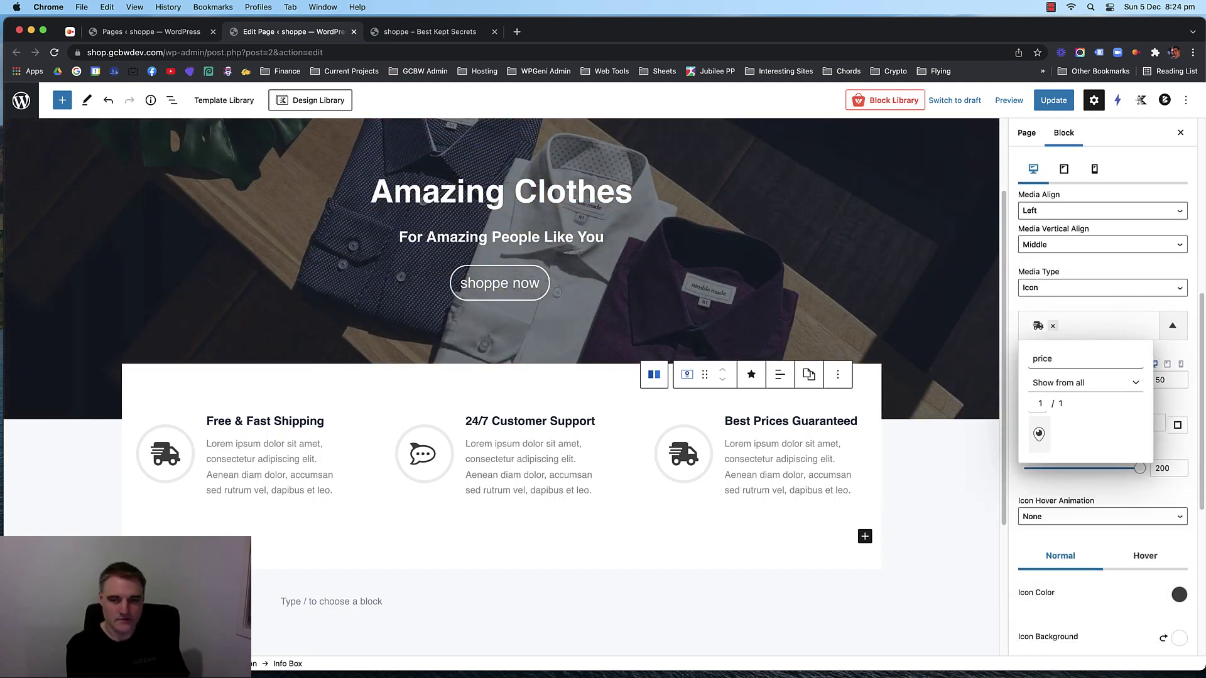
pyautogui.press('BackSpace')
pyautogui.press('BackSpace')
pyautogui.press('BackSpace')
pyautogui.press('BackSpace')
pyautogui.press('BackSpace')
pyautogui.write('dolla')
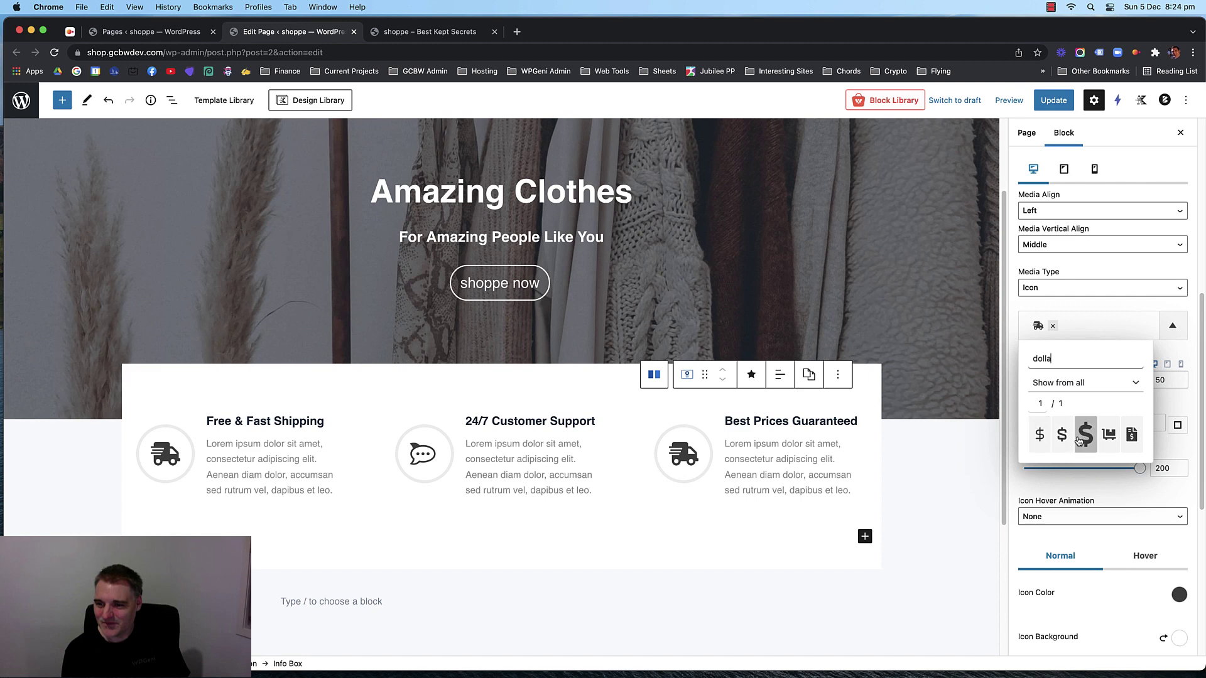
pyautogui.doubleClick(1048, 358)
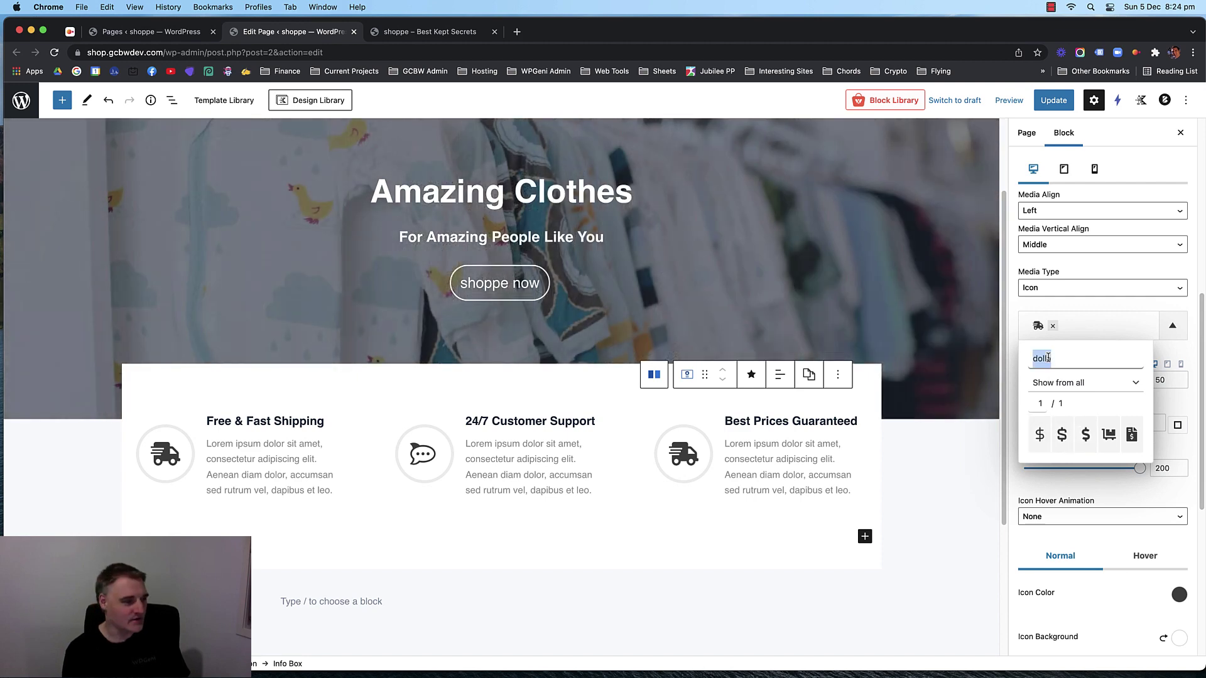
pyautogui.write('chat')
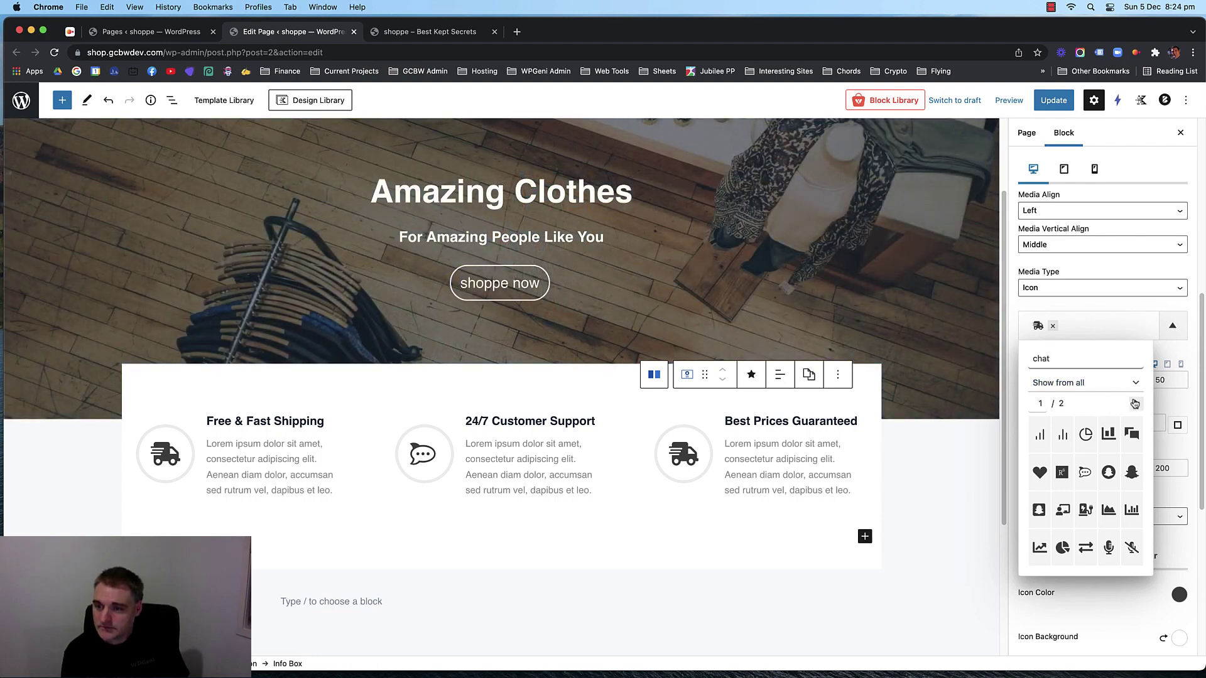
pyautogui.click(1135, 403)
pyautogui.click(1078, 358)
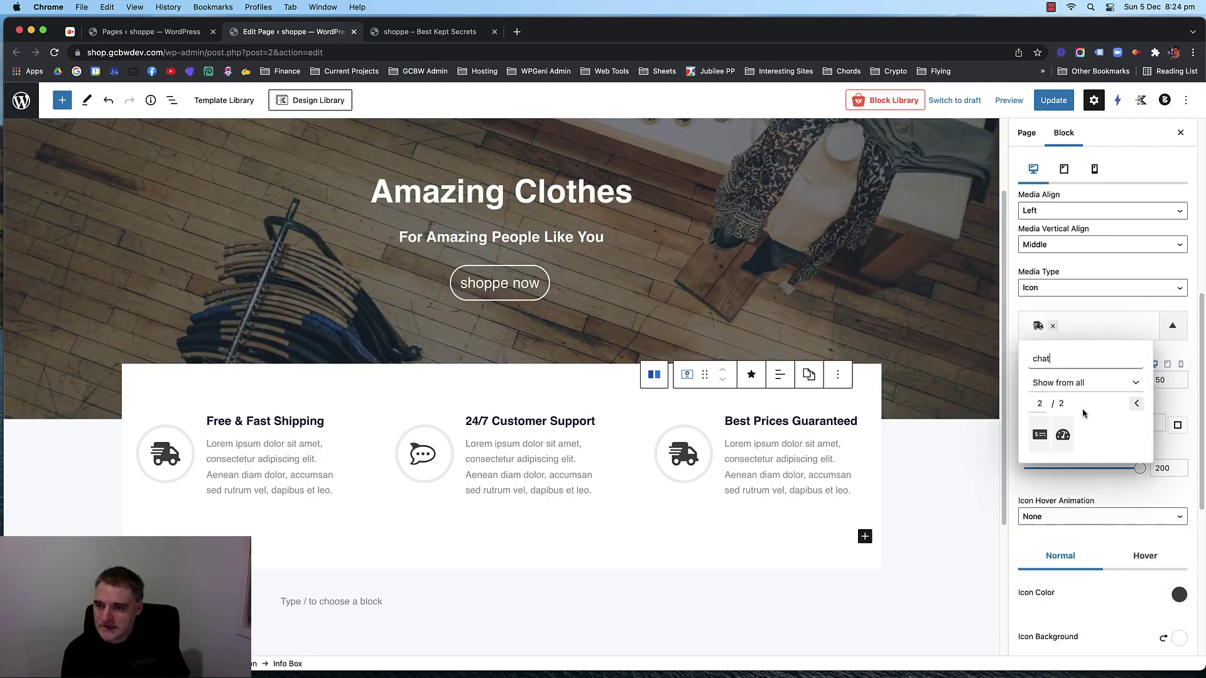
pyautogui.click(1136, 403)
pyautogui.click(1093, 328)
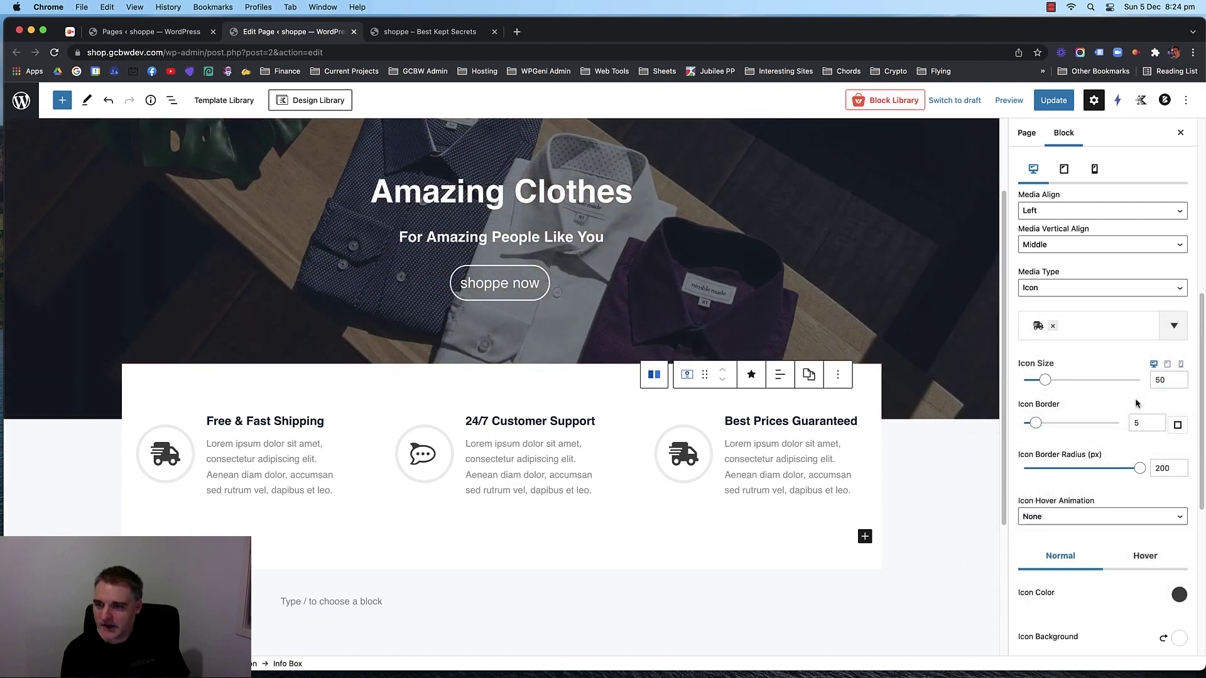
pyautogui.click(1093, 328)
pyautogui.click(1096, 327)
pyautogui.click(1098, 326)
pyautogui.click(1172, 326)
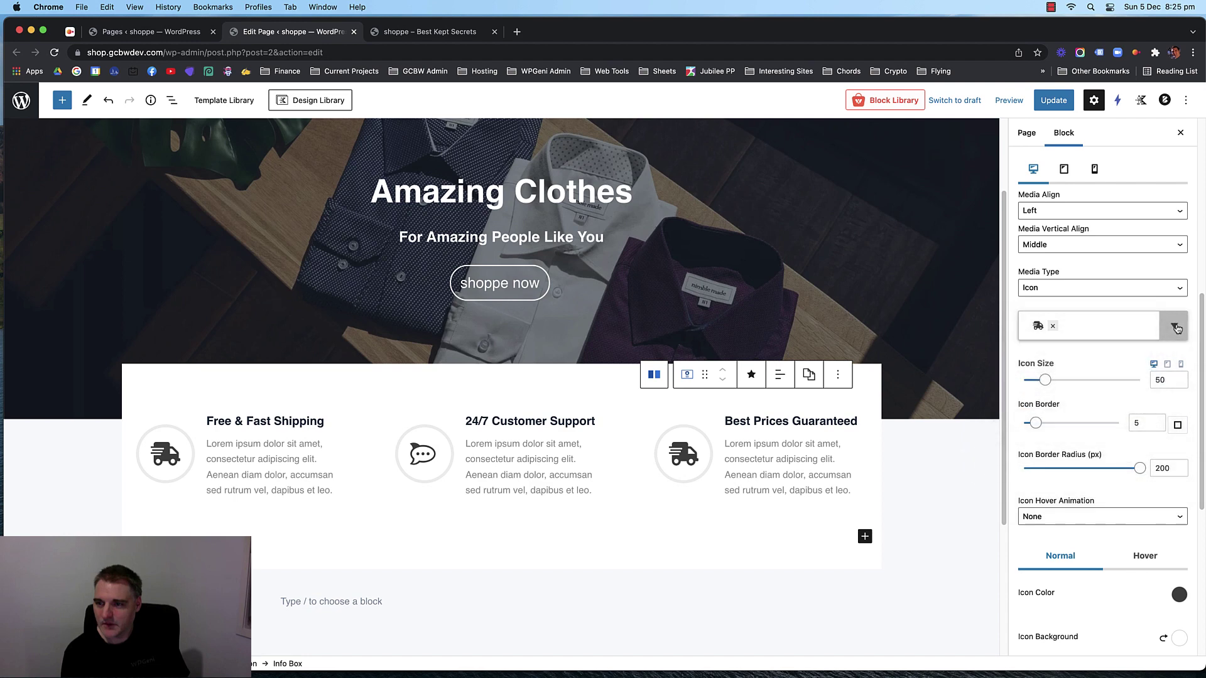
pyautogui.click(1177, 329)
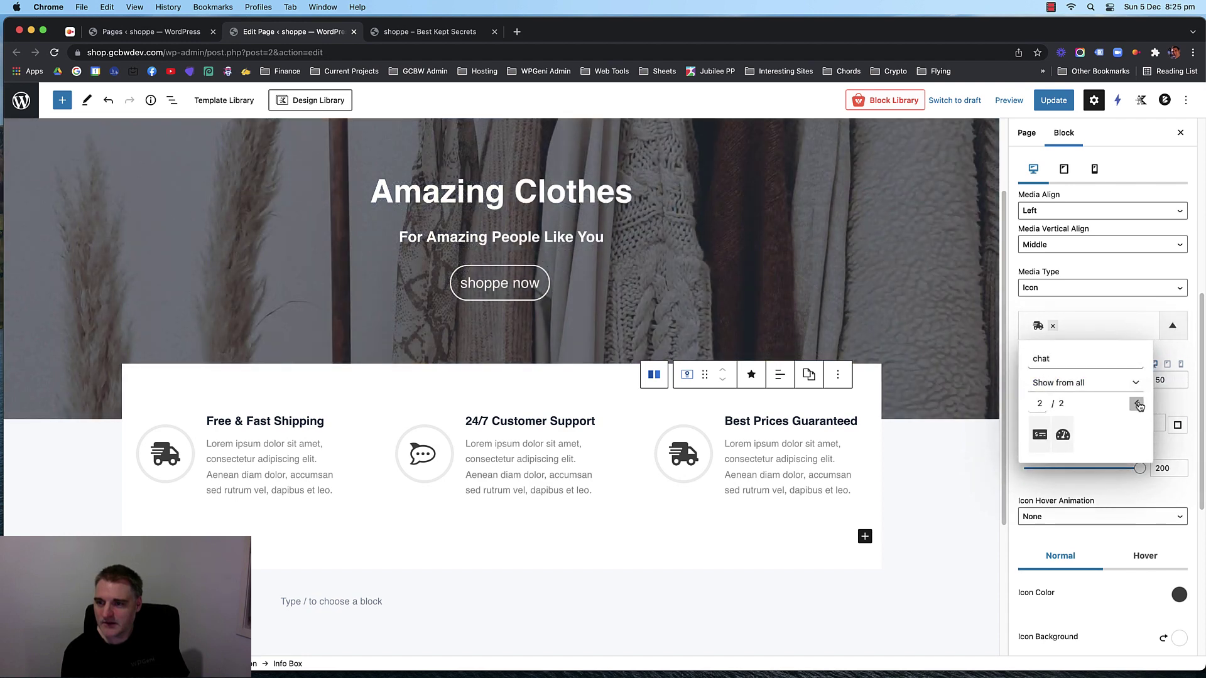
pyautogui.click(1140, 405)
pyautogui.click(1092, 325)
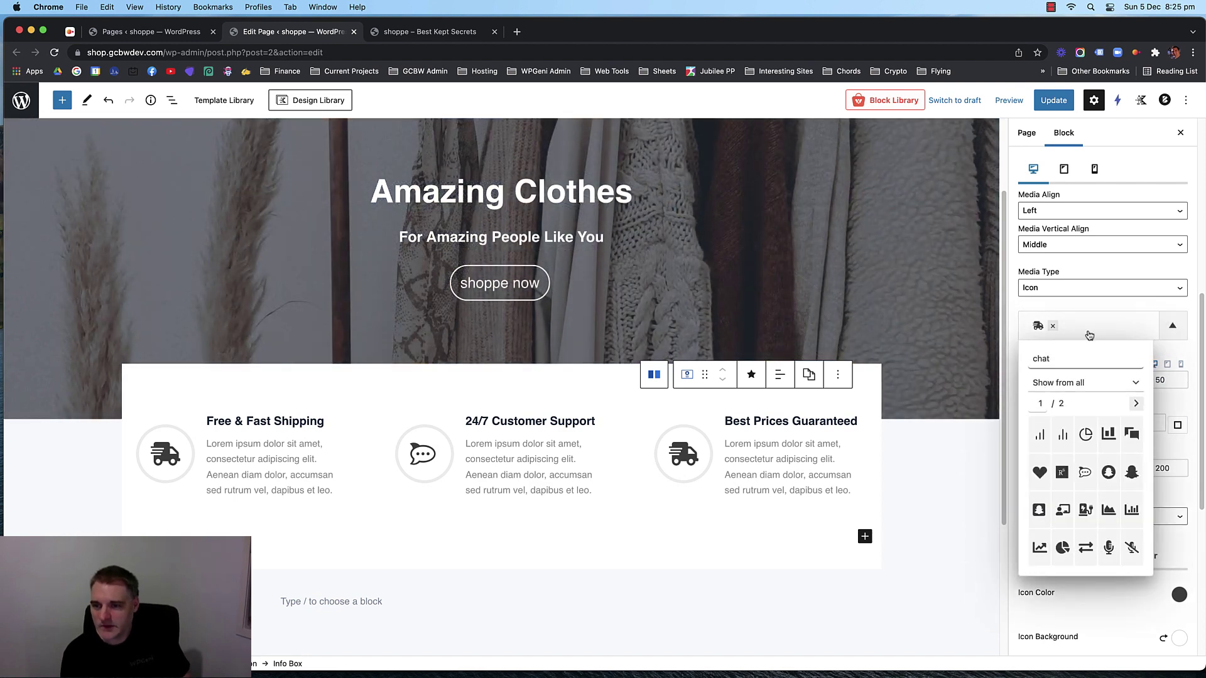
# Search the icons for 'sale' and page through its results.
pyautogui.press('BackSpace')
pyautogui.press('BackSpace')
pyautogui.press('BackSpace')
pyautogui.press('BackSpace')
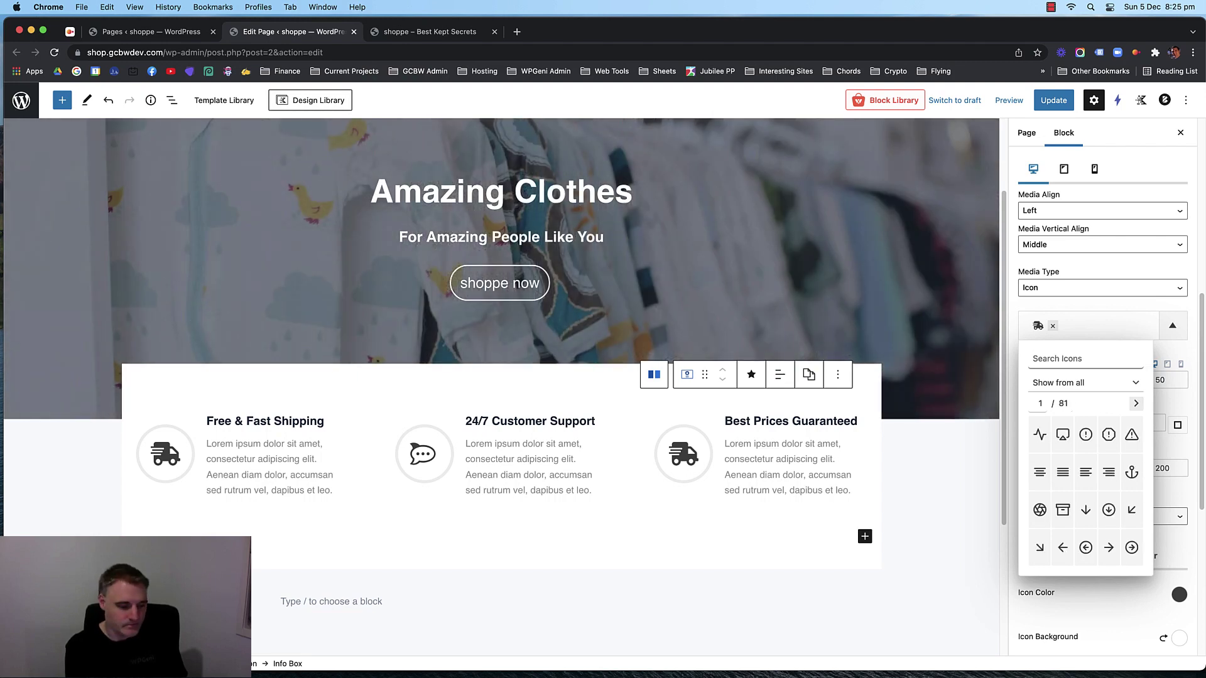
pyautogui.write('sale')
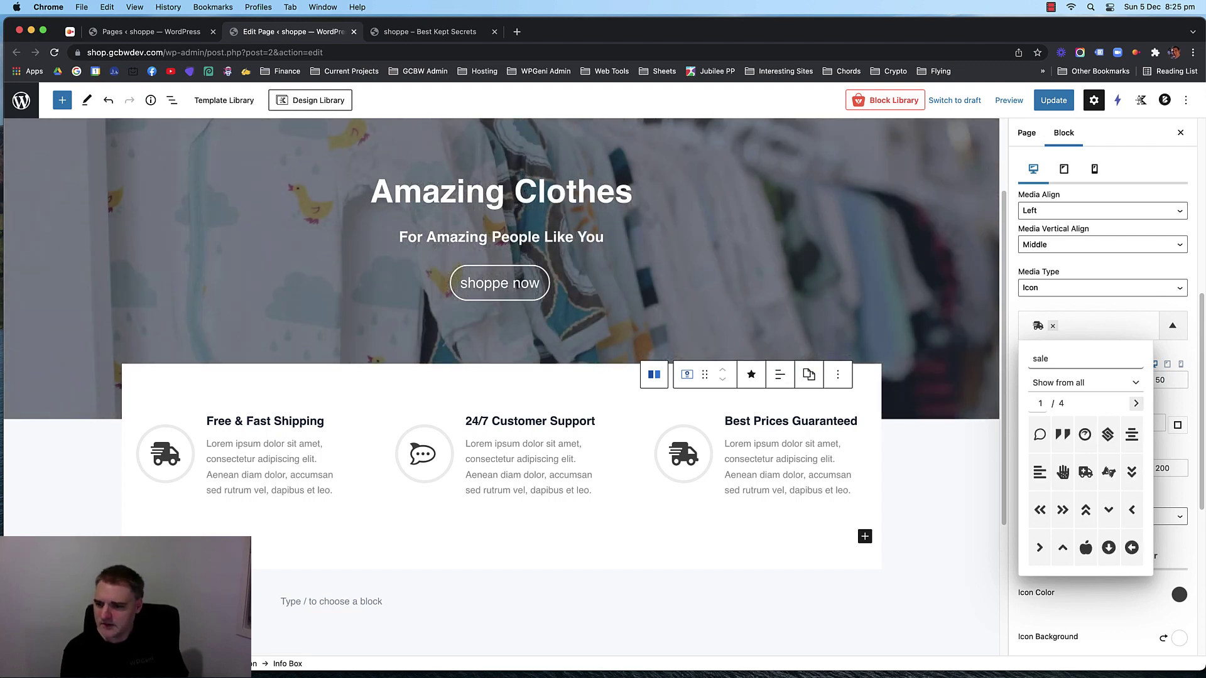
pyautogui.click(1136, 403)
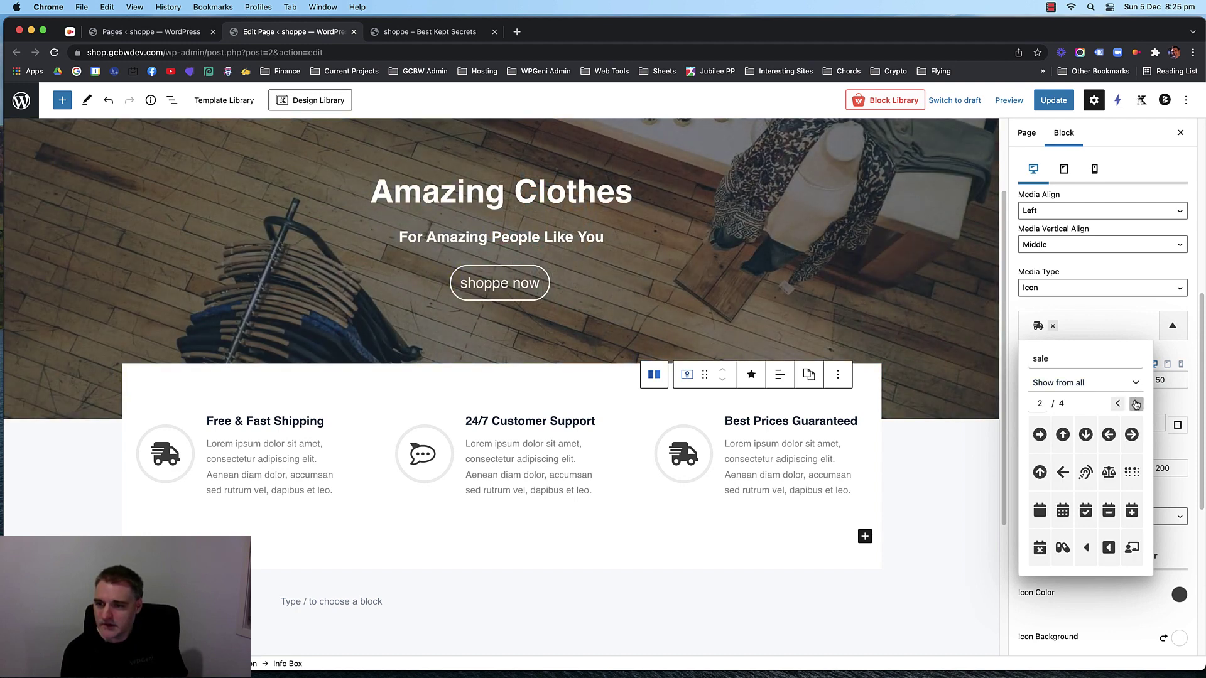
pyautogui.click(1135, 403)
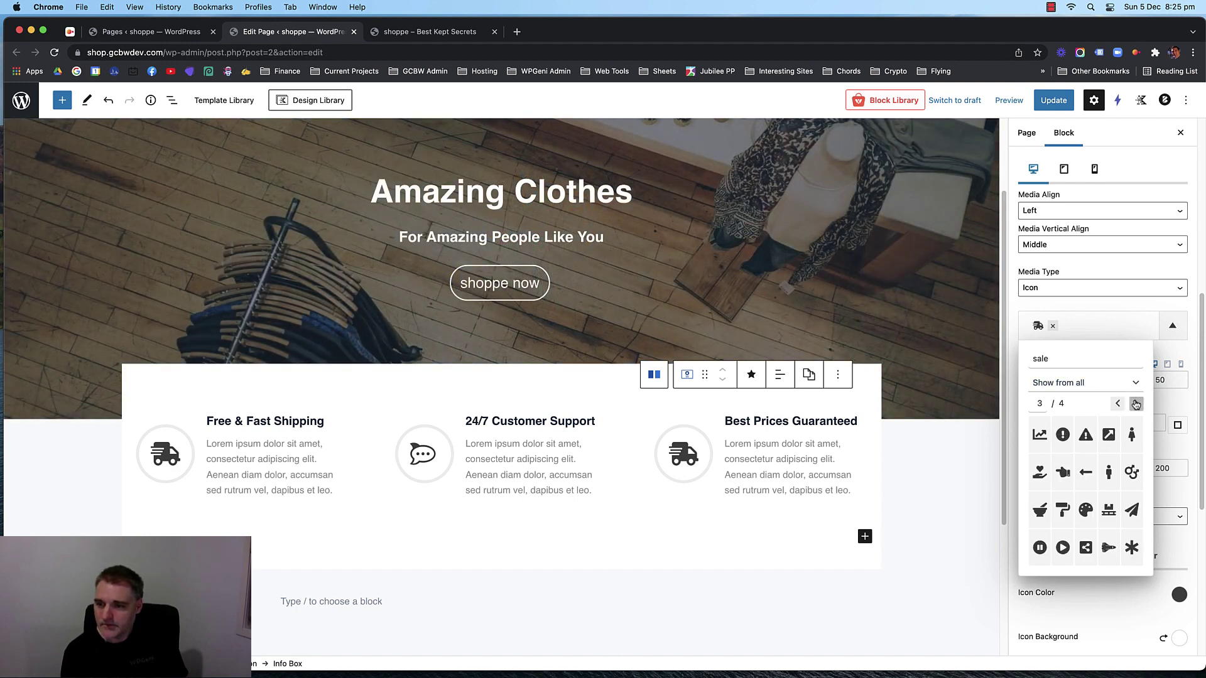
pyautogui.click(1136, 403)
pyautogui.press('Escape')
pyautogui.click(1107, 333)
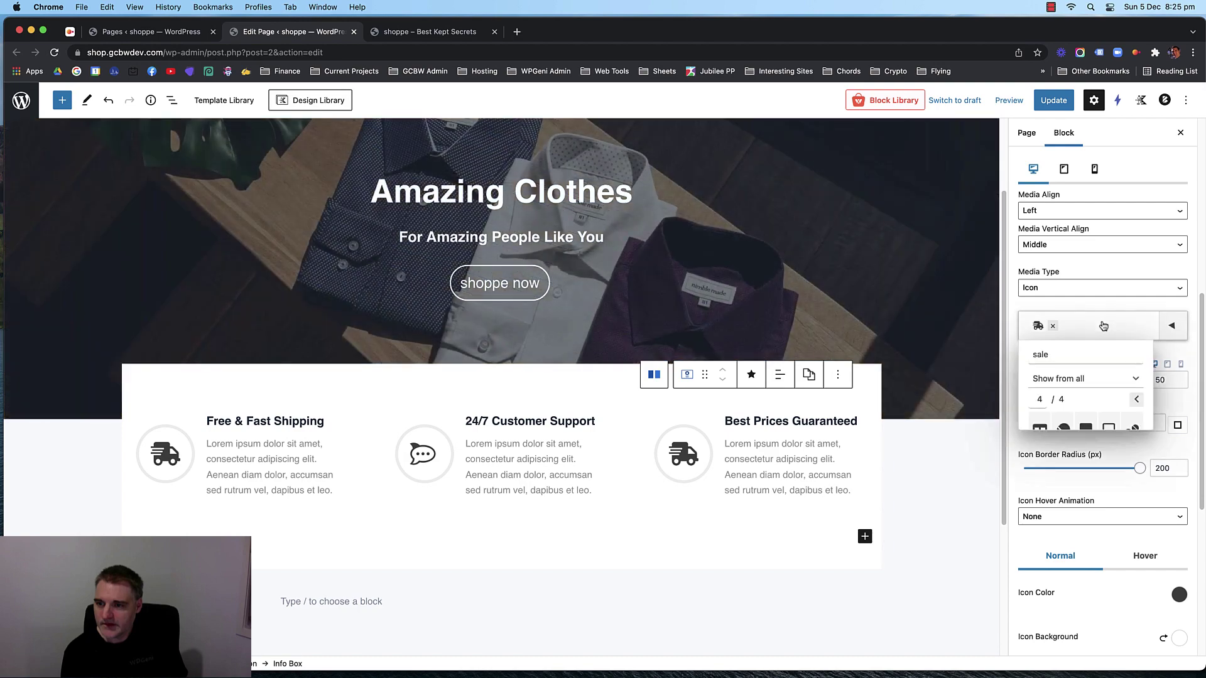
pyautogui.click(1133, 404)
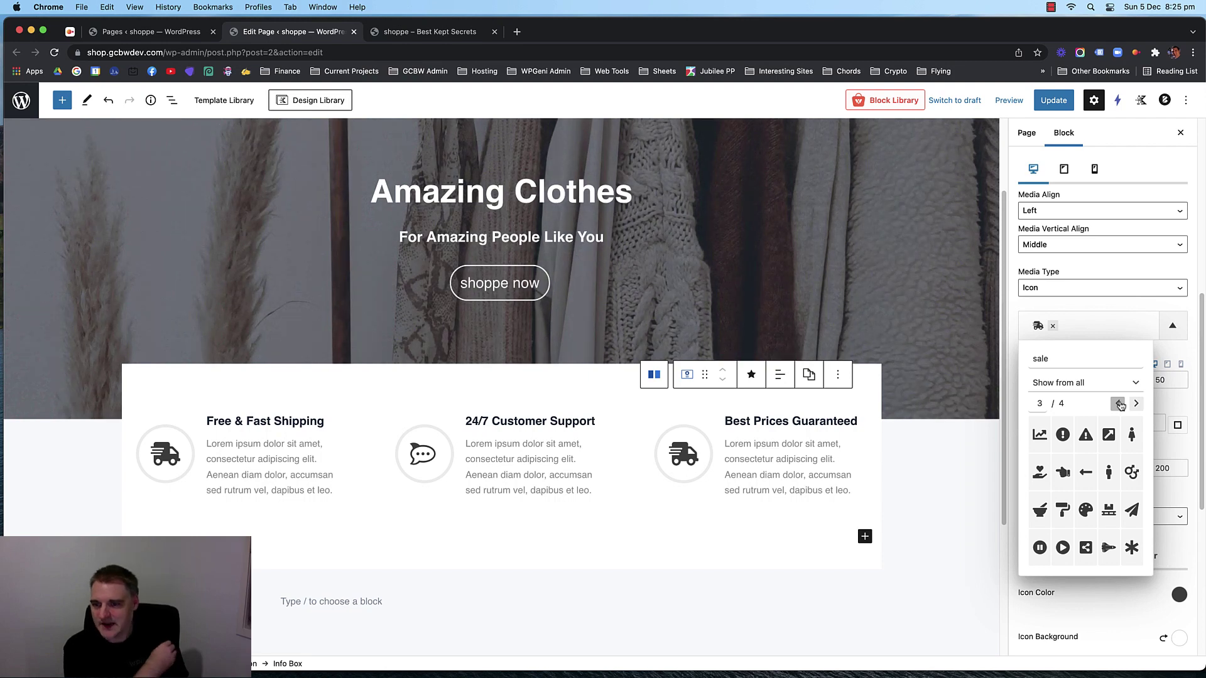
pyautogui.click(1119, 404)
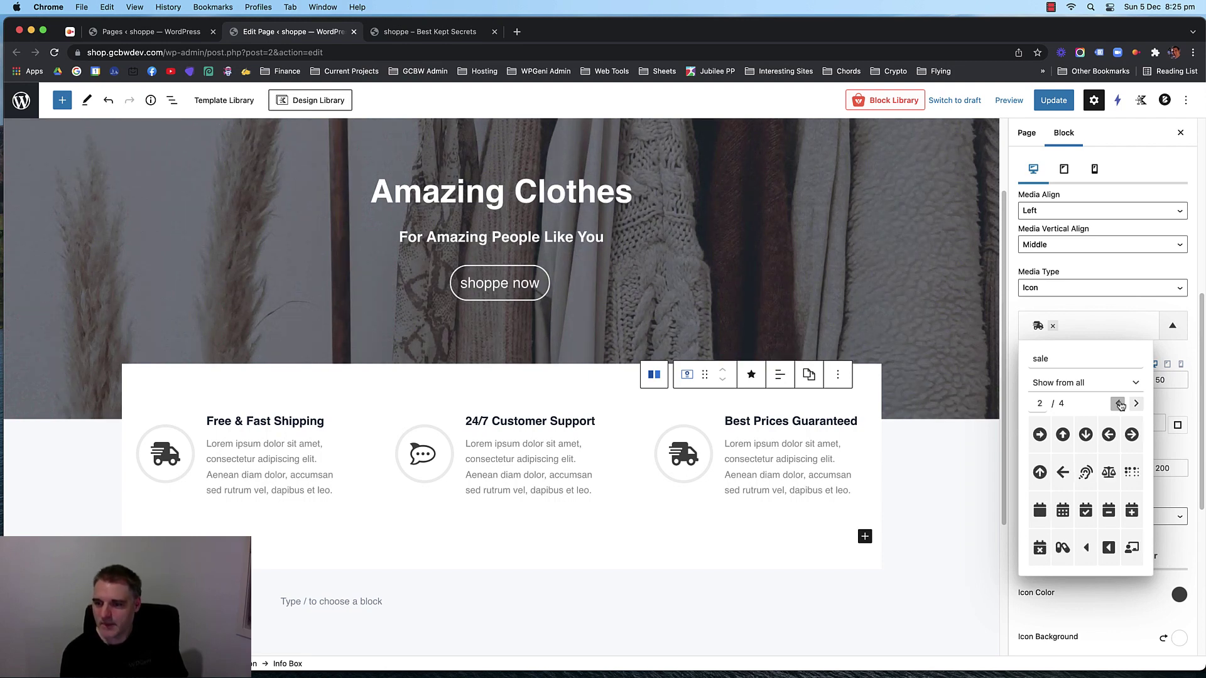
pyautogui.click(1136, 404)
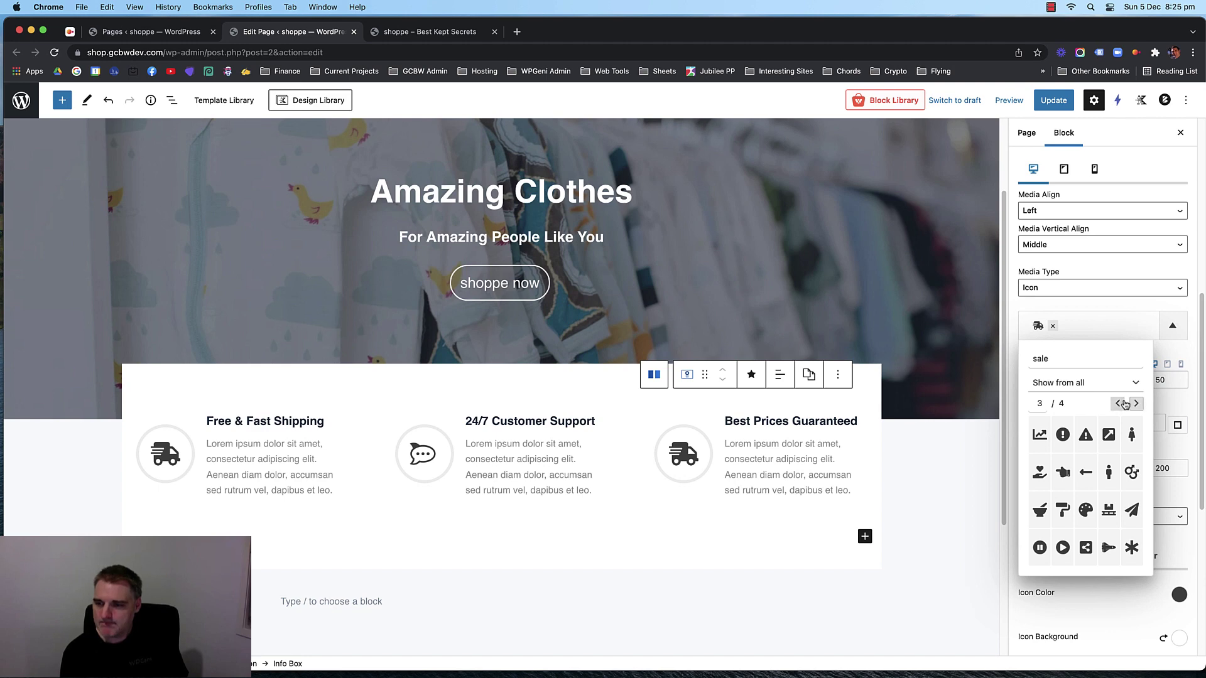
pyautogui.click(1122, 405)
pyautogui.press('Escape')
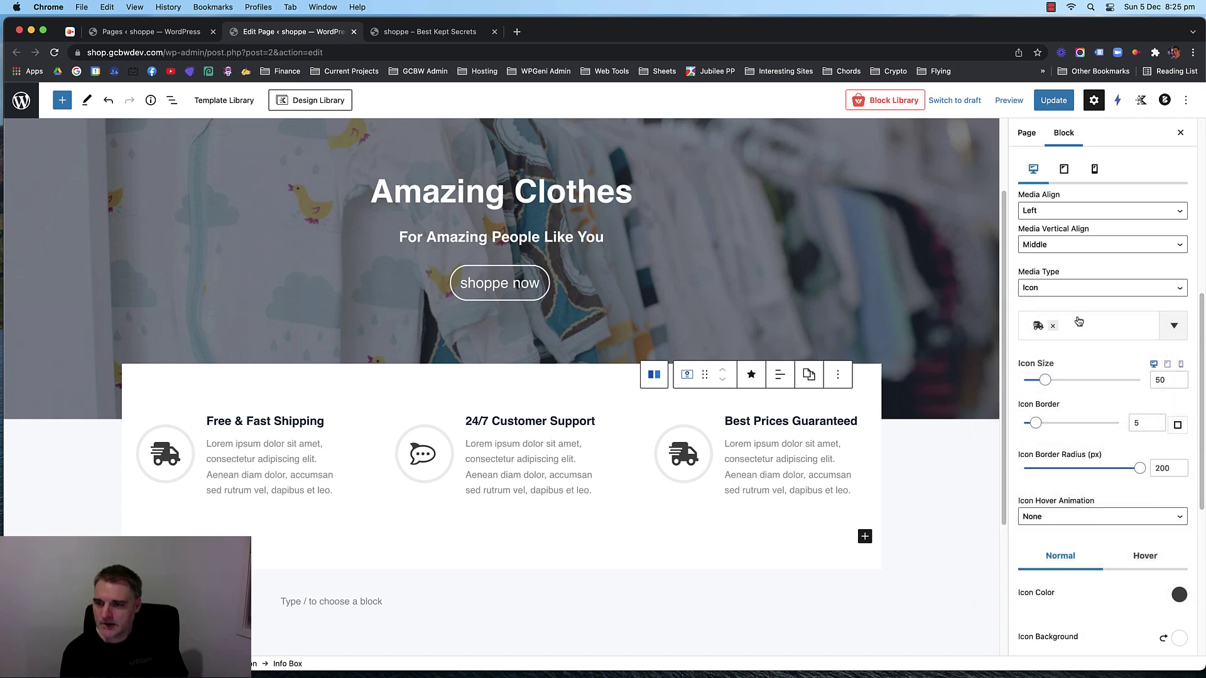
# Search 'dollar' and give the Best Prices Guaranteed box the thinner dollar-sign icon.
pyautogui.click(1078, 322)
pyautogui.write('sa')
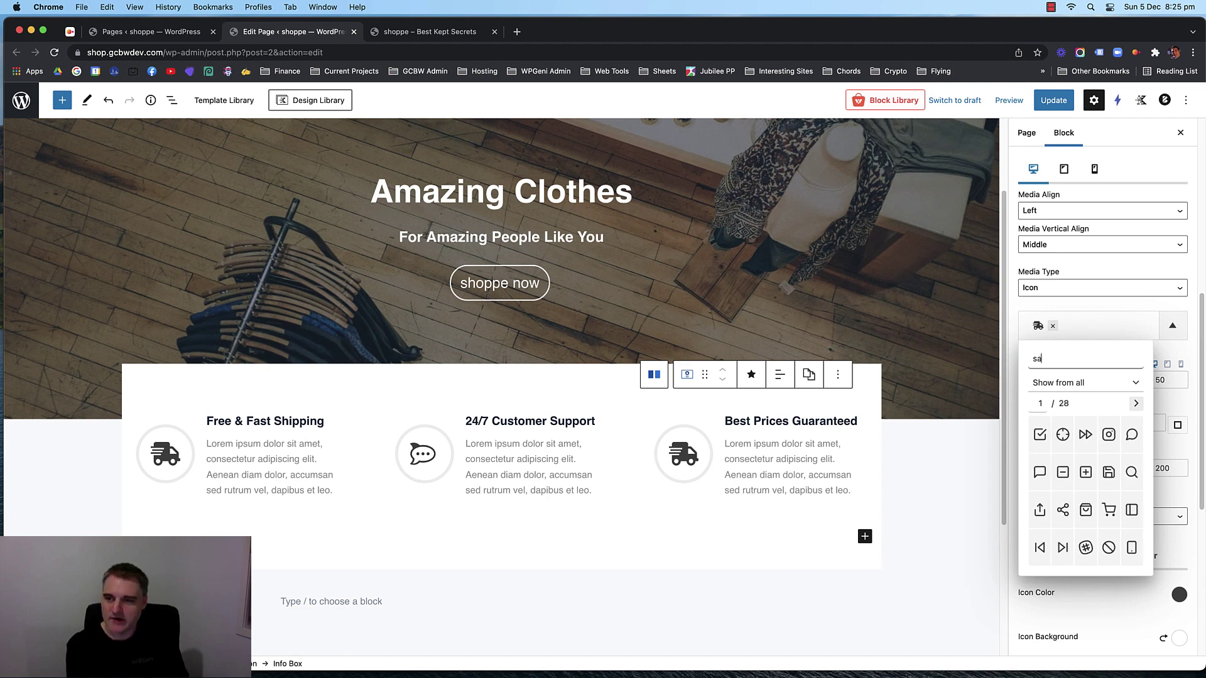
pyautogui.press('BackSpace')
pyautogui.press('BackSpace')
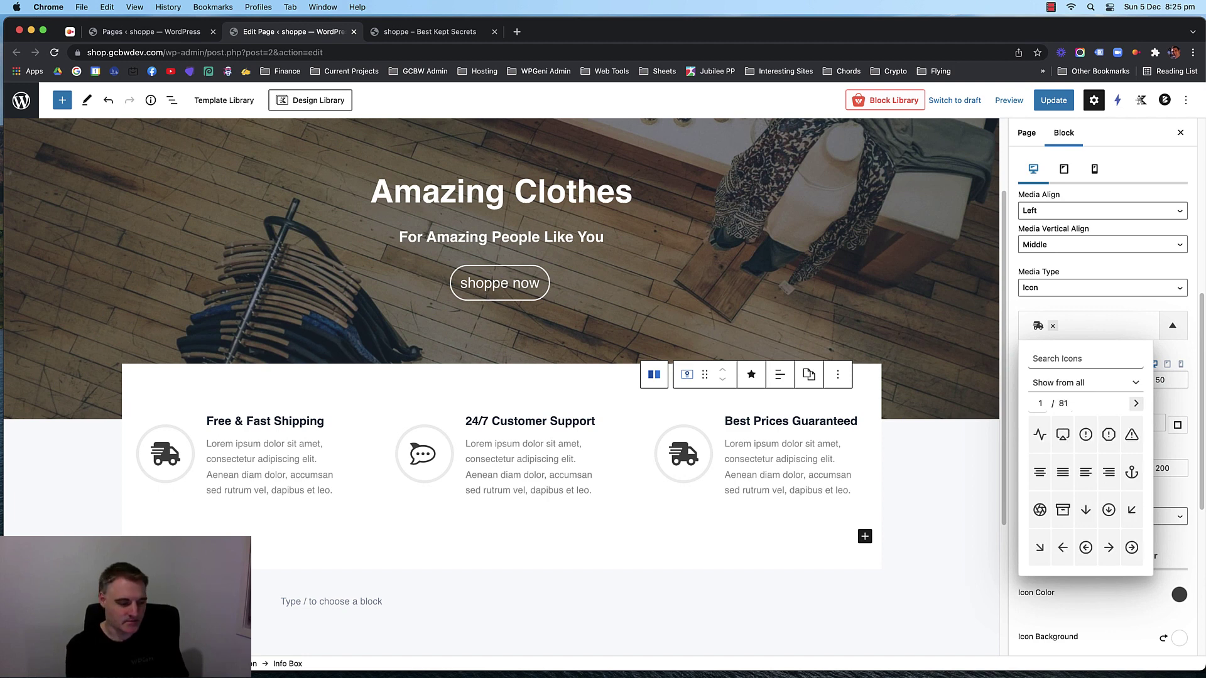
pyautogui.write('grid')
pyautogui.press('BackSpace')
pyautogui.press('BackSpace')
pyautogui.press('BackSpace')
pyautogui.press('BackSpace')
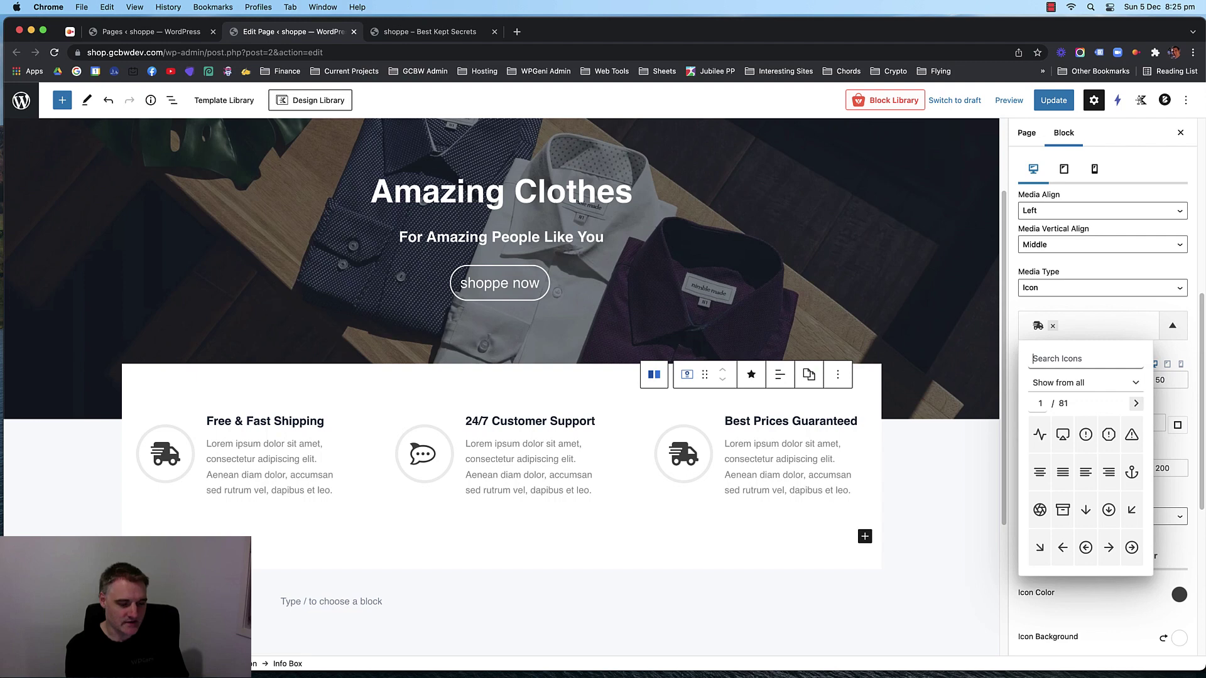
pyautogui.write('$')
pyautogui.press('BackSpace')
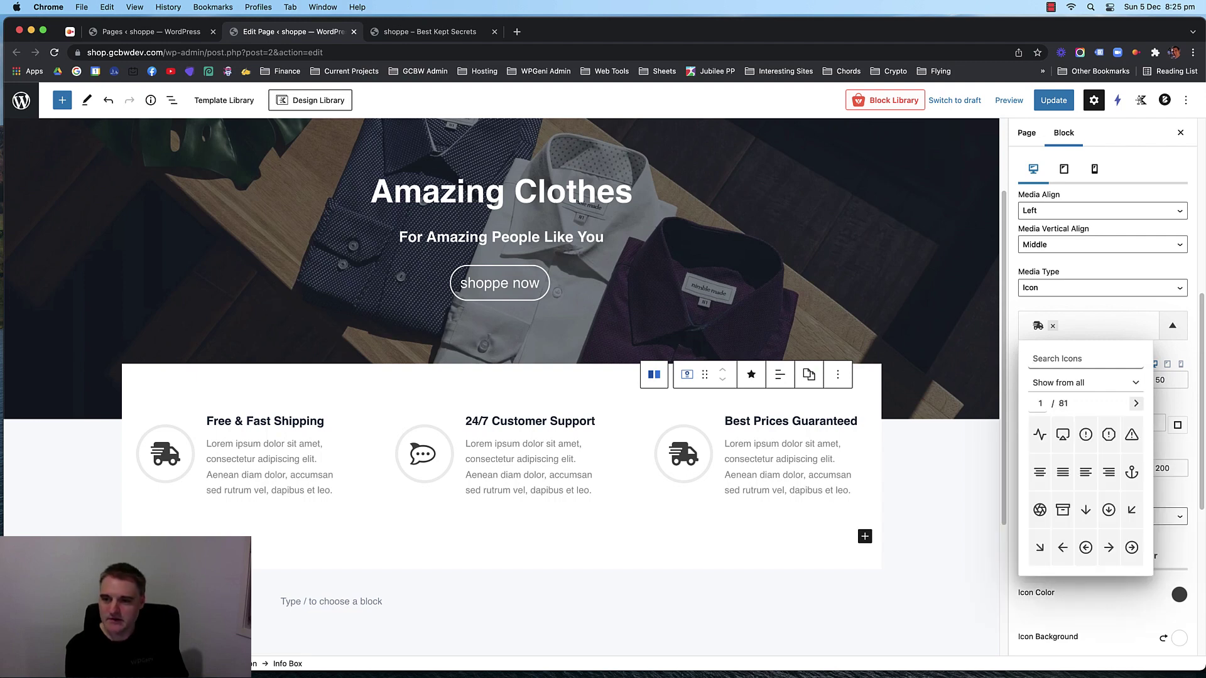
pyautogui.write('dollar')
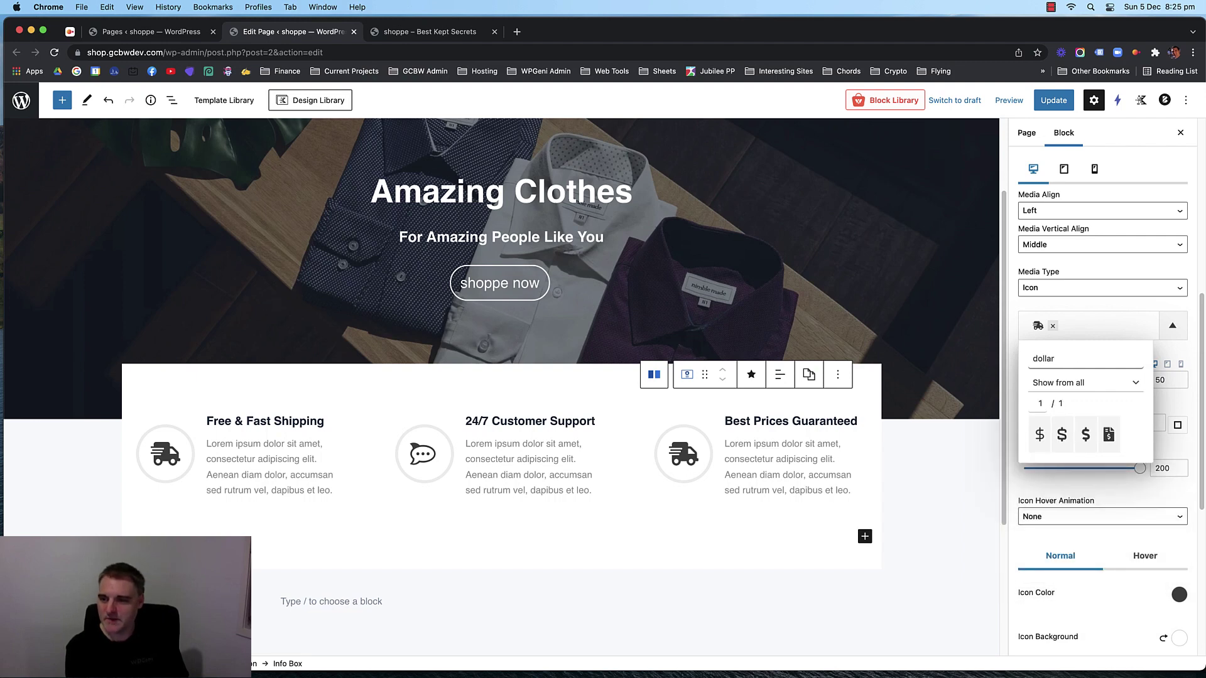
pyautogui.click(1062, 435)
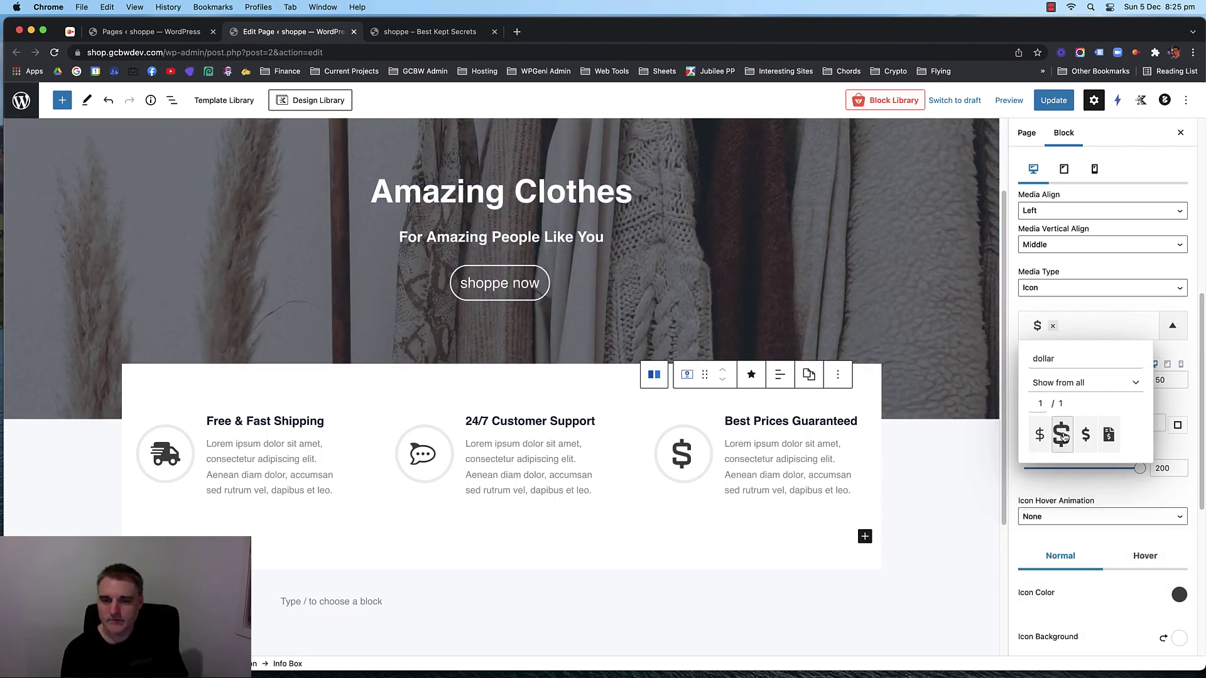
pyautogui.click(1038, 435)
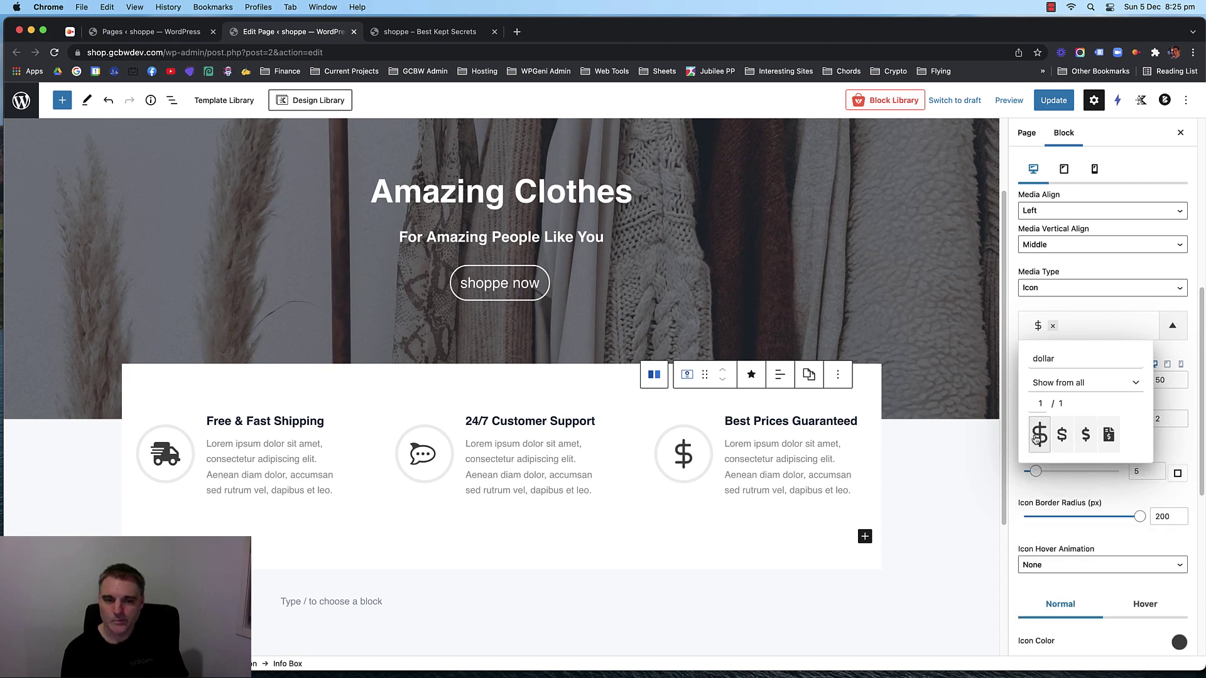
# Clear the icon search, browse the full icon library, and filter it to Solid Icons.
pyautogui.doubleClick(1044, 359)
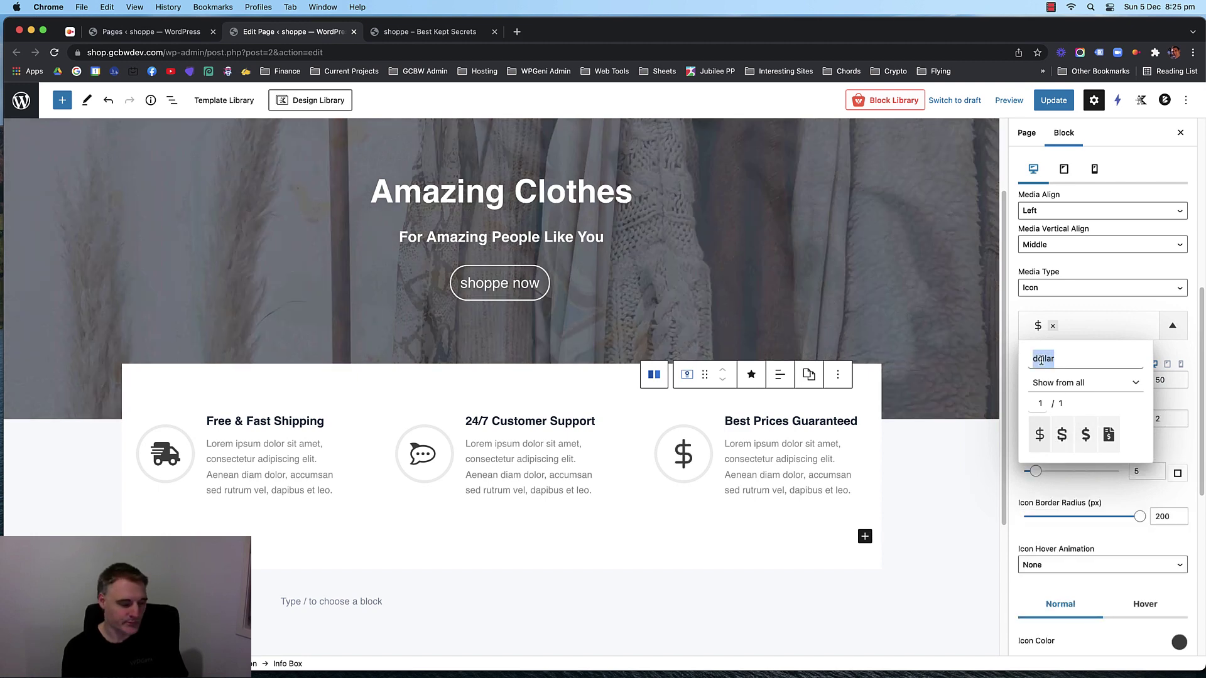
pyautogui.write('cah')
pyautogui.press('BackSpace')
pyautogui.press('BackSpace')
pyautogui.press('BackSpace')
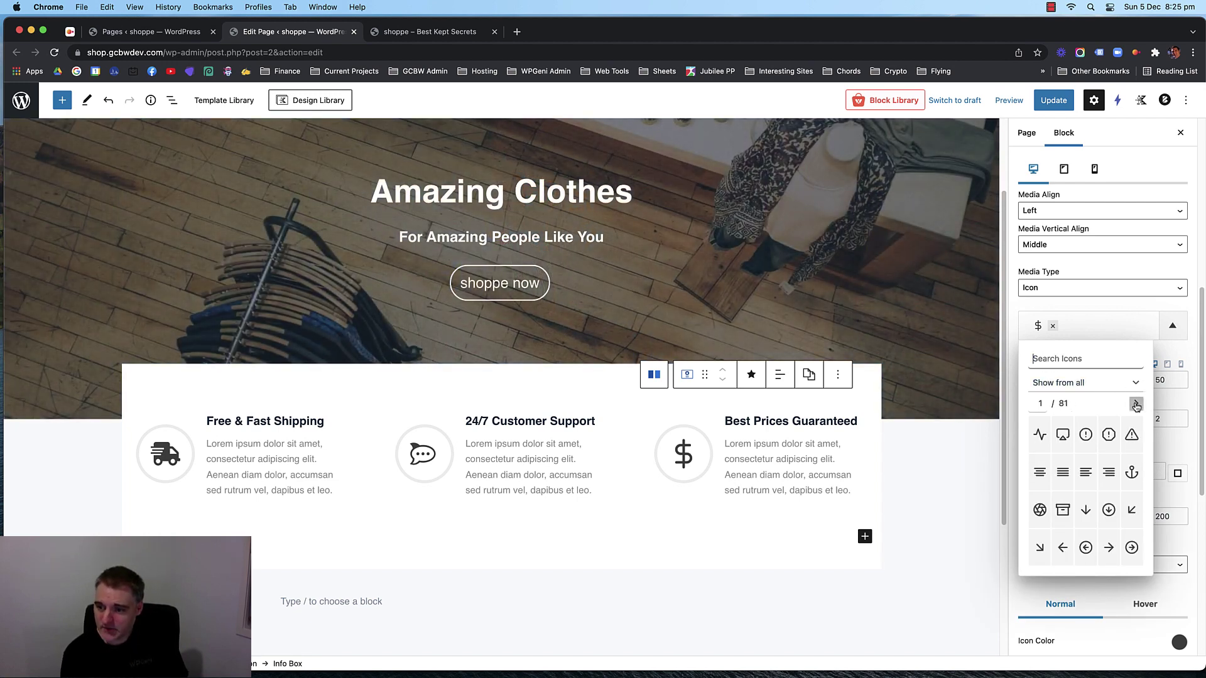
pyautogui.click(1135, 404)
pyautogui.click(1135, 404)
pyautogui.click(1136, 404)
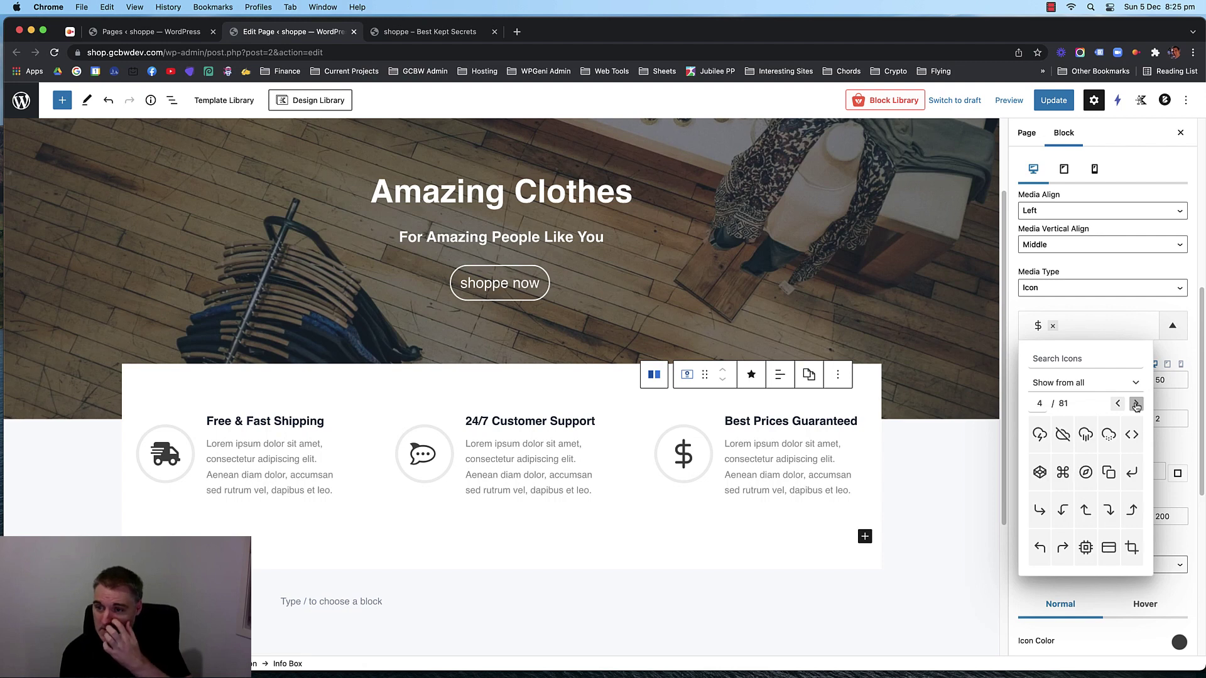
pyautogui.click(1135, 404)
pyautogui.click(1136, 404)
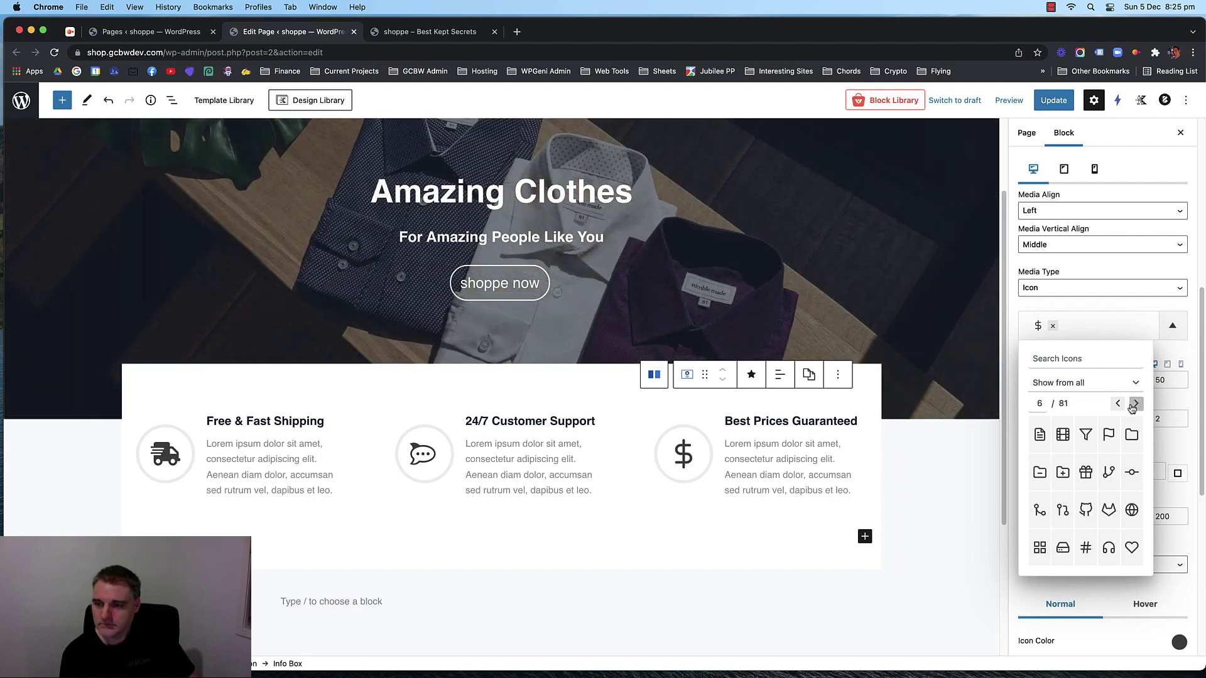
pyautogui.click(1109, 385)
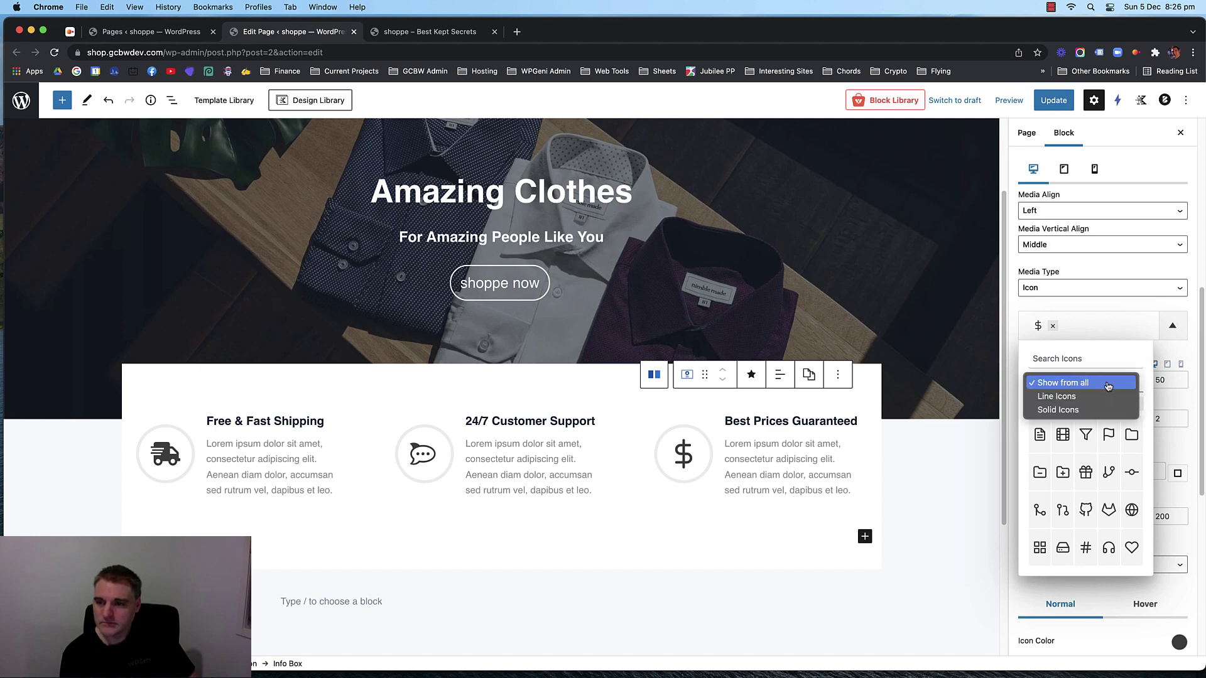
pyautogui.click(1107, 409)
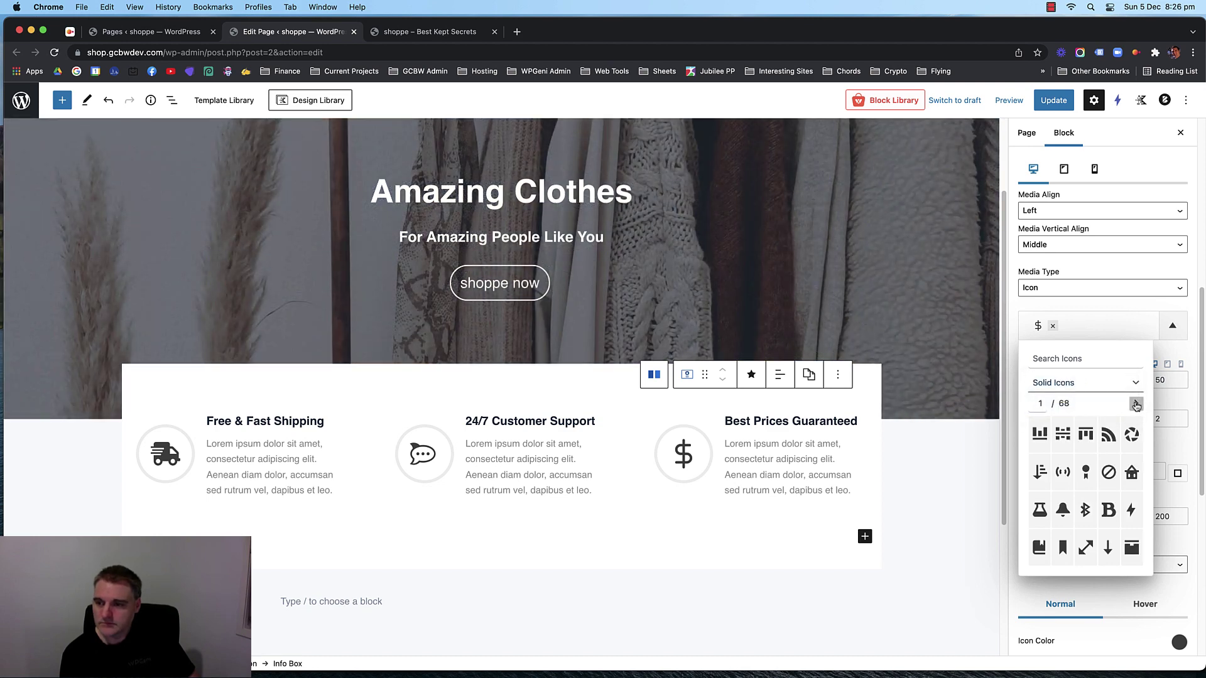
# Page forward through the Solid Icons library to page 38 of 68.
pyautogui.click(1136, 404)
pyautogui.click(1136, 404)
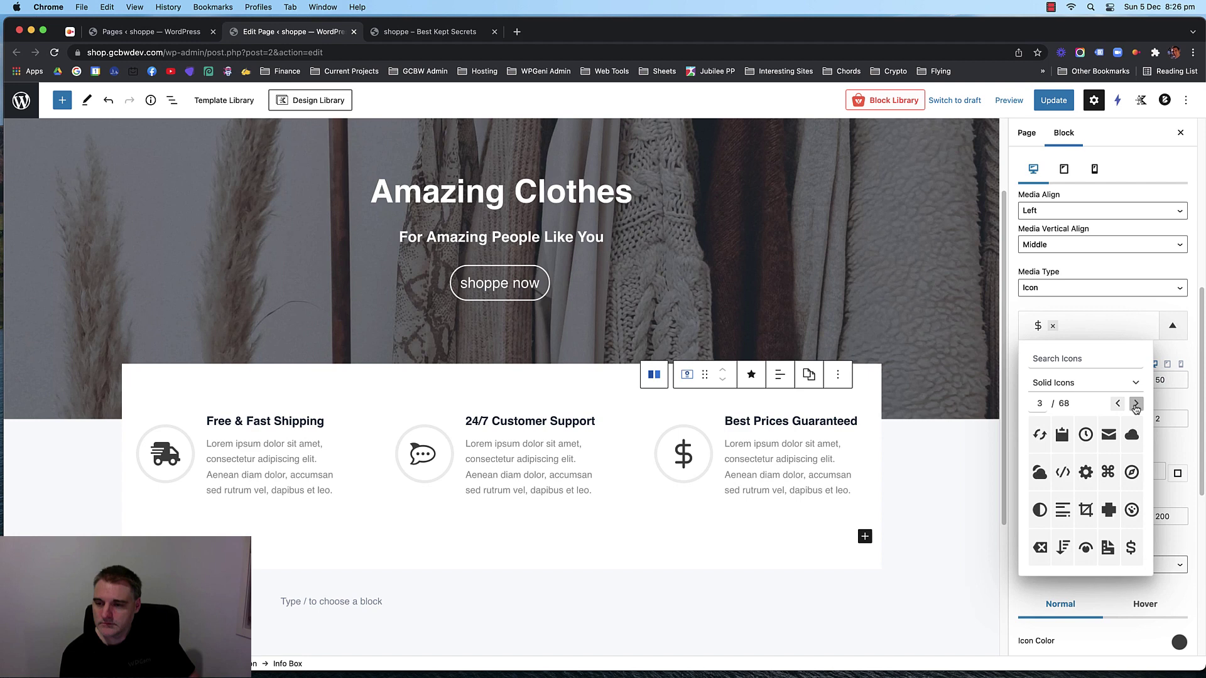
pyautogui.click(1136, 405)
pyautogui.click(1136, 404)
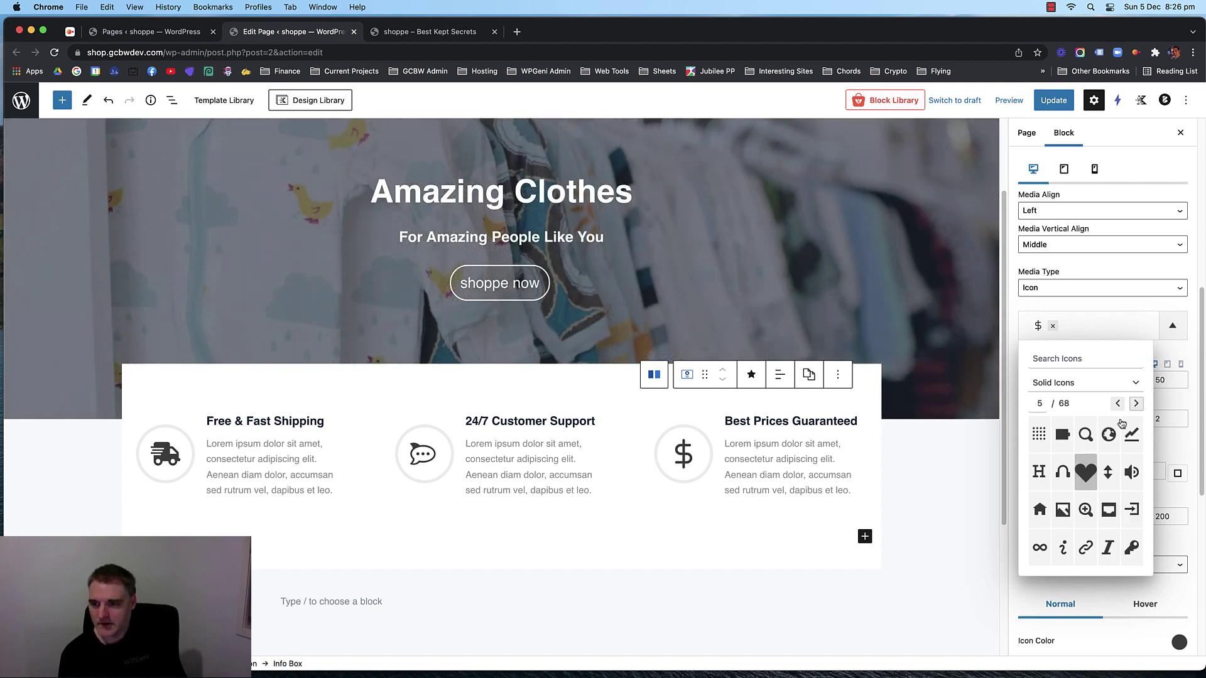
pyautogui.click(1136, 404)
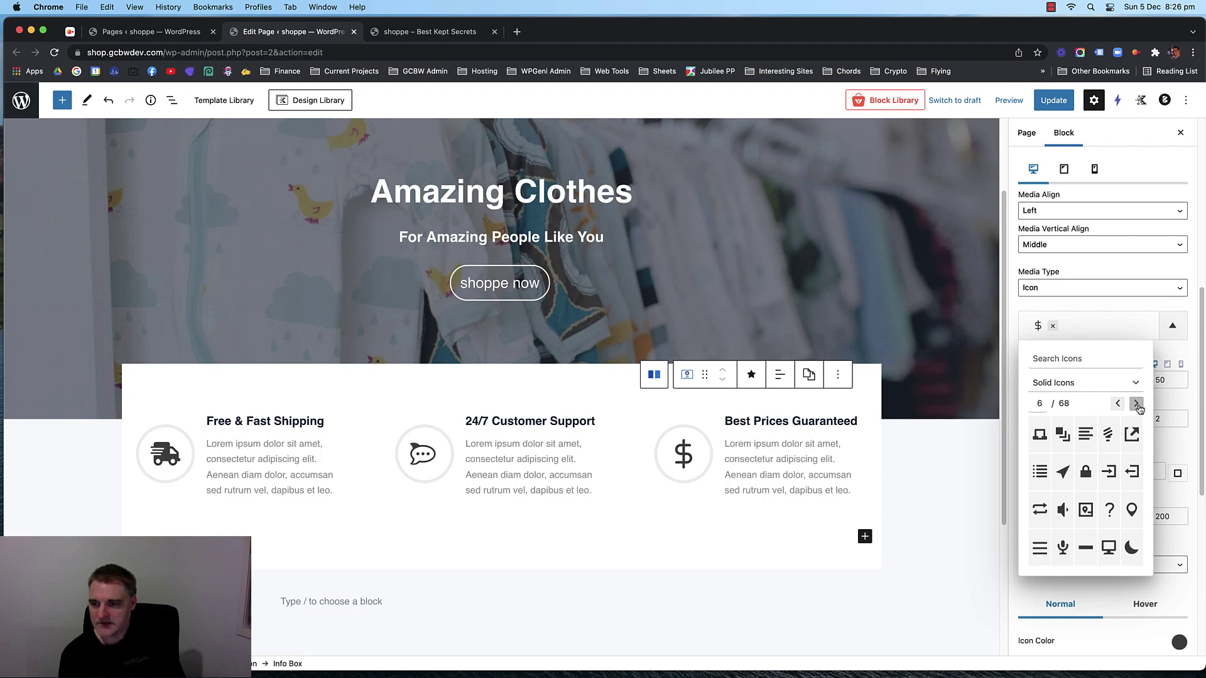
pyautogui.click(1137, 405)
pyautogui.click(1137, 404)
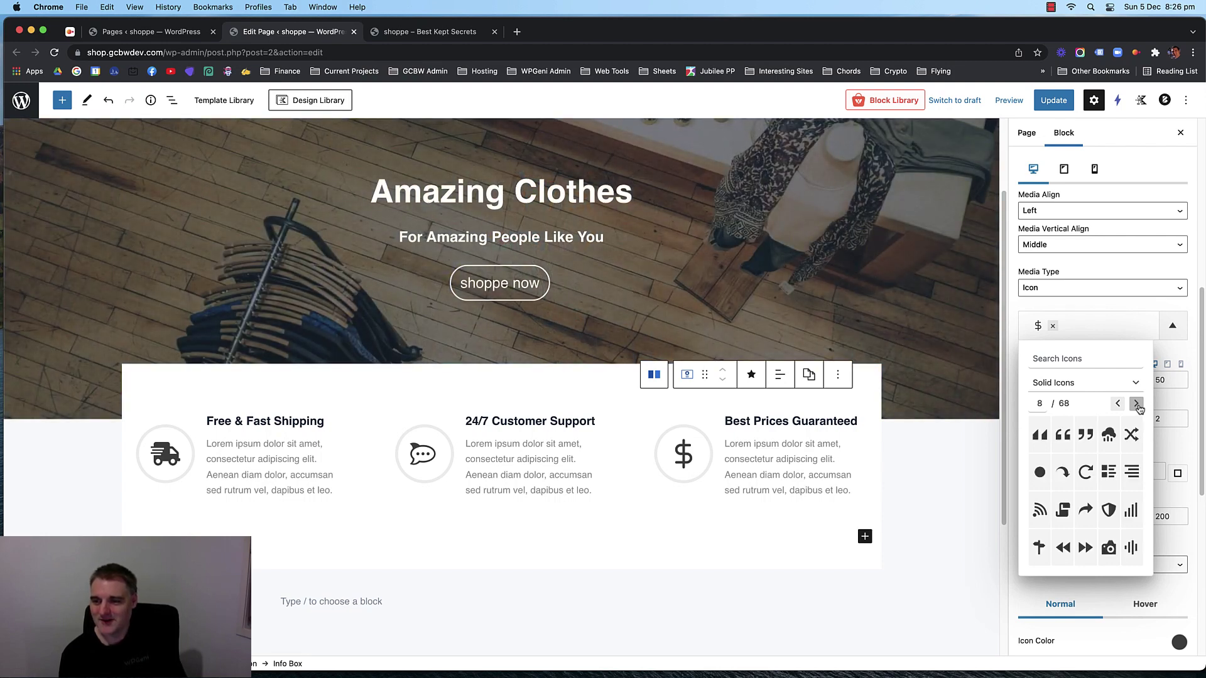
pyautogui.click(1136, 405)
pyautogui.click(1137, 404)
pyautogui.click(1137, 404)
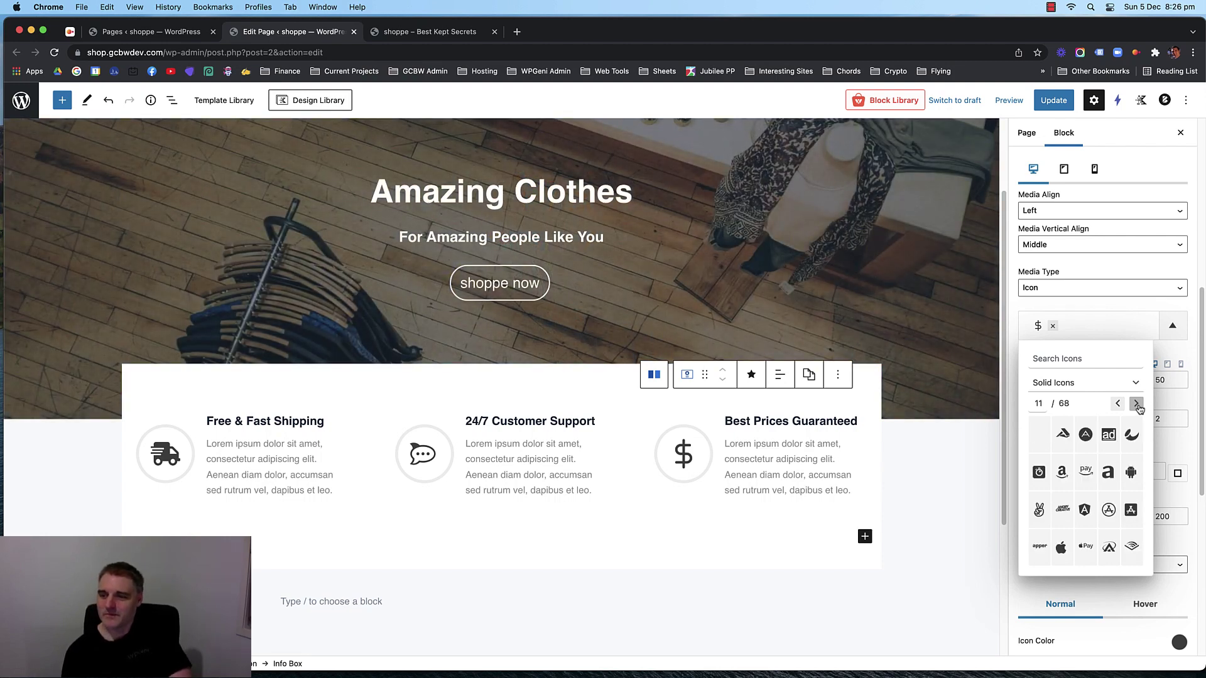
pyautogui.click(1137, 405)
pyautogui.click(1137, 404)
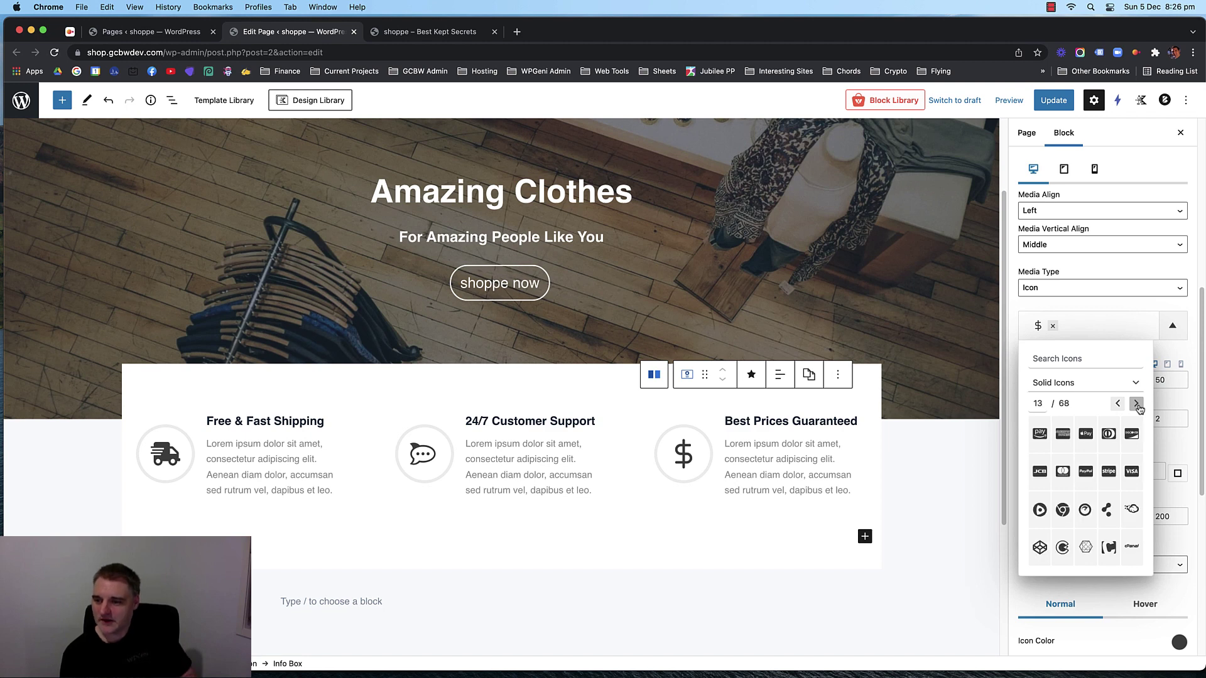
pyautogui.click(1137, 404)
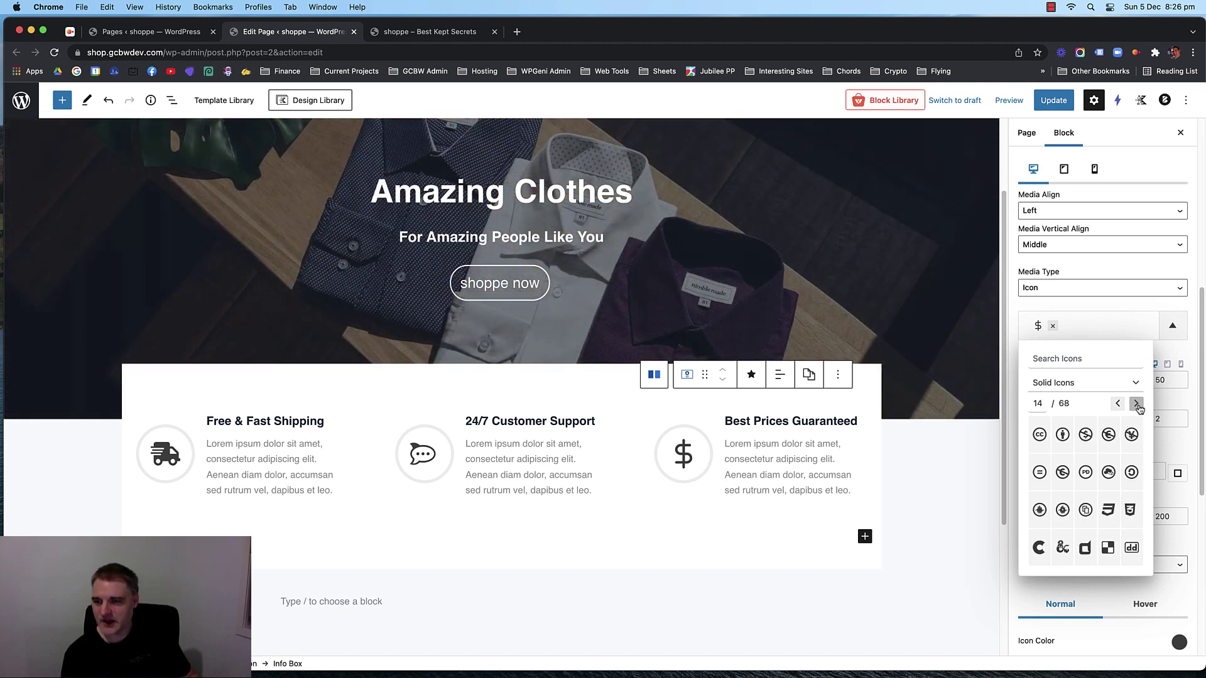
pyautogui.click(1136, 405)
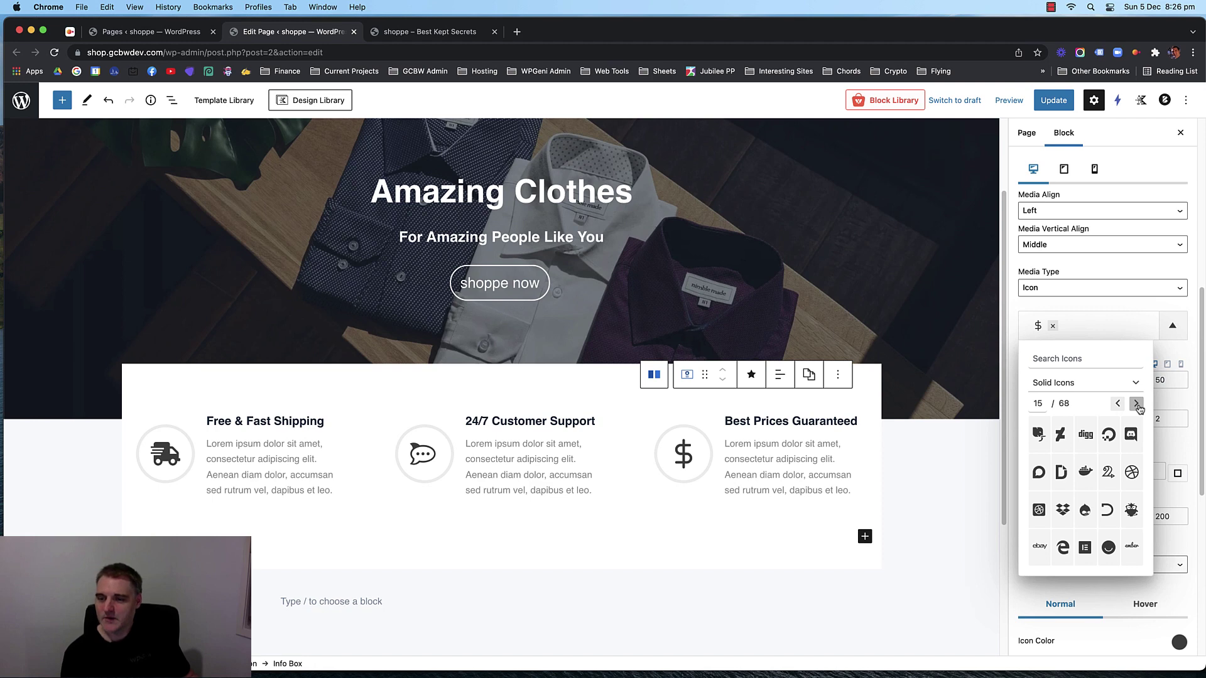
pyautogui.click(1136, 404)
pyautogui.click(1137, 404)
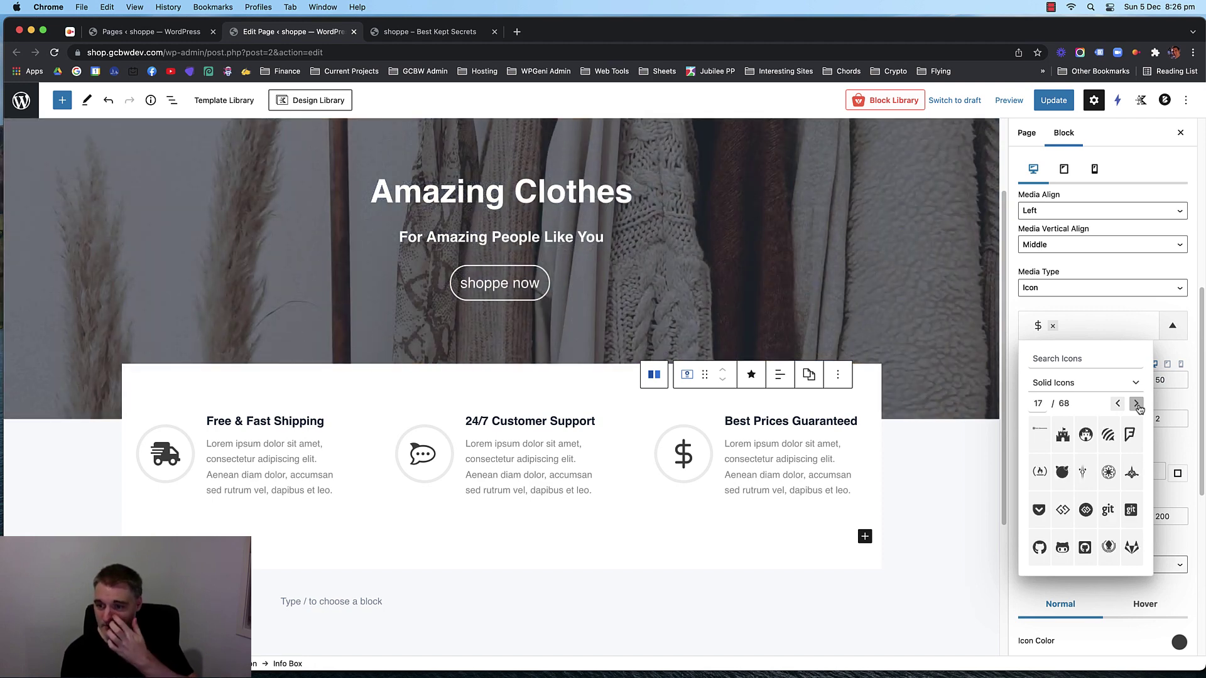
pyautogui.click(1137, 404)
pyautogui.click(1137, 405)
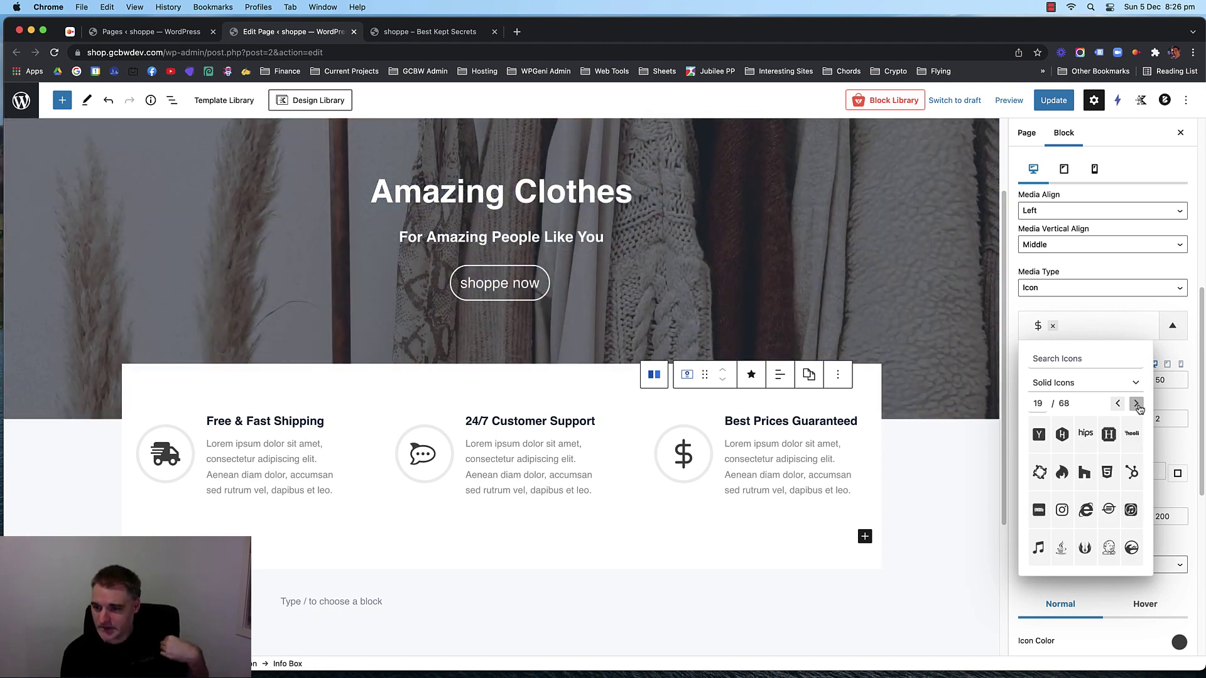
pyautogui.click(1136, 405)
pyautogui.click(1137, 404)
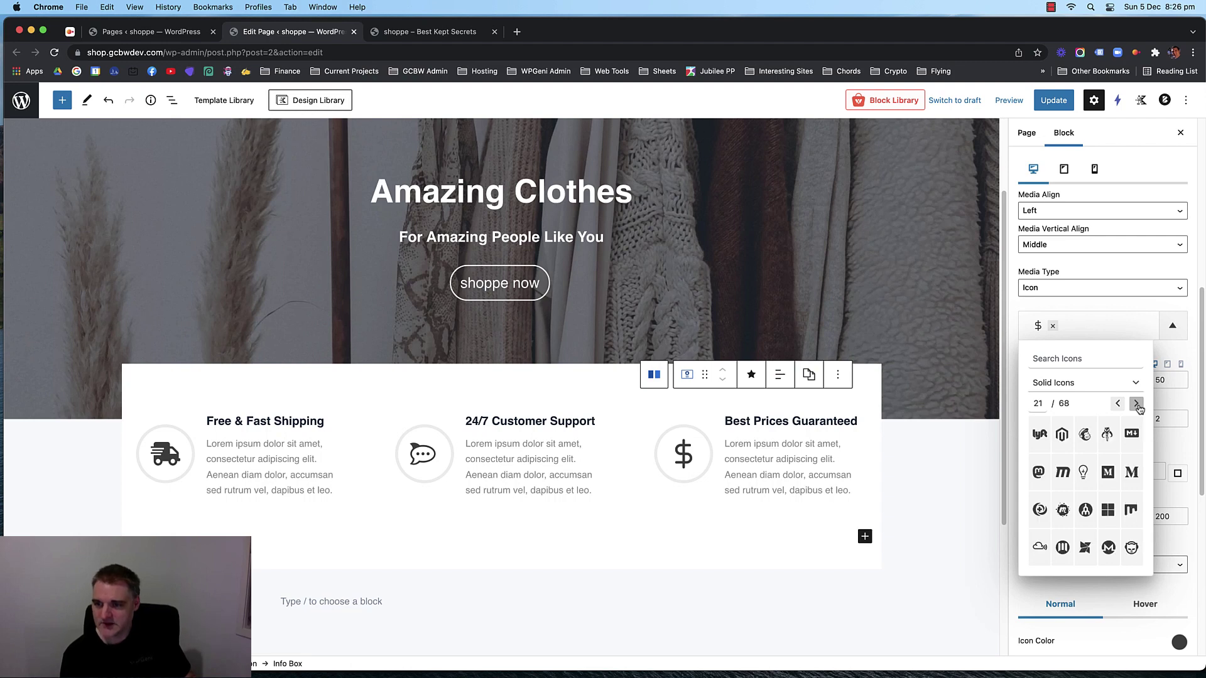
pyautogui.click(1136, 404)
pyautogui.click(1136, 404)
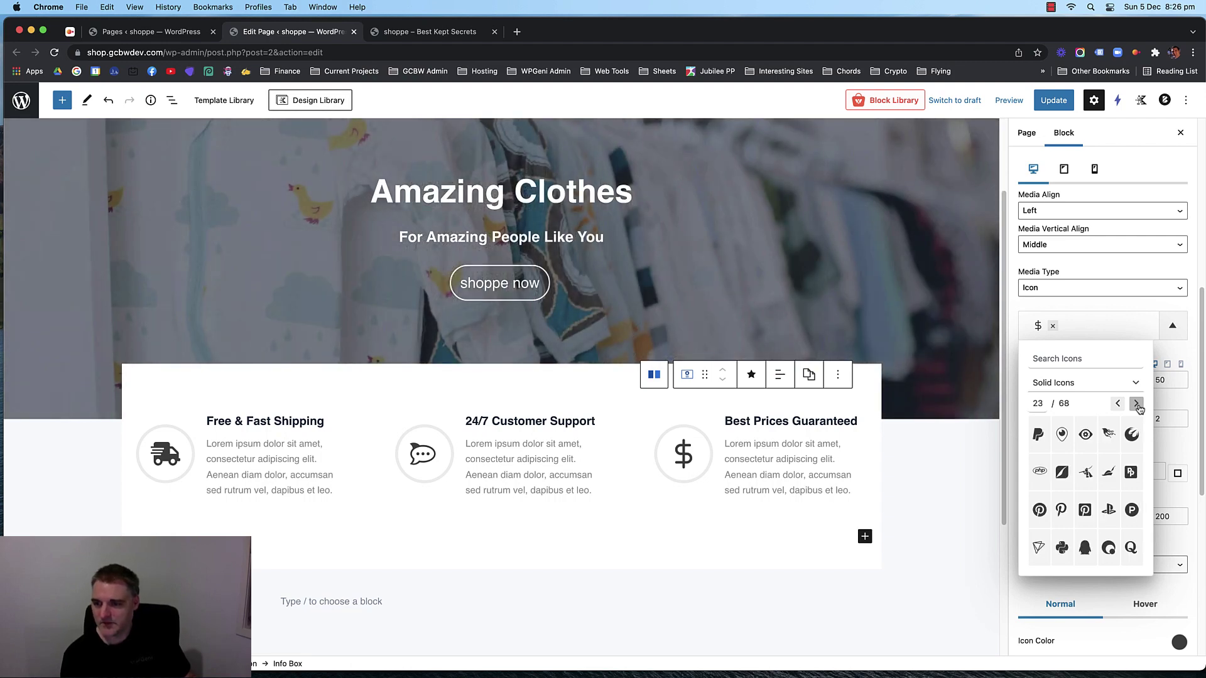
pyautogui.click(1138, 404)
pyautogui.click(1137, 405)
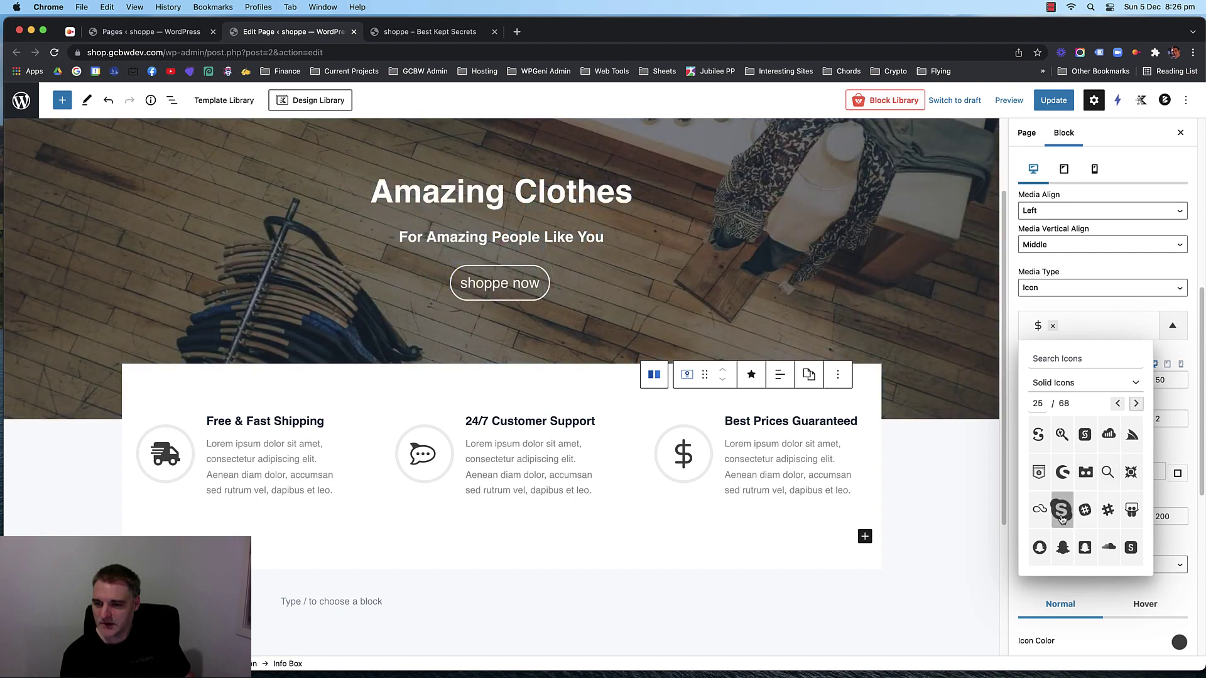
pyautogui.click(1136, 405)
pyautogui.click(1137, 404)
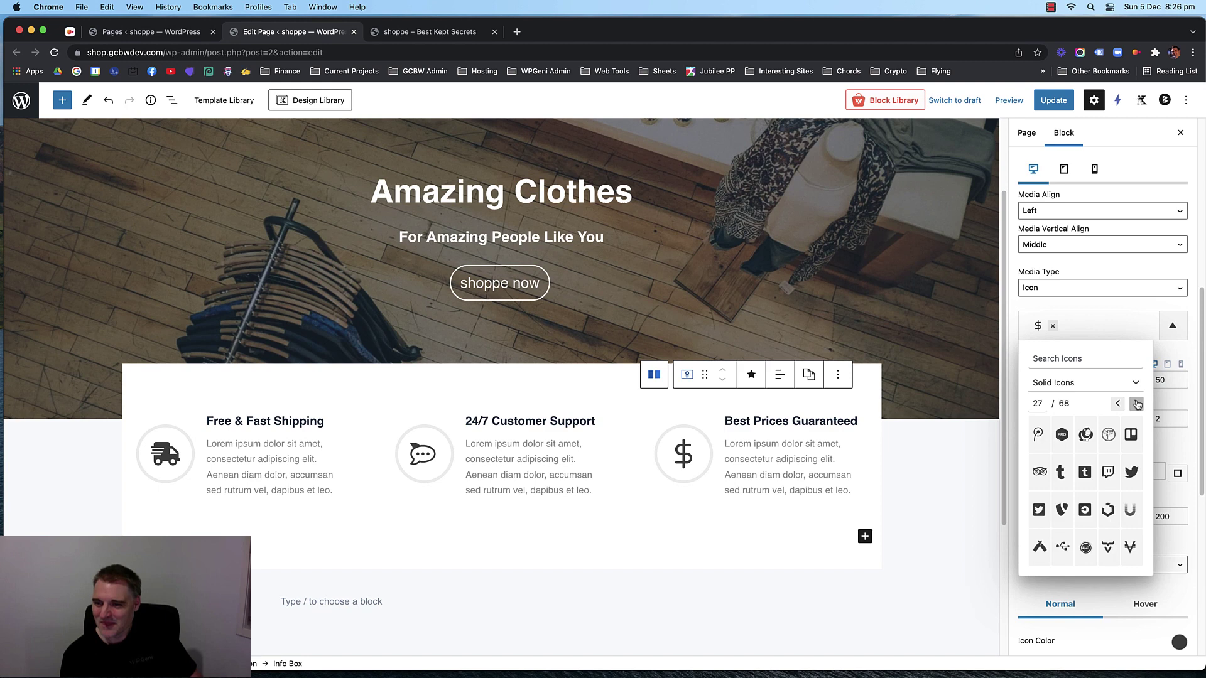
pyautogui.click(1137, 404)
pyautogui.click(1137, 404)
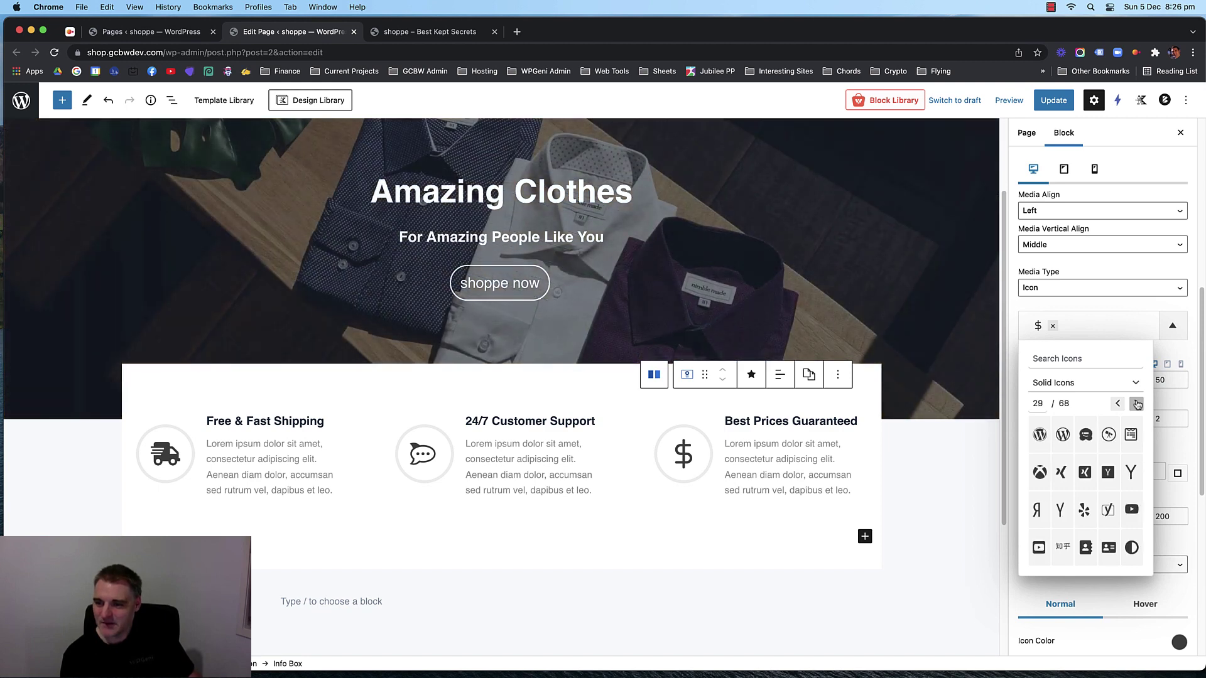
pyautogui.click(1137, 404)
pyautogui.click(1137, 404)
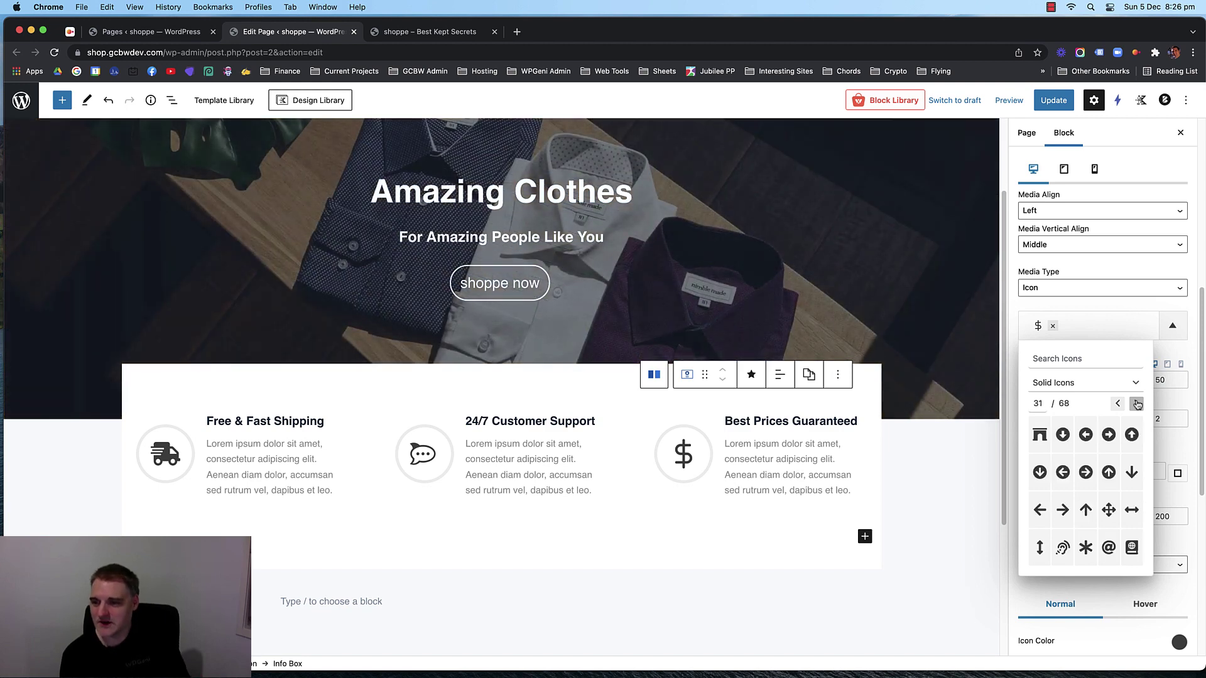
pyautogui.click(1137, 404)
pyautogui.click(1136, 405)
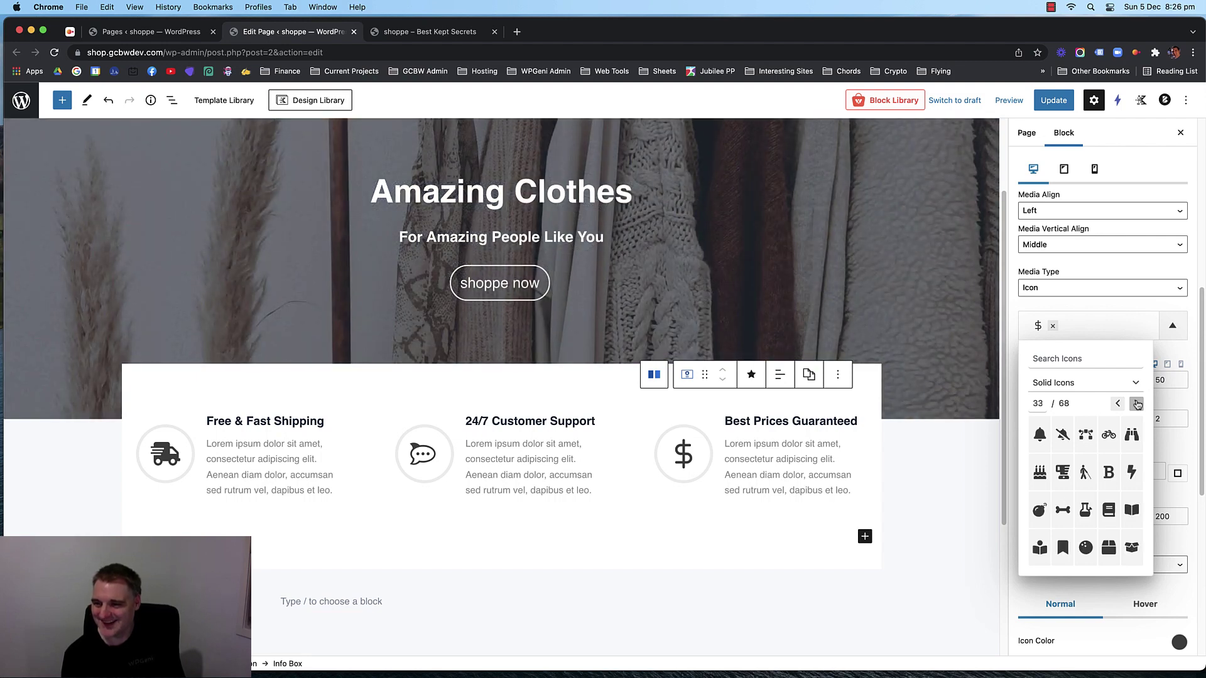
pyautogui.click(1136, 404)
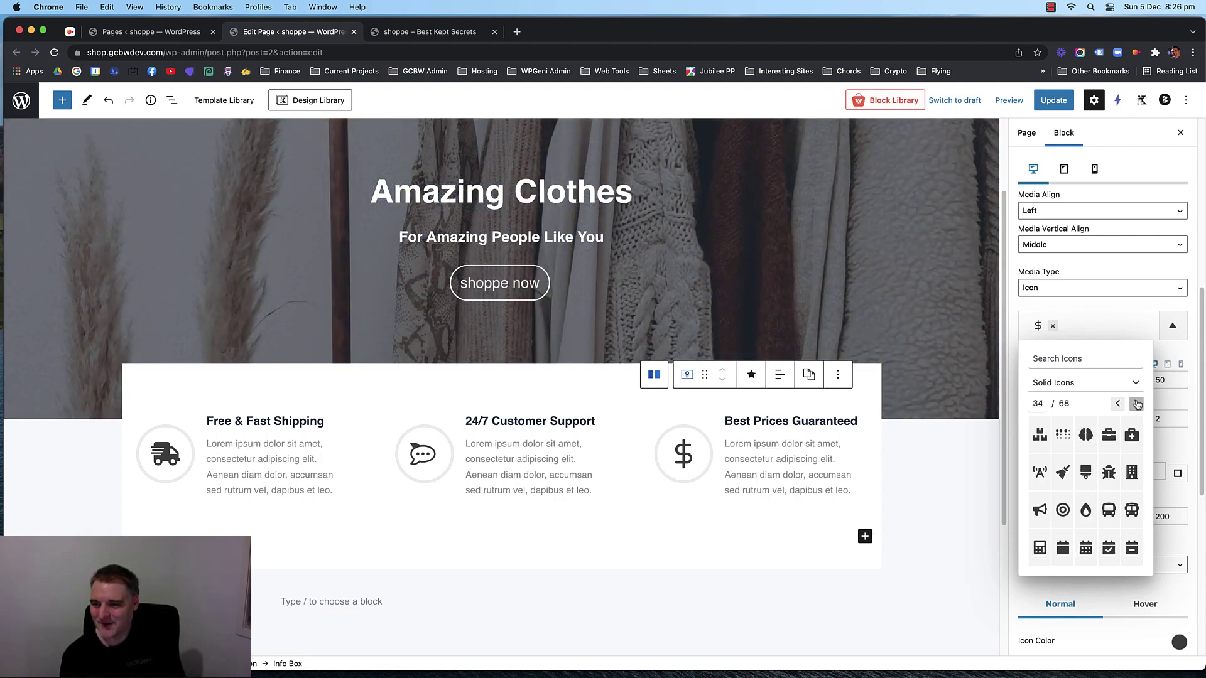
pyautogui.click(1137, 404)
pyautogui.click(1137, 404)
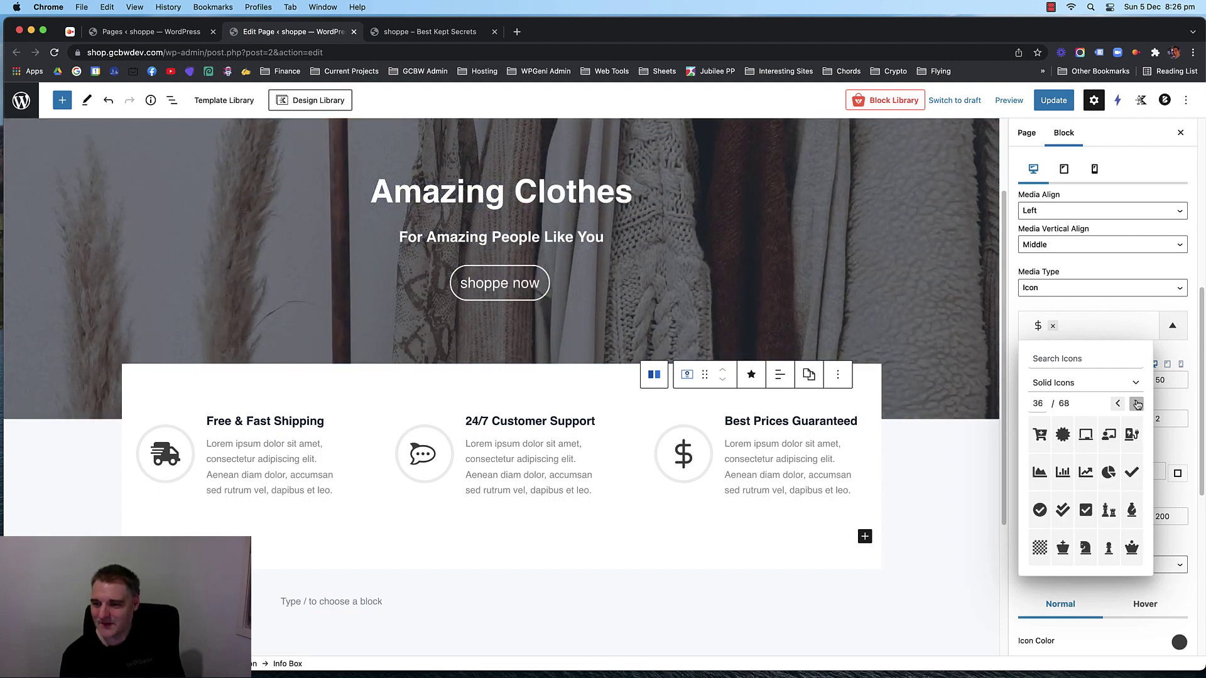
pyautogui.click(1137, 404)
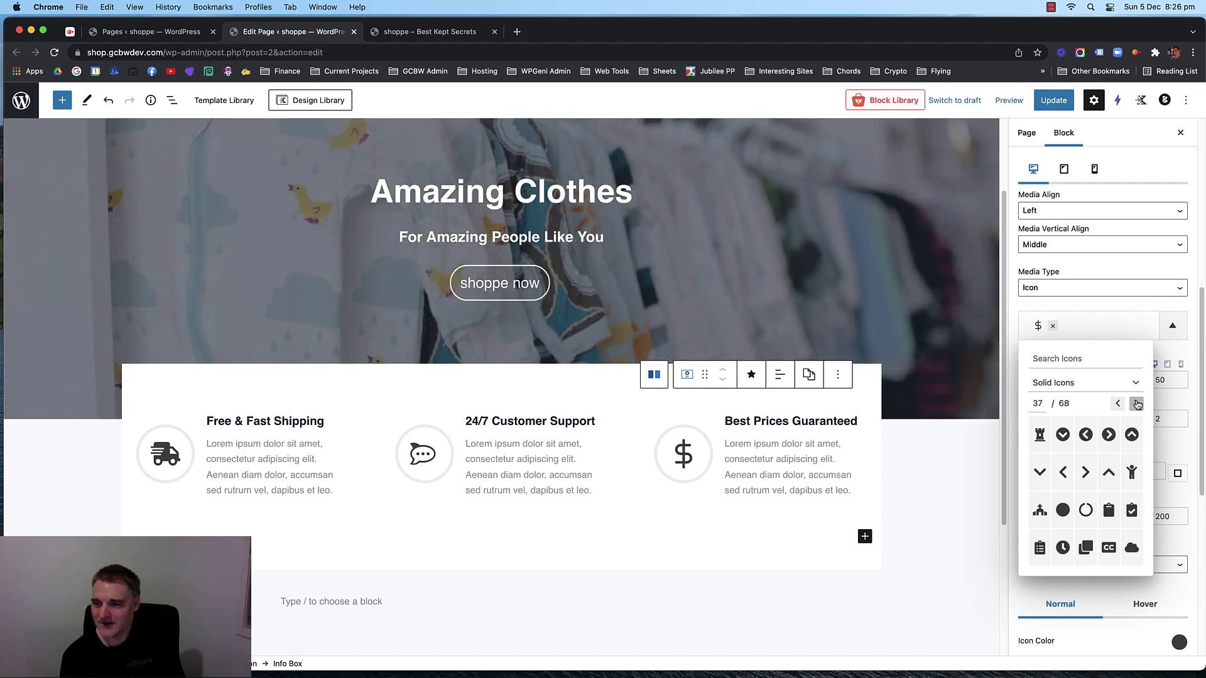
pyautogui.click(1137, 404)
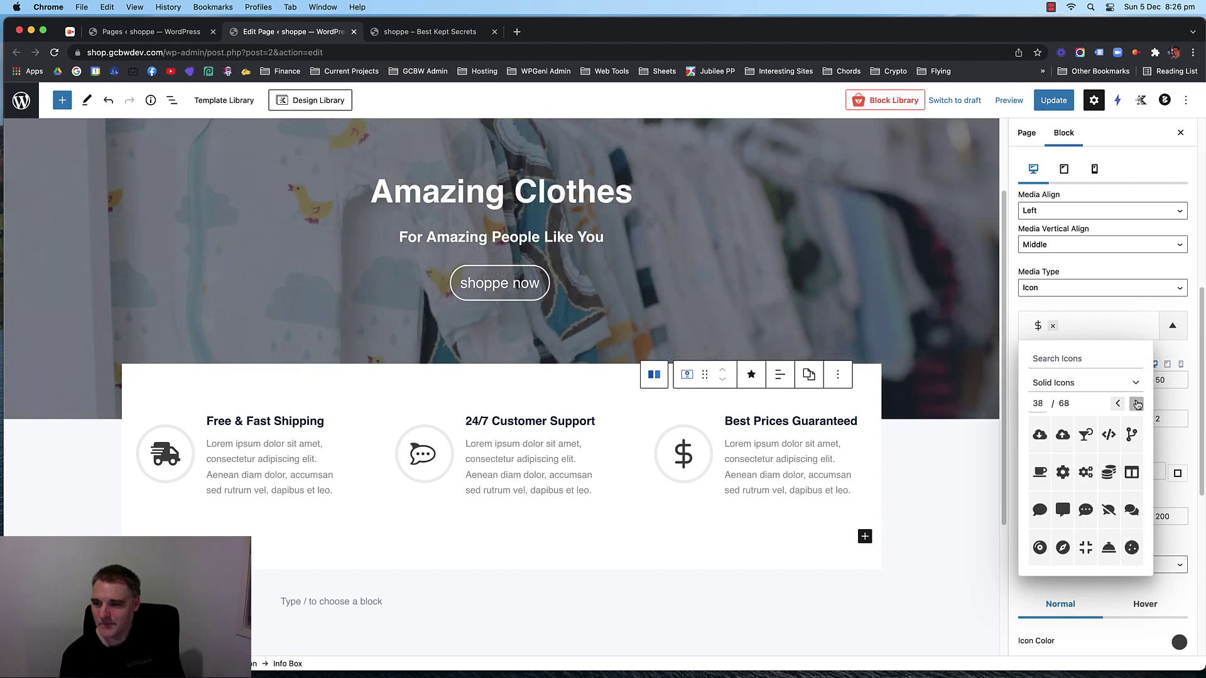
pyautogui.click(1137, 405)
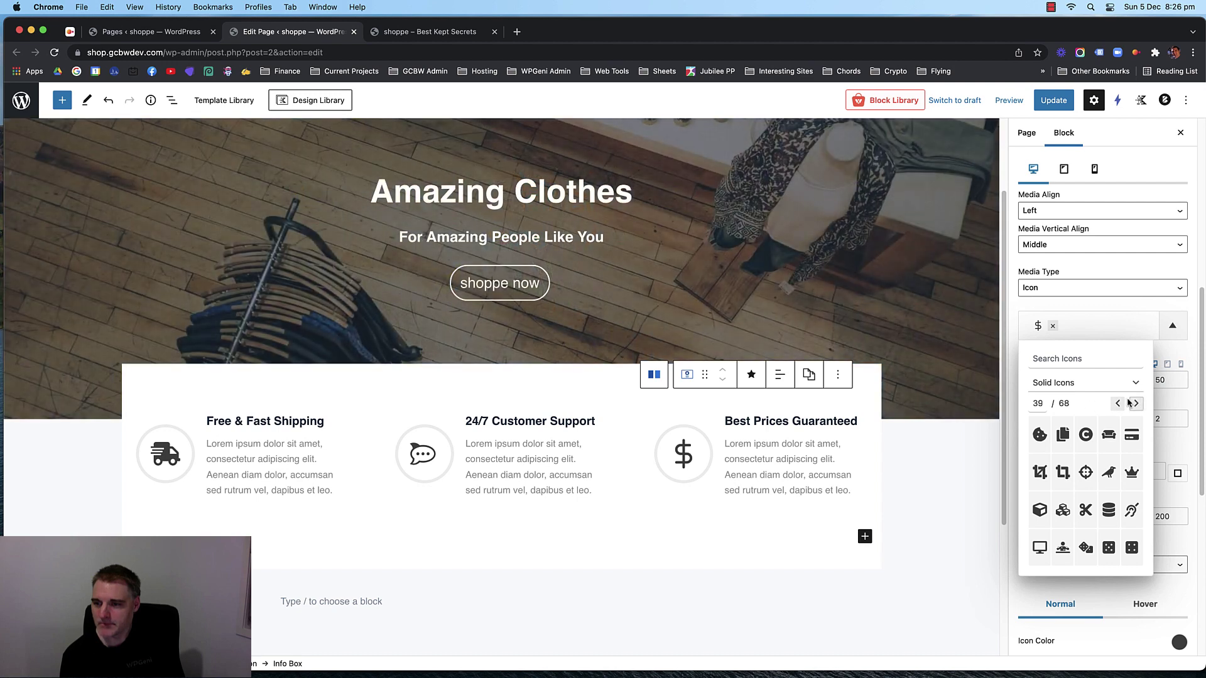
pyautogui.click(1119, 404)
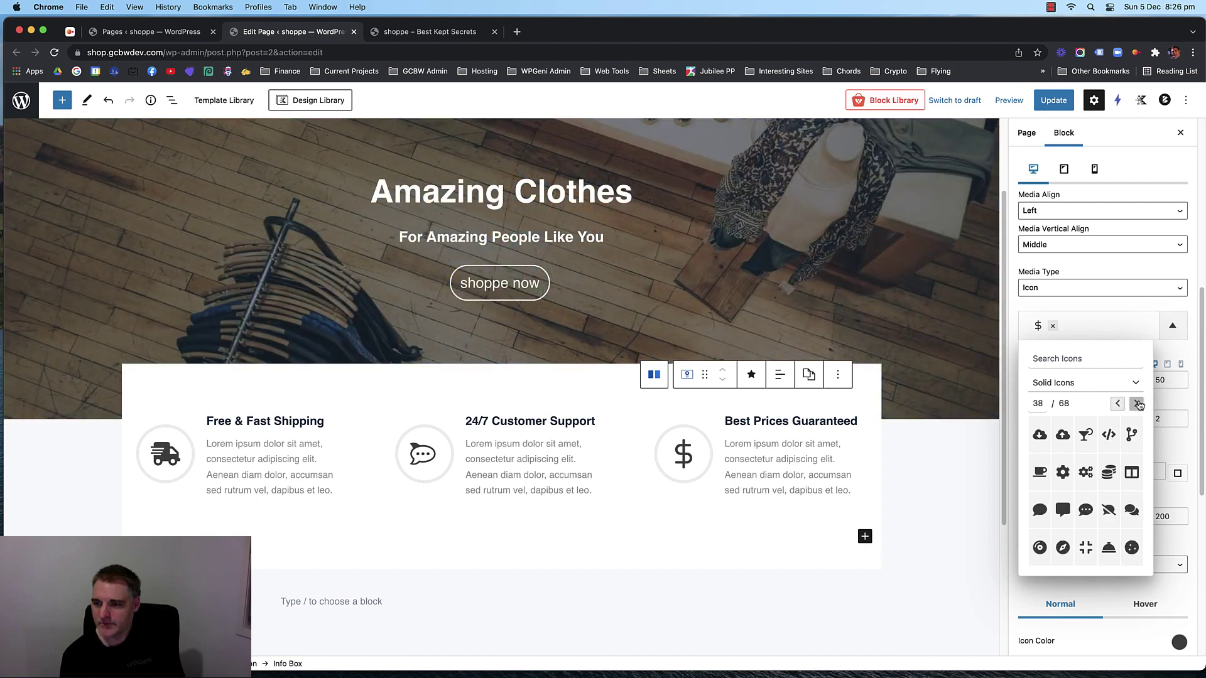
# Page through the solid icon library to its last page looking for a replacement icon.
pyautogui.click(1137, 405)
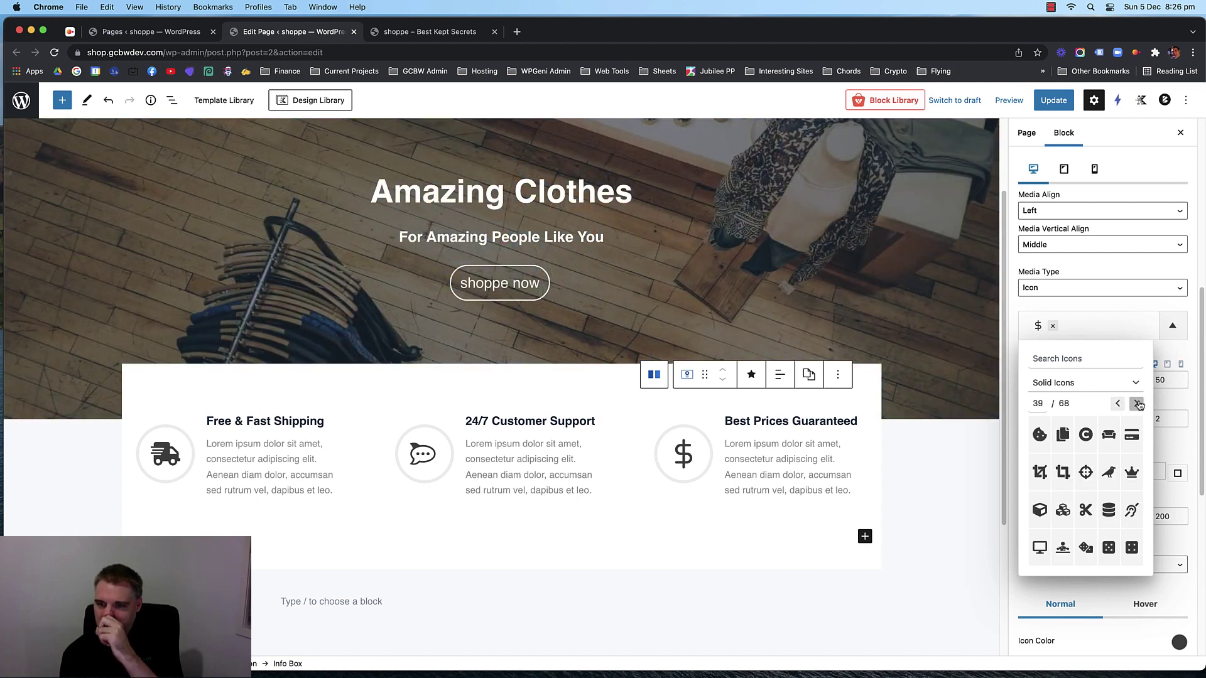
pyautogui.click(1137, 405)
pyautogui.click(1137, 405)
pyautogui.click(1137, 405)
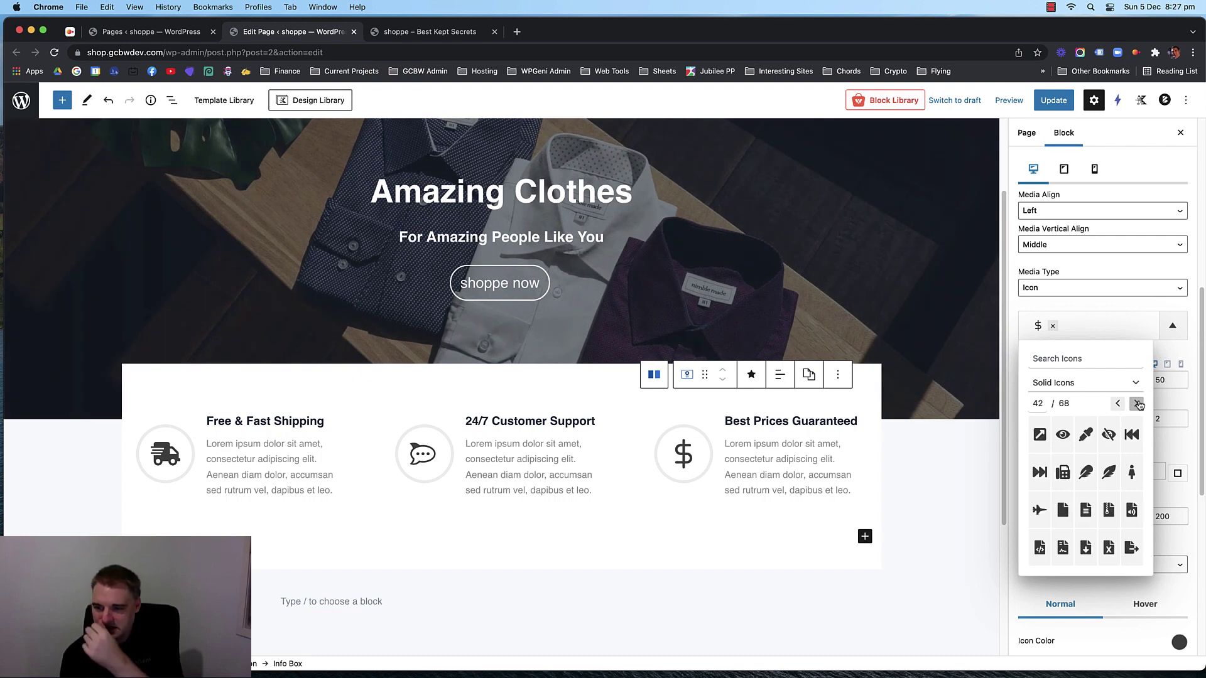
pyautogui.click(1137, 404)
pyautogui.click(1138, 404)
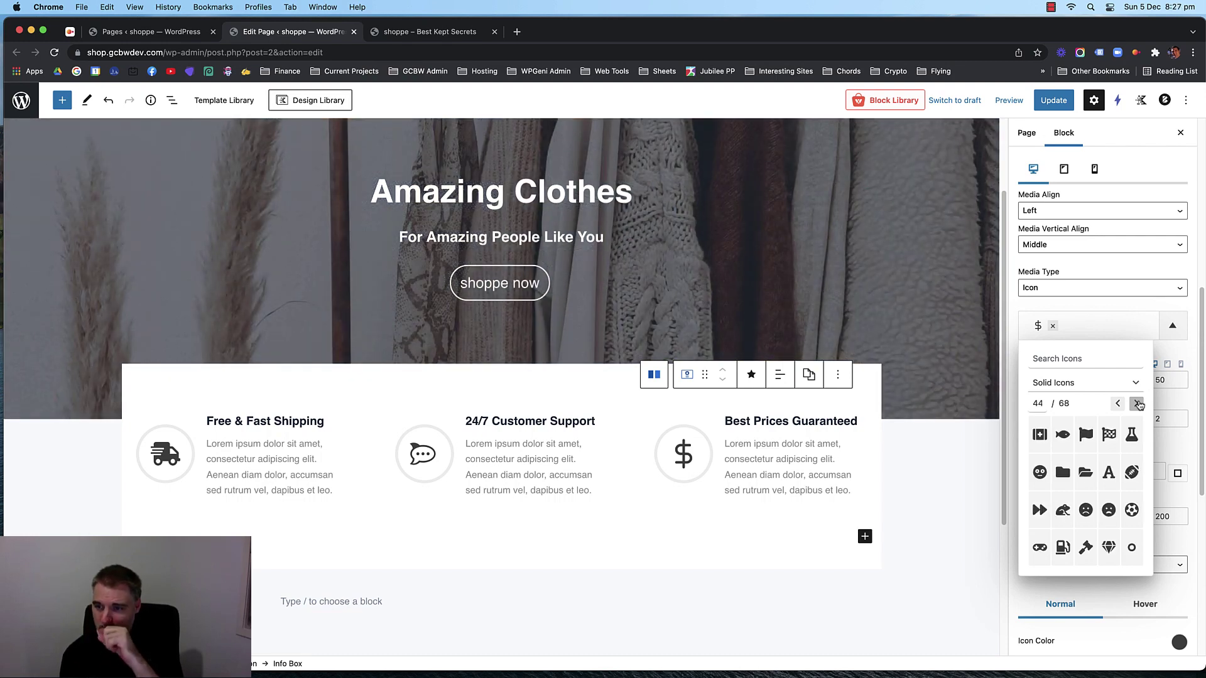
pyautogui.click(1137, 404)
pyautogui.click(1137, 404)
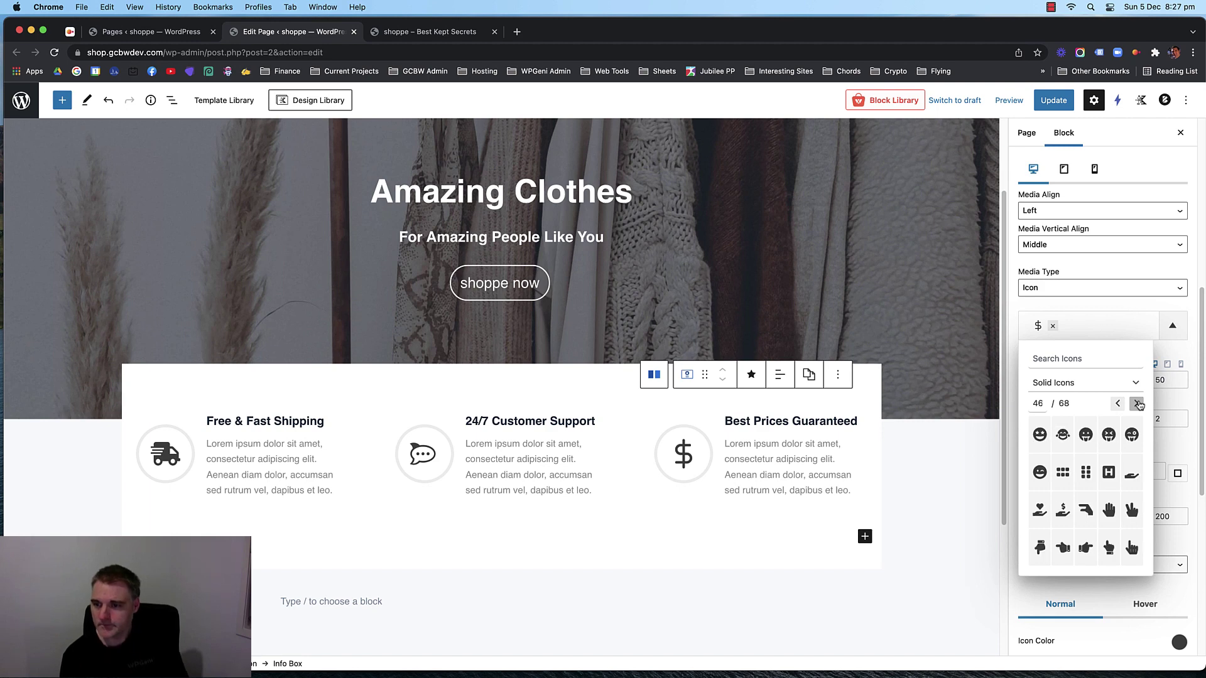
pyautogui.click(1138, 404)
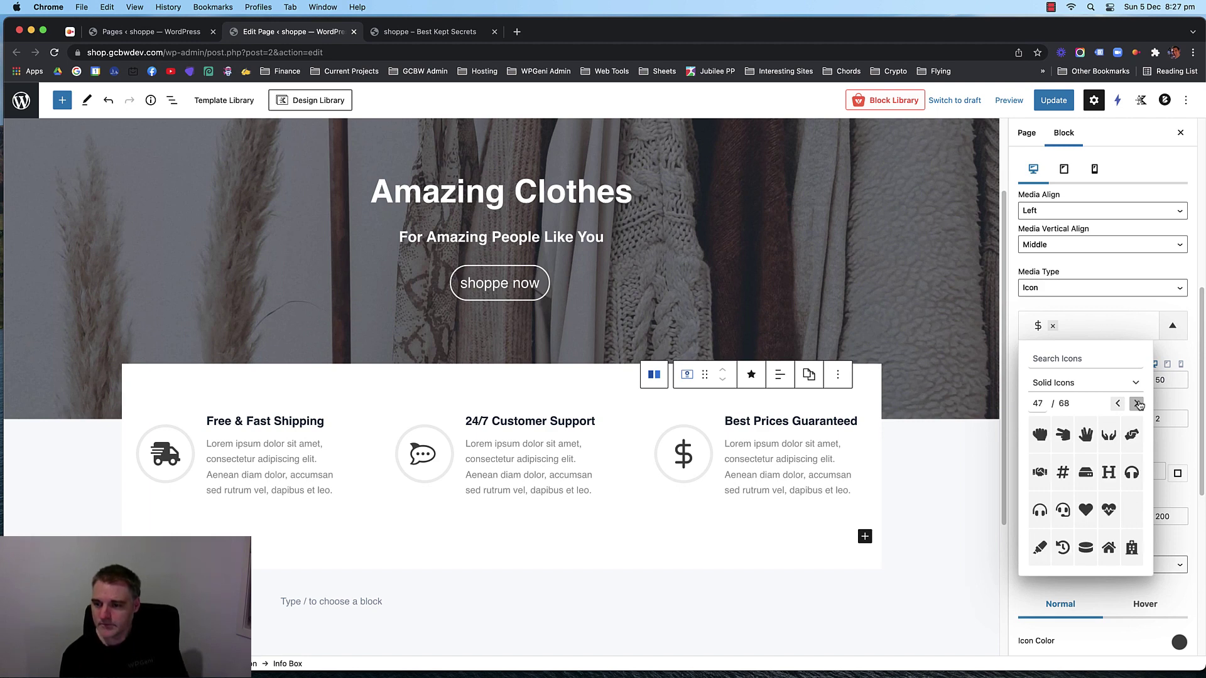
pyautogui.click(1137, 404)
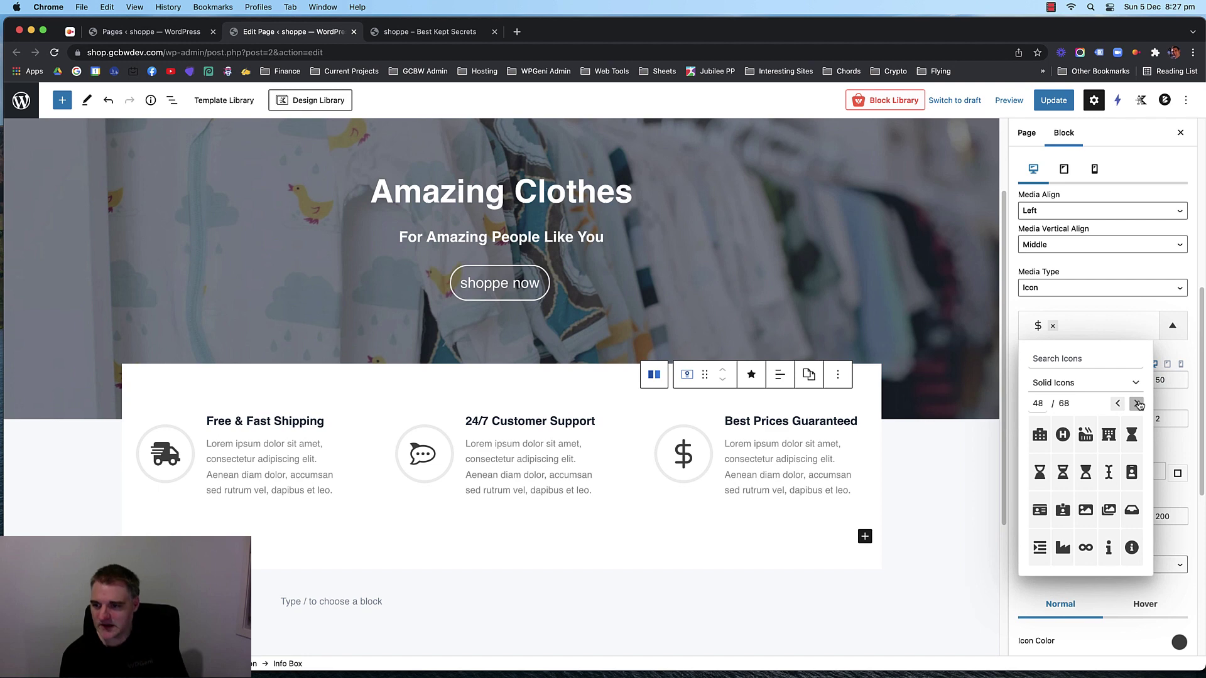
pyautogui.click(1137, 404)
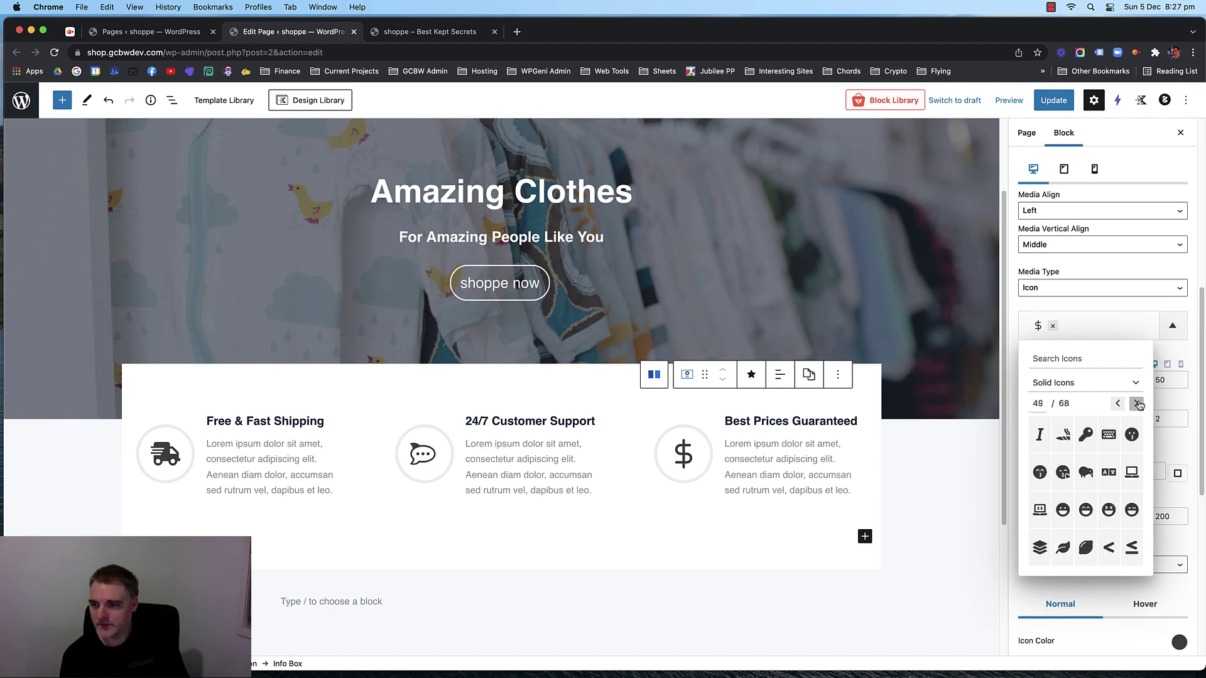
pyautogui.click(1137, 404)
pyautogui.click(1137, 403)
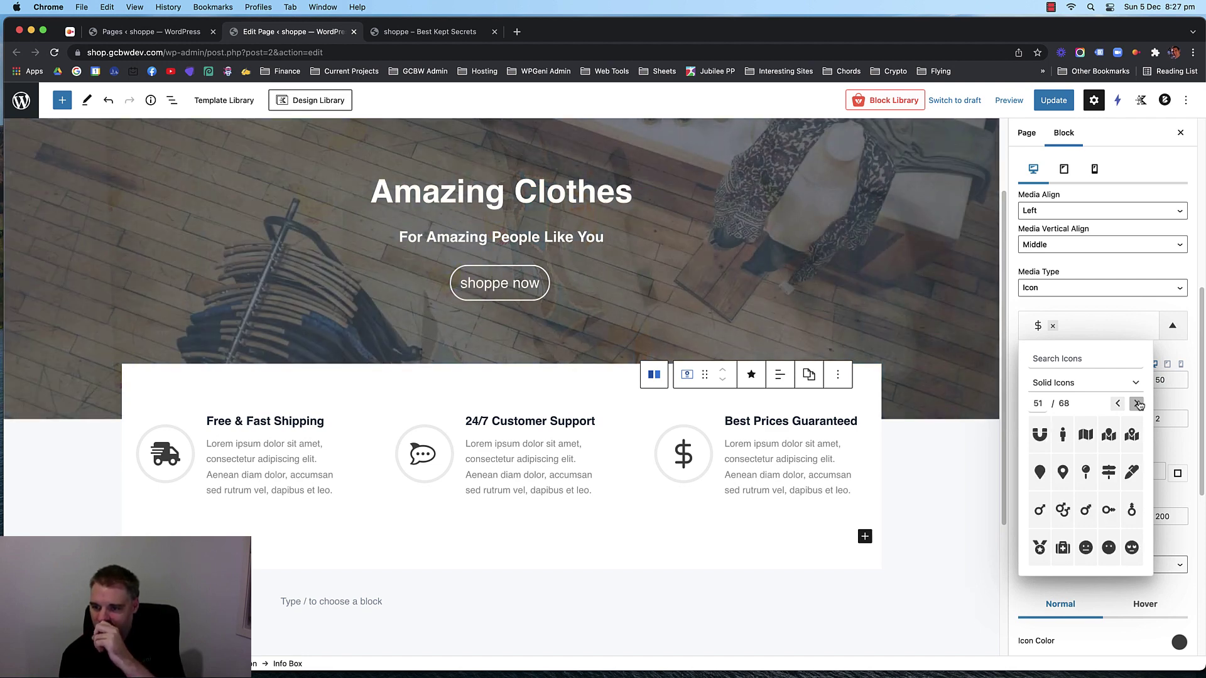
pyautogui.click(1138, 404)
pyautogui.click(1137, 404)
pyautogui.click(1137, 403)
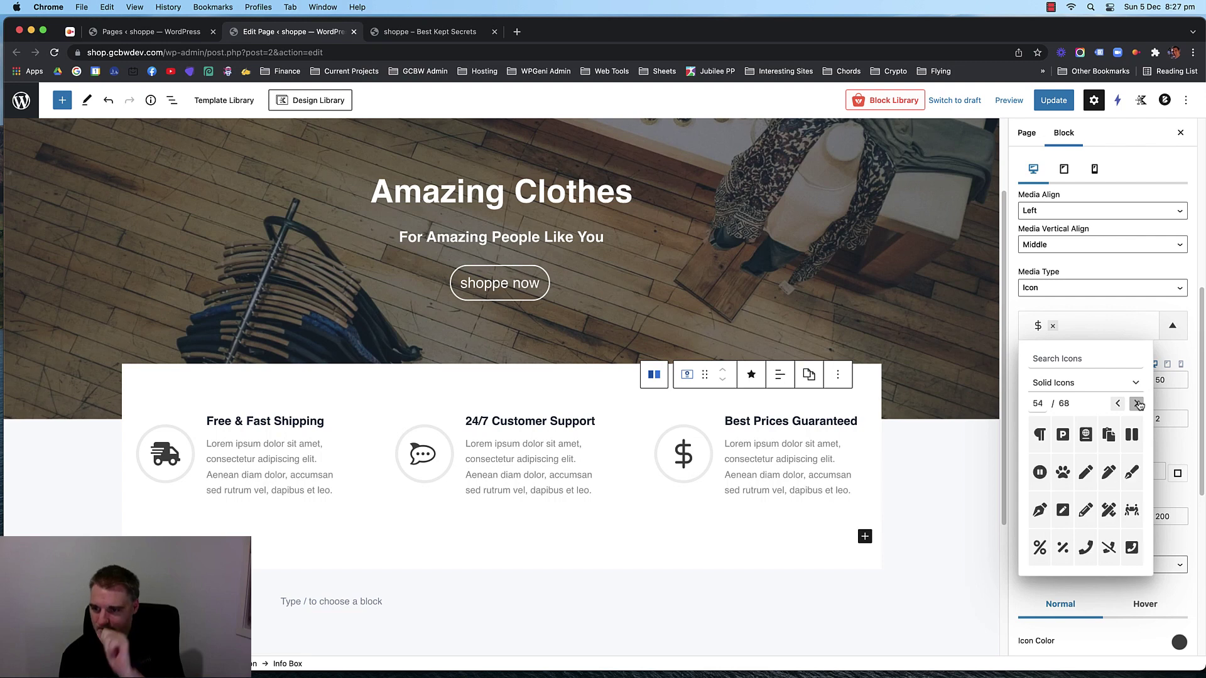
pyautogui.click(1138, 403)
pyautogui.click(1137, 404)
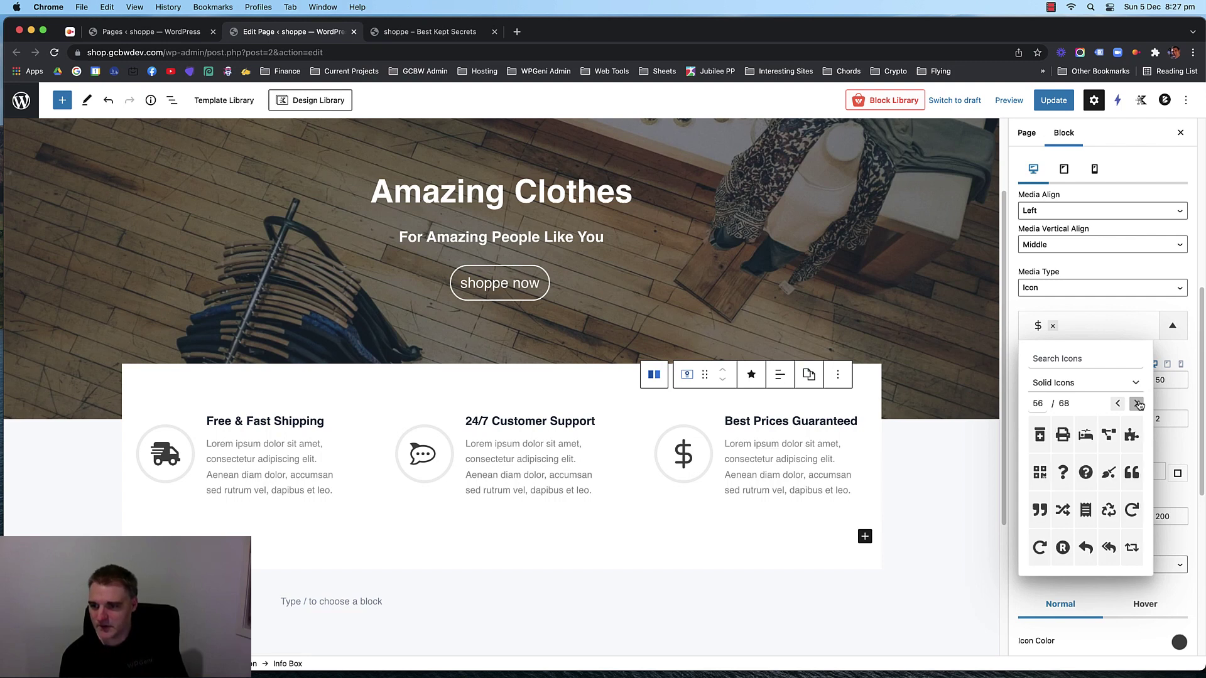
pyautogui.click(1137, 404)
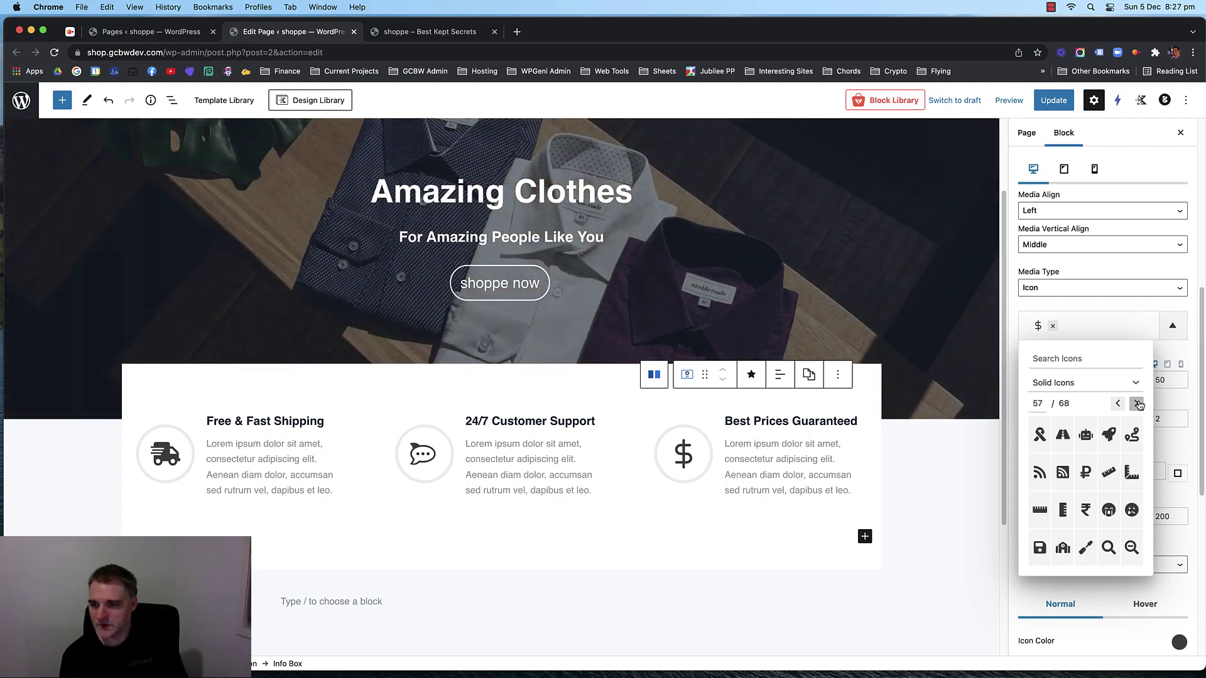
pyautogui.click(1137, 404)
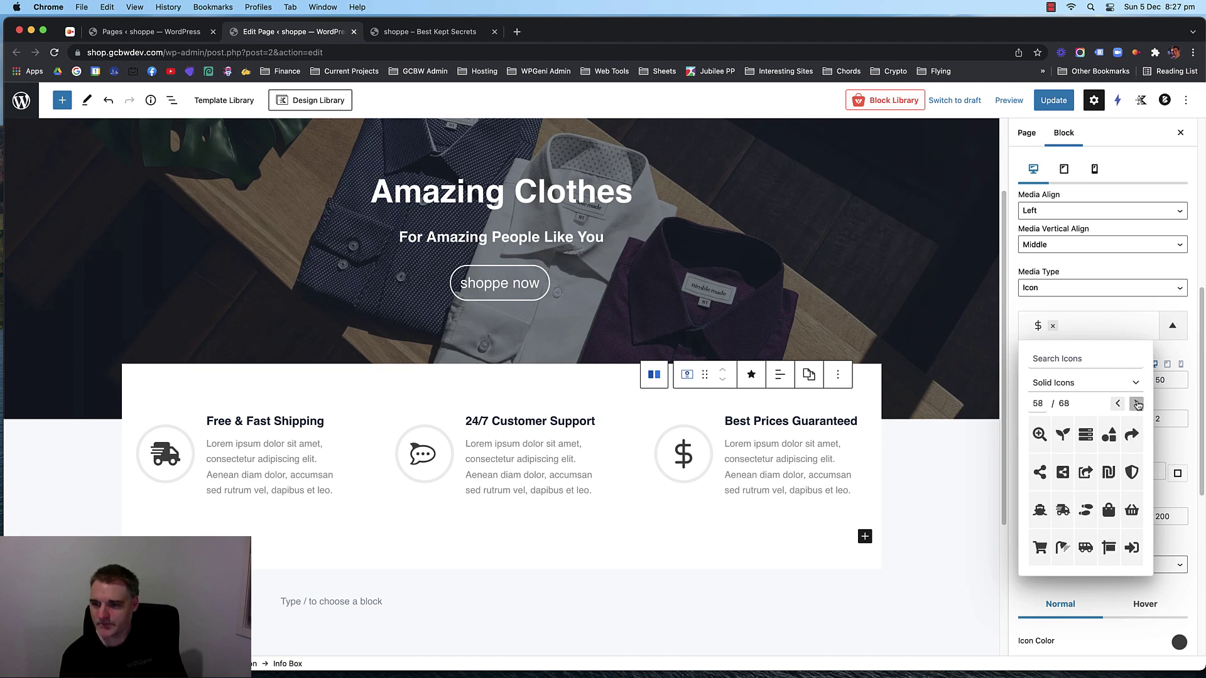
pyautogui.click(1137, 403)
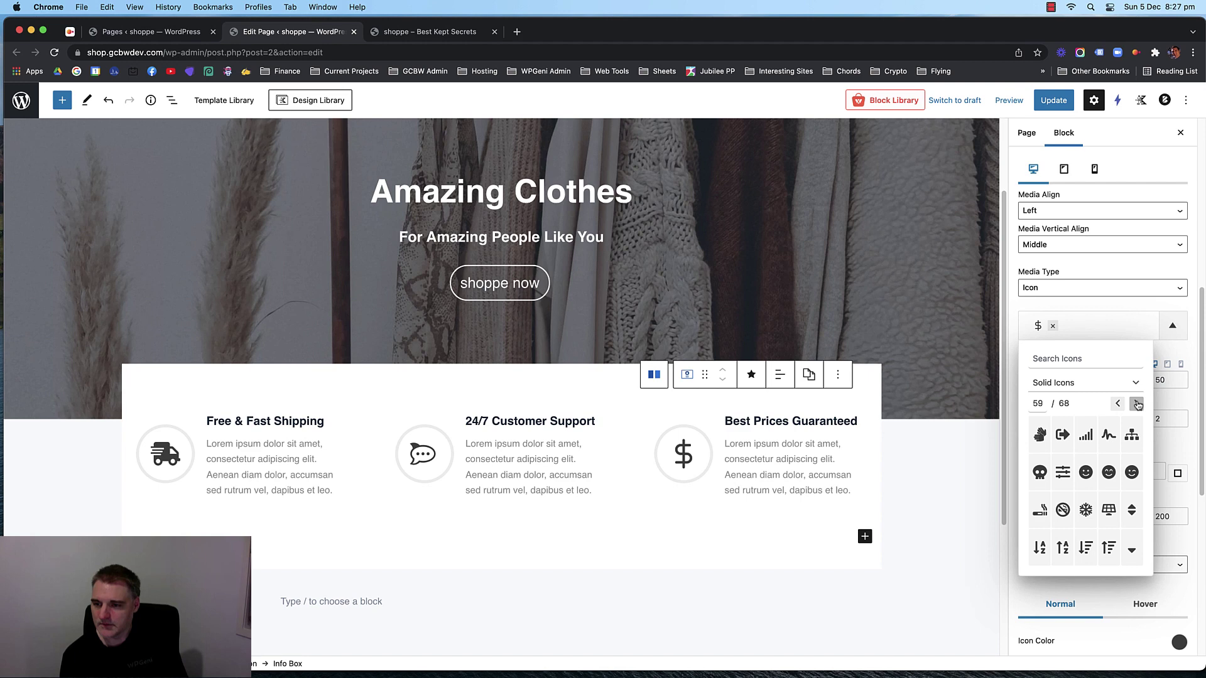
pyautogui.click(1137, 403)
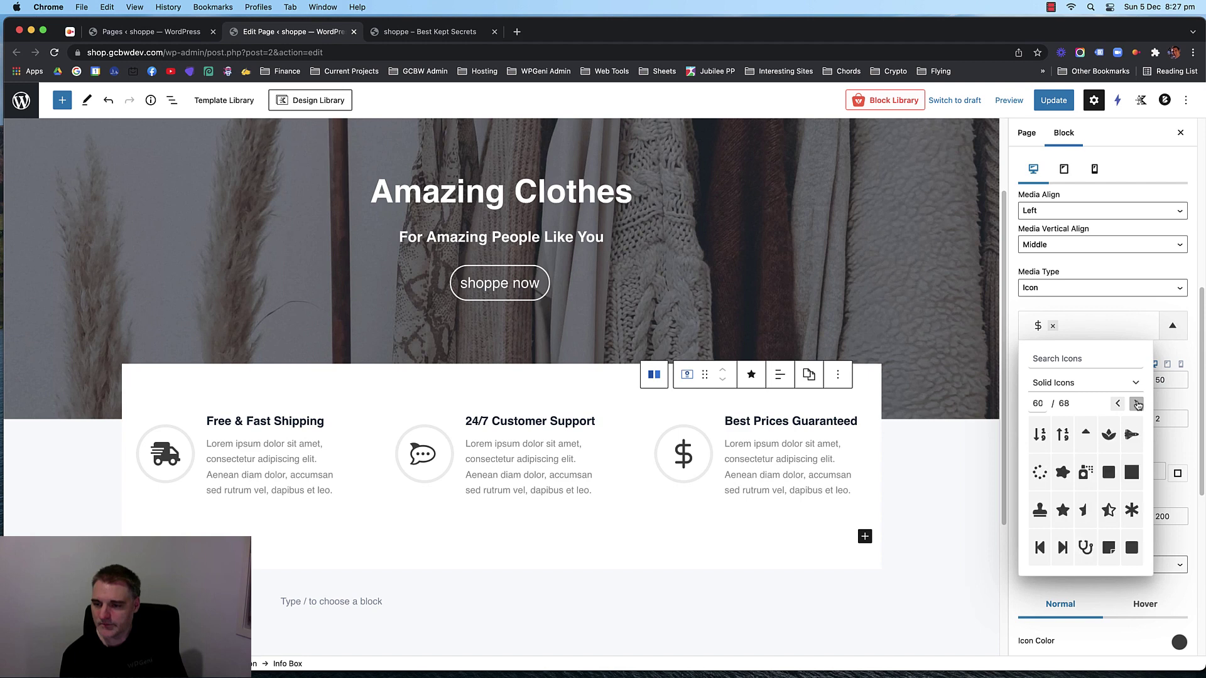
pyautogui.click(1137, 404)
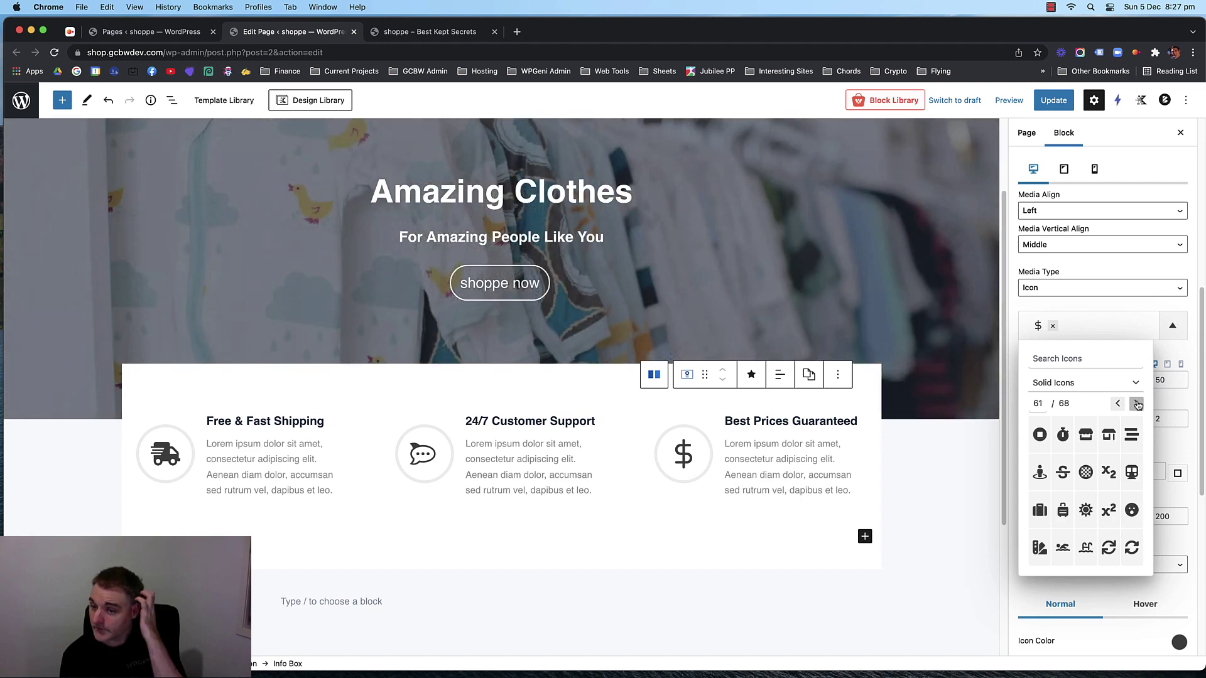
pyautogui.click(1137, 404)
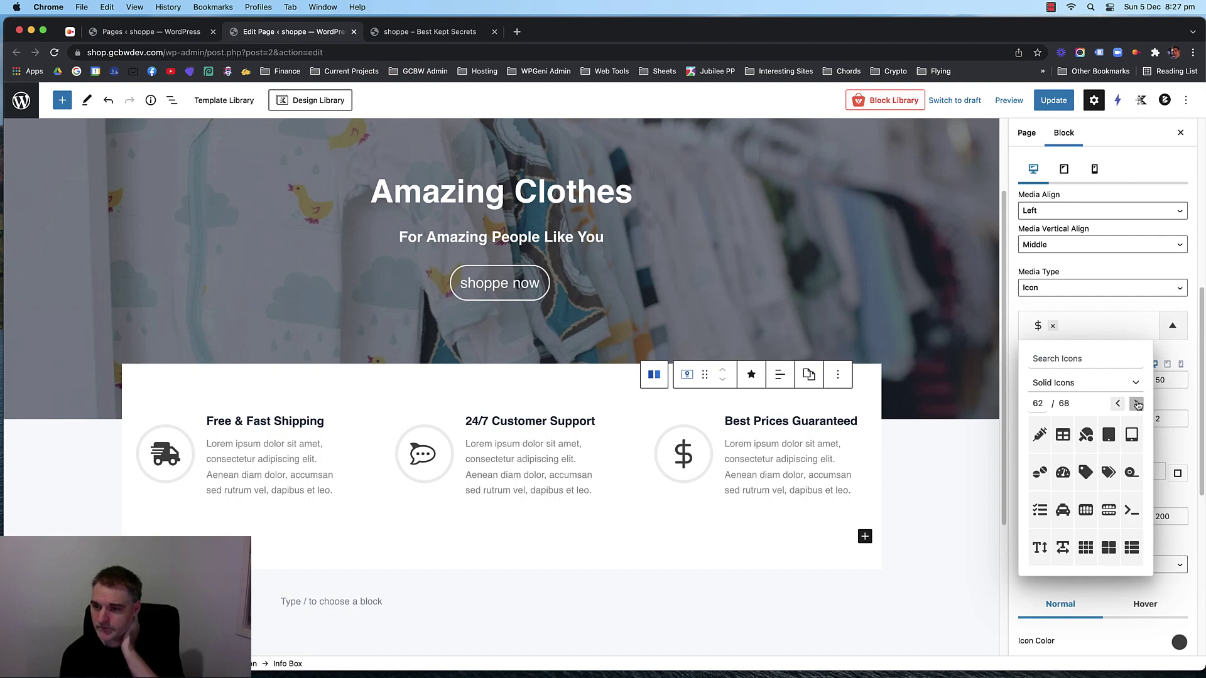
pyautogui.click(1137, 404)
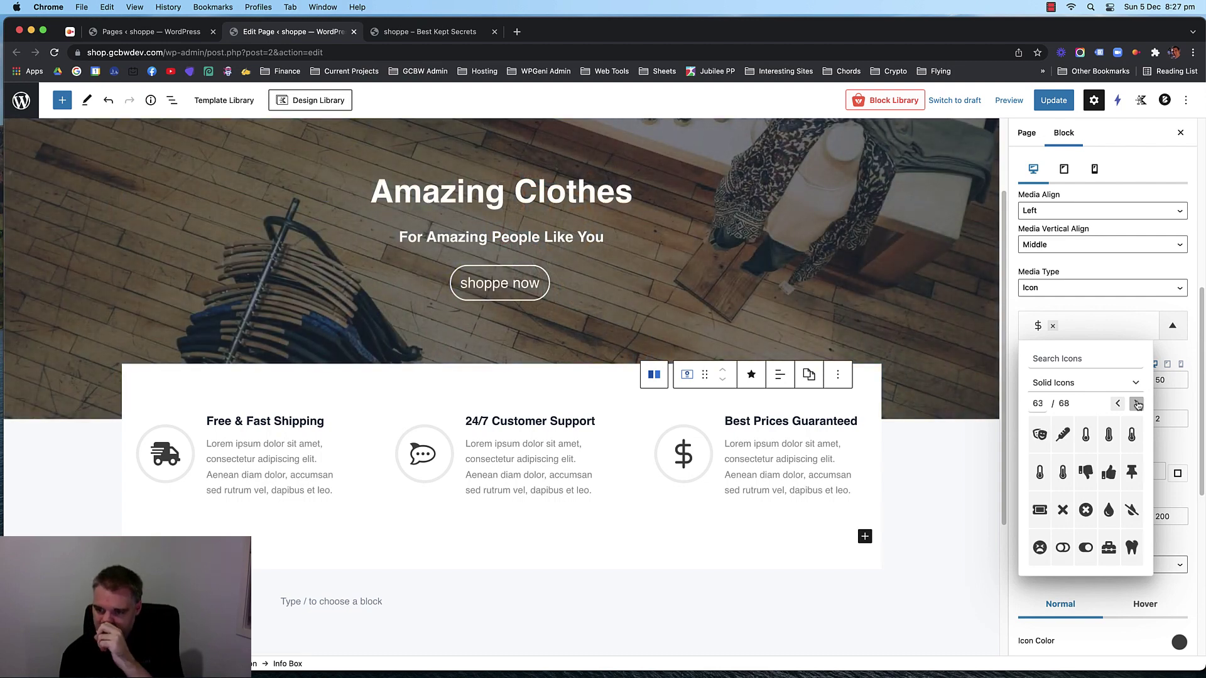
pyautogui.click(1137, 404)
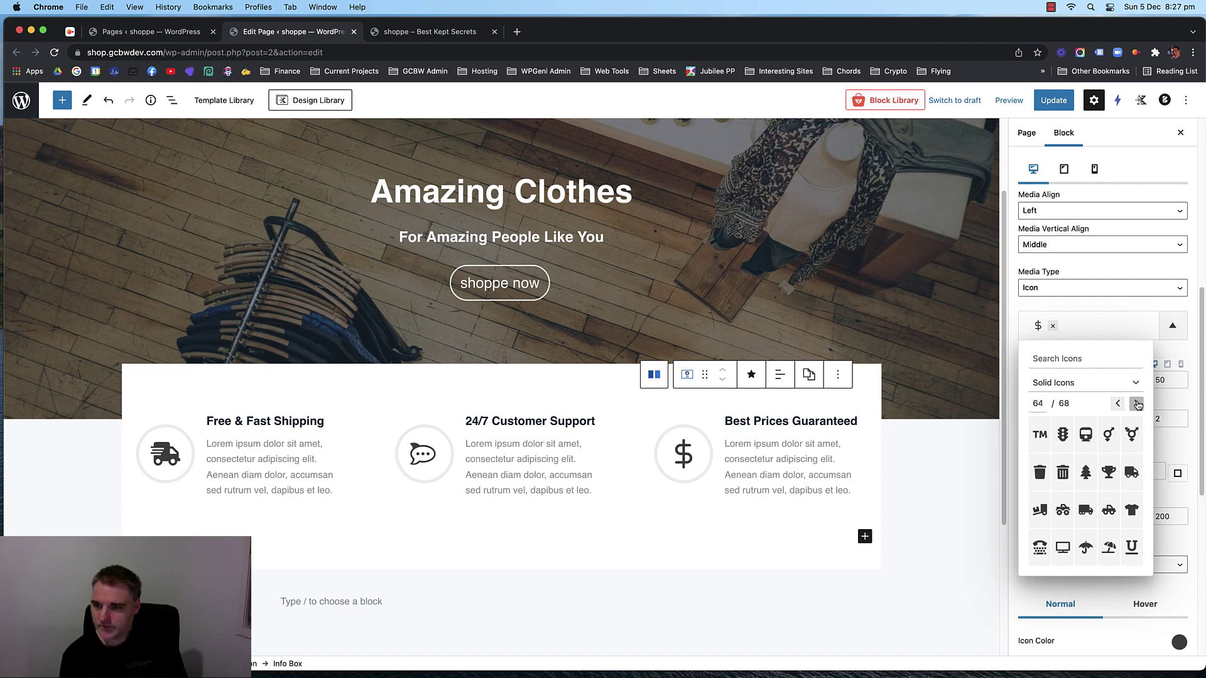
pyautogui.click(1136, 404)
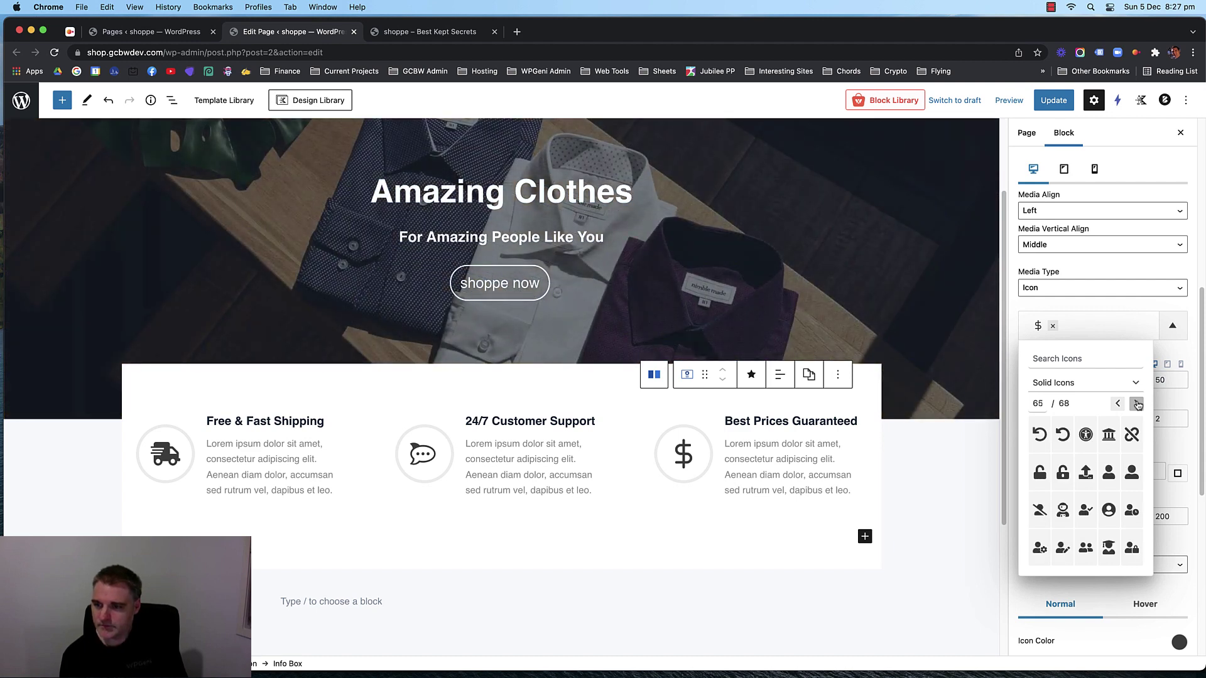
pyautogui.click(1136, 404)
pyautogui.click(1138, 405)
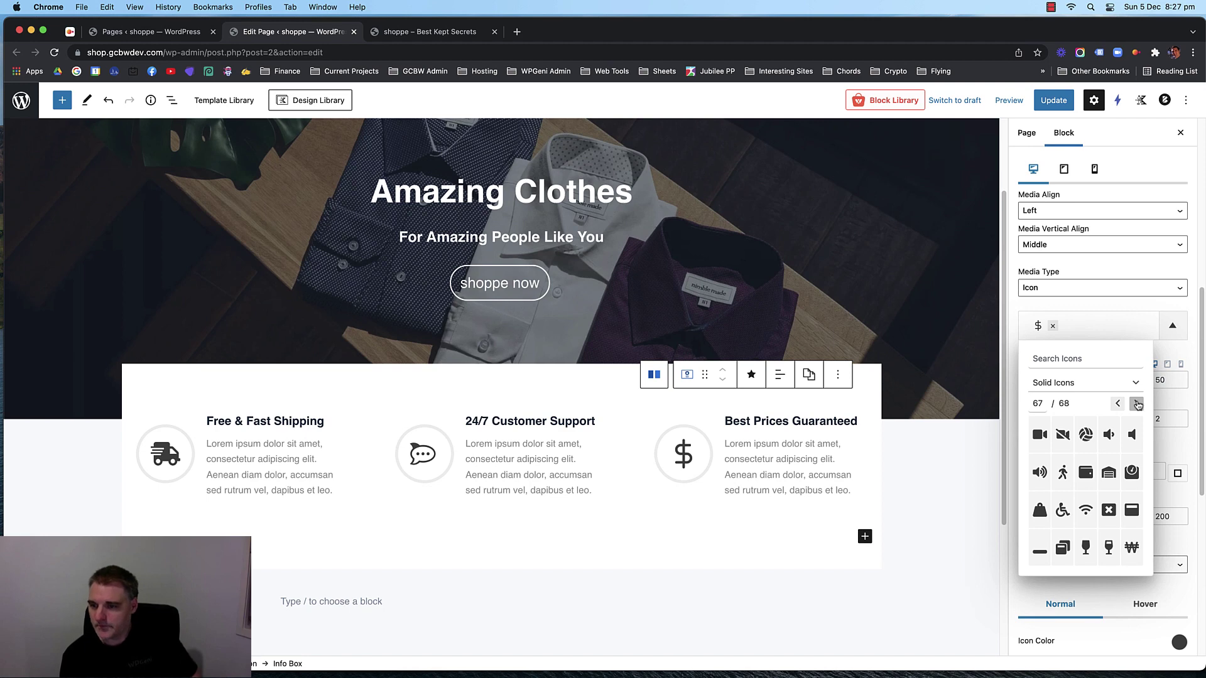
pyautogui.click(1138, 405)
# Search the icon library for 'sale' and browse all pages of results.
pyautogui.click(1091, 324)
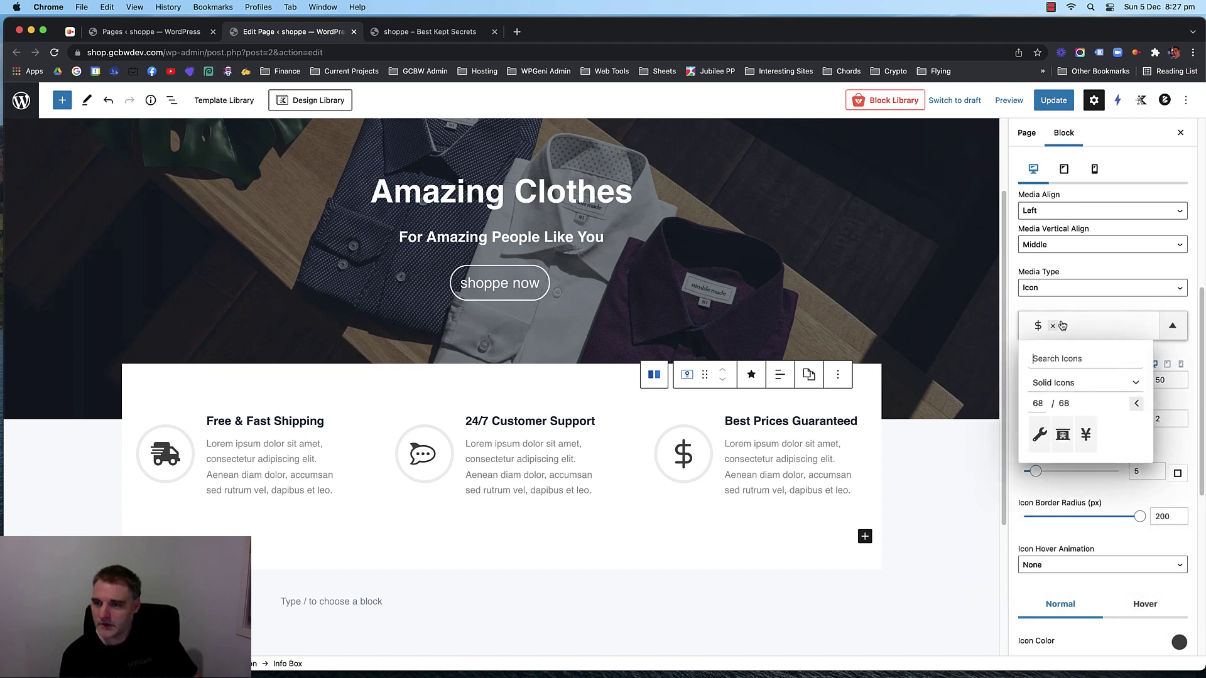
pyautogui.click(1066, 358)
pyautogui.write('sale')
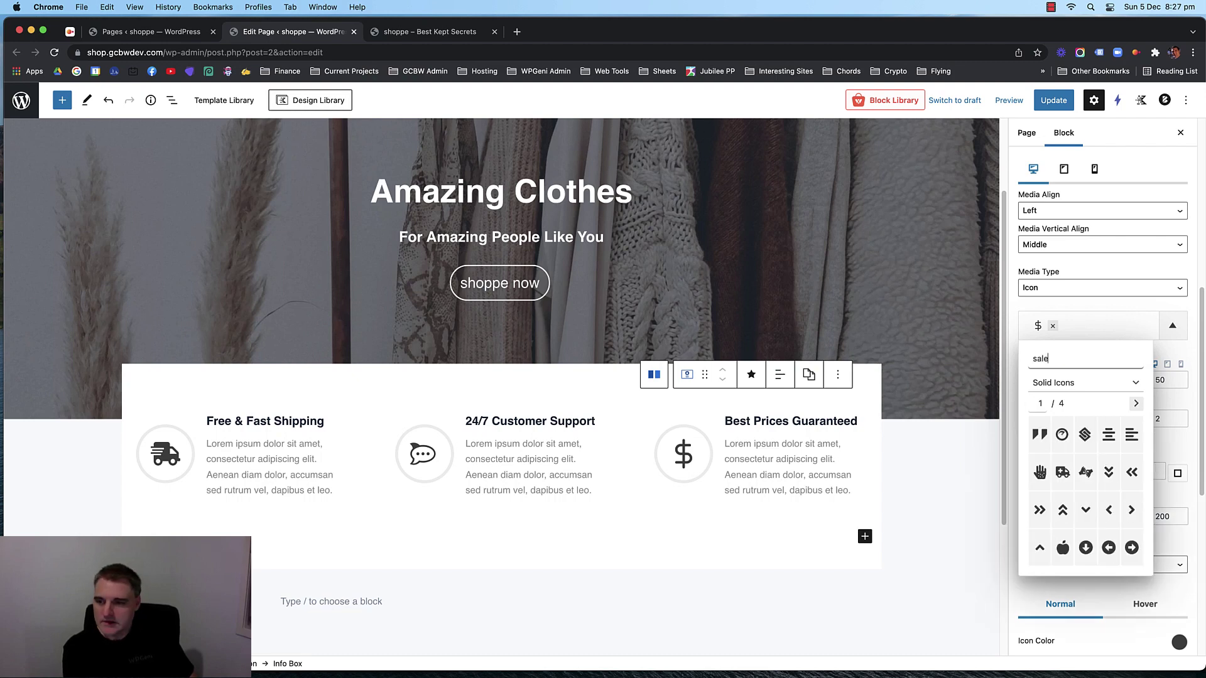
pyautogui.click(1134, 404)
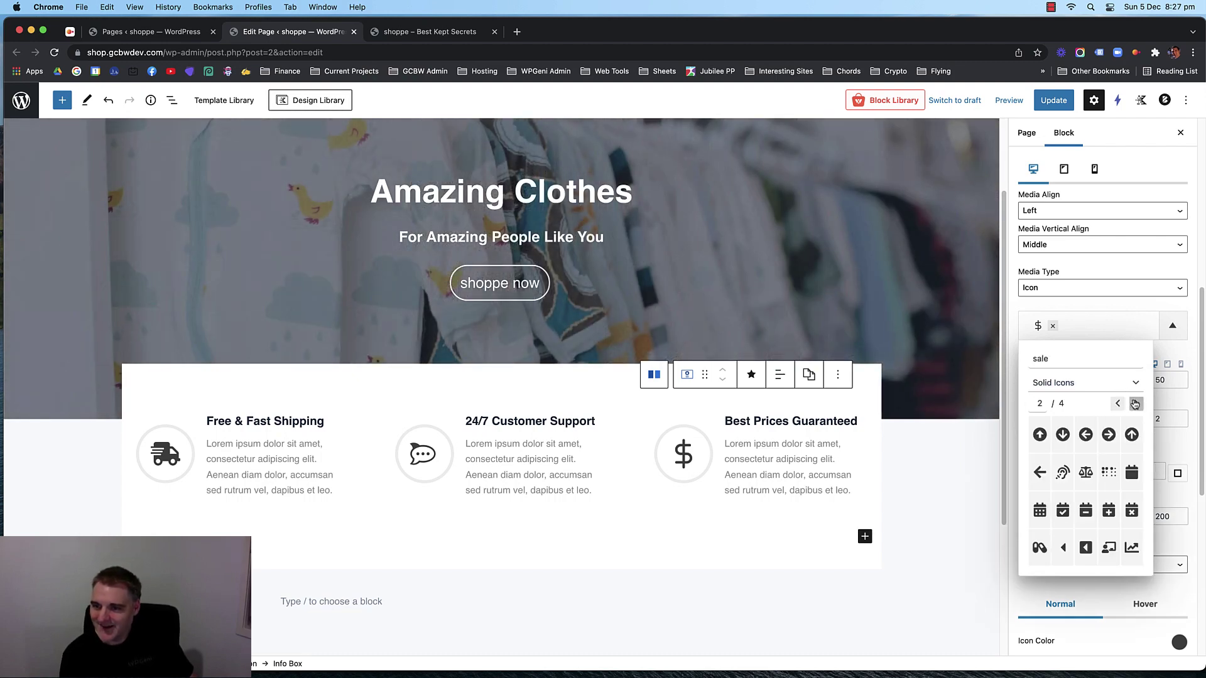
pyautogui.click(1135, 404)
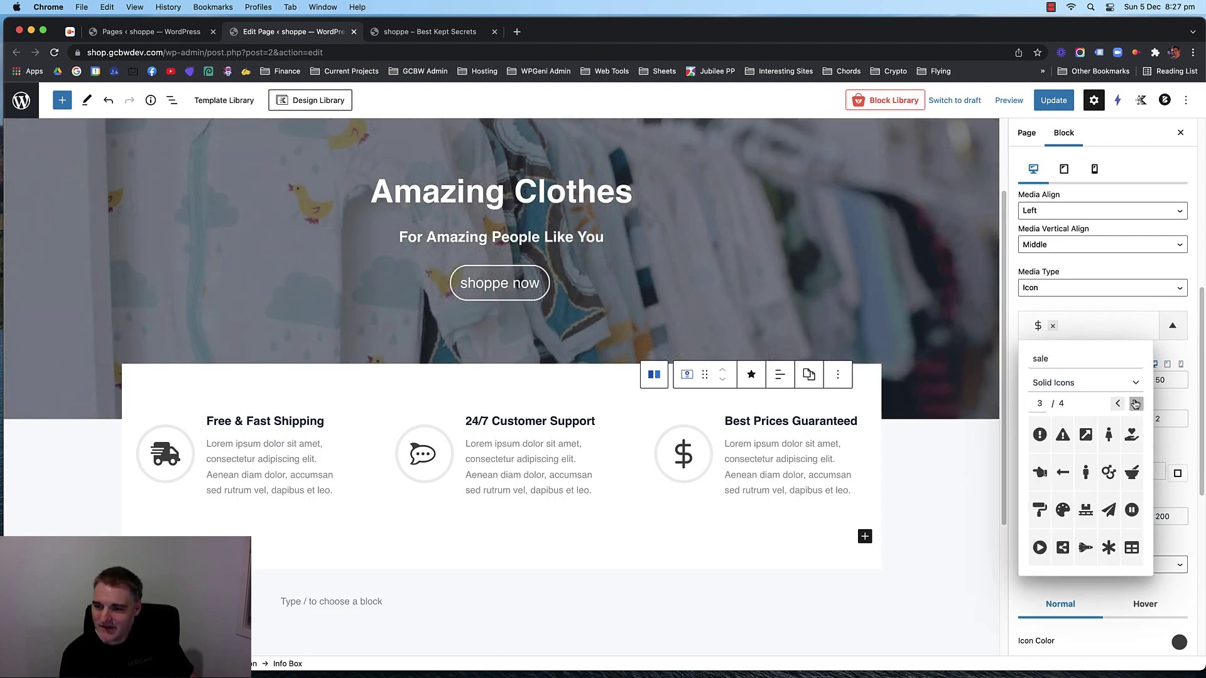
pyautogui.click(1136, 404)
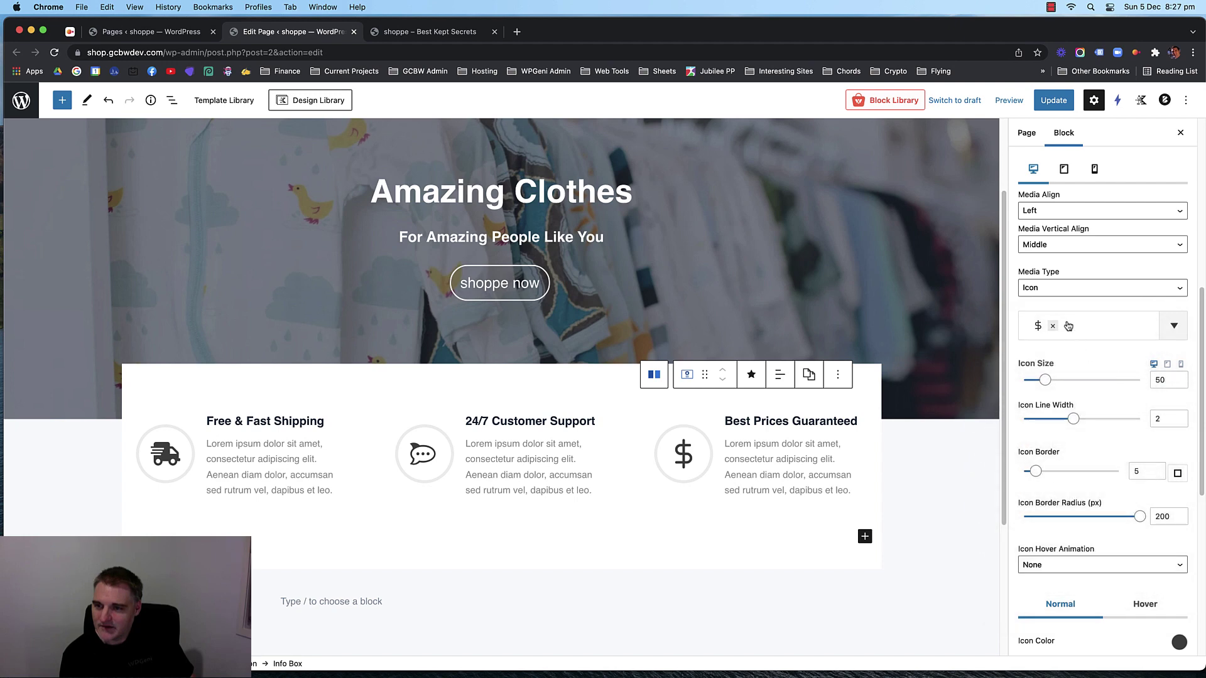
# Clear the dollar icon, search 'heart' with Show from all, and pick hand-holding-heart.
pyautogui.click(1067, 326)
pyautogui.click(1052, 325)
pyautogui.click(1054, 325)
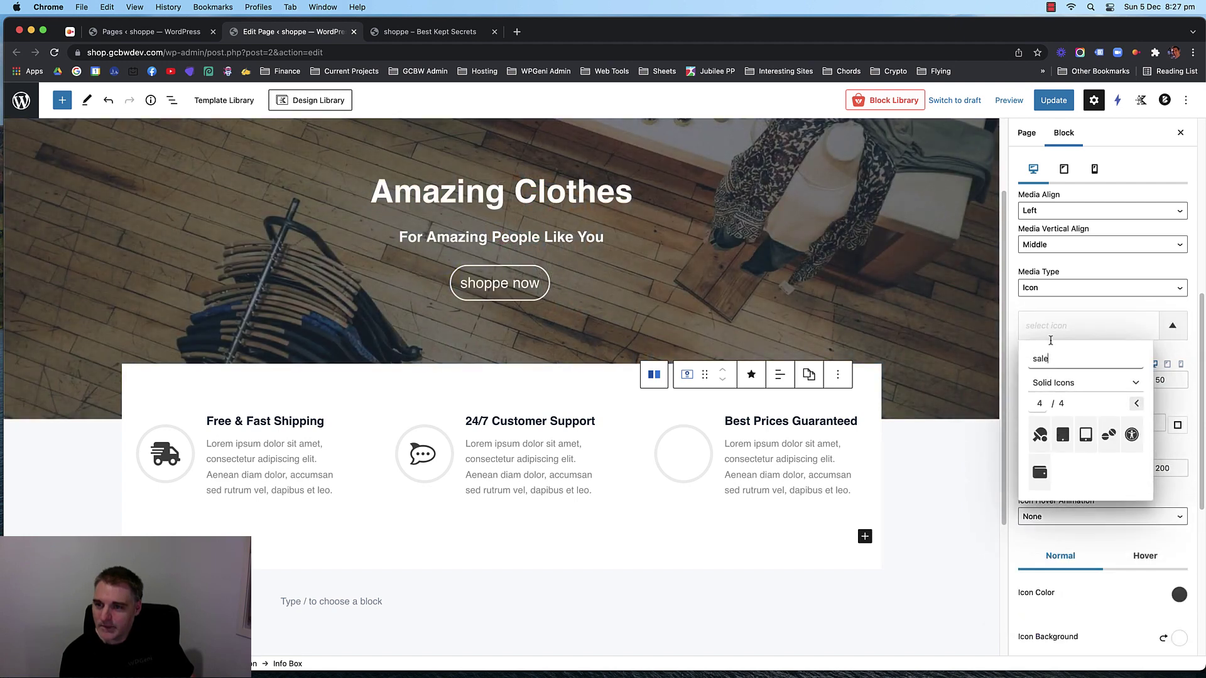
pyautogui.press('BackSpace')
pyautogui.press('BackSpace')
pyautogui.press('BackSpace')
pyautogui.press('BackSpace')
pyautogui.write('hear')
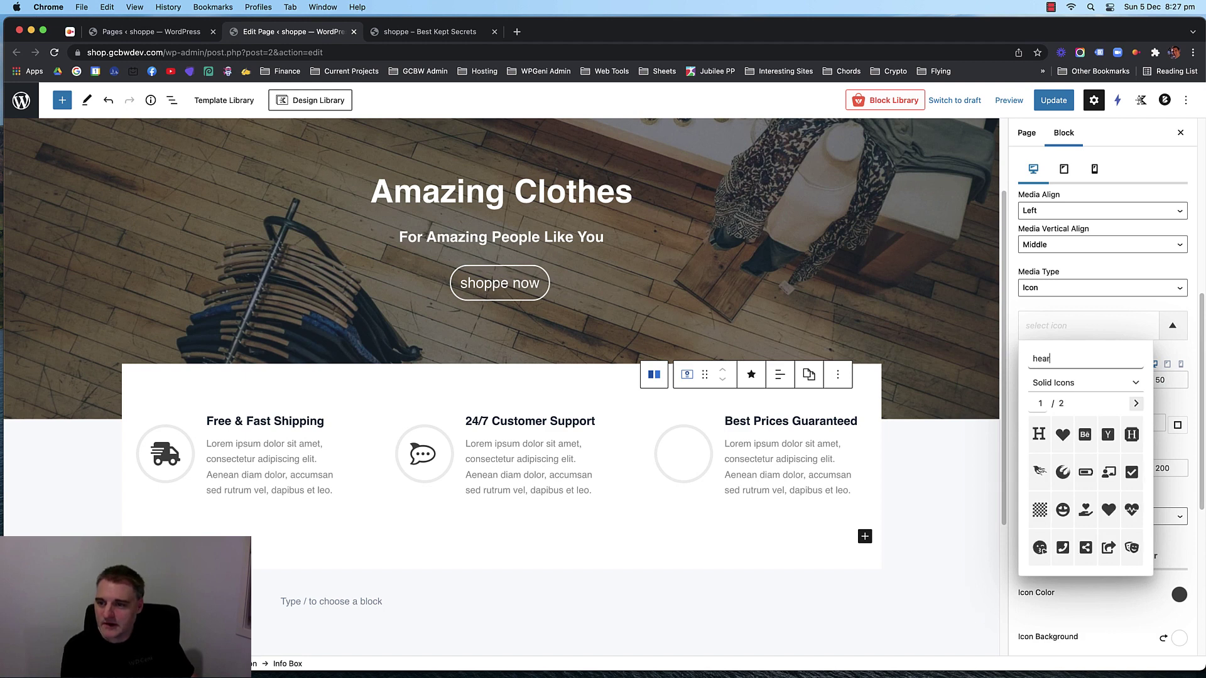
pyautogui.write('t')
pyautogui.click(1101, 384)
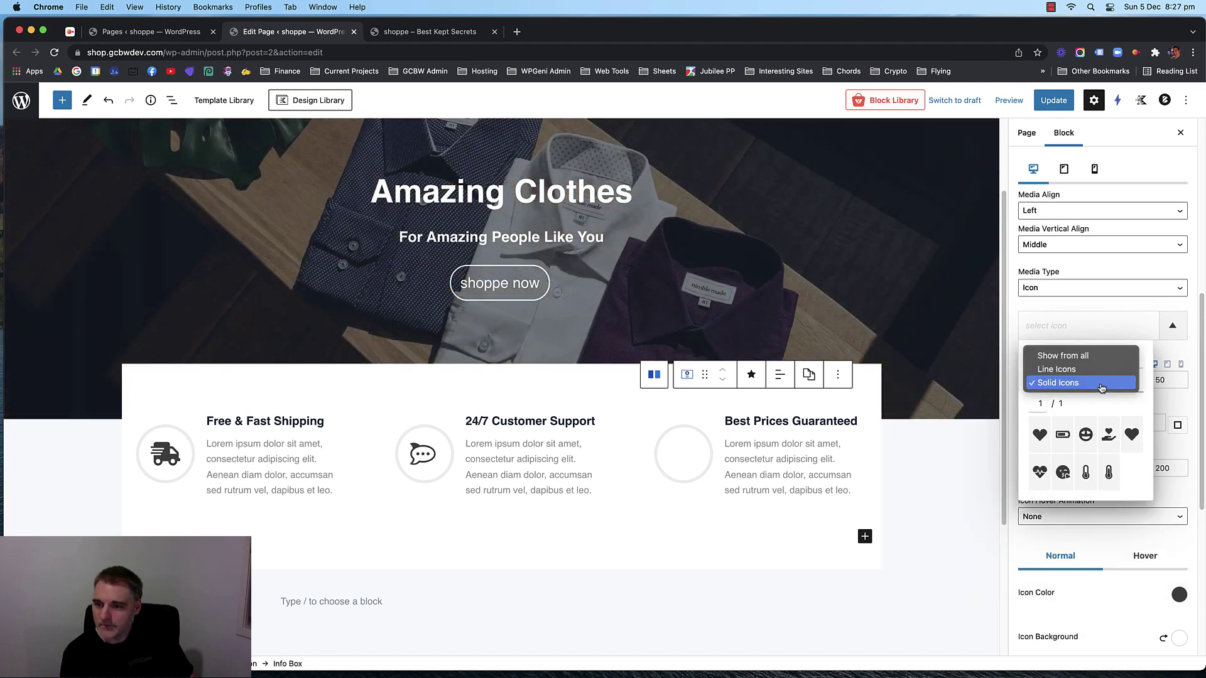
pyautogui.click(1093, 370)
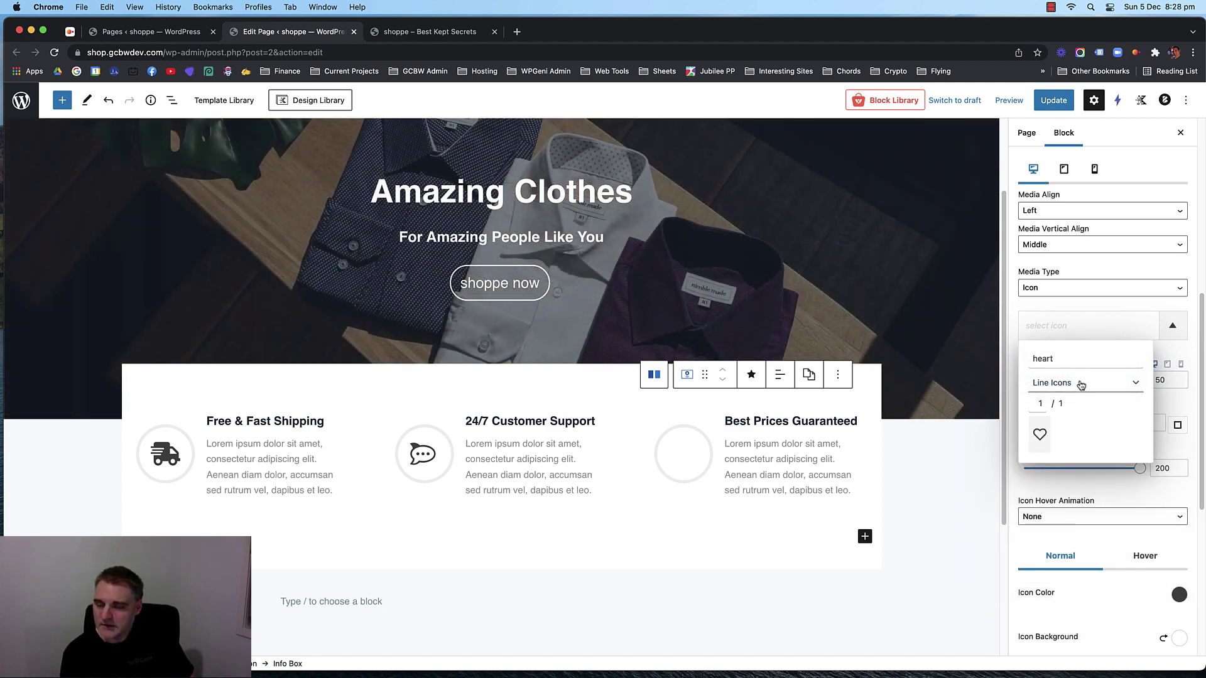
pyautogui.click(1080, 384)
pyautogui.click(1086, 374)
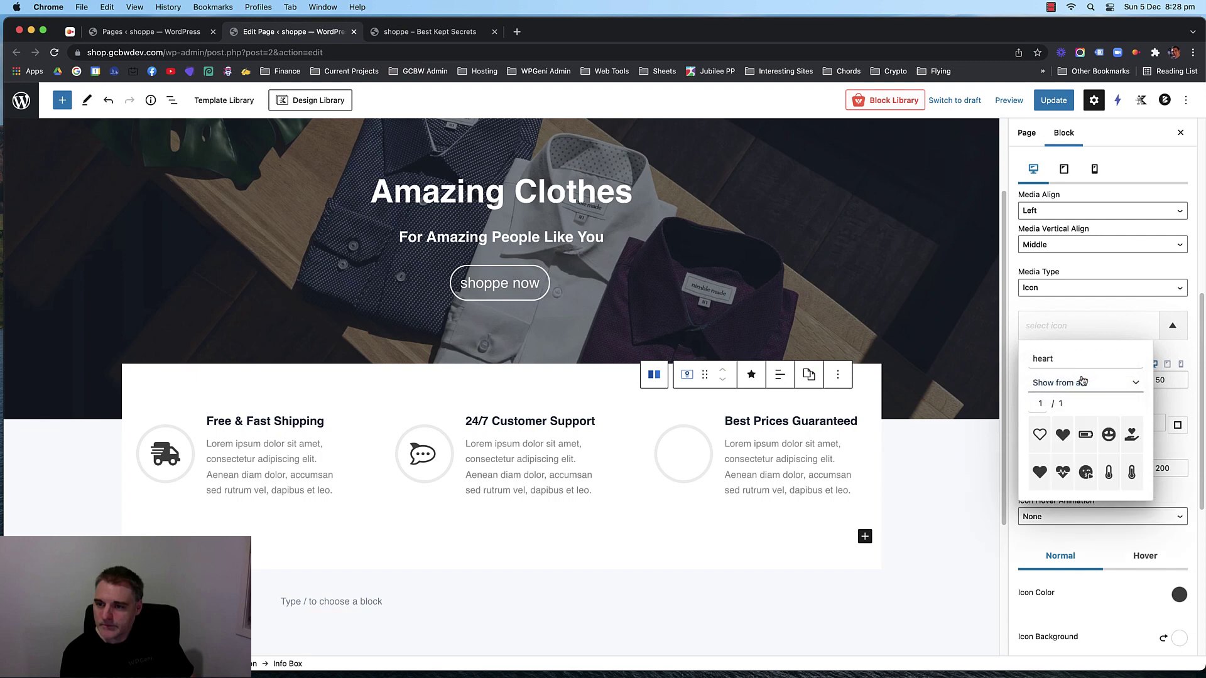
pyautogui.click(1131, 434)
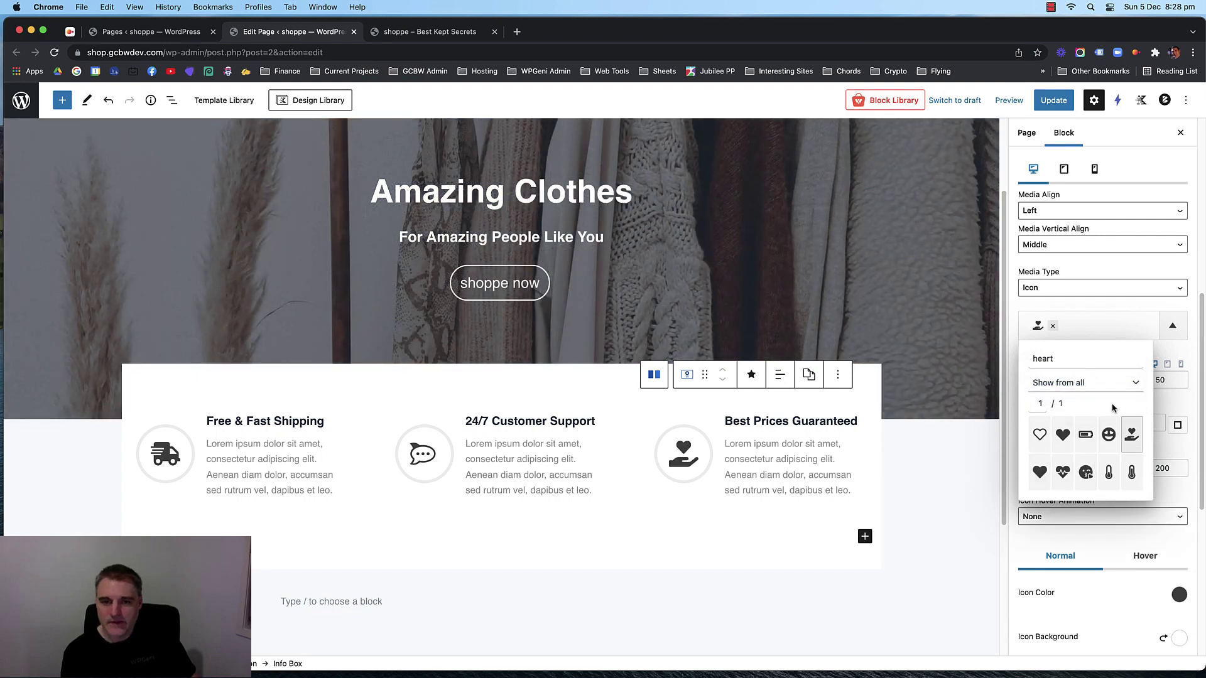
pyautogui.click(901, 459)
pyautogui.scroll(-4, 530, 430)
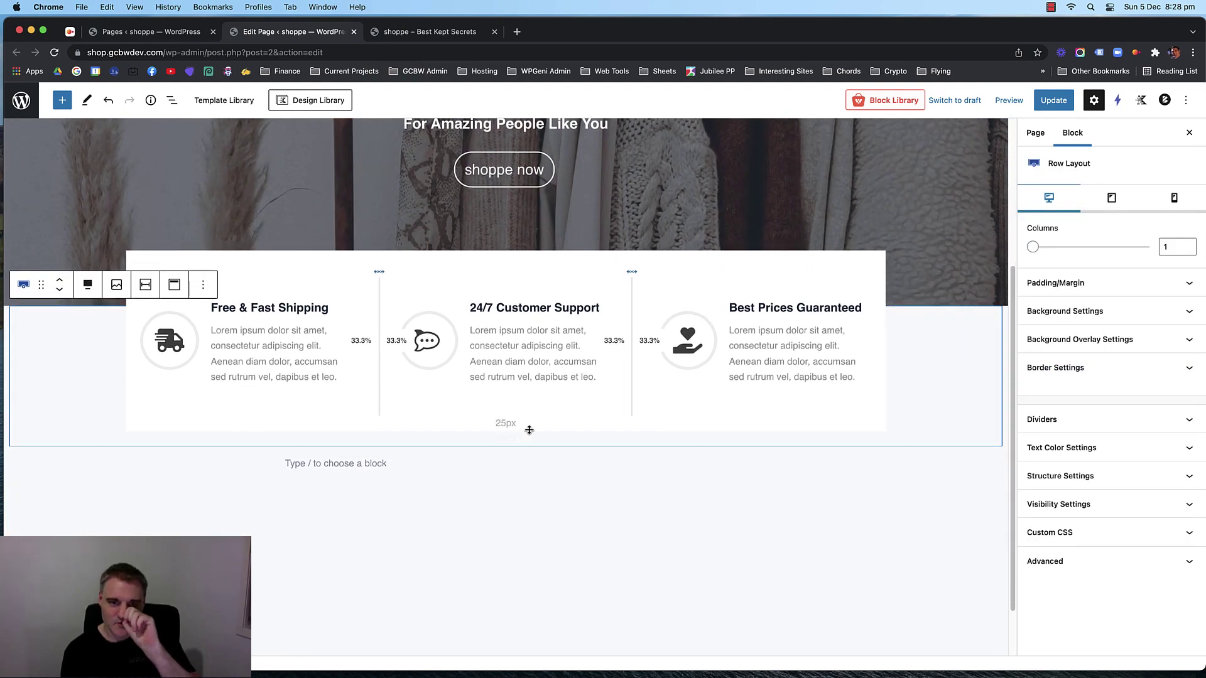
# Save, then enter and delete test text in the Best Prices Guaranteed description, leaving it unchanged.
pyautogui.press('super+s')
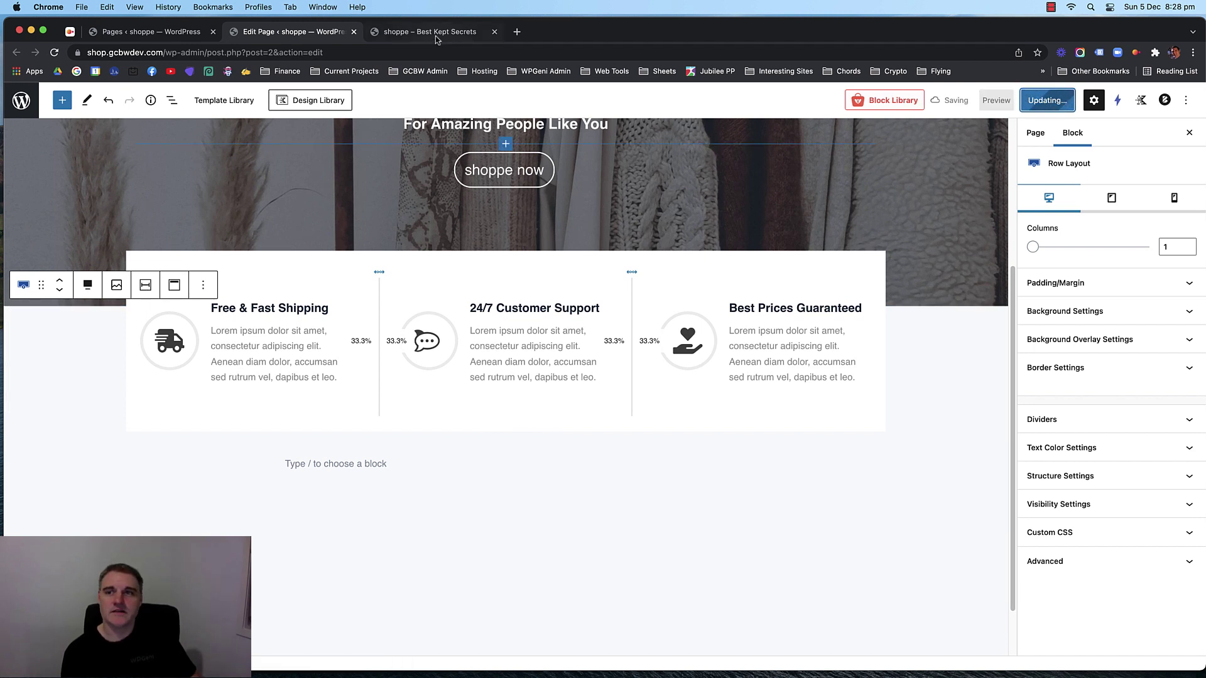
pyautogui.click(767, 352)
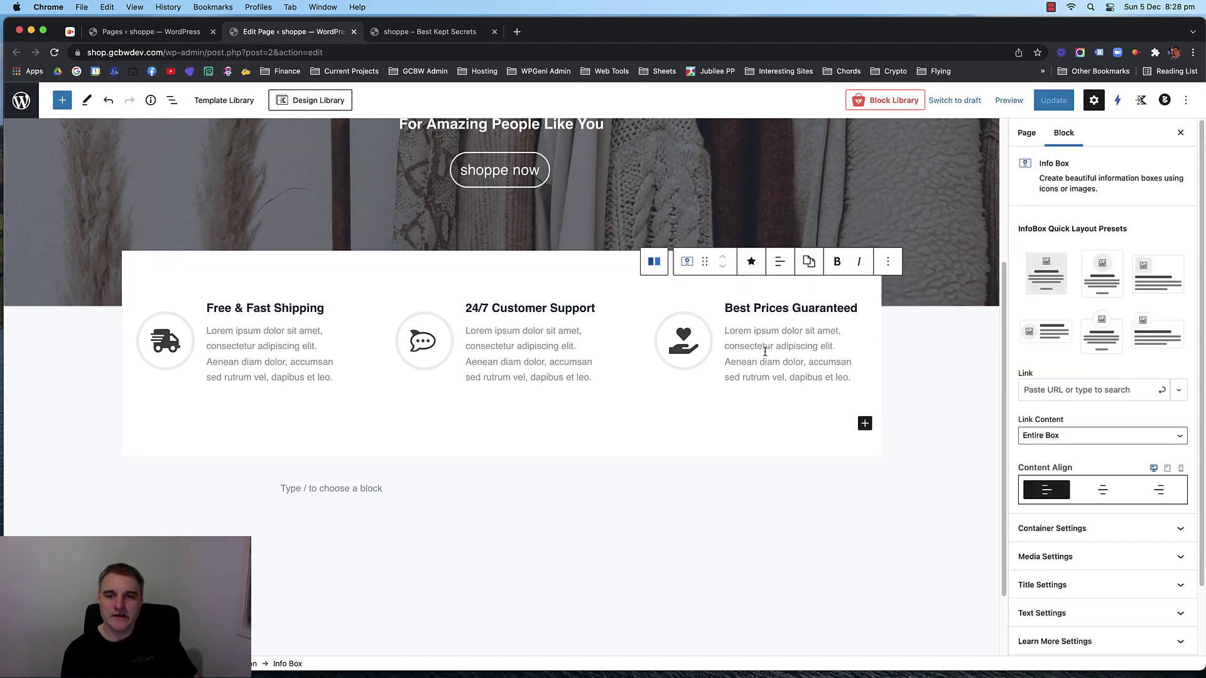
pyautogui.press('super+a')
pyautogui.write('hjghjghj')
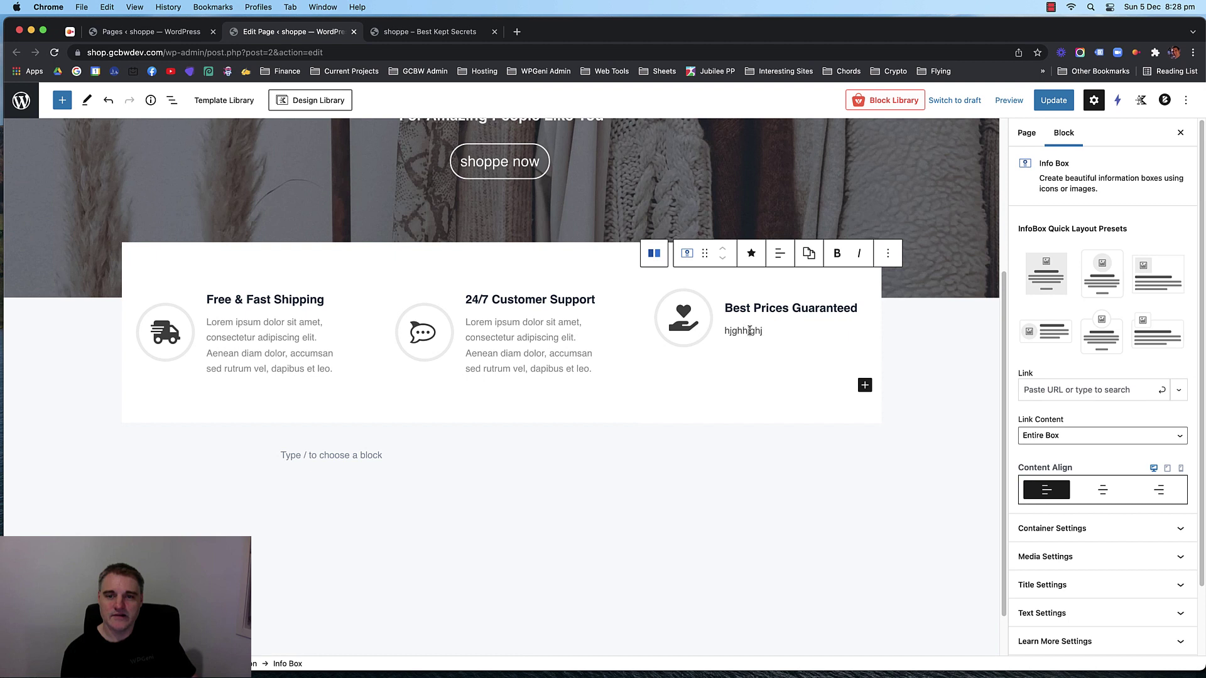
pyautogui.press('super+a')
pyautogui.write('ghjghjghjghj')
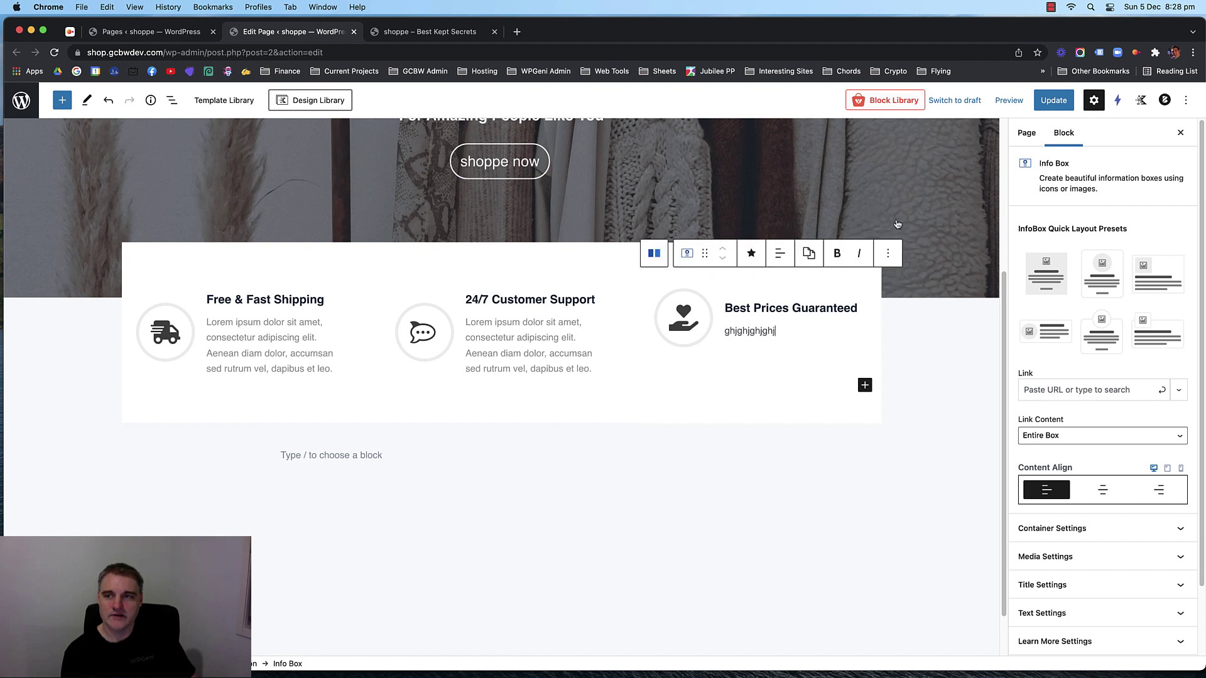
pyautogui.press('super+a')
pyautogui.press('BackSpace')
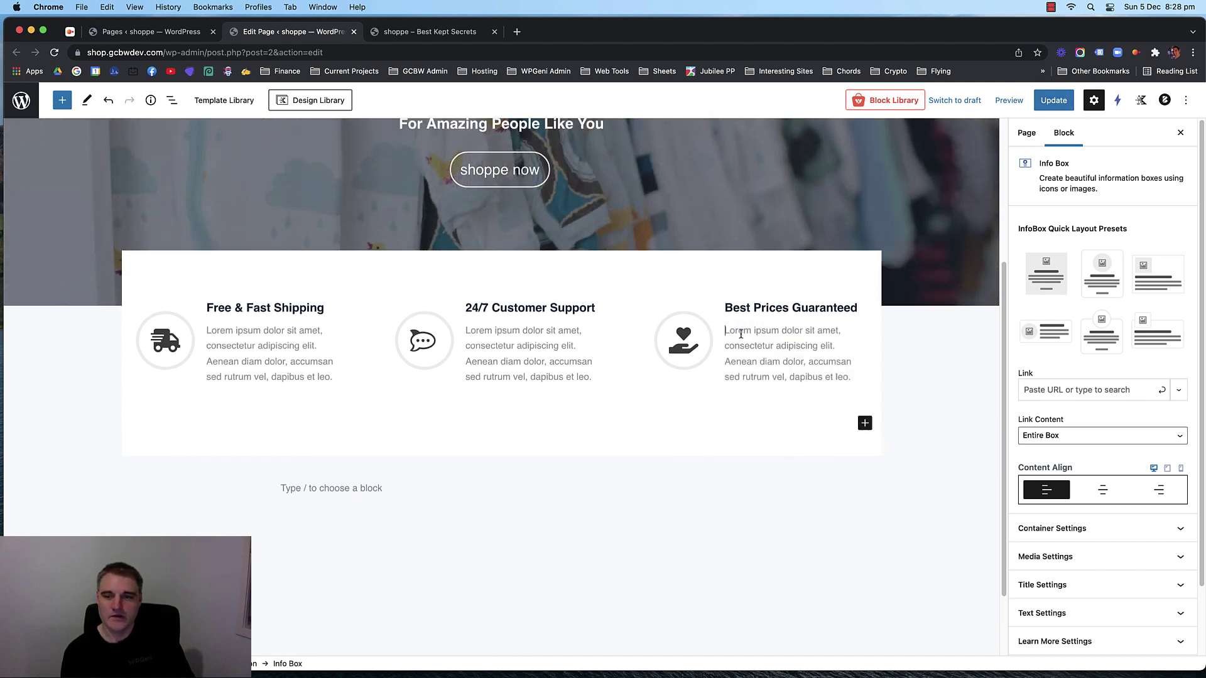
# Update the page and reload the live shop homepage to see the new icons.
pyautogui.click(1052, 106)
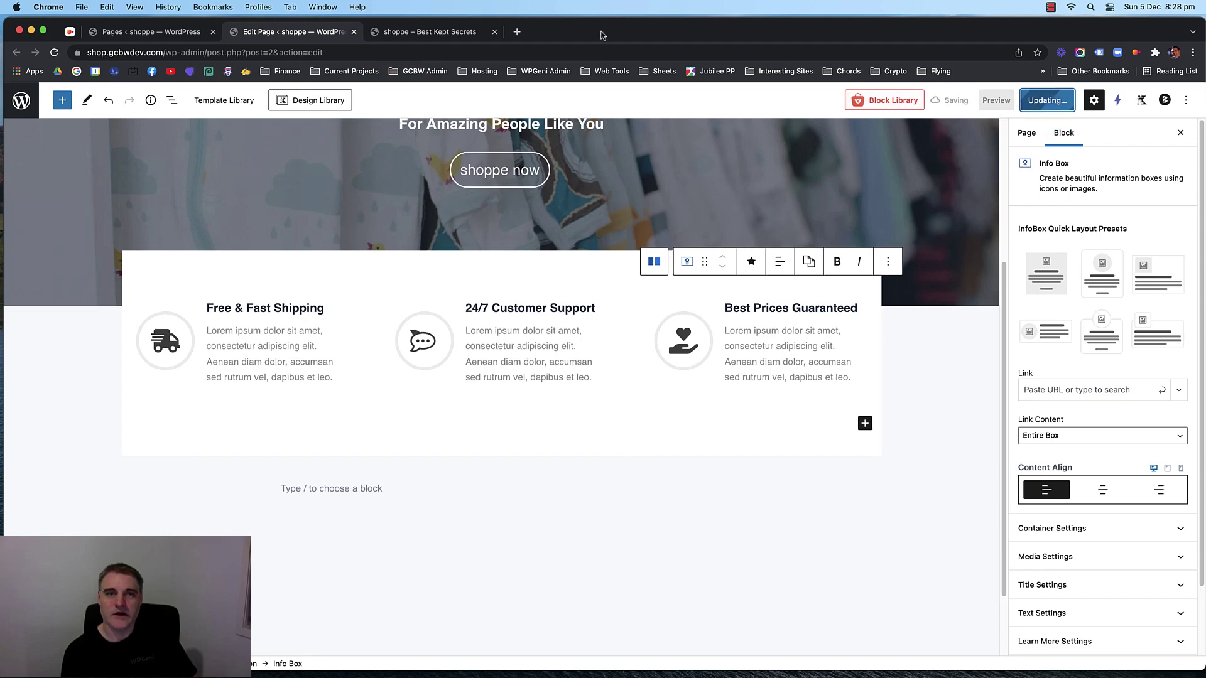
pyautogui.click(463, 32)
pyautogui.press('super+r')
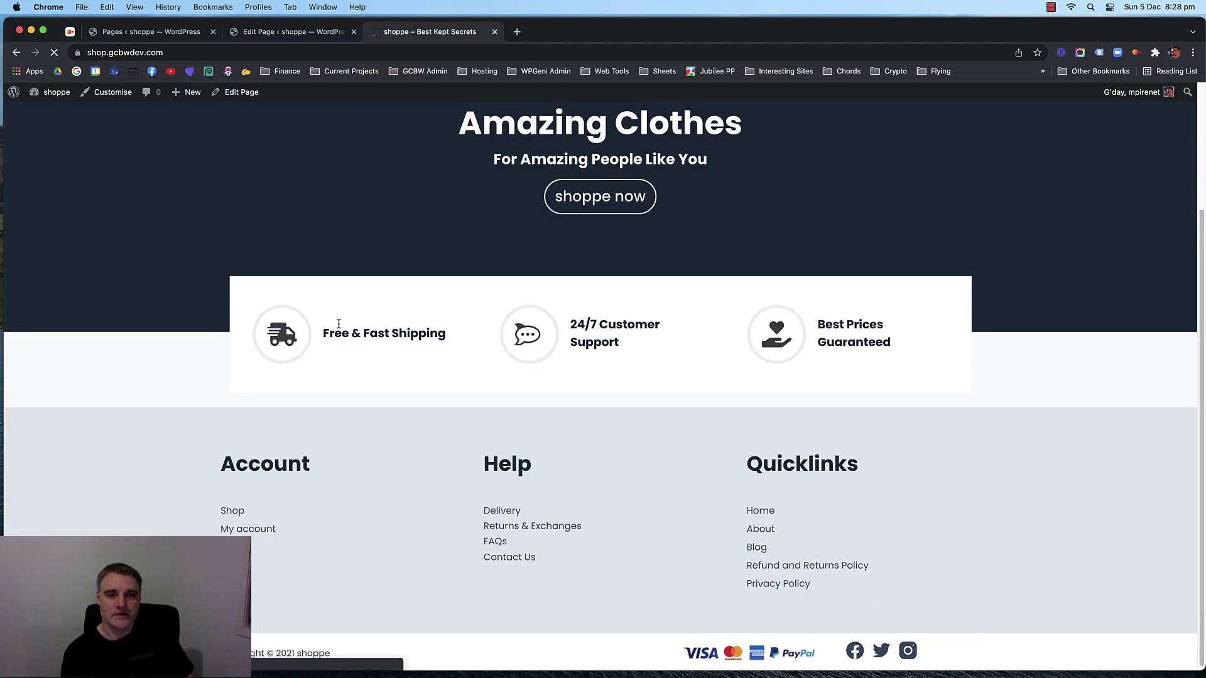
pyautogui.scroll(1, 235, 294)
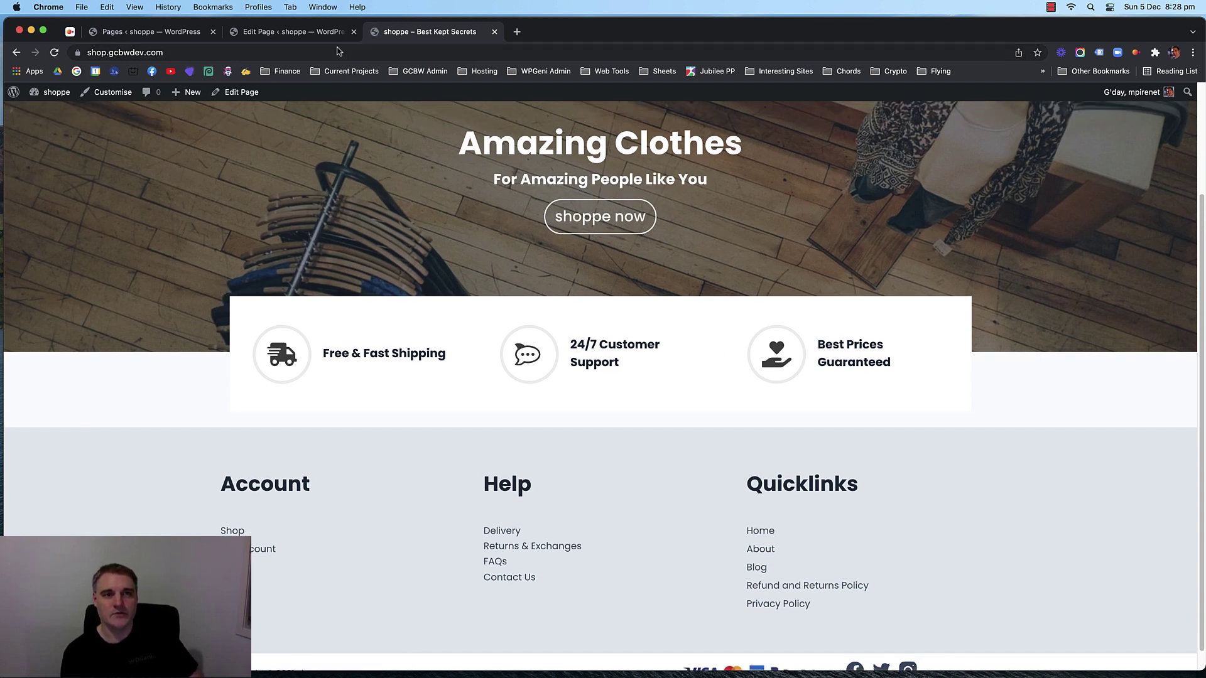
pyautogui.moveTo(573, 344); pyautogui.dragTo(637, 363)
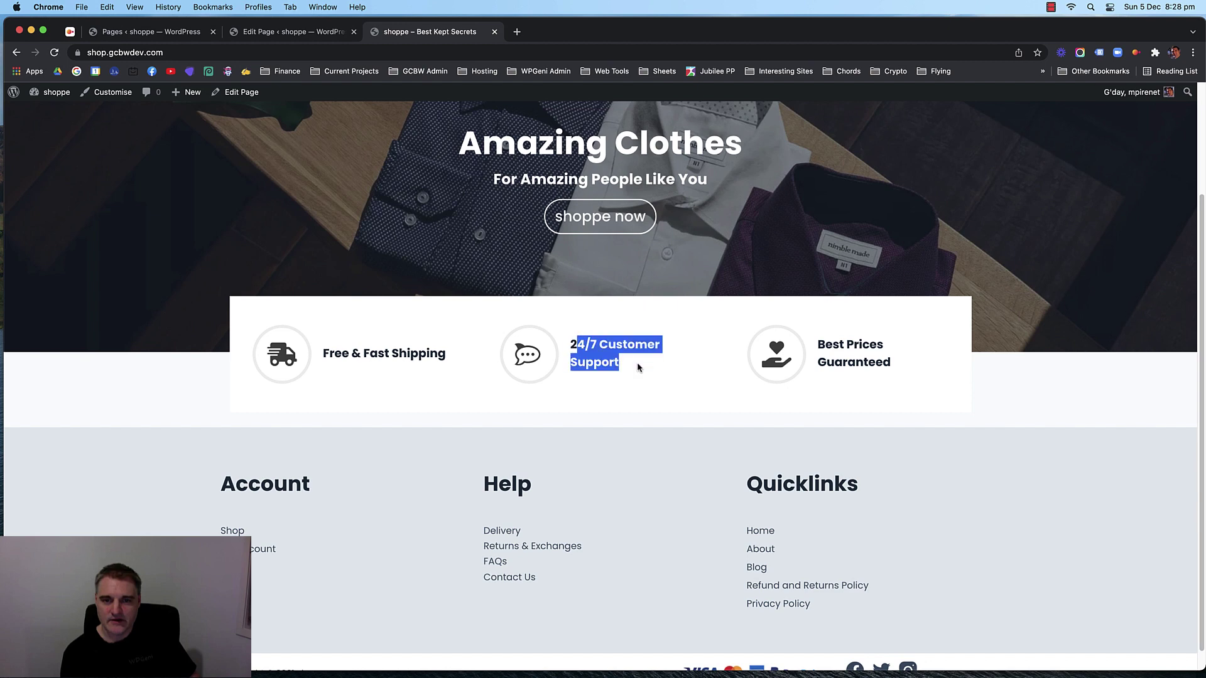
pyautogui.click(639, 367)
pyautogui.moveTo(818, 342); pyautogui.dragTo(907, 363)
pyautogui.click(907, 363)
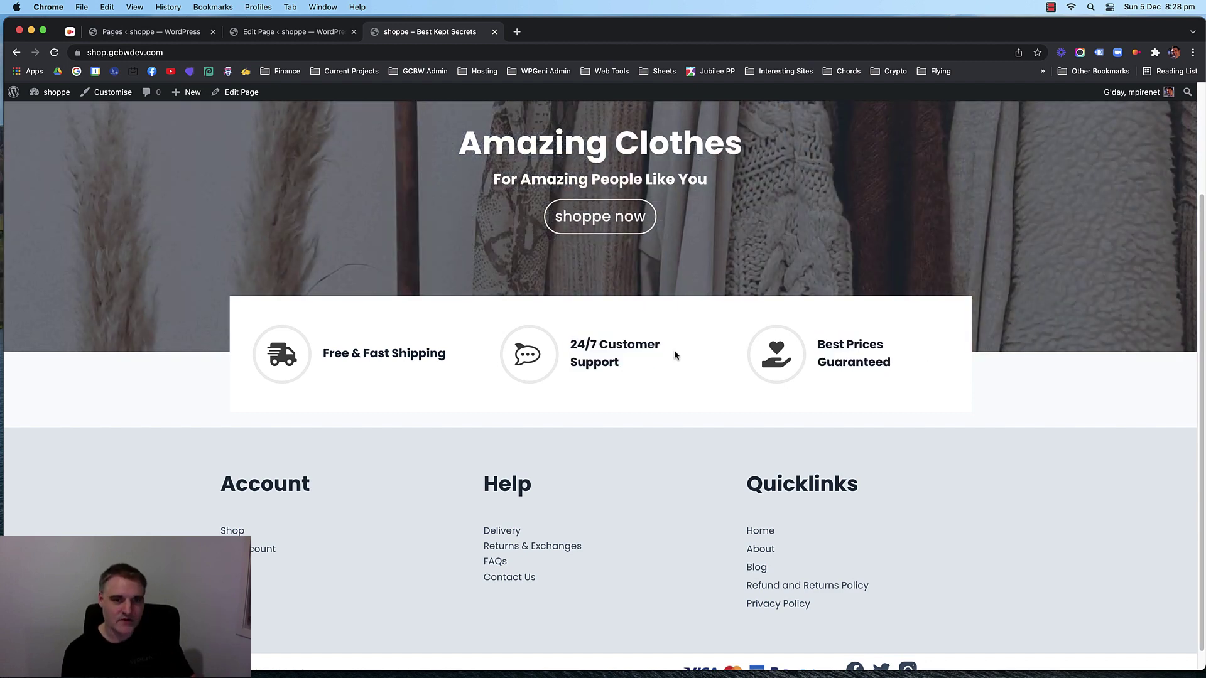
pyautogui.click(302, 30)
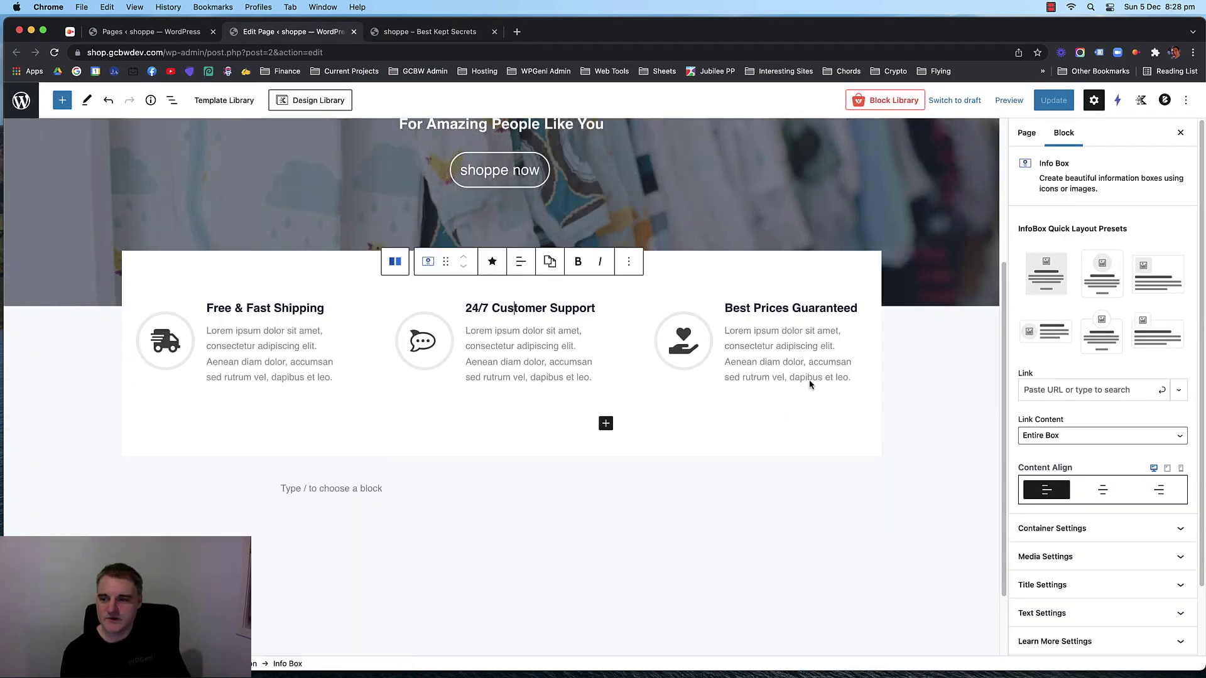
# Reduce the 24/7 Customer Support and Free & Fast Shipping titles to 18 px.
pyautogui.scroll(-1, 1096, 503)
pyautogui.click(1098, 565)
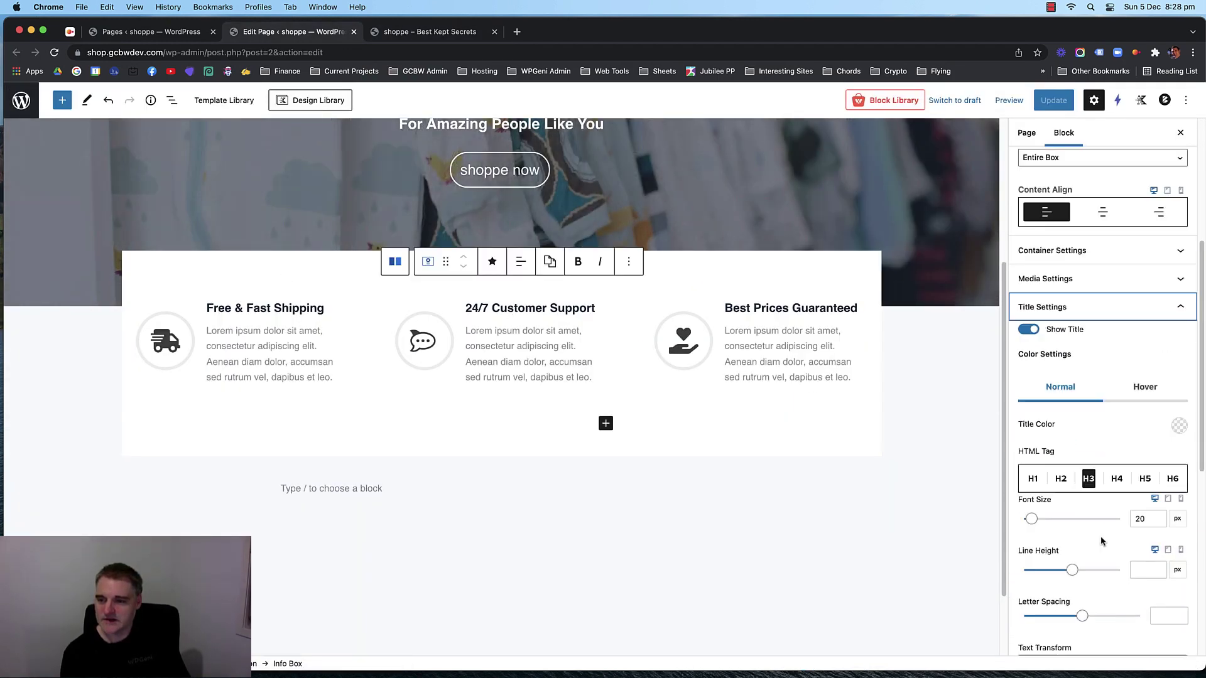
pyautogui.scroll(-5, 1146, 367)
pyautogui.click(1157, 350)
pyautogui.click(1156, 351)
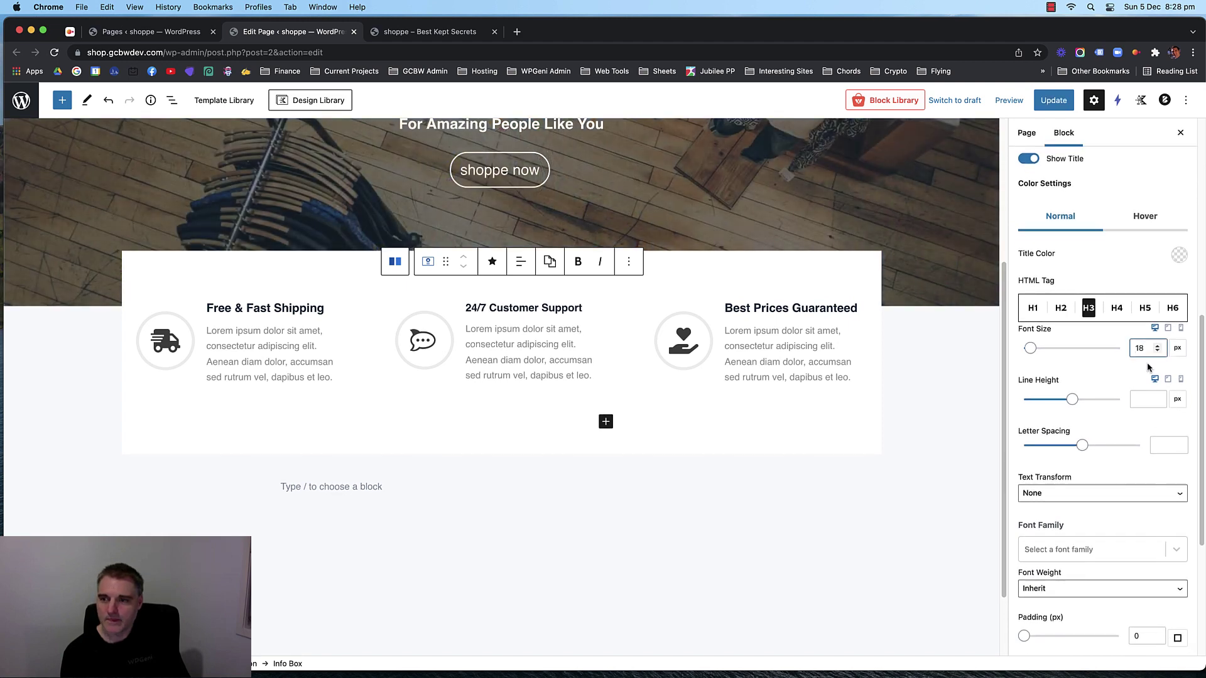
pyautogui.click(281, 308)
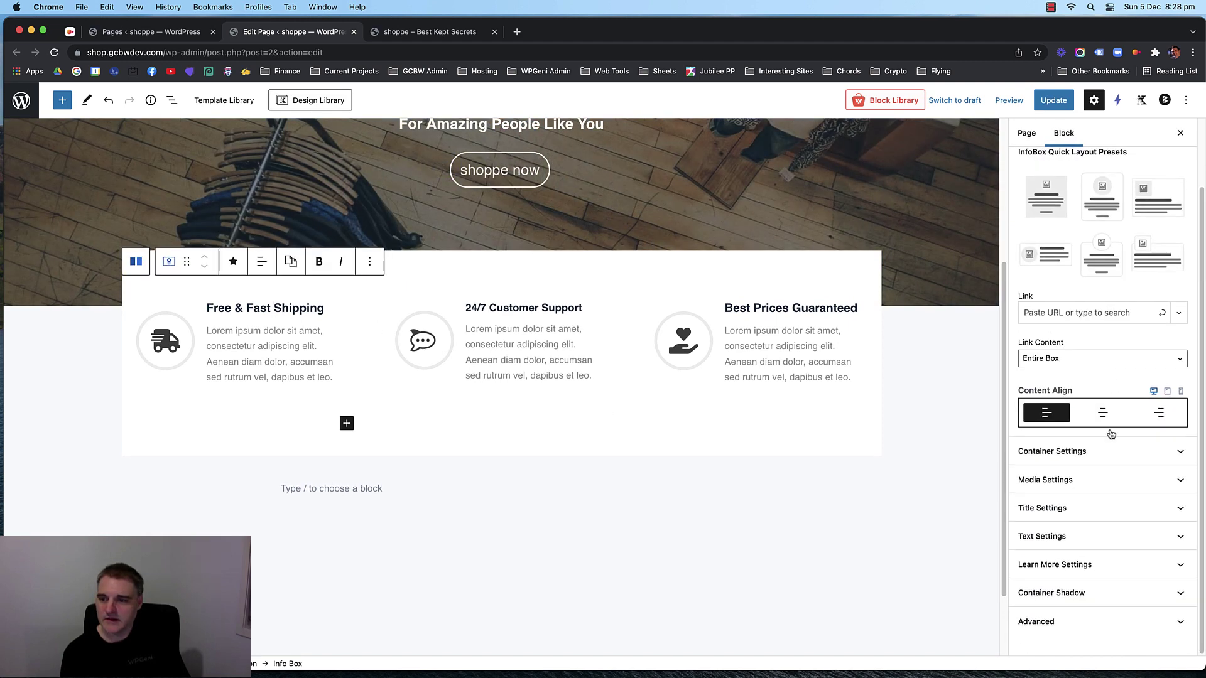
pyautogui.click(1119, 464)
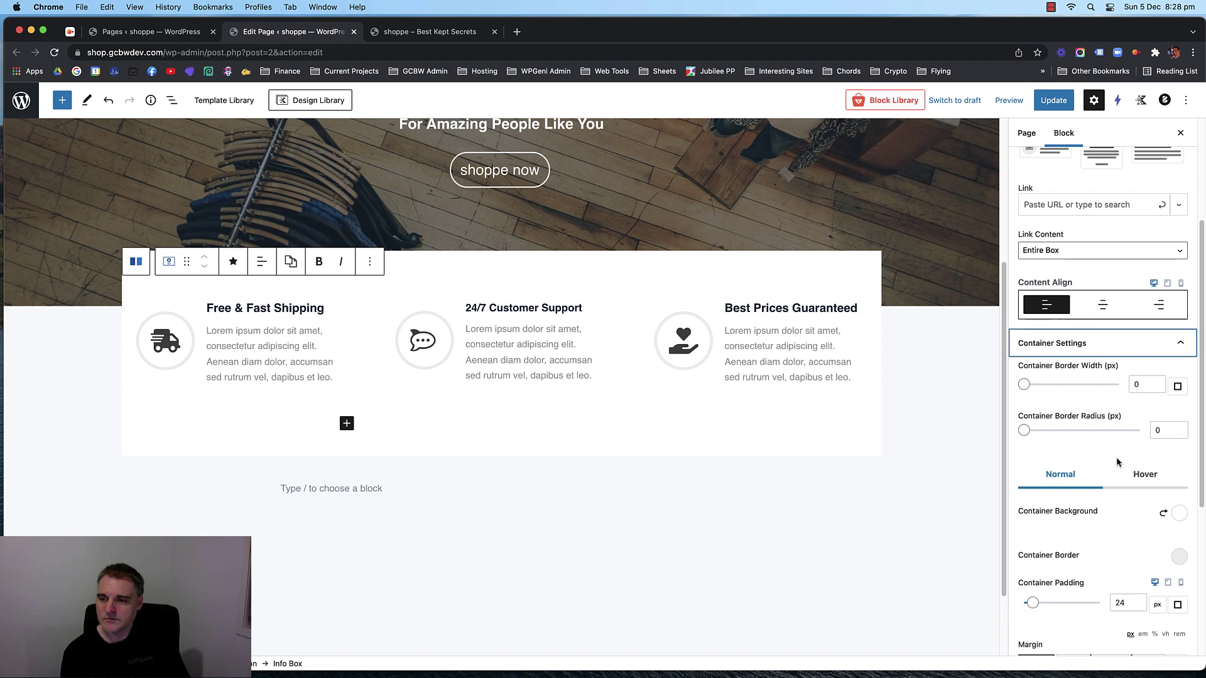
pyautogui.scroll(-3, 1118, 464)
pyautogui.click(1103, 503)
pyautogui.scroll(-5, 1111, 493)
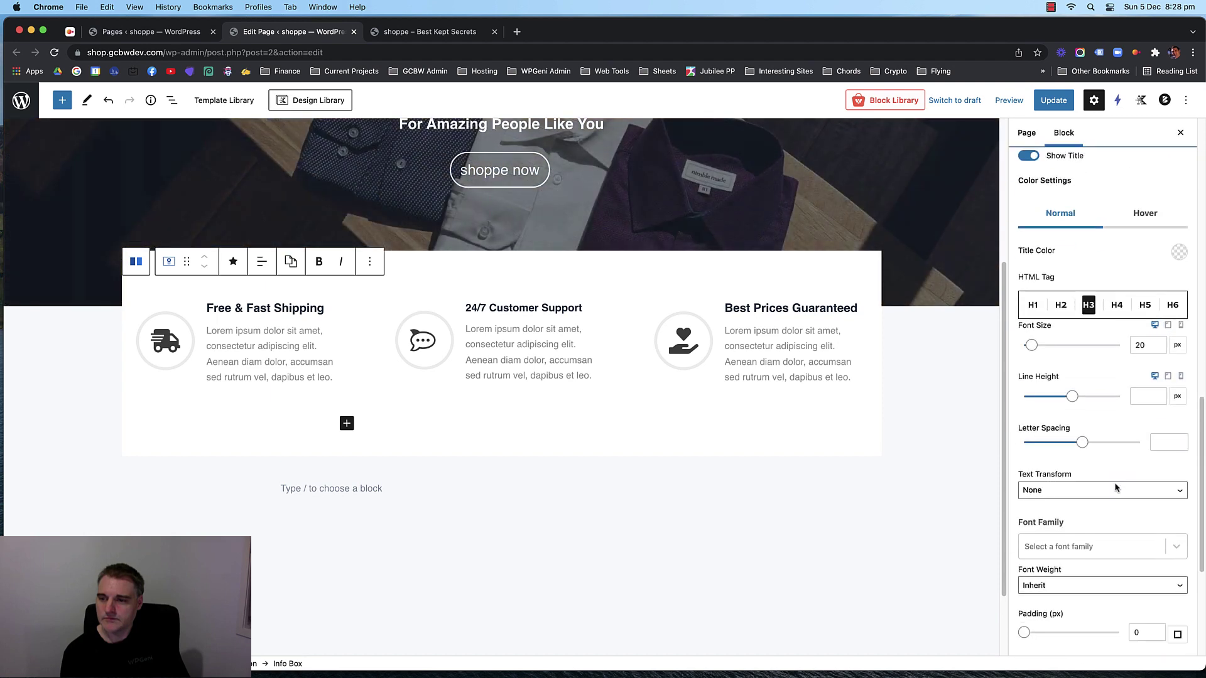
pyautogui.click(1157, 348)
pyautogui.click(1156, 348)
# Shrink the Best Prices Guaranteed title to 18 px, update, and view the live page.
pyautogui.click(820, 310)
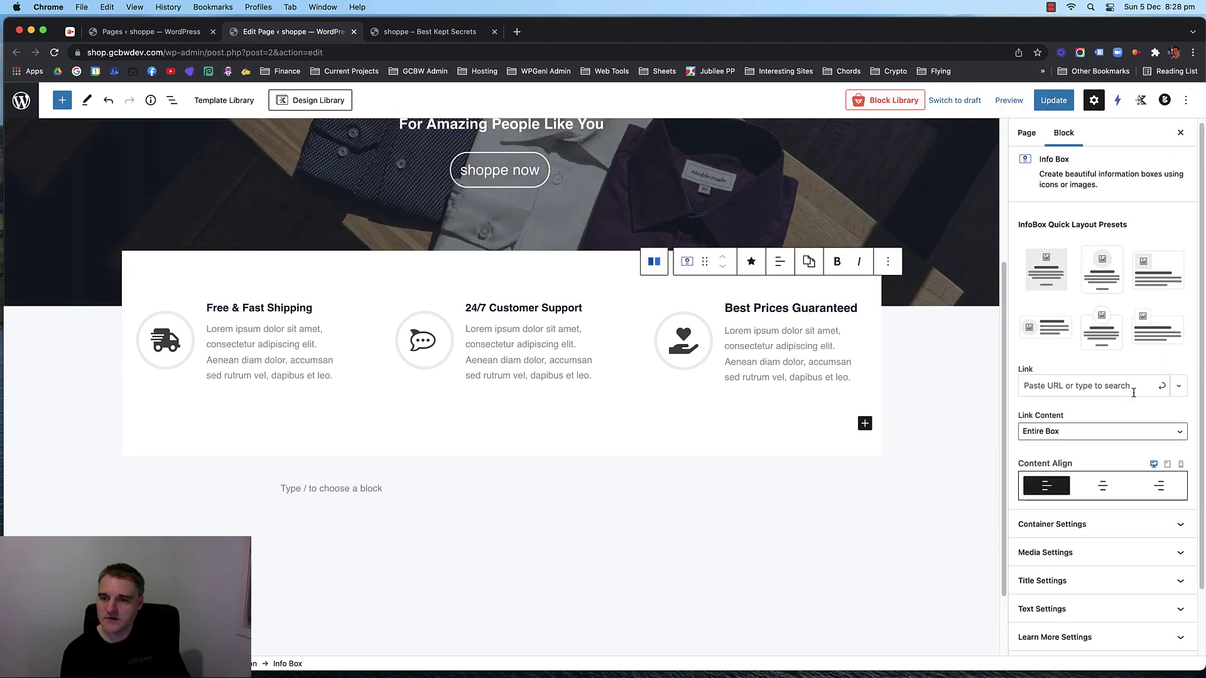
pyautogui.scroll(-2, 1134, 392)
pyautogui.click(1103, 503)
pyautogui.scroll(-5, 1124, 439)
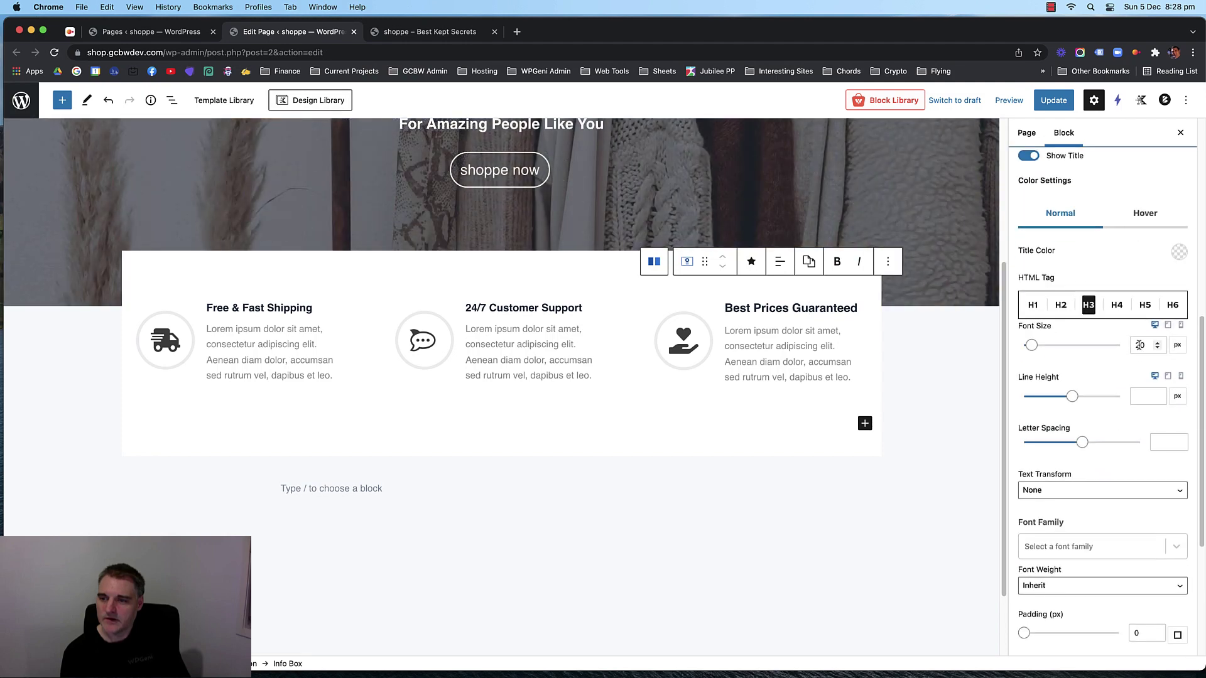
pyautogui.click(1157, 348)
pyautogui.click(1157, 348)
pyautogui.click(1053, 100)
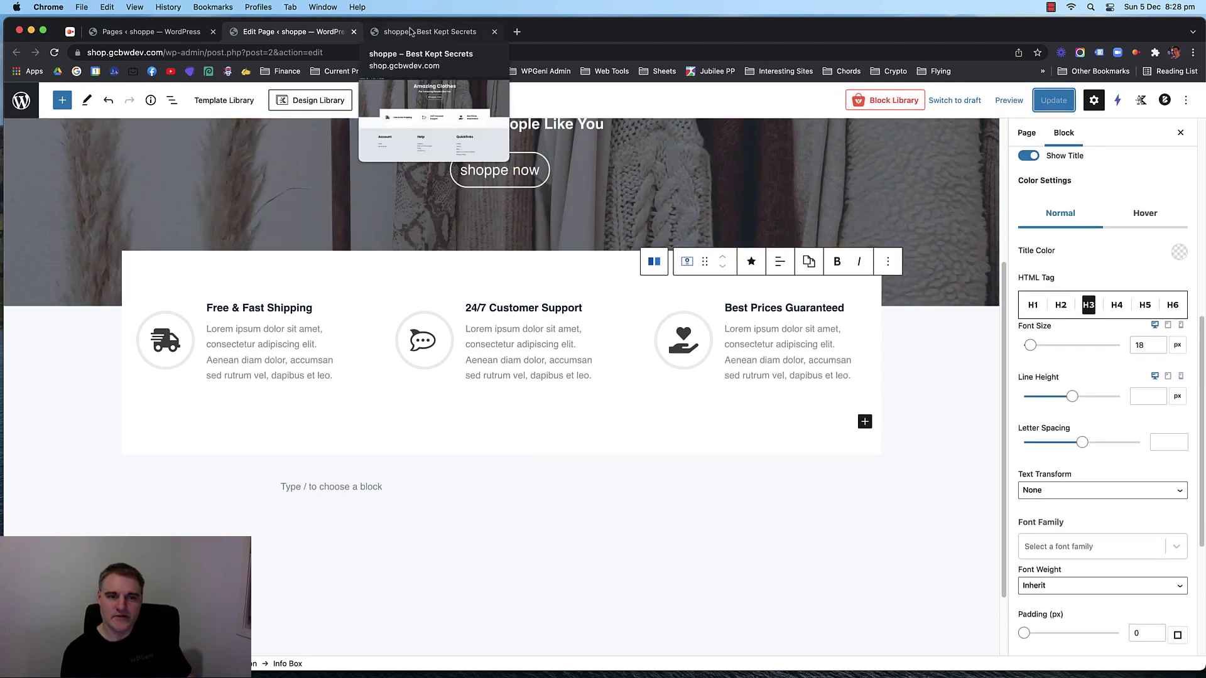
pyautogui.click(410, 32)
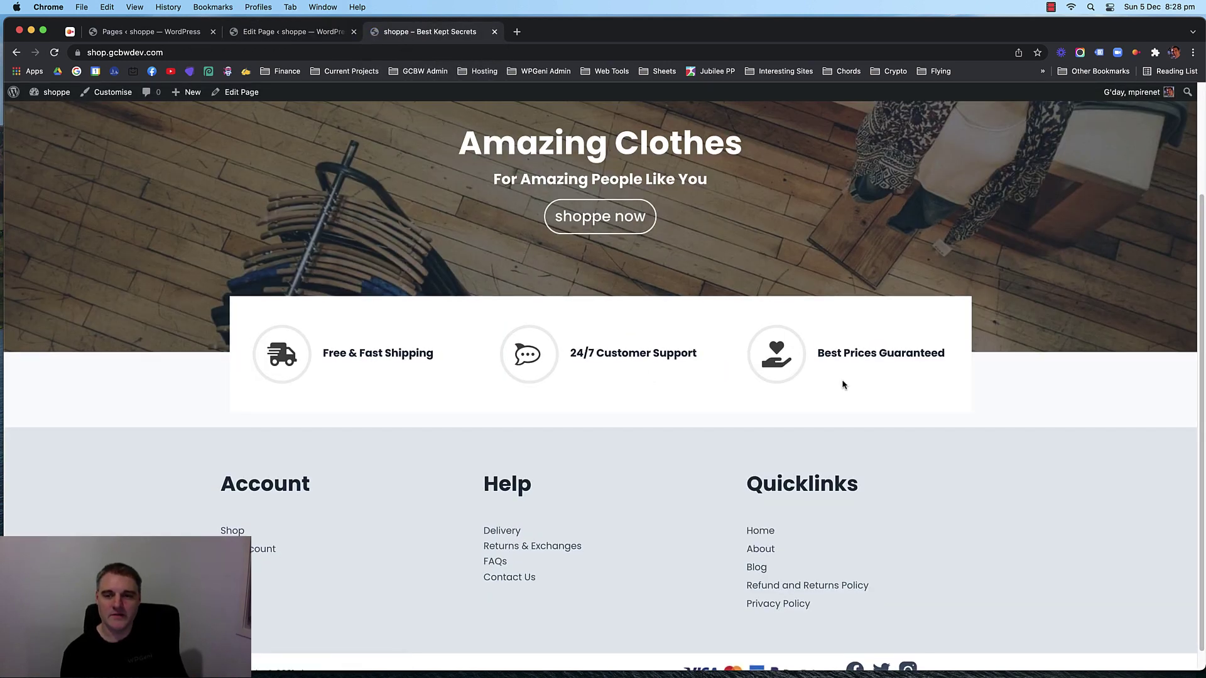
# Look over the three info boxes on the live homepage, then return to the page editor.
pyautogui.moveTo(831, 353); pyautogui.dragTo(793, 360)
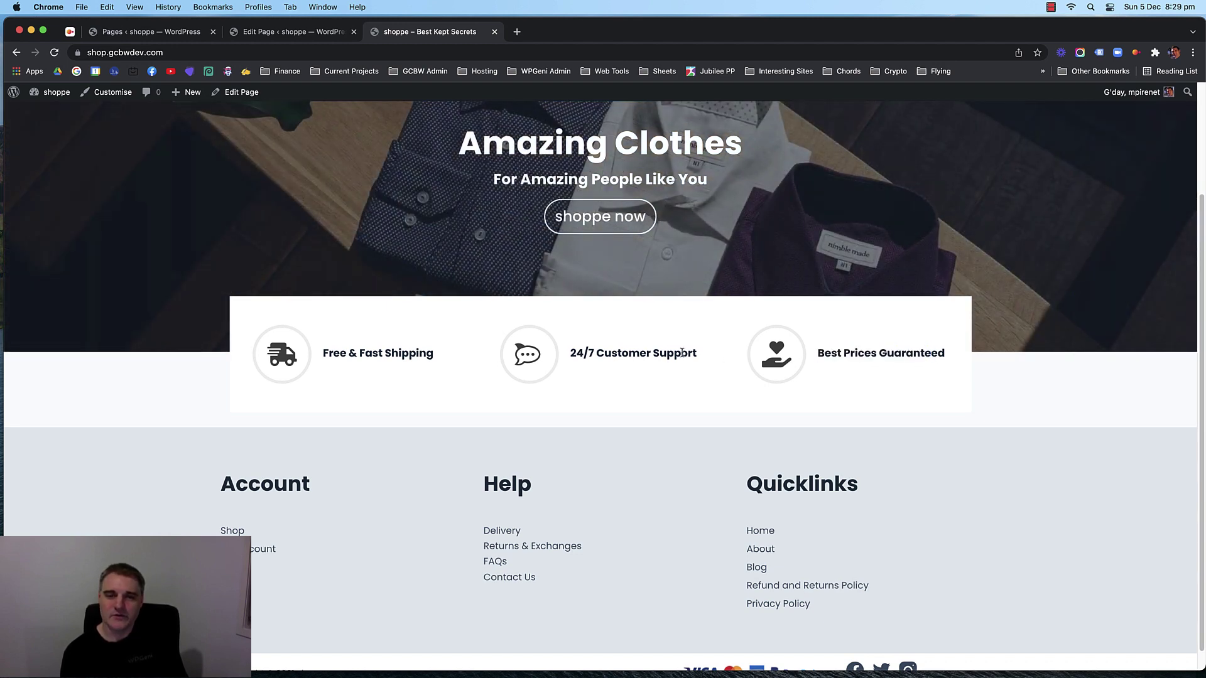
pyautogui.moveTo(682, 353); pyautogui.dragTo(577, 348)
pyautogui.moveTo(414, 354); pyautogui.dragTo(364, 353)
pyautogui.click(353, 351)
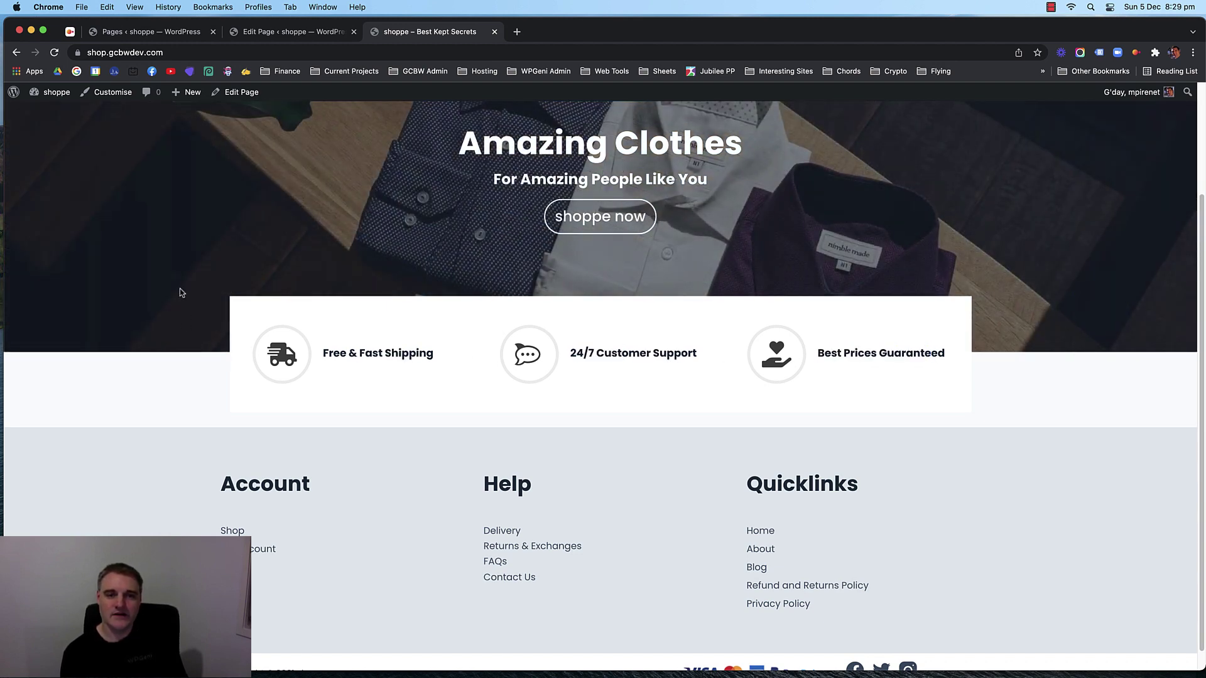
pyautogui.scroll(-2, 181, 293)
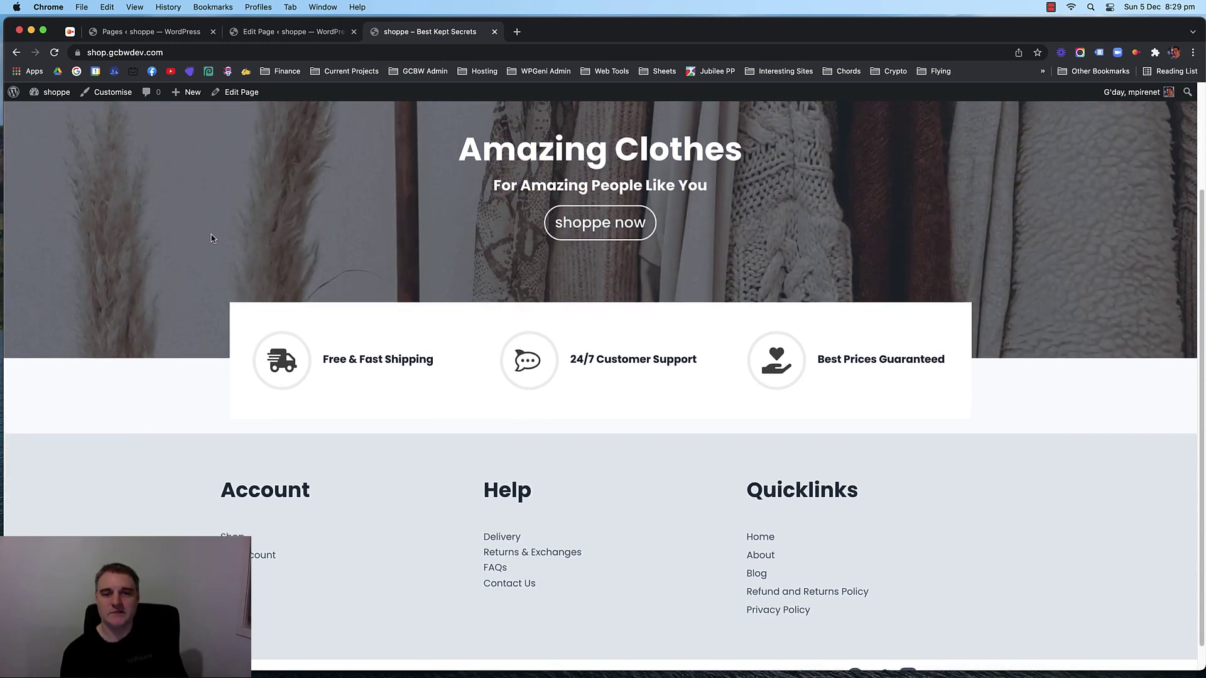
pyautogui.click(319, 38)
# Select the info boxes' parent Section, reset its background colour to transparent, and update the page.
pyautogui.click(133, 260)
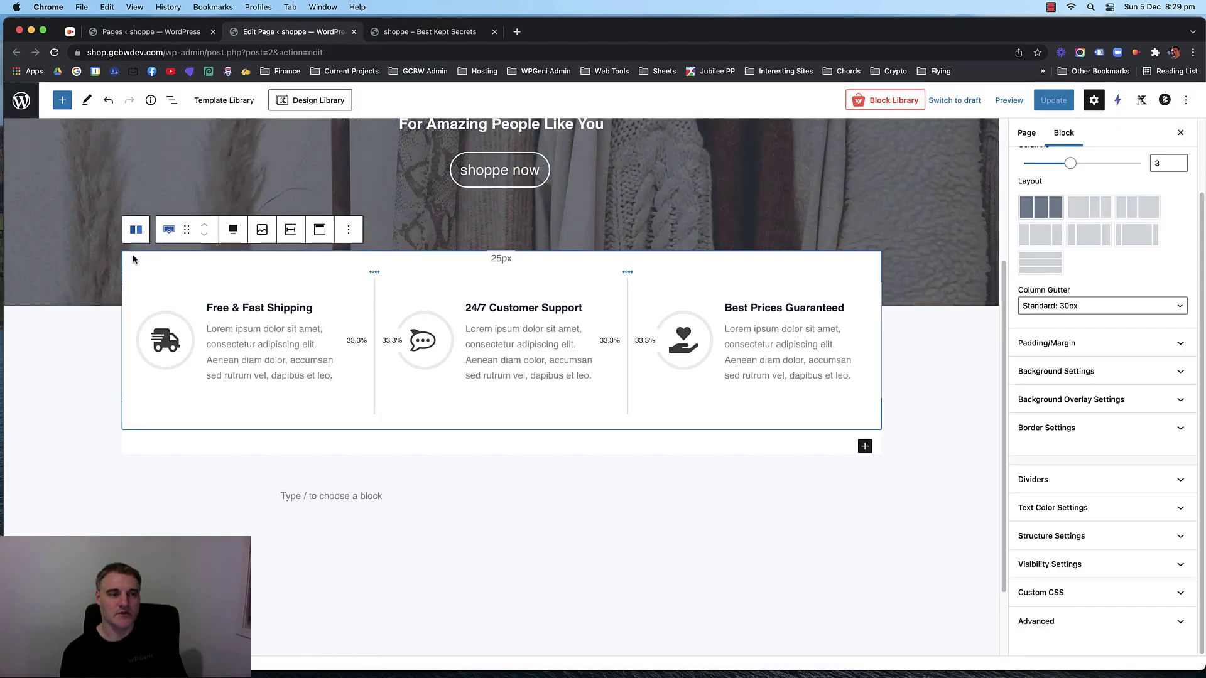
pyautogui.click(138, 233)
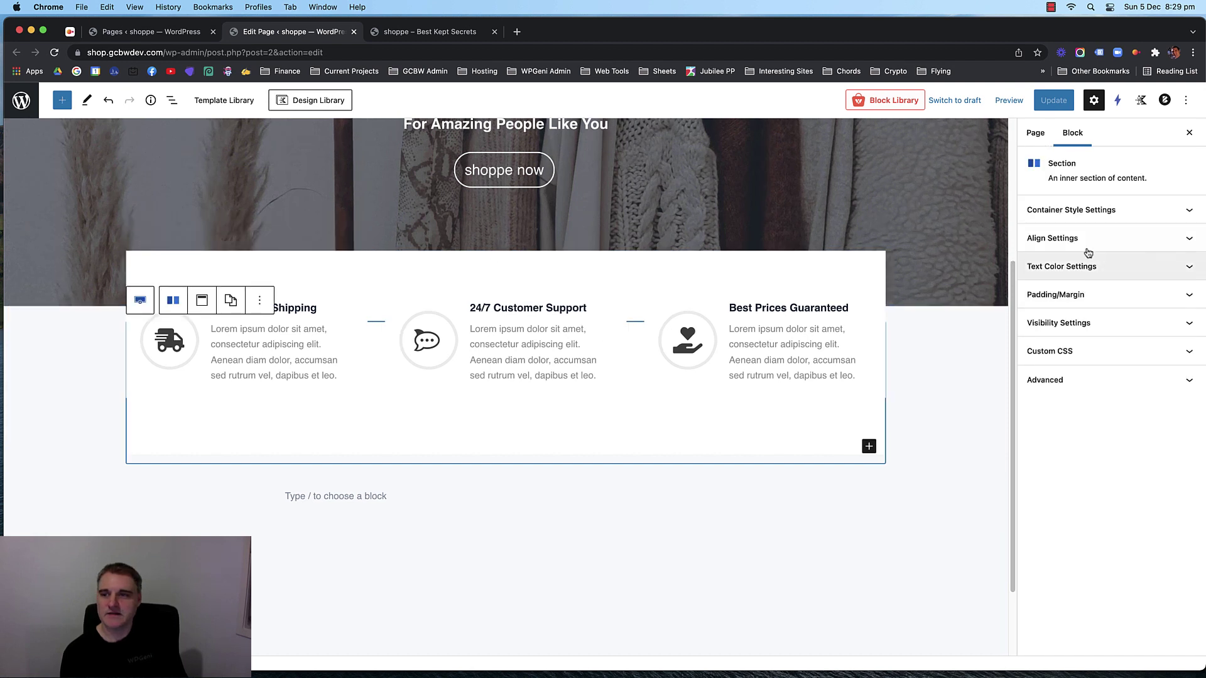
pyautogui.click(1105, 211)
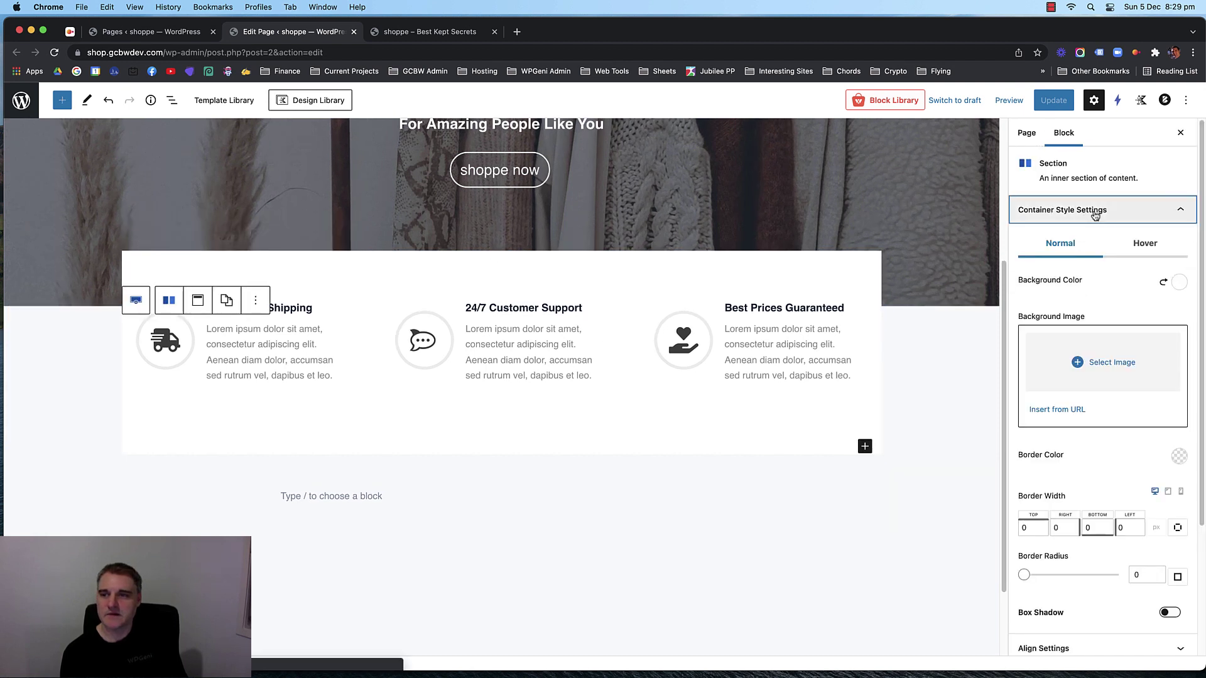
pyautogui.click(1179, 282)
pyautogui.click(1095, 250)
pyautogui.click(1078, 251)
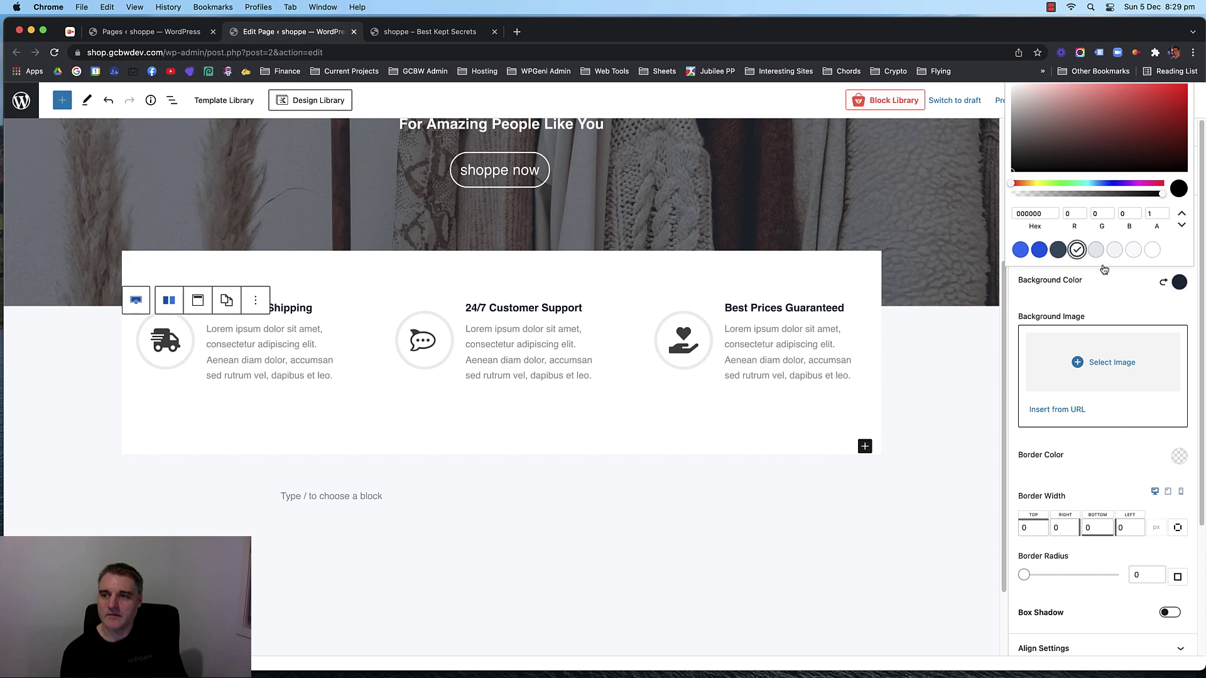
pyautogui.click(1163, 282)
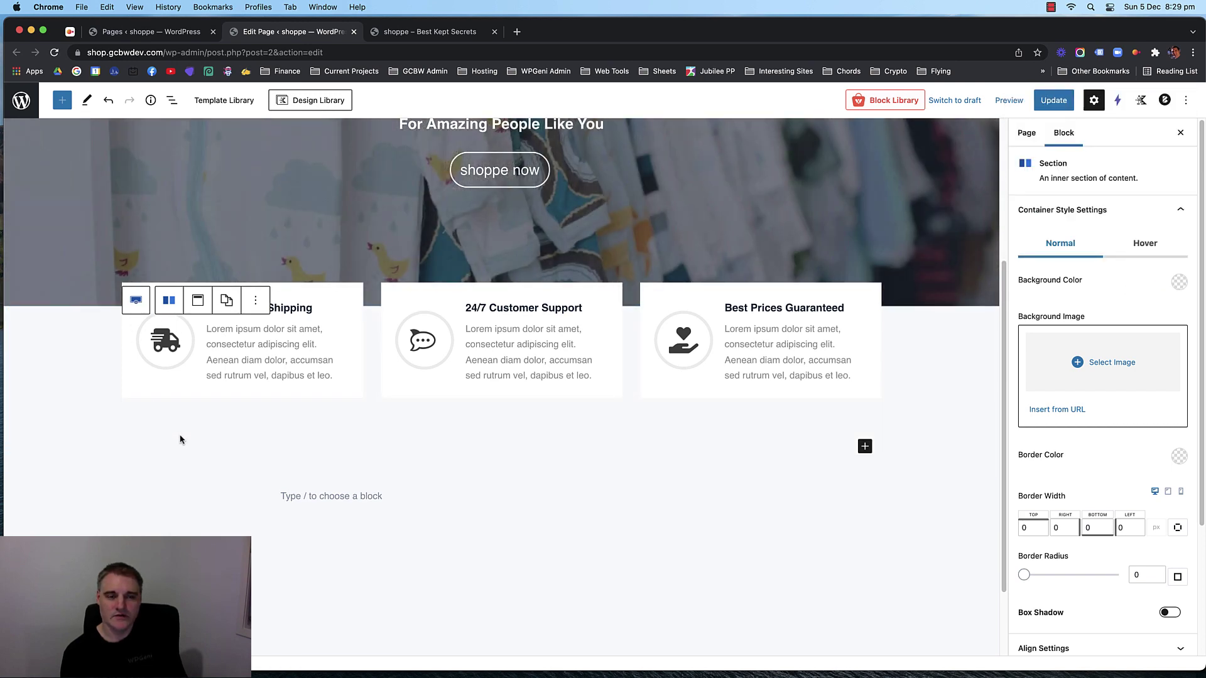
pyautogui.scroll(3, 180, 440)
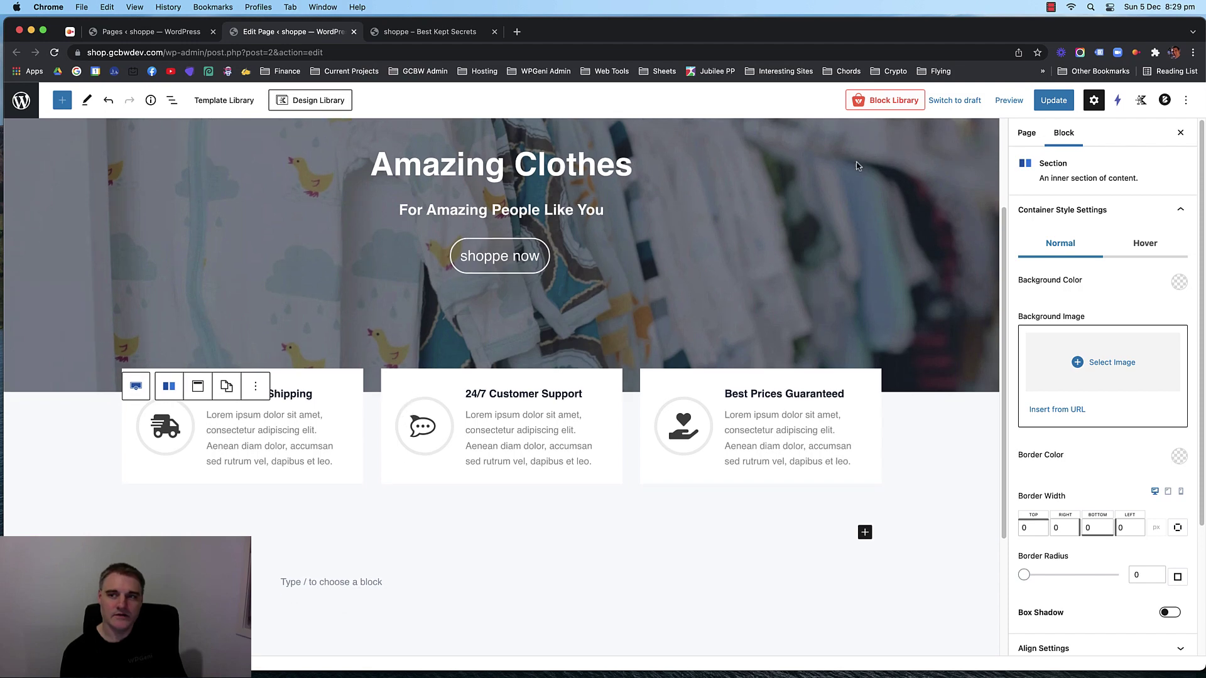
pyautogui.click(1092, 100)
pyautogui.click(1053, 101)
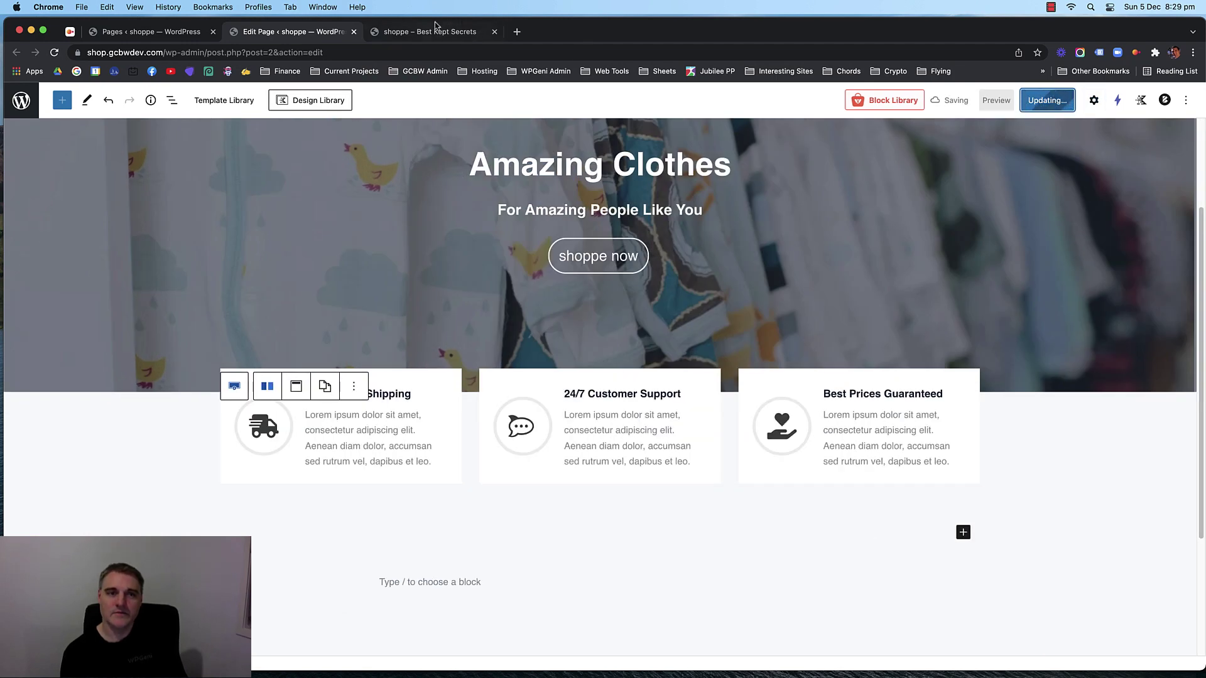
pyautogui.click(1096, 101)
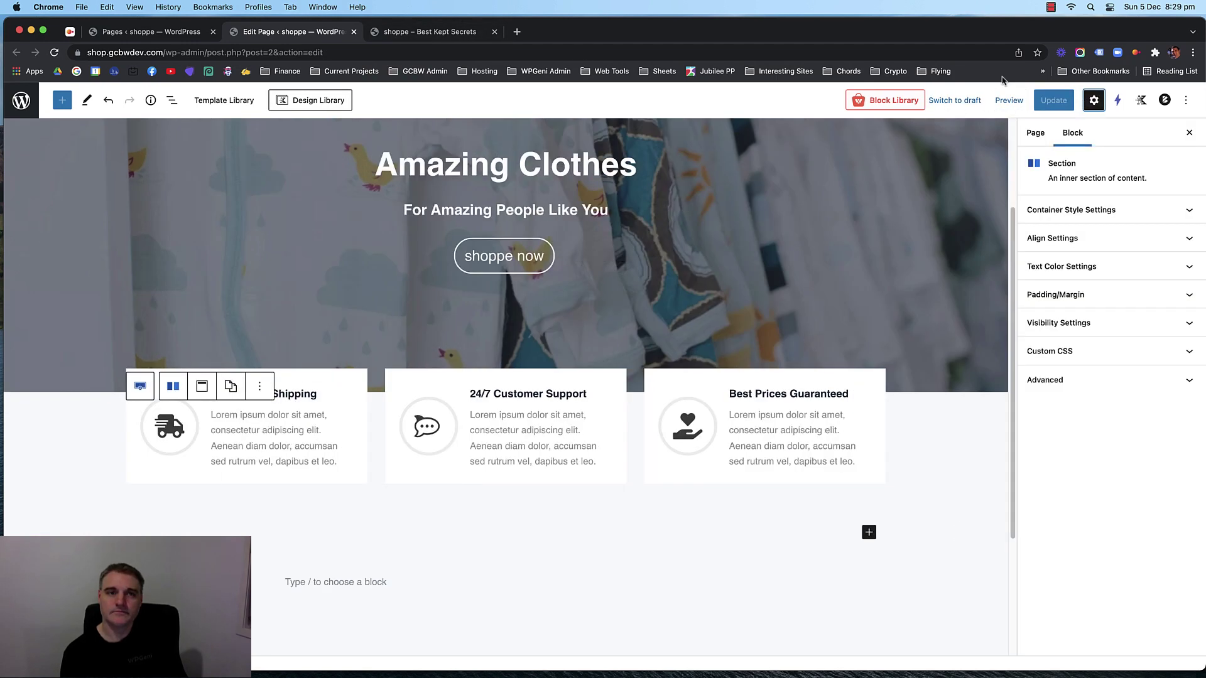
pyautogui.click(429, 31)
pyautogui.press('super+r')
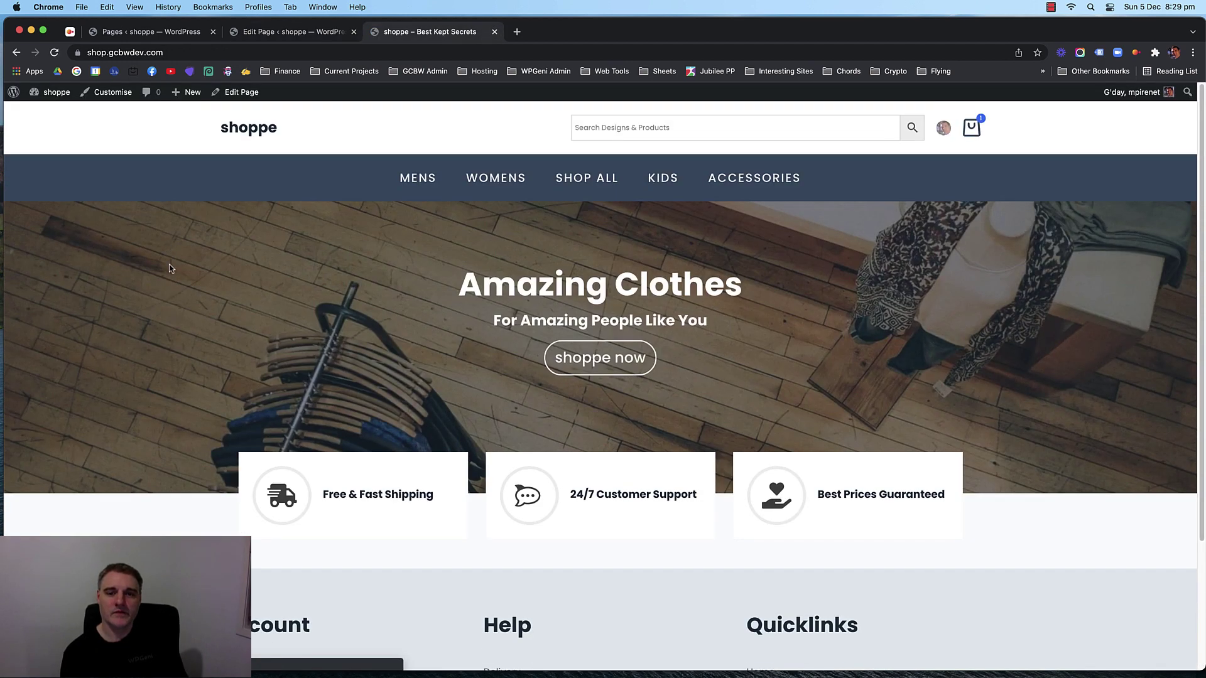
pyautogui.scroll(-2, 179, 268)
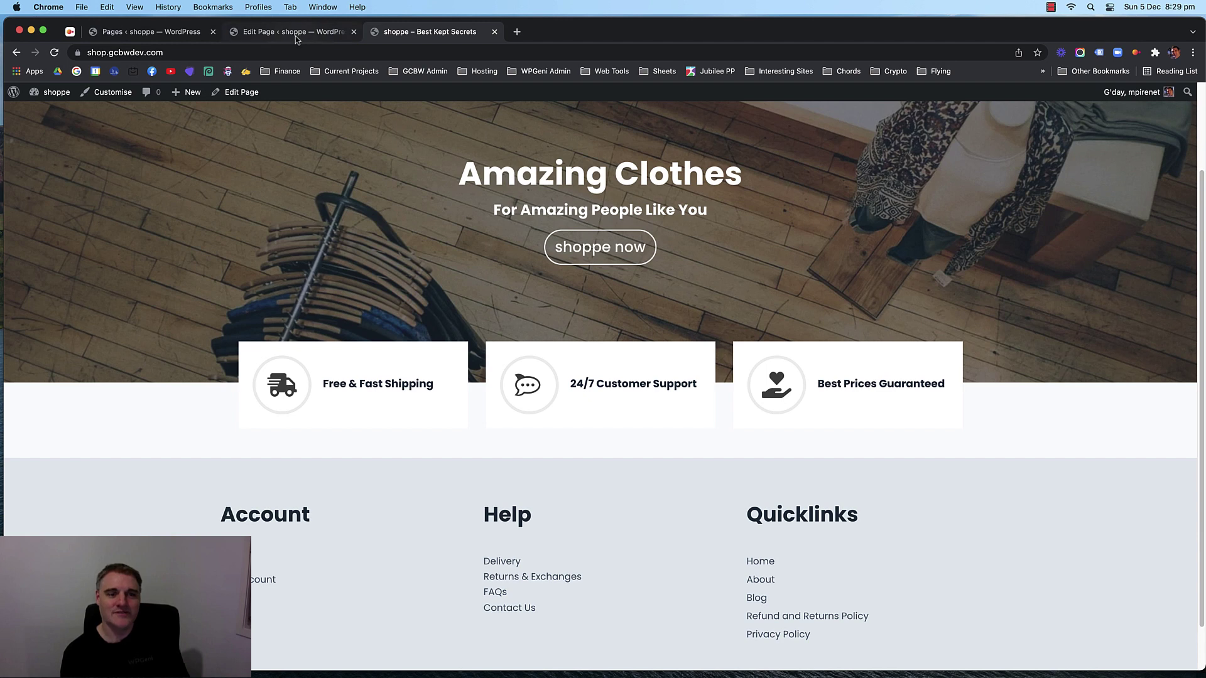
pyautogui.moveTo(295, 36)
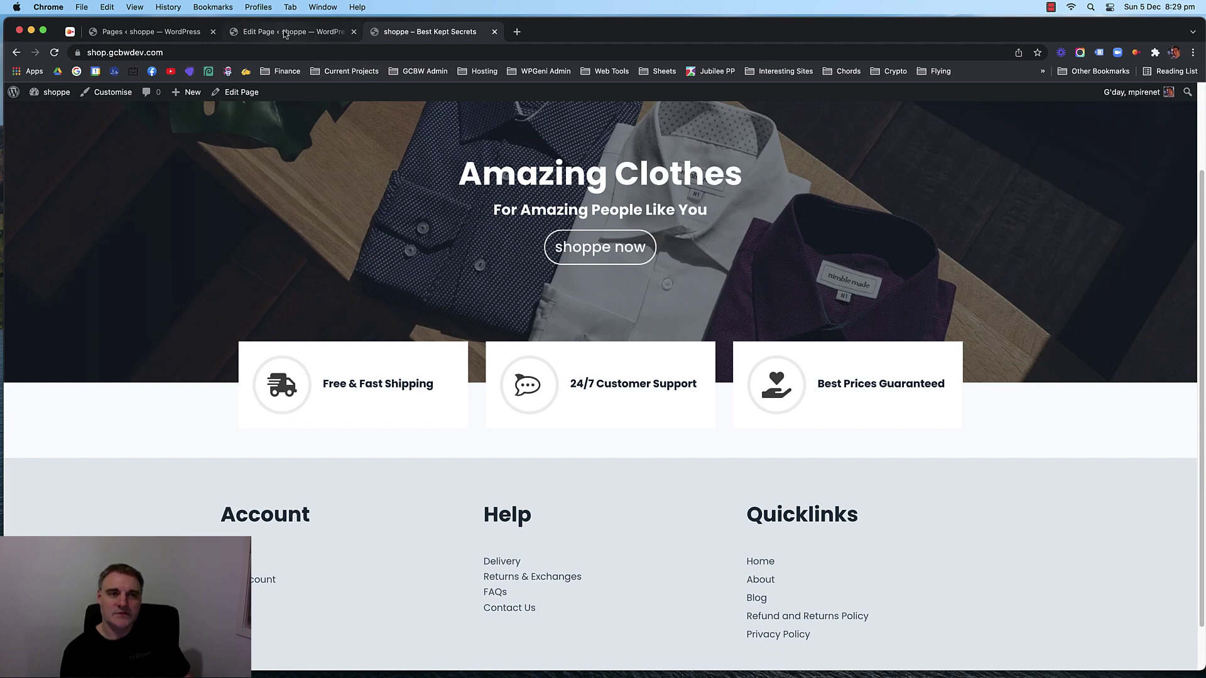
pyautogui.scroll(2, 112, 249)
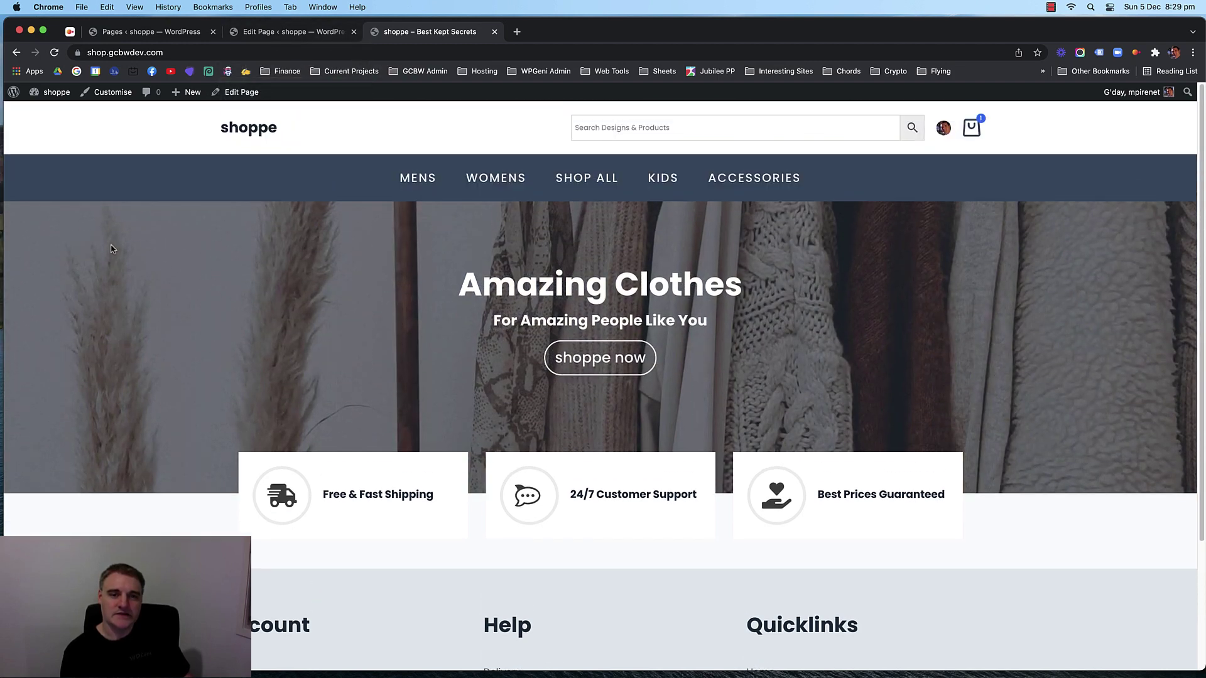
pyautogui.click(300, 33)
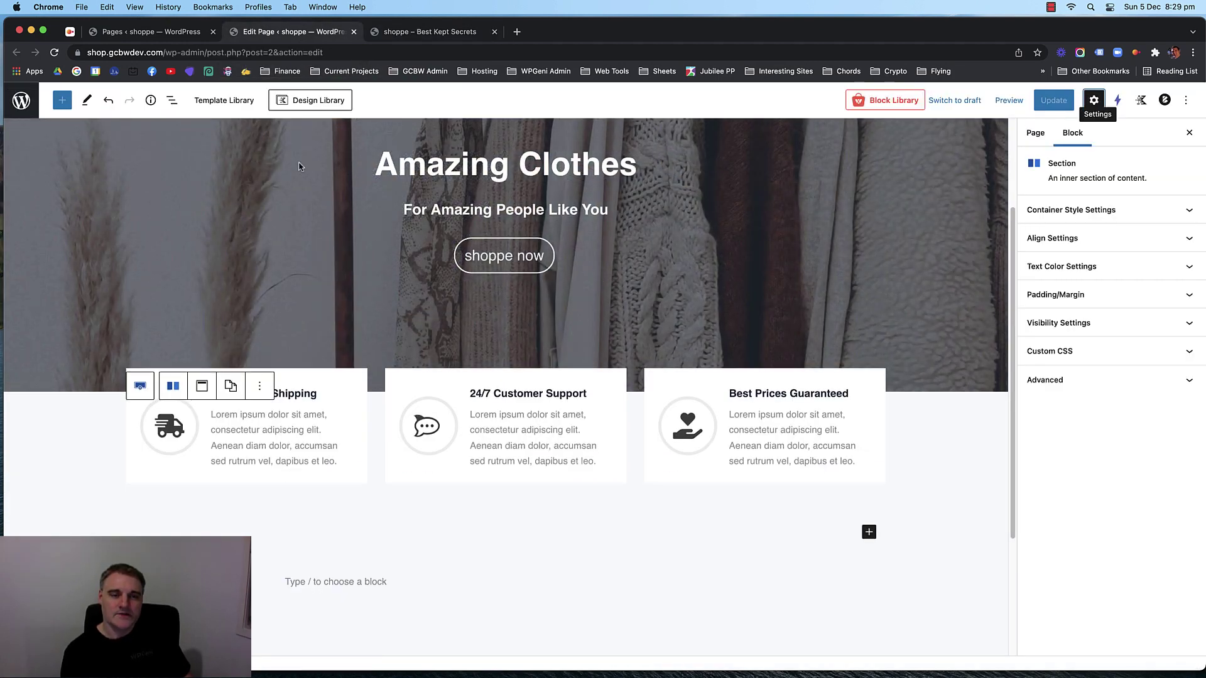
pyautogui.scroll(-1, 143, 364)
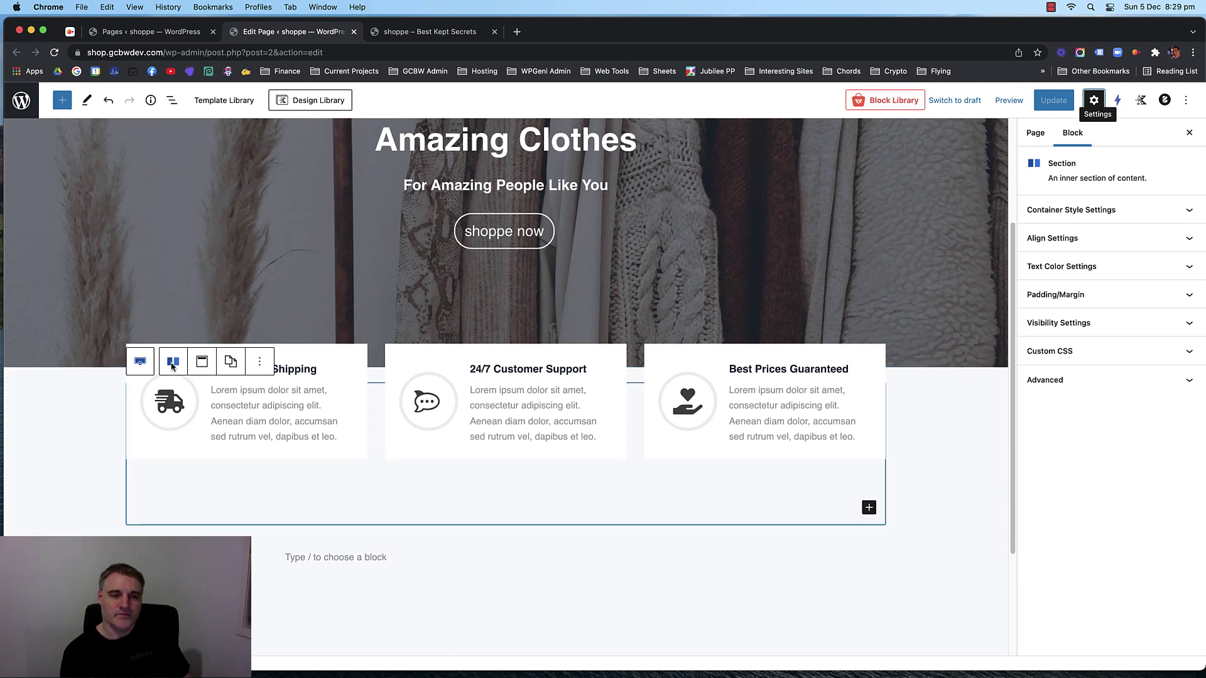
# Set the section's Background Color to the white preset and save the page.
pyautogui.click(1130, 210)
pyautogui.click(1180, 283)
pyautogui.click(1152, 250)
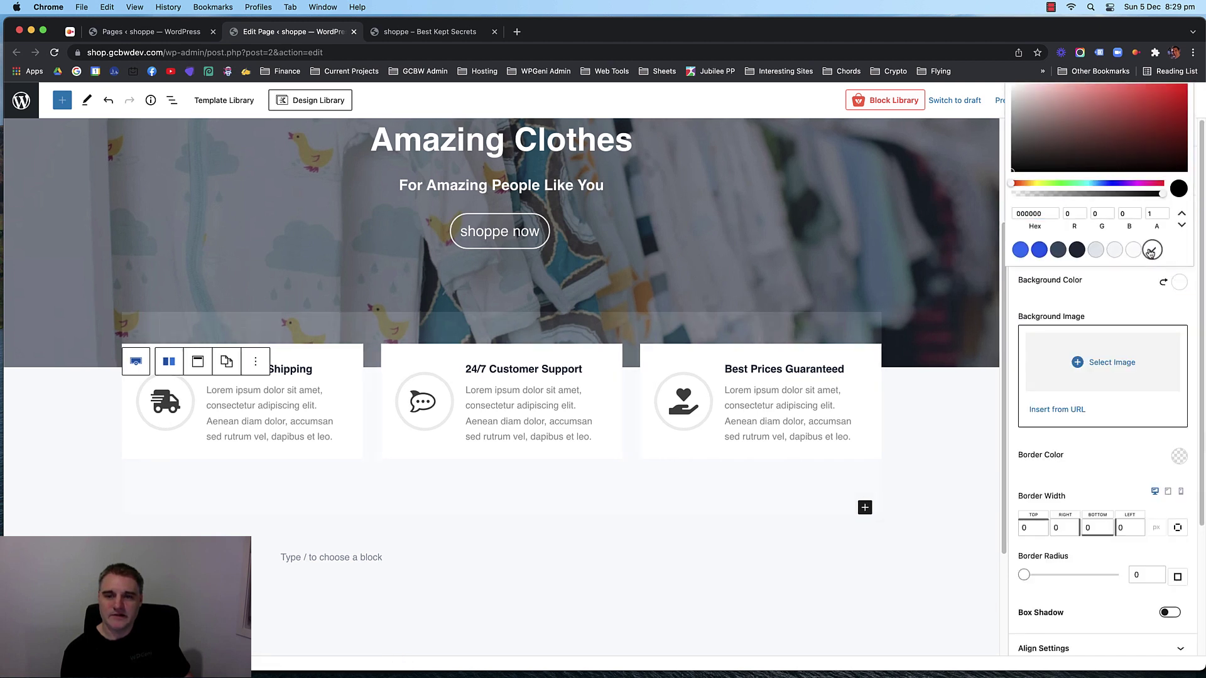
pyautogui.click(1008, 287)
pyautogui.press('super+s')
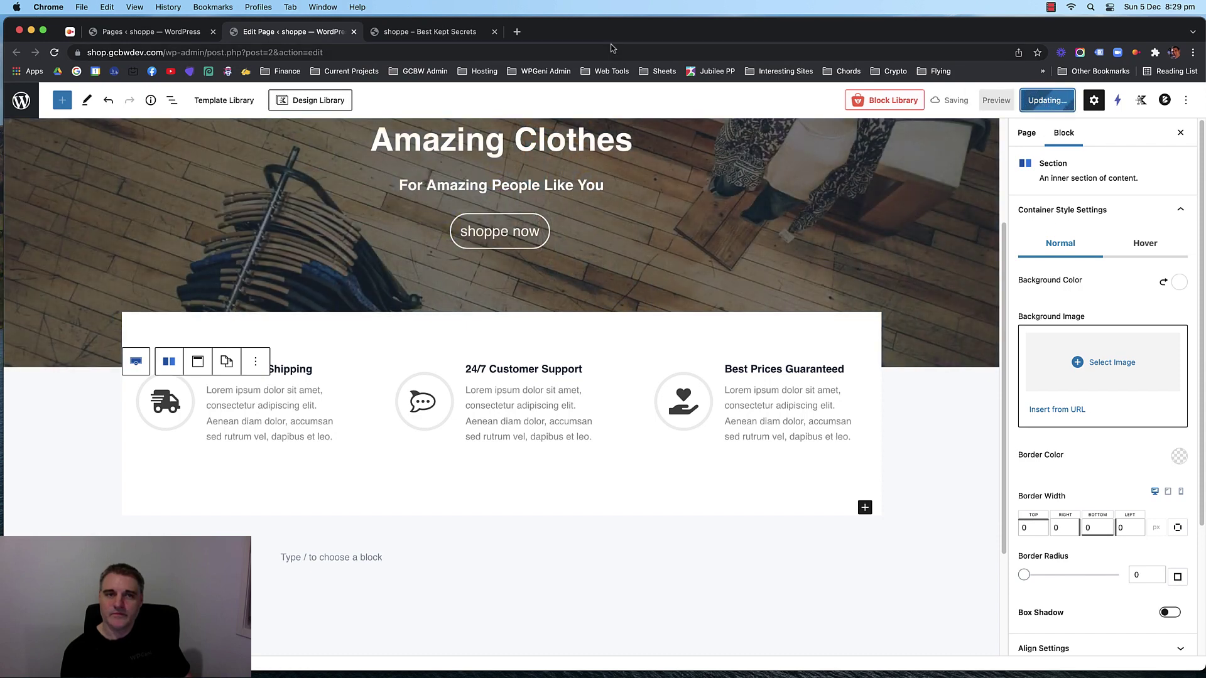
# Check the white panel on the live homepage, then return to the editor.
pyautogui.click(449, 32)
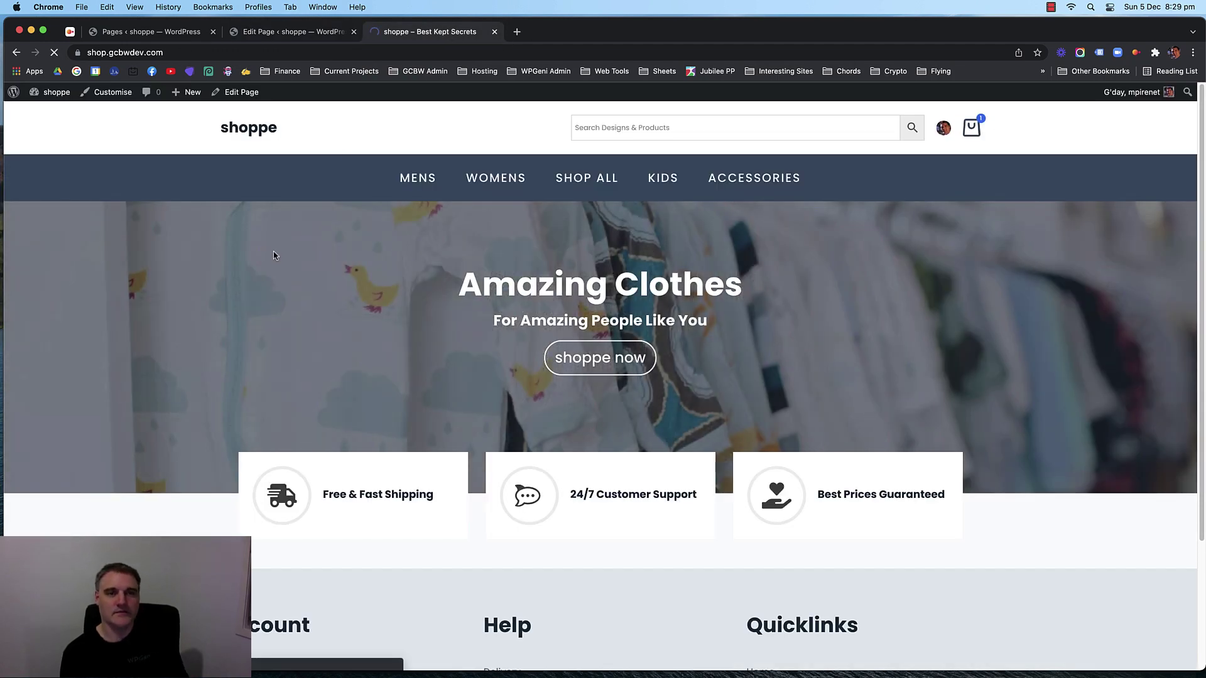
pyautogui.scroll(-2, 191, 250)
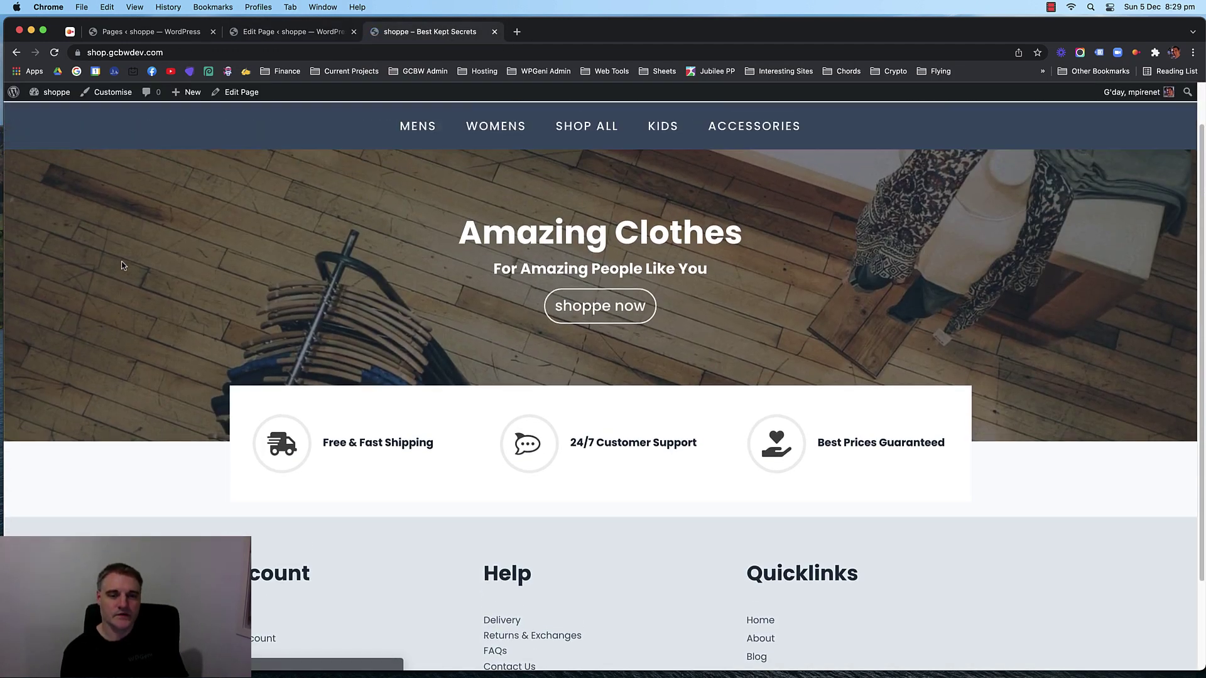
pyautogui.scroll(-2, 123, 265)
pyautogui.scroll(3, 124, 269)
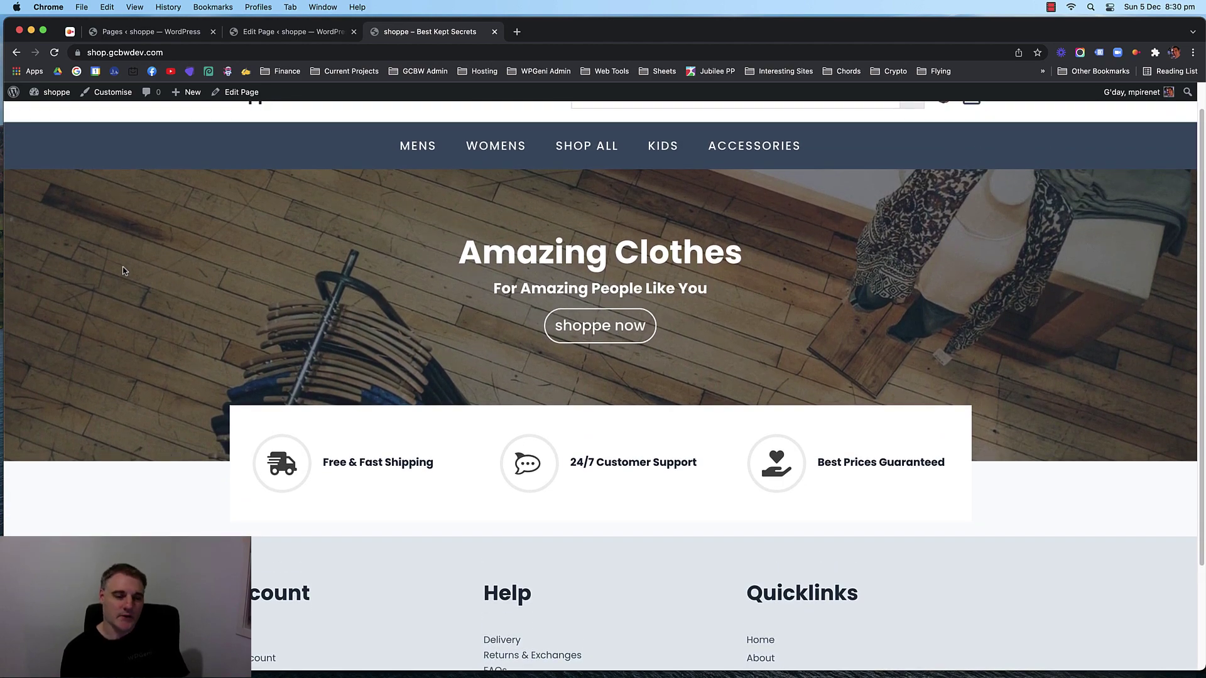
pyautogui.scroll(-1, 123, 271)
pyautogui.scroll(2, 122, 270)
pyautogui.scroll(-1, 124, 277)
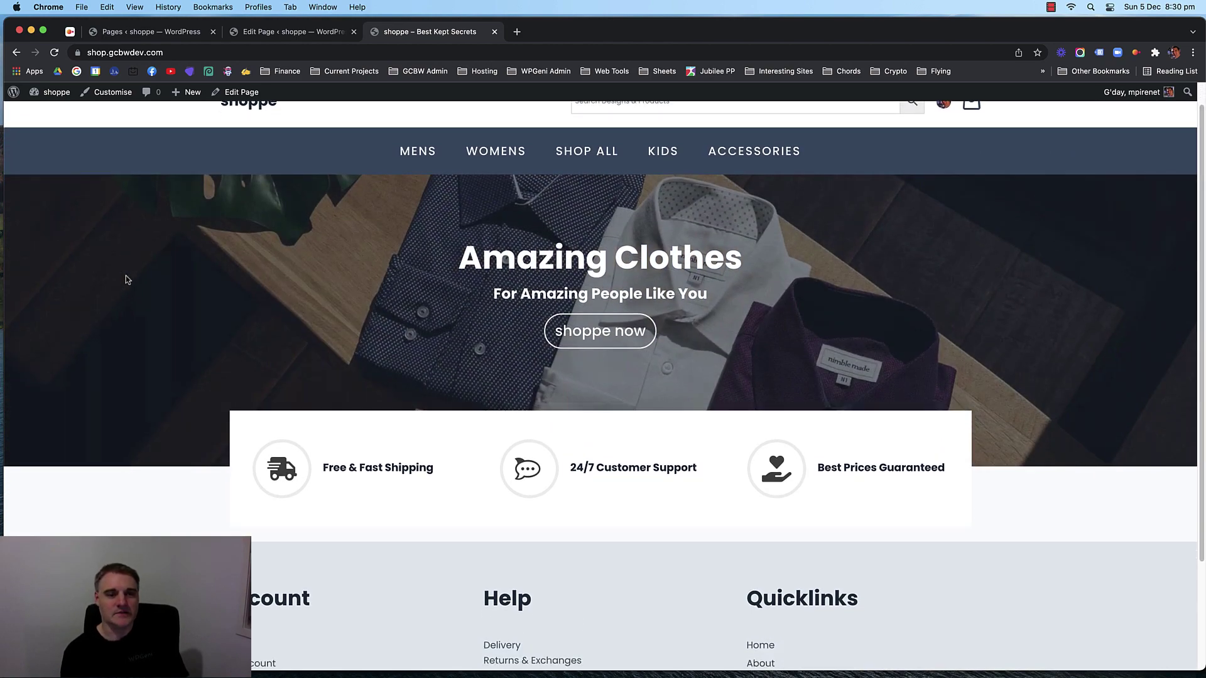
pyautogui.scroll(-3, 131, 271)
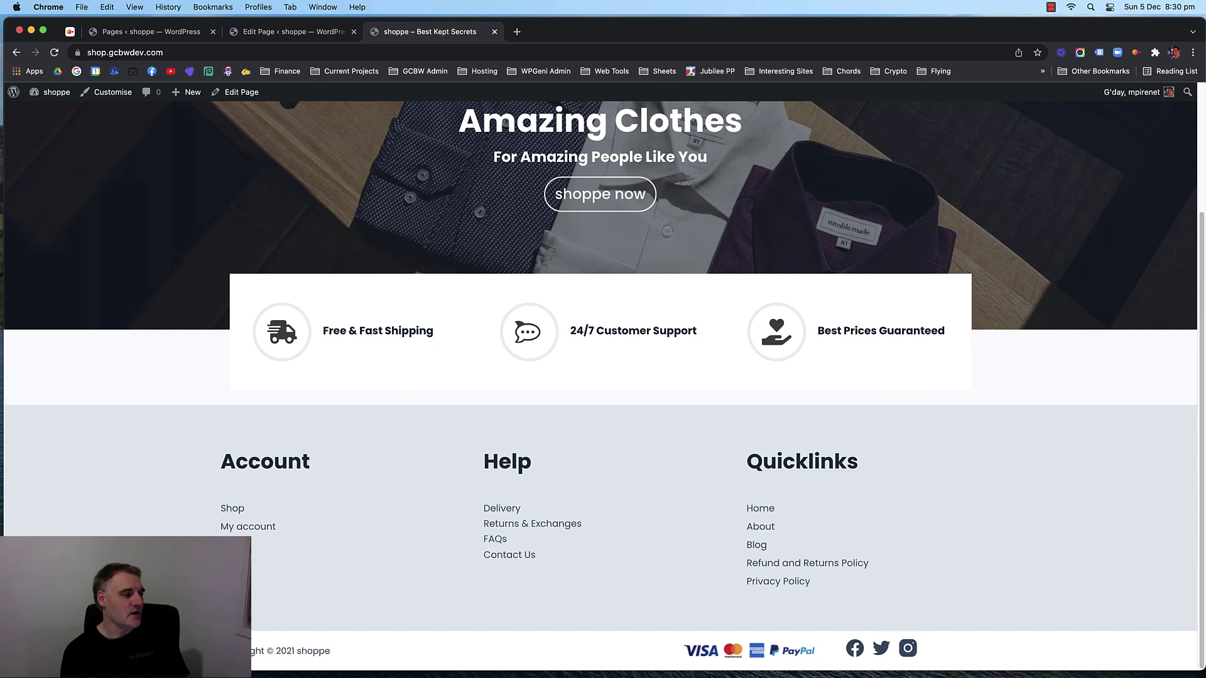
pyautogui.scroll(1, 186, 317)
pyautogui.scroll(-1, 184, 333)
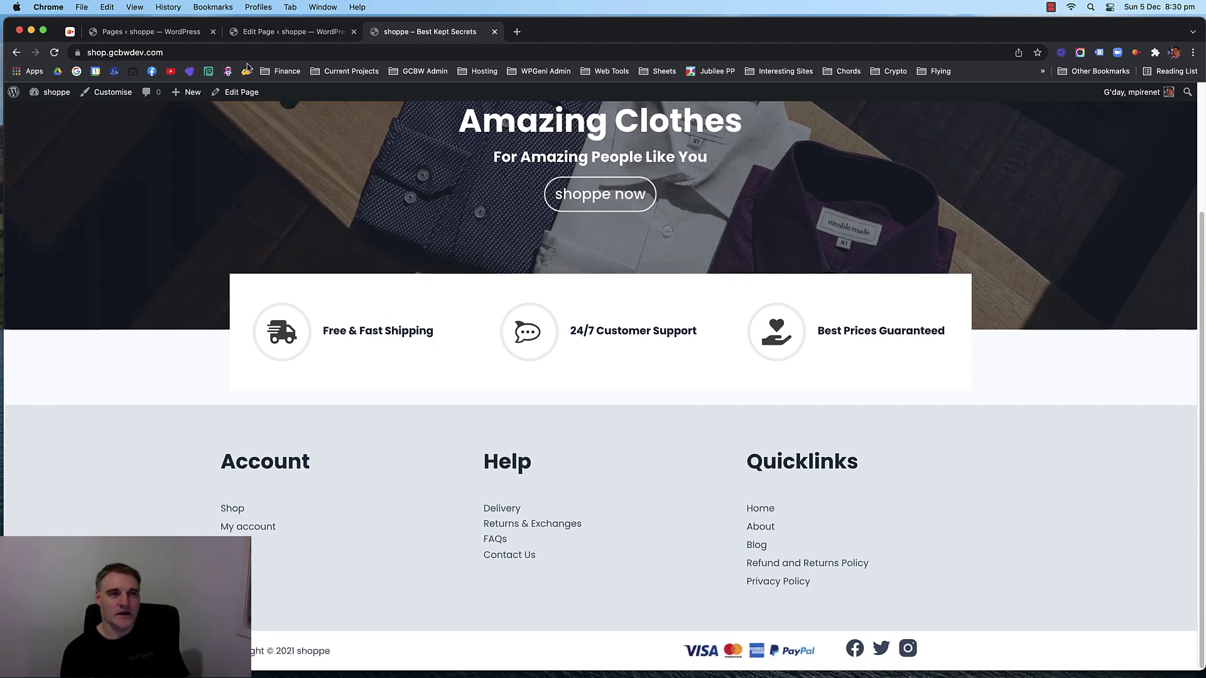
pyautogui.click(264, 34)
pyautogui.scroll(-2, 97, 270)
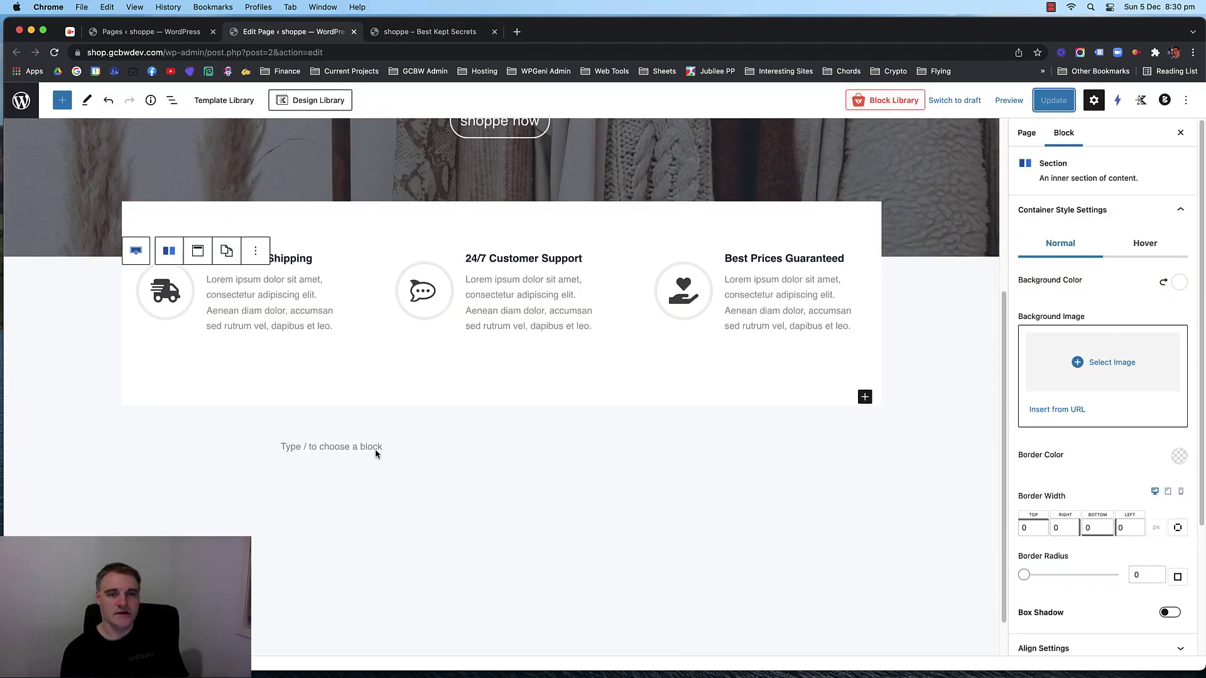
# Add a new column row below the info boxes and insert a paragraph block in it.
pyautogui.click(375, 452)
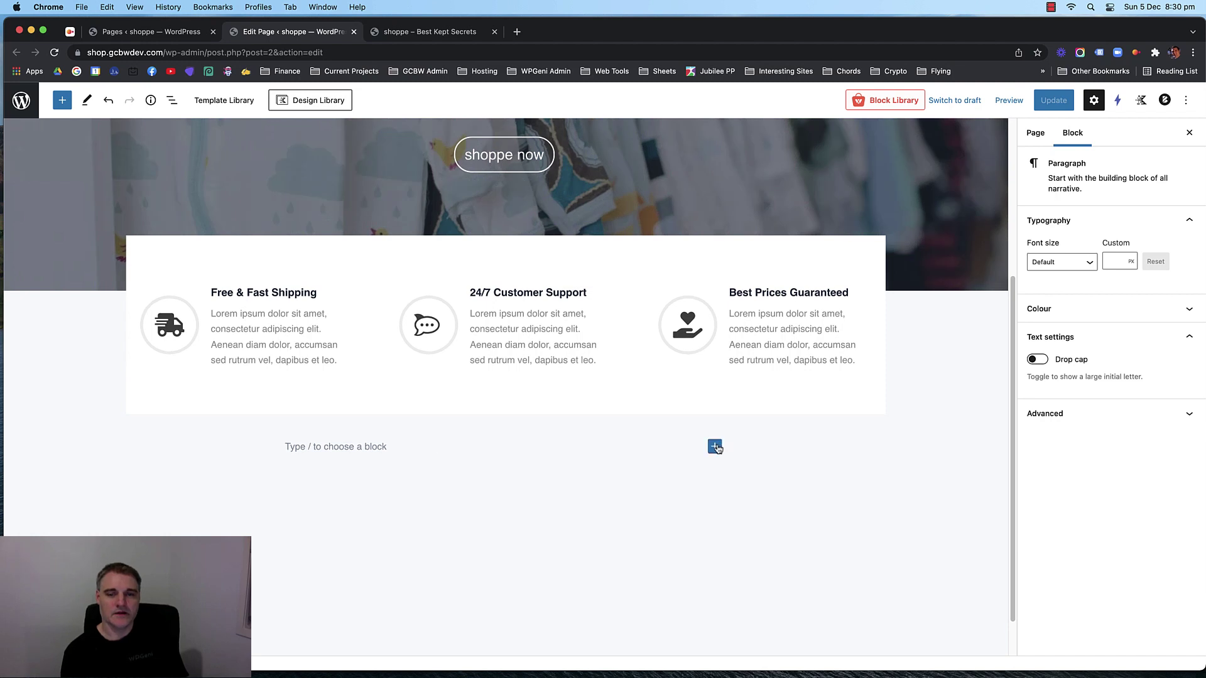
pyautogui.click(715, 447)
pyautogui.click(887, 290)
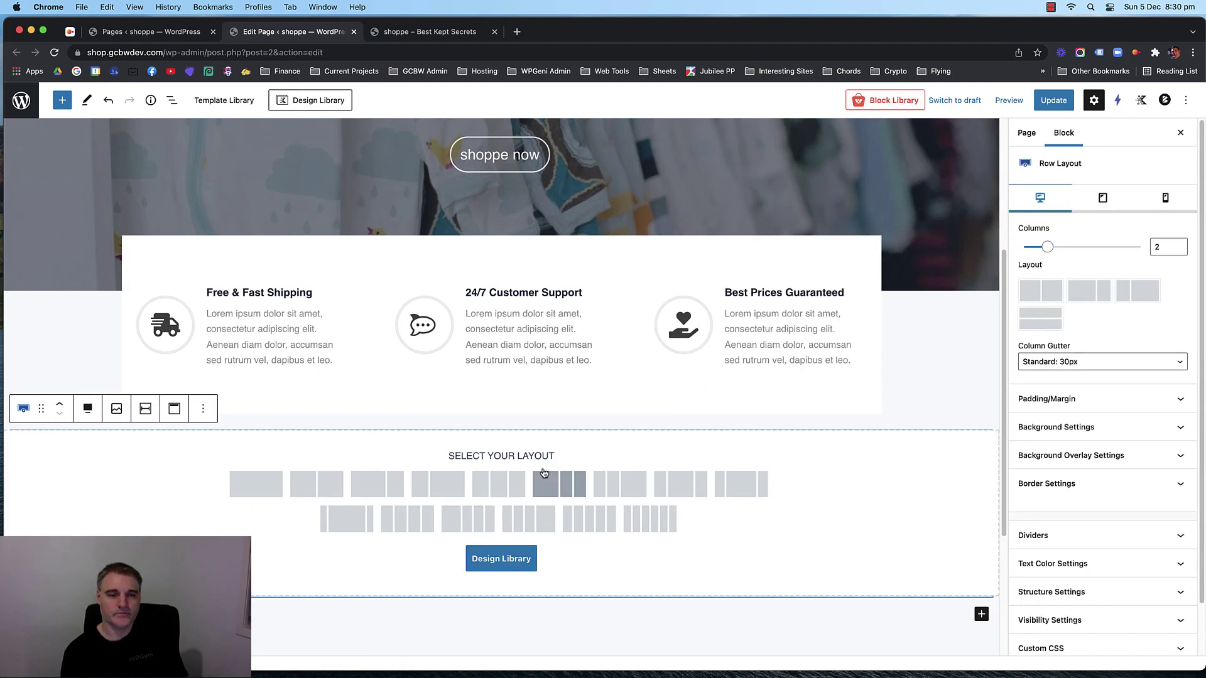
pyautogui.click(255, 482)
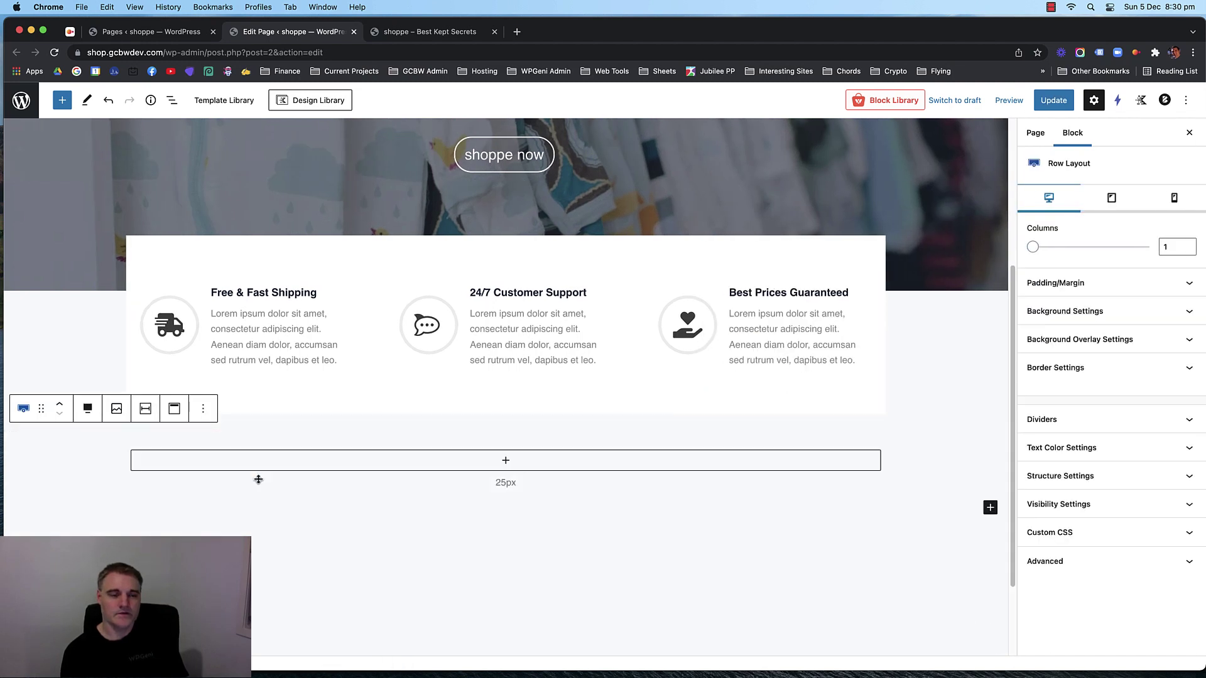
pyautogui.click(508, 462)
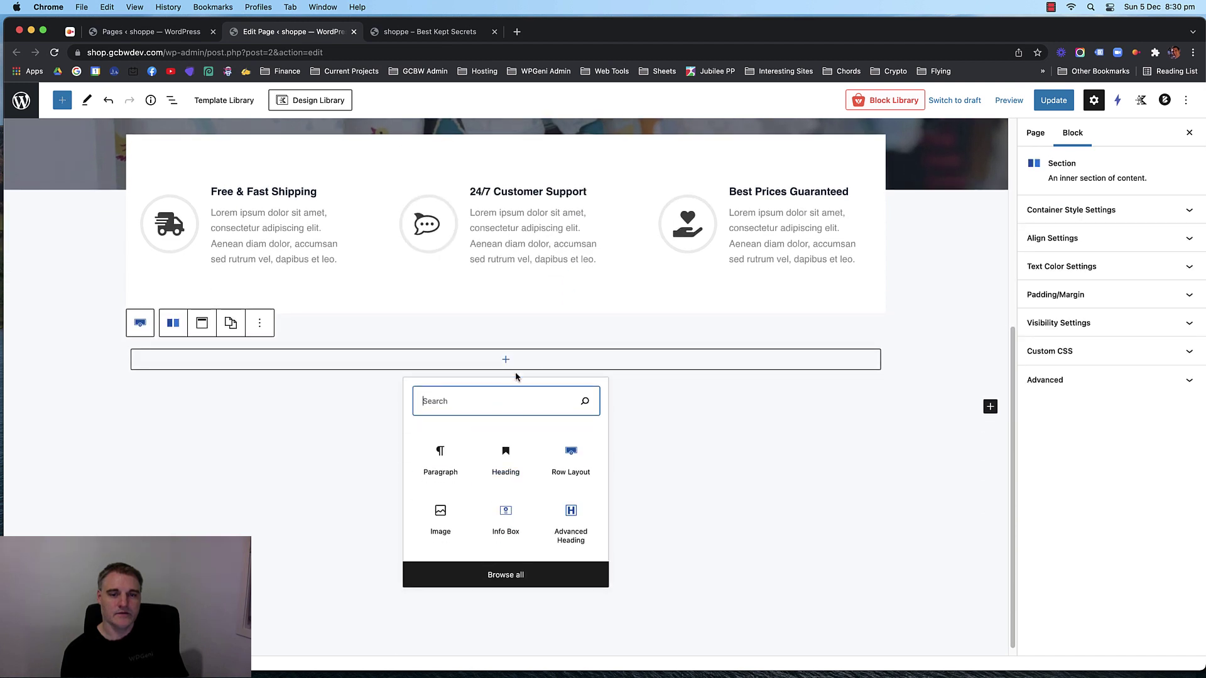
pyautogui.click(508, 360)
pyautogui.click(507, 360)
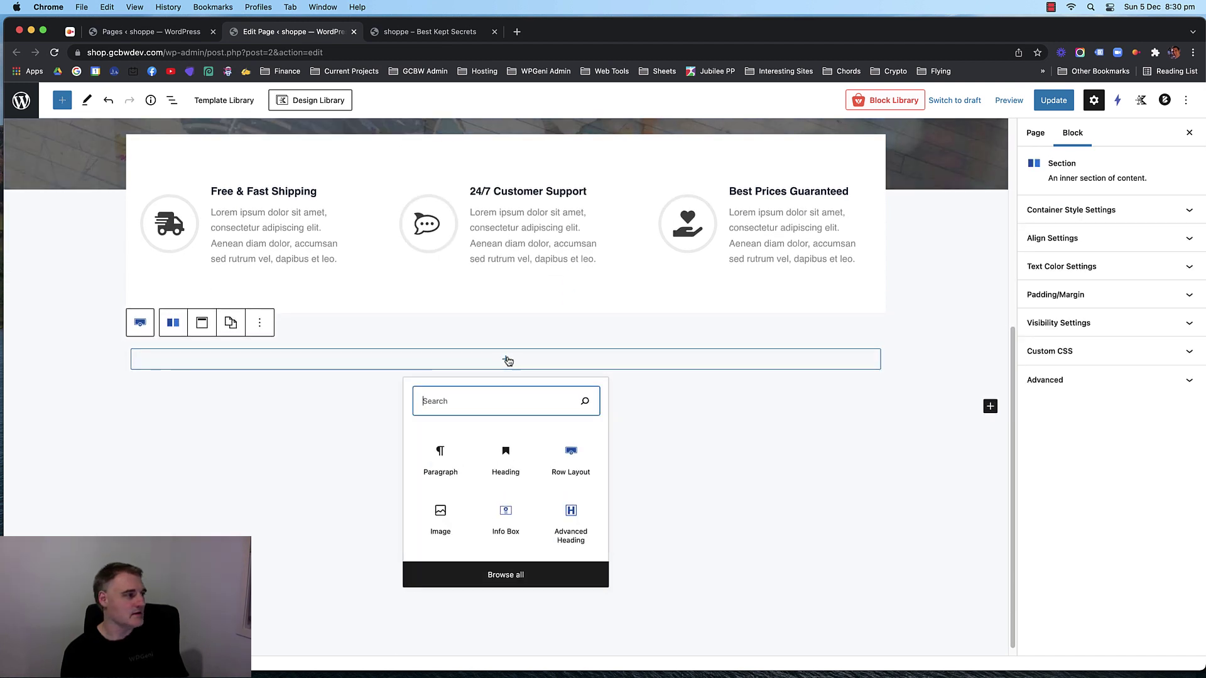
pyautogui.click(447, 459)
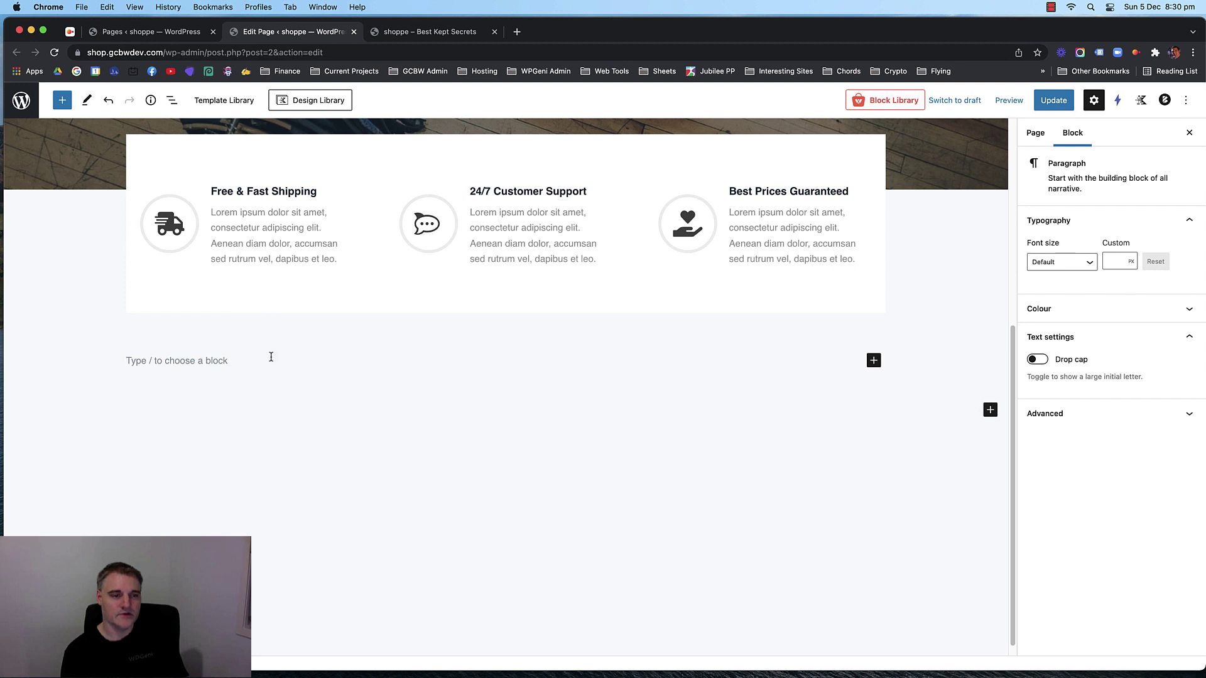
# Type 'shoppe our latest products' and centre-align the paragraph.
pyautogui.scroll(2, 251, 358)
pyautogui.write('Sho')
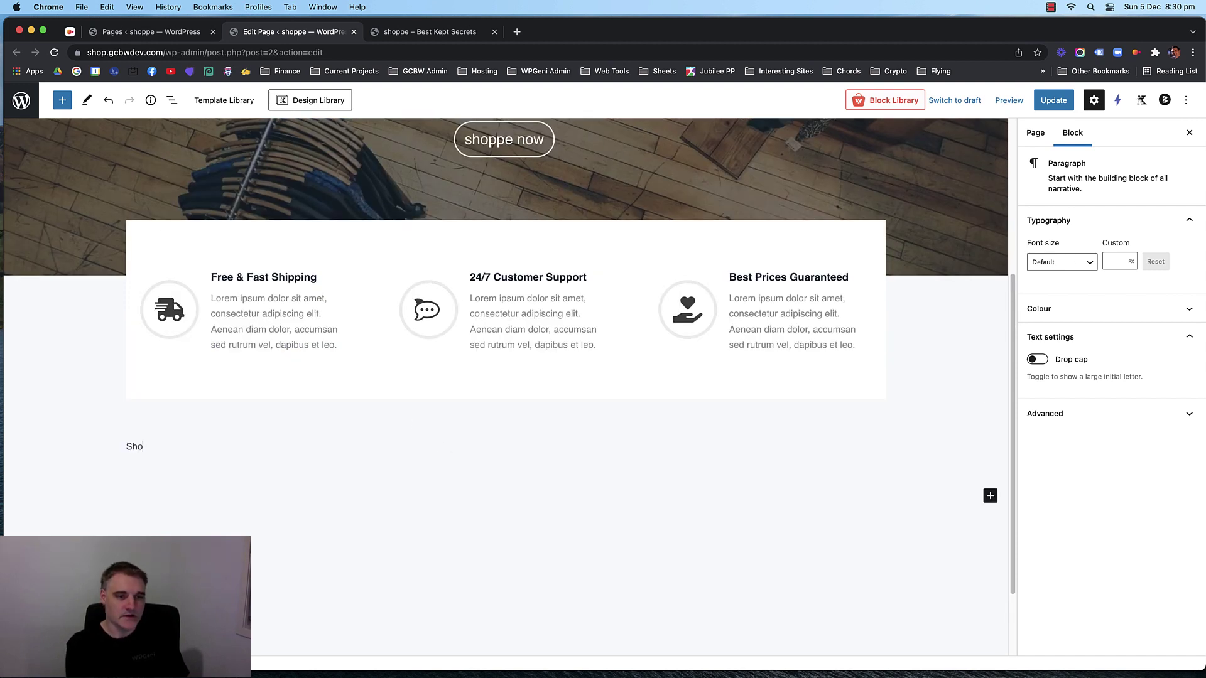
pyautogui.write('shoppe our')
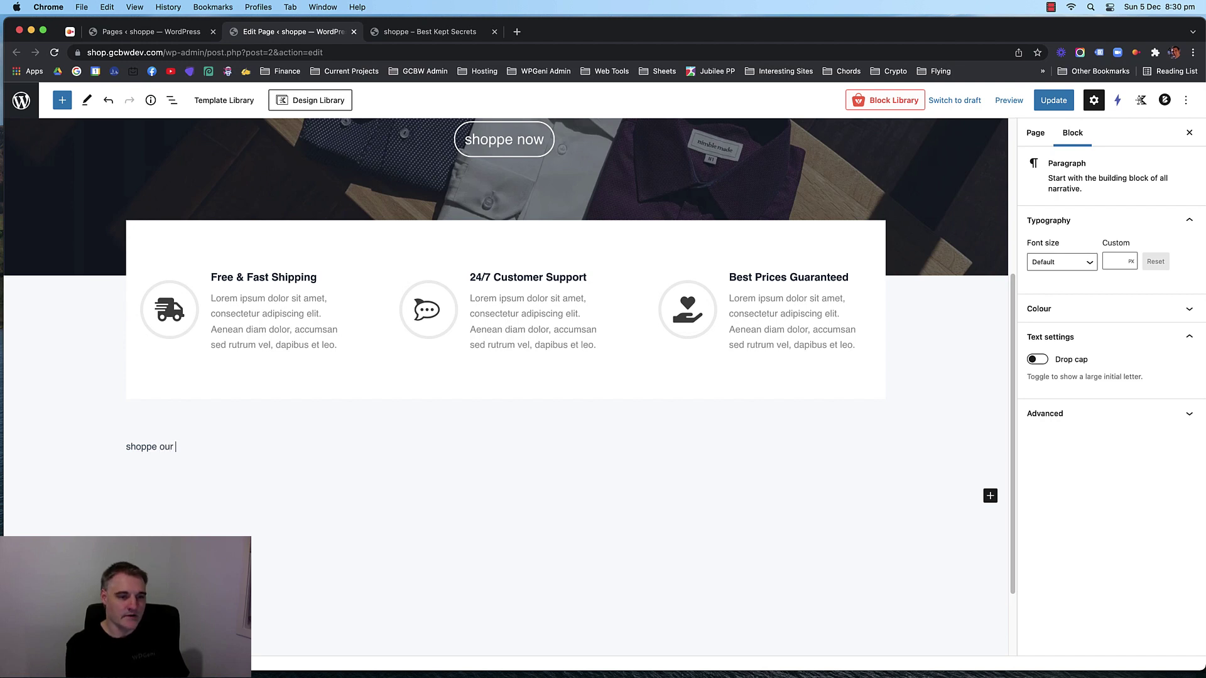
pyautogui.write(' latest')
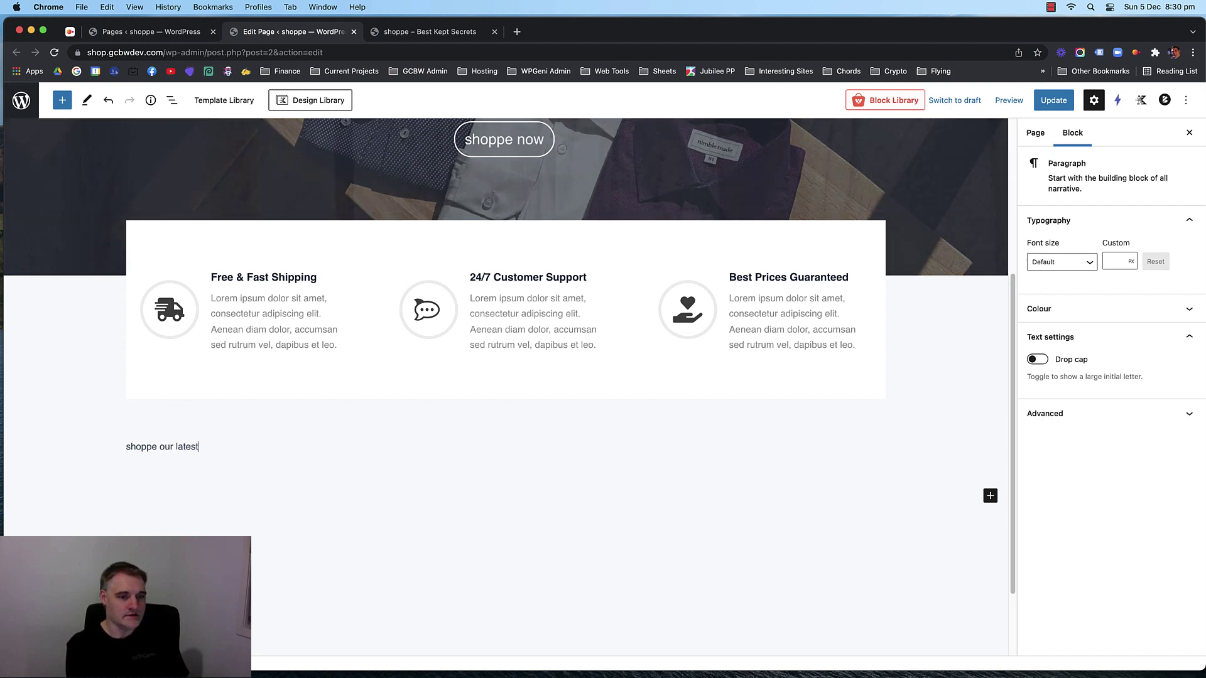
pyautogui.write(' products')
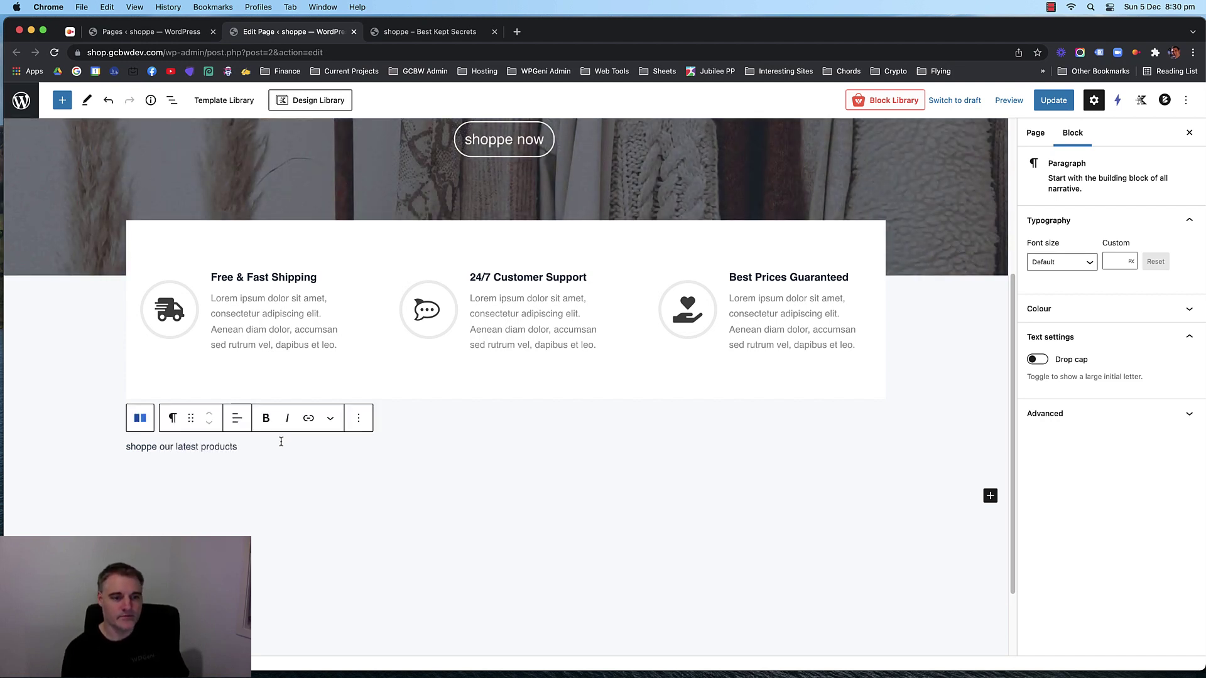
pyautogui.click(237, 418)
pyautogui.click(262, 478)
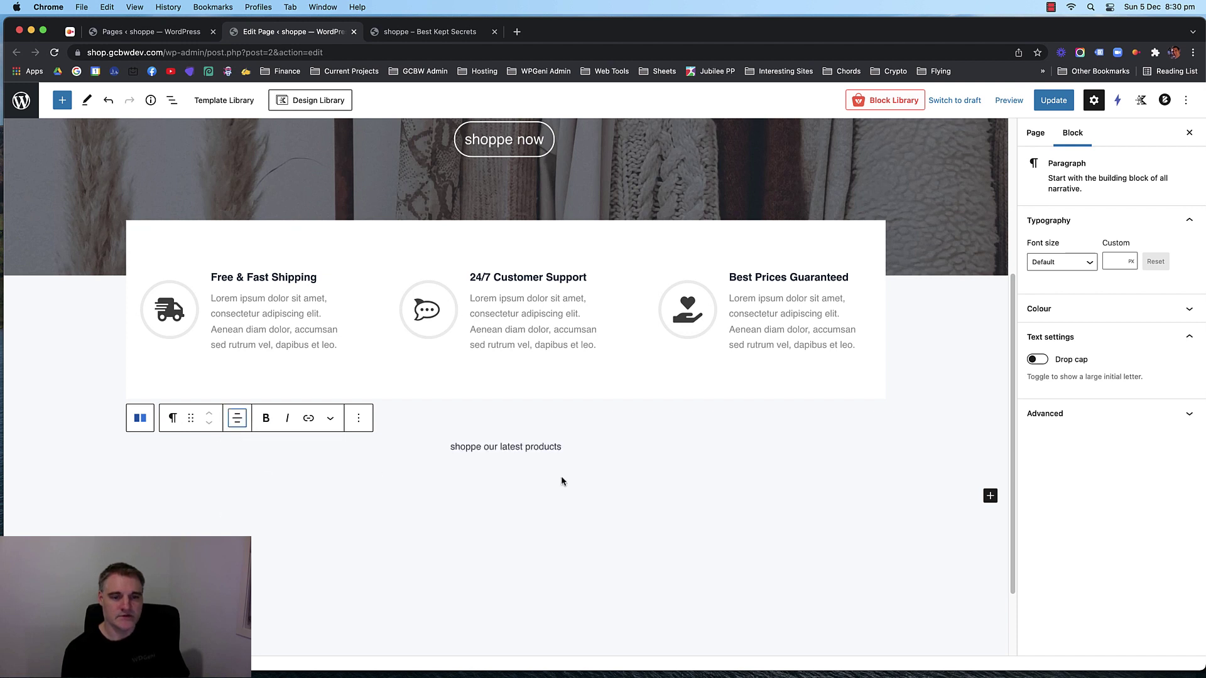
# Set the paragraph's custom font size to 20.
pyautogui.click(458, 447)
pyautogui.click(467, 447)
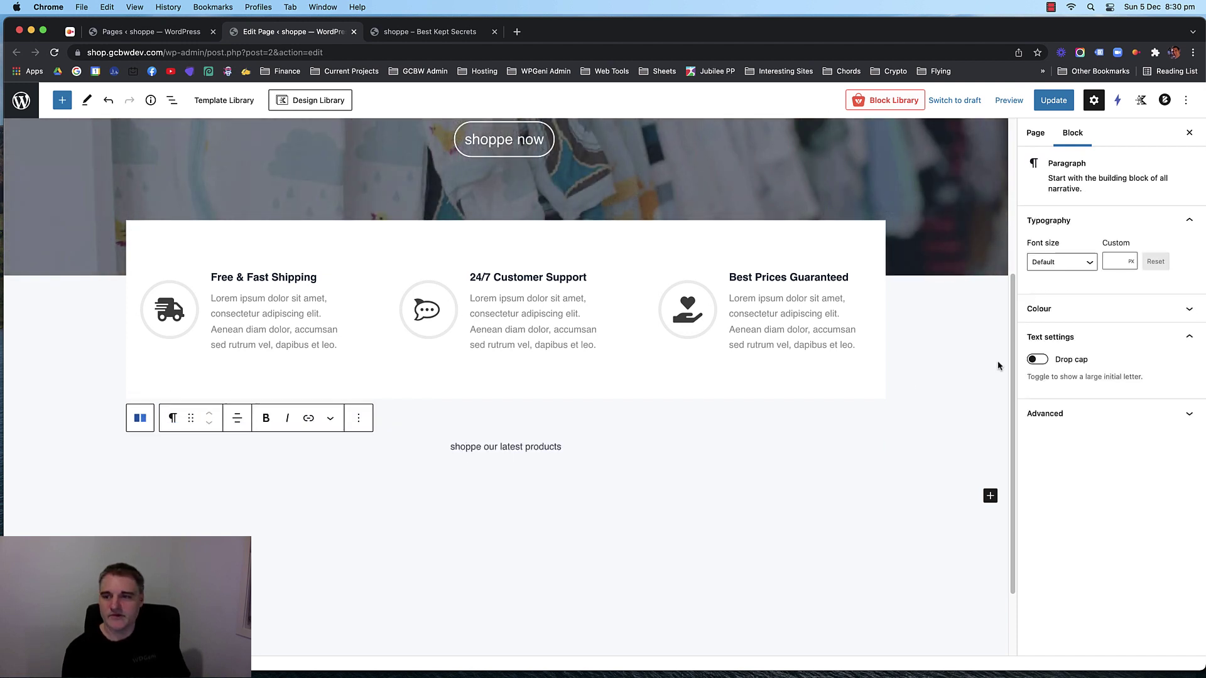
pyautogui.write('2')
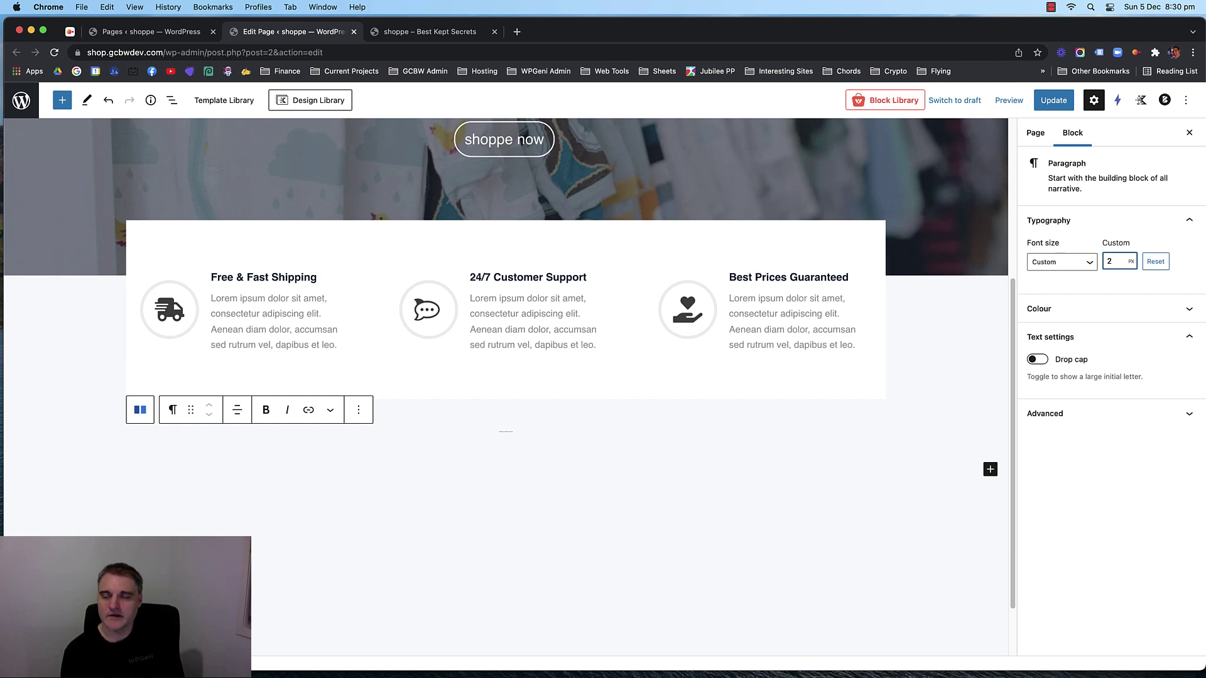
pyautogui.write('5')
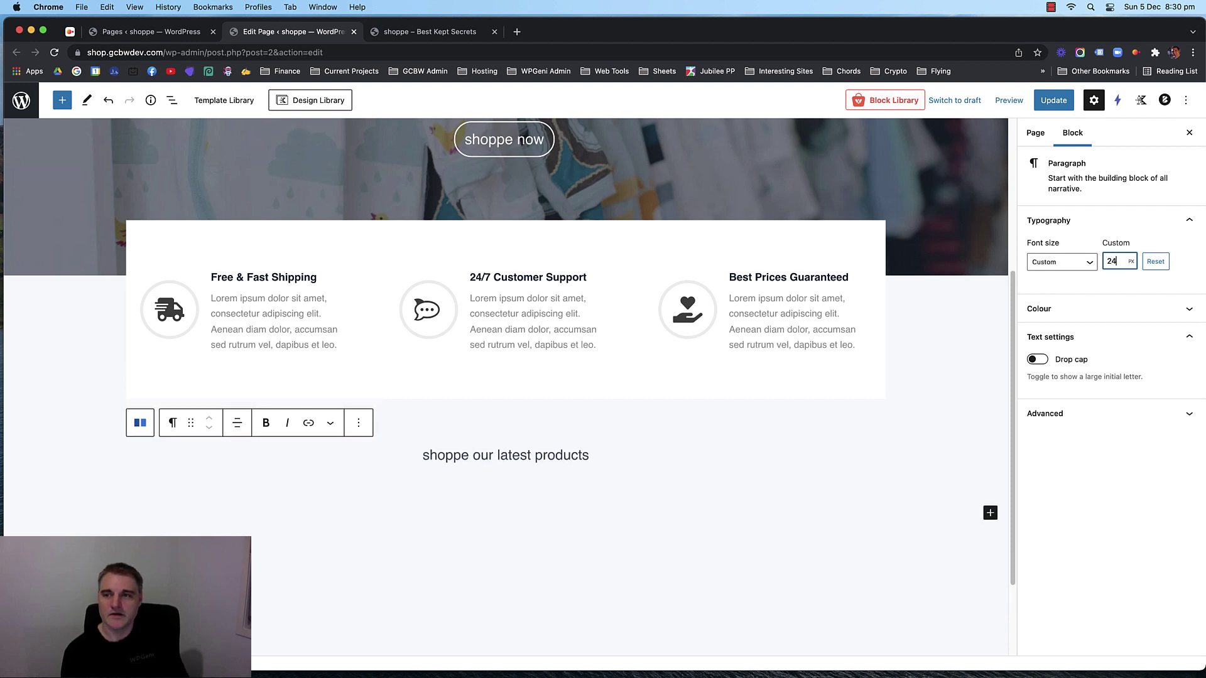
pyautogui.press('BackSpace')
pyautogui.write('0')
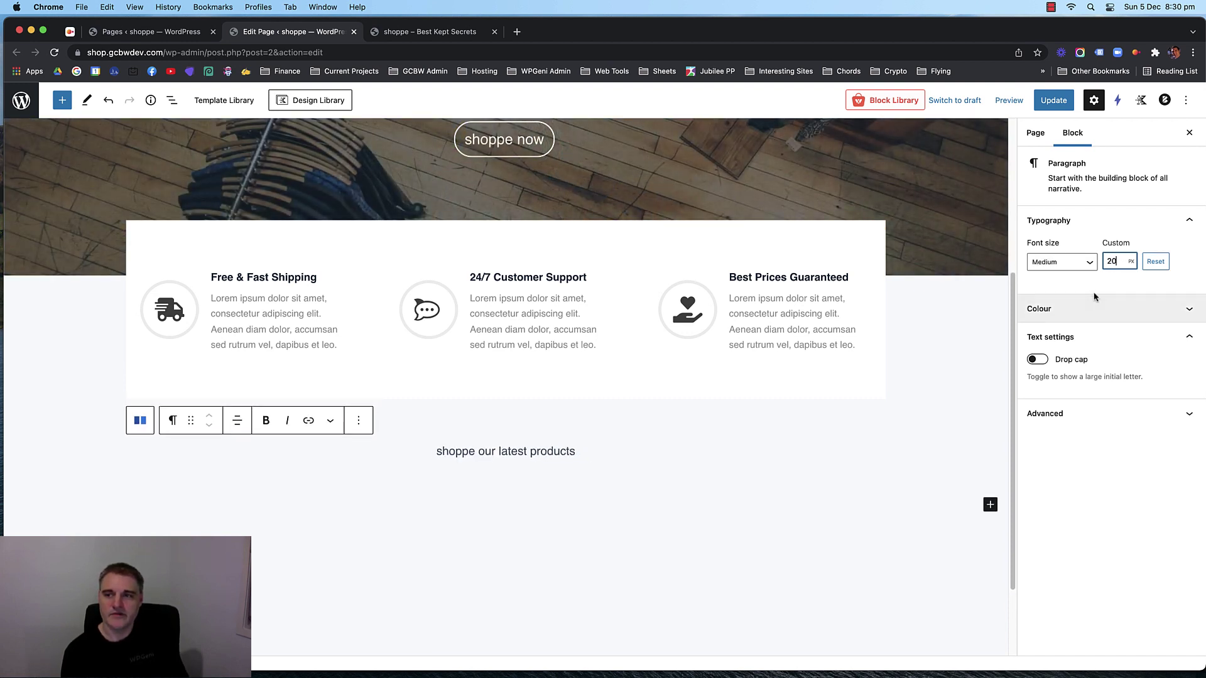
# Make 'shoppe' bold and start a new empty block below the paragraph.
pyautogui.doubleClick(458, 451)
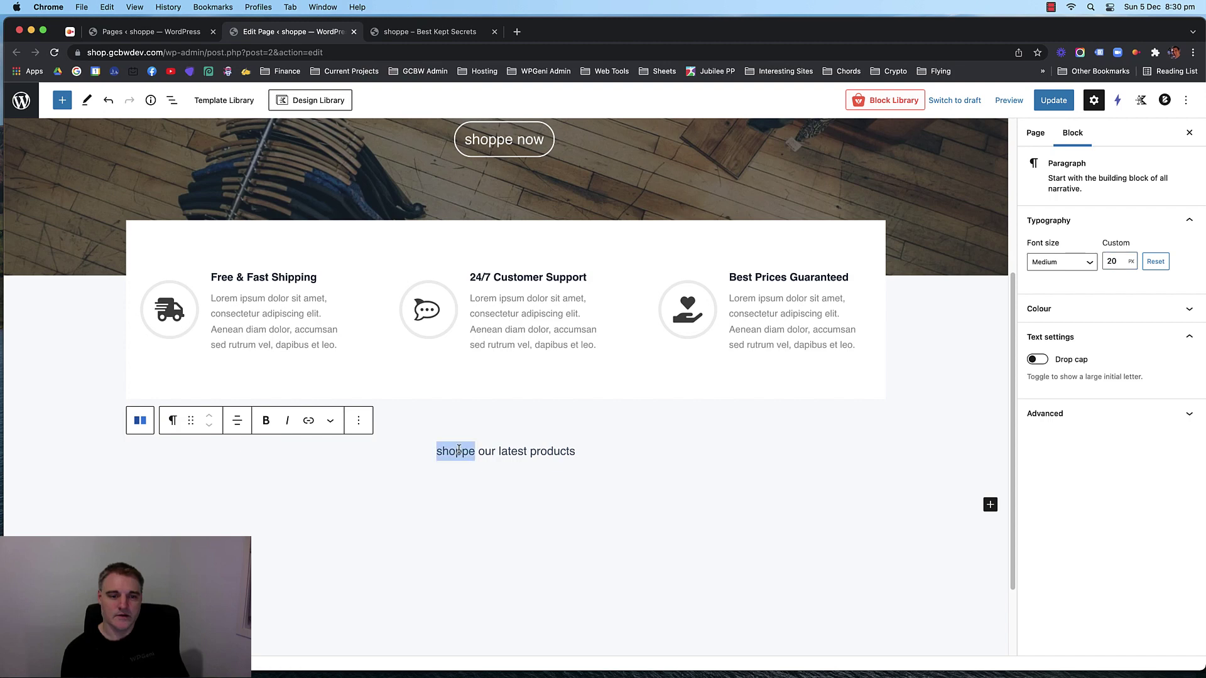
pyautogui.click(269, 426)
pyautogui.click(555, 451)
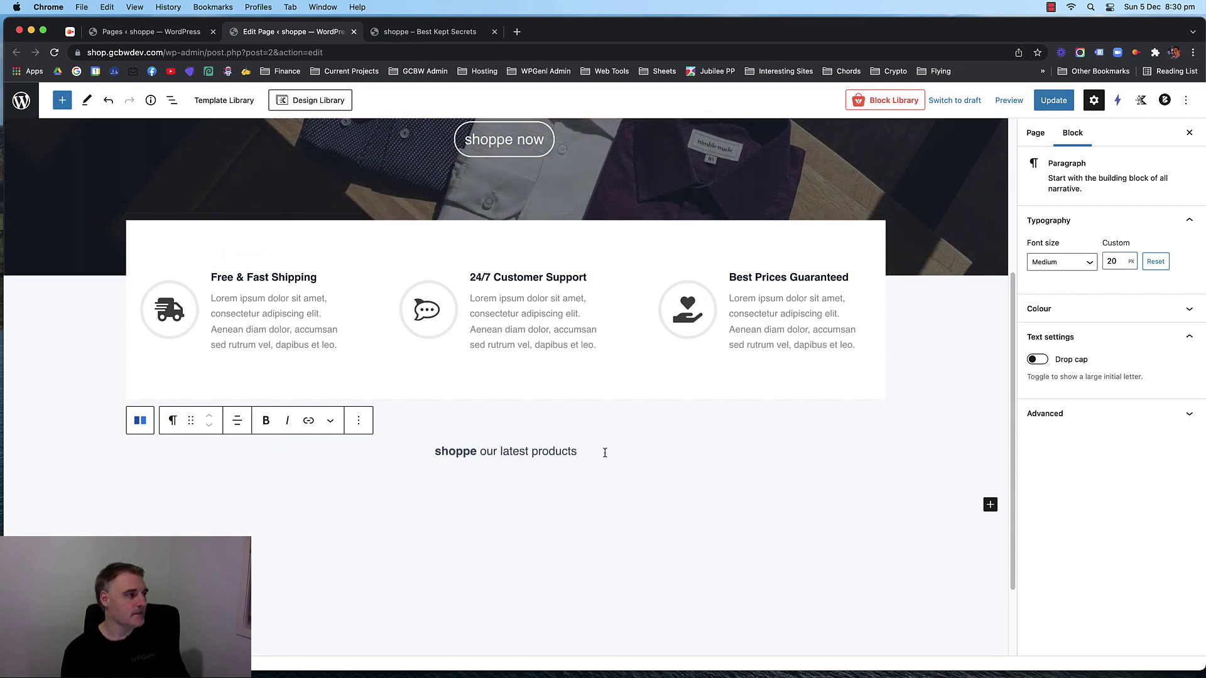
pyautogui.click(610, 476)
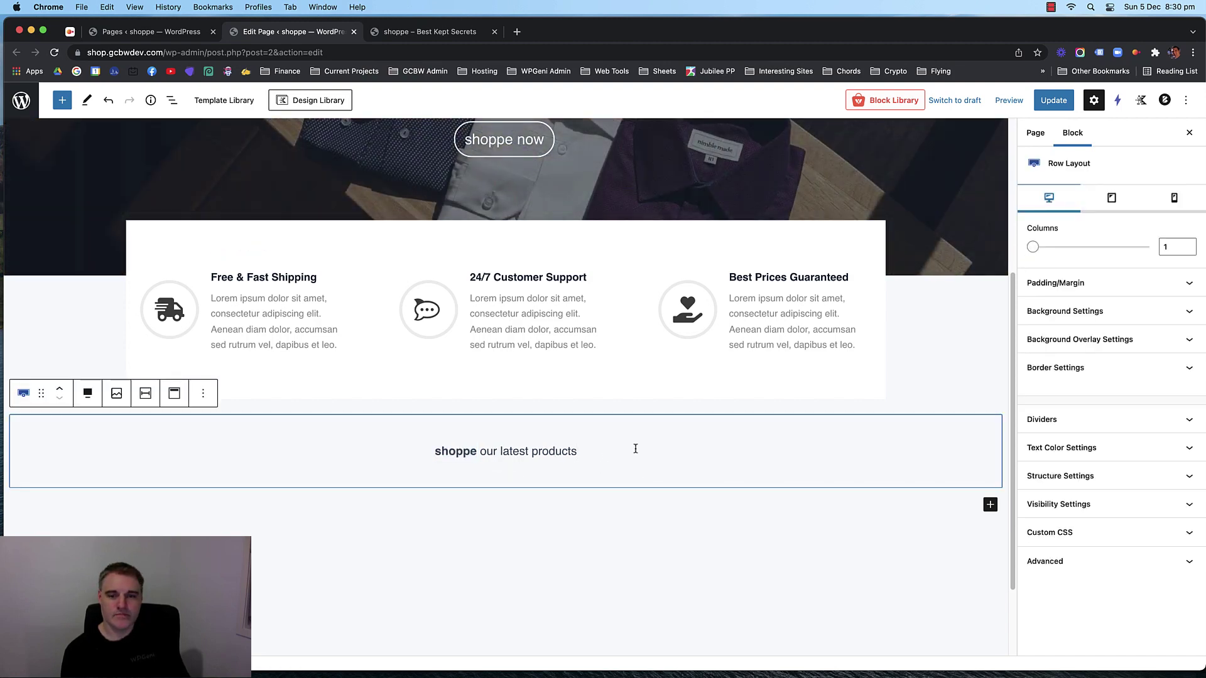
pyautogui.click(623, 453)
pyautogui.press('Return')
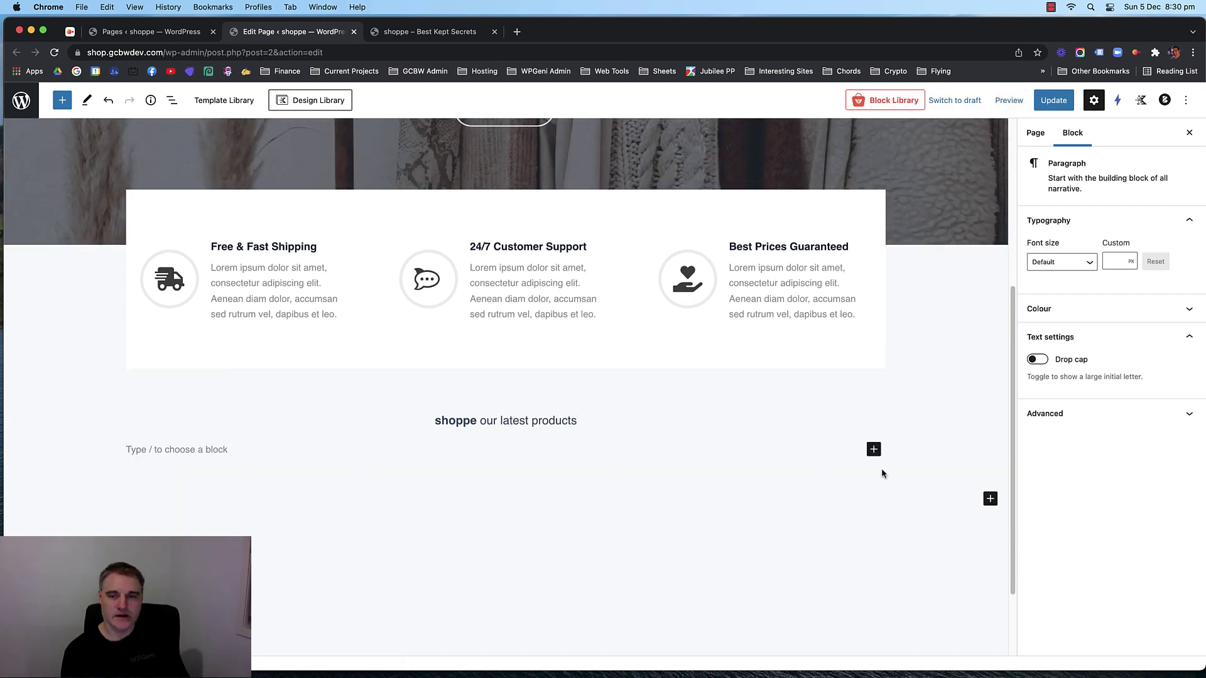
# Insert an Advanced Heading reading 'Imagine If You Looked Your Best All The Time'.
pyautogui.click(873, 449)
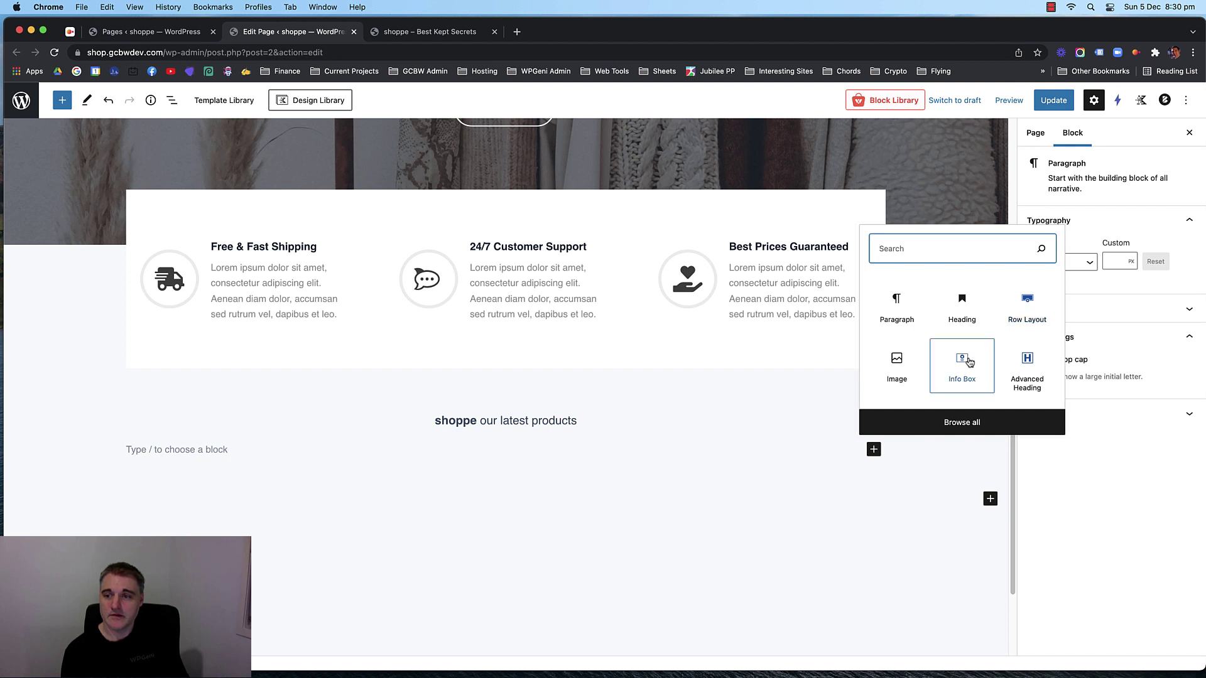
pyautogui.click(1027, 367)
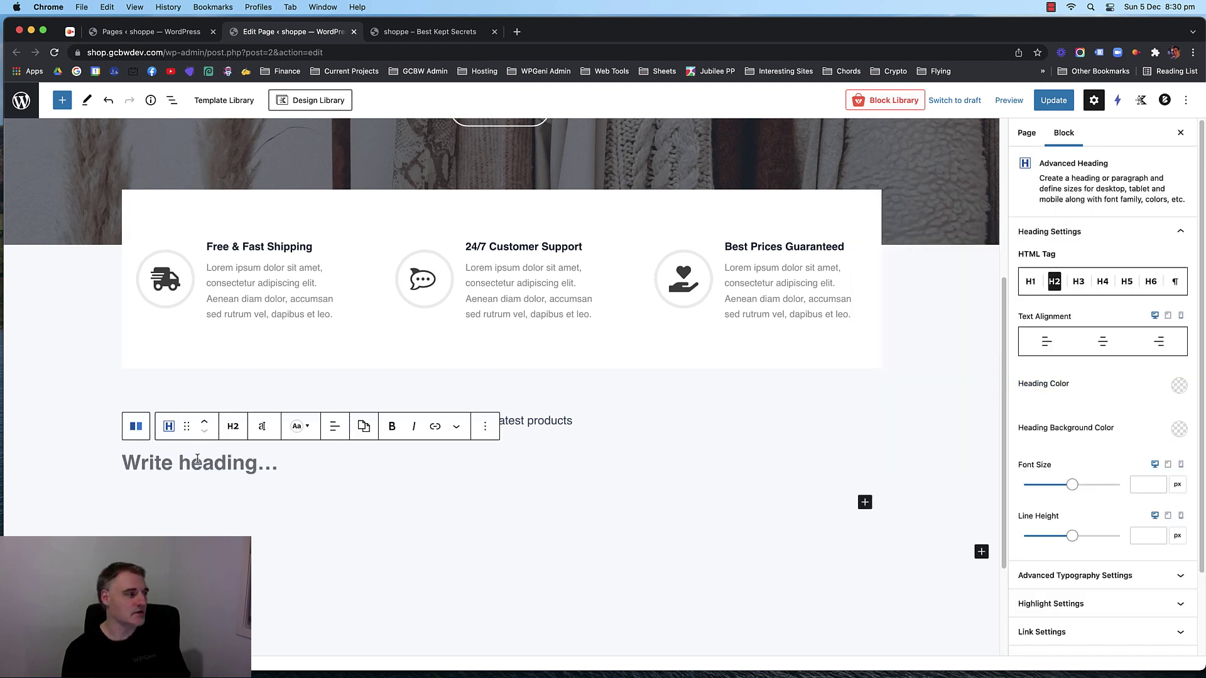
pyautogui.write('Imagine ')
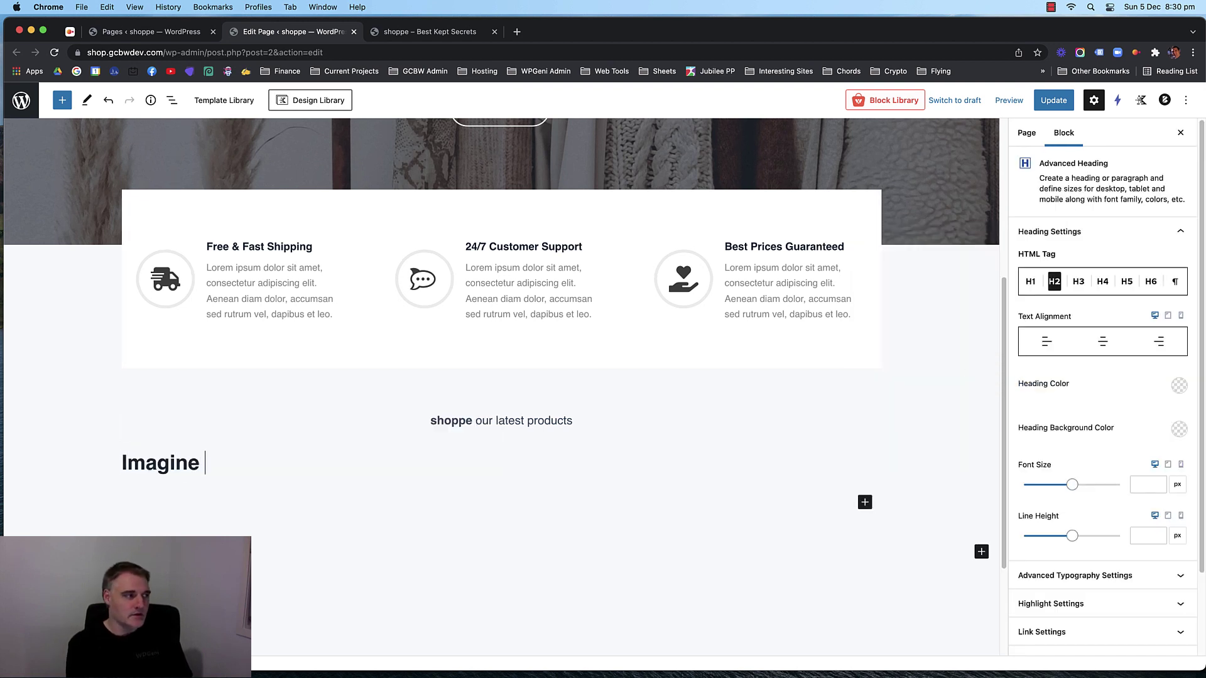
pyautogui.write('If our')
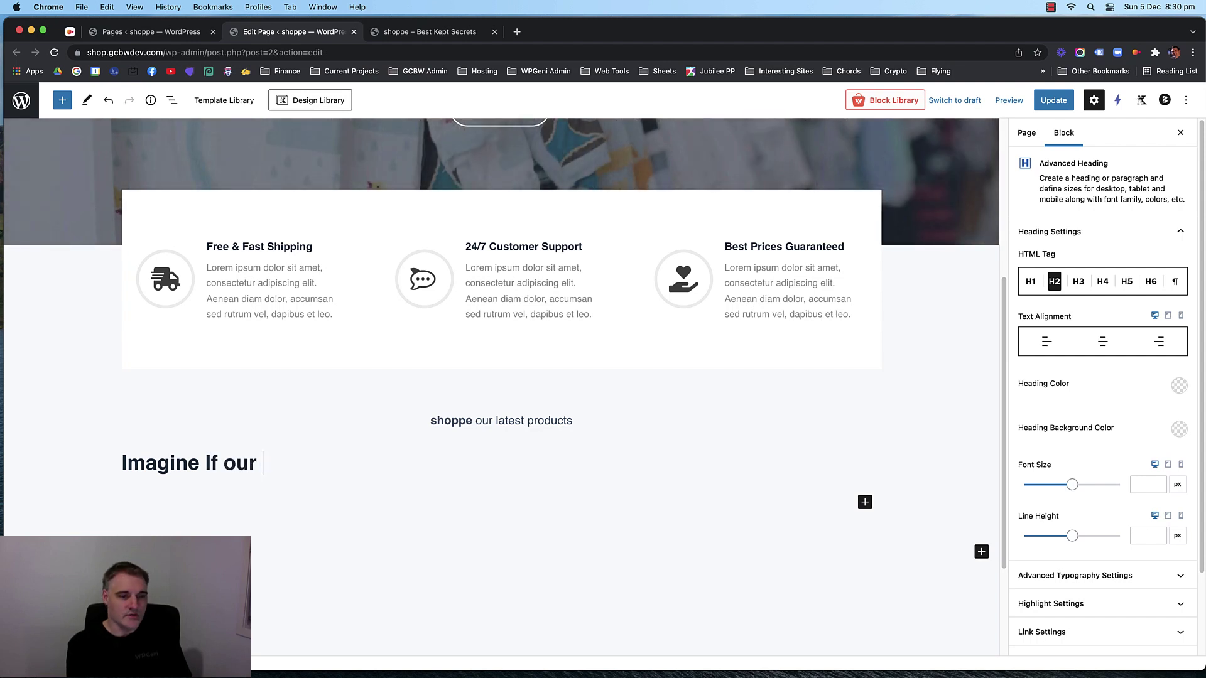
pyautogui.press('BackSpace')
pyautogui.press('BackSpace')
pyautogui.press('BackSpace')
pyautogui.write('You Look')
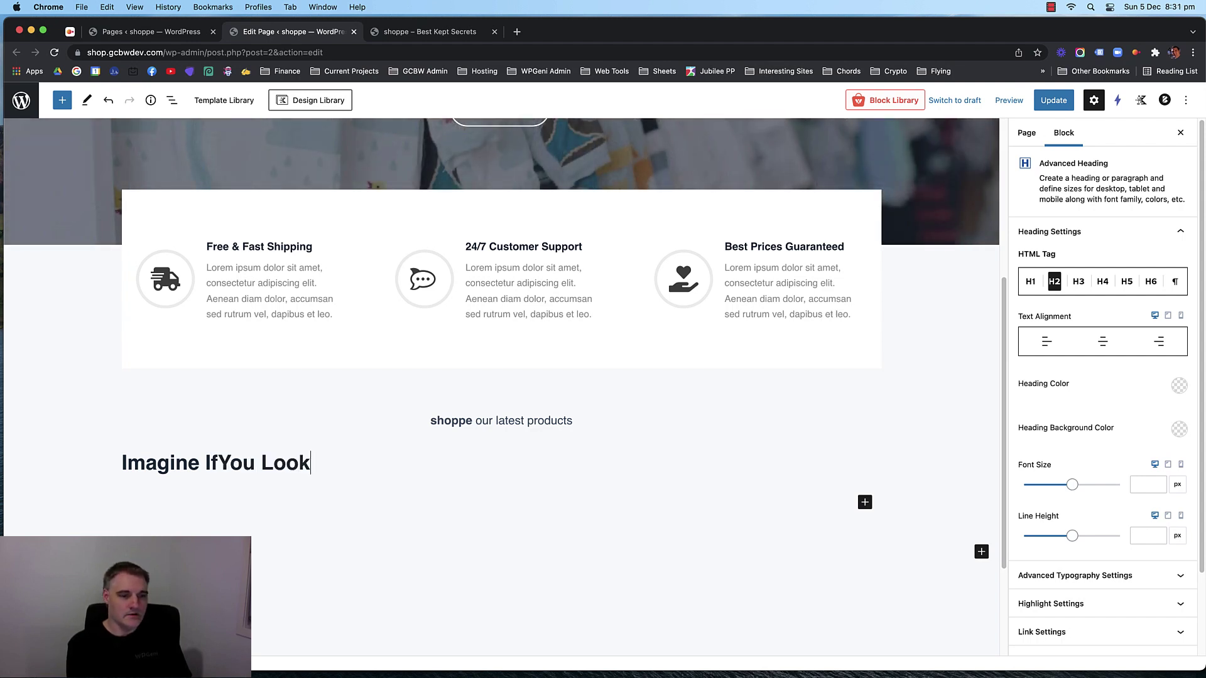
pyautogui.write('ed Your Bess')
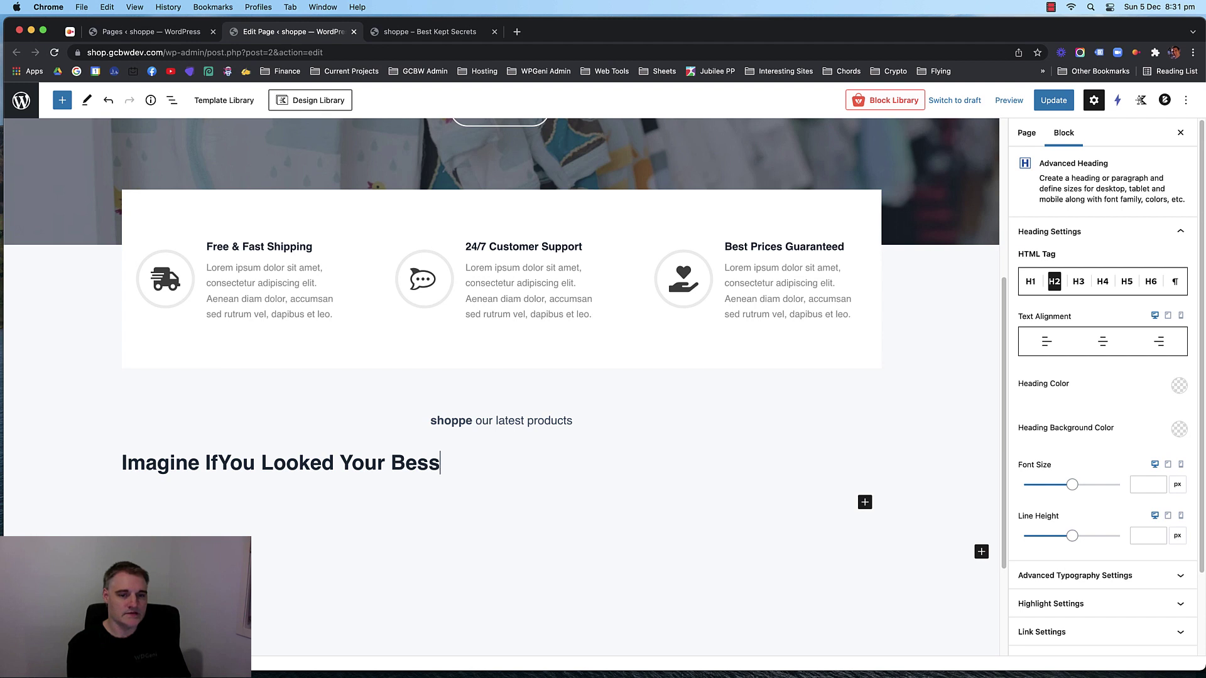
pyautogui.press('BackSpace')
pyautogui.write('t All the')
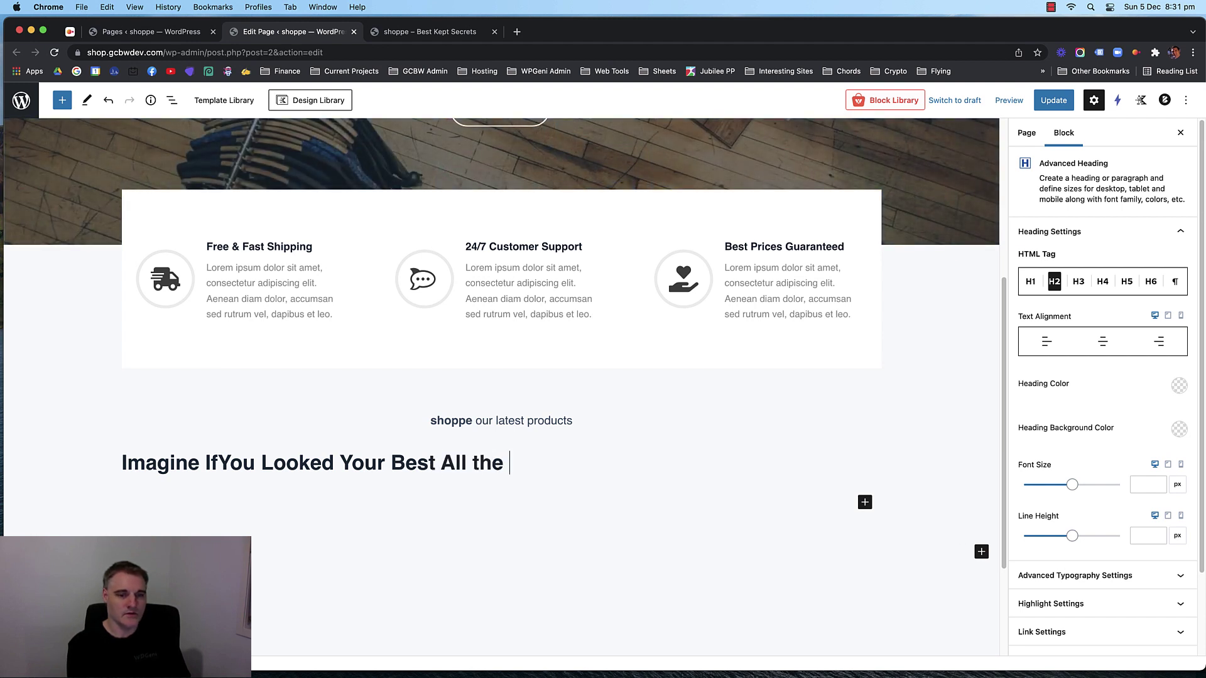
pyautogui.press('BackSpace')
pyautogui.press('BackSpace')
pyautogui.write('The Time')
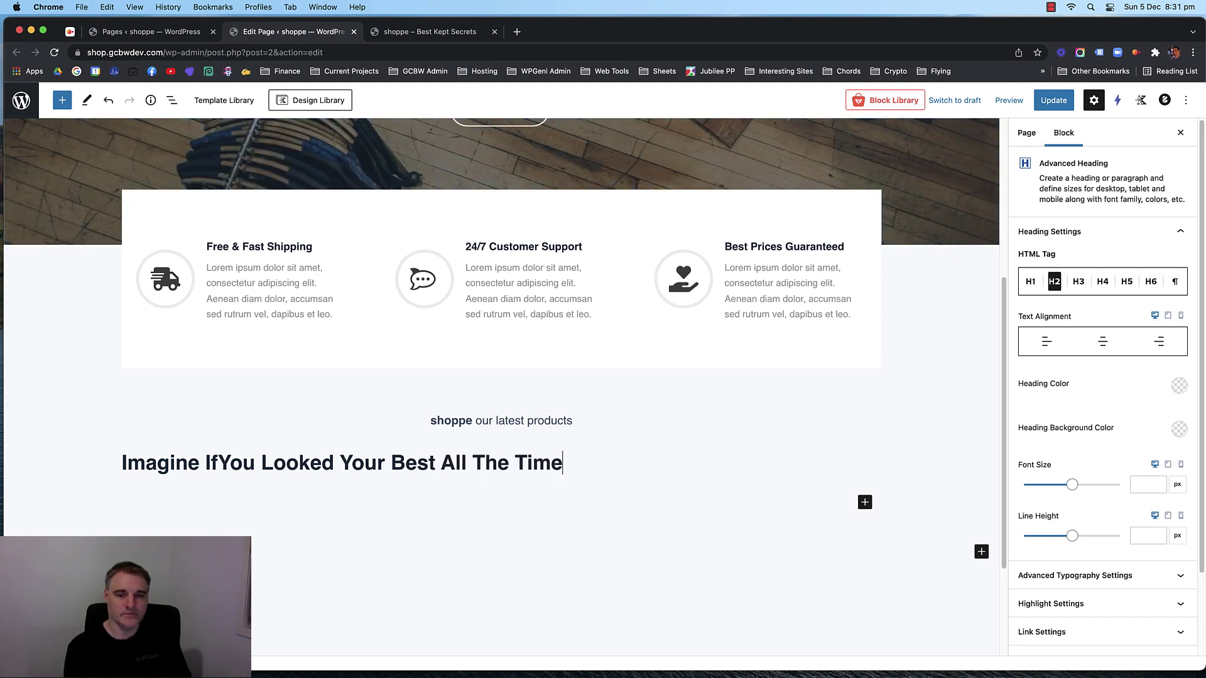
# Centre-align the new tagline heading.
pyautogui.click(339, 429)
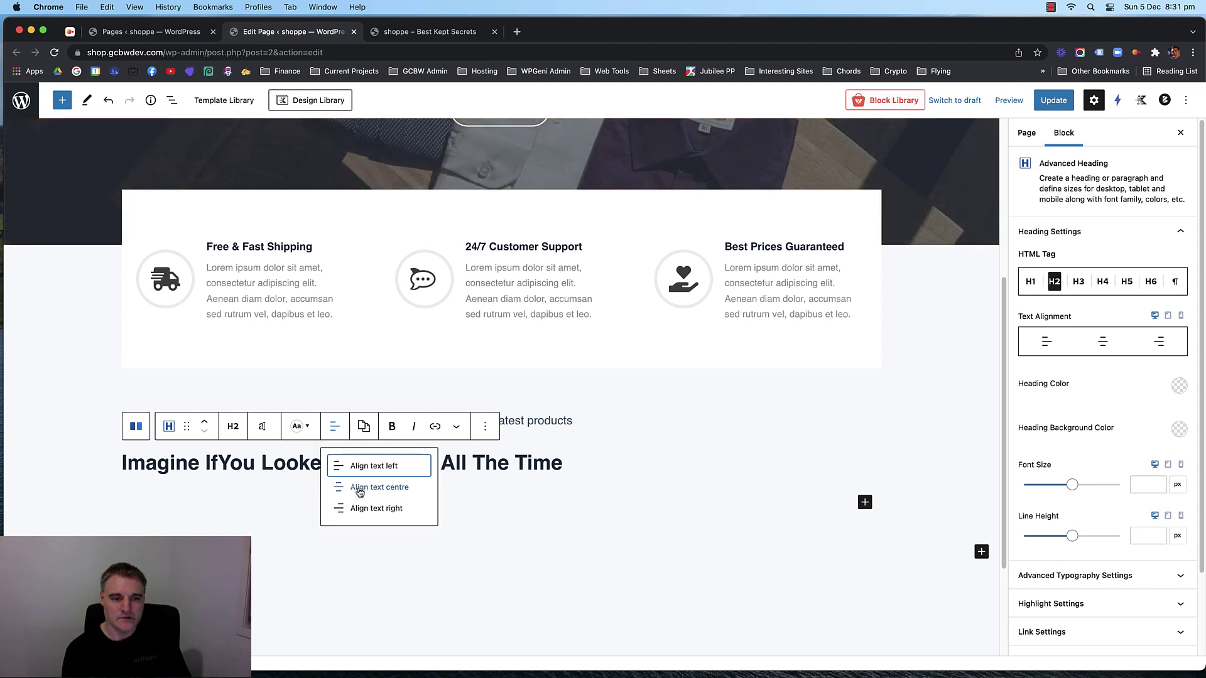
pyautogui.click(361, 489)
pyautogui.scroll(-3, 1092, 384)
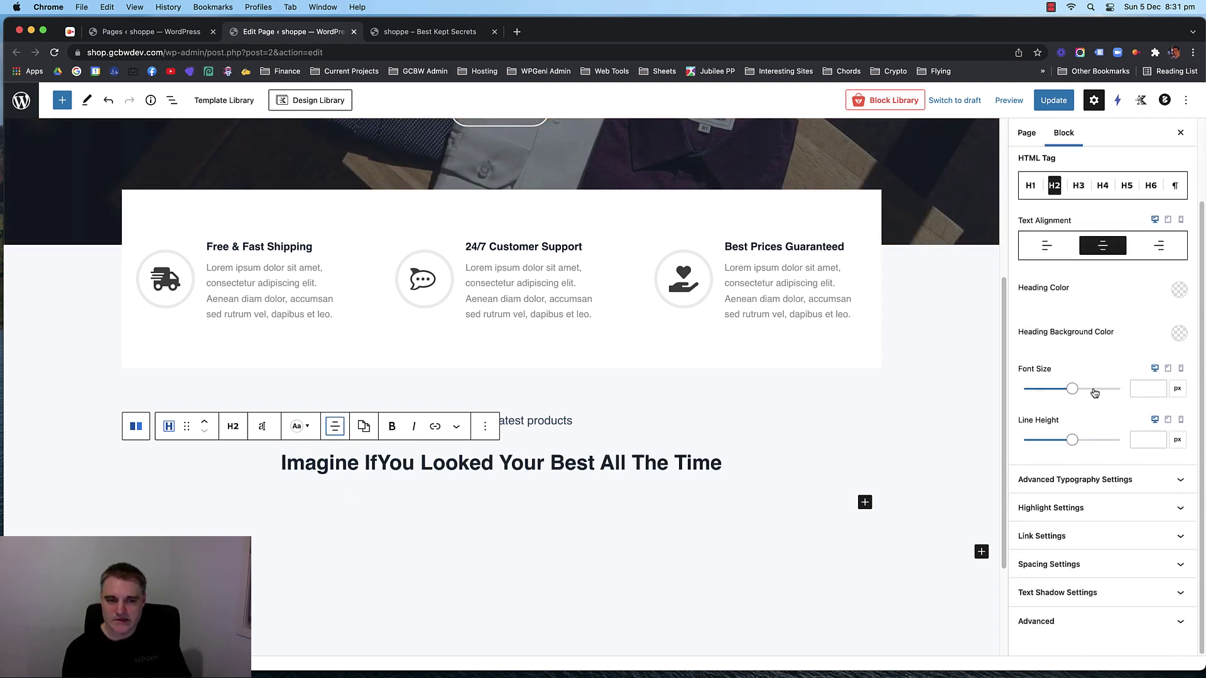
# Fix the missing space after 'If' and set the heading to normal font weight.
pyautogui.click(379, 464)
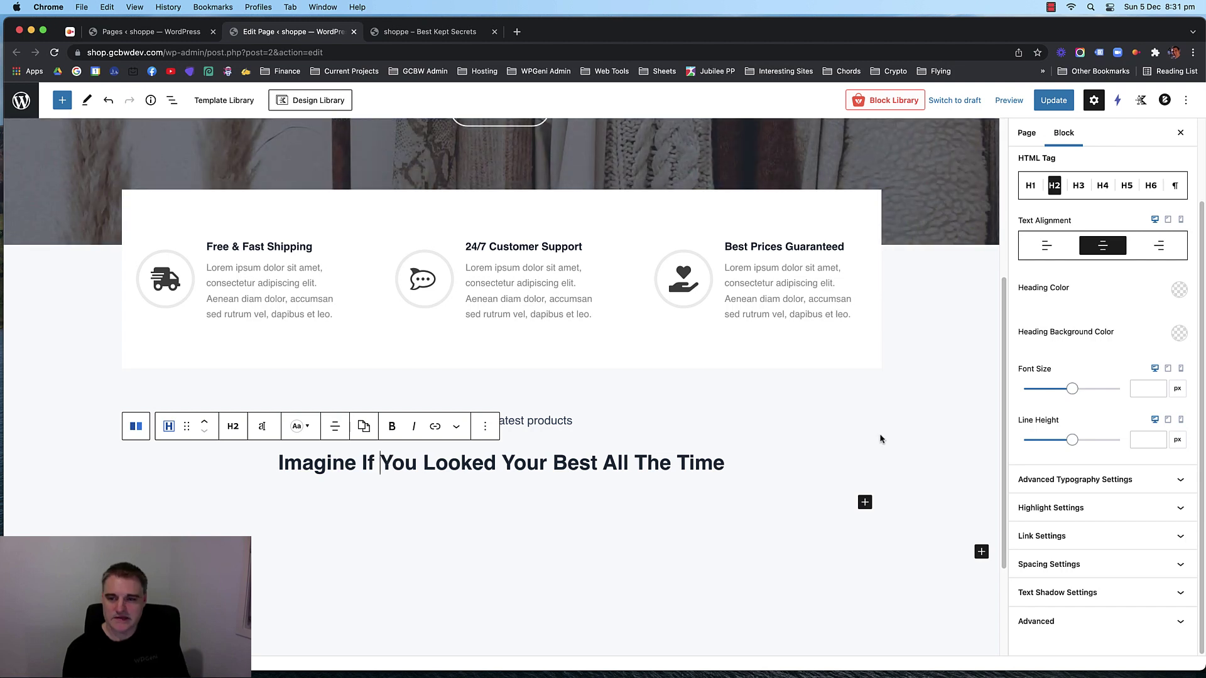
pyautogui.click(1127, 479)
pyautogui.scroll(-6, 1108, 449)
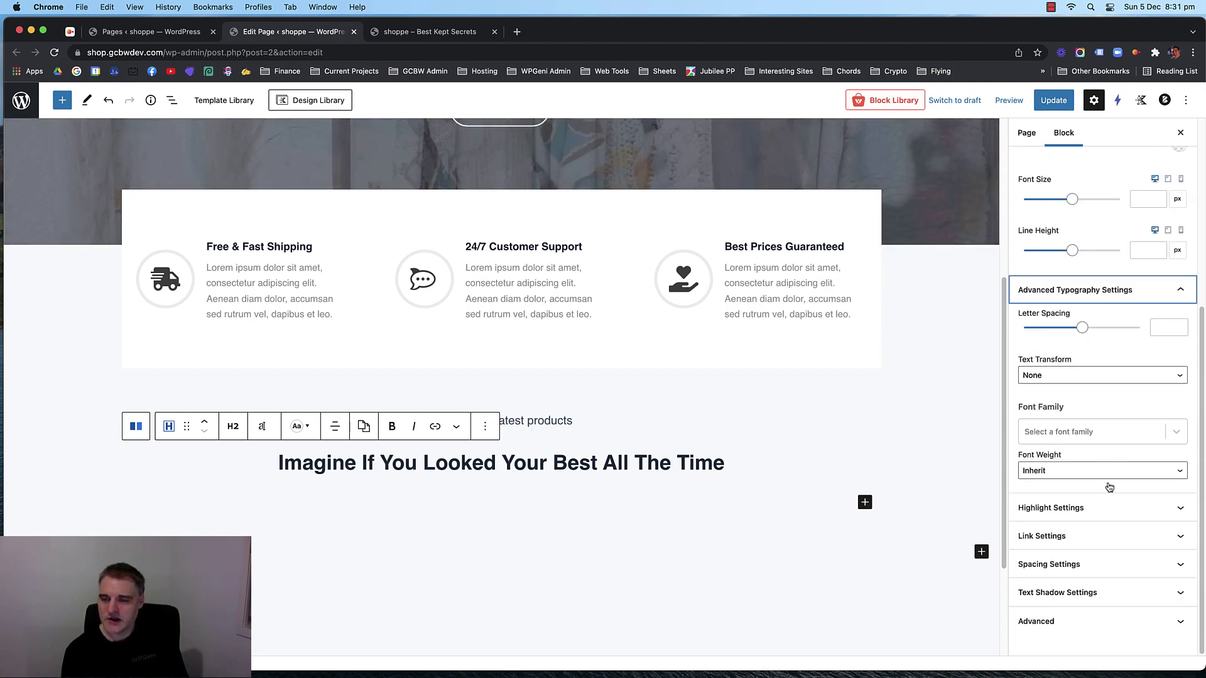
pyautogui.click(1105, 471)
pyautogui.click(1095, 489)
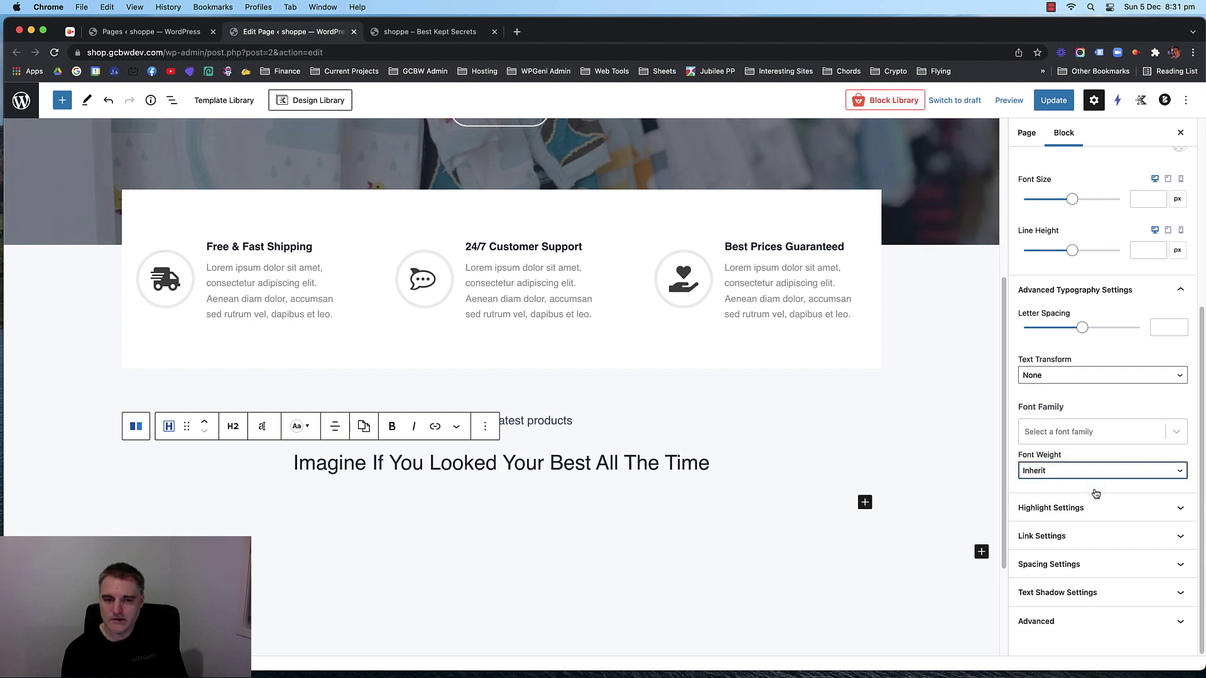
# Try Poppins as the heading's font family, then clear it back to the default font.
pyautogui.click(1091, 435)
pyautogui.write('popp')
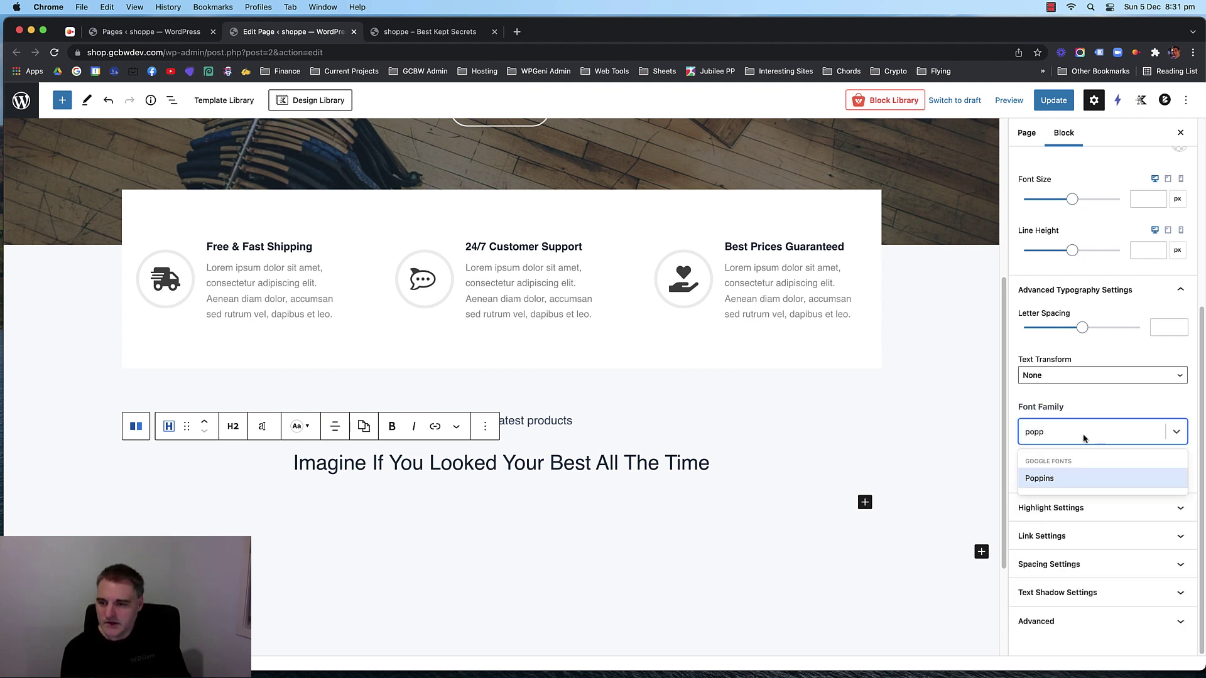
pyautogui.click(1055, 479)
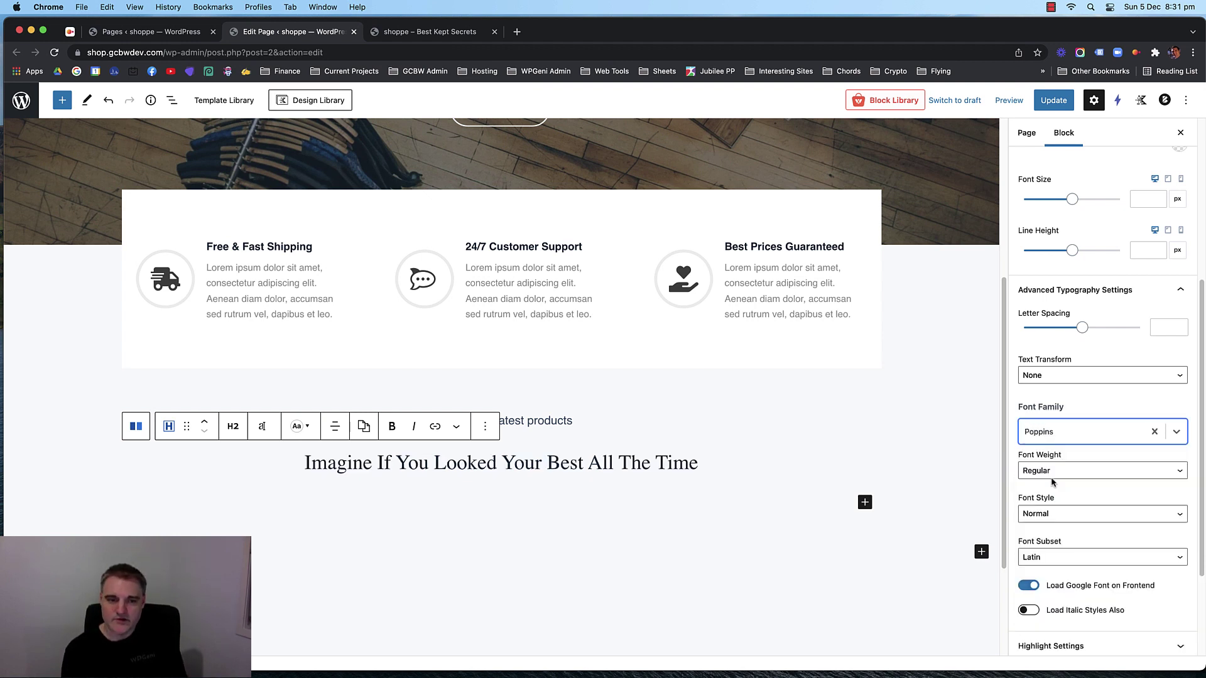
pyautogui.click(1094, 403)
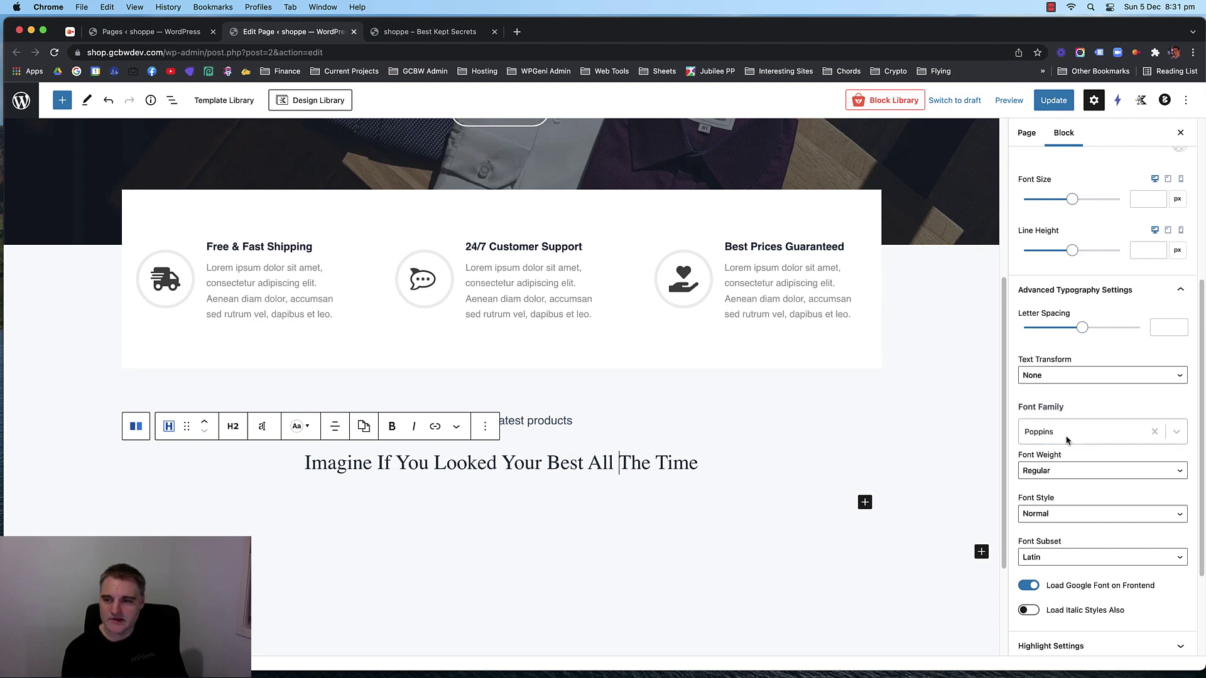
pyautogui.click(1153, 433)
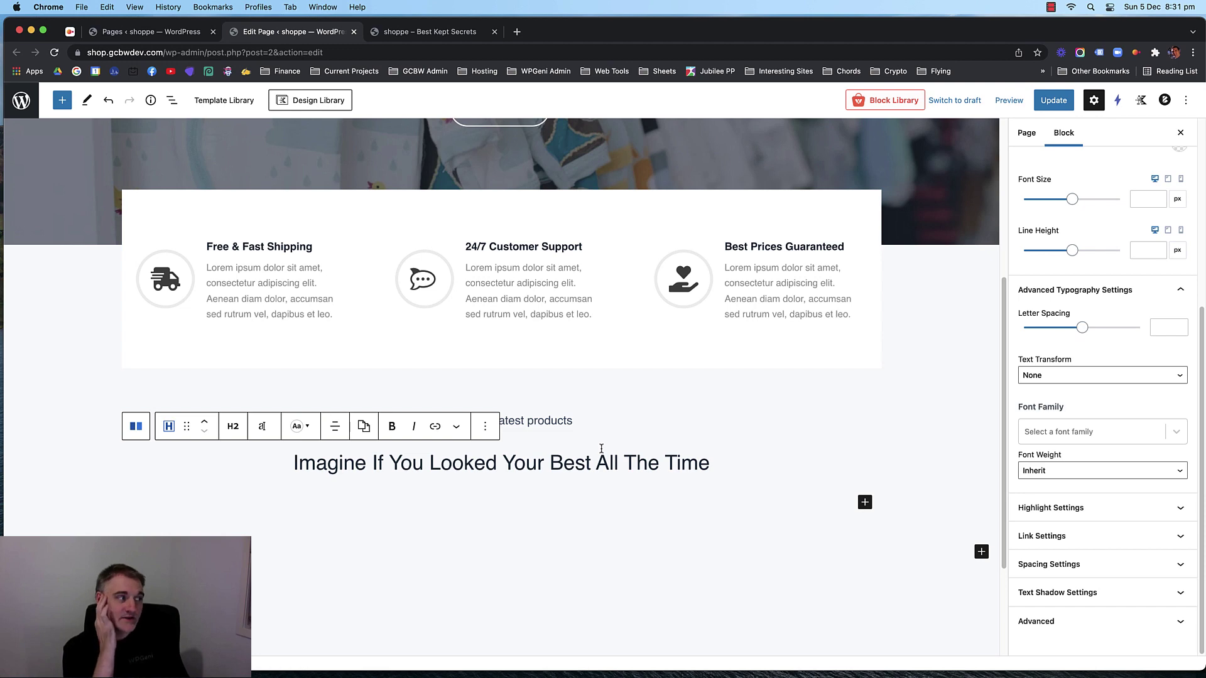
# Check the heading on the live shop site, then return to the page editor.
pyautogui.click(390, 35)
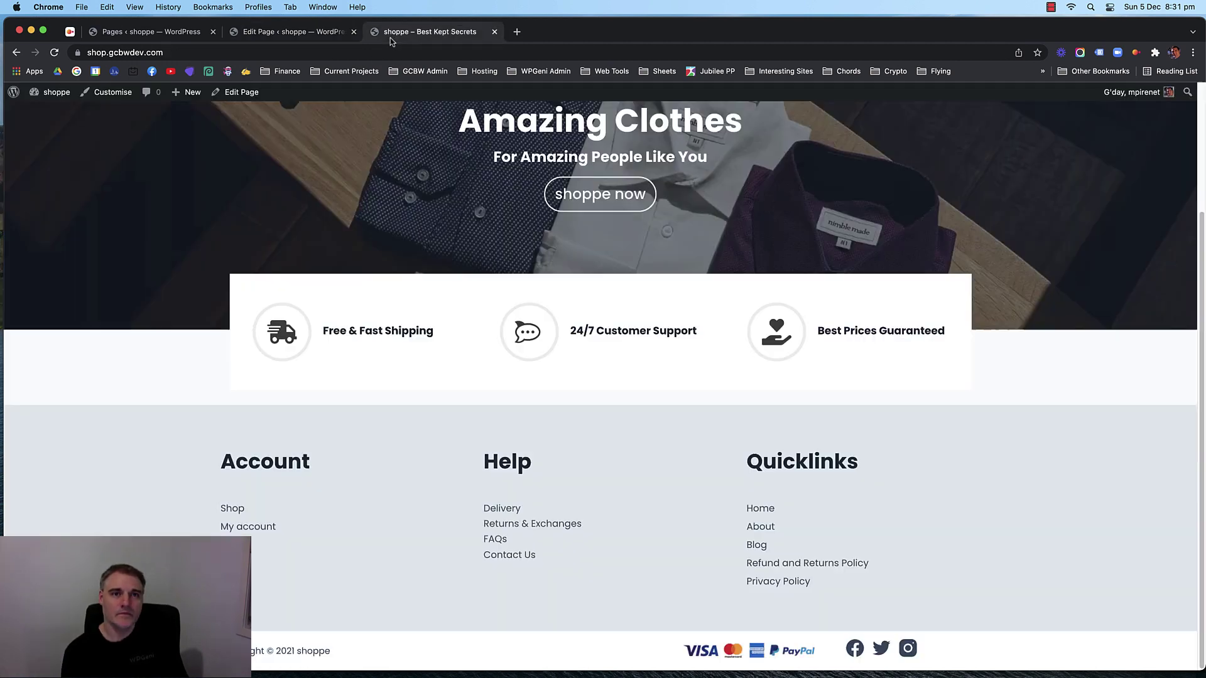
pyautogui.scroll(3, 405, 243)
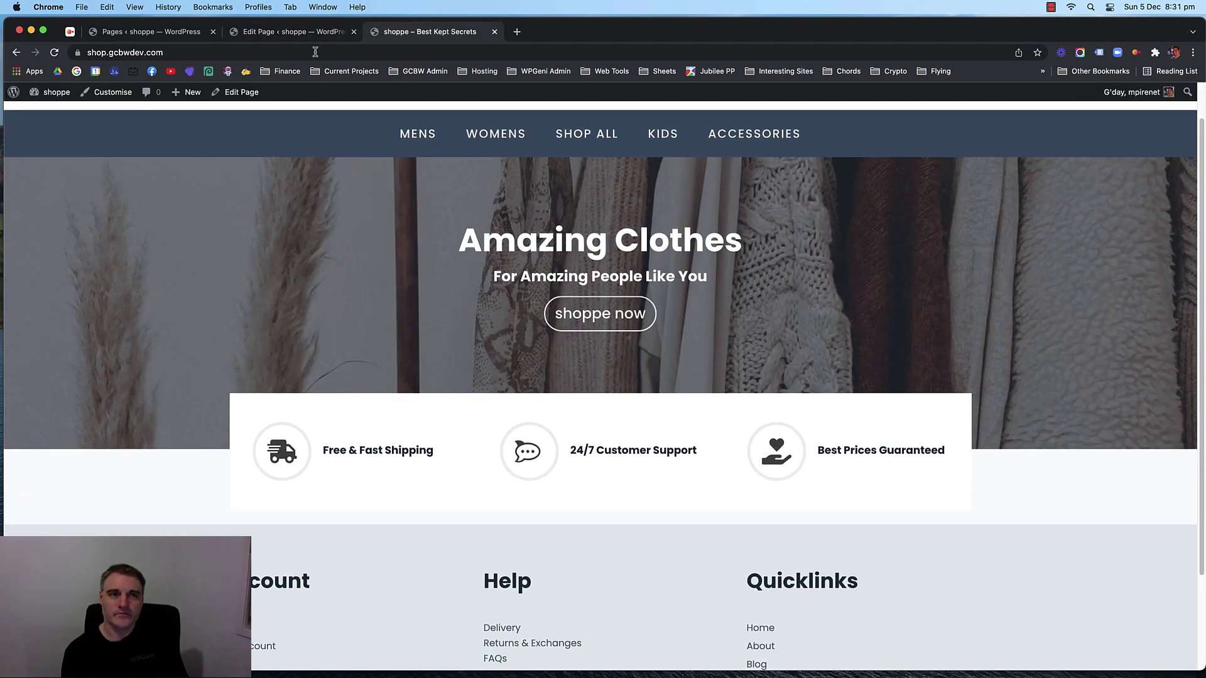
pyautogui.click(296, 32)
pyautogui.scroll(5, 299, 356)
# Set the 'For Amazing People Like You' subtitle to Normal font weight.
pyautogui.click(467, 353)
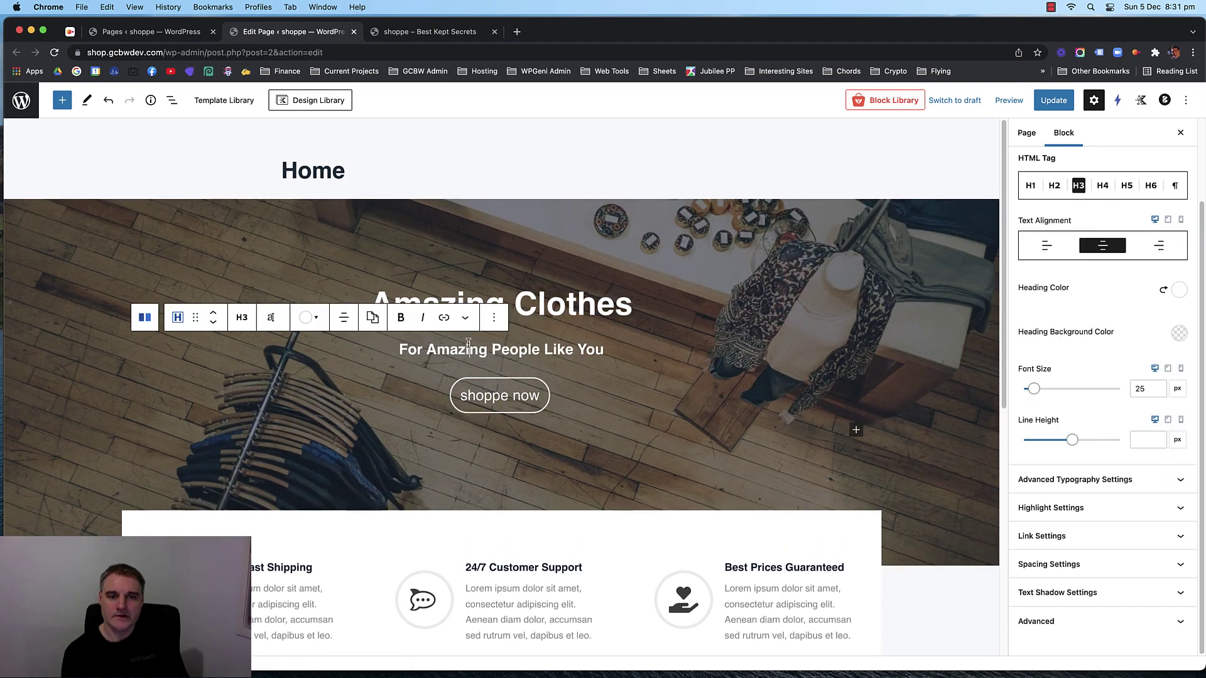
pyautogui.click(1121, 480)
pyautogui.scroll(-3, 1117, 539)
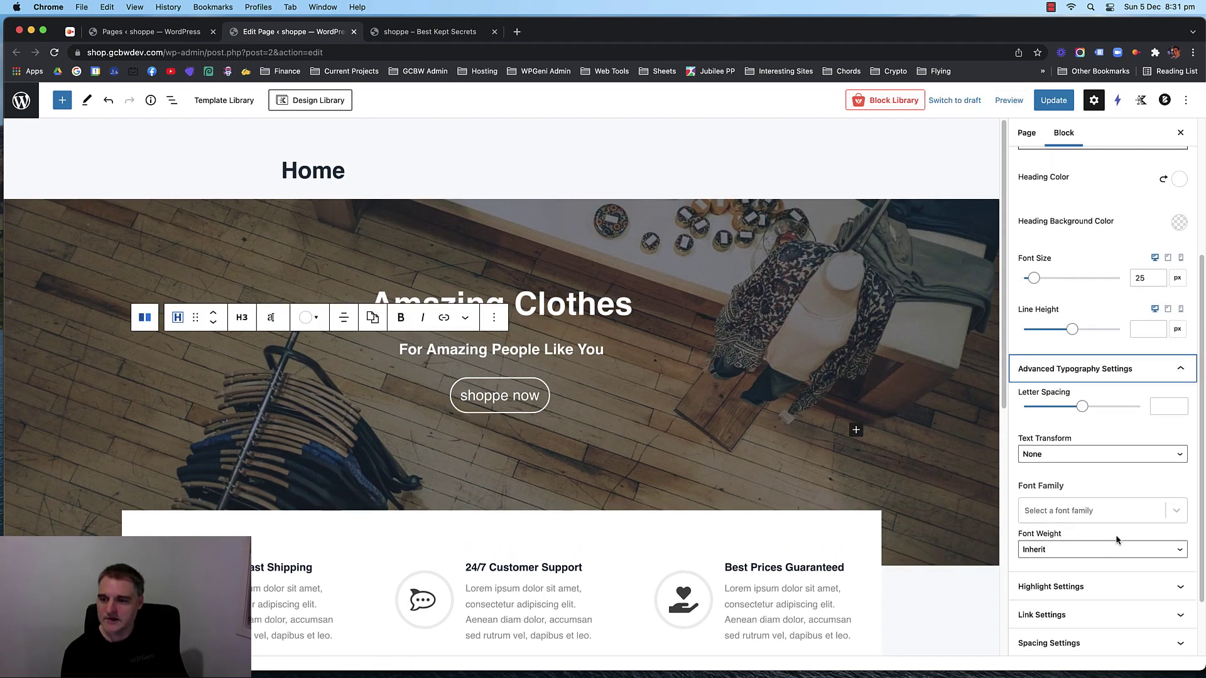
pyautogui.click(1102, 549)
pyautogui.click(1096, 563)
# Set the 'Amazing Clothes' heading to Normal weight and update the page.
pyautogui.click(577, 307)
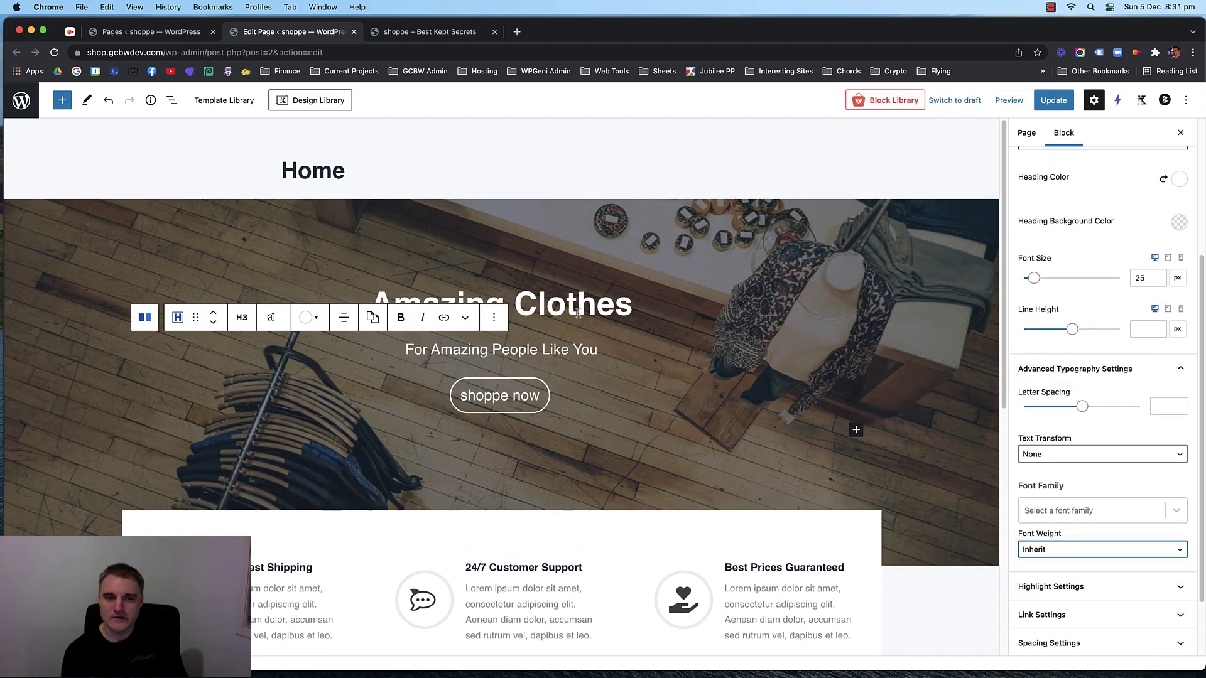
pyautogui.click(1106, 481)
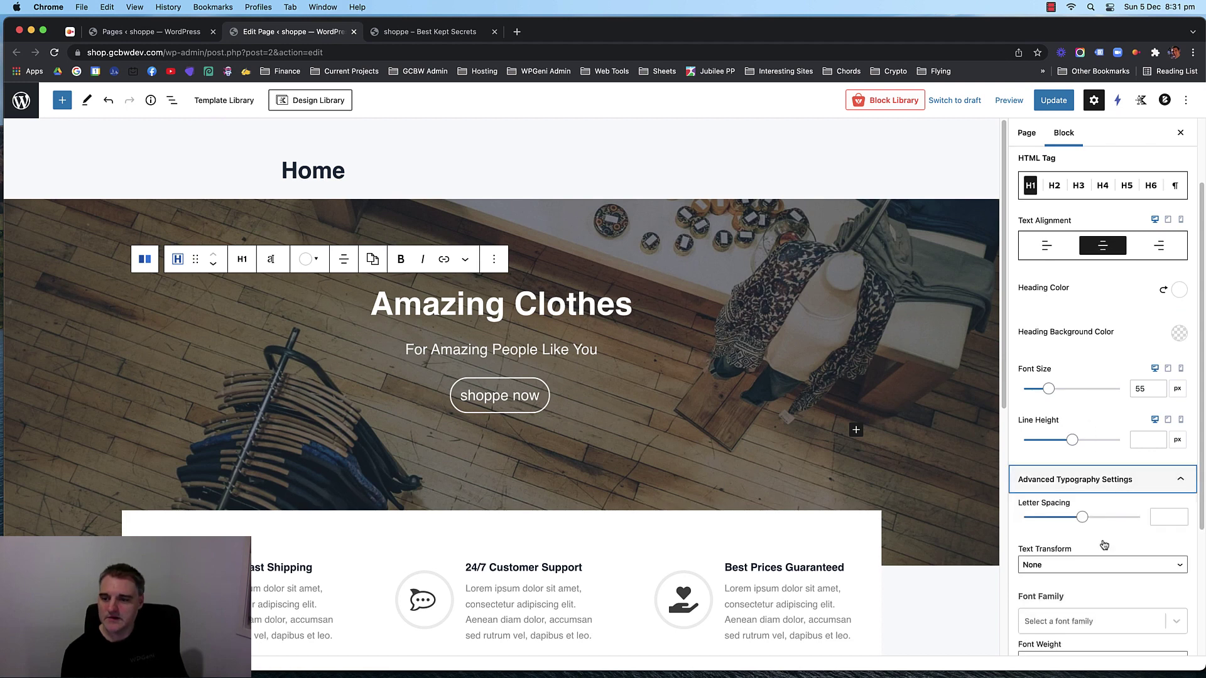
pyautogui.scroll(-1, 1100, 564)
pyautogui.scroll(-3, 1100, 564)
pyautogui.click(1102, 470)
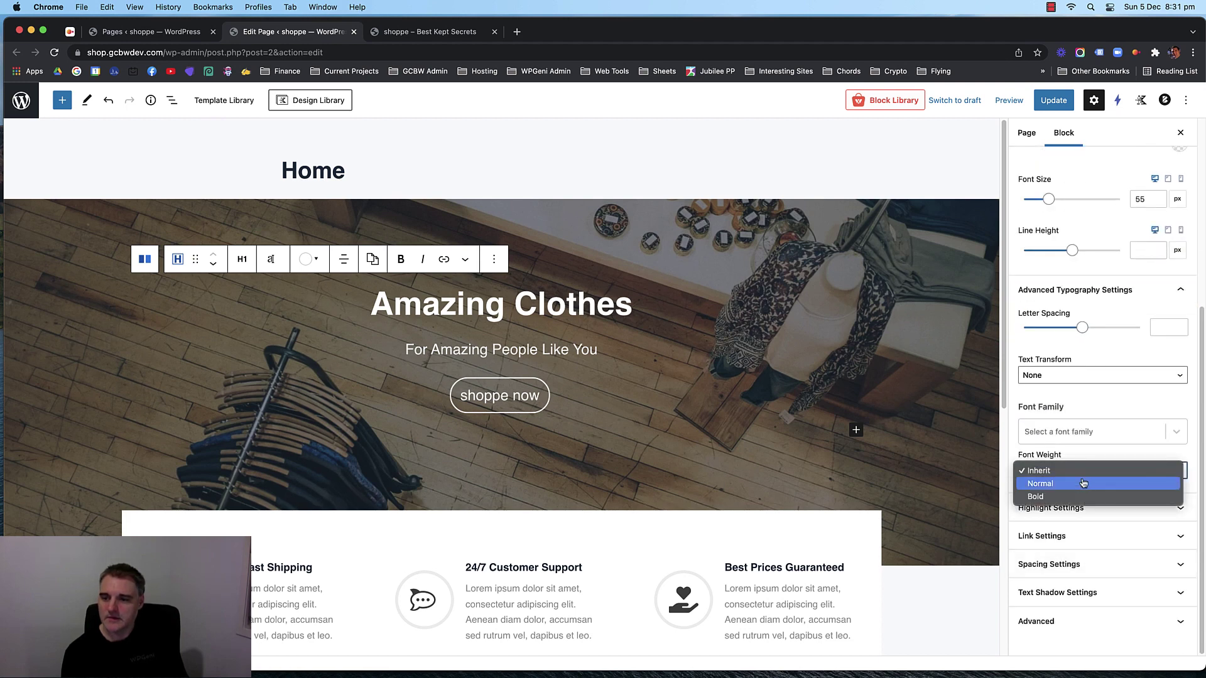
pyautogui.click(1079, 489)
pyautogui.click(1053, 100)
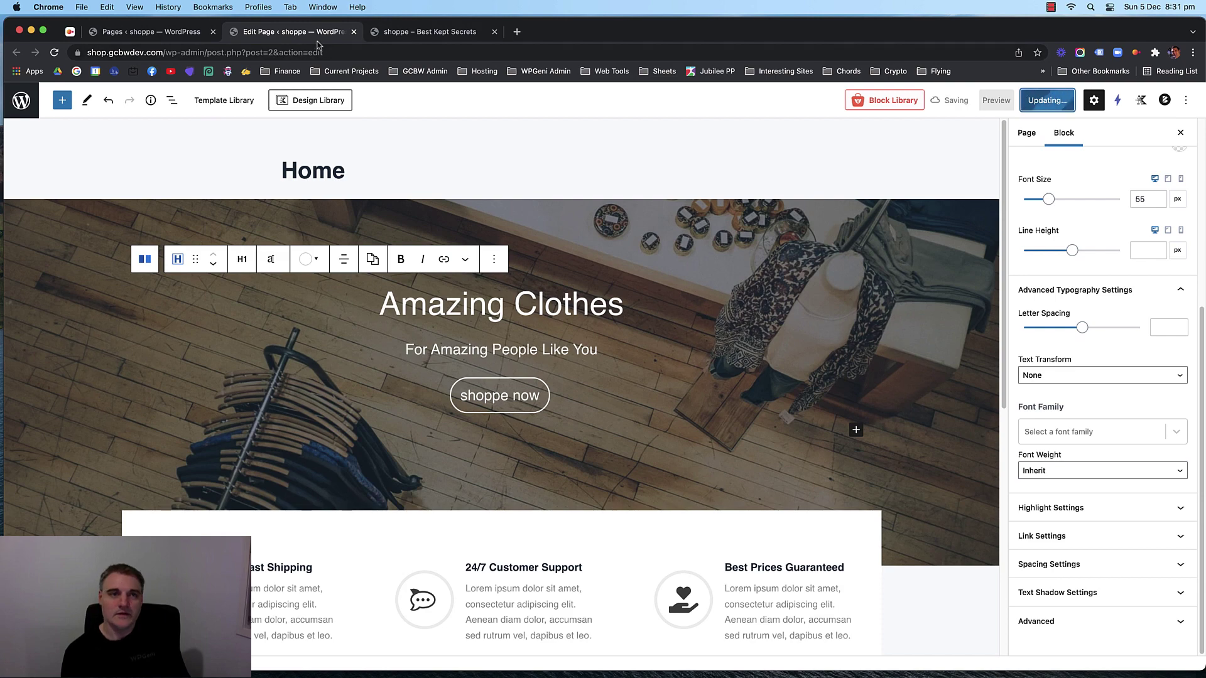
# Reload the live shop site to inspect the non-bold hero heading, then return to the editor.
pyautogui.click(409, 37)
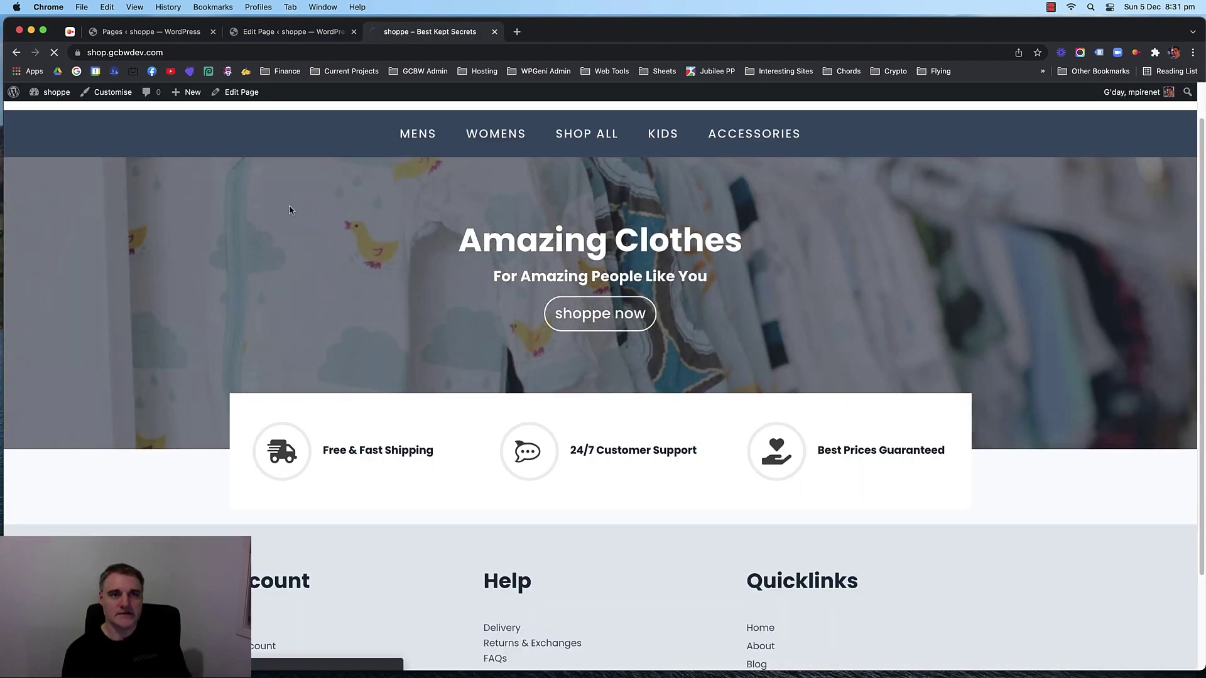
pyautogui.press('super+r')
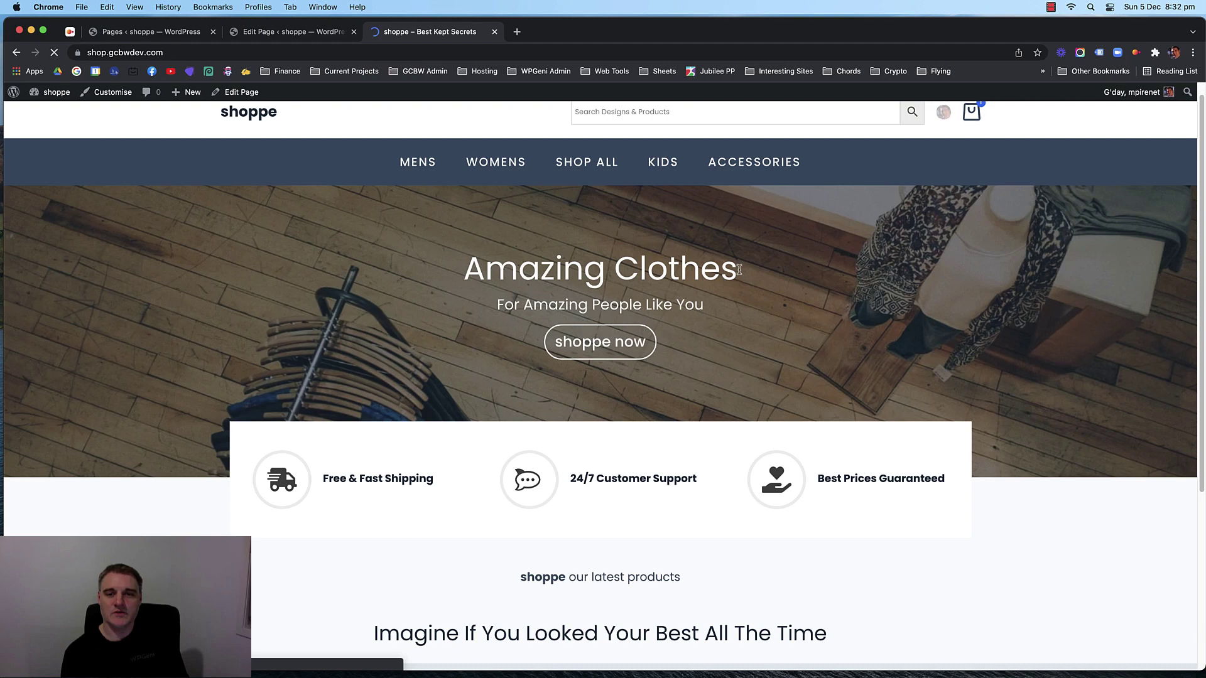
pyautogui.moveTo(739, 270); pyautogui.dragTo(465, 272)
pyautogui.click(470, 276)
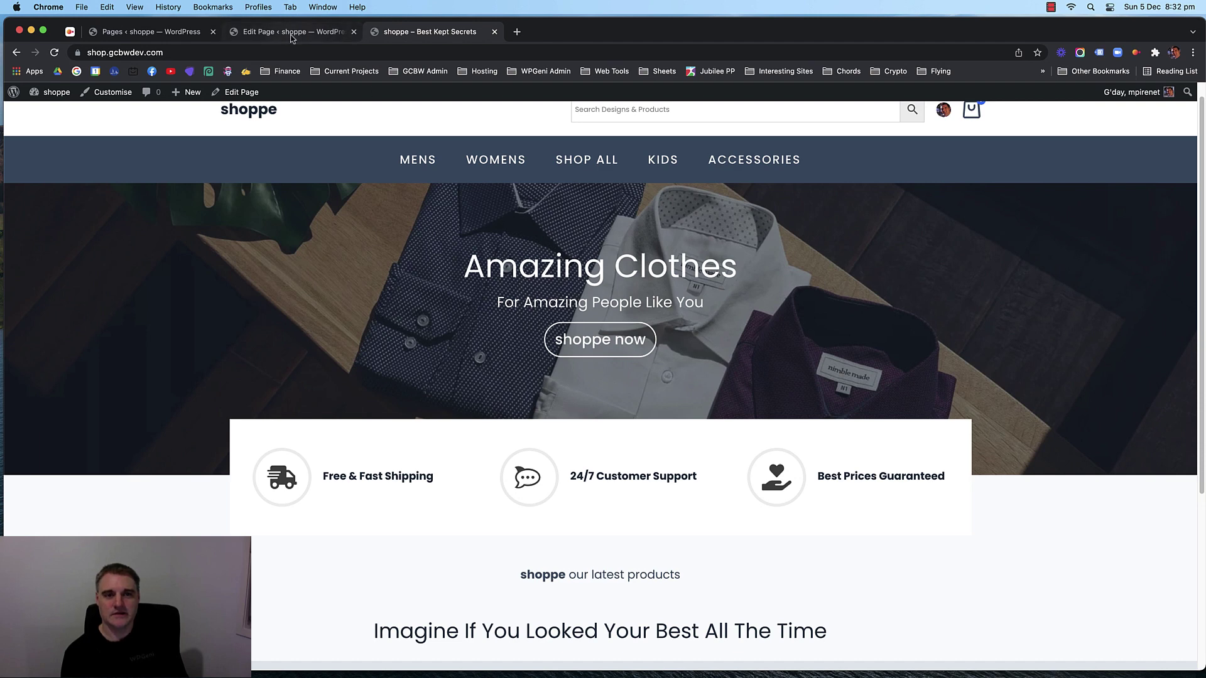
pyautogui.click(292, 34)
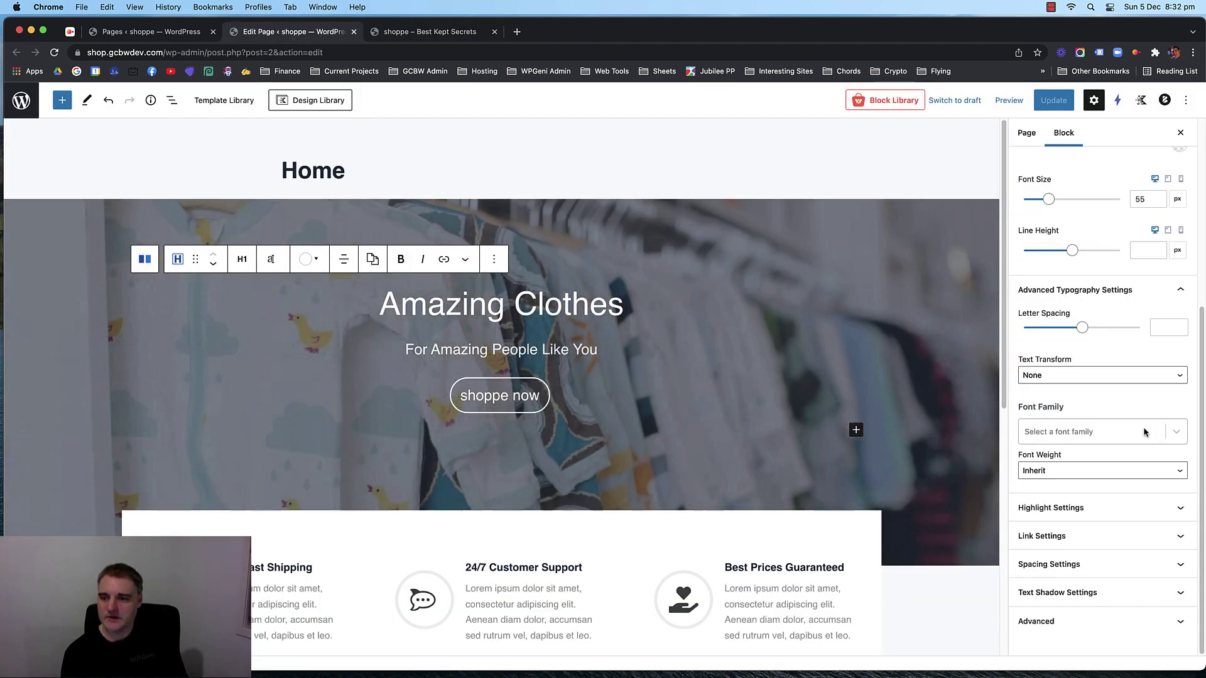
# Raise the 'Amazing Clothes' heading font size from 55 to 60 px.
pyautogui.scroll(3, 1116, 329)
pyautogui.click(1141, 330)
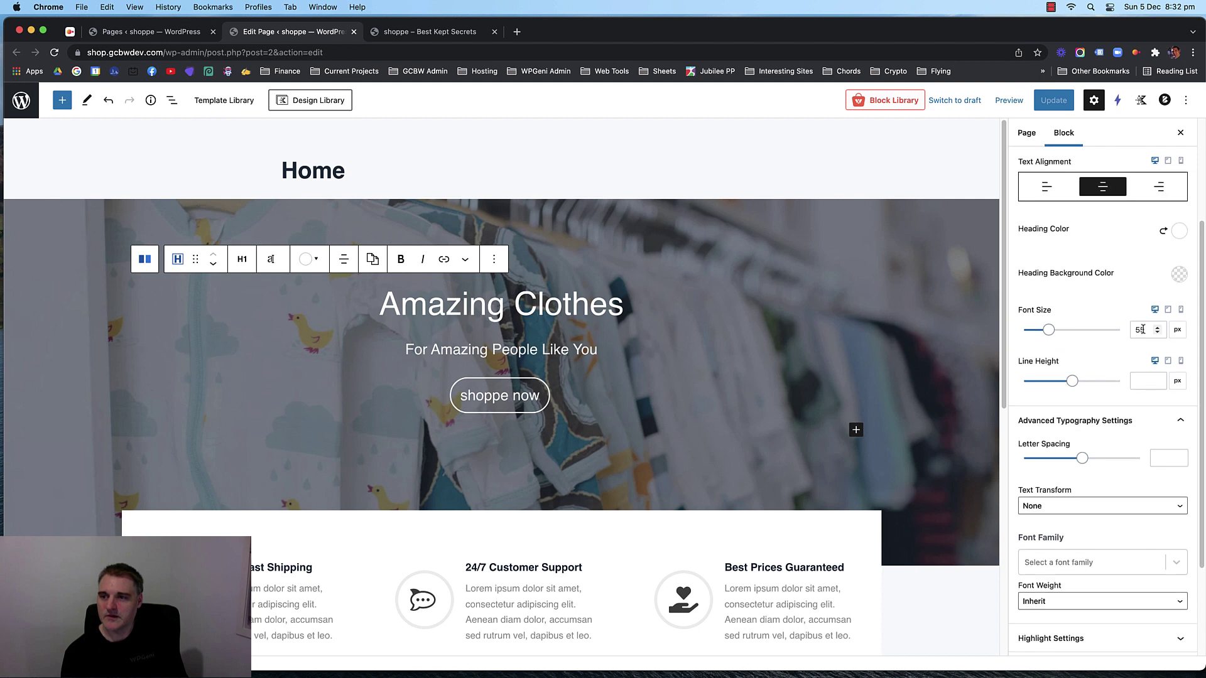
pyautogui.press('Up')
pyautogui.press('Up')
pyautogui.press('Up')
pyautogui.press('Up')
pyautogui.press('Up')
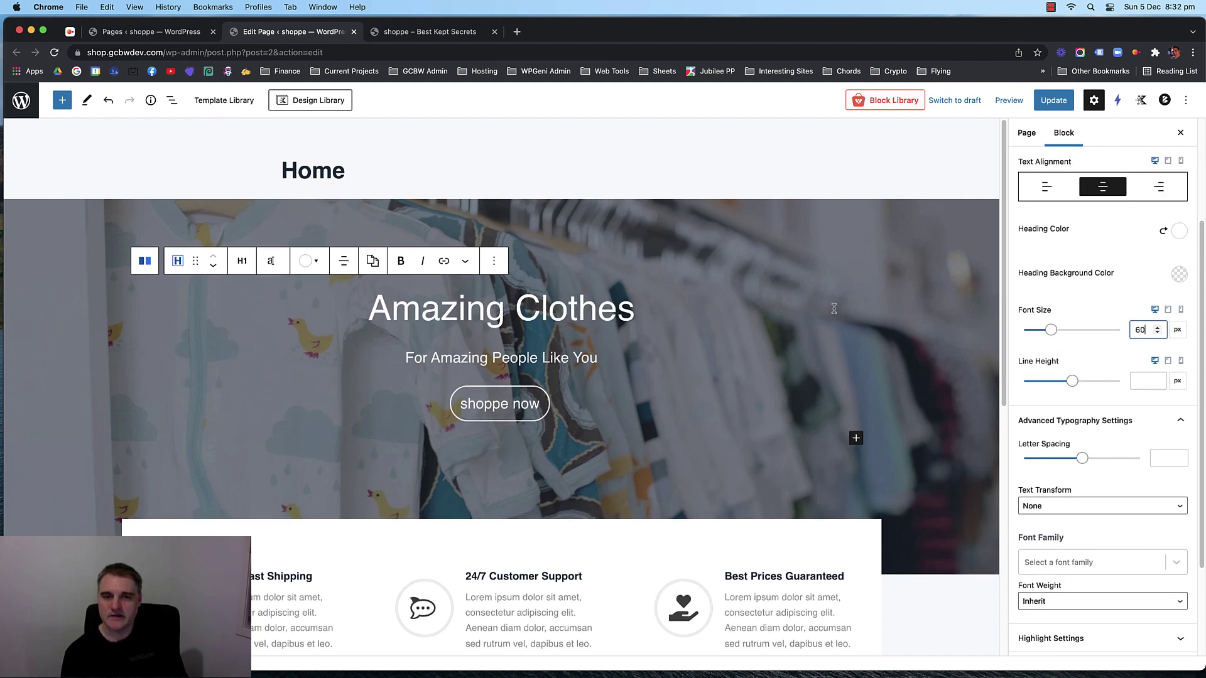
pyautogui.click(591, 390)
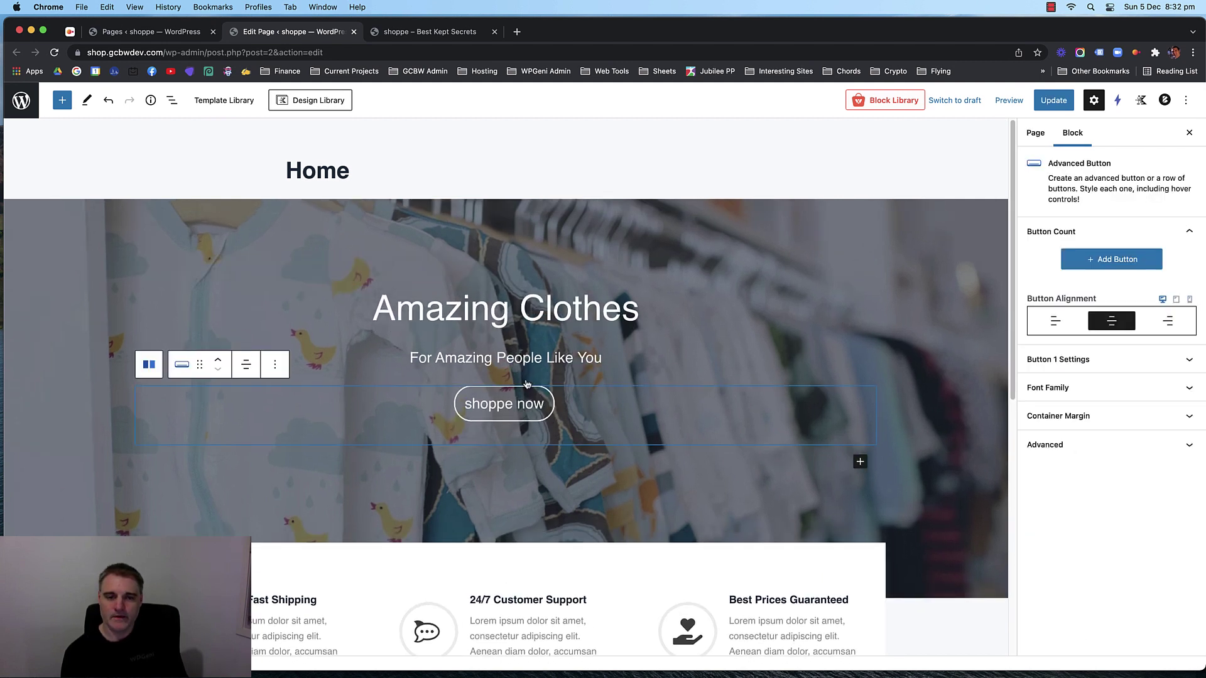
# Give the shoppe now button a 20 px margin in its button settings.
pyautogui.click(1120, 420)
pyautogui.click(1119, 419)
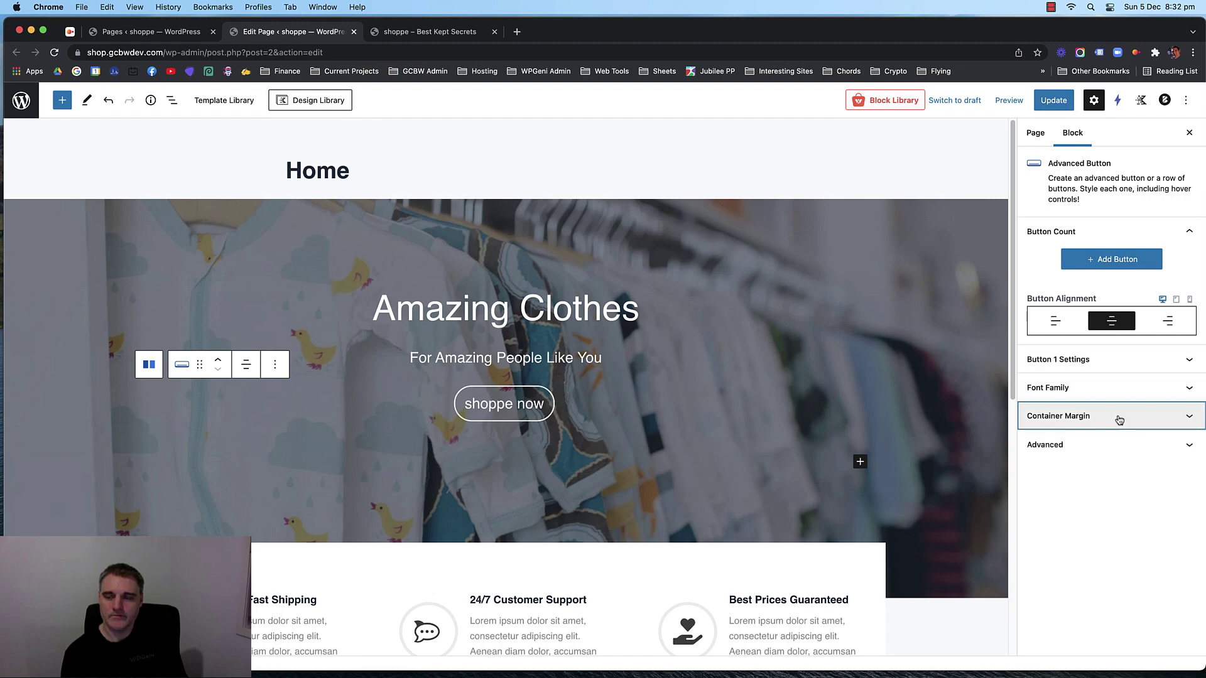
pyautogui.click(1117, 359)
pyautogui.scroll(-7, 1105, 392)
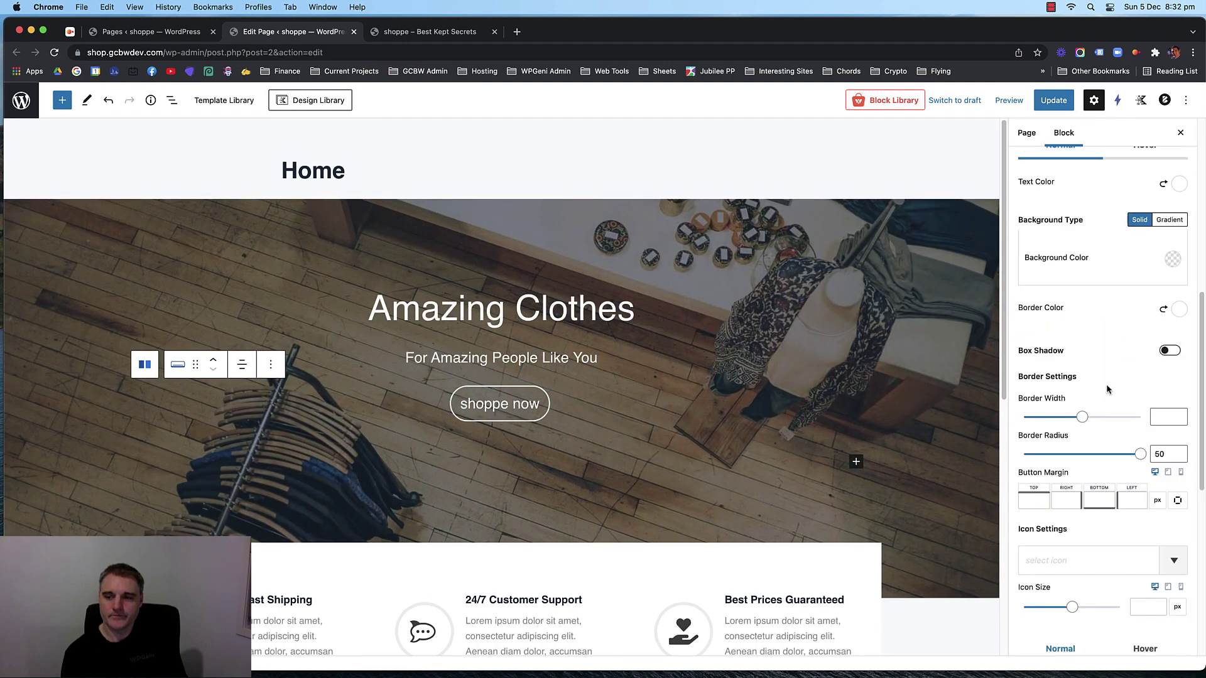
pyautogui.scroll(-1, 1061, 331)
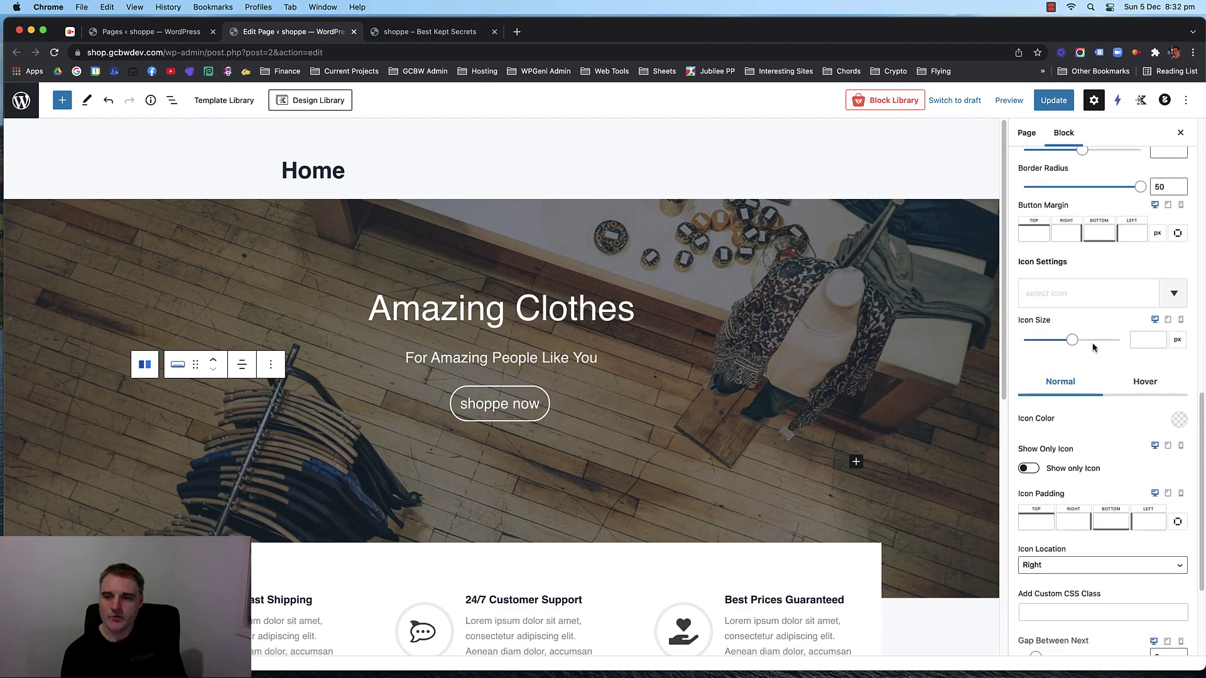
pyautogui.scroll(2, 1093, 352)
pyautogui.scroll(-1, 1102, 381)
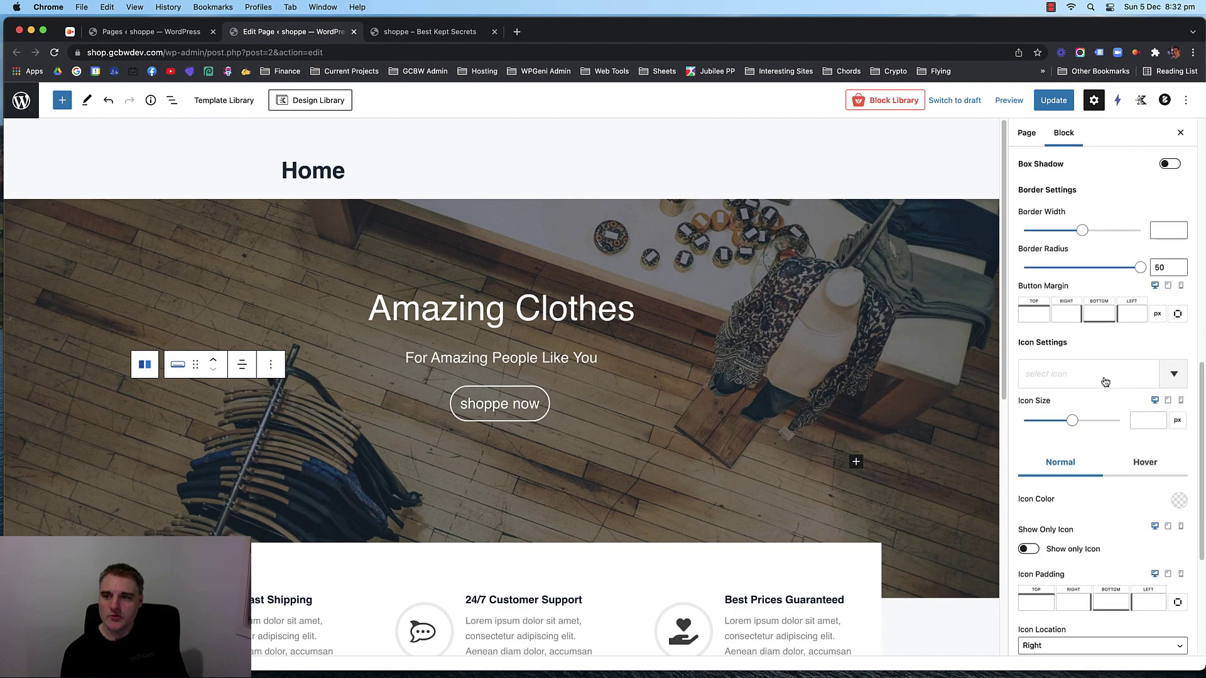
pyautogui.scroll(3, 1102, 381)
pyautogui.scroll(-4, 1105, 381)
pyautogui.scroll(-3, 1104, 381)
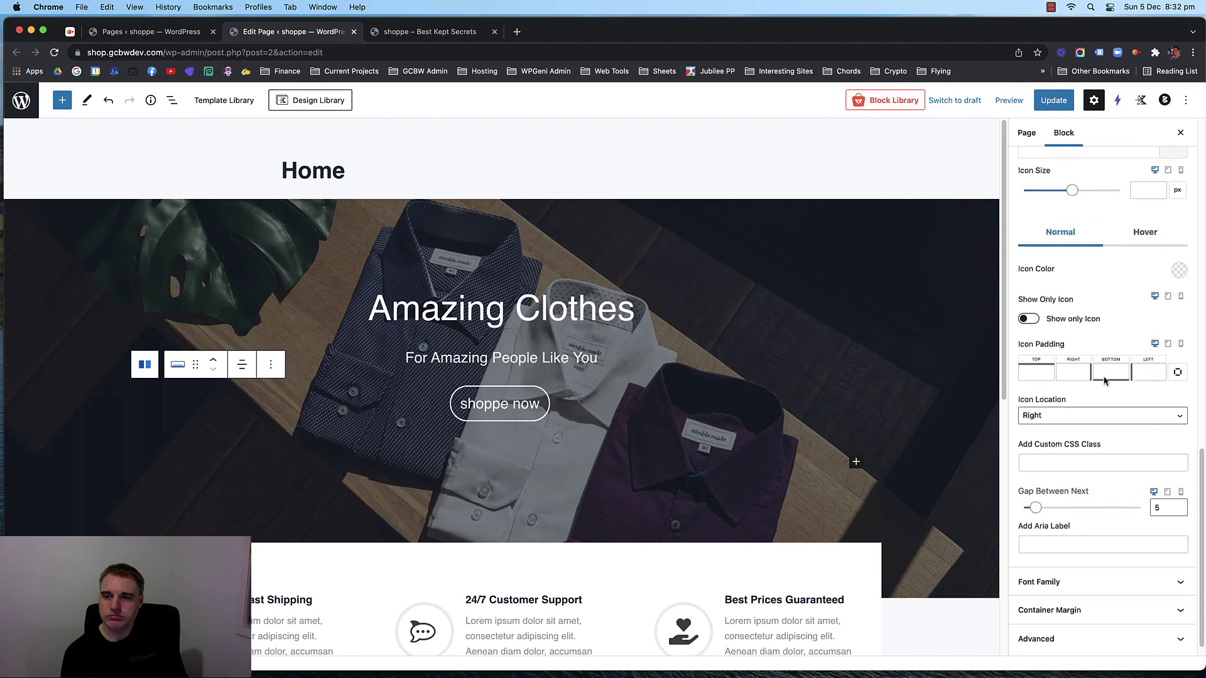
pyautogui.scroll(10, 1105, 496)
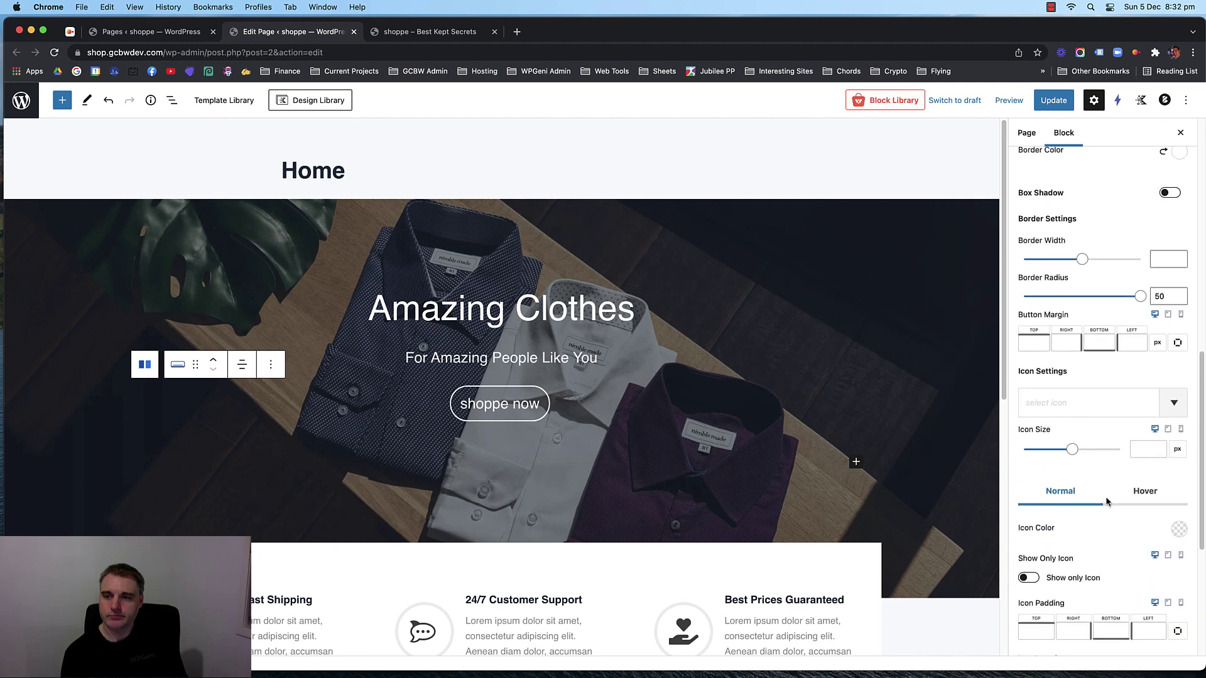
pyautogui.scroll(7, 1097, 464)
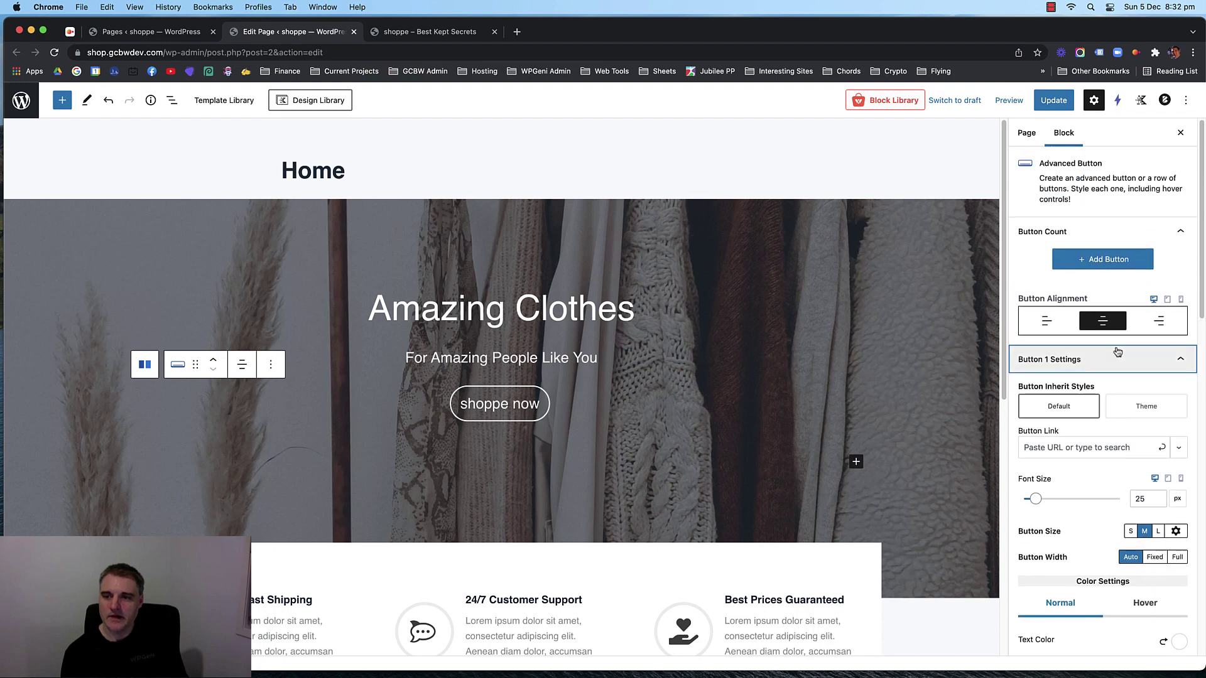
pyautogui.scroll(-15, 1109, 360)
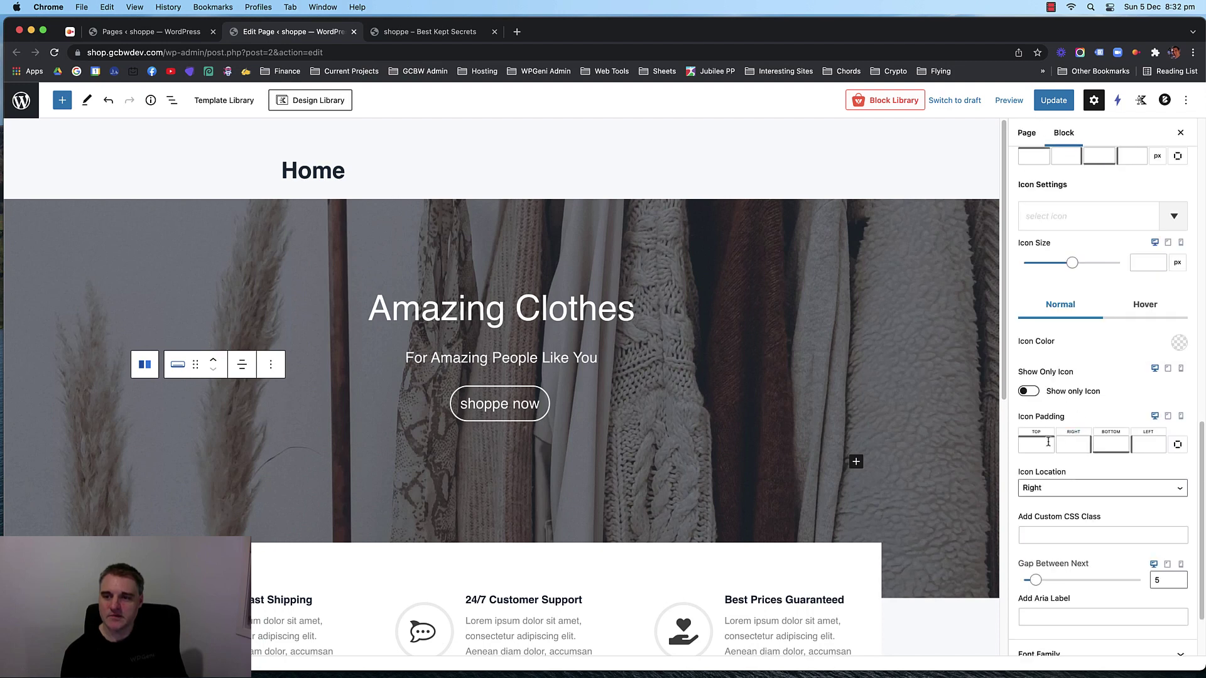
pyautogui.scroll(-3, 1048, 442)
pyautogui.scroll(8, 1077, 427)
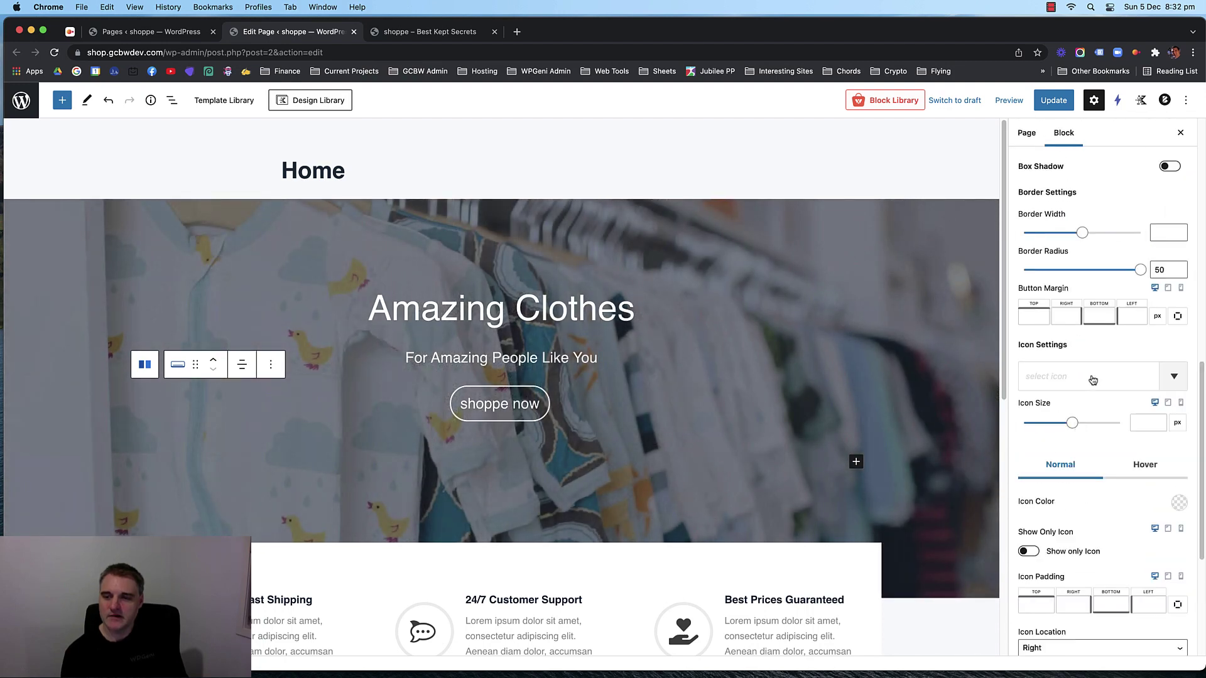
pyautogui.scroll(2, 1093, 380)
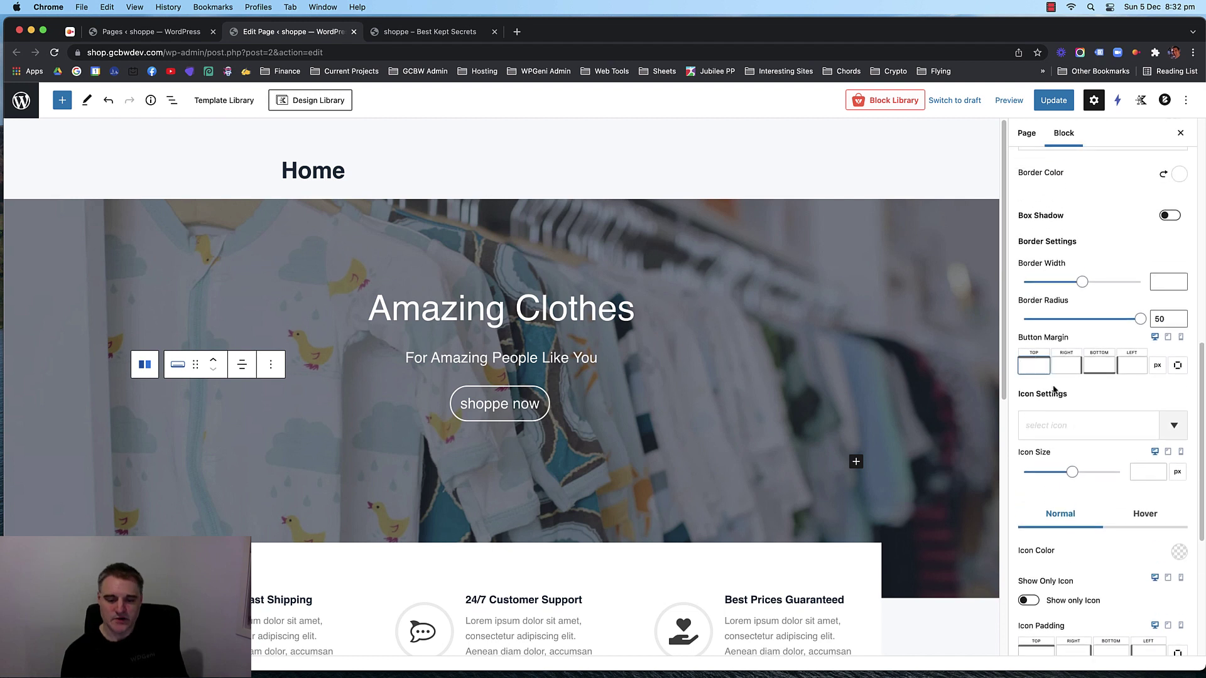
pyautogui.write('20')
# Update the page and review the reloaded storefront before returning to the editor.
pyautogui.click(1054, 100)
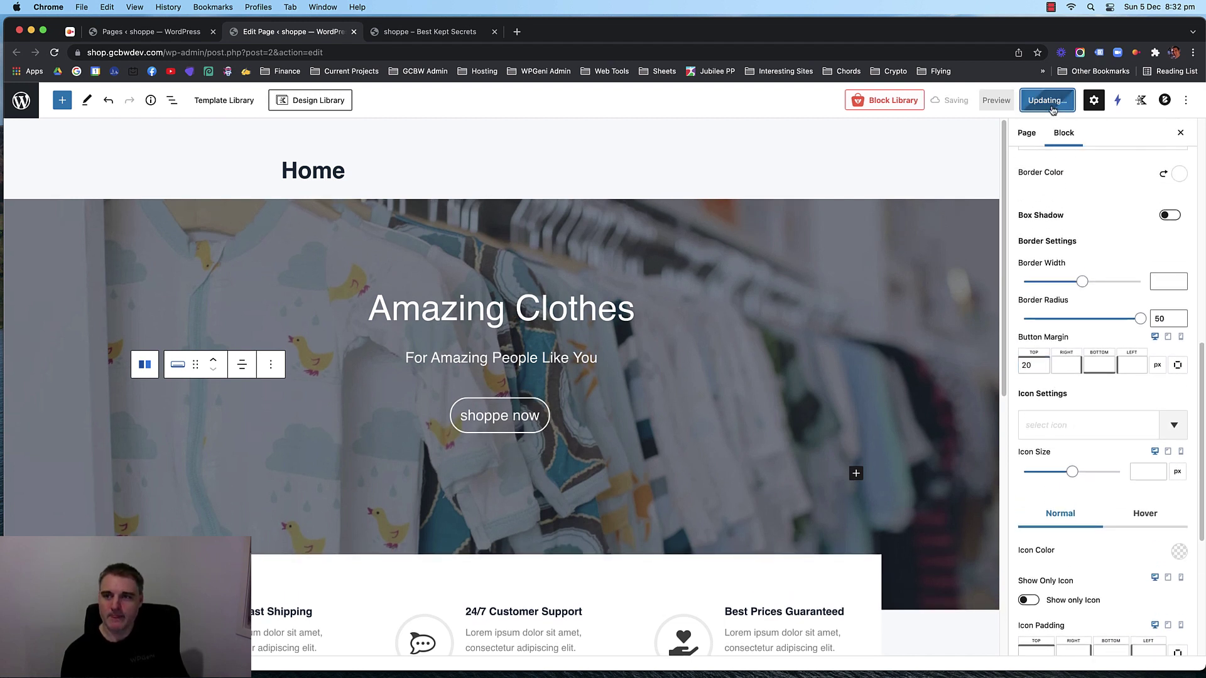
pyautogui.click(421, 36)
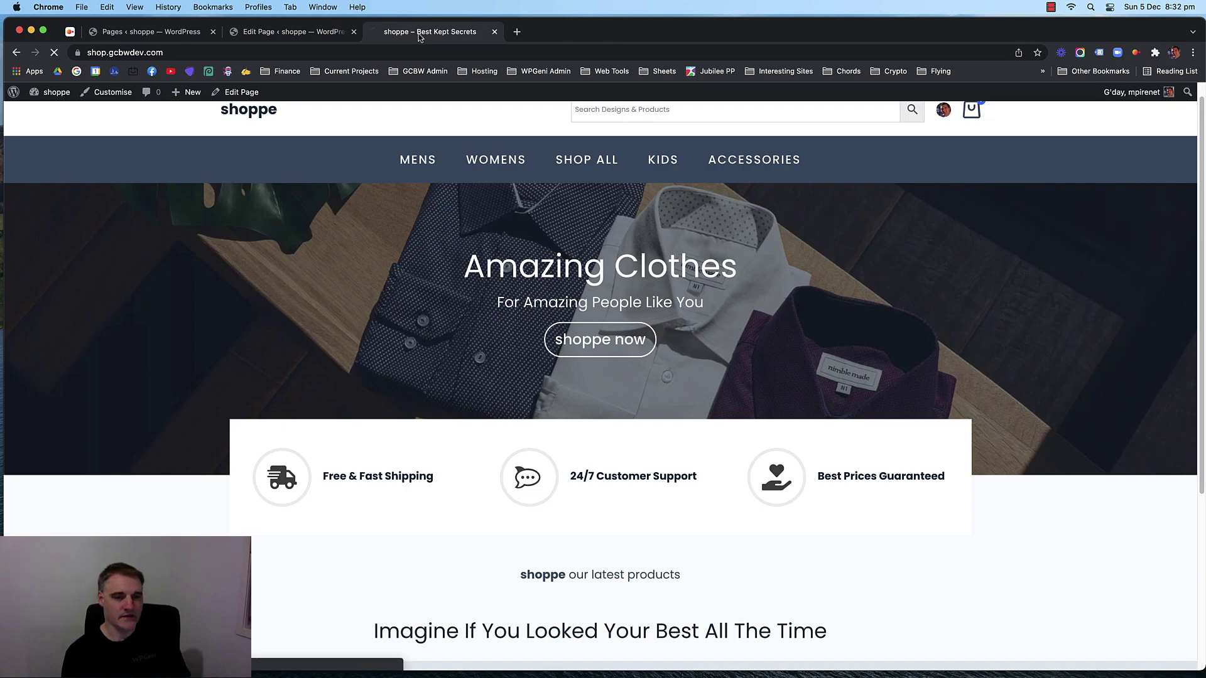
pyautogui.press('super+r')
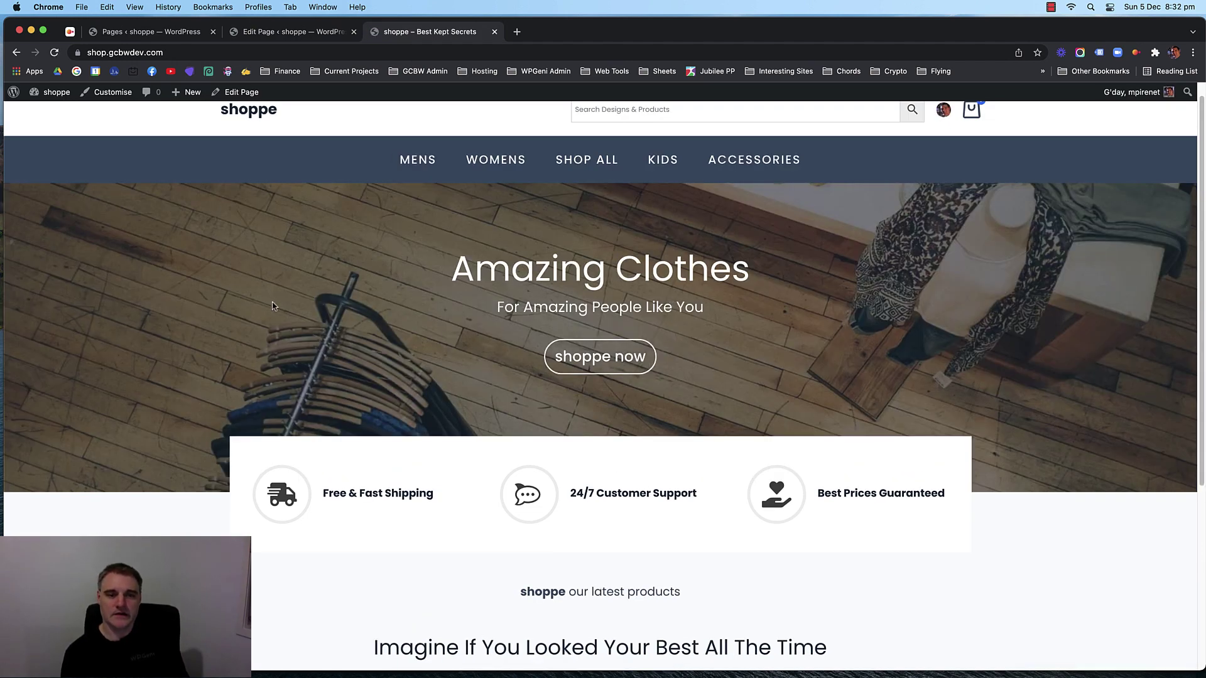
pyautogui.scroll(-4, 188, 308)
pyautogui.scroll(5, 161, 309)
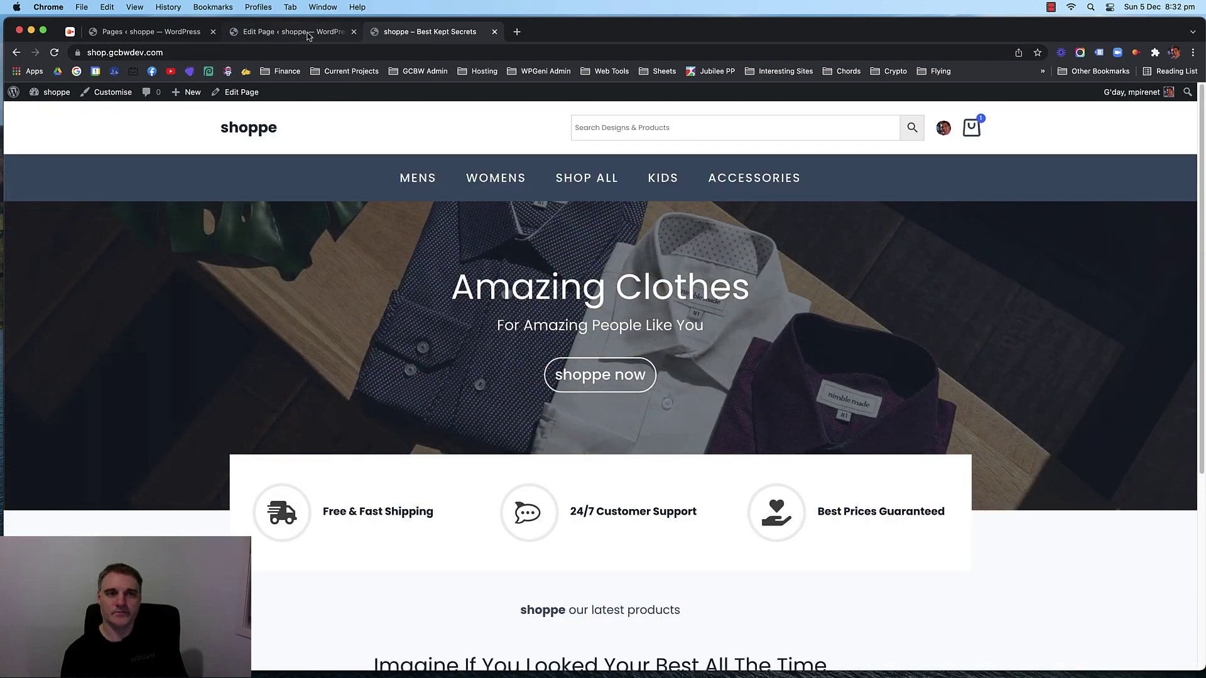
pyautogui.click(295, 33)
pyautogui.scroll(-10, 155, 214)
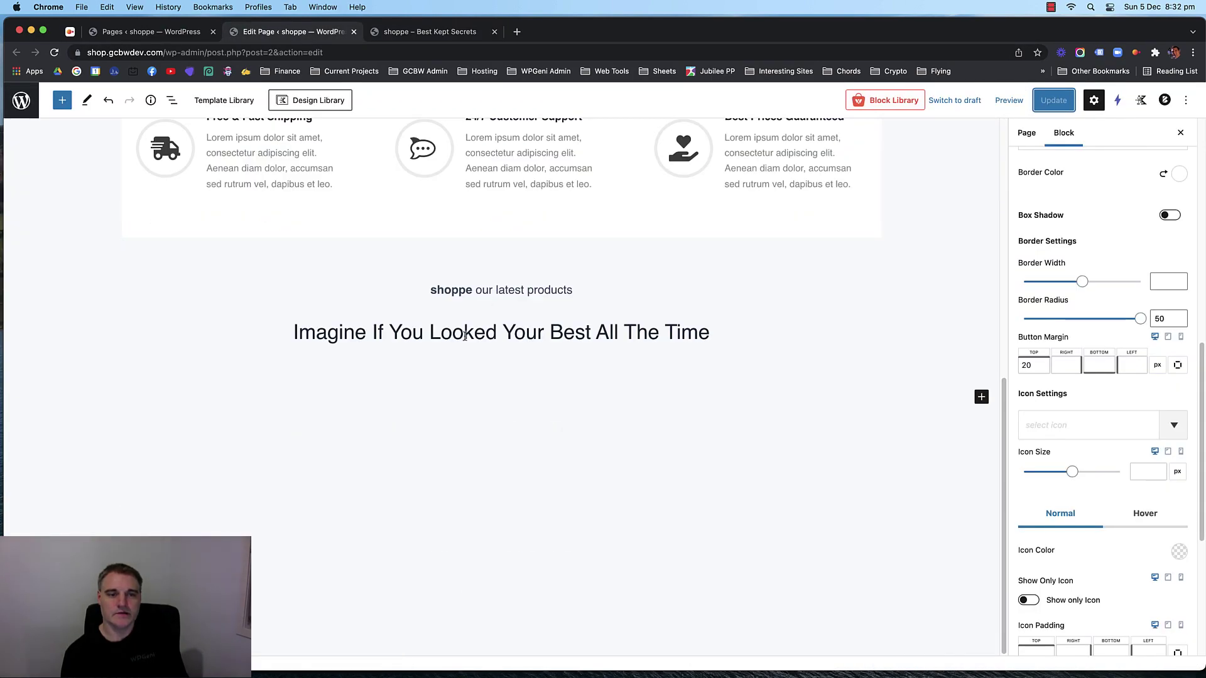
# Set the 'Imagine If You Looked' heading's top margin to -20 px.
pyautogui.click(442, 37)
pyautogui.scroll(-4, 625, 436)
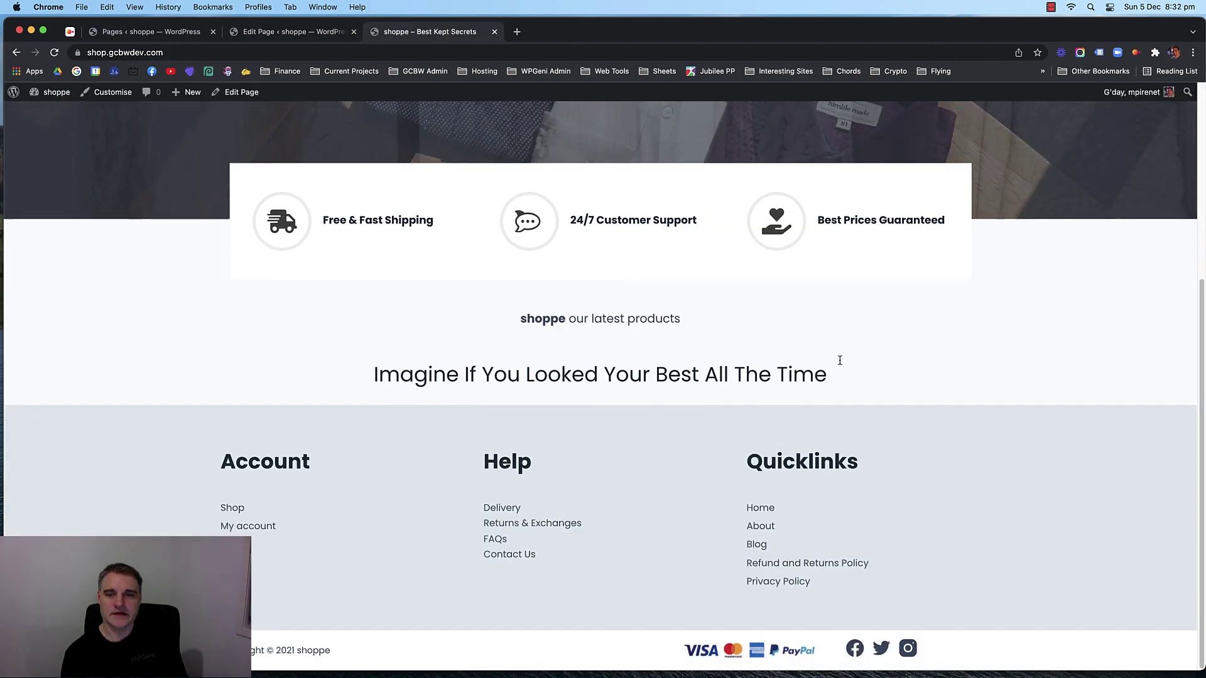
pyautogui.click(314, 35)
pyautogui.click(550, 332)
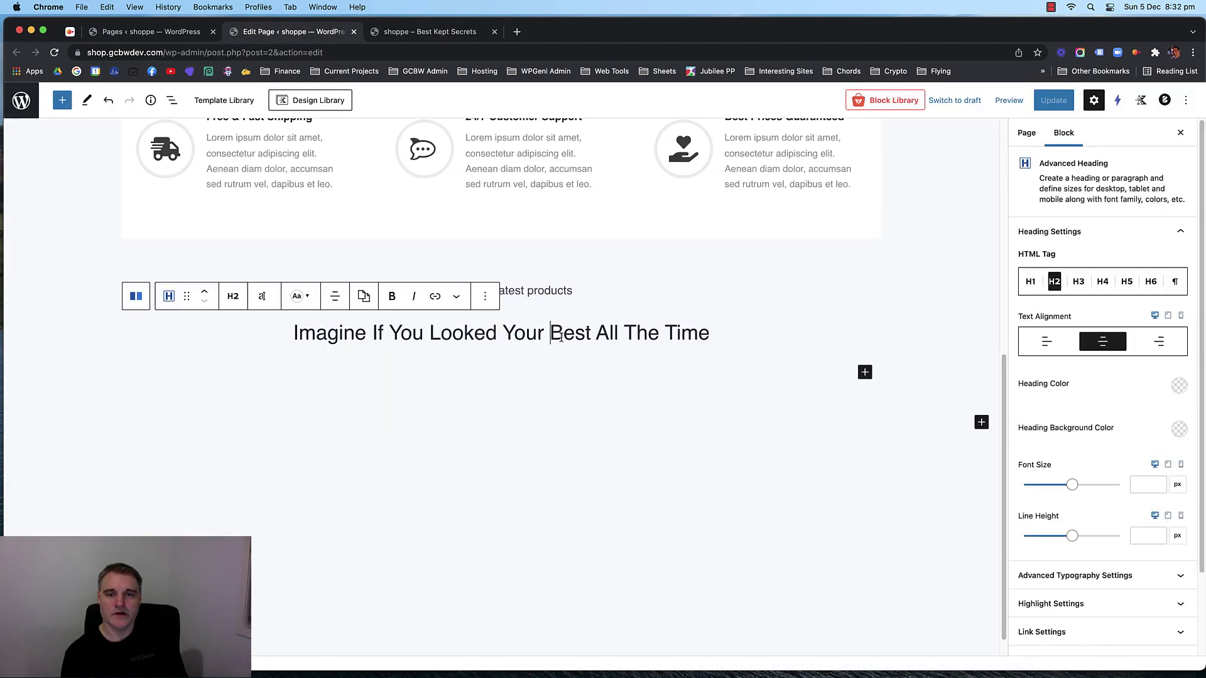
pyautogui.scroll(-3, 1130, 472)
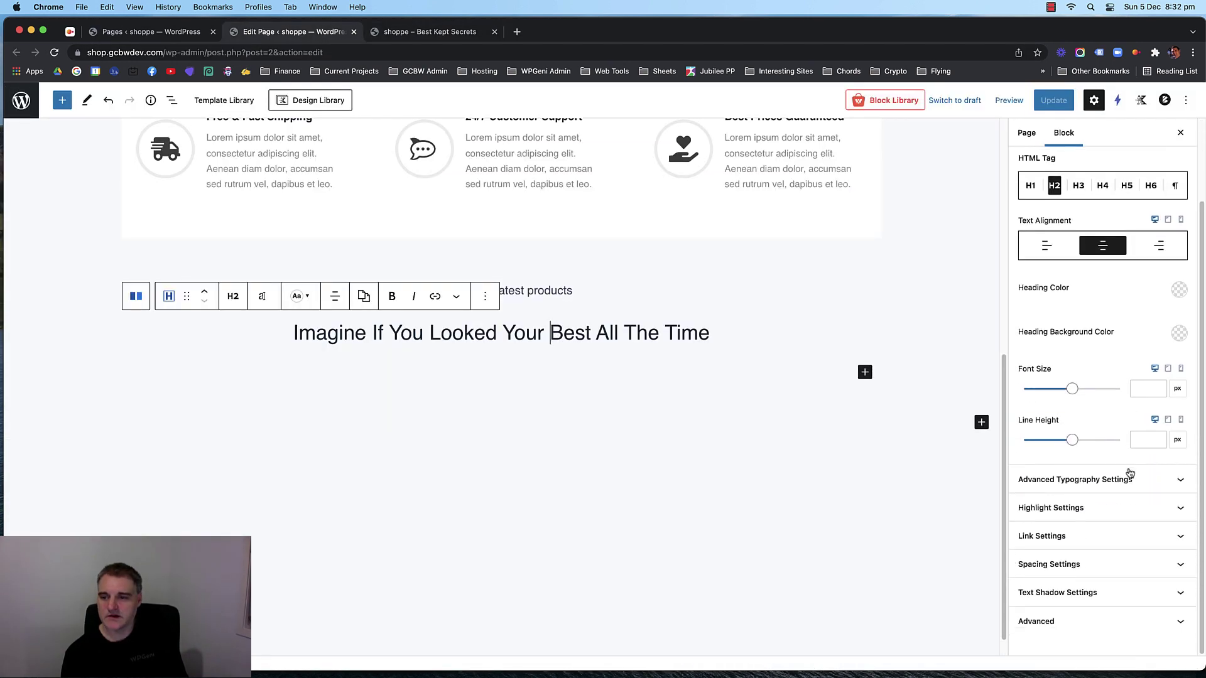
pyautogui.click(1104, 563)
pyautogui.click(1028, 560)
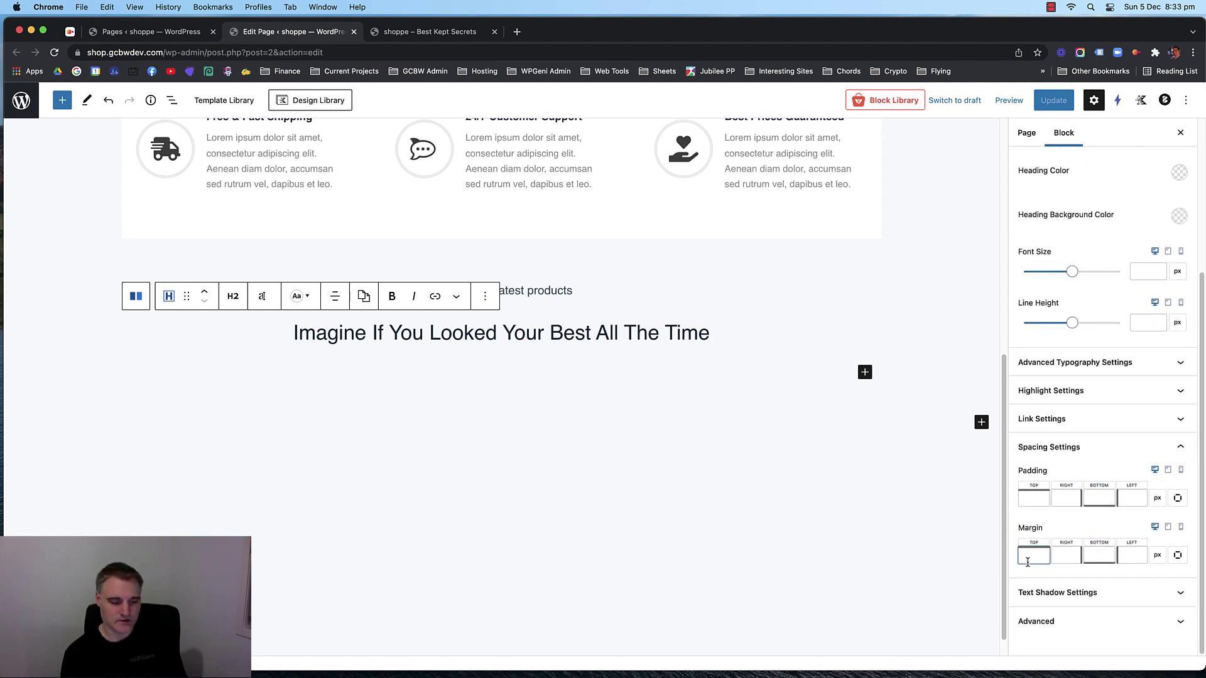
pyautogui.write('-20')
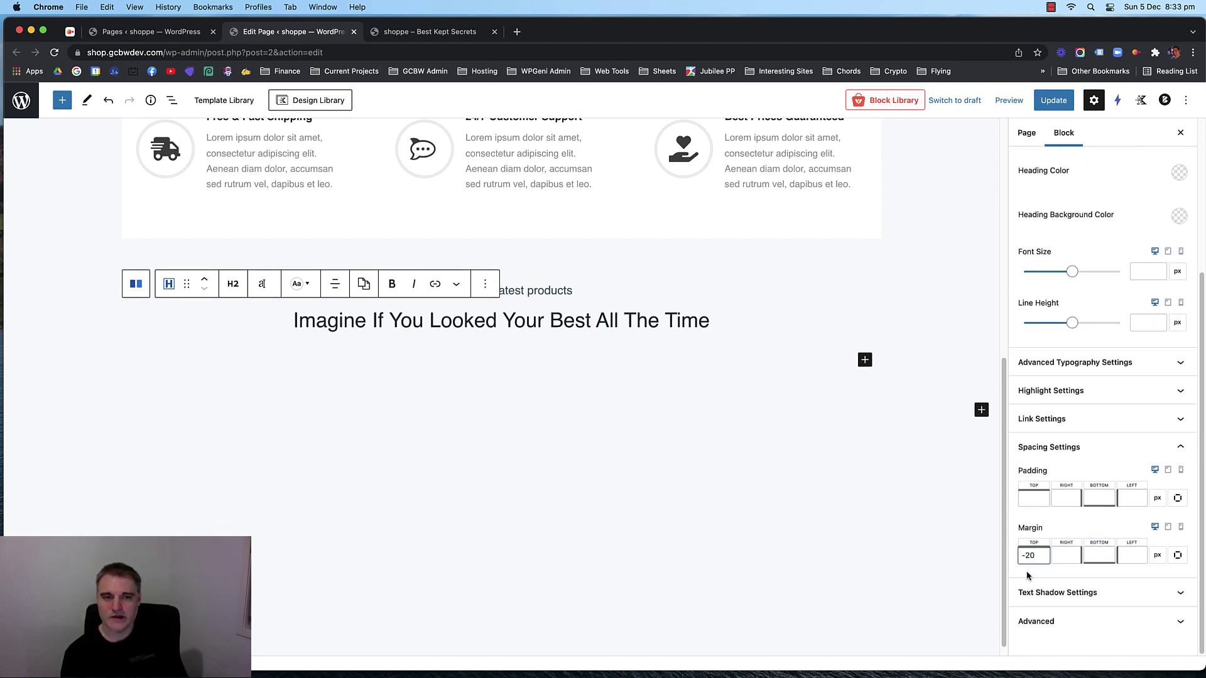
# Update the page and reload the live storefront to see the new margin.
pyautogui.click(1053, 101)
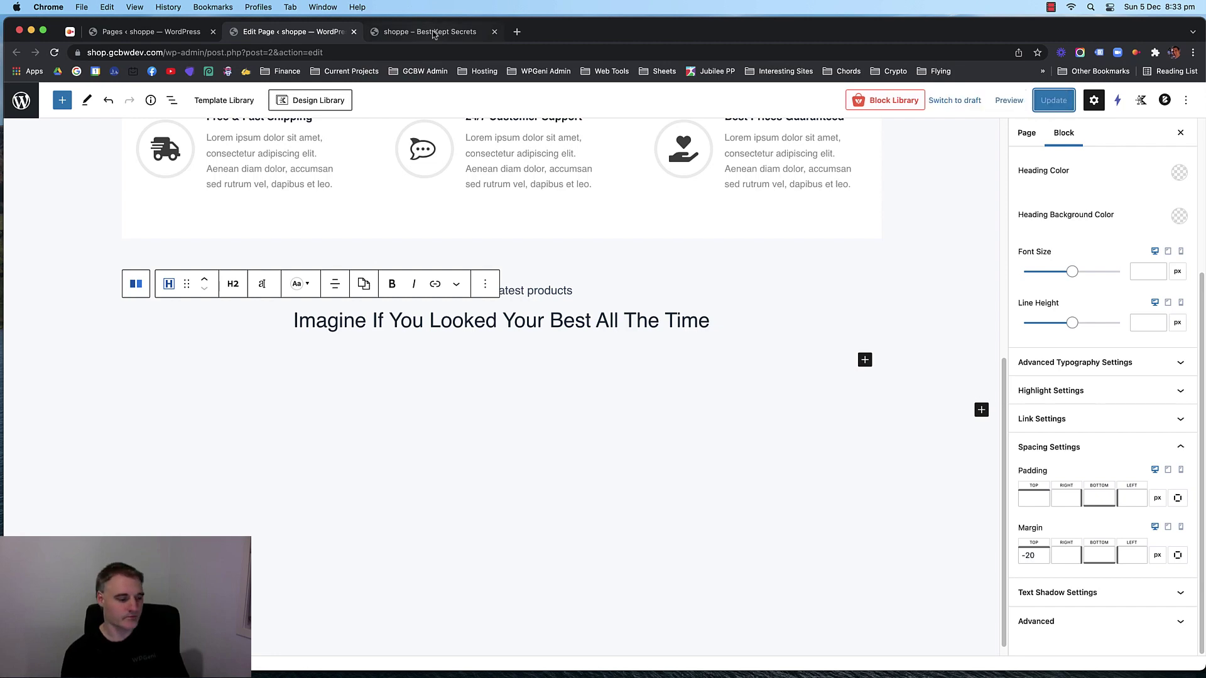
pyautogui.click(434, 33)
pyautogui.press('super+r')
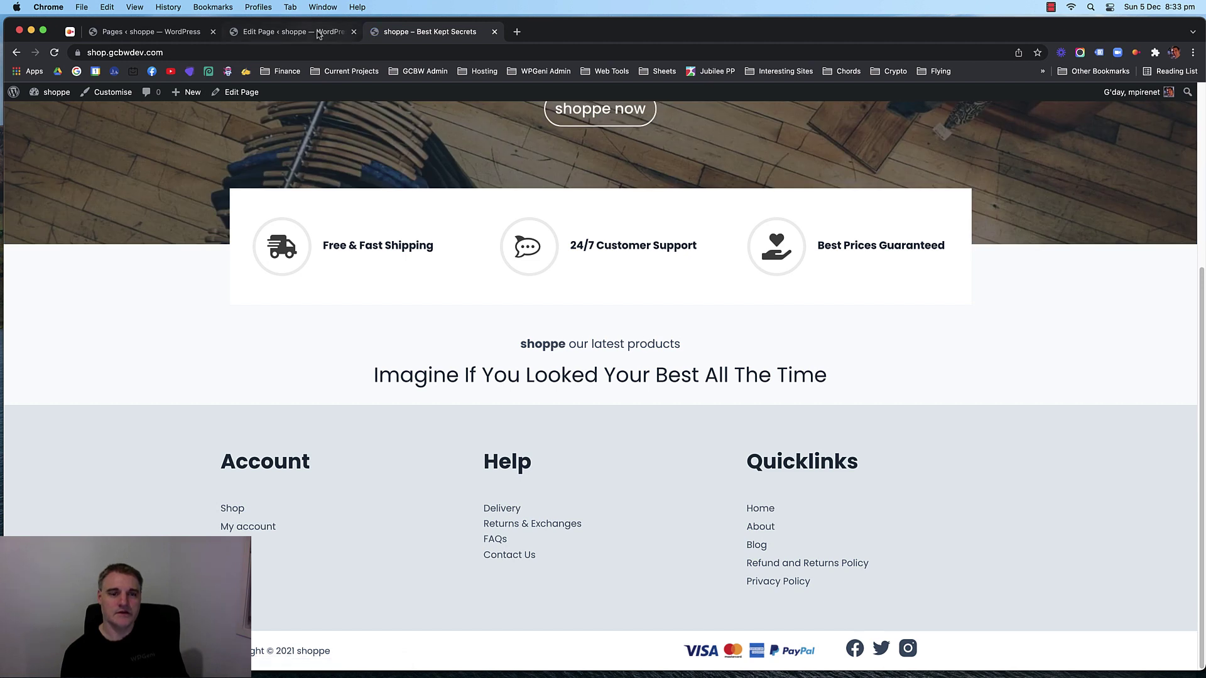
# Insert a paragraph block under the tagline heading and paste the lorem ipsum text.
pyautogui.moveTo(318, 34)
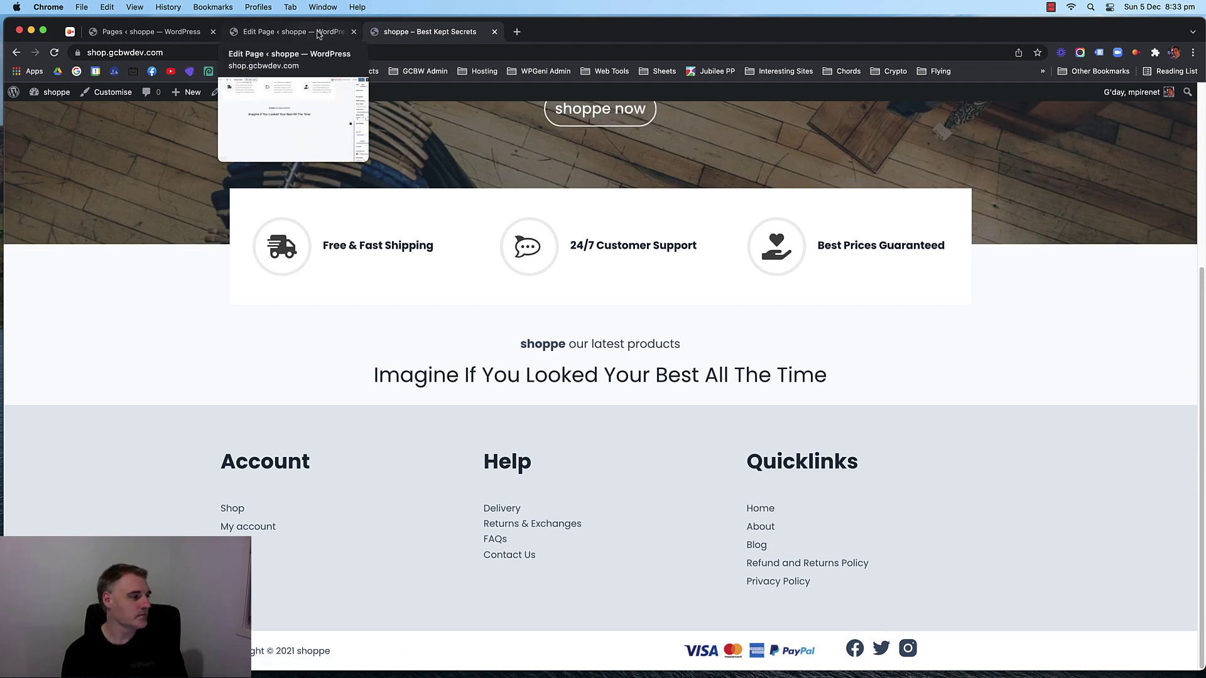
pyautogui.click(319, 34)
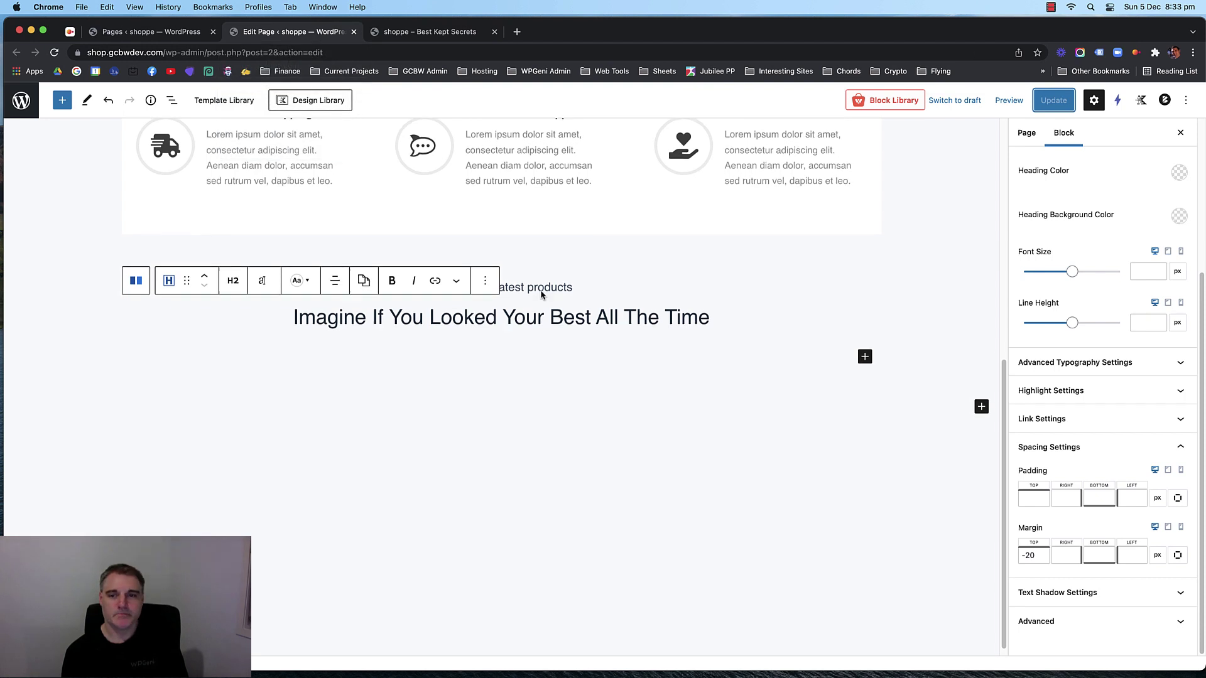
pyautogui.click(861, 353)
pyautogui.click(867, 348)
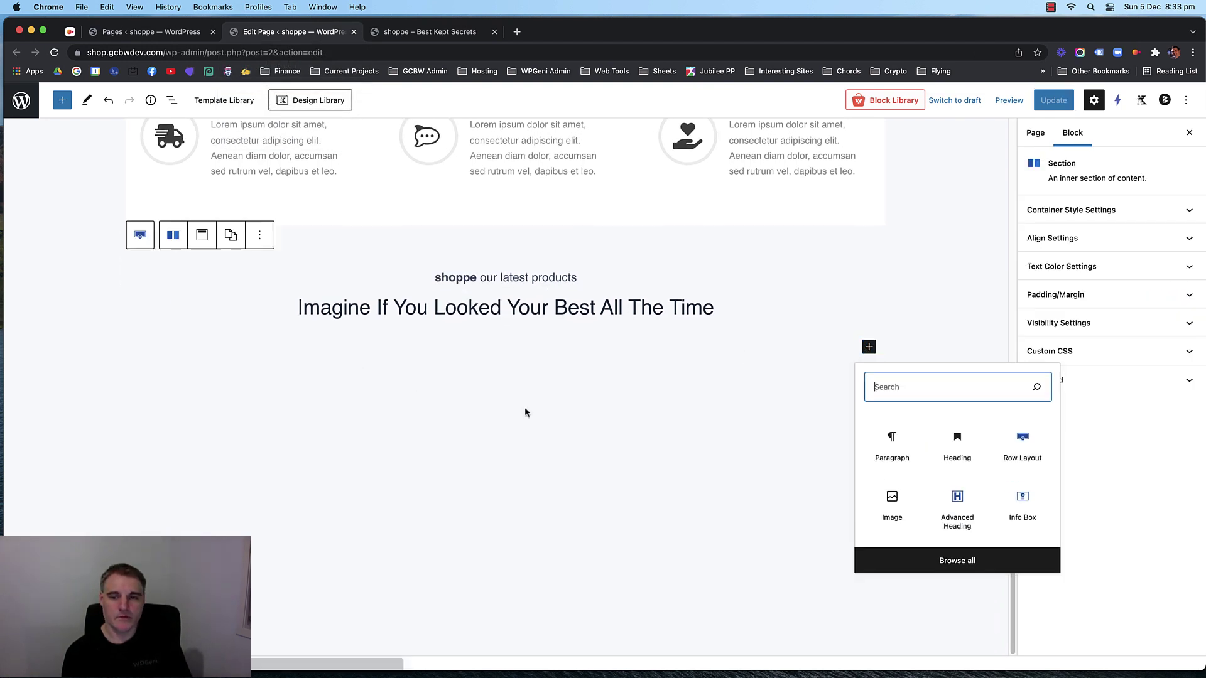
pyautogui.click(893, 439)
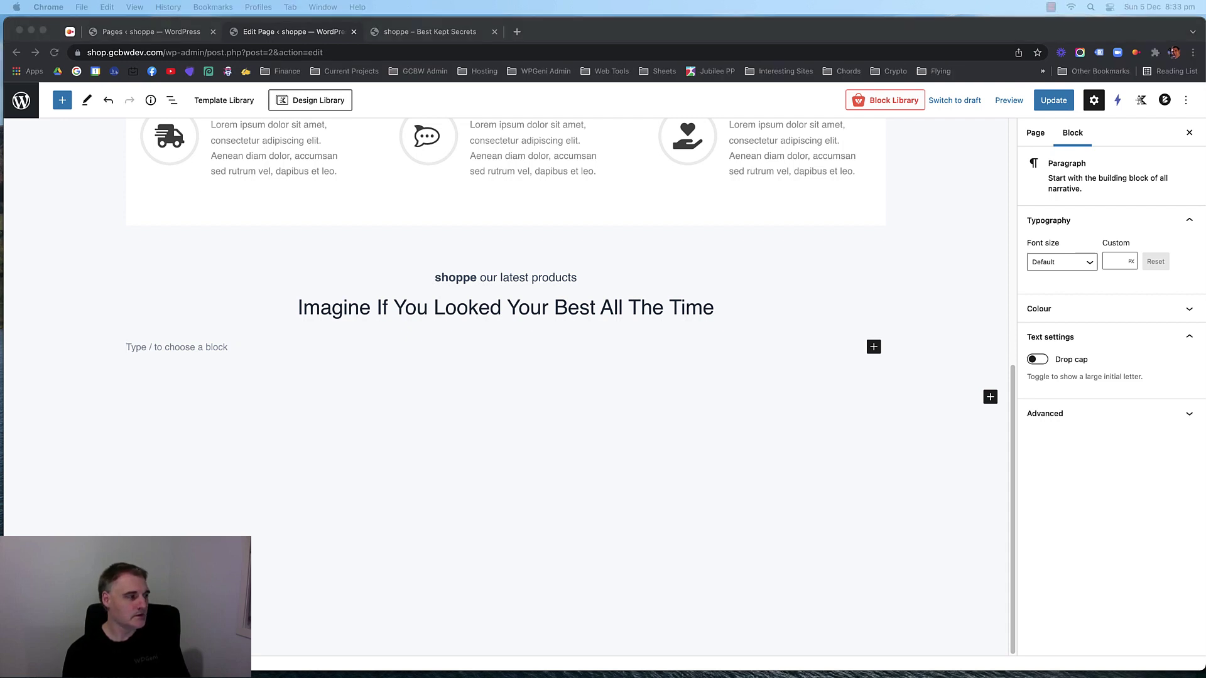
pyautogui.click(210, 345)
pyautogui.write('Dignissim diam quis enim lobortis scelerisque et molestie ac feugiat sed lectus vestibulum mattis ullamcorper')
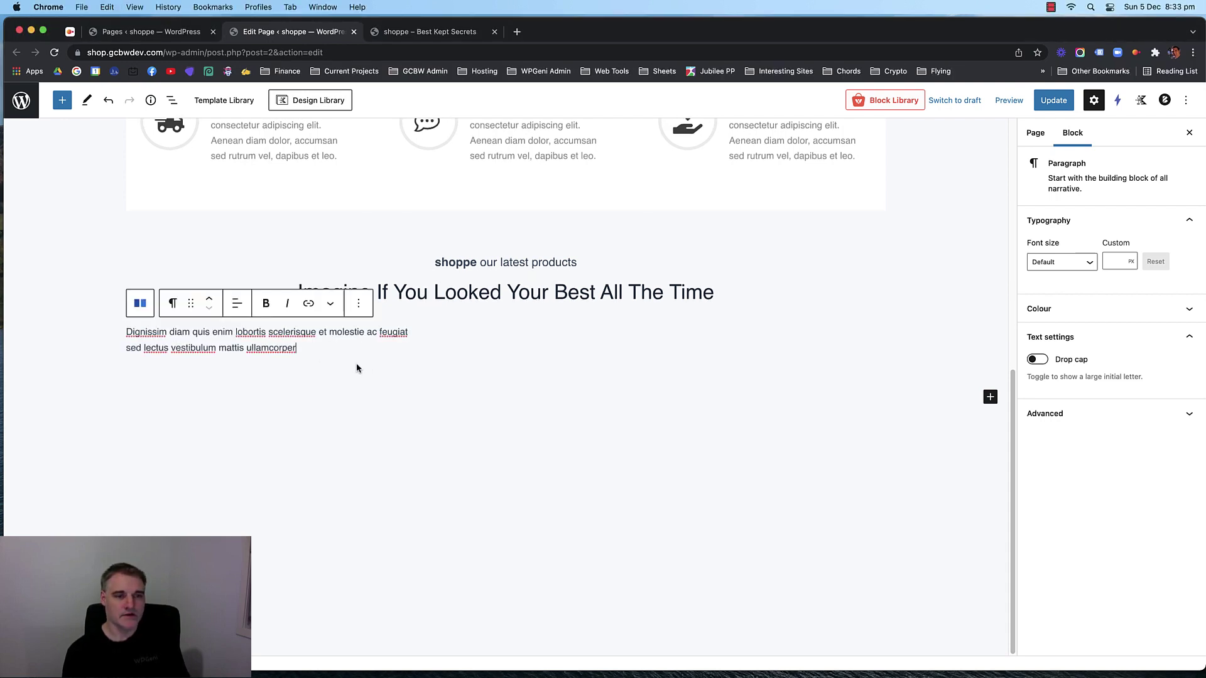
# Centre the lorem ipsum paragraph and set its font size to 16.
pyautogui.click(236, 303)
pyautogui.click(264, 367)
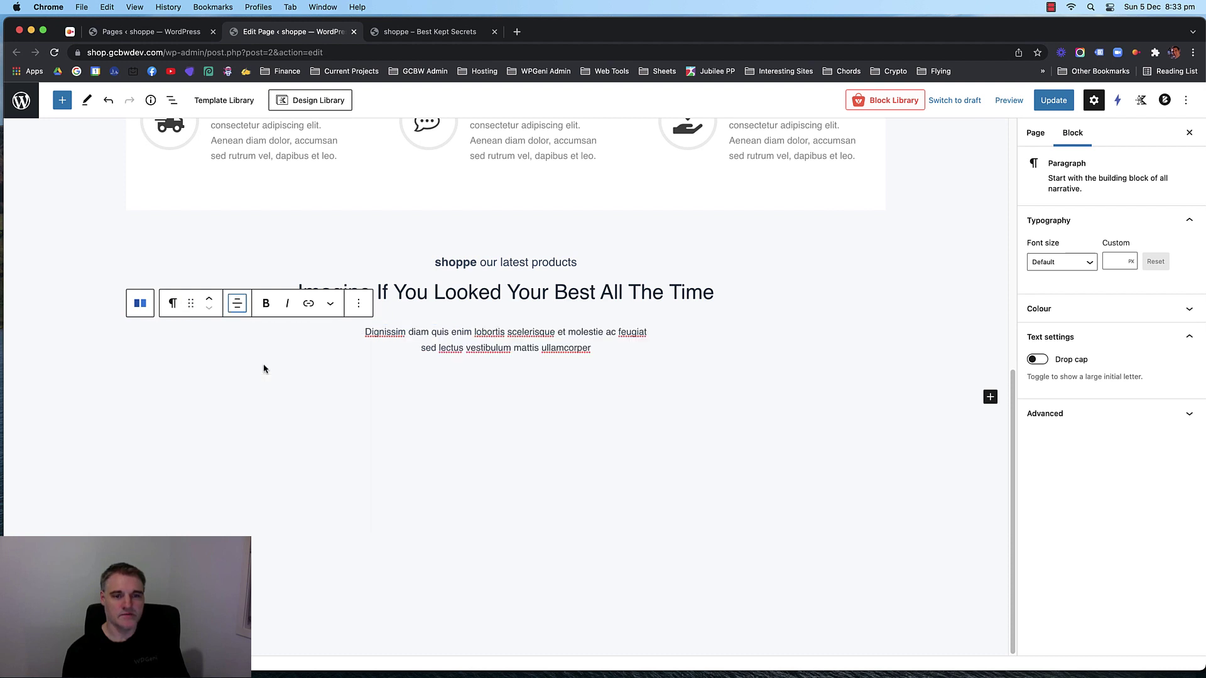
pyautogui.doubleClick(568, 347)
pyautogui.click(525, 334)
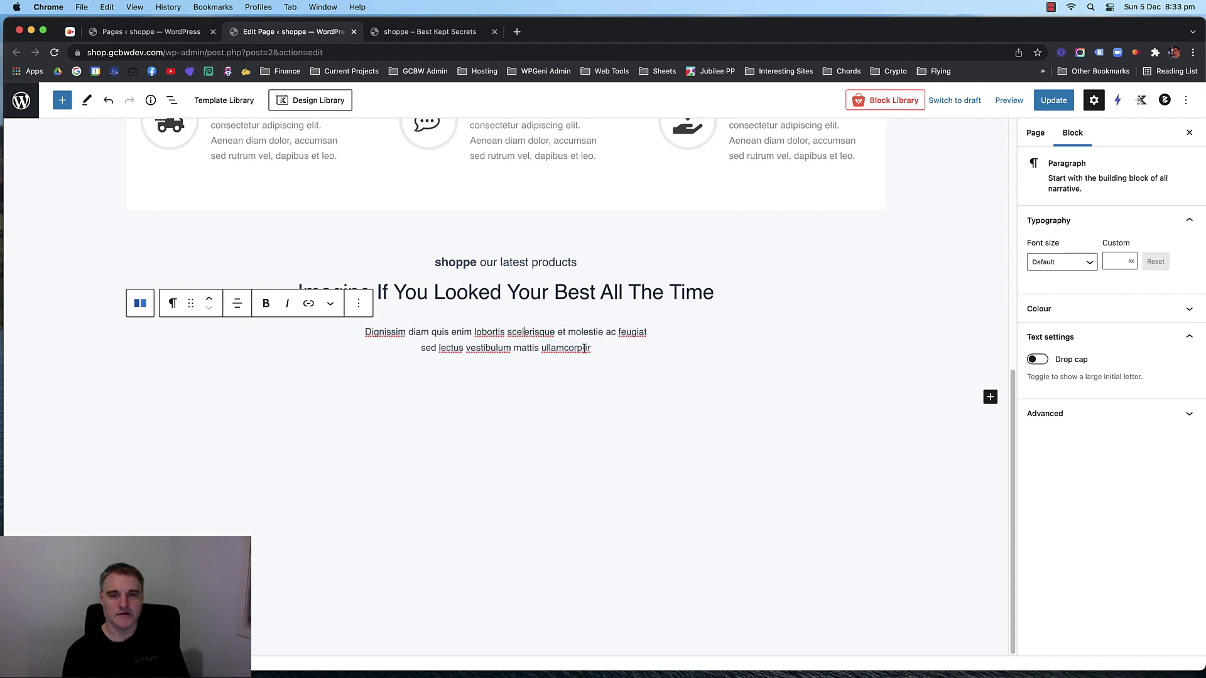
pyautogui.tripleClick(584, 348)
pyautogui.click(613, 350)
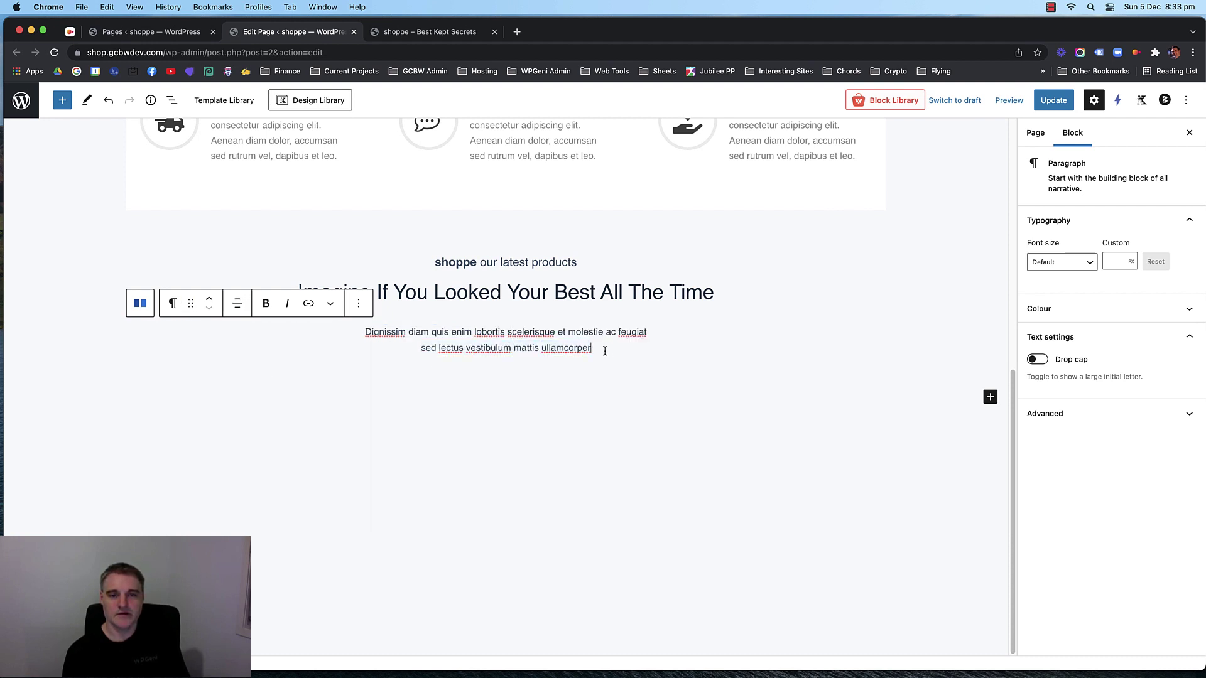
pyautogui.click(1117, 261)
pyautogui.write('18')
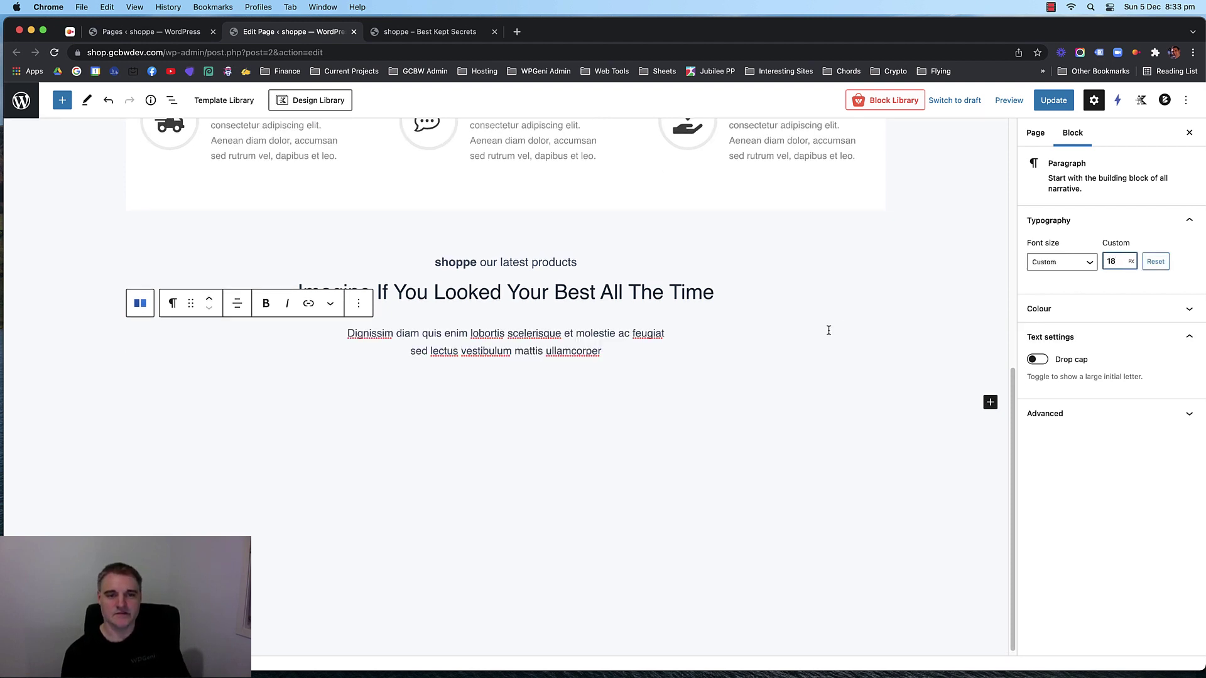
pyautogui.press('BackSpace')
pyautogui.write('6')
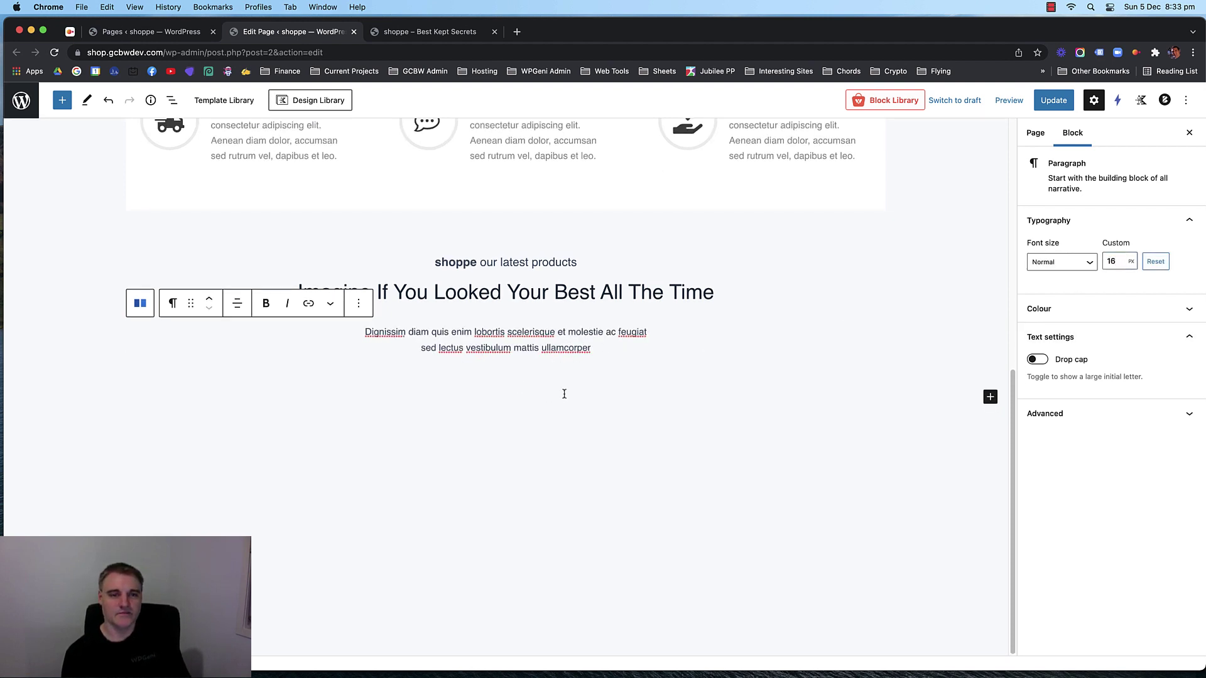
# Add an empty block below the row containing the heading and paragraph.
pyautogui.scroll(2, 564, 393)
pyautogui.click(577, 398)
pyautogui.scroll(-1, 628, 420)
pyautogui.click(618, 439)
pyautogui.scroll(-2, 616, 439)
pyautogui.click(617, 444)
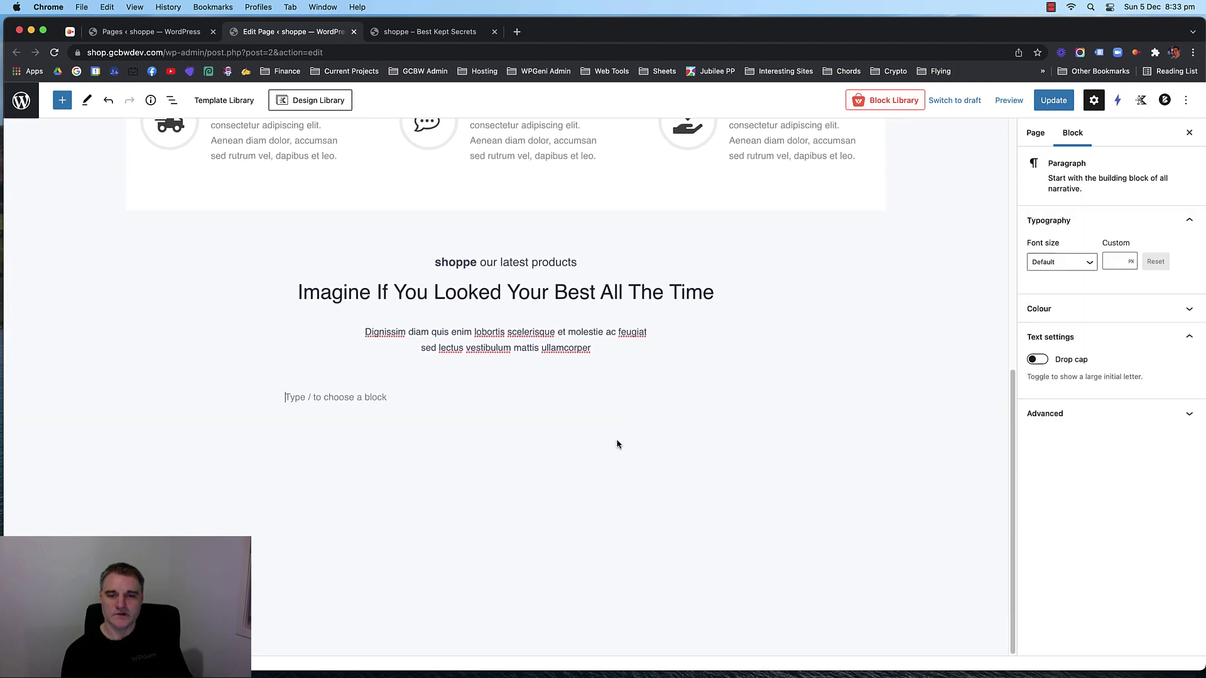
pyautogui.click(622, 370)
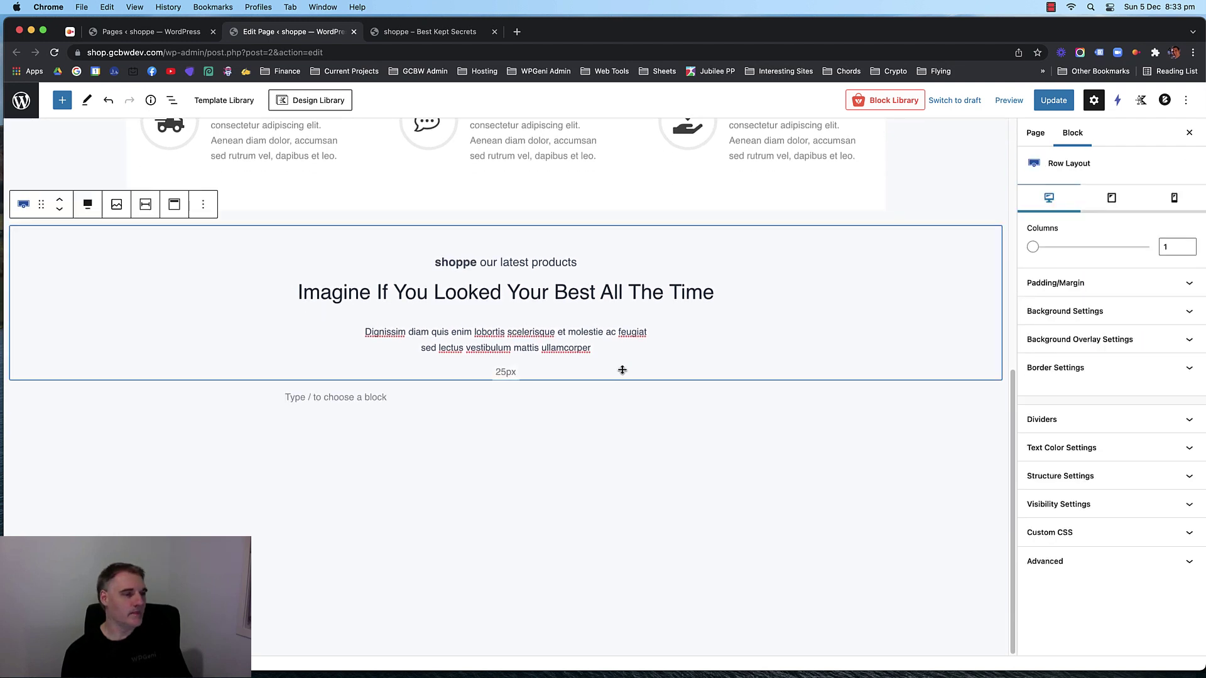
pyautogui.click(617, 400)
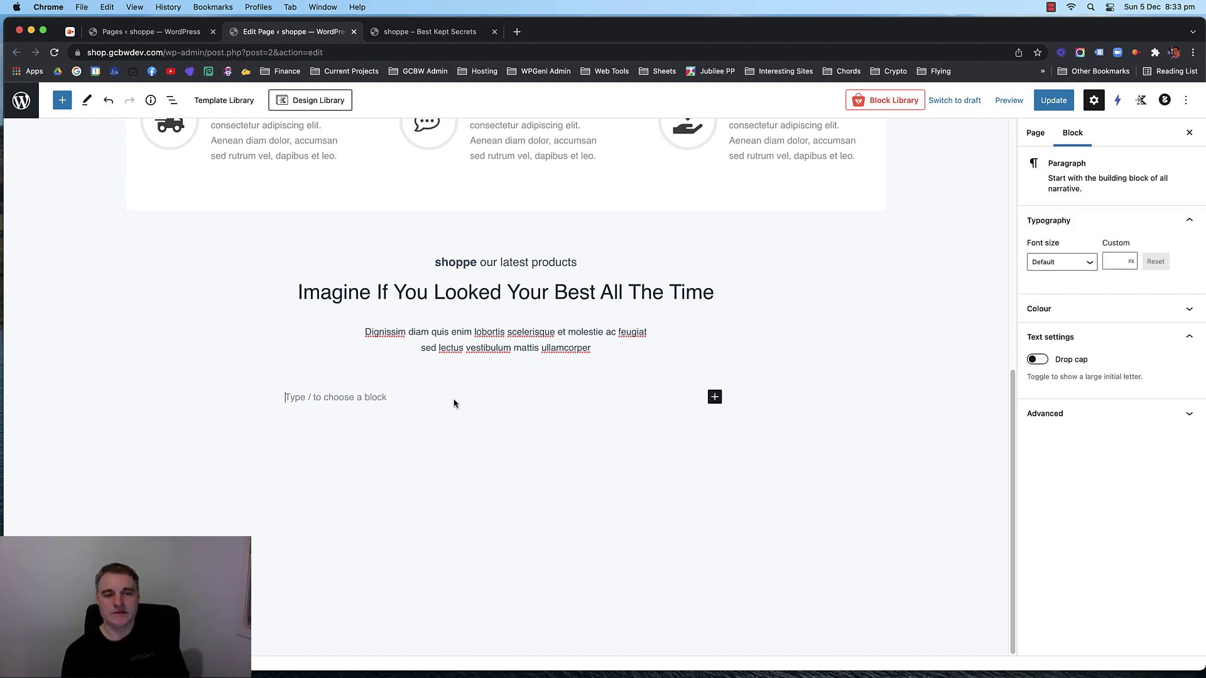
pyautogui.scroll(1, 573, 468)
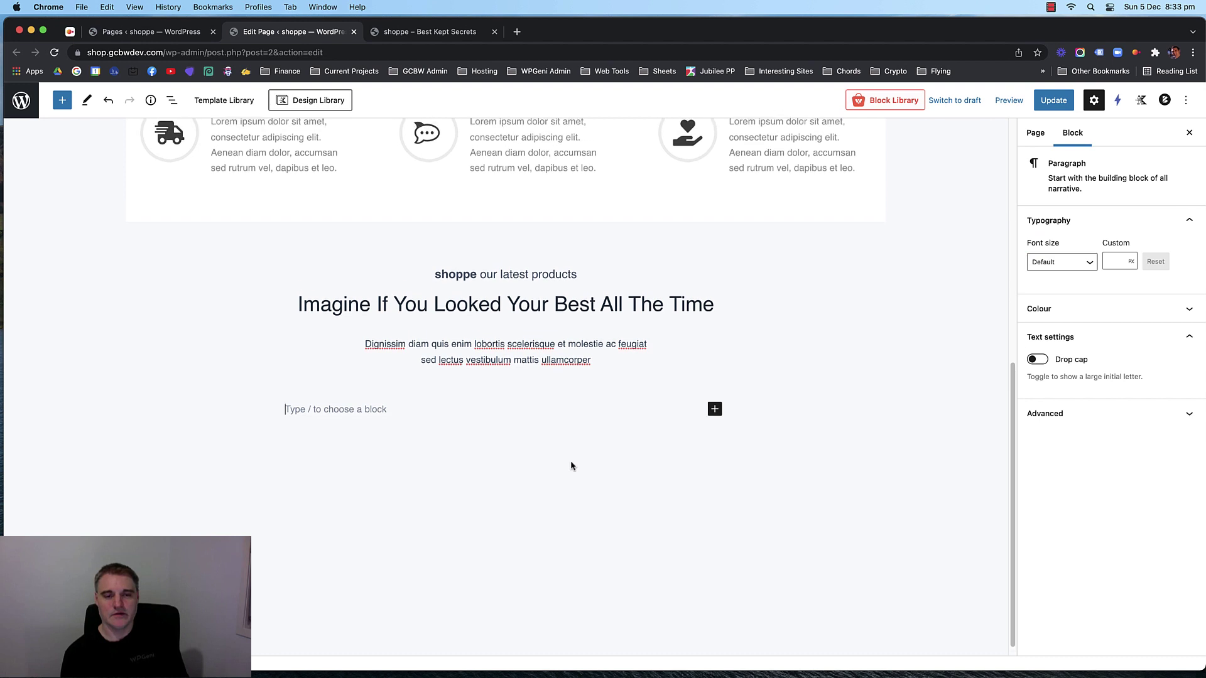
# Insert a two-equal-column row and place an Info Box in the left column.
pyautogui.click(715, 409)
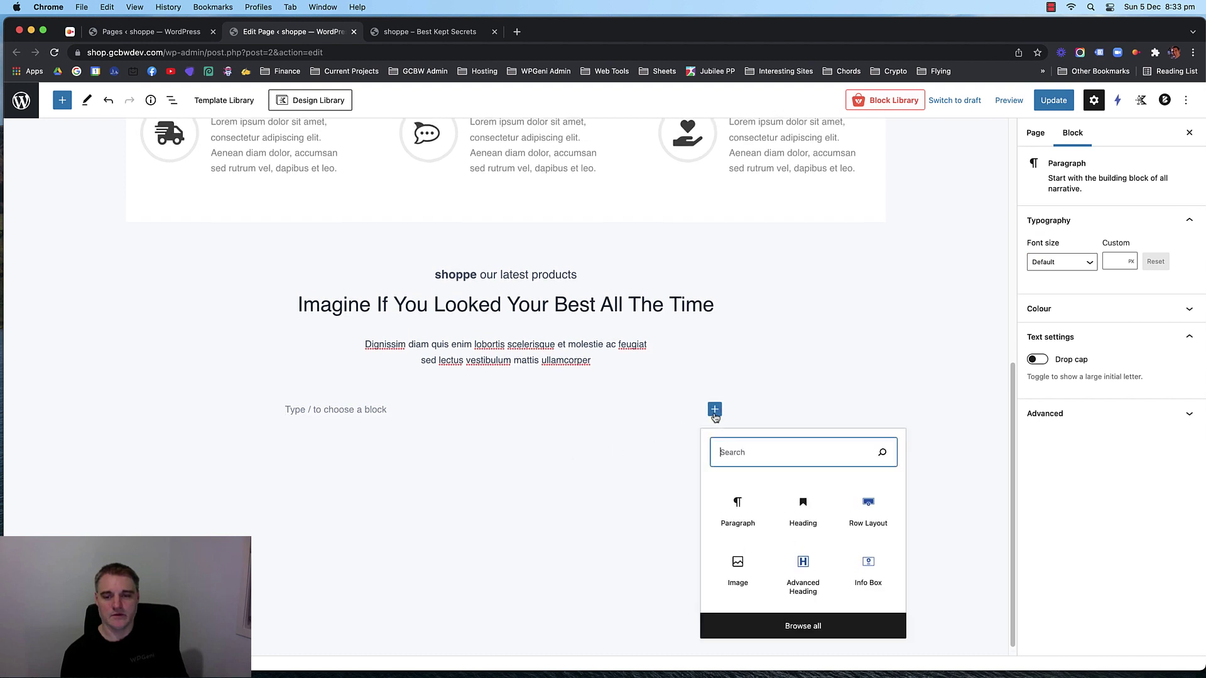
pyautogui.click(876, 517)
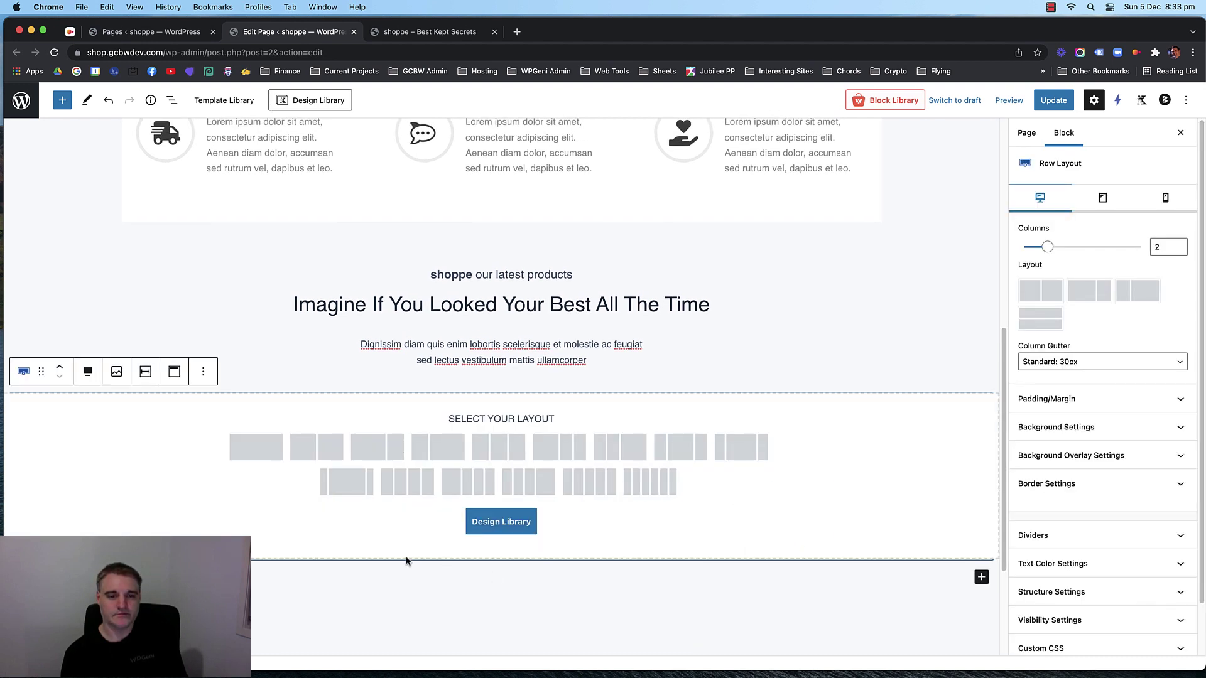
pyautogui.click(333, 441)
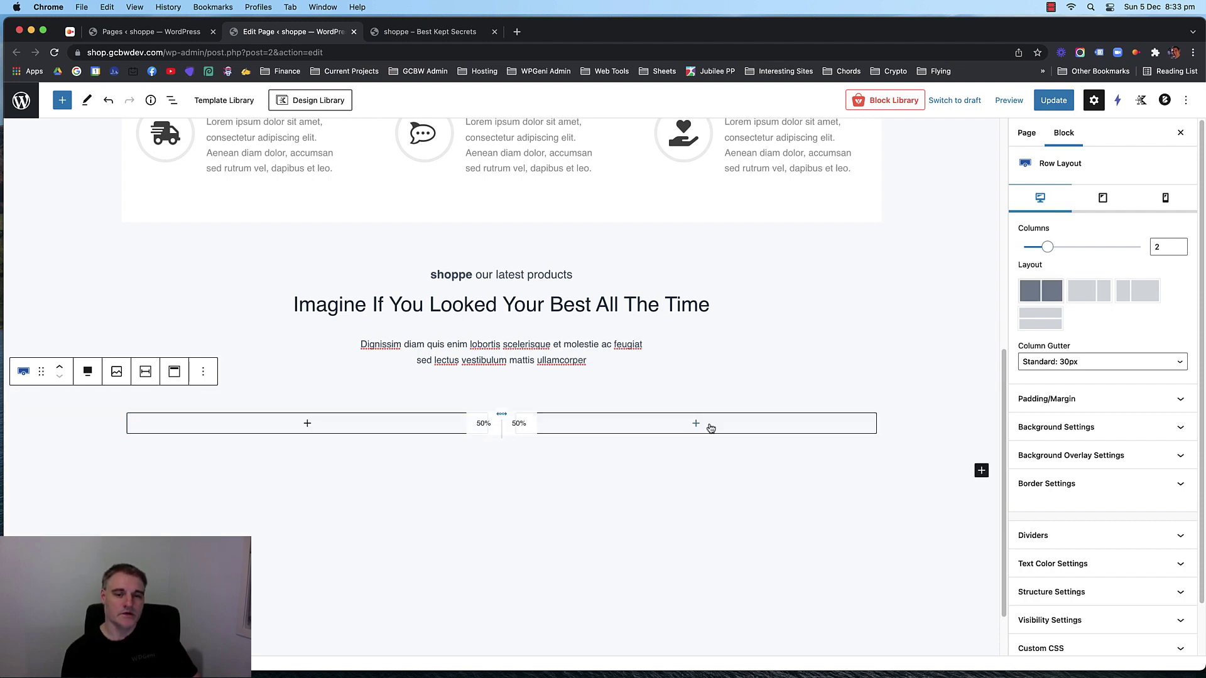
pyautogui.click(307, 425)
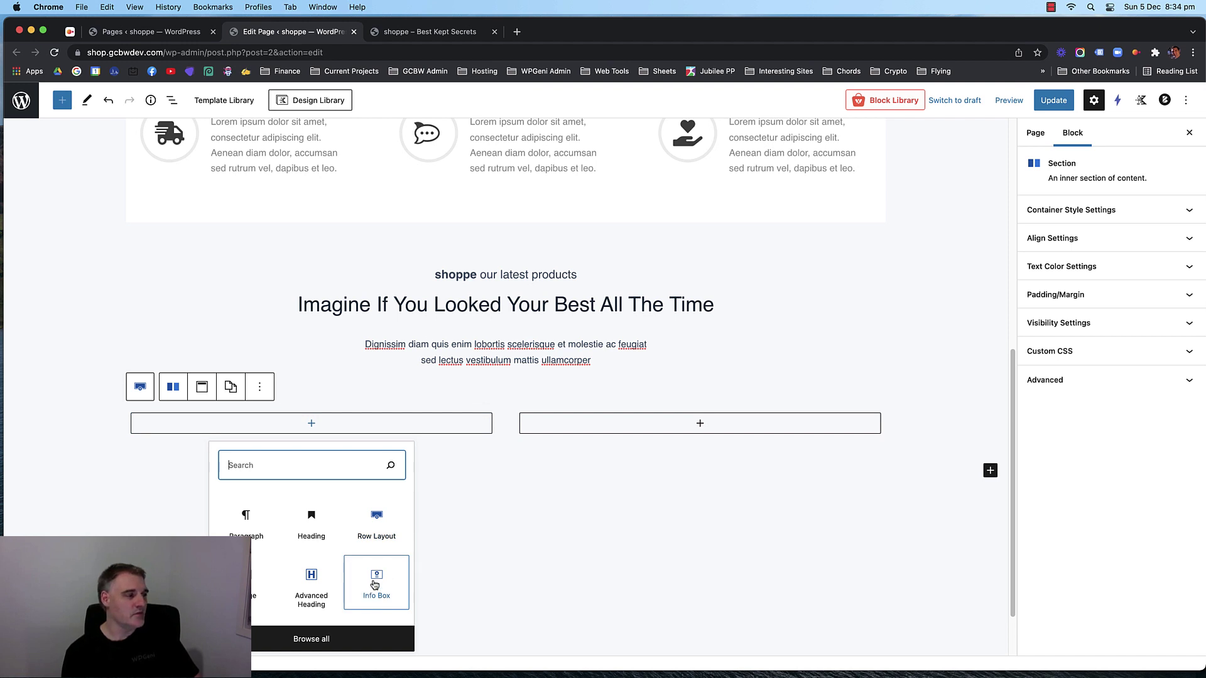
pyautogui.click(375, 582)
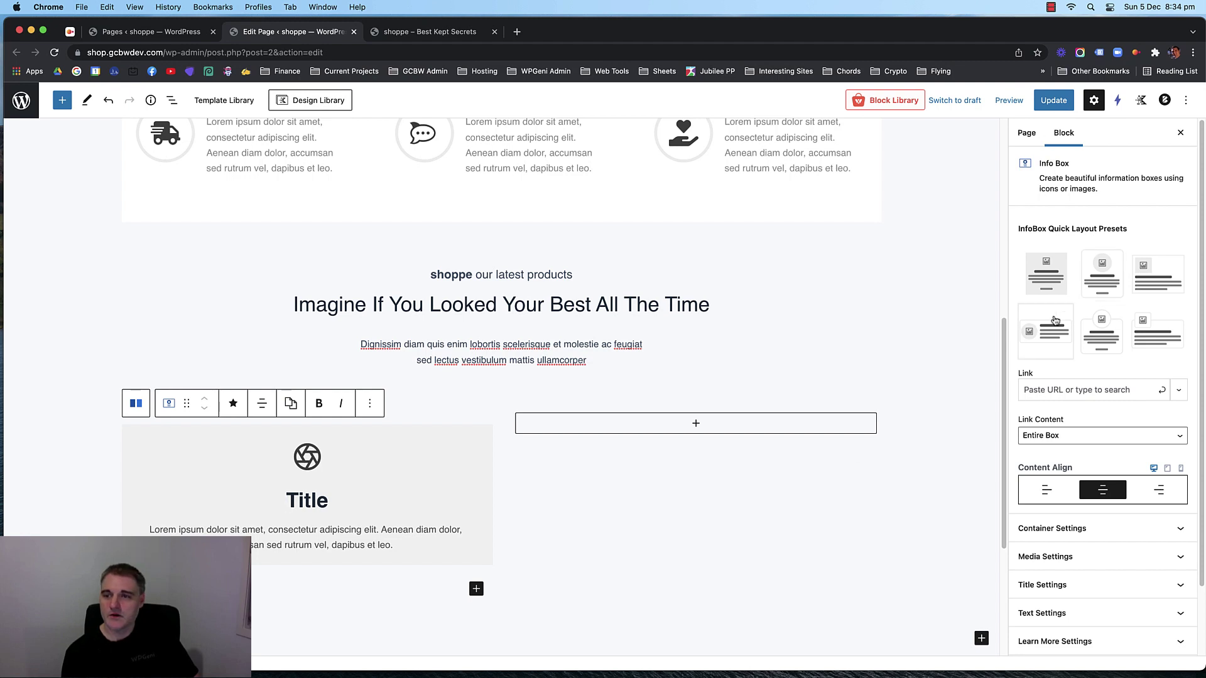
# Switch the Info Box to icon-left layout with border width 0 and border radius 0.
pyautogui.click(1058, 336)
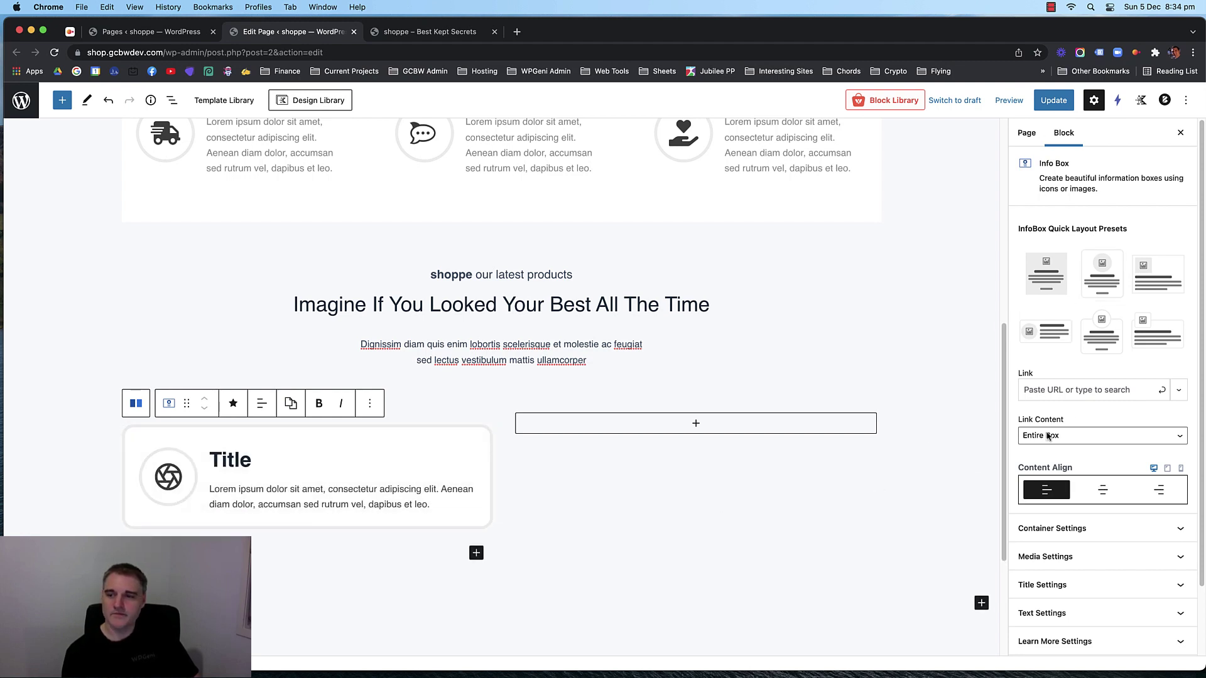
pyautogui.scroll(-3, 1047, 436)
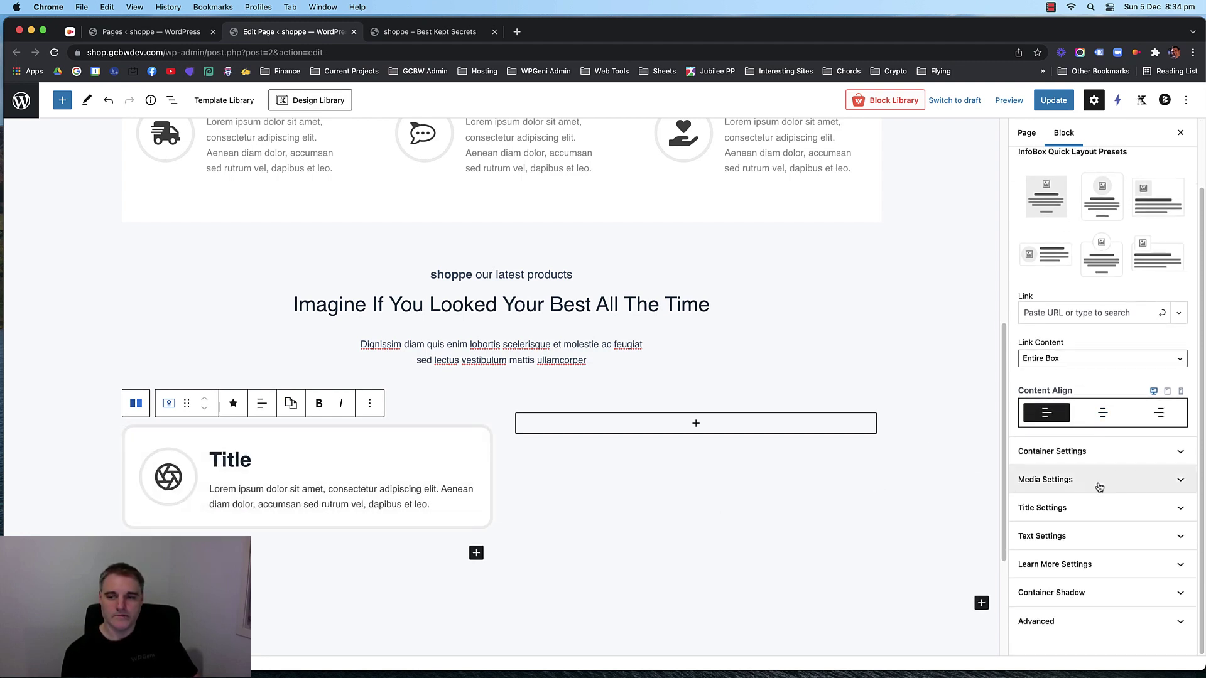
pyautogui.click(1099, 451)
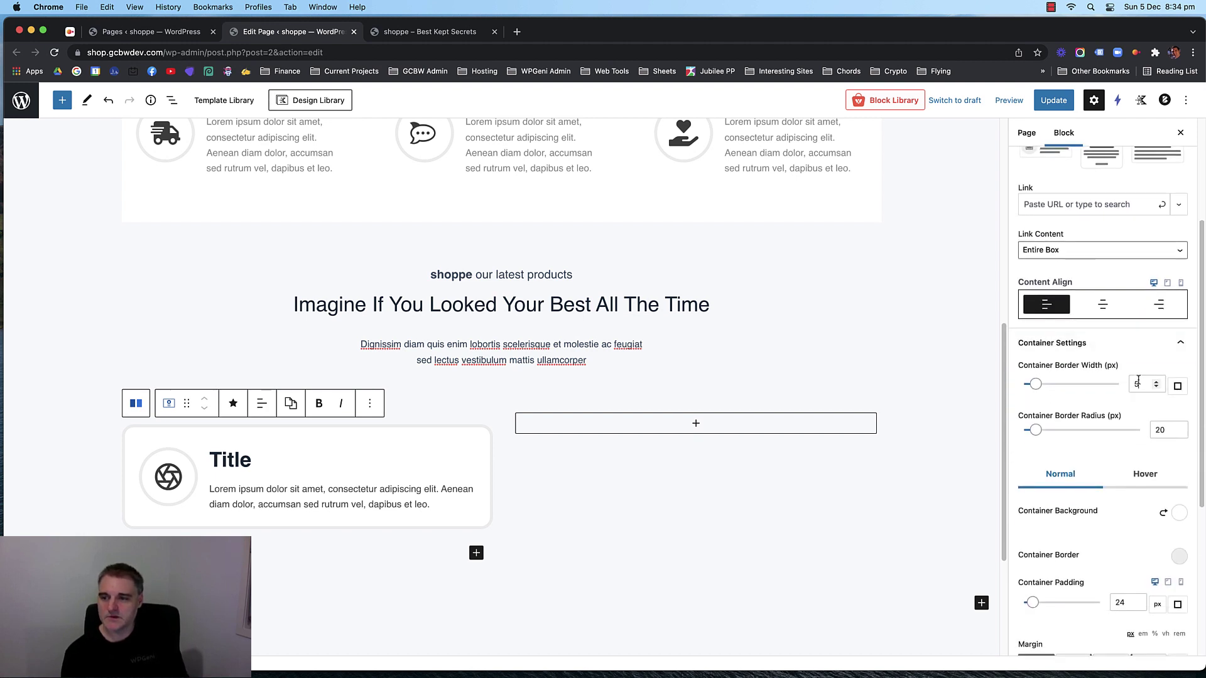
pyautogui.click(1136, 383)
pyautogui.write('0')
pyautogui.press('Delete')
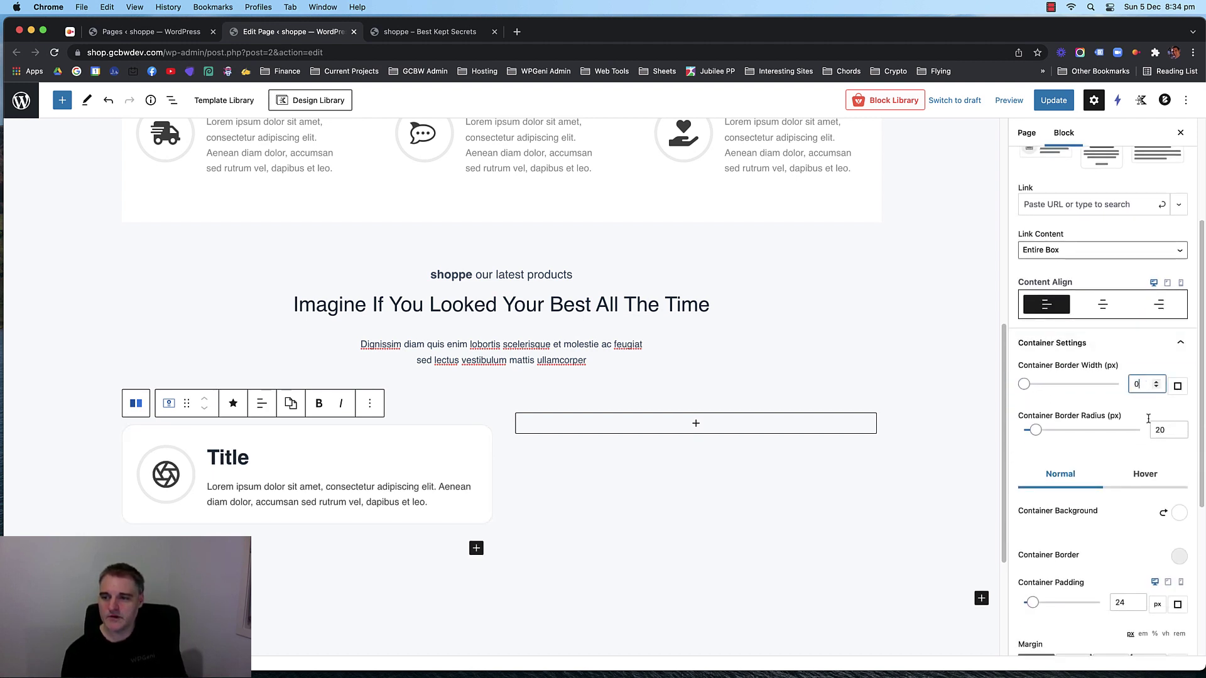
pyautogui.doubleClick(1150, 431)
pyautogui.write('0')
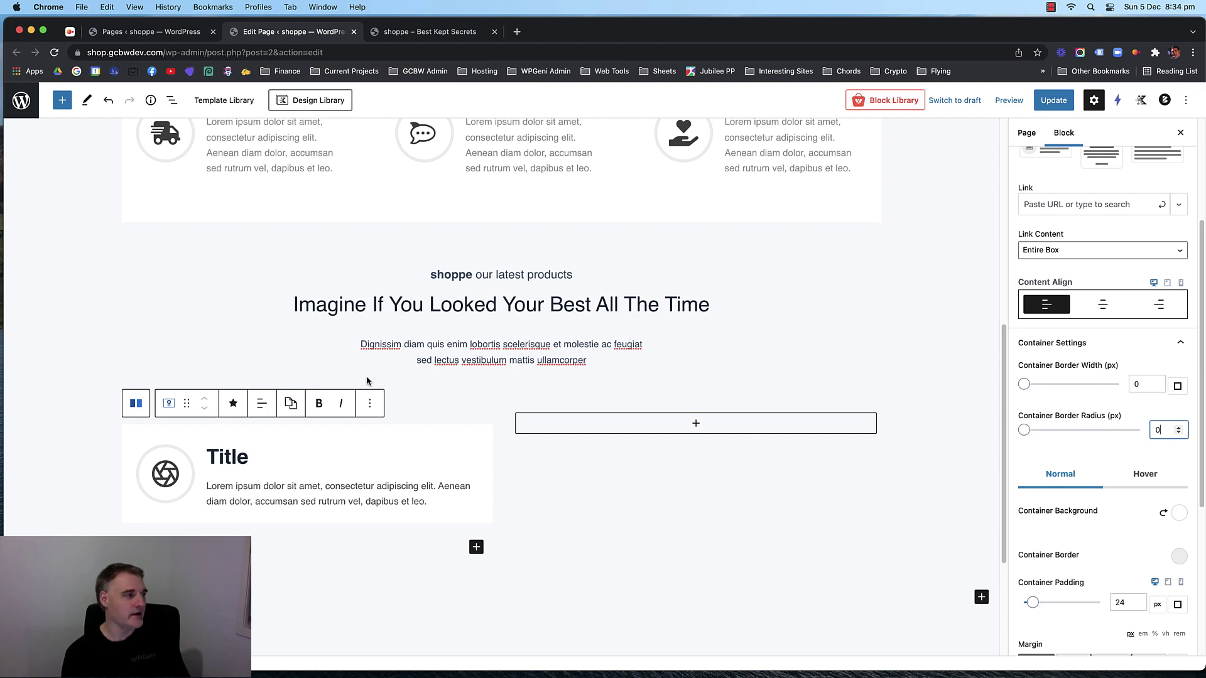
# Retitle the Info Box 'Men's Clothes' and delete its sample body text.
pyautogui.scroll(-1, 423, 438)
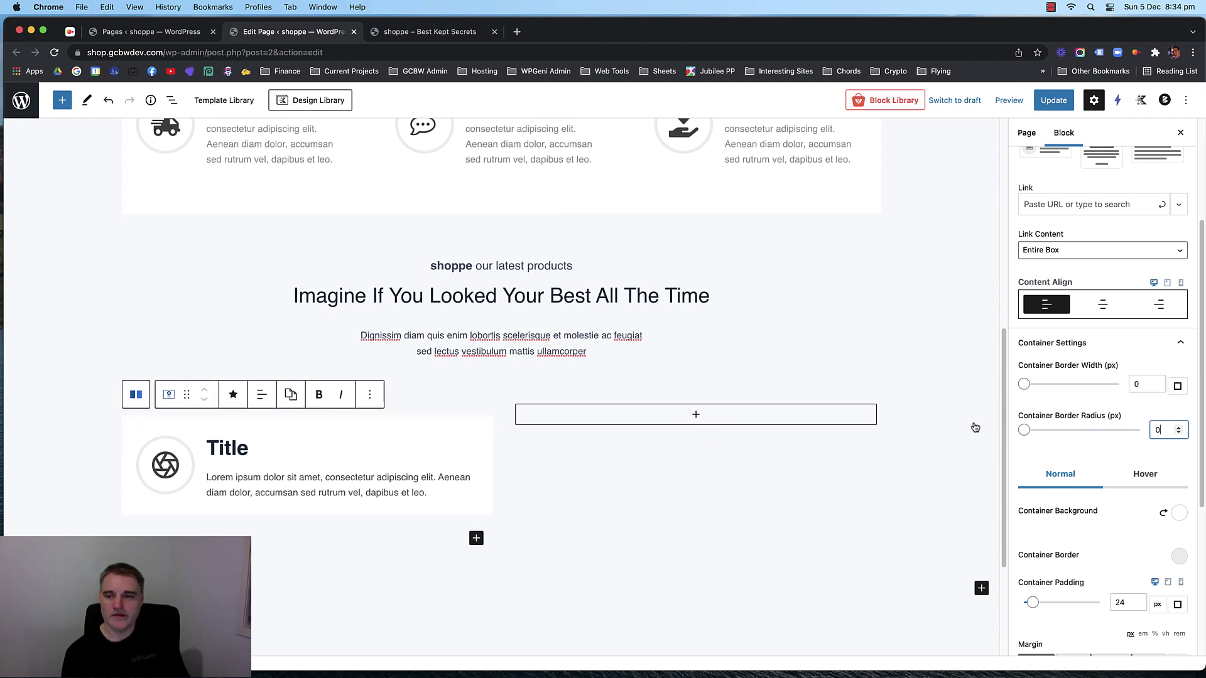
pyautogui.scroll(-1, 1080, 419)
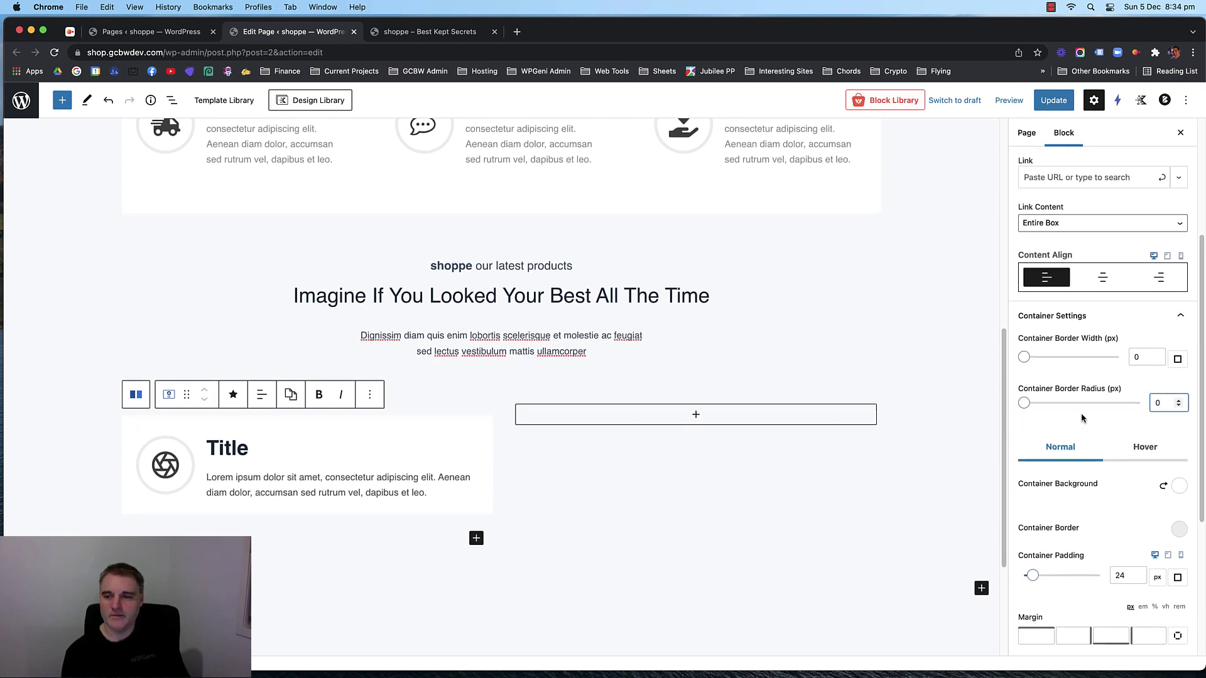
pyautogui.doubleClick(228, 448)
pyautogui.write('Men')
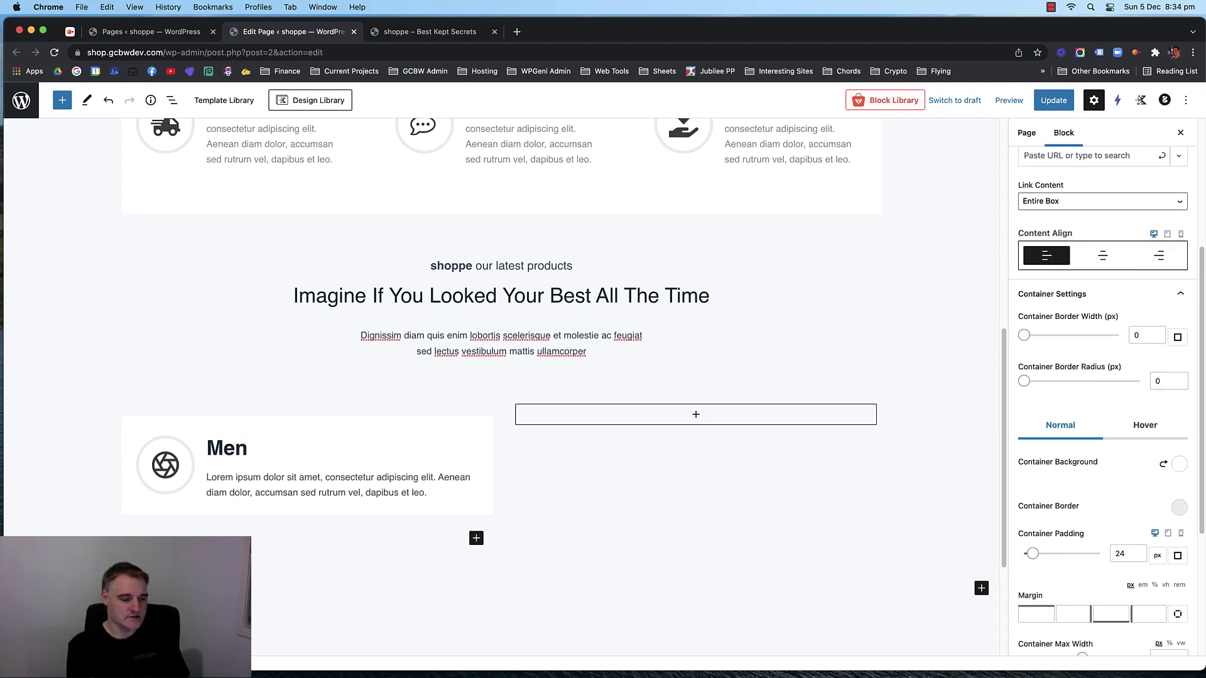
pyautogui.write("'s Clothes")
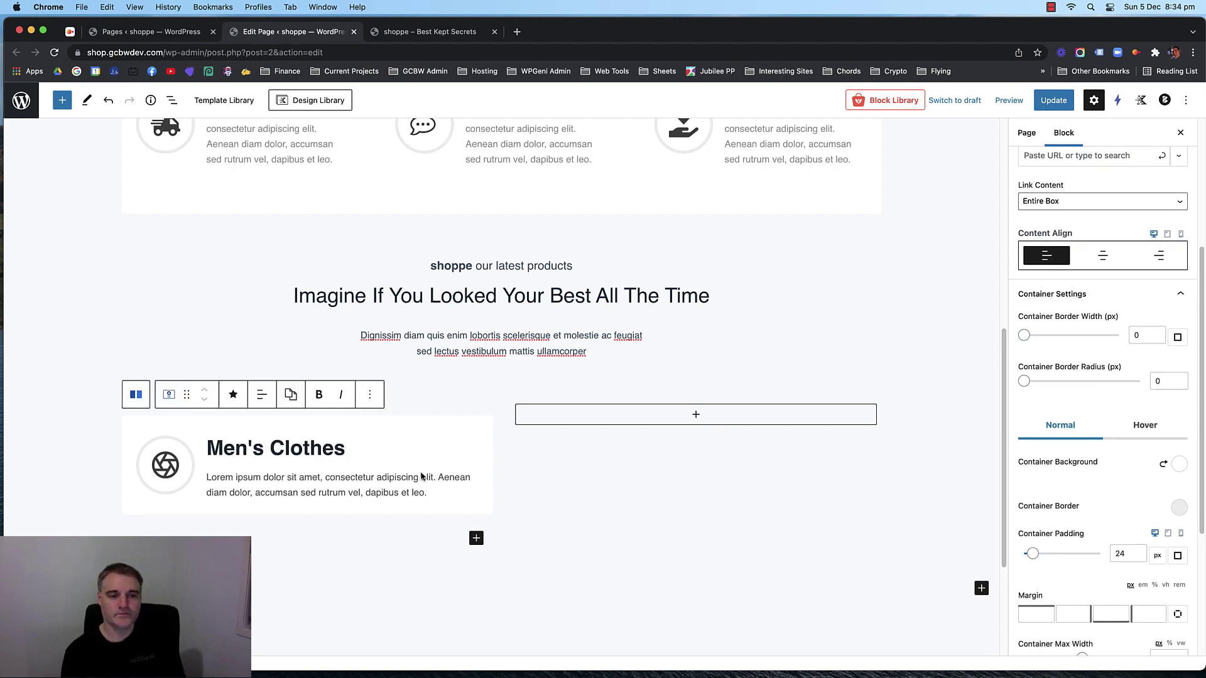
pyautogui.scroll(-1, 678, 490)
pyautogui.moveTo(298, 459); pyautogui.dragTo(287, 463)
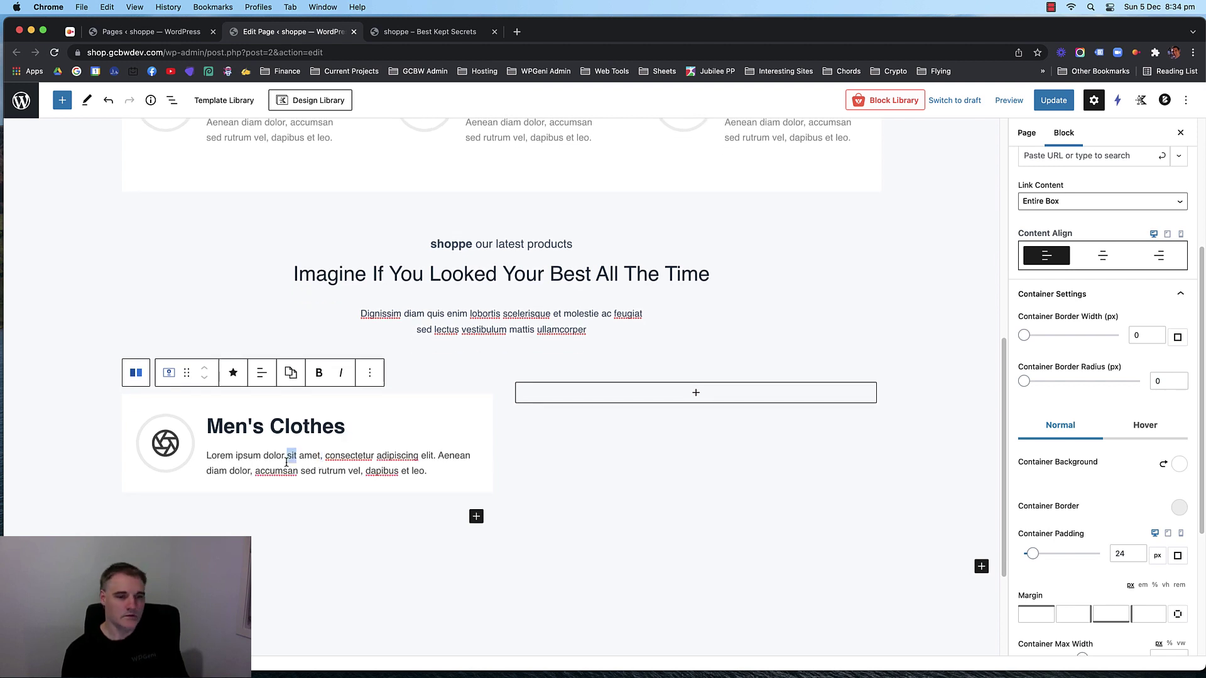
pyautogui.press('super+a')
pyautogui.press('BackSpace')
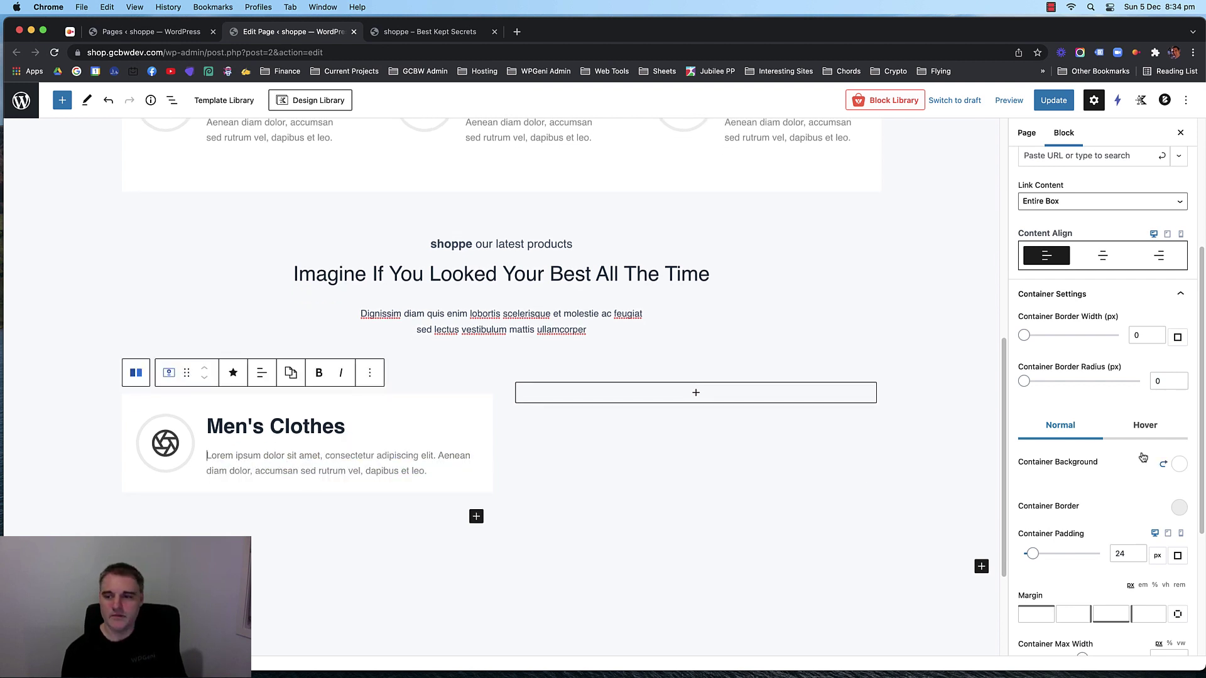
pyautogui.scroll(4, 1105, 402)
# Turn on Show Learn More in the Men's Clothes box's Learn More settings.
pyautogui.click(1120, 408)
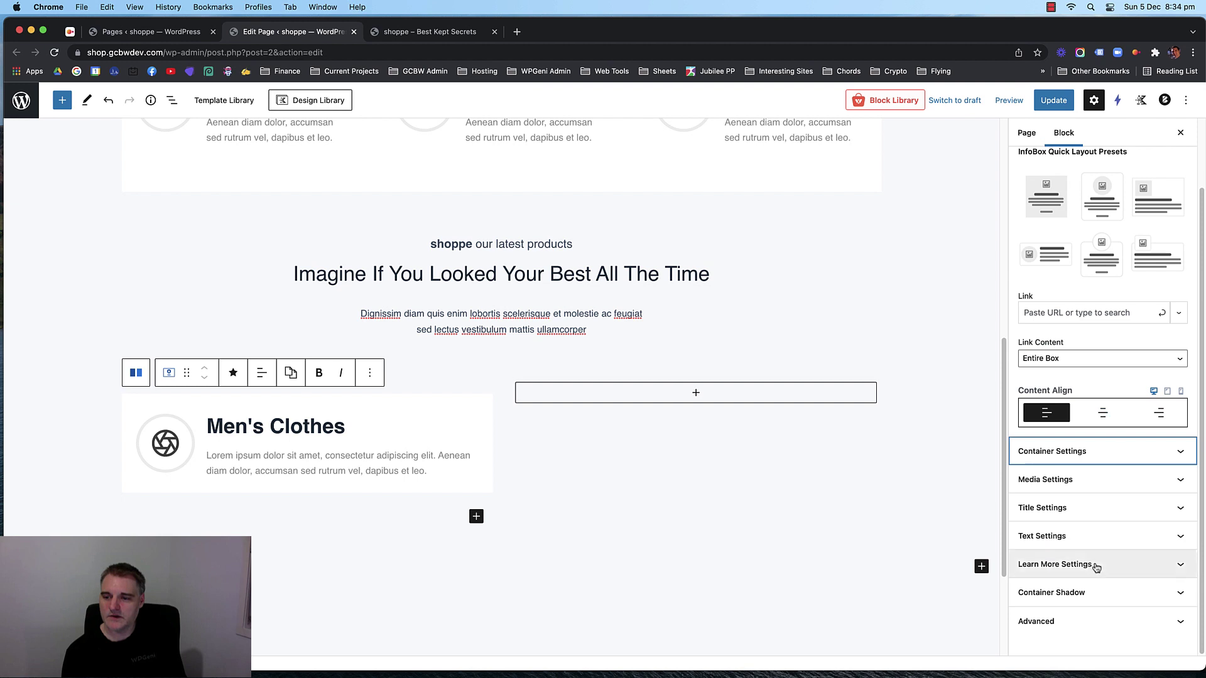
pyautogui.click(1098, 564)
pyautogui.scroll(-1, 1104, 557)
pyautogui.click(1029, 558)
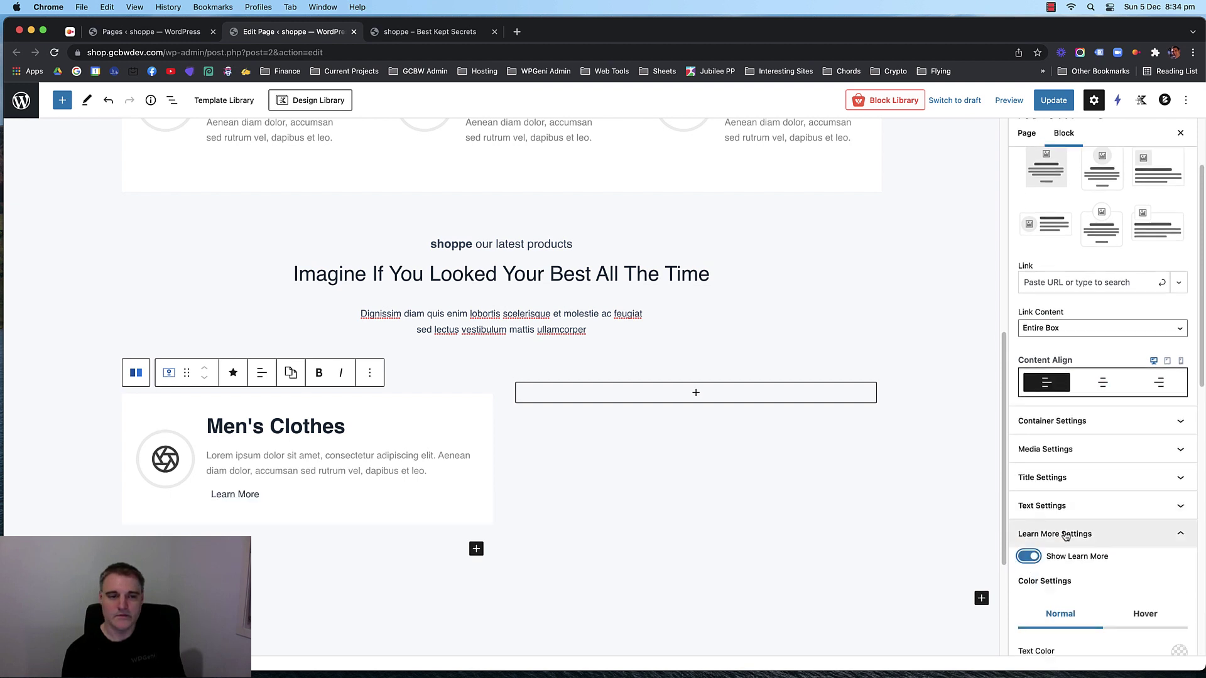
pyautogui.scroll(-5, 1067, 534)
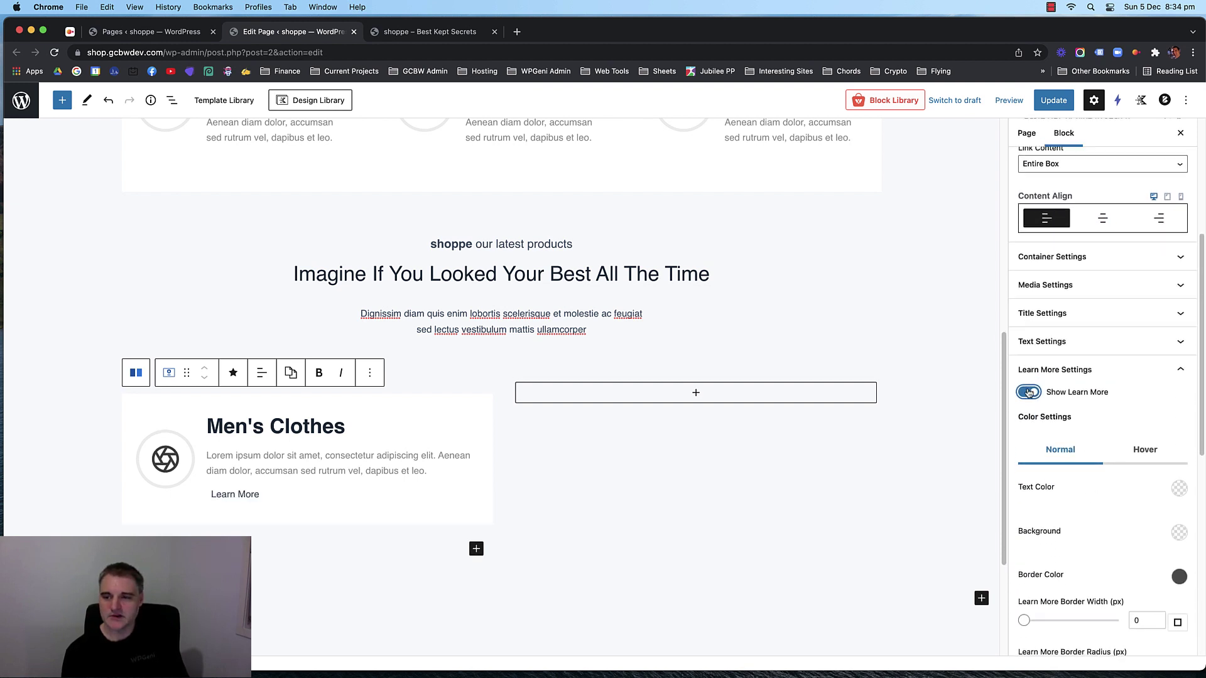
pyautogui.click(1130, 373)
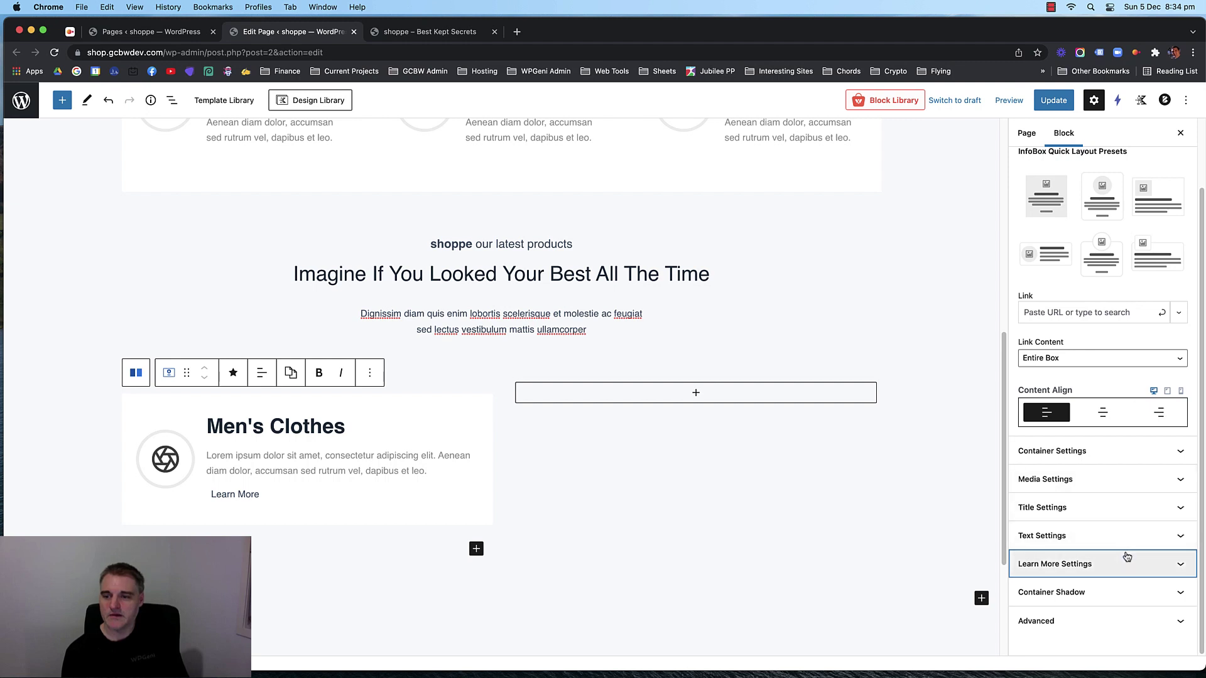
pyautogui.click(1127, 557)
pyautogui.scroll(-5, 1093, 464)
pyautogui.scroll(5, 1093, 465)
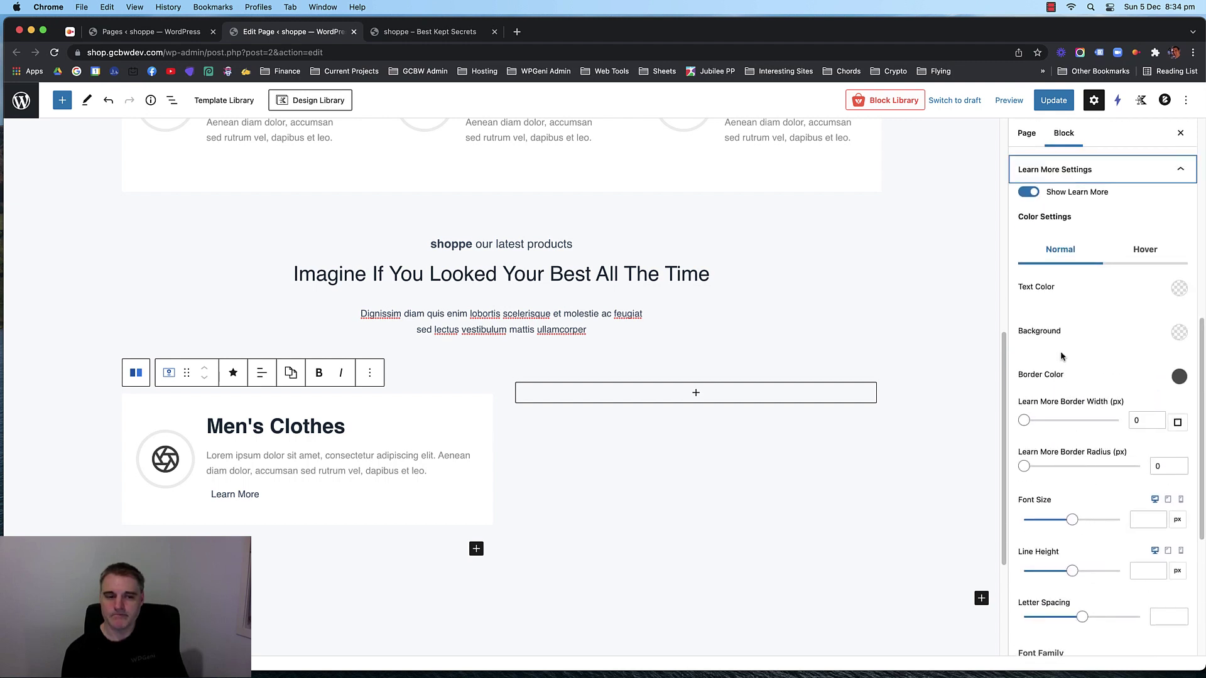
# Replace the Learn More button text with 'View Products'.
pyautogui.click(228, 496)
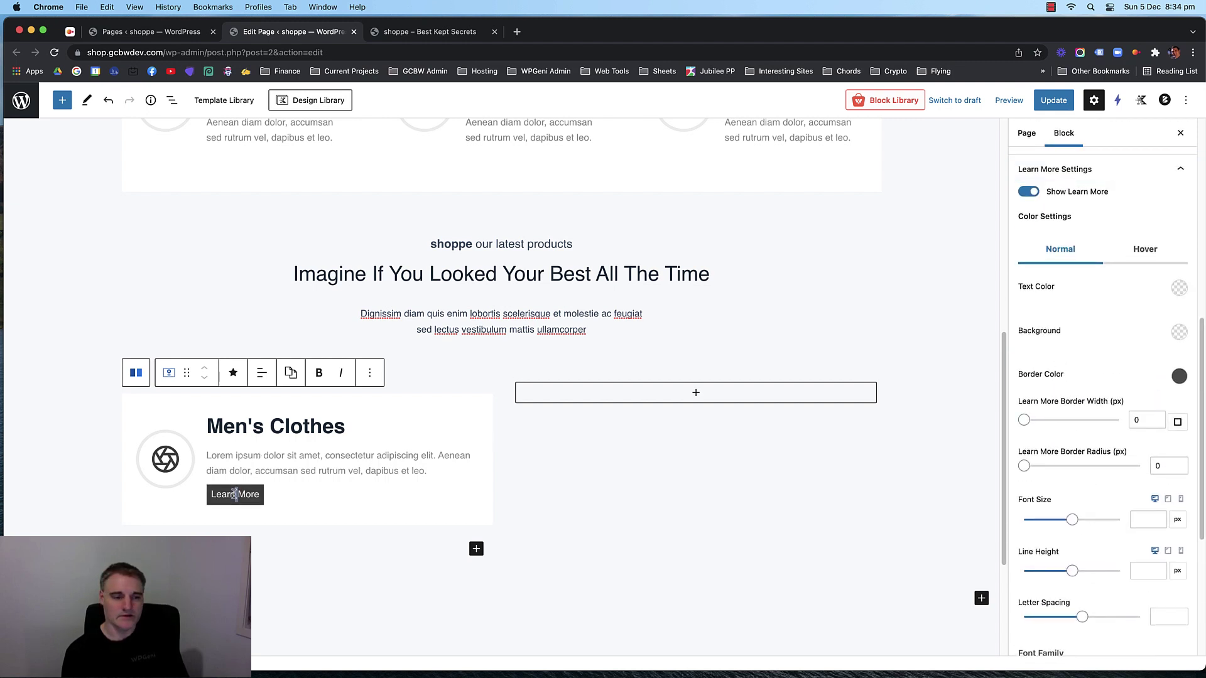
pyautogui.tripleClick(229, 496)
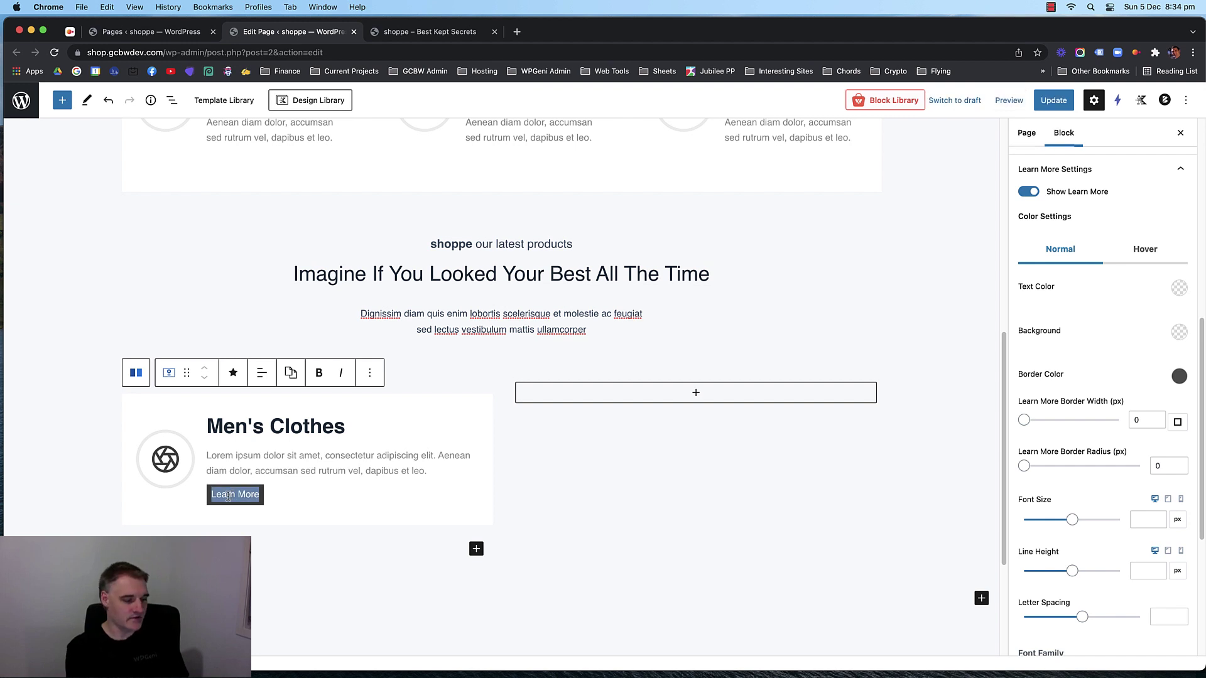
pyautogui.write('View Products')
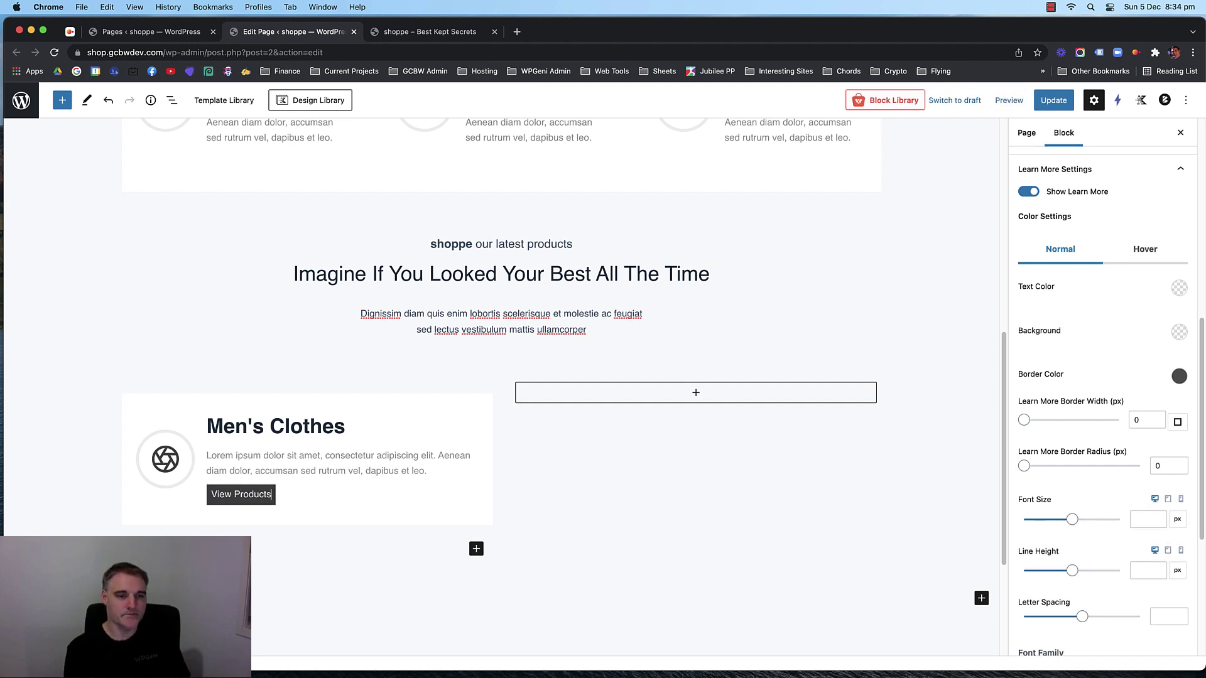
pyautogui.click(648, 533)
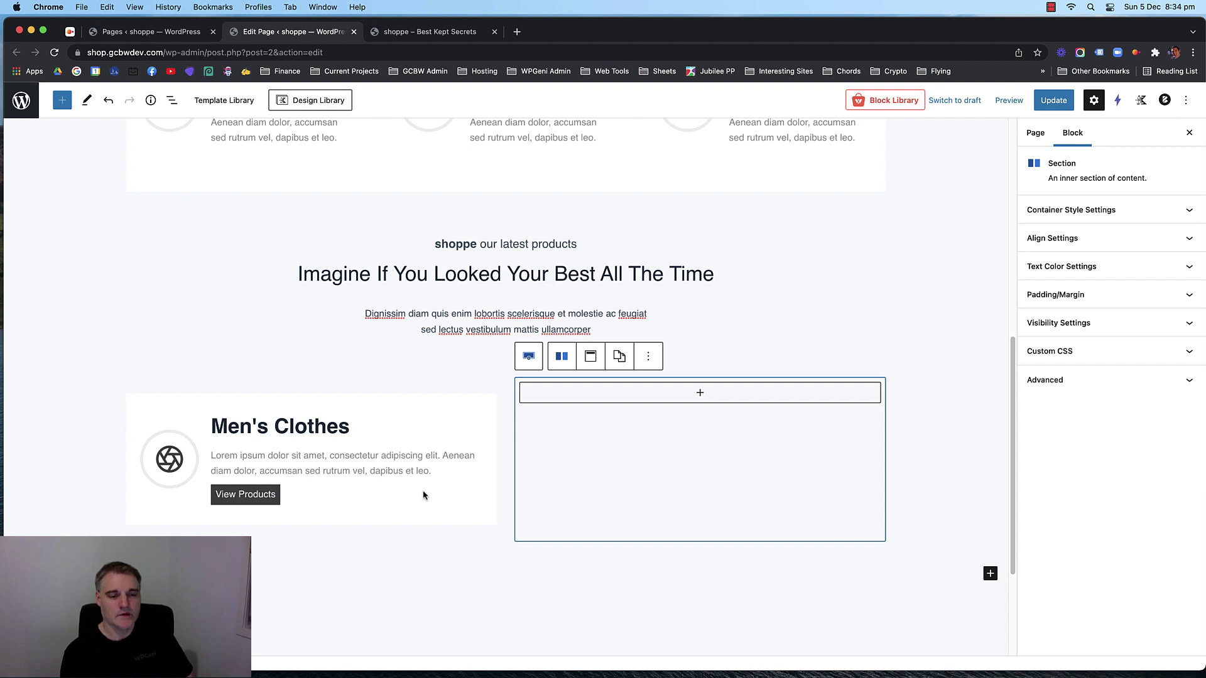
# Start entering 'mens' in the Men's Clothes info box's Link field.
pyautogui.click(253, 498)
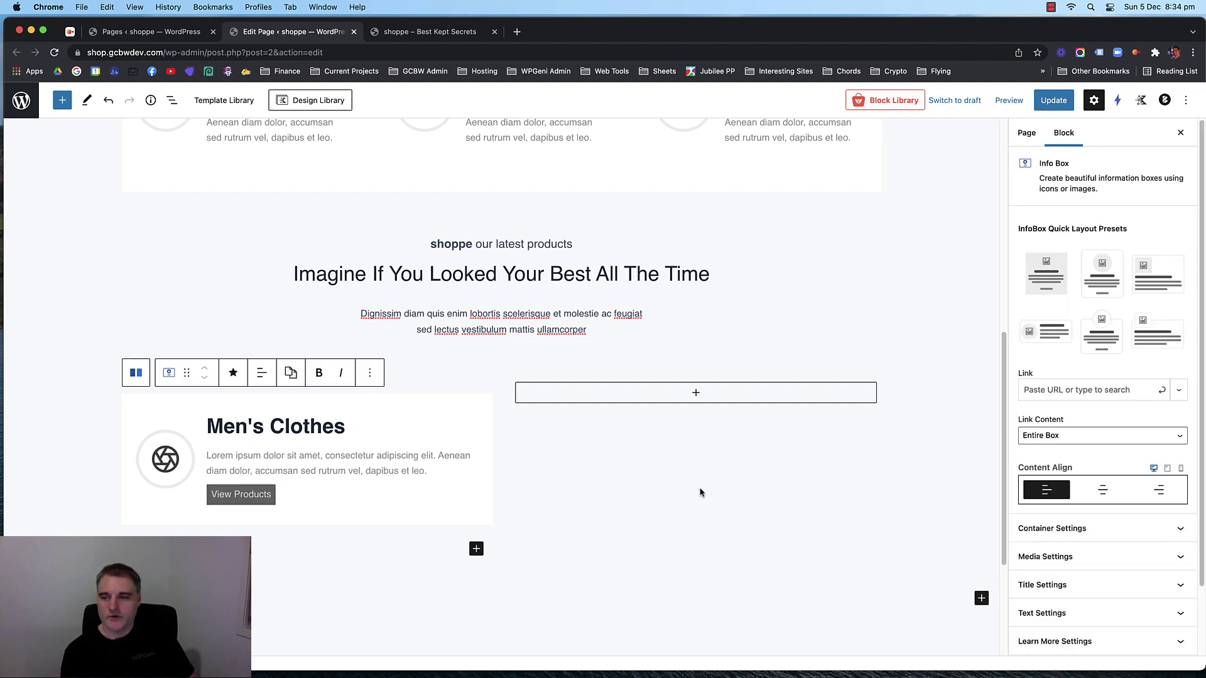
pyautogui.click(1078, 388)
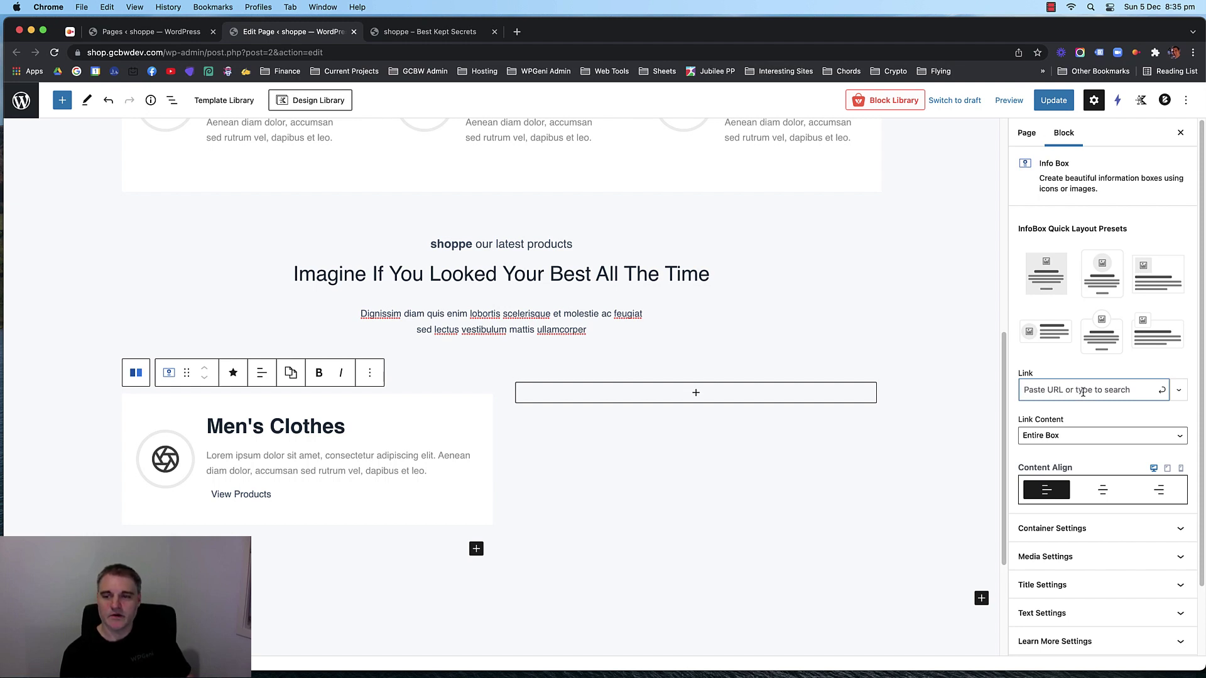
pyautogui.write('men')
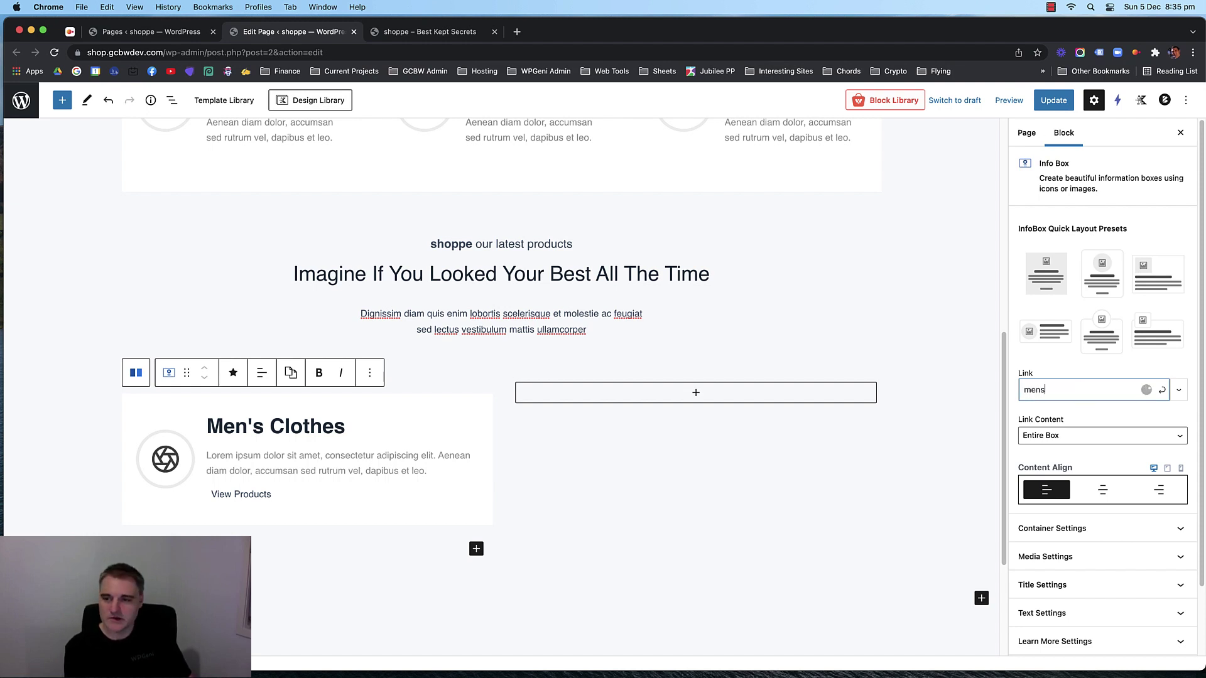
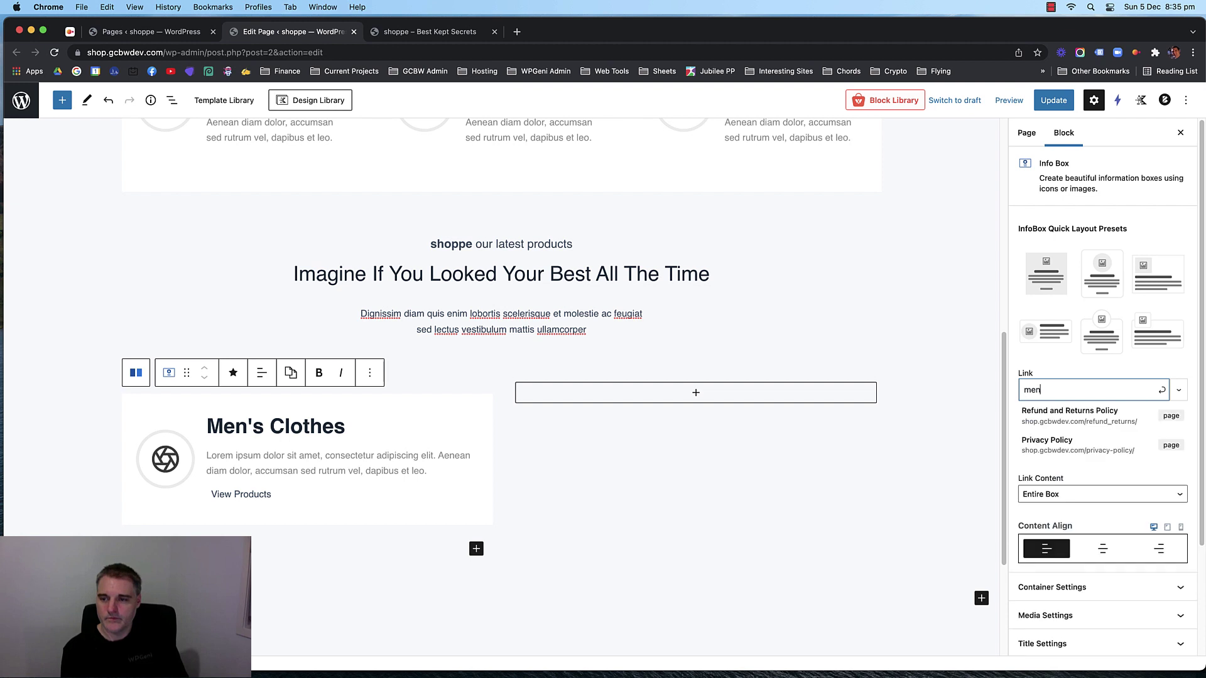
# Clear the 'mens' search from the Men's Clothes box's Link field and leave it empty.
pyautogui.click(1179, 390)
pyautogui.click(1179, 390)
pyautogui.click(1071, 390)
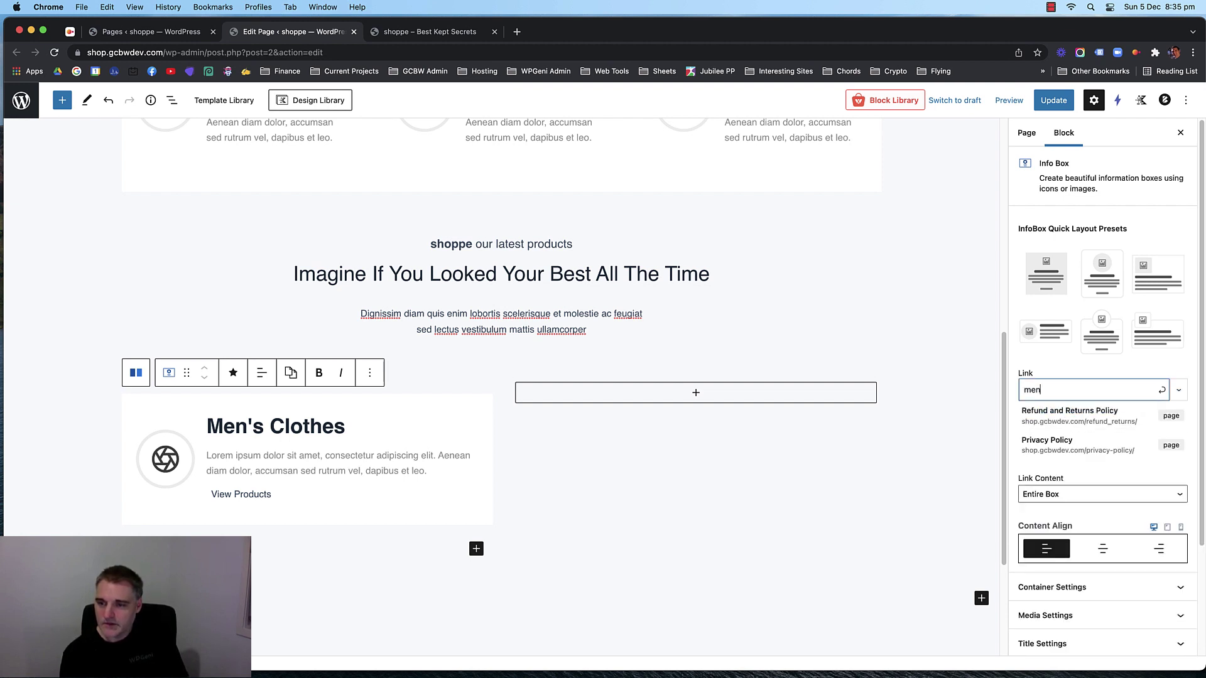
pyautogui.press('BackSpace')
pyautogui.press('BackSpace')
pyautogui.press('BackSpace')
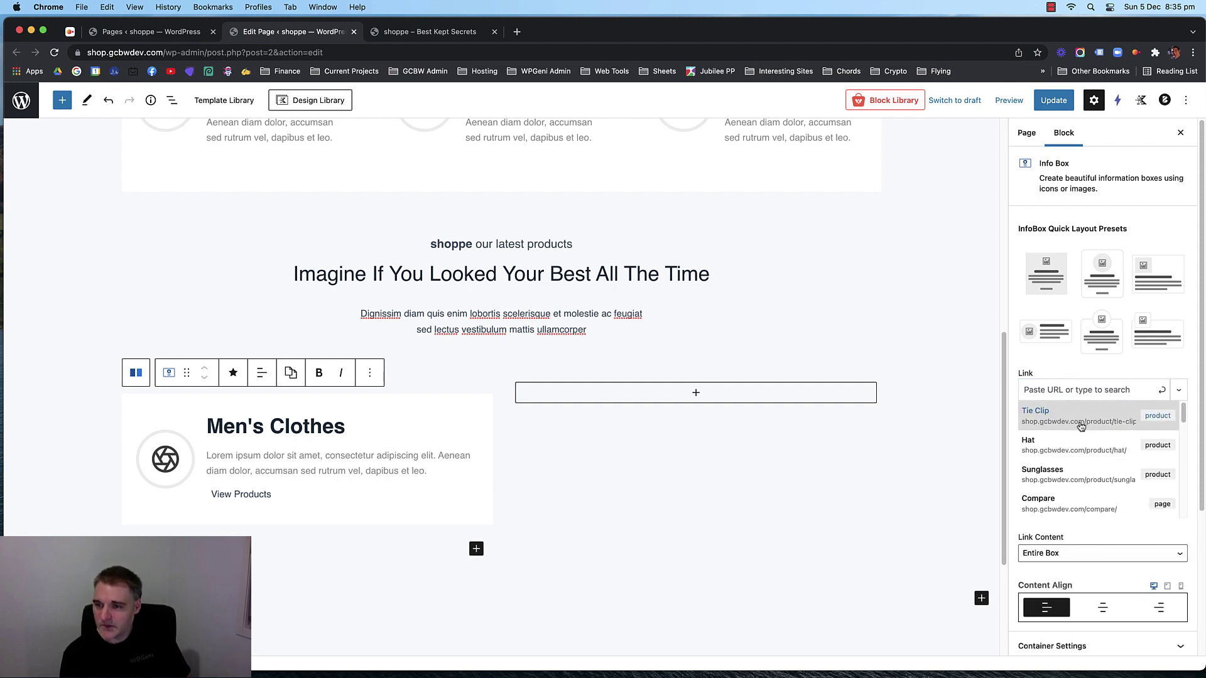
pyautogui.scroll(-5, 1080, 433)
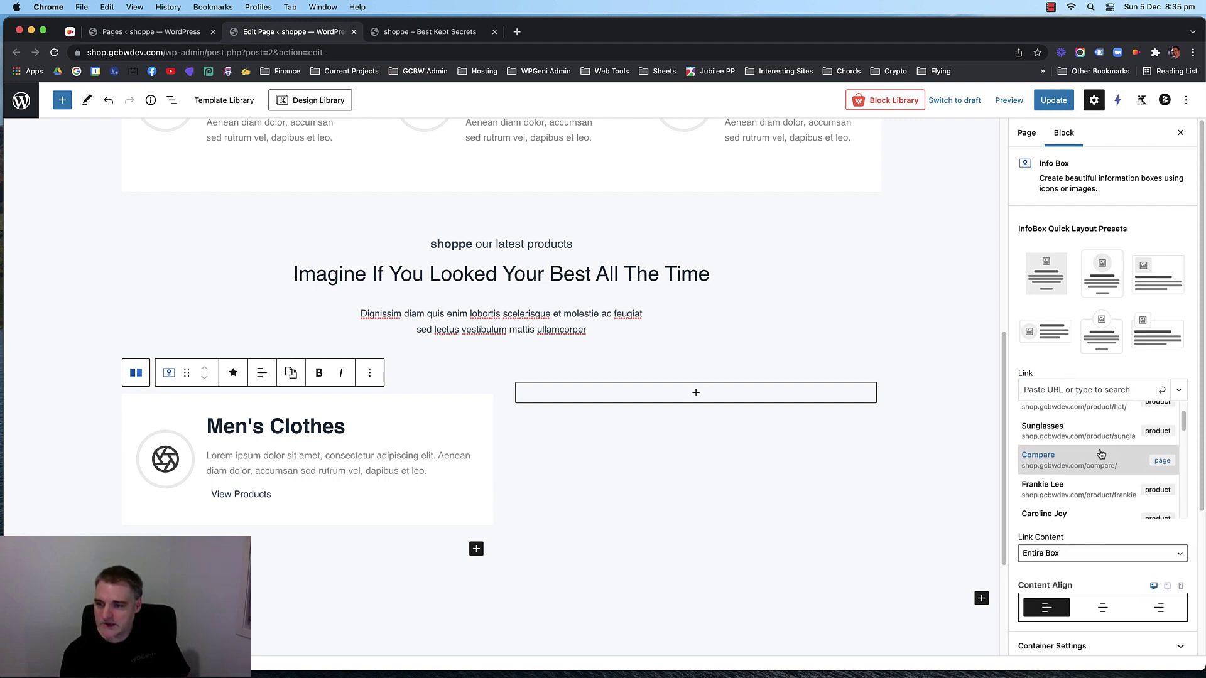
pyautogui.scroll(-10, 1099, 452)
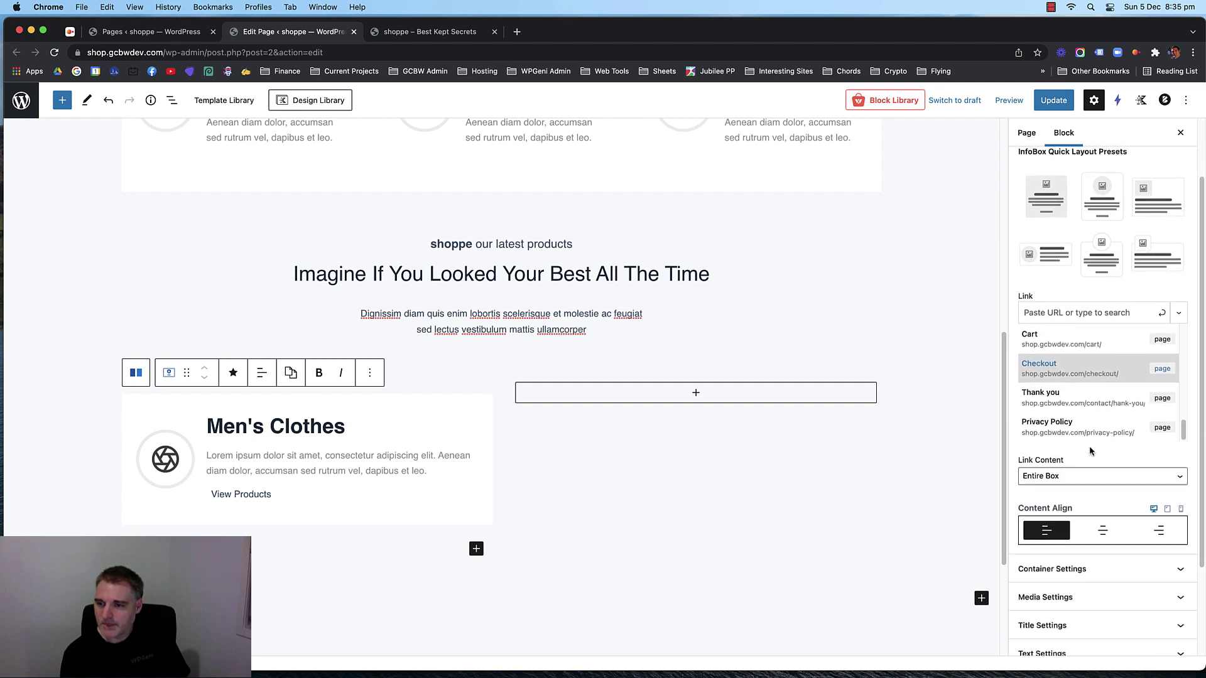
pyautogui.scroll(5, 1084, 443)
pyautogui.scroll(4, 1085, 440)
pyautogui.click(1061, 313)
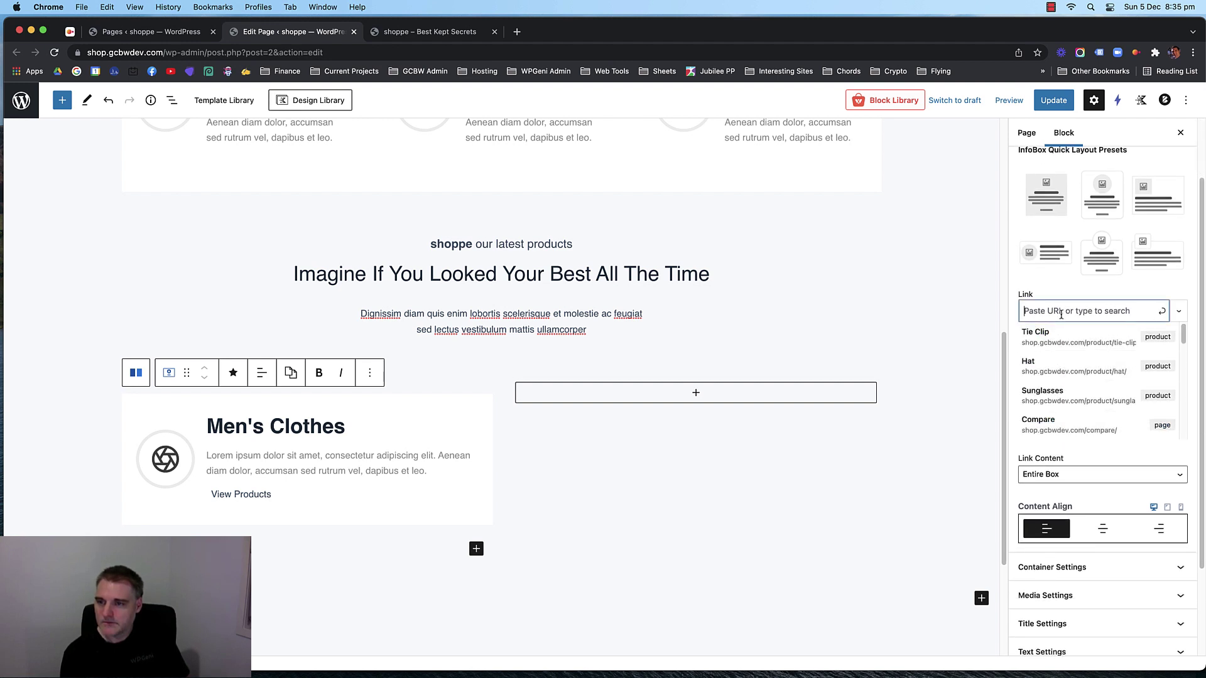
pyautogui.write('men')
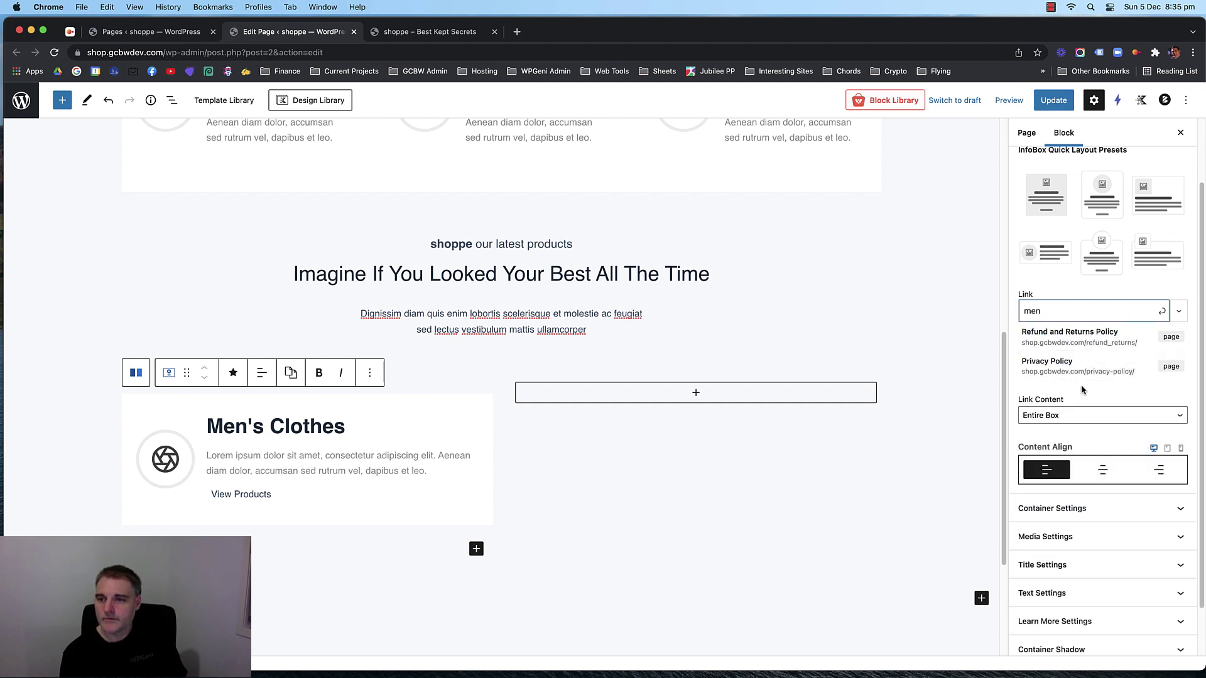
pyautogui.doubleClick(1063, 319)
pyautogui.press('BackSpace')
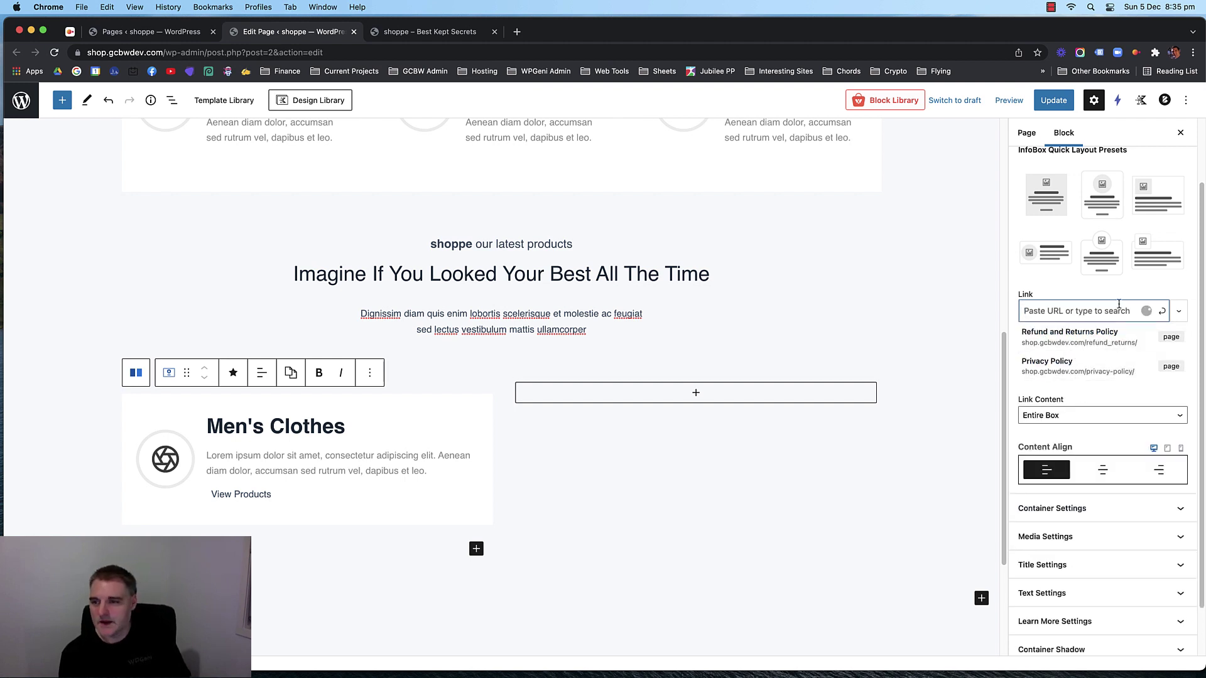
pyautogui.scroll(-10, 1090, 386)
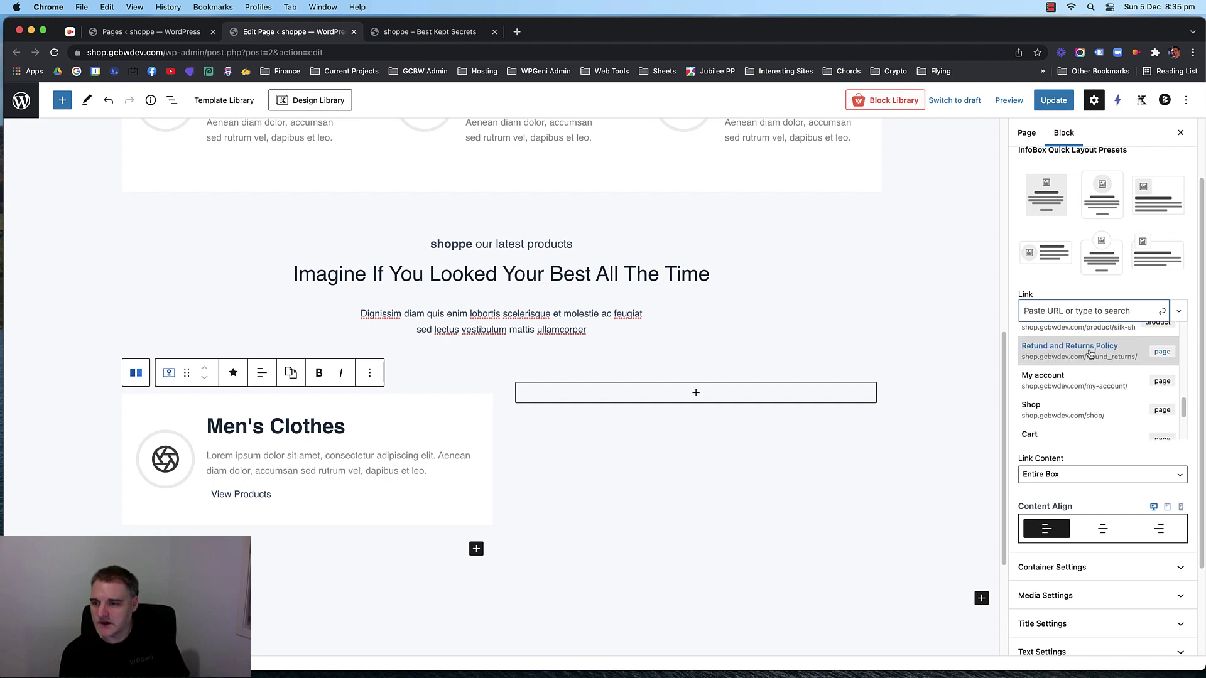
pyautogui.scroll(10, 1090, 389)
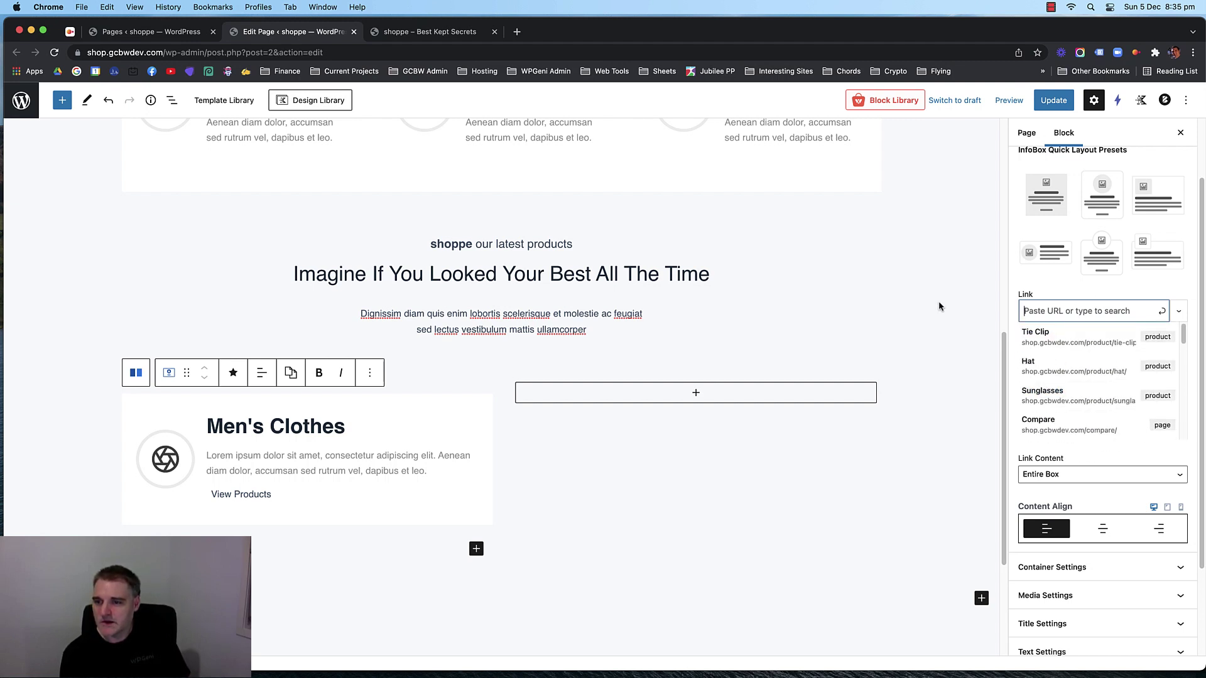
# Switch the Men's Clothes info box's media type from icon to Image.
pyautogui.click(898, 302)
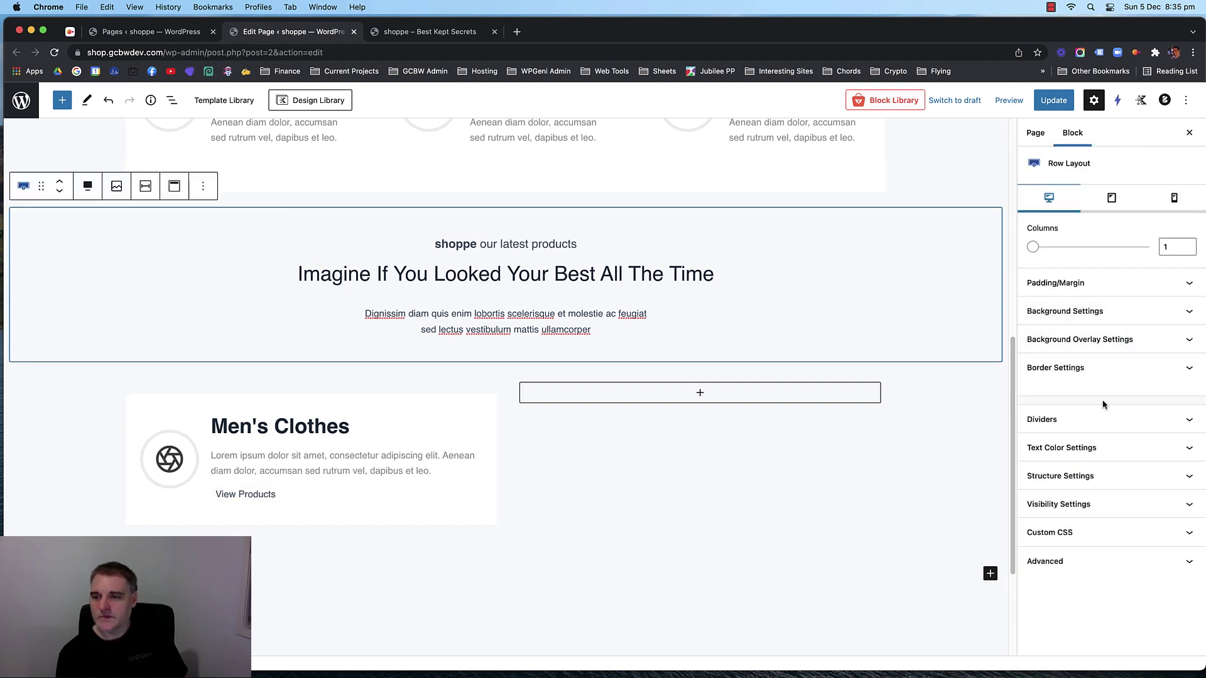
pyautogui.click(245, 494)
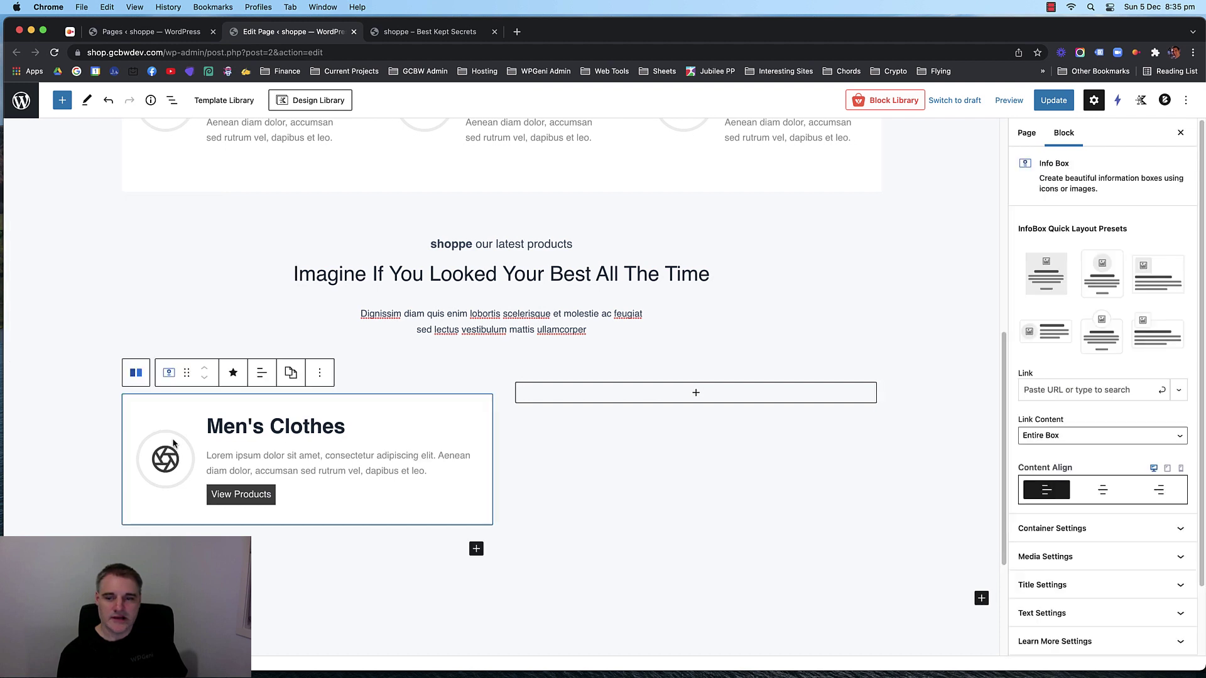
pyautogui.scroll(-4, 1067, 439)
pyautogui.click(1109, 489)
pyautogui.scroll(-5, 1105, 478)
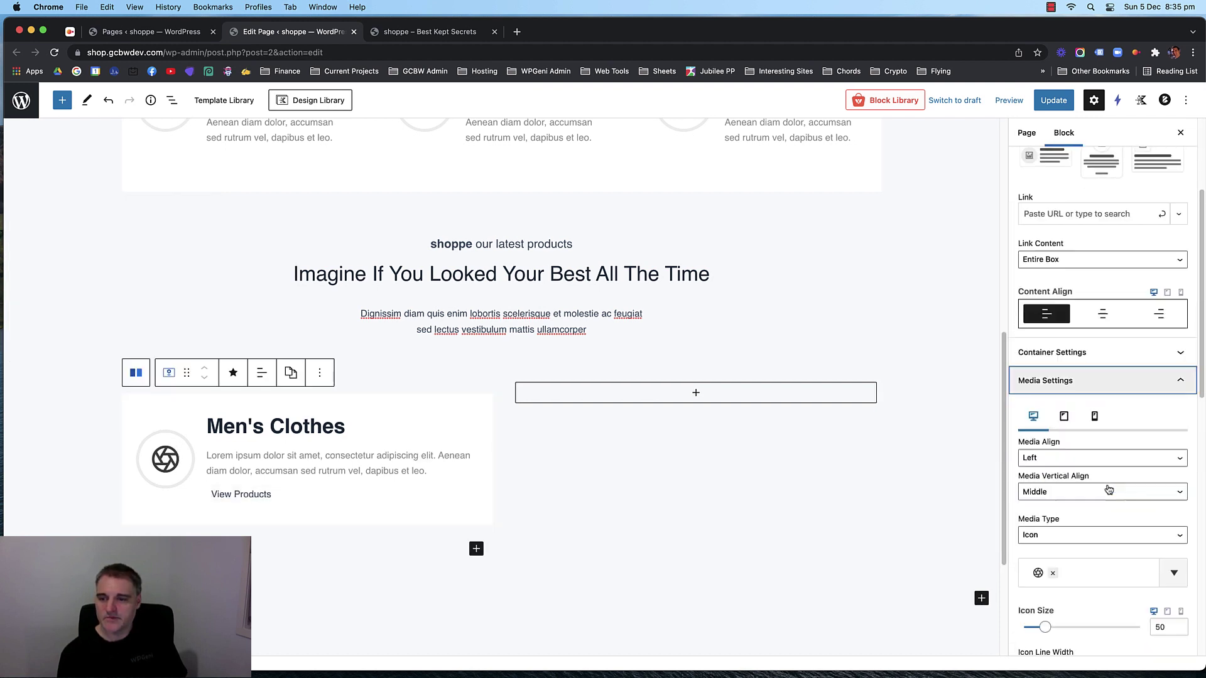
pyautogui.scroll(4, 1088, 457)
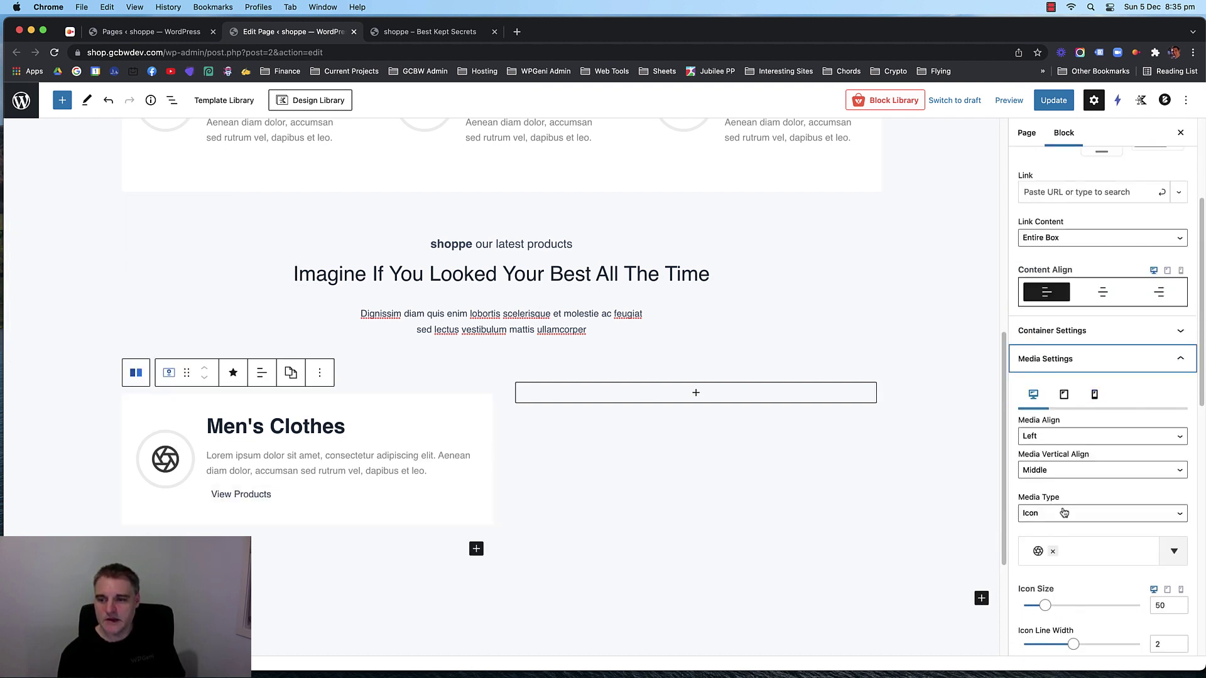
pyautogui.click(1064, 513)
pyautogui.click(1055, 534)
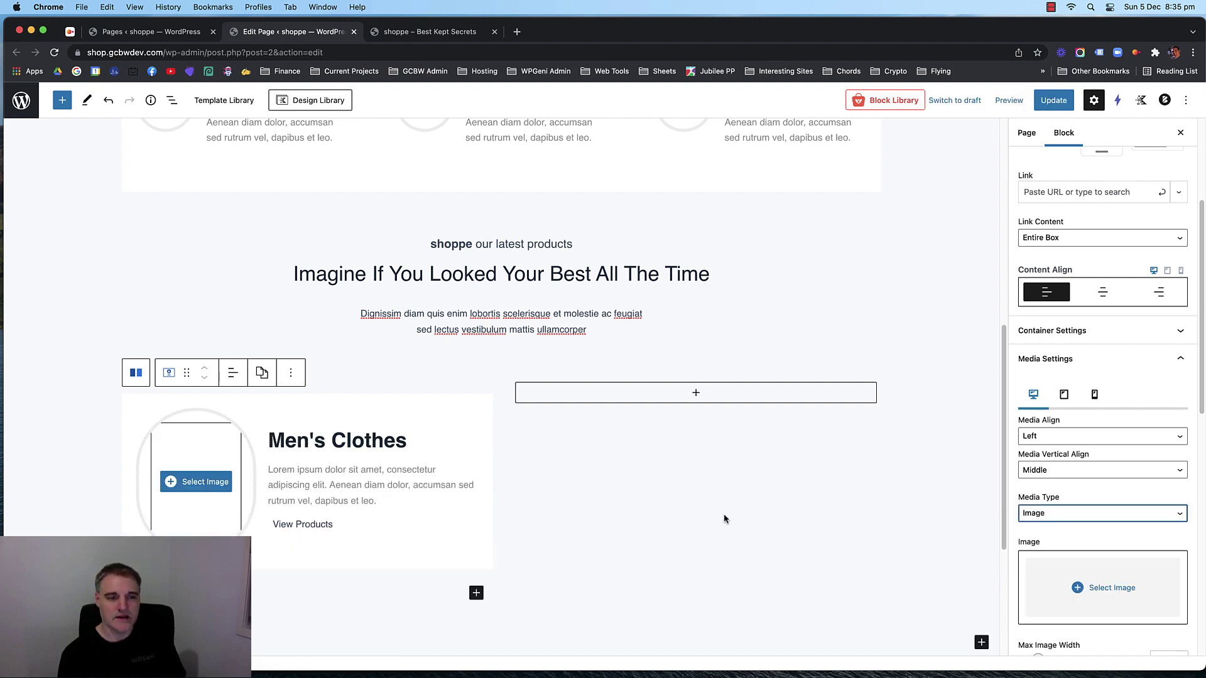
# Set the image border radius from 200 to 0 and the image border to 0.
pyautogui.scroll(-5, 1123, 444)
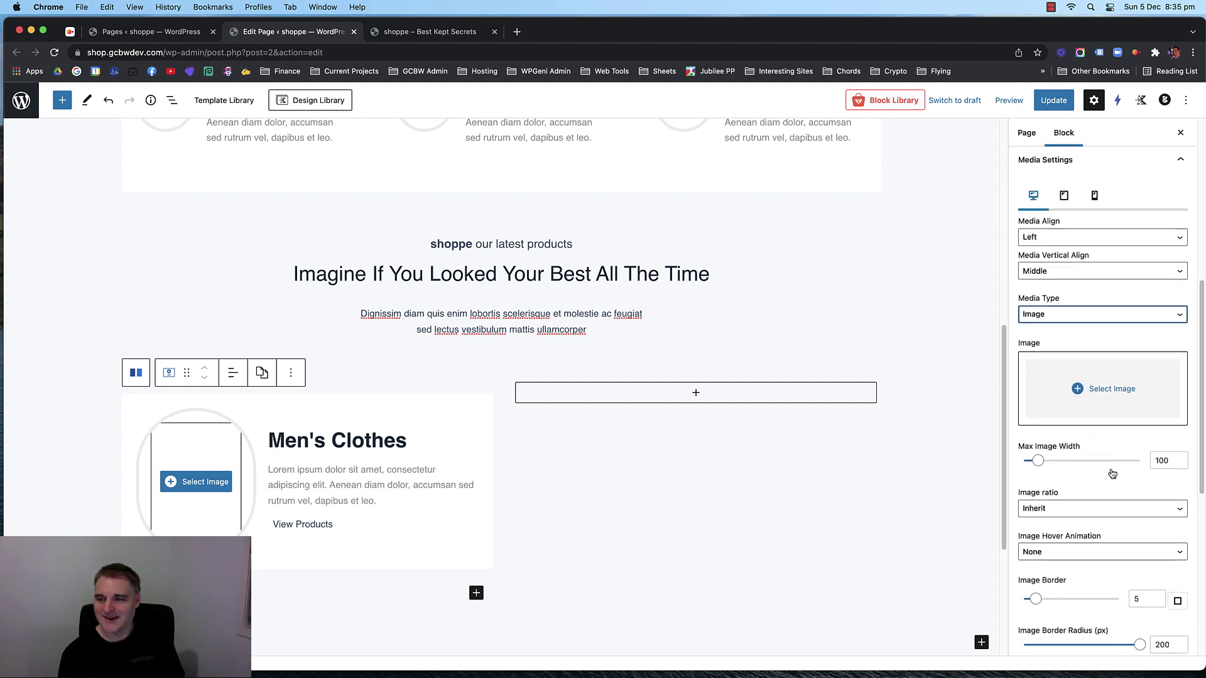
pyautogui.scroll(-5, 1105, 463)
pyautogui.scroll(-1, 1096, 463)
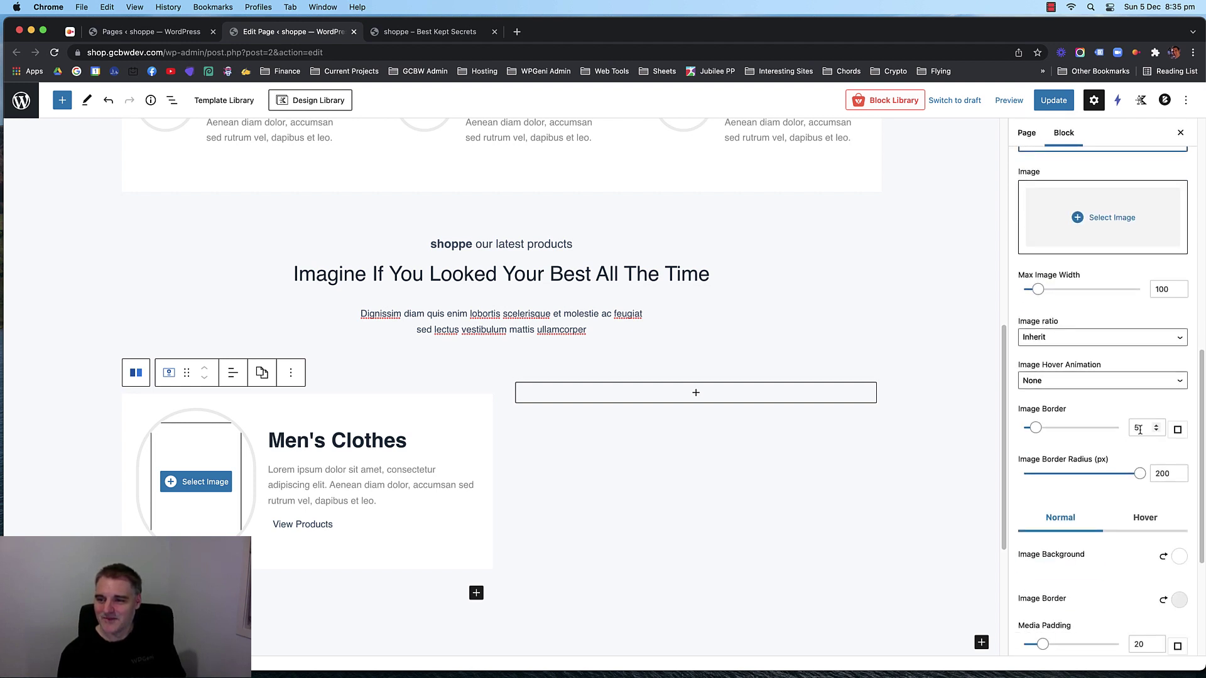
pyautogui.doubleClick(1160, 474)
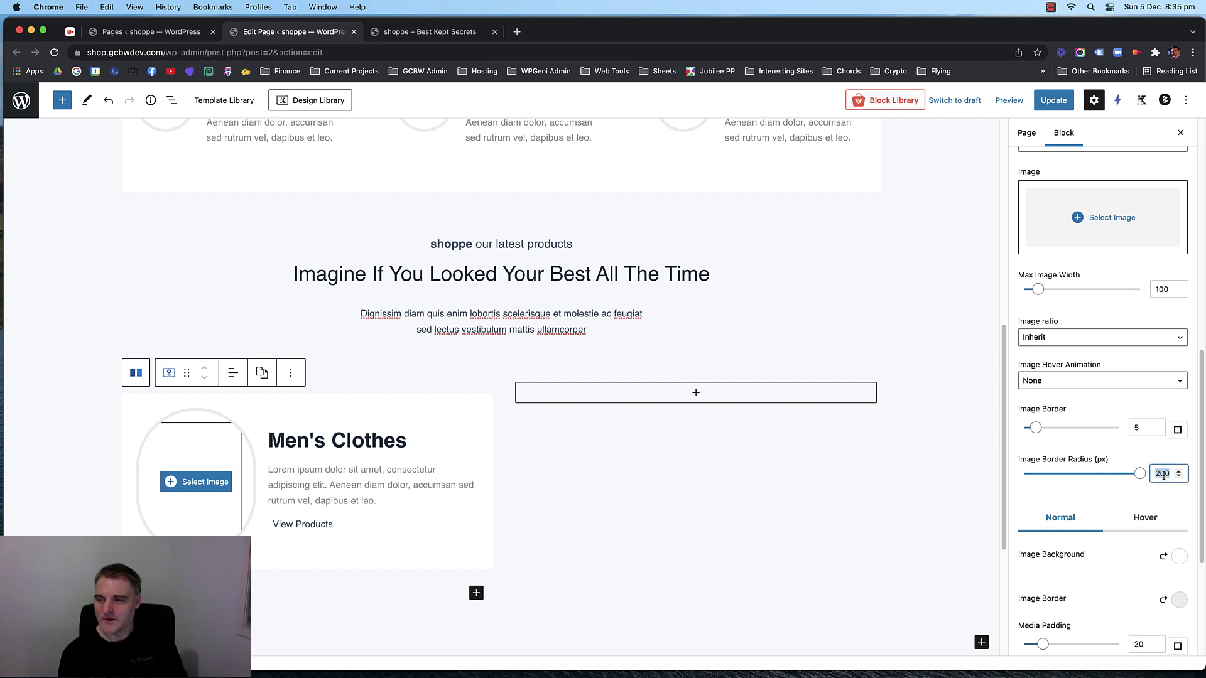
pyautogui.press('BackSpace')
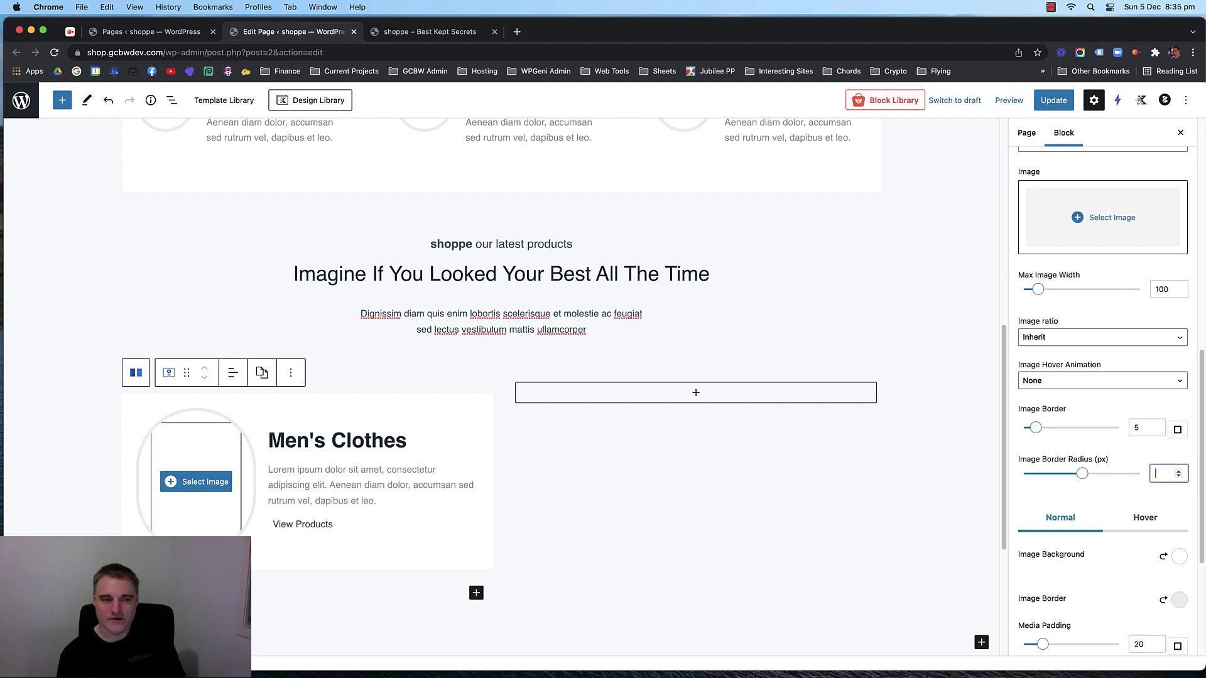
pyautogui.write('0')
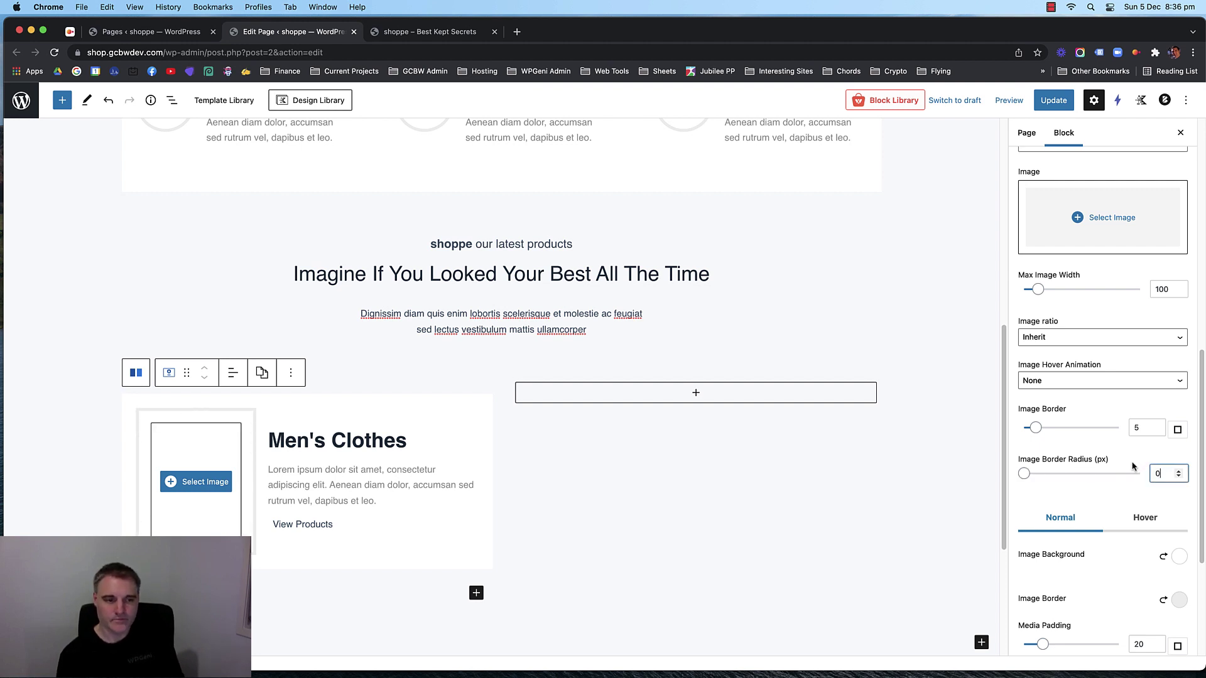
pyautogui.doubleClick(1141, 428)
pyautogui.write('0')
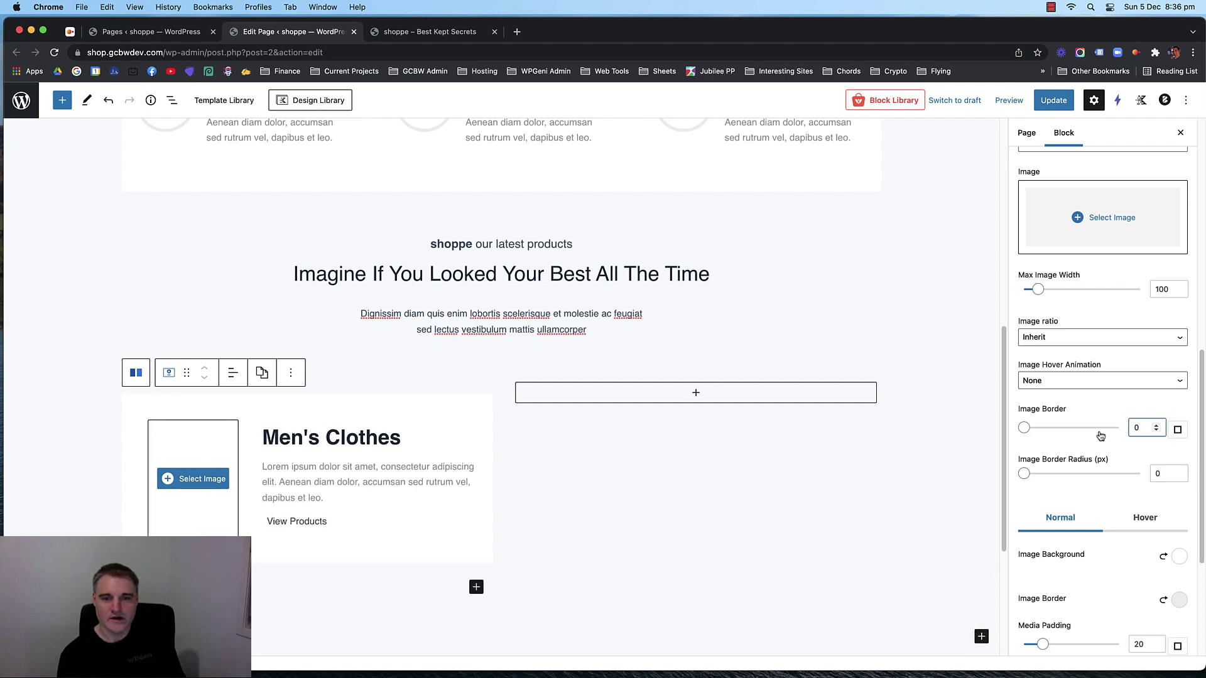
pyautogui.scroll(5, 1086, 390)
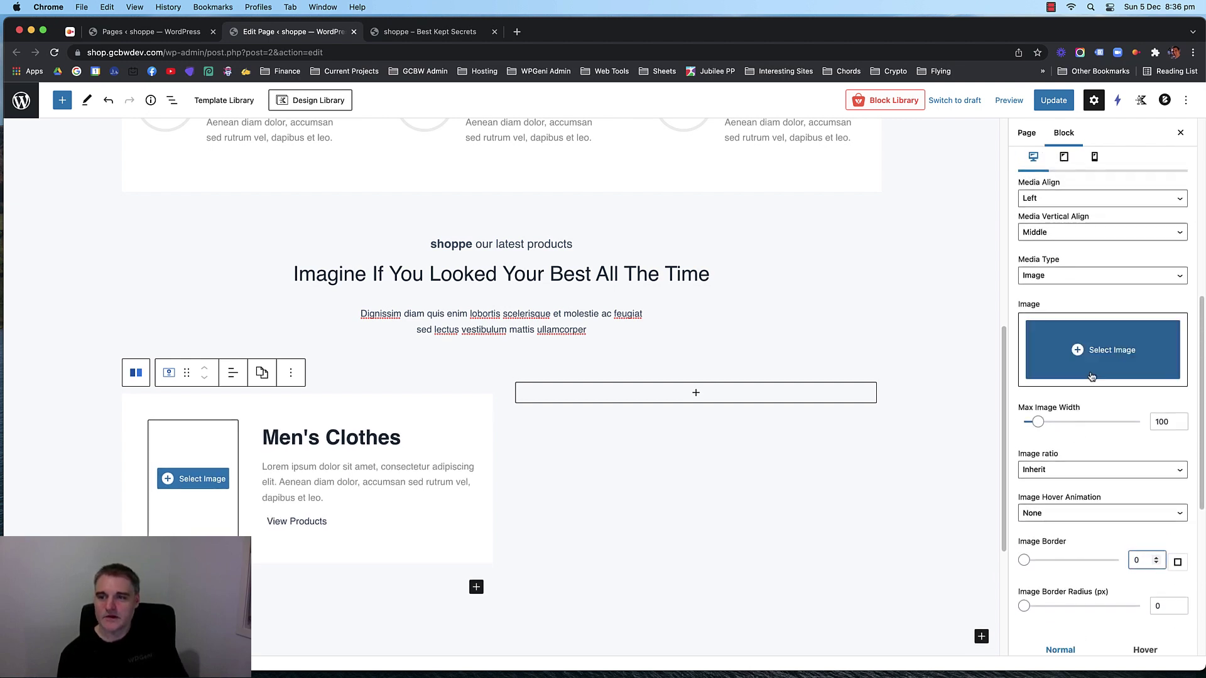
# Insert the folded shirts photo from the Media Library into the Men's Clothes box.
pyautogui.click(1096, 352)
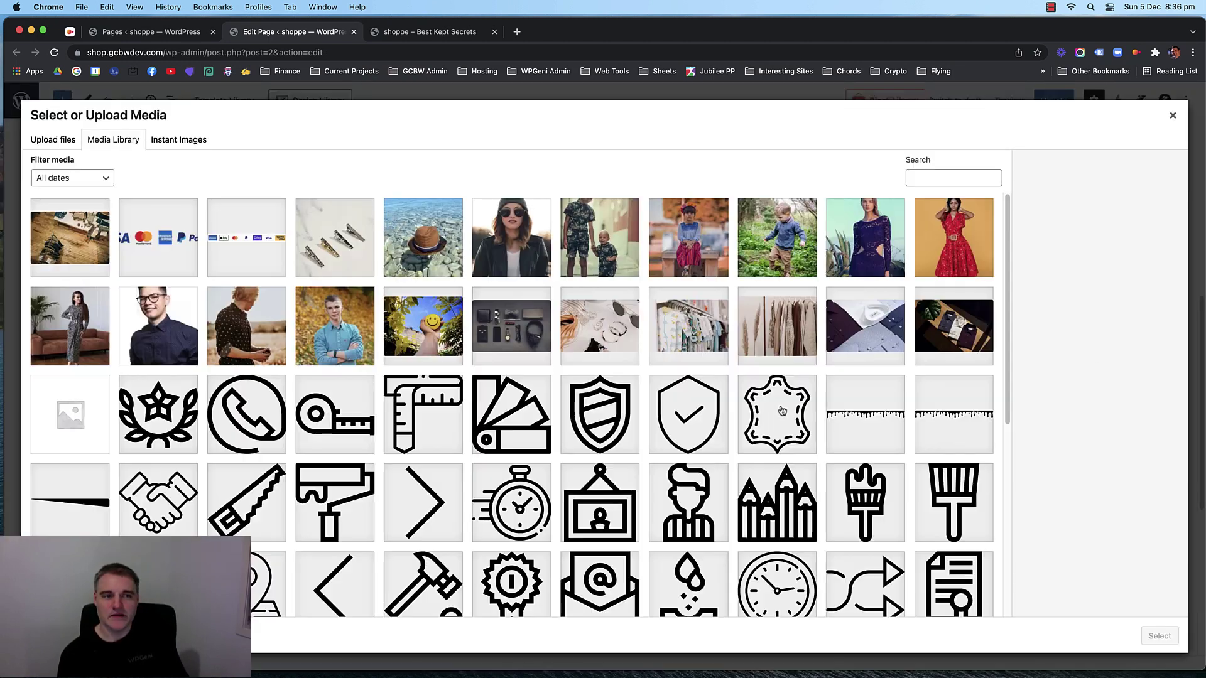
pyautogui.click(851, 342)
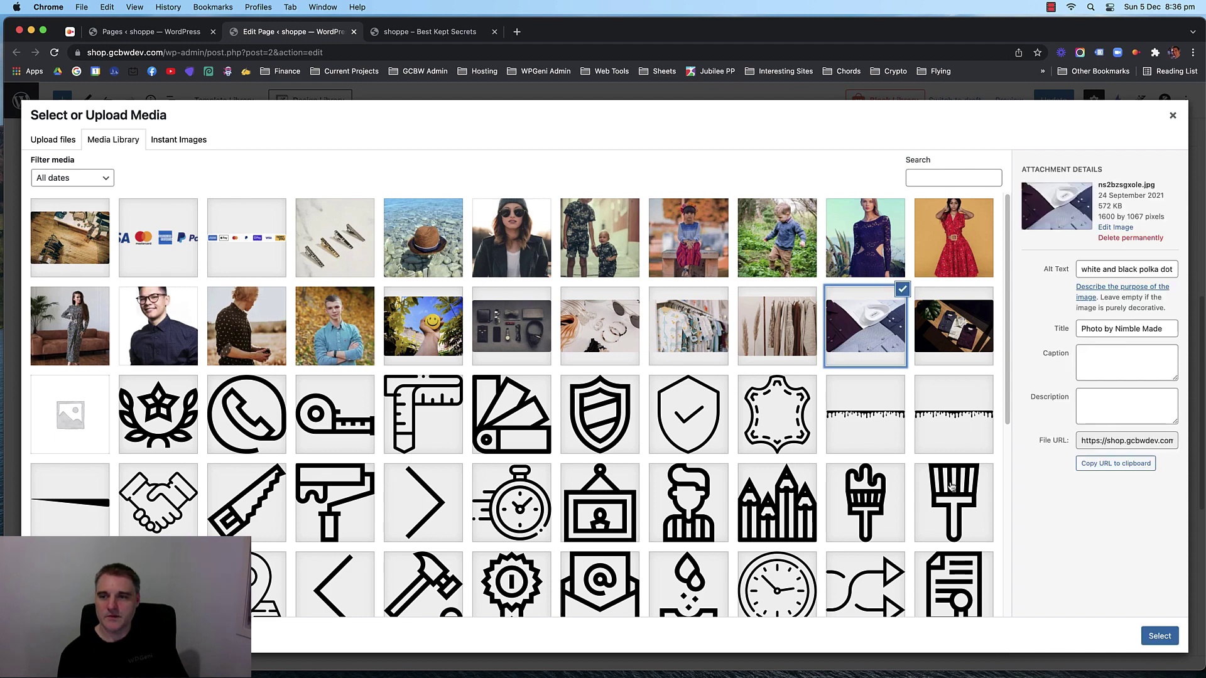
pyautogui.scroll(-10, 660, 471)
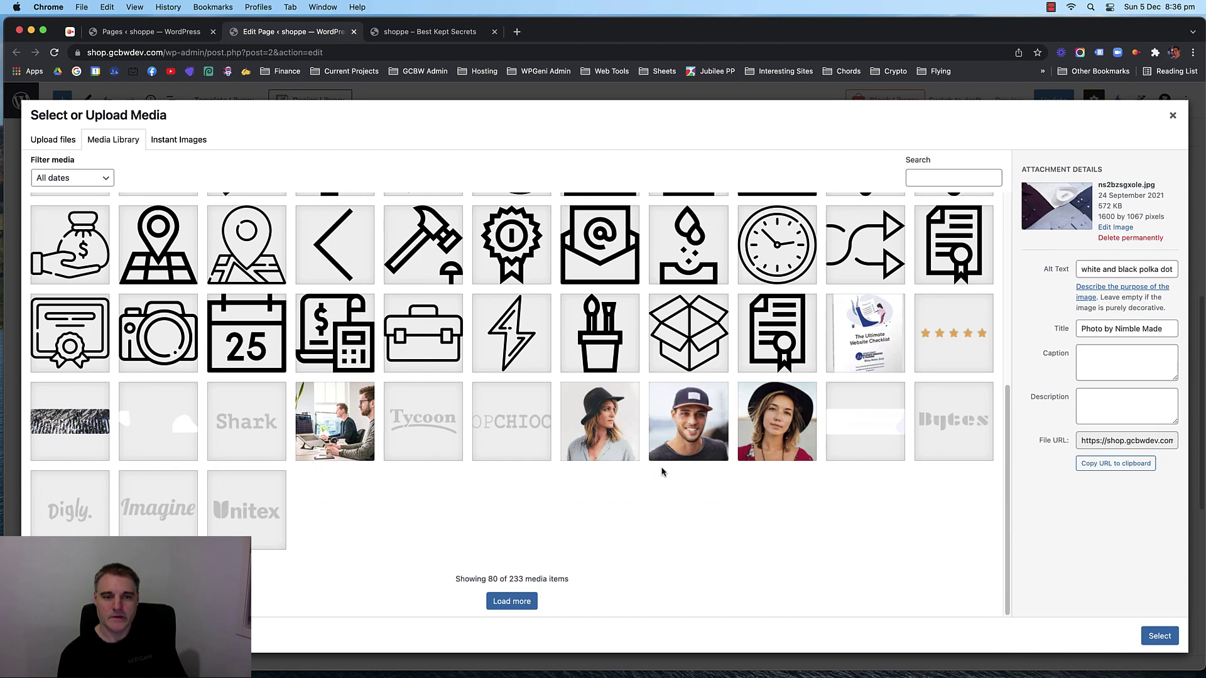
pyautogui.scroll(10, 662, 475)
pyautogui.click(1159, 636)
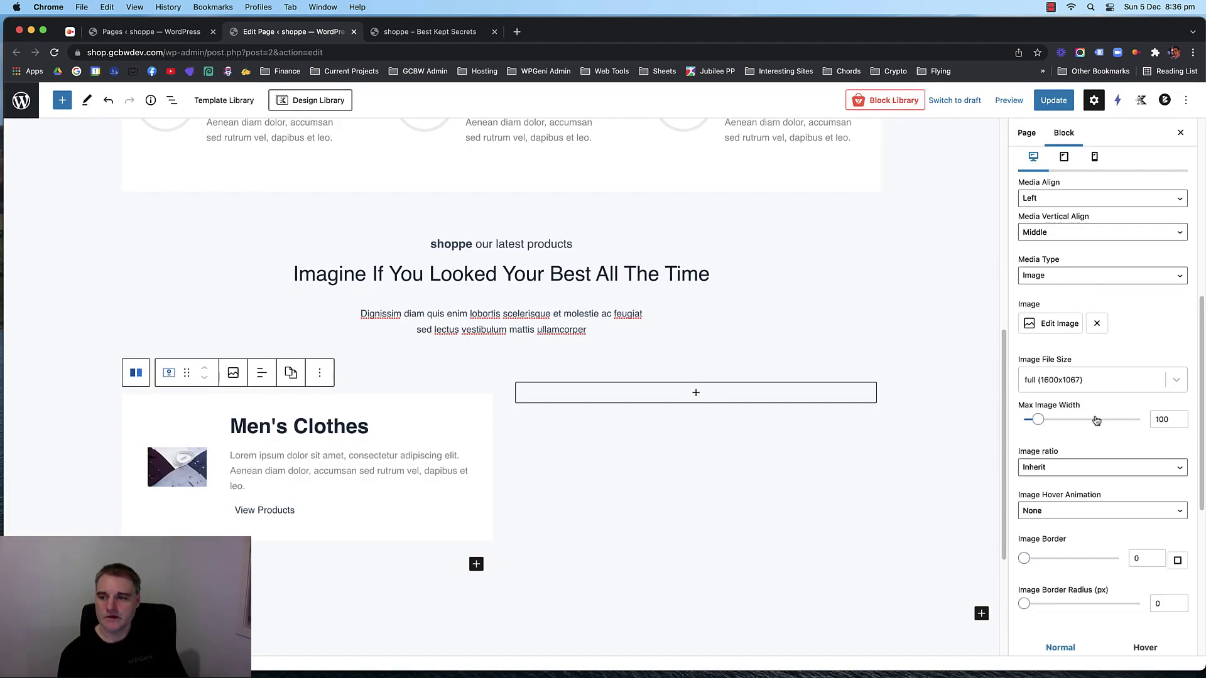
# Set the Men's Clothes image's maximum width to about 260.
pyautogui.moveTo(1040, 427)
pyautogui.mouseDown()
pyautogui.moveTo(1115, 425)
pyautogui.moveTo(1061, 430)
pyautogui.mouseUp()
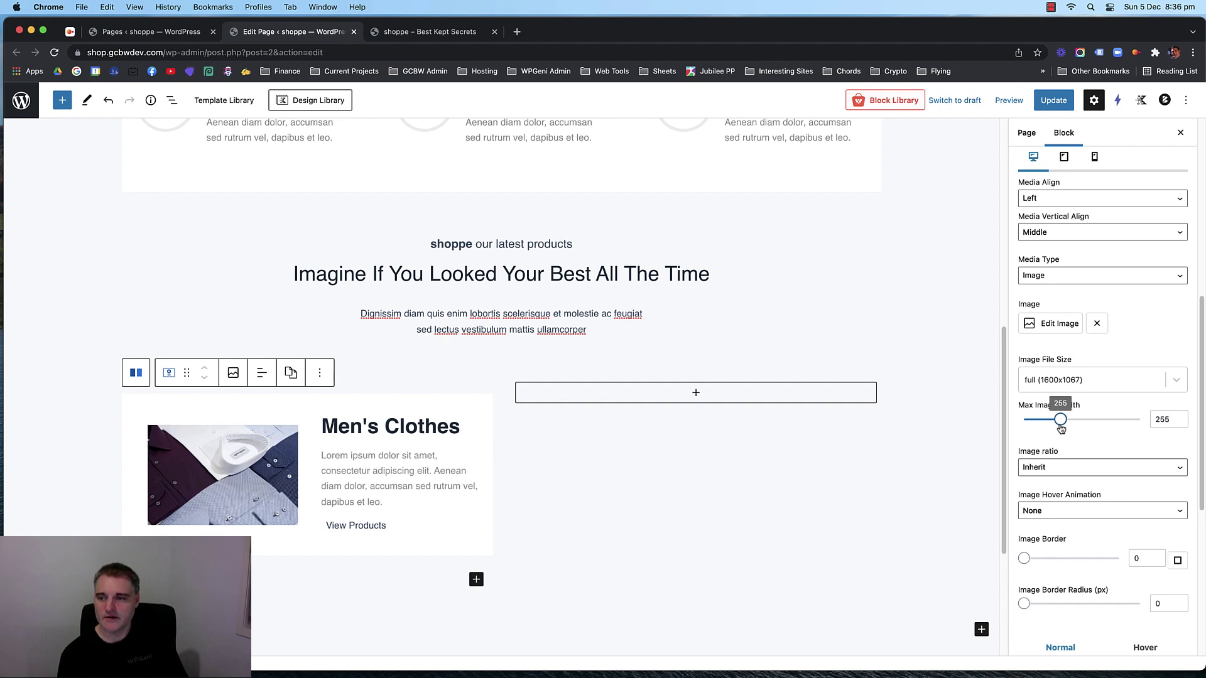
pyautogui.click(1169, 420)
pyautogui.press('Up')
pyautogui.press('Up')
pyautogui.press('Up')
pyautogui.press('Up')
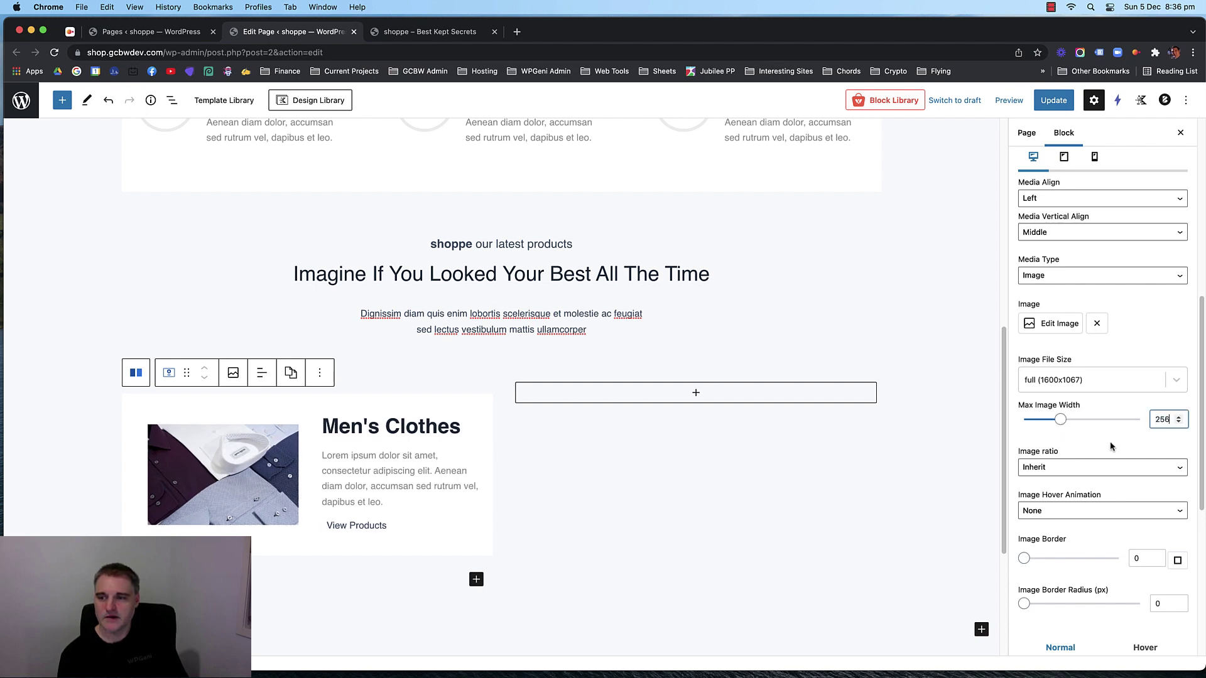
pyautogui.press('Up')
pyautogui.press('Up')
pyautogui.press('Up')
pyautogui.press('Down')
pyautogui.press('Down')
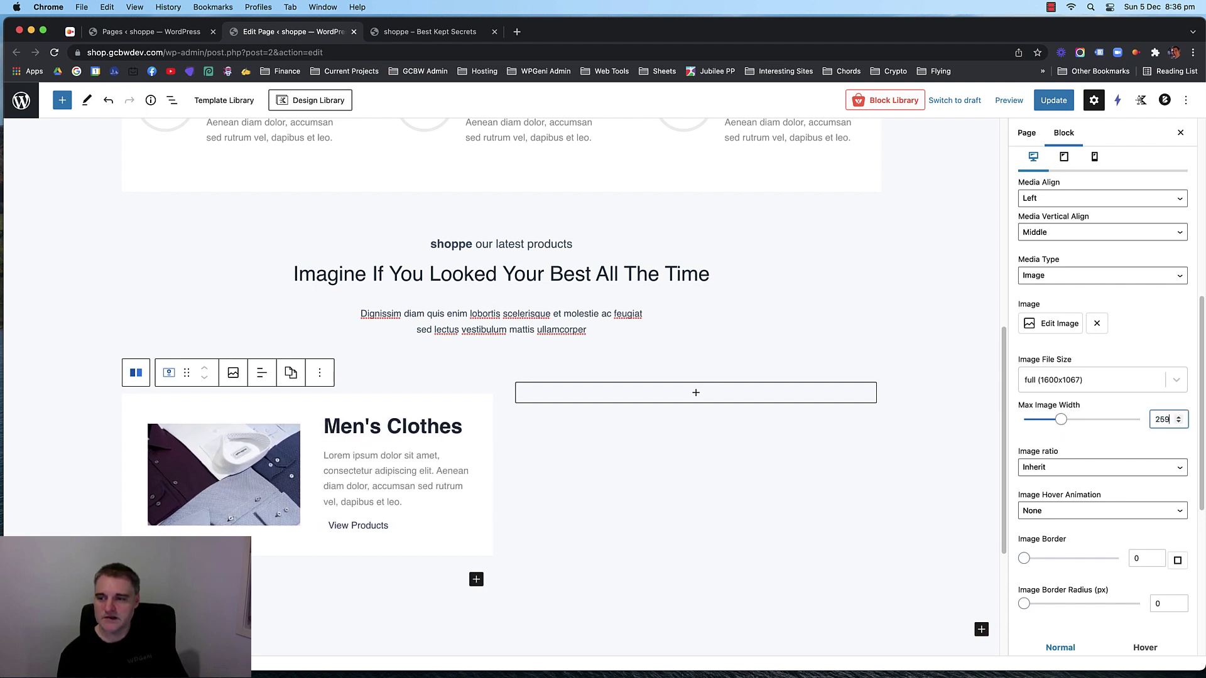
pyautogui.scroll(7, 1094, 435)
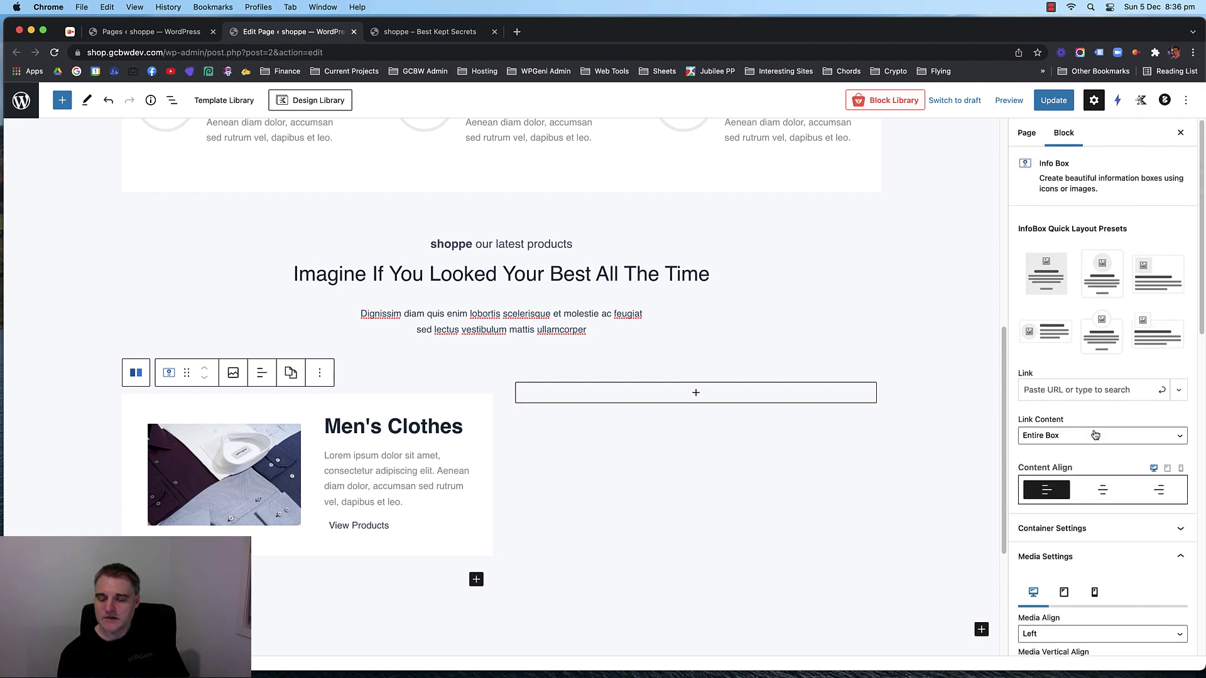
pyautogui.scroll(-3, 1106, 410)
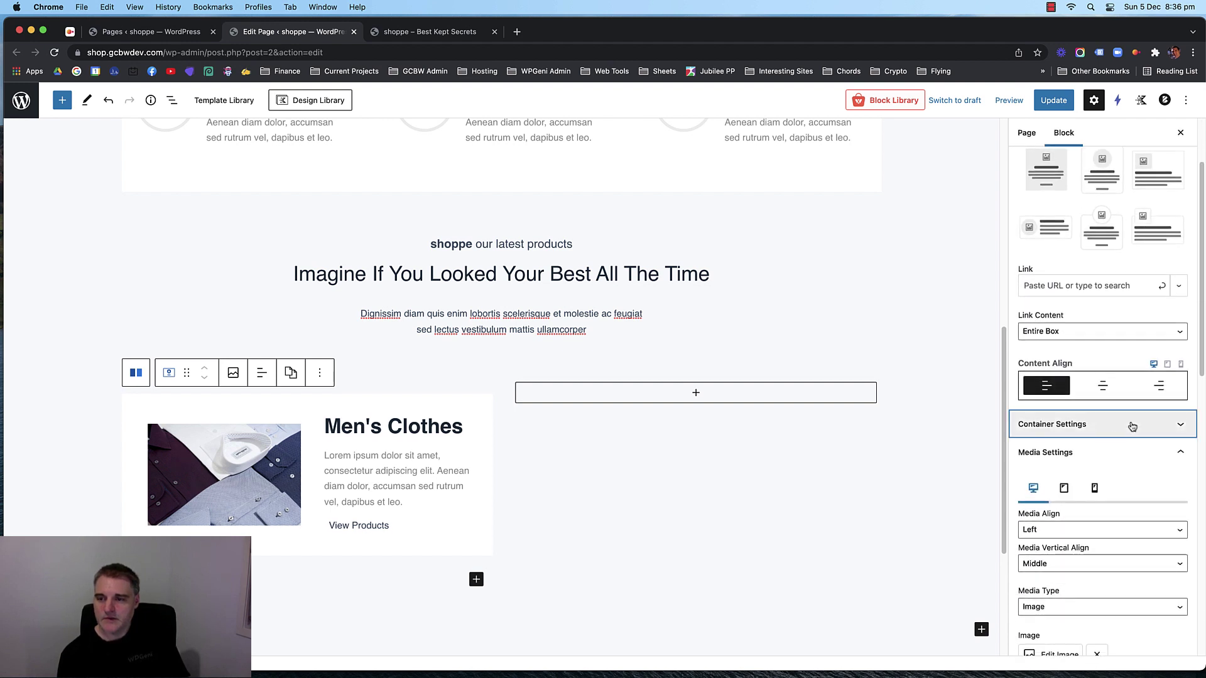
# Set the Men's Clothes card's container padding to 0.
pyautogui.click(1129, 424)
pyautogui.scroll(-4, 1084, 421)
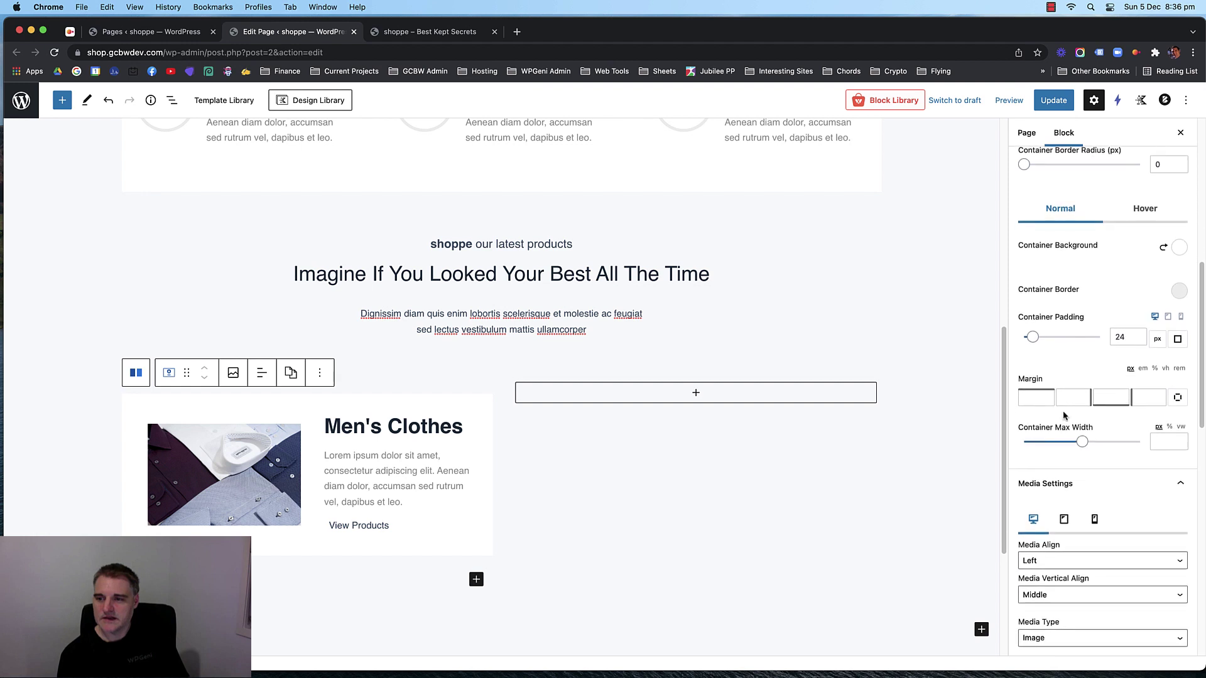
pyautogui.doubleClick(1122, 336)
pyautogui.write('13')
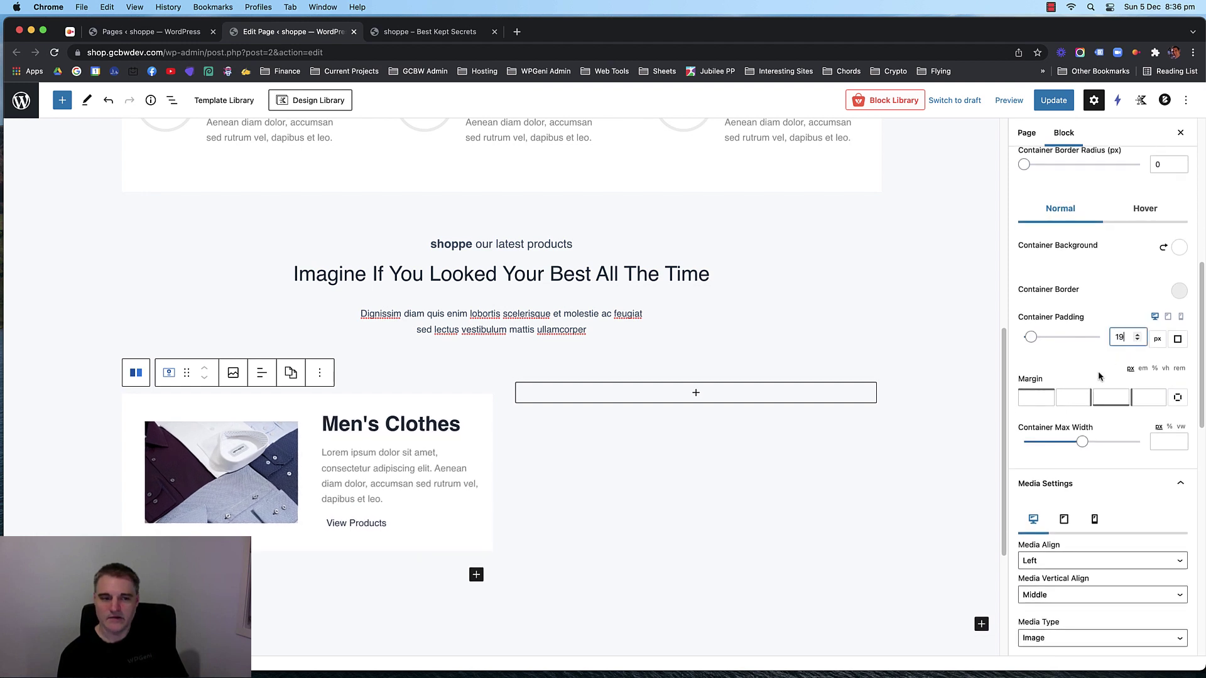
pyautogui.moveTo(1125, 337); pyautogui.dragTo(1109, 337)
pyautogui.write('0')
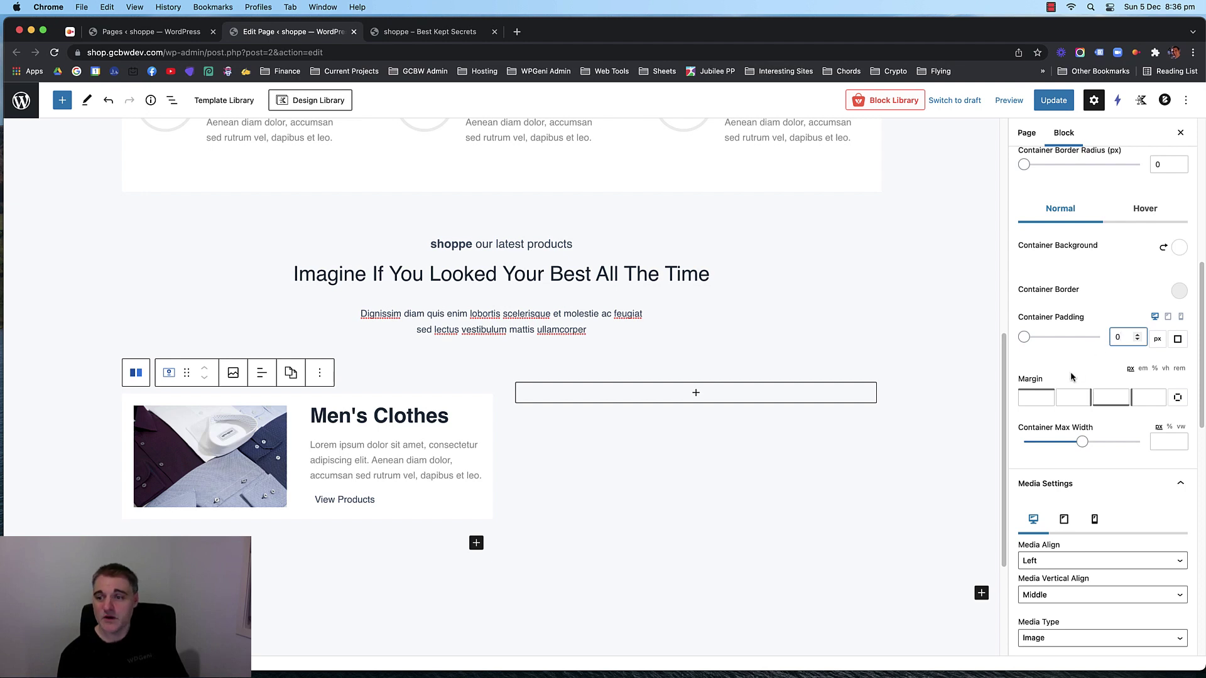
pyautogui.click(1072, 369)
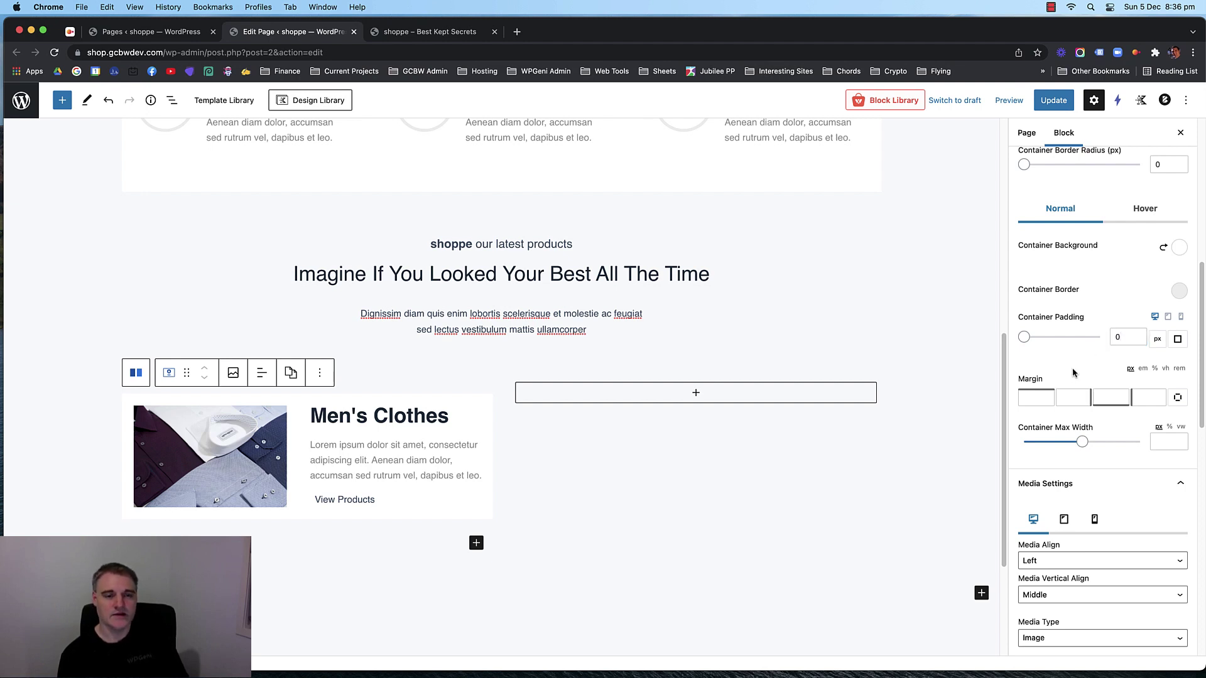
# Make the Men's Clothes title an H3 with Normal font weight and update the page.
pyautogui.scroll(-5, 1102, 457)
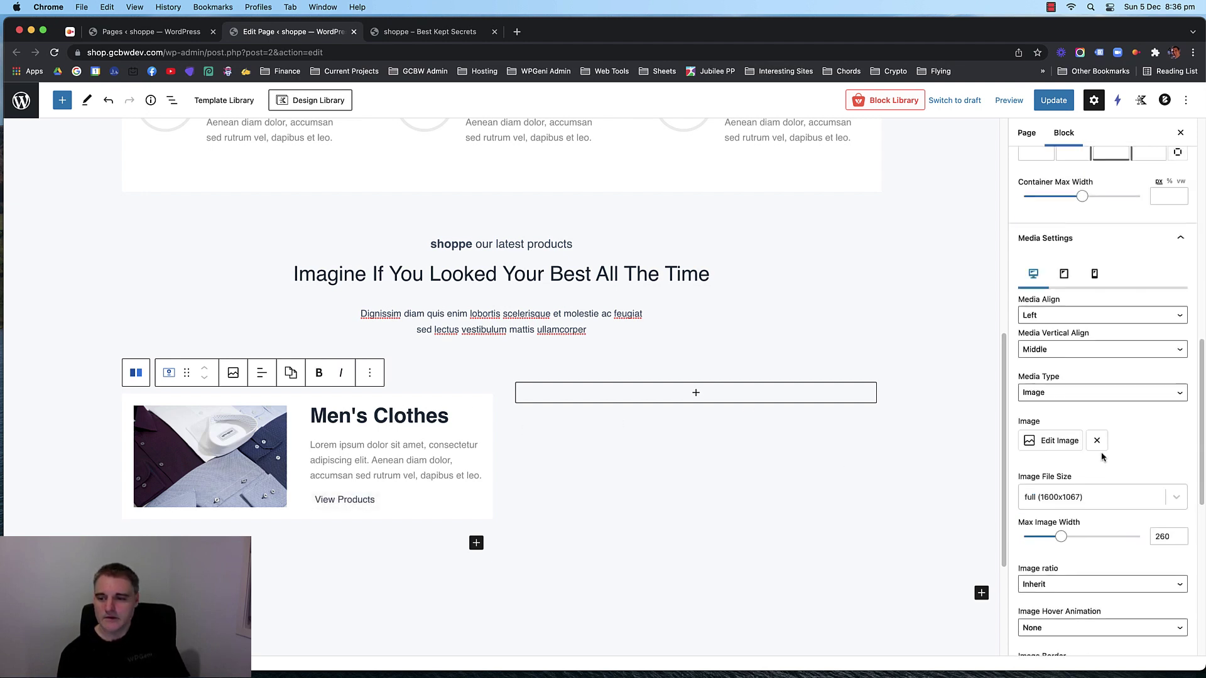
pyautogui.scroll(-10, 1102, 457)
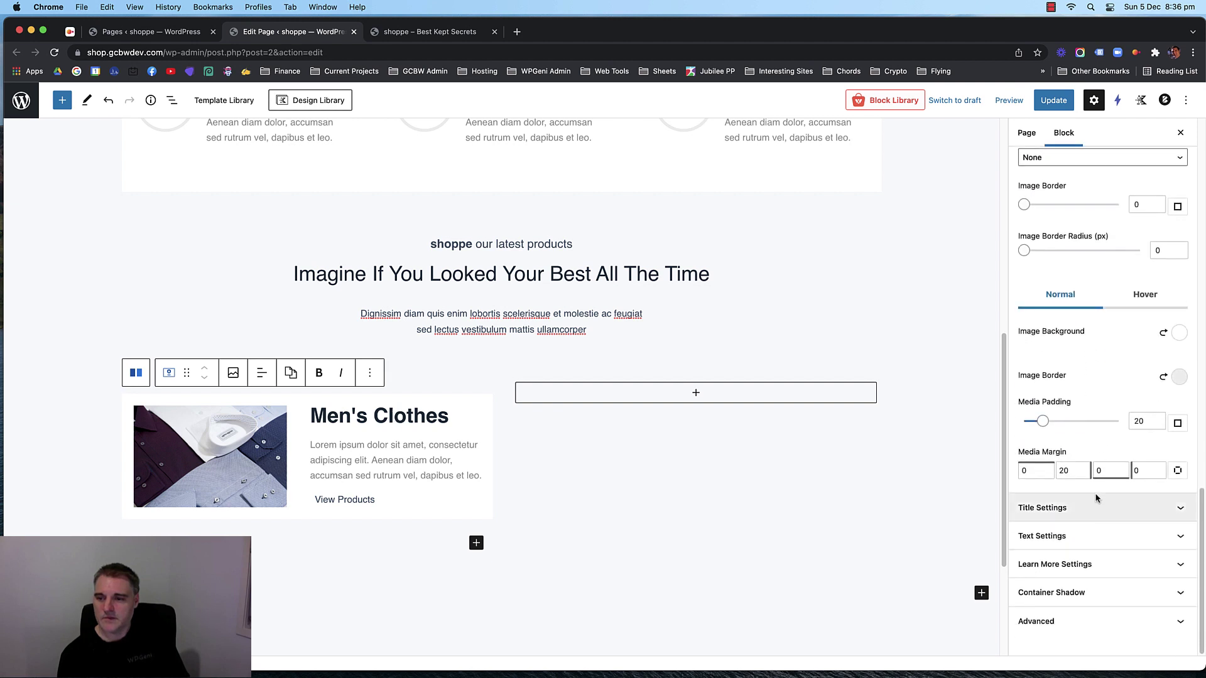
pyautogui.click(1098, 507)
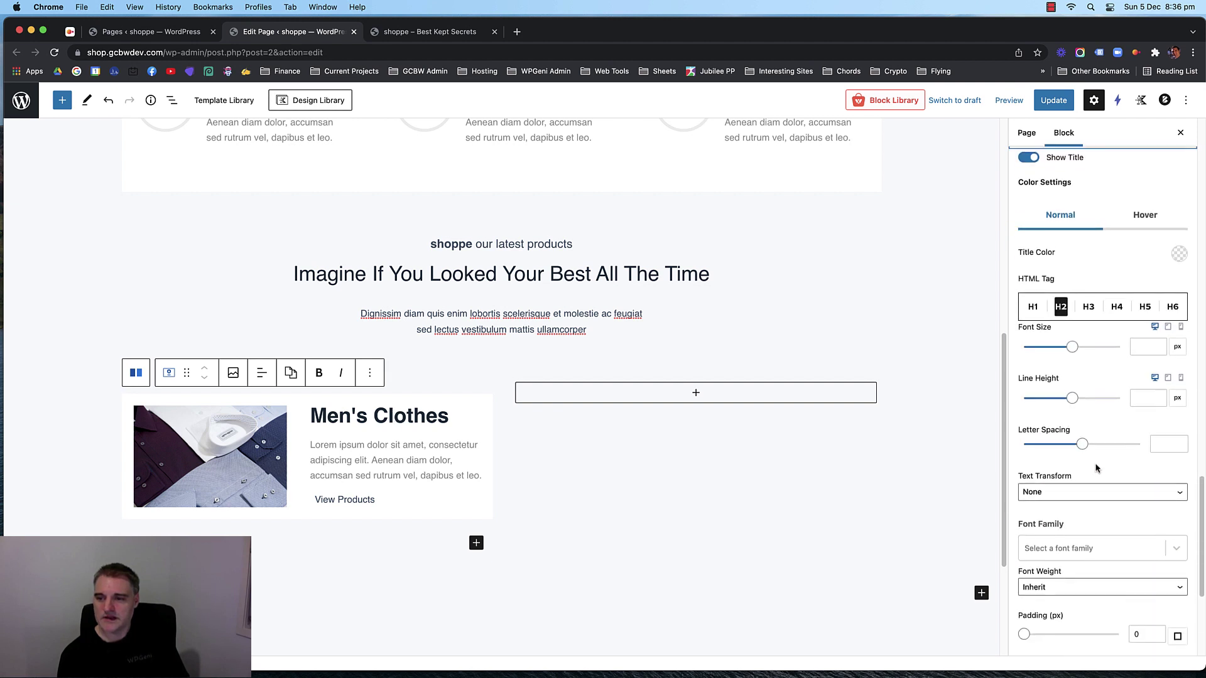
pyautogui.click(1088, 306)
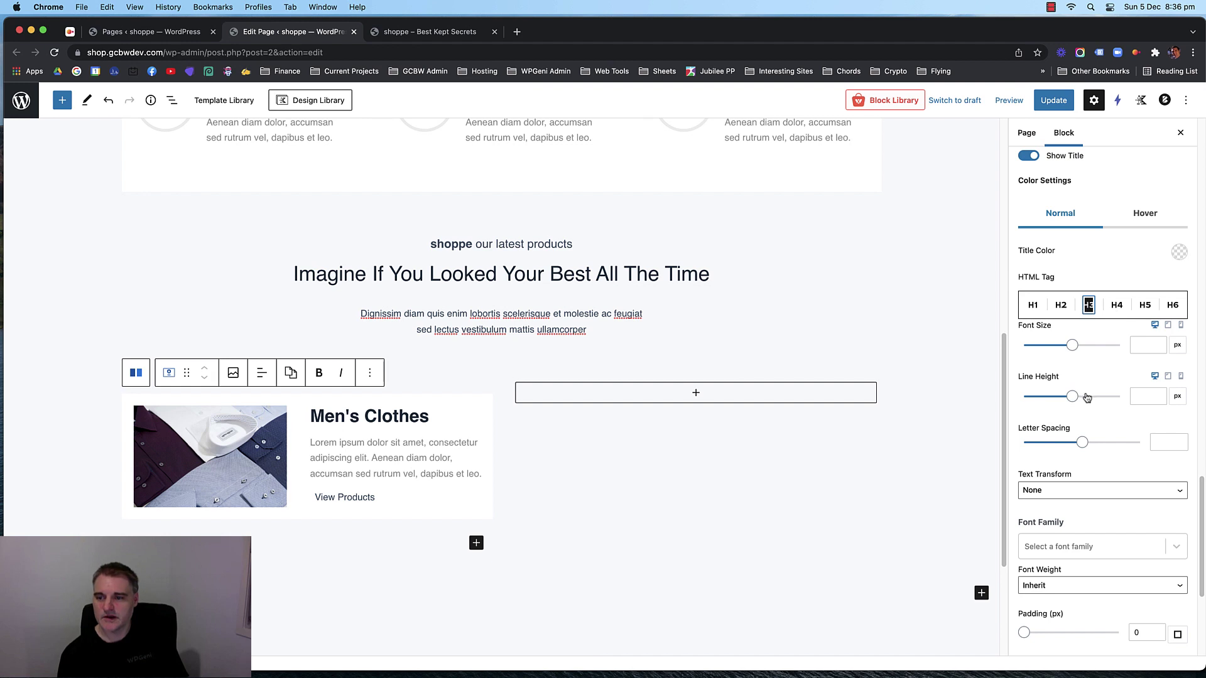
pyautogui.scroll(-2, 1077, 534)
pyautogui.click(1077, 488)
pyautogui.click(1077, 503)
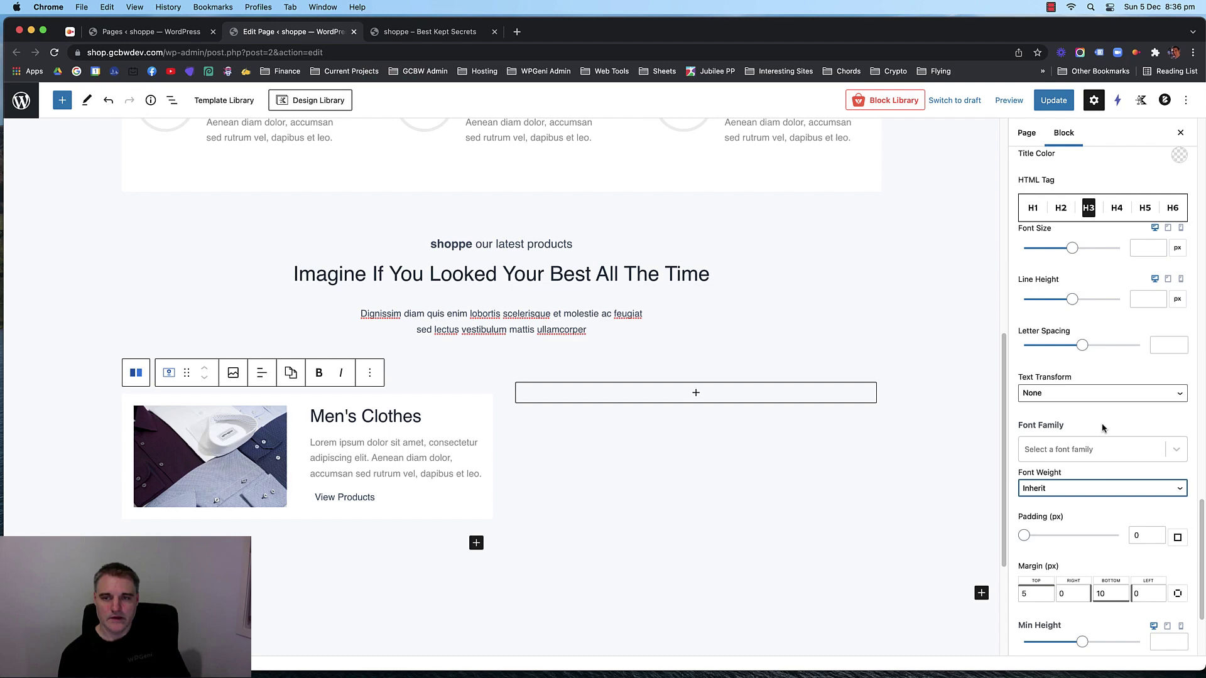
pyautogui.click(1062, 108)
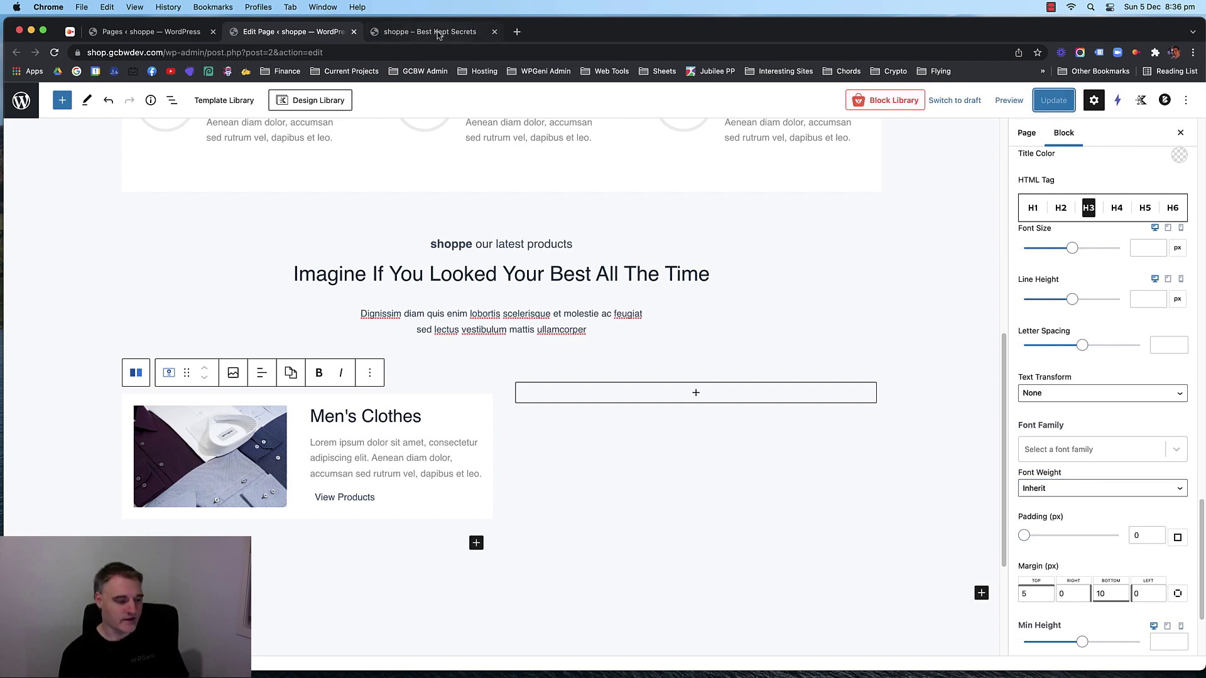
pyautogui.click(438, 35)
pyautogui.press('super+r')
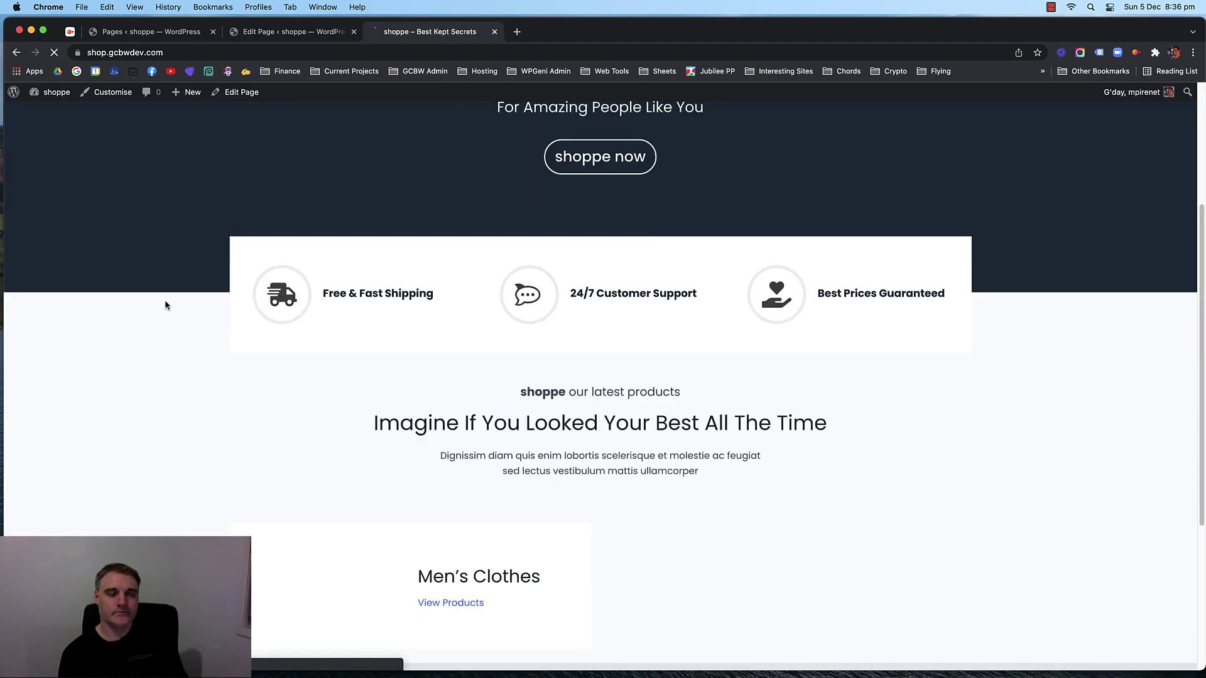
pyautogui.scroll(-1, 165, 301)
pyautogui.scroll(-2, 164, 321)
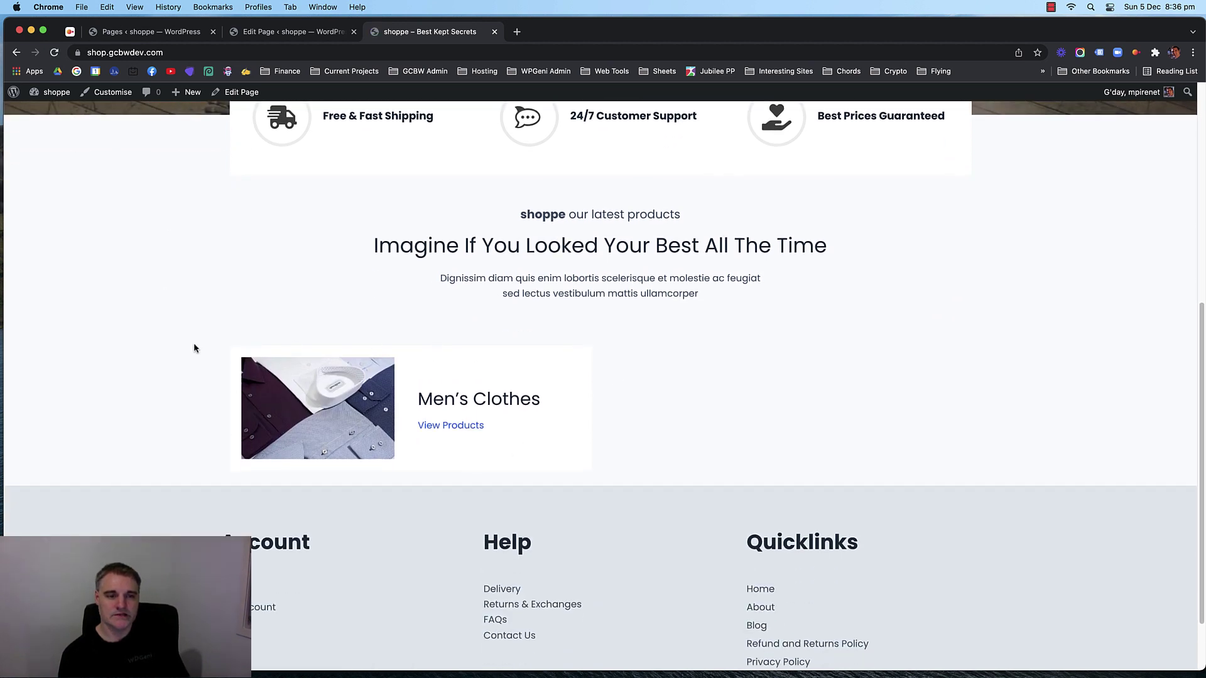
pyautogui.scroll(1, 164, 328)
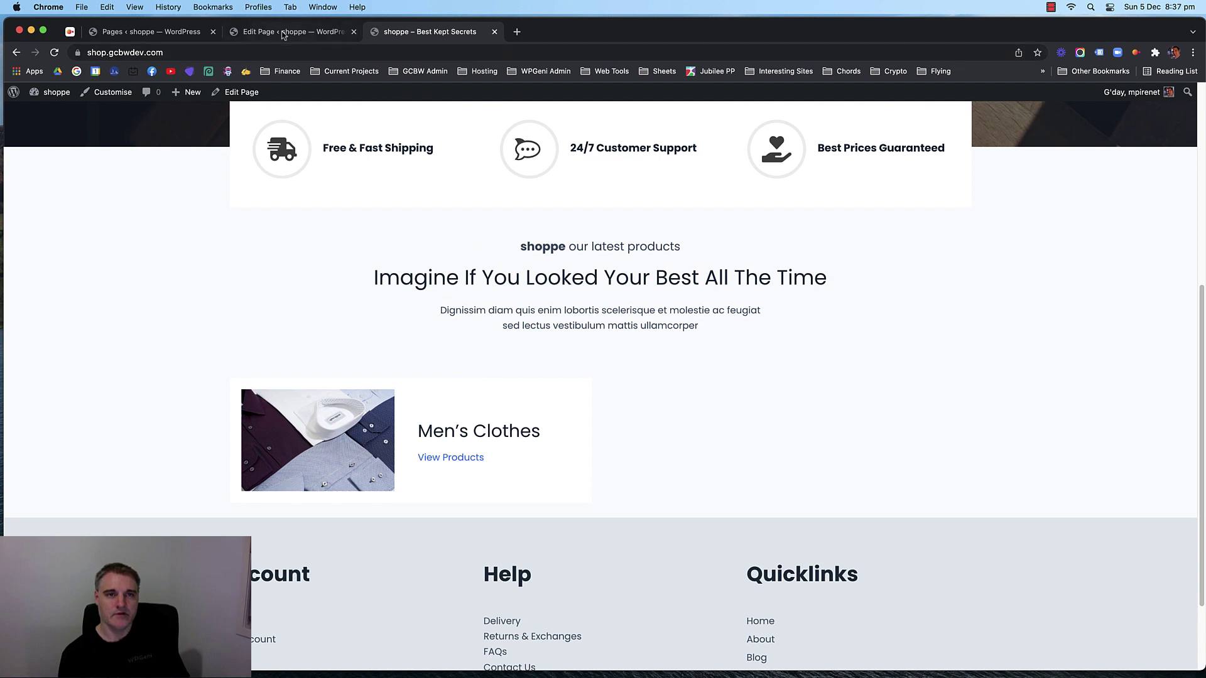
pyautogui.click(281, 35)
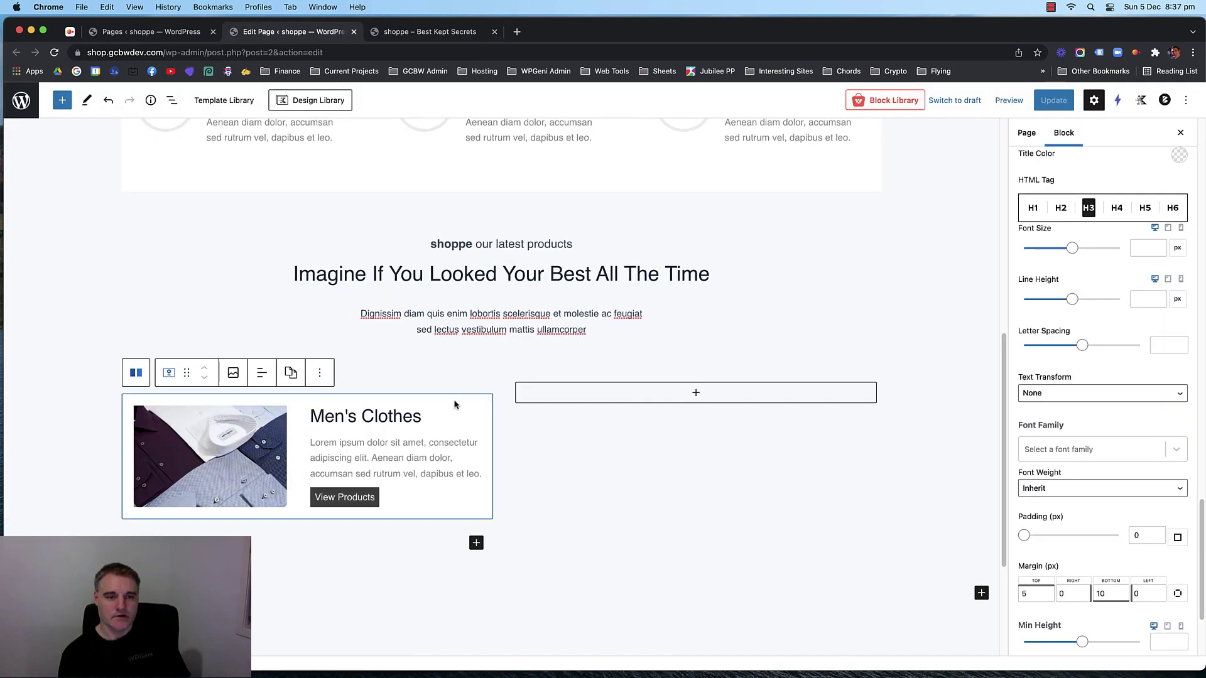
pyautogui.click(320, 373)
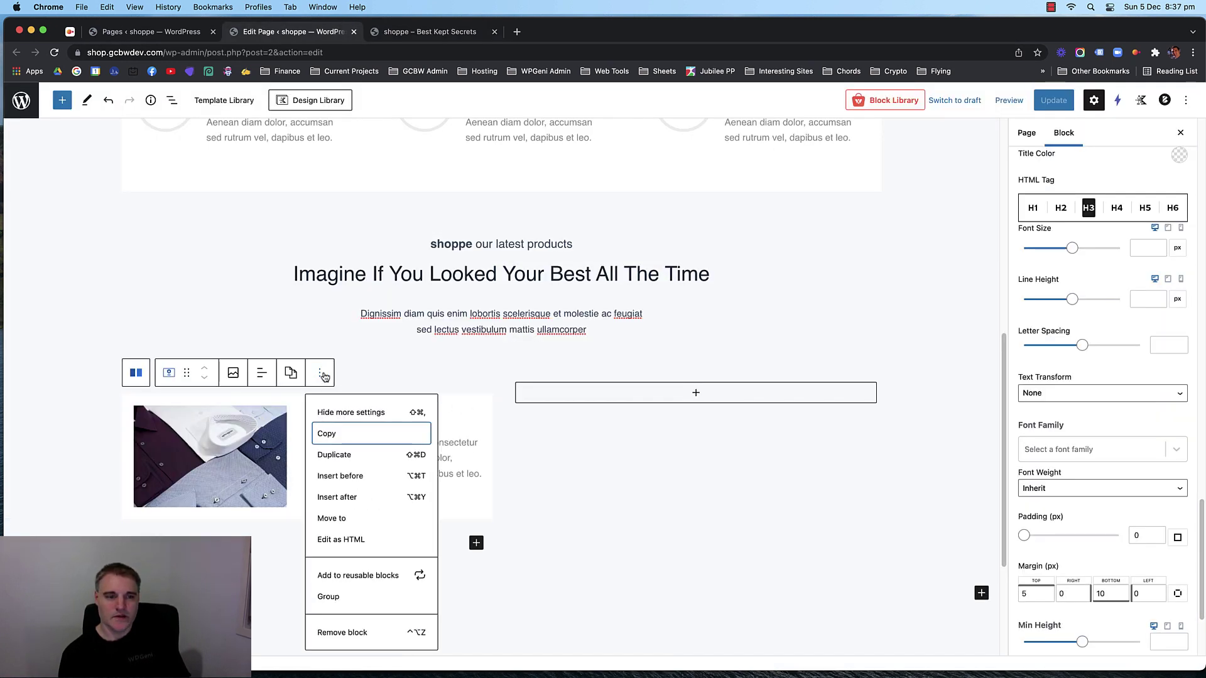
# Paste a copy of the Men's Clothes box into the right column and retitle it Women's Clothes.
pyautogui.click(698, 392)
pyautogui.click(699, 391)
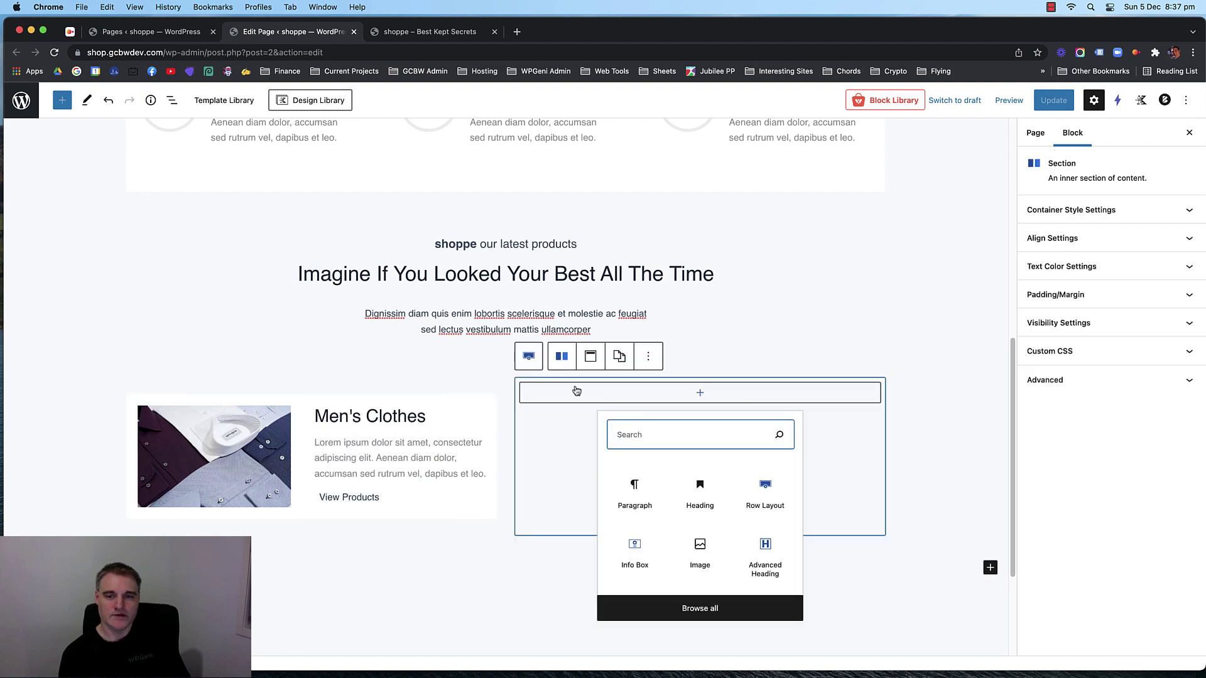
pyautogui.click(632, 493)
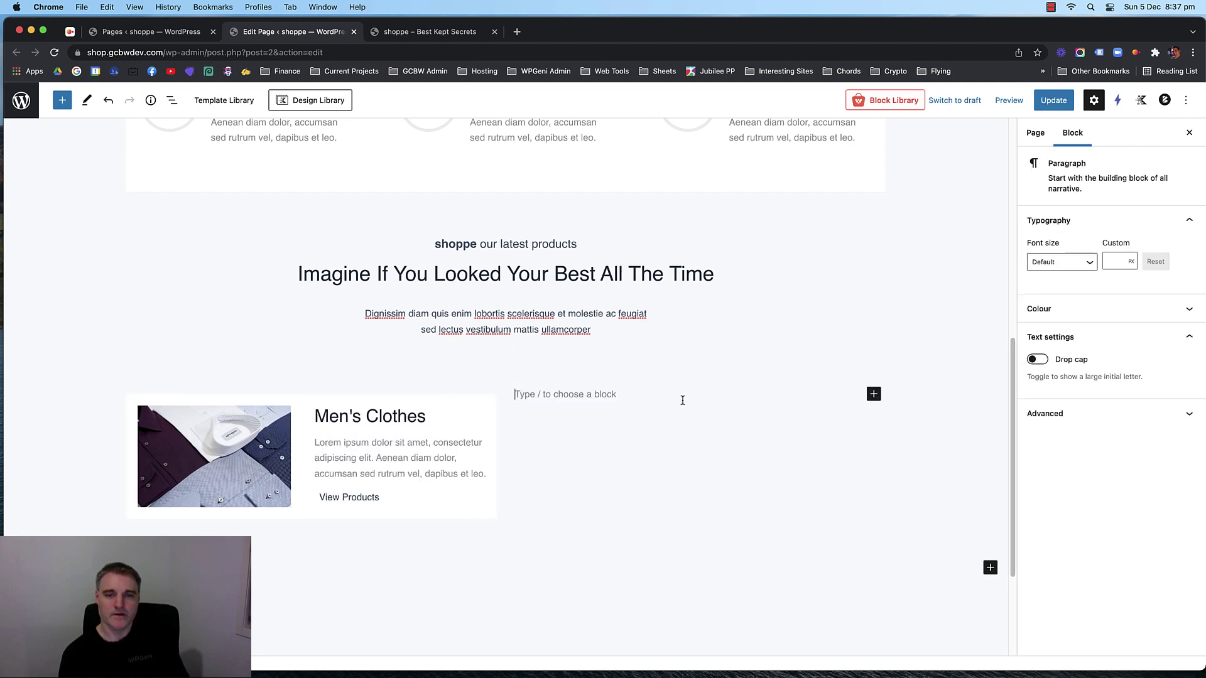
pyautogui.press('super+v')
pyautogui.scroll(3, 653, 425)
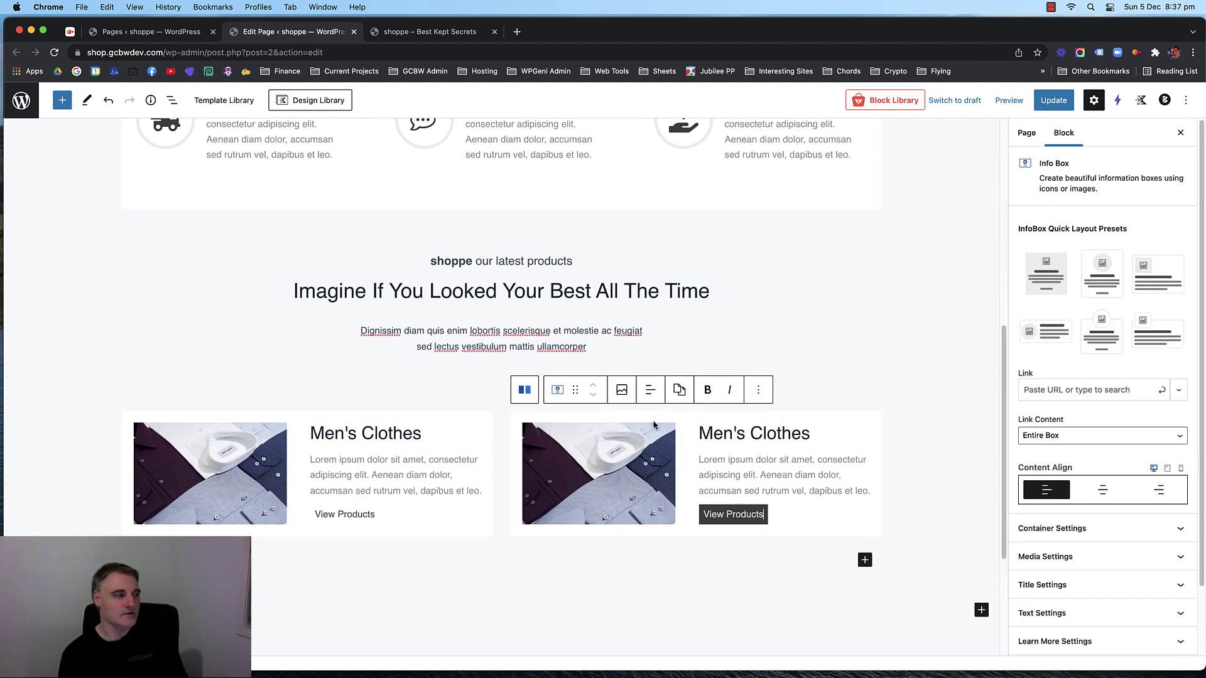
pyautogui.doubleClick(718, 412)
pyautogui.click(715, 412)
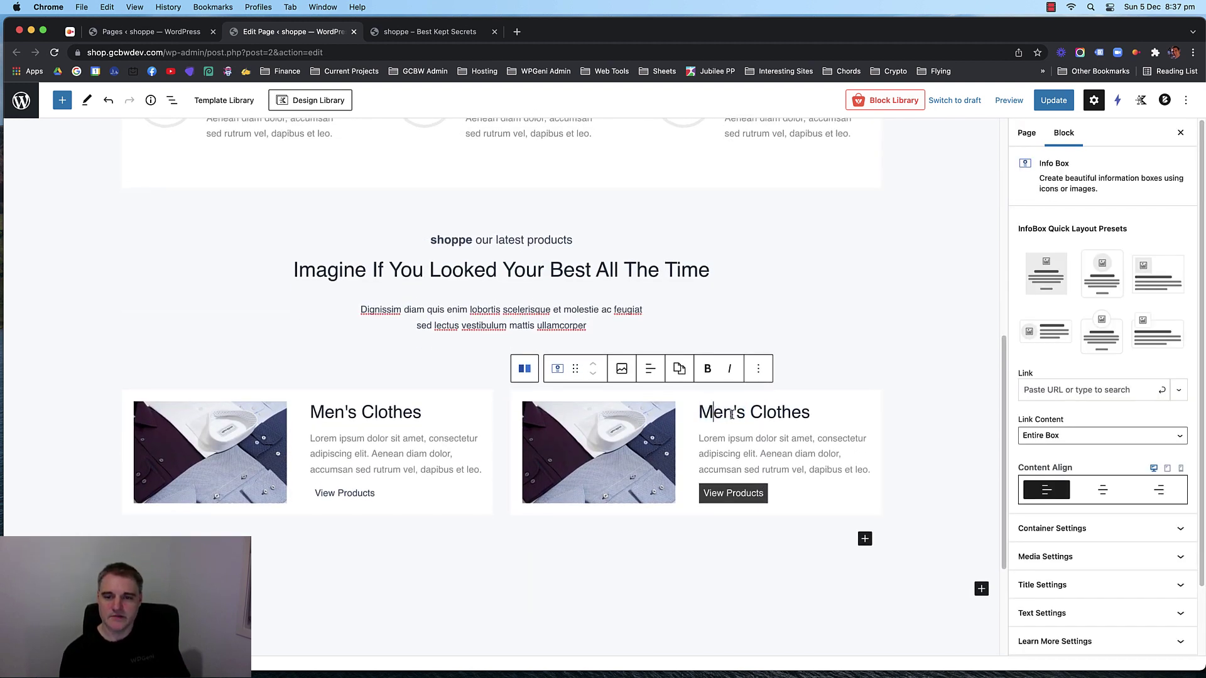
pyautogui.press('BackSpace')
pyautogui.write('m')
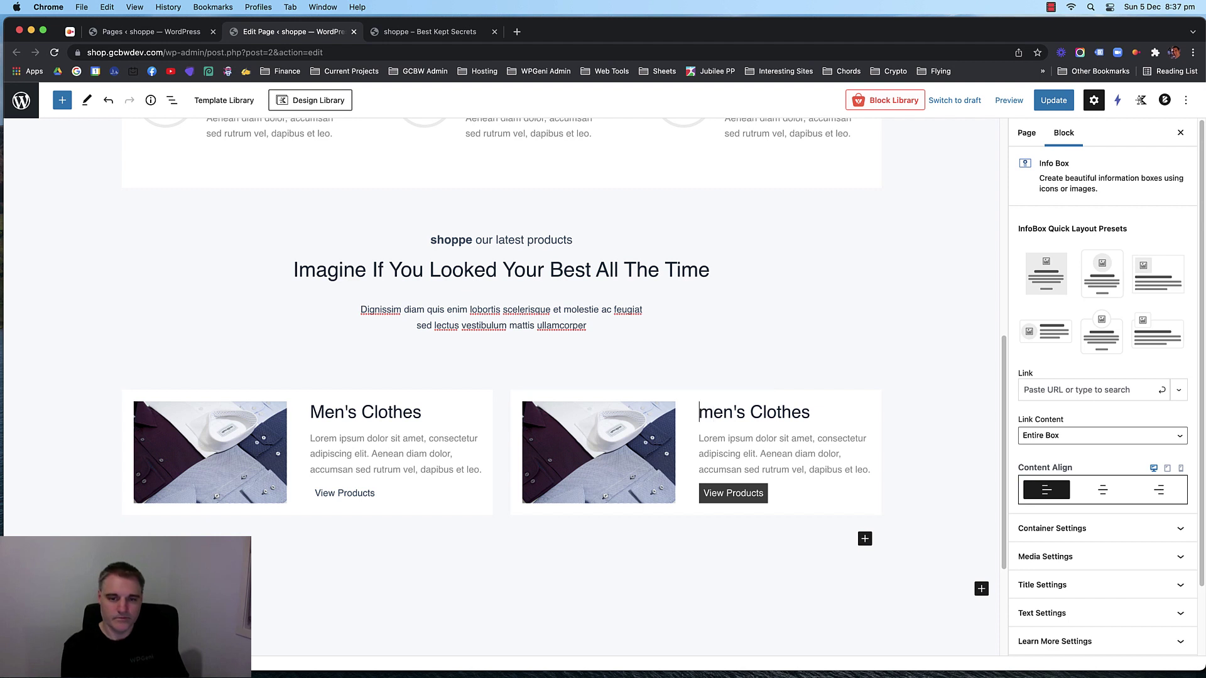
pyautogui.write('Wo')
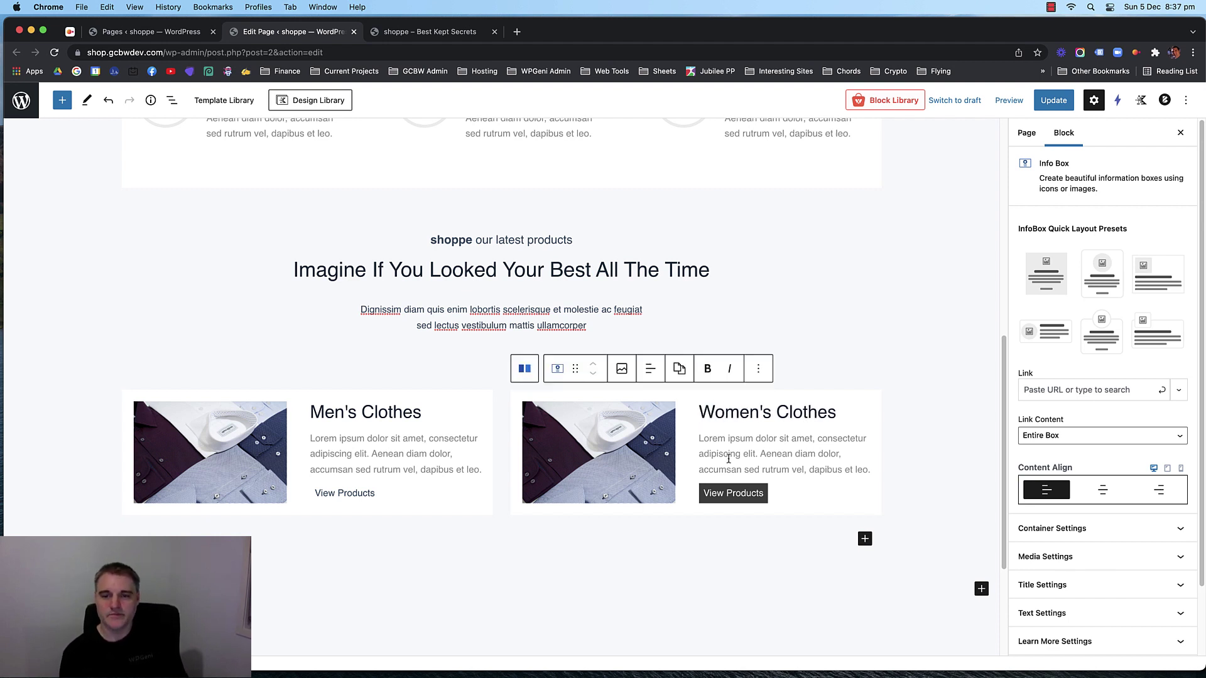
pyautogui.click(580, 433)
# Replace the Women's Clothes box image with the clothes-rack photo.
pyautogui.scroll(-5, 1127, 402)
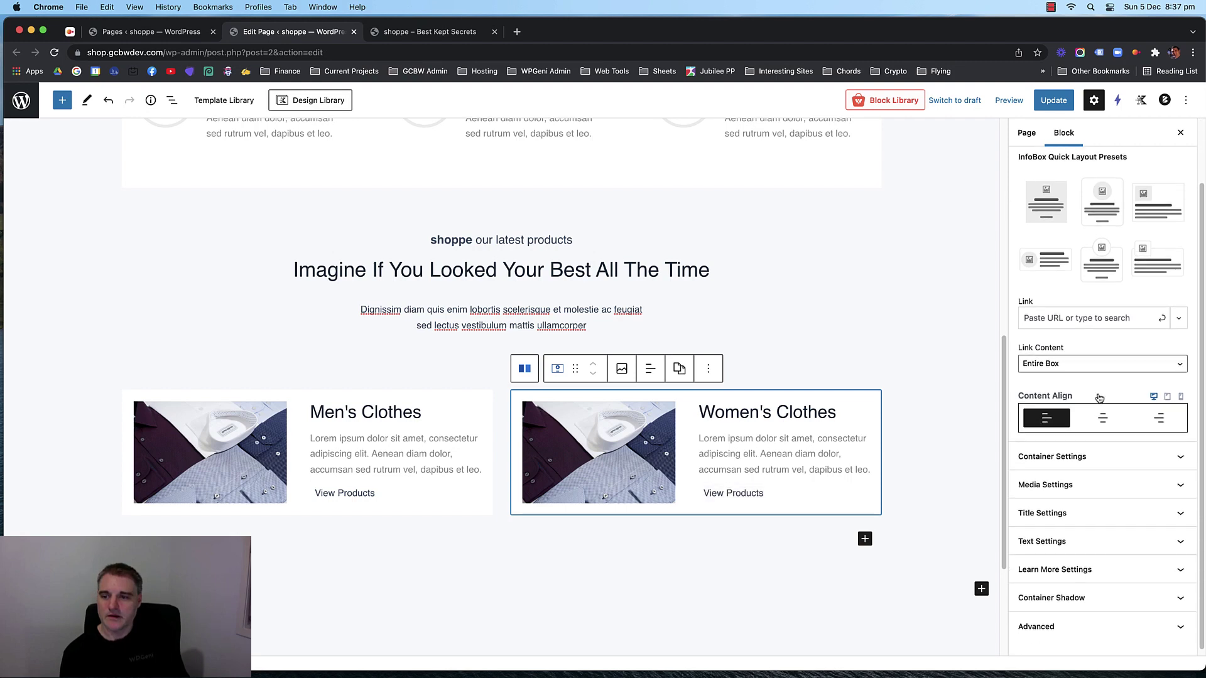
pyautogui.click(1103, 489)
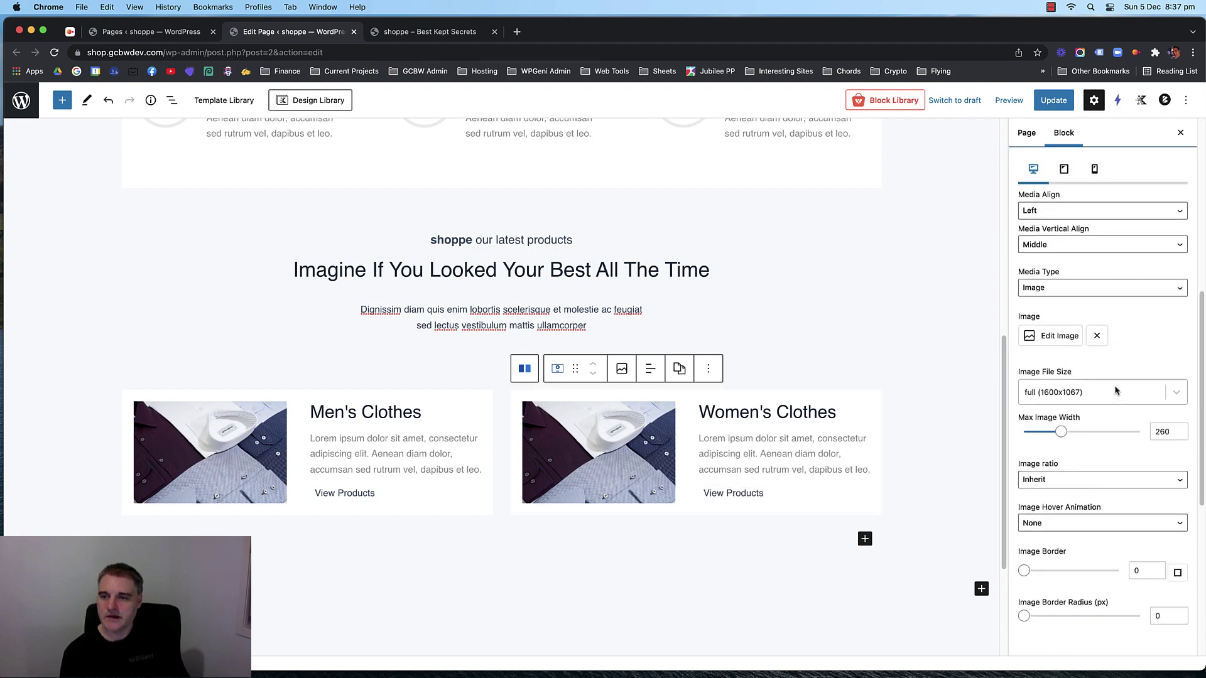
pyautogui.click(1058, 336)
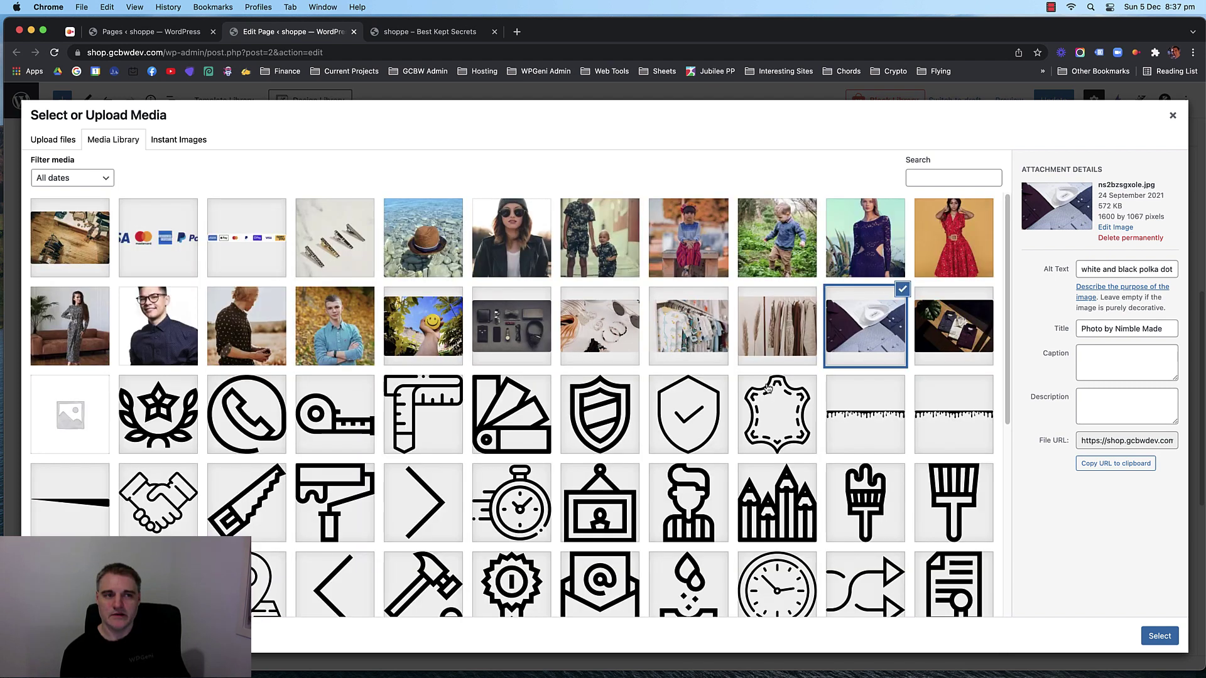
pyautogui.click(795, 360)
pyautogui.click(1159, 636)
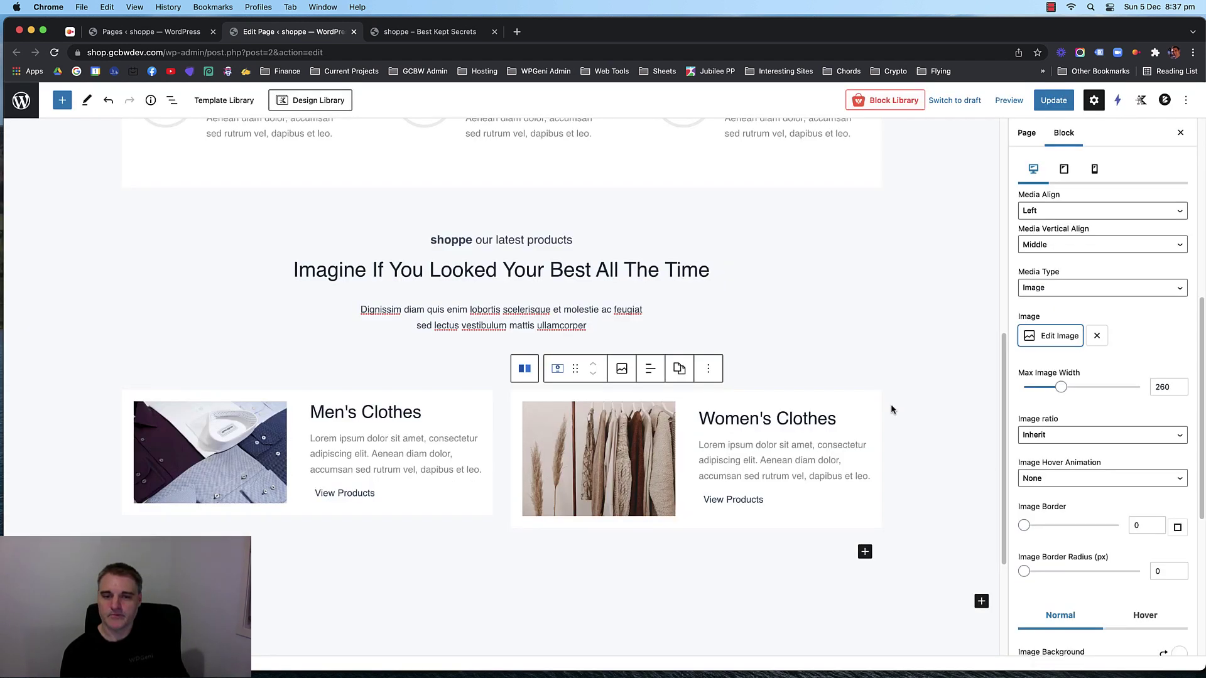
pyautogui.scroll(-1, 862, 374)
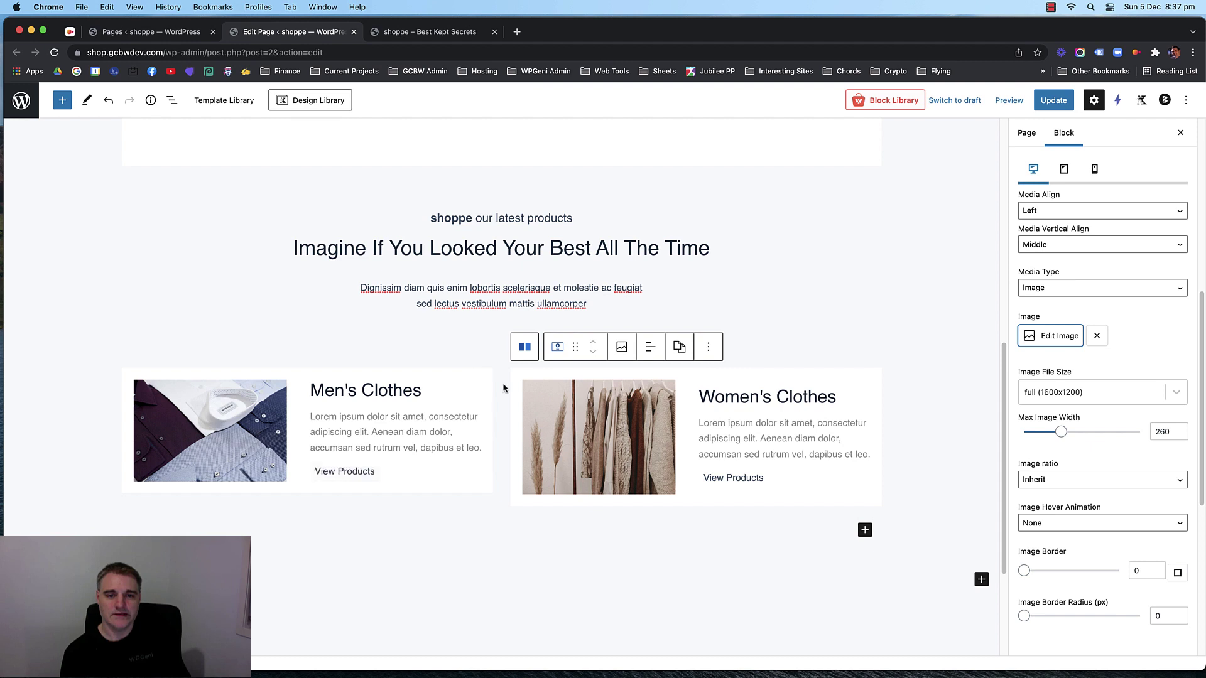
pyautogui.click(346, 349)
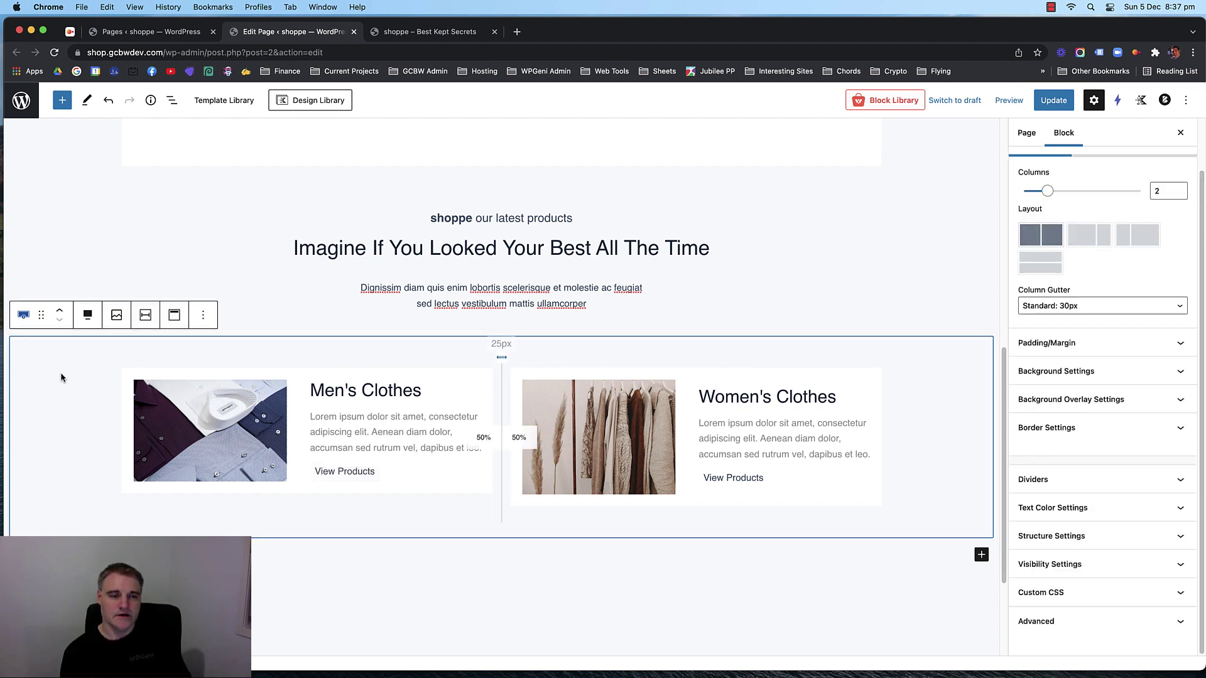
# Duplicate the two-column row holding the Men's and Women's Clothes boxes.
pyautogui.scroll(-2, 296, 311)
pyautogui.scroll(-2, 56, 333)
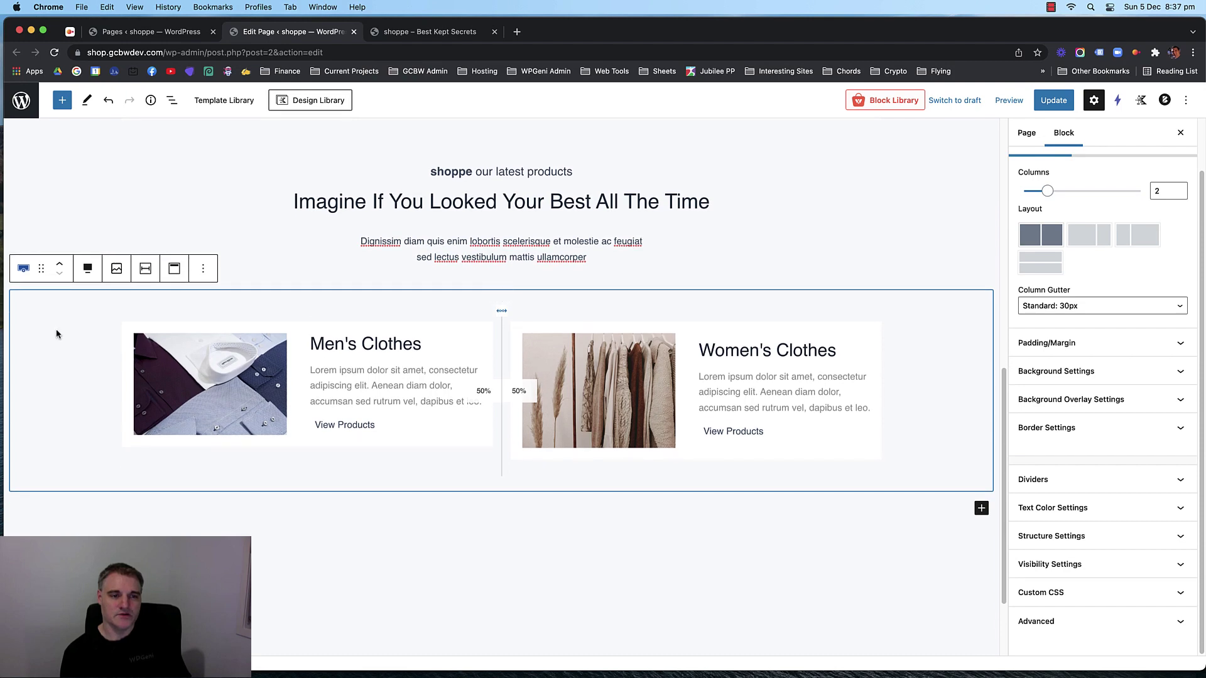
pyautogui.click(203, 269)
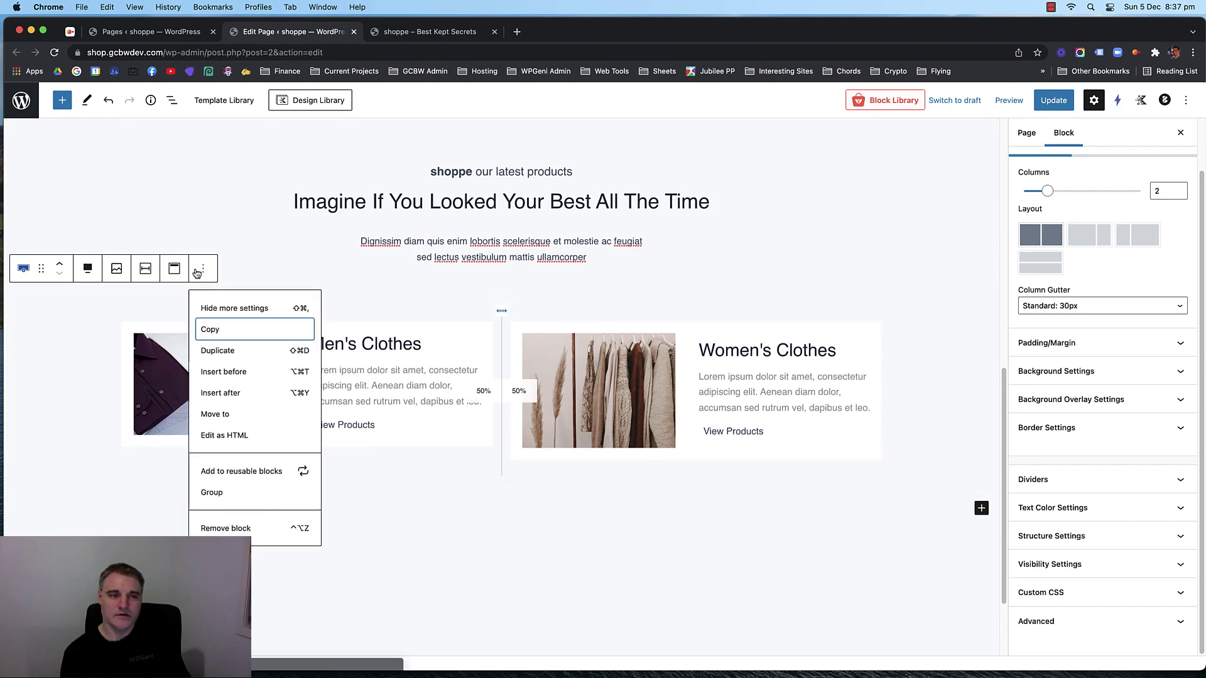
pyautogui.click(220, 350)
pyautogui.scroll(-5, 337, 332)
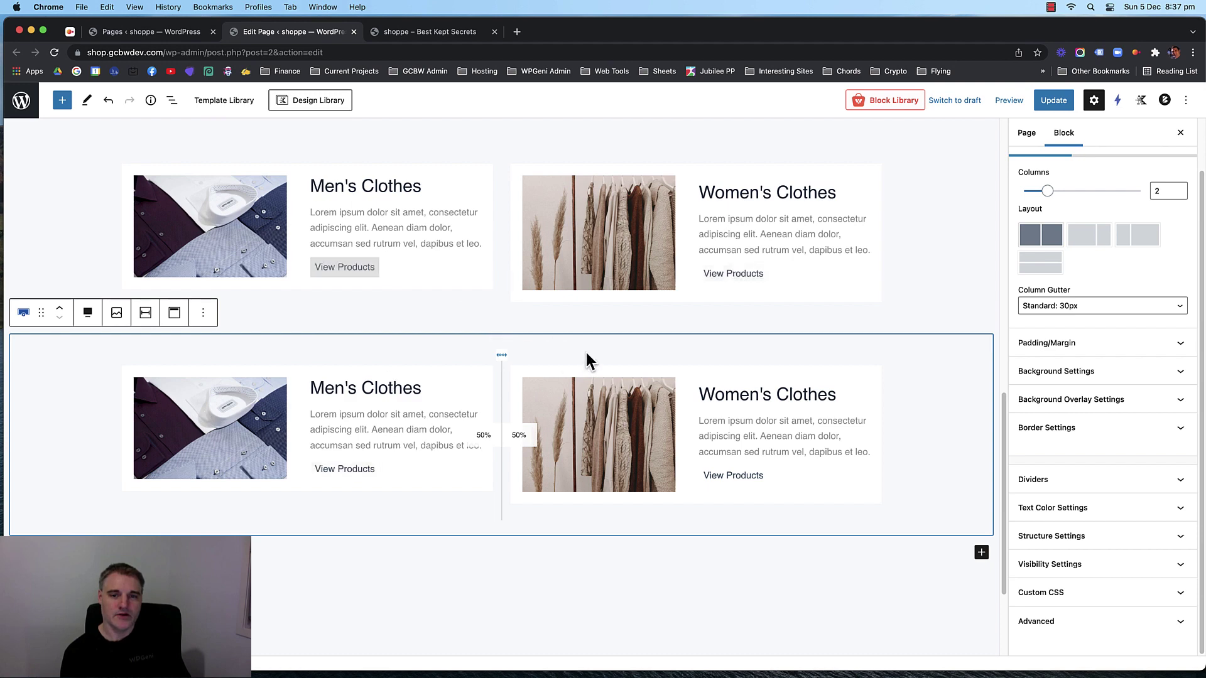
pyautogui.scroll(2, 565, 326)
pyautogui.scroll(2, 477, 298)
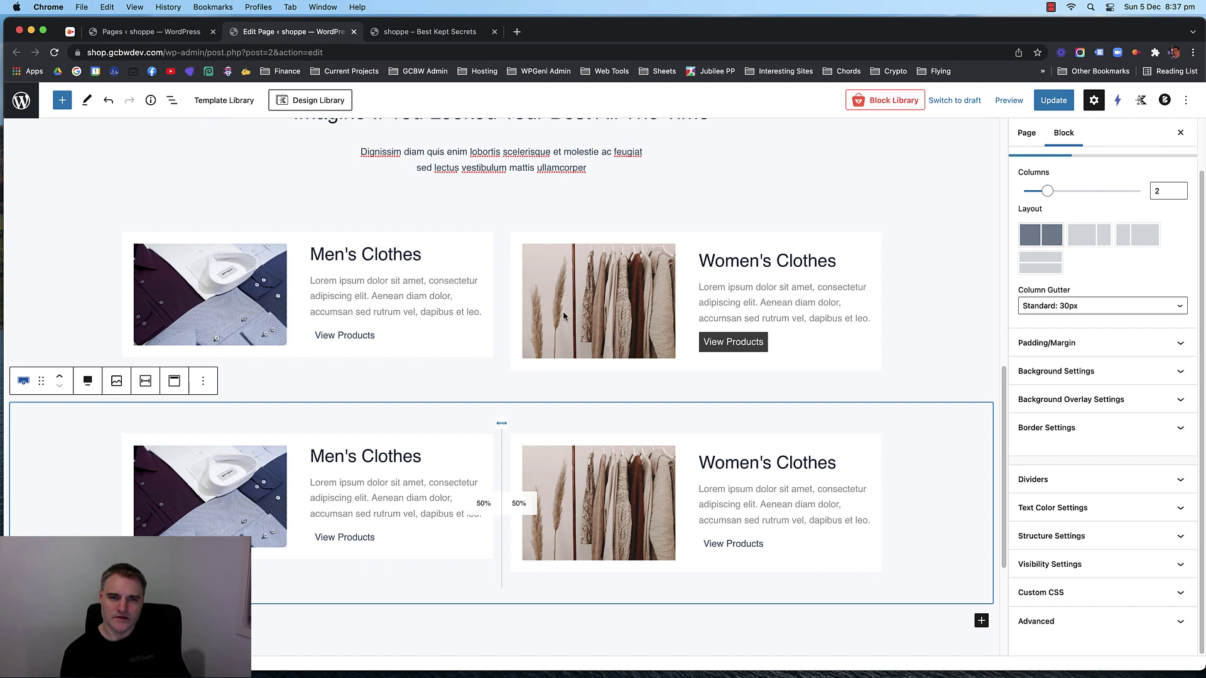
# Select the top Women's Clothes info box and show its image settings.
pyautogui.click(562, 310)
pyautogui.click(186, 304)
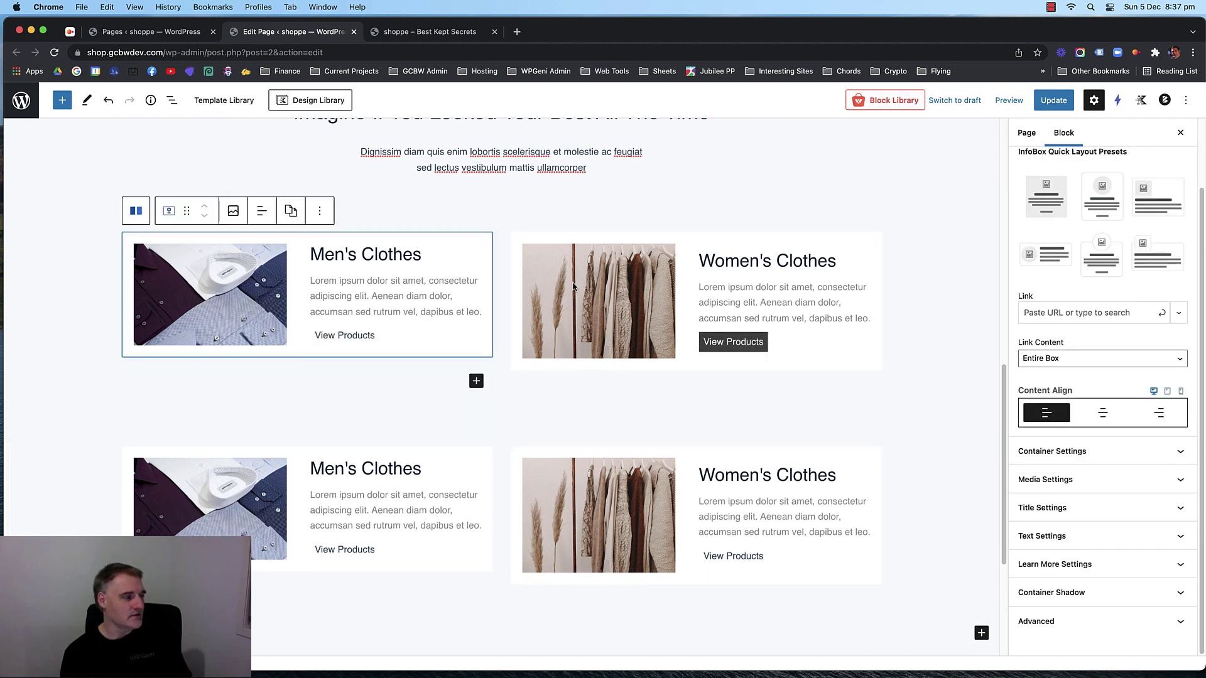
pyautogui.click(573, 287)
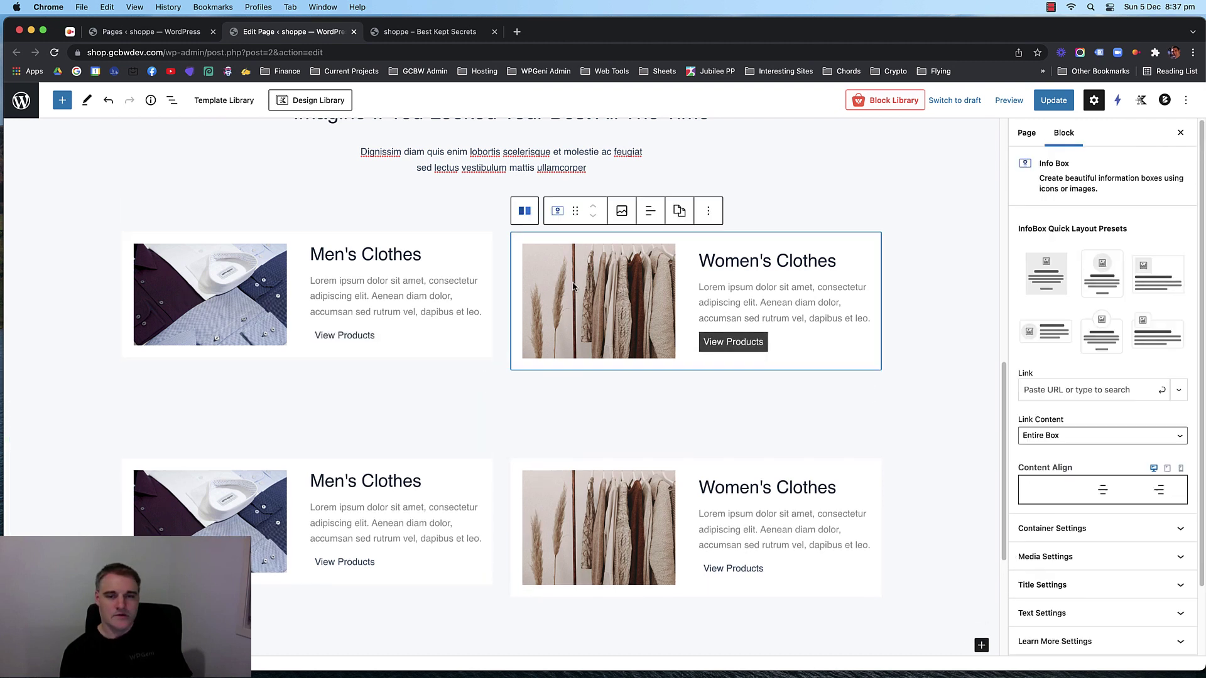
pyautogui.click(614, 299)
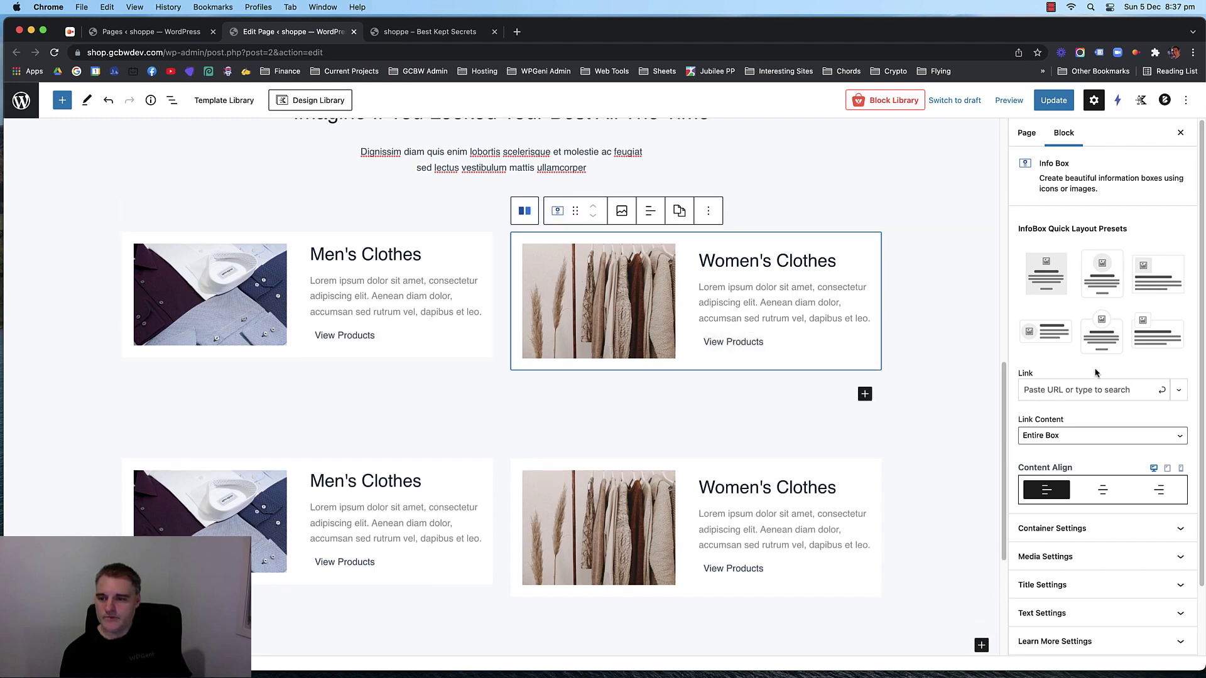
pyautogui.scroll(-3, 1095, 373)
pyautogui.click(1098, 479)
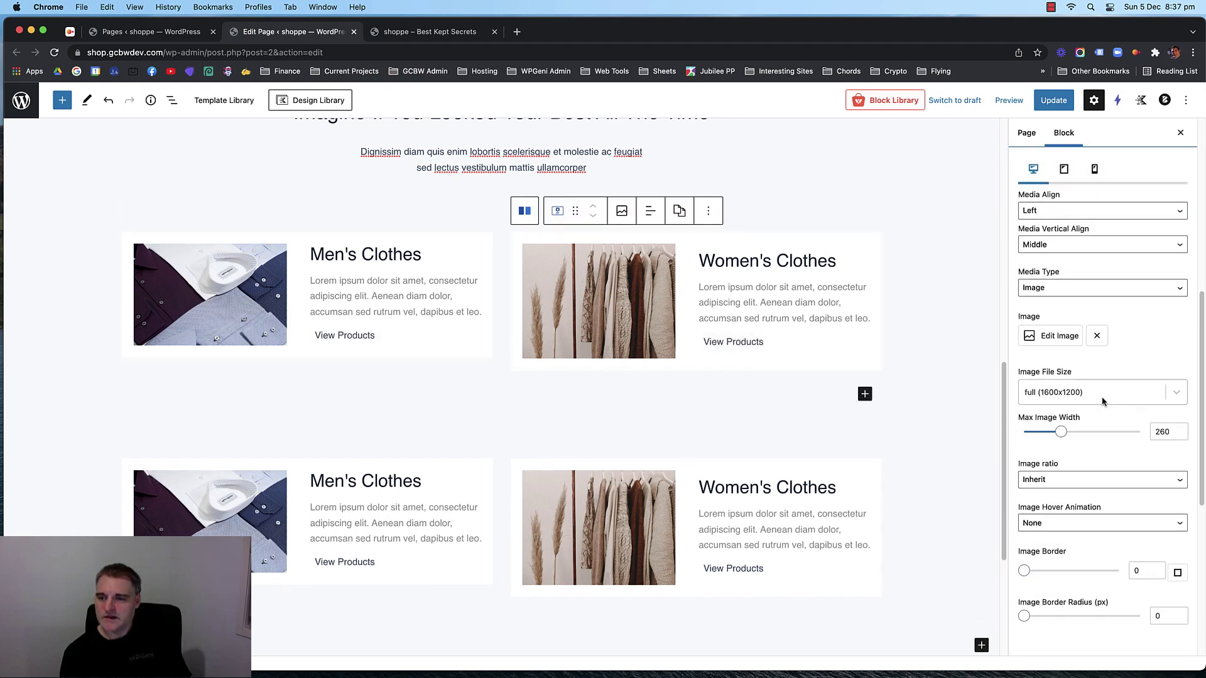
pyautogui.scroll(3, 1095, 364)
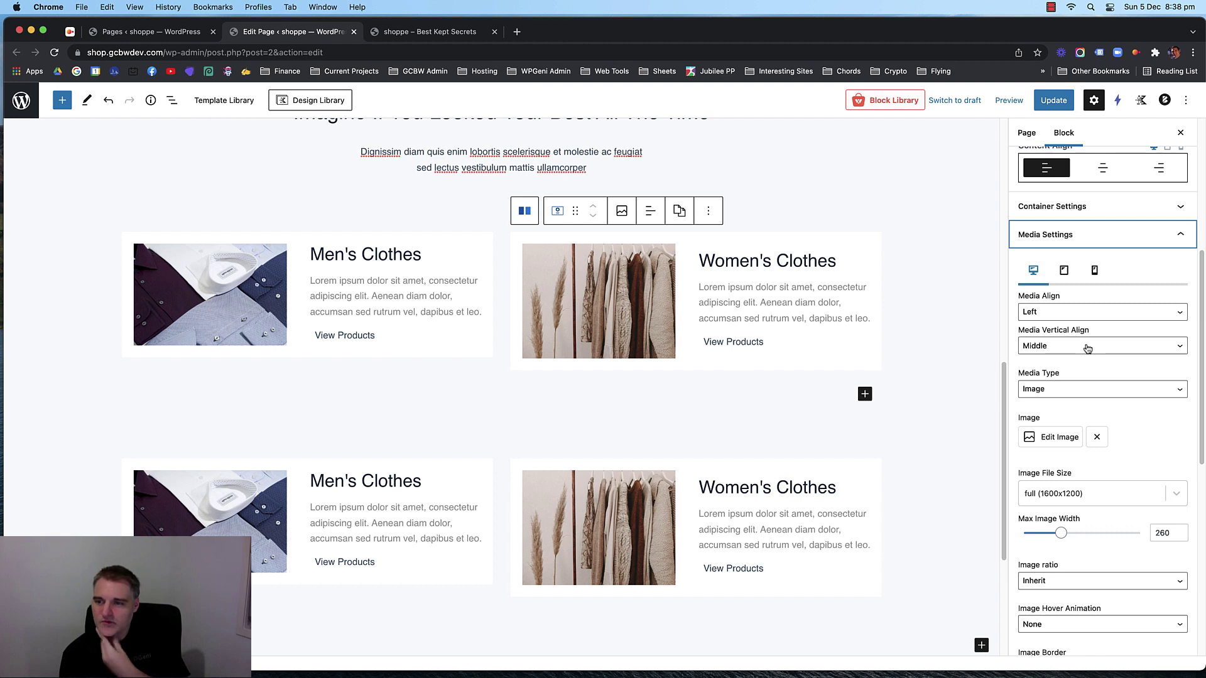
pyautogui.scroll(-1, 1122, 402)
pyautogui.scroll(-4, 1122, 401)
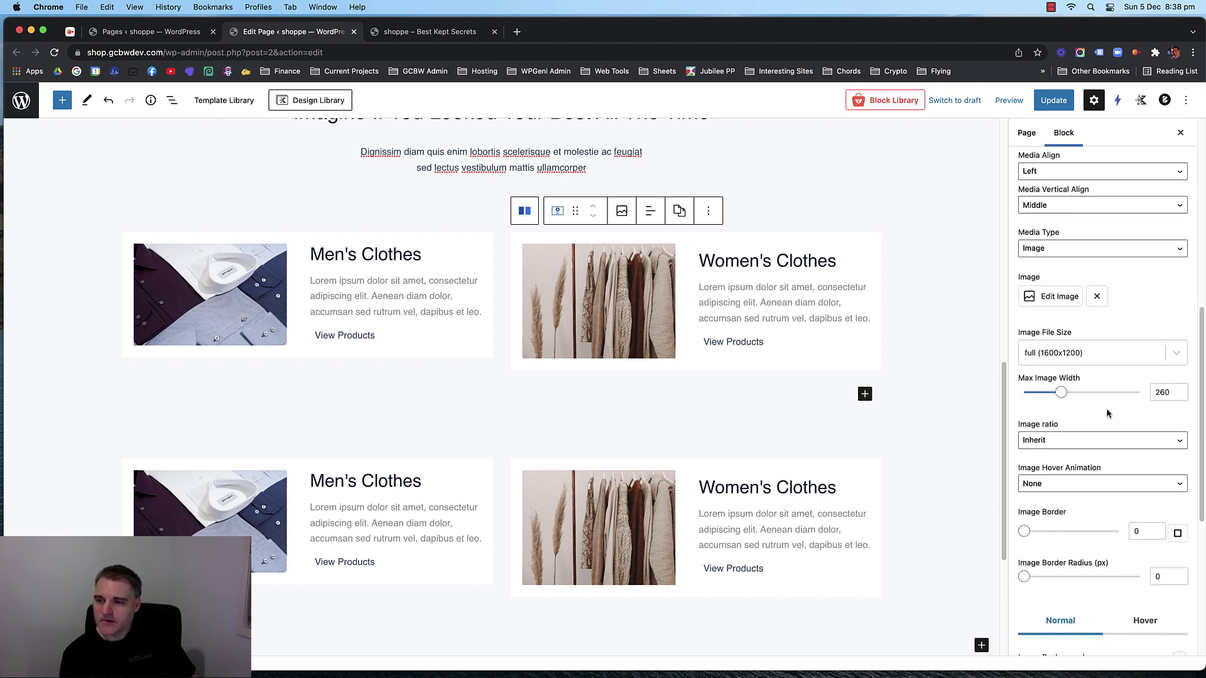
pyautogui.scroll(-1, 1098, 377)
pyautogui.scroll(5, 1095, 390)
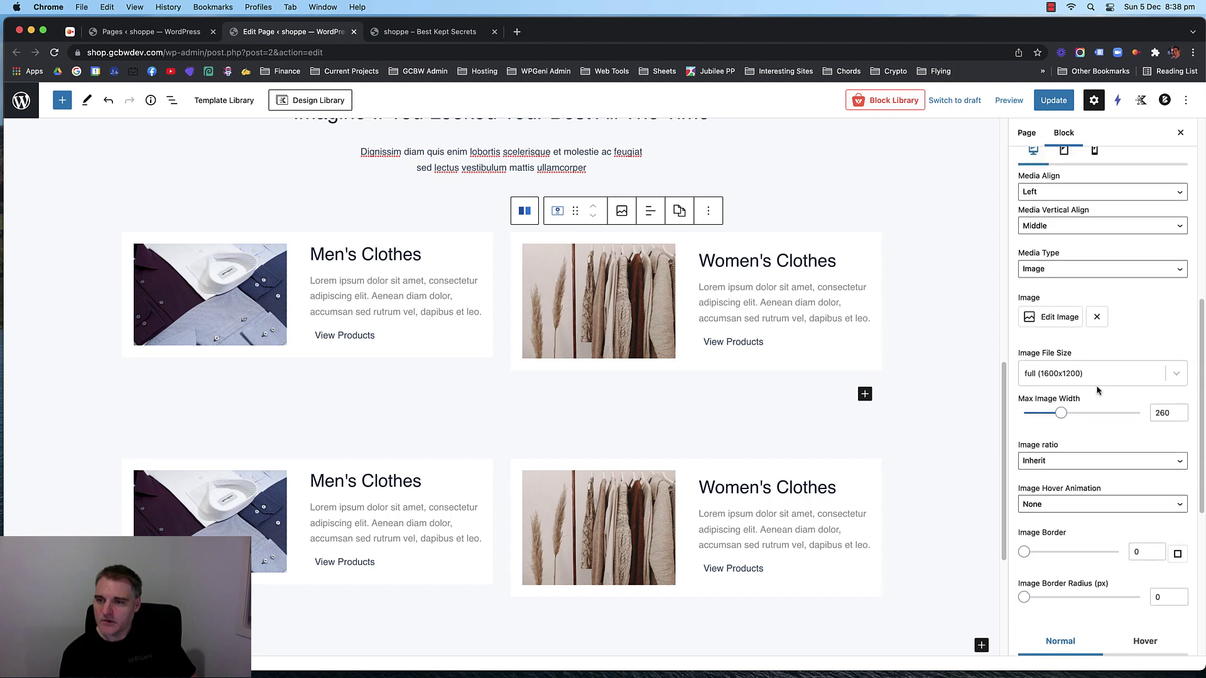
pyautogui.click(1105, 462)
pyautogui.click(1106, 462)
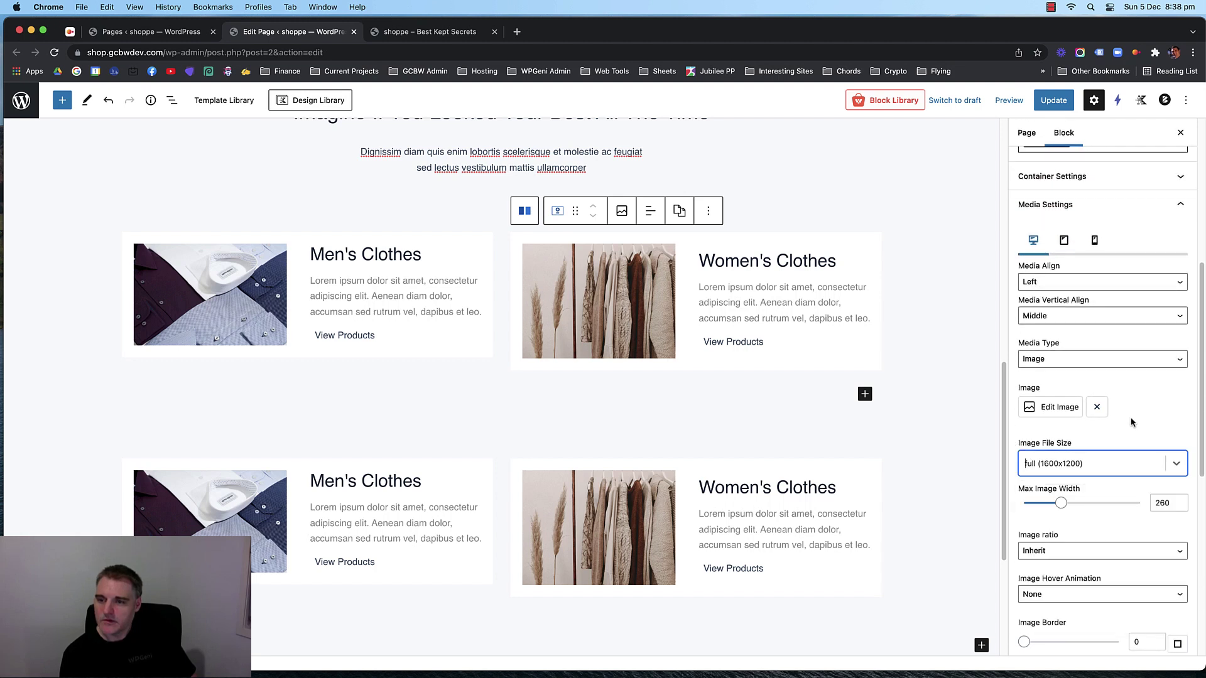
# Crop the top Women's Clothes image to Landscape 4:3.
pyautogui.scroll(2, 1098, 359)
pyautogui.scroll(-4, 1117, 359)
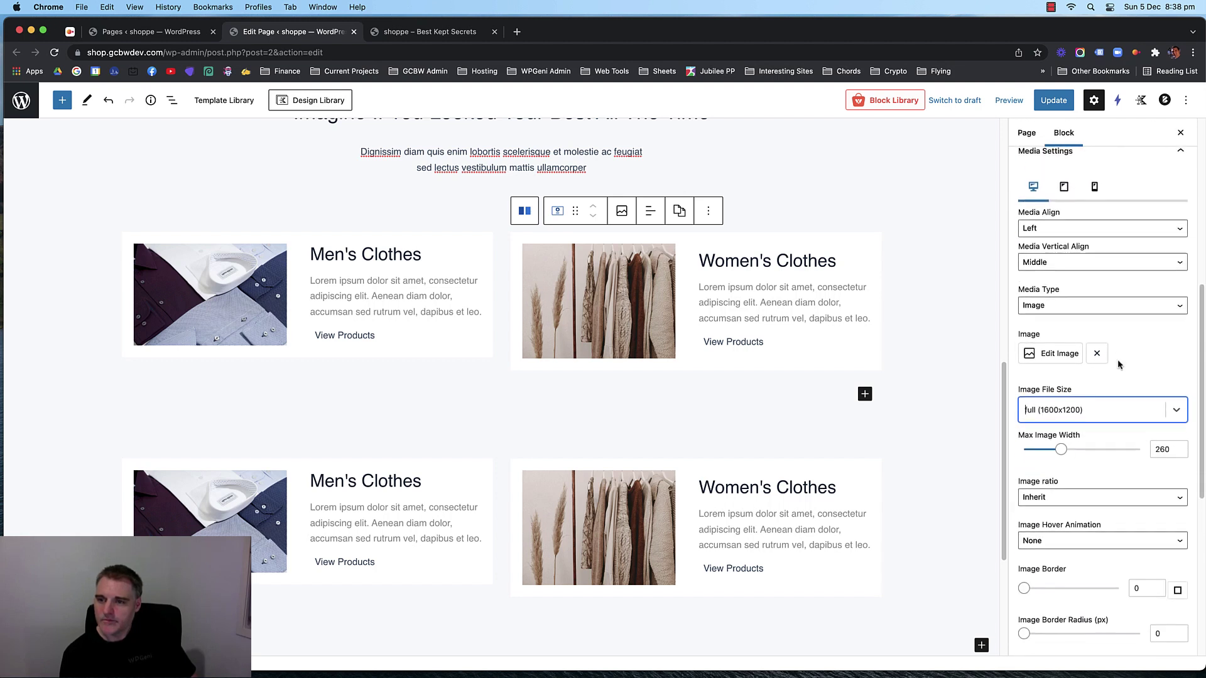
pyautogui.scroll(-5, 1103, 394)
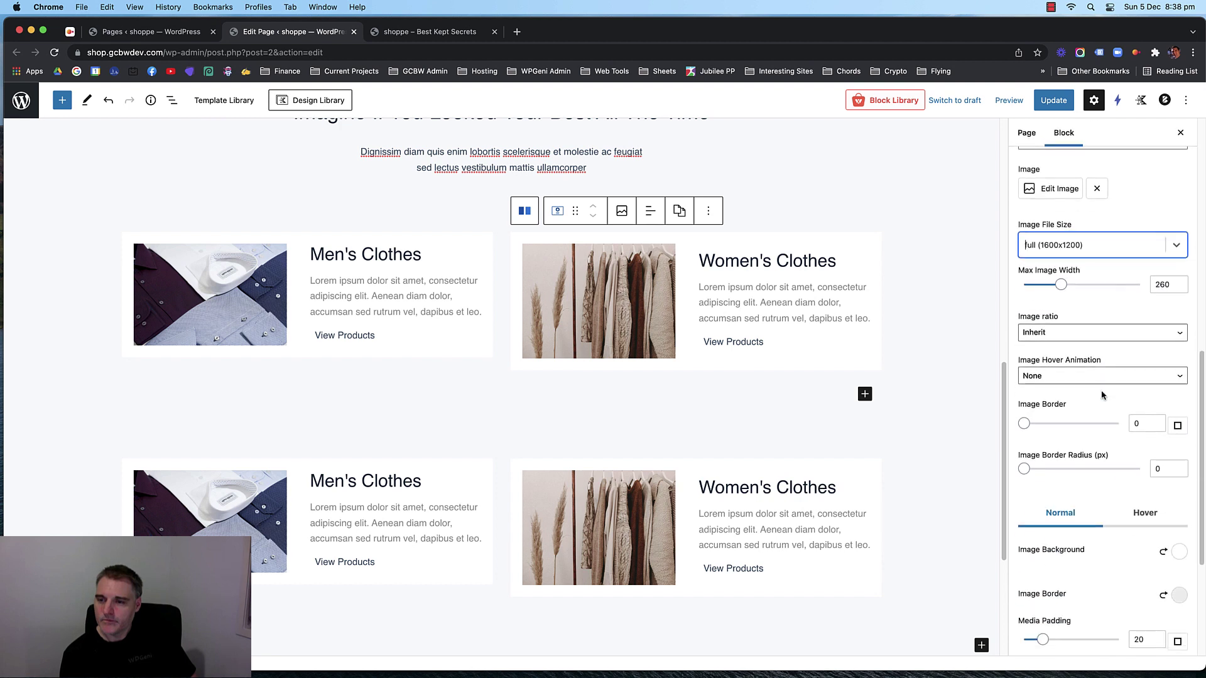
pyautogui.scroll(-1, 1089, 391)
pyautogui.click(1087, 311)
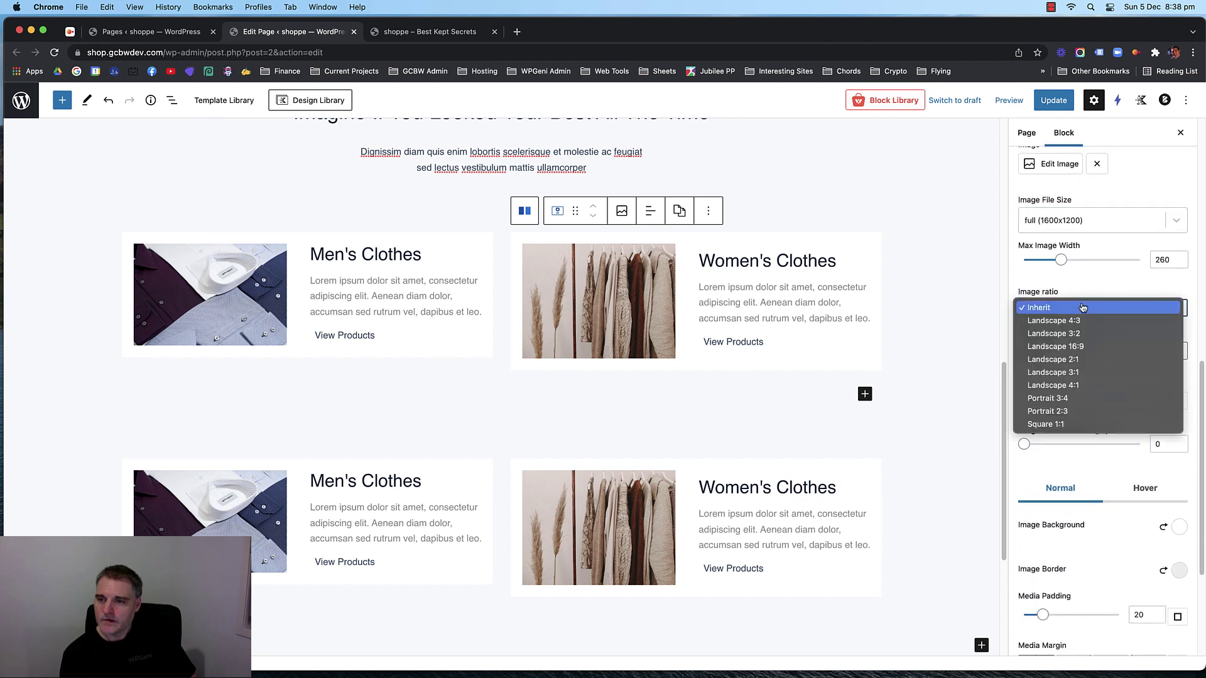
pyautogui.click(1084, 347)
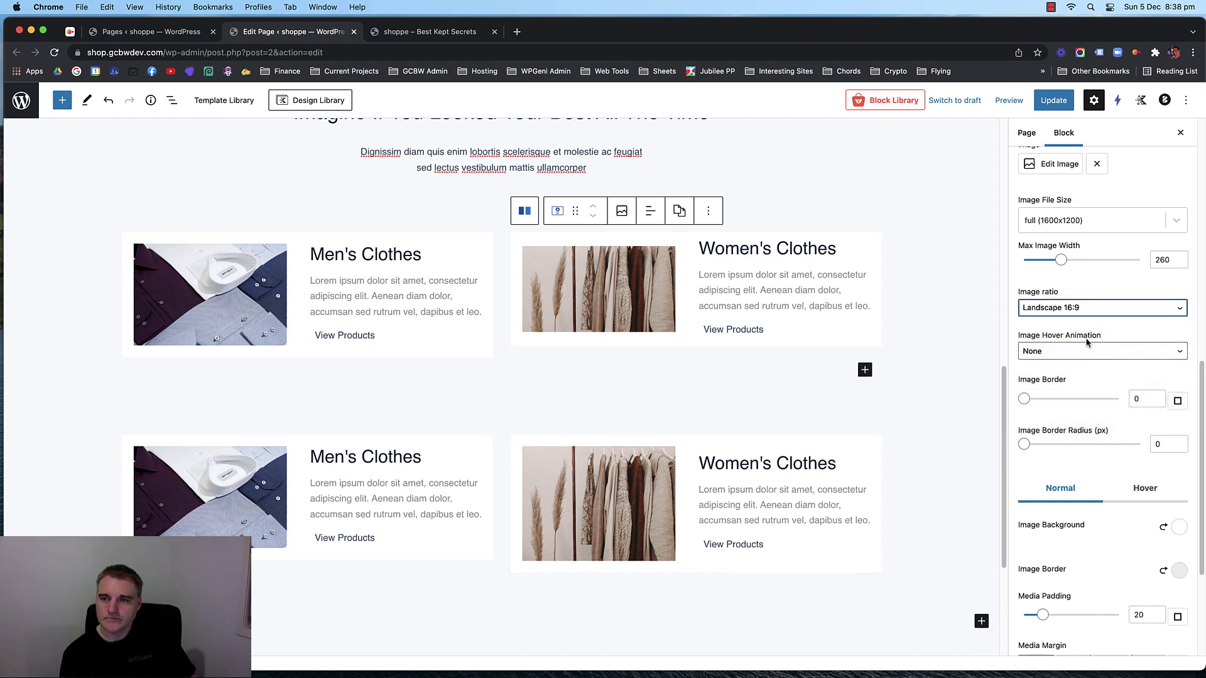
pyautogui.click(1089, 309)
pyautogui.click(1087, 291)
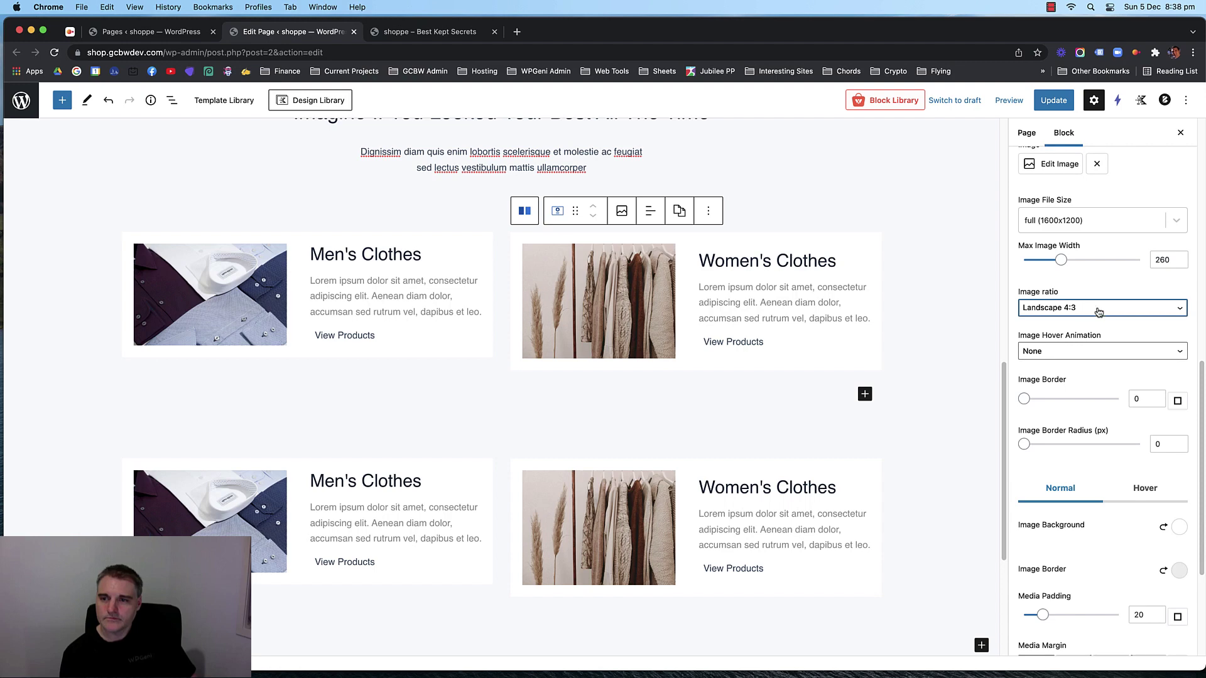
# Crop the top Men's Clothes image to Landscape 4:3.
pyautogui.click(345, 335)
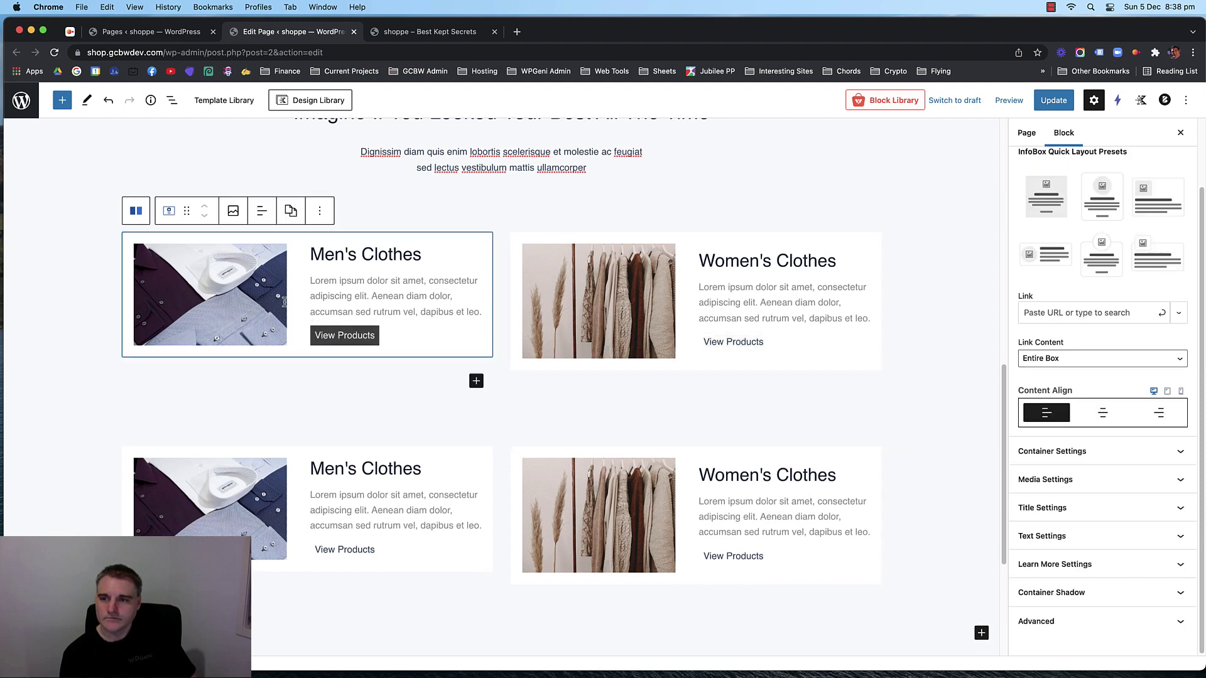
pyautogui.click(1108, 472)
pyautogui.click(1091, 297)
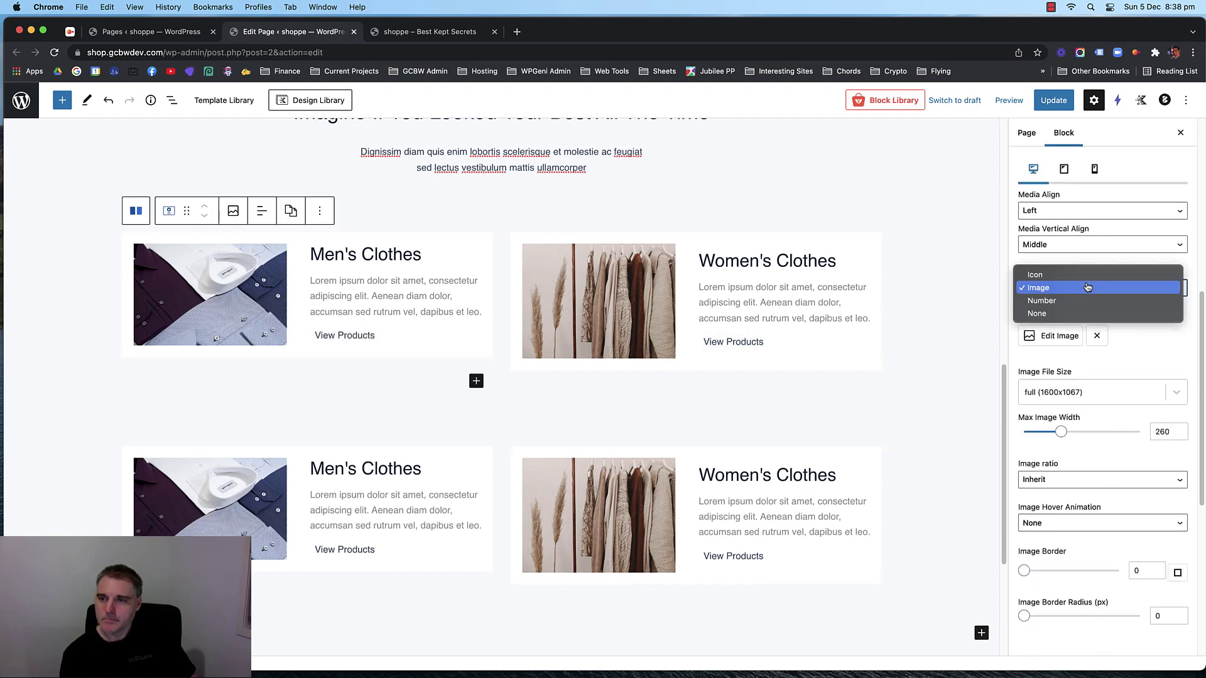
pyautogui.click(1091, 289)
pyautogui.click(1057, 480)
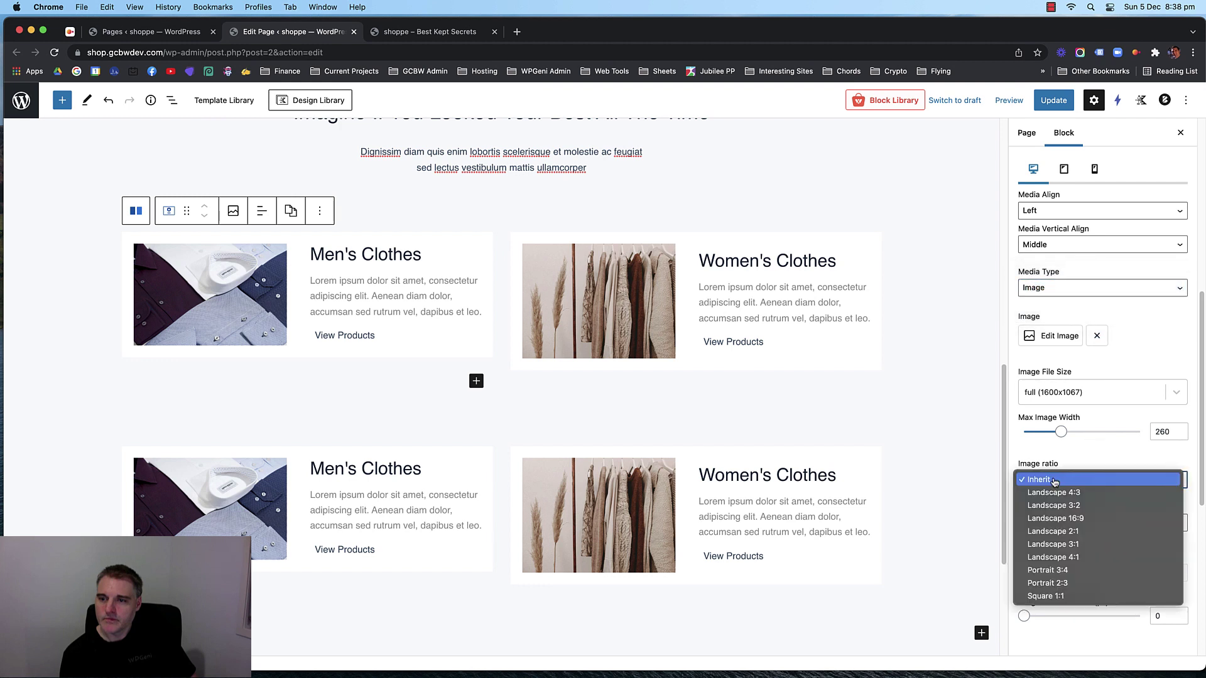
pyautogui.click(1091, 494)
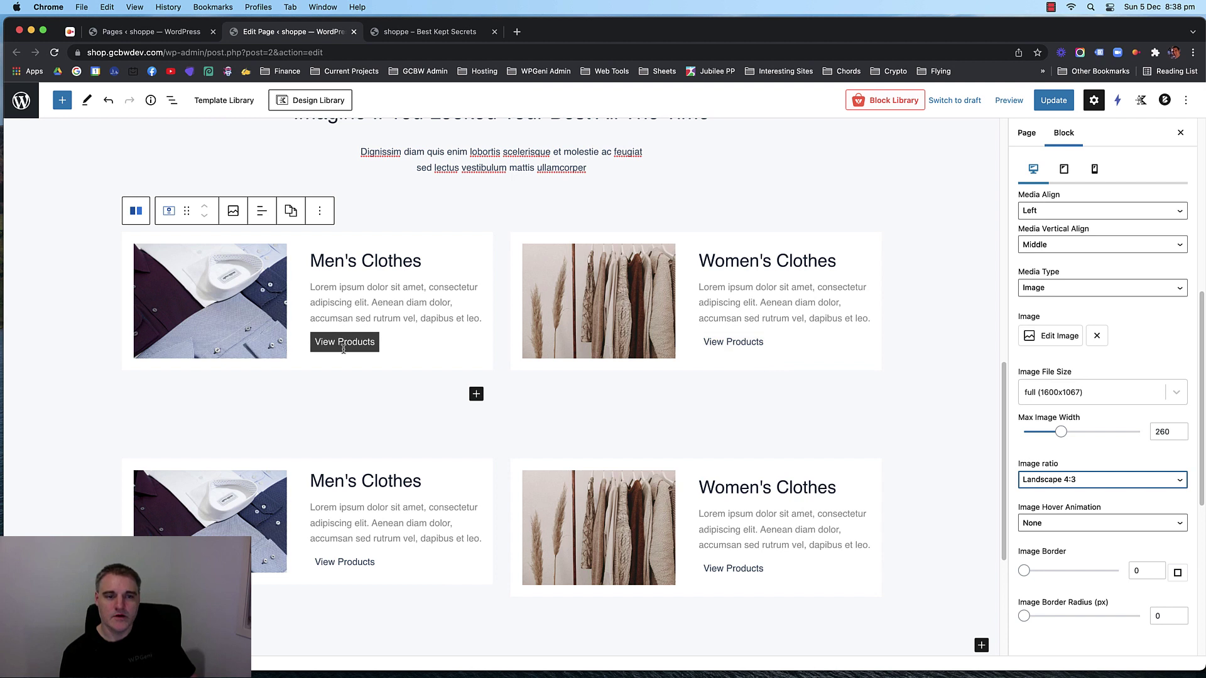
pyautogui.click(599, 498)
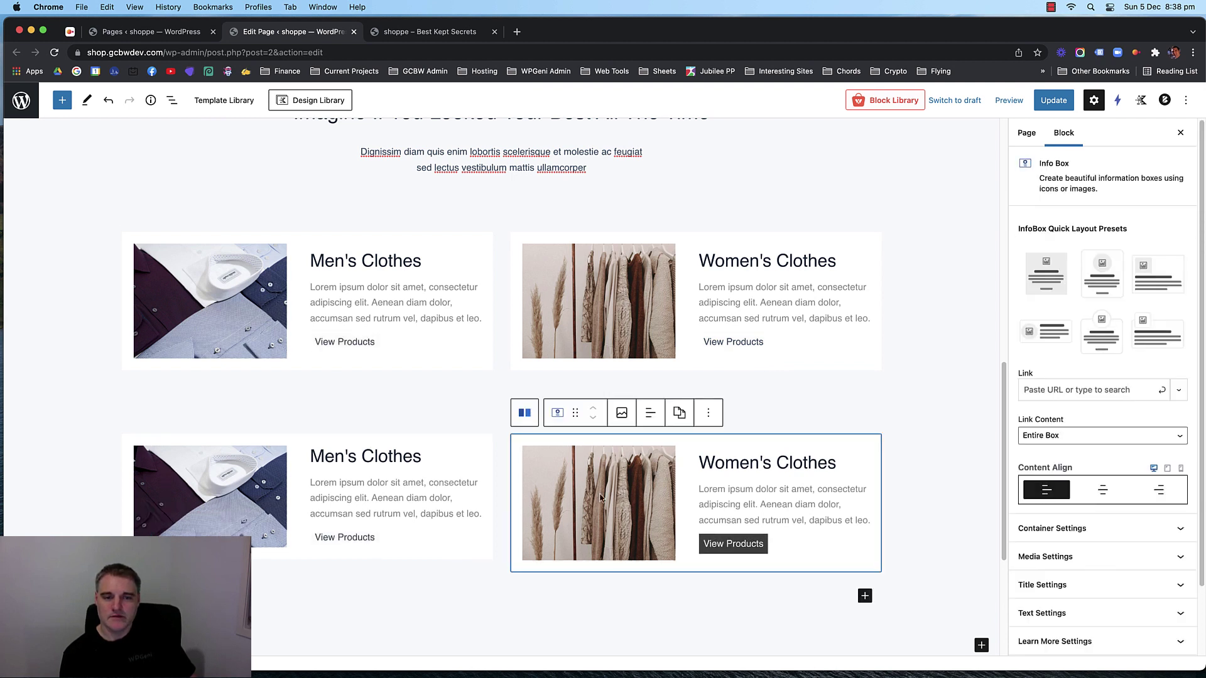
pyautogui.click(230, 483)
# Retitle the lower-left info box Kid's Clothes.
pyautogui.doubleClick(310, 452)
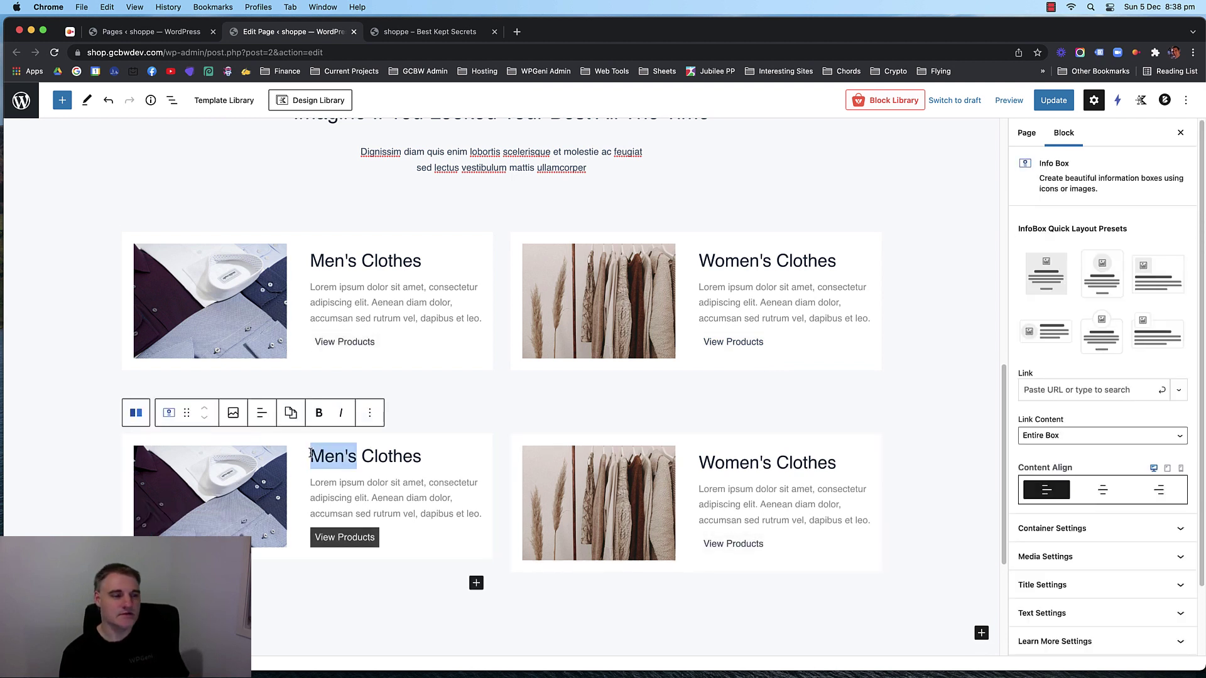
pyautogui.write('Kids')
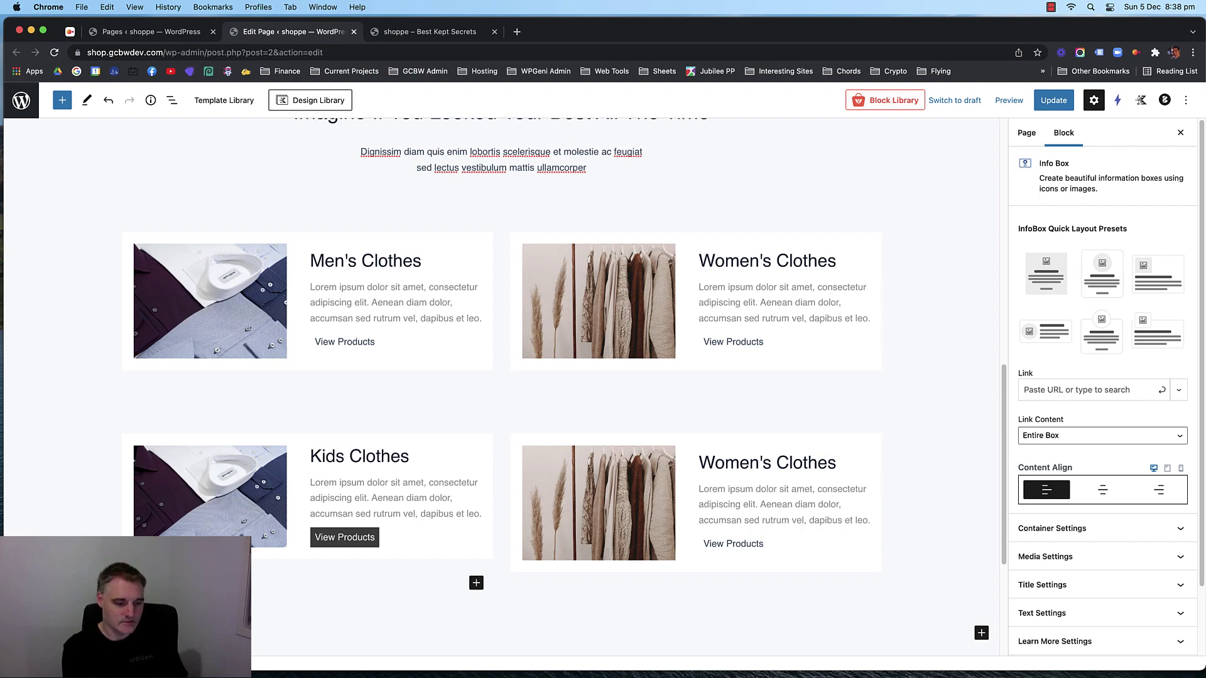
pyautogui.press('BackSpace')
pyautogui.write("'s")
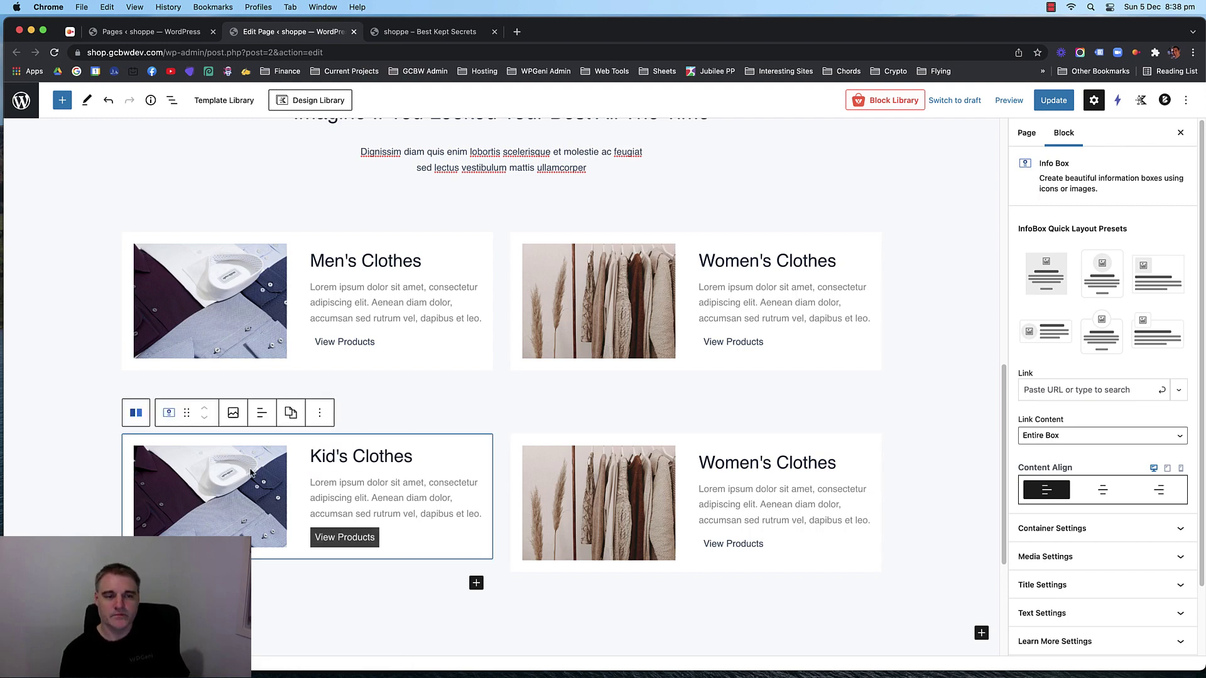
# Give Kid's Clothes the clothes-rack photo cropped to Landscape 4:3.
pyautogui.scroll(-1, 1100, 518)
pyautogui.click(1100, 531)
pyautogui.scroll(-10, 1087, 488)
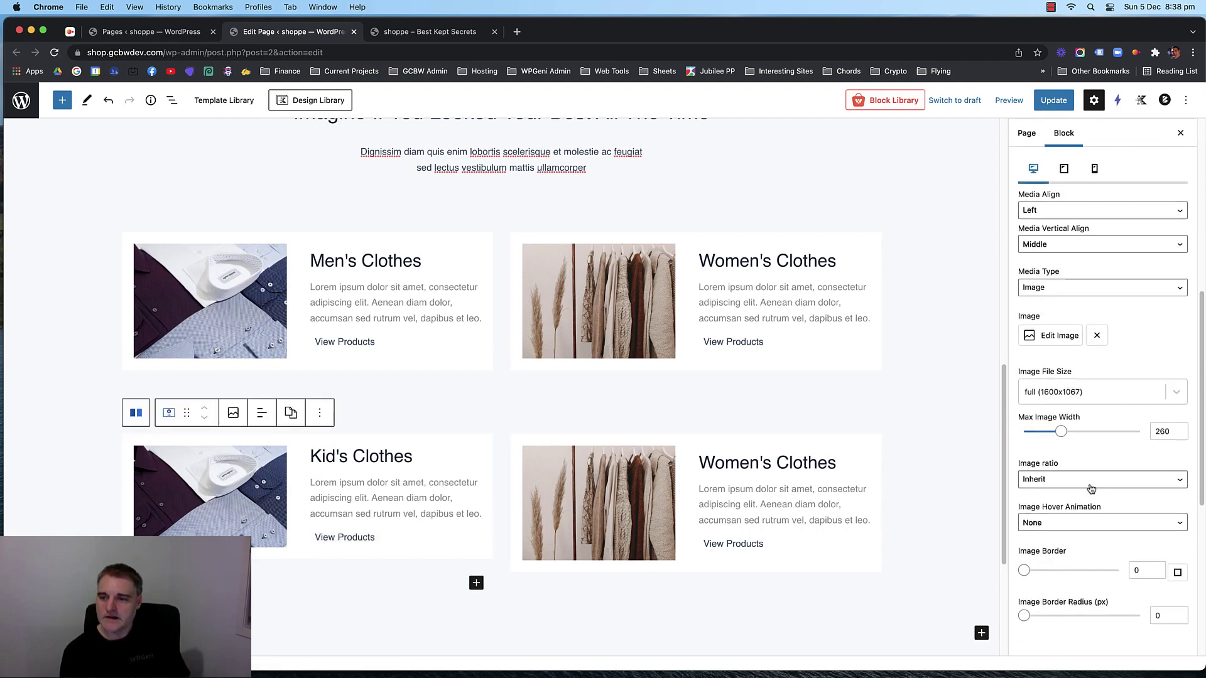
pyautogui.click(1062, 311)
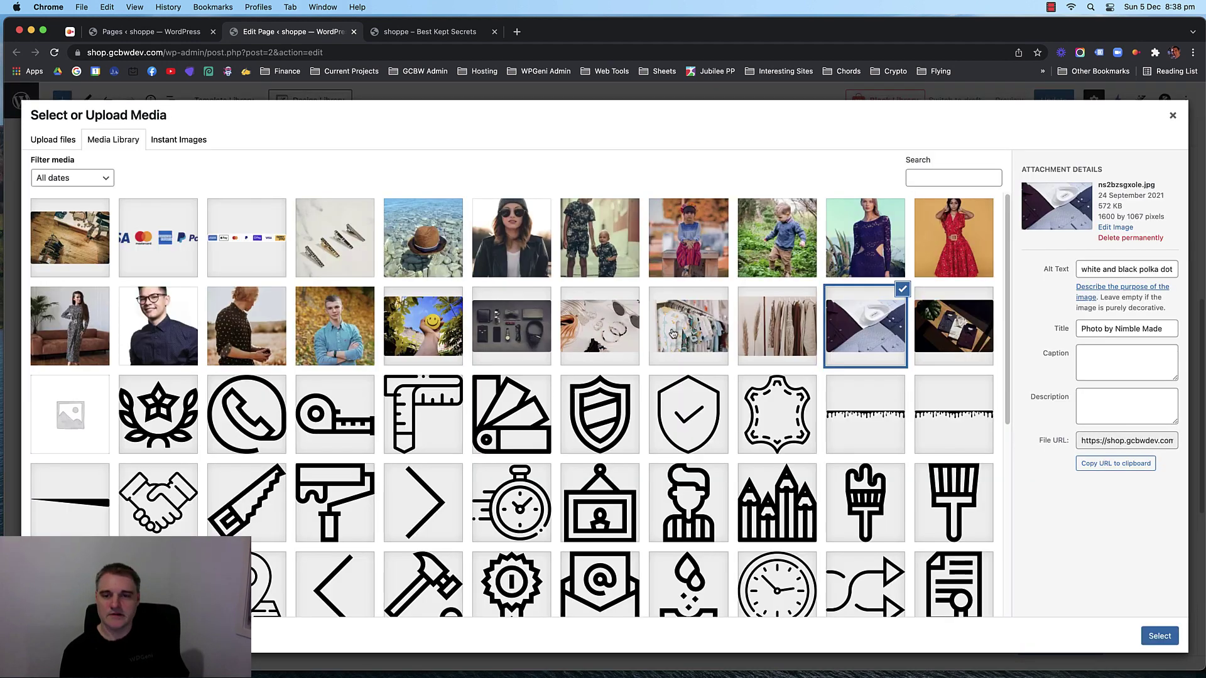
pyautogui.click(670, 329)
pyautogui.click(1159, 639)
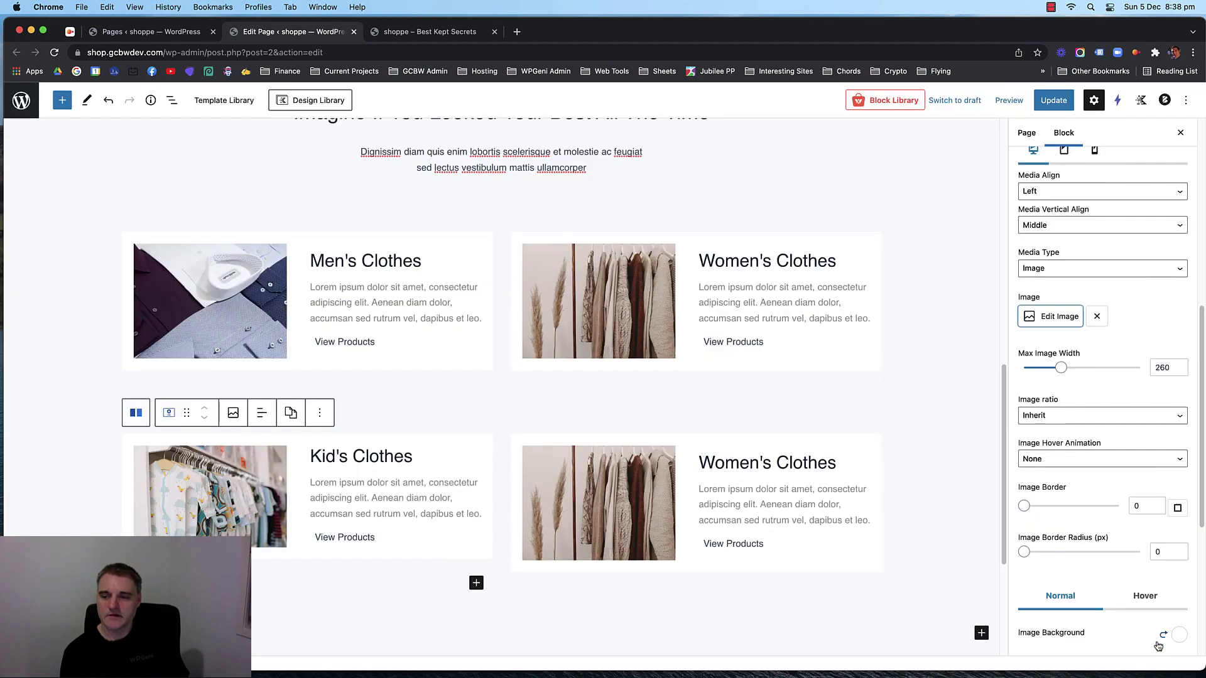
pyautogui.click(129, 471)
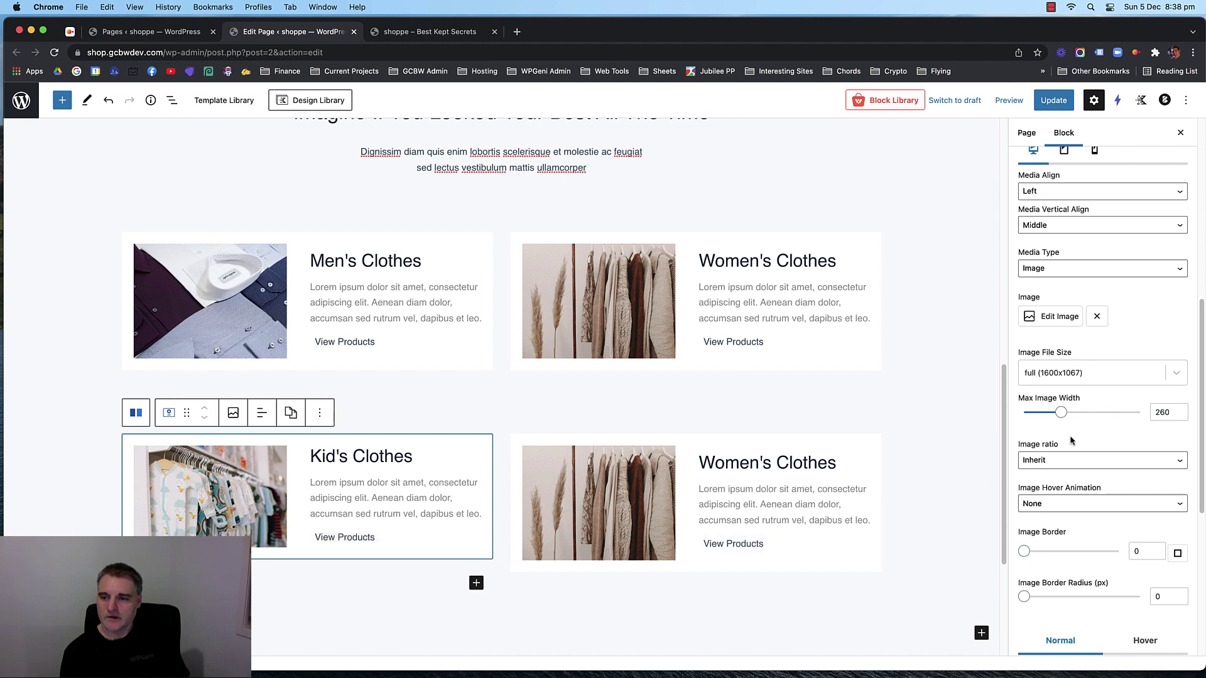
pyautogui.click(1087, 461)
pyautogui.click(1089, 472)
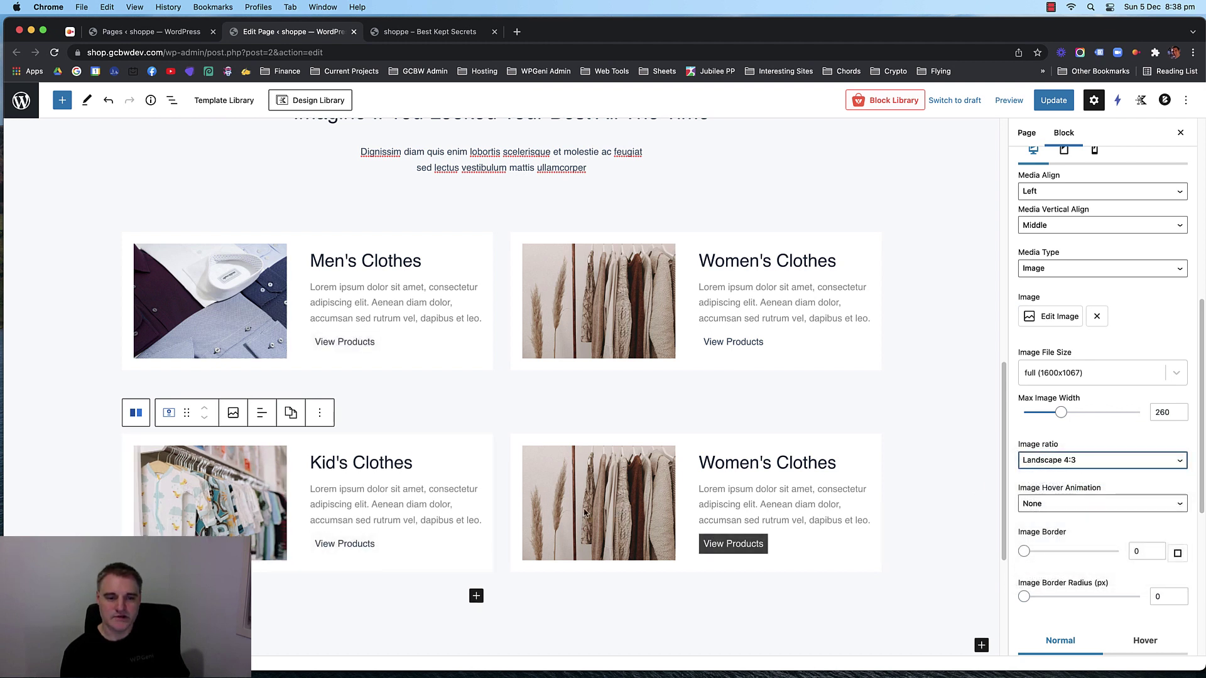
# Retitle the lower-right box Accessories and give it the accessories-on-table photo.
pyautogui.doubleClick(728, 462)
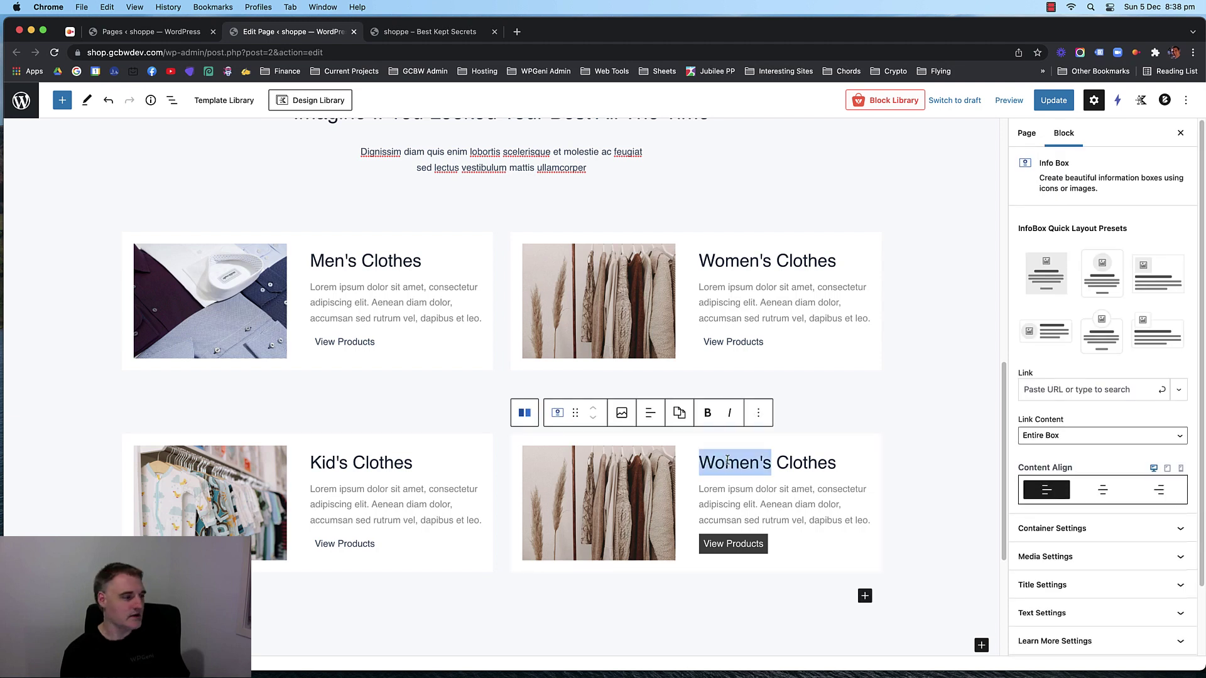
pyautogui.tripleClick(727, 462)
pyautogui.write('Accessories')
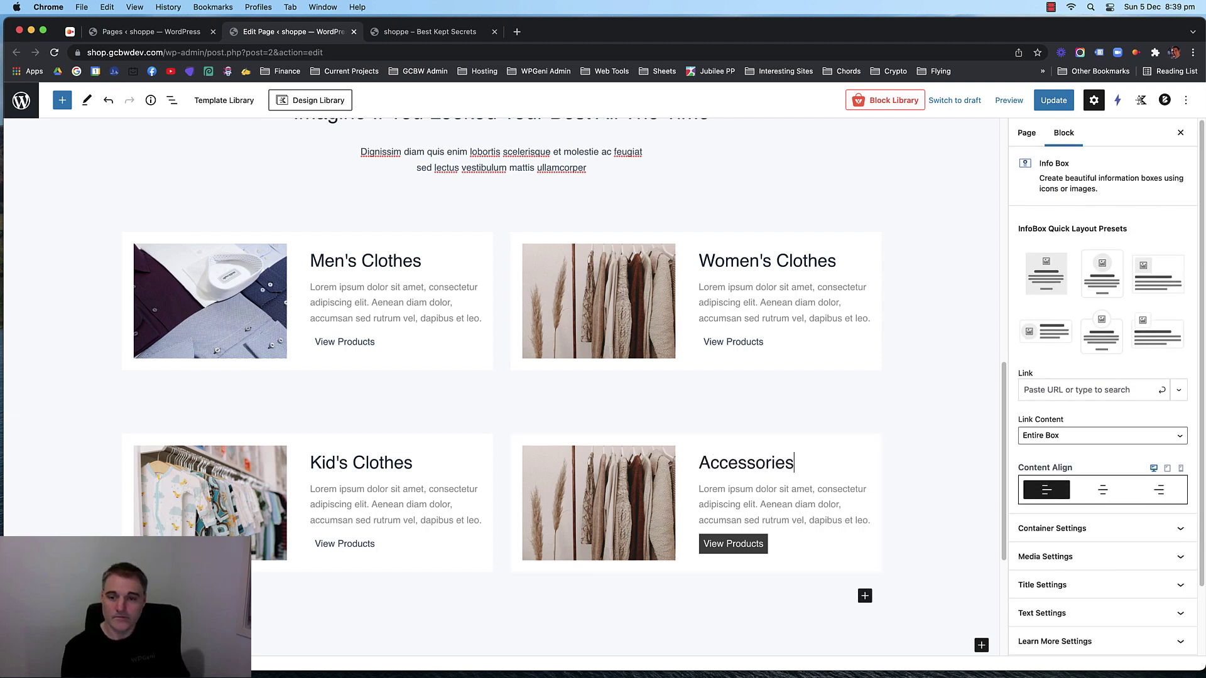
pyautogui.click(1124, 556)
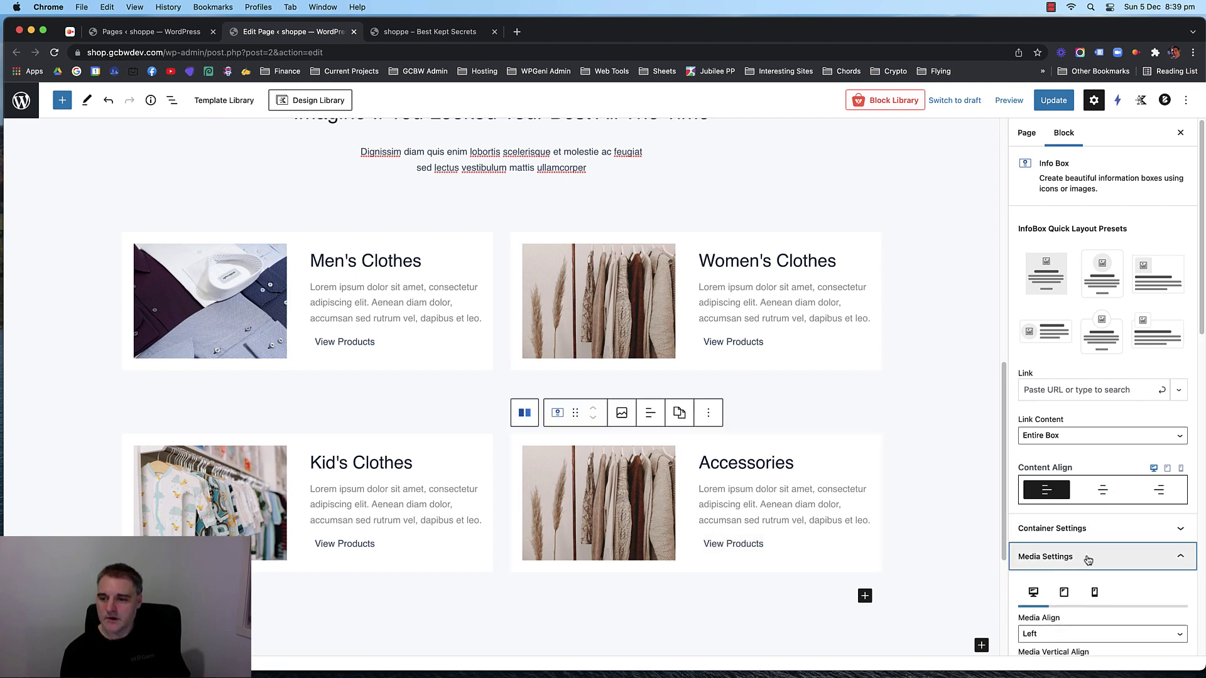
pyautogui.click(1044, 336)
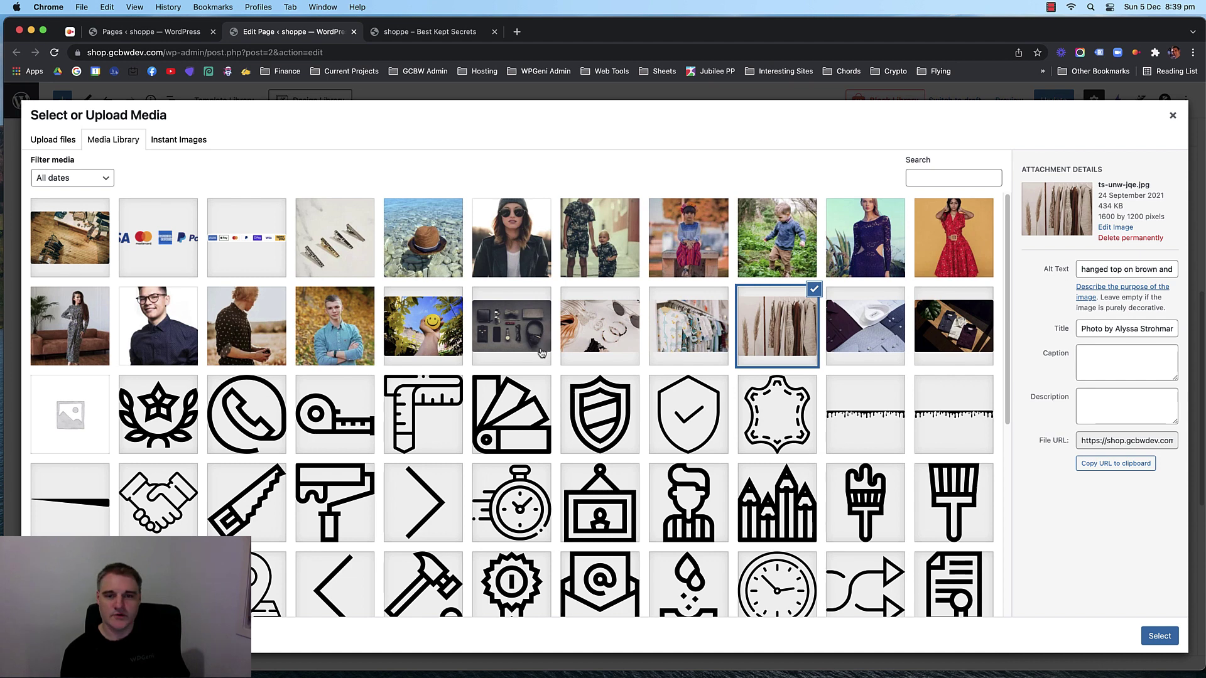
pyautogui.click(574, 335)
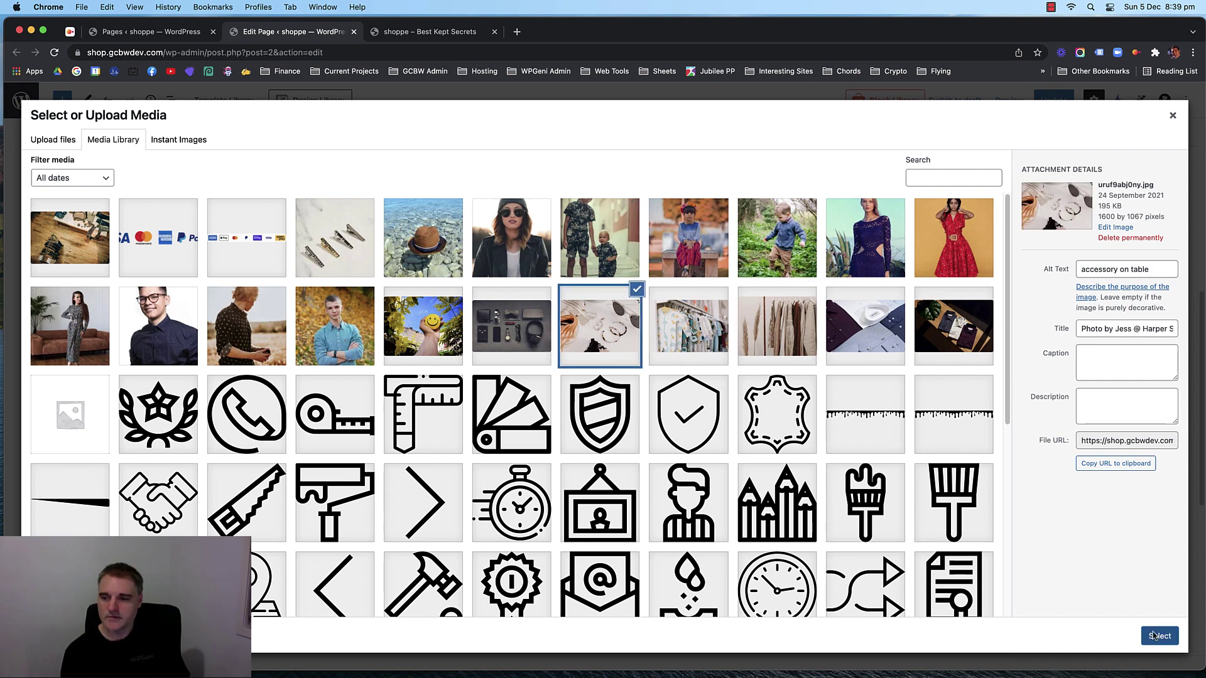
pyautogui.click(1156, 636)
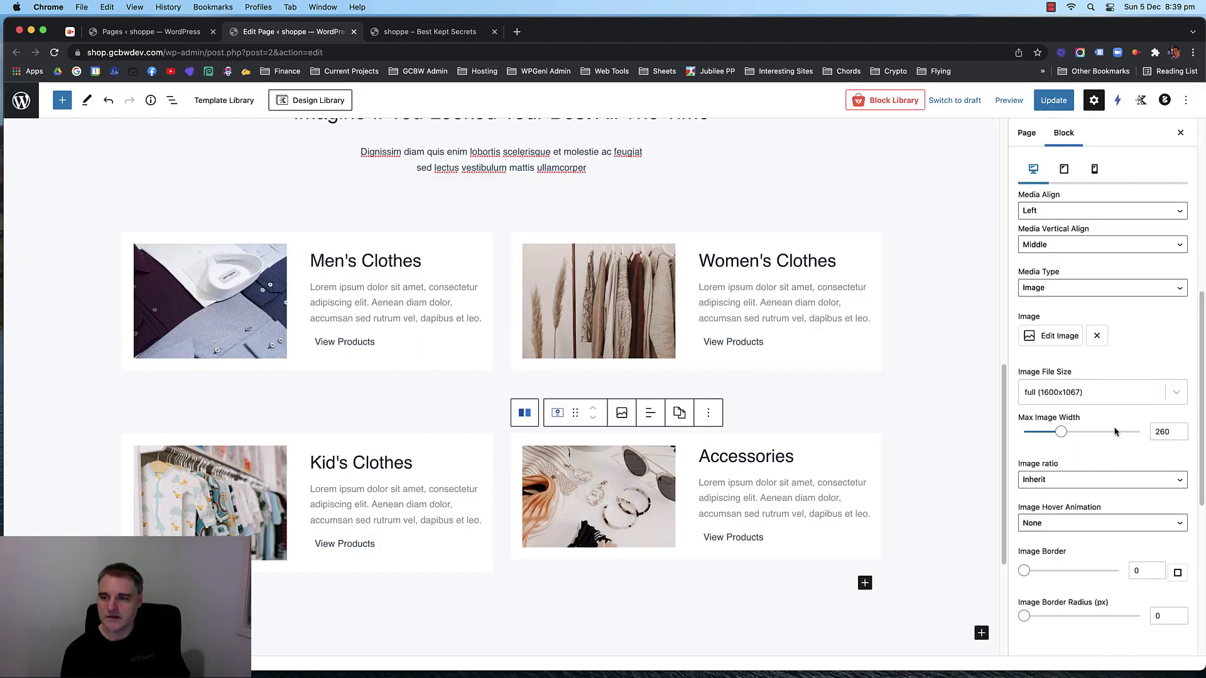
# Crop the Accessories image to Landscape 4:3 and update the page.
pyautogui.scroll(-4, 1085, 467)
pyautogui.click(1075, 371)
pyautogui.click(1073, 382)
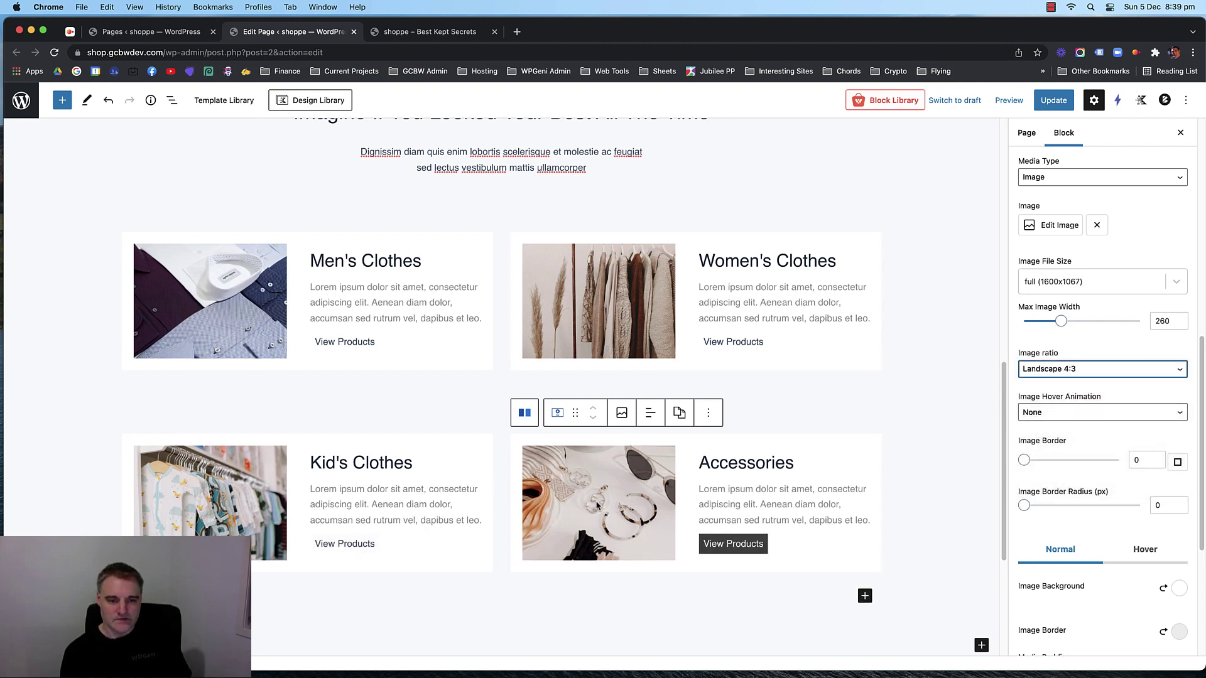
pyautogui.click(1054, 100)
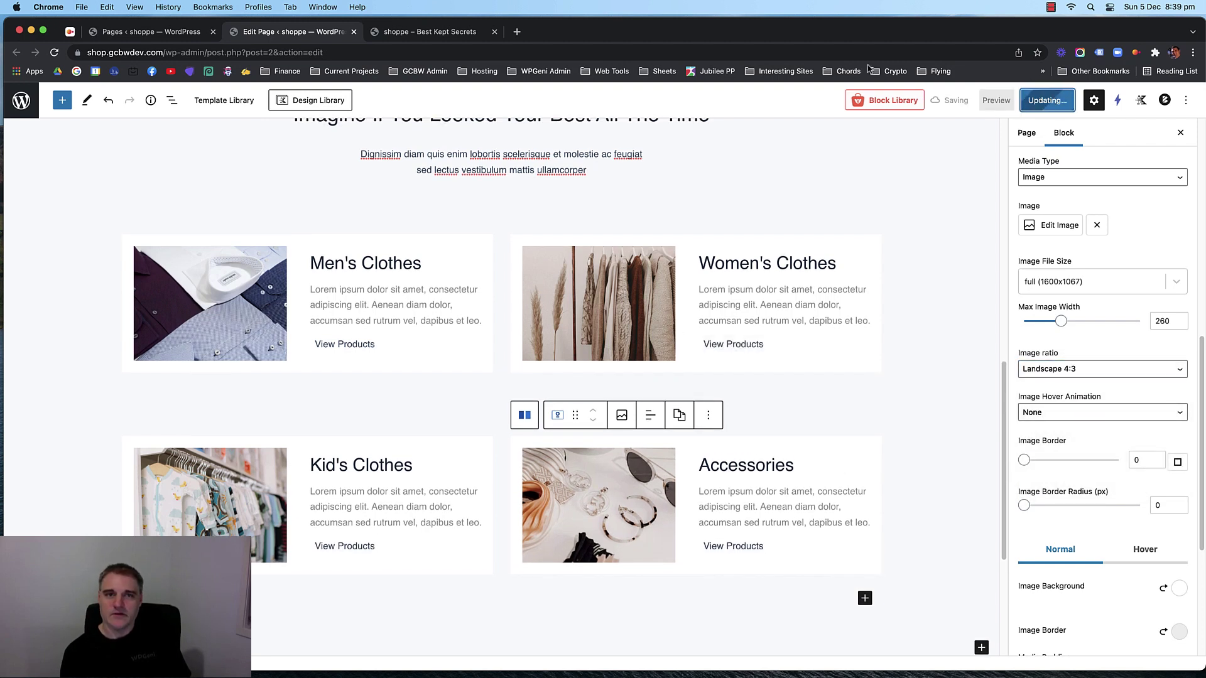
pyautogui.click(430, 30)
pyautogui.press('super+r')
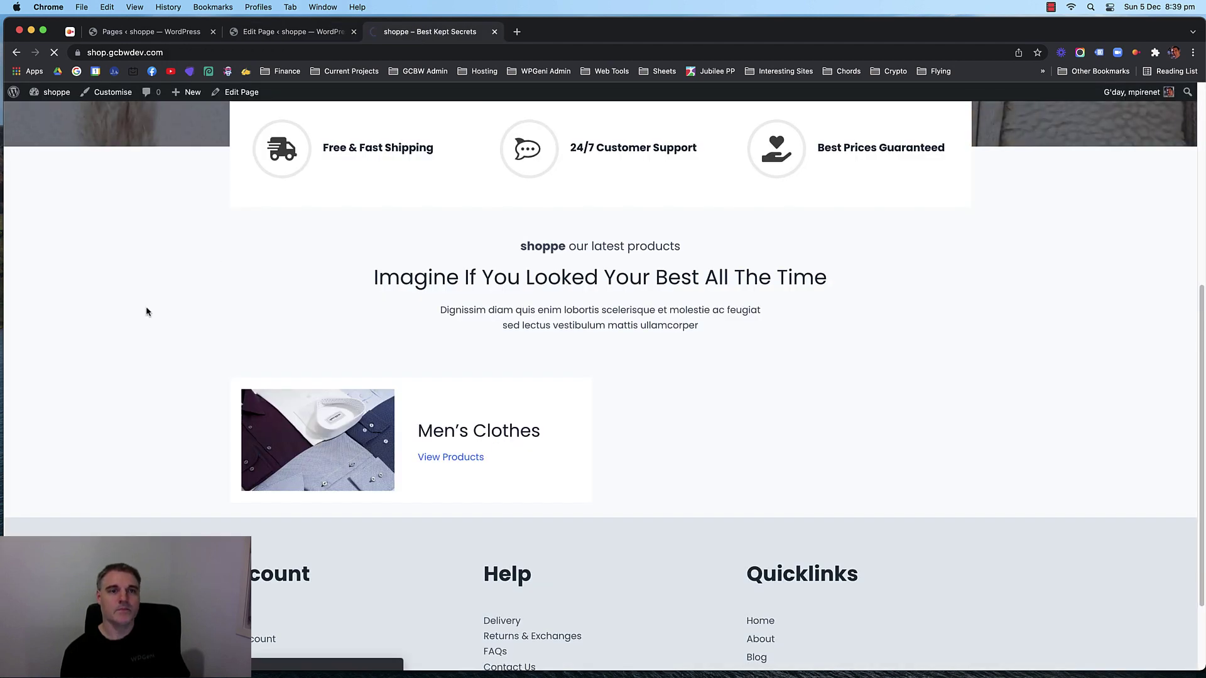
pyautogui.scroll(-2, 140, 304)
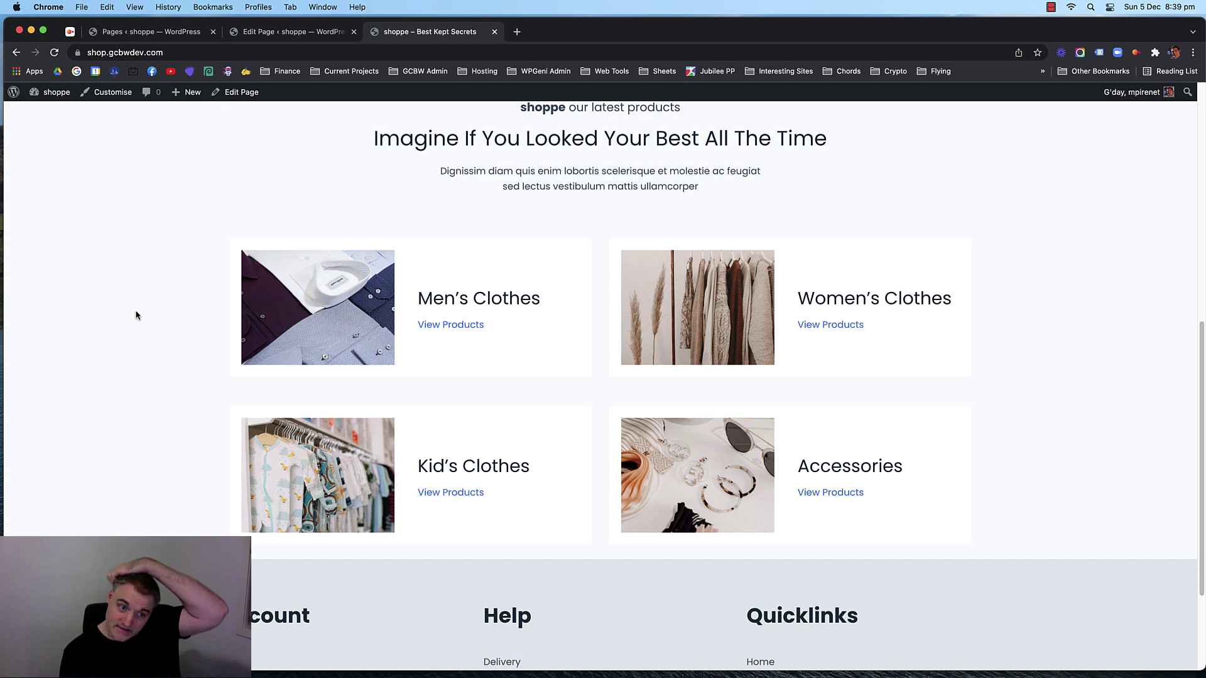
pyautogui.scroll(5, 137, 314)
pyautogui.scroll(-7, 135, 310)
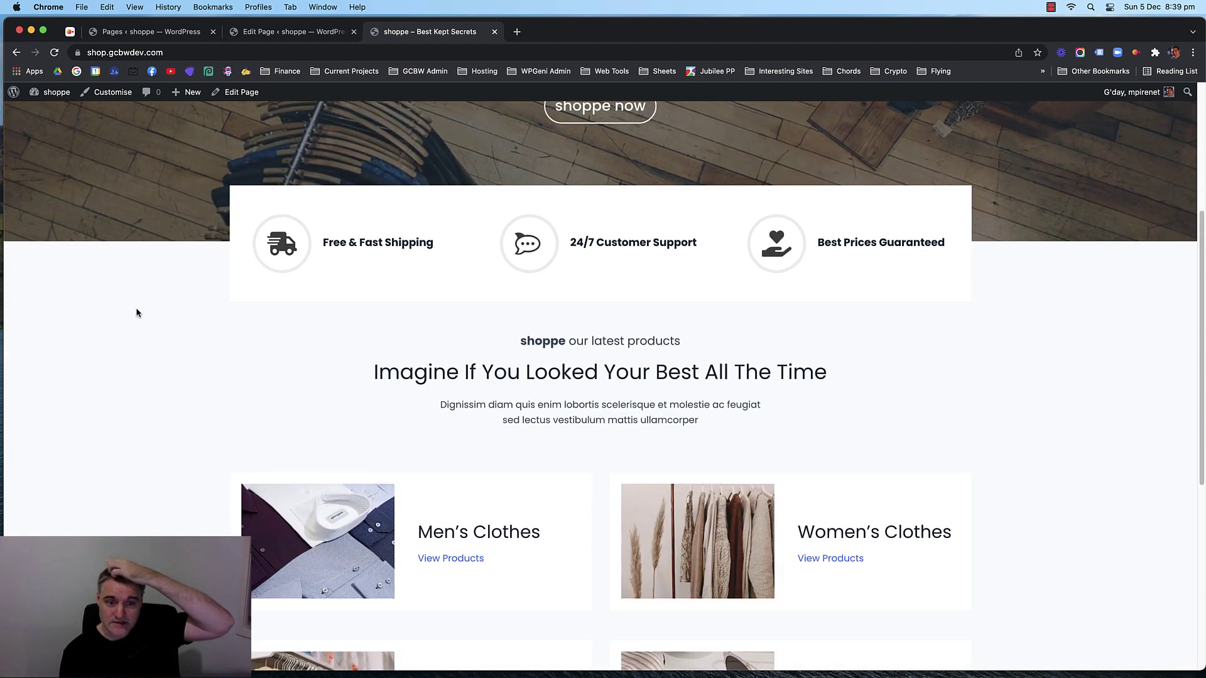
pyautogui.scroll(2, 138, 307)
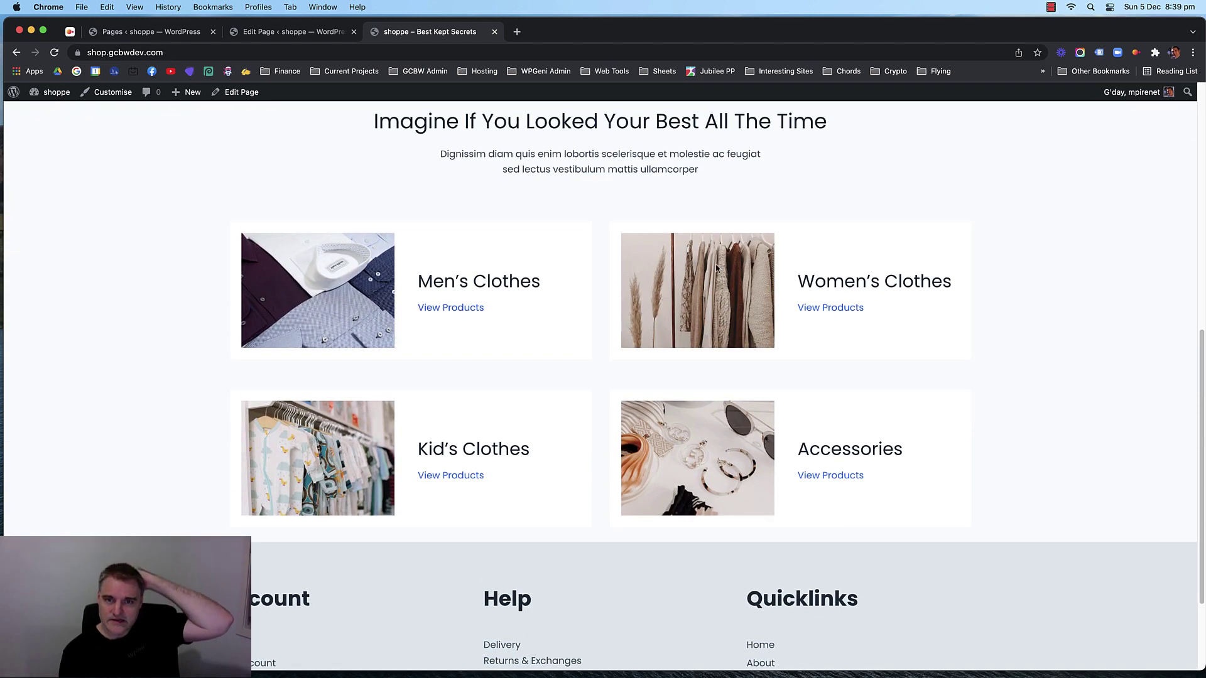
pyautogui.scroll(2, 173, 253)
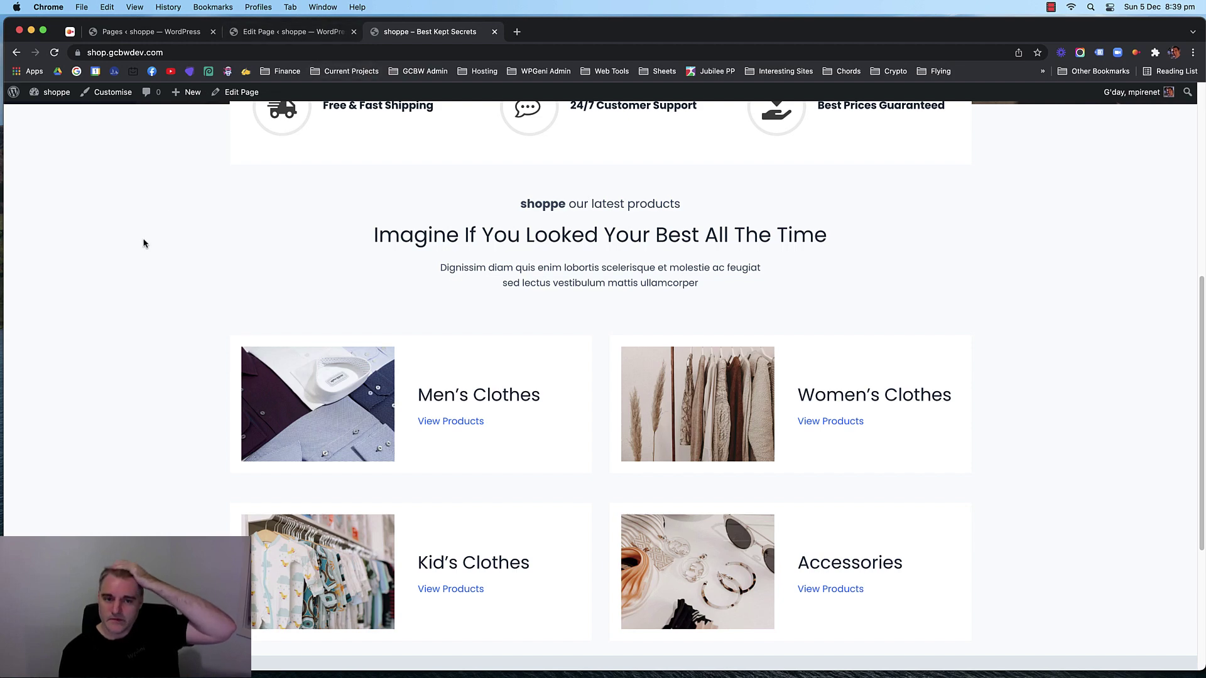
pyautogui.scroll(4, 144, 242)
pyautogui.scroll(-1, 154, 236)
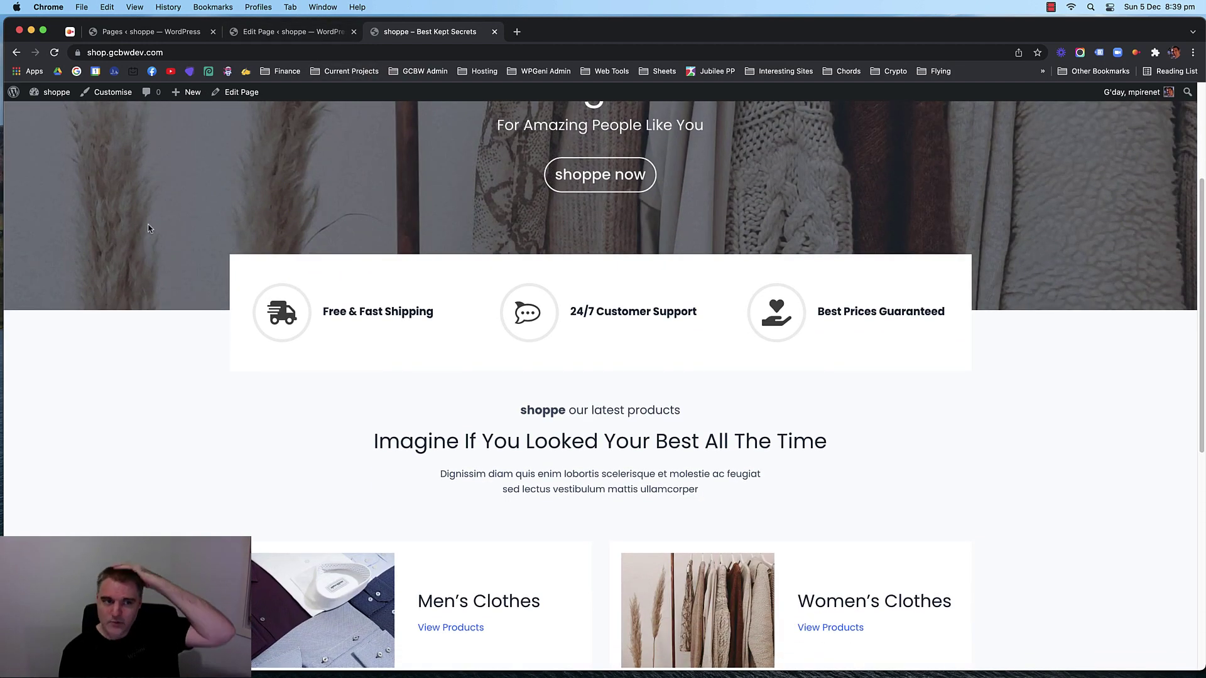
pyautogui.click(273, 33)
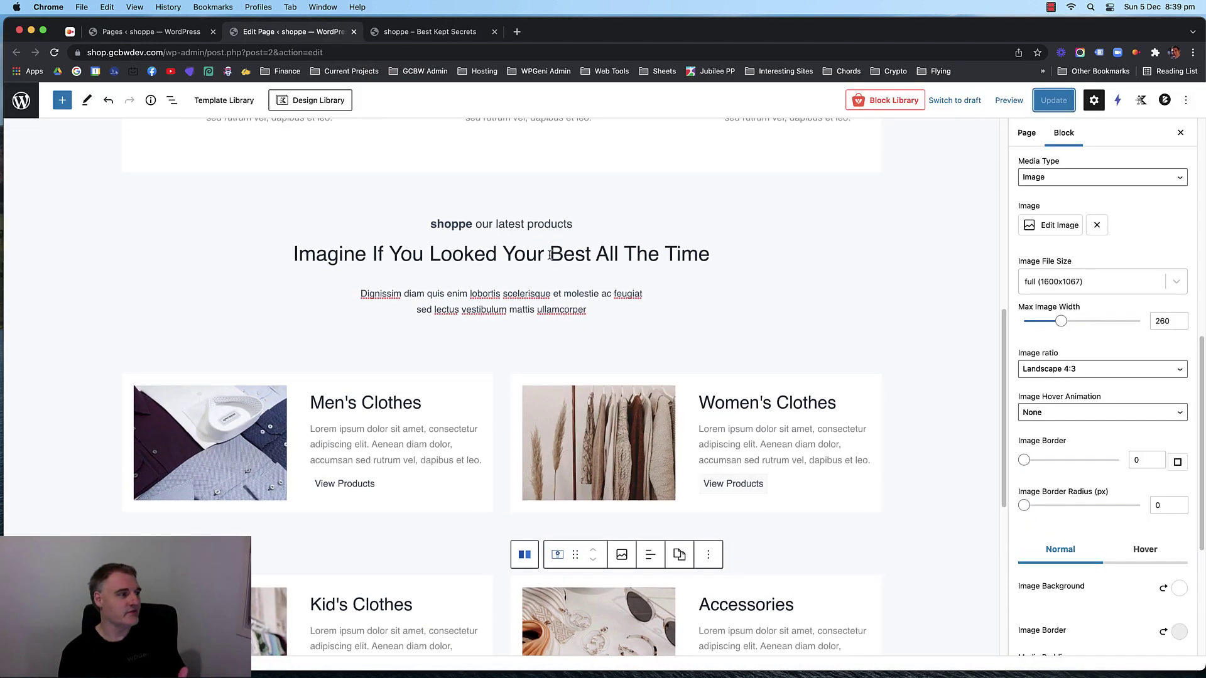
# Select the features row's parent section and turn on its box shadow with blur 14.
pyautogui.scroll(1, 187, 255)
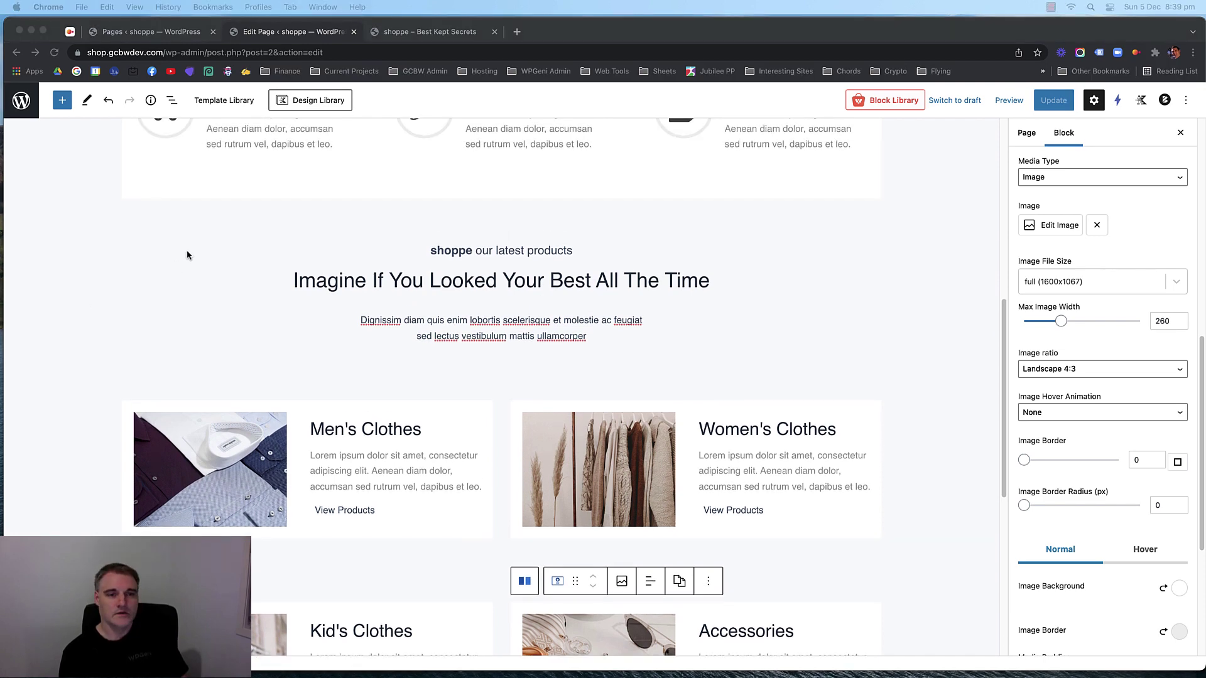
pyautogui.scroll(4, 187, 255)
pyautogui.click(133, 269)
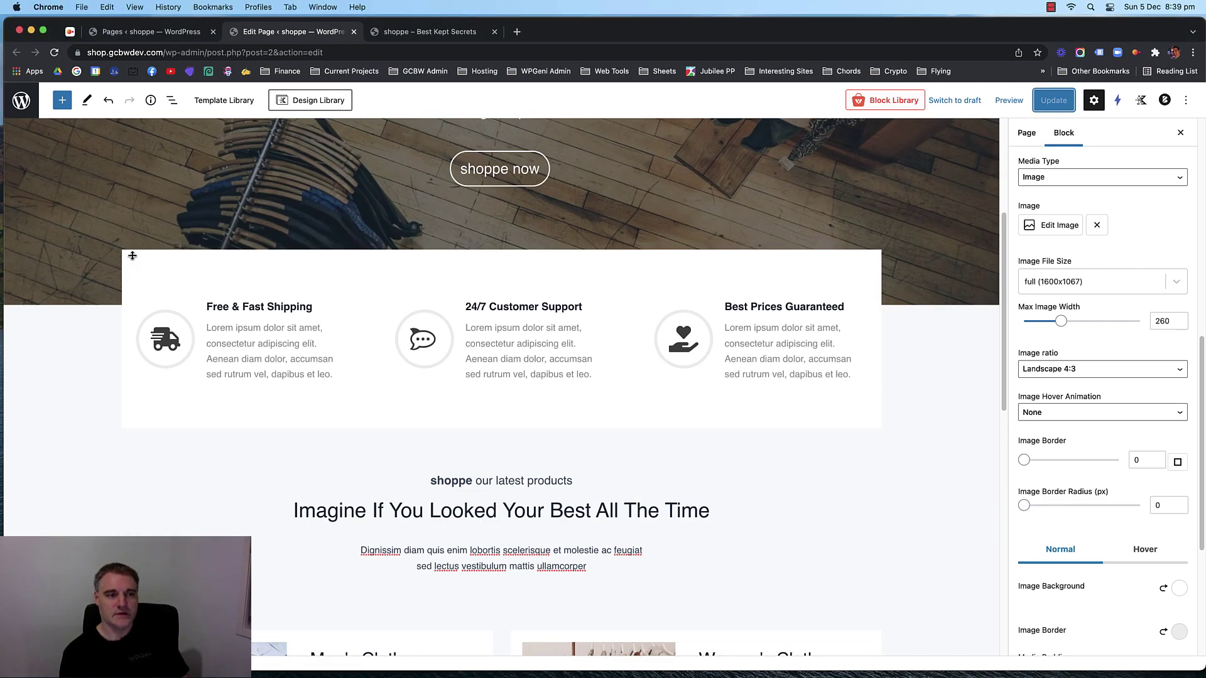
pyautogui.click(196, 258)
pyautogui.click(140, 233)
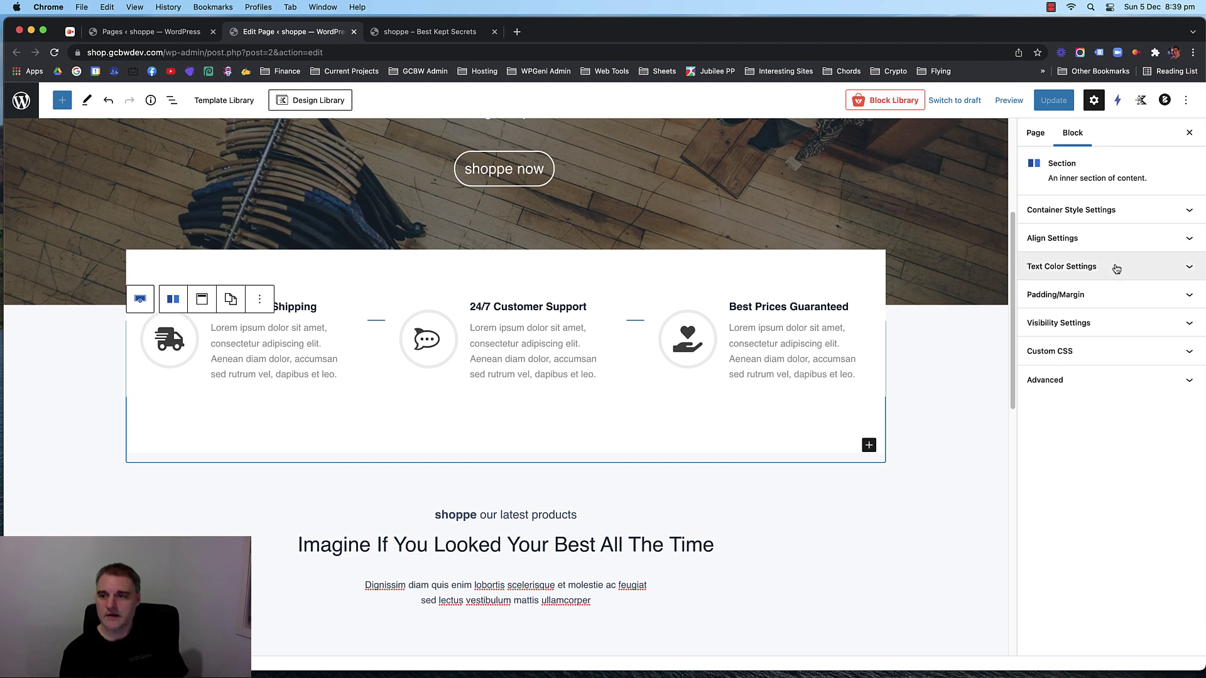
pyautogui.click(1124, 210)
pyautogui.scroll(-3, 1114, 314)
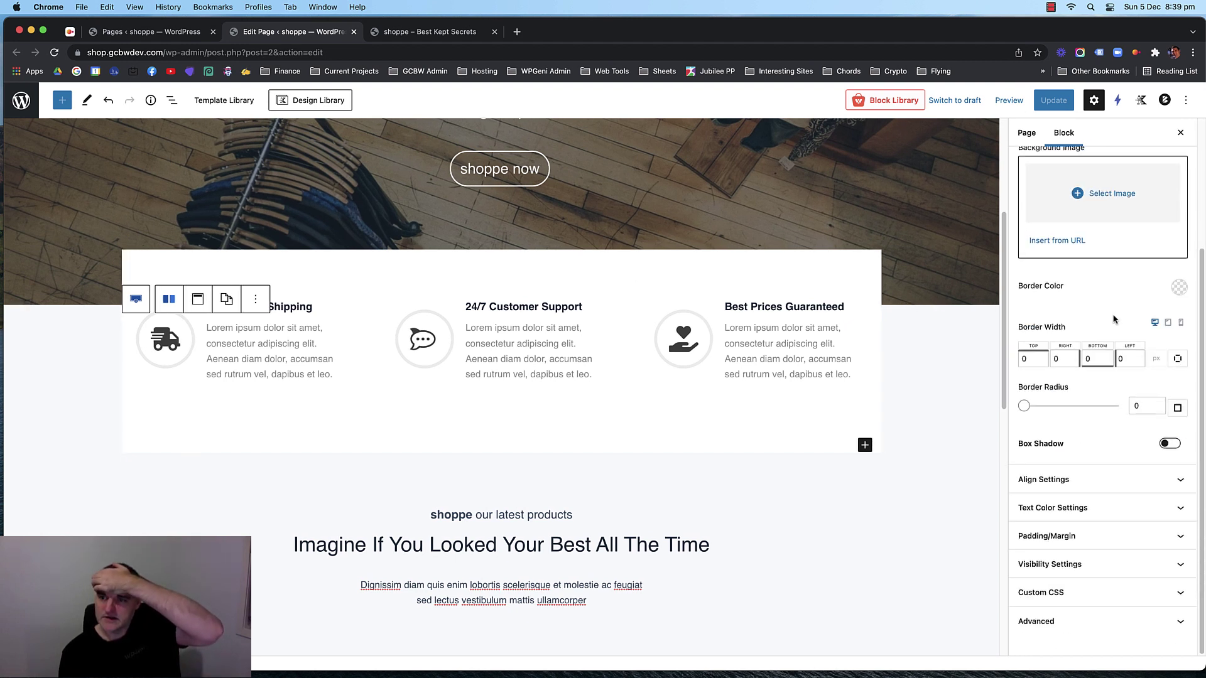
pyautogui.click(1168, 444)
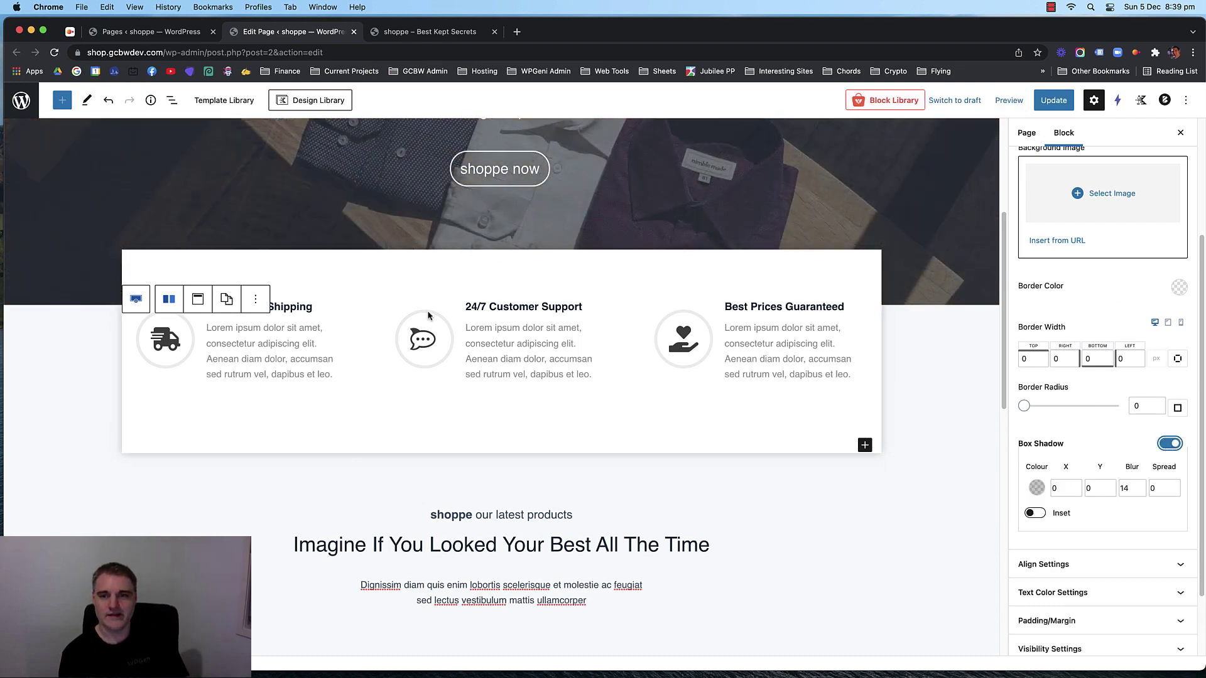
pyautogui.scroll(-1, 1066, 428)
pyautogui.scroll(-5, 1066, 428)
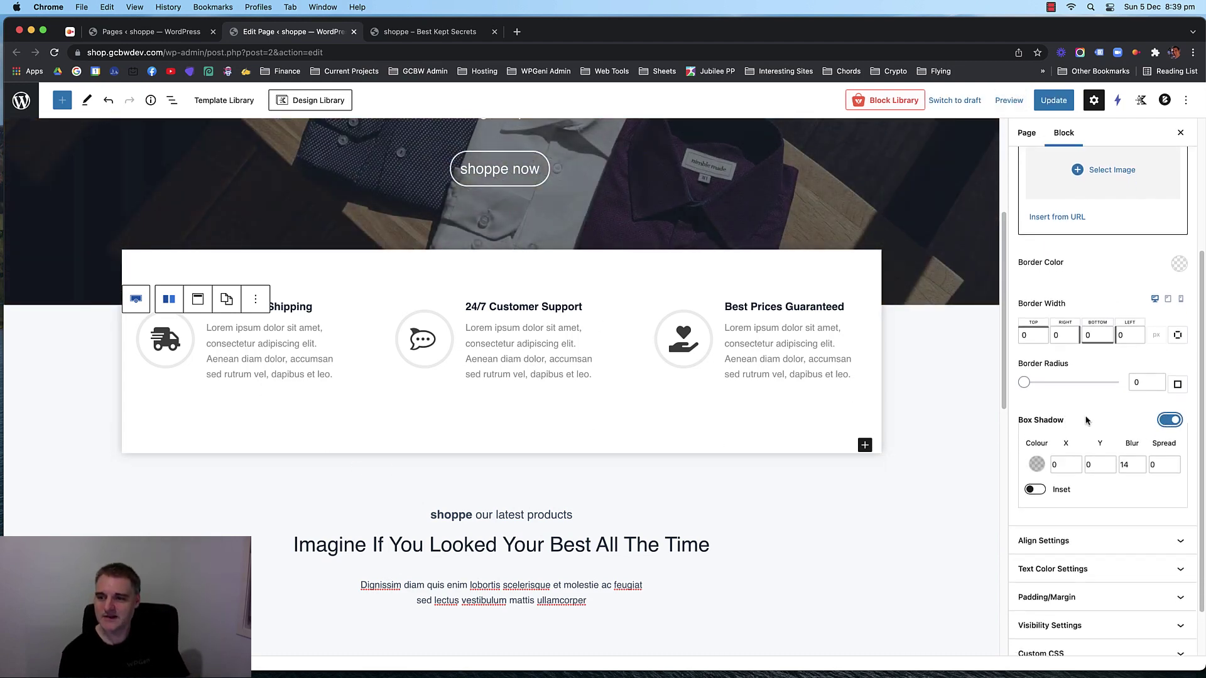
pyautogui.scroll(-10, 930, 394)
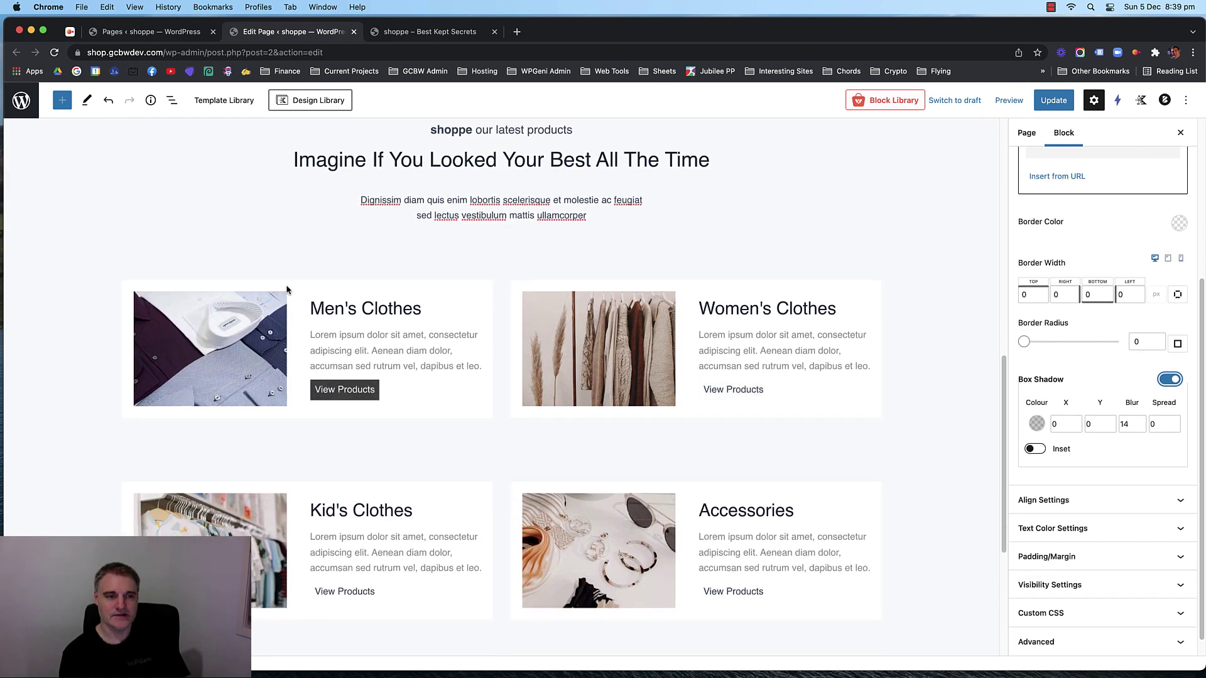
# Give the Men's Clothes info box a light grey container shadow.
pyautogui.click(288, 289)
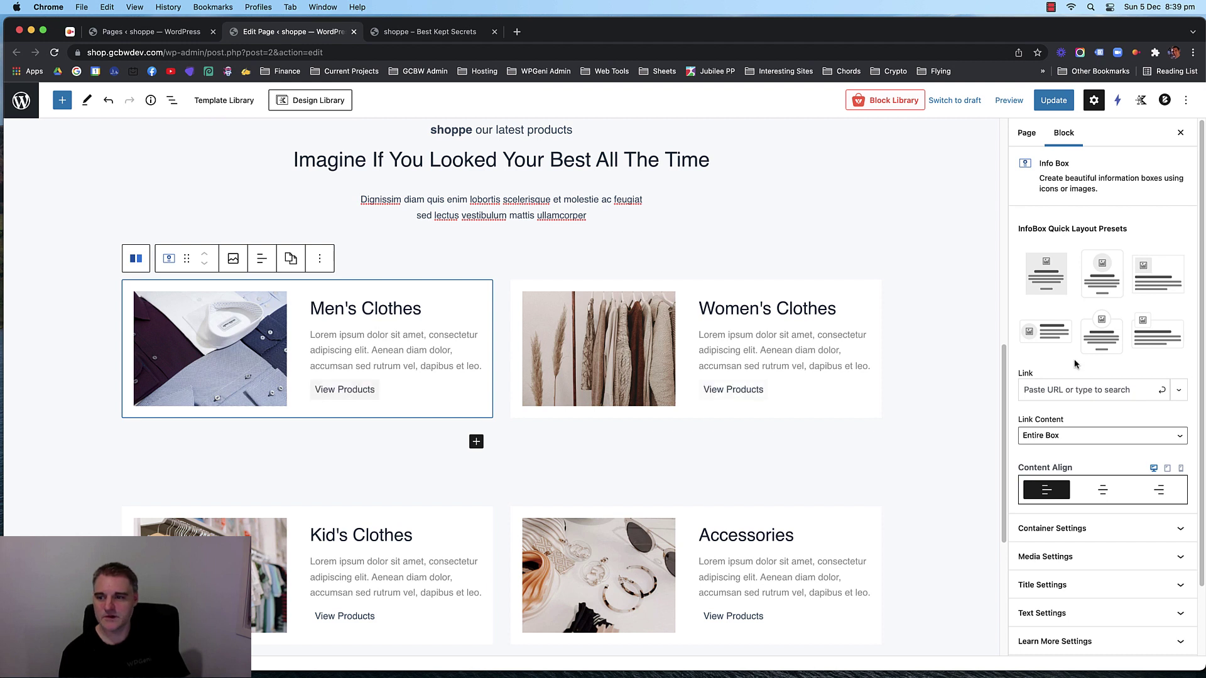
pyautogui.scroll(-2, 1132, 422)
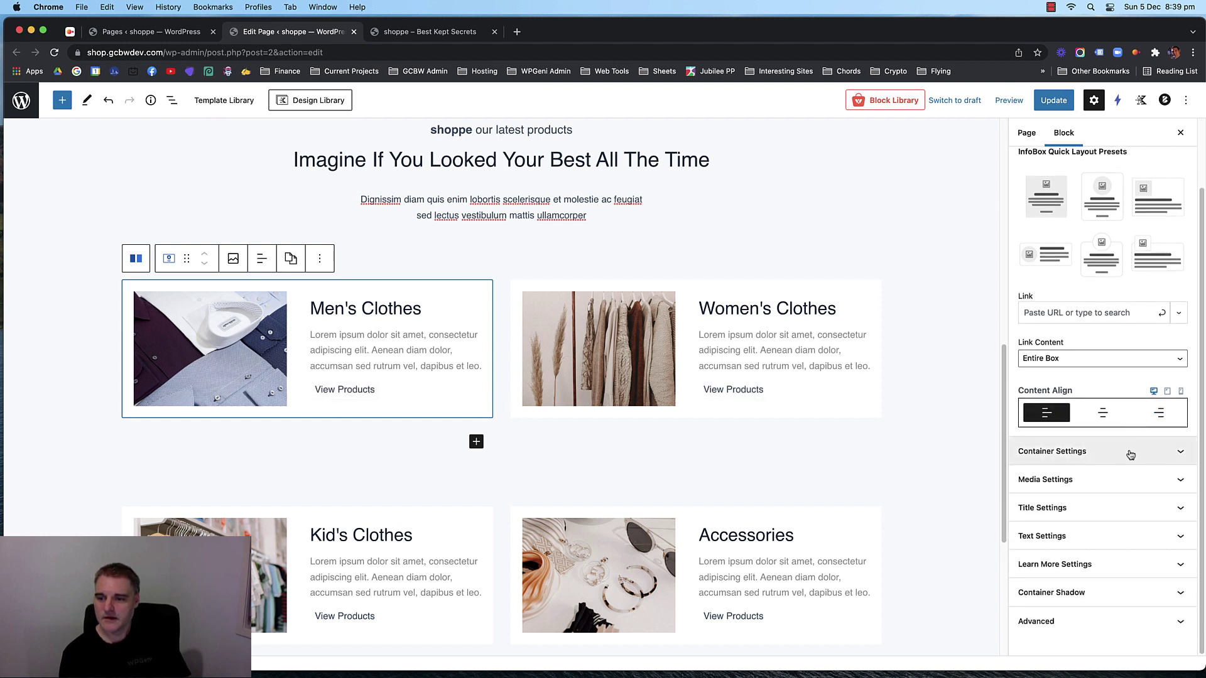
pyautogui.click(1124, 591)
pyautogui.scroll(-1, 1106, 565)
pyautogui.click(1028, 584)
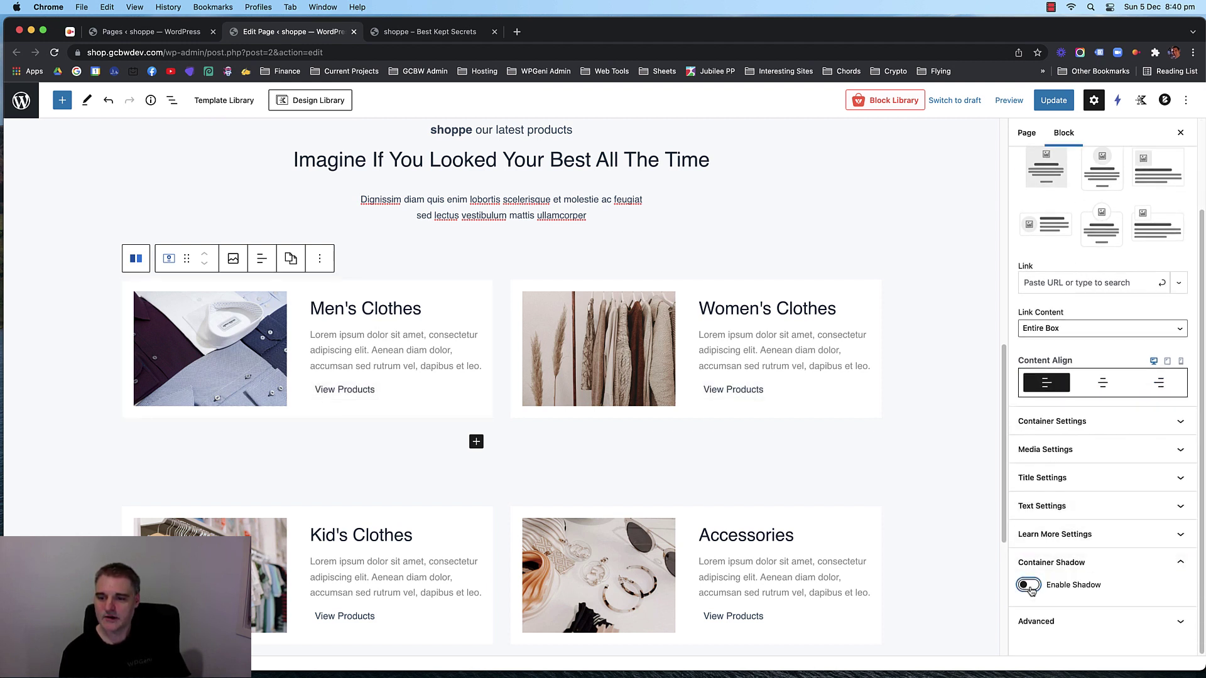
pyautogui.scroll(-6, 1102, 489)
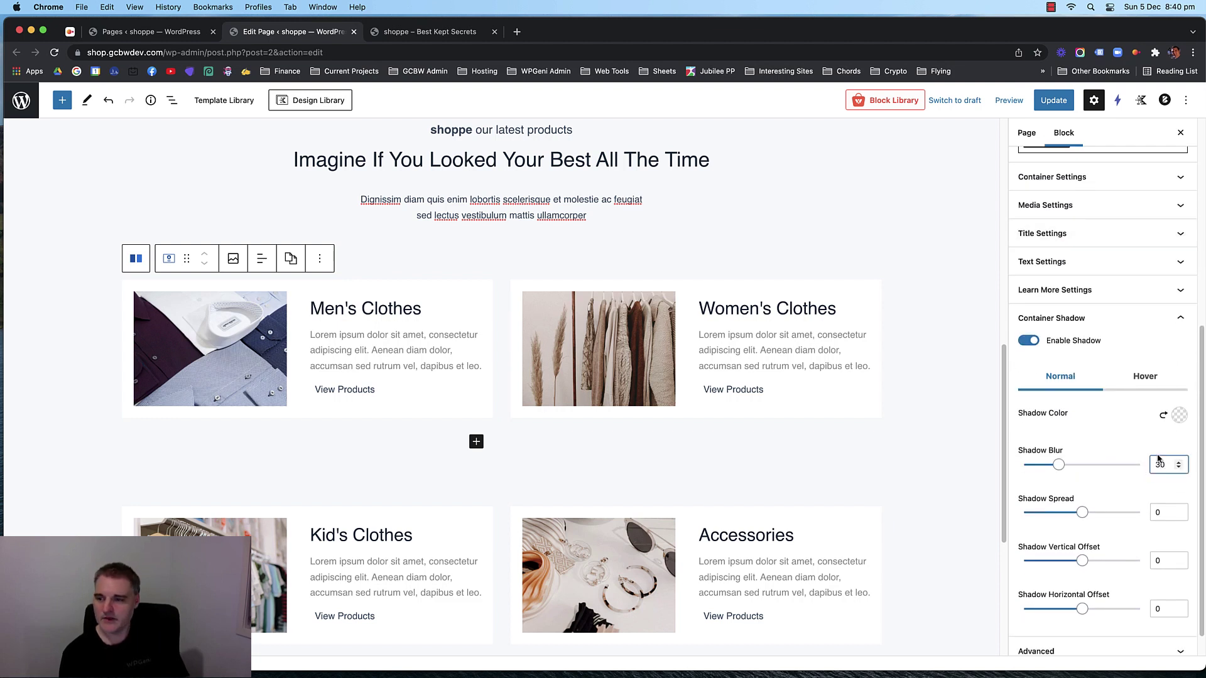
pyautogui.click(1178, 415)
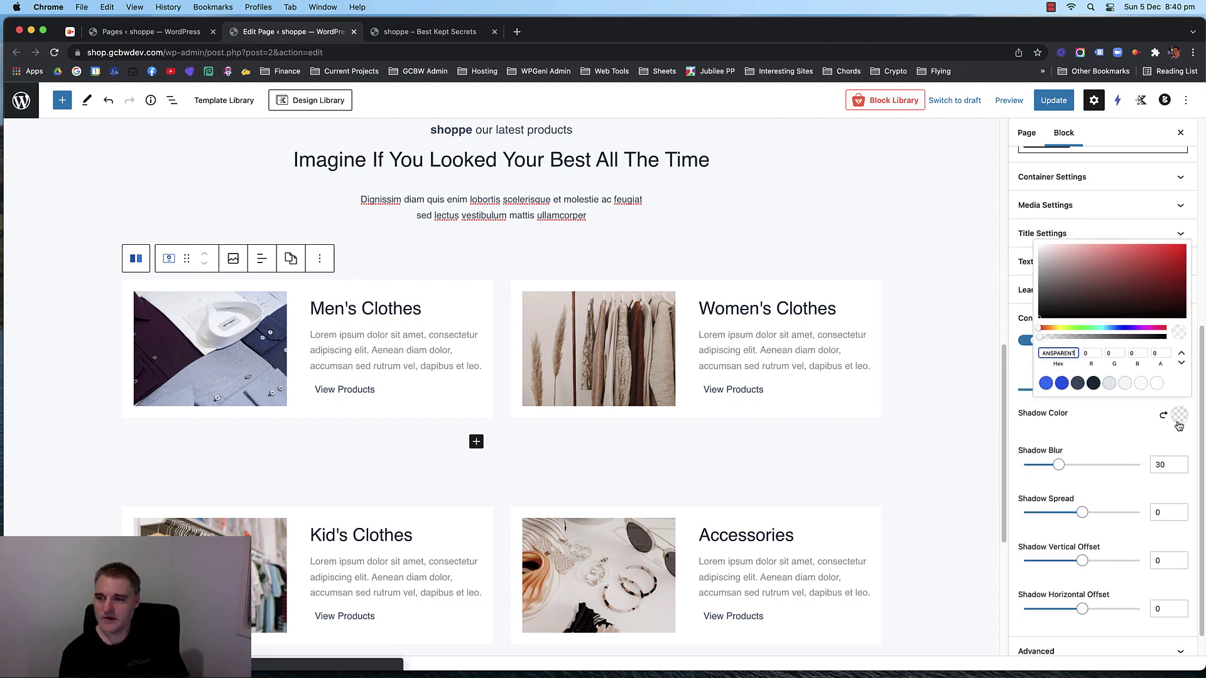
pyautogui.click(1095, 384)
pyautogui.click(1107, 422)
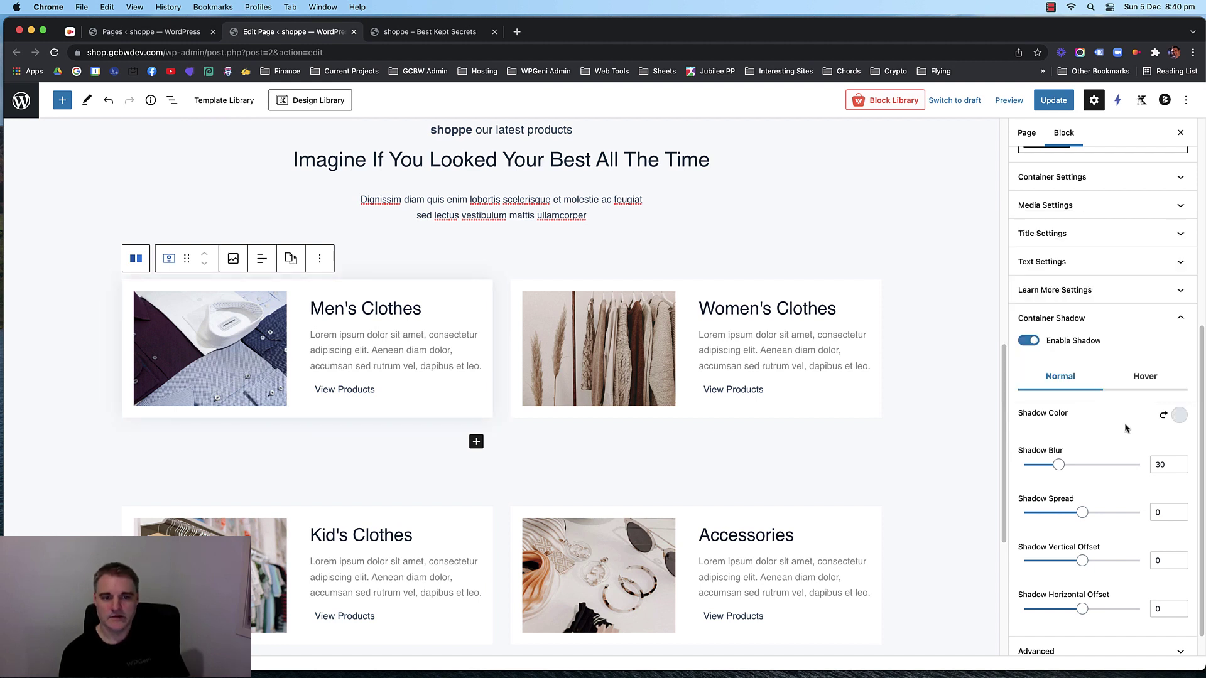
# Turn on the Women's Clothes info box shadow with a blur of 30.
pyautogui.click(810, 402)
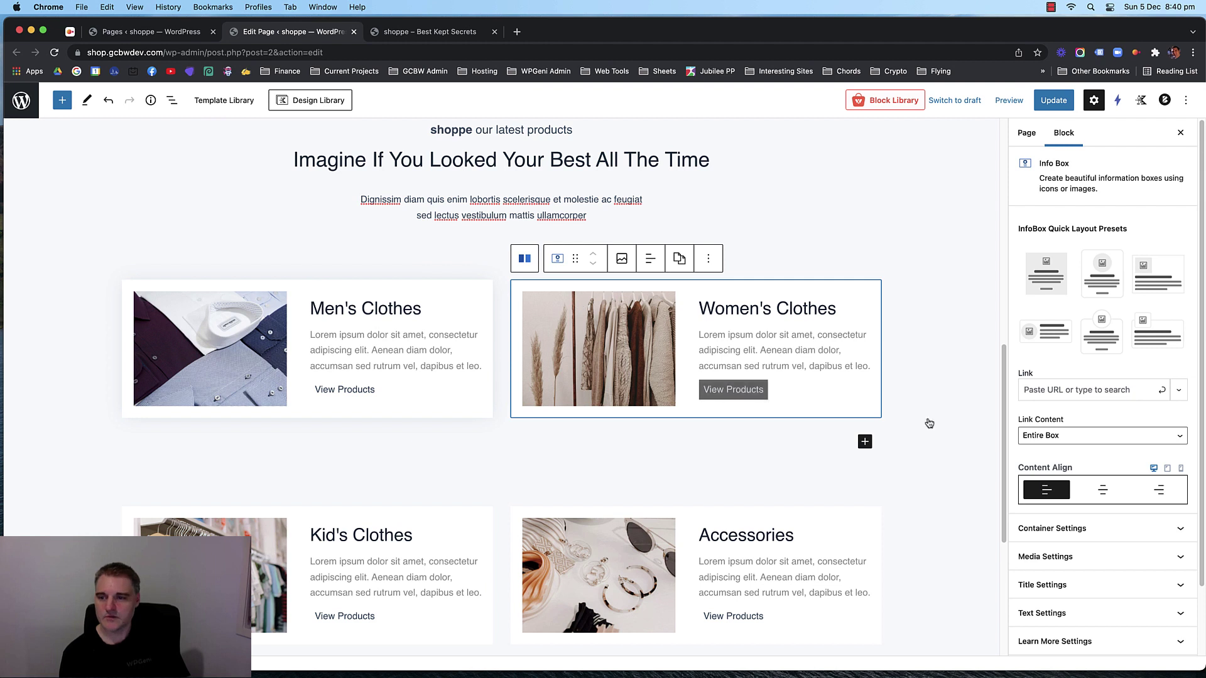
pyautogui.click(1107, 597)
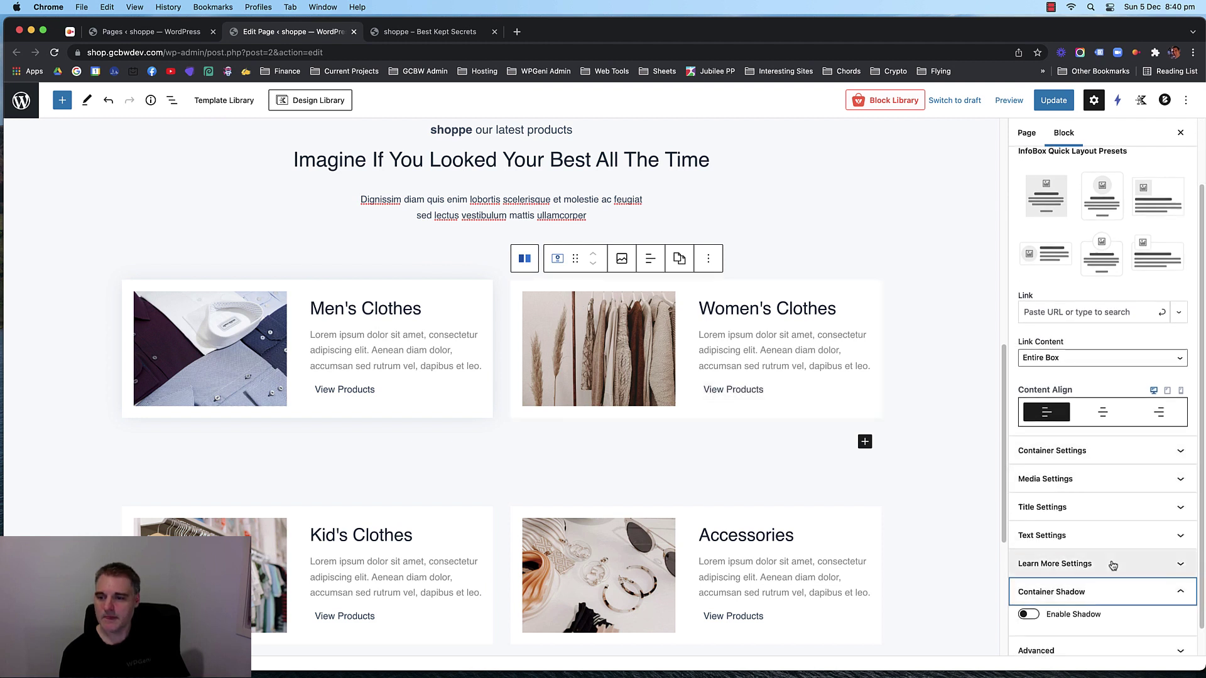
pyautogui.click(1064, 587)
pyautogui.scroll(-5, 1103, 533)
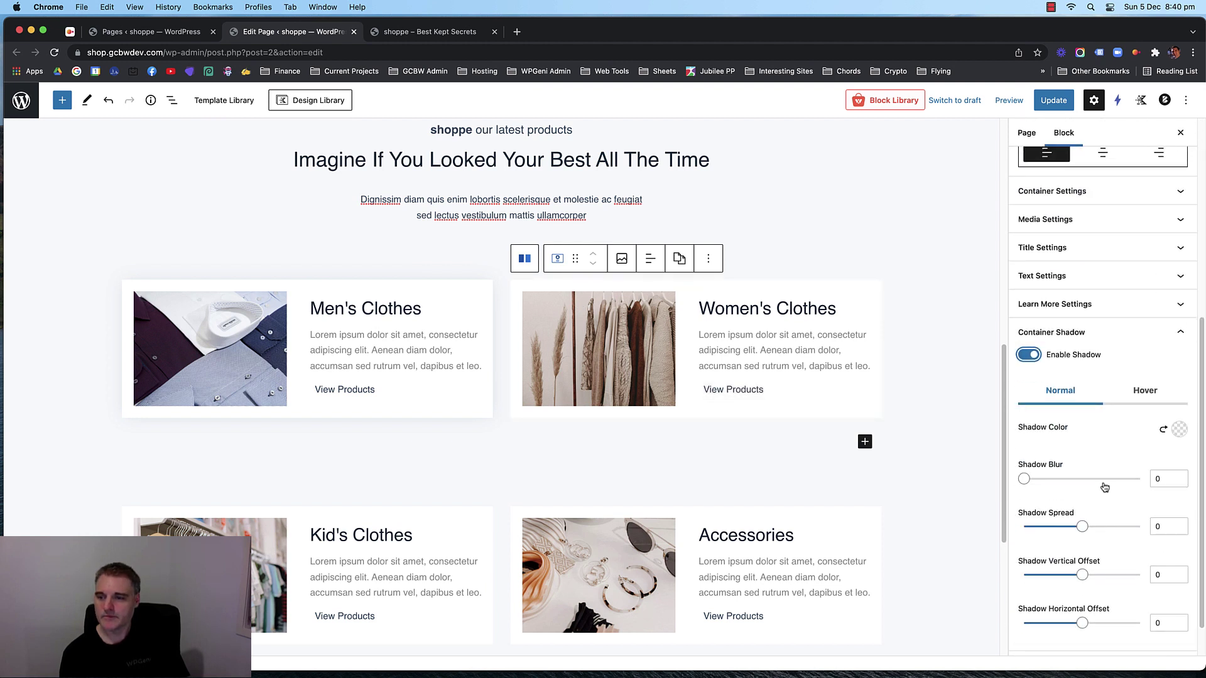
pyautogui.click(1151, 478)
pyautogui.write('30')
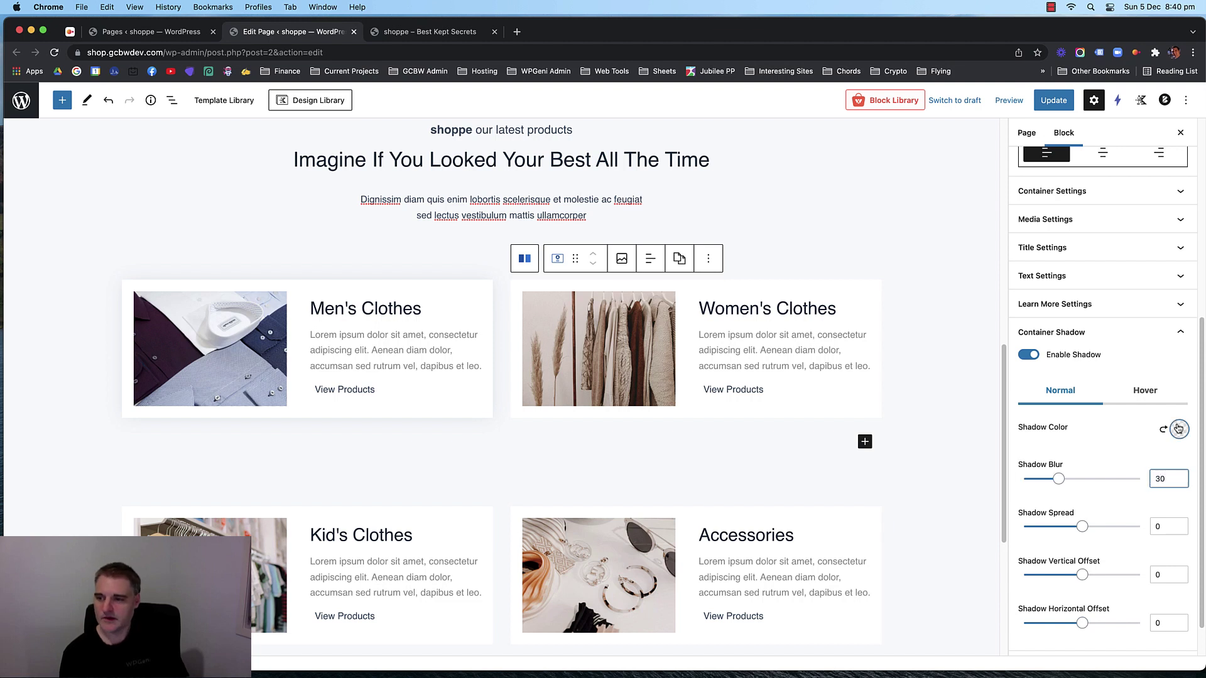
pyautogui.click(1178, 429)
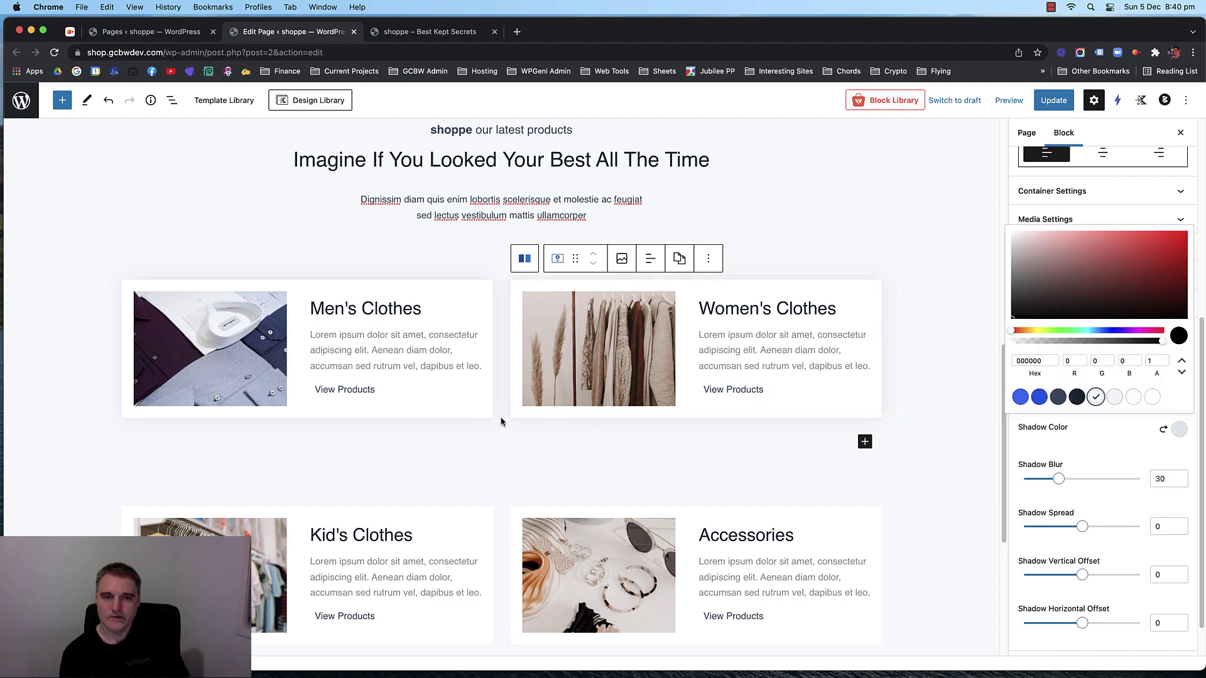
pyautogui.scroll(-3, 501, 421)
# Turn on the Kid's Clothes info box shadow with a blur of 30.
pyautogui.click(466, 434)
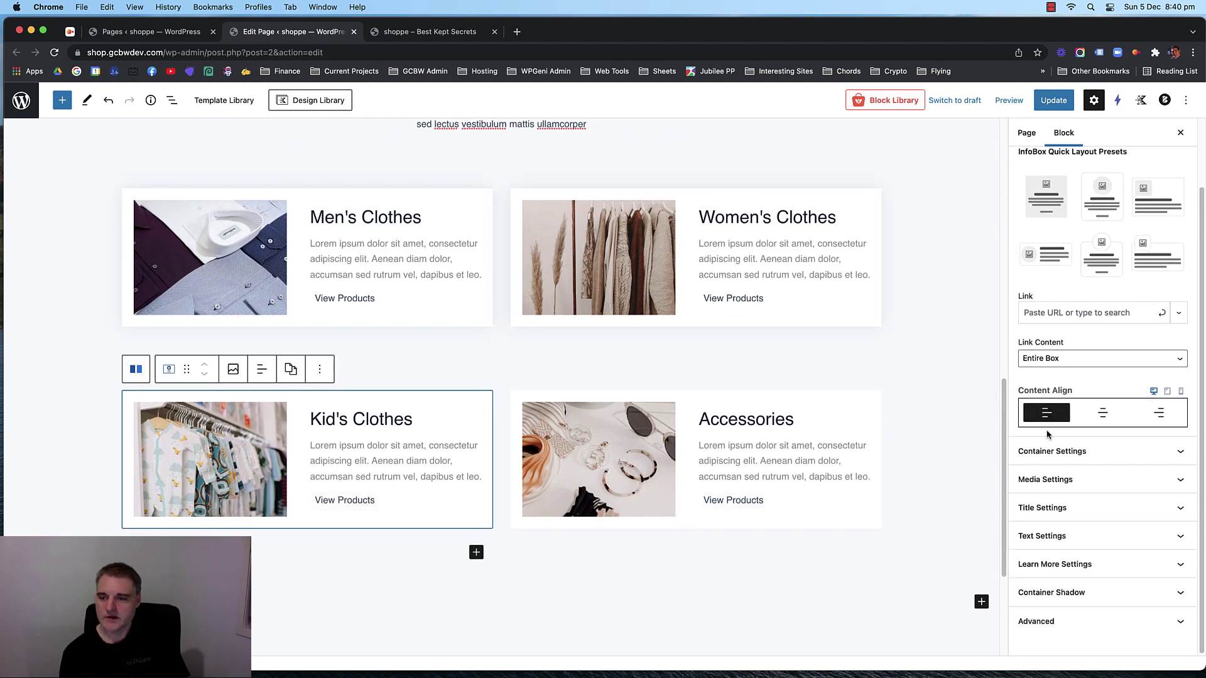
pyautogui.click(1103, 451)
pyautogui.scroll(-5, 1108, 455)
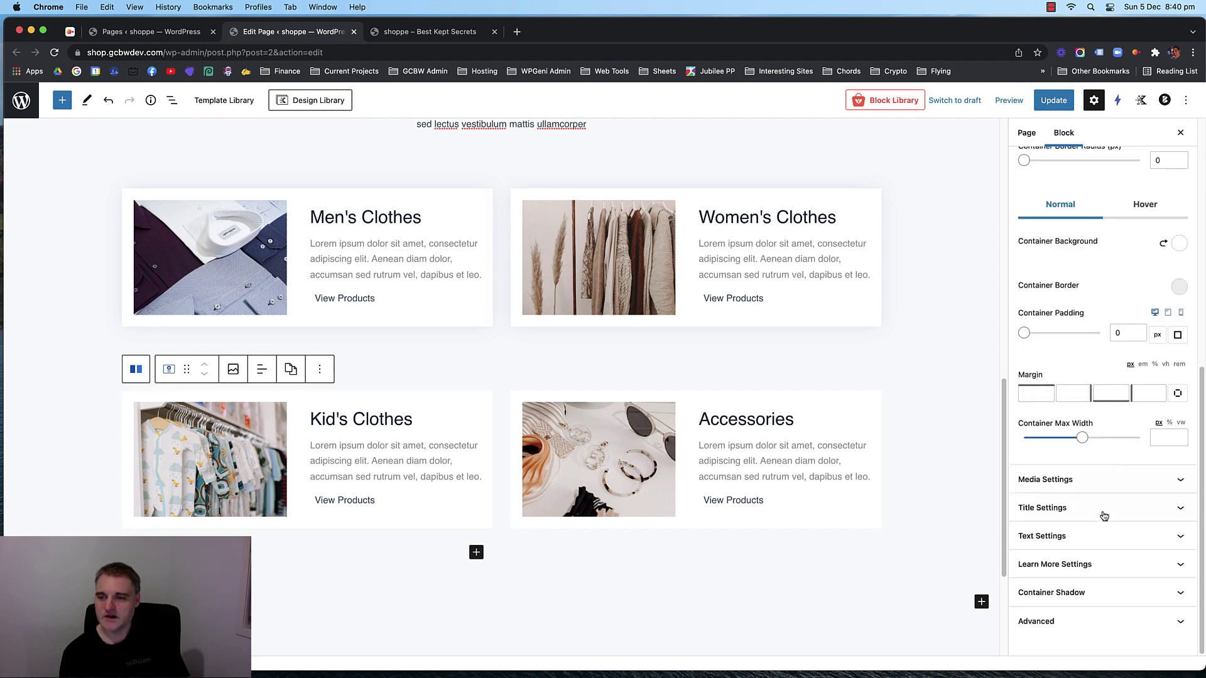
pyautogui.click(1105, 564)
pyautogui.scroll(-5, 1106, 512)
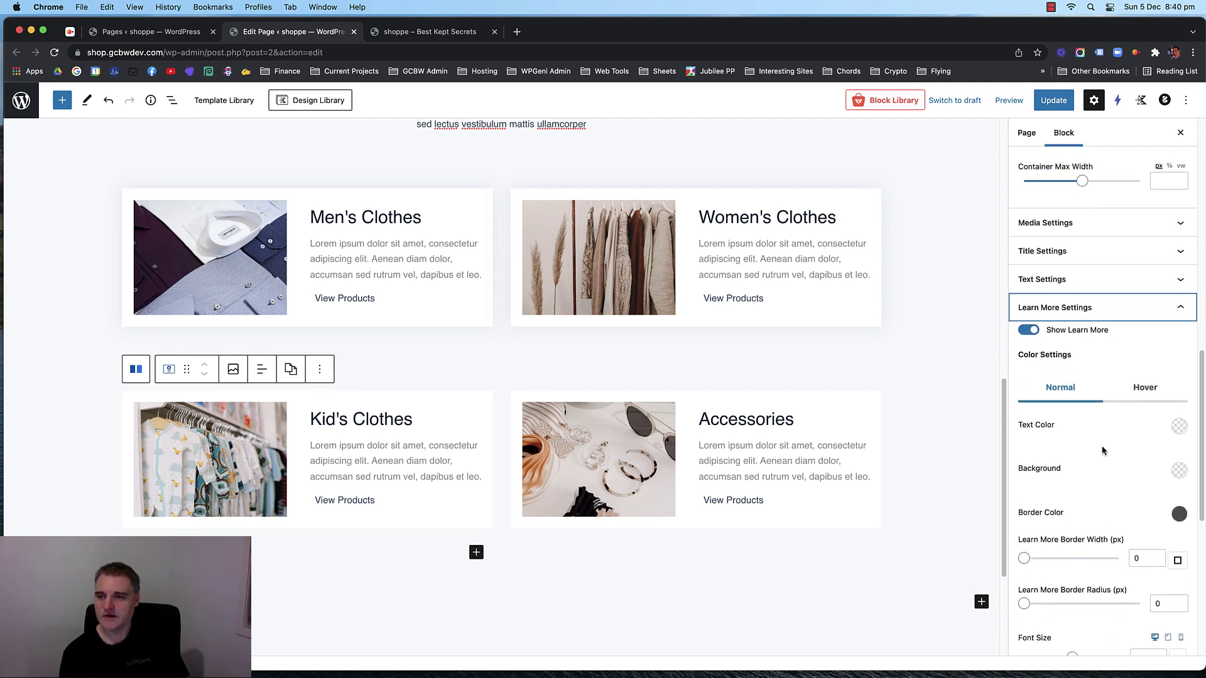
pyautogui.click(1105, 309)
pyautogui.click(1108, 592)
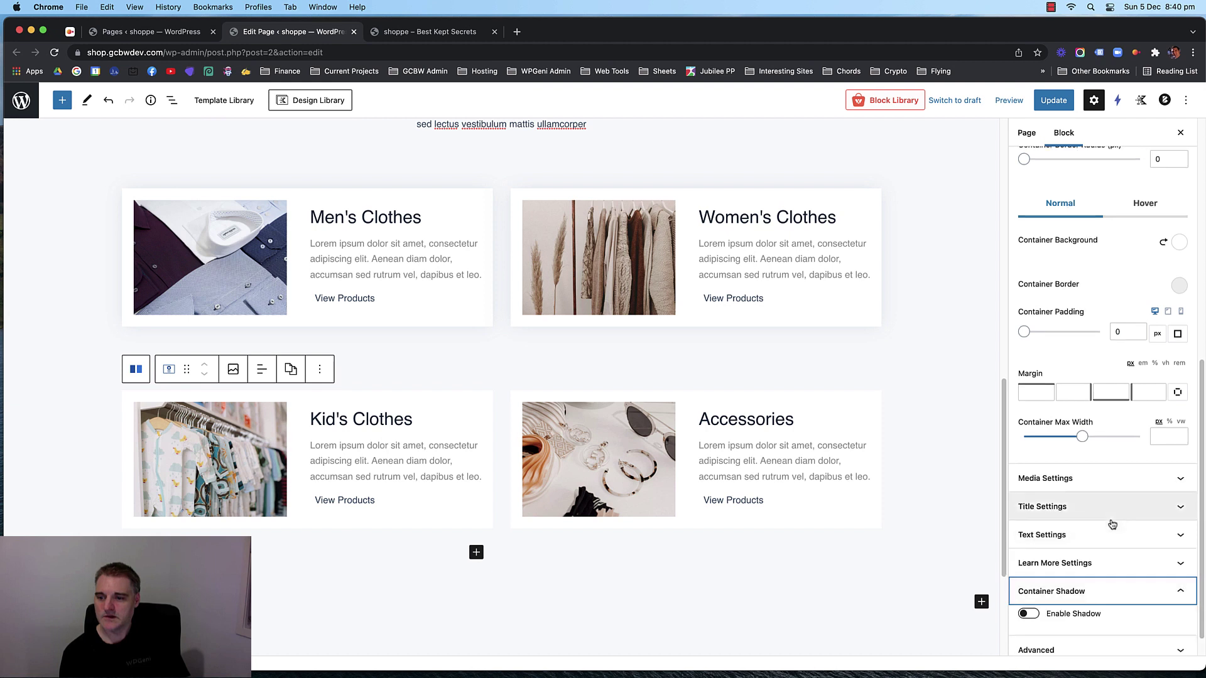
pyautogui.click(1028, 586)
pyautogui.scroll(-5, 1105, 533)
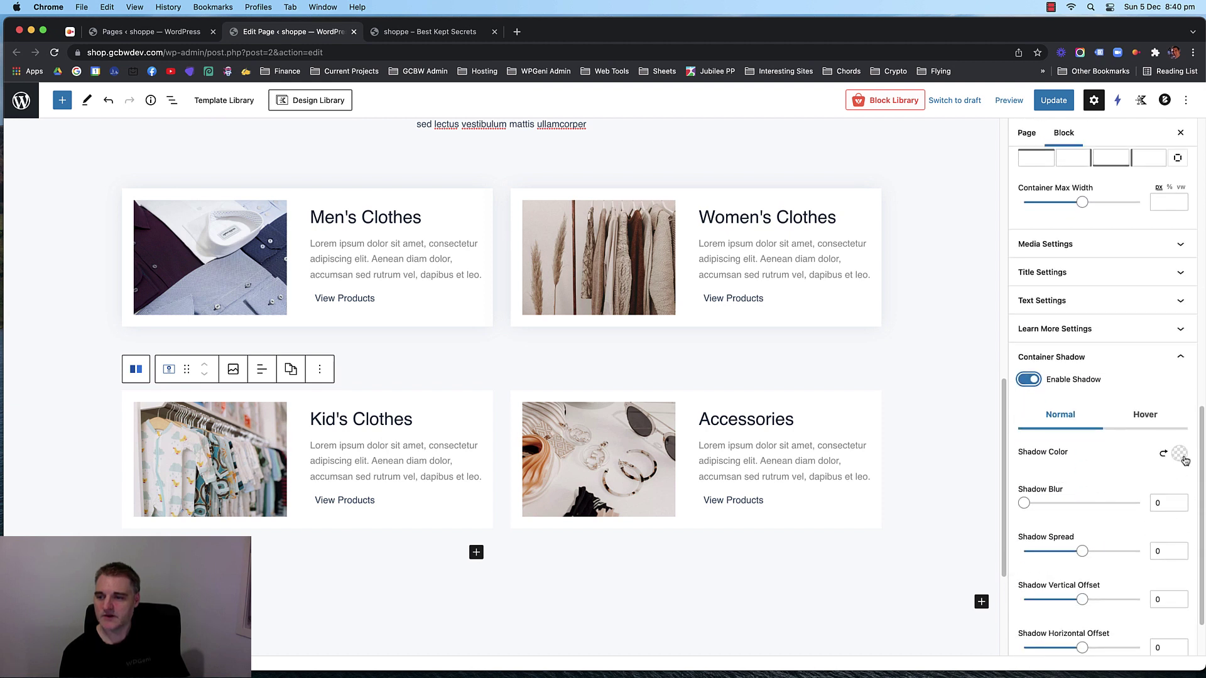
pyautogui.click(1180, 454)
pyautogui.click(1160, 504)
pyautogui.write('30')
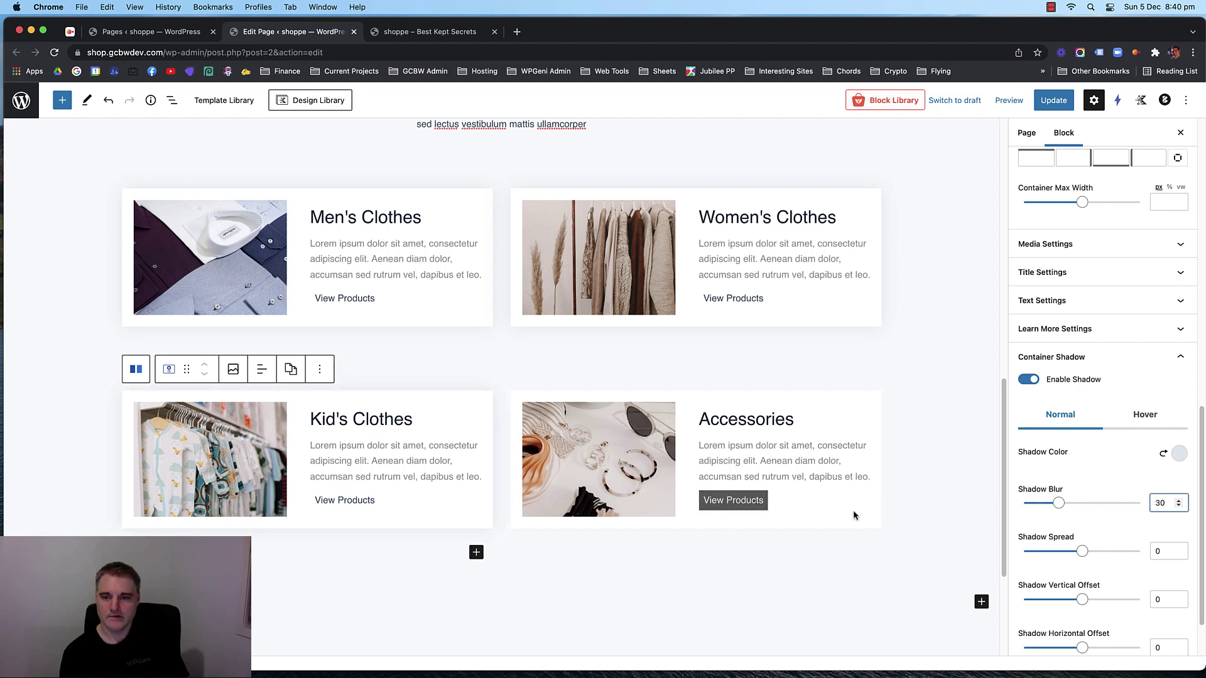
# Give the Accessories info box a light grey shadow with blur 30, then update the page.
pyautogui.click(653, 401)
pyautogui.scroll(-5, 1093, 584)
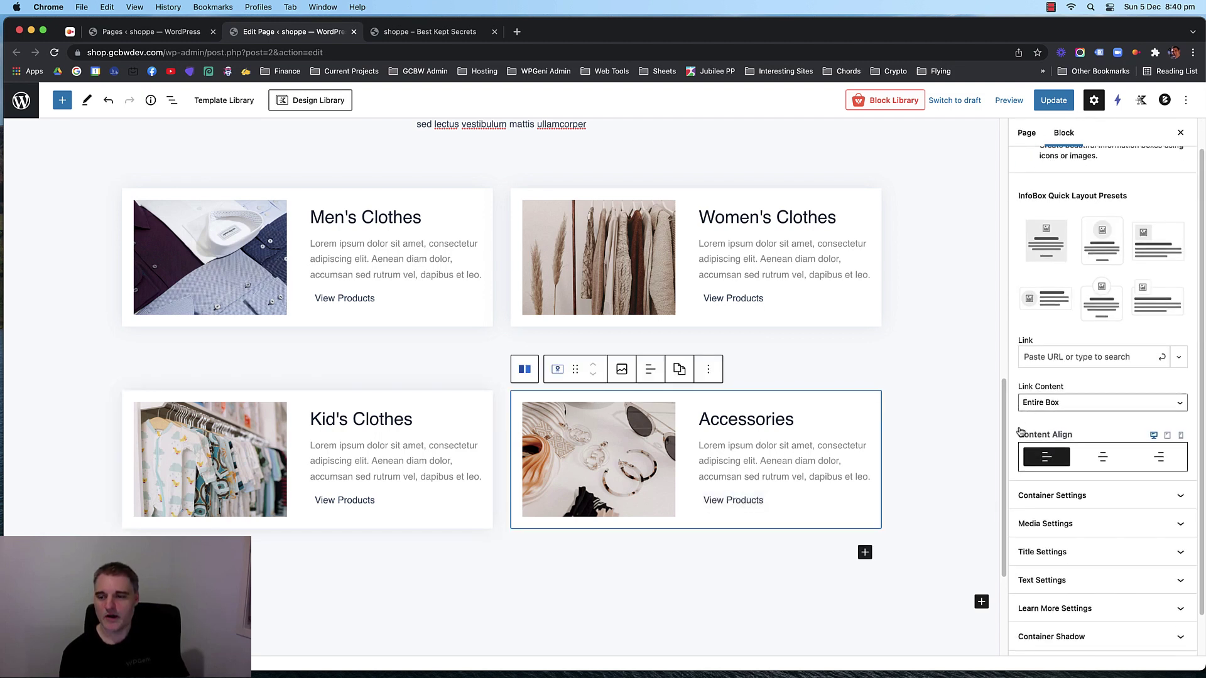
pyautogui.click(1032, 585)
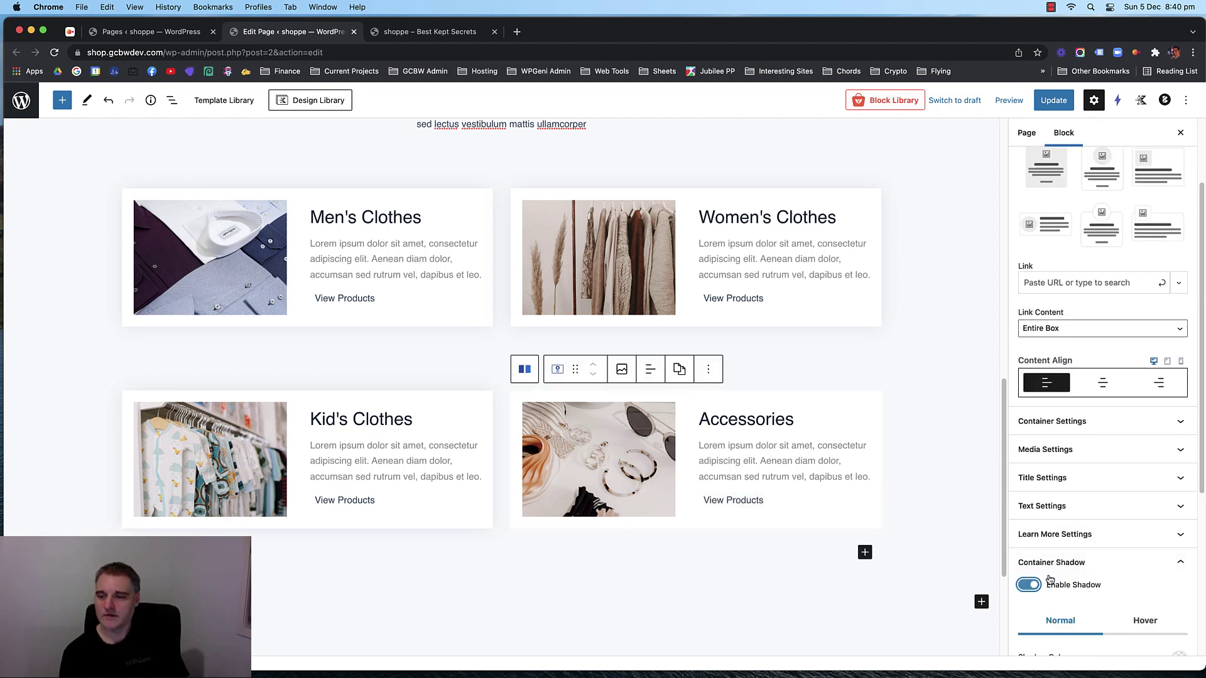
pyautogui.scroll(-5, 1092, 540)
pyautogui.click(1180, 387)
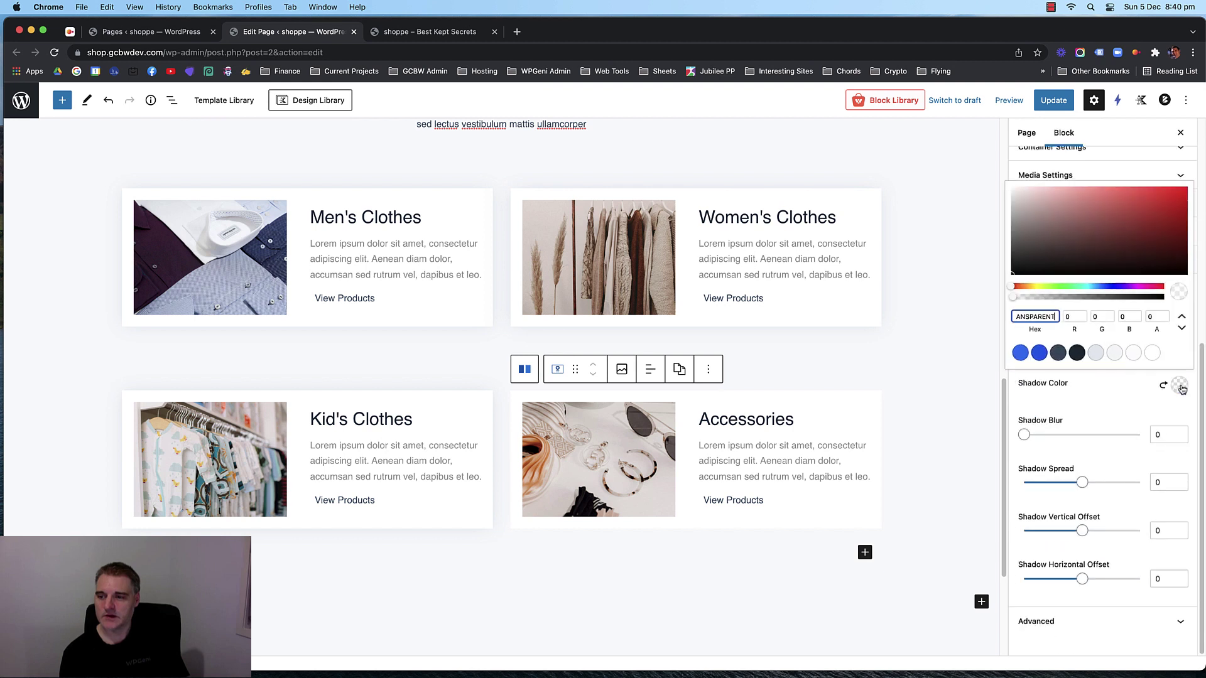
pyautogui.click(1102, 356)
pyautogui.click(1165, 435)
pyautogui.write('30')
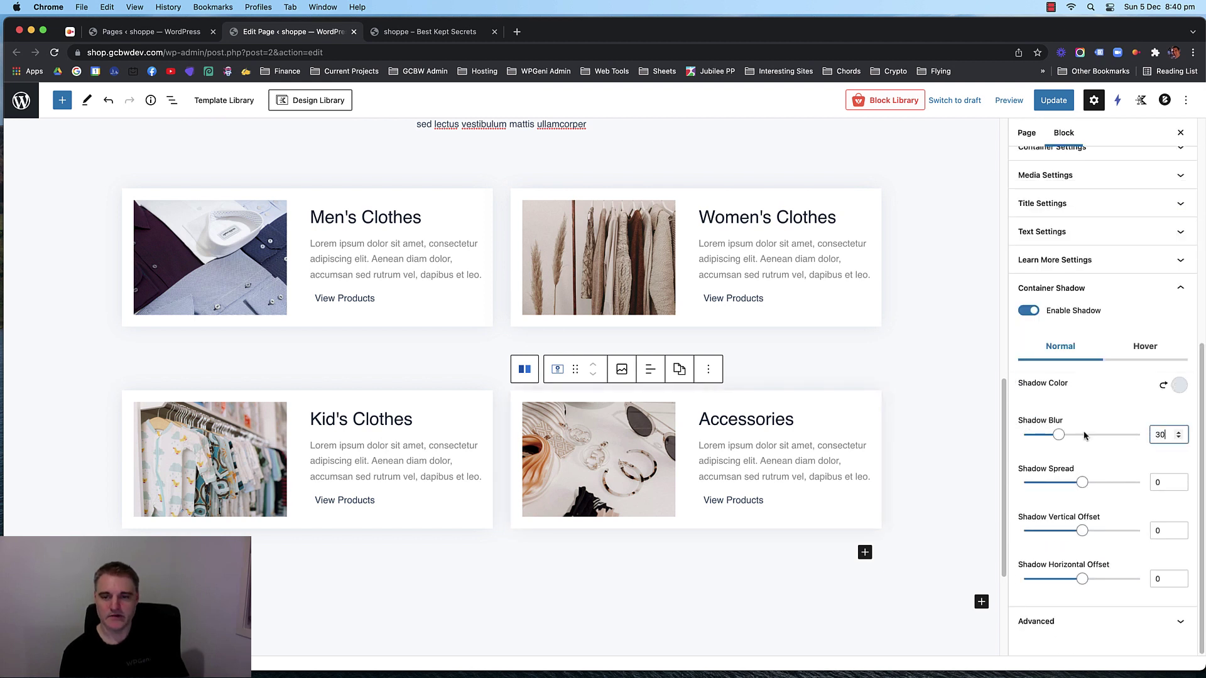
pyautogui.click(1060, 99)
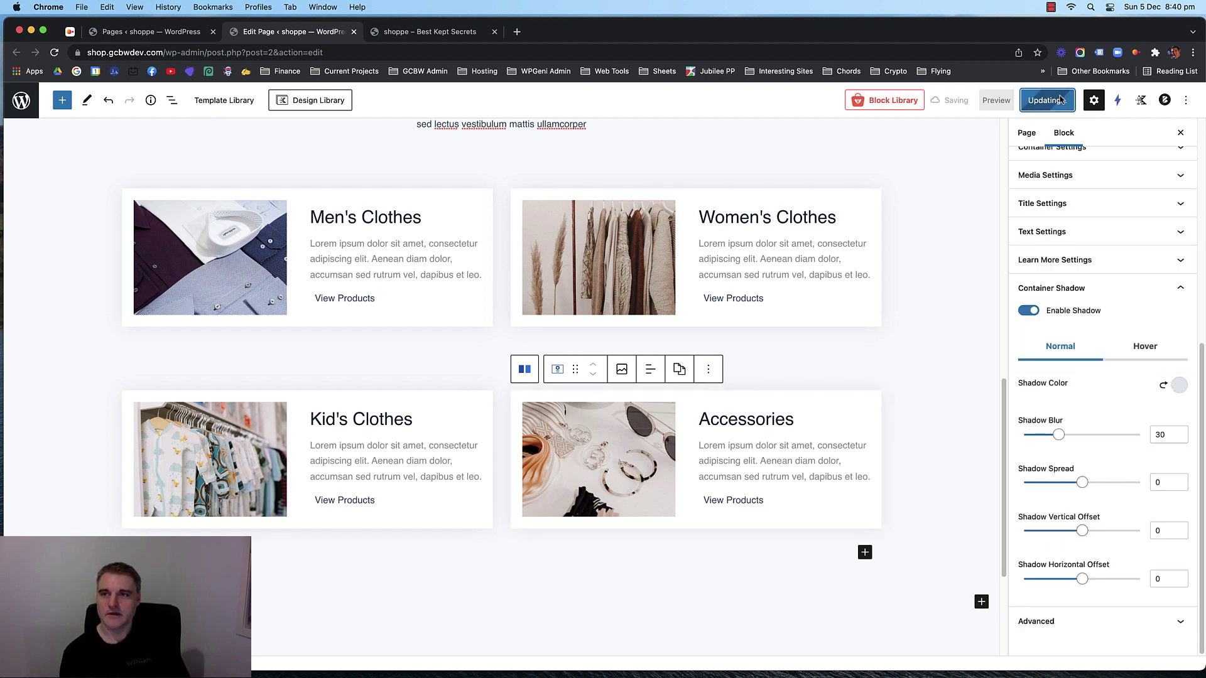
# Reload the live storefront and scroll through to check the four shadowed category cards.
pyautogui.click(450, 40)
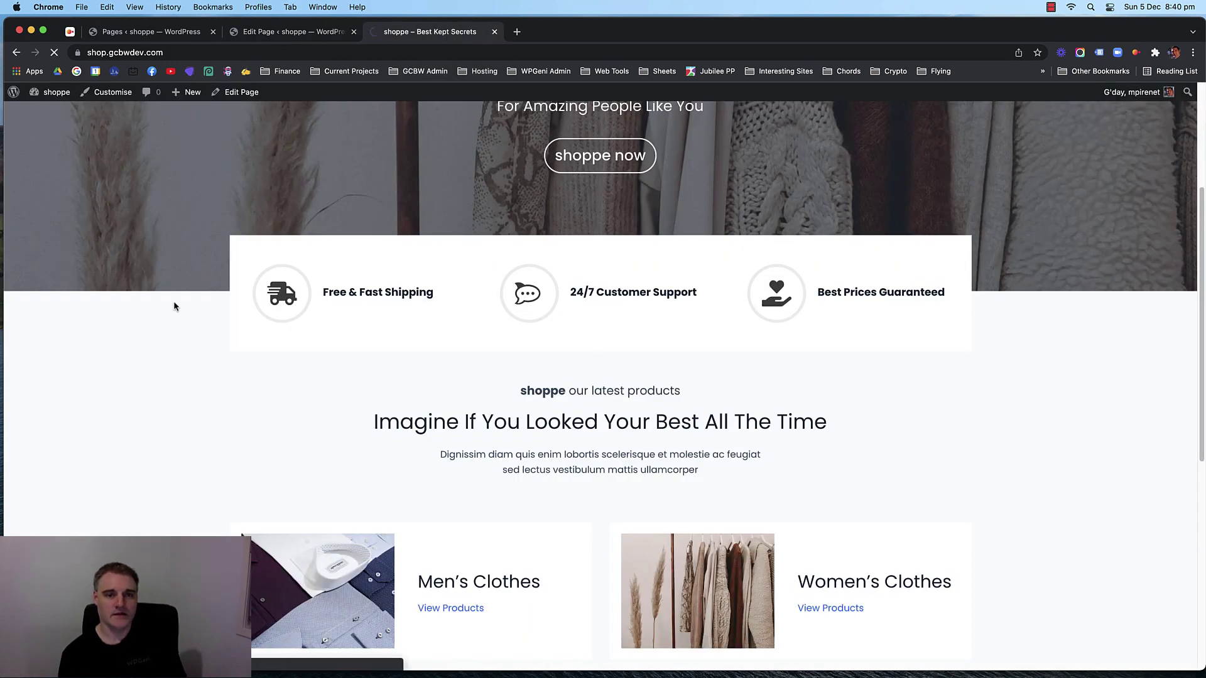
pyautogui.scroll(-7, 143, 320)
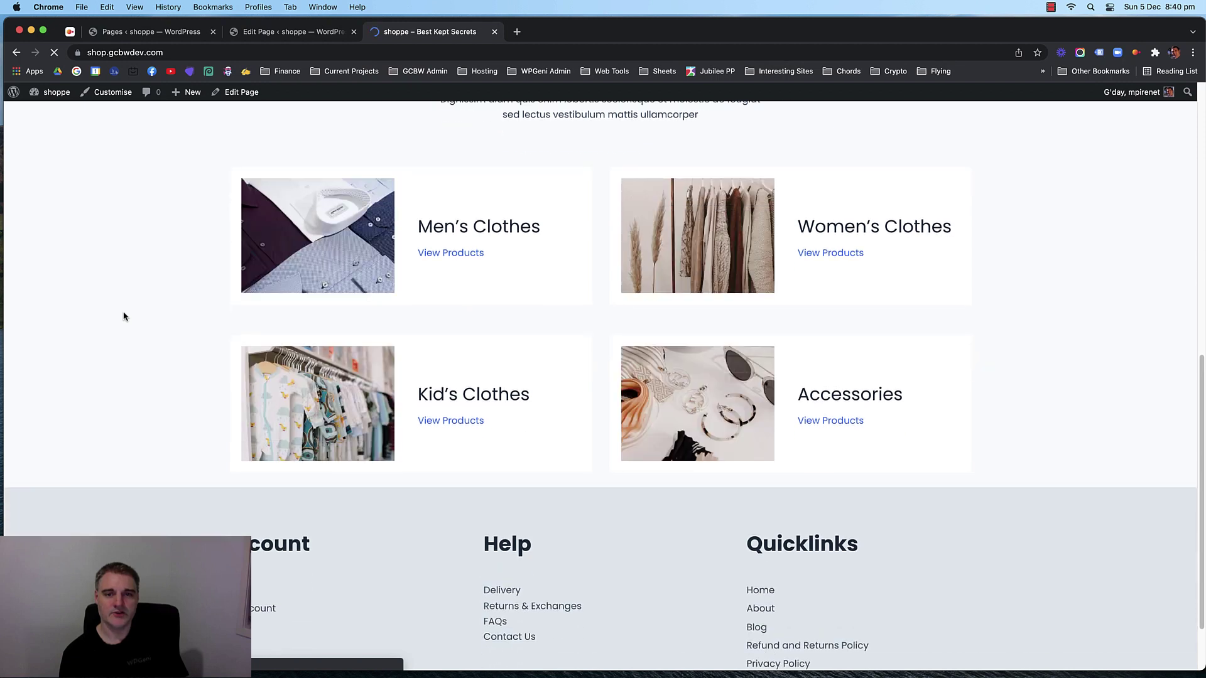
pyautogui.scroll(6, 123, 316)
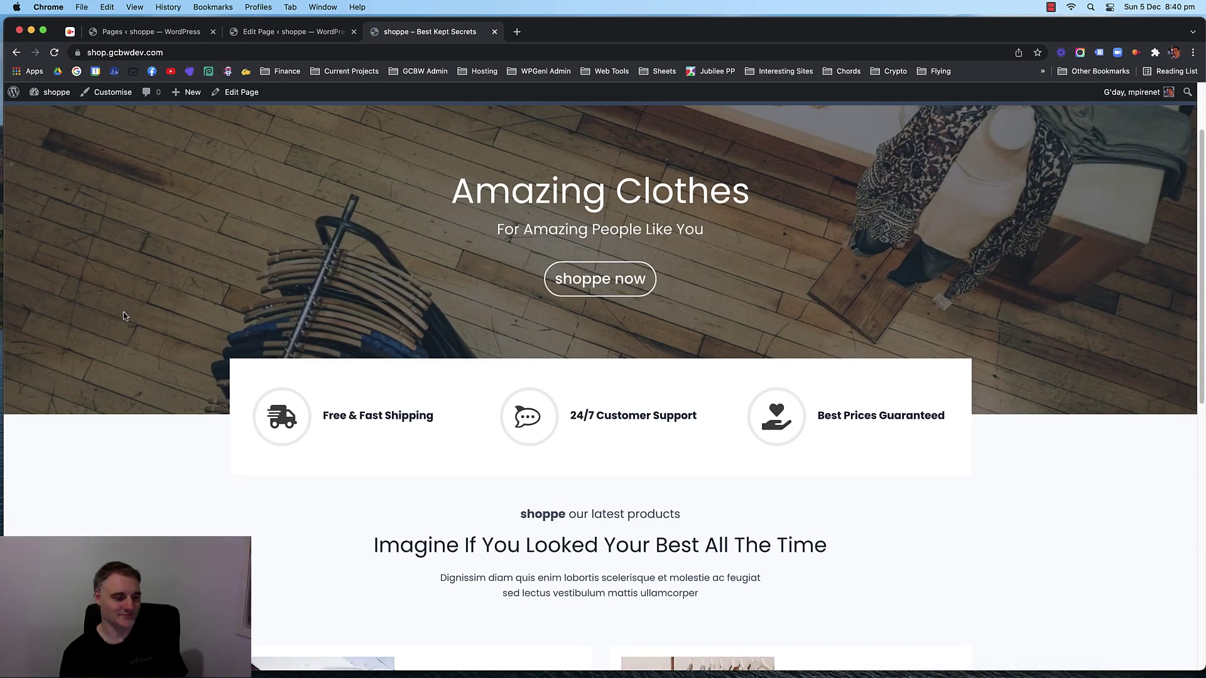
pyautogui.press('super+r')
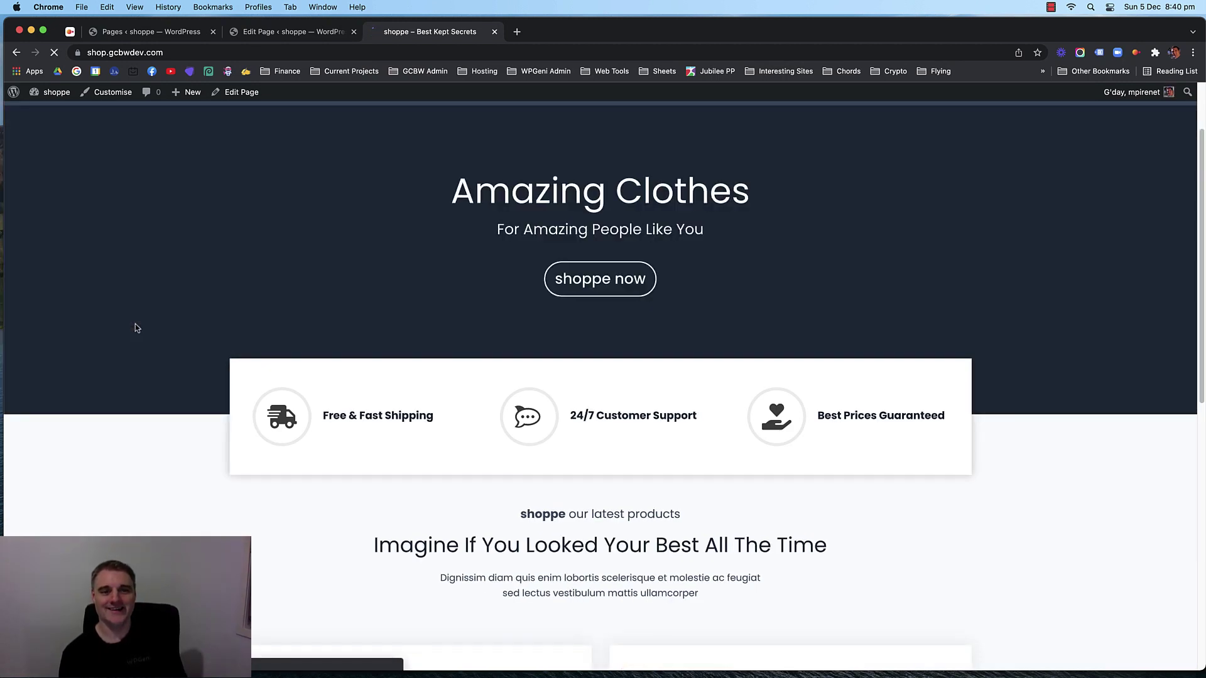
pyautogui.scroll(-3, 134, 324)
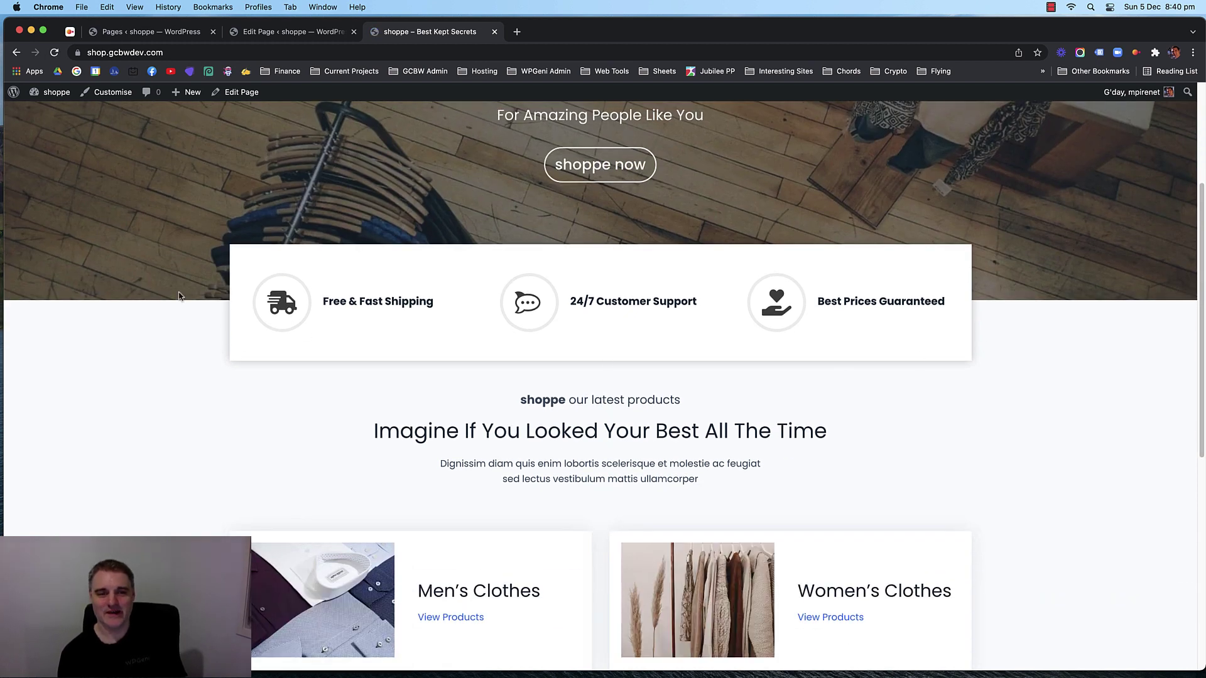
pyautogui.scroll(-6, 985, 325)
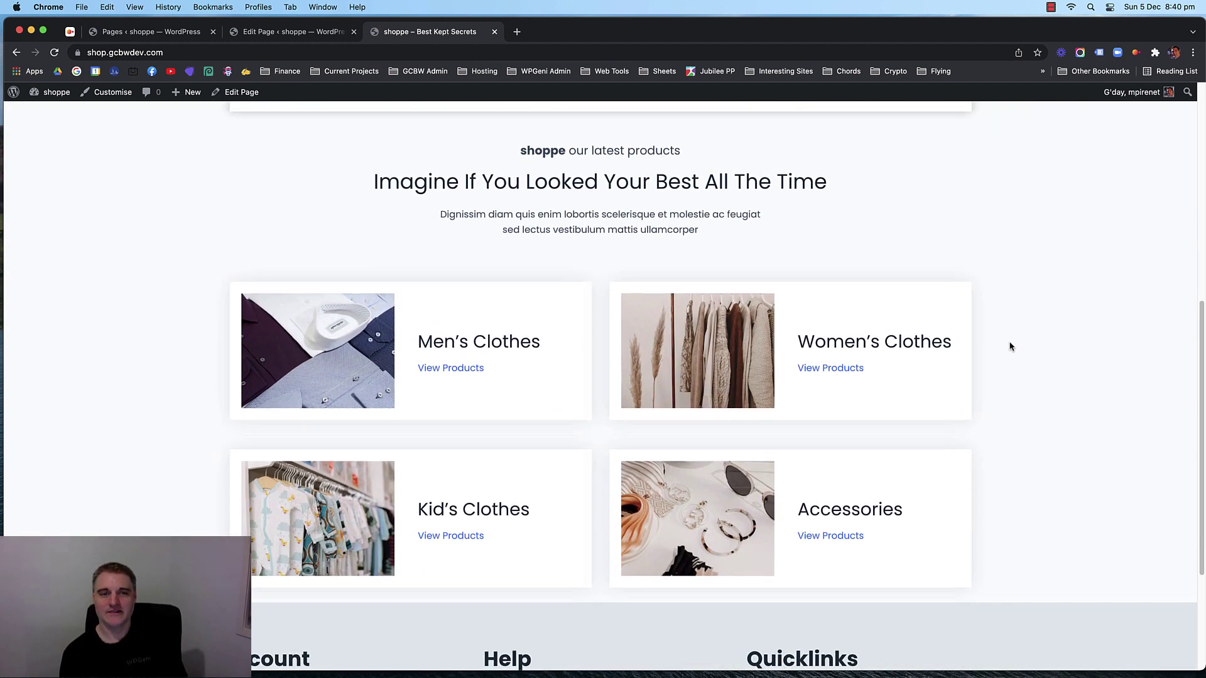
pyautogui.scroll(1, 190, 324)
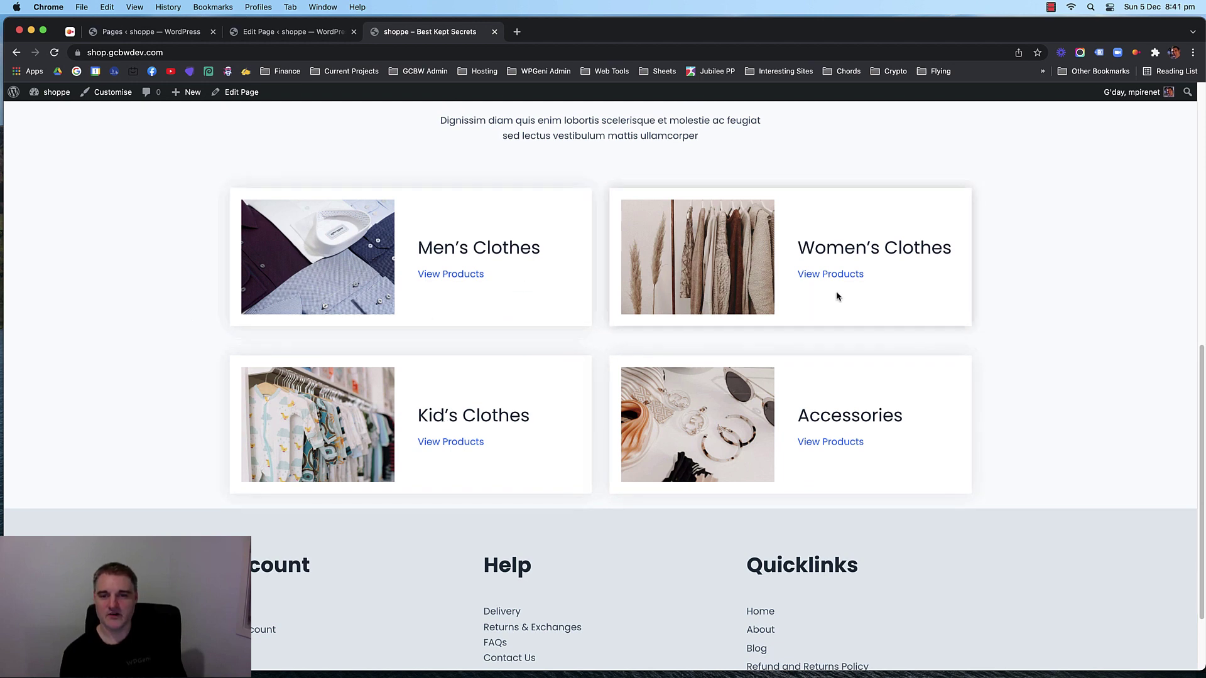
pyautogui.scroll(5, 633, 297)
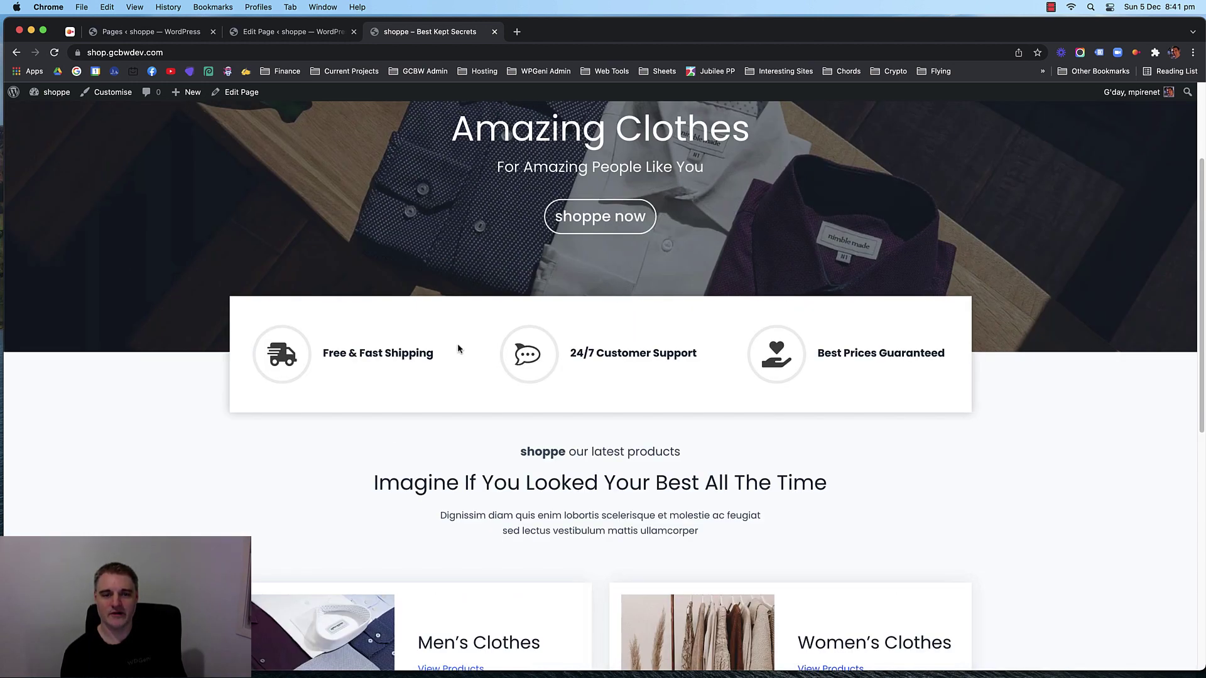
pyautogui.scroll(-4, 463, 452)
pyautogui.scroll(-2, 765, 462)
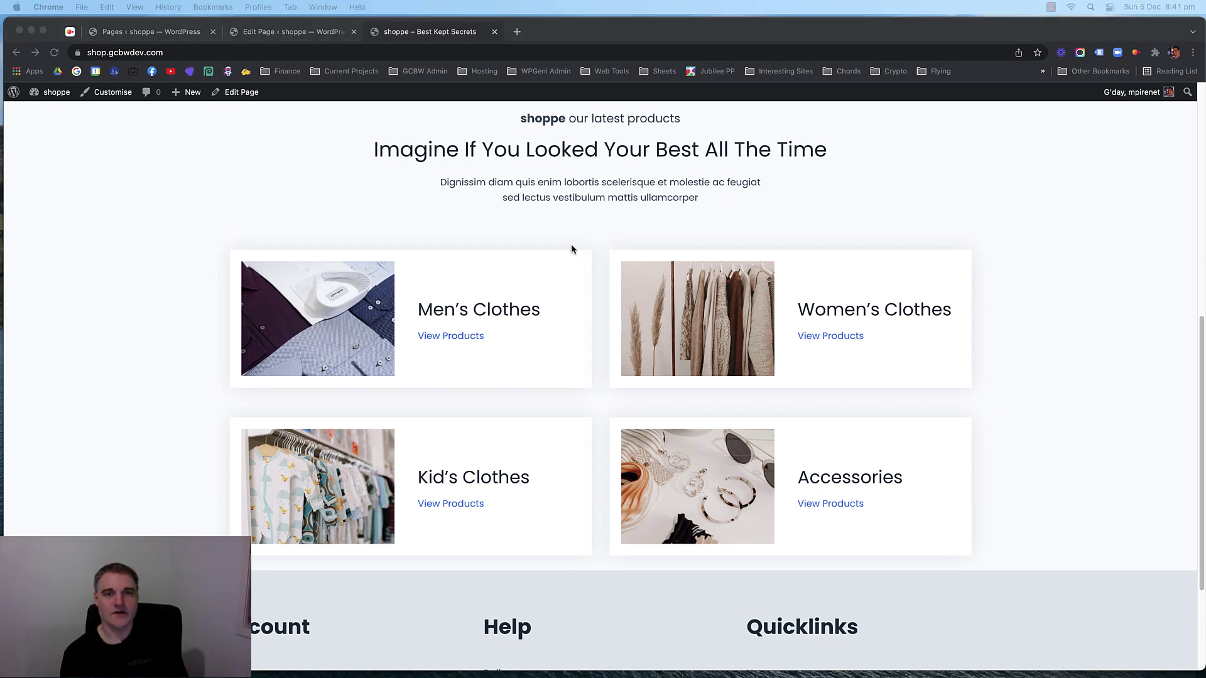
pyautogui.scroll(5, 571, 245)
pyautogui.scroll(-5, 182, 287)
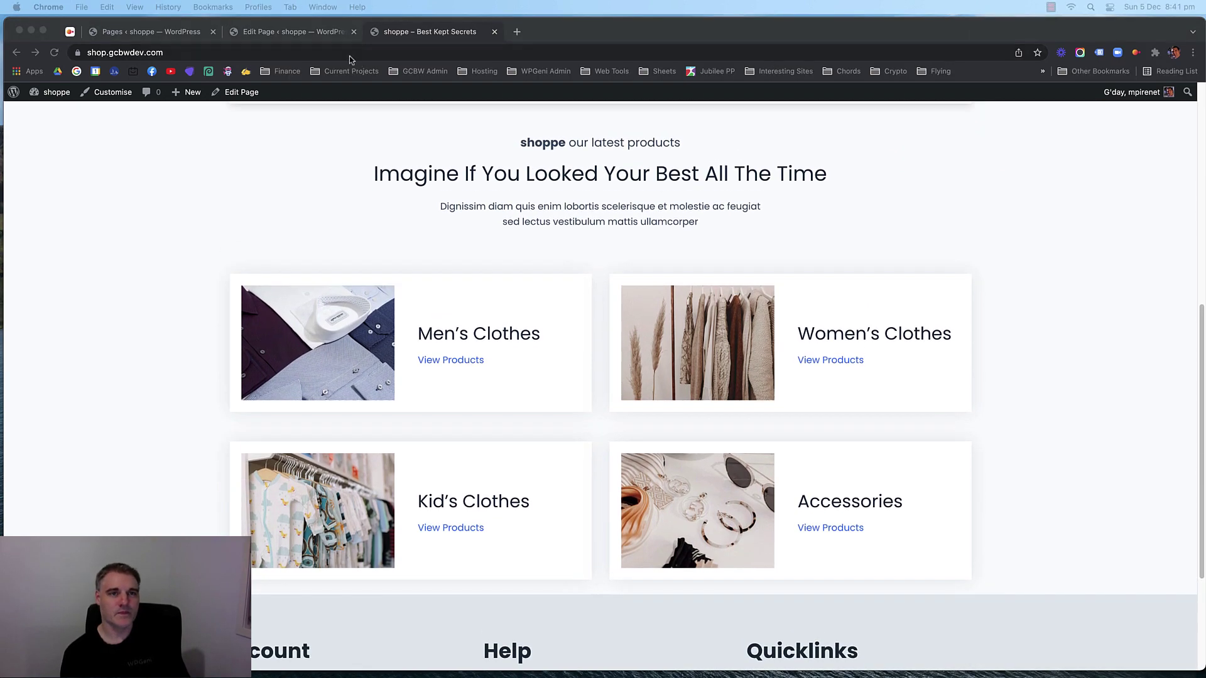
pyautogui.click(290, 32)
# Duplicate the products heading section below the last card row and retitle it 'Featured Products'.
pyautogui.click(245, 252)
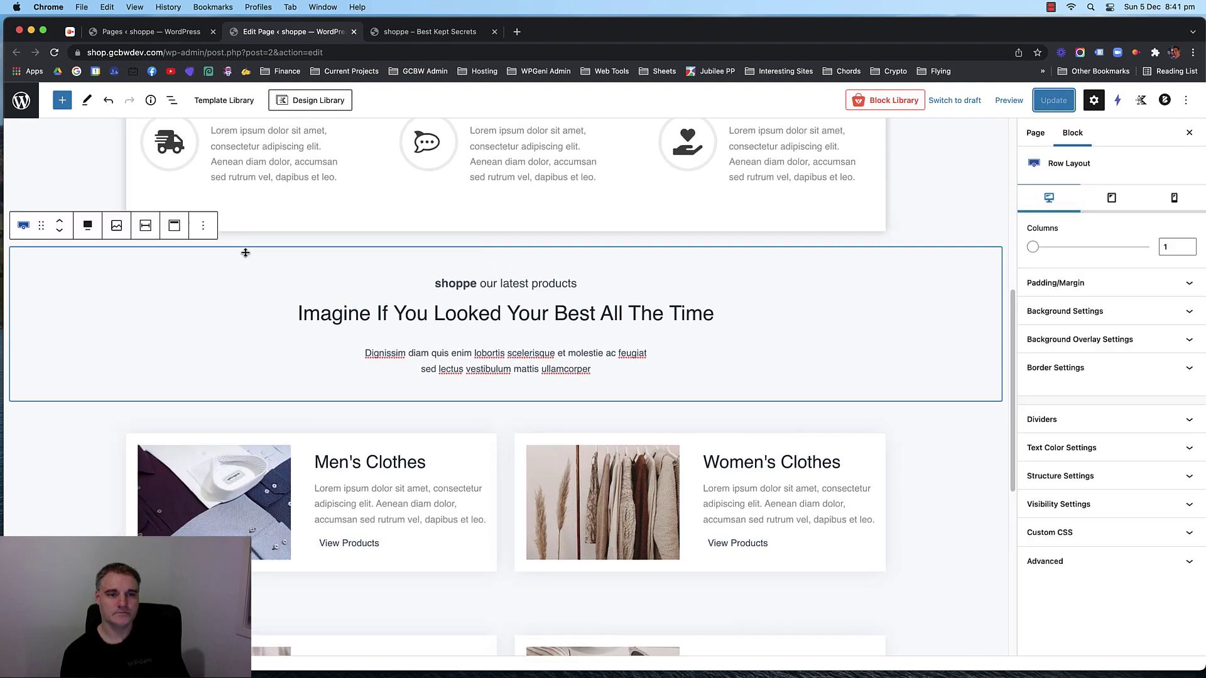
pyautogui.click(202, 225)
pyautogui.click(226, 304)
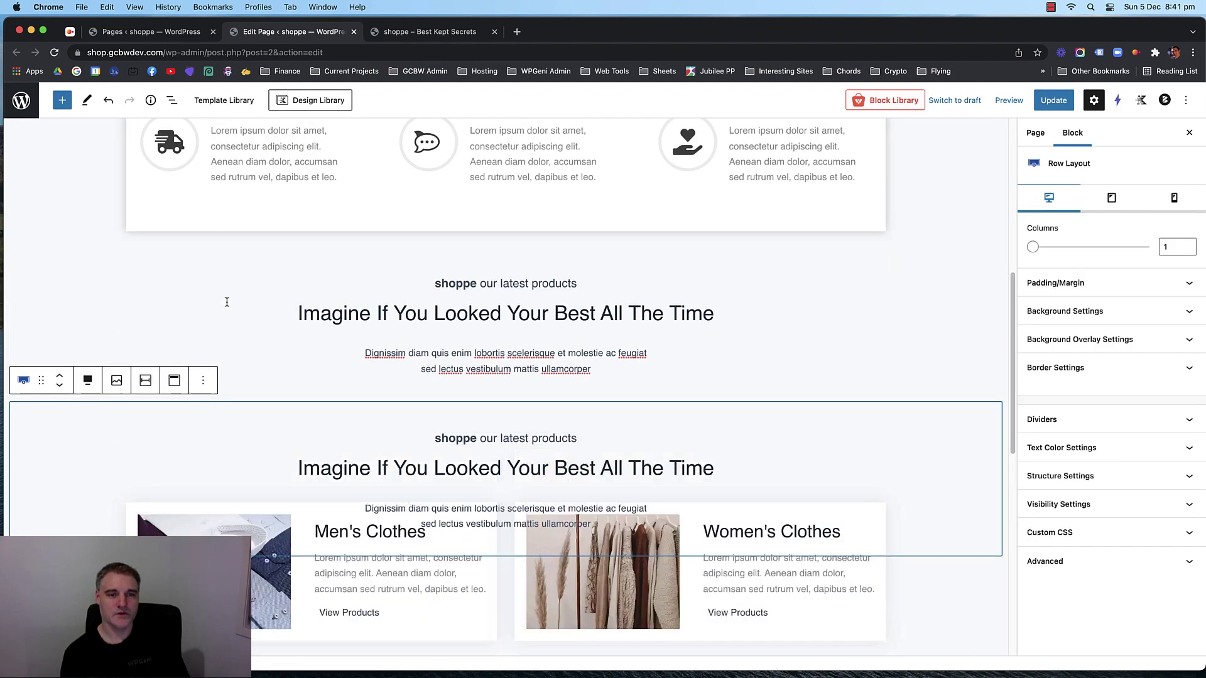
pyautogui.click(62, 387)
pyautogui.click(62, 387)
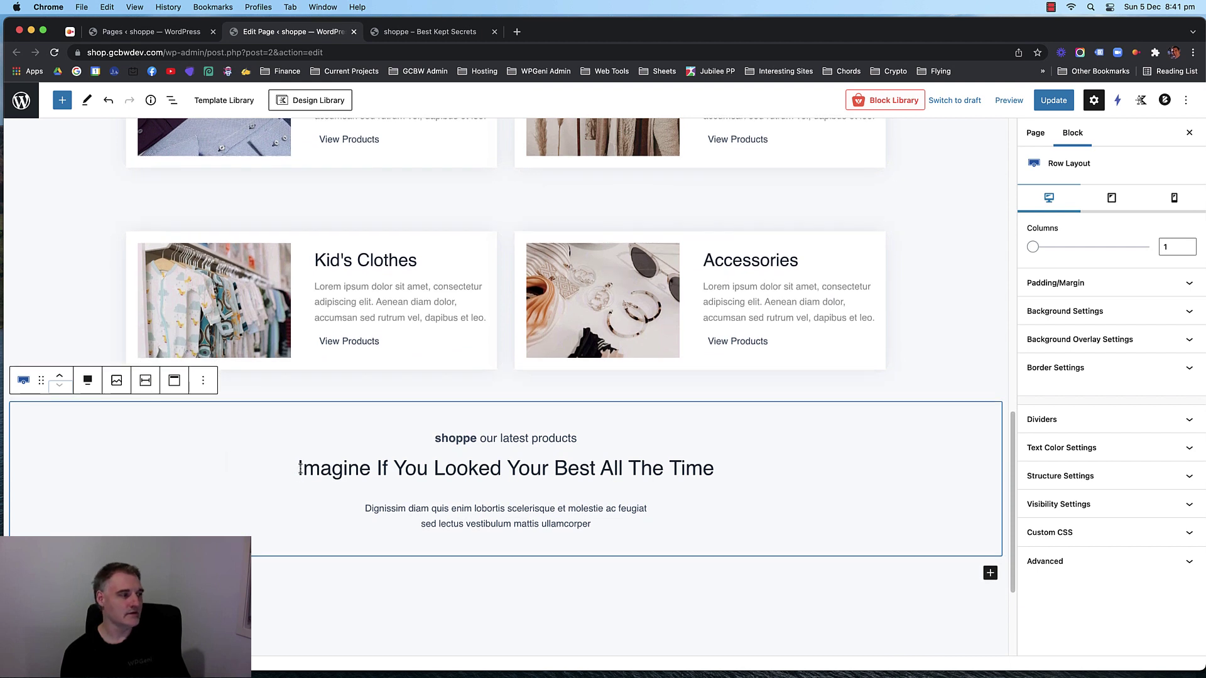
pyautogui.tripleClick(539, 476)
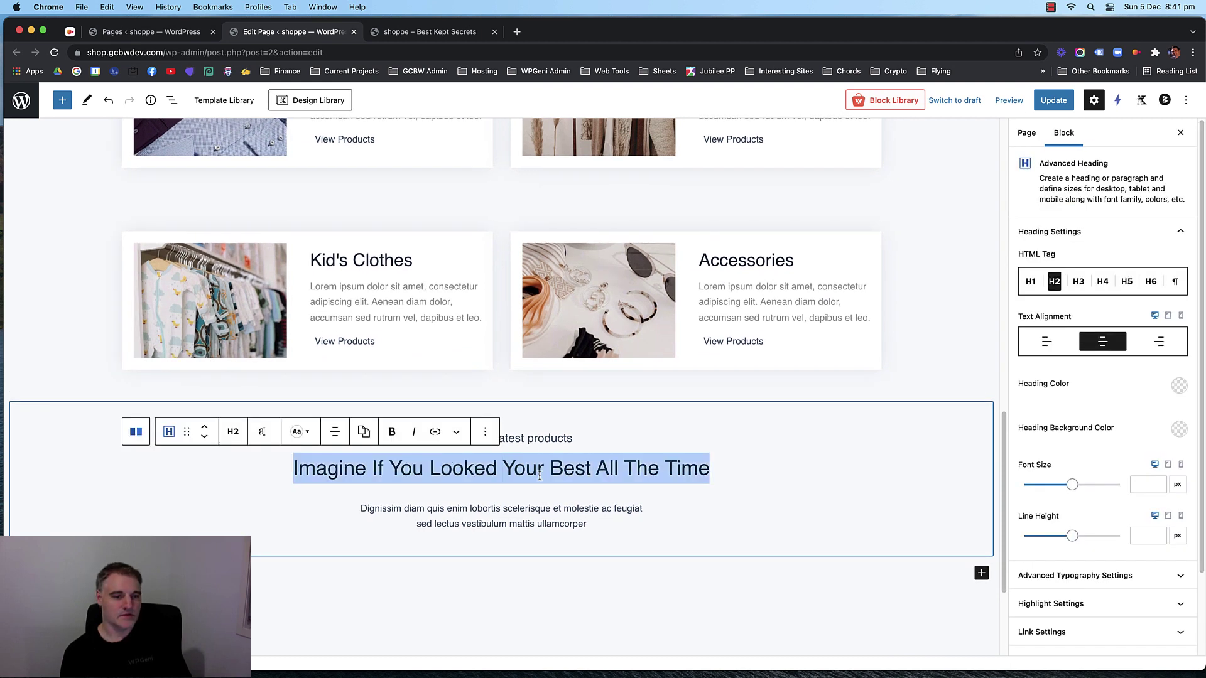
pyautogui.write('Featured')
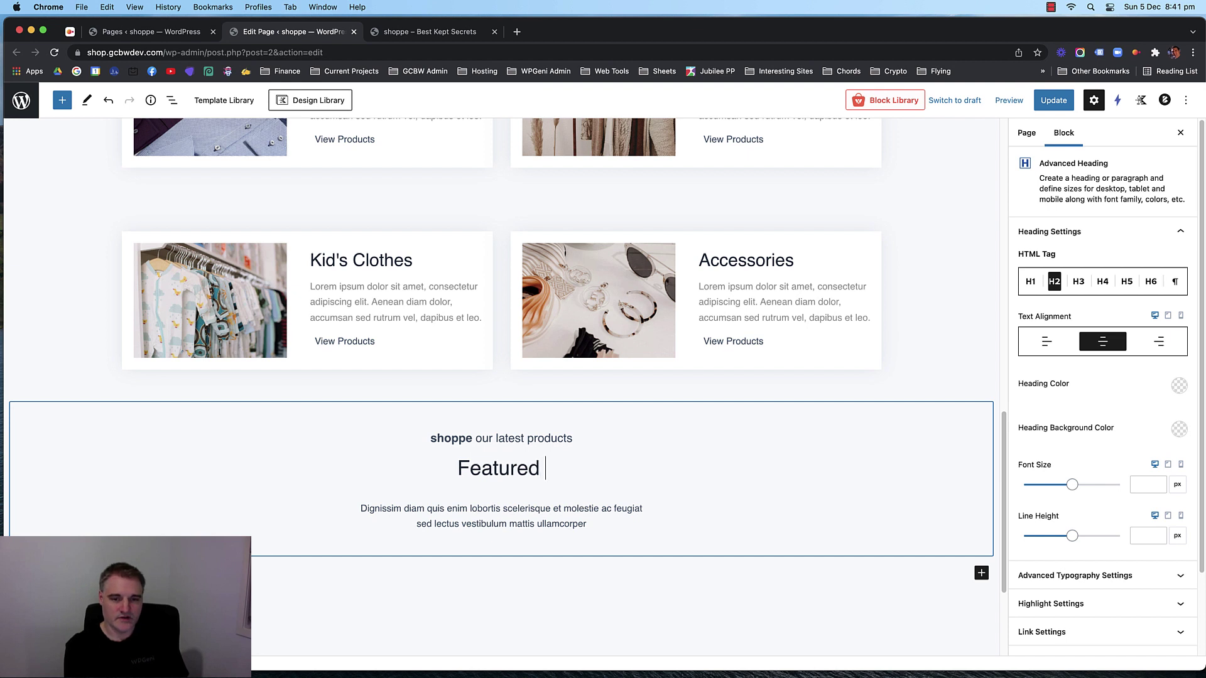
pyautogui.write(' Products')
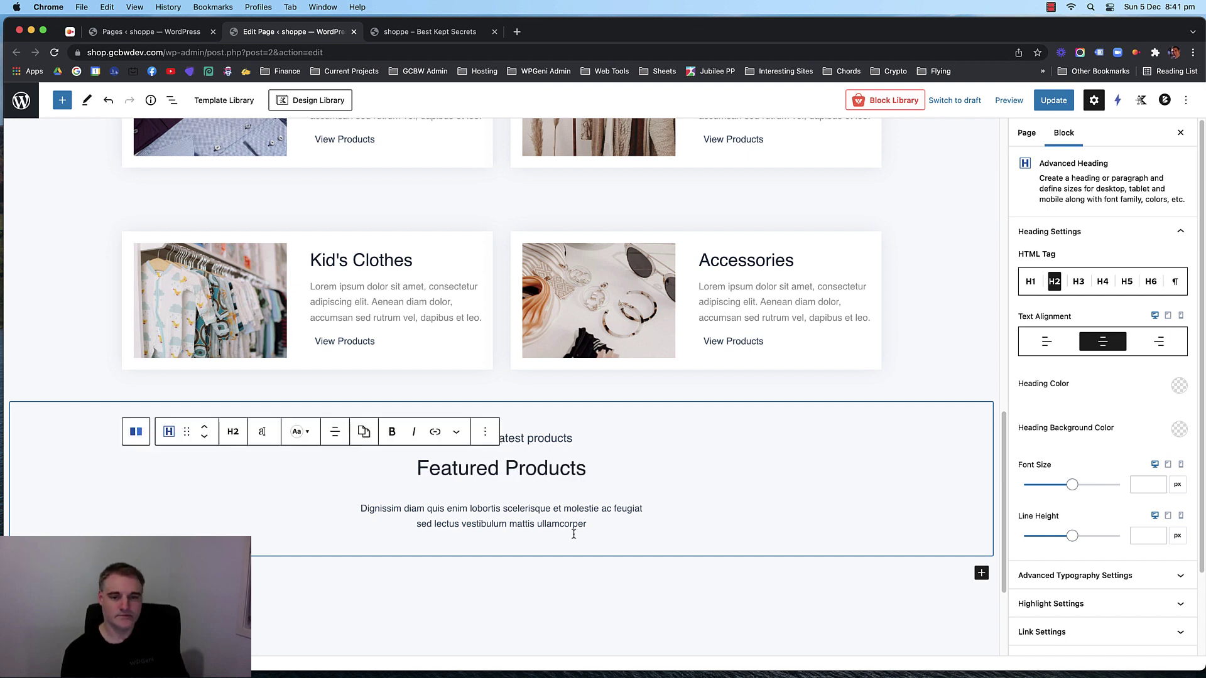
pyautogui.click(502, 508)
# Add a single-column row layout beneath it, ready for a block in its empty column.
pyautogui.scroll(-3, 678, 507)
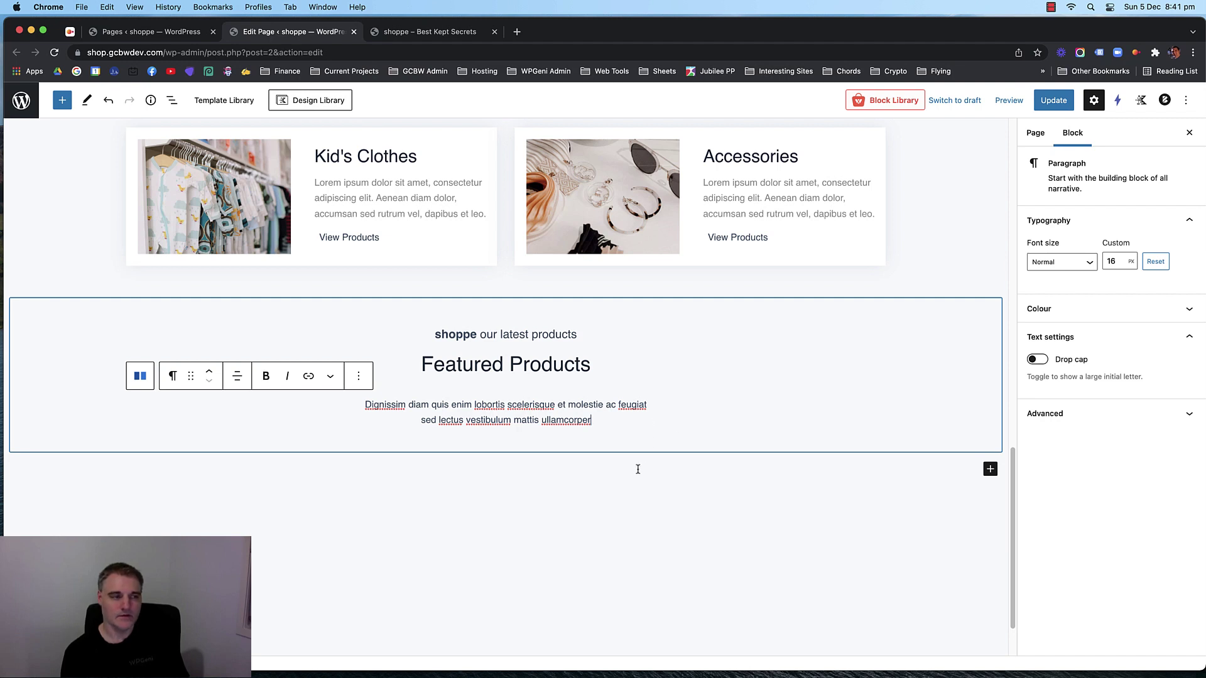
pyautogui.scroll(-1, 638, 469)
pyautogui.click(989, 466)
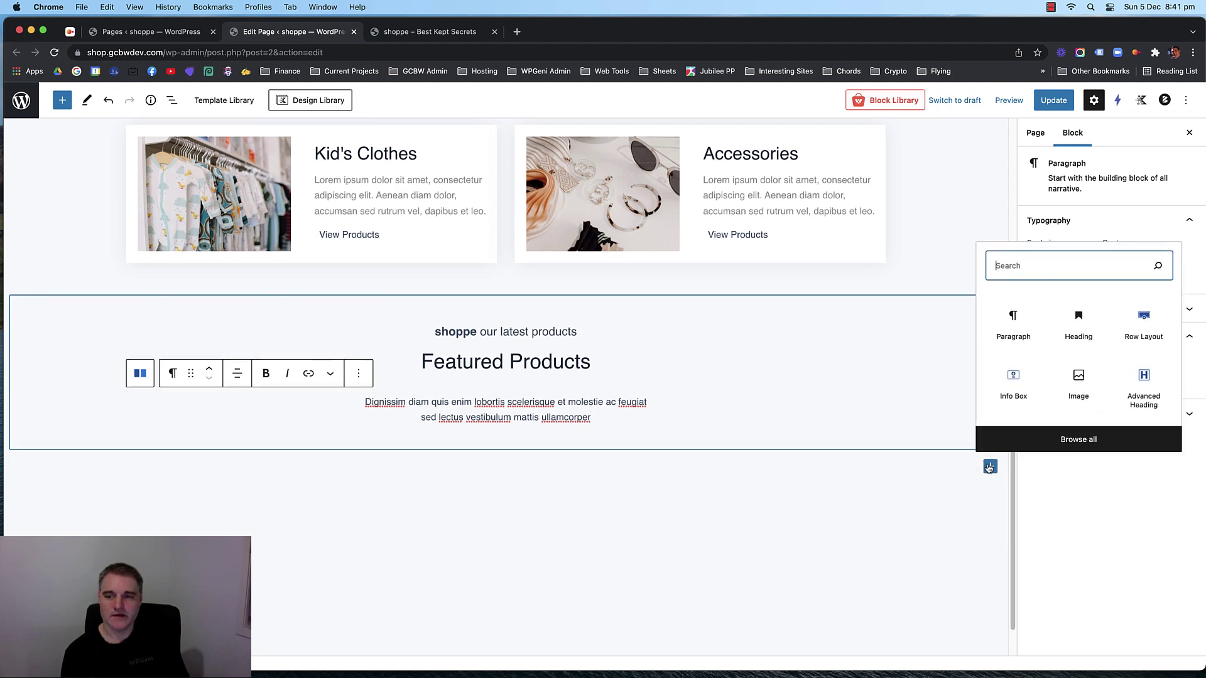
pyautogui.click(1143, 324)
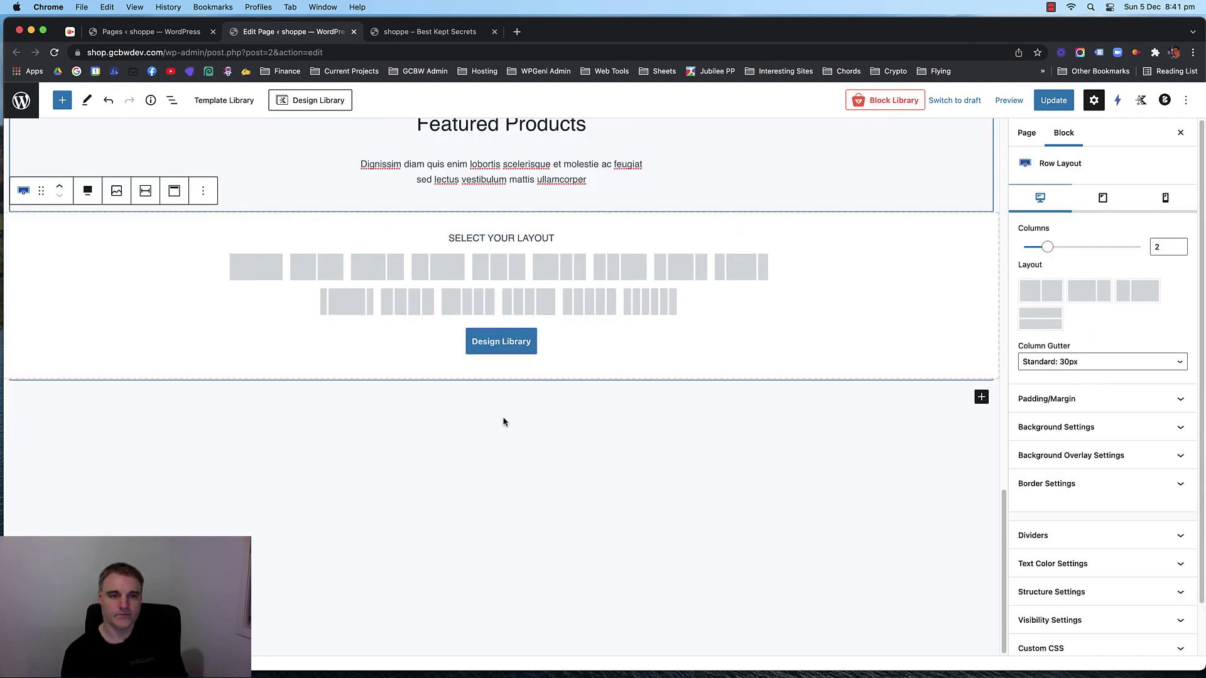
pyautogui.click(256, 267)
pyautogui.scroll(4, 356, 358)
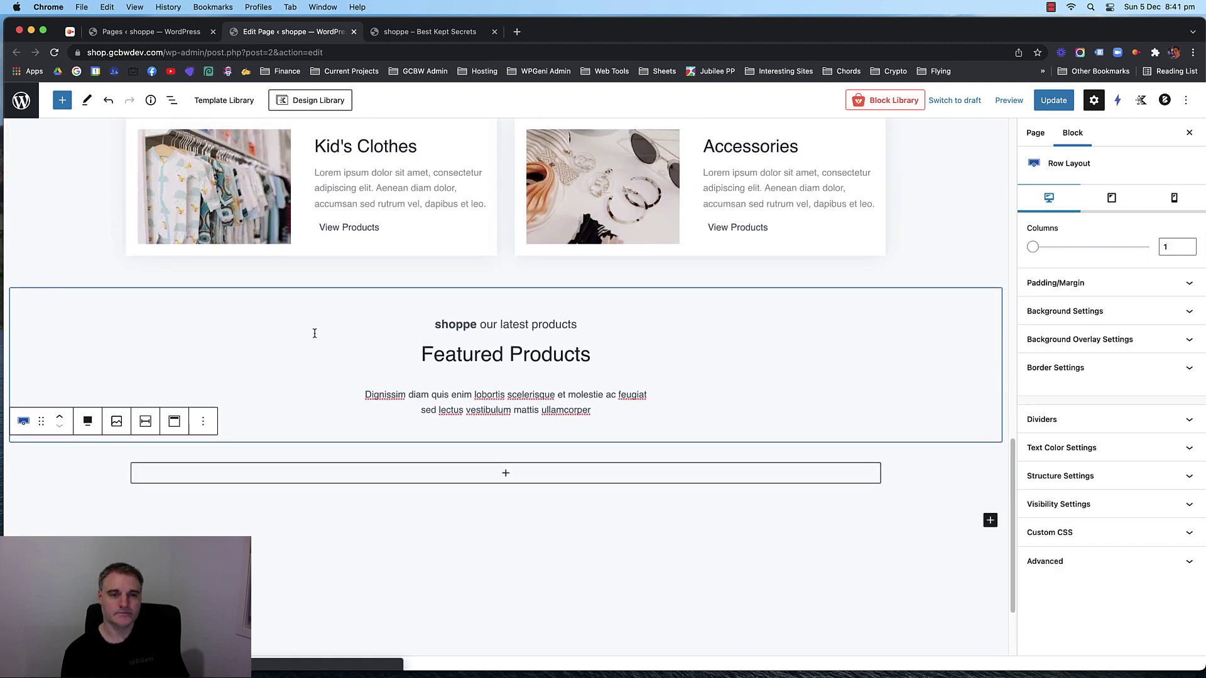
pyautogui.scroll(-1, 351, 390)
pyautogui.click(502, 455)
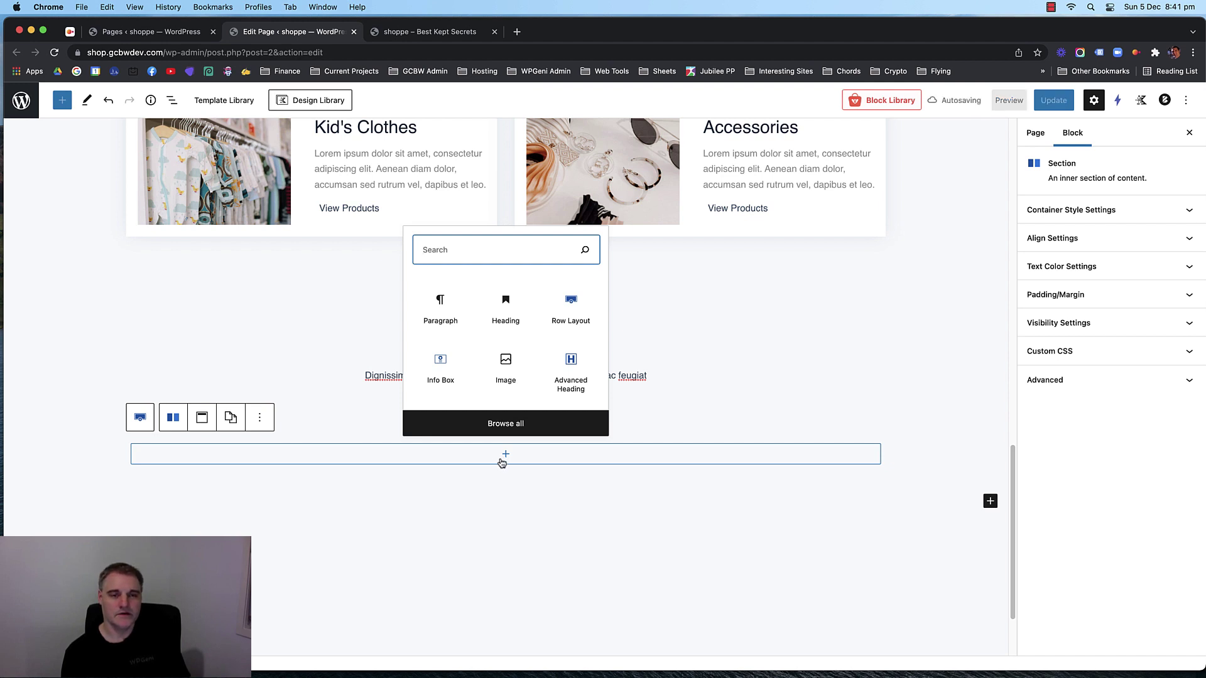
pyautogui.click(502, 462)
pyautogui.click(503, 459)
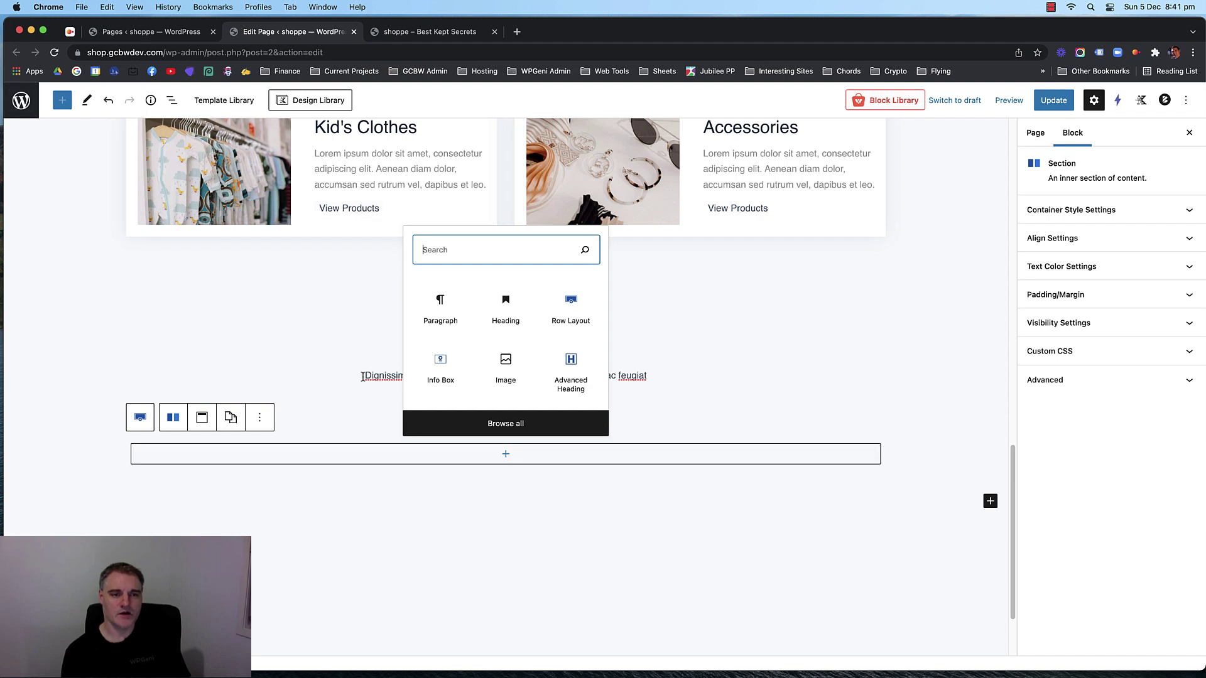
# Insert the WooCommerce Product Grid #1 block from the full block library into the empty column.
pyautogui.click(506, 423)
pyautogui.scroll(-2, 102, 370)
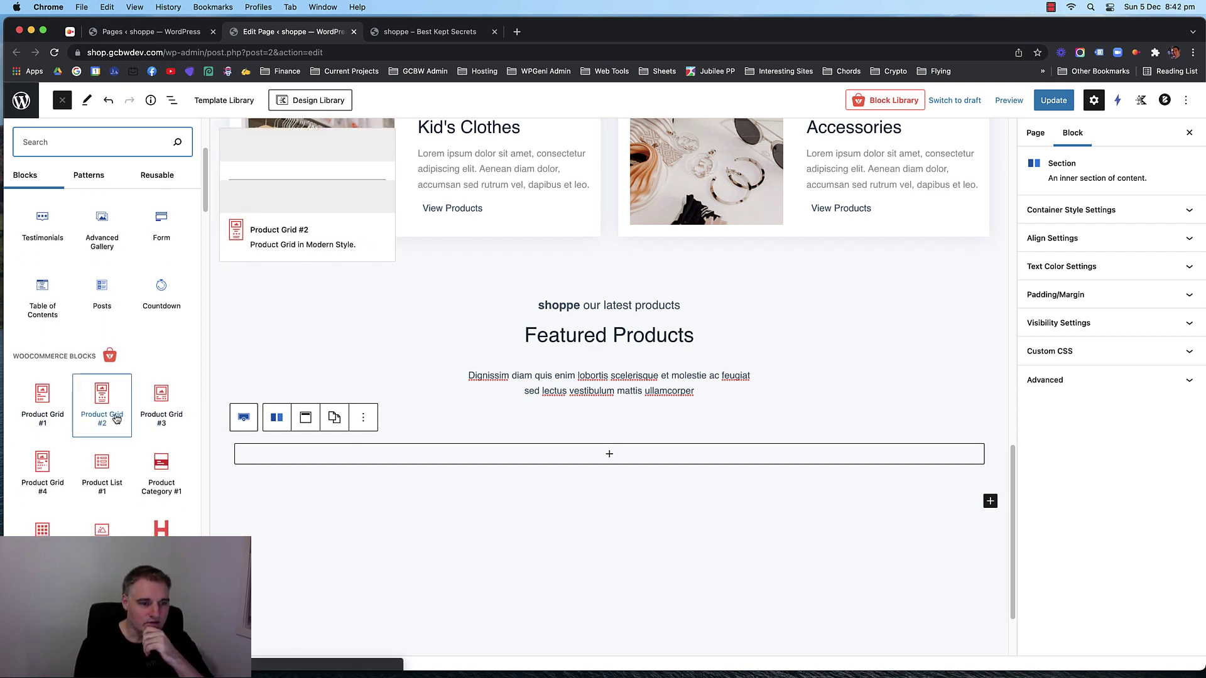
pyautogui.scroll(-2, 103, 418)
pyautogui.scroll(-15, 104, 422)
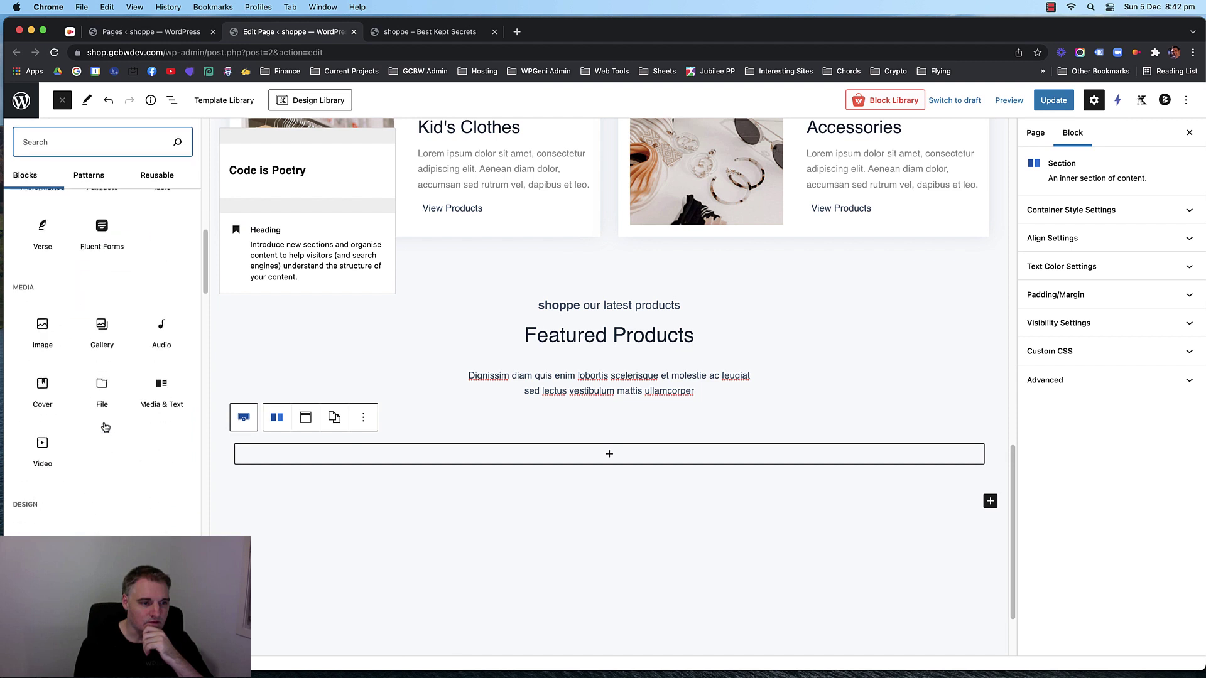
pyautogui.scroll(-20, 108, 421)
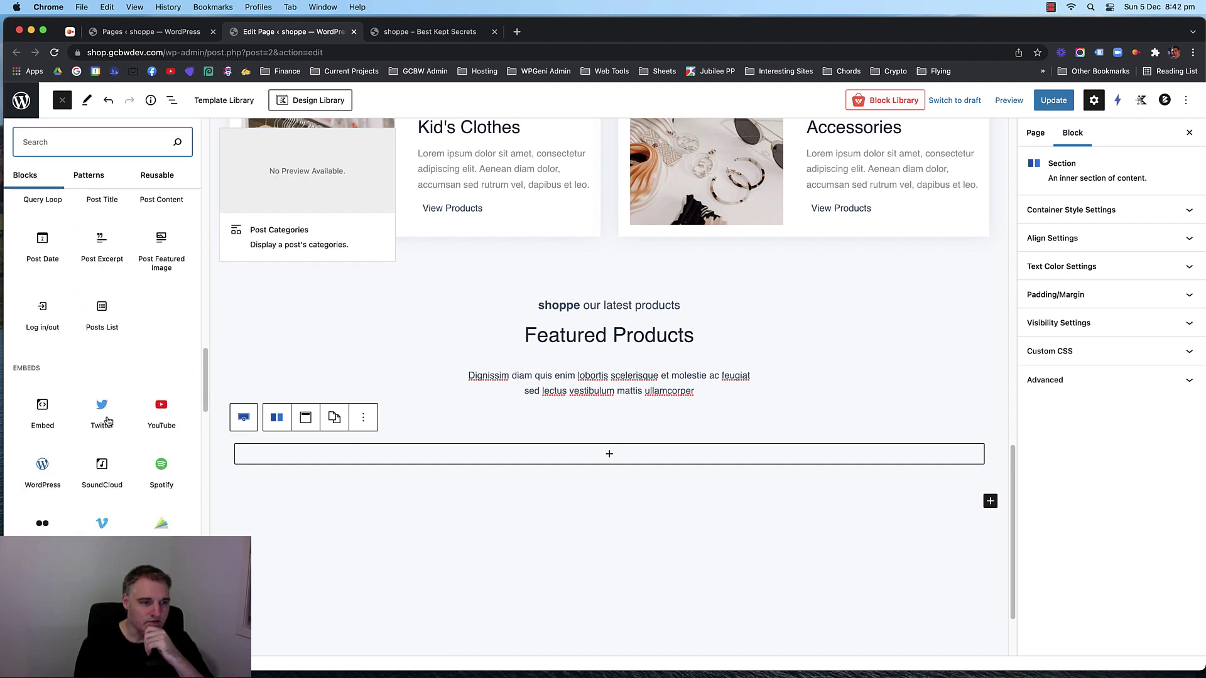
pyautogui.scroll(-20, 108, 420)
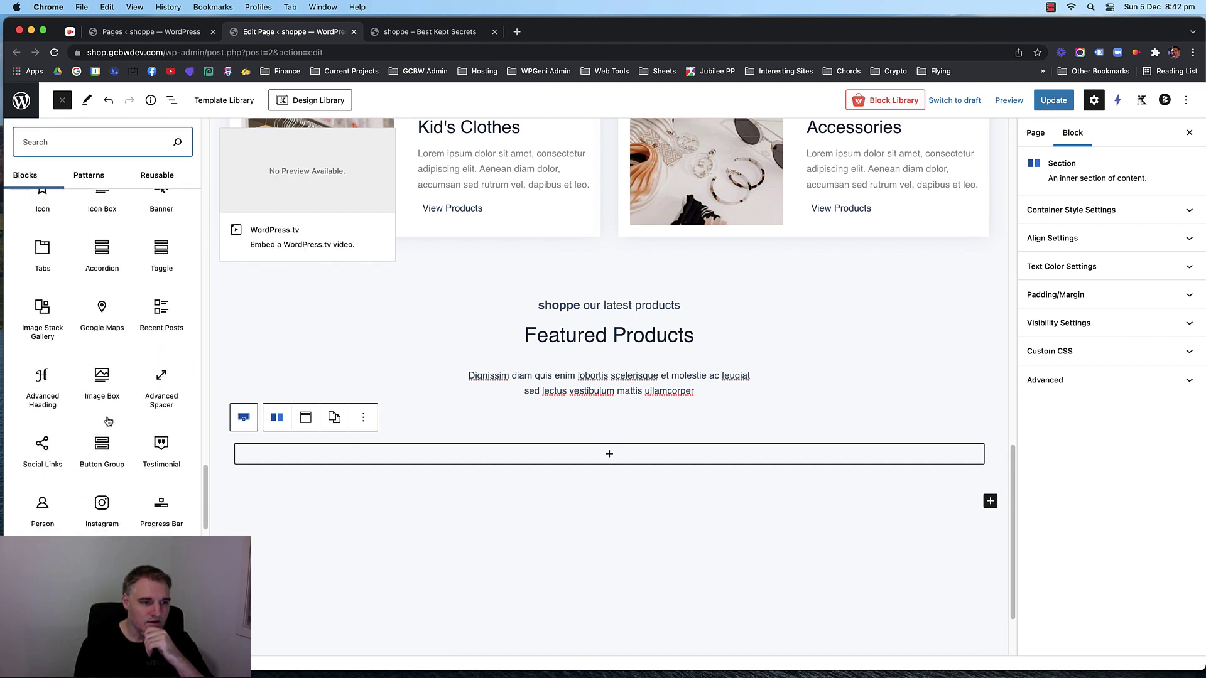
pyautogui.scroll(-10, 108, 421)
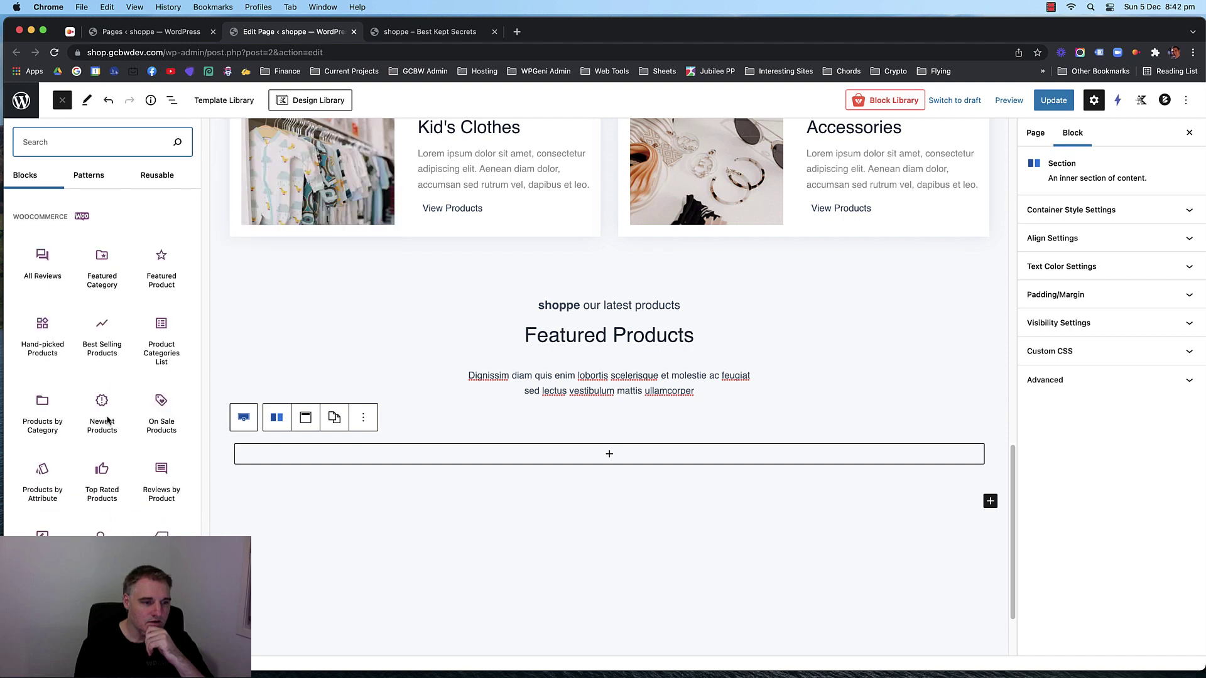
pyautogui.scroll(15, 108, 420)
pyautogui.scroll(15, 108, 421)
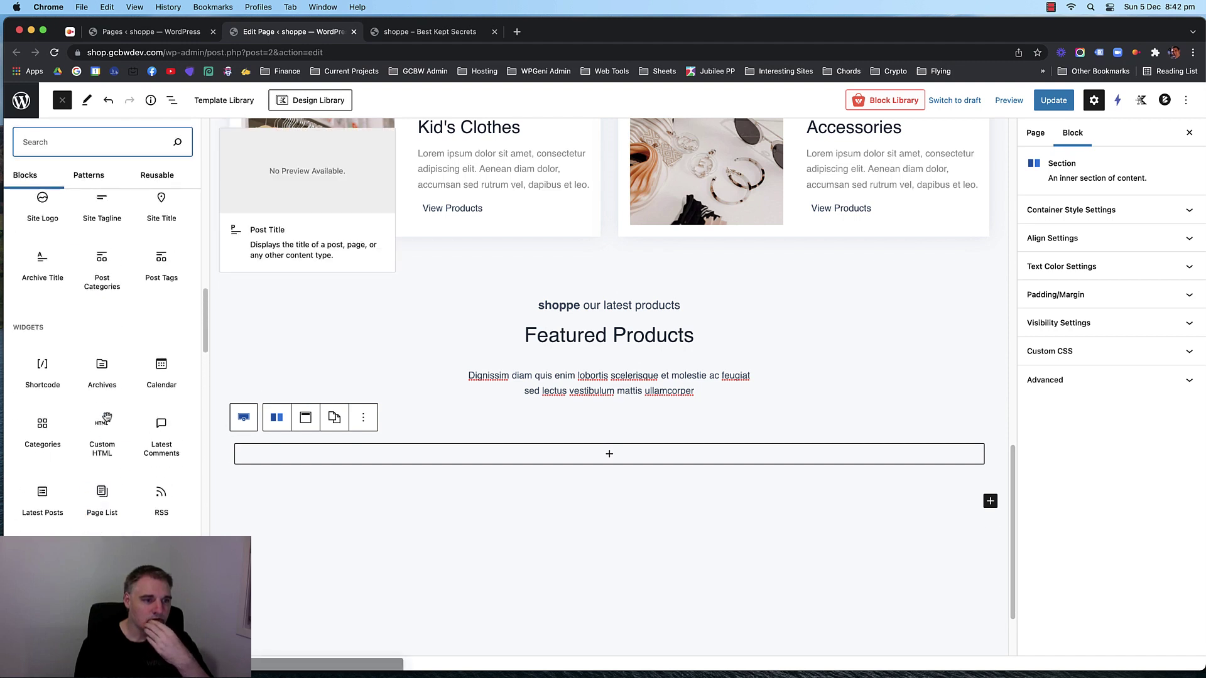
pyautogui.scroll(10, 105, 416)
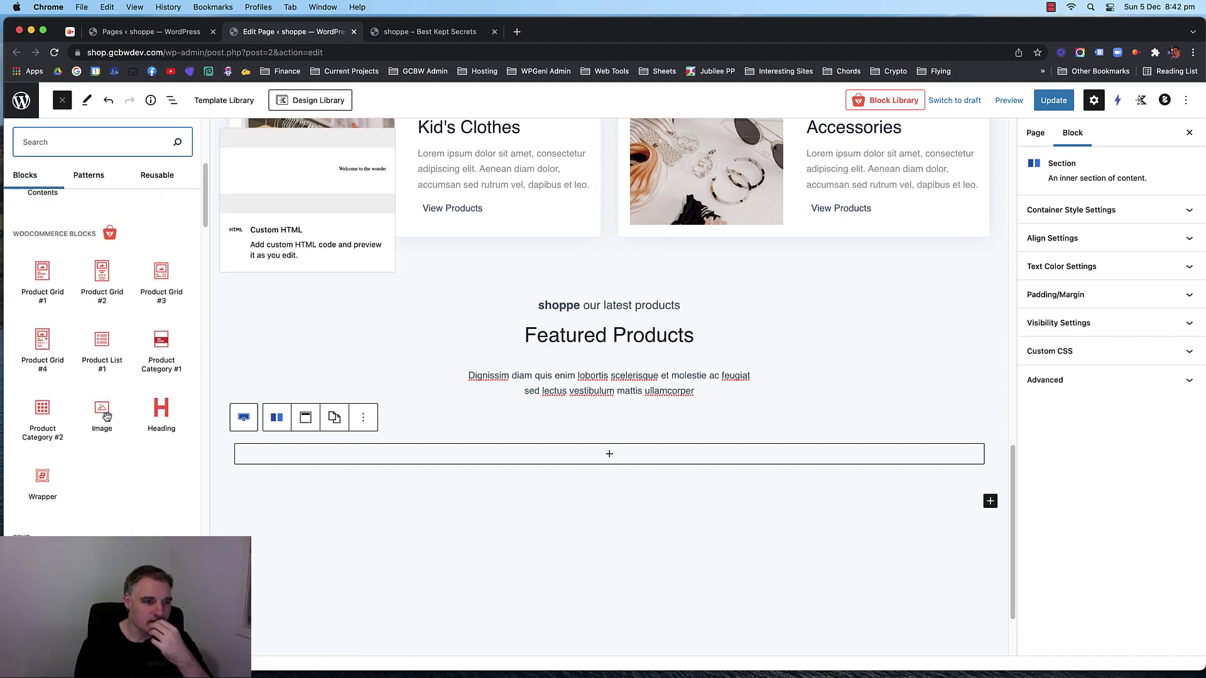
pyautogui.scroll(-20, 105, 416)
pyautogui.scroll(-1, 103, 417)
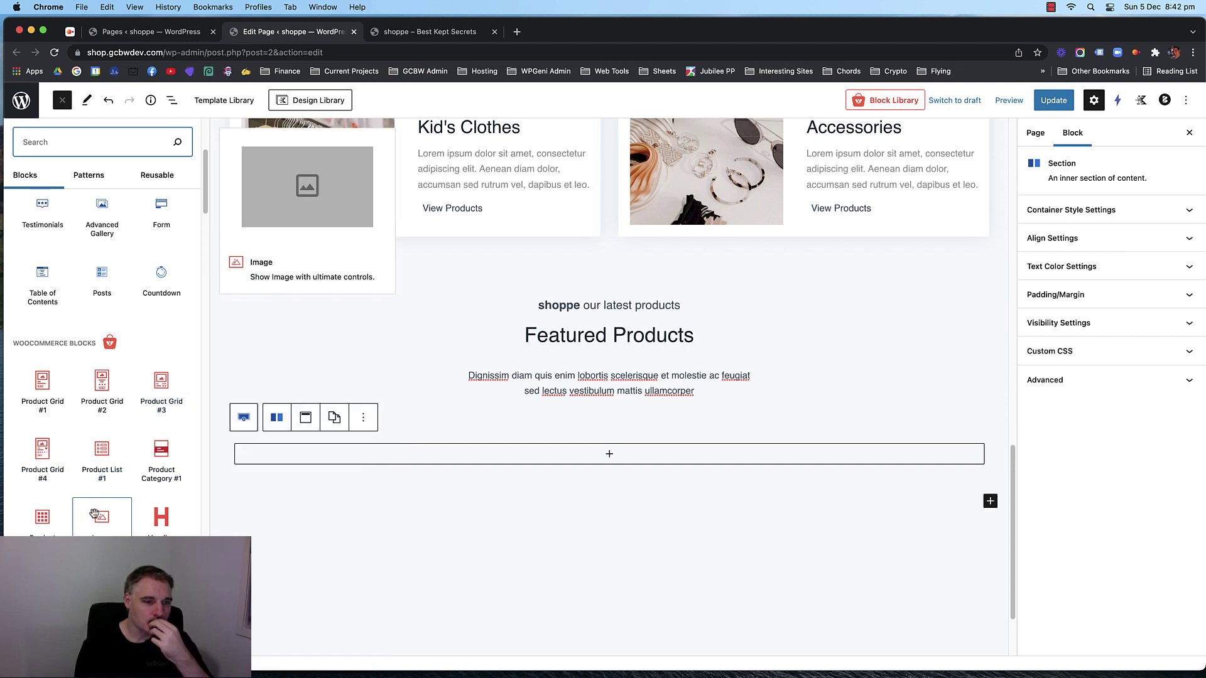
pyautogui.click(51, 402)
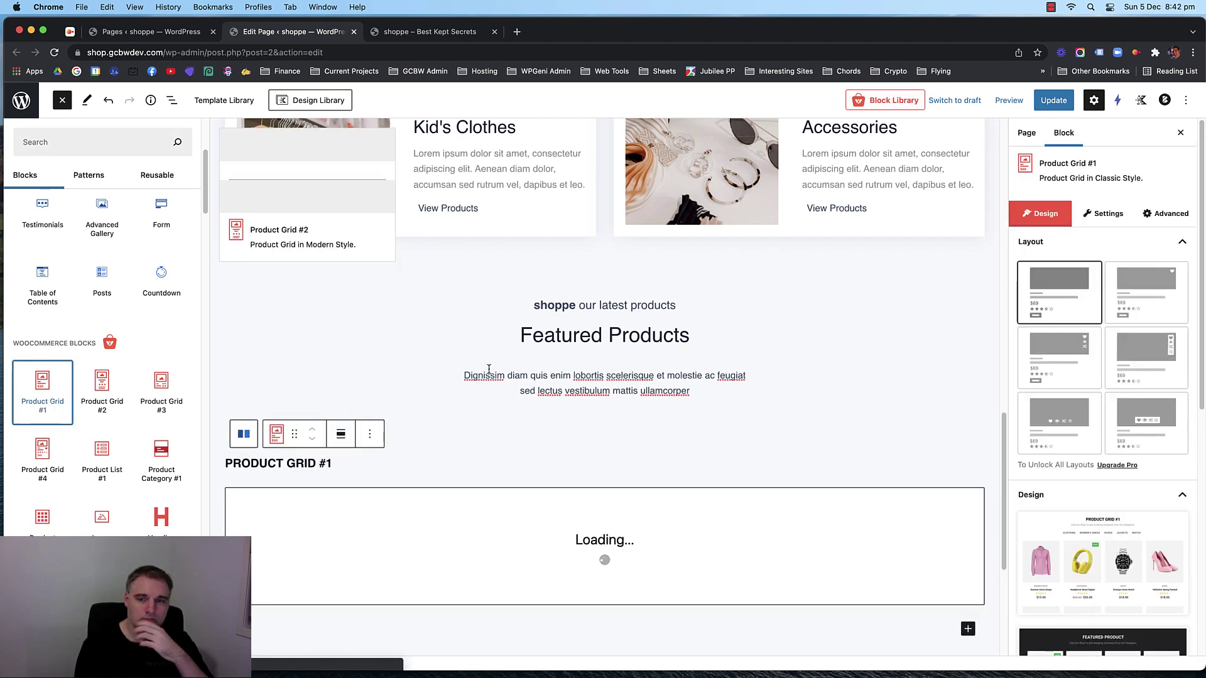
# Switch the Product Grid #1 display to Slide View.
pyautogui.scroll(-5, 485, 375)
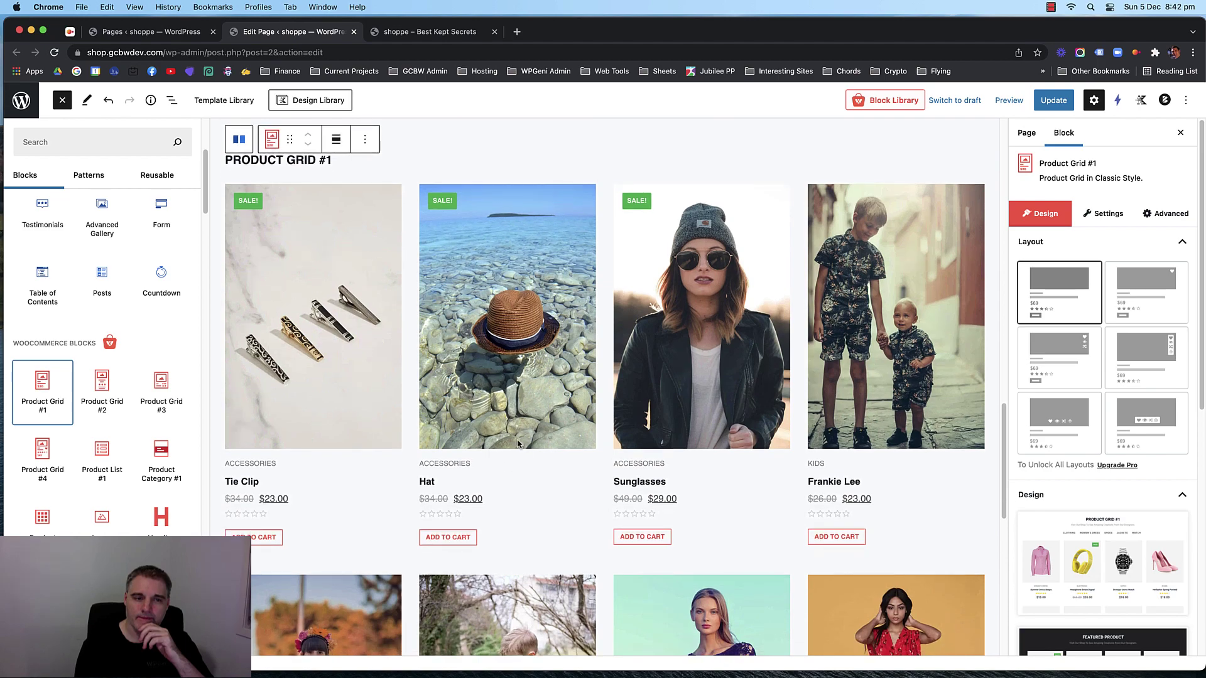
pyautogui.scroll(-5, 515, 439)
pyautogui.scroll(5, 509, 432)
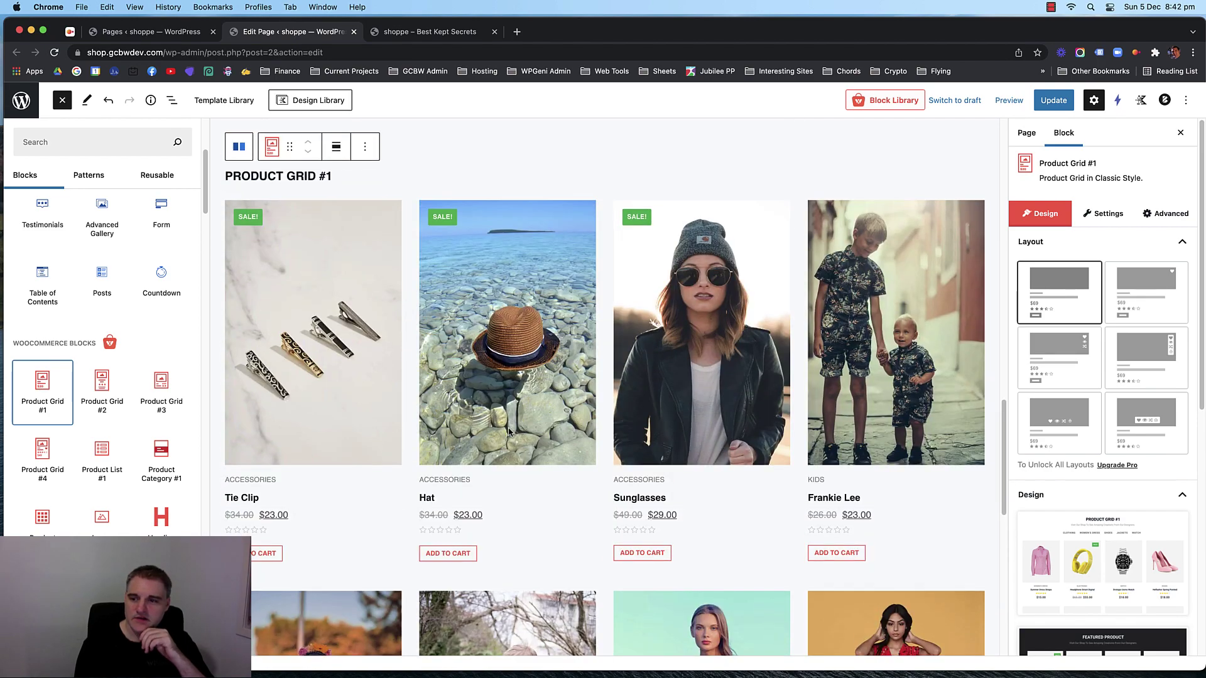
pyautogui.scroll(2, 898, 402)
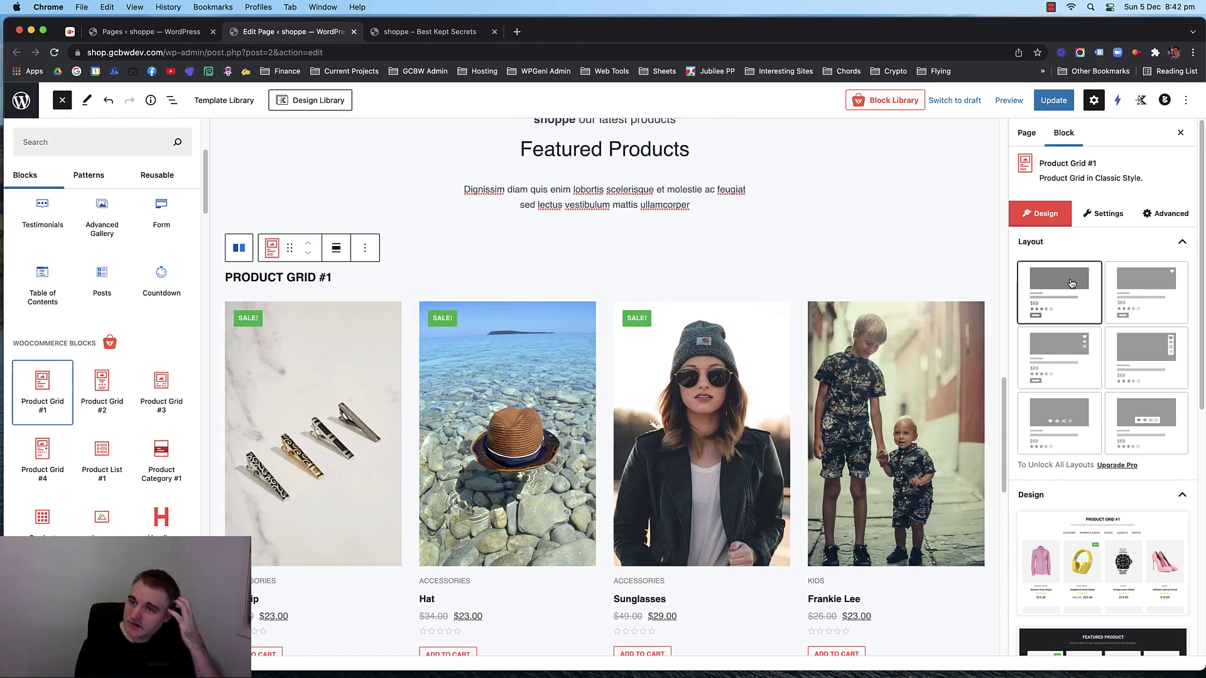
pyautogui.scroll(1, 791, 415)
pyautogui.scroll(-3, 776, 449)
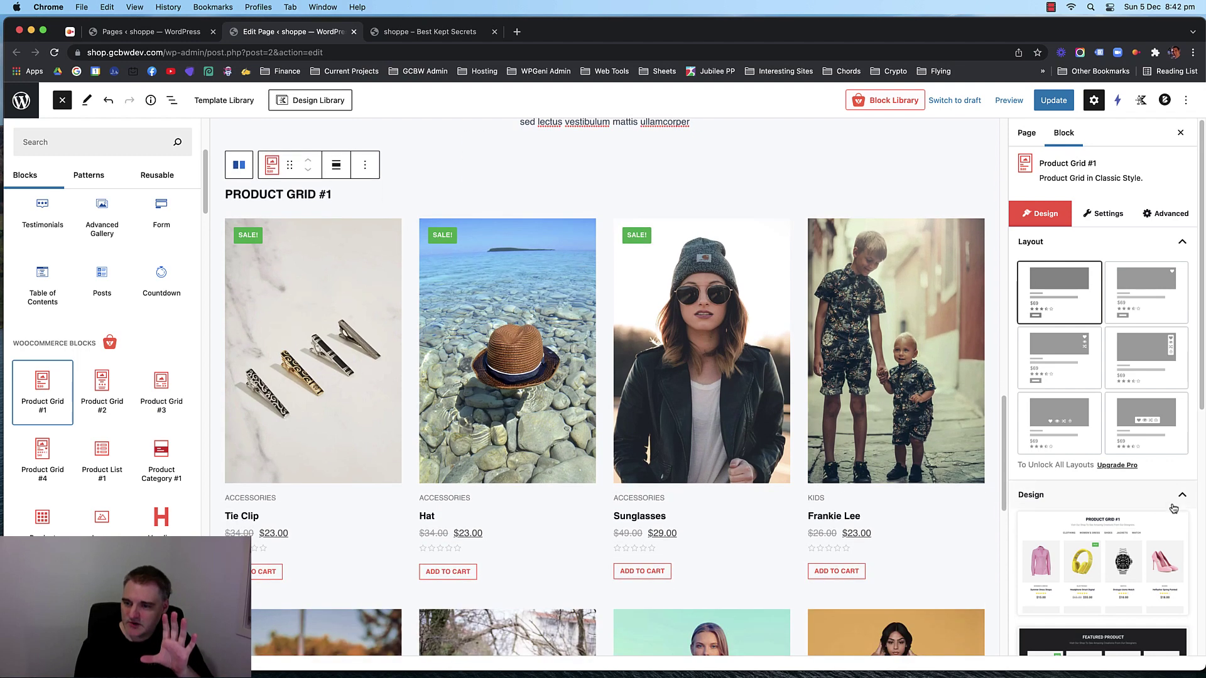
pyautogui.scroll(-5, 1108, 459)
pyautogui.moveTo(1112, 459)
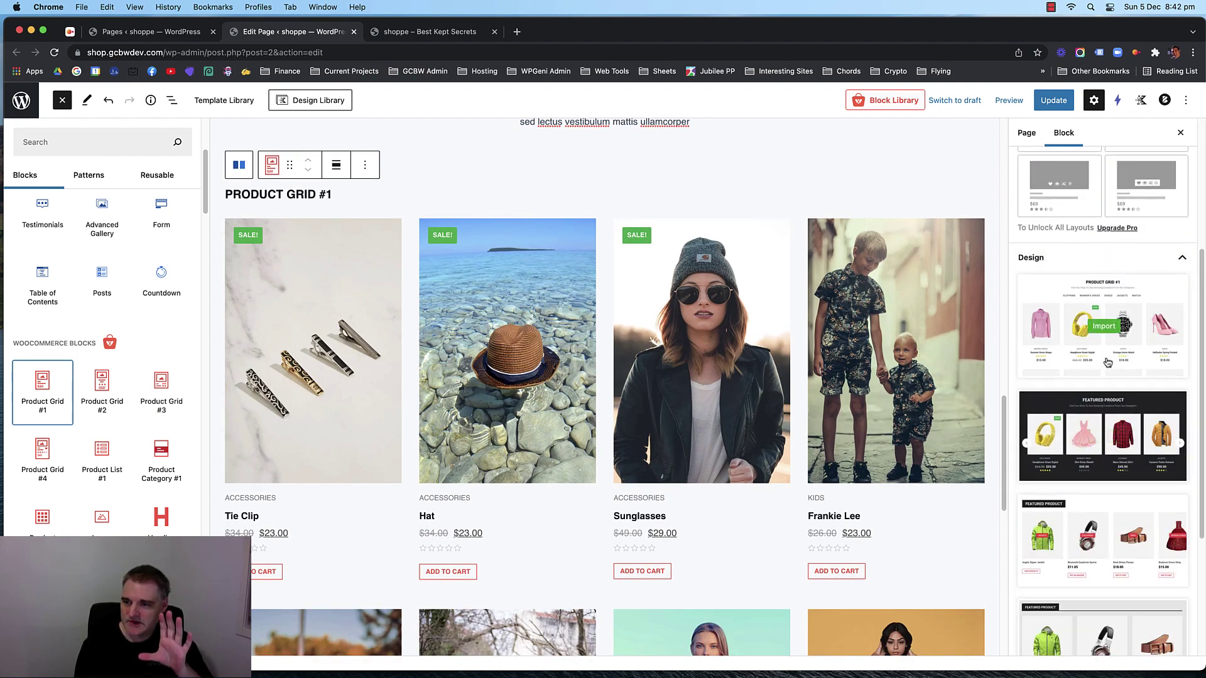
pyautogui.scroll(-2, 1105, 377)
pyautogui.scroll(5, 1093, 404)
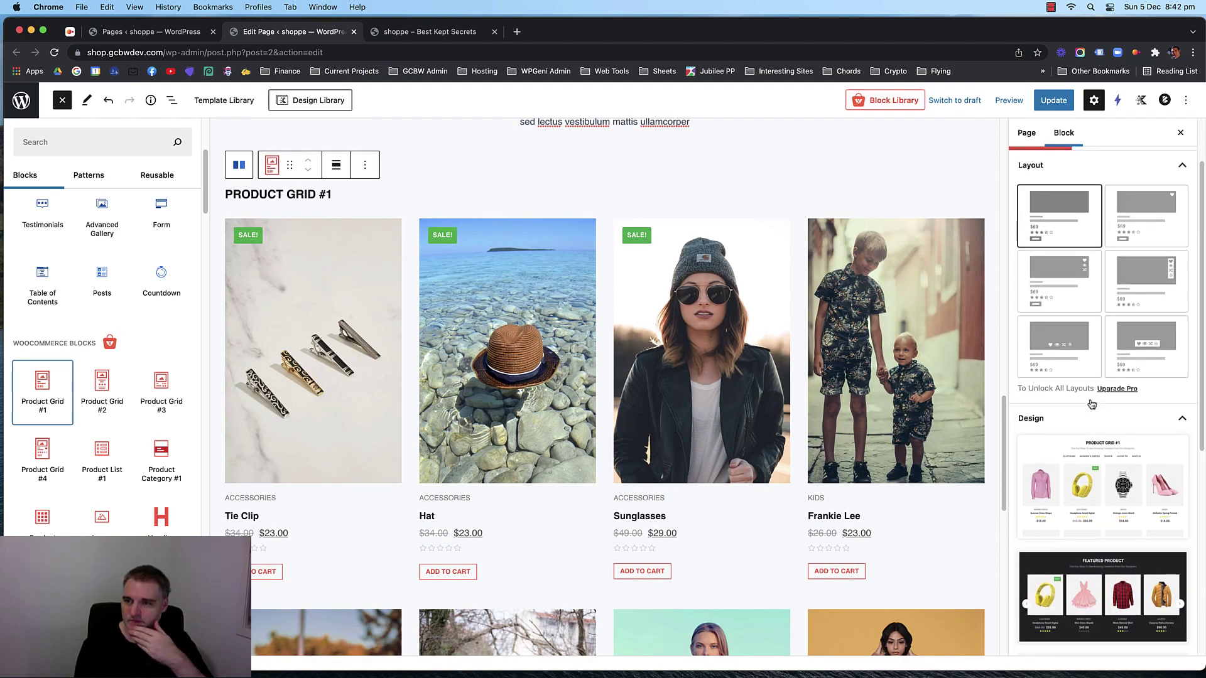
pyautogui.scroll(3, 1092, 404)
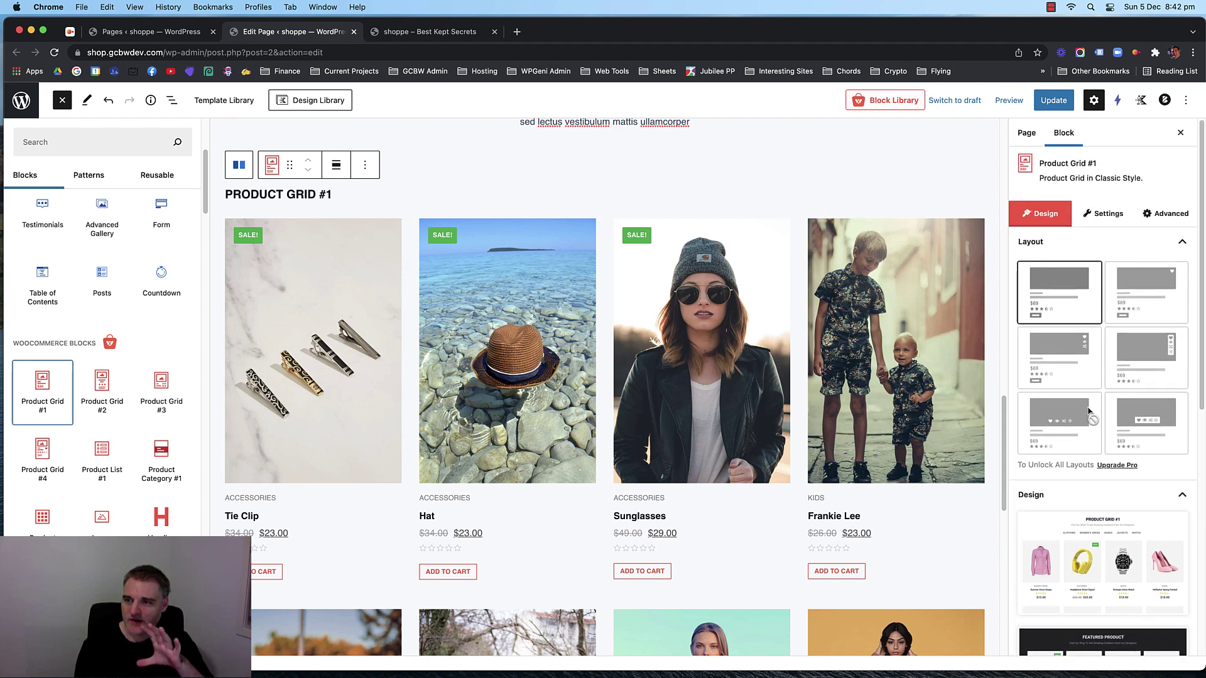
pyautogui.click(1105, 218)
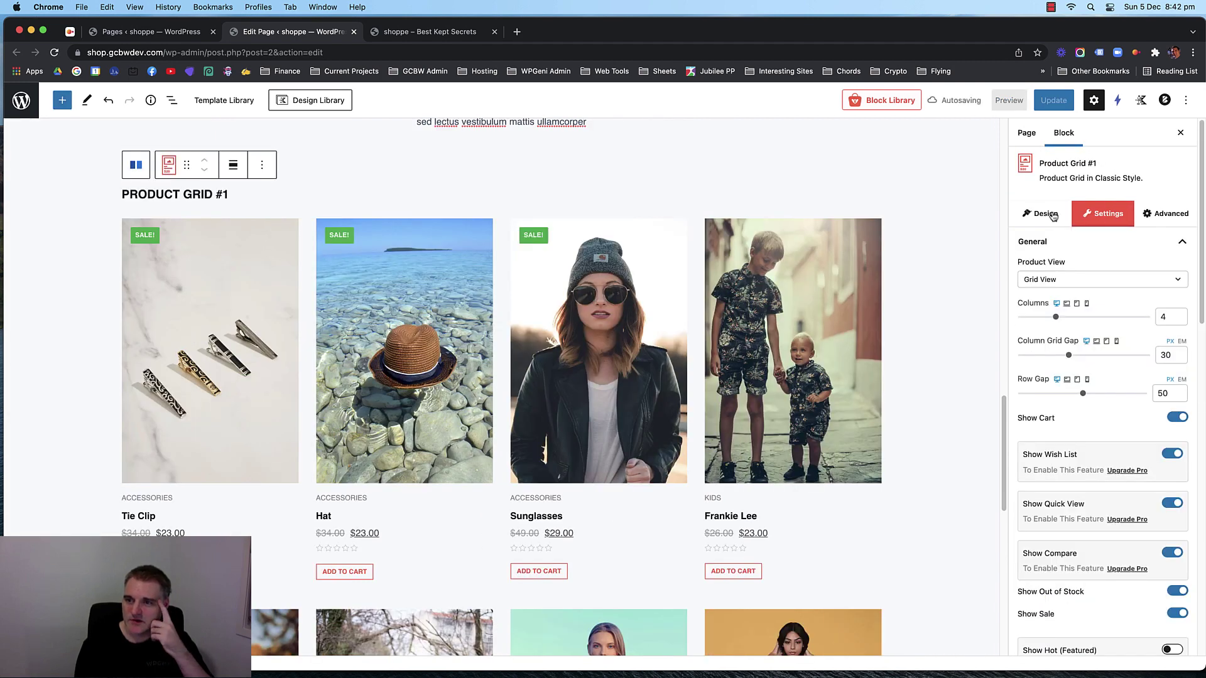
pyautogui.click(1083, 279)
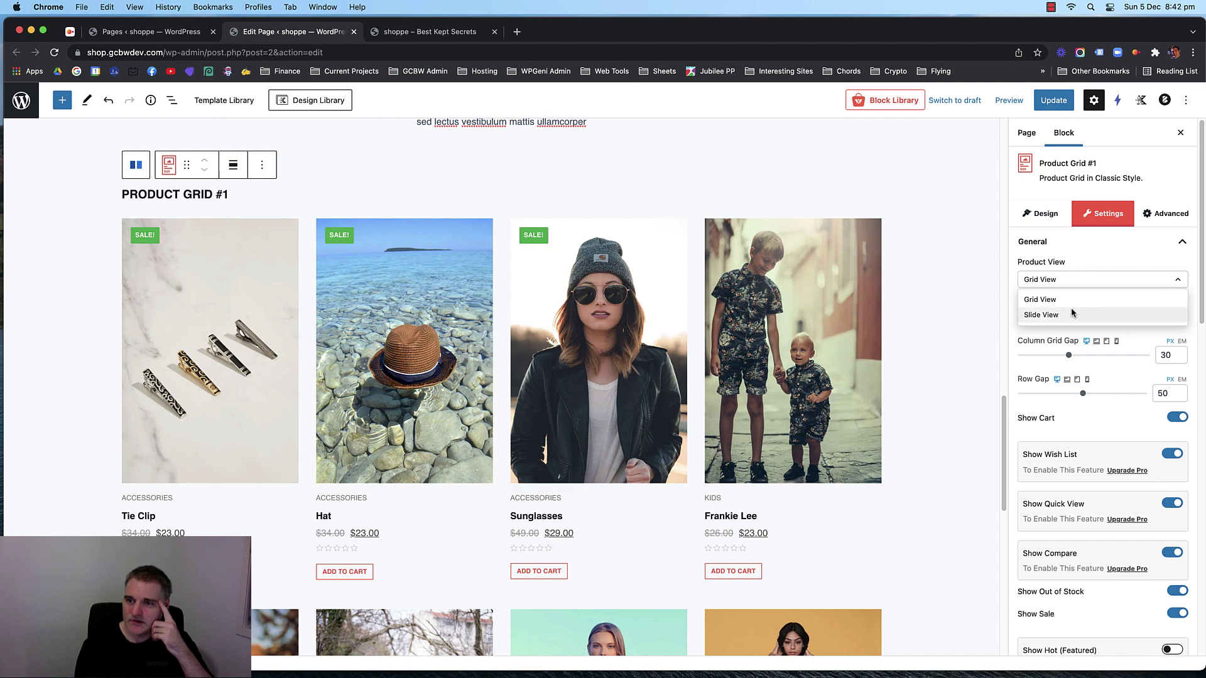
pyautogui.click(1072, 314)
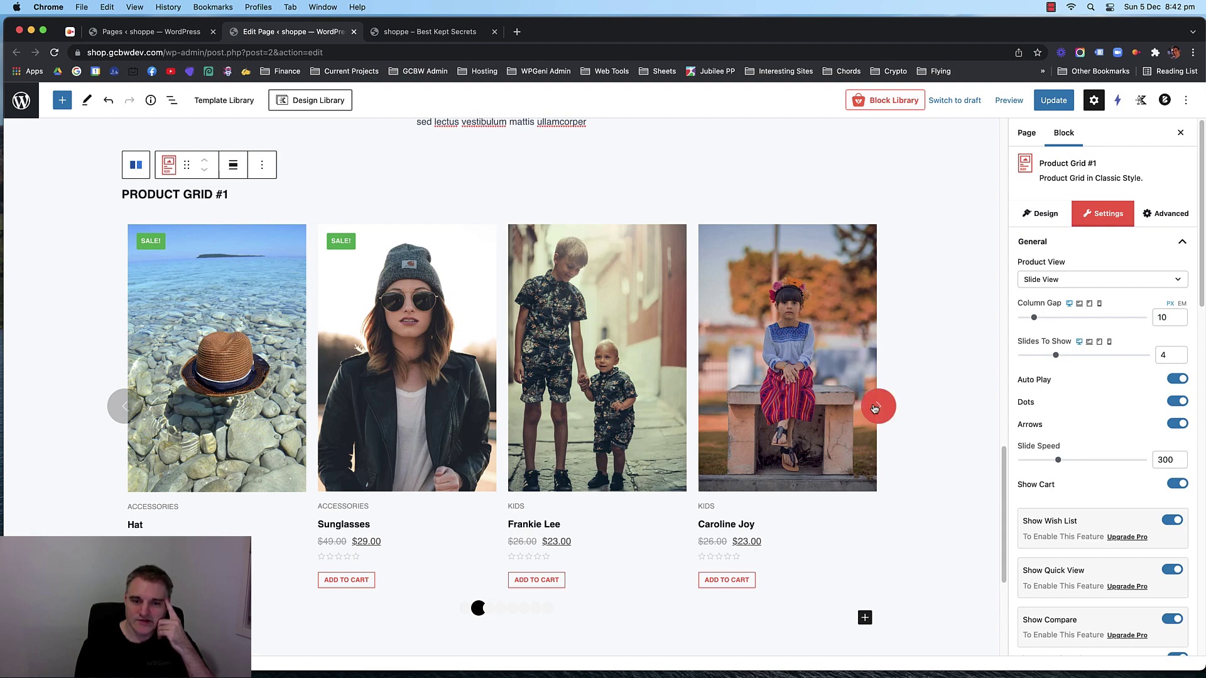
# Set the slider's column gap to 20.
pyautogui.scroll(-8, 1089, 358)
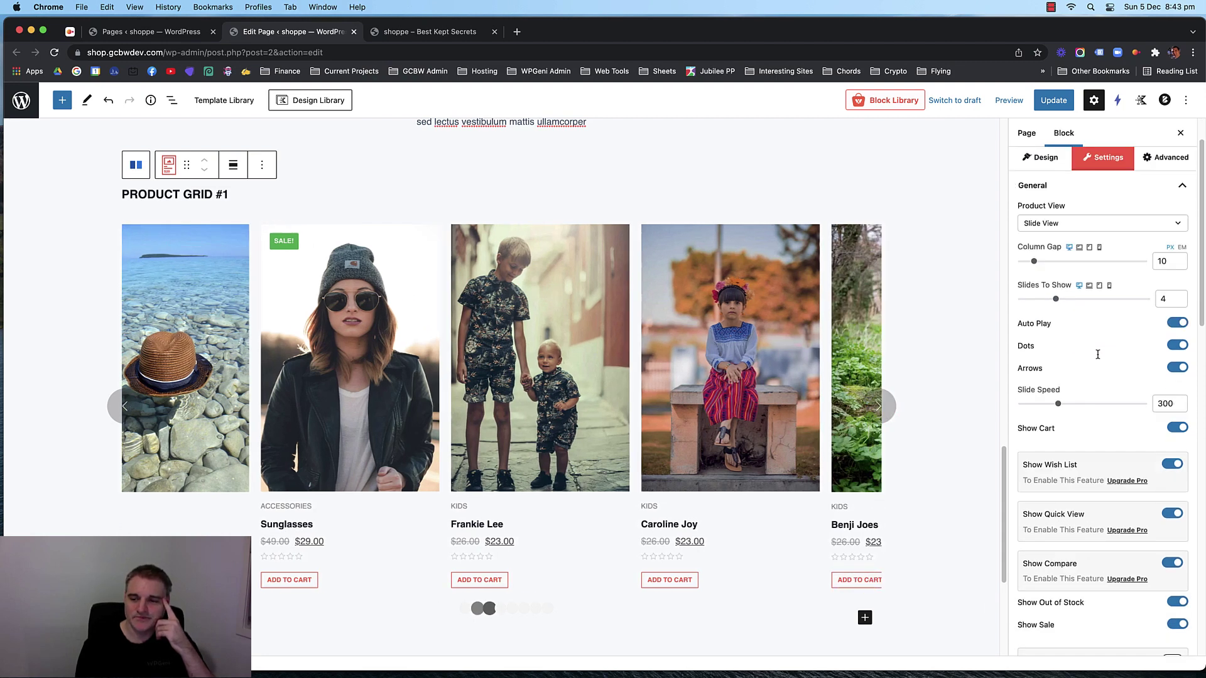
pyautogui.scroll(5, 1097, 358)
pyautogui.scroll(3, 1097, 358)
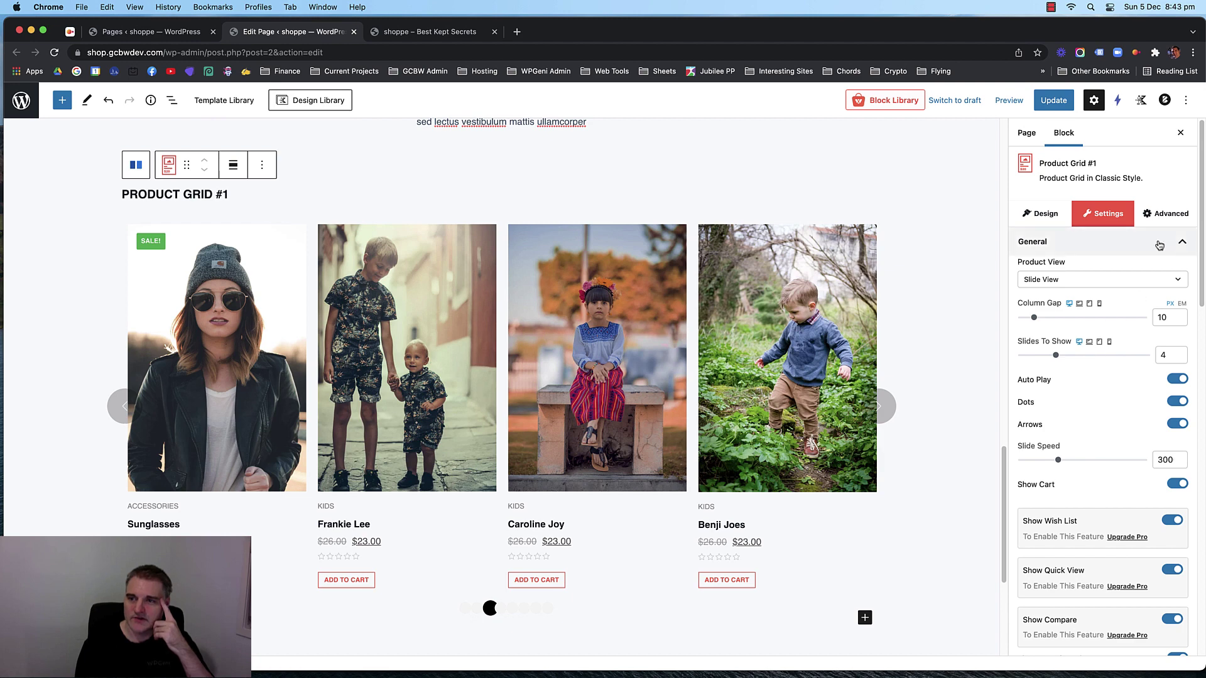
pyautogui.click(1041, 215)
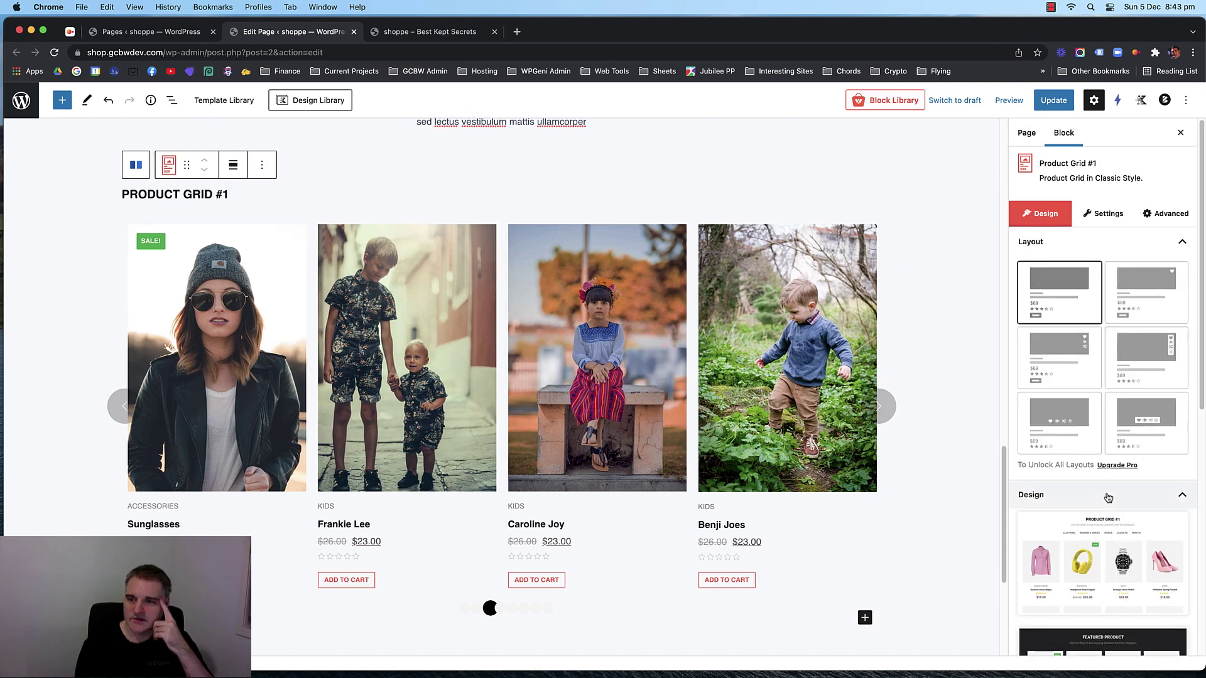
pyautogui.scroll(-1, 1095, 329)
pyautogui.scroll(-5, 1095, 329)
pyautogui.scroll(6, 1096, 329)
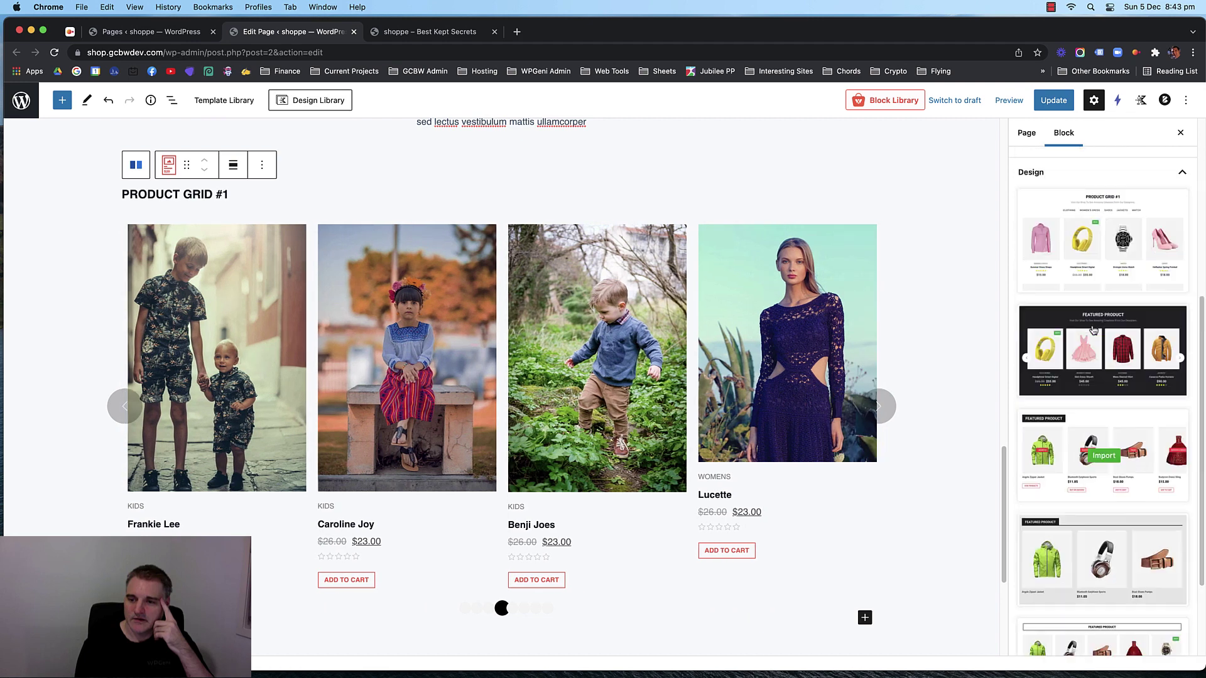
pyautogui.click(1108, 213)
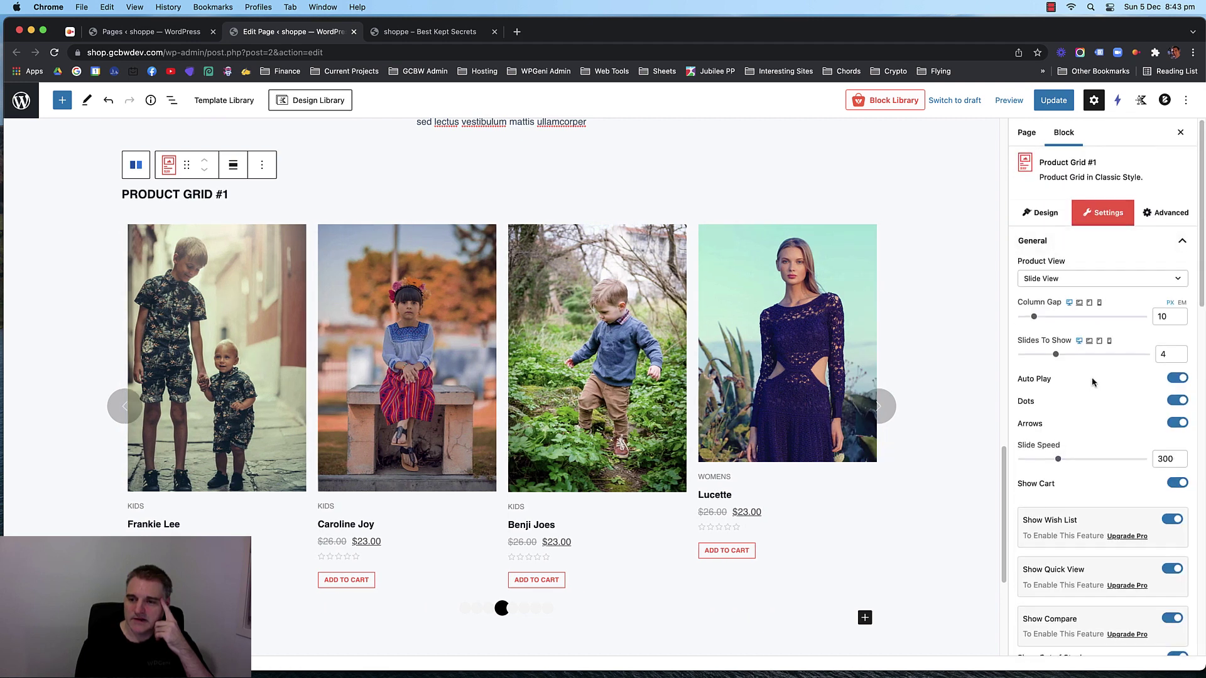
pyautogui.scroll(-1, 1095, 384)
pyautogui.scroll(-3, 1106, 390)
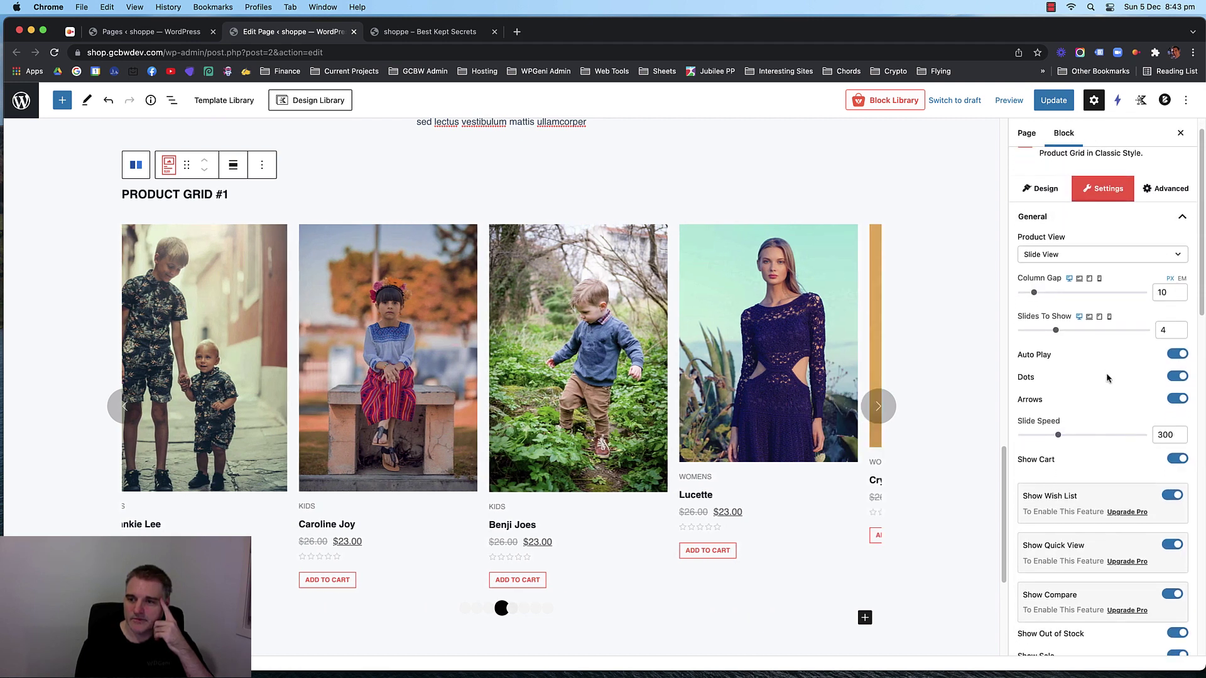
pyautogui.scroll(3, 1126, 396)
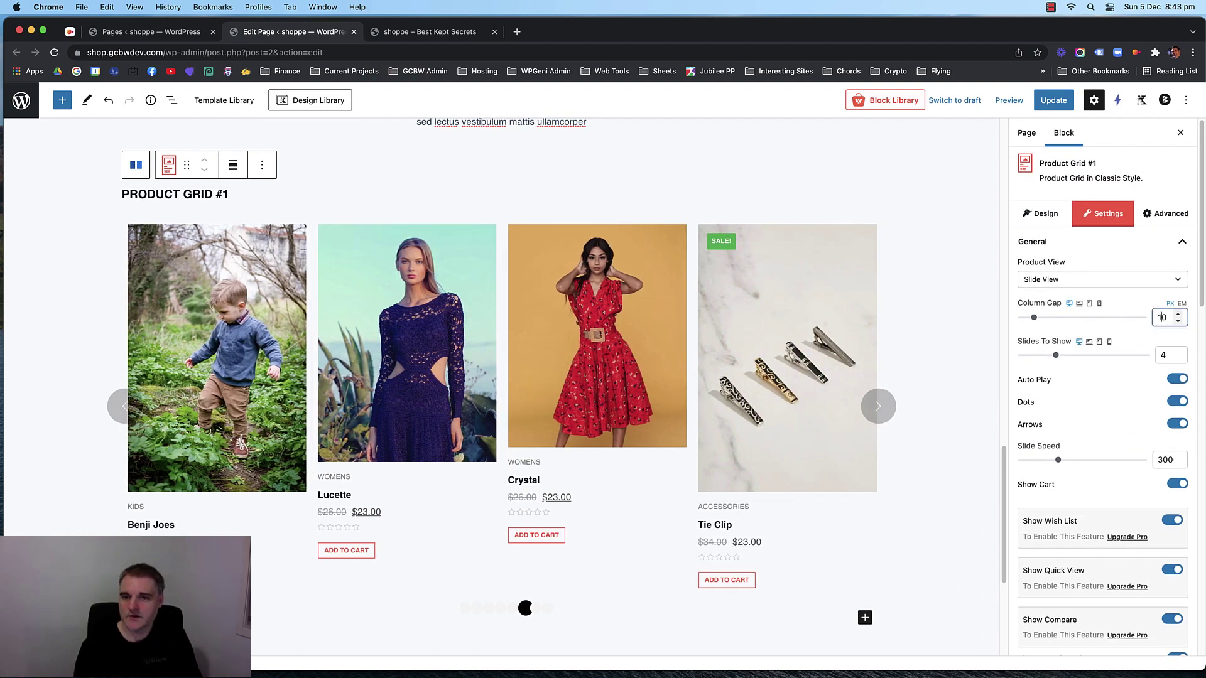
pyautogui.press('Up')
pyautogui.press('Up')
pyautogui.press('Up')
pyautogui.press('Up')
pyautogui.press('Up')
pyautogui.press('Up')
pyautogui.press('Up')
pyautogui.press('Up')
pyautogui.press('Up')
pyautogui.press('Up')
pyautogui.press('Up')
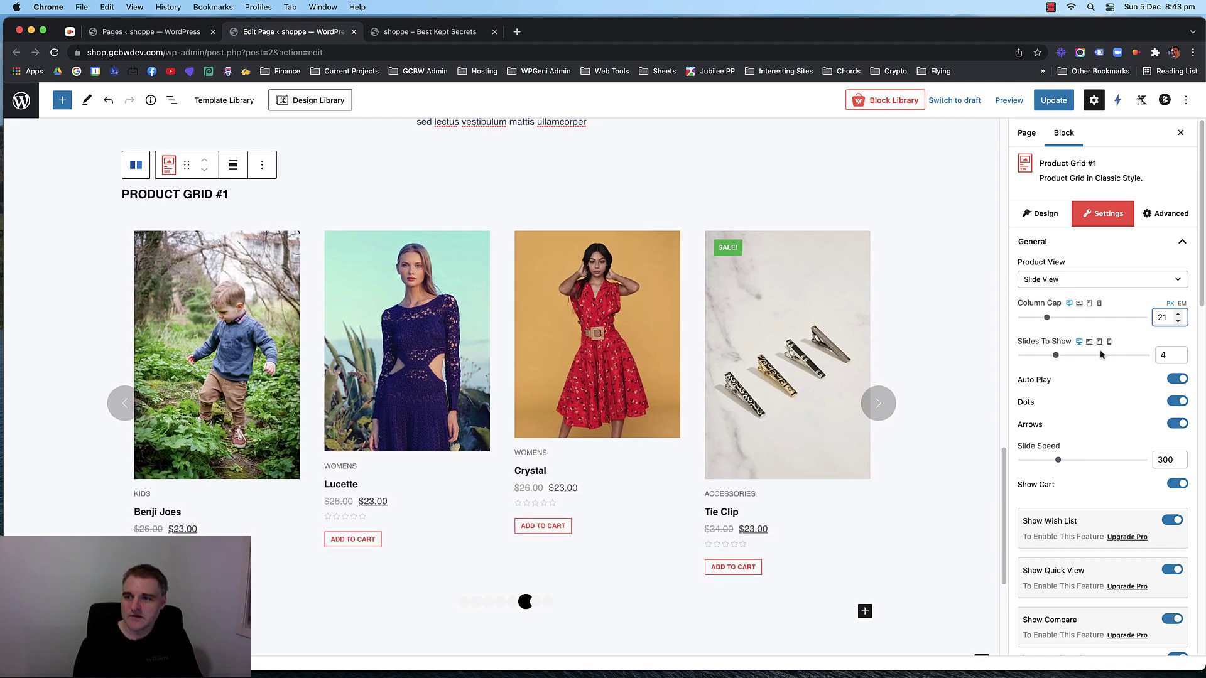
pyautogui.press('Down')
# Set Slides To Show to 3 so three products appear at once.
pyautogui.click(1164, 356)
pyautogui.press('Down')
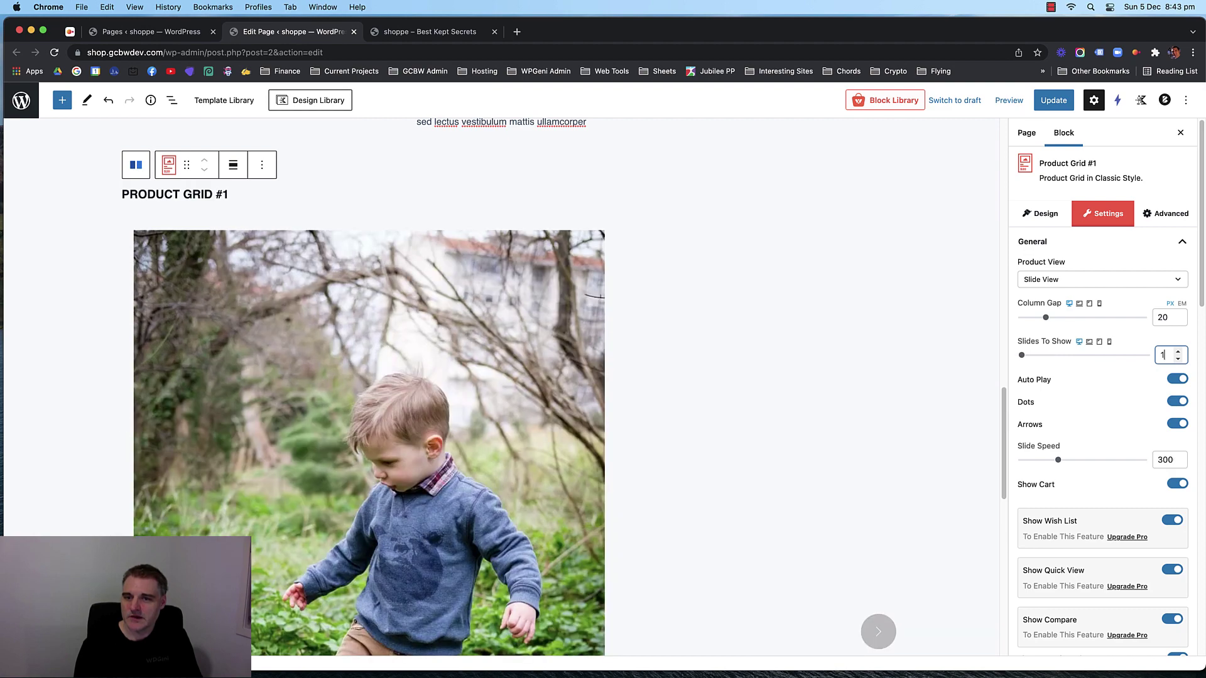
pyautogui.press('Up')
pyautogui.press('Up')
pyautogui.press('Up')
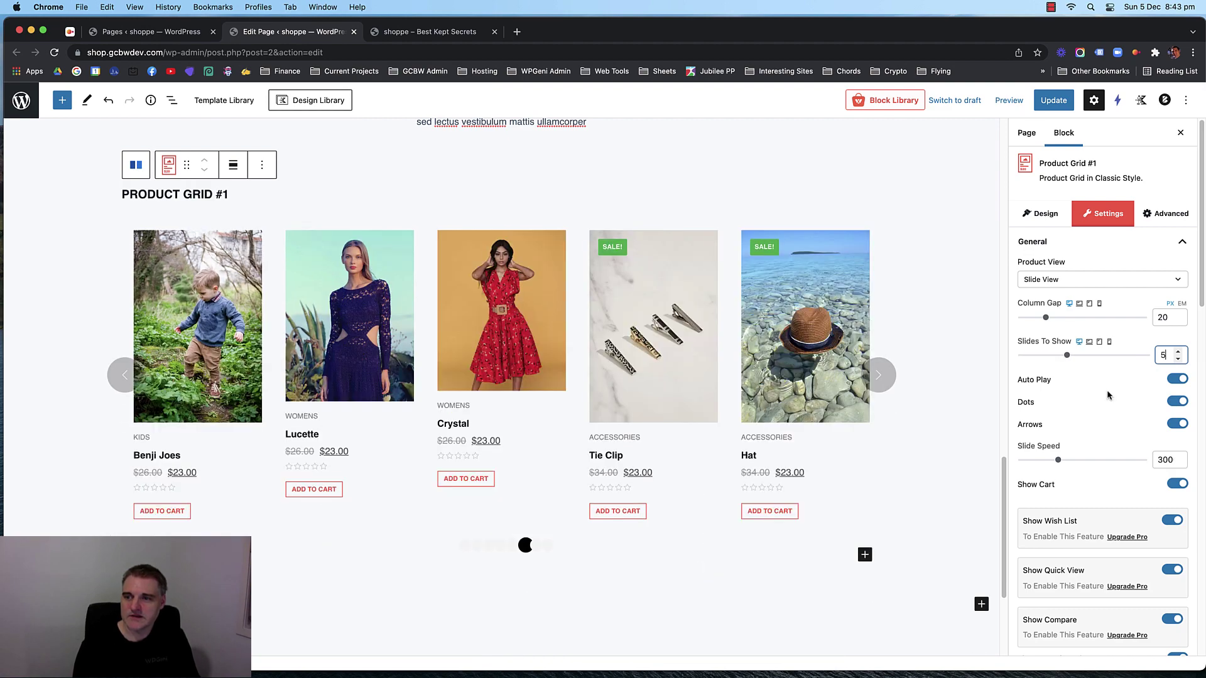
pyautogui.press('Down')
pyautogui.press('Down')
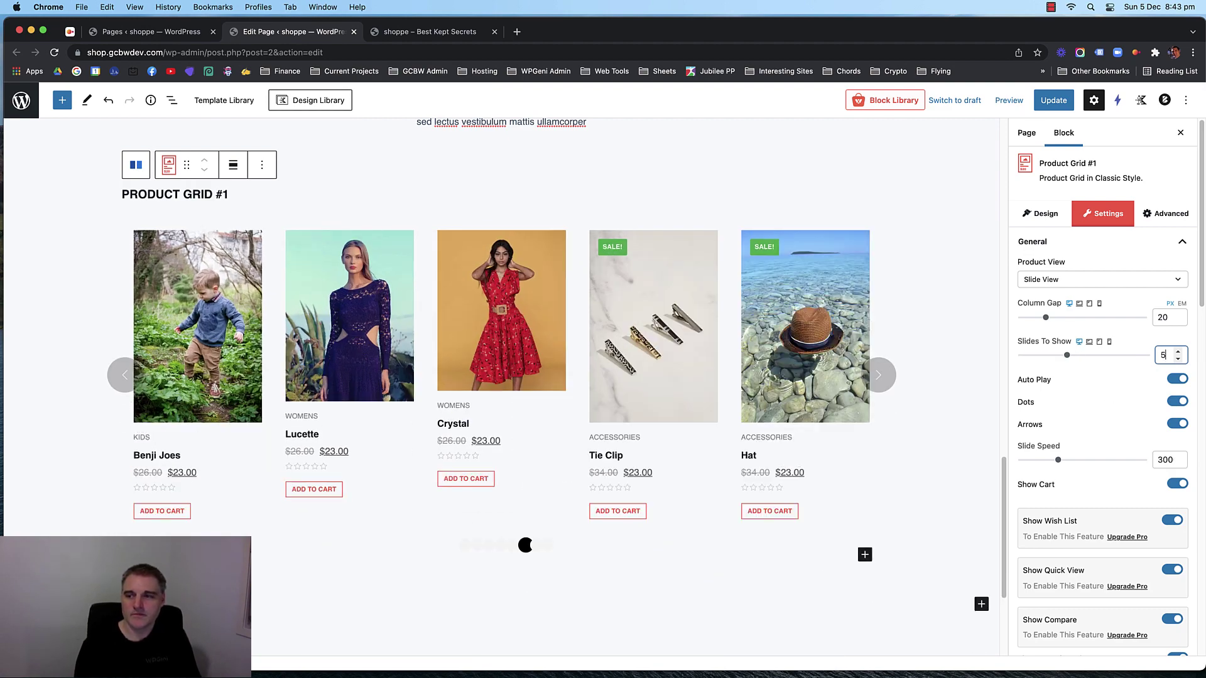
pyautogui.press('Down')
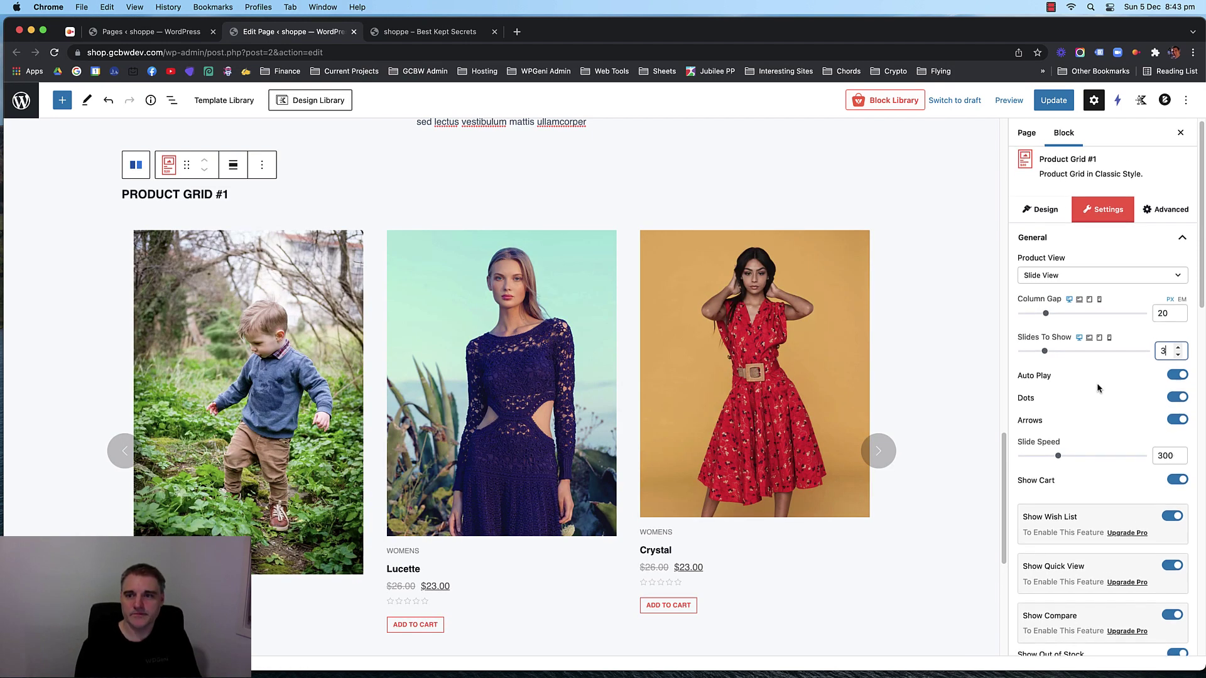
pyautogui.scroll(4, 670, 328)
pyautogui.scroll(-2, 670, 329)
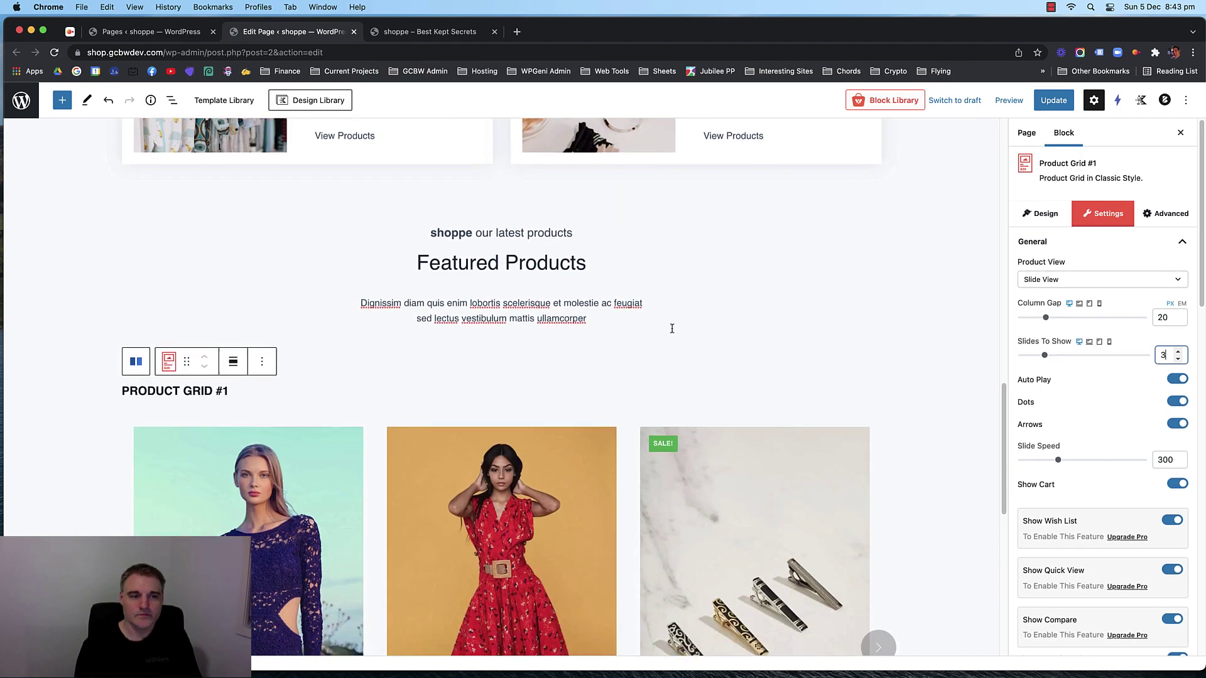
# Delete the PRODUCT GRID #1 heading text and review the block's settings sidebar.
pyautogui.tripleClick(187, 314)
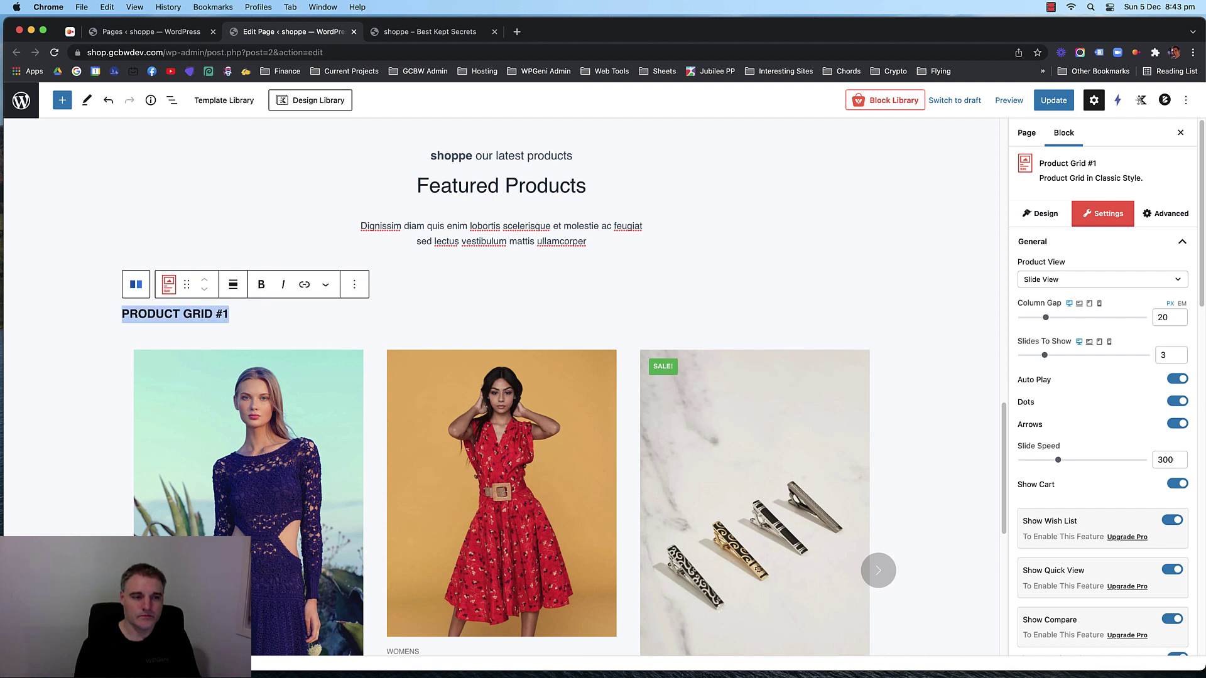
pyautogui.press('BackSpace')
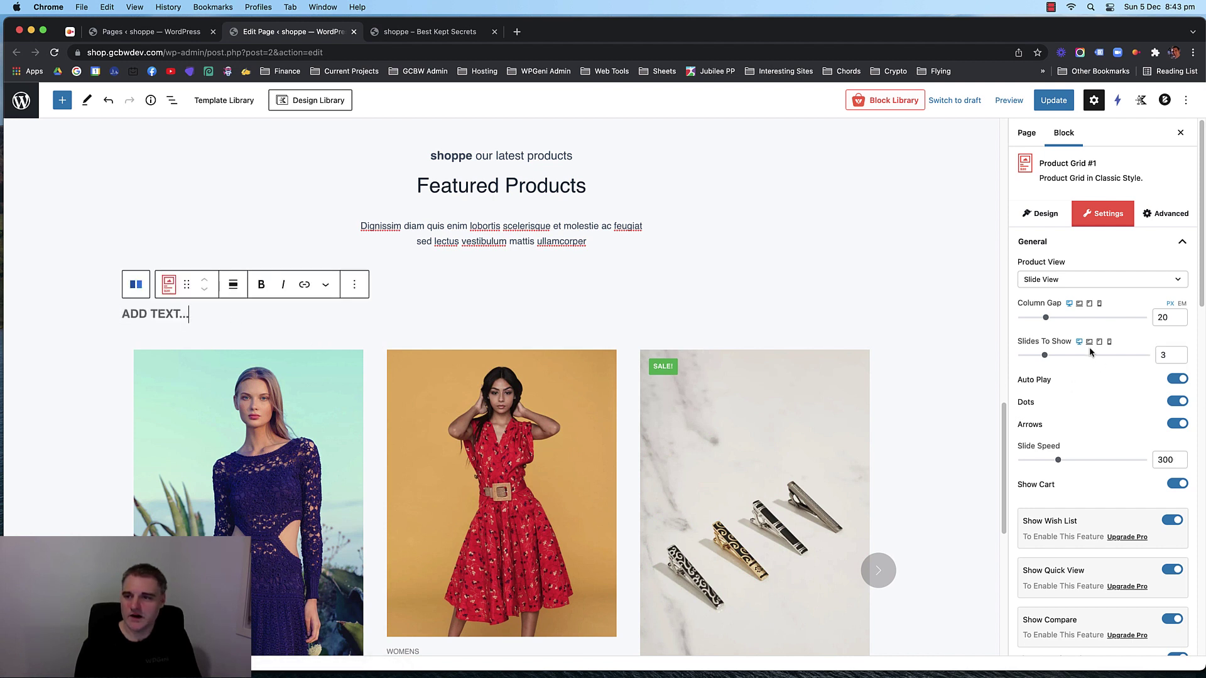
pyautogui.scroll(-5, 1097, 328)
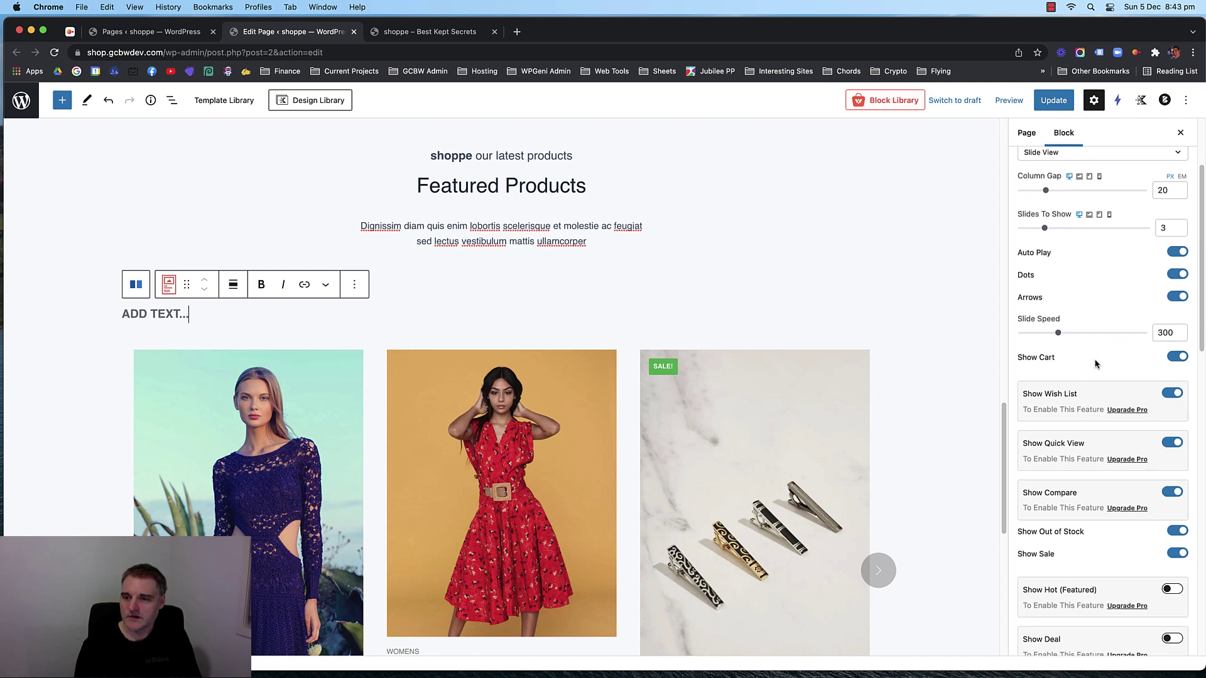
pyautogui.scroll(-2, 1095, 365)
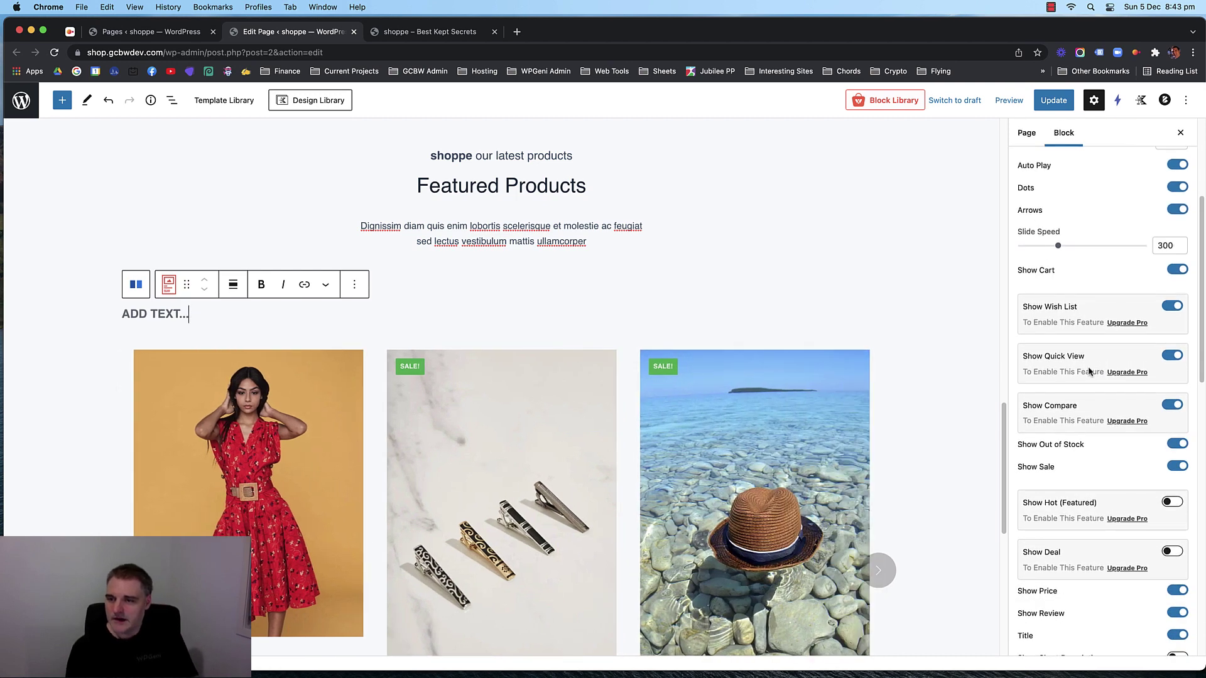
pyautogui.scroll(3, 1093, 336)
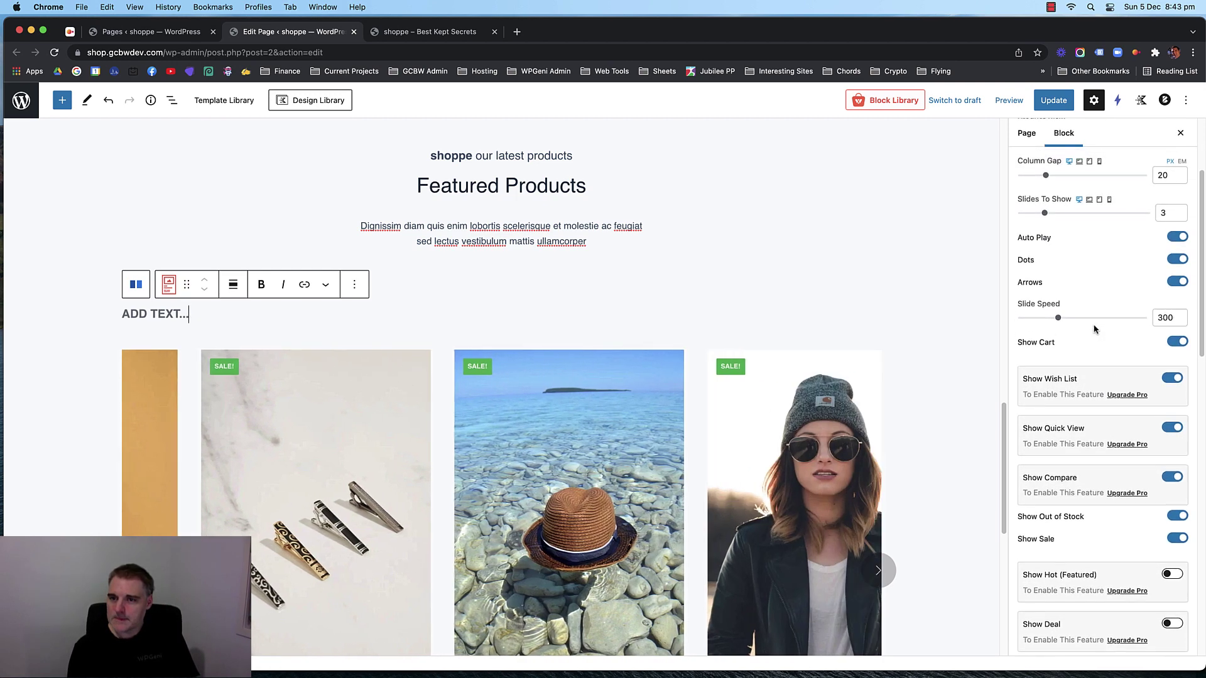
pyautogui.scroll(-11, 1094, 328)
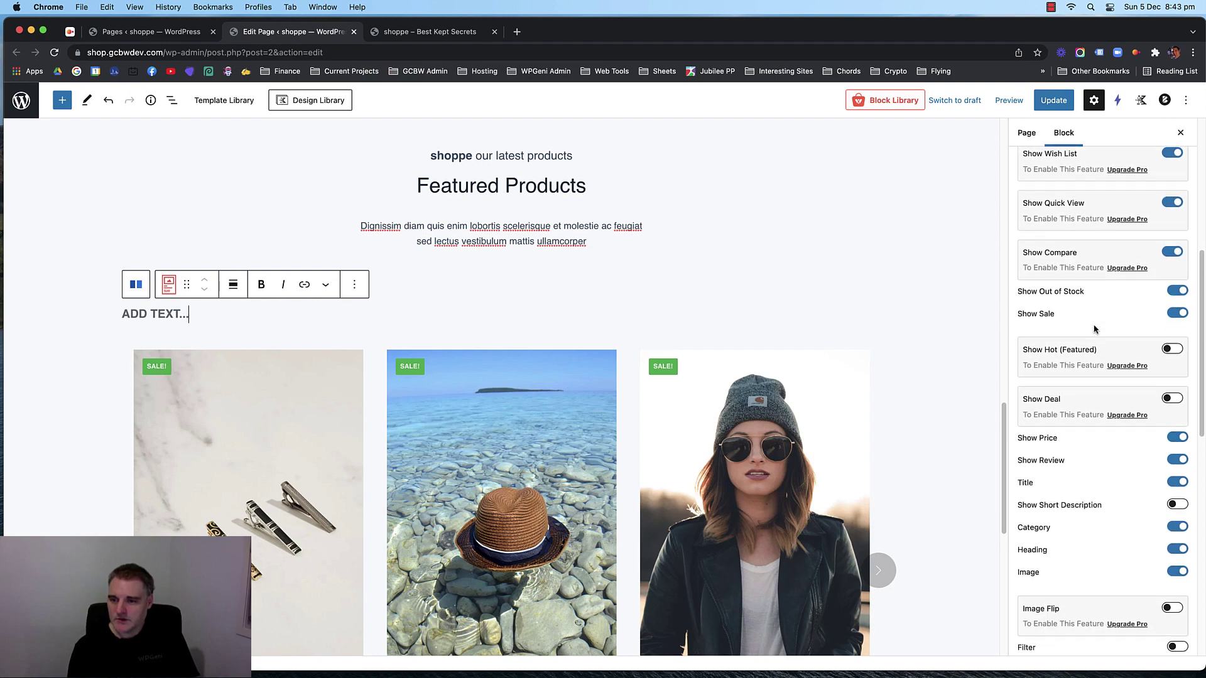
pyautogui.scroll(-15, 1111, 418)
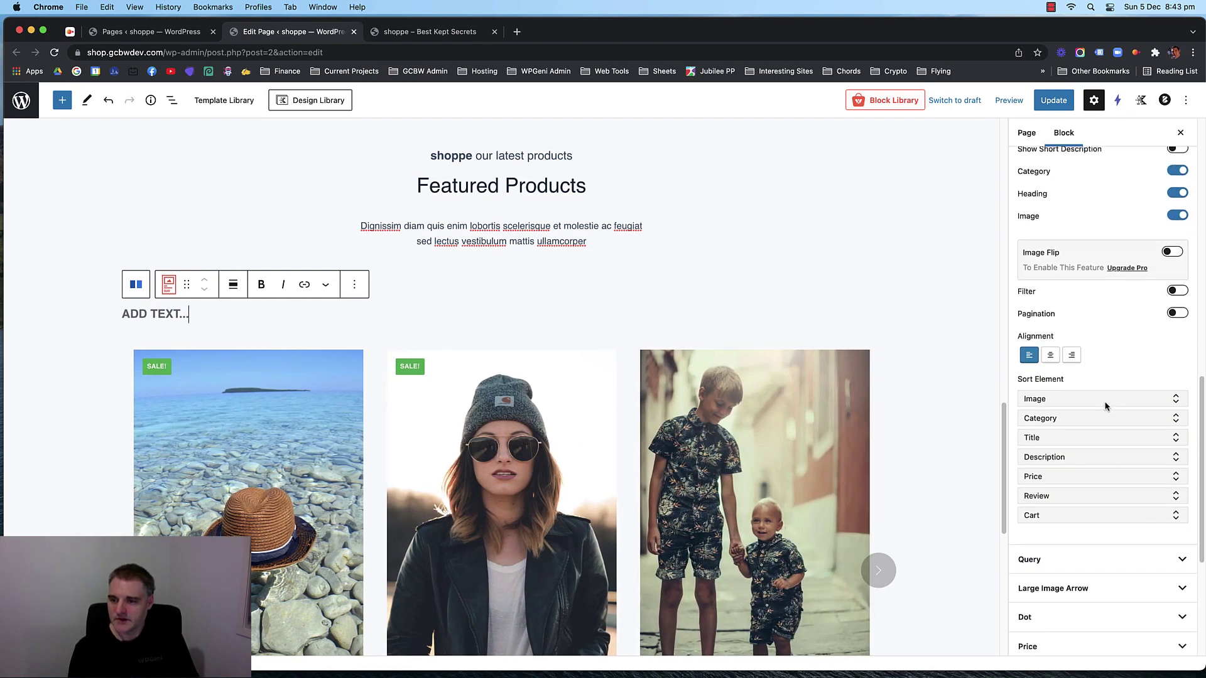
pyautogui.scroll(-1, 1112, 377)
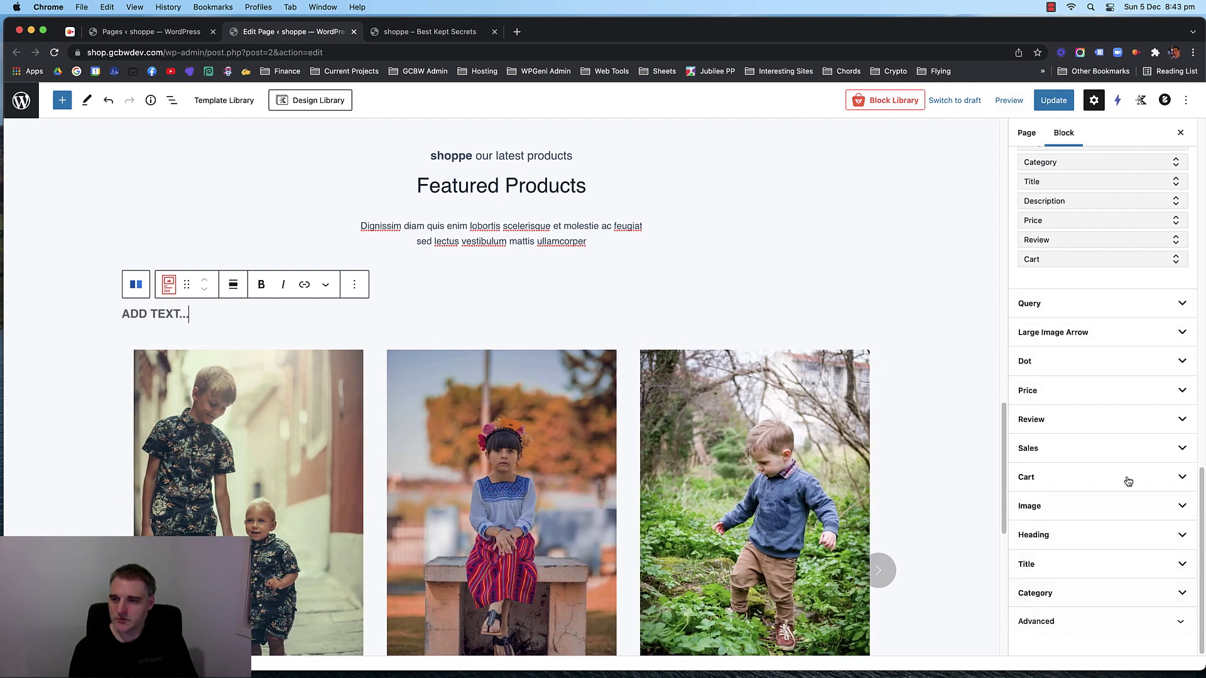
pyautogui.scroll(5, 1126, 478)
pyautogui.scroll(-3, 1126, 477)
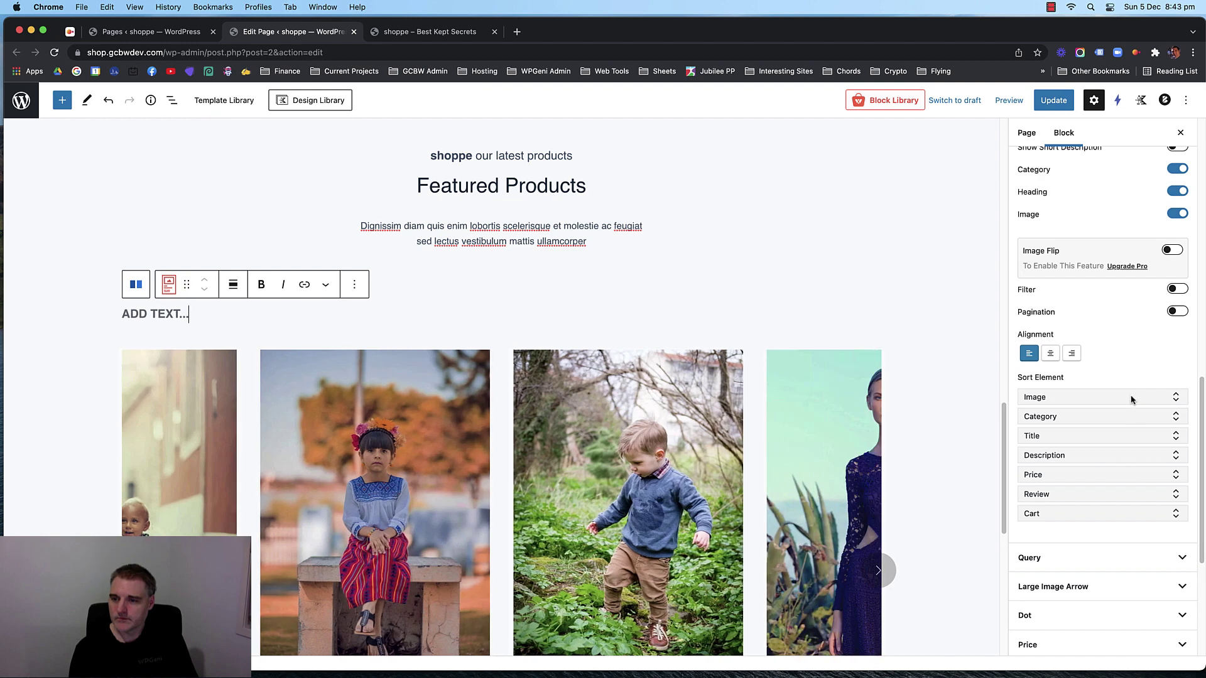
pyautogui.scroll(-4, 910, 429)
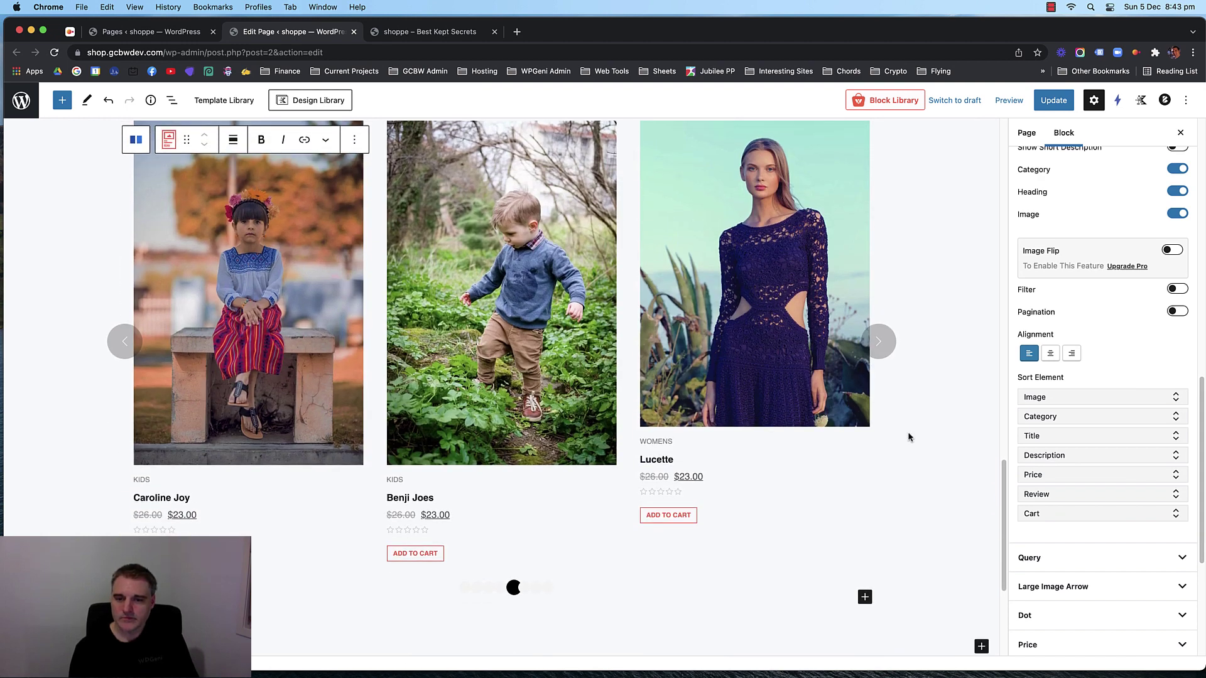
pyautogui.scroll(10, 1127, 432)
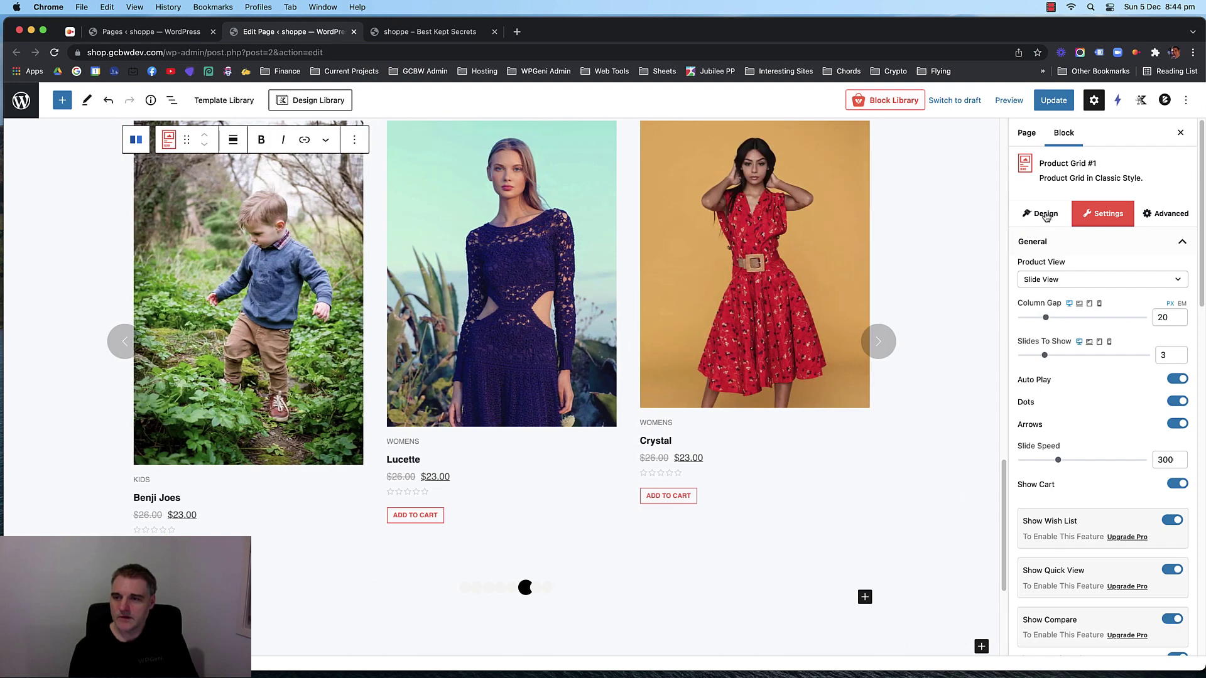
# Import the Product Grid #1 design template from the product block's Design settings.
pyautogui.click(1189, 217)
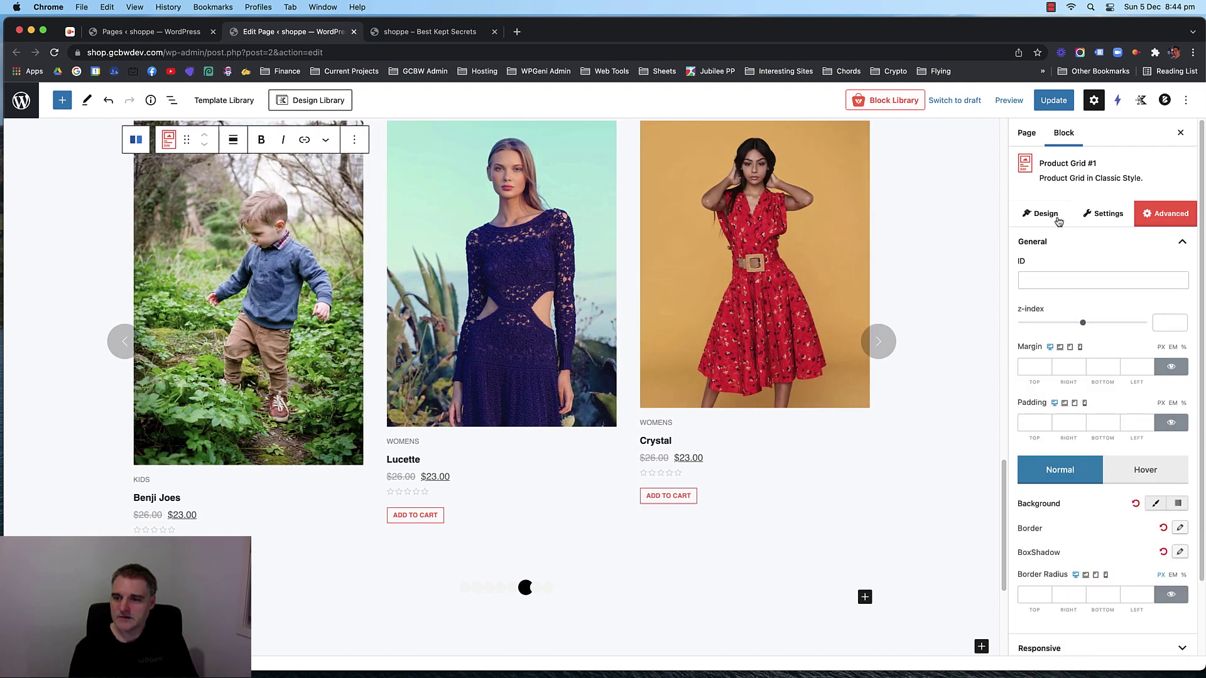
pyautogui.click(1056, 221)
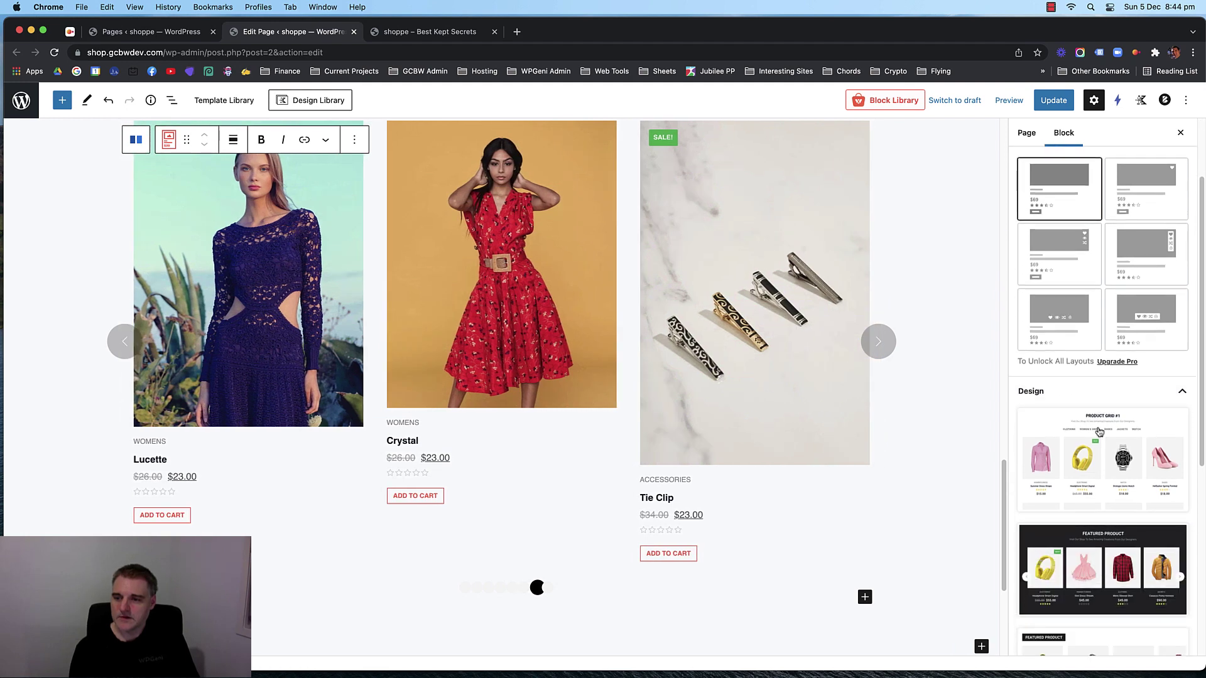
pyautogui.scroll(-3, 1100, 477)
pyautogui.scroll(-3, 1101, 389)
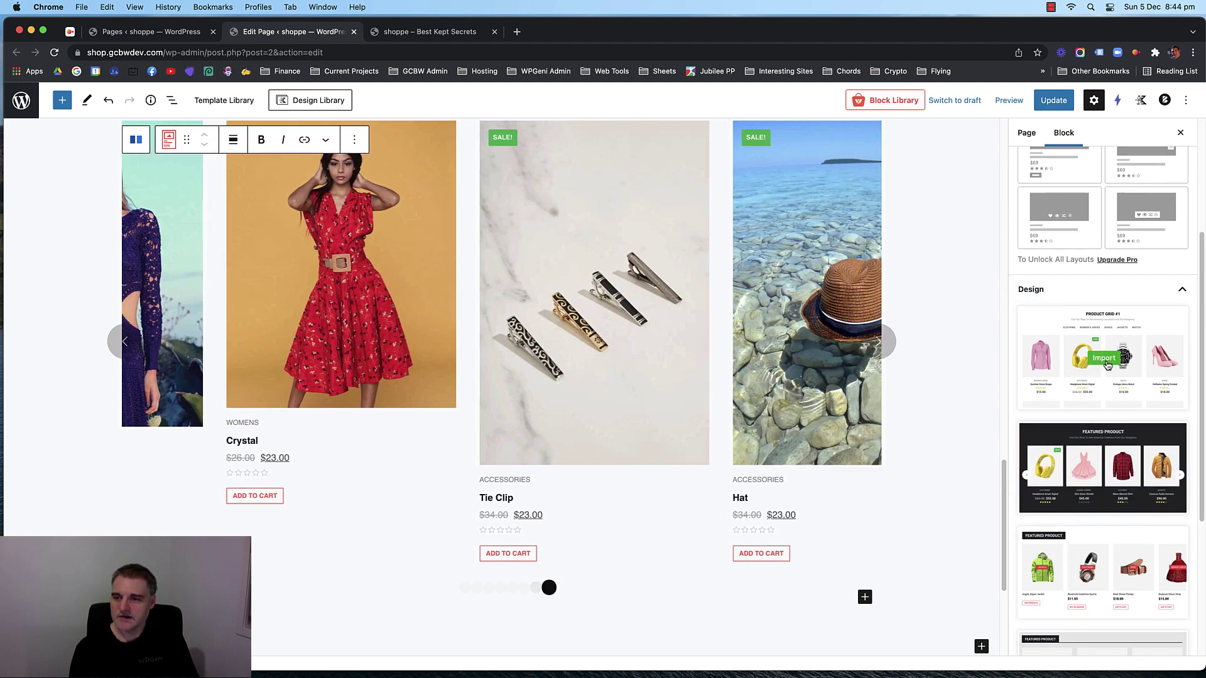
pyautogui.scroll(-2, 1099, 377)
pyautogui.scroll(-3, 1097, 396)
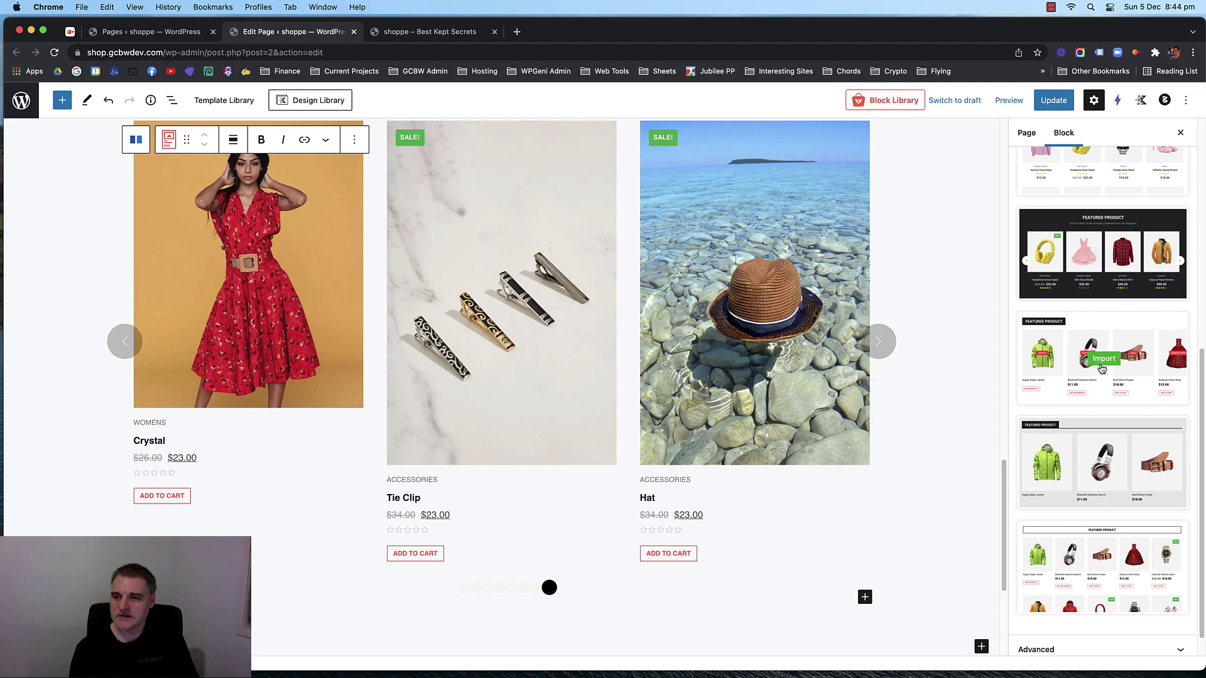
pyautogui.scroll(-1, 1099, 439)
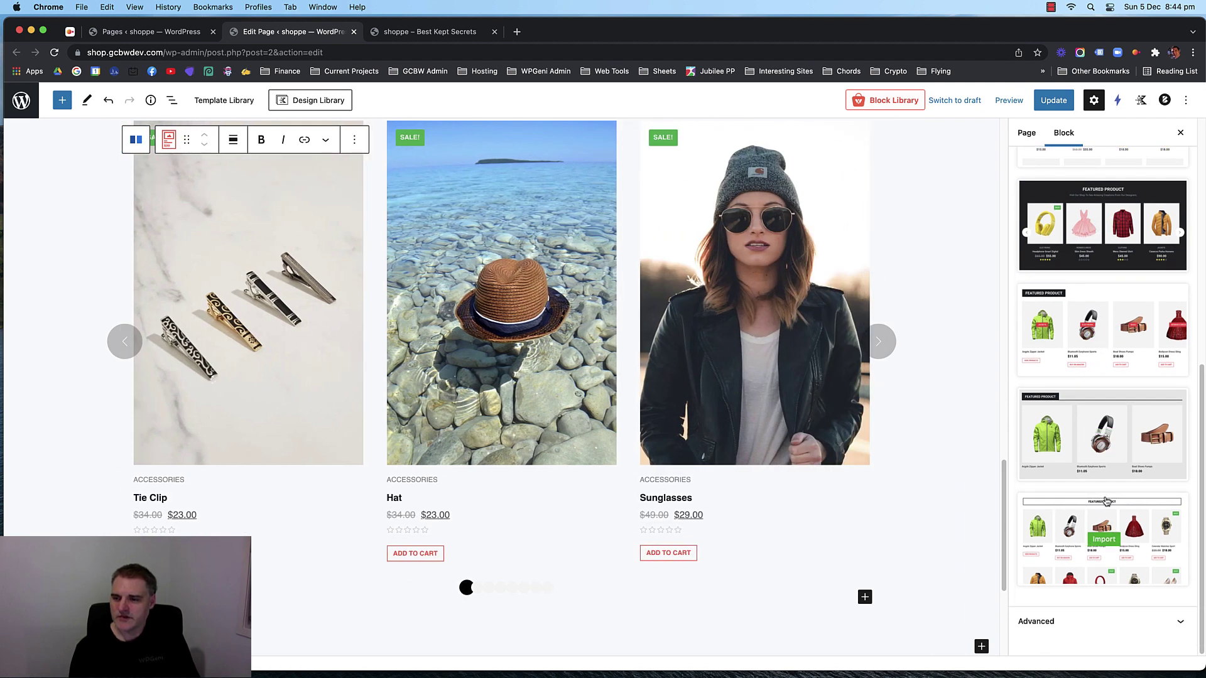
pyautogui.scroll(4, 1106, 497)
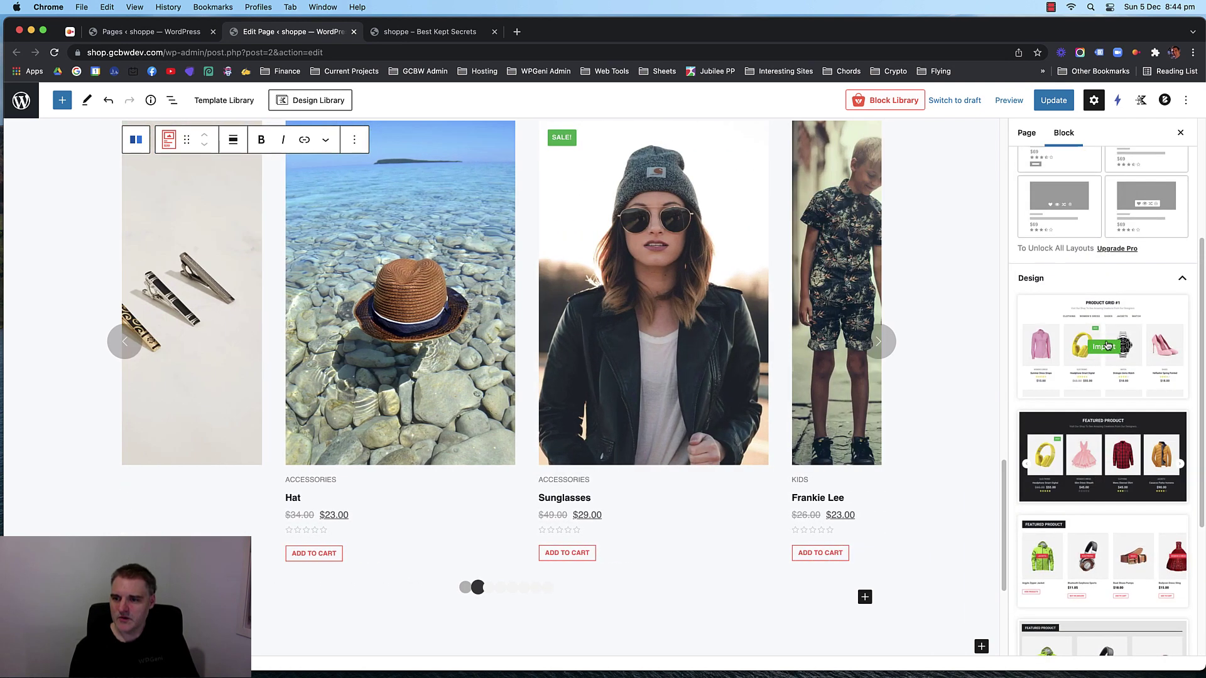
pyautogui.click(1106, 345)
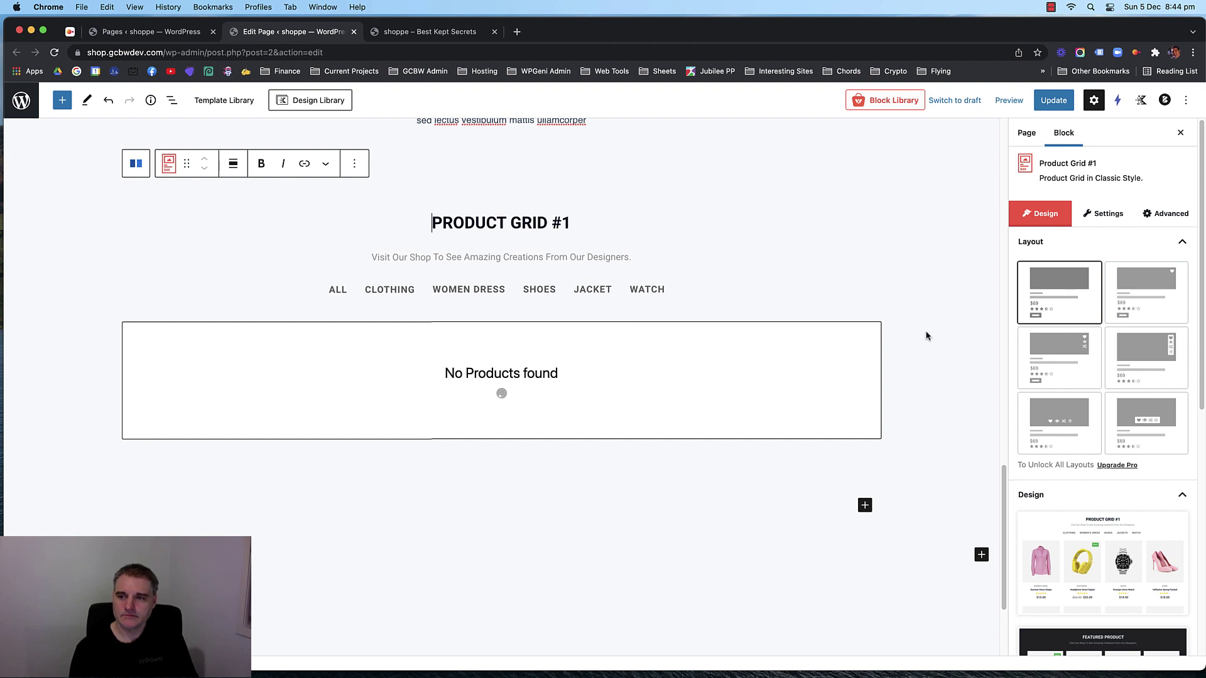
# Update the home page to save the Product Grid #1 design.
pyautogui.scroll(-3, 909, 326)
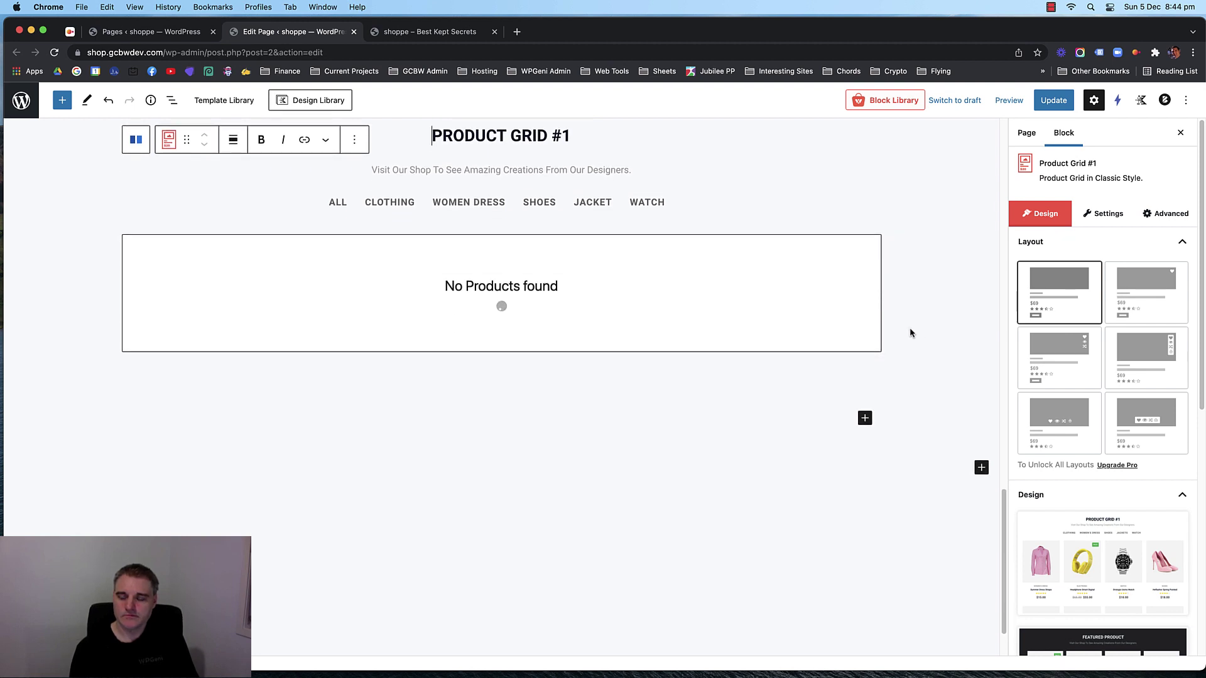
pyautogui.scroll(4, 909, 321)
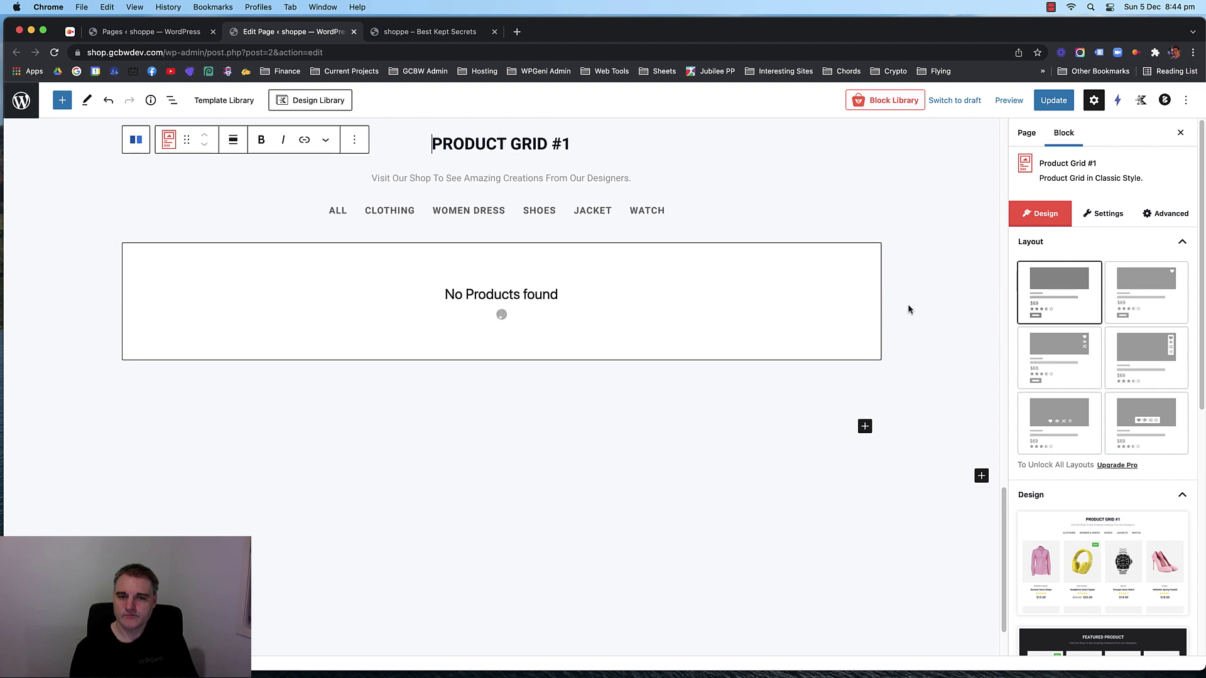
pyautogui.scroll(-1, 909, 309)
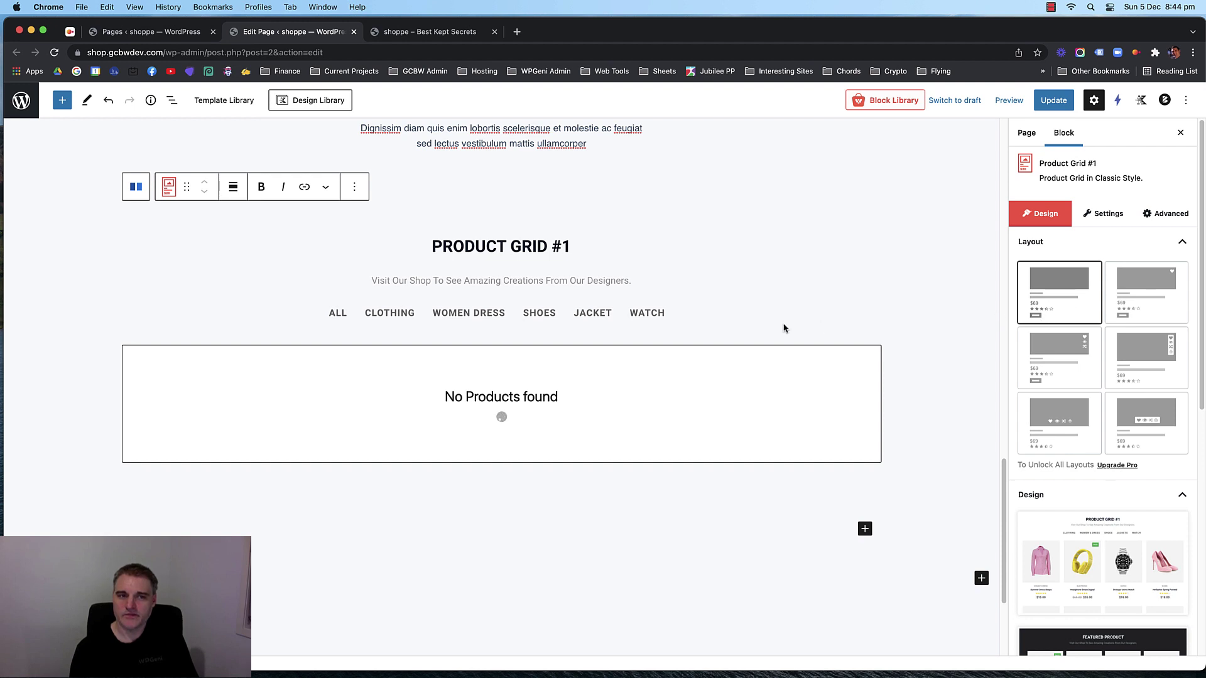
pyautogui.click(1053, 100)
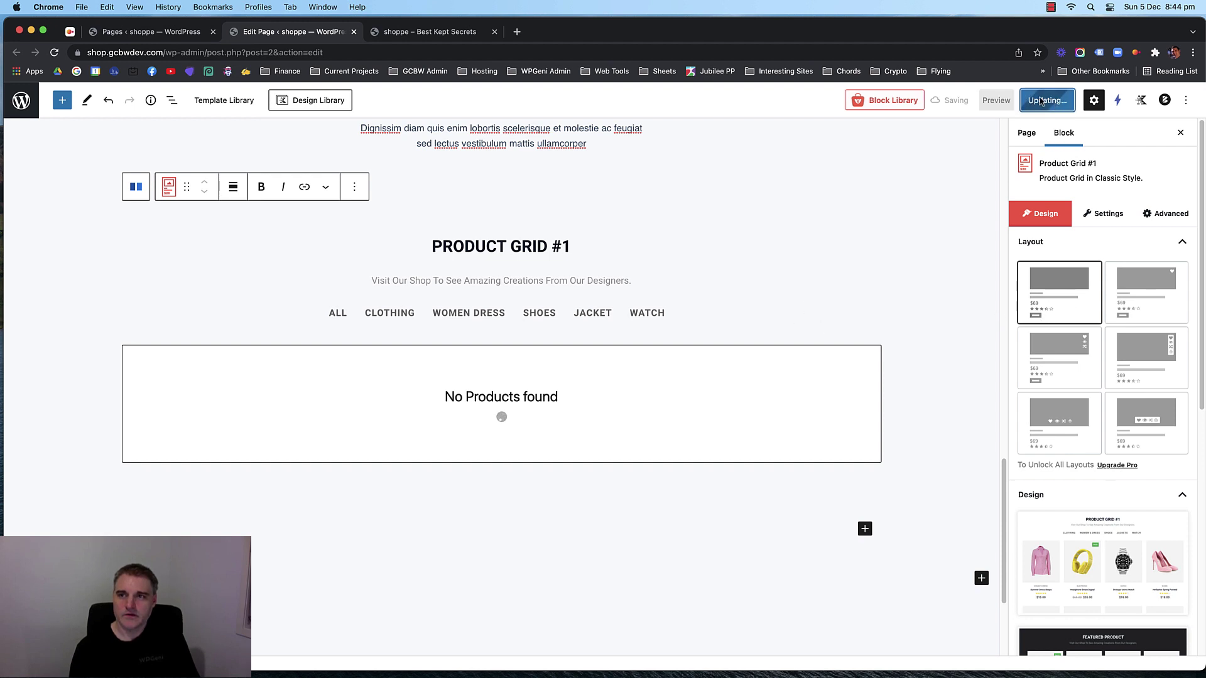
pyautogui.click(429, 32)
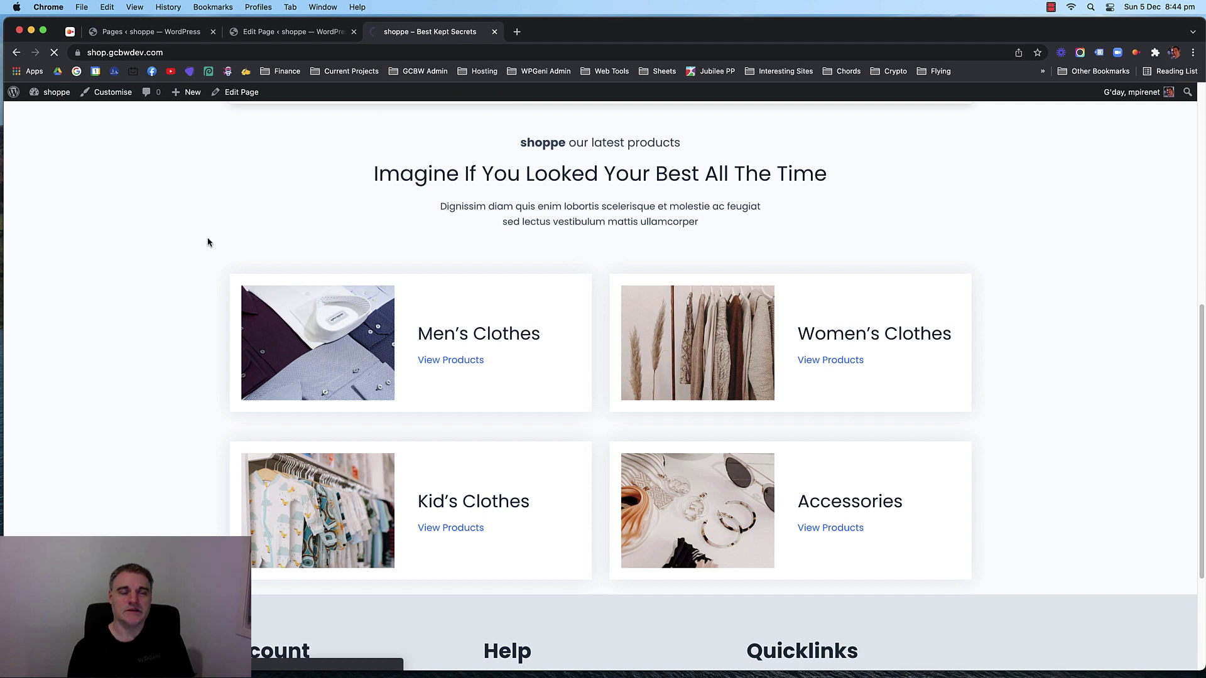
pyautogui.scroll(-6, 183, 242)
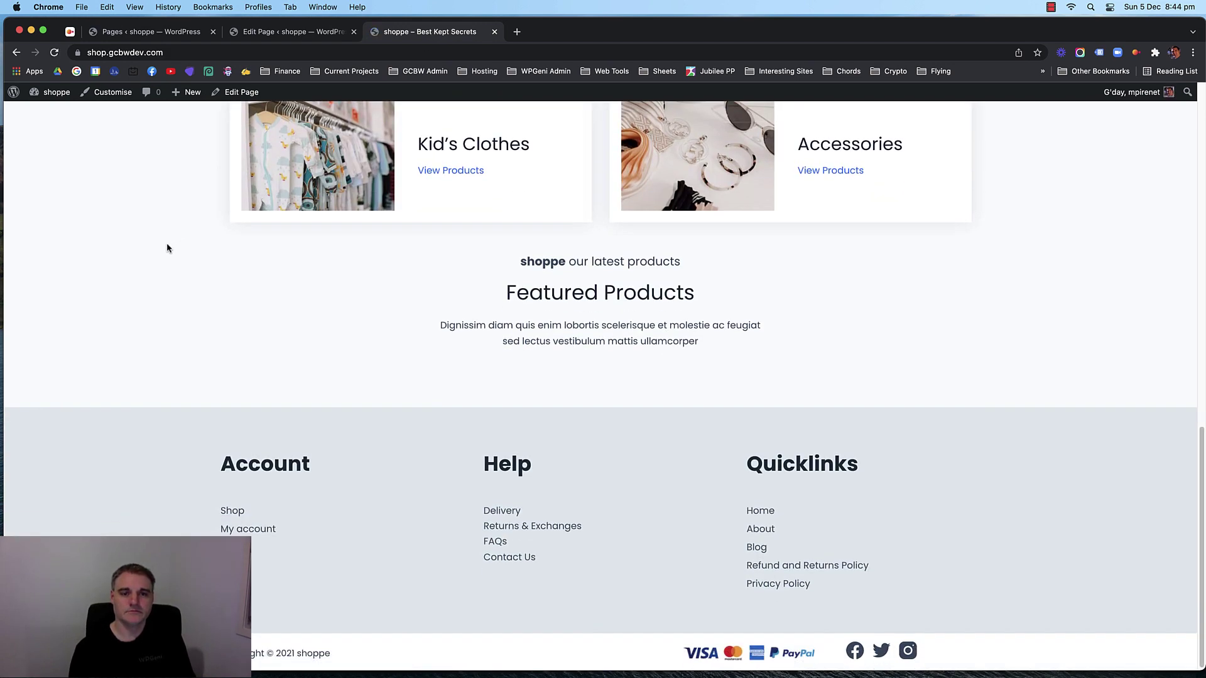
pyautogui.click(318, 33)
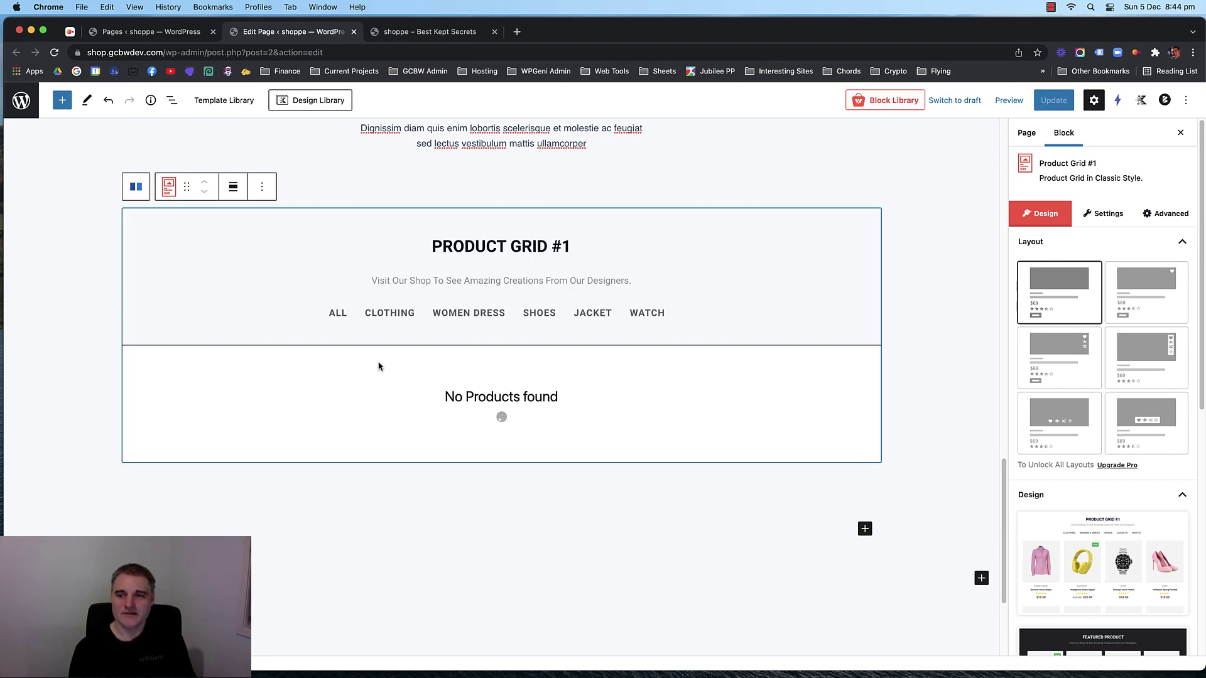
# Delete the empty product grid block and add a new empty row below Featured Products.
pyautogui.click(262, 186)
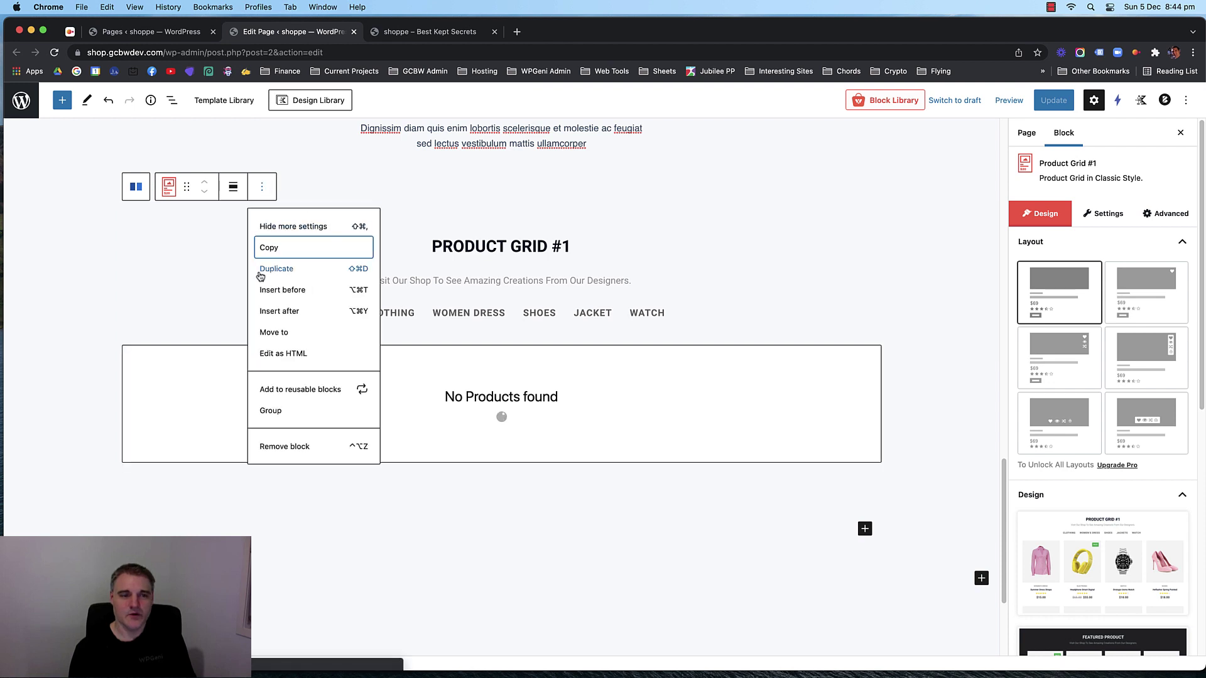
pyautogui.click(299, 448)
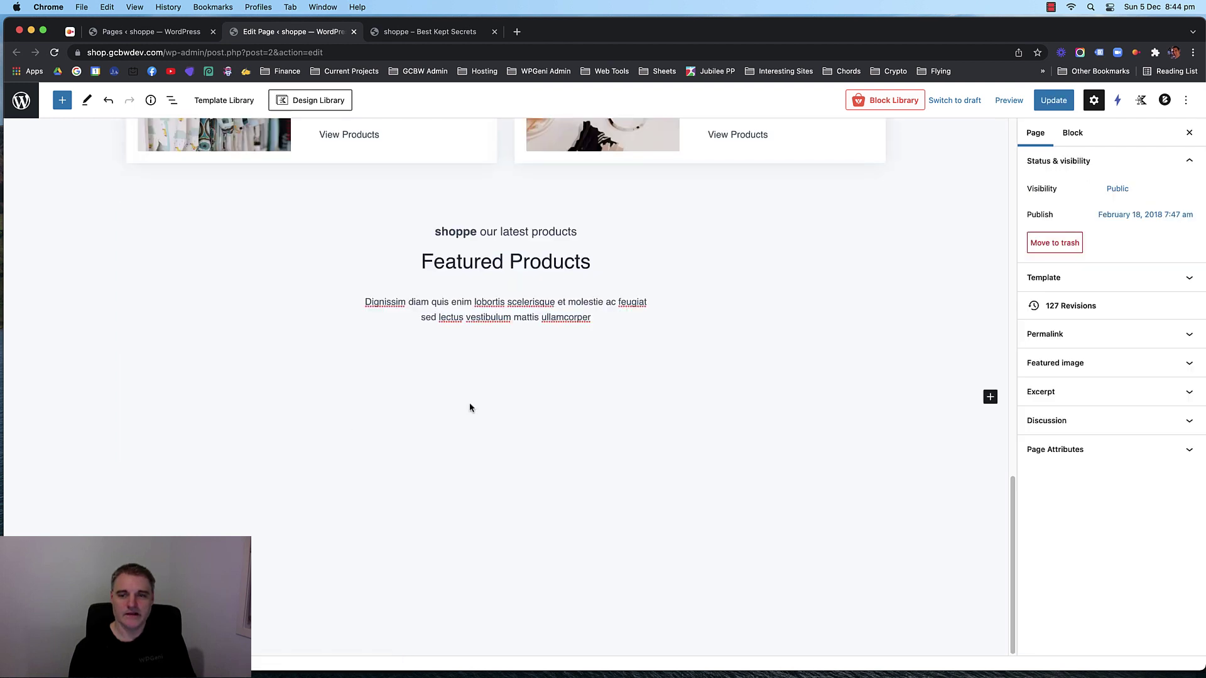
pyautogui.click(723, 354)
pyautogui.click(990, 396)
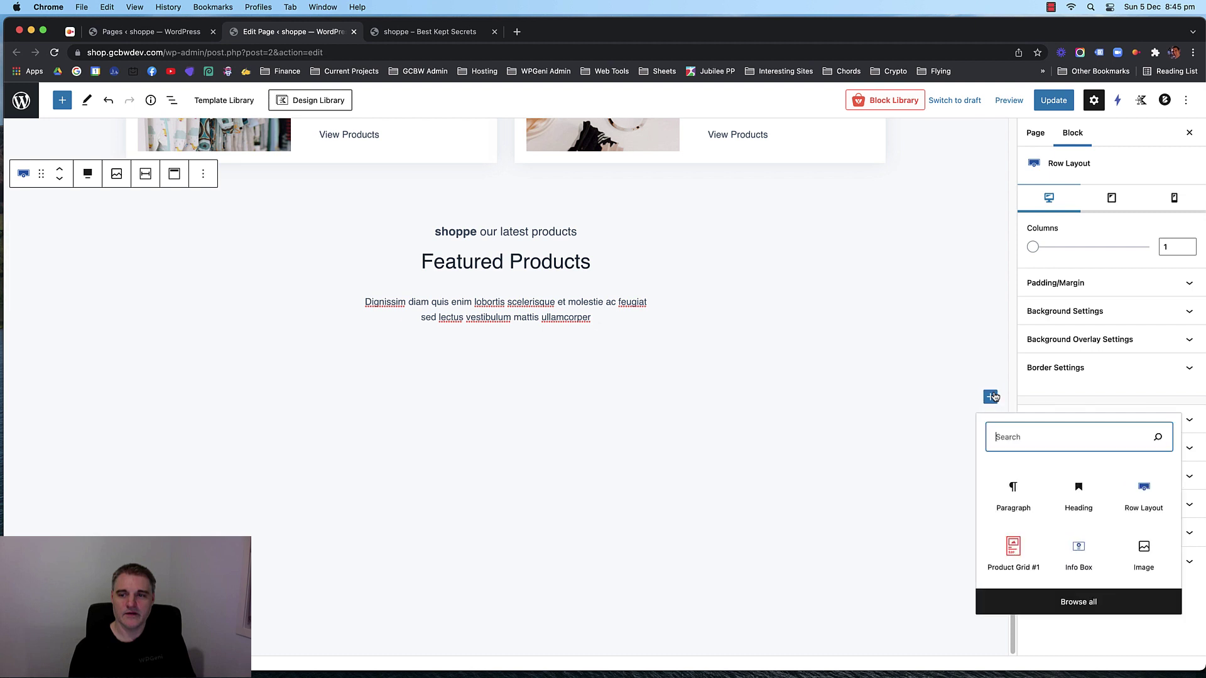
pyautogui.click(647, 365)
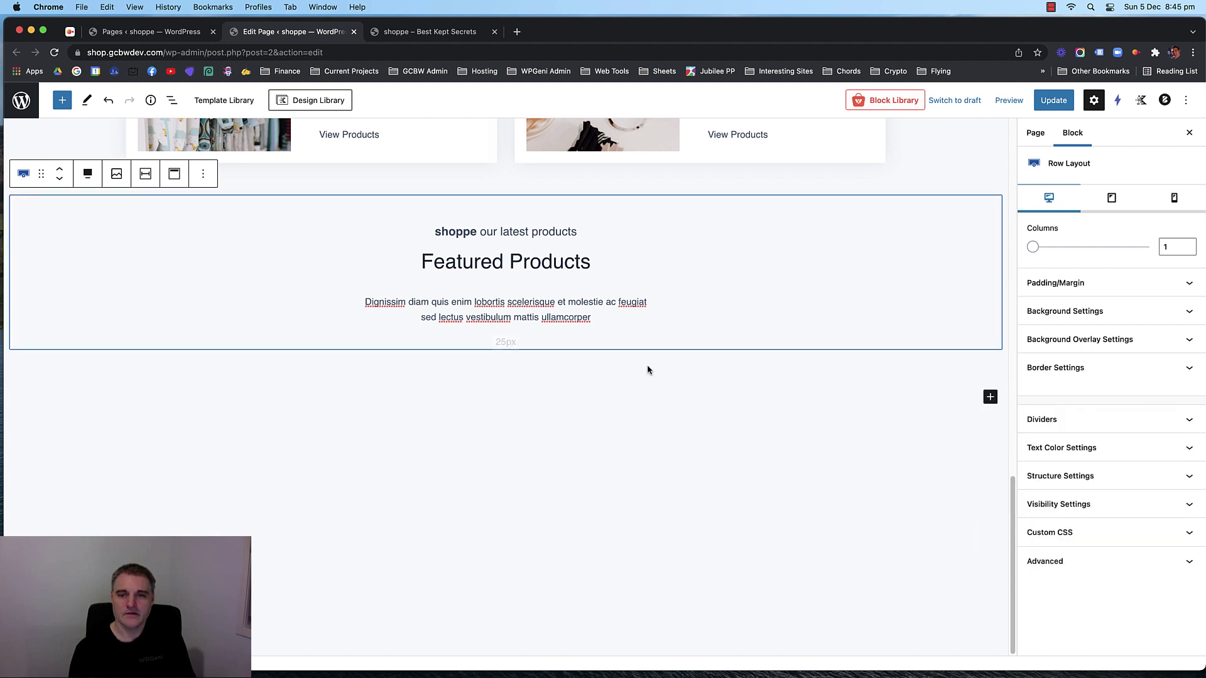
pyautogui.click(645, 390)
pyautogui.click(645, 390)
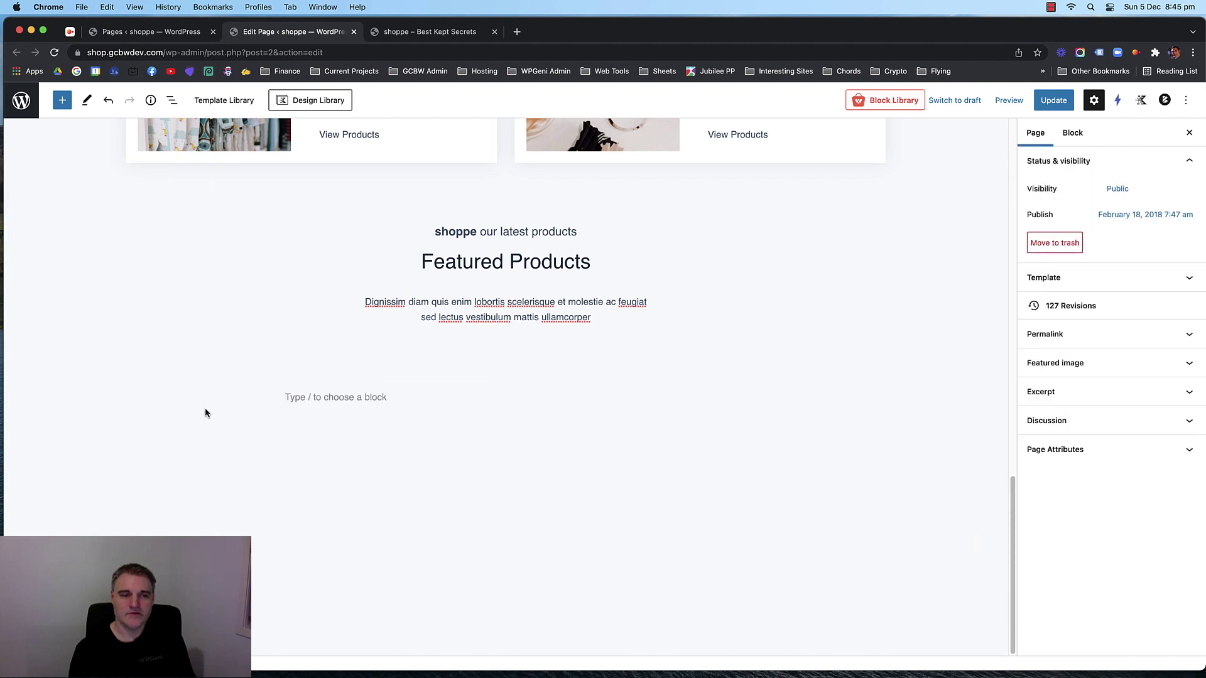
# Insert a Product Grid #1 block into the new row's section via List View.
pyautogui.click(172, 100)
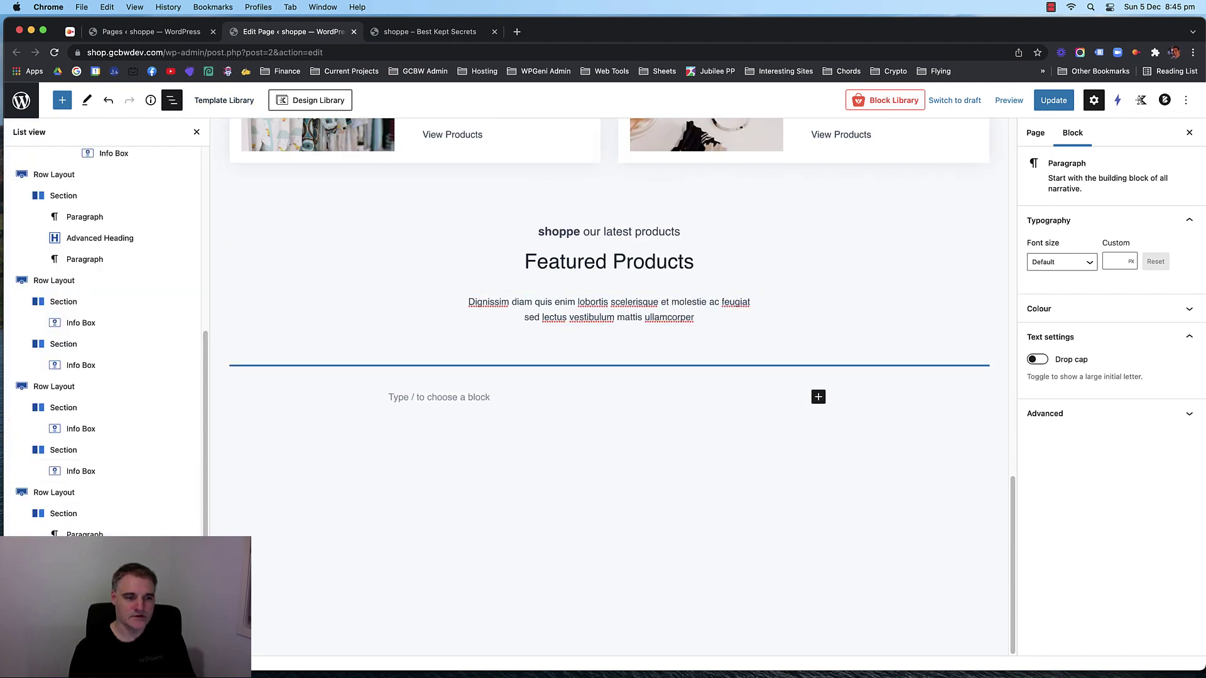
pyautogui.click(609, 370)
pyautogui.click(609, 365)
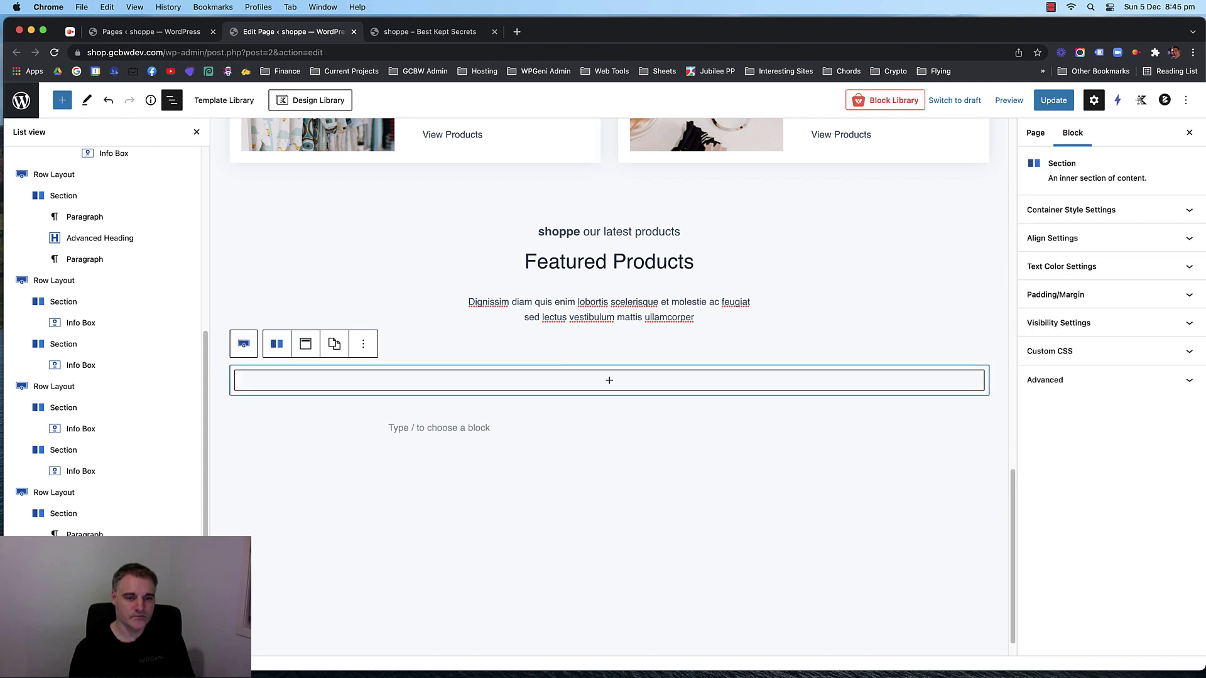
pyautogui.click(606, 380)
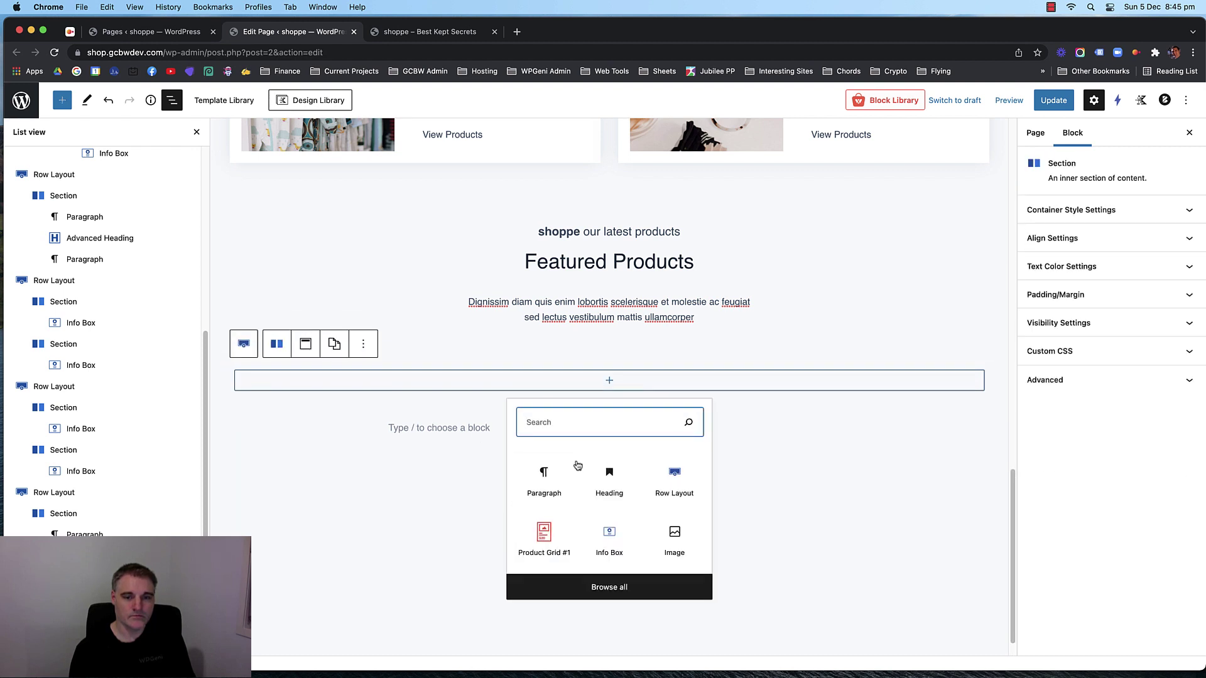
pyautogui.click(544, 537)
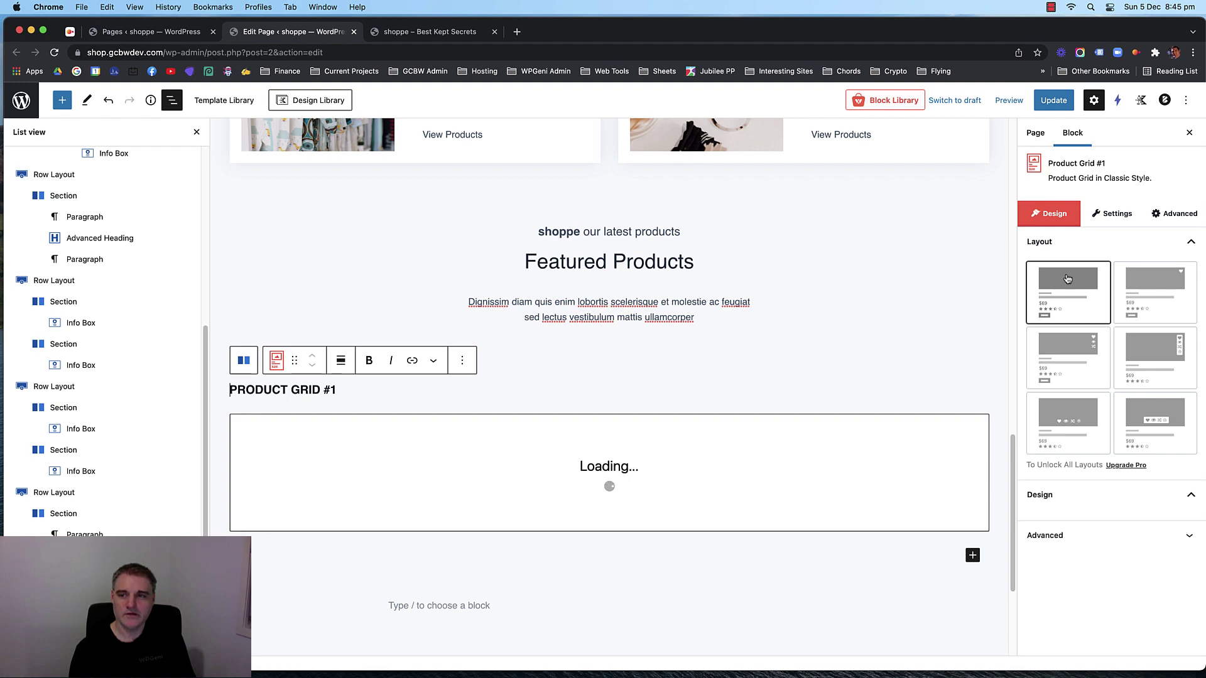
# Set Product View to Slide View with column gap 20 and 3 slides to show.
pyautogui.scroll(-5, 854, 334)
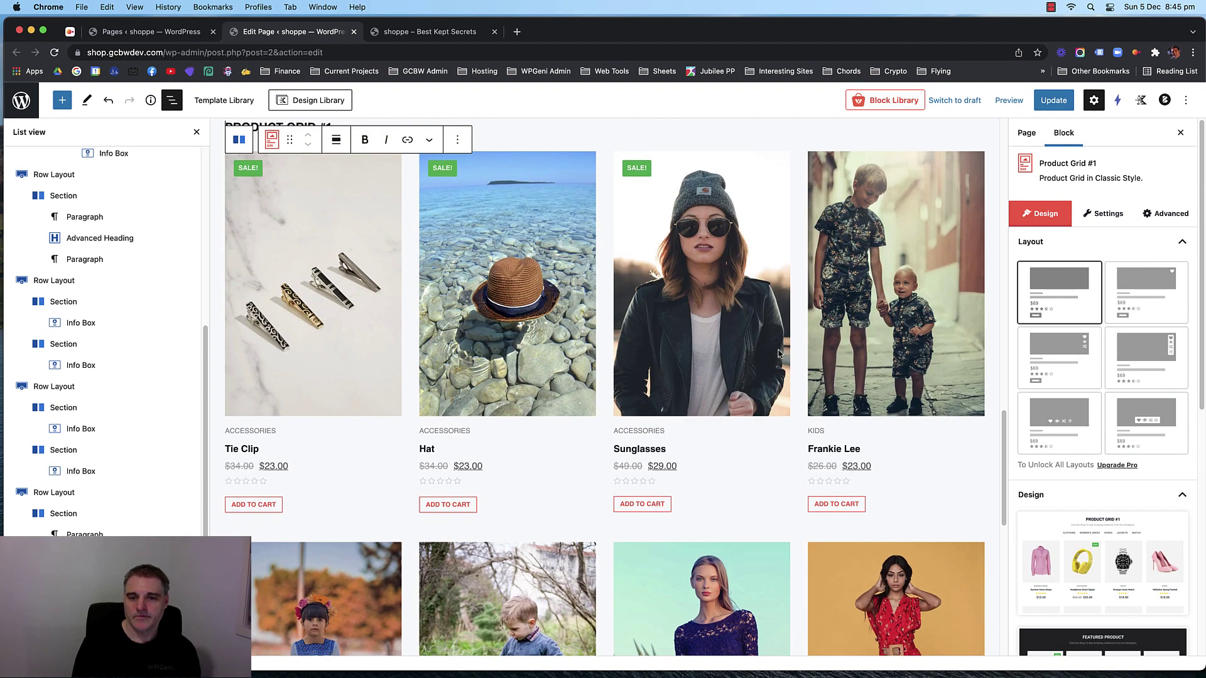
pyautogui.scroll(3, 907, 327)
pyautogui.click(1104, 213)
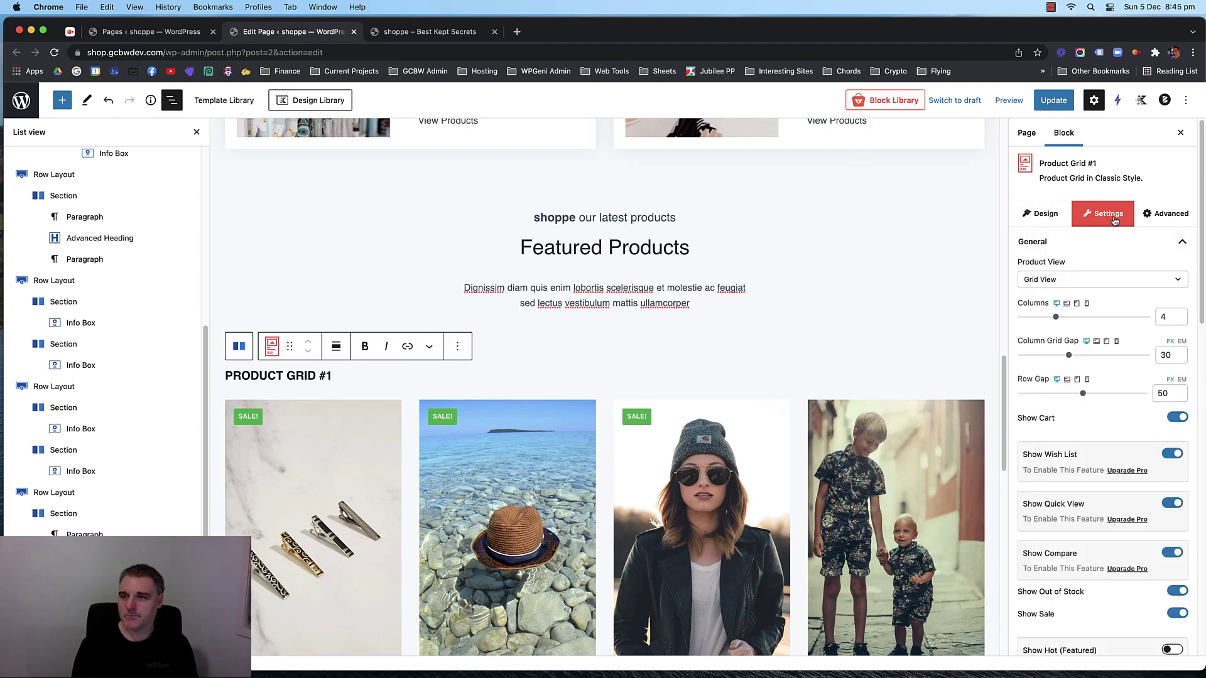
pyautogui.click(1084, 279)
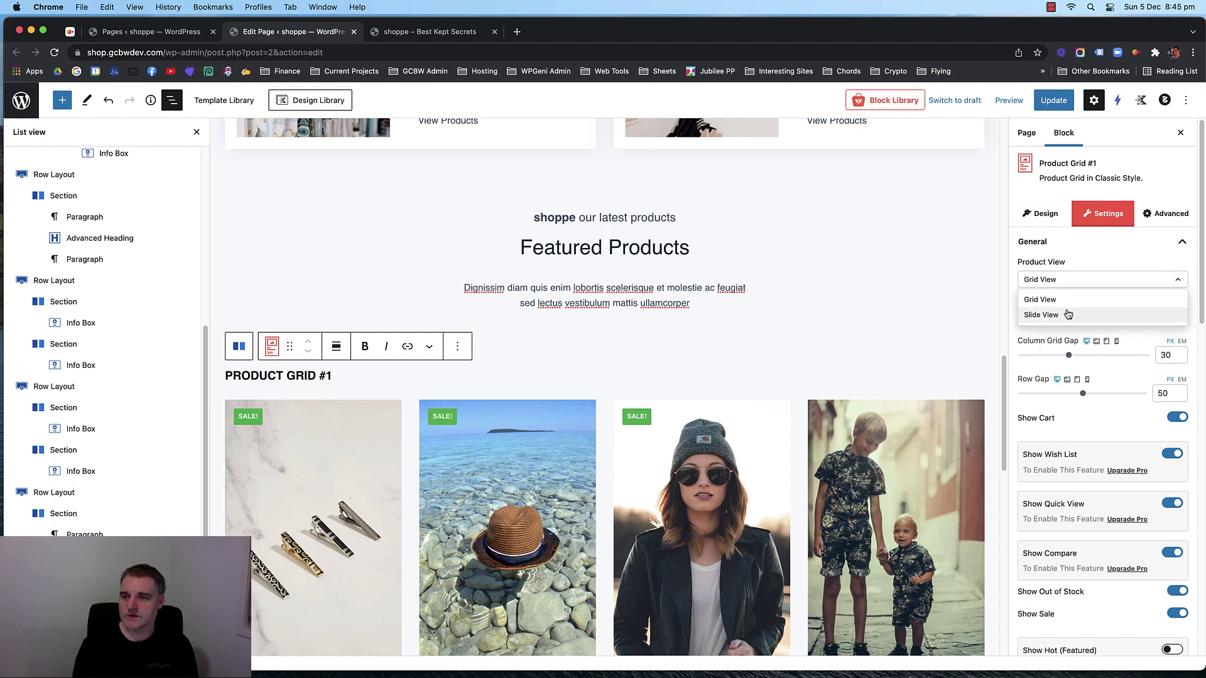
pyautogui.click(1067, 312)
pyautogui.doubleClick(1162, 318)
pyautogui.write('16')
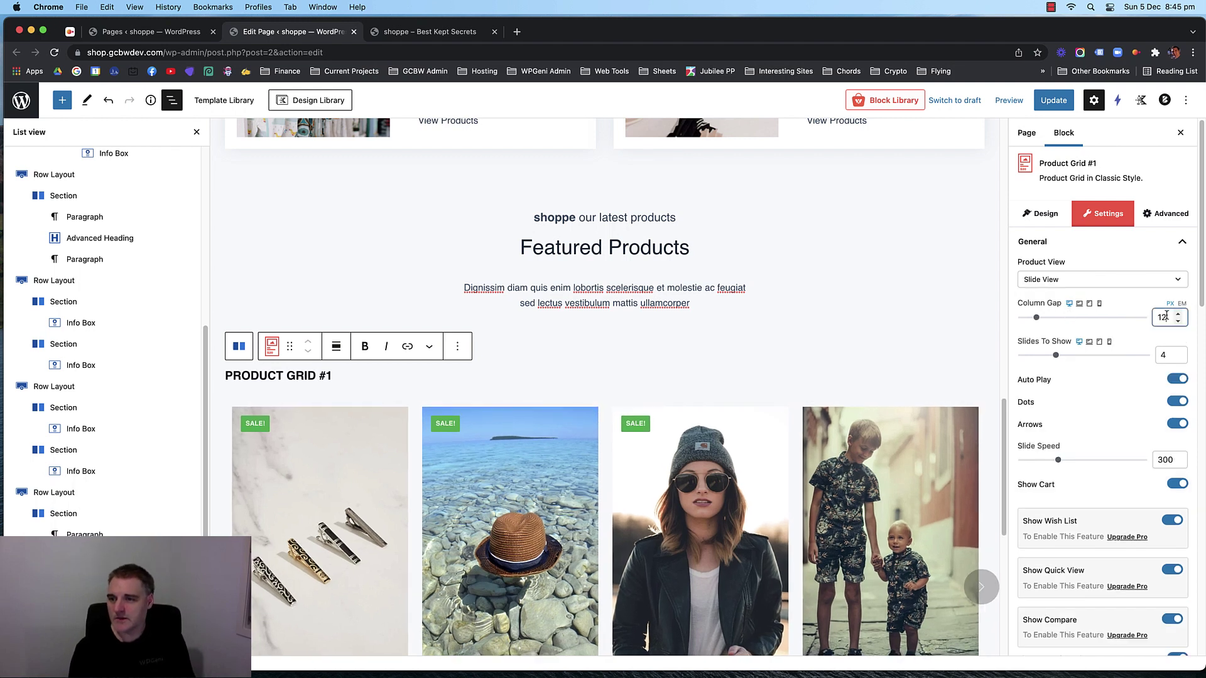
pyautogui.press('BackSpace')
pyautogui.press('BackSpace')
pyautogui.write('20')
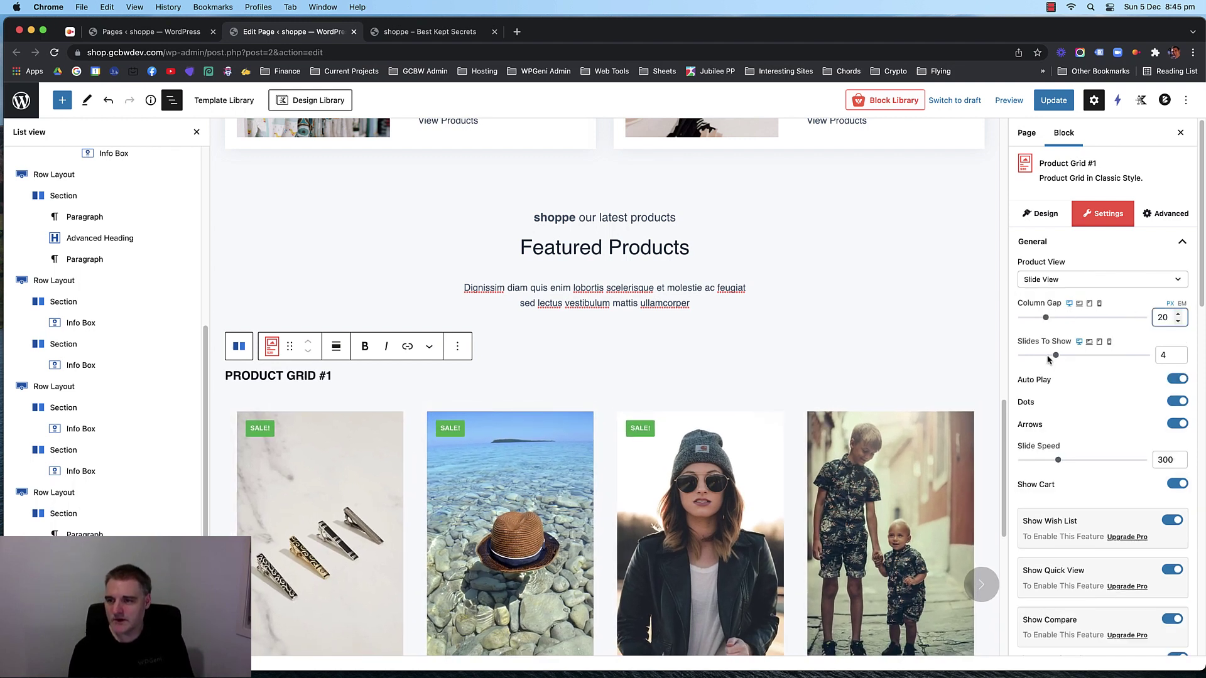
pyautogui.click(1178, 357)
# Save the page and keep the product Category labels enabled.
pyautogui.scroll(-3, 1096, 318)
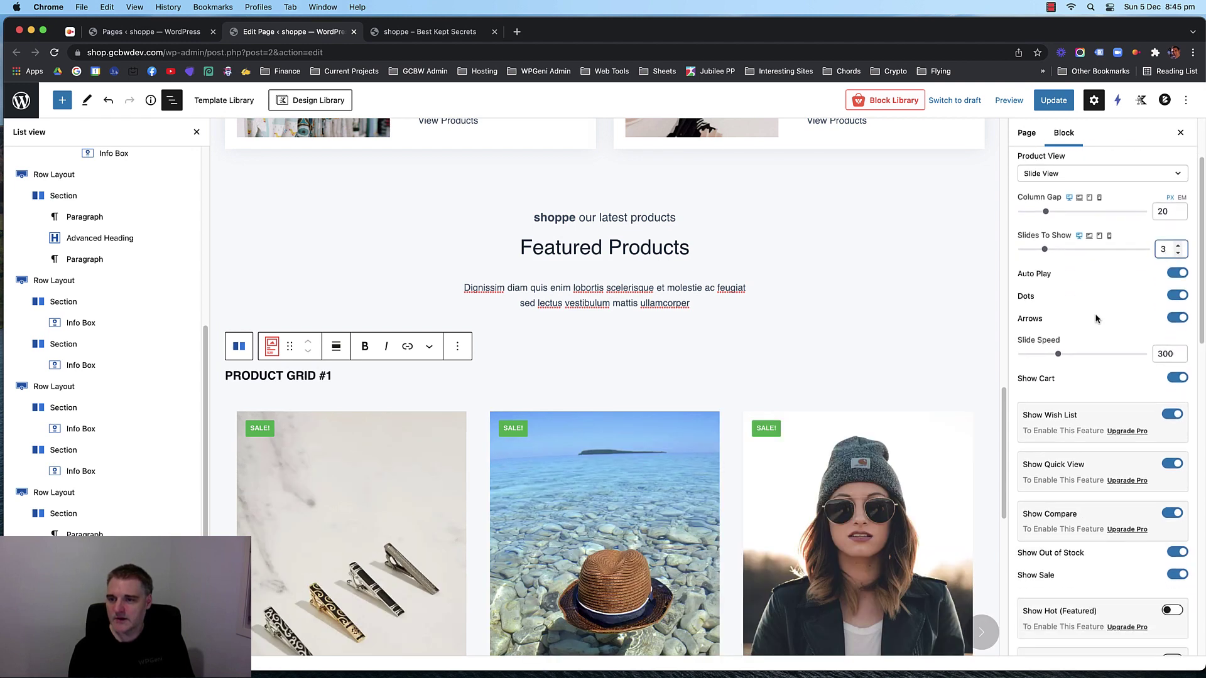
pyautogui.scroll(-7, 1096, 318)
pyautogui.scroll(-10, 713, 374)
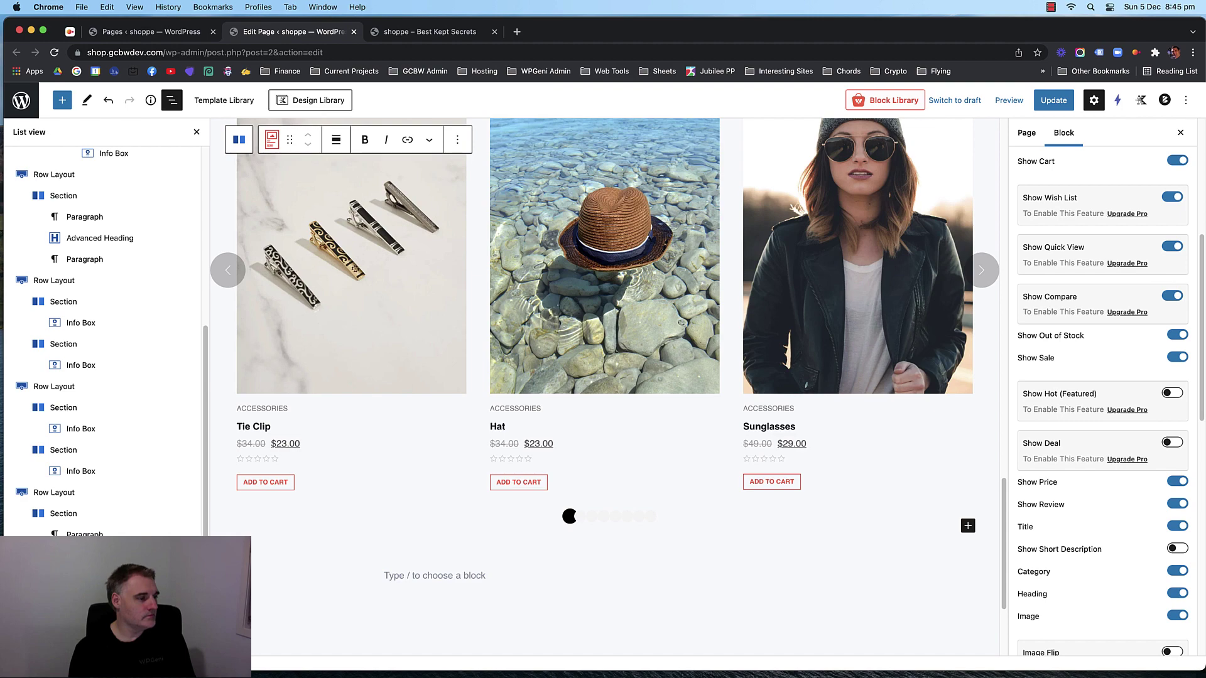
pyautogui.scroll(5, 759, 329)
pyautogui.press('super+s')
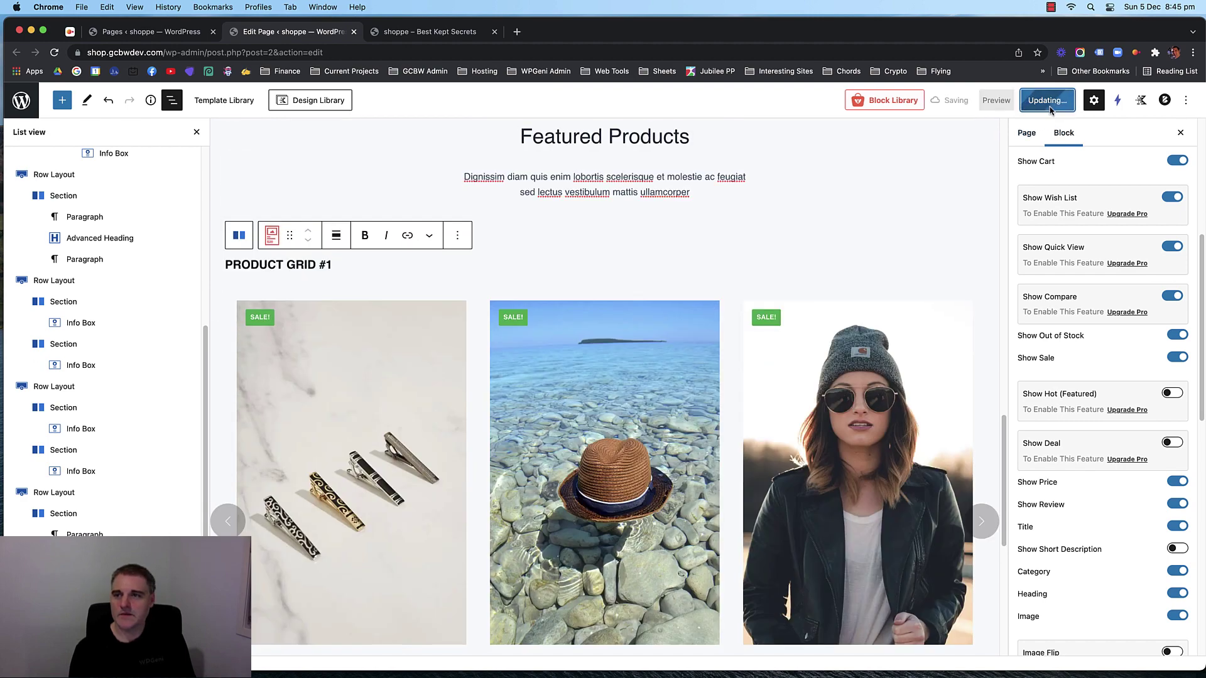
pyautogui.scroll(-7, 870, 296)
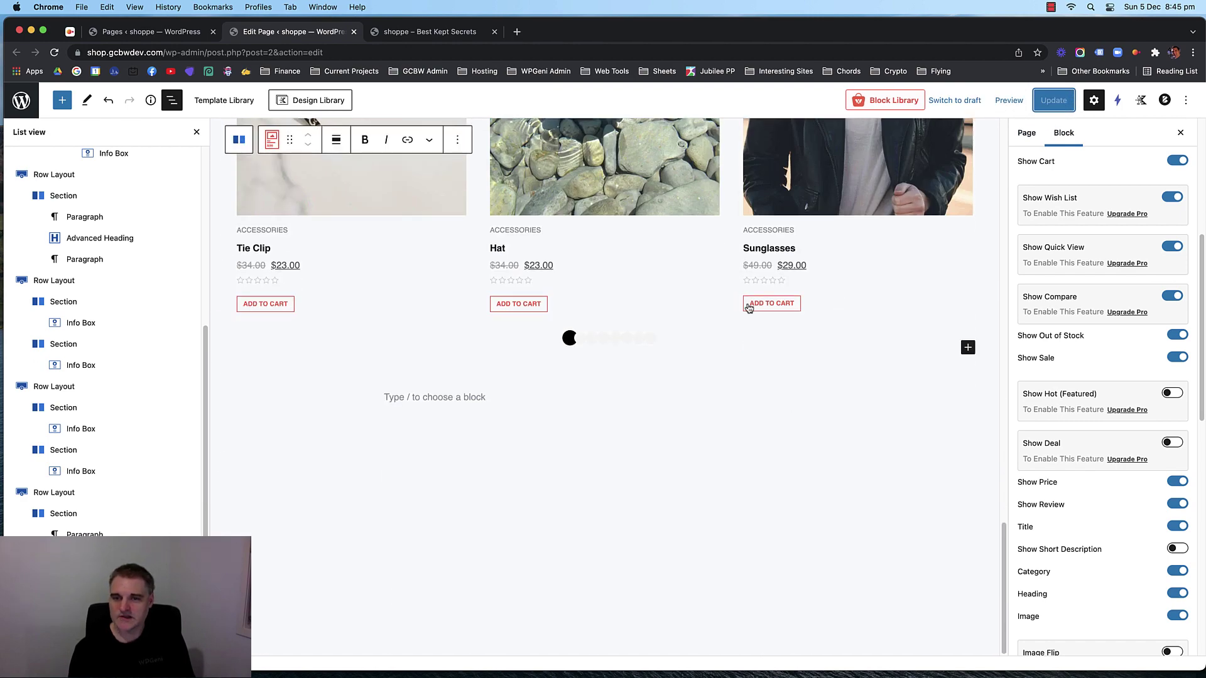
pyautogui.scroll(-5, 1109, 424)
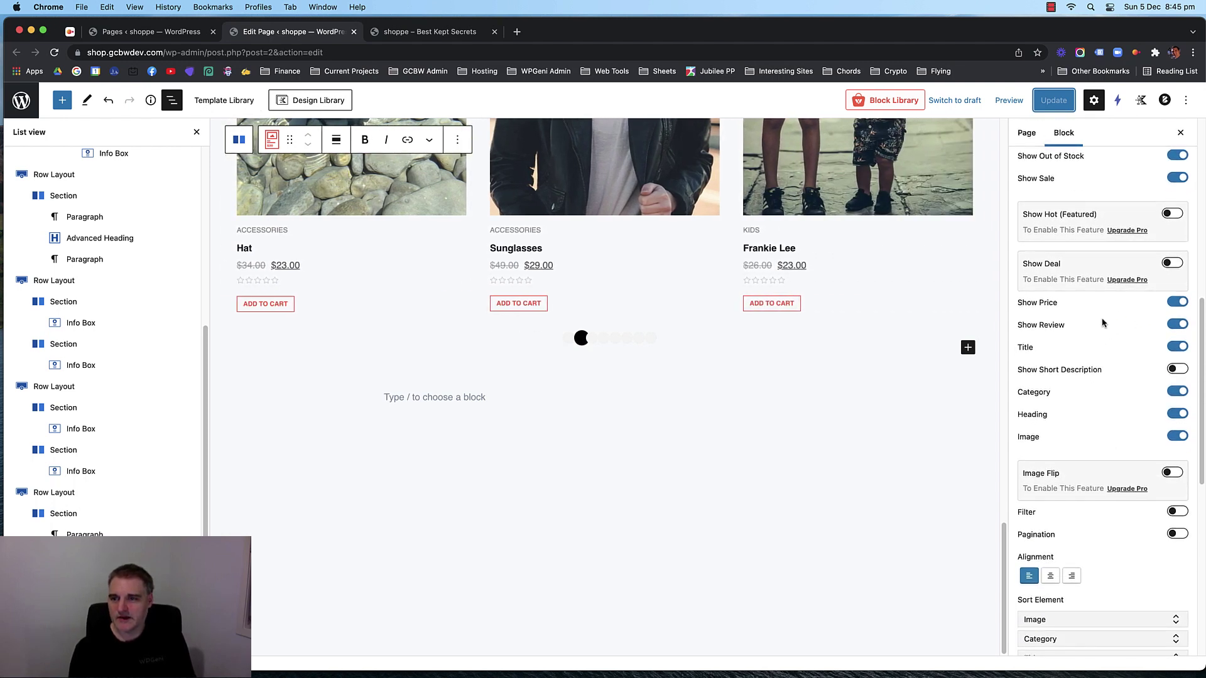
pyautogui.click(1174, 392)
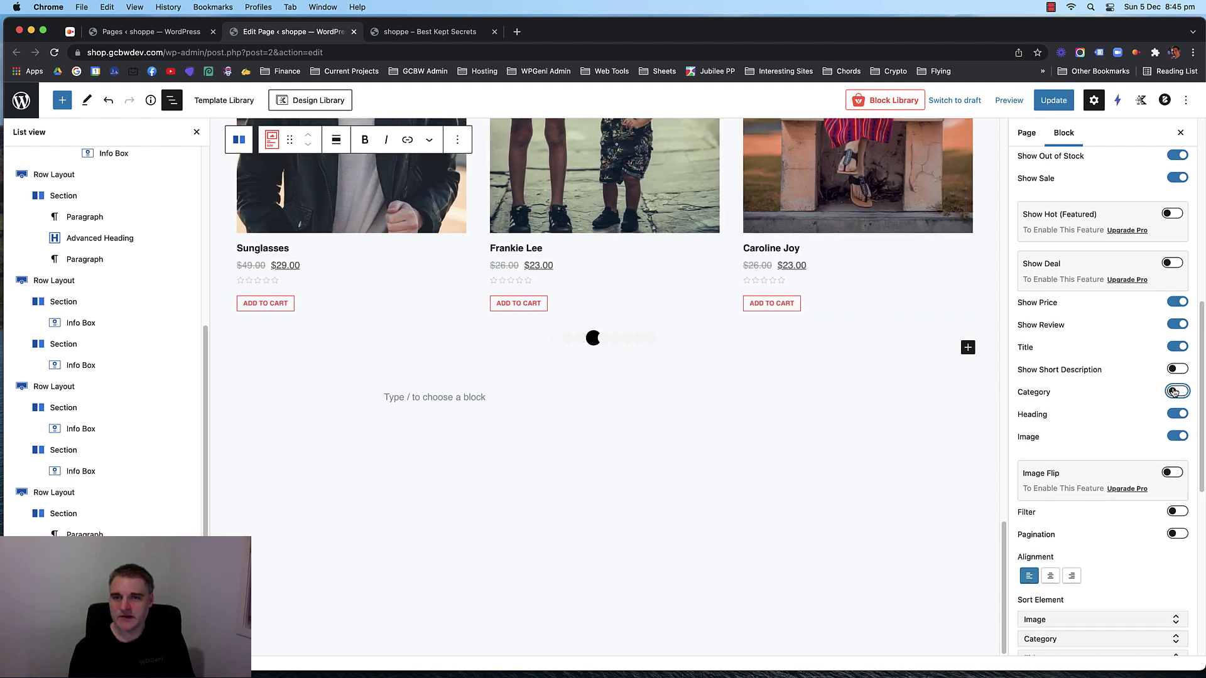
pyautogui.click(1173, 392)
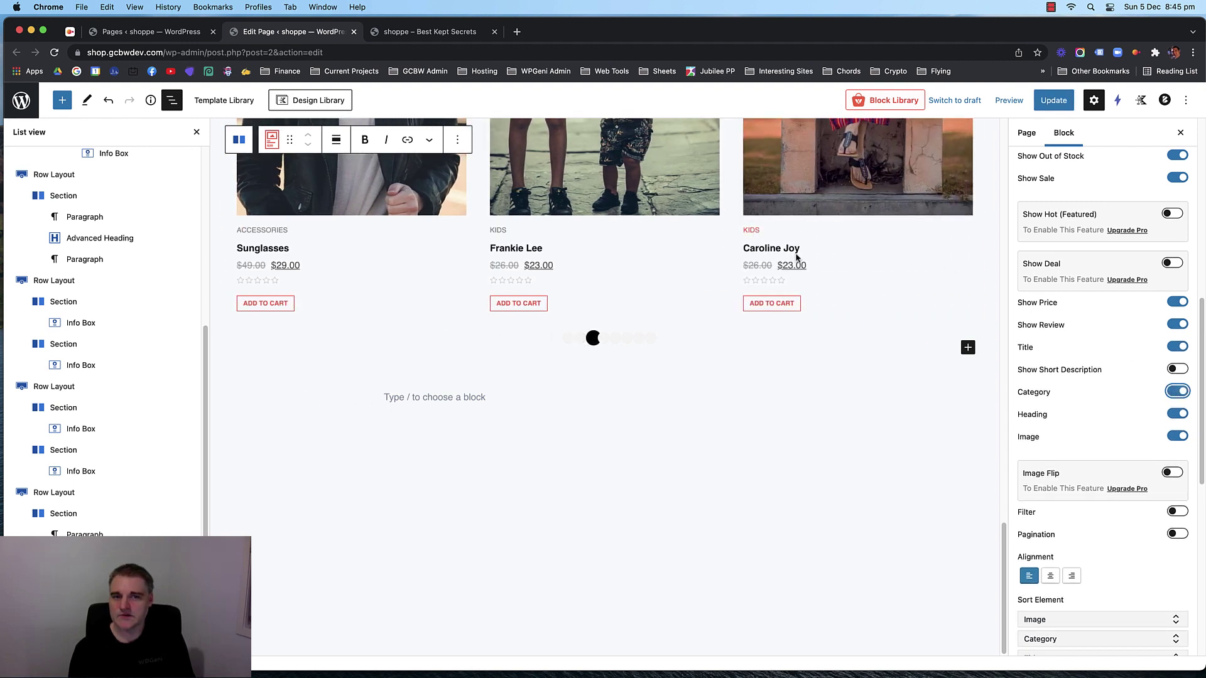
# Close List View and scroll through the wider product slider.
pyautogui.click(197, 132)
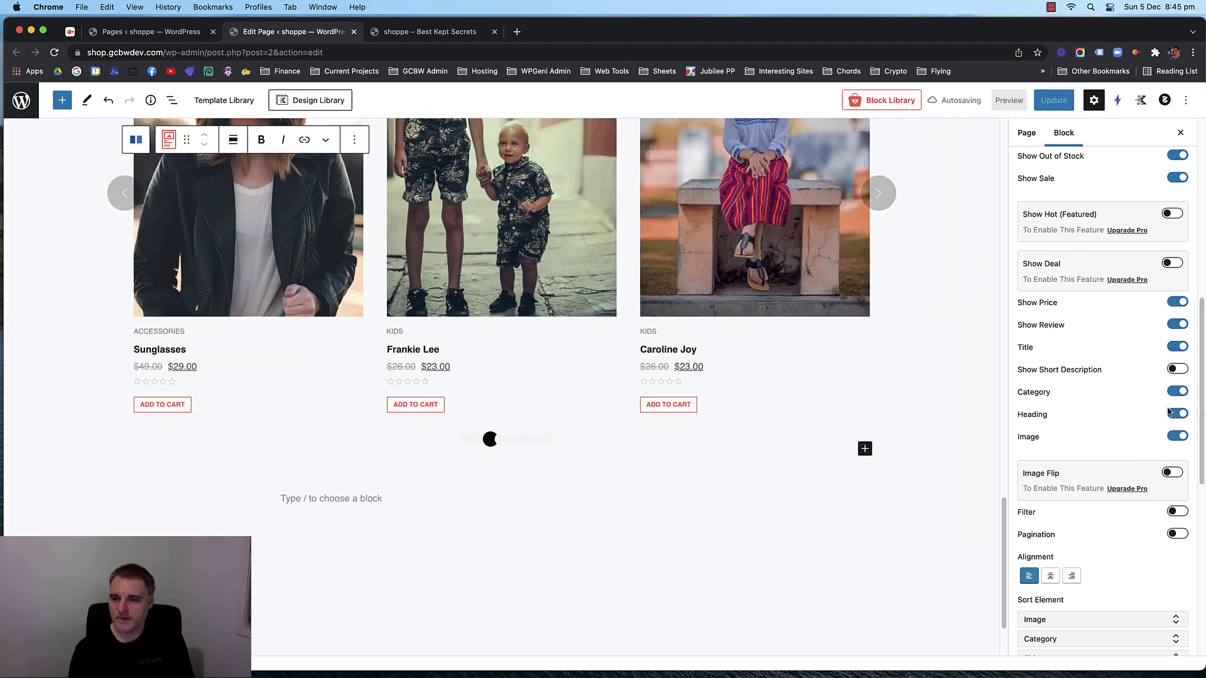
pyautogui.scroll(-3, 1168, 411)
pyautogui.scroll(5, 1118, 404)
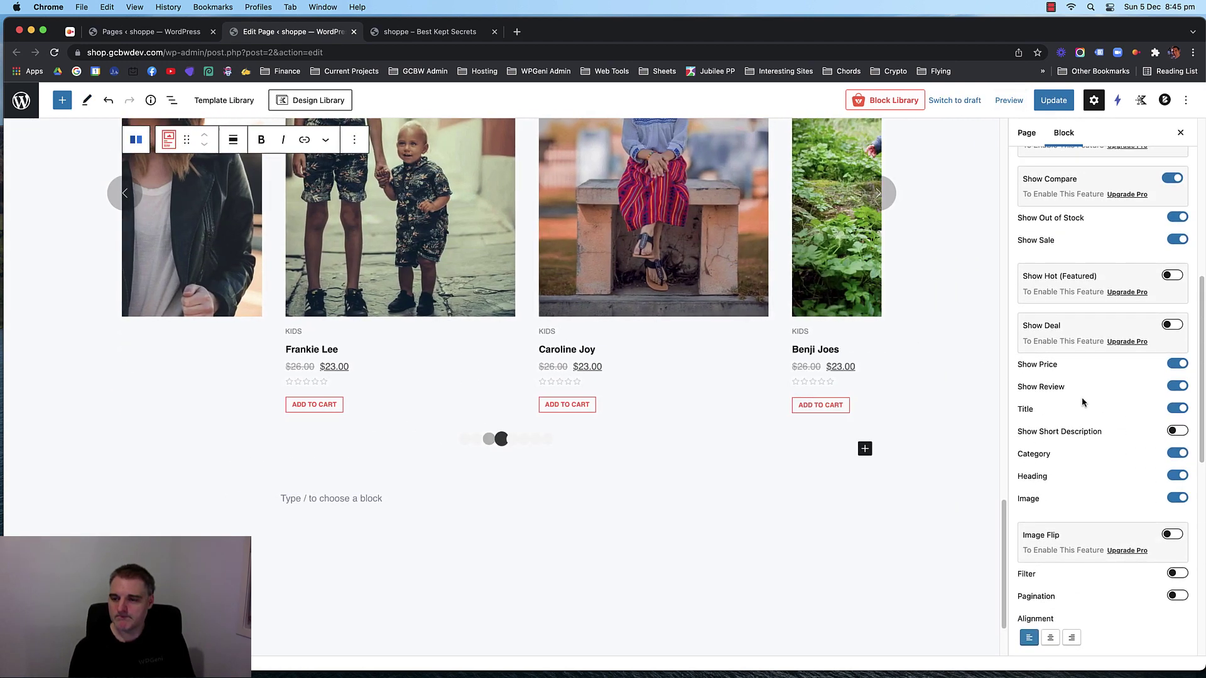
pyautogui.scroll(-5, 1082, 397)
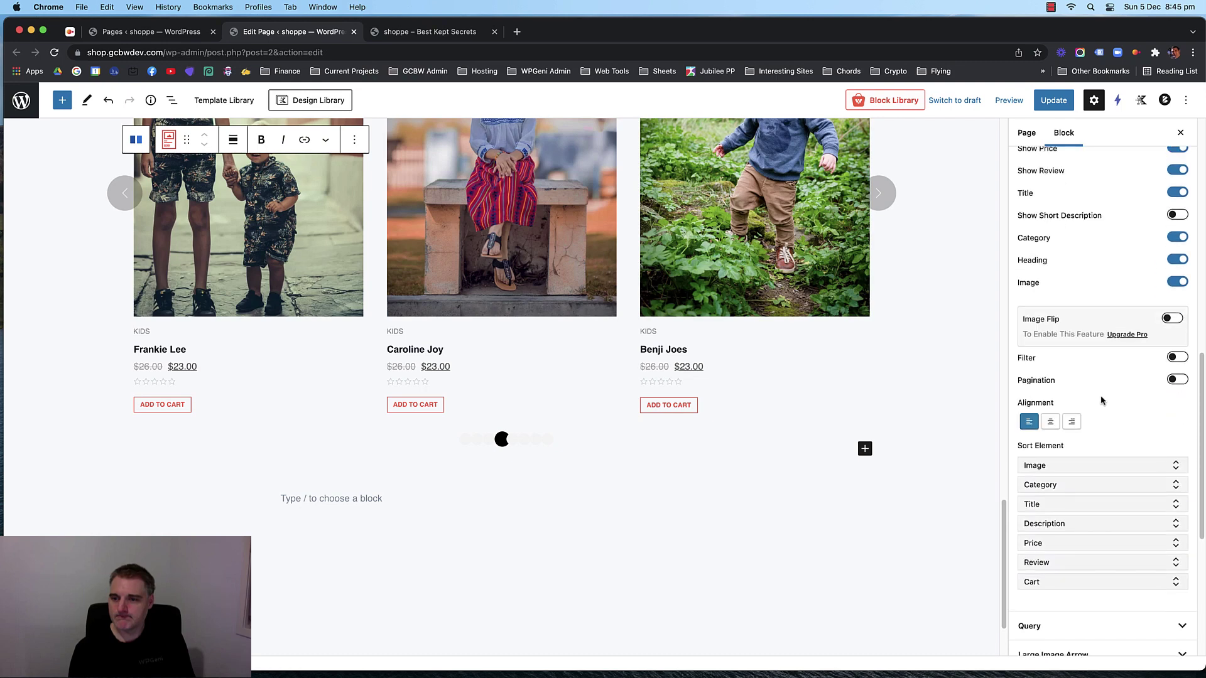
pyautogui.scroll(-5, 1101, 400)
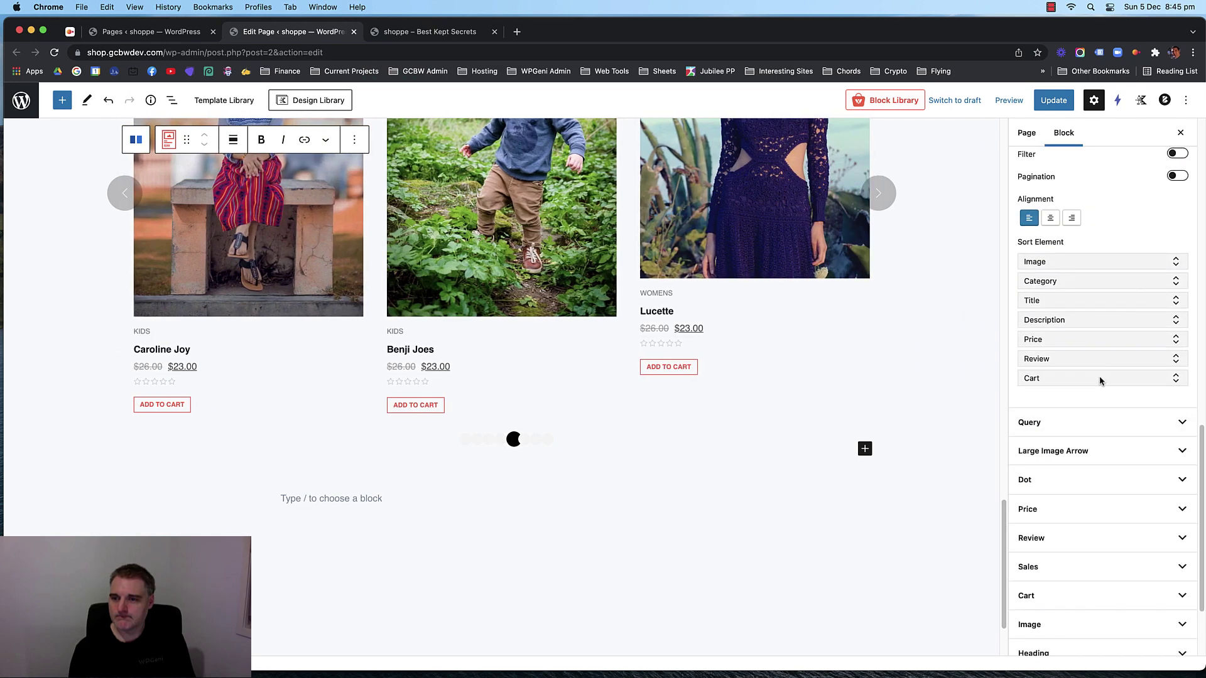
pyautogui.scroll(-3, 1154, 381)
# Set the Add to Cart button text colour to black (#000000).
pyautogui.click(1091, 499)
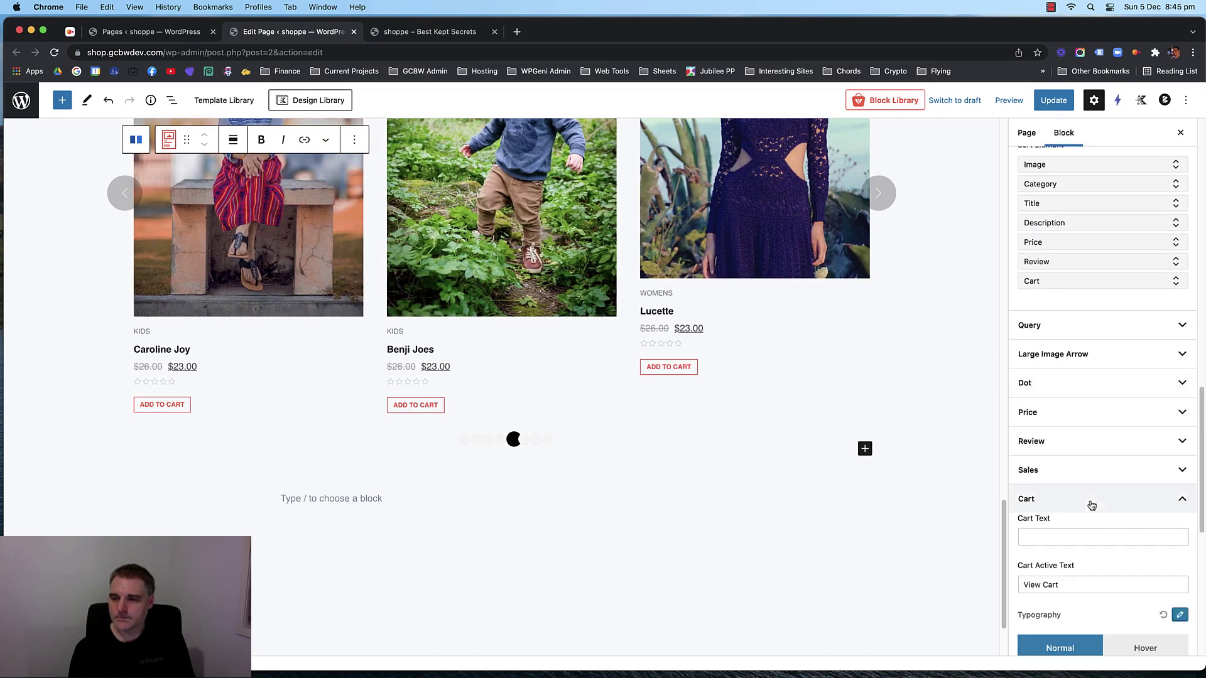
pyautogui.scroll(-4, 1106, 478)
pyautogui.scroll(-8, 1107, 471)
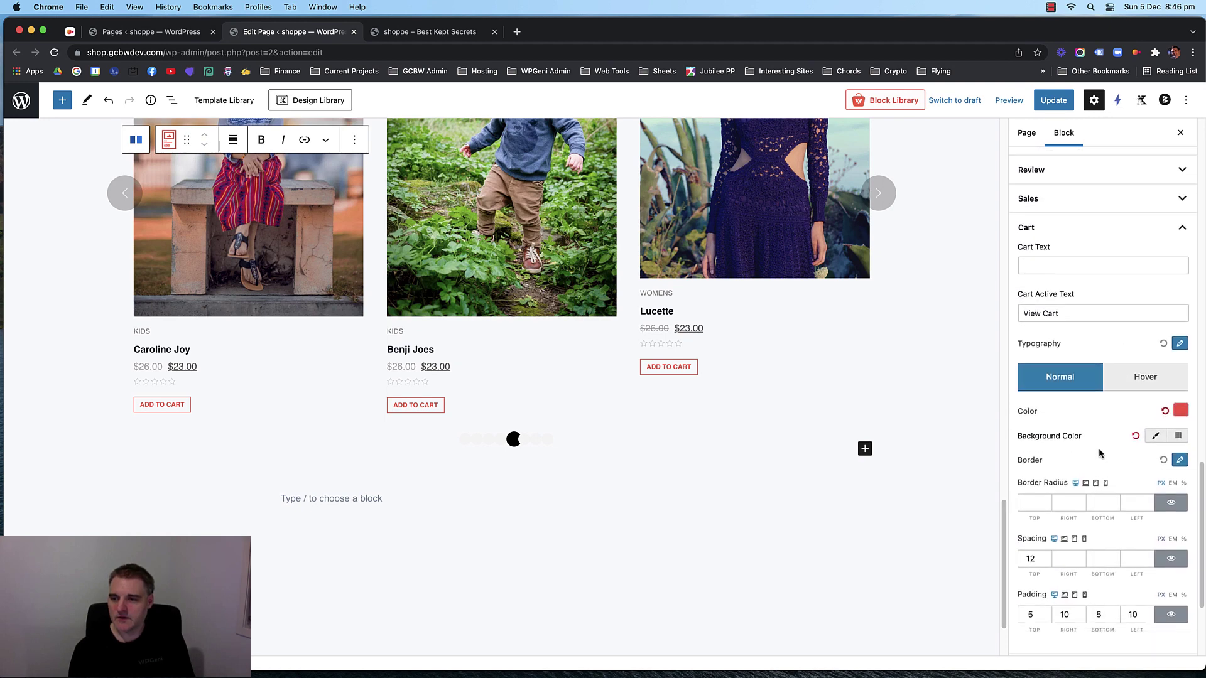
pyautogui.click(1177, 327)
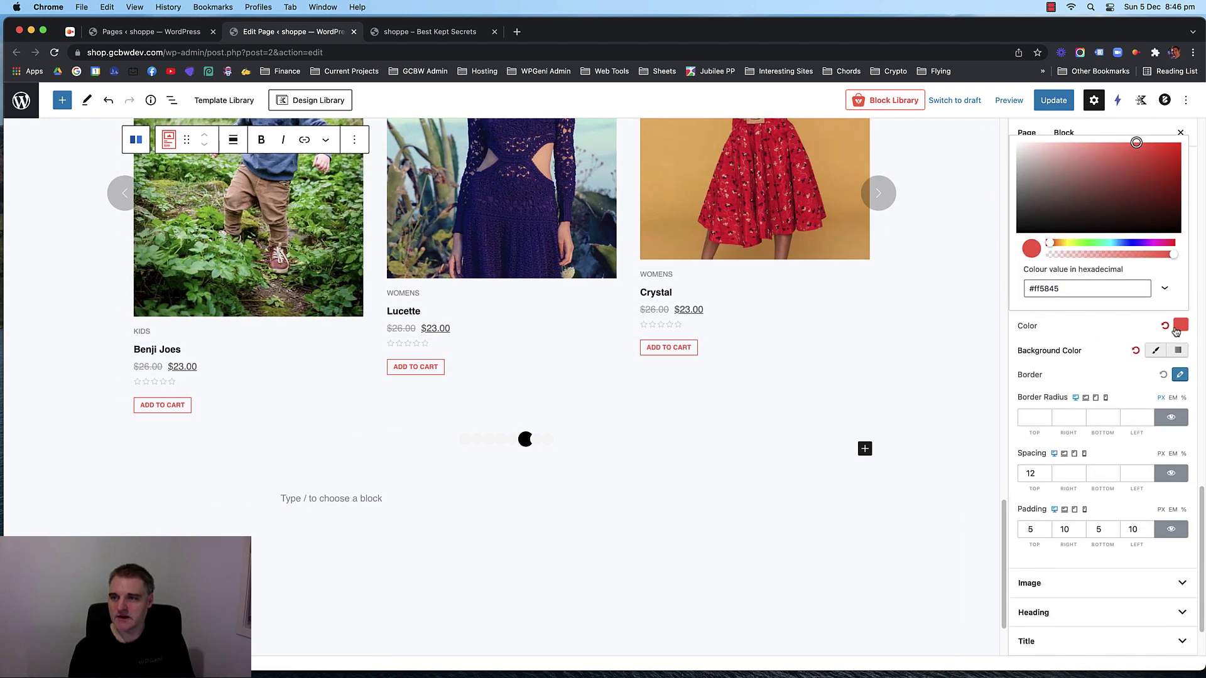
pyautogui.click(1165, 288)
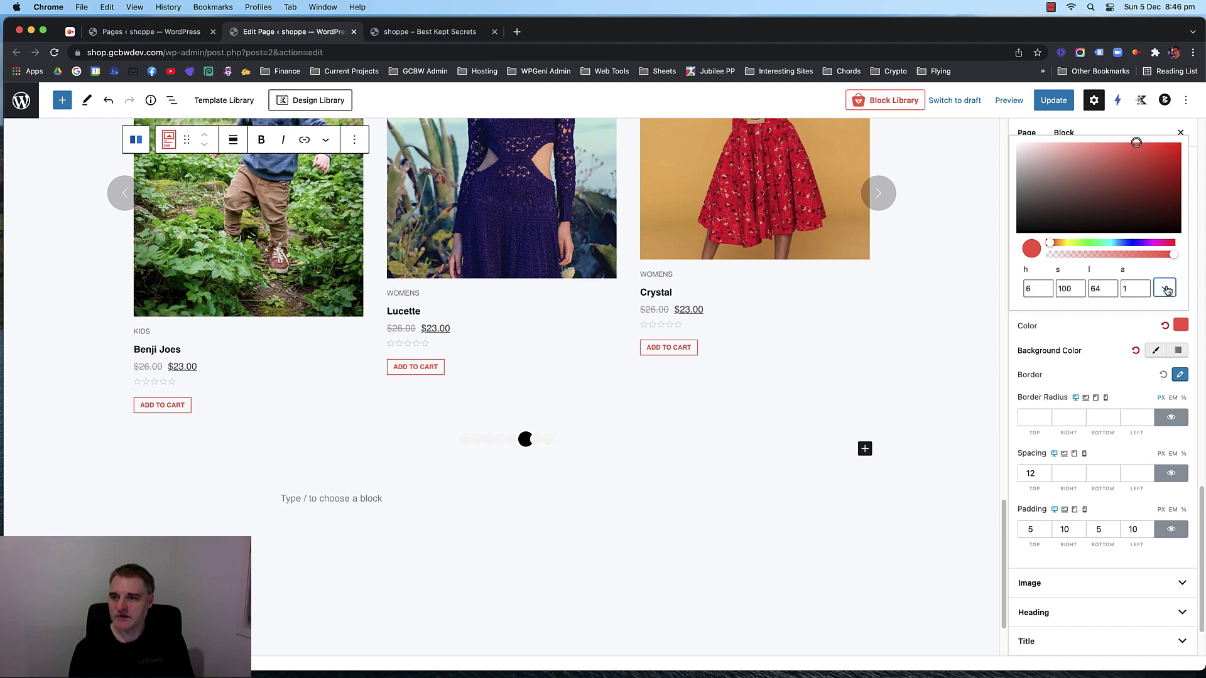
pyautogui.click(1165, 289)
pyautogui.moveTo(1076, 200); pyautogui.dragTo(1013, 237)
pyautogui.click(1099, 336)
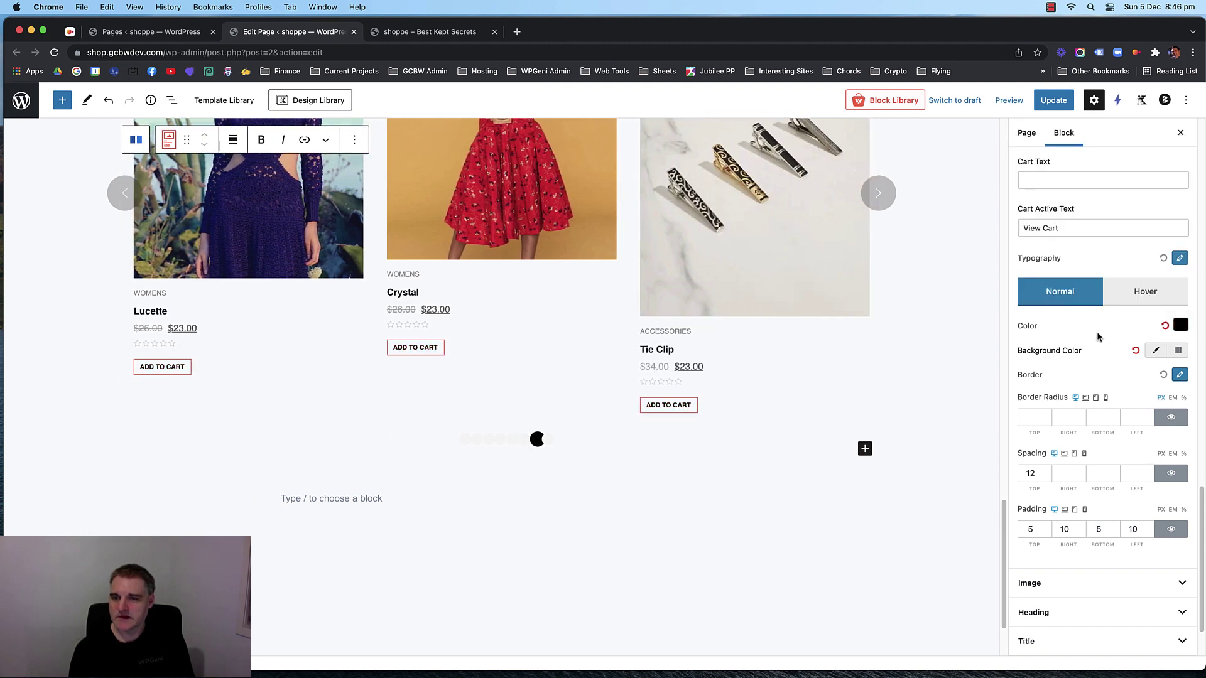
# Give the Add to Cart buttons a 1px solid black border.
pyautogui.click(1180, 375)
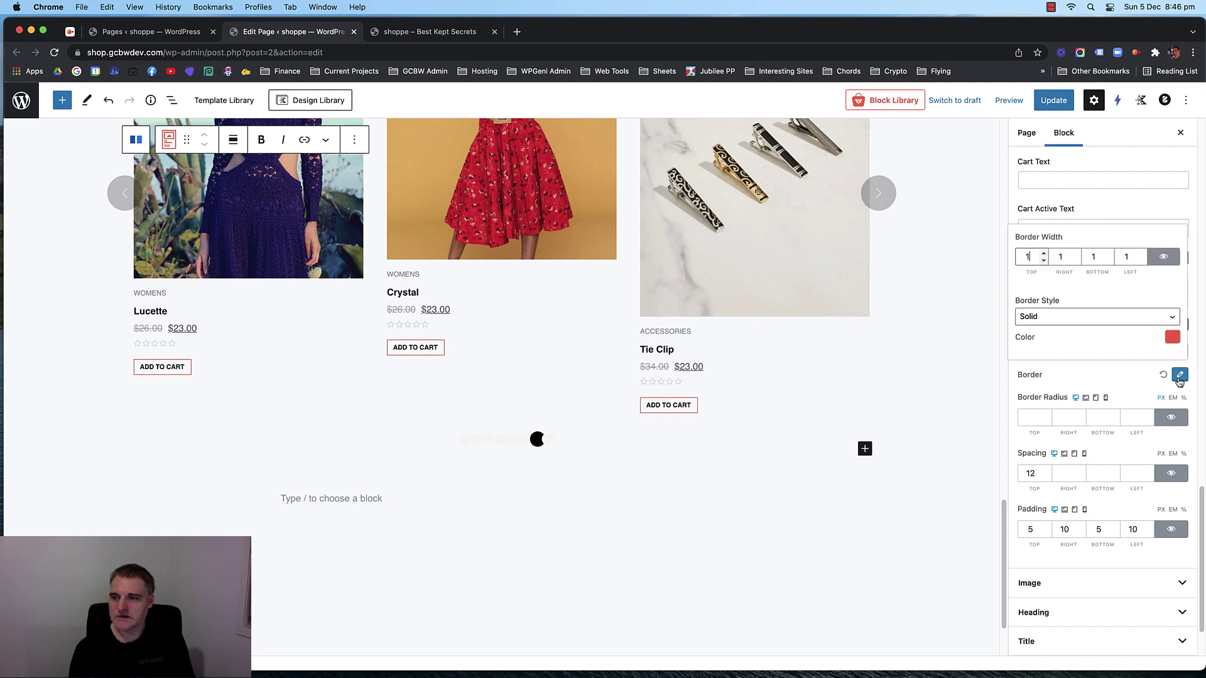
pyautogui.click(1092, 317)
pyautogui.click(1087, 329)
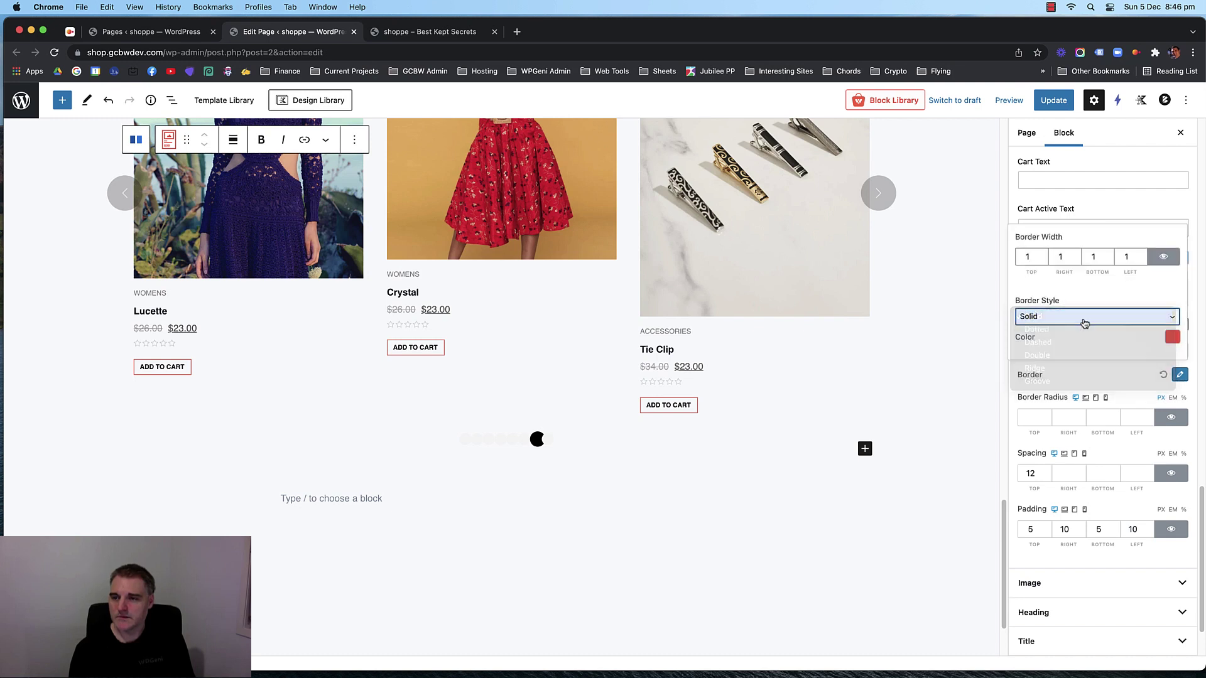
pyautogui.click(1172, 337)
pyautogui.click(1045, 244)
pyautogui.moveTo(1040, 252); pyautogui.dragTo(1015, 270)
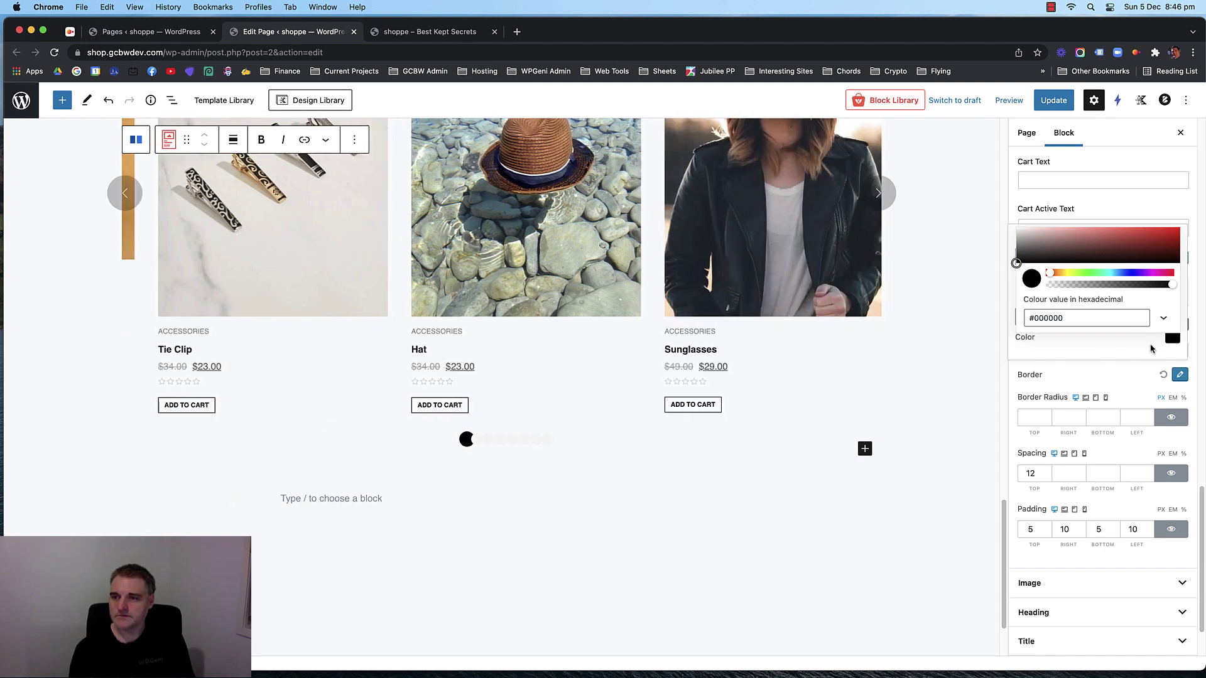
pyautogui.click(1161, 377)
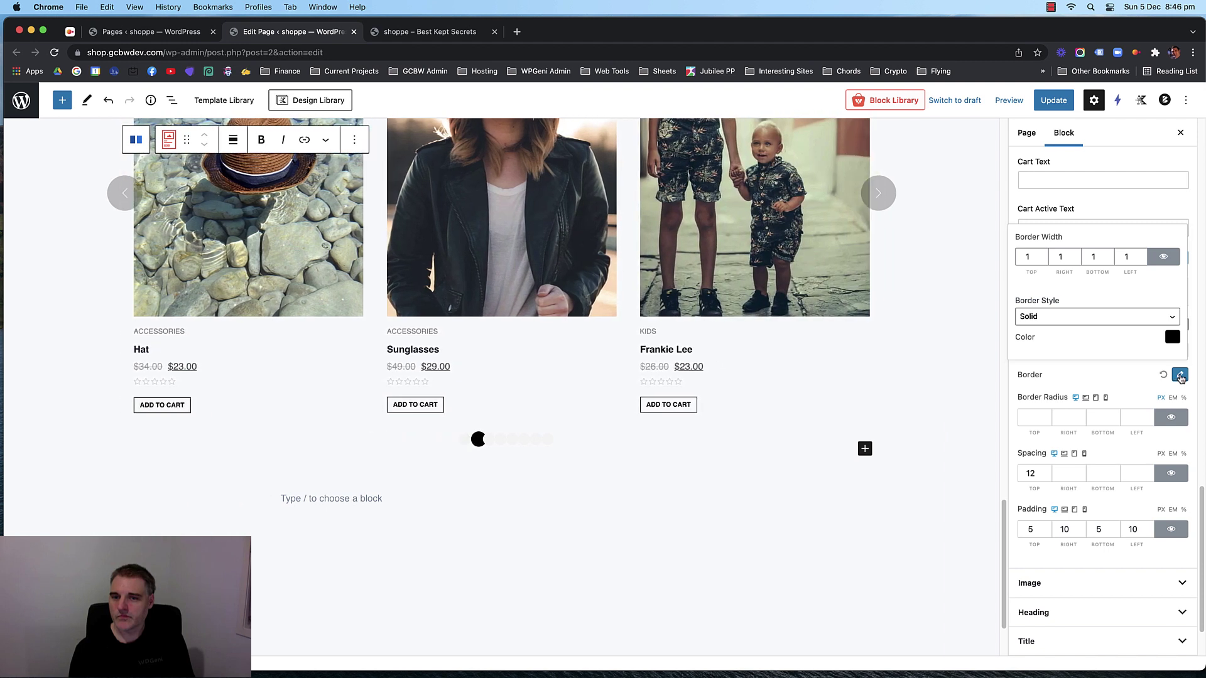
pyautogui.click(1181, 378)
pyautogui.click(1181, 378)
pyautogui.click(1105, 370)
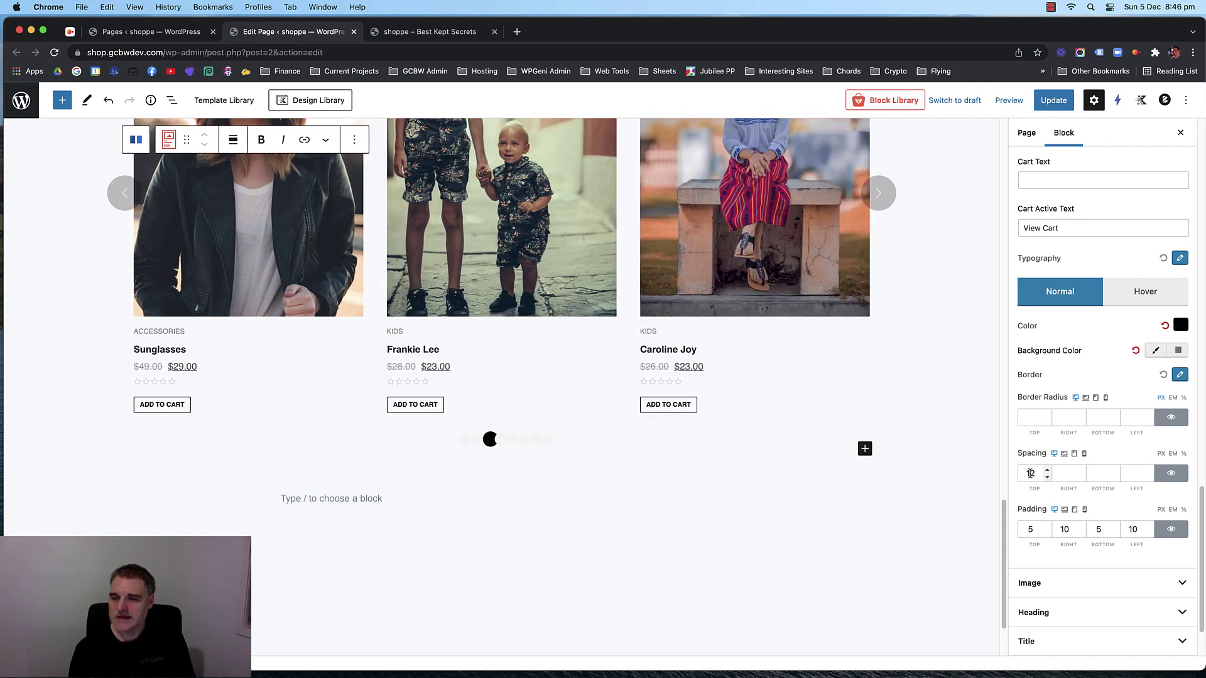
# Set the button padding to 10/15/10/15.
pyautogui.doubleClick(1030, 531)
pyautogui.write('10')
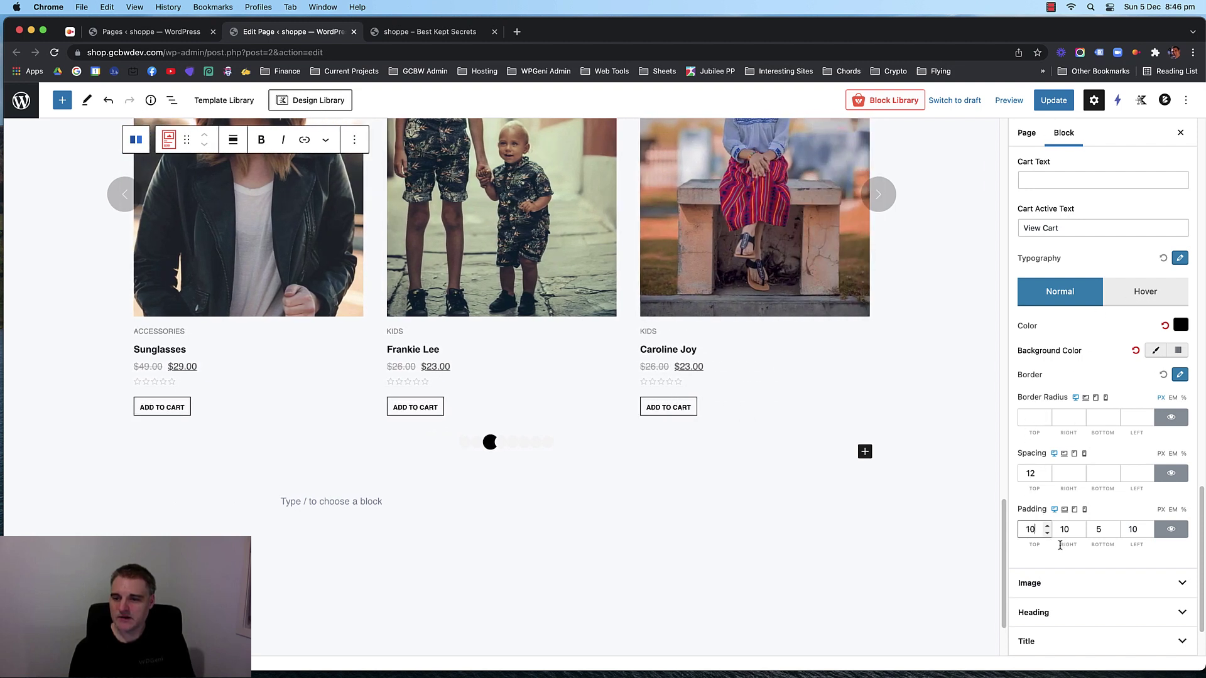
pyautogui.doubleClick(1100, 531)
pyautogui.write('10')
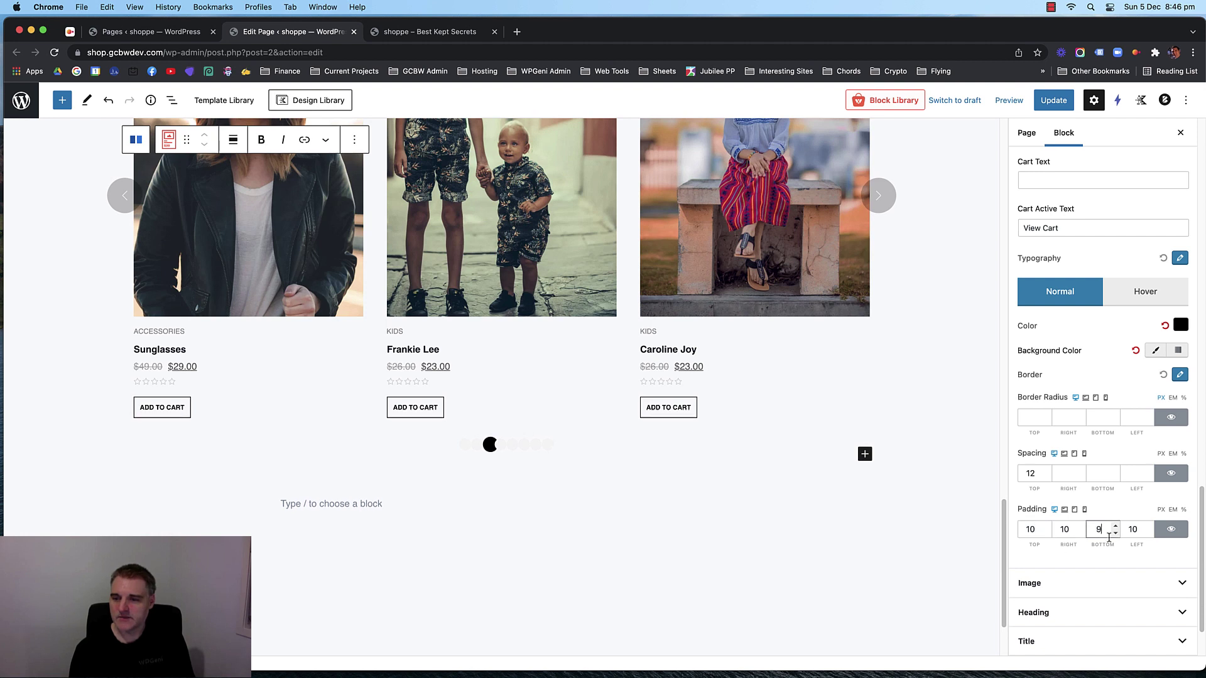
pyautogui.doubleClick(1066, 530)
pyautogui.write('11')
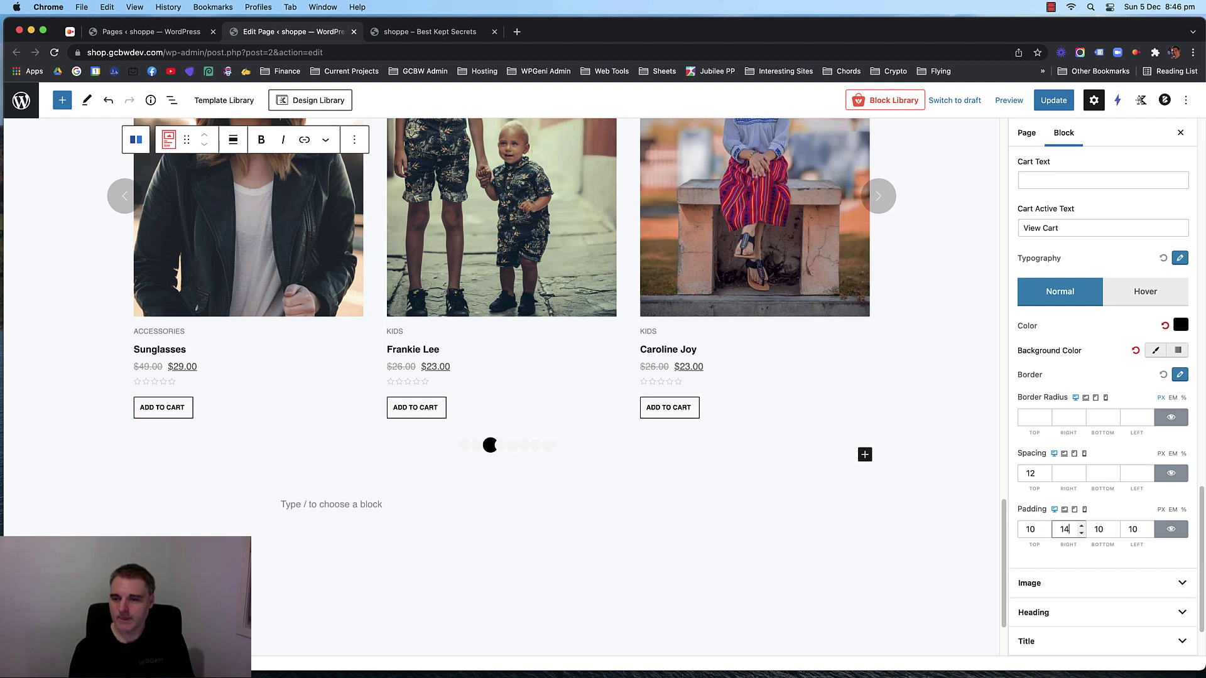
pyautogui.press('Up')
pyautogui.click(1134, 530)
pyautogui.press('Up')
pyautogui.press('Up')
pyautogui.press('Up')
pyautogui.press('Up')
pyautogui.press('Up')
pyautogui.press('Up')
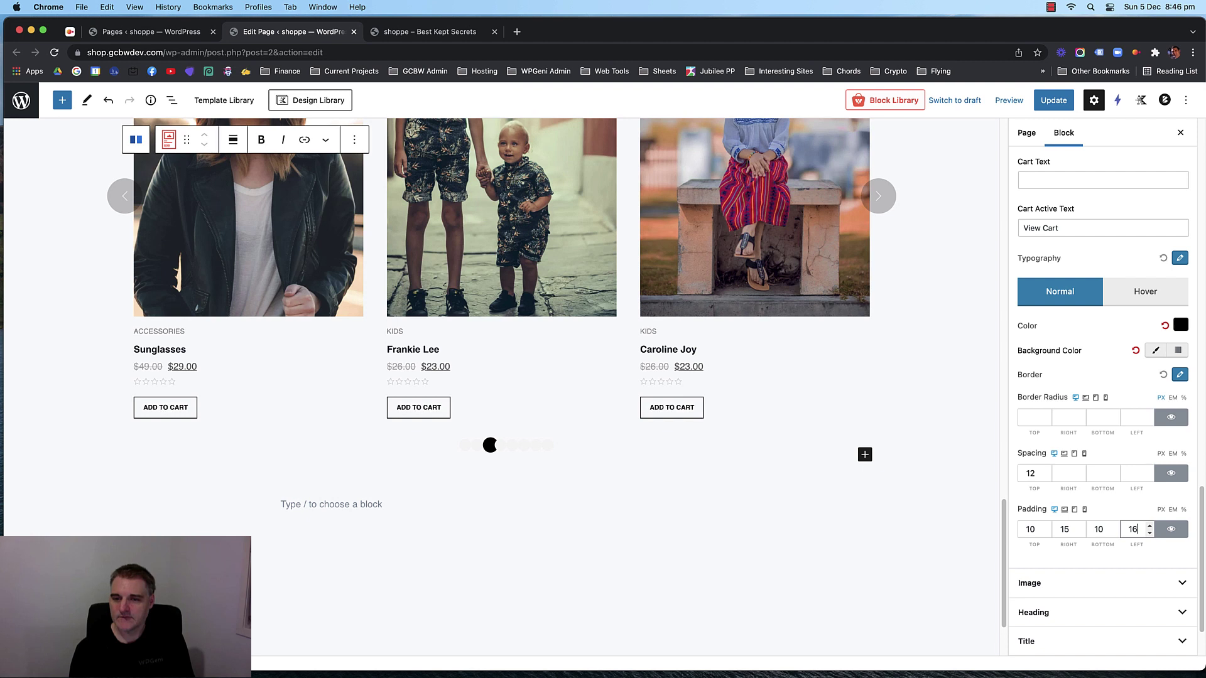
pyautogui.press('Down')
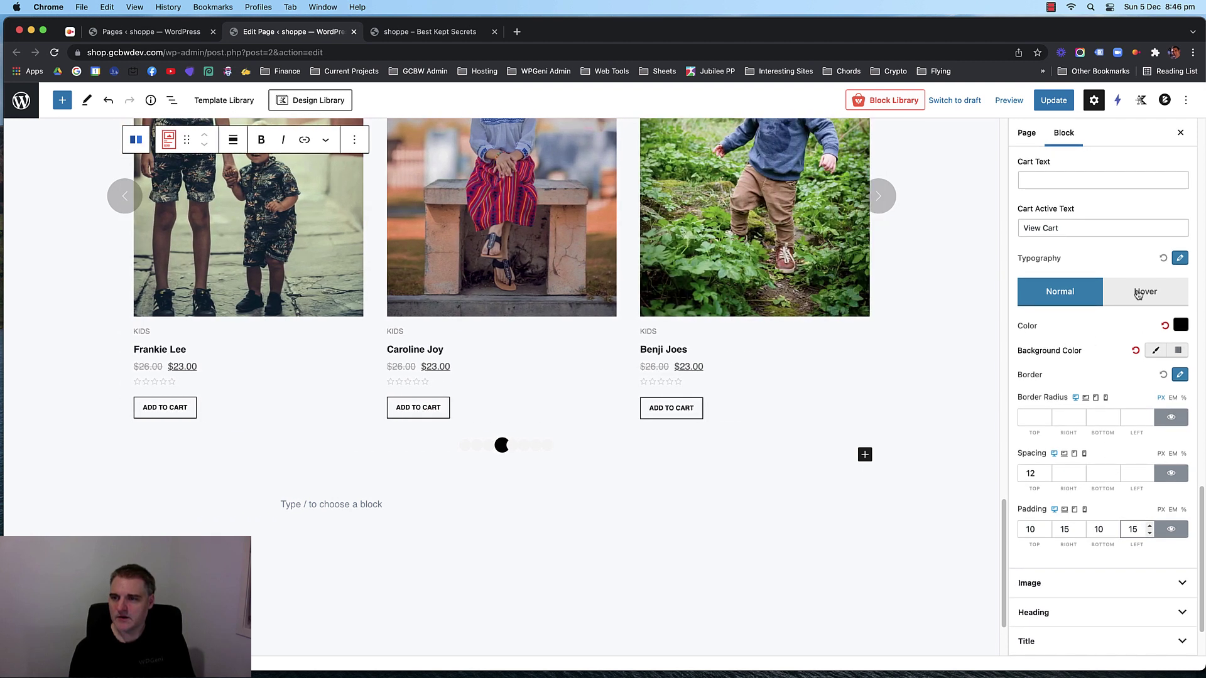
# Increase the button text font size to 18.
pyautogui.click(1177, 266)
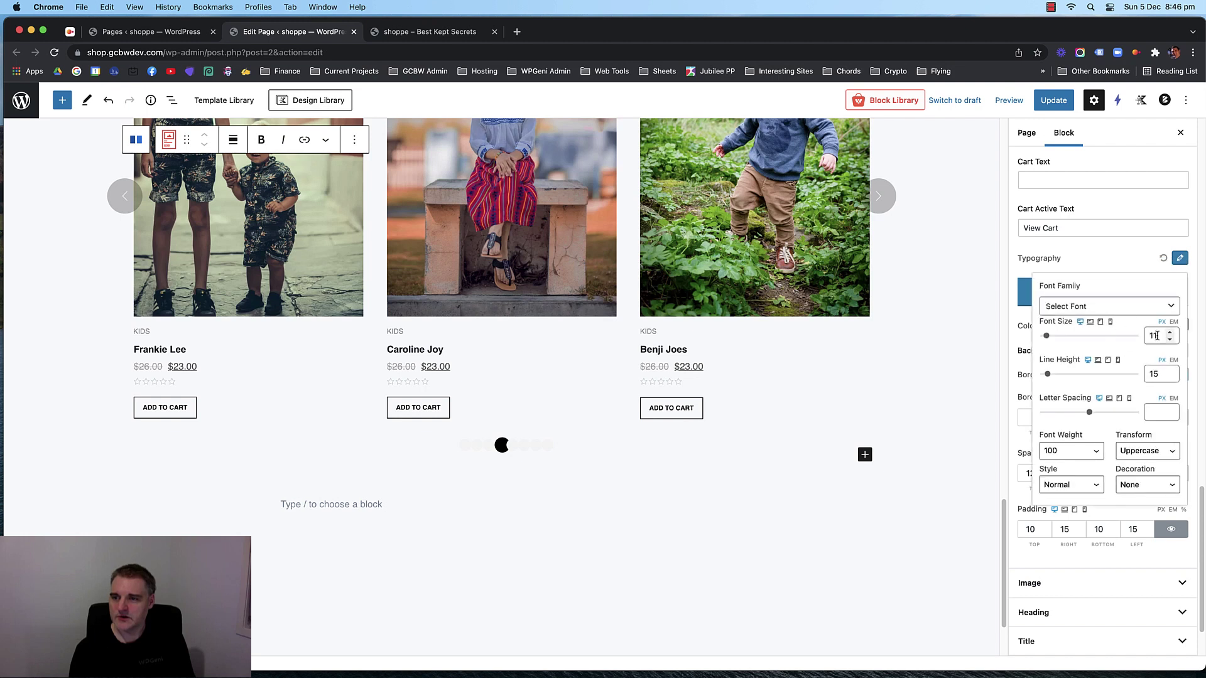
pyautogui.click(1157, 336)
pyautogui.press('Up')
pyautogui.press('Up')
pyautogui.press('Up')
pyautogui.press('Up')
pyautogui.press('Up')
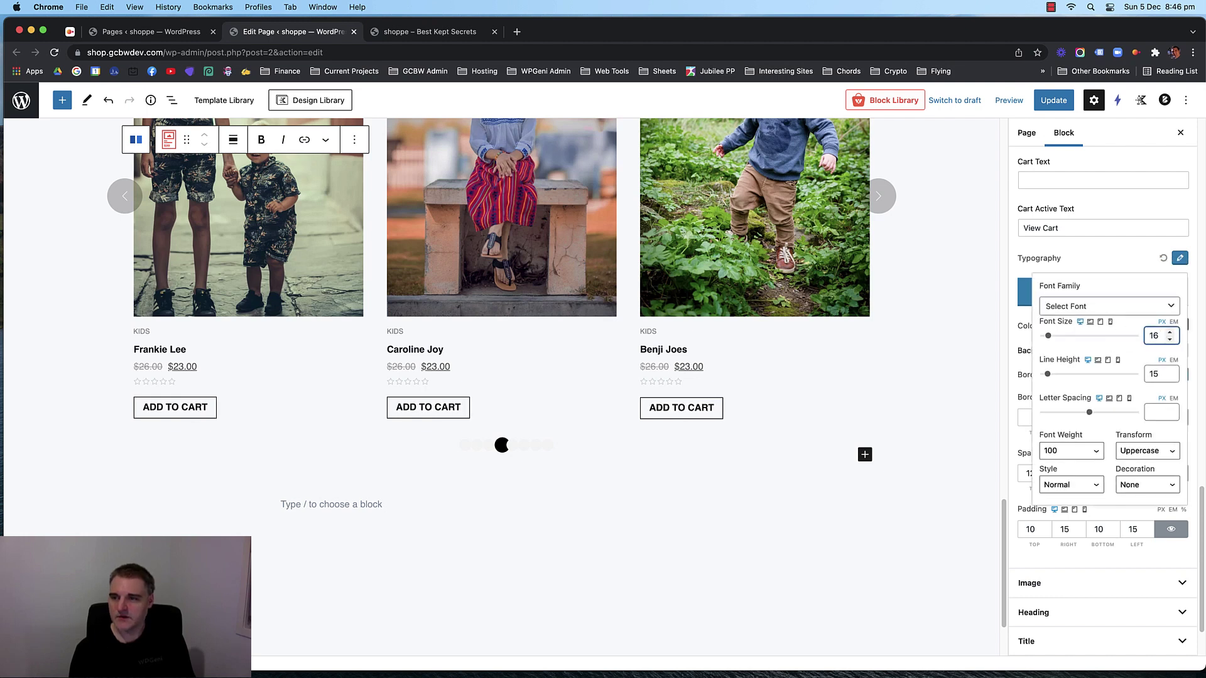
pyautogui.press('Up')
pyautogui.press('Up')
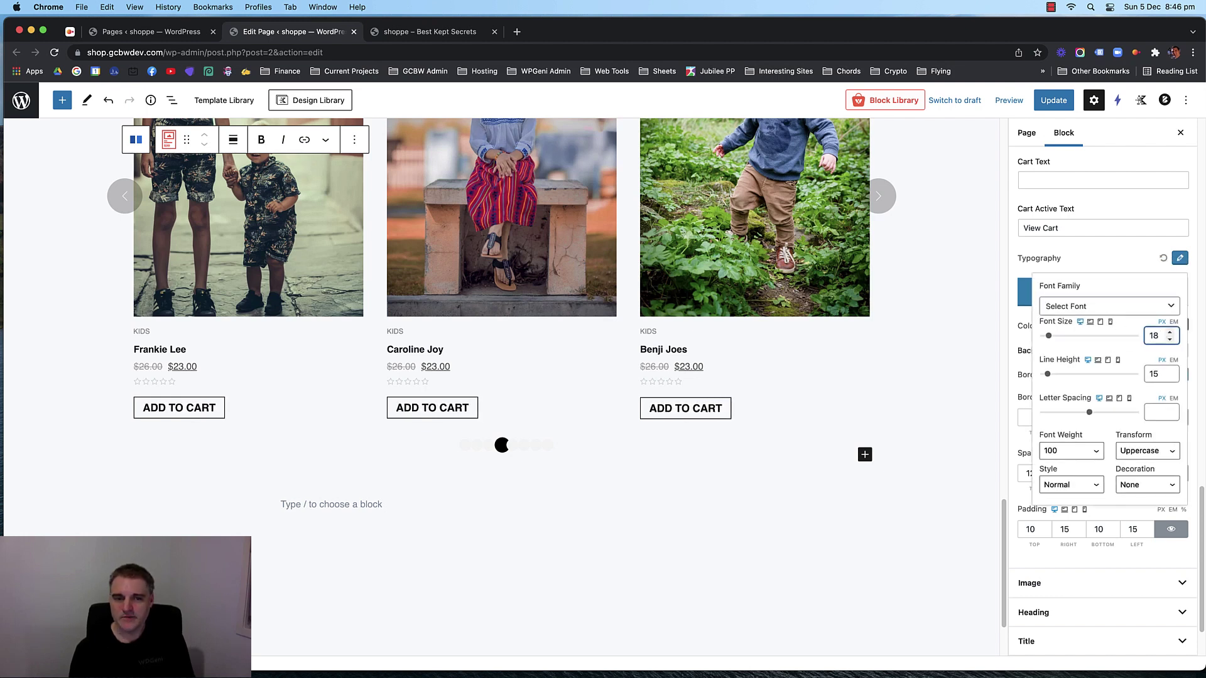
pyautogui.click(1118, 270)
pyautogui.click(1132, 307)
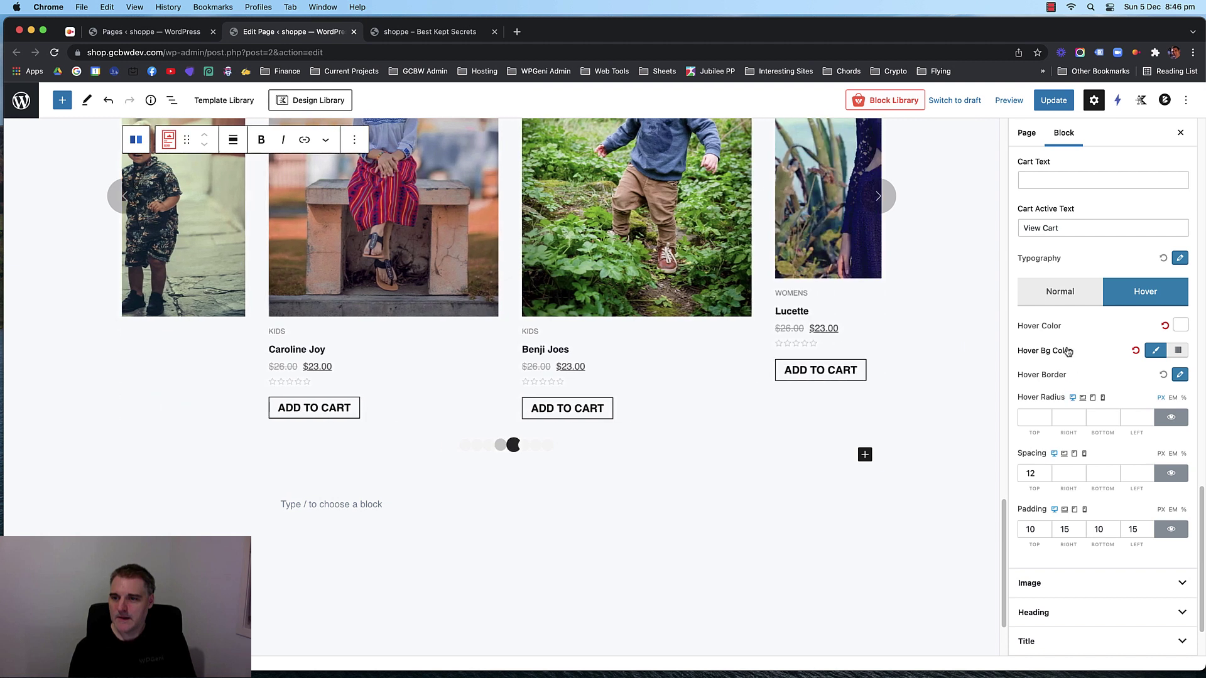
# Make the hover background colour nearly transparent.
pyautogui.click(1158, 350)
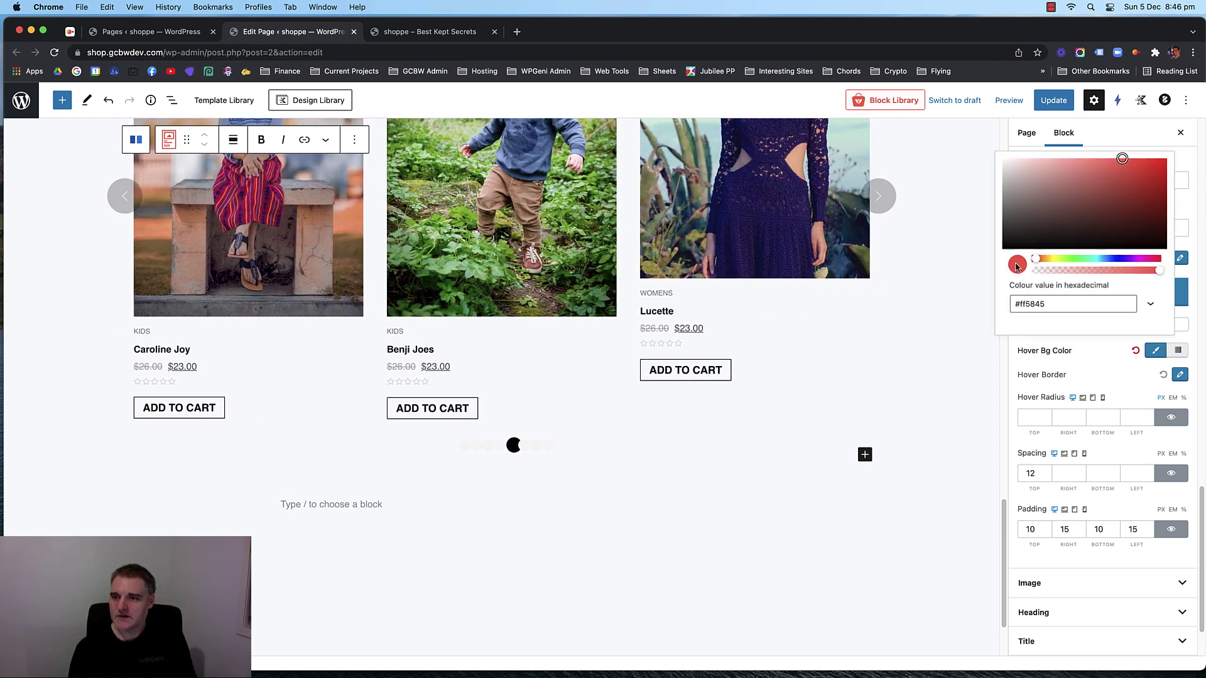
pyautogui.moveTo(1028, 240); pyautogui.dragTo(1009, 168)
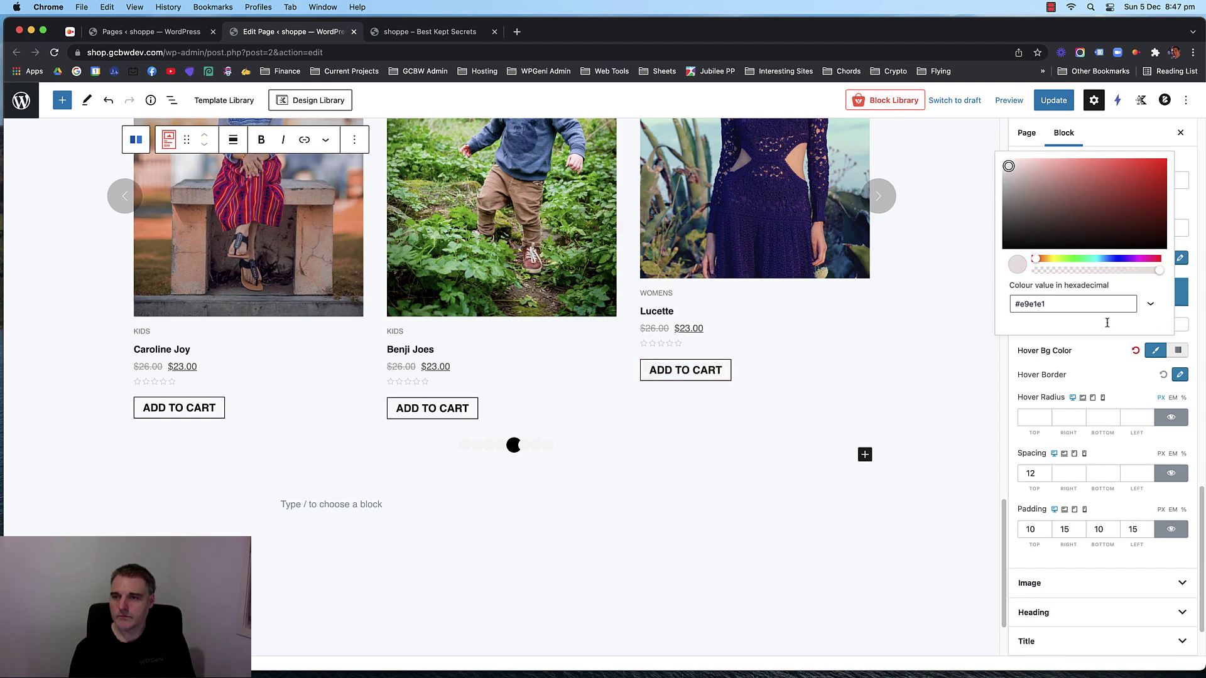
pyautogui.click(1081, 271)
pyautogui.moveTo(1042, 274); pyautogui.dragTo(1032, 275)
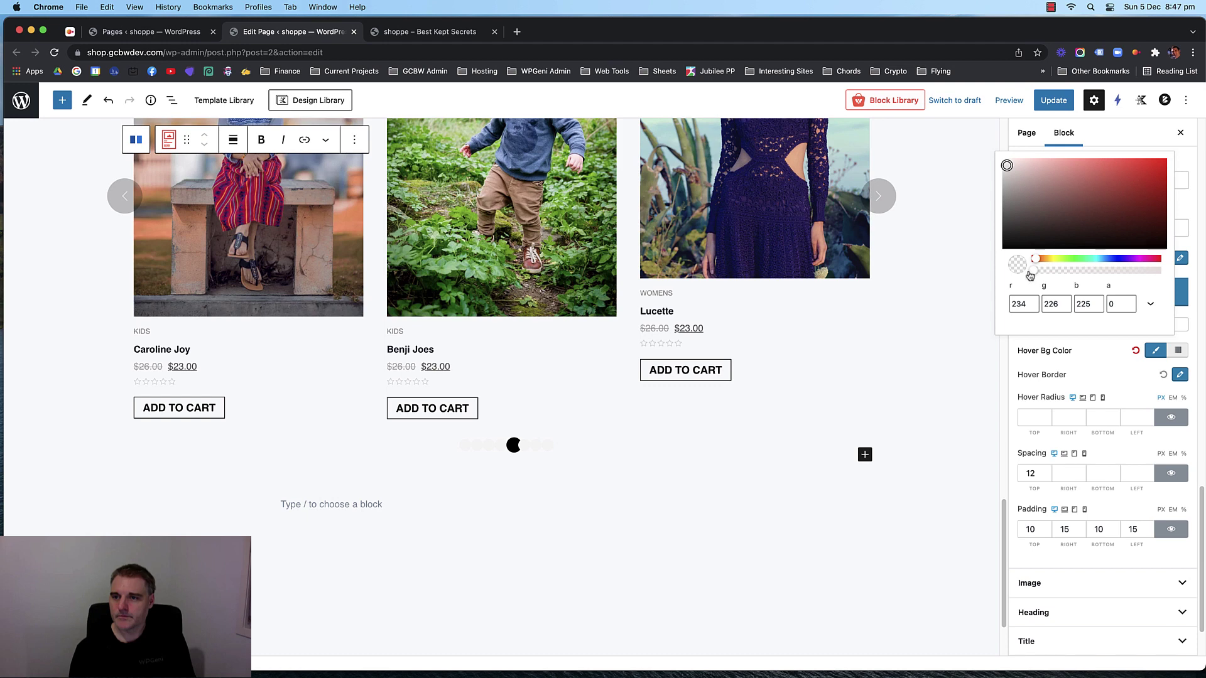
pyautogui.click(1107, 363)
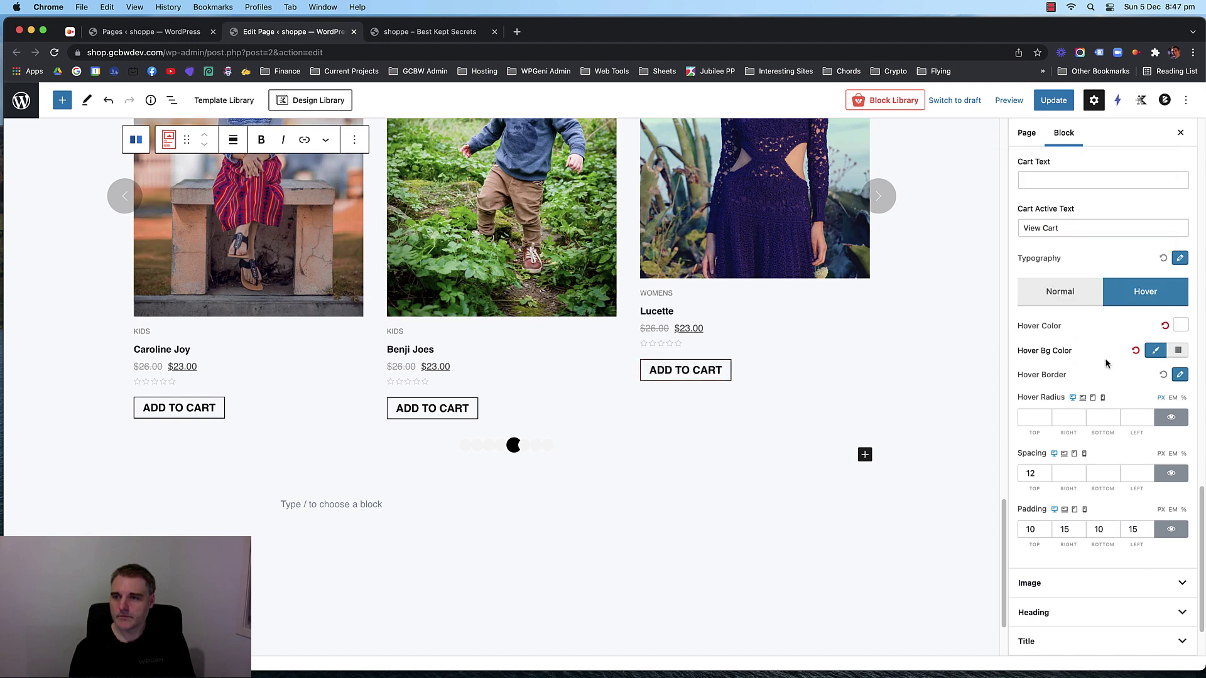
# Set both the hover text colour and hover border colour to black.
pyautogui.click(1180, 328)
pyautogui.moveTo(1026, 228); pyautogui.dragTo(1014, 235)
pyautogui.click(1075, 329)
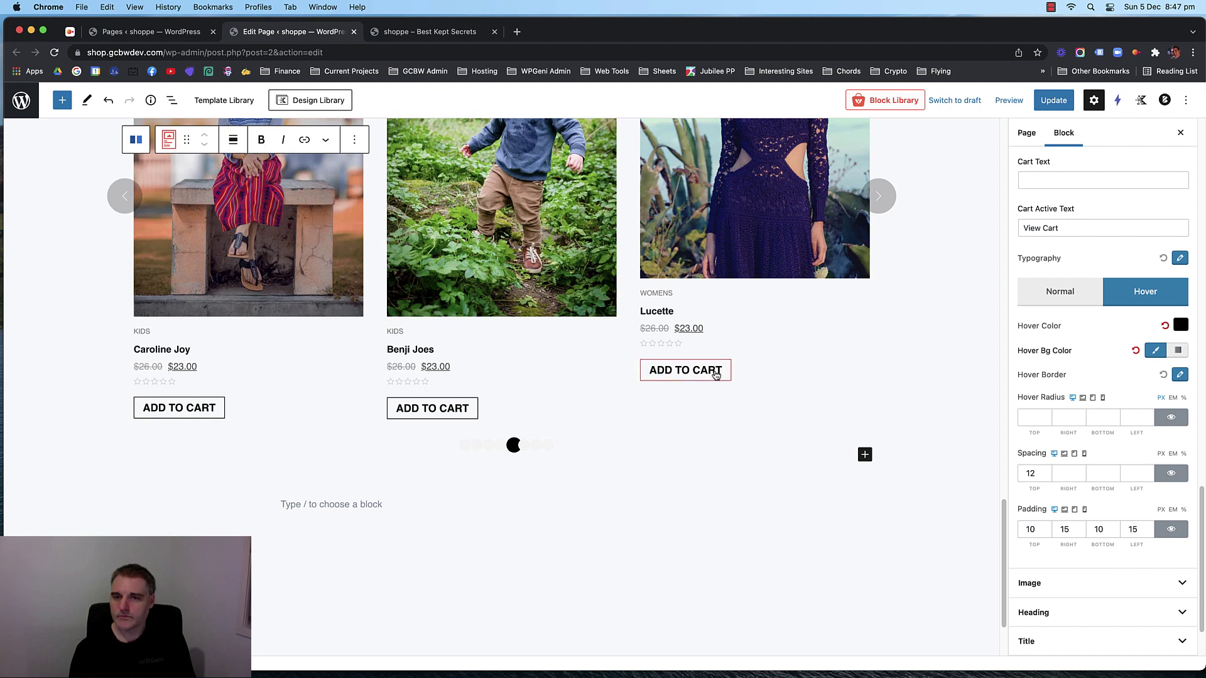
pyautogui.click(1179, 375)
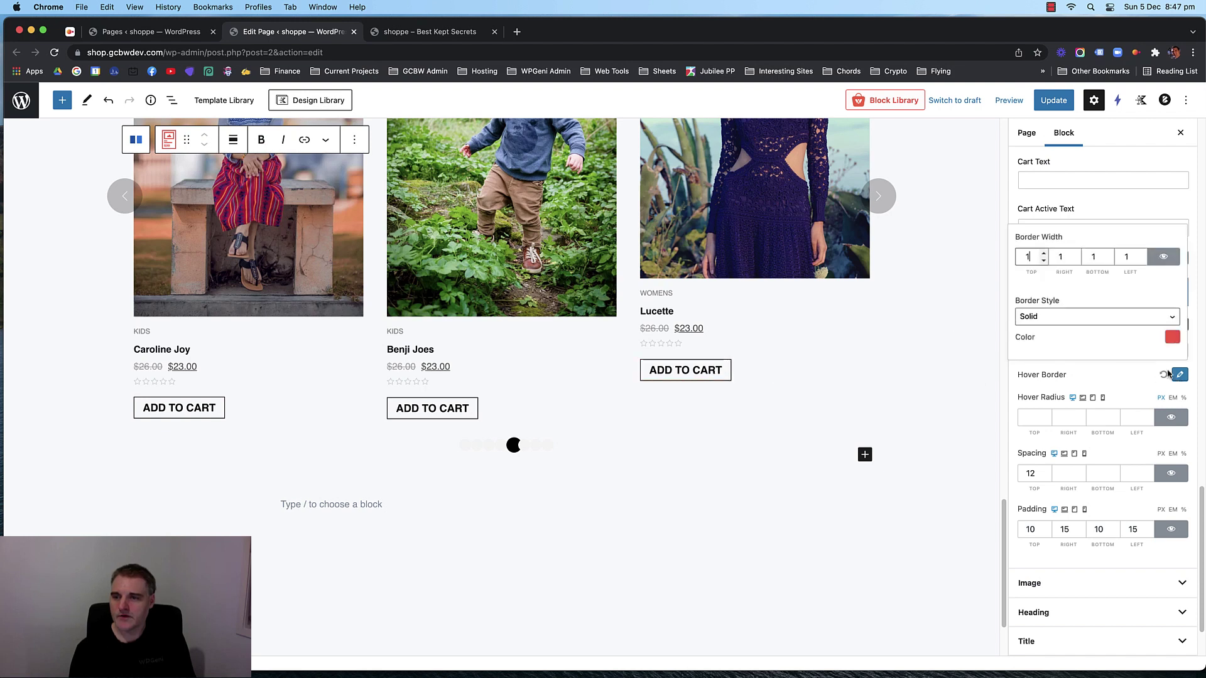
pyautogui.click(1172, 346)
pyautogui.moveTo(1043, 248); pyautogui.dragTo(1007, 266)
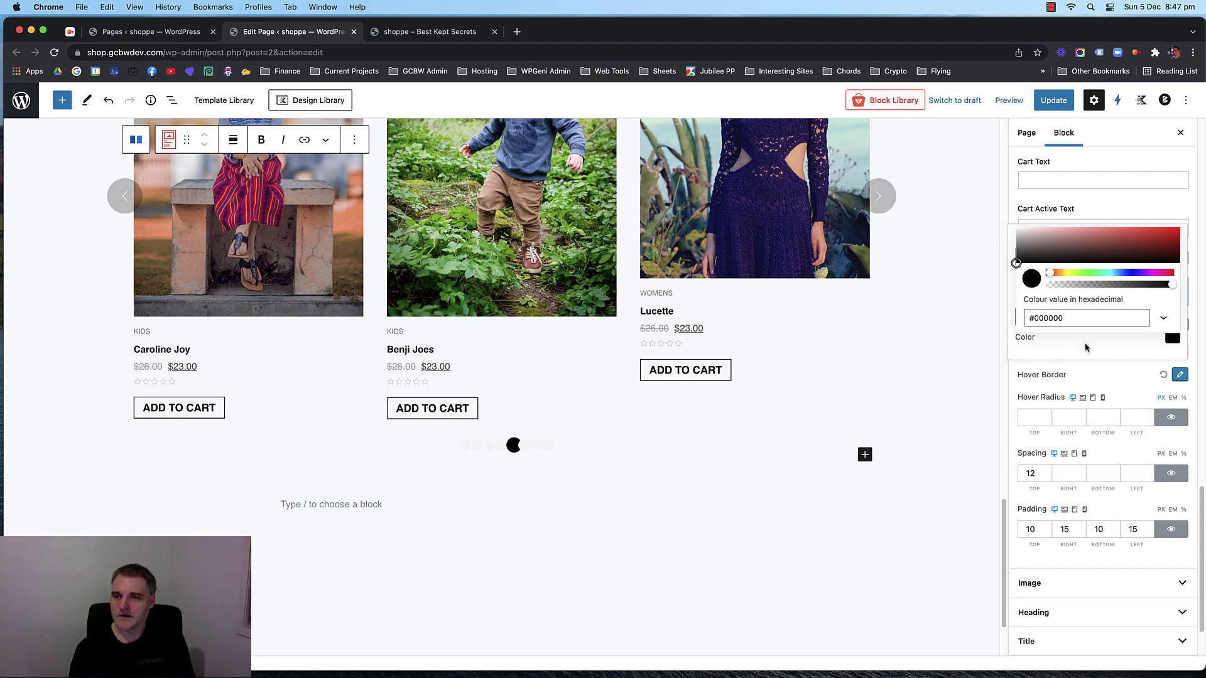
pyautogui.click(1171, 339)
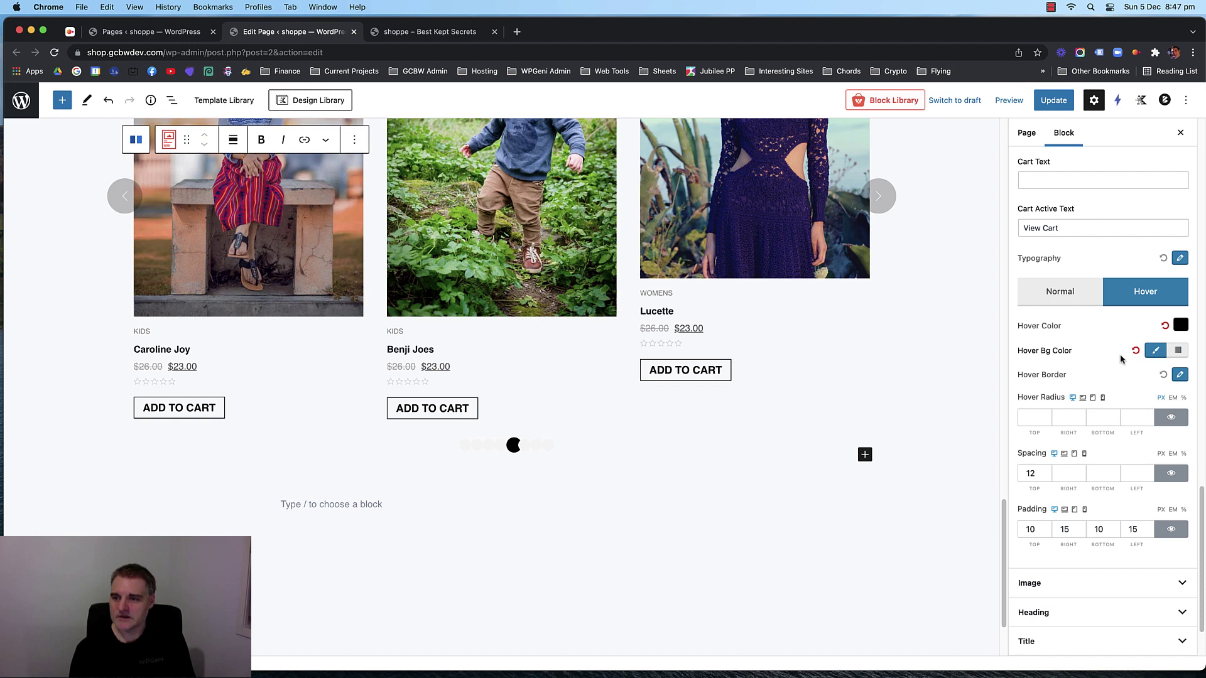
# Keep a solid hover background and lighten its tint.
pyautogui.click(1177, 351)
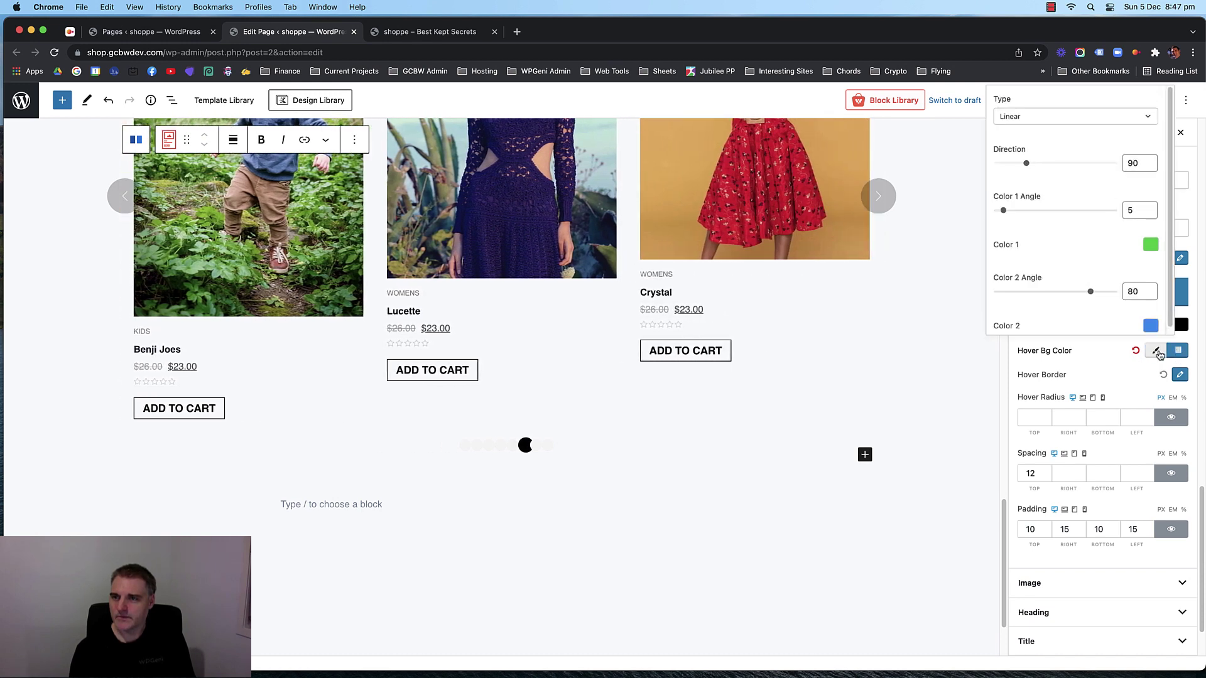
pyautogui.click(1157, 352)
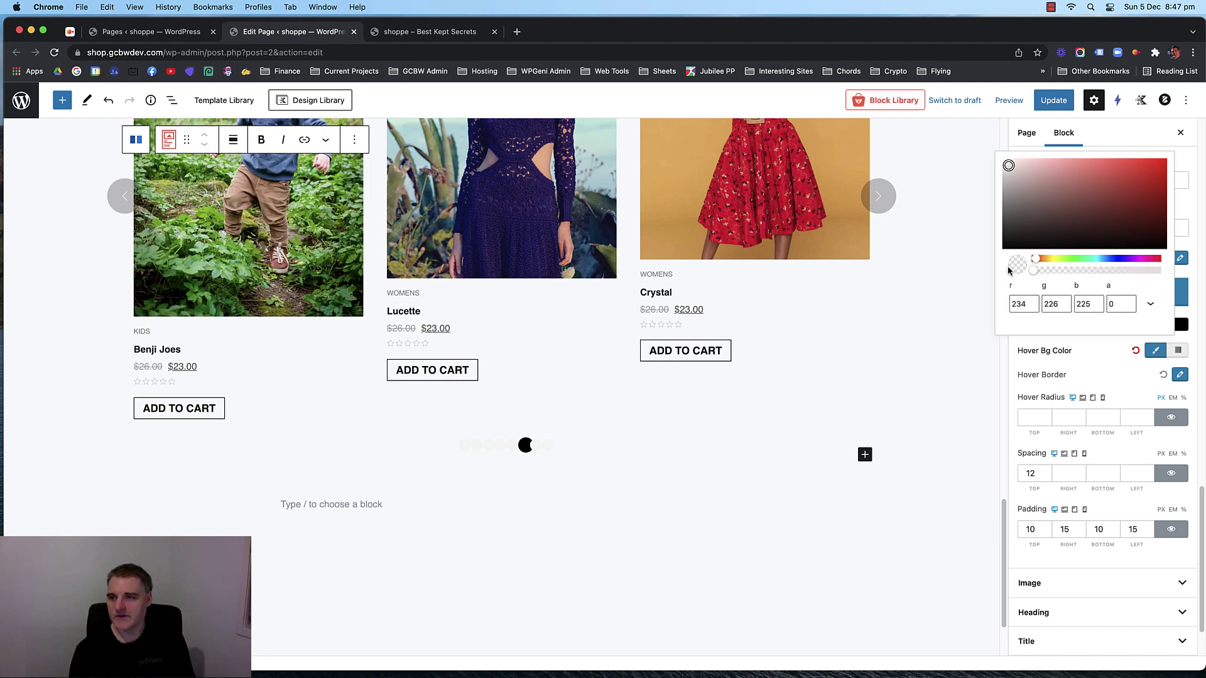
pyautogui.moveTo(1024, 188); pyautogui.dragTo(1005, 174)
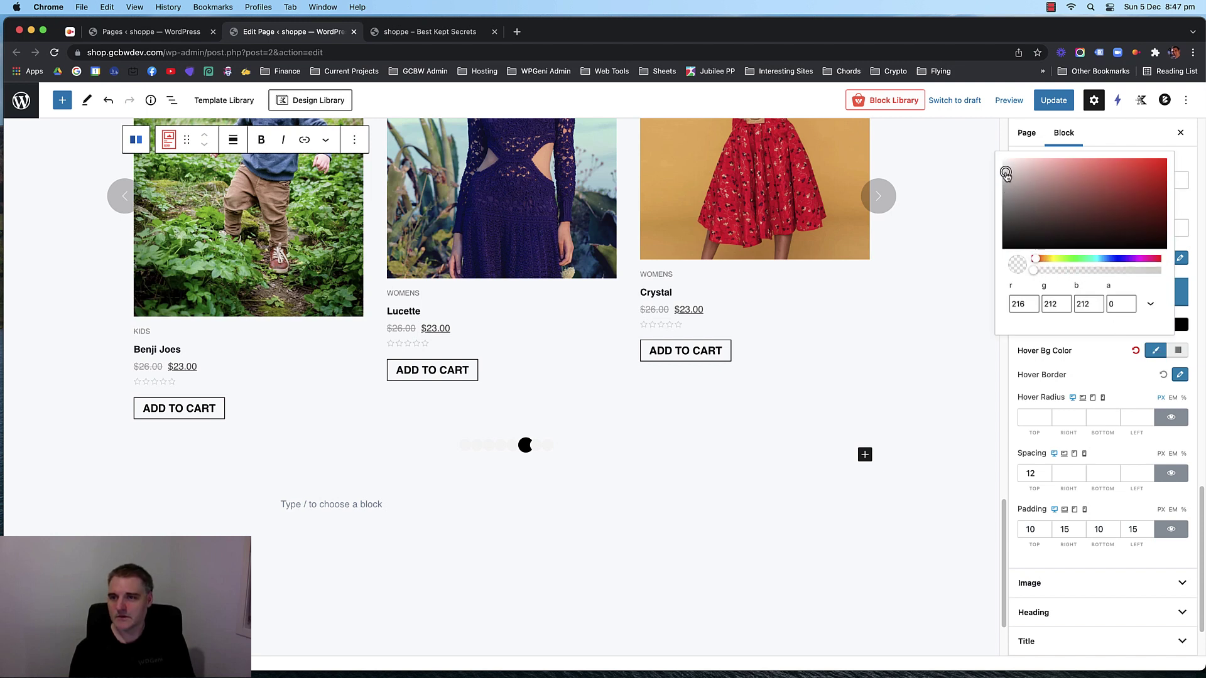
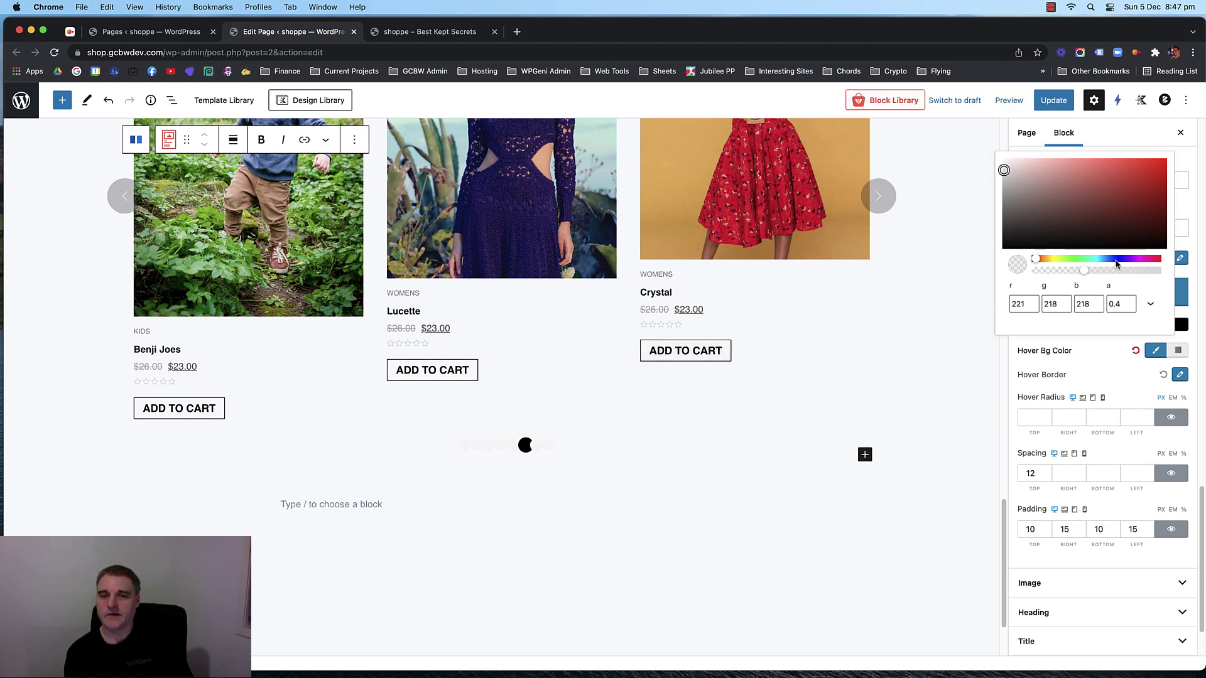
# Turn the Add to Cart hover background a brighter, more opaque blue.
pyautogui.moveTo(1115, 260); pyautogui.dragTo(1111, 261)
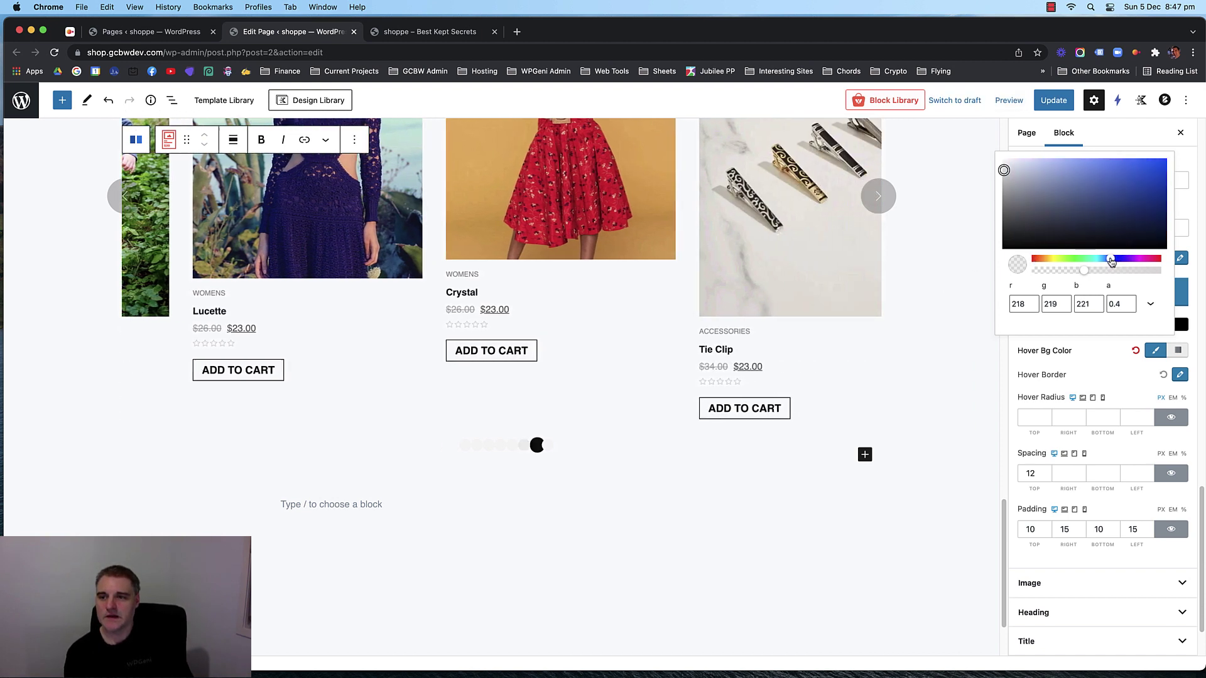
pyautogui.click(1107, 165)
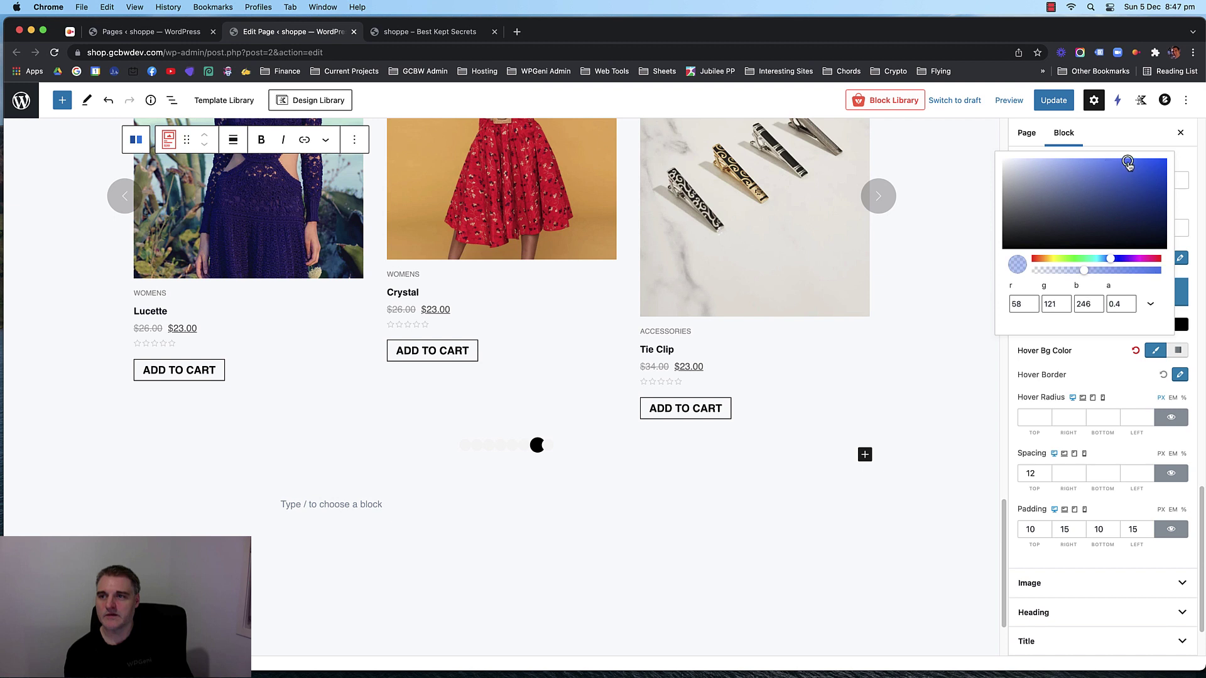
pyautogui.moveTo(1087, 274); pyautogui.dragTo(1119, 273)
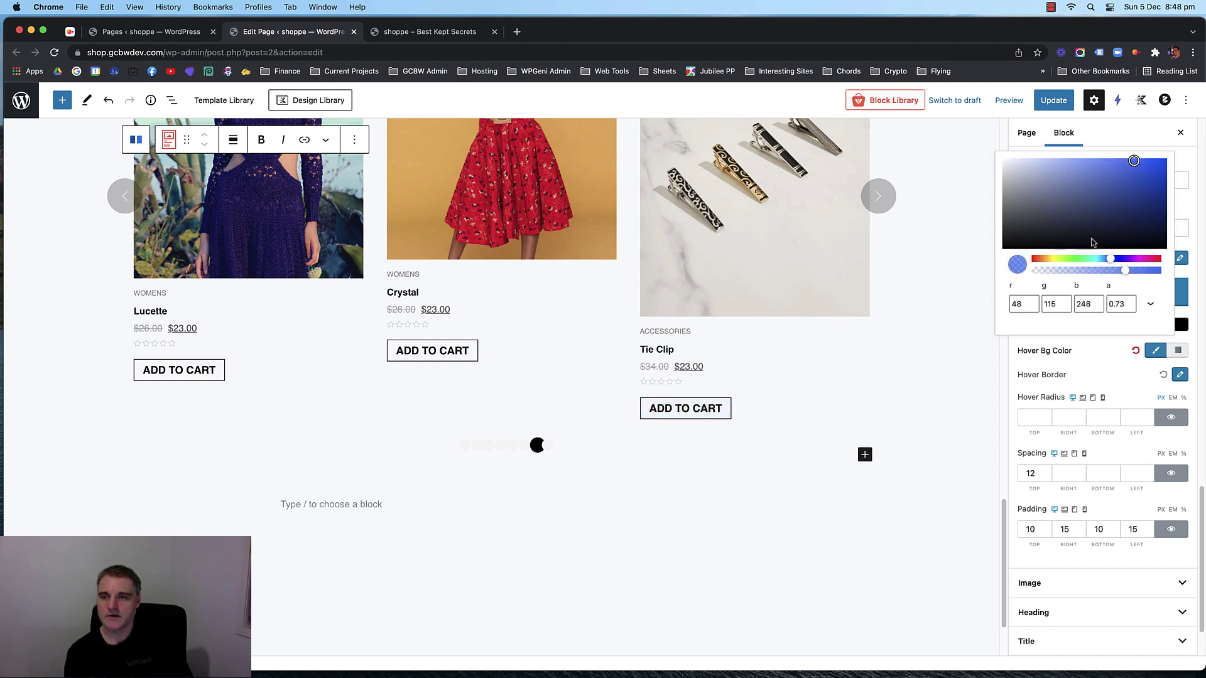
pyautogui.moveTo(1126, 277); pyautogui.dragTo(1139, 274)
# Set both the hover text colour and hover border colour to white (#ffffff).
pyautogui.click(1127, 349)
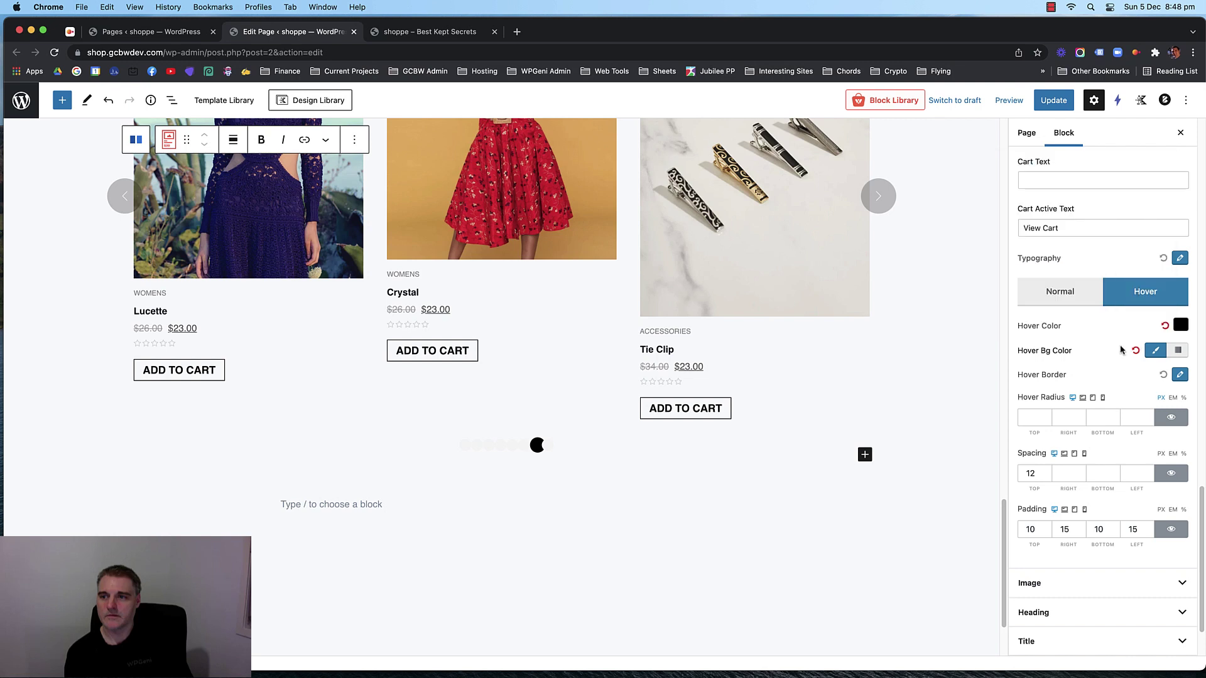
pyautogui.click(1180, 326)
pyautogui.click(1015, 142)
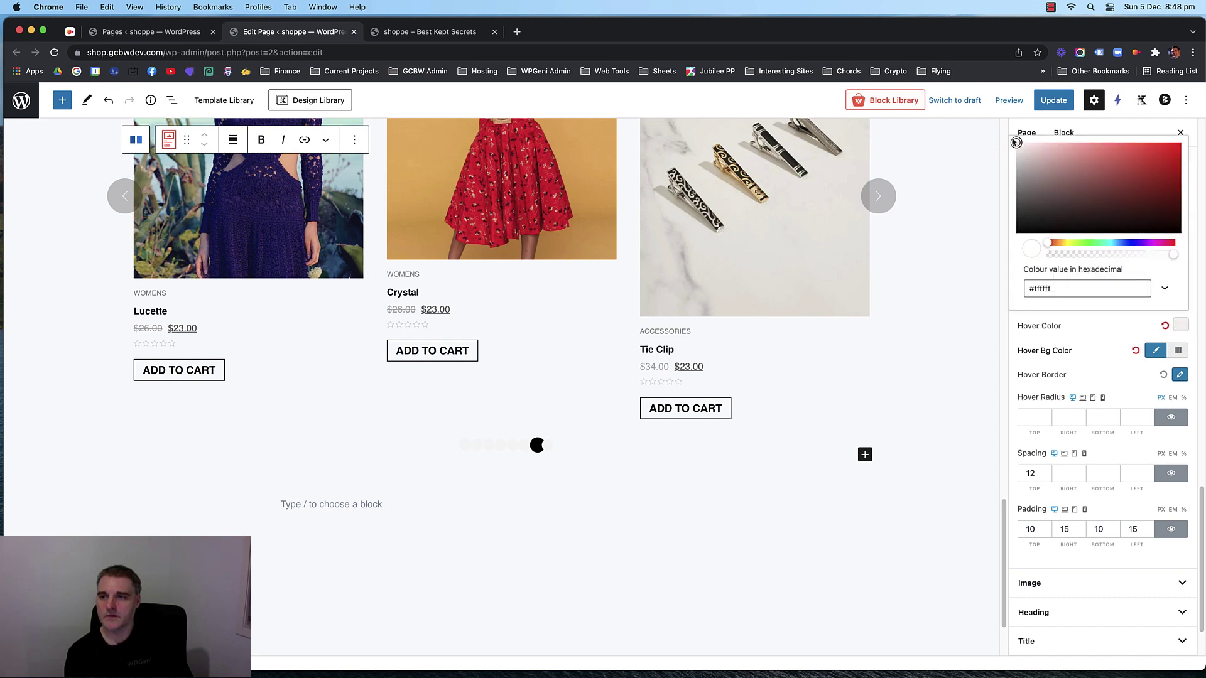
pyautogui.click(1180, 376)
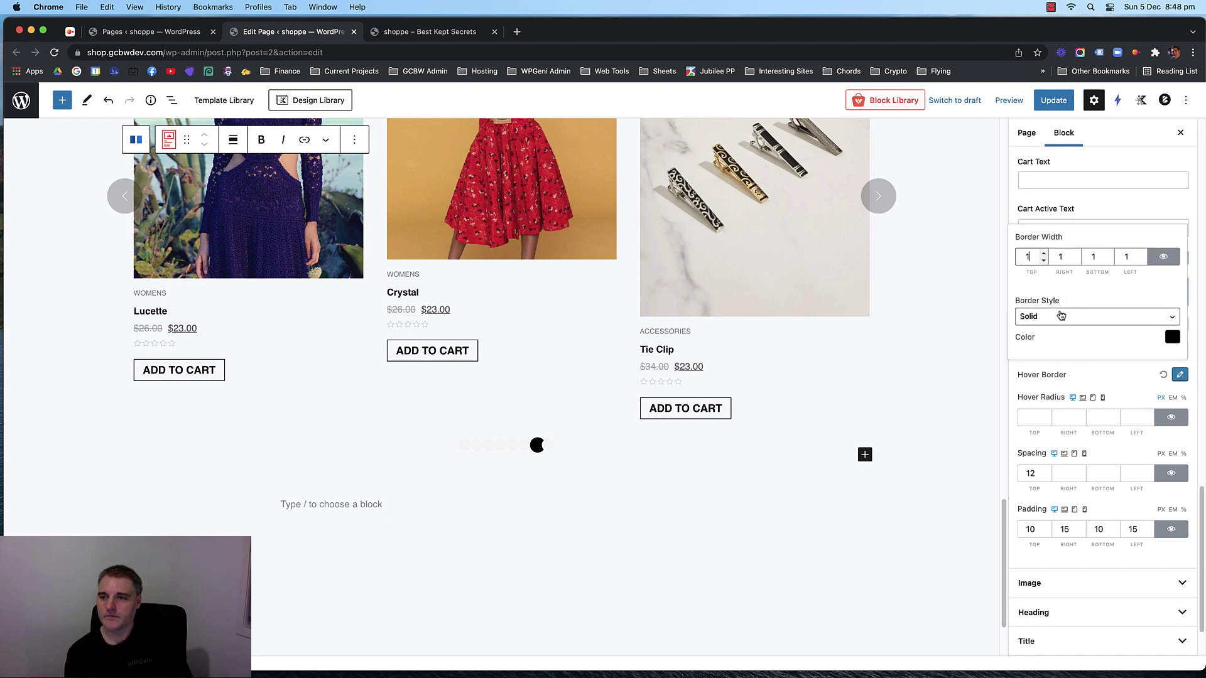
pyautogui.click(1172, 338)
pyautogui.click(1015, 228)
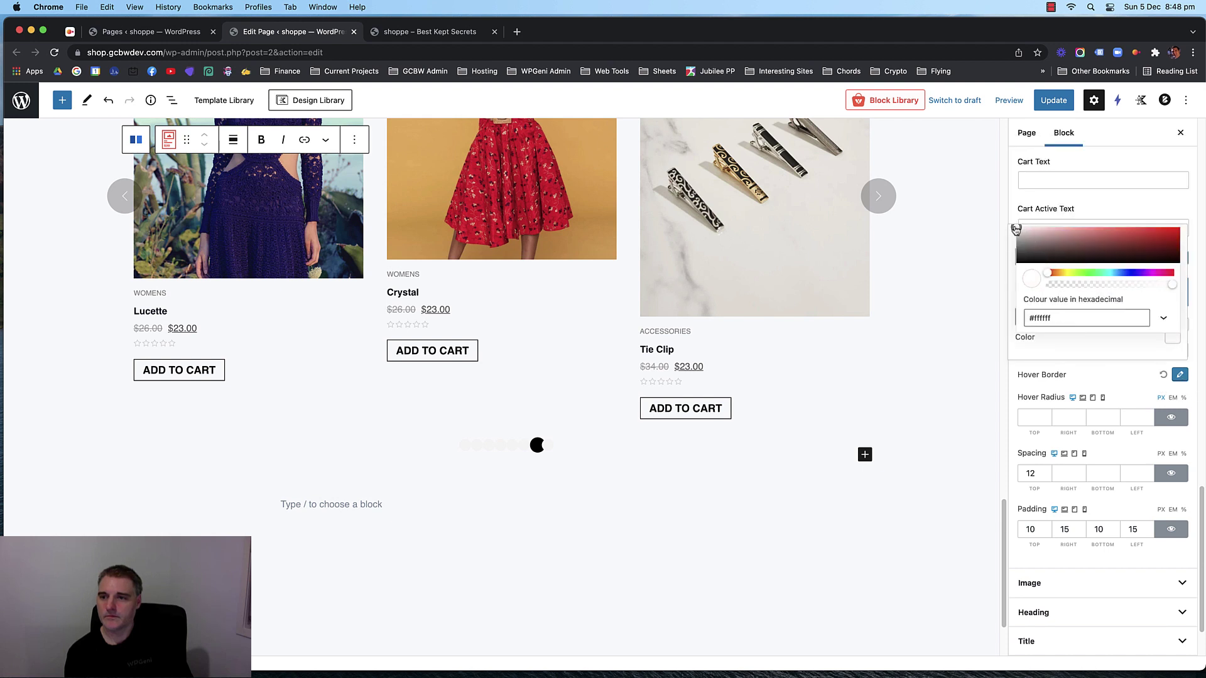
pyautogui.click(843, 386)
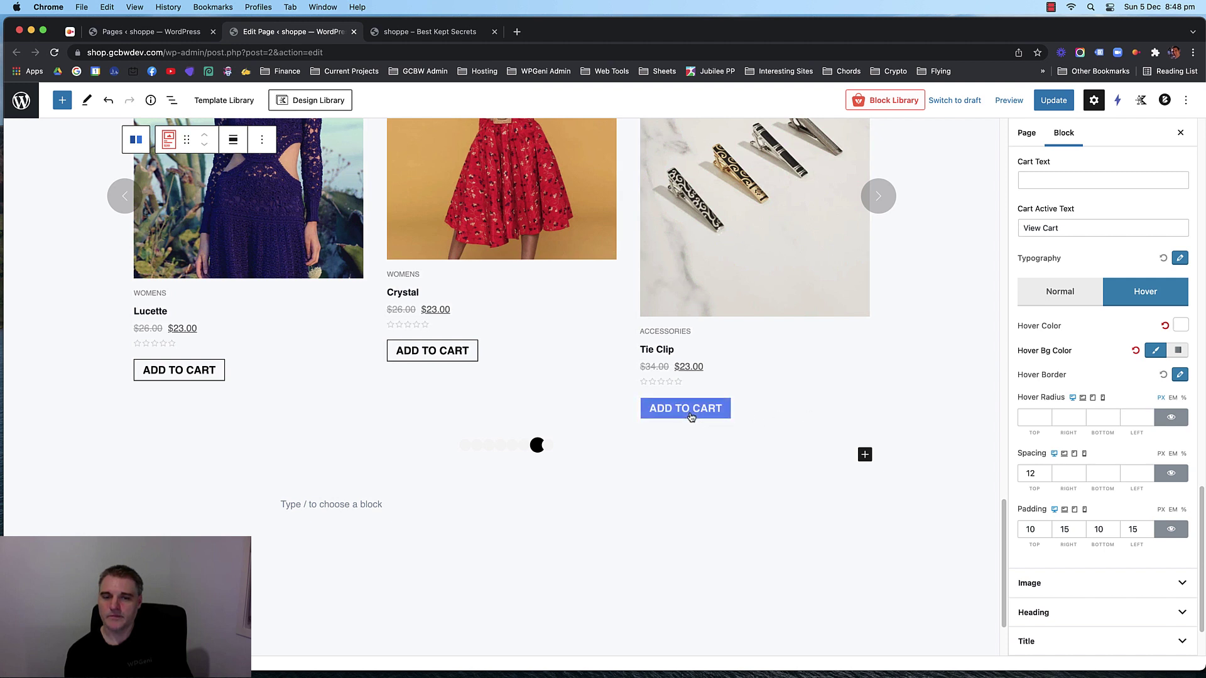
# Make the hover background a fully opaque saturated blue (39, 109, 251), save, and view the storefront.
pyautogui.click(1160, 352)
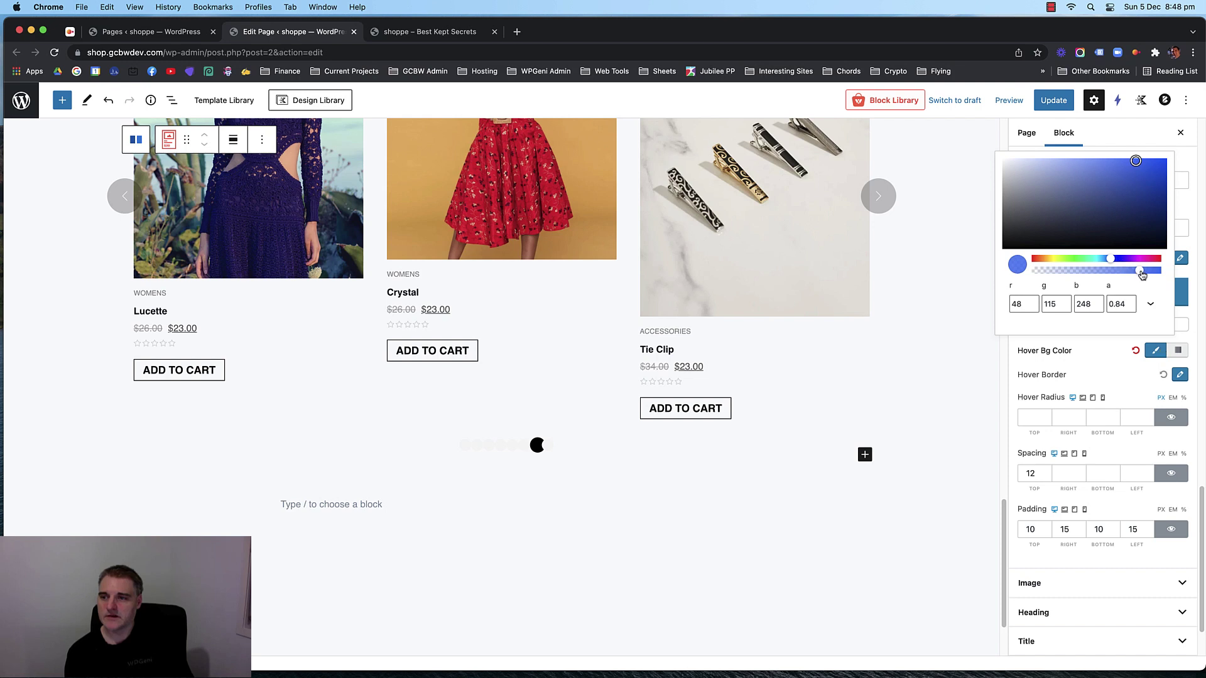
pyautogui.moveTo(1142, 274); pyautogui.dragTo(1162, 274)
pyautogui.moveTo(1134, 164); pyautogui.dragTo(1146, 164)
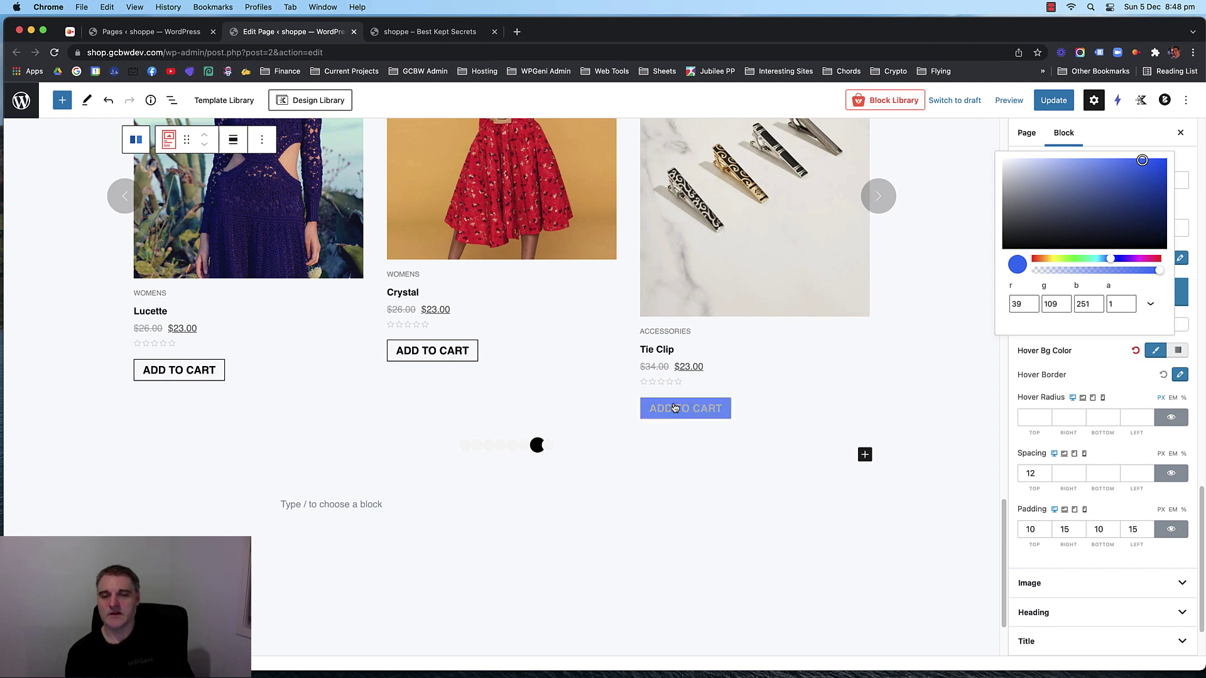
pyautogui.click(1116, 358)
pyautogui.press('super+s')
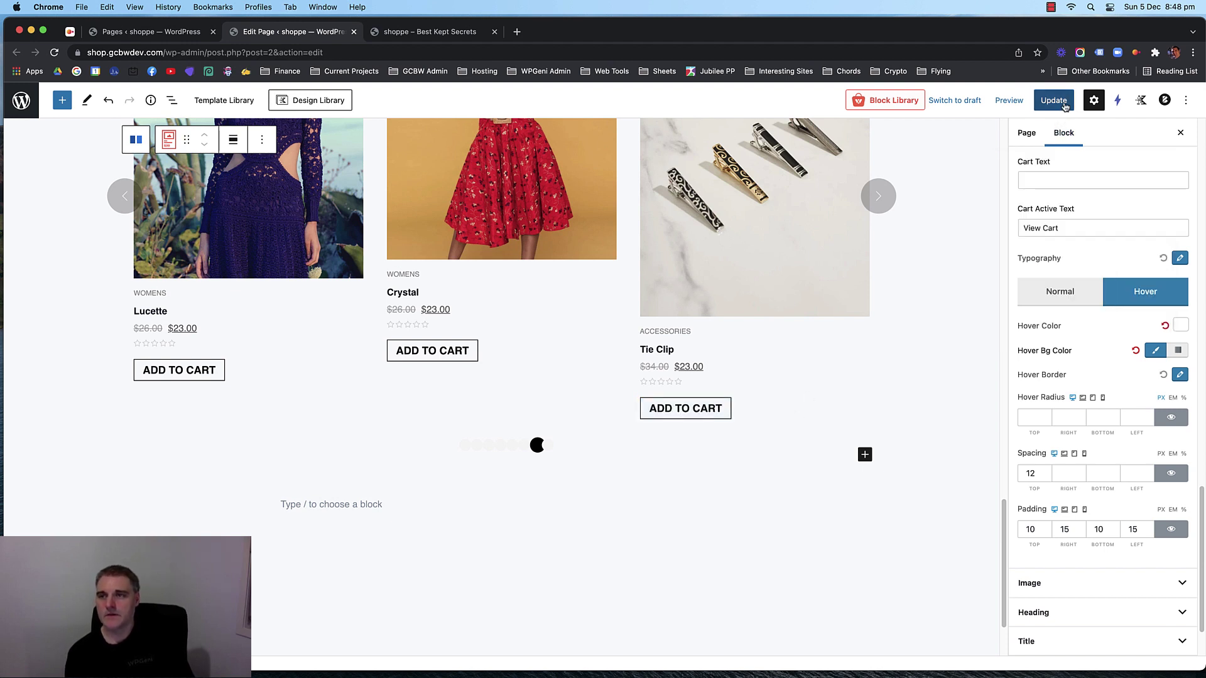
pyautogui.click(424, 35)
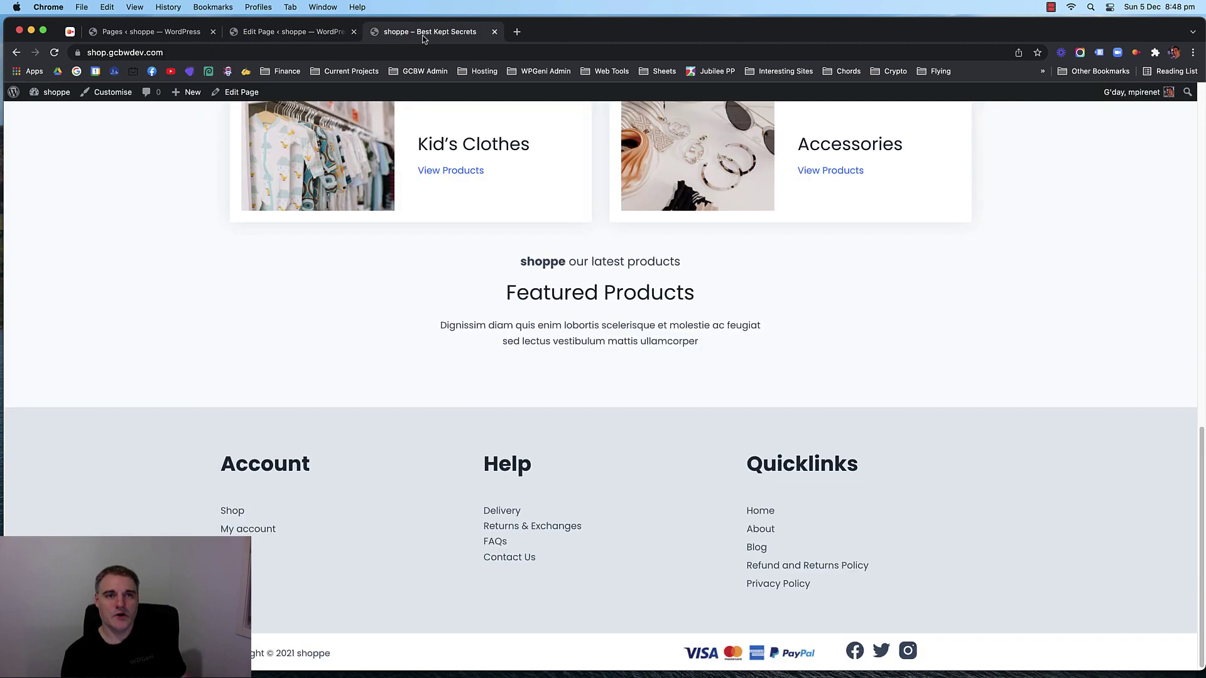
# Reload the storefront to check the new button colours, then return to the page editor.
pyautogui.press('super+r')
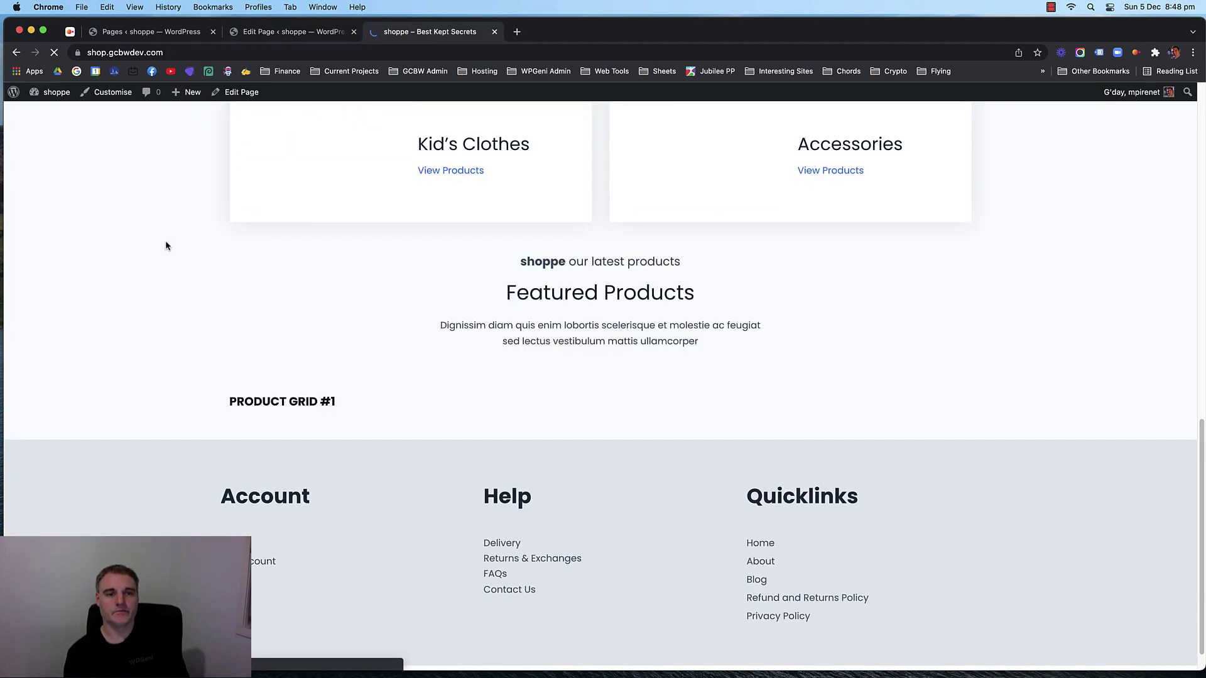
pyautogui.scroll(-4, 191, 248)
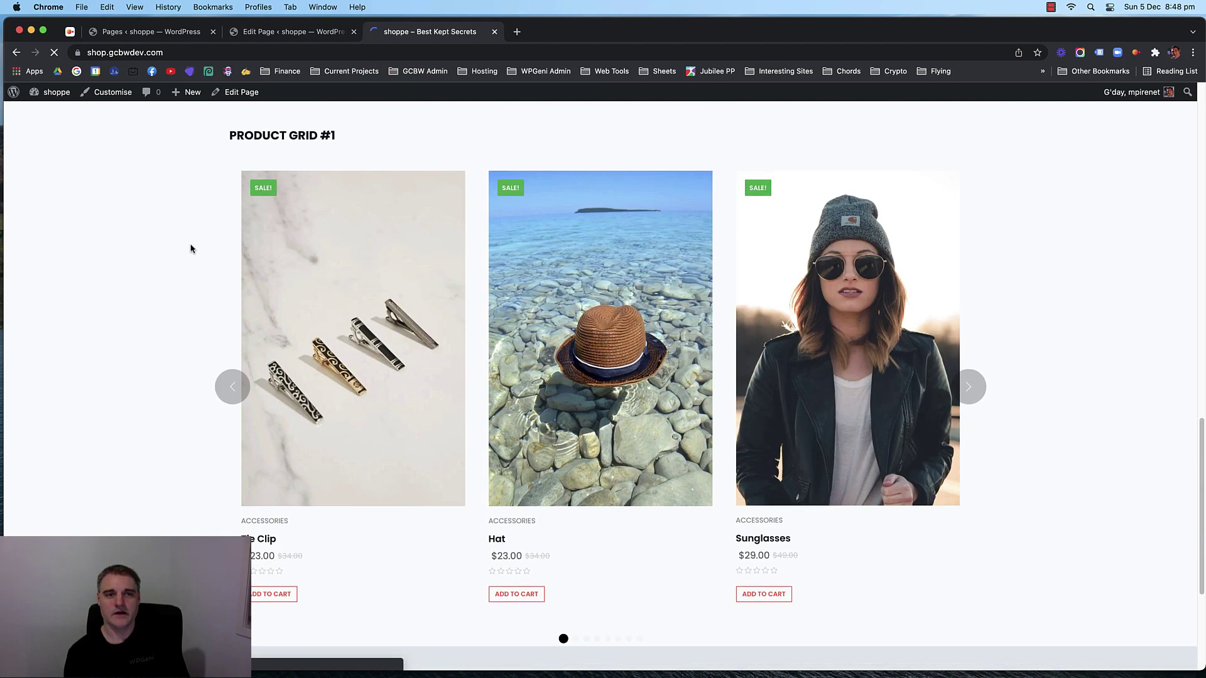
pyautogui.click(293, 31)
pyautogui.scroll(5, 1104, 364)
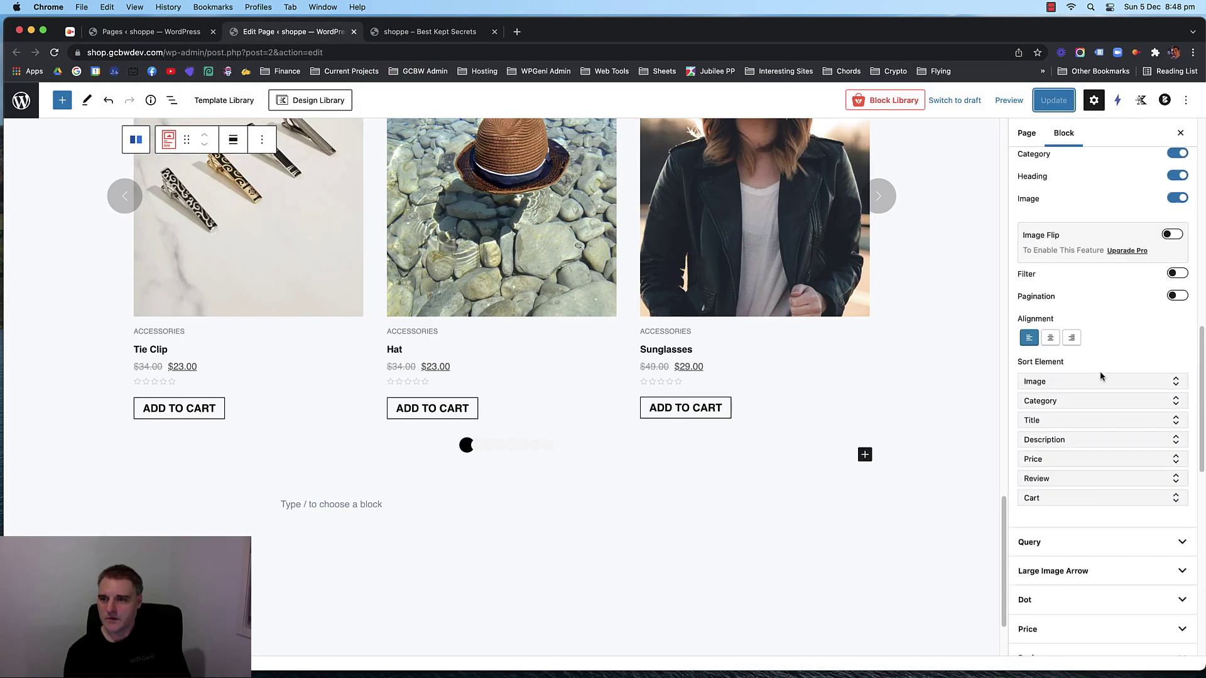
pyautogui.scroll(6, 1100, 375)
pyautogui.scroll(4, 1099, 365)
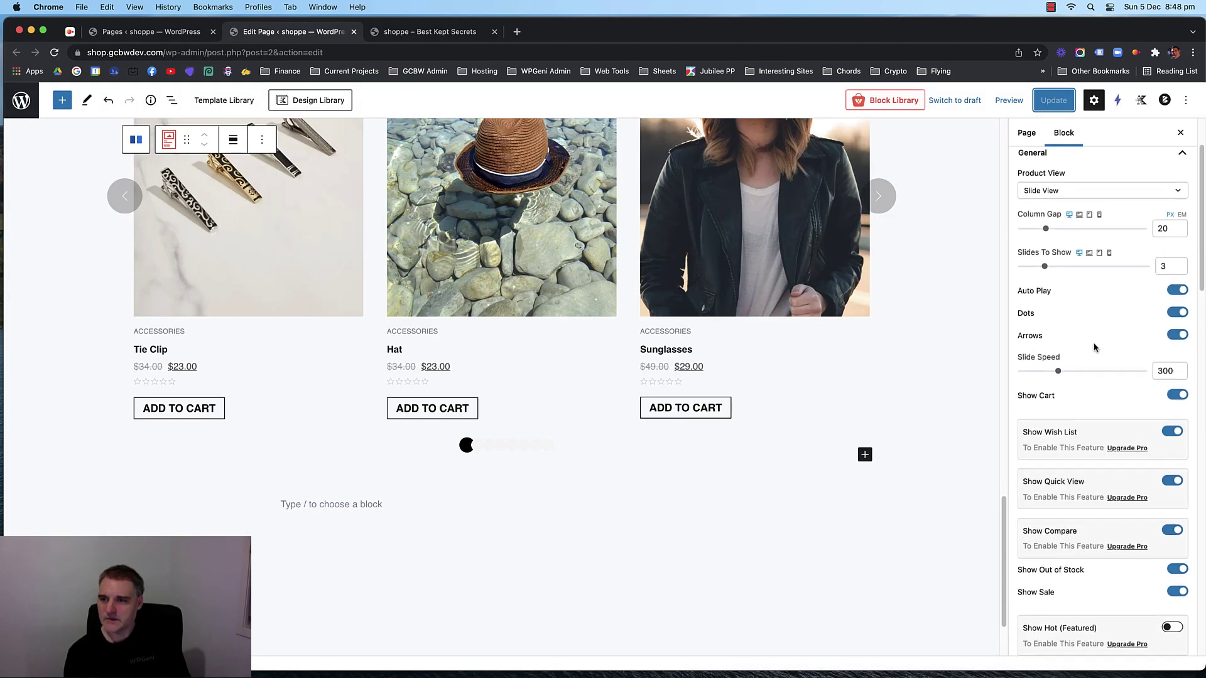
pyautogui.scroll(2, 1099, 339)
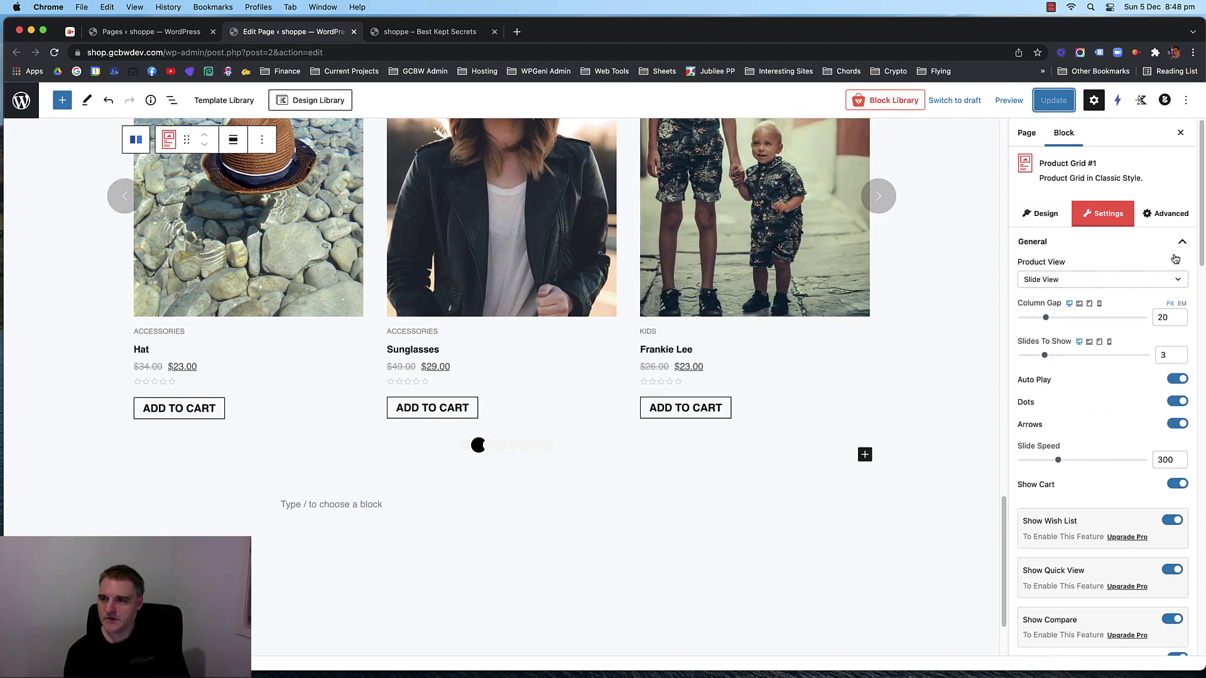
pyautogui.scroll(-7, 1108, 295)
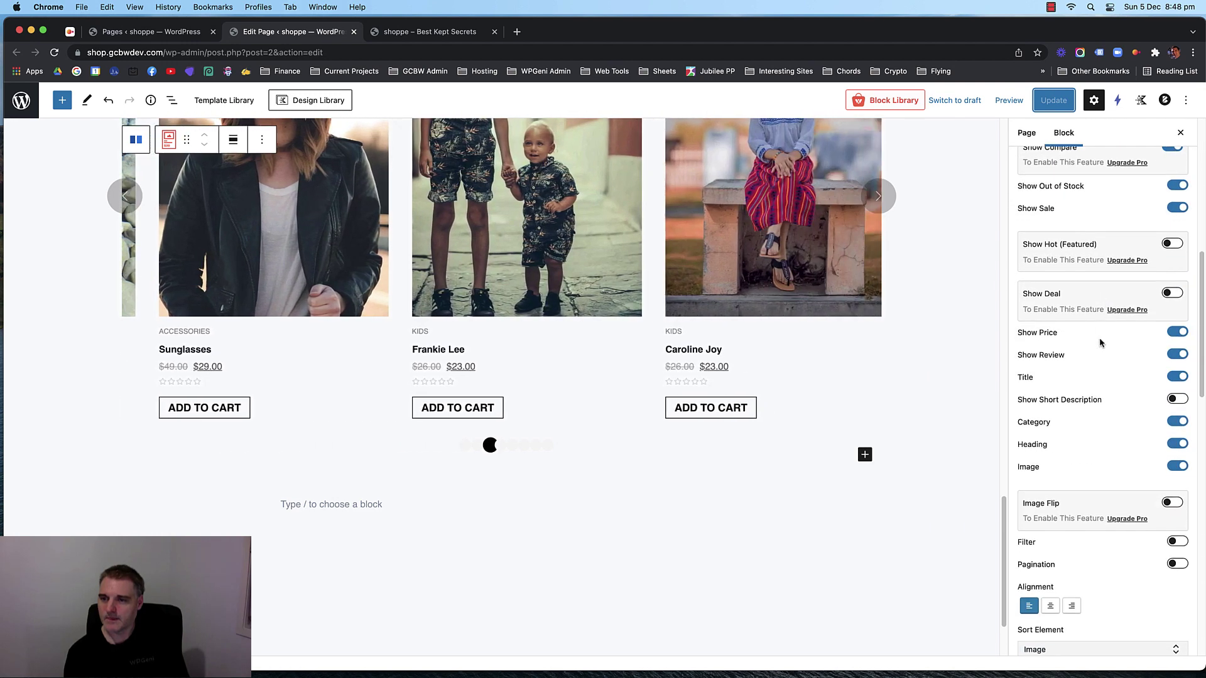
# Toggle the product grid's title display off and on to compare, leaving titles shown.
pyautogui.click(1174, 377)
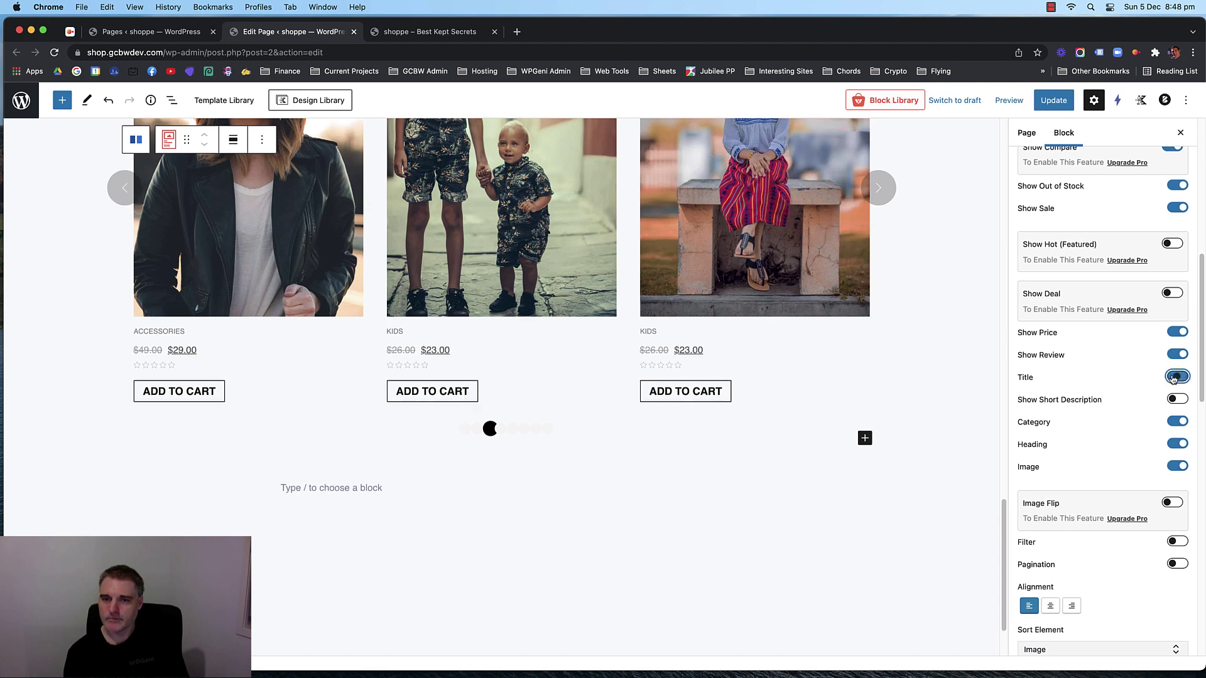
pyautogui.click(1173, 378)
pyautogui.click(1173, 378)
pyautogui.click(1174, 378)
pyautogui.scroll(-5, 1105, 374)
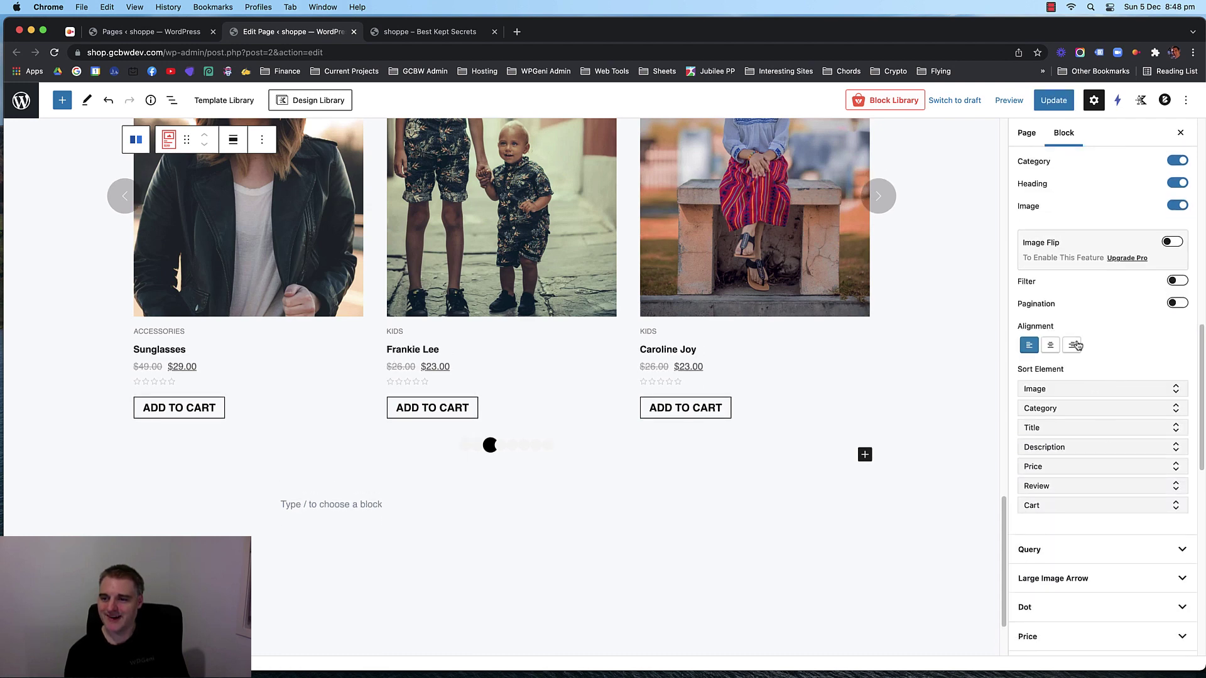
pyautogui.scroll(8, 1076, 344)
pyautogui.scroll(-15, 1080, 352)
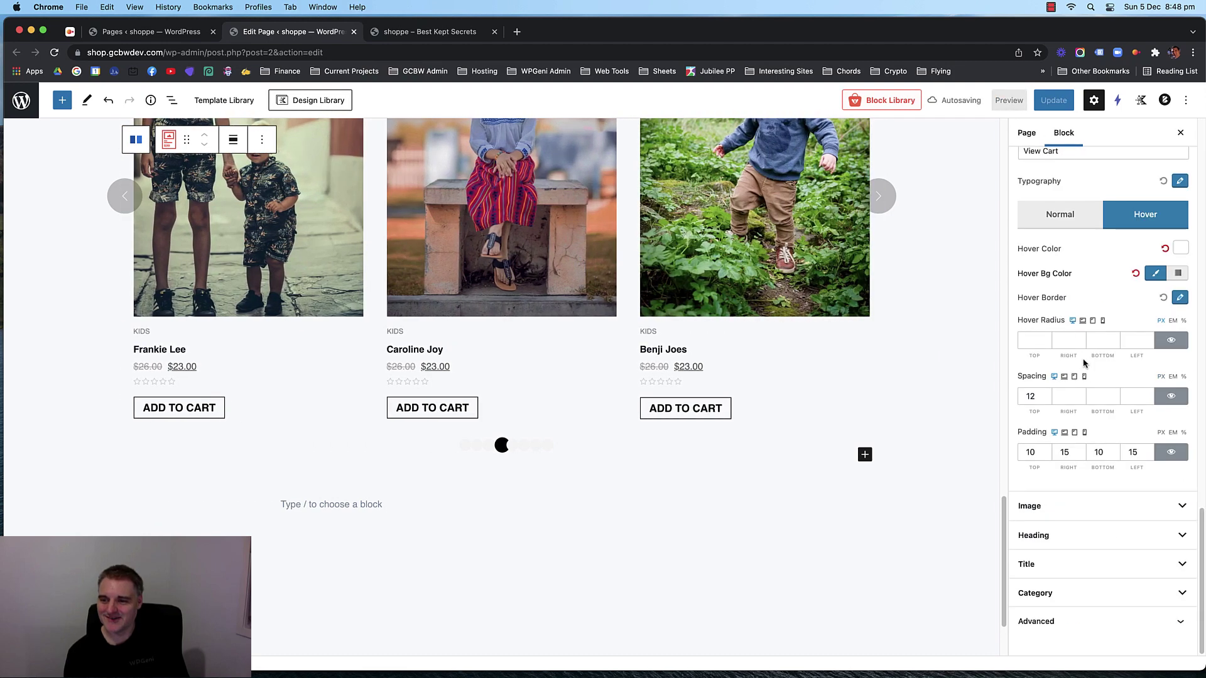
# Switch off Disable Full Title in the Title settings, save, and check the storefront.
pyautogui.click(1112, 568)
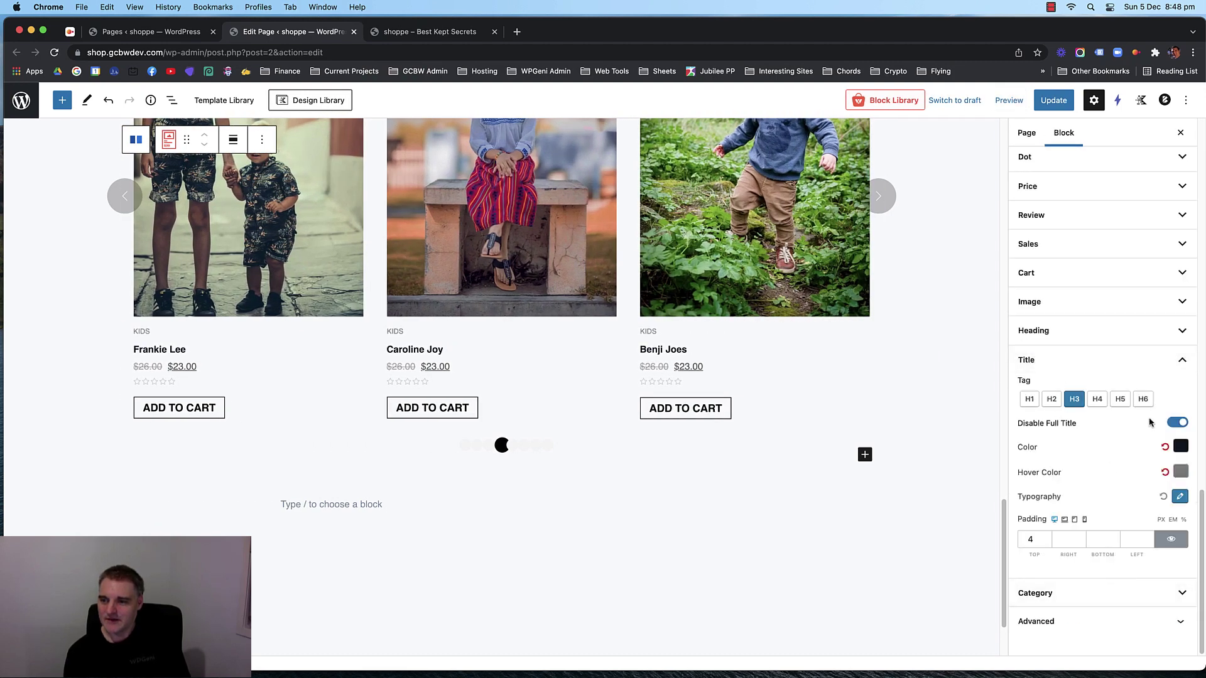
pyautogui.click(1176, 422)
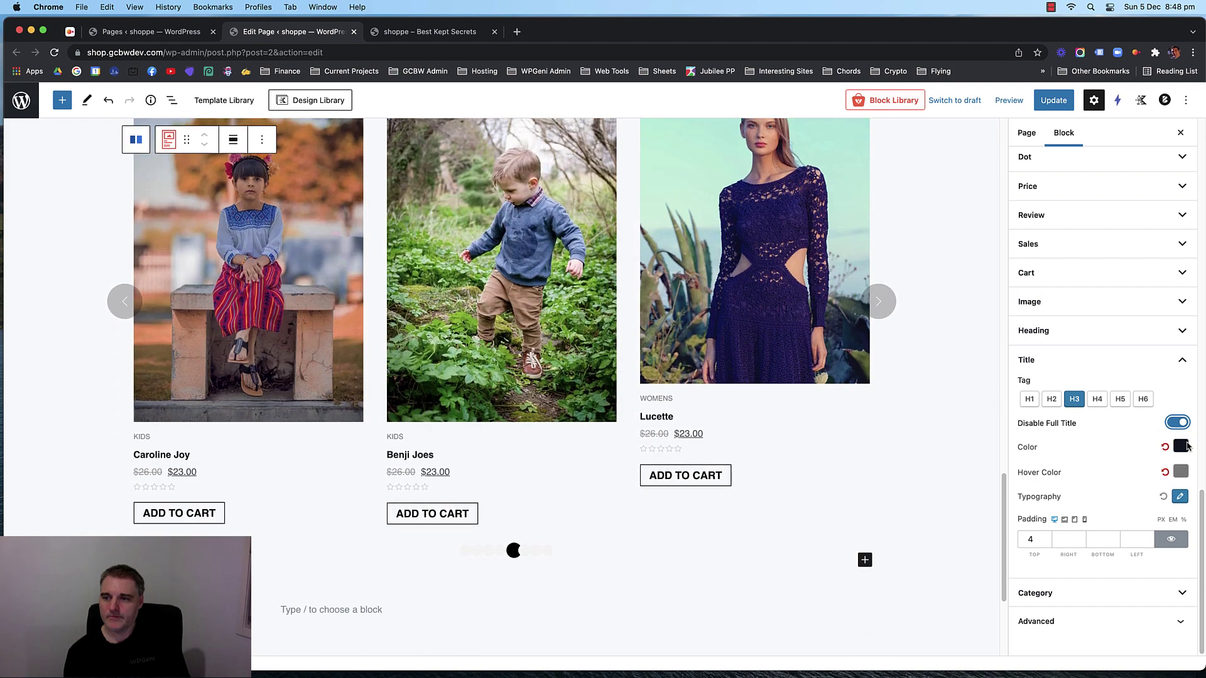
pyautogui.click(1053, 99)
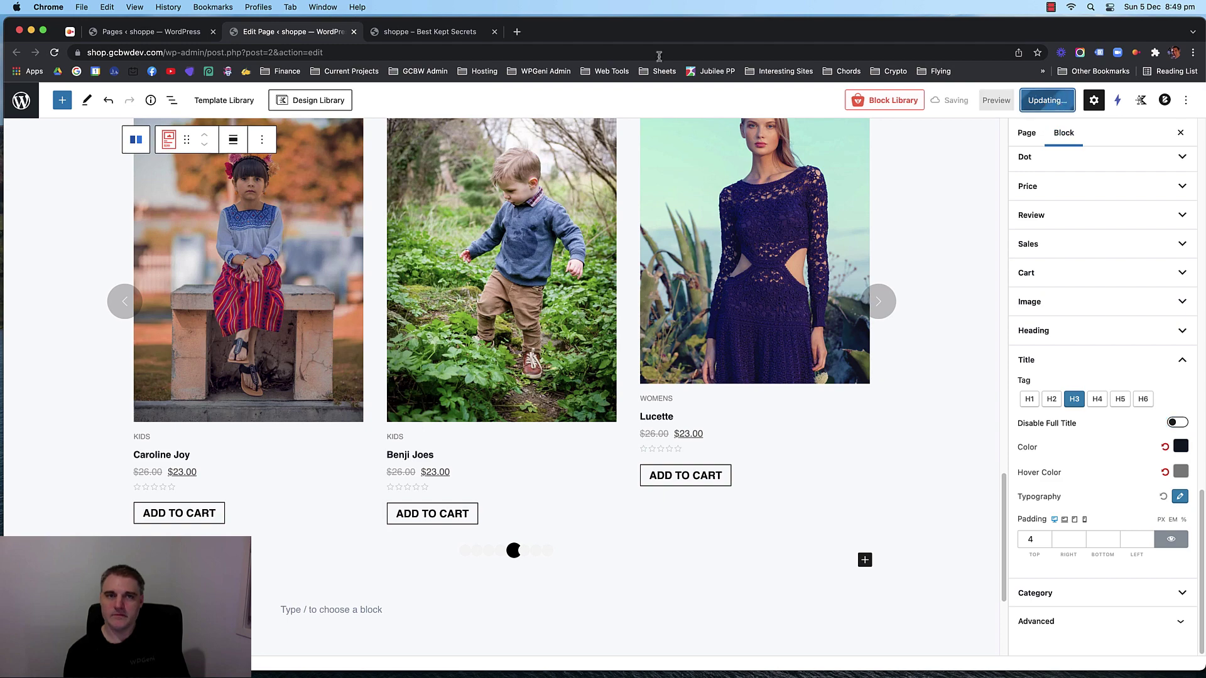
pyautogui.click(426, 32)
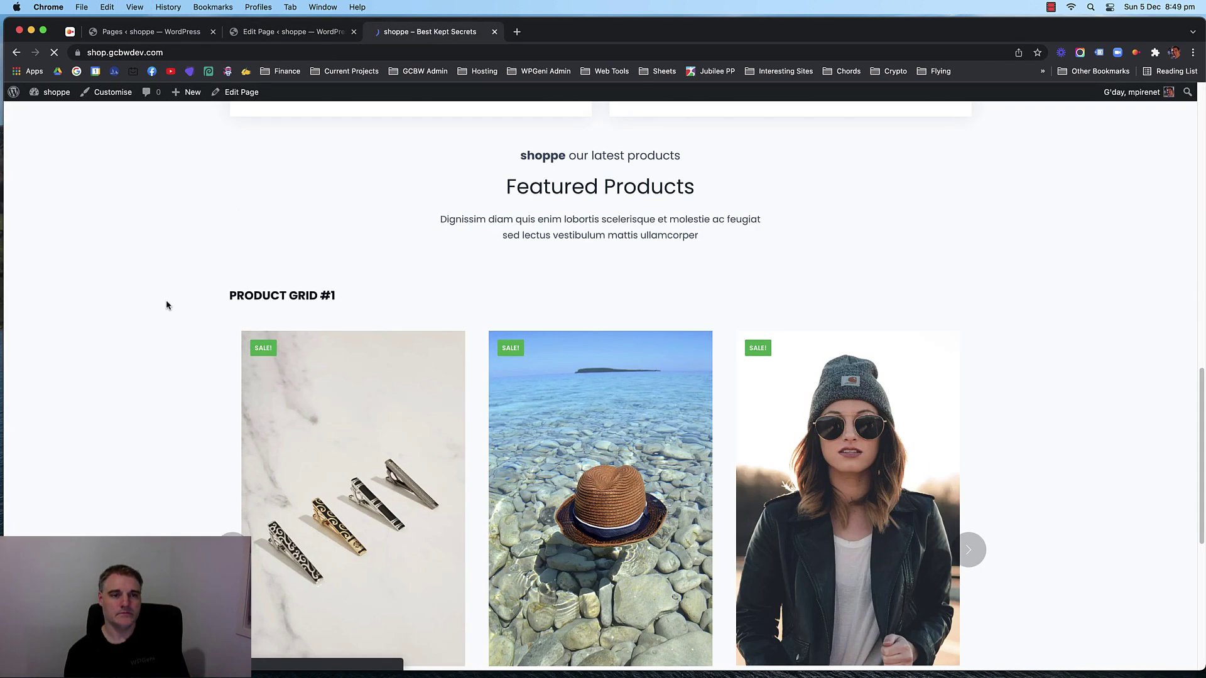
pyautogui.tripleClick(339, 302)
# Delete the 'PRODUCT GRID #1' heading and save the page.
pyautogui.click(299, 32)
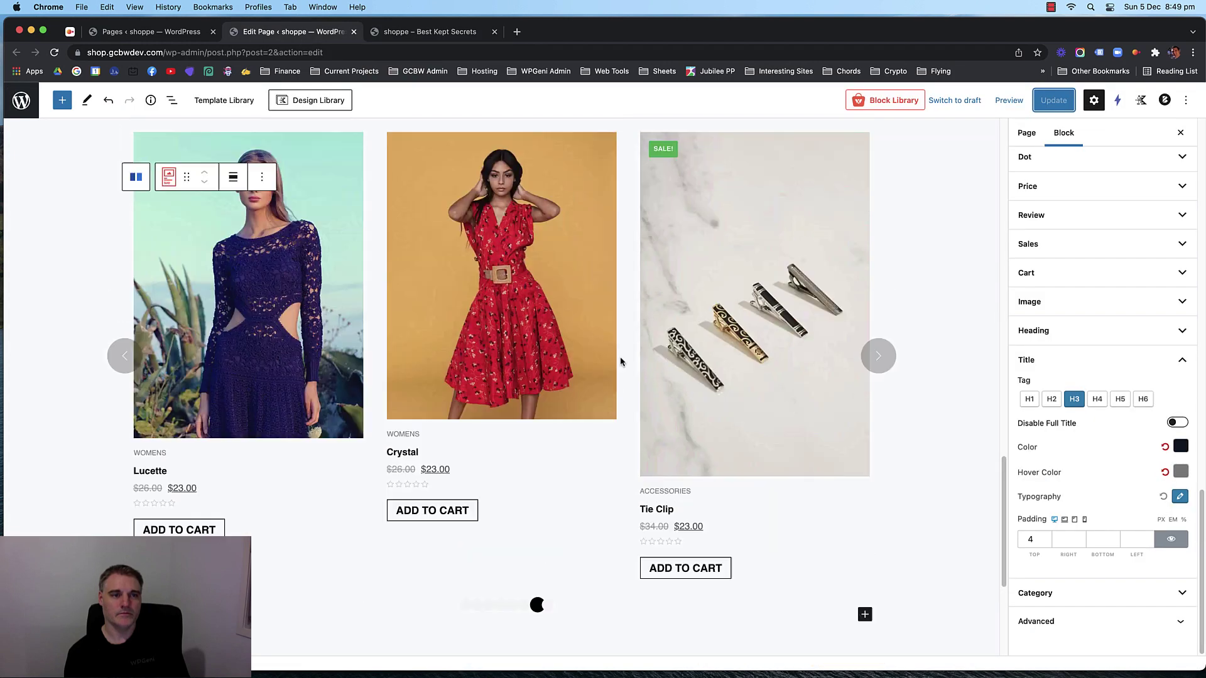
pyautogui.scroll(5, 399, 304)
pyautogui.tripleClick(198, 295)
pyautogui.press('BackSpace')
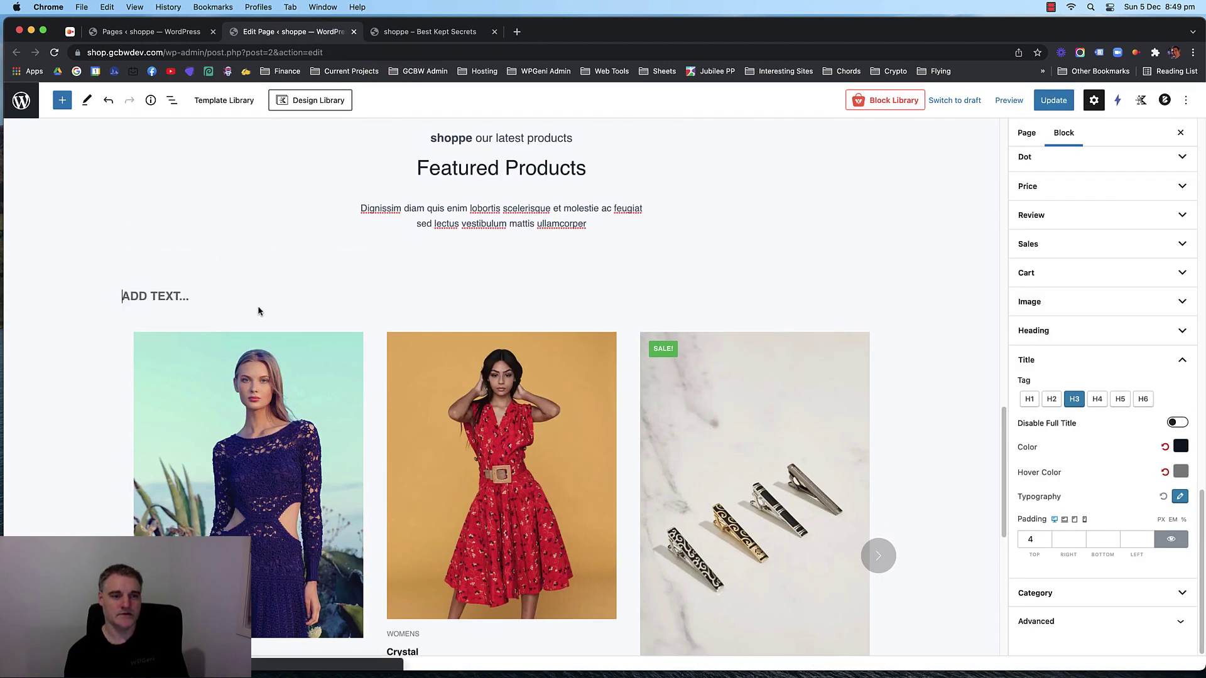
pyautogui.click(1053, 100)
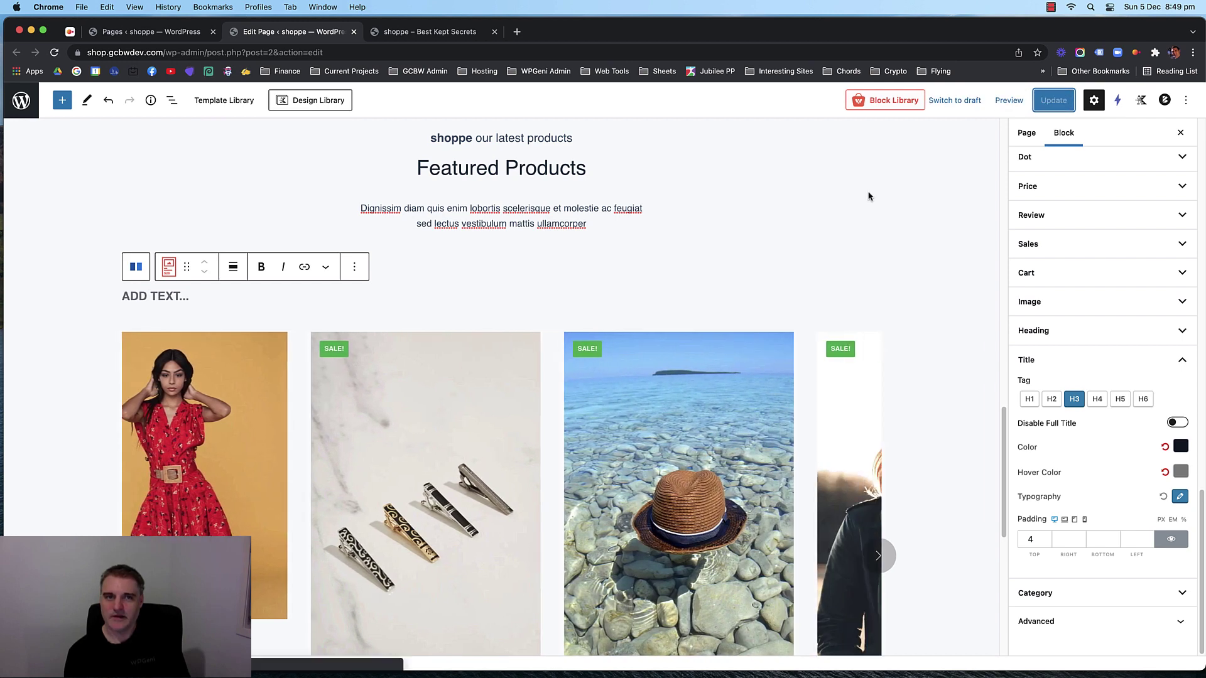
# Check the storefront, then select the Featured Products Product Grid block in the editor.
pyautogui.click(443, 41)
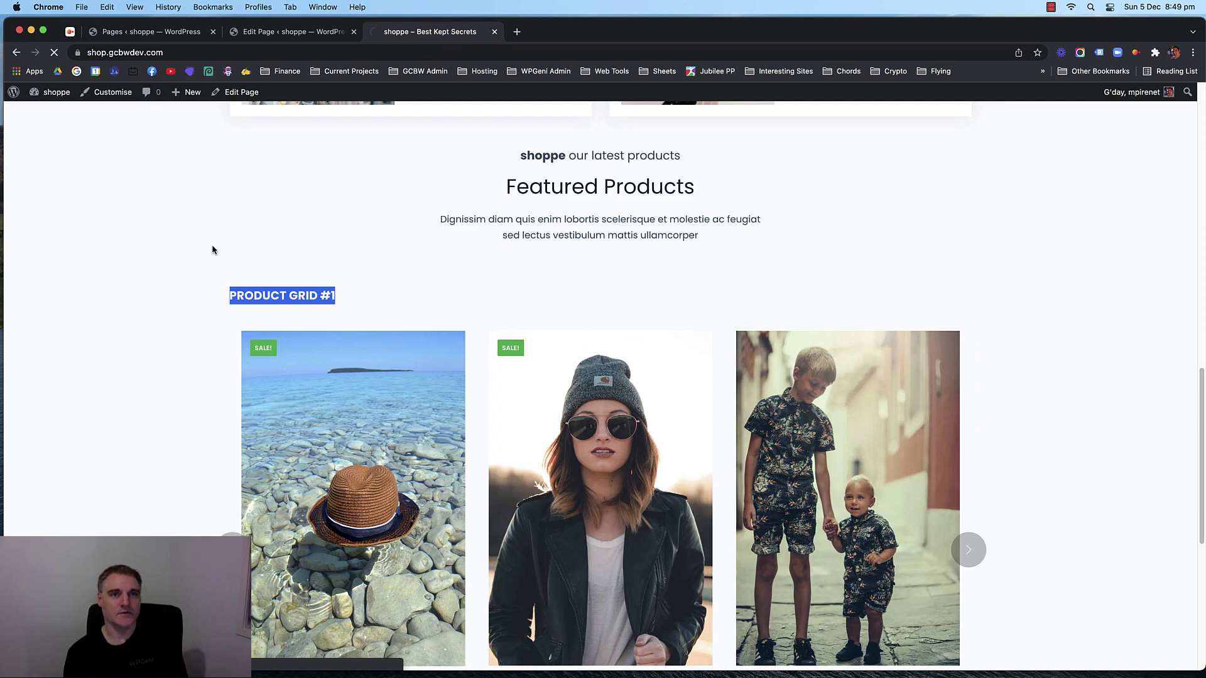
pyautogui.click(150, 227)
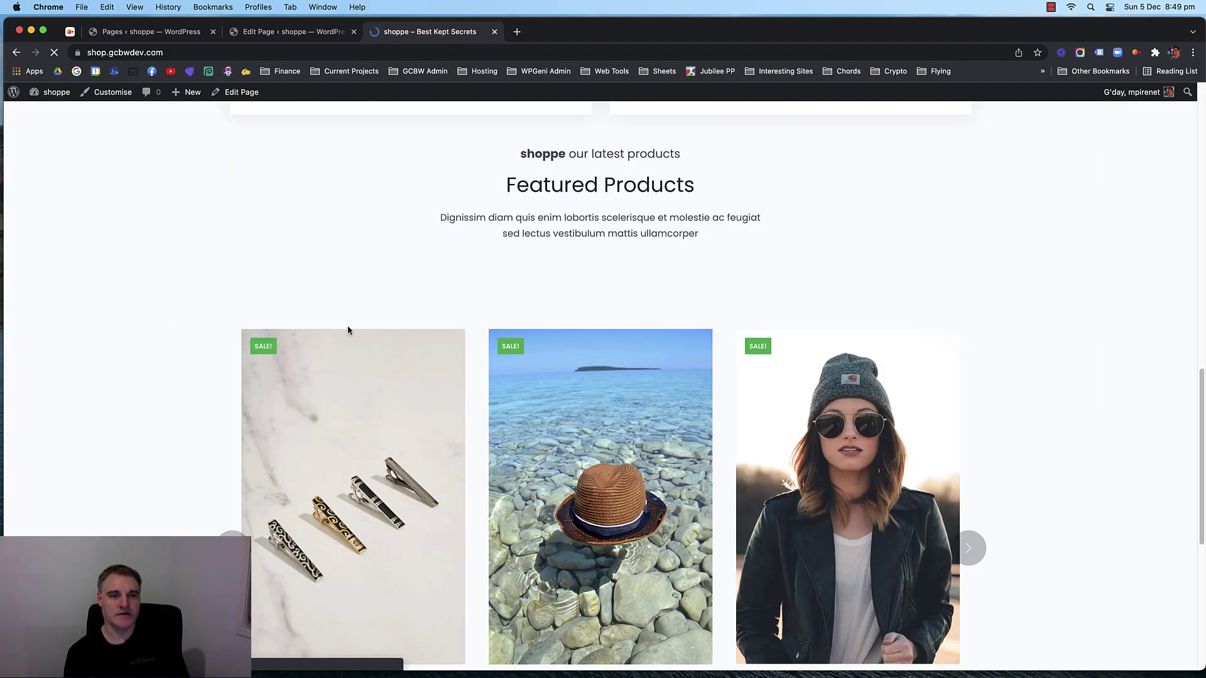
pyautogui.click(303, 32)
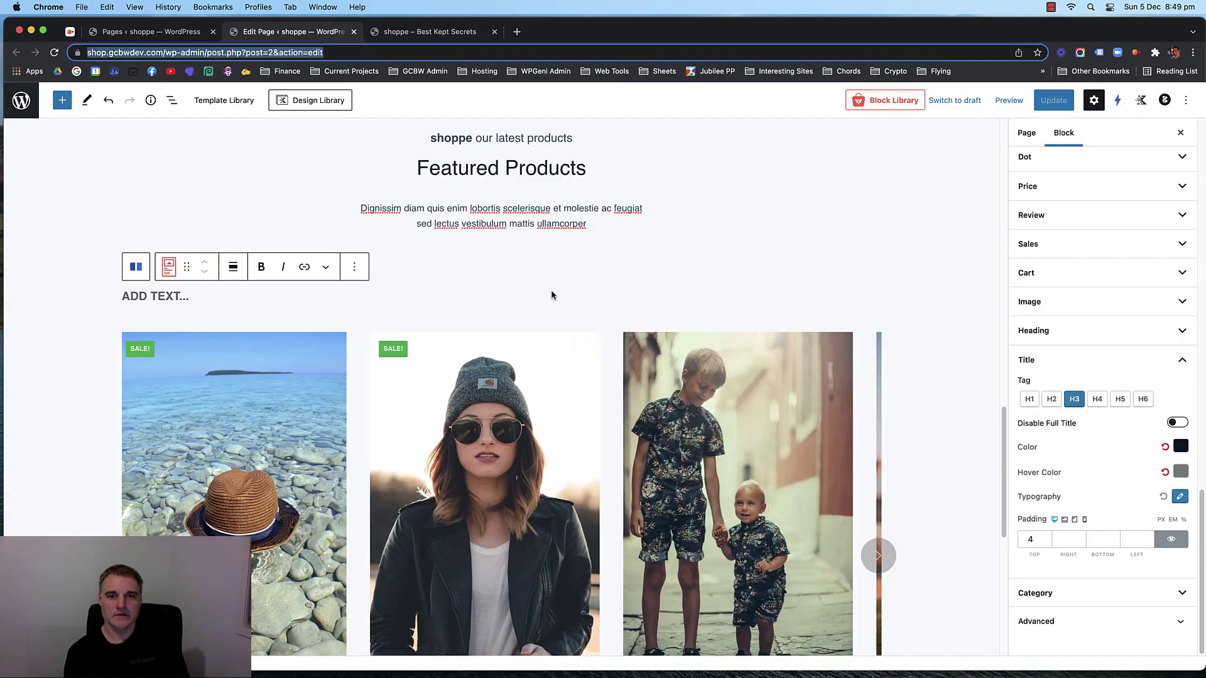
pyautogui.click(536, 405)
pyautogui.click(526, 413)
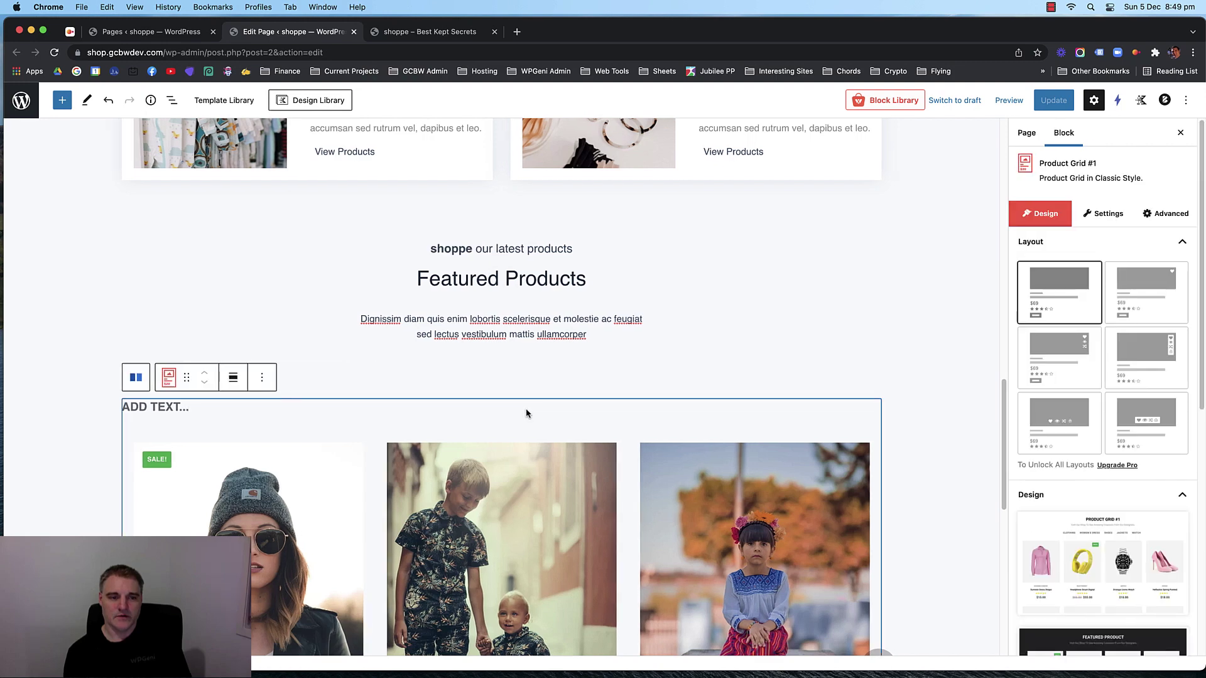
# Remove the top padding of the row layout around the products, save, and reload the live site.
pyautogui.click(134, 378)
pyautogui.scroll(3, 81, 339)
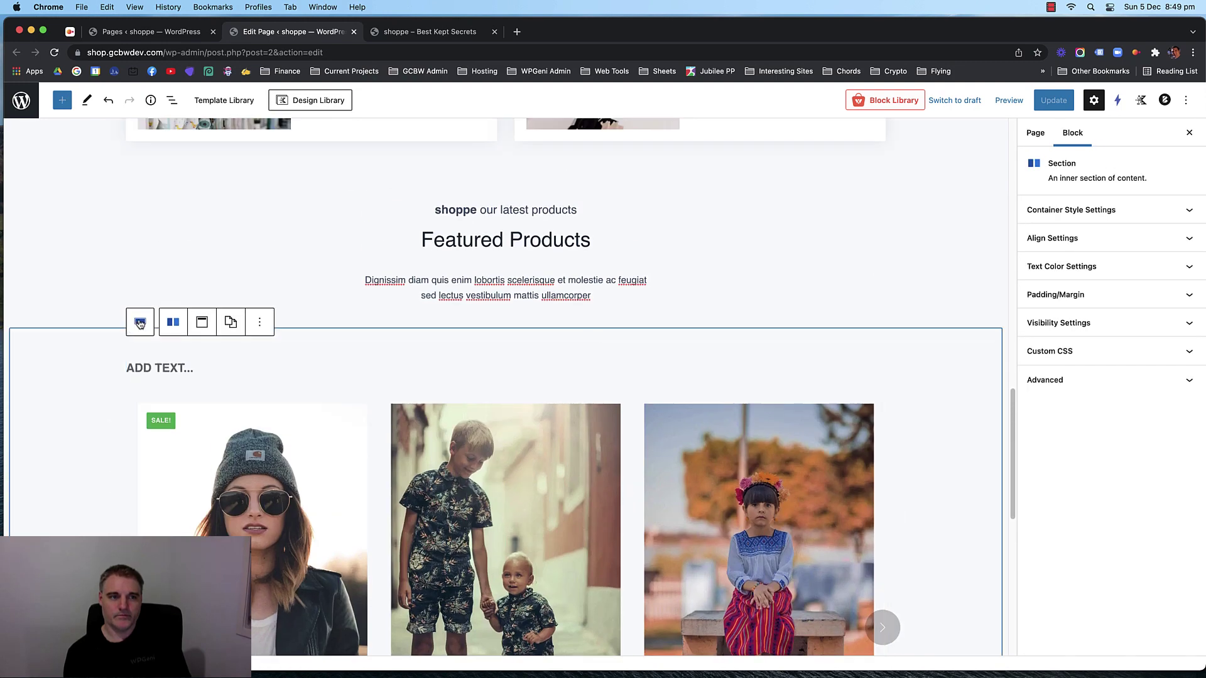
pyautogui.click(138, 318)
pyautogui.scroll(3, 455, 289)
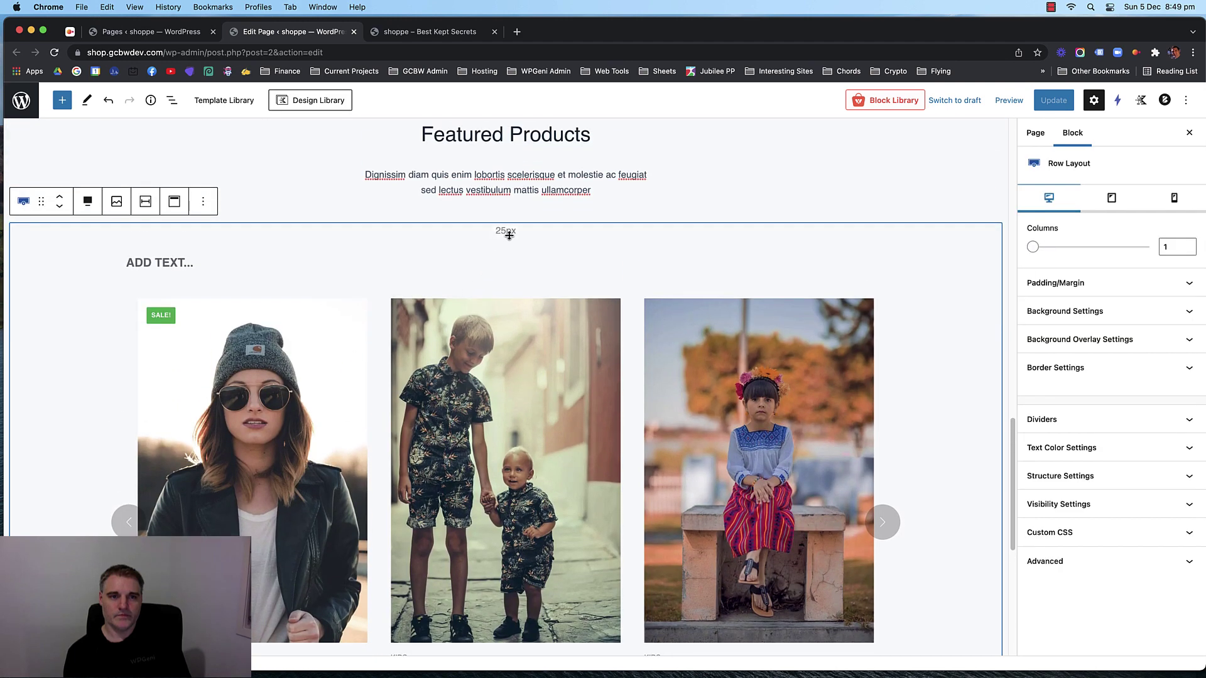
pyautogui.moveTo(515, 232); pyautogui.dragTo(517, 213)
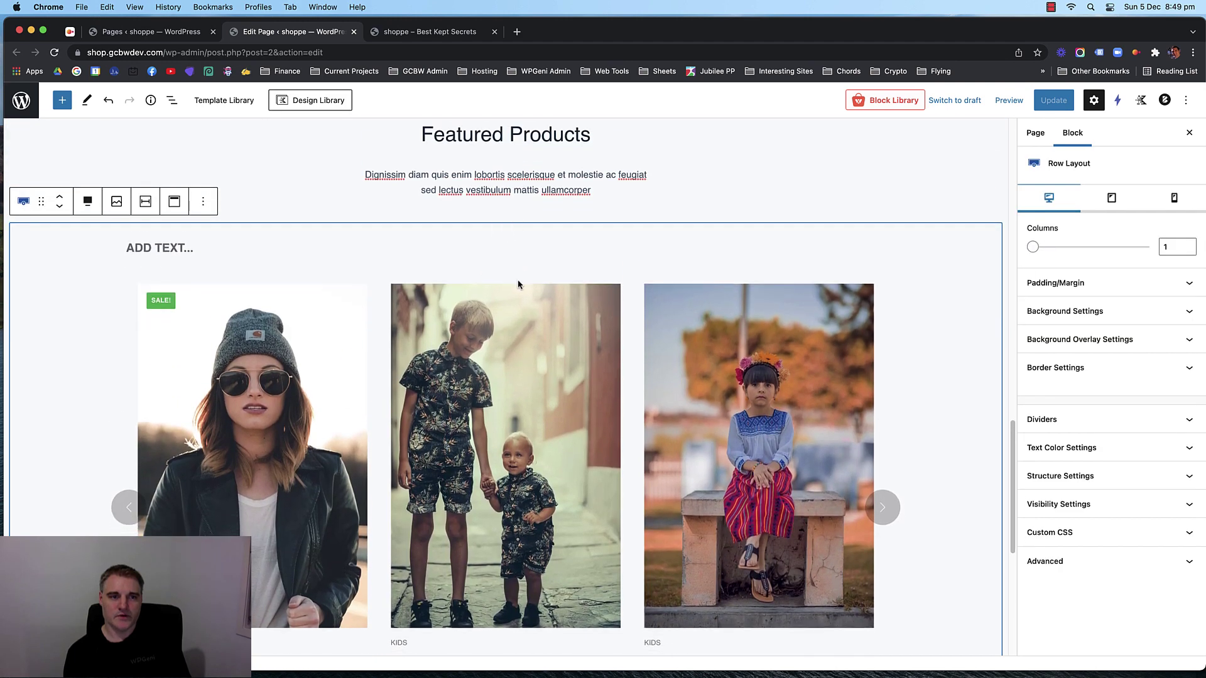
pyautogui.click(1054, 100)
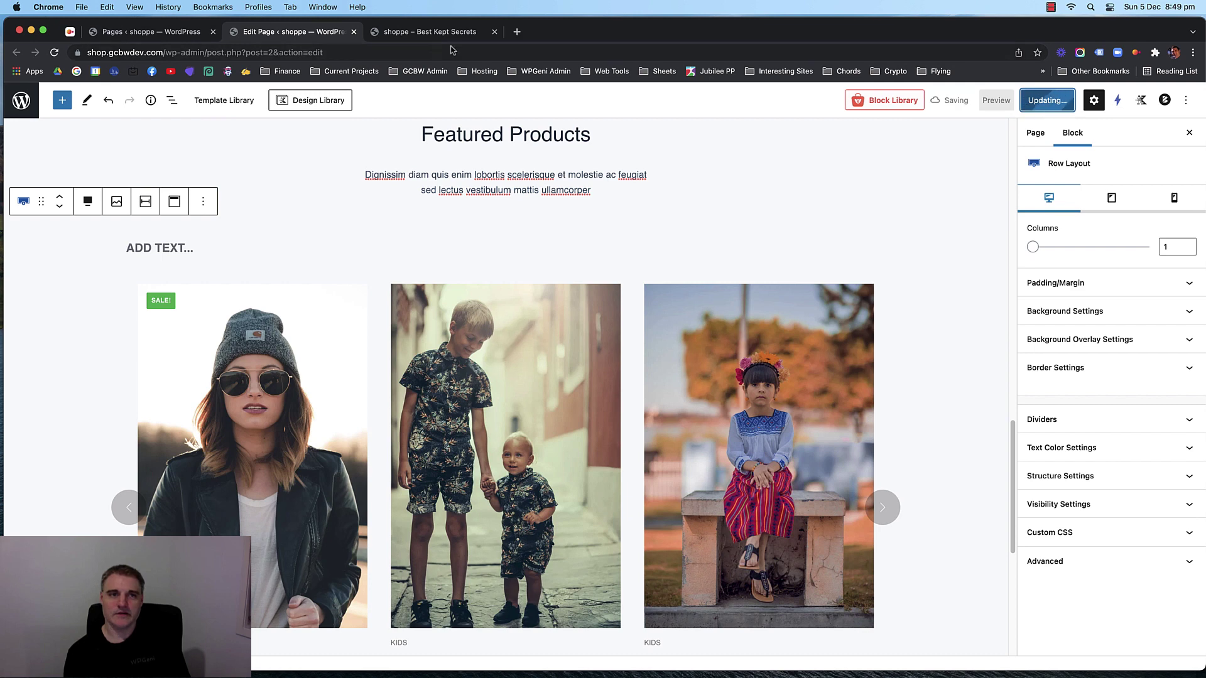
pyautogui.click(409, 39)
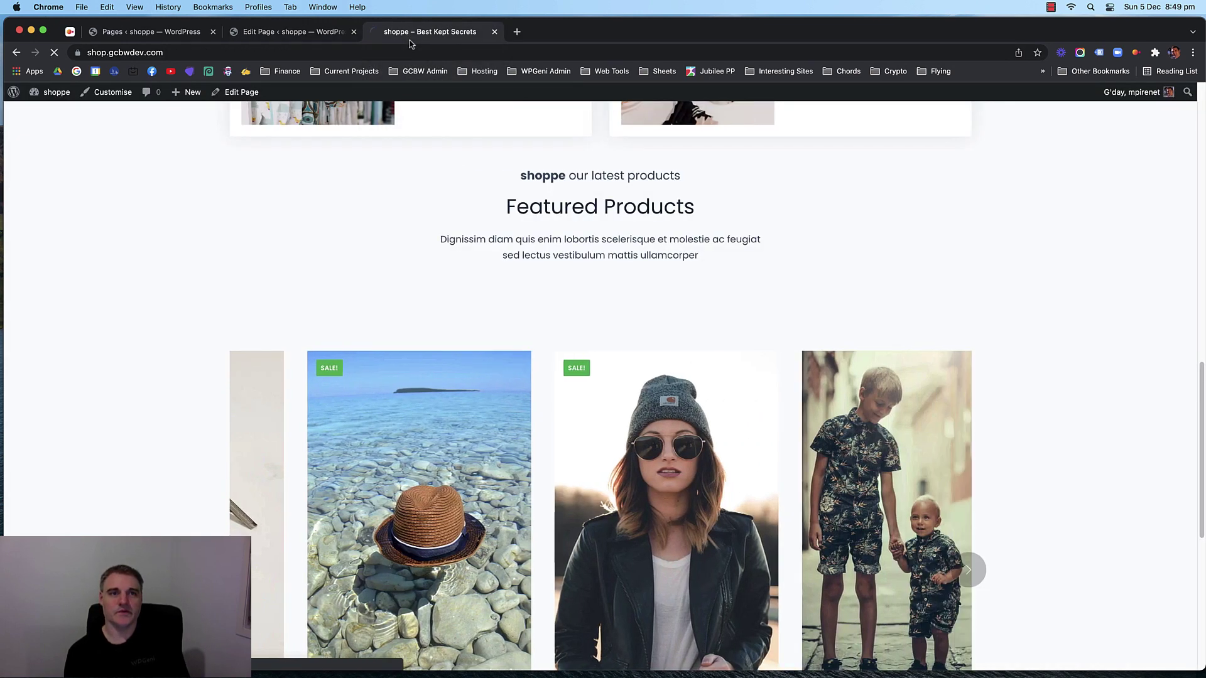
pyautogui.press('super+r')
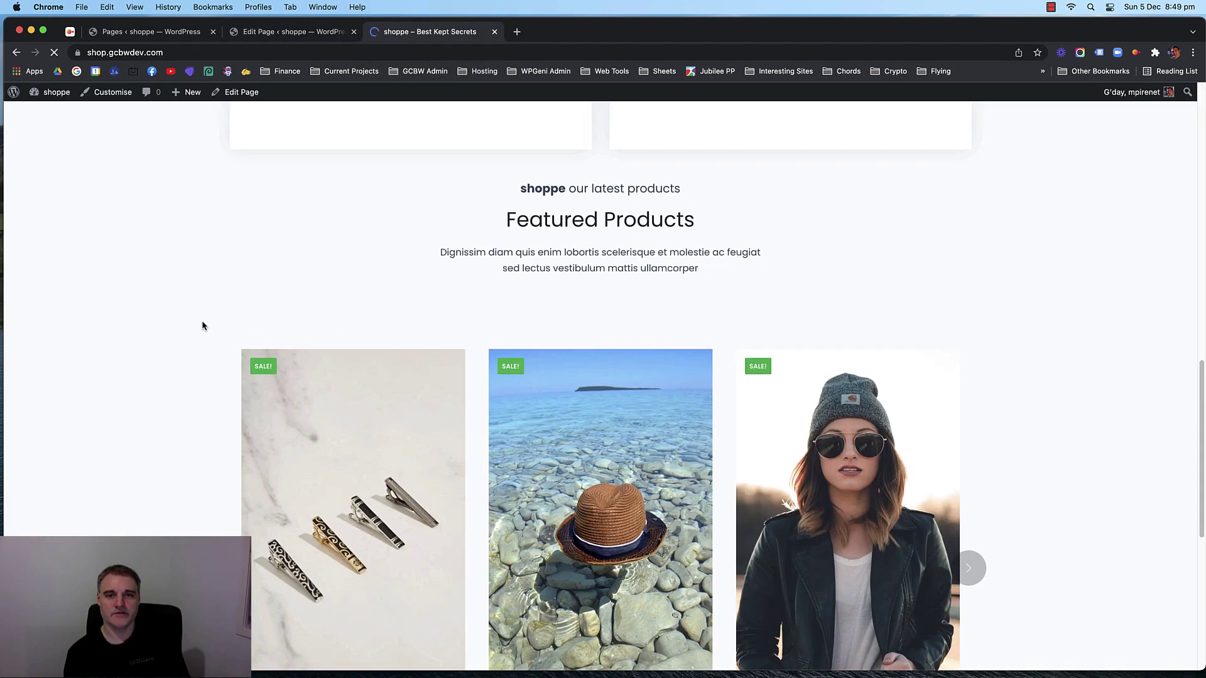
# Remove the Featured Products row's bottom padding, save, and check the live site.
pyautogui.click(299, 33)
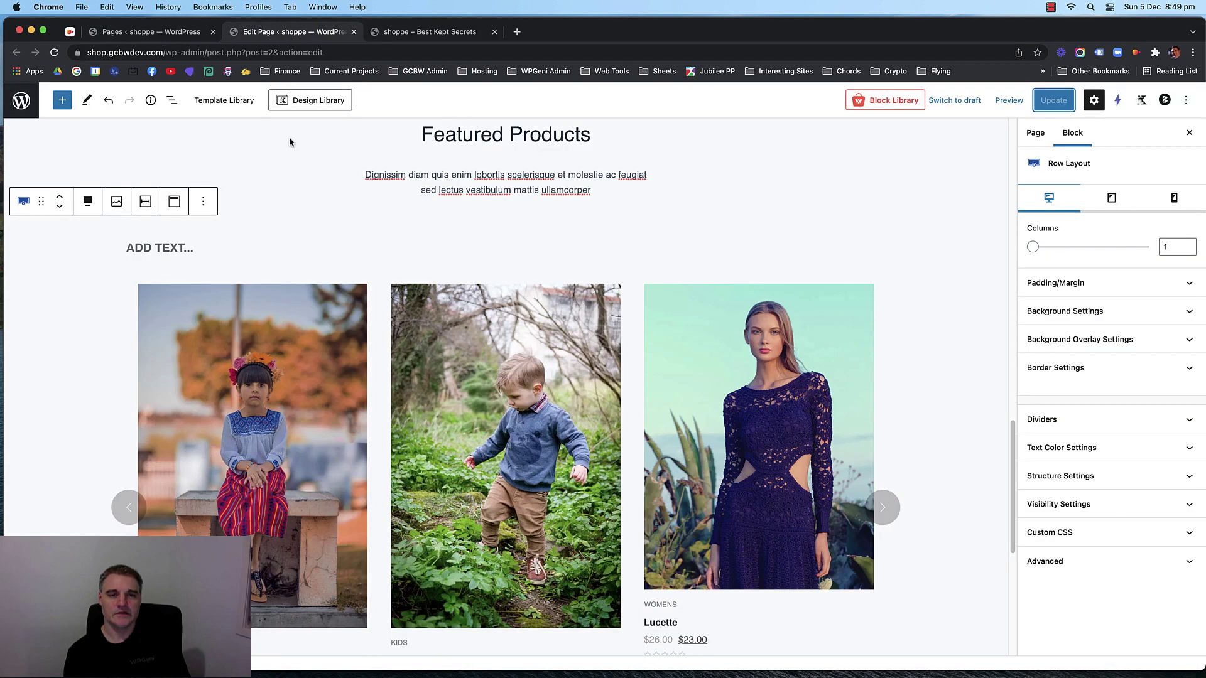
pyautogui.scroll(3, 291, 140)
pyautogui.click(321, 276)
pyautogui.click(308, 312)
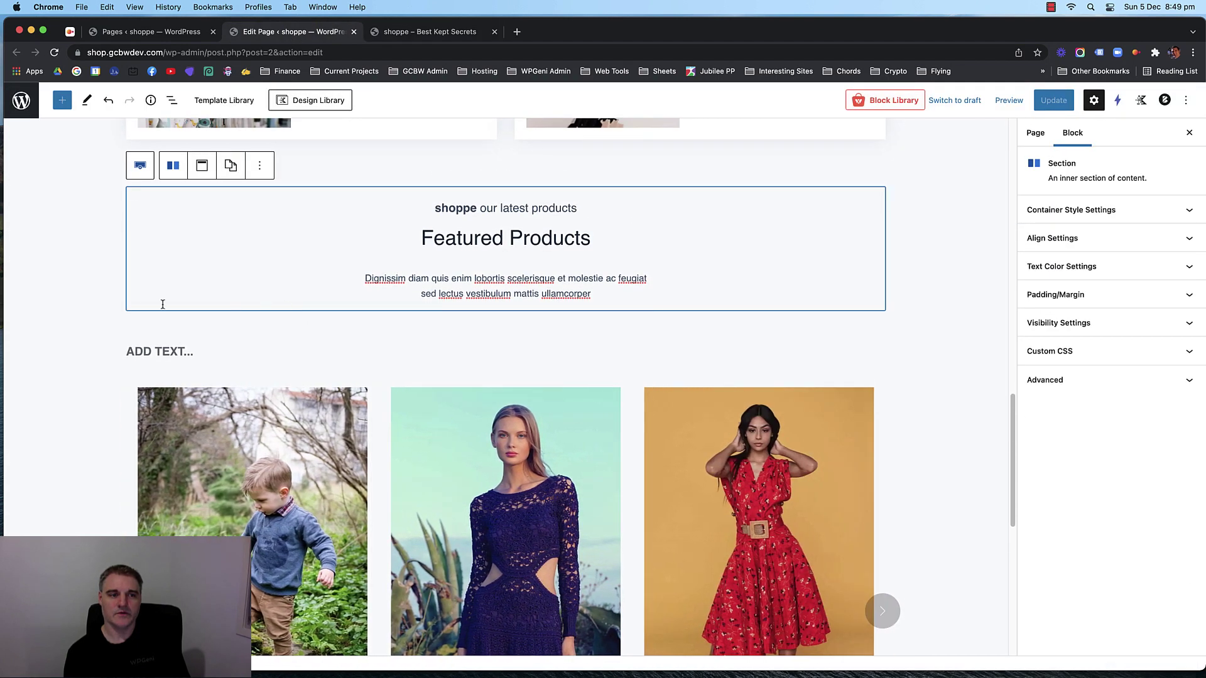
pyautogui.click(115, 294)
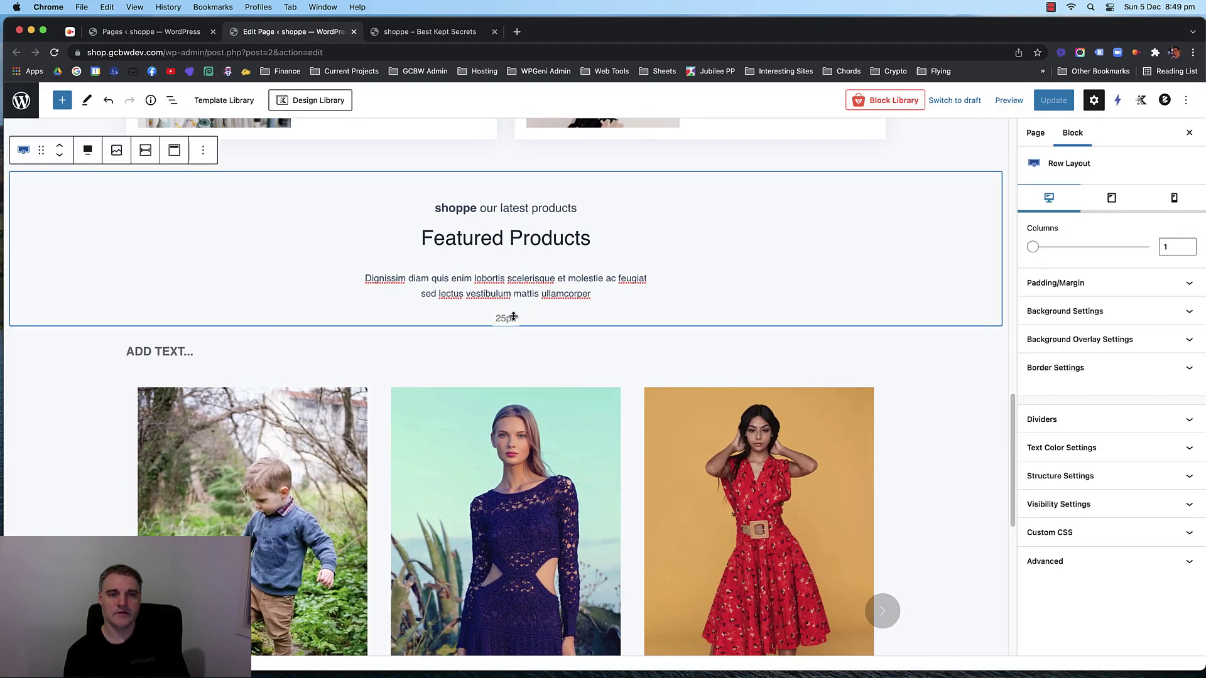
pyautogui.moveTo(507, 315); pyautogui.dragTo(496, 296)
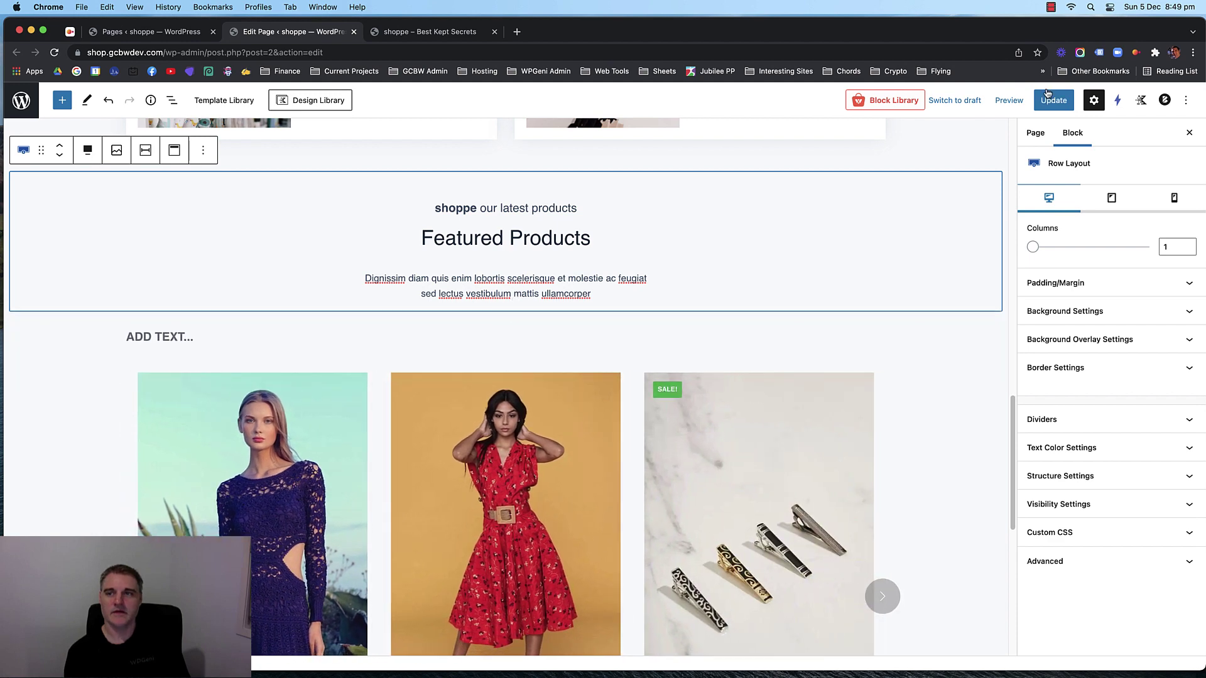
pyautogui.click(1047, 95)
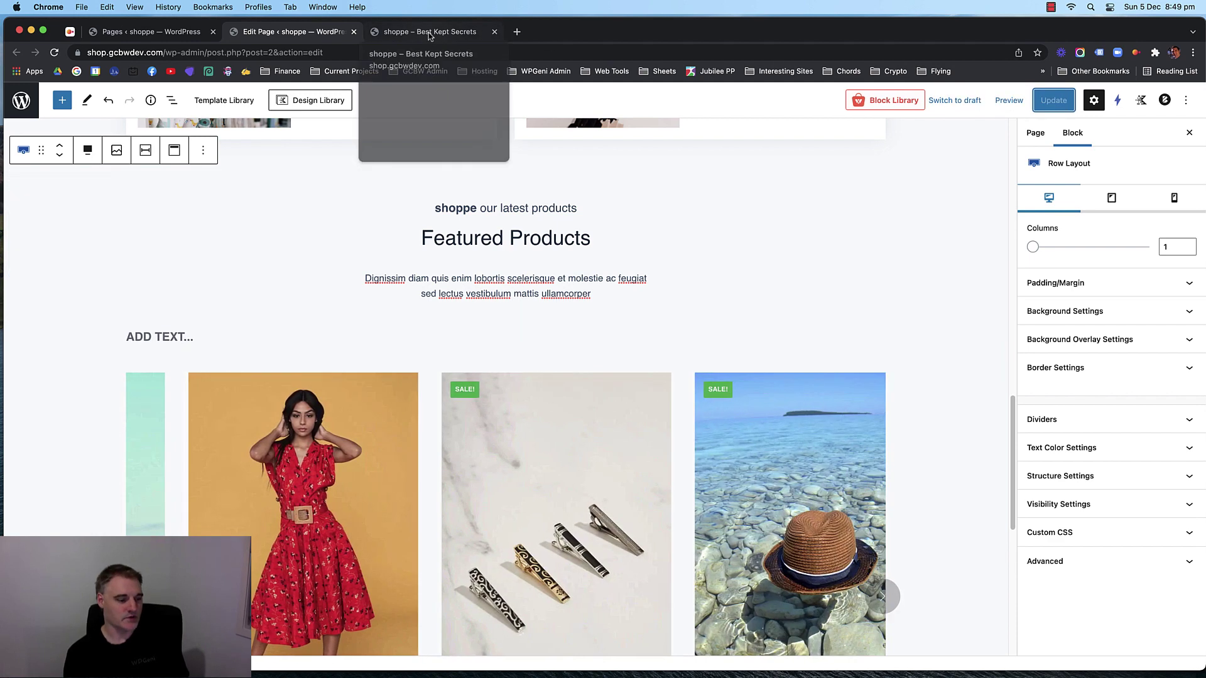
pyautogui.click(429, 33)
pyautogui.press('super+r')
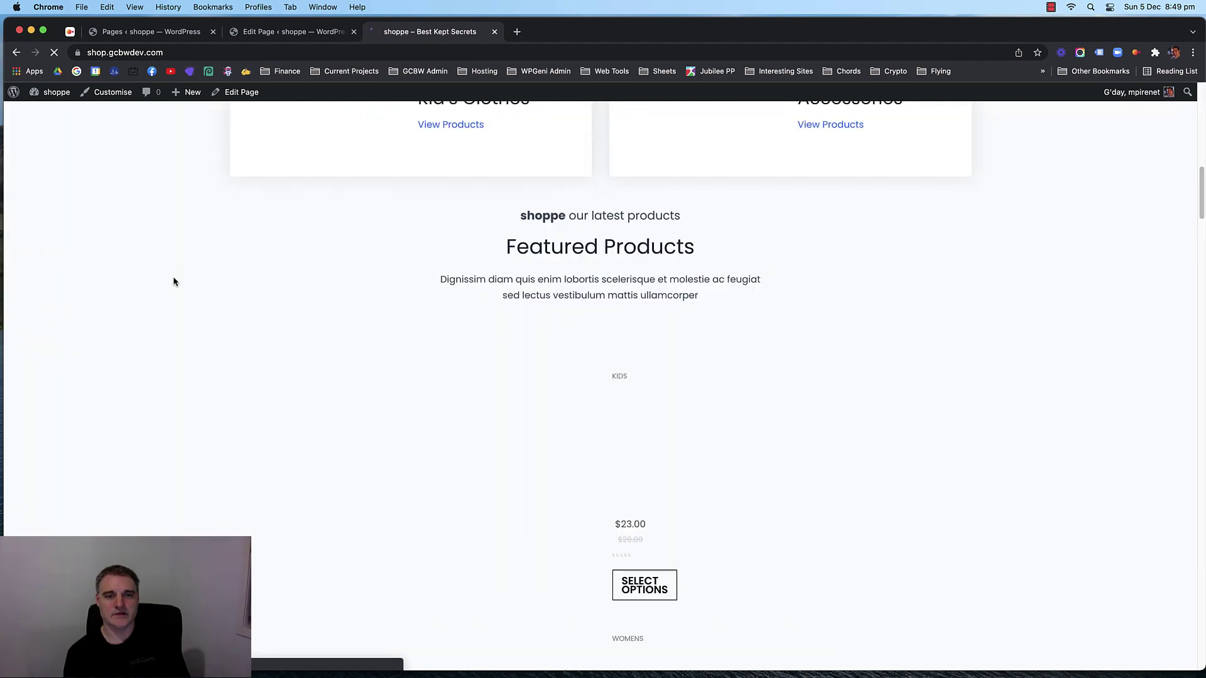
pyautogui.scroll(10, 170, 276)
pyautogui.scroll(-10, 166, 280)
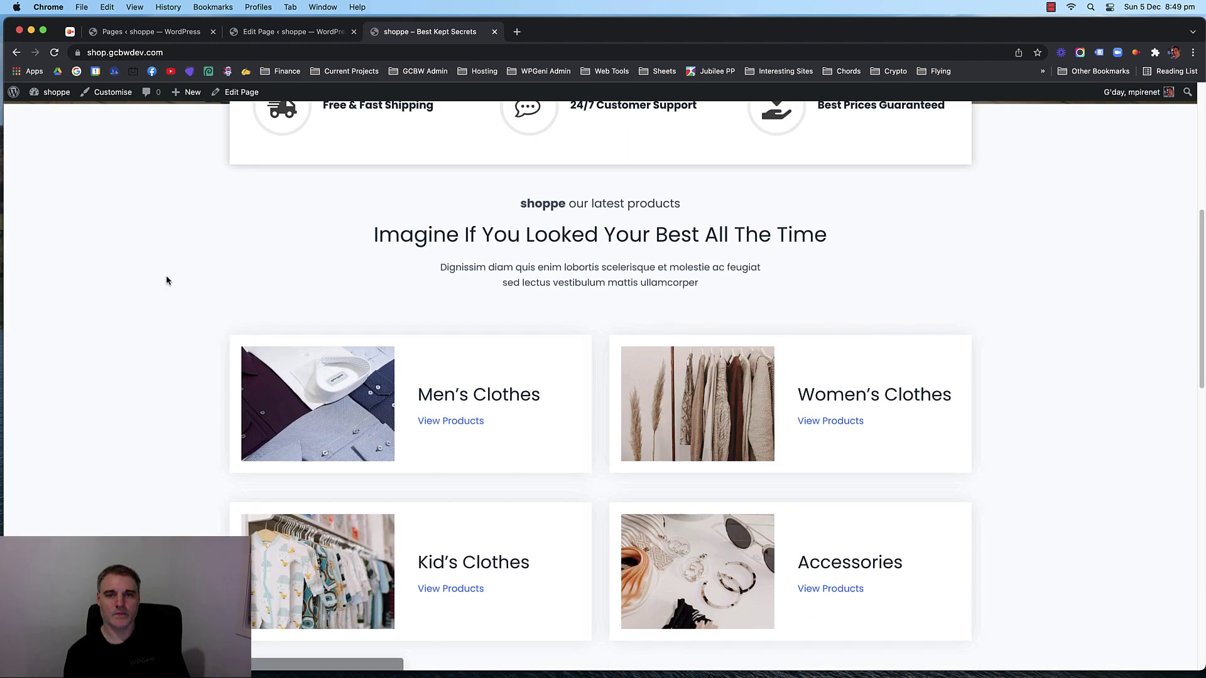
pyautogui.scroll(5, 167, 280)
pyautogui.scroll(2, 167, 278)
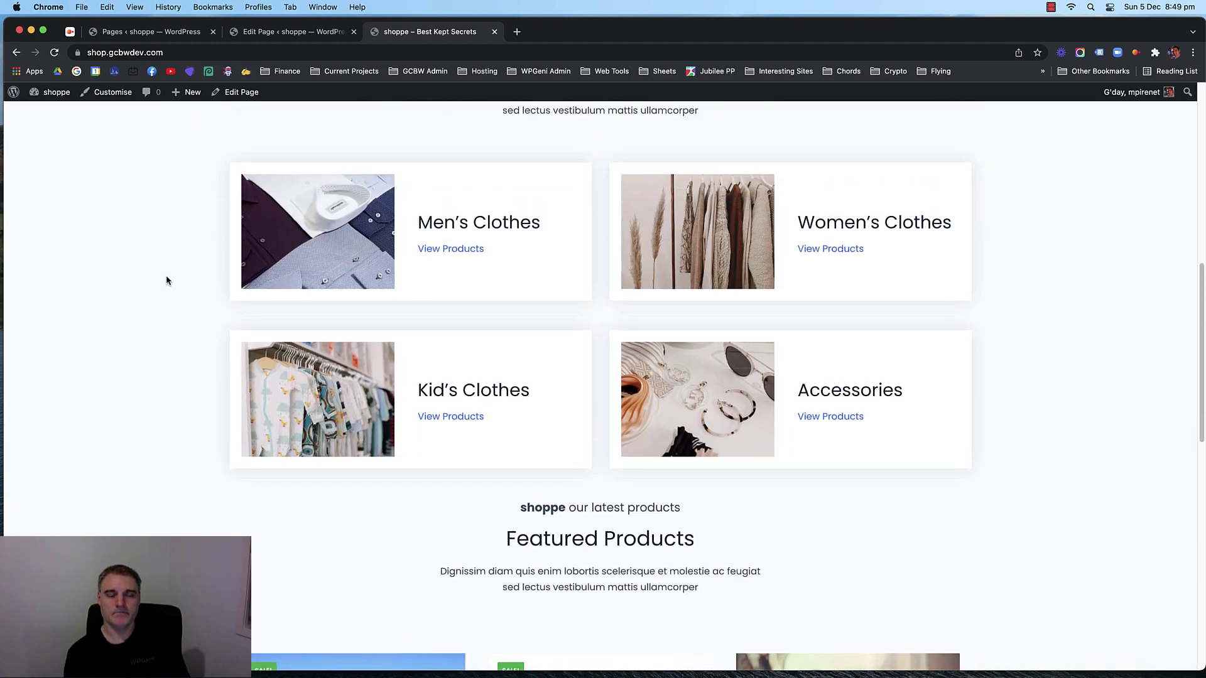
pyautogui.scroll(-2, 167, 278)
# Raise the row's top padding to 81px, save, and review the spacing on the live site.
pyautogui.click(305, 33)
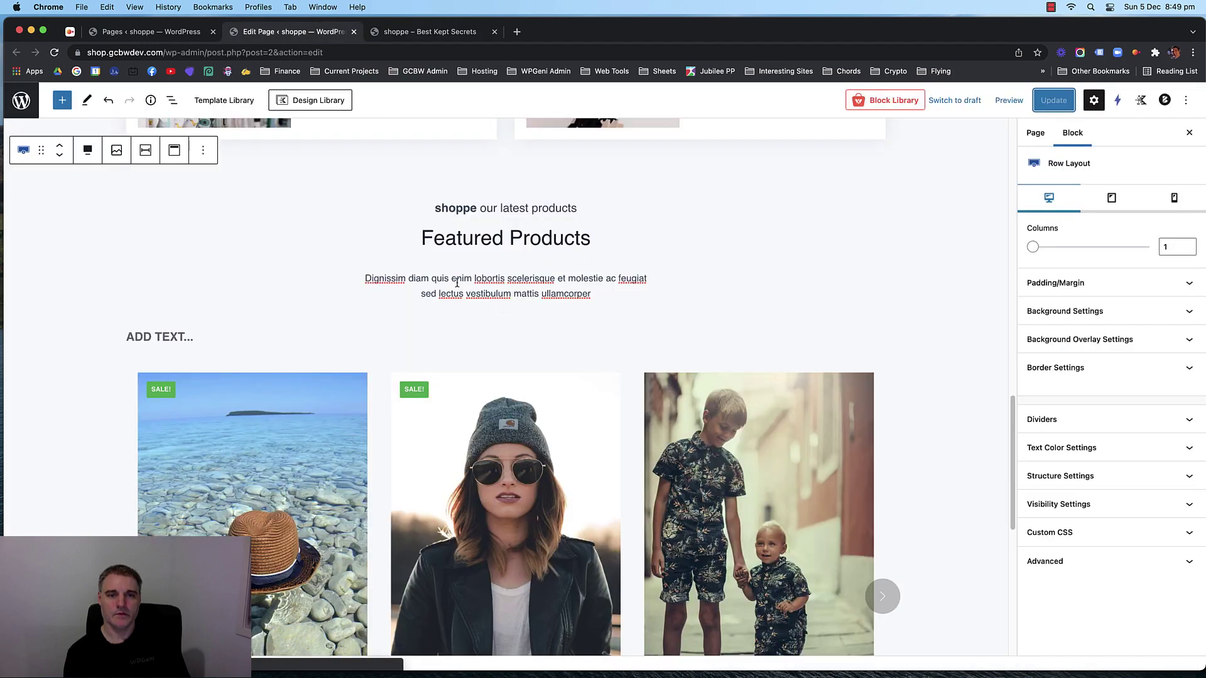
pyautogui.moveTo(420, 198); pyautogui.dragTo(458, 170)
pyautogui.click(1054, 100)
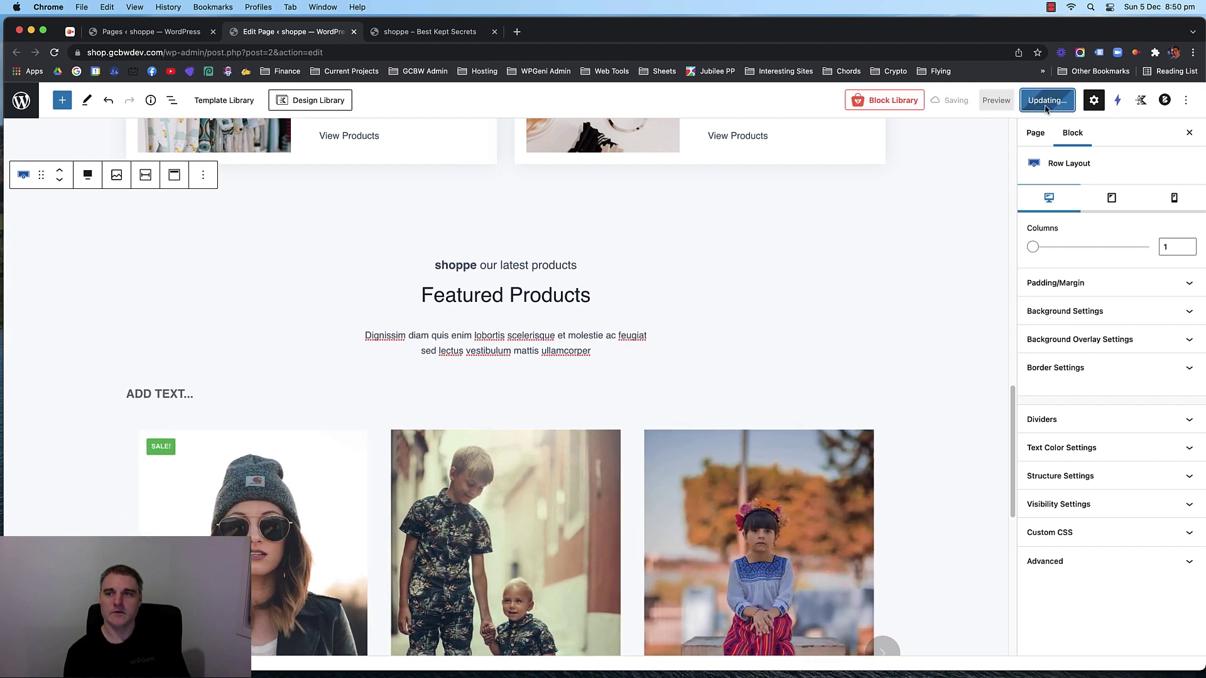
pyautogui.click(440, 35)
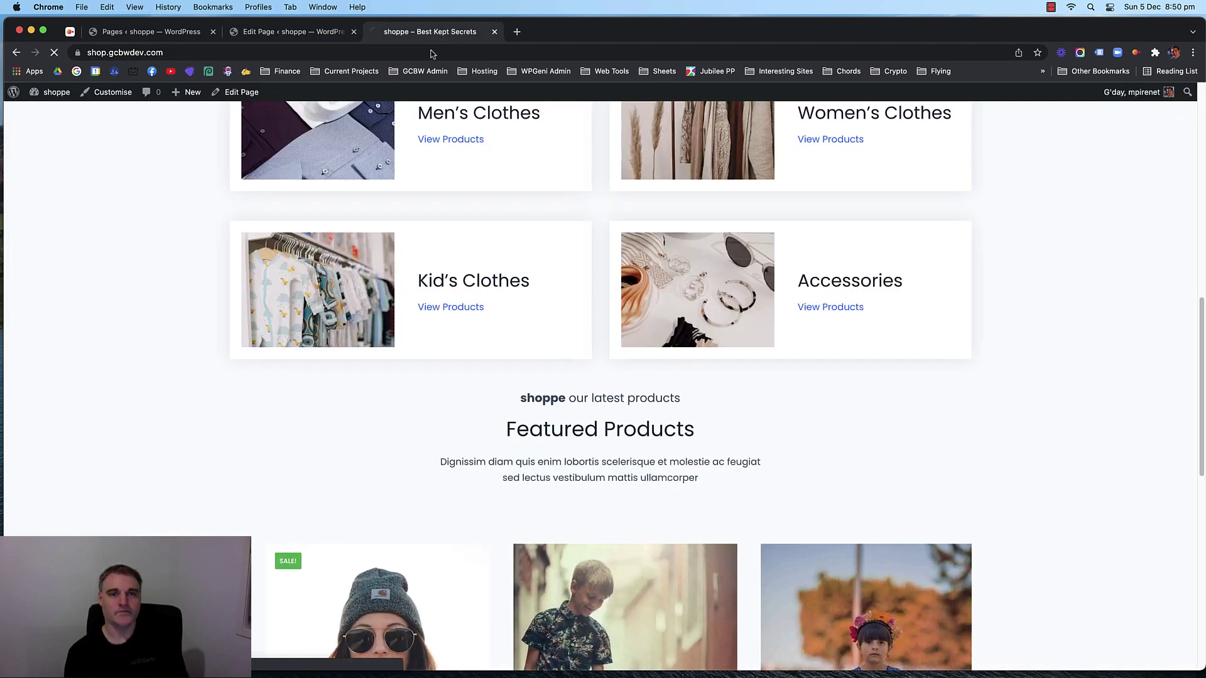
pyautogui.press('super+r')
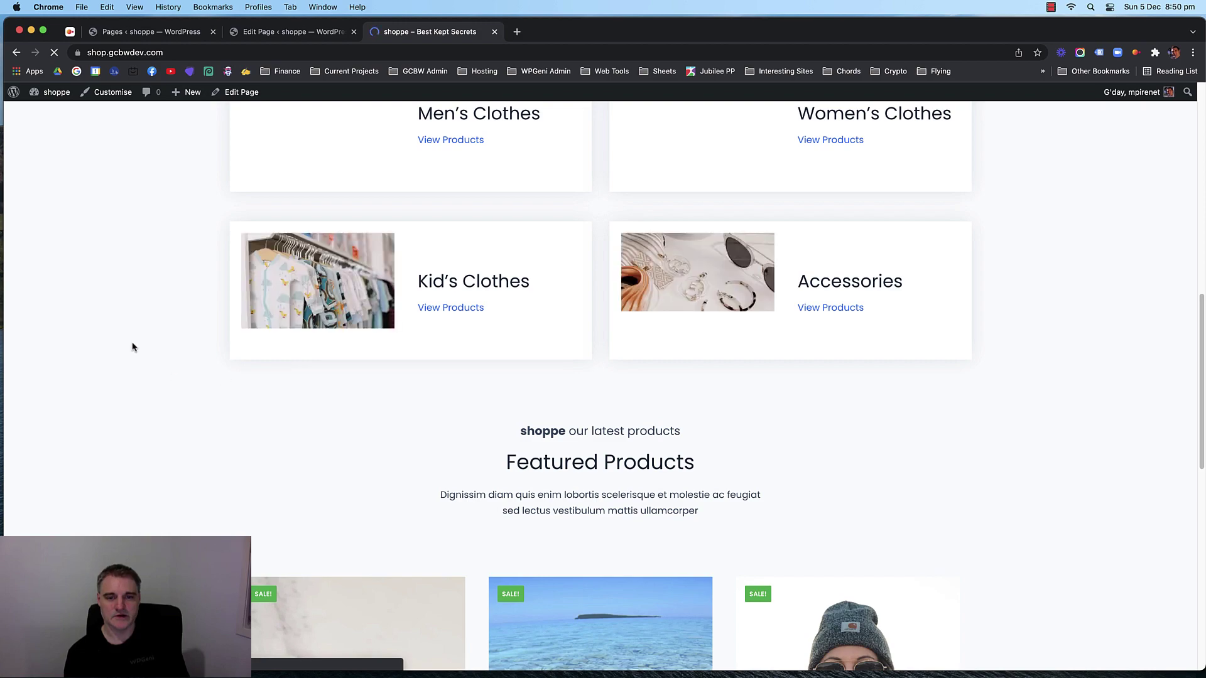
pyautogui.scroll(5, 126, 347)
pyautogui.scroll(6, 126, 347)
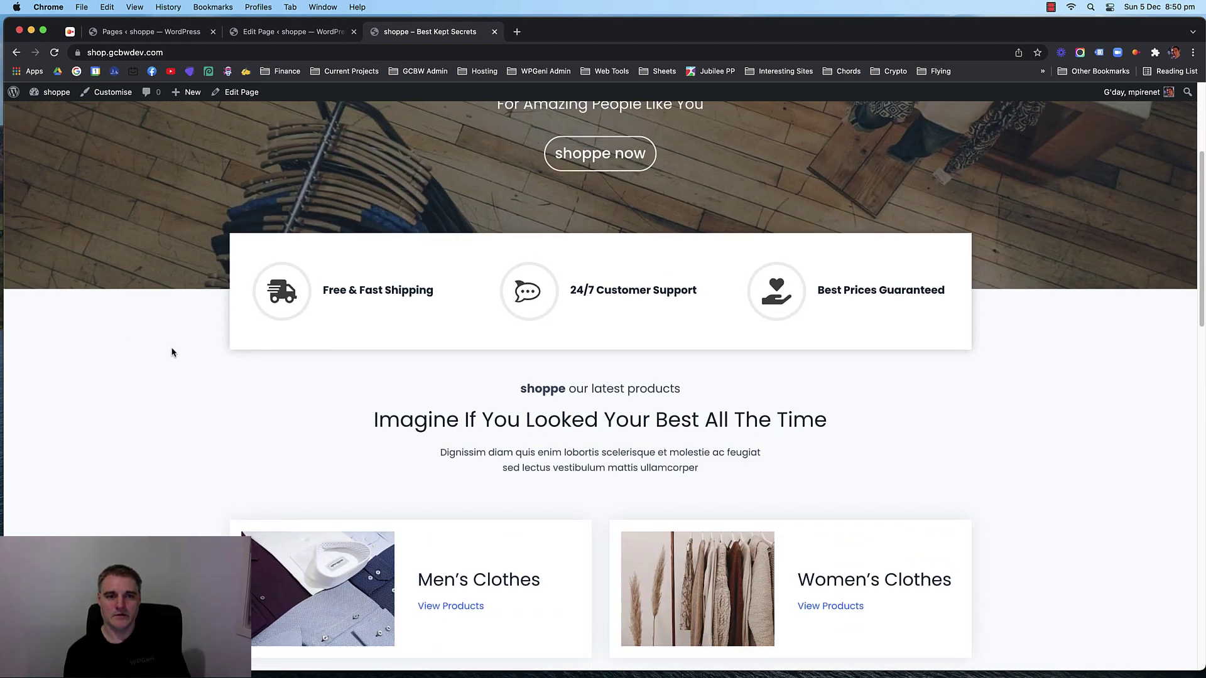
pyautogui.scroll(-2, 161, 340)
pyautogui.scroll(2, 160, 339)
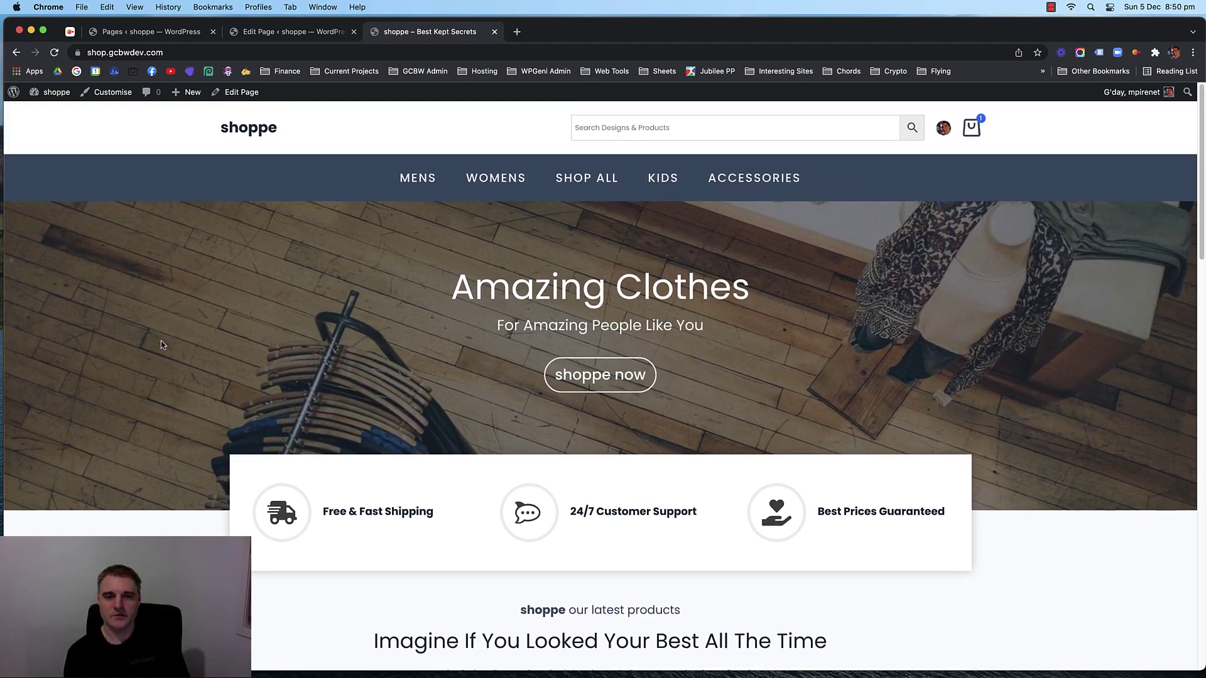
pyautogui.click(291, 31)
pyautogui.scroll(10, 320, 186)
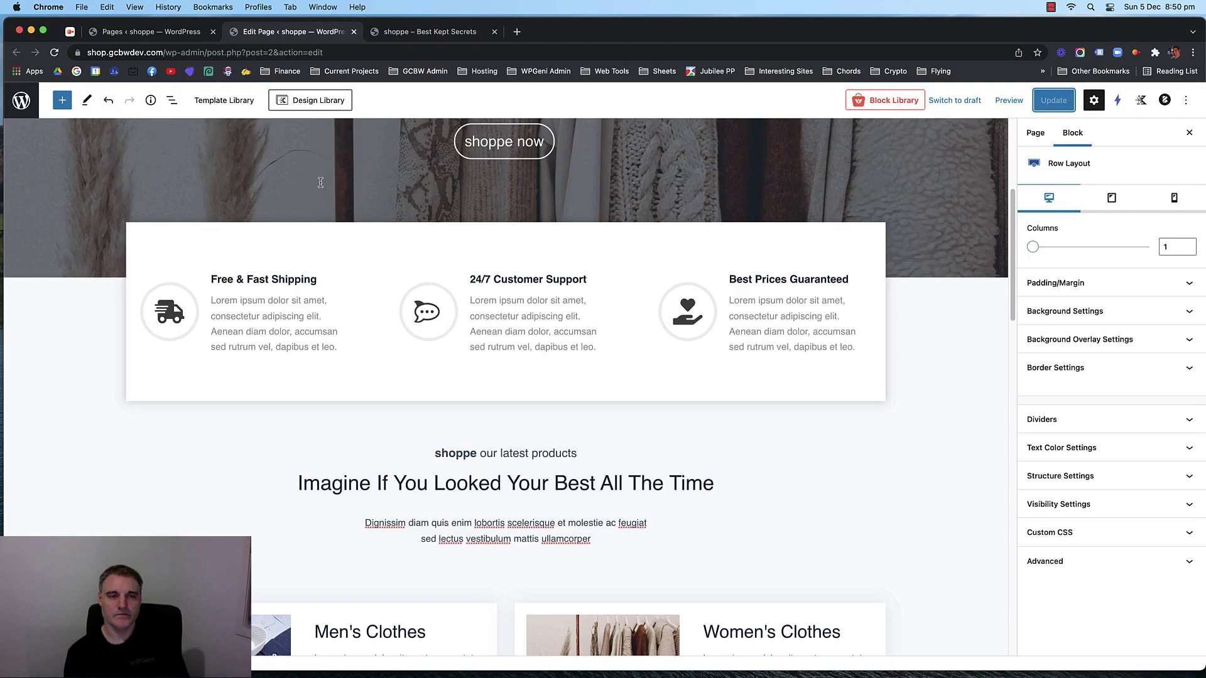
pyautogui.scroll(-3, 298, 288)
# Check the Free & Fast Shipping info box's Media Settings, leaving its icon border at 2.
pyautogui.click(231, 312)
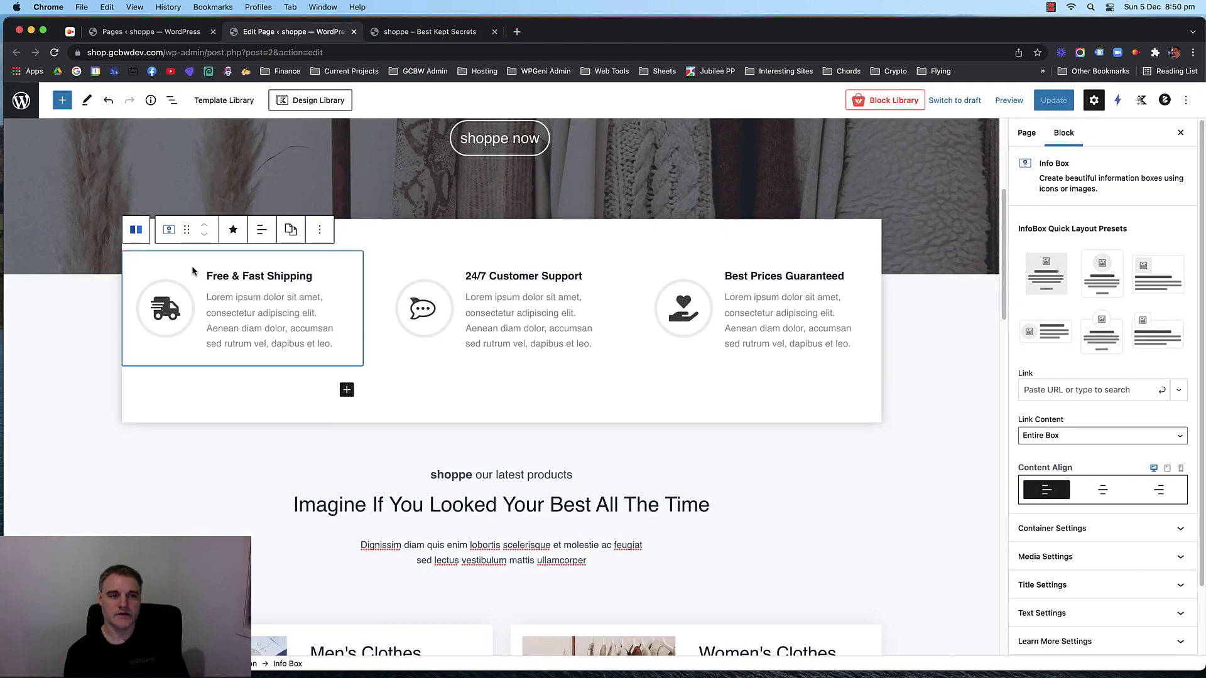
pyautogui.scroll(-3, 1105, 342)
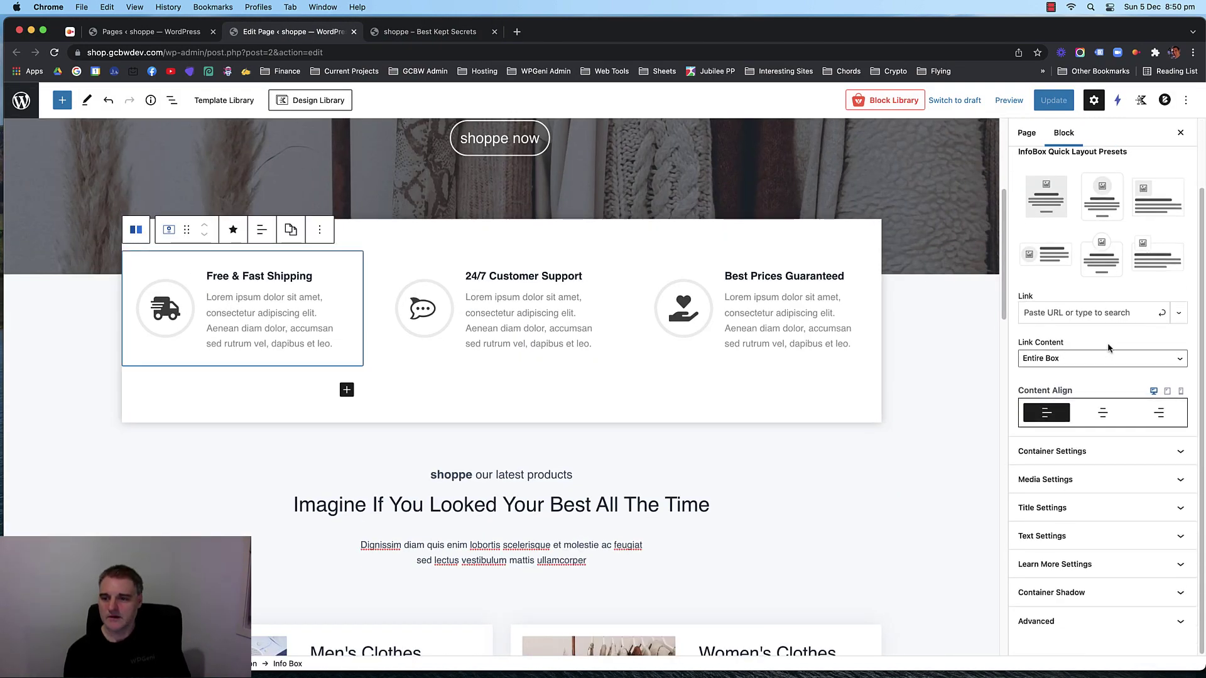
pyautogui.click(1106, 451)
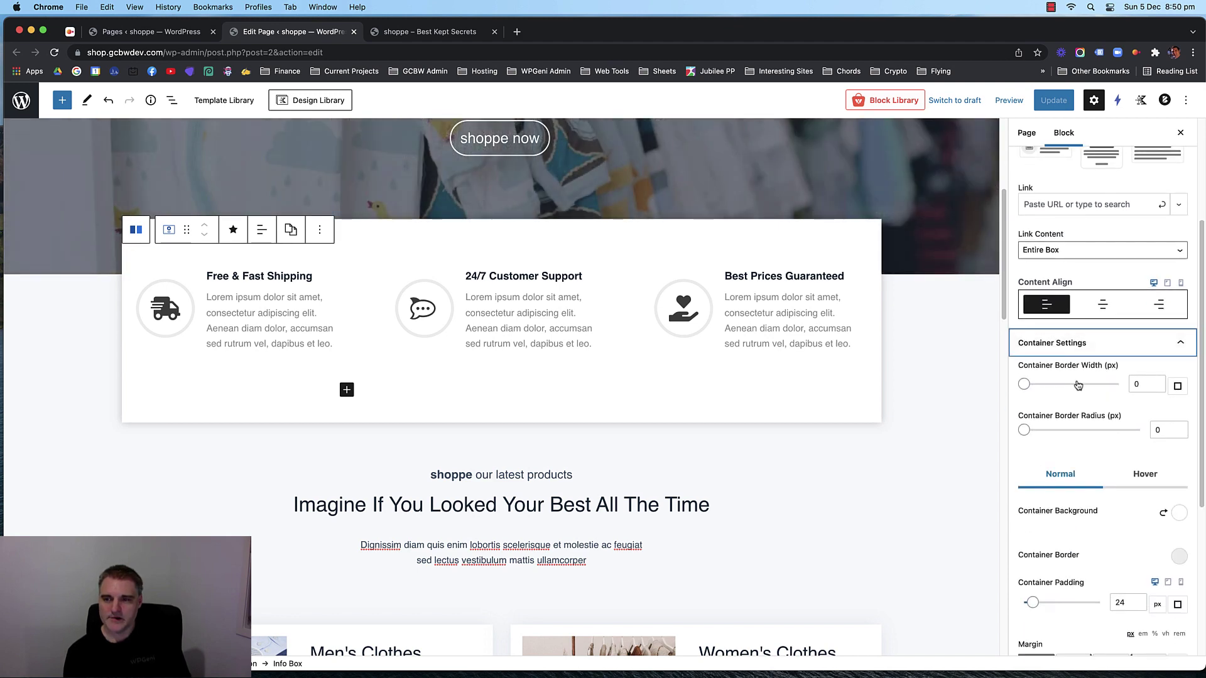
pyautogui.scroll(-5, 1077, 385)
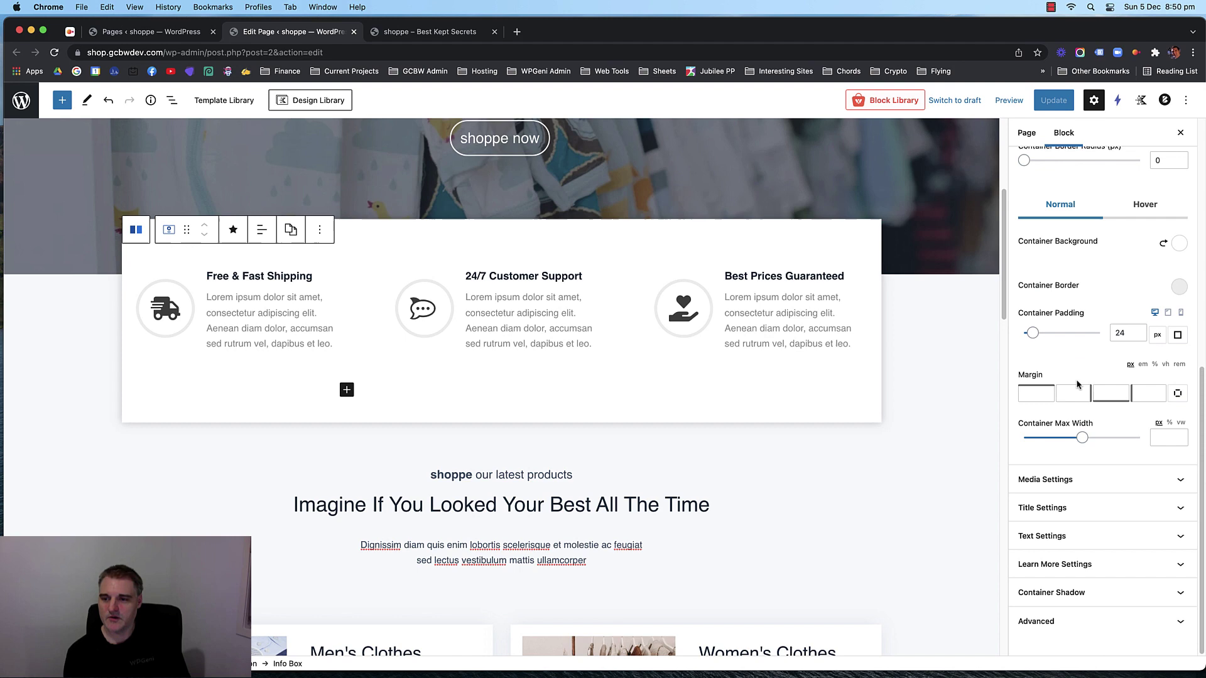
pyautogui.click(1076, 476)
pyautogui.scroll(-2, 1099, 366)
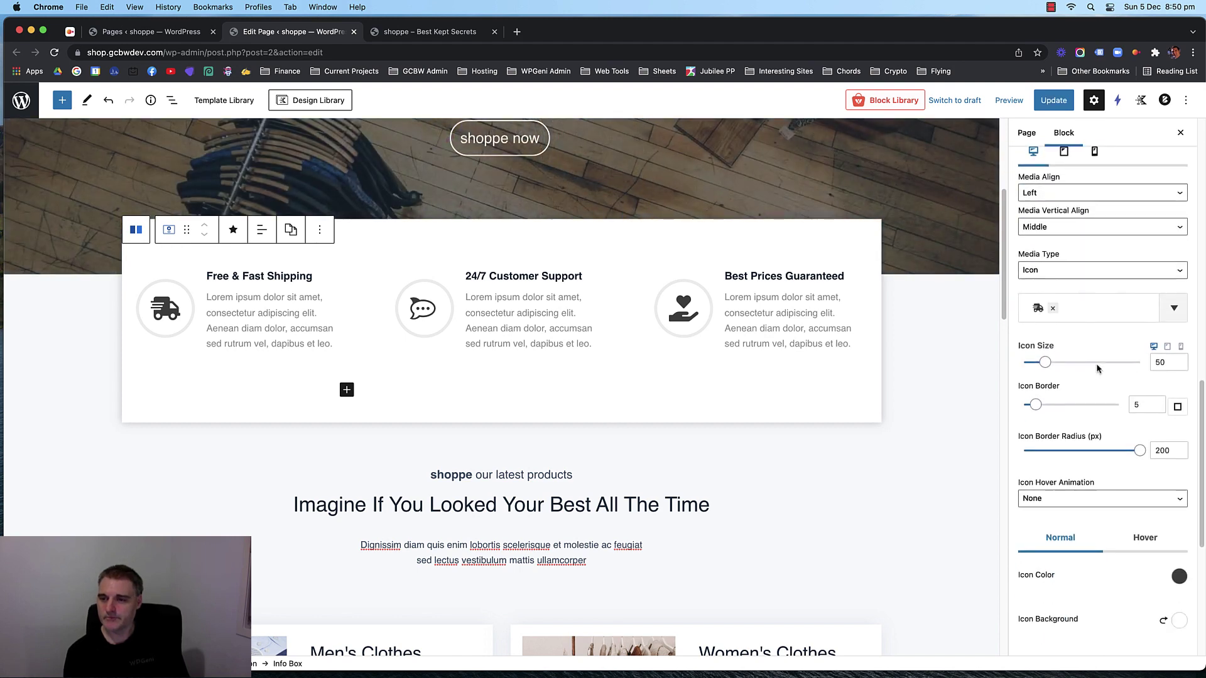
pyautogui.press('Down')
pyautogui.press('Down')
pyautogui.press('Down')
pyautogui.press('Down')
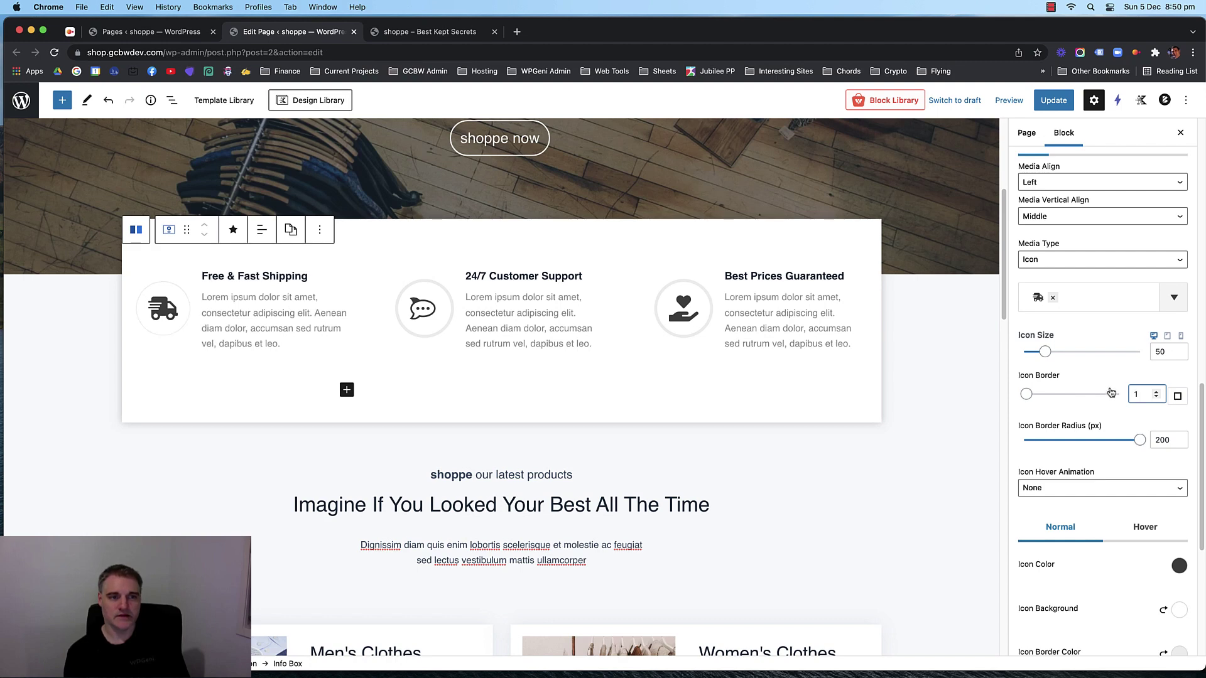
pyautogui.press('Up')
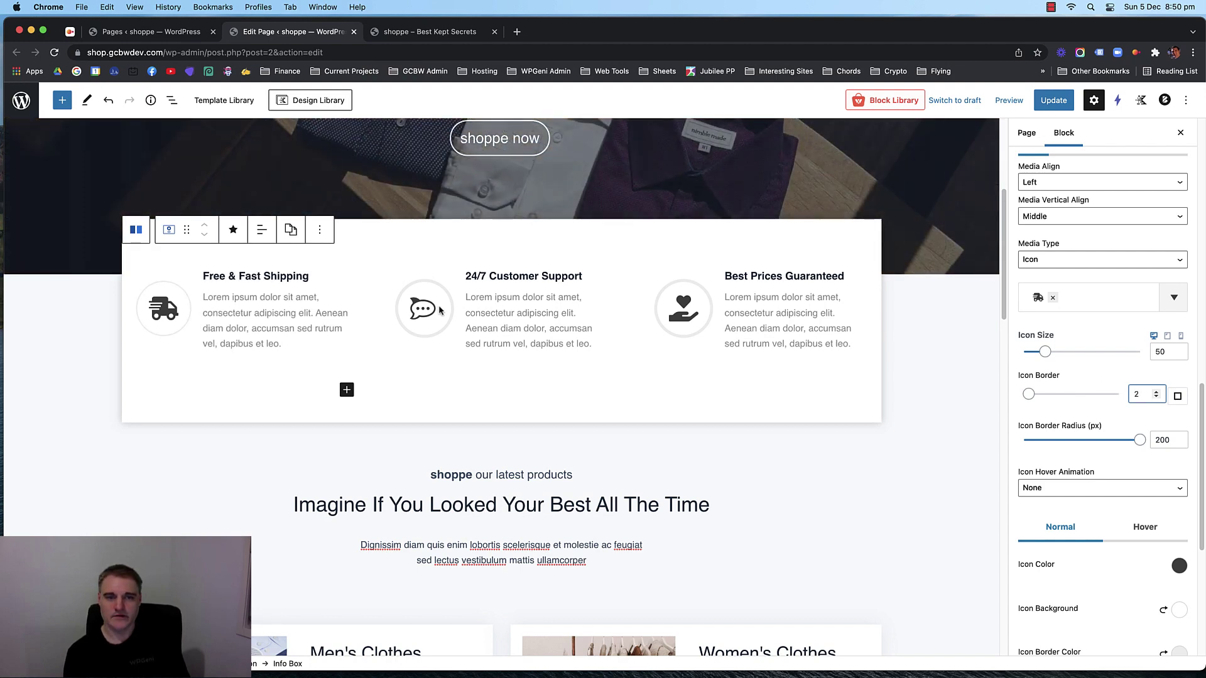
# Set the icon border to 2 on the 24/7 Customer Support and Best Prices Guaranteed boxes.
pyautogui.click(439, 310)
pyautogui.click(1105, 557)
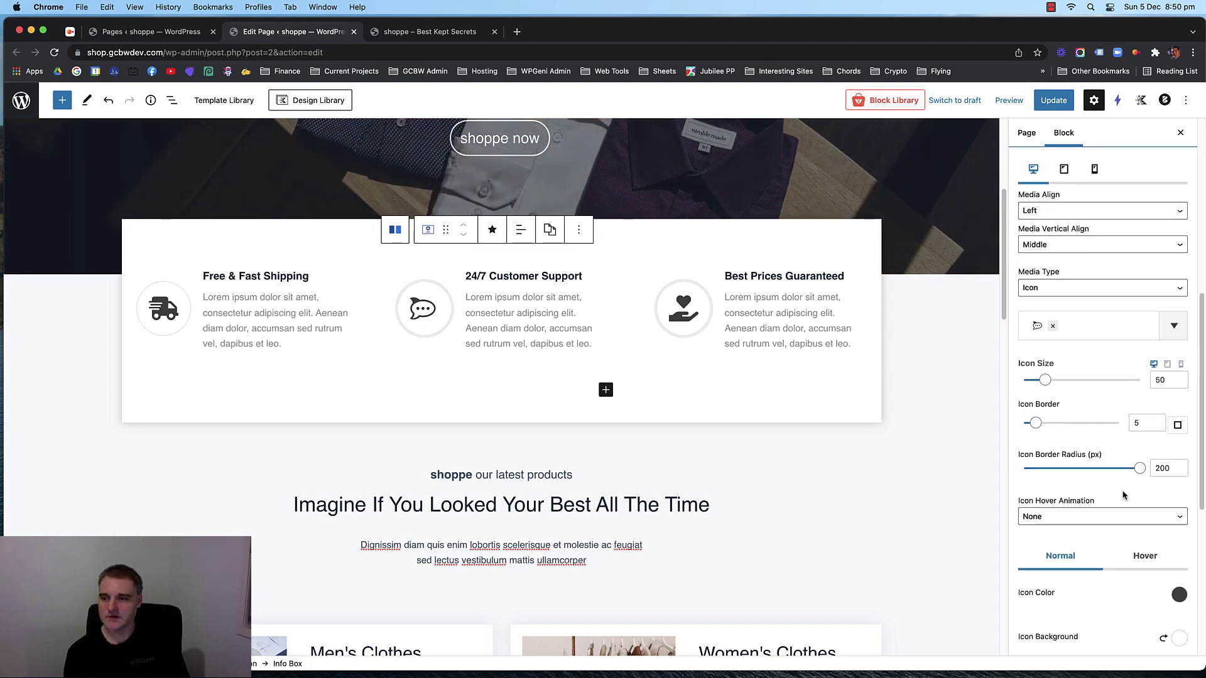
pyautogui.click(1147, 423)
pyautogui.press('Down')
pyautogui.press('Down')
pyautogui.press('Down')
pyautogui.click(762, 317)
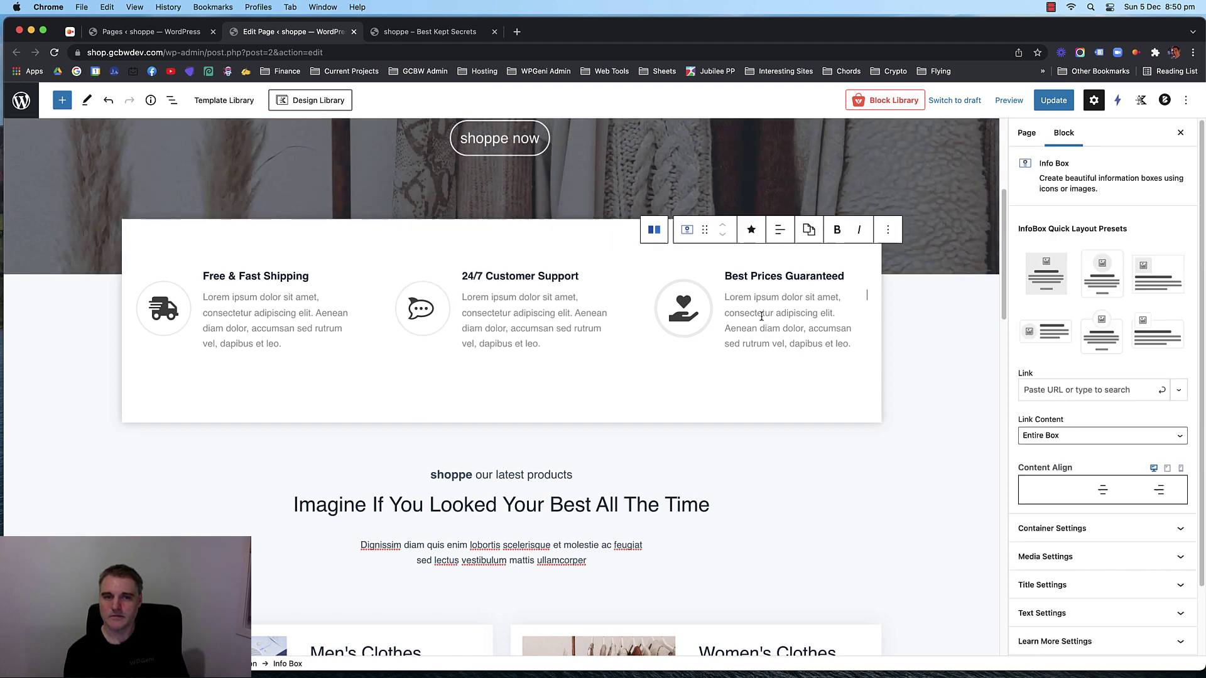
pyautogui.scroll(-2, 1105, 452)
pyautogui.click(1106, 476)
pyautogui.scroll(-4, 1140, 457)
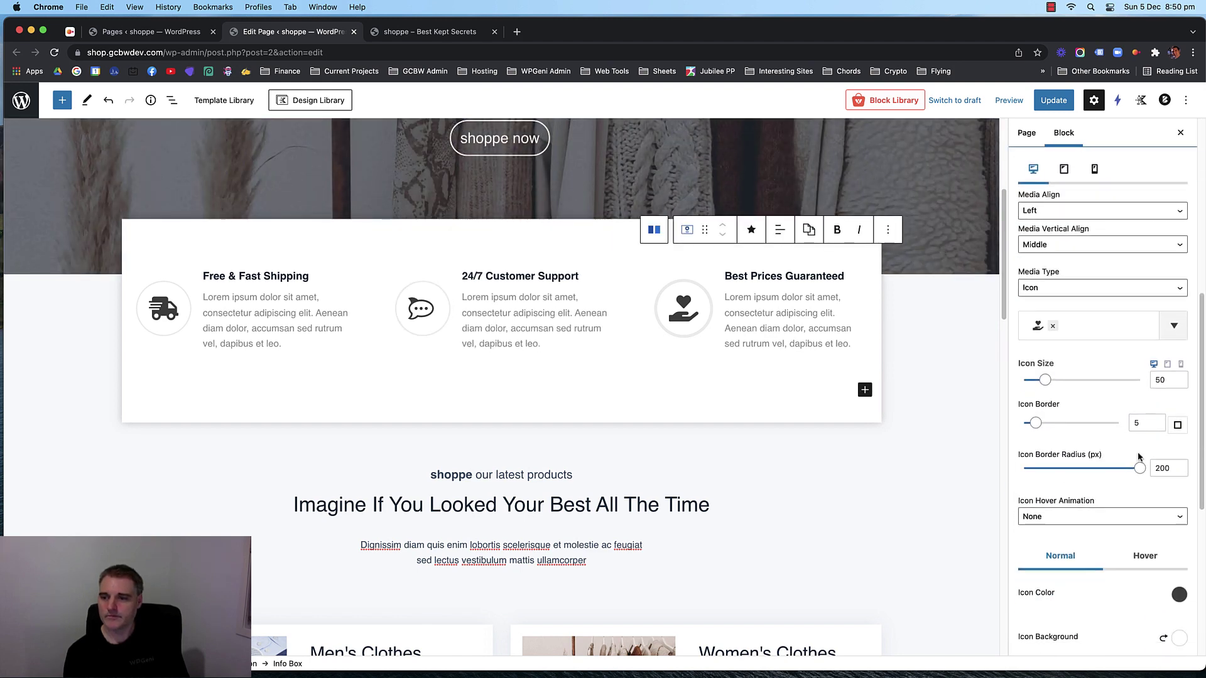
pyautogui.click(1146, 424)
pyautogui.press('Down')
pyautogui.press('Down')
pyautogui.press('Down')
# Save the page and review the three info boxes on the reloaded live shop.
pyautogui.click(1053, 100)
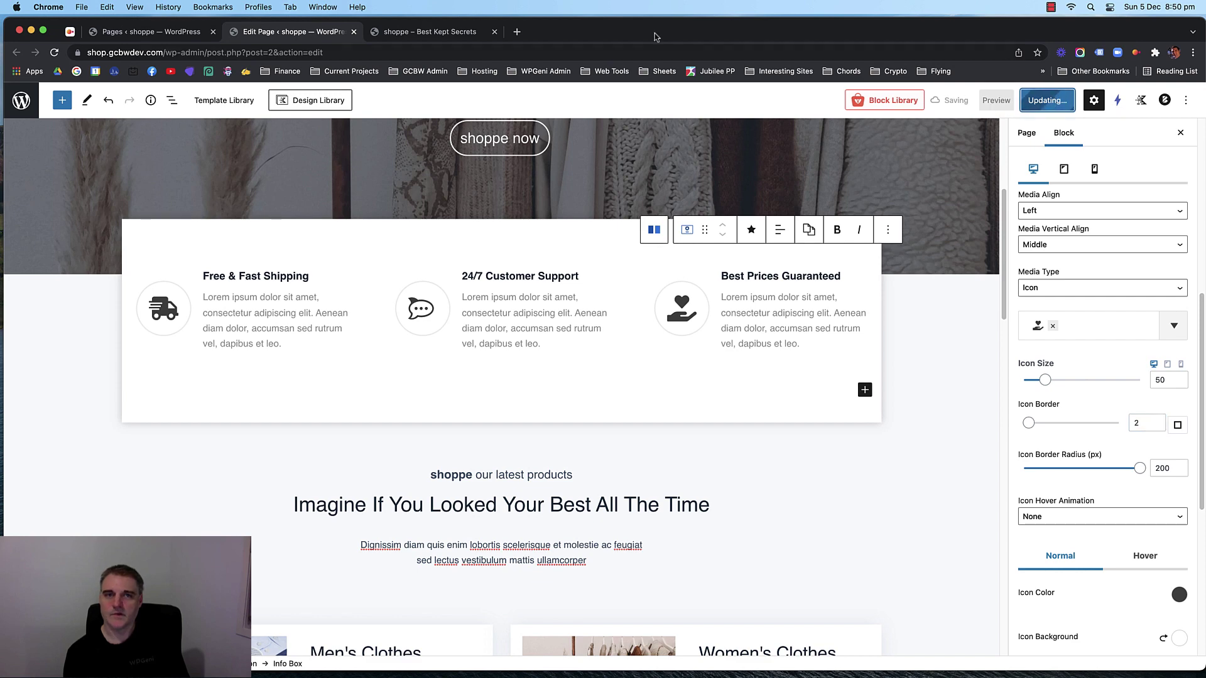
pyautogui.click(429, 31)
pyautogui.press('super+r')
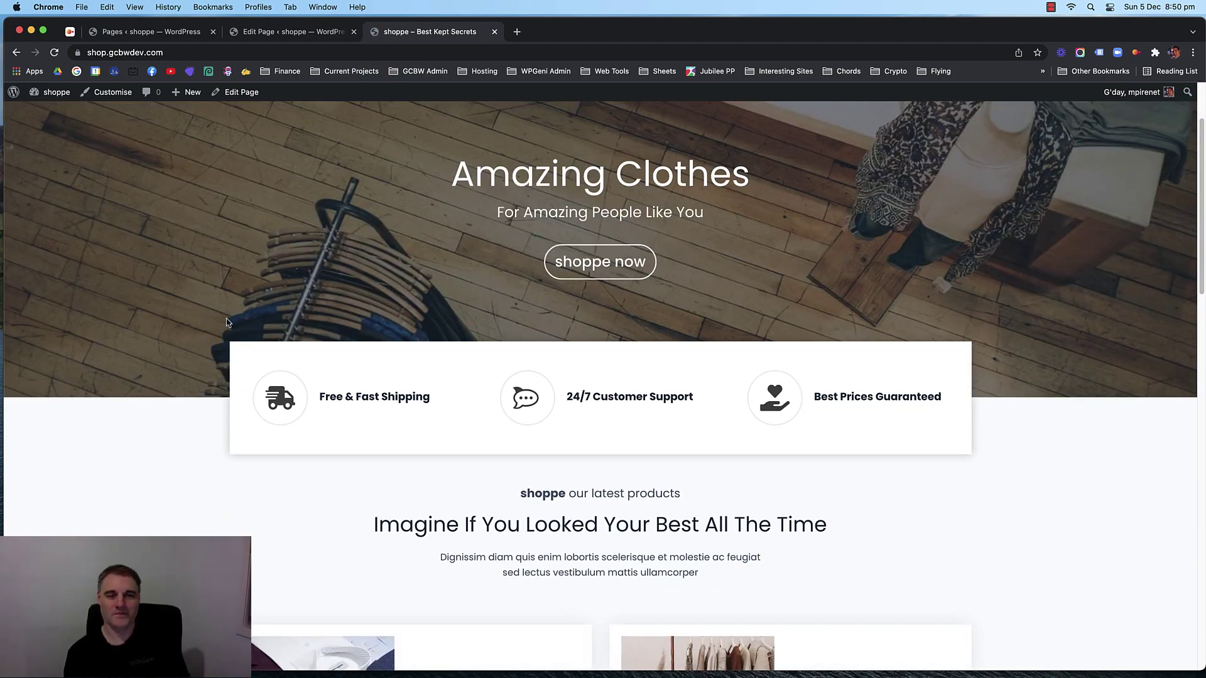
pyautogui.scroll(3, 227, 322)
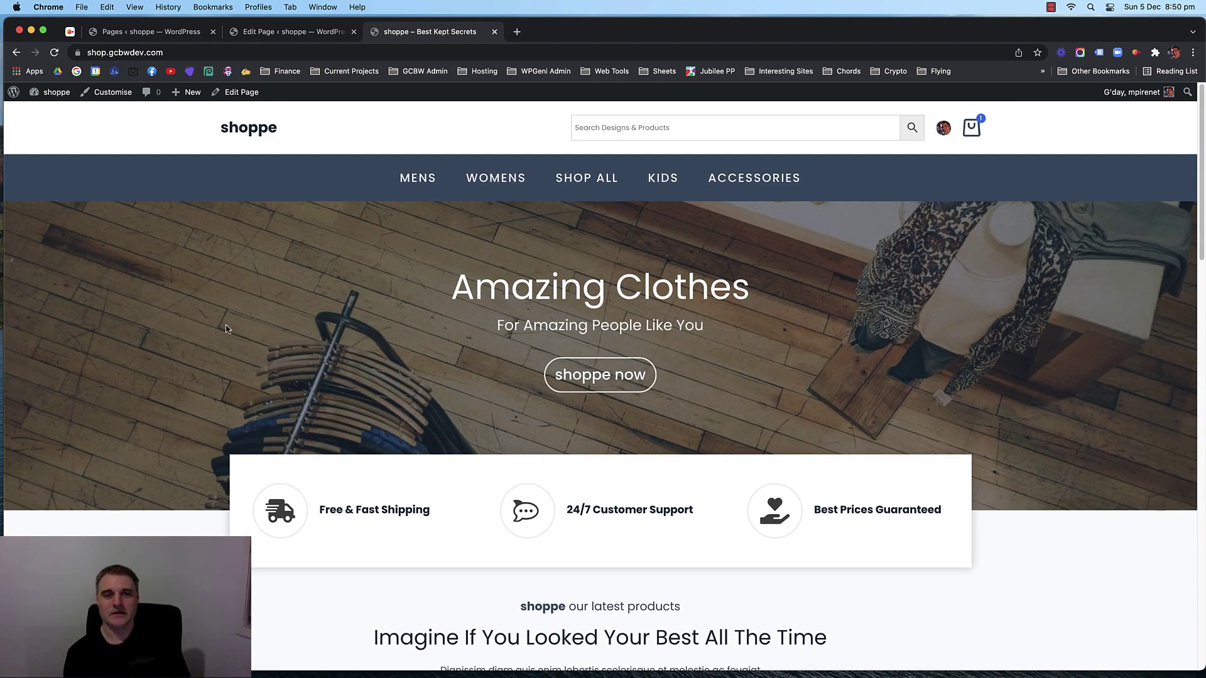
pyautogui.scroll(-15, 226, 328)
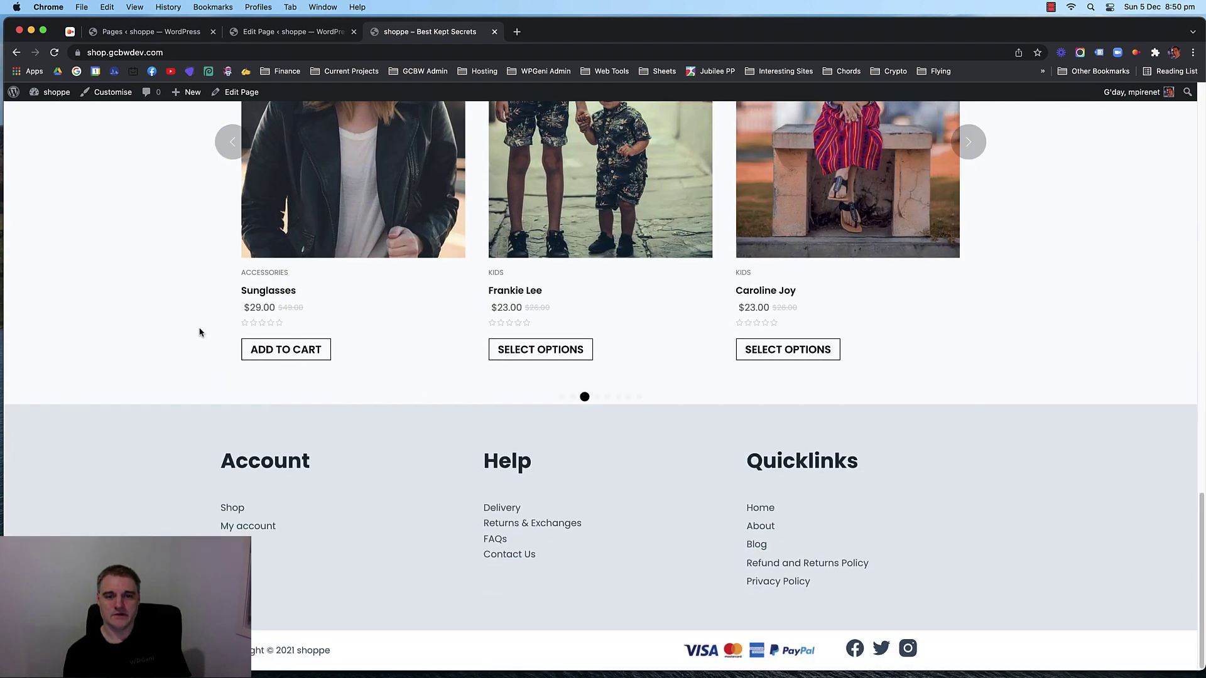
pyautogui.scroll(3, 200, 333)
pyautogui.scroll(4, 196, 329)
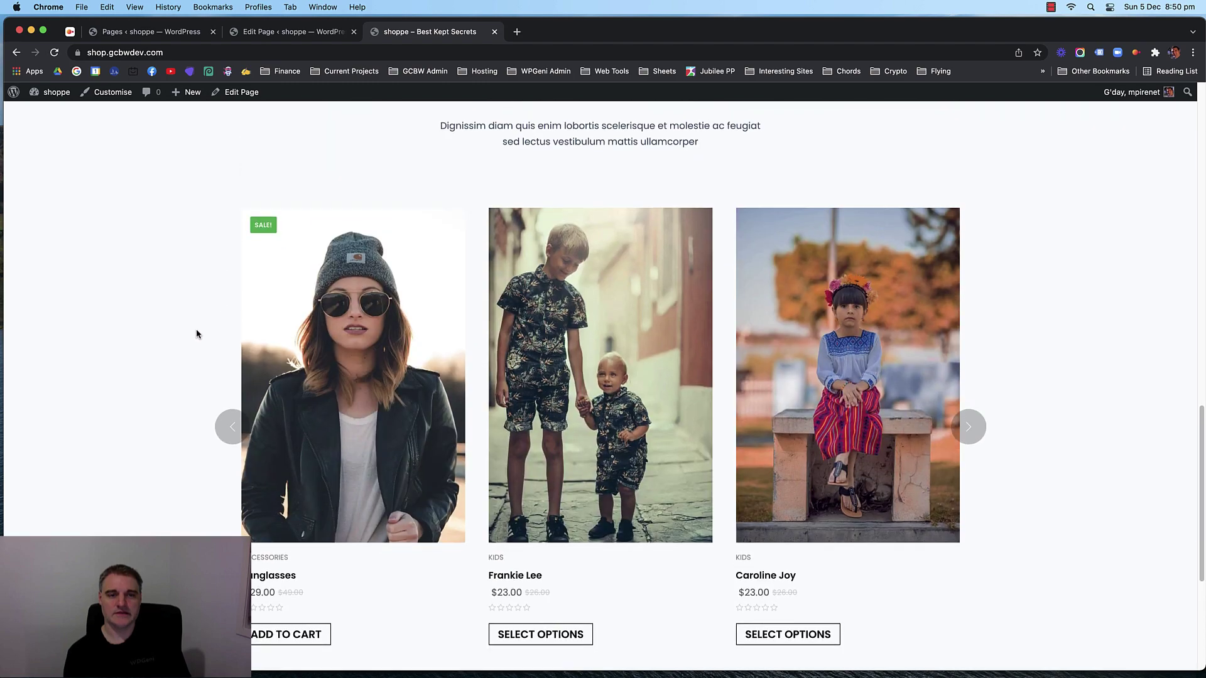
pyautogui.scroll(-3, 196, 329)
# Extend the product carousel row's bottom padding to about 100px (99px), save, and review it live.
pyautogui.click(310, 32)
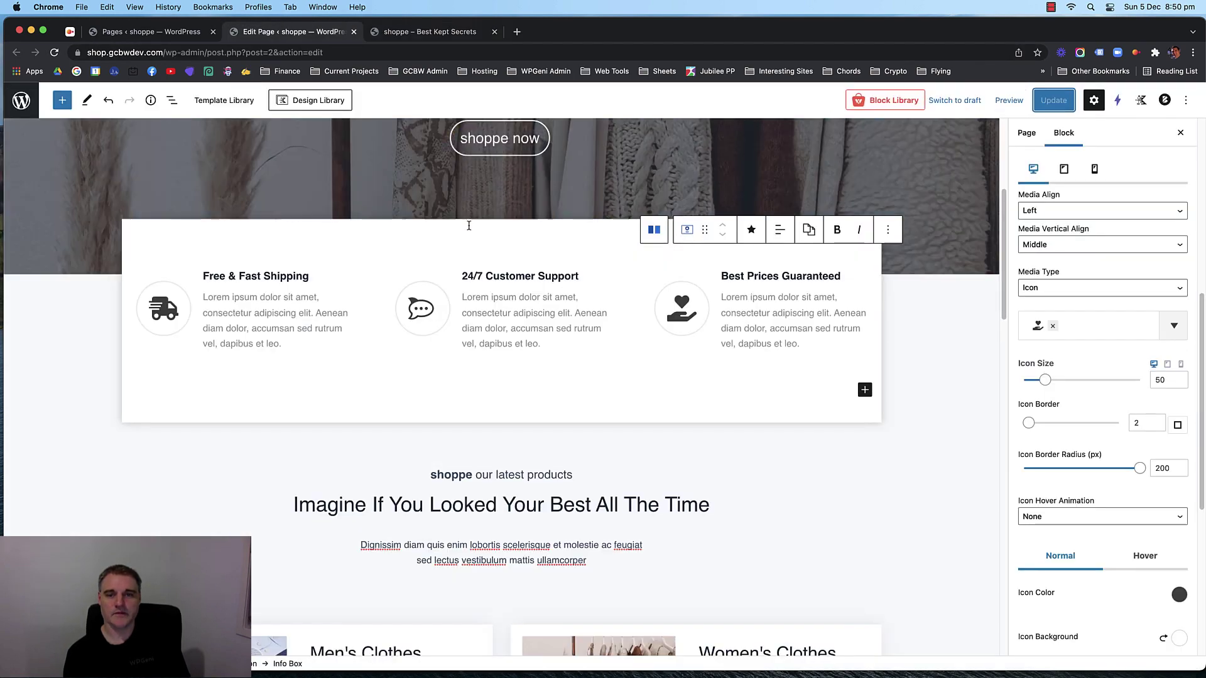
pyautogui.scroll(-10, 912, 393)
pyautogui.scroll(-15, 915, 391)
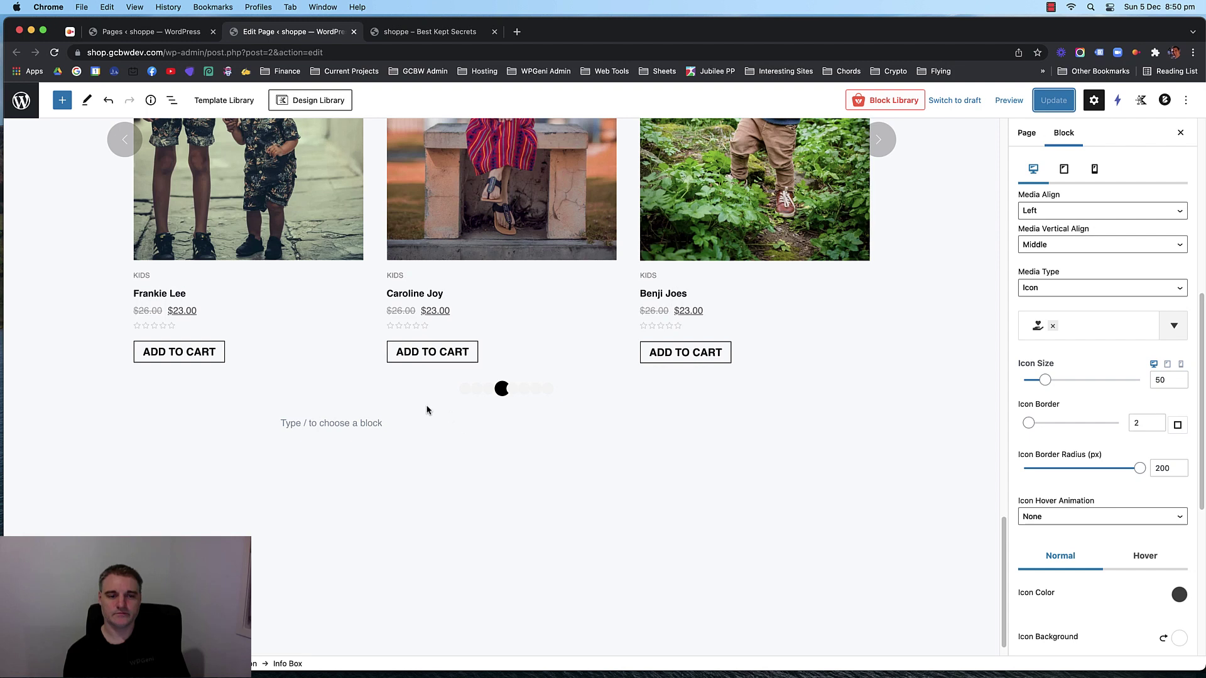
pyautogui.click(105, 365)
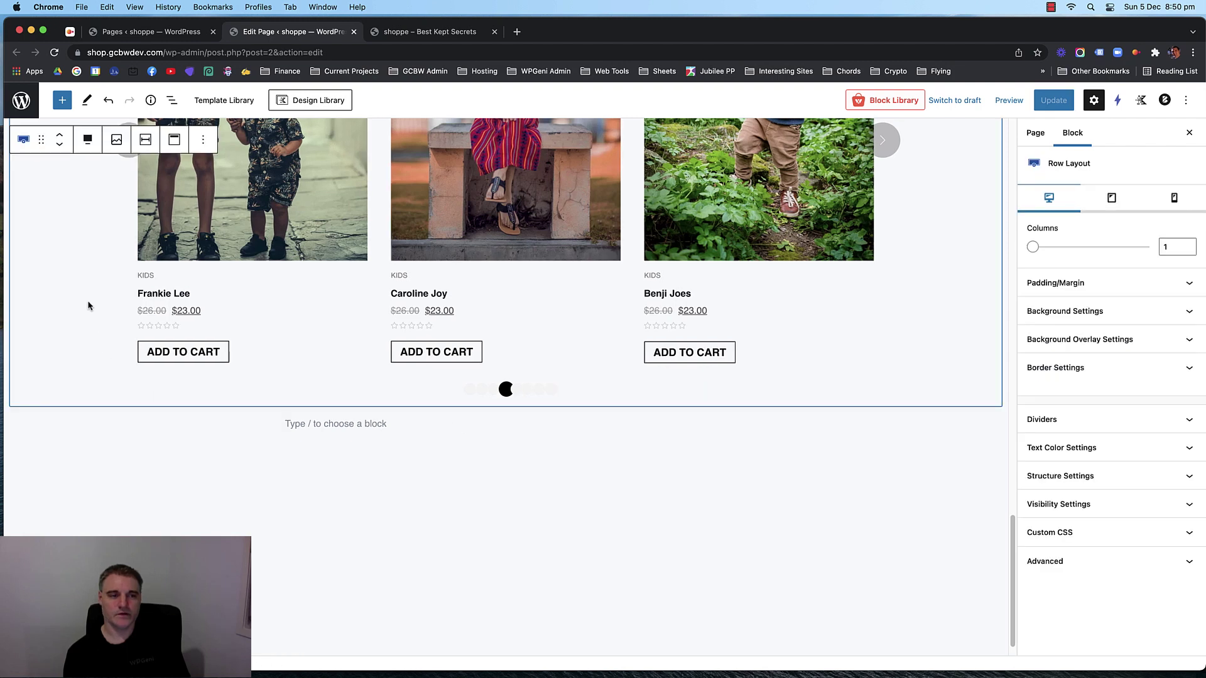
pyautogui.moveTo(545, 401); pyautogui.dragTo(543, 446)
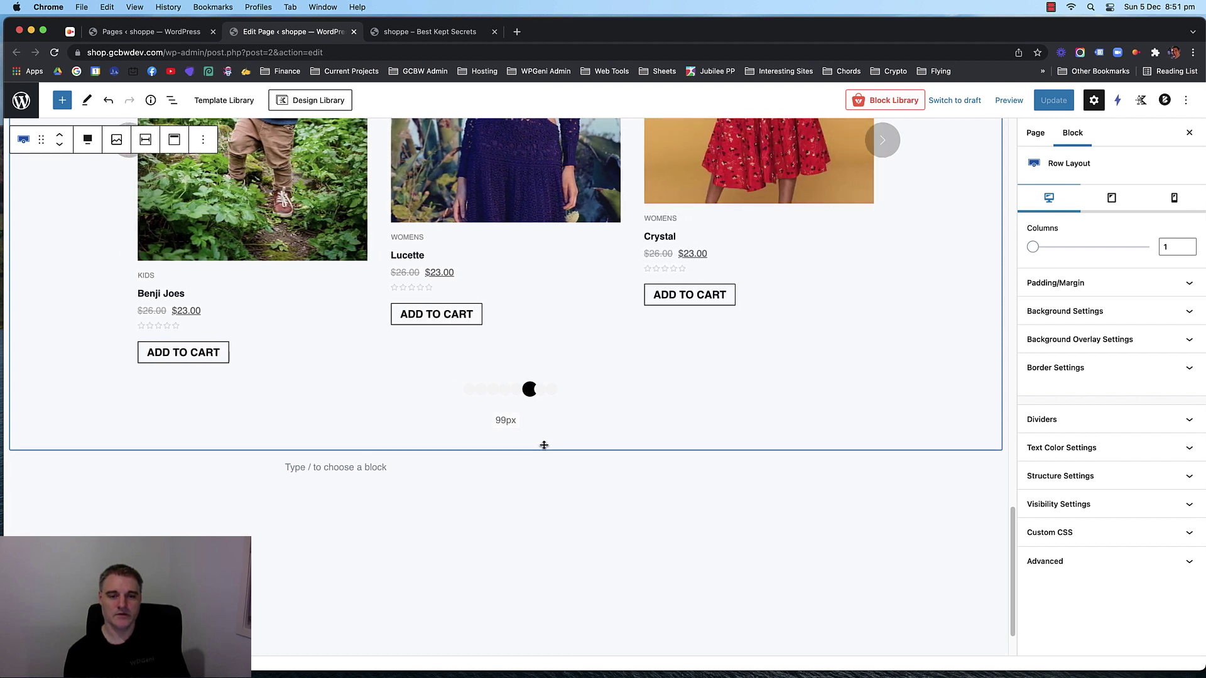
pyautogui.moveTo(544, 446); pyautogui.dragTo(543, 446)
pyautogui.click(1053, 100)
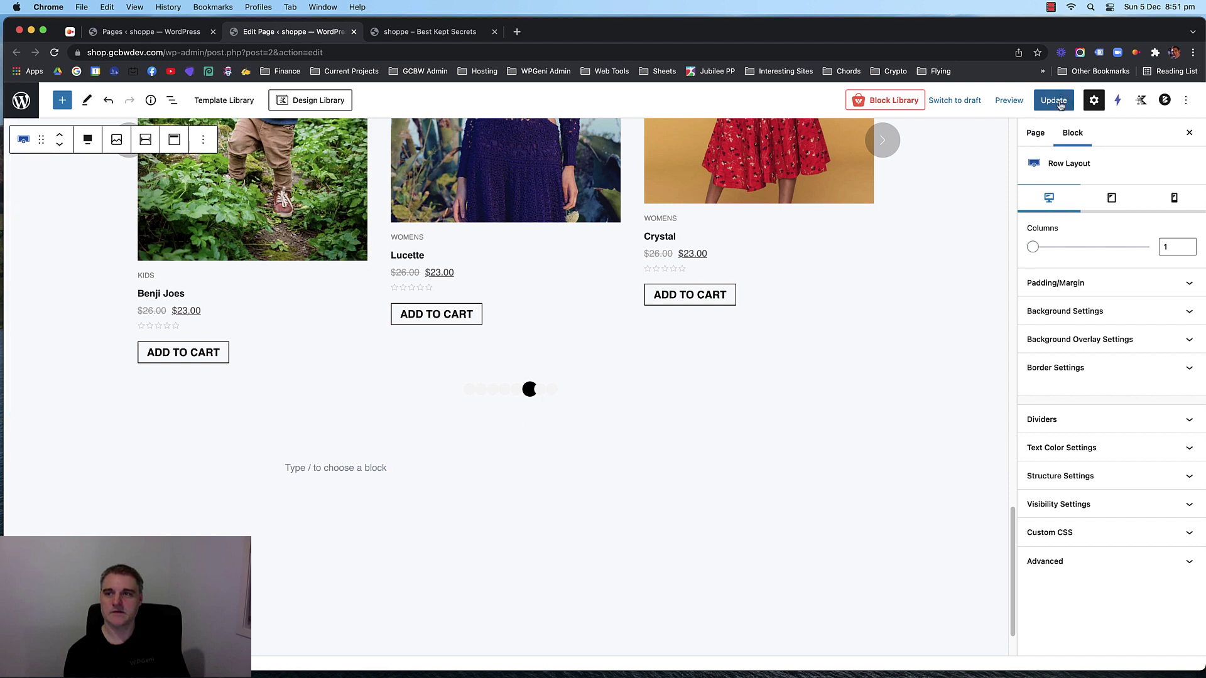
pyautogui.click(403, 33)
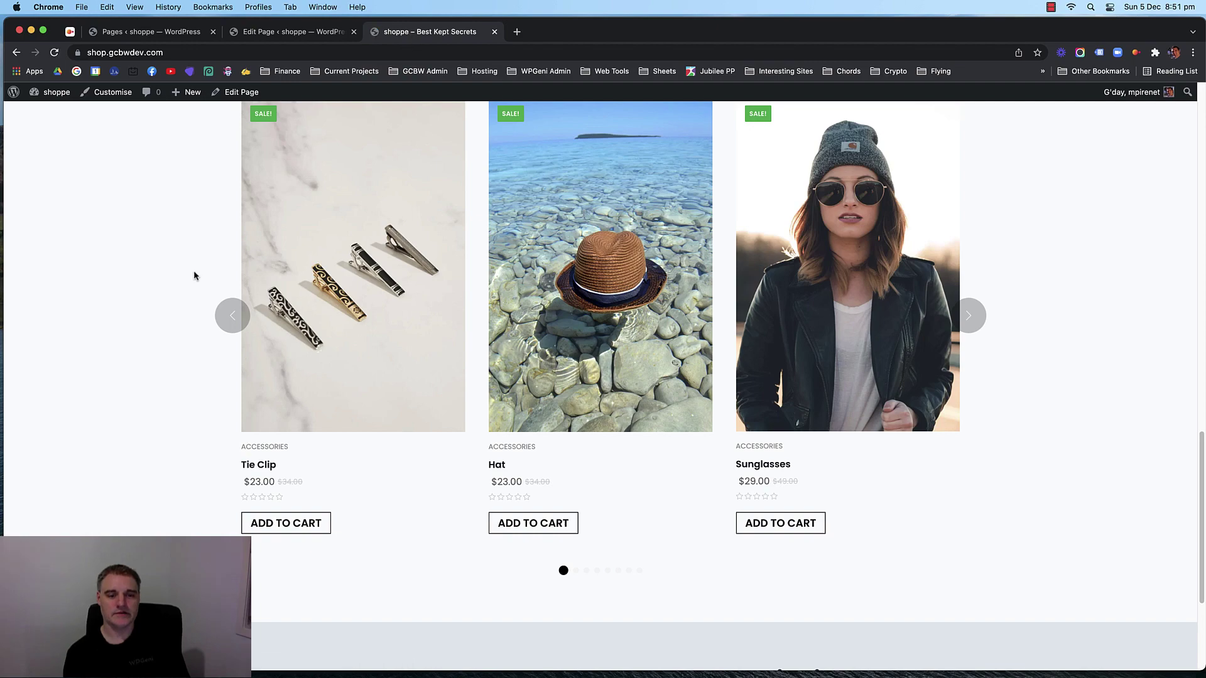
pyautogui.scroll(15, 162, 236)
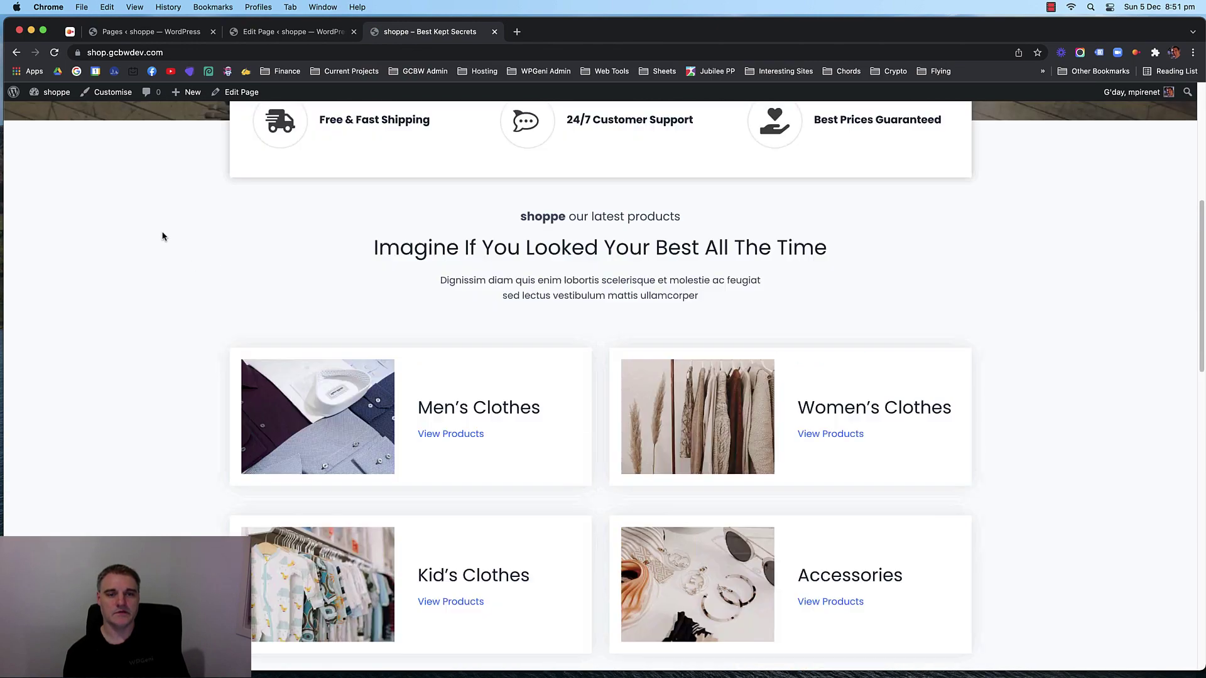
pyautogui.scroll(-8, 162, 236)
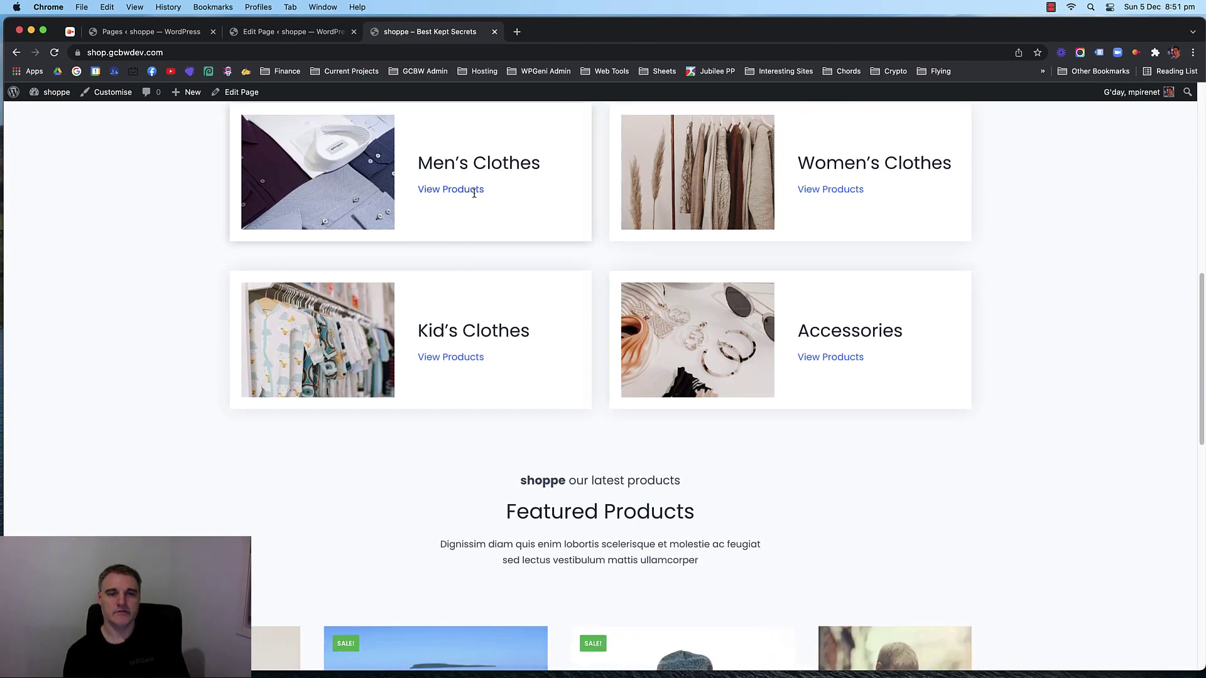
pyautogui.scroll(10, 479, 201)
# Open the Mens category in a new tab and begin editing the Men's Clothes box link.
pyautogui.rightClick(406, 180)
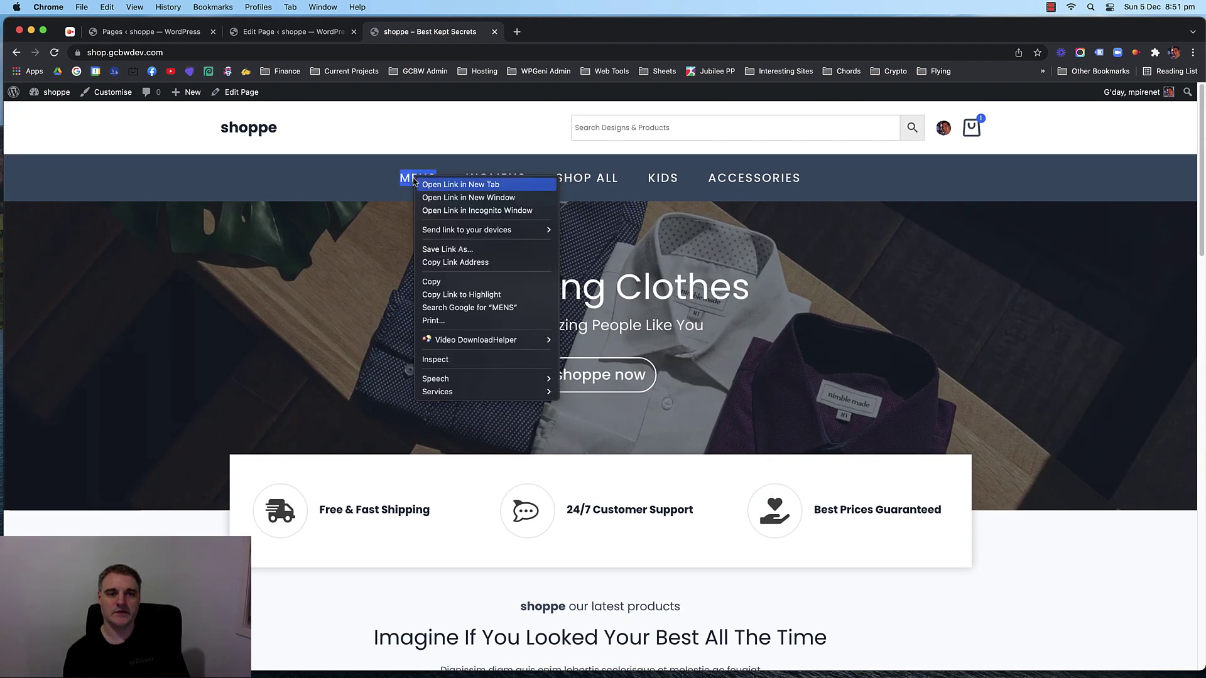
pyautogui.click(452, 184)
pyautogui.click(555, 31)
pyautogui.click(348, 53)
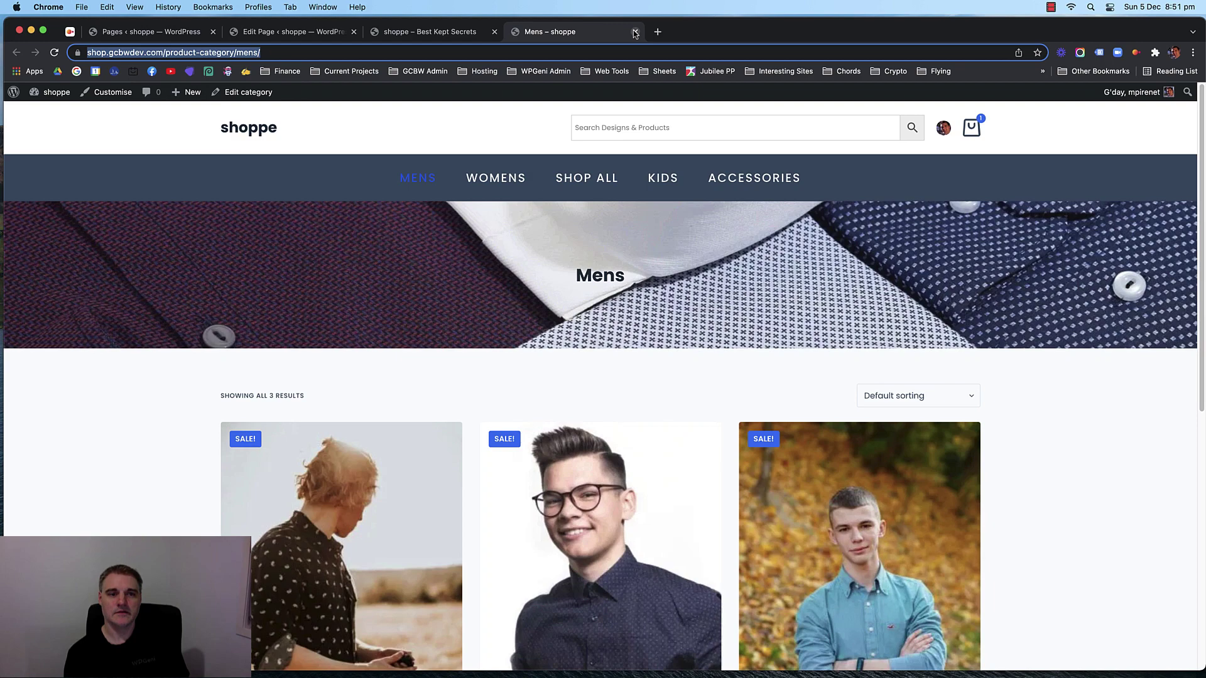
pyautogui.click(465, 33)
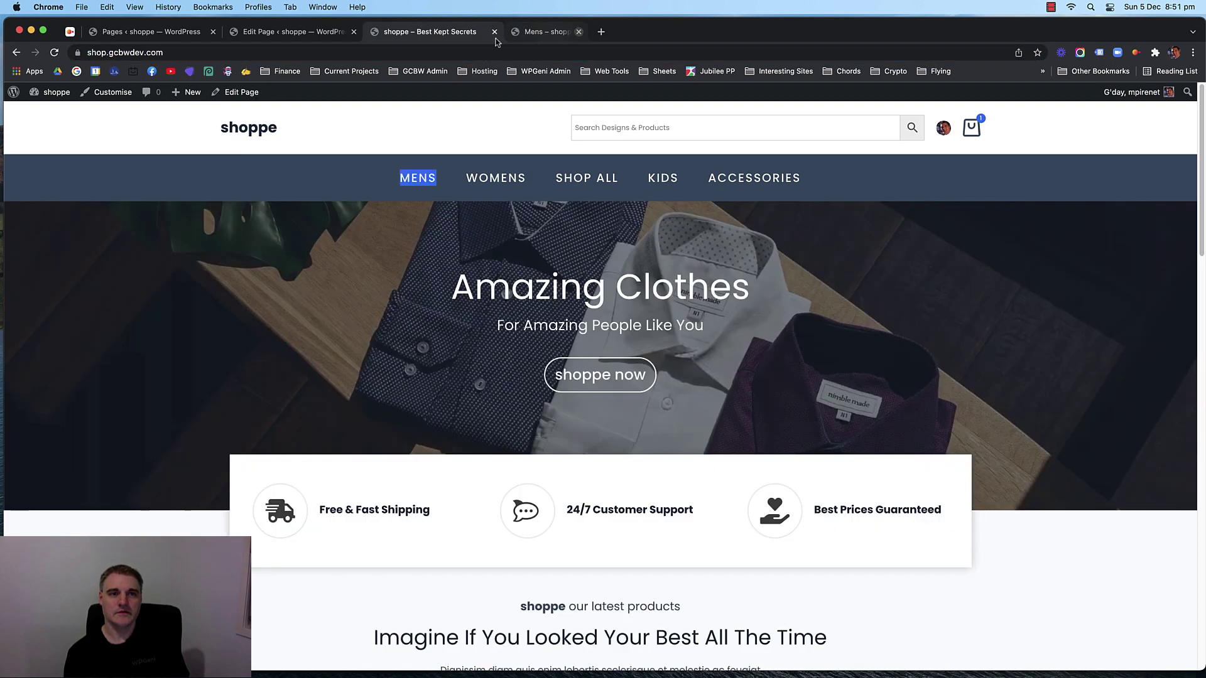
pyautogui.click(301, 39)
pyautogui.scroll(15, 120, 288)
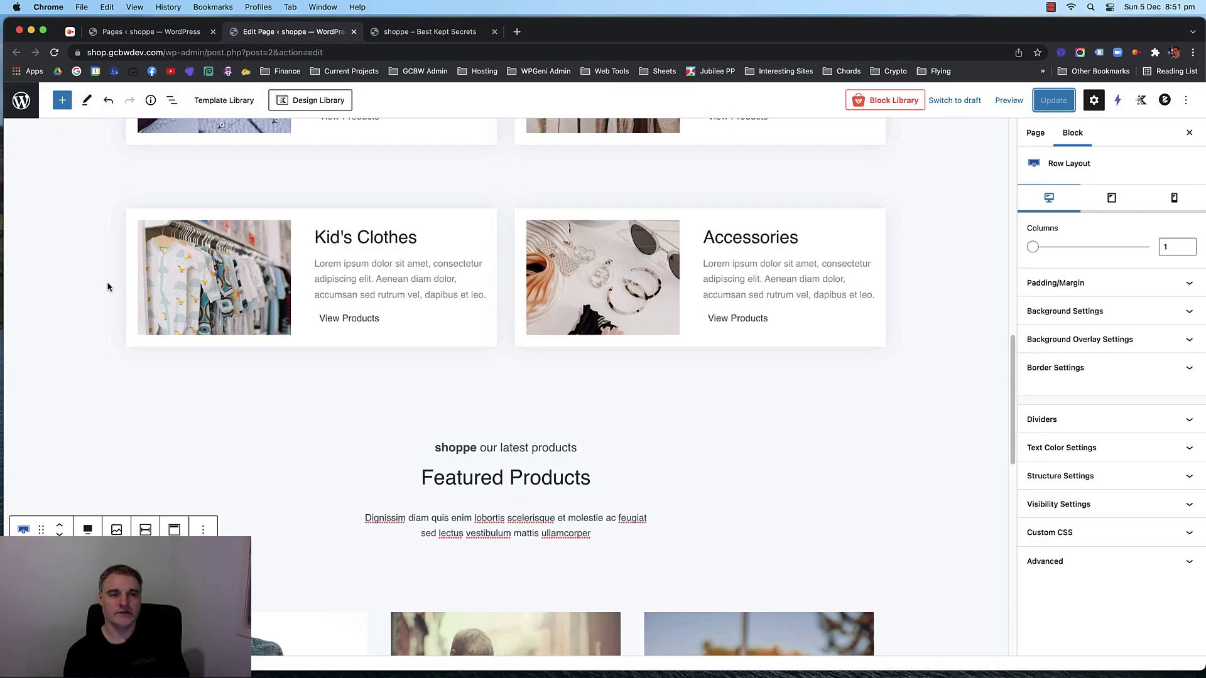
pyautogui.click(391, 324)
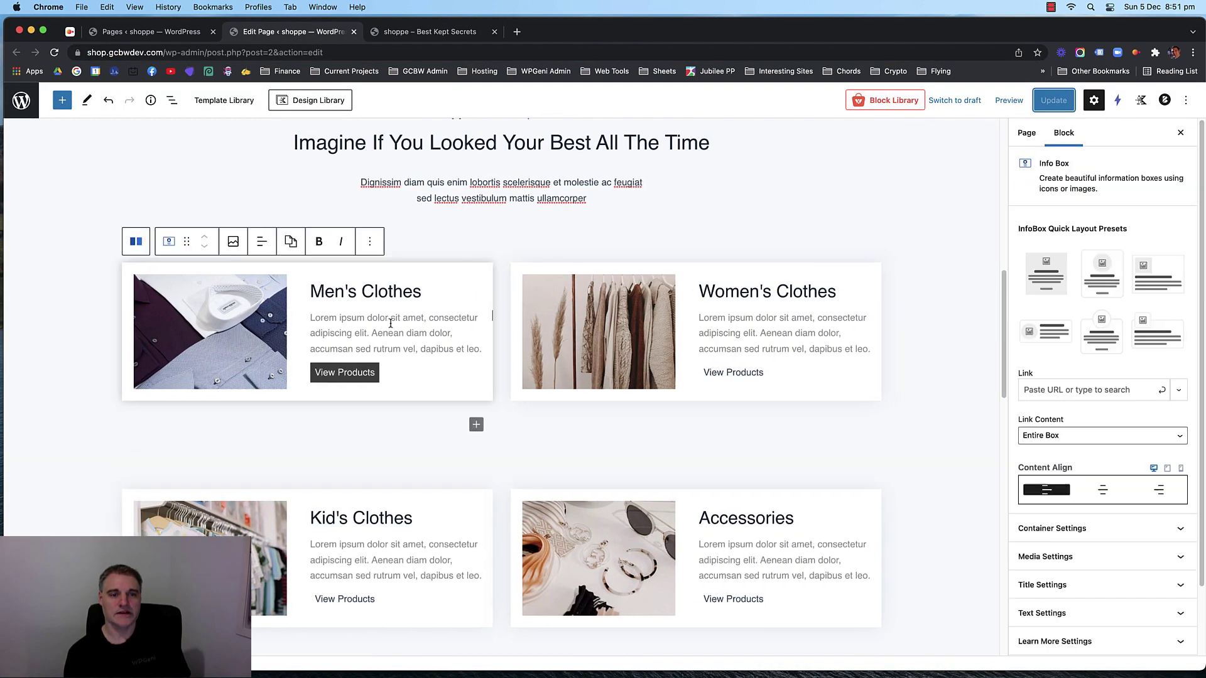
pyautogui.click(1084, 390)
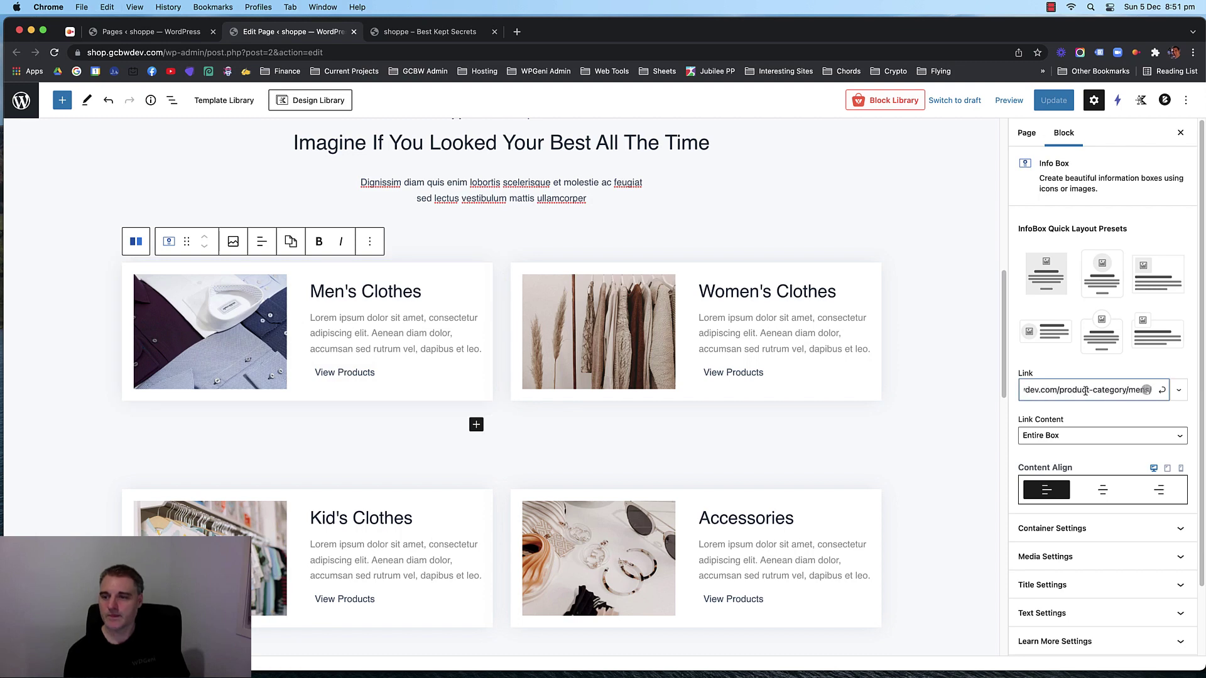
# Copy the Womens category address and set it as the Women's Clothes info box link.
pyautogui.click(430, 32)
pyautogui.scroll(-1, 753, 306)
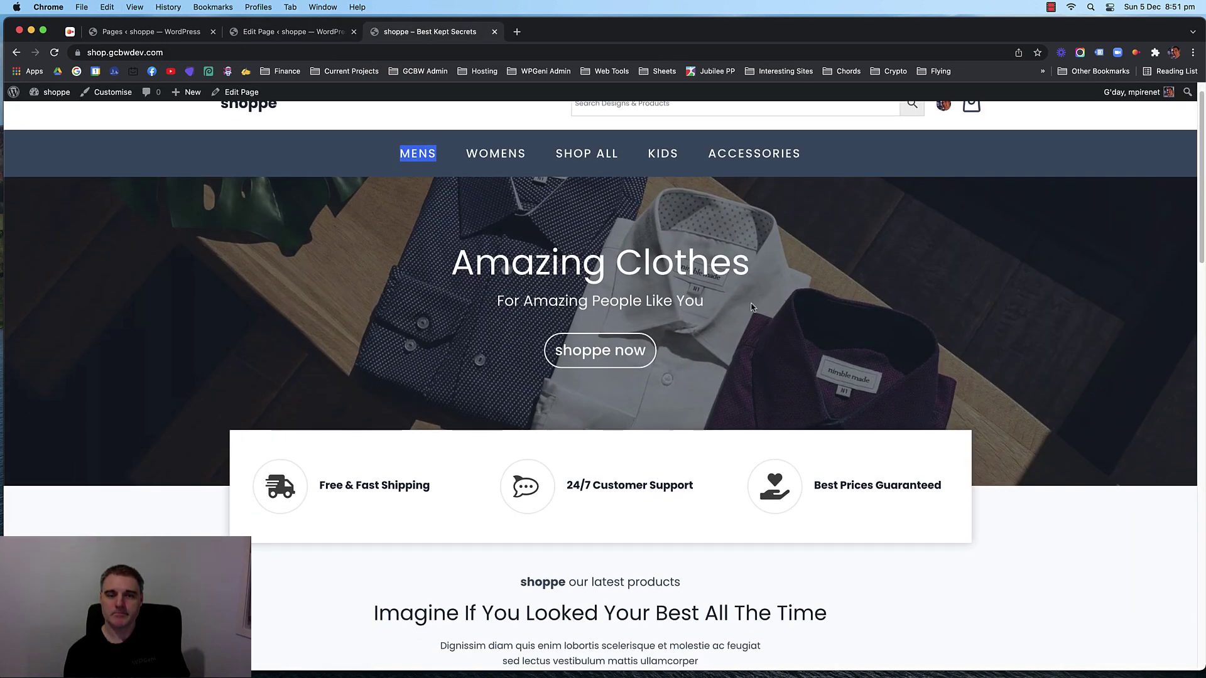
pyautogui.scroll(-6, 753, 307)
pyautogui.scroll(7, 751, 304)
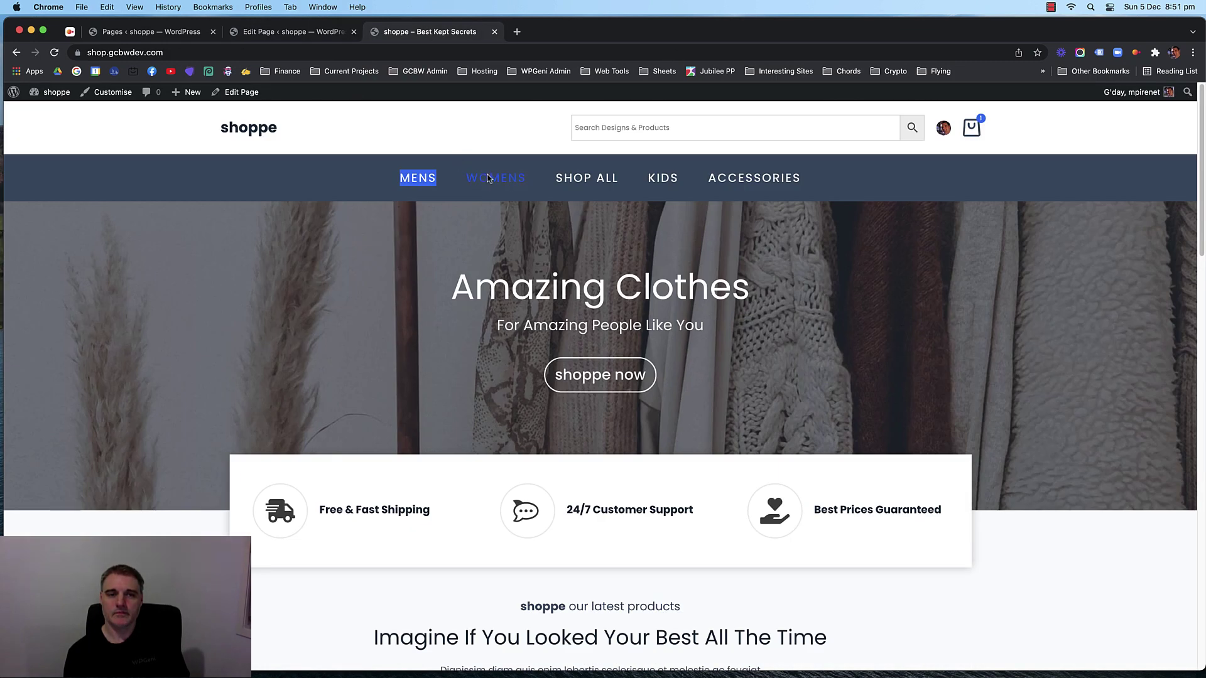
pyautogui.rightClick(489, 178)
pyautogui.click(518, 182)
pyautogui.click(549, 32)
pyautogui.click(549, 53)
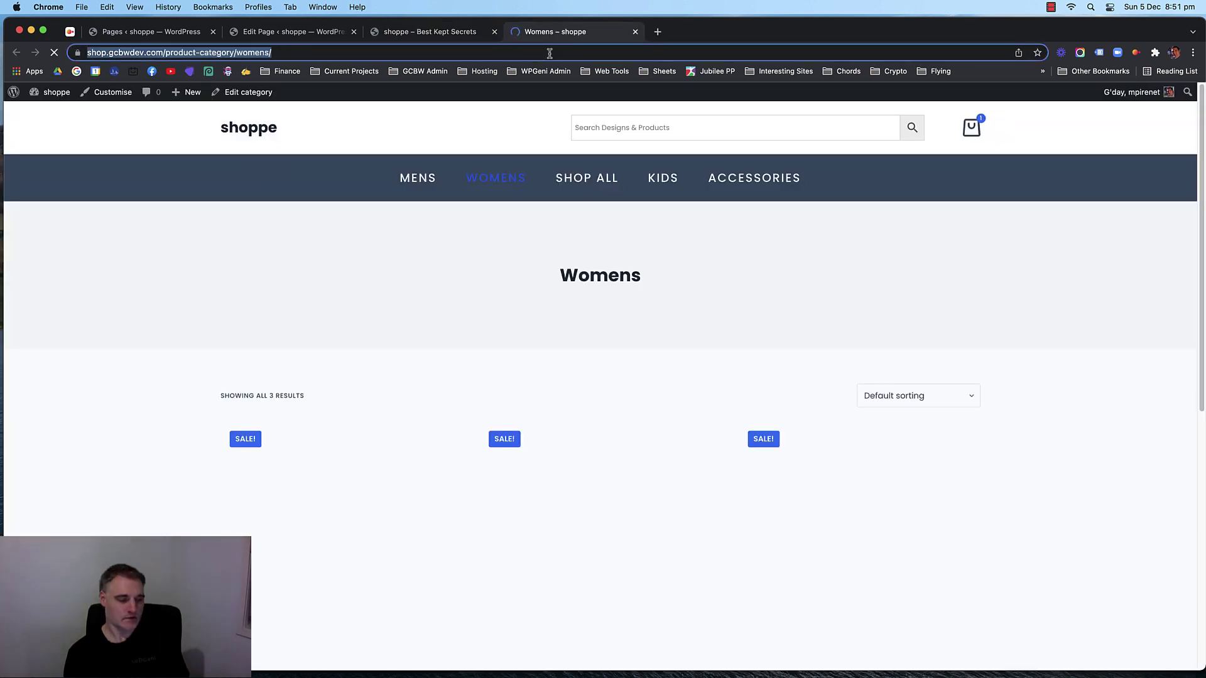
pyautogui.click(635, 31)
pyautogui.click(293, 31)
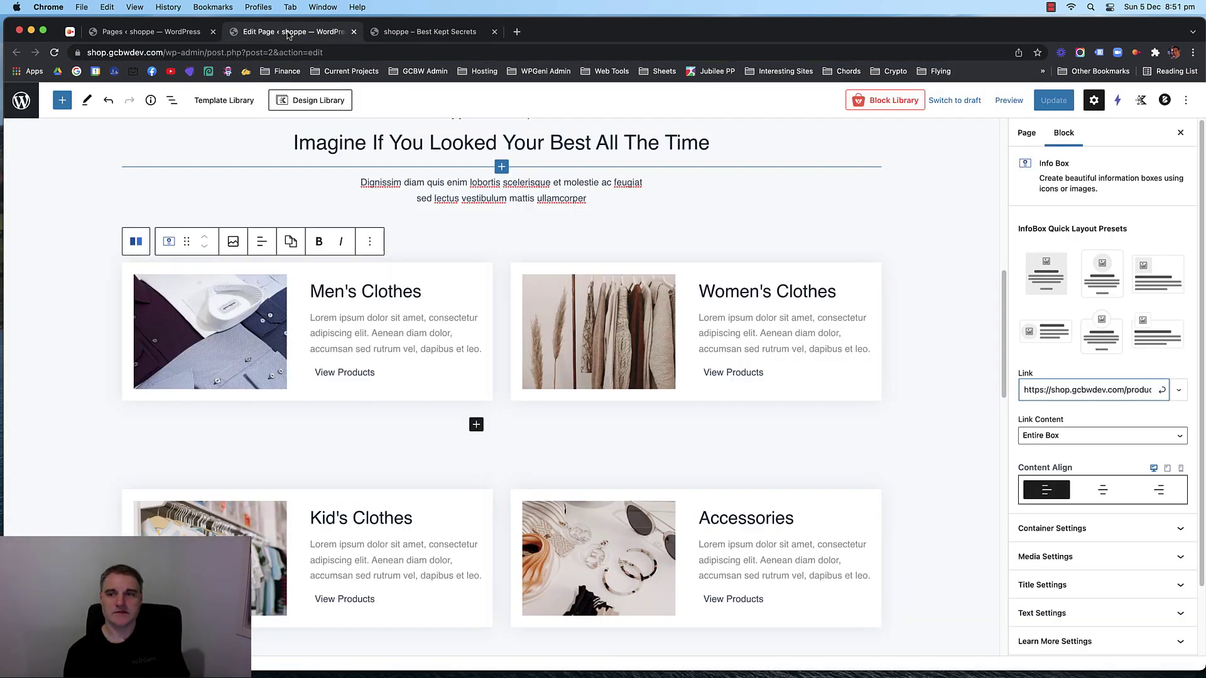
pyautogui.click(821, 279)
pyautogui.click(1061, 390)
pyautogui.hotkey('ctrl', 'v')
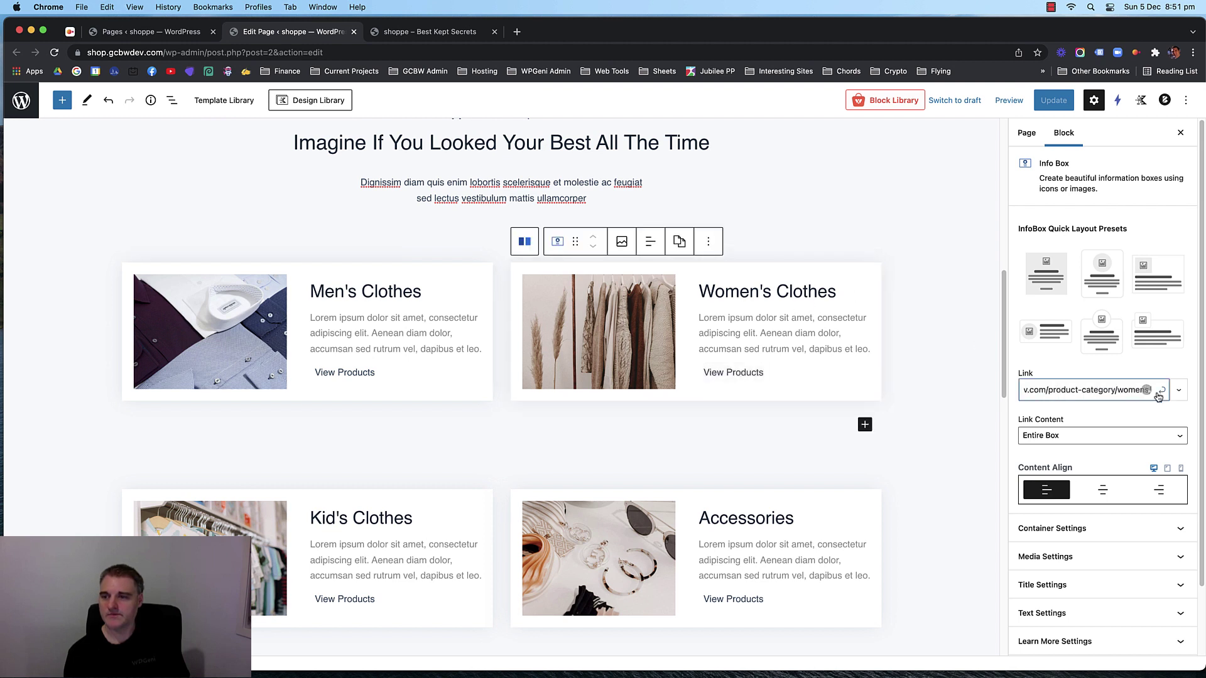
pyautogui.click(1162, 391)
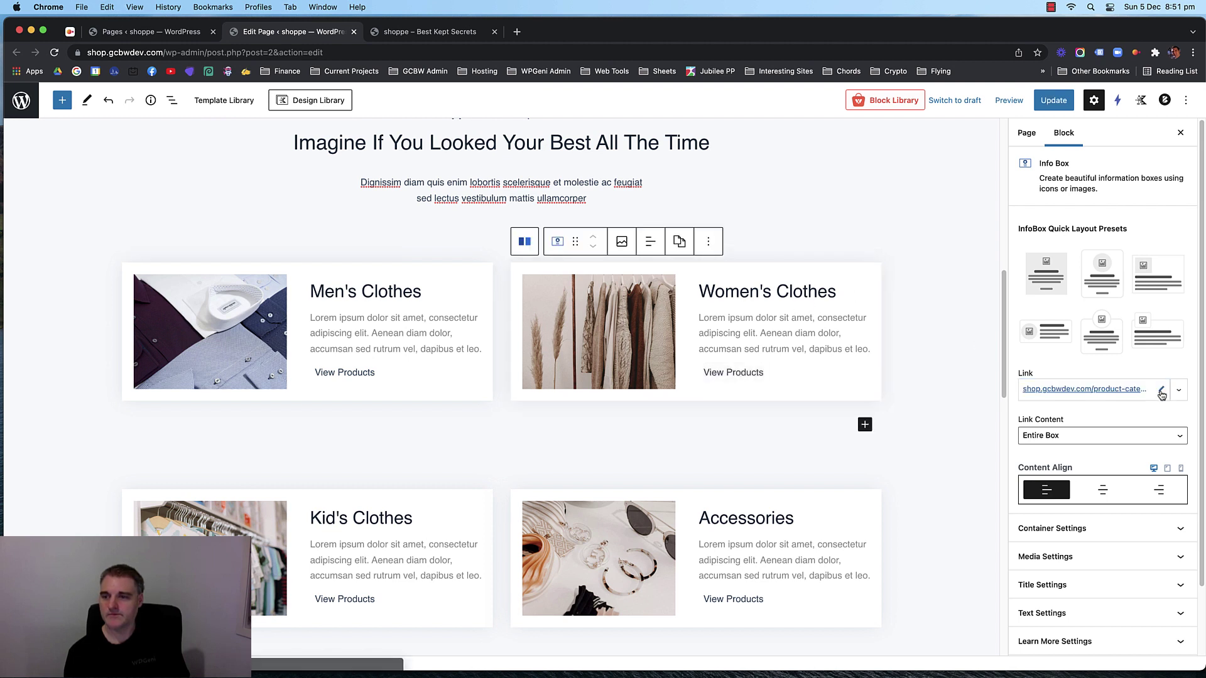
# Copy the Mens category page address and apply it as the Men's Clothes box link.
pyautogui.click(379, 322)
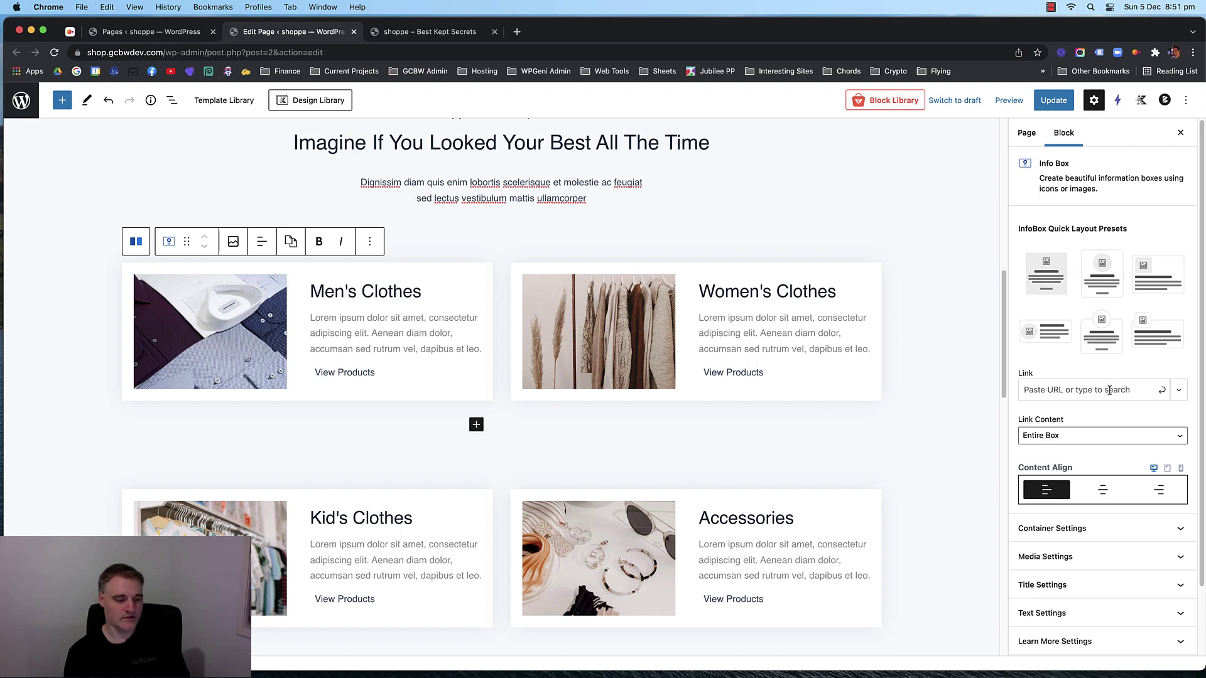
pyautogui.click(442, 33)
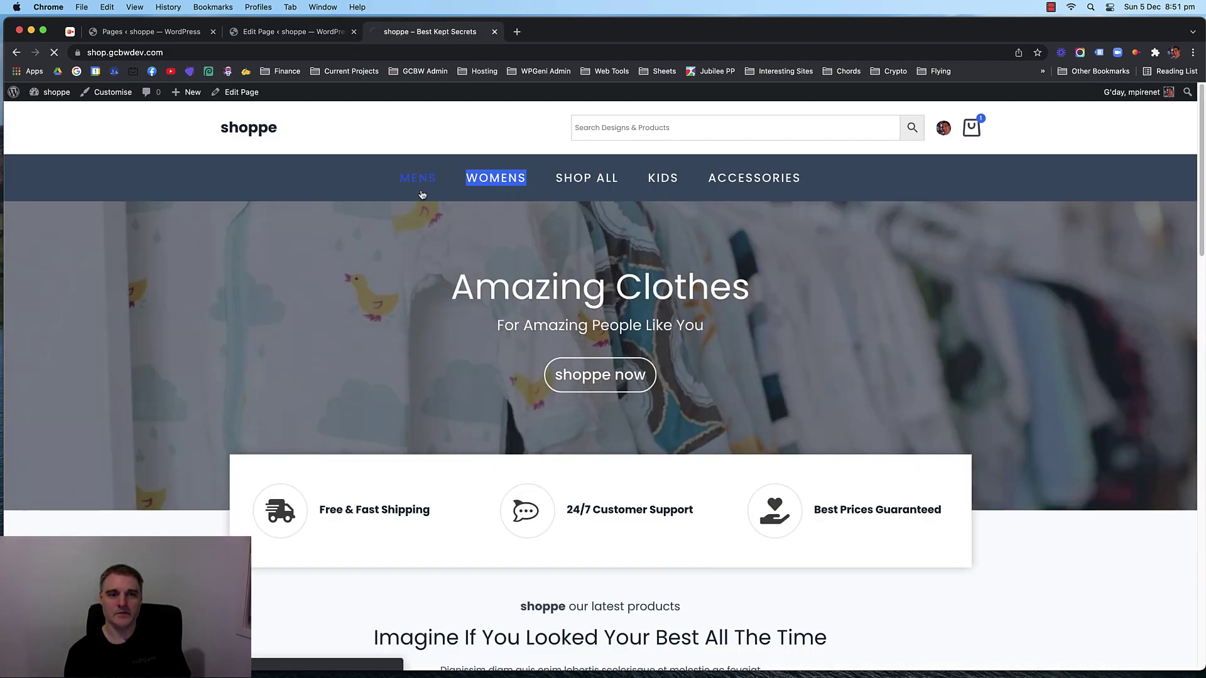
pyautogui.click(423, 188)
pyautogui.click(317, 52)
pyautogui.press('super+c')
pyautogui.click(290, 32)
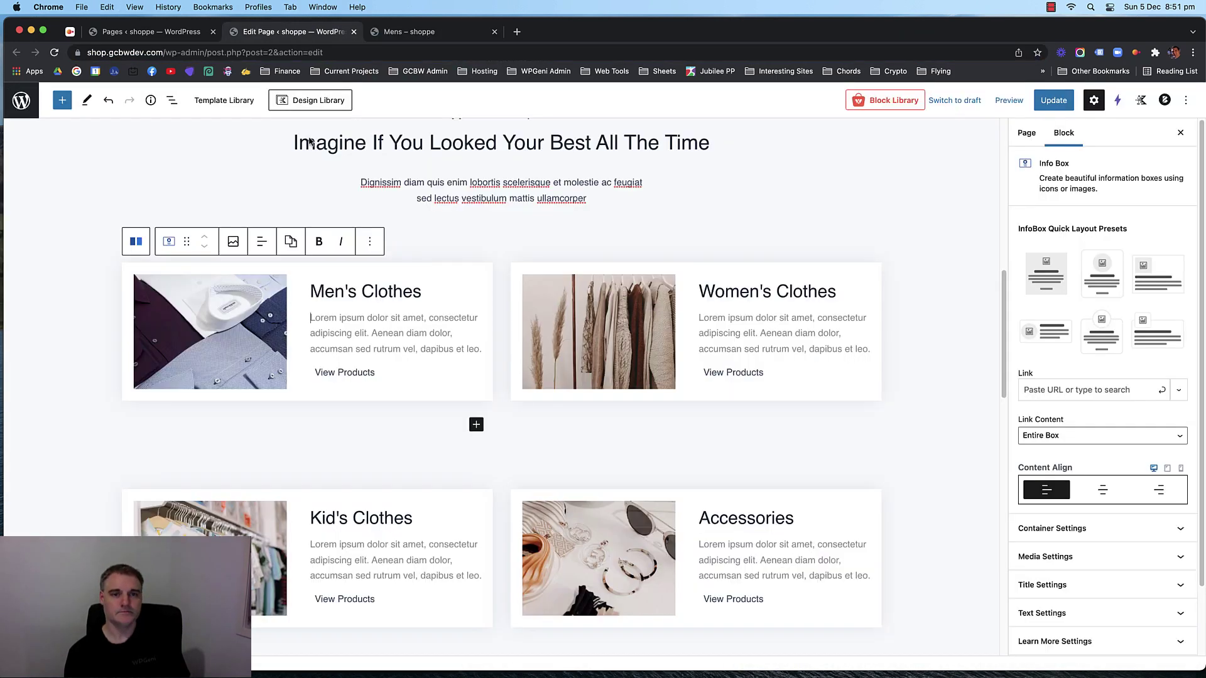
pyautogui.click(1070, 390)
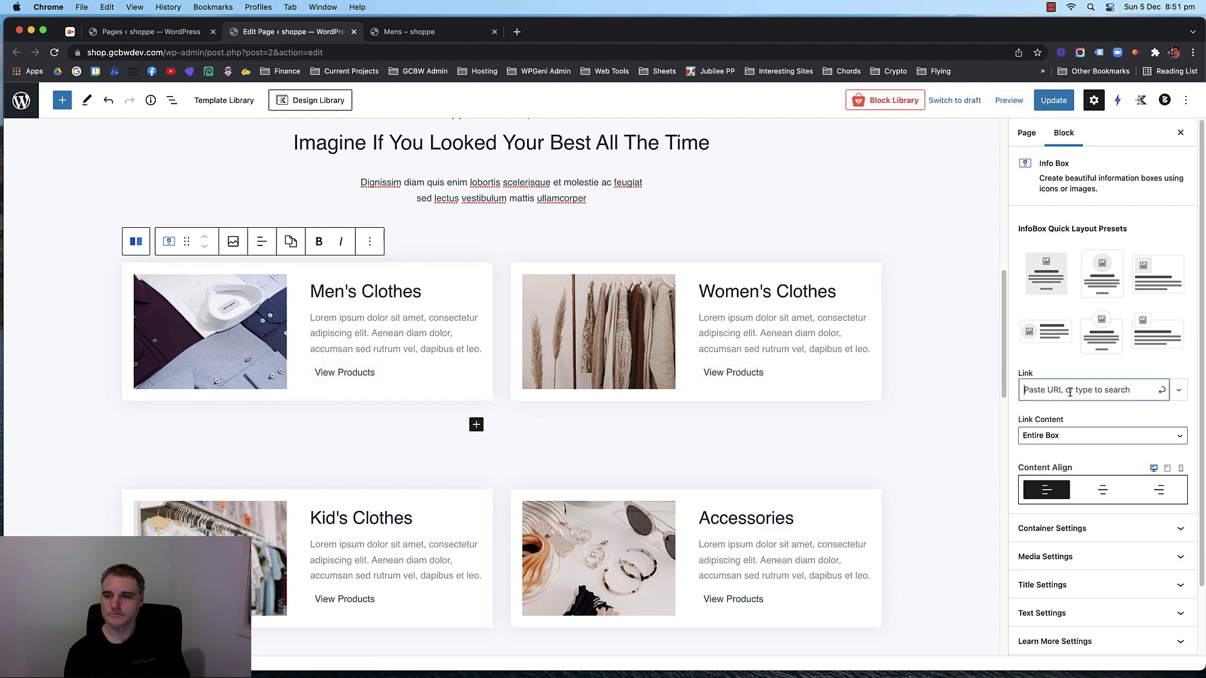
pyautogui.click(1162, 391)
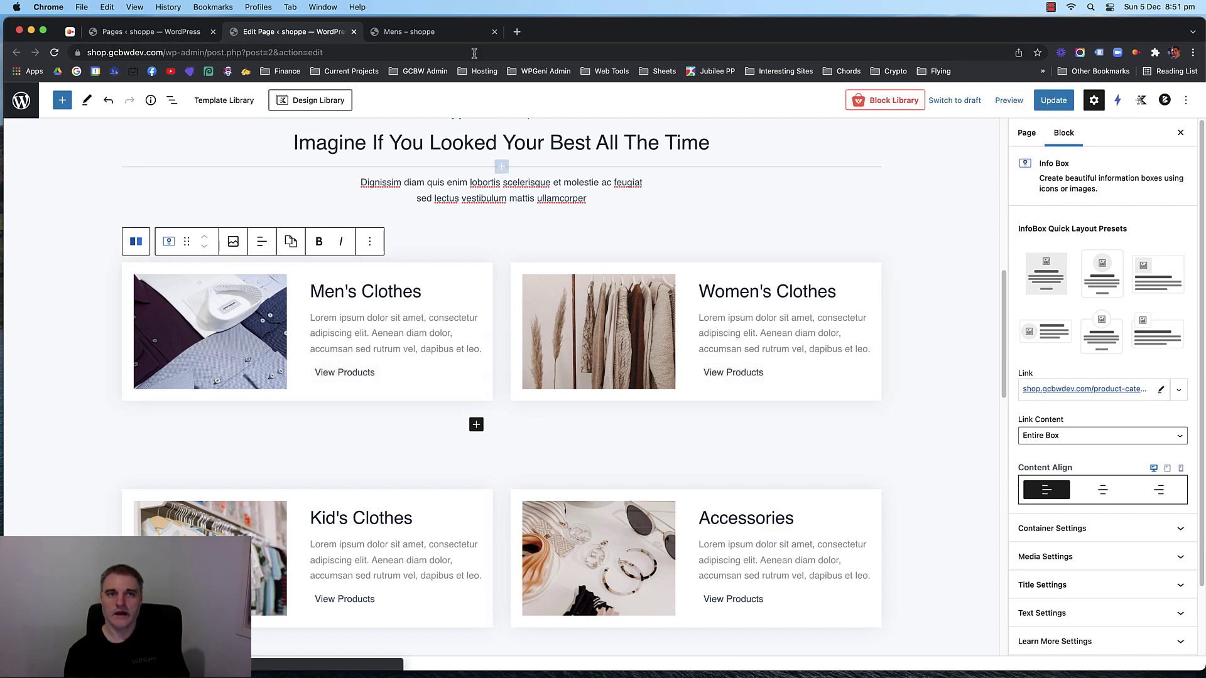
# Copy the Kids category page address and apply it as the Kid's Clothes box link.
pyautogui.click(411, 33)
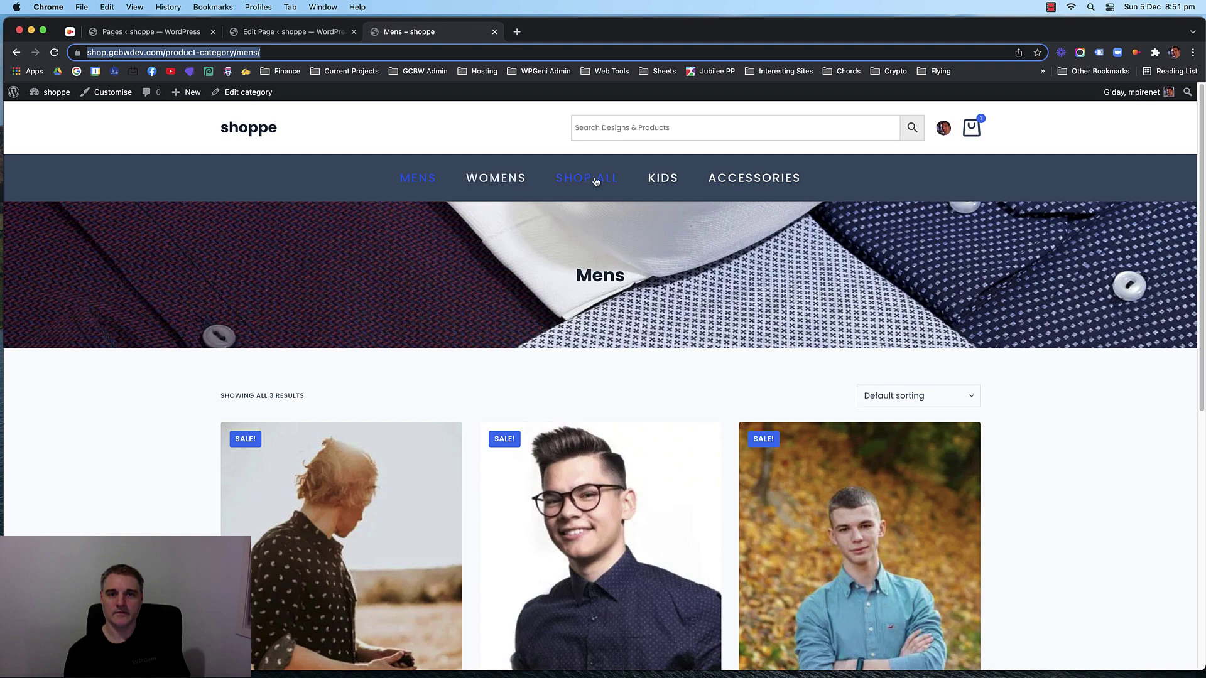
pyautogui.click(665, 180)
pyautogui.click(295, 52)
pyautogui.press('super+c')
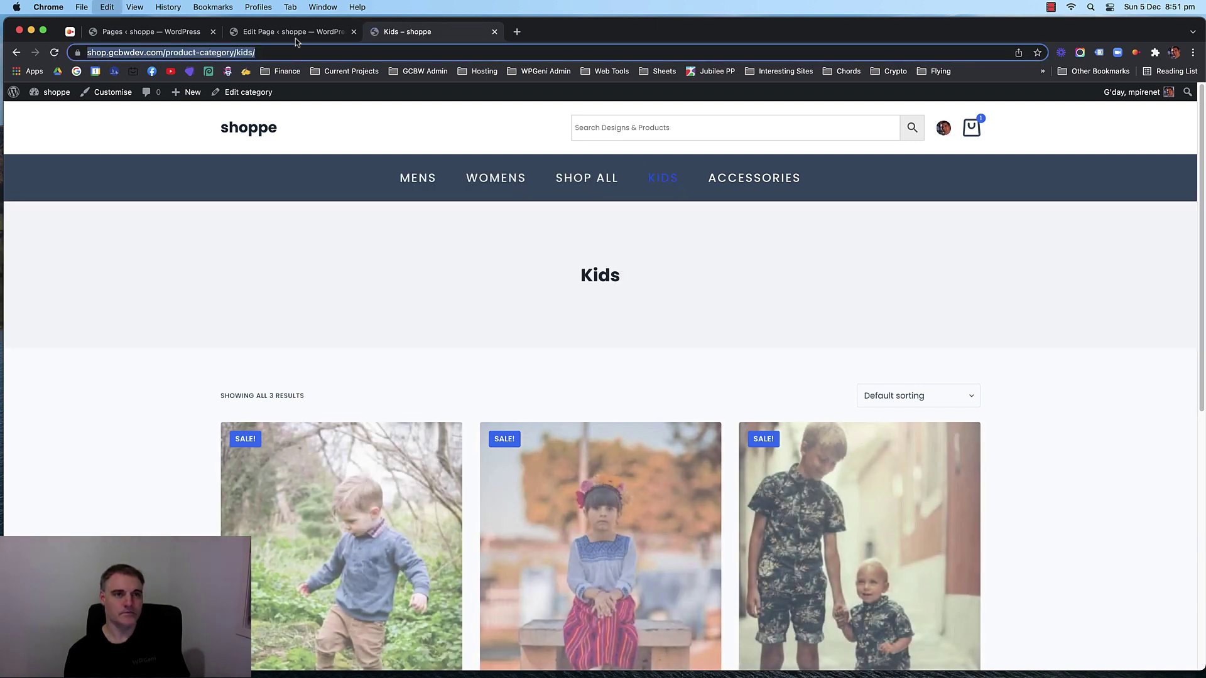
pyautogui.click(295, 34)
pyautogui.scroll(-3, 478, 352)
pyautogui.click(338, 462)
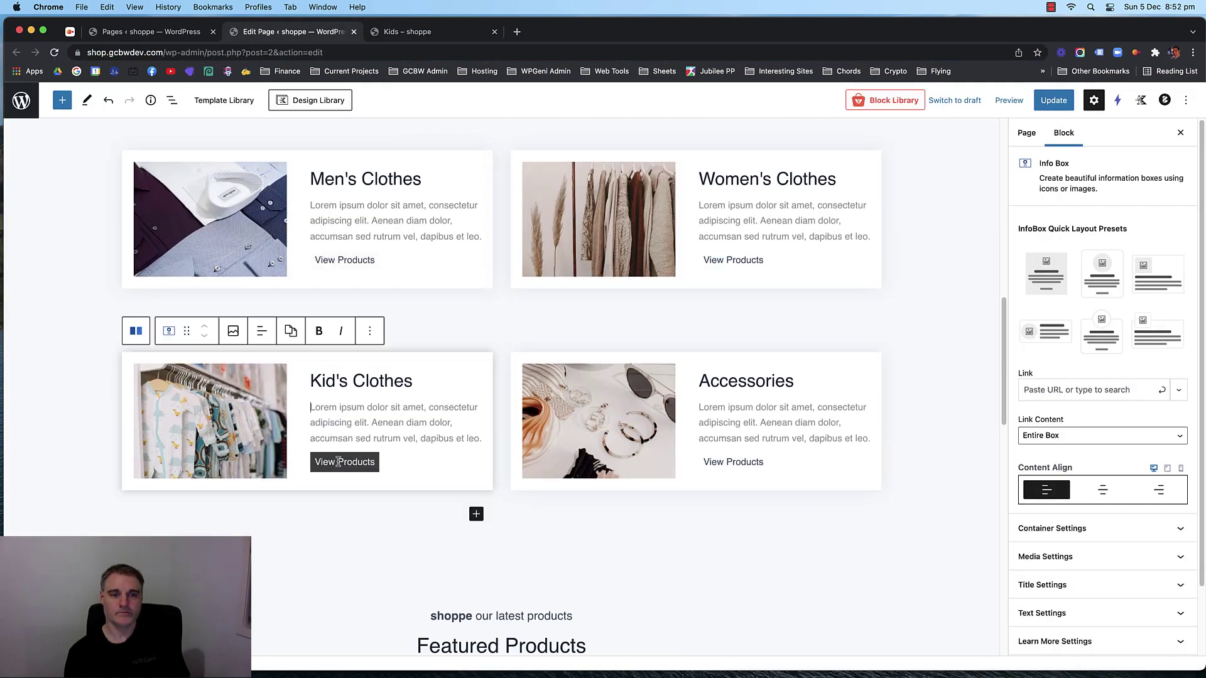
pyautogui.click(1064, 395)
pyautogui.click(1162, 390)
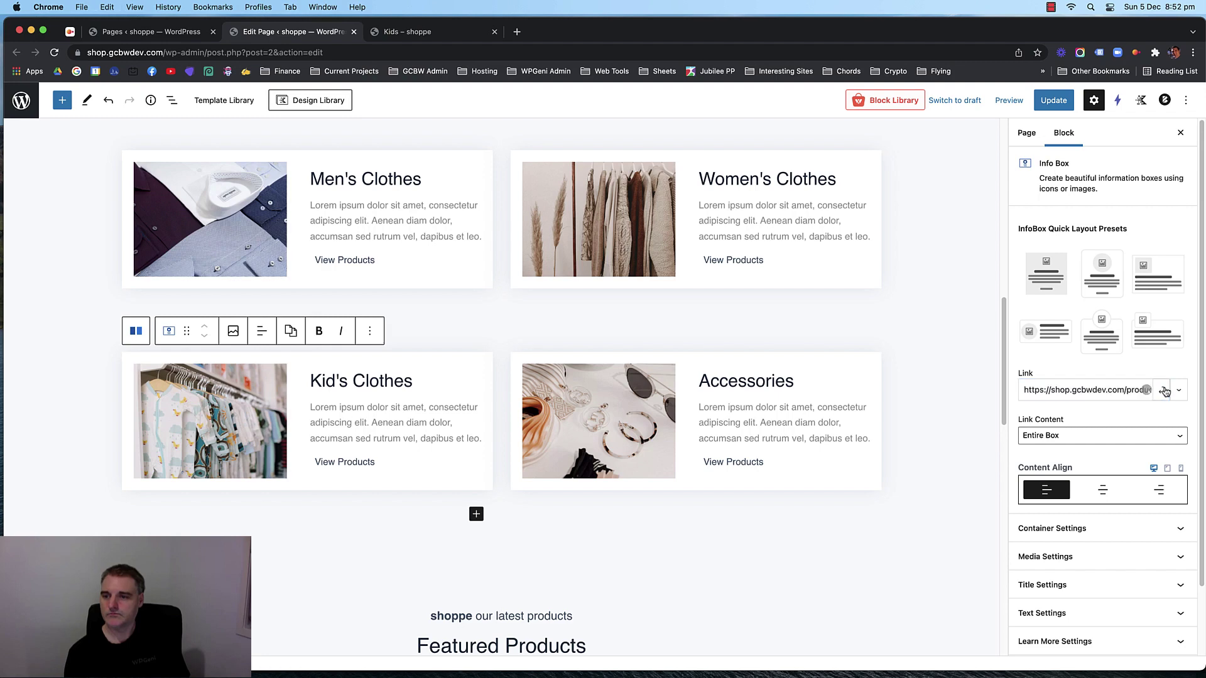
# Link the Accessories info box to the Accessories category page and update the home page.
pyautogui.click(448, 36)
pyautogui.click(780, 182)
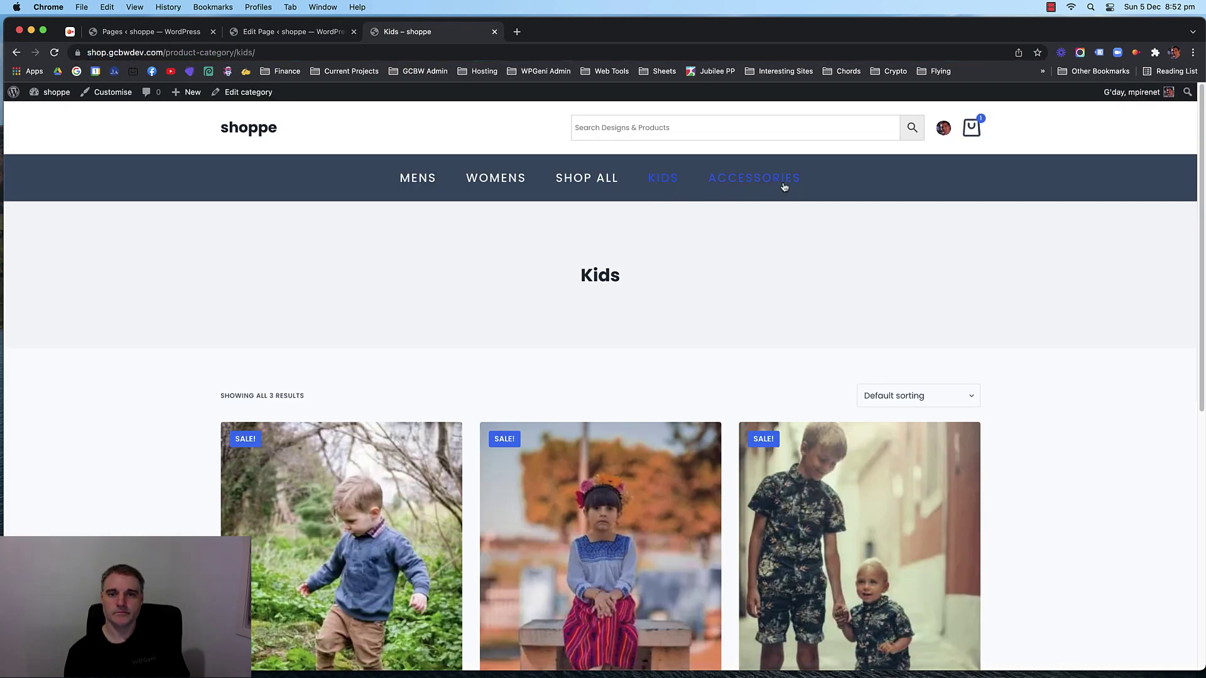
pyautogui.click(306, 53)
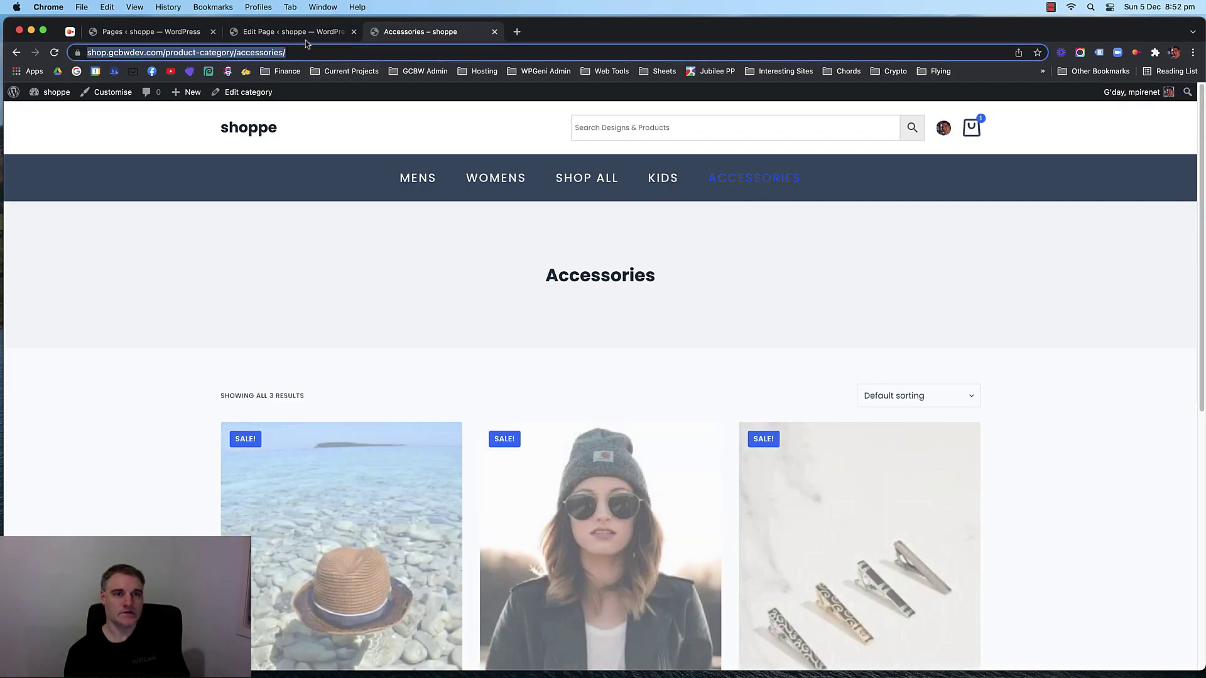
pyautogui.click(306, 35)
pyautogui.click(798, 385)
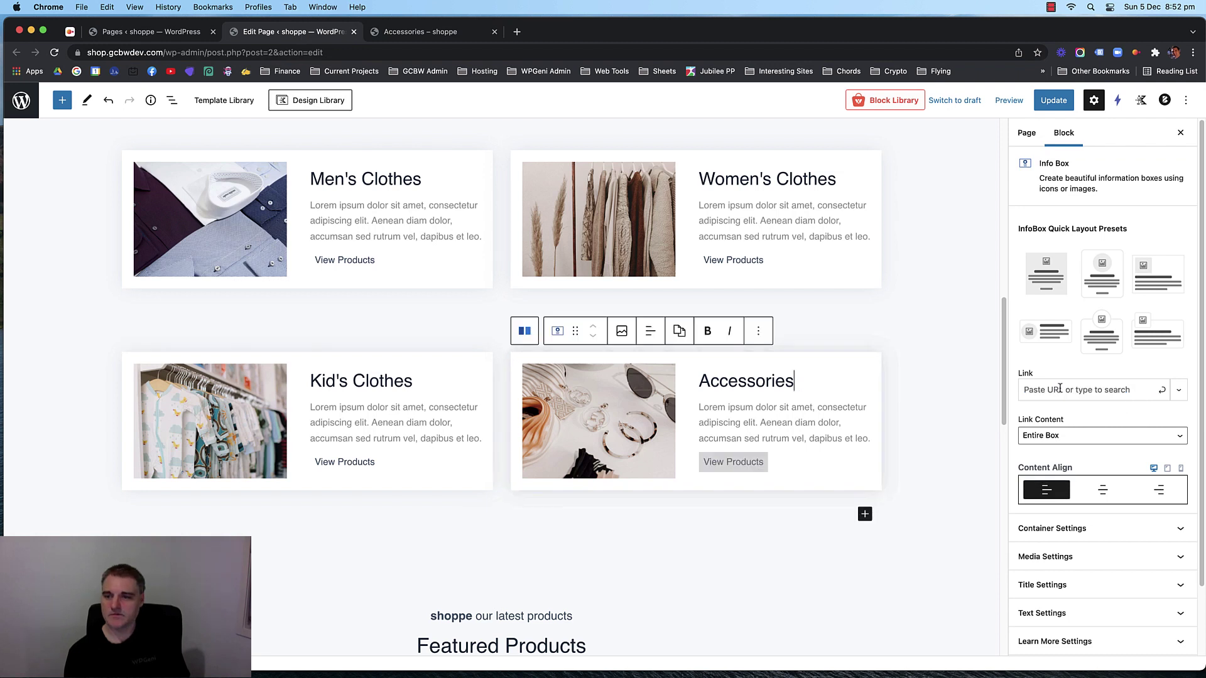
pyautogui.click(1081, 390)
pyautogui.press('super+v')
pyautogui.click(1163, 390)
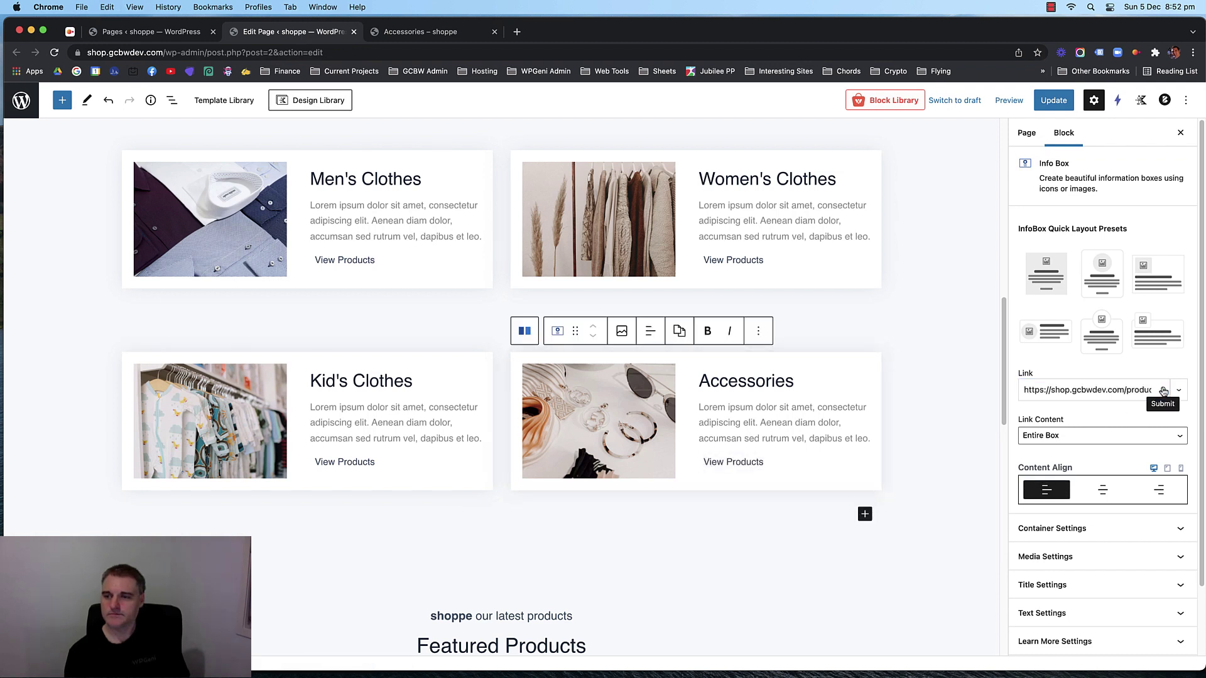
pyautogui.click(1054, 100)
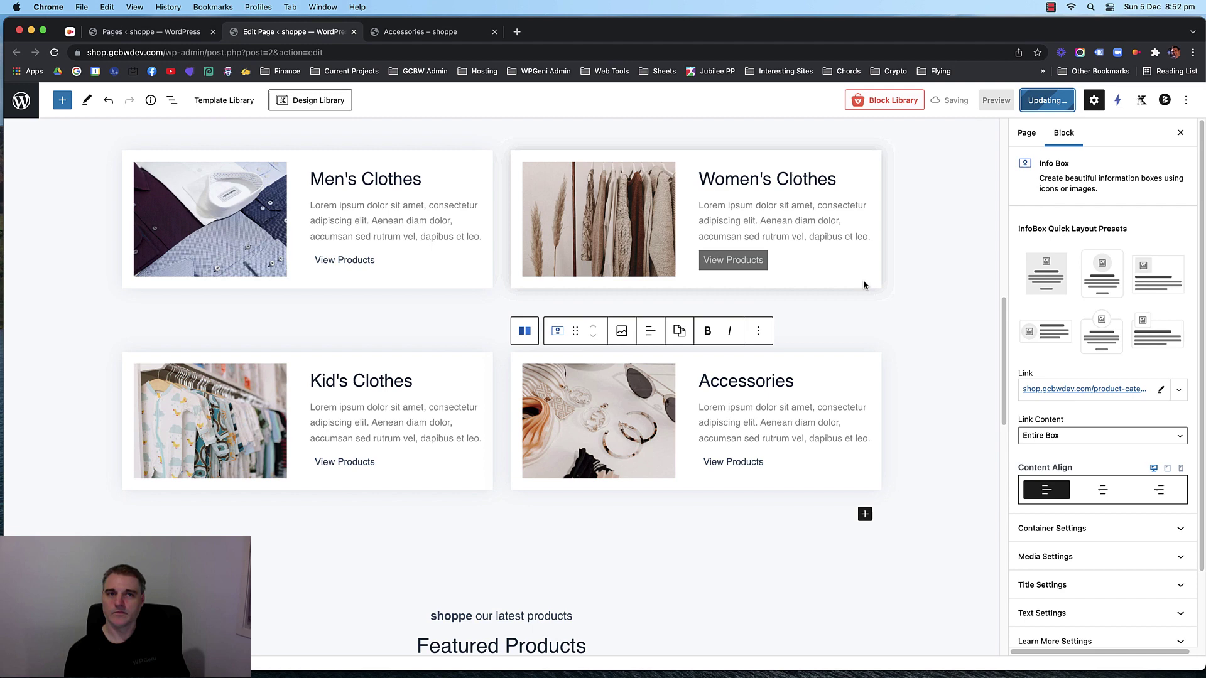
pyautogui.click(446, 33)
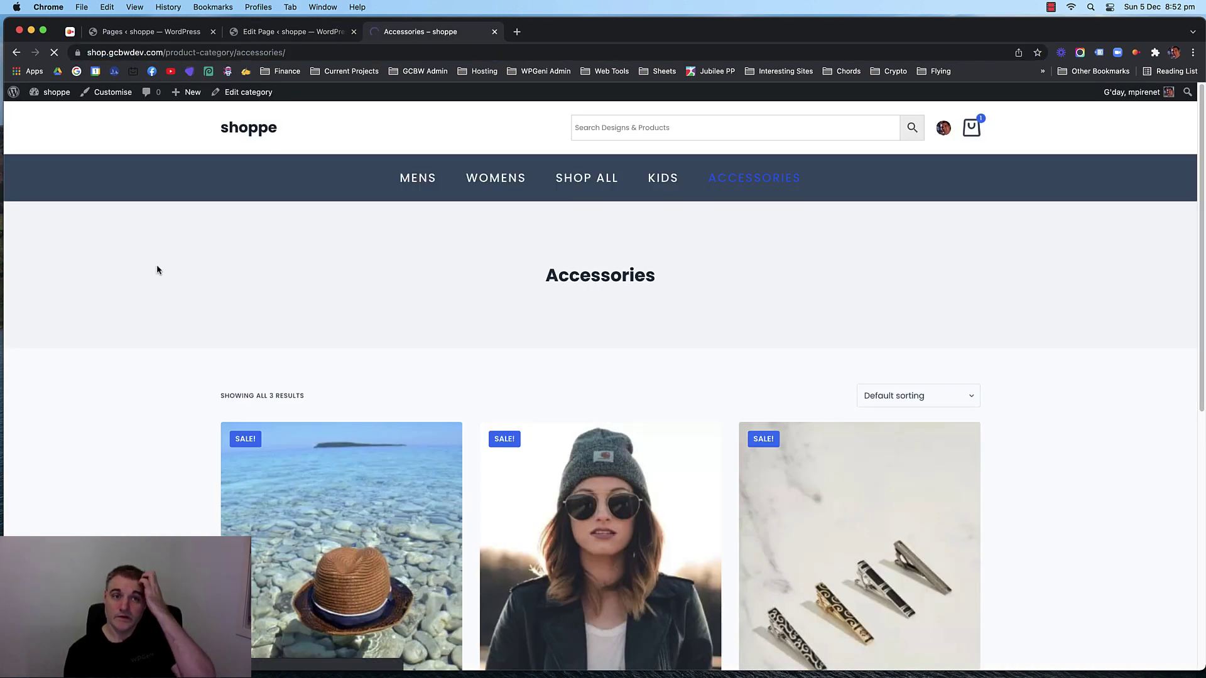
# Reload the shop and test the Men's Clothes card plus the WOMENS, SHOP ALL and ACCESSORIES menu links.
pyautogui.press('super+r')
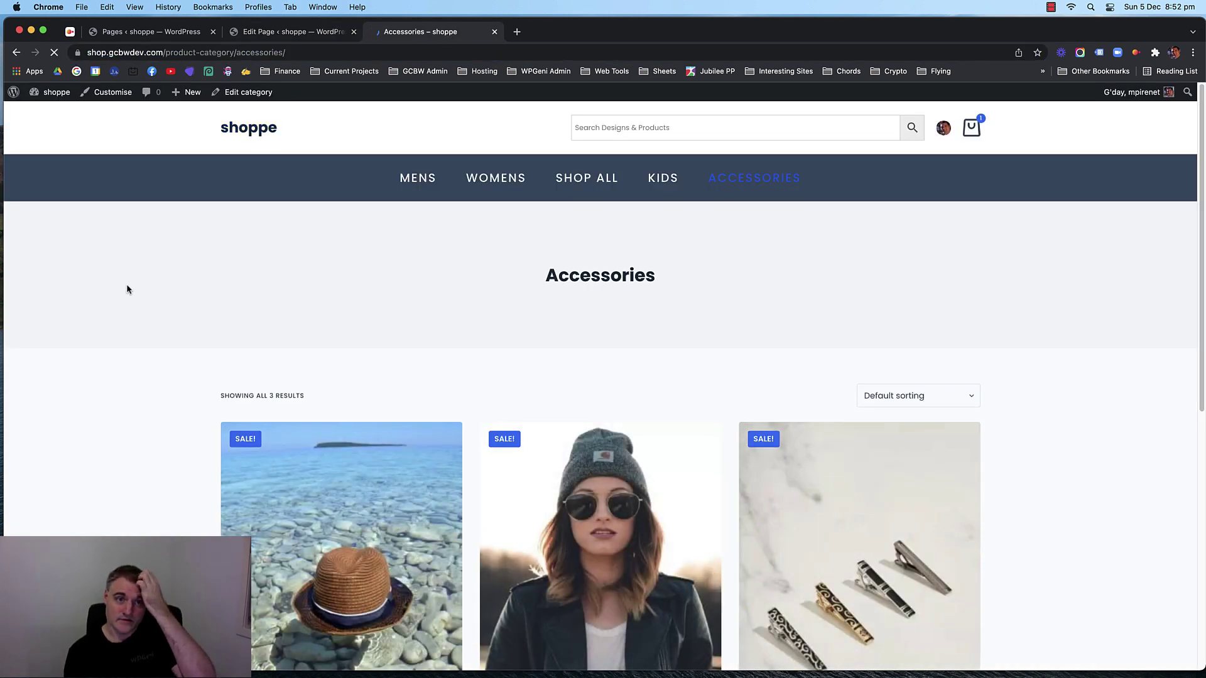
pyautogui.scroll(-10, 156, 278)
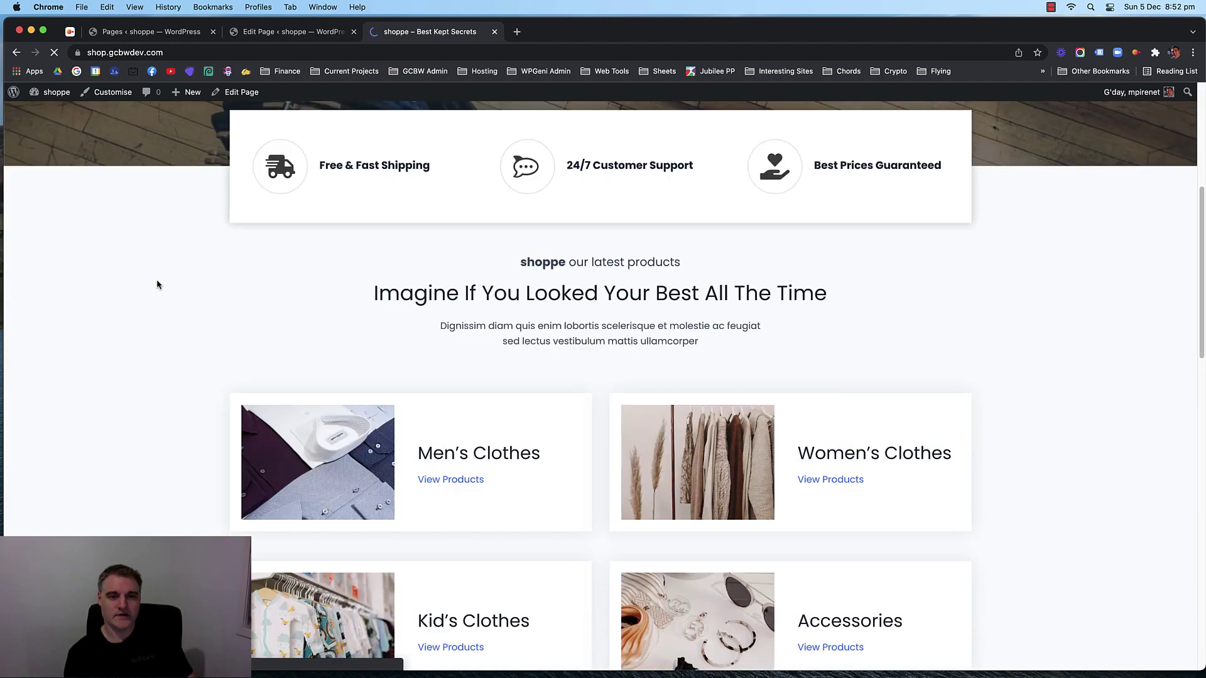
pyautogui.scroll(2, 157, 279)
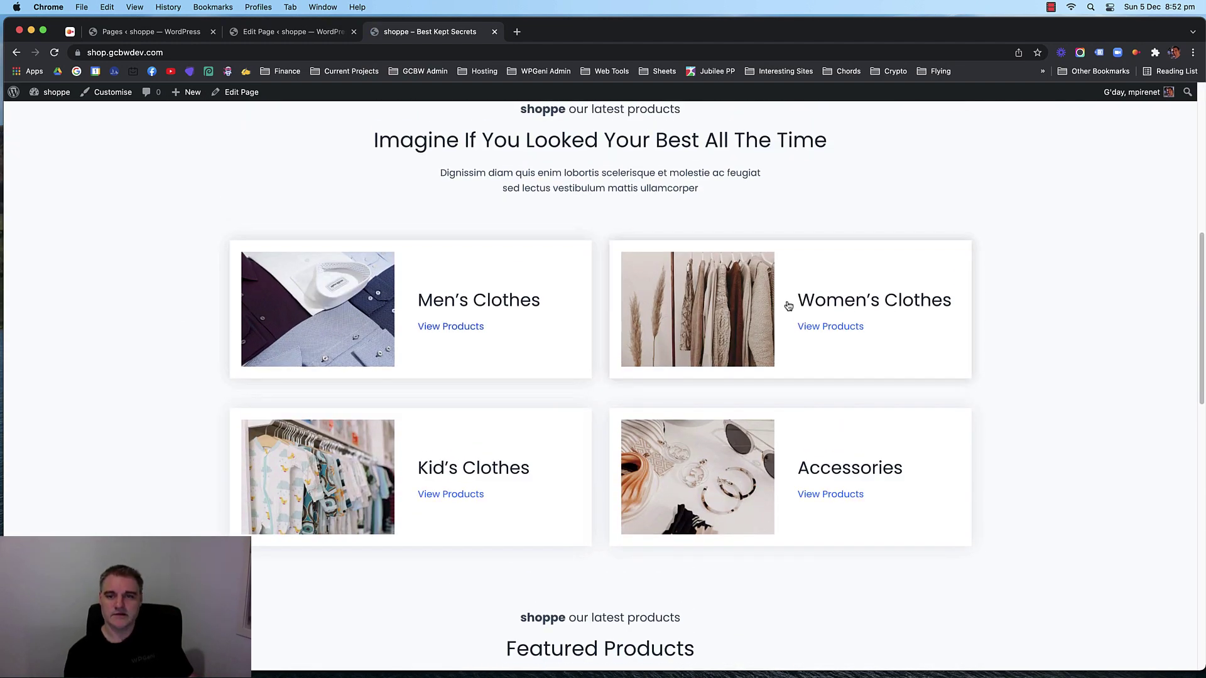
pyautogui.click(426, 311)
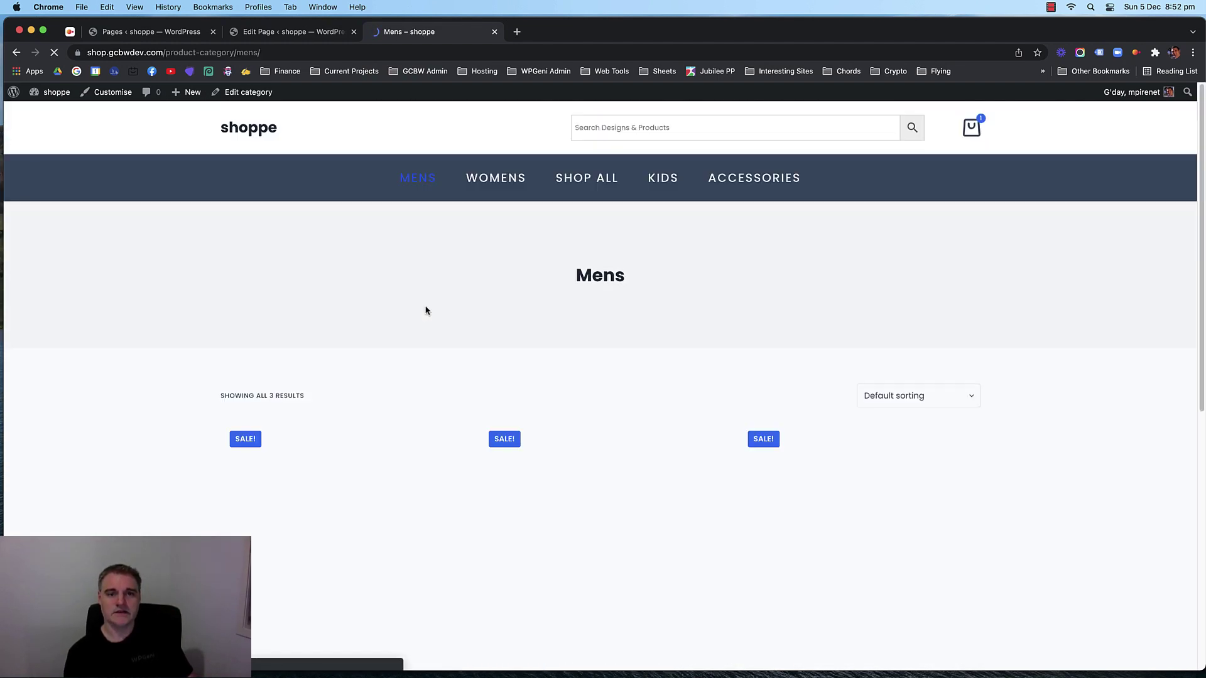
pyautogui.scroll(-8, 198, 300)
pyautogui.scroll(7, 198, 301)
pyautogui.scroll(1, 198, 302)
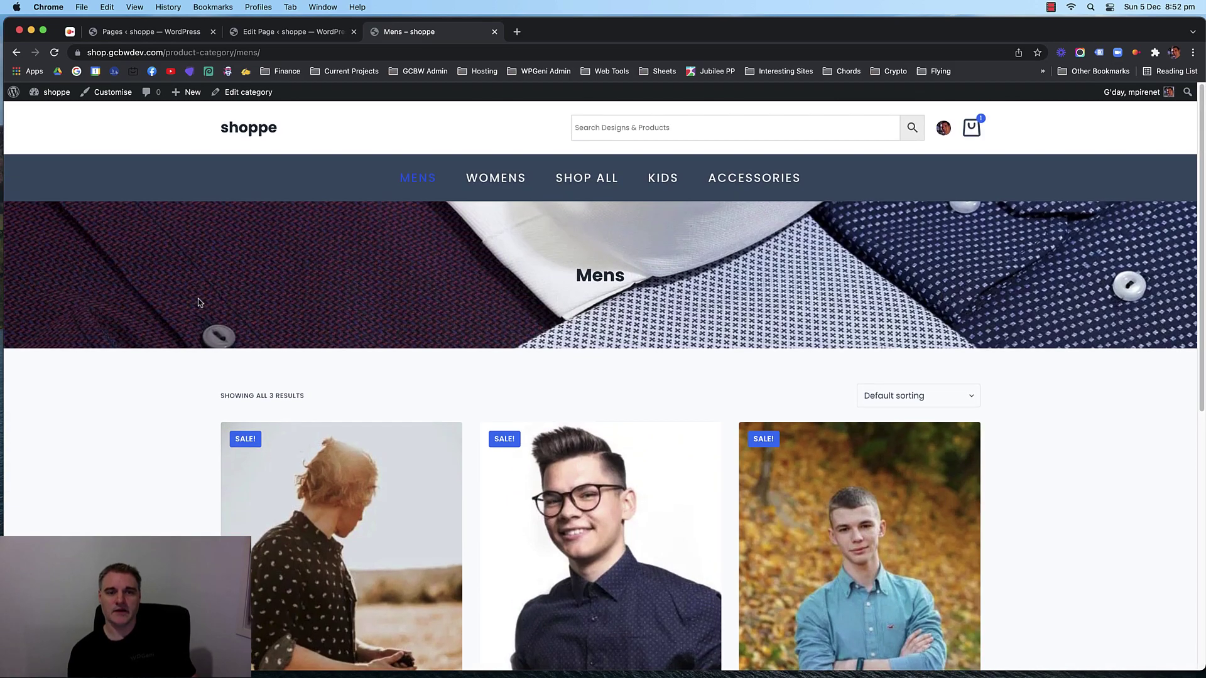
pyautogui.click(498, 186)
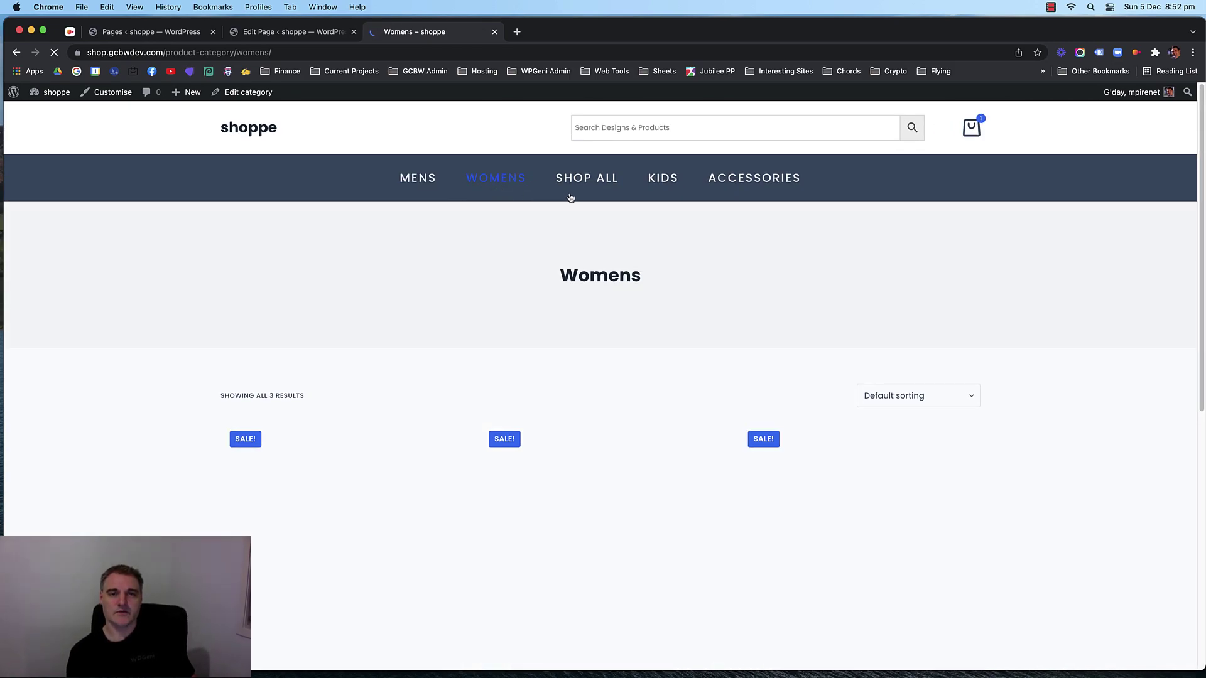
pyautogui.click(607, 183)
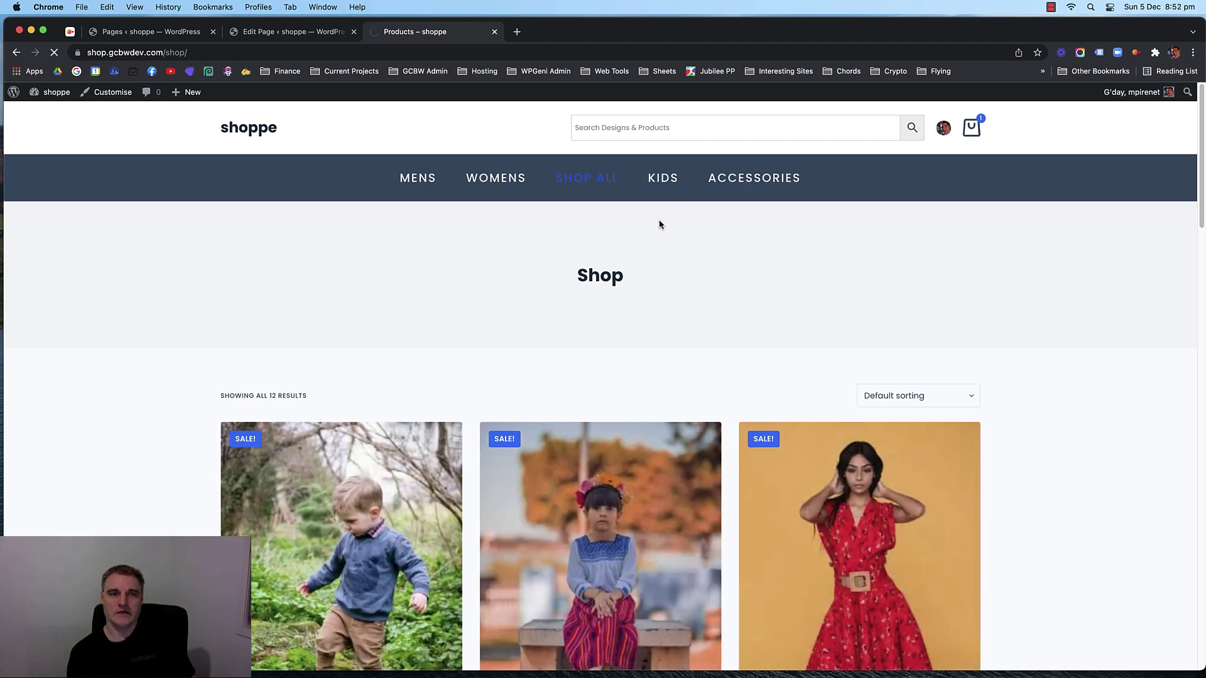
pyautogui.click(753, 178)
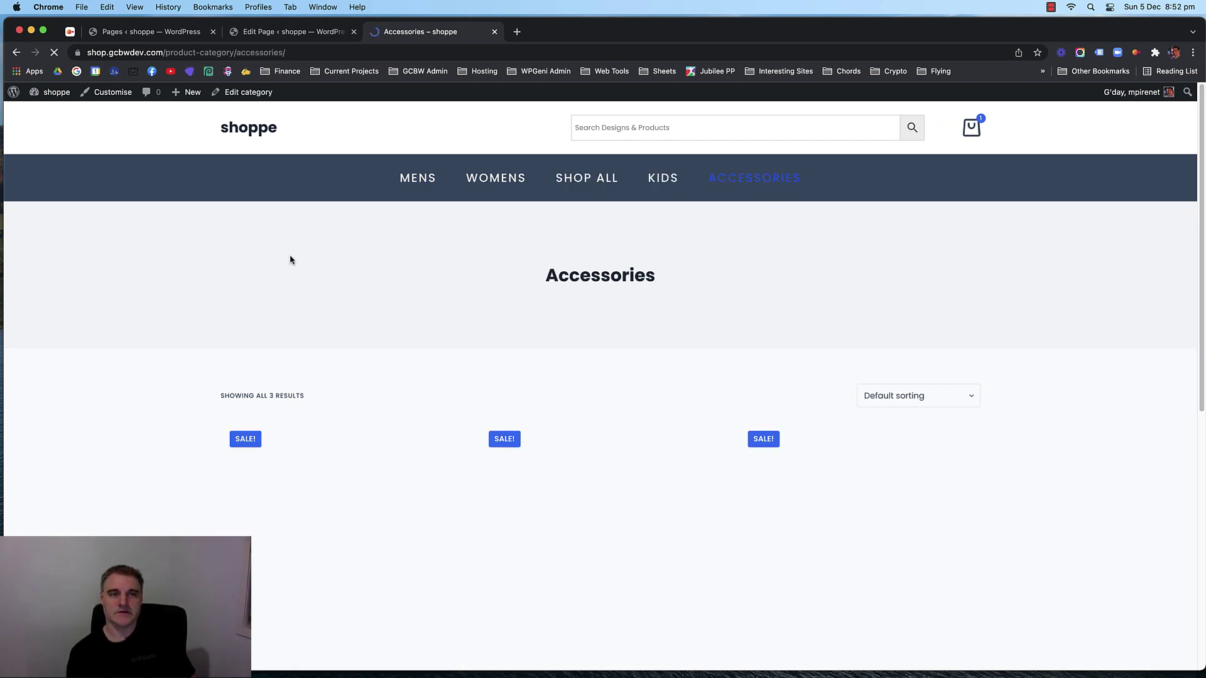
# Return home via the logo and scroll through the Featured Products carousel.
pyautogui.click(236, 144)
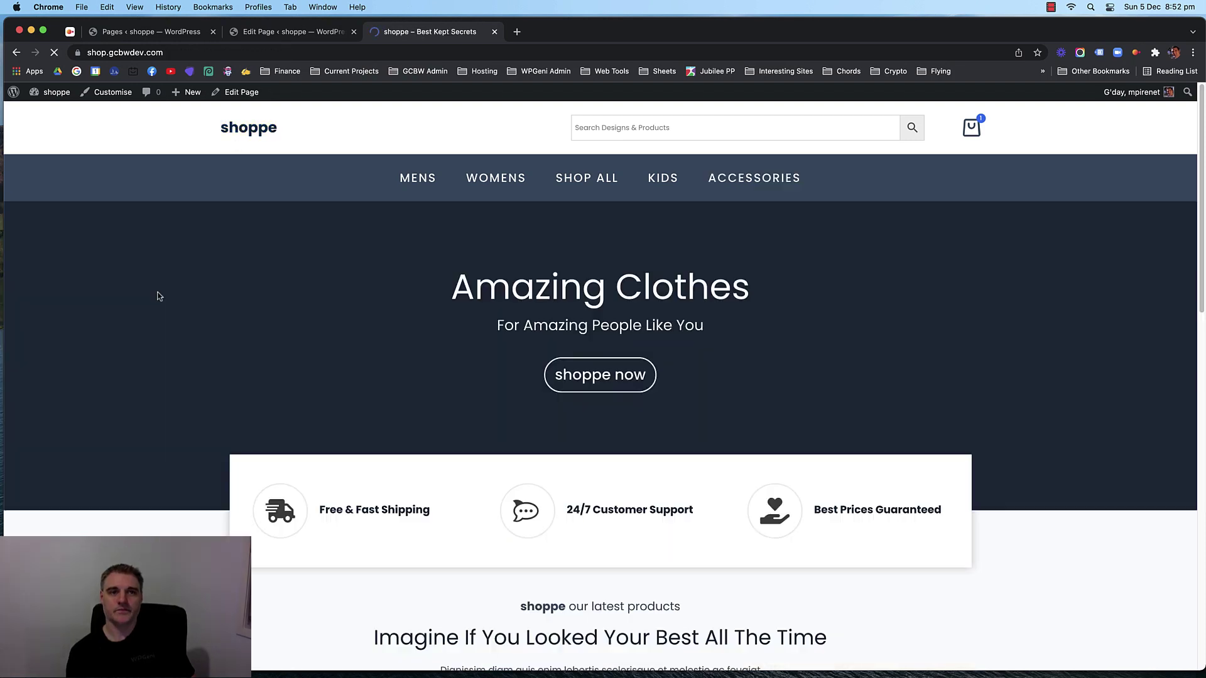
pyautogui.scroll(-4, 140, 308)
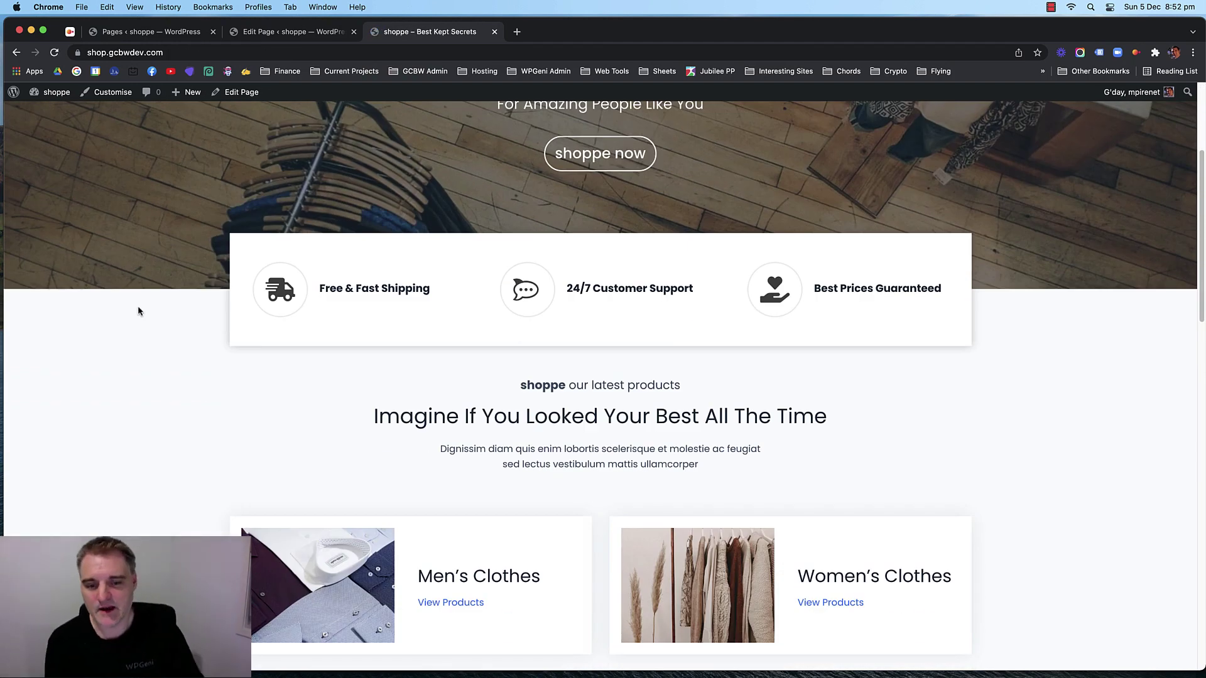
pyautogui.scroll(-10, 138, 301)
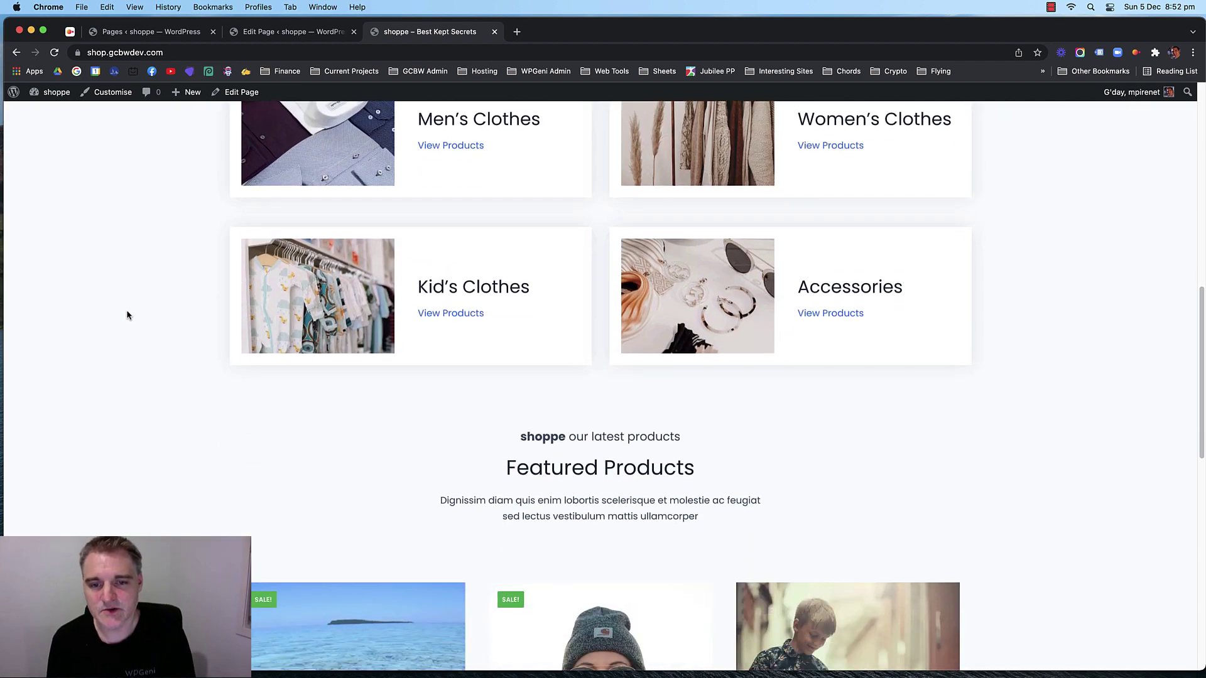
pyautogui.scroll(-5, 126, 315)
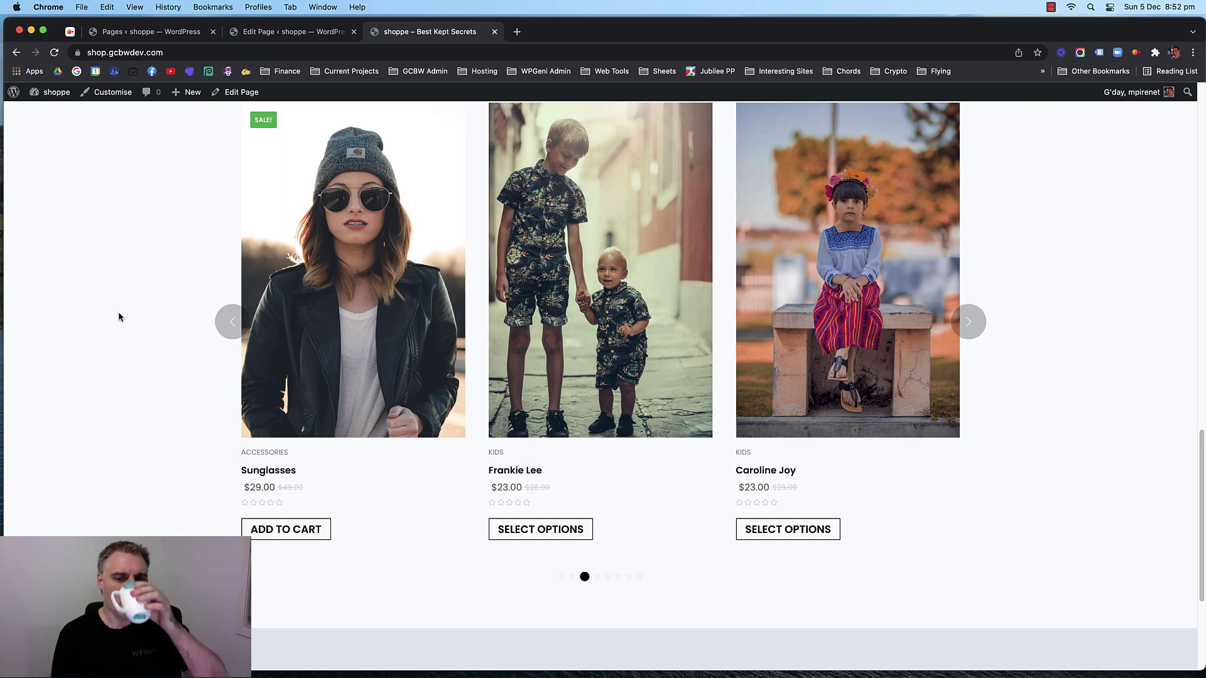
pyautogui.scroll(-5, 118, 317)
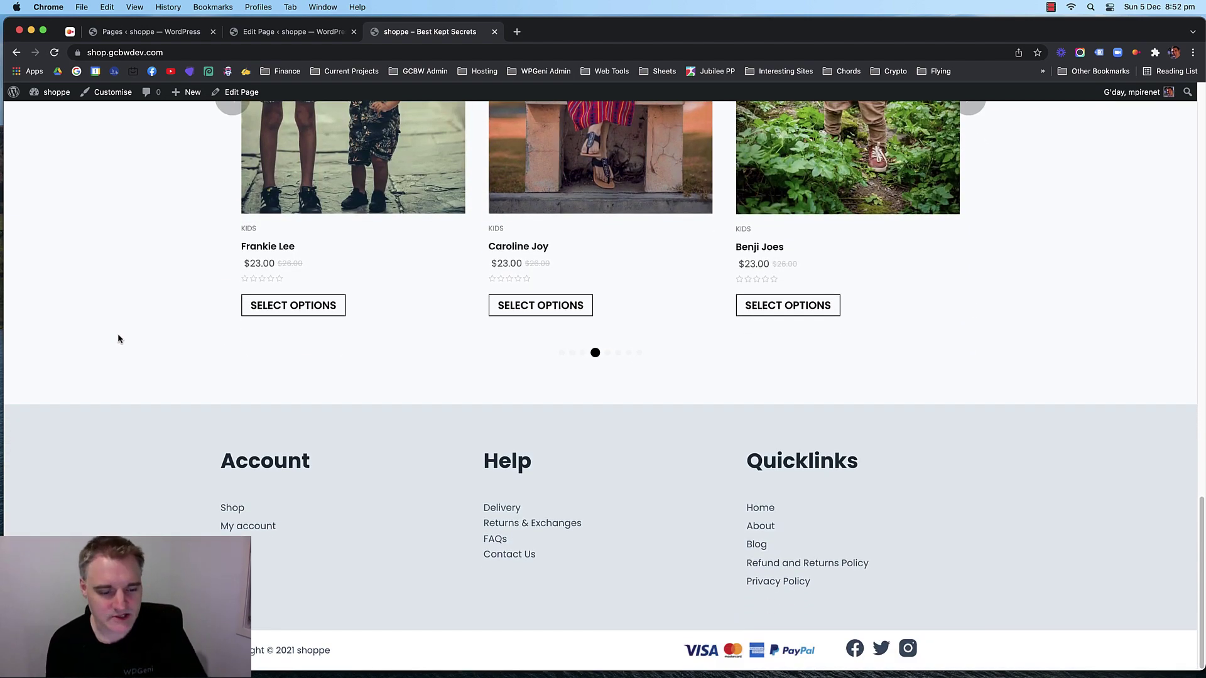
pyautogui.scroll(2, 124, 327)
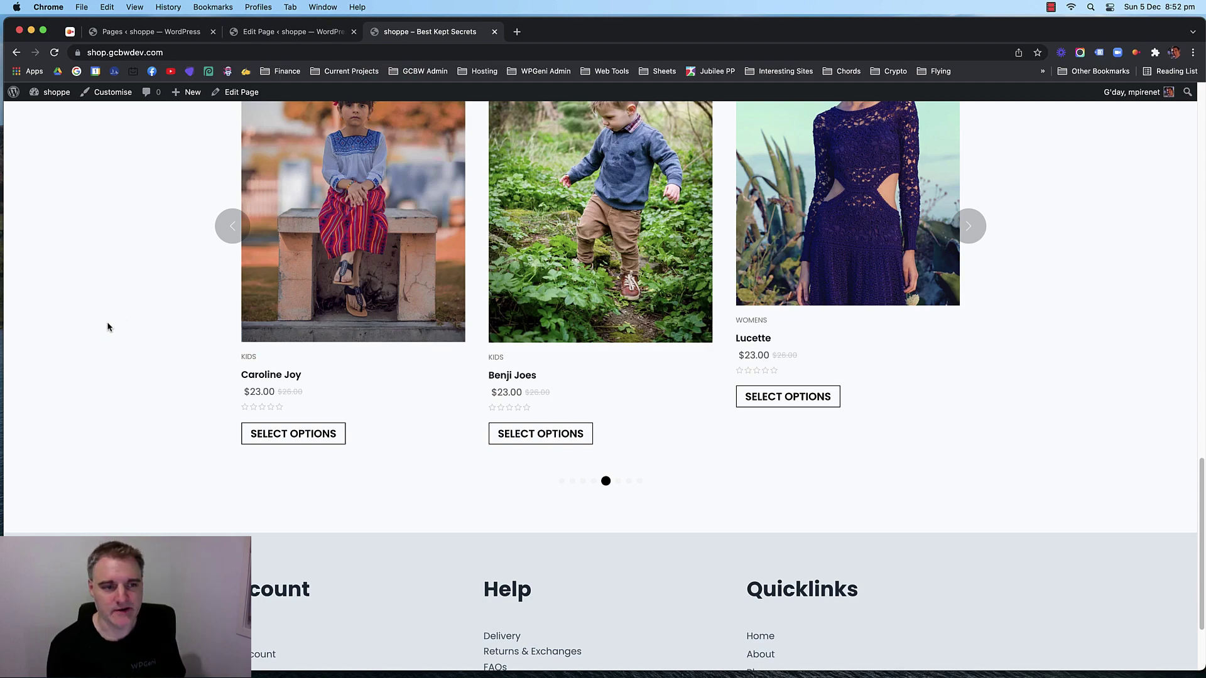
pyautogui.scroll(15, 109, 328)
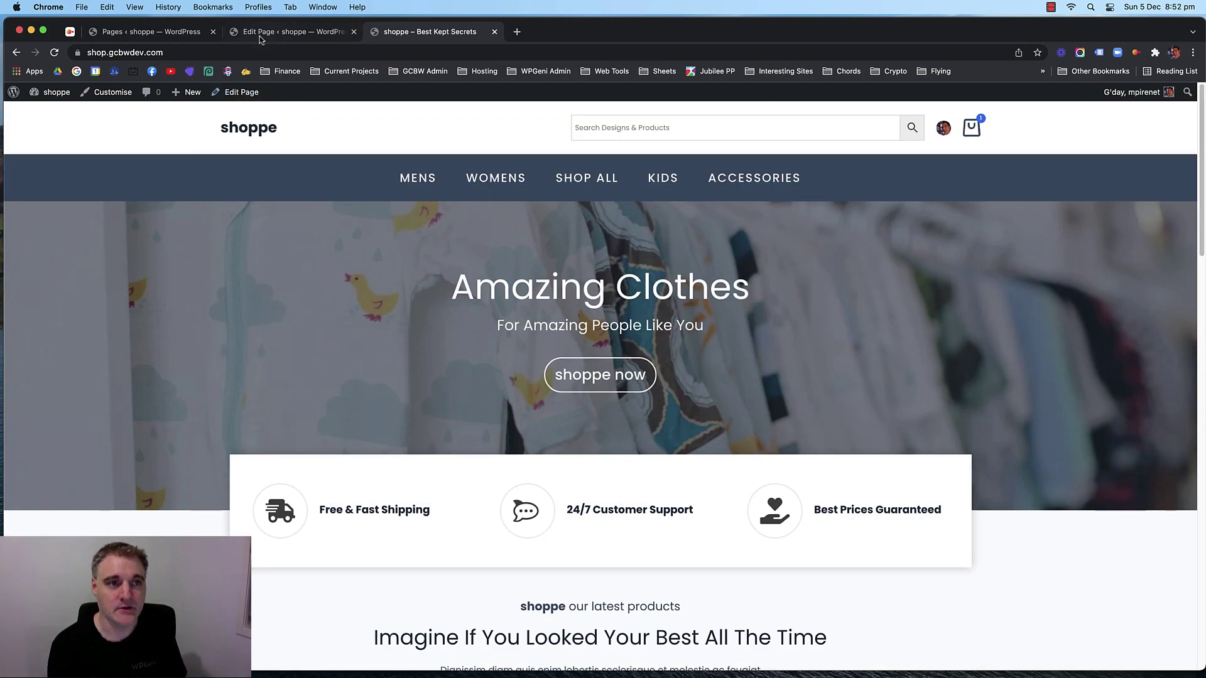
# Add a single-column Row Layout block at the bottom of the home page.
pyautogui.click(260, 35)
pyautogui.scroll(-12, 498, 266)
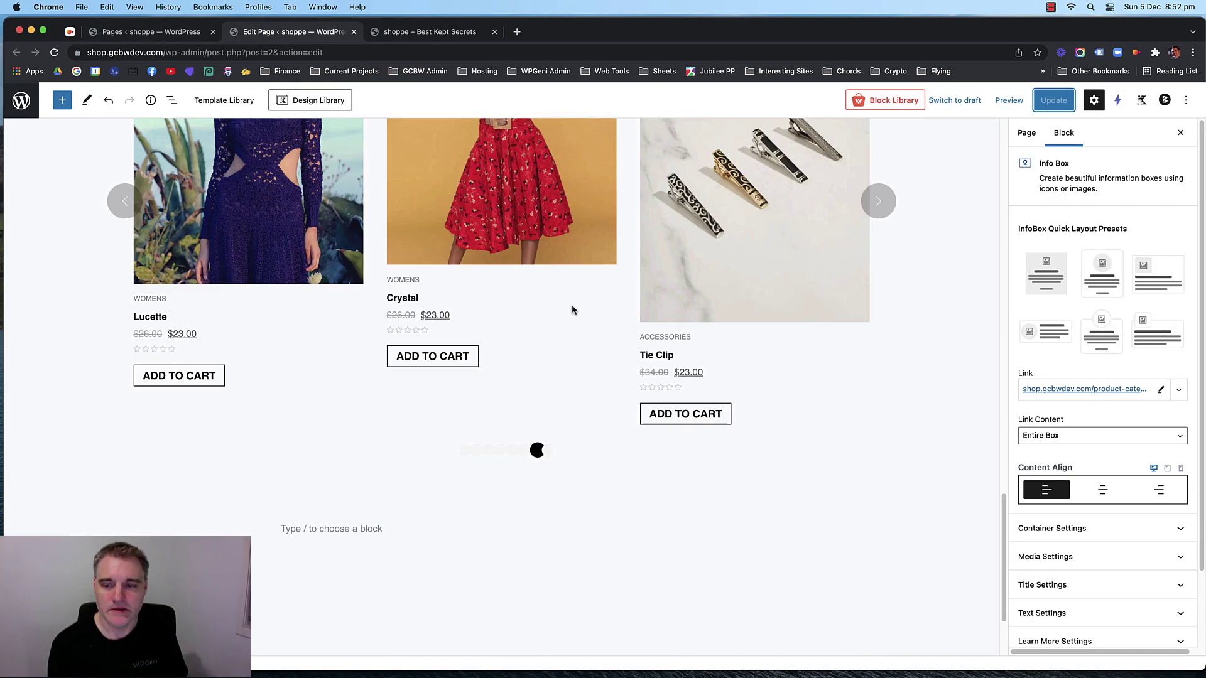
pyautogui.click(441, 399)
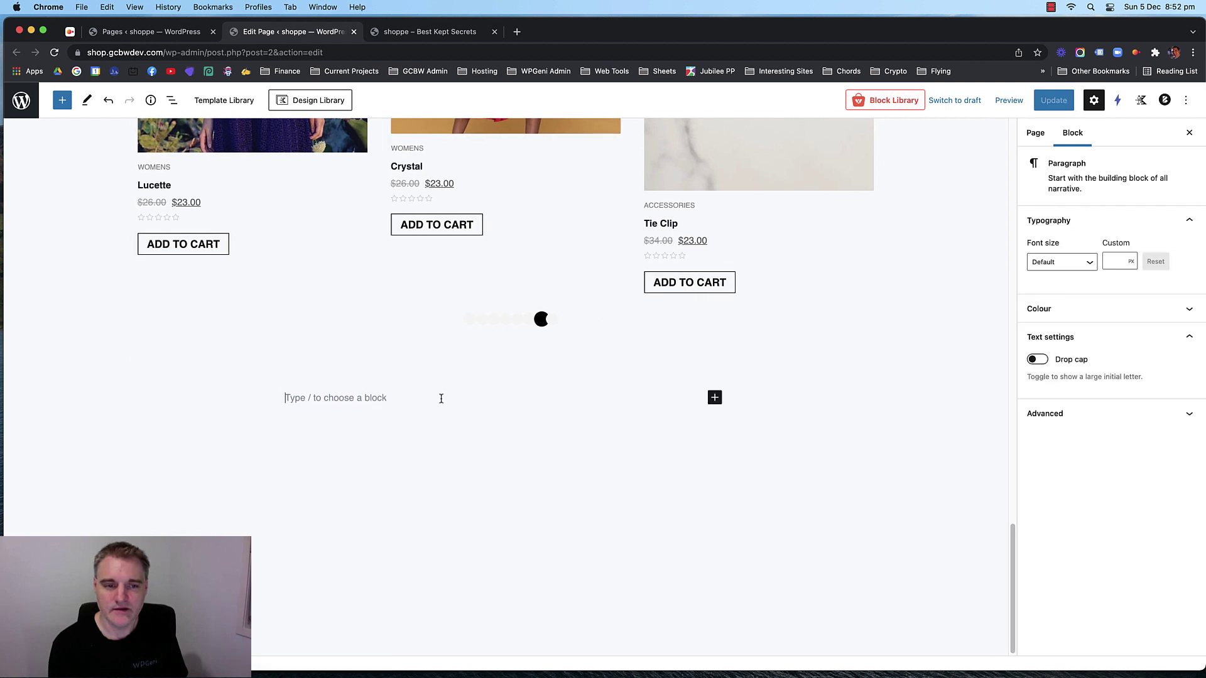
pyautogui.click(715, 398)
pyautogui.click(799, 502)
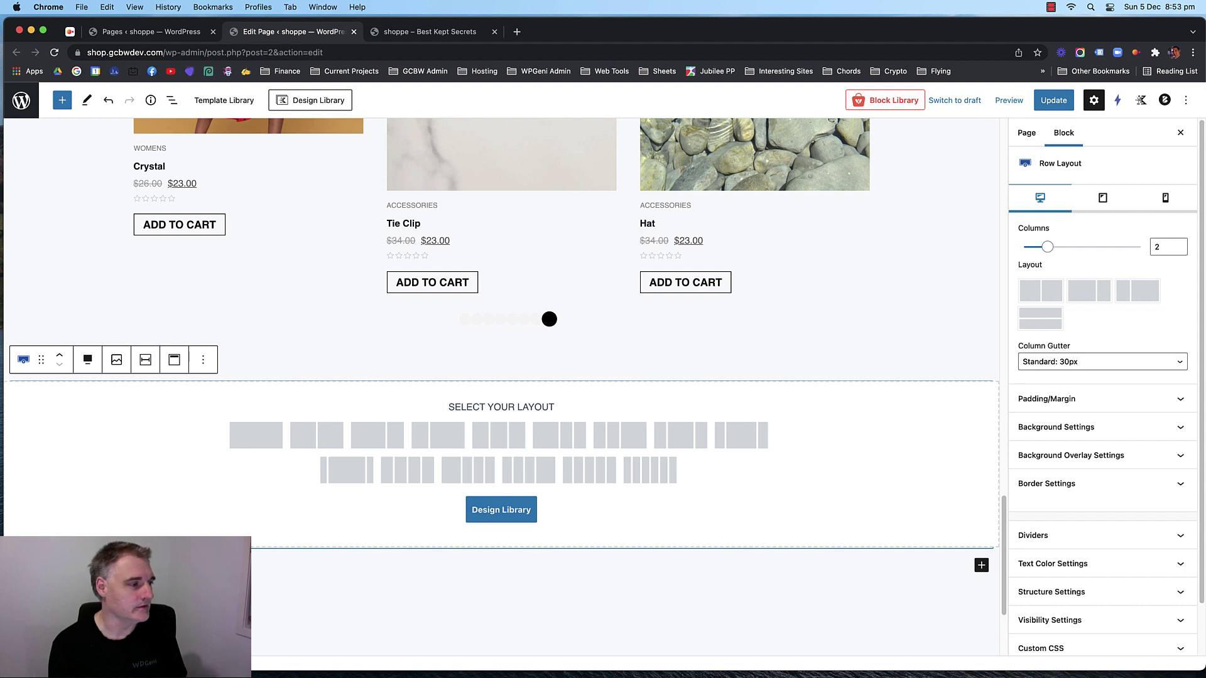
pyautogui.click(254, 432)
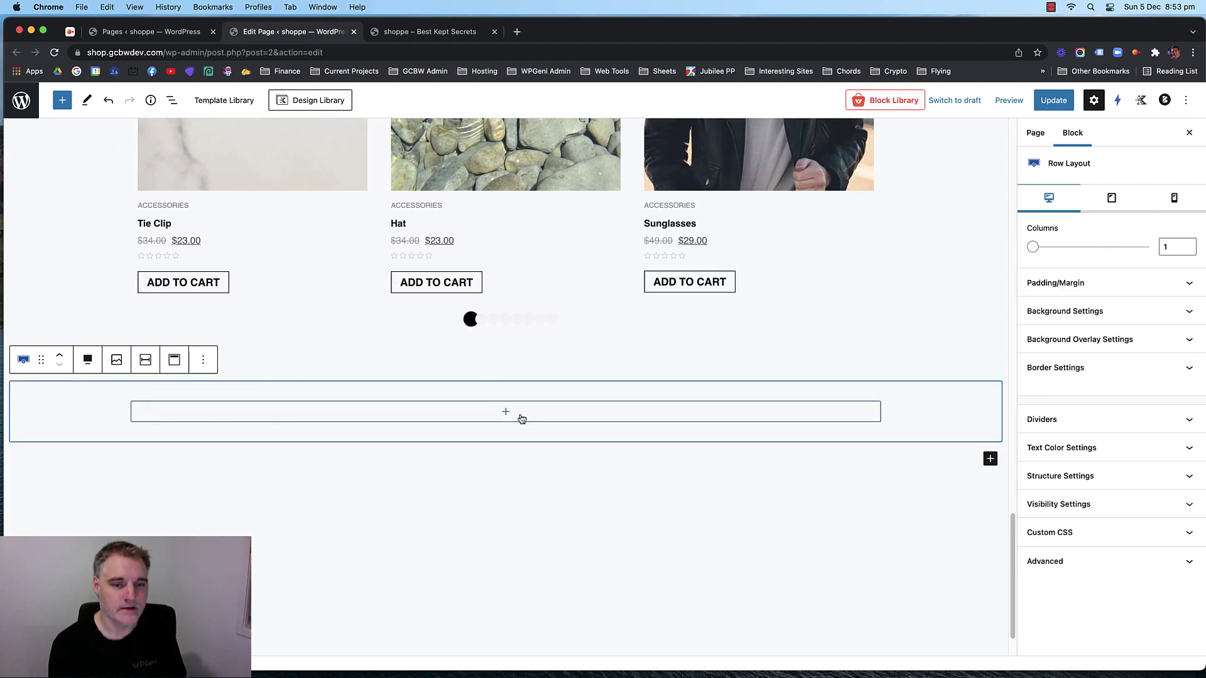
# Inspect the Featured Products row and the empty bottom row and their options.
pyautogui.scroll(10, 508, 414)
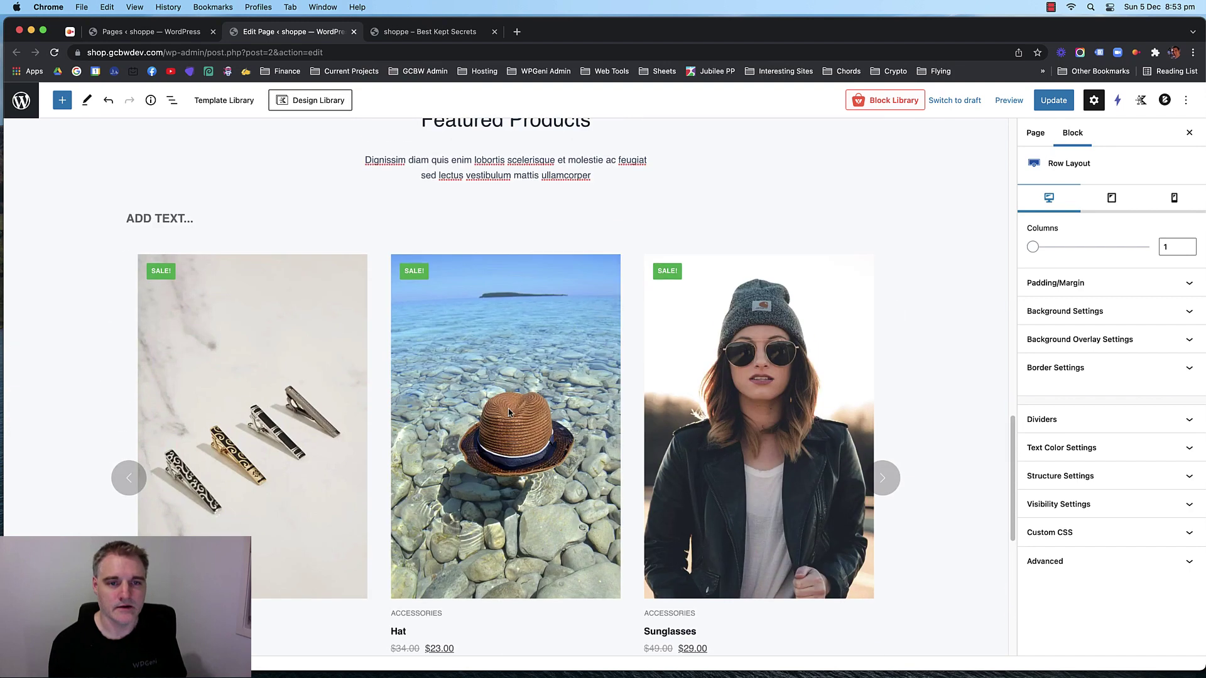
pyautogui.rightClick(536, 342)
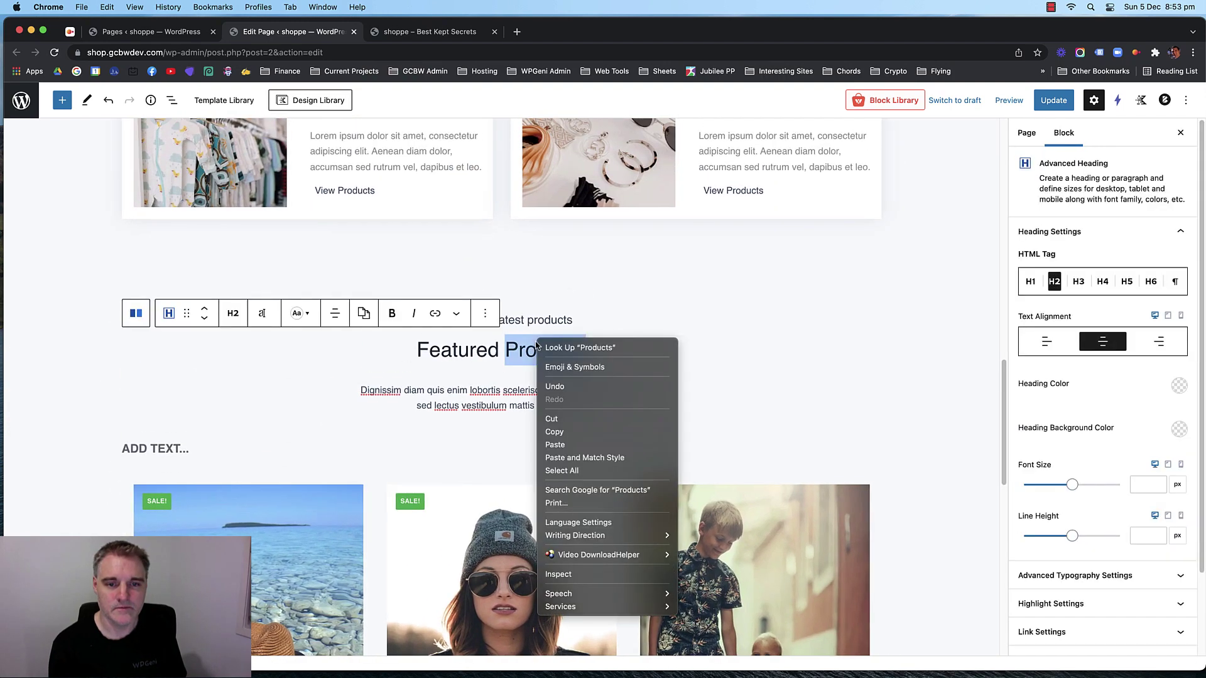
pyautogui.click(516, 355)
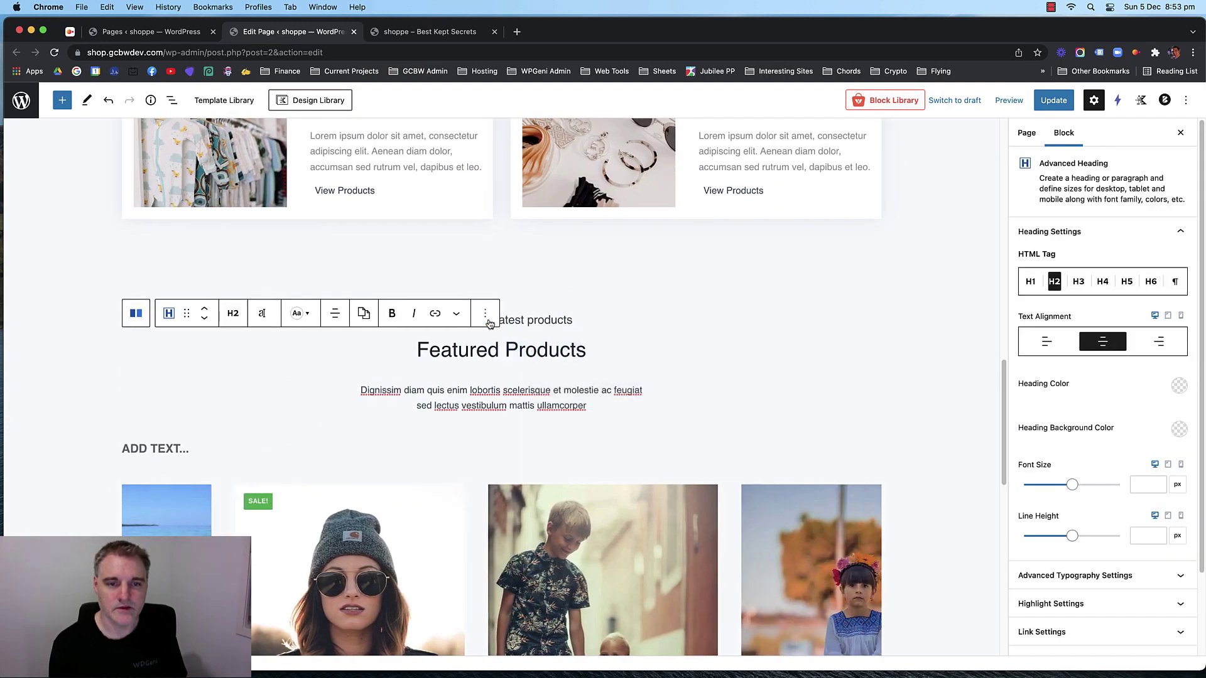
pyautogui.click(485, 313)
pyautogui.click(520, 536)
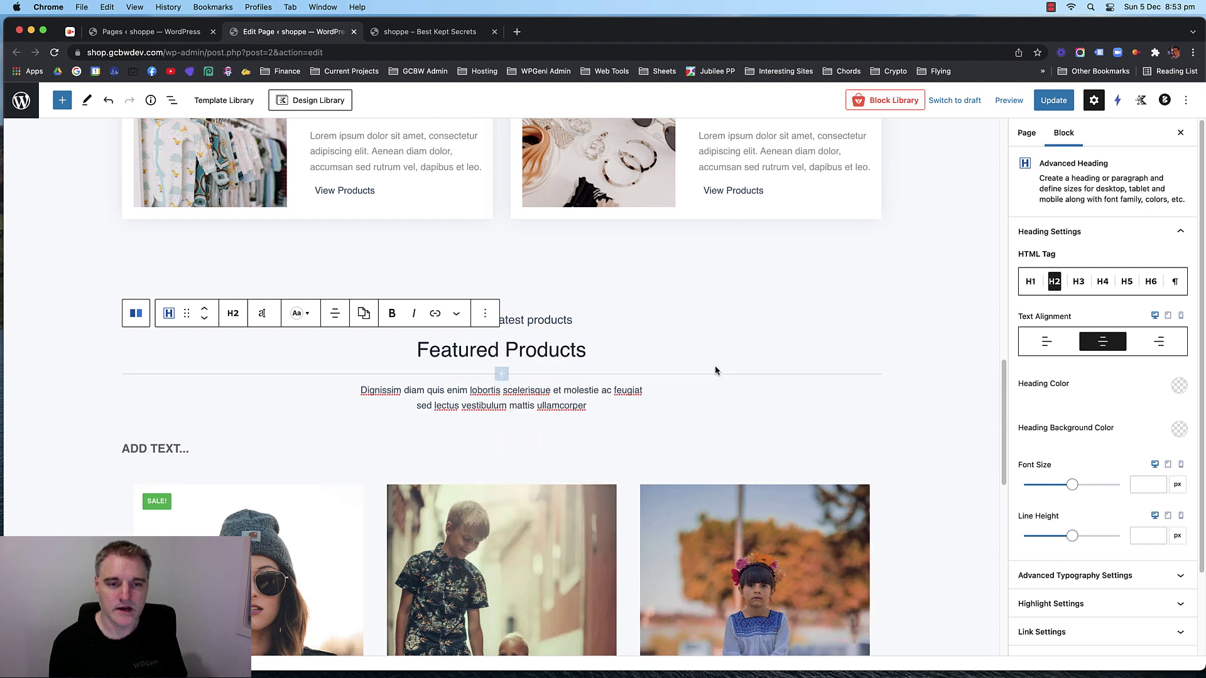
pyautogui.click(336, 299)
pyautogui.click(337, 284)
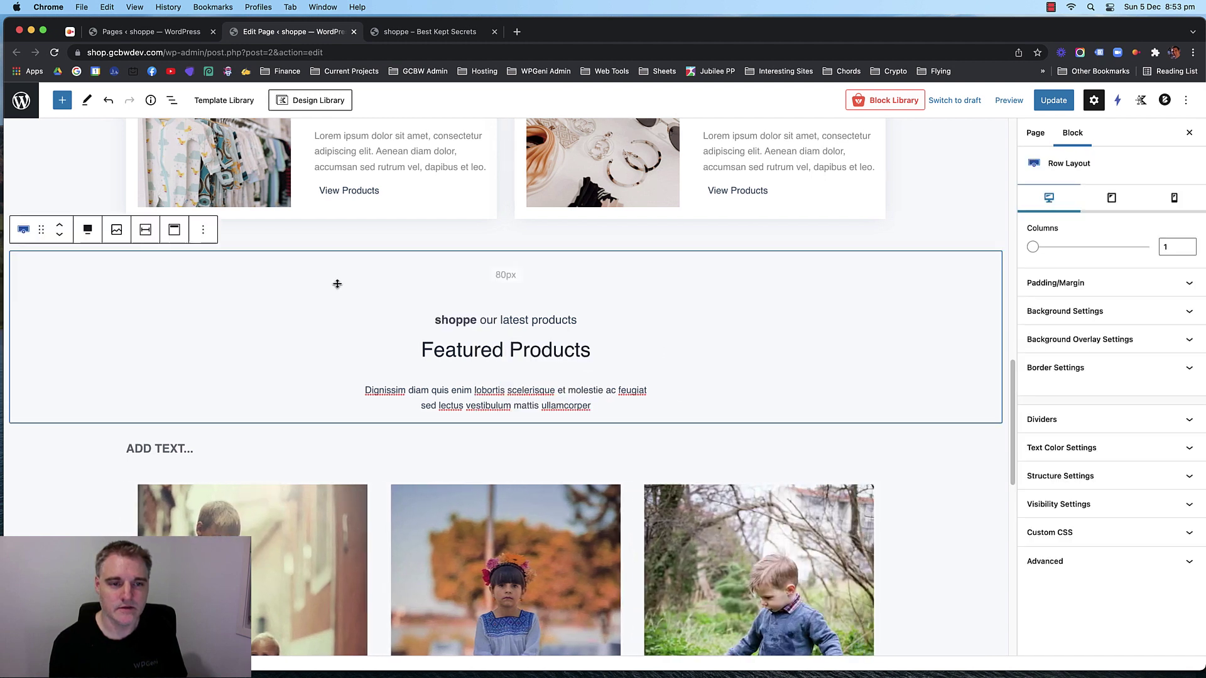
pyautogui.scroll(-11, 290, 340)
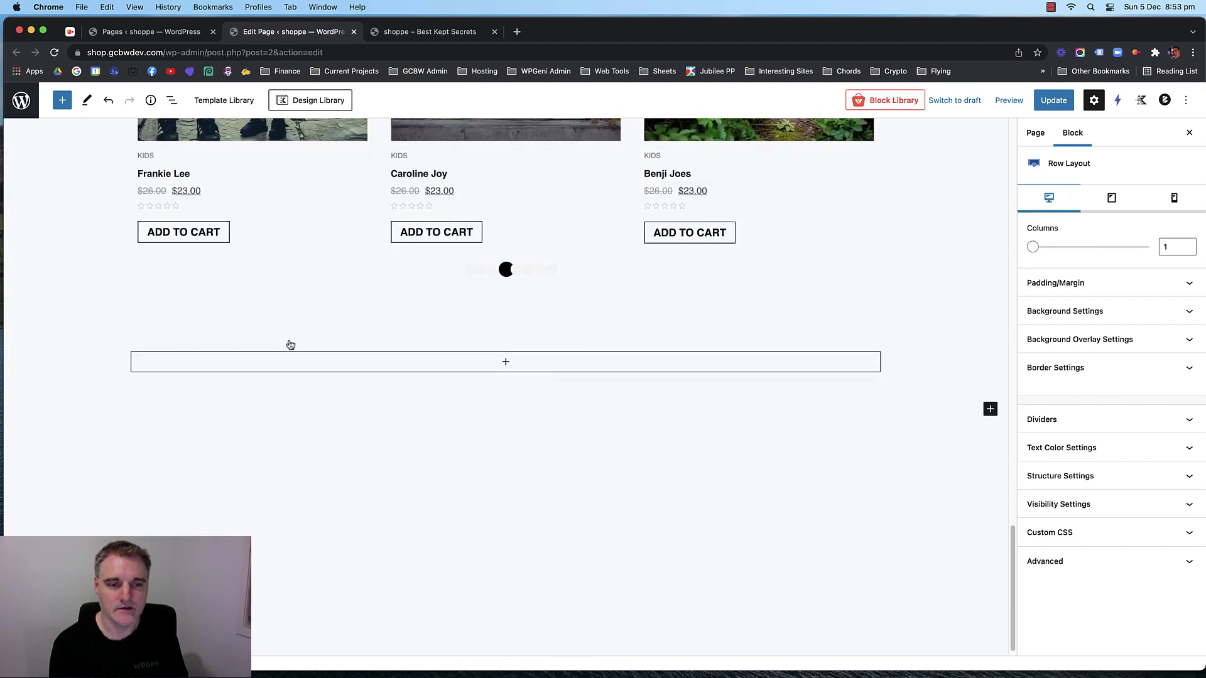
pyautogui.click(353, 310)
pyautogui.click(272, 325)
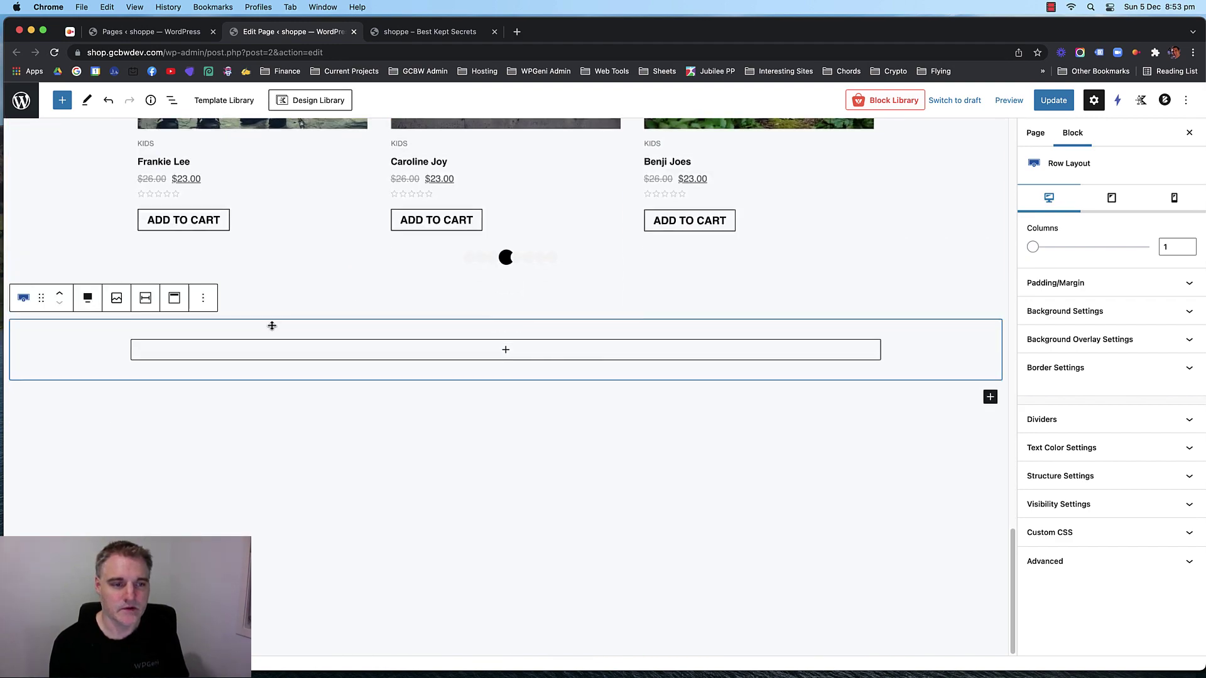
pyautogui.click(202, 300)
pyautogui.click(210, 358)
# Duplicate the Featured Products row and move the copy below the product carousel.
pyautogui.scroll(9, 267, 324)
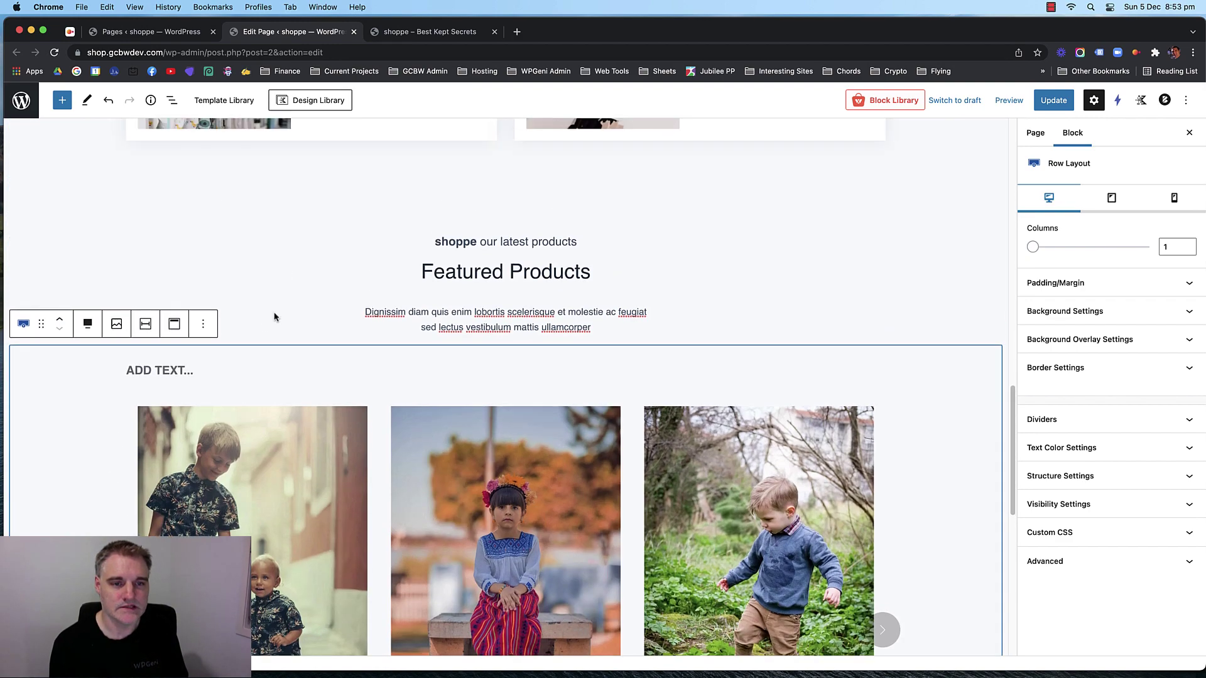
pyautogui.click(277, 264)
pyautogui.click(118, 199)
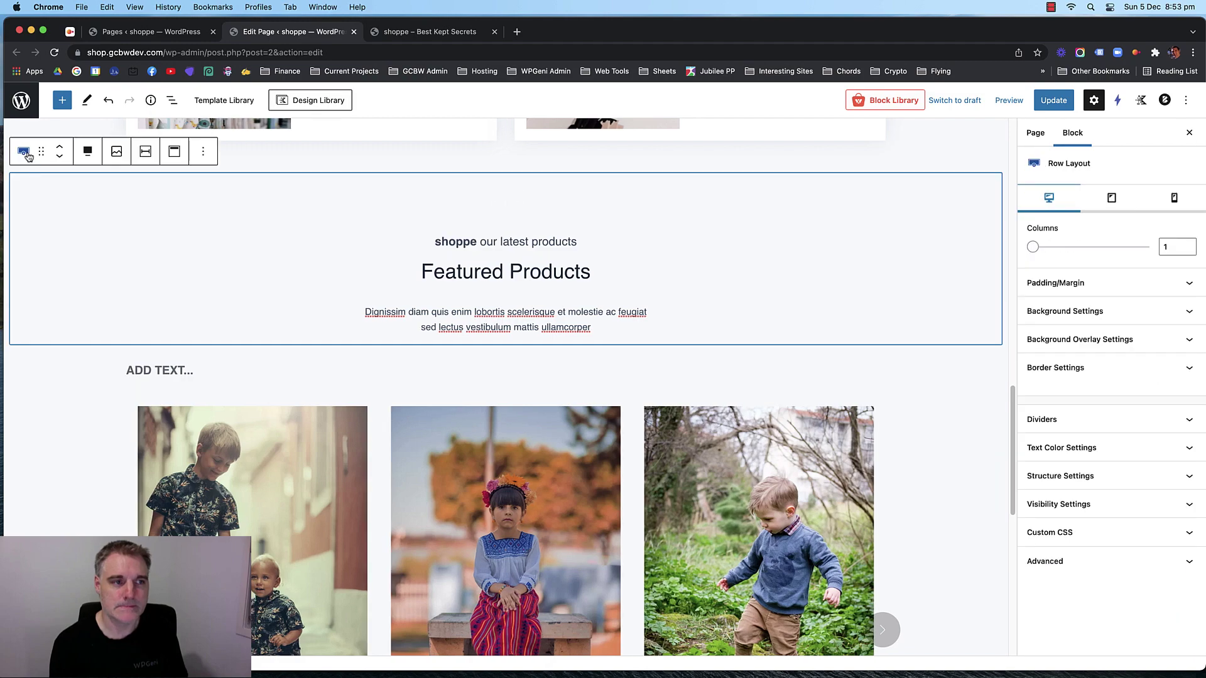
pyautogui.click(204, 154)
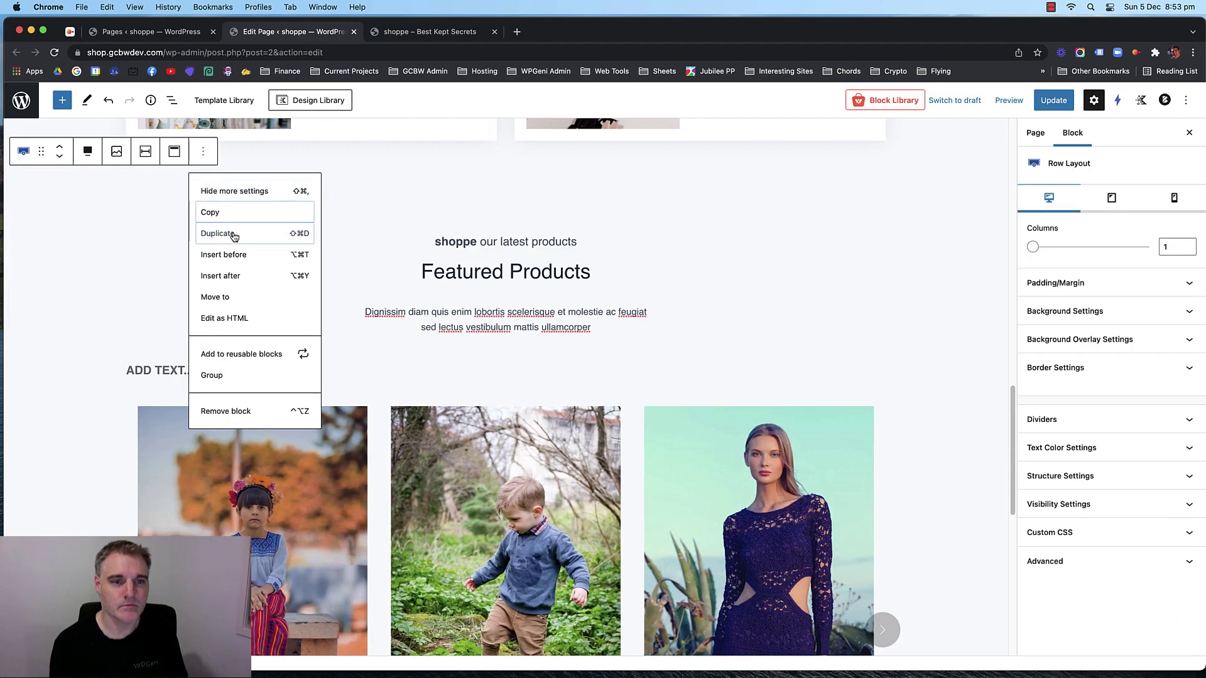
pyautogui.click(217, 234)
pyautogui.click(61, 330)
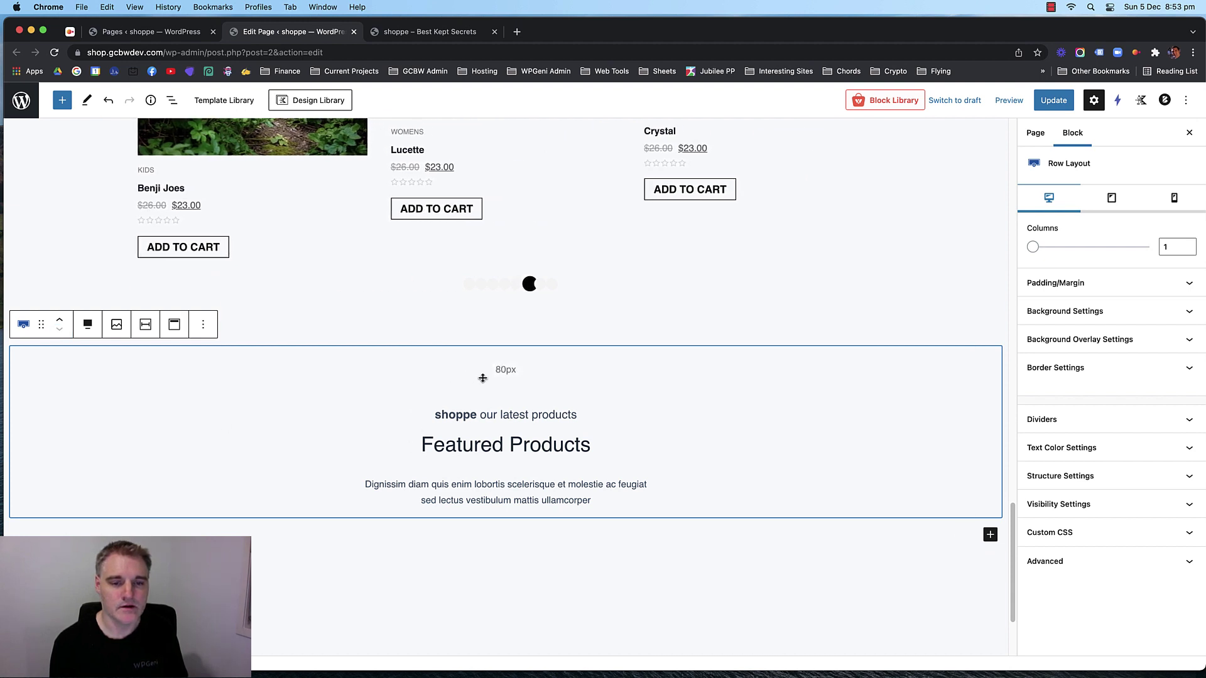
# Set the copied row's top padding to 0 and remove the 'shoppe our latest products' tagline.
pyautogui.moveTo(482, 377); pyautogui.dragTo(482, 343)
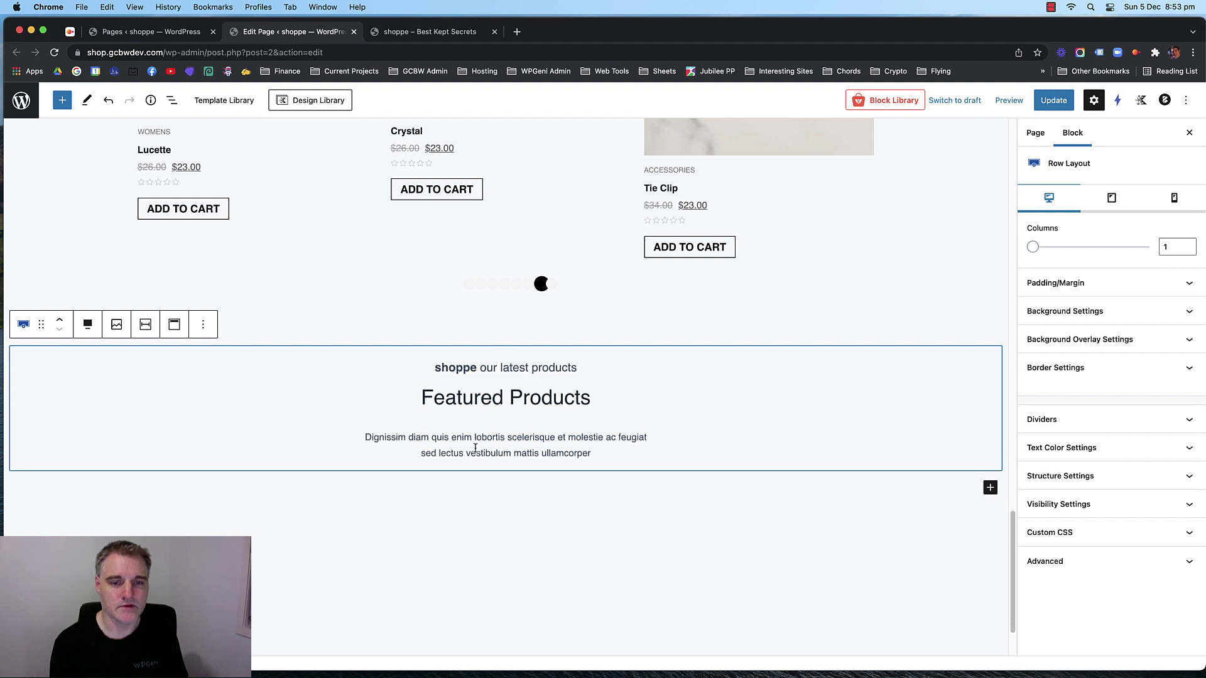
pyautogui.tripleClick(481, 374)
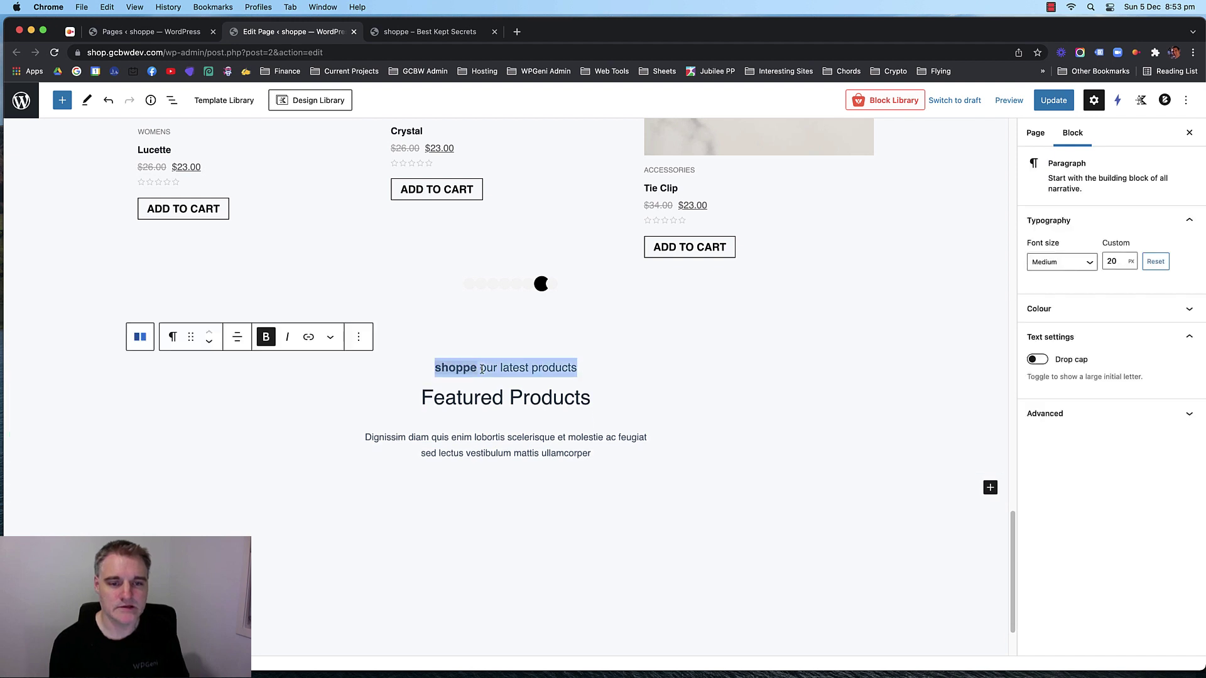
pyautogui.click(356, 341)
pyautogui.click(364, 594)
# Replace the Featured Products heading with 'join the shoppe smile club'.
pyautogui.tripleClick(455, 363)
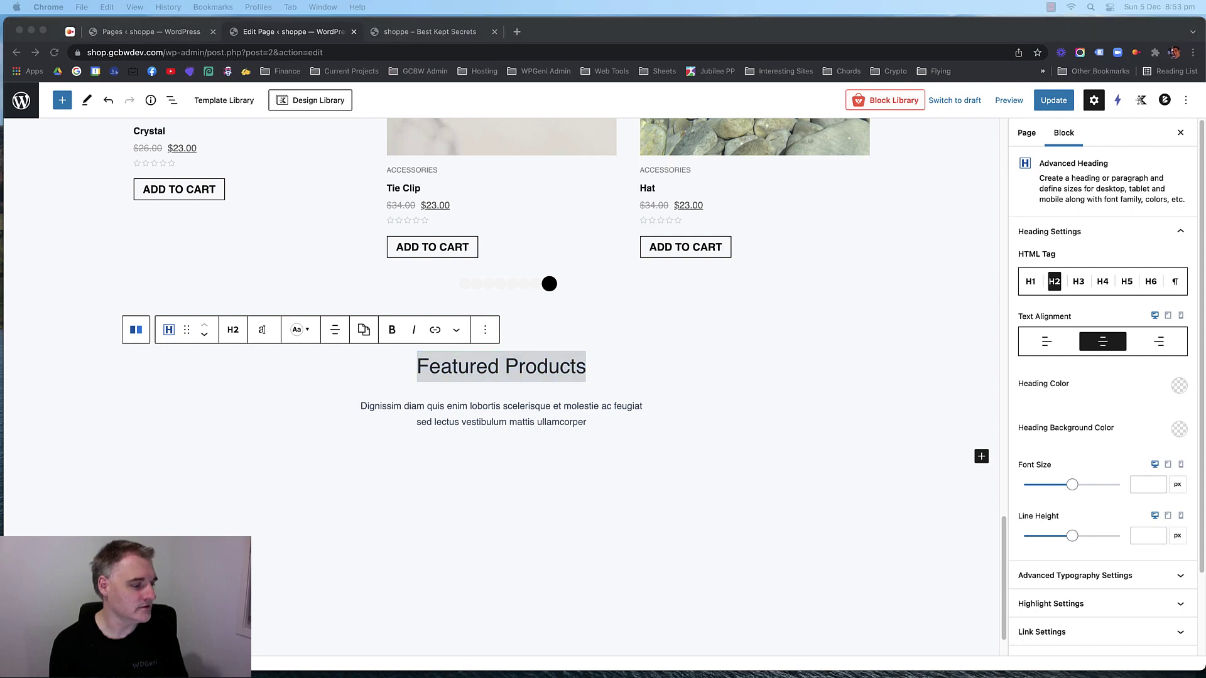
pyautogui.click(539, 363)
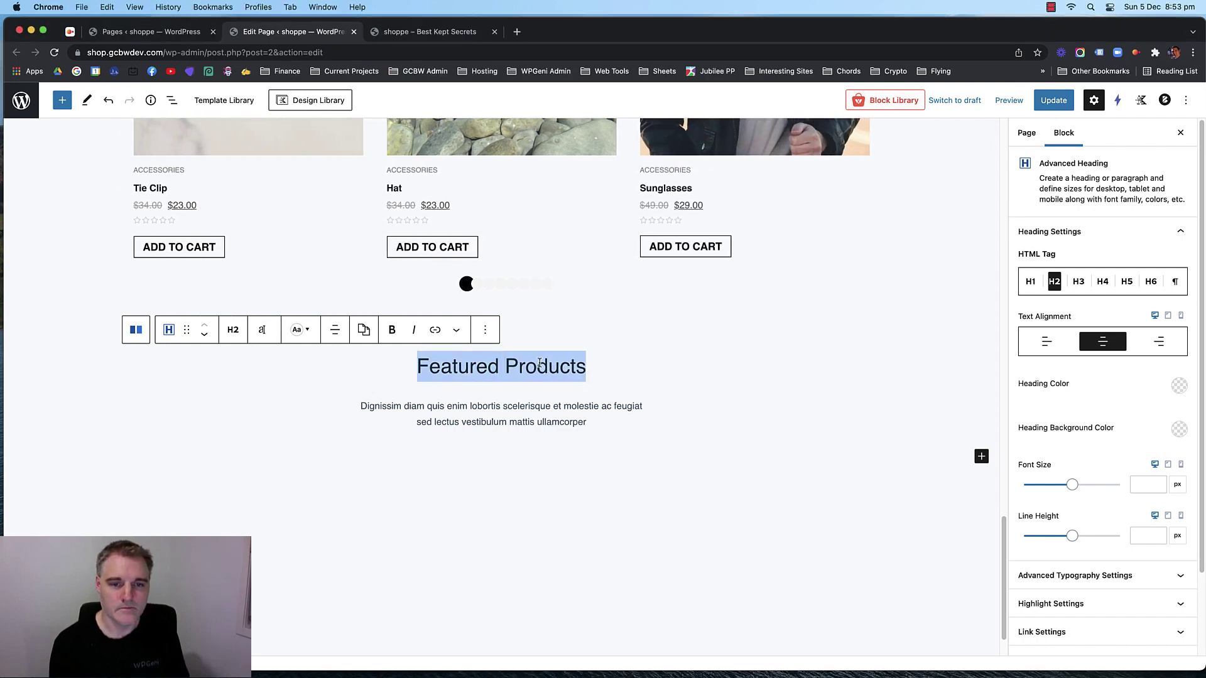
pyautogui.write('join the shoppe smile club')
pyautogui.press('BackSpace')
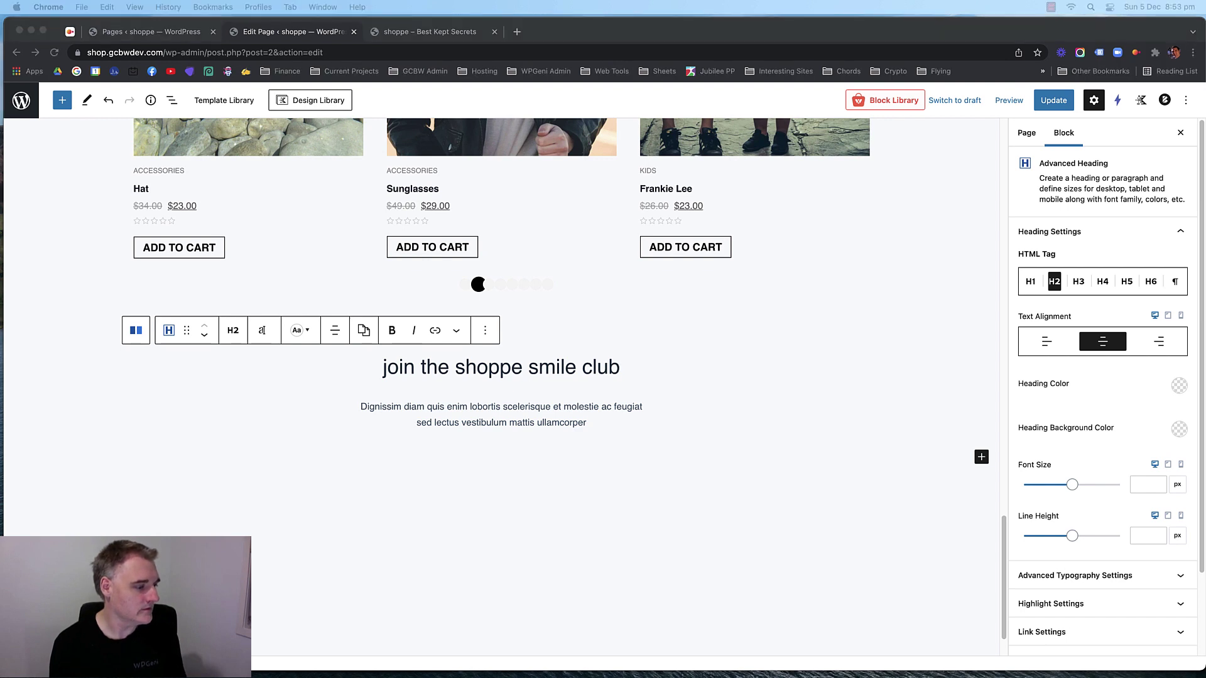
# Replace the placeholder paragraph with the rewards blurb at font size 20.
pyautogui.tripleClick(470, 424)
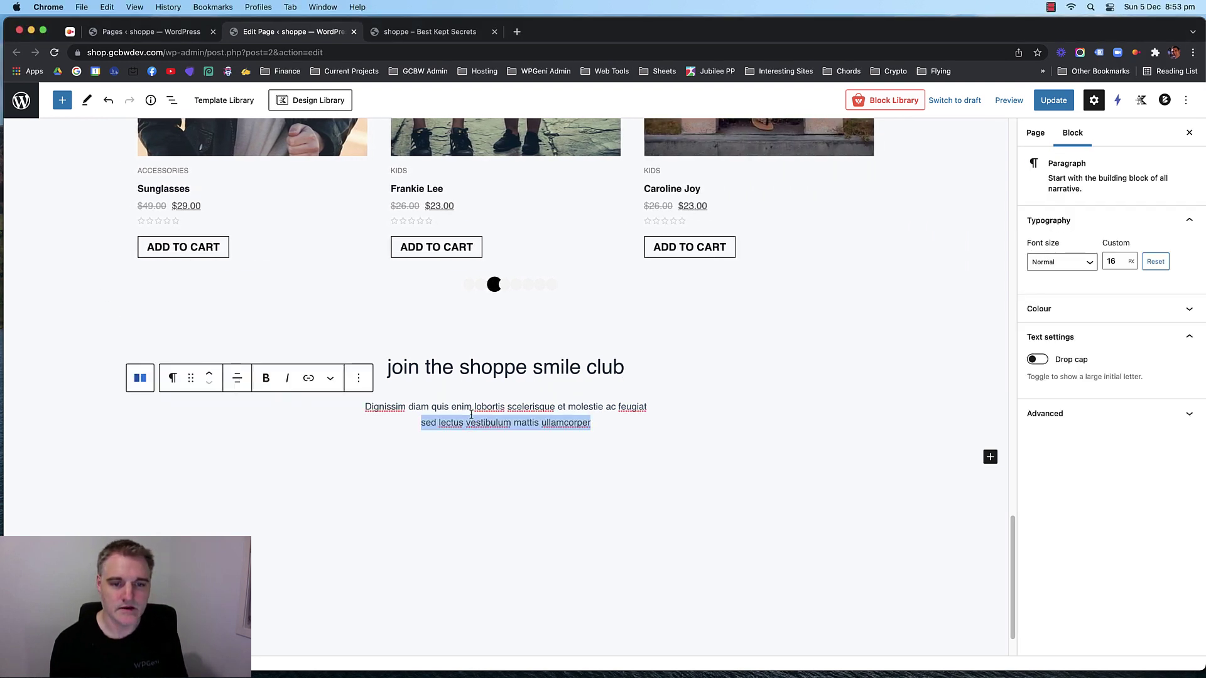
pyautogui.click(471, 412)
pyautogui.moveTo(588, 427); pyautogui.dragTo(364, 405)
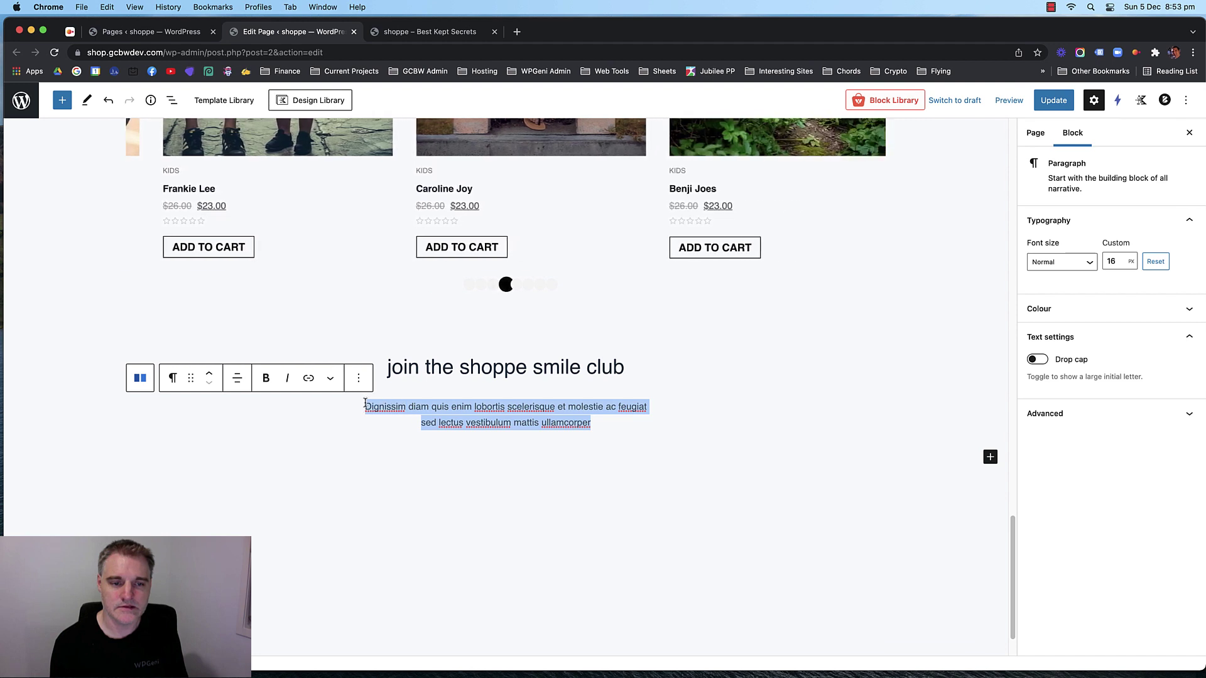
pyautogui.write('Receive rewards and special deals. It’s Free to Join. Now isn’t that worth smiling about.')
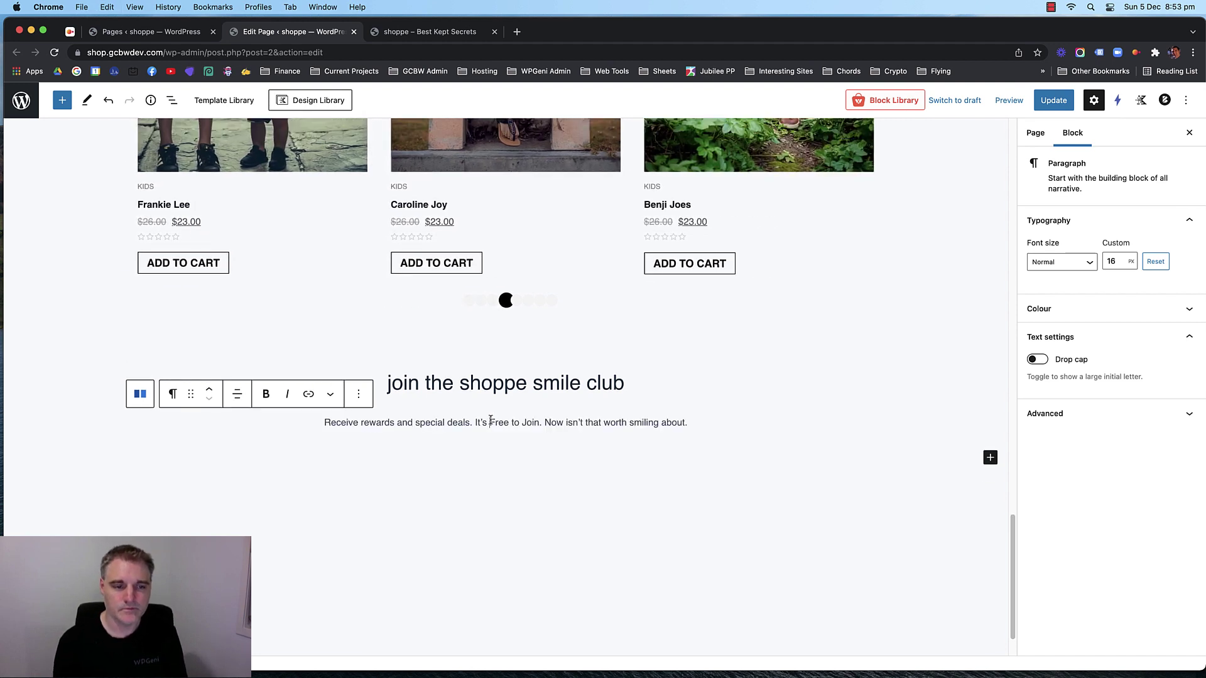
pyautogui.click(490, 423)
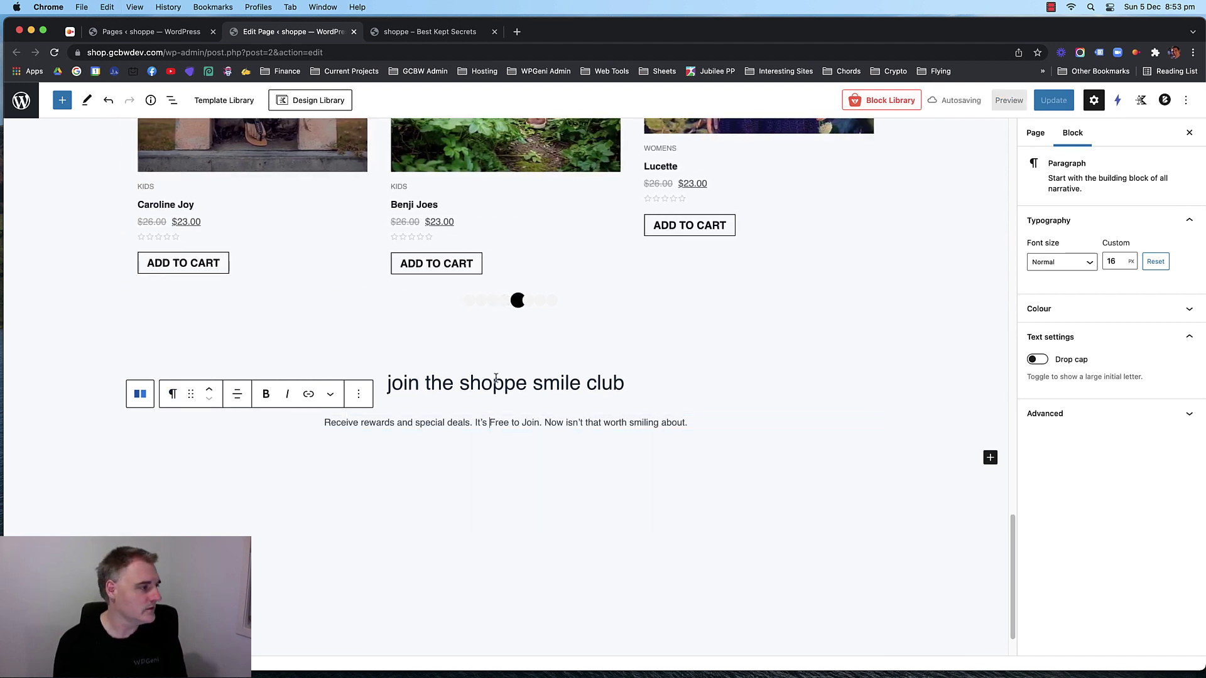
pyautogui.click(1118, 261)
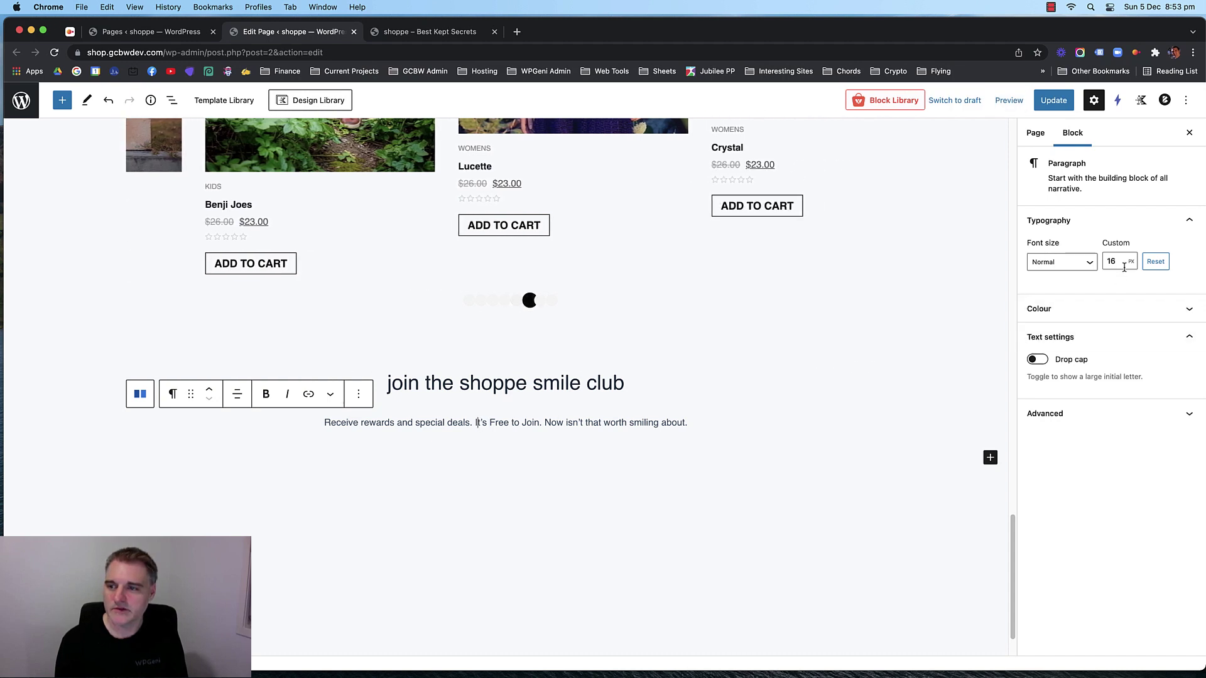
pyautogui.press('Up')
pyautogui.press('Up')
pyautogui.press('Up')
pyautogui.press('Up')
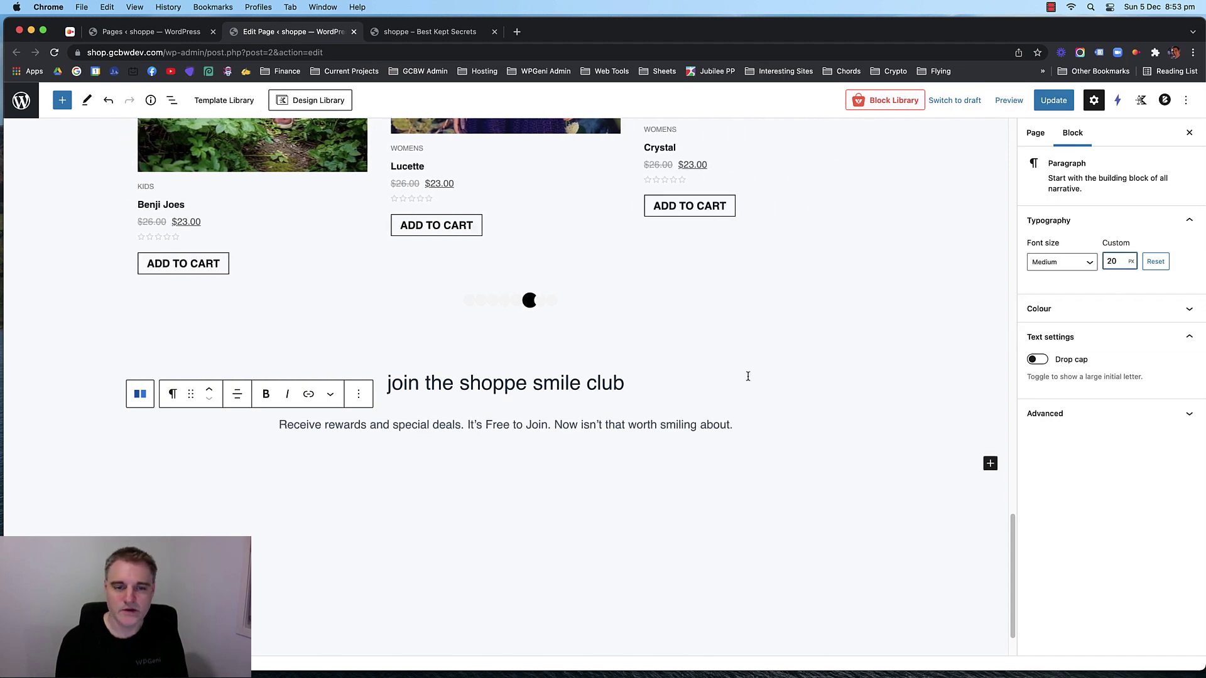
# Set the sun-smiley photo from the Media Library as the smile club row's background.
pyautogui.click(692, 380)
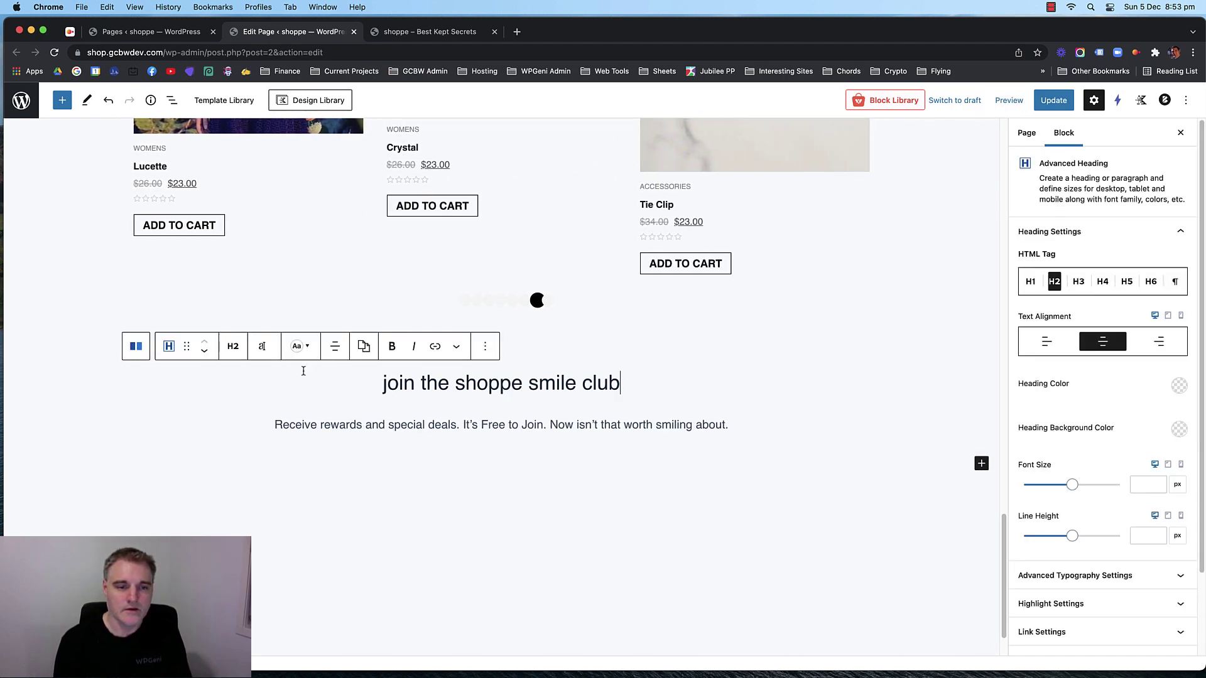
pyautogui.click(64, 349)
pyautogui.click(100, 377)
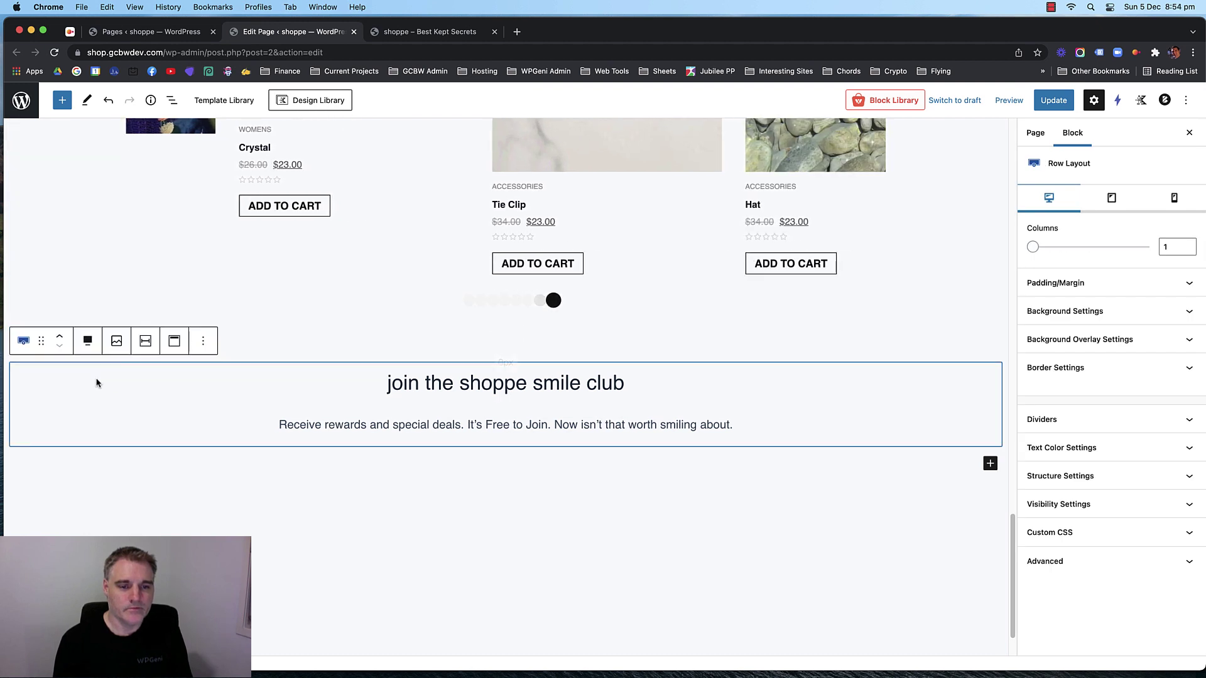
pyautogui.click(23, 341)
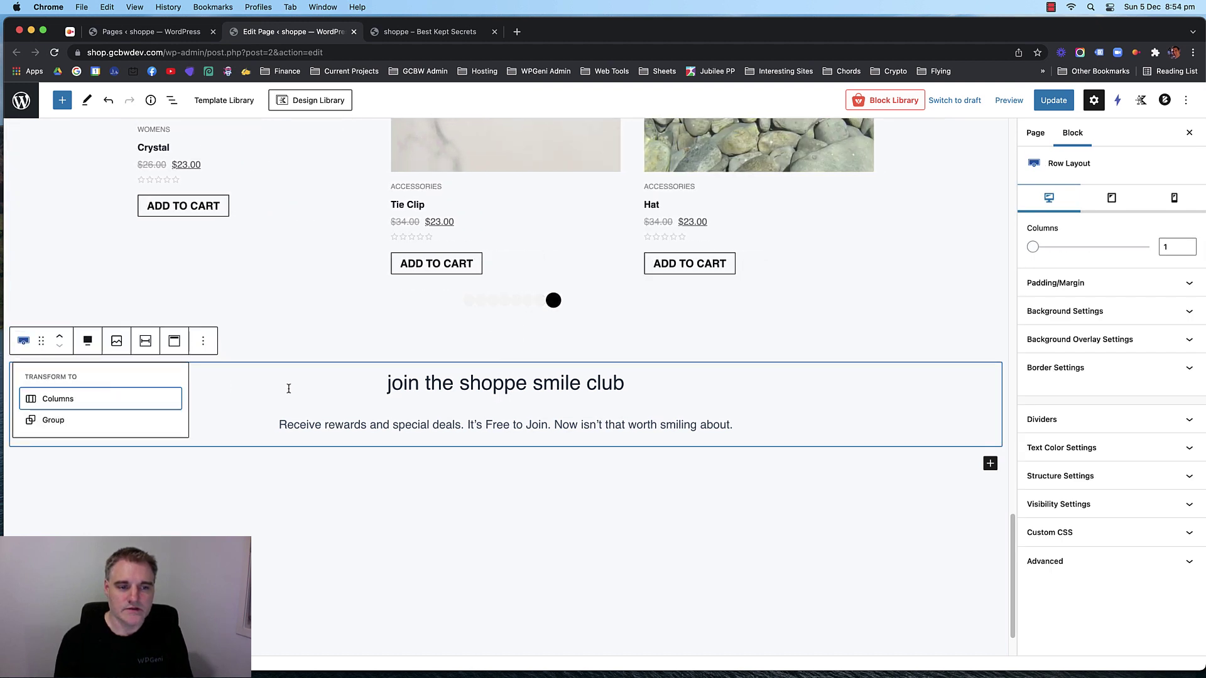
pyautogui.click(162, 377)
pyautogui.click(23, 340)
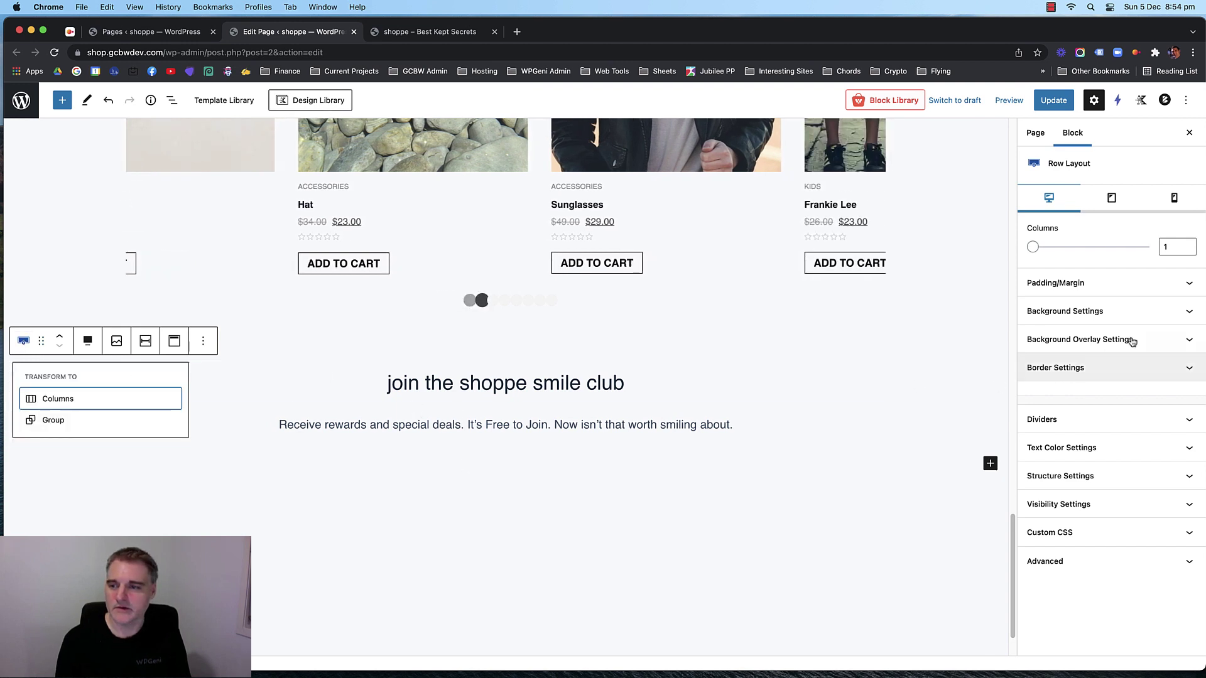
pyautogui.click(1135, 314)
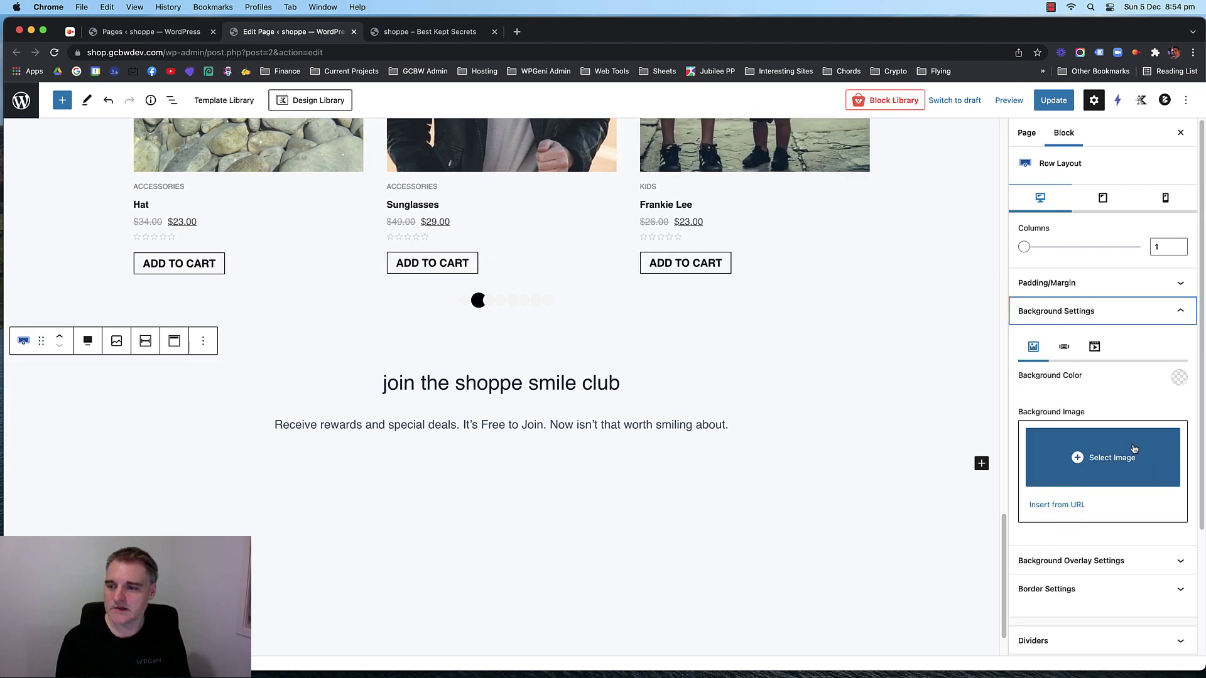
pyautogui.click(1133, 450)
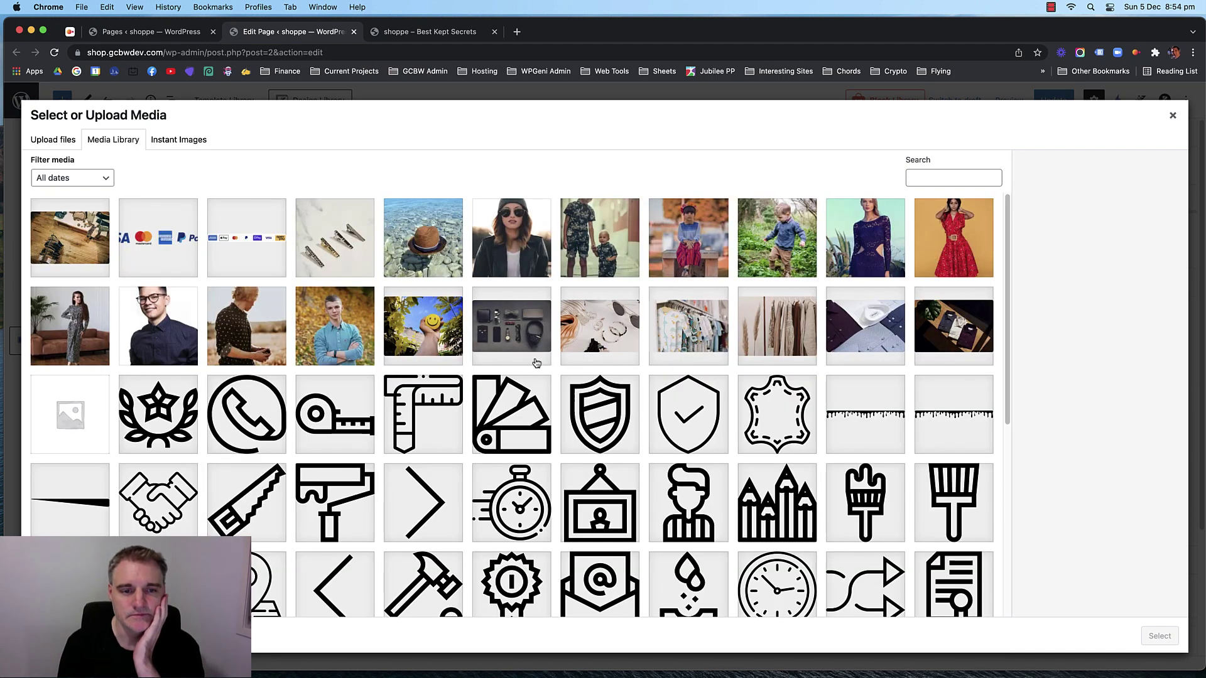
pyautogui.click(421, 326)
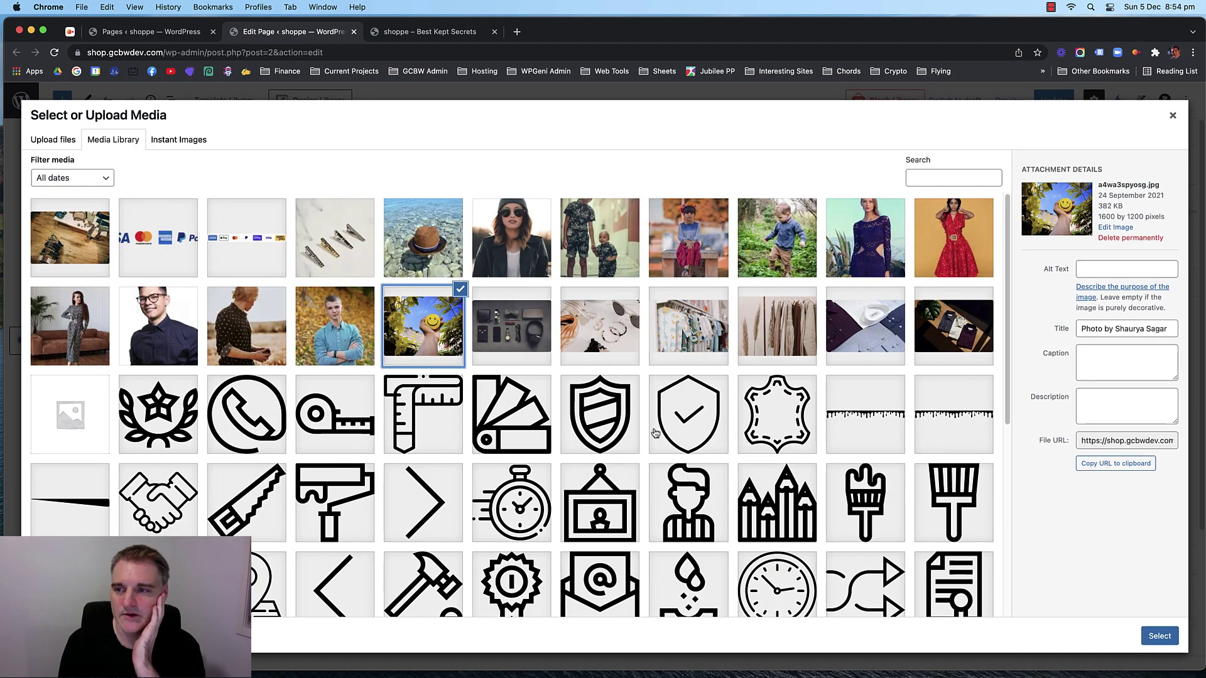
pyautogui.click(1159, 636)
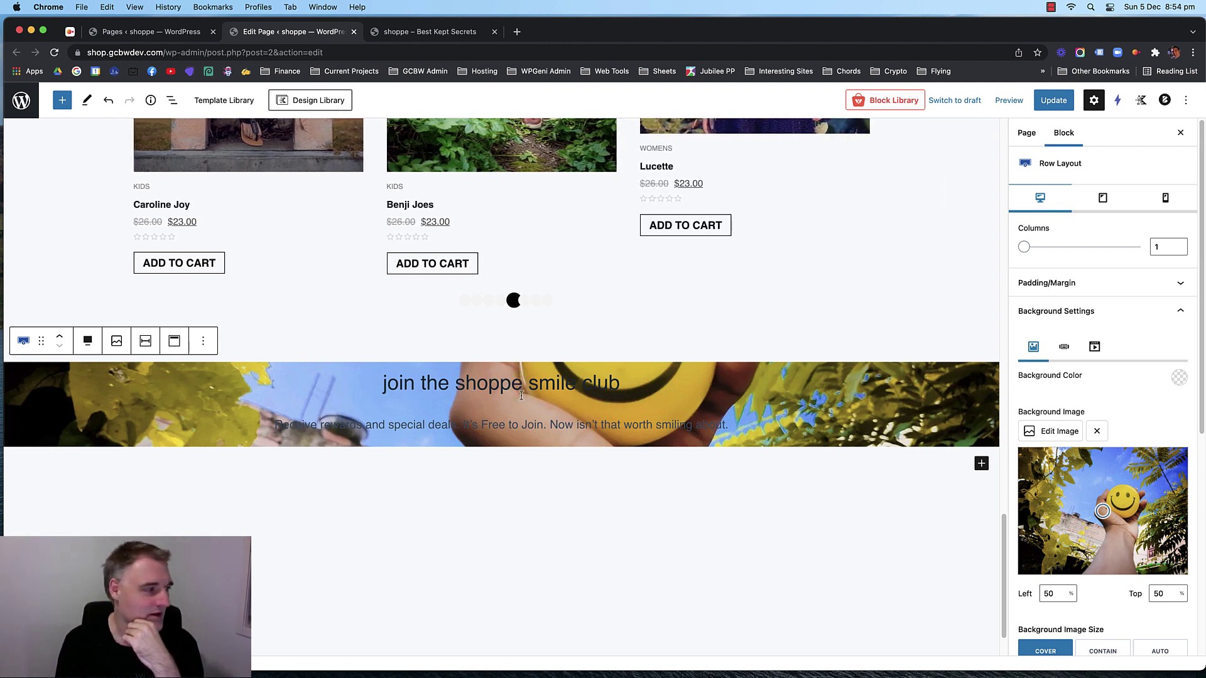
# Give the banner a dark background overlay at 66% opacity.
pyautogui.scroll(-3, 1171, 414)
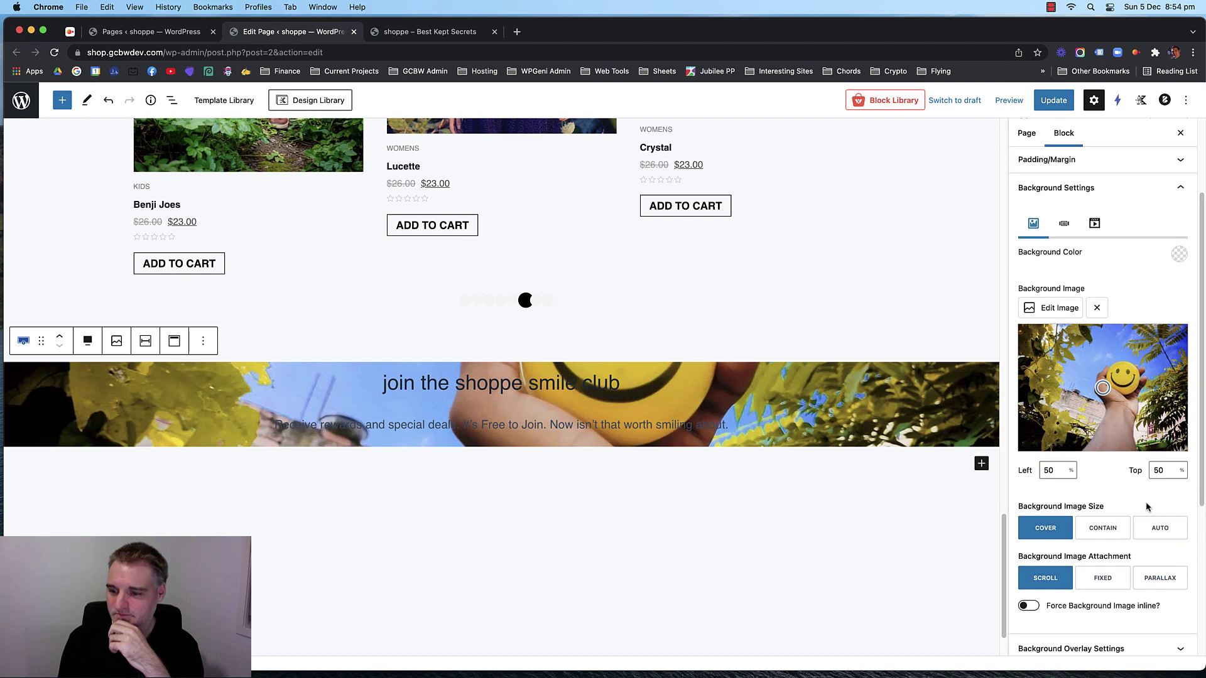
pyautogui.scroll(-4, 1146, 505)
pyautogui.click(1131, 402)
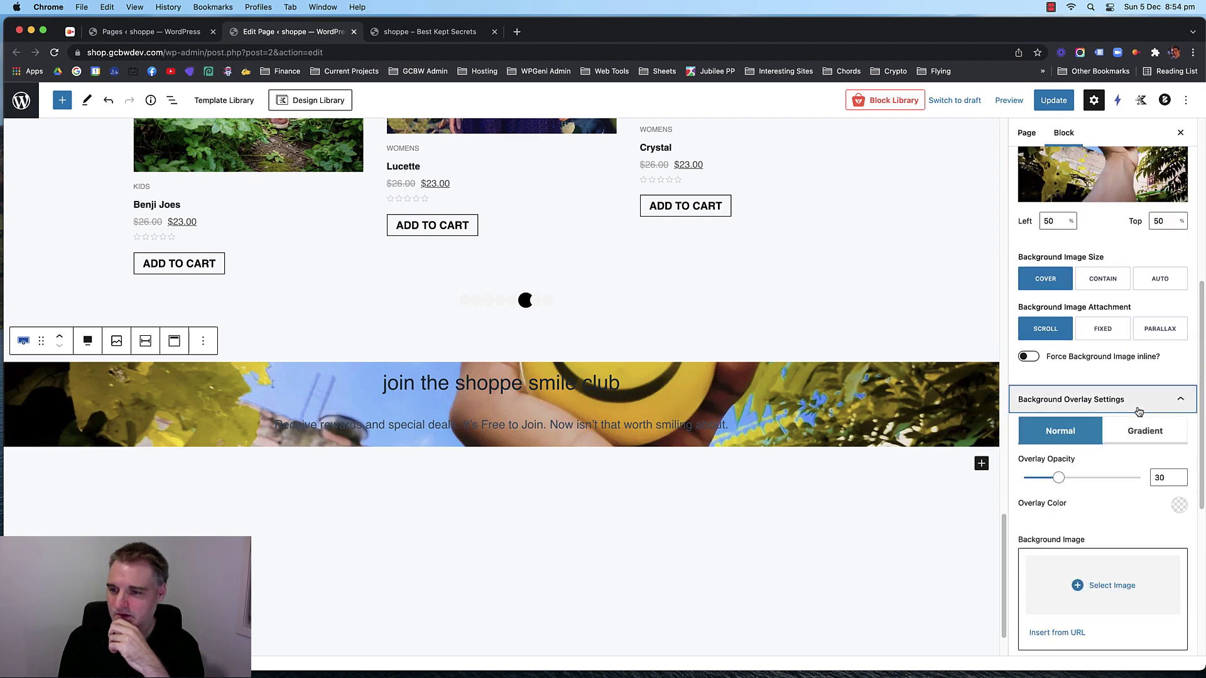
pyautogui.click(1179, 505)
pyautogui.click(1076, 472)
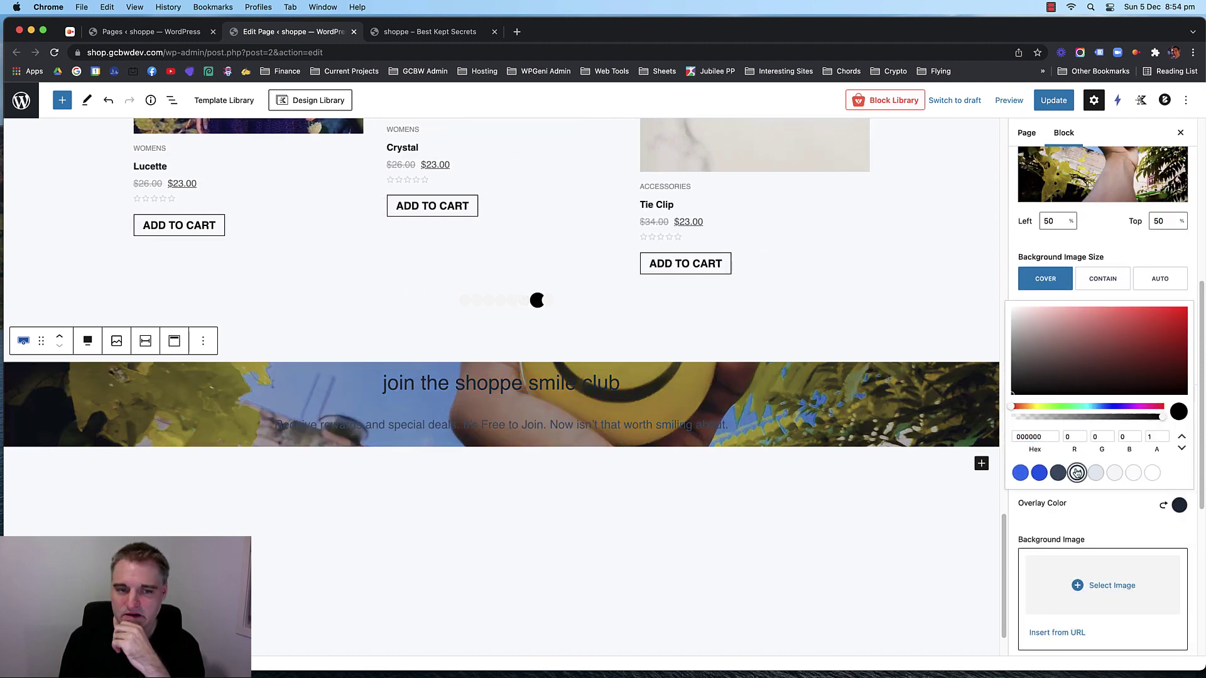
pyautogui.click(1152, 501)
pyautogui.moveTo(1063, 479); pyautogui.dragTo(1101, 481)
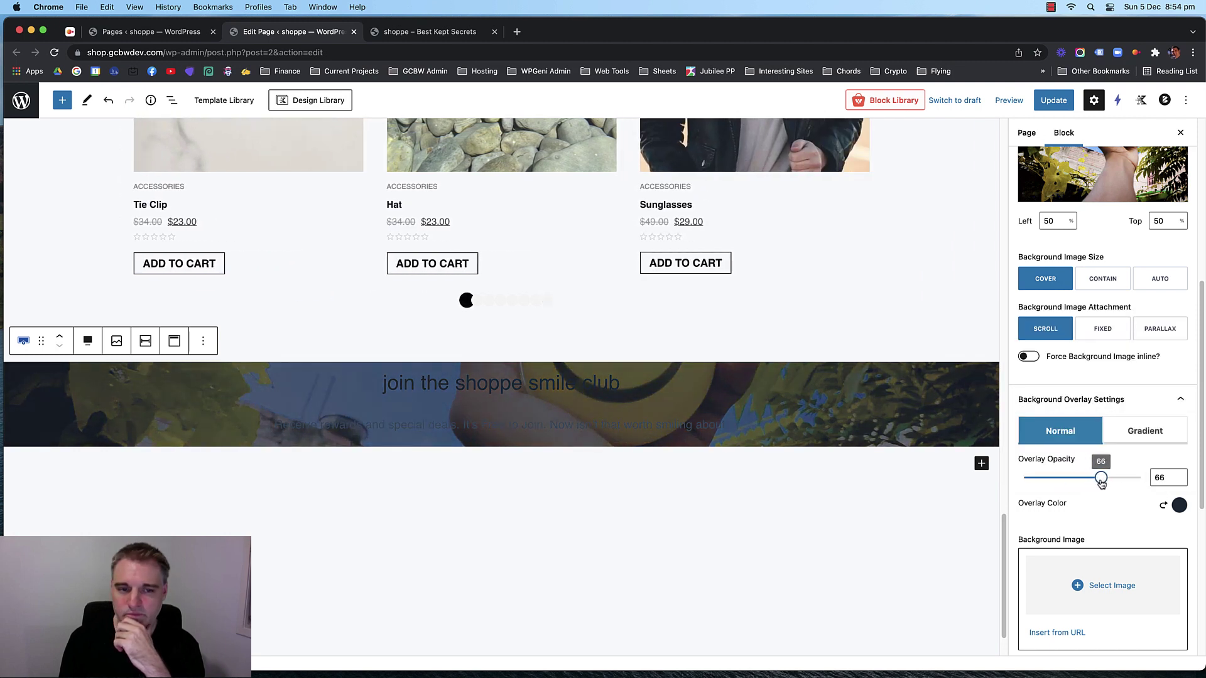
# Make the smile club heading and paragraph text white.
pyautogui.click(584, 382)
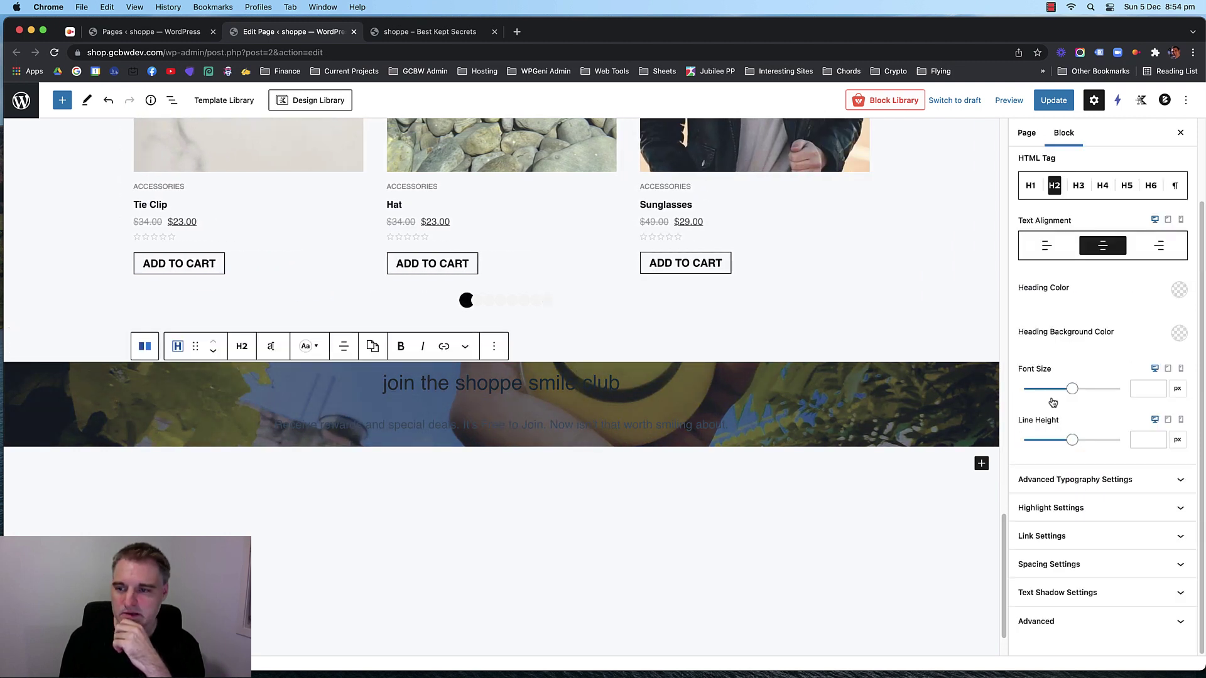
pyautogui.click(1179, 289)
pyautogui.click(1152, 256)
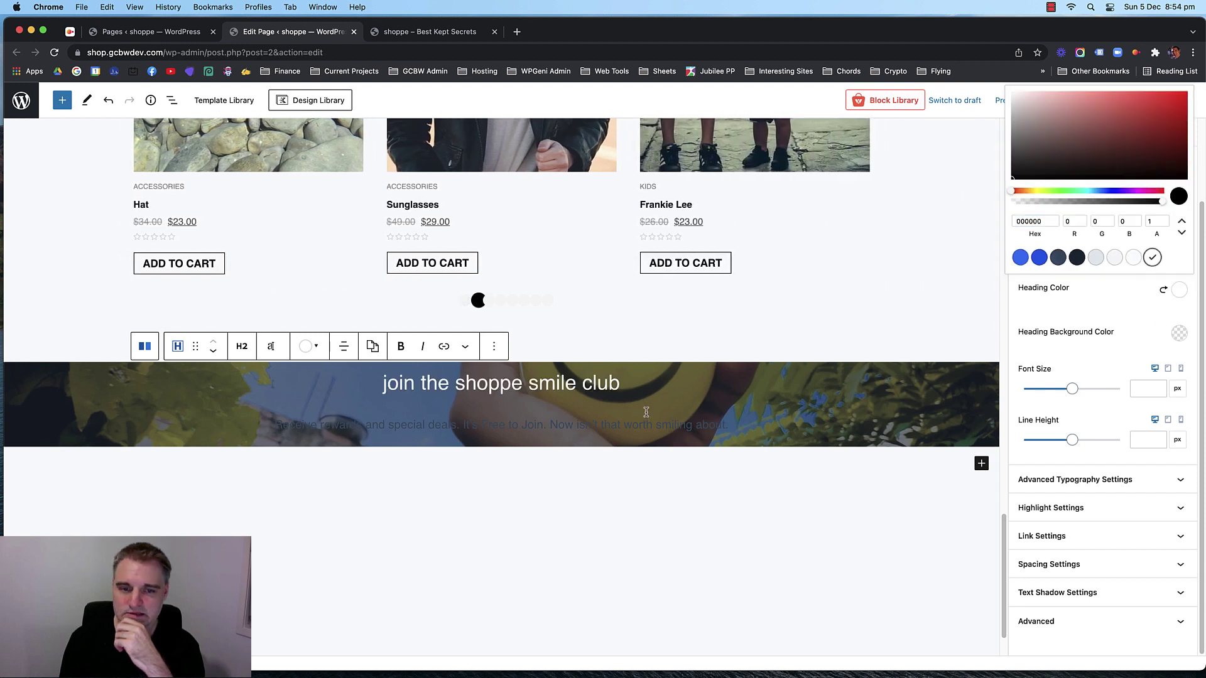
pyautogui.click(618, 419)
pyautogui.click(1042, 309)
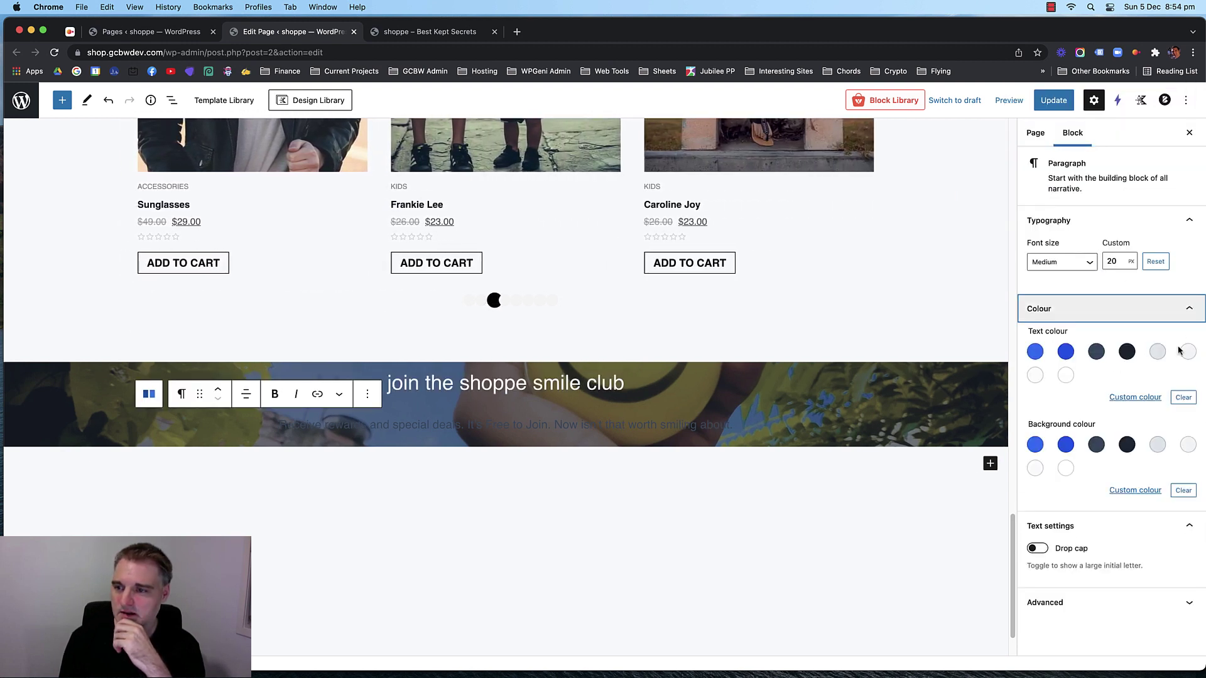
pyautogui.click(1058, 376)
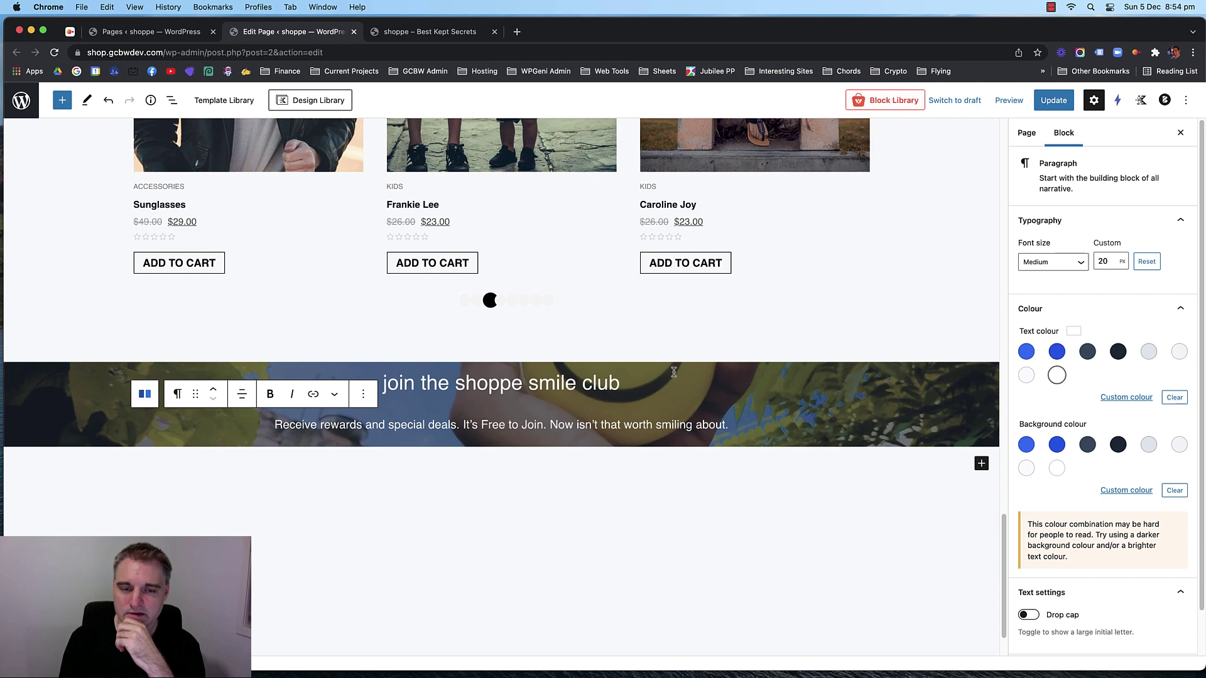
pyautogui.click(90, 376)
pyautogui.click(89, 377)
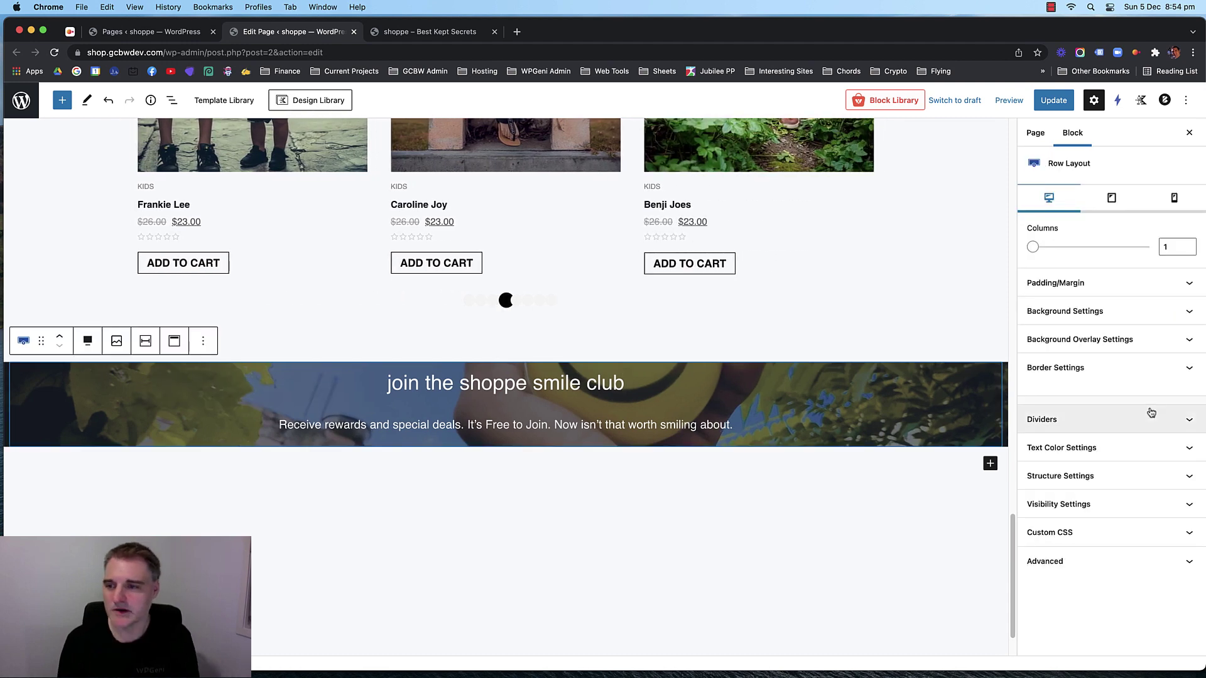
# Set the banner row layout's top and bottom padding to 120 px.
pyautogui.click(1109, 283)
pyautogui.moveTo(1036, 330); pyautogui.dragTo(1013, 332)
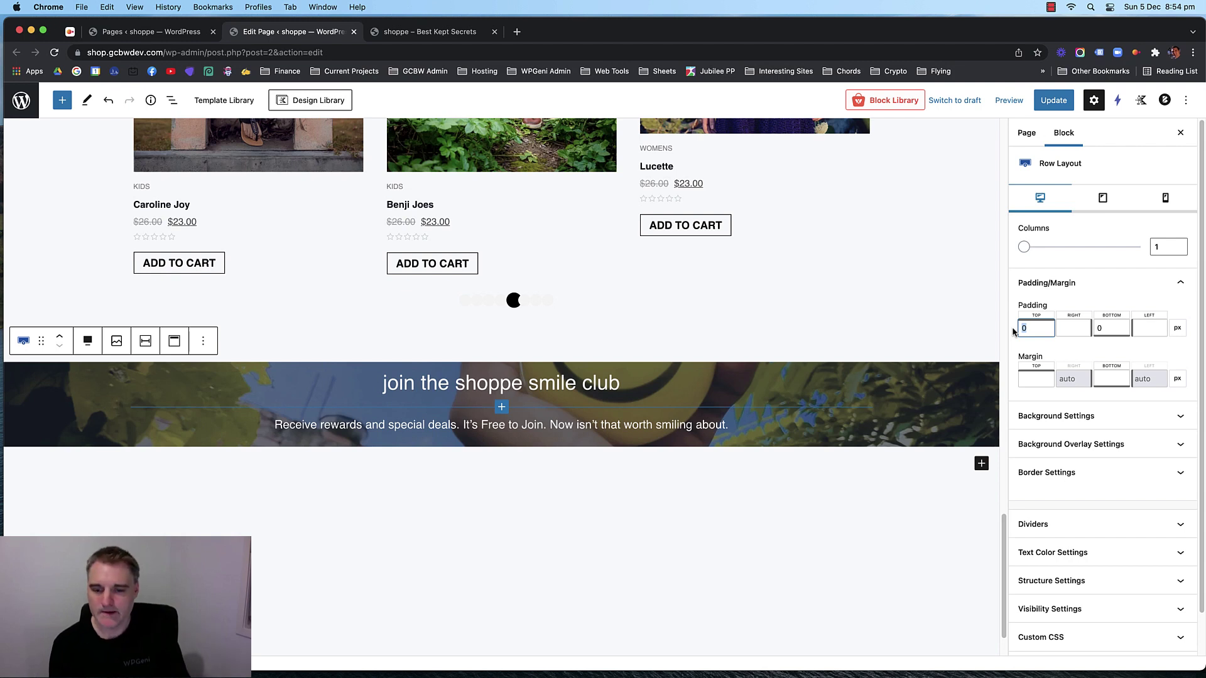
pyautogui.write('120')
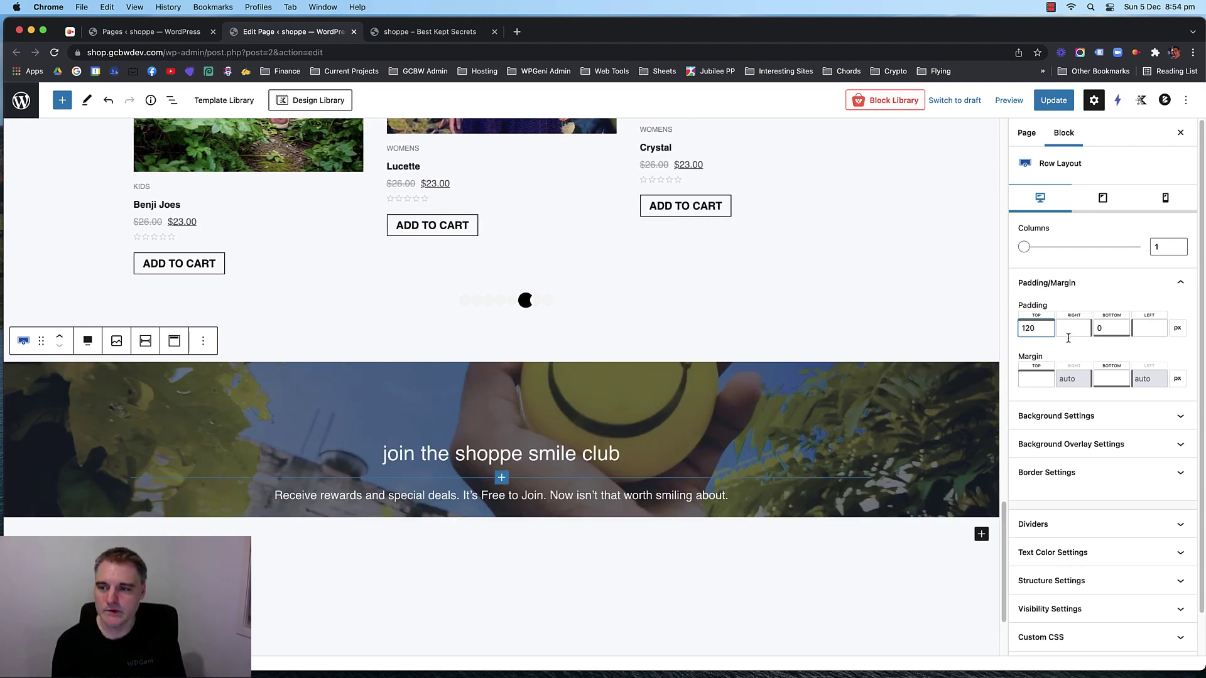
pyautogui.doubleClick(1106, 329)
pyautogui.write('120')
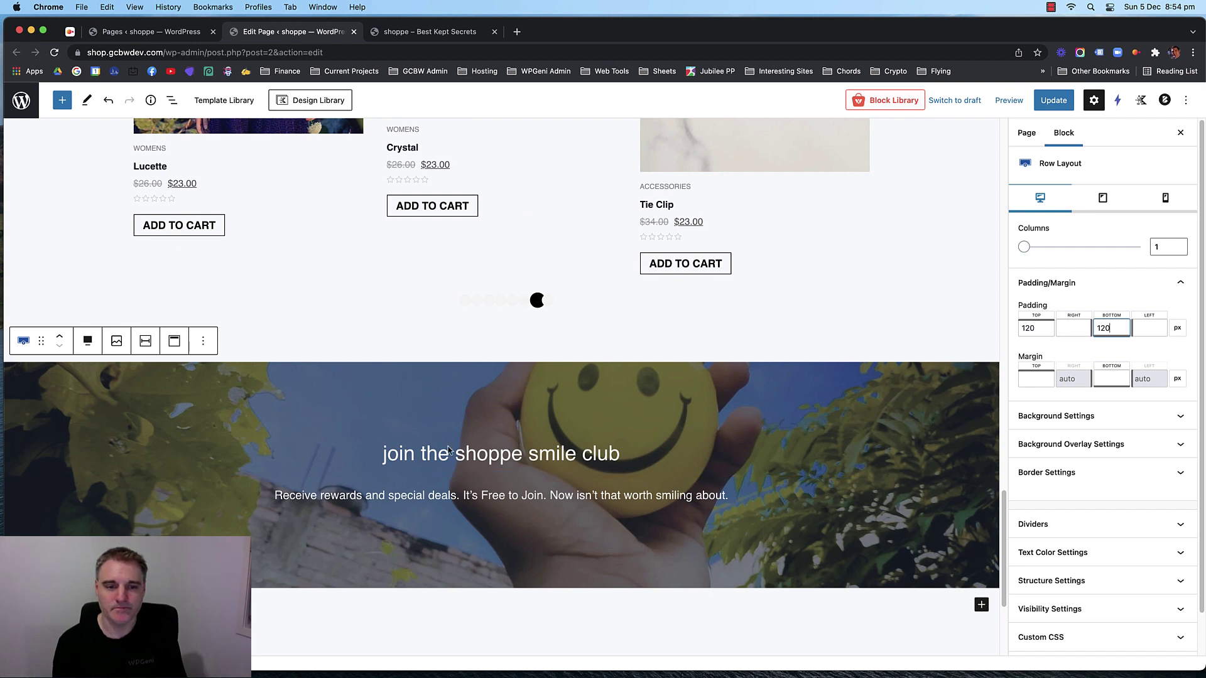
# Set the heading's bottom margin to -20 to pull the paragraph closer.
pyautogui.scroll(-1, 448, 450)
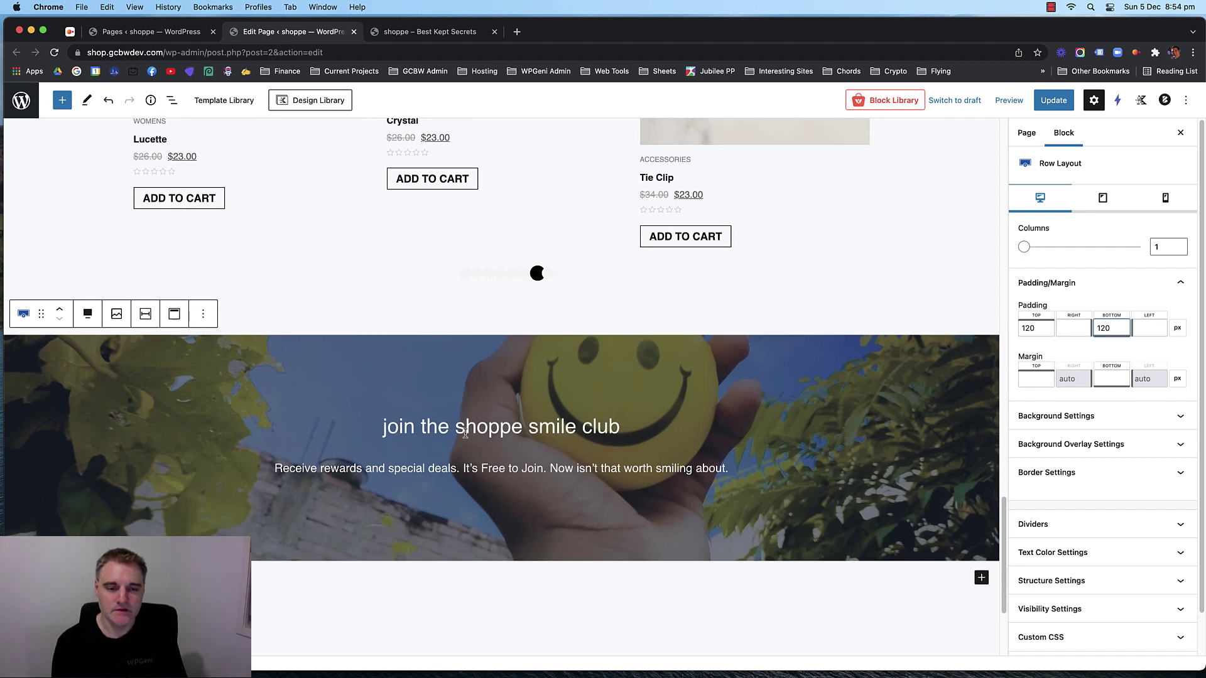
pyautogui.click(513, 465)
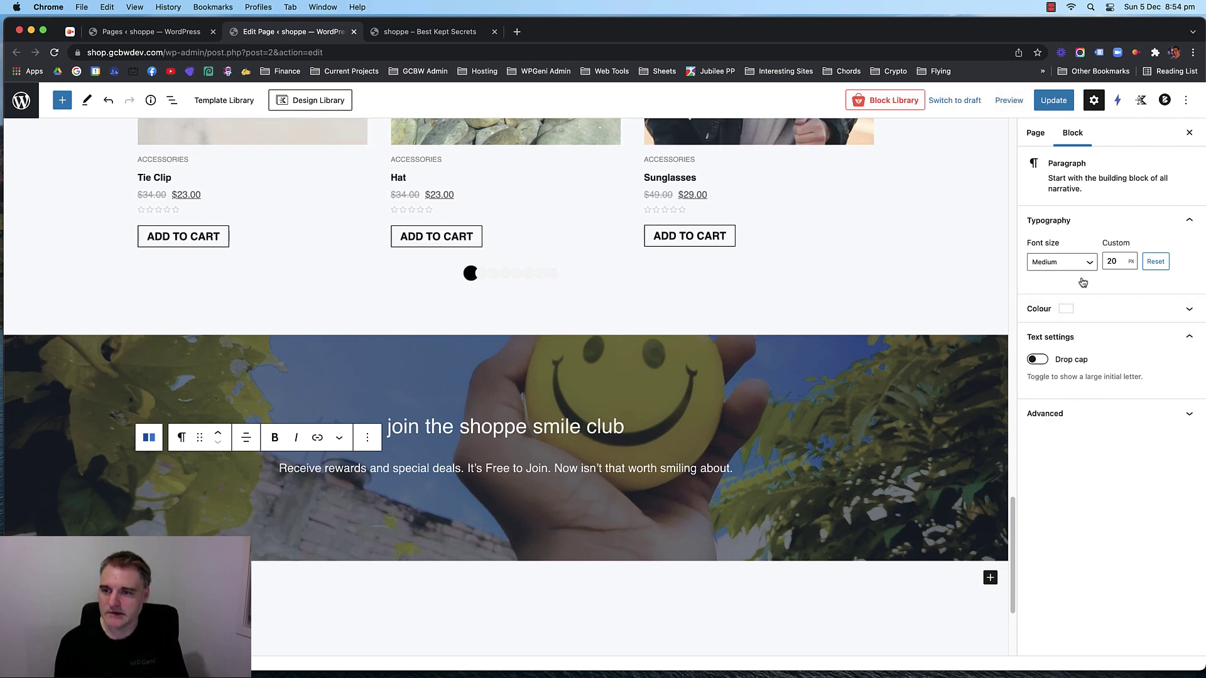
pyautogui.click(614, 416)
pyautogui.scroll(-3, 1105, 443)
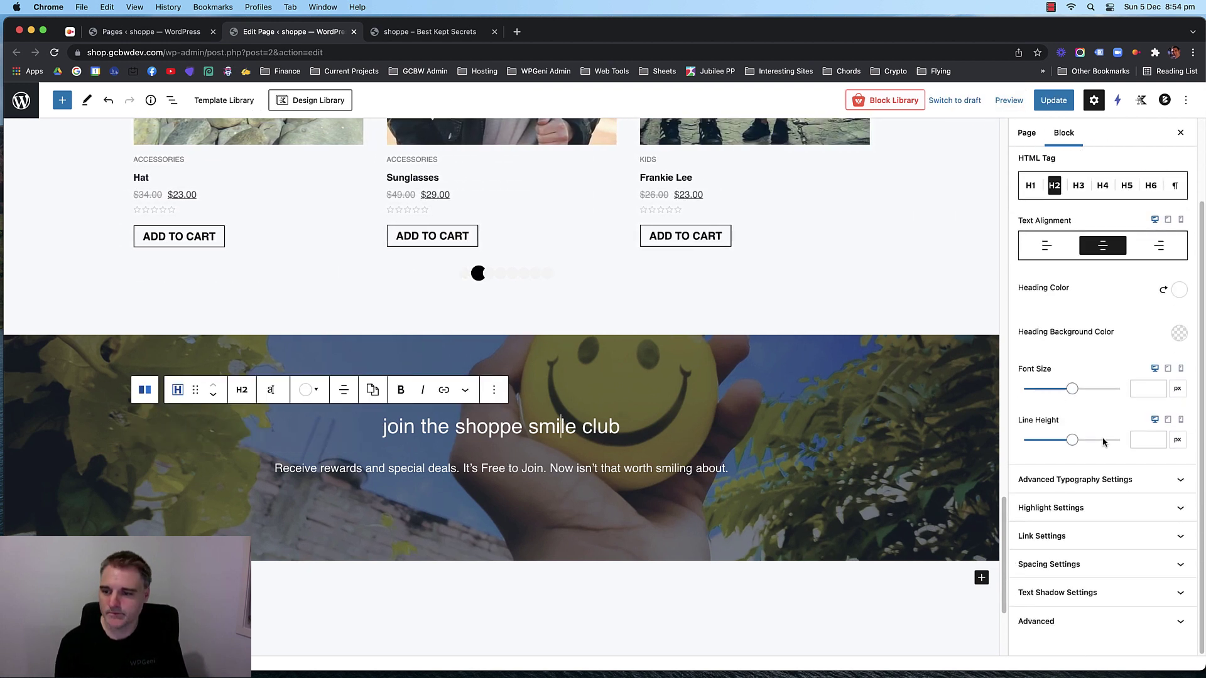
pyautogui.click(1108, 567)
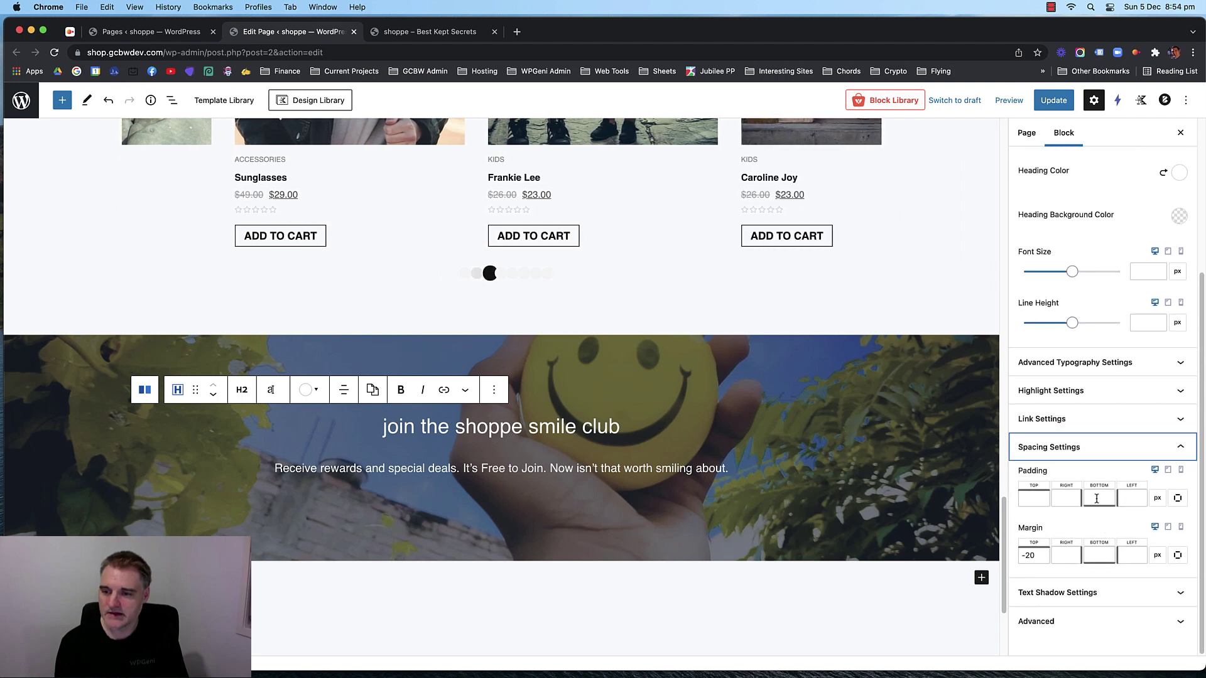
pyautogui.click(1098, 554)
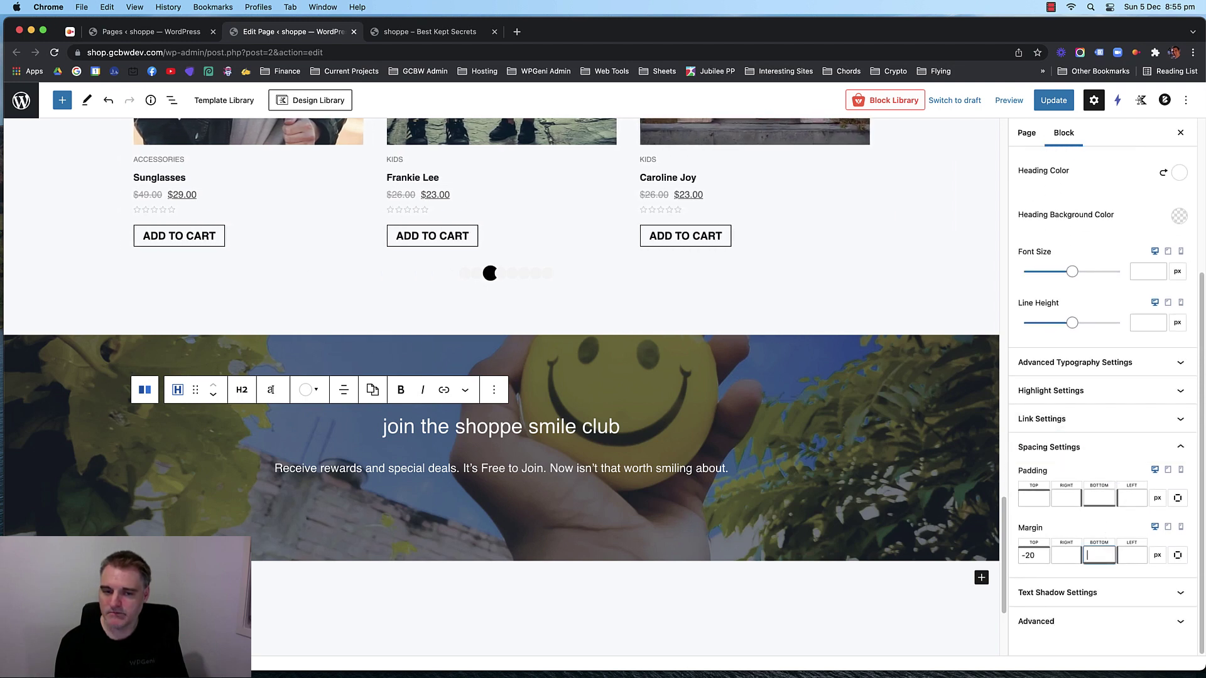
pyautogui.write('10')
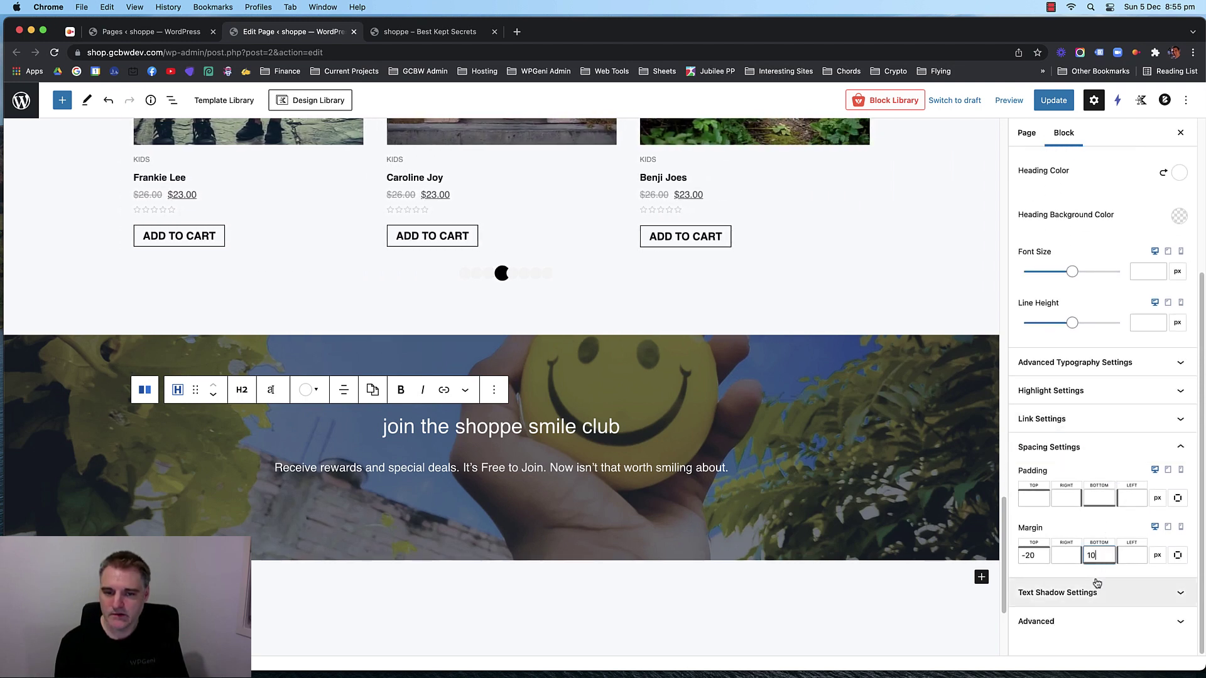
pyautogui.press('BackSpace')
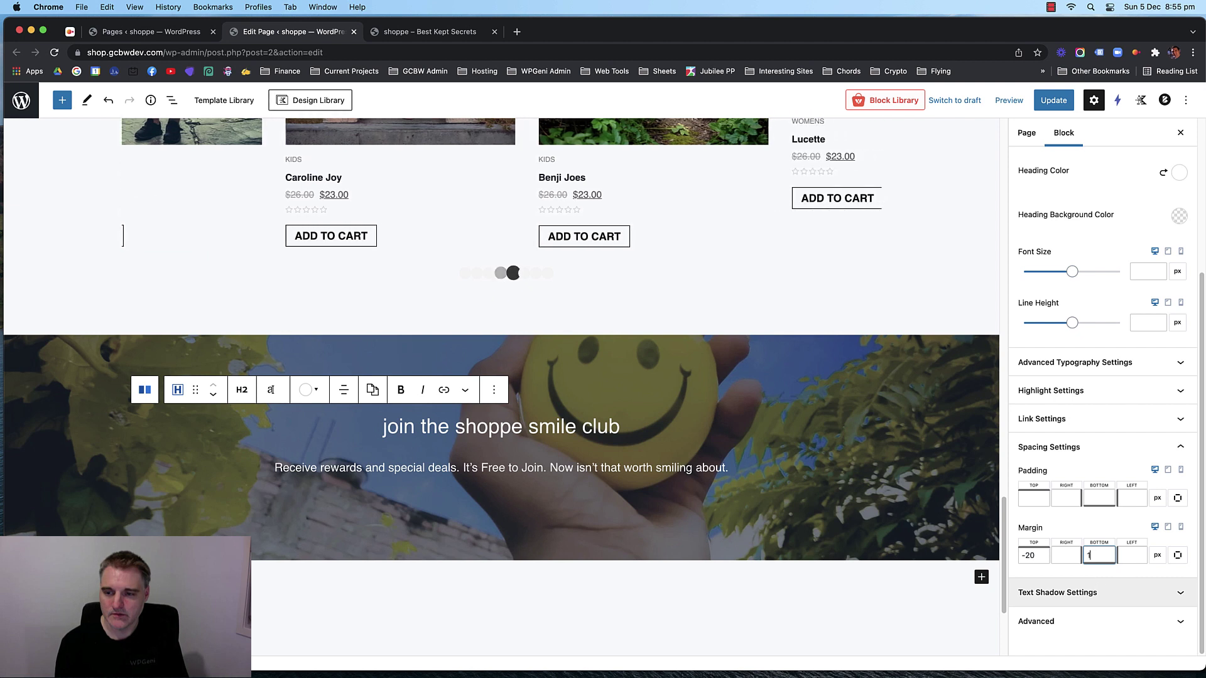
pyautogui.write('-11')
pyautogui.press('Down')
pyautogui.press('Down')
pyautogui.press('Down')
pyautogui.press('Down')
pyautogui.press('Down')
pyautogui.press('Down')
pyautogui.press('Down')
pyautogui.press('Down')
pyautogui.press('Down')
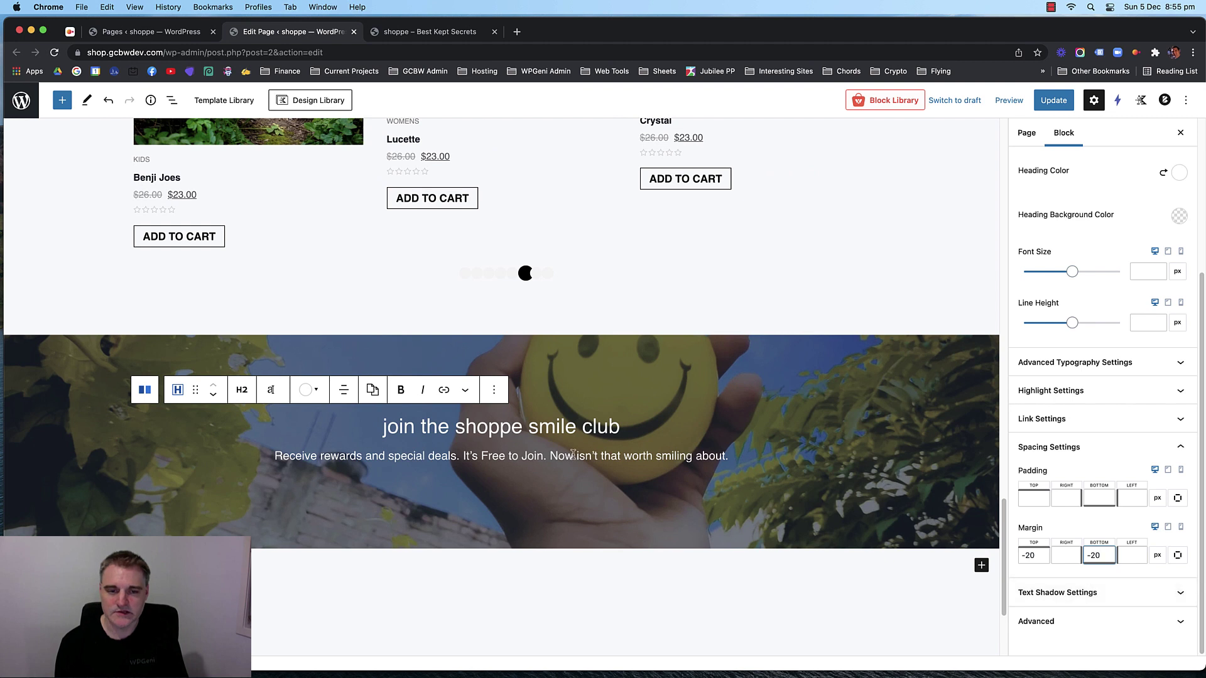
# Update the page with the banner changes and go to the Pages list.
pyautogui.click(552, 481)
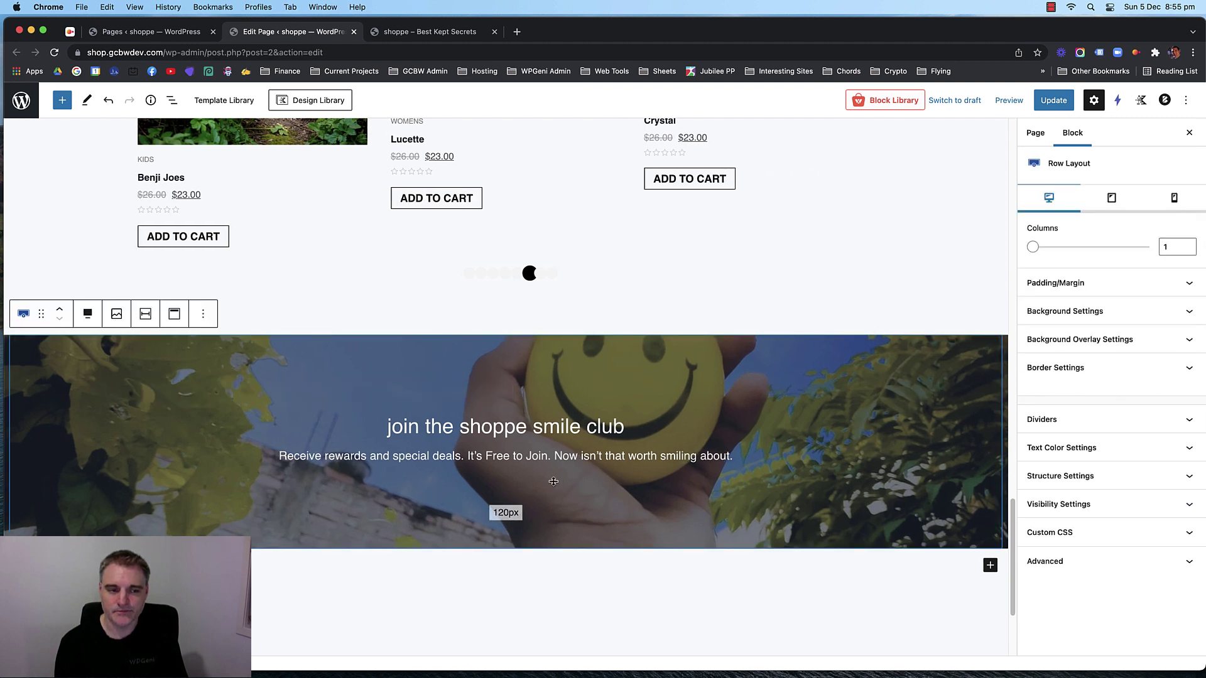
pyautogui.click(1049, 100)
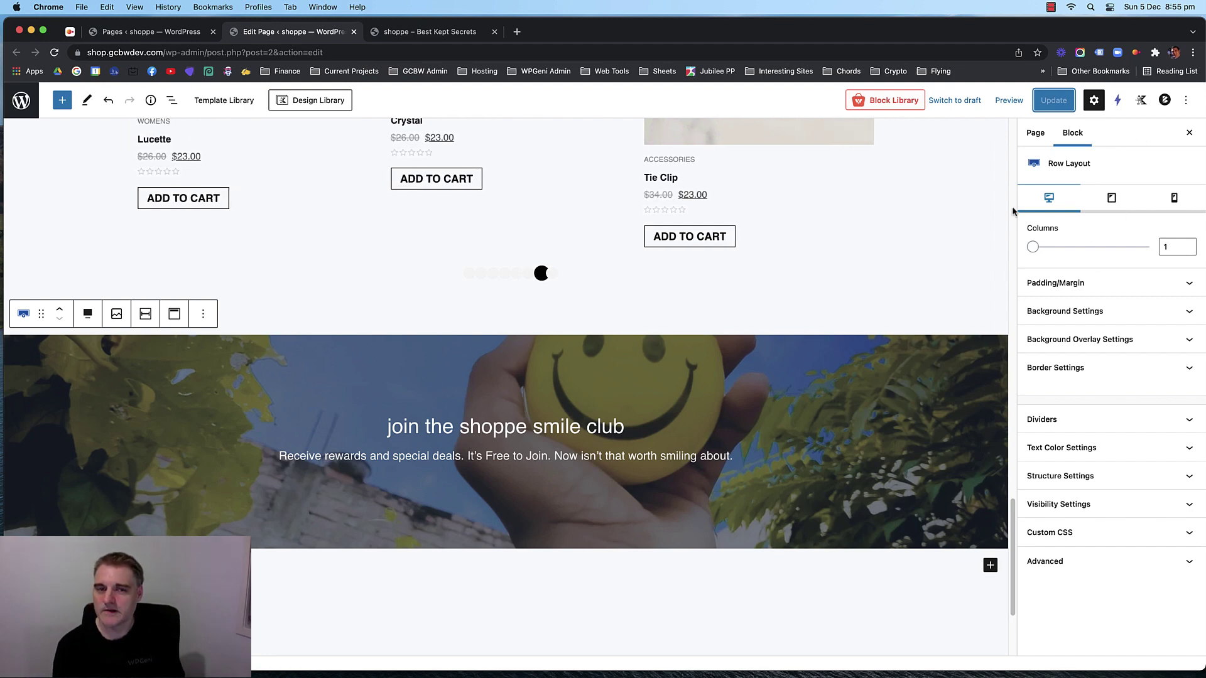
pyautogui.click(154, 38)
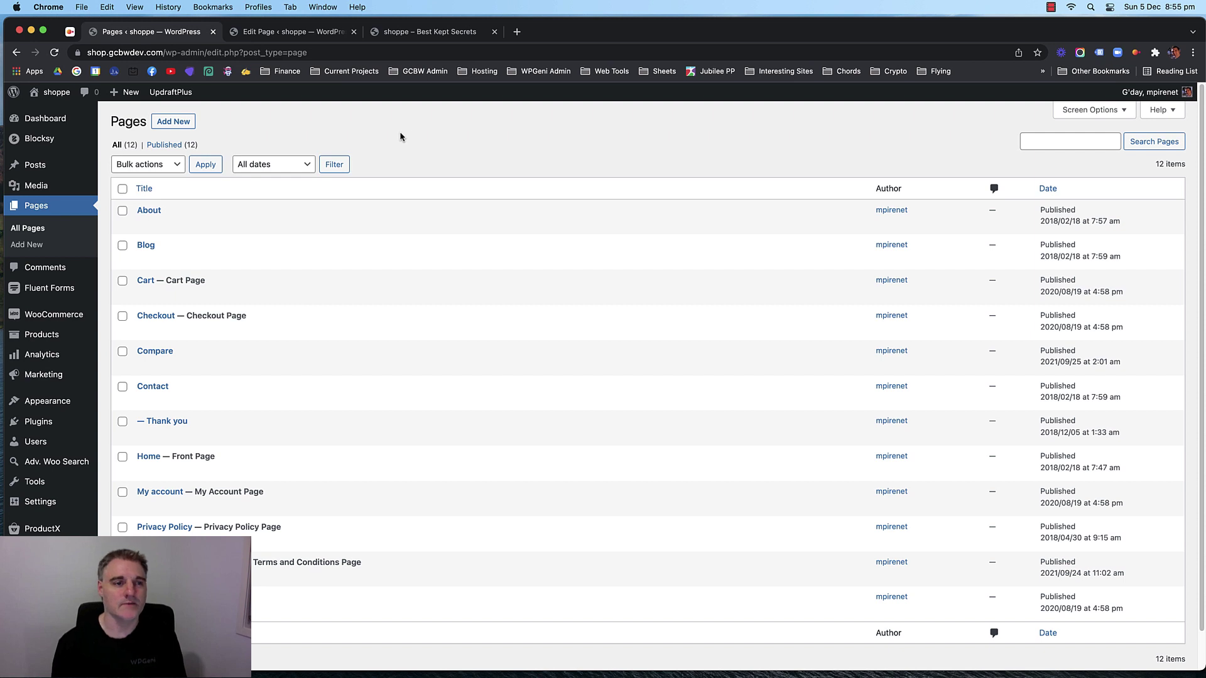
# Open the Subscription Form from the Fluent Forms list in the form editor.
pyautogui.click(323, 33)
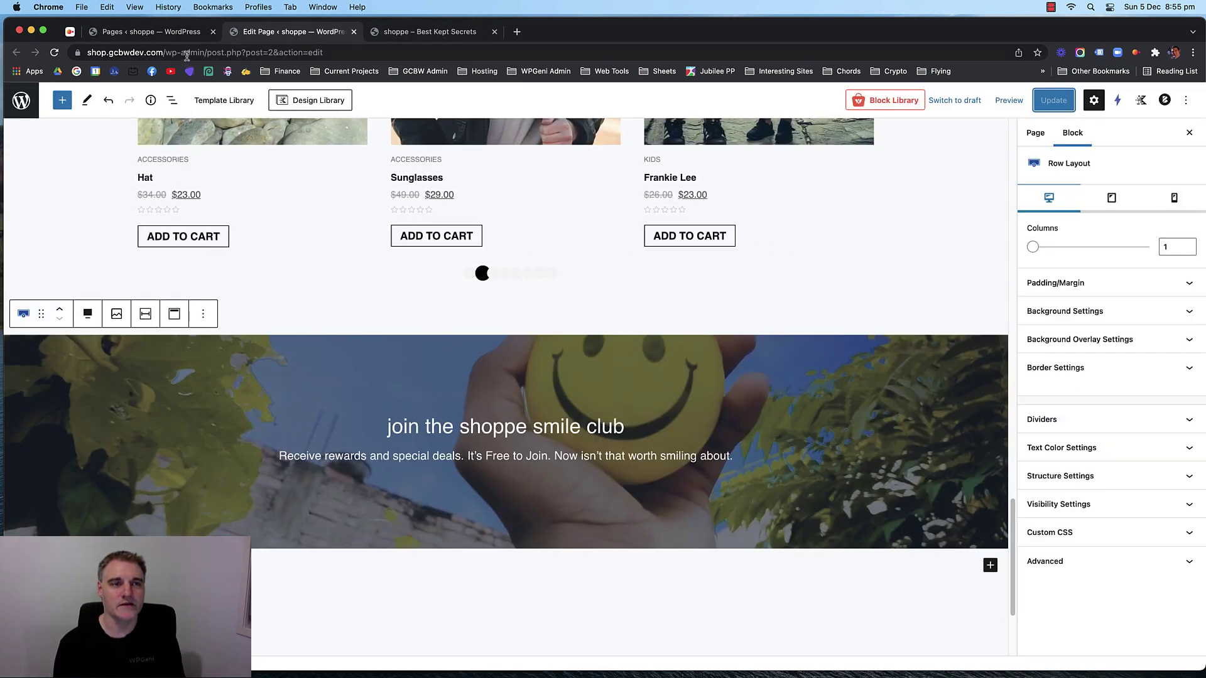
pyautogui.click(157, 31)
pyautogui.moveTo(56, 287)
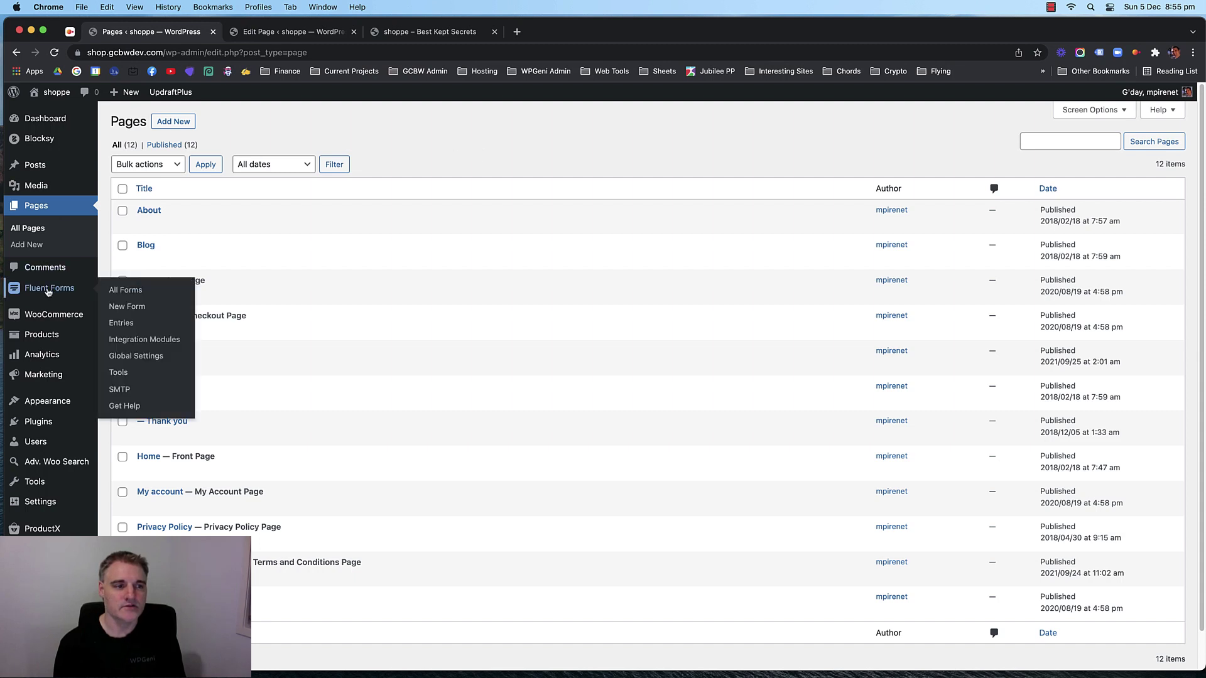
pyautogui.click(116, 288)
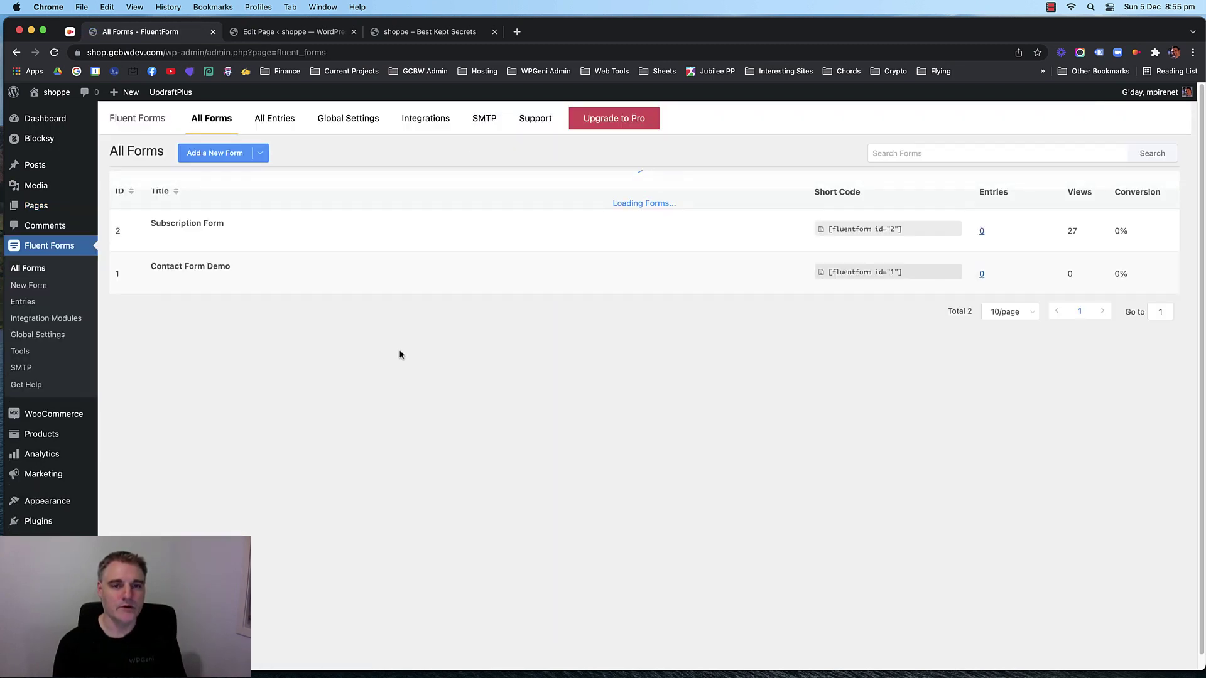
pyautogui.moveTo(251, 237)
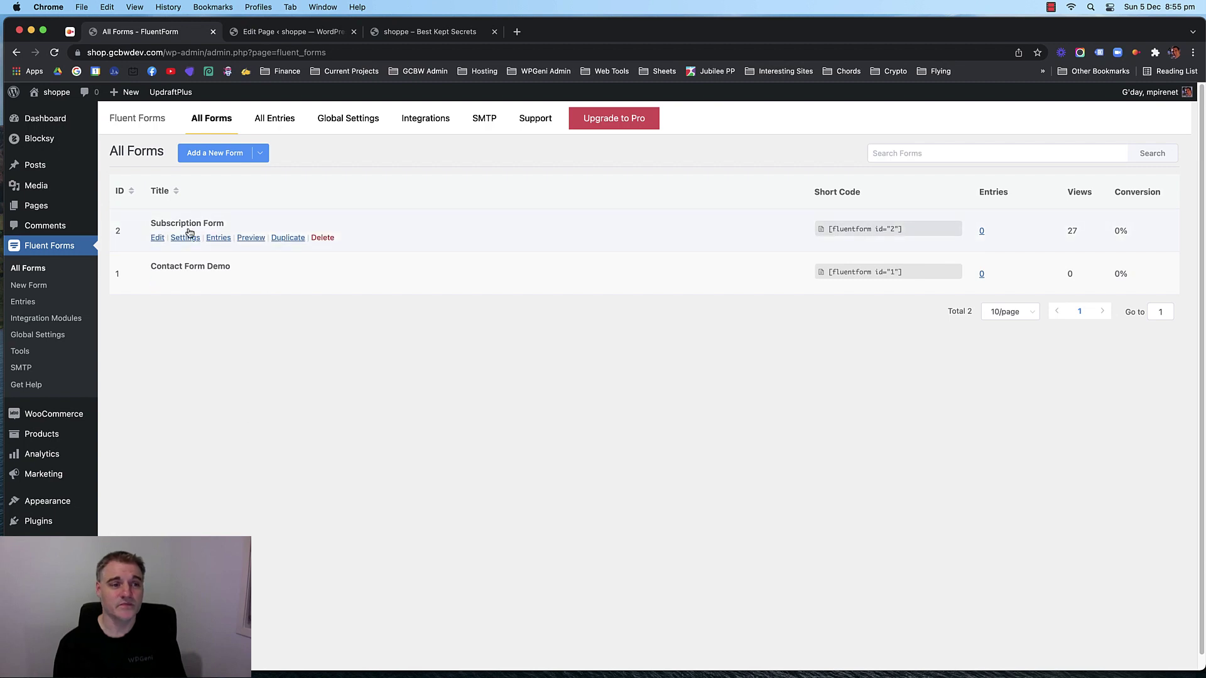
pyautogui.click(157, 237)
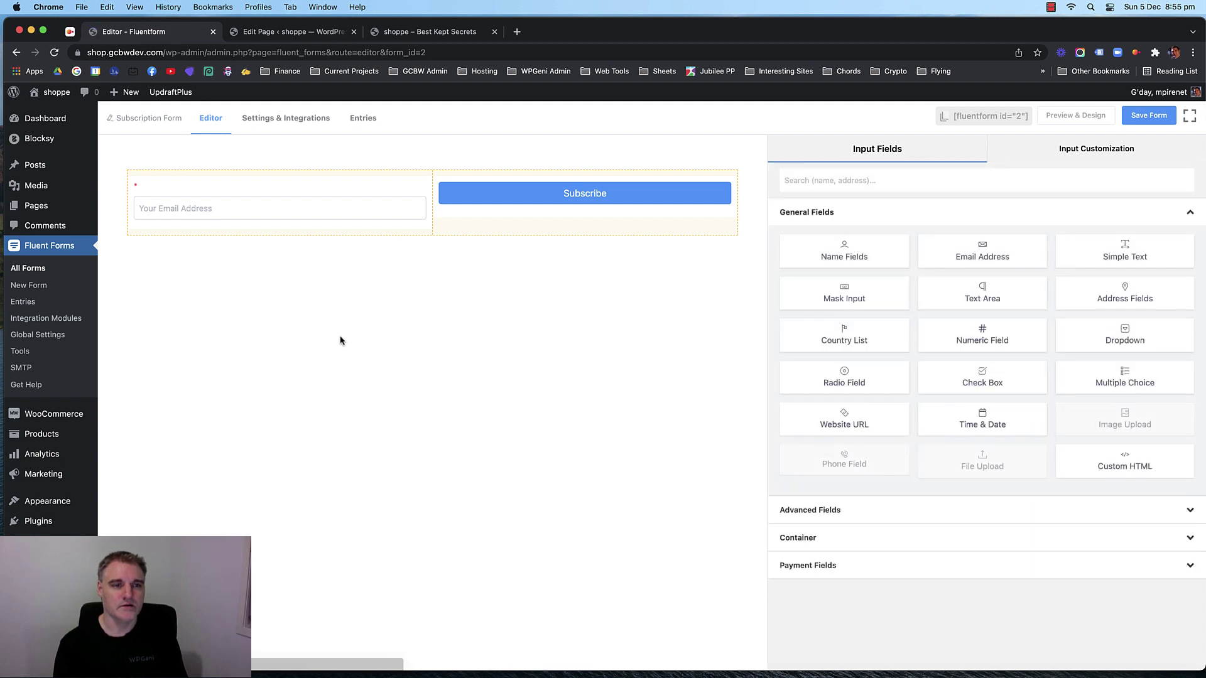
pyautogui.moveTo(362, 201)
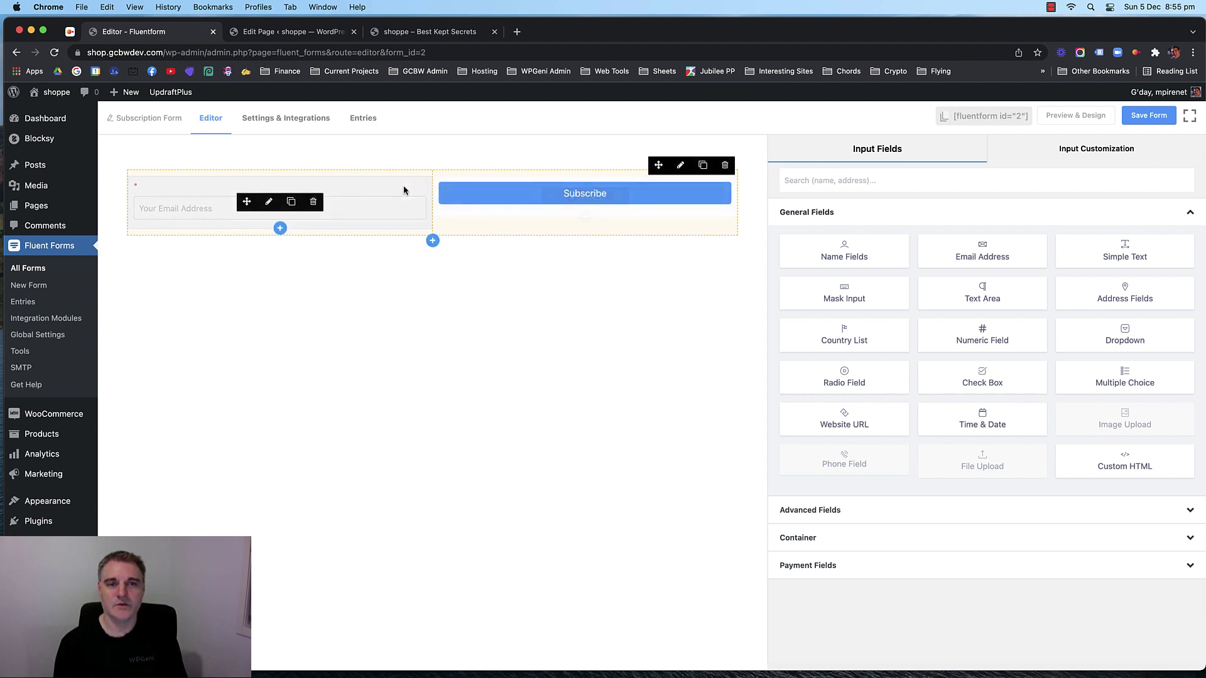
# Turn on the Admin Notification Email in the form's Email Notifications settings.
pyautogui.click(290, 125)
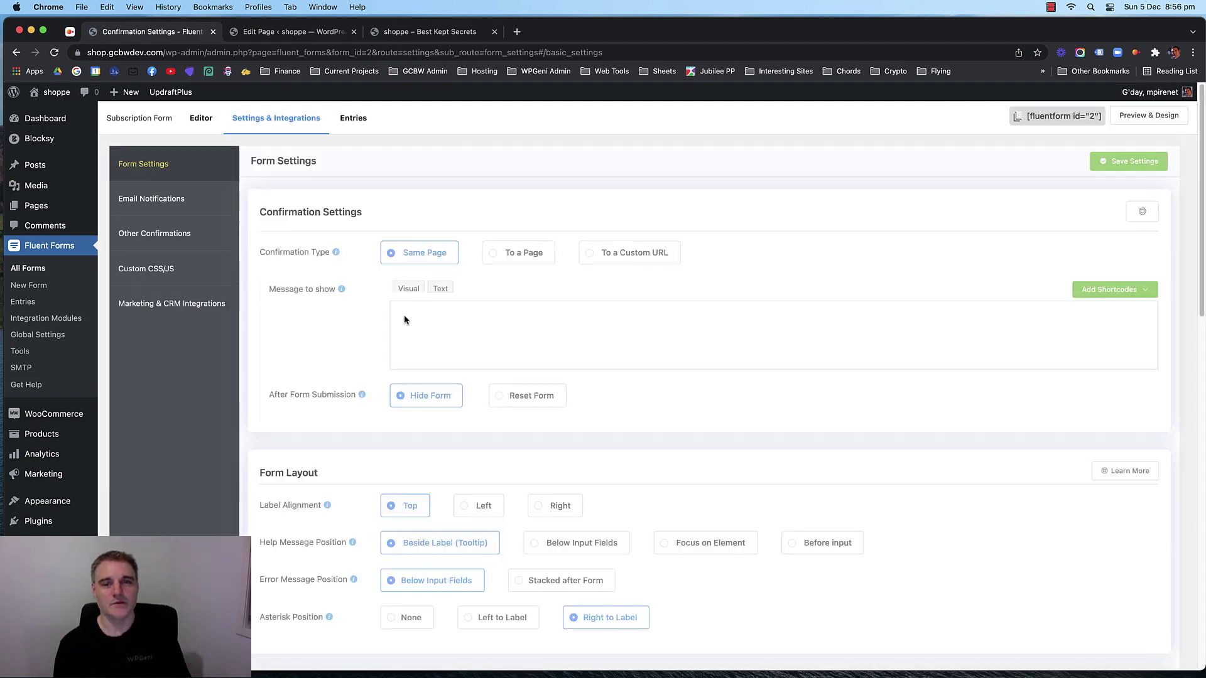
pyautogui.scroll(-1, 332, 327)
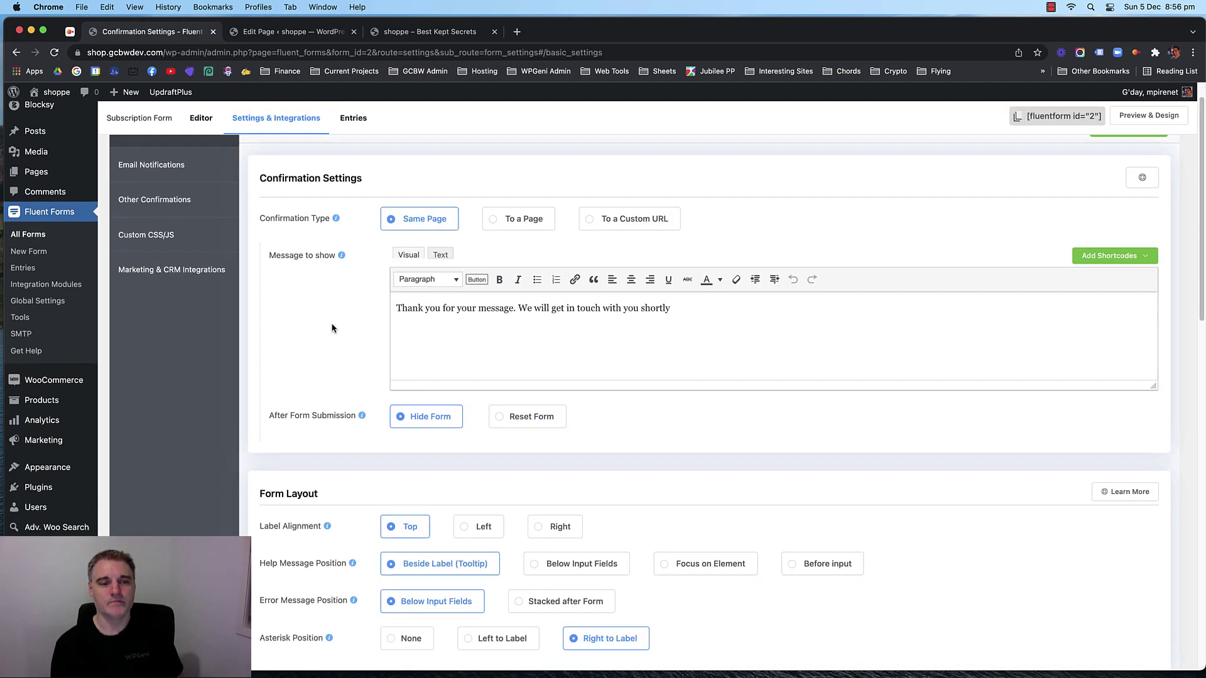
pyautogui.scroll(-15, 331, 326)
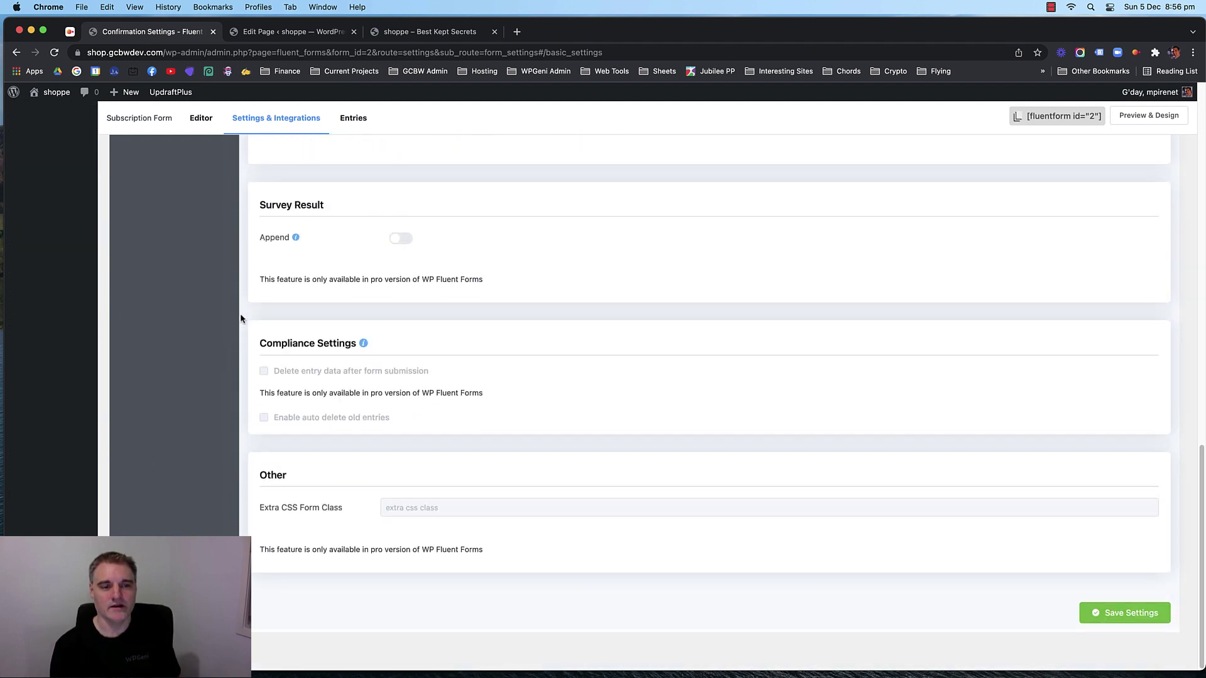
pyautogui.scroll(15, 276, 329)
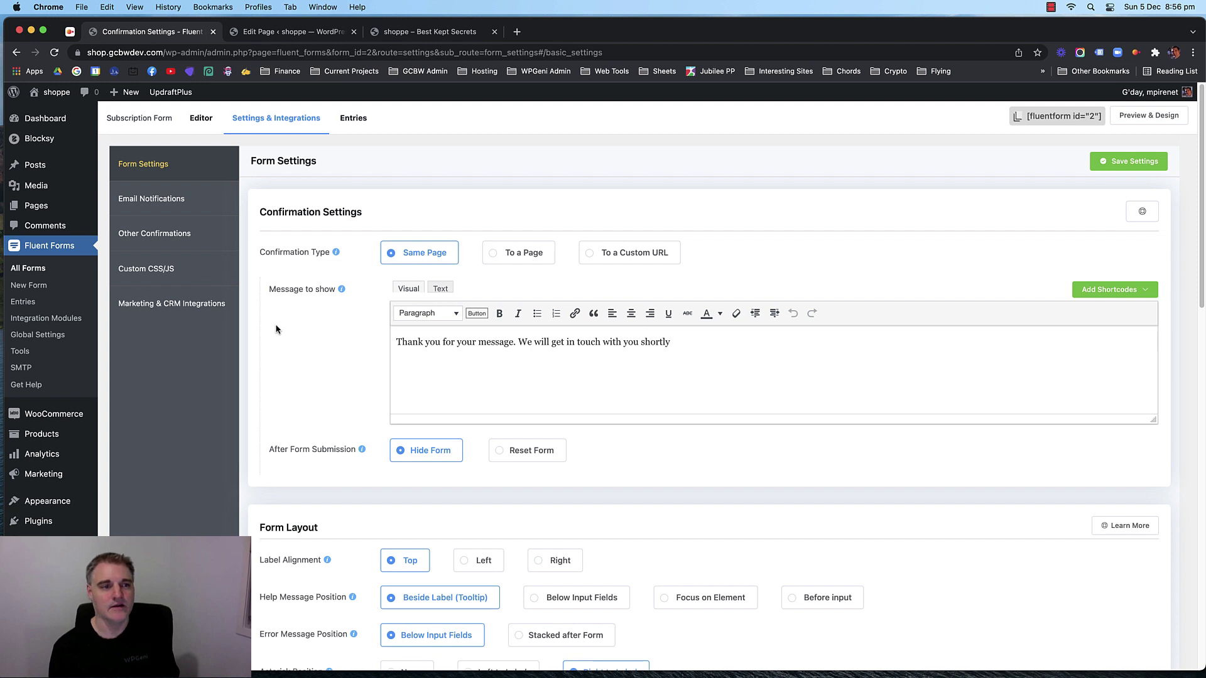
pyautogui.click(169, 200)
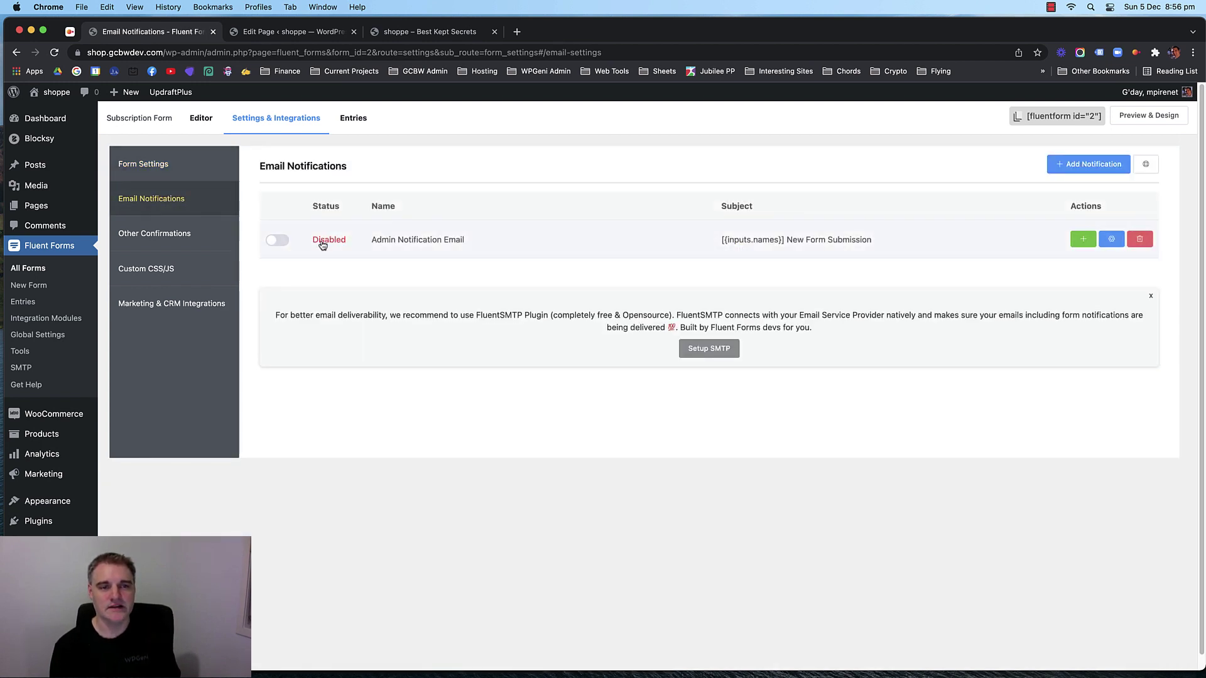
pyautogui.click(277, 241)
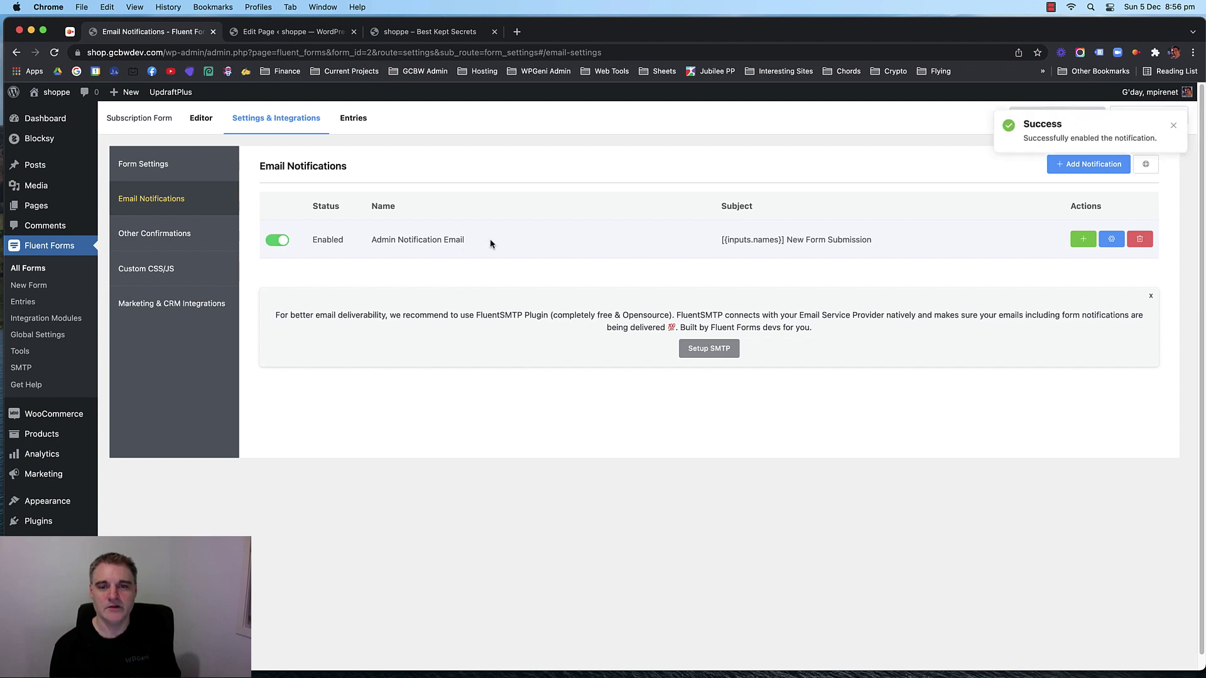
pyautogui.moveTo(463, 240); pyautogui.dragTo(409, 241)
pyautogui.click(412, 240)
pyautogui.moveTo(899, 239); pyautogui.dragTo(720, 240)
pyautogui.click(620, 241)
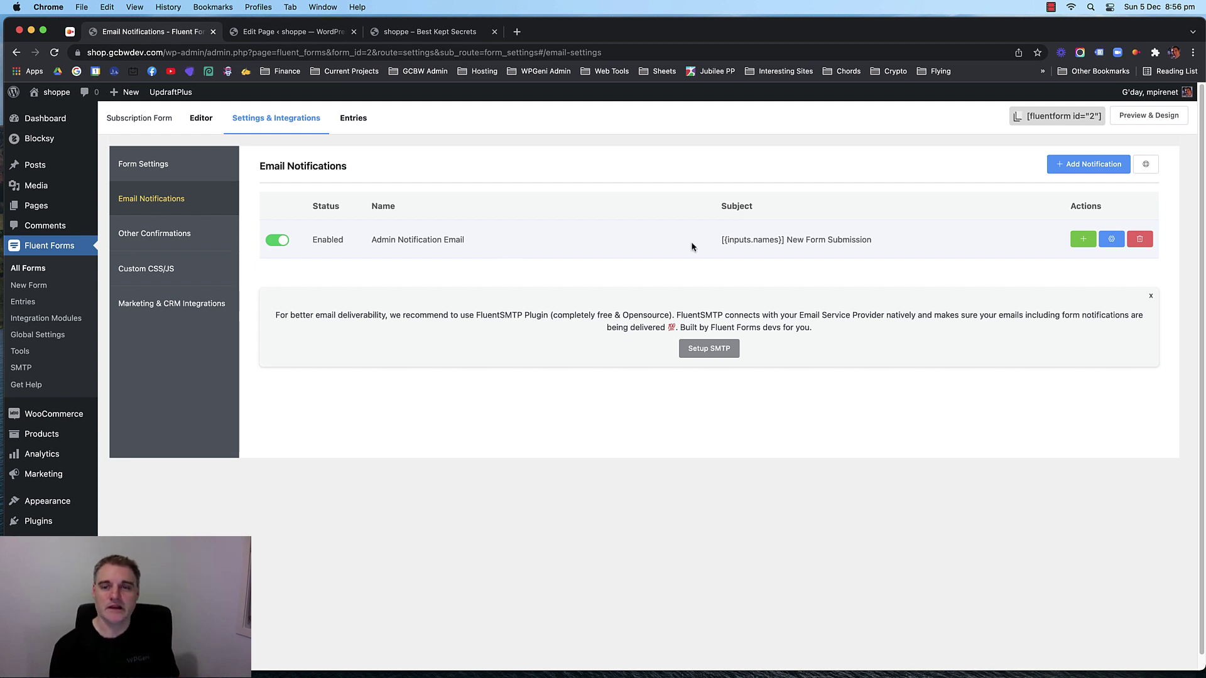
# Change the admin notification's Send to Email to the shop's sales address.
pyautogui.click(1111, 238)
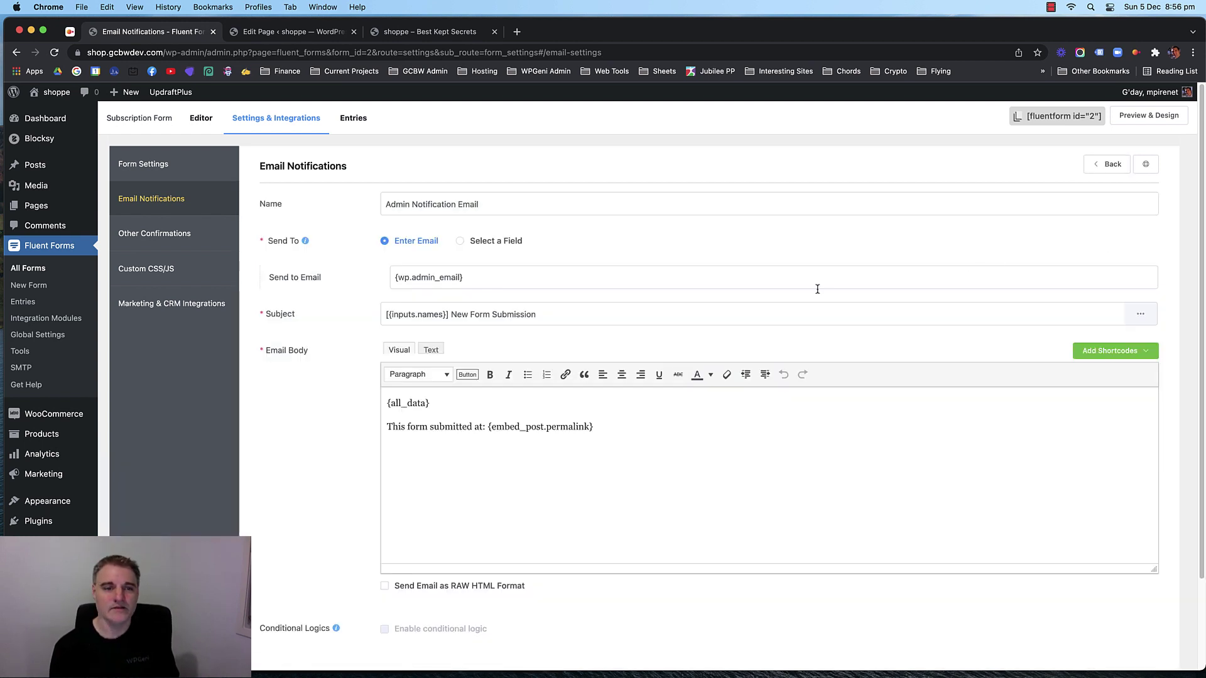
pyautogui.moveTo(494, 280); pyautogui.dragTo(361, 281)
pyautogui.click(448, 278)
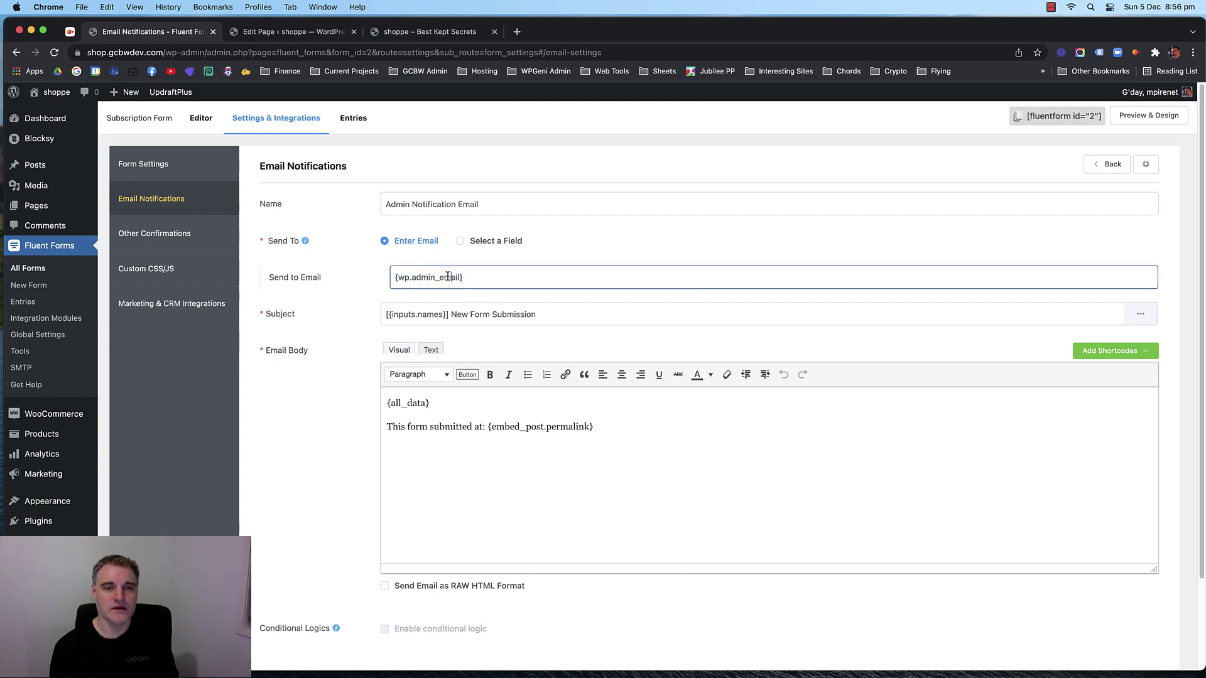
pyautogui.moveTo(465, 278); pyautogui.dragTo(399, 281)
pyautogui.moveTo(503, 280); pyautogui.dragTo(388, 280)
pyautogui.click(432, 282)
pyautogui.click(414, 277)
pyautogui.click(410, 275)
pyautogui.moveTo(474, 277); pyautogui.dragTo(386, 276)
pyautogui.click(416, 275)
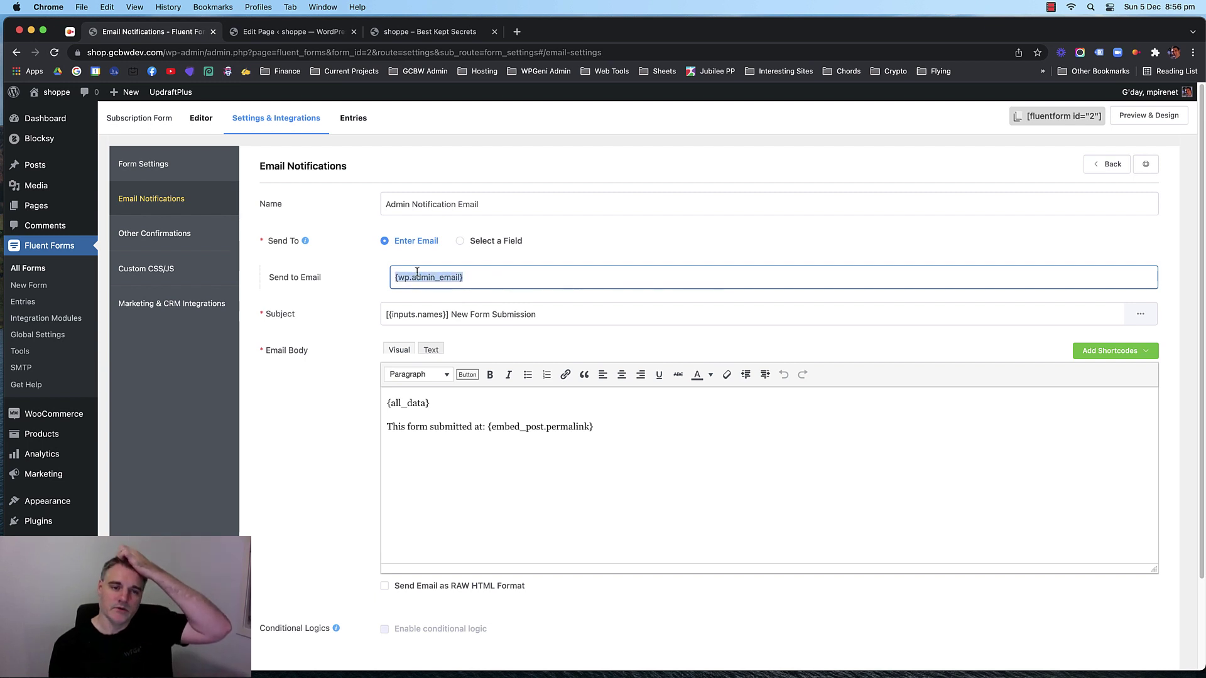
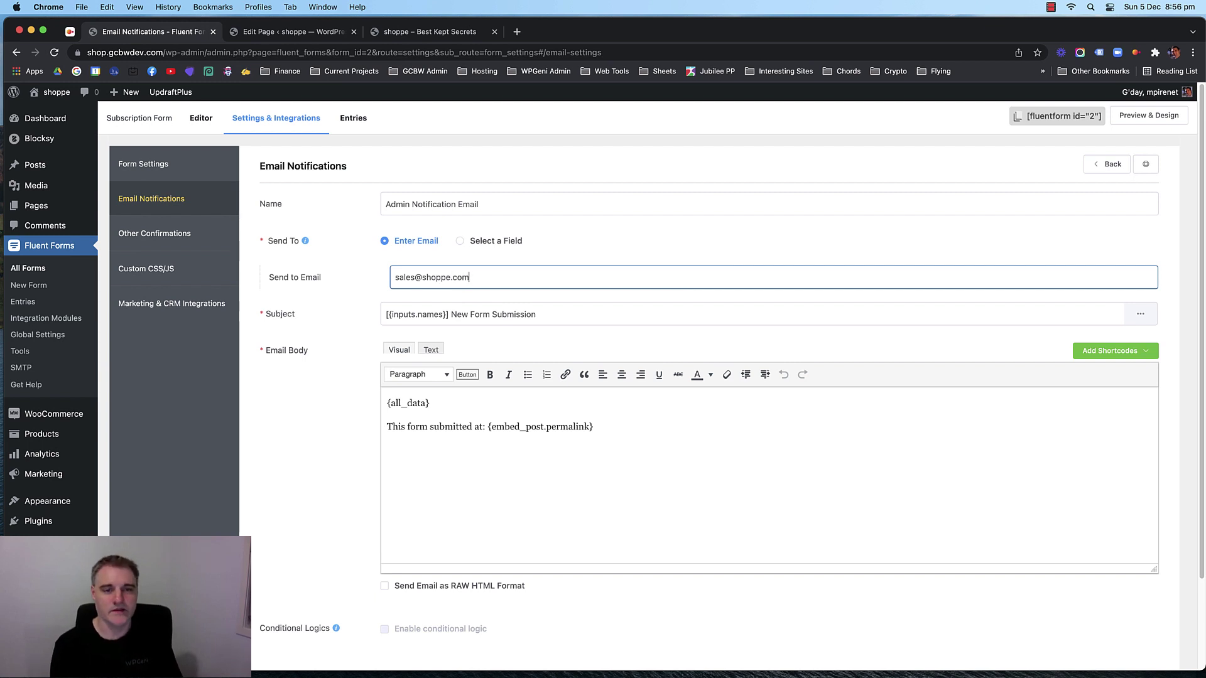
# Change the notification subject to 'New Smile Club Subscription'.
pyautogui.click(412, 309)
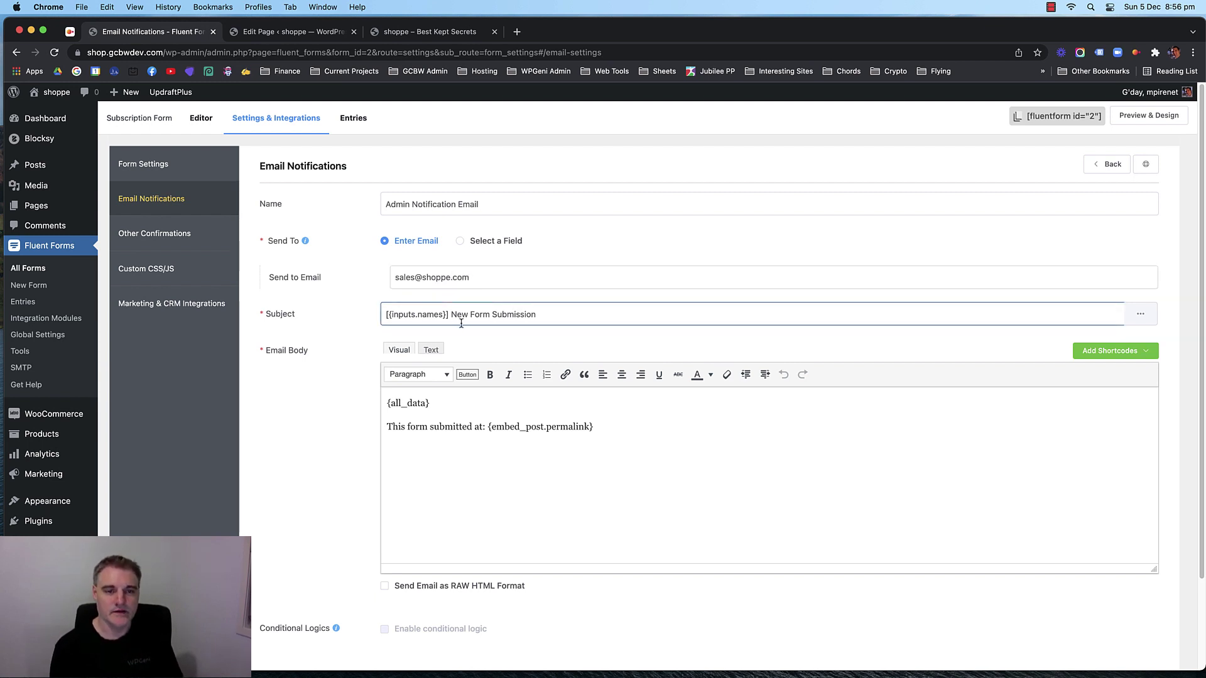
pyautogui.moveTo(452, 314); pyautogui.dragTo(366, 314)
pyautogui.press('BackSpace')
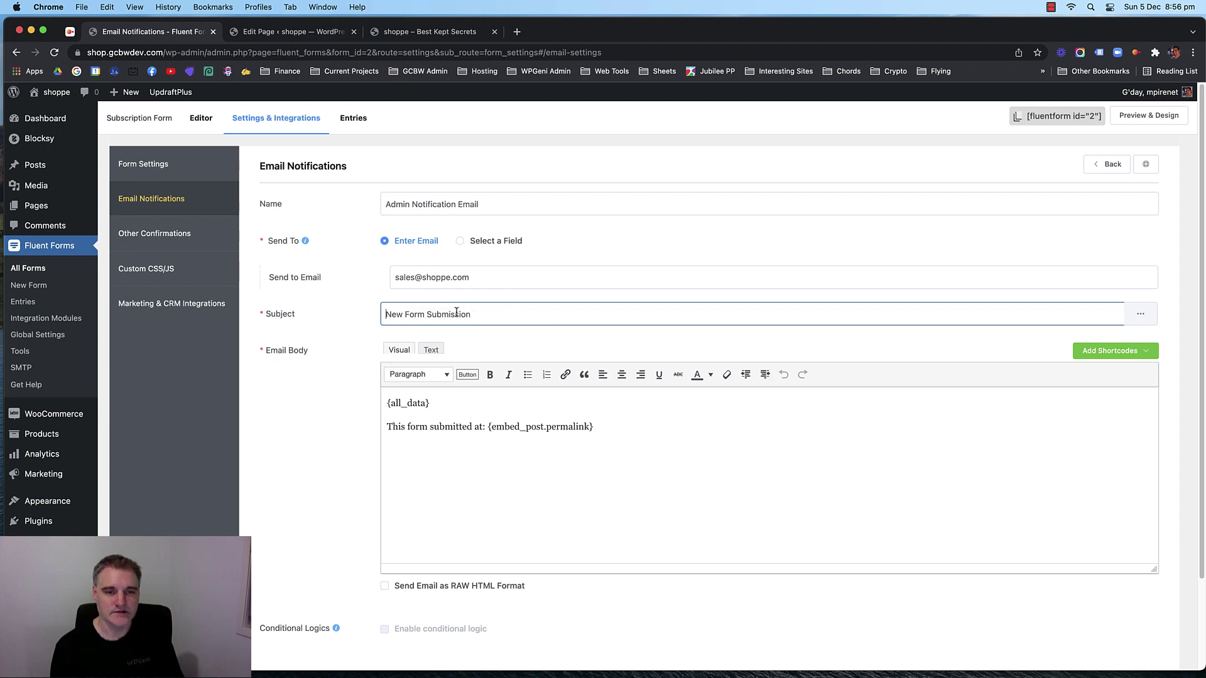
pyautogui.doubleClick(413, 316)
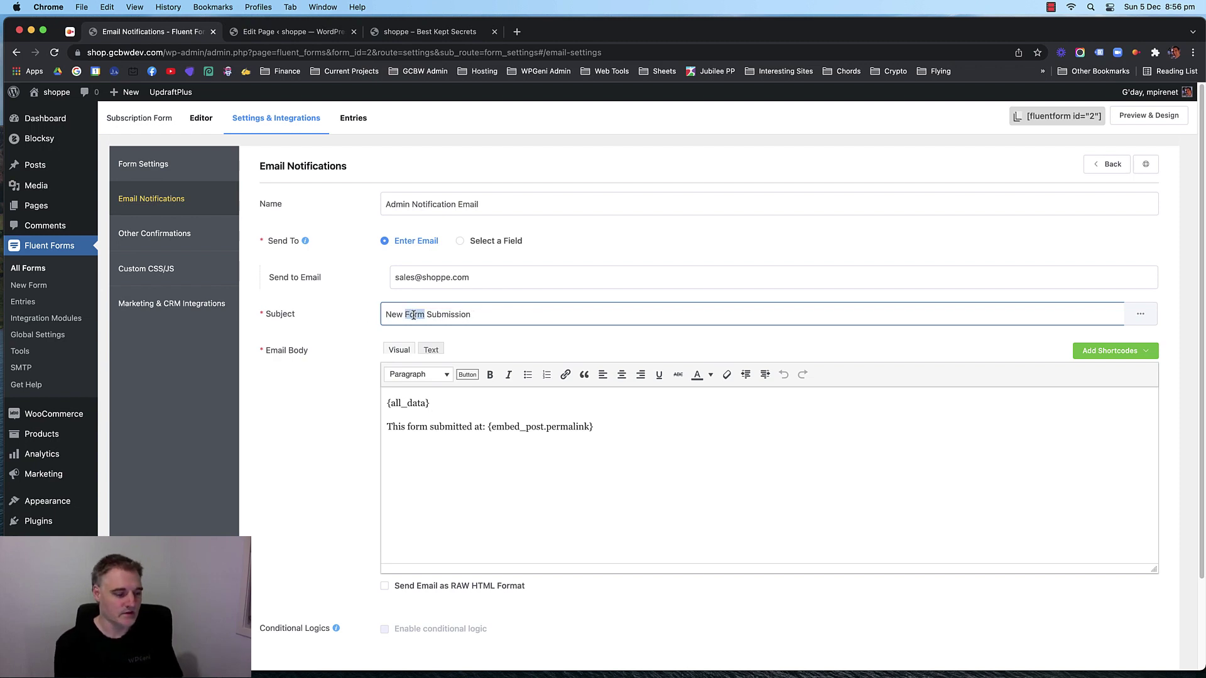
pyautogui.press('BackSpace')
pyautogui.press('BackSpace')
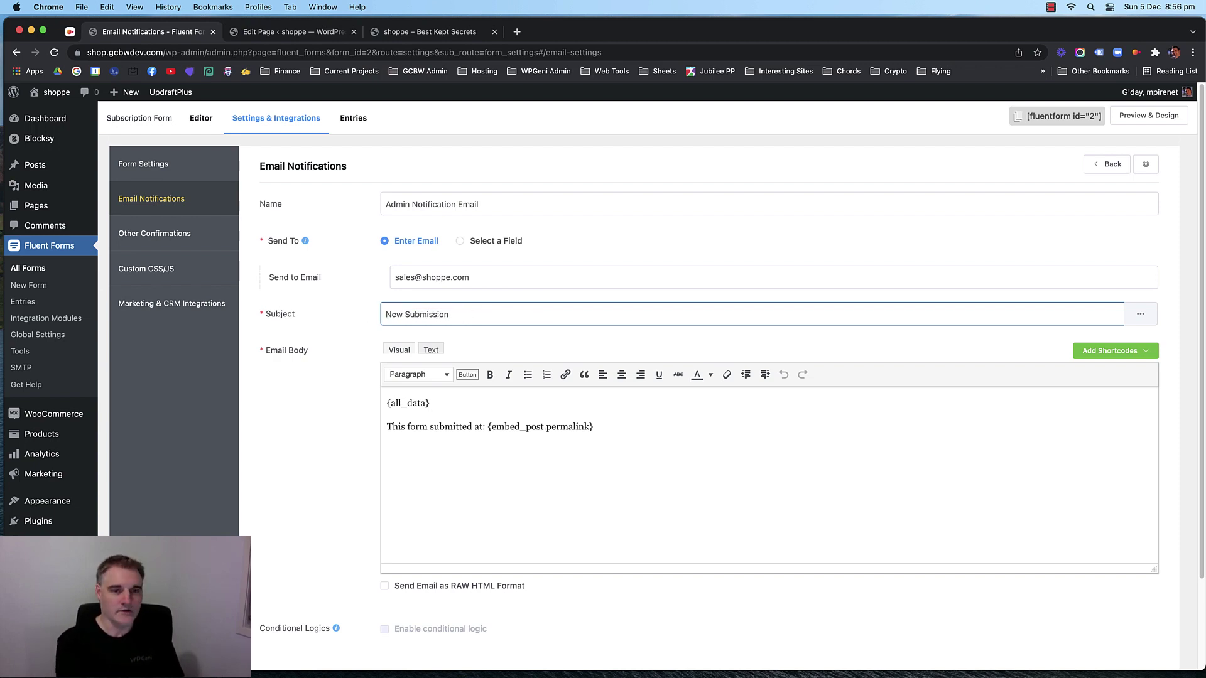
pyautogui.write('sletter')
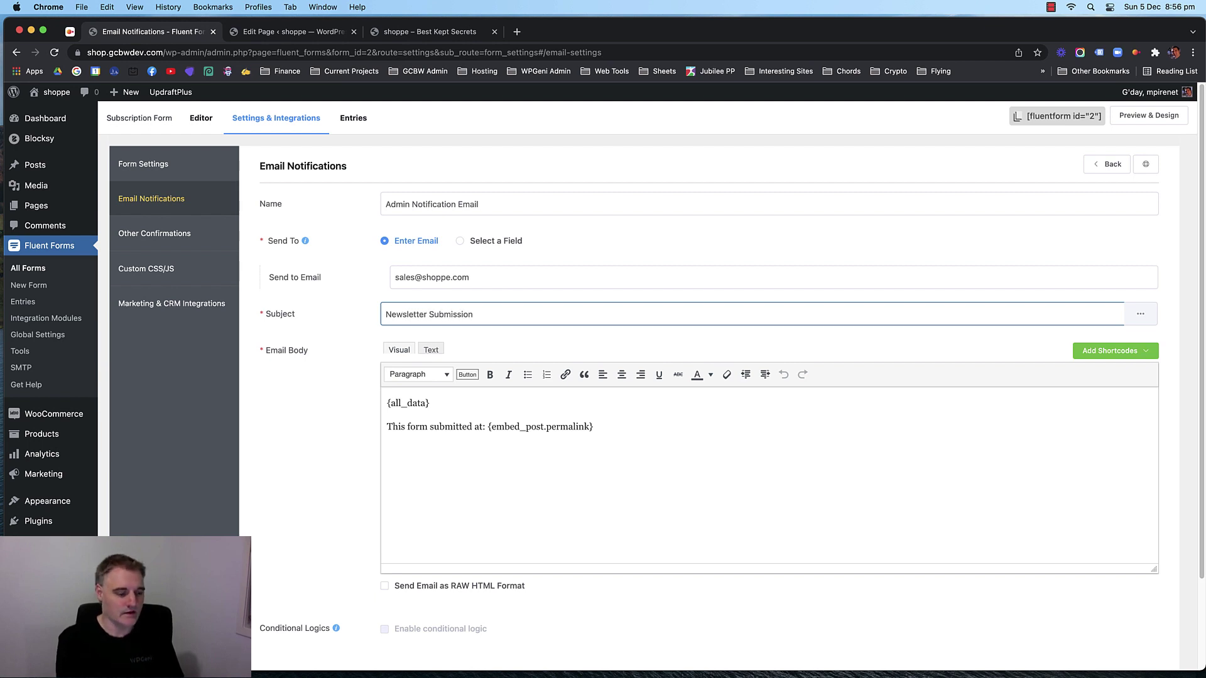
pyautogui.write('New')
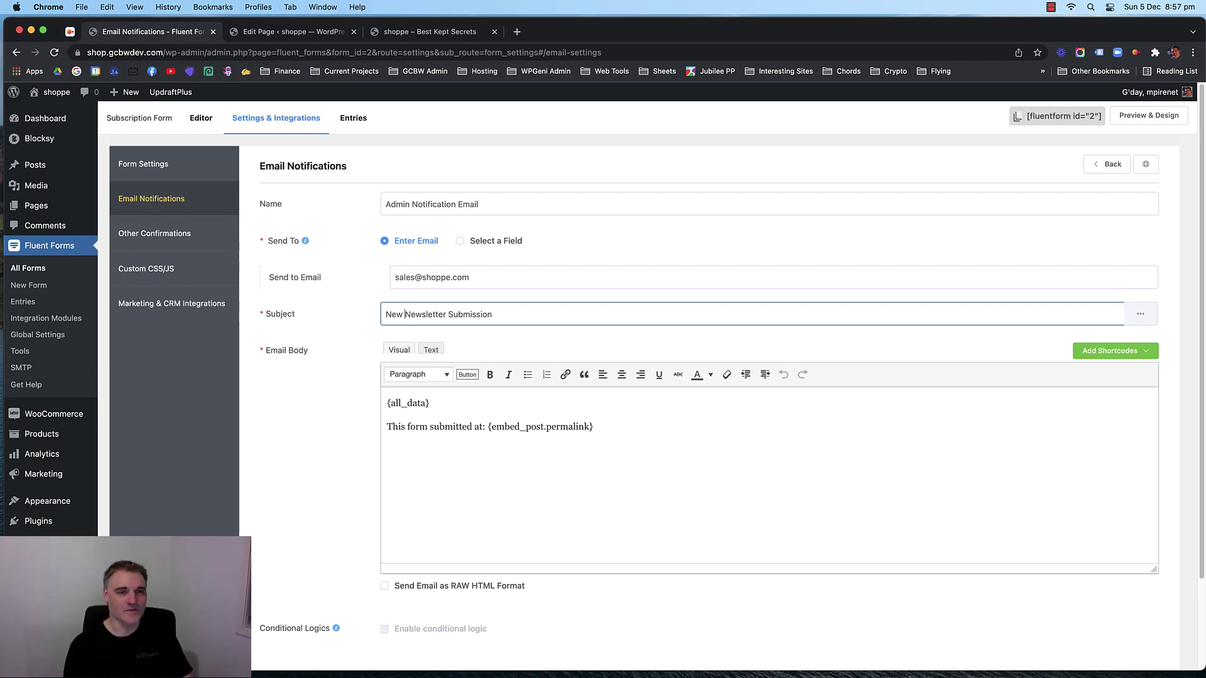
pyautogui.doubleClick(427, 314)
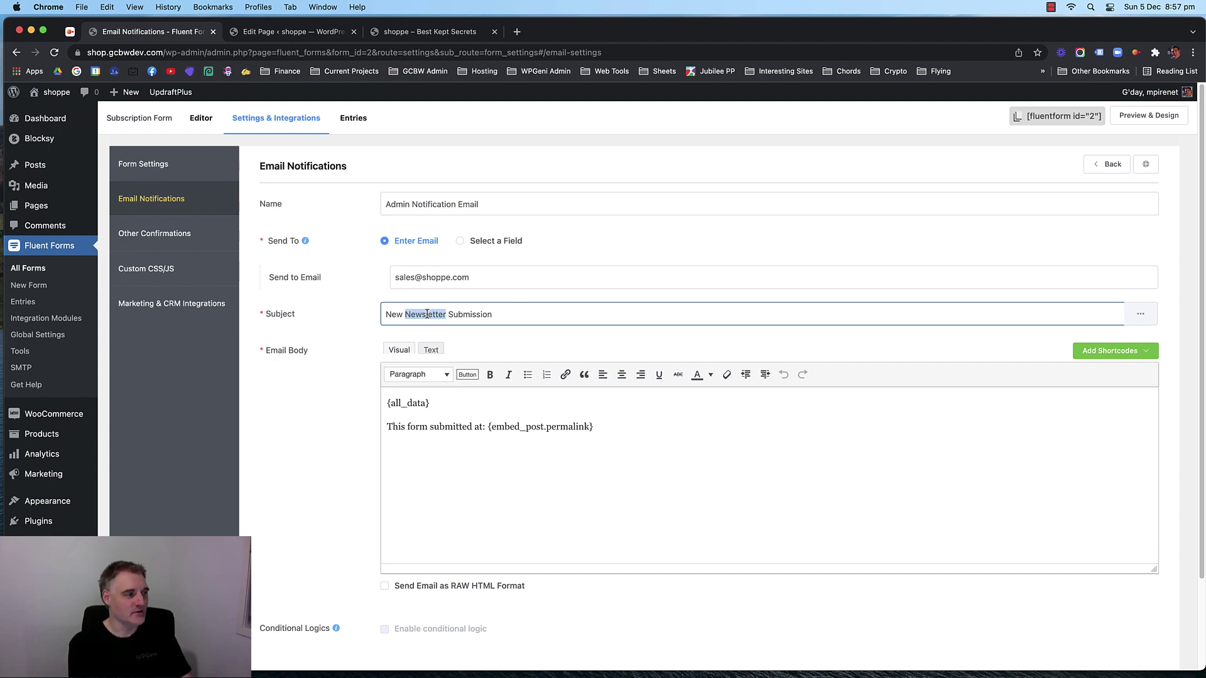
pyautogui.write('Smile C')
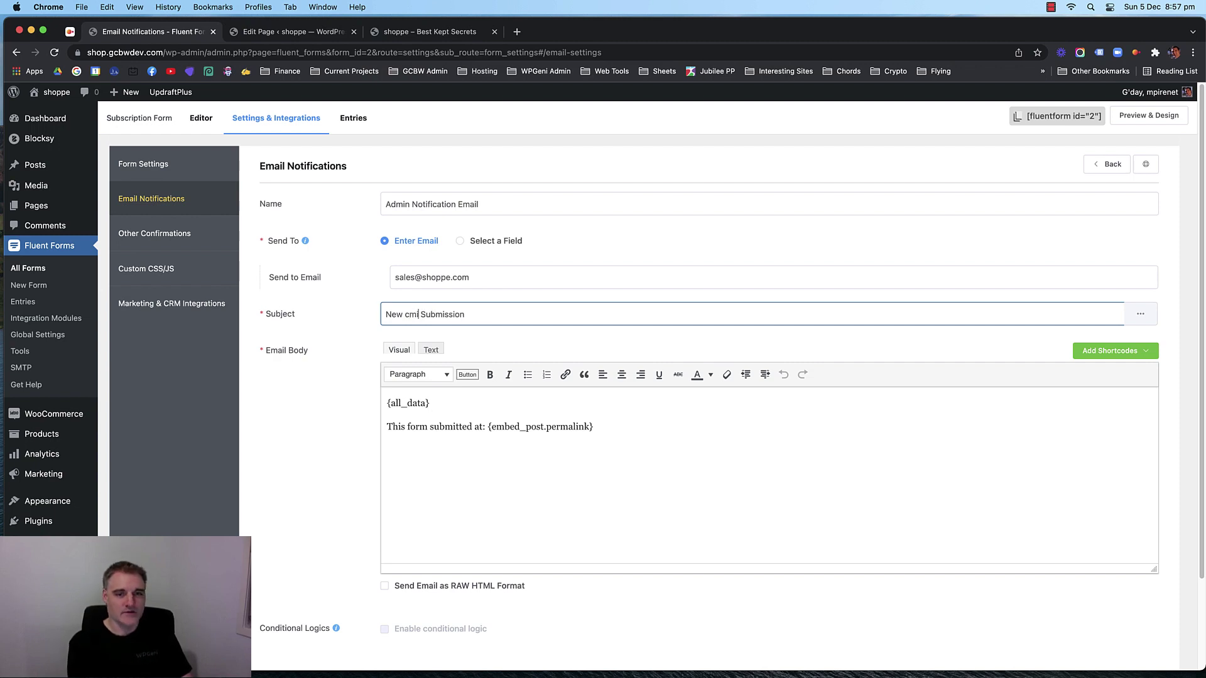
pyautogui.write('lub')
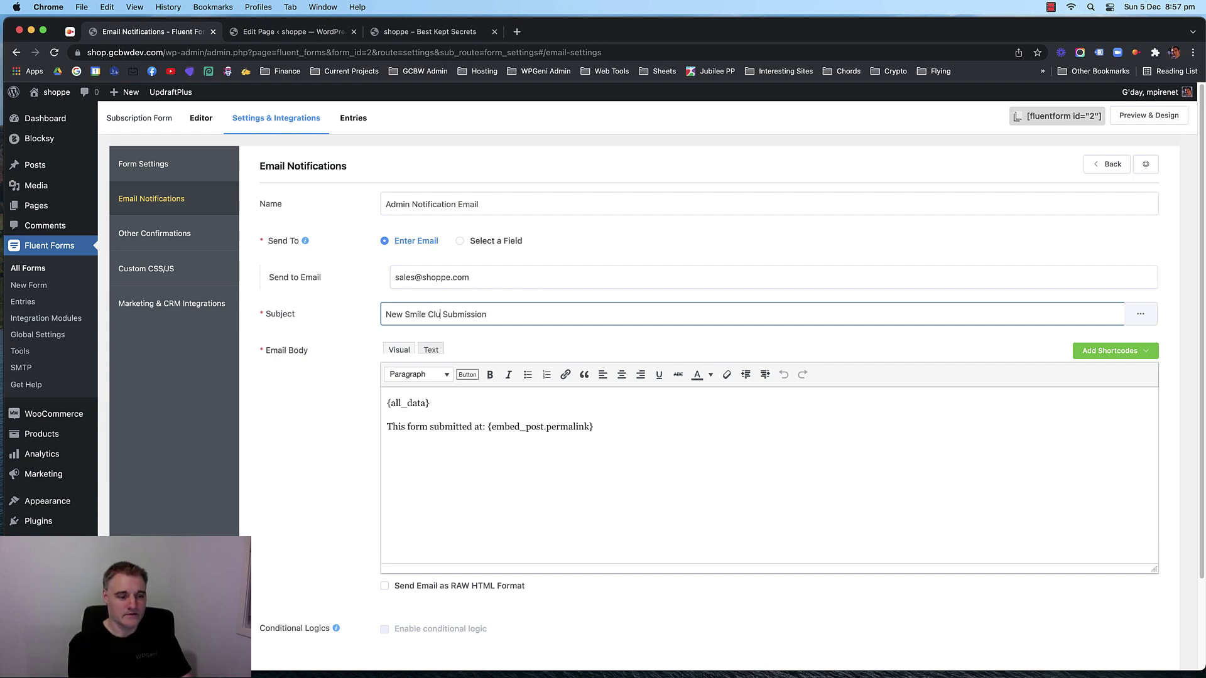
pyautogui.write(' Subscritp')
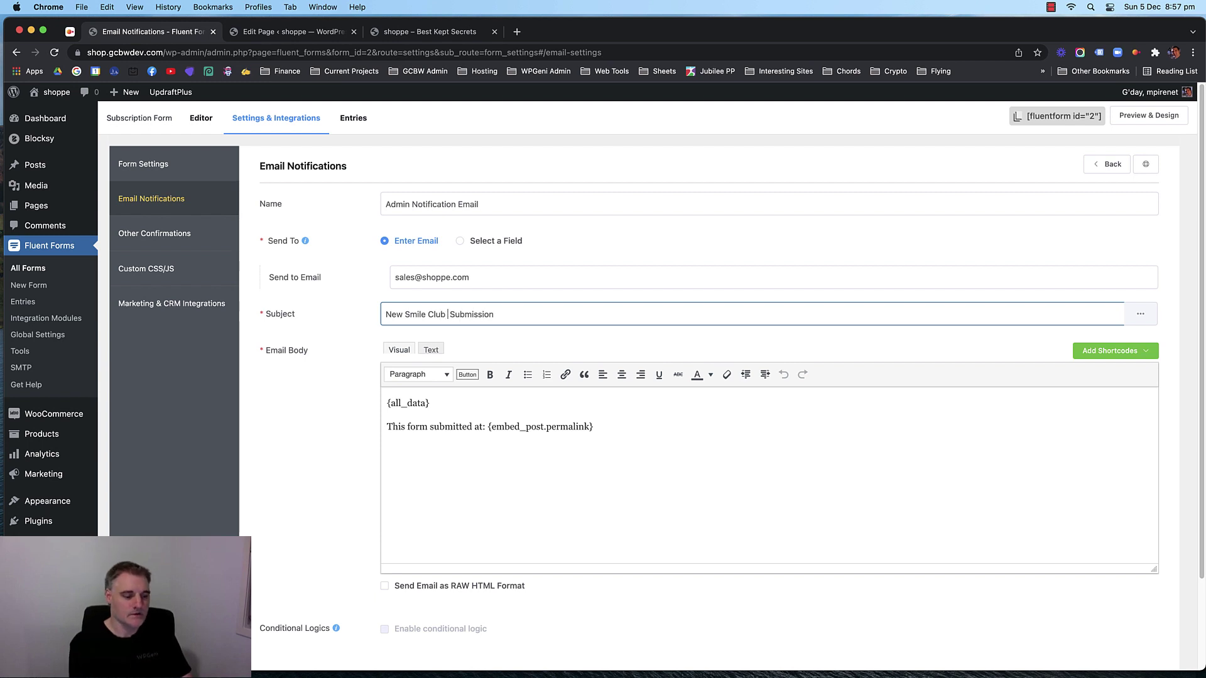
pyautogui.write('ion')
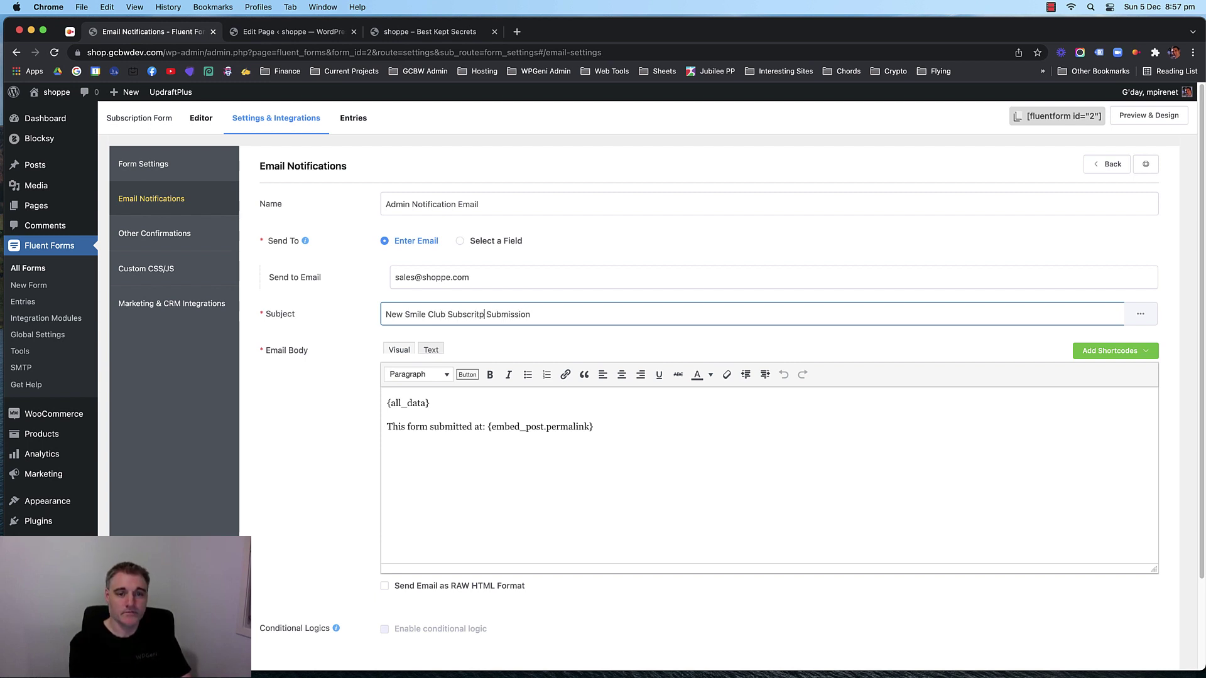
pyautogui.press('BackSpace')
pyautogui.press('BackSpace')
pyautogui.press('BackSpace')
pyautogui.press('BackSpace')
pyautogui.press('BackSpace')
pyautogui.press('BackSpace')
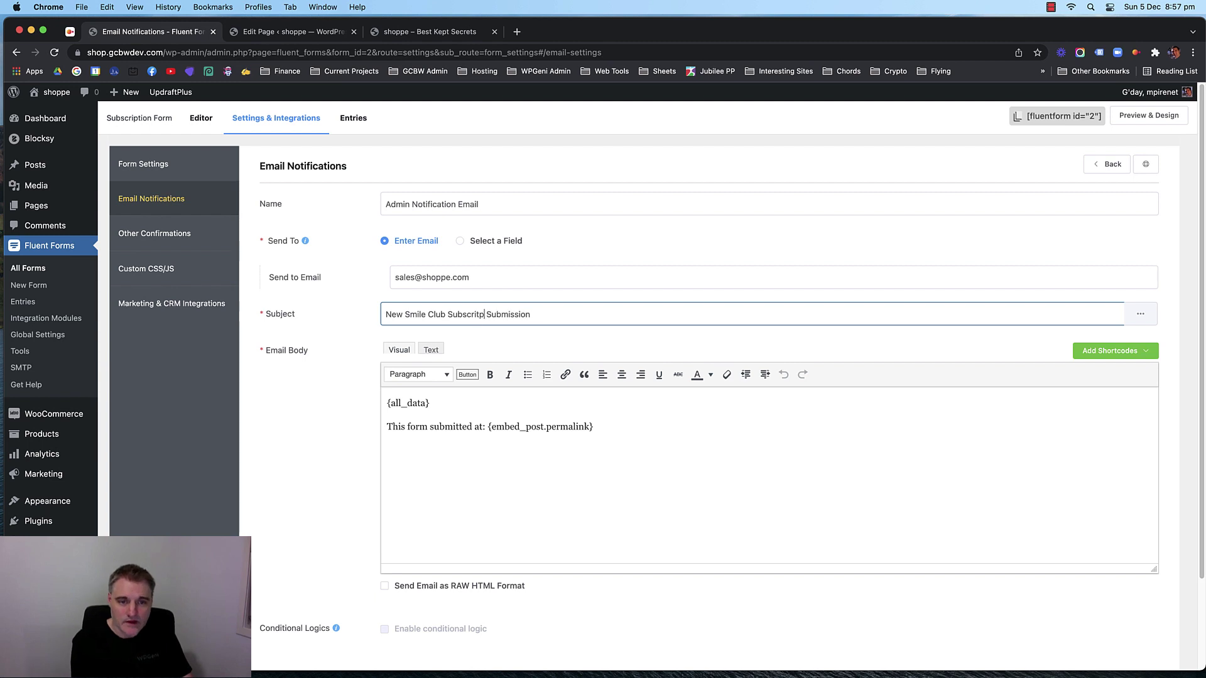
pyautogui.write('iption')
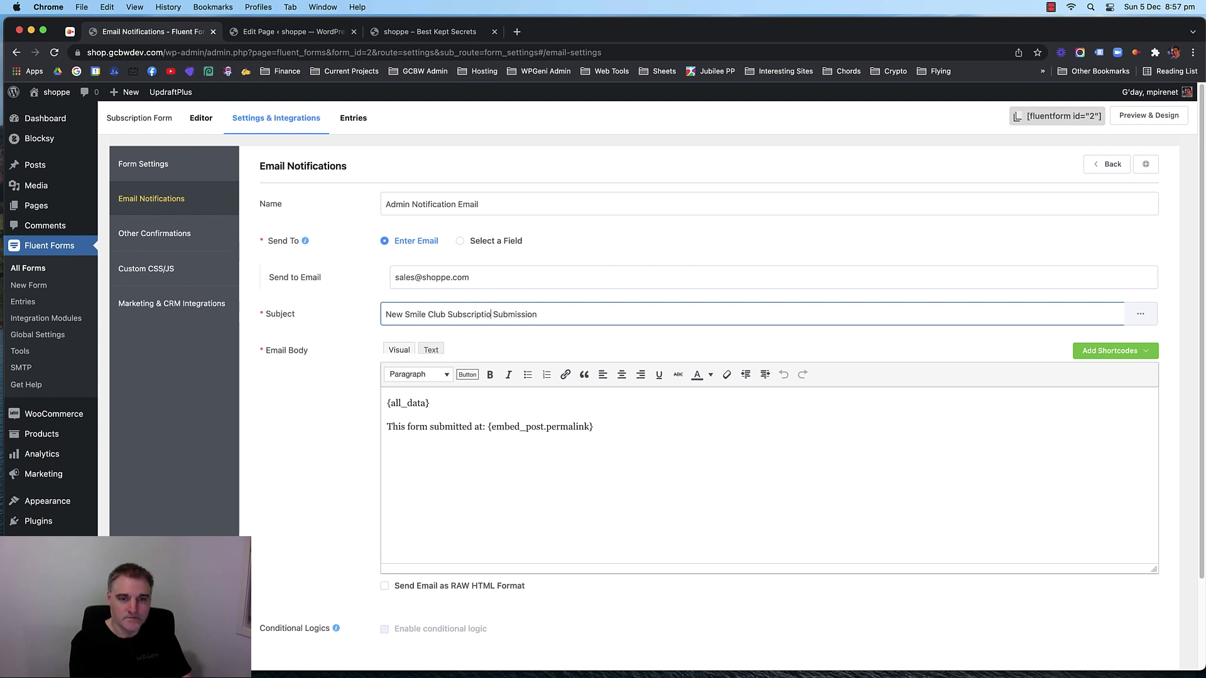
pyautogui.moveTo(495, 316); pyautogui.dragTo(543, 315)
pyautogui.press('BackSpace')
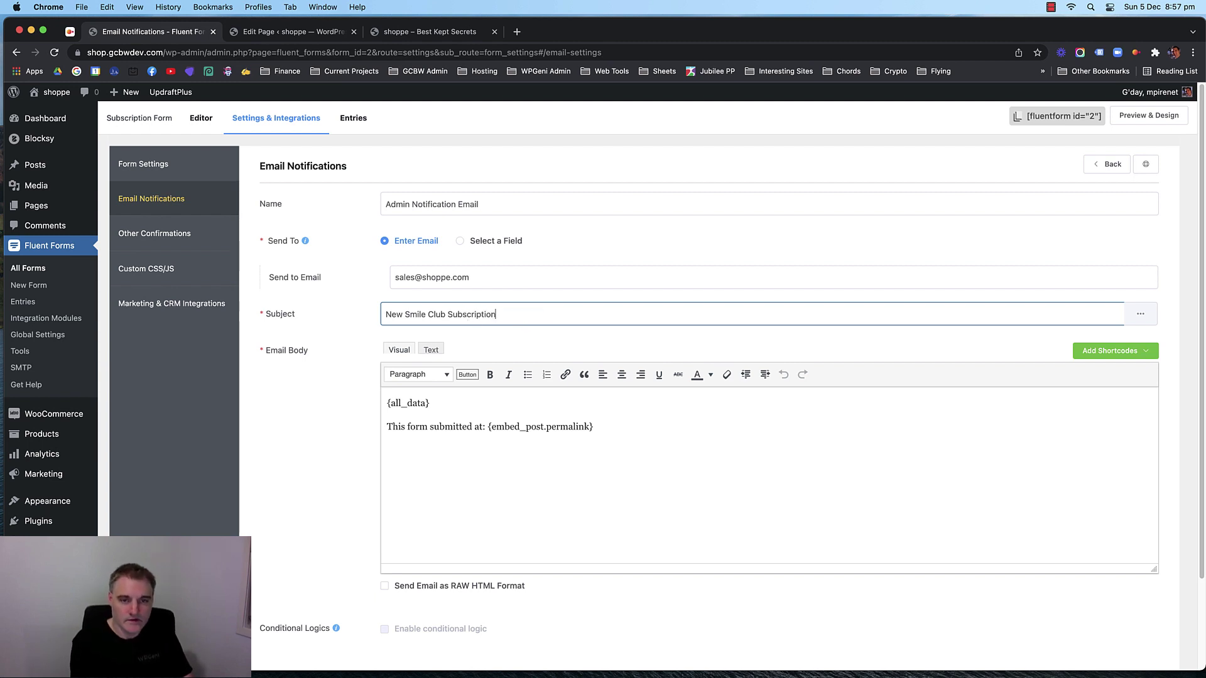
# Leave the email body unchanged and save the notification.
pyautogui.click(552, 440)
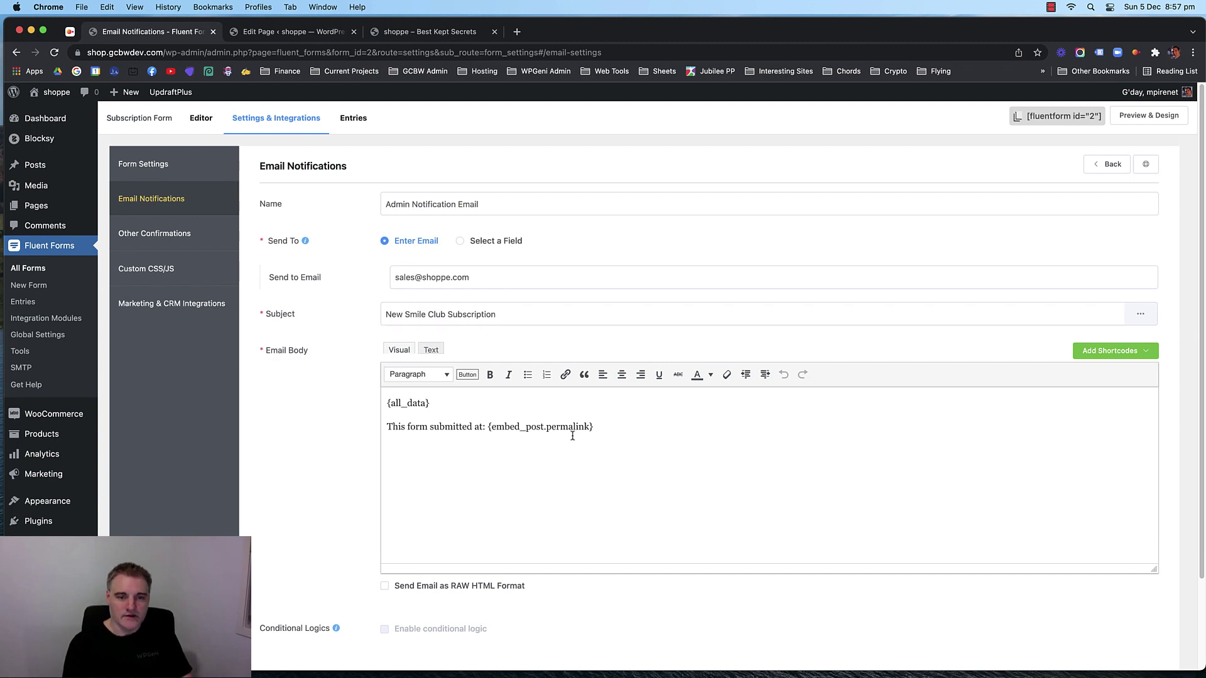
pyautogui.moveTo(600, 428); pyautogui.dragTo(372, 406)
pyautogui.moveTo(605, 435); pyautogui.dragTo(353, 420)
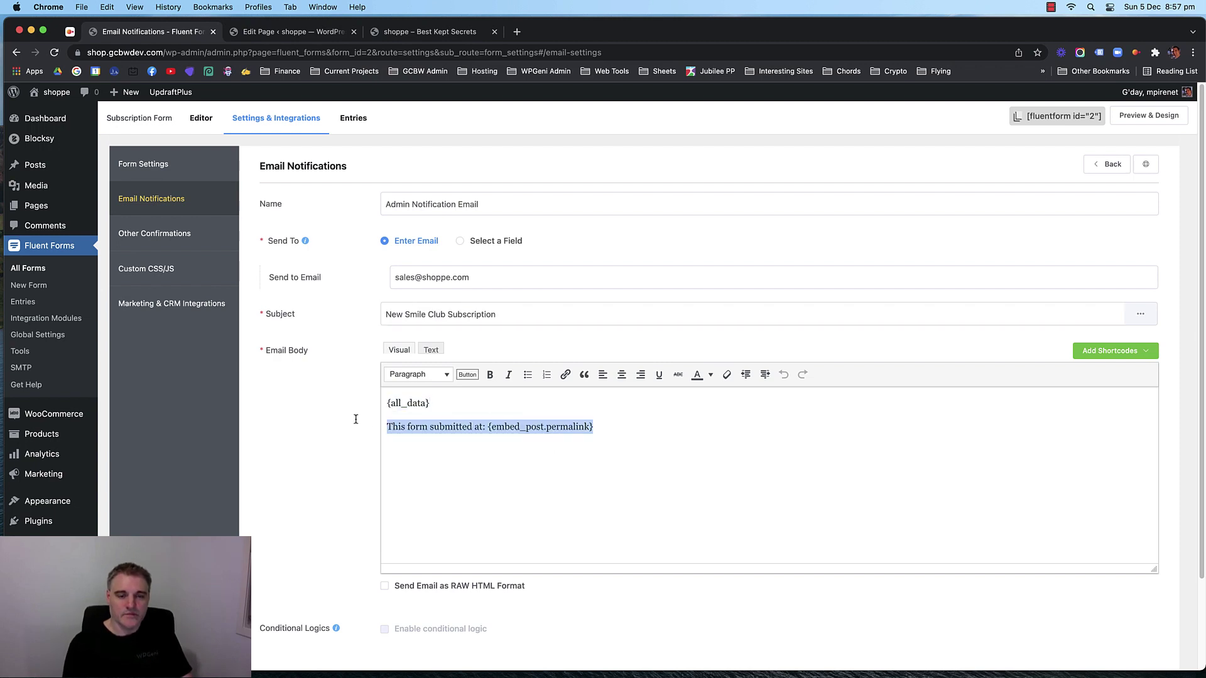
pyautogui.click(353, 421)
pyautogui.scroll(-3, 298, 438)
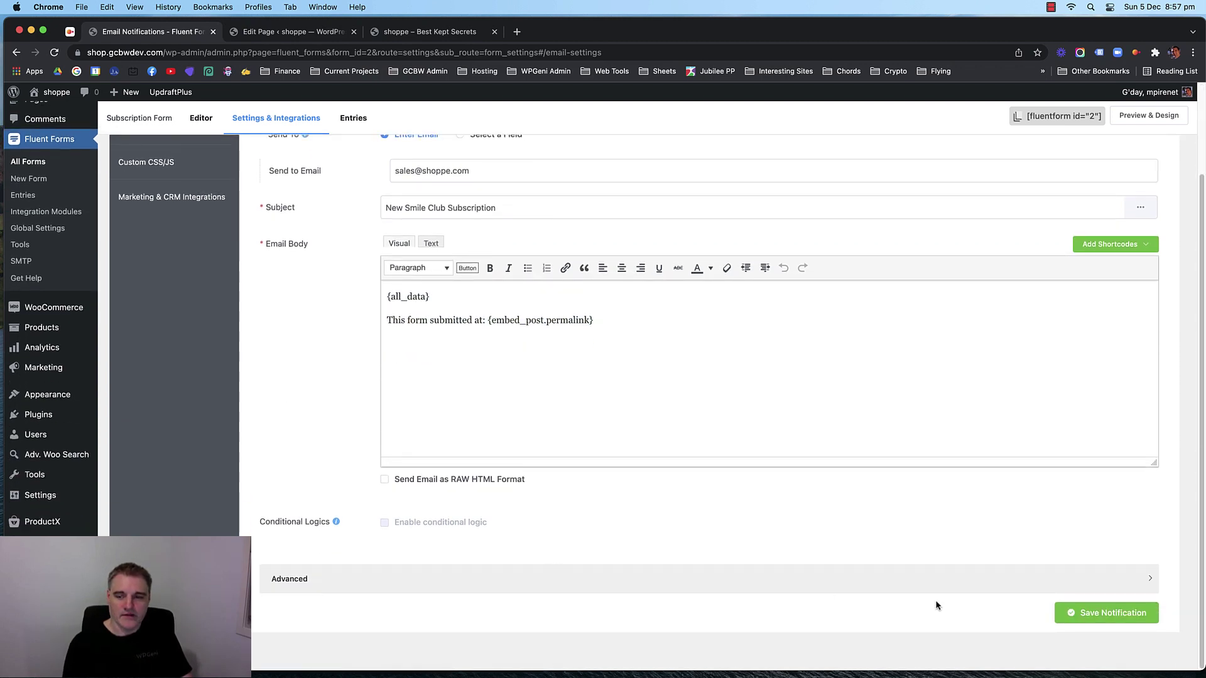
pyautogui.click(1099, 612)
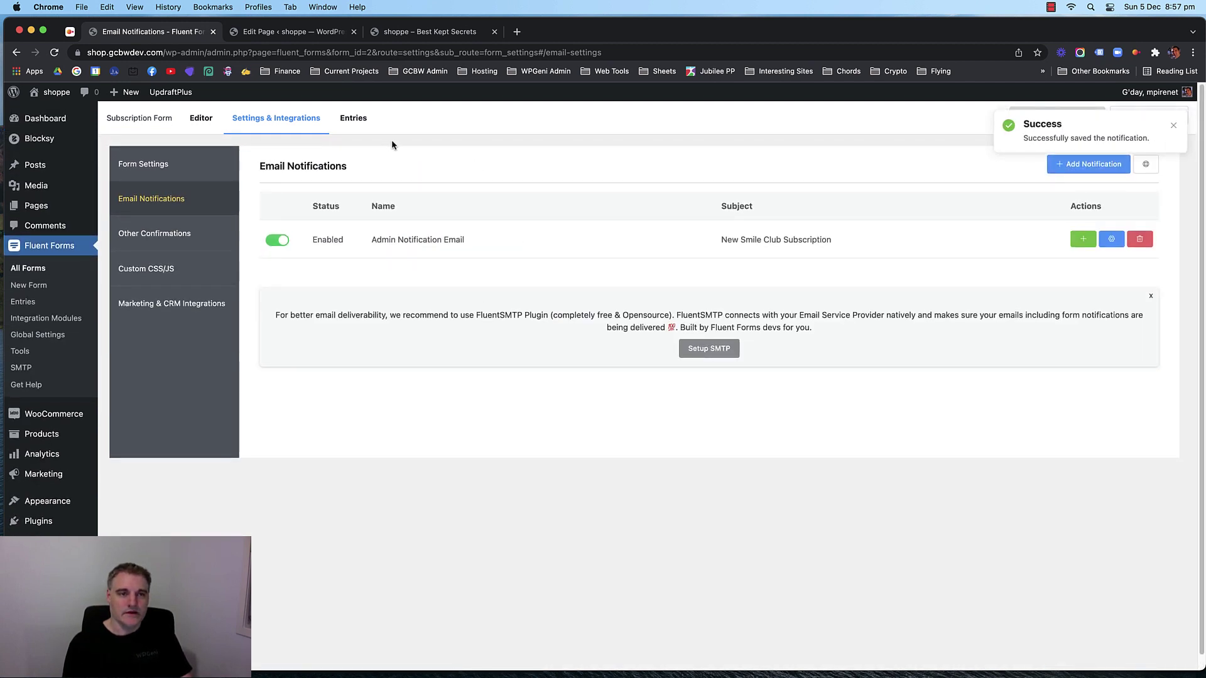
# Open Marketing & CRM Integrations and go to Configure Modules.
pyautogui.click(189, 312)
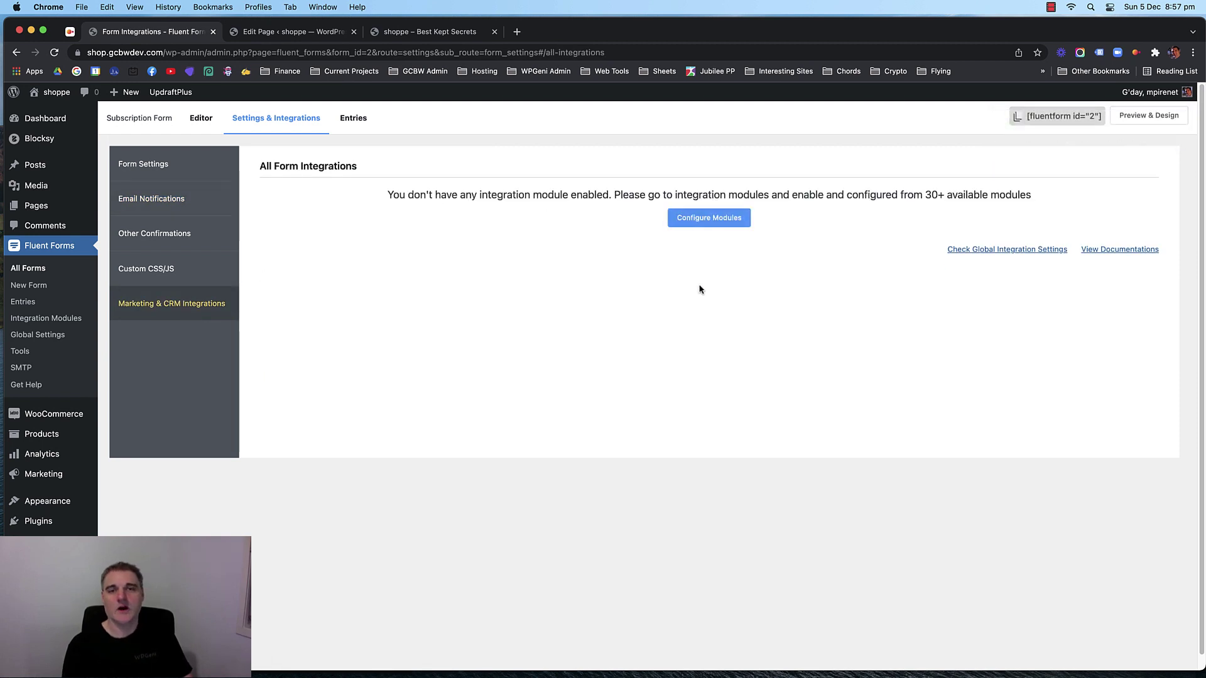
pyautogui.click(709, 222)
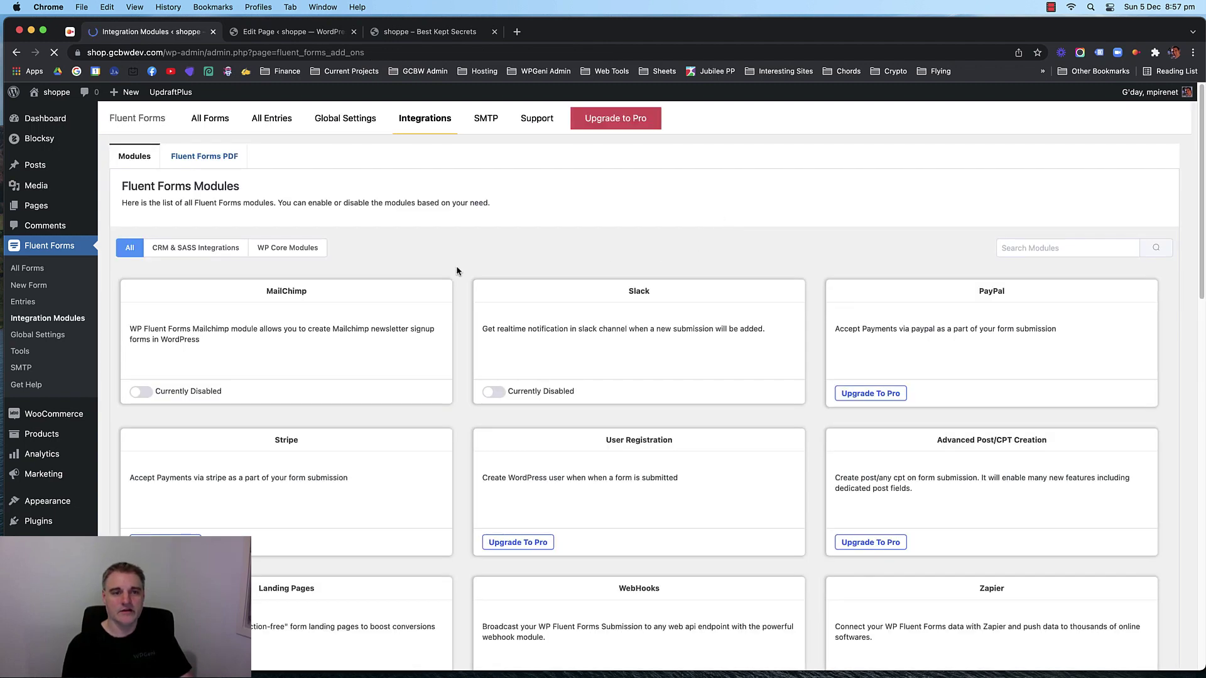
# Scroll through all integration modules, toggling MailChimp on and back off so it stays disabled.
pyautogui.scroll(-2, 457, 280)
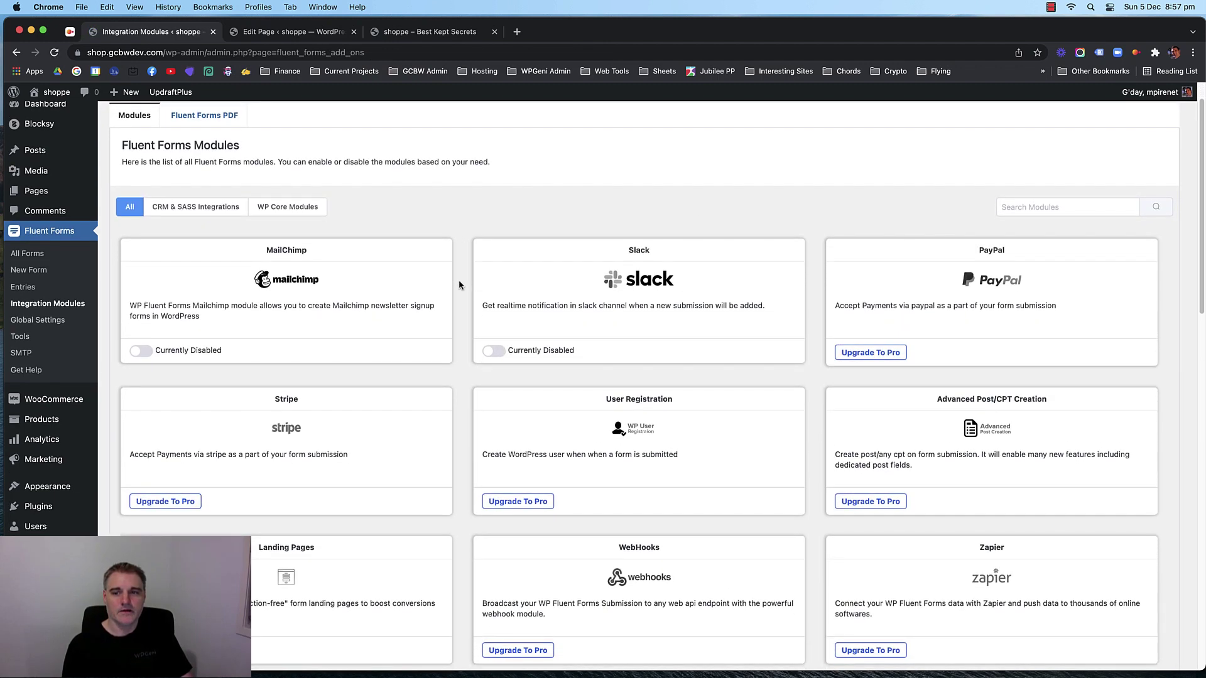
pyautogui.scroll(-5, 459, 283)
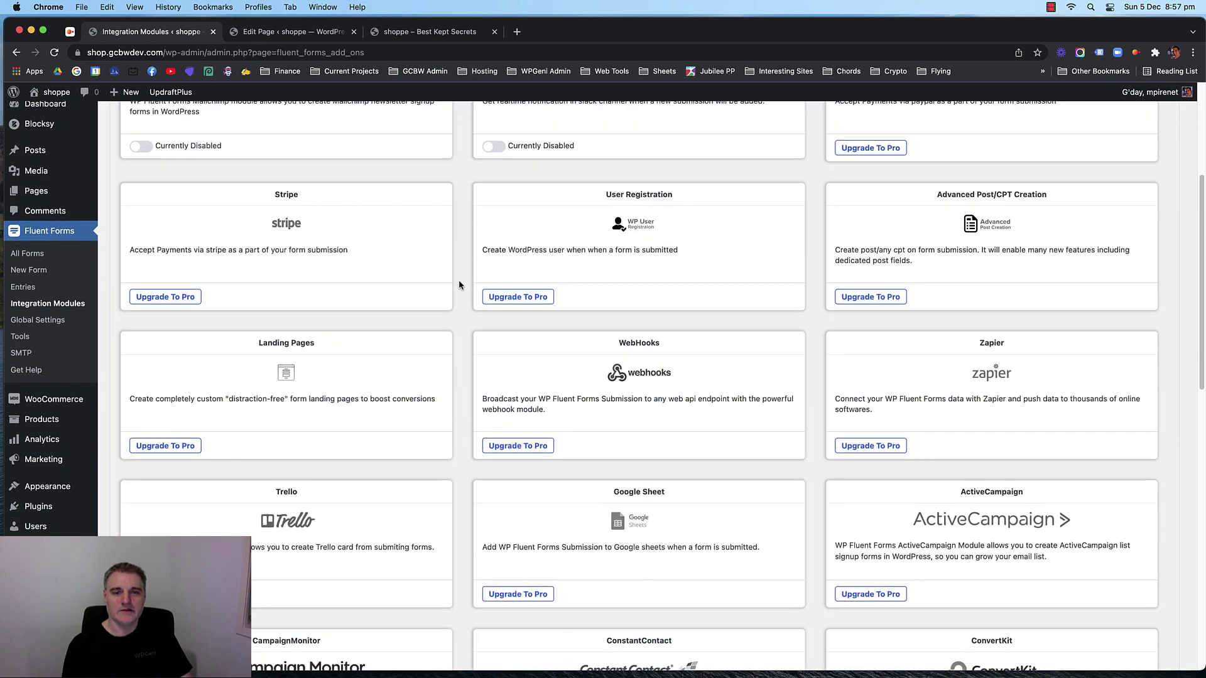
pyautogui.scroll(-1, 459, 284)
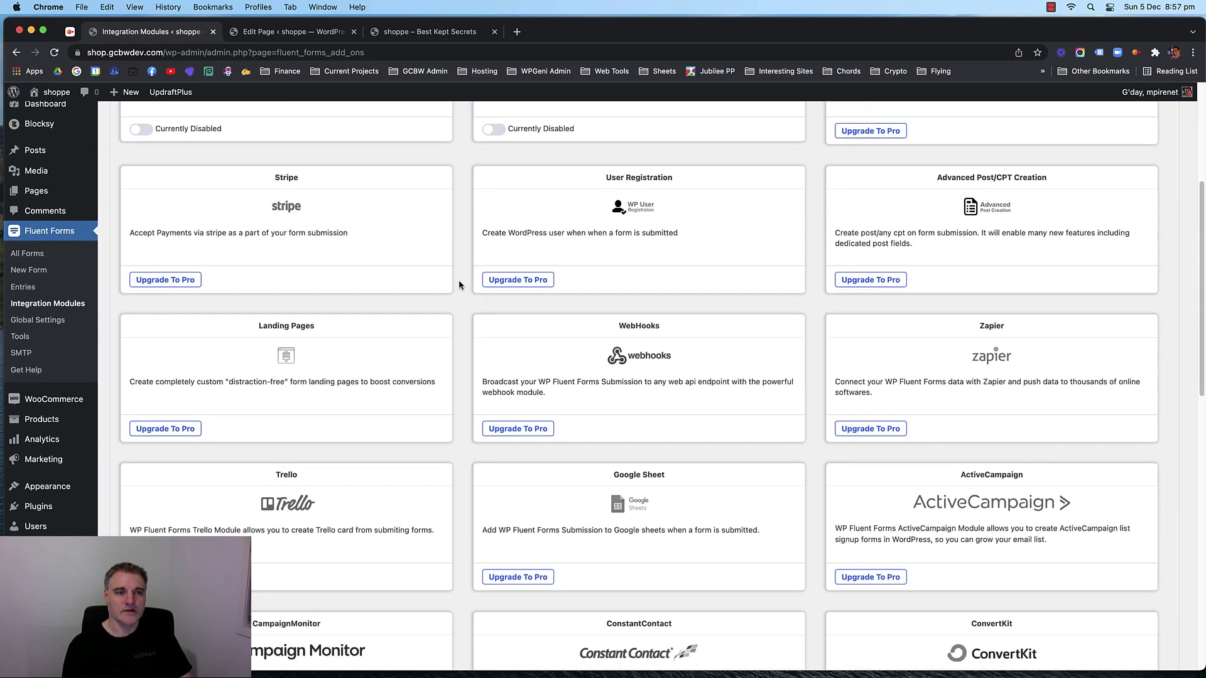
pyautogui.scroll(2, 458, 284)
pyautogui.scroll(-2, 458, 284)
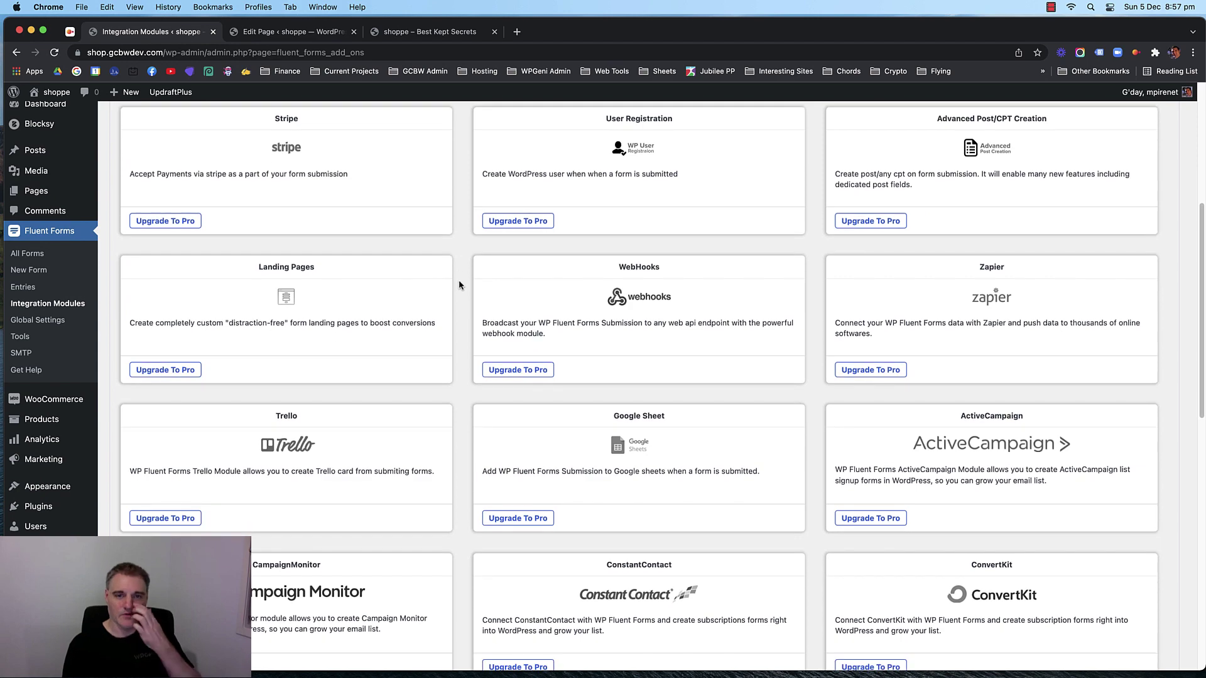
pyautogui.scroll(-2, 458, 285)
pyautogui.scroll(-5, 459, 285)
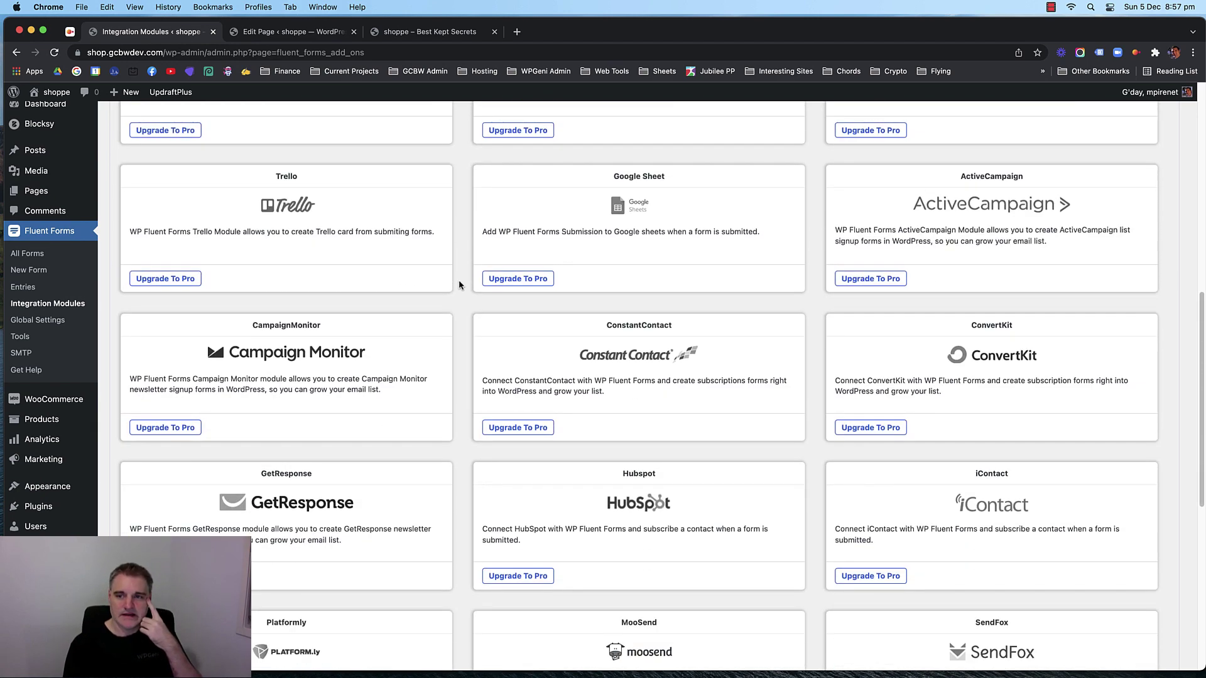
pyautogui.scroll(2, 459, 284)
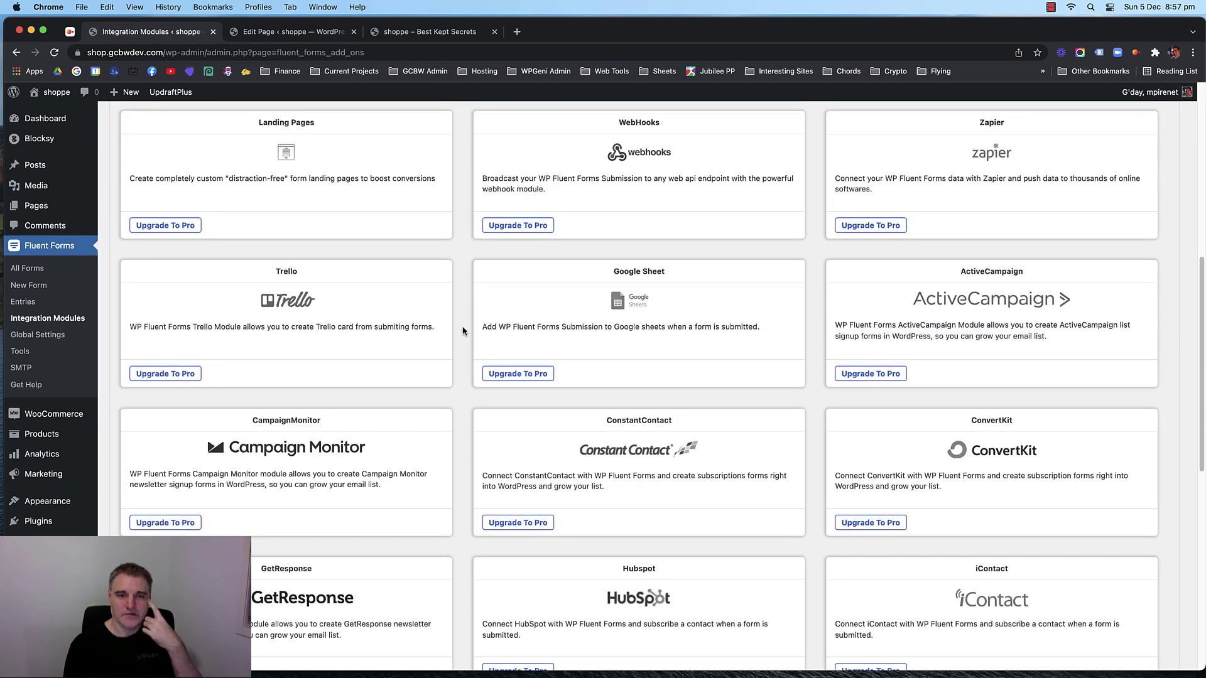
pyautogui.scroll(-3, 462, 331)
pyautogui.scroll(-3, 525, 336)
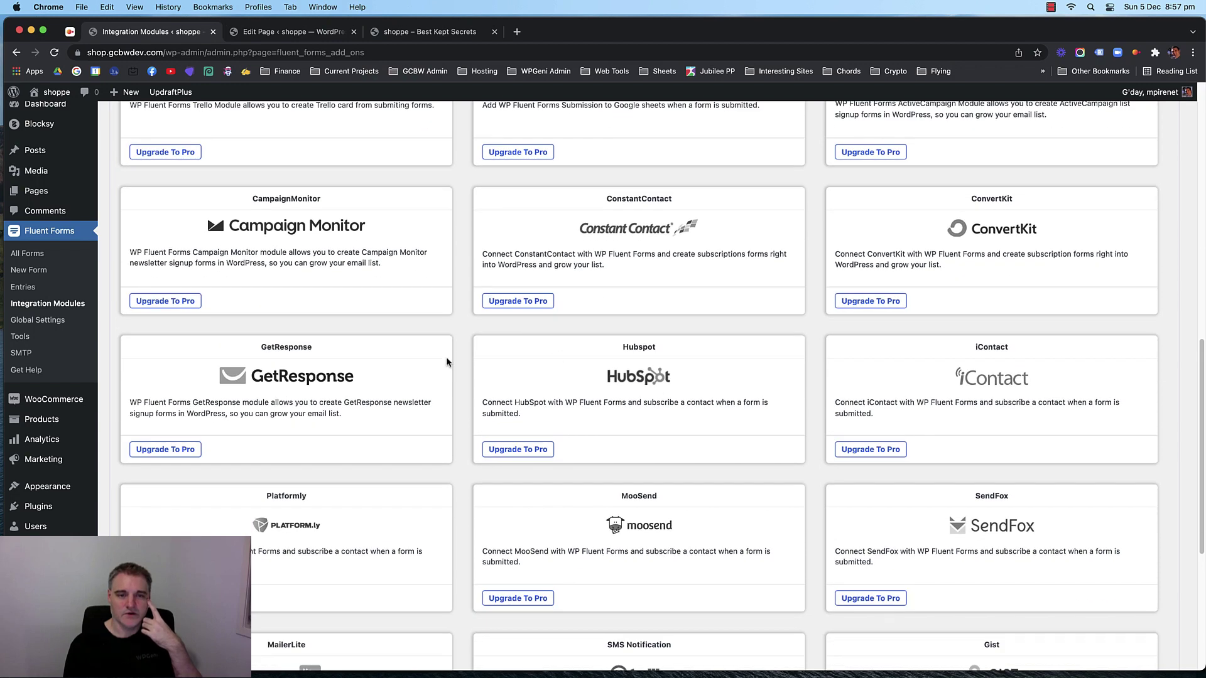
pyautogui.scroll(-8, 464, 349)
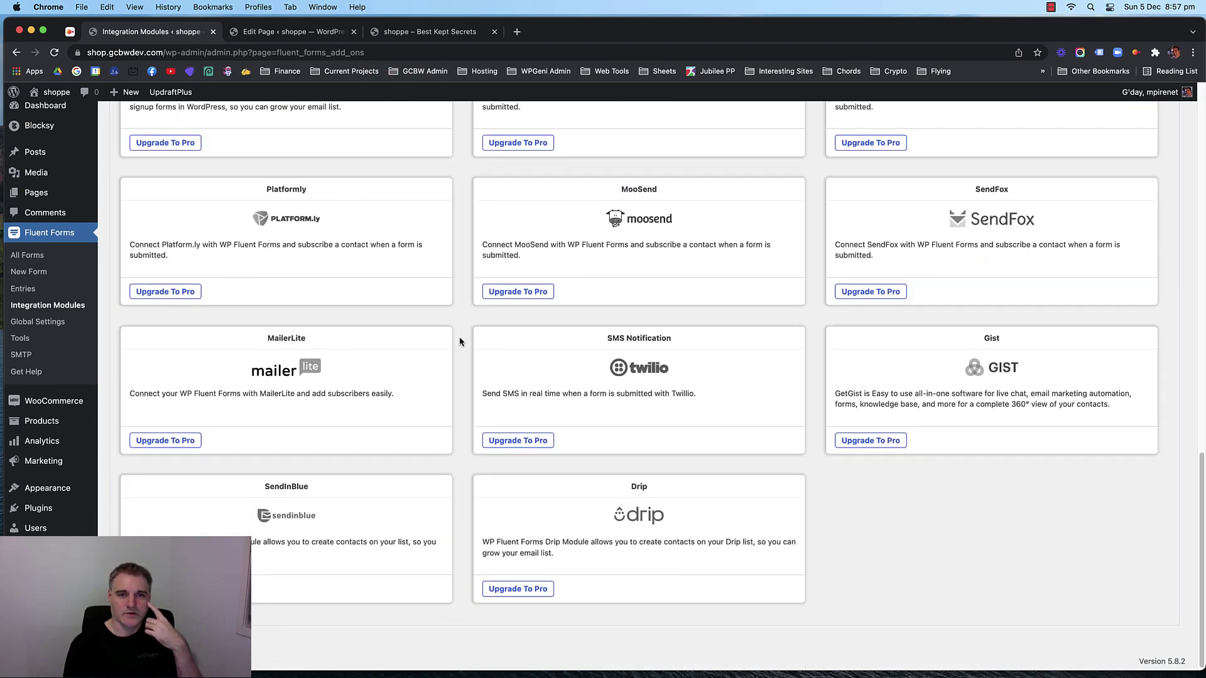
pyautogui.scroll(2, 461, 358)
pyautogui.scroll(5, 461, 384)
pyautogui.scroll(5, 462, 383)
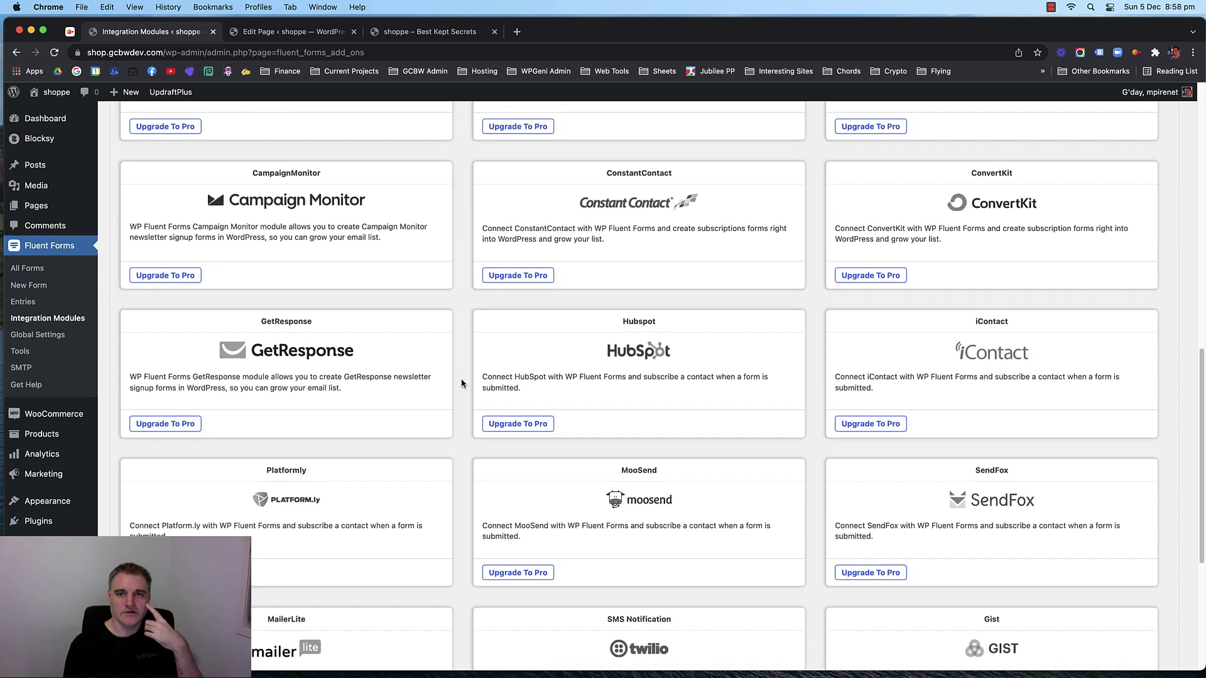
pyautogui.scroll(9, 461, 383)
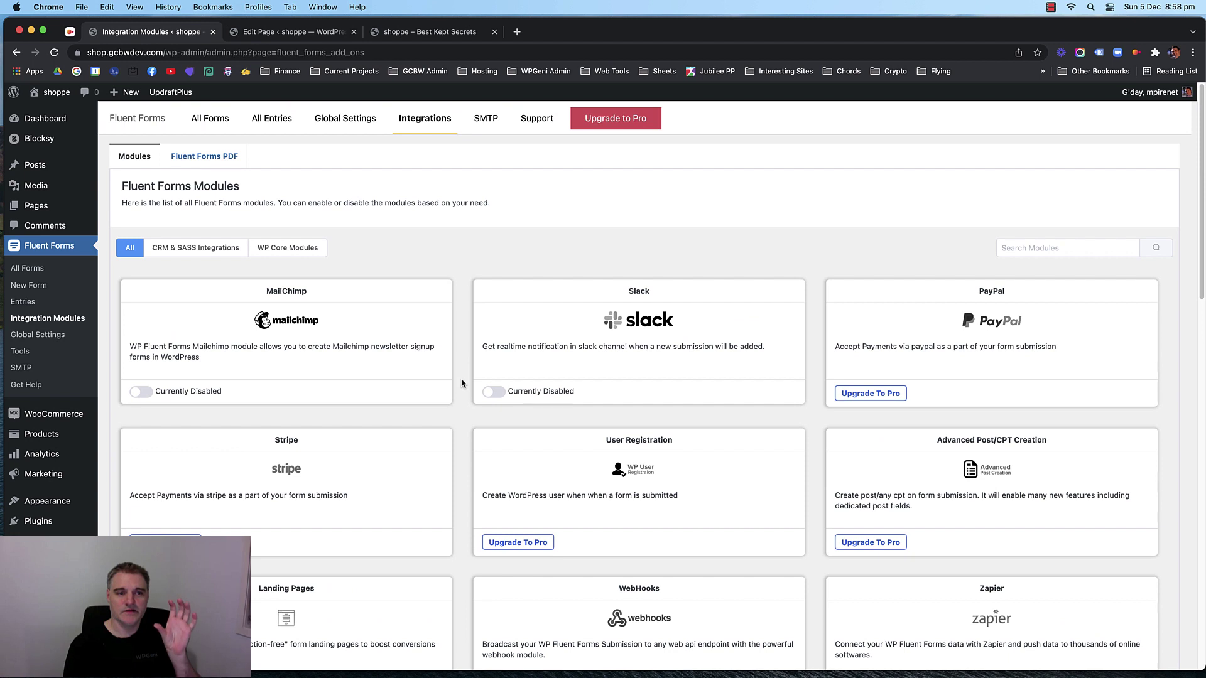
pyautogui.scroll(-1, 462, 383)
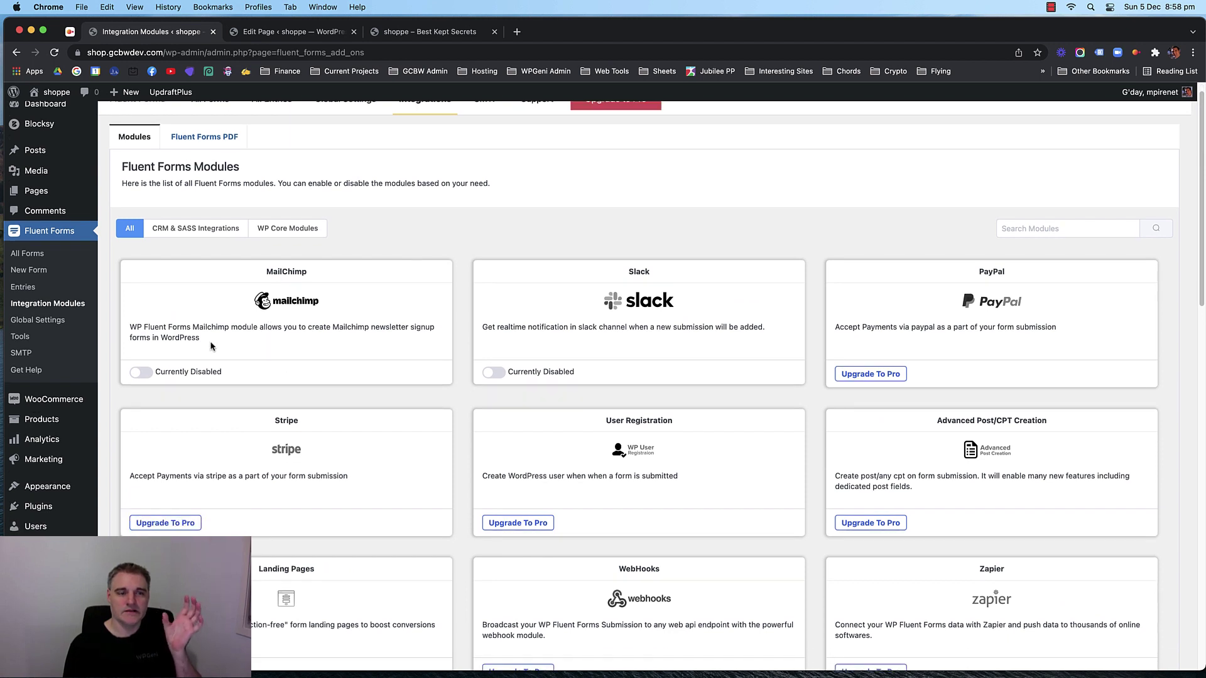
pyautogui.click(151, 373)
pyautogui.click(151, 373)
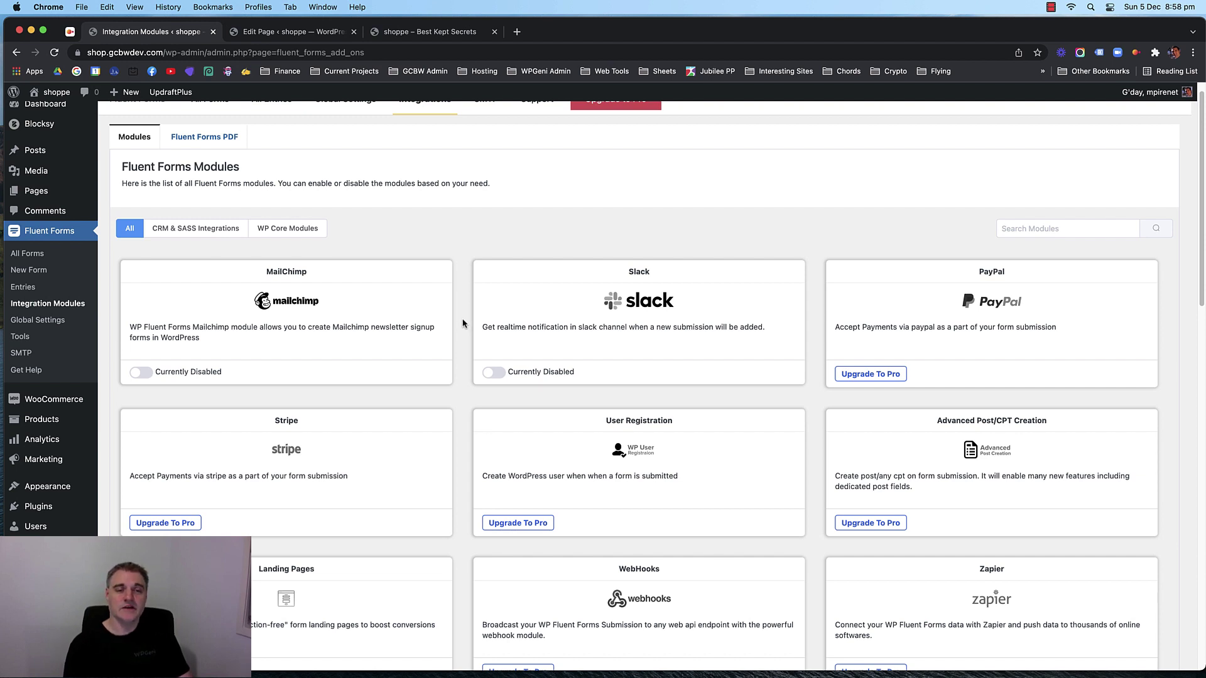
pyautogui.click(140, 373)
pyautogui.click(141, 373)
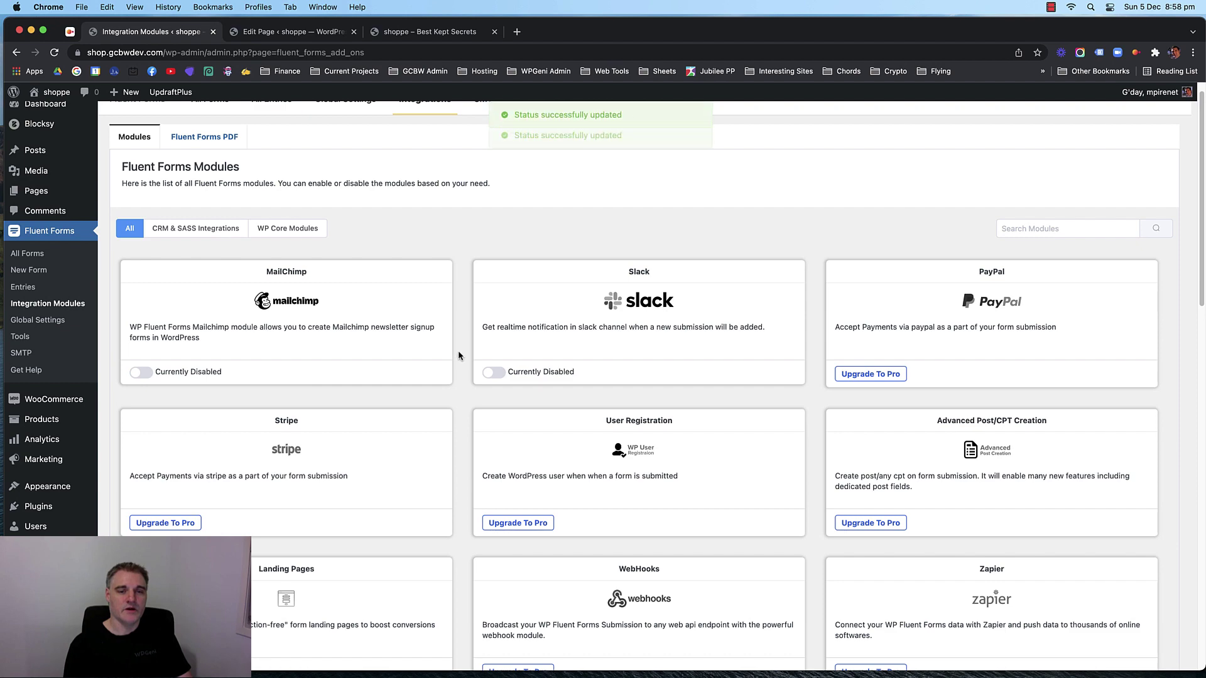
pyautogui.scroll(-5, 459, 351)
pyautogui.scroll(-4, 458, 355)
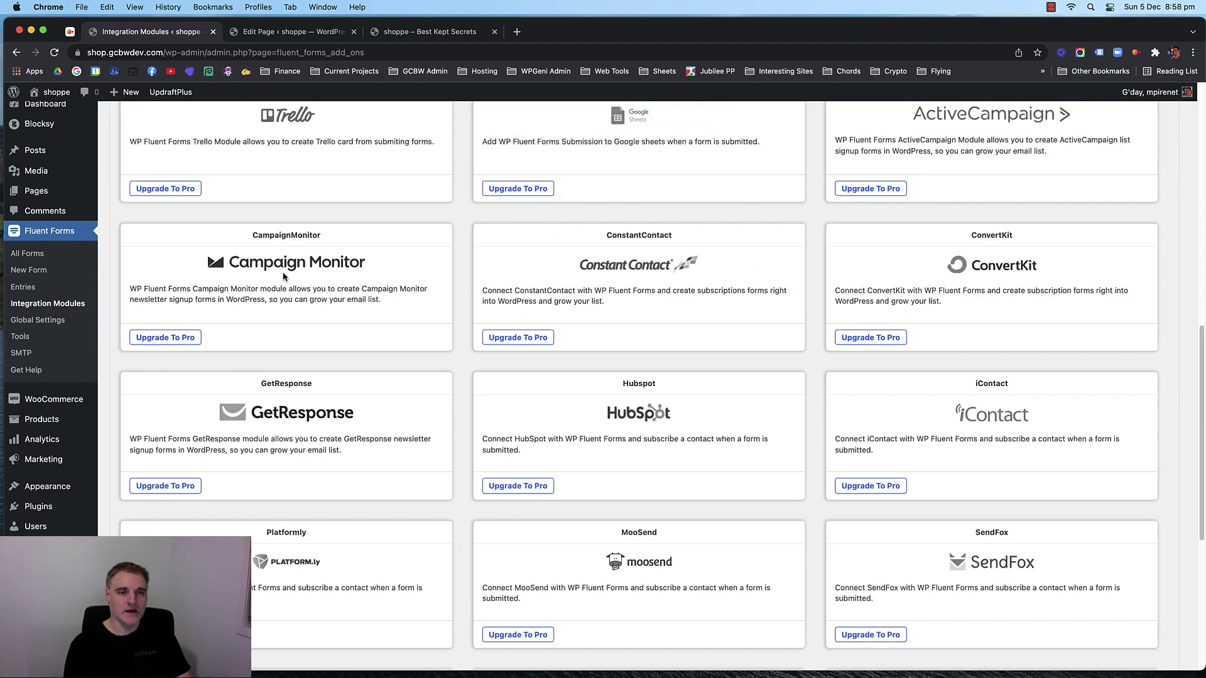
pyautogui.scroll(-2, 487, 350)
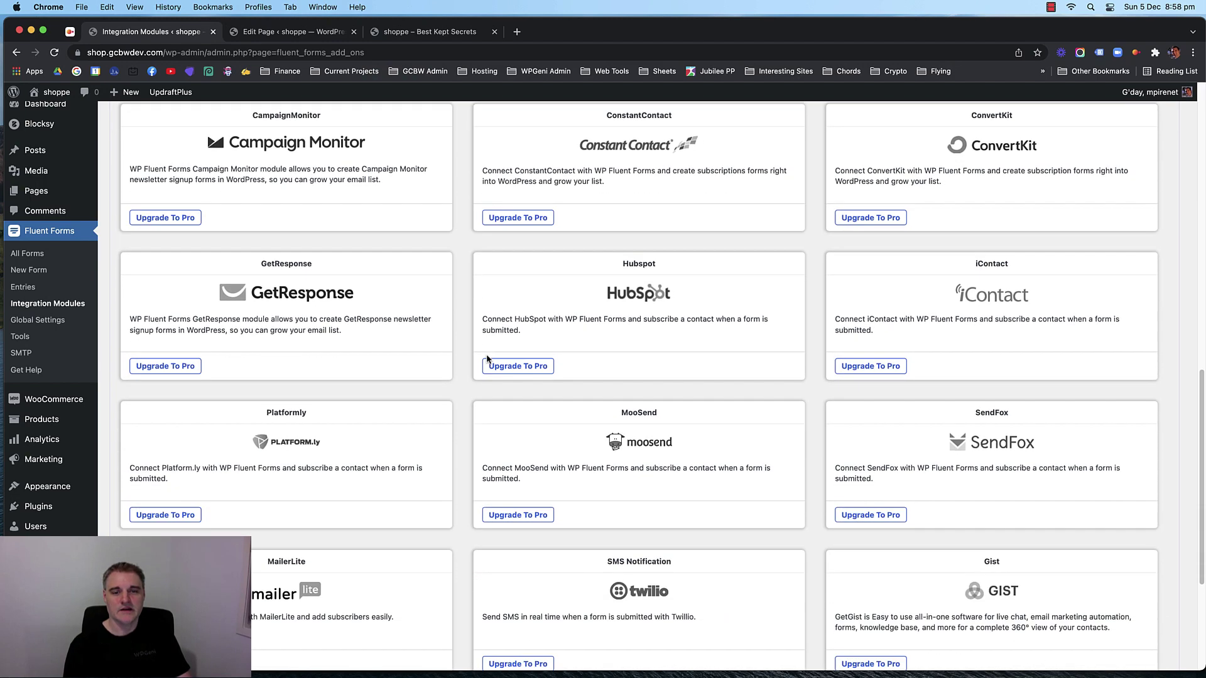
pyautogui.scroll(4, 465, 352)
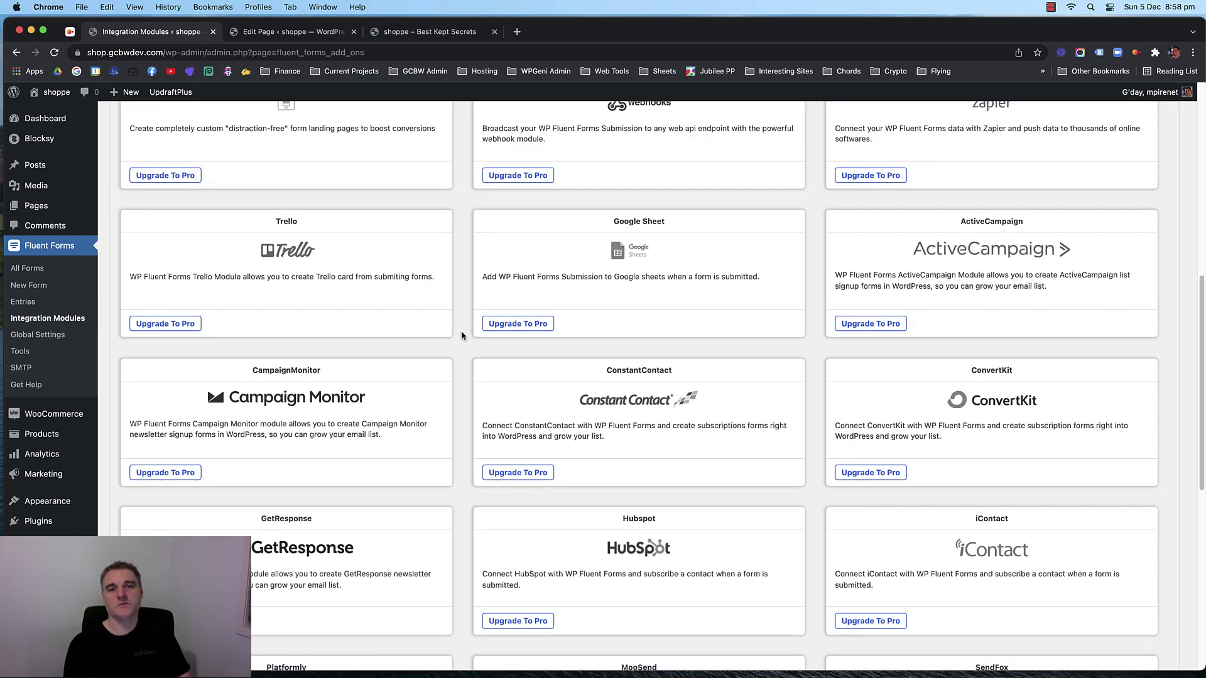
pyautogui.scroll(8, 461, 336)
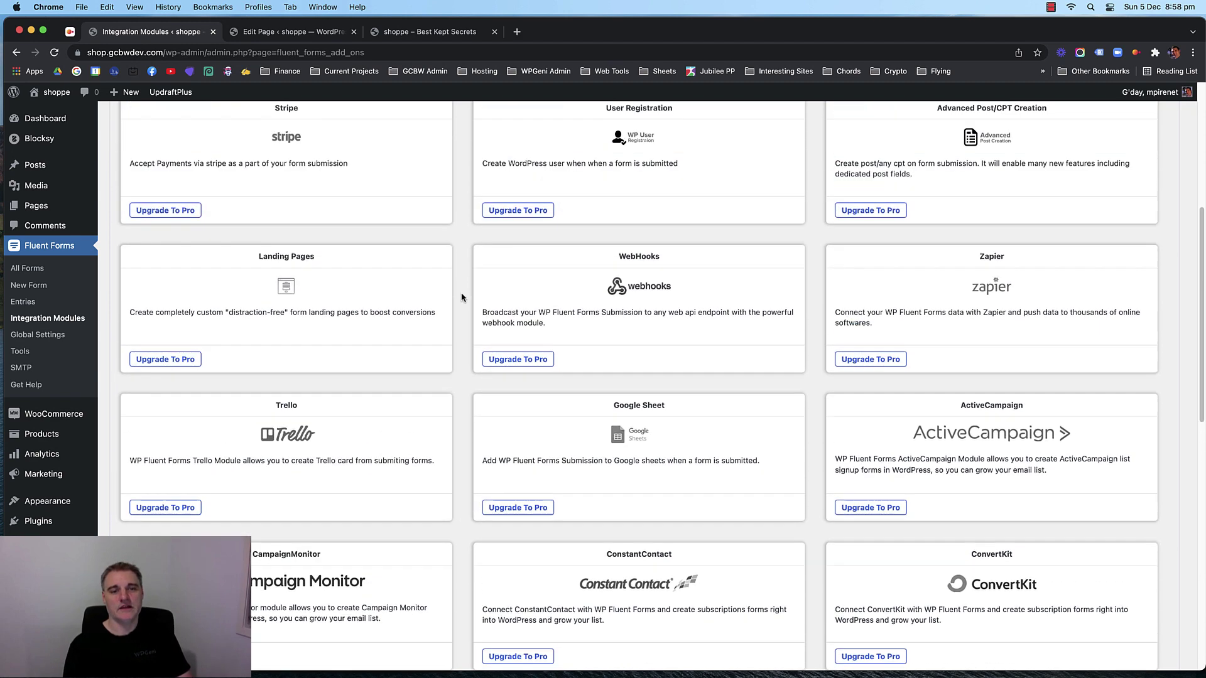
pyautogui.scroll(1, 461, 297)
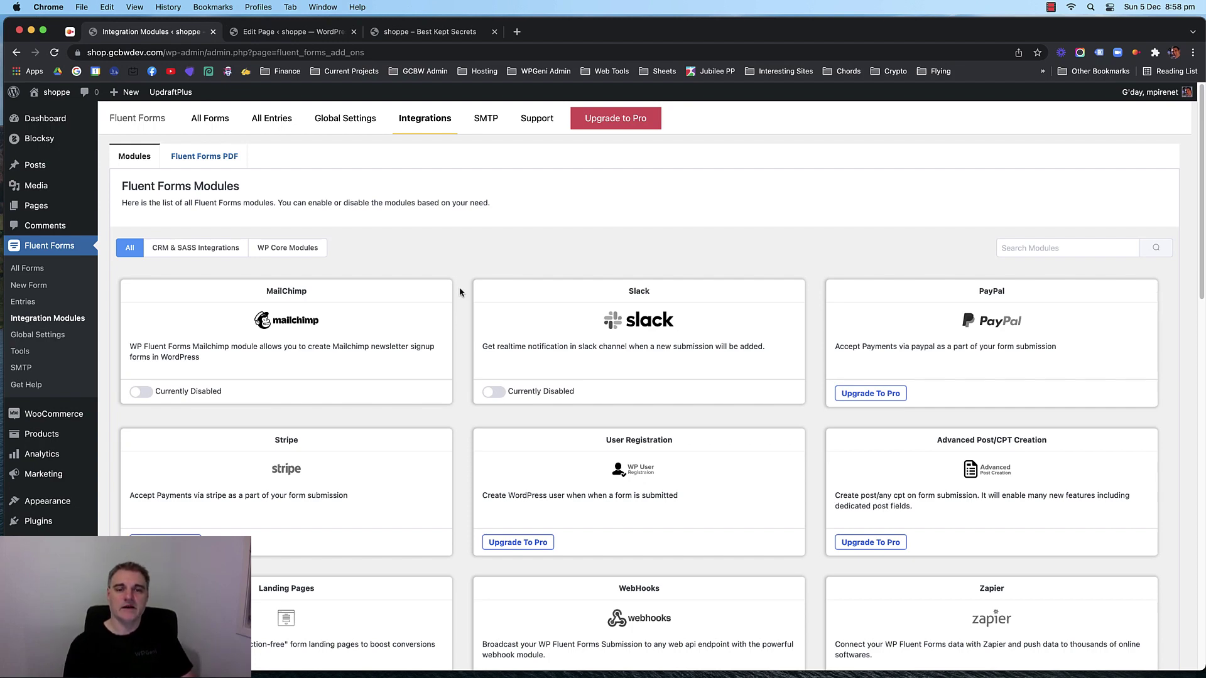
pyautogui.scroll(-9, 460, 292)
pyautogui.scroll(2, 460, 292)
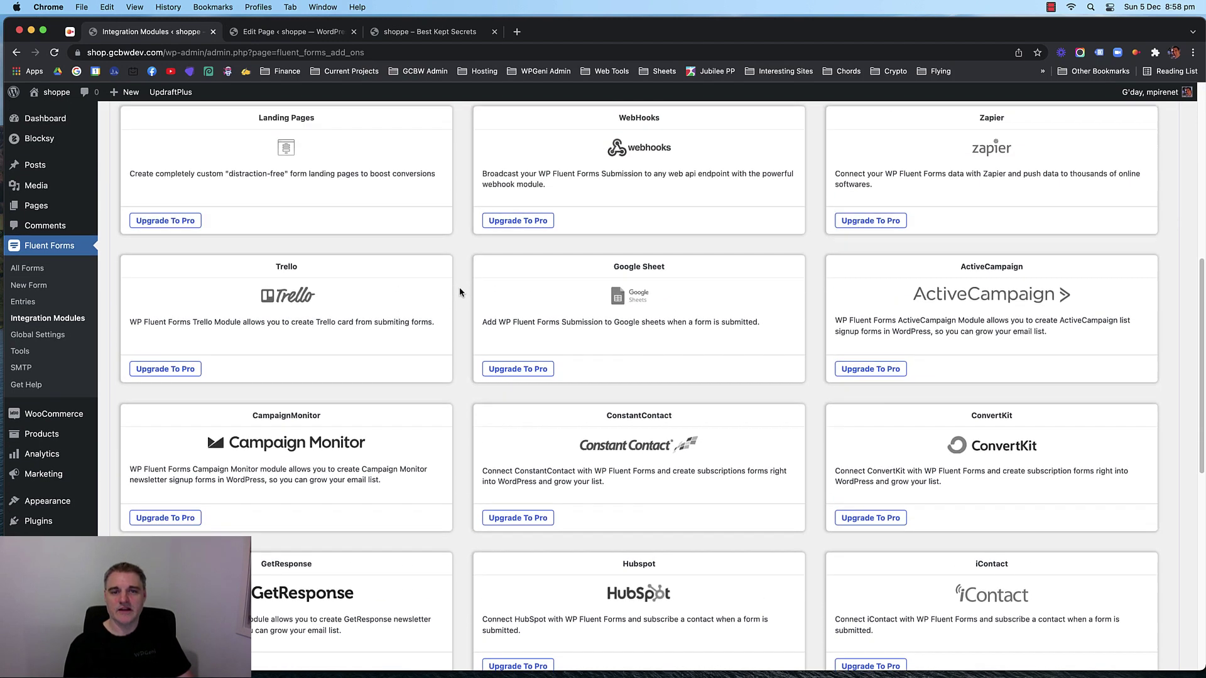
pyautogui.scroll(2, 459, 292)
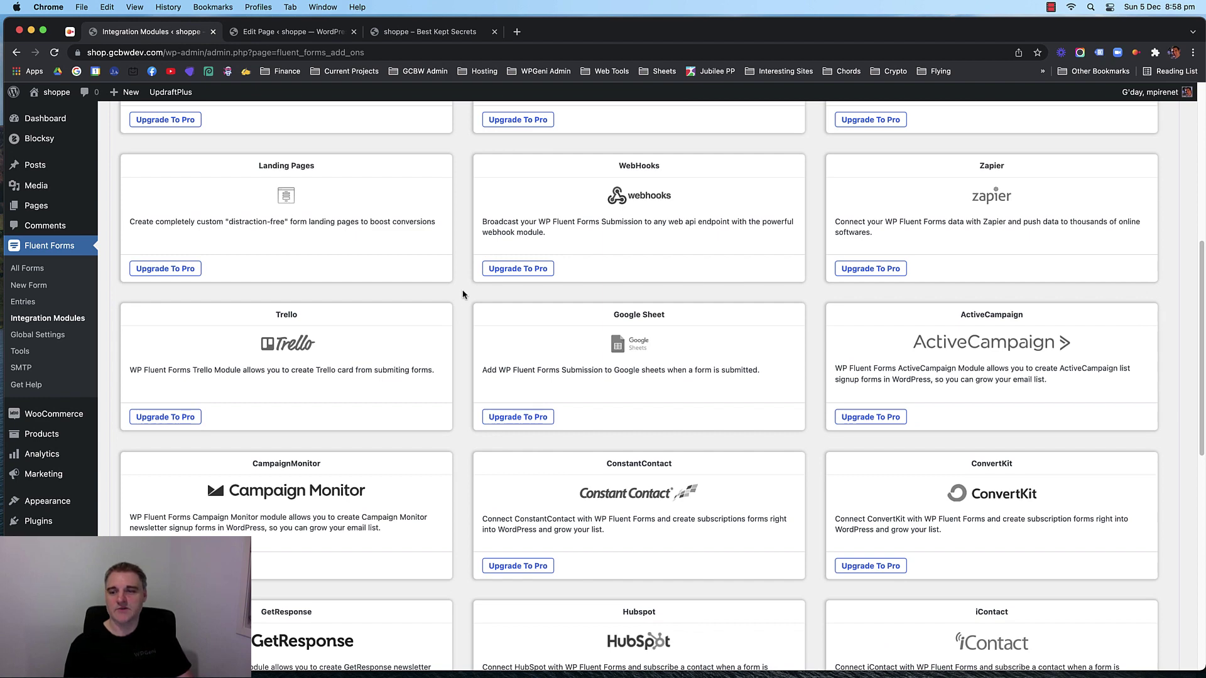
pyautogui.scroll(15, 463, 294)
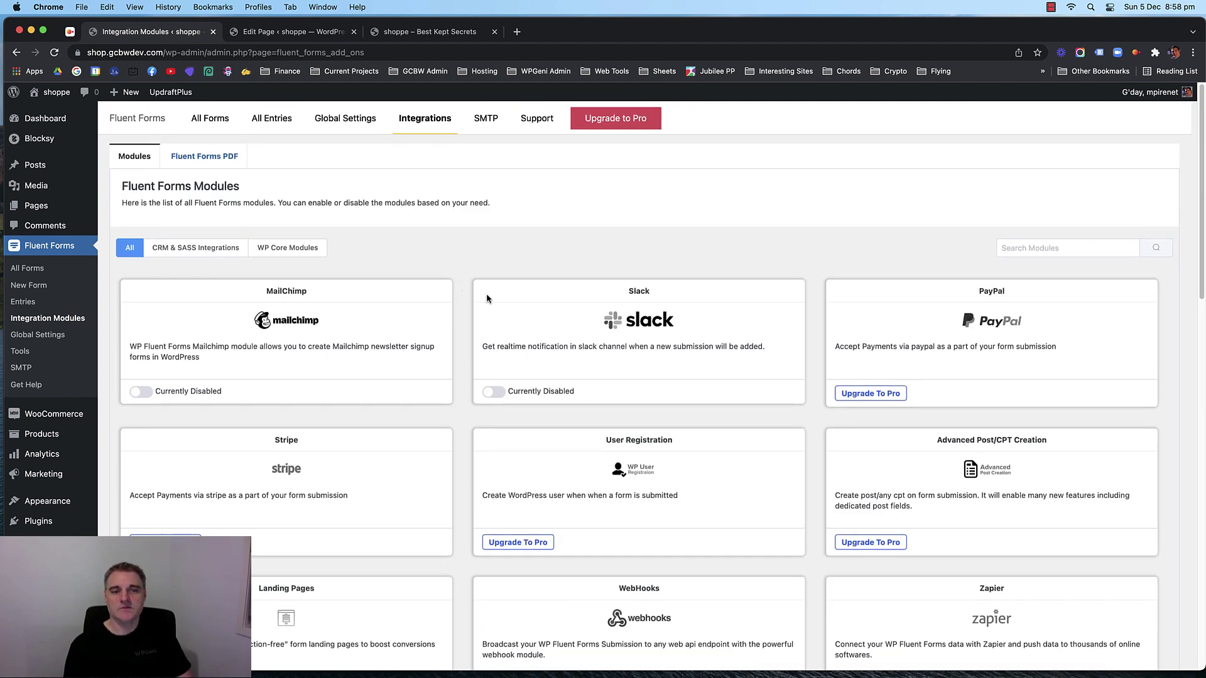
pyautogui.scroll(-1, 464, 317)
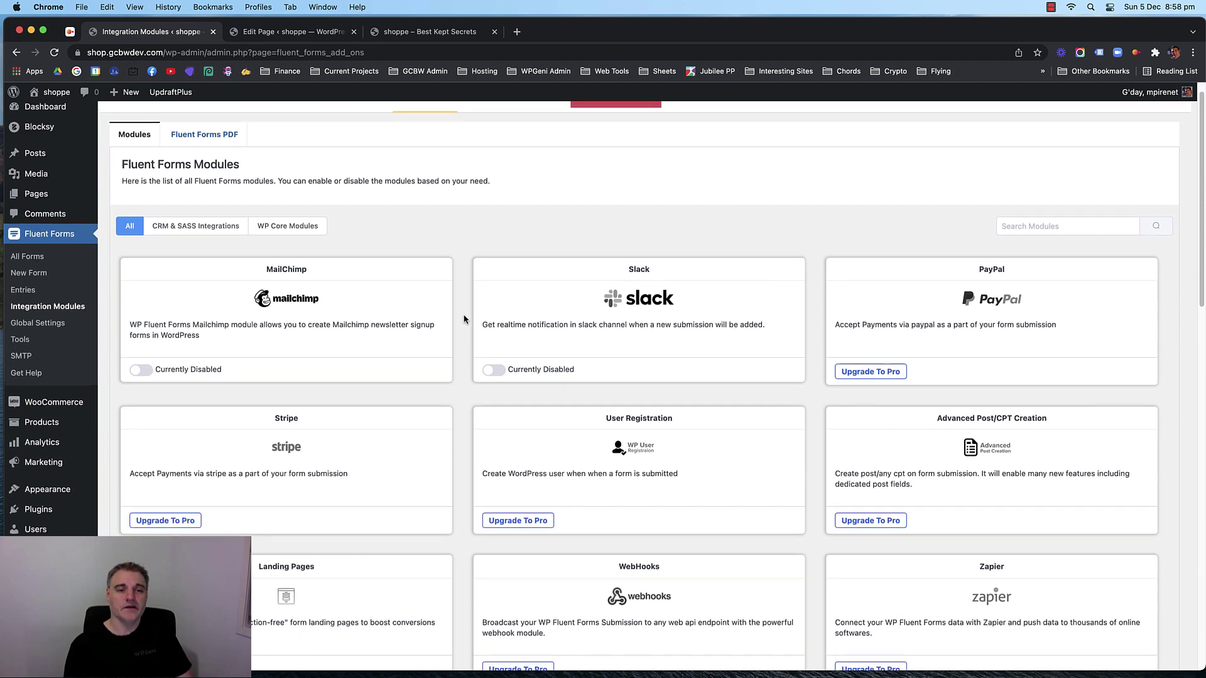
pyautogui.scroll(1, 462, 313)
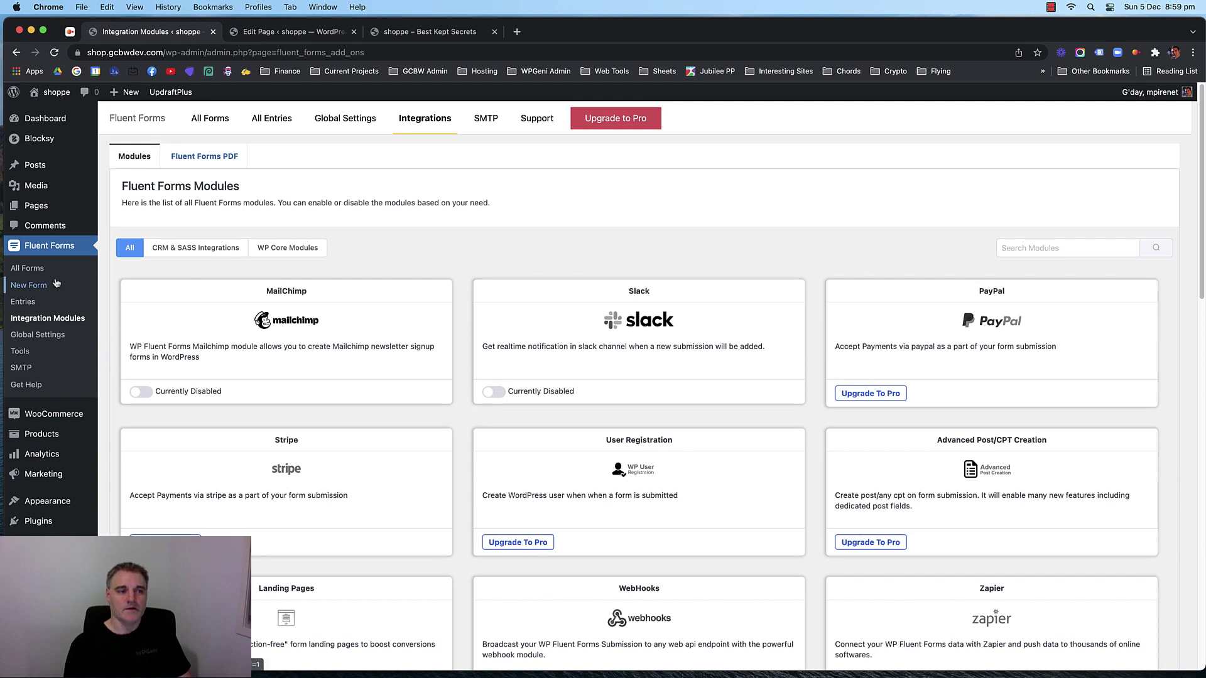
# Go to All Forms, then to Integration Modules in the Fluent Forms menu.
pyautogui.click(27, 268)
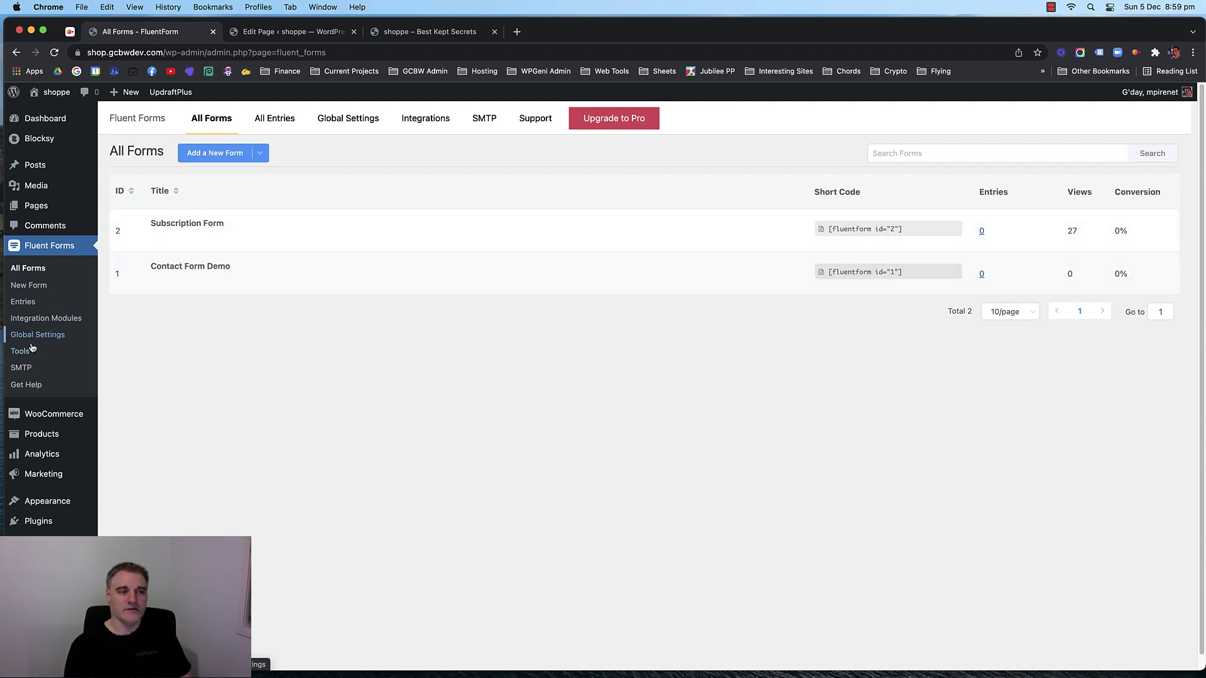
pyautogui.click(37, 317)
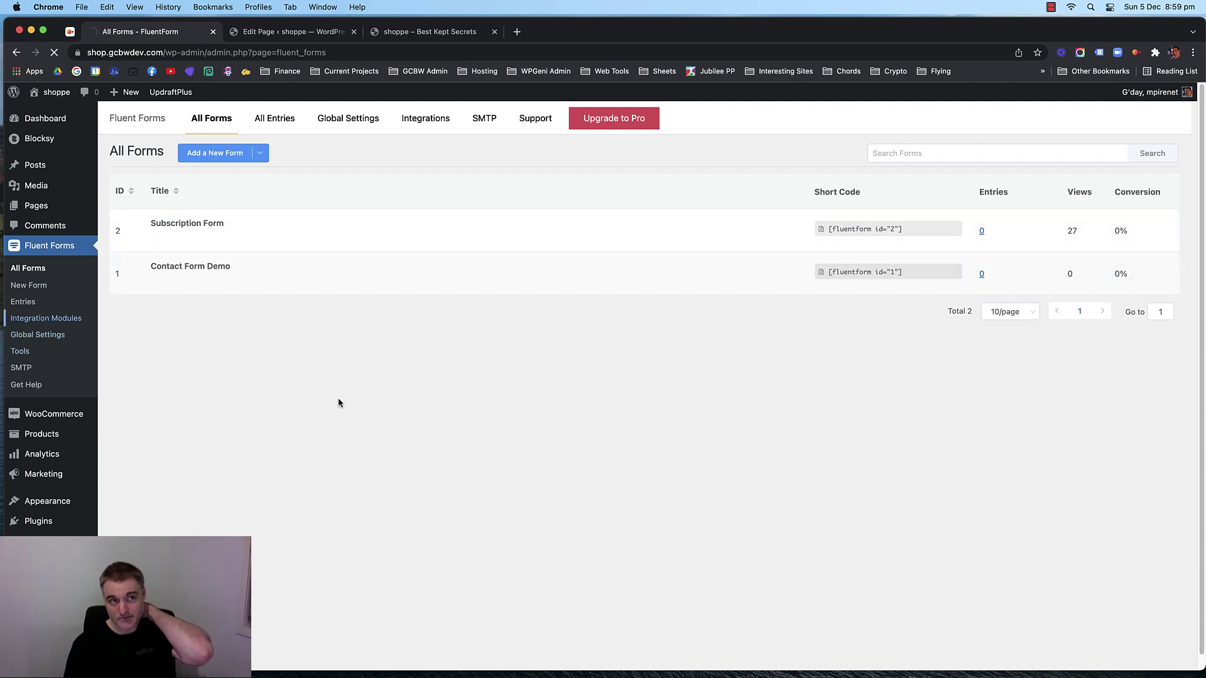
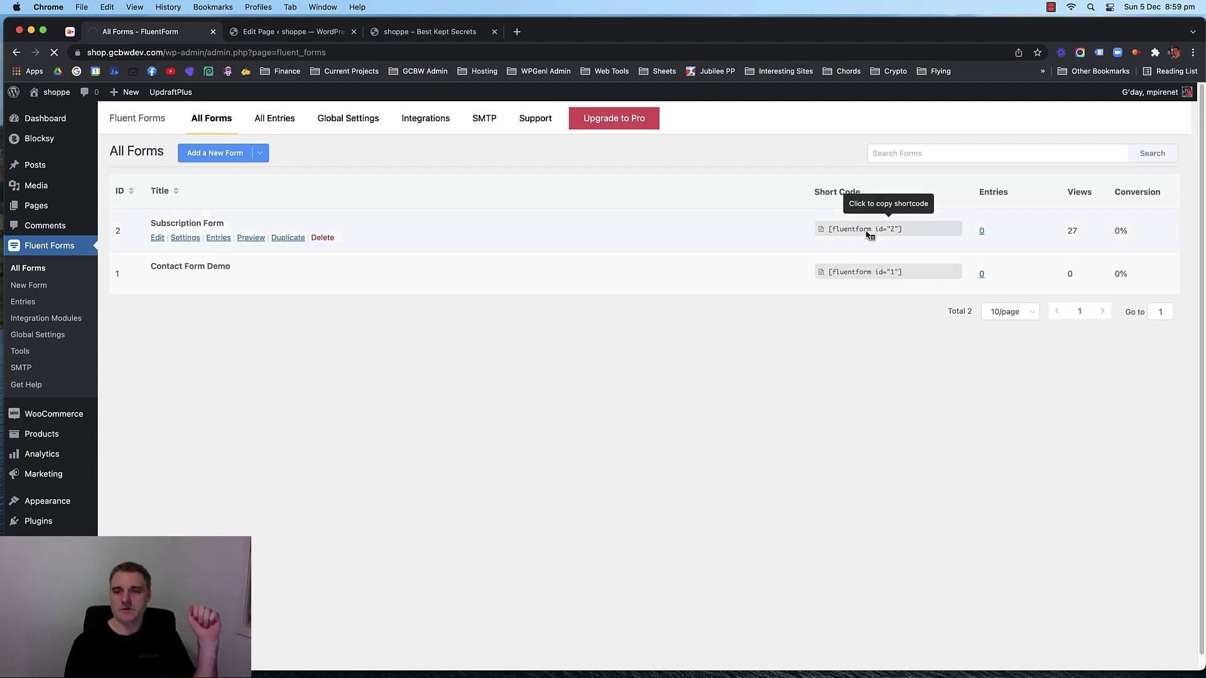
# Copy the [fluentform id="2"] shortcode and go back to the shoppe page editor.
pyautogui.click(887, 230)
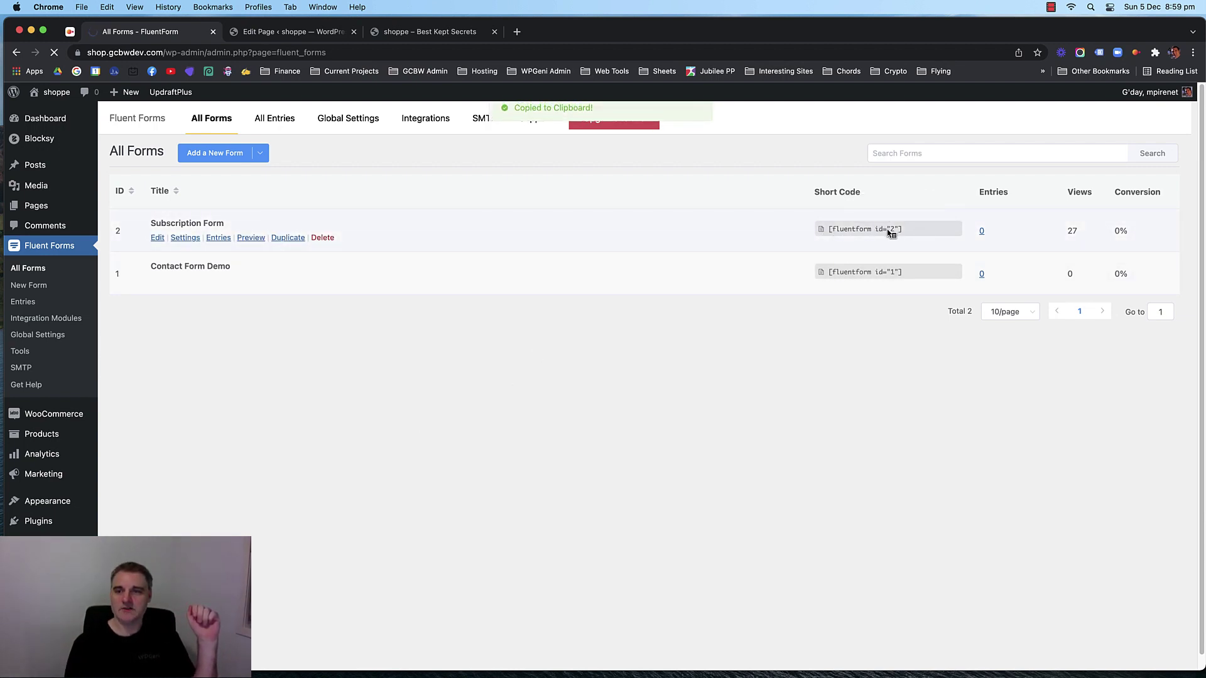
pyautogui.click(293, 32)
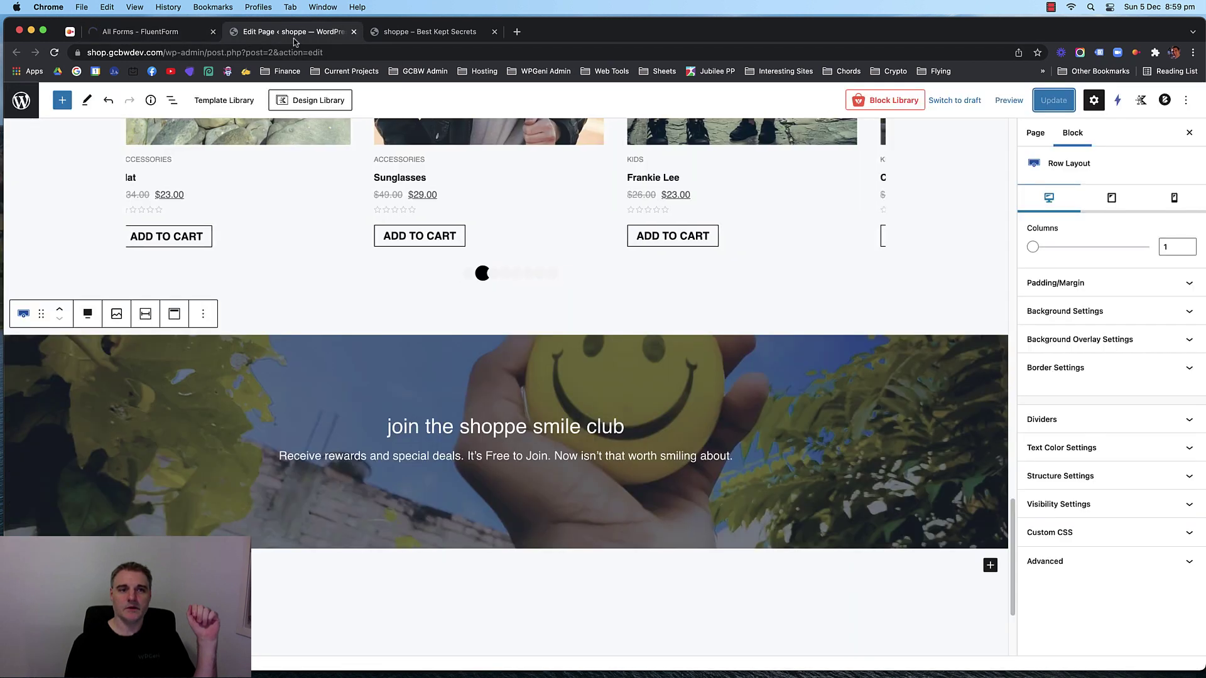
# Add a Shortcode block containing [fluentform id="2"] below the smile club subtitle.
pyautogui.click(758, 432)
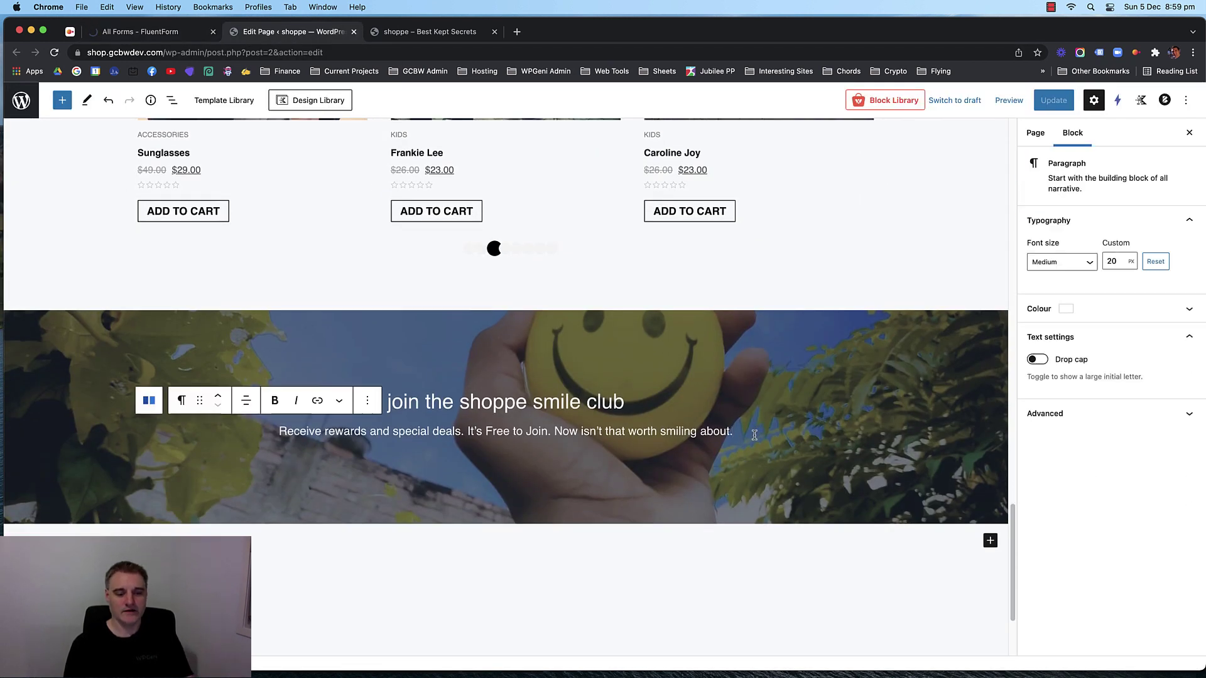
pyautogui.press('Return')
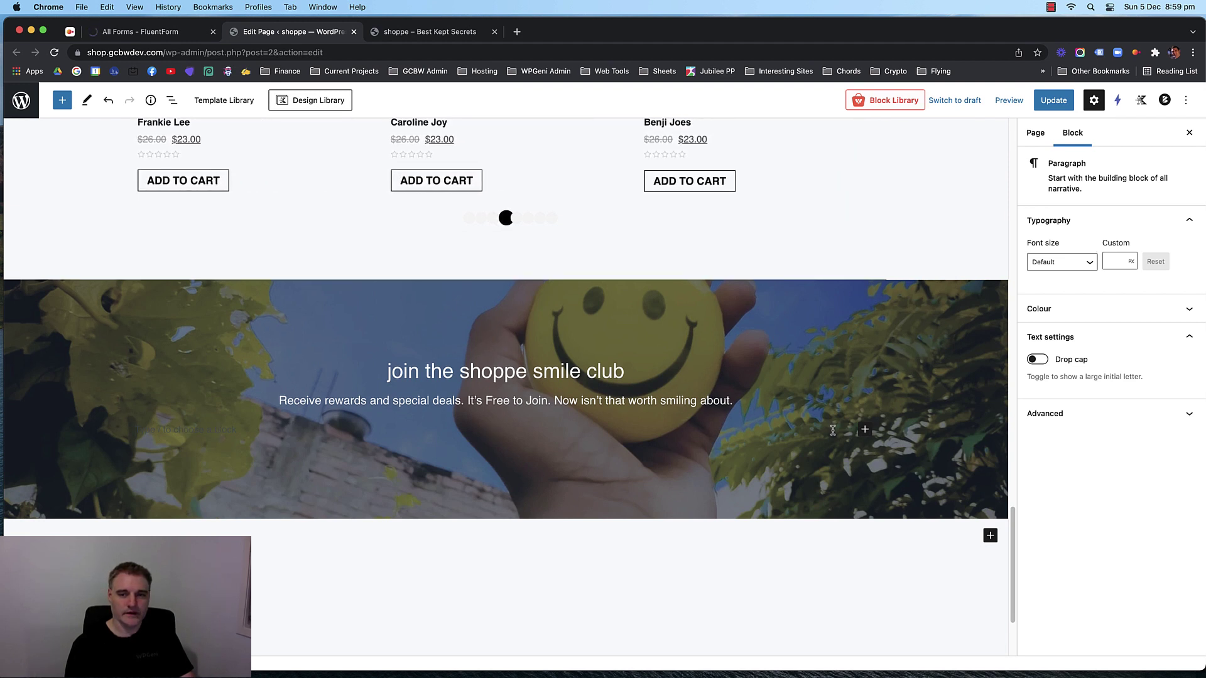
pyautogui.click(865, 429)
pyautogui.write('s')
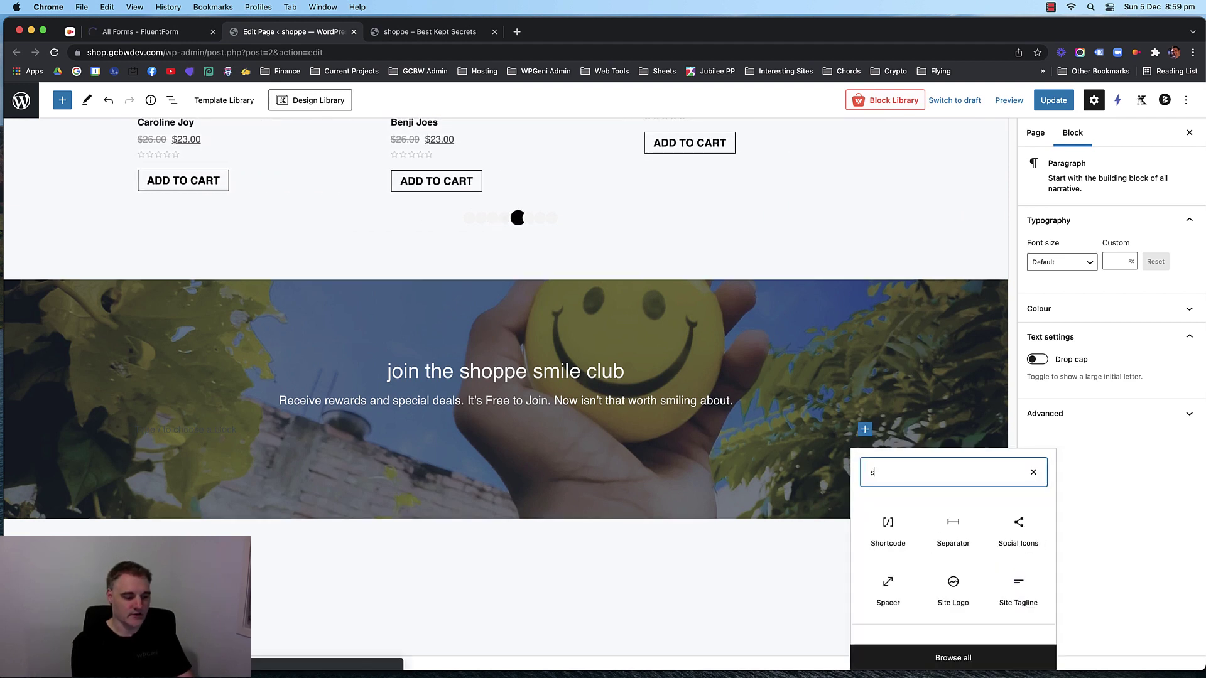
pyautogui.write('hort')
pyautogui.click(887, 531)
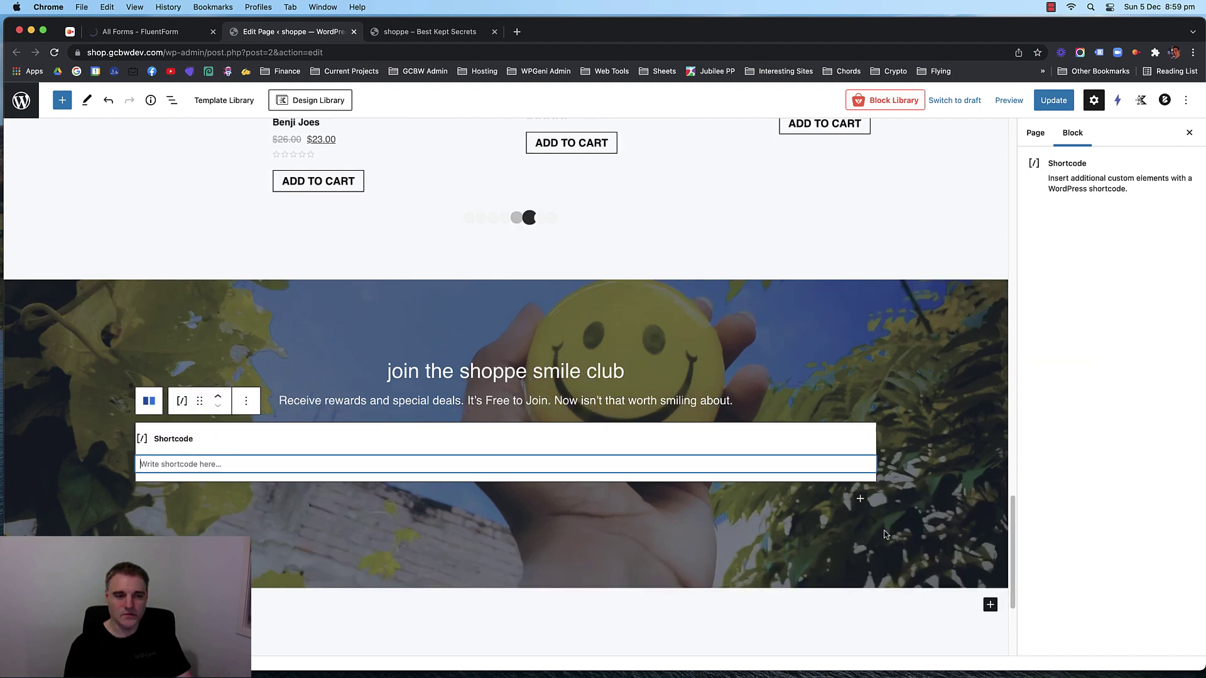
pyautogui.press('super+v')
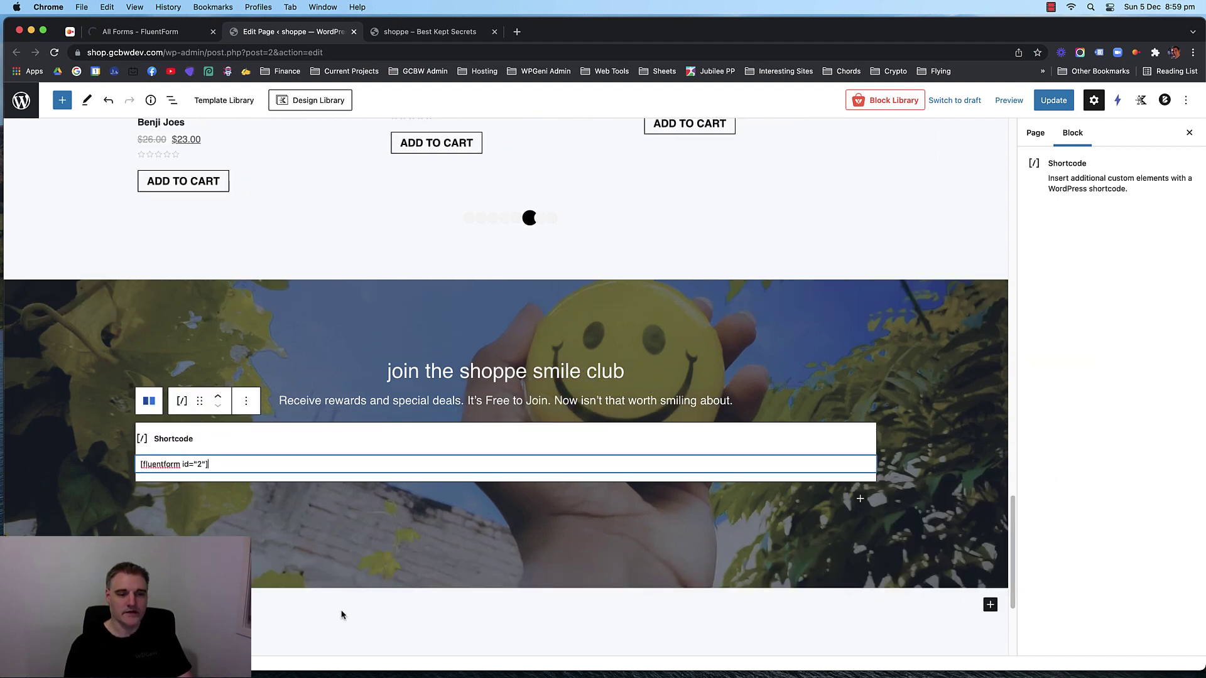
# Save the updated page and switch to the live shop front page.
pyautogui.click(342, 614)
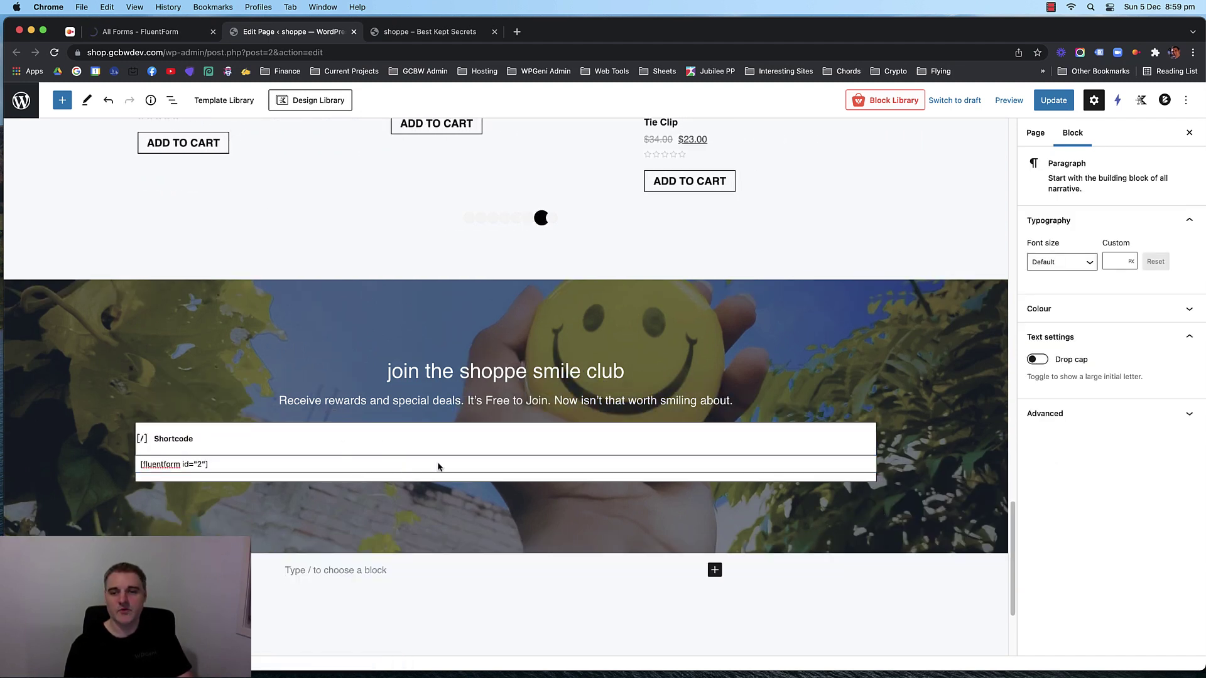
pyautogui.press('super+s')
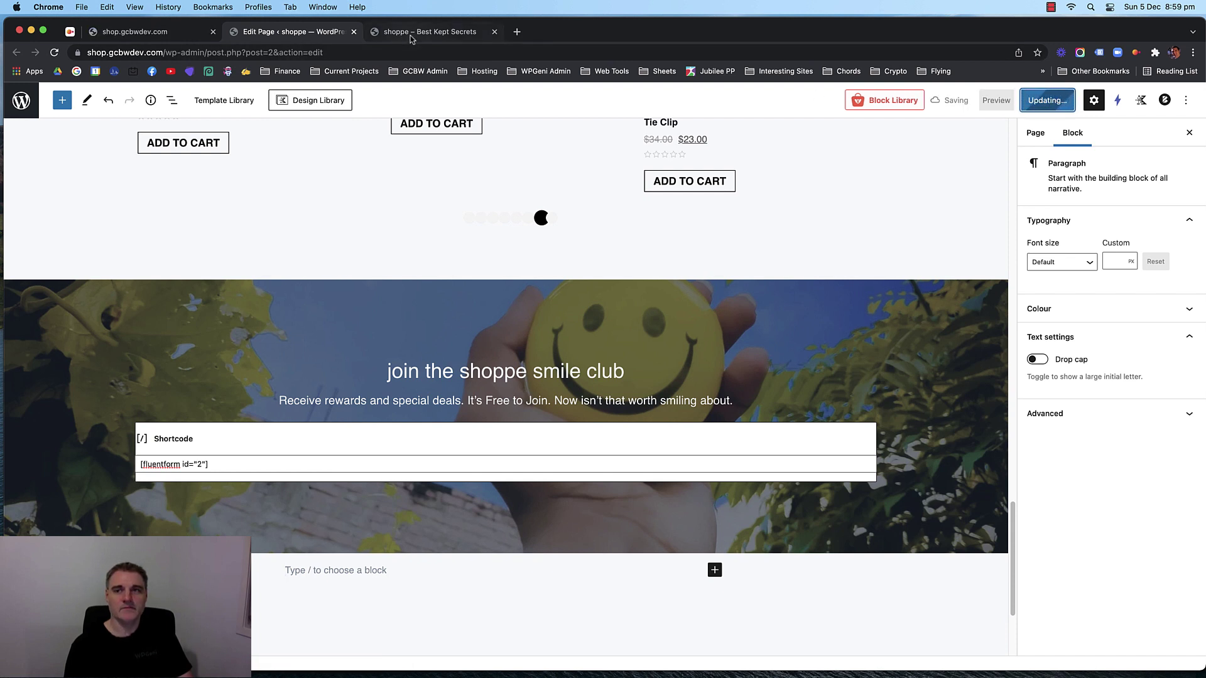
pyautogui.moveTo(414, 39)
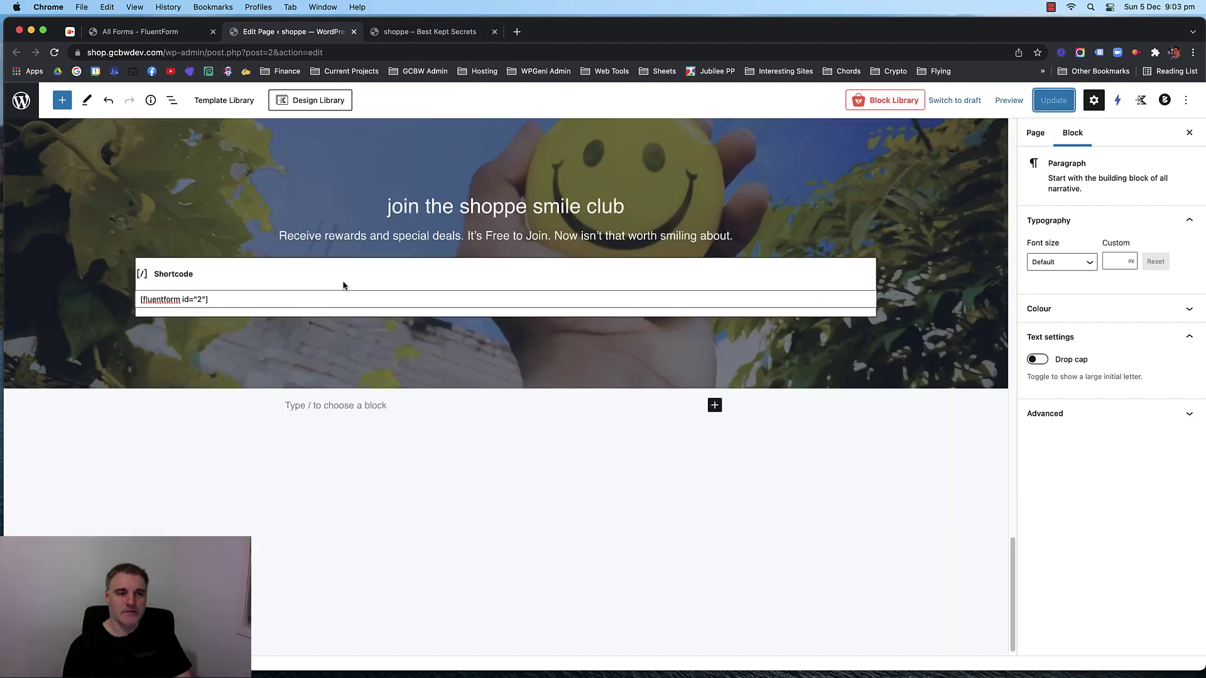
pyautogui.scroll(10, 352, 276)
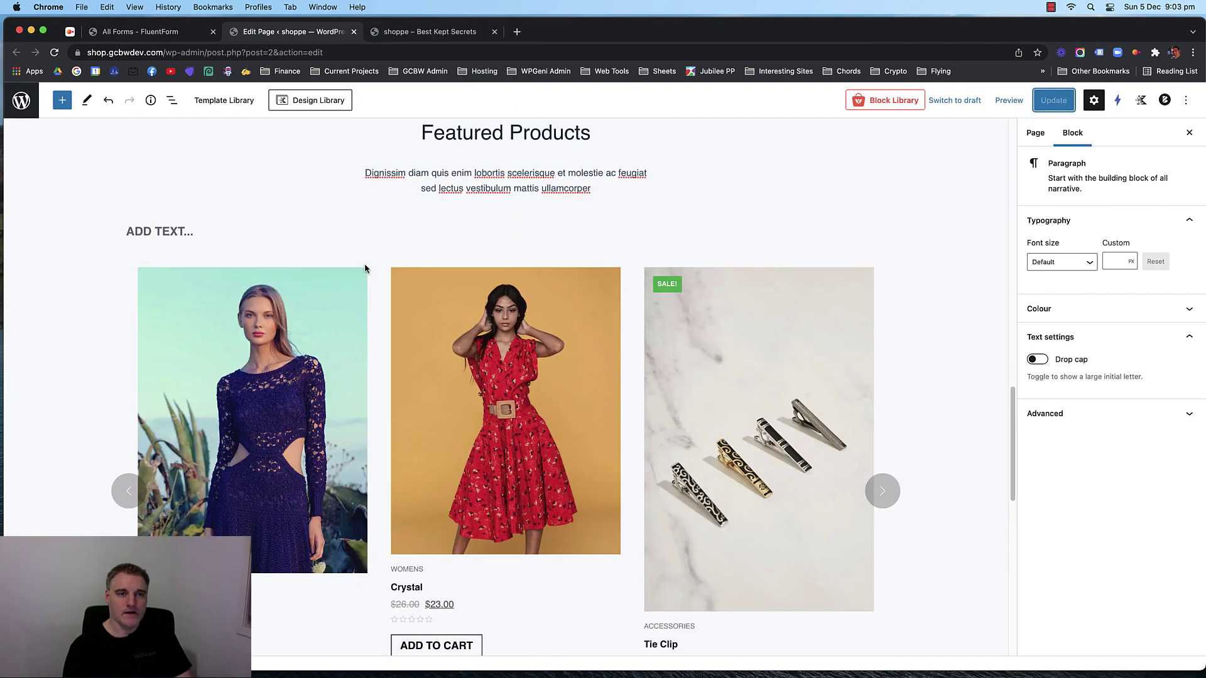
pyautogui.click(420, 35)
# Reload the live shop, submit the smile club form with an empty email to check validation, then return to the editor.
pyautogui.press('super+r')
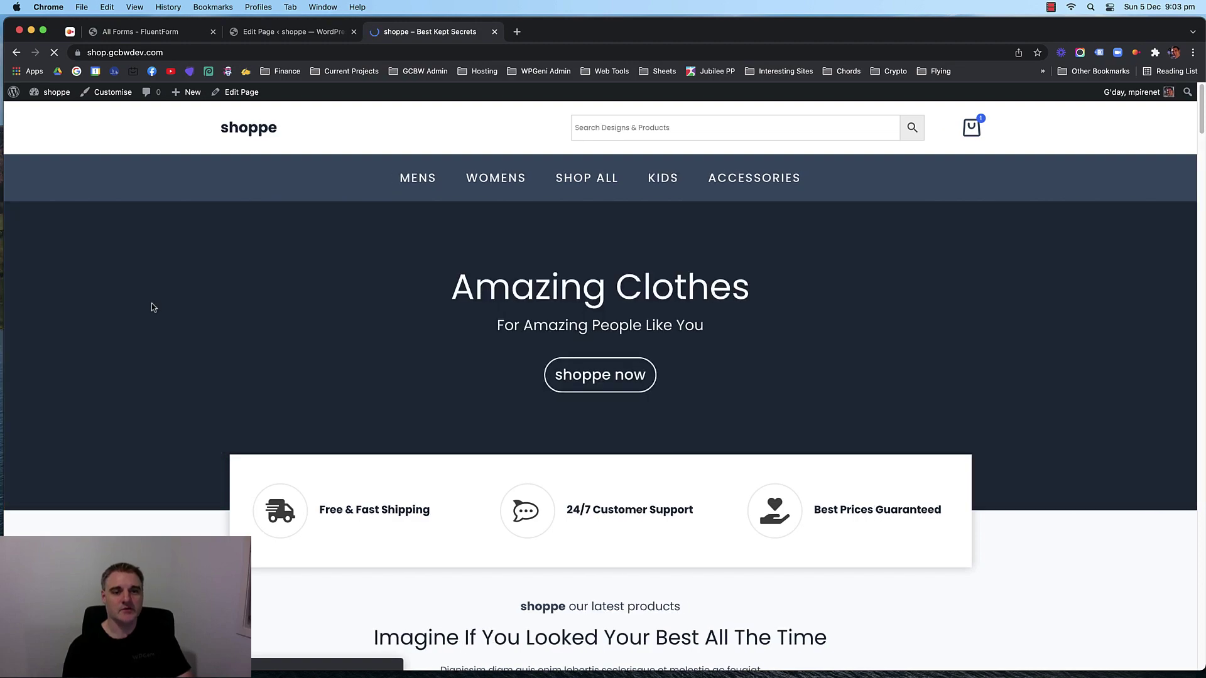
pyautogui.scroll(-15, 150, 307)
pyautogui.scroll(-10, 151, 307)
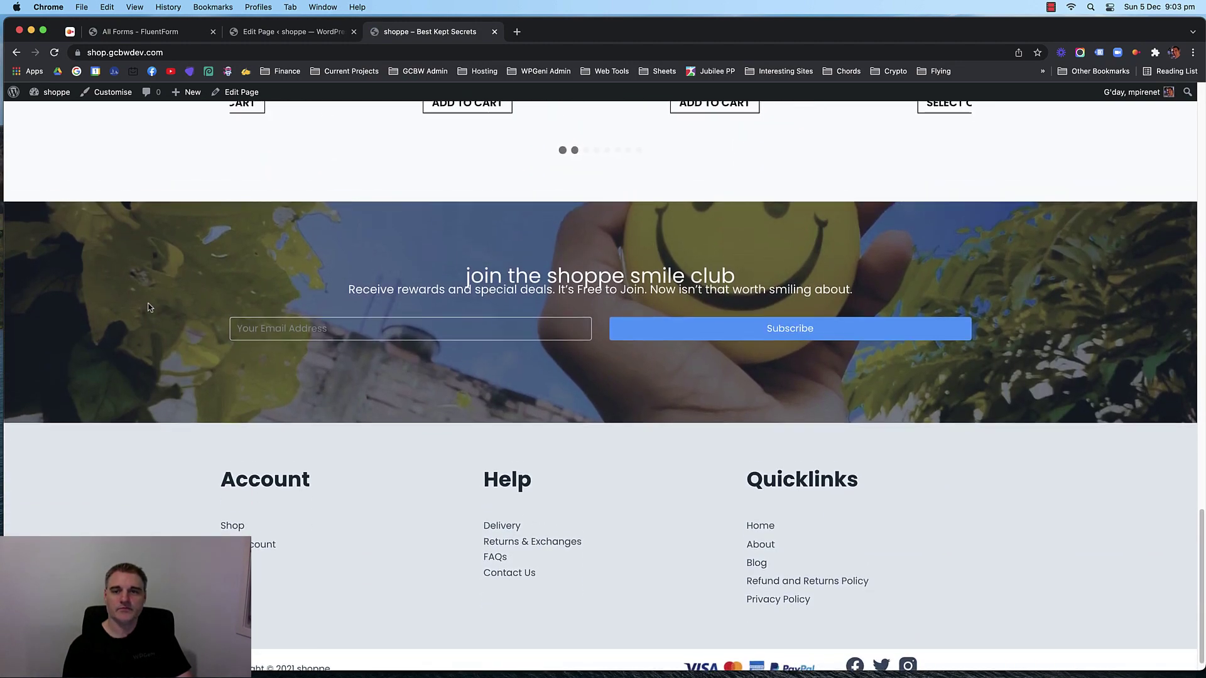
pyautogui.click(398, 310)
pyautogui.press('Return')
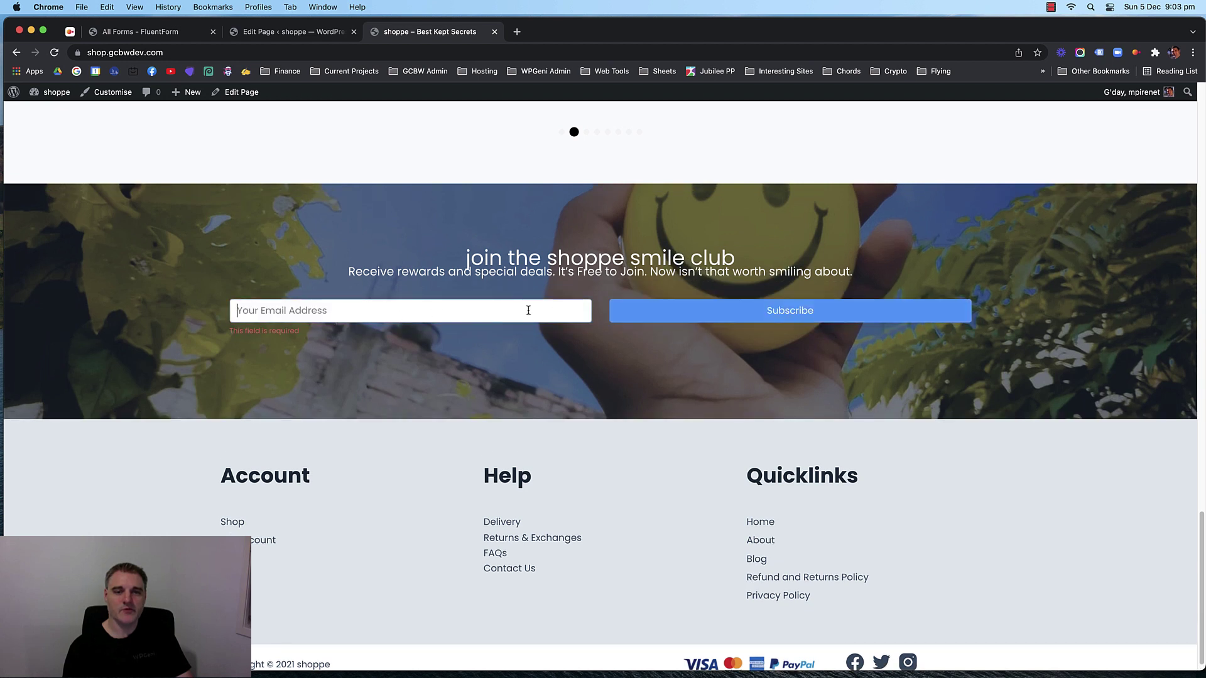
pyautogui.click(182, 257)
pyautogui.click(460, 311)
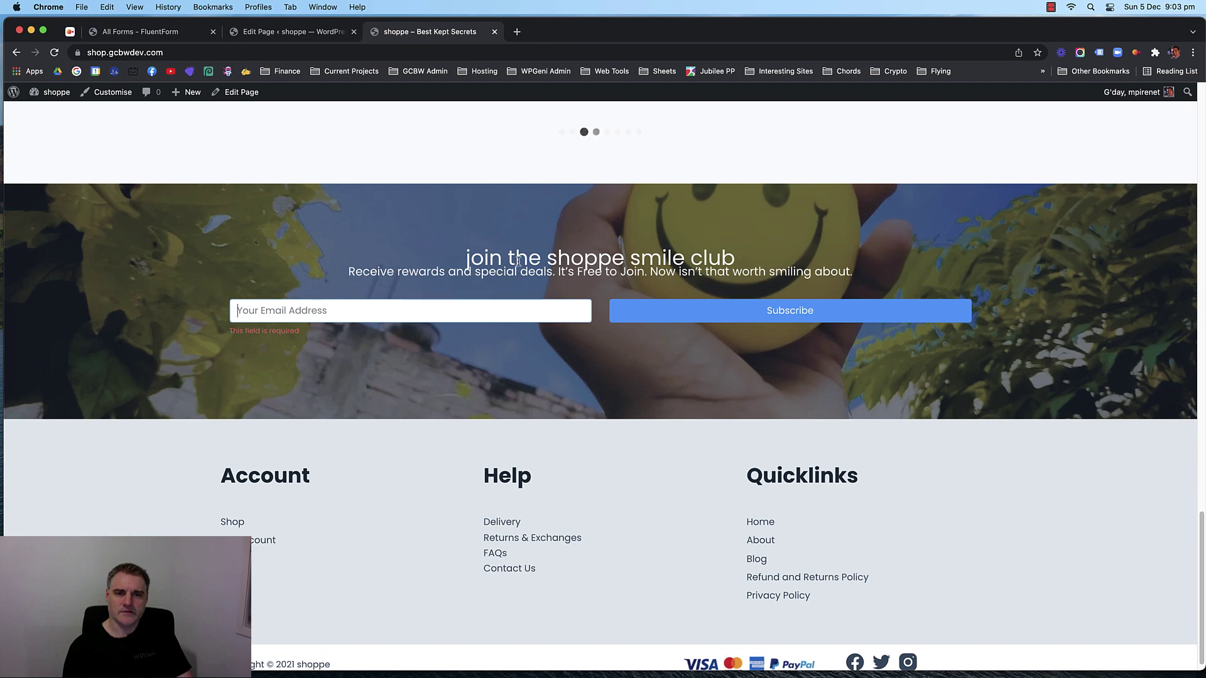
pyautogui.click(295, 34)
pyautogui.scroll(-15, 528, 314)
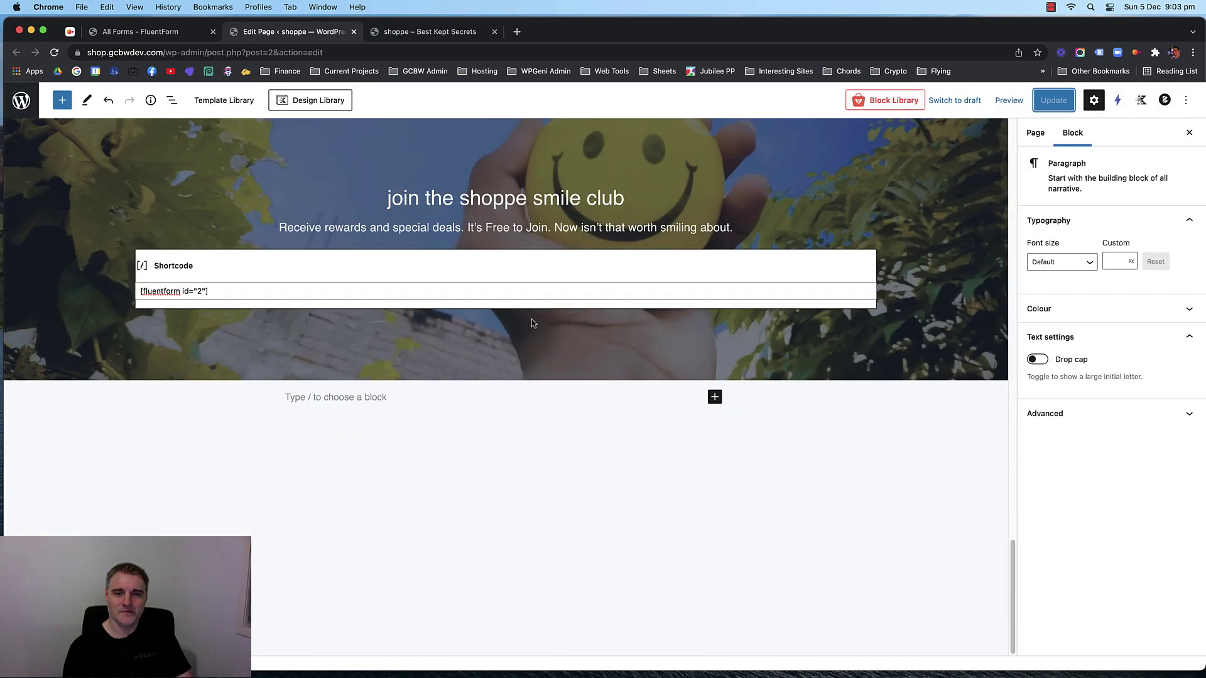
# Set the smile club heading's bottom margin to -10.
pyautogui.click(528, 198)
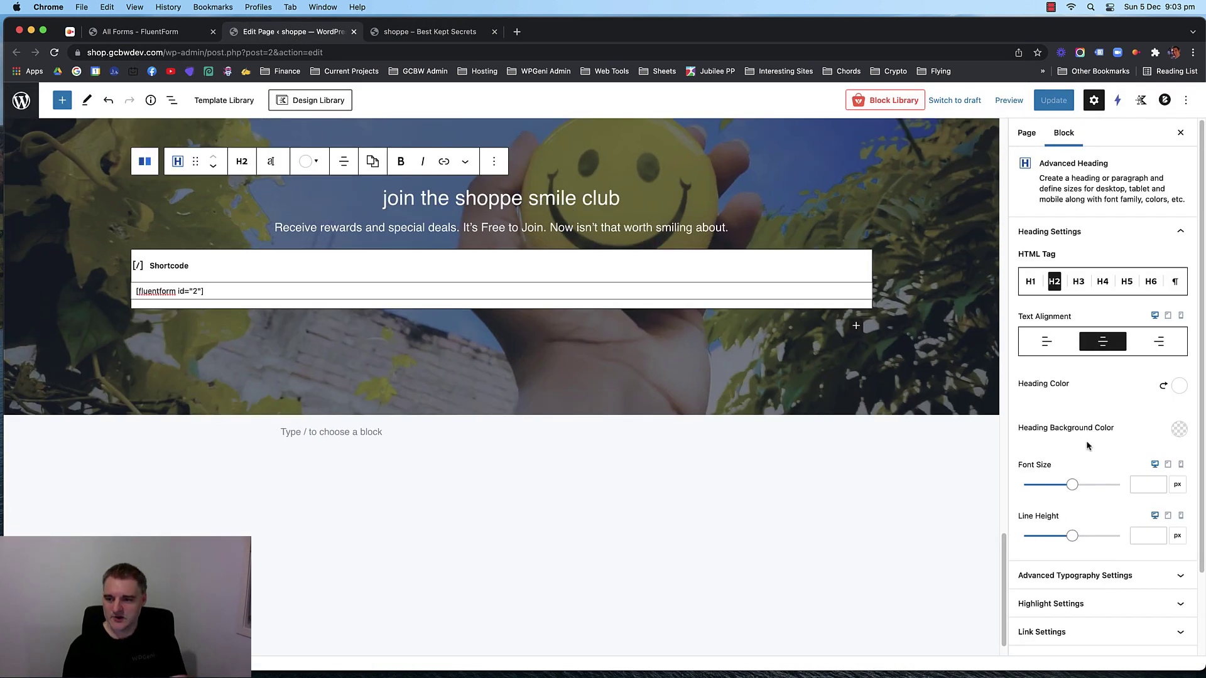
pyautogui.scroll(-3, 1088, 446)
pyautogui.click(1111, 562)
pyautogui.scroll(-1, 1112, 566)
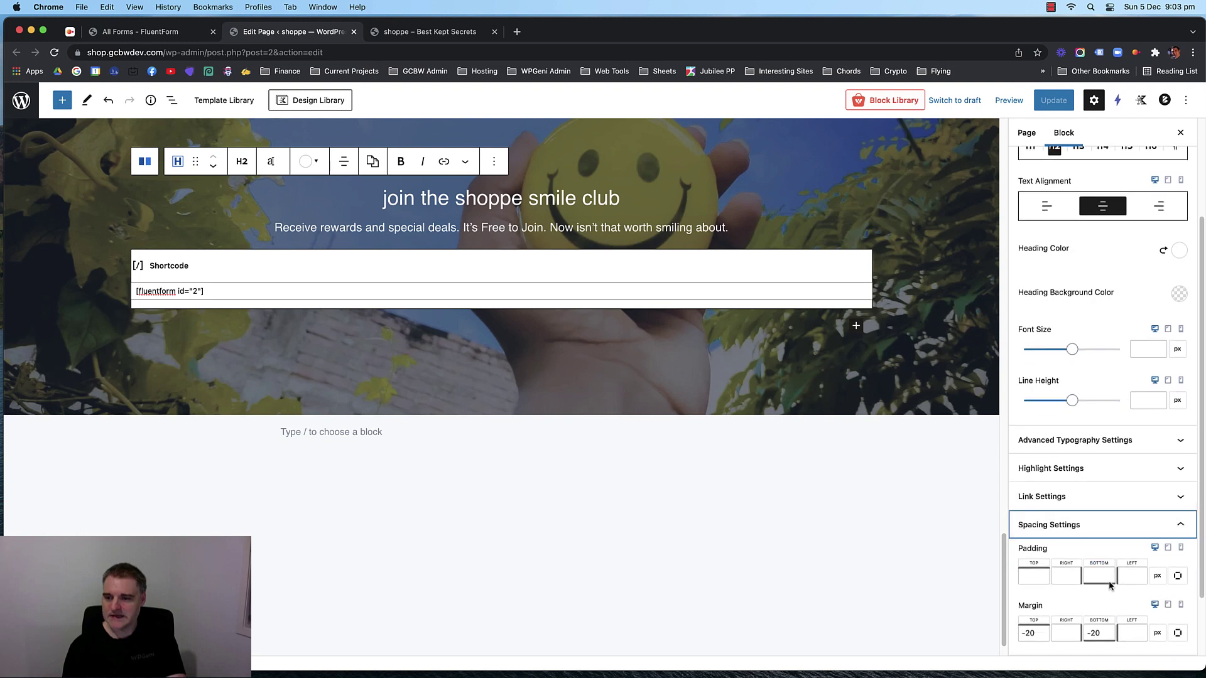
pyautogui.click(1098, 631)
pyautogui.write('-20')
pyautogui.click(1098, 631)
pyautogui.press('Down')
pyautogui.press('Down')
pyautogui.press('Down')
pyautogui.press('Down')
pyautogui.press('Up')
pyautogui.press('Up')
pyautogui.press('Up')
pyautogui.press('Up')
pyautogui.press('Up')
pyautogui.press('Up')
pyautogui.press('Up')
pyautogui.press('Up')
pyautogui.press('Up')
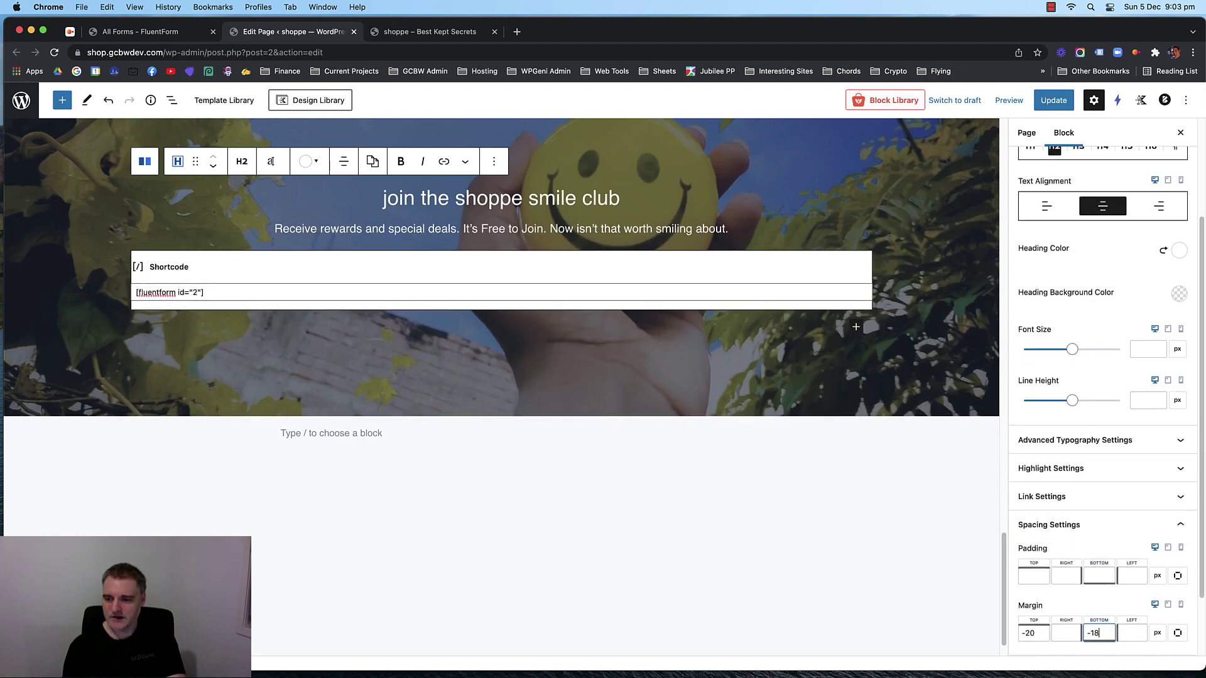
pyautogui.press('Up')
pyautogui.press('Up')
pyautogui.press('Up')
pyautogui.press('Up')
pyautogui.press('Up')
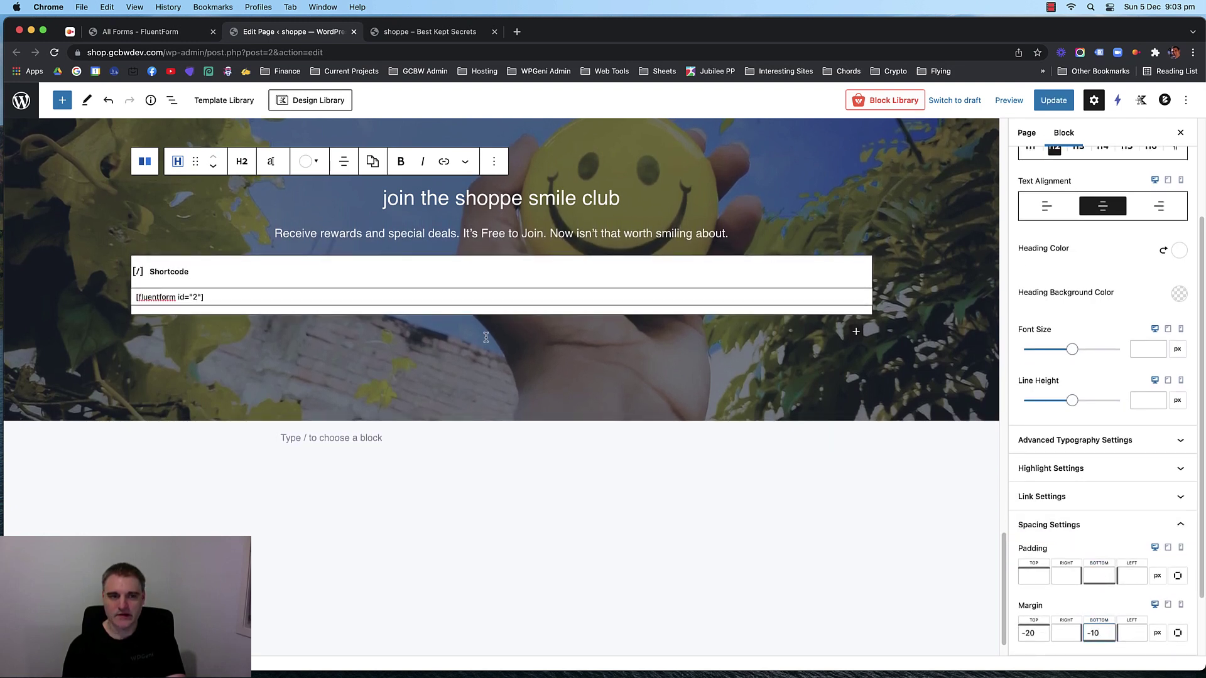
# Give the smile club row a custom content max width of 850 px instead of the theme width.
pyautogui.click(478, 280)
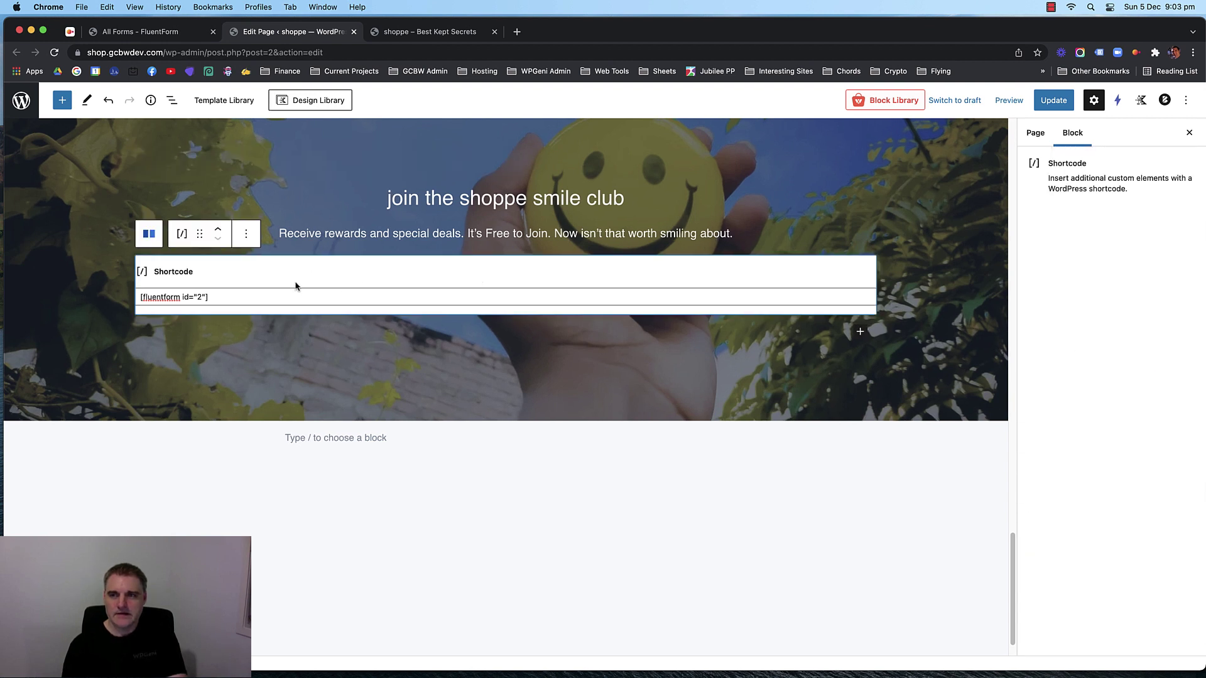
pyautogui.scroll(3, 354, 324)
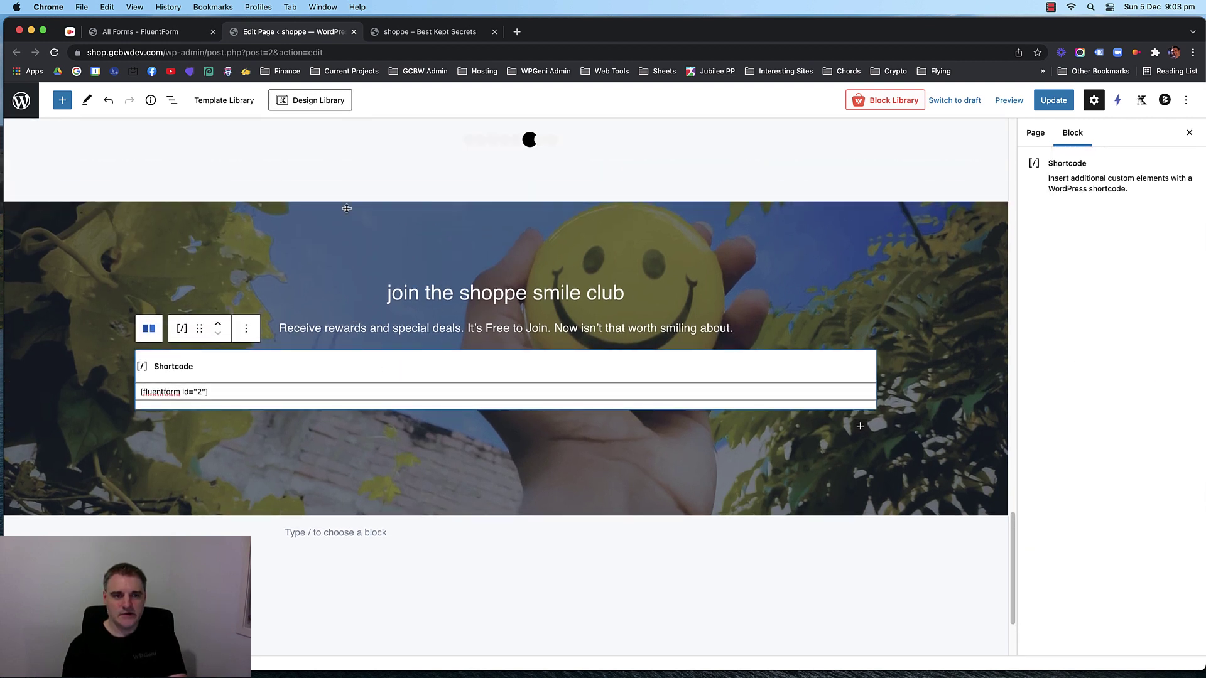
pyautogui.click(347, 208)
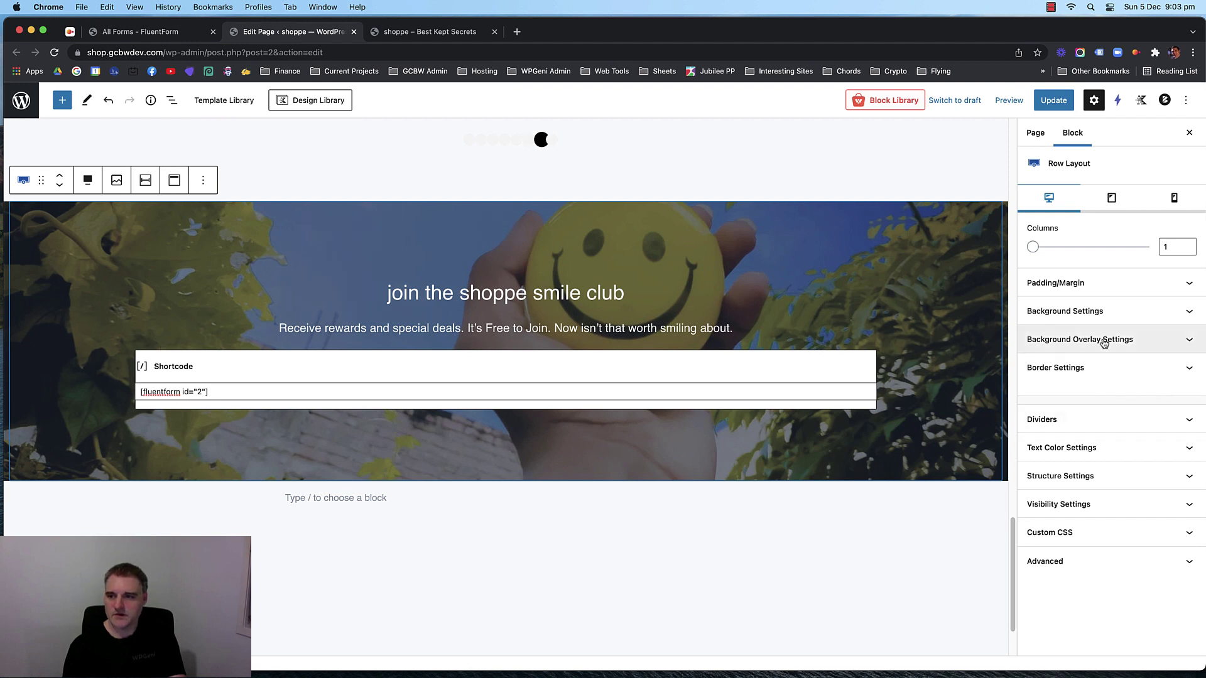
pyautogui.click(26, 187)
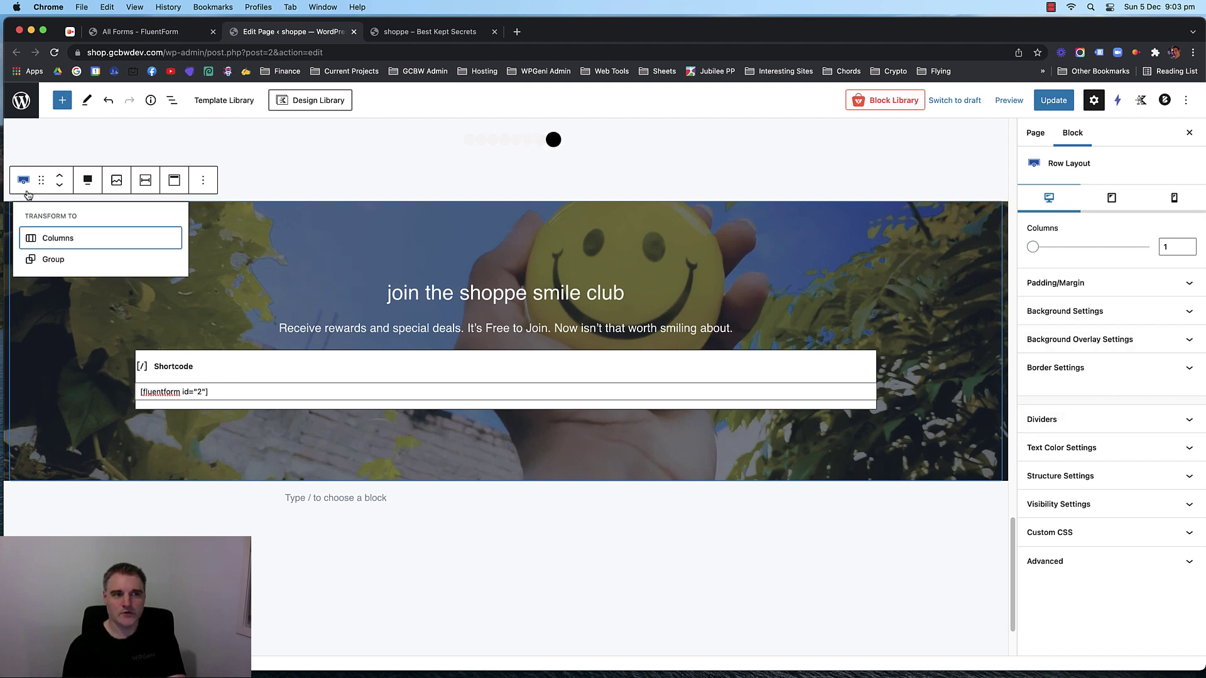
pyautogui.click(293, 221)
pyautogui.click(1124, 479)
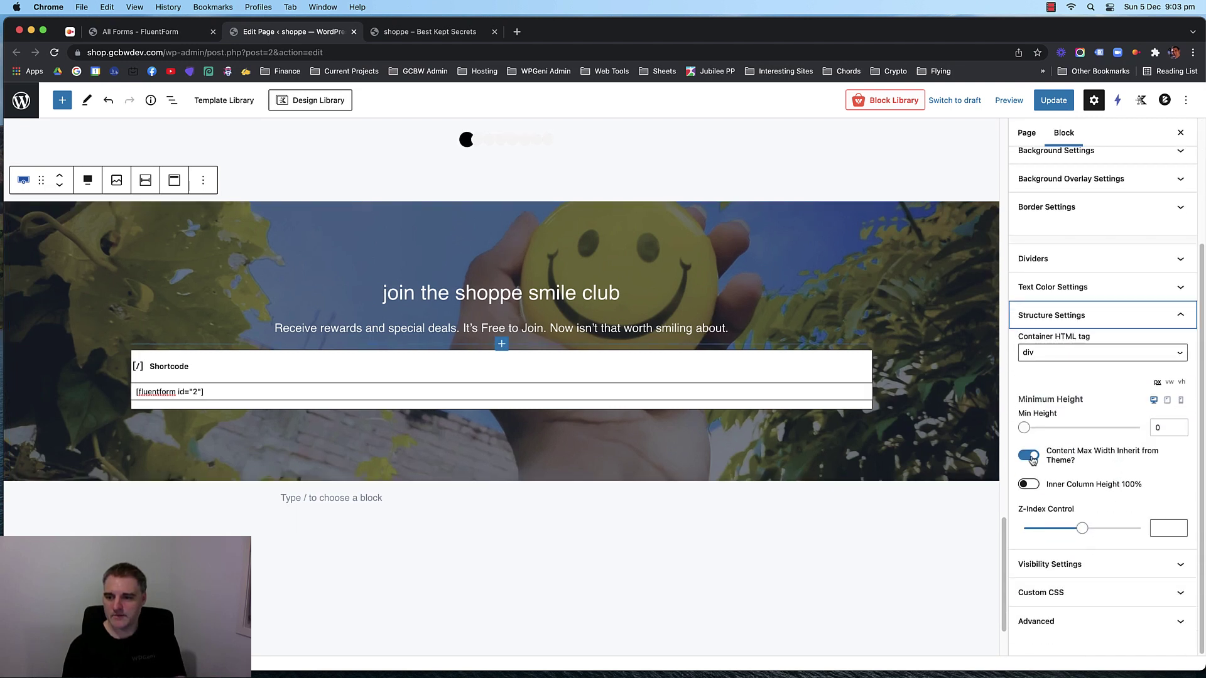
pyautogui.click(1030, 456)
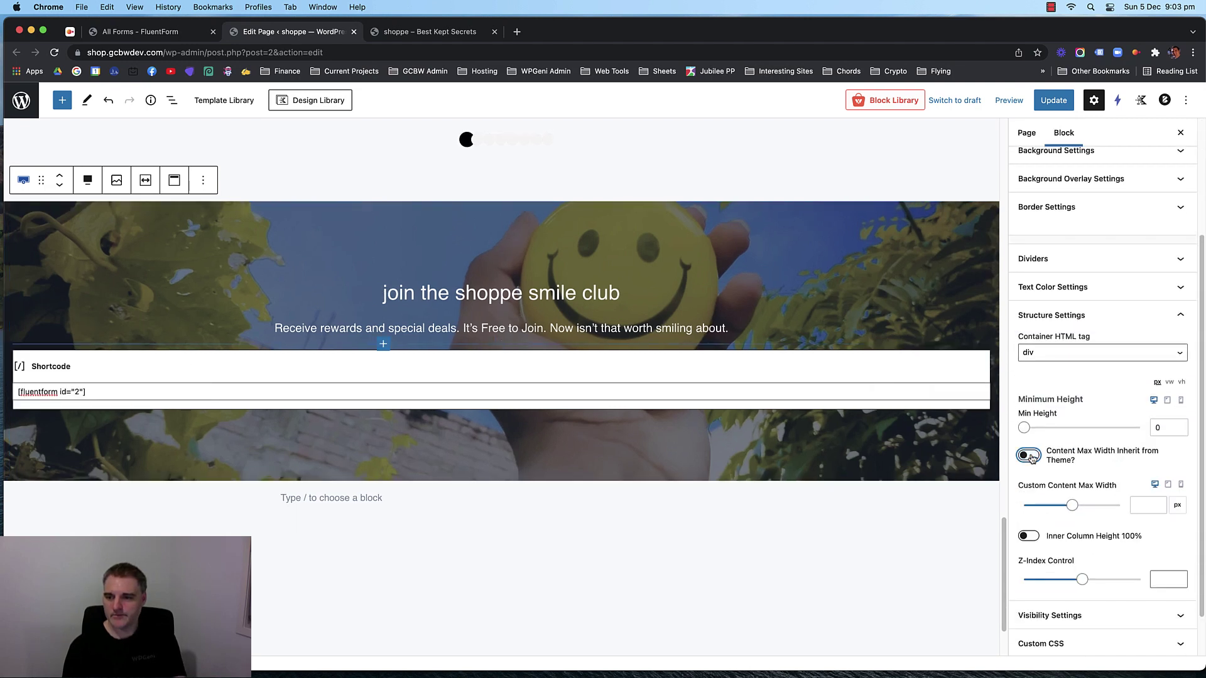
pyautogui.click(1072, 506)
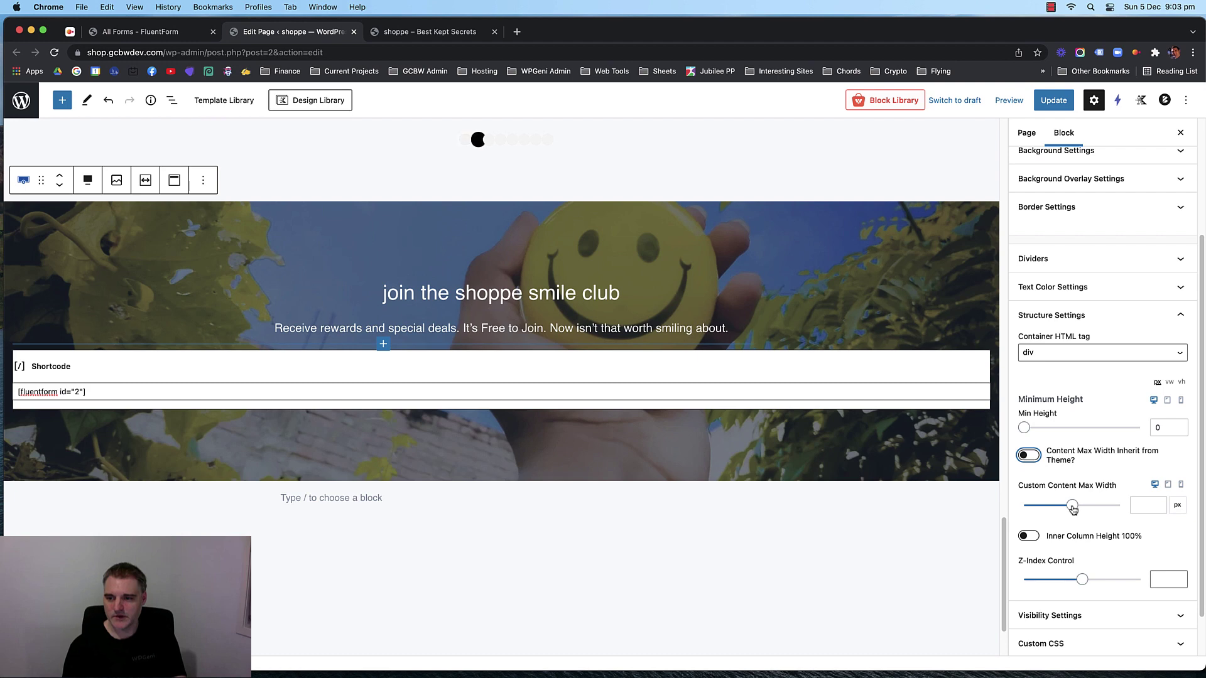
pyautogui.doubleClick(1139, 504)
pyautogui.write('800')
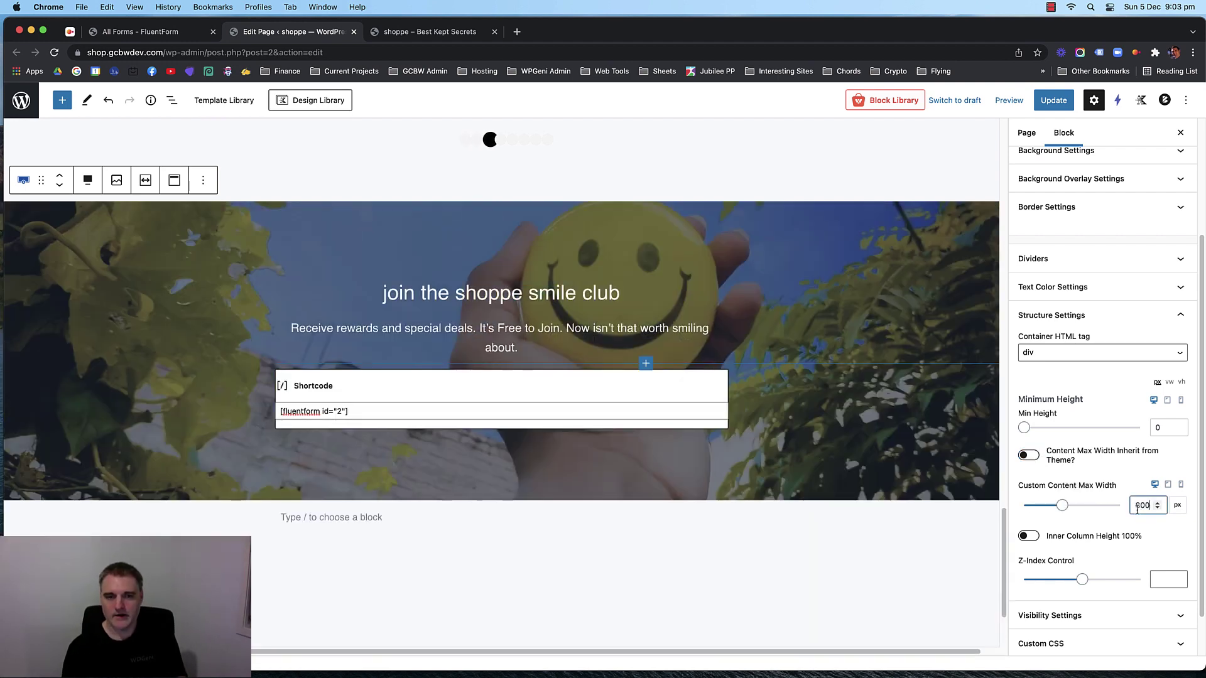
pyautogui.press('Up')
pyautogui.press('Up')
pyautogui.press('Up')
pyautogui.press('Up')
pyautogui.press('Up')
pyautogui.press('Up')
pyautogui.press('Up')
pyautogui.press('Up')
pyautogui.press('Up')
pyautogui.press('Up')
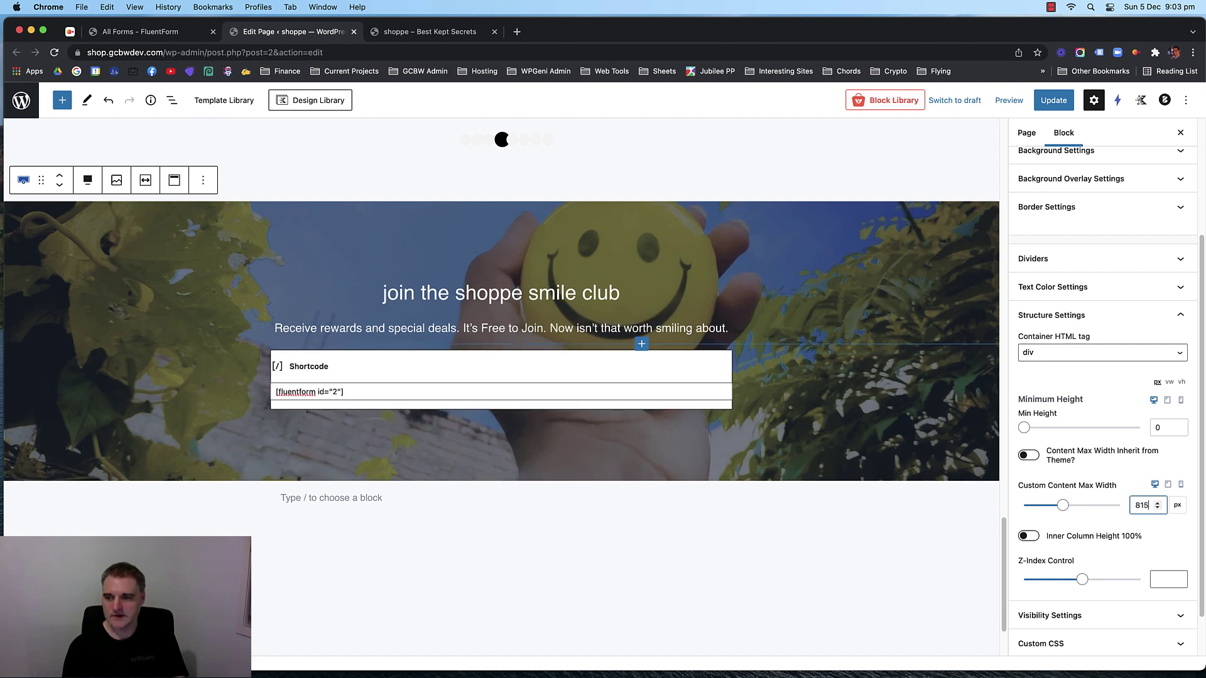
pyautogui.press('Up')
pyautogui.press('Up')
pyautogui.press('Up')
pyautogui.press('Up')
pyautogui.press('Up')
pyautogui.press('Up')
pyautogui.press('Up')
pyautogui.press('Up')
pyautogui.press('Up')
pyautogui.press('Up')
pyautogui.press('Up')
pyautogui.press('Up')
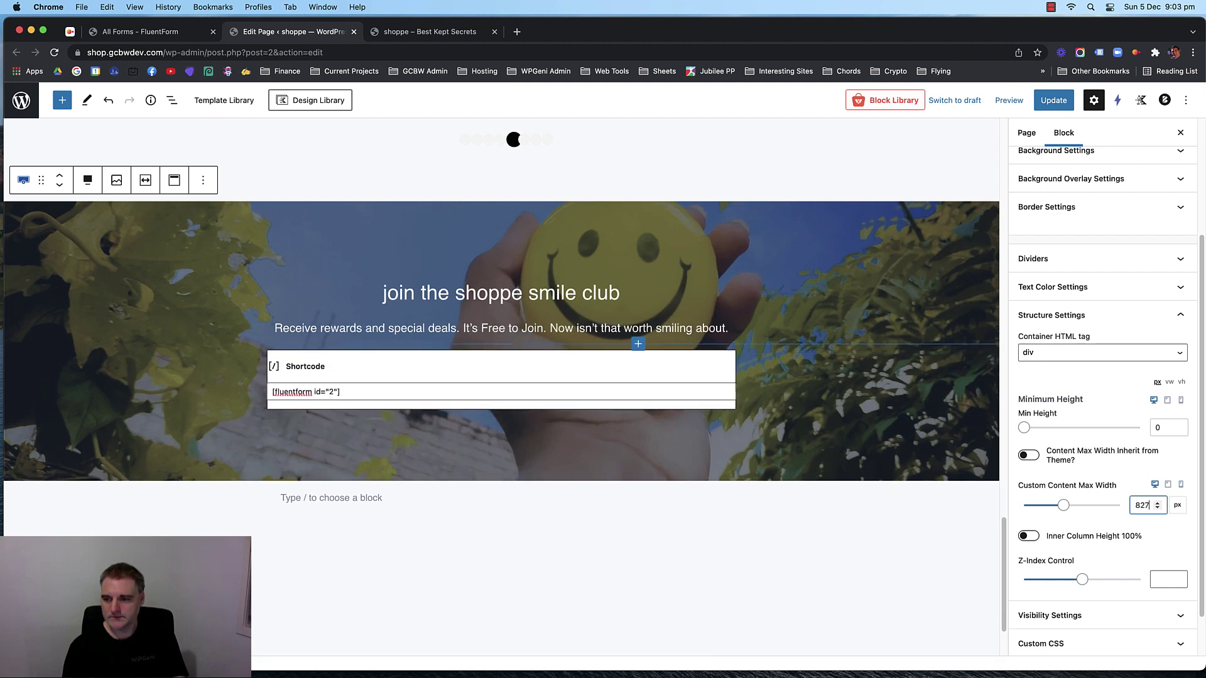
pyautogui.press('Up')
pyautogui.press('Up')
pyautogui.press('Up')
pyautogui.press('Up')
pyautogui.press('Up')
pyautogui.press('Up')
pyautogui.press('Up')
pyautogui.press('Up')
pyautogui.press('Up')
pyautogui.press('Up')
pyautogui.press('Up')
pyautogui.press('Up')
pyautogui.press('Up')
pyautogui.press('Up')
pyautogui.press('Up')
pyautogui.press('Up')
pyautogui.press('Up')
pyautogui.press('Up')
pyautogui.press('Up')
pyautogui.press('Up')
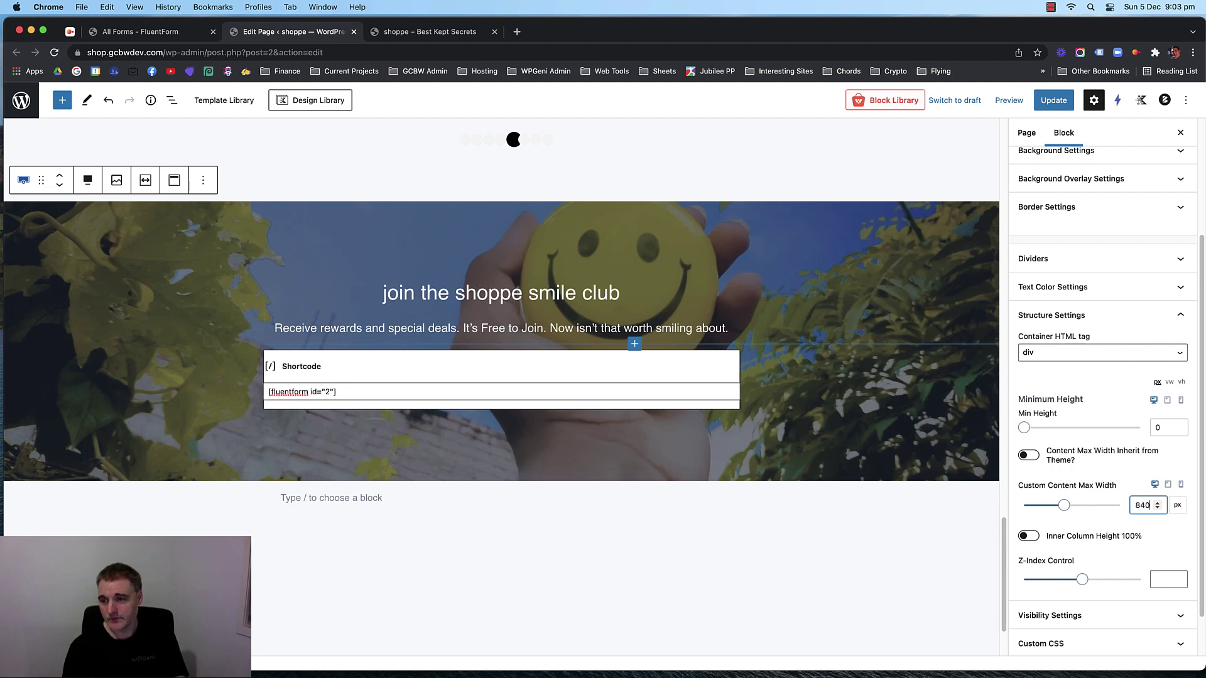
pyautogui.press('Up')
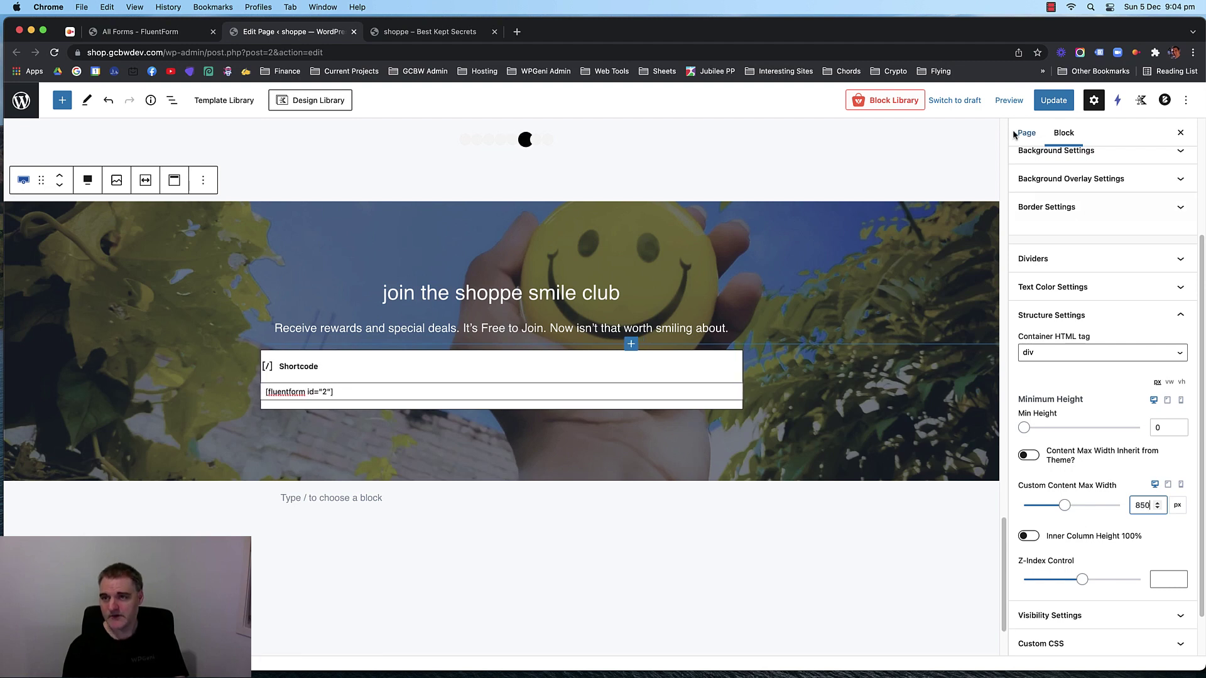
# Save the page and reload the live shop page to check the signup form.
pyautogui.click(1053, 99)
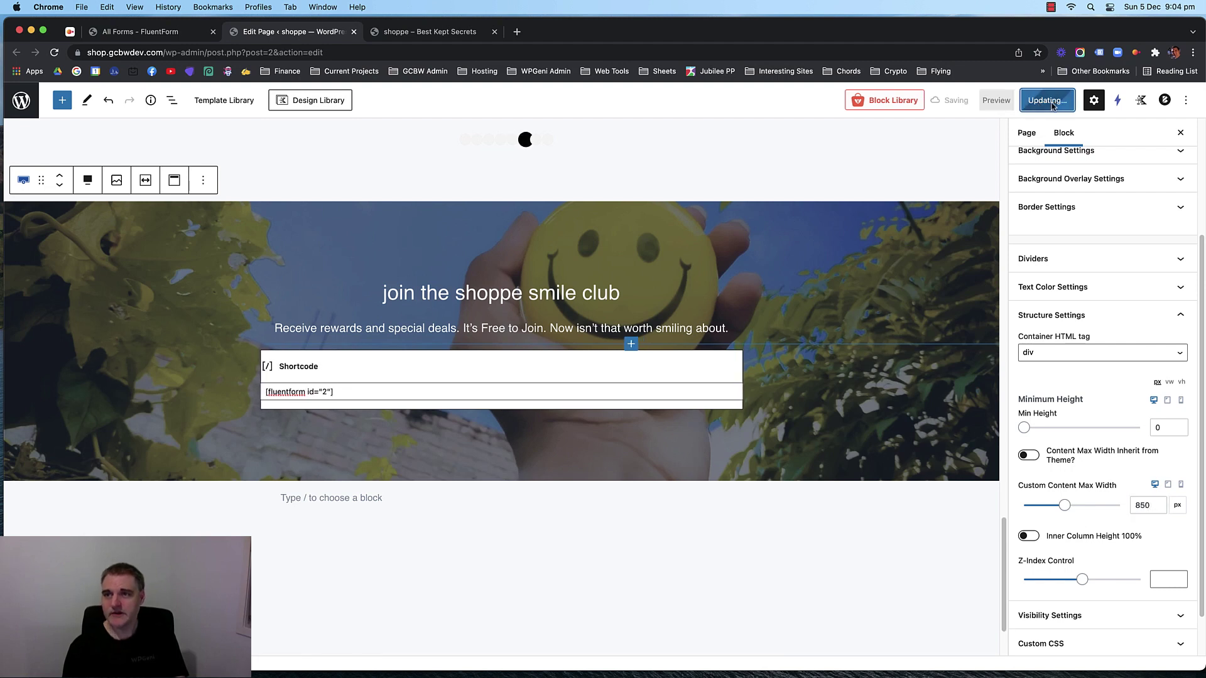
pyautogui.click(422, 31)
pyautogui.press('super+r')
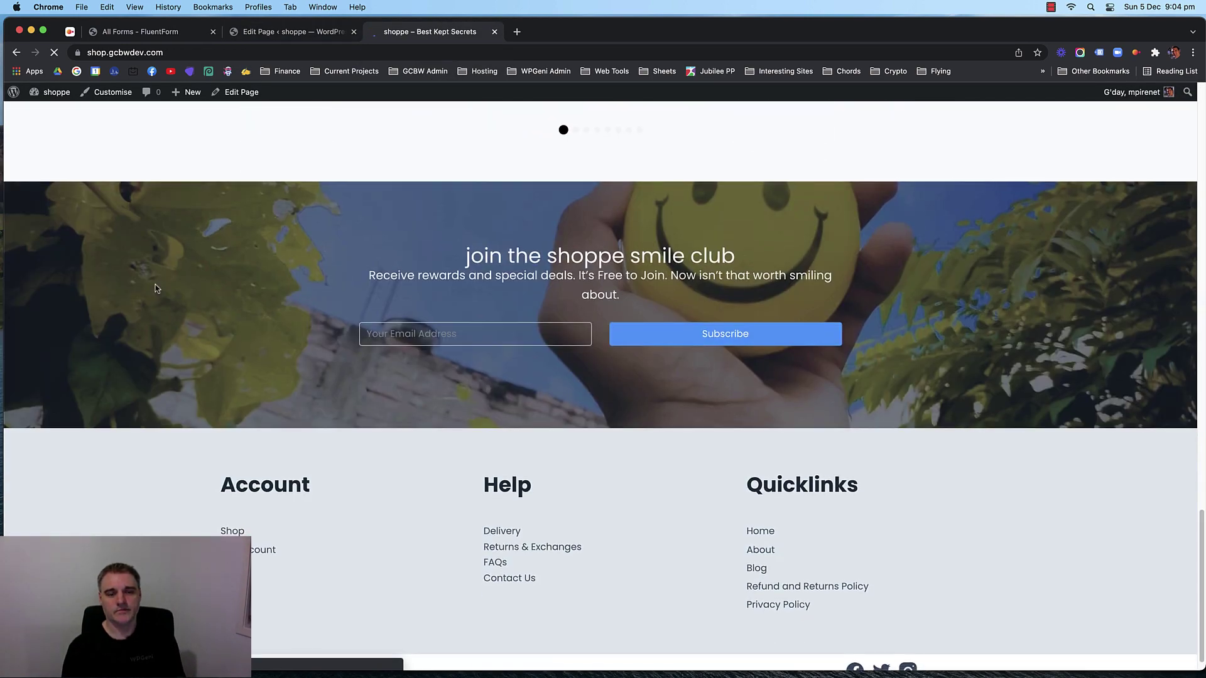
# Set the smile club heading's bottom margin to 0.
pyautogui.scroll(1, 157, 288)
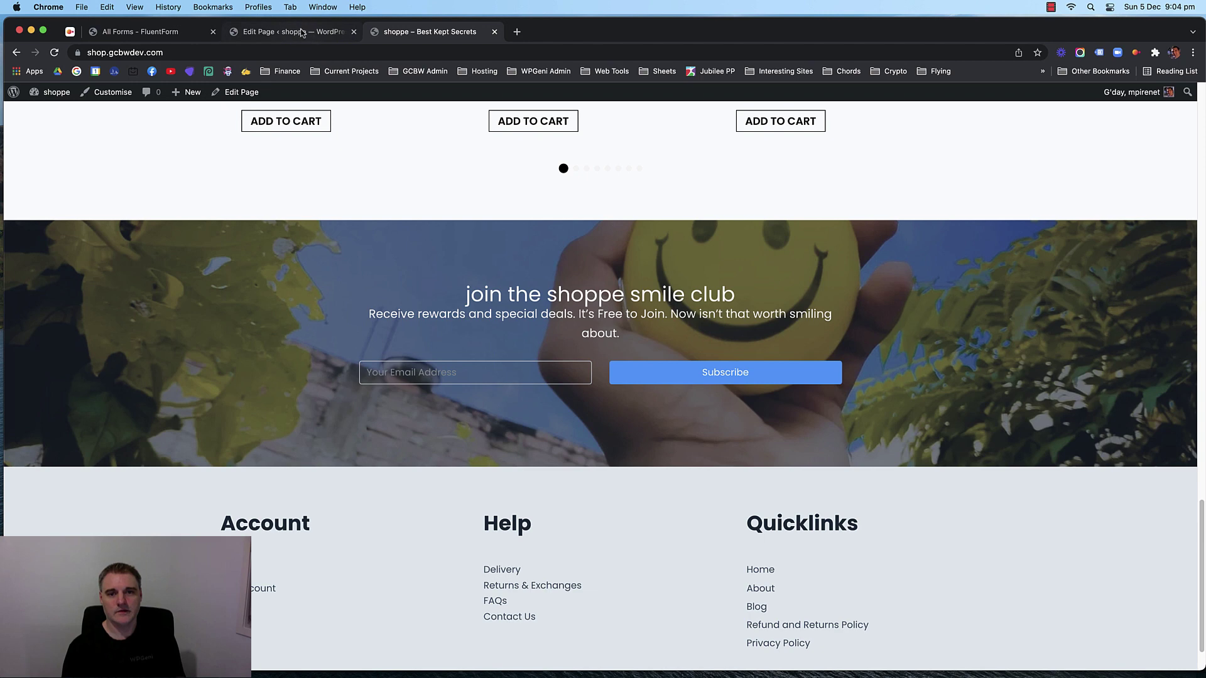
pyautogui.click(304, 35)
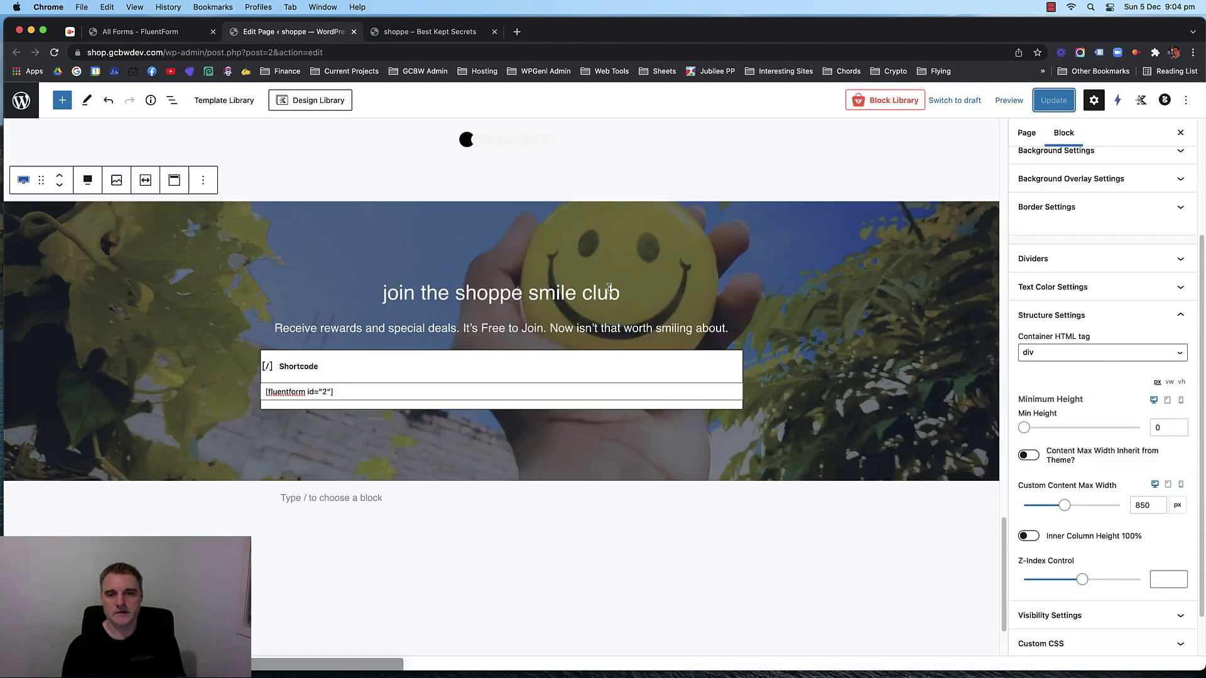
pyautogui.click(1103, 564)
pyautogui.scroll(-3, 1098, 506)
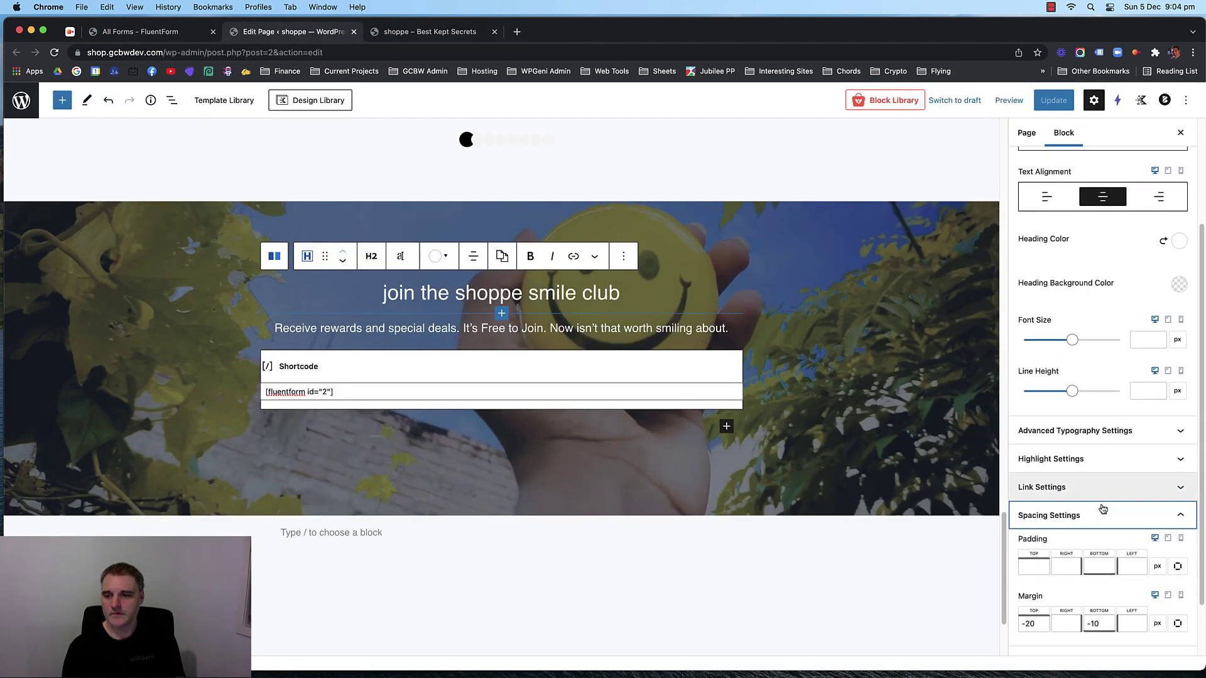
pyautogui.click(1102, 556)
pyautogui.write('-8')
pyautogui.press('Up')
pyautogui.press('Up')
pyautogui.press('Up')
pyautogui.press('Up')
pyautogui.press('Up')
pyautogui.press('Up')
pyautogui.press('Up')
pyautogui.press('Up')
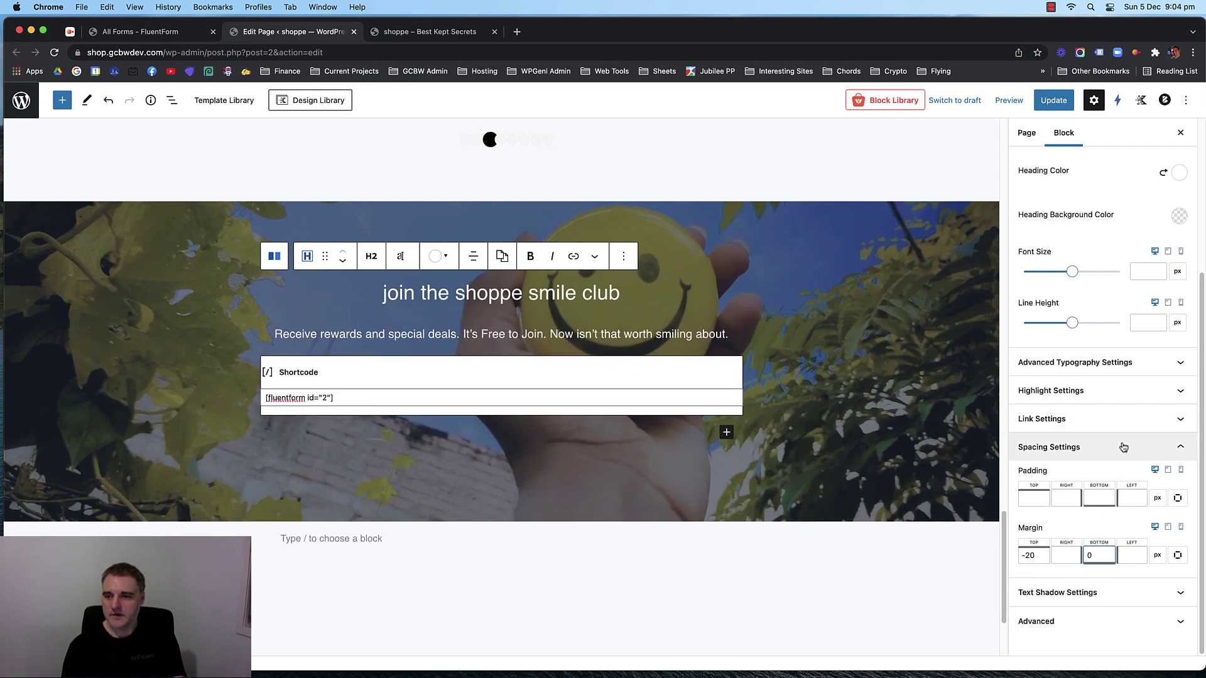
pyautogui.click(1123, 447)
# Change the smile club row's content max width to 900 px and save the page.
pyautogui.click(89, 207)
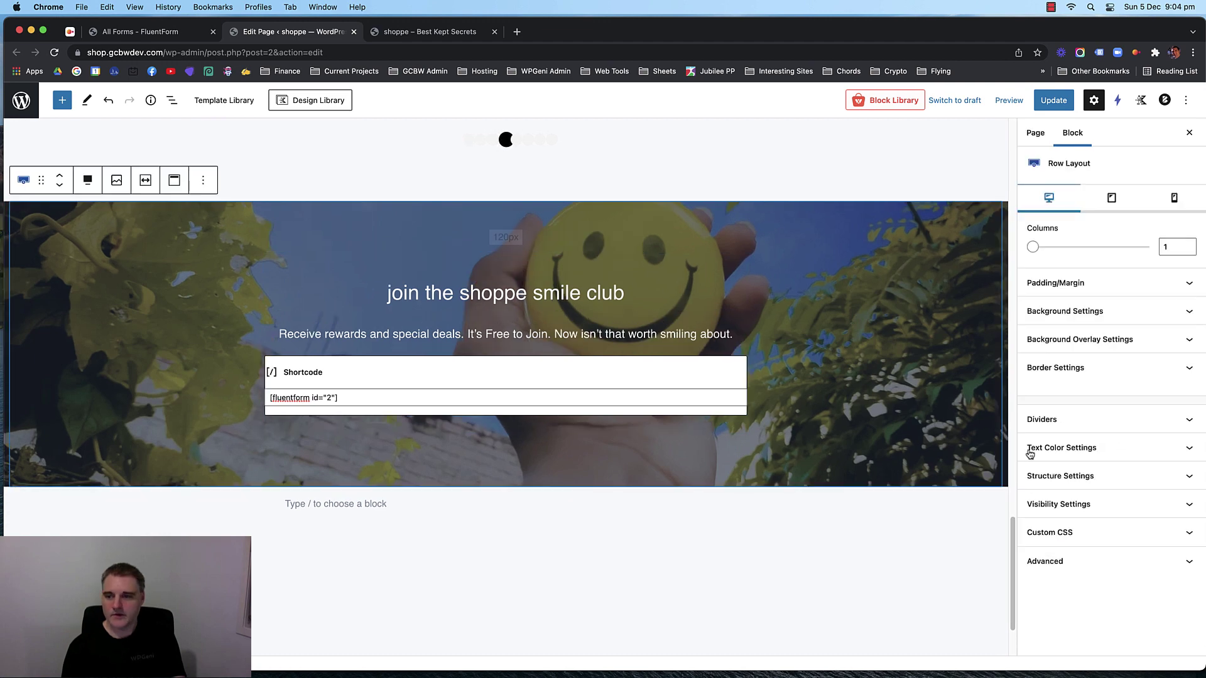
pyautogui.click(1112, 475)
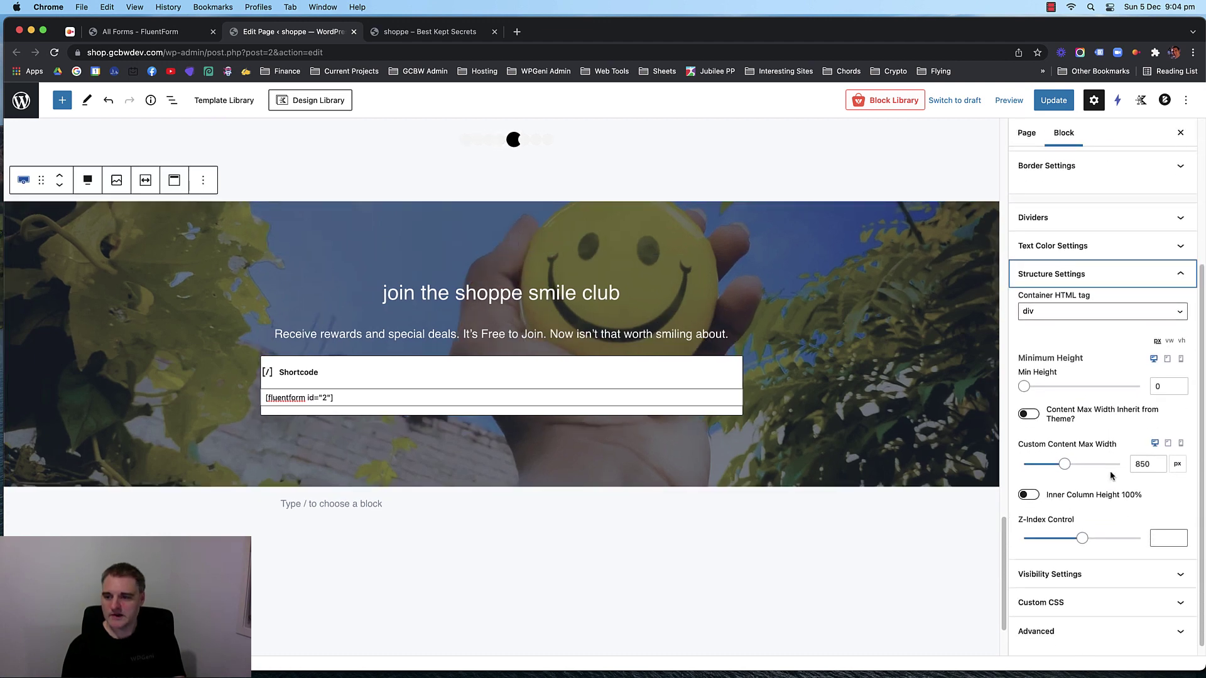
pyautogui.click(1142, 454)
pyautogui.write('900')
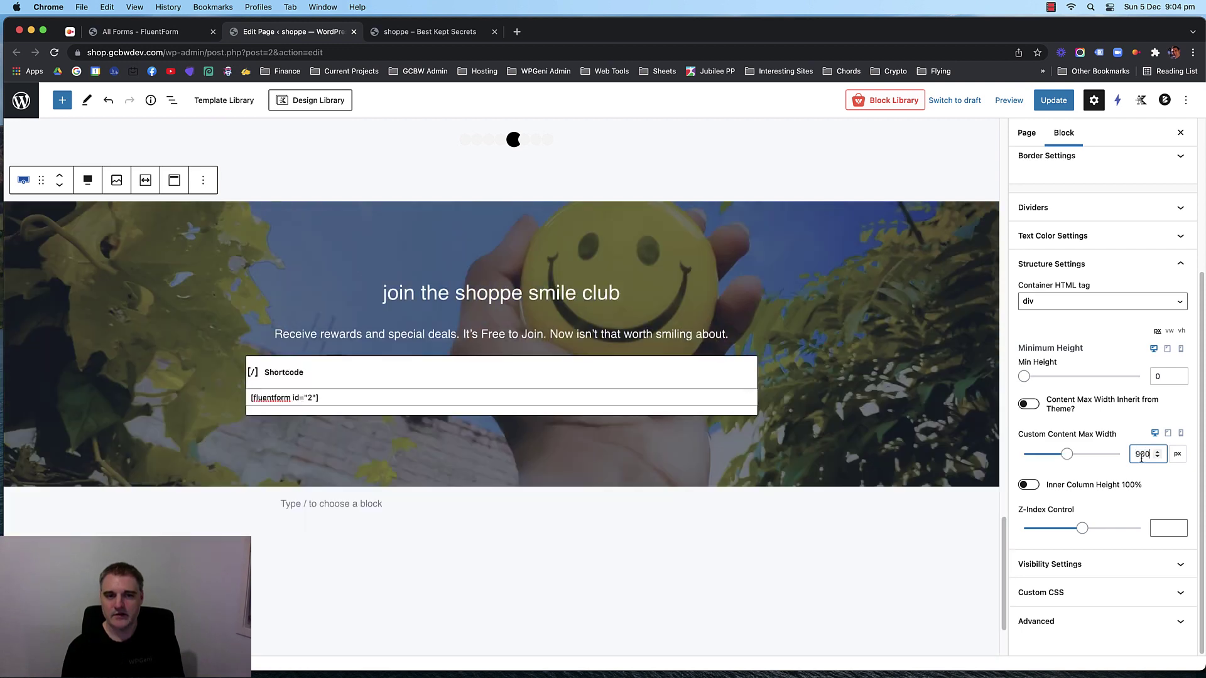
pyautogui.click(1053, 100)
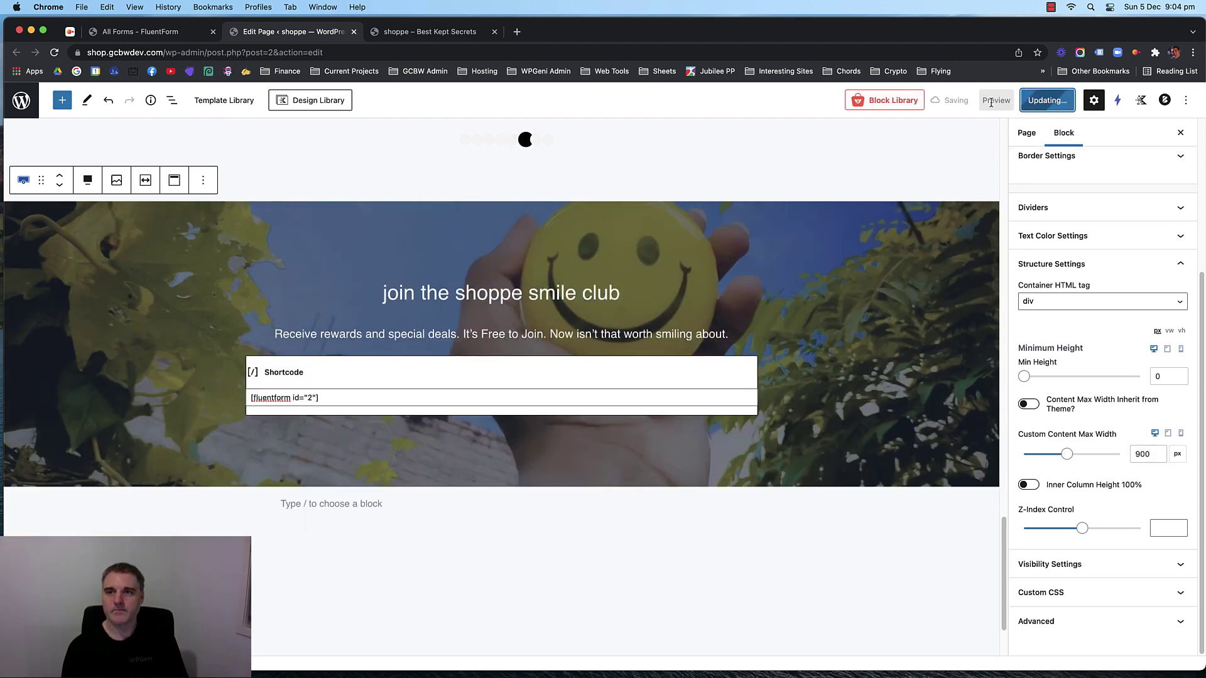
# Reload the live shop page to view the wider form, then reselect the smile club heading in the editor.
pyautogui.click(445, 31)
pyautogui.press('super+r')
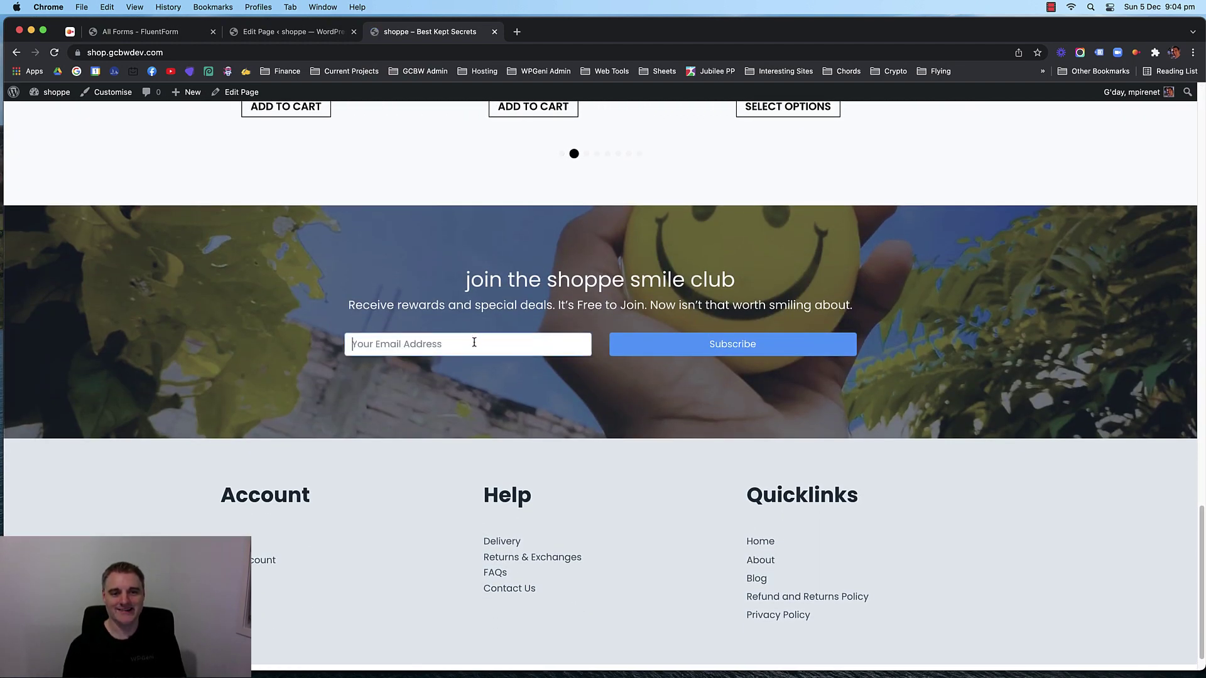
pyautogui.scroll(3, 372, 337)
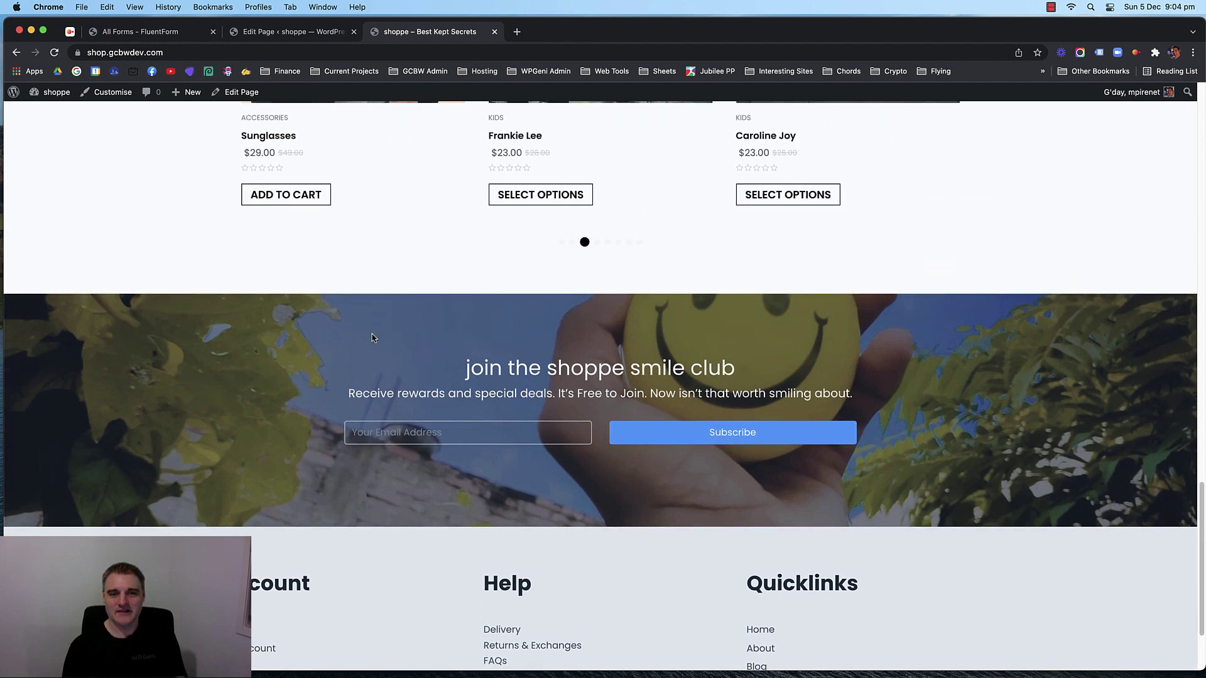
pyautogui.click(282, 32)
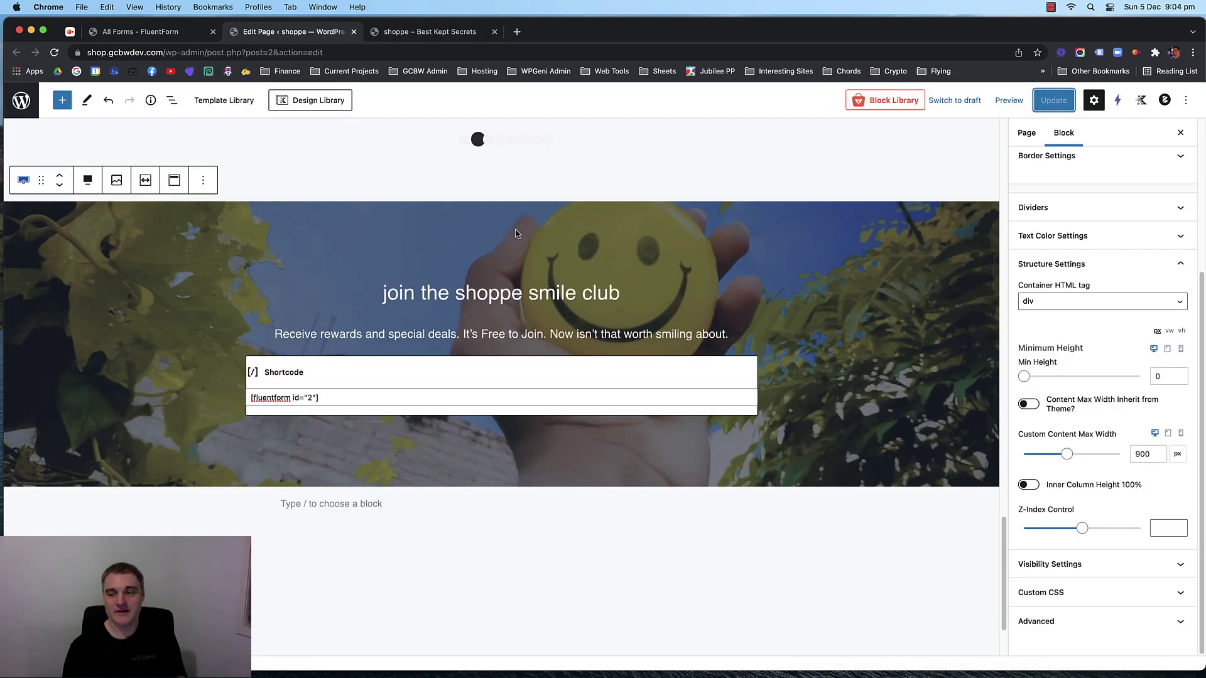
pyautogui.click(446, 187)
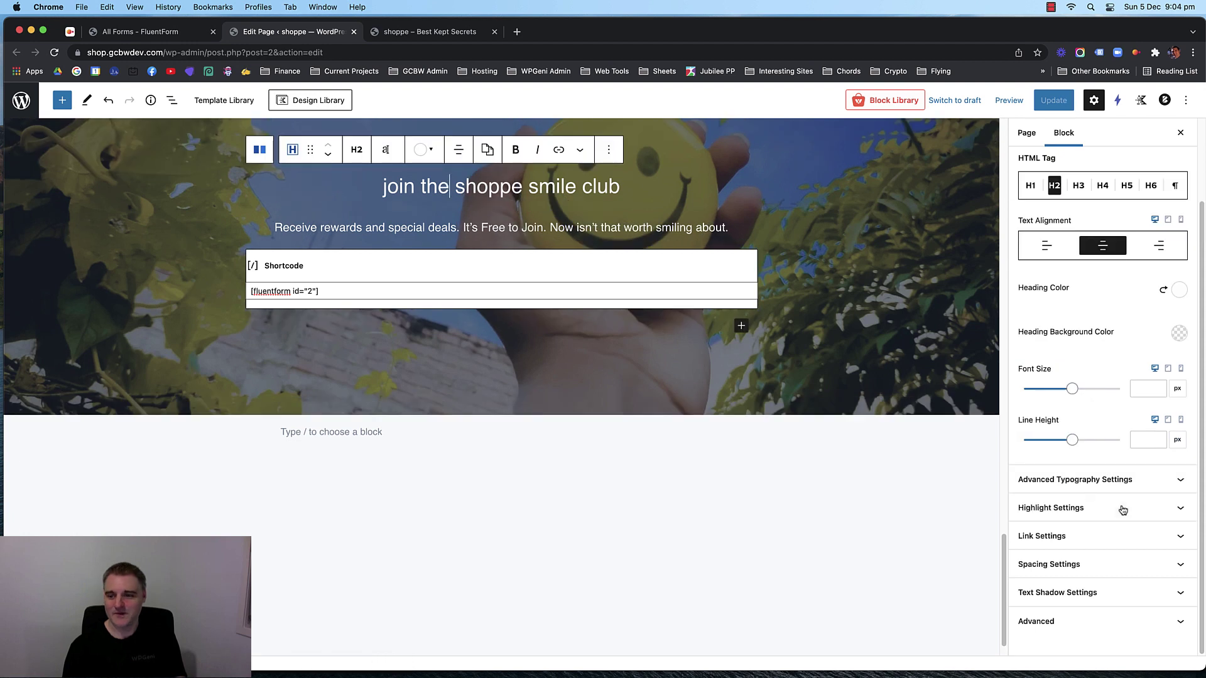
# Reset the smile club heading's top margin to 0.
pyautogui.click(1111, 573)
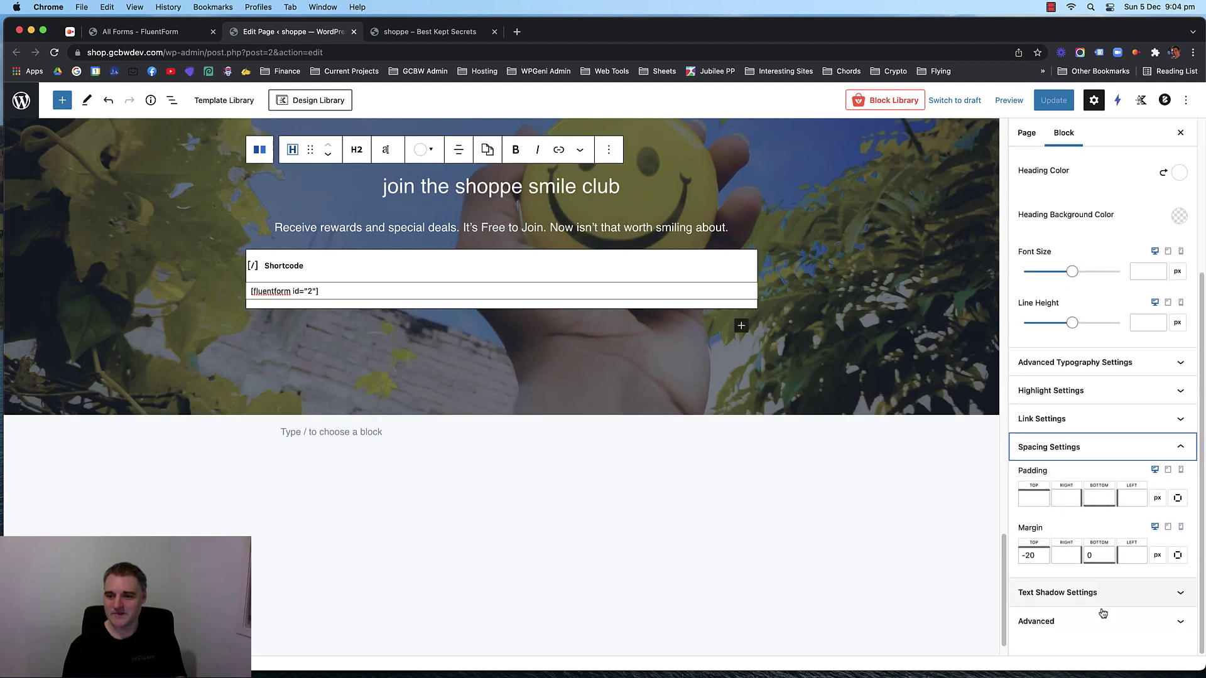
pyautogui.click(1030, 557)
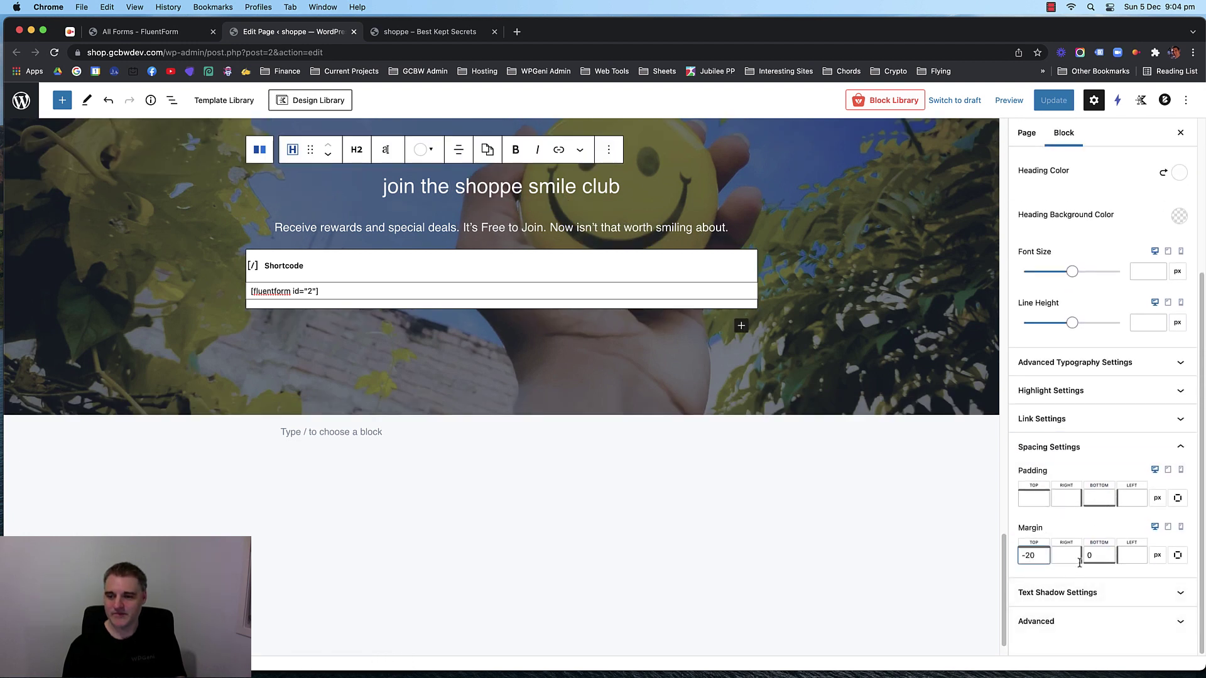
pyautogui.press('Down')
pyautogui.press('Down')
pyautogui.press('Down')
pyautogui.press('Down')
pyautogui.press('Down')
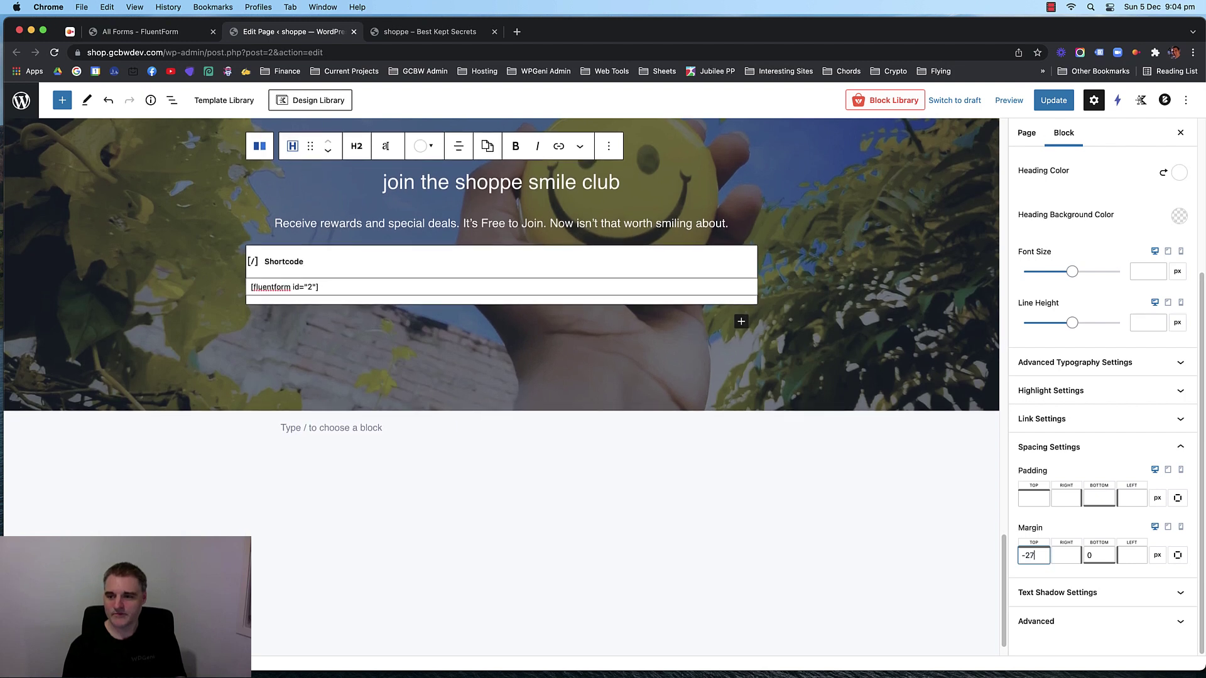
pyautogui.press('Up')
pyautogui.write('0')
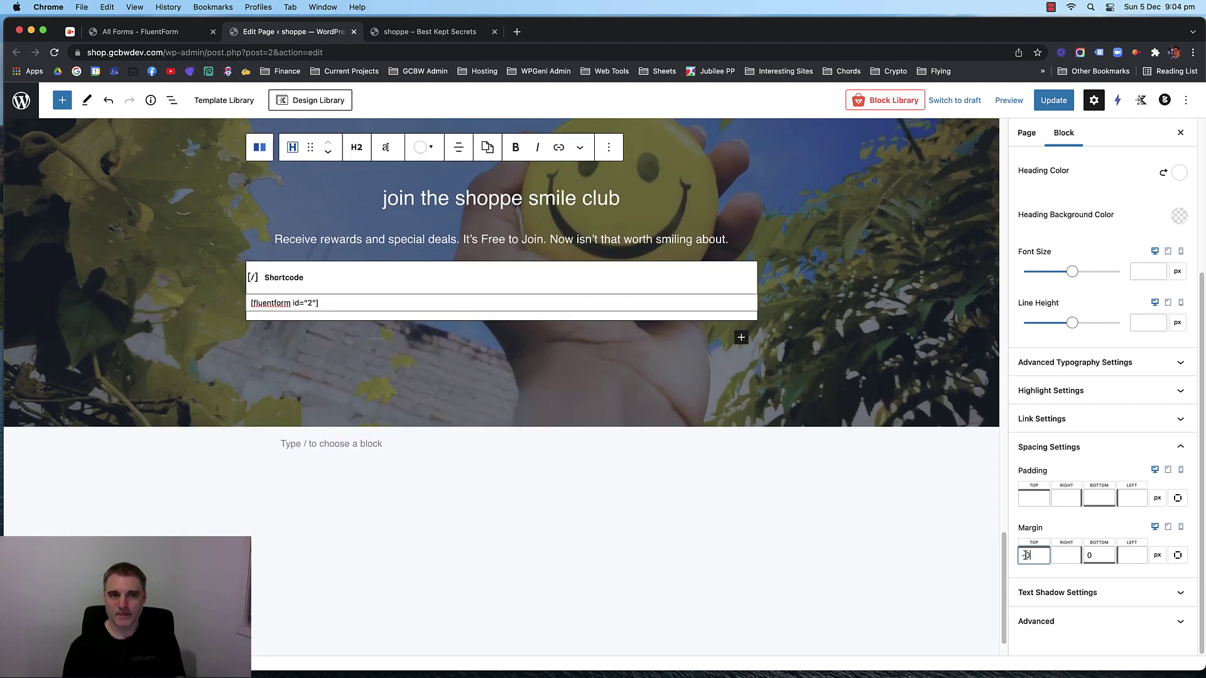
pyautogui.press('Left')
pyautogui.press('BackSpace')
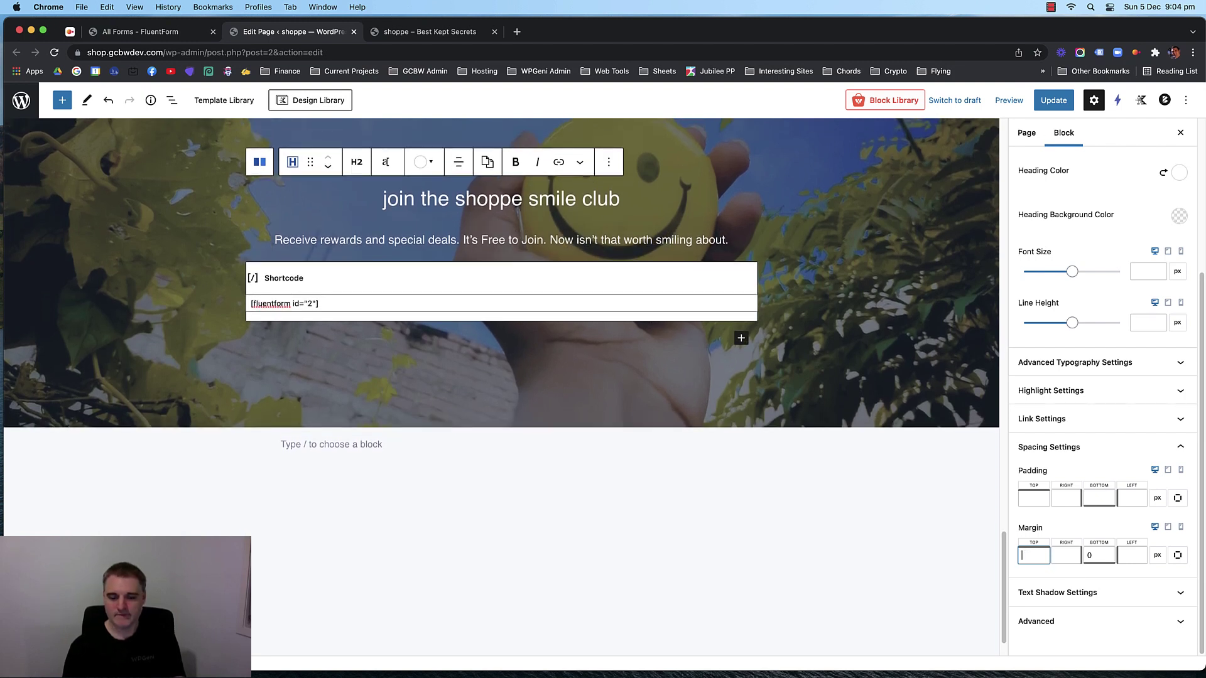
# Increase the heading's bottom margin to 15 px and save the page.
pyautogui.click(1096, 563)
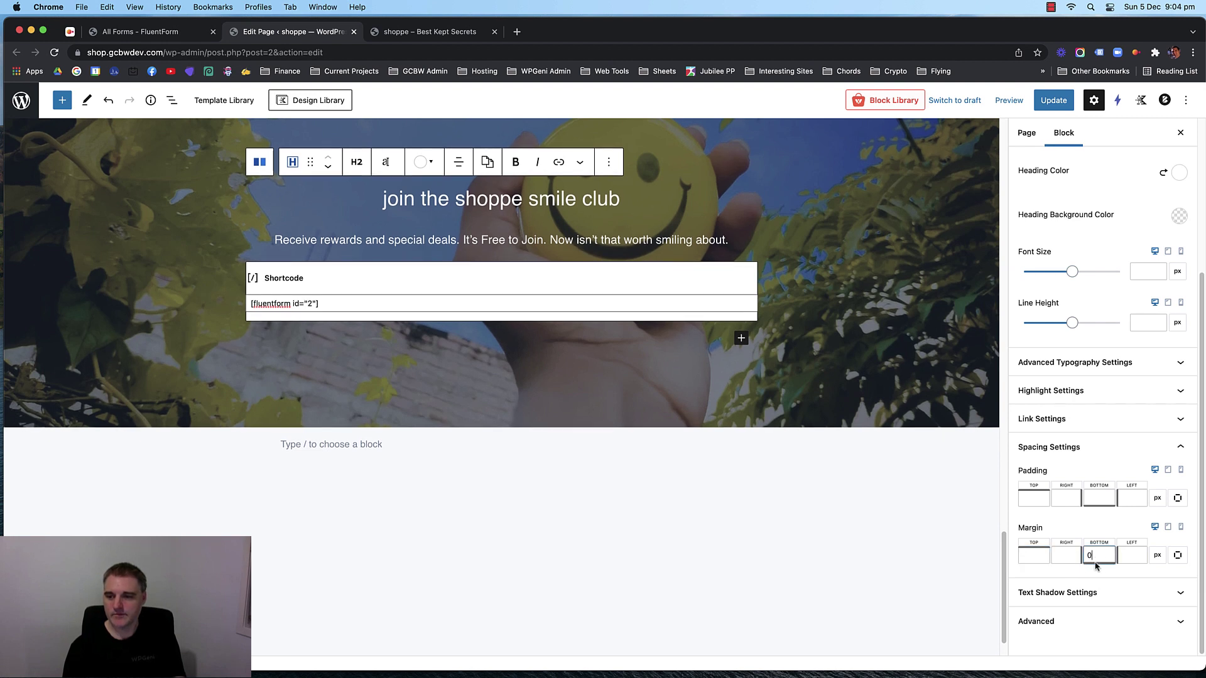
pyautogui.press('Up')
pyautogui.press('Up')
pyautogui.press('Up')
pyautogui.press('Up')
pyautogui.press('Up')
pyautogui.press('Up')
pyautogui.press('Up')
pyautogui.press('Up')
pyautogui.press('Up')
pyautogui.press('Up')
pyautogui.press('Up')
pyautogui.press('Up')
pyautogui.press('Up')
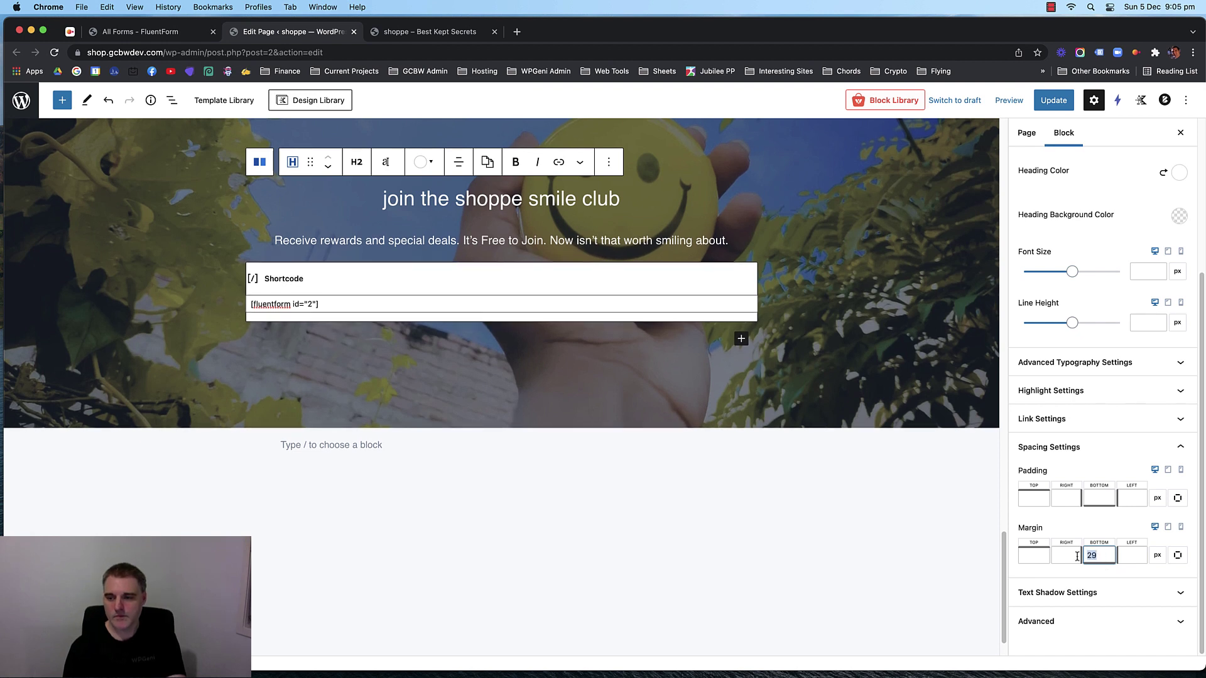
pyautogui.write('20')
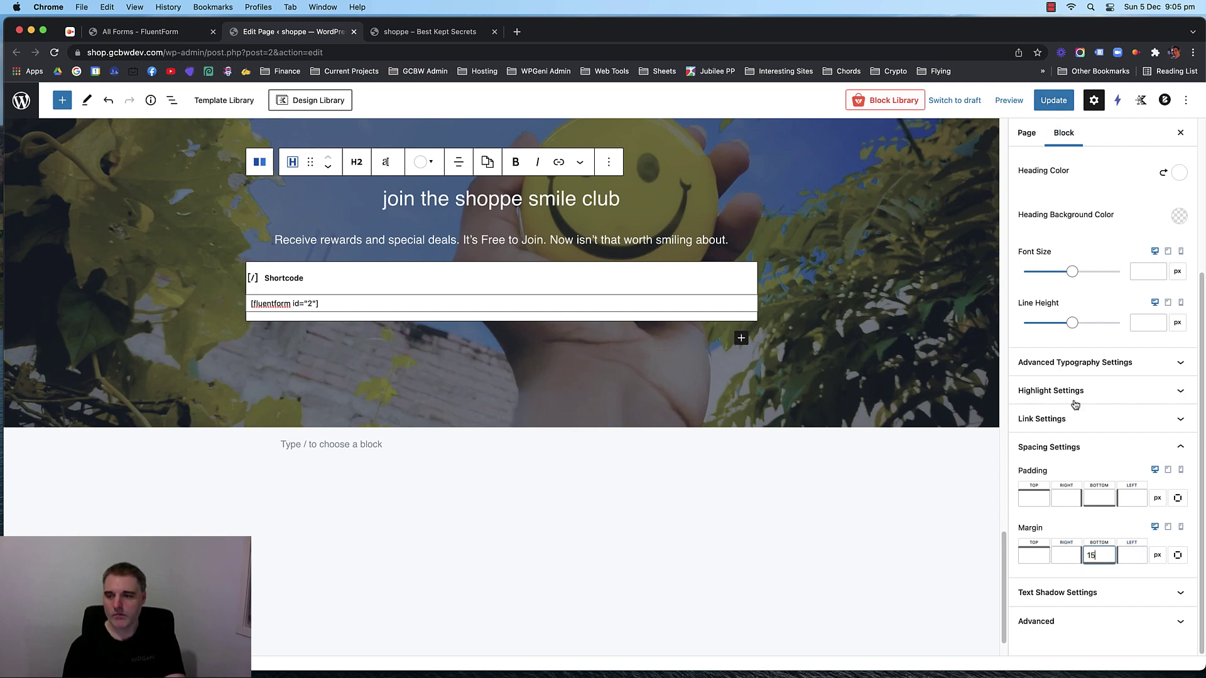
pyautogui.click(1053, 100)
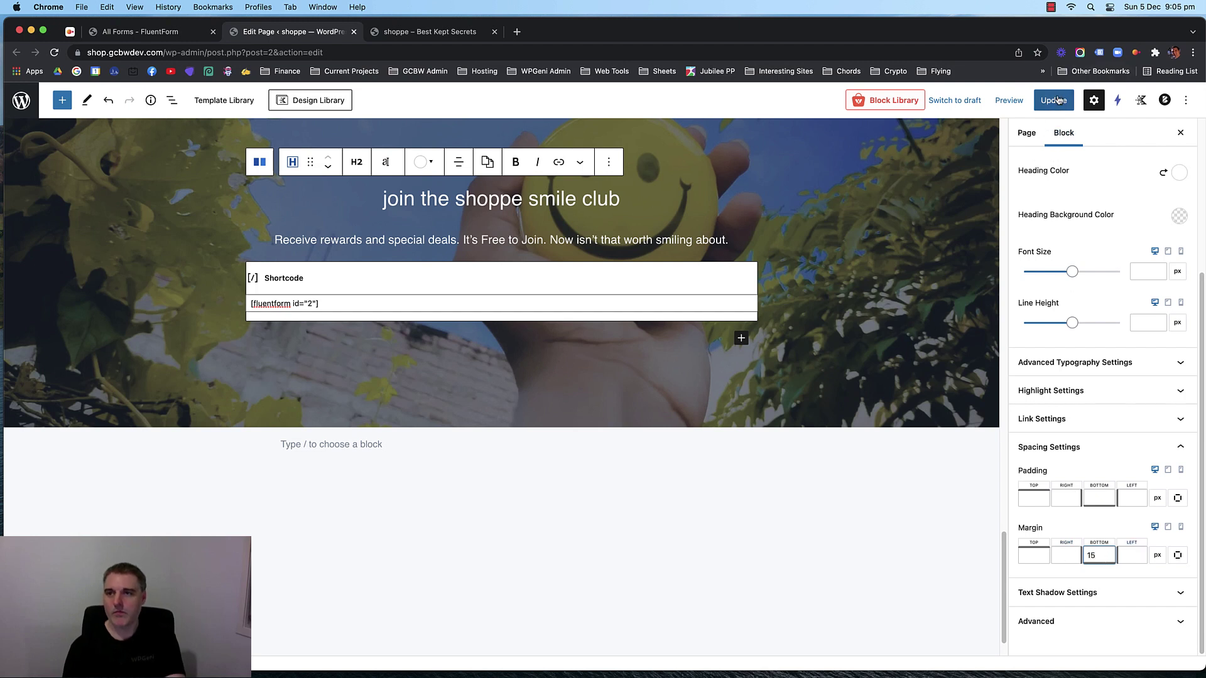
# Reload the live shop page to check the signup section spacing, then go back to the editor.
pyautogui.click(426, 32)
pyautogui.press('super+r')
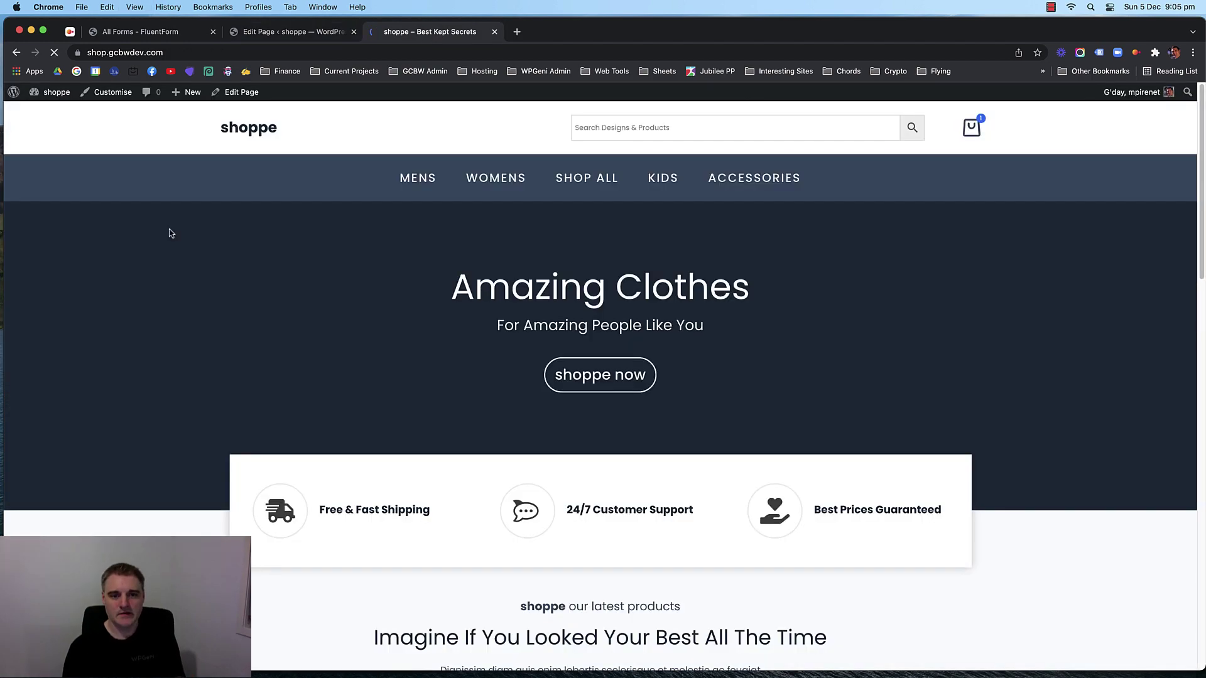
pyautogui.scroll(-20, 163, 257)
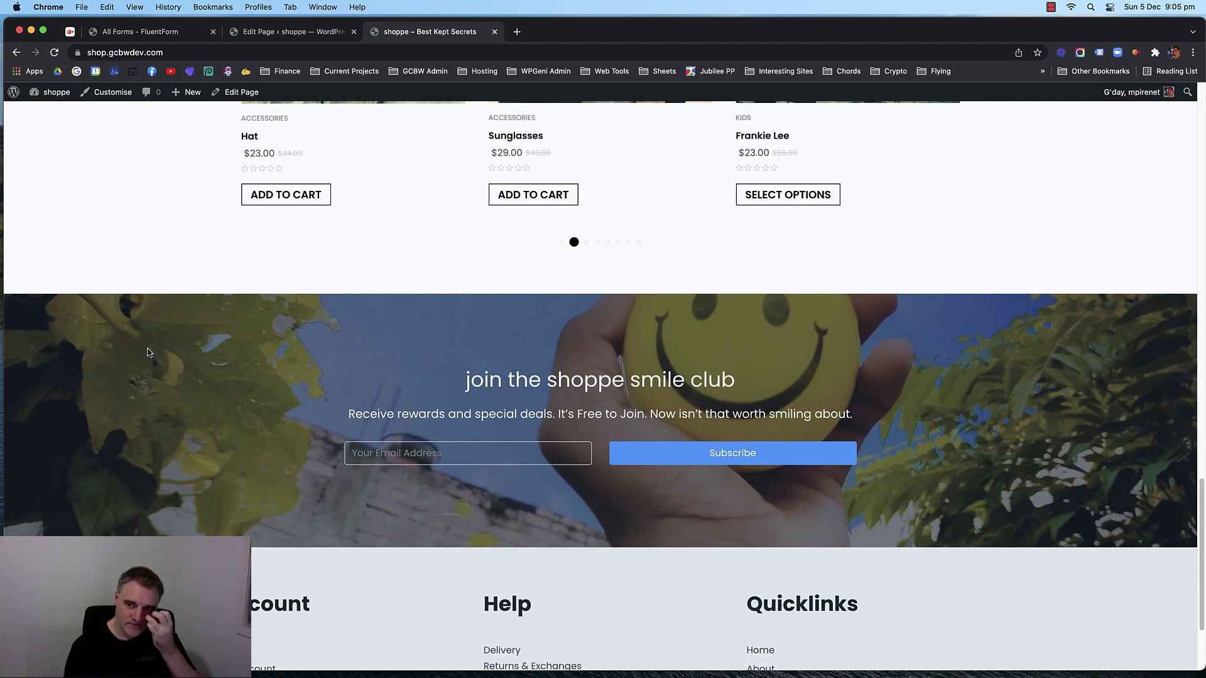
pyautogui.scroll(-5, 148, 352)
pyautogui.scroll(4, 146, 354)
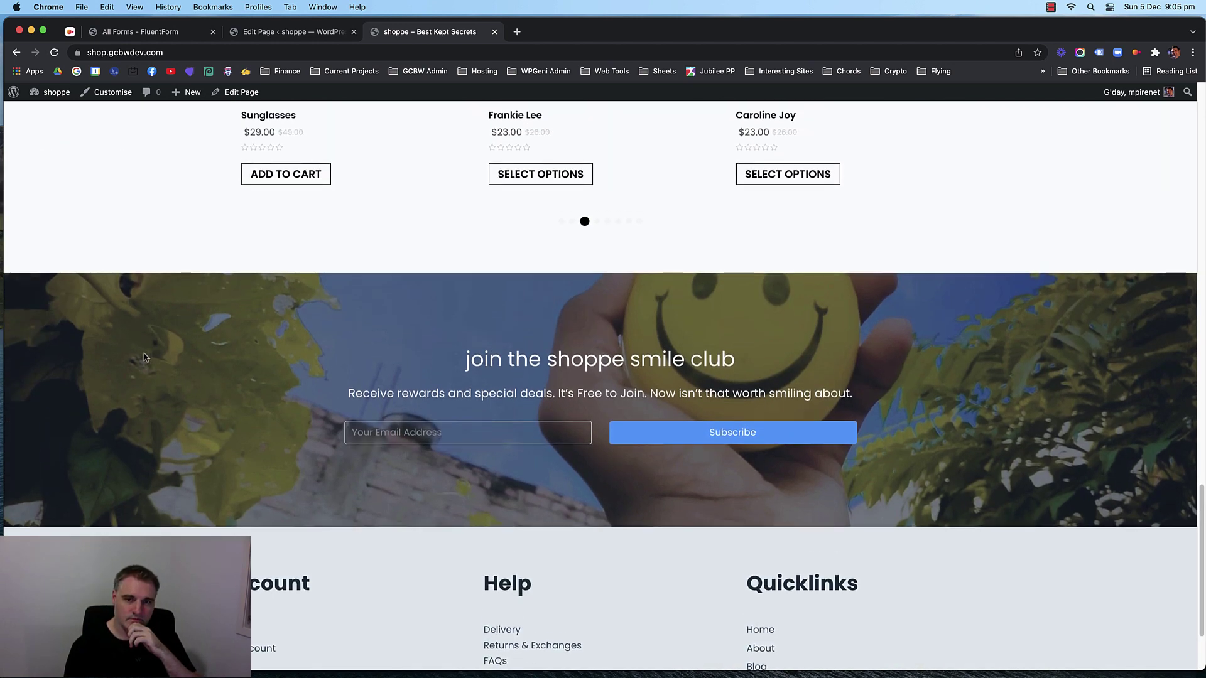
pyautogui.scroll(-1, 145, 358)
pyautogui.click(294, 32)
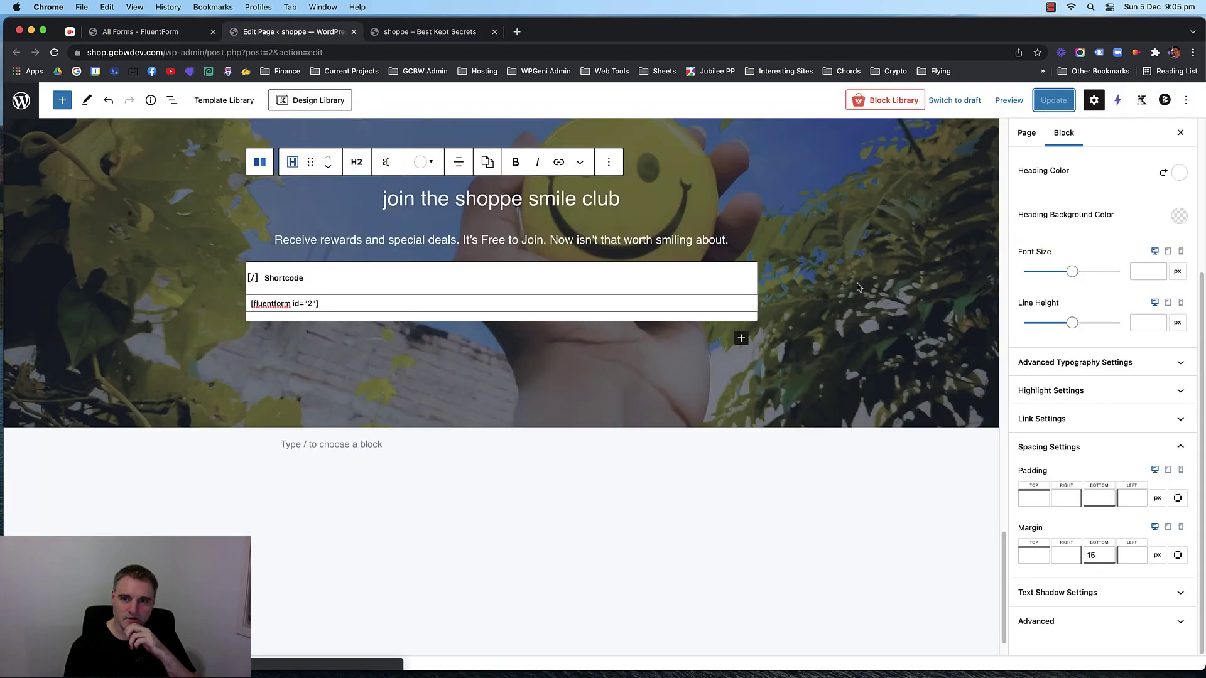
# Make the smile club row's background fixed with its focal point at Left 51, Top 42, and save.
pyautogui.scroll(2, 126, 207)
pyautogui.click(124, 211)
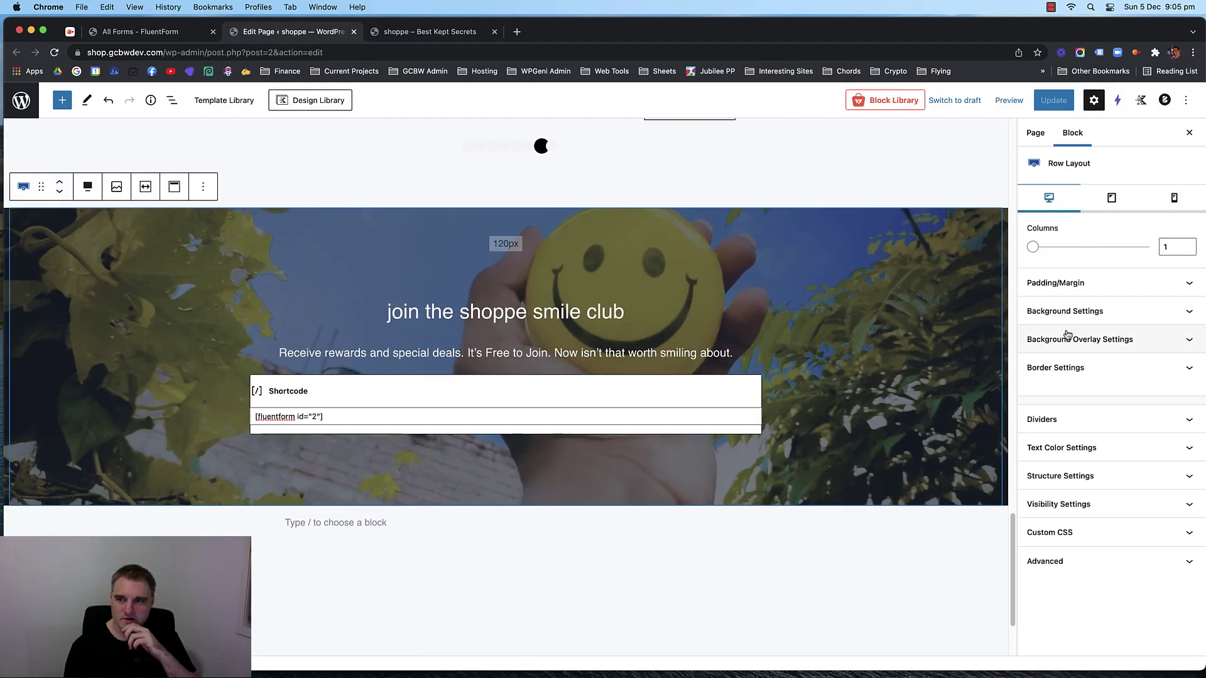
pyautogui.click(1131, 314)
pyautogui.scroll(-5, 1132, 351)
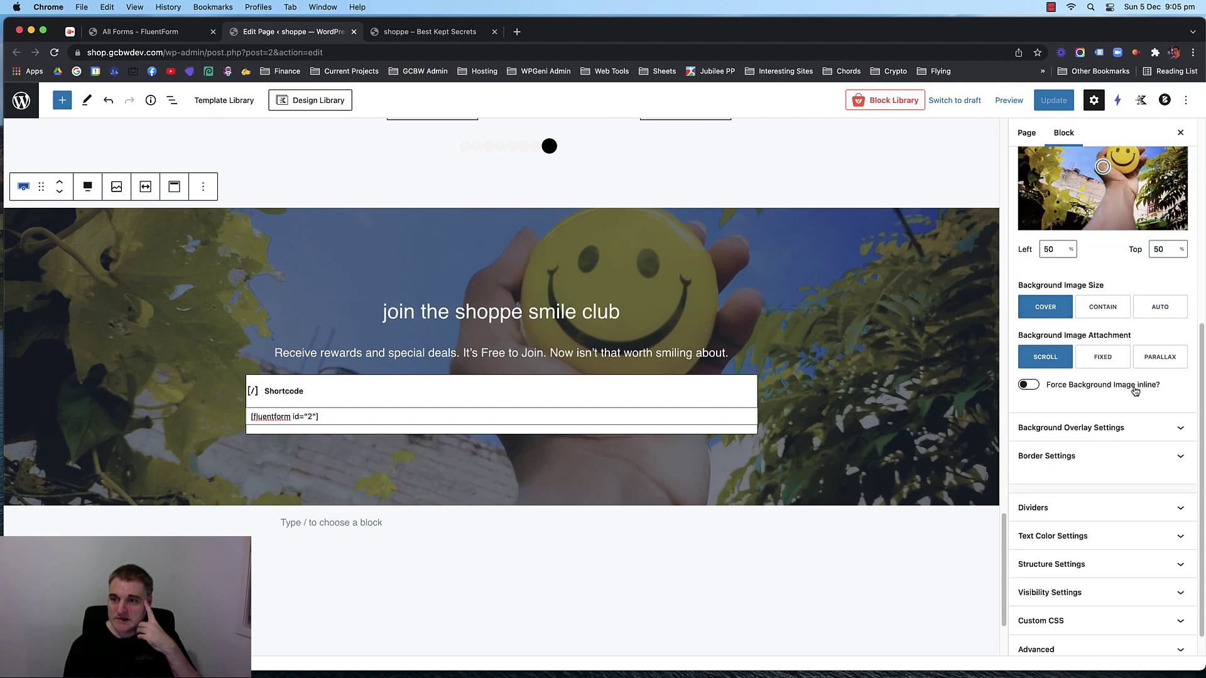
pyautogui.click(1102, 357)
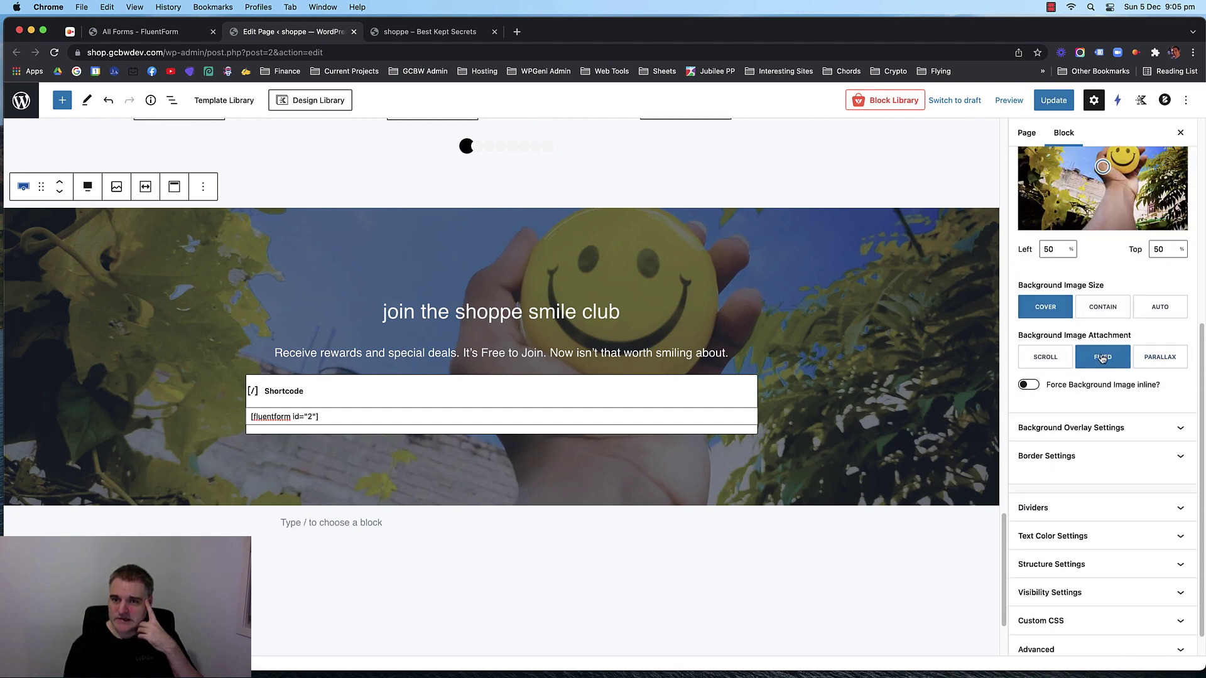
pyautogui.scroll(1, 823, 333)
pyautogui.scroll(-2, 822, 333)
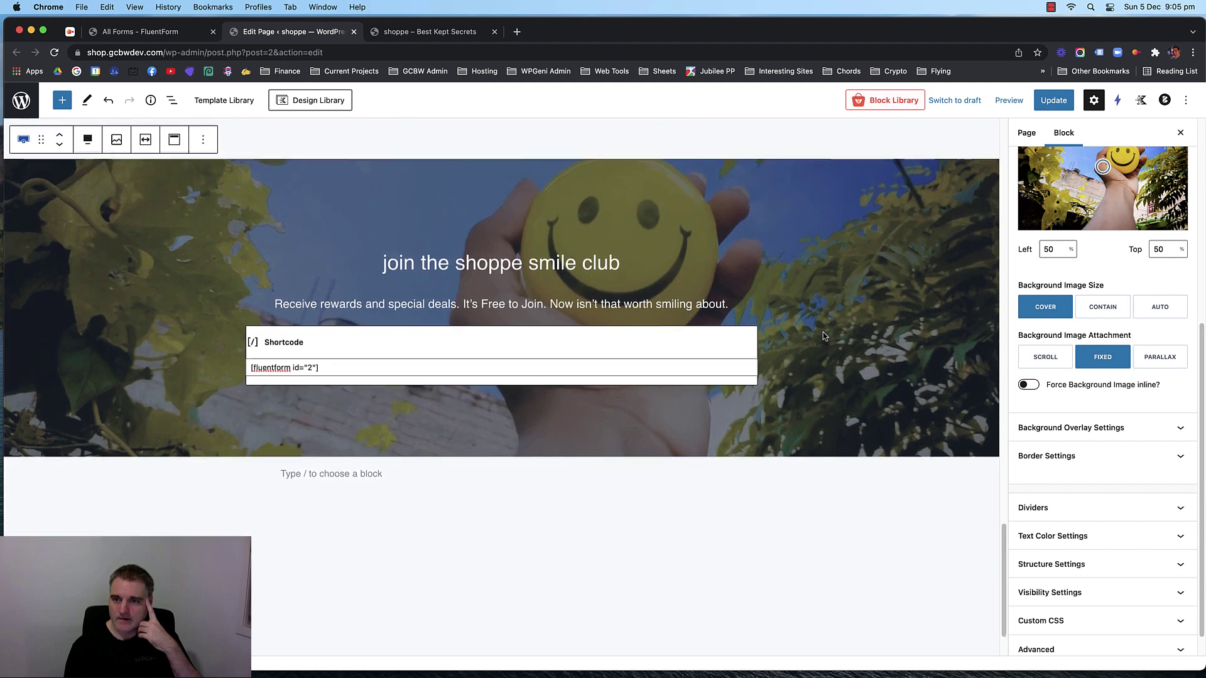
pyautogui.click(1156, 357)
pyautogui.click(1114, 359)
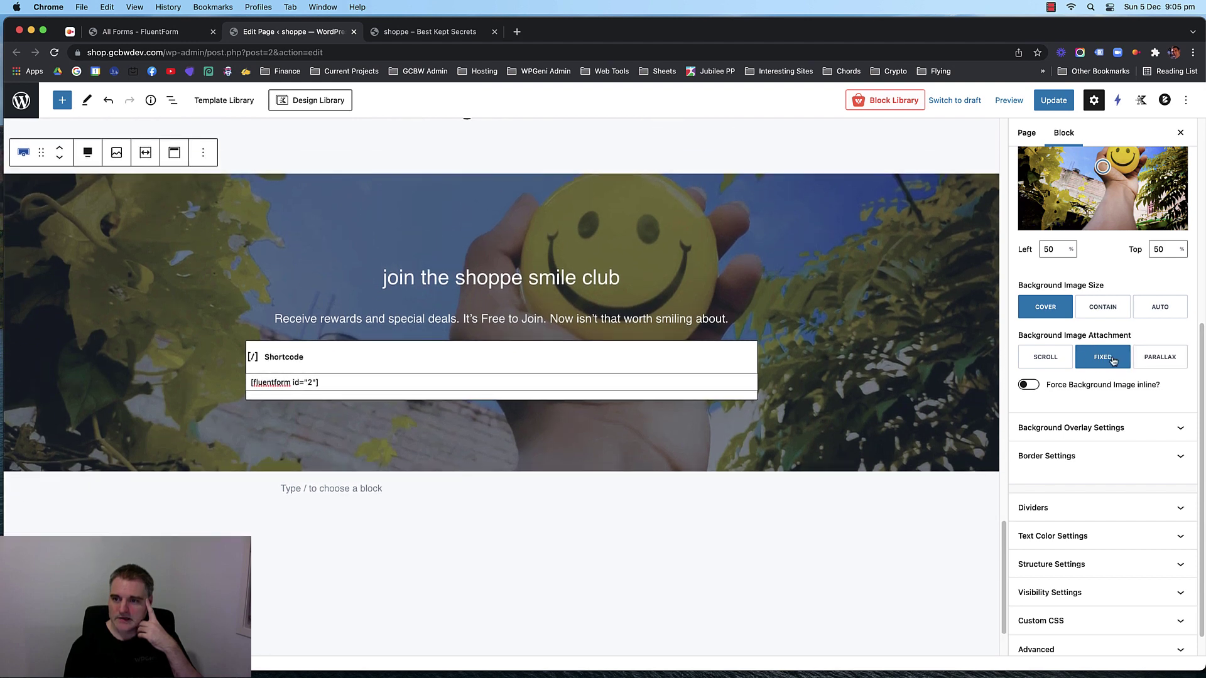
pyautogui.moveTo(1102, 165); pyautogui.dragTo(1104, 171)
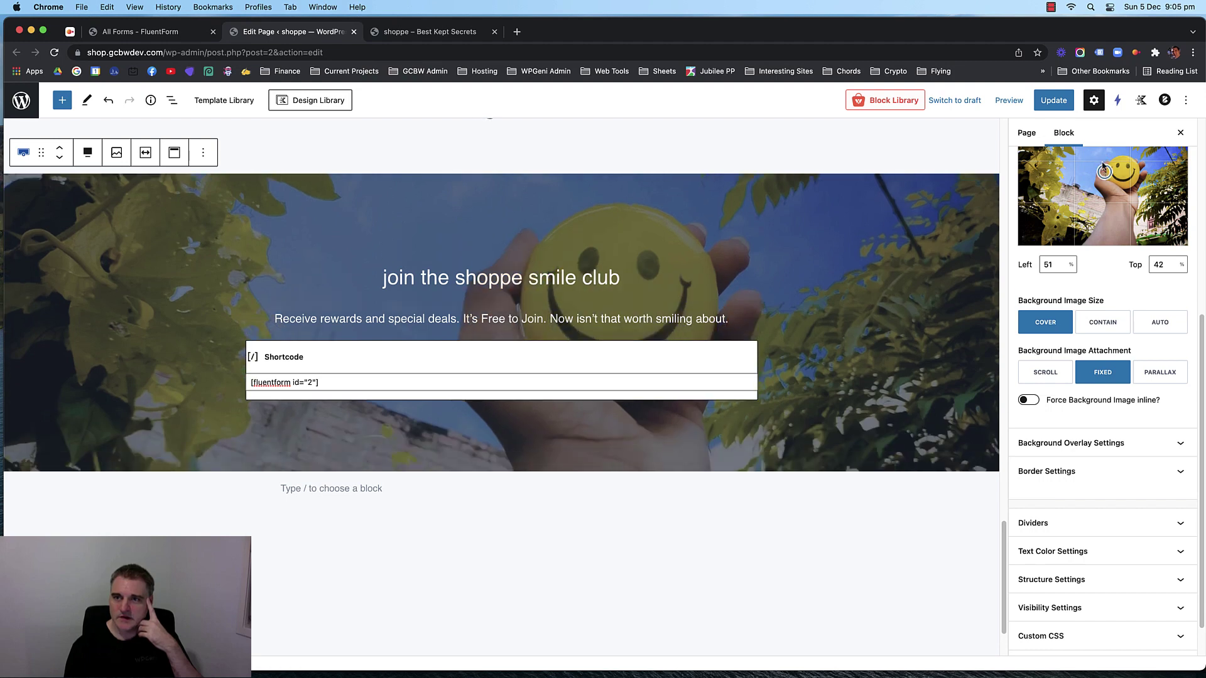
pyautogui.click(1067, 102)
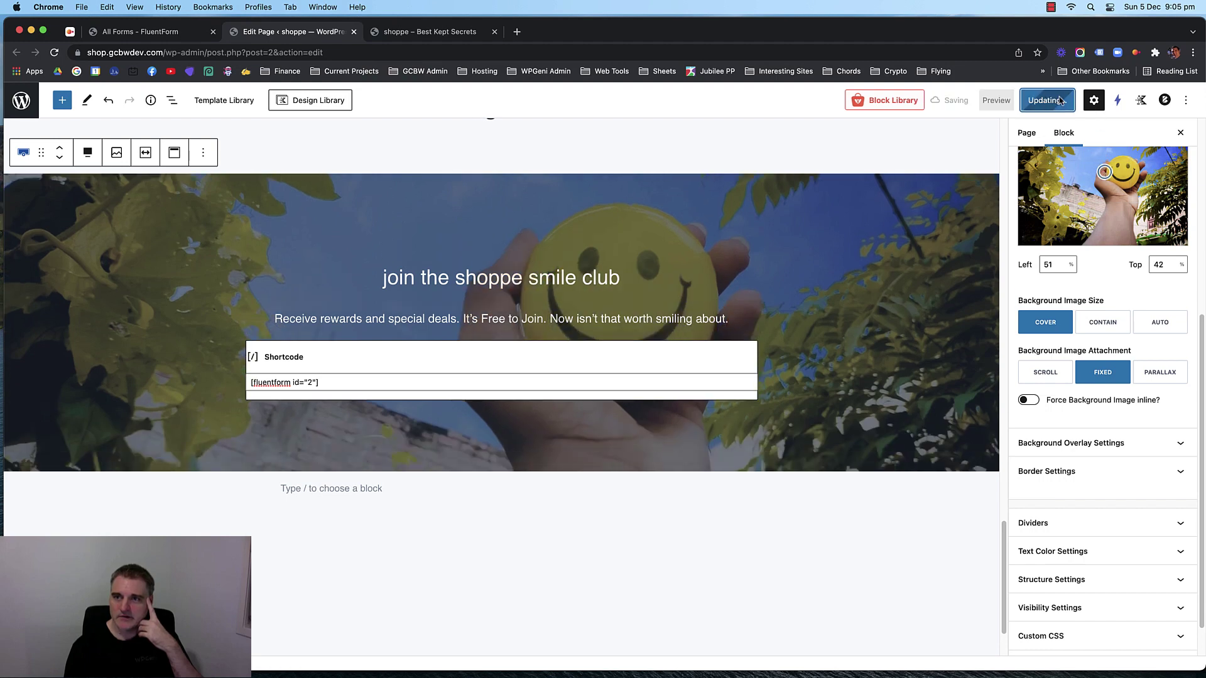
# Scroll through the live home page to check the smile club section's fixed background.
pyautogui.click(415, 32)
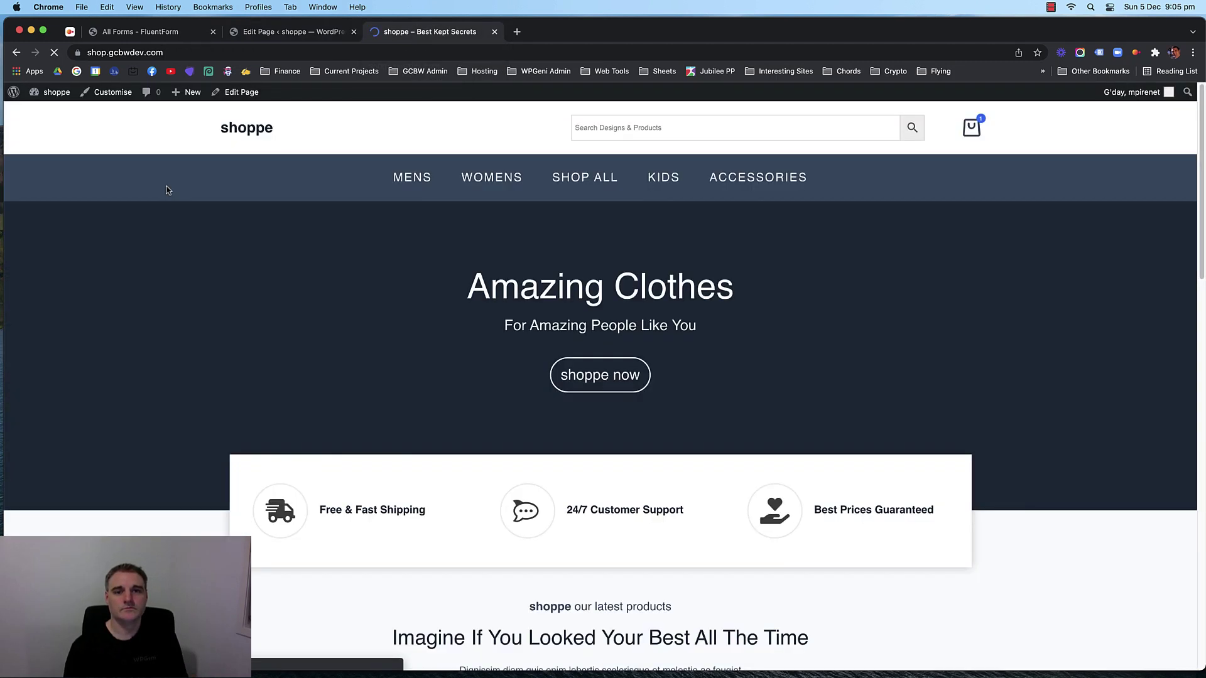
pyautogui.scroll(-14, 157, 182)
pyautogui.scroll(-10, 189, 270)
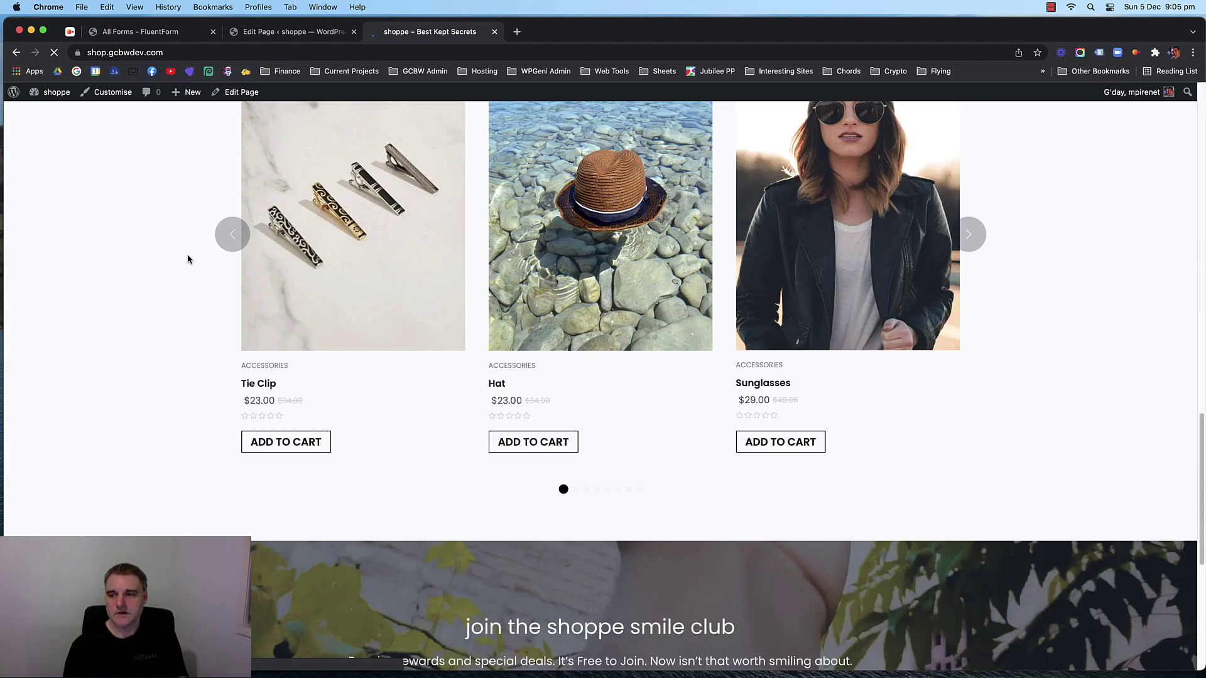
pyautogui.scroll(-2, 174, 263)
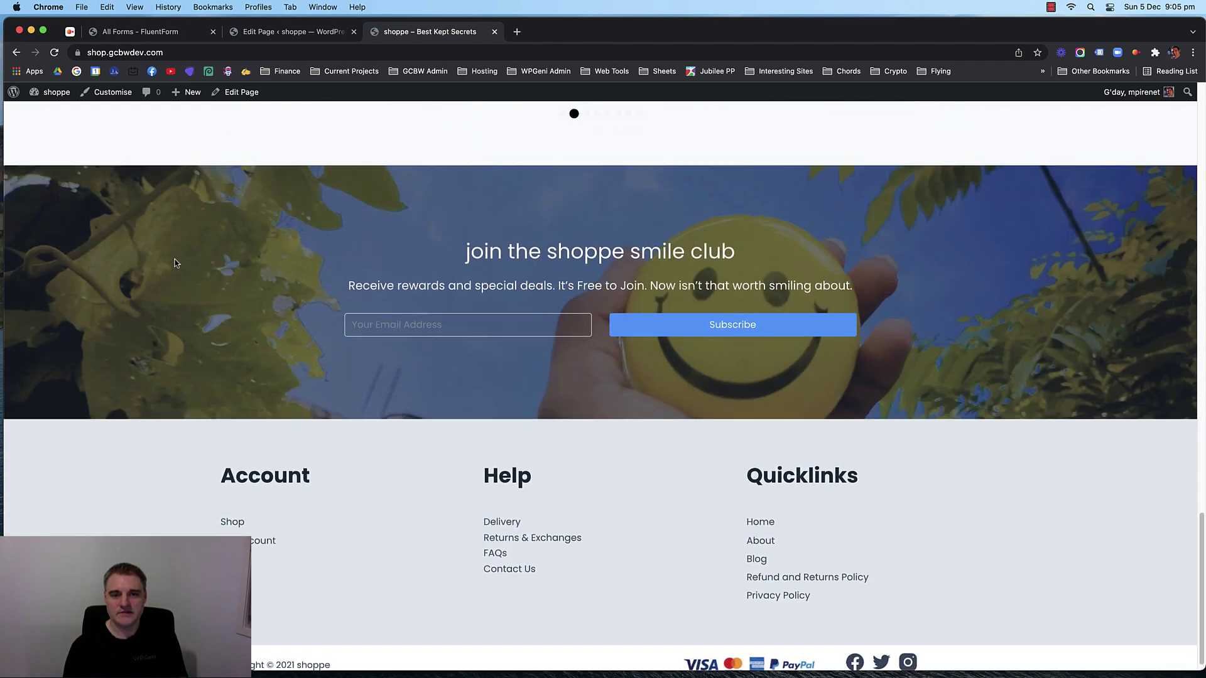
pyautogui.scroll(7, 175, 263)
pyautogui.scroll(-3, 174, 264)
pyautogui.scroll(-3, 174, 263)
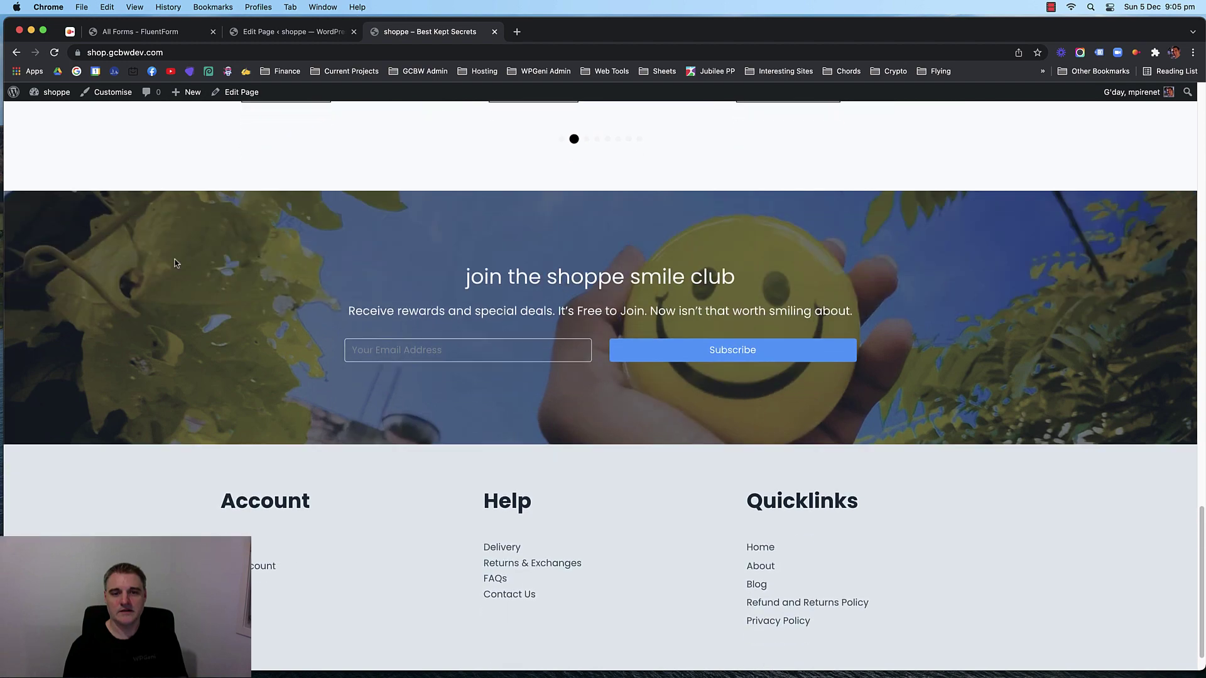
pyautogui.scroll(5, 174, 263)
pyautogui.scroll(-4, 175, 263)
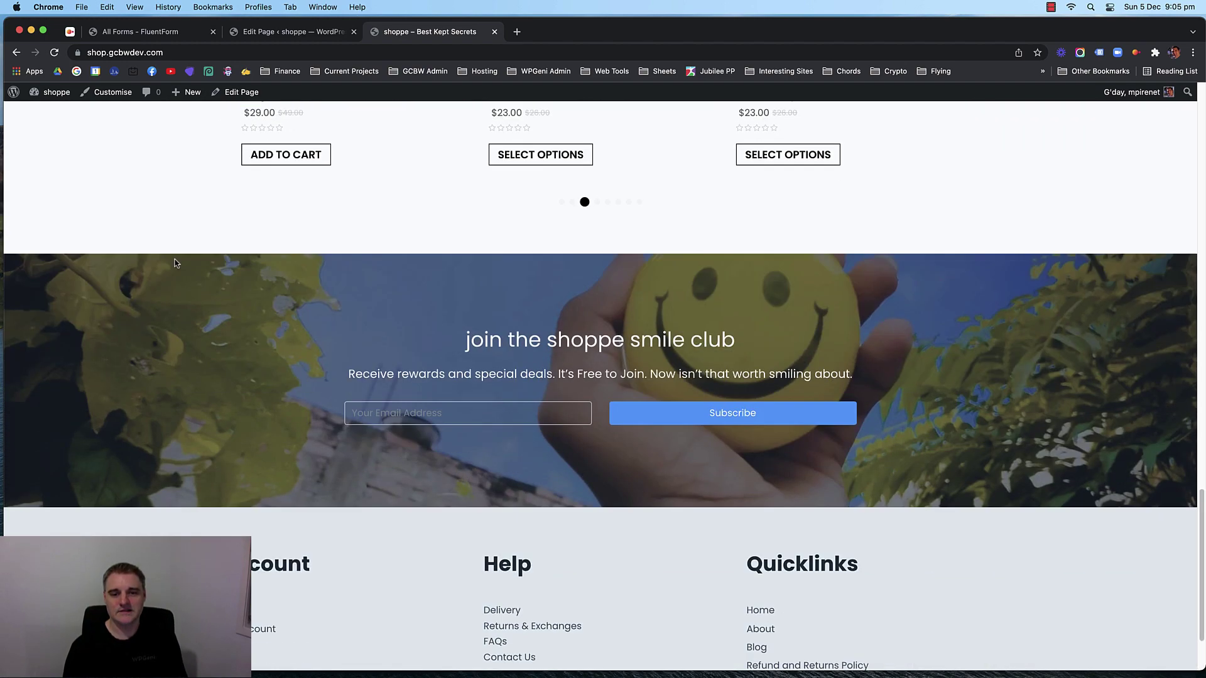
pyautogui.scroll(15, 175, 263)
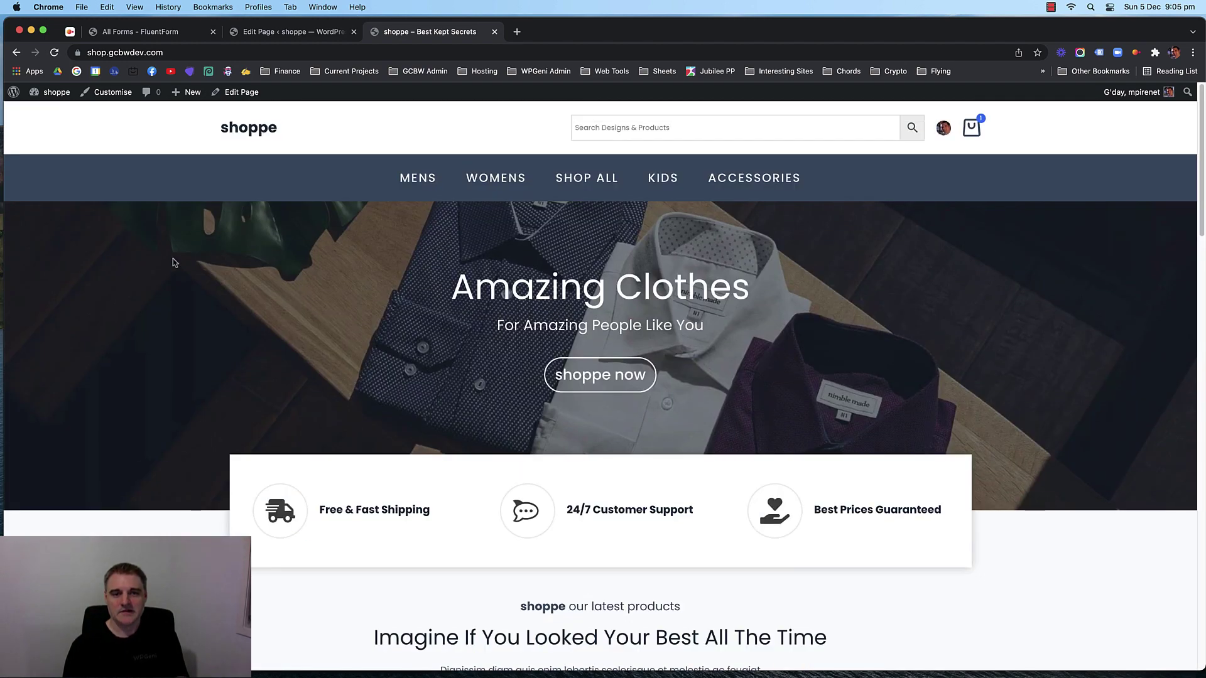
pyautogui.scroll(-15, 172, 262)
pyautogui.scroll(15, 161, 262)
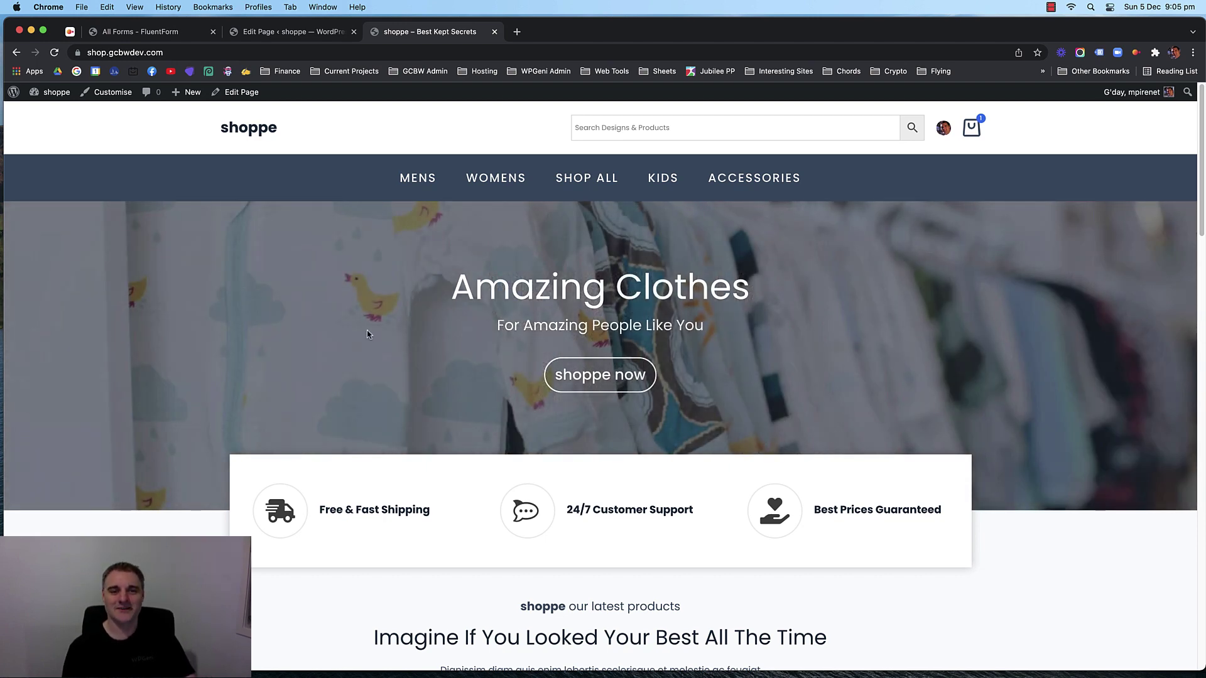
# Copy the SHOP ALL page's URL, shop.gcbwdev.com/shop/, from a new tab.
pyautogui.rightClick(607, 178)
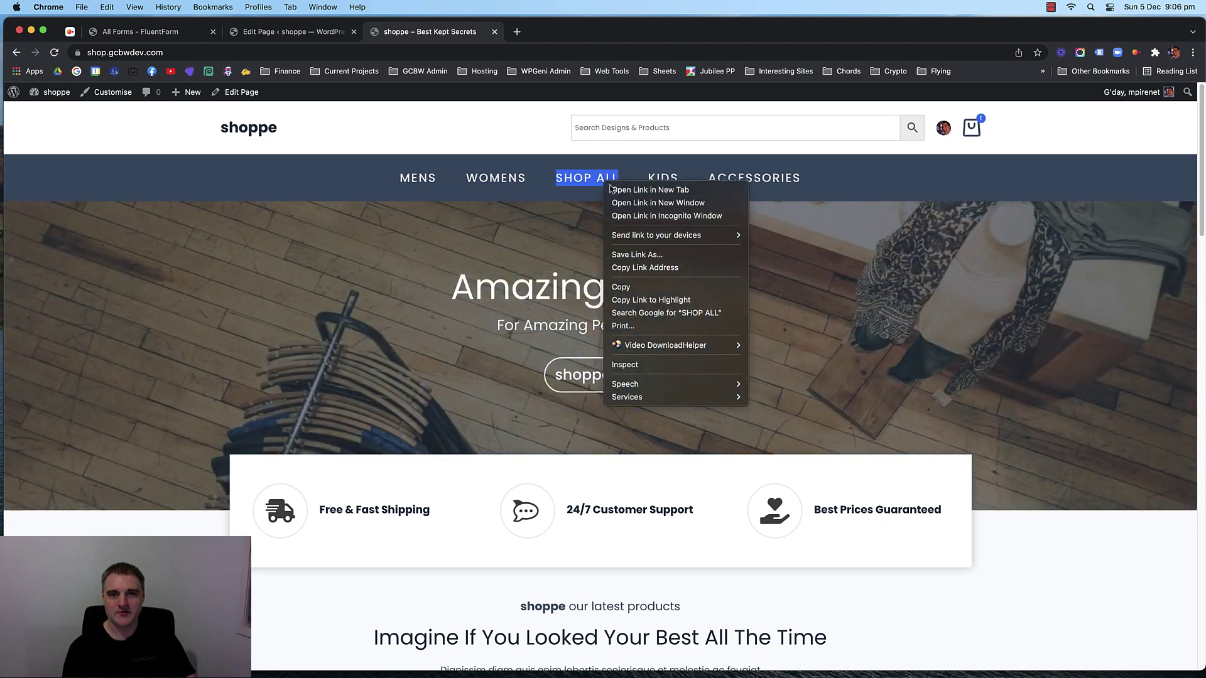
pyautogui.click(634, 188)
pyautogui.click(544, 33)
pyautogui.click(532, 52)
pyautogui.press('super+c')
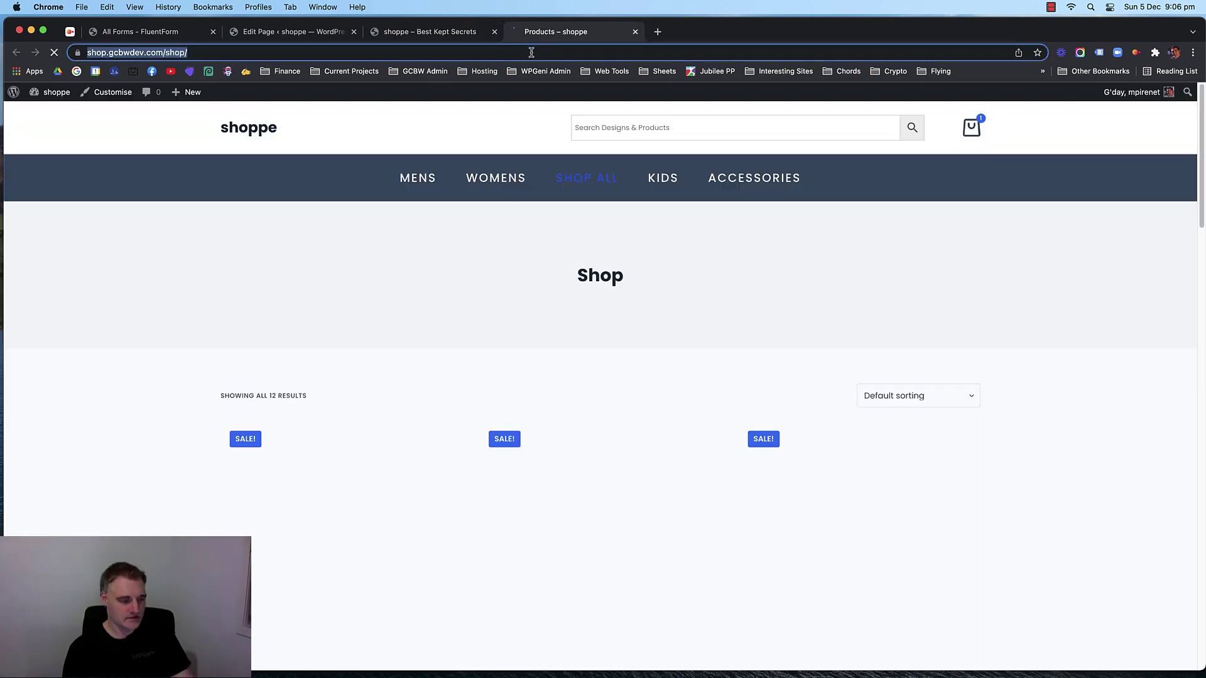
pyautogui.click(635, 31)
pyautogui.click(299, 34)
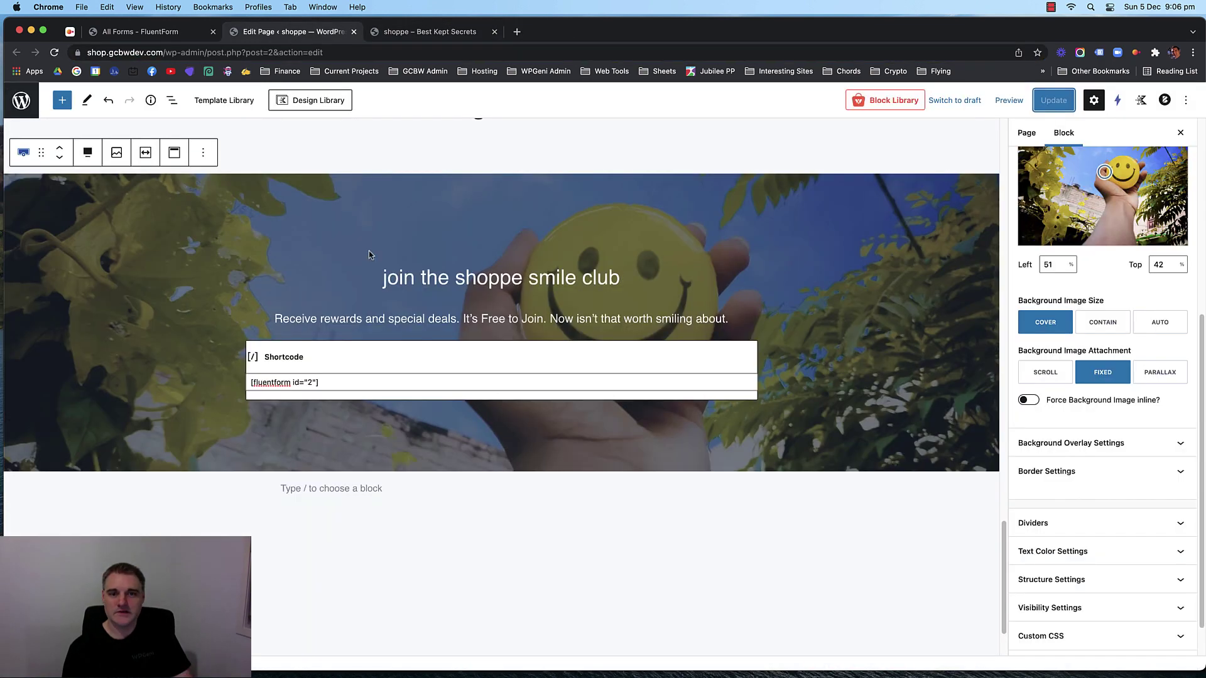
# Link the shoppe now button to the shop page URL, save, and reload the live home page.
pyautogui.scroll(20, 486, 263)
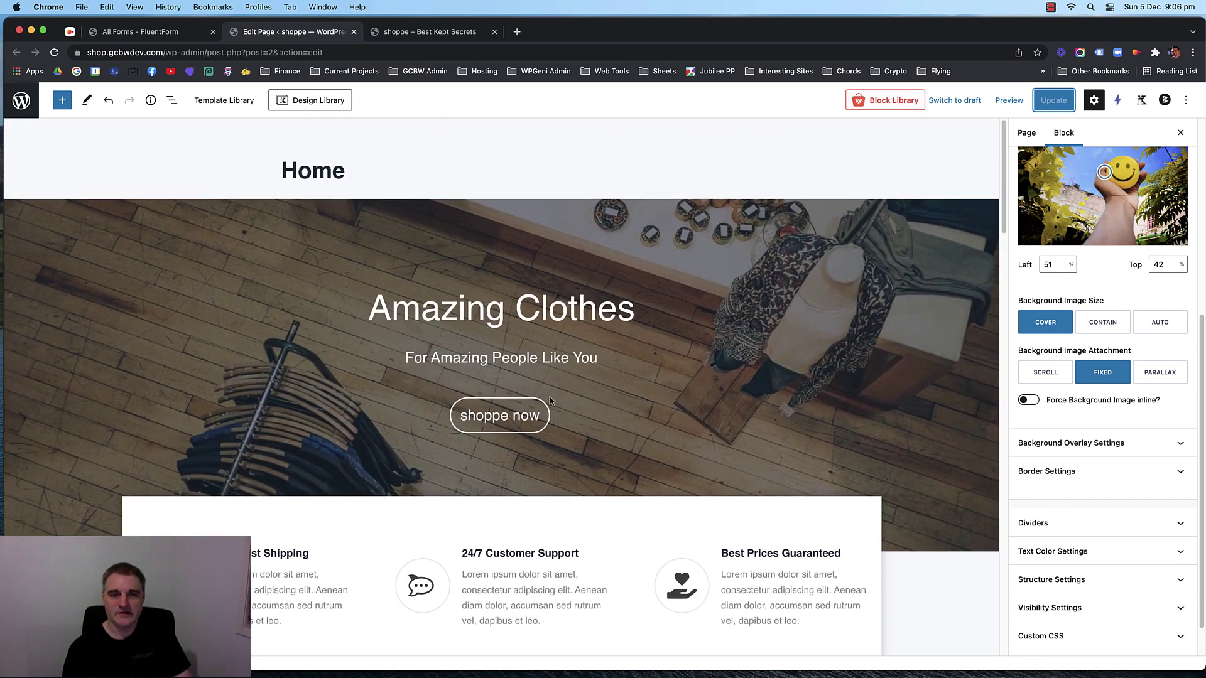
pyautogui.click(513, 413)
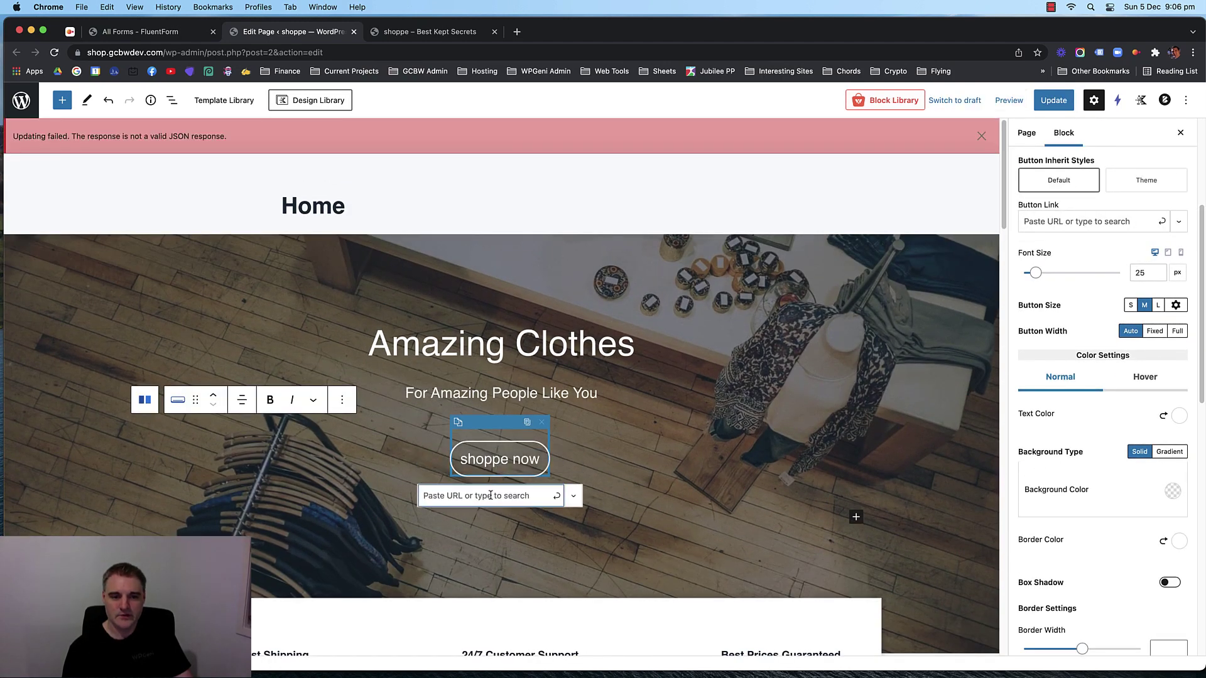
pyautogui.press('super+v')
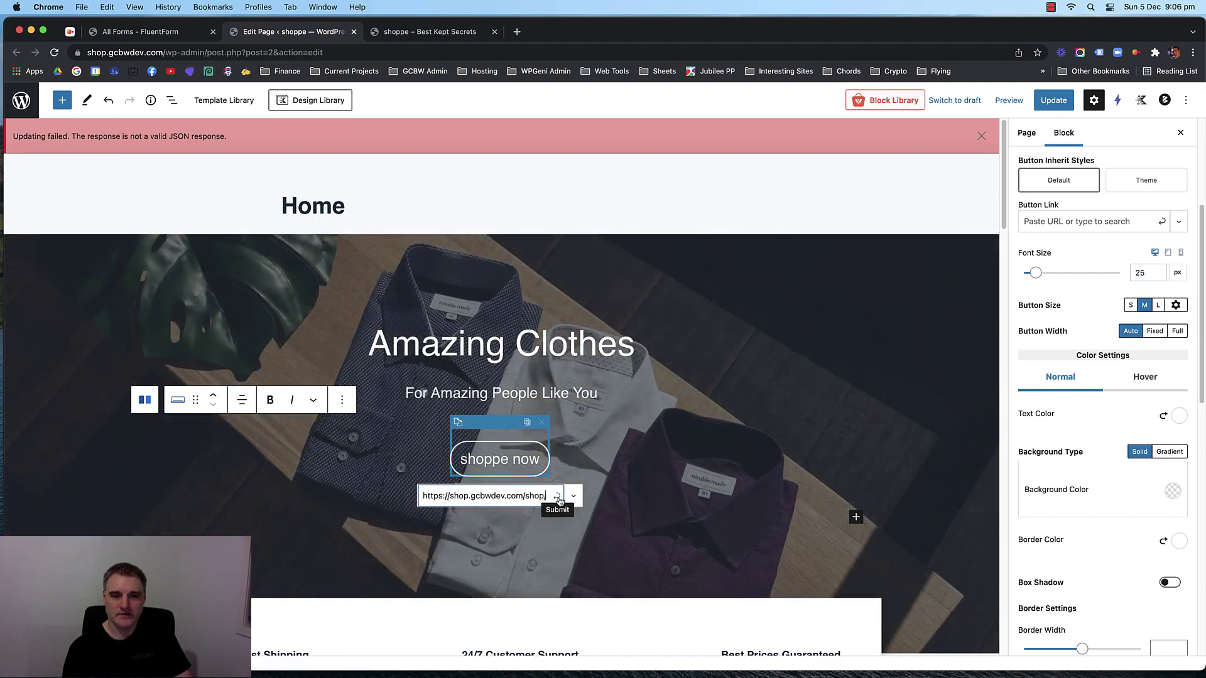
pyautogui.click(557, 496)
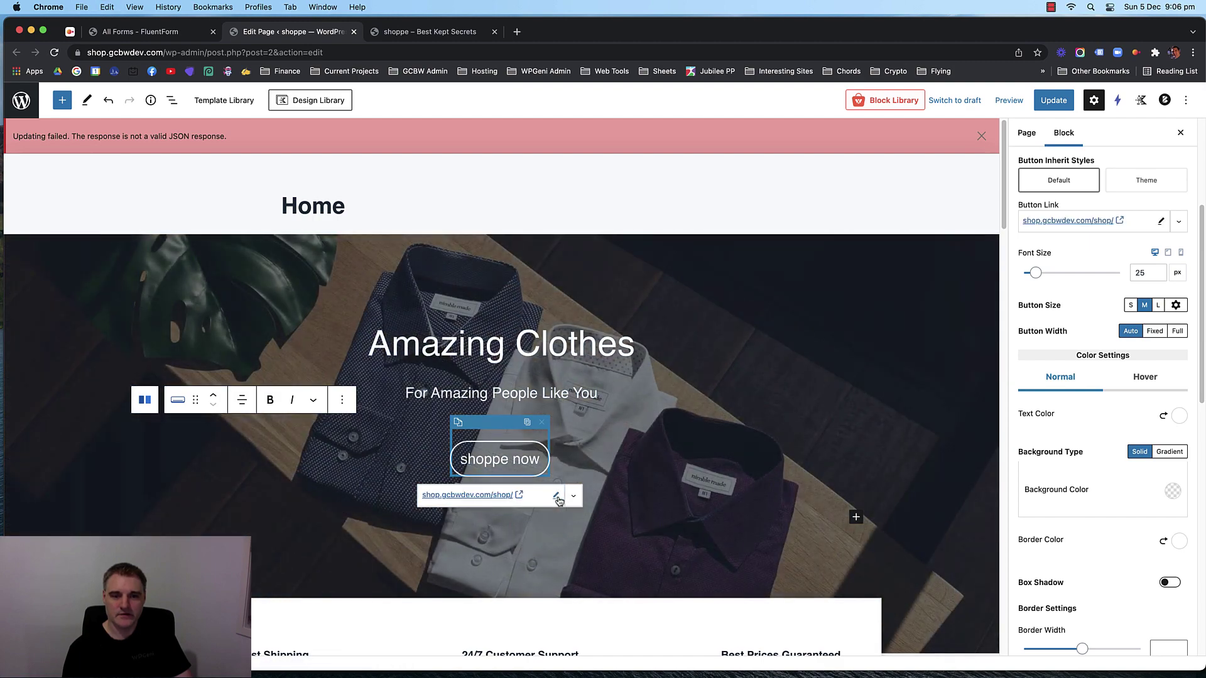
pyautogui.click(1053, 100)
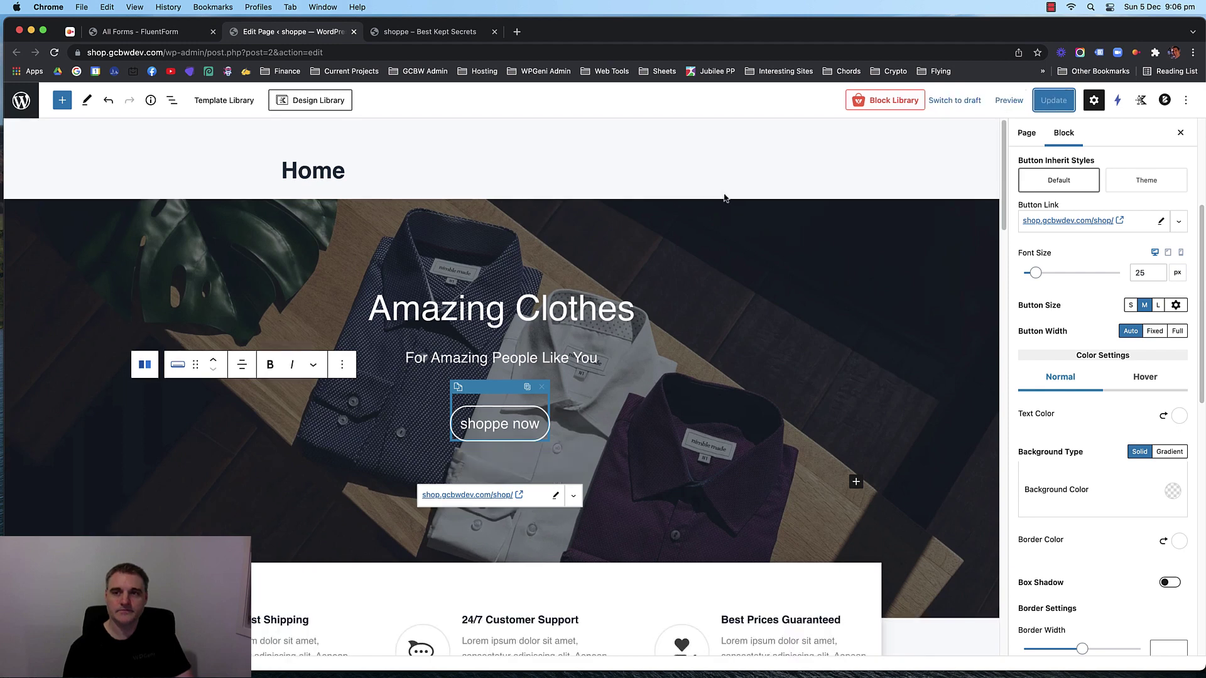
pyautogui.click(434, 35)
pyautogui.press('super+r')
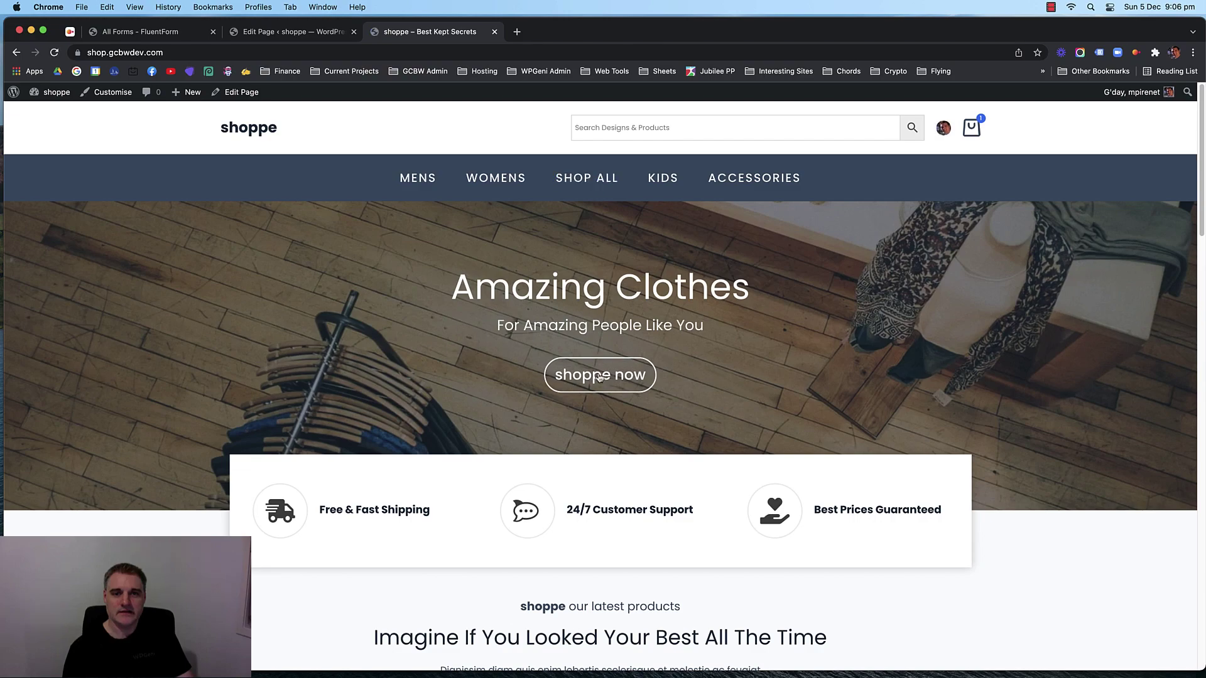
# Open the shop page from the site menu and scroll through the live pages before returning to the Home editor.
pyautogui.click(591, 174)
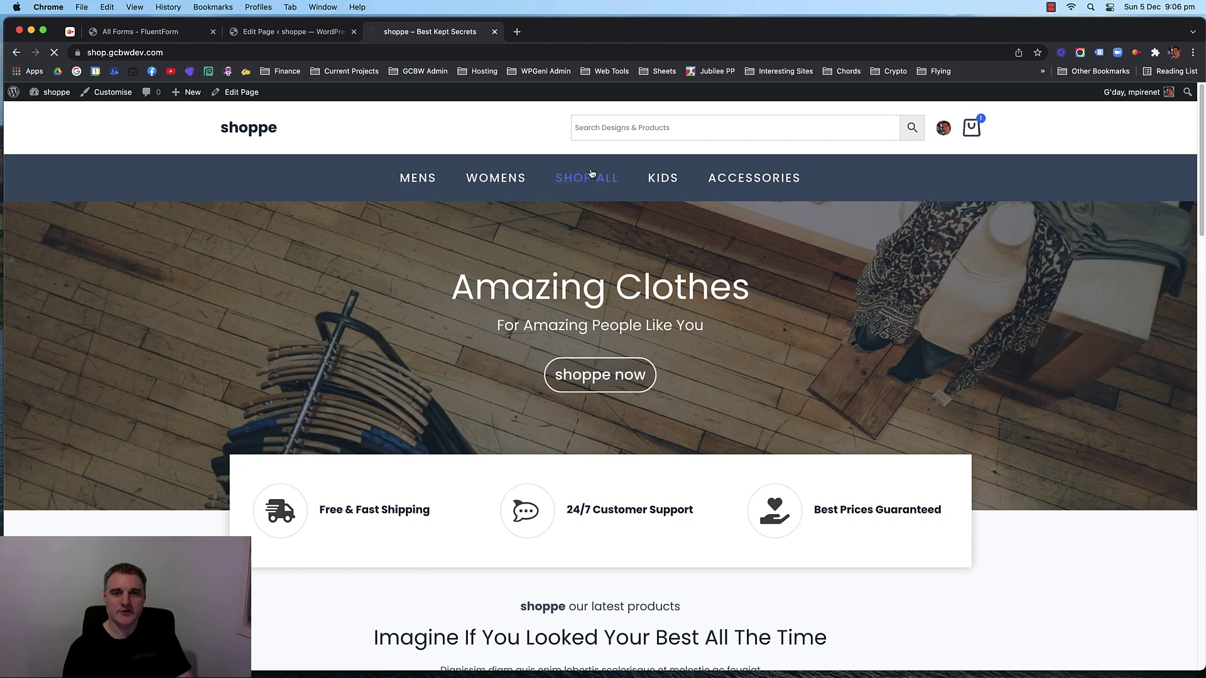
pyautogui.scroll(-7, 170, 320)
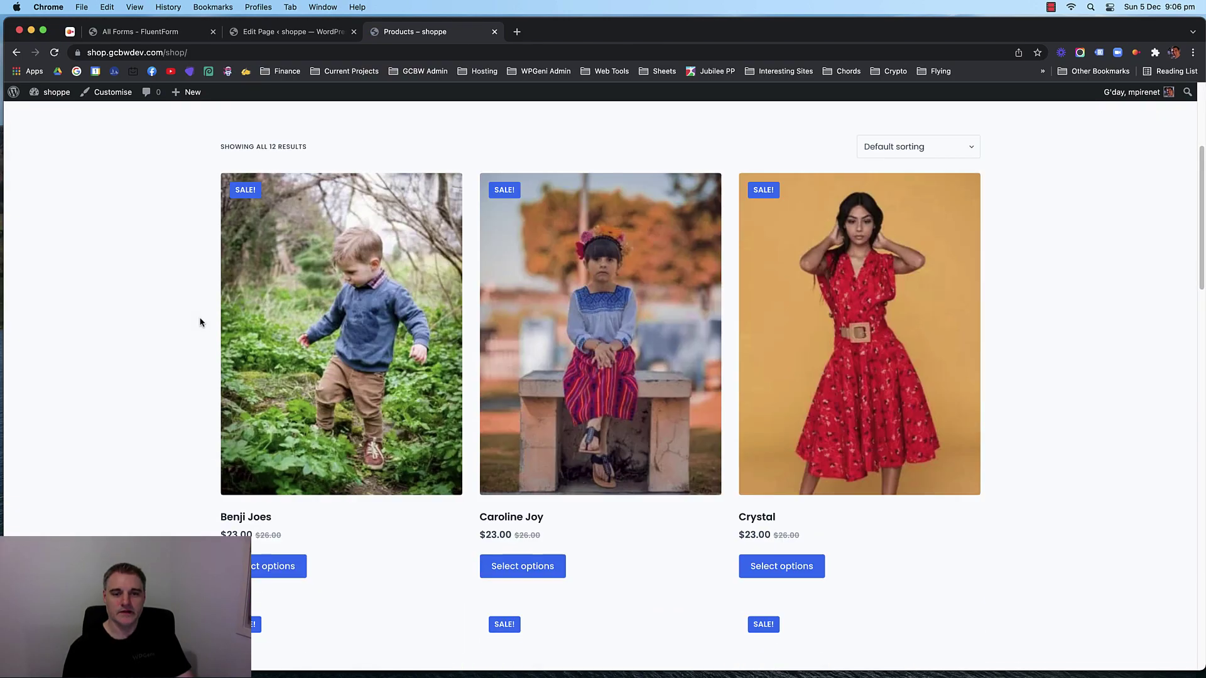
pyautogui.scroll(-18, 164, 321)
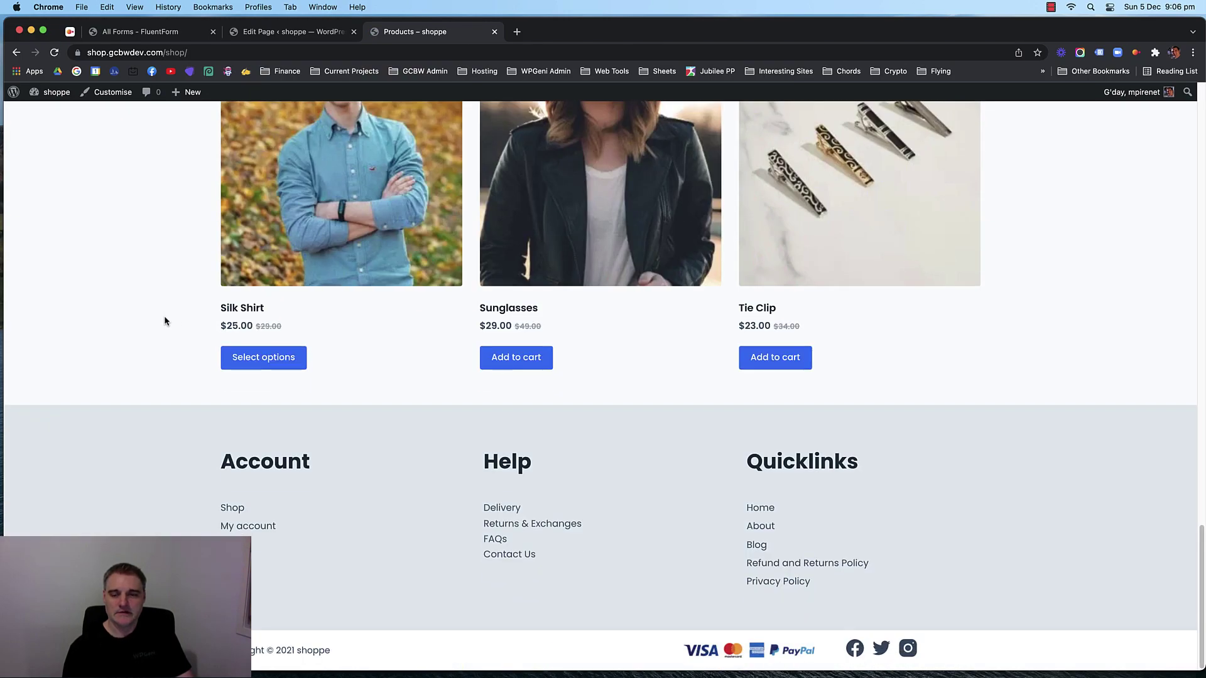
pyautogui.scroll(20, 164, 315)
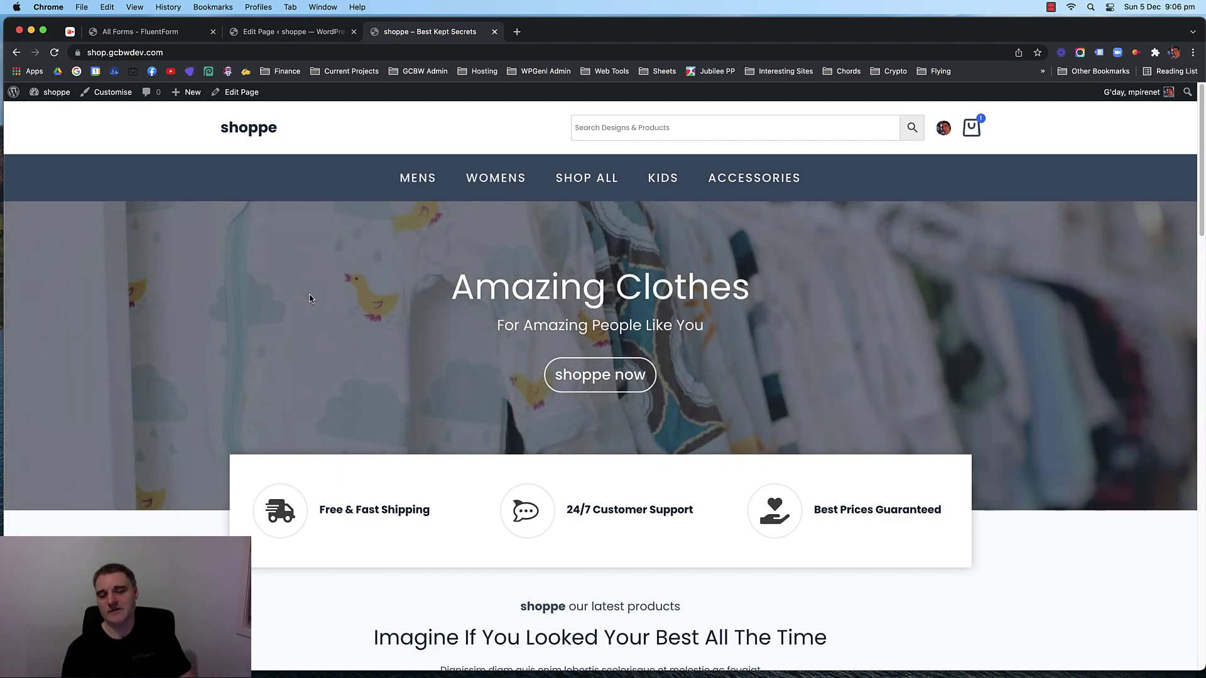
pyautogui.scroll(-10, 239, 298)
pyautogui.scroll(4, 213, 283)
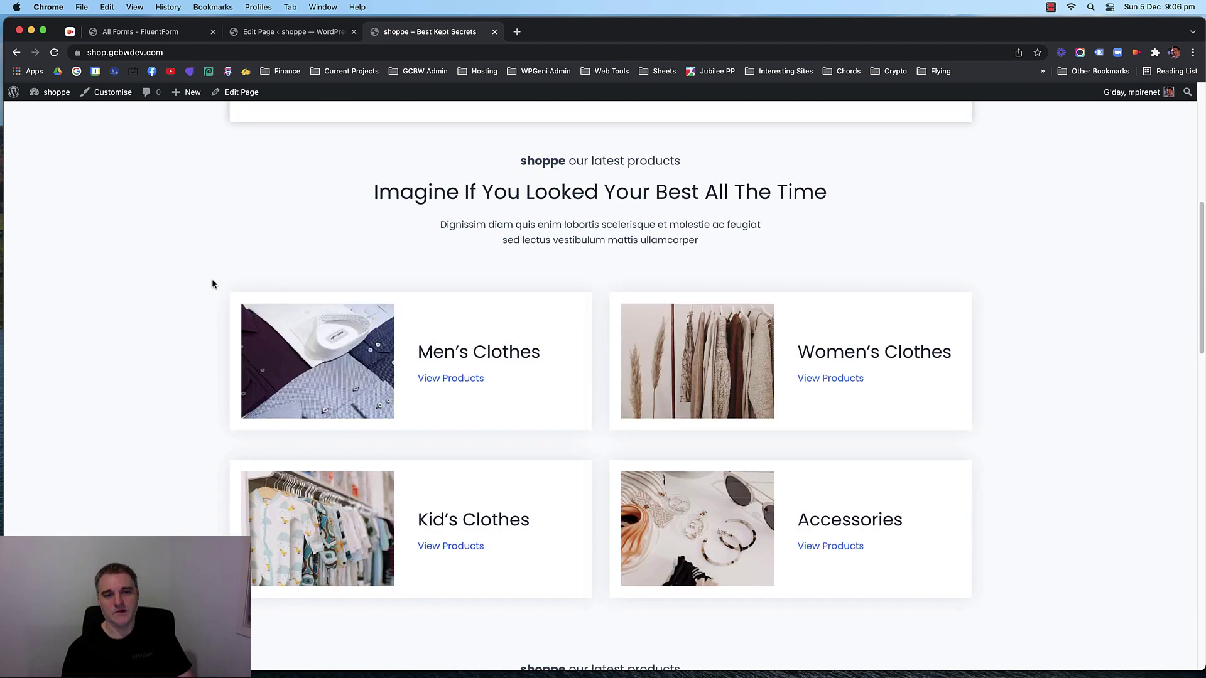
pyautogui.scroll(-1, 351, 310)
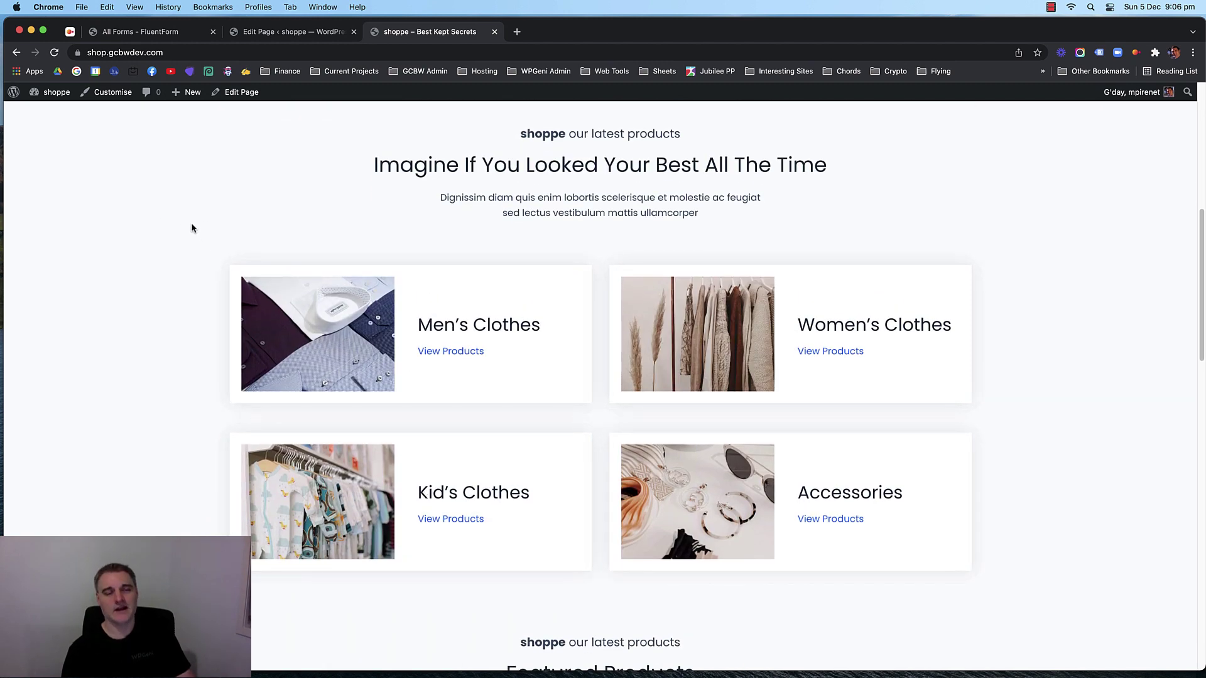
pyautogui.scroll(1, 193, 228)
pyautogui.scroll(10, 180, 229)
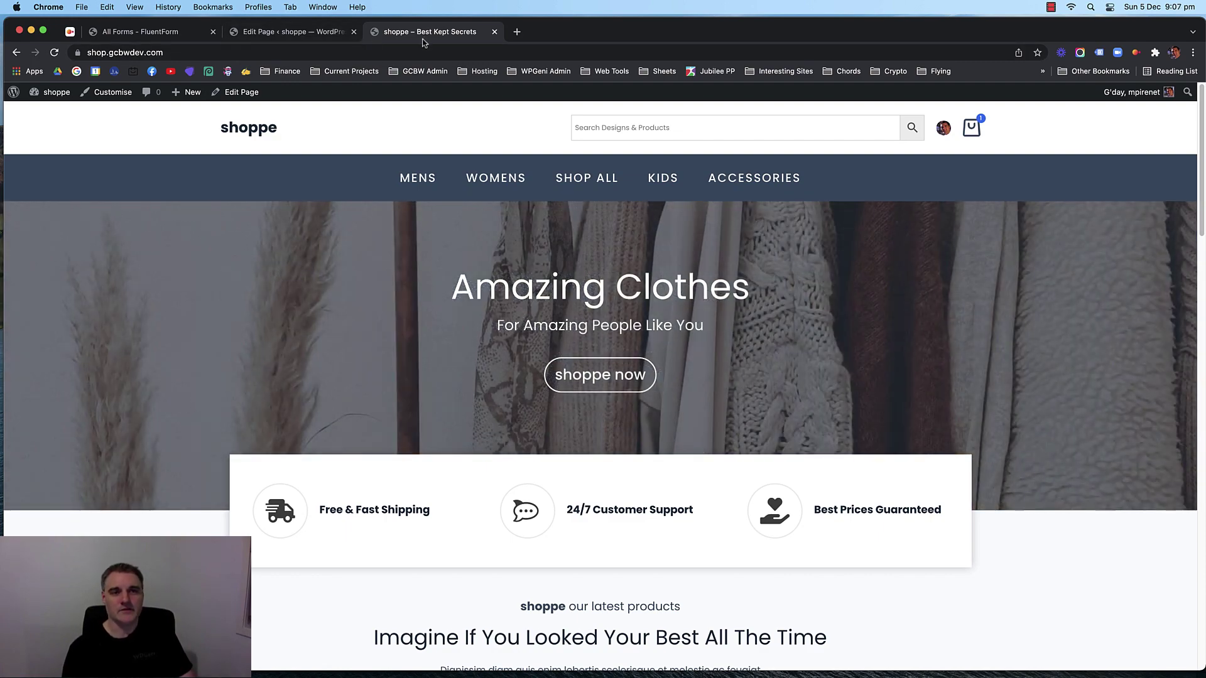
pyautogui.scroll(-20, 163, 249)
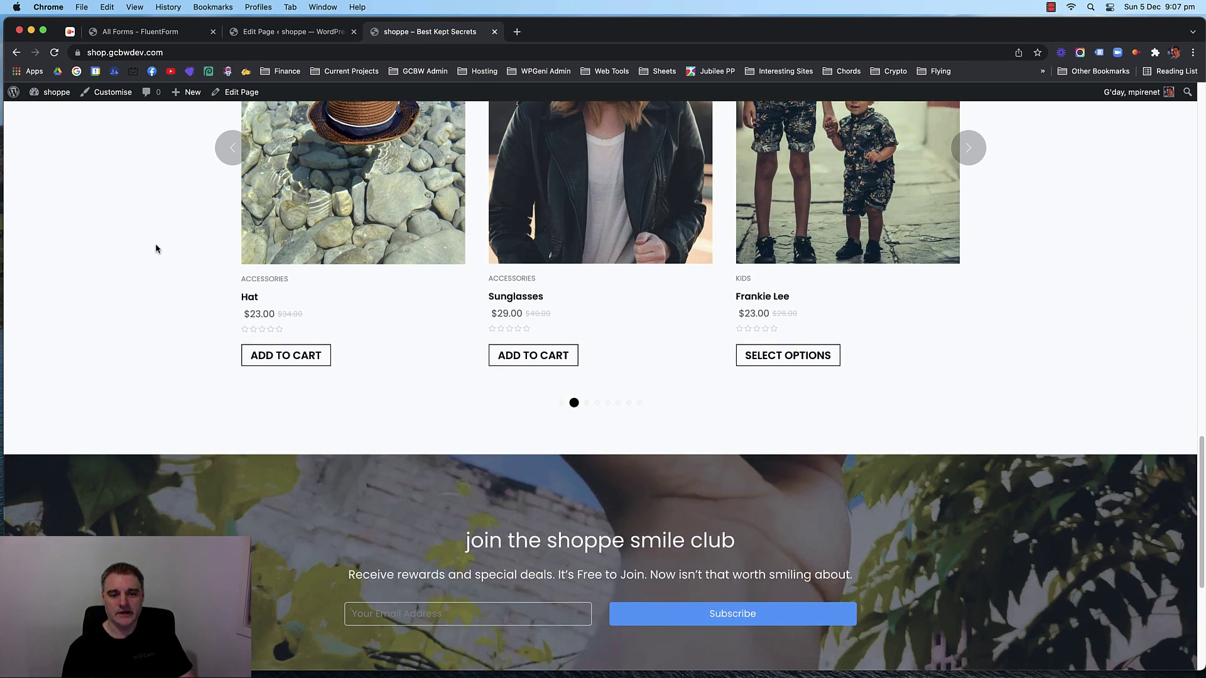
pyautogui.scroll(-5, 157, 248)
pyautogui.scroll(20, 157, 248)
pyautogui.click(290, 34)
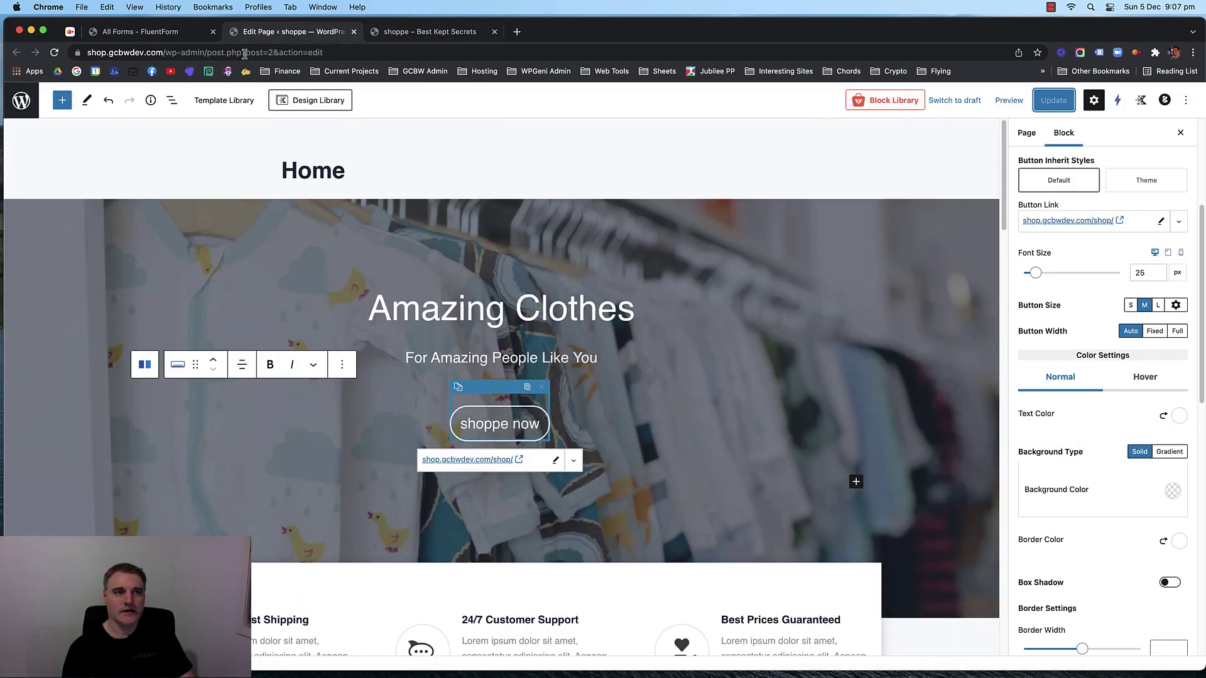
pyautogui.scroll(-10, 401, 352)
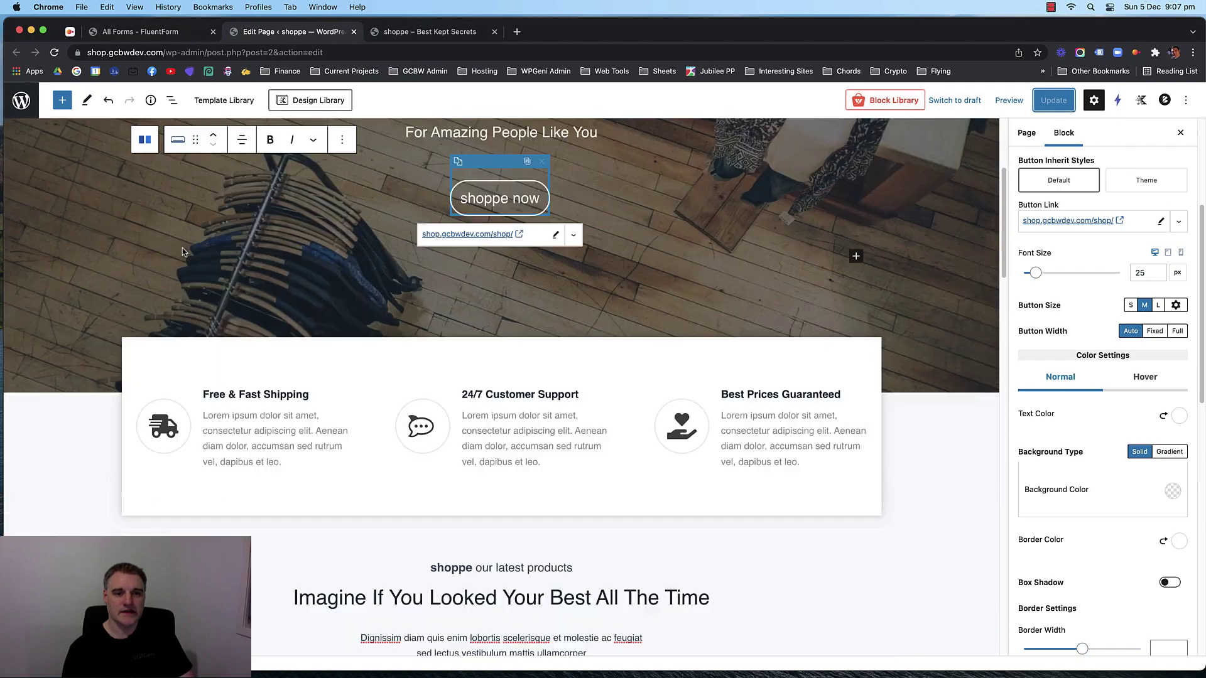
pyautogui.scroll(15, 98, 276)
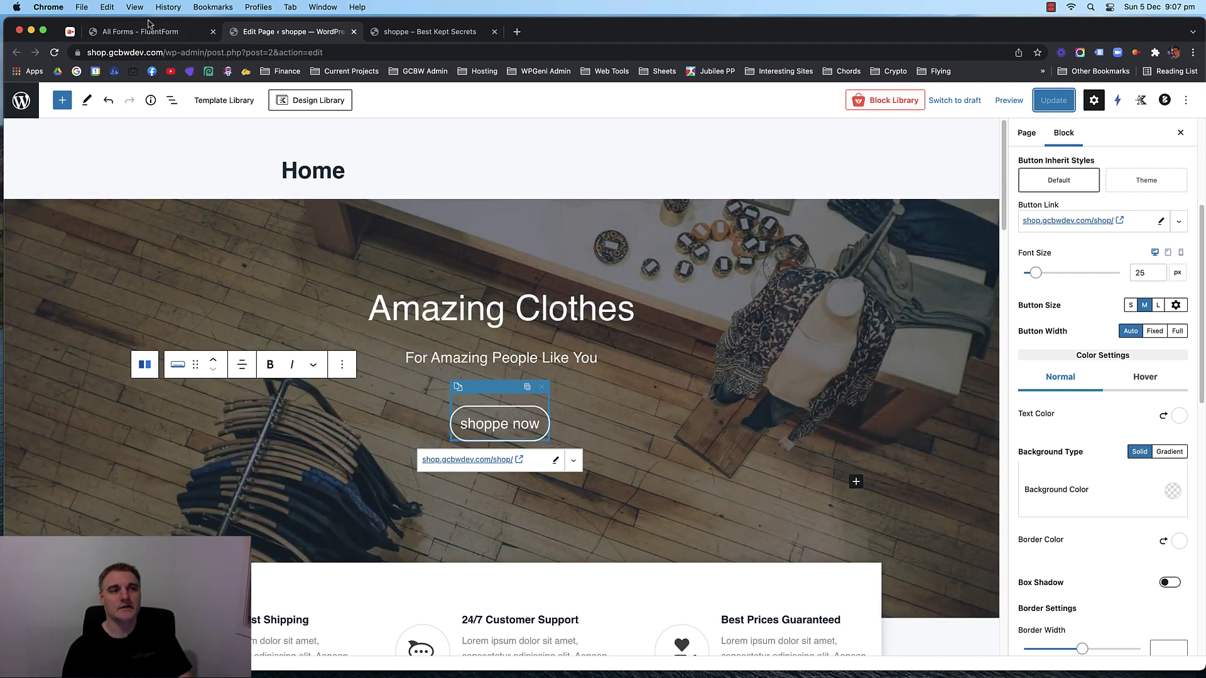
# Deactivate the Getwid plugin under Installed Plugins and reload the Home page editor.
pyautogui.click(150, 31)
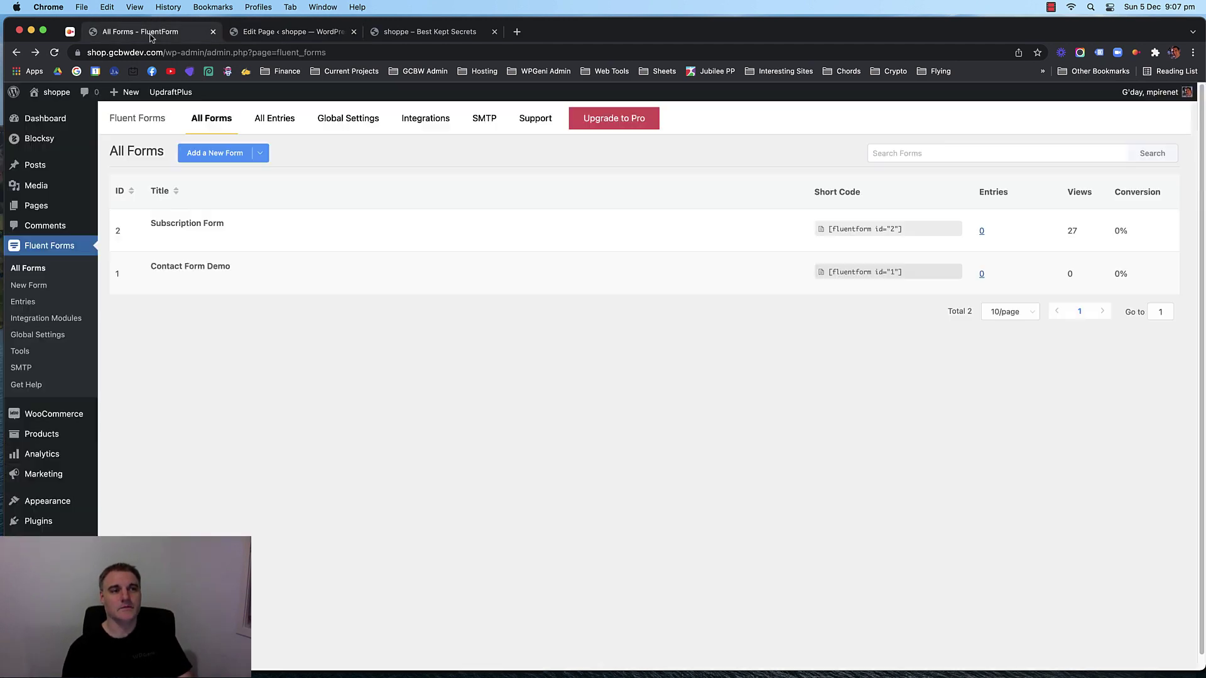
pyautogui.moveTo(44, 521)
pyautogui.click(116, 525)
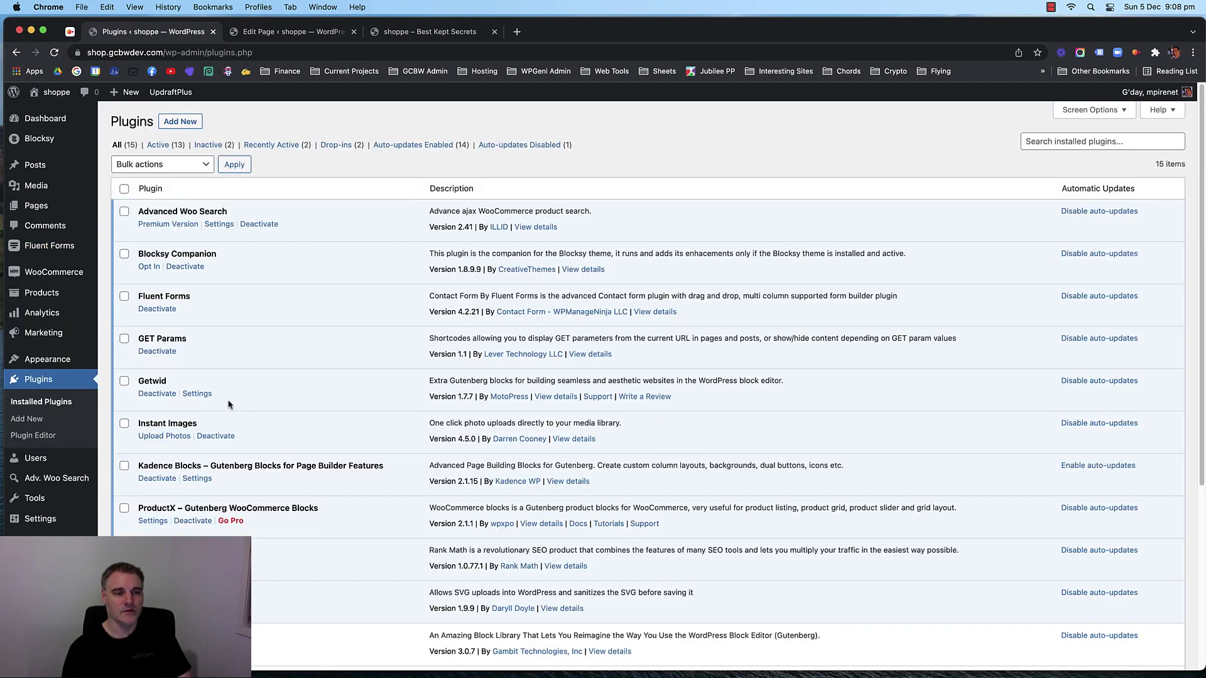
pyautogui.click(192, 395)
pyautogui.hotkey('ctrl', 'Tab')
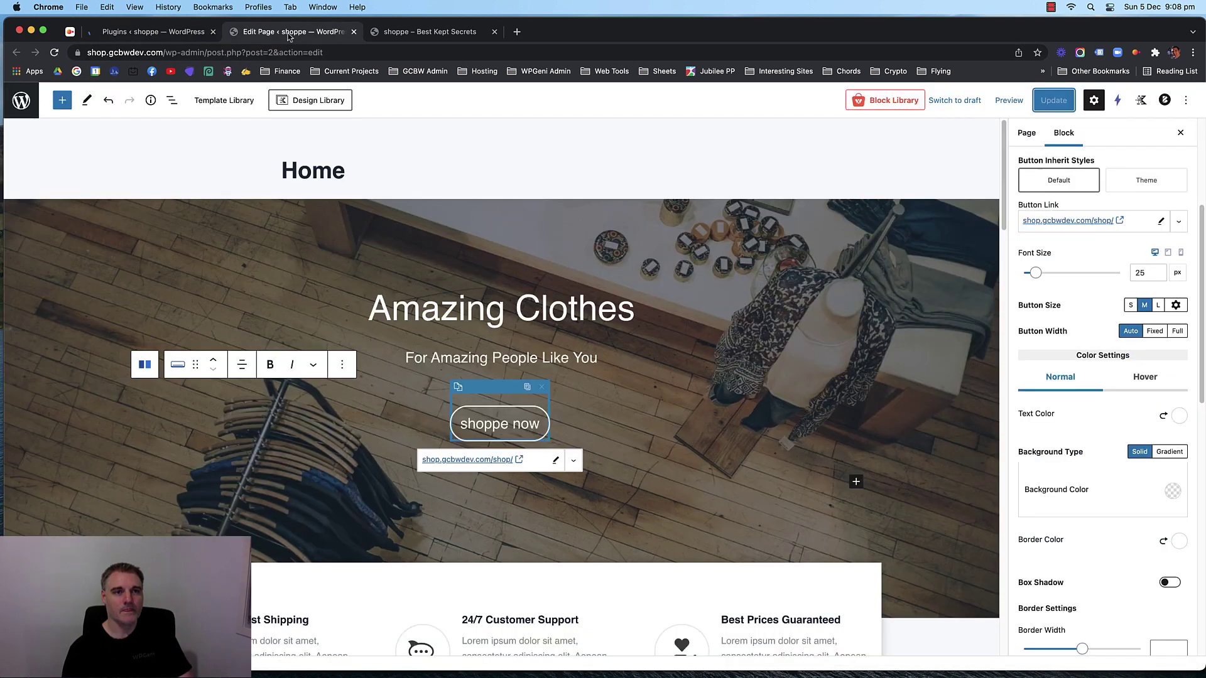
pyautogui.press('super+r')
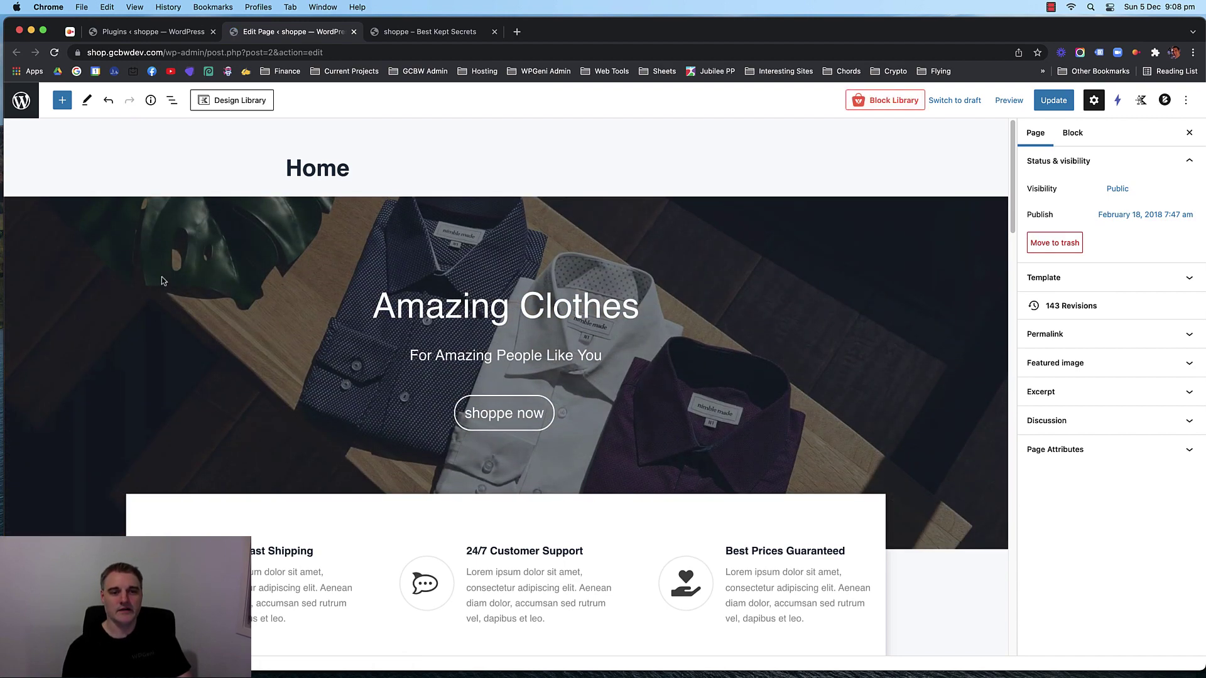
# Delete the empty paragraph block at the bottom of the Home page.
pyautogui.scroll(-10, 133, 312)
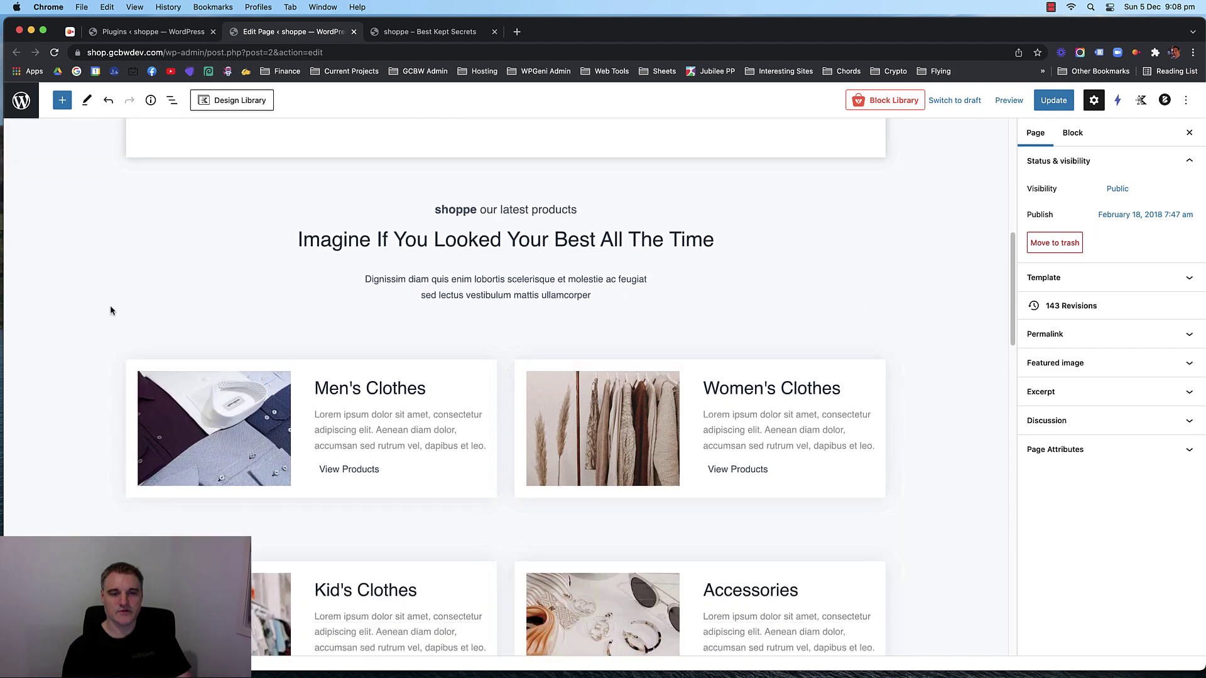
pyautogui.scroll(-20, 110, 310)
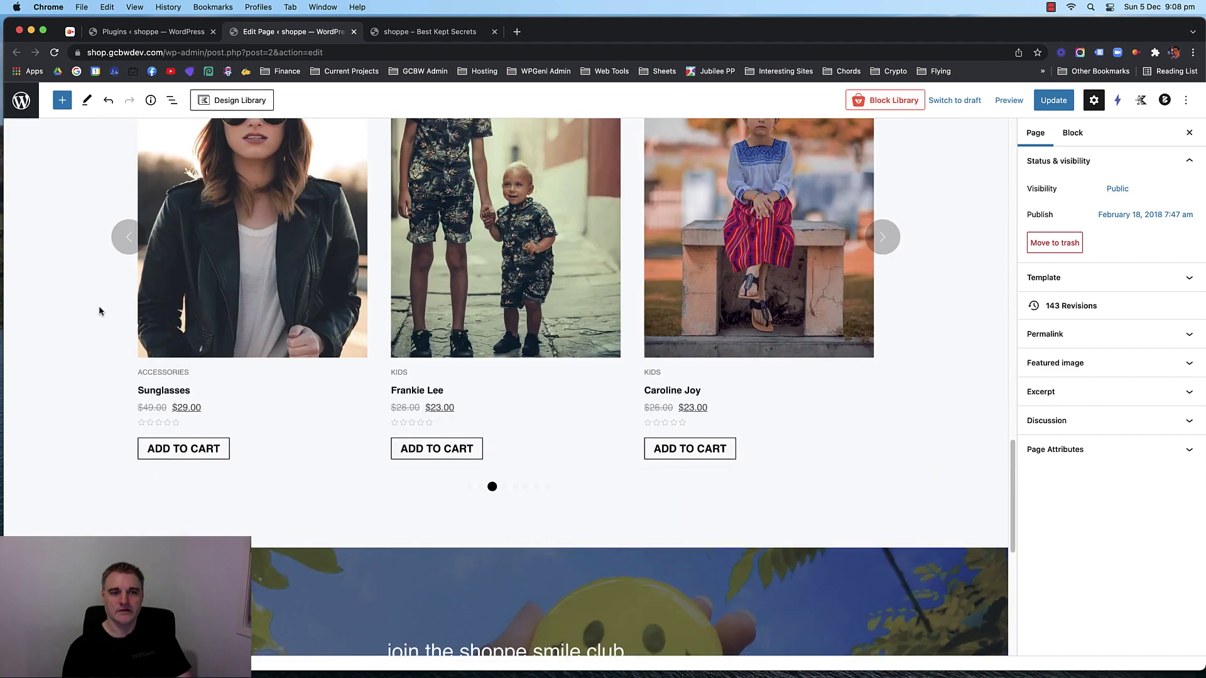
pyautogui.scroll(-9, 99, 310)
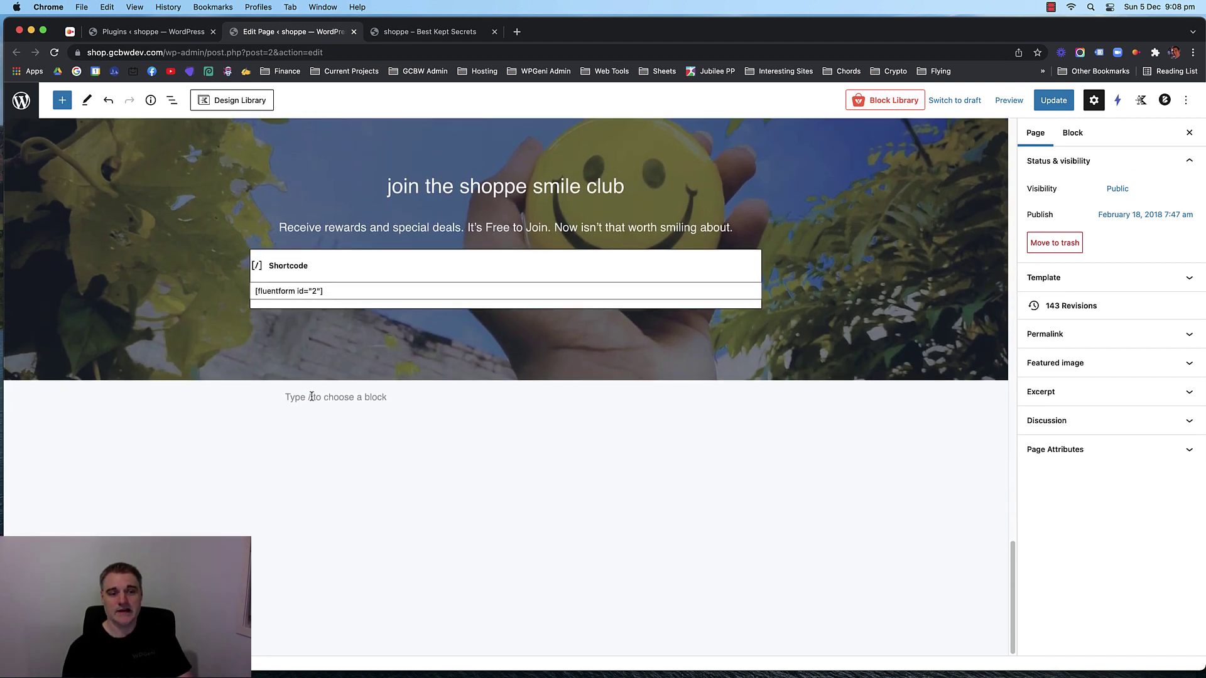
pyautogui.click(312, 397)
pyautogui.press('BackSpace')
# Update the Home page and go back to the Installed Plugins list.
pyautogui.scroll(1, 688, 294)
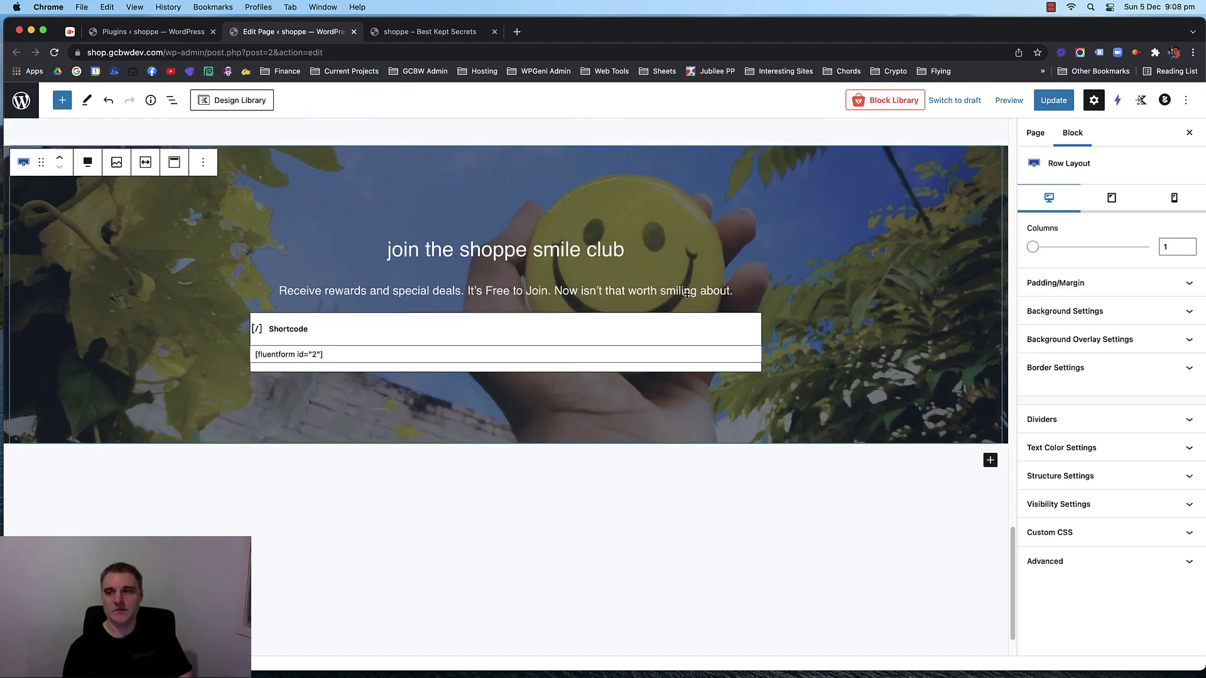
pyautogui.scroll(20, 687, 293)
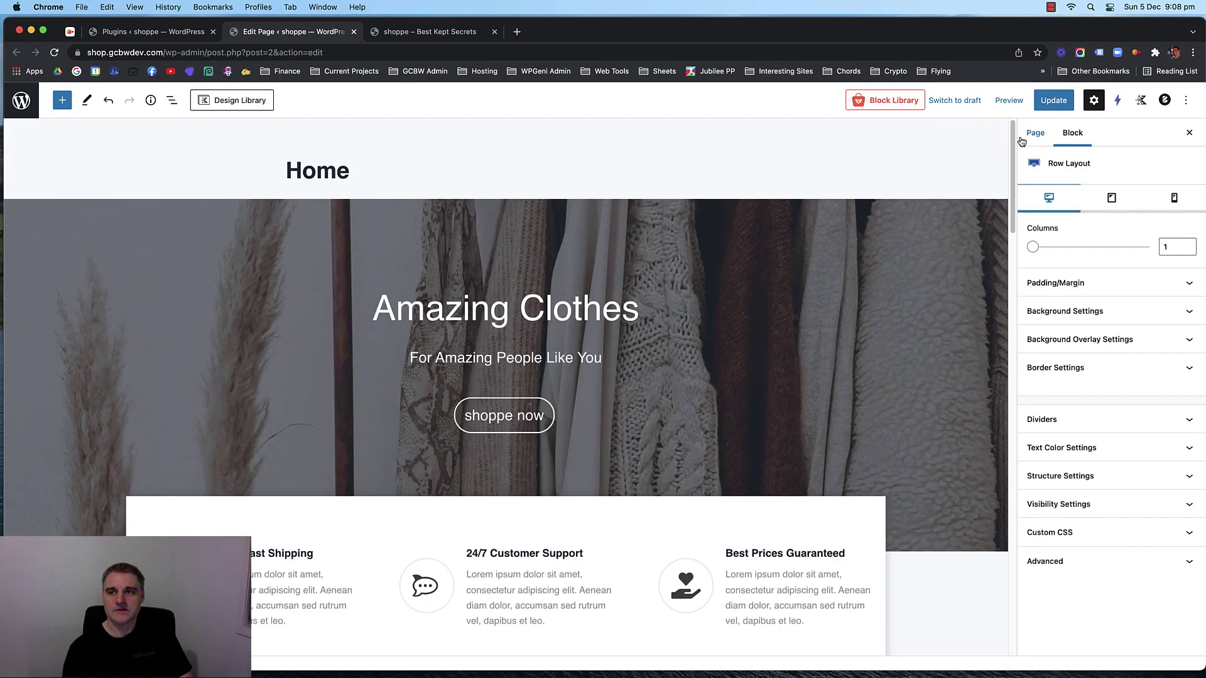
pyautogui.click(1053, 100)
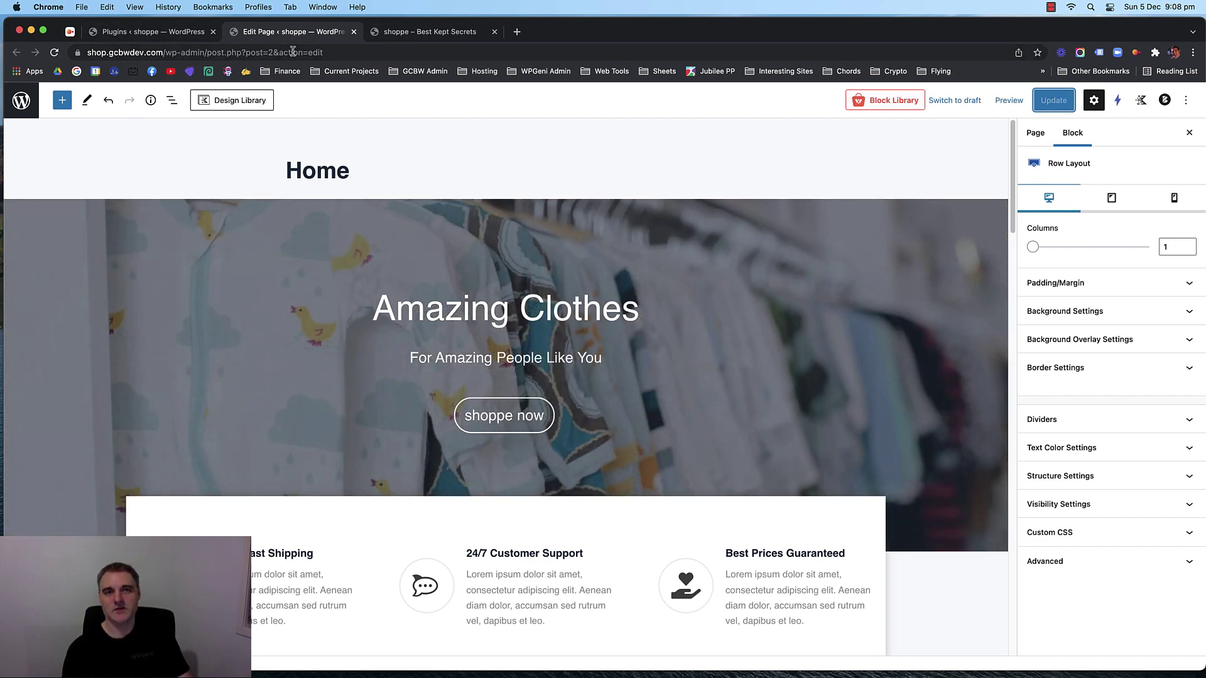
pyautogui.scroll(-20, 284, 234)
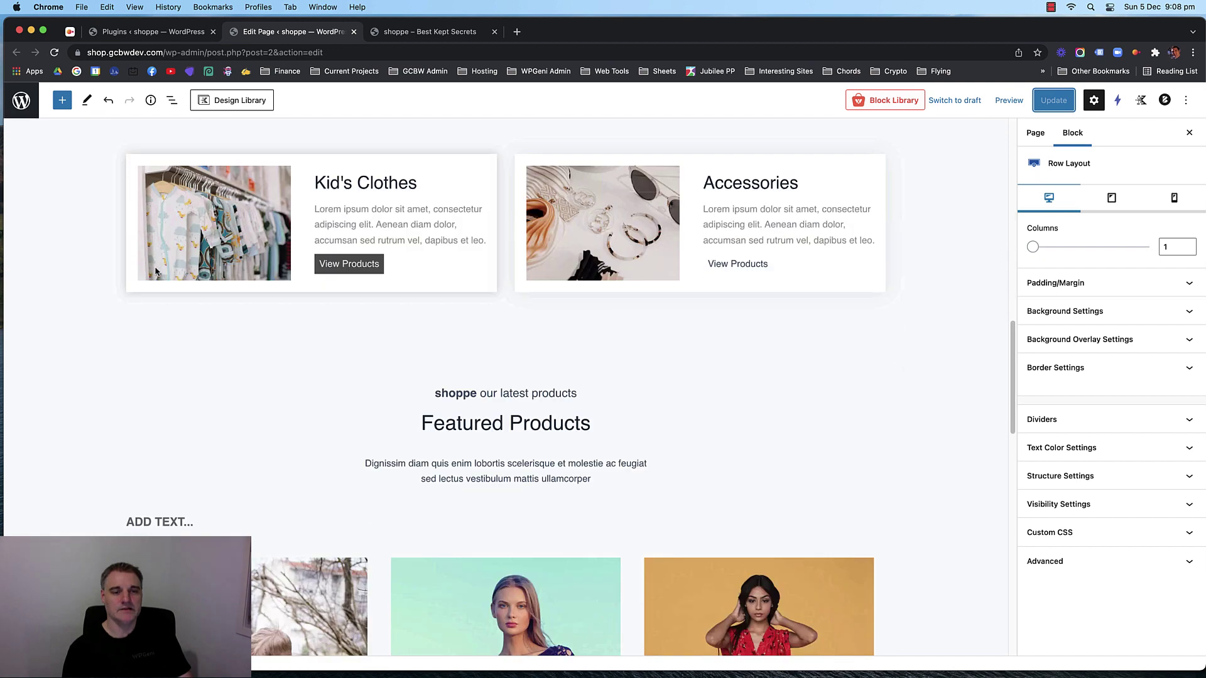
pyautogui.scroll(3, 419, 220)
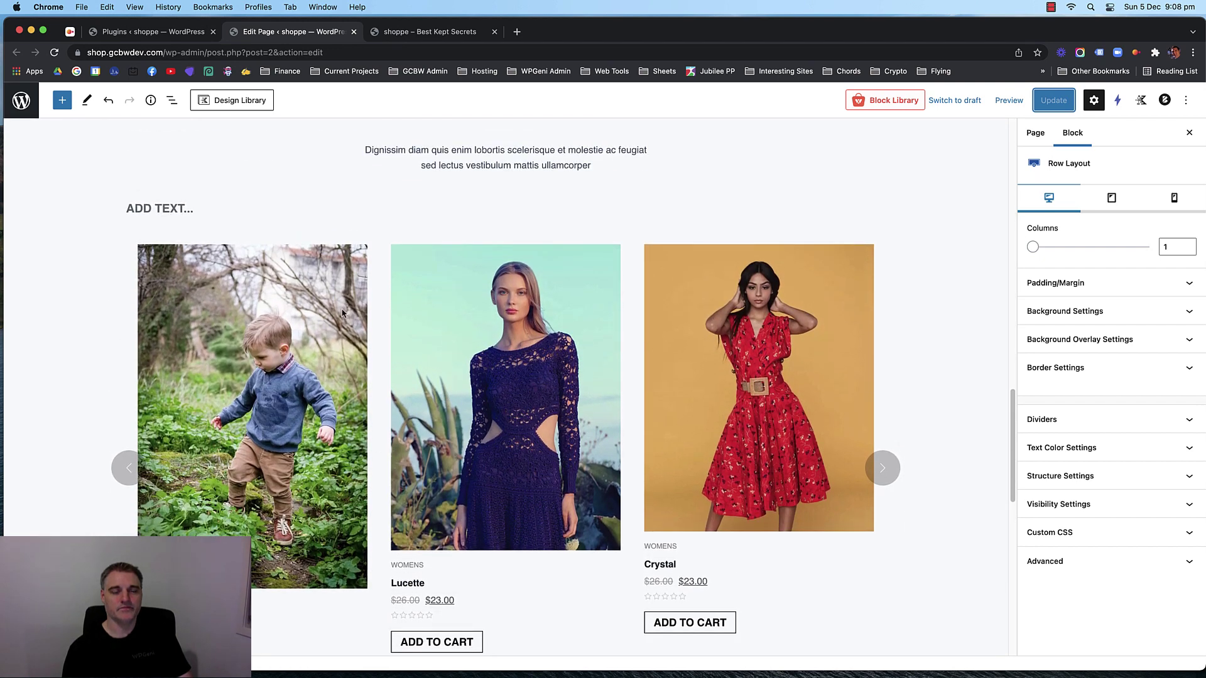
pyautogui.scroll(-1, 330, 326)
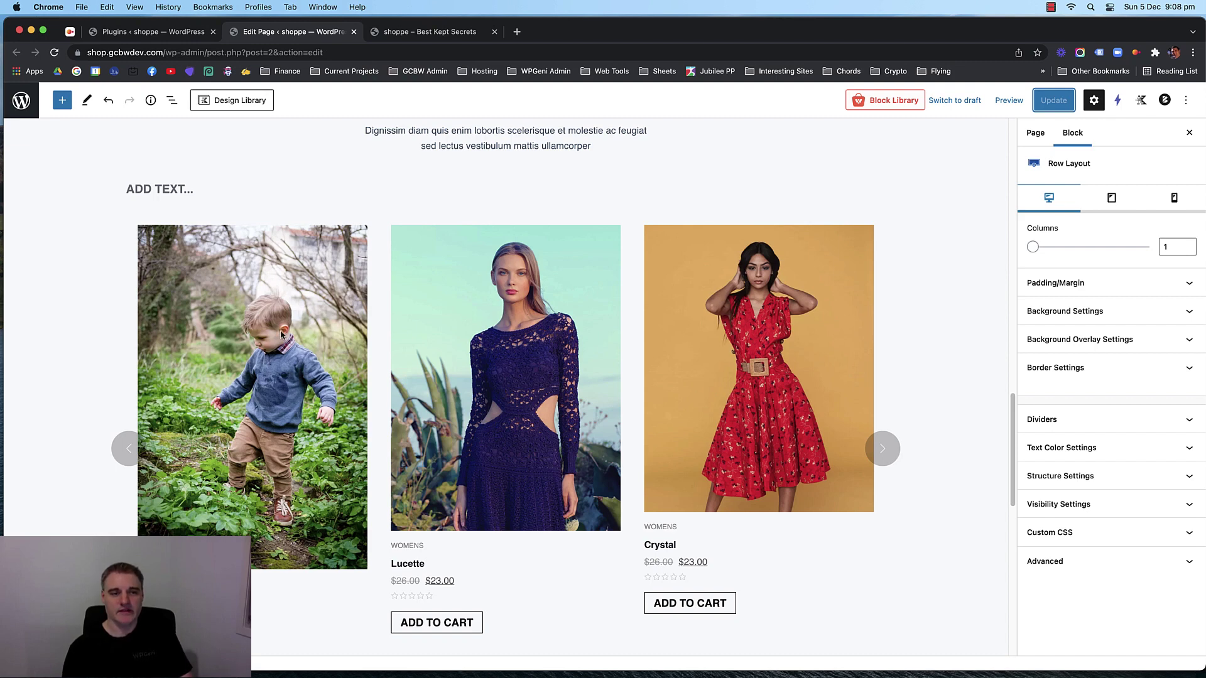
pyautogui.scroll(7, 283, 335)
pyautogui.scroll(18, 261, 330)
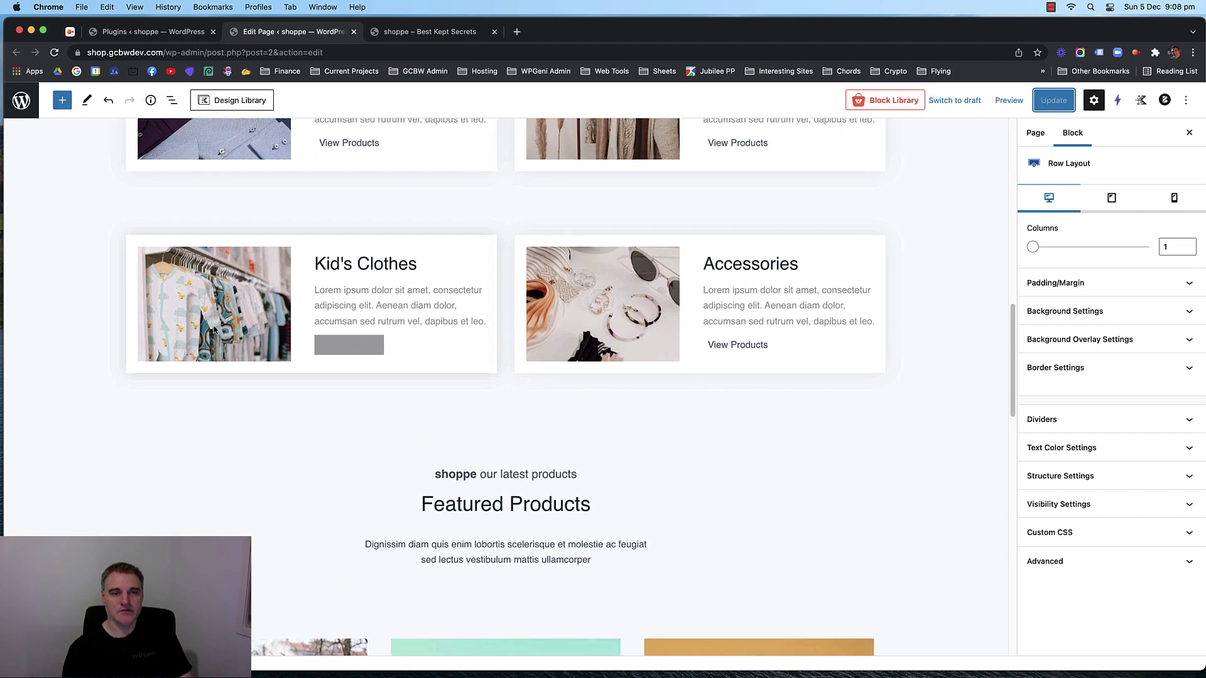
pyautogui.scroll(4, 265, 320)
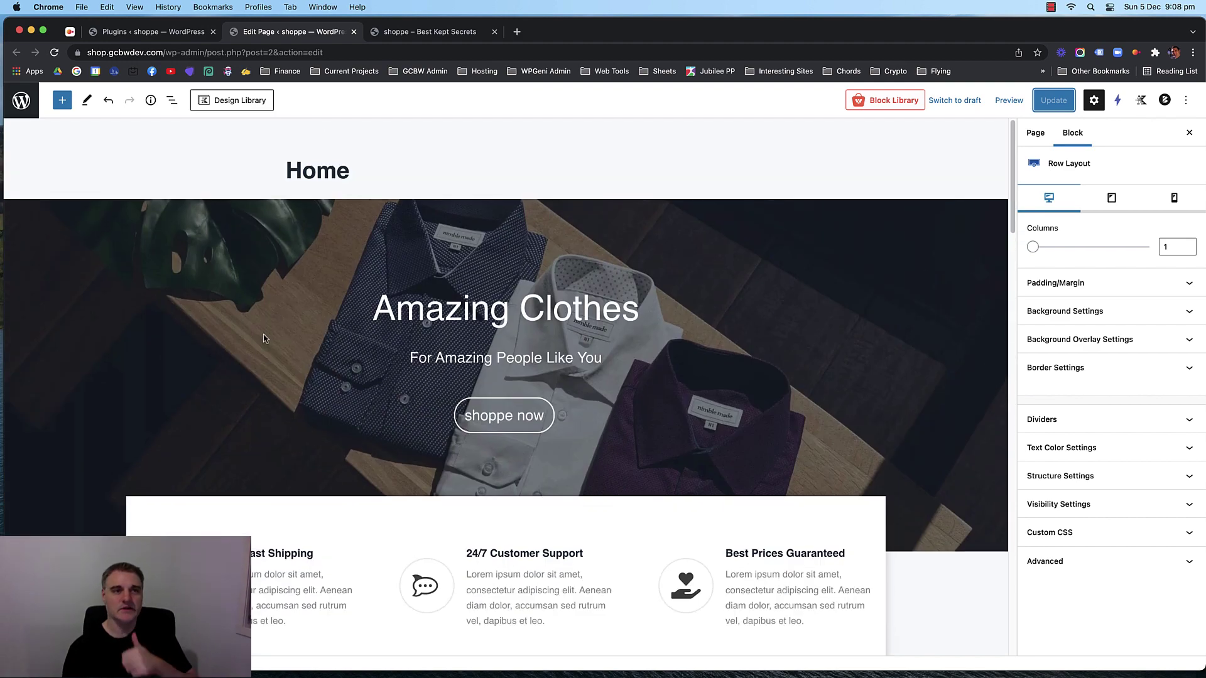
pyautogui.click(154, 33)
pyautogui.scroll(-10, 323, 291)
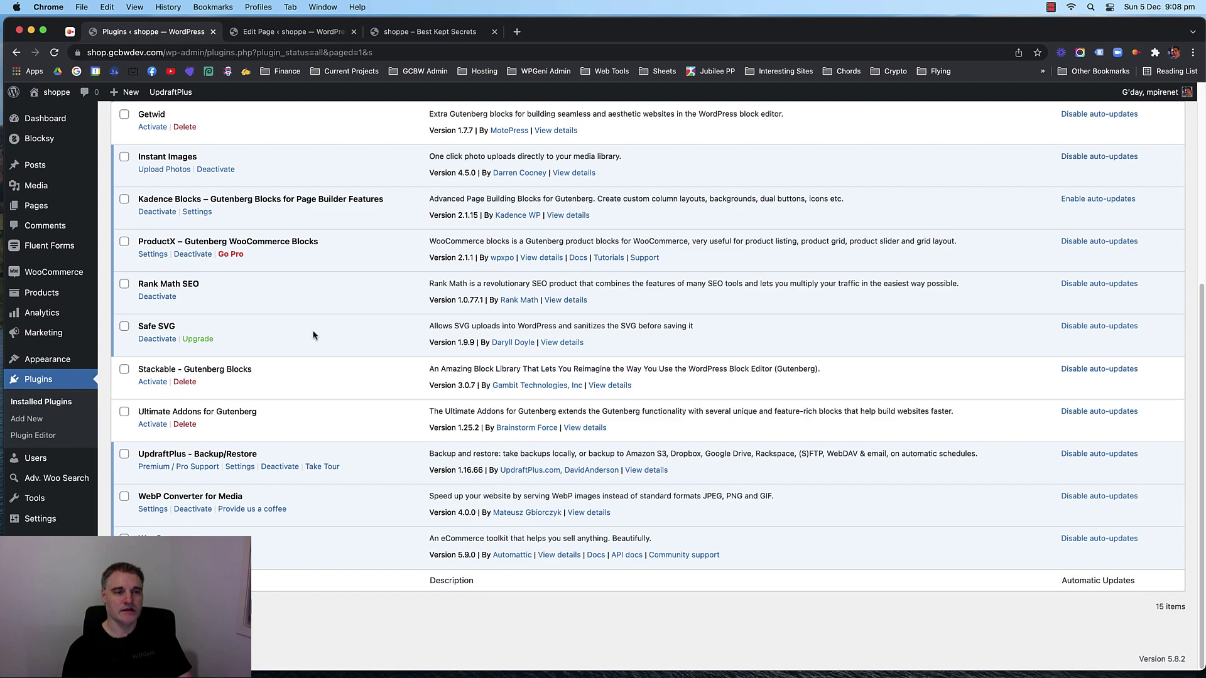
# Delete the deactivated Getwid plugin along with its data.
pyautogui.scroll(3, 314, 340)
pyautogui.scroll(4, 305, 356)
pyautogui.scroll(-3, 282, 367)
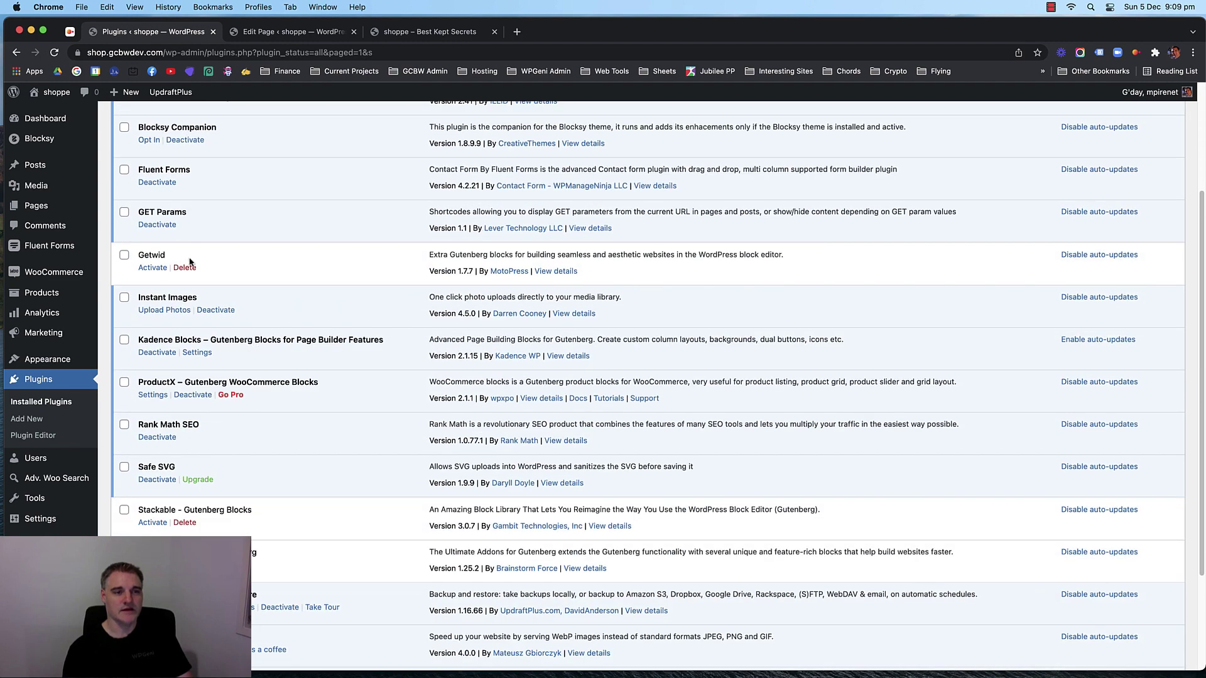
pyautogui.scroll(1, 251, 289)
pyautogui.moveTo(139, 363); pyautogui.dragTo(202, 362)
pyautogui.click(303, 363)
pyautogui.click(198, 361)
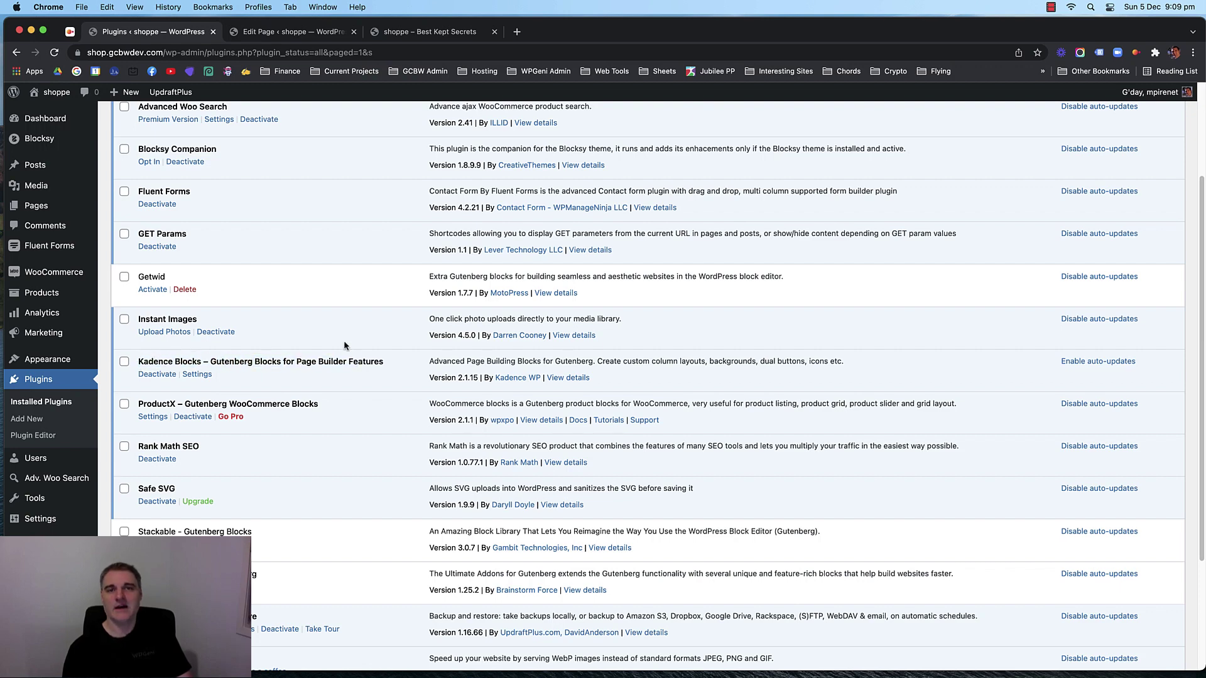
pyautogui.scroll(5, 342, 326)
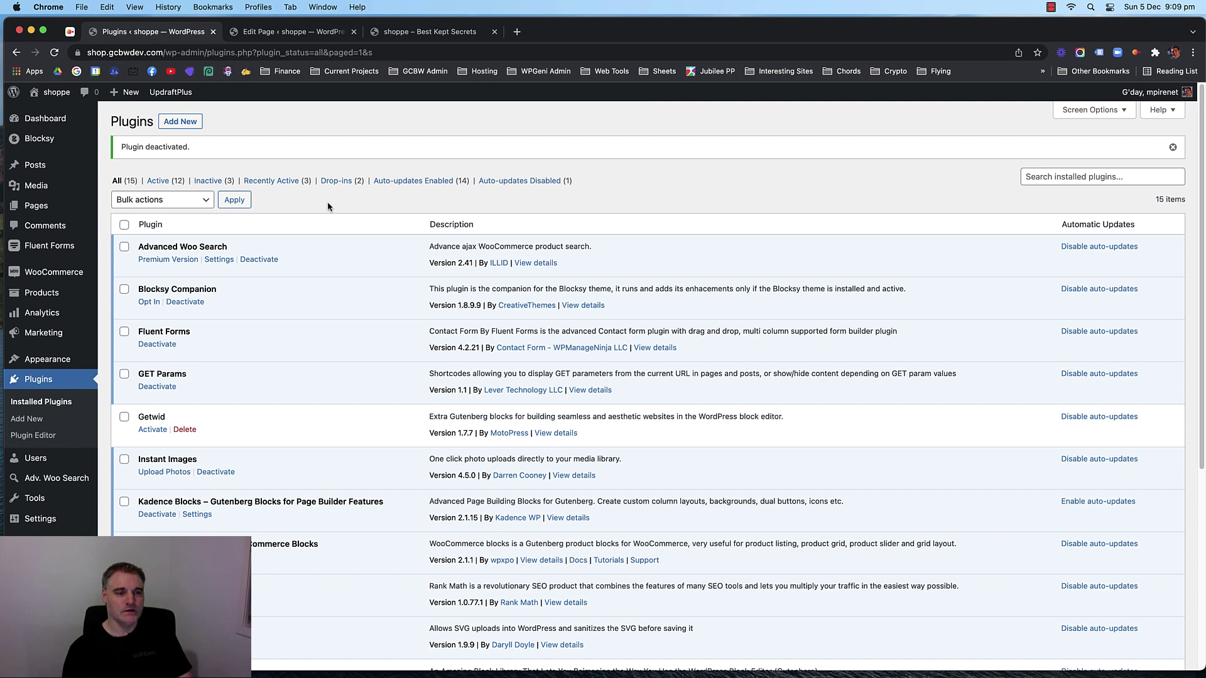
pyautogui.click(185, 430)
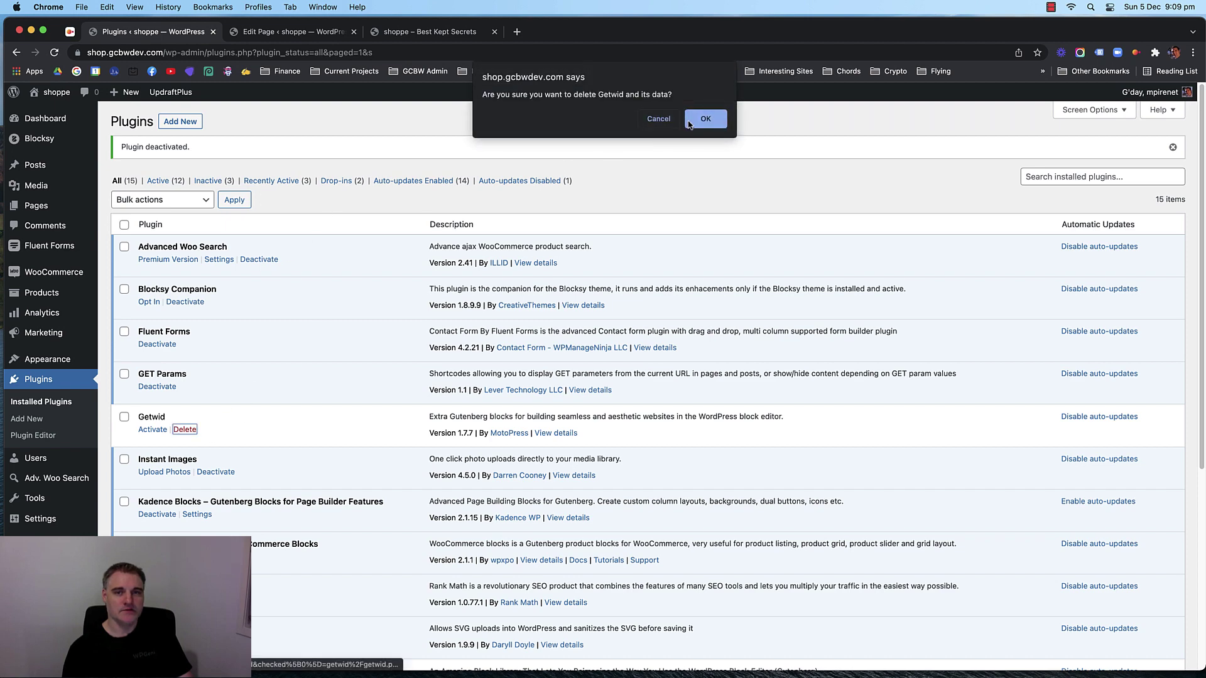
pyautogui.click(689, 122)
pyautogui.scroll(-5, 296, 331)
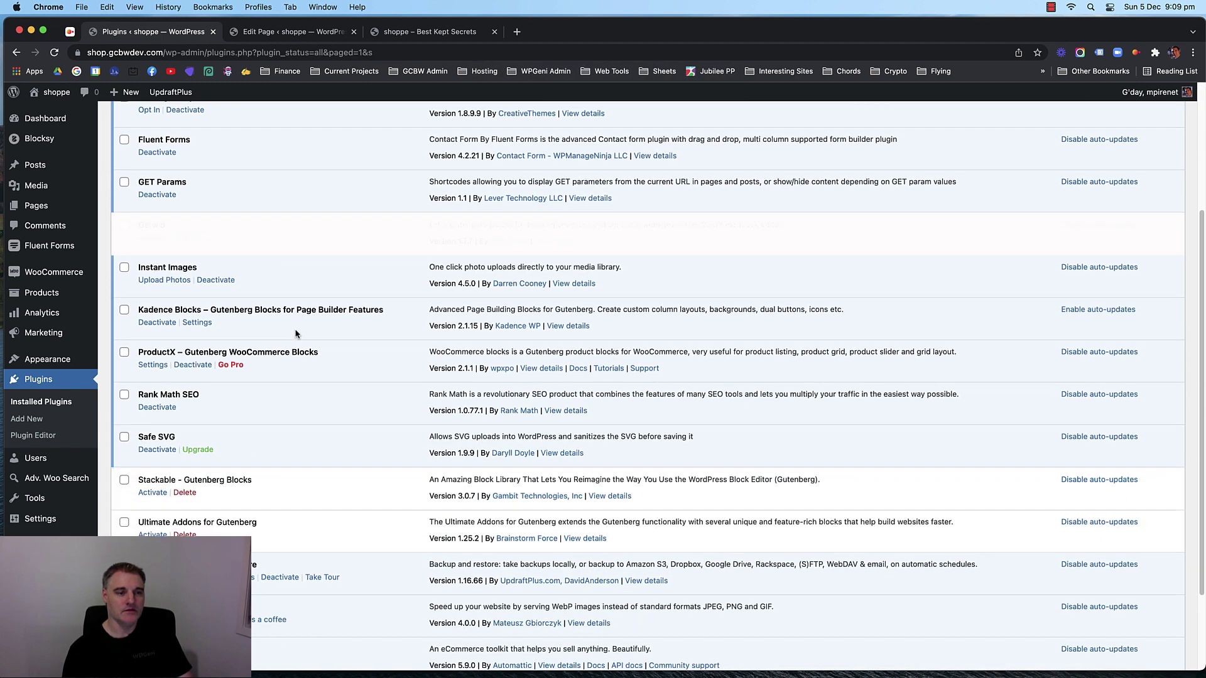
# Delete the Stackable and Ultimate Addons for Gutenberg plugins.
pyautogui.click(185, 383)
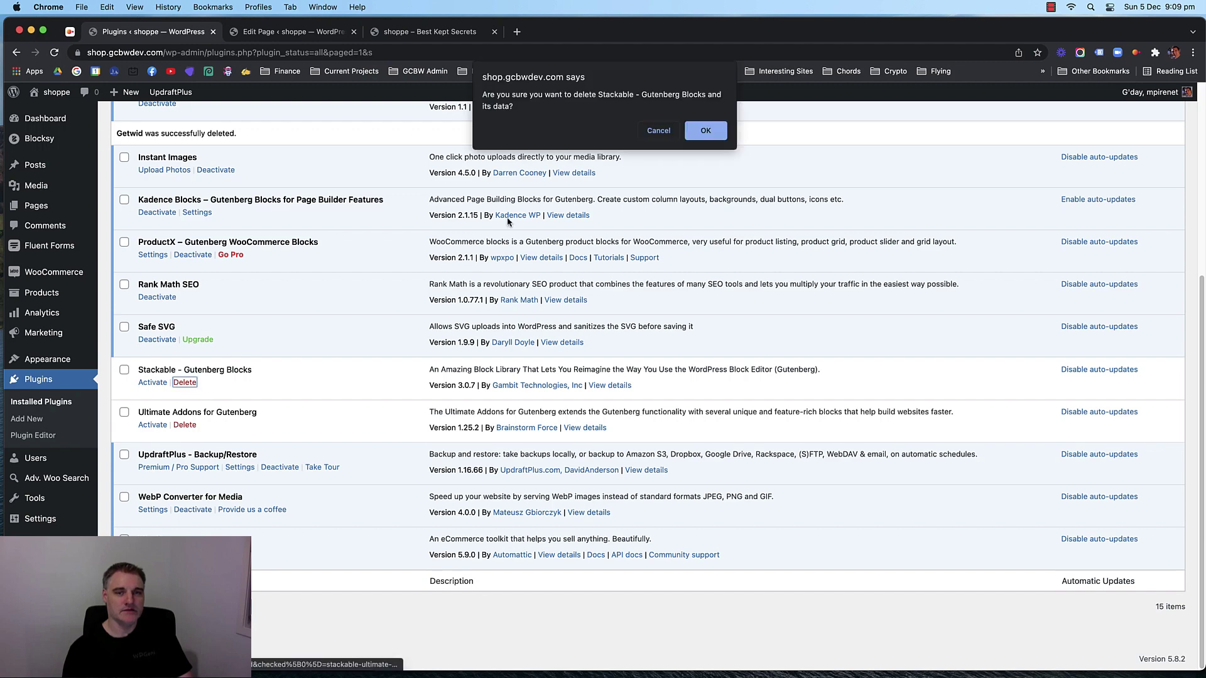
pyautogui.click(694, 133)
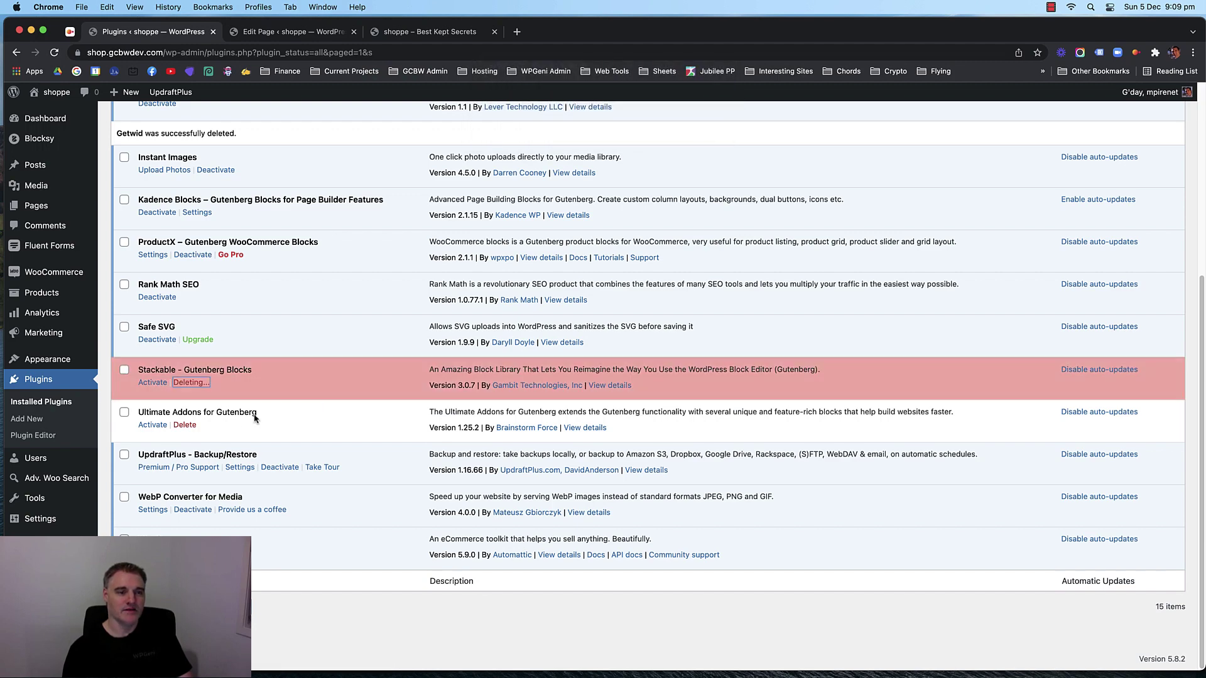
pyautogui.click(185, 424)
pyautogui.click(718, 131)
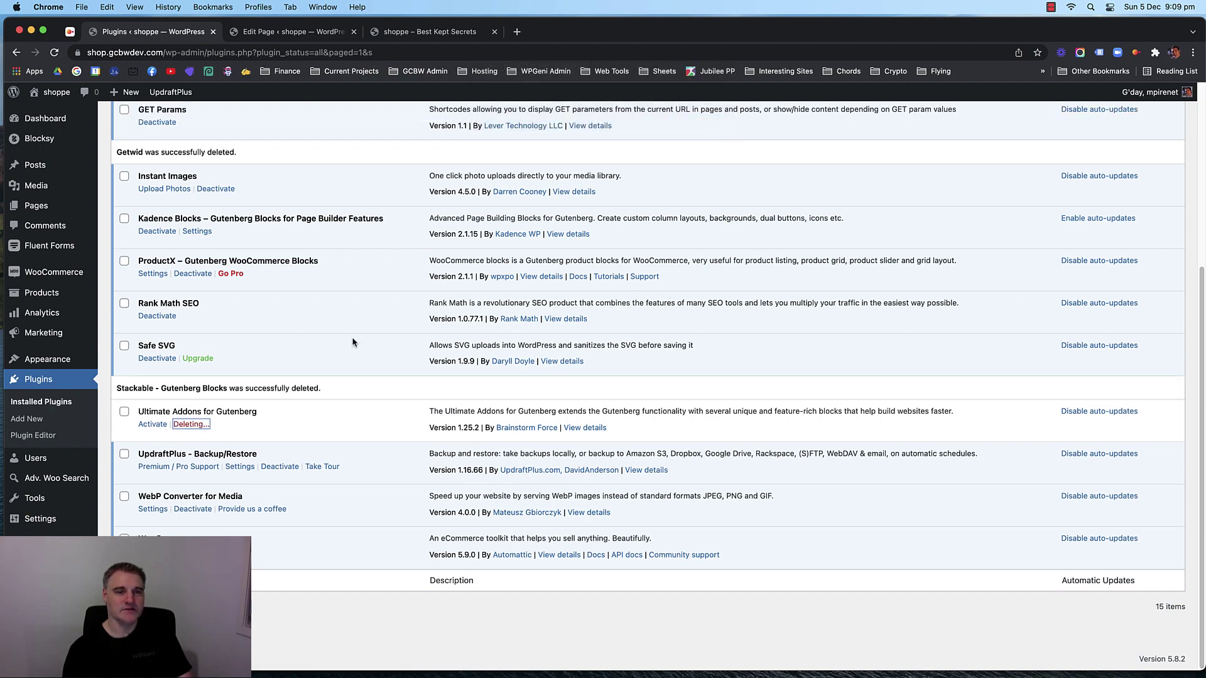
# Reload Installed Plugins to confirm only 12 active plugins remain.
pyautogui.click(37, 403)
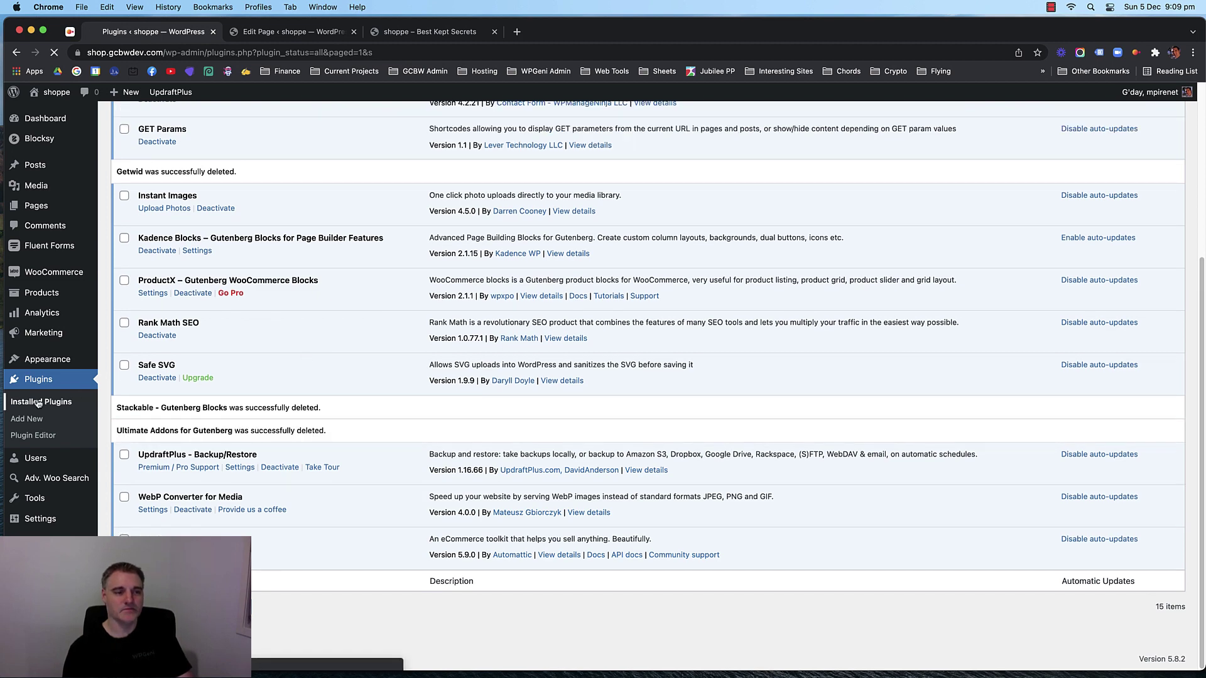
pyautogui.scroll(-2, 305, 262)
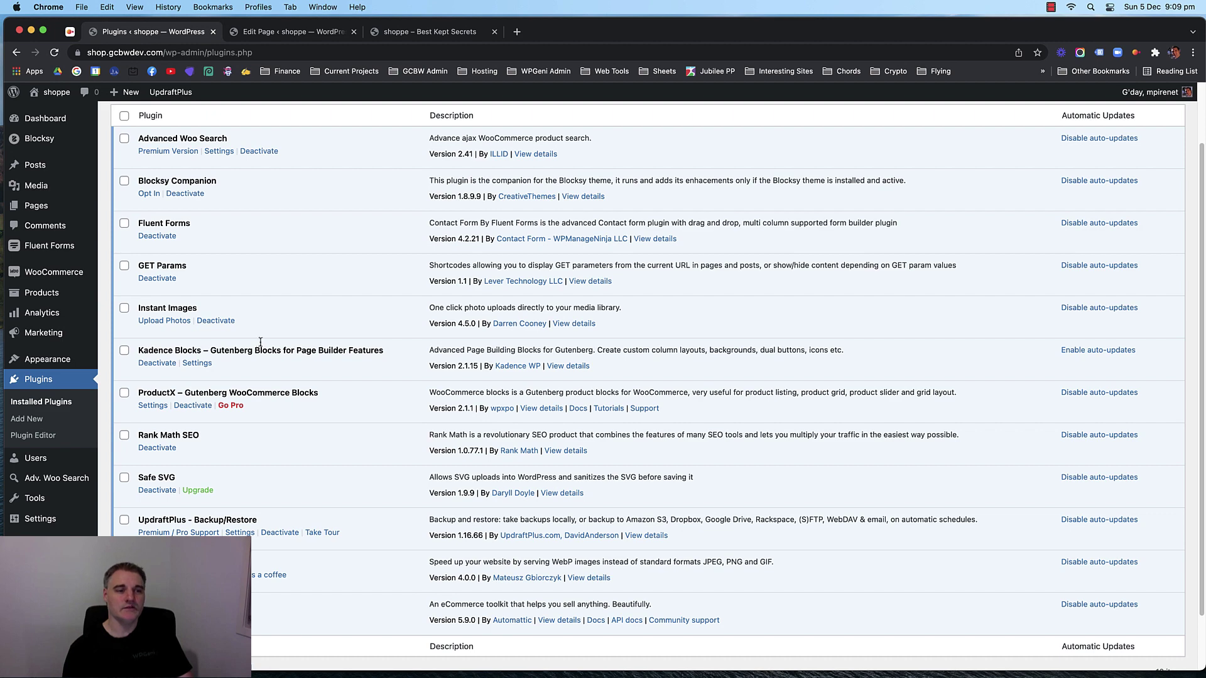
pyautogui.moveTo(139, 352); pyautogui.dragTo(317, 352)
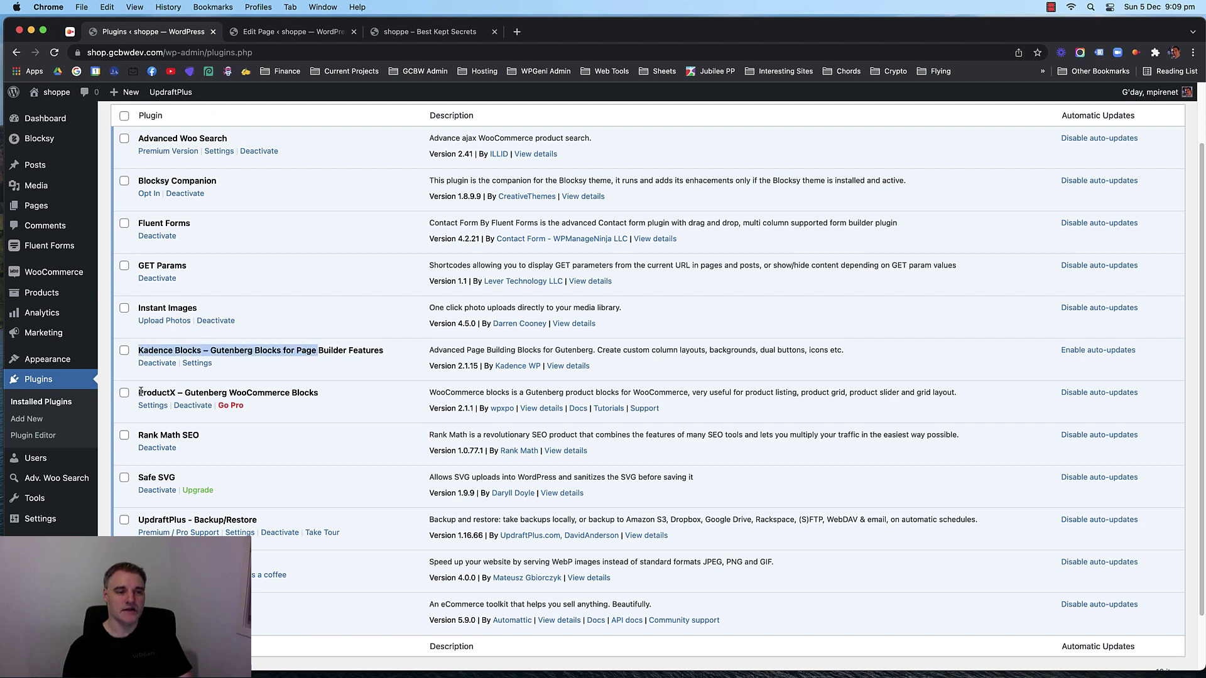
pyautogui.moveTo(140, 392); pyautogui.dragTo(268, 393)
pyautogui.click(249, 392)
pyautogui.scroll(1, 338, 385)
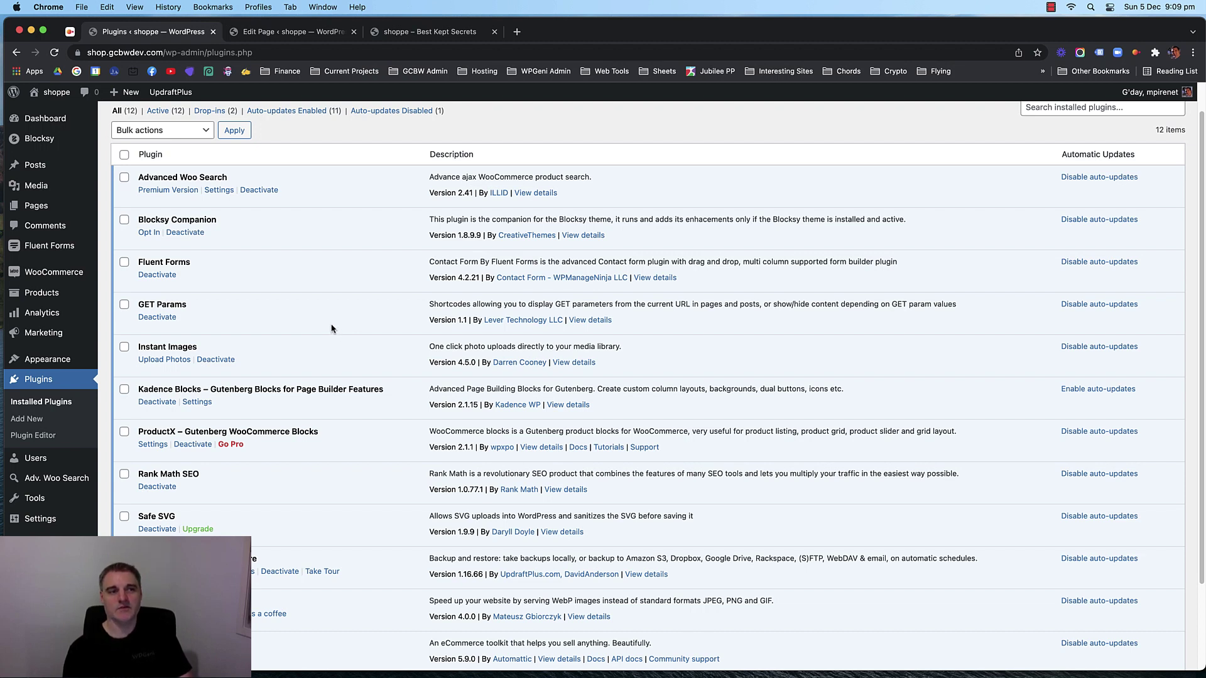
pyautogui.scroll(1, 334, 323)
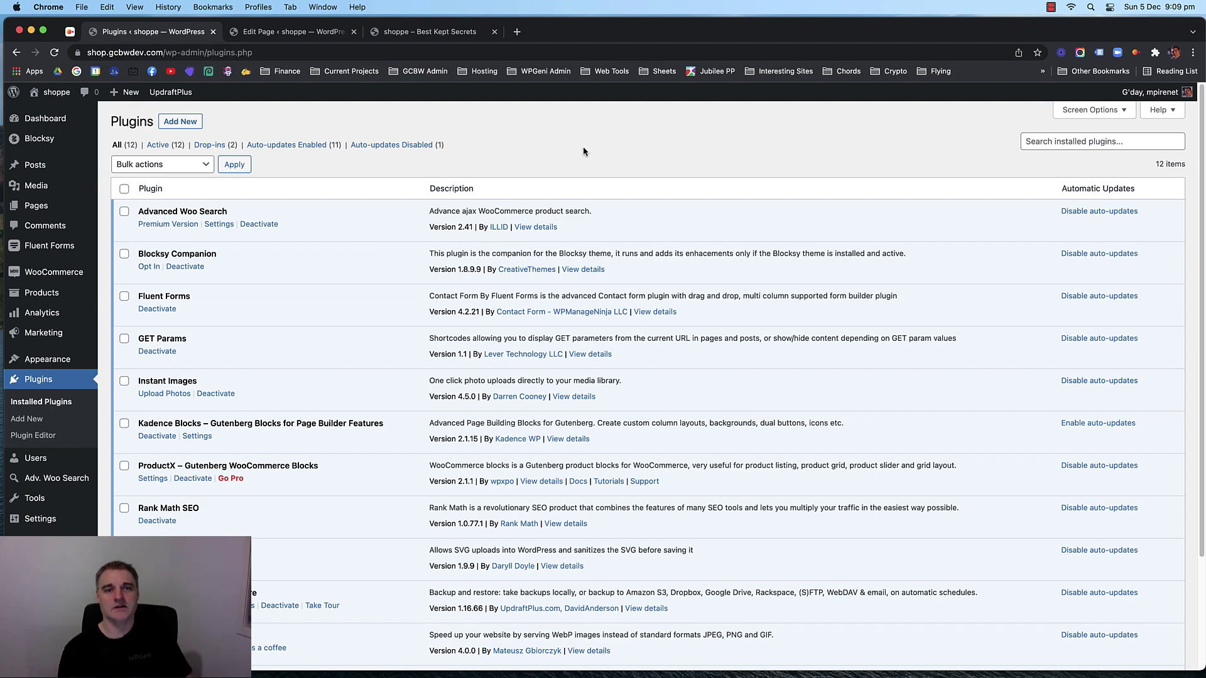
pyautogui.click(438, 37)
# Review the live 'shoppe – Best Kept Secrets' home page, then return to the Home page editor.
pyautogui.scroll(-5, 180, 264)
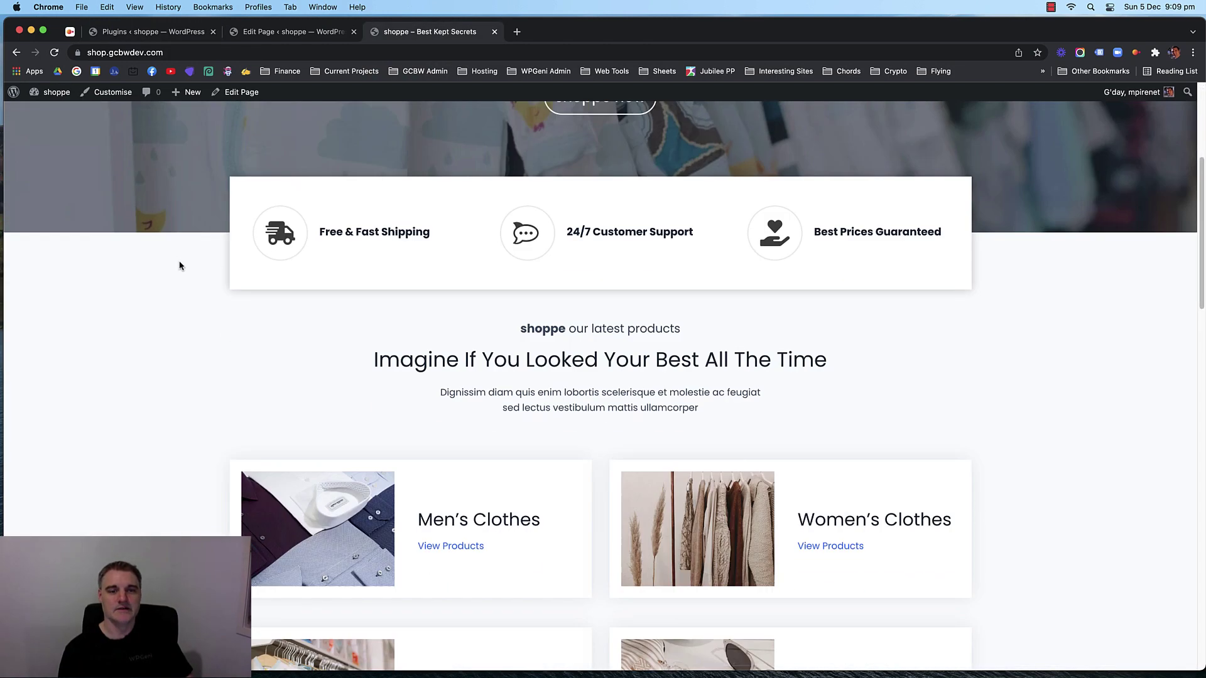
pyautogui.scroll(5, 180, 263)
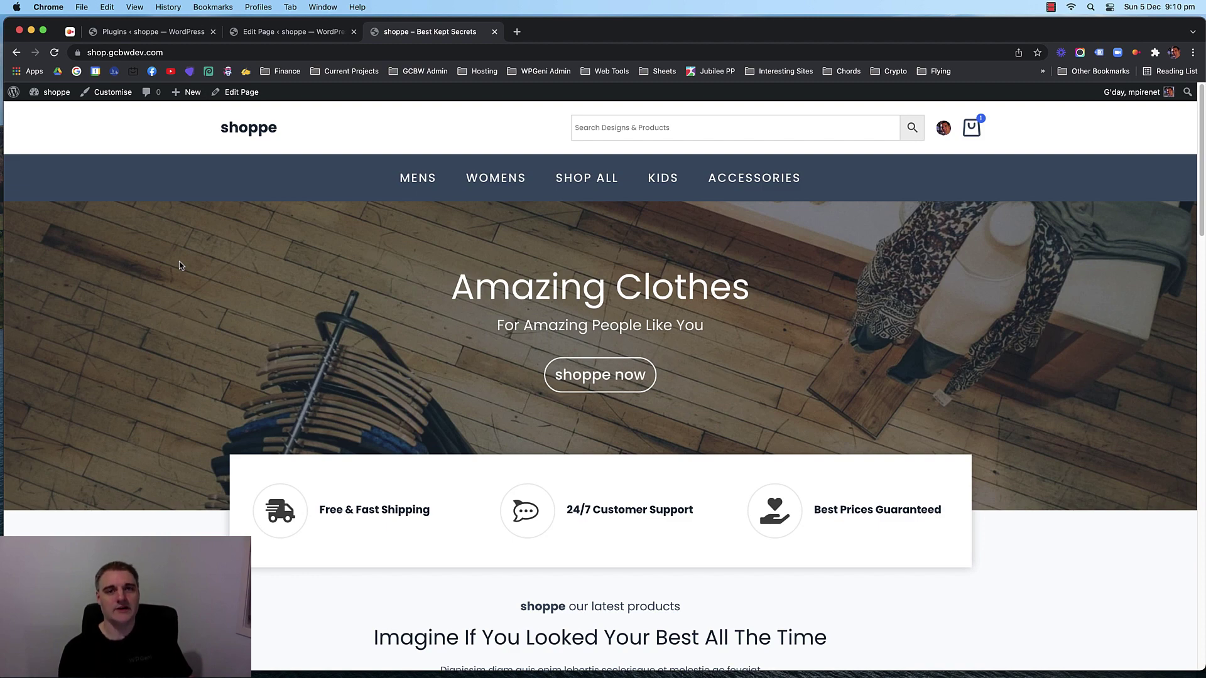
pyautogui.scroll(-3, 218, 312)
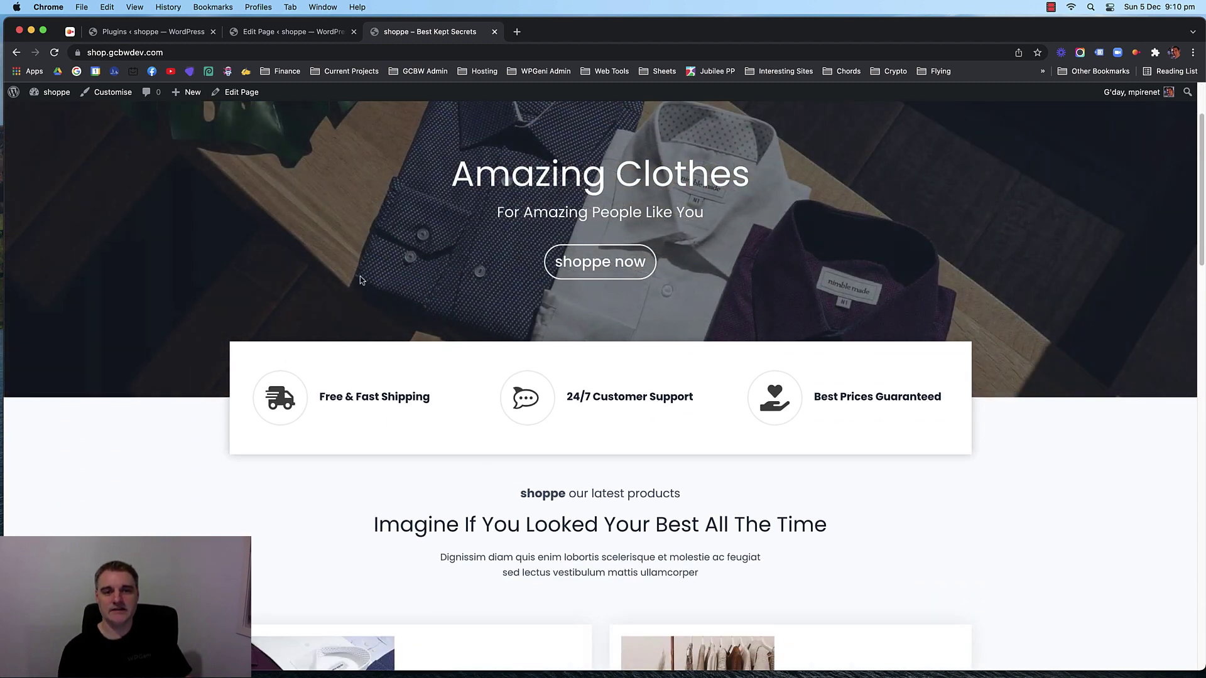
pyautogui.scroll(3, 360, 281)
pyautogui.scroll(-1, 156, 328)
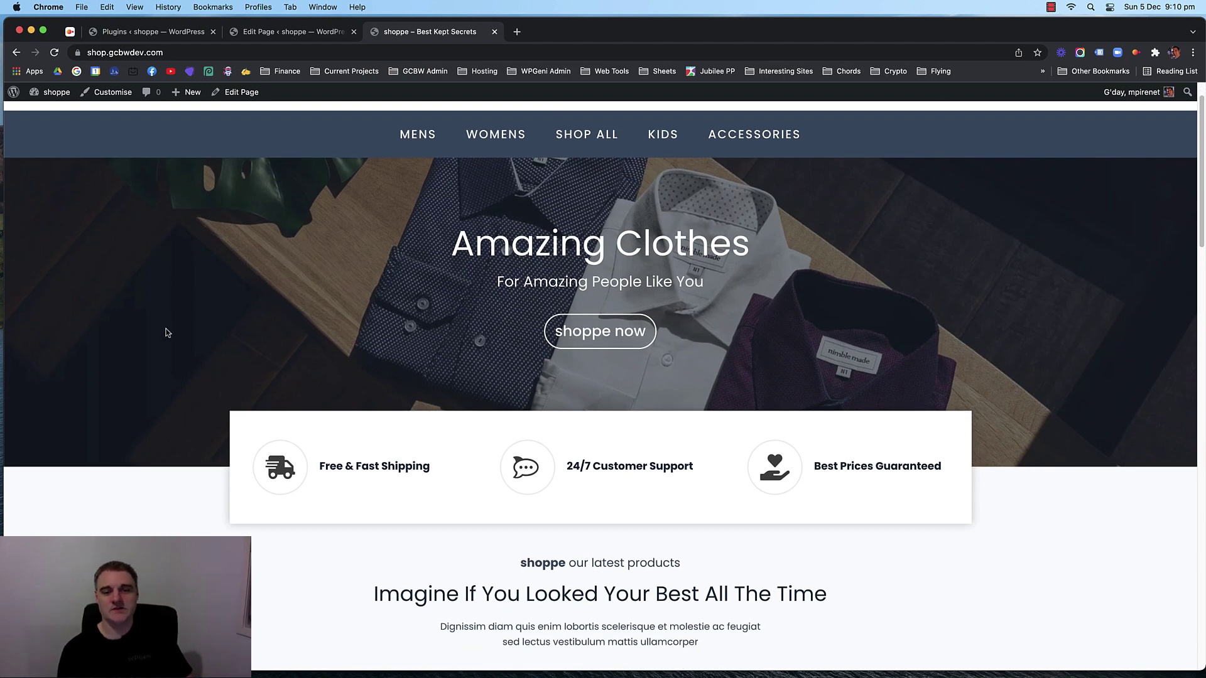
pyautogui.scroll(-10, 157, 334)
pyautogui.scroll(4, 157, 334)
pyautogui.scroll(-1, 157, 334)
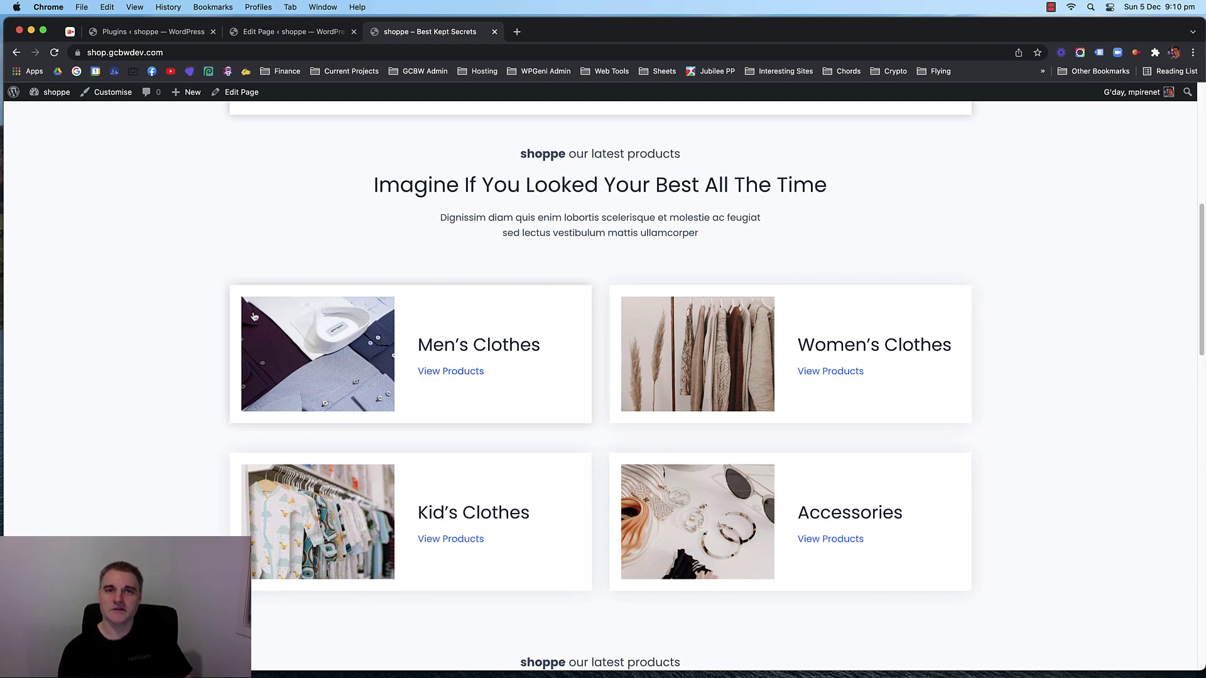
pyautogui.scroll(-10, 172, 322)
pyautogui.scroll(15, 167, 326)
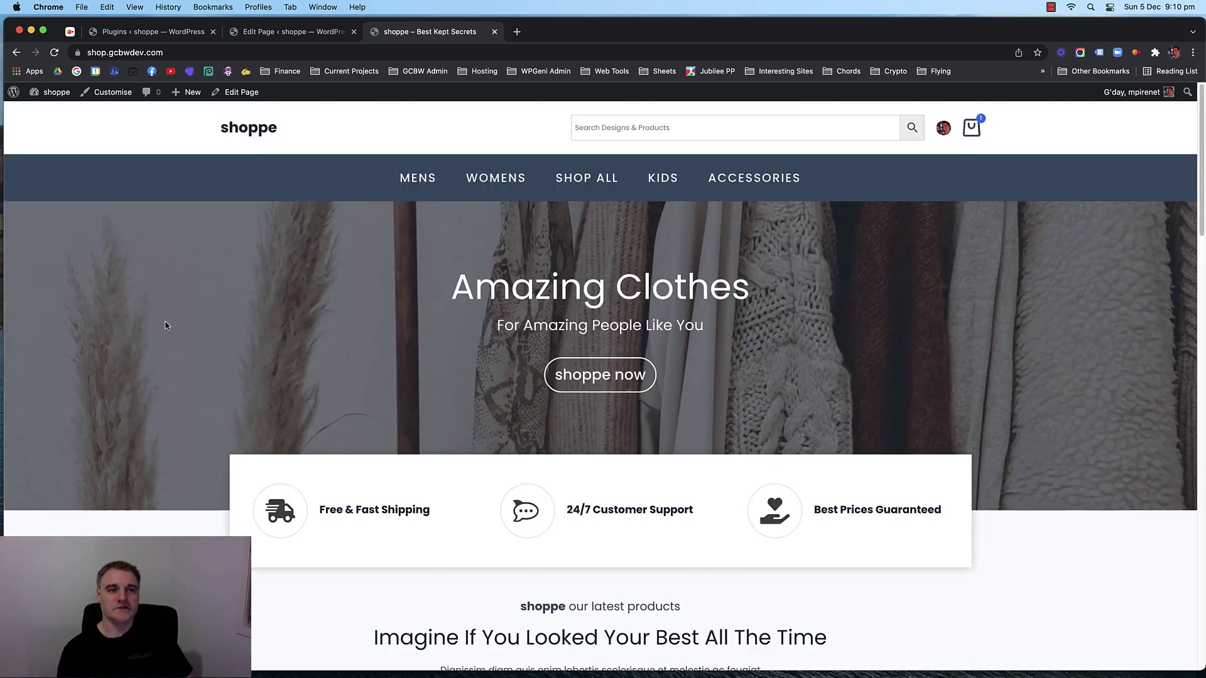
pyautogui.click(271, 35)
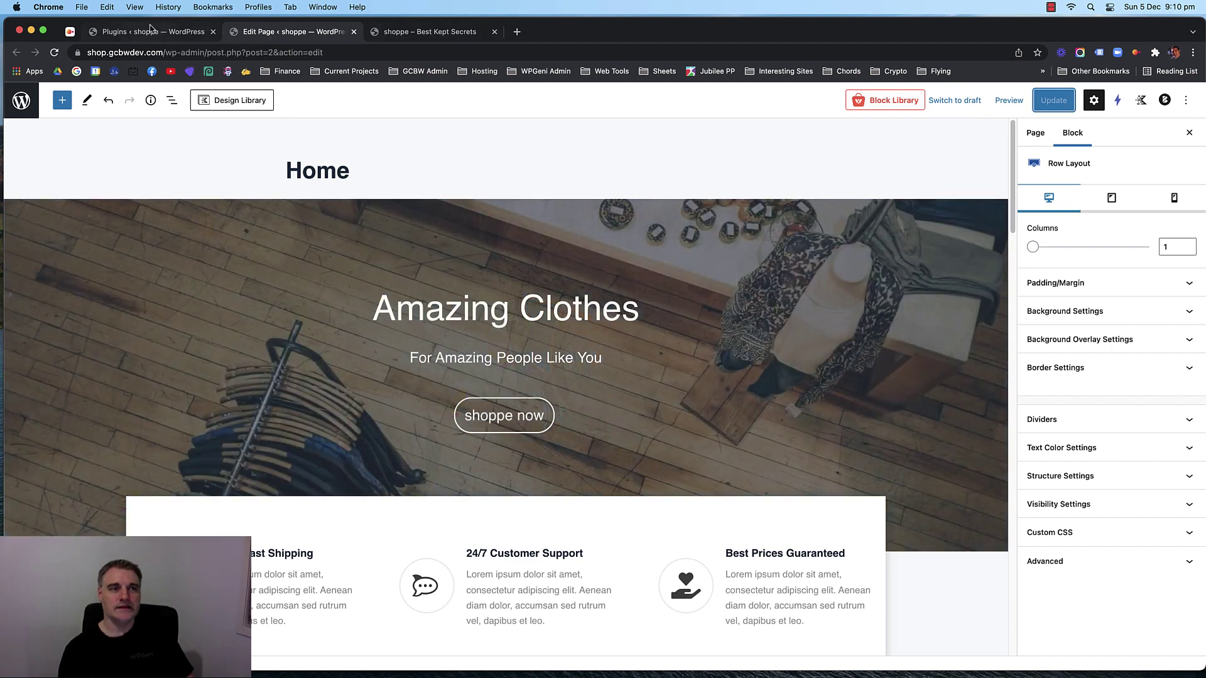
# Return to Installed Plugins and look over the 12 remaining plugins, including Kadence Blocks and Rank Math SEO.
pyautogui.click(151, 31)
pyautogui.click(292, 32)
pyautogui.click(168, 31)
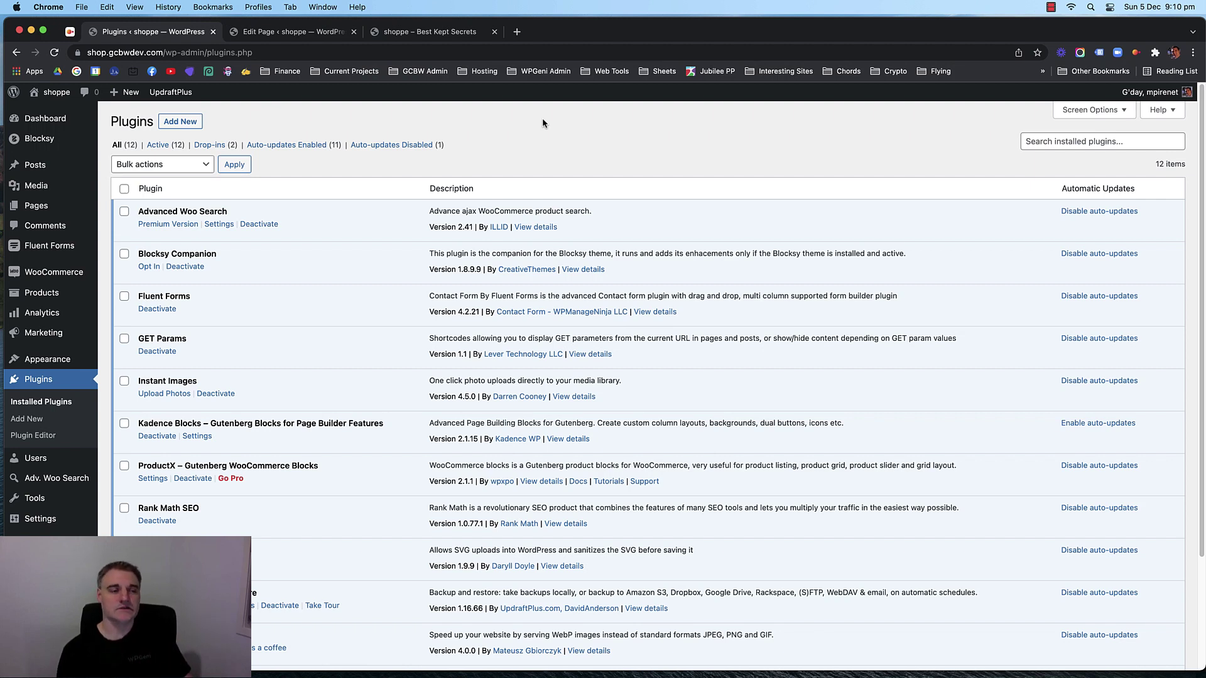
pyautogui.scroll(-5, 380, 237)
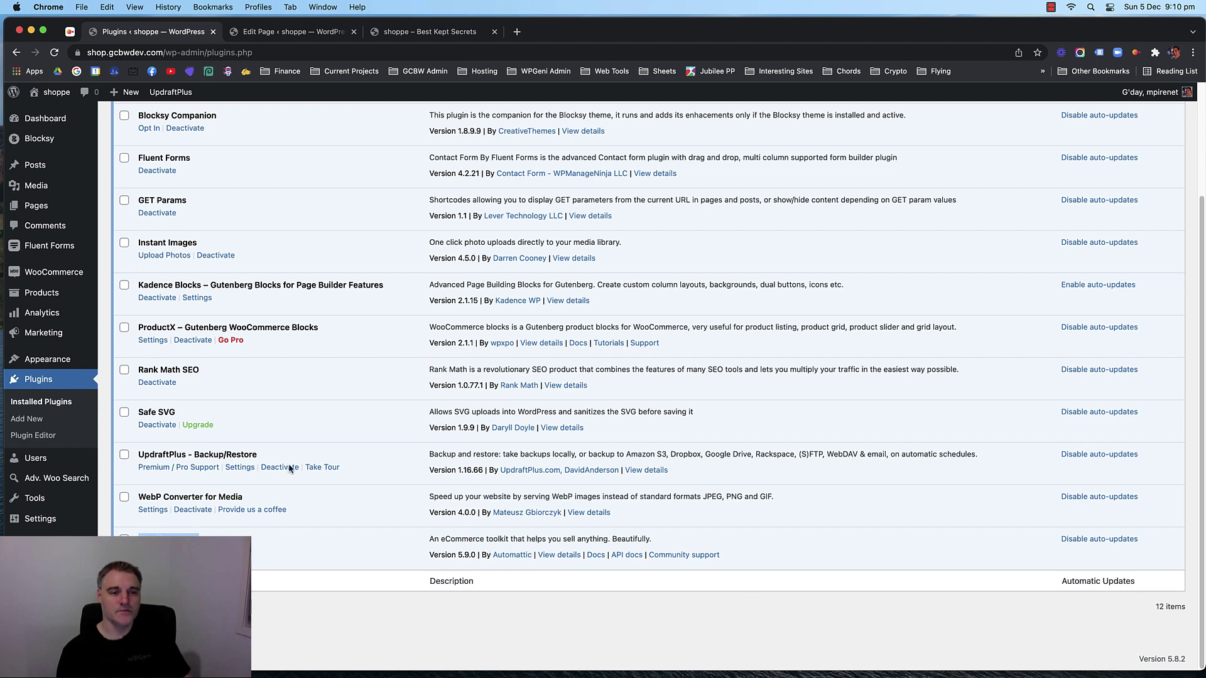
pyautogui.scroll(3, 386, 389)
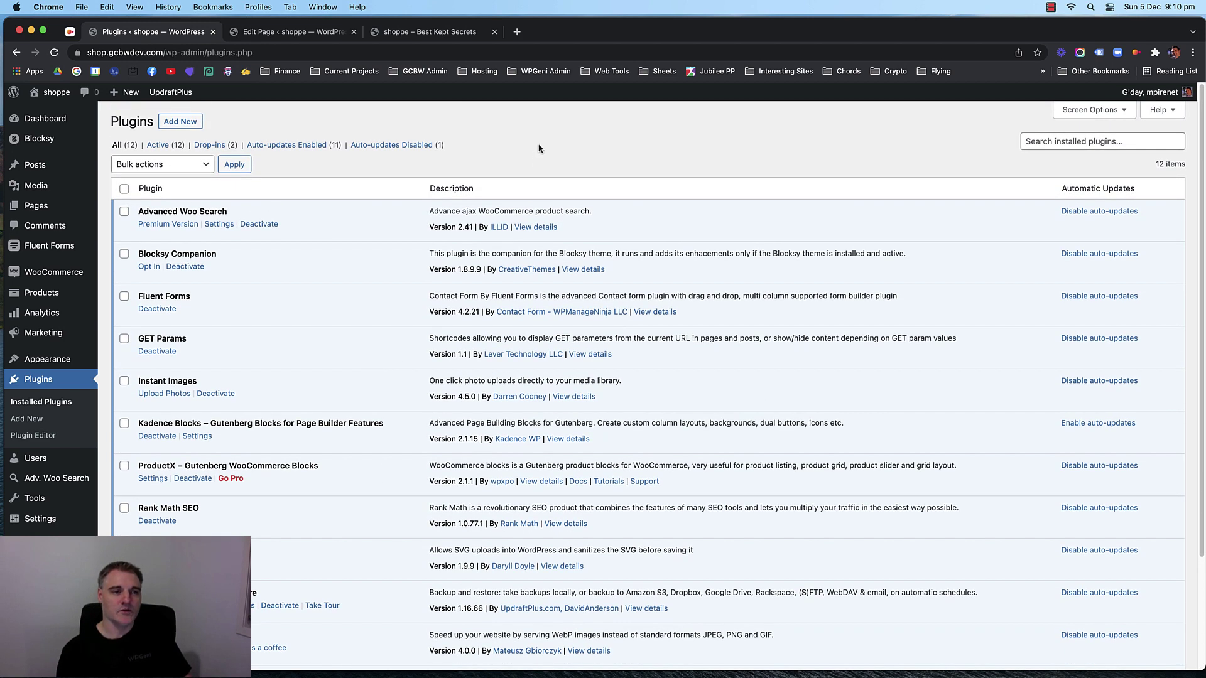
pyautogui.moveTo(50, 277)
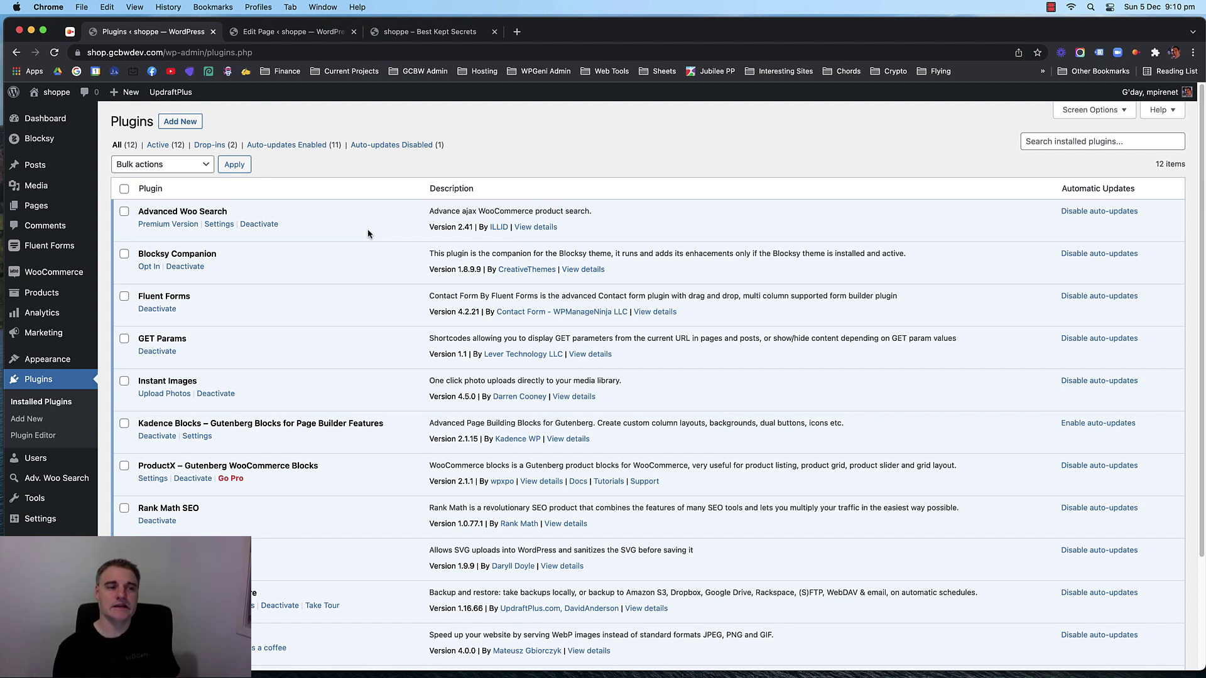
pyautogui.scroll(-5, 368, 233)
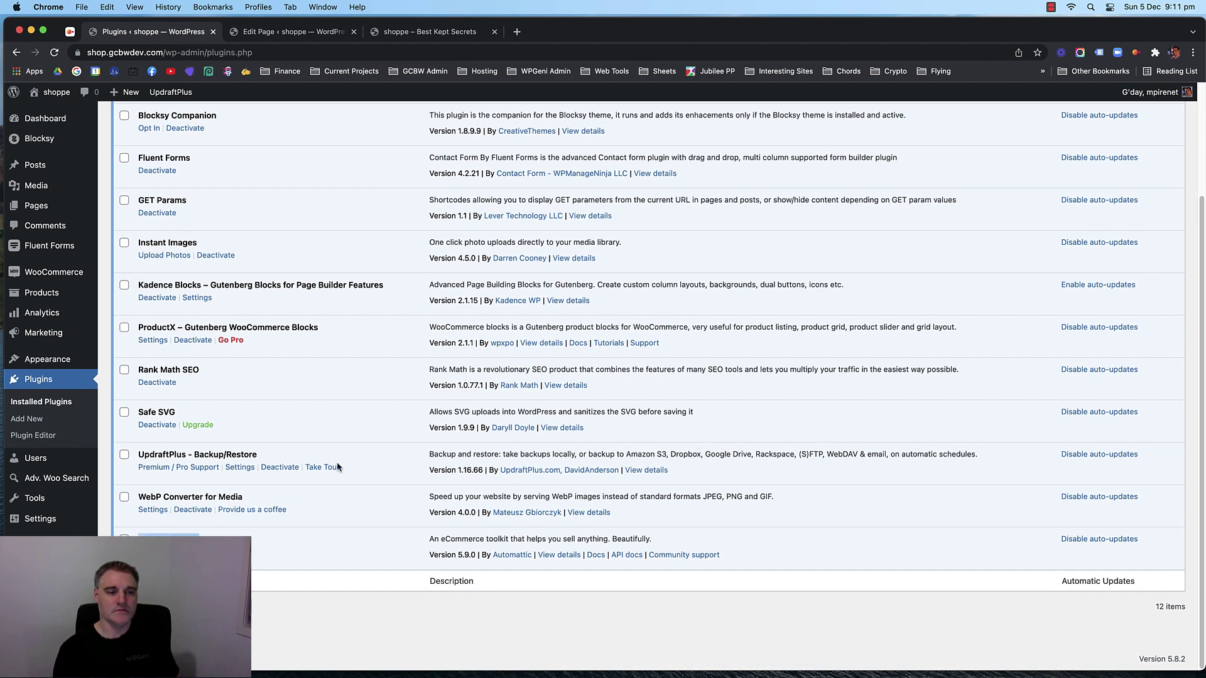
pyautogui.scroll(5, 356, 440)
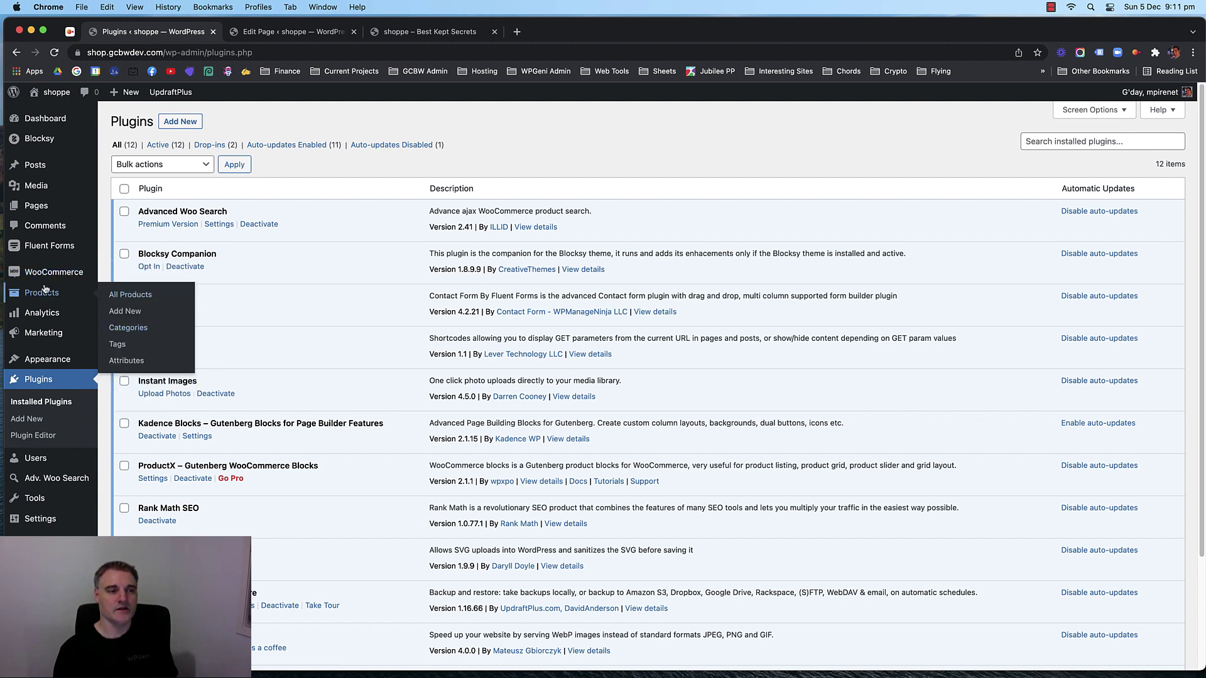
# Set the jewellery and sunglasses photo as the Accessories category thumbnail.
pyautogui.click(128, 328)
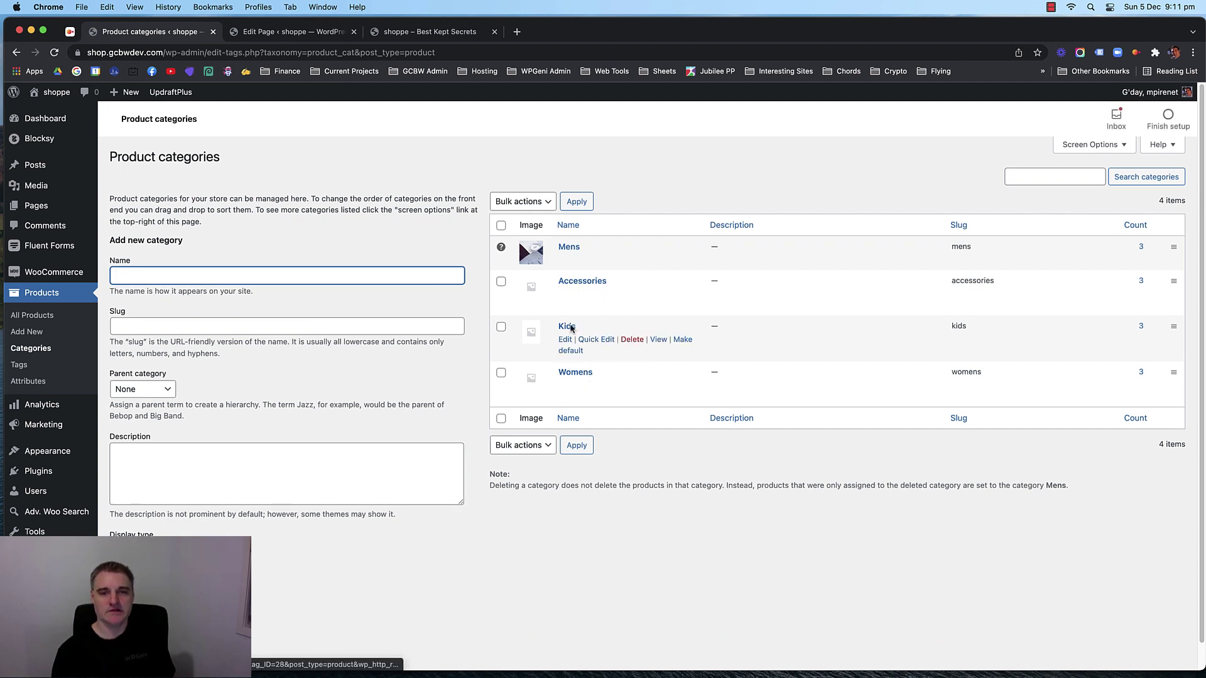
pyautogui.click(647, 167)
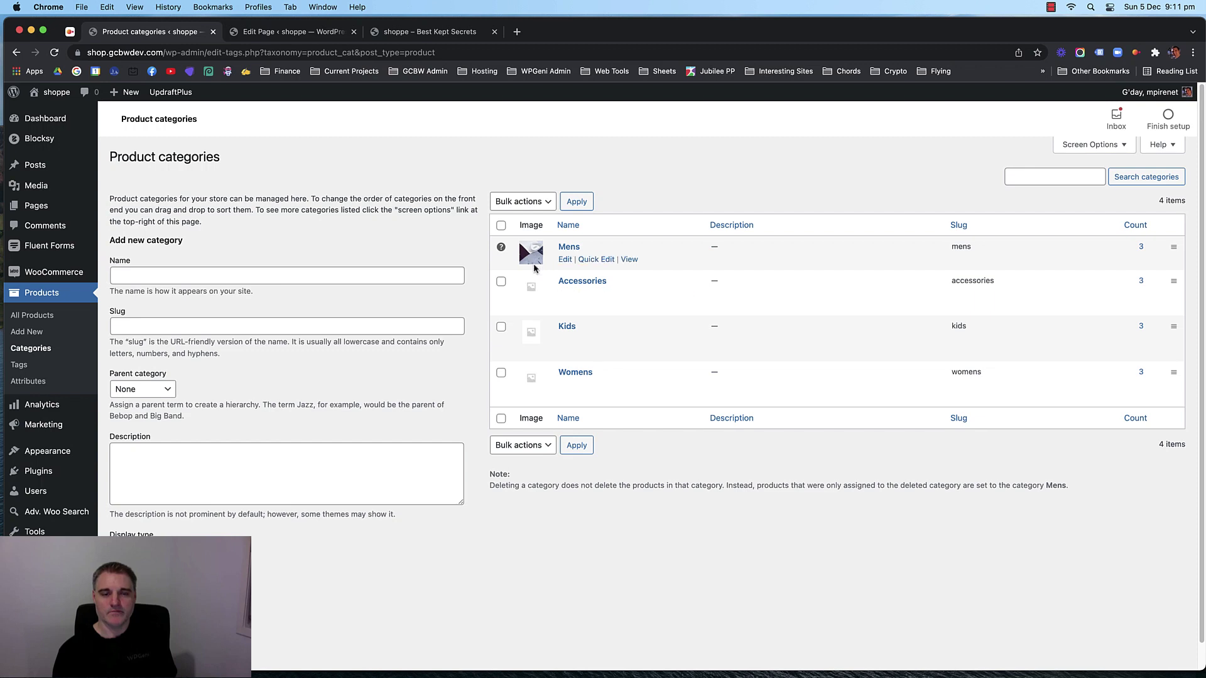
pyautogui.click(565, 293)
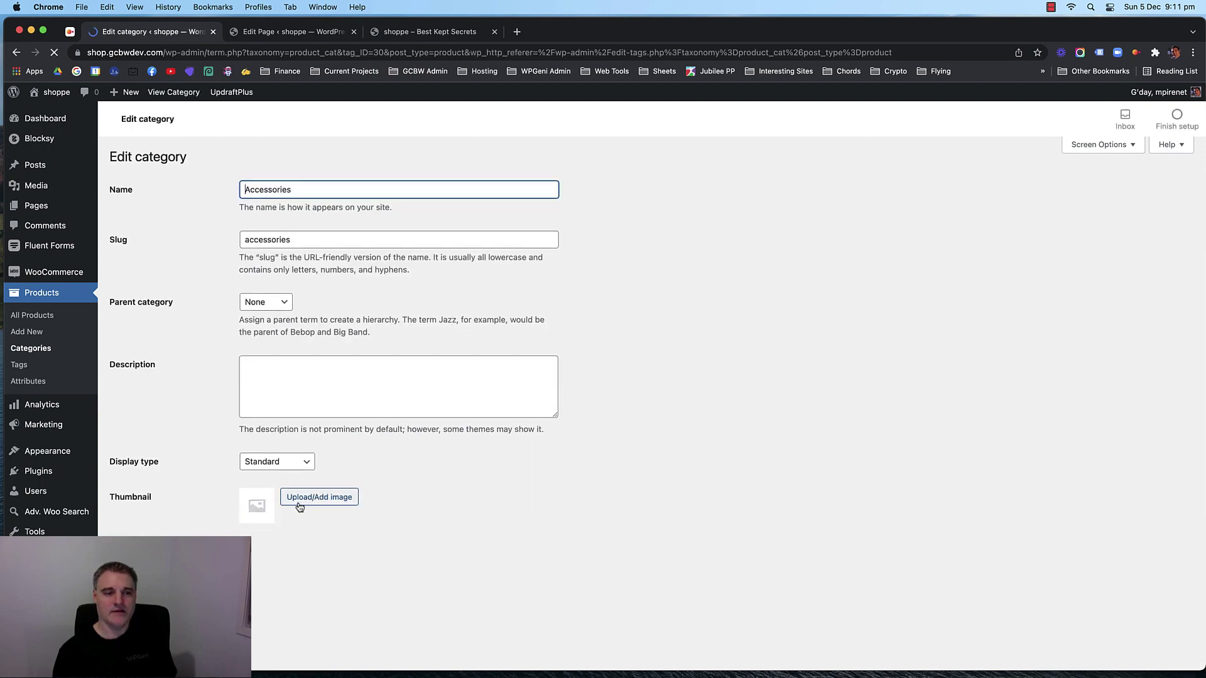
pyautogui.click(311, 499)
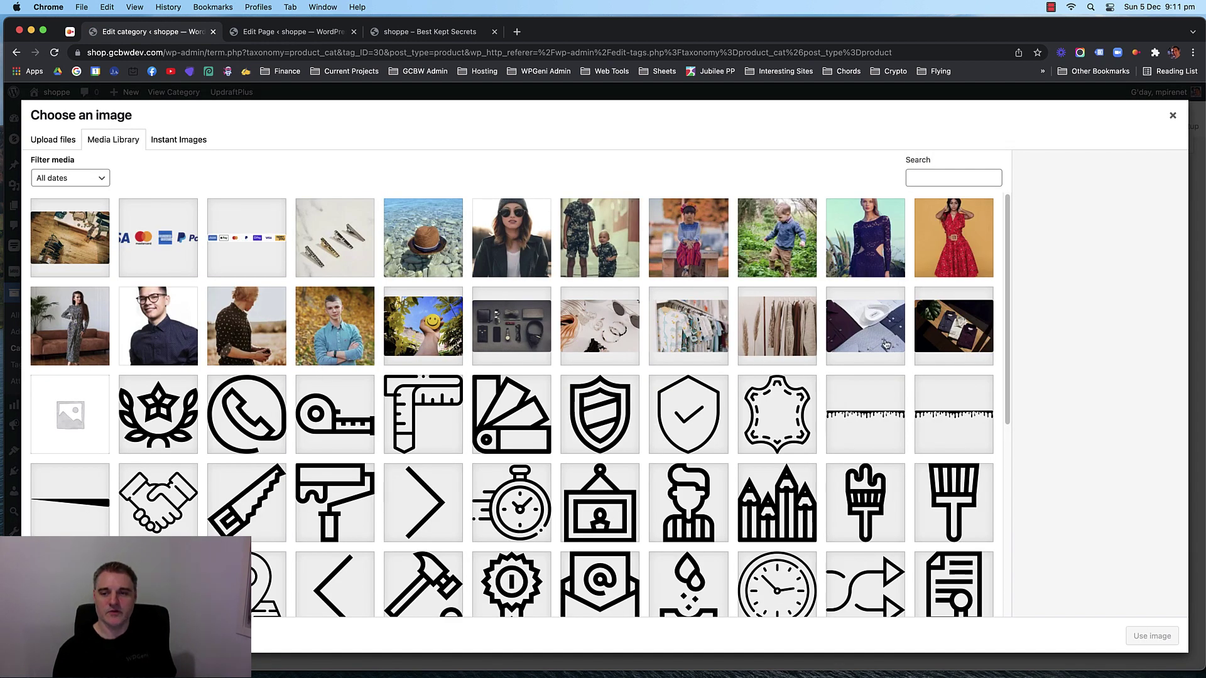
pyautogui.click(795, 333)
pyautogui.click(1152, 635)
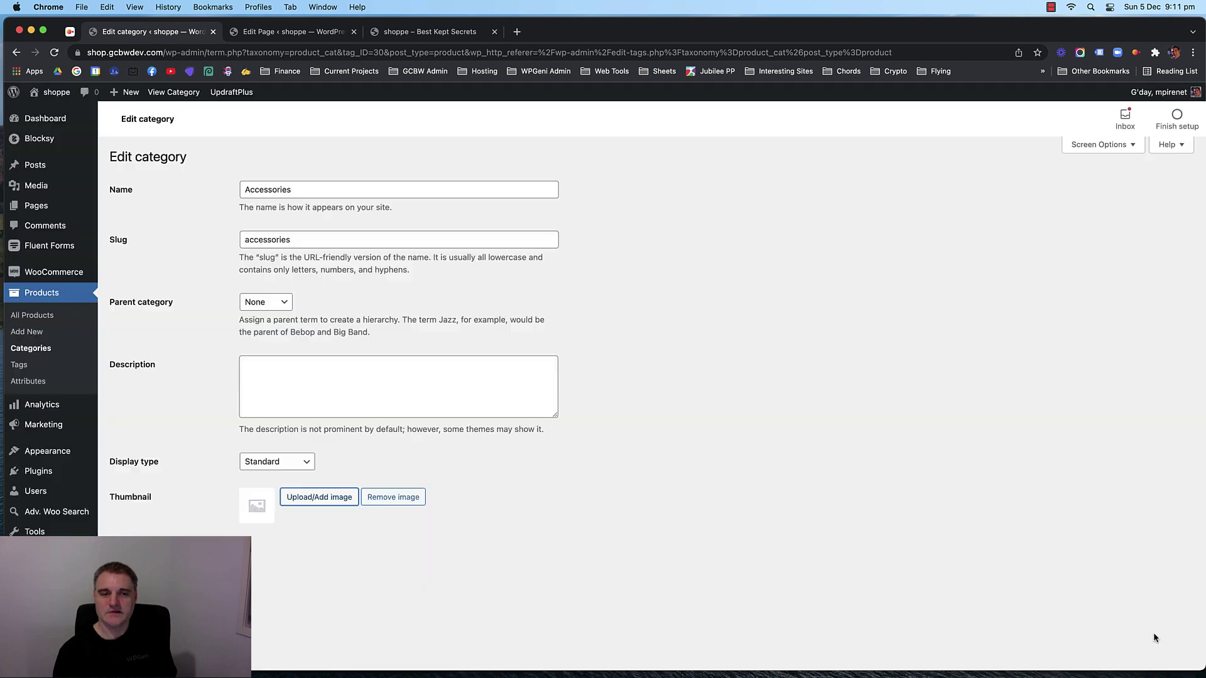
pyautogui.click(318, 509)
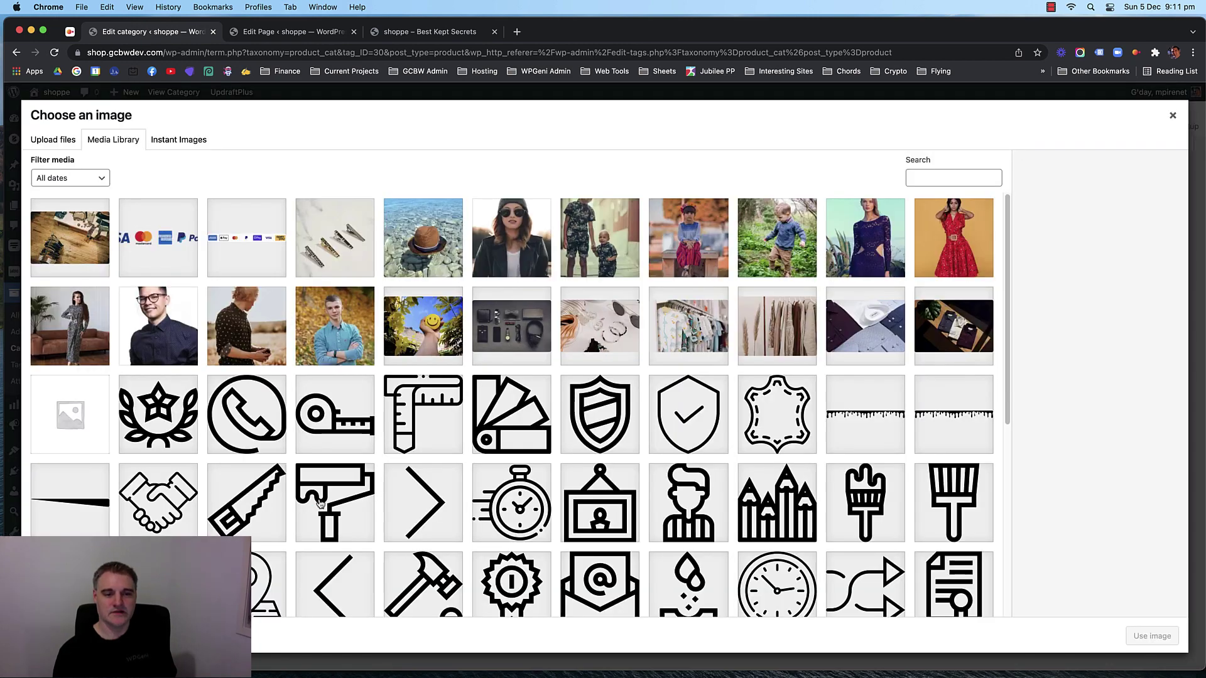
pyautogui.click(620, 328)
pyautogui.click(1152, 636)
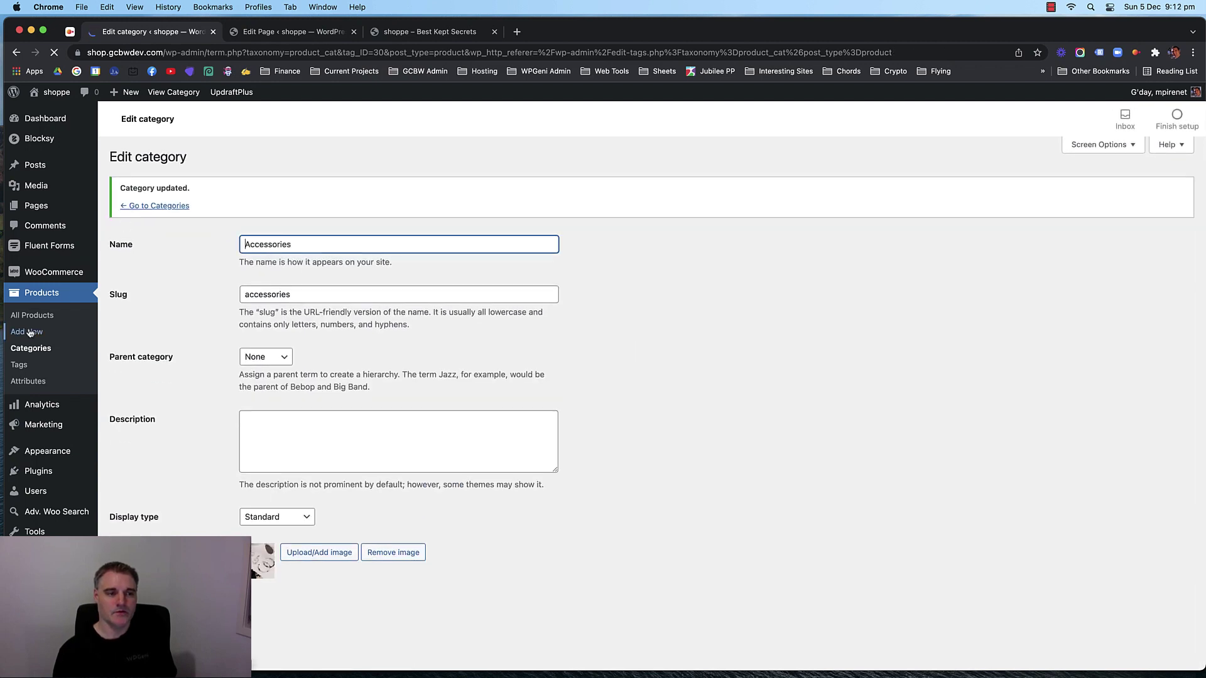
# Give the Kids category a clothing photo as its thumbnail.
pyautogui.click(32, 348)
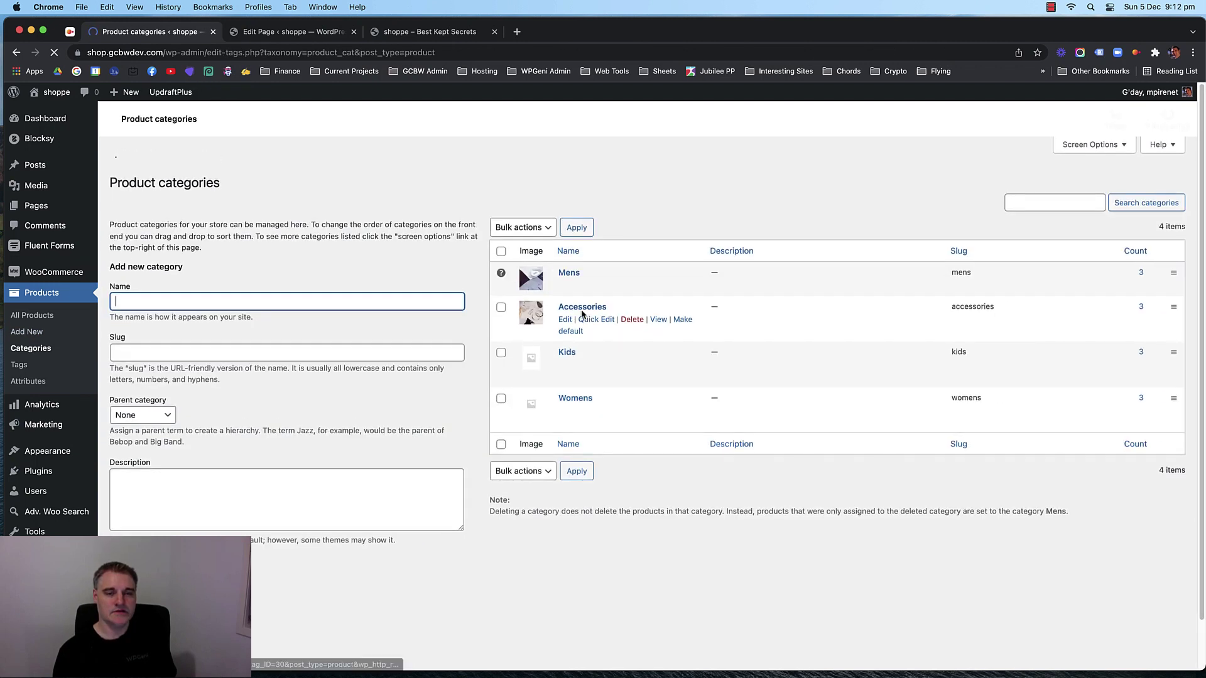
pyautogui.click(564, 340)
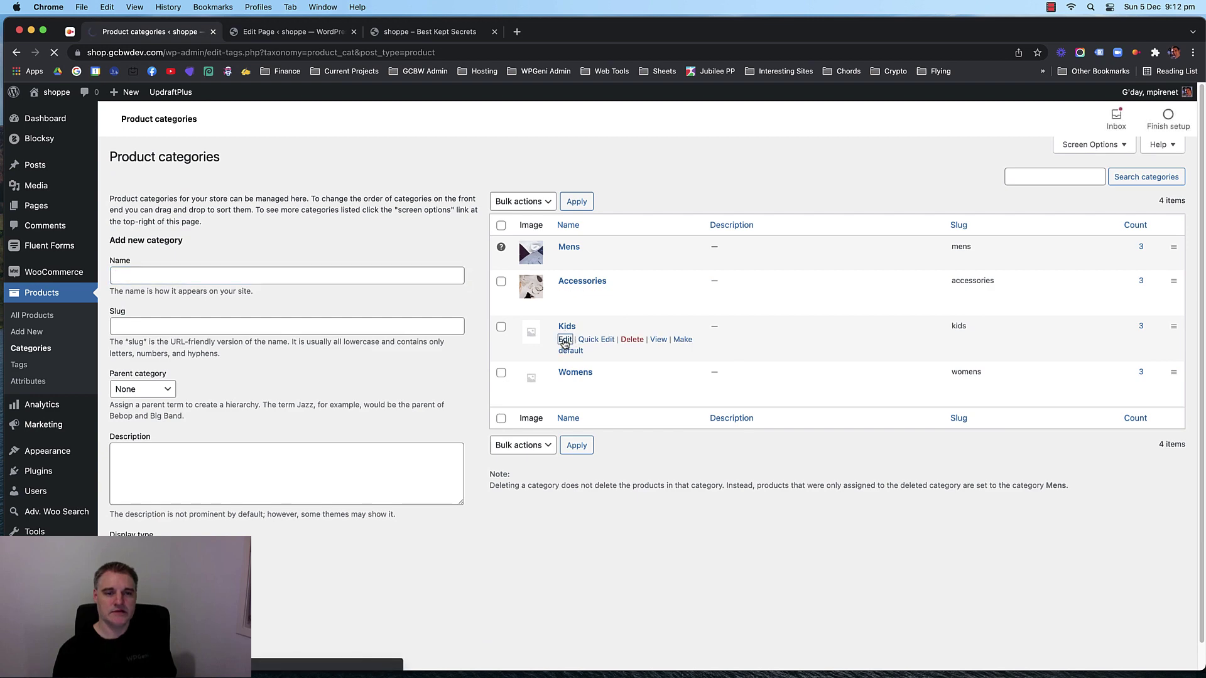
pyautogui.click(324, 498)
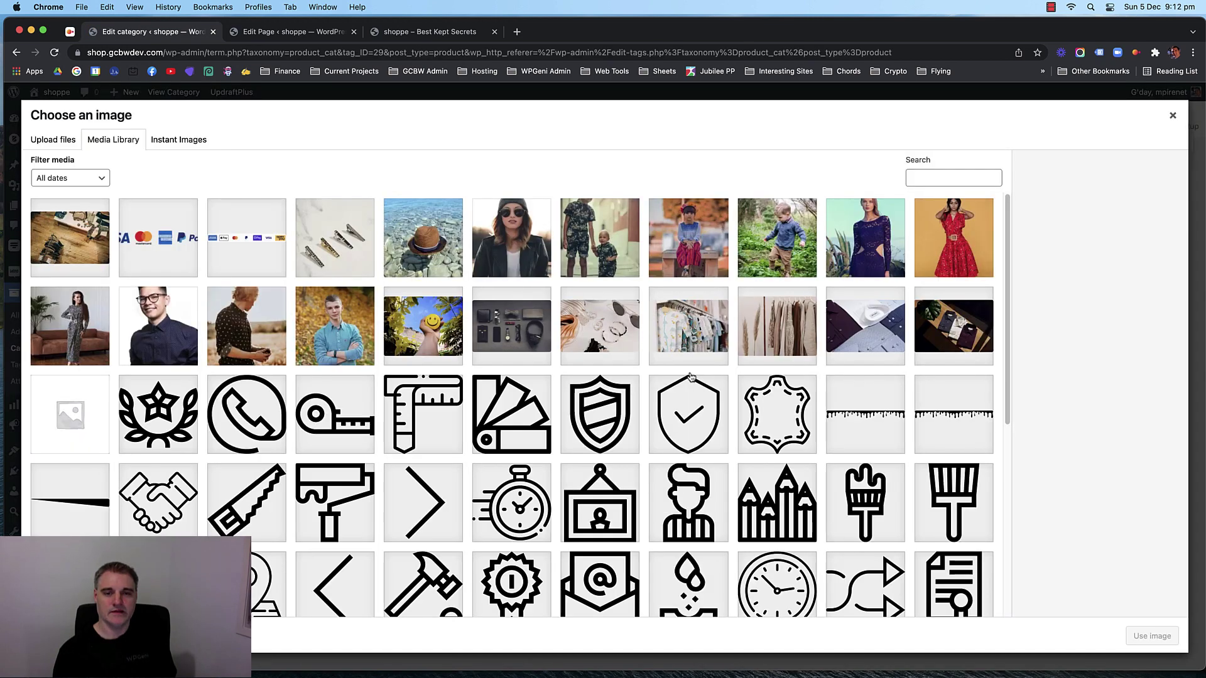
pyautogui.click(682, 334)
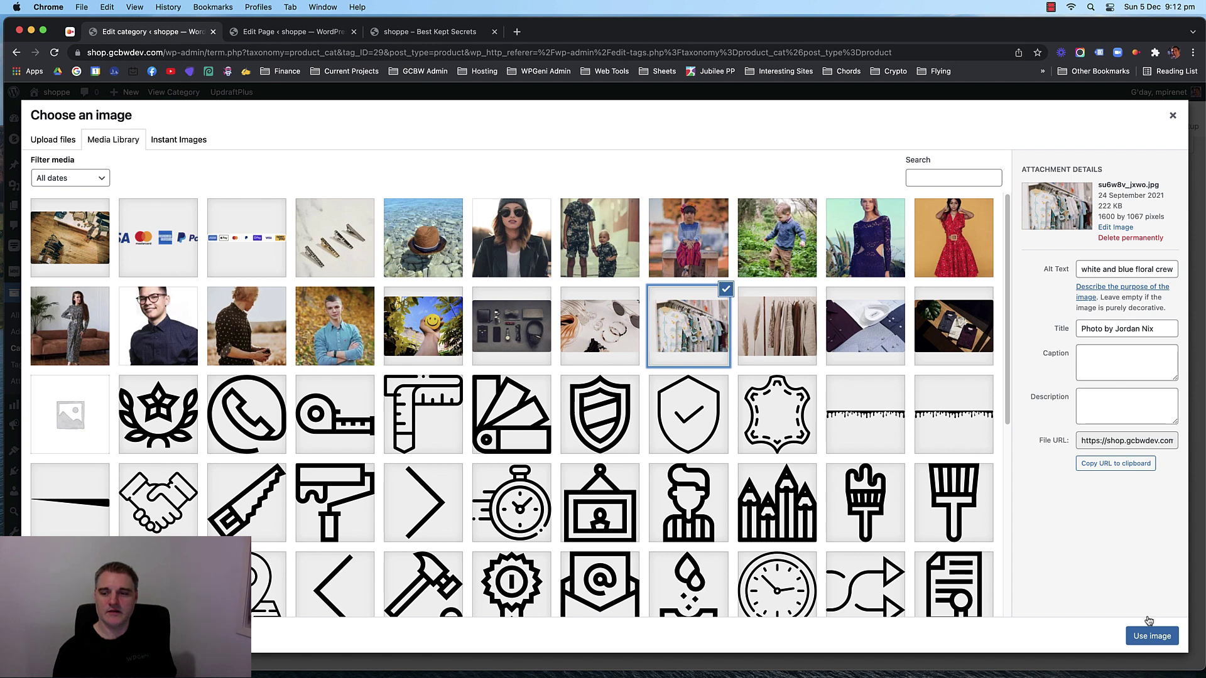
pyautogui.click(1150, 634)
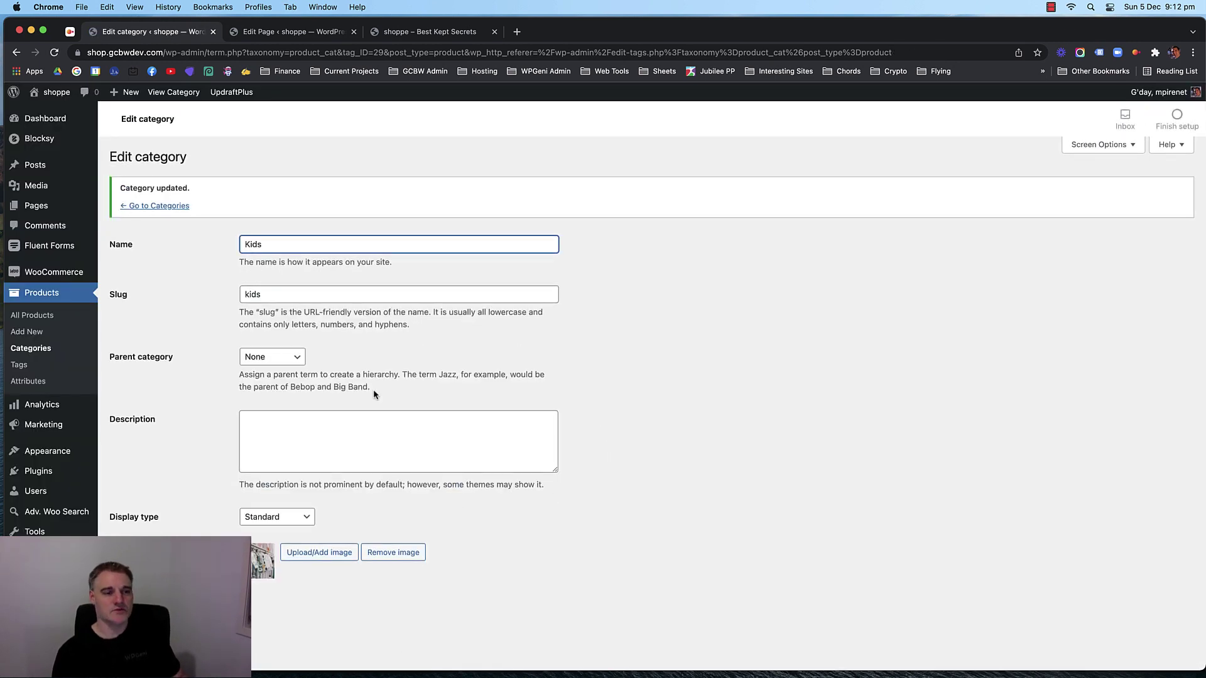
# Give the Womens category the clothes-rack photo as its thumbnail.
pyautogui.click(30, 348)
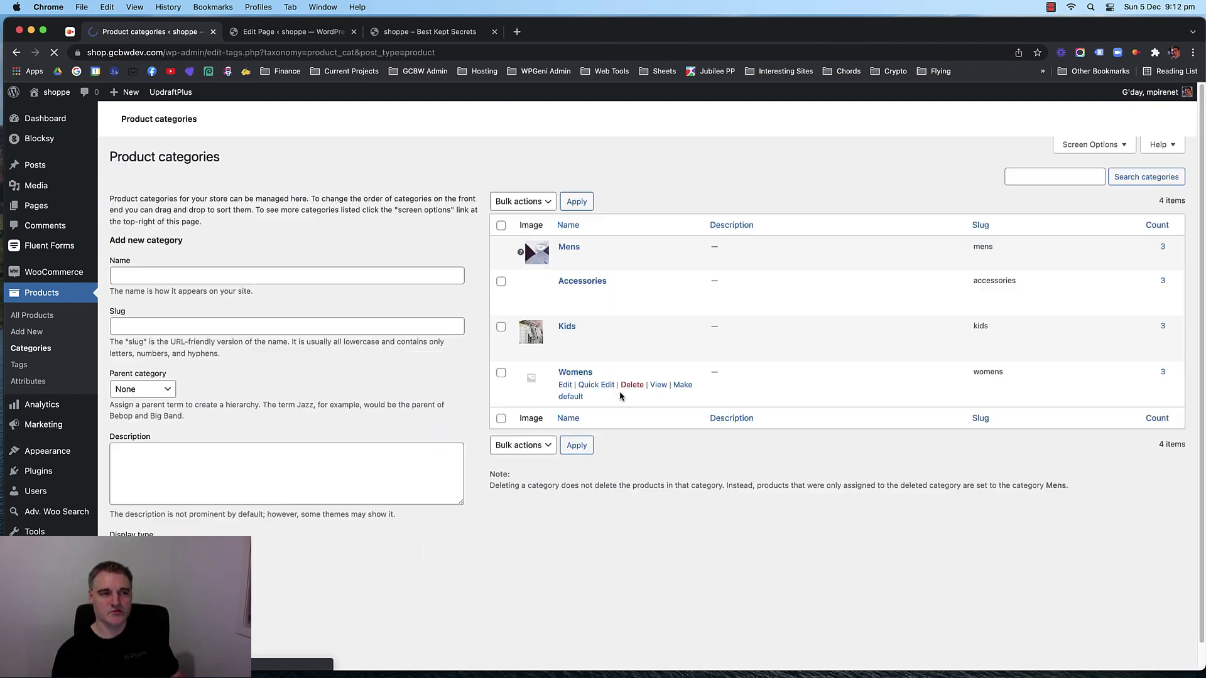
pyautogui.click(567, 387)
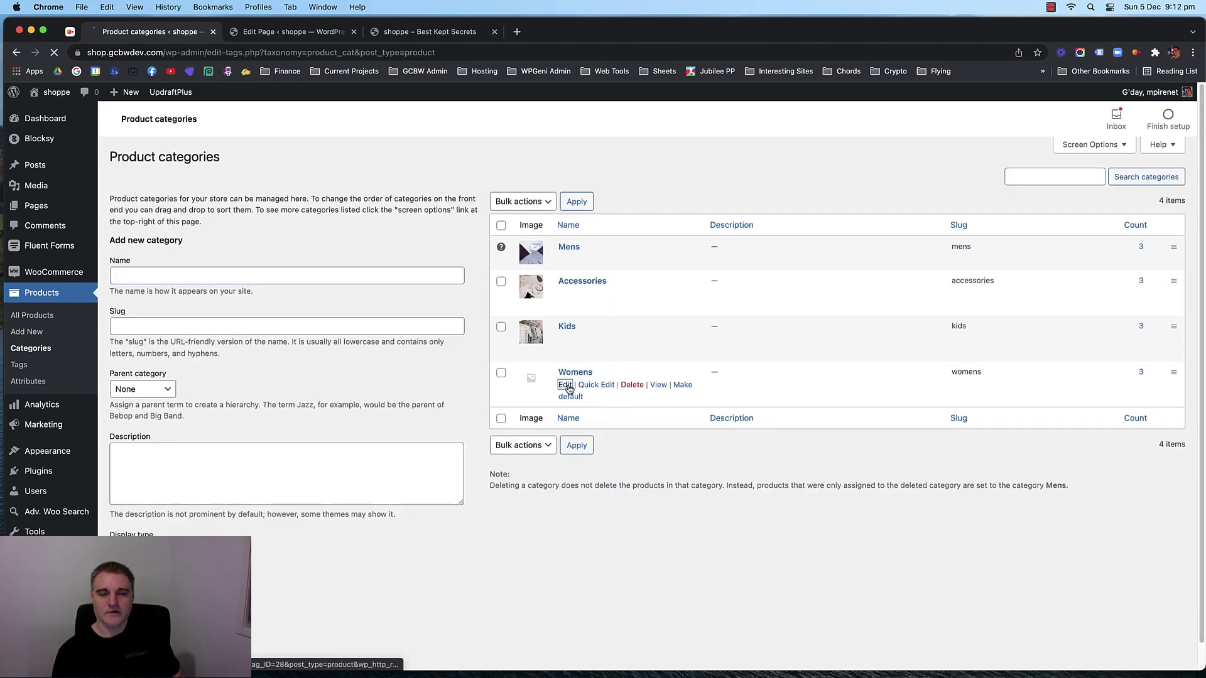
pyautogui.scroll(-1, 622, 390)
pyautogui.click(335, 496)
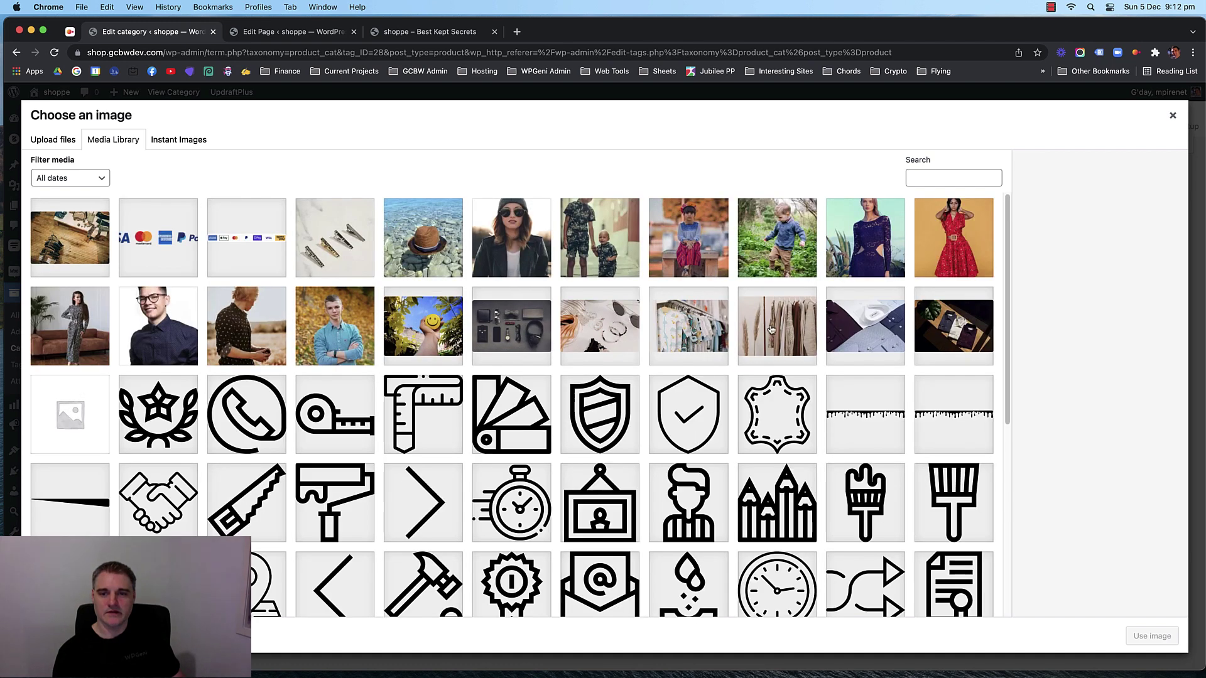
pyautogui.click(771, 329)
pyautogui.click(1153, 636)
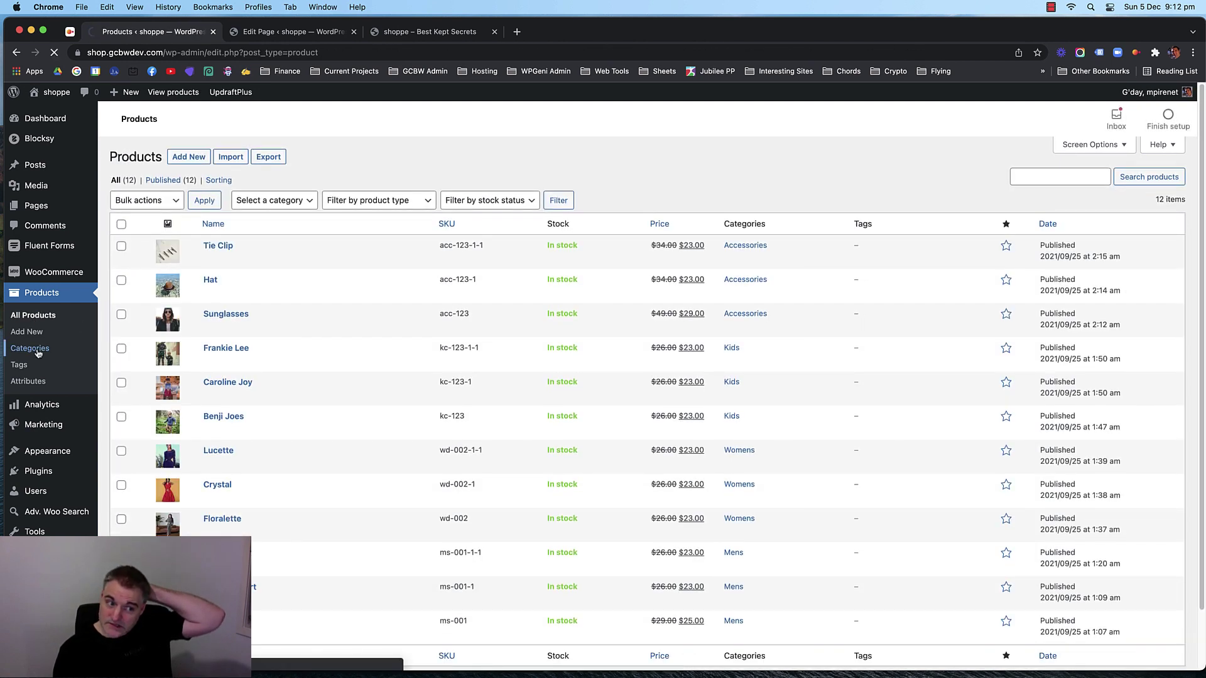
# Enter 'Shoes' as the new product category name and launch Upload/Add image.
pyautogui.click(37, 349)
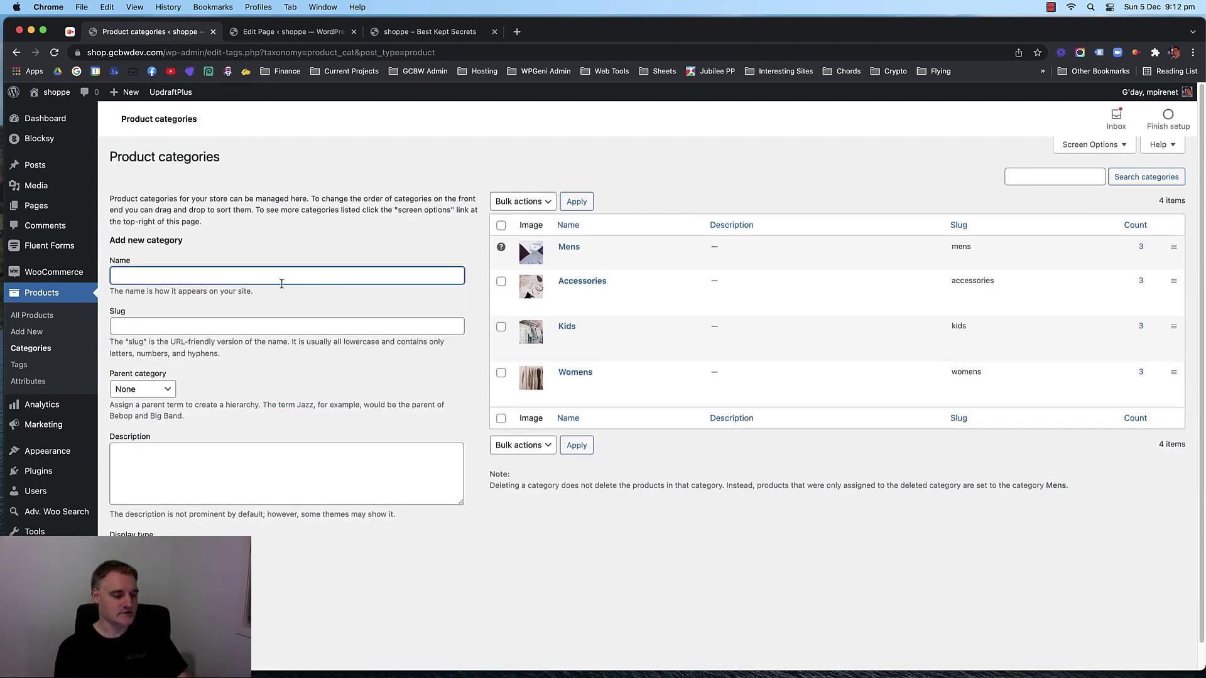
pyautogui.write('Shoes')
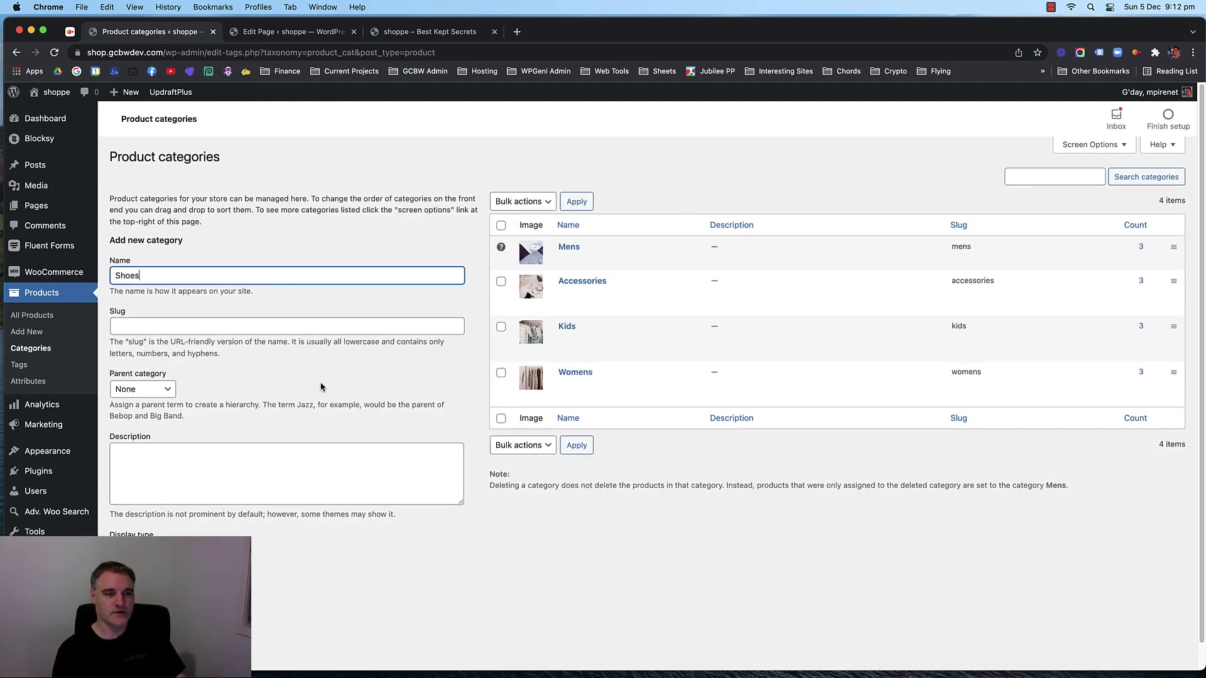
pyautogui.press('Tab')
pyautogui.click(588, 531)
pyautogui.click(162, 274)
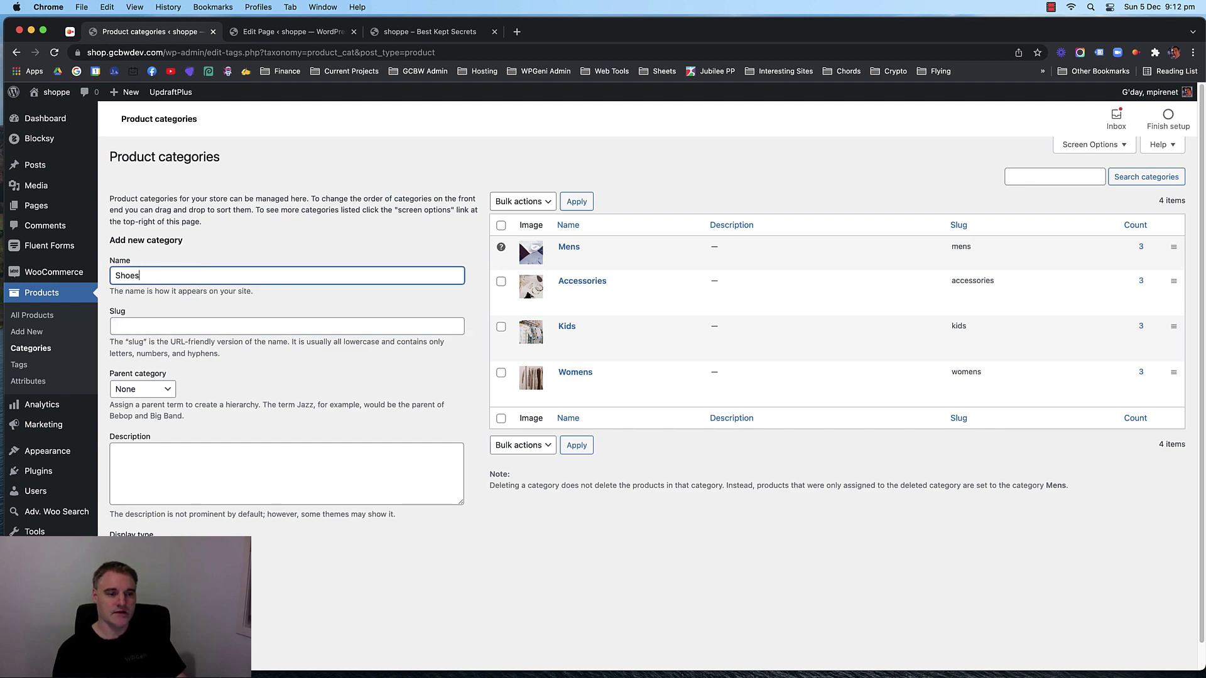
pyautogui.scroll(-1, 226, 531)
pyautogui.click(191, 572)
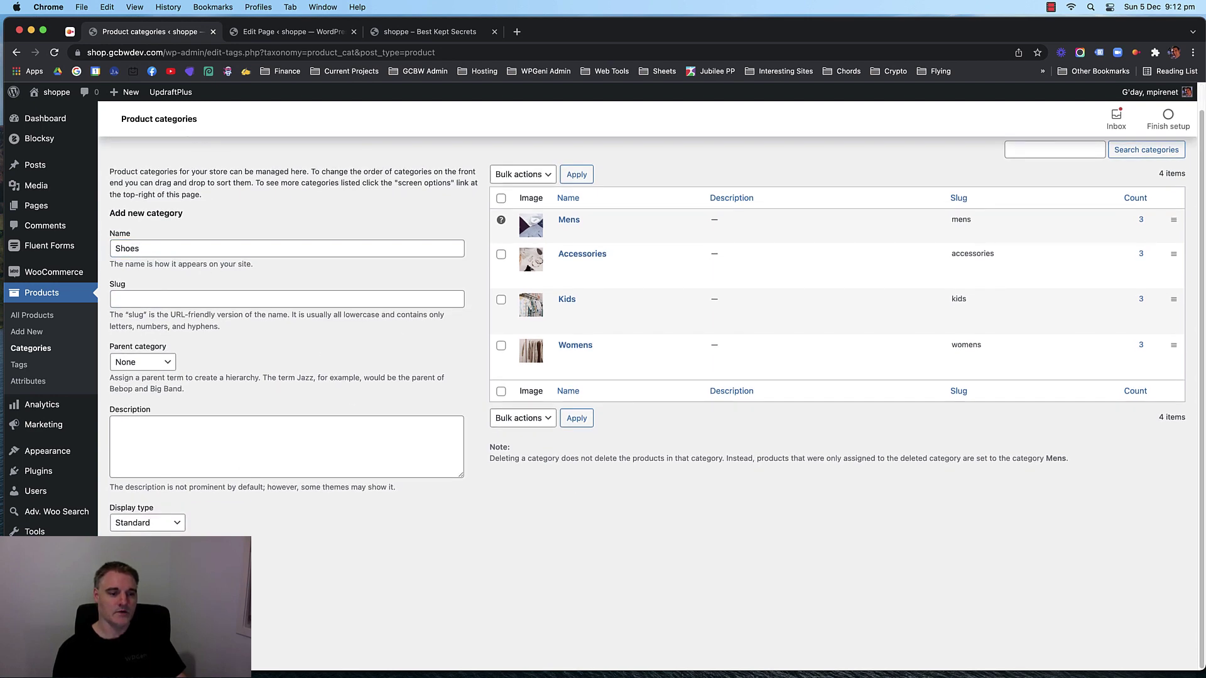
# Search Instant Images stock photos for shoes and filter to squarish results.
pyautogui.click(171, 140)
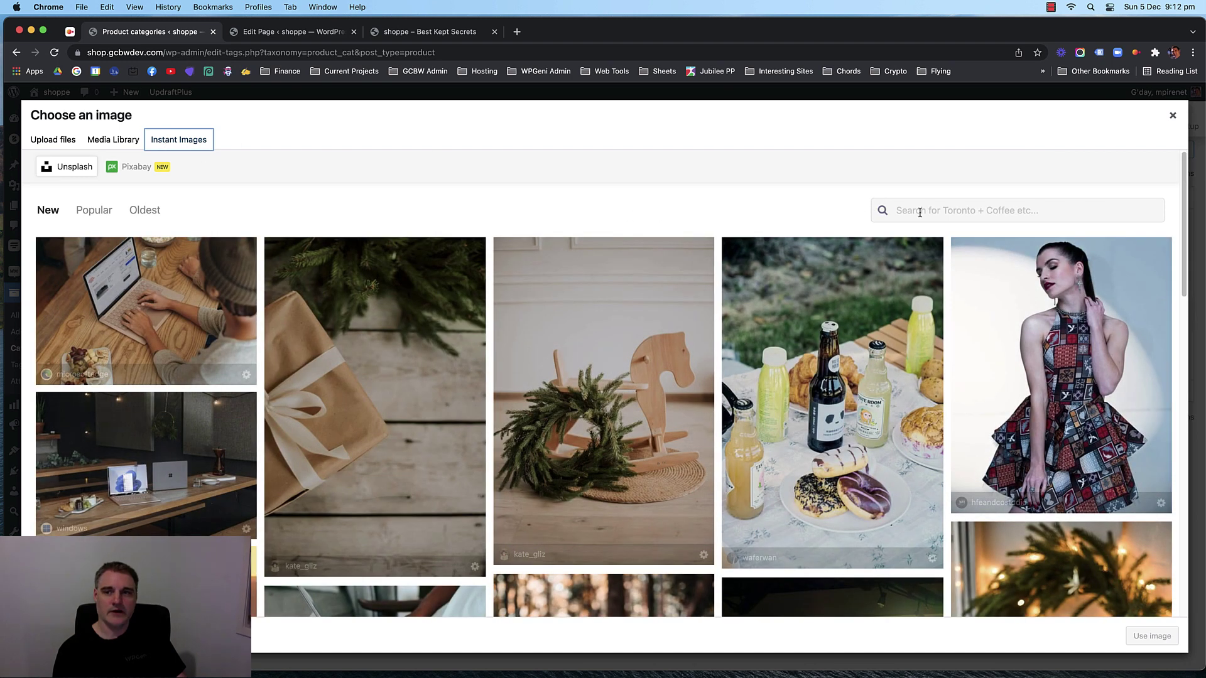
pyautogui.click(919, 212)
pyautogui.write('shoes')
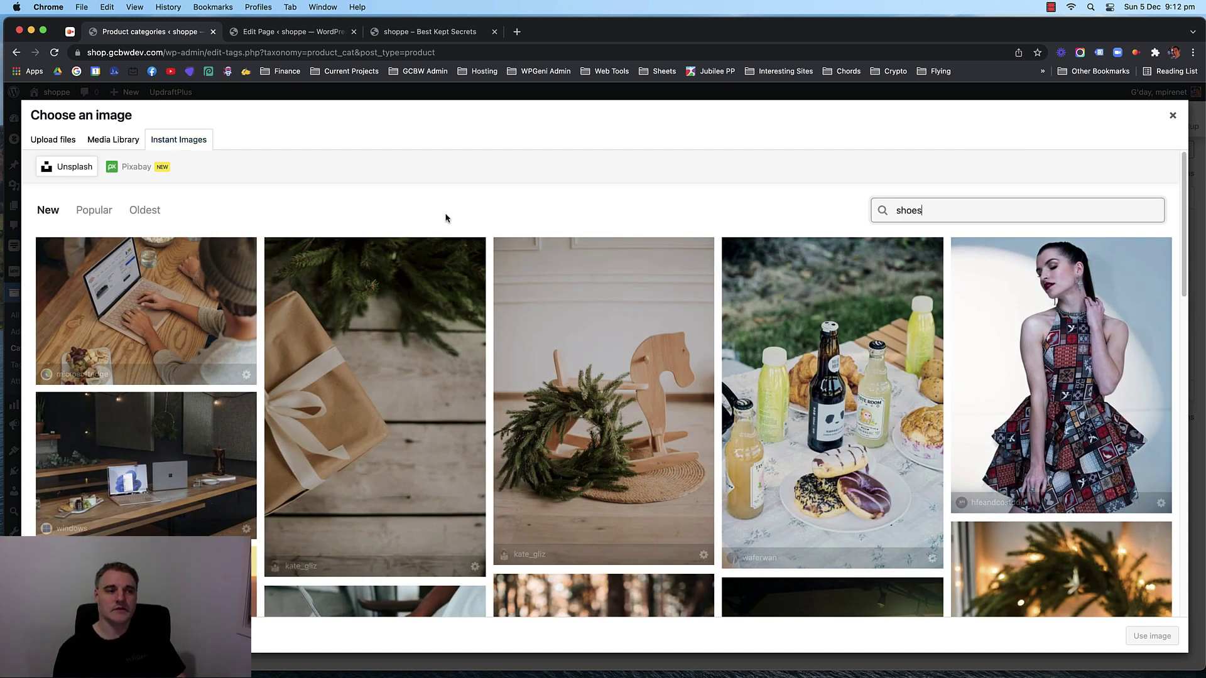
pyautogui.click(140, 208)
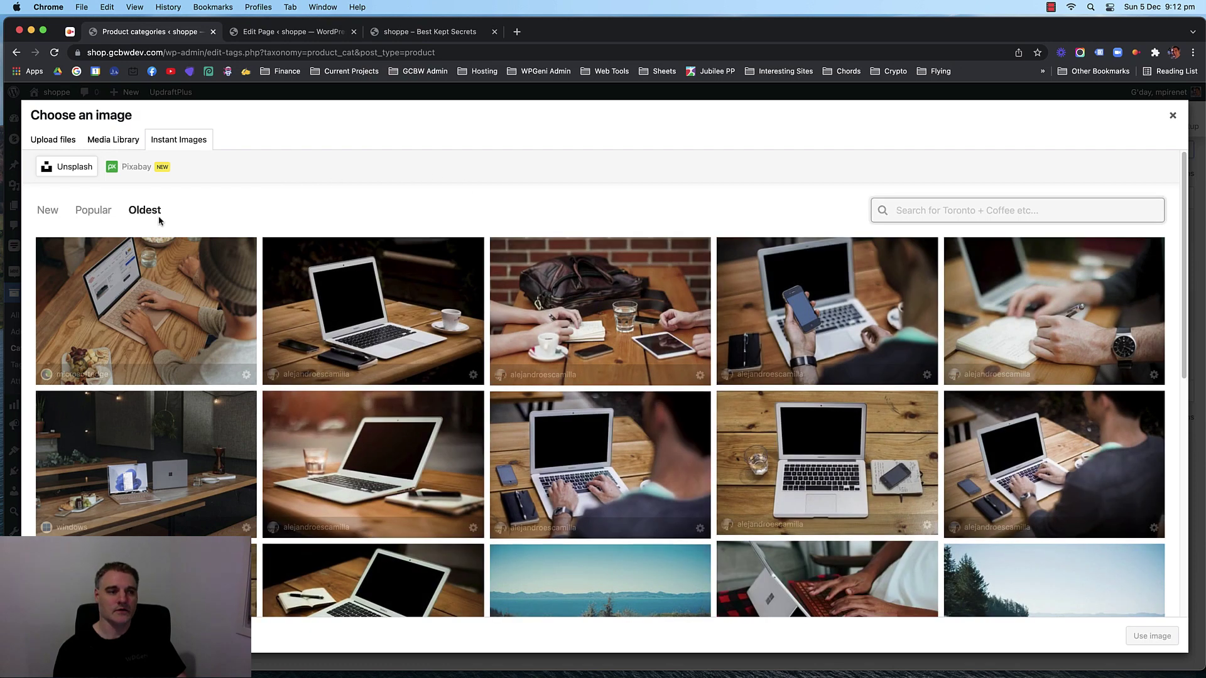
pyautogui.click(48, 212)
pyautogui.click(898, 210)
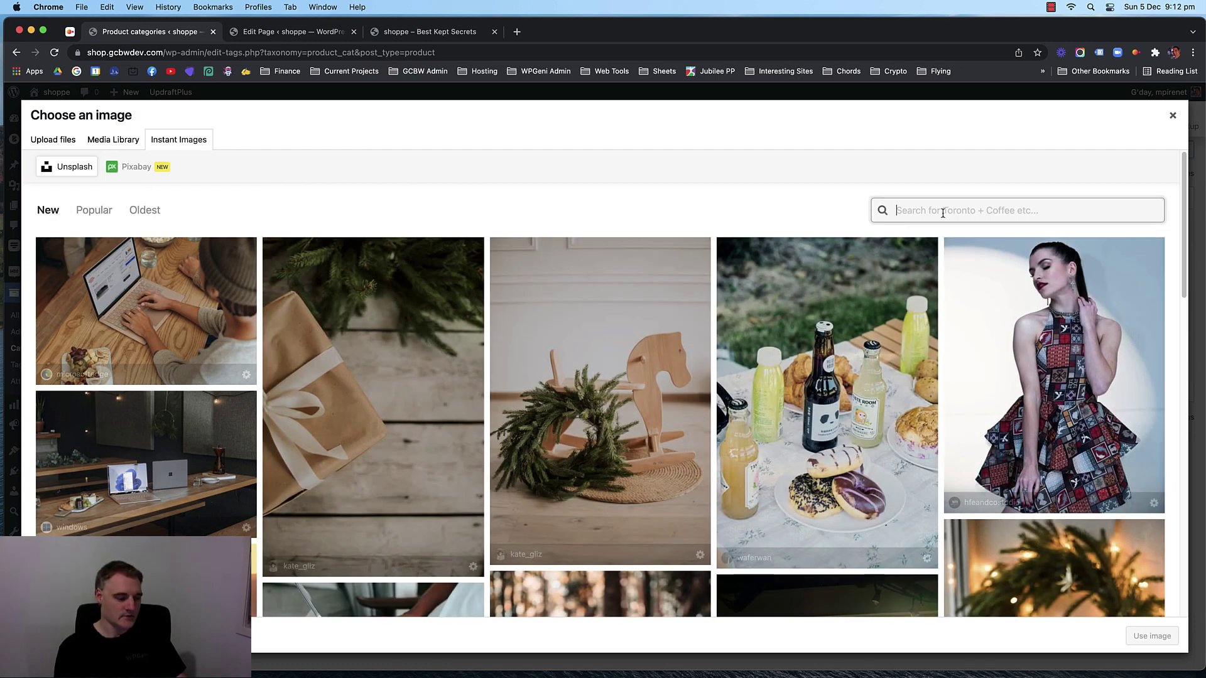
pyautogui.write('s')
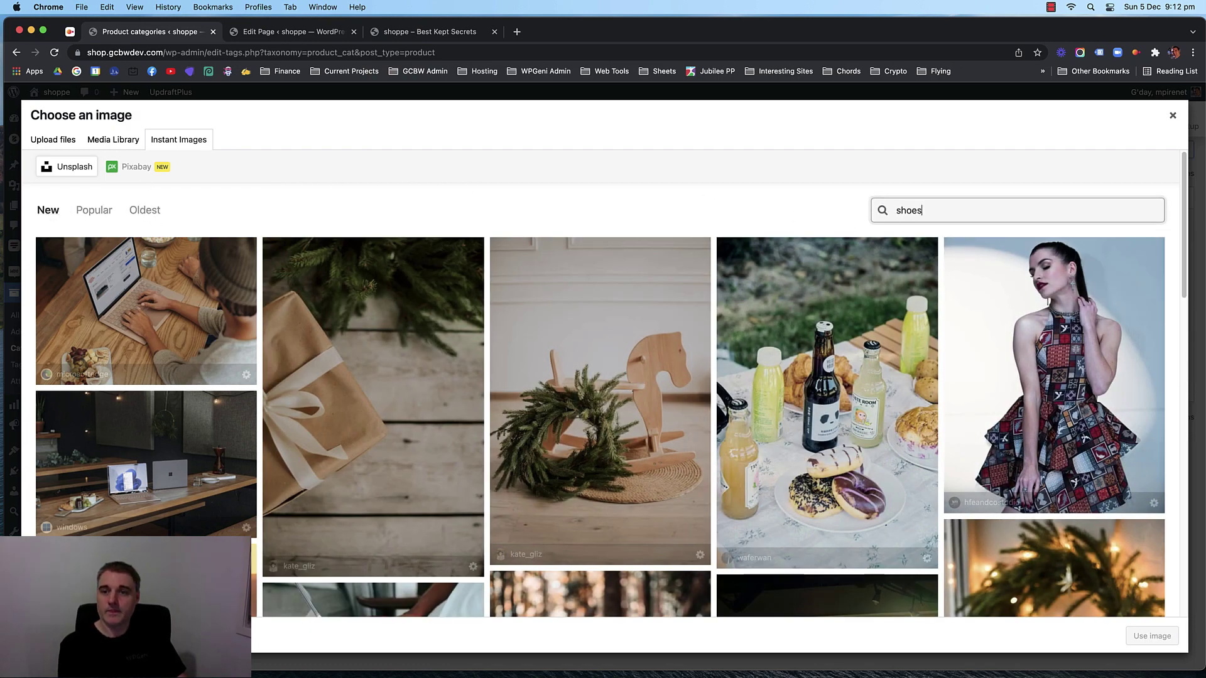
pyautogui.write('hops')
pyautogui.press('Return')
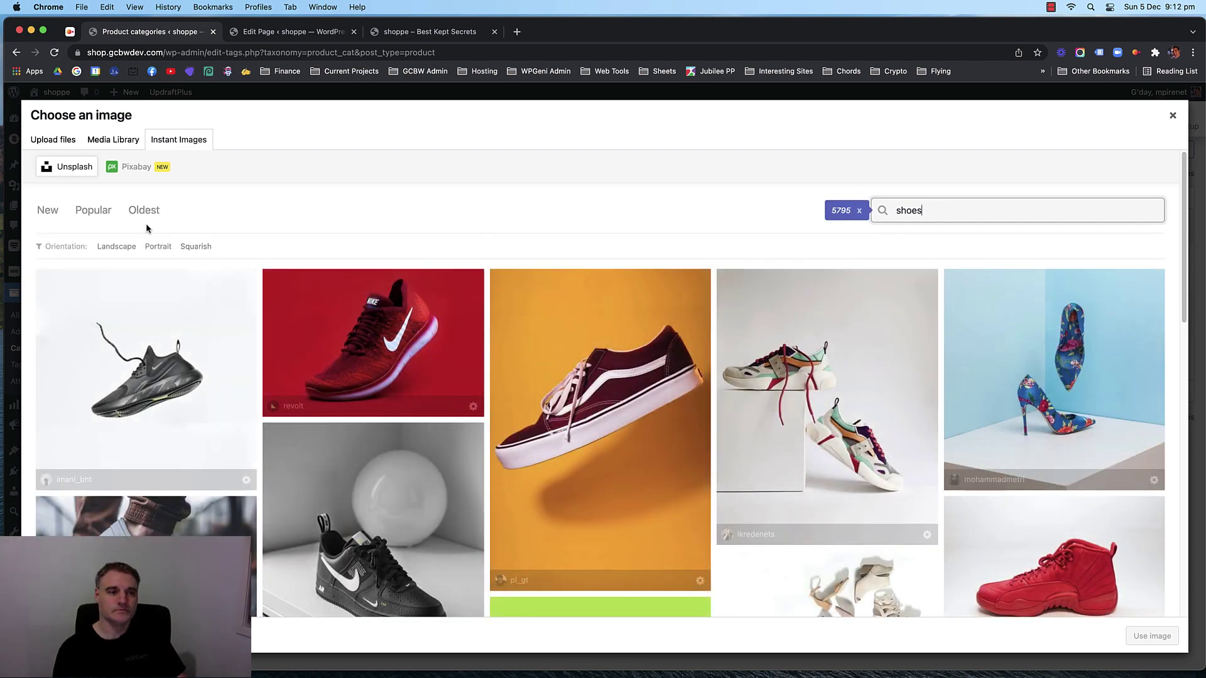
pyautogui.click(195, 246)
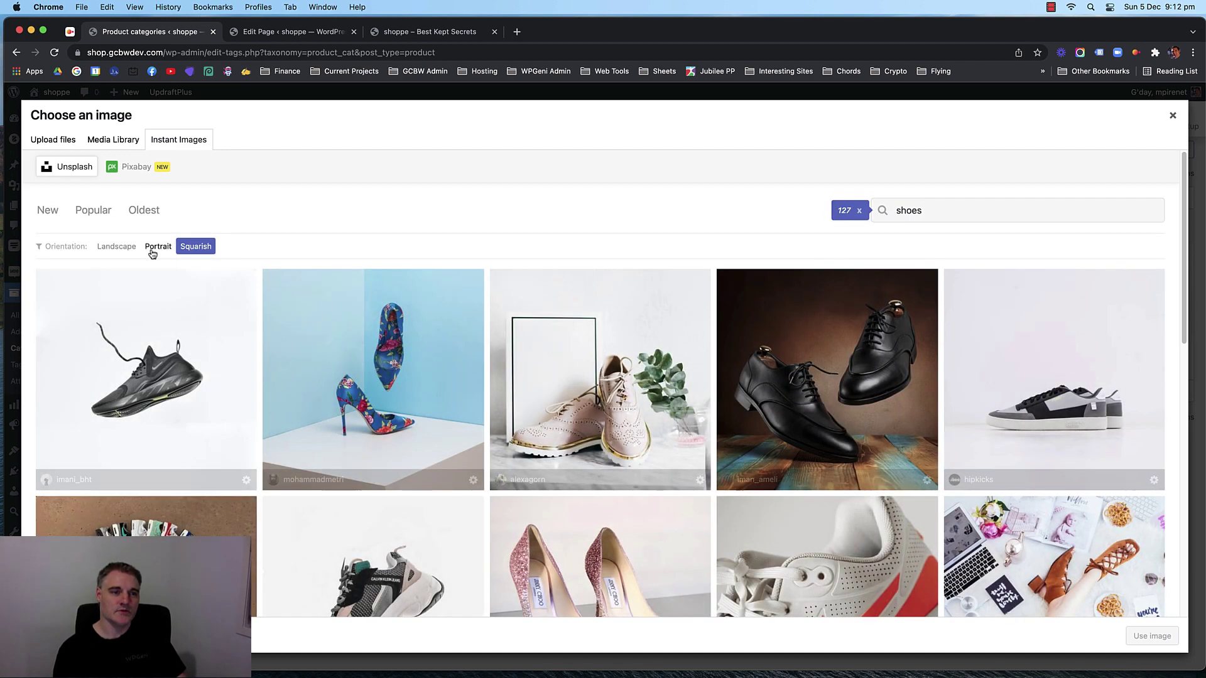
pyautogui.click(154, 249)
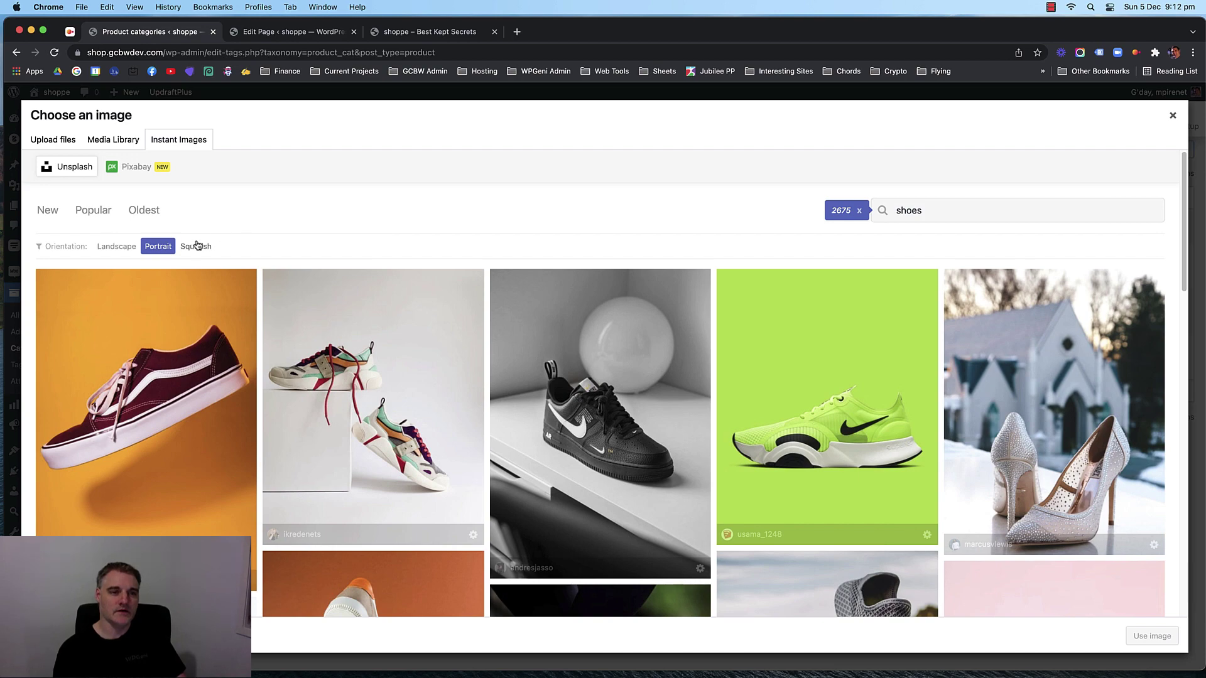
pyautogui.click(196, 246)
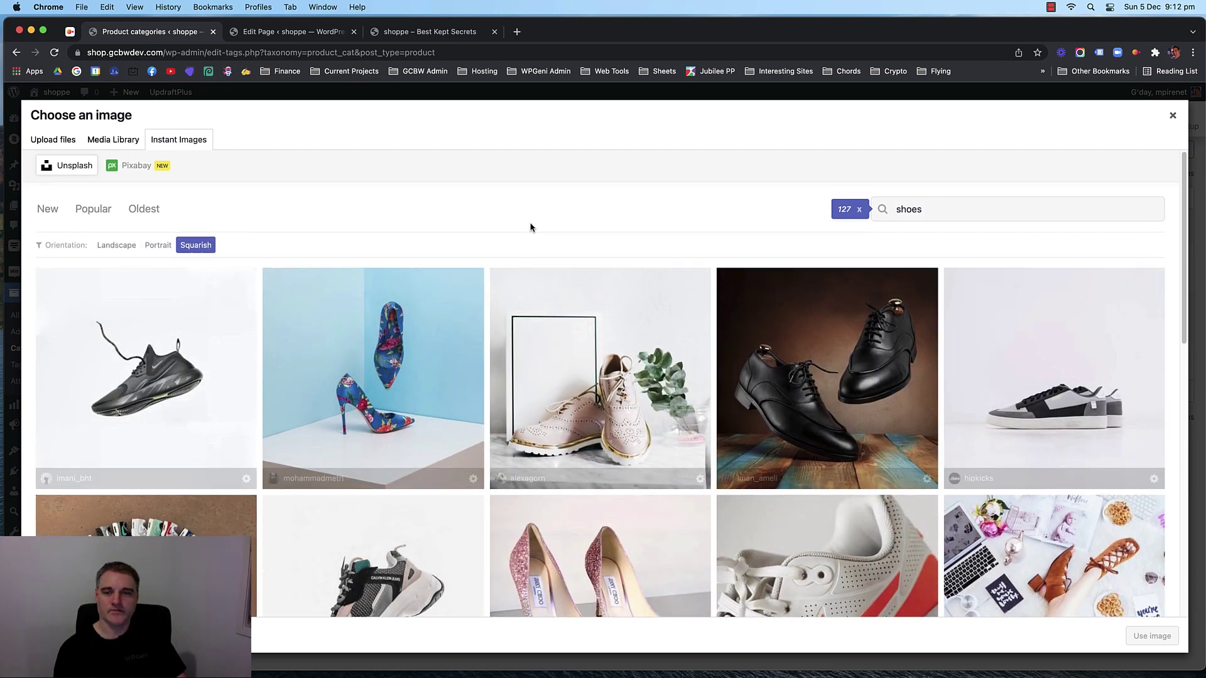
# Load more results and download the shoe-lot photo into the Media Library.
pyautogui.scroll(-5, 598, 207)
pyautogui.scroll(-10, 605, 341)
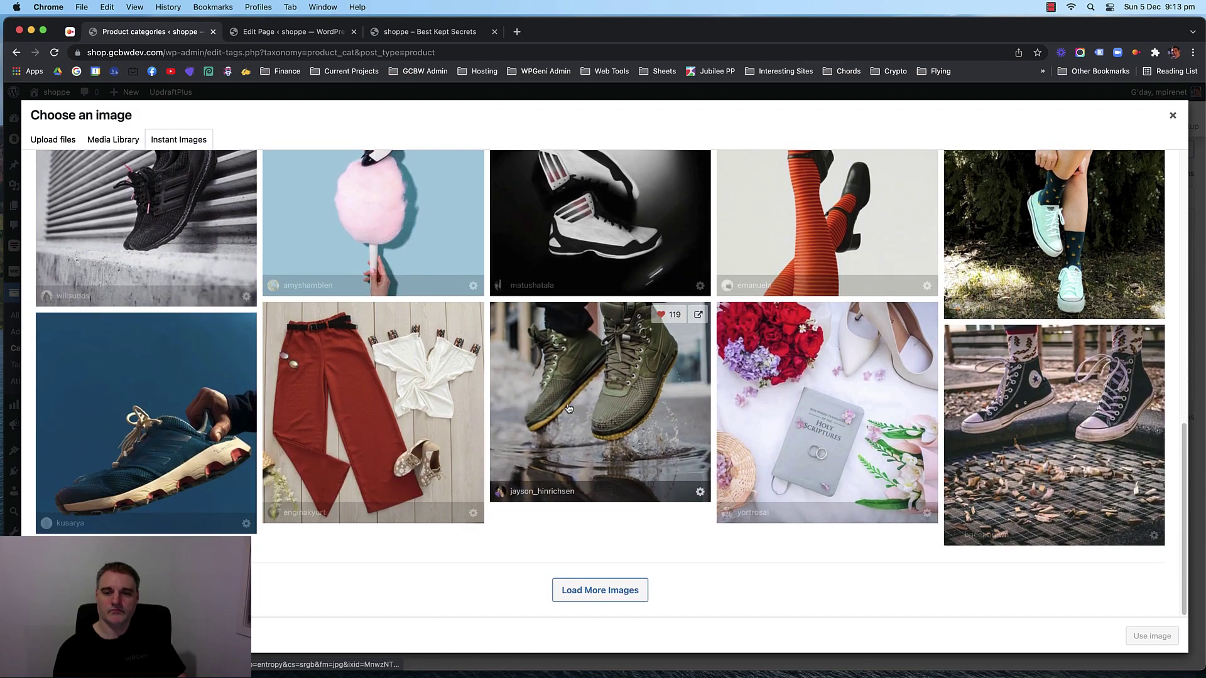
pyautogui.scroll(4, 221, 401)
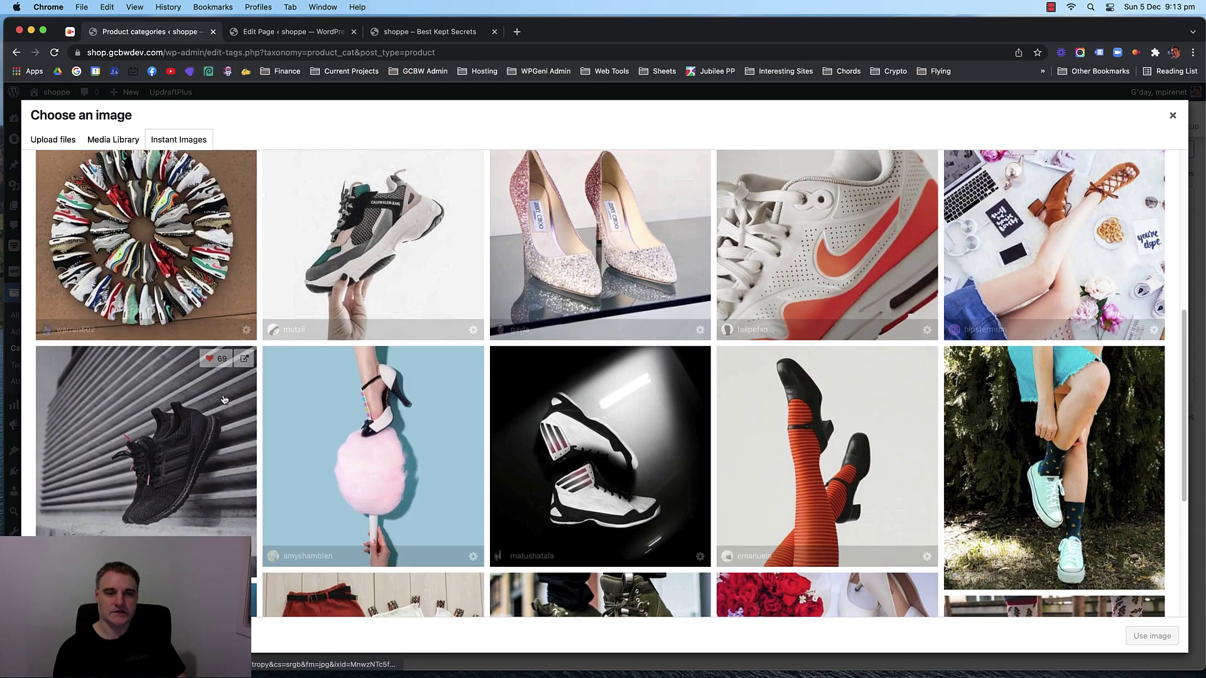
pyautogui.scroll(-5, 377, 440)
pyautogui.click(598, 590)
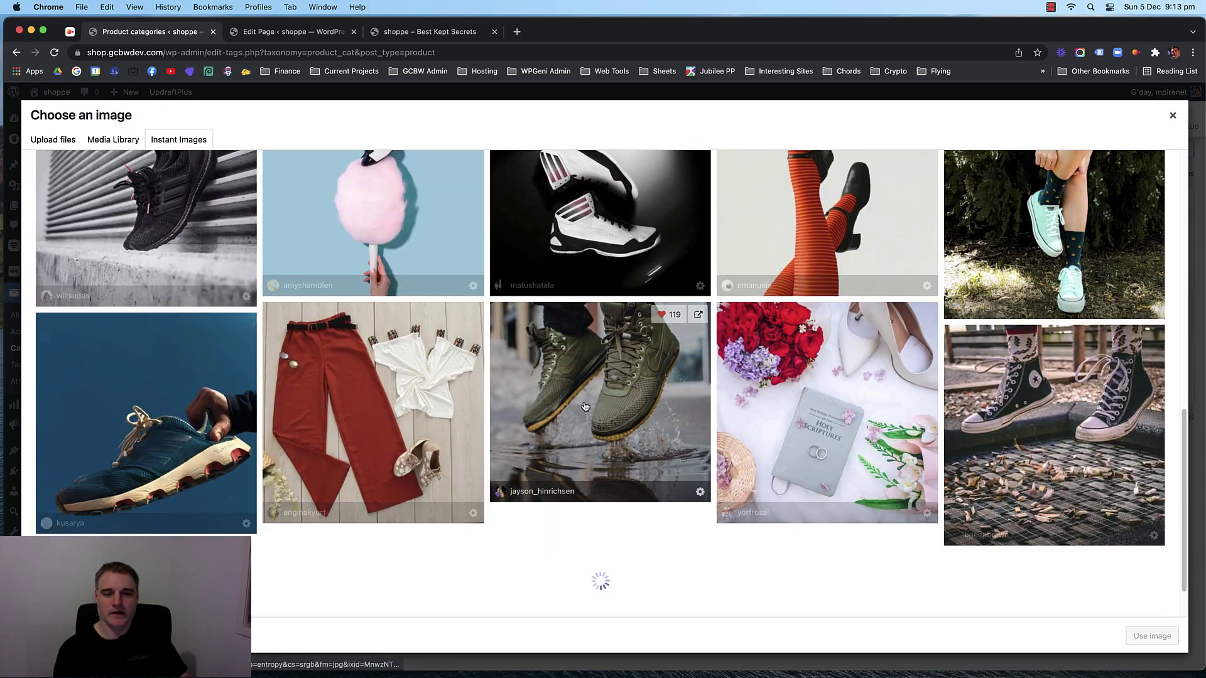
pyautogui.scroll(-3, 566, 471)
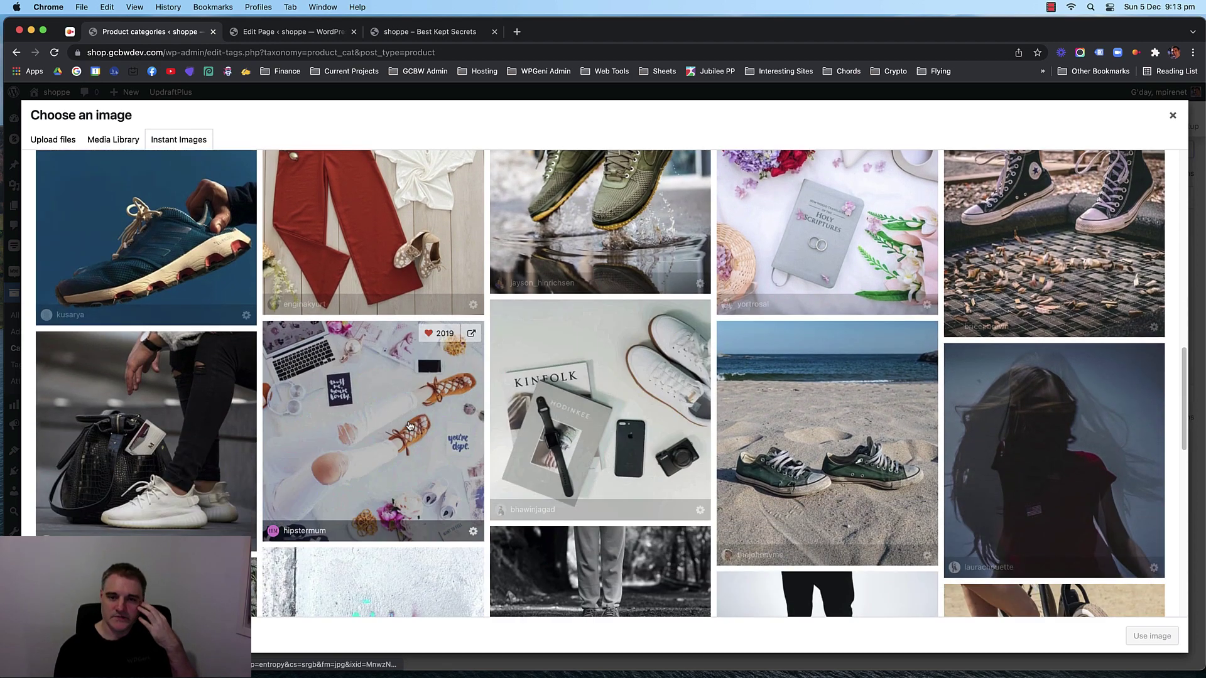
pyautogui.scroll(-2, 584, 402)
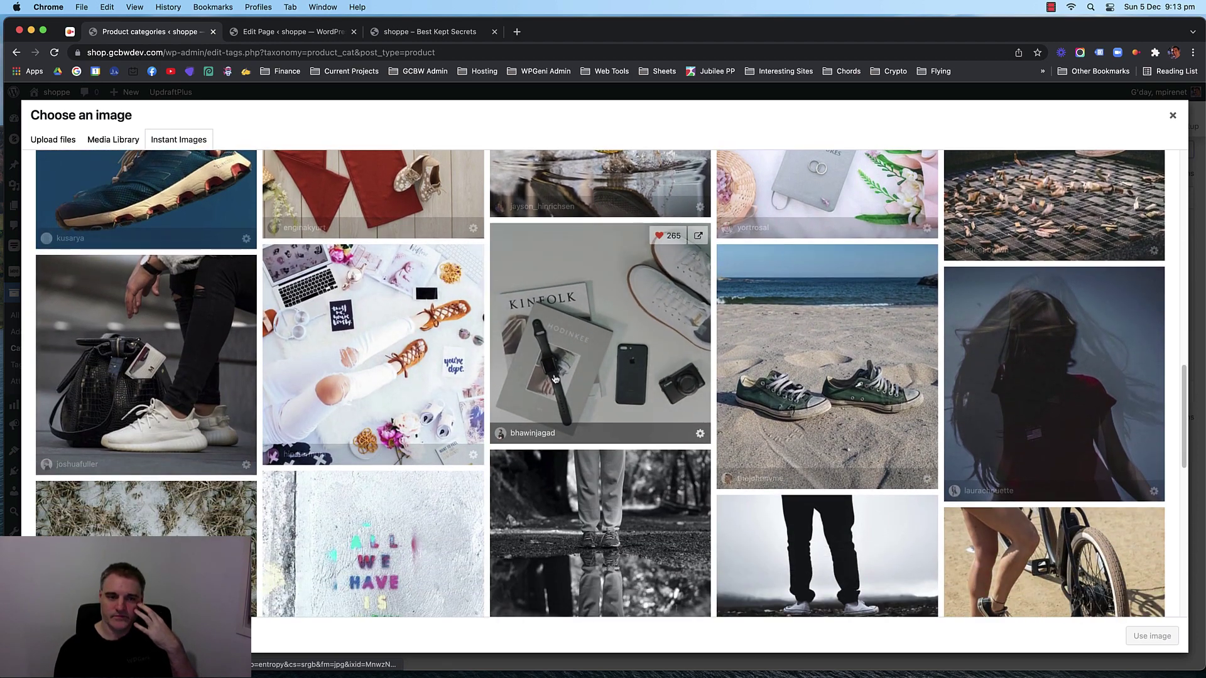
pyautogui.scroll(-8, 555, 378)
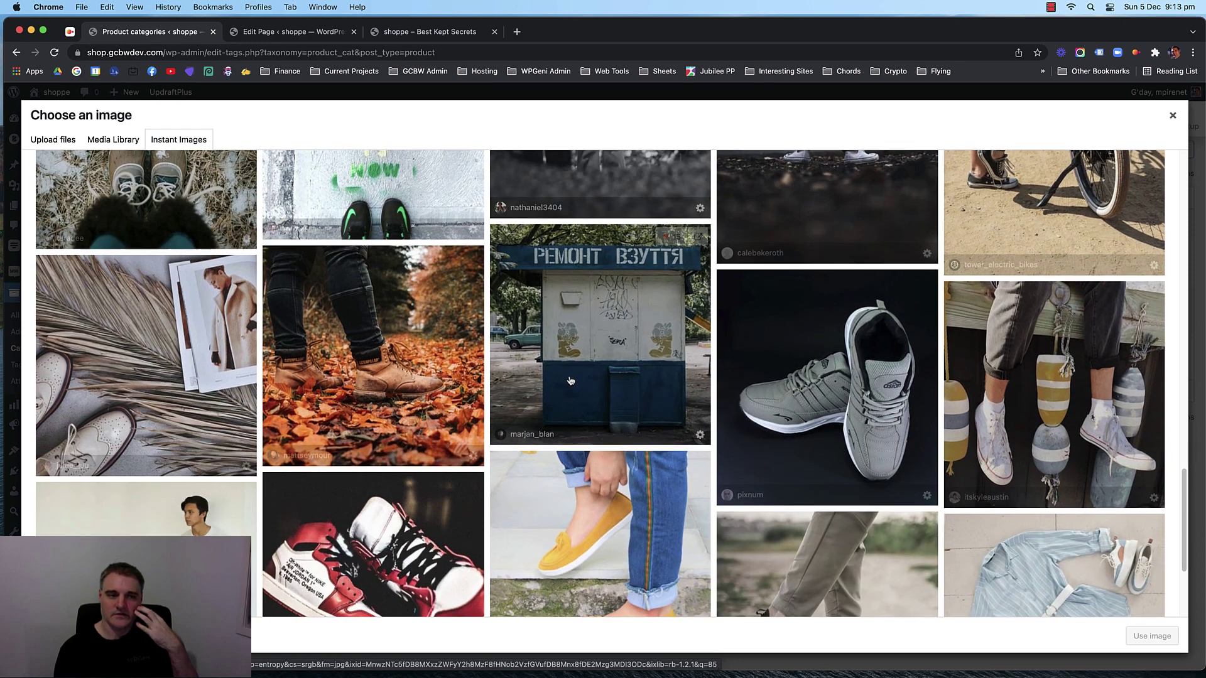
pyautogui.scroll(-3, 570, 380)
pyautogui.scroll(15, 640, 379)
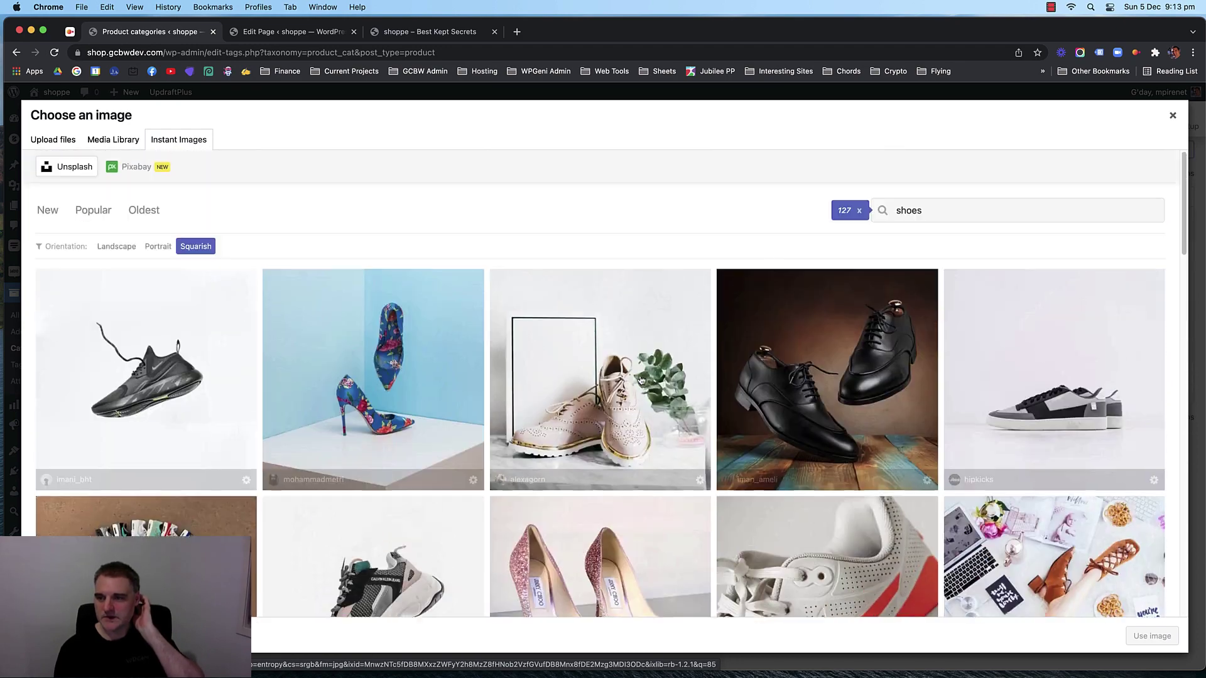
pyautogui.scroll(-3, 628, 402)
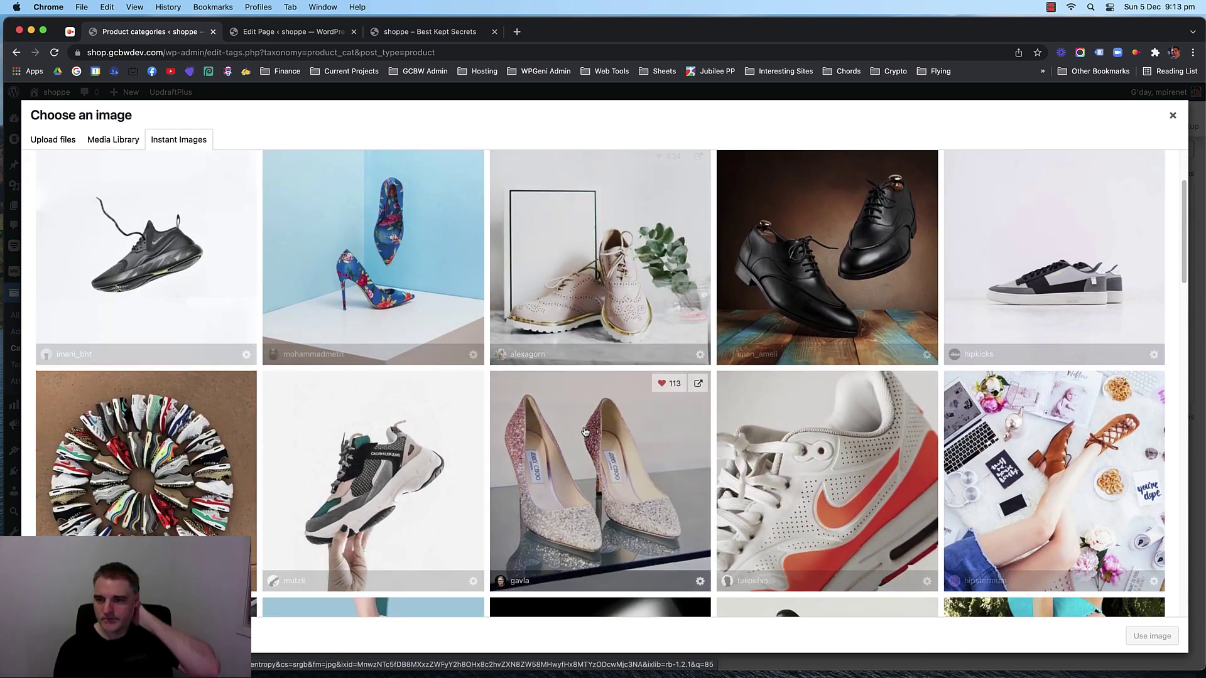
pyautogui.scroll(-2, 584, 432)
pyautogui.scroll(4, 577, 433)
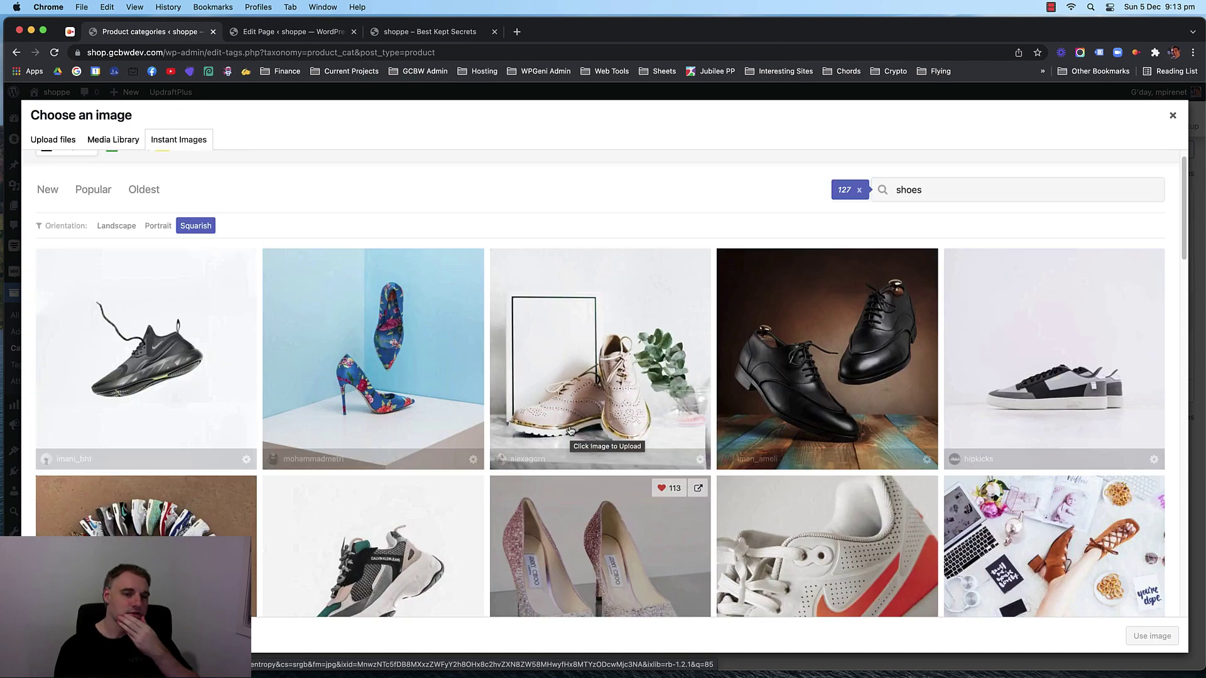
pyautogui.scroll(-1, 583, 419)
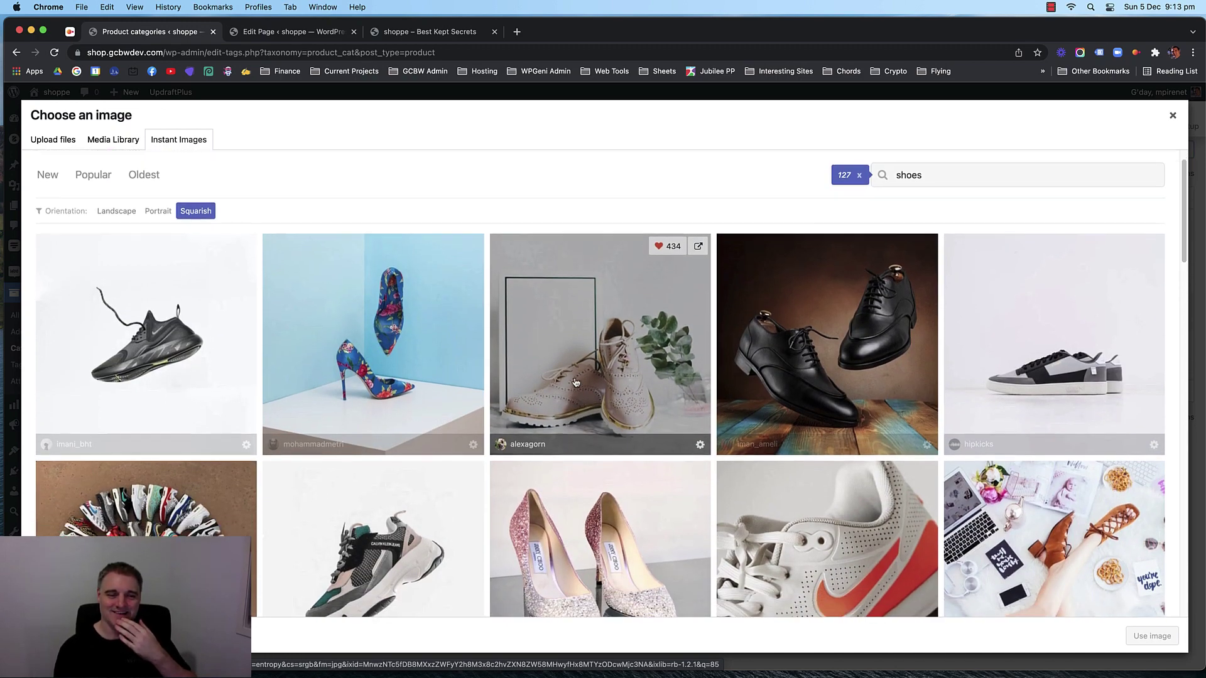
pyautogui.scroll(-5, 582, 418)
pyautogui.click(121, 357)
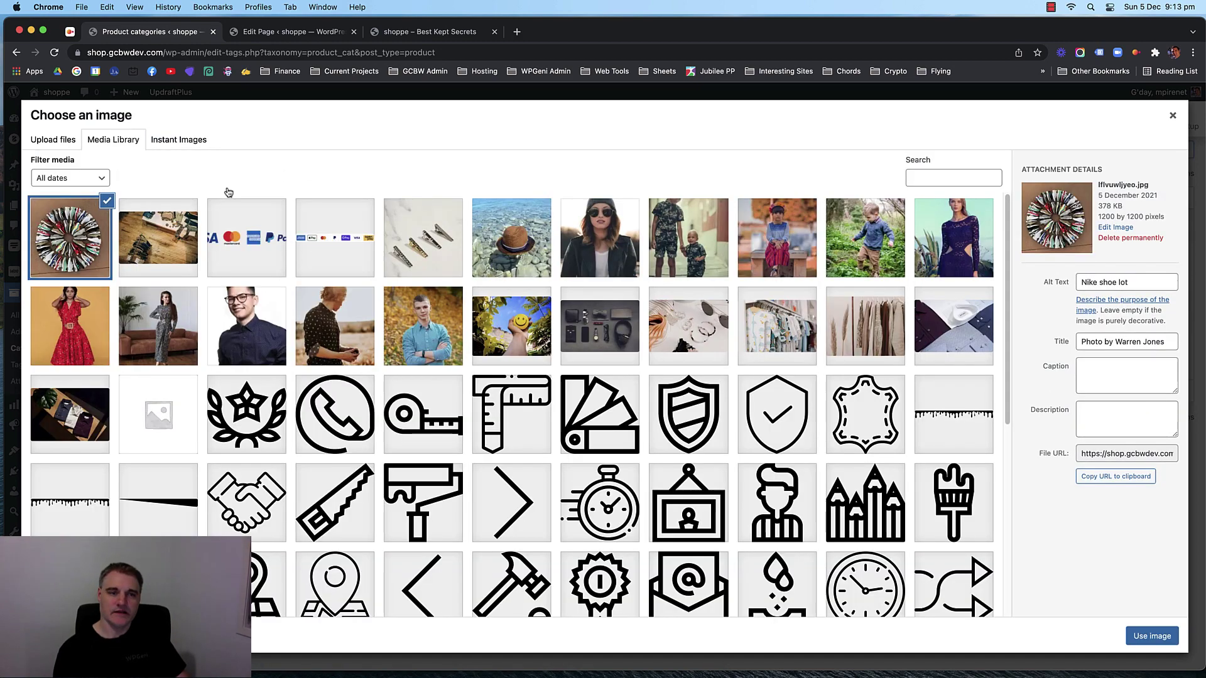
# Pick the Nike shoe lot image and apply it as the Shoes category thumbnail.
pyautogui.click(74, 249)
pyautogui.click(61, 250)
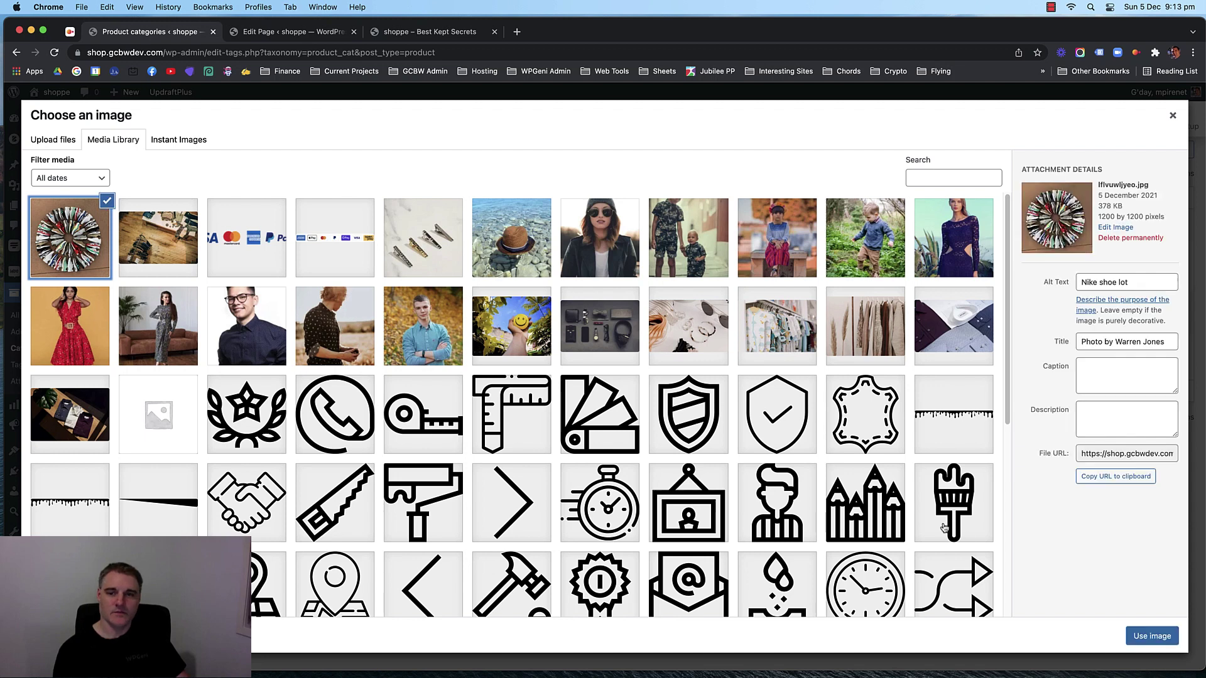
pyautogui.click(785, 323)
pyautogui.click(840, 330)
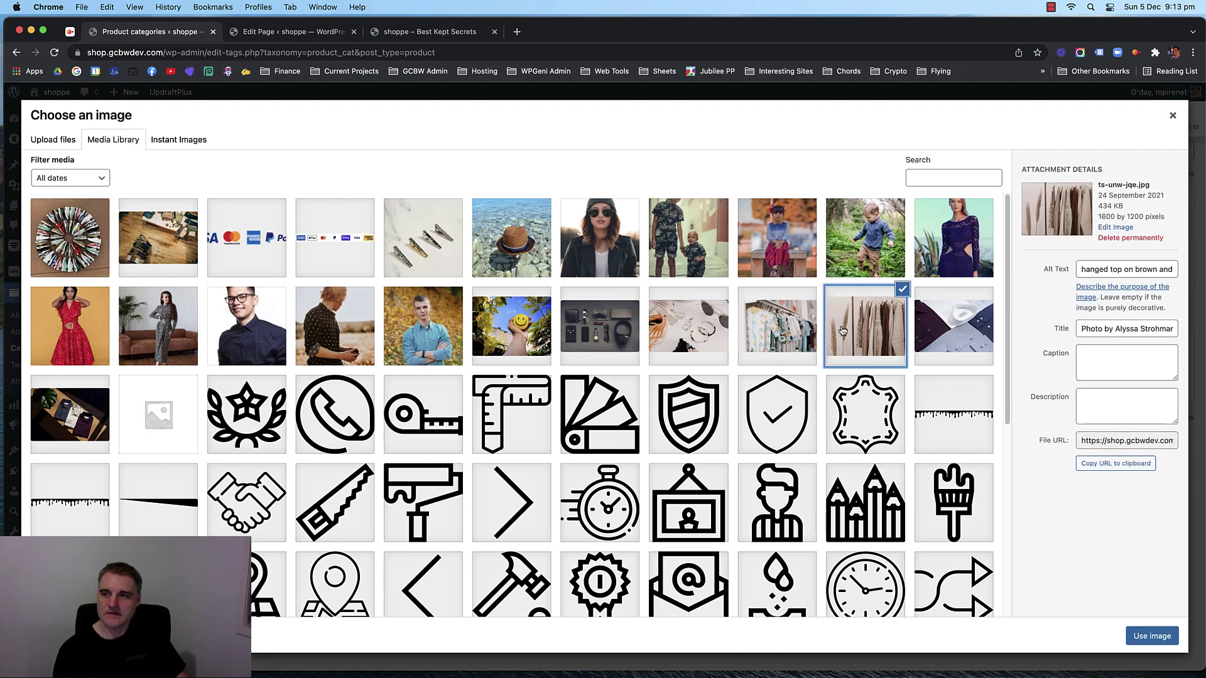
pyautogui.click(772, 330)
pyautogui.click(693, 333)
pyautogui.click(771, 331)
pyautogui.click(847, 331)
pyautogui.click(773, 332)
pyautogui.click(689, 333)
pyautogui.click(68, 249)
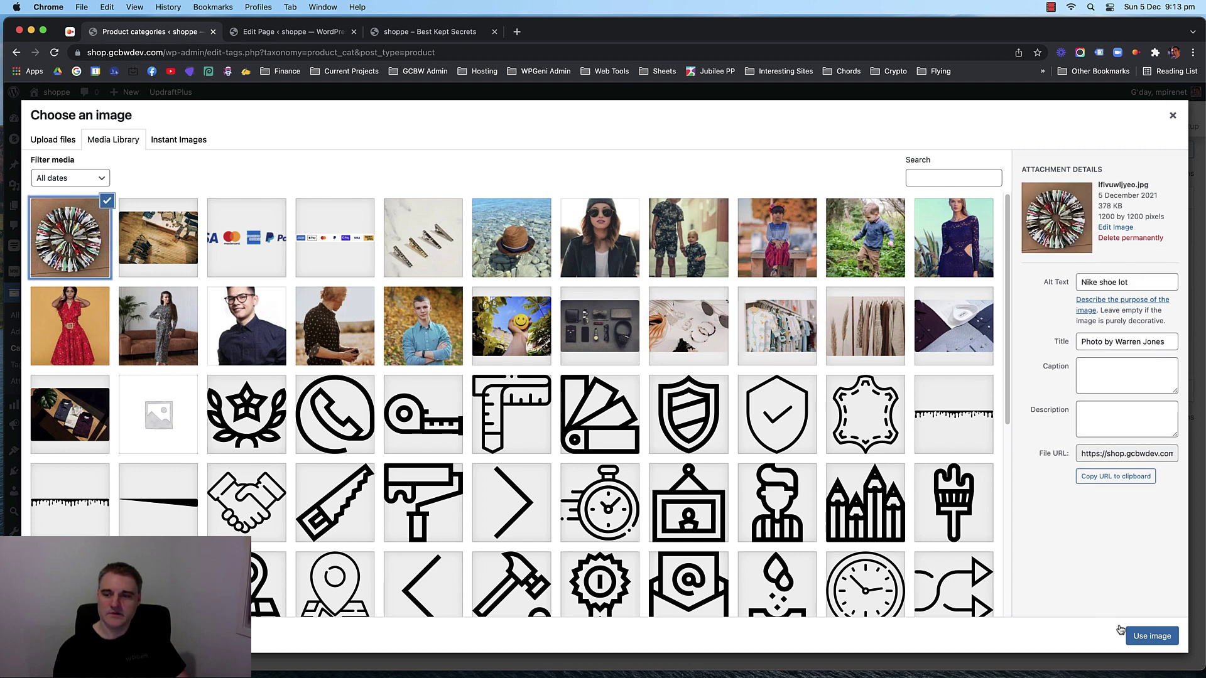
pyautogui.click(1129, 635)
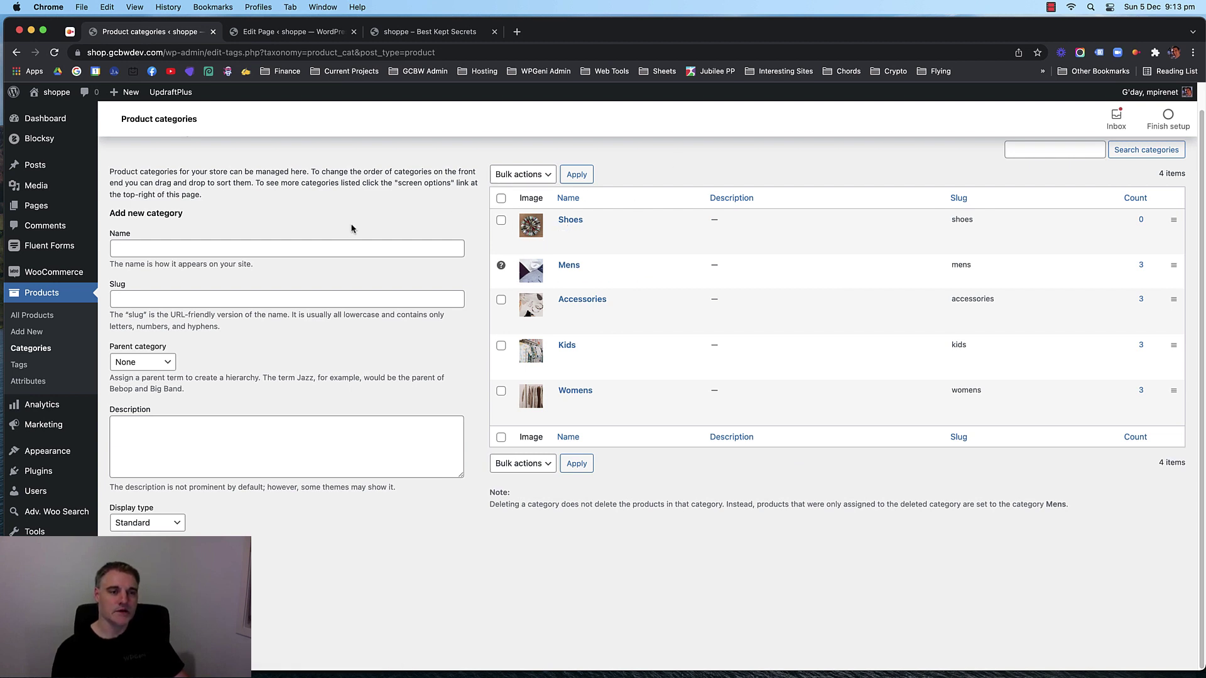
pyautogui.click(41, 315)
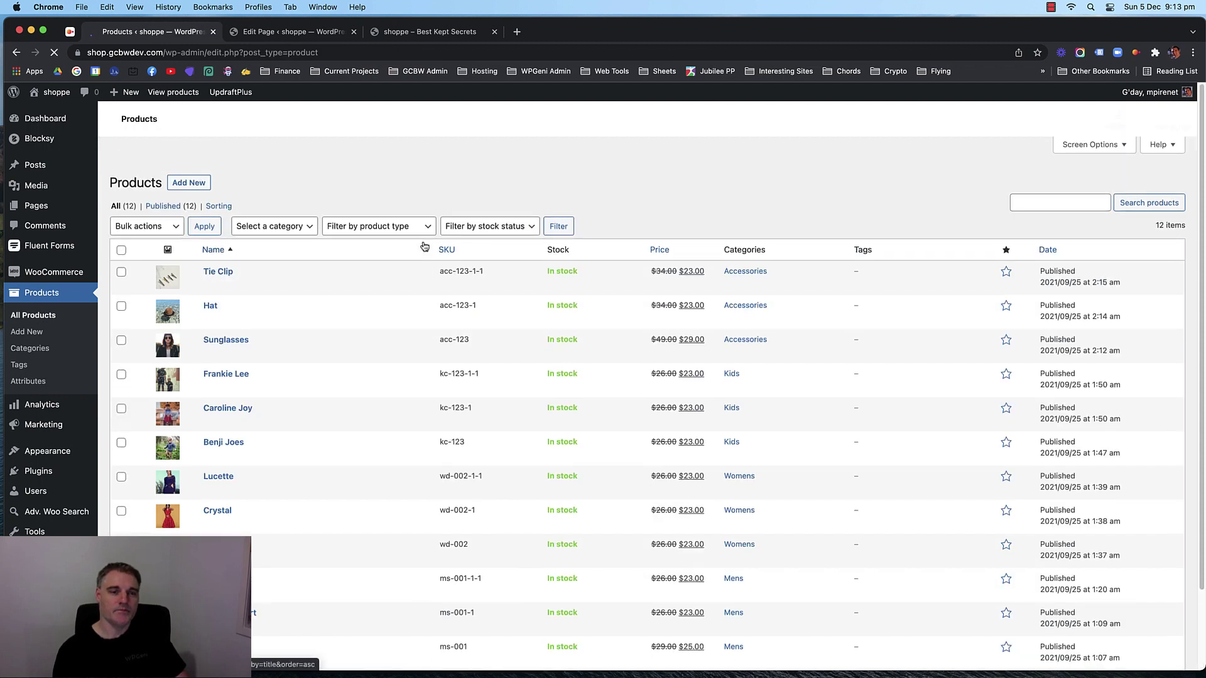
# Scroll through the existing products, then start a blank product with Add New.
pyautogui.scroll(-2, 393, 251)
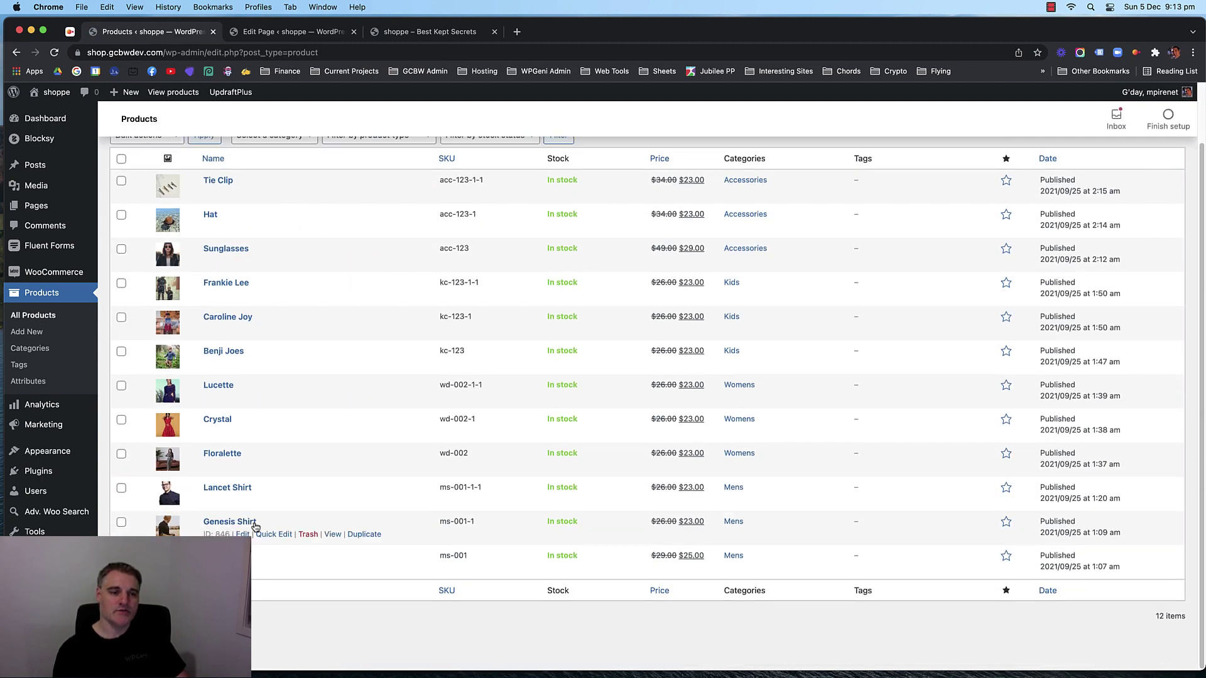
pyautogui.scroll(2, 269, 466)
pyautogui.scroll(-2, 285, 352)
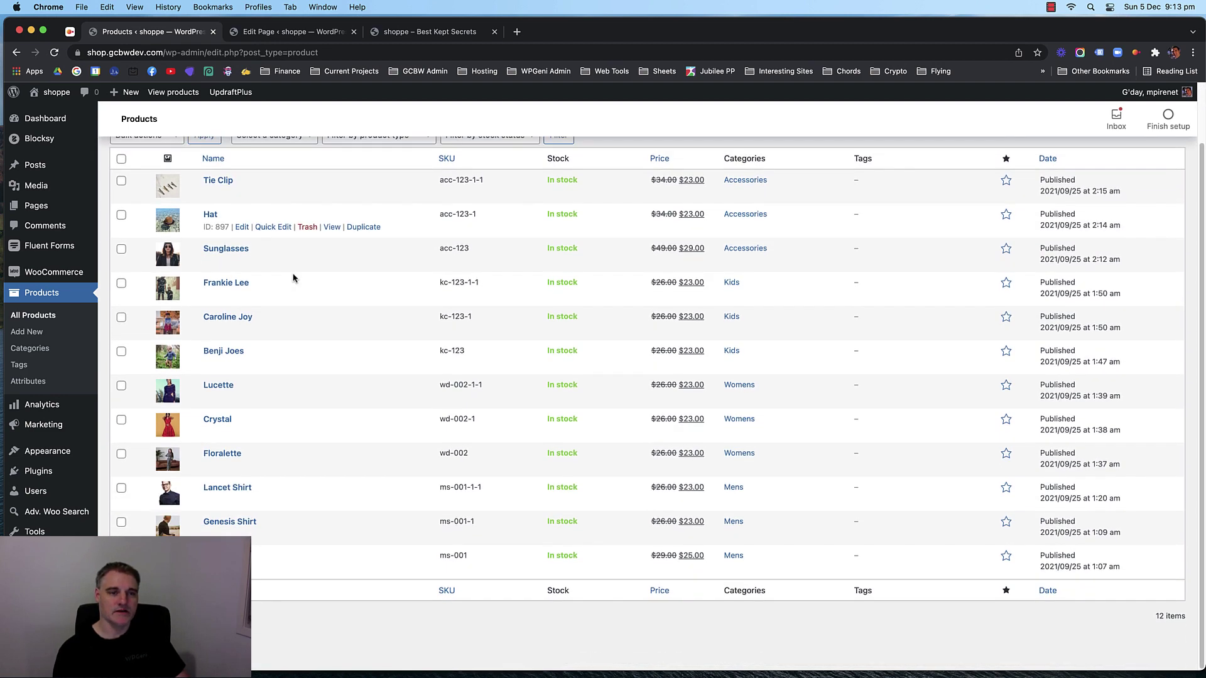
pyautogui.scroll(2, 272, 380)
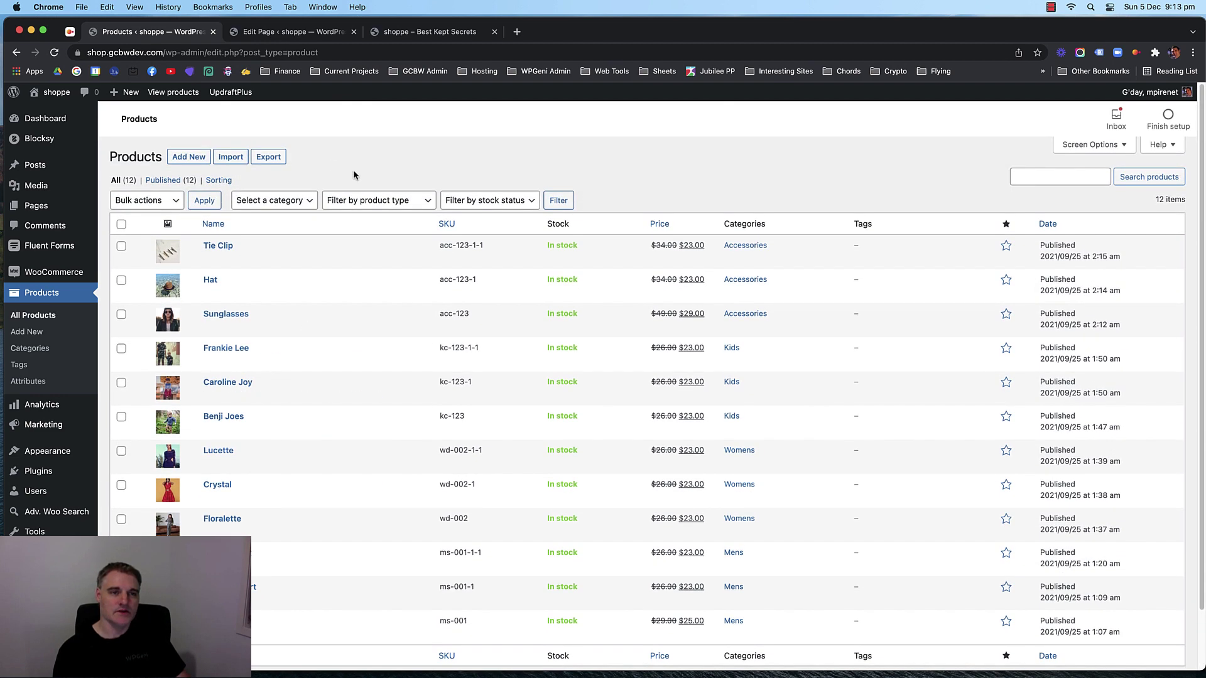
pyautogui.click(189, 157)
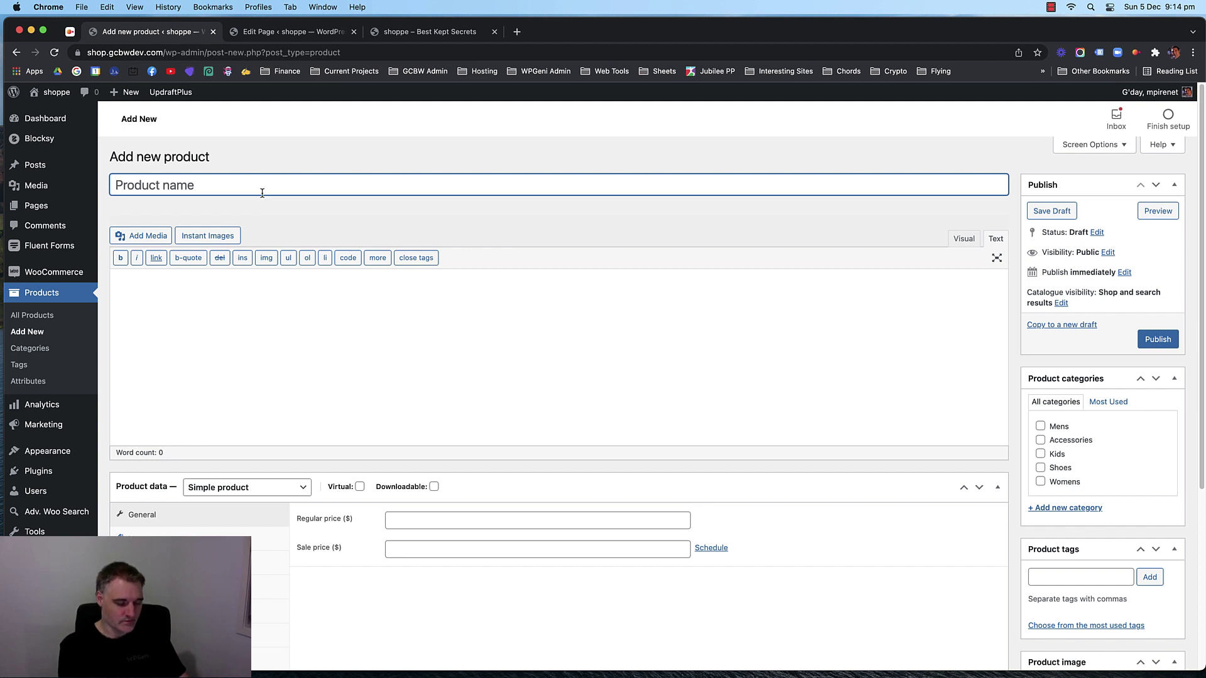
# Title the draft product 'Slimmer Shoes' and switch its description editor to Visual.
pyautogui.write('Sl')
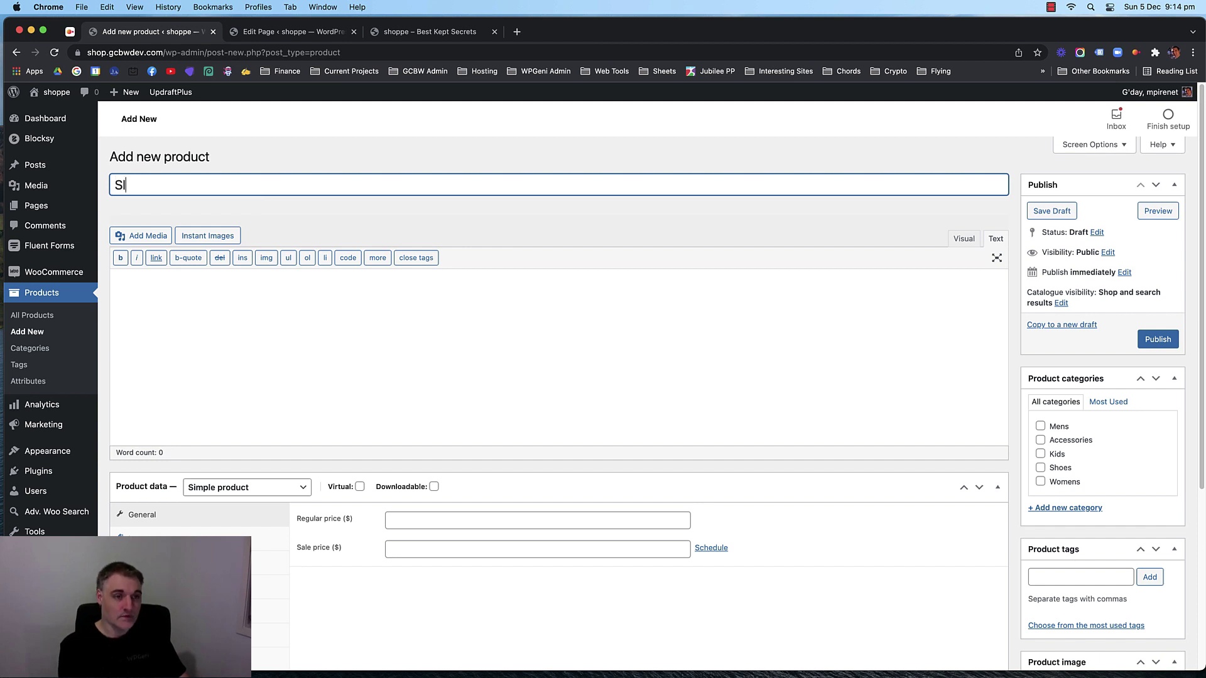
pyautogui.write('immer Shoes')
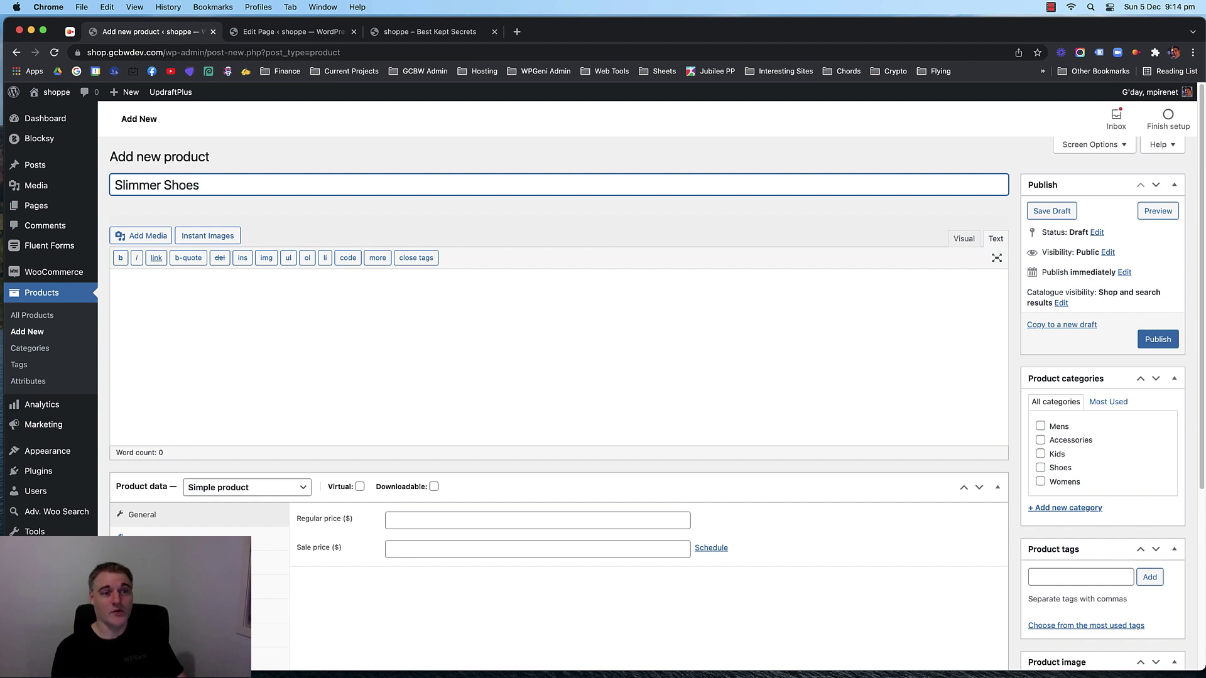
pyautogui.click(352, 226)
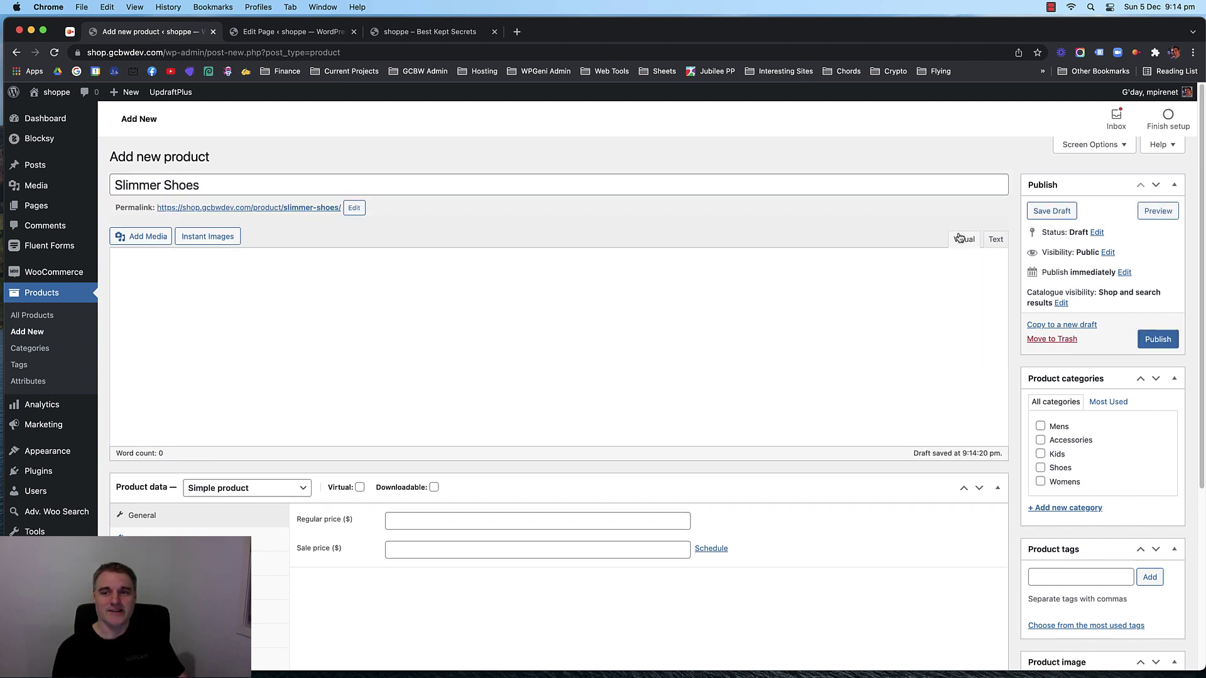
pyautogui.click(963, 239)
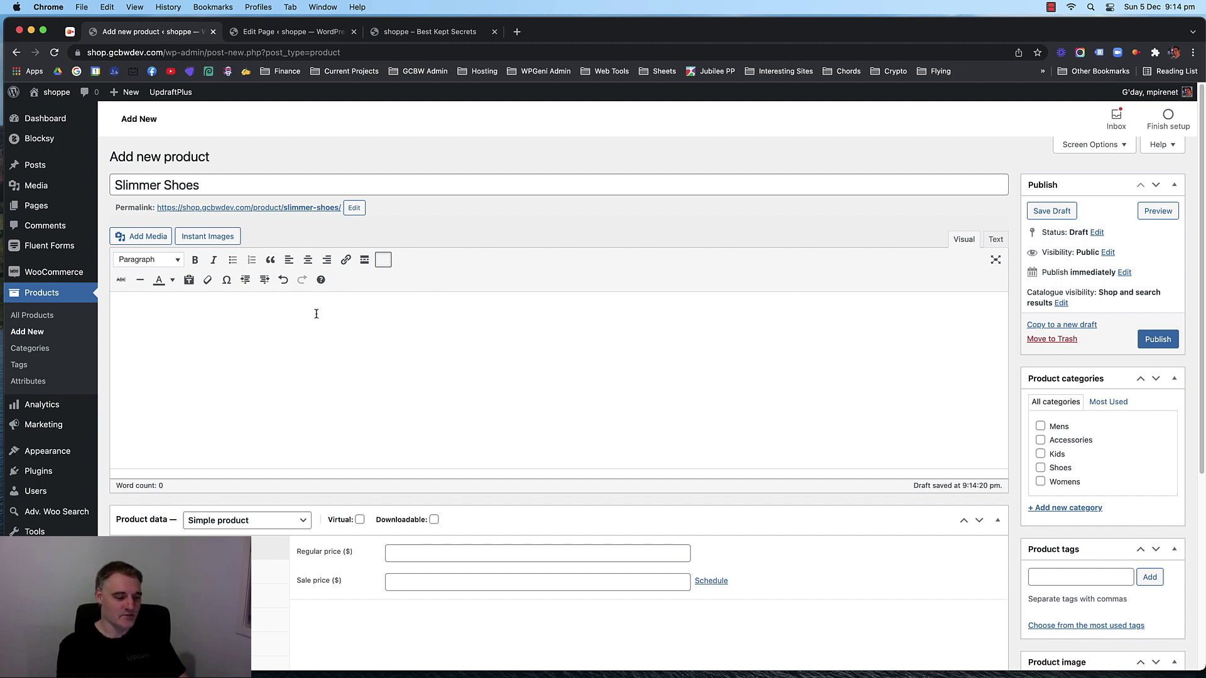
# Write the description 'These shoes will make your walk so much better and all your friends will want to walk like you.'.
pyautogui.write('These')
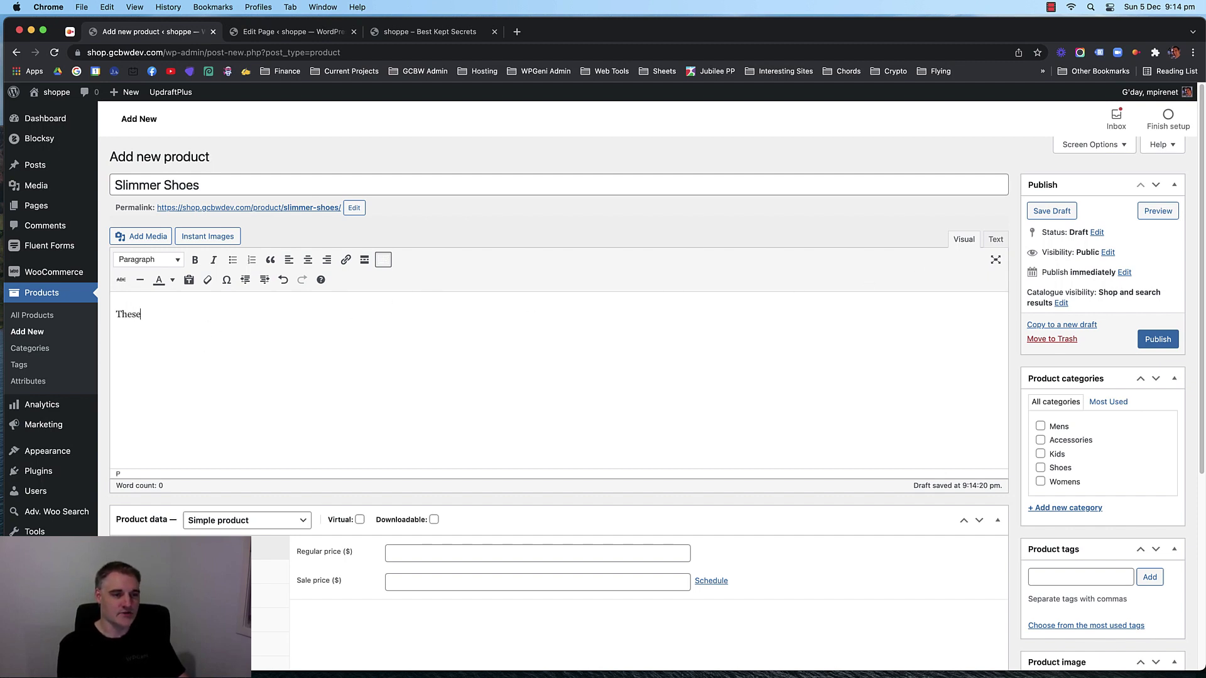
pyautogui.write(' shoes a')
pyautogui.press('BackSpace')
pyautogui.write('will make your walk so much be')
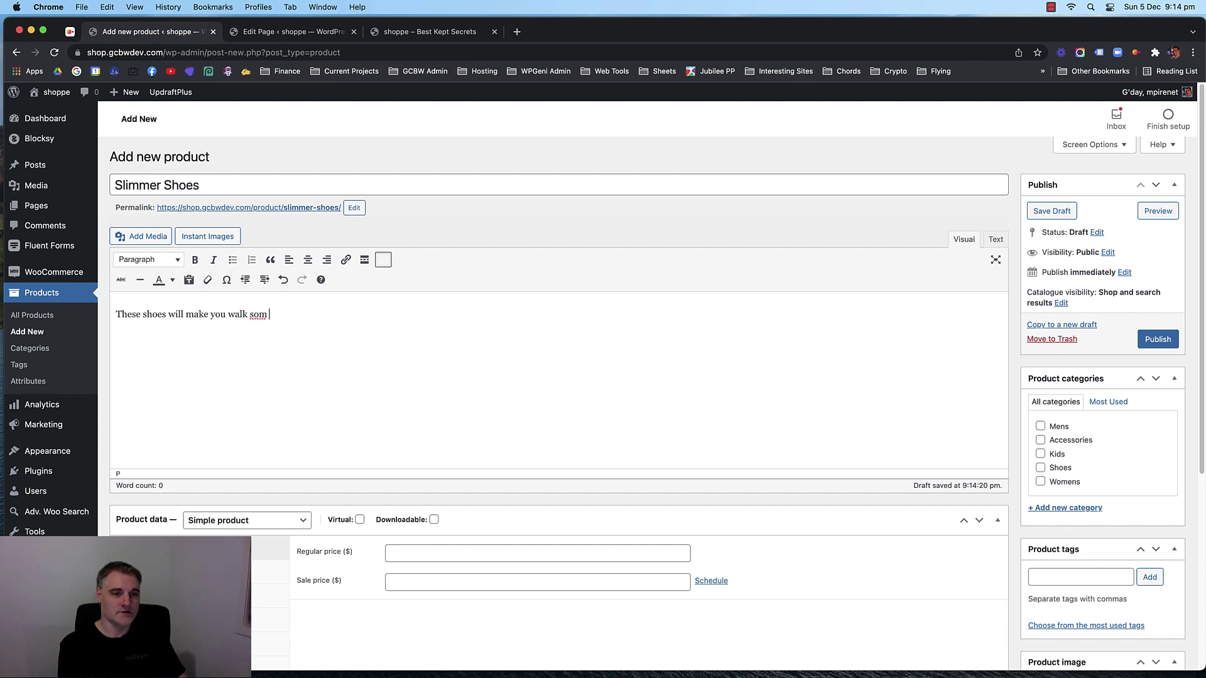
pyautogui.write('tter and all your')
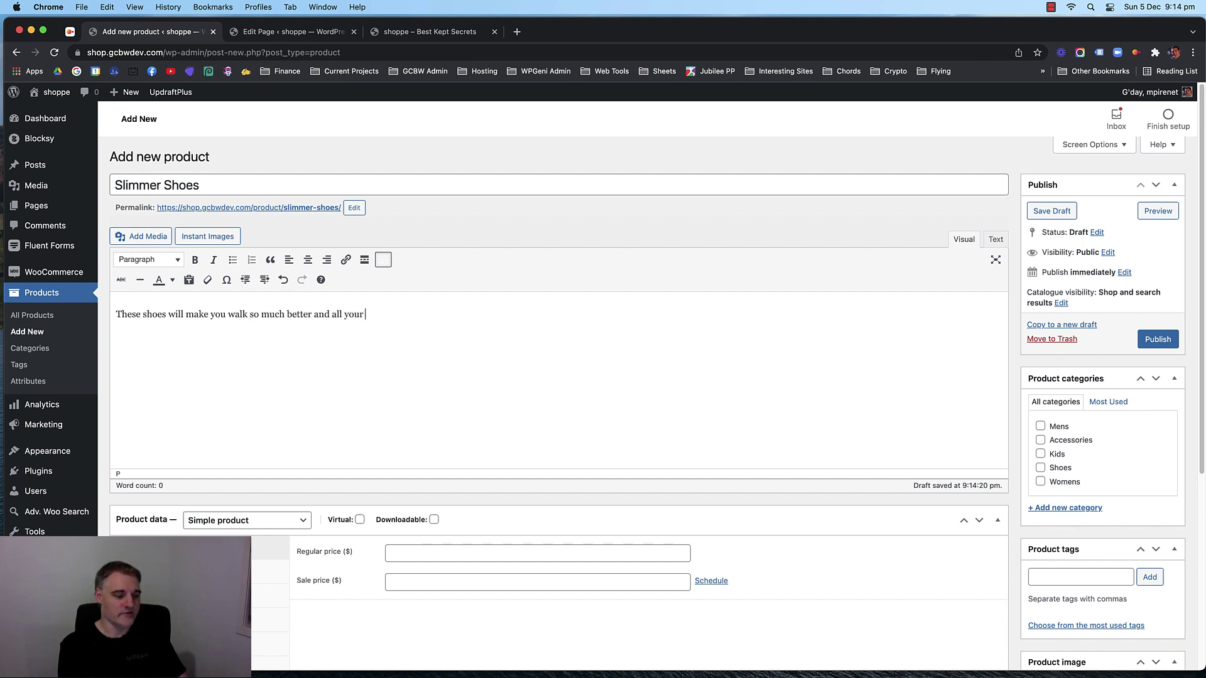
pyautogui.write(' freind')
pyautogui.press('BackSpace')
pyautogui.press('BackSpace')
pyautogui.press('BackSpace')
pyautogui.press('BackSpace')
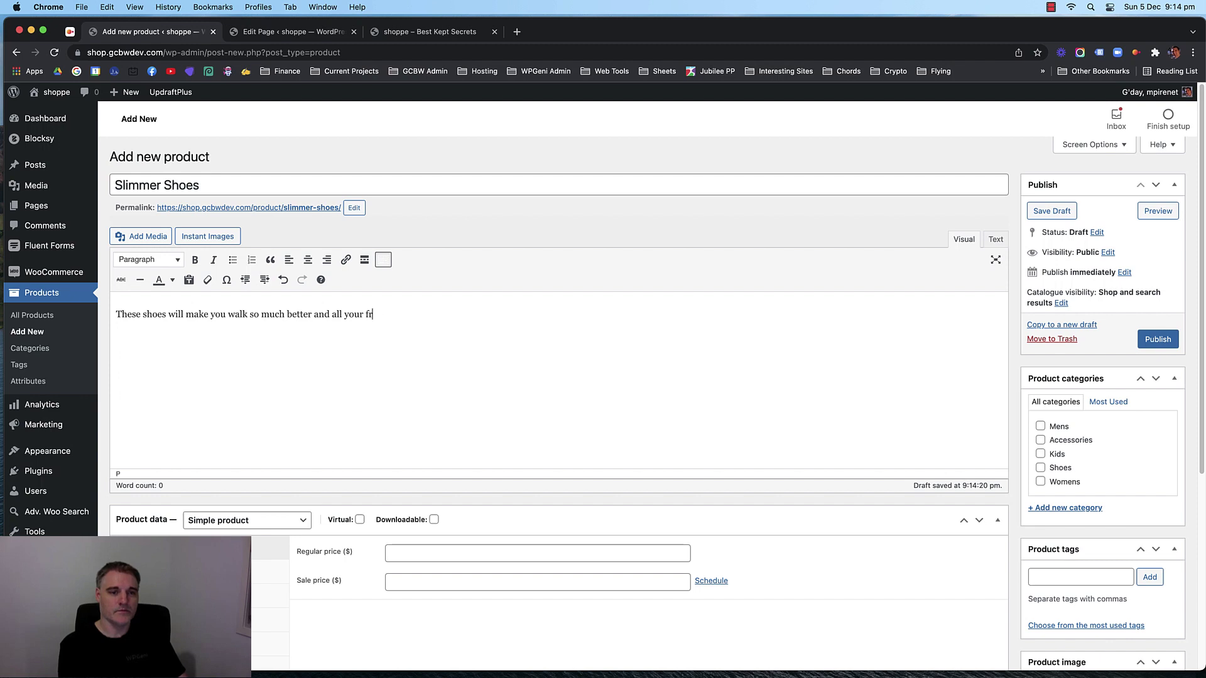
pyautogui.write('iends will want to walk lik')
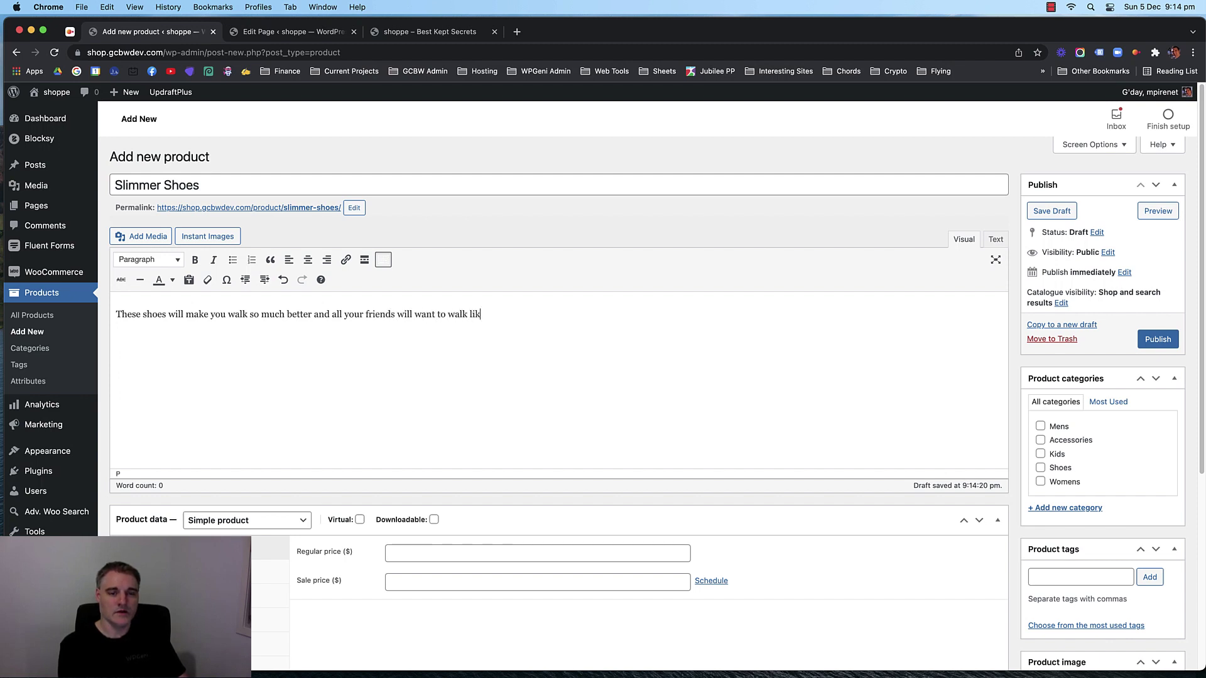
pyautogui.write('e you.')
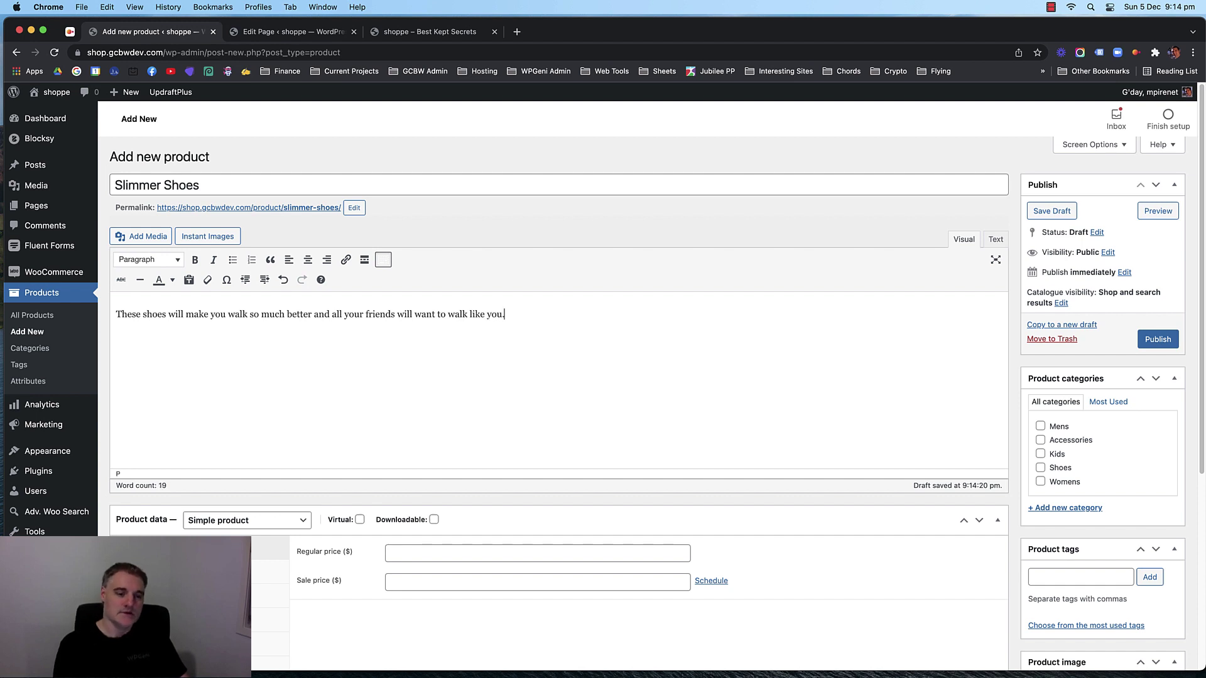
pyautogui.scroll(-3, 328, 318)
pyautogui.scroll(3, 312, 274)
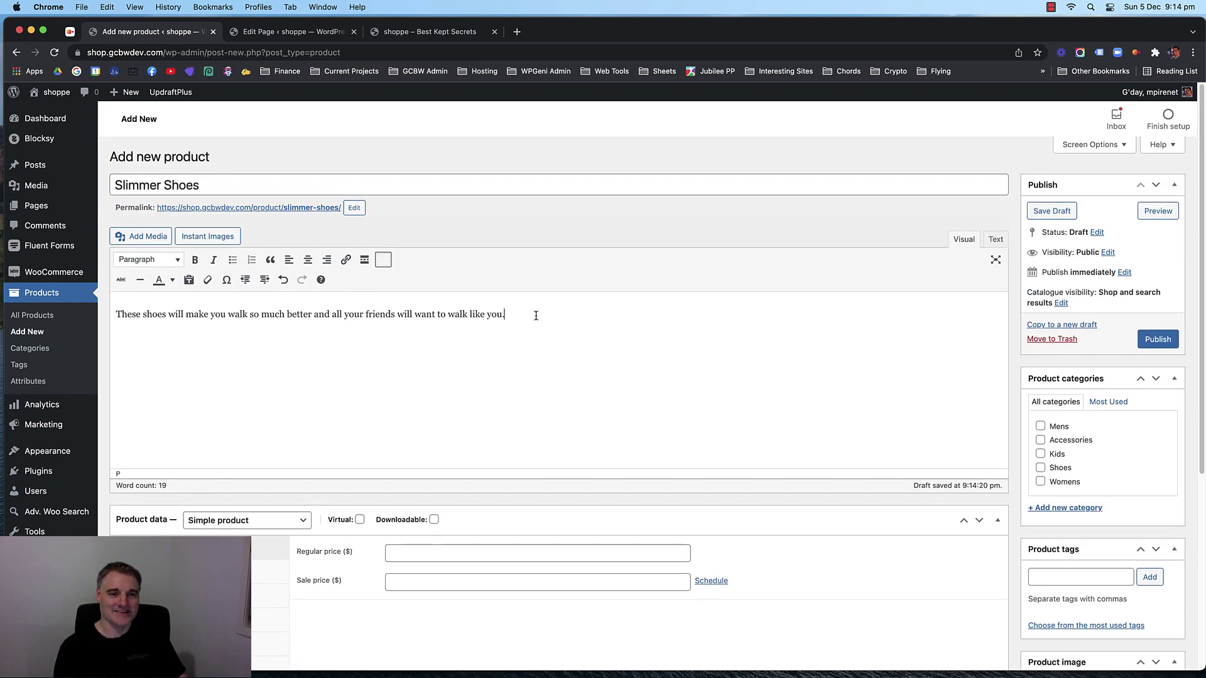
# Add a 'Features' heading line below the description, removing the stray text and bullet.
pyautogui.press('Return')
pyautogui.write('related')
pyautogui.press('BackSpace')
pyautogui.press('BackSpace')
pyautogui.press('BackSpace')
pyautogui.press('BackSpace')
pyautogui.press('BackSpace')
pyautogui.press('BackSpace')
pyautogui.press('BackSpace')
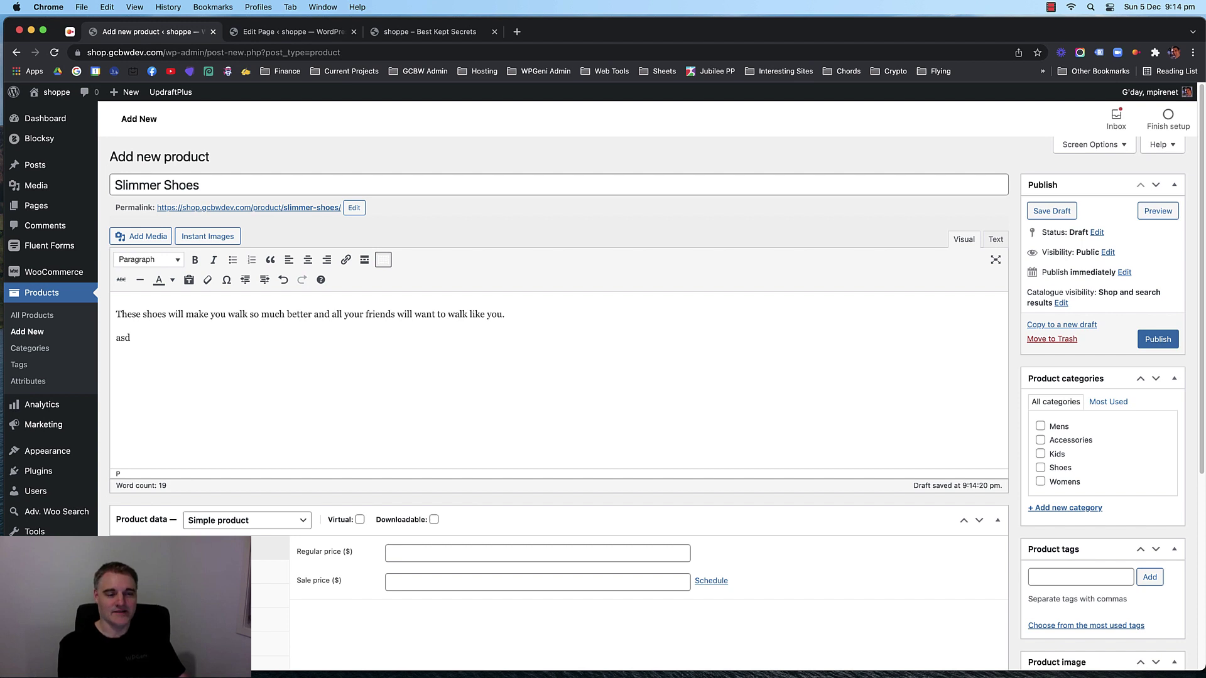
pyautogui.press('BackSpace')
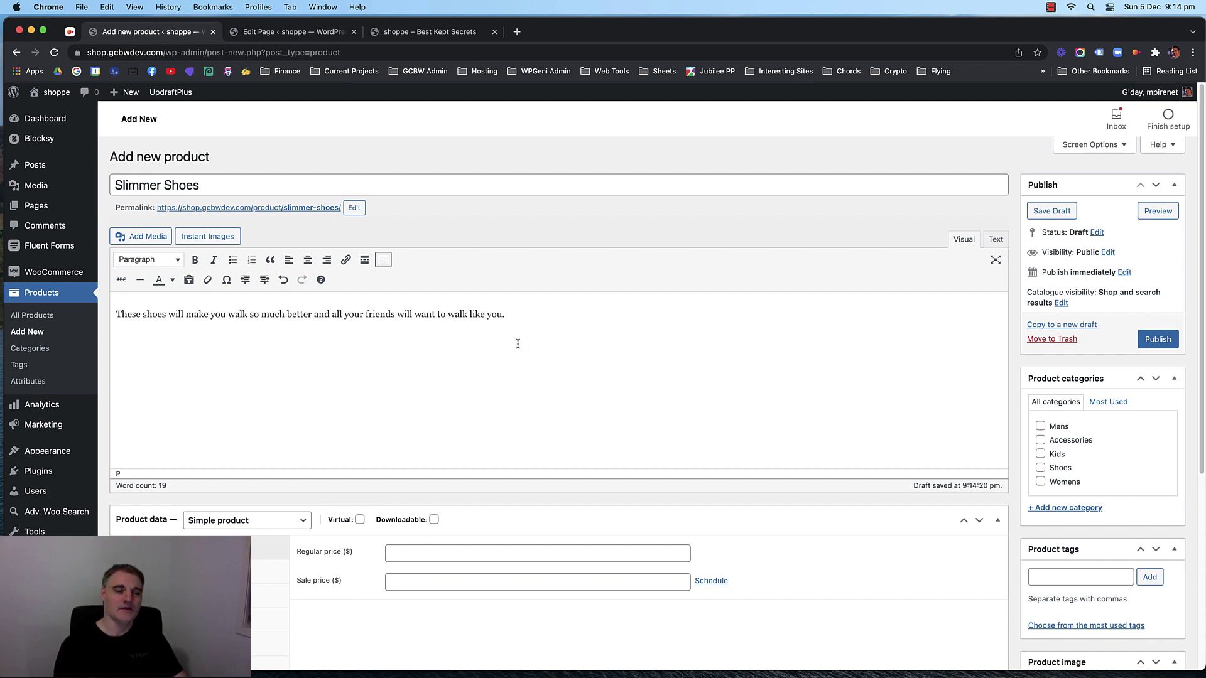
pyautogui.scroll(-1, 518, 346)
pyautogui.press('Return')
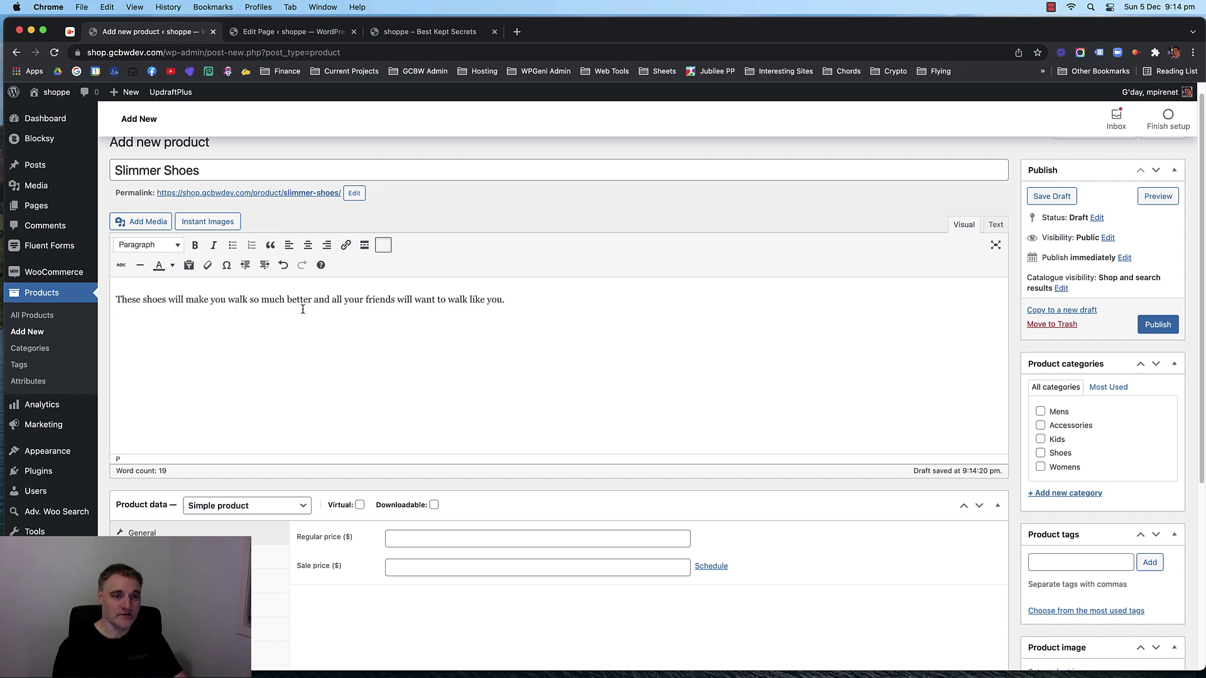
pyautogui.click(232, 245)
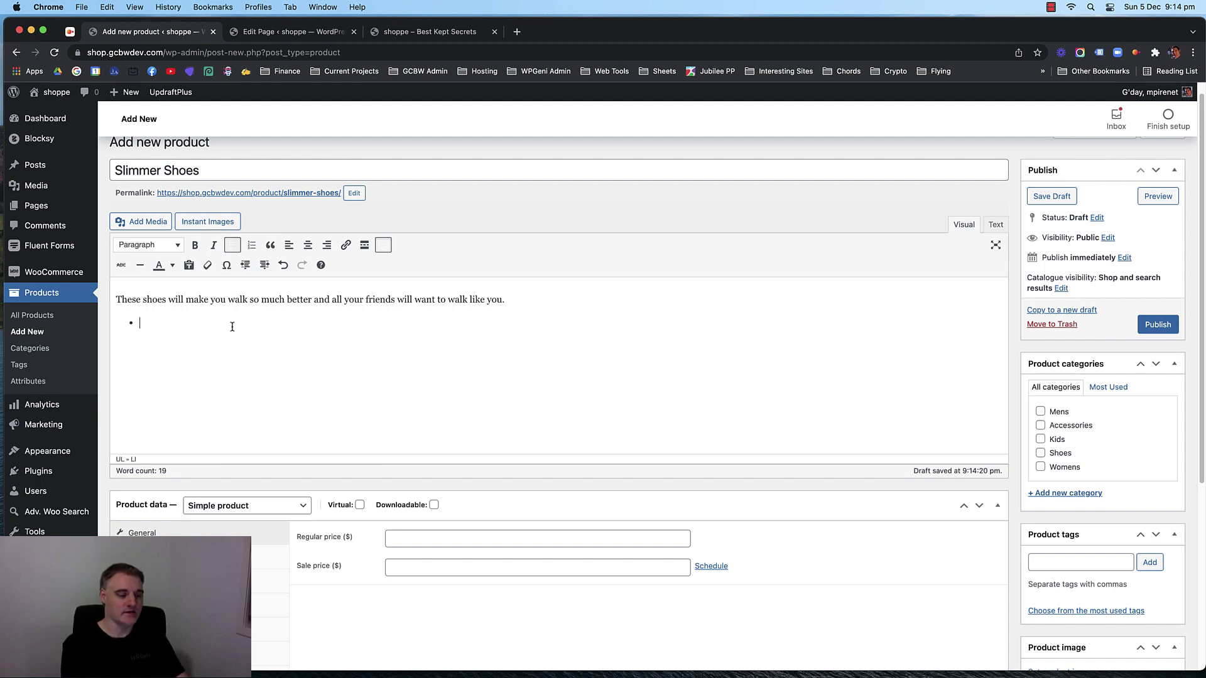
pyautogui.write('Feel')
pyautogui.press('BackSpace')
pyautogui.press('BackSpace')
pyautogui.press('BackSpace')
pyautogui.press('BackSpace')
pyautogui.press('BackSpace')
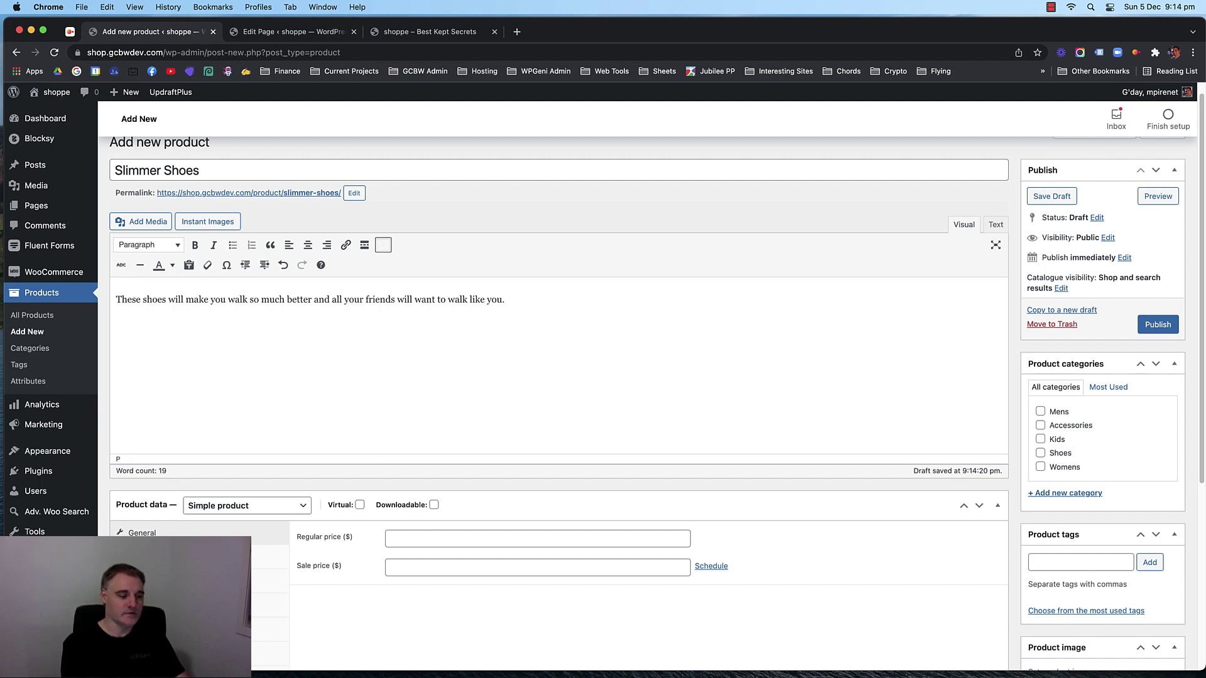
pyautogui.write('Features')
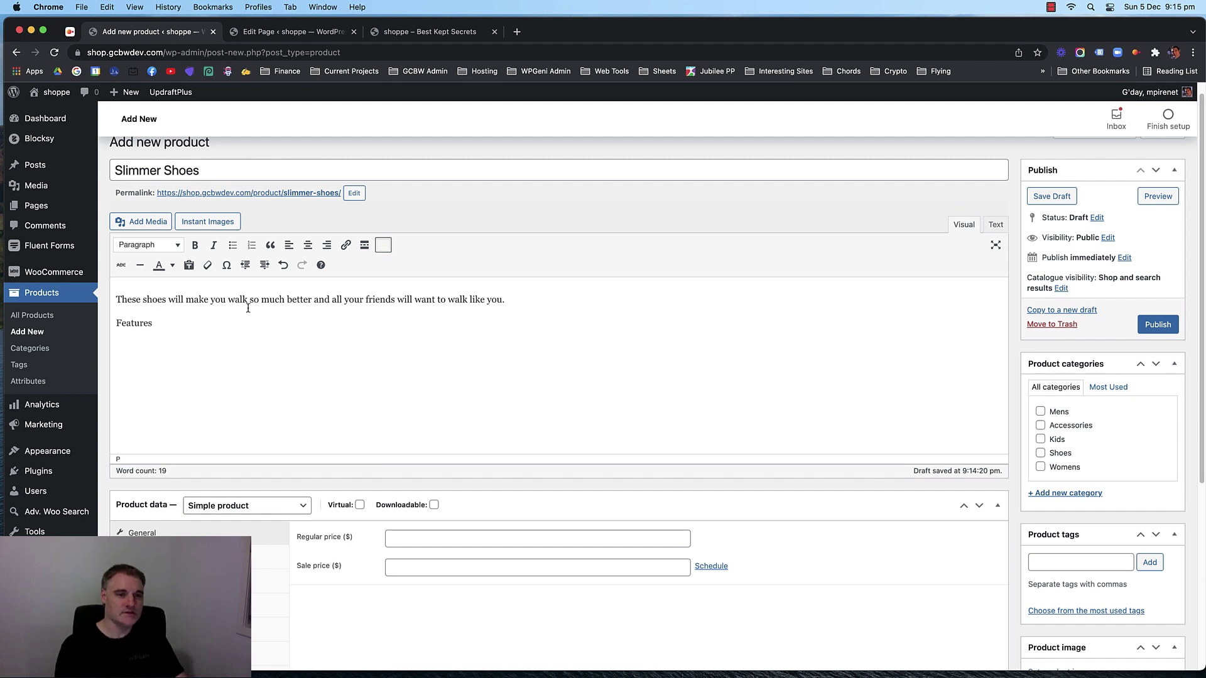
# List the bullets Comfortable, Make your friends envious, Multiple Colours to choose from, Makes you walk better.
pyautogui.press('Return')
pyautogui.click(232, 244)
pyautogui.write('Comfor')
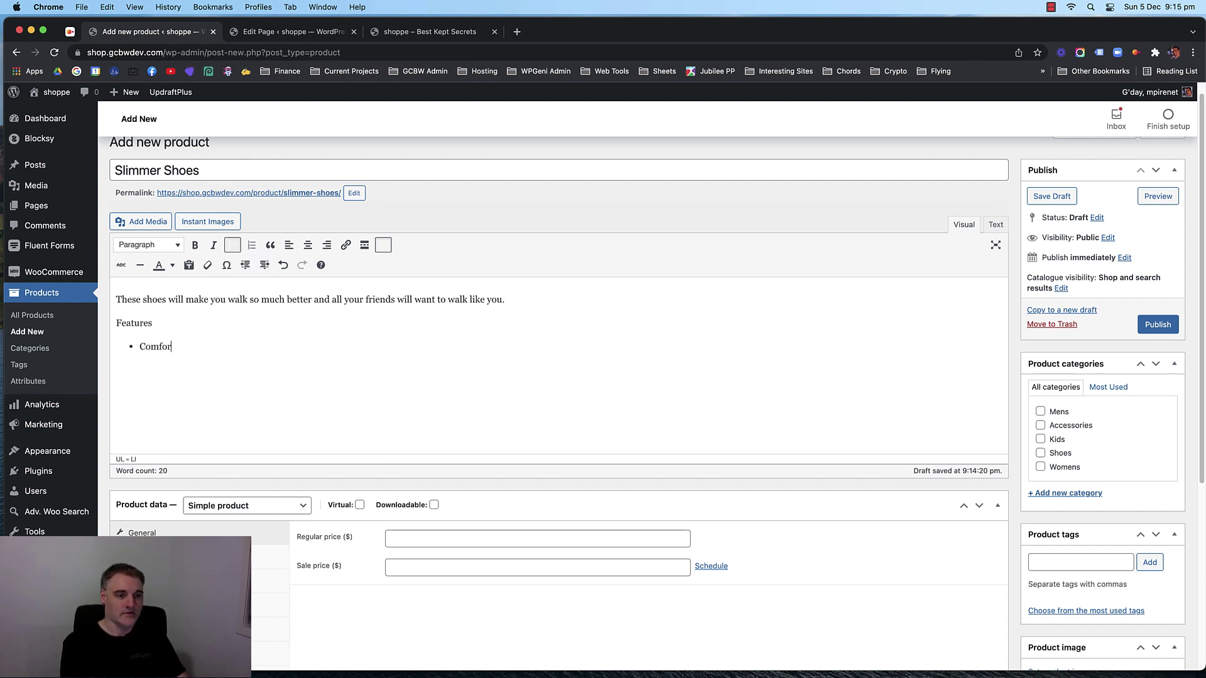
pyautogui.write('table')
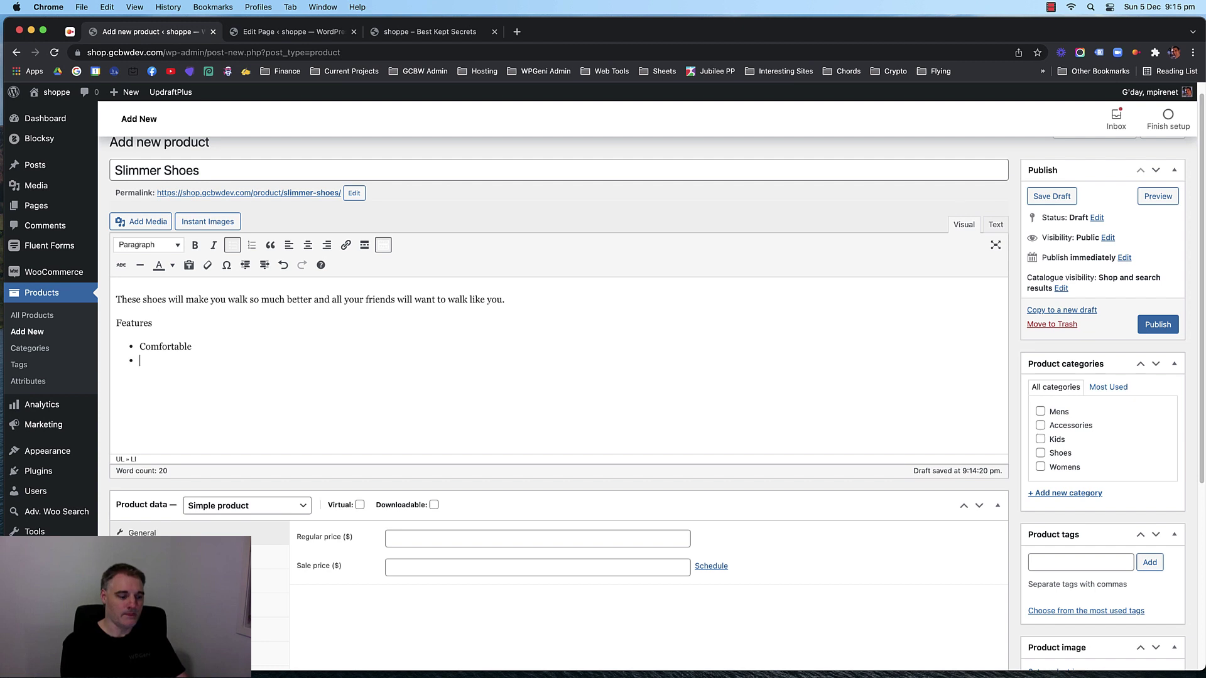
pyautogui.write('Make you')
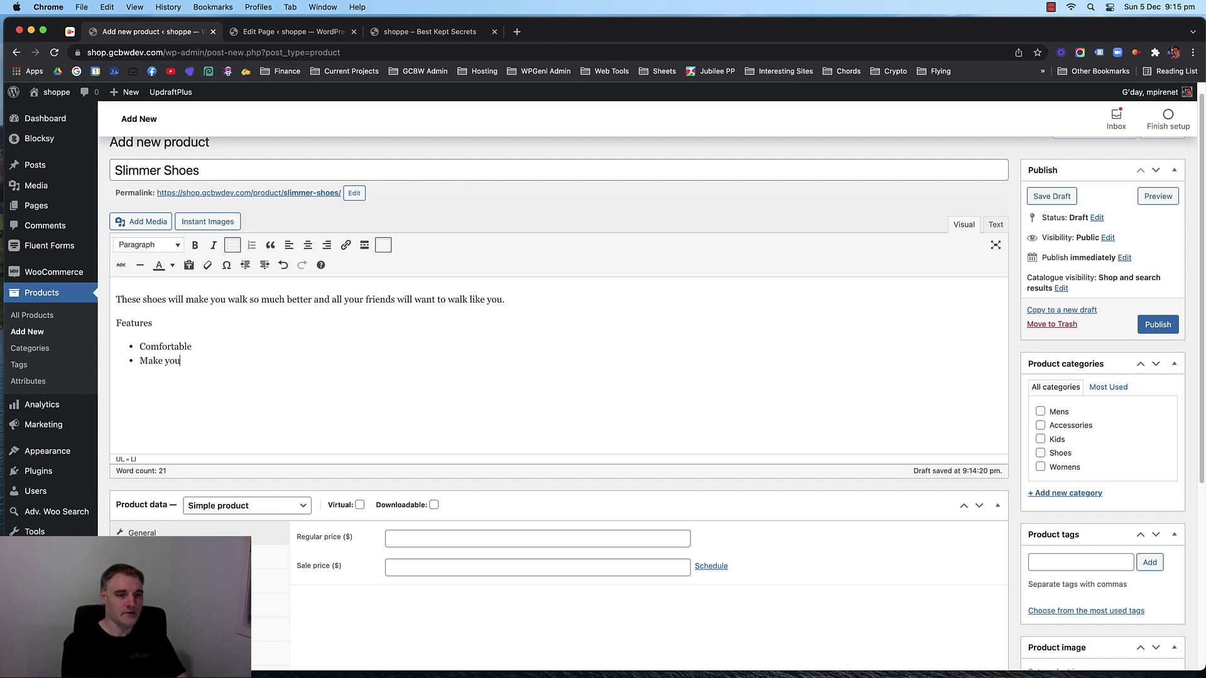
pyautogui.write('r fir')
pyautogui.write('end')
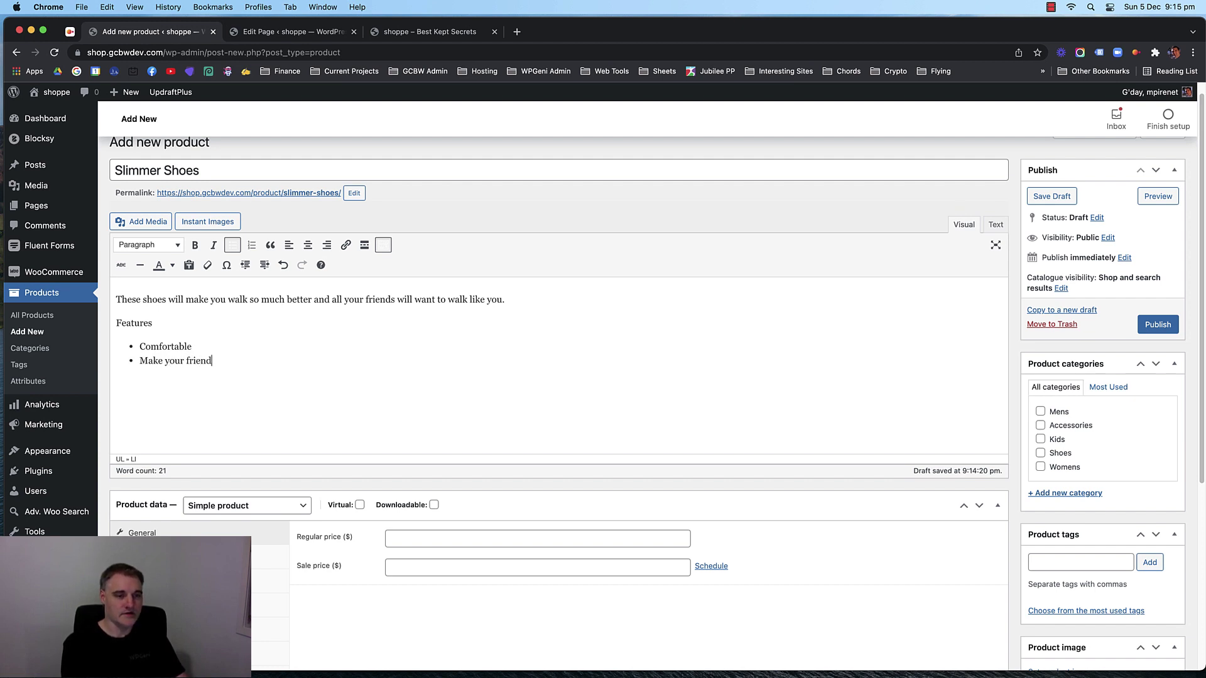
pyautogui.write('s envi')
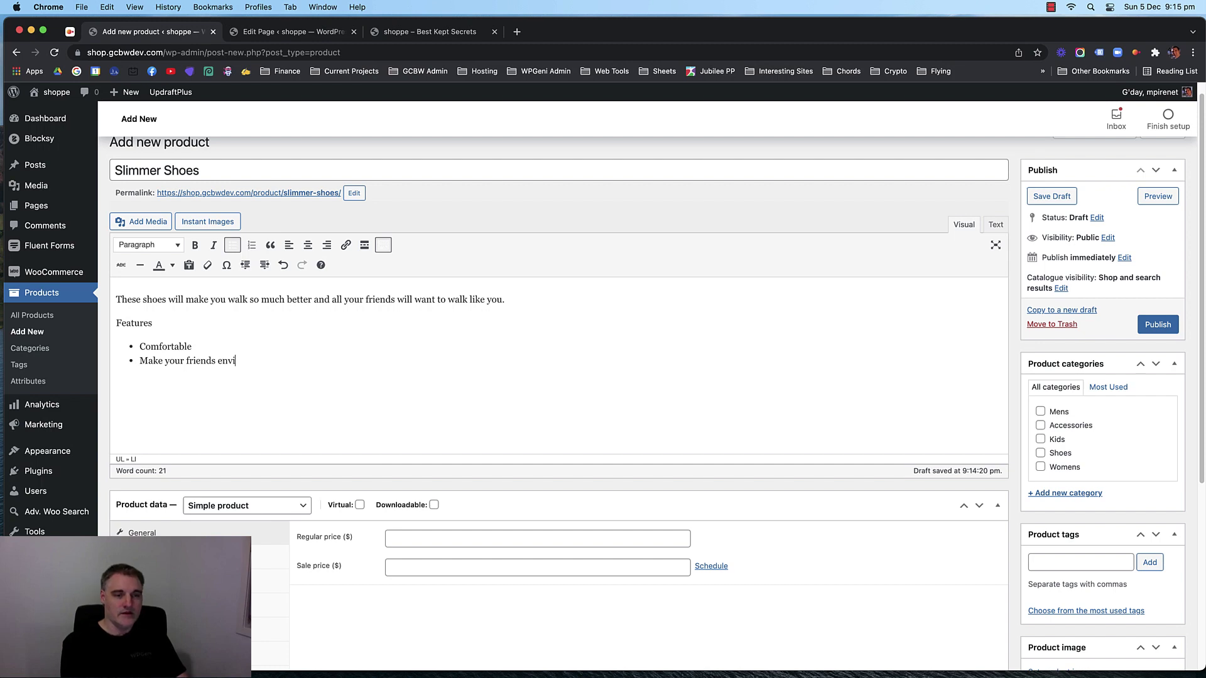
pyautogui.write('ous')
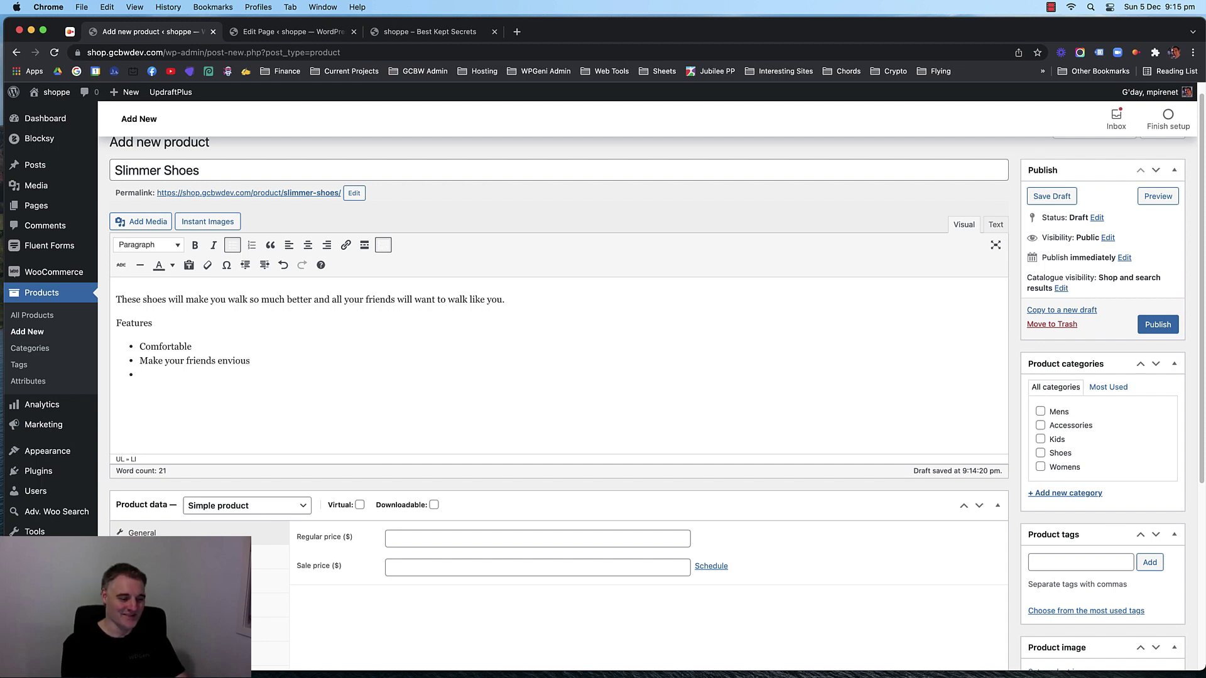
pyautogui.write('Multiple Colours to choose from')
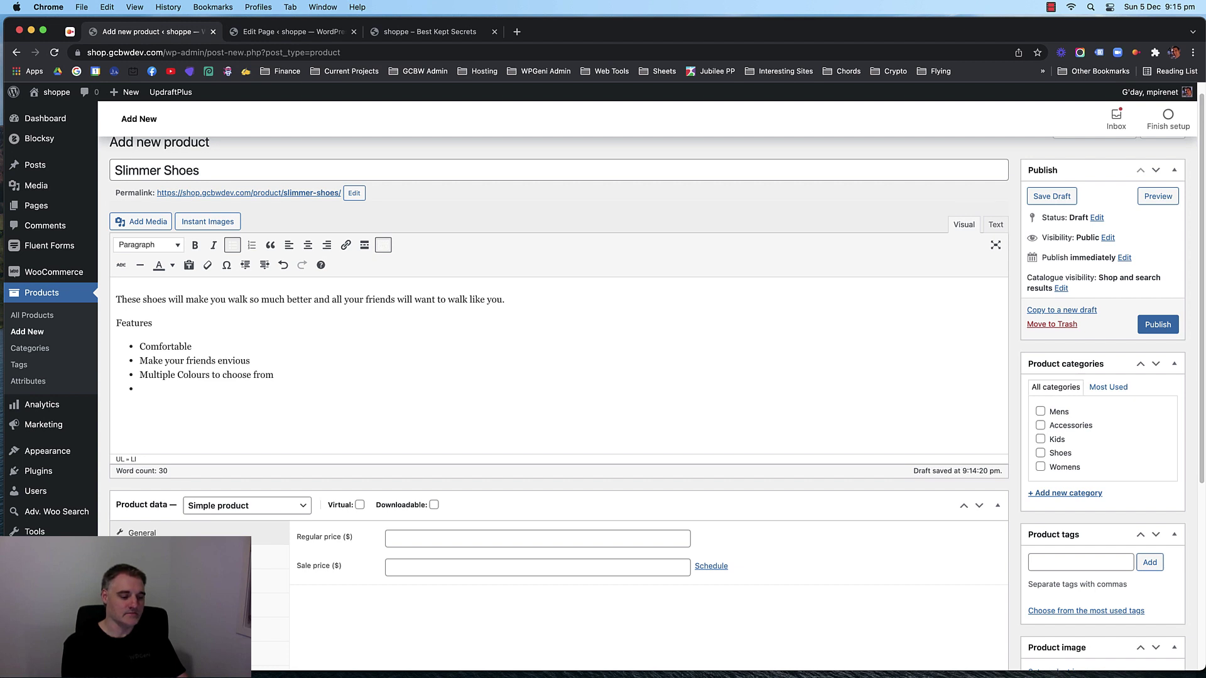
pyautogui.write('Makes yiu')
pyautogui.press('BackSpace')
pyautogui.write('ou walk')
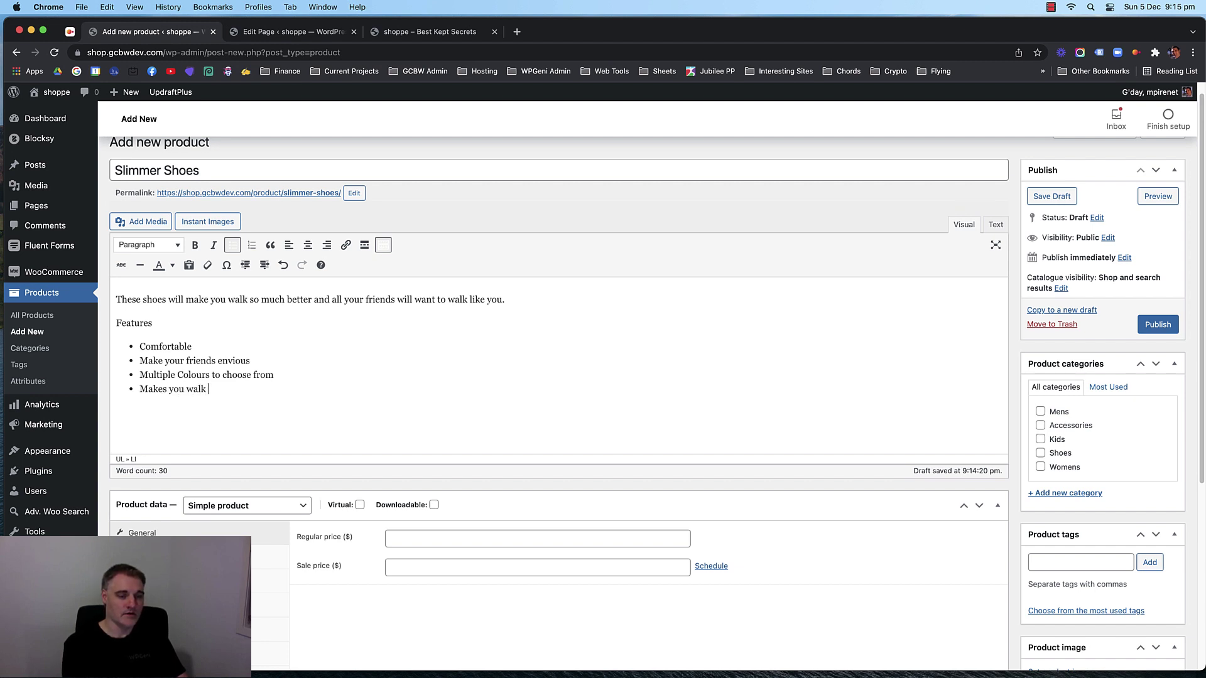
pyautogui.write(' better')
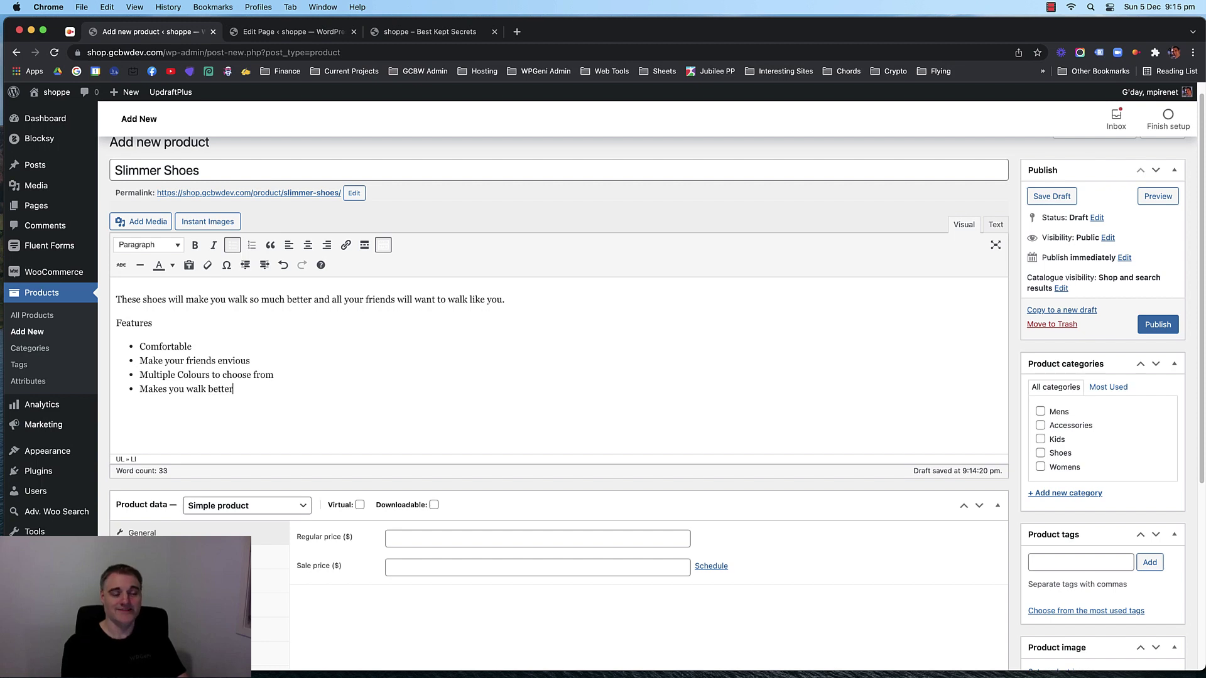
pyautogui.scroll(-5, 373, 320)
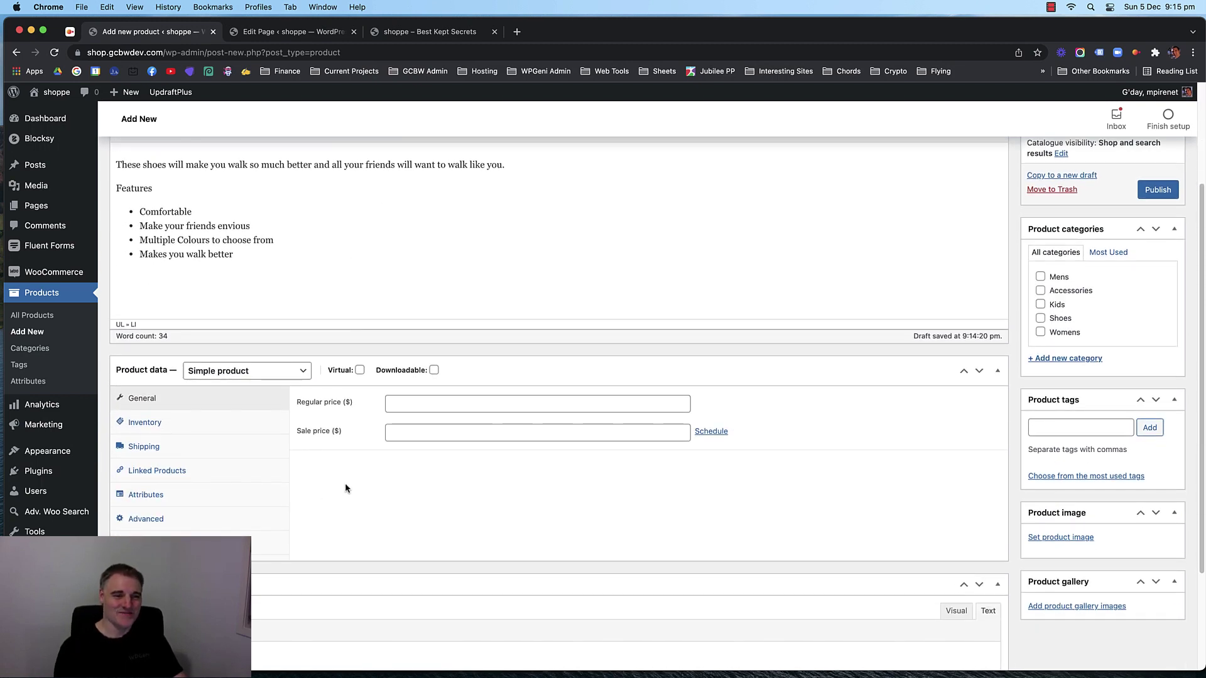
# Keep Simple product as the product type and move into the Regular price field.
pyautogui.click(265, 373)
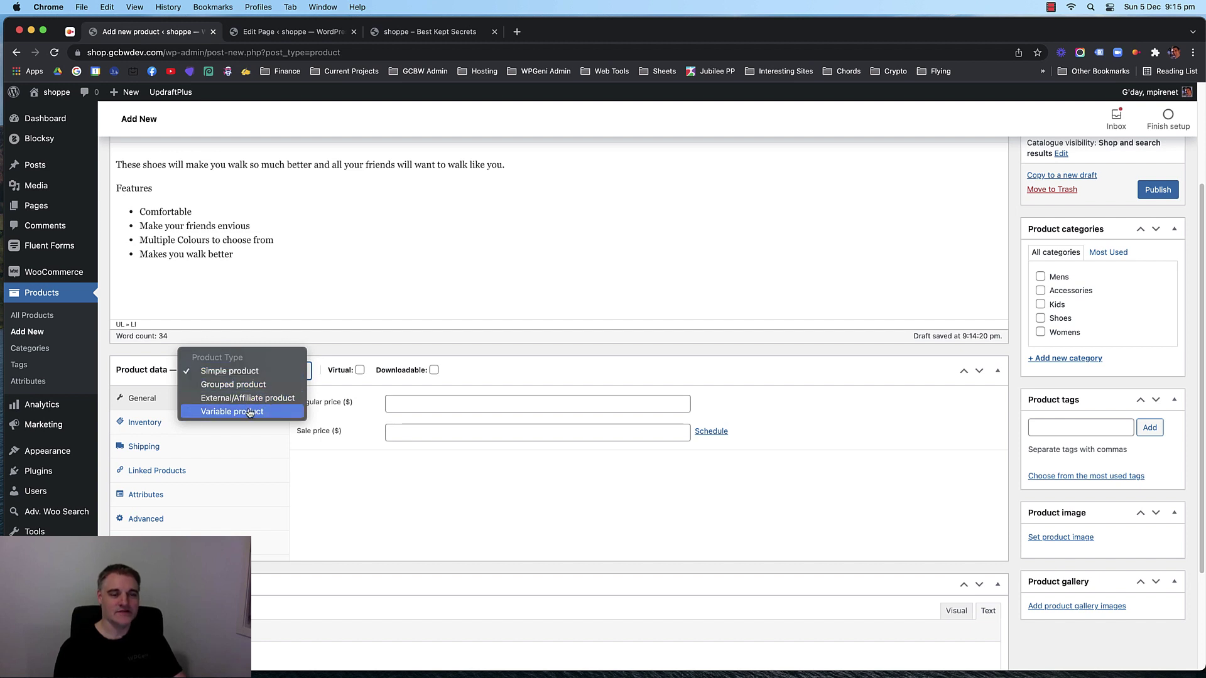
pyautogui.click(310, 287)
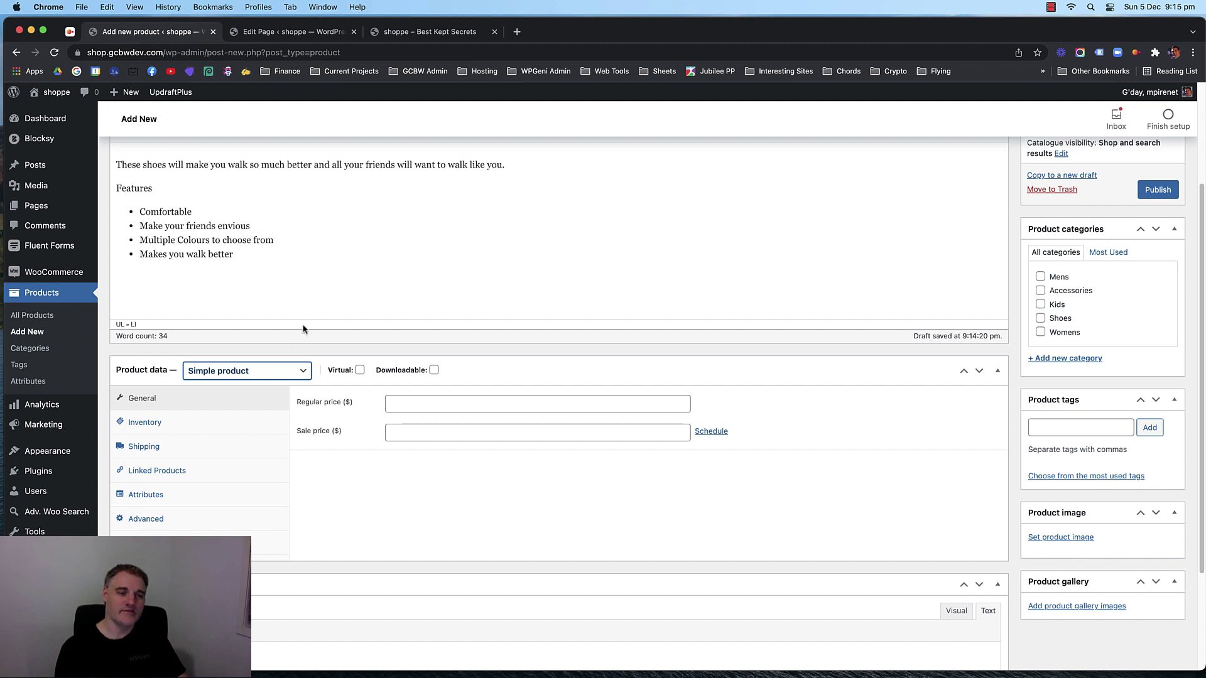
pyautogui.click(281, 370)
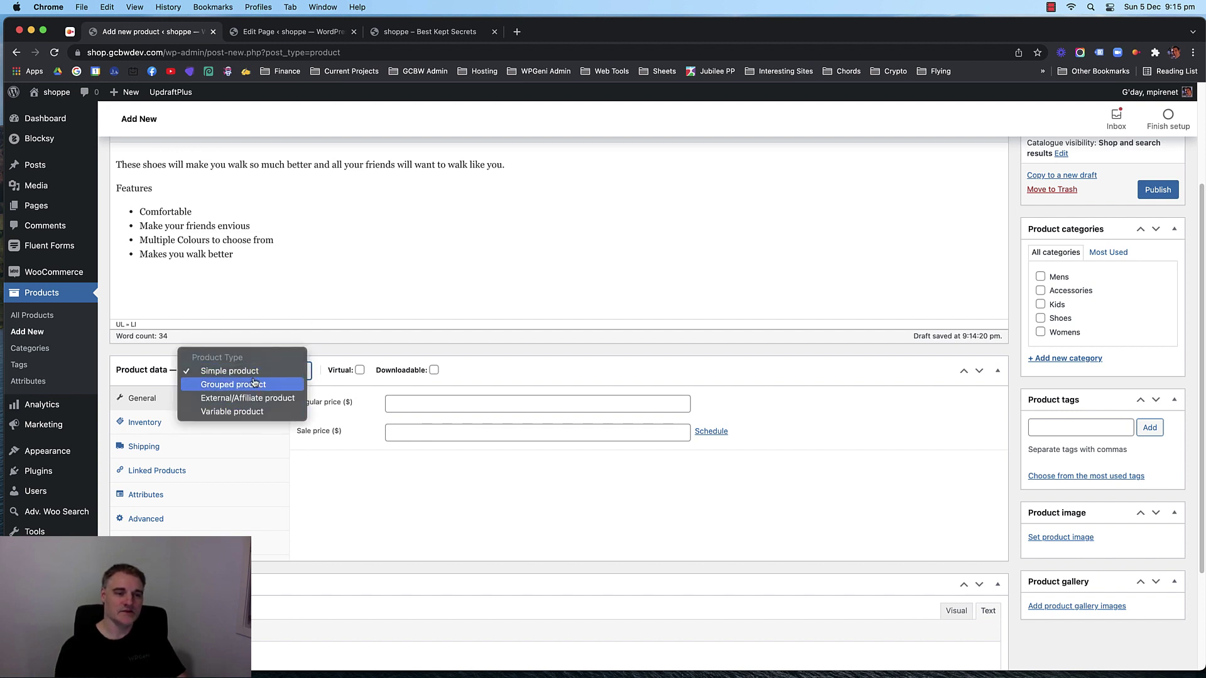
pyautogui.click(248, 373)
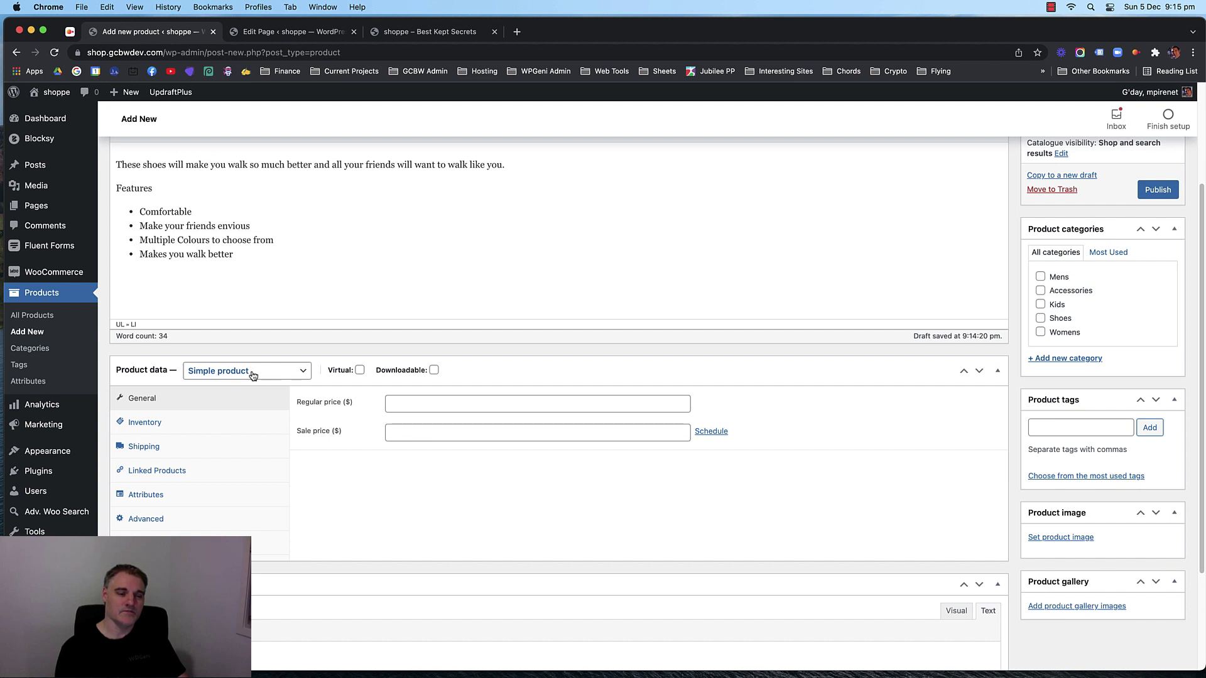
pyautogui.click(253, 375)
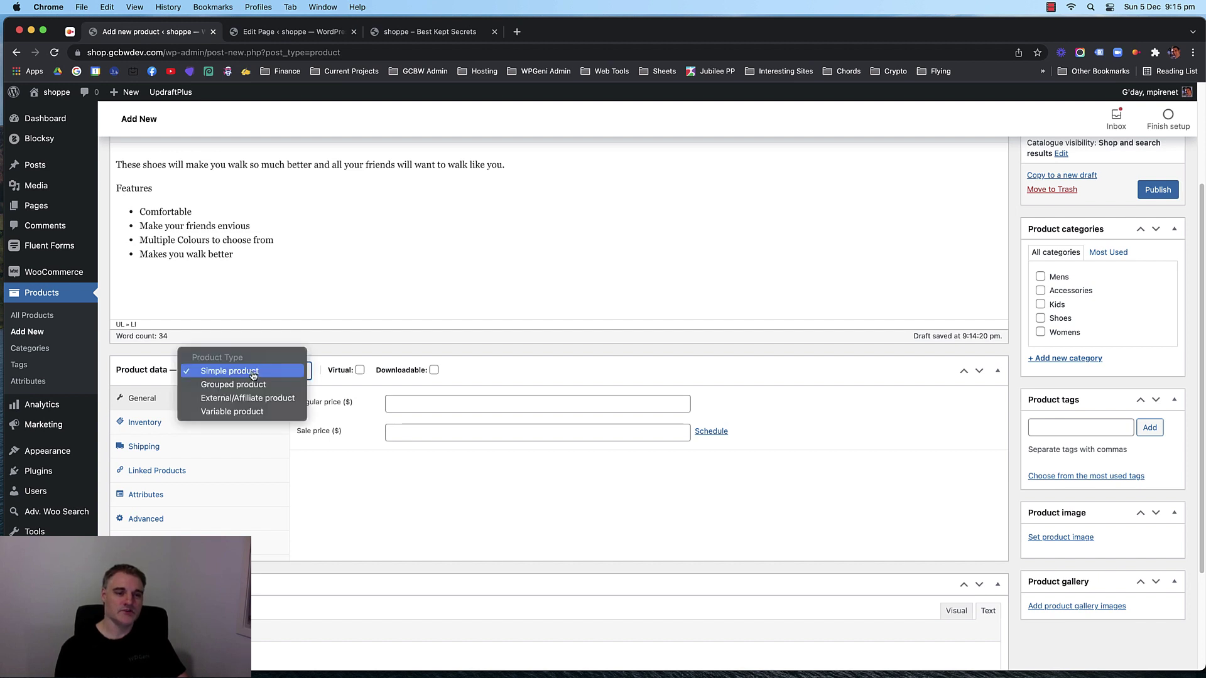
pyautogui.click(252, 375)
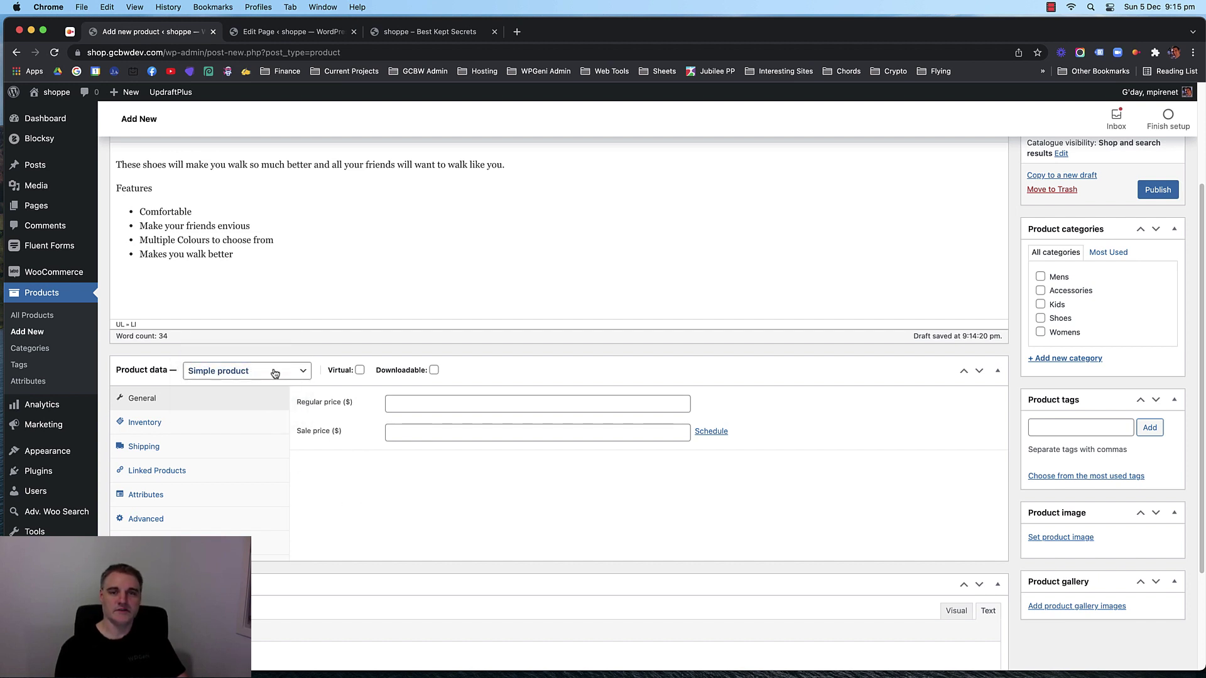
pyautogui.click(426, 405)
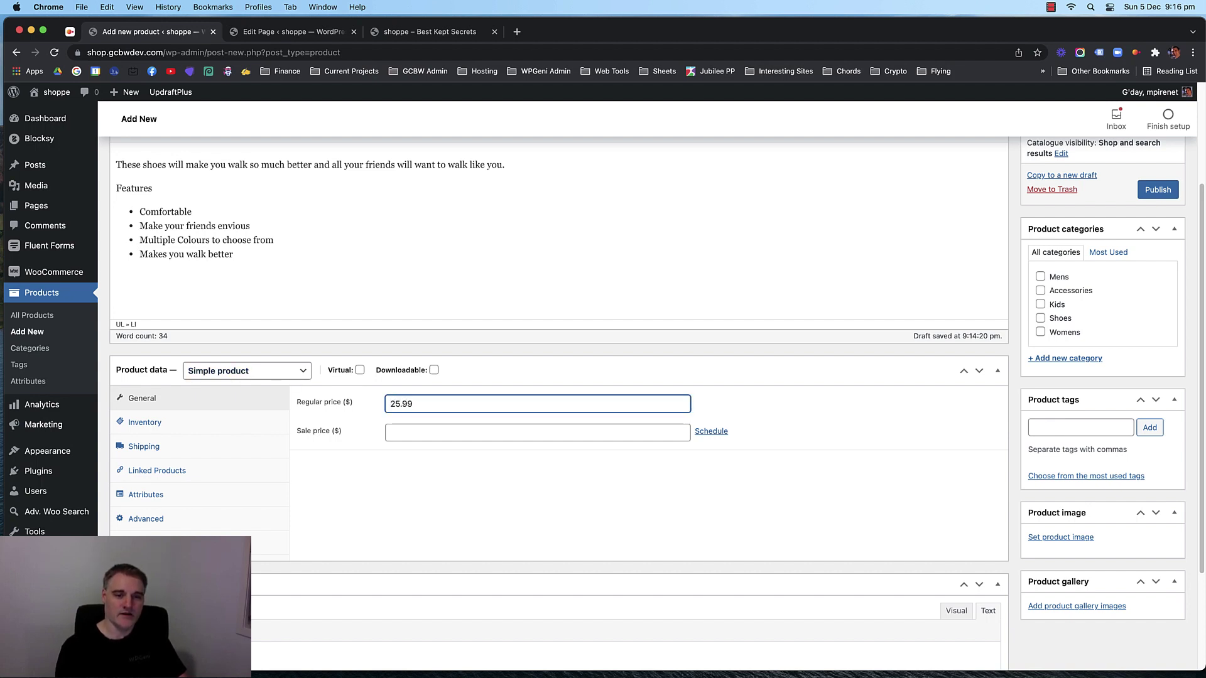
# Enter a sale price of 21.99.
pyautogui.click(428, 432)
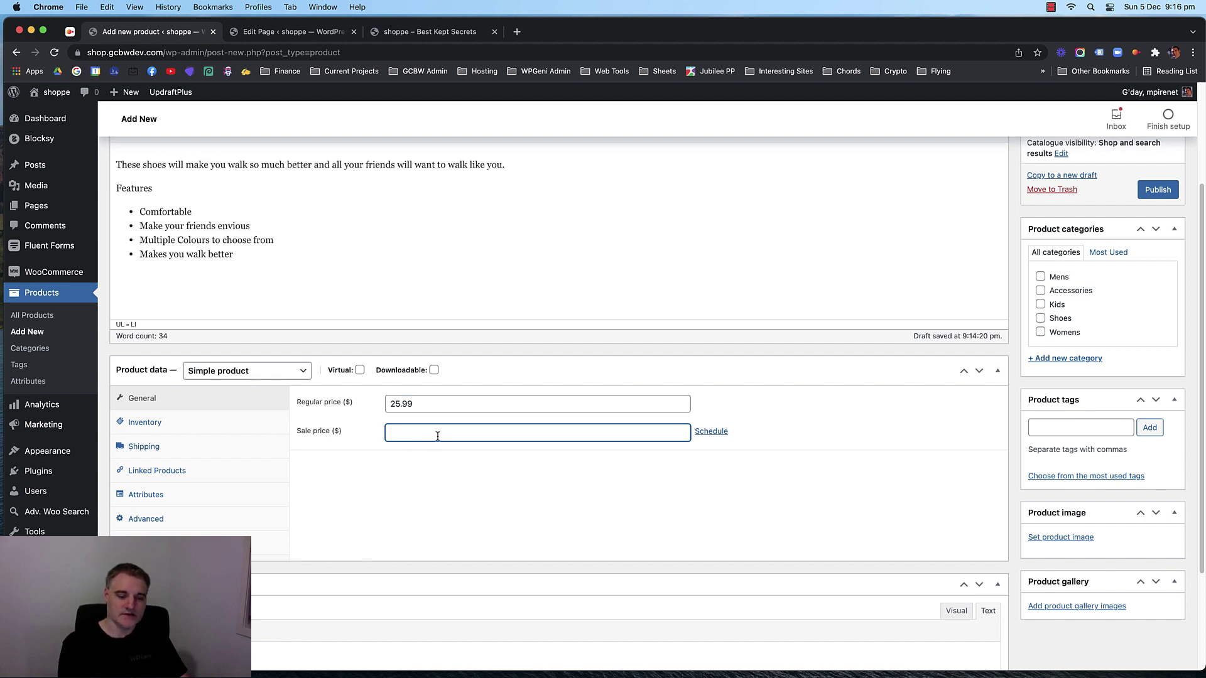
pyautogui.write('21.99')
pyautogui.click(424, 495)
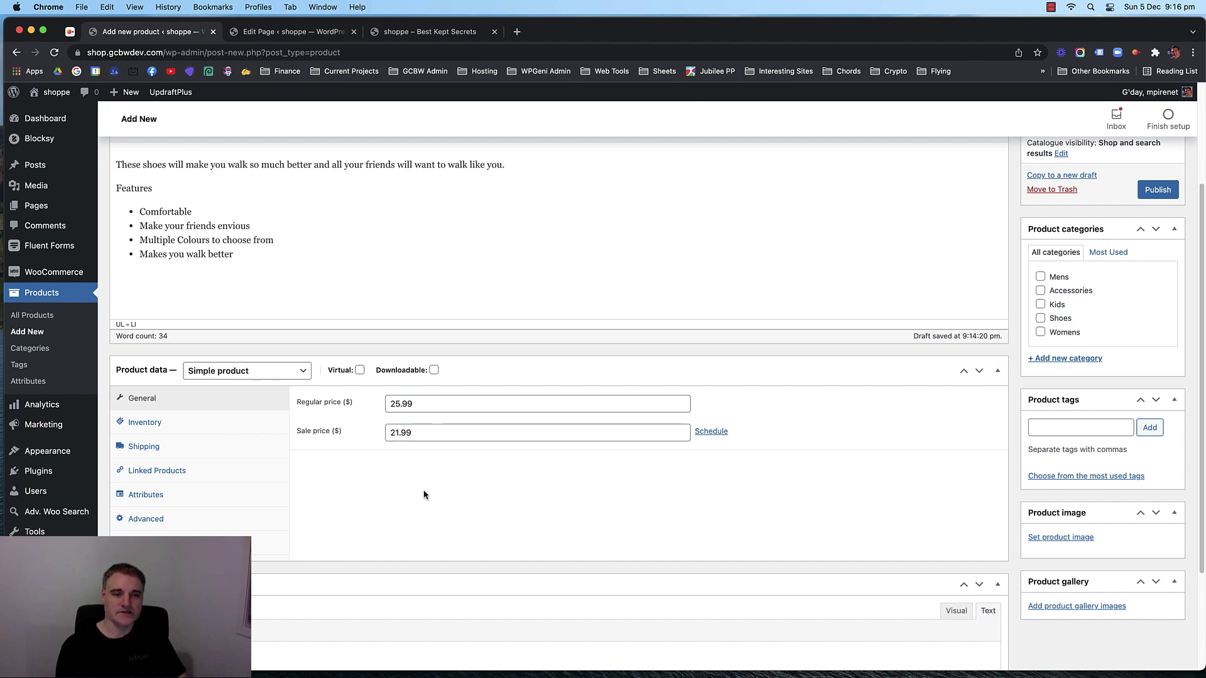
# In Inventory, set SKU slim-shoes, enable Manage stock, and set stock quantity to 5.
pyautogui.click(169, 422)
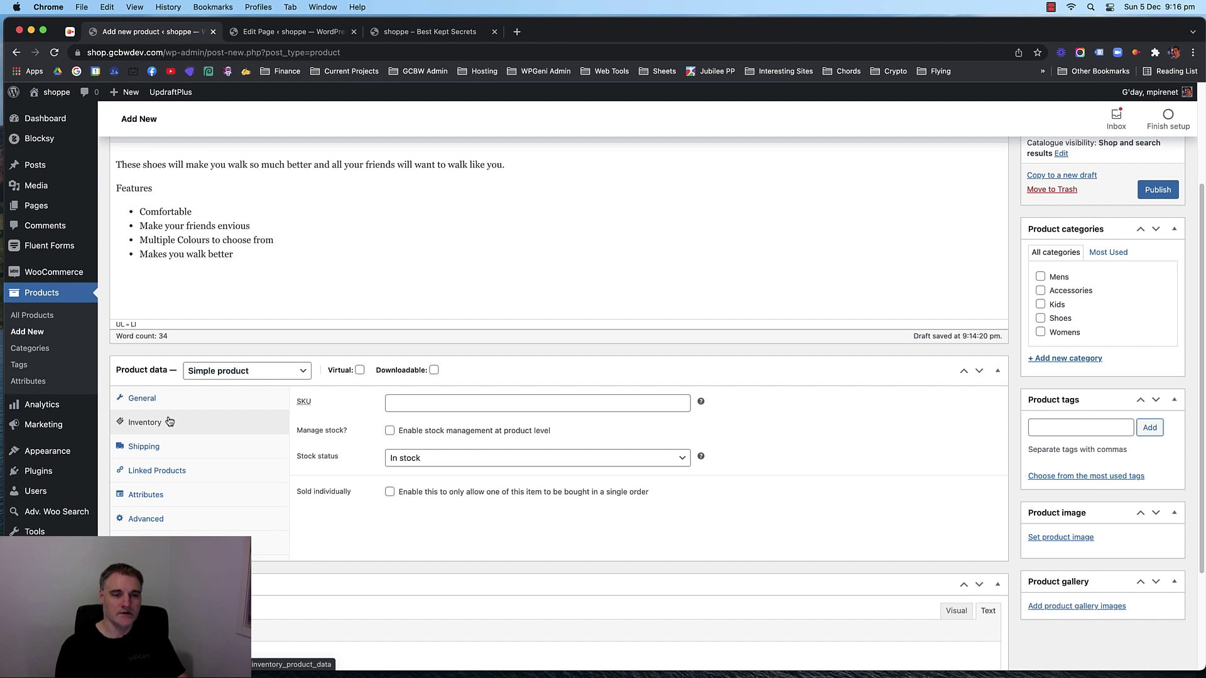
pyautogui.click(429, 403)
pyautogui.write('s')
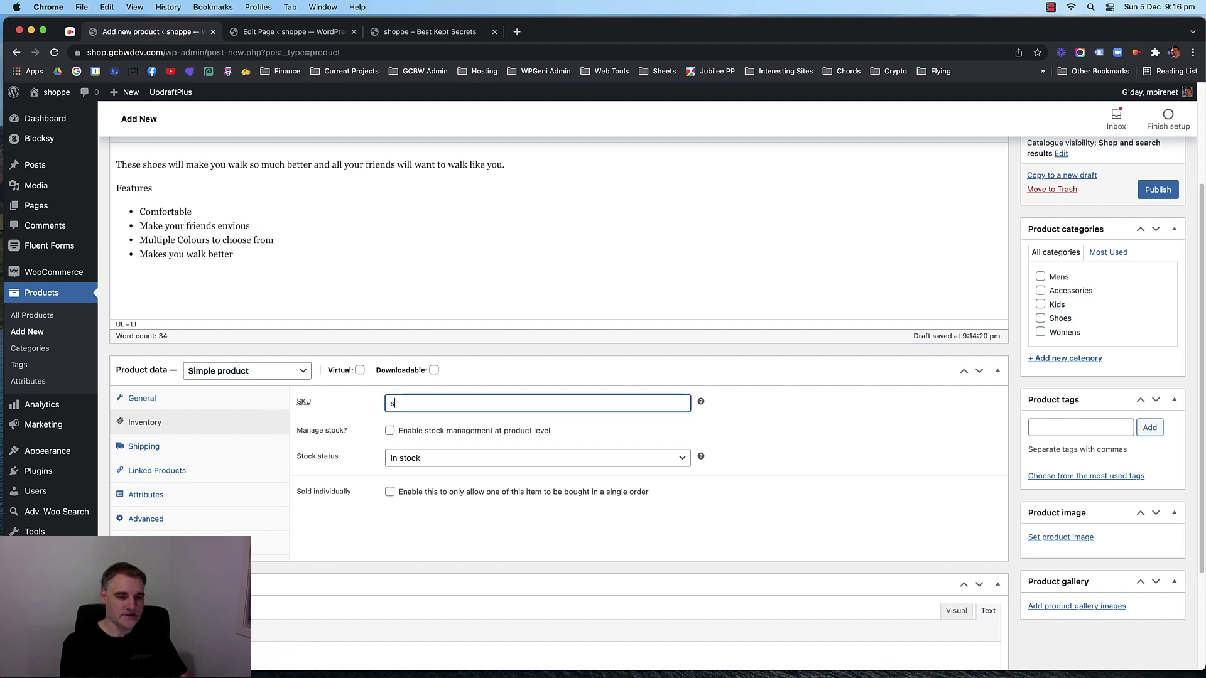
pyautogui.write('lim-sho')
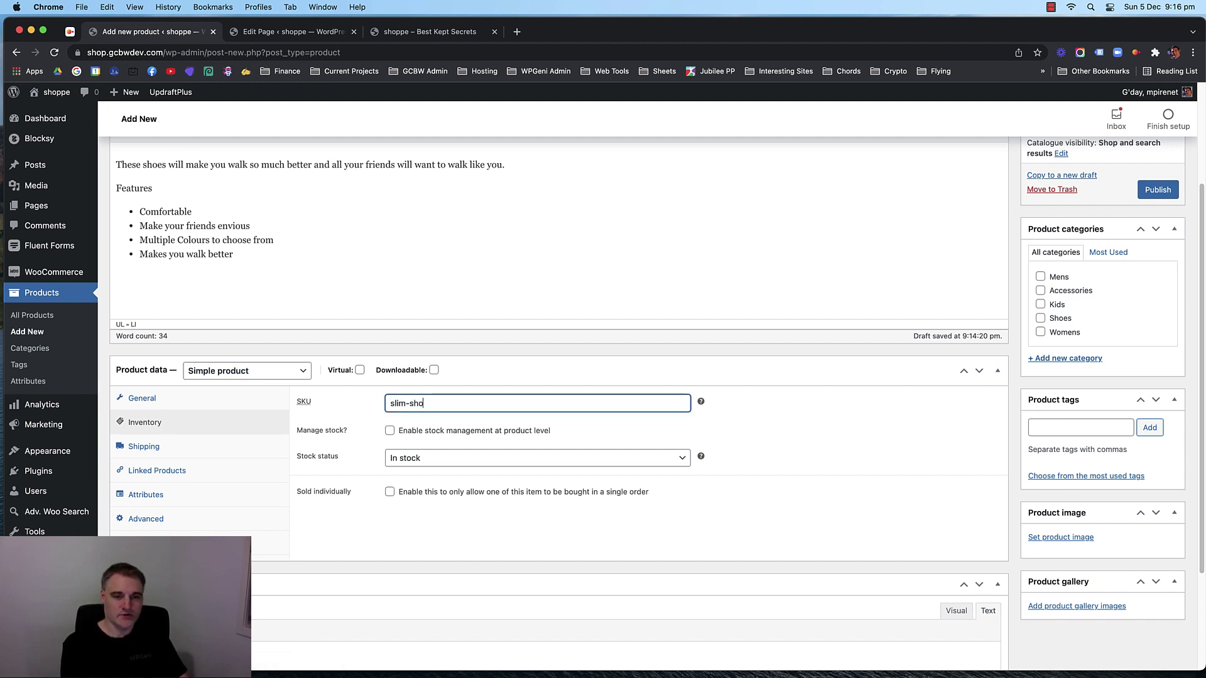
pyautogui.write('es')
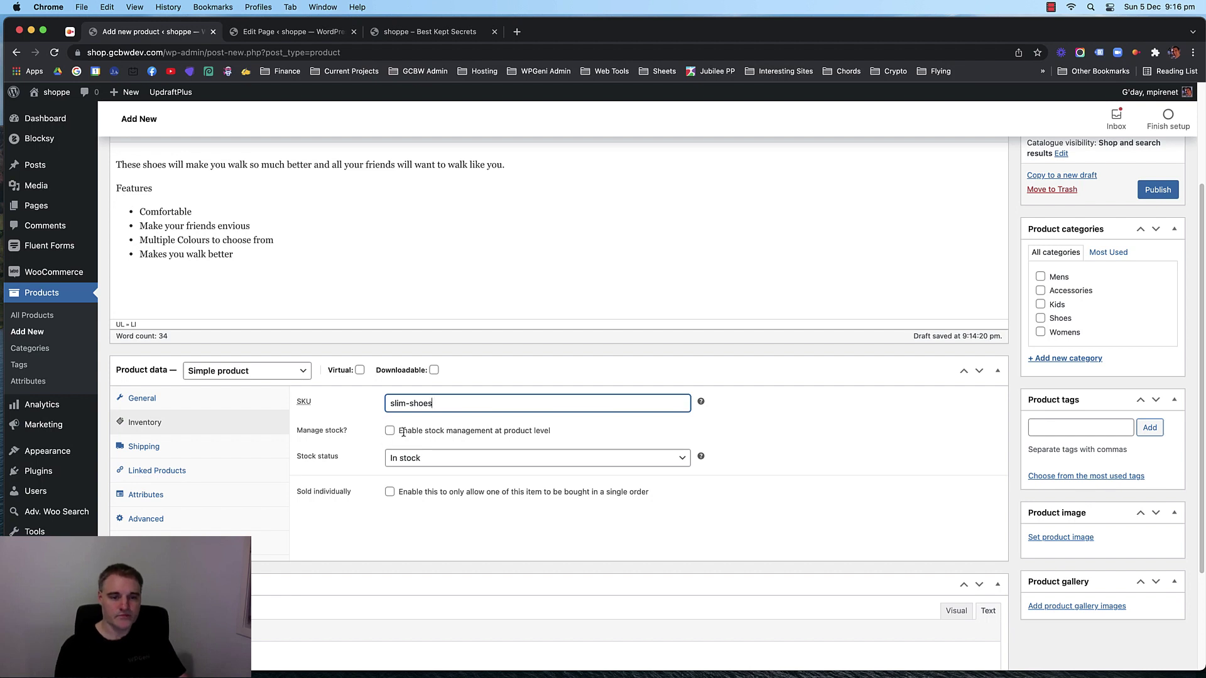
pyautogui.click(390, 431)
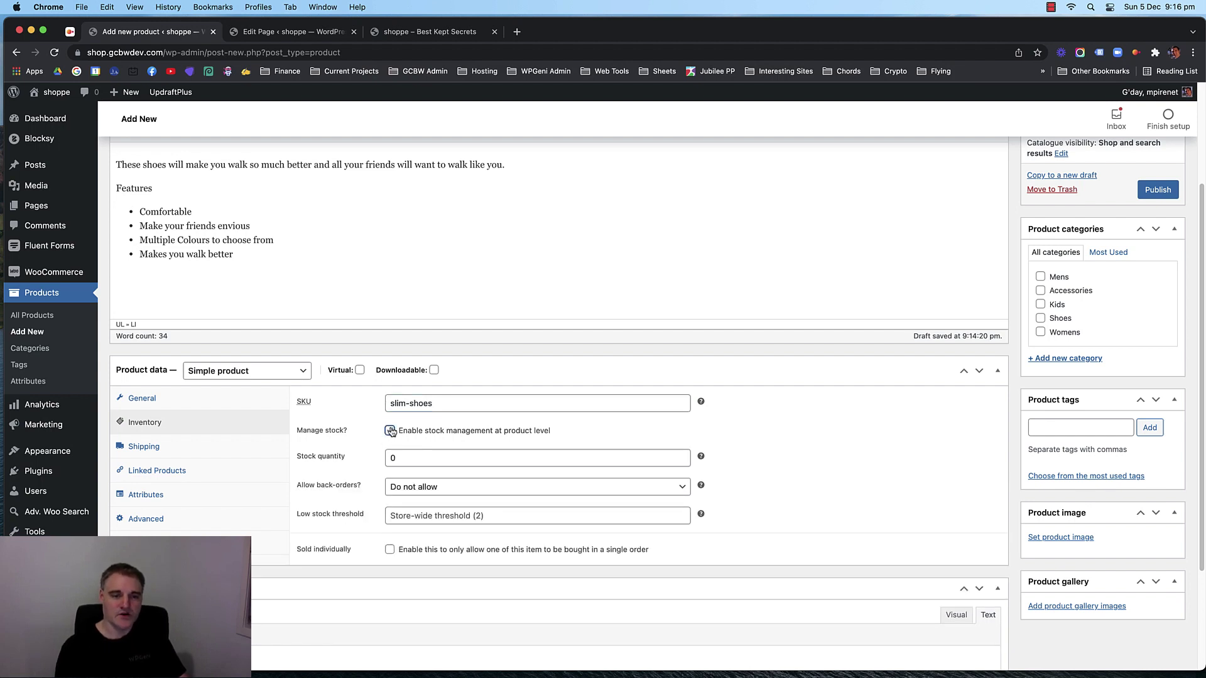
pyautogui.doubleClick(408, 459)
pyautogui.write('5')
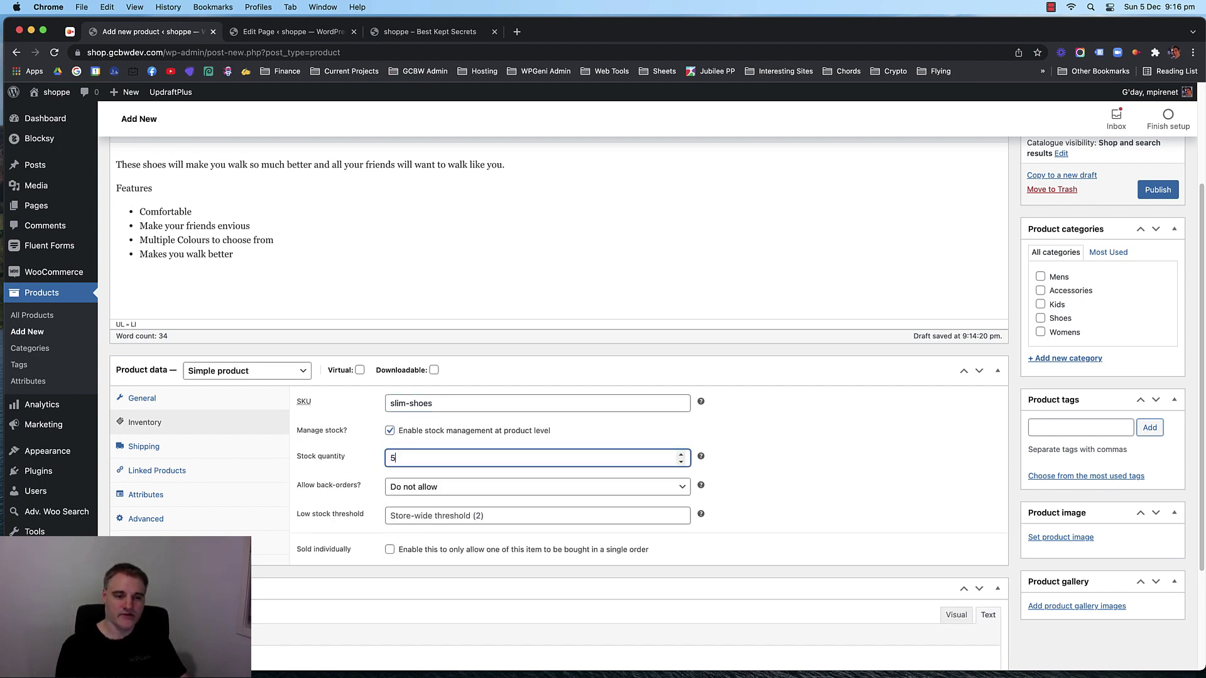
pyautogui.click(777, 470)
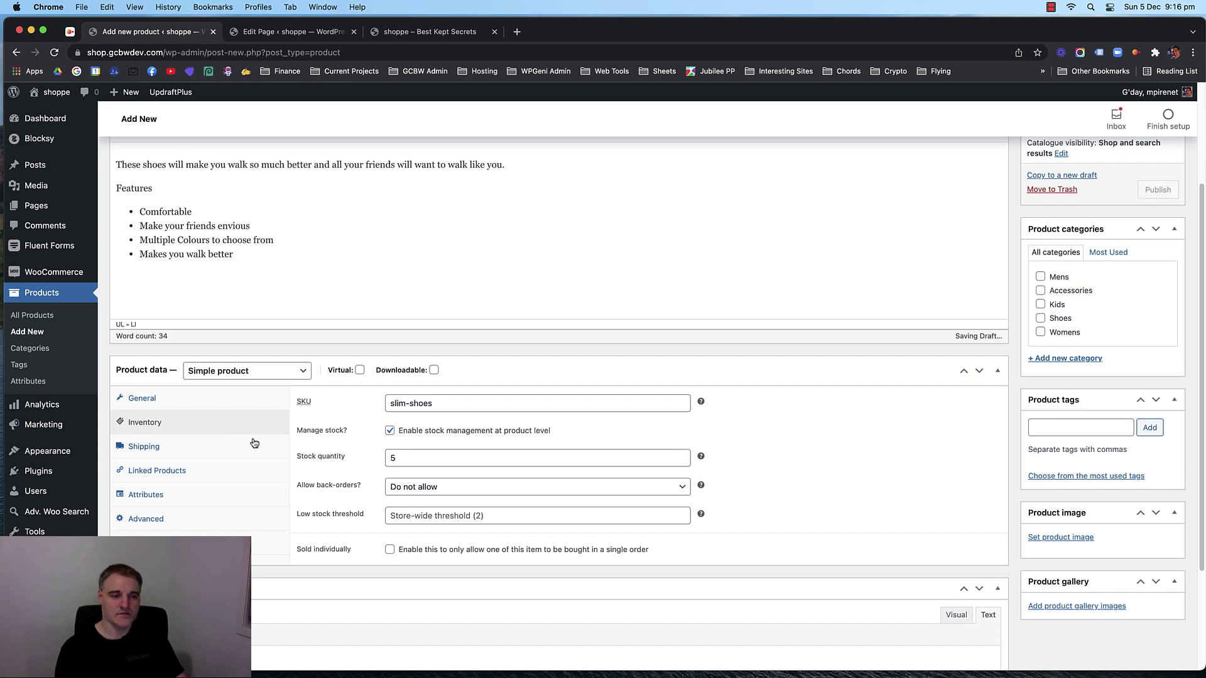
# In Shipping, leave the shipping class as No shipping class.
pyautogui.click(189, 450)
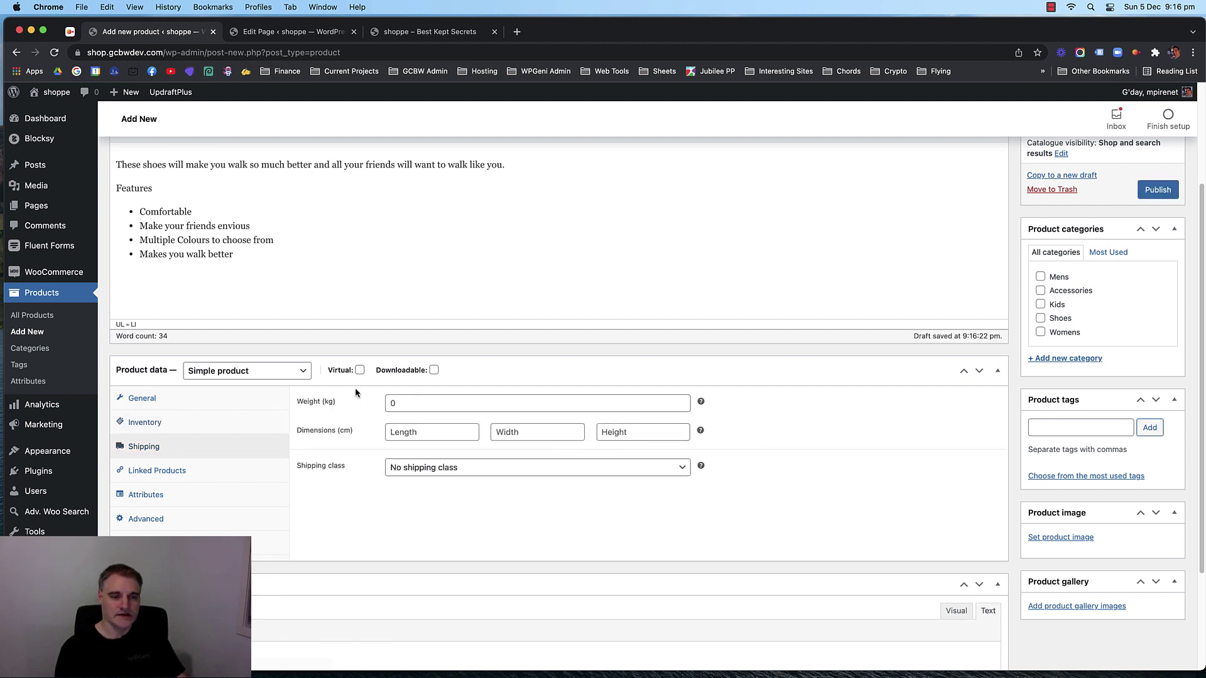
pyautogui.click(408, 468)
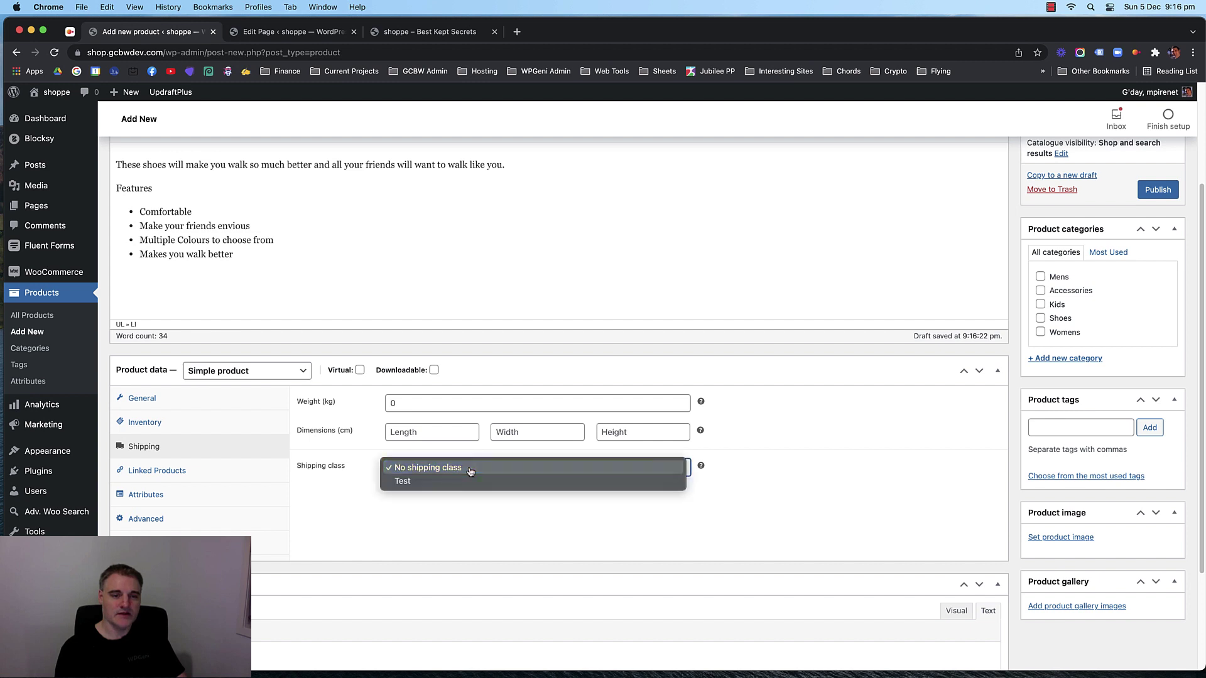
pyautogui.click(488, 470)
pyautogui.click(422, 475)
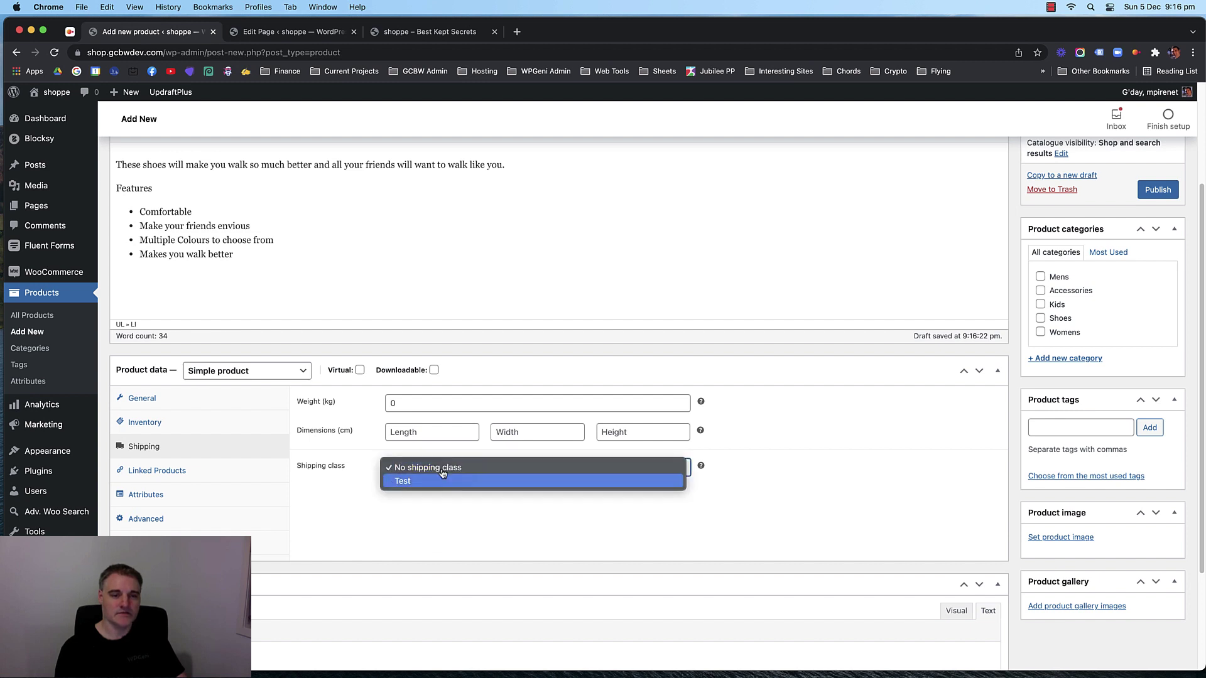
pyautogui.click(361, 487)
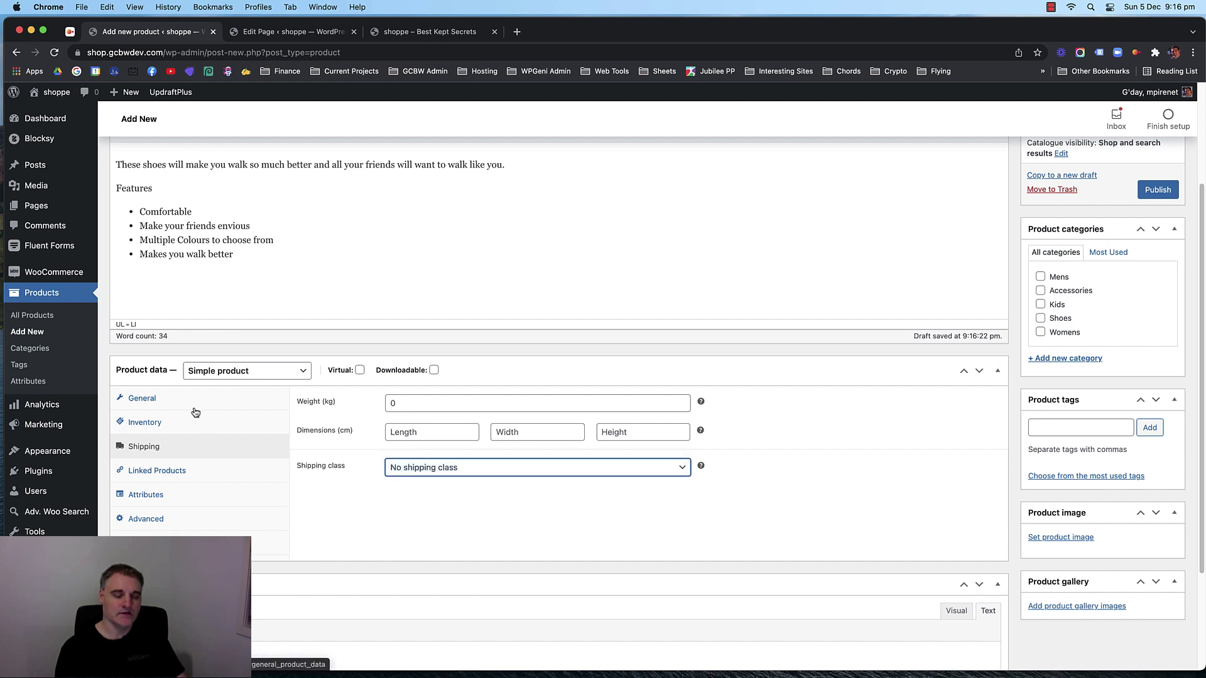
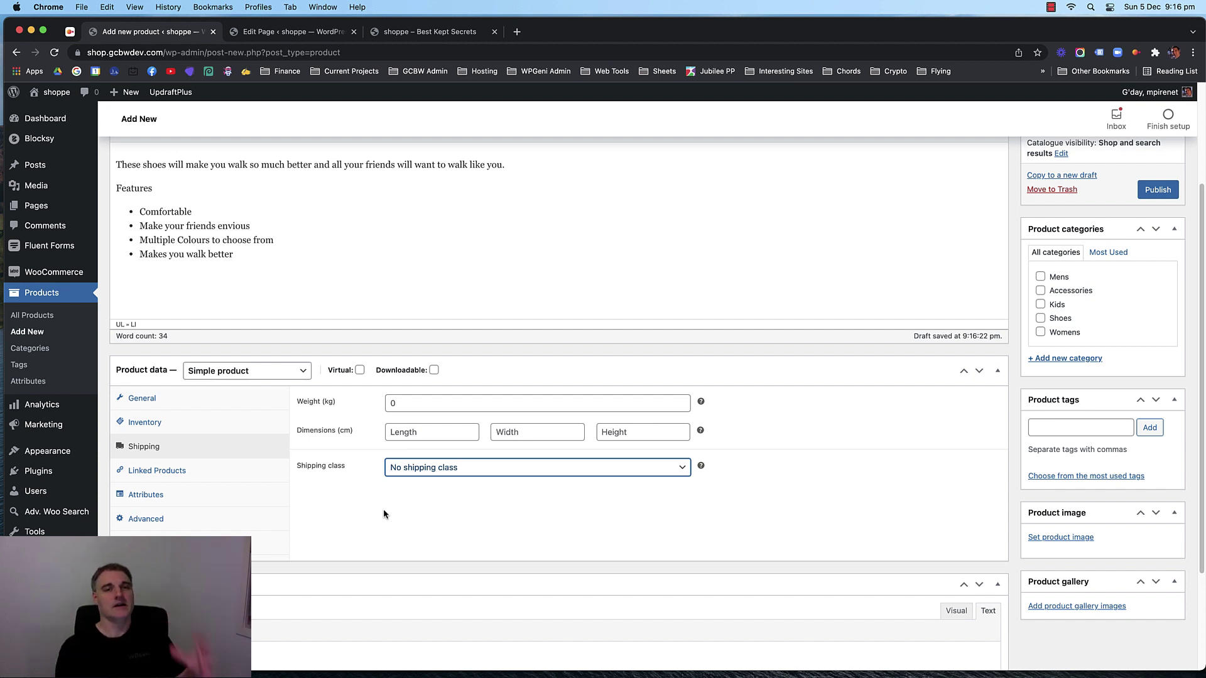
# Show the Linked Products upsell and cross-sell options in the Product data box.
pyautogui.click(439, 507)
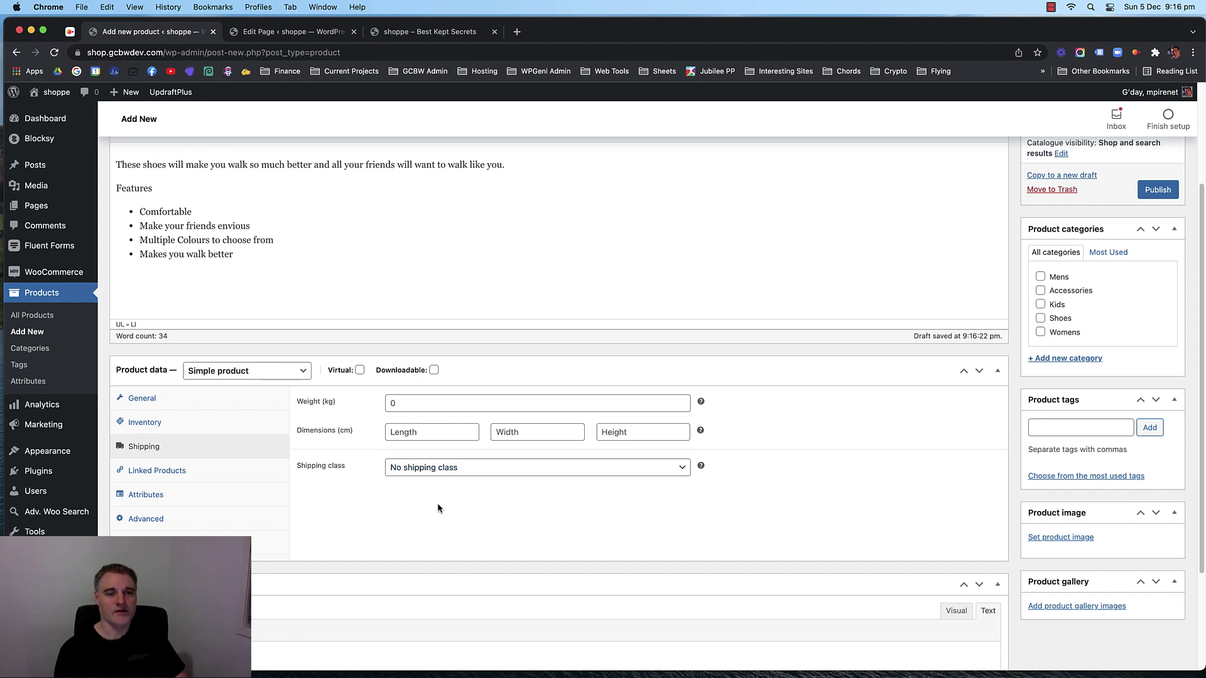
pyautogui.scroll(1, 382, 507)
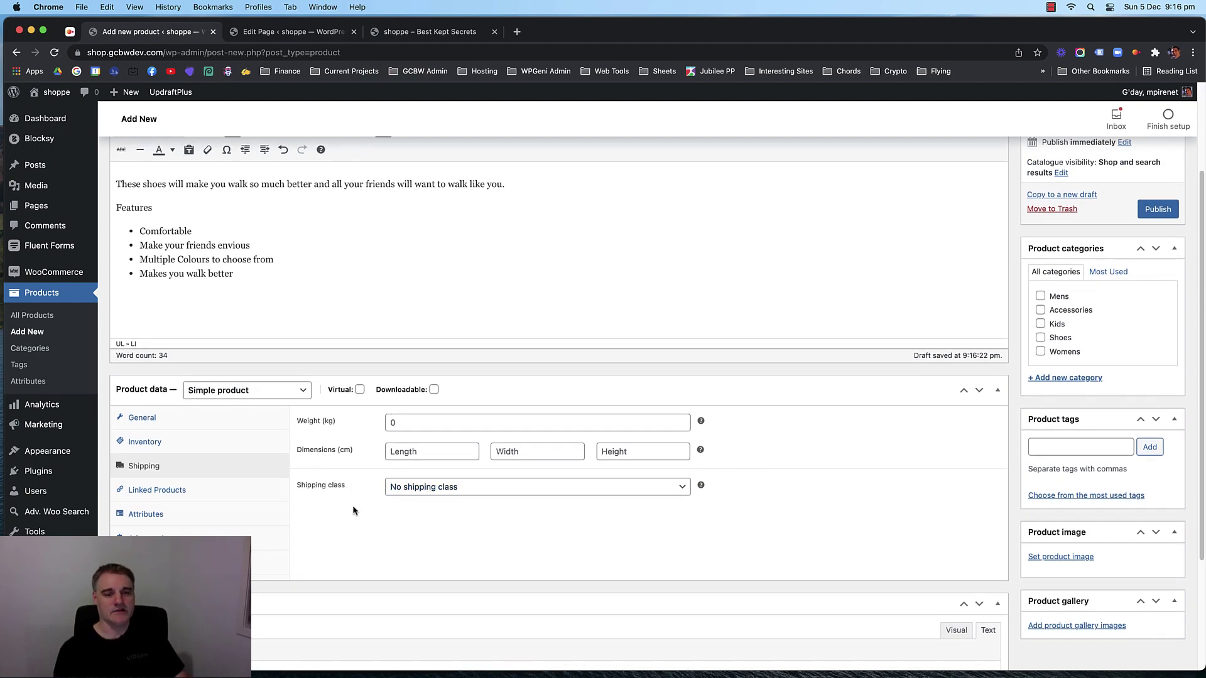
pyautogui.scroll(-1, 352, 505)
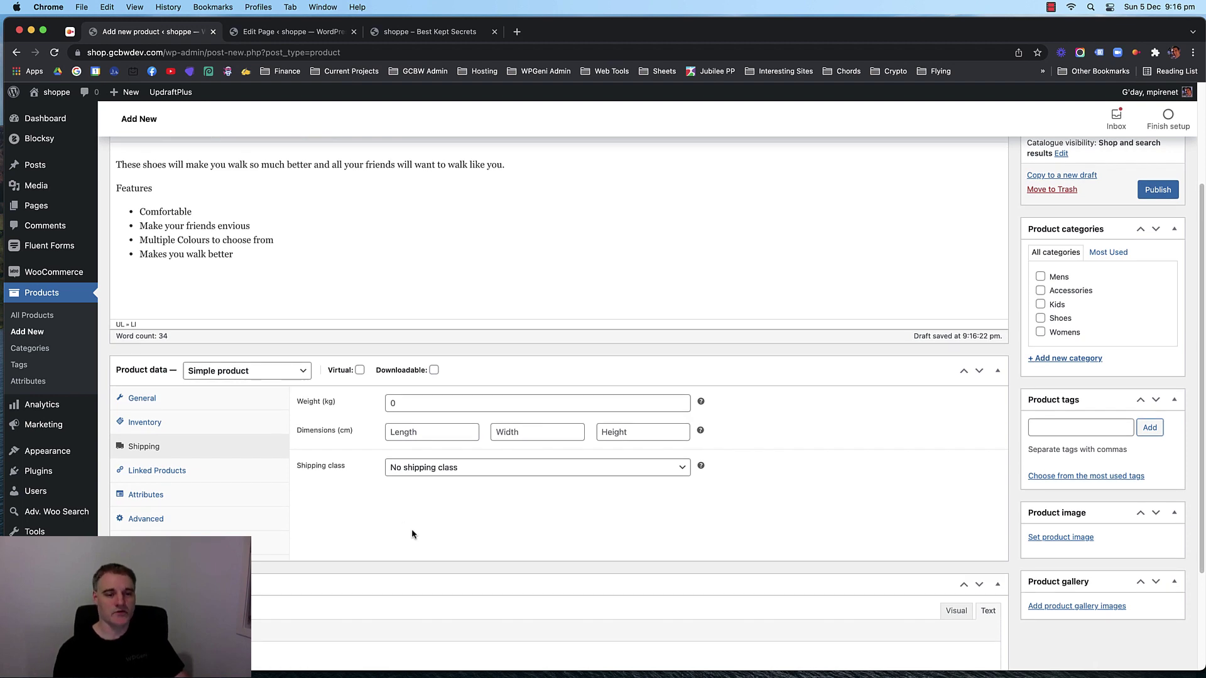
pyautogui.scroll(1, 791, 460)
pyautogui.scroll(-1, 792, 460)
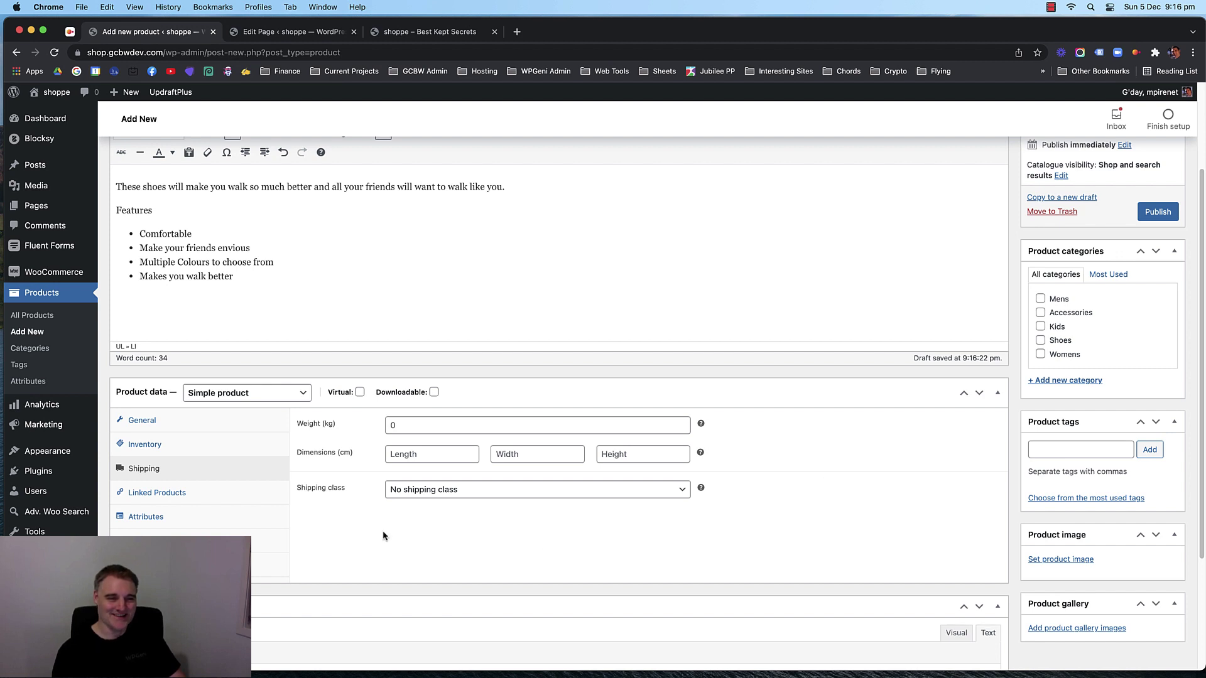
pyautogui.click(188, 500)
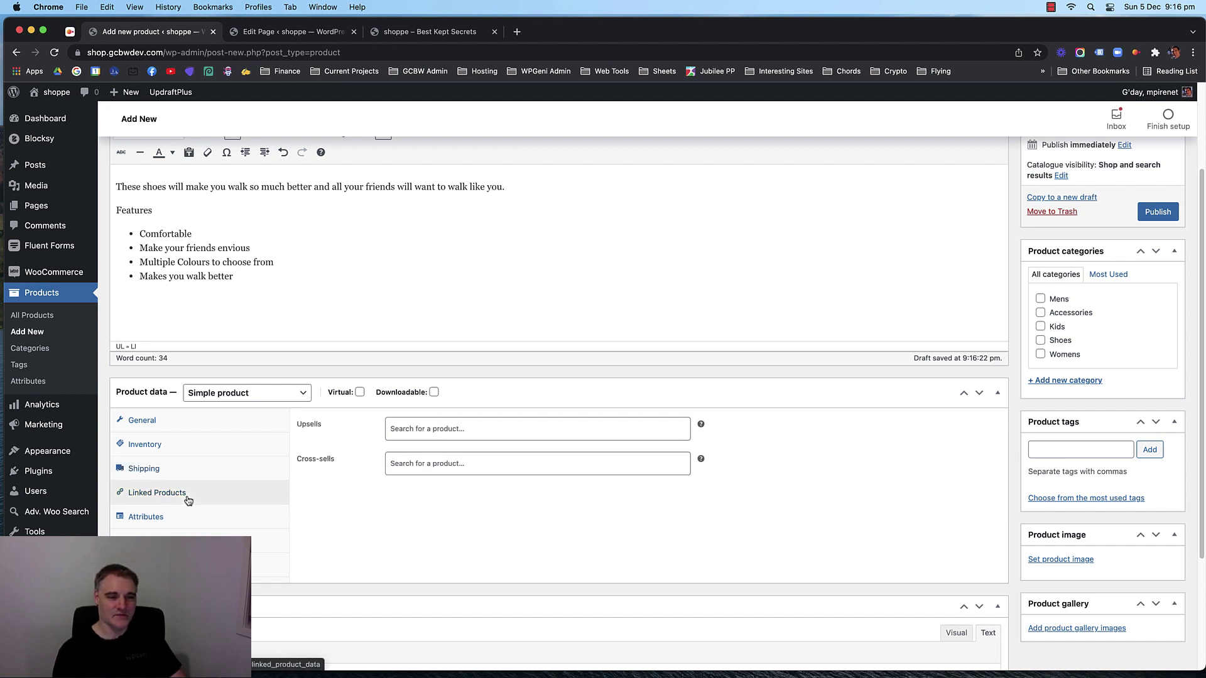
# Return to General and assign the product to the Shoes category.
pyautogui.click(138, 421)
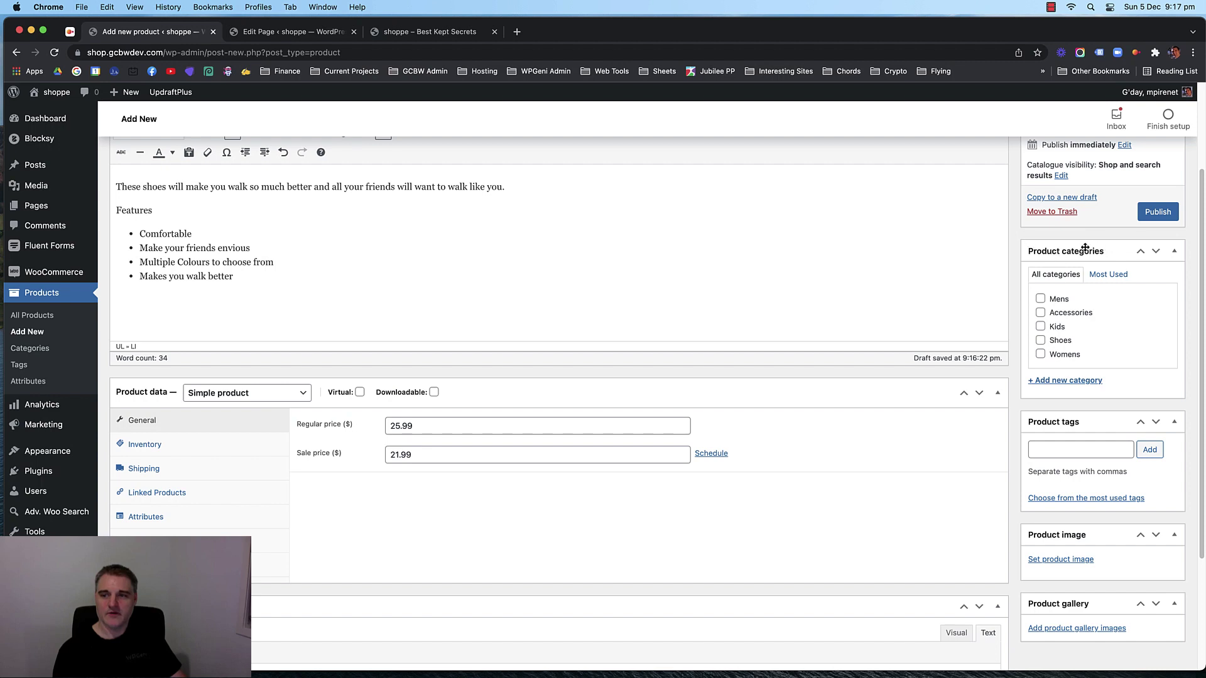
pyautogui.click(1042, 340)
pyautogui.scroll(-5, 1079, 339)
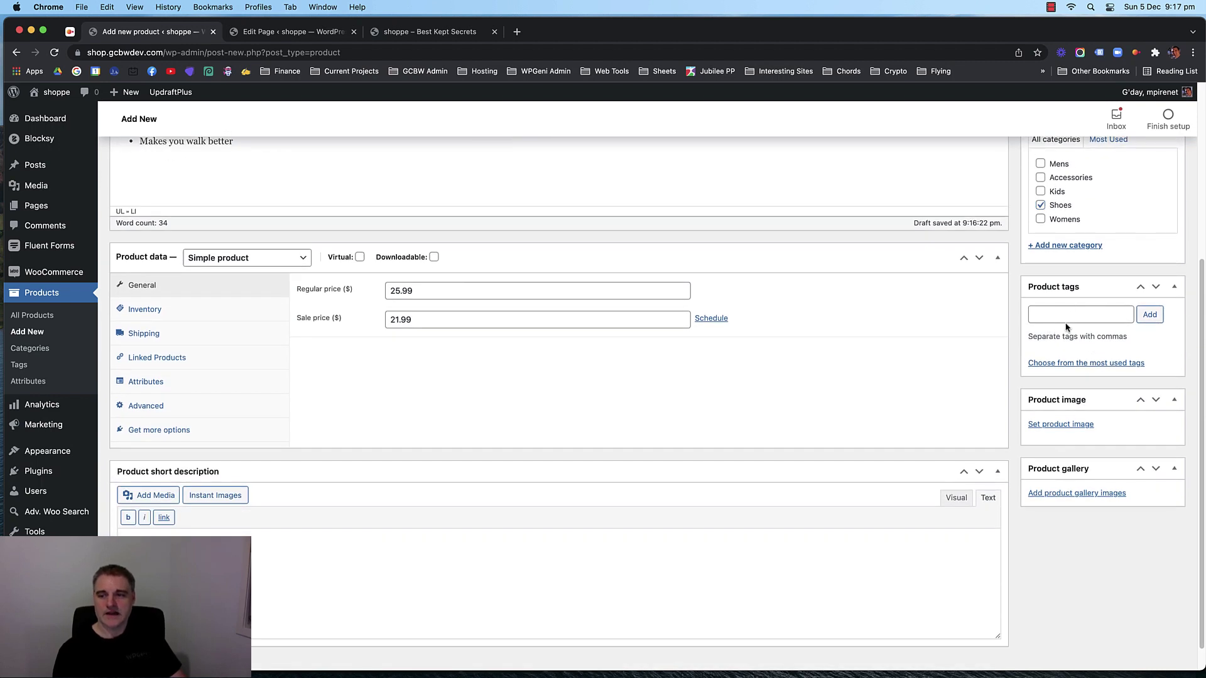
# Set the shoe wreath photo as the product image.
pyautogui.click(1057, 432)
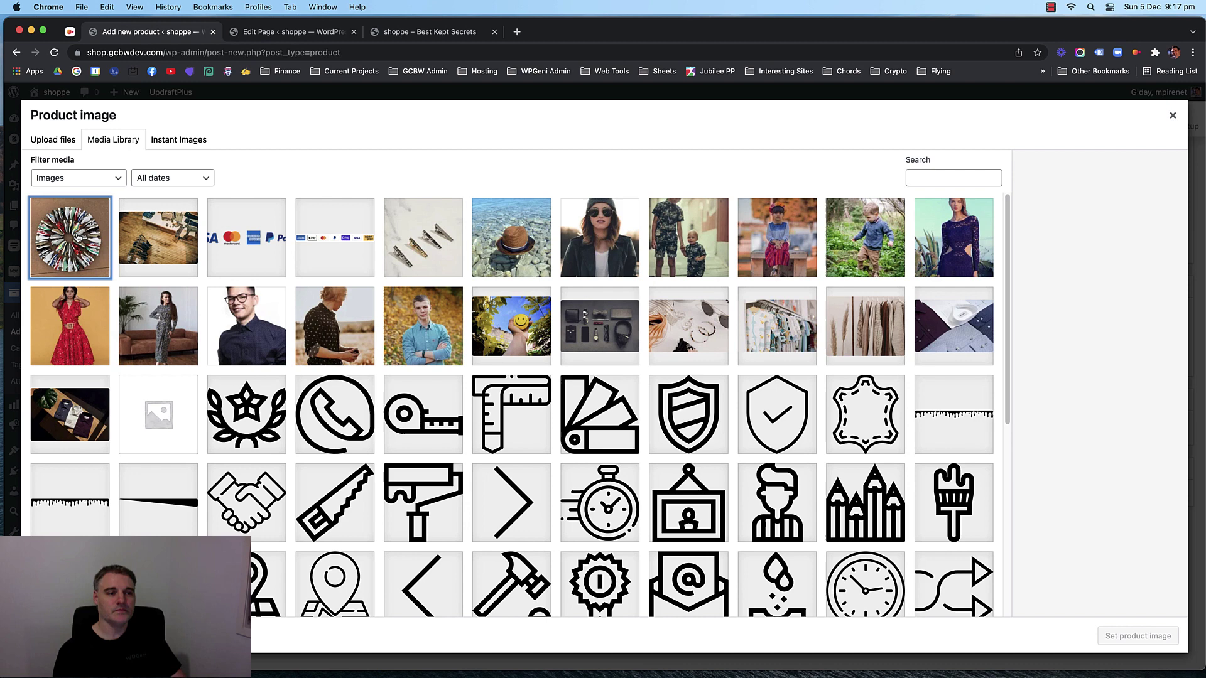
pyautogui.click(92, 249)
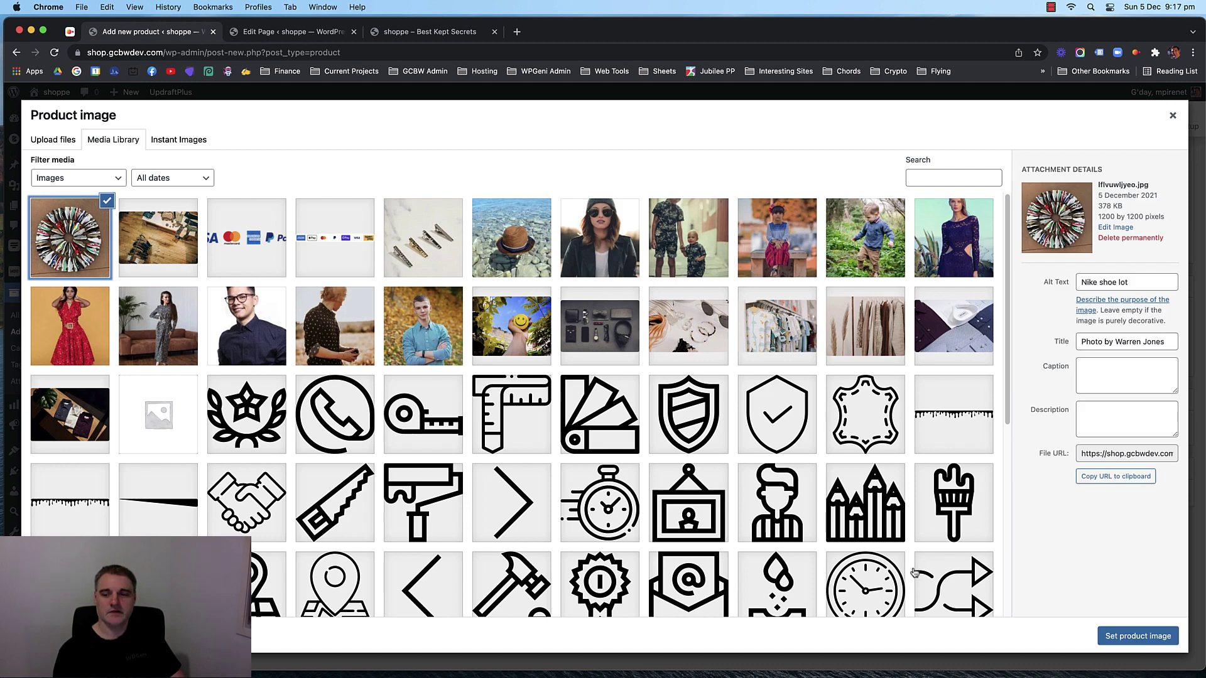
pyautogui.click(1133, 639)
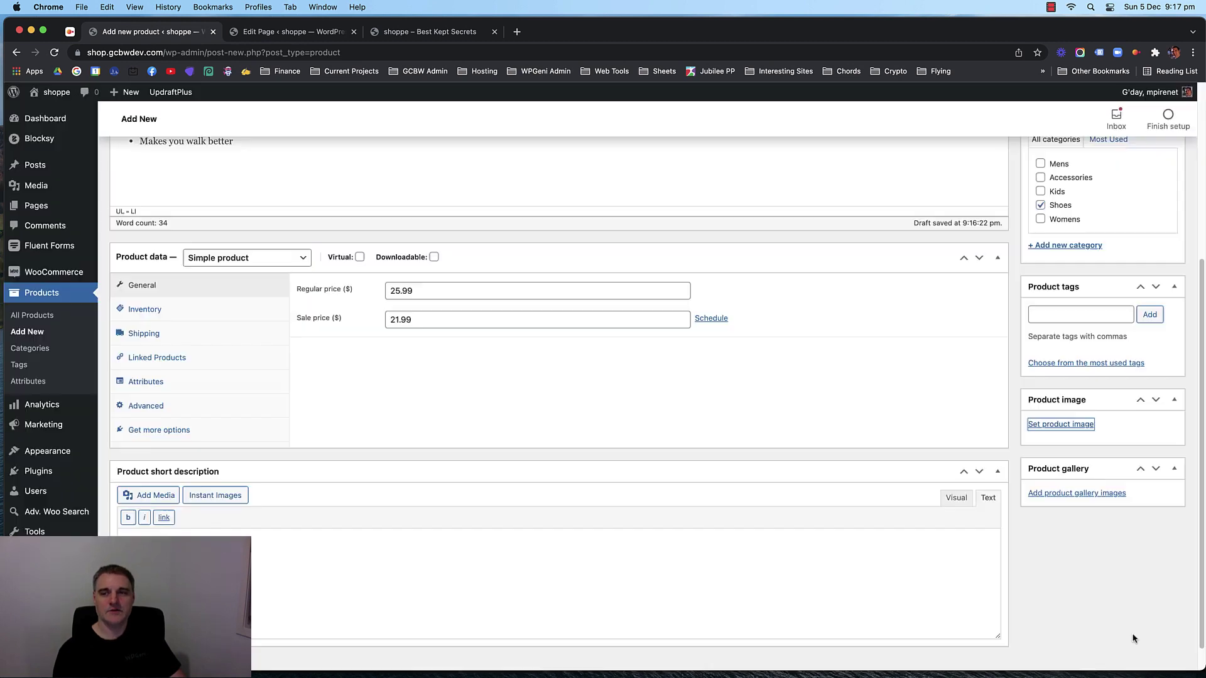
pyautogui.scroll(-2, 1013, 398)
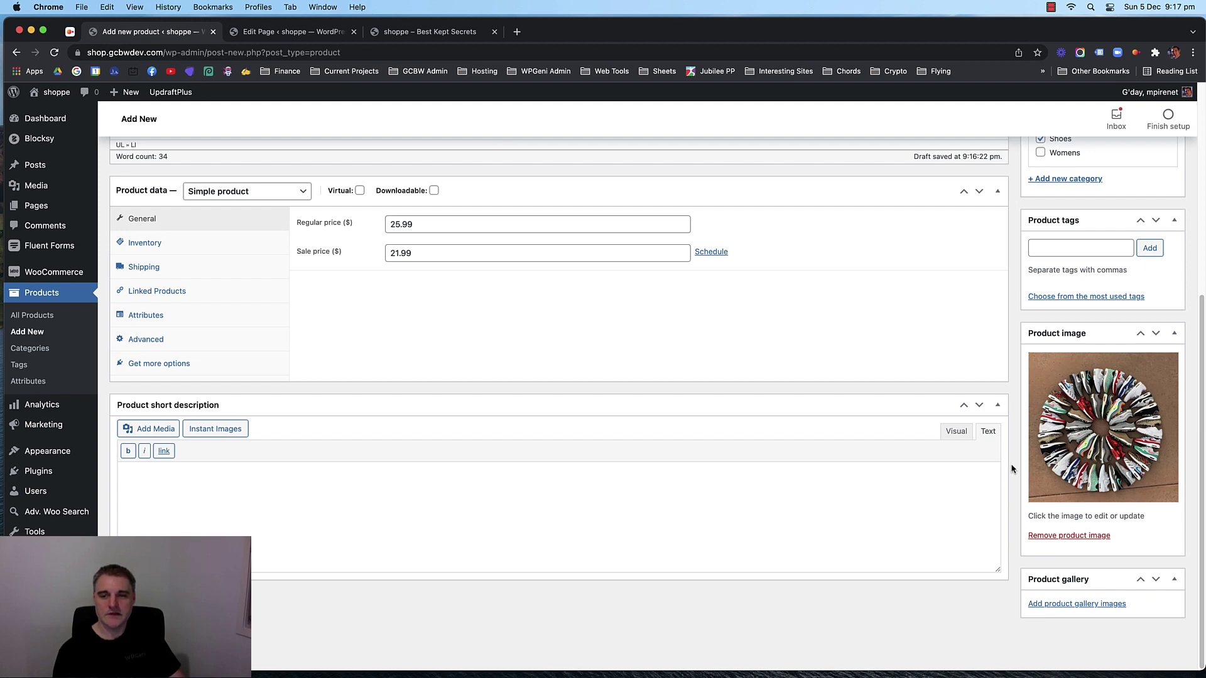
pyautogui.scroll(5, 1011, 469)
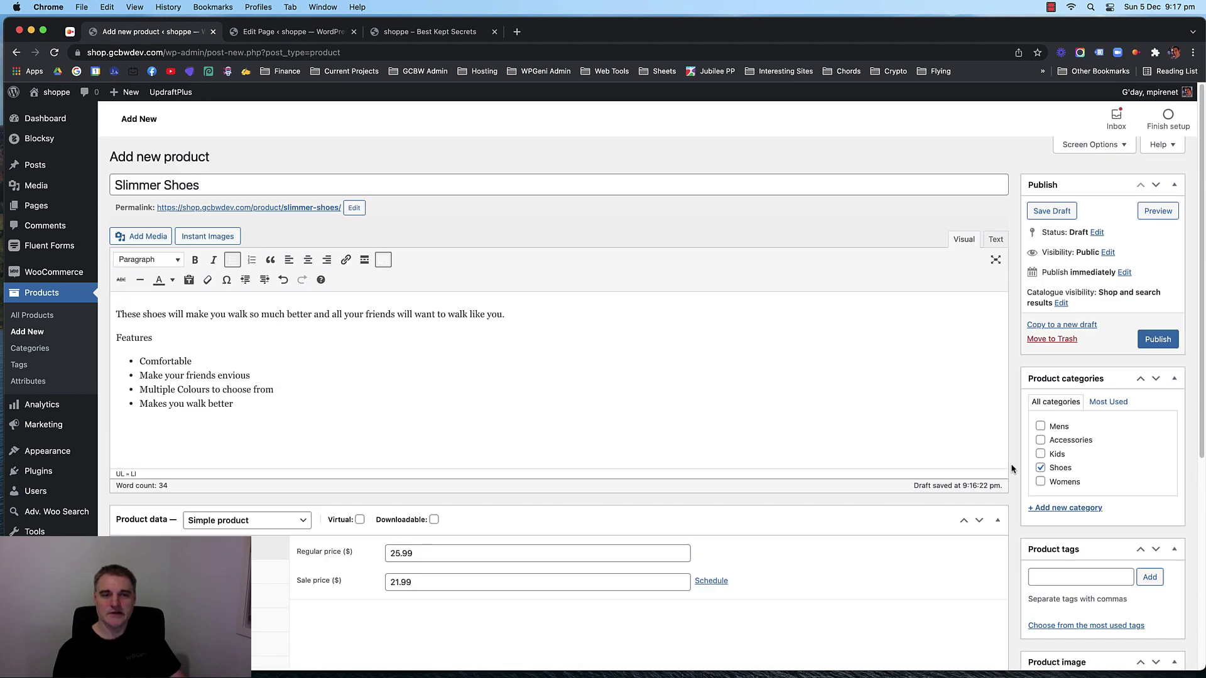
# Publish Slimmer Shoes and open its live product page in a new tab.
pyautogui.click(1157, 339)
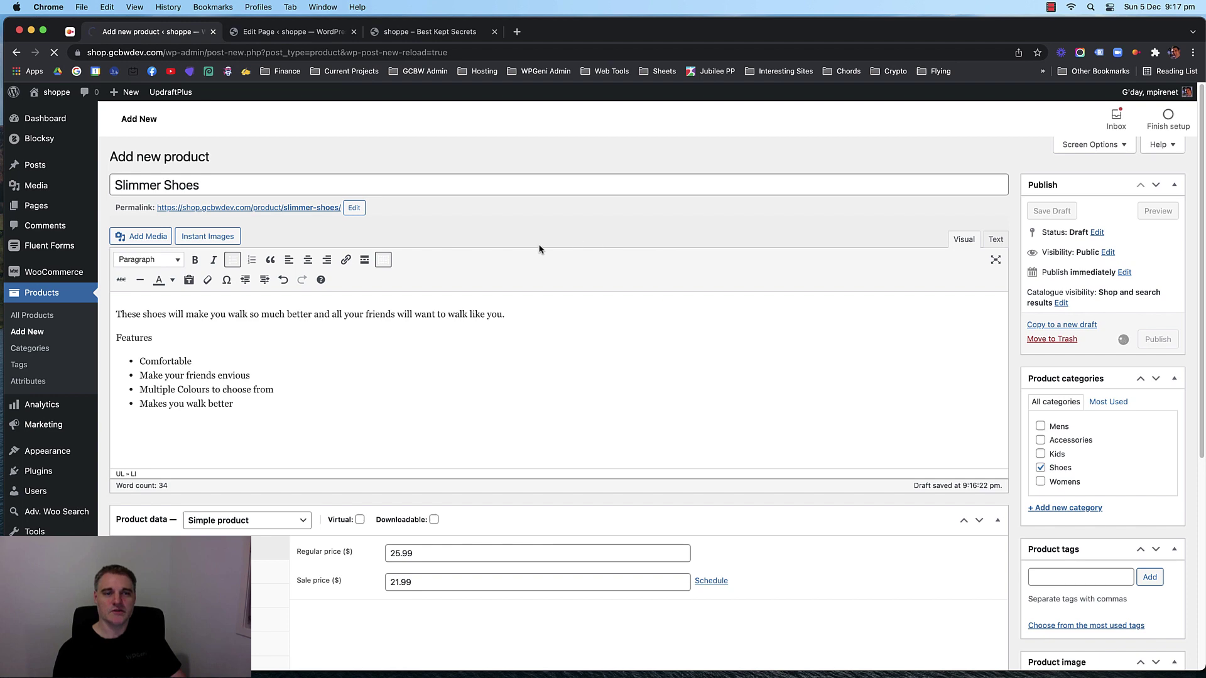
pyautogui.rightClick(176, 94)
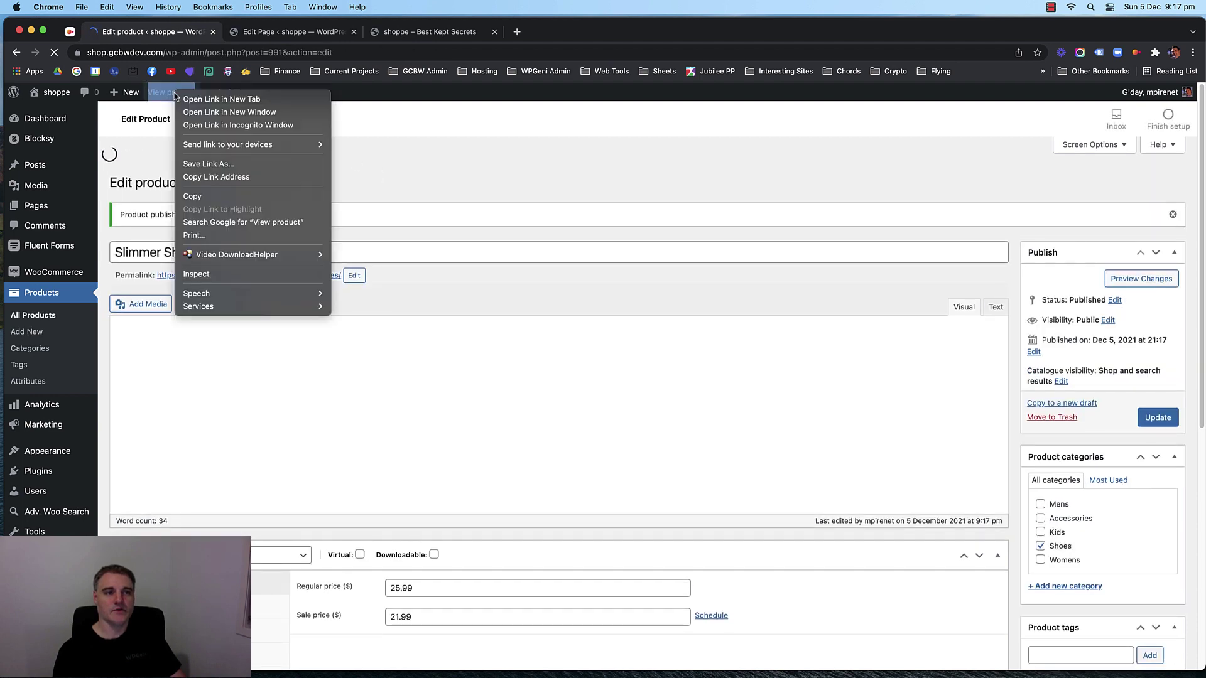
pyautogui.click(221, 100)
pyautogui.click(292, 33)
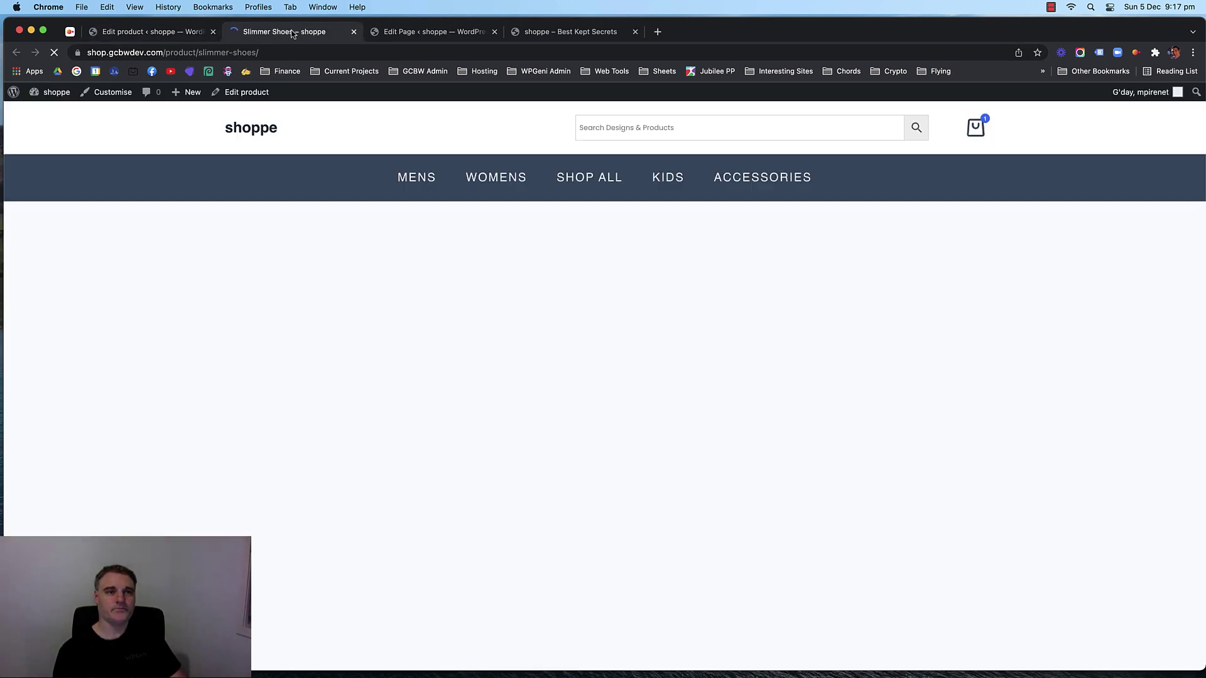
# Add Slimmer Shoes to the cart and view the cart, now totalling $44.99.
pyautogui.scroll(-1, 133, 336)
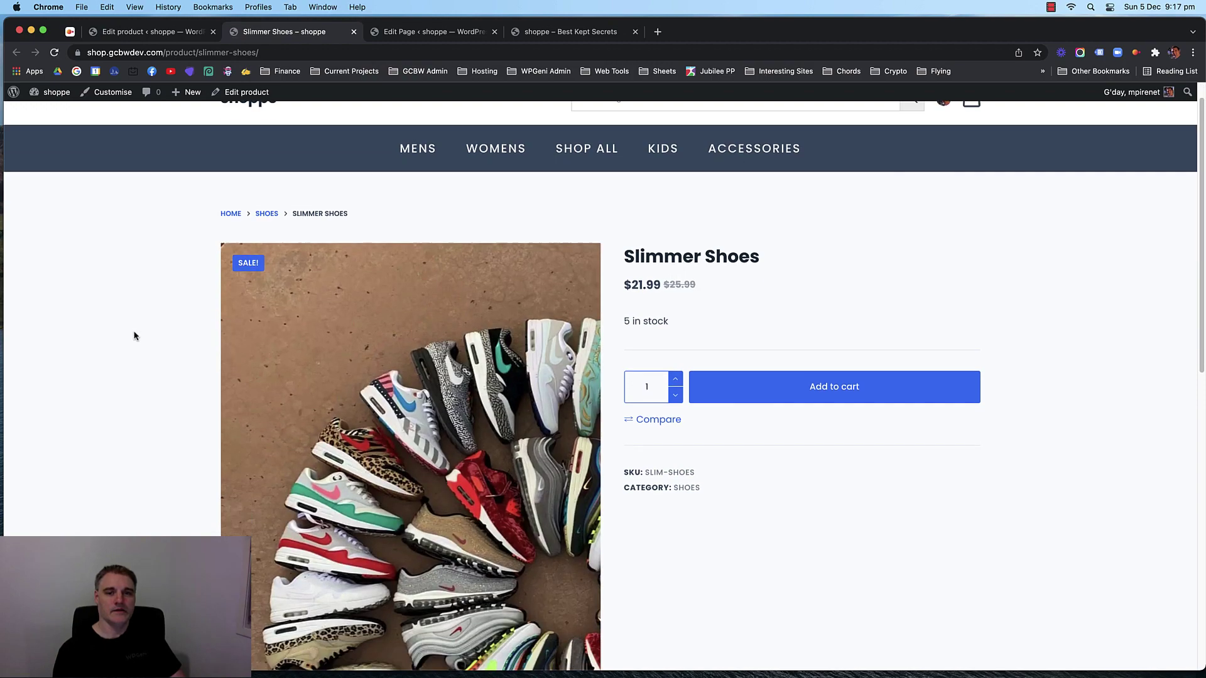
pyautogui.scroll(-6, 821, 417)
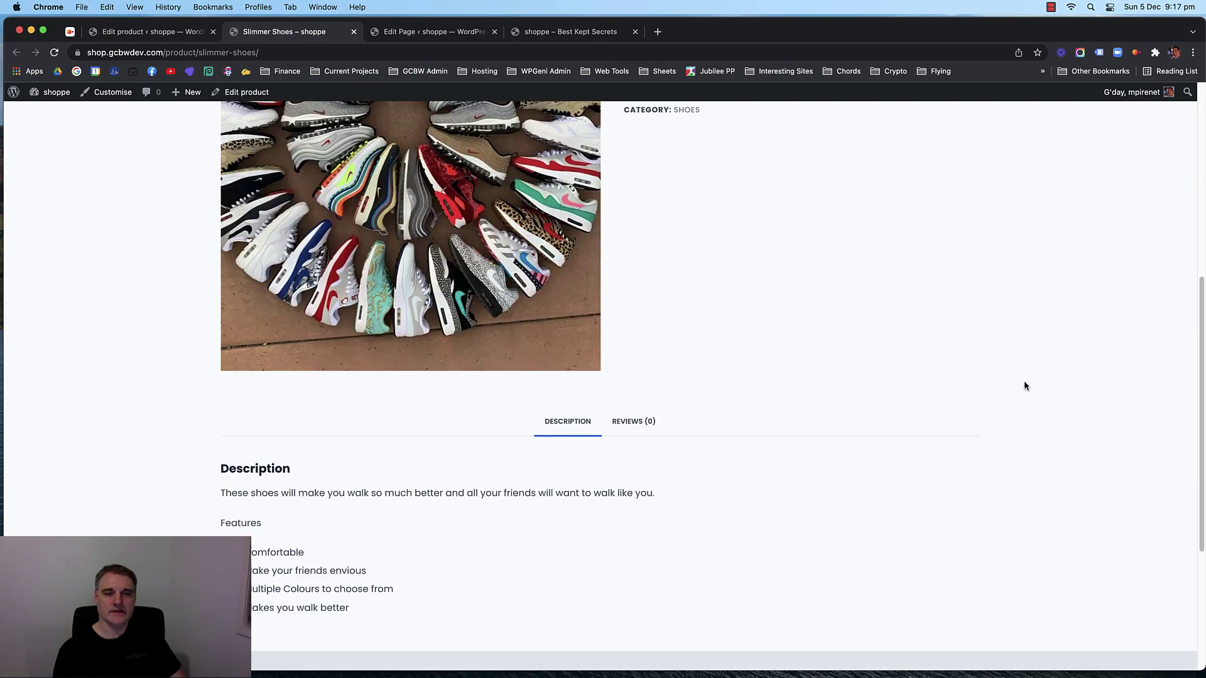
pyautogui.scroll(-4, 1026, 384)
pyautogui.scroll(8, 1037, 352)
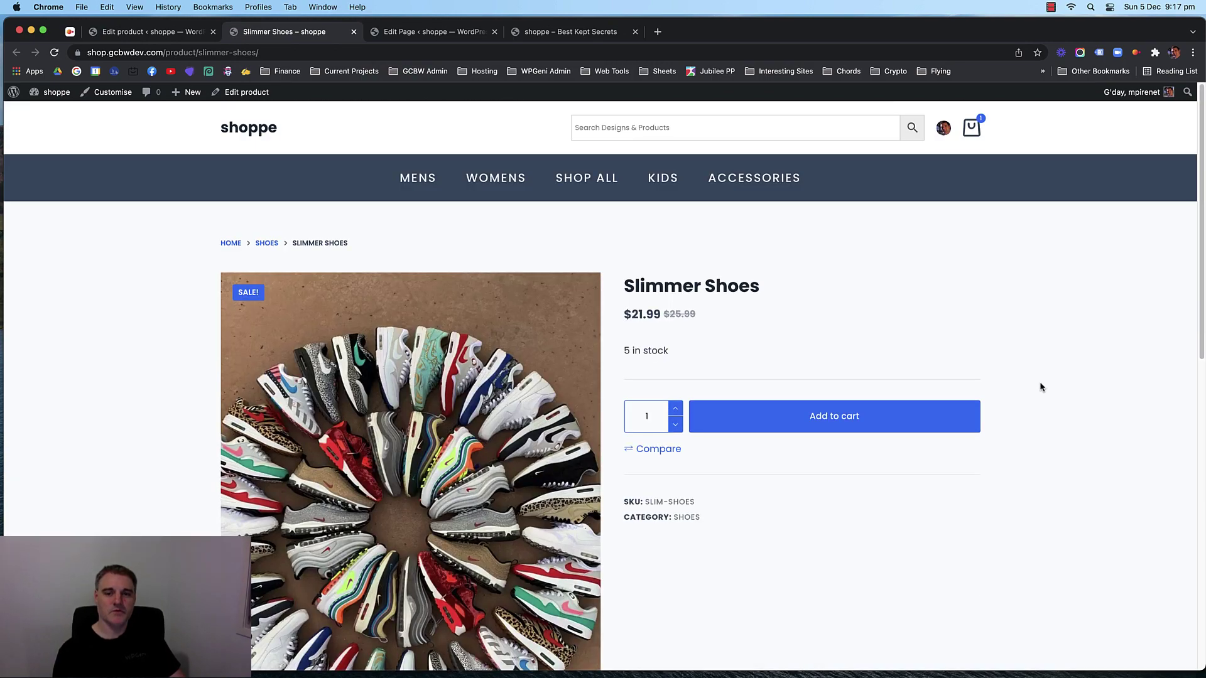
pyautogui.scroll(-1, 1050, 391)
pyautogui.scroll(1, 1050, 390)
pyautogui.click(807, 430)
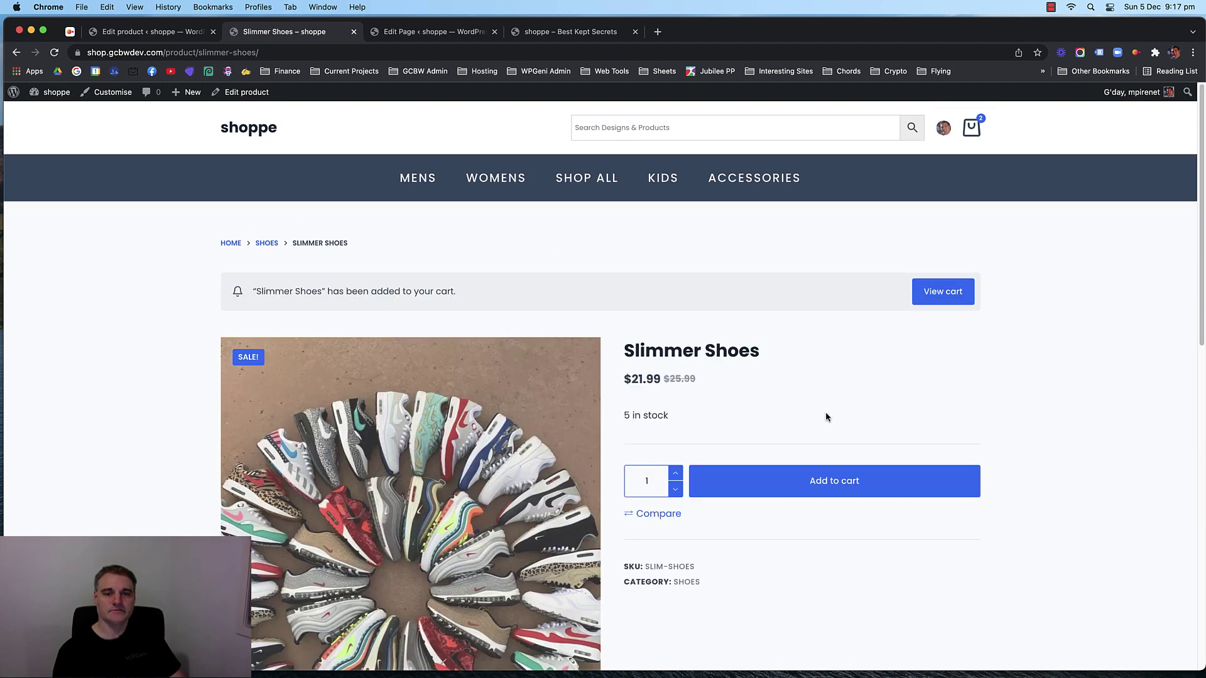
pyautogui.click(942, 292)
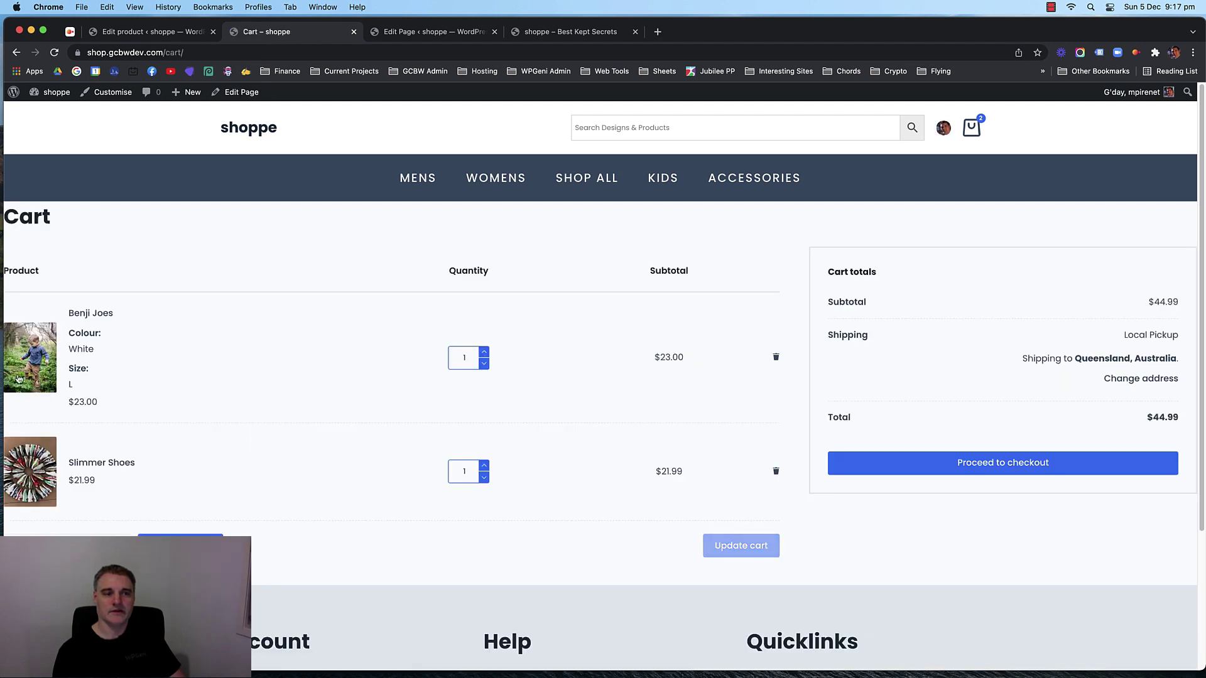
# Review the cart and proceed to the checkout page.
pyautogui.scroll(-3, 603, 408)
pyautogui.scroll(3, 728, 408)
pyautogui.scroll(-3, 810, 398)
pyautogui.scroll(3, 784, 377)
pyautogui.click(990, 463)
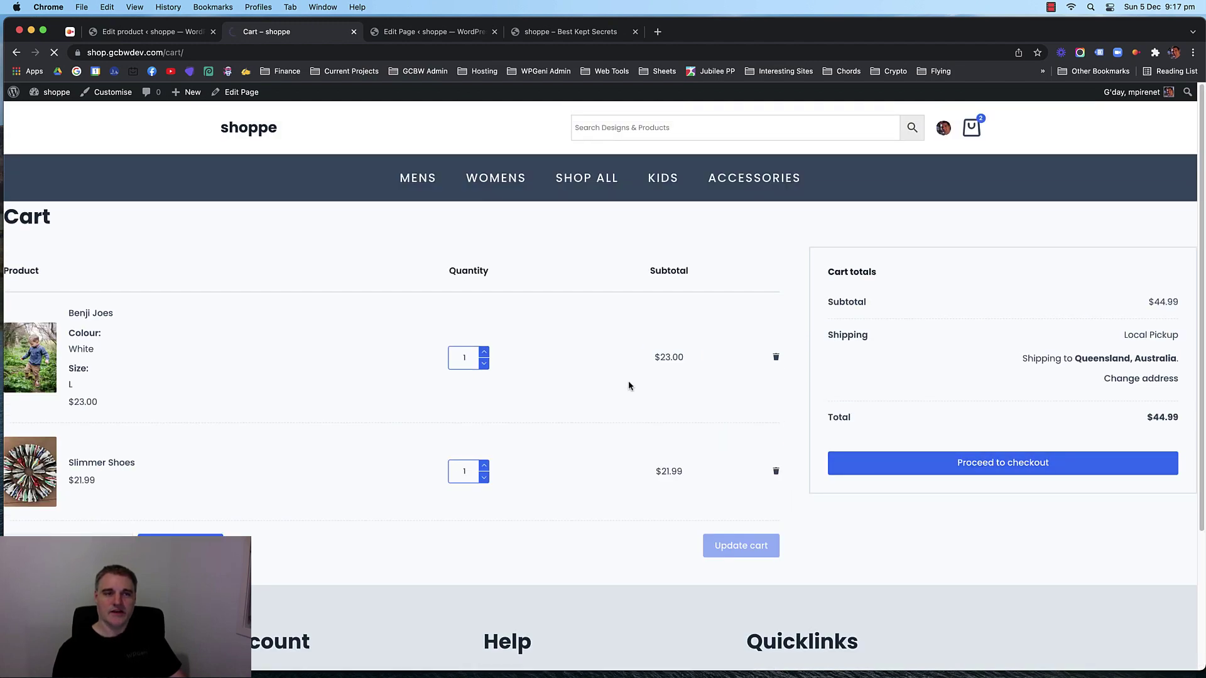
pyautogui.scroll(-5, 565, 371)
pyautogui.scroll(5, 511, 358)
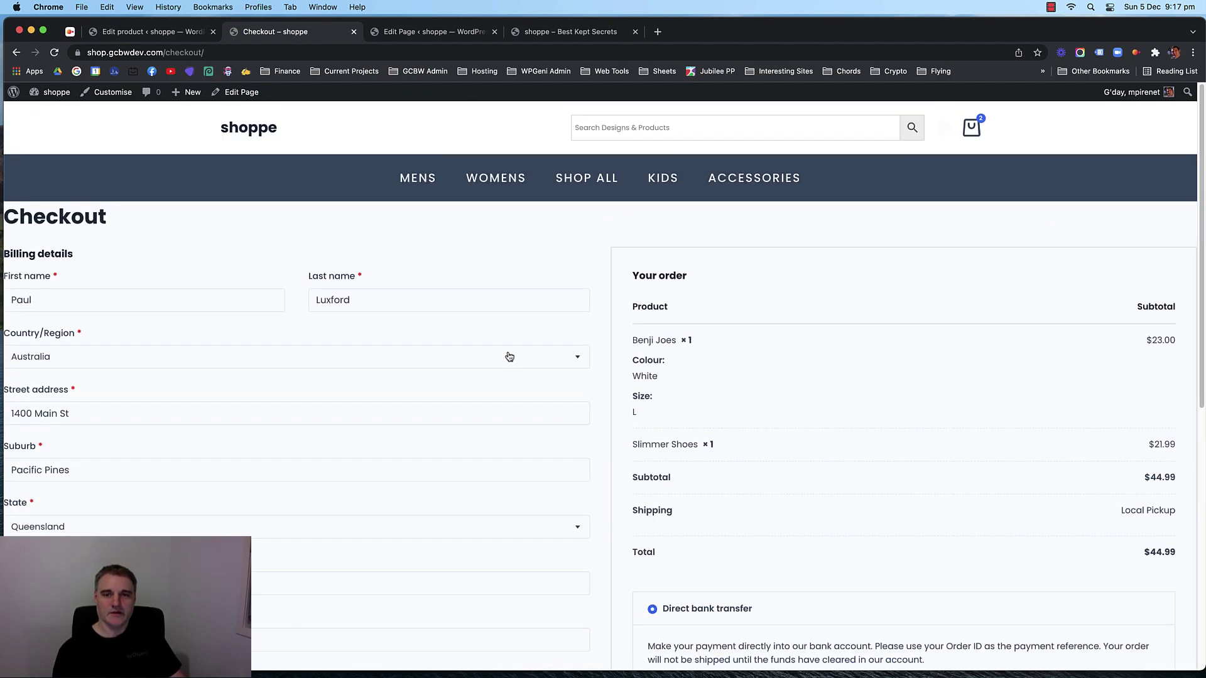
pyautogui.scroll(-2, 508, 352)
pyautogui.scroll(2, 508, 353)
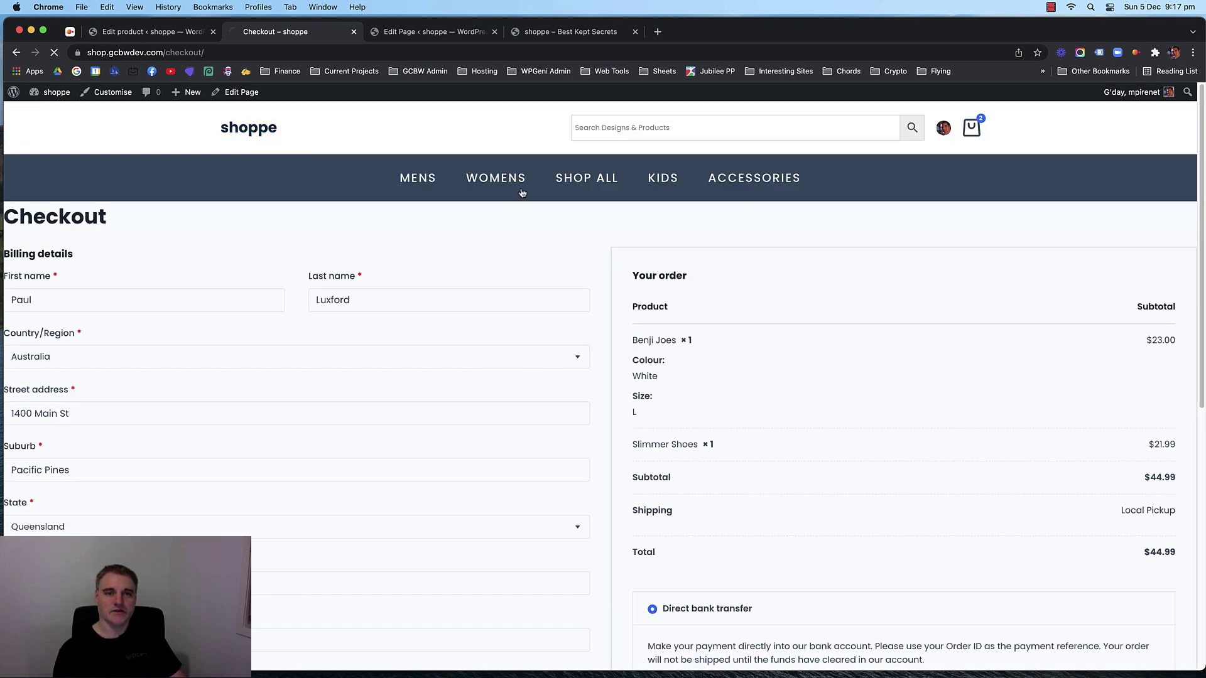
# Browse SHOP ALL, where Slimmer Shoes lists at $21.99, and open its product page.
pyautogui.click(568, 180)
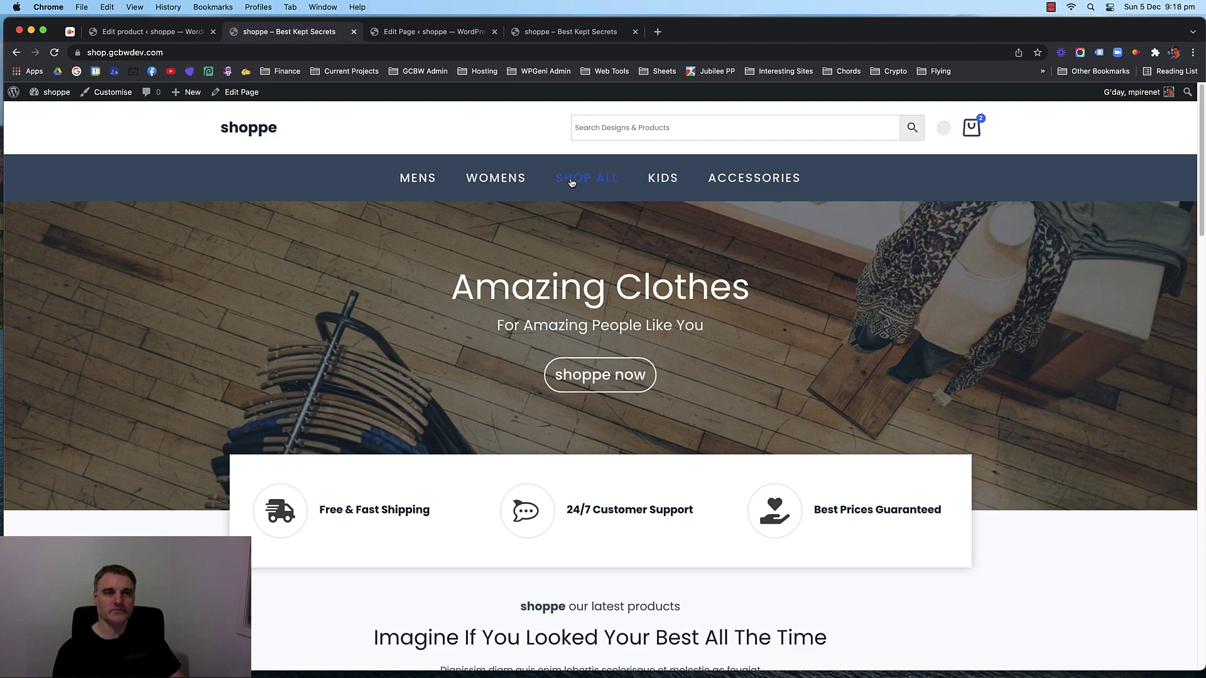
pyautogui.click(587, 179)
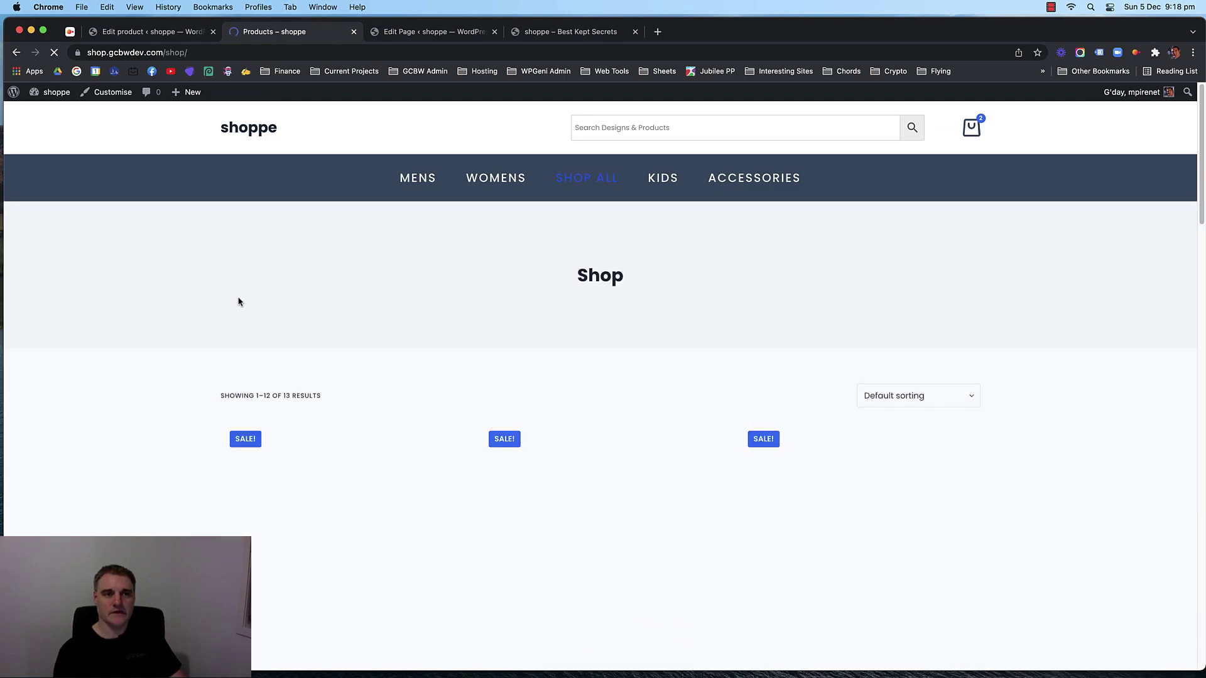
pyautogui.scroll(-15, 161, 301)
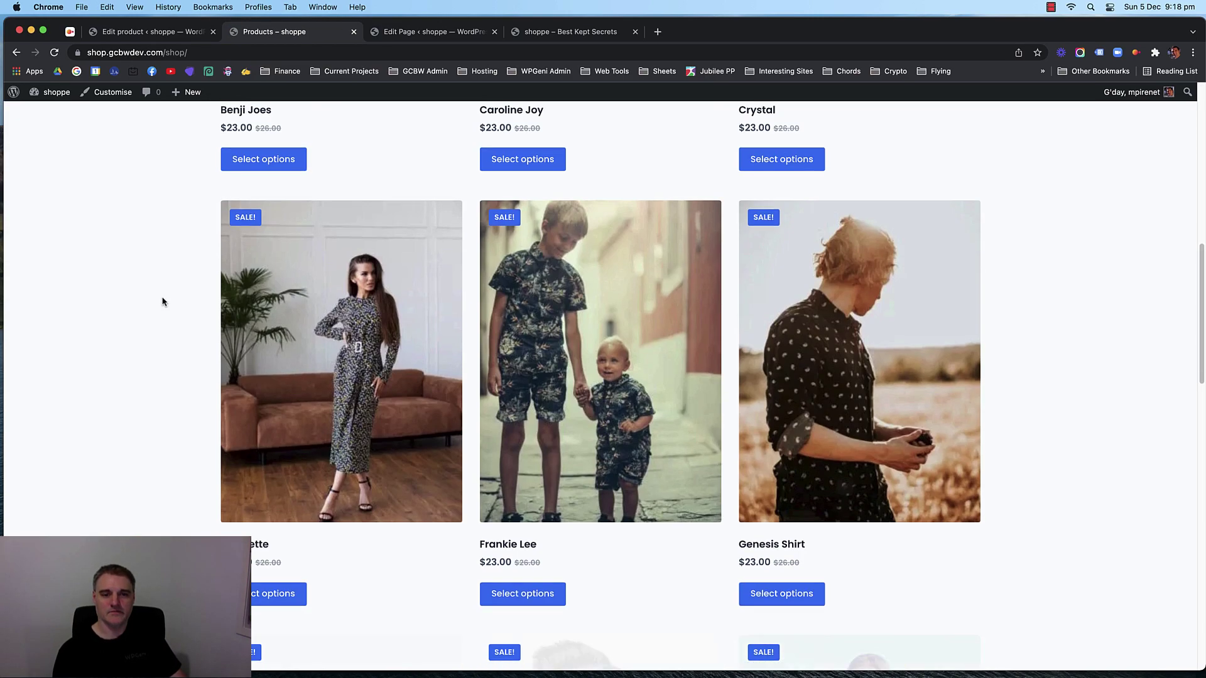
pyautogui.scroll(-8, 160, 305)
pyautogui.scroll(2, 160, 305)
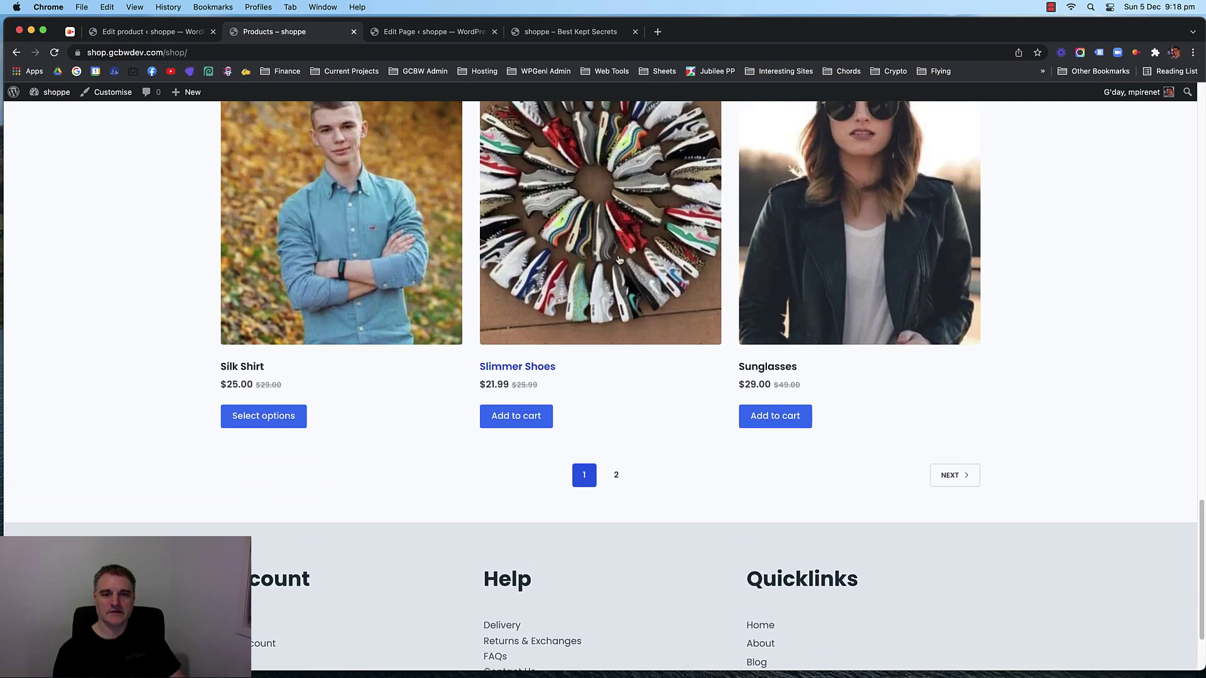
pyautogui.scroll(2, 609, 338)
pyautogui.click(609, 338)
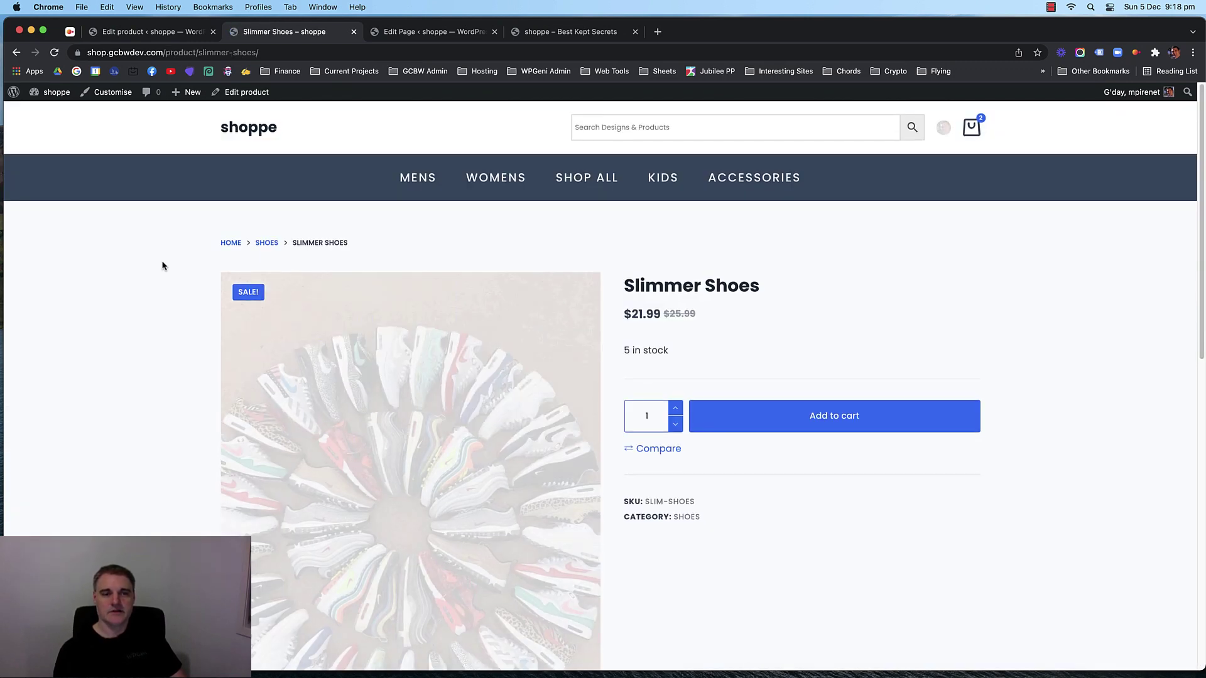
# Check the product's stock status, then return to the Slimmer Shoes editor tab.
pyautogui.moveTo(669, 349); pyautogui.dragTo(628, 347)
pyautogui.click(694, 357)
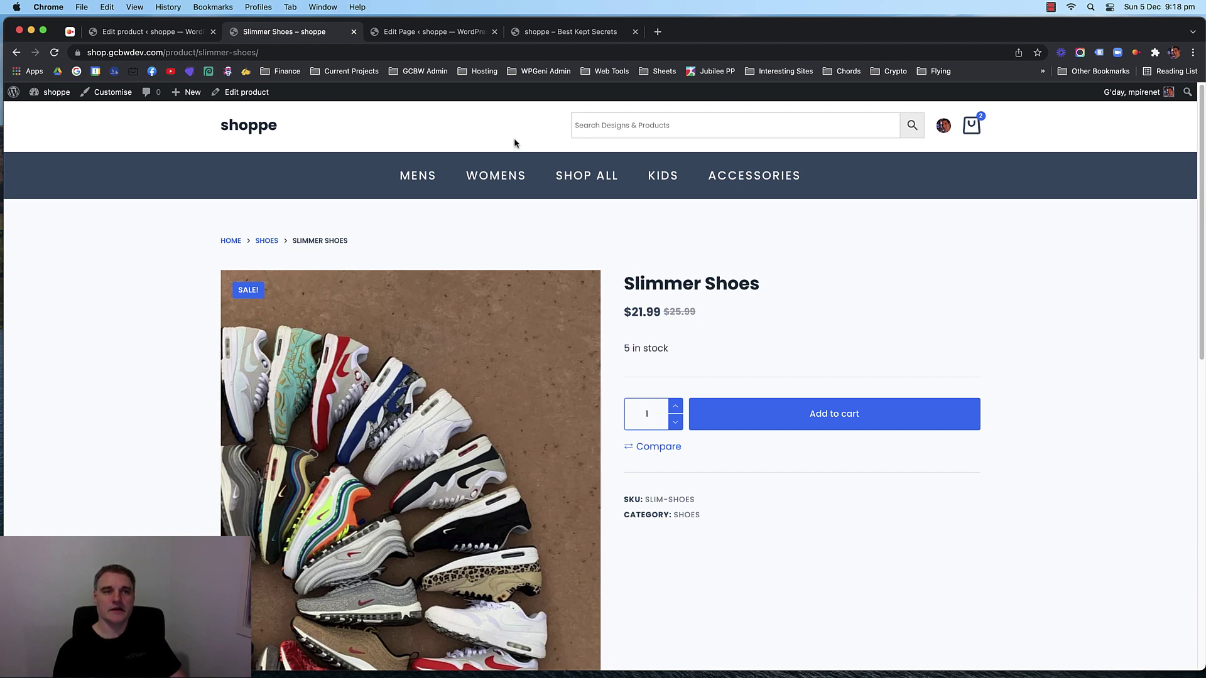
pyautogui.click(146, 33)
pyautogui.scroll(-10, 547, 336)
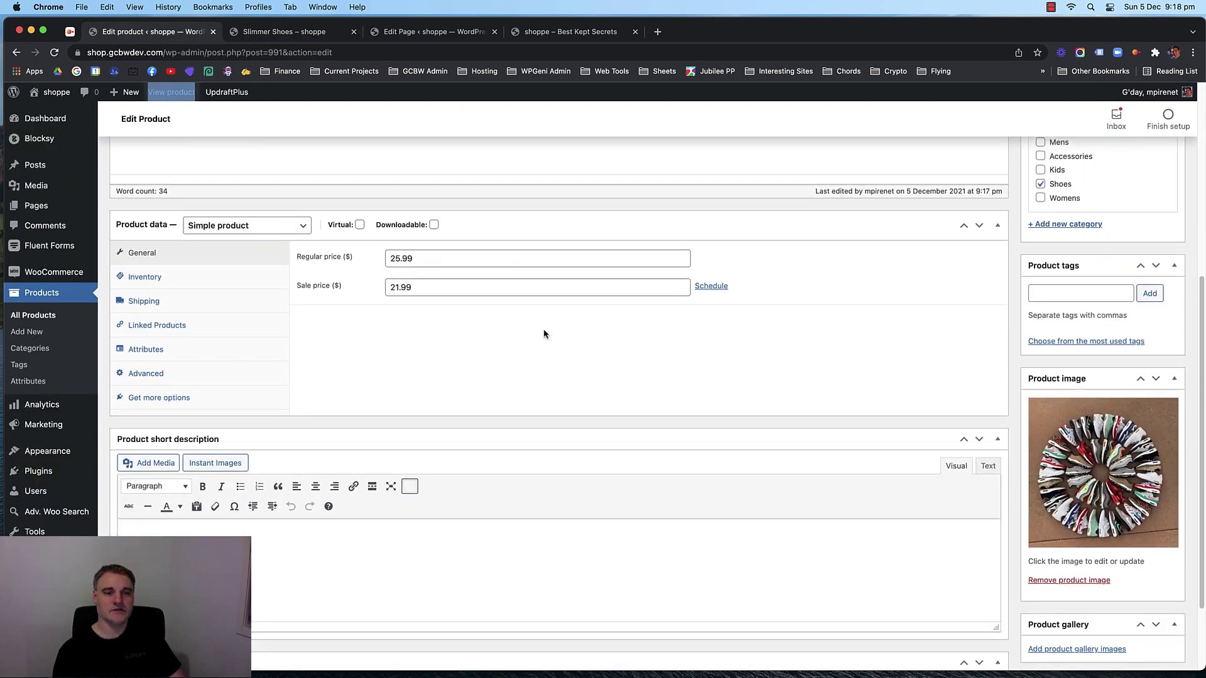
# Make Slimmer Shoes a variable product, clearing stock quantity and disabling Manage stock.
pyautogui.click(291, 208)
pyautogui.click(269, 247)
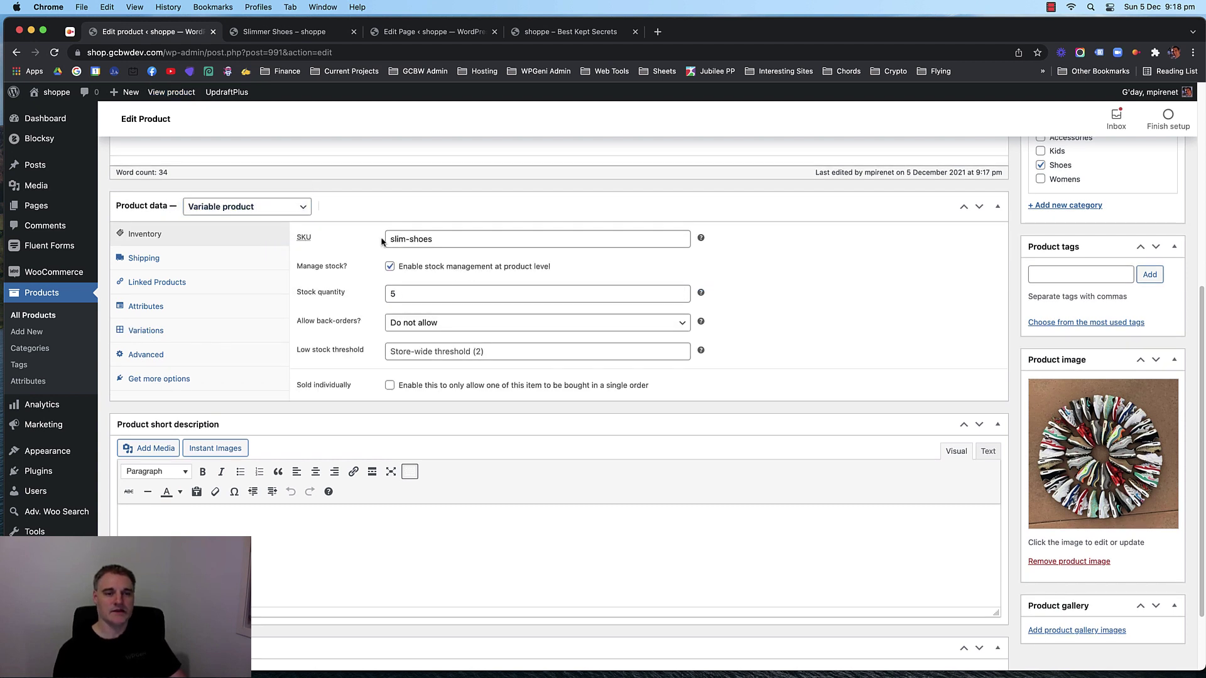
pyautogui.click(408, 293)
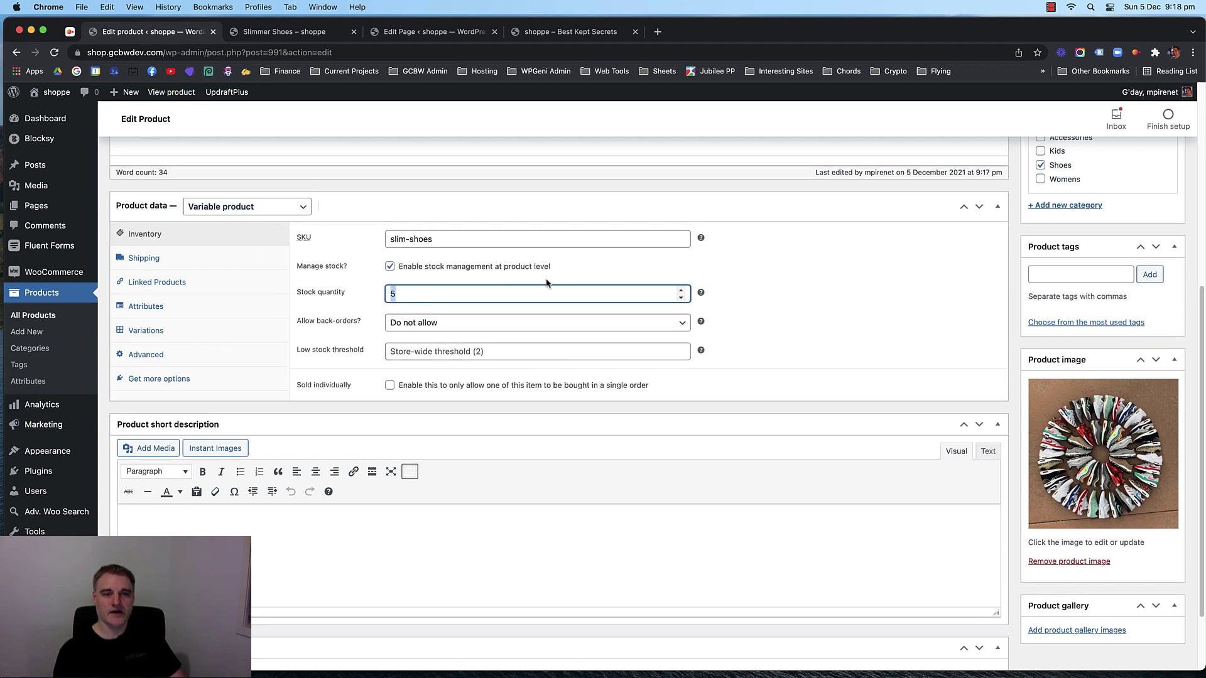
pyautogui.press('BackSpace')
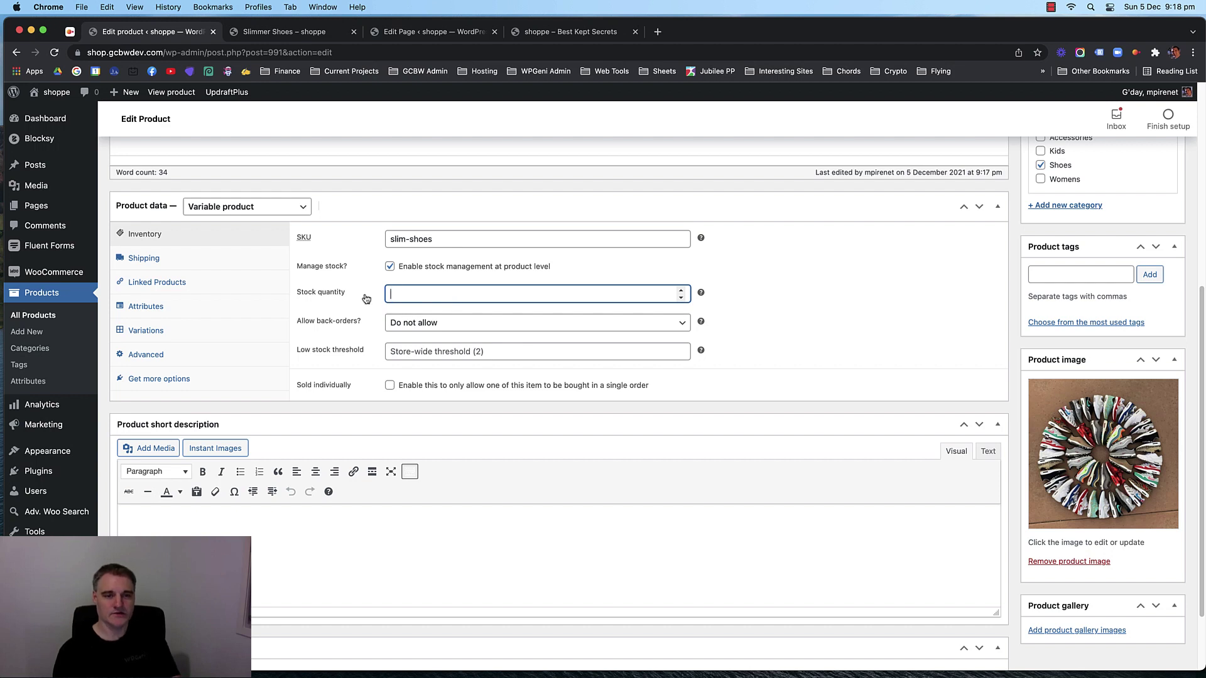
pyautogui.click(390, 266)
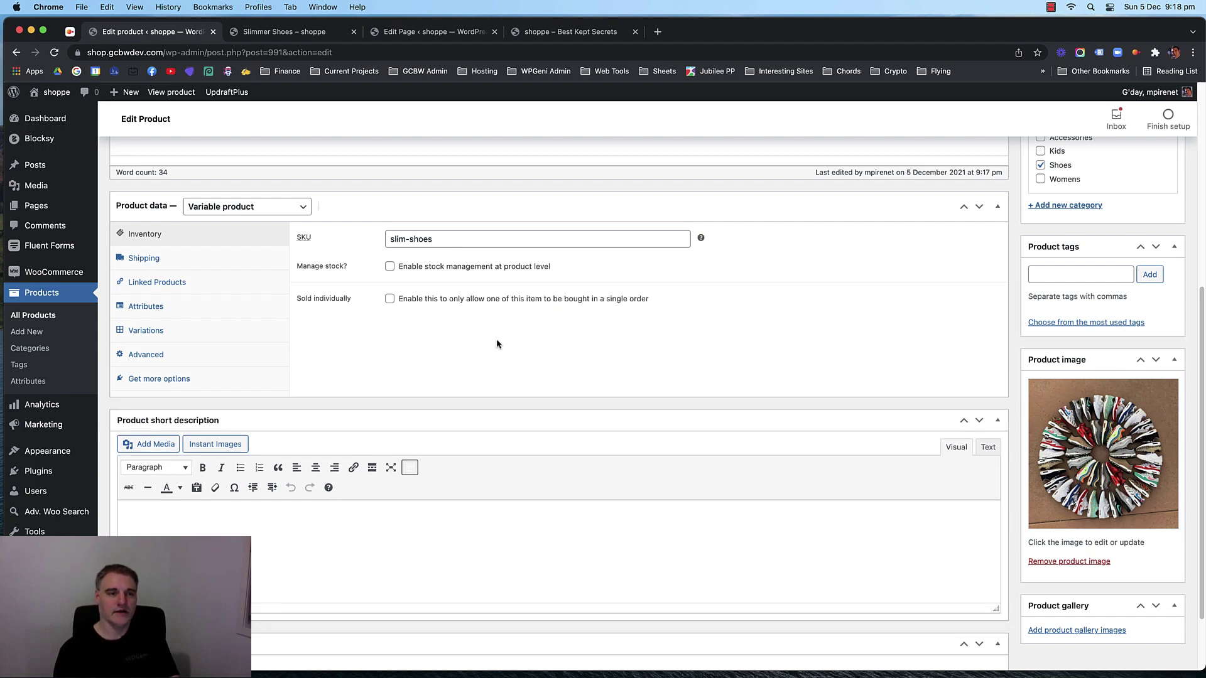
pyautogui.scroll(1, 496, 338)
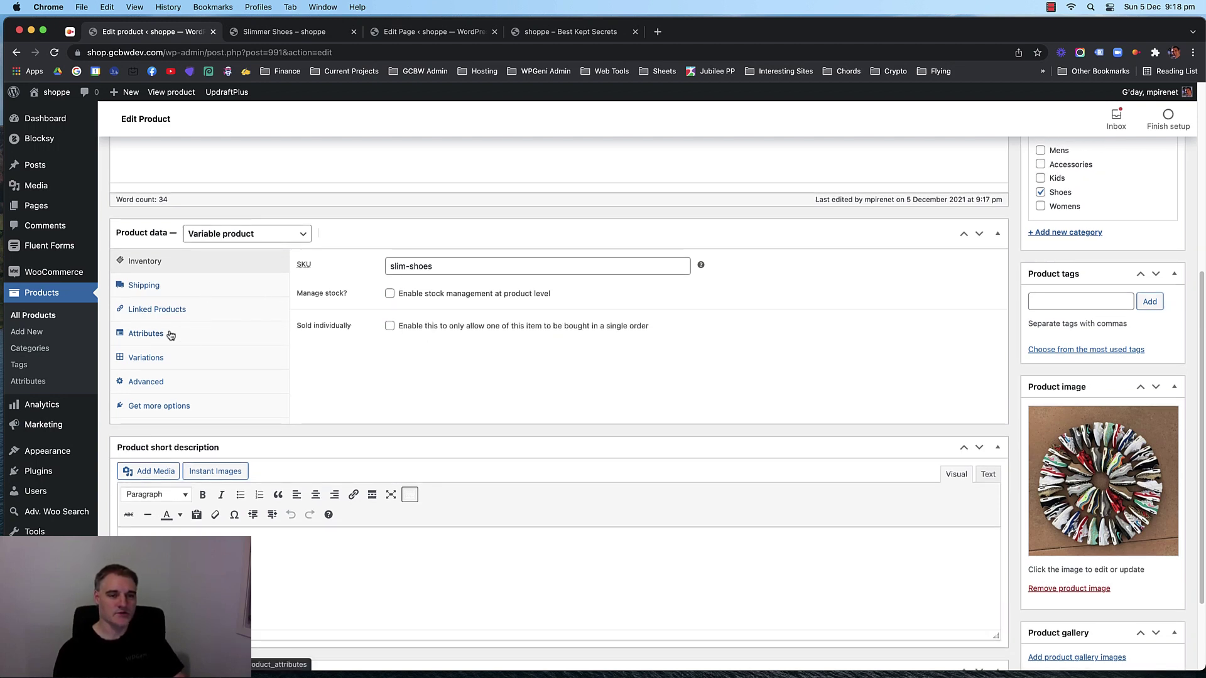
# In the Attributes tab, add a new custom product attribute.
pyautogui.click(146, 334)
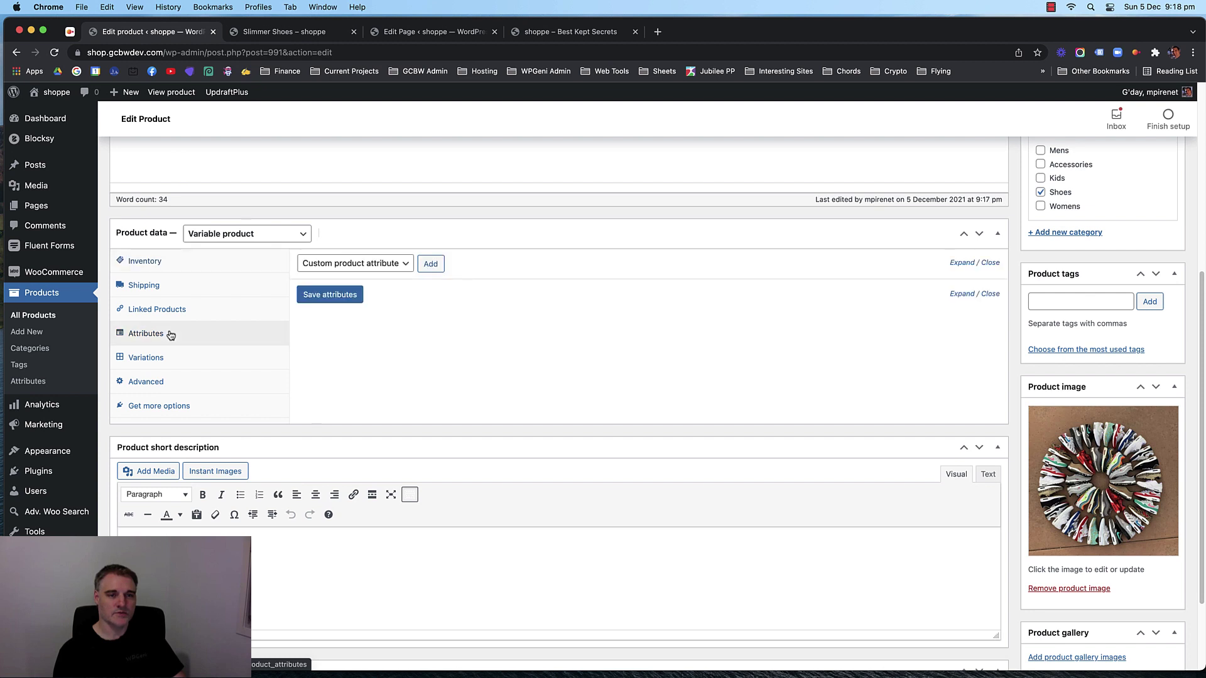
pyautogui.click(208, 358)
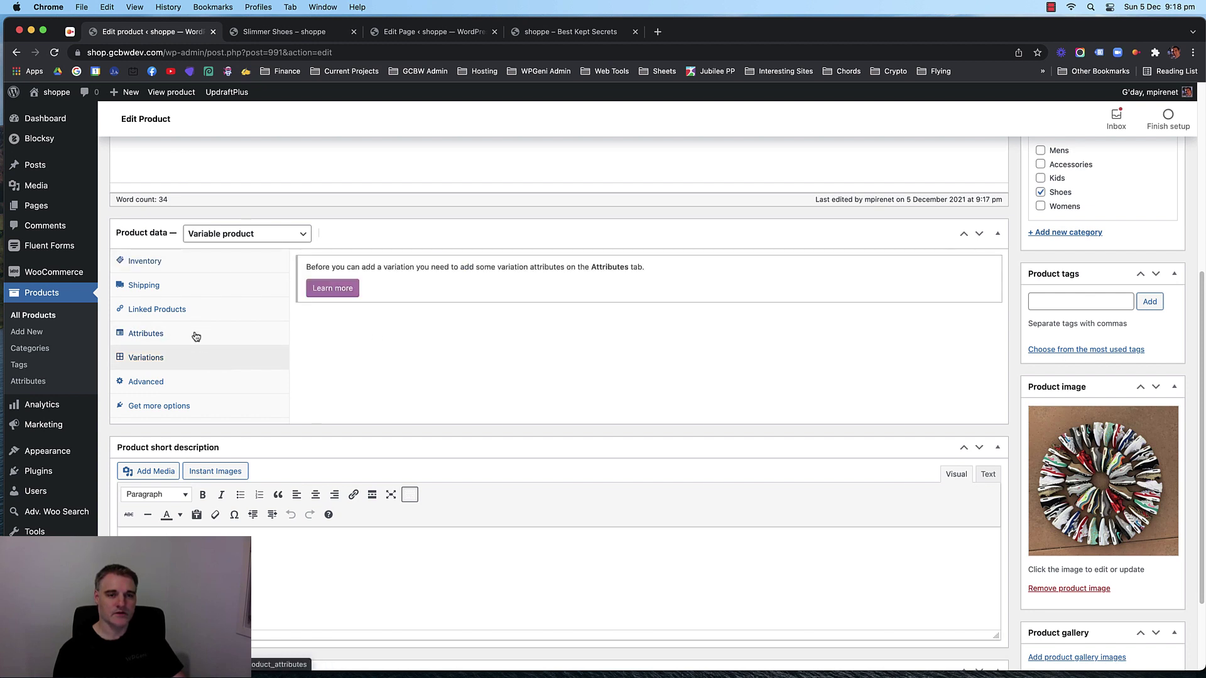
pyautogui.click(196, 336)
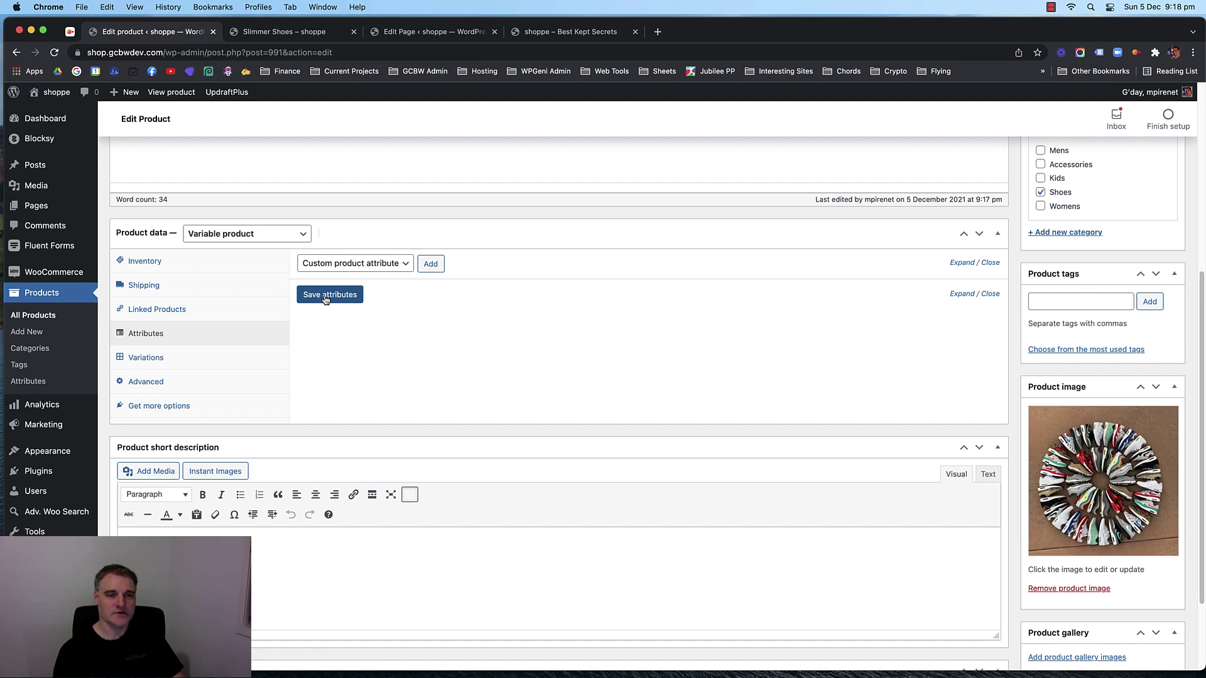
pyautogui.click(408, 270)
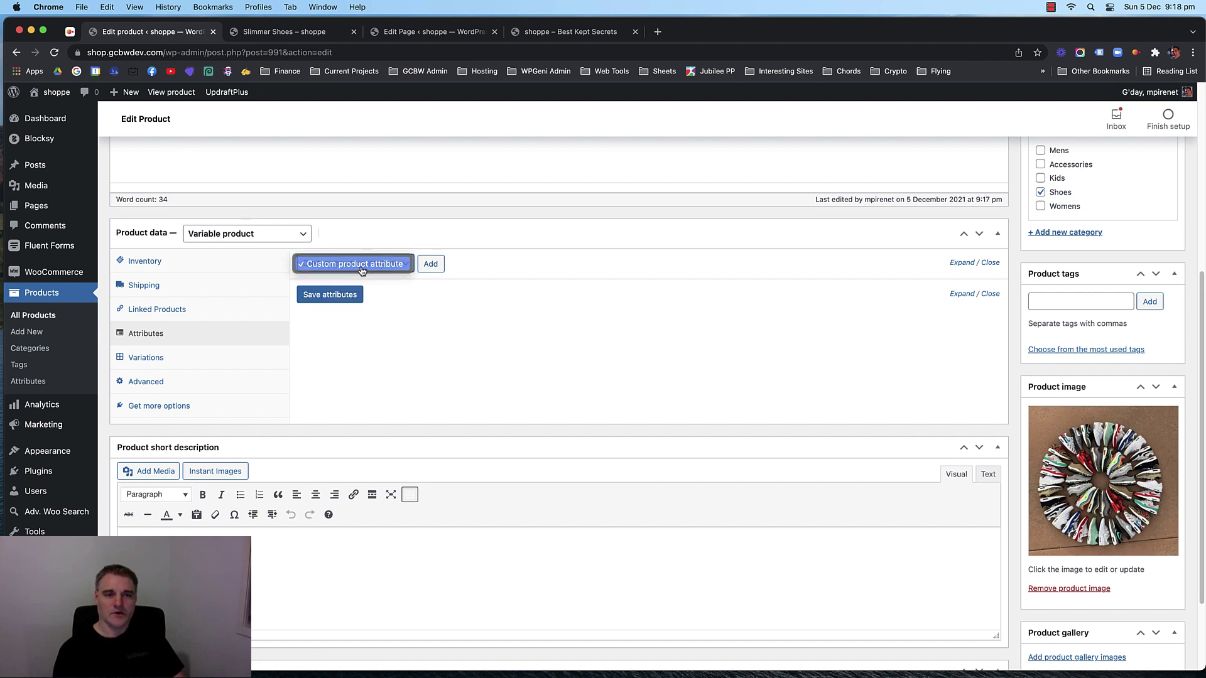
pyautogui.click(411, 267)
pyautogui.click(418, 265)
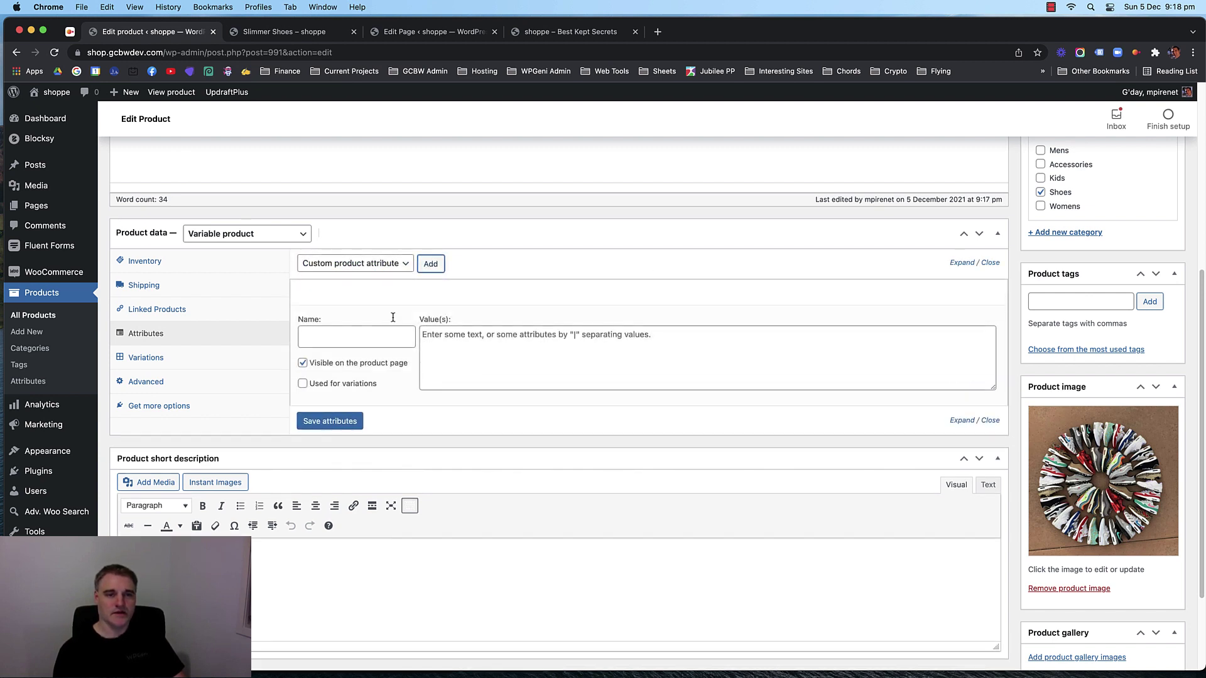
# Name the attribute Size with values 25 | 35 | 45.
pyautogui.click(361, 331)
pyautogui.write('Size')
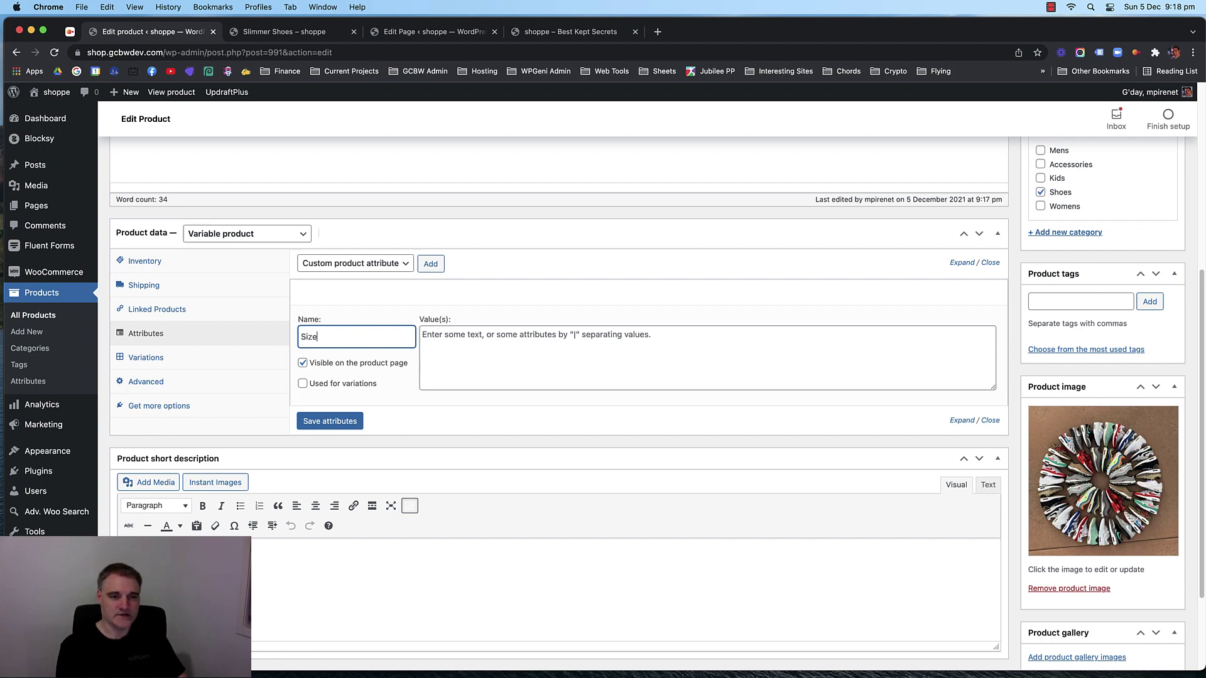
pyautogui.press('Tab')
pyautogui.write('S')
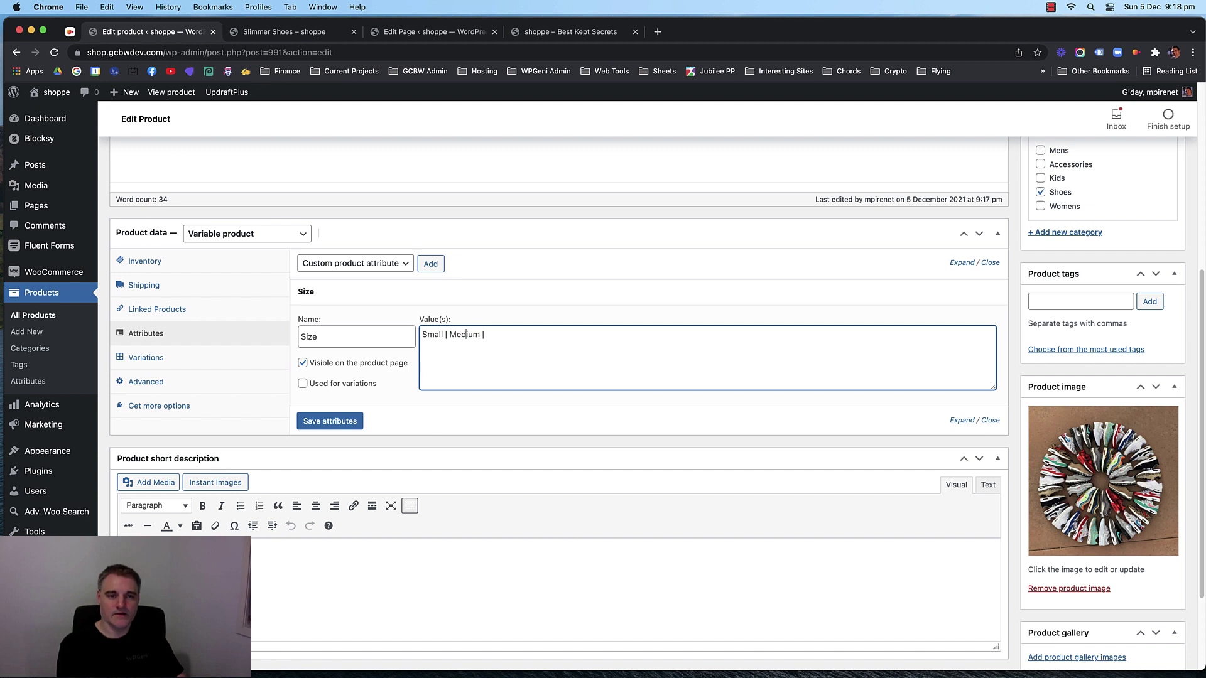
pyautogui.press('BackSpace')
pyautogui.press('BackSpace')
pyautogui.press('BackSpace')
pyautogui.press('BackSpace')
pyautogui.press('BackSpace')
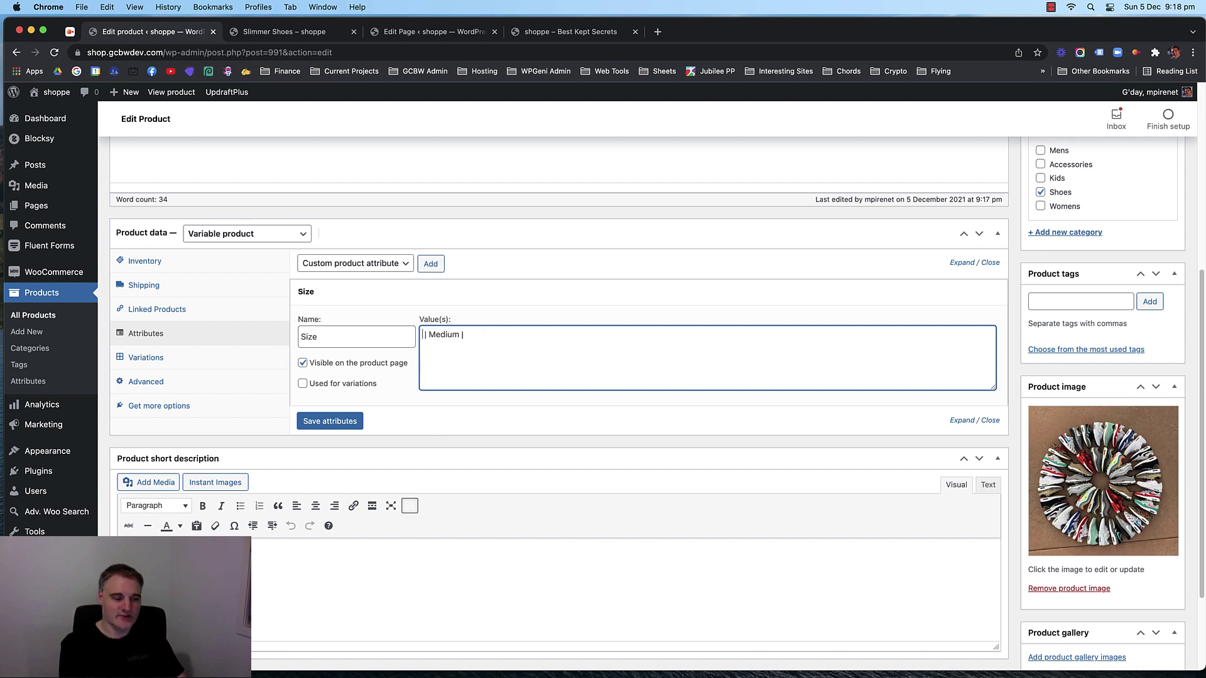
pyautogui.write('25')
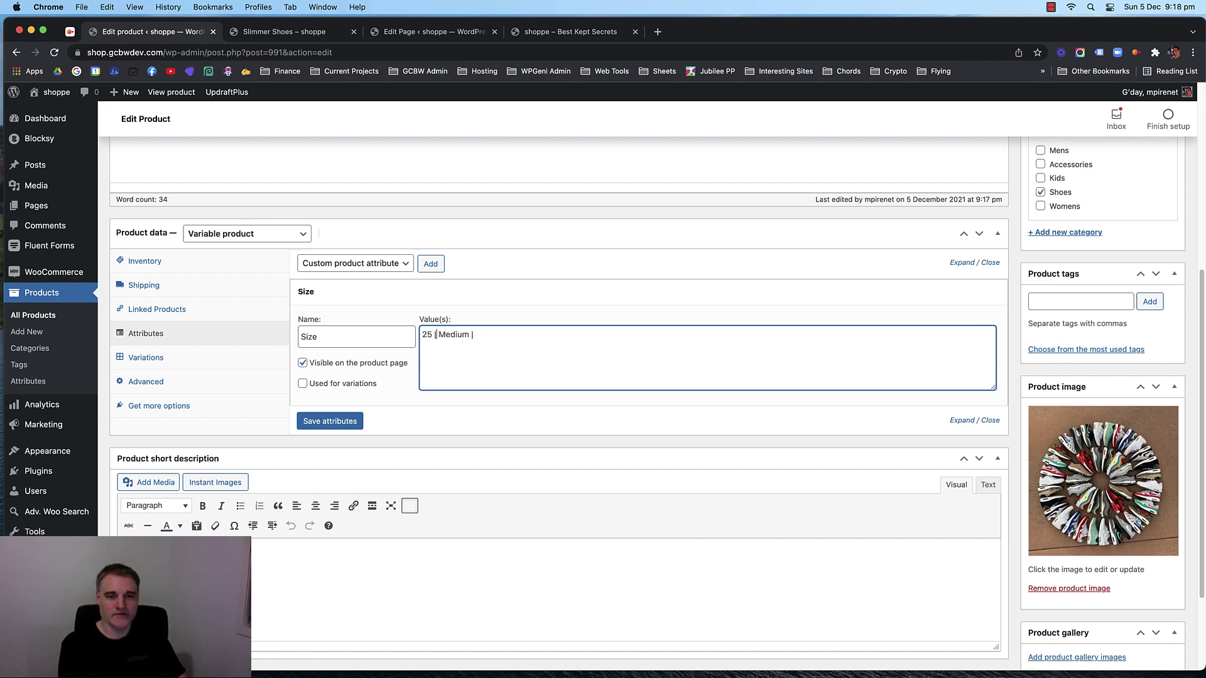
pyautogui.press('BackSpace')
pyautogui.press('BackSpace')
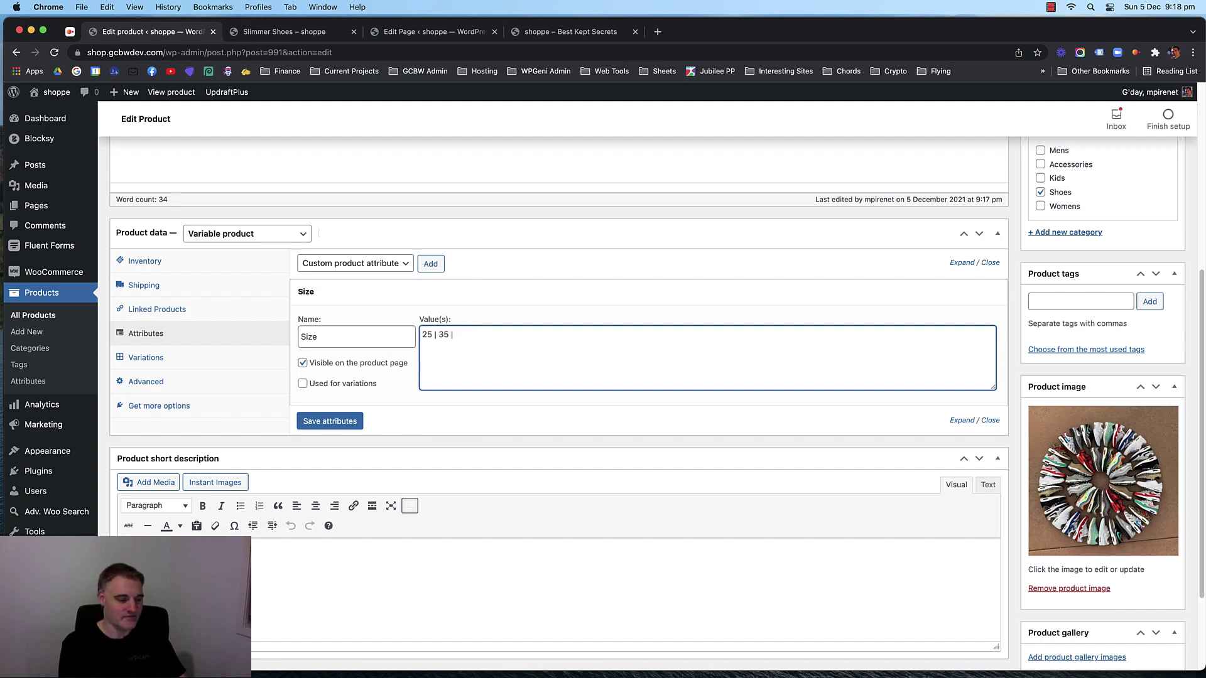
pyautogui.write('45')
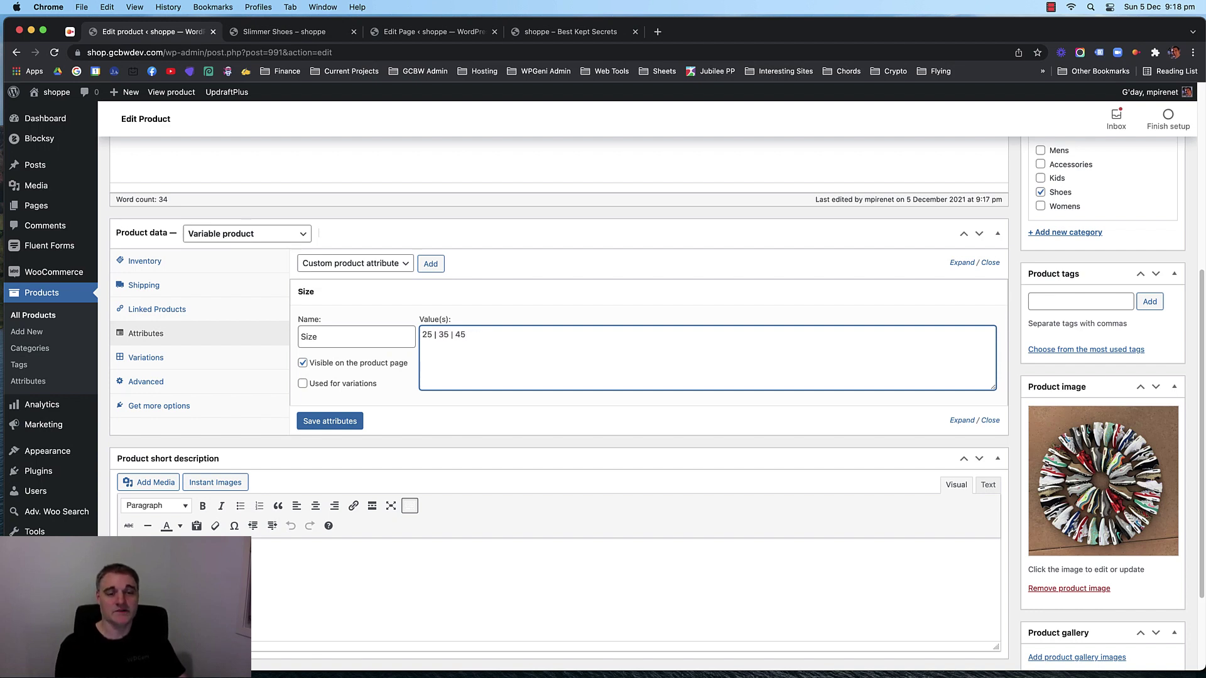
# Leave Used for variations unticked and save the Size attribute.
pyautogui.click(325, 389)
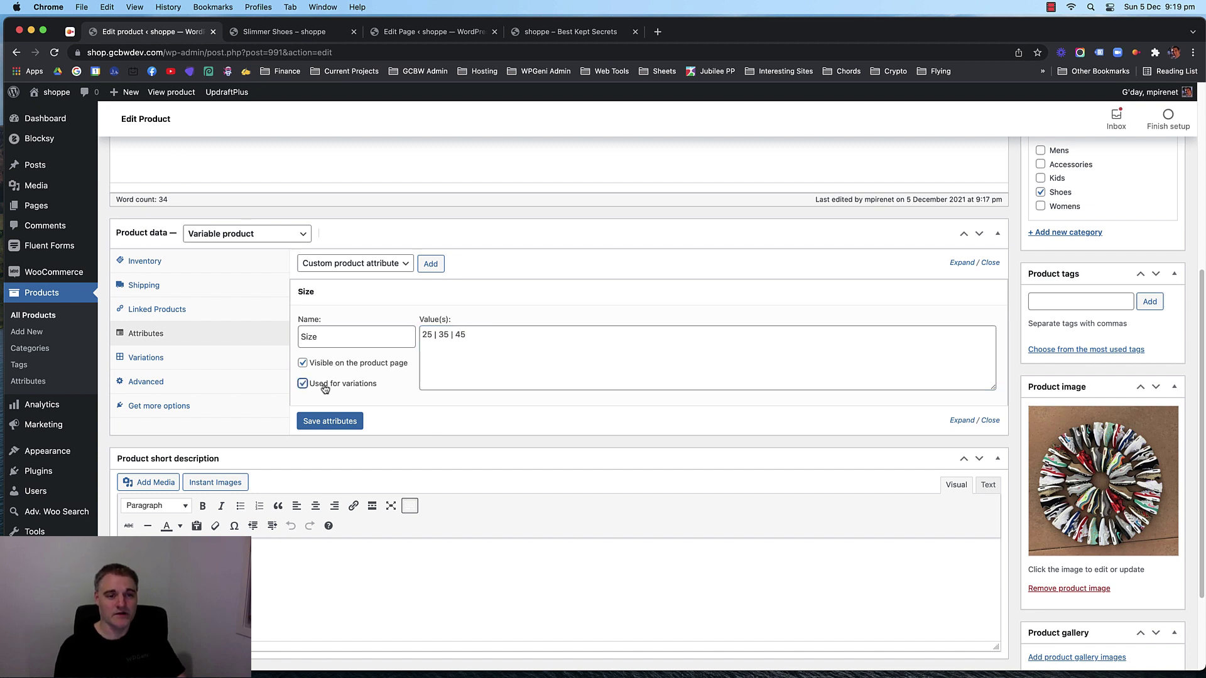
pyautogui.click(325, 389)
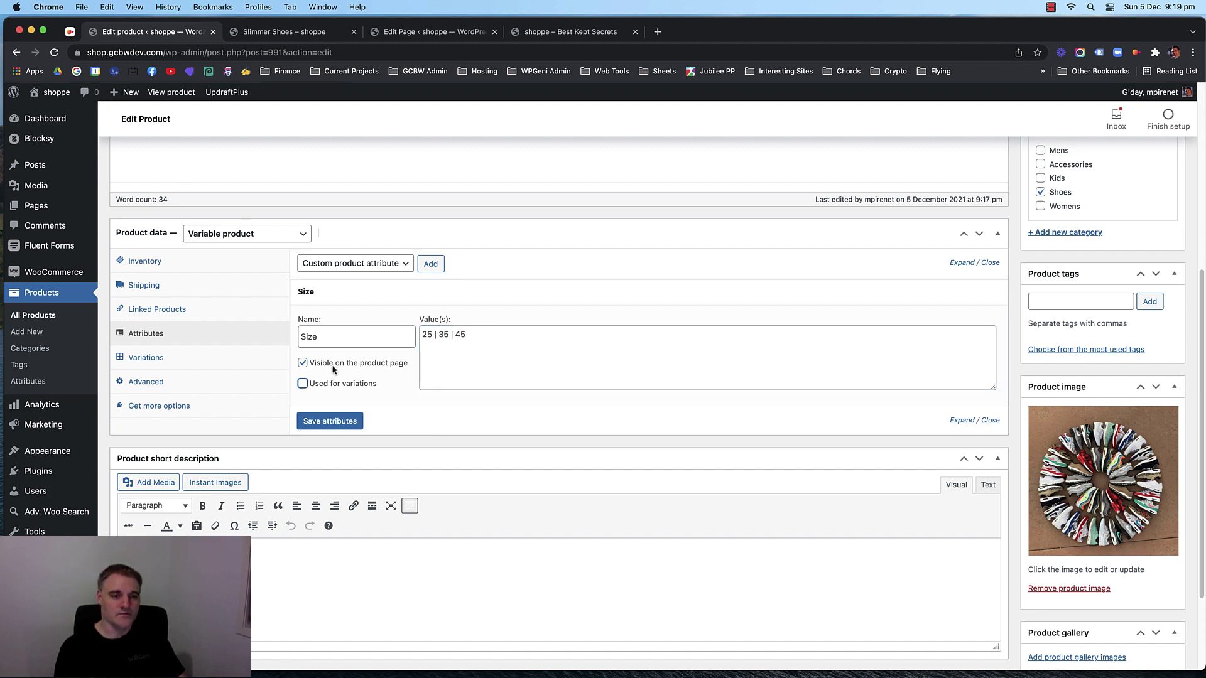
pyautogui.click(324, 388)
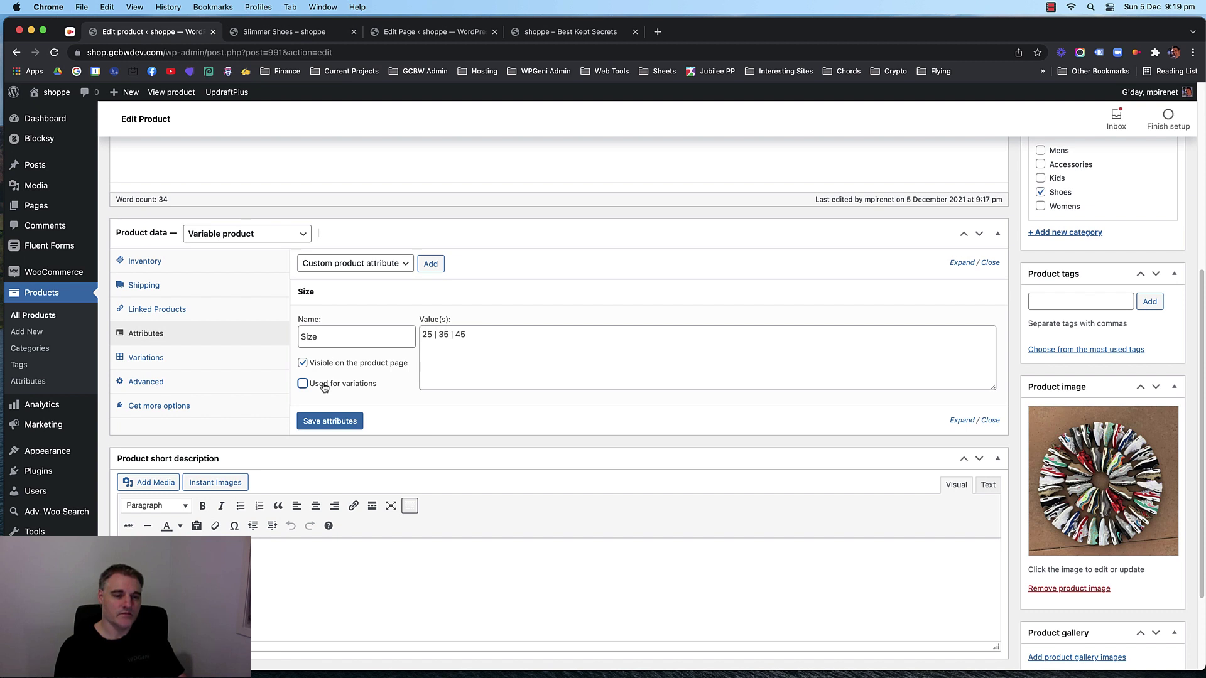
pyautogui.click(329, 421)
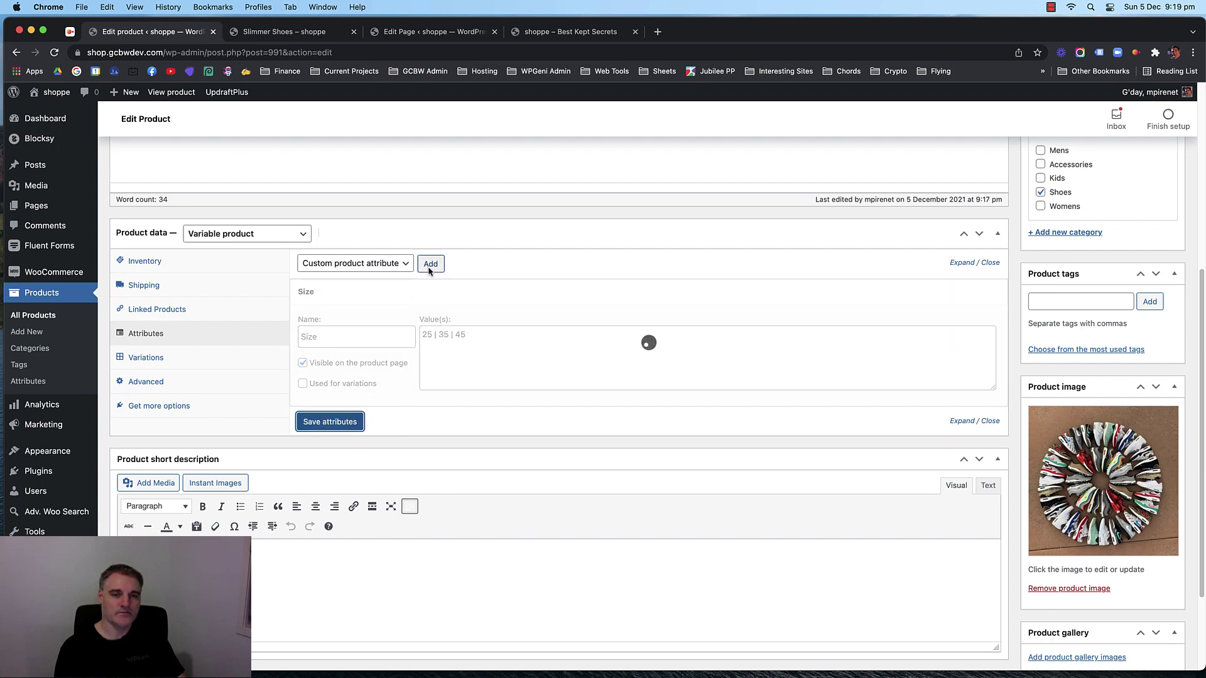
pyautogui.click(398, 293)
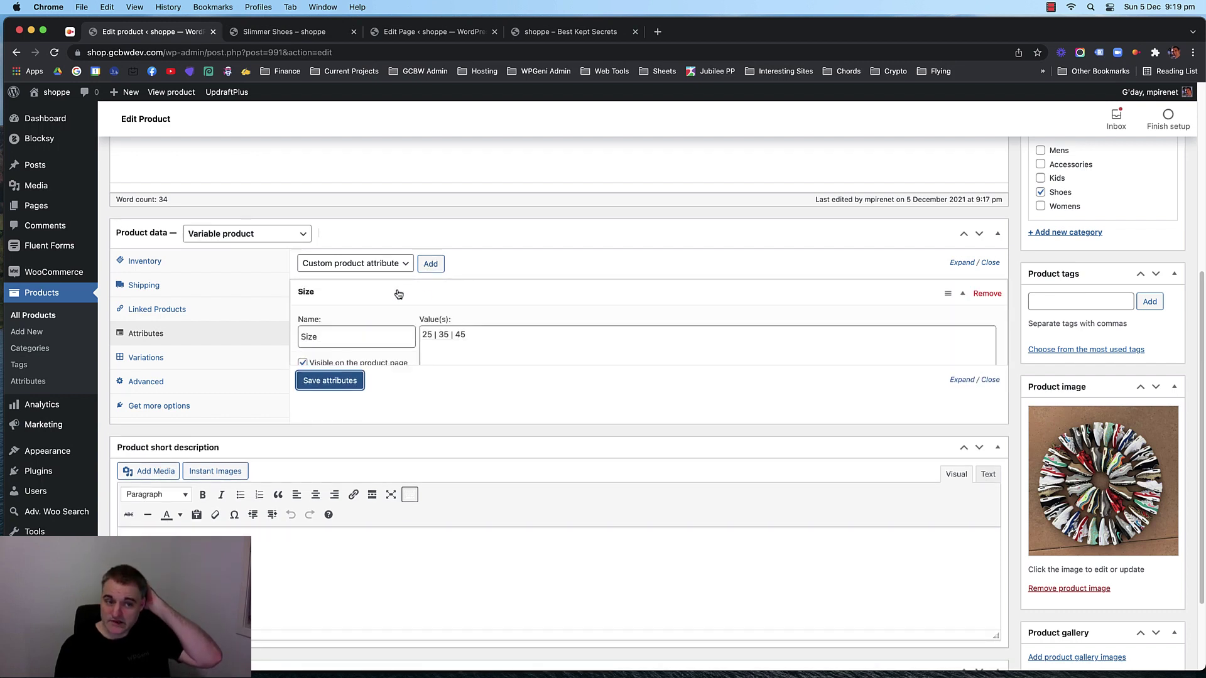
pyautogui.click(431, 264)
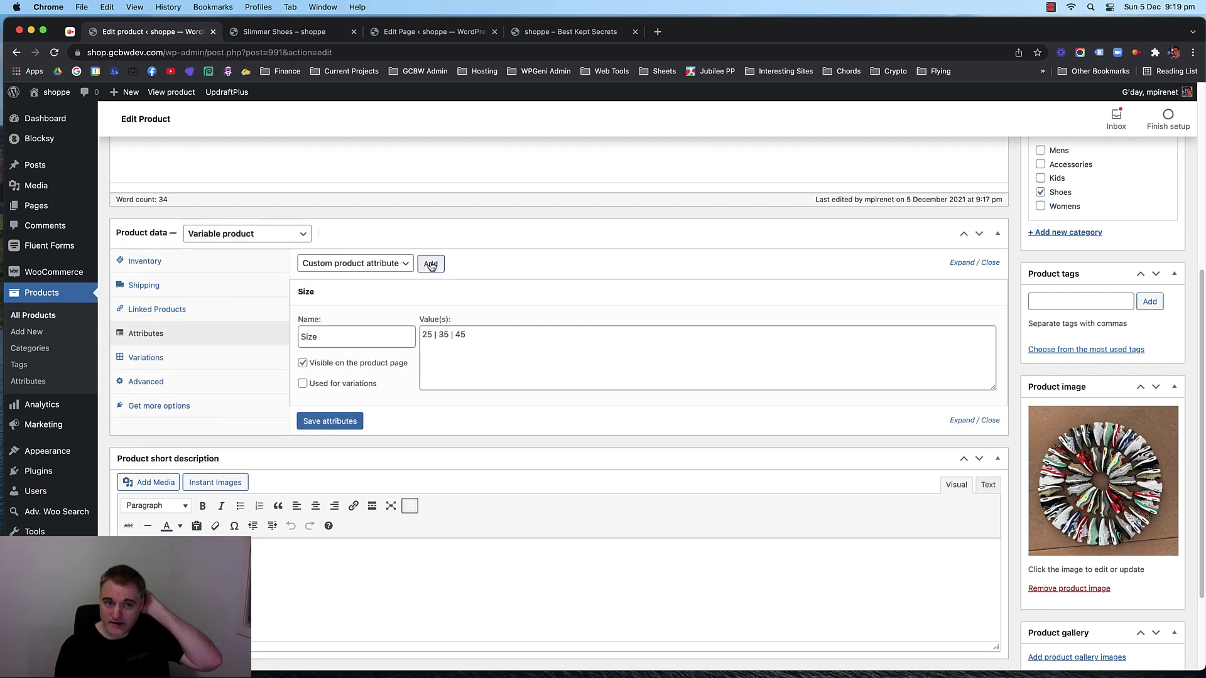
pyautogui.click(430, 266)
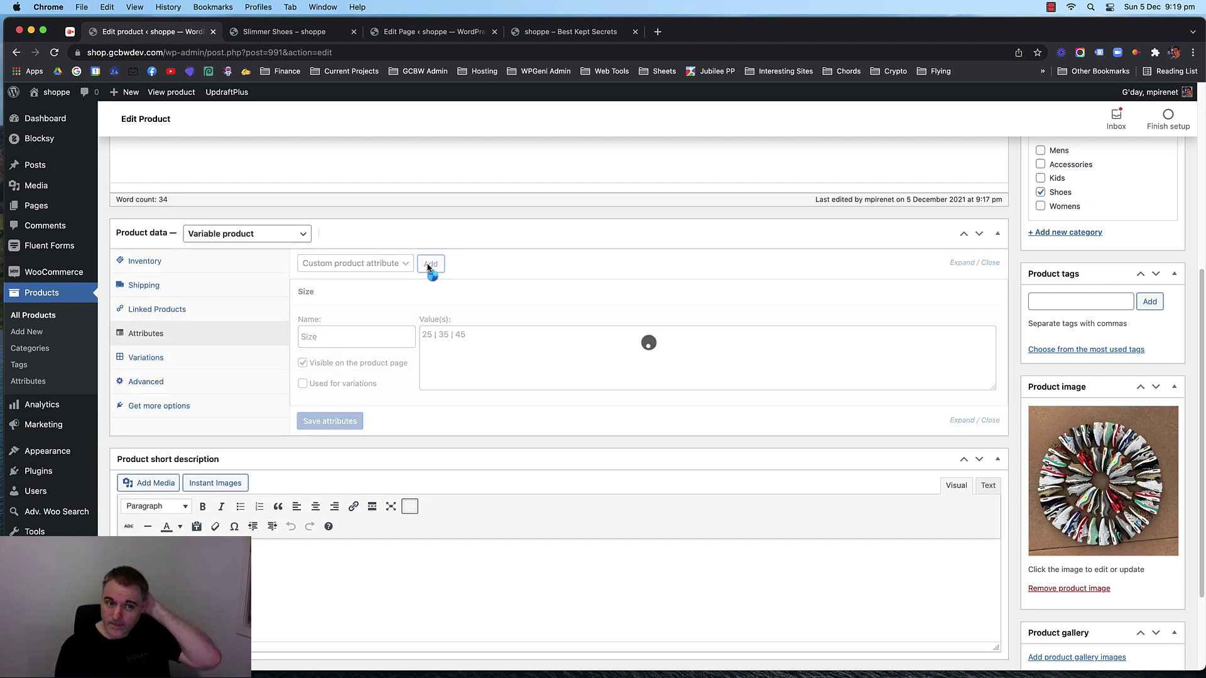
# Add a Colour attribute with values Red | White | Black | Pink | Navy and save attributes.
pyautogui.click(352, 465)
pyautogui.write('Col')
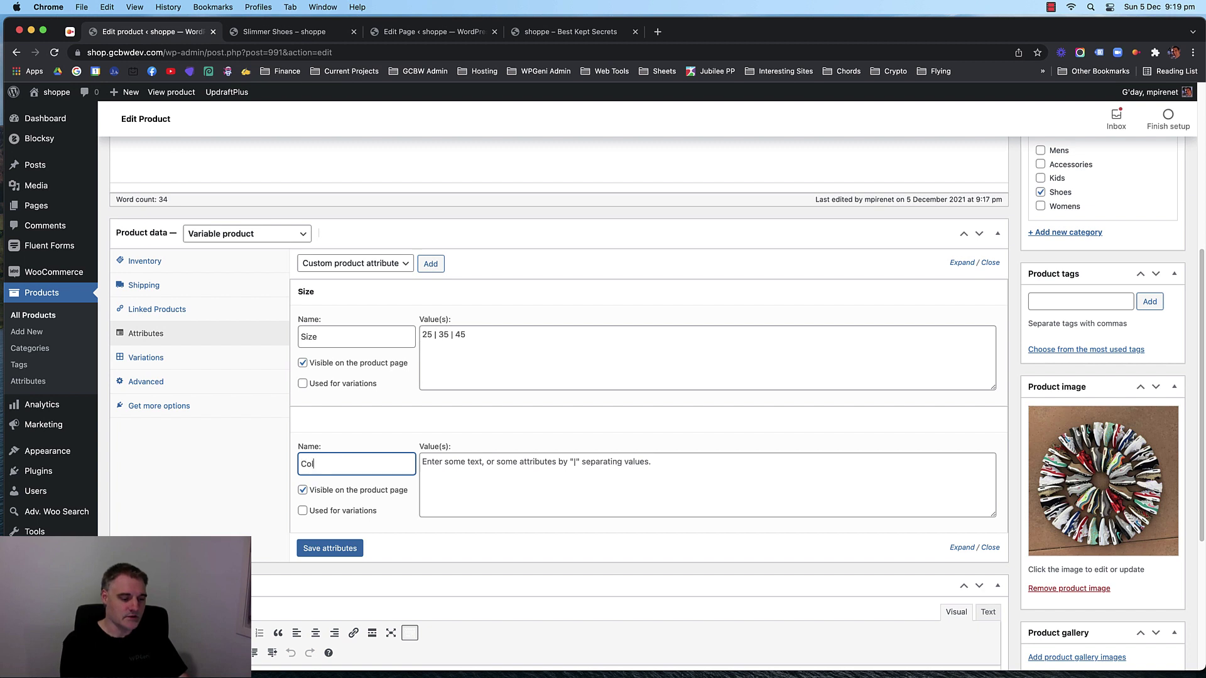
pyautogui.write('our')
pyautogui.click(478, 479)
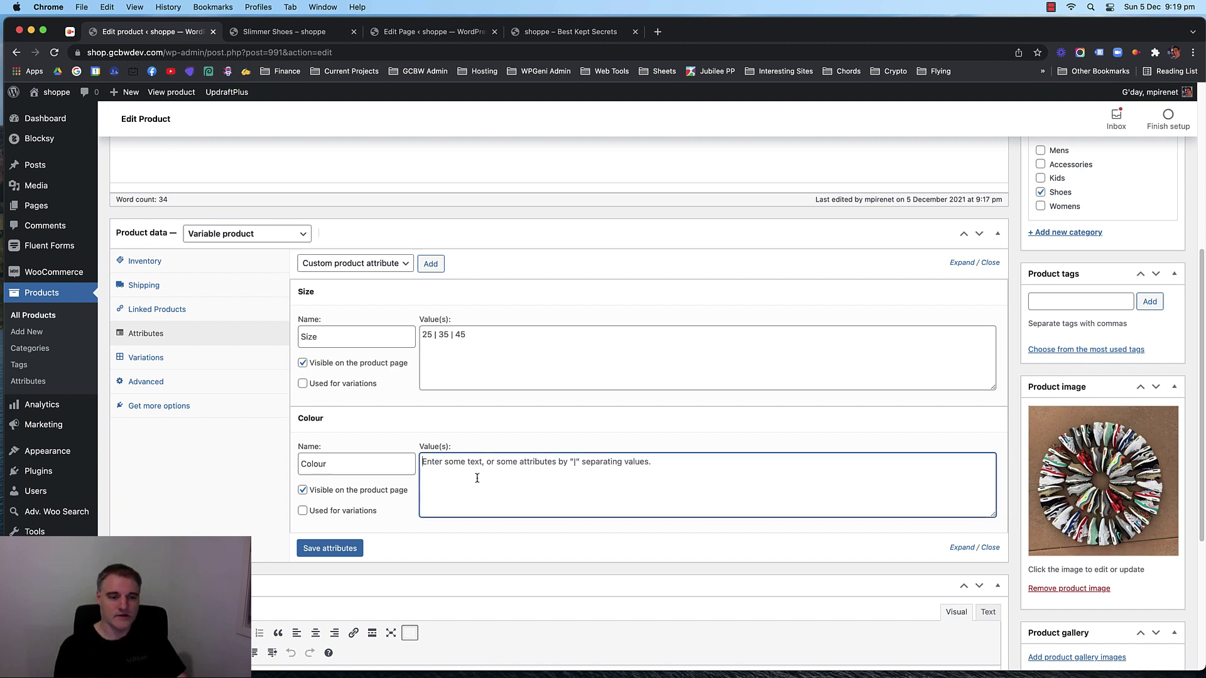
pyautogui.write('Red | White | Black | Pink |')
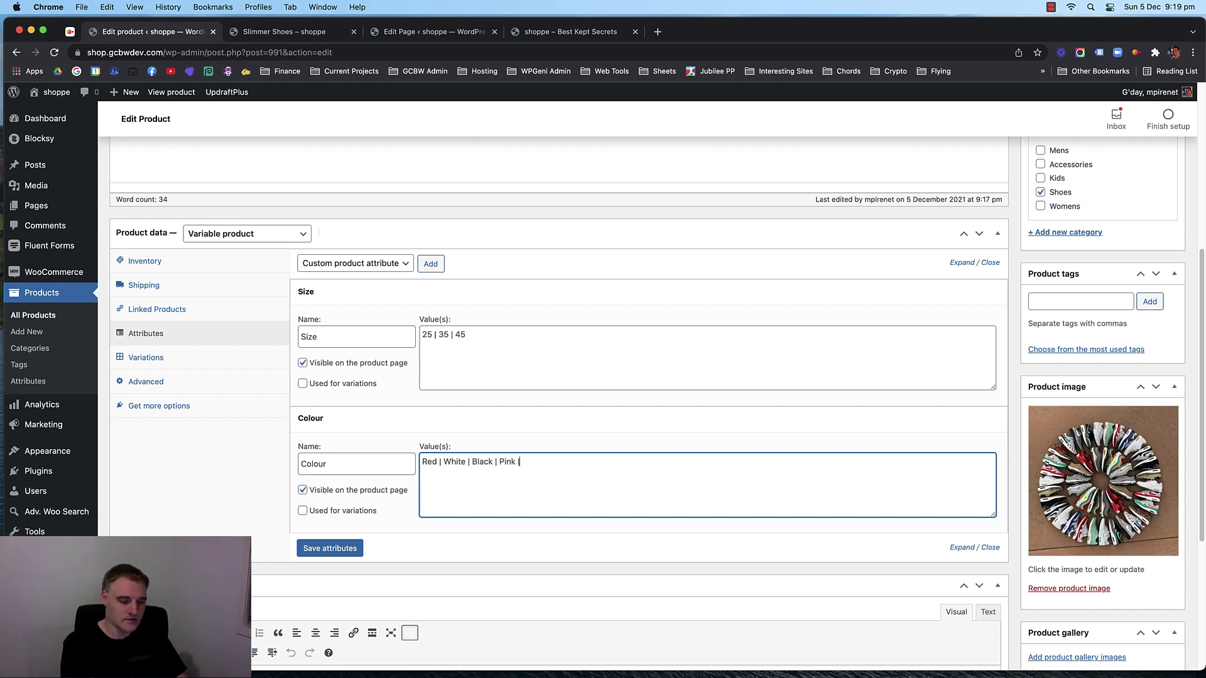
pyautogui.write('Navy')
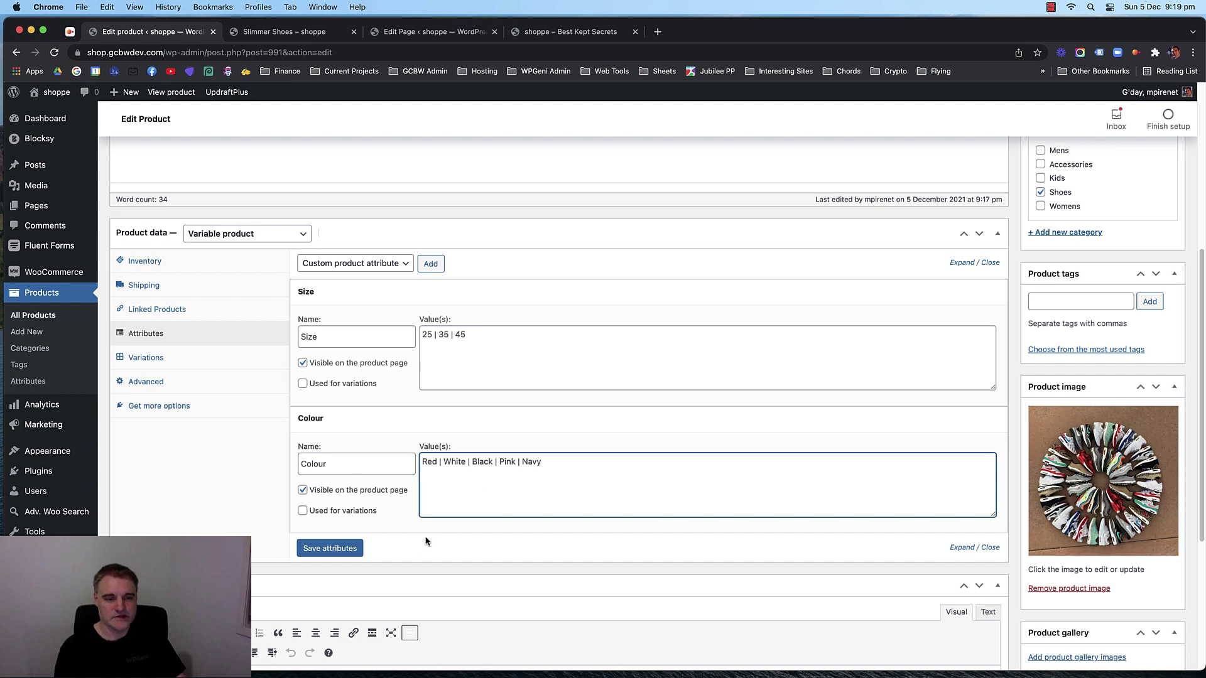
pyautogui.click(349, 548)
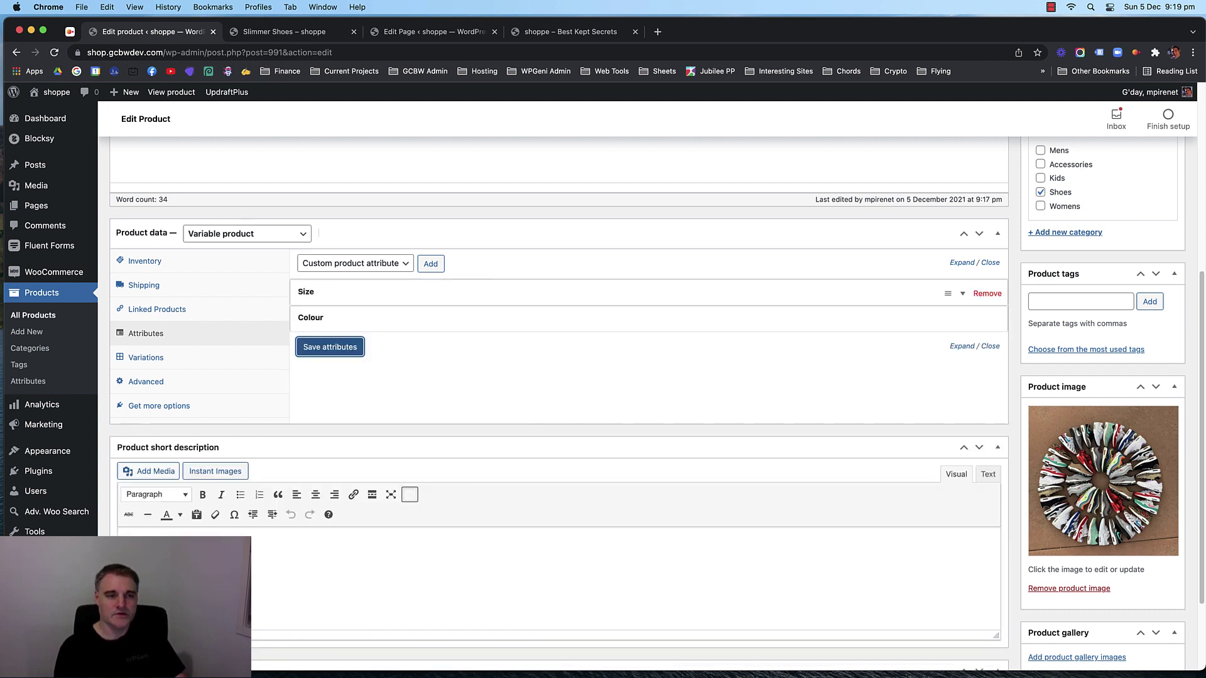
# Tick Used for variations on the Size attribute (25 | 35 | 45) and save it.
pyautogui.click(162, 363)
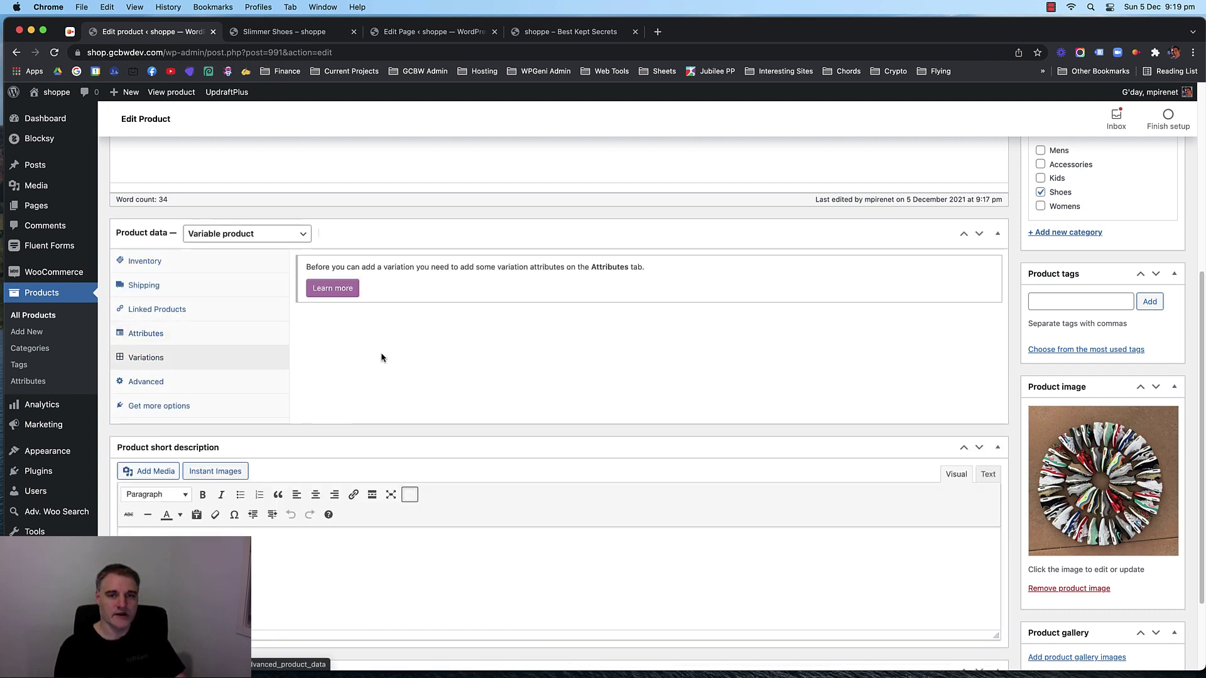
pyautogui.click(214, 334)
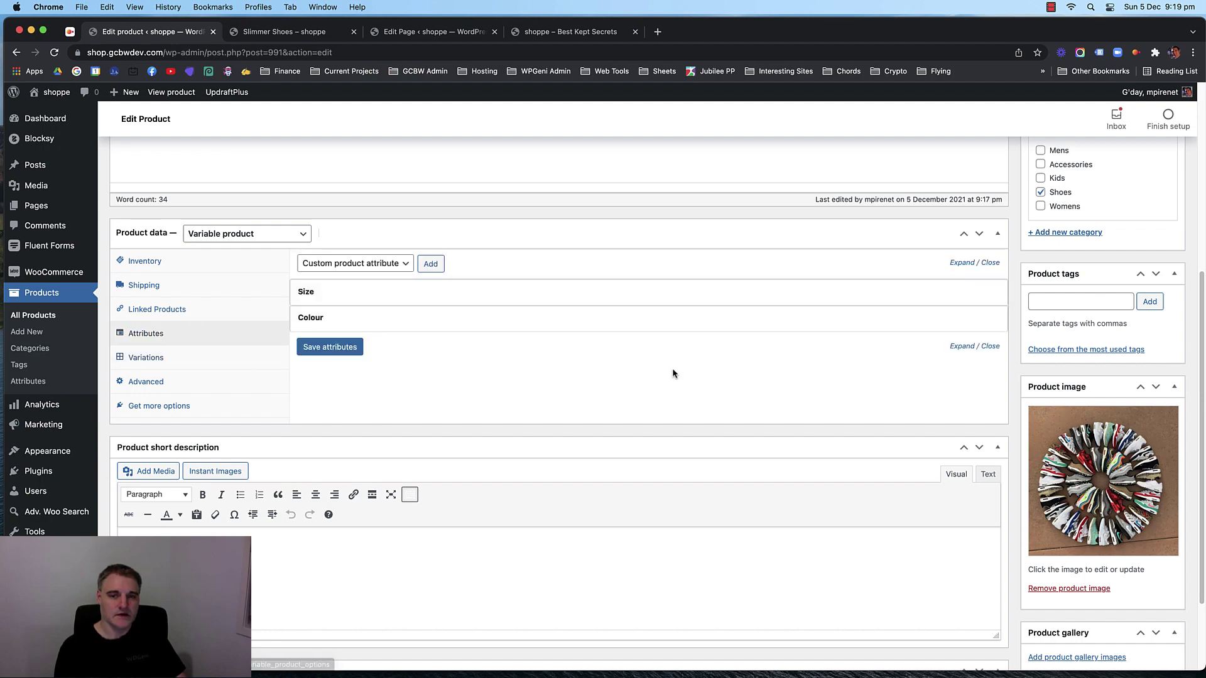
pyautogui.scroll(2, 650, 351)
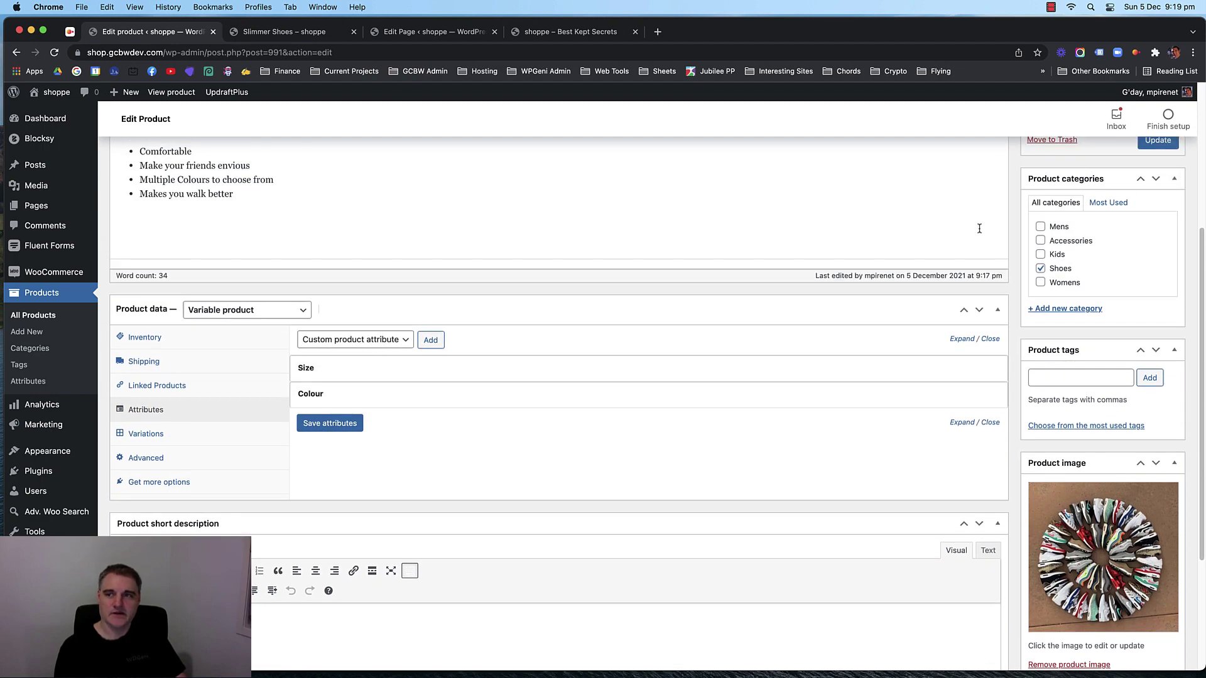
pyautogui.scroll(1, 1005, 235)
pyautogui.scroll(-1, 546, 321)
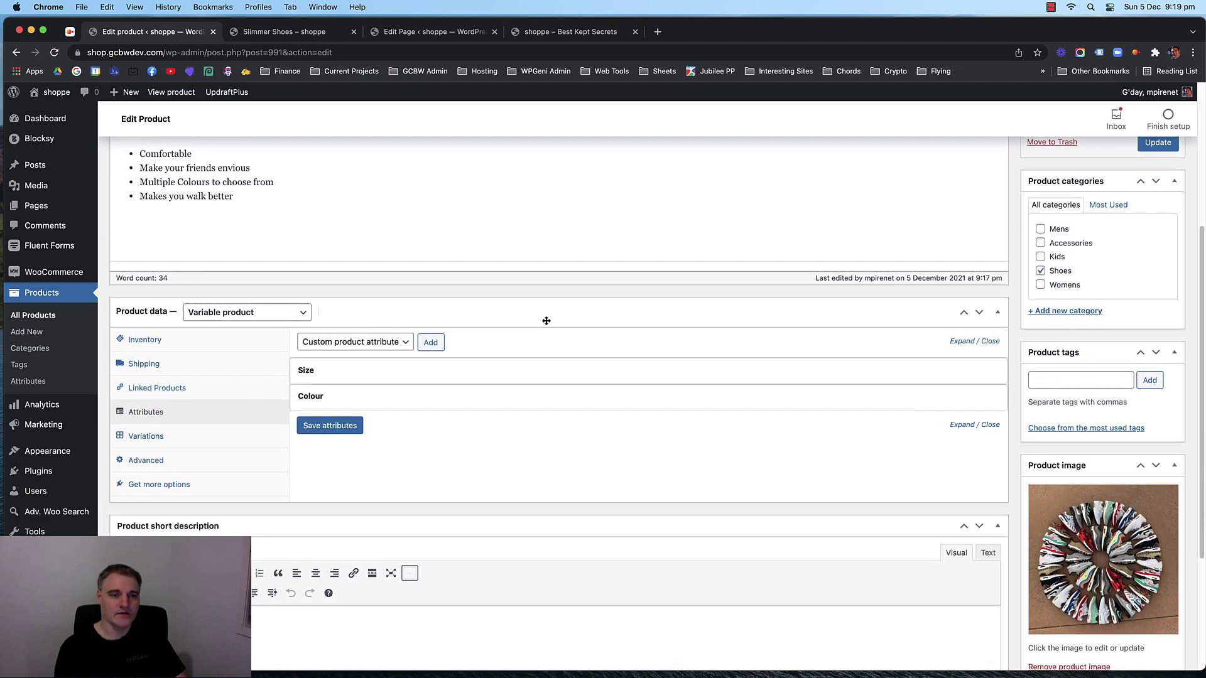
pyautogui.click(399, 377)
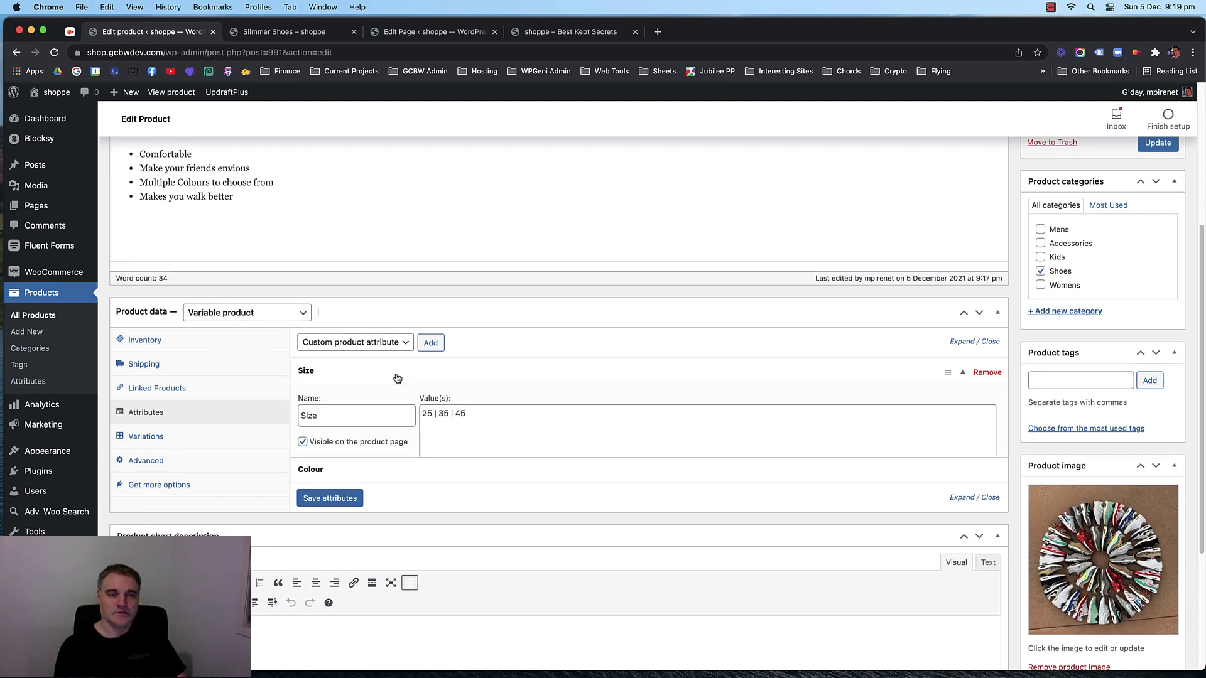
pyautogui.click(435, 416)
pyautogui.click(443, 414)
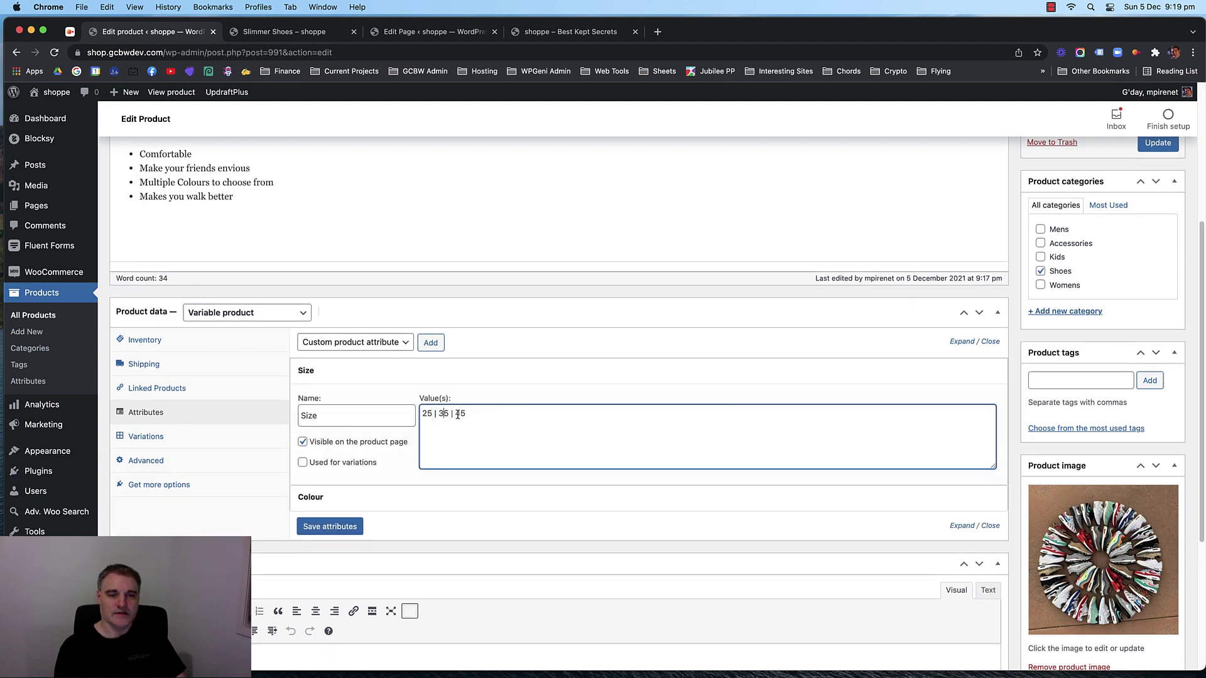
pyautogui.click(343, 462)
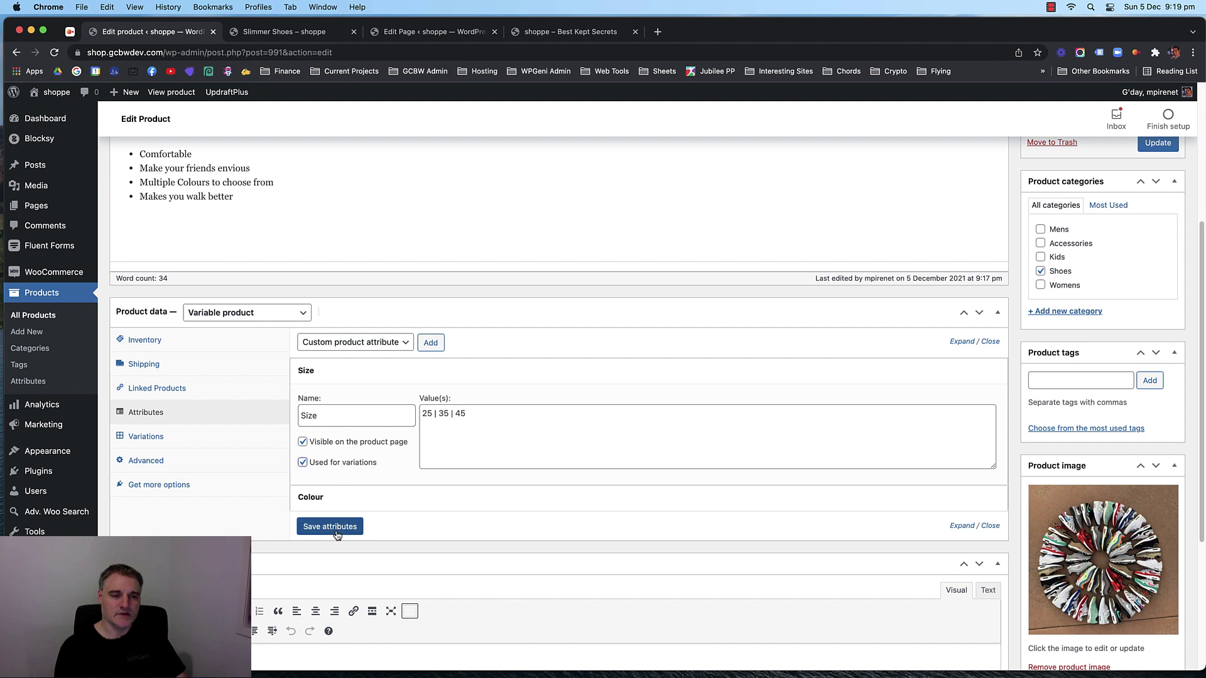
pyautogui.click(330, 526)
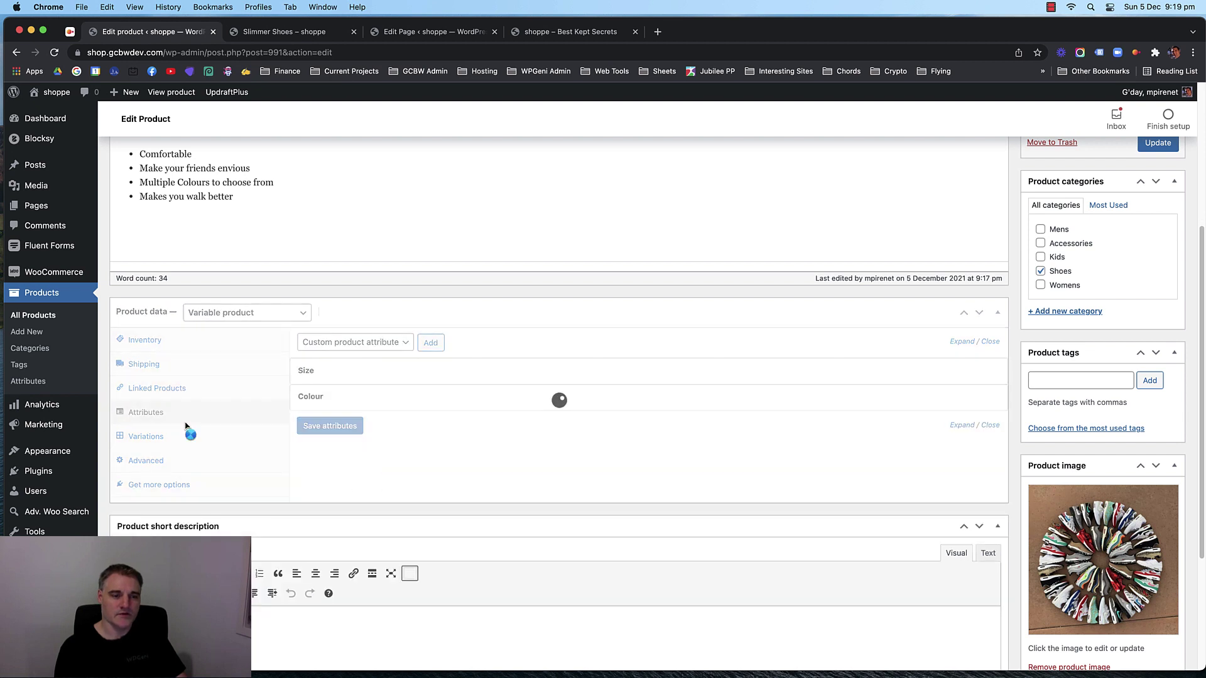
pyautogui.click(367, 376)
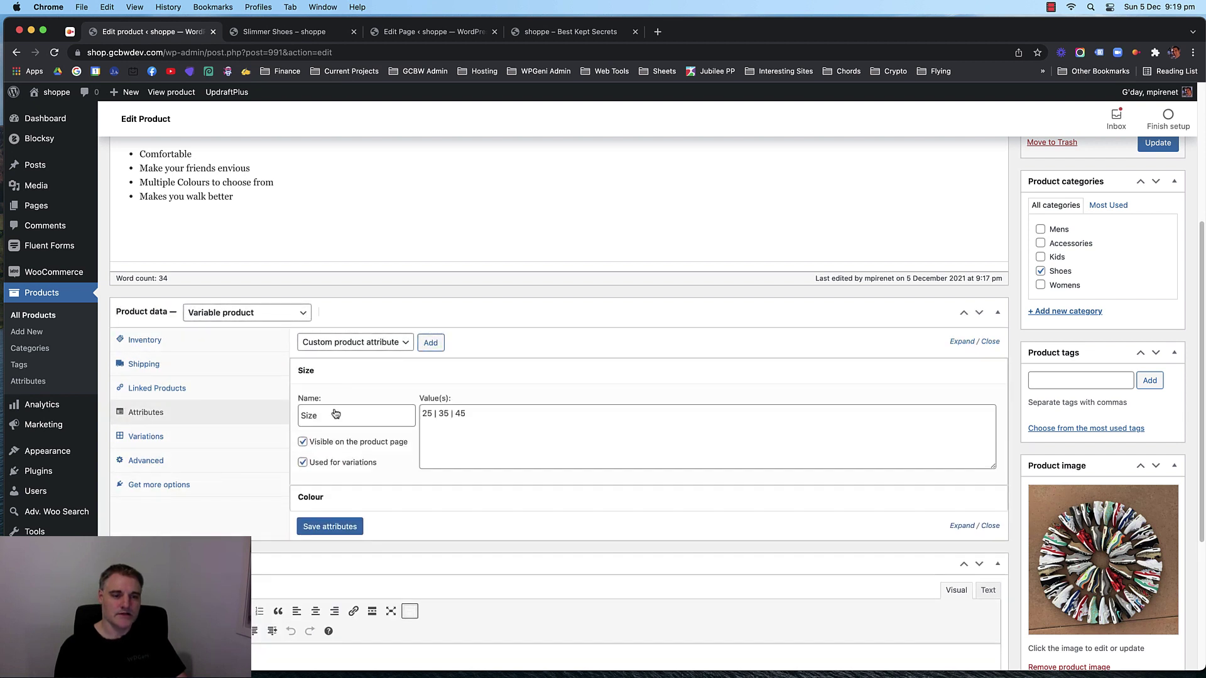
# Create variations from all attributes, generating the three size variations 25, 35 and 45.
pyautogui.click(153, 436)
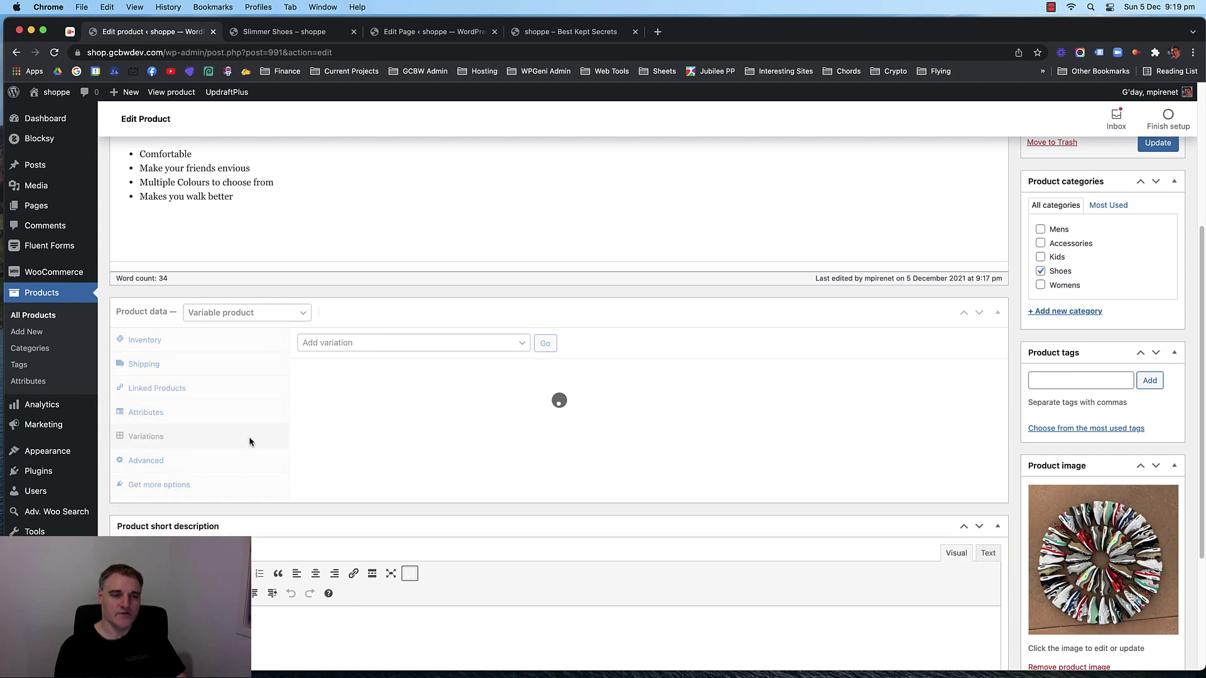
pyautogui.click(405, 341)
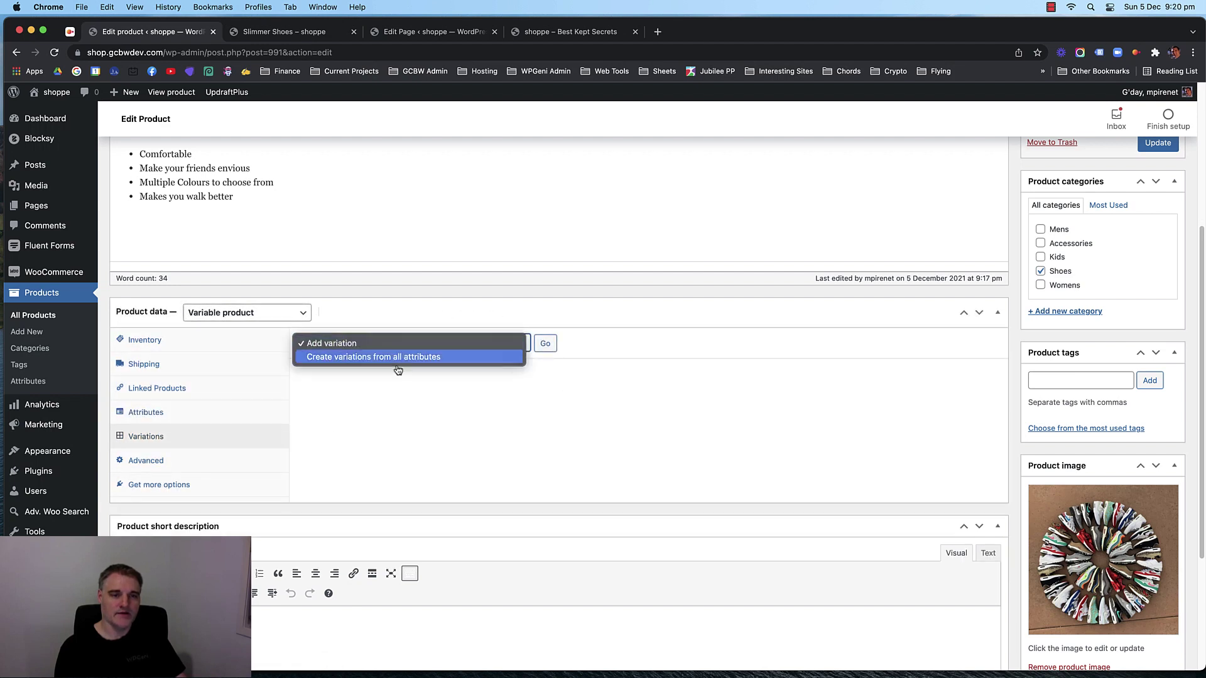
pyautogui.click(544, 344)
pyautogui.click(477, 343)
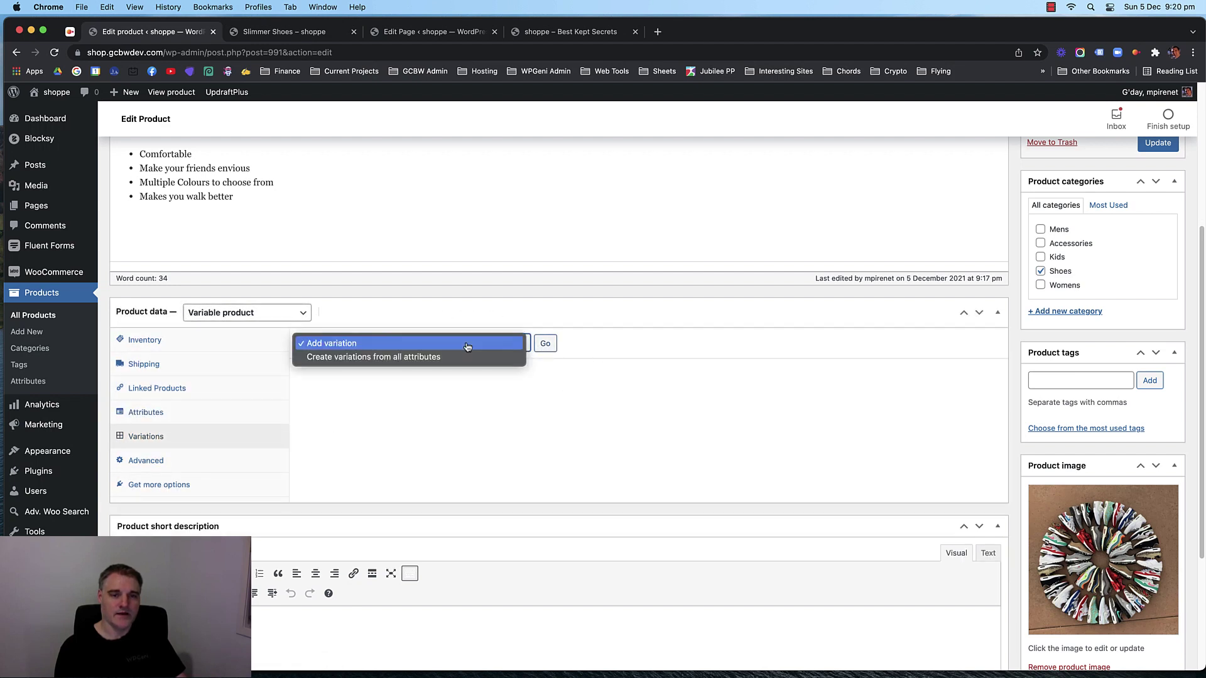
pyautogui.click(430, 358)
pyautogui.click(545, 343)
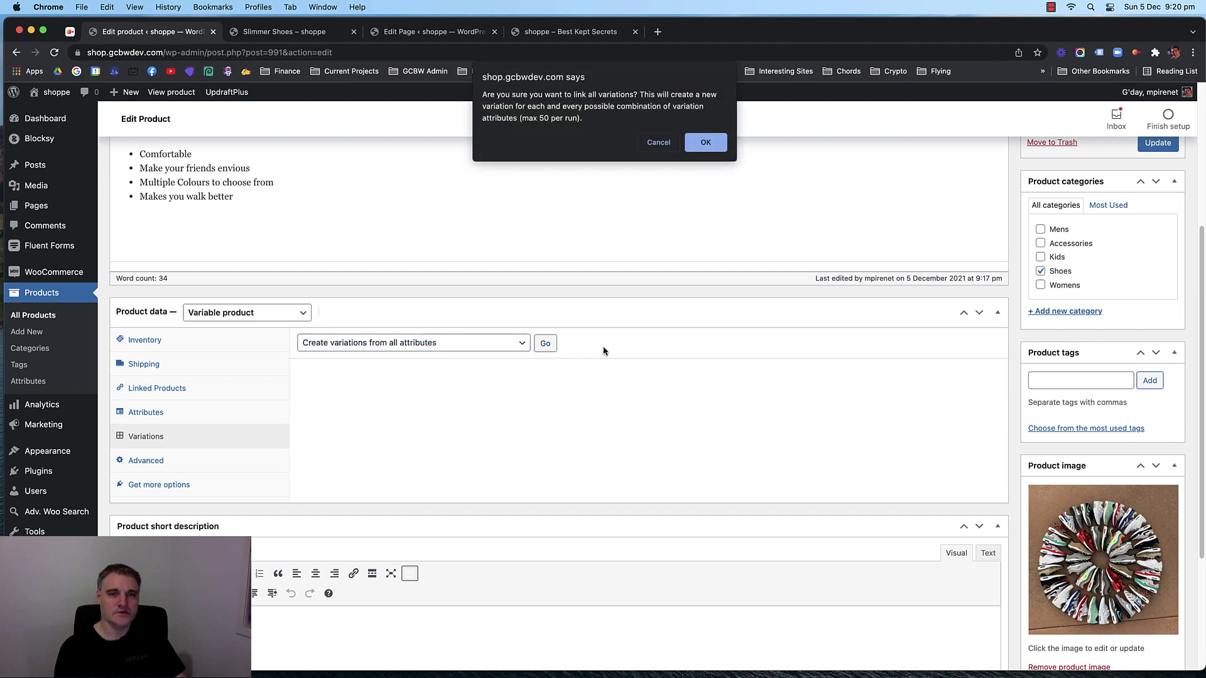
pyautogui.click(713, 145)
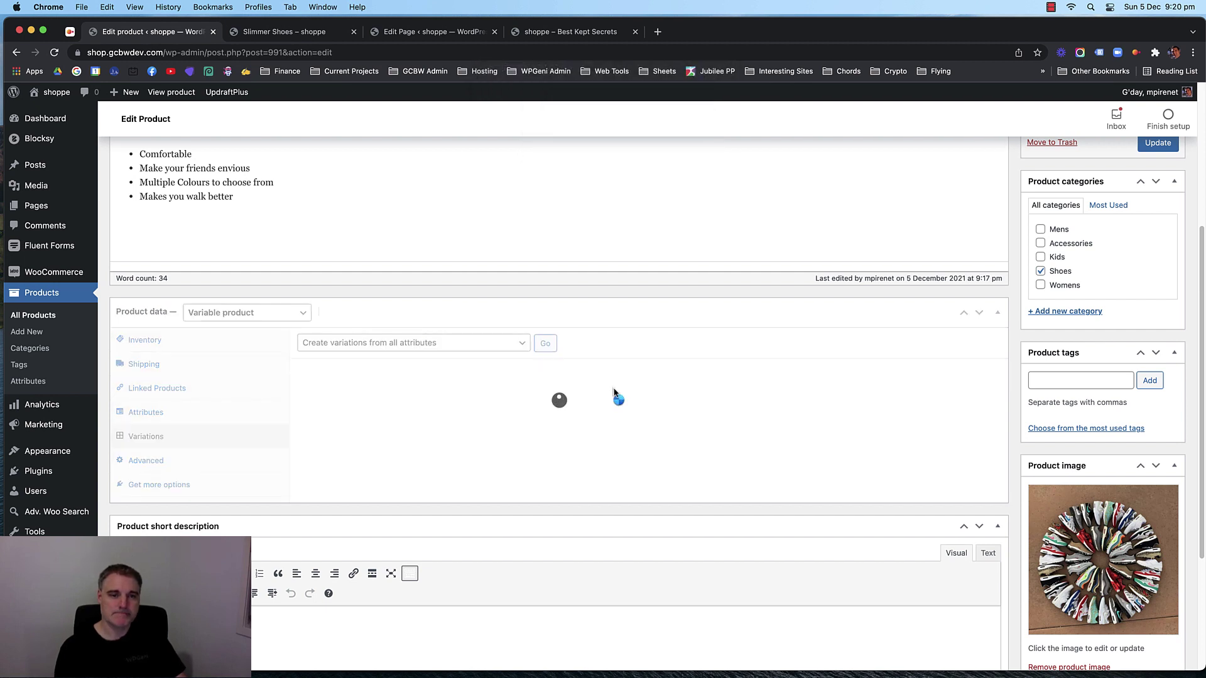
pyautogui.click(705, 124)
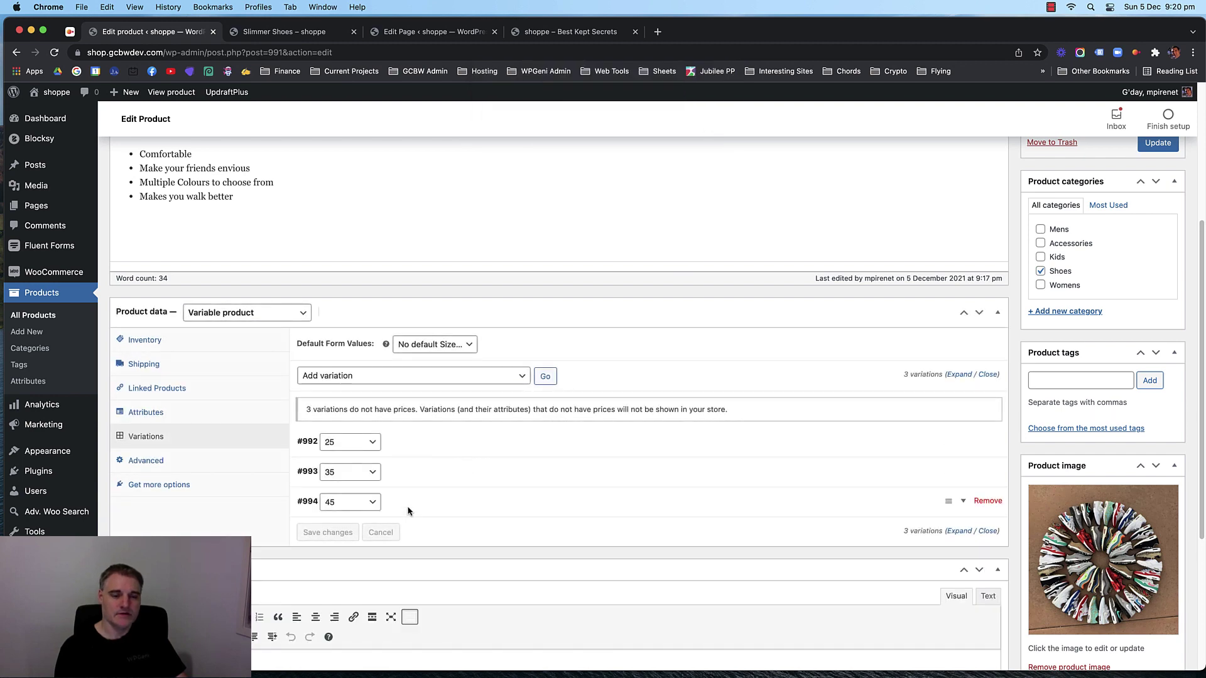
# Give the size 25 variation regular price 25.99, sale price 21.99 and the shoe image.
pyautogui.click(411, 439)
pyautogui.scroll(-5, 501, 453)
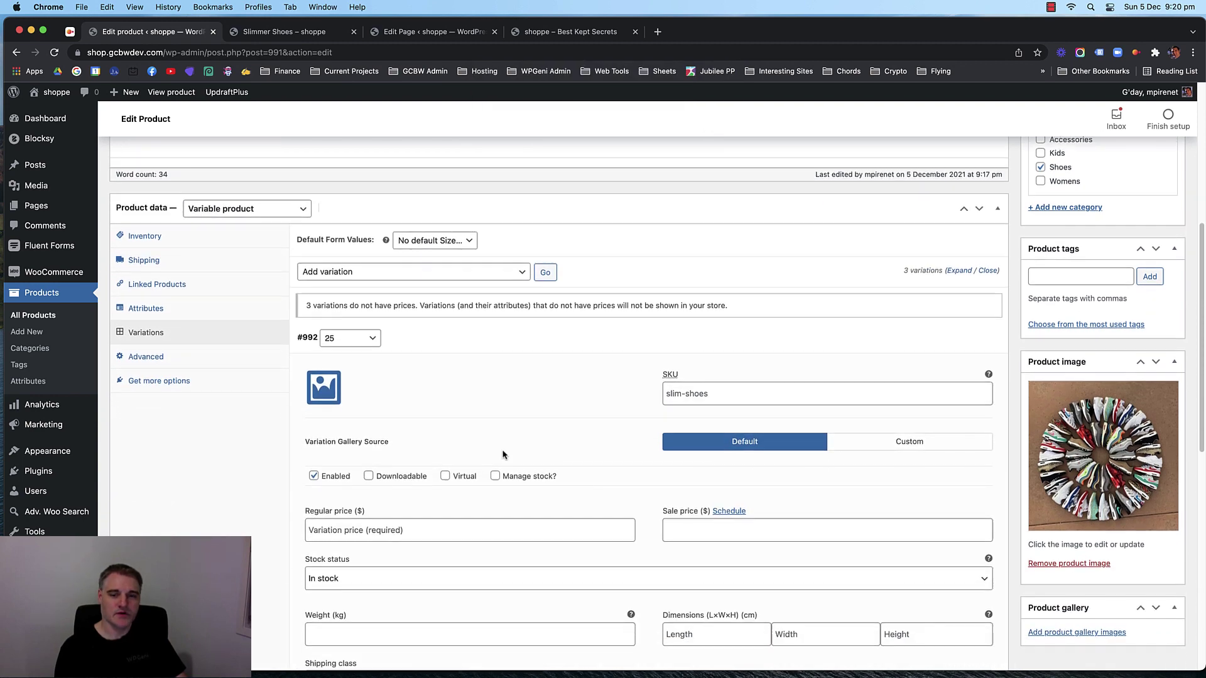
pyautogui.click(364, 422)
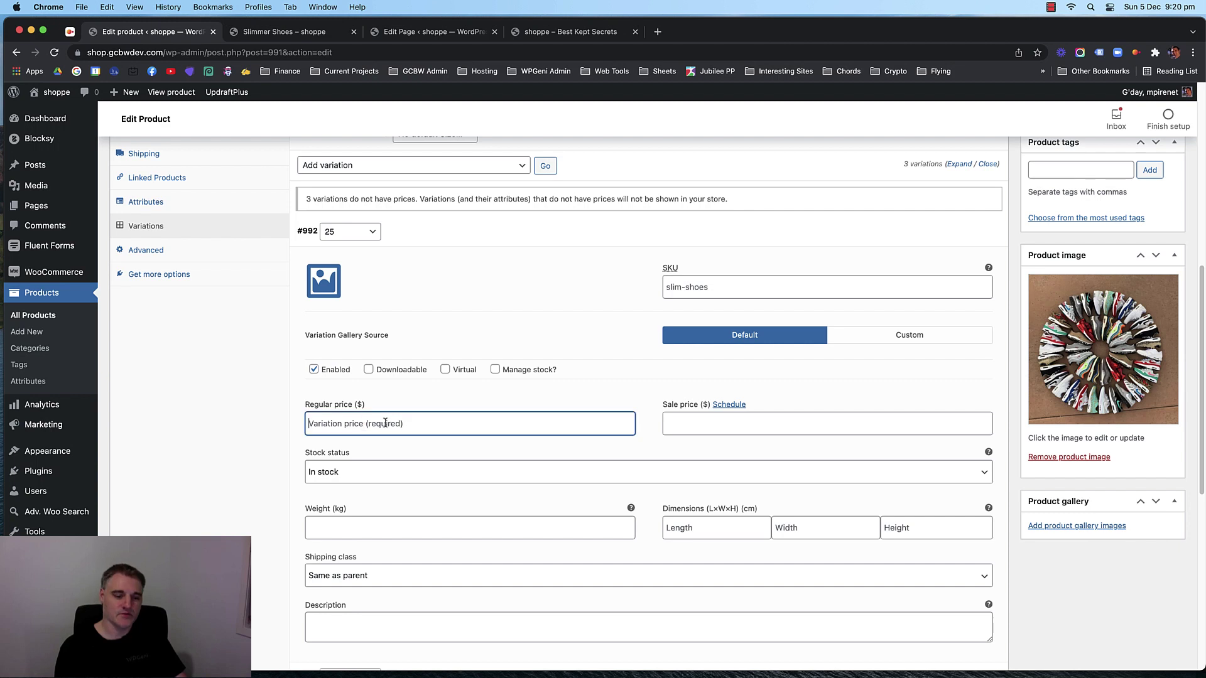
pyautogui.write('25')
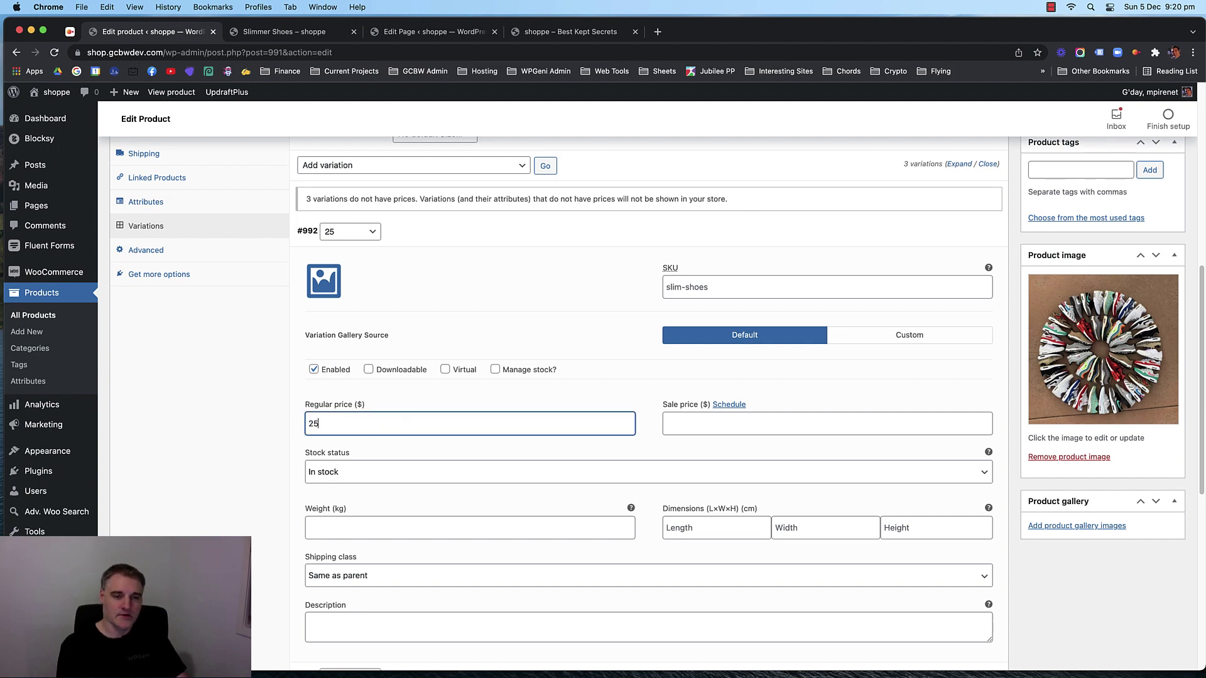
pyautogui.write('.99')
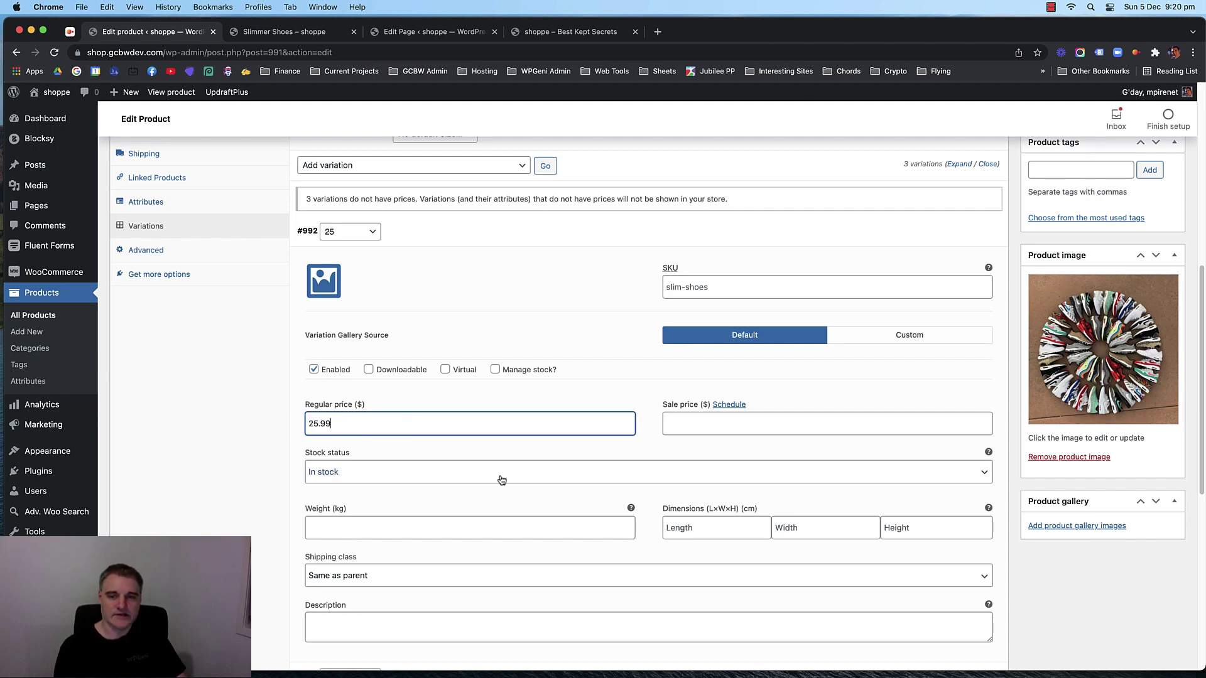
pyautogui.click(684, 423)
pyautogui.write('21.99')
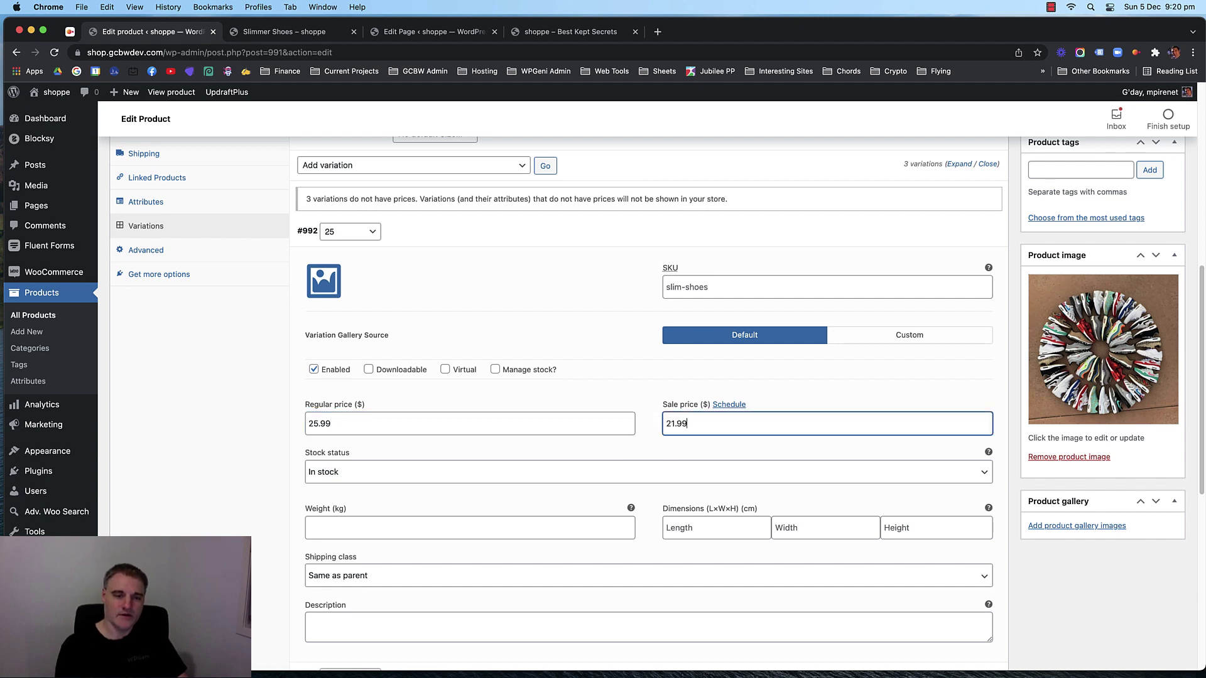
pyautogui.click(321, 286)
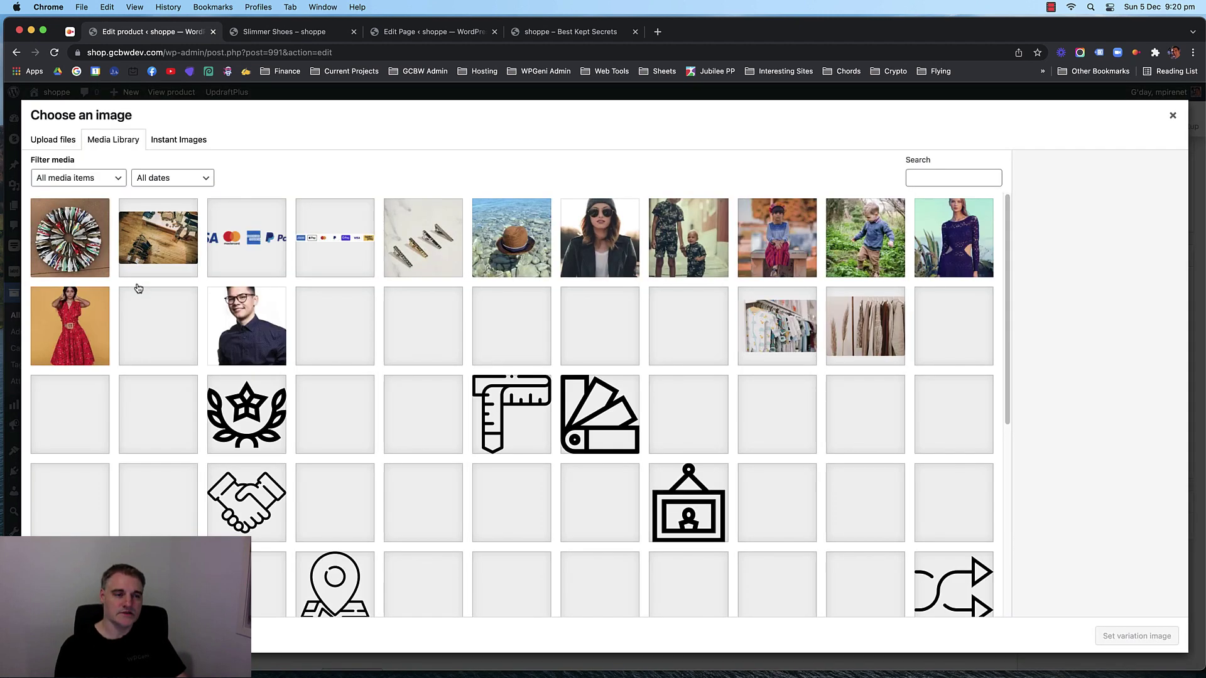
pyautogui.click(79, 254)
pyautogui.click(1144, 637)
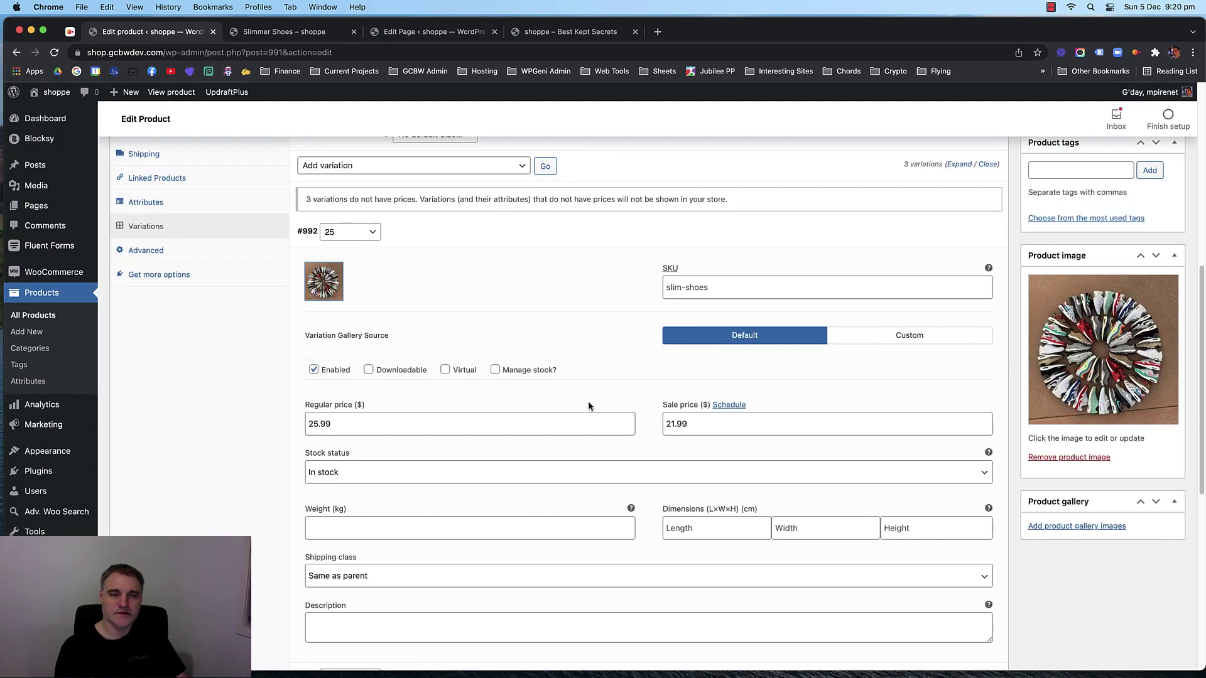
pyautogui.scroll(-5, 447, 390)
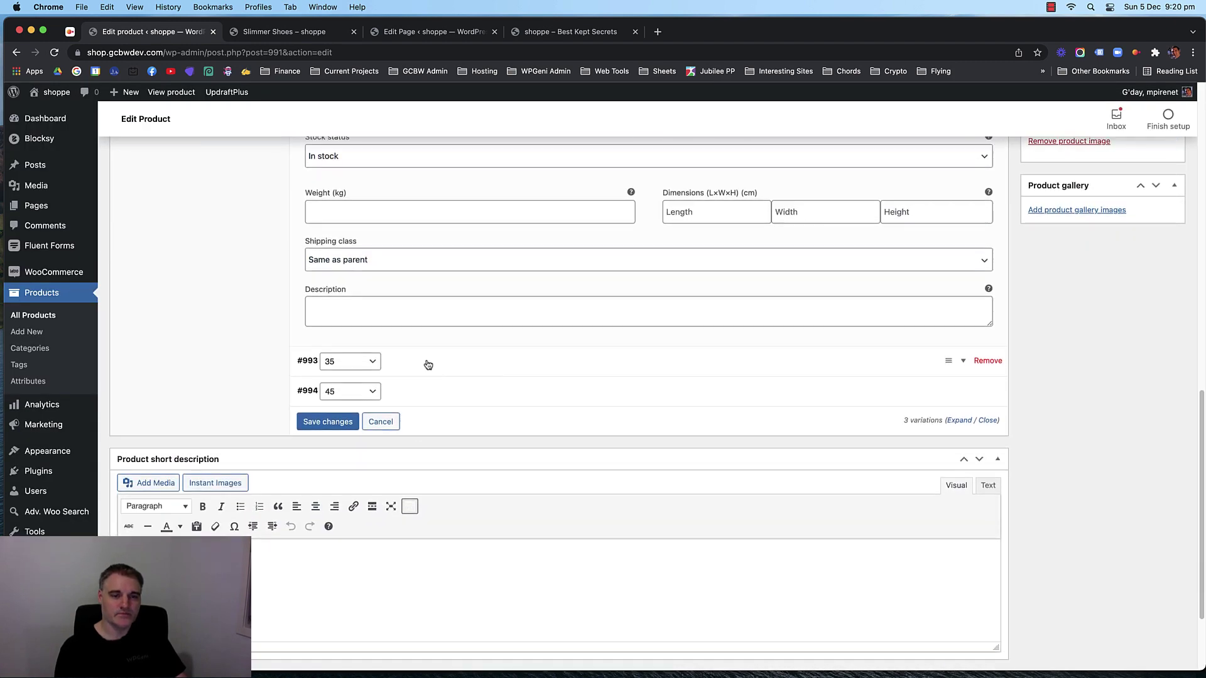
# Expand the size 35 variation and begin entering its regular price.
pyautogui.click(425, 362)
pyautogui.scroll(-3, 404, 379)
pyautogui.click(340, 465)
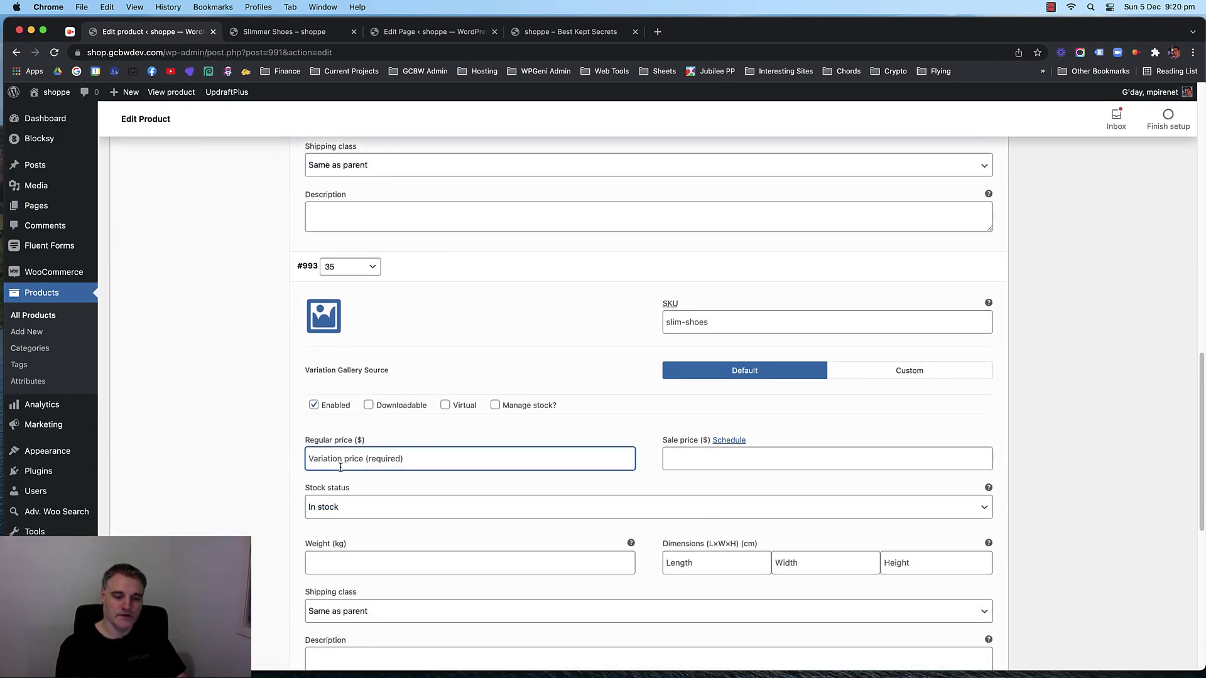
pyautogui.write('27.99')
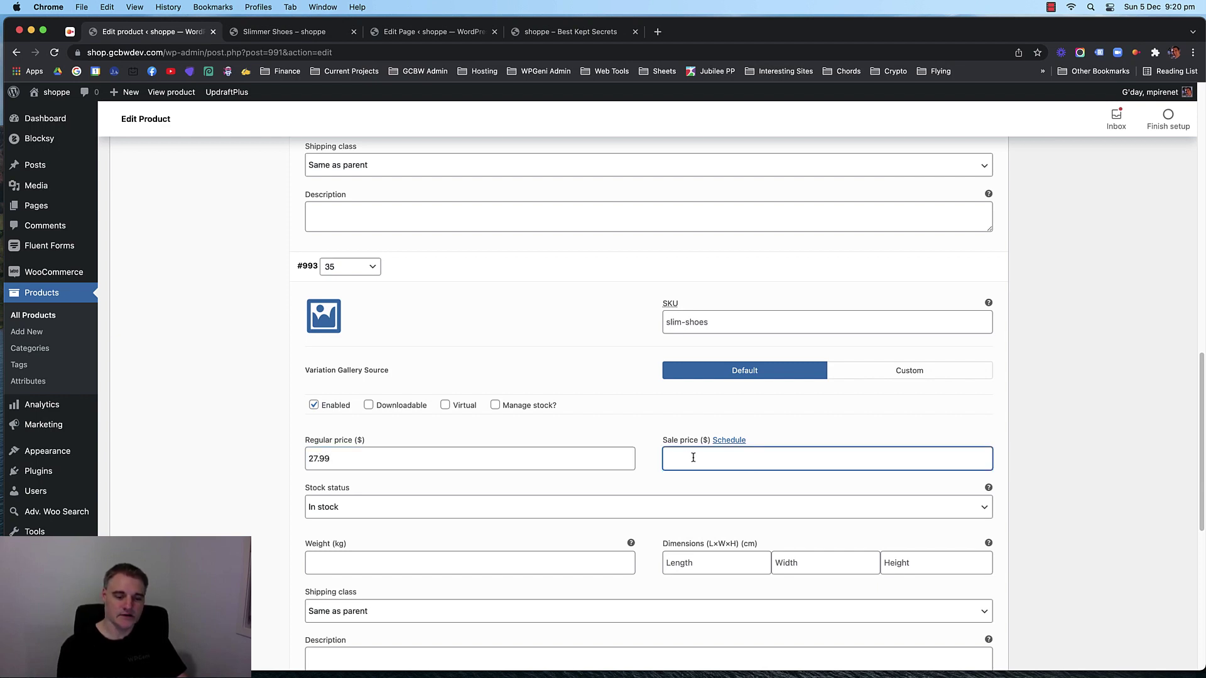
pyautogui.scroll(-5, 375, 232)
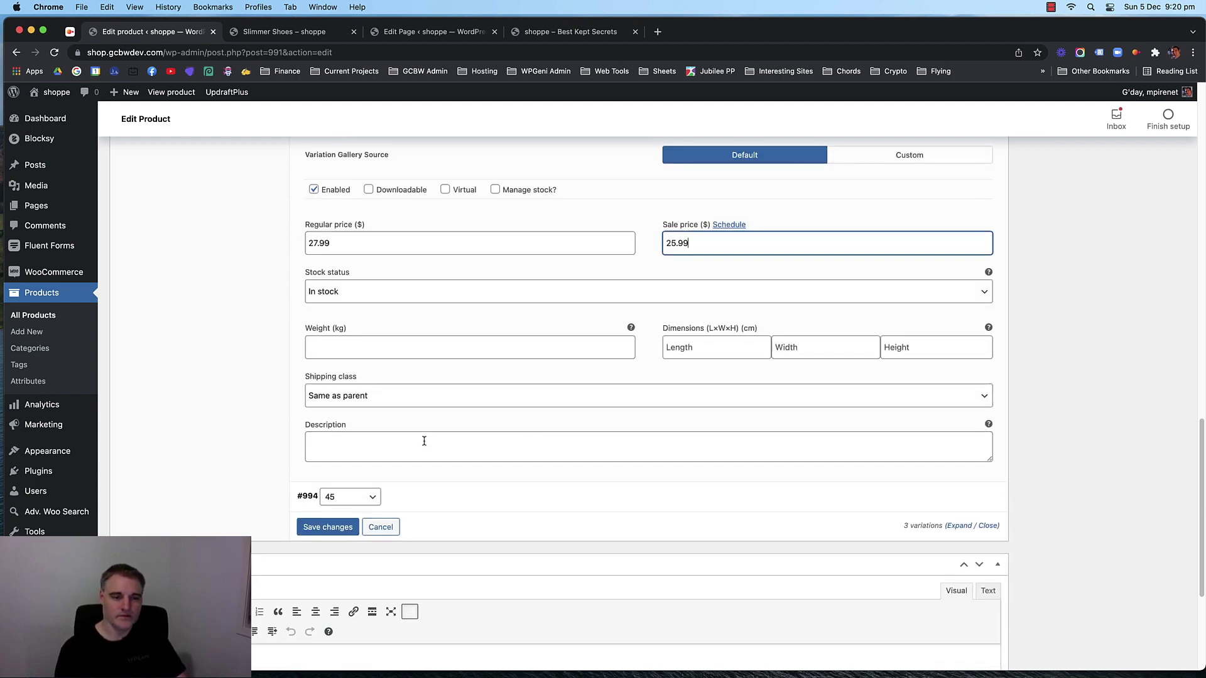
pyautogui.scroll(1, 470, 350)
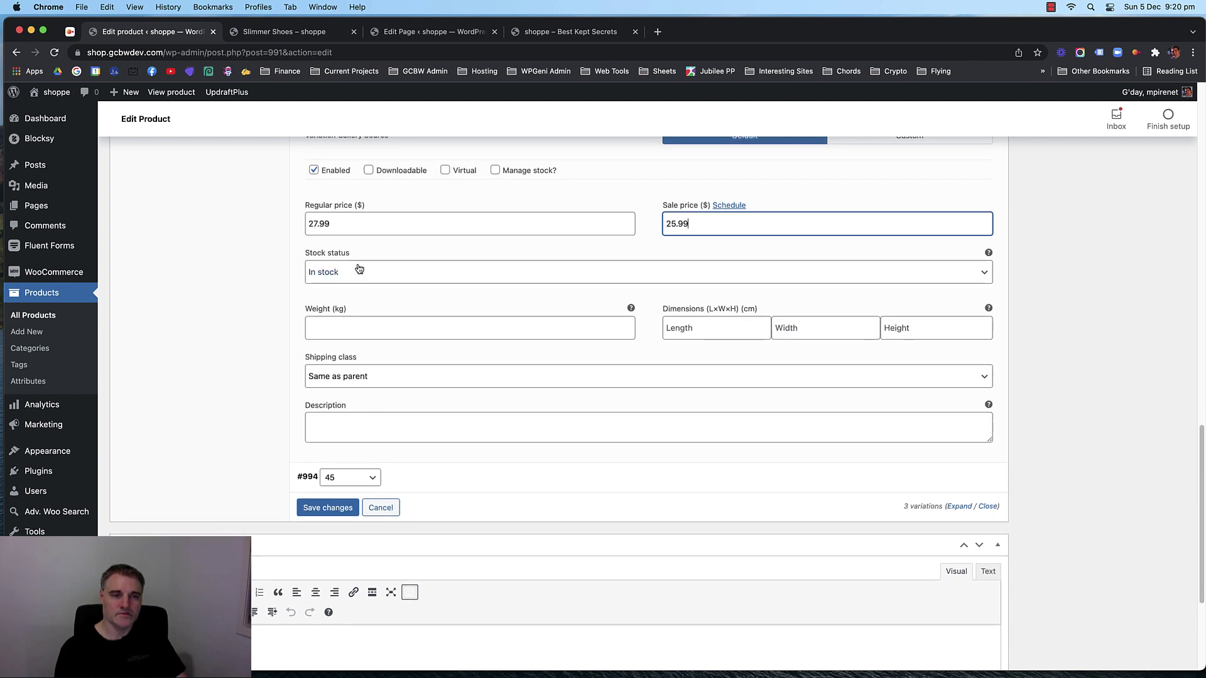
pyautogui.scroll(2, 361, 275)
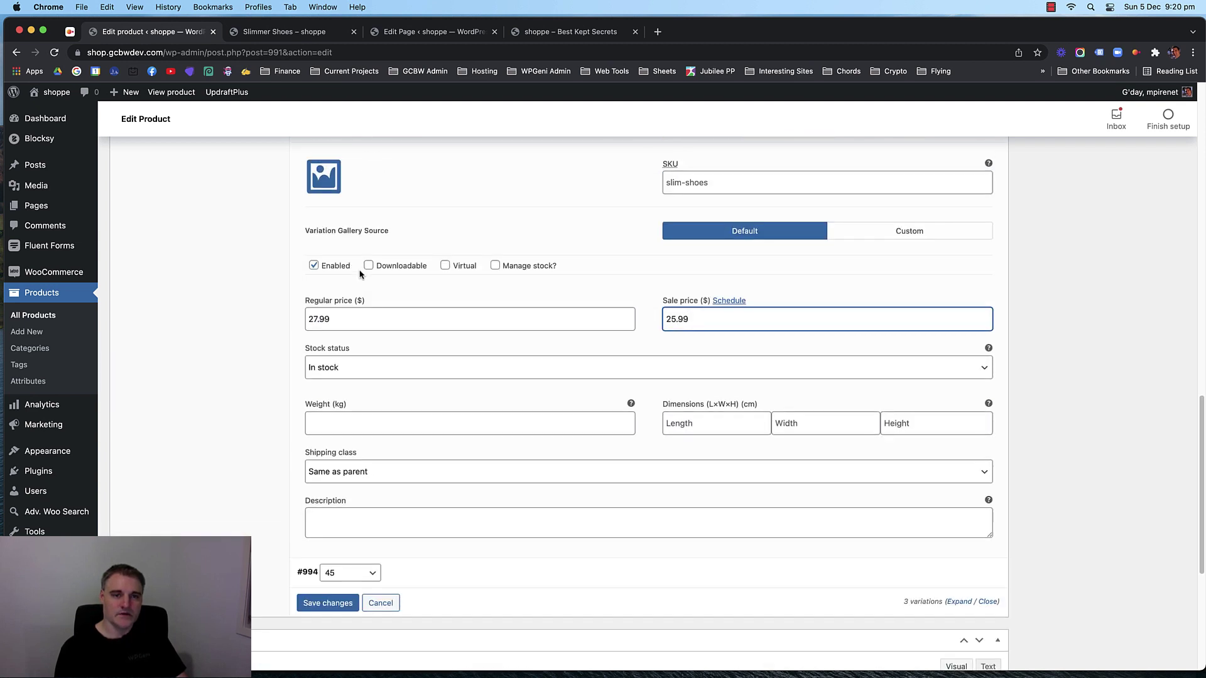
# Keep size 35 In stock and enable stock management with quantity 2.
pyautogui.click(405, 371)
pyautogui.click(406, 367)
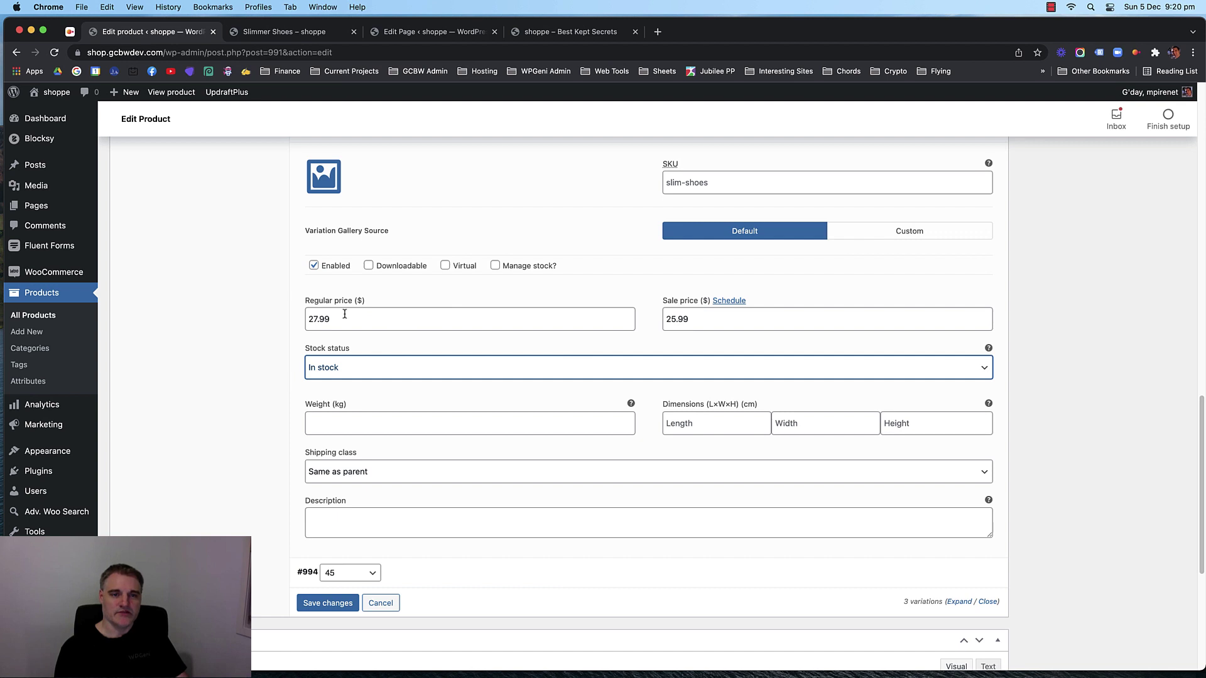
pyautogui.scroll(-1, 492, 312)
pyautogui.click(495, 250)
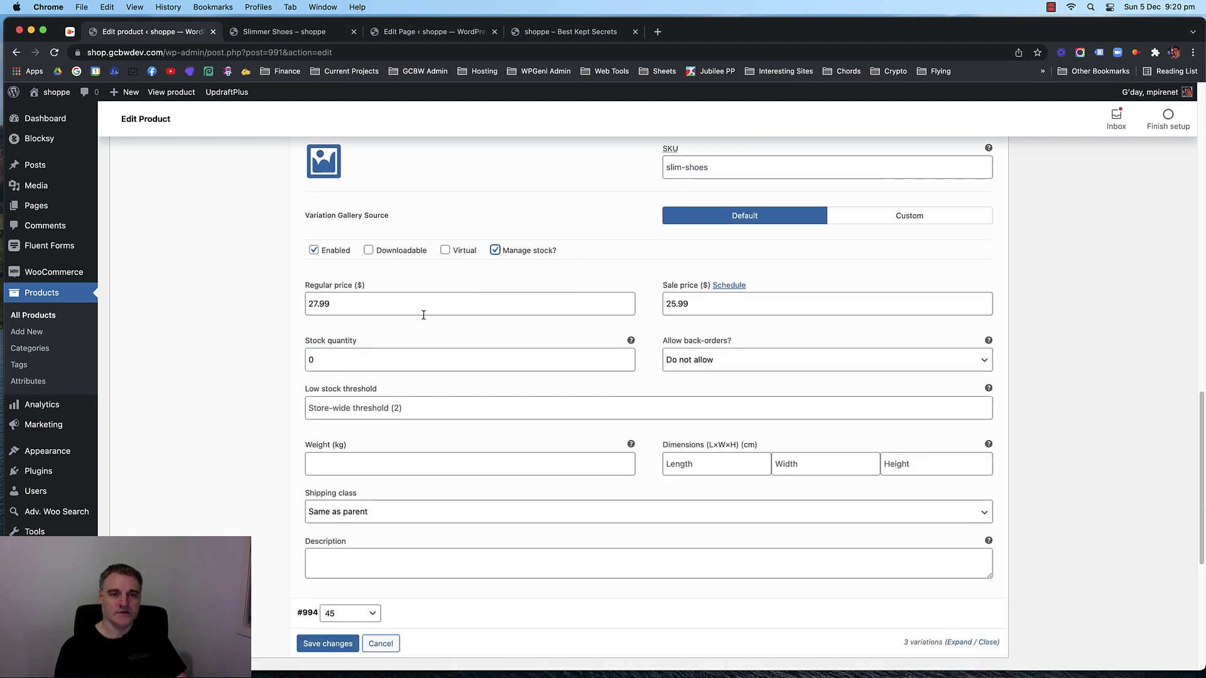
pyautogui.doubleClick(312, 360)
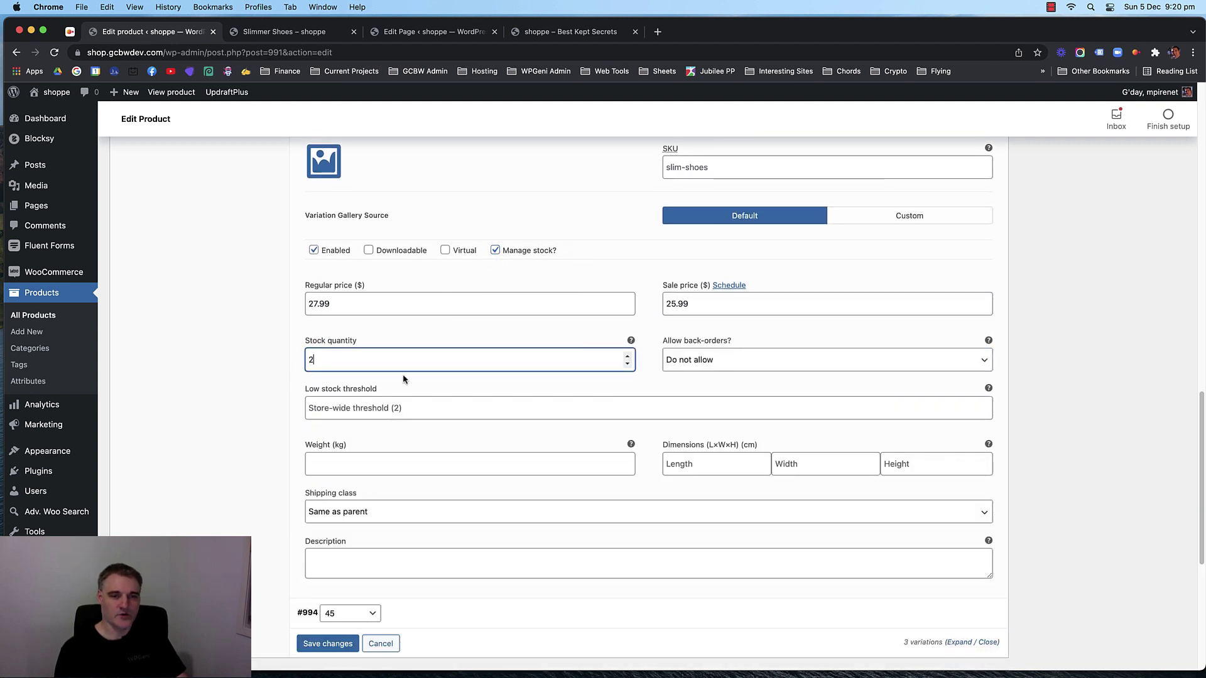
pyautogui.write('2')
pyautogui.scroll(8, 401, 374)
# Enable stock management for the size 25 variation with quantity 5.
pyautogui.click(495, 286)
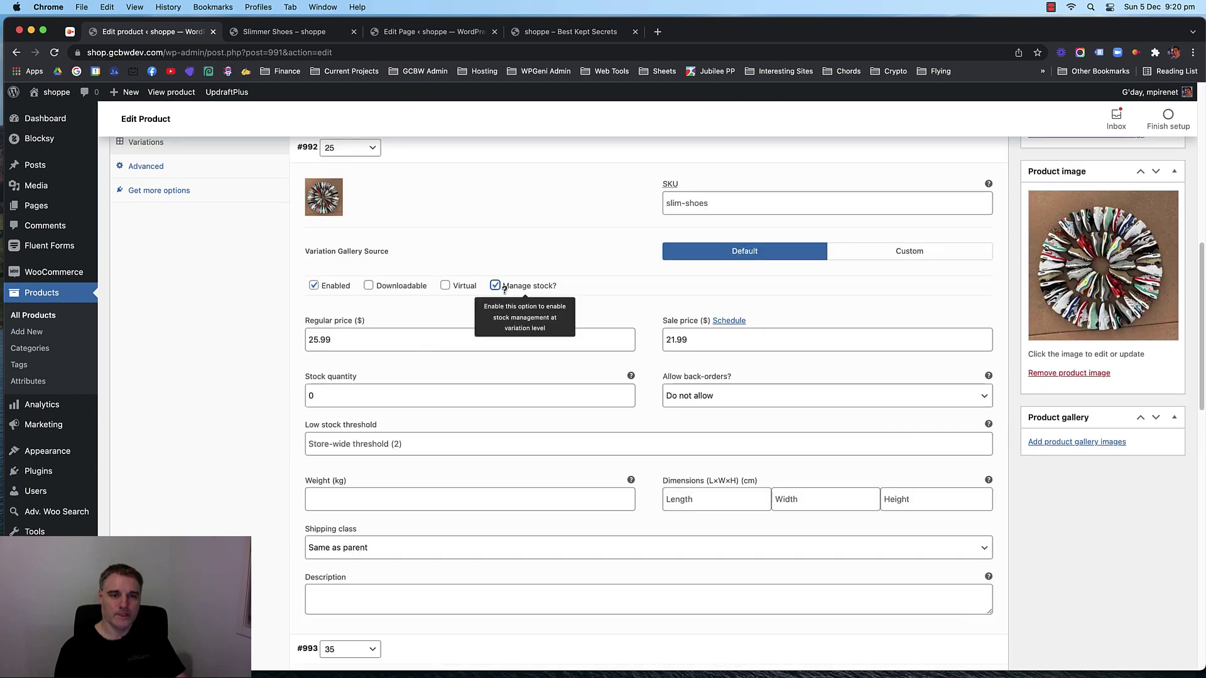
pyautogui.doubleClick(306, 395)
pyautogui.write('5')
pyautogui.scroll(-10, 407, 408)
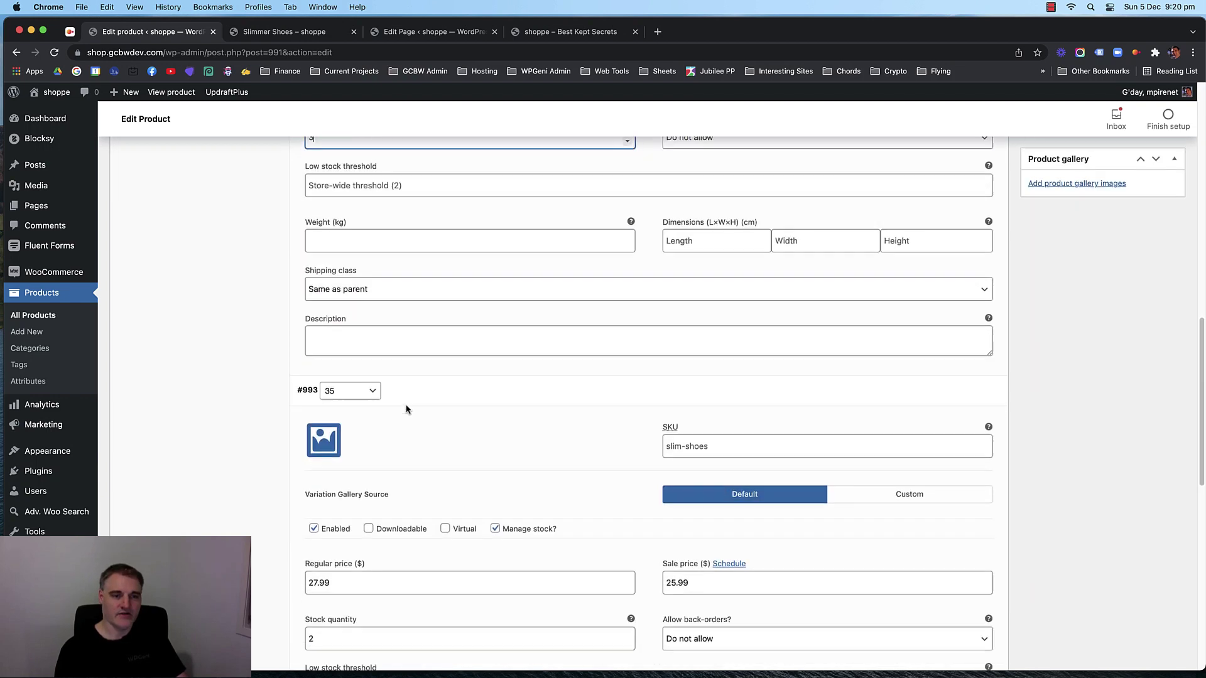
pyautogui.scroll(5, 407, 408)
# Set the shoe photo as the size 35 variation's image.
pyautogui.click(331, 407)
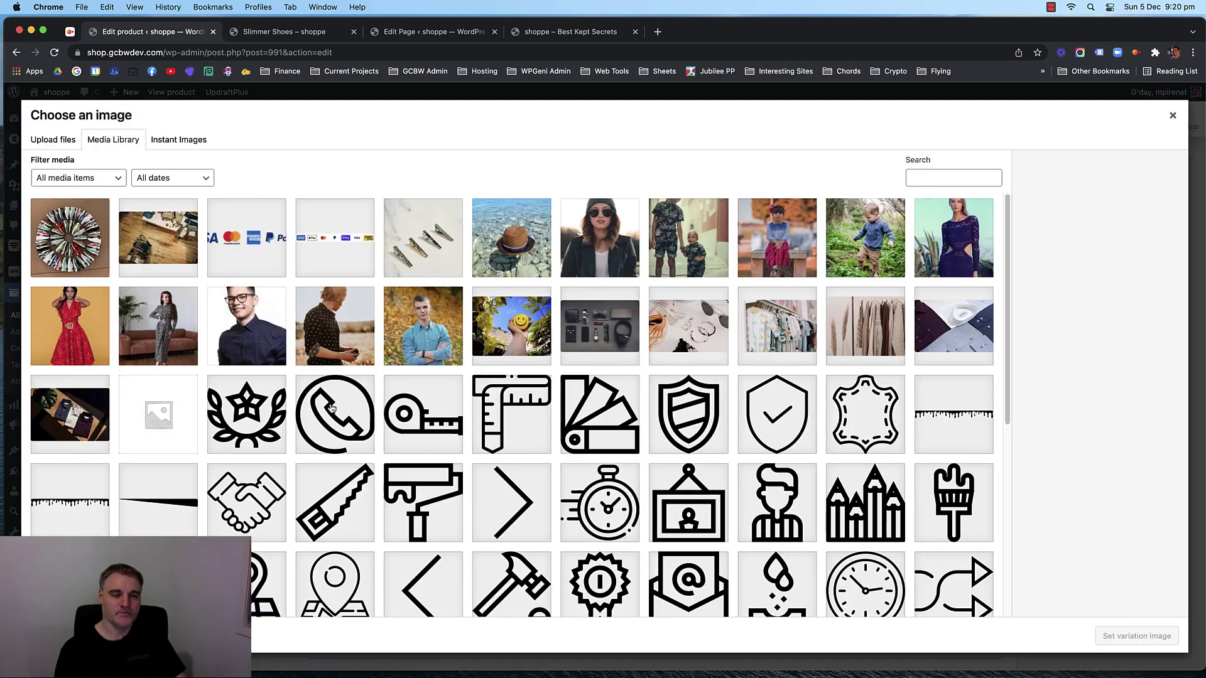
pyautogui.click(1121, 634)
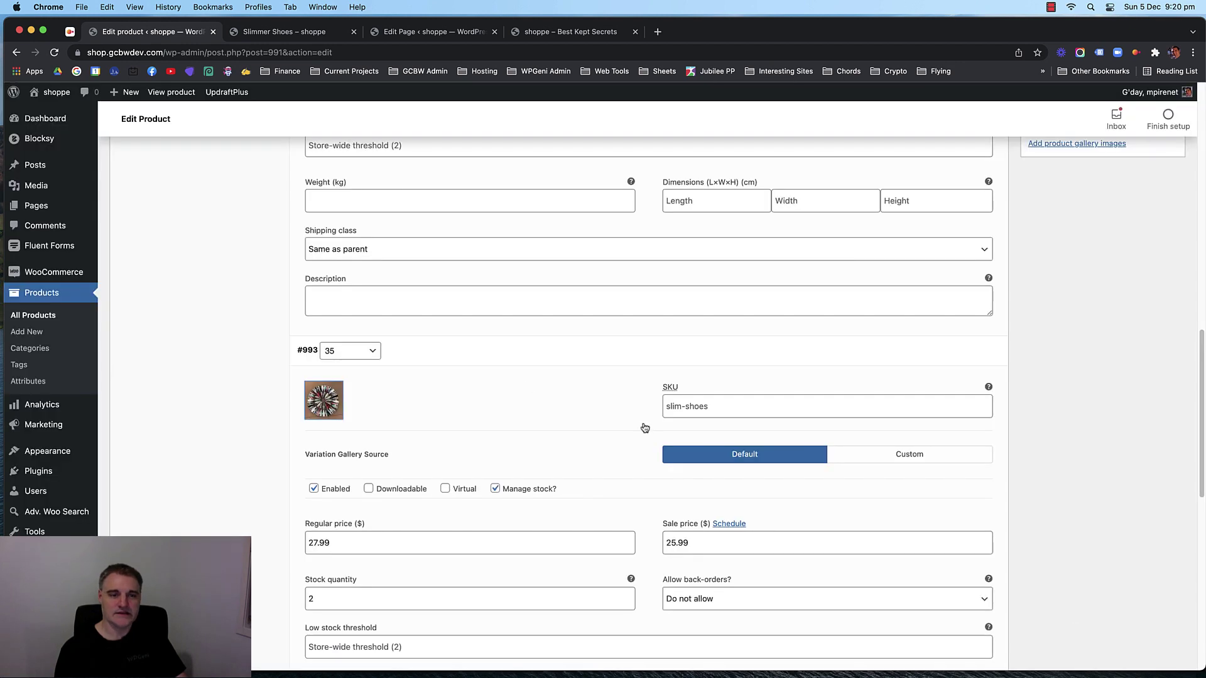
pyautogui.scroll(-6, 643, 425)
pyautogui.scroll(2, 422, 440)
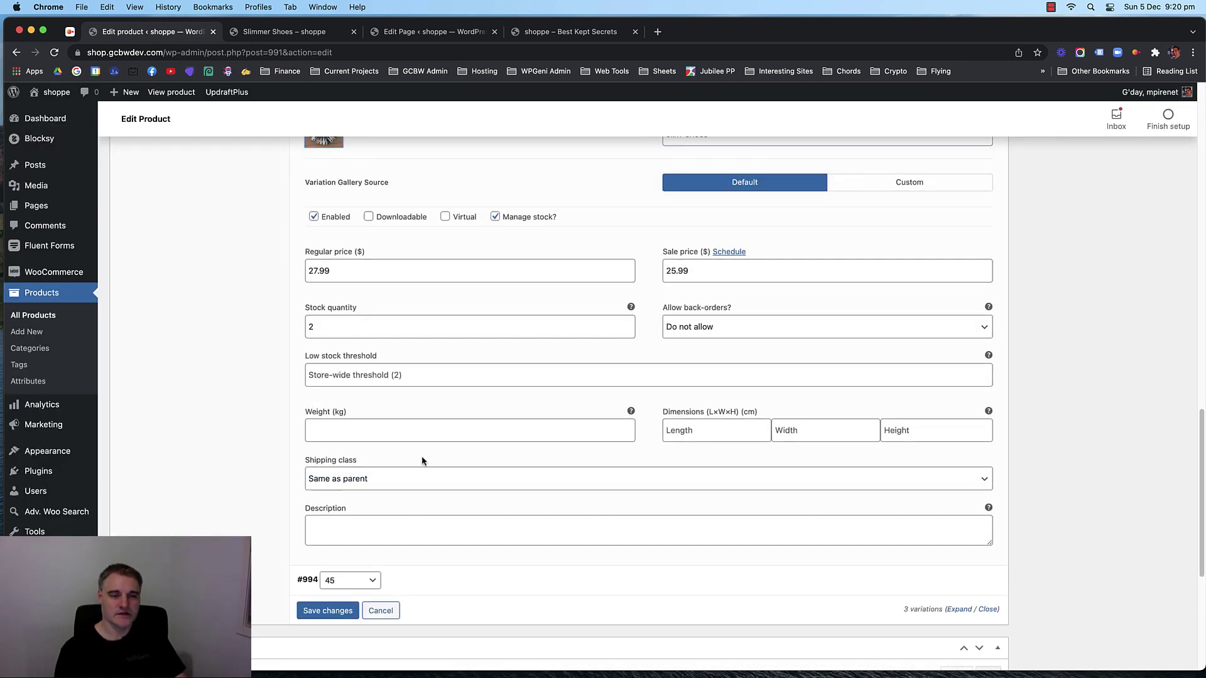
pyautogui.scroll(-2, 423, 459)
# Give the size 45 variation the shoe image and managed stock of 3.
pyautogui.click(423, 459)
pyautogui.scroll(-4, 389, 427)
pyautogui.click(323, 271)
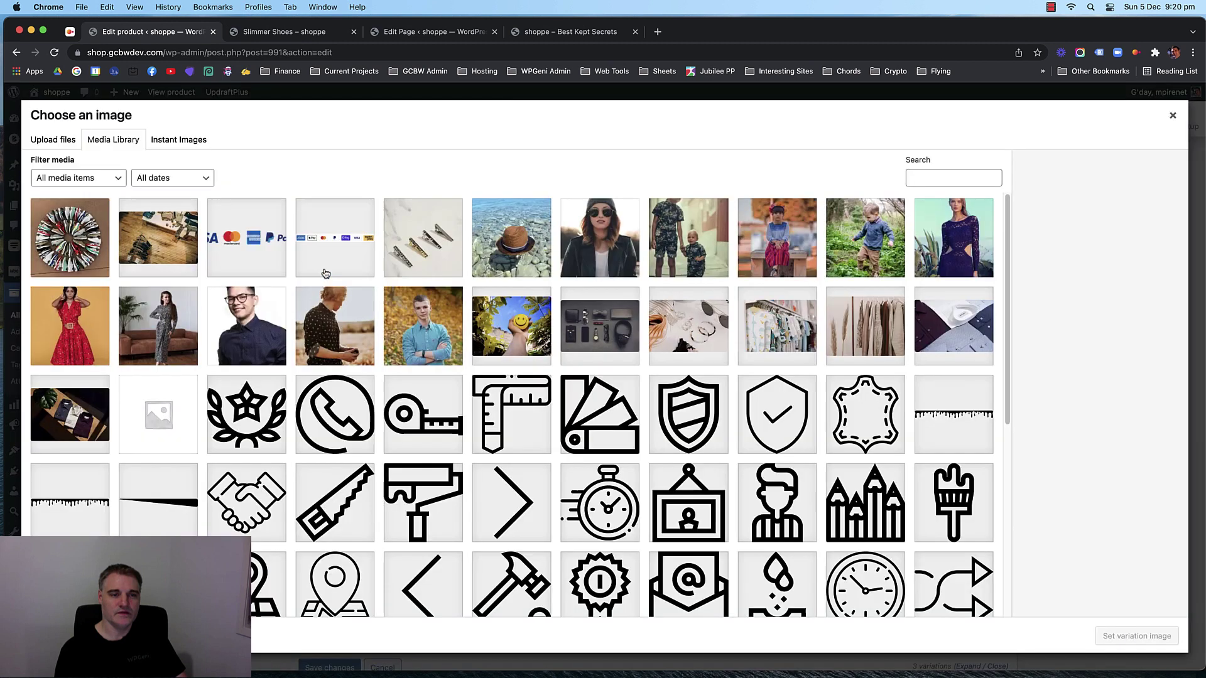
pyautogui.click(1138, 641)
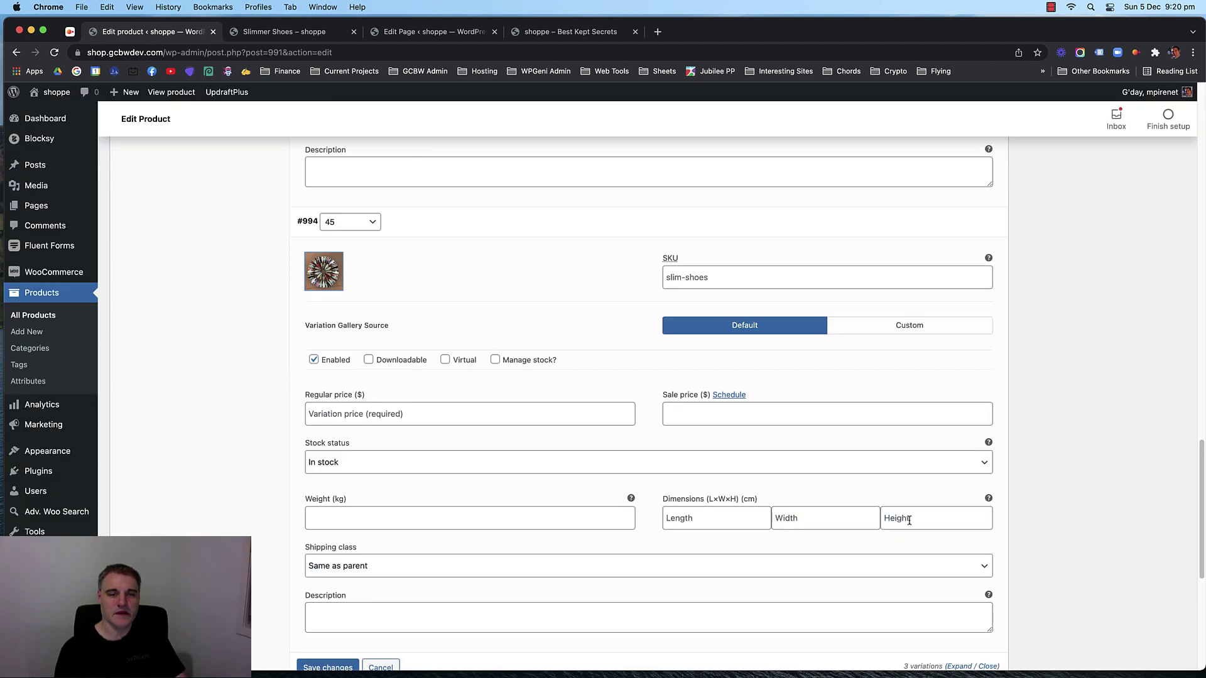
pyautogui.click(495, 360)
pyautogui.moveTo(337, 464); pyautogui.dragTo(302, 469)
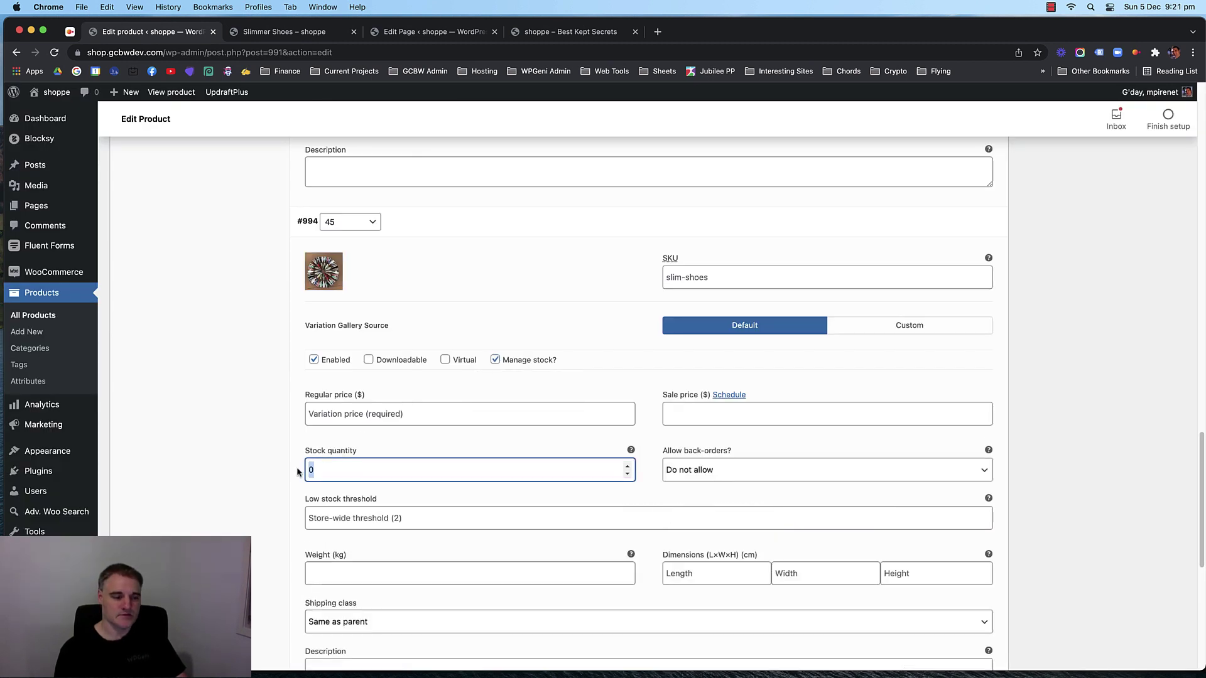
pyautogui.write('3')
pyautogui.scroll(-1, 380, 447)
# Enter size 45's regular price 29.99 and sale price 27.99, then save the variations.
pyautogui.hotkey('shift', 'Tab')
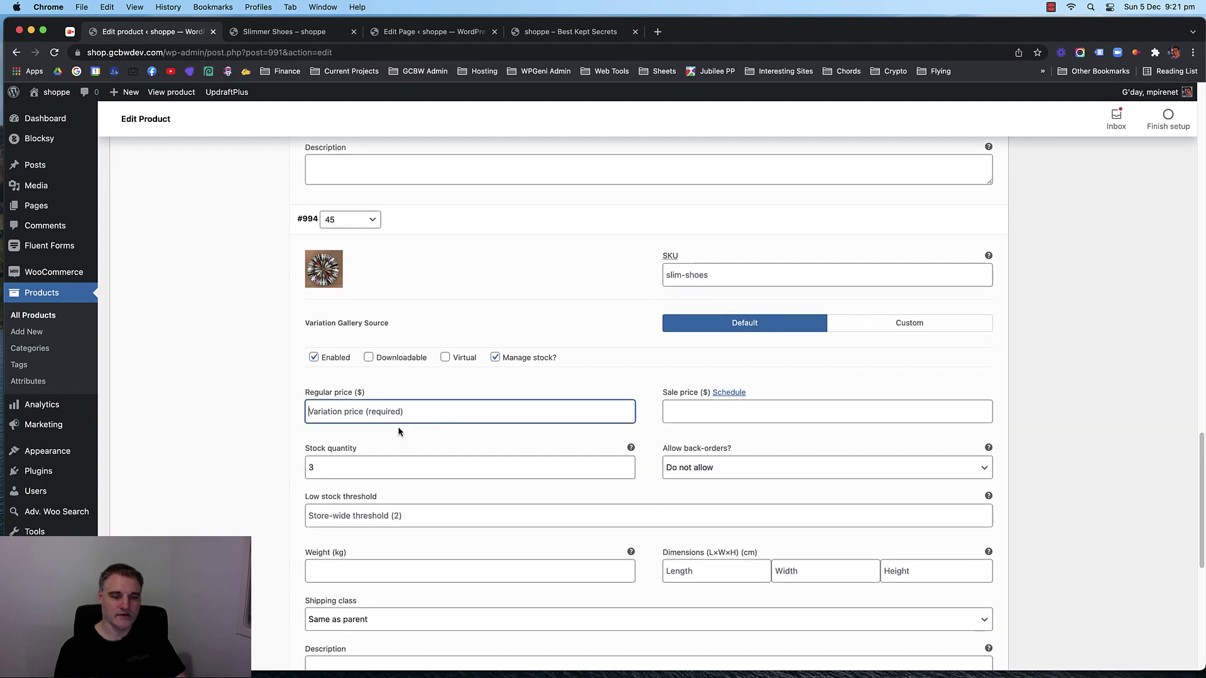
pyautogui.write('29.99')
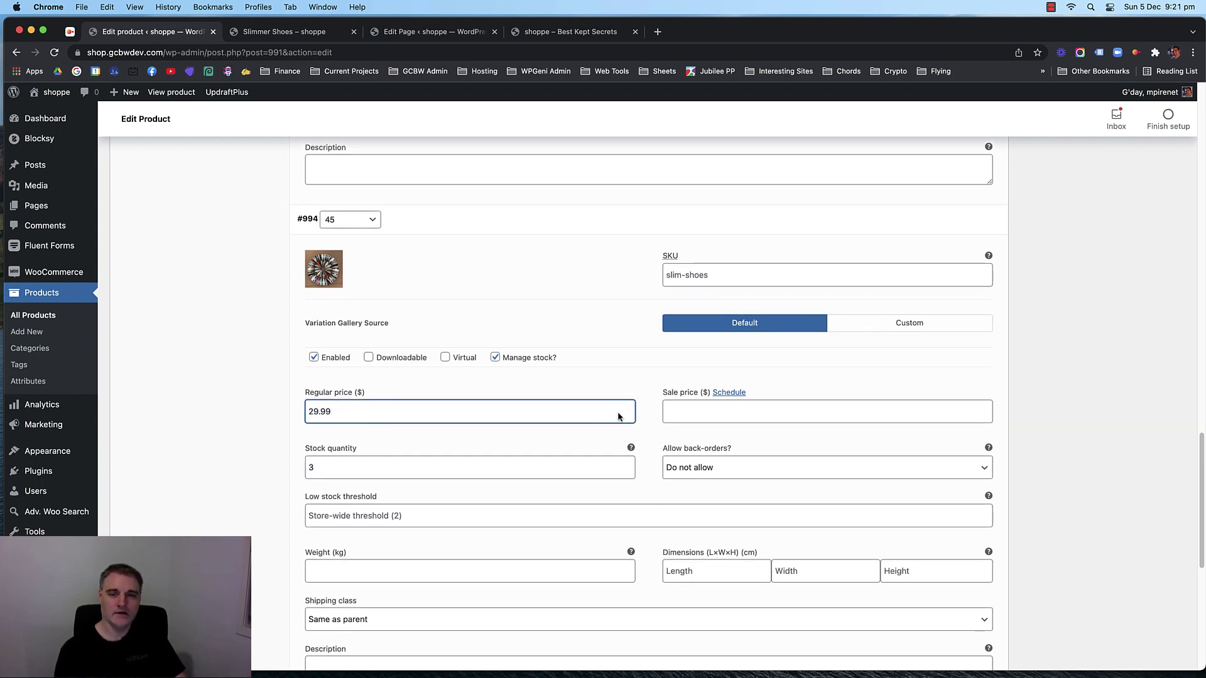
pyautogui.click(679, 413)
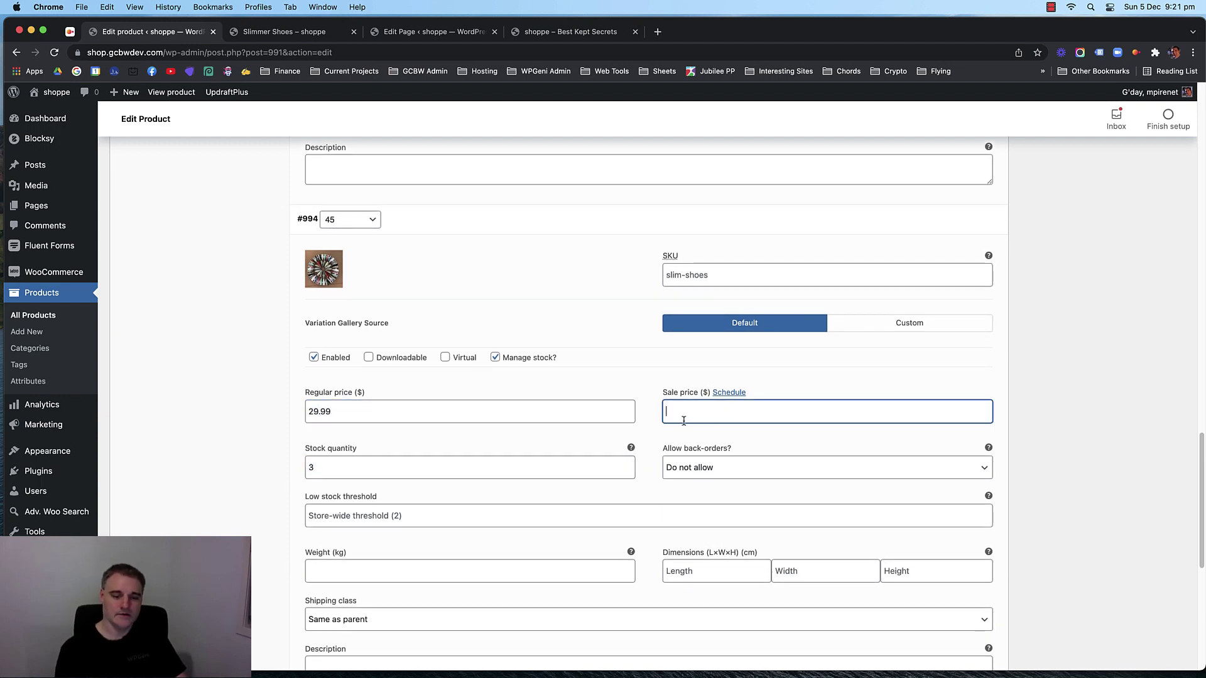
pyautogui.write('37')
pyautogui.write('.99')
pyautogui.press('BackSpace')
pyautogui.press('BackSpace')
pyautogui.press('BackSpace')
pyautogui.press('BackSpace')
pyautogui.press('BackSpace')
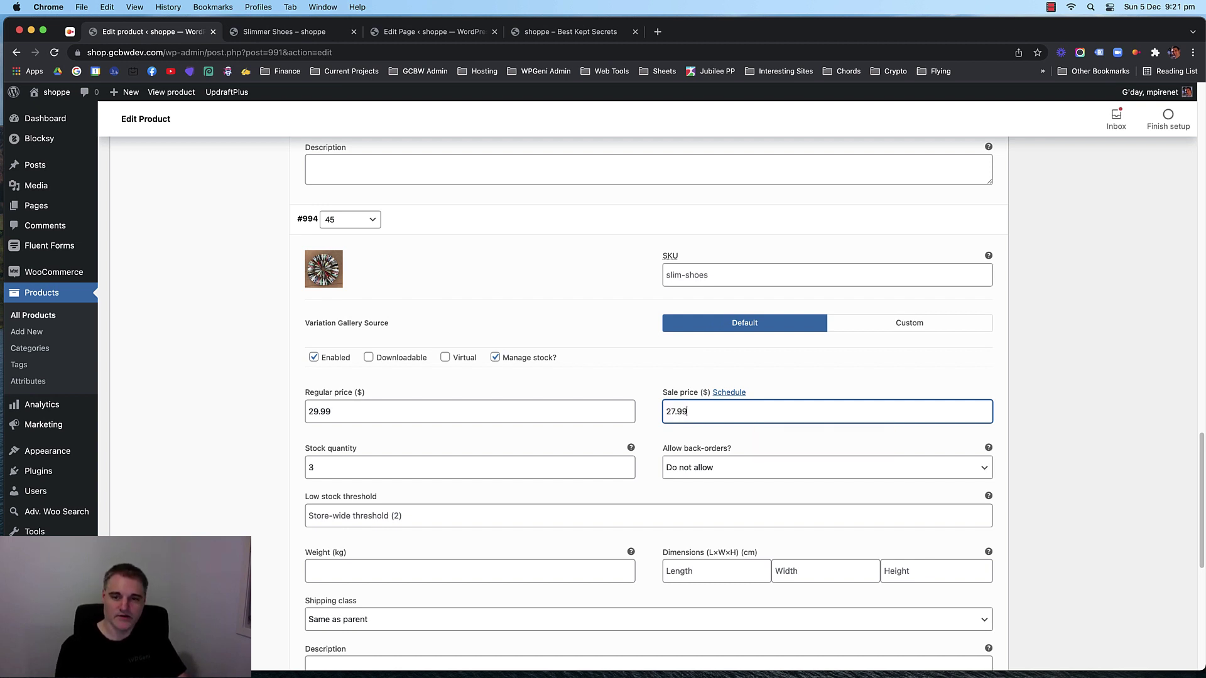
pyautogui.click(250, 366)
pyautogui.scroll(-5, 250, 366)
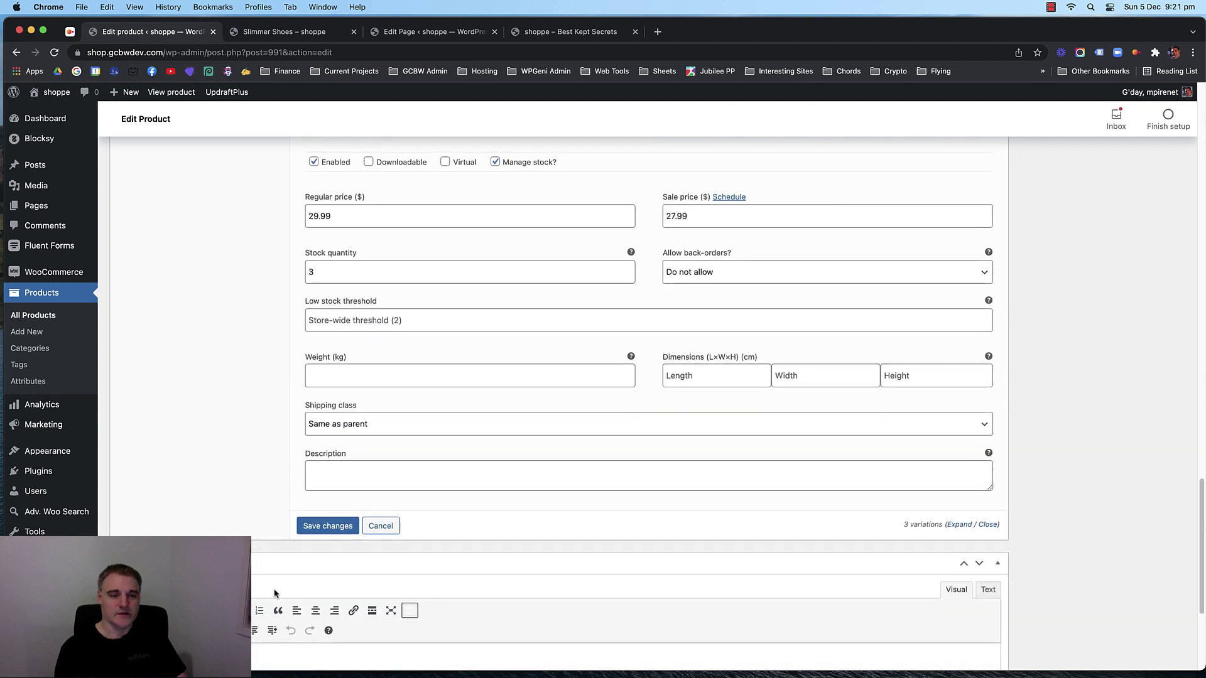
pyautogui.click(314, 526)
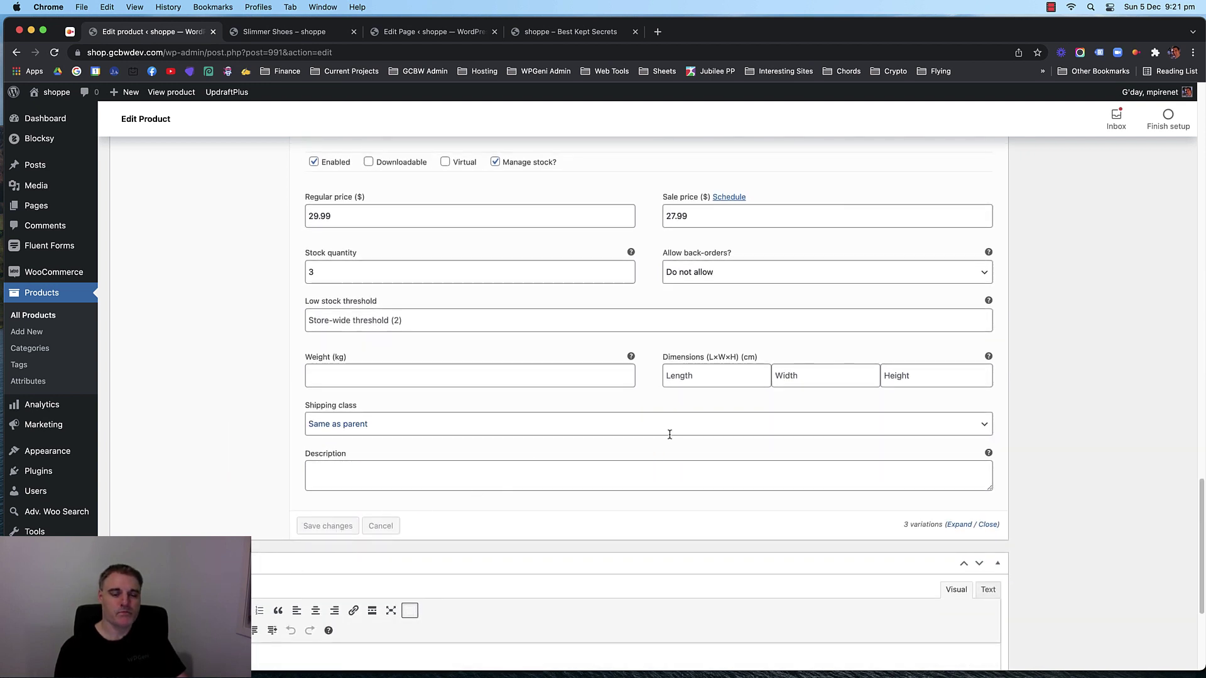
pyautogui.scroll(10, 838, 409)
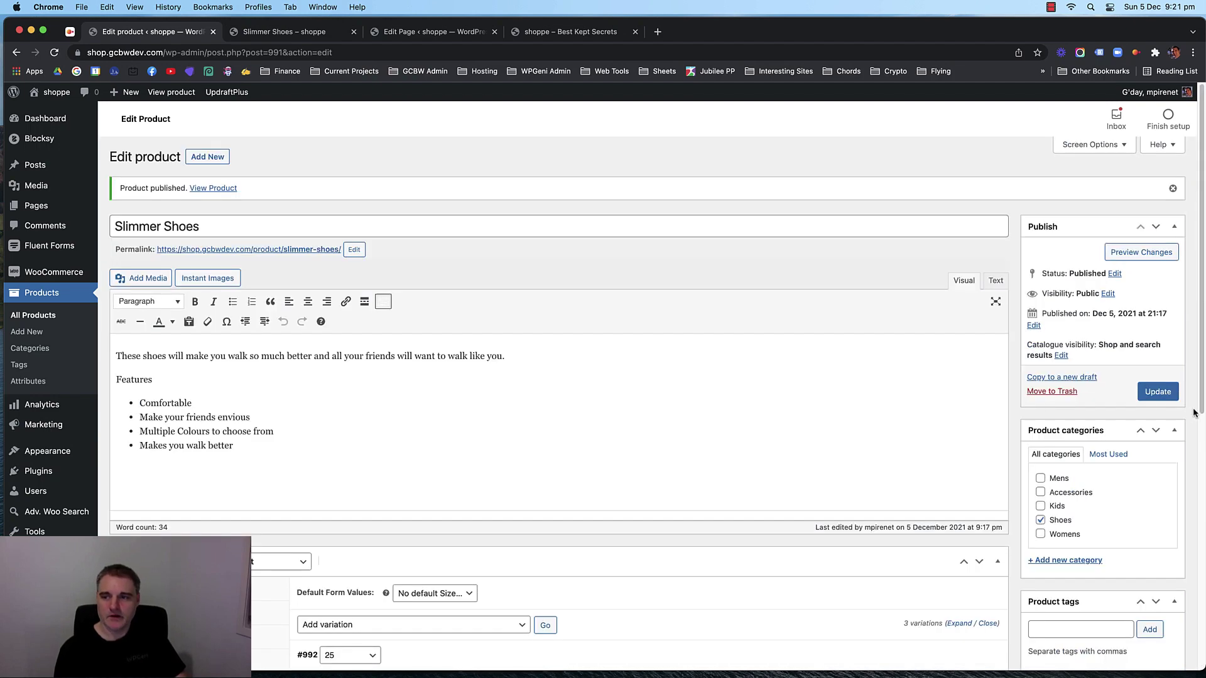
# Update Slimmer Shoes and view its storefront product page.
pyautogui.click(1156, 392)
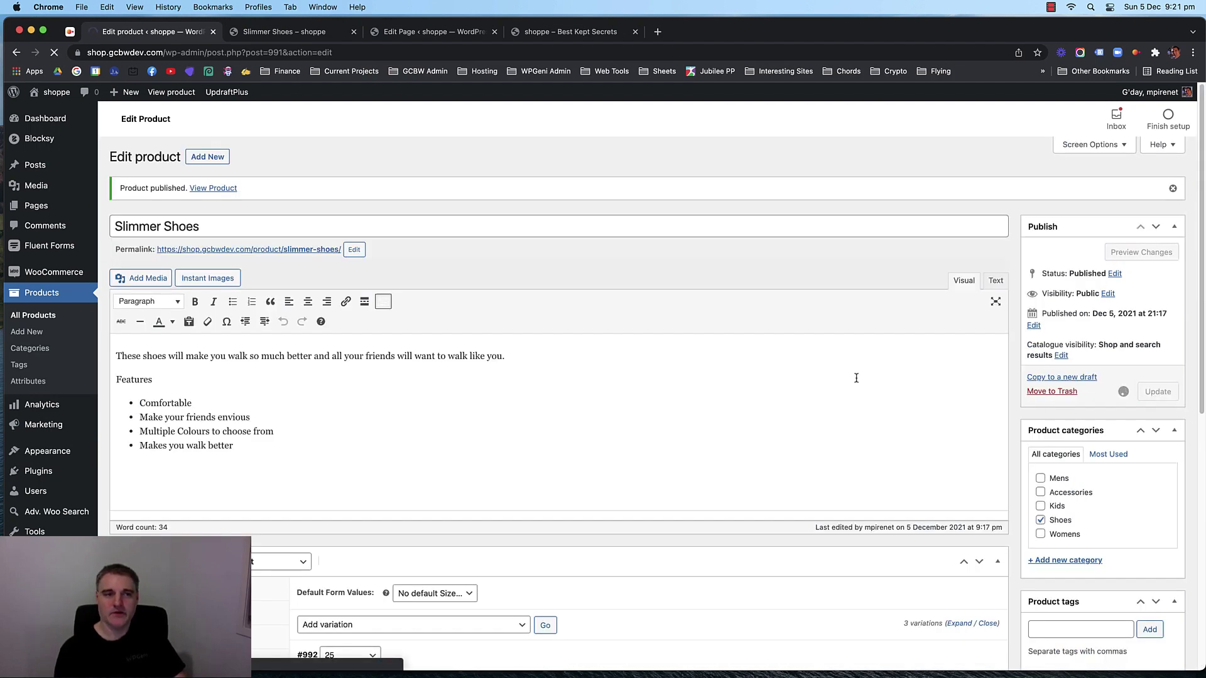
pyautogui.click(295, 34)
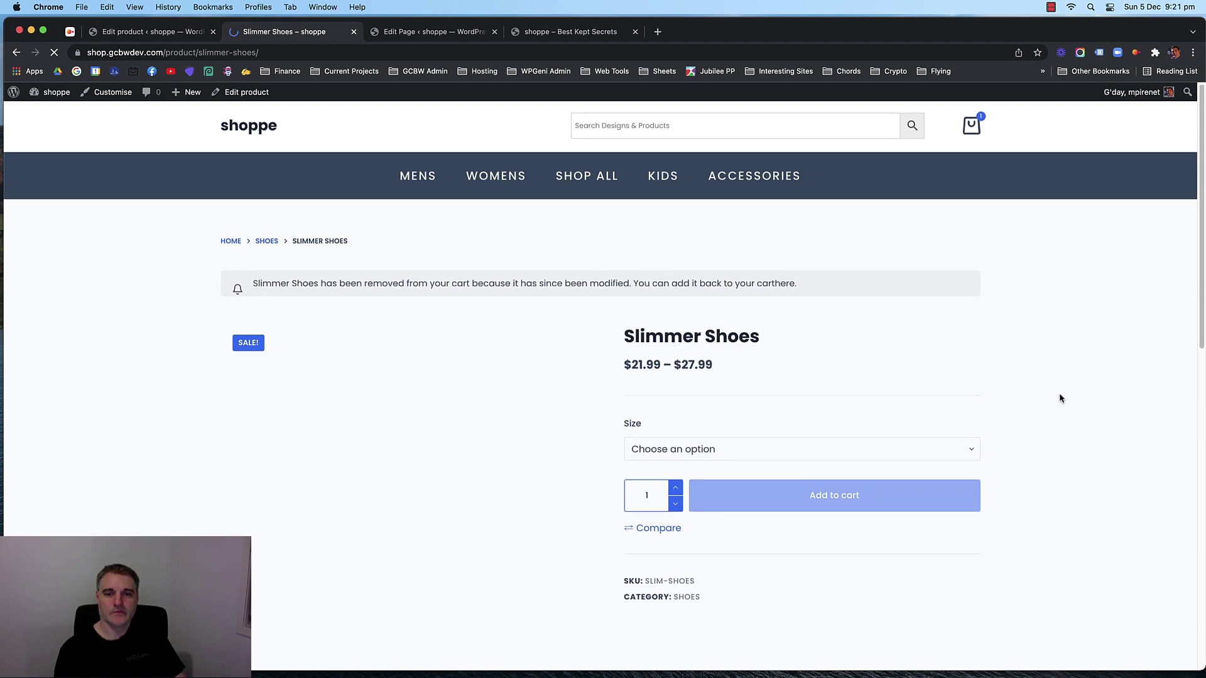
pyautogui.scroll(-1, 1034, 385)
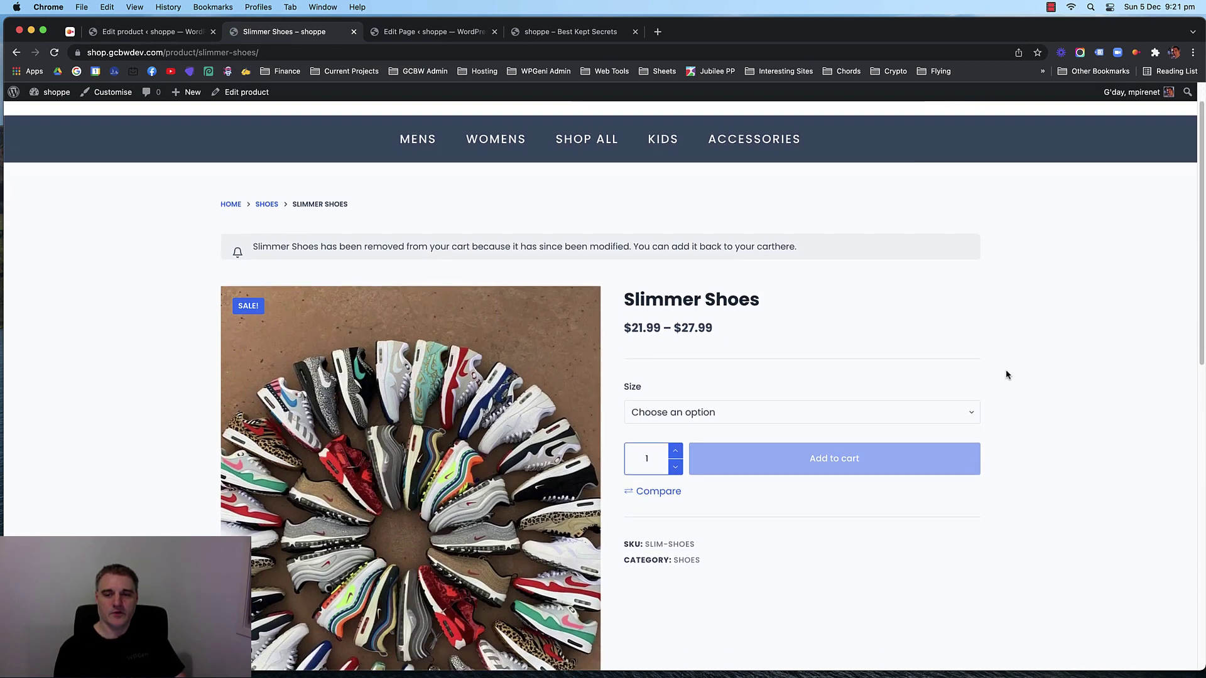
# Try sizes 25, 35 and 45 in the Size dropdown, then clear the size choice.
pyautogui.click(853, 412)
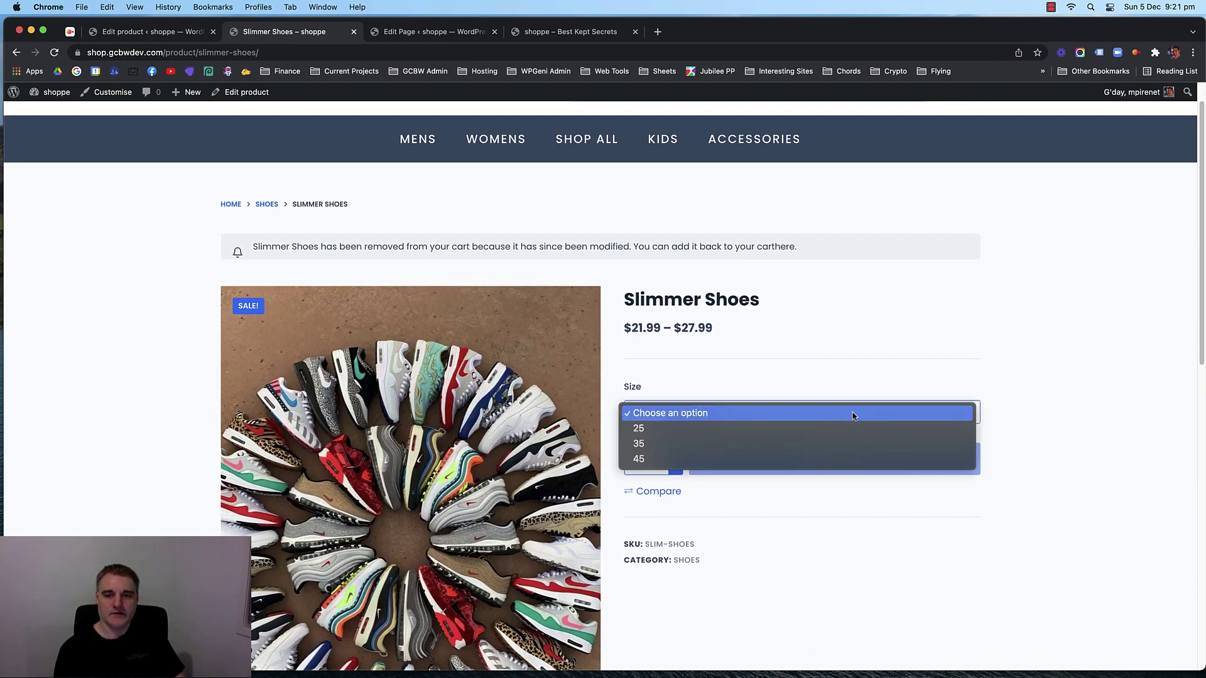
pyautogui.click(808, 428)
pyautogui.click(772, 416)
pyautogui.click(756, 425)
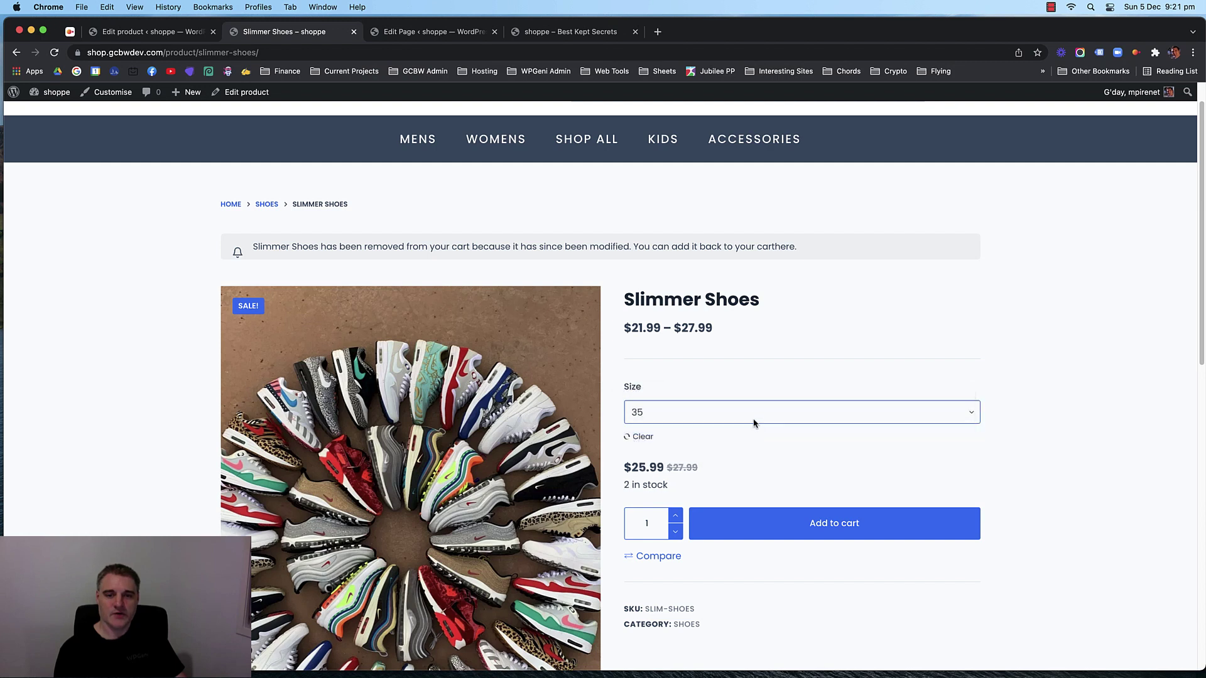
pyautogui.click(751, 420)
pyautogui.click(742, 427)
pyautogui.click(742, 427)
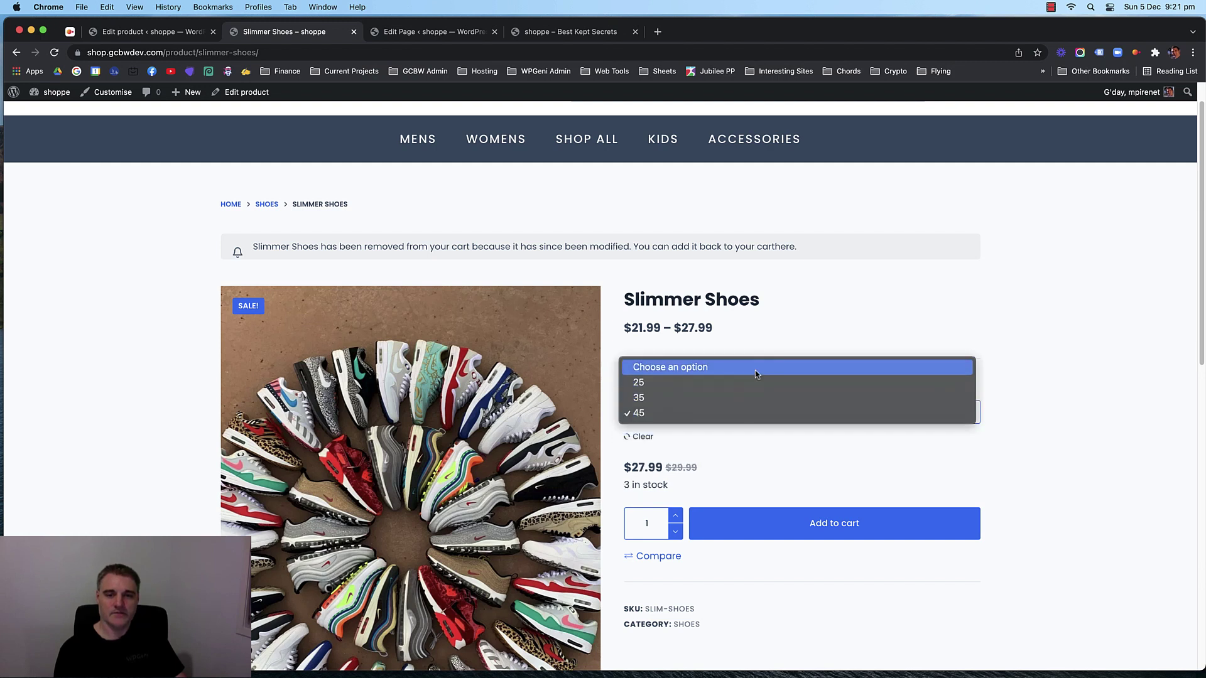
pyautogui.click(756, 371)
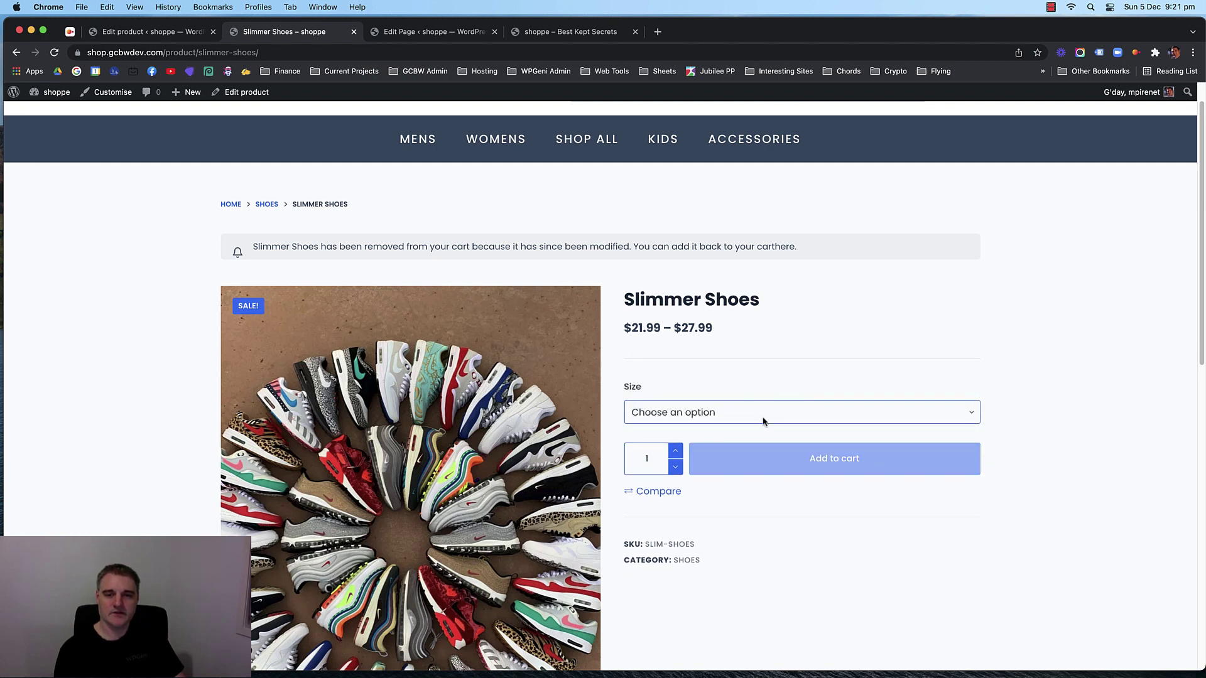
pyautogui.click(764, 420)
pyautogui.click(774, 380)
pyautogui.scroll(-1, 1001, 402)
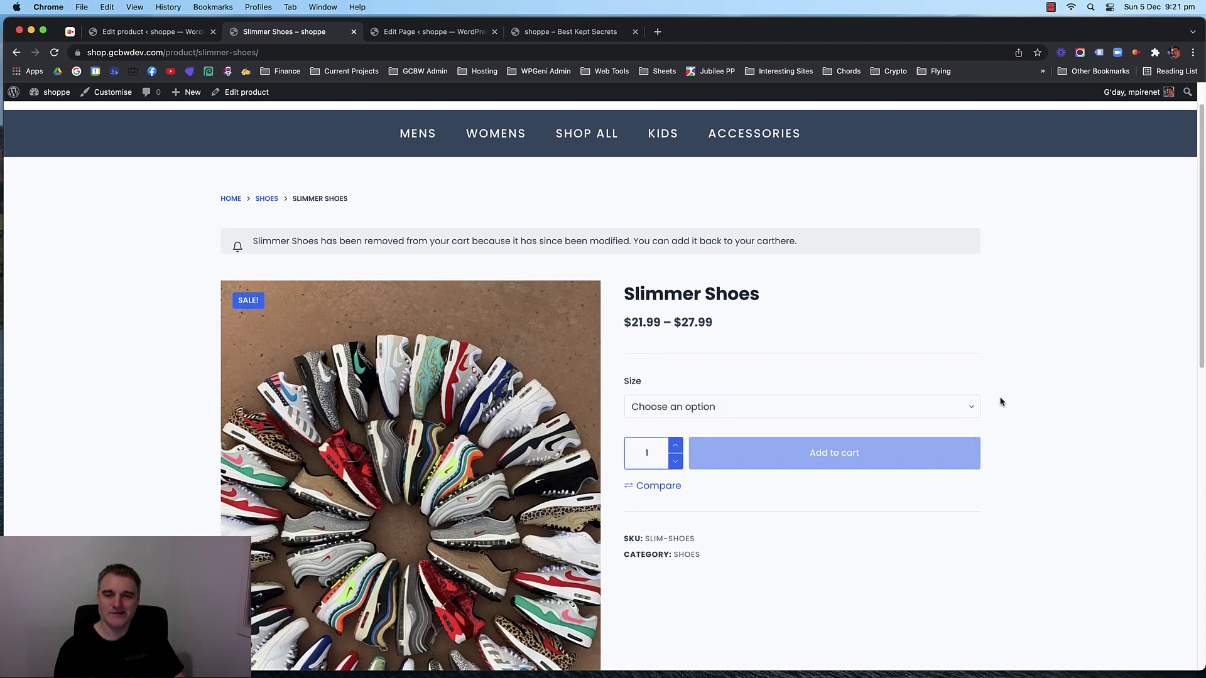
pyautogui.scroll(-1, 1001, 402)
pyautogui.hotkey('ctrl', 'shift', 'Tab')
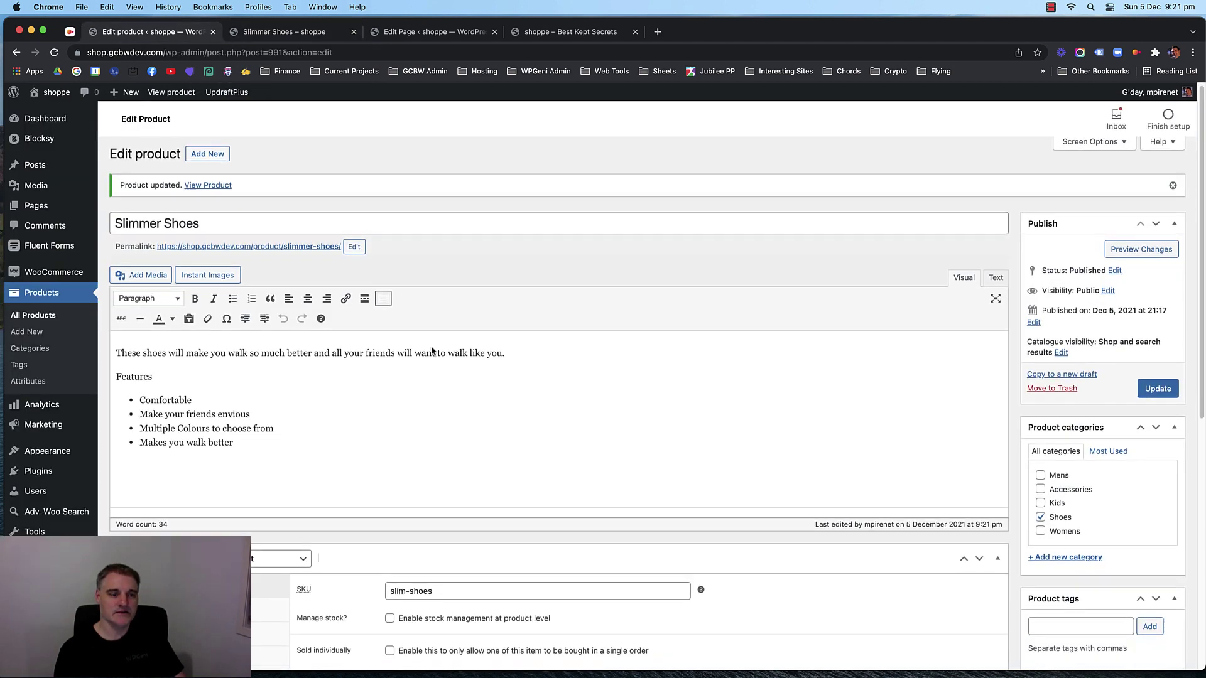
# Tick Used for variations on the Colour attribute and save the attributes.
pyautogui.scroll(-6, 432, 351)
pyautogui.click(145, 254)
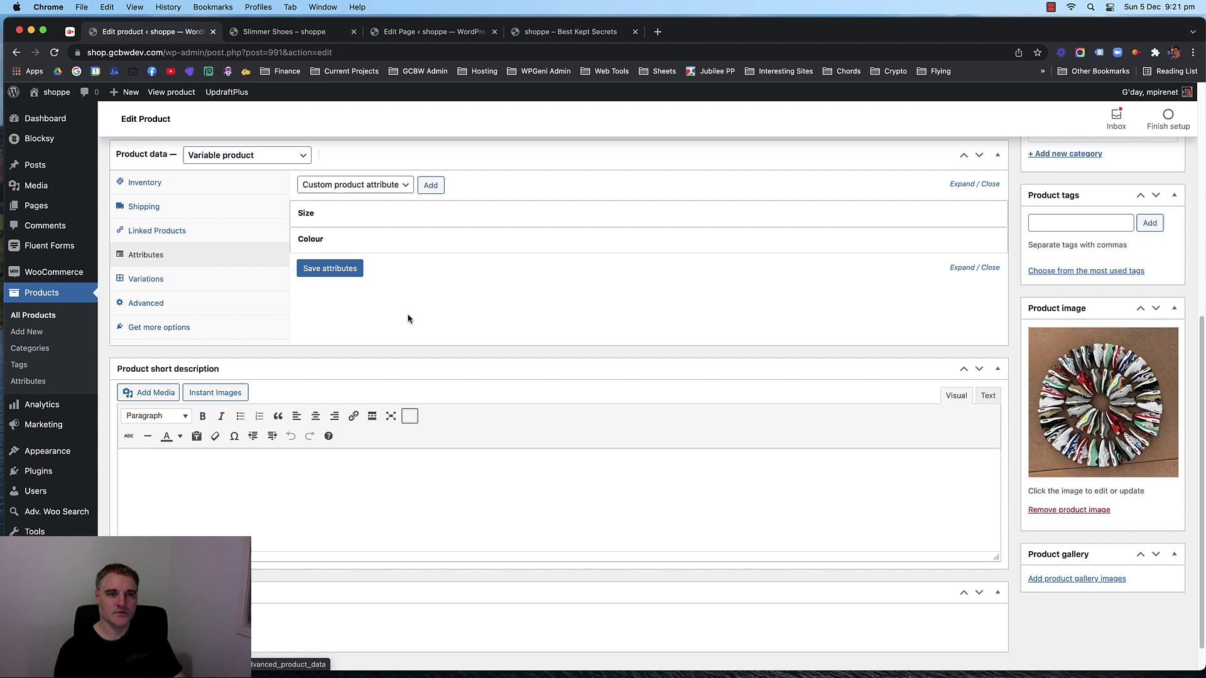
pyautogui.click(419, 246)
pyautogui.click(302, 331)
pyautogui.click(329, 370)
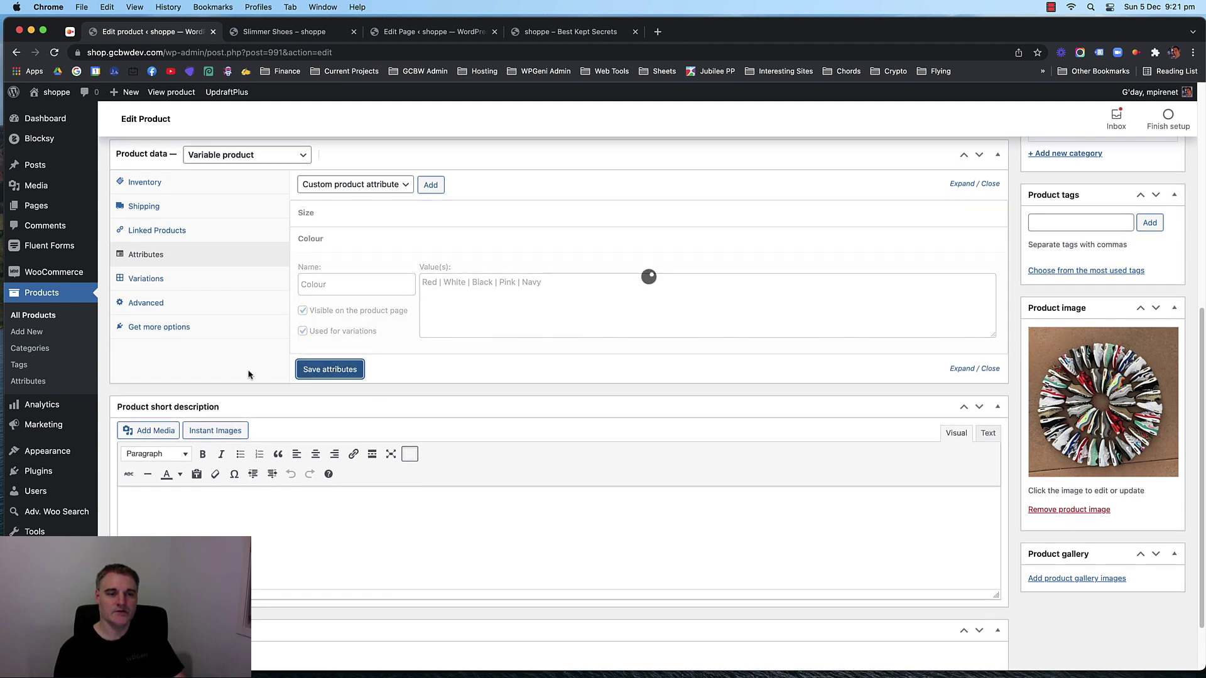
# Update Slimmer Shoes and reload its storefront product page.
pyautogui.click(176, 280)
pyautogui.scroll(1, 575, 292)
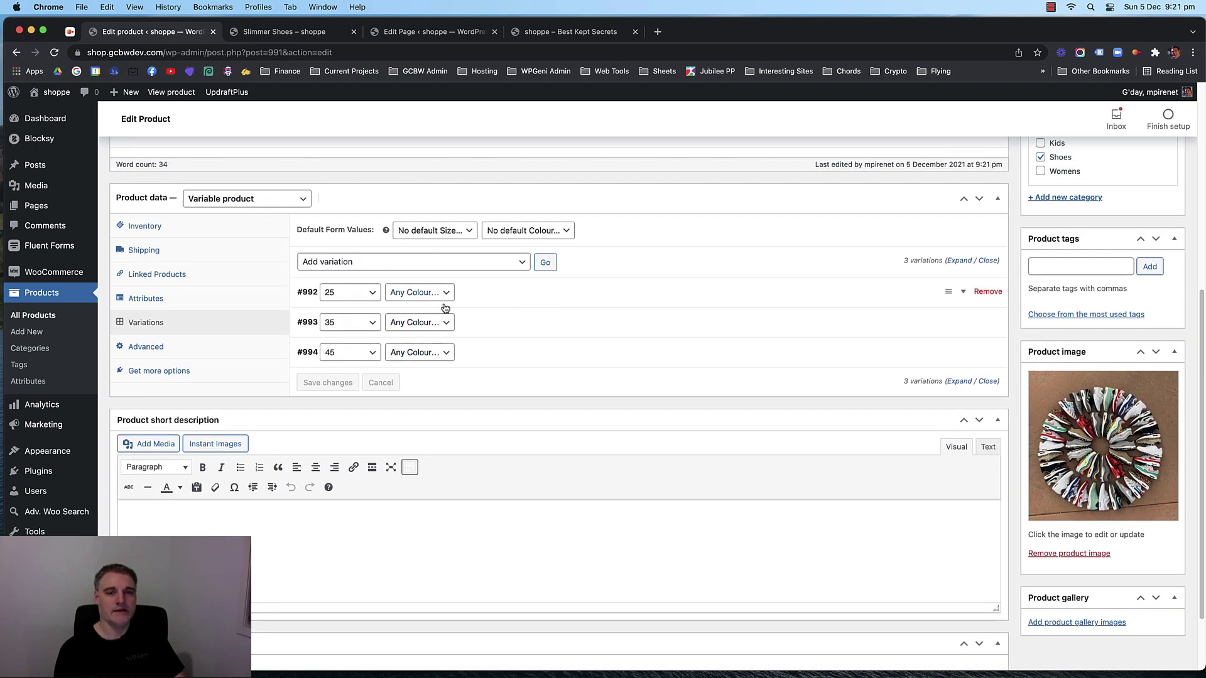
pyautogui.scroll(5, 931, 320)
pyautogui.click(1157, 253)
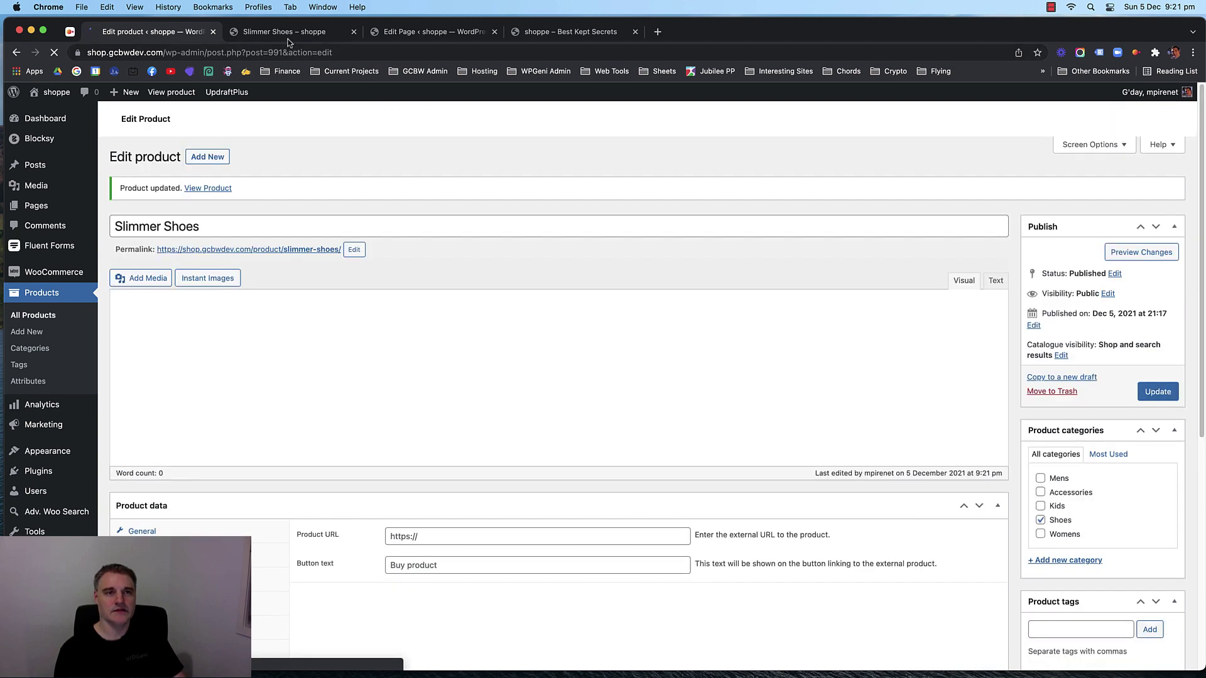
pyautogui.click(285, 31)
pyautogui.press('super+r')
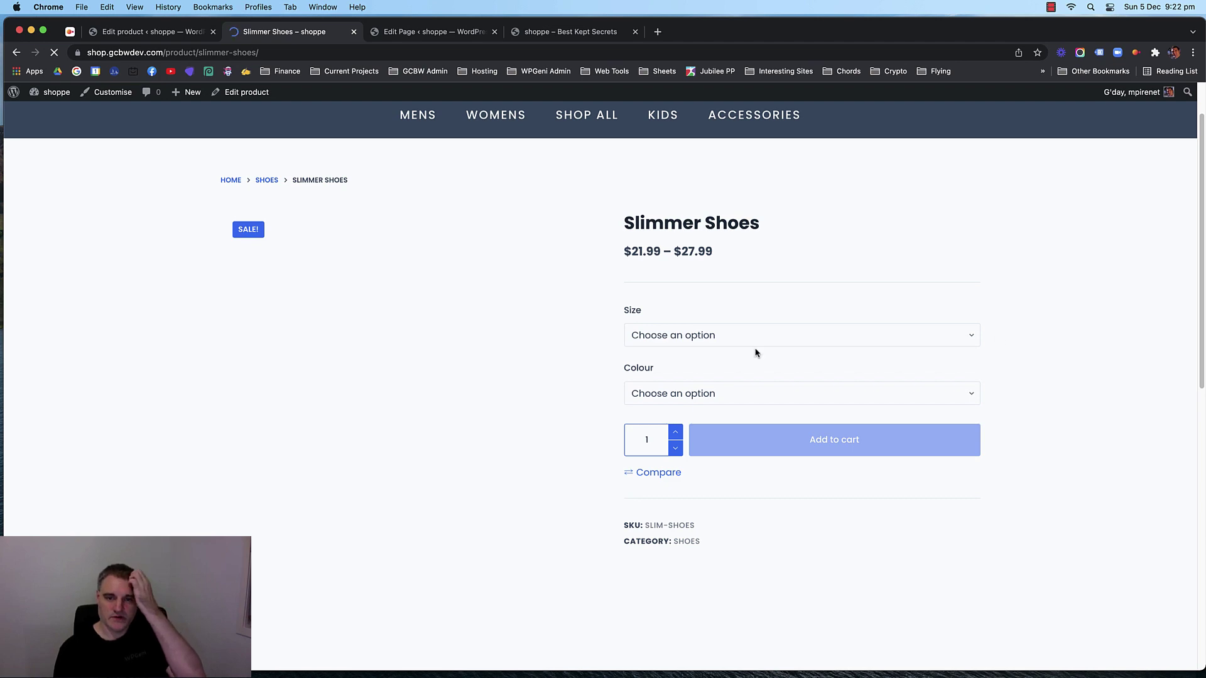
# Choose size 25 and colour Red, then switch through sizes 35 and 45.
pyautogui.click(637, 335)
pyautogui.click(702, 351)
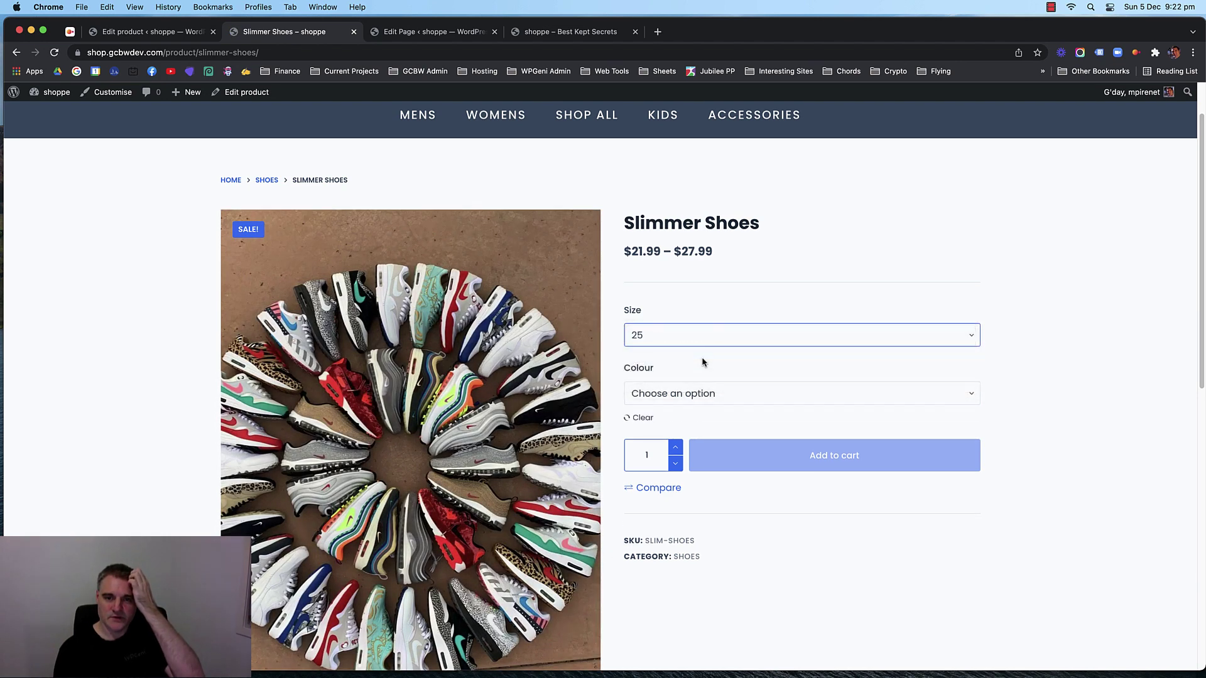
pyautogui.click(746, 393)
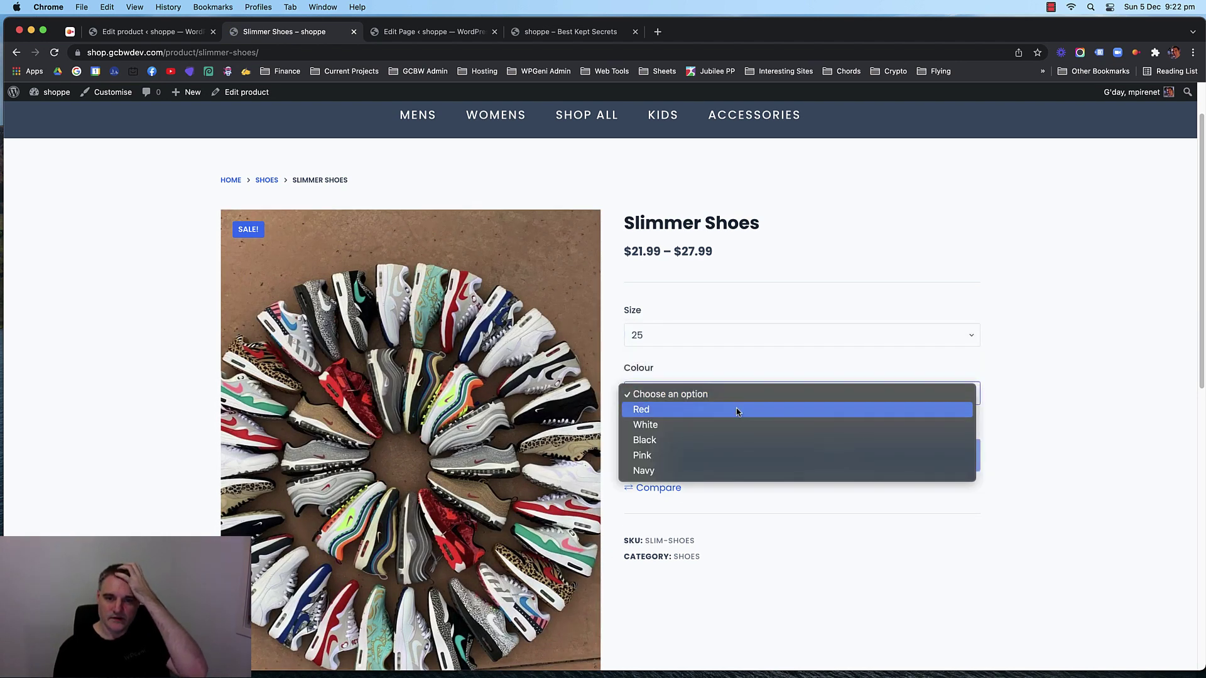
pyautogui.click(739, 410)
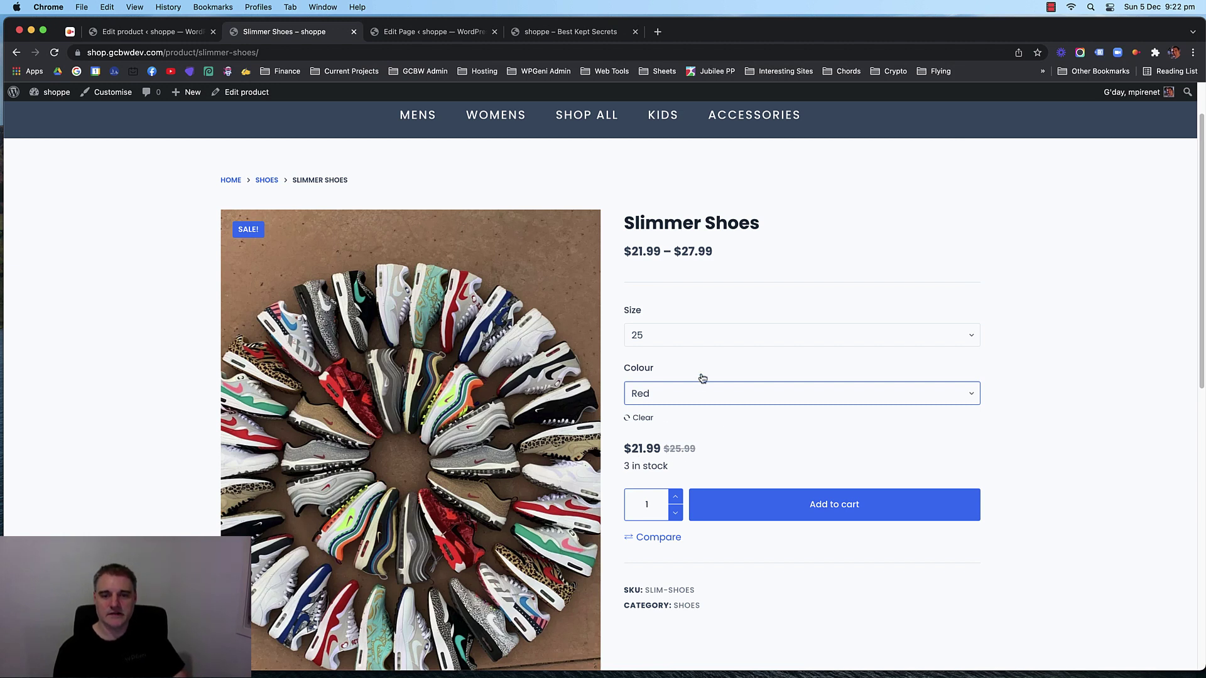
pyautogui.click(701, 335)
pyautogui.click(692, 350)
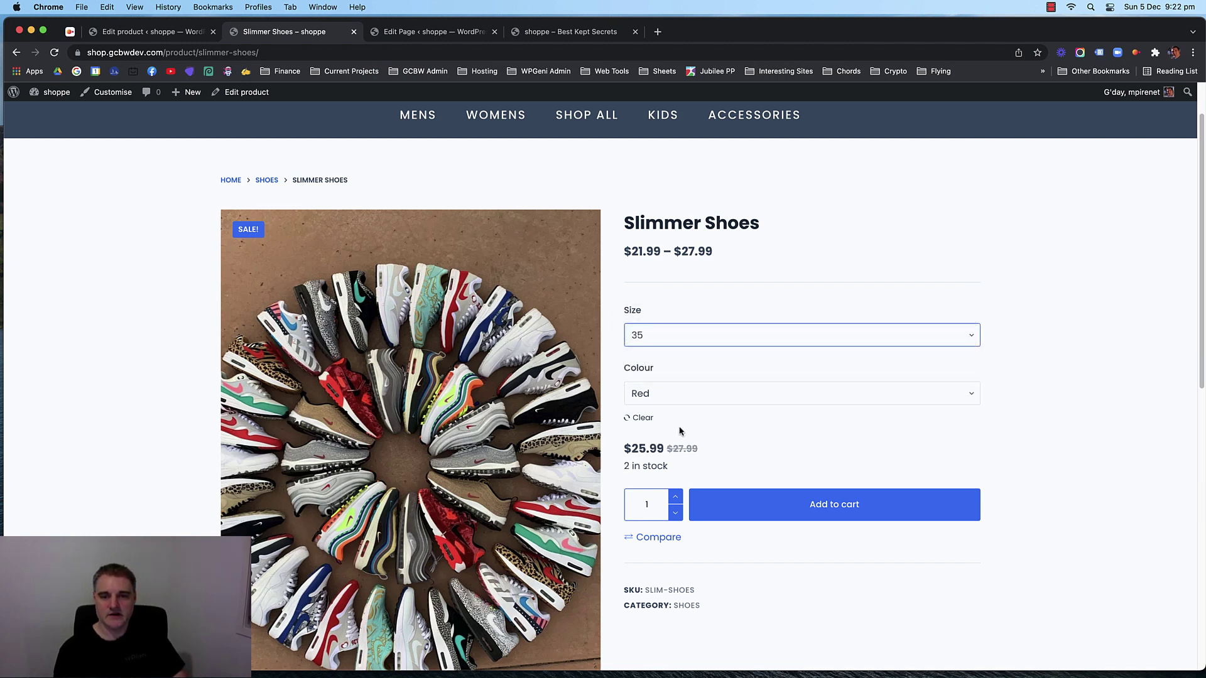
pyautogui.click(710, 336)
pyautogui.click(695, 350)
pyautogui.click(689, 339)
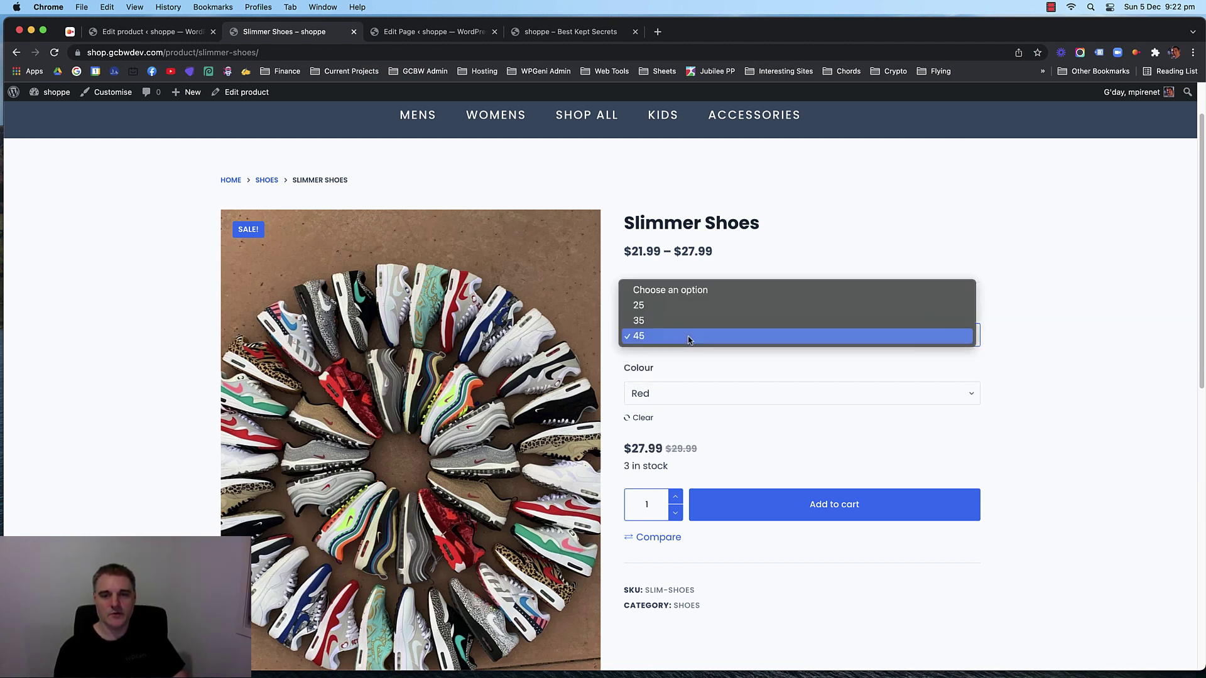
pyautogui.click(775, 432)
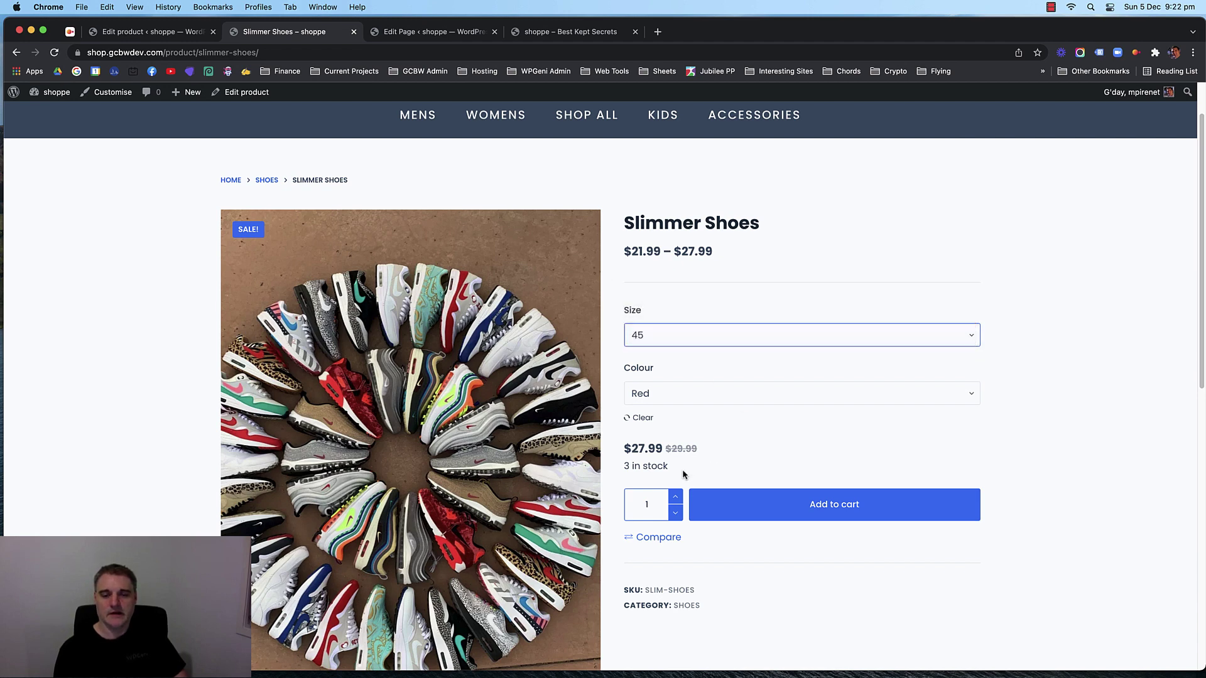
# Recheck sizes 35 and 25, then reset Size to 'Choose an option' keeping Red.
pyautogui.click(684, 336)
pyautogui.click(691, 320)
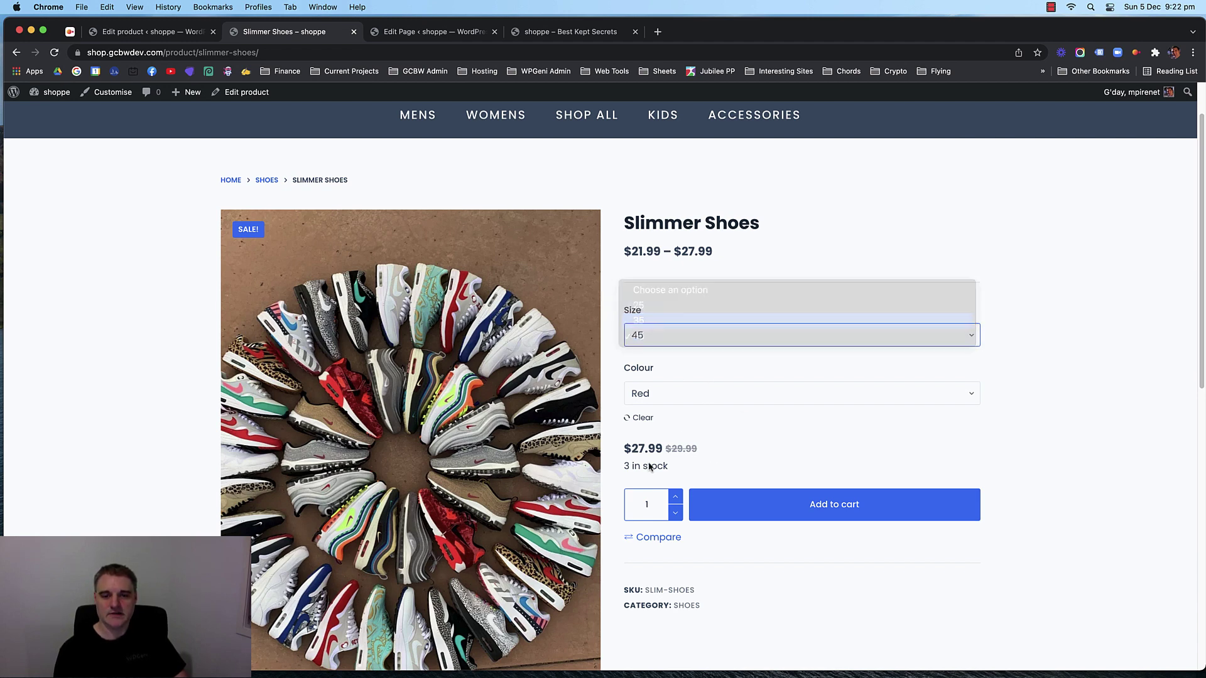
pyautogui.click(709, 336)
pyautogui.click(699, 320)
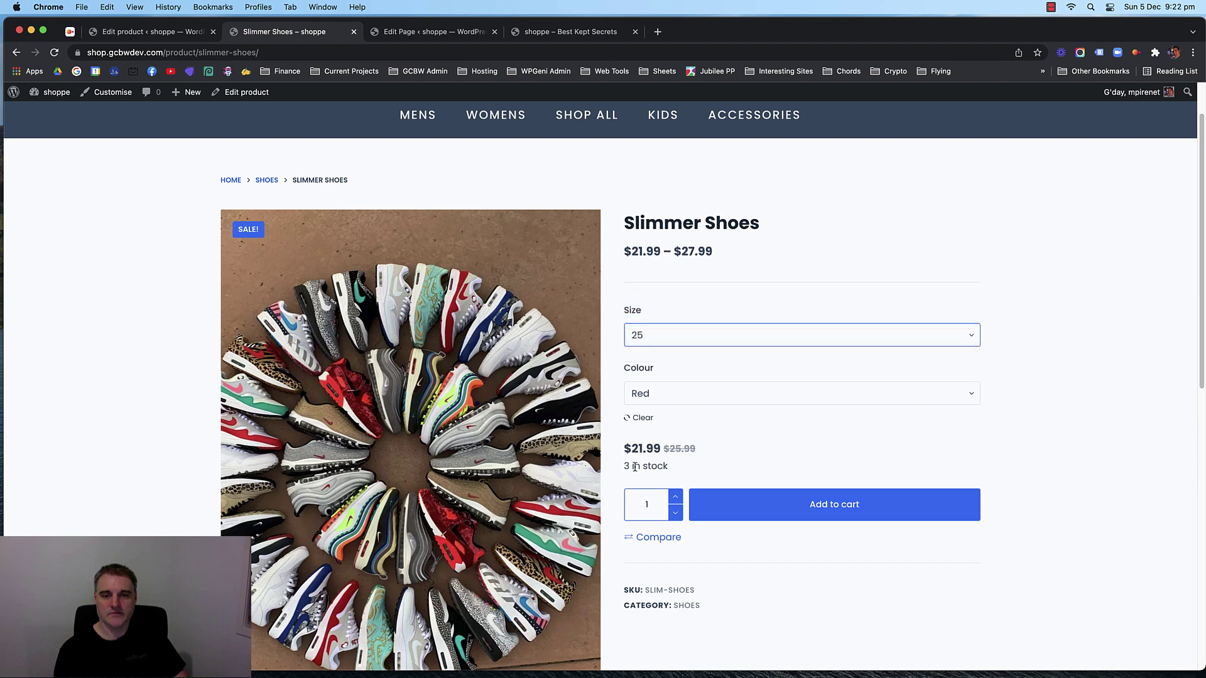
pyautogui.click(709, 335)
pyautogui.click(697, 319)
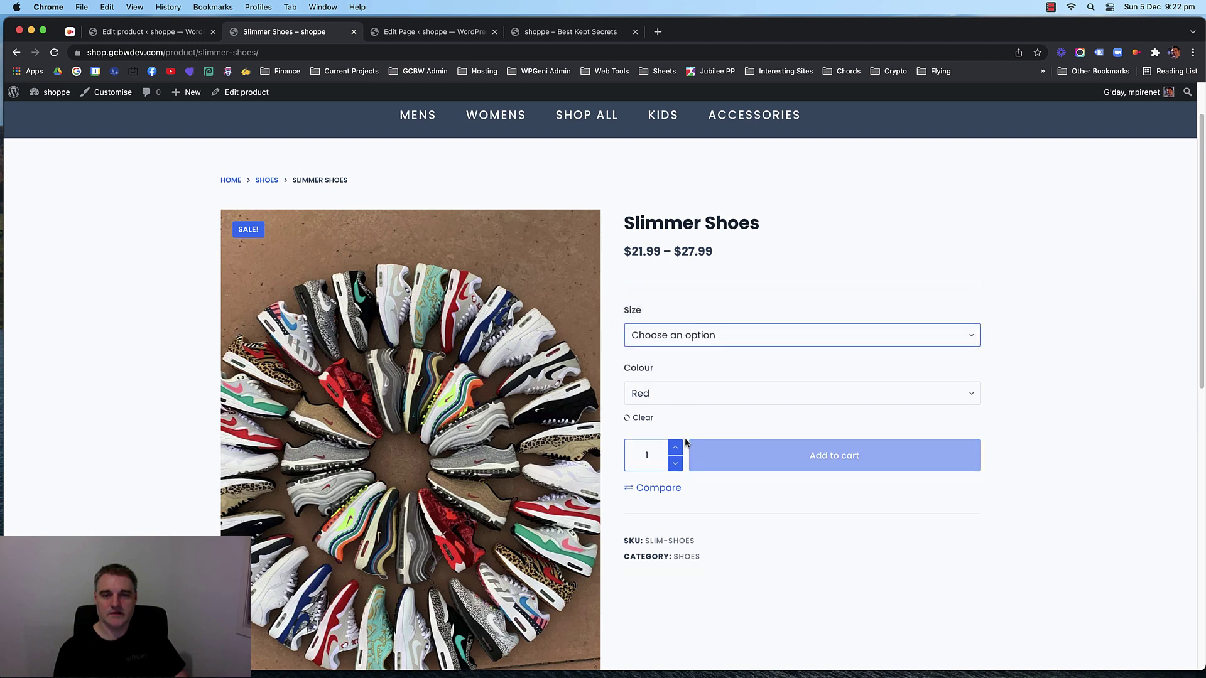
pyautogui.click(753, 384)
pyautogui.click(760, 342)
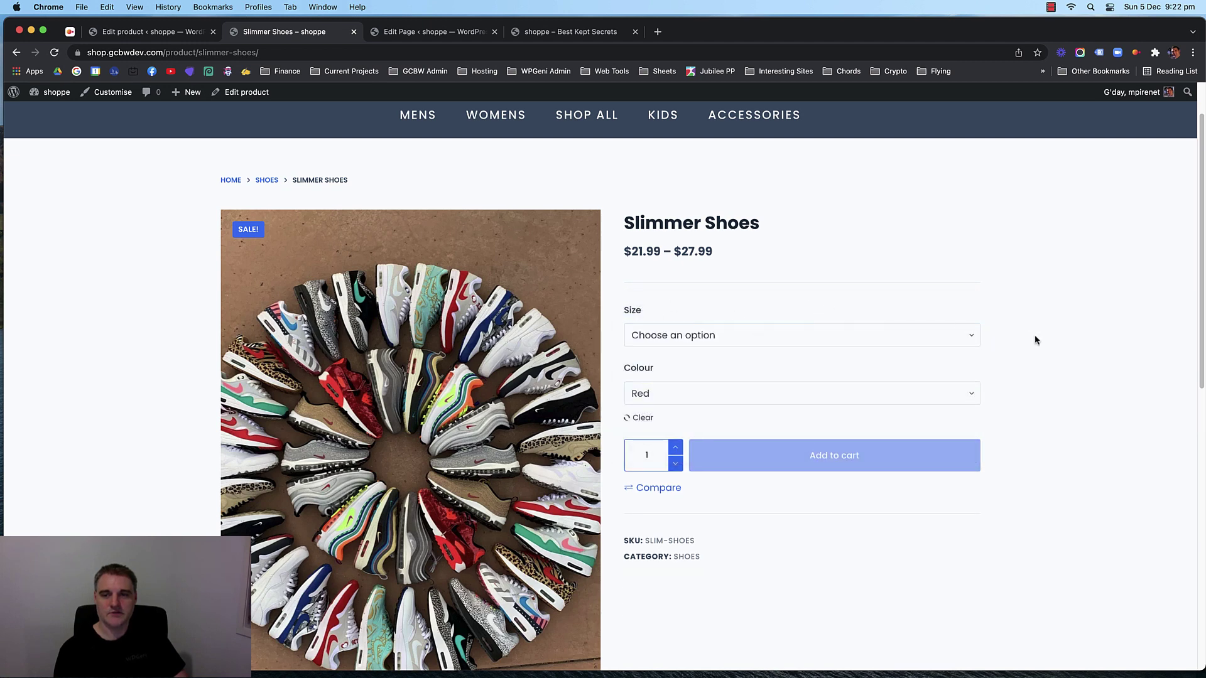
pyautogui.click(761, 338)
pyautogui.click(762, 337)
pyautogui.scroll(-2, 804, 314)
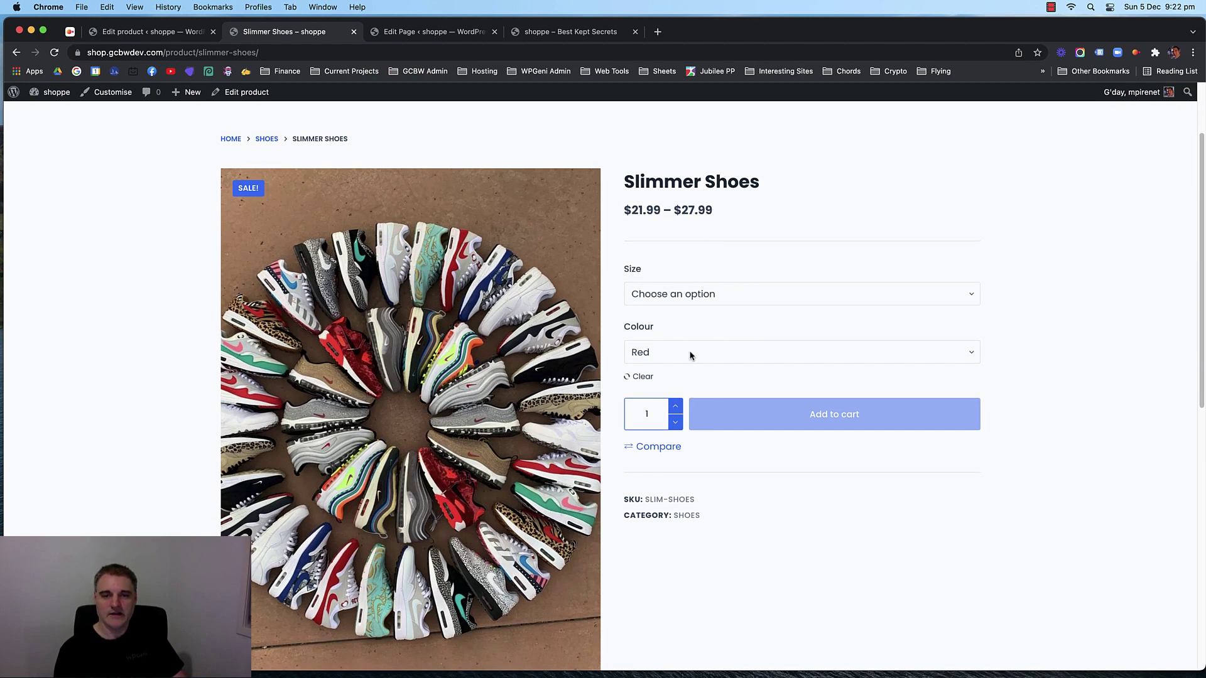
pyautogui.scroll(-3, 1014, 339)
pyautogui.scroll(3, 1009, 339)
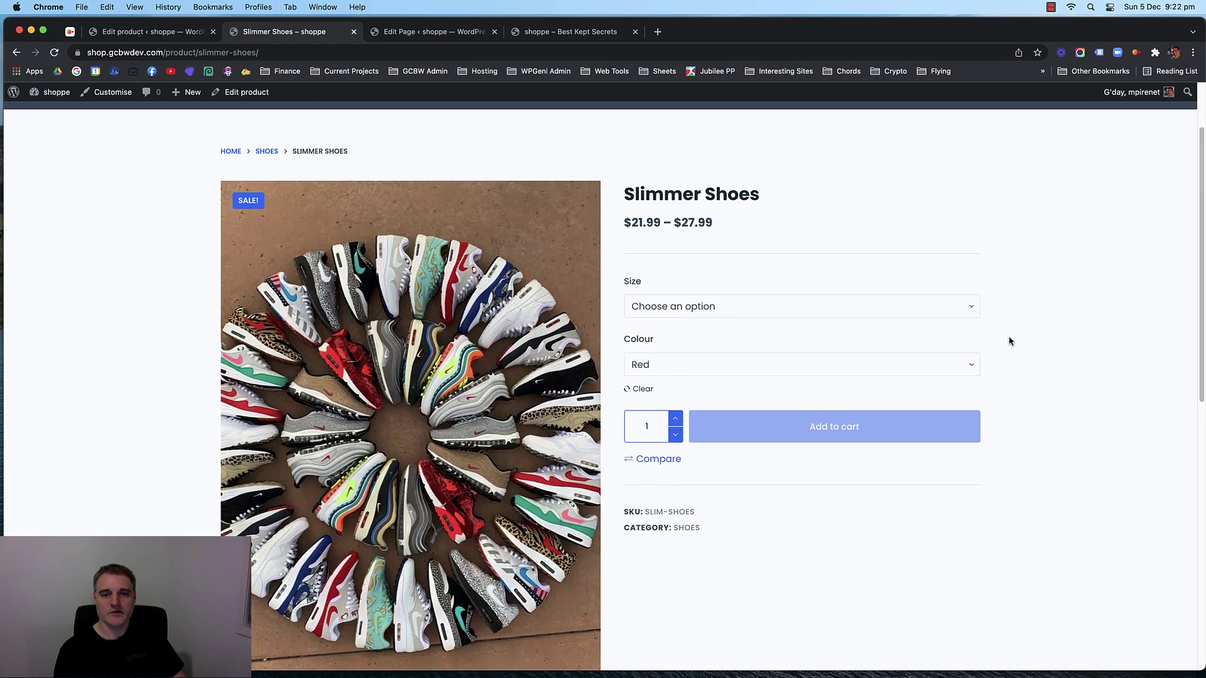
pyautogui.scroll(-1, 1030, 376)
pyautogui.scroll(1, 1011, 375)
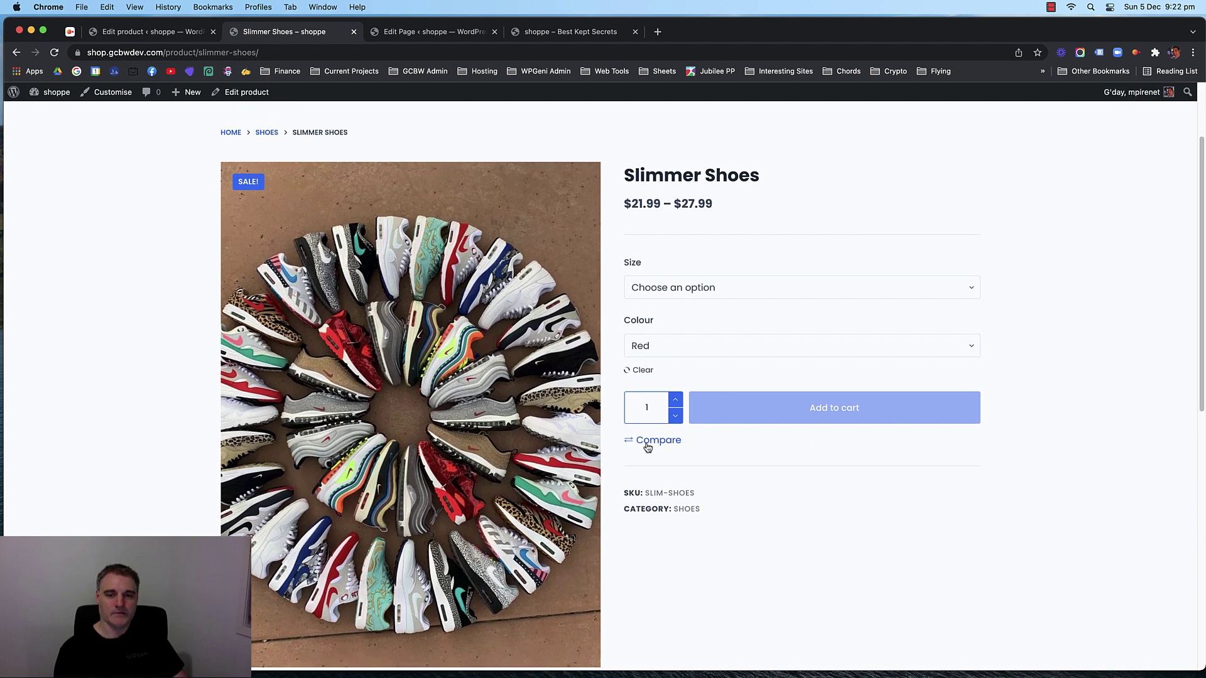
pyautogui.scroll(1, 1024, 352)
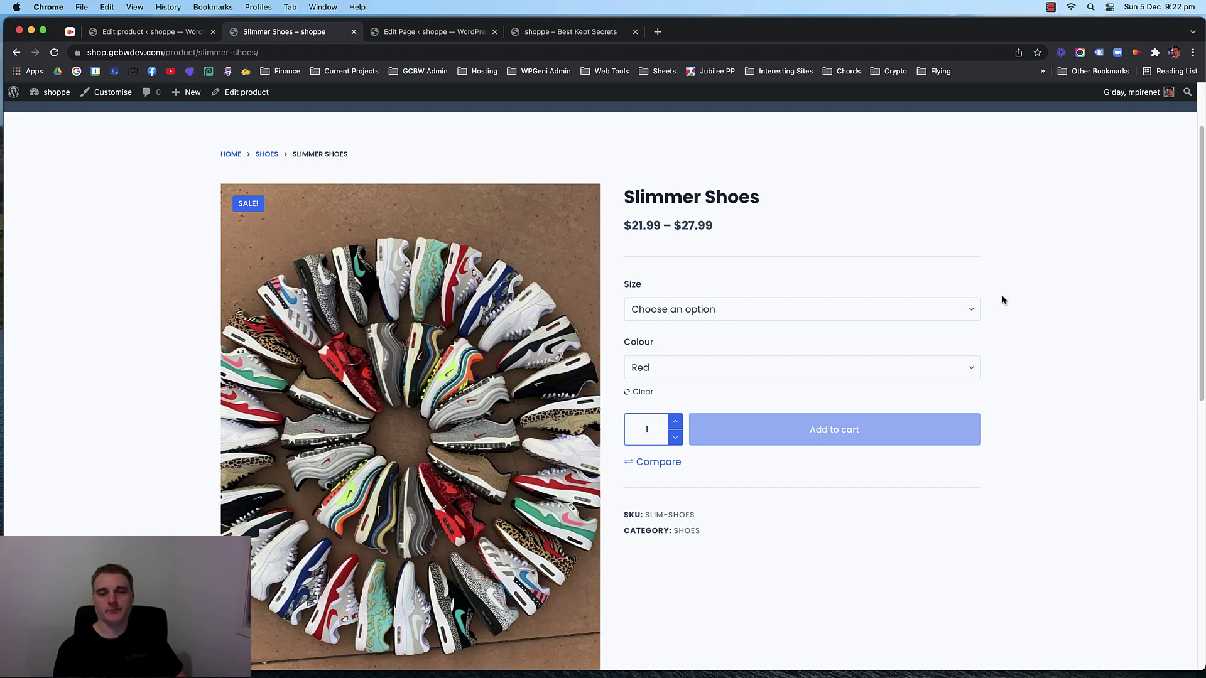
pyautogui.click(760, 318)
pyautogui.click(1036, 385)
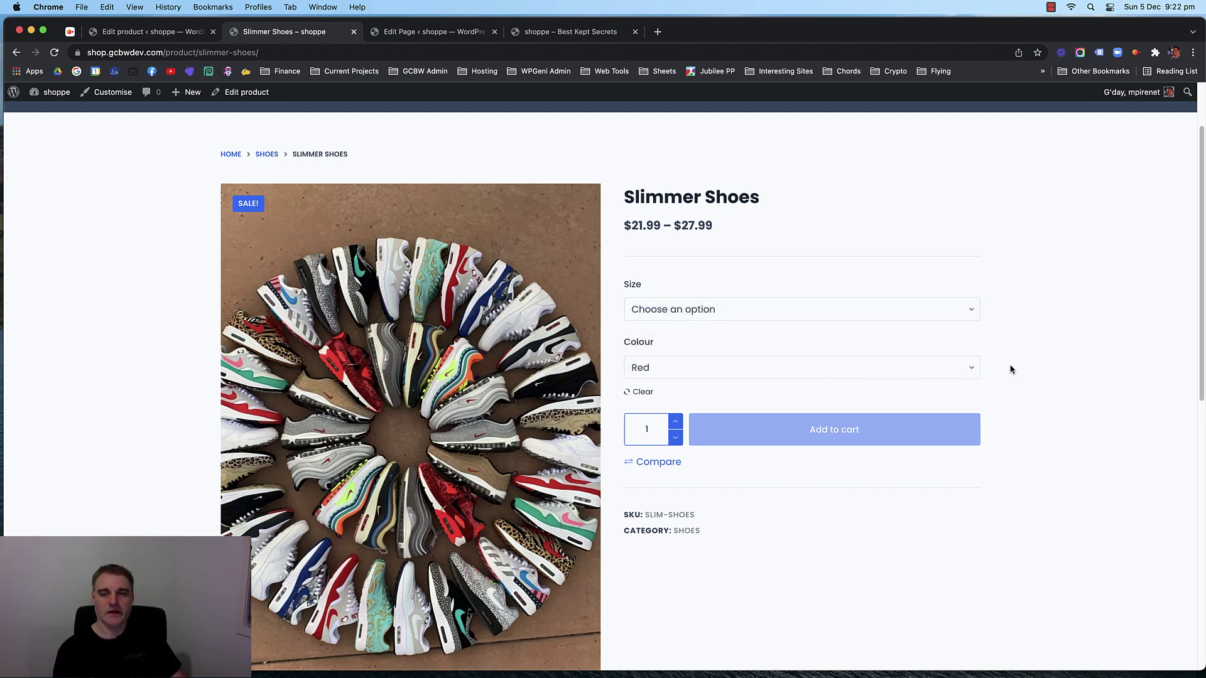
pyautogui.scroll(-1, 1019, 374)
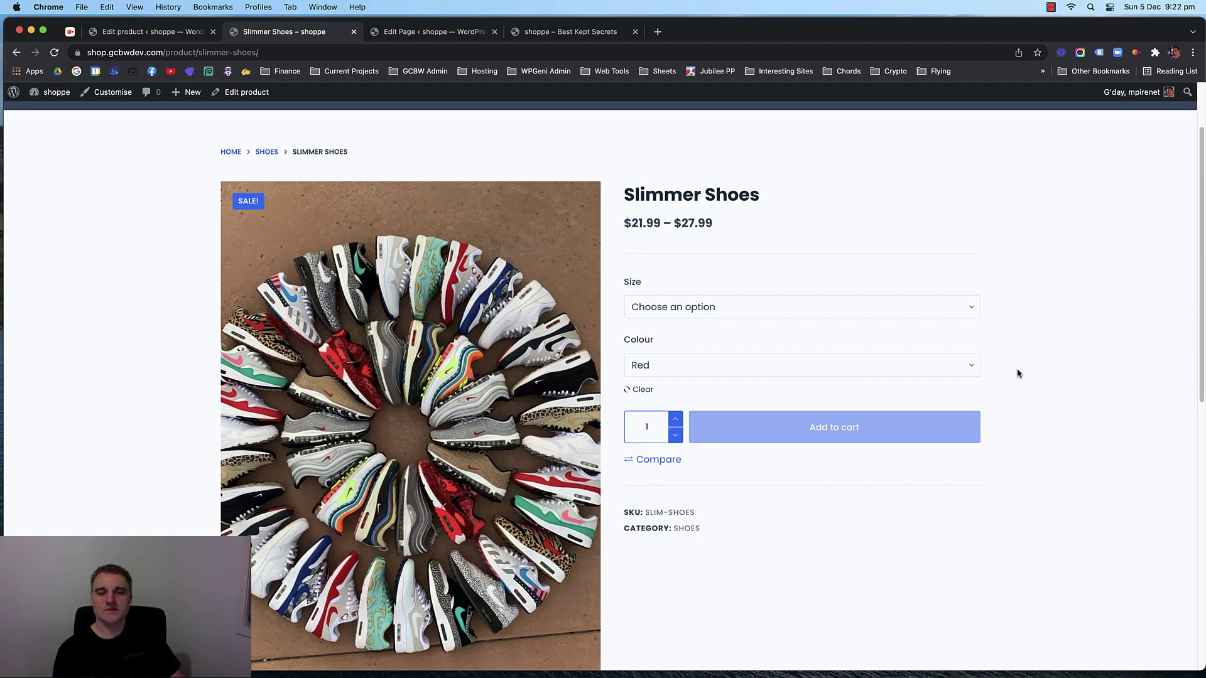
pyautogui.scroll(3, 1012, 360)
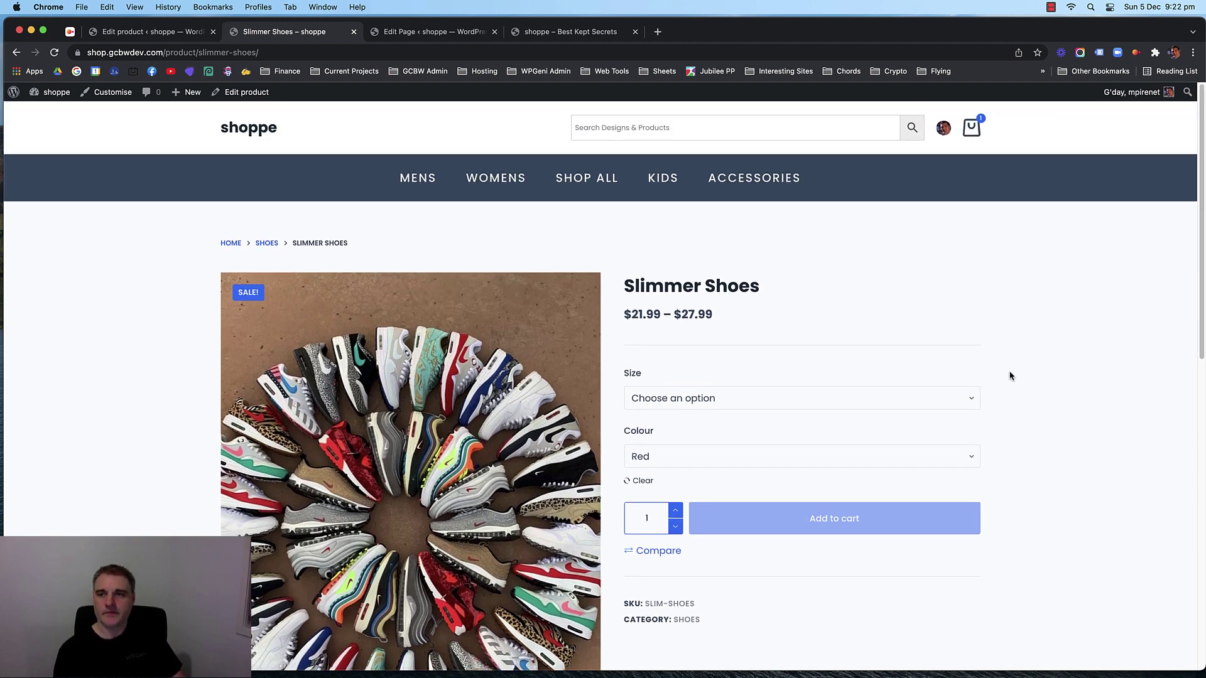
pyautogui.scroll(-10, 1018, 333)
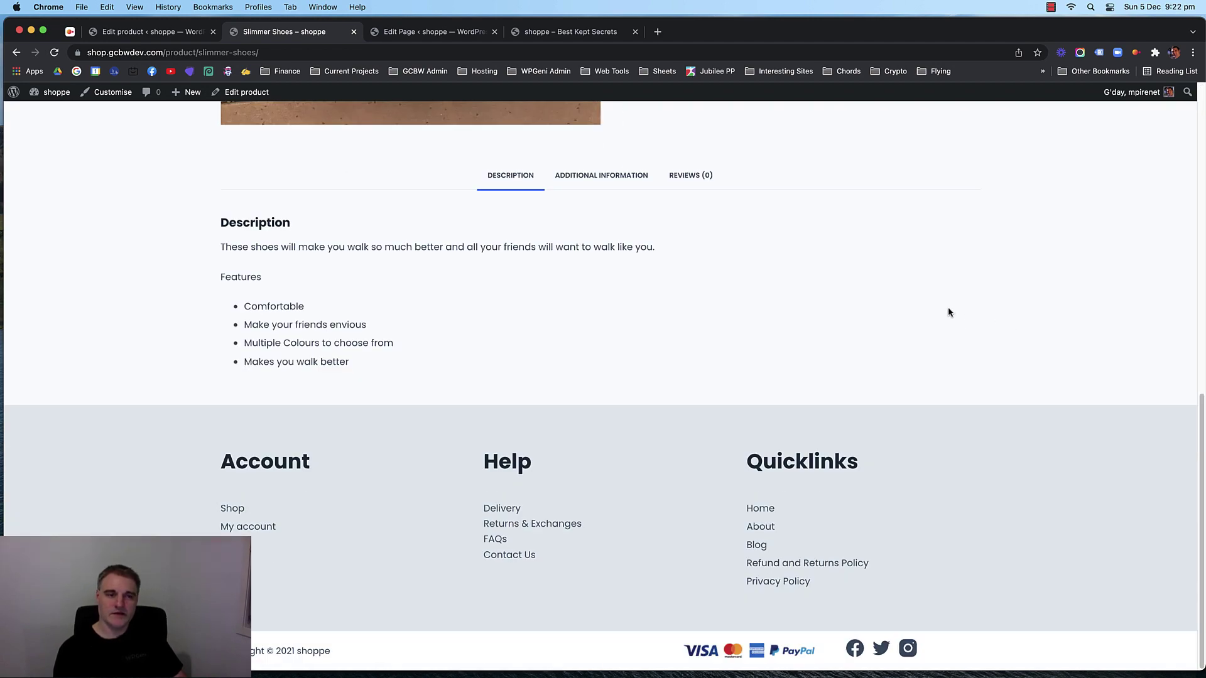
pyautogui.scroll(10, 947, 310)
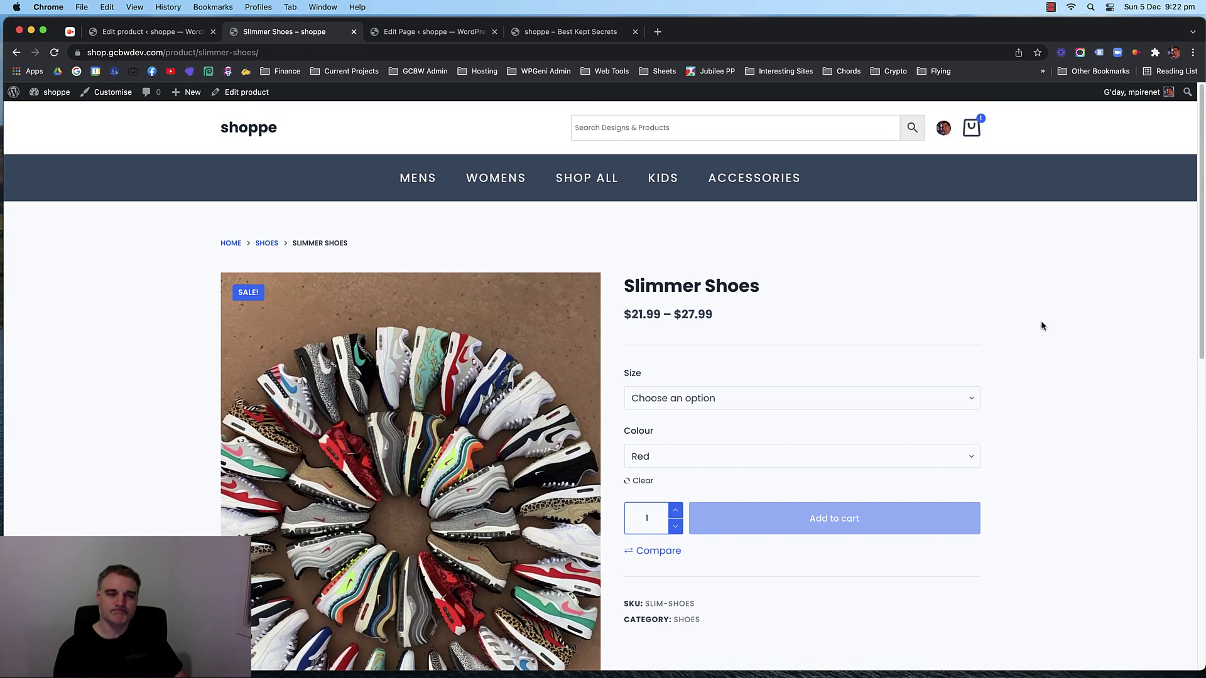
pyautogui.scroll(-10, 1015, 319)
pyautogui.scroll(10, 1015, 319)
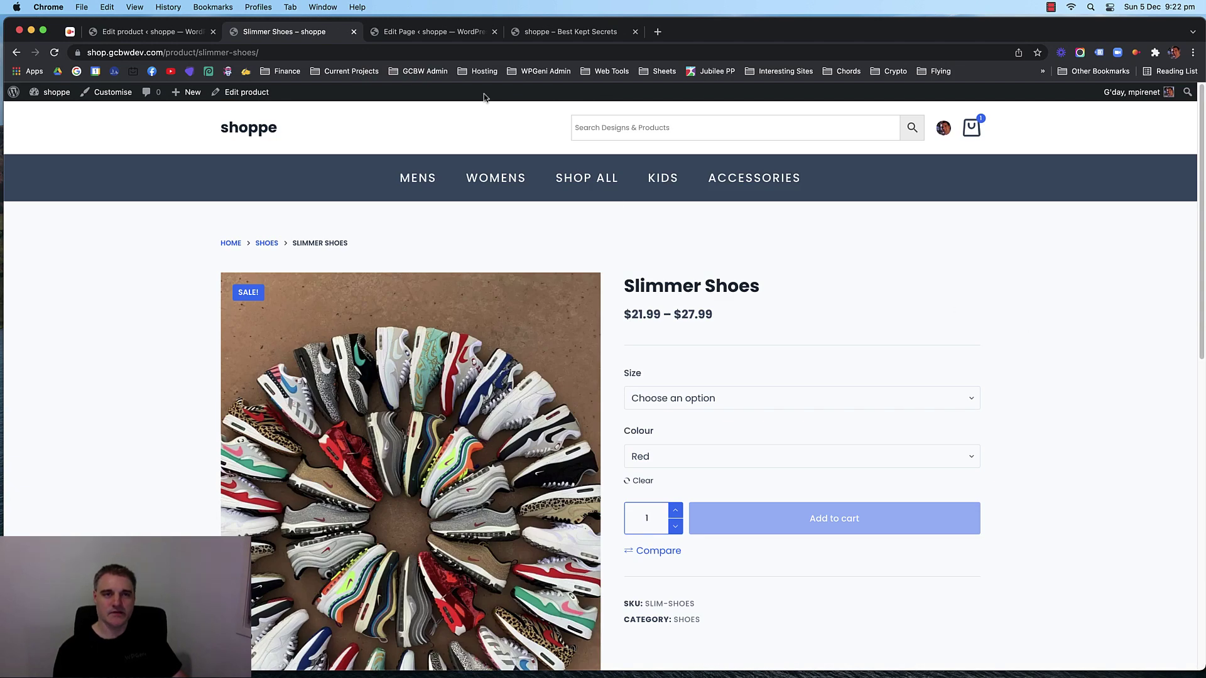
pyautogui.click(418, 33)
# Return to the admin and open Products > All Products, reviewing the 13 listed items.
pyautogui.click(276, 32)
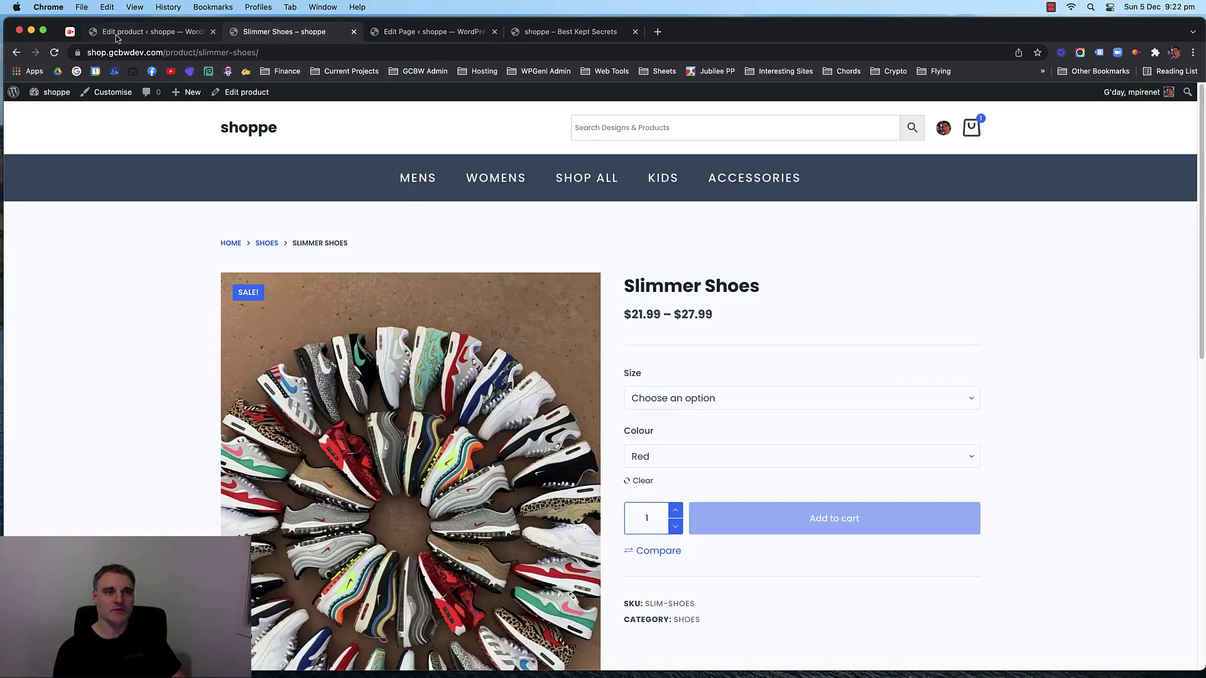
pyautogui.click(115, 35)
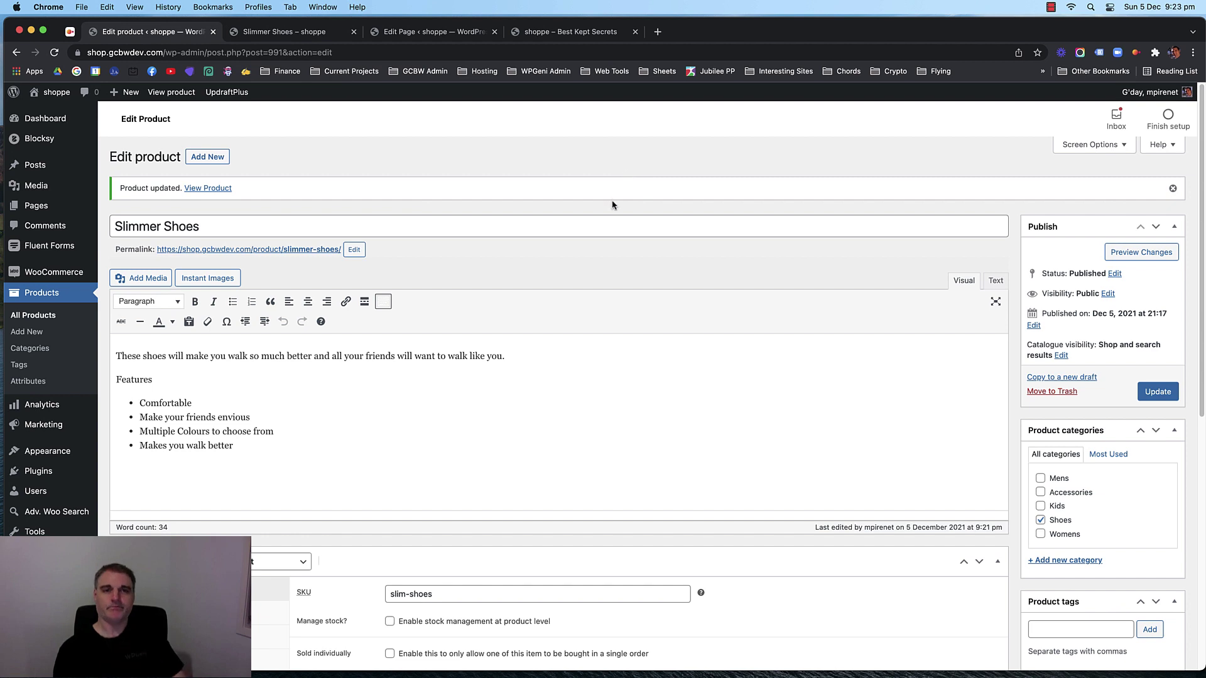
pyautogui.click(32, 320)
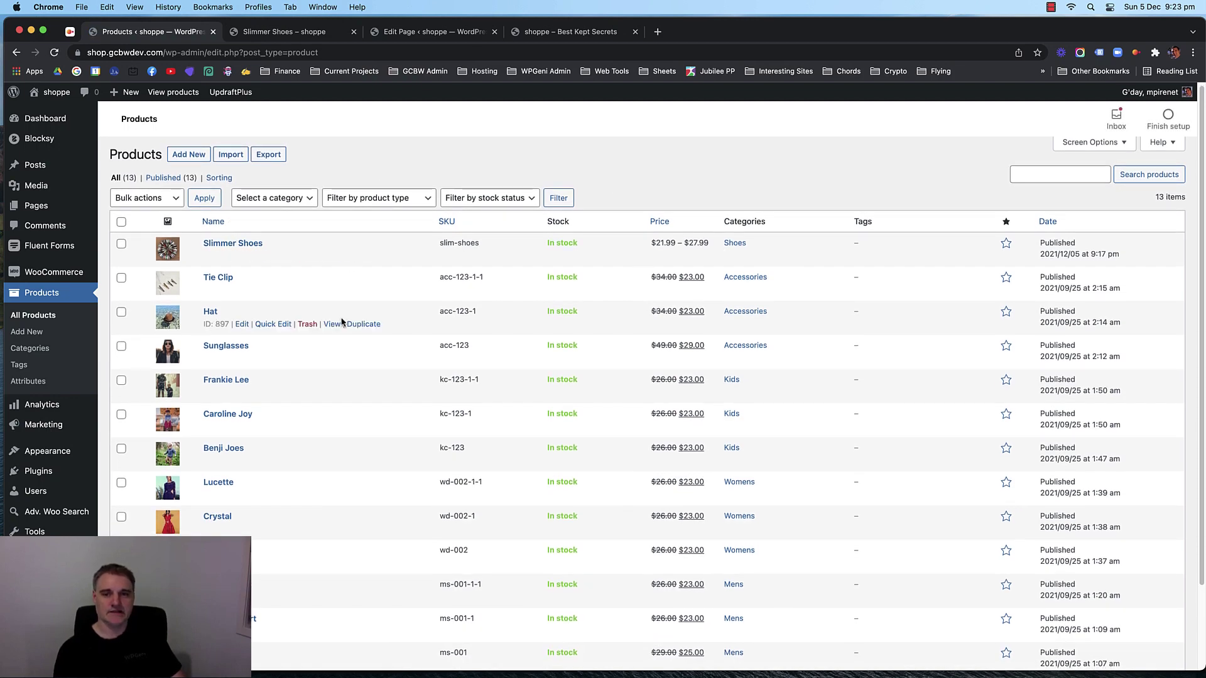
pyautogui.scroll(-2, 351, 302)
pyautogui.scroll(2, 376, 305)
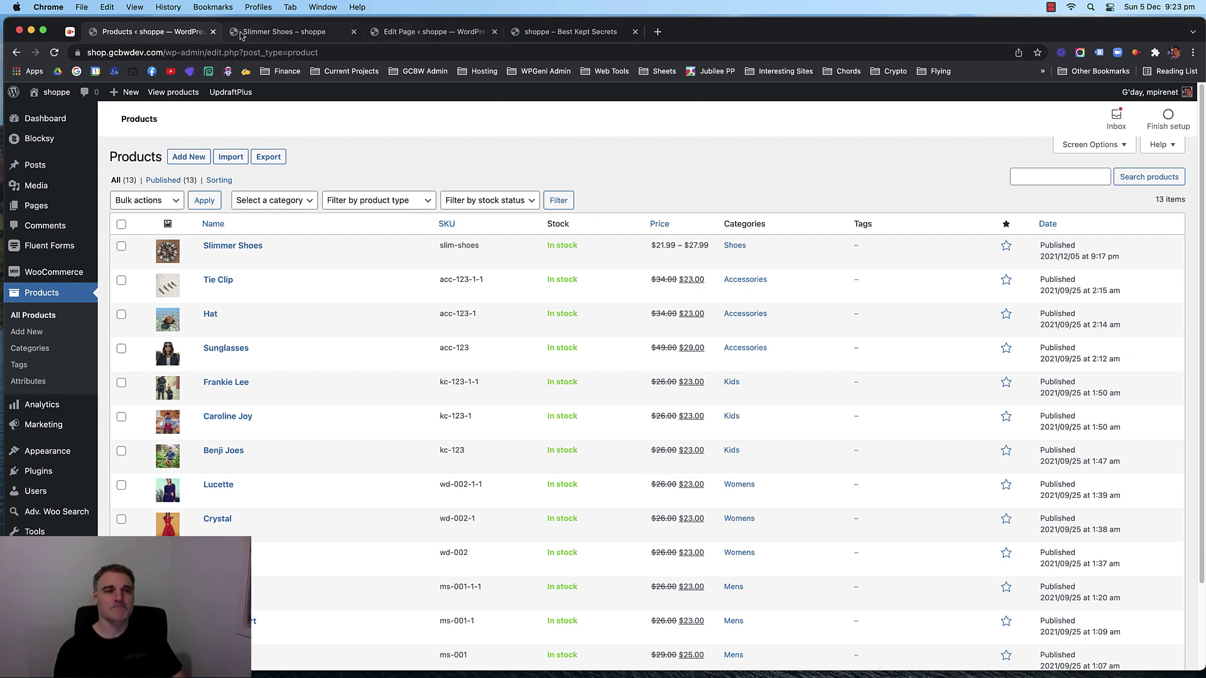
pyautogui.scroll(-2, 345, 232)
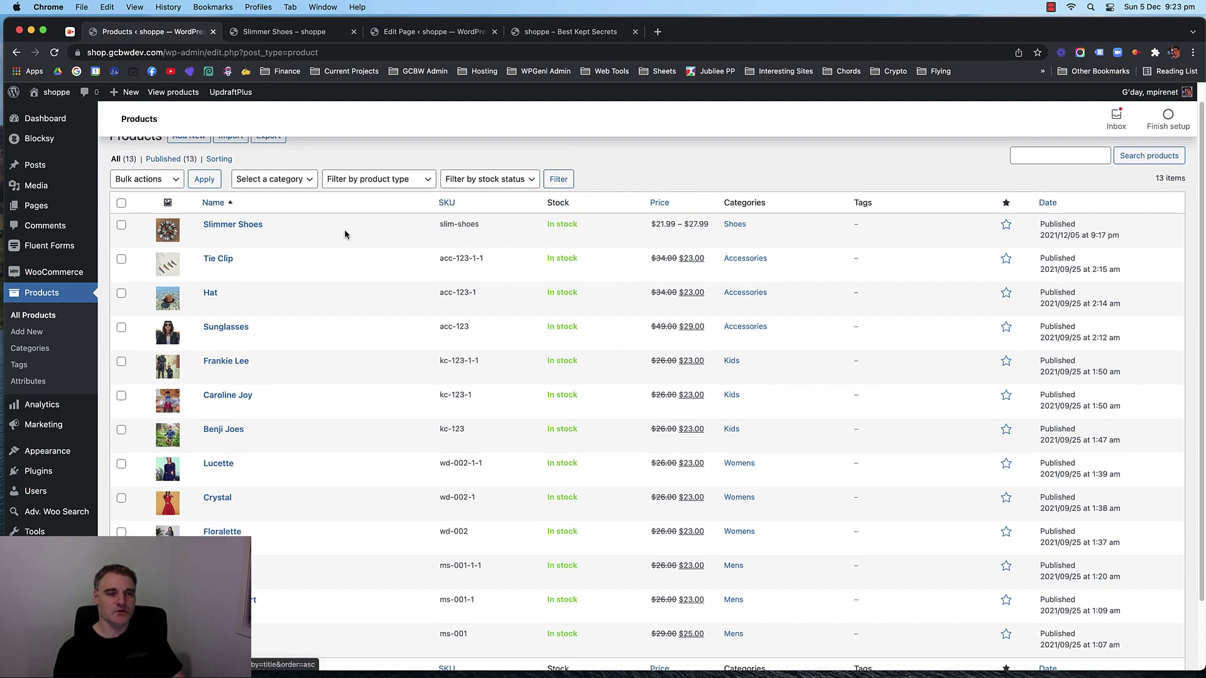
pyautogui.scroll(2, 328, 244)
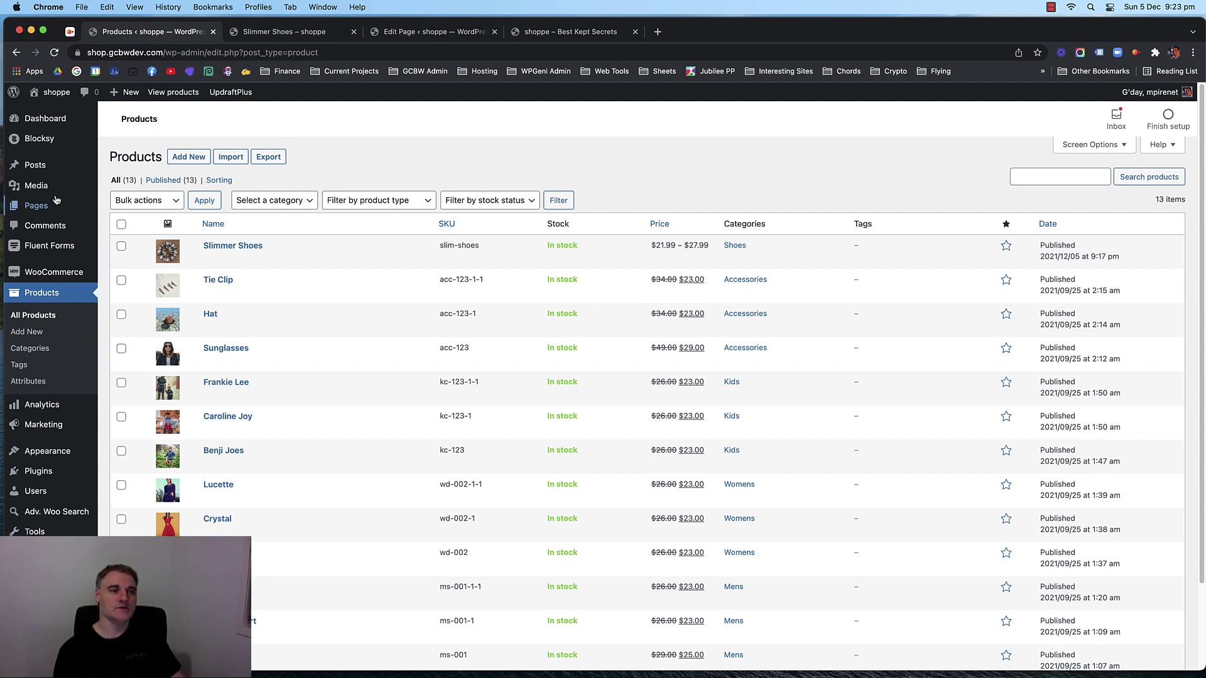
# From All Pages, open the Cart and Checkout page editors in new tabs.
pyautogui.moveTo(48, 208)
pyautogui.click(123, 208)
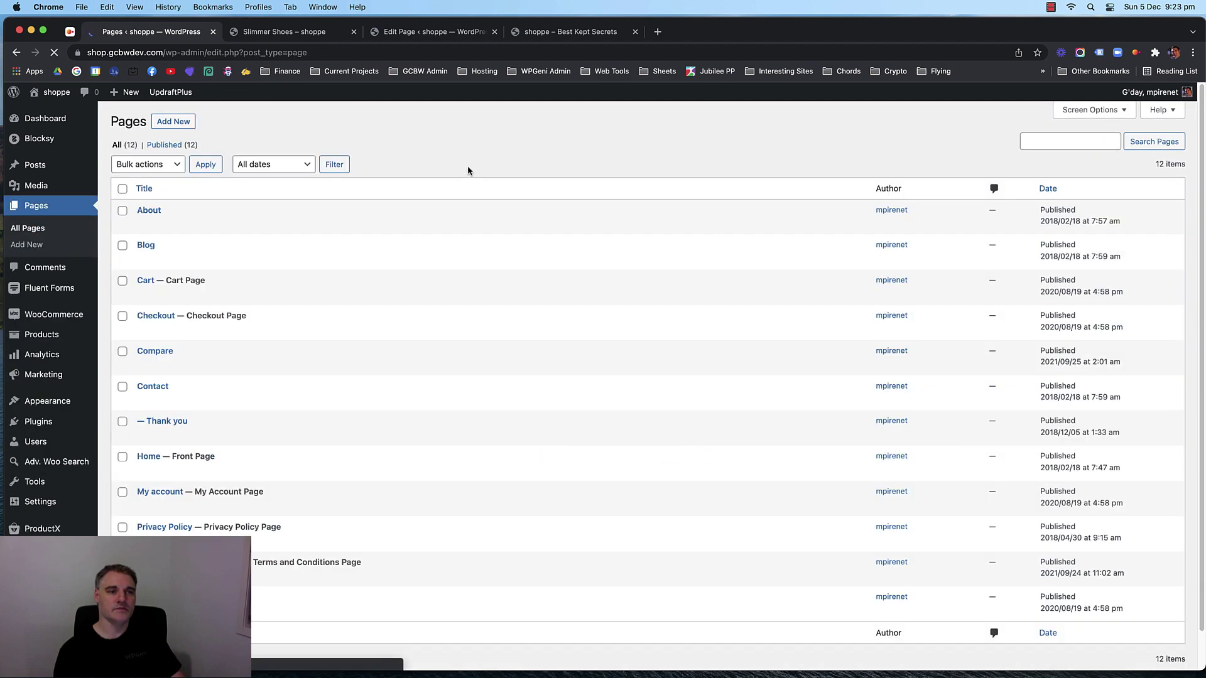
pyautogui.rightClick(143, 293)
pyautogui.click(158, 296)
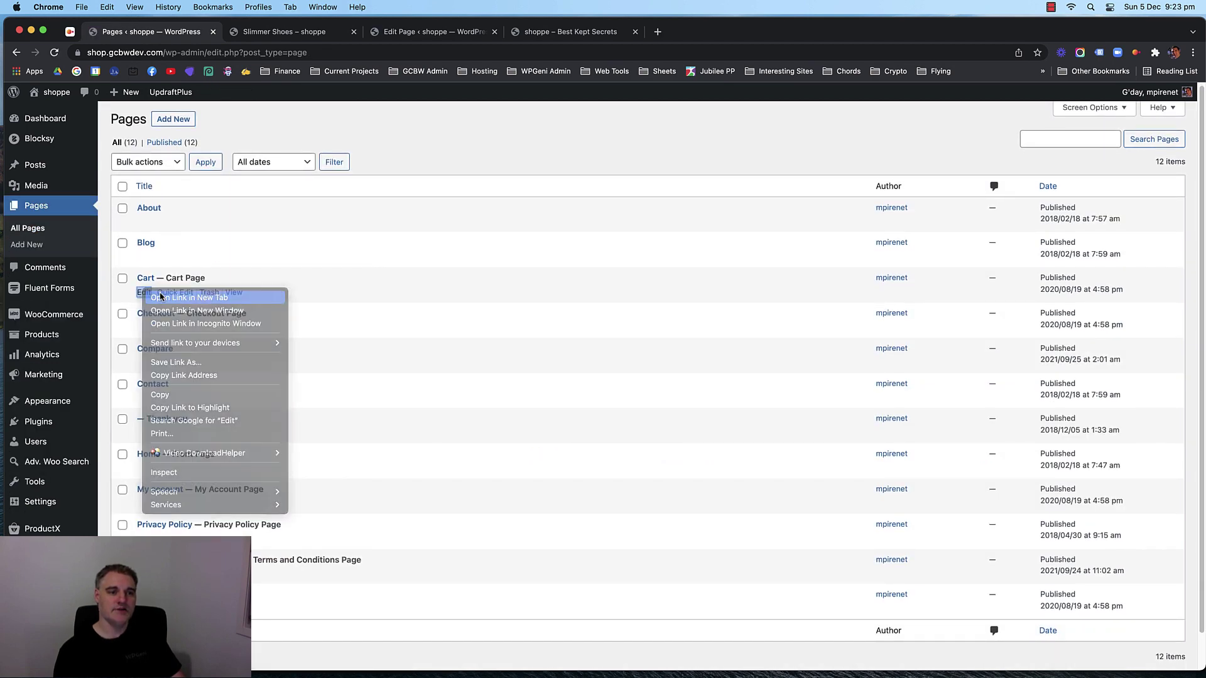
pyautogui.rightClick(144, 324)
pyautogui.click(158, 331)
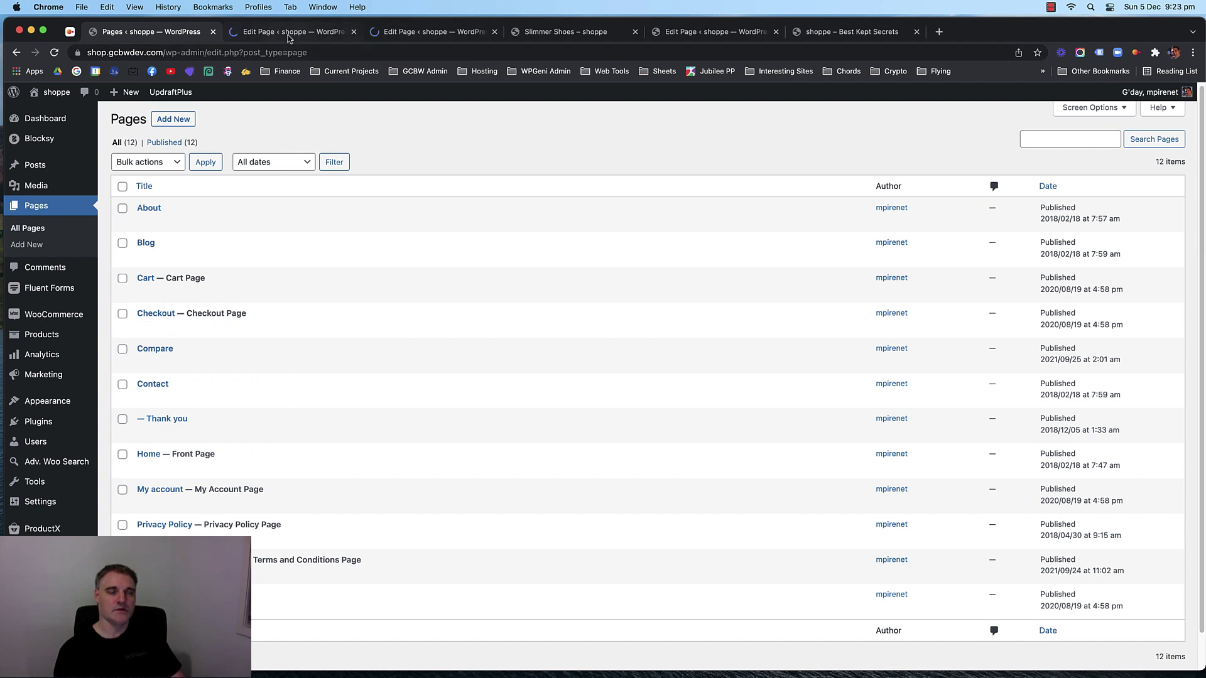
# In the Cart editor, delete the [woocommerce_cart] HTML block and the remaining unsupported section.
pyautogui.click(287, 35)
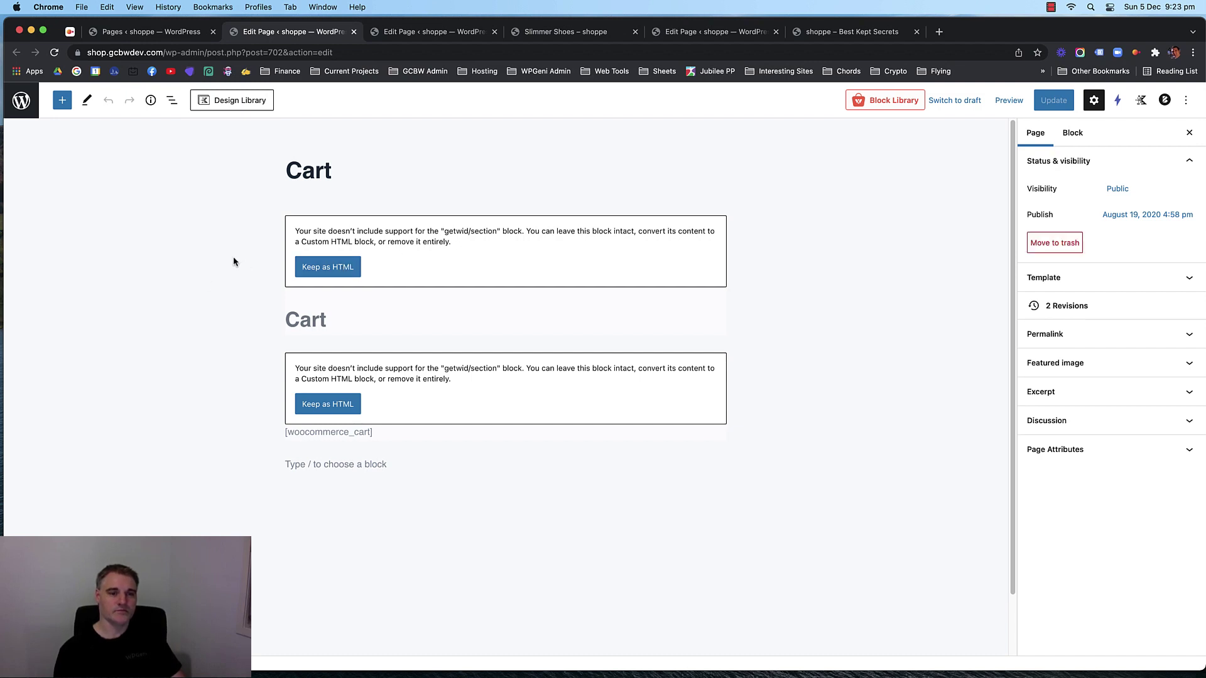
pyautogui.click(355, 434)
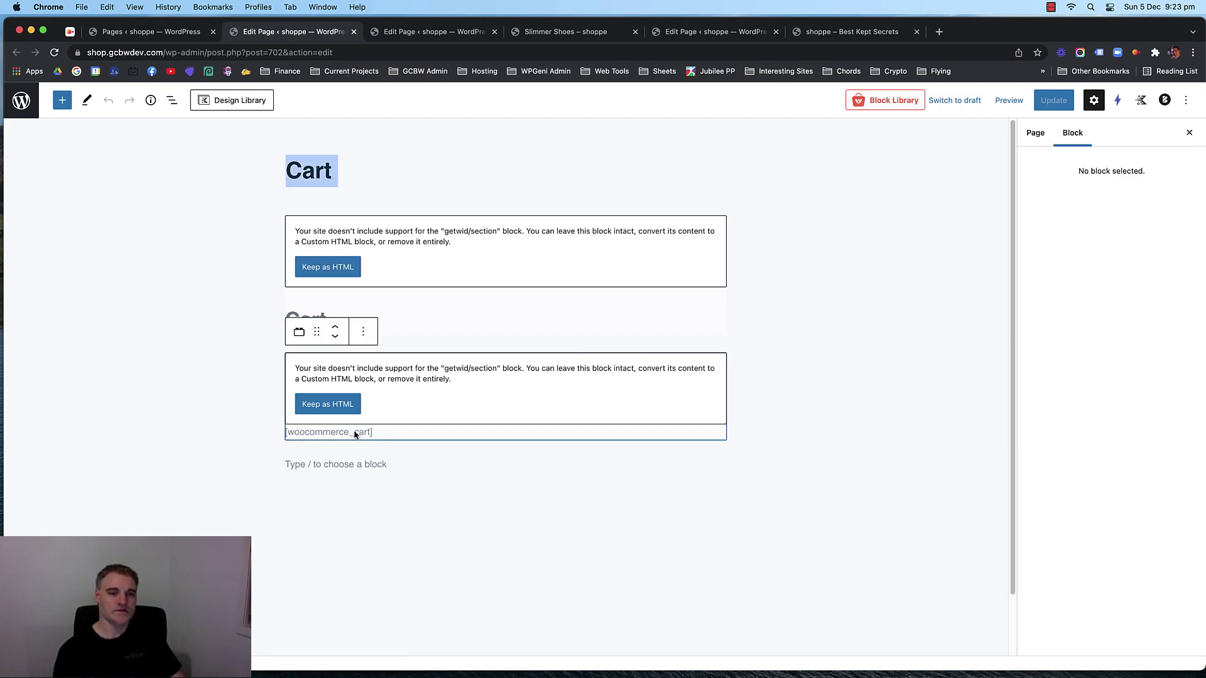
pyautogui.click(347, 405)
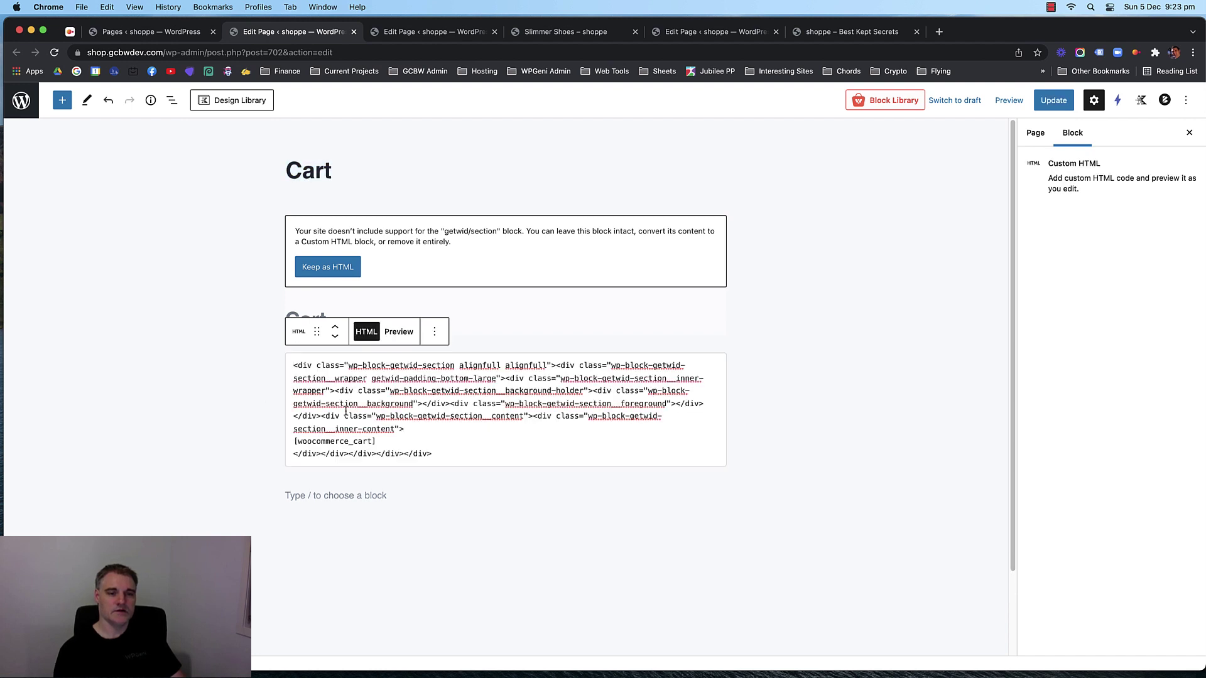
pyautogui.moveTo(377, 441); pyautogui.dragTo(287, 442)
pyautogui.press('super+c')
pyautogui.click(240, 341)
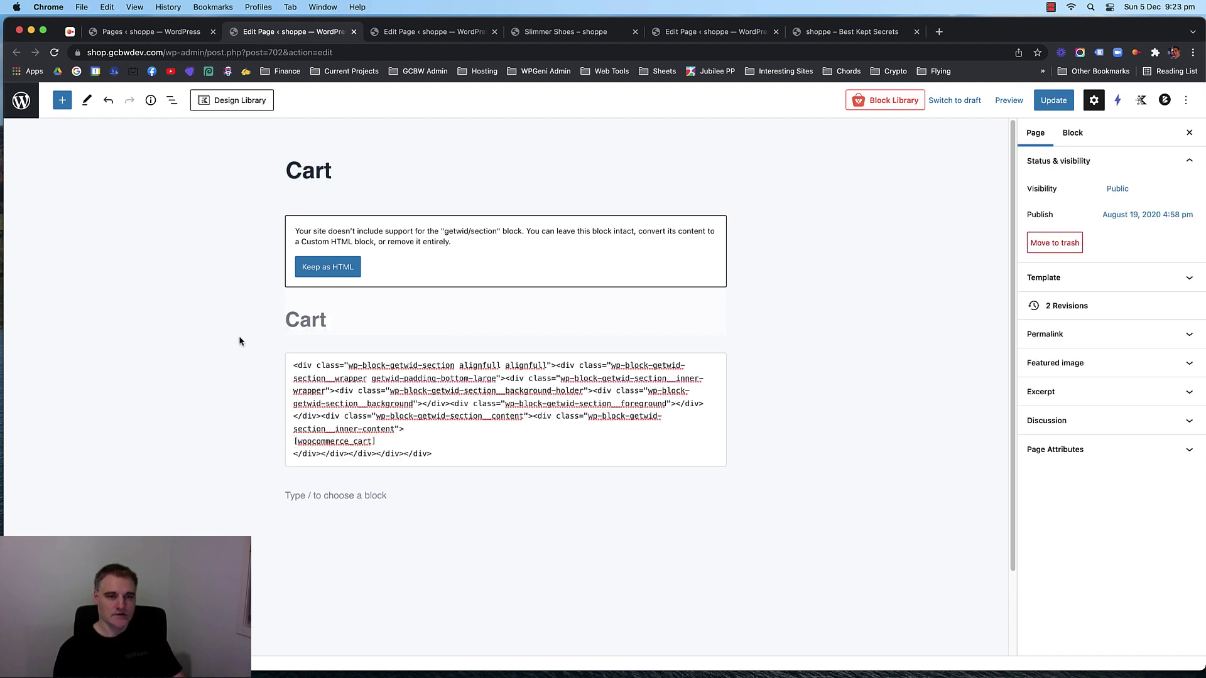
pyautogui.click(400, 358)
pyautogui.click(435, 332)
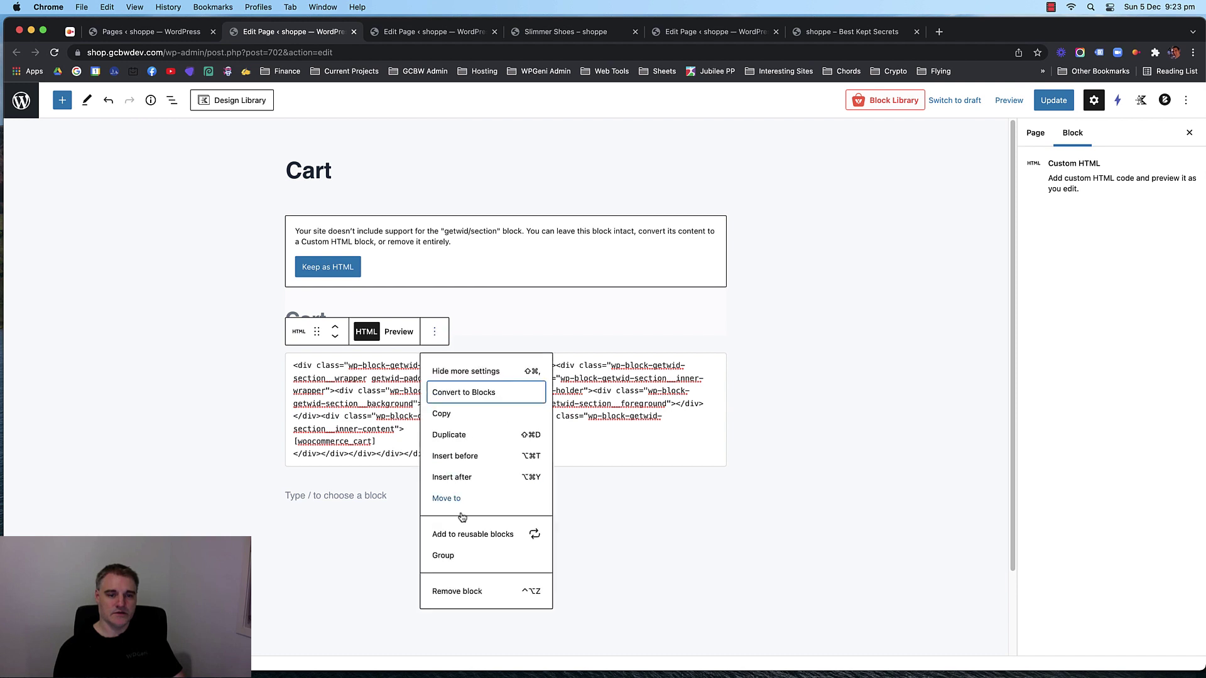
pyautogui.click(469, 586)
pyautogui.click(368, 194)
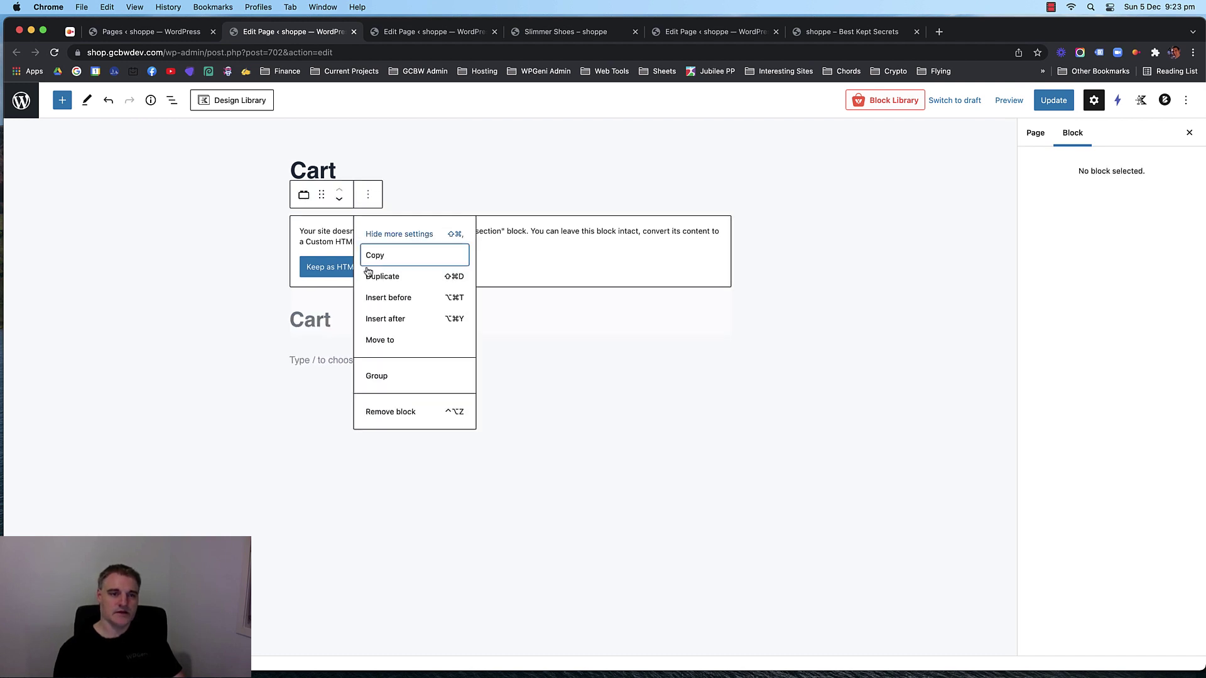
pyautogui.click(388, 412)
pyautogui.click(354, 217)
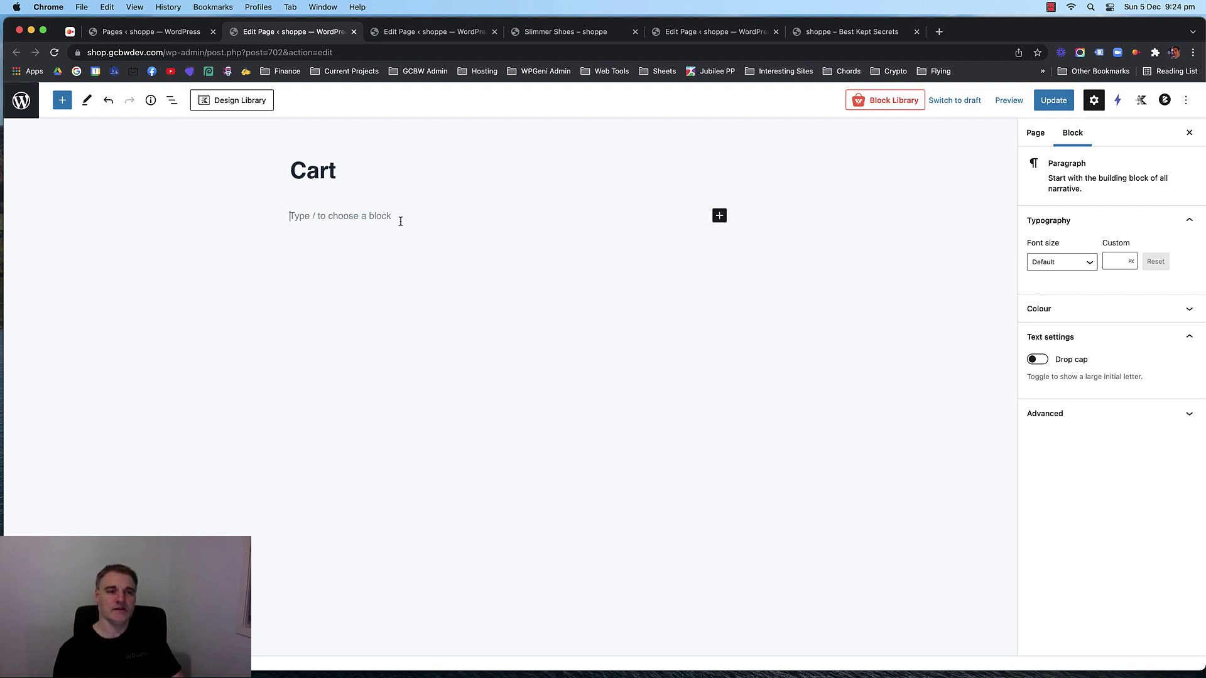
# Add a one-column Row Layout to the Cart page with a dark slate background.
pyautogui.click(720, 216)
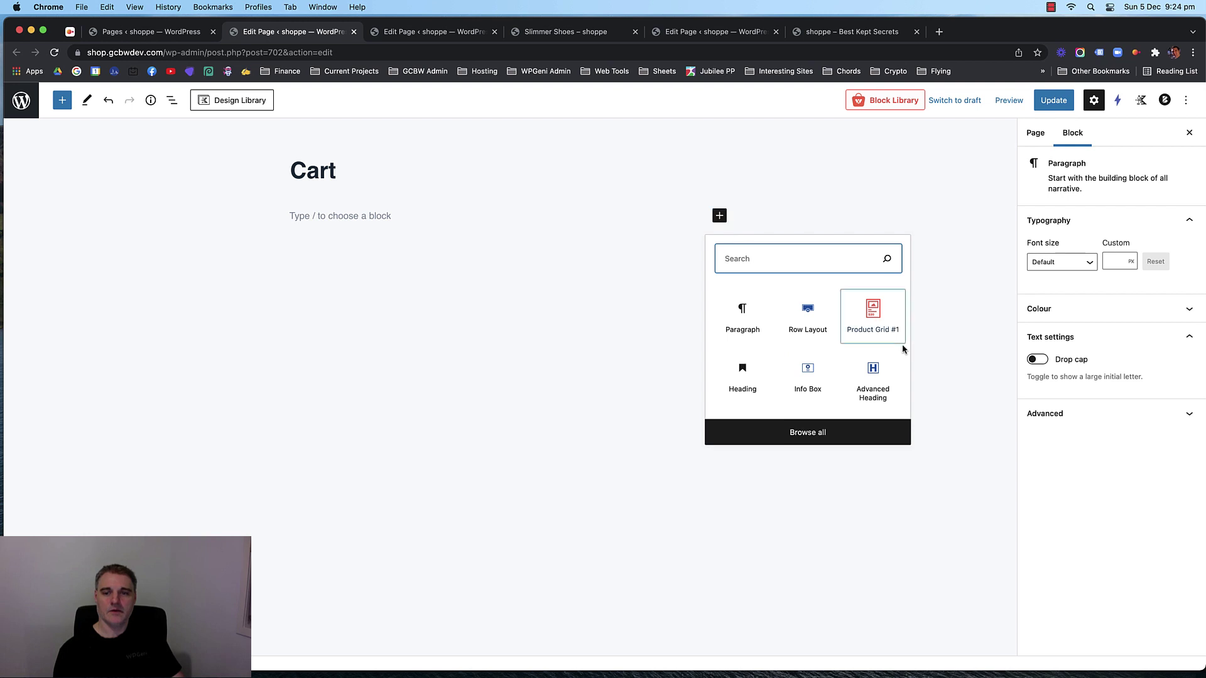
pyautogui.click(801, 314)
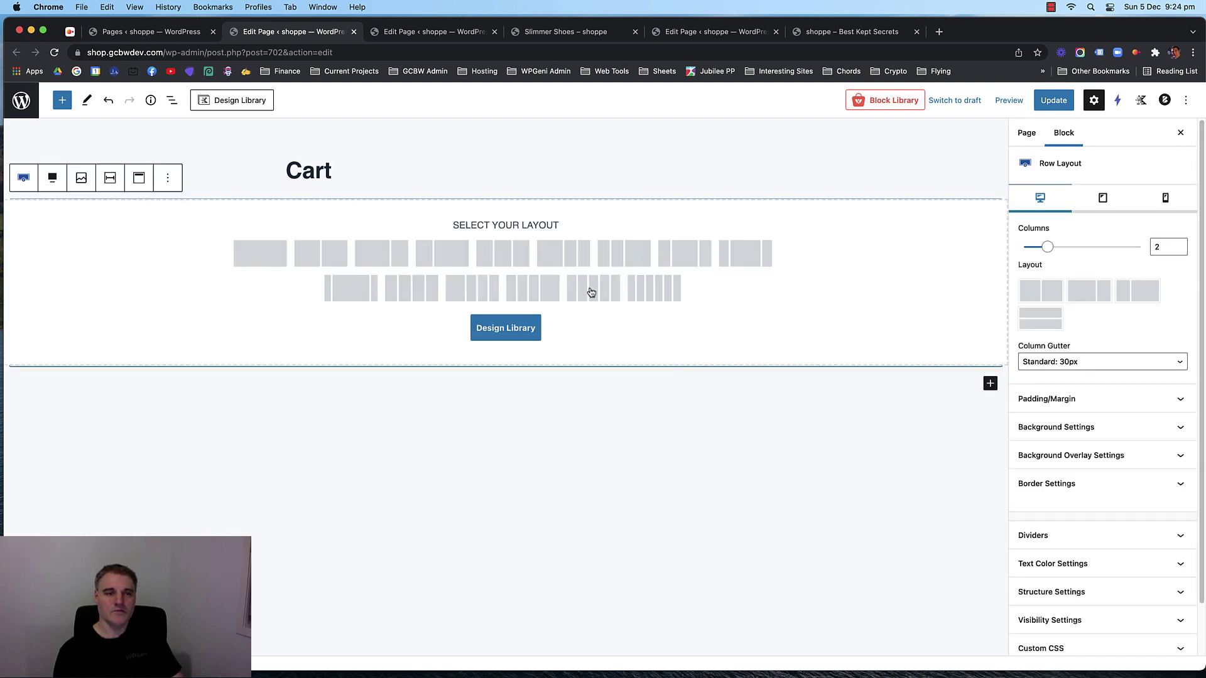
pyautogui.click(266, 258)
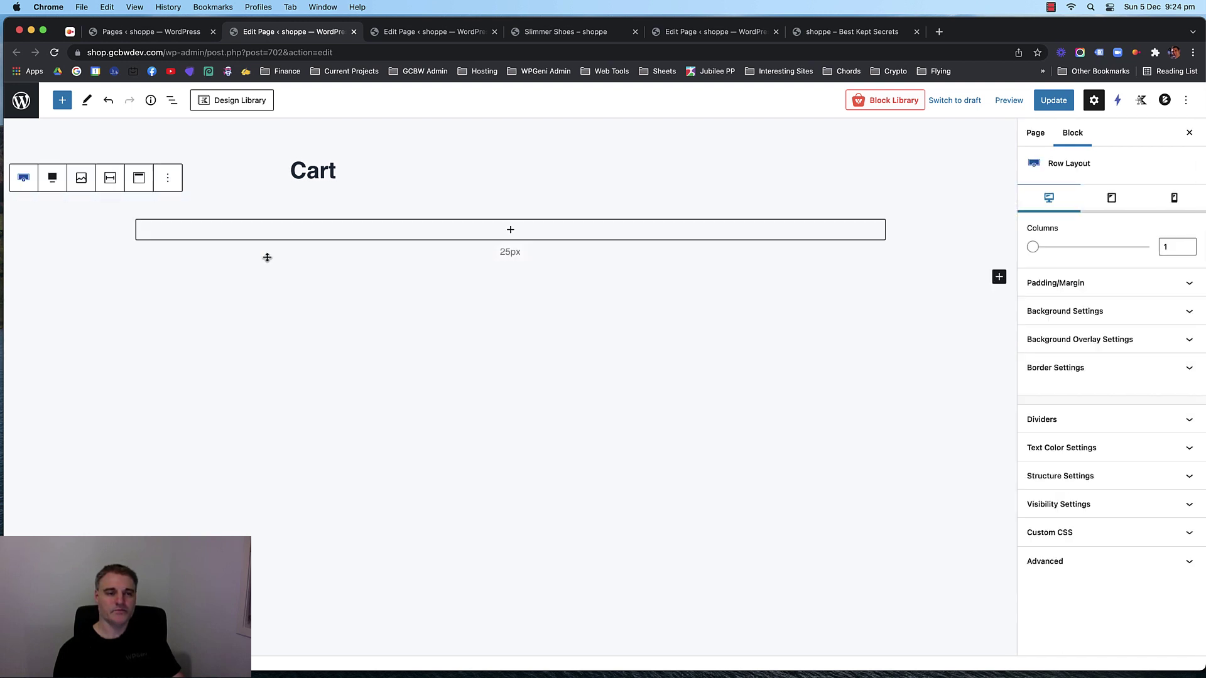
pyautogui.click(507, 232)
pyautogui.click(107, 221)
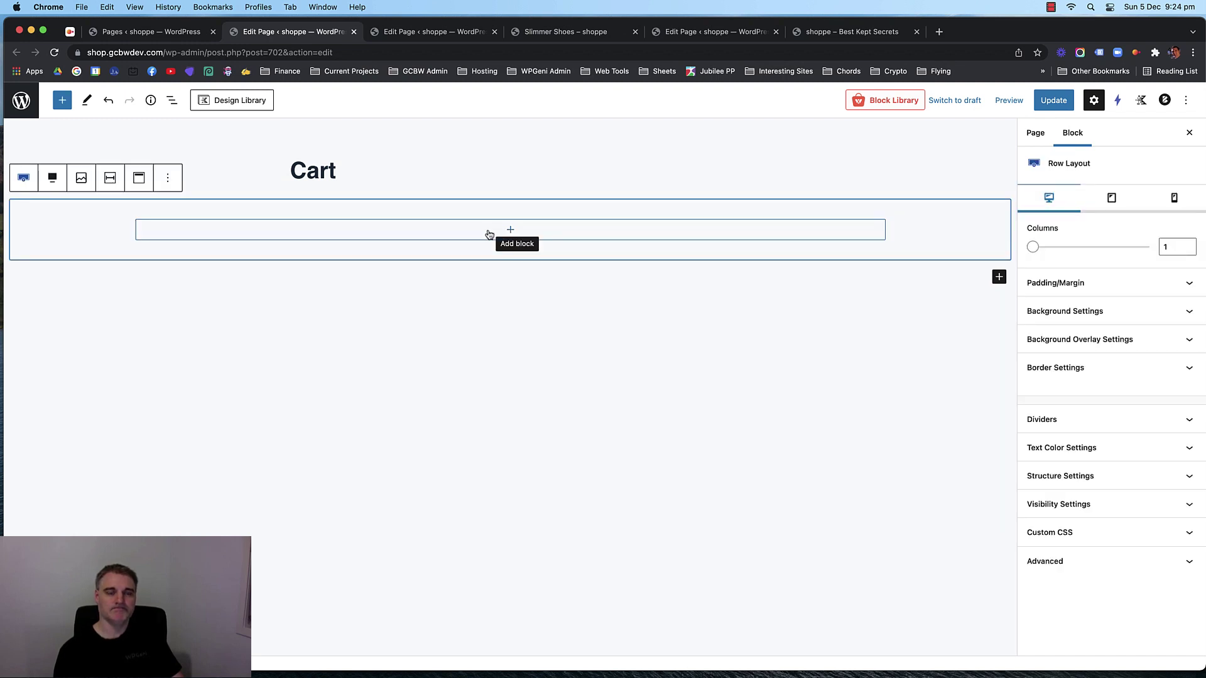
pyautogui.click(1125, 312)
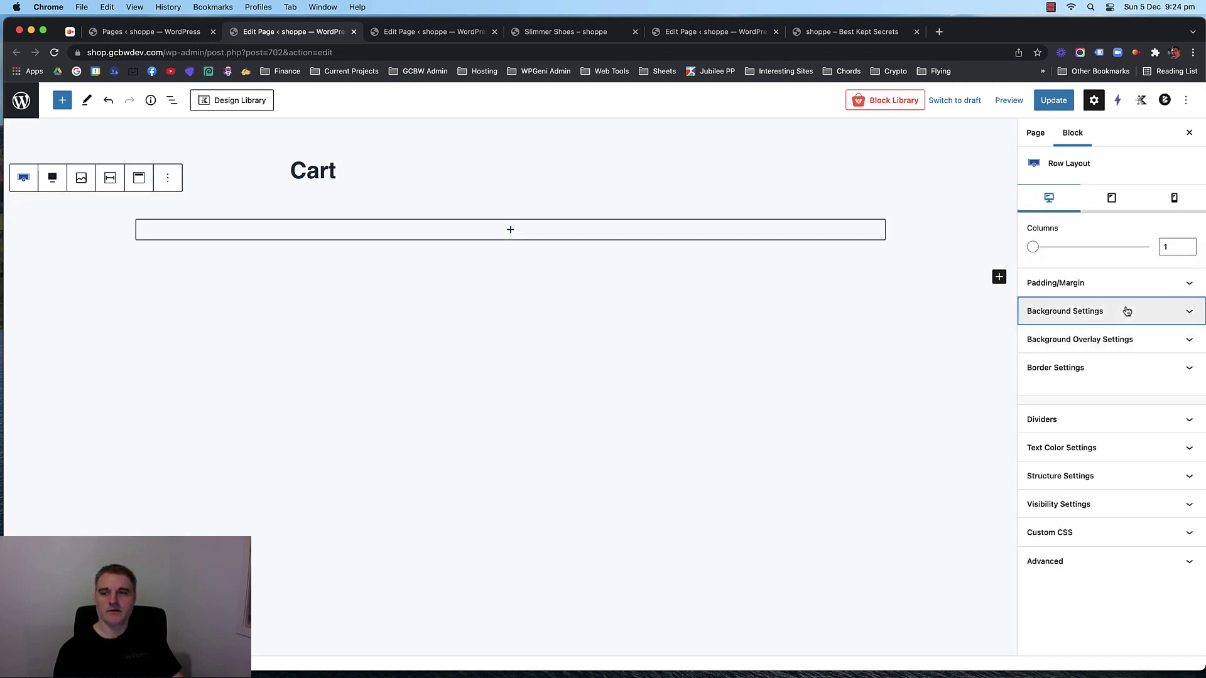
pyautogui.click(1178, 377)
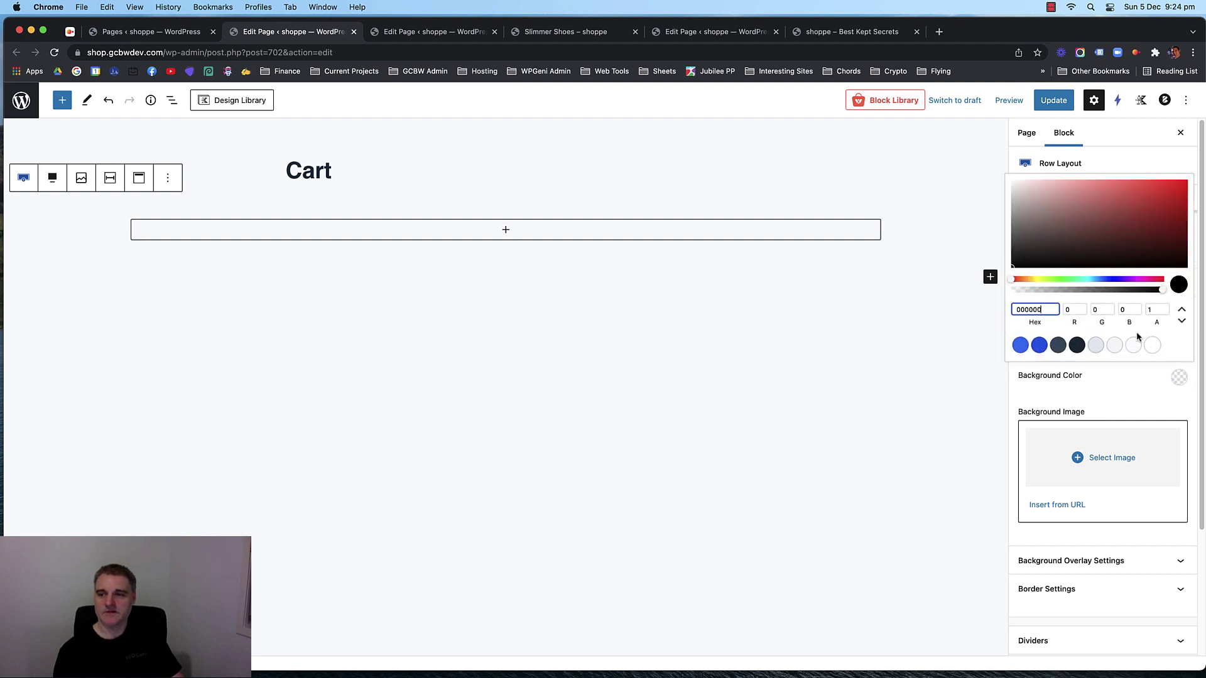
pyautogui.click(1058, 345)
# Add a white Advanced Heading reading 'Cart' inside the dark row.
pyautogui.click(507, 232)
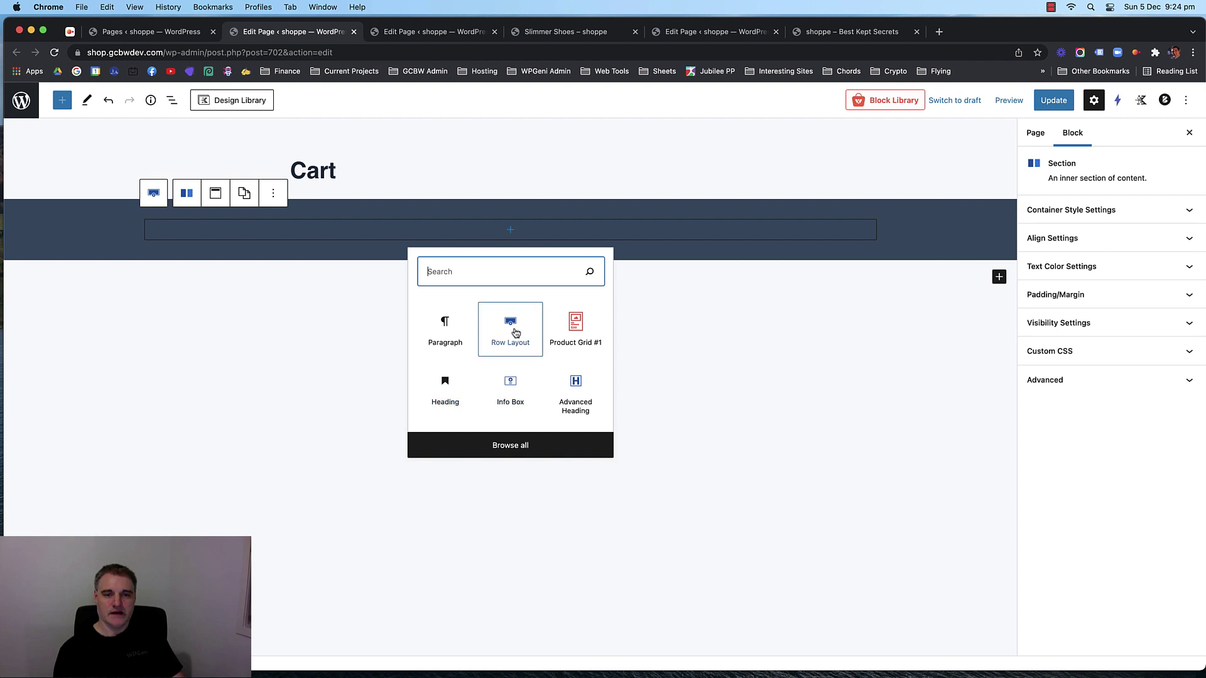
pyautogui.click(570, 399)
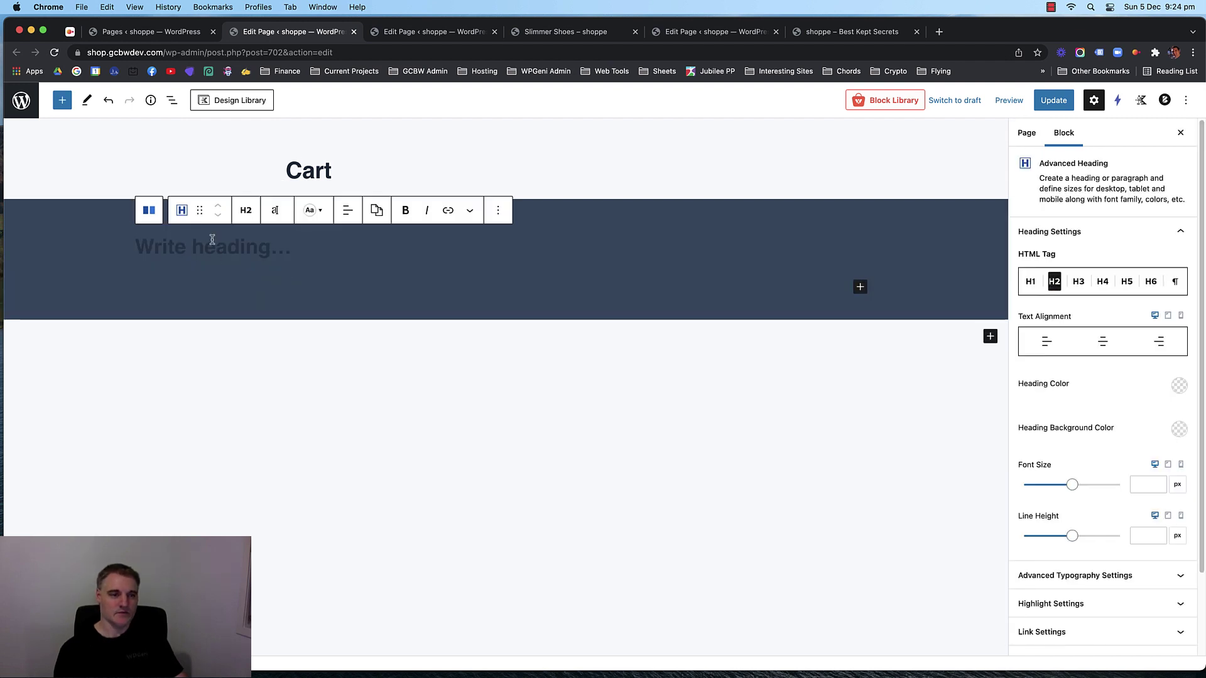
pyautogui.write('Cart')
pyautogui.press('Return')
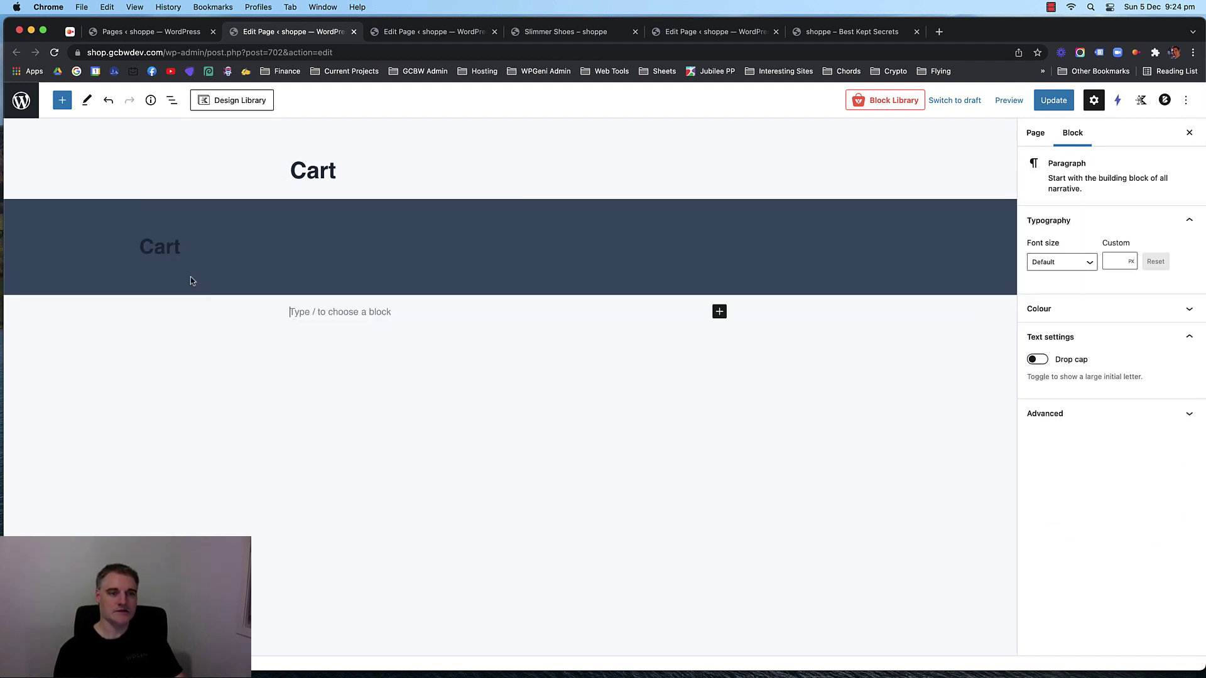
pyautogui.click(305, 267)
pyautogui.click(1178, 386)
pyautogui.click(1152, 353)
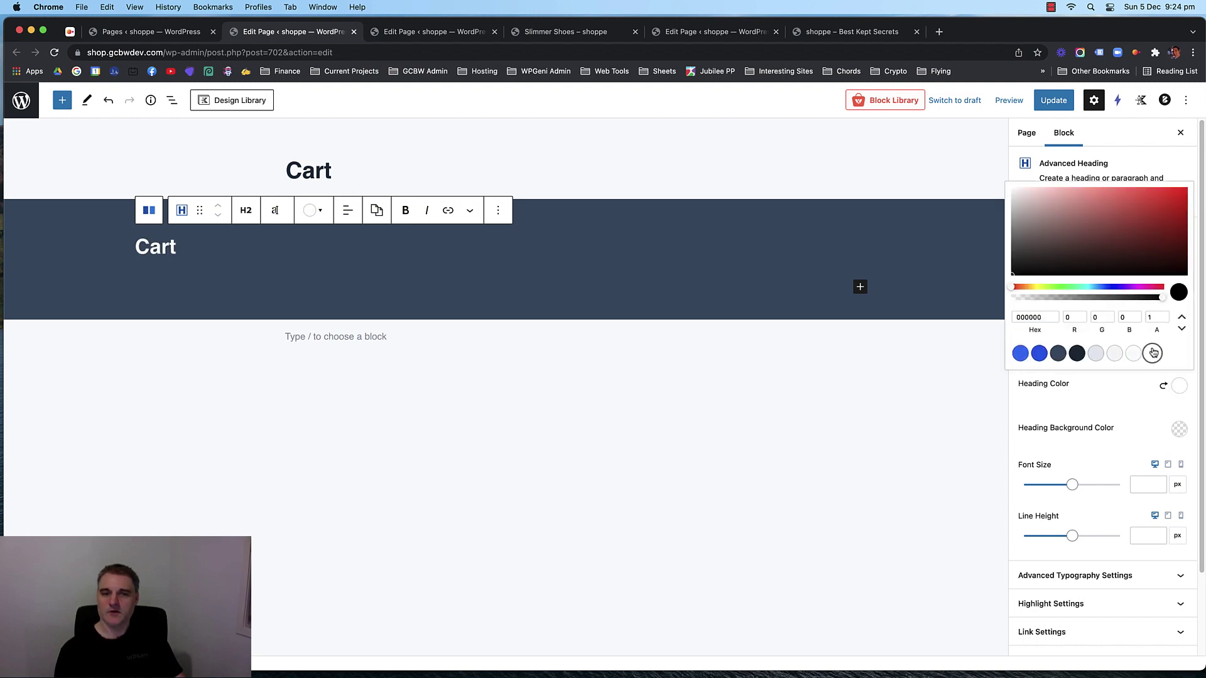
# Add a second one-column row below the header holding a Shortcode block.
pyautogui.click(396, 409)
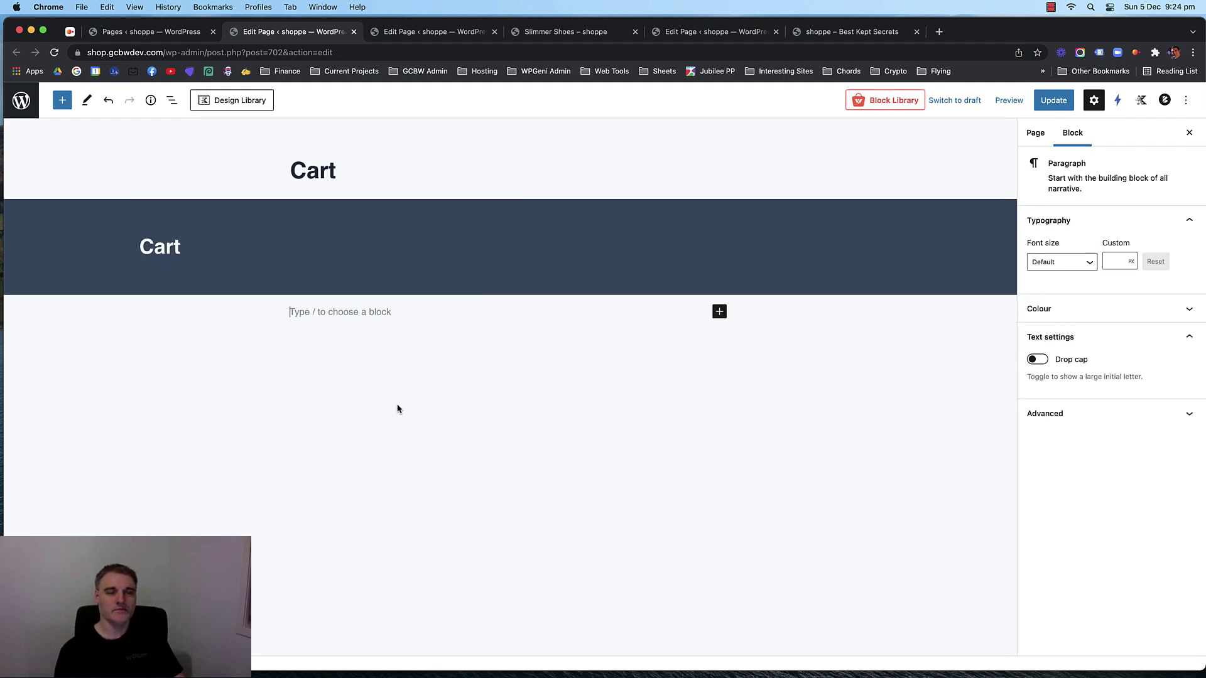
pyautogui.click(719, 312)
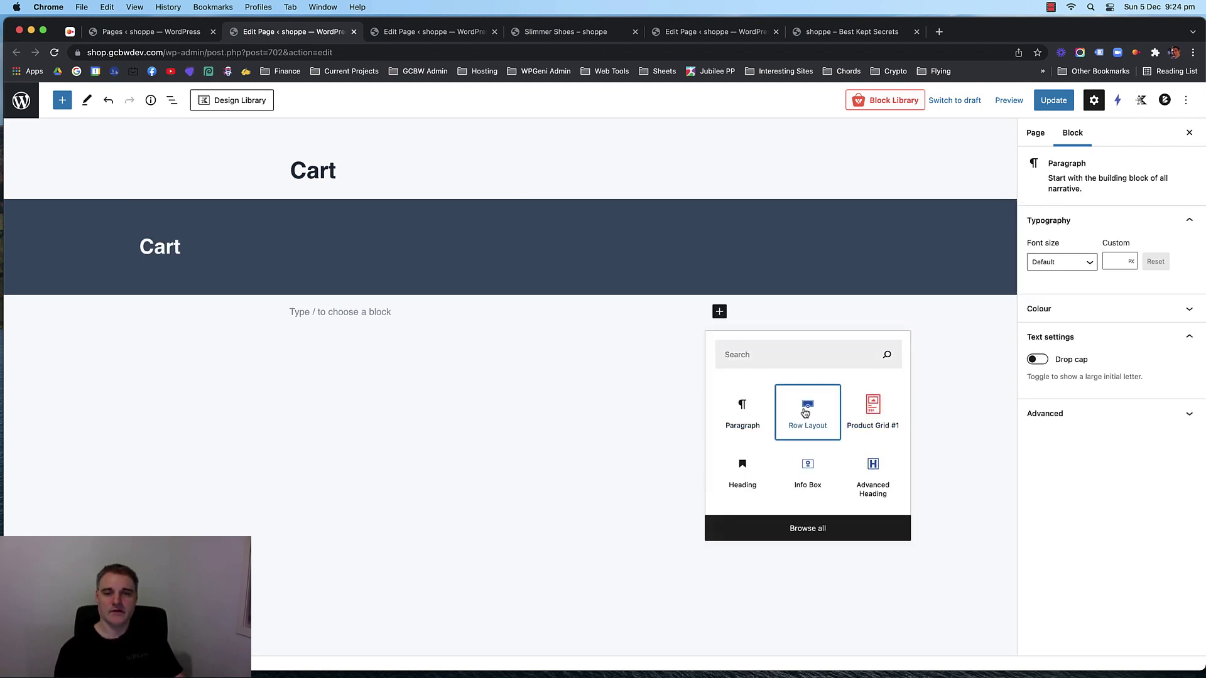
pyautogui.click(807, 407)
pyautogui.click(258, 349)
pyautogui.click(510, 326)
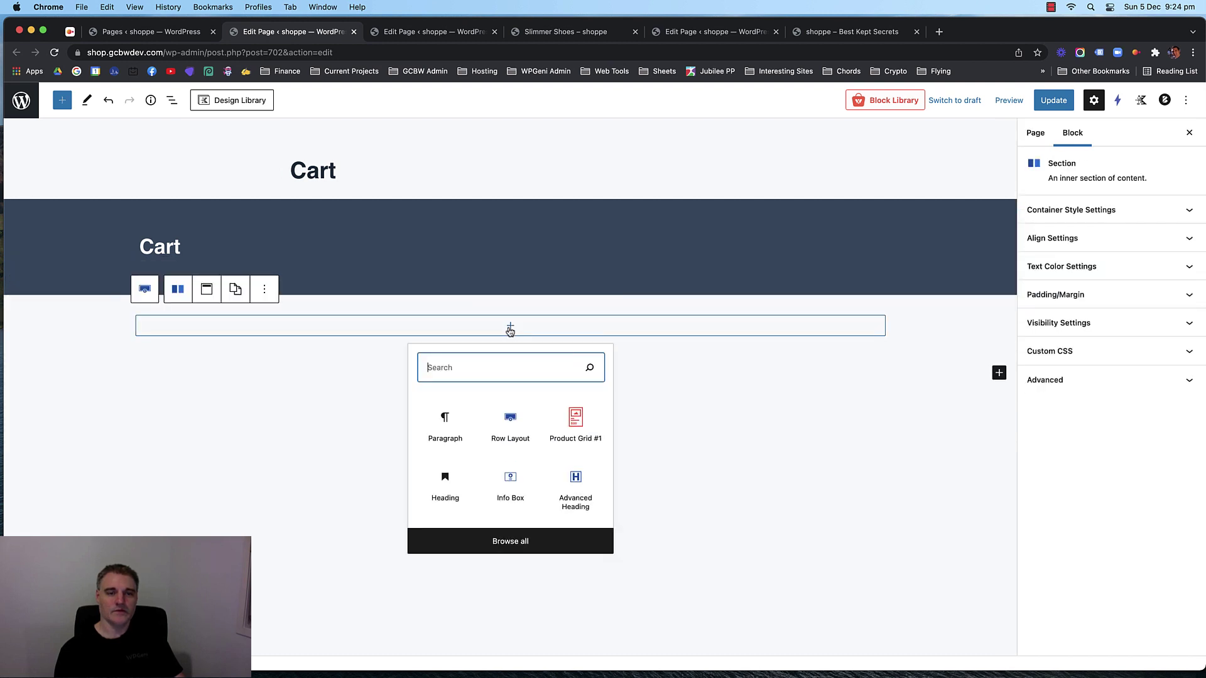
pyautogui.write('shor')
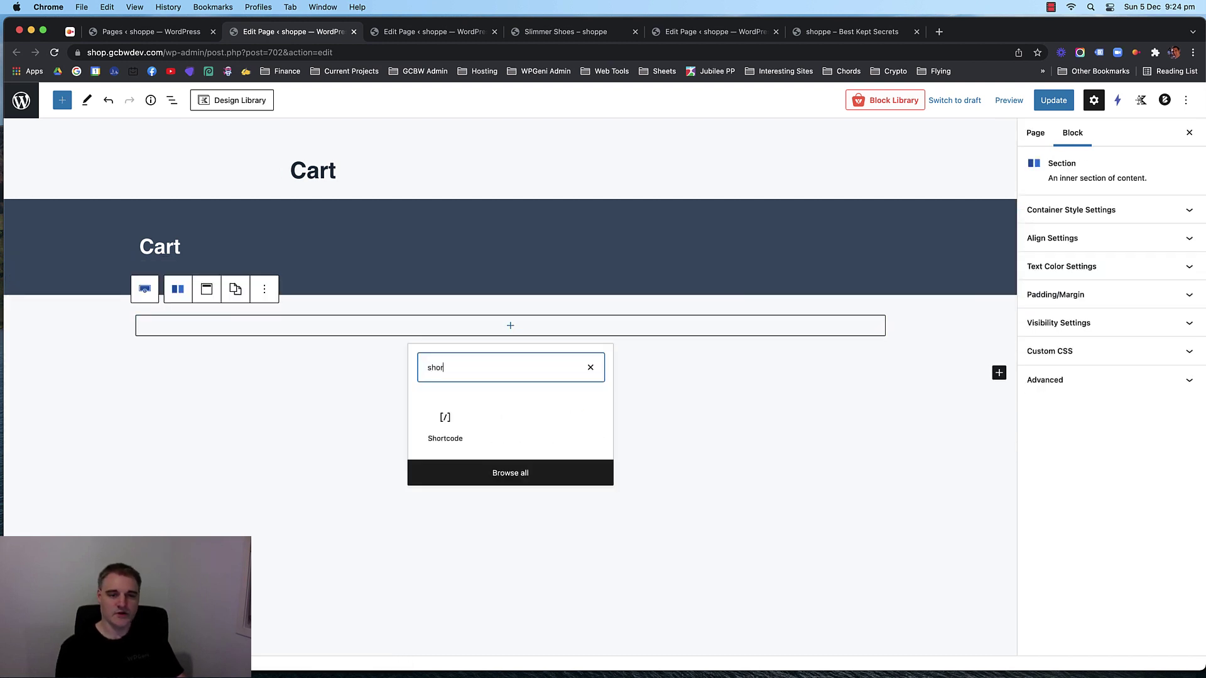
pyautogui.click(446, 426)
# Paste [woocommerce_cart] into the Shortcode block and save the Cart page.
pyautogui.press('super+v')
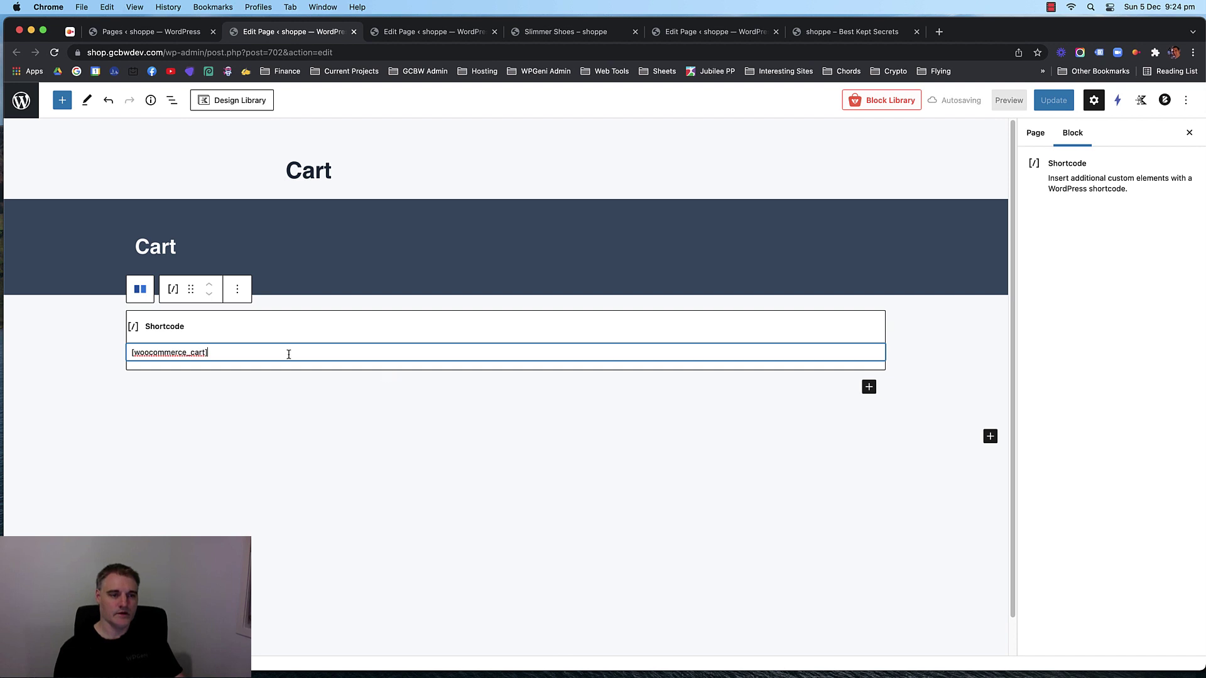
pyautogui.moveTo(214, 351); pyautogui.dragTo(130, 353)
pyautogui.click(216, 352)
pyautogui.moveTo(215, 352); pyautogui.dragTo(145, 357)
pyautogui.click(295, 442)
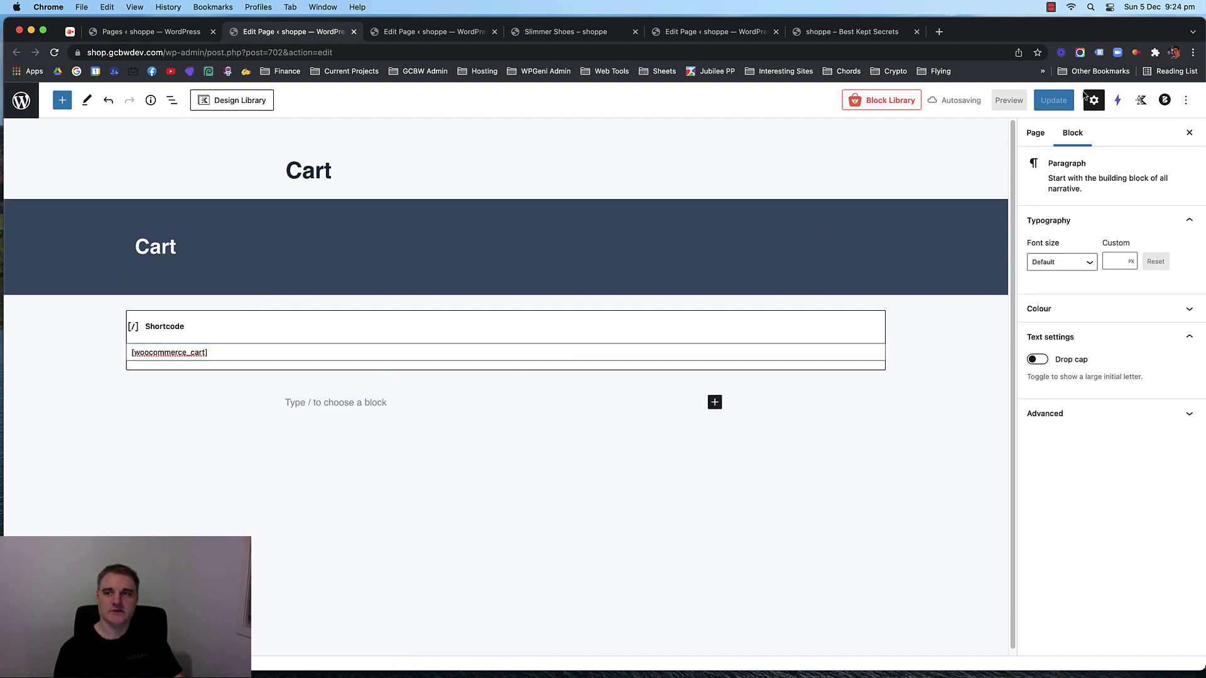
pyautogui.press('super+s')
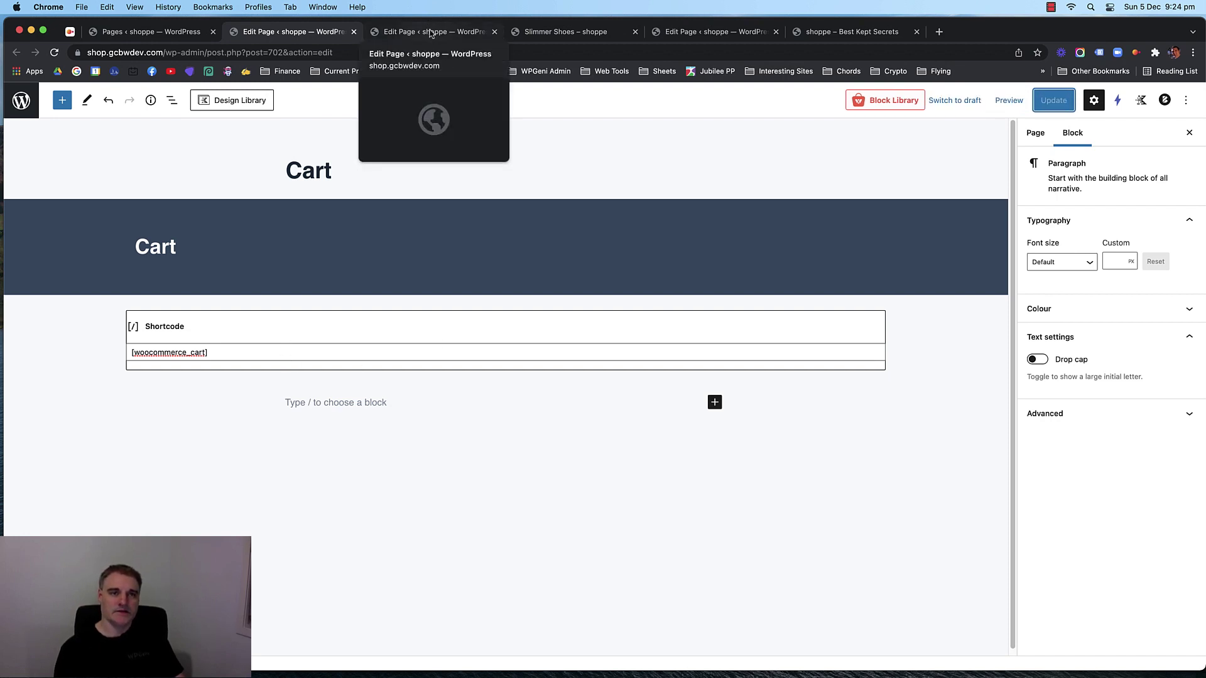
# On the Checkout page, remove the old unsupported and custom HTML blocks.
pyautogui.click(433, 31)
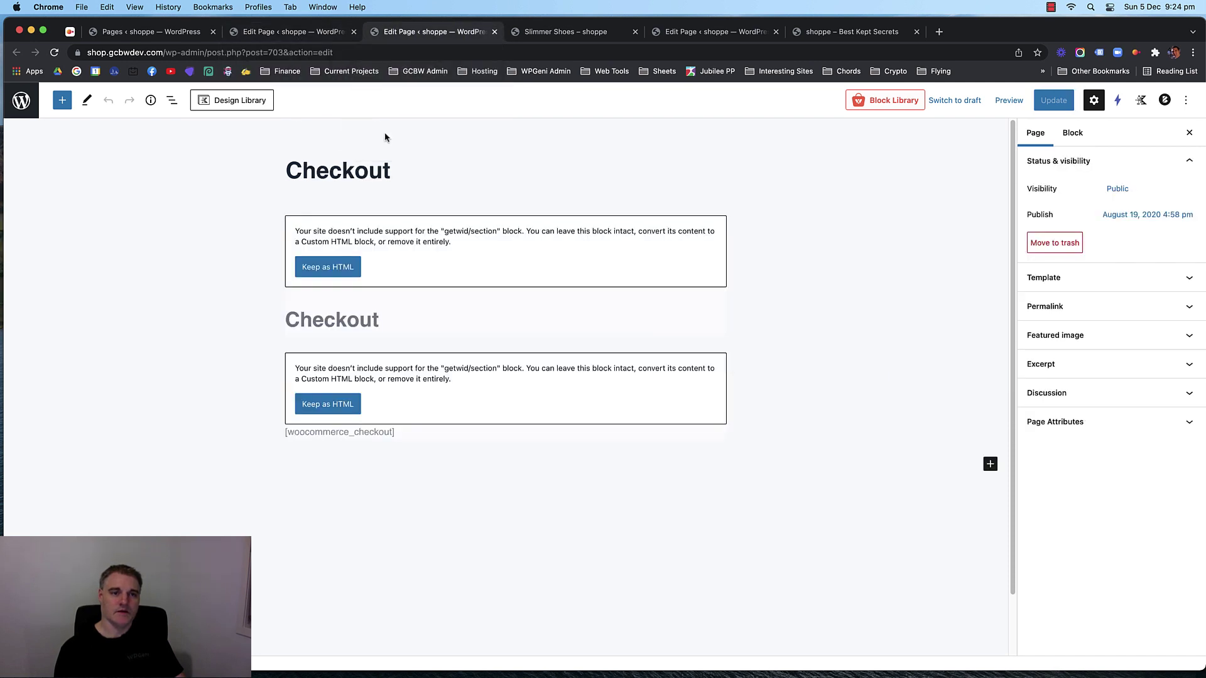
pyautogui.keyDown('shift'); pyautogui.click(454, 407); pyautogui.keyUp('shift')
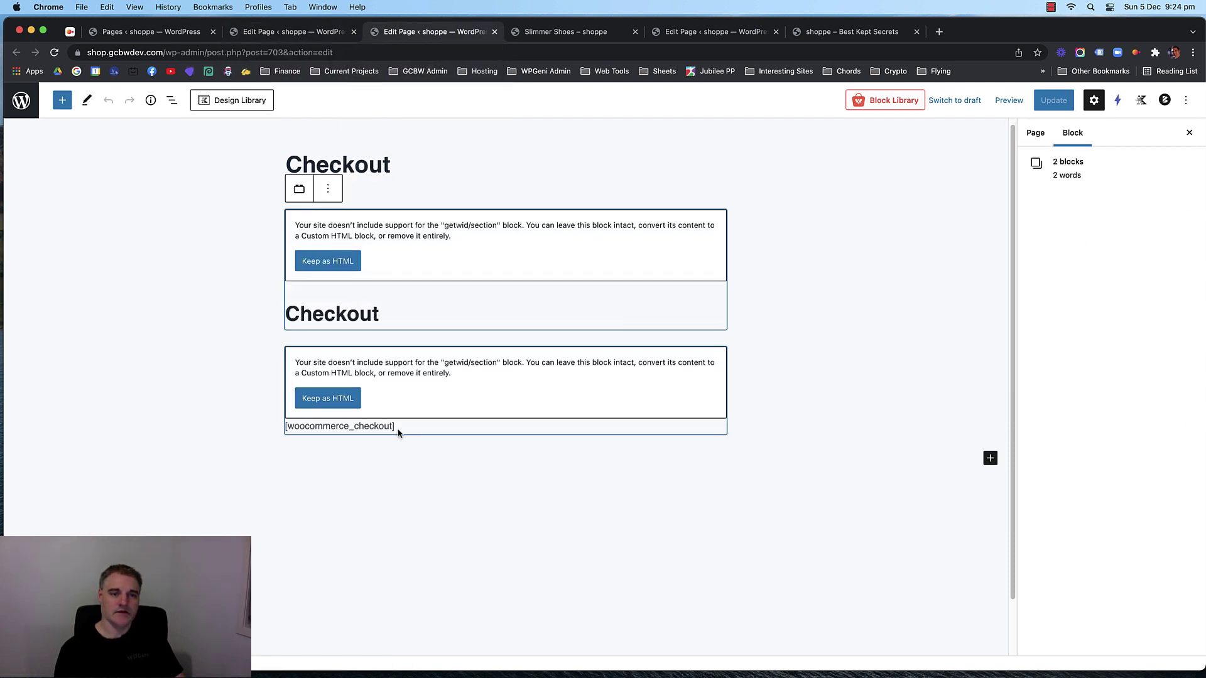
pyautogui.click(370, 430)
pyautogui.click(352, 402)
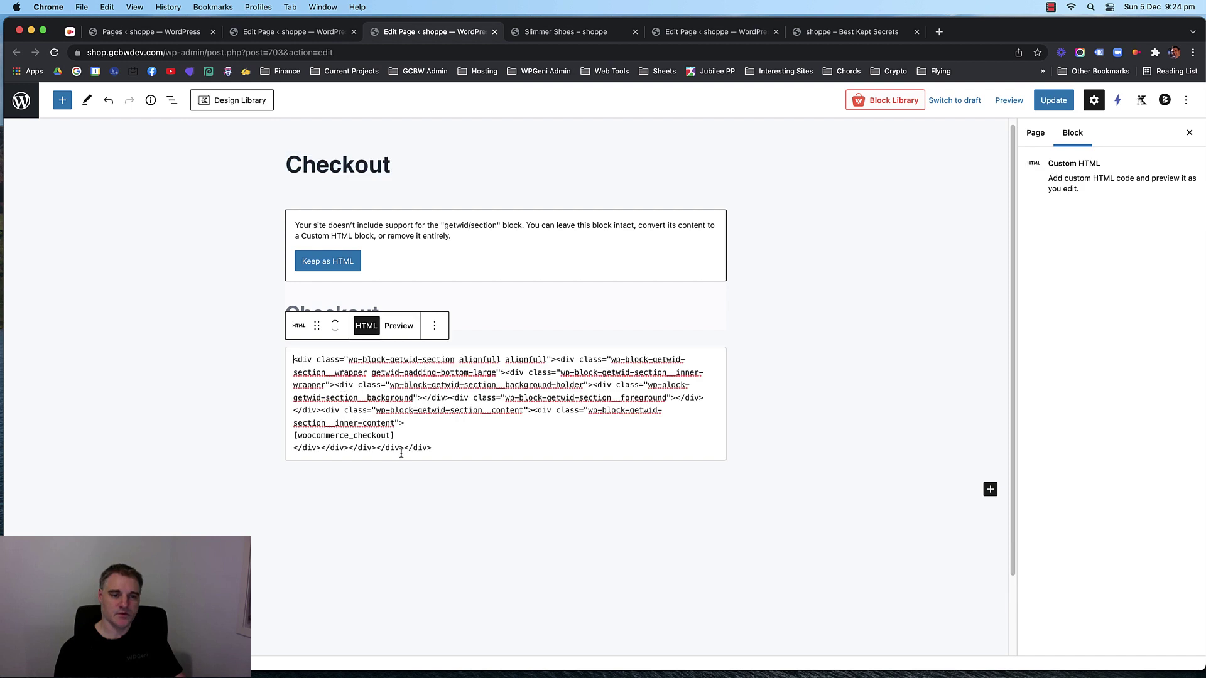
pyautogui.moveTo(374, 435); pyautogui.dragTo(294, 434)
pyautogui.press('super+c')
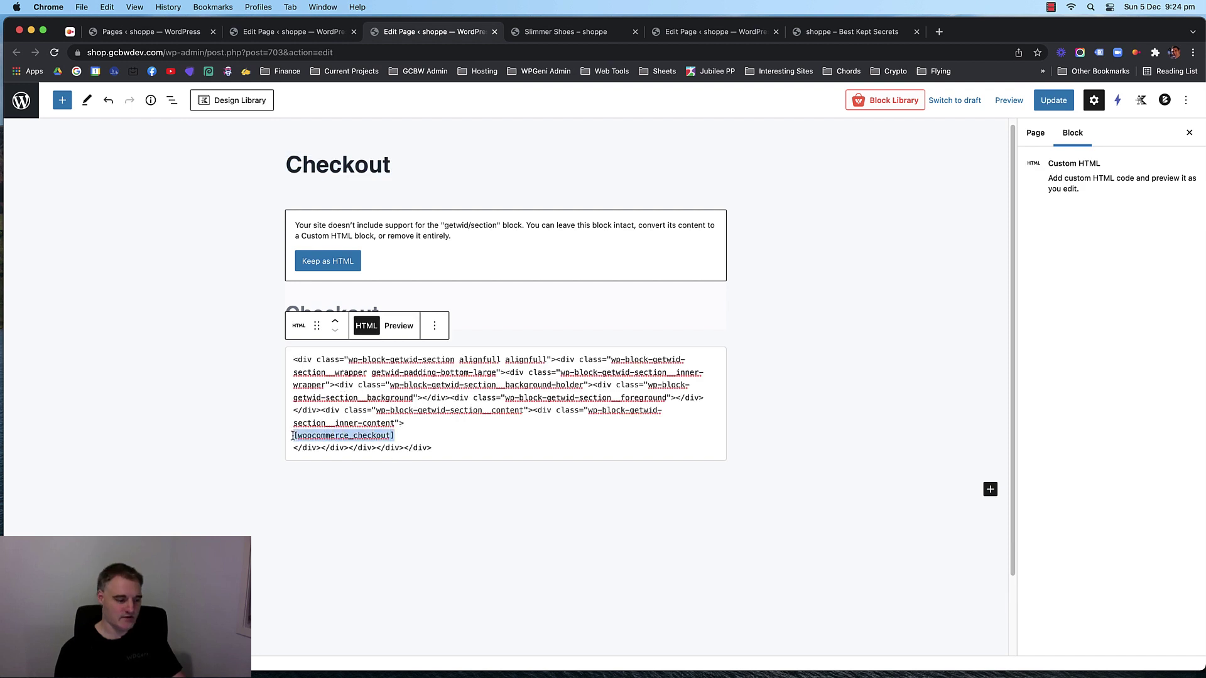
pyautogui.click(434, 325)
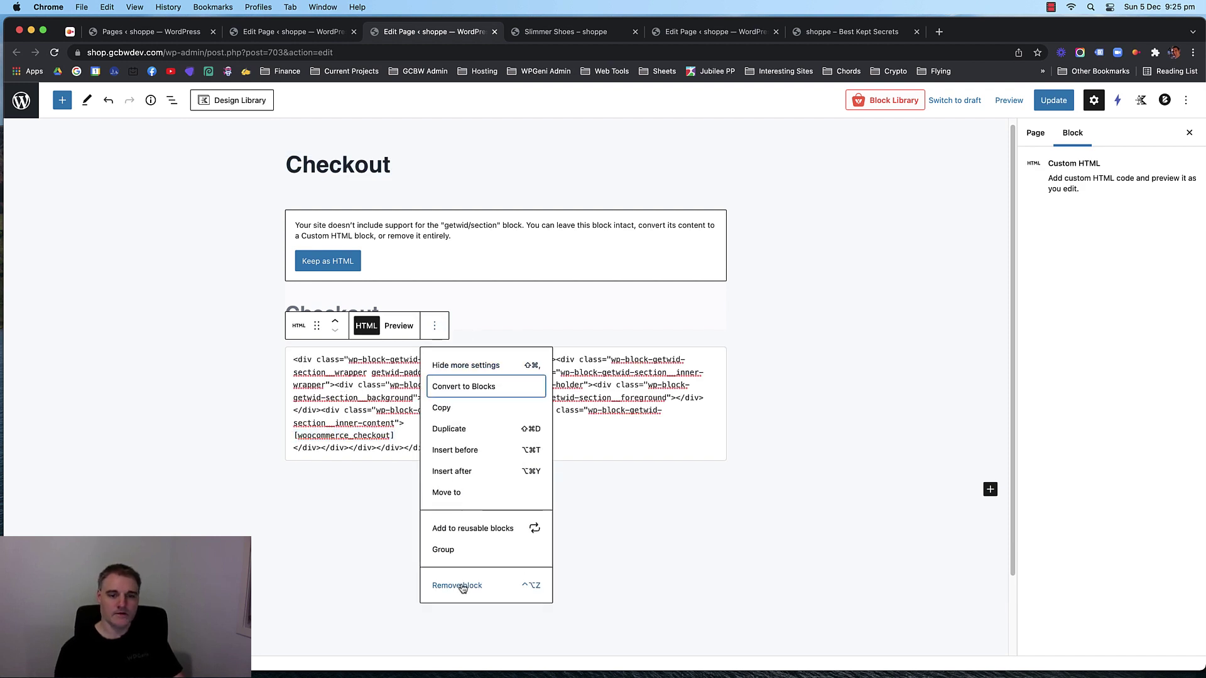
pyautogui.click(455, 588)
pyautogui.click(380, 221)
pyautogui.click(333, 202)
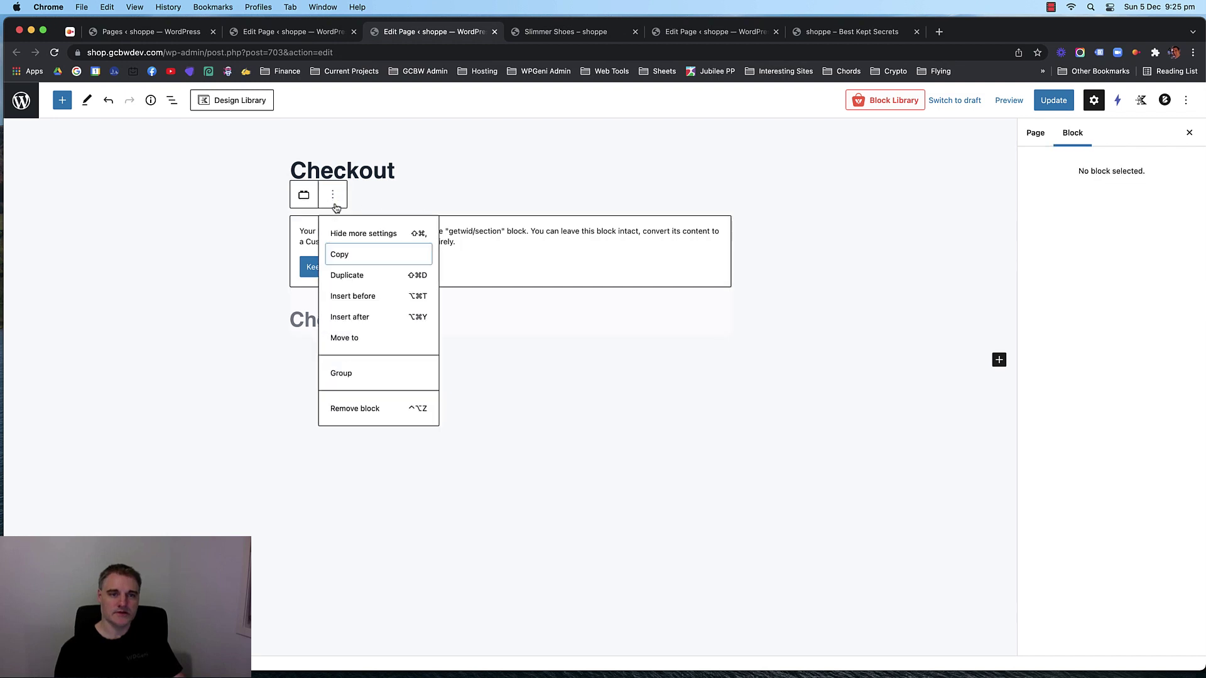
pyautogui.click(352, 407)
# Add a one-column Row Layout with a dark navy background to the Checkout page.
pyautogui.click(717, 216)
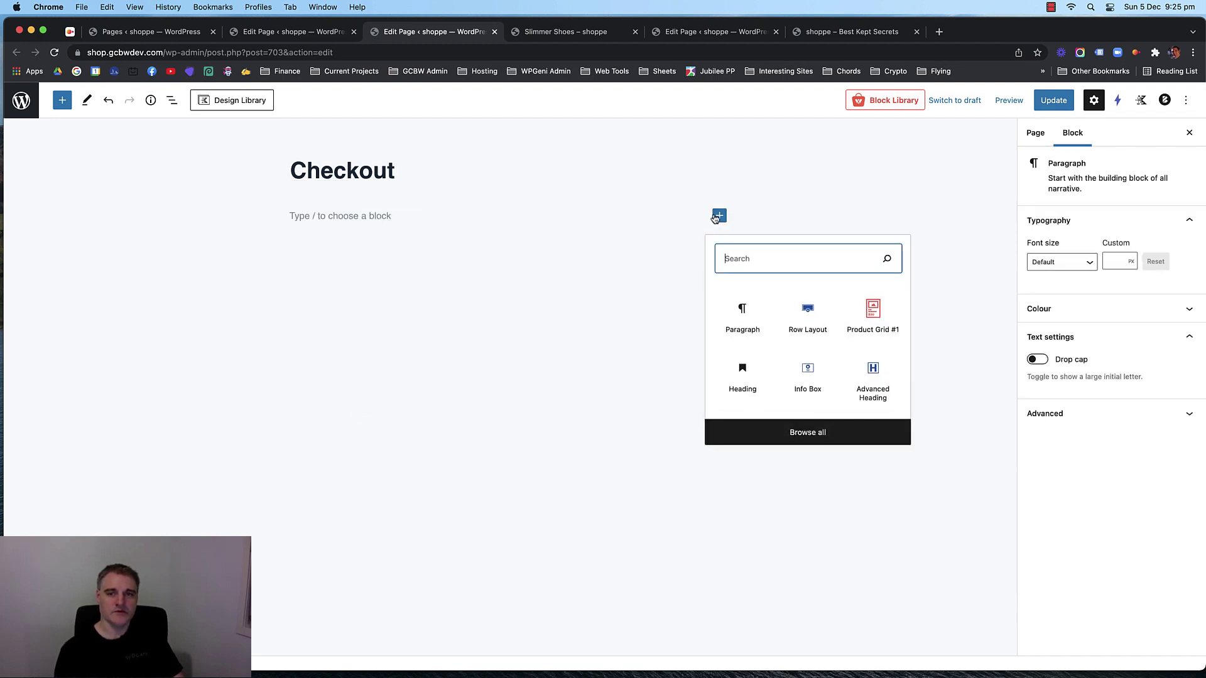
pyautogui.click(807, 320)
pyautogui.click(249, 251)
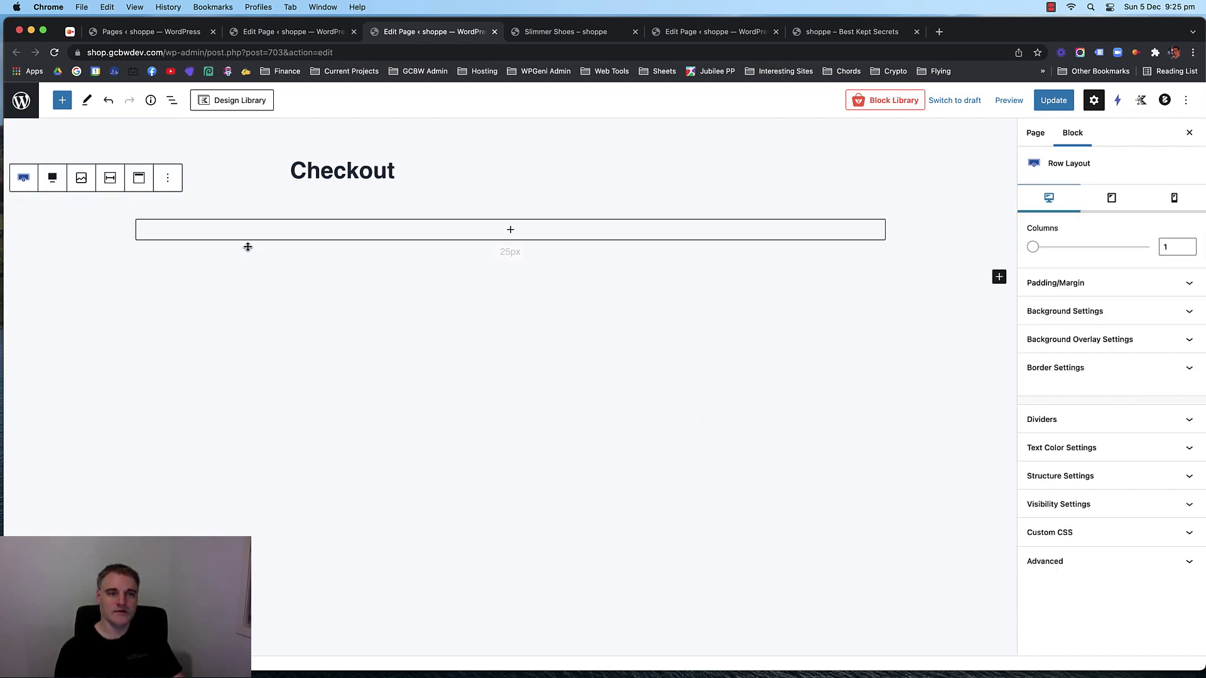
pyautogui.click(1078, 313)
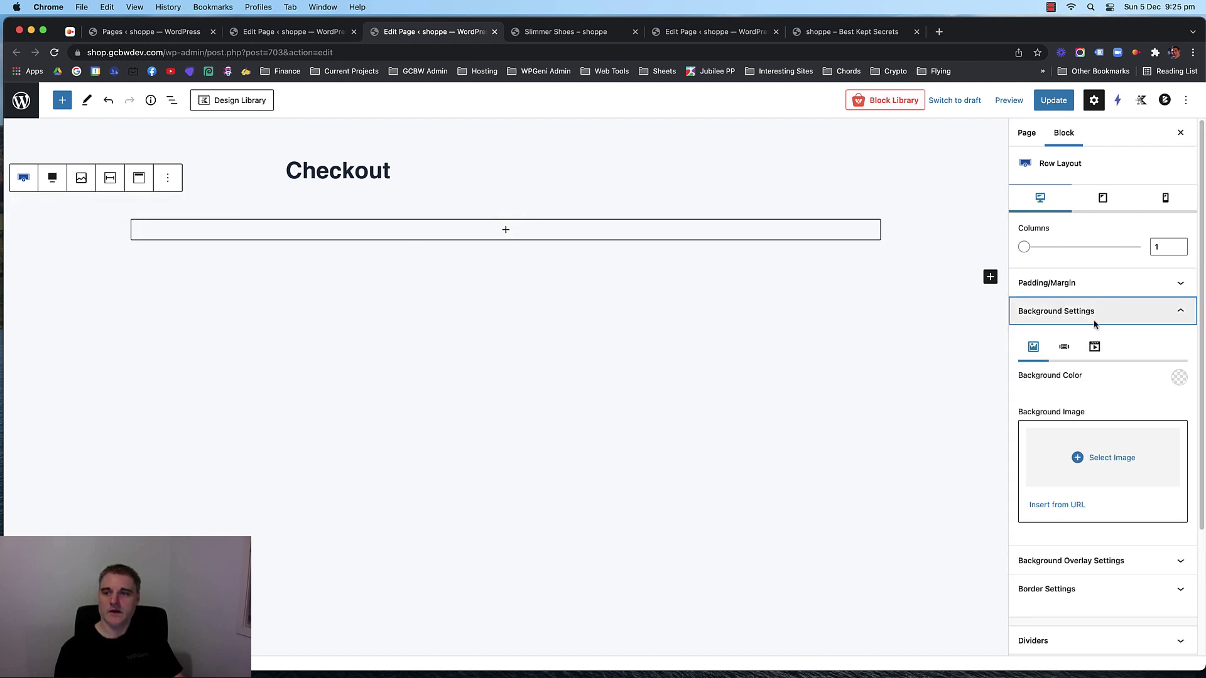
pyautogui.click(1174, 379)
pyautogui.click(1060, 352)
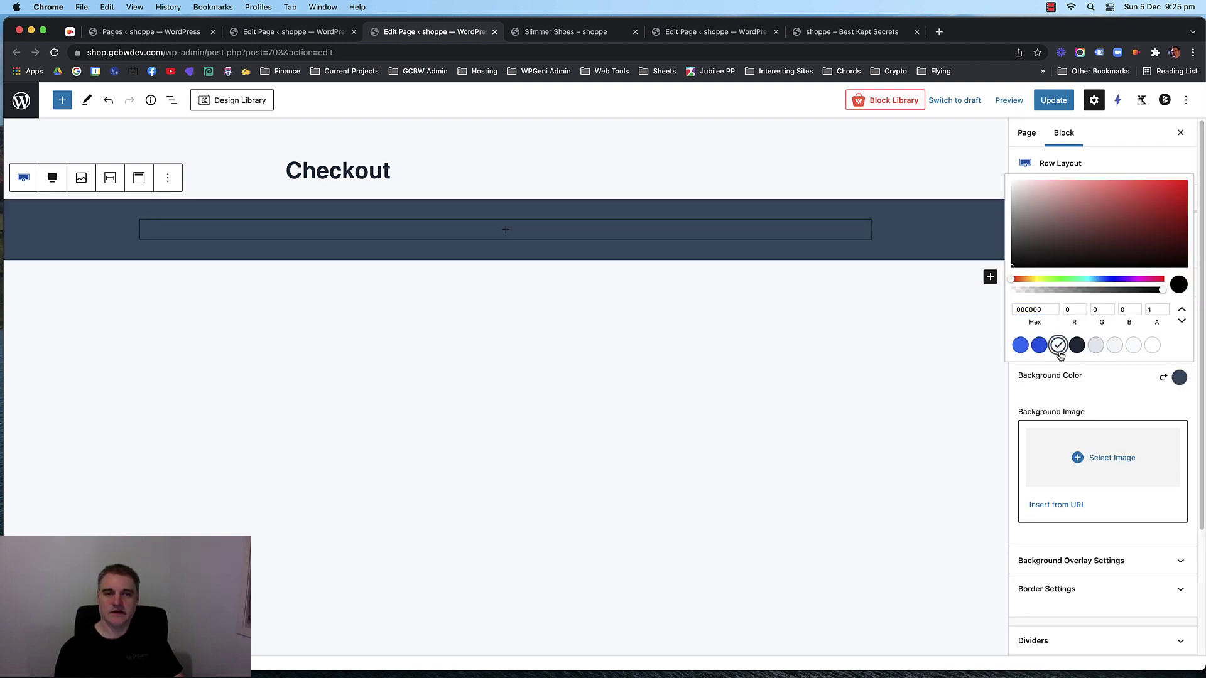
# Add a white Advanced Heading reading Checkout inside the dark row.
pyautogui.click(510, 229)
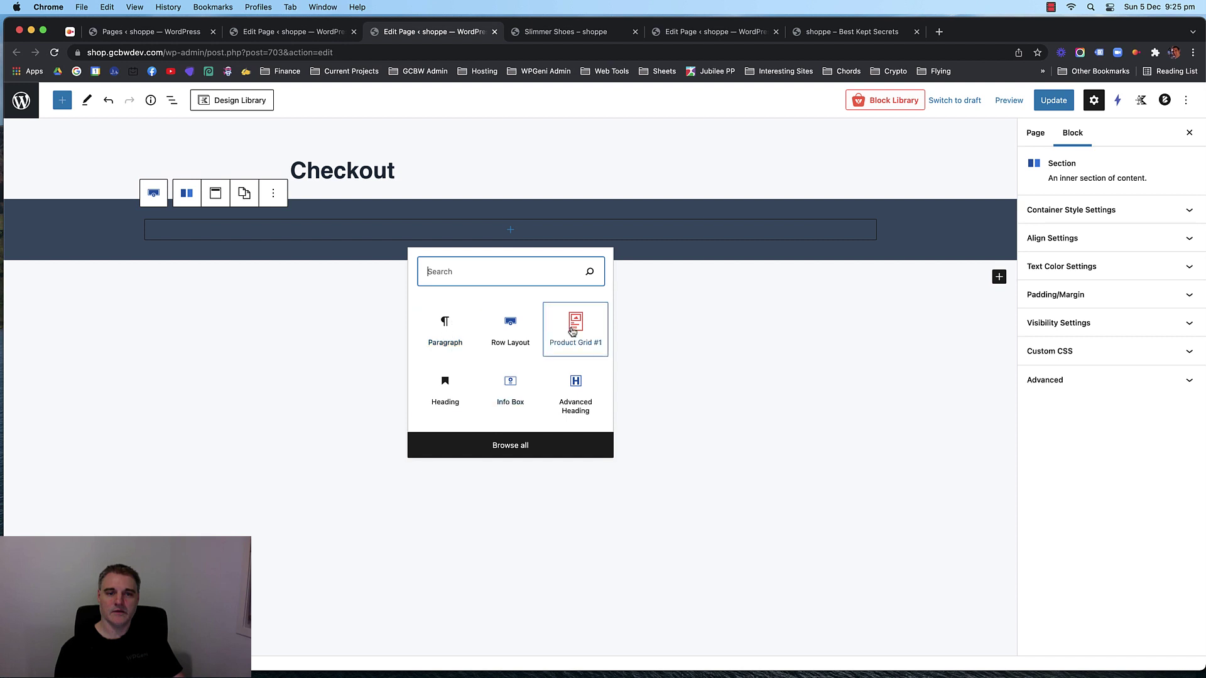
pyautogui.click(556, 383)
pyautogui.write('Chck')
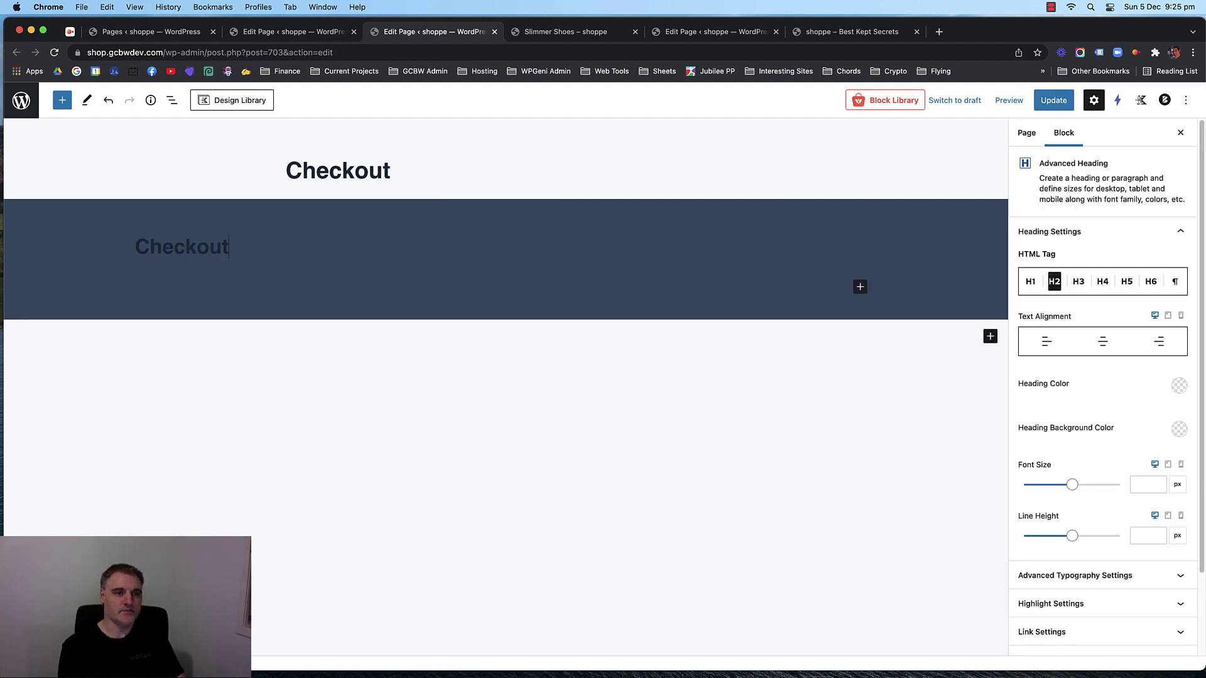
pyautogui.click(1178, 385)
pyautogui.click(1153, 354)
# Add a second one-column row below the Checkout header.
pyautogui.click(990, 336)
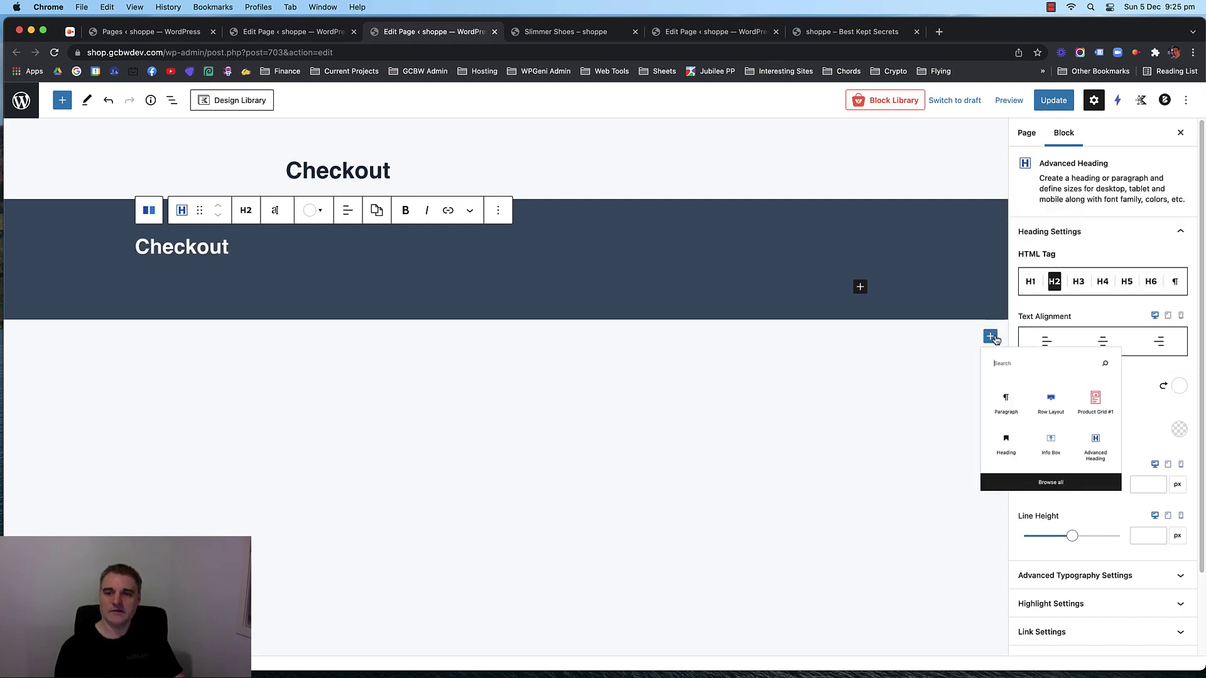
pyautogui.click(1080, 433)
pyautogui.click(274, 354)
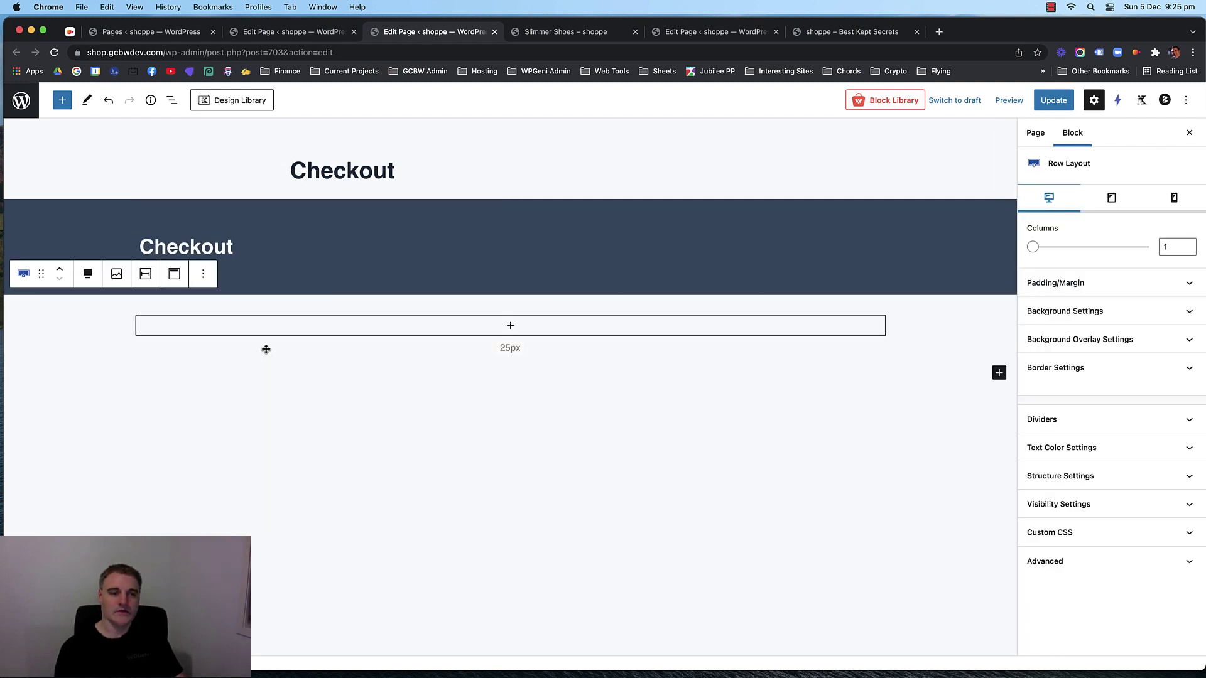
pyautogui.click(310, 327)
pyautogui.click(309, 328)
# Insert a Shortcode block in the new row and paste [woocommerce_checkout].
pyautogui.write('sho')
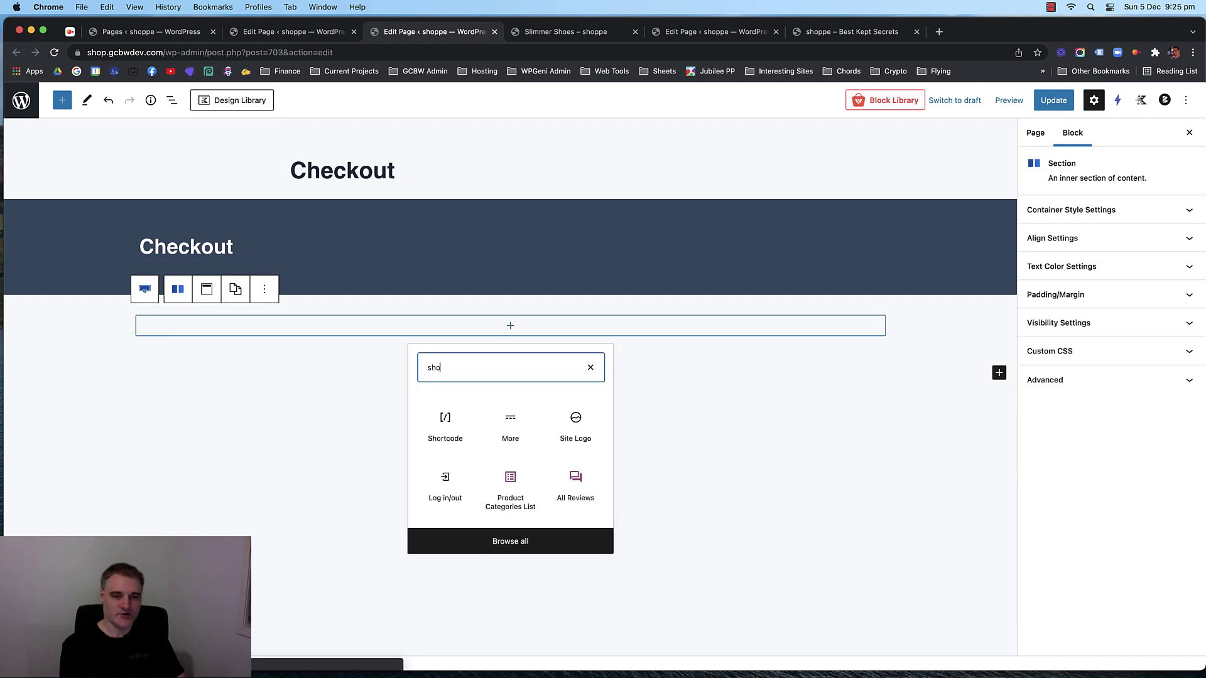
pyautogui.click(438, 422)
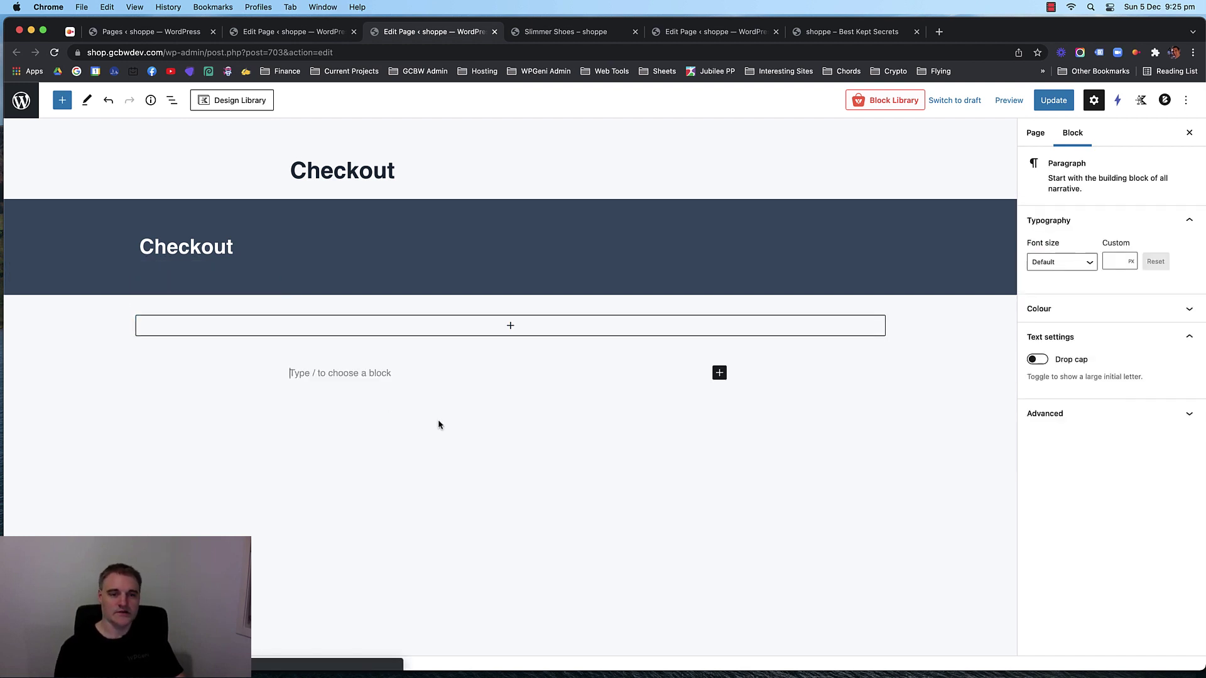
pyautogui.click(355, 331)
pyautogui.write('s')
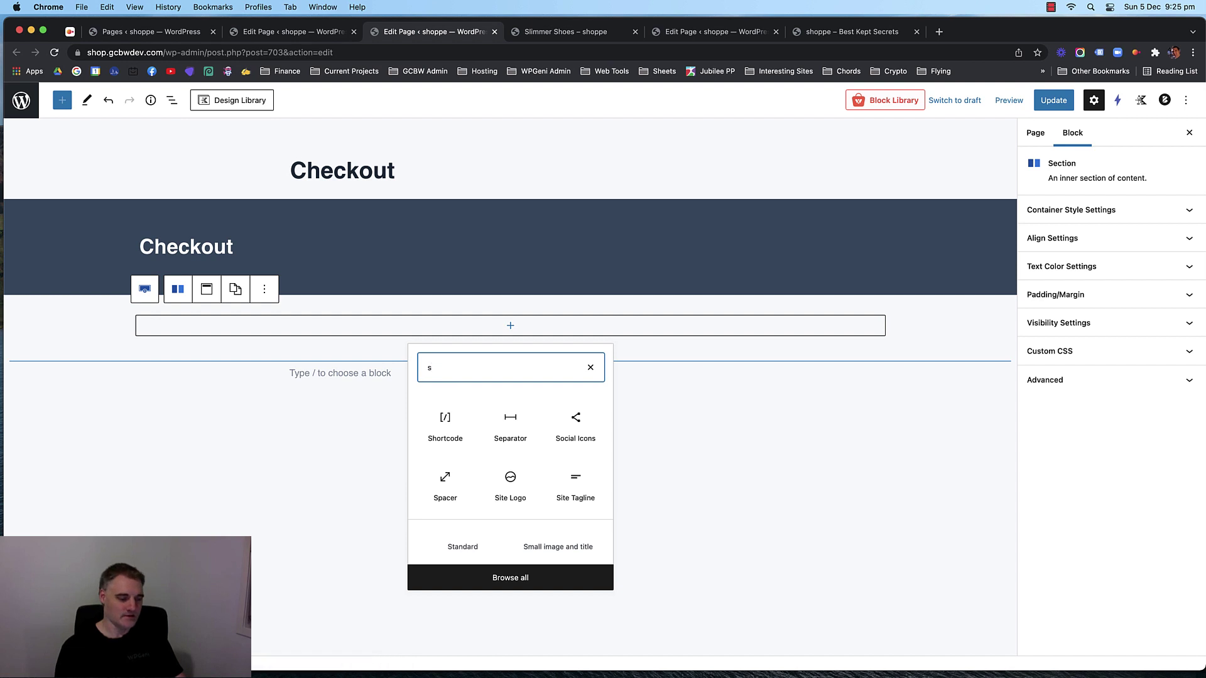
pyautogui.write('ho')
pyautogui.click(447, 427)
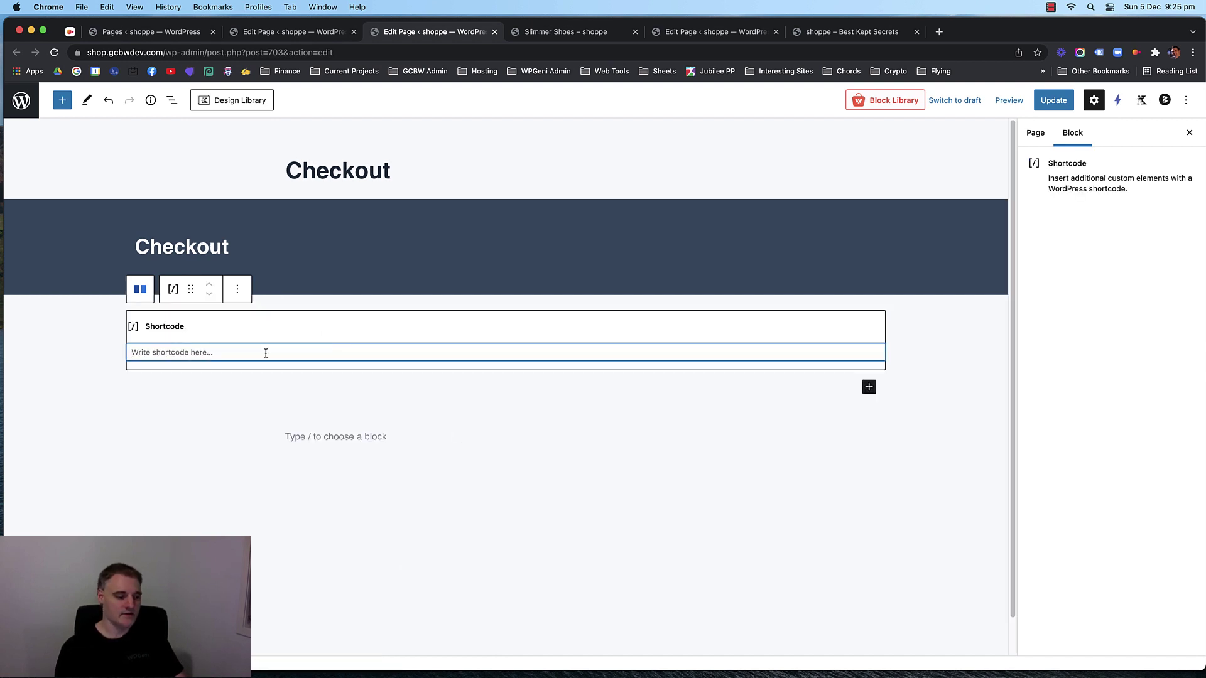
pyautogui.press('super+v')
pyautogui.click(499, 480)
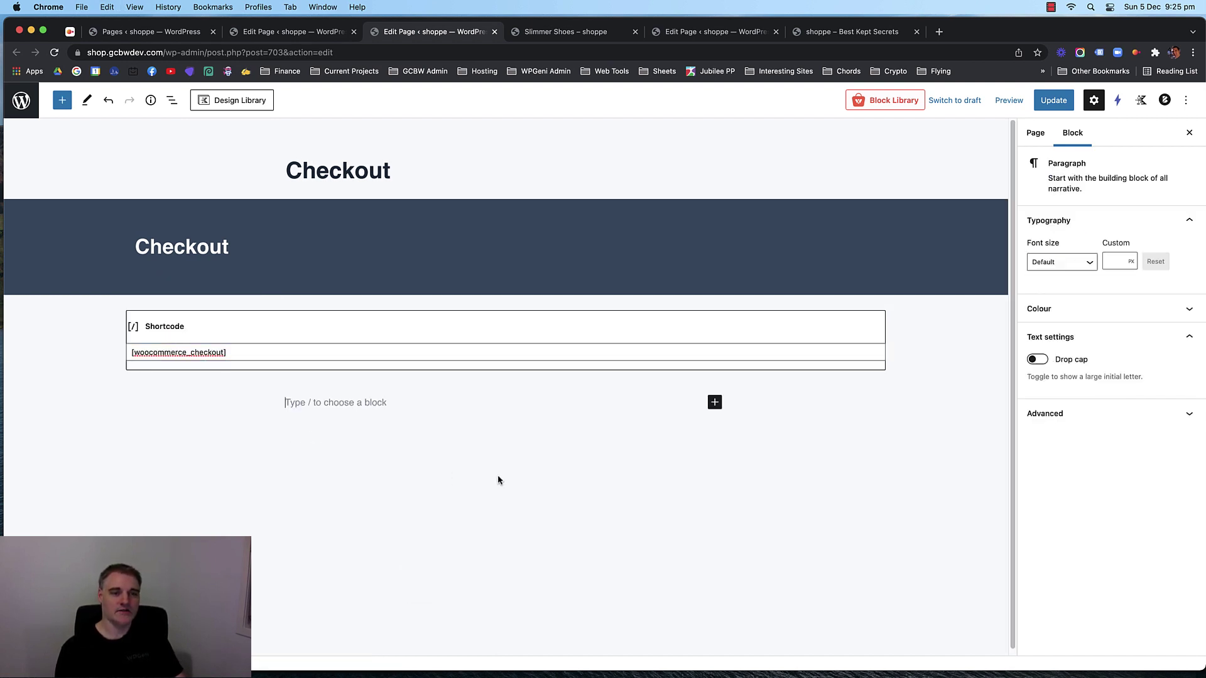
# Delete the empty paragraph, enlarge the row's top and bottom padding, and update the page.
pyautogui.press('BackSpace')
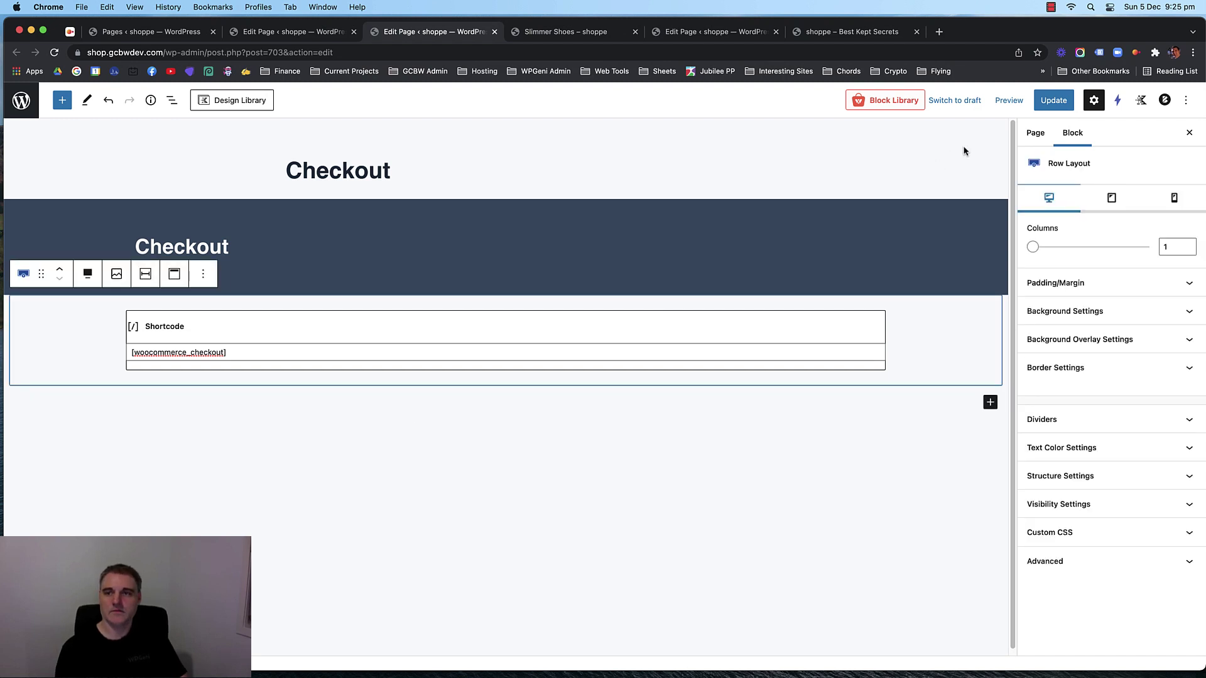
pyautogui.moveTo(567, 305); pyautogui.dragTo(563, 273)
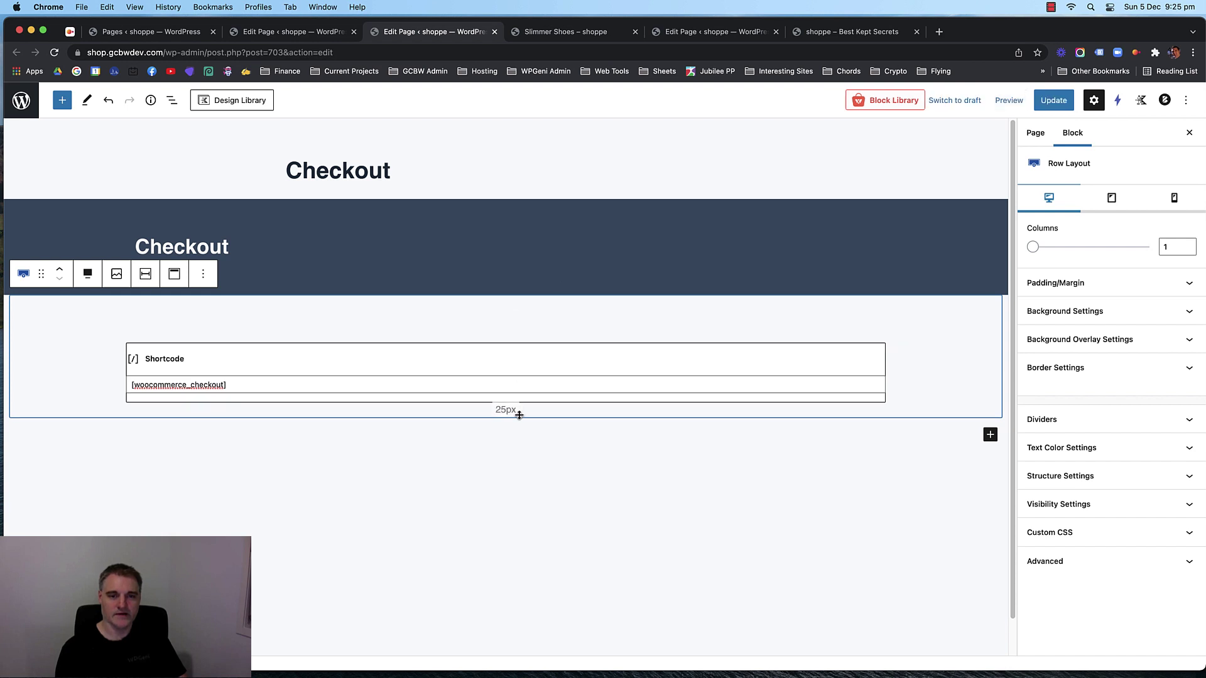
pyautogui.moveTo(517, 412); pyautogui.dragTo(527, 447)
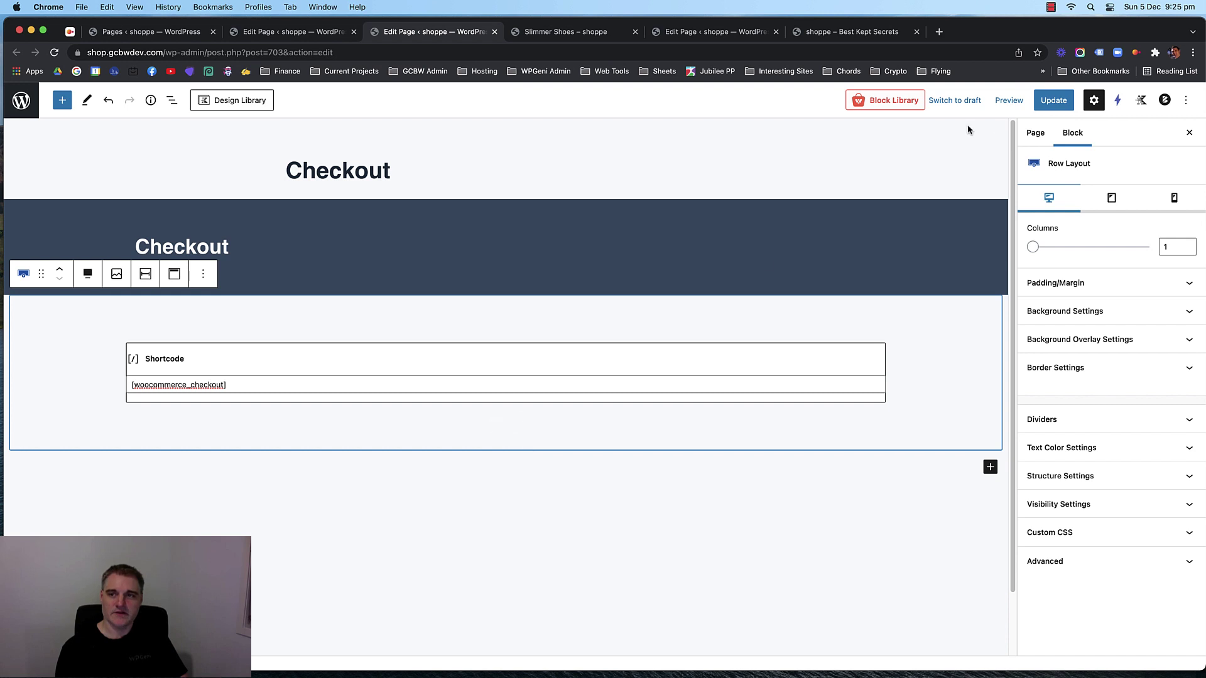
pyautogui.click(1053, 100)
pyautogui.click(284, 36)
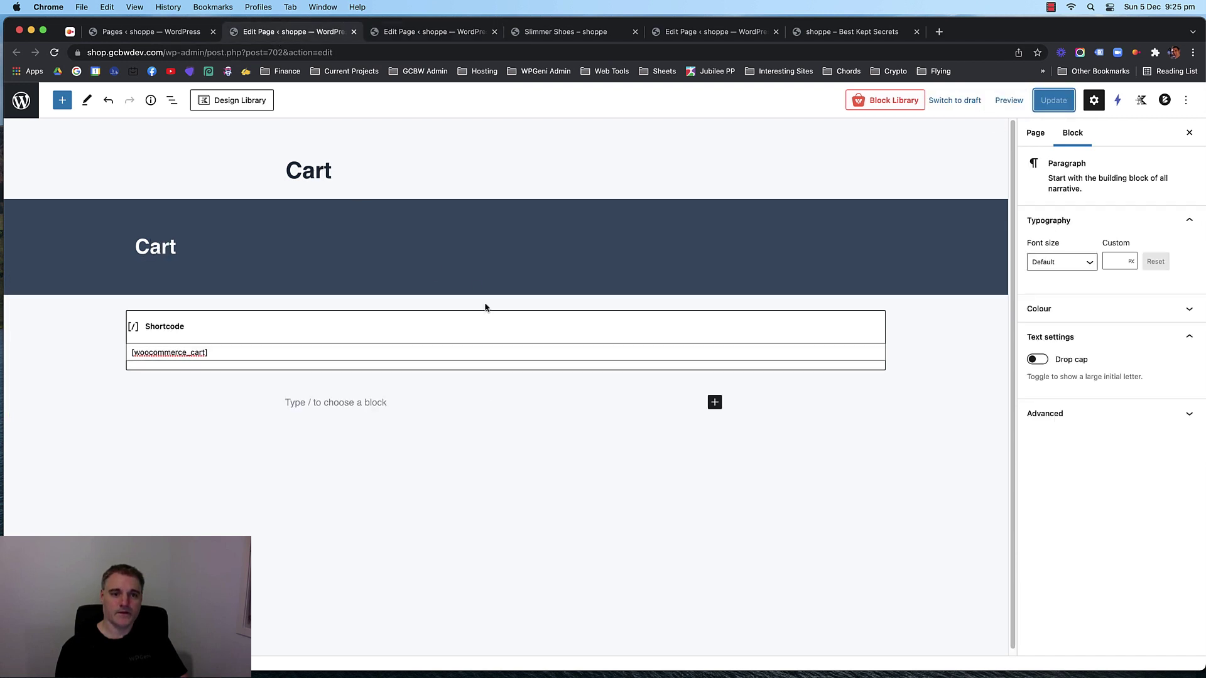
# Set the Cart shortcode row's top and bottom padding to 80 and update the page.
pyautogui.moveTo(490, 302); pyautogui.dragTo(495, 270)
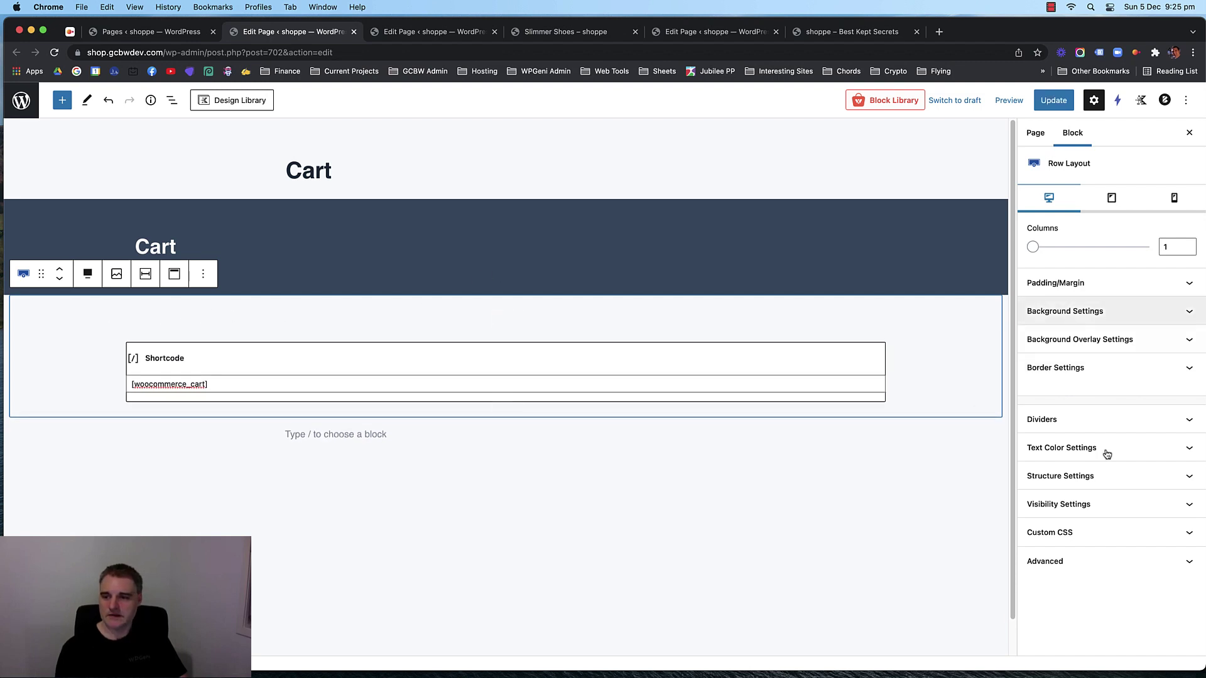
pyautogui.click(1108, 283)
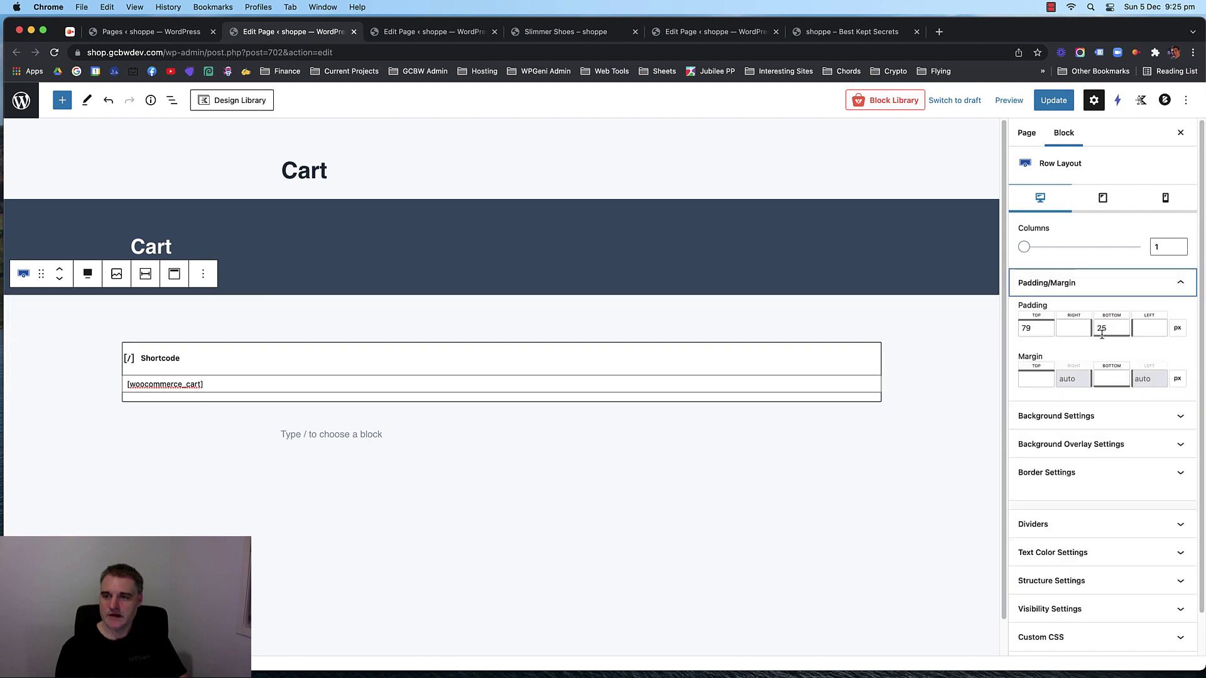
pyautogui.click(1039, 330)
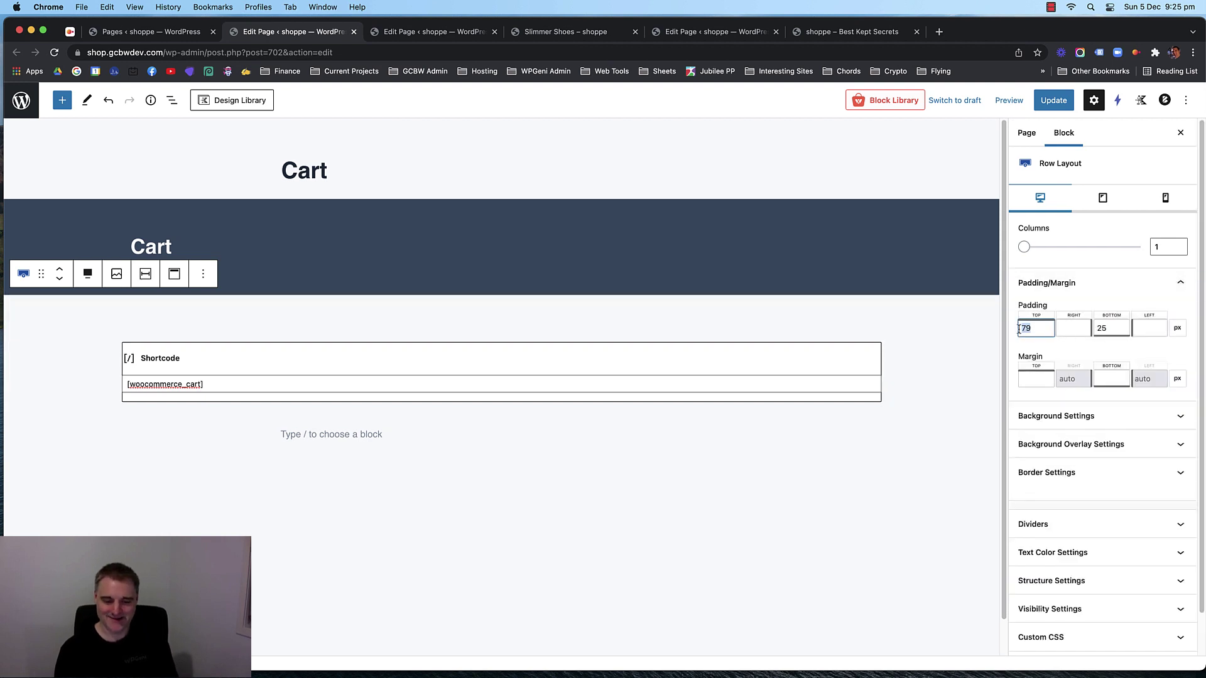
pyautogui.press('Up')
pyautogui.doubleClick(1110, 328)
pyautogui.write('80')
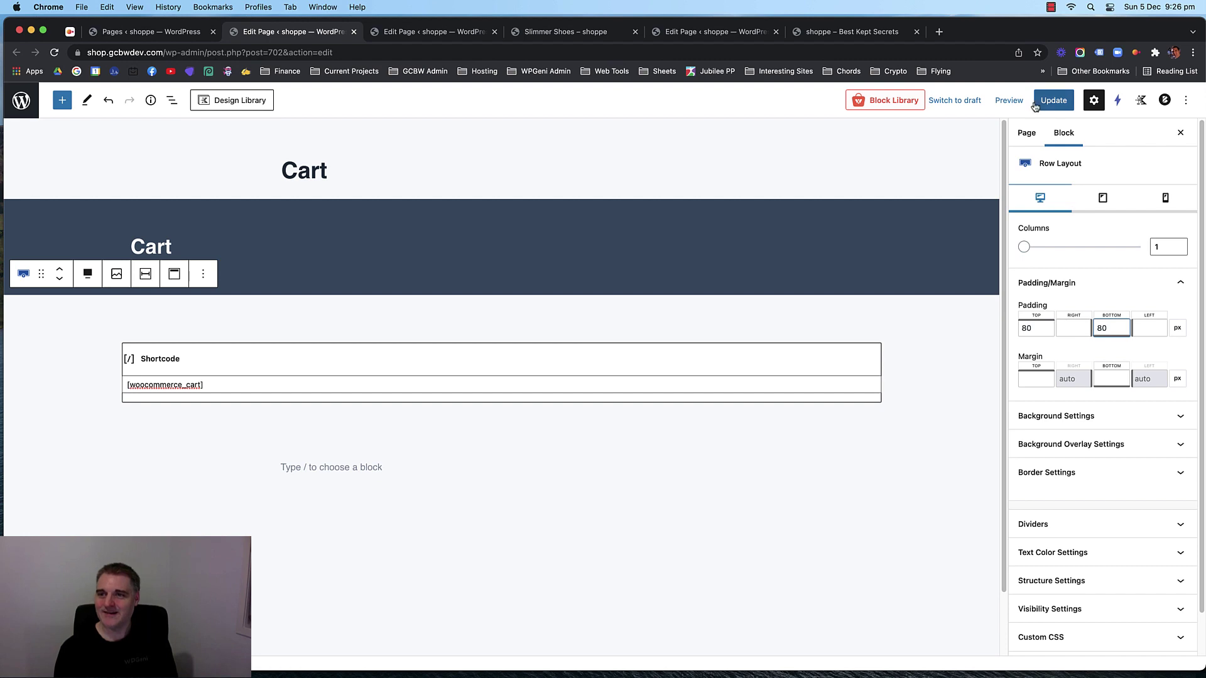
pyautogui.click(1053, 100)
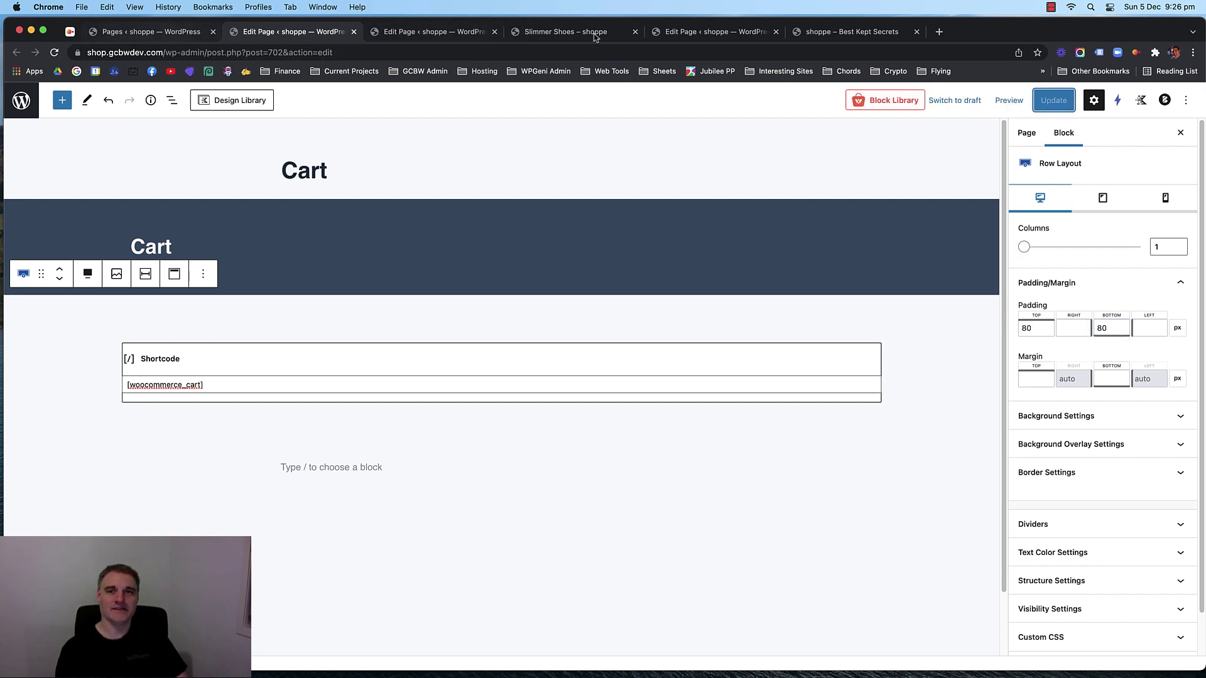
pyautogui.click(830, 32)
pyautogui.click(751, 35)
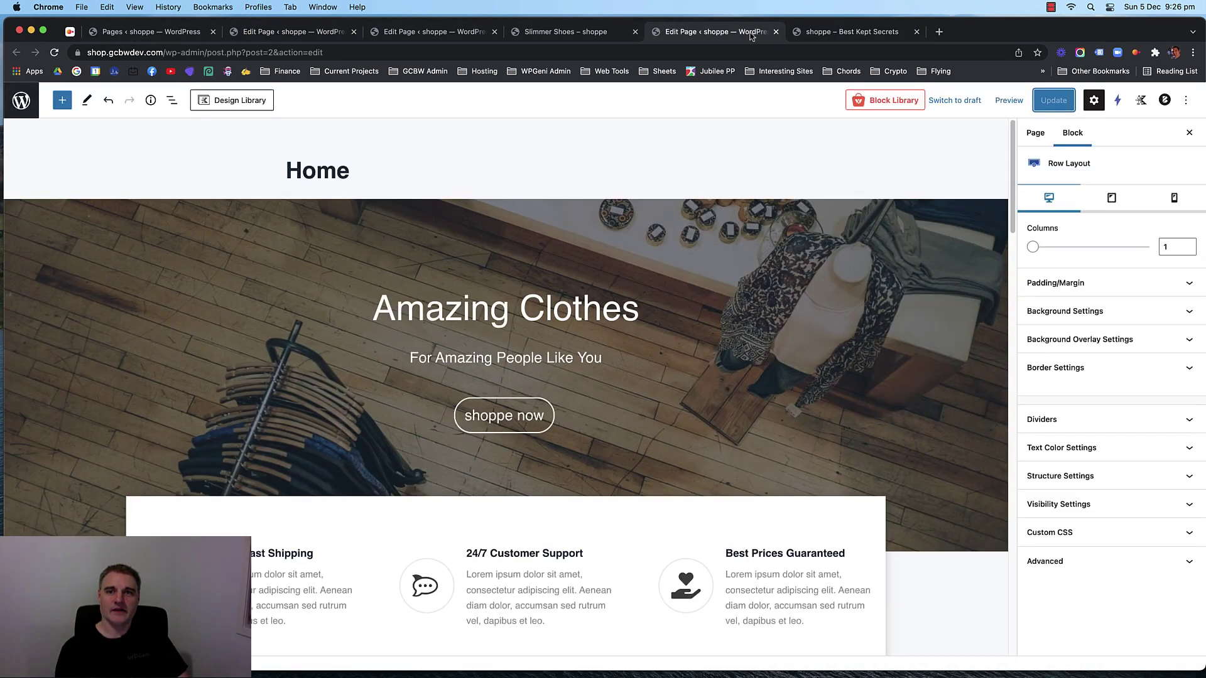
# Close the Home editor and Slimmer Shoes tabs, then open the storefront shopping cart.
pyautogui.click(776, 32)
pyautogui.click(625, 37)
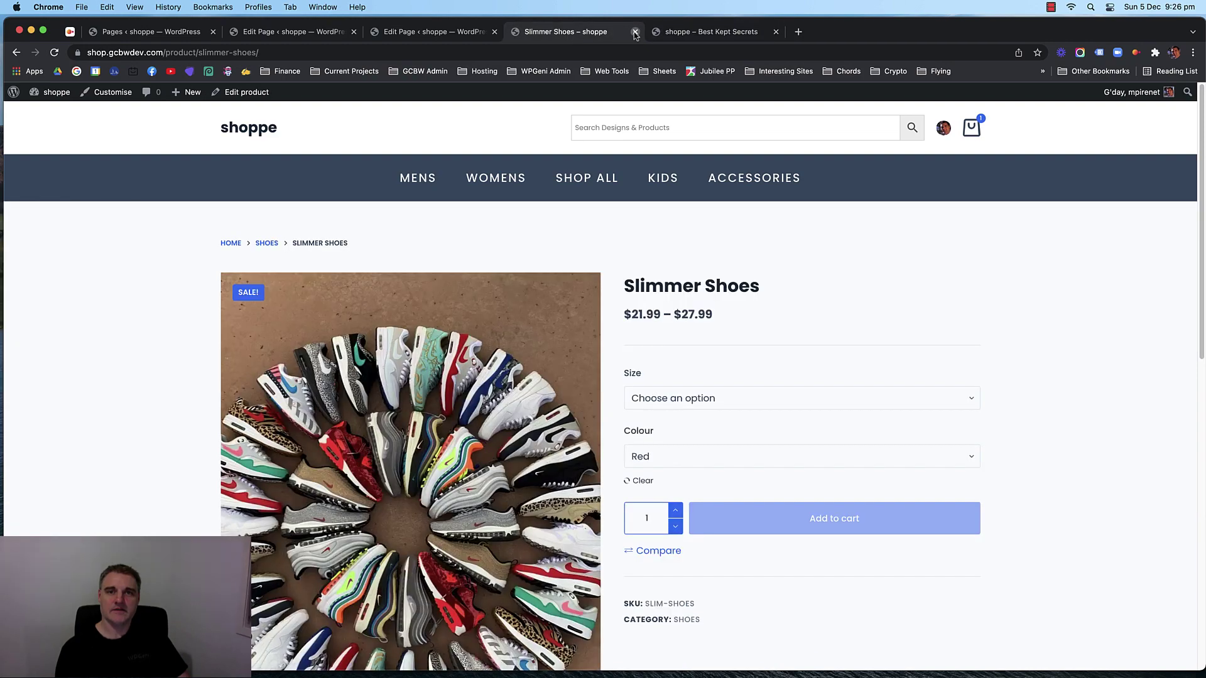
pyautogui.click(634, 32)
pyautogui.click(553, 32)
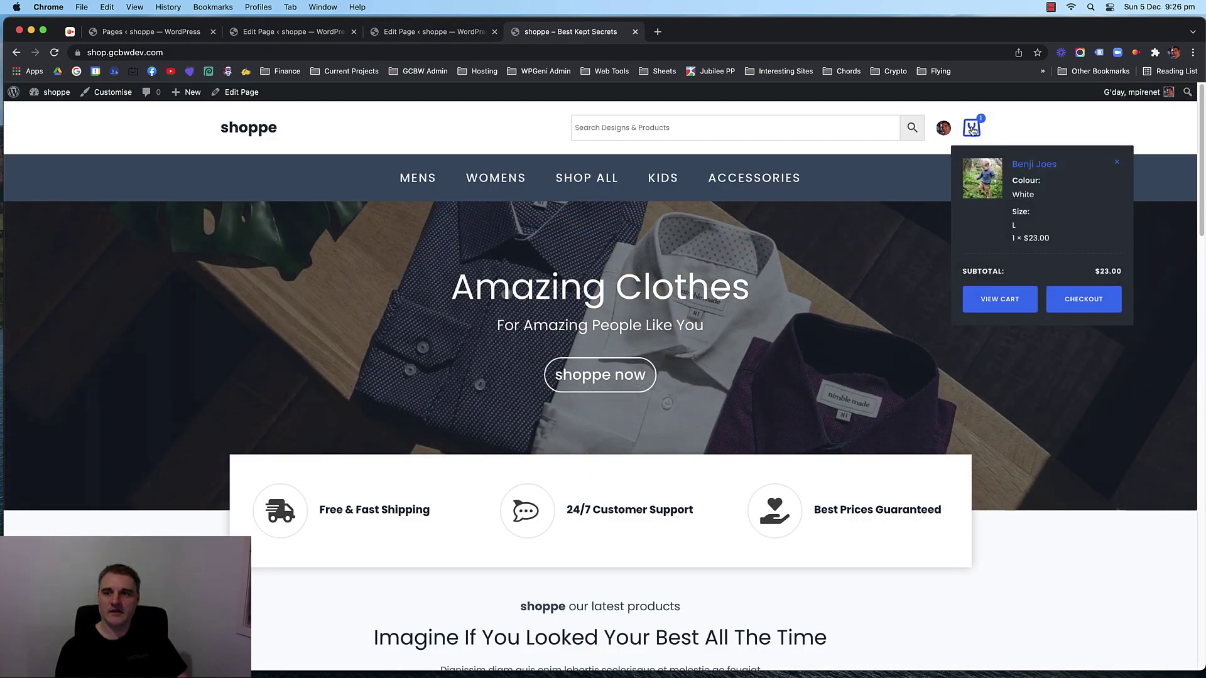
pyautogui.click(971, 129)
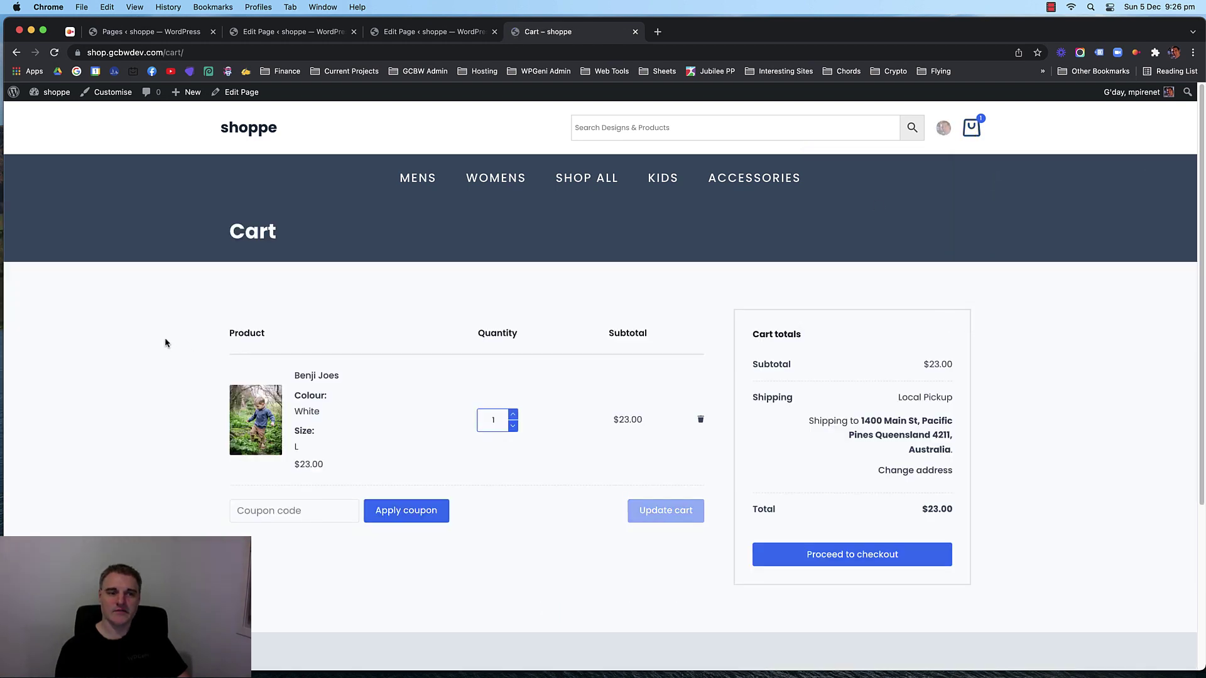
# Scroll through the live cart and checkout pages, then return to the Checkout editor.
pyautogui.scroll(-5, 137, 337)
pyautogui.scroll(4, 136, 338)
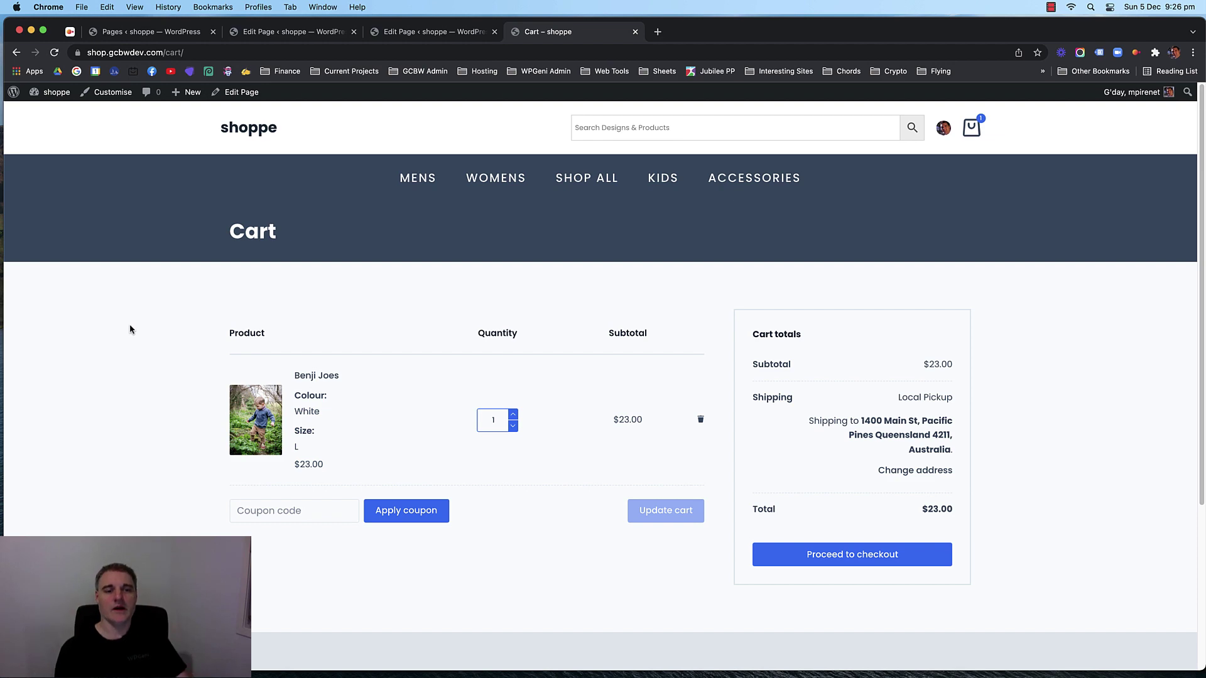
pyautogui.scroll(-1, 132, 330)
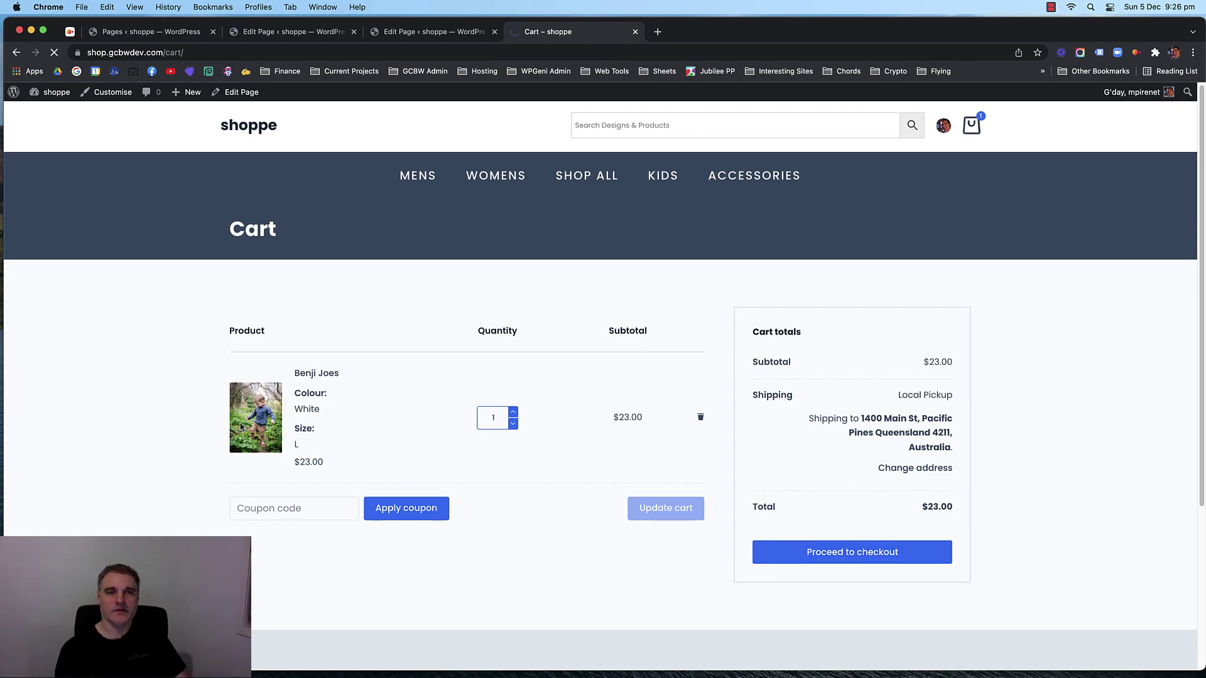
pyautogui.scroll(-8, 226, 377)
pyautogui.scroll(10, 189, 371)
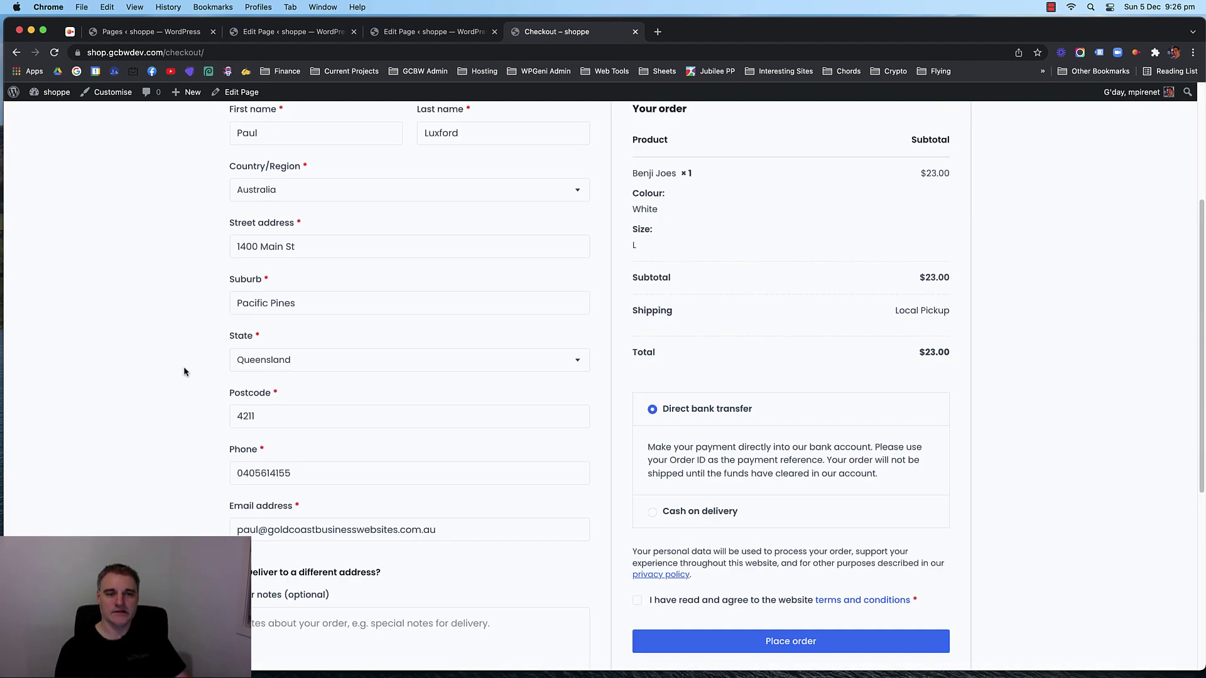
pyautogui.scroll(-12, 536, 309)
pyautogui.scroll(10, 308, 311)
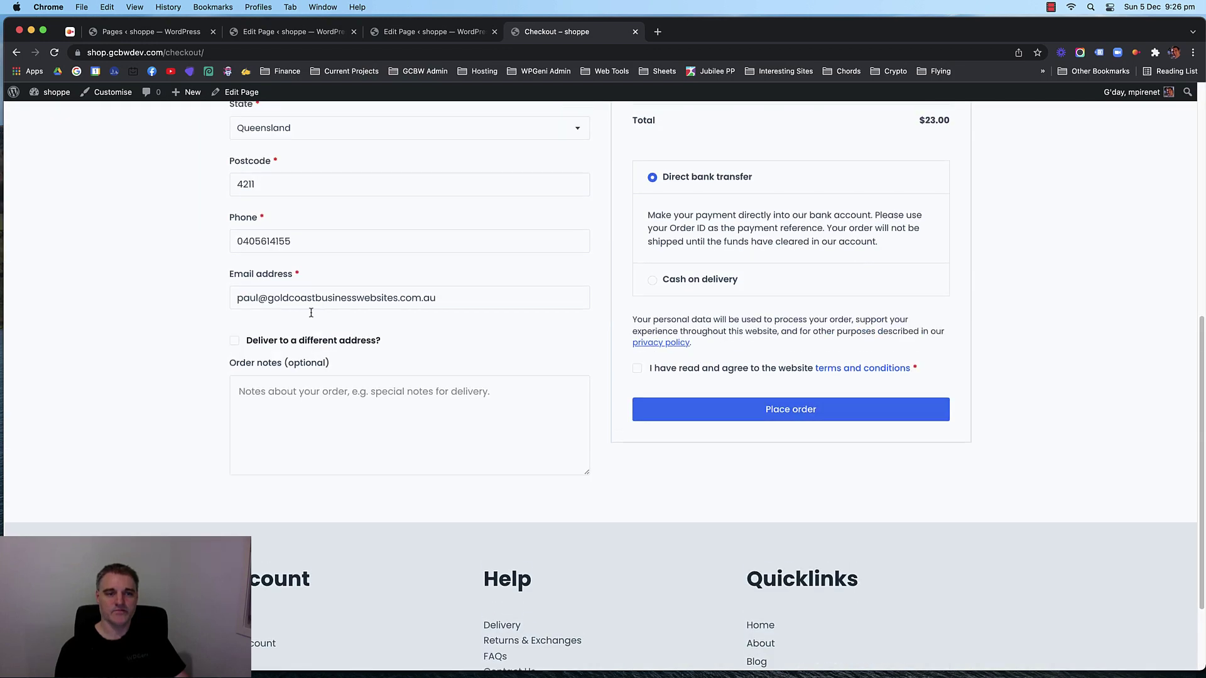
pyautogui.scroll(-8, 530, 323)
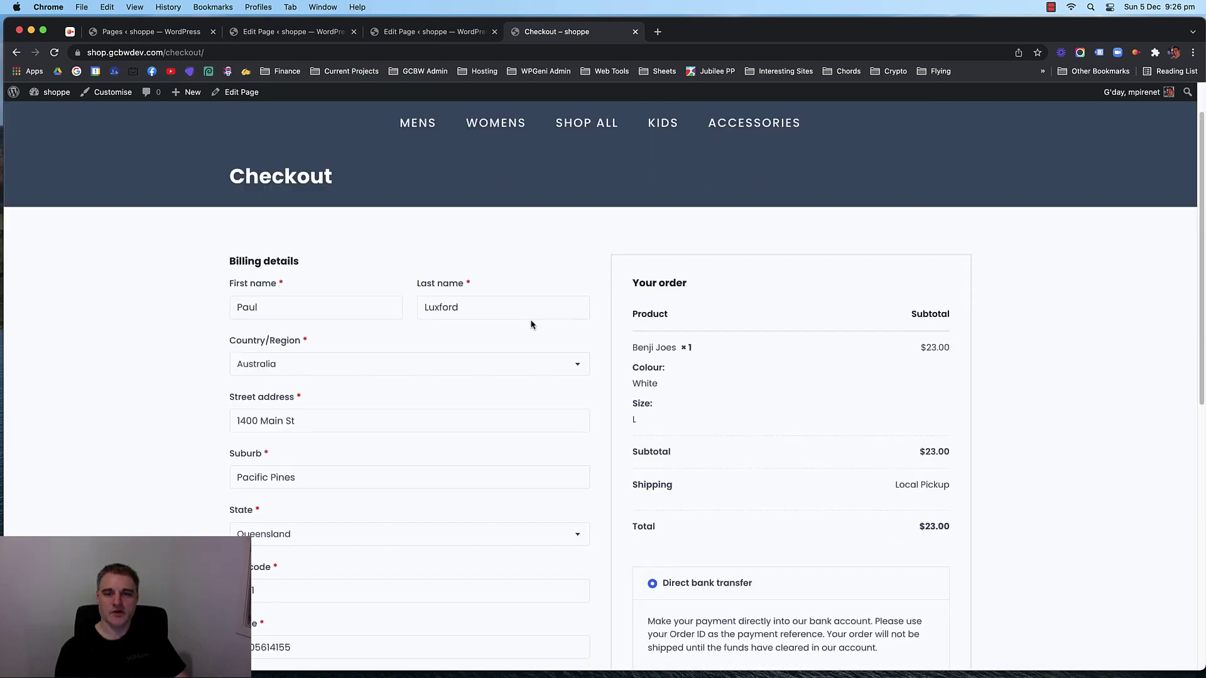
pyautogui.scroll(10, 710, 351)
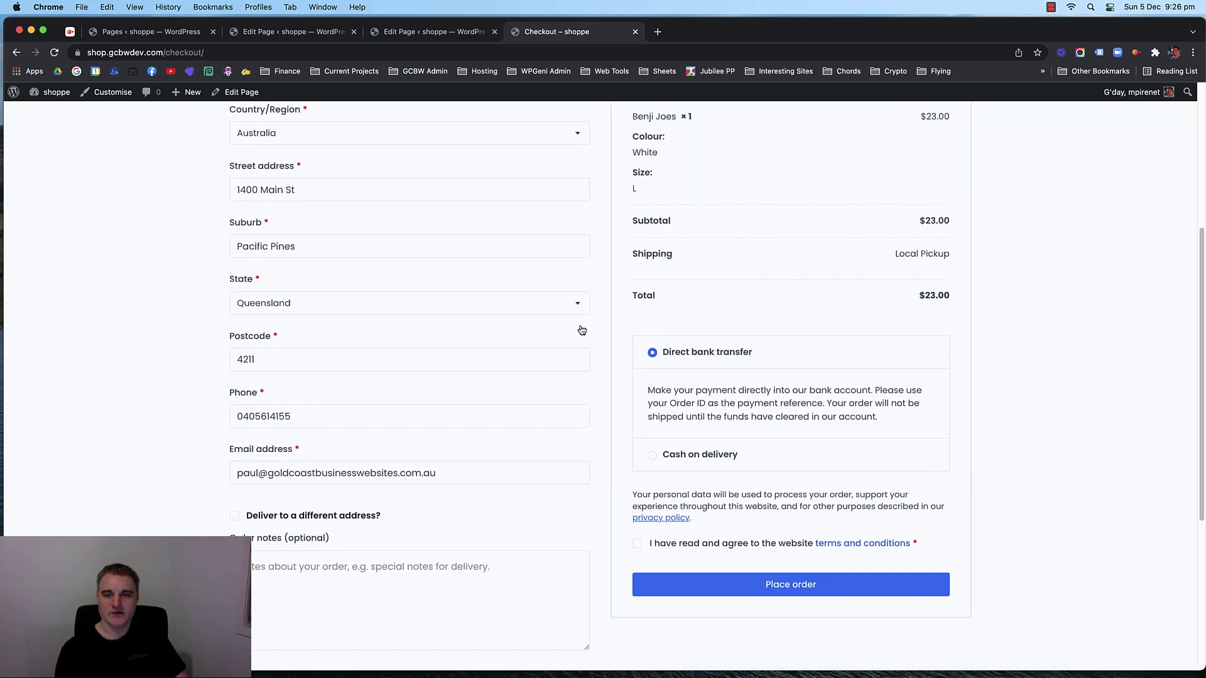
pyautogui.scroll(-3, 153, 299)
pyautogui.scroll(3, 167, 291)
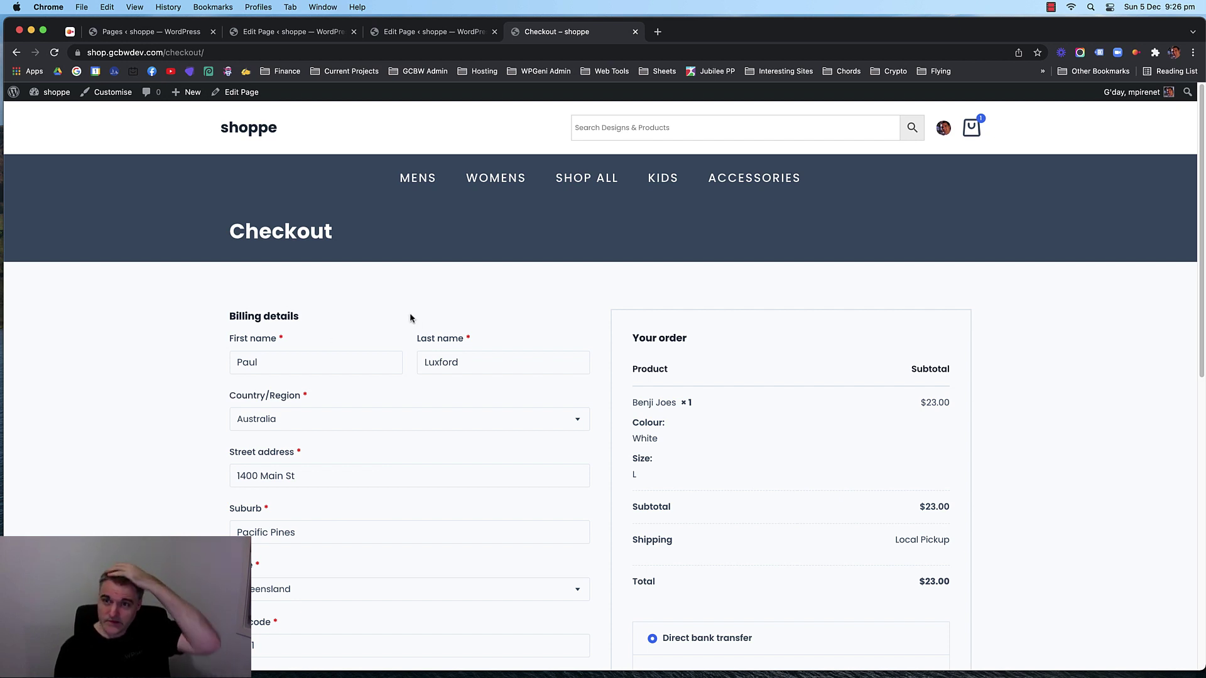
pyautogui.click(416, 33)
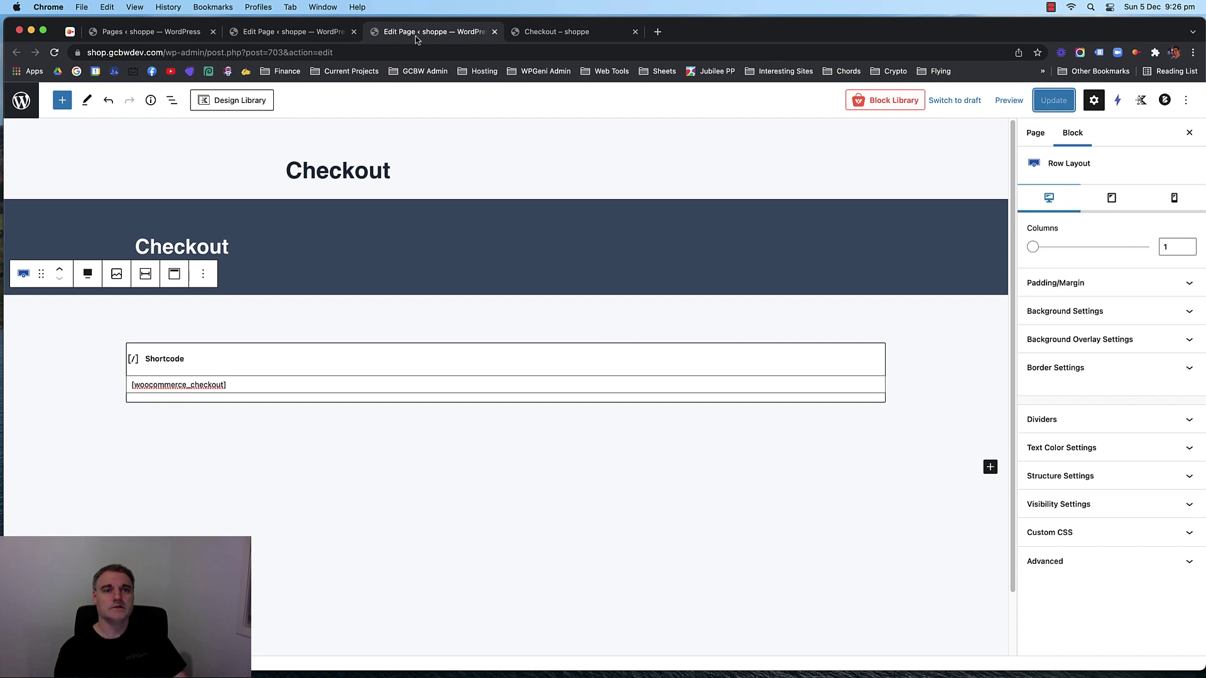
# Close the Checkout and Cart editors and go to the storefront home page.
pyautogui.click(494, 32)
pyautogui.click(276, 33)
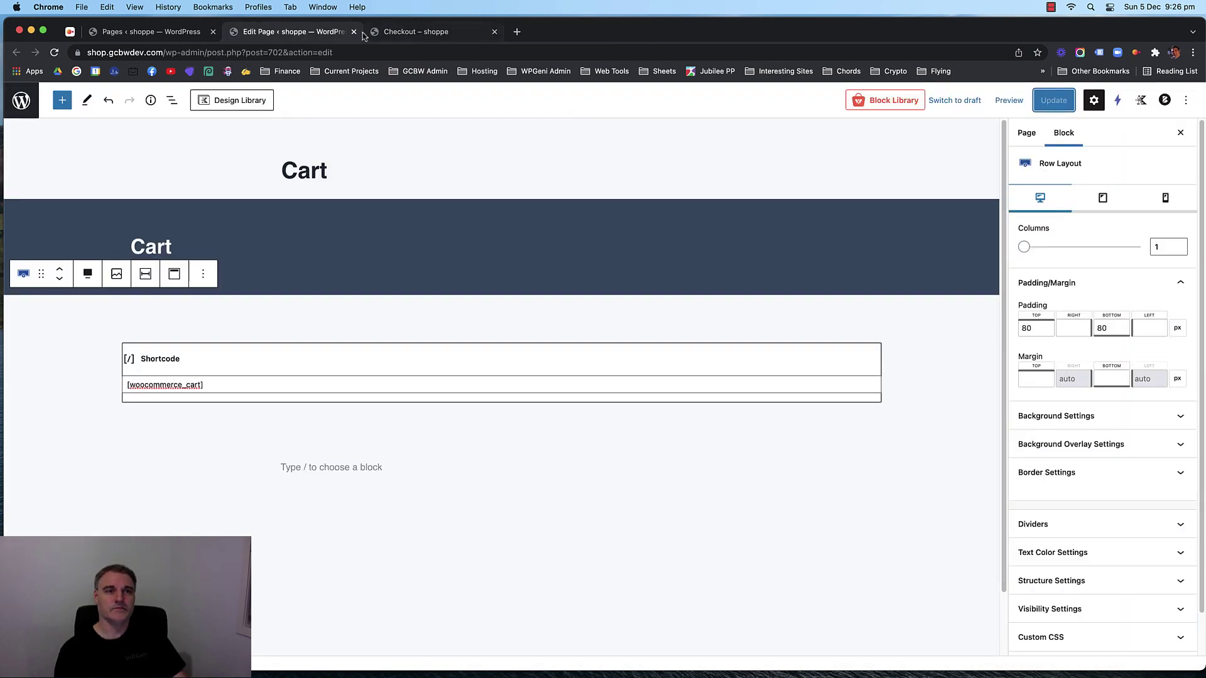
pyautogui.click(354, 31)
pyautogui.click(251, 128)
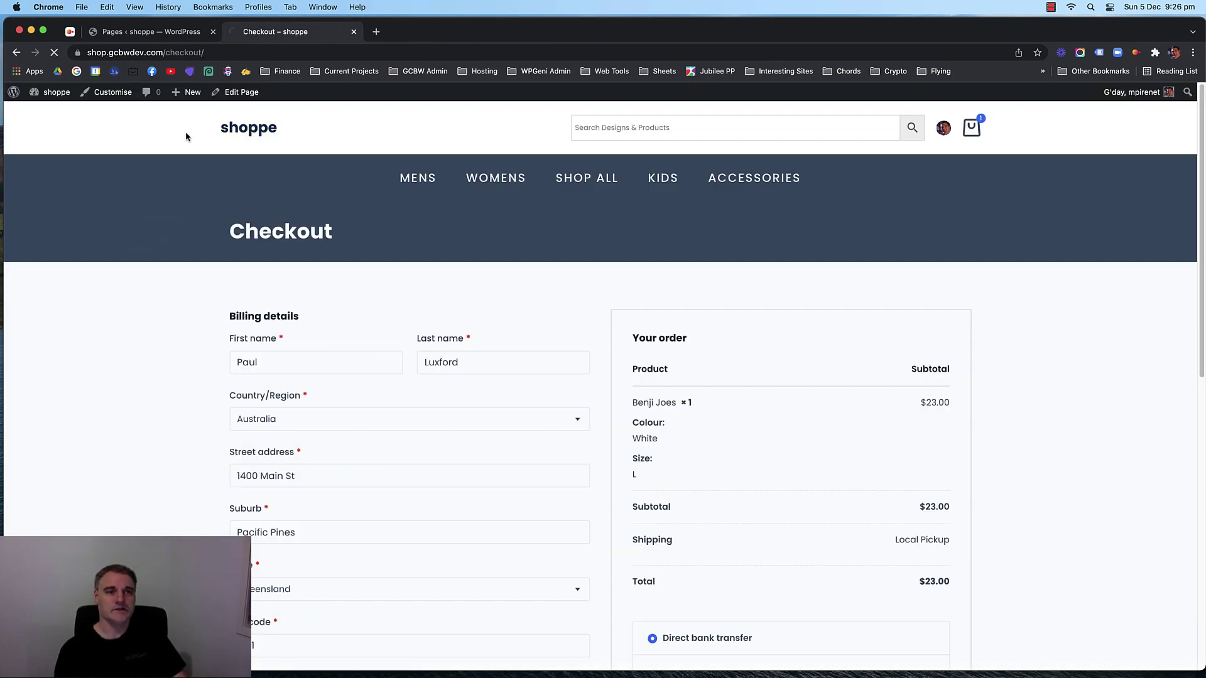
# Scroll through the storefront home page, then return to the WordPress Pages list.
pyautogui.scroll(-20, 201, 276)
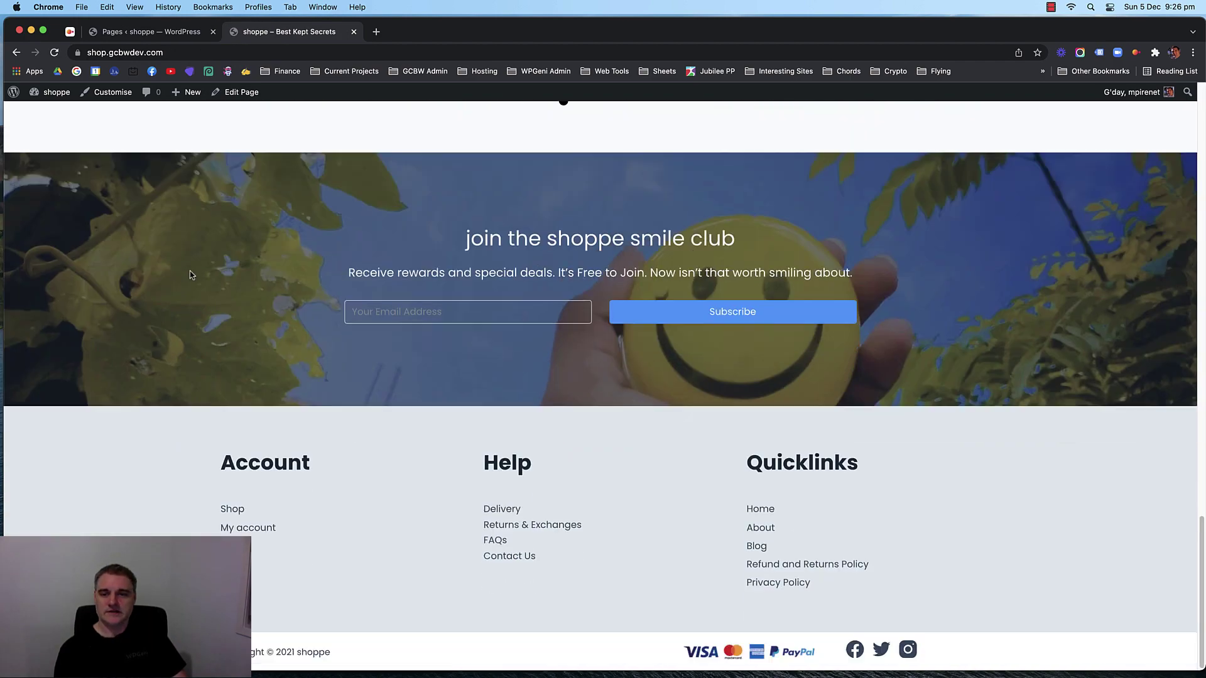
pyautogui.scroll(20, 188, 271)
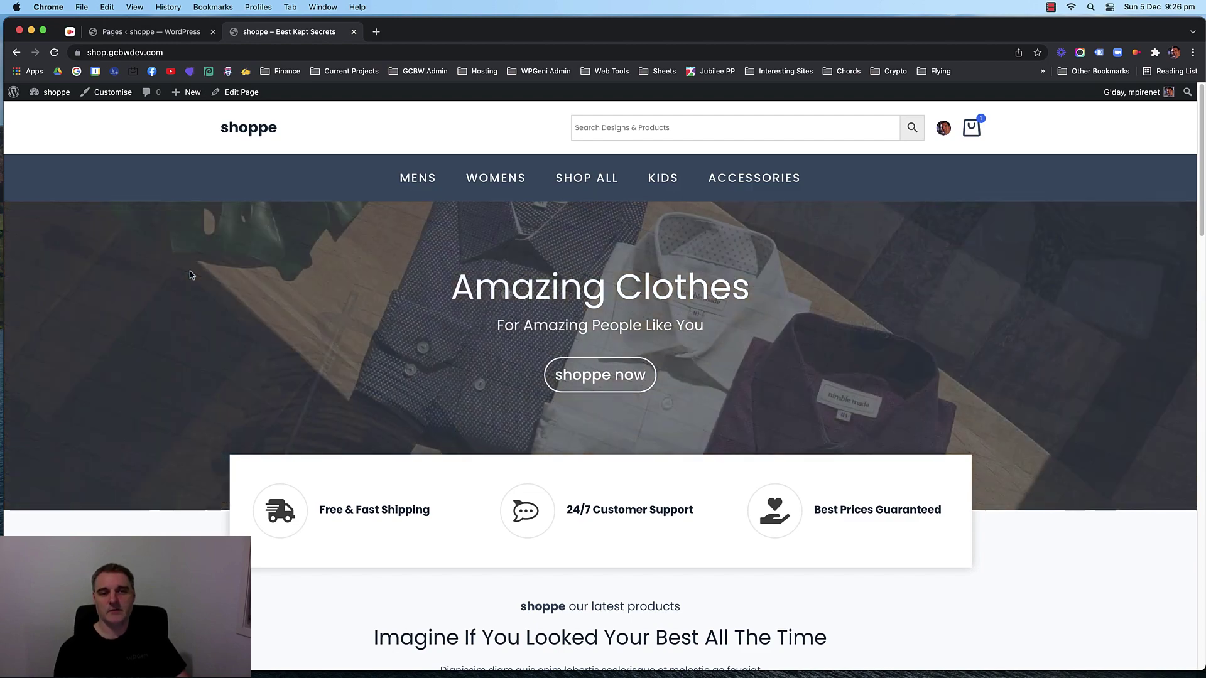
pyautogui.scroll(-10, 887, 330)
pyautogui.scroll(-10, 886, 330)
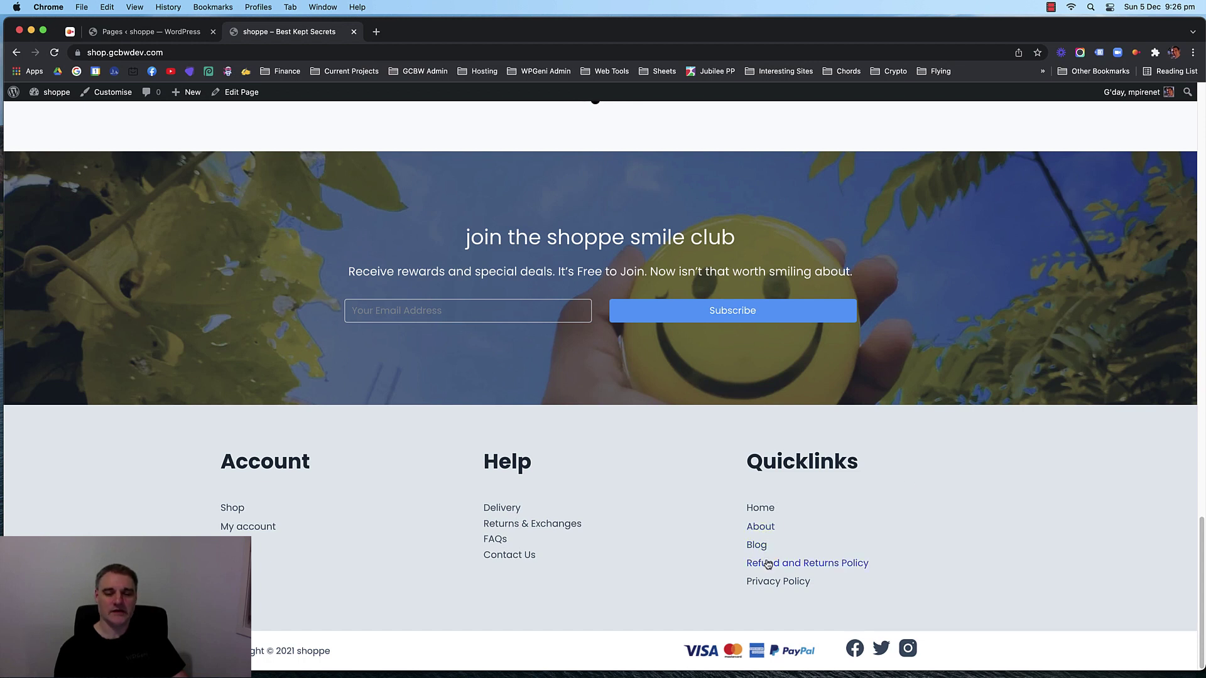
pyautogui.moveTo(480, 555); pyautogui.dragTo(559, 558)
pyautogui.click(507, 572)
pyautogui.scroll(15, 190, 349)
pyautogui.scroll(3, 191, 354)
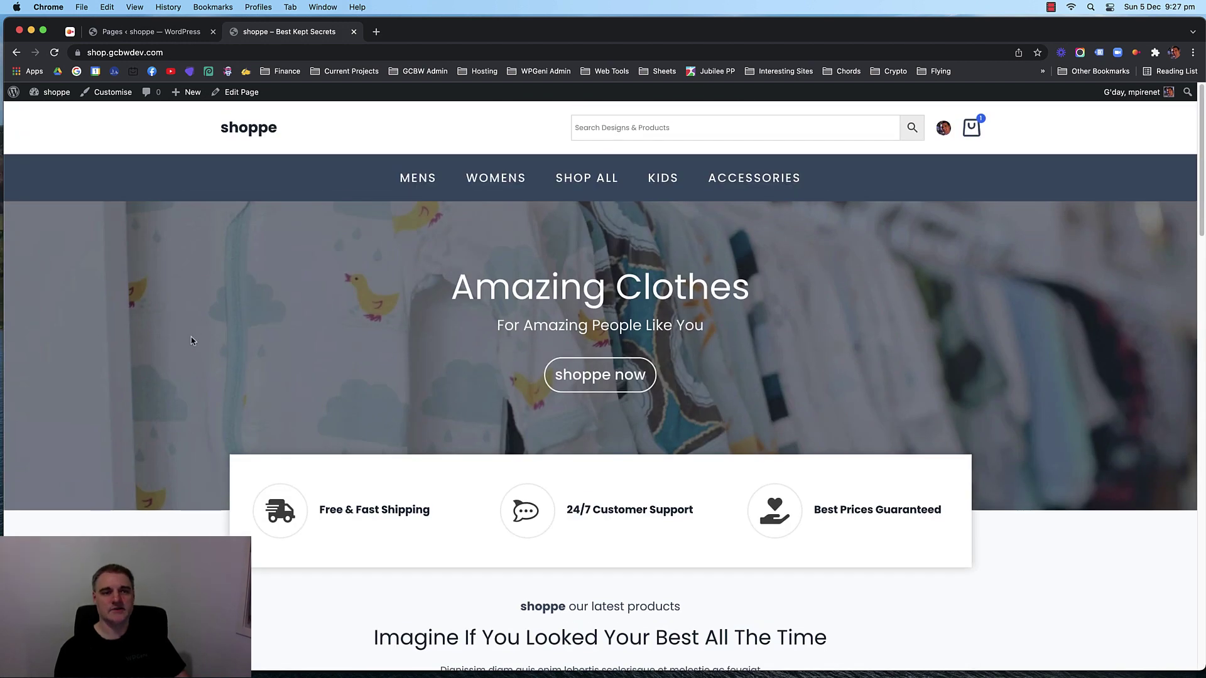
pyautogui.click(175, 34)
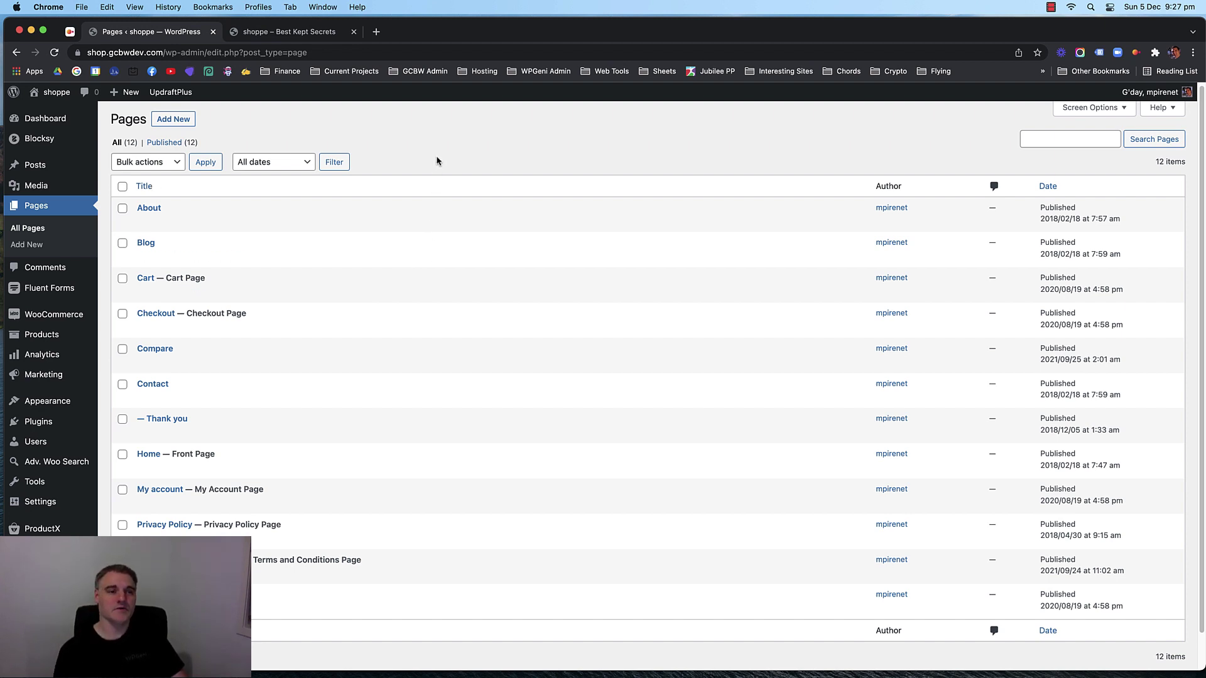
# Open the Contact and Thank you page editors in new tabs and start on Contact.
pyautogui.rightClick(143, 404)
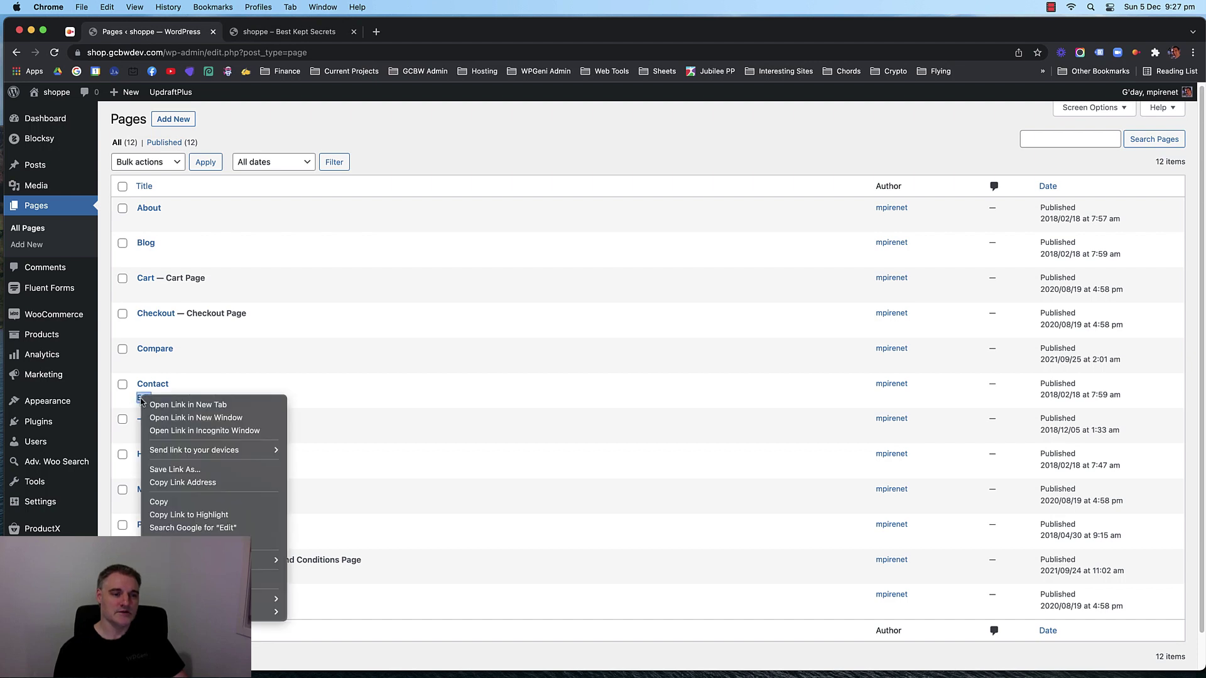
pyautogui.click(157, 412)
pyautogui.rightClick(139, 434)
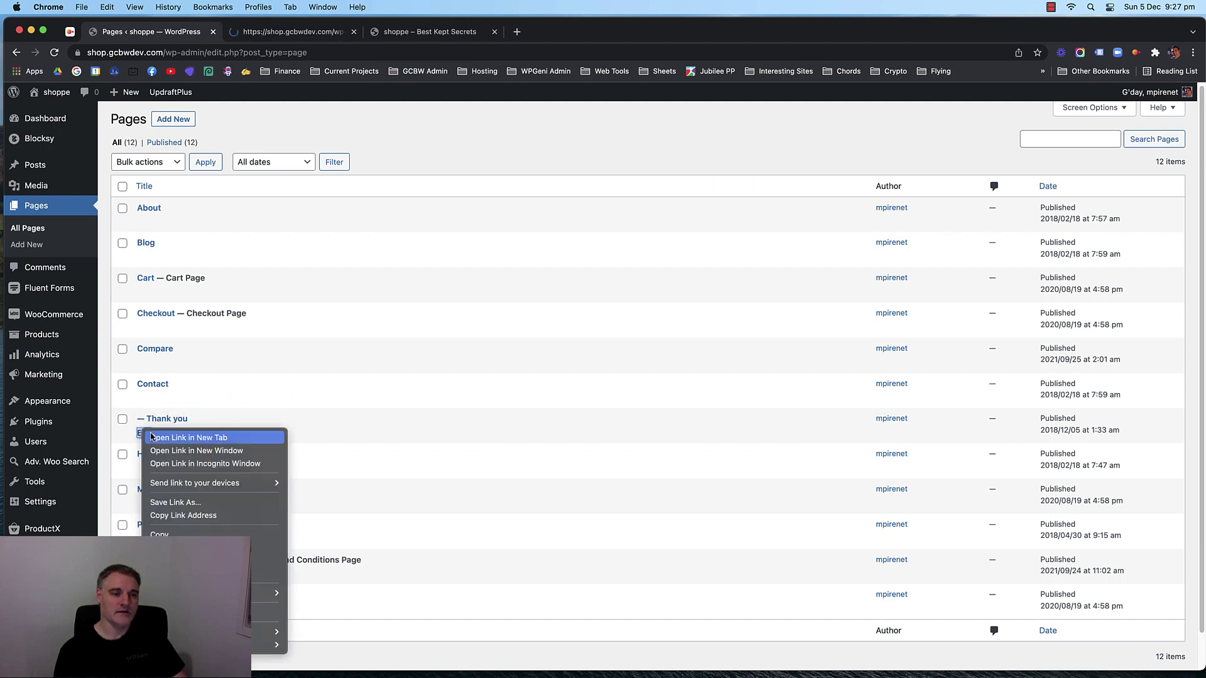
pyautogui.click(182, 441)
pyautogui.click(335, 37)
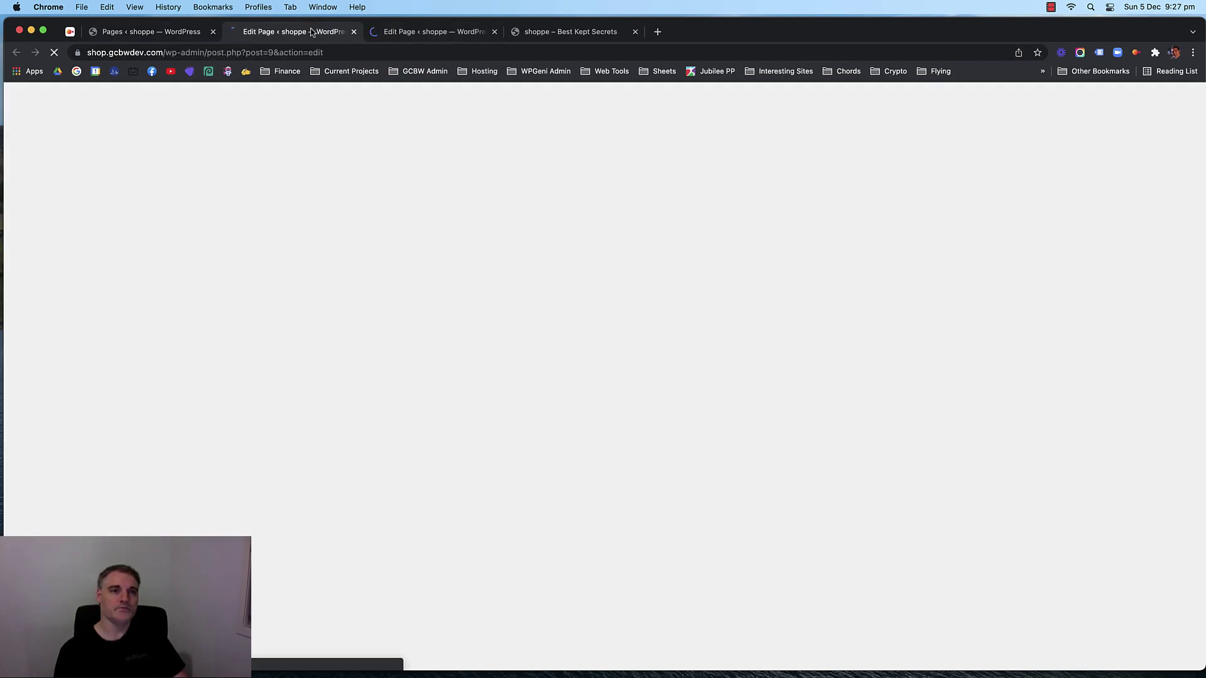
pyautogui.click(348, 214)
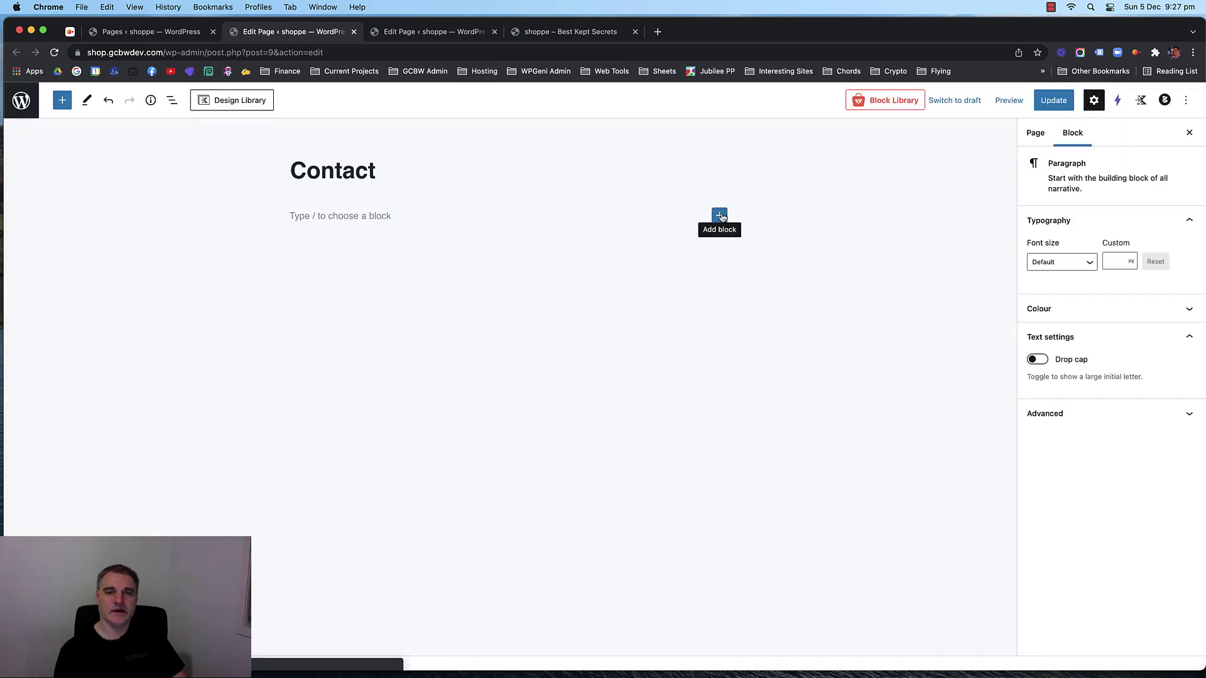
# Insert a one-column Row Layout with the hat photo as its background image.
pyautogui.click(720, 216)
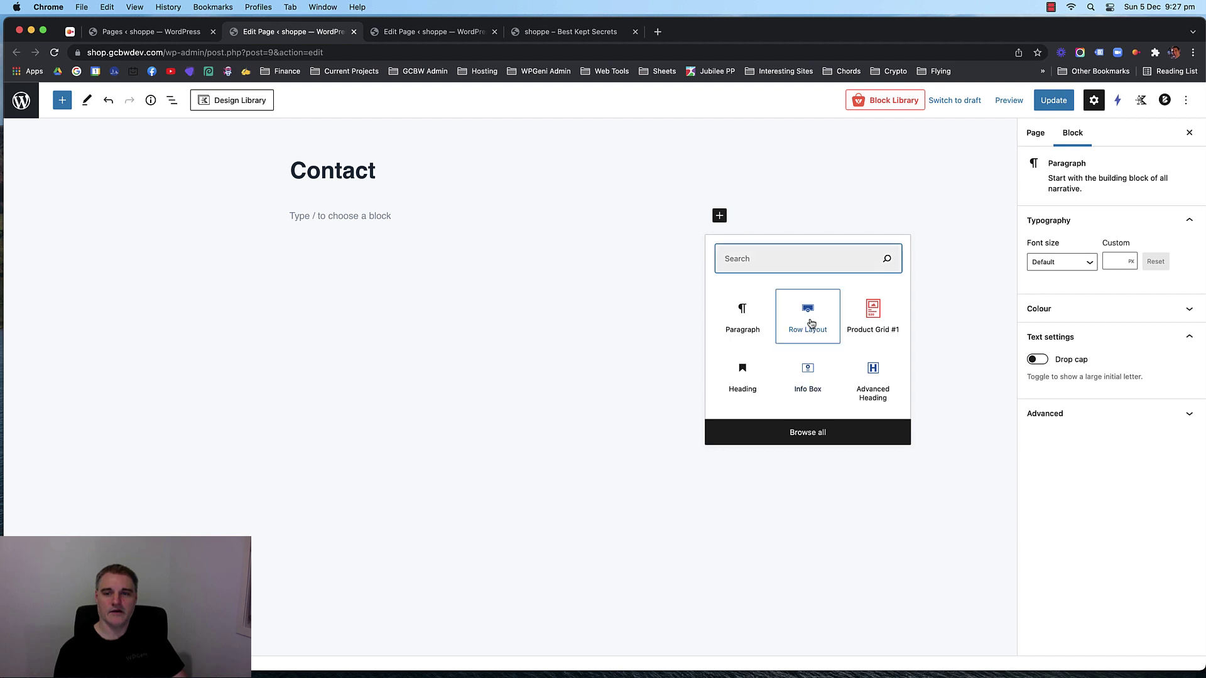
pyautogui.click(817, 327)
pyautogui.click(247, 249)
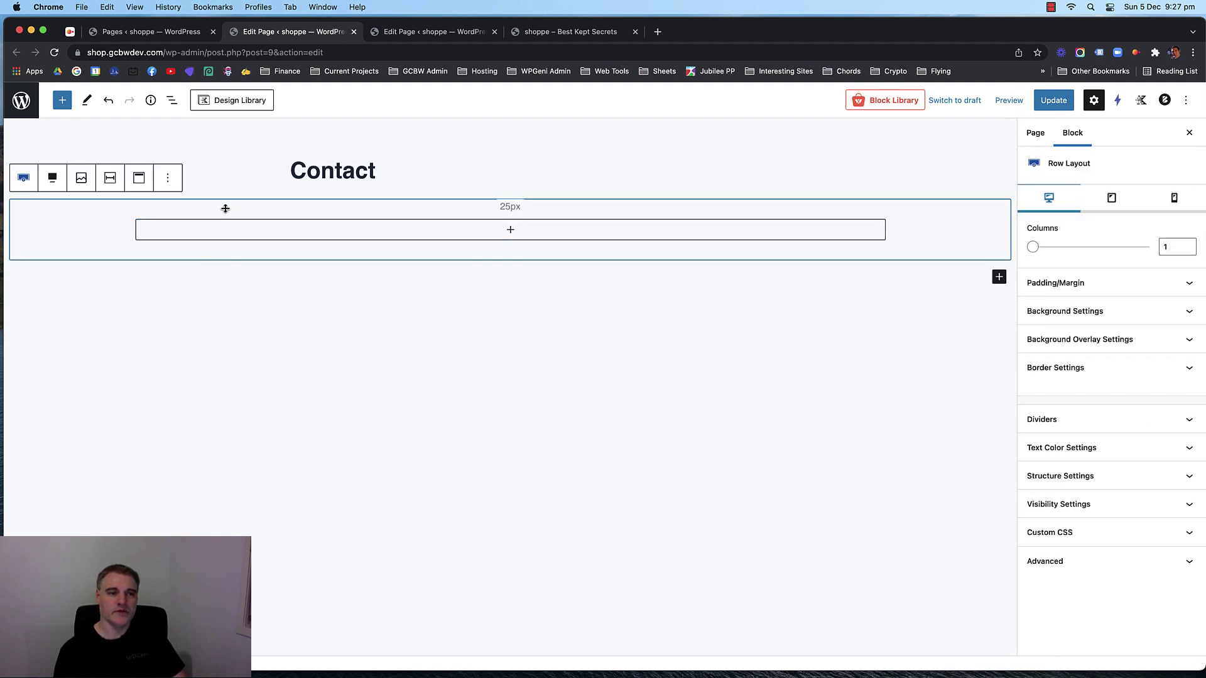
pyautogui.click(1130, 312)
pyautogui.click(1124, 456)
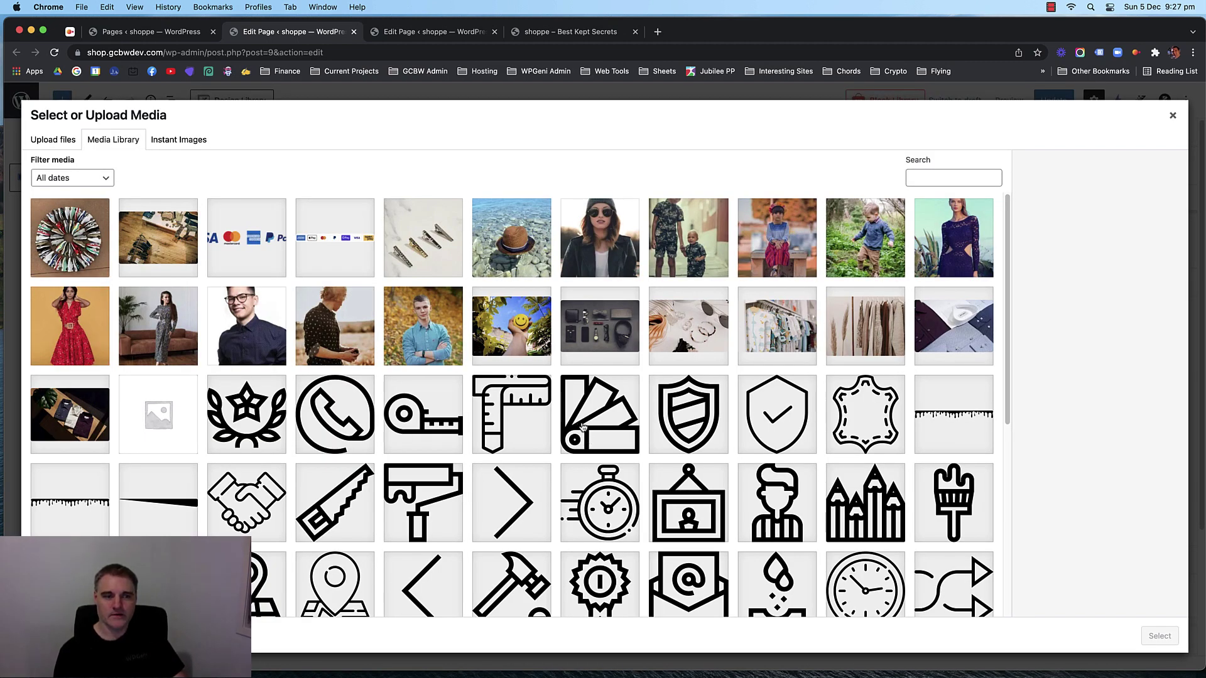
pyautogui.scroll(-10, 446, 403)
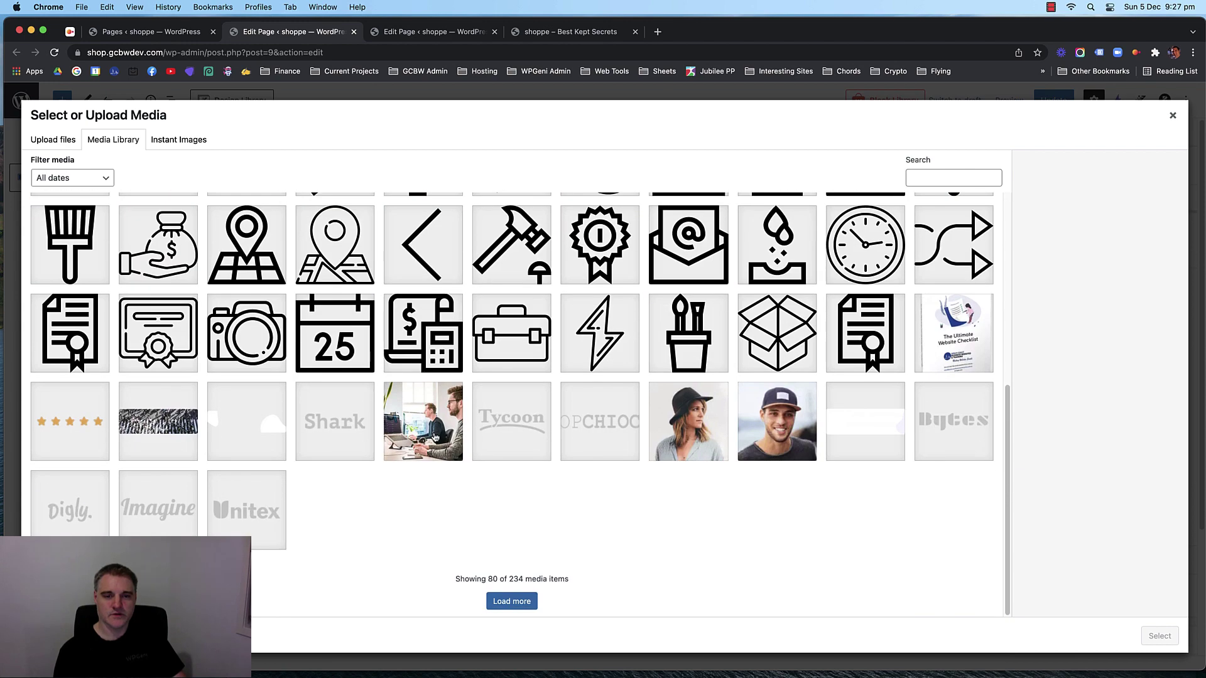
pyautogui.scroll(10, 467, 349)
pyautogui.click(511, 264)
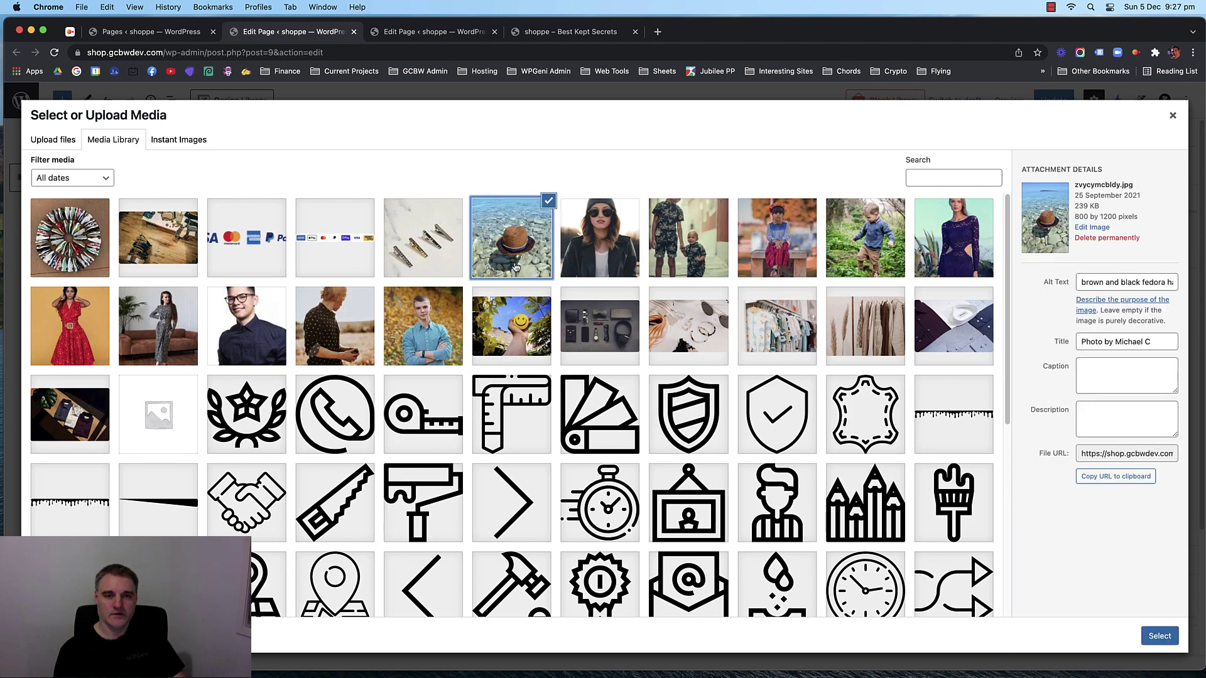
pyautogui.click(1159, 636)
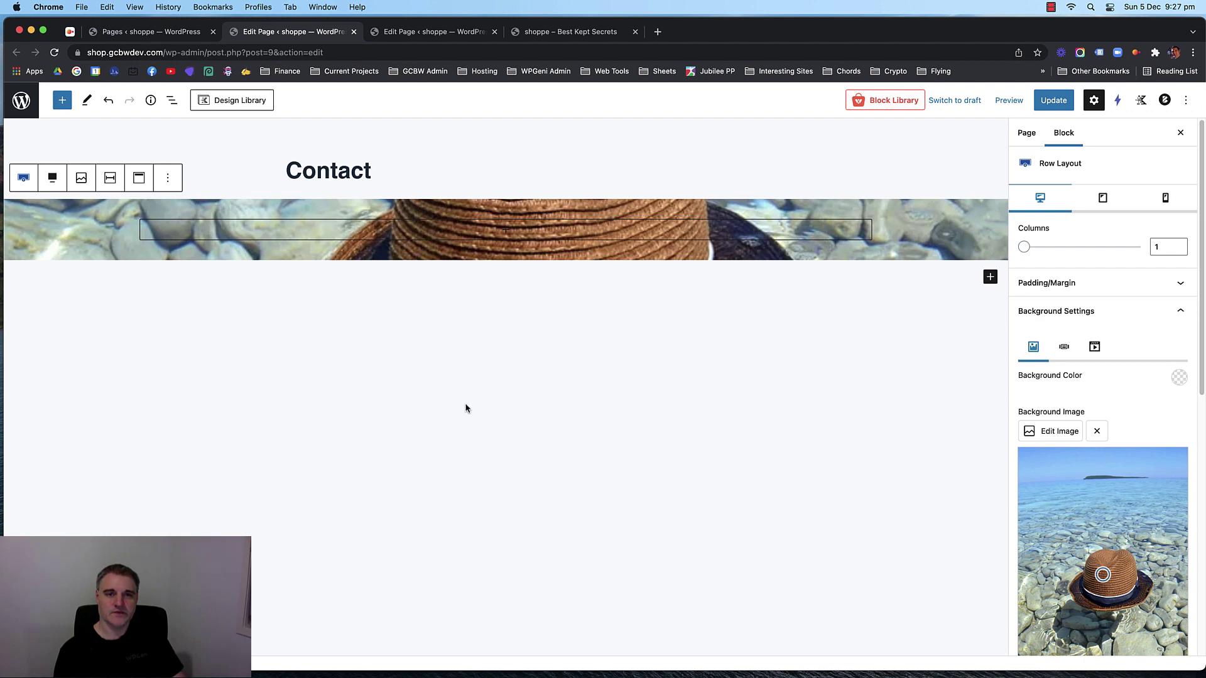
# Give the row a dark navy background overlay at 74 opacity.
pyautogui.scroll(-6, 1124, 440)
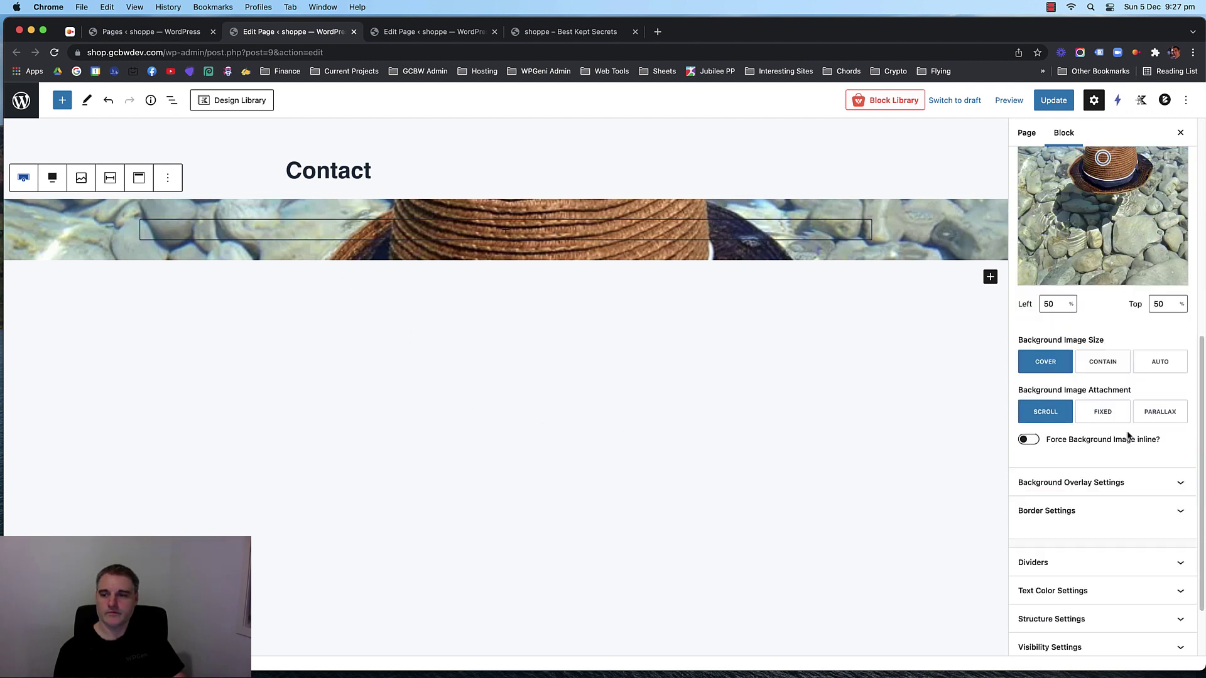
pyautogui.click(1132, 481)
pyautogui.click(1176, 585)
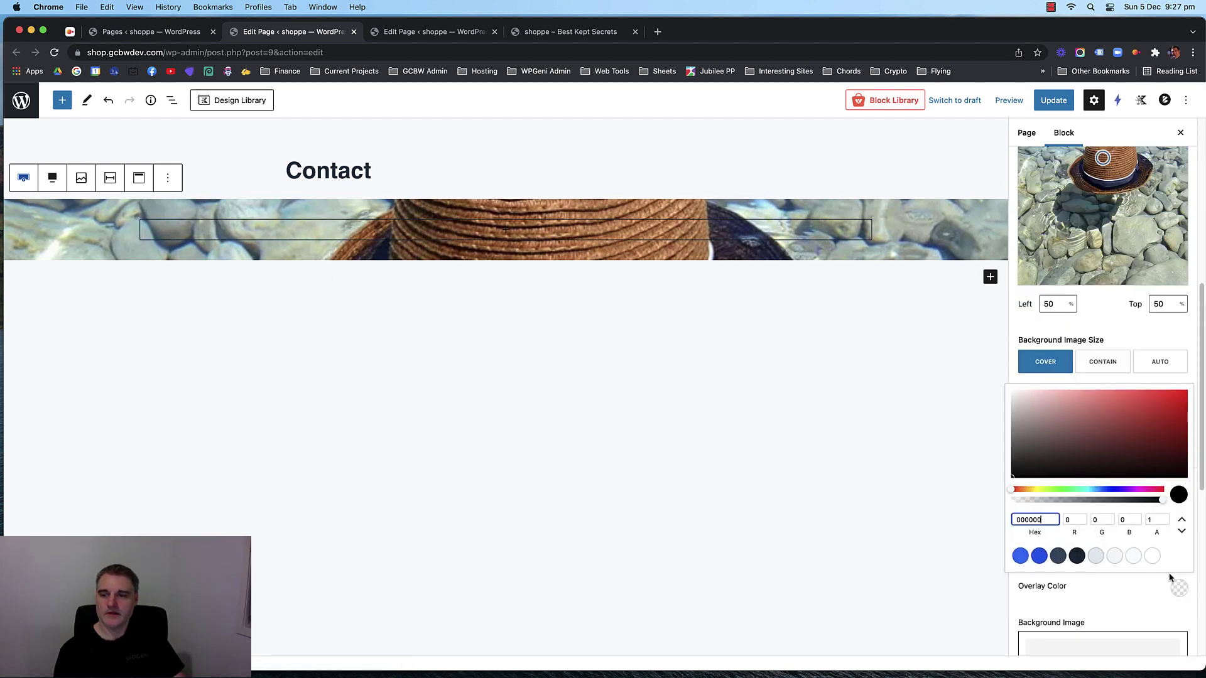
pyautogui.click(1078, 556)
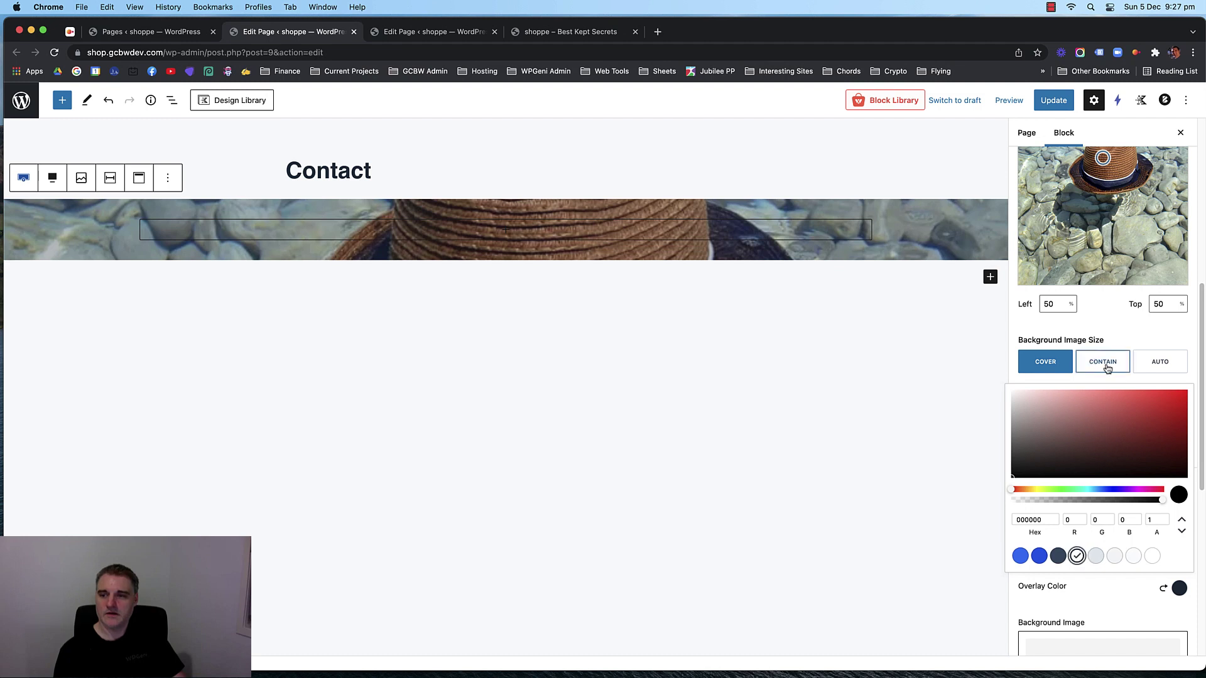
pyautogui.click(1180, 587)
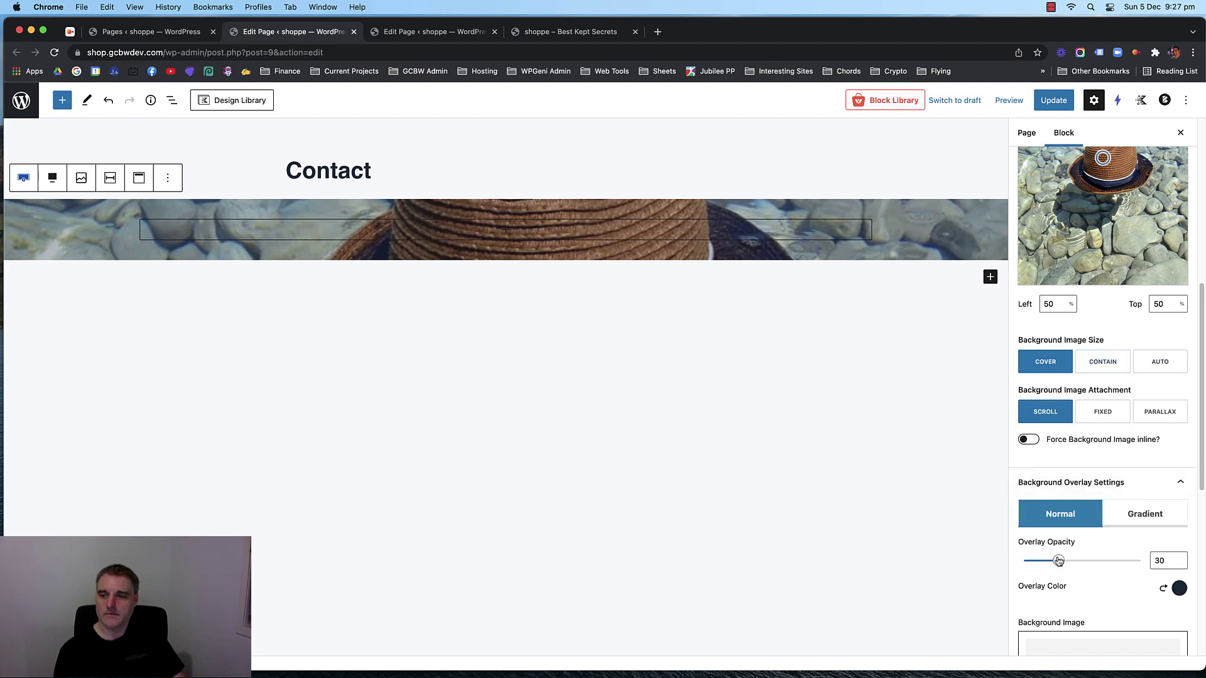
pyautogui.moveTo(1057, 560); pyautogui.dragTo(1111, 564)
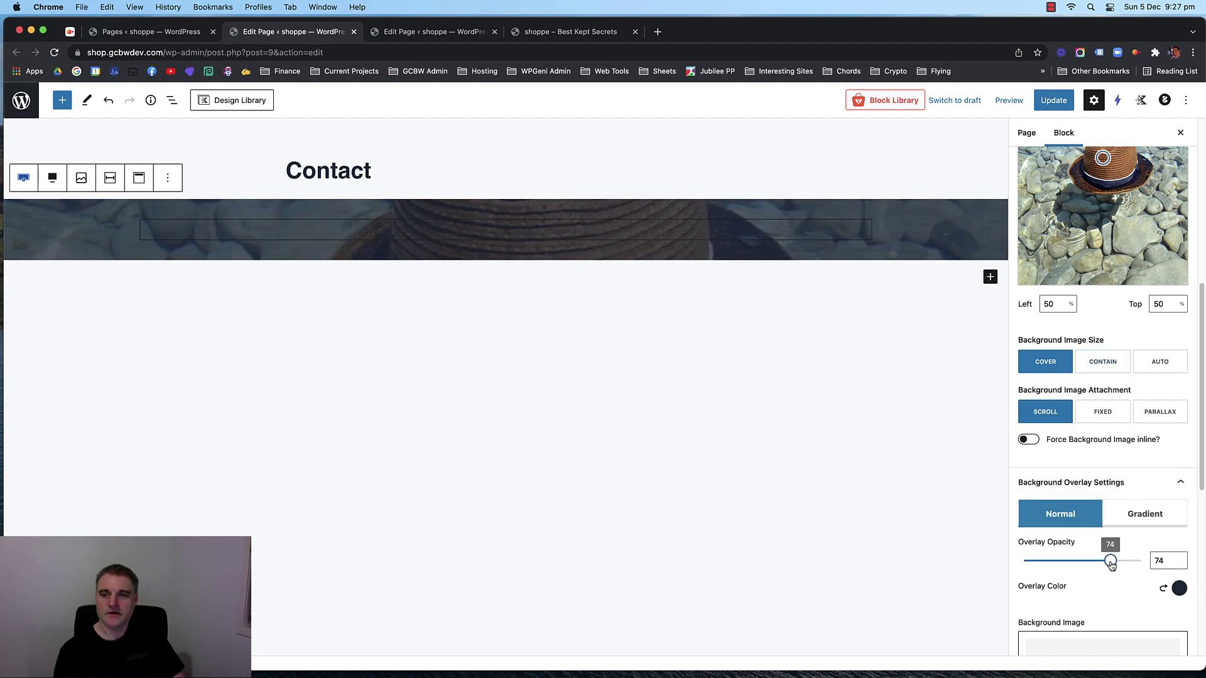
# Add a white Advanced Heading 'Contact Us' inside the banner row.
pyautogui.scroll(-3, 1105, 503)
pyautogui.click(370, 234)
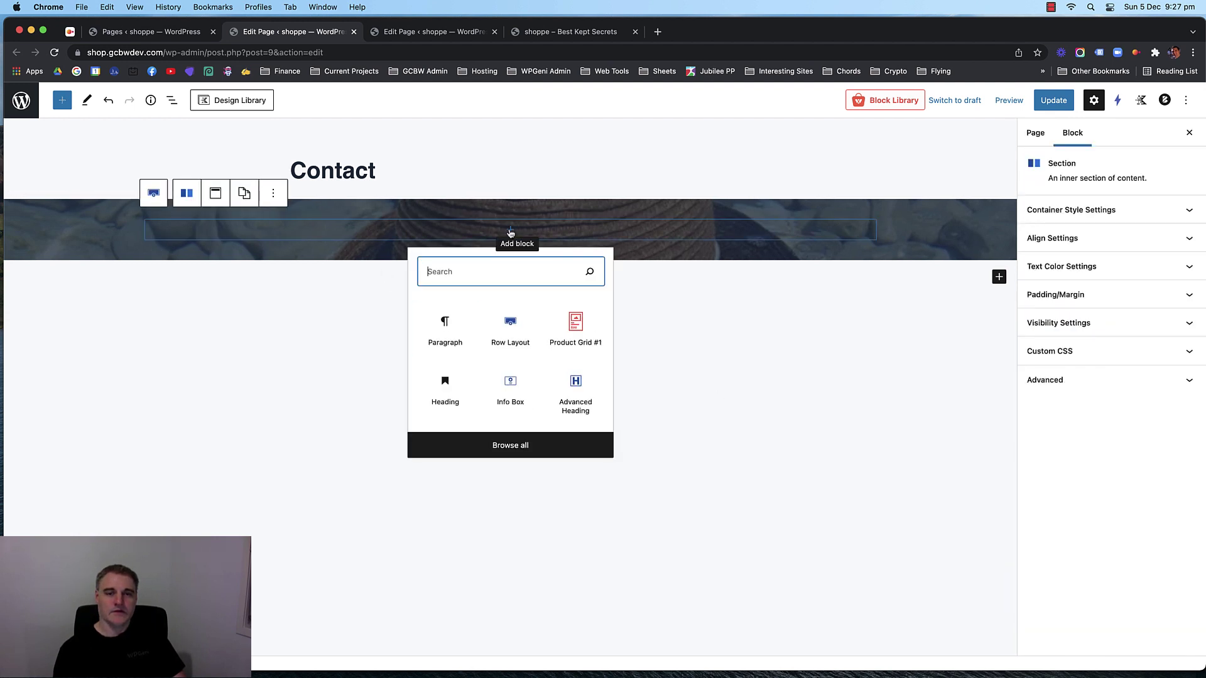
pyautogui.click(575, 386)
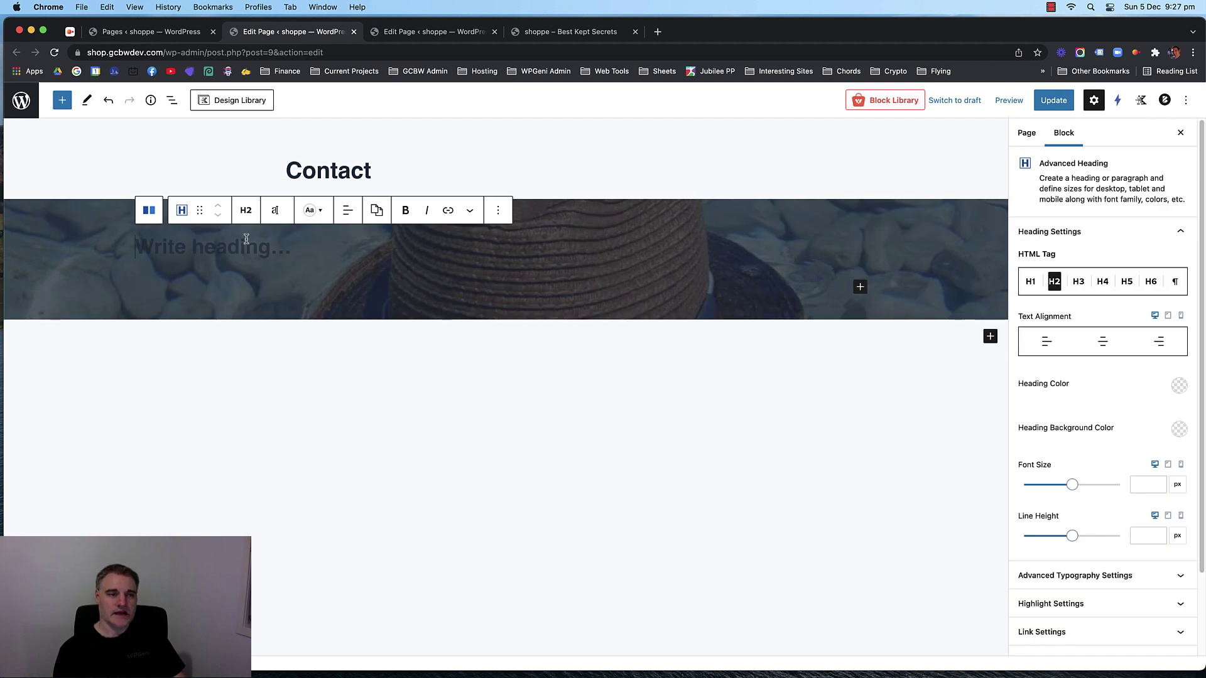
pyautogui.write('Contact Us')
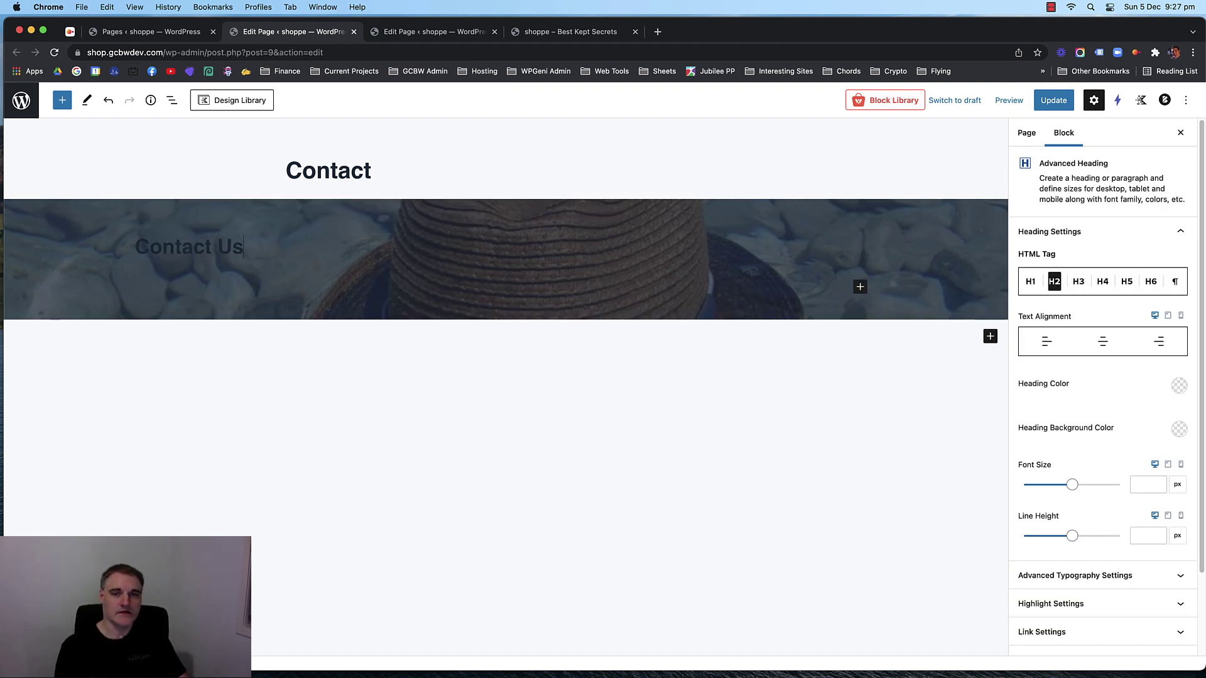
pyautogui.click(1179, 385)
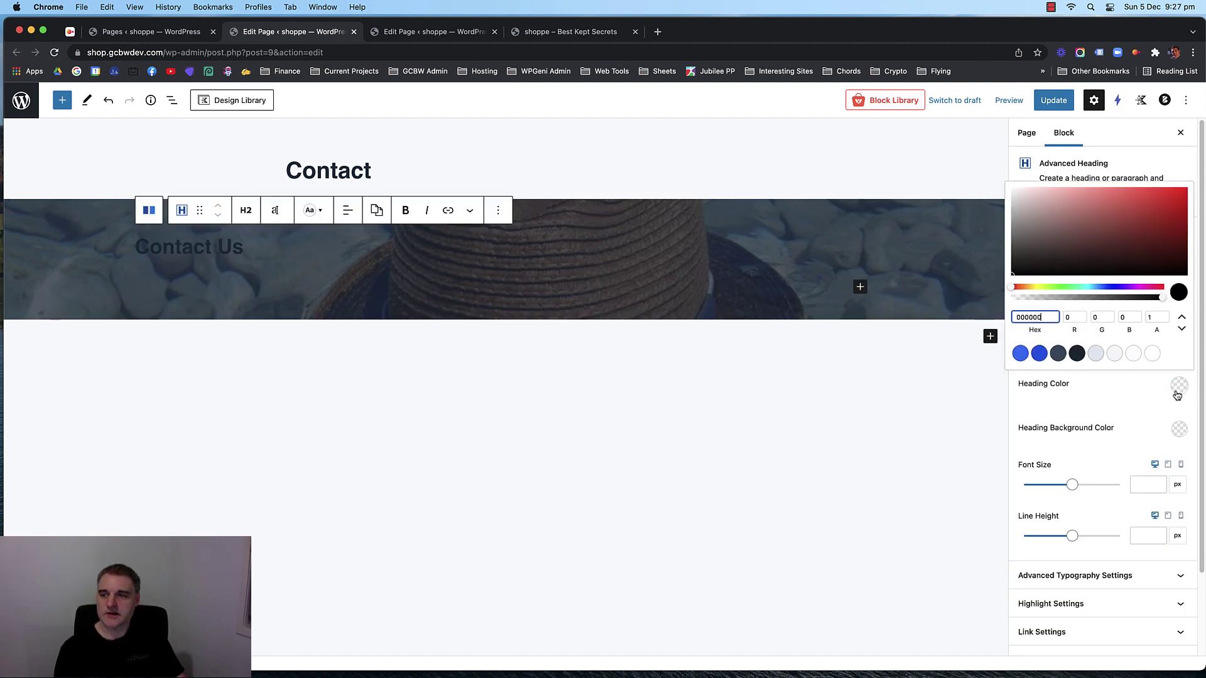
pyautogui.click(1151, 353)
pyautogui.click(531, 393)
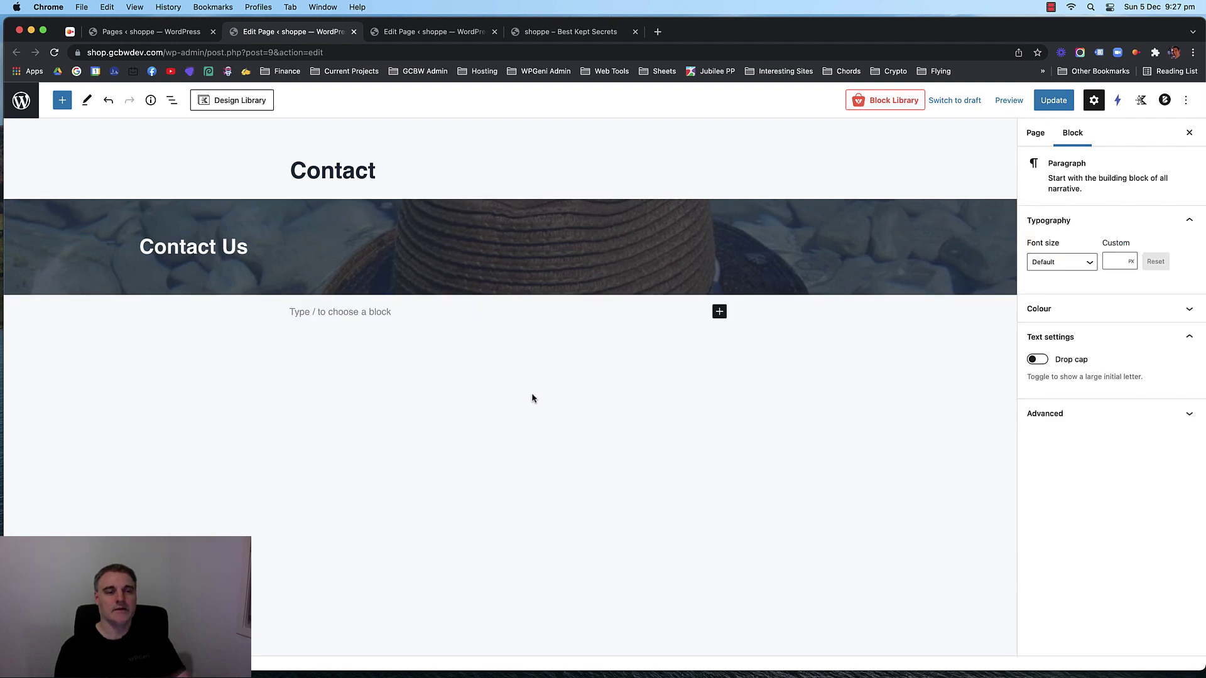
# Insert a Row Layout below the banner with a 50/50 two-column split and 80 top and bottom padding.
pyautogui.click(720, 312)
pyautogui.click(809, 420)
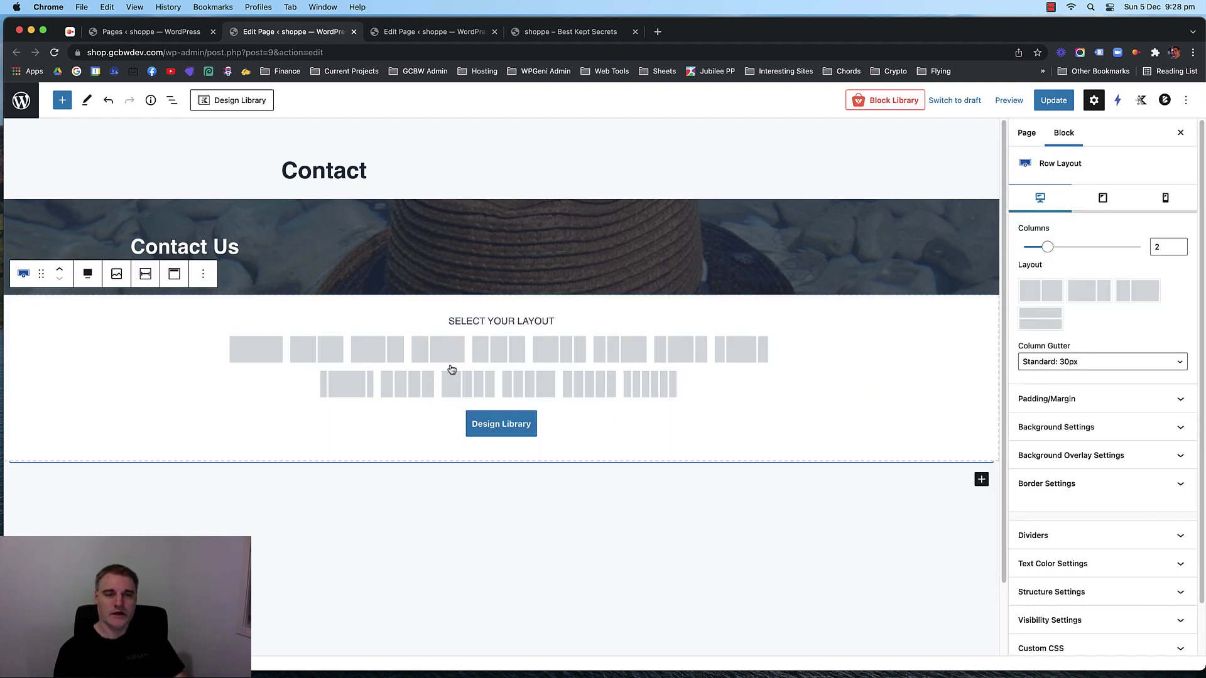
pyautogui.click(317, 352)
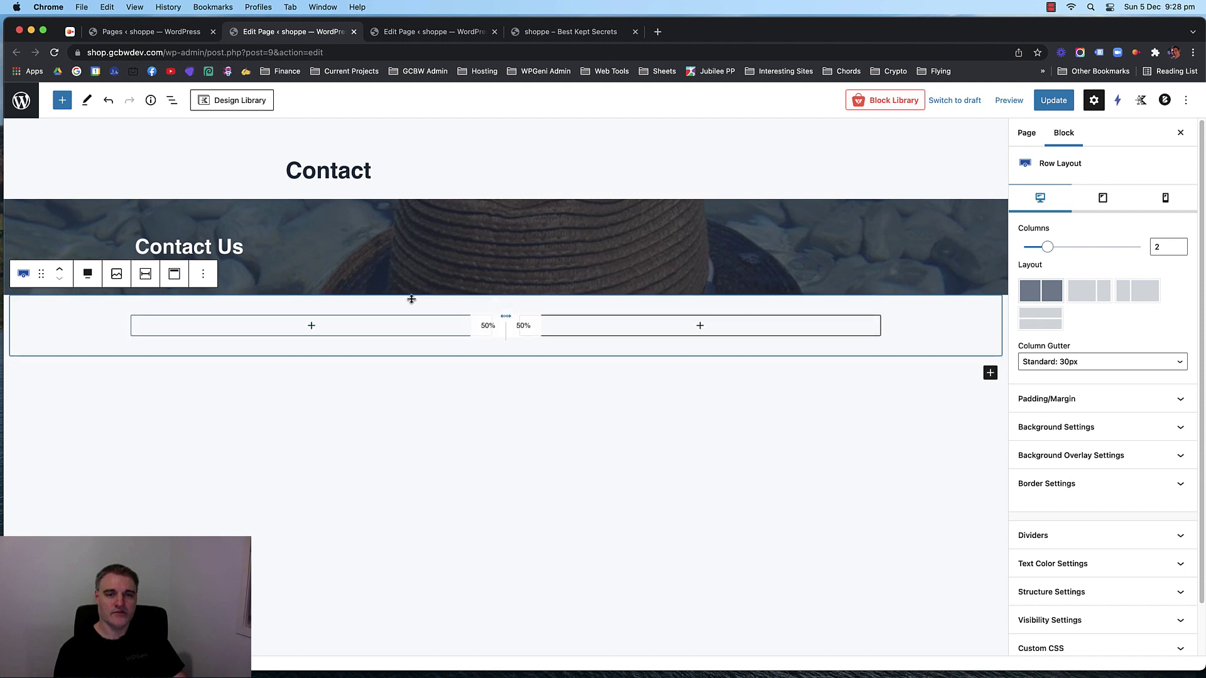
pyautogui.moveTo(412, 299); pyautogui.dragTo(413, 271)
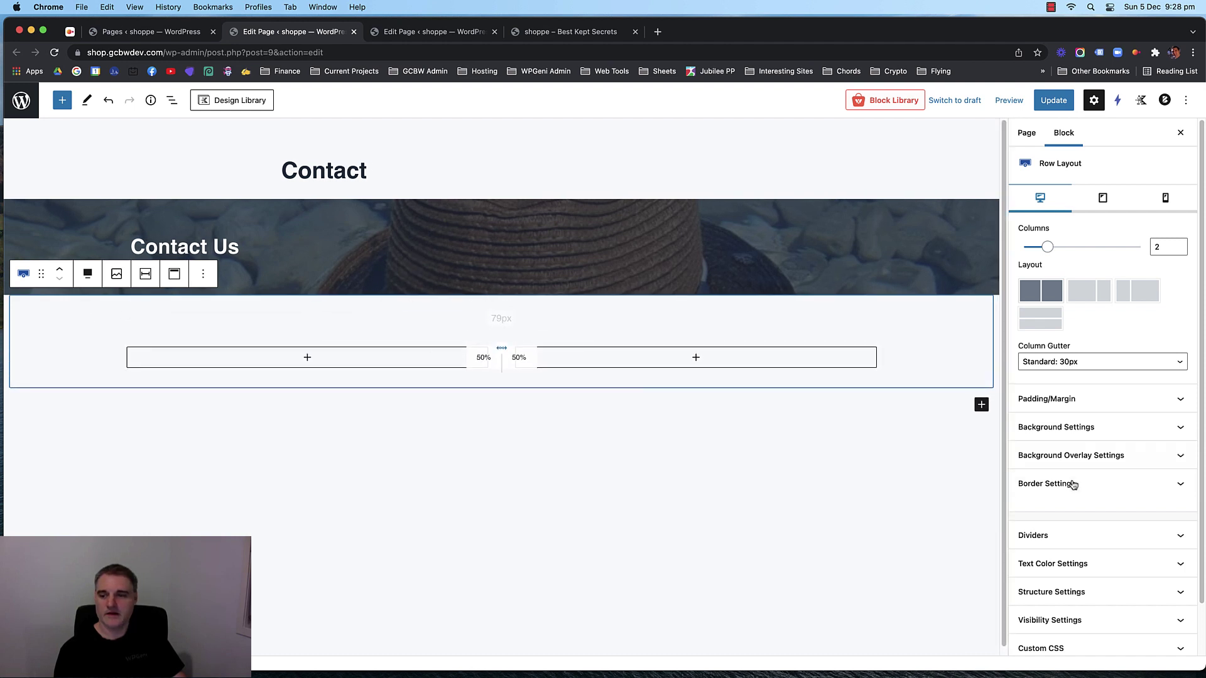
pyautogui.click(1030, 399)
pyautogui.doubleClick(1036, 444)
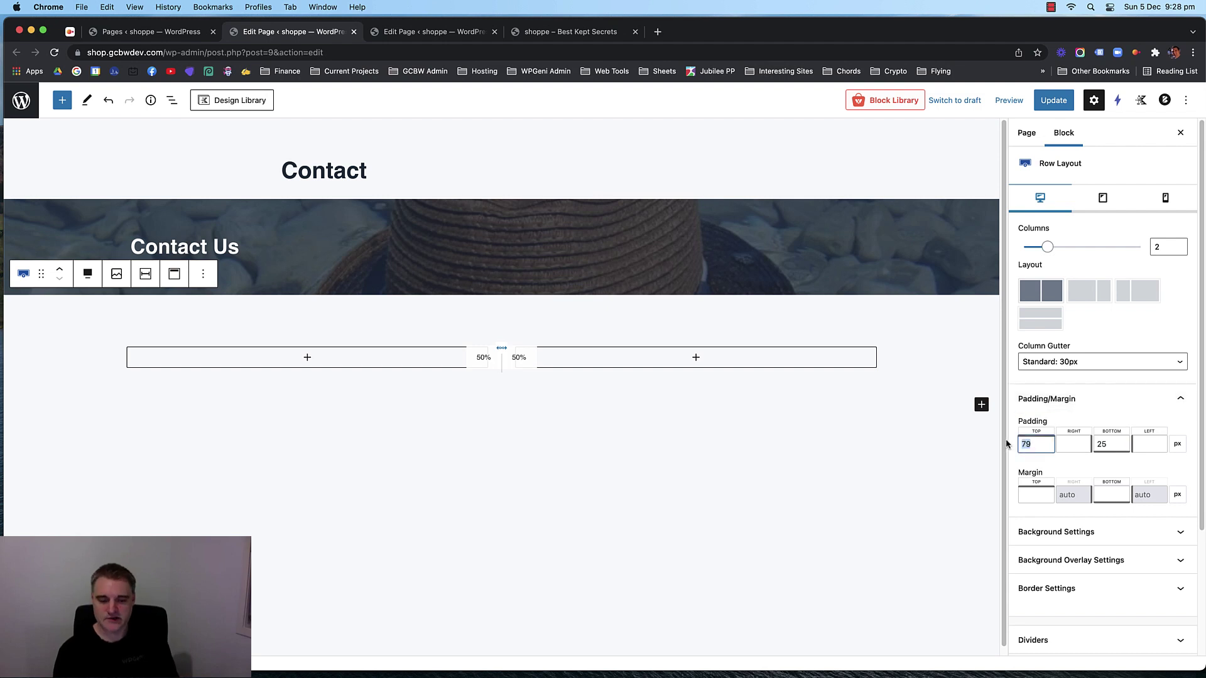
pyautogui.write('80')
pyautogui.press('Tab')
pyautogui.write('80')
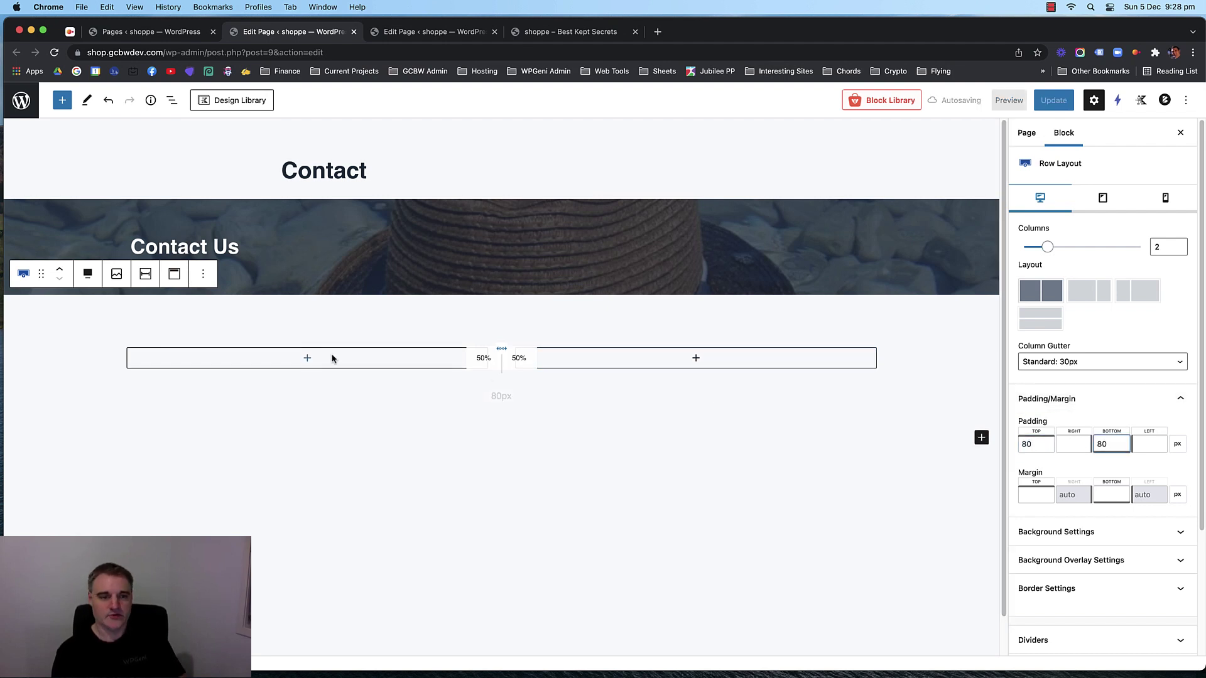
# Try a one-third/two-thirds split, revert to equal columns, and add an Advanced Heading to the left column.
pyautogui.click(307, 358)
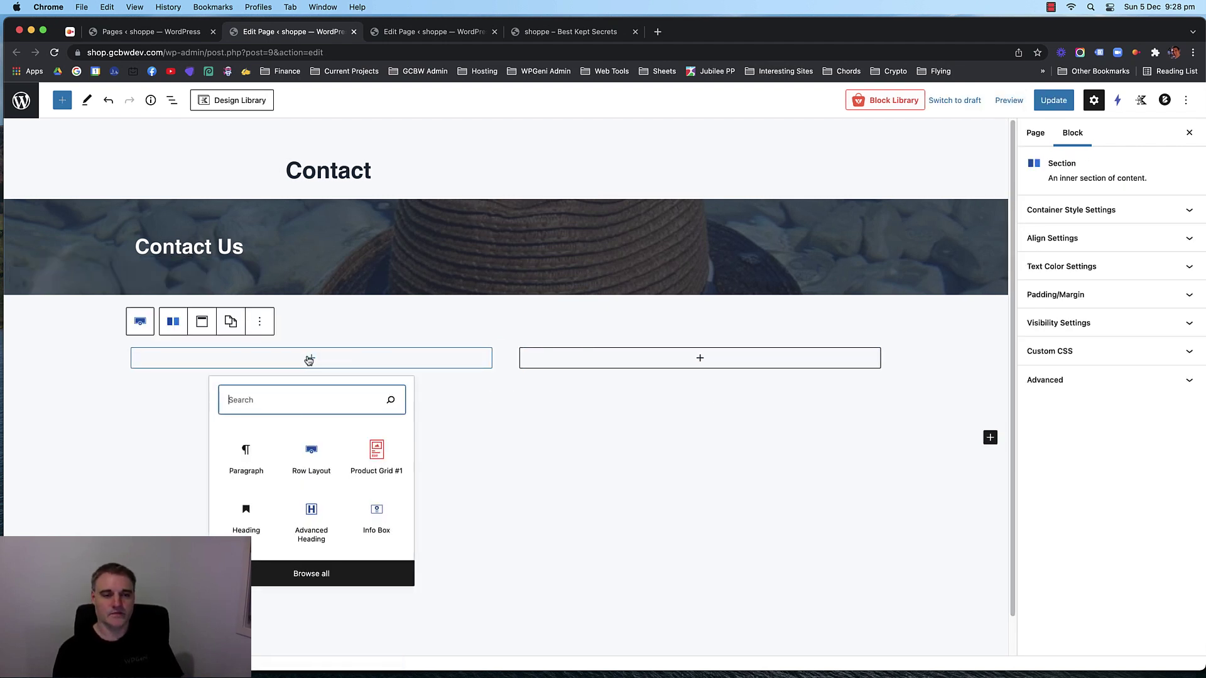
pyautogui.click(319, 330)
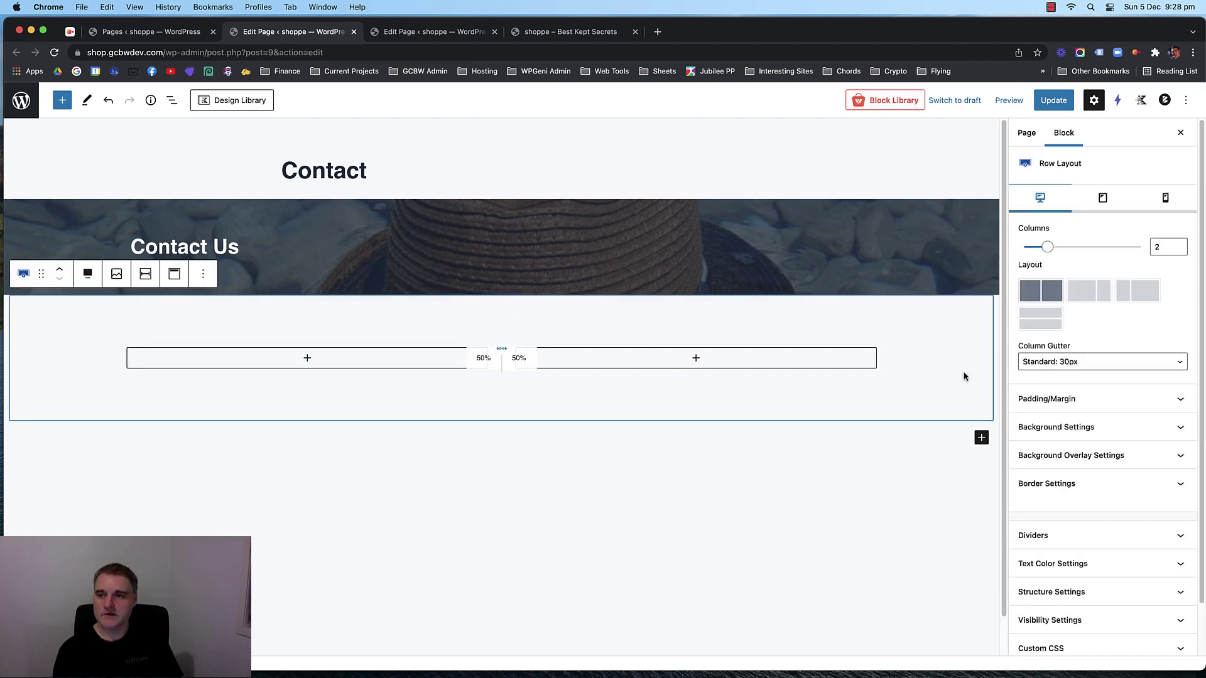
pyautogui.click(1141, 301)
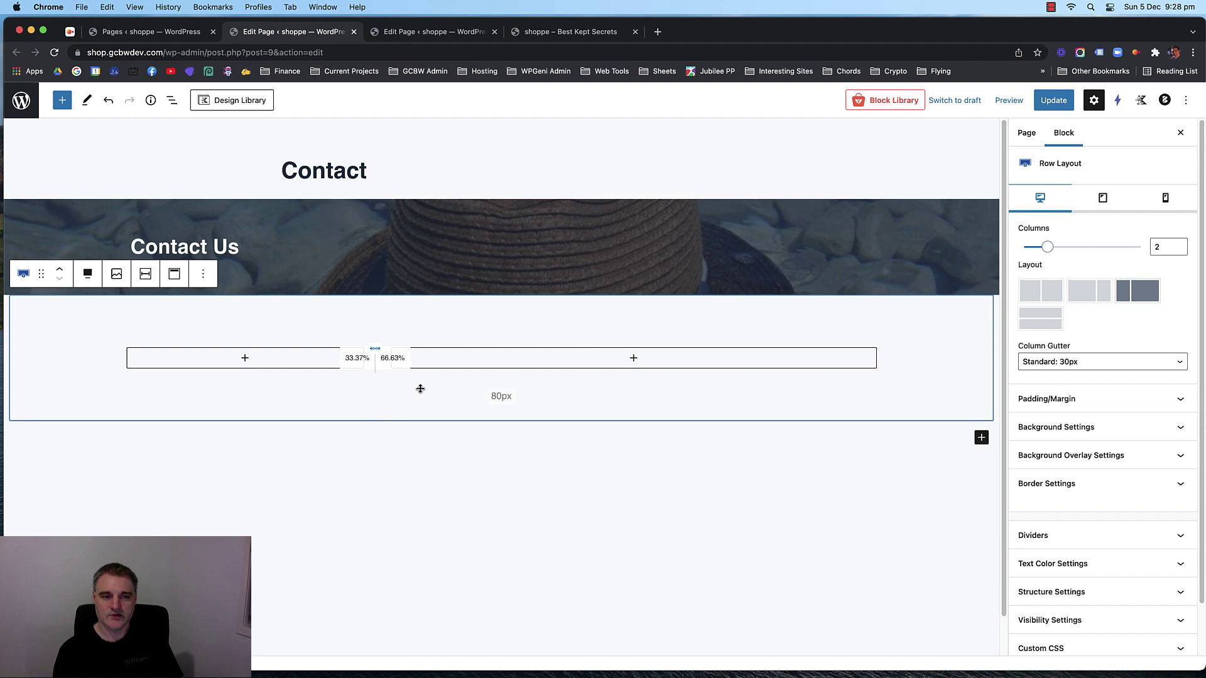
pyautogui.click(1045, 294)
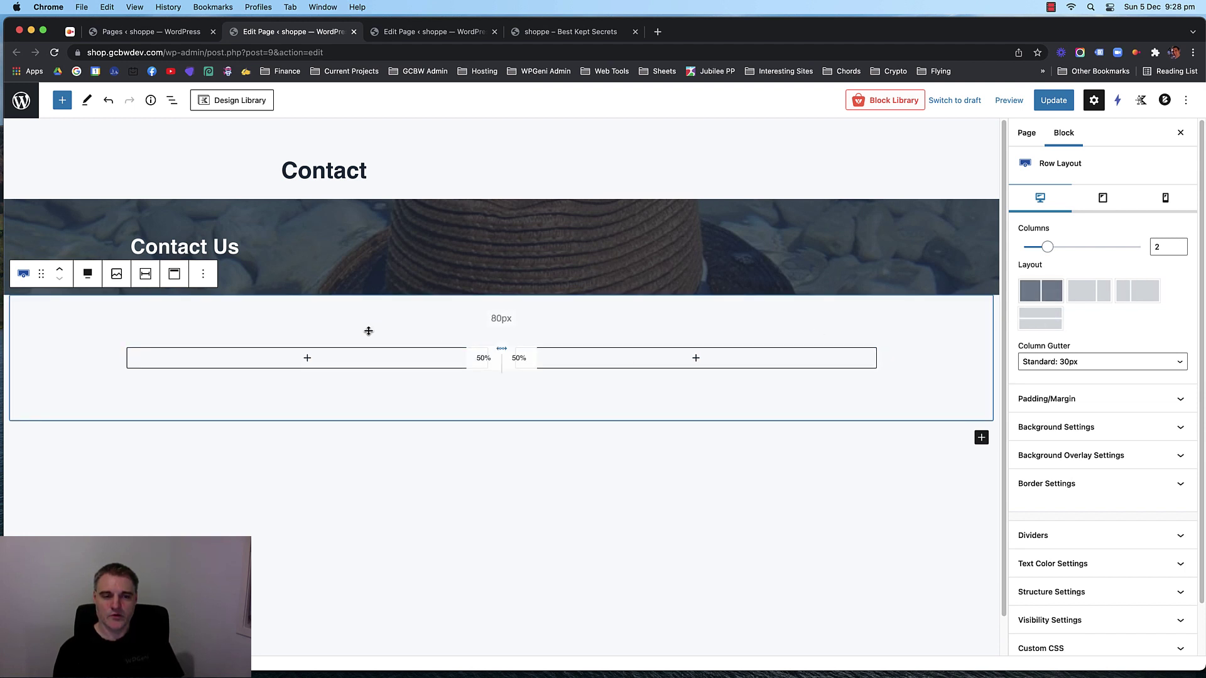
pyautogui.click(321, 359)
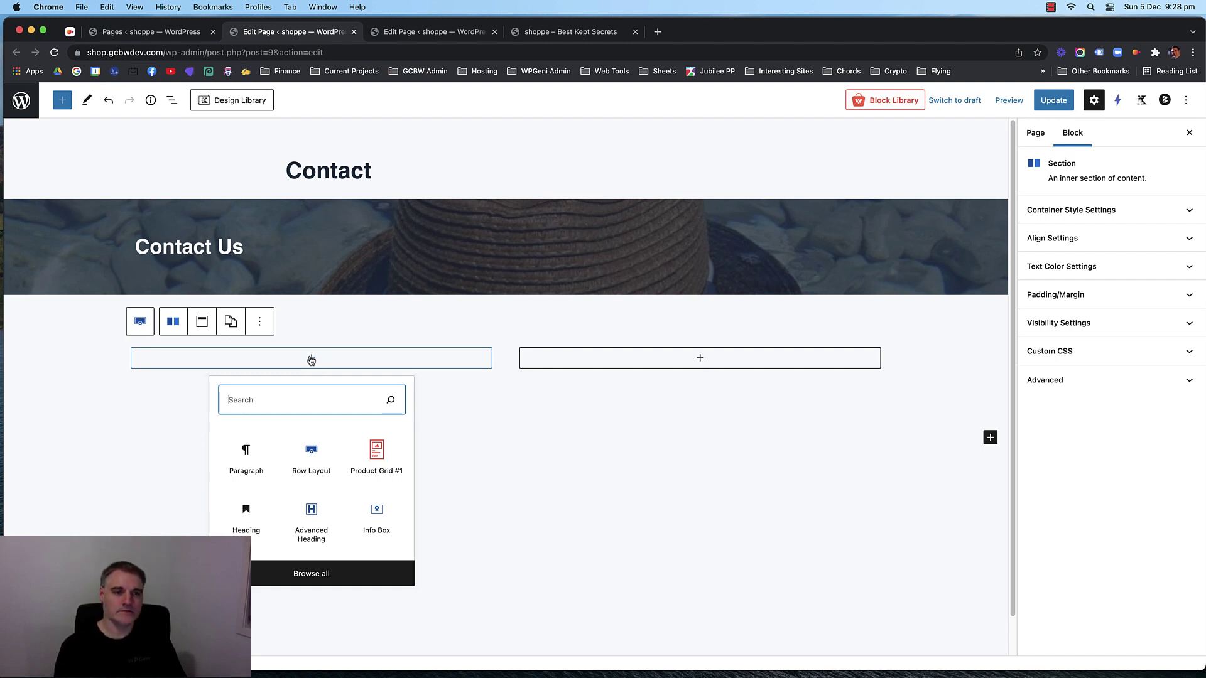
pyautogui.click(311, 515)
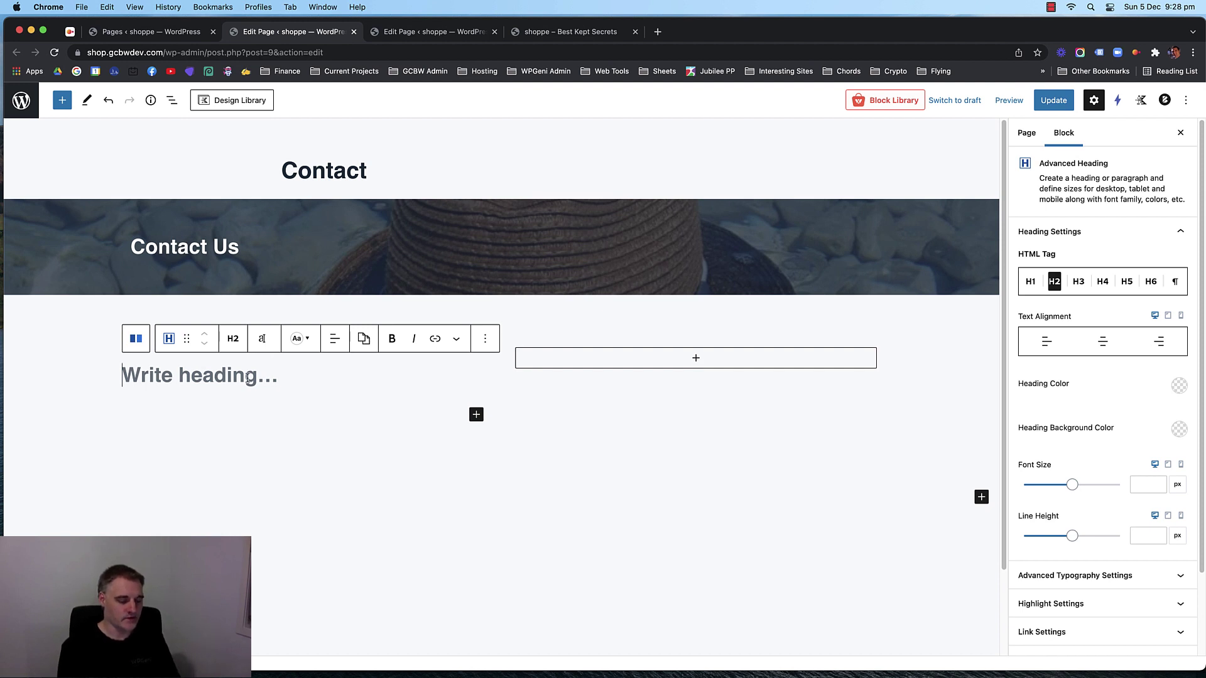
# Type 'Have Questions? Get in Touch' into the left column's Advanced Heading, fixing typos along the way.
pyautogui.write('Get in Touch')
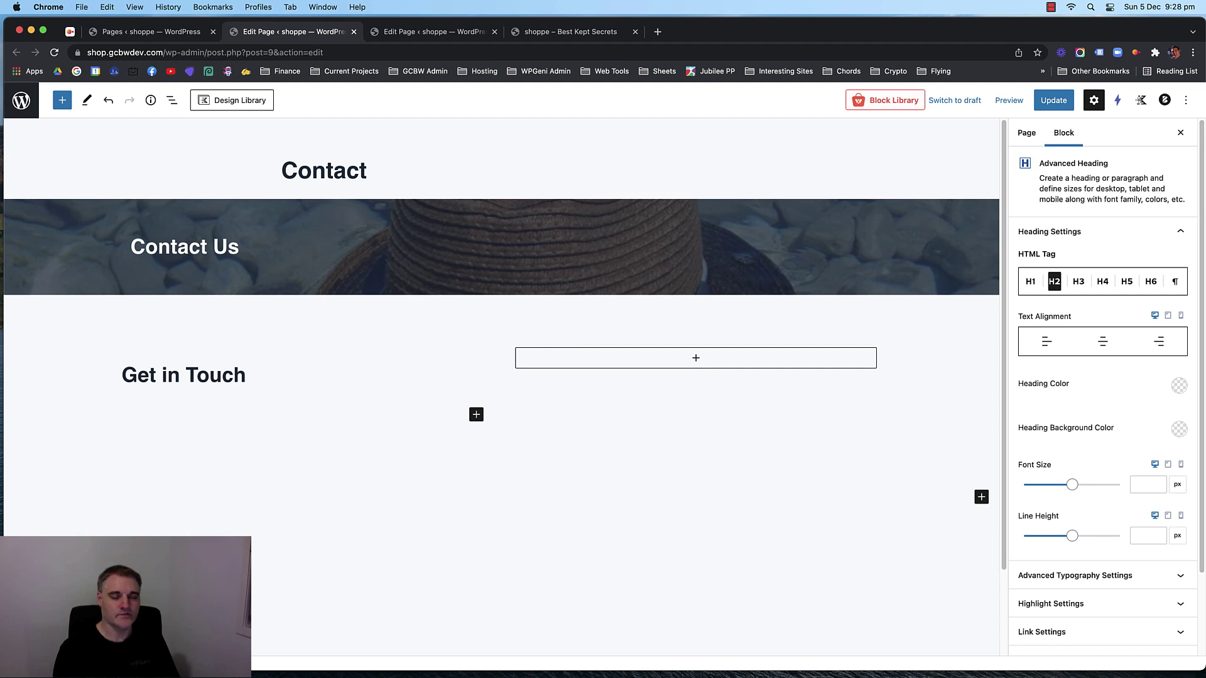
pyautogui.click(125, 373)
pyautogui.write('Have some')
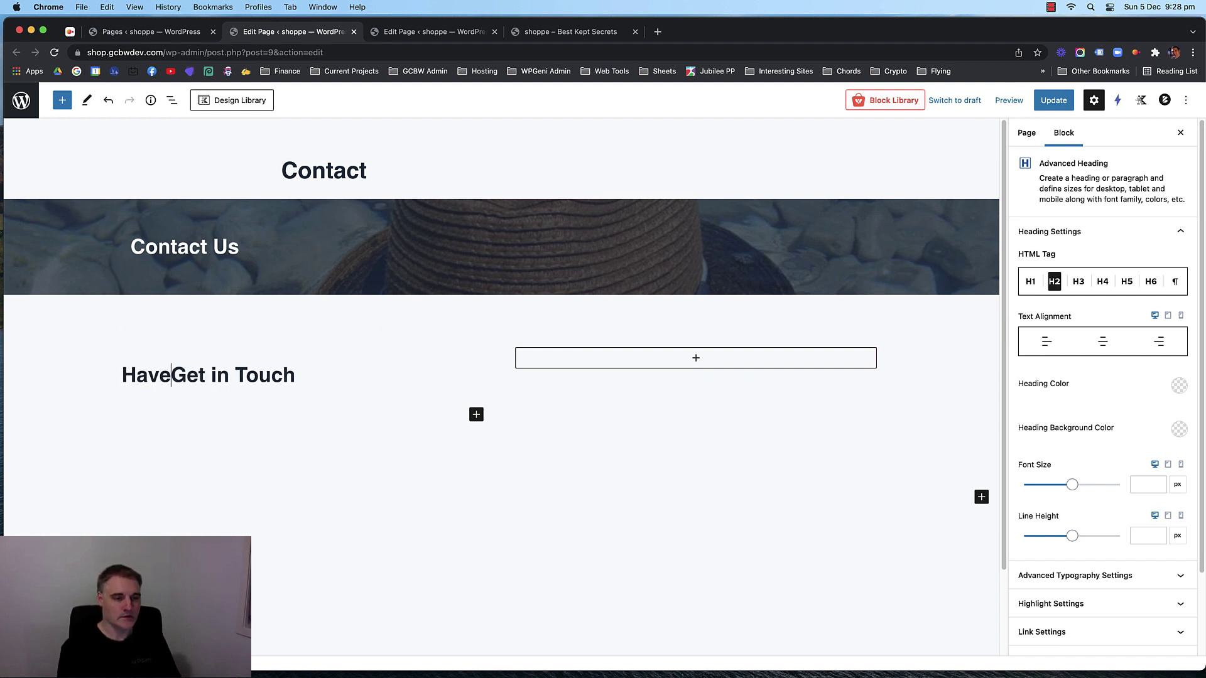
pyautogui.press('BackSpace')
pyautogui.press('BackSpace')
pyautogui.press('BackSpace')
pyautogui.press('BackSpace')
pyautogui.write('Soem')
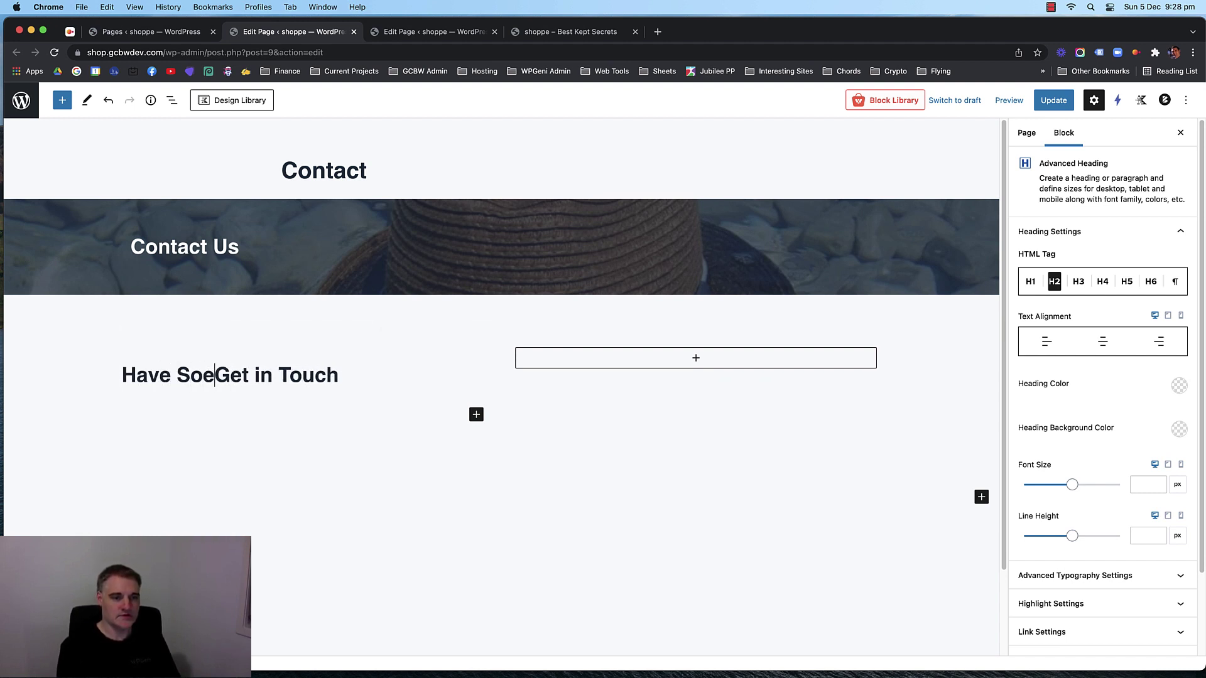
pyautogui.press('BackSpace')
pyautogui.press('BackSpace')
pyautogui.press('BackSpace')
pyautogui.write('me')
pyautogui.press('BackSpace')
pyautogui.press('BackSpace')
pyautogui.press('BackSpace')
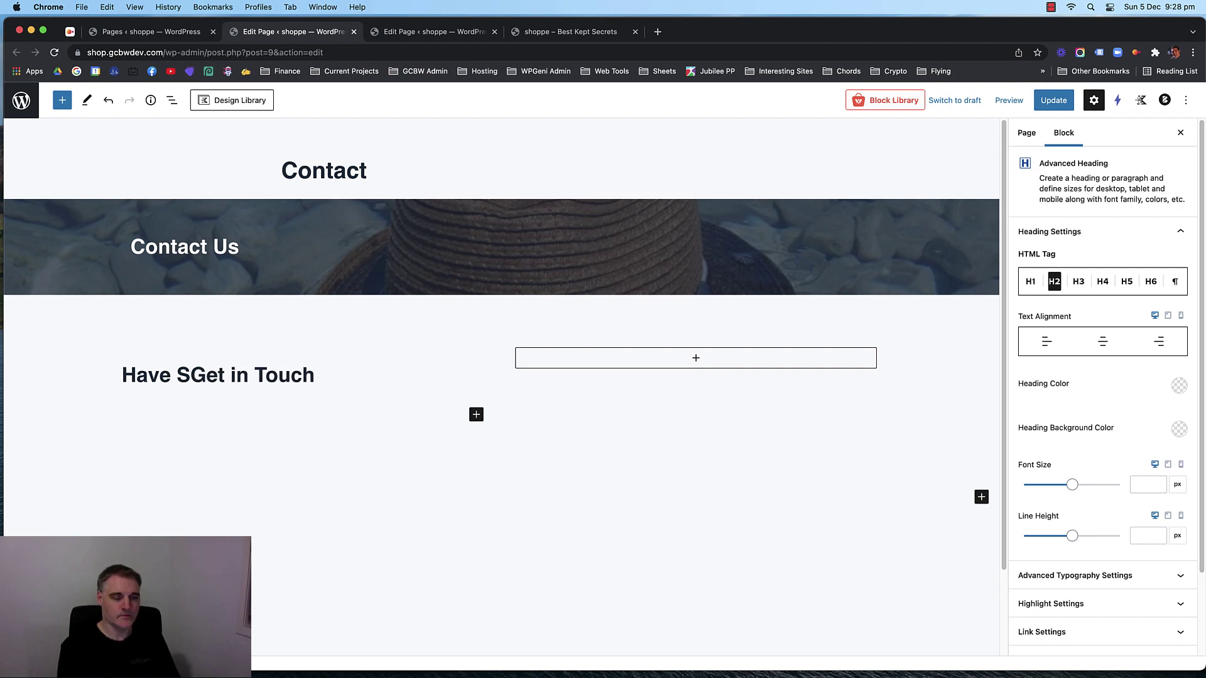
pyautogui.write('QQ')
pyautogui.press('BackSpace')
pyautogui.write('es')
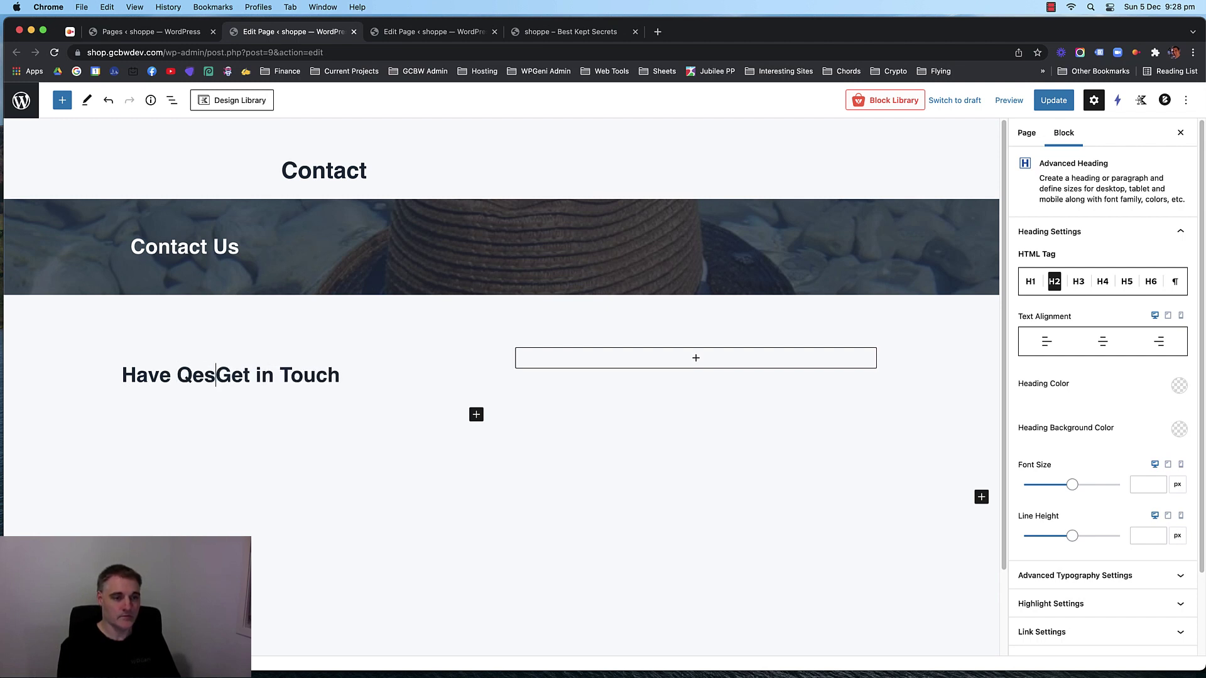
pyautogui.press('BackSpace')
pyautogui.press('BackSpace')
pyautogui.write('uestions')
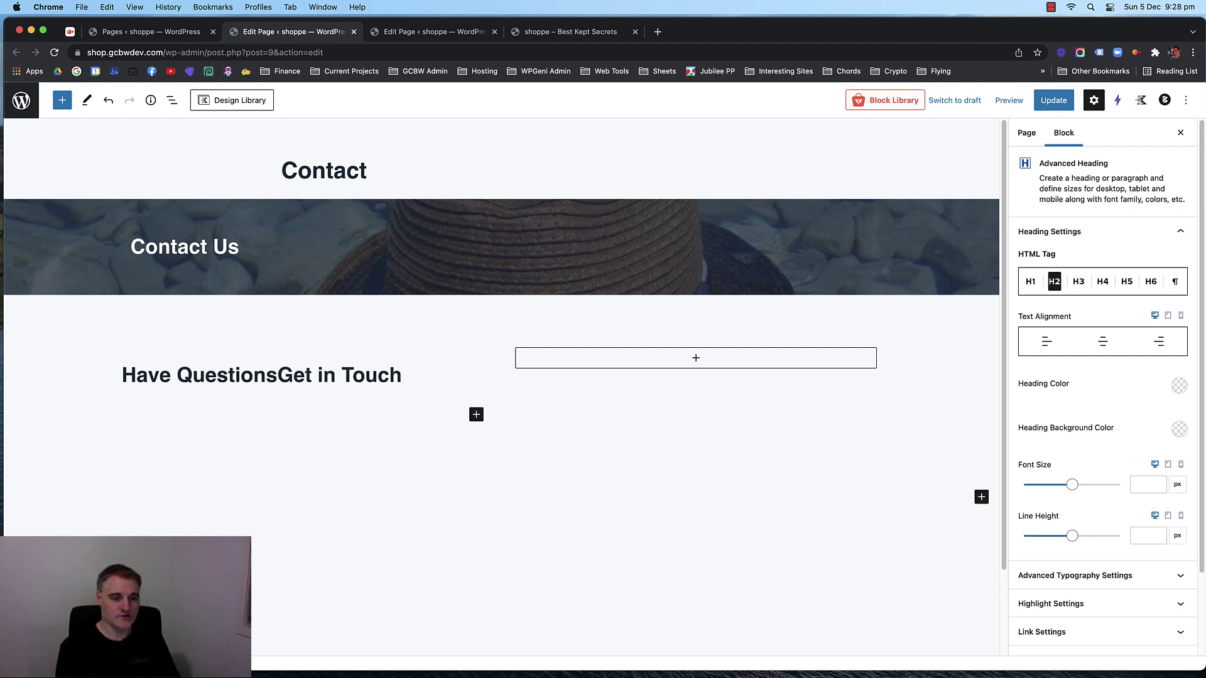
pyautogui.write('?')
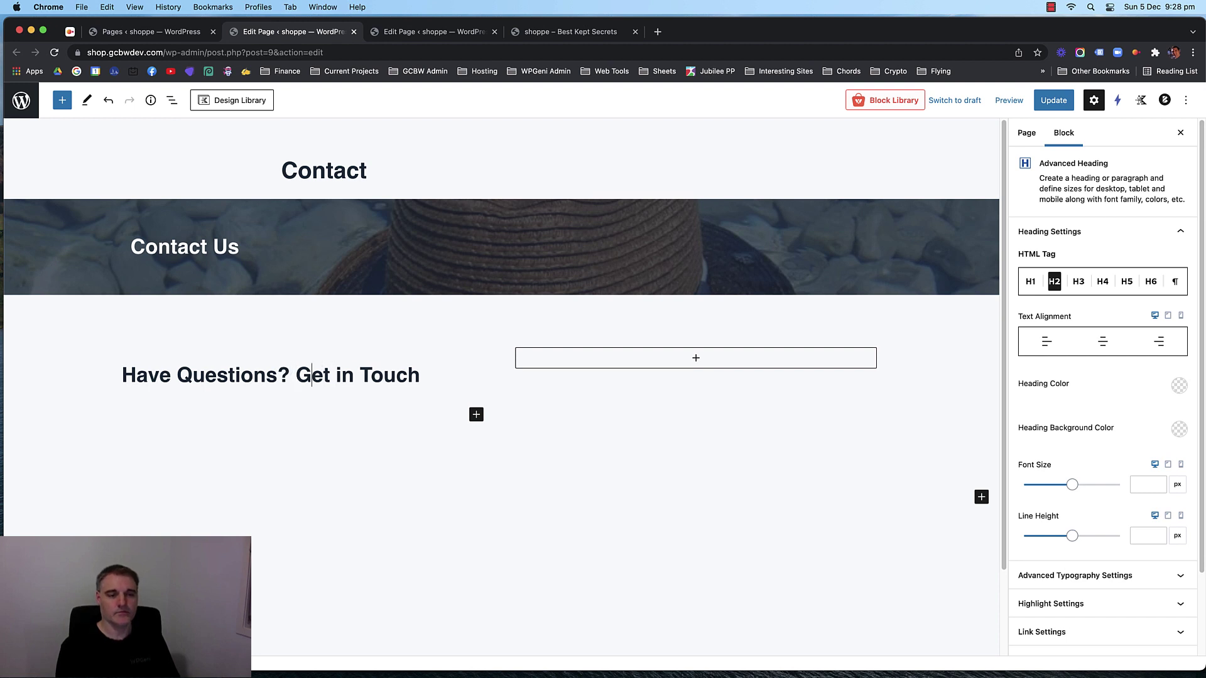
pyautogui.press('Left')
pyautogui.hotkey('shift', 'Return')
pyautogui.press('BackSpace')
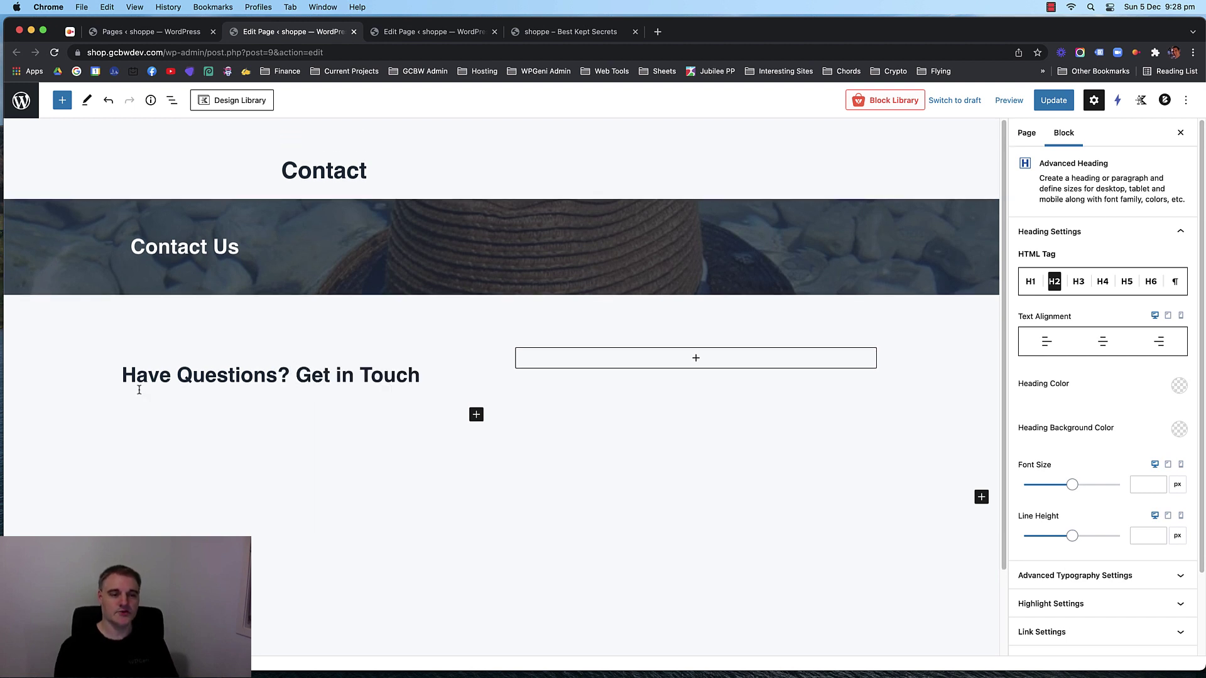
pyautogui.click(196, 405)
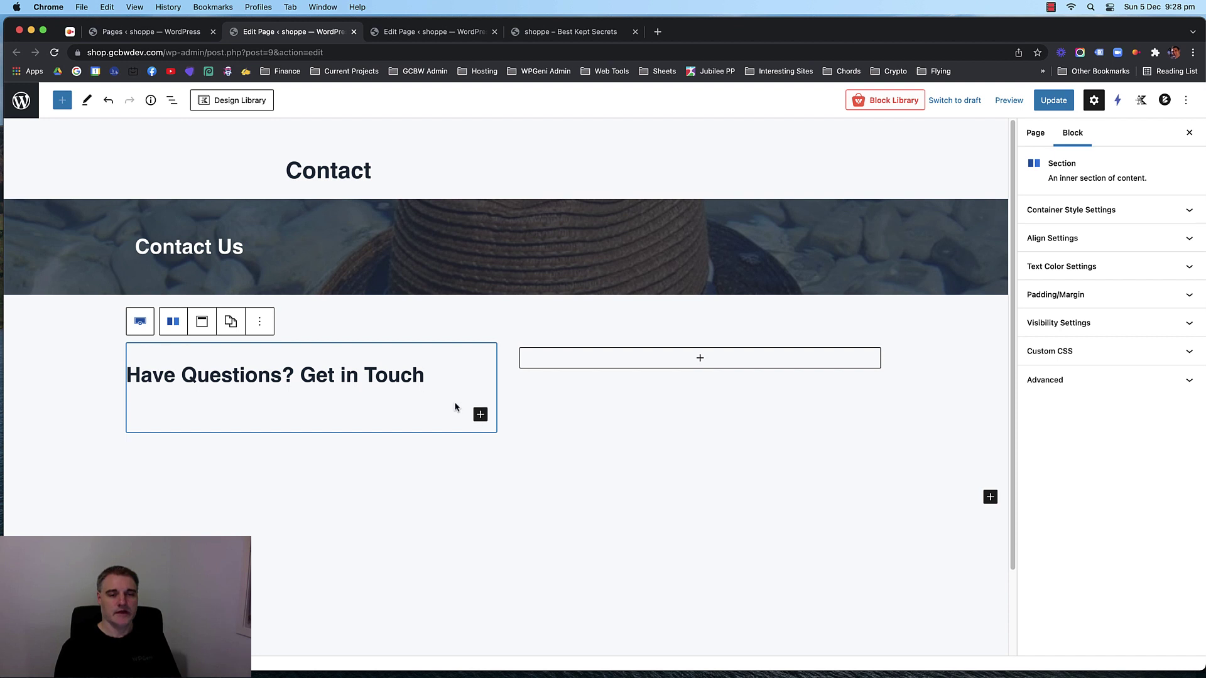
pyautogui.click(481, 416)
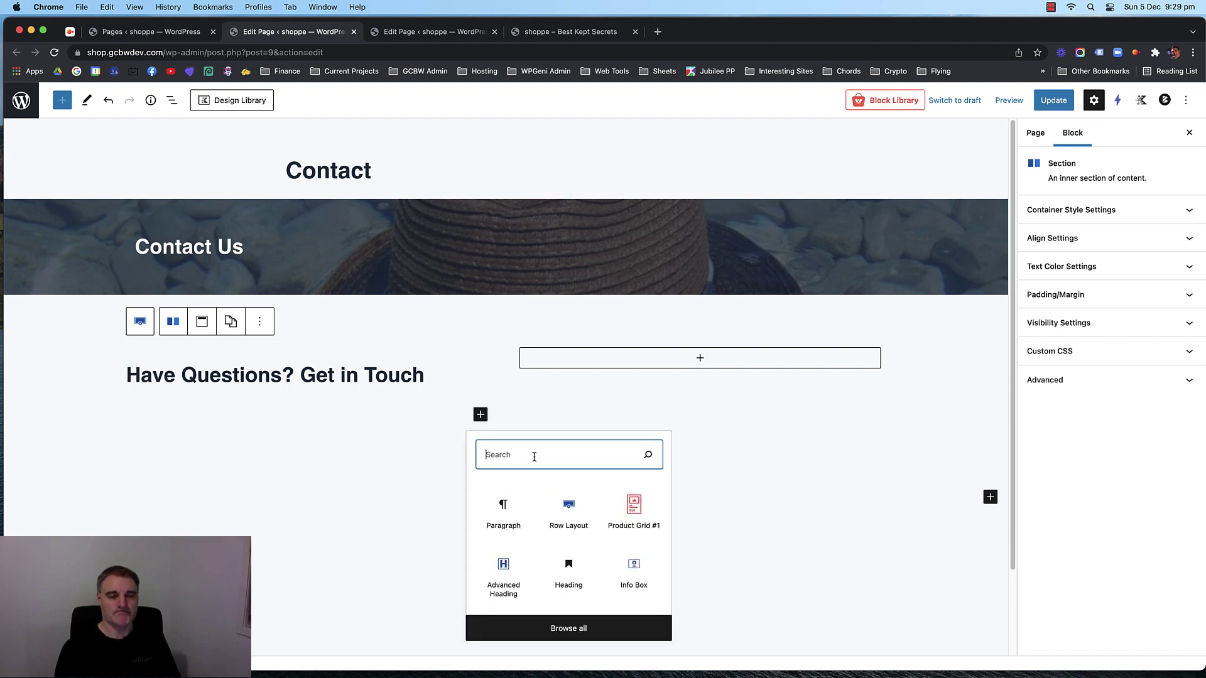
# Add an Icon List under the heading with the phone number as its first item.
pyautogui.write('icon')
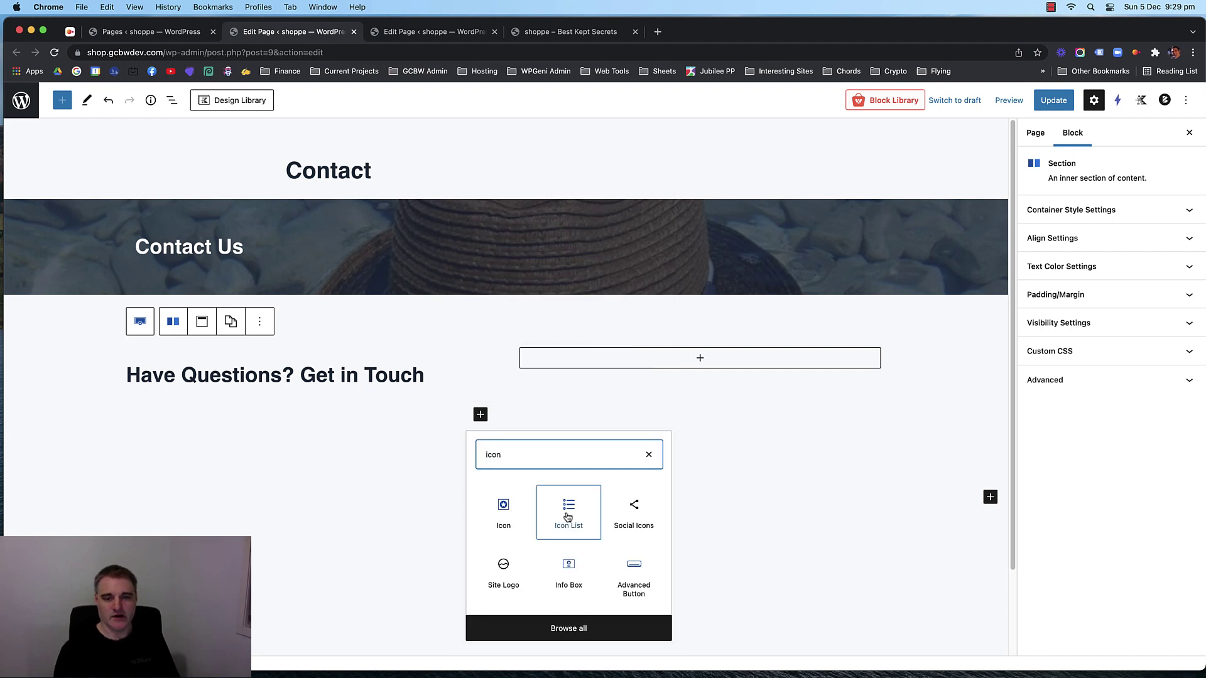
pyautogui.click(568, 512)
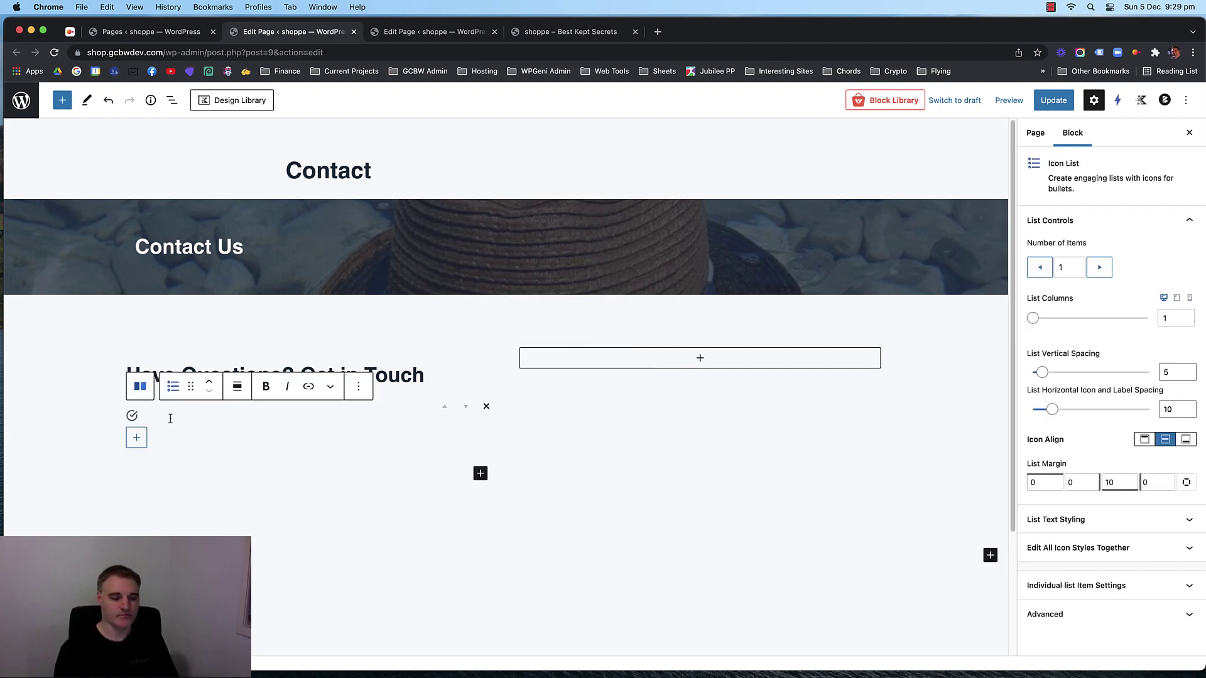
pyautogui.write('040')
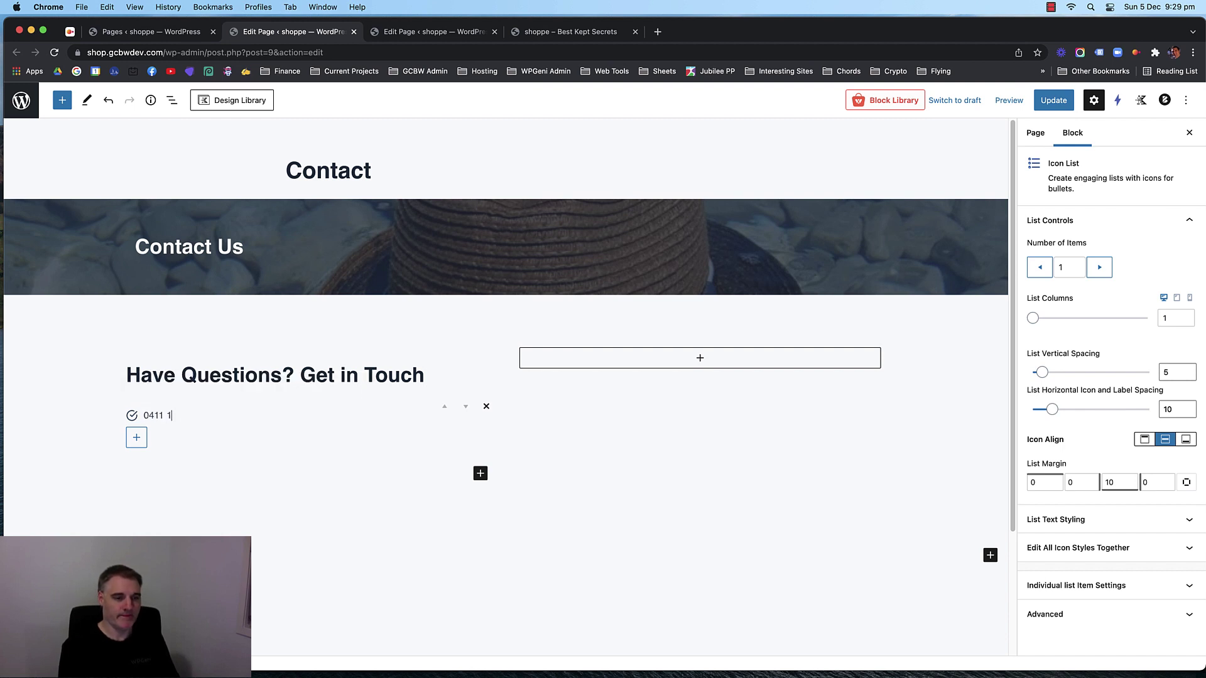
pyautogui.write('1 111 111')
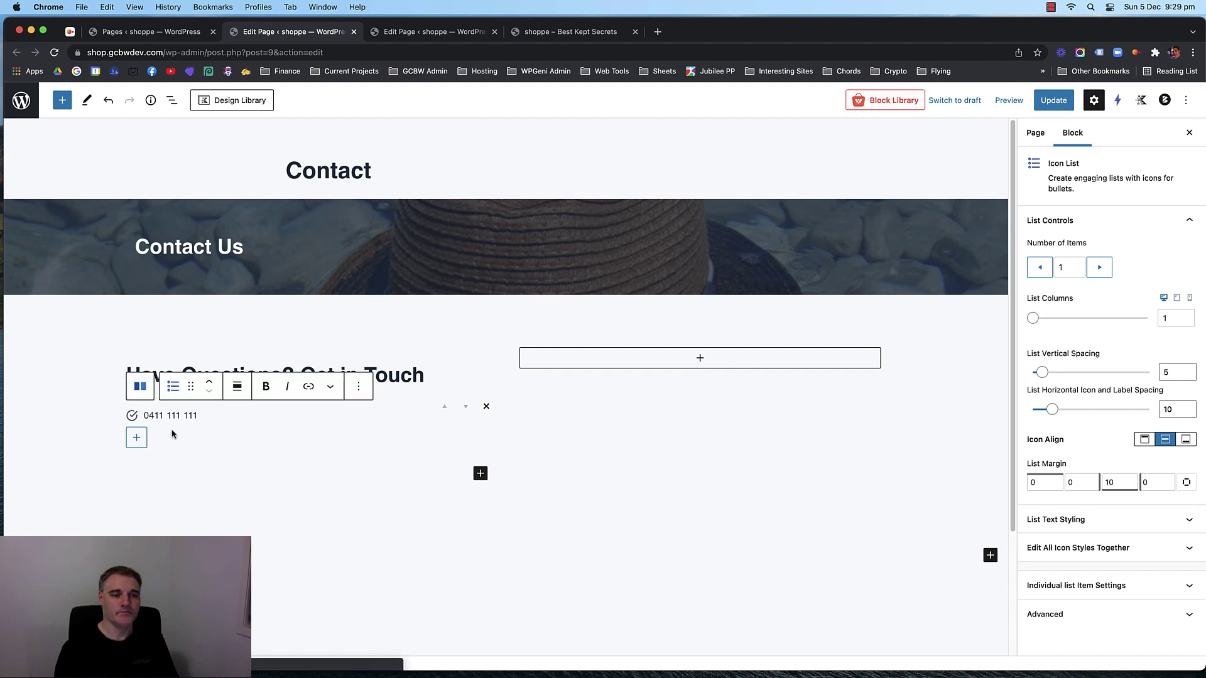
# Add the shop's e-mail address and the street address as the second and third list items.
pyautogui.click(134, 438)
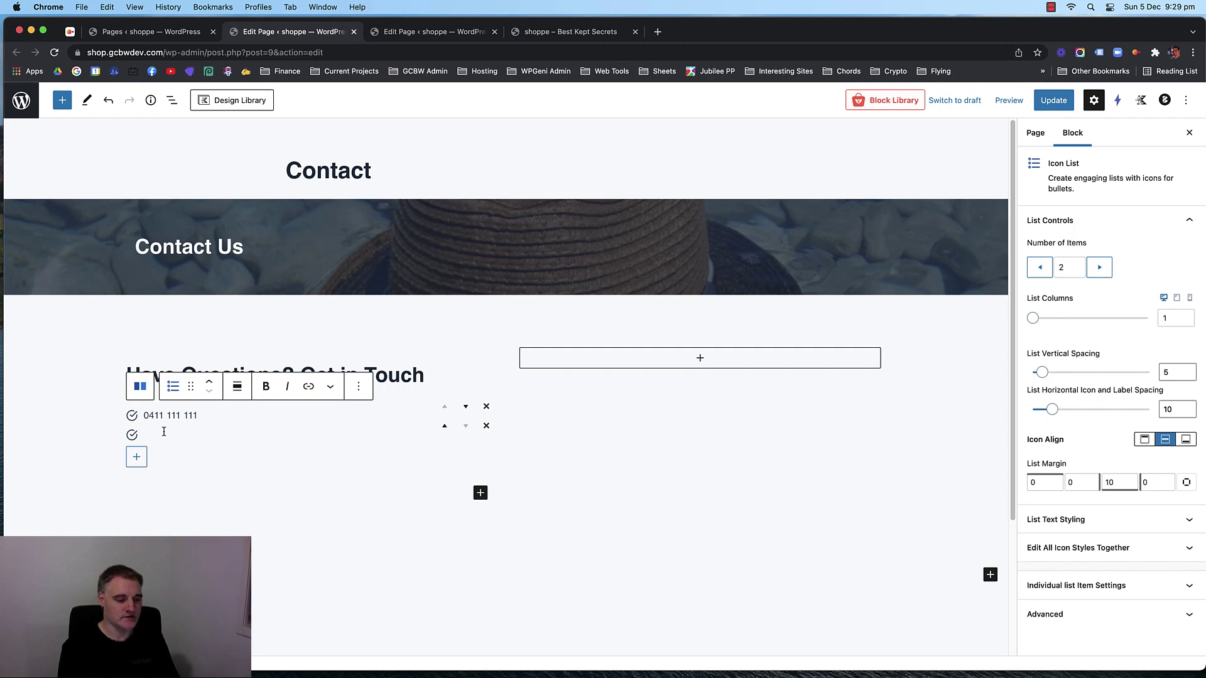
pyautogui.write('shop')
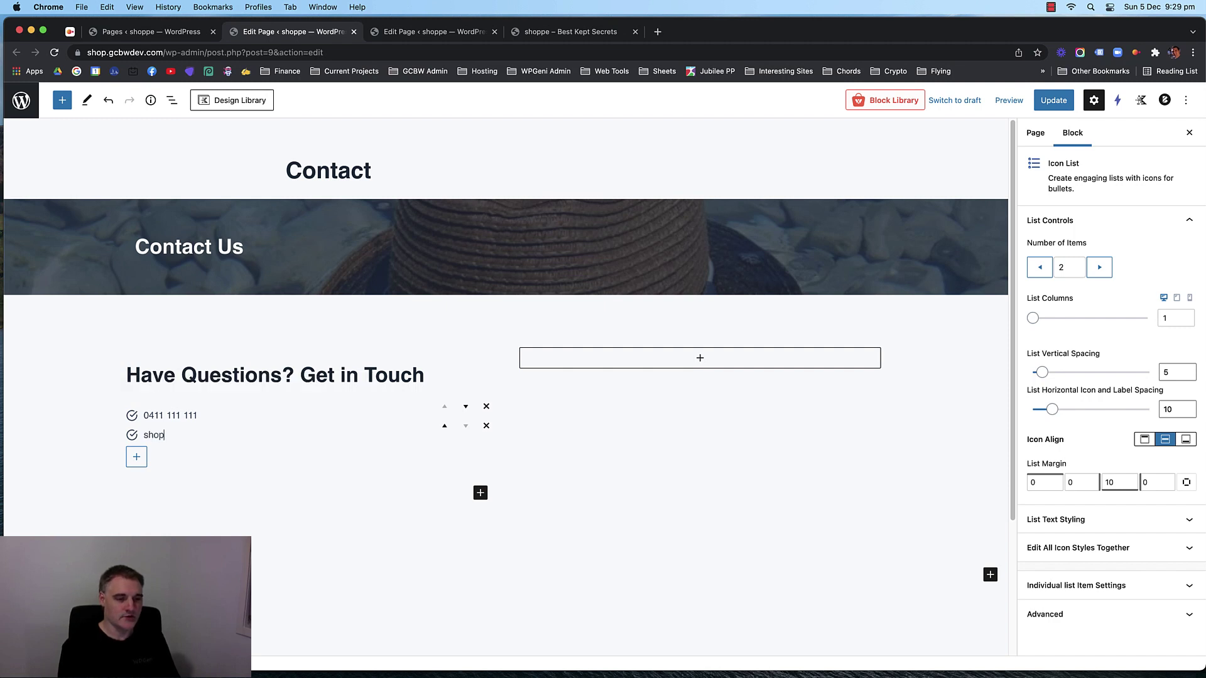
pyautogui.write('pe@')
pyautogui.press('BackSpace')
pyautogui.press('BackSpace')
pyautogui.press('BackSpace')
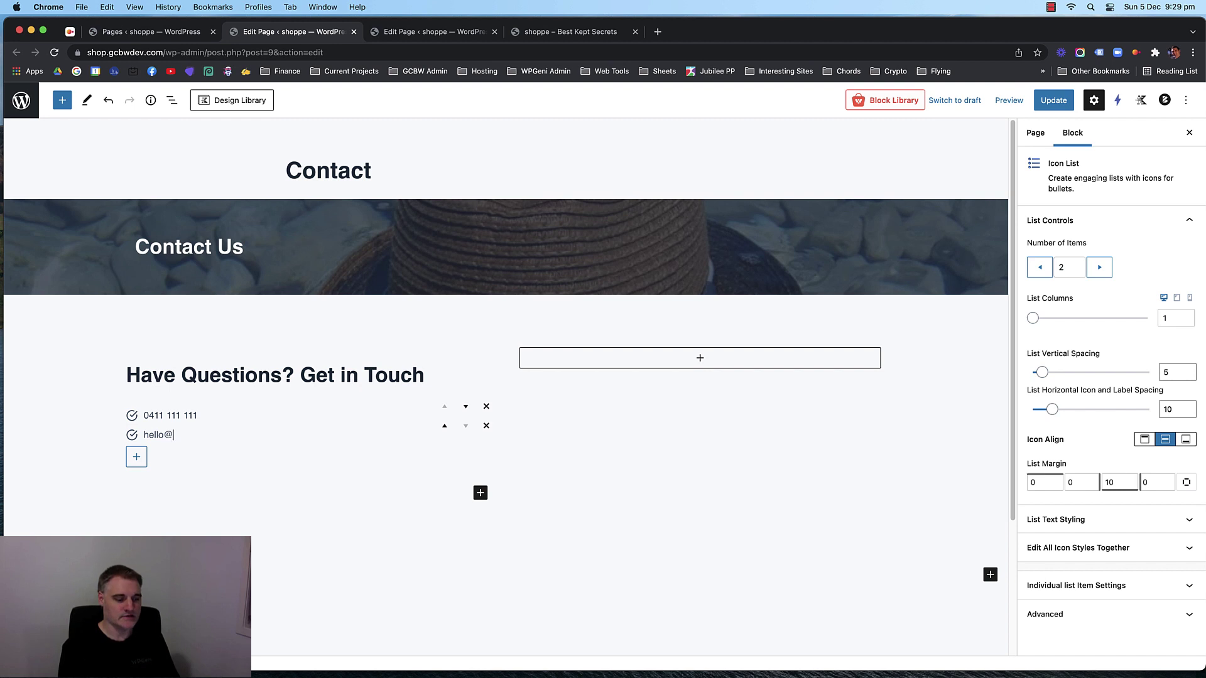
pyautogui.write('shoppe.com')
pyautogui.press('Return')
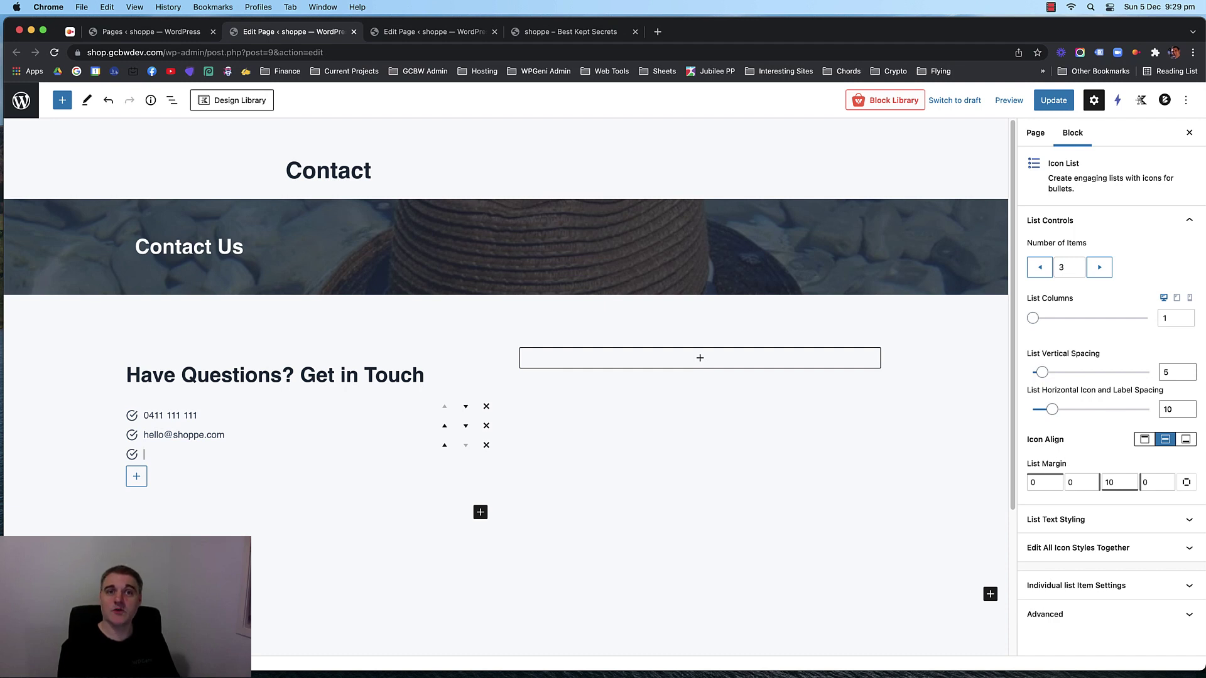
pyautogui.write('43 Test Street')
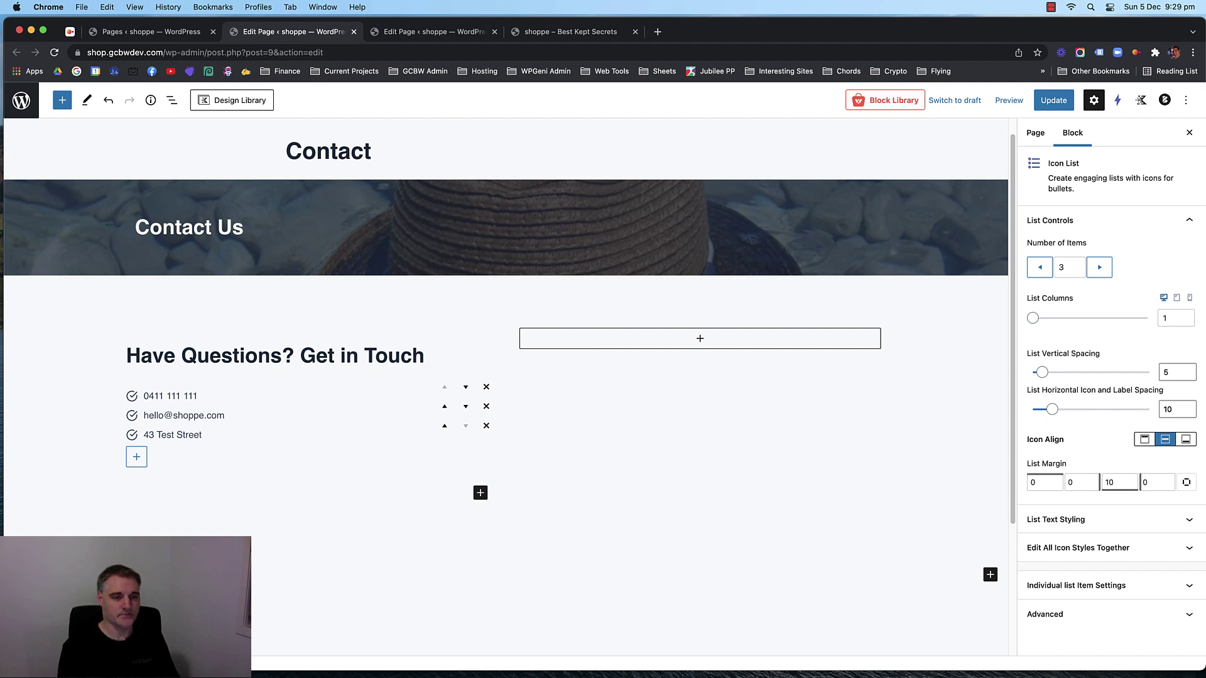
pyautogui.hotkey('shift', 'Return')
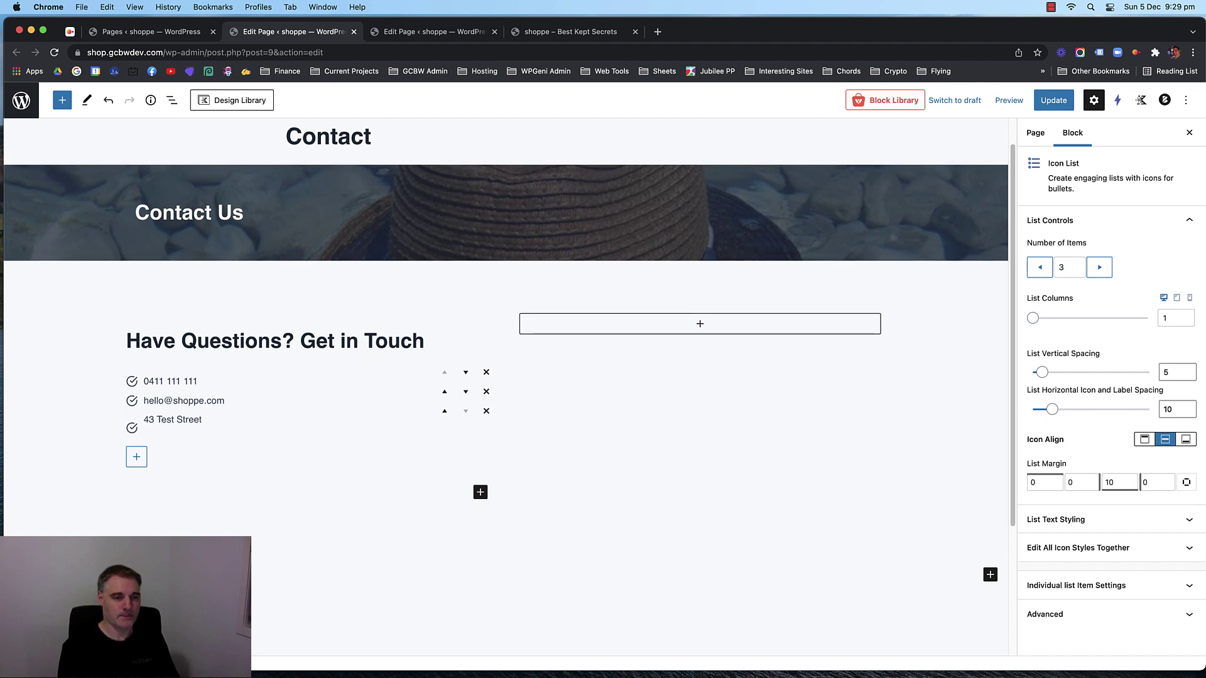
pyautogui.press('BackSpace')
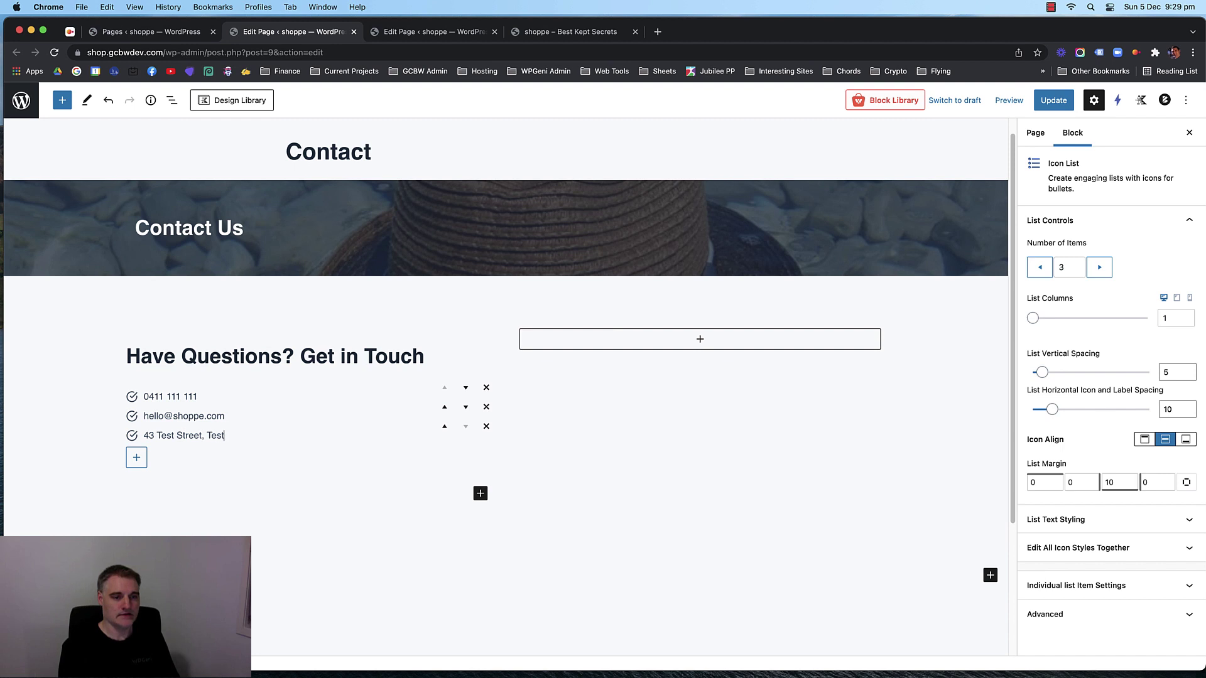
pyautogui.write(', Testland, Qld 4255')
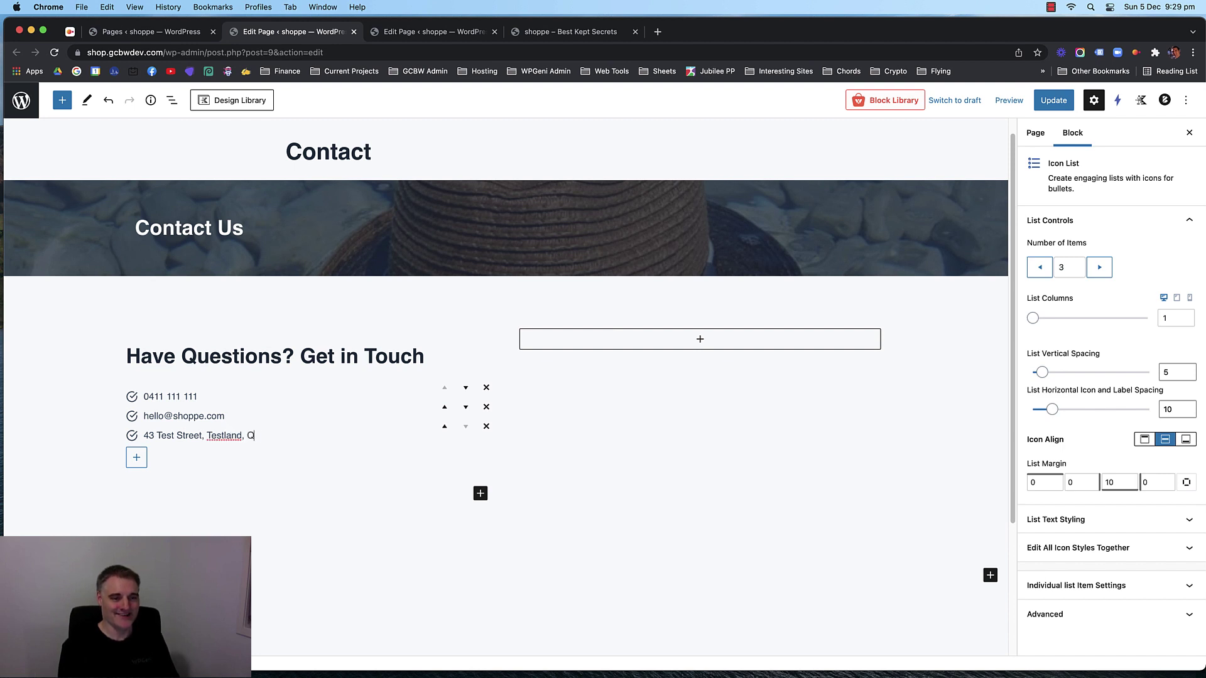
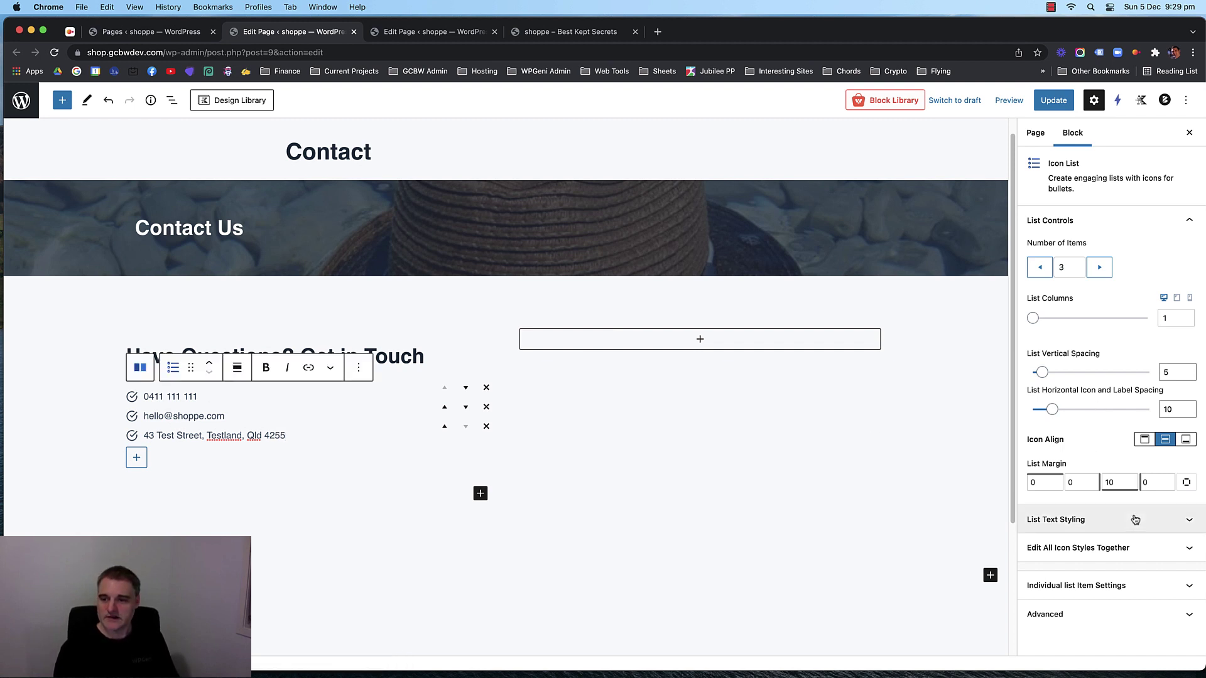
# Give the phone line a phone icon through the individual list item settings.
pyautogui.click(1109, 548)
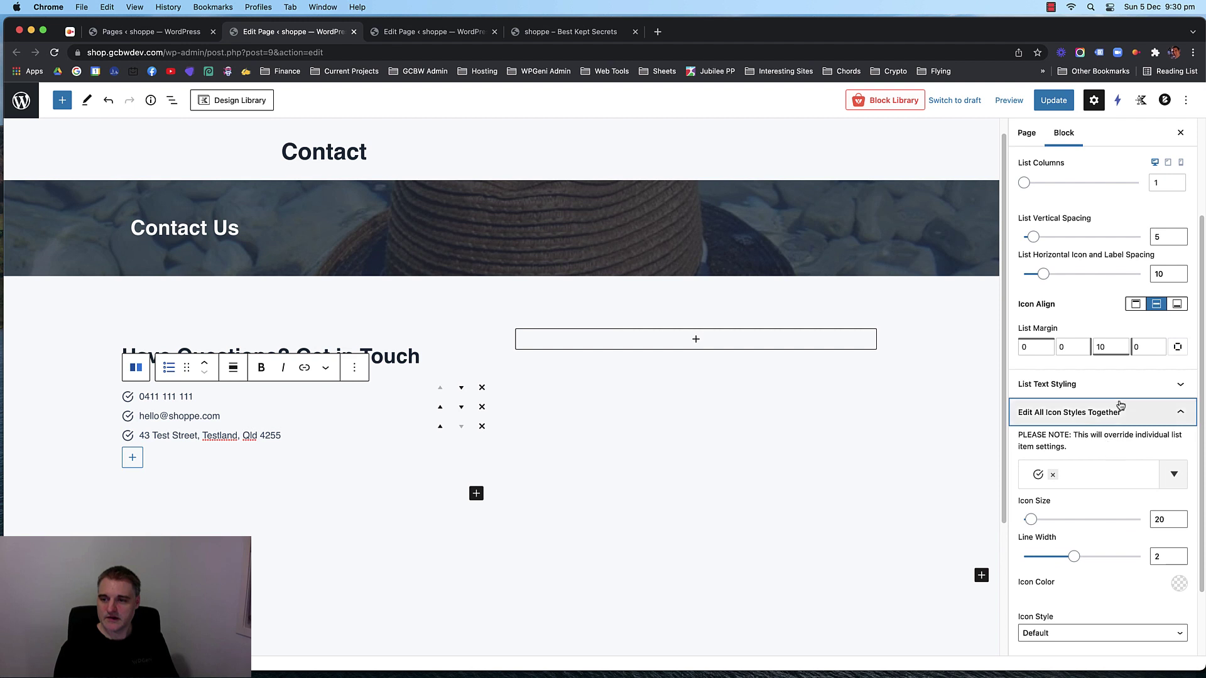
pyautogui.scroll(-3, 1107, 440)
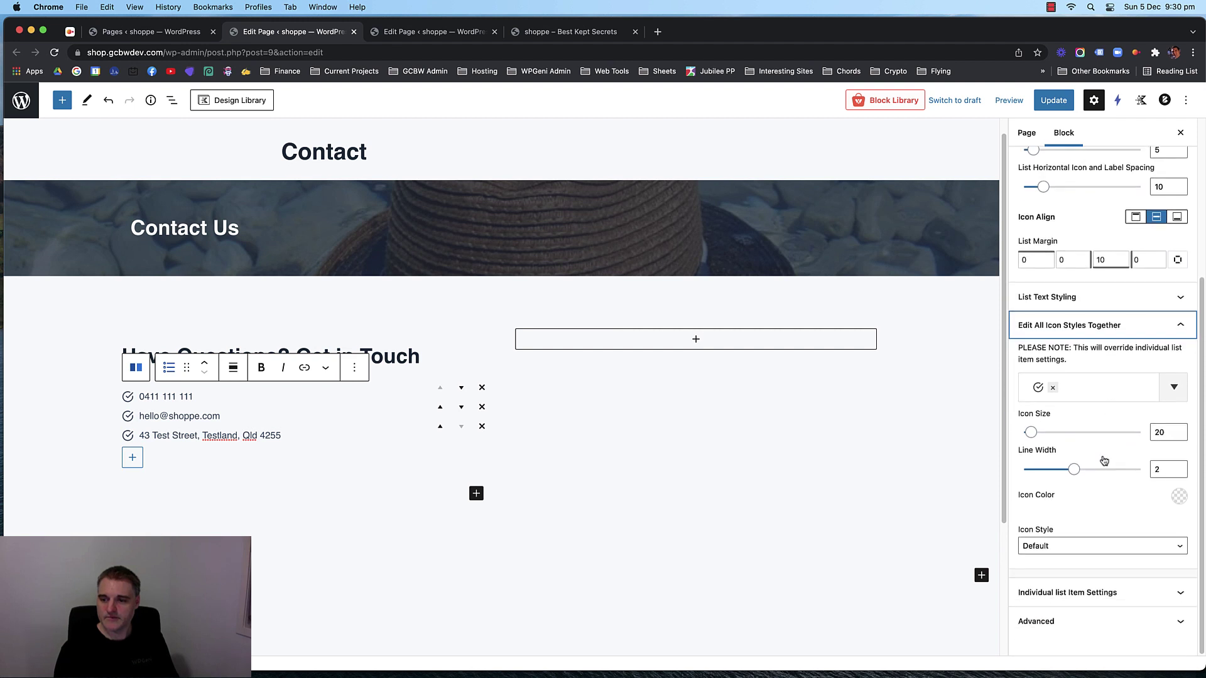
pyautogui.click(1107, 597)
pyautogui.scroll(-3, 1109, 534)
pyautogui.click(1108, 531)
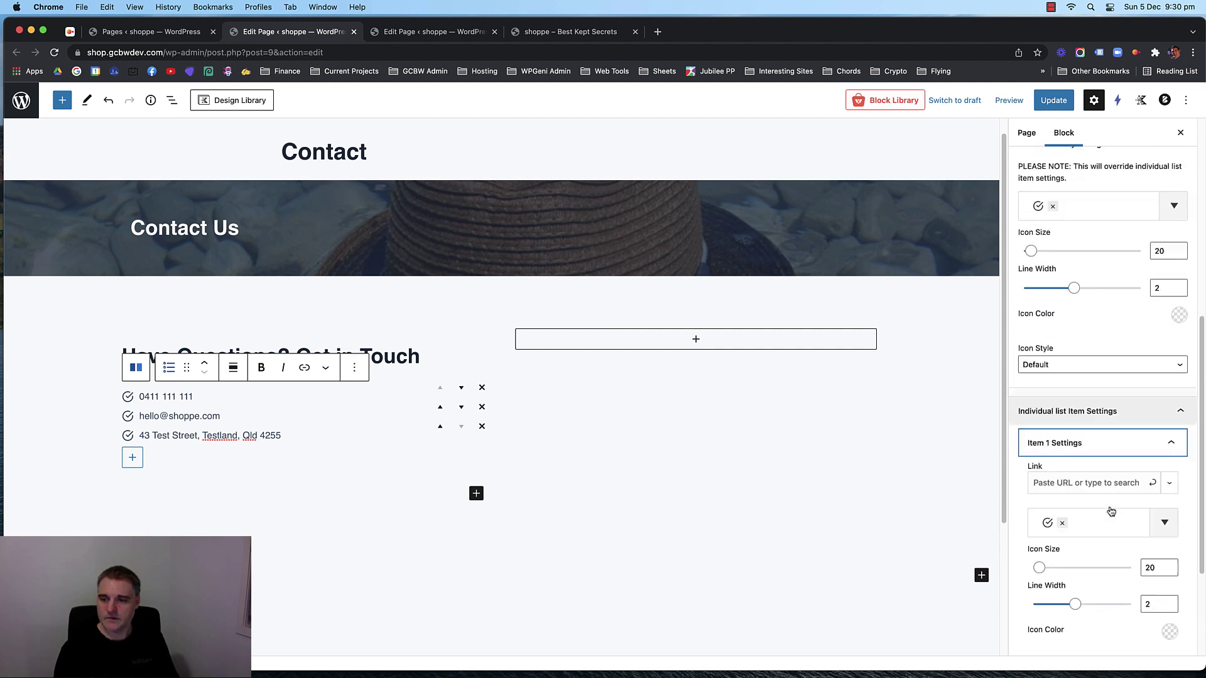
pyautogui.scroll(-3, 1068, 503)
pyautogui.click(1093, 358)
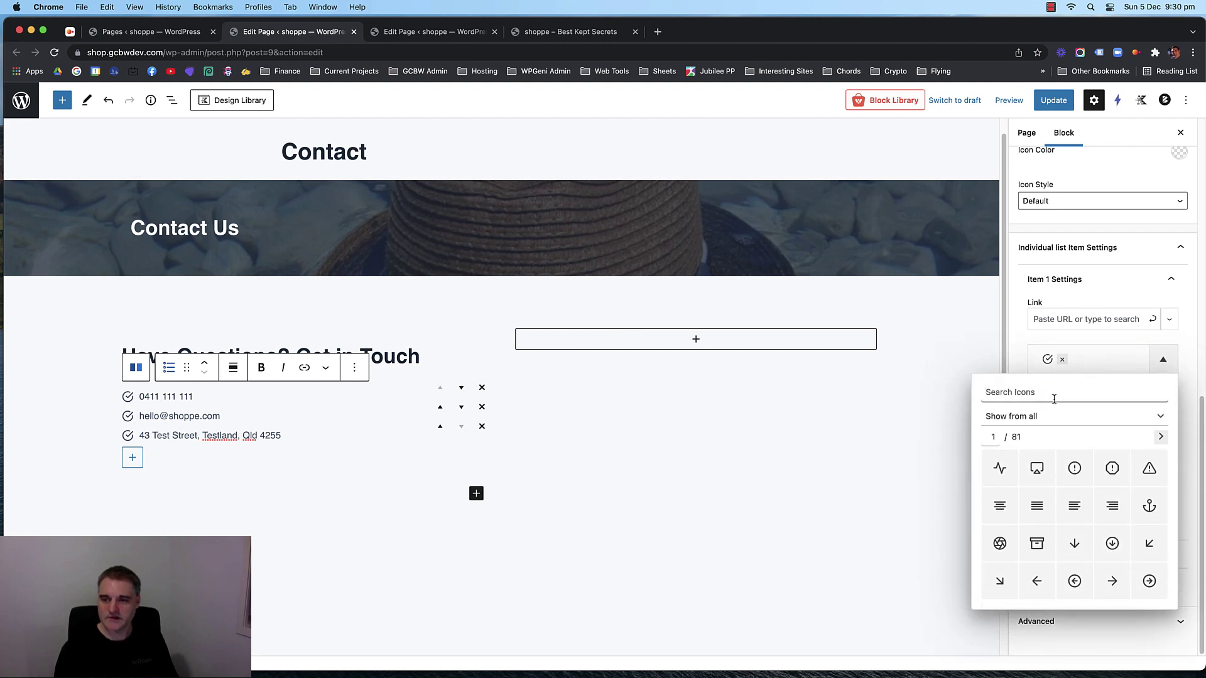
pyautogui.write('phone')
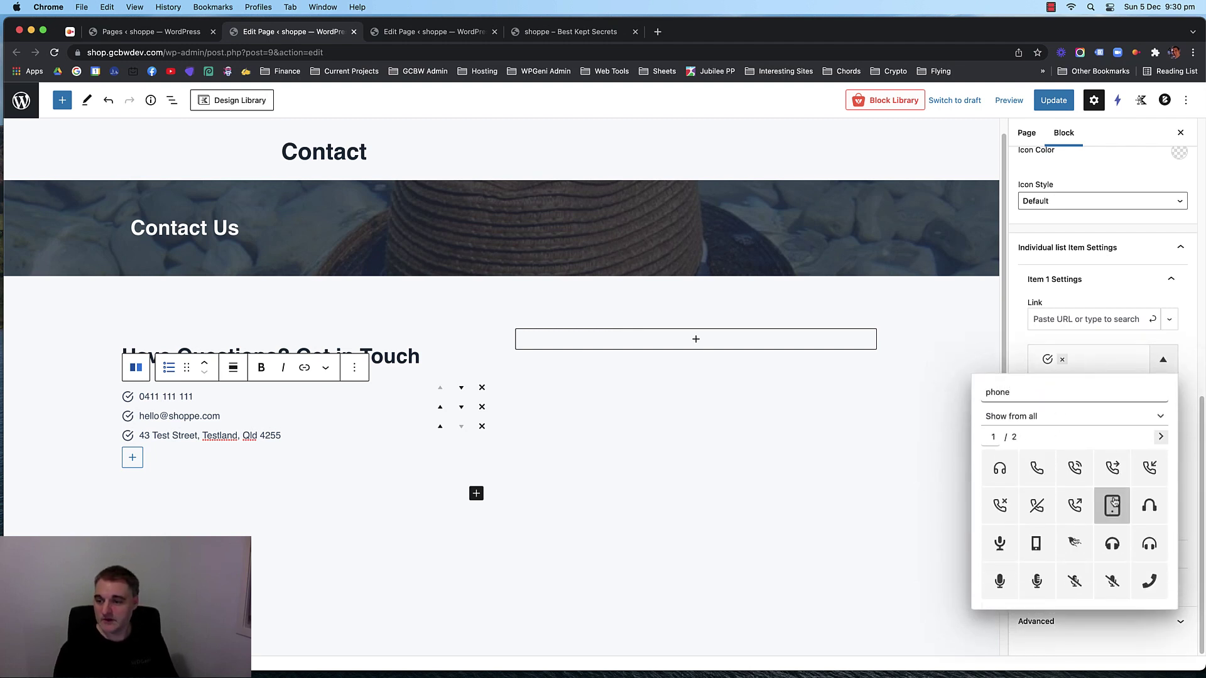
pyautogui.click(1075, 467)
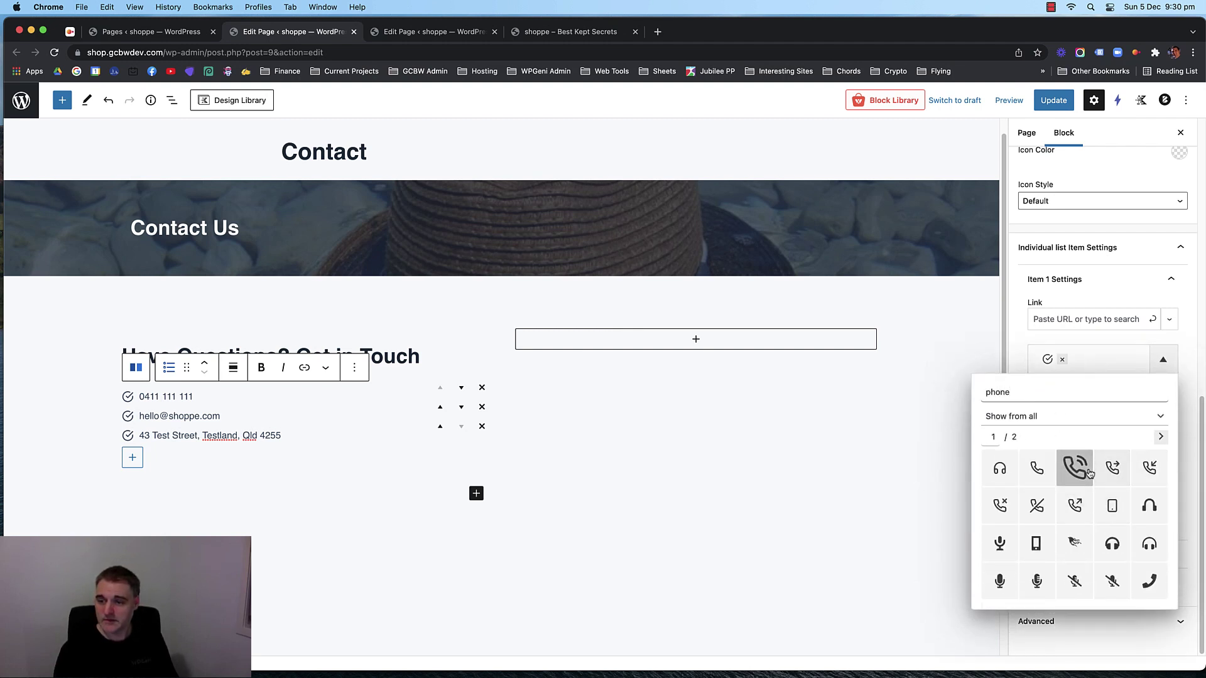
pyautogui.click(1091, 362)
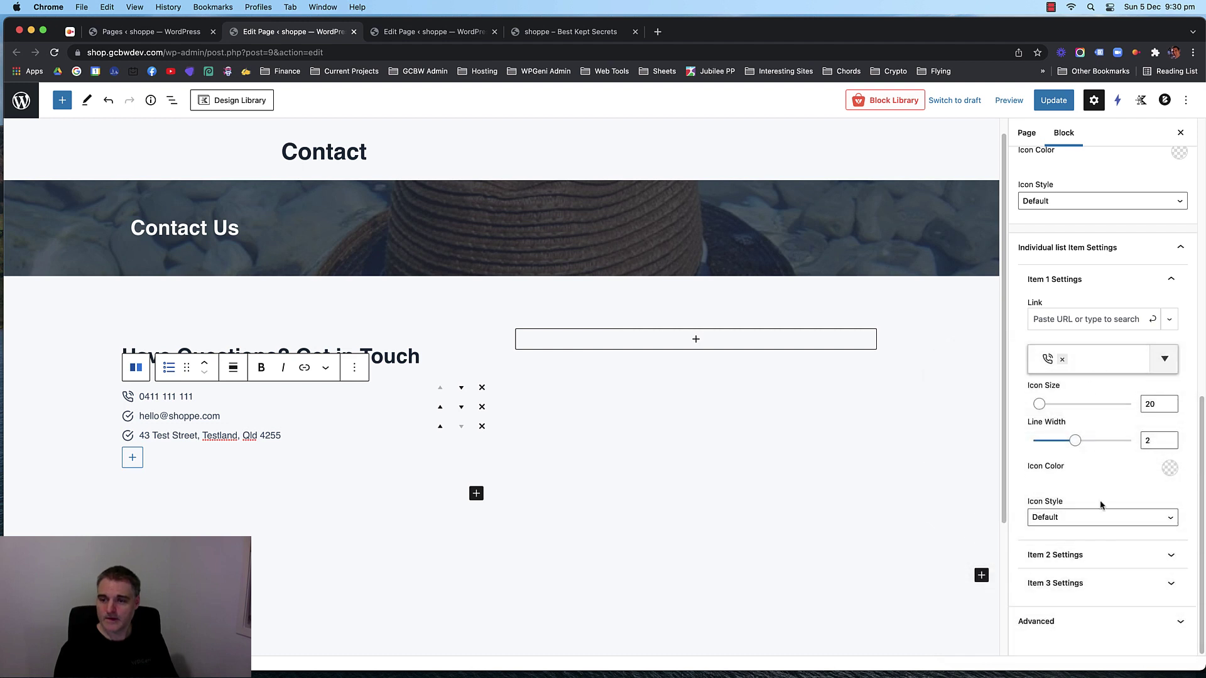
# Give the email line an envelope icon found by searching 'enve'.
pyautogui.click(1105, 554)
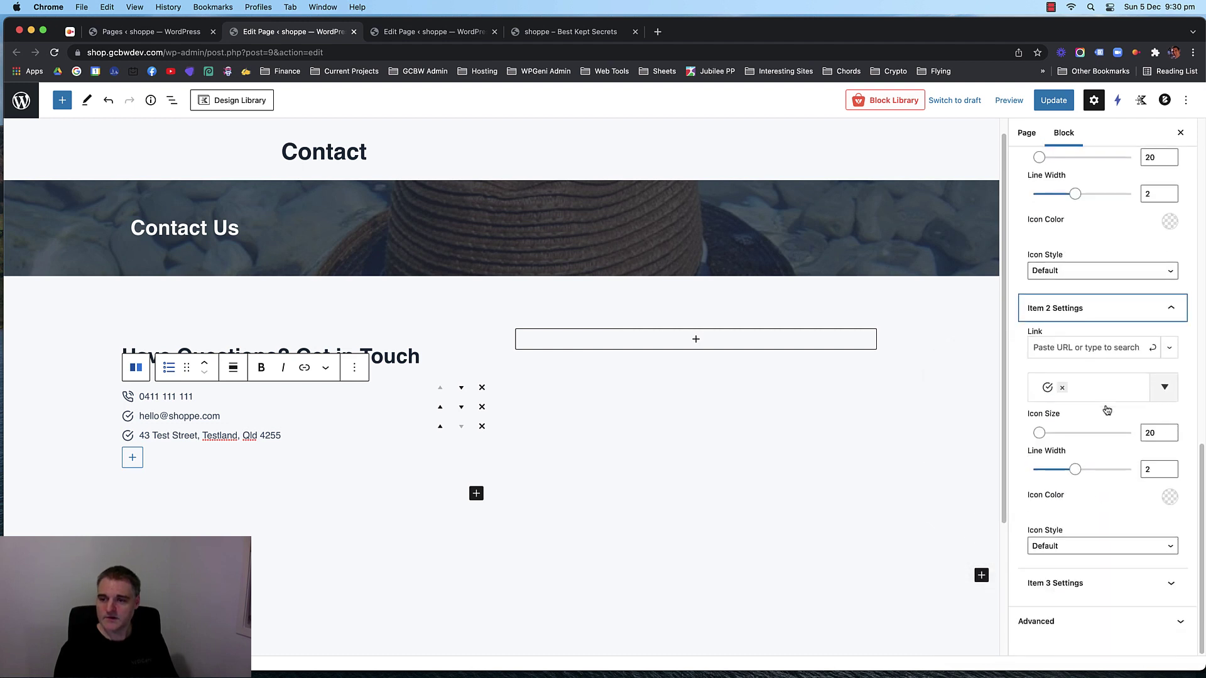
pyautogui.click(1104, 387)
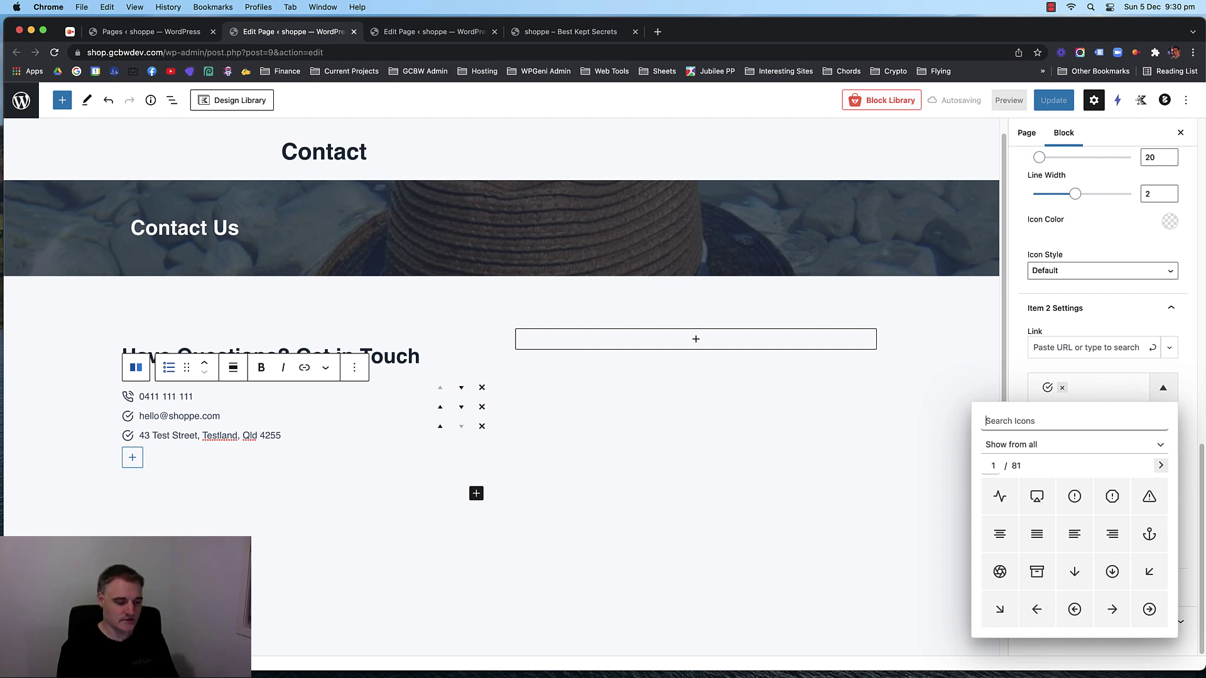
pyautogui.write('enve')
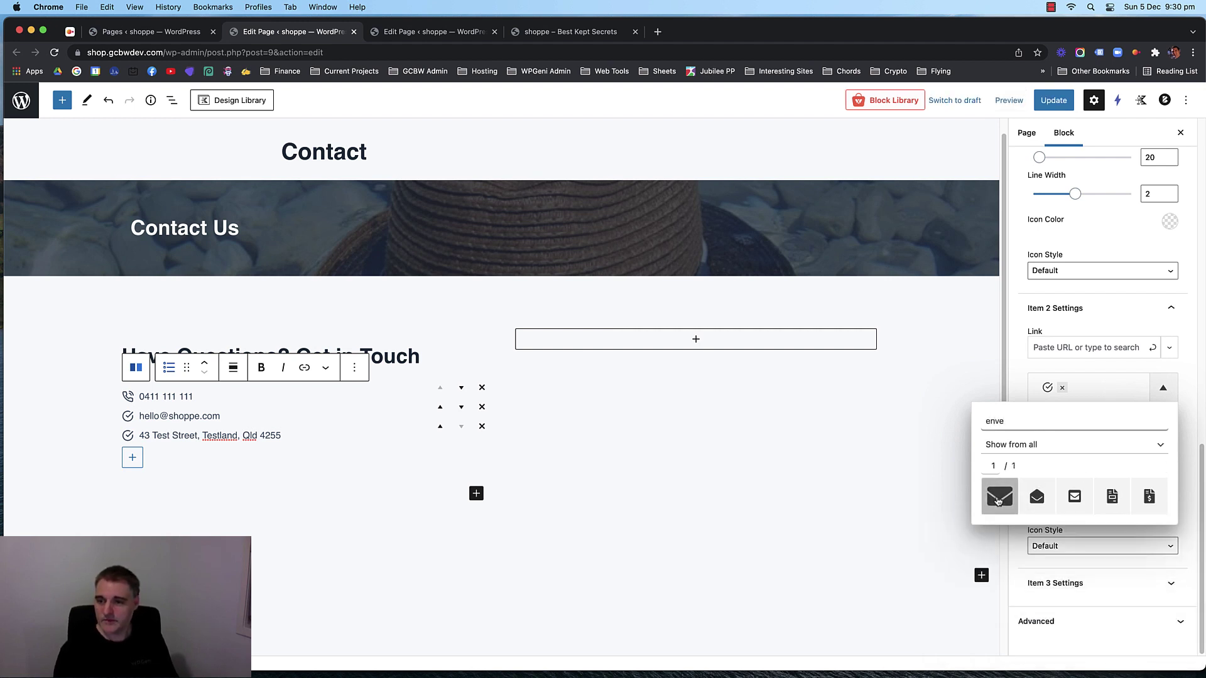
pyautogui.click(999, 496)
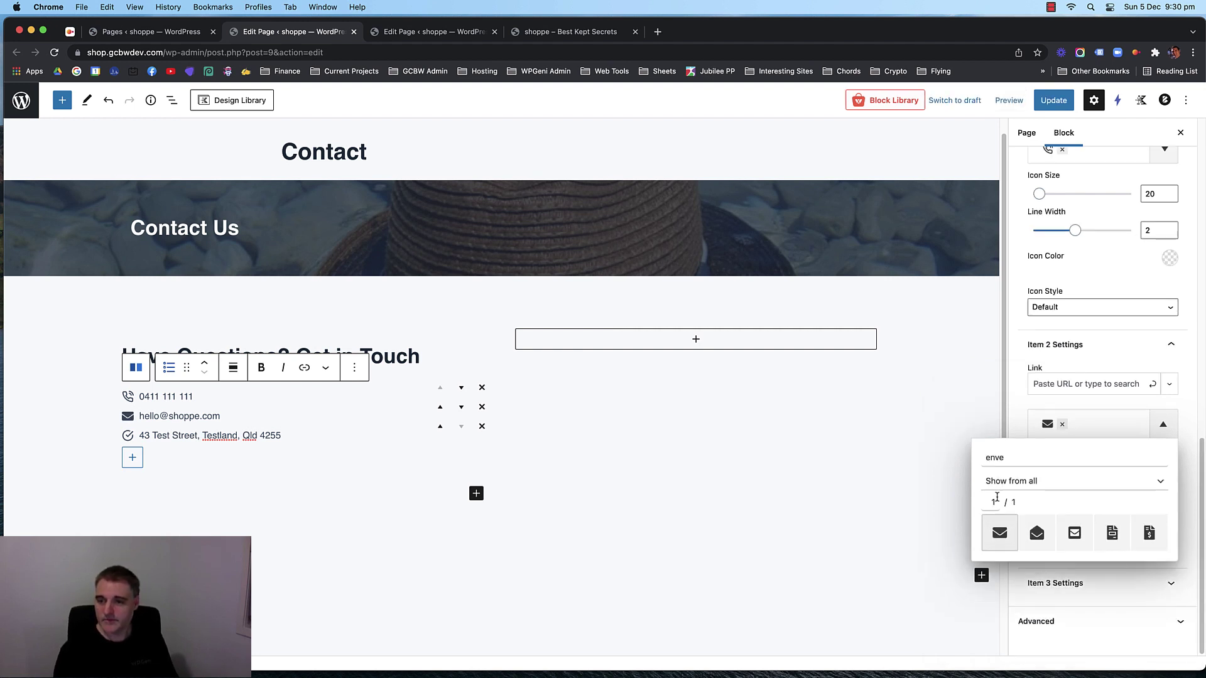
pyautogui.click(1102, 423)
# Give the address line a map marker icon after trying other map icons.
pyautogui.click(1099, 580)
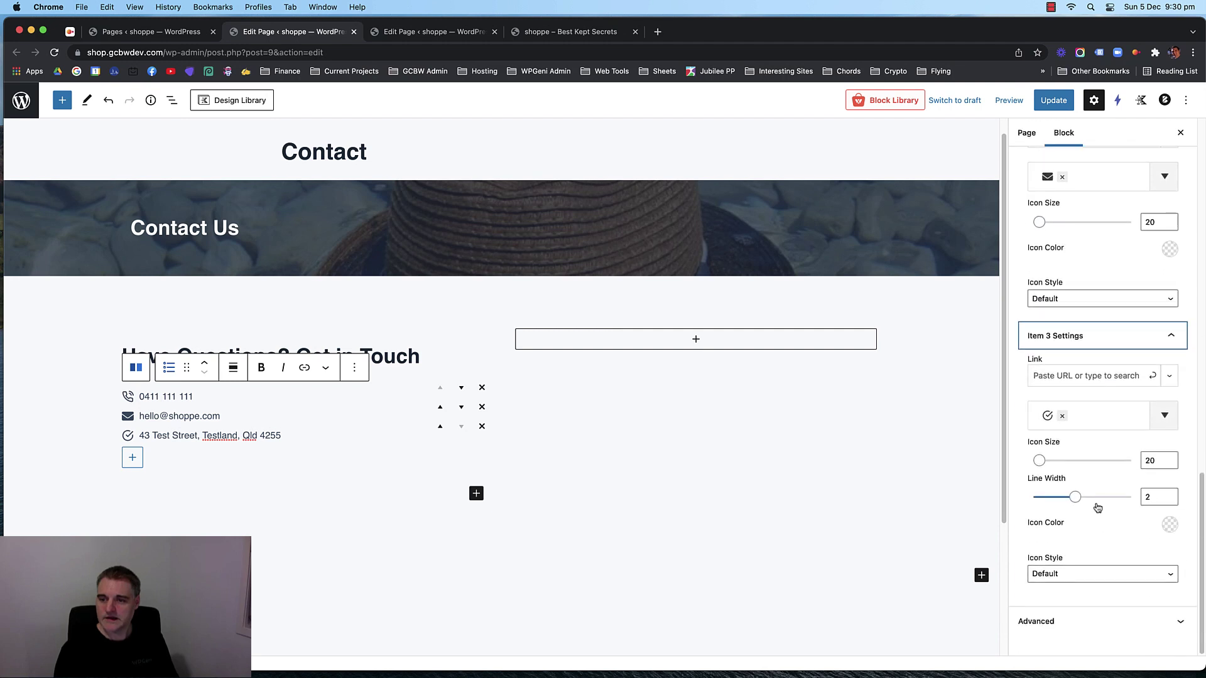
pyautogui.click(1097, 415)
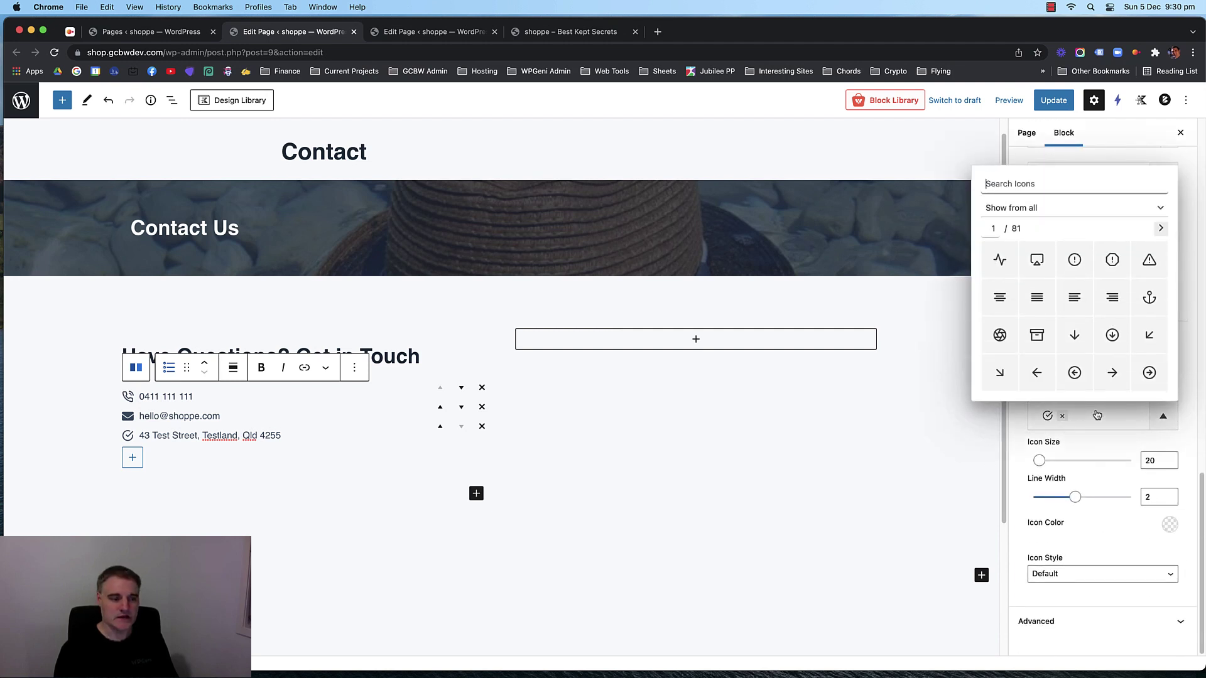
pyautogui.write('map')
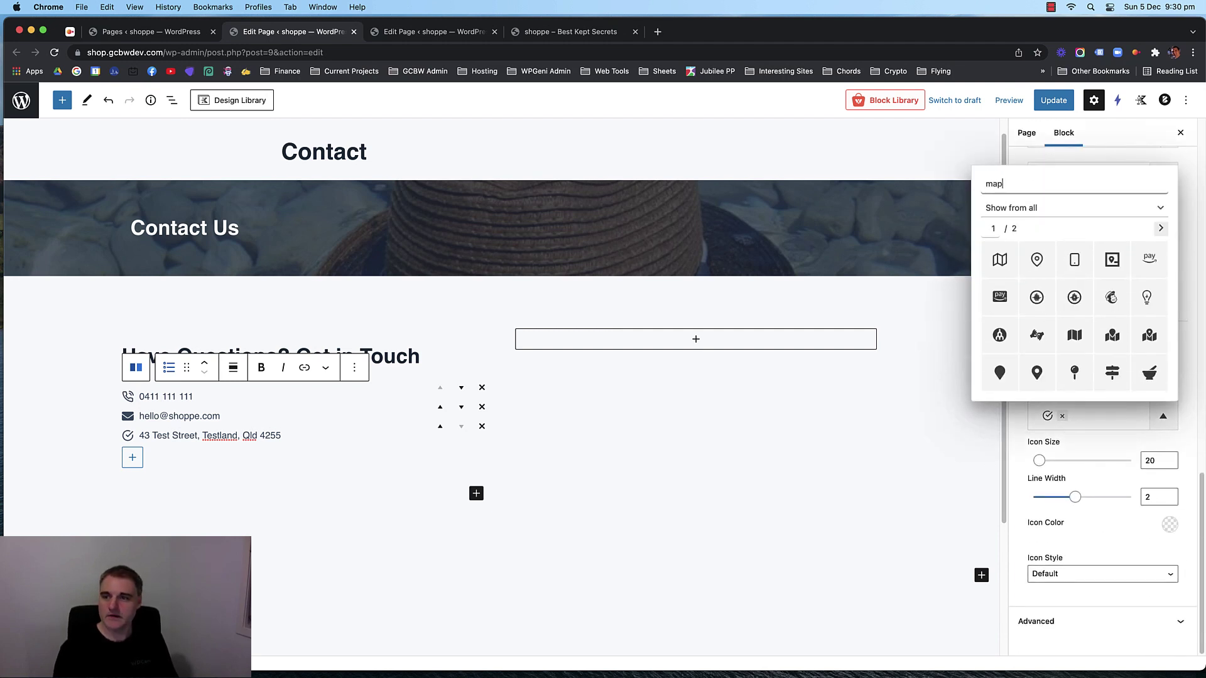
pyautogui.click(1037, 372)
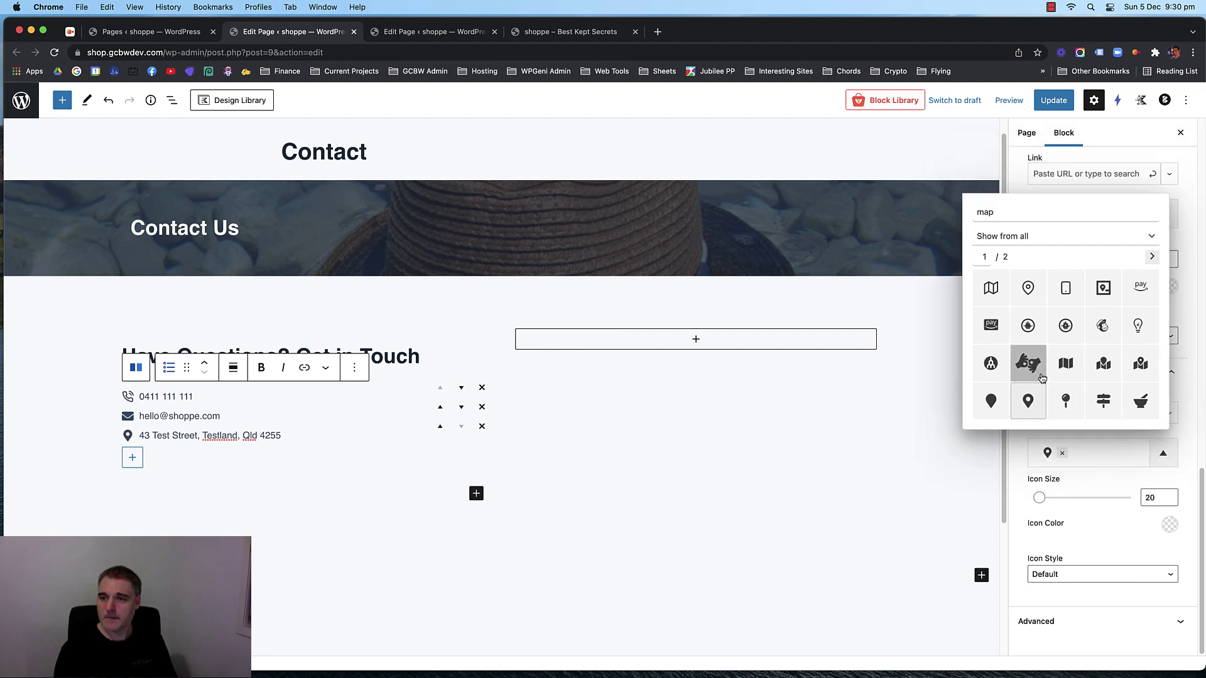
pyautogui.click(1099, 373)
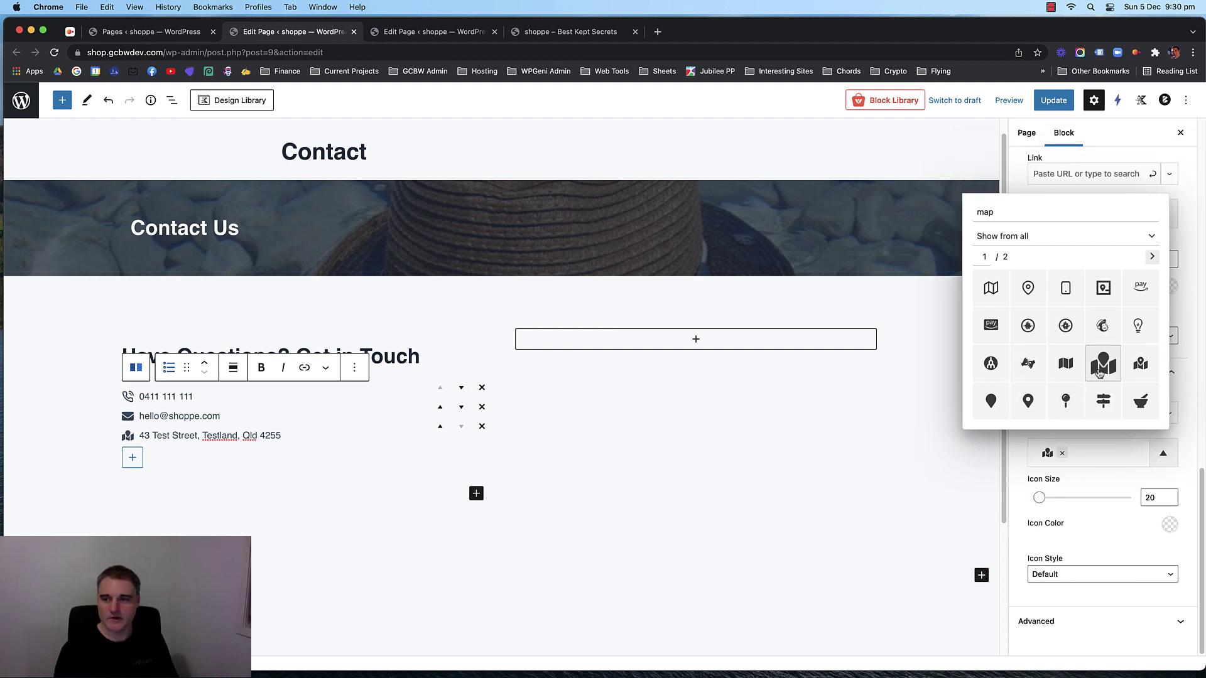
pyautogui.click(1033, 409)
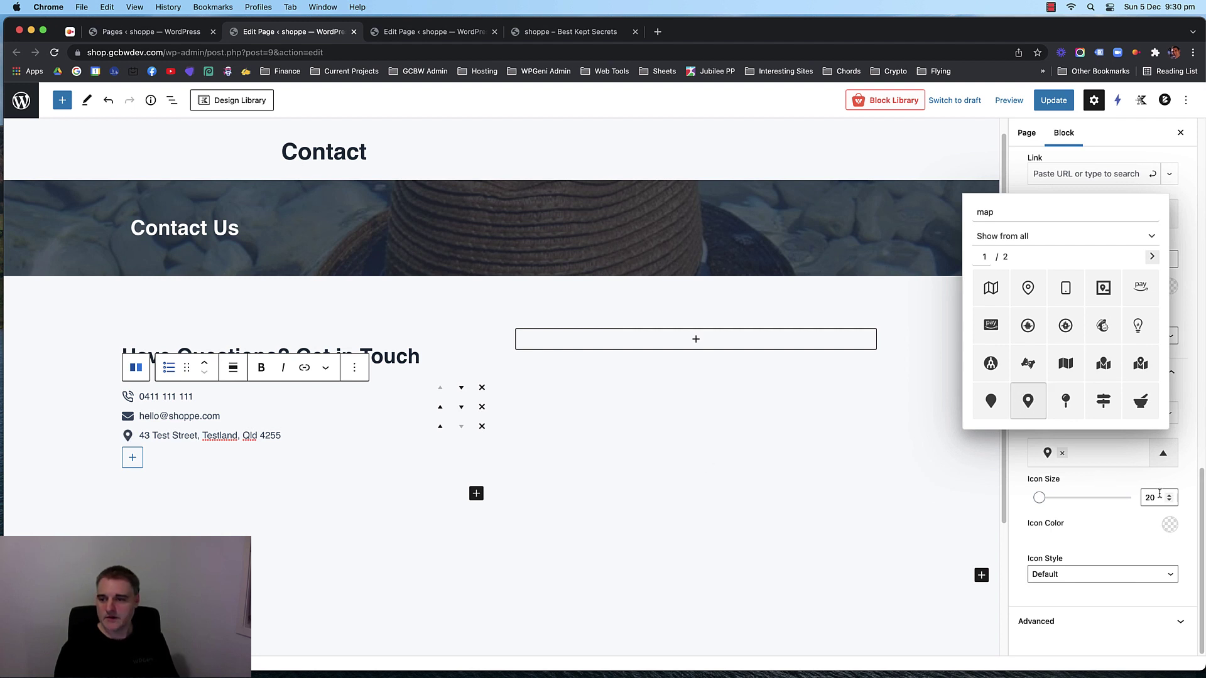
pyautogui.click(1160, 497)
# Raise the shared icon size for all list icons to 25.
pyautogui.scroll(10, 1119, 408)
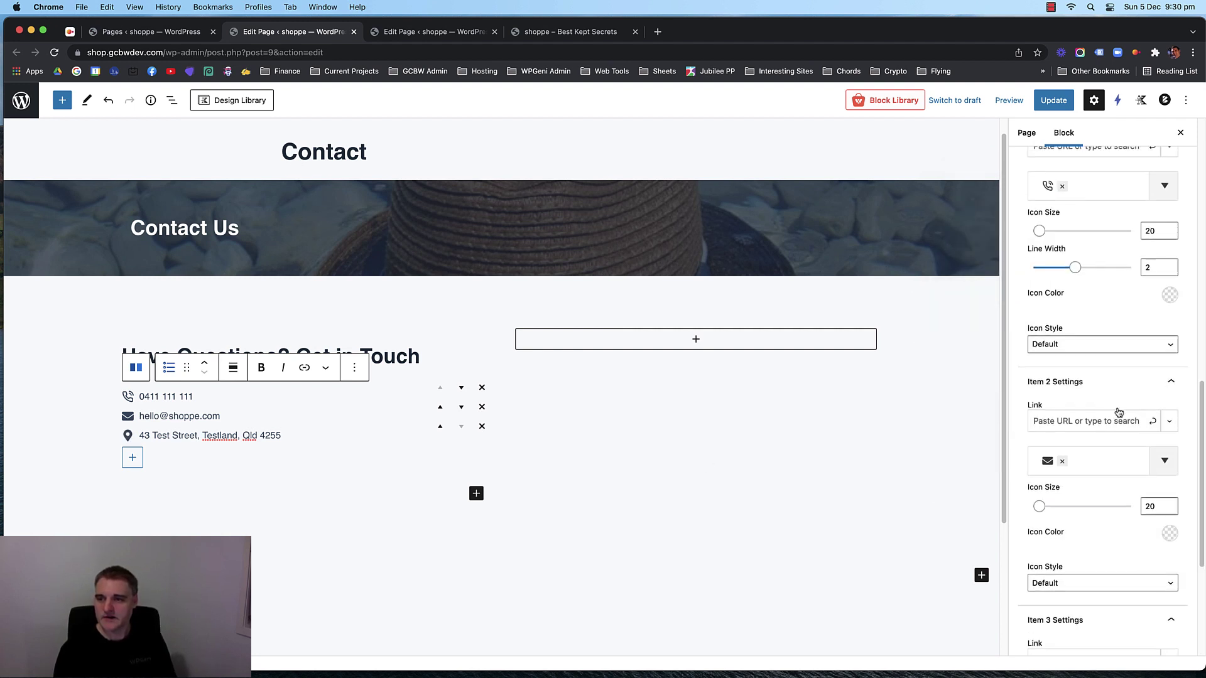
pyautogui.click(1148, 452)
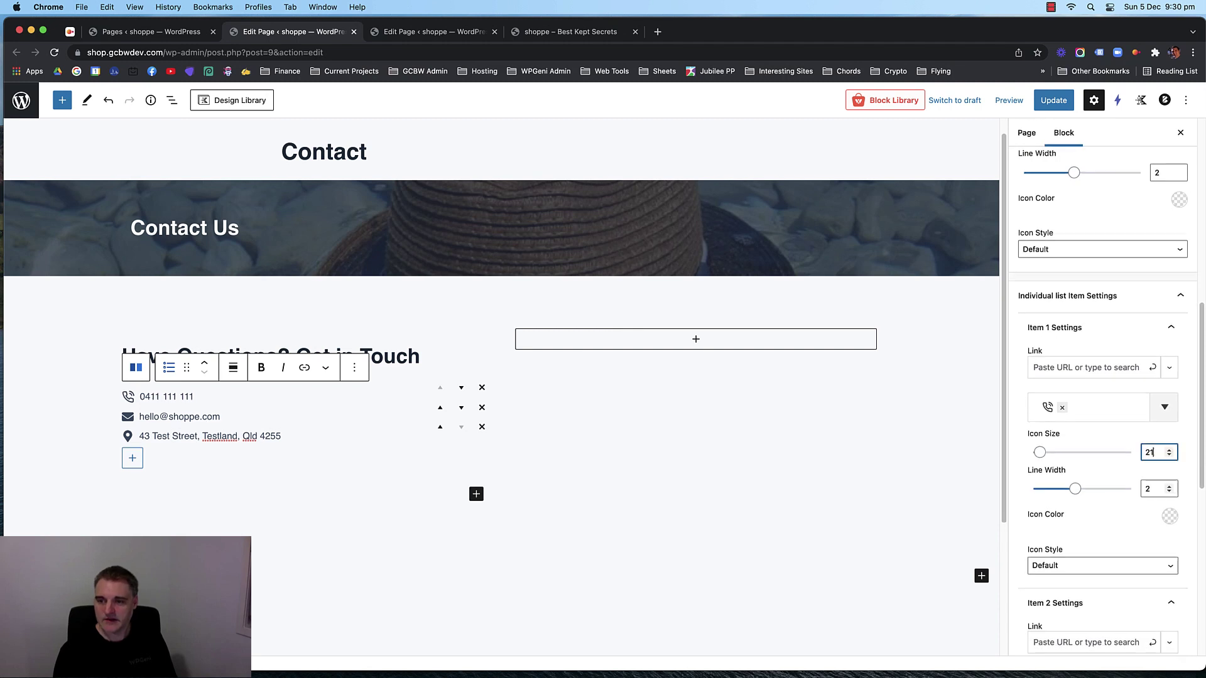
pyautogui.press('Up')
pyautogui.press('Up')
pyautogui.press('Up')
pyautogui.press('Up')
pyautogui.press('Up')
pyautogui.press('Up')
pyautogui.press('Up')
pyautogui.press('Up')
pyautogui.press('Down')
pyautogui.press('Down')
pyautogui.press('Down')
pyautogui.press('Down')
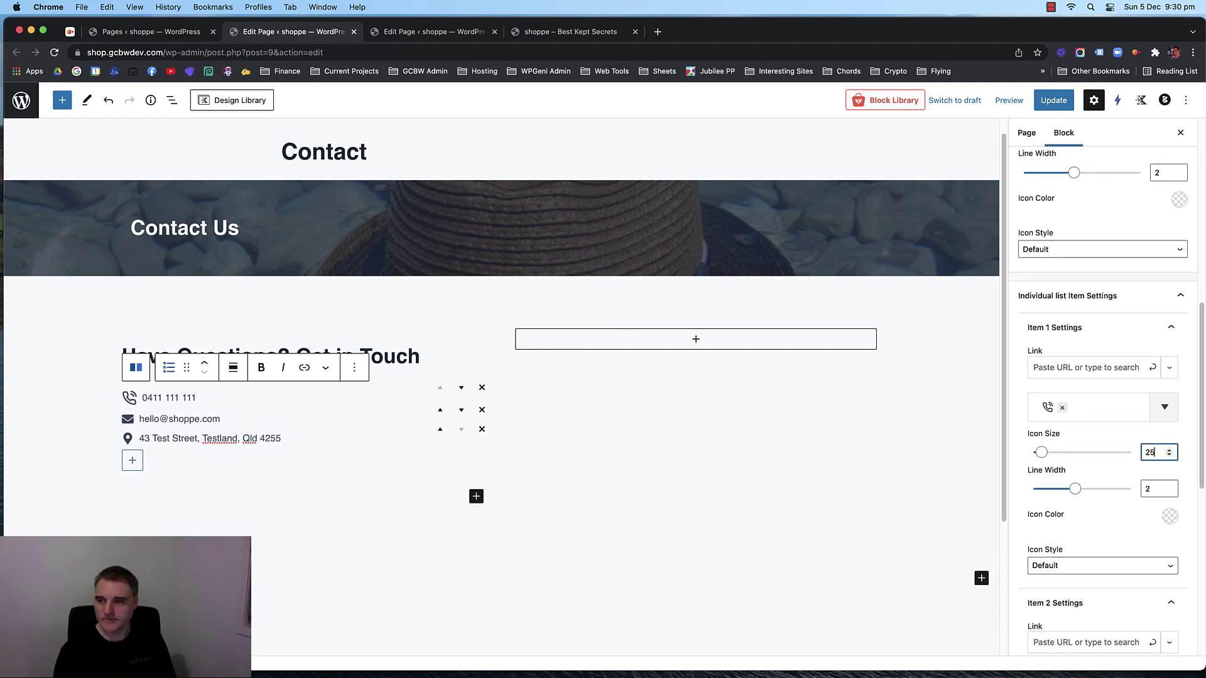
pyautogui.press('Down')
pyautogui.press('Down')
pyautogui.press('Down')
pyautogui.press('Down')
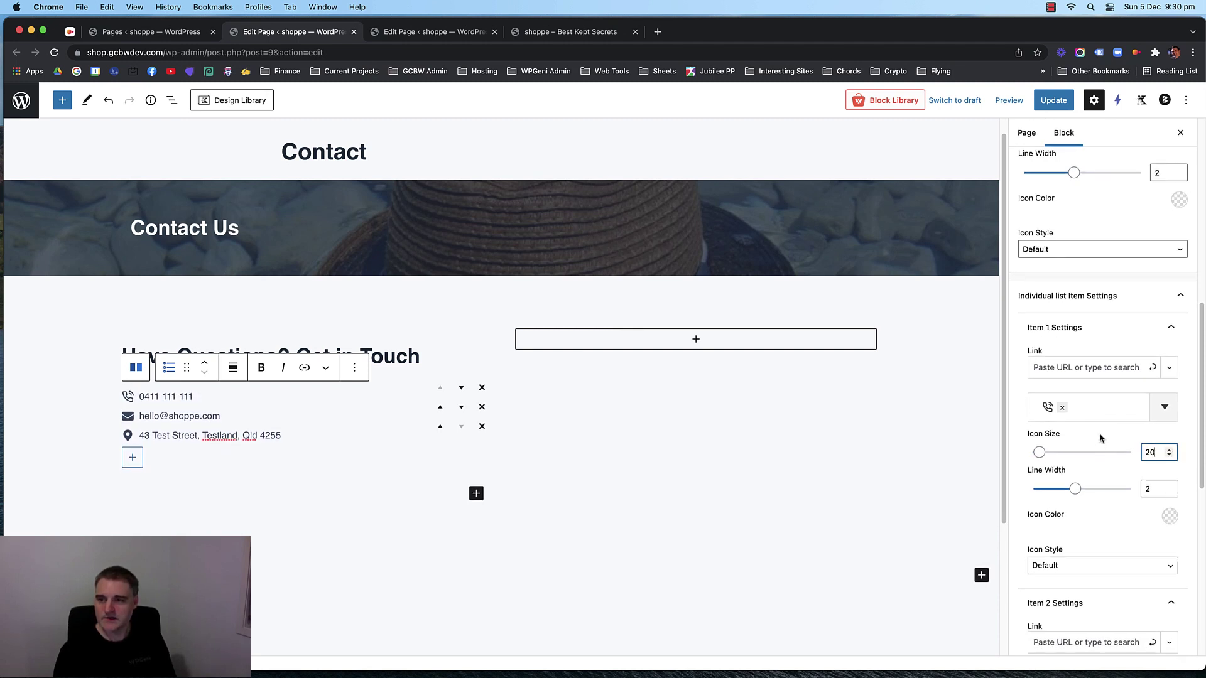
pyautogui.scroll(5, 1101, 437)
pyautogui.scroll(-1, 1099, 432)
pyautogui.press('Up')
pyautogui.press('Up')
pyautogui.press('Up')
pyautogui.press('Up')
pyautogui.press('Up')
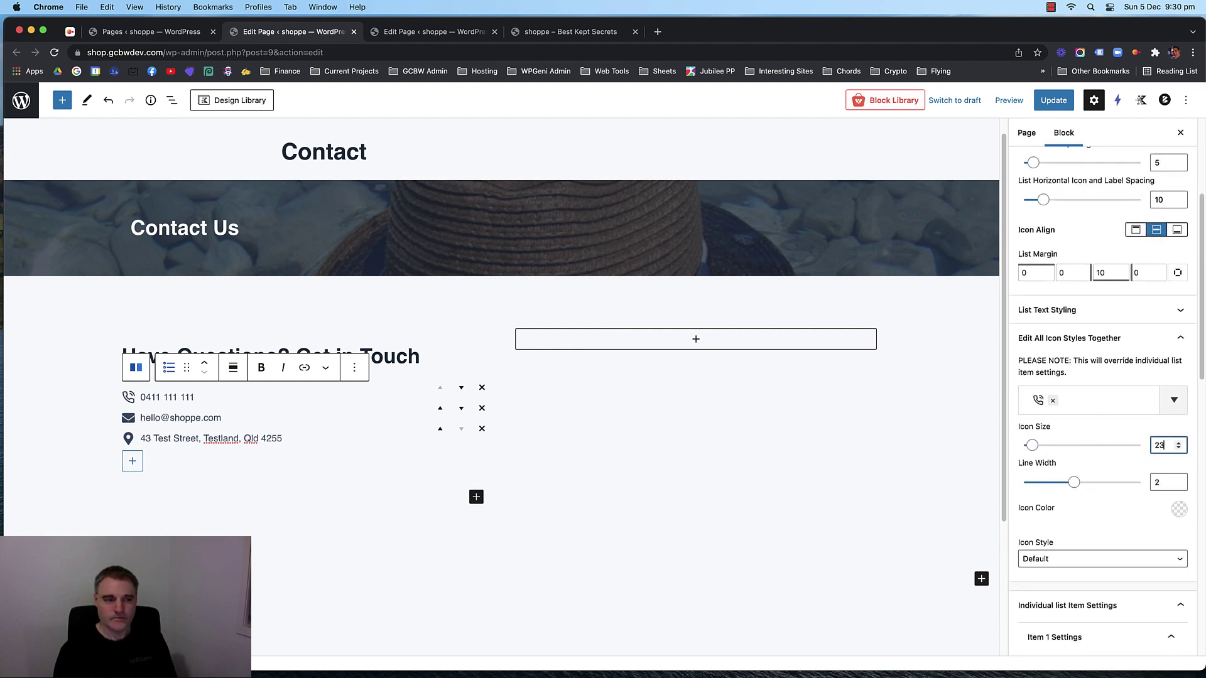
# Leave the icons' line width at 2 after trying 3.5 and 1.5.
pyautogui.scroll(1, 1109, 459)
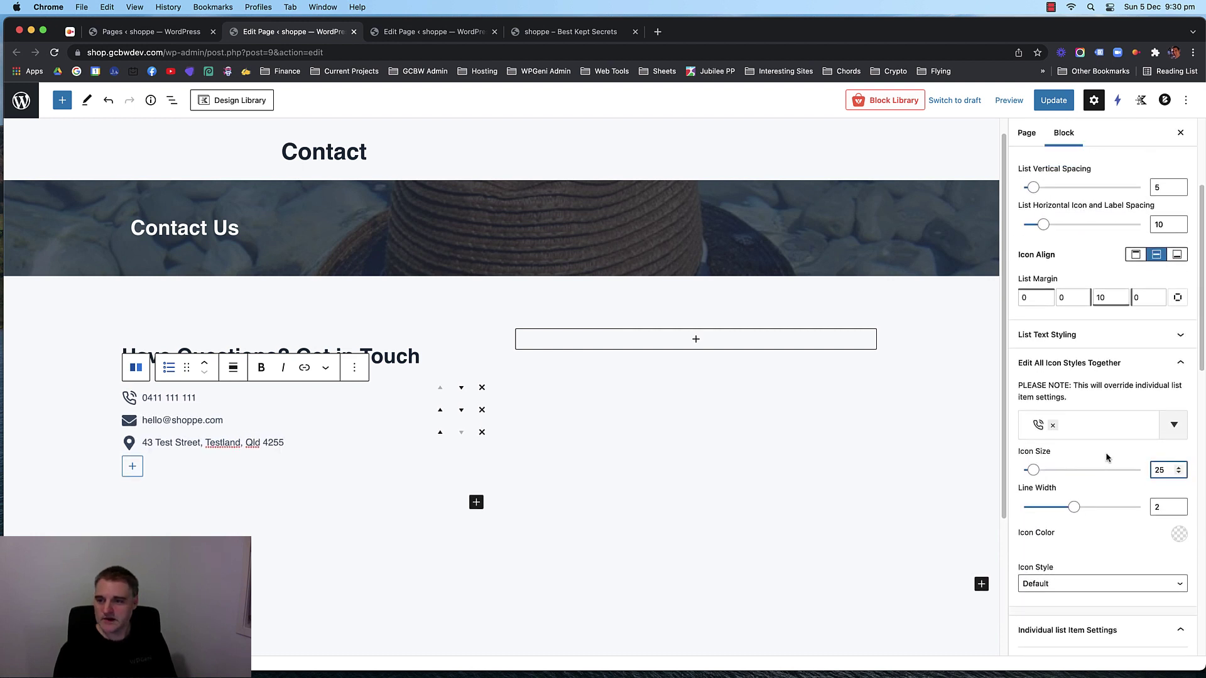
pyautogui.click(1167, 507)
pyautogui.press('Up')
pyautogui.press('Up')
pyautogui.press('Up')
pyautogui.press('Up')
pyautogui.press('Up')
pyautogui.press('Up')
pyautogui.press('Up')
pyautogui.press('Up')
pyautogui.press('Up')
pyautogui.press('Up')
pyautogui.press('Up')
pyautogui.press('Up')
pyautogui.press('Up')
pyautogui.press('Up')
pyautogui.press('Up')
pyautogui.press('Down')
pyautogui.press('Down')
pyautogui.press('Down')
pyautogui.press('Down')
pyautogui.press('Down')
pyautogui.press('Down')
pyautogui.press('Down')
pyautogui.press('Down')
pyautogui.press('Down')
pyautogui.press('Down')
pyautogui.press('Down')
pyautogui.press('Down')
pyautogui.press('Down')
pyautogui.press('Down')
pyautogui.press('Down')
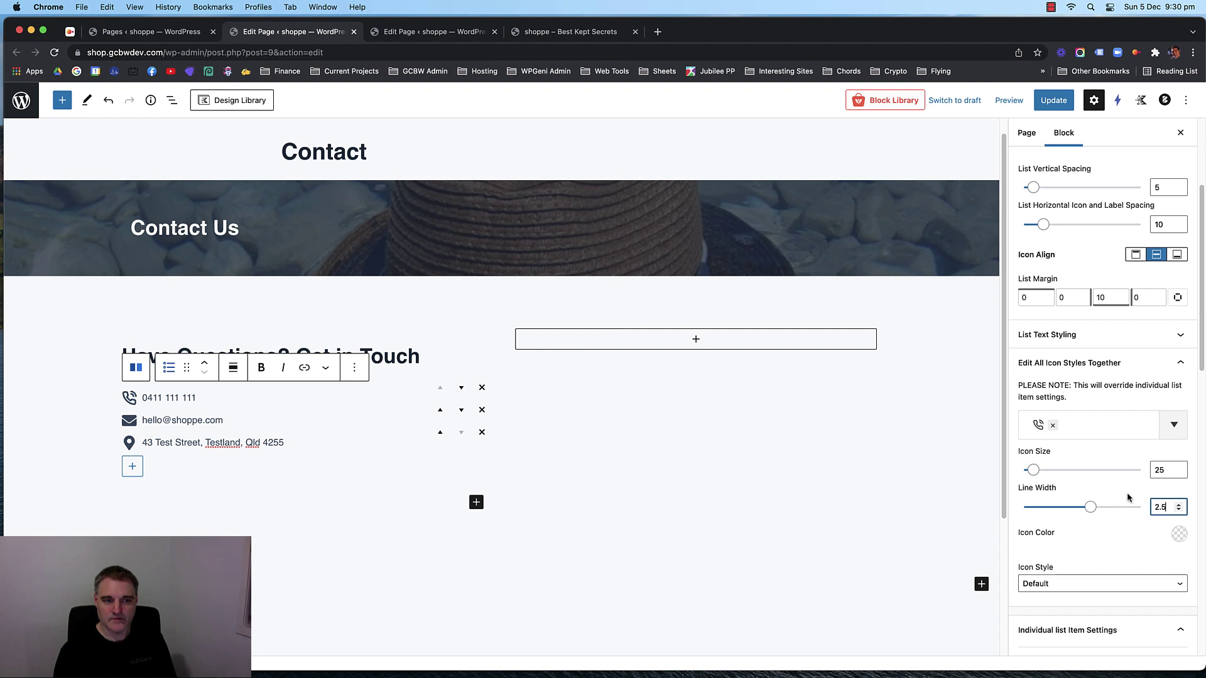
pyautogui.press('Down')
pyautogui.press('Down')
pyautogui.press('Down')
pyautogui.press('Down')
pyautogui.press('Down')
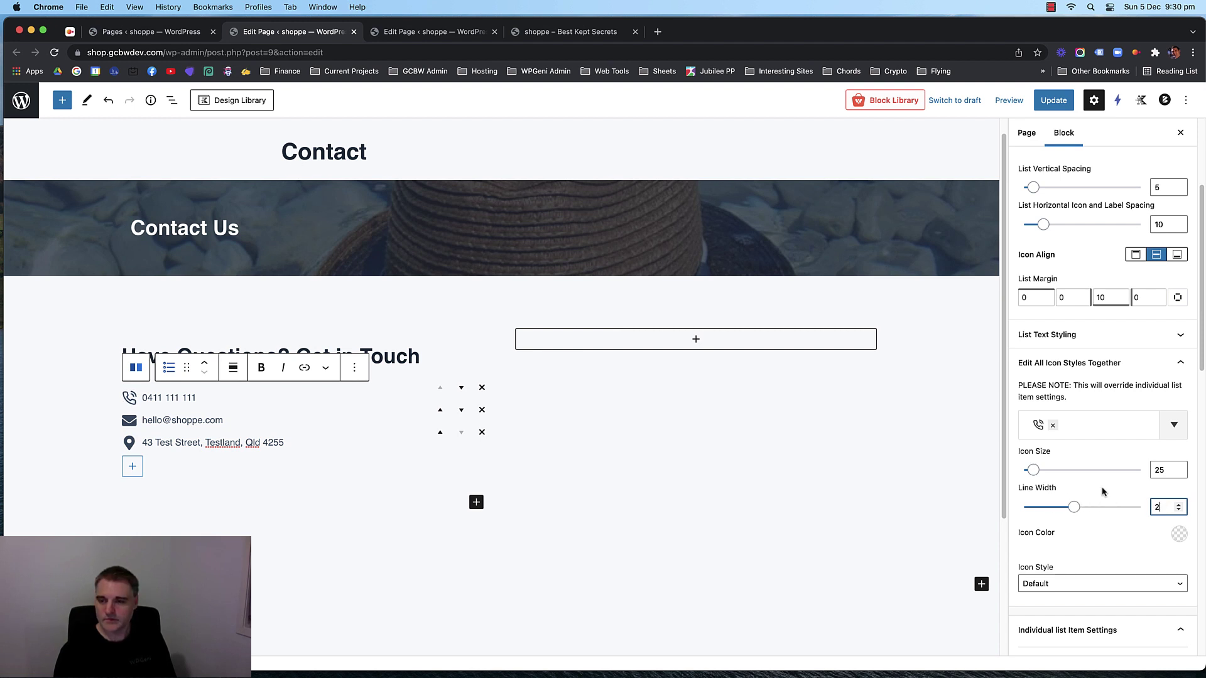
pyautogui.scroll(-5, 1116, 429)
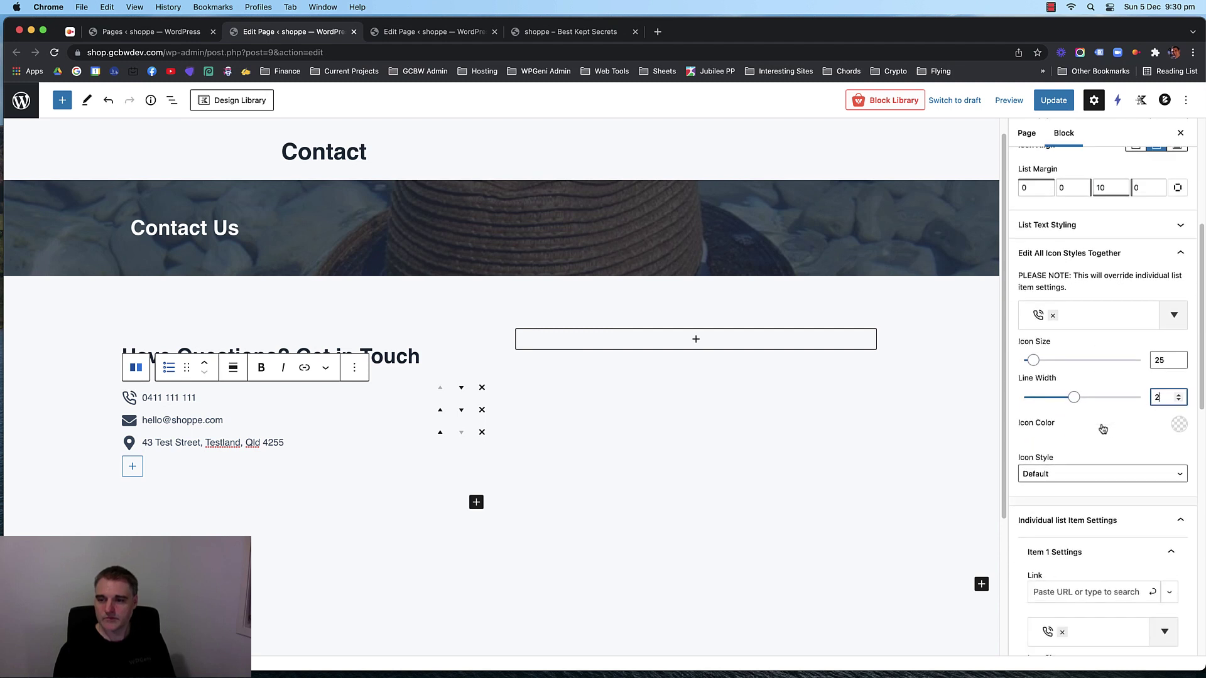
pyautogui.scroll(-7, 1097, 426)
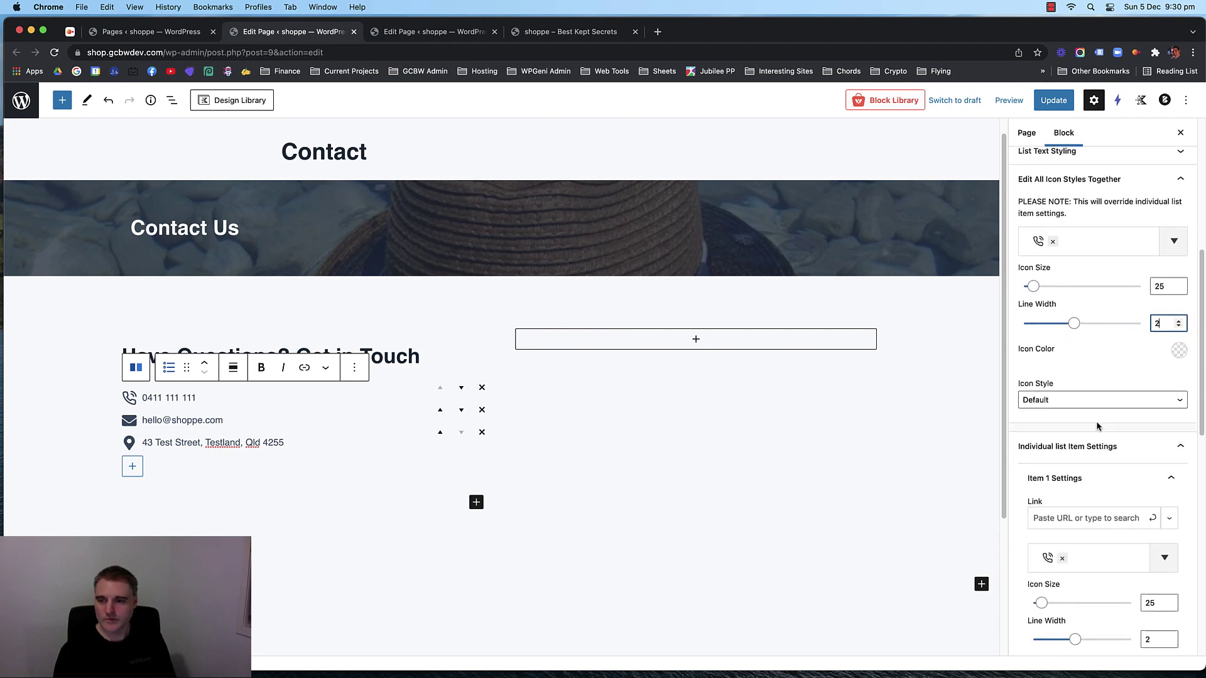
pyautogui.scroll(4, 1106, 444)
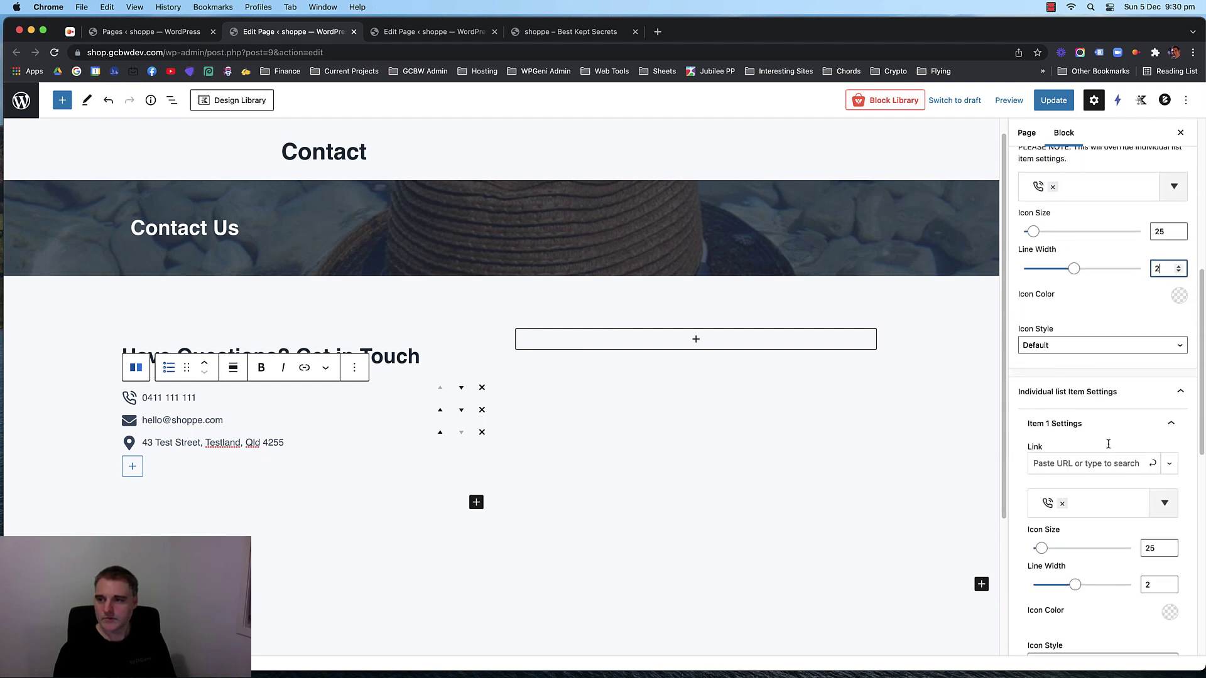
pyautogui.press('BackSpace')
pyautogui.write('1.5')
pyautogui.press('Up')
pyautogui.press('Up')
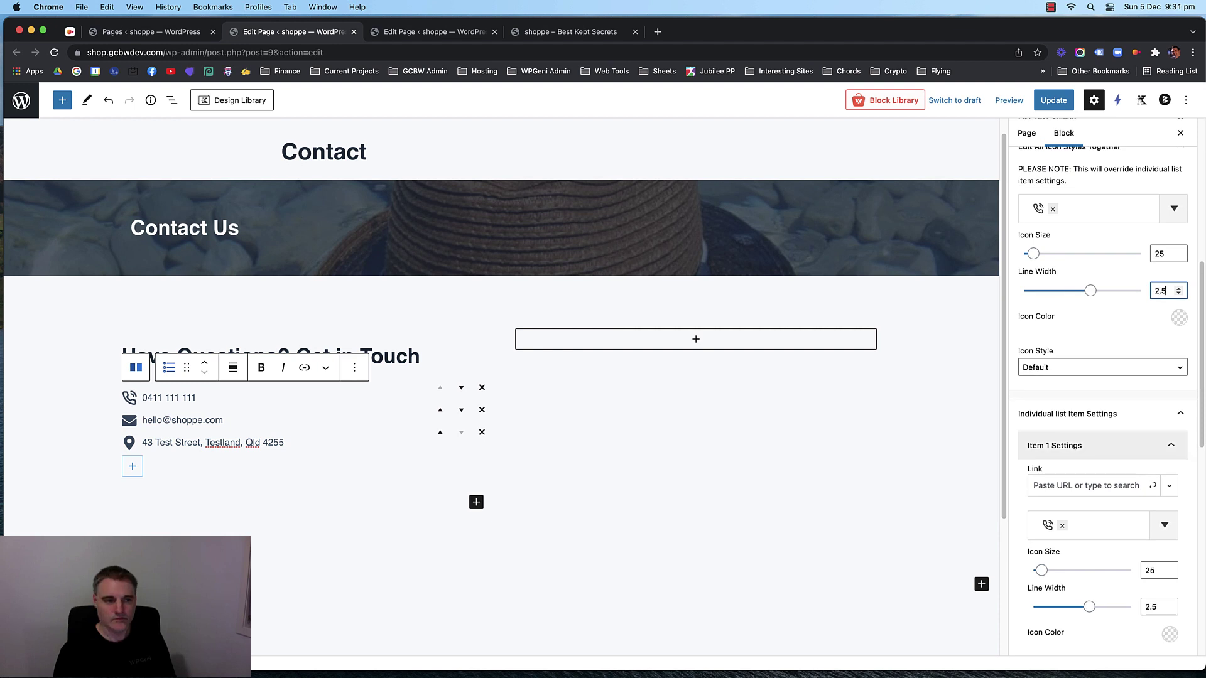
pyautogui.press('Down')
pyautogui.scroll(7, 1110, 431)
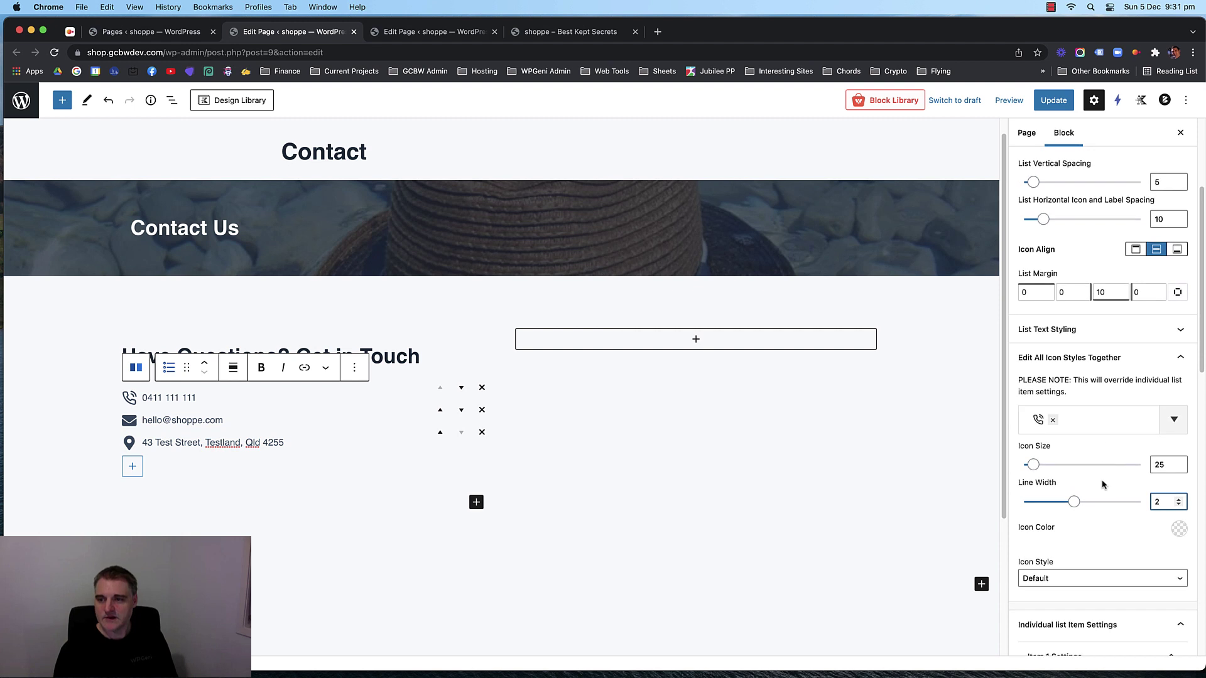
# Set the contact list text font size to 20 px.
pyautogui.click(1139, 337)
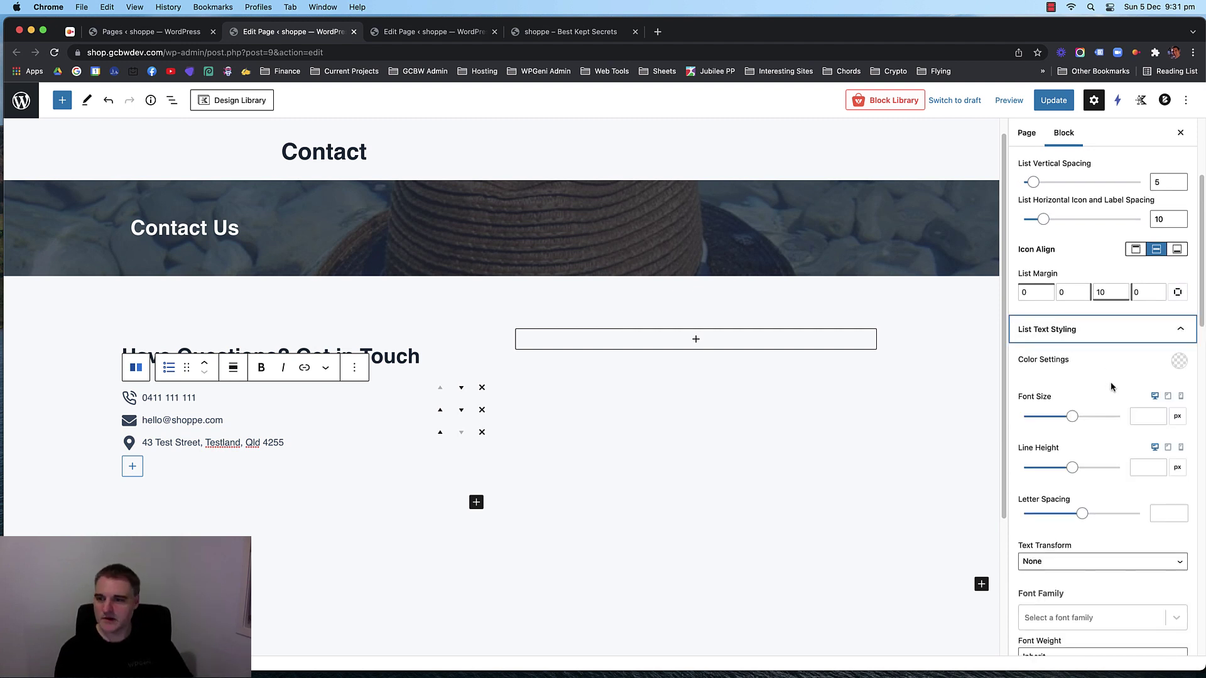
pyautogui.click(1141, 415)
pyautogui.write('30')
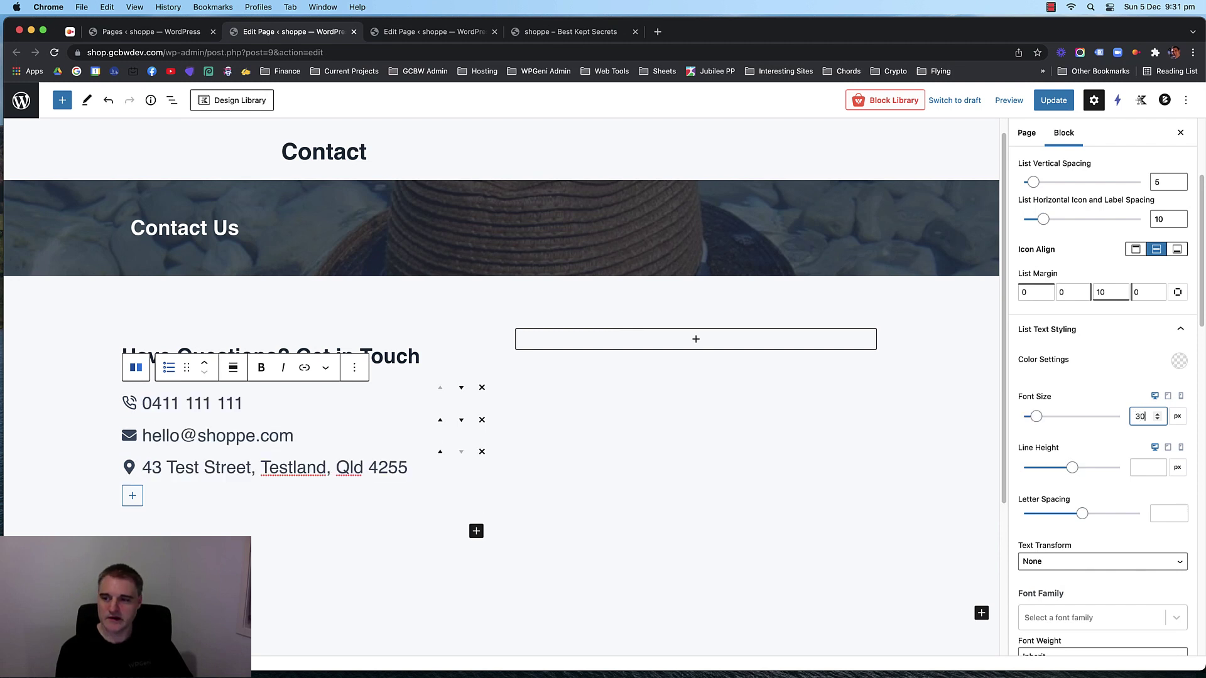
pyautogui.press('Down')
pyautogui.press('Down')
pyautogui.press('Down')
pyautogui.press('Down')
pyautogui.press('Down')
pyautogui.press('Down')
pyautogui.press('Down')
pyautogui.press('Down')
pyautogui.press('Down')
pyautogui.press('Down')
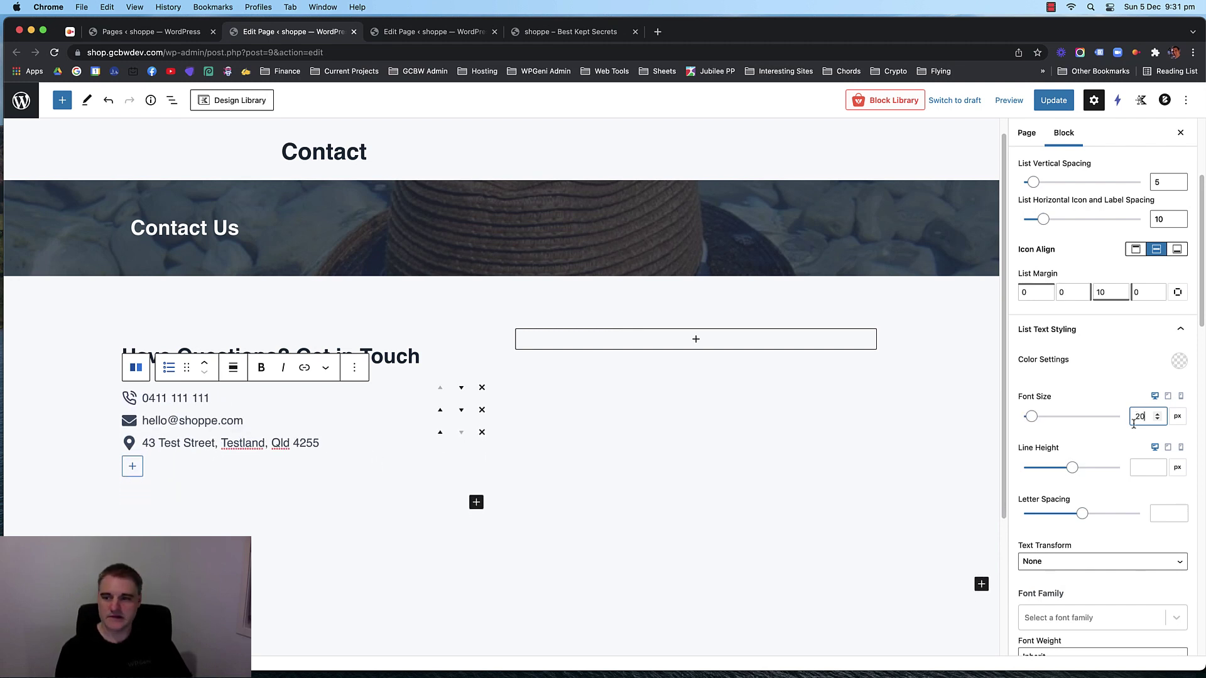
pyautogui.scroll(-1, 1111, 449)
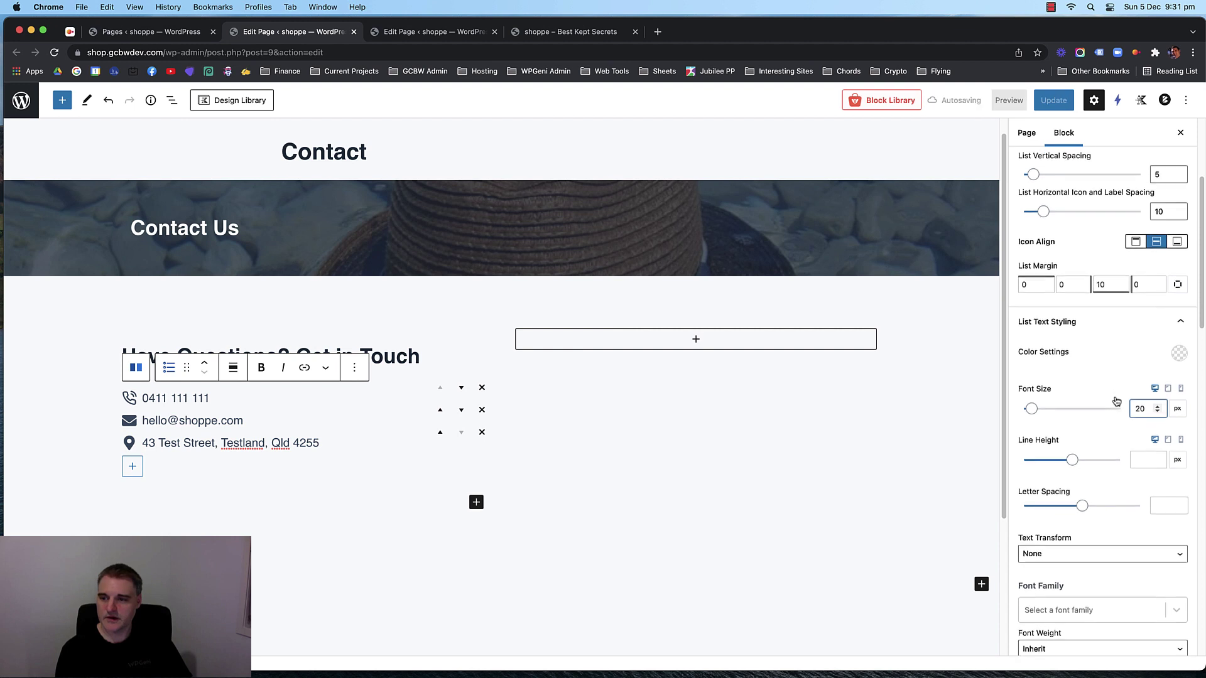
# Set the list line height to 40, keeping the phone number as the first item.
pyautogui.click(1155, 496)
pyautogui.click(1147, 450)
pyautogui.write('6')
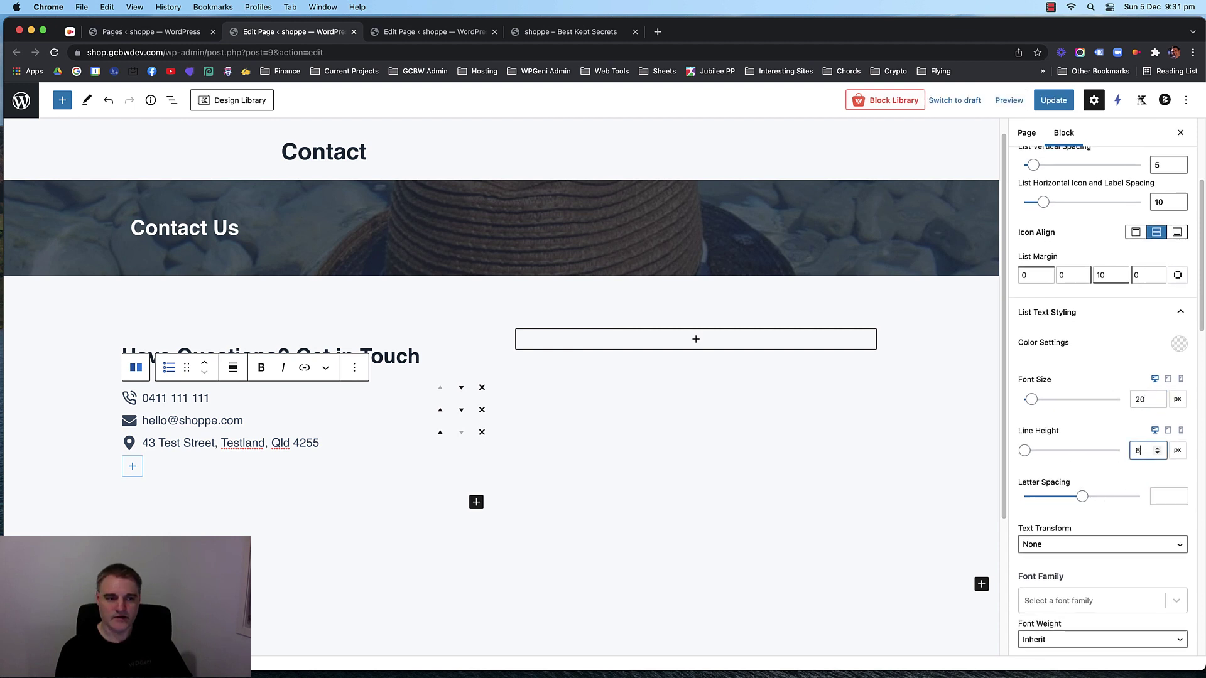
pyautogui.moveTo(1026, 450); pyautogui.dragTo(1041, 453)
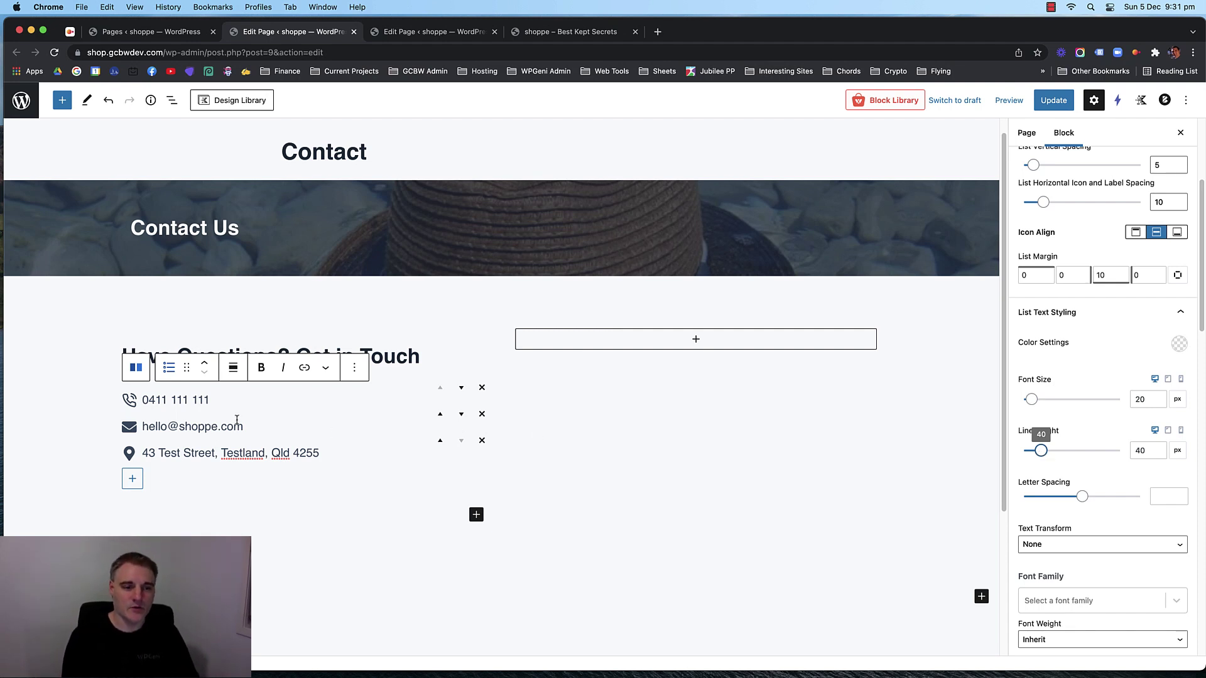
pyautogui.click(440, 415)
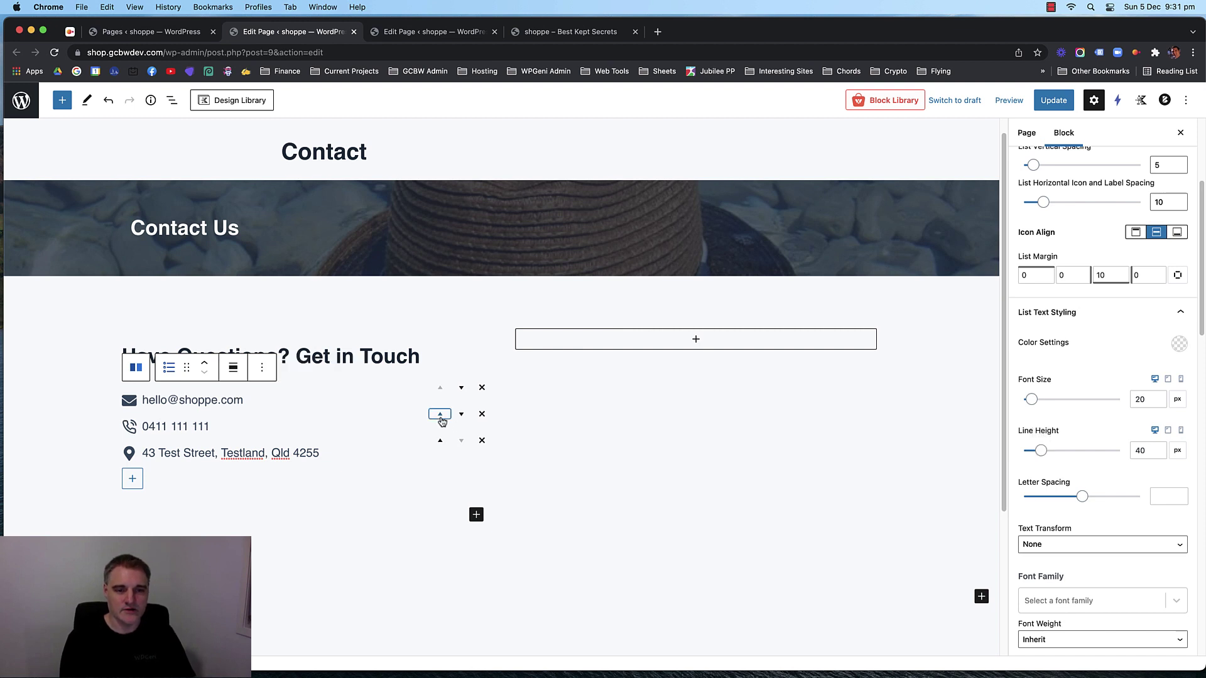
pyautogui.click(462, 389)
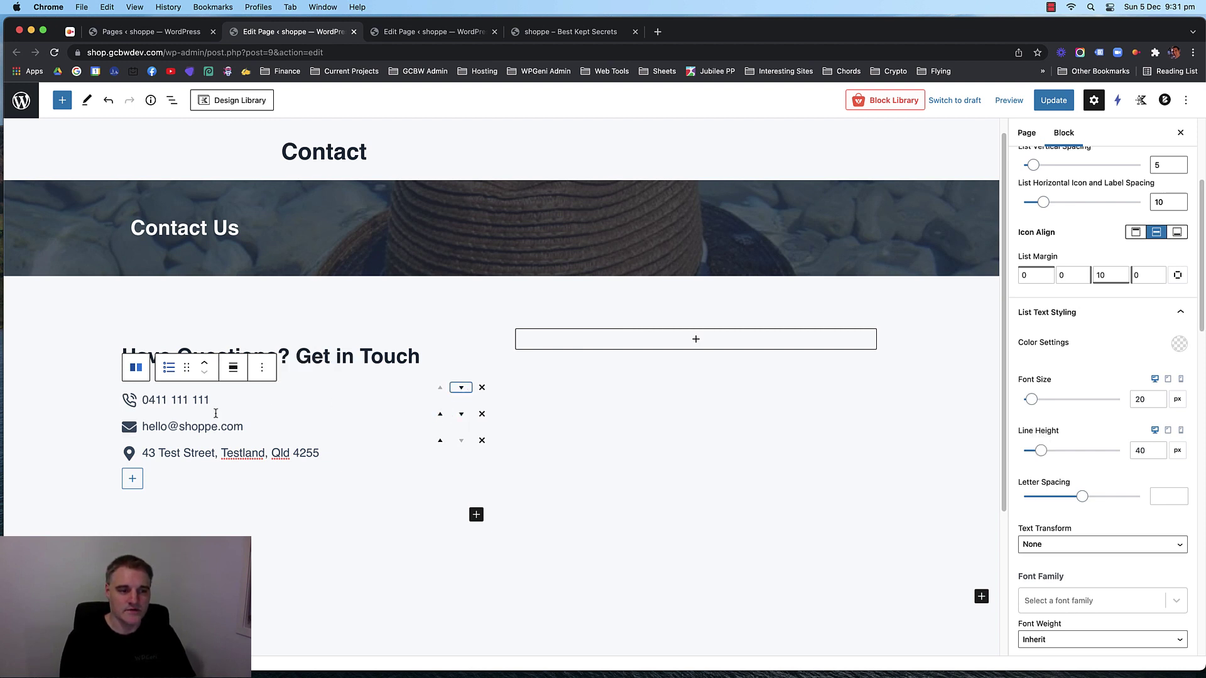
pyautogui.click(569, 447)
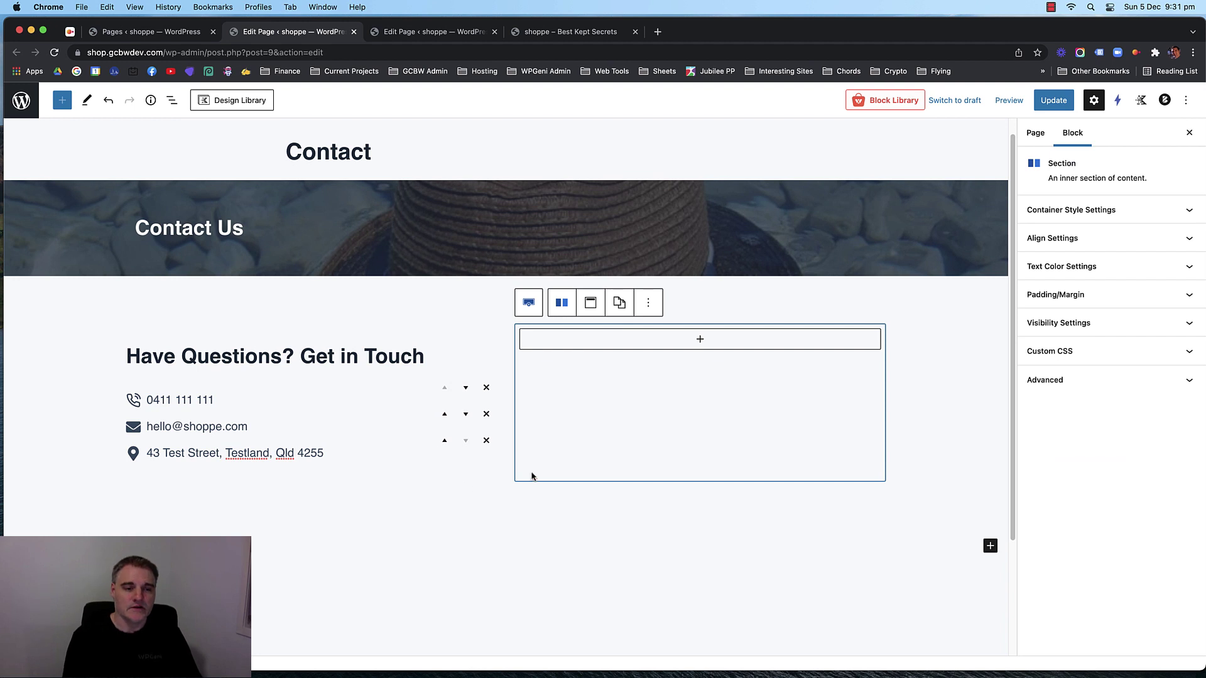
# Insert a Social Icons block in the left column with the Logos Only style.
pyautogui.click(317, 478)
pyautogui.click(481, 489)
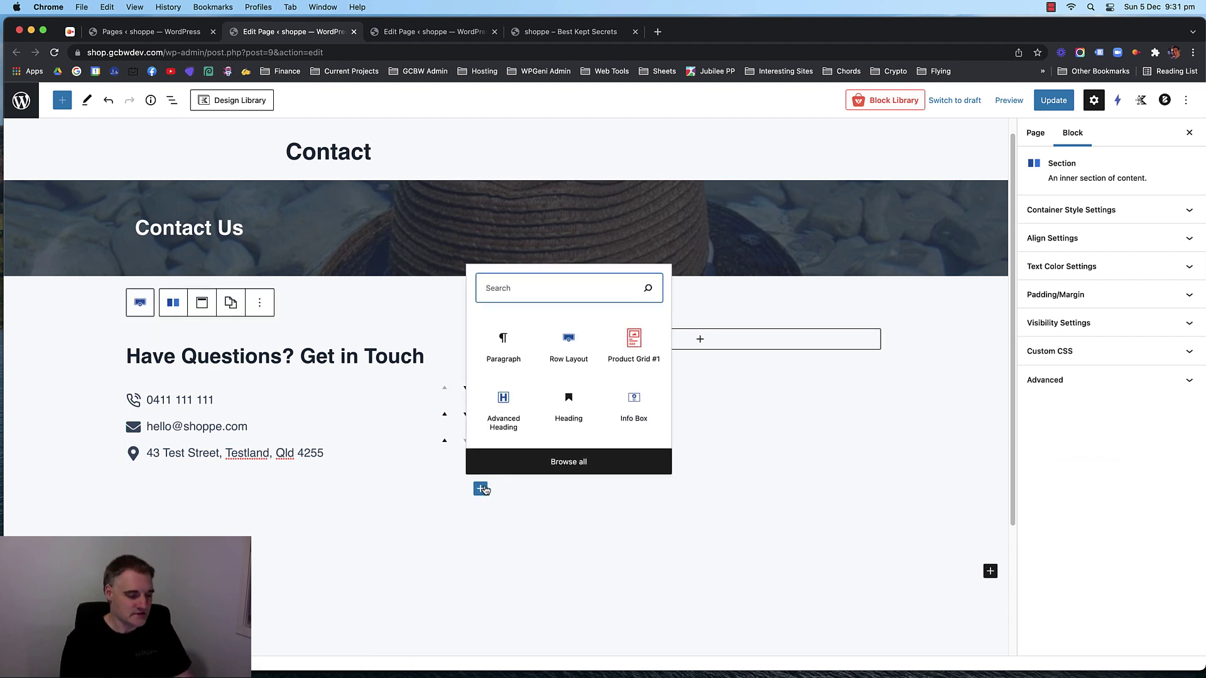
pyautogui.write('soci')
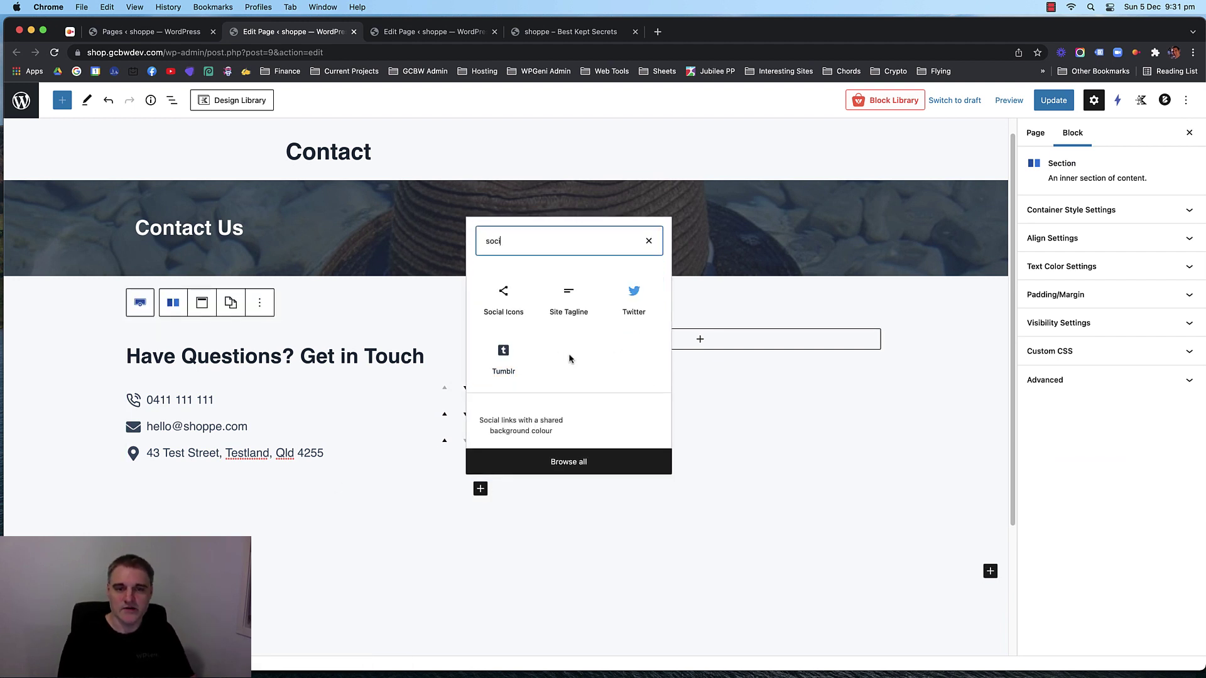
pyautogui.click(503, 298)
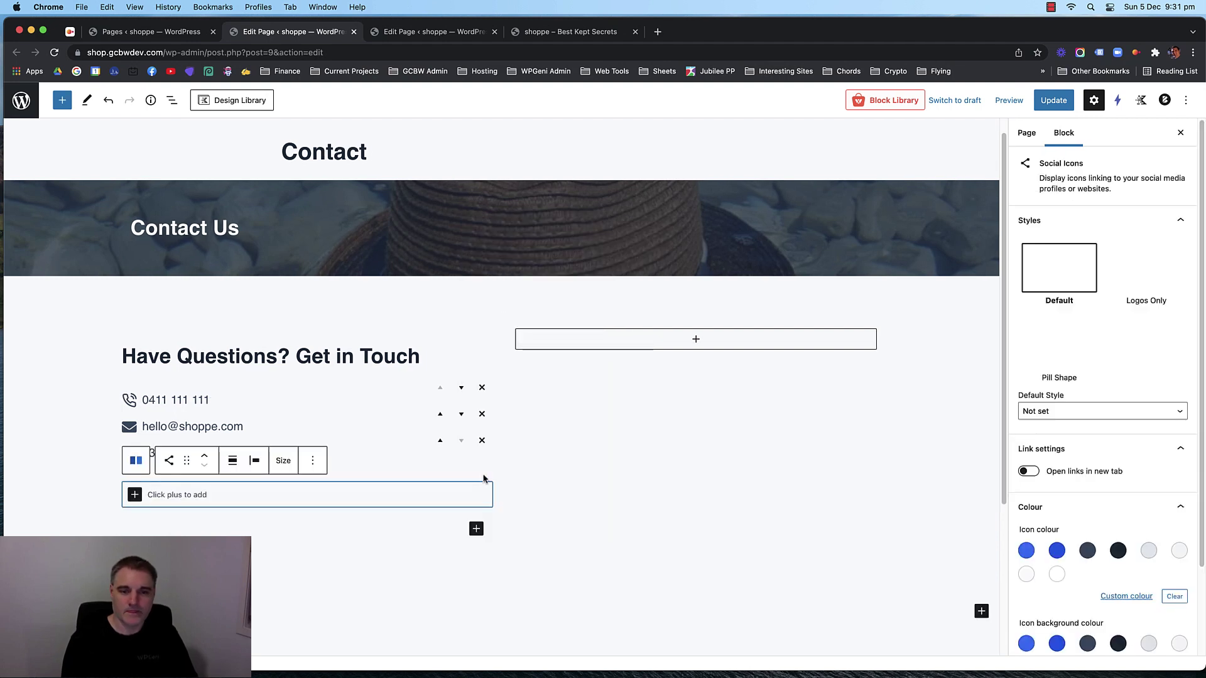
pyautogui.scroll(-3, 673, 456)
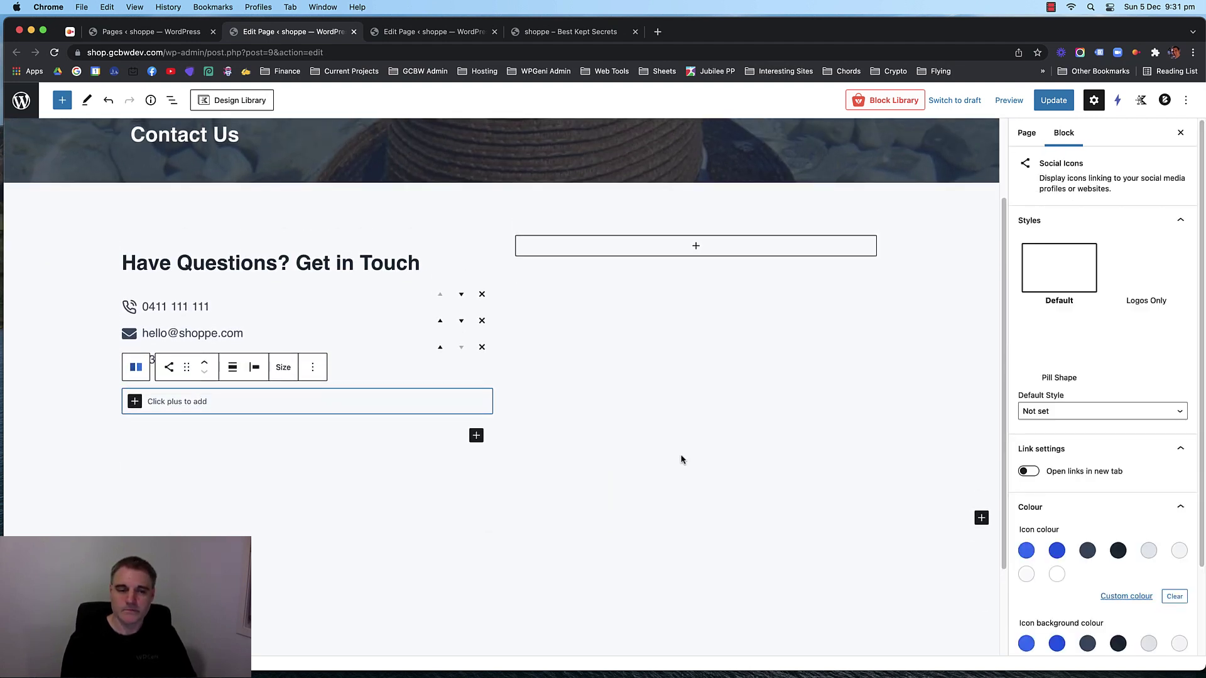
pyautogui.click(1148, 265)
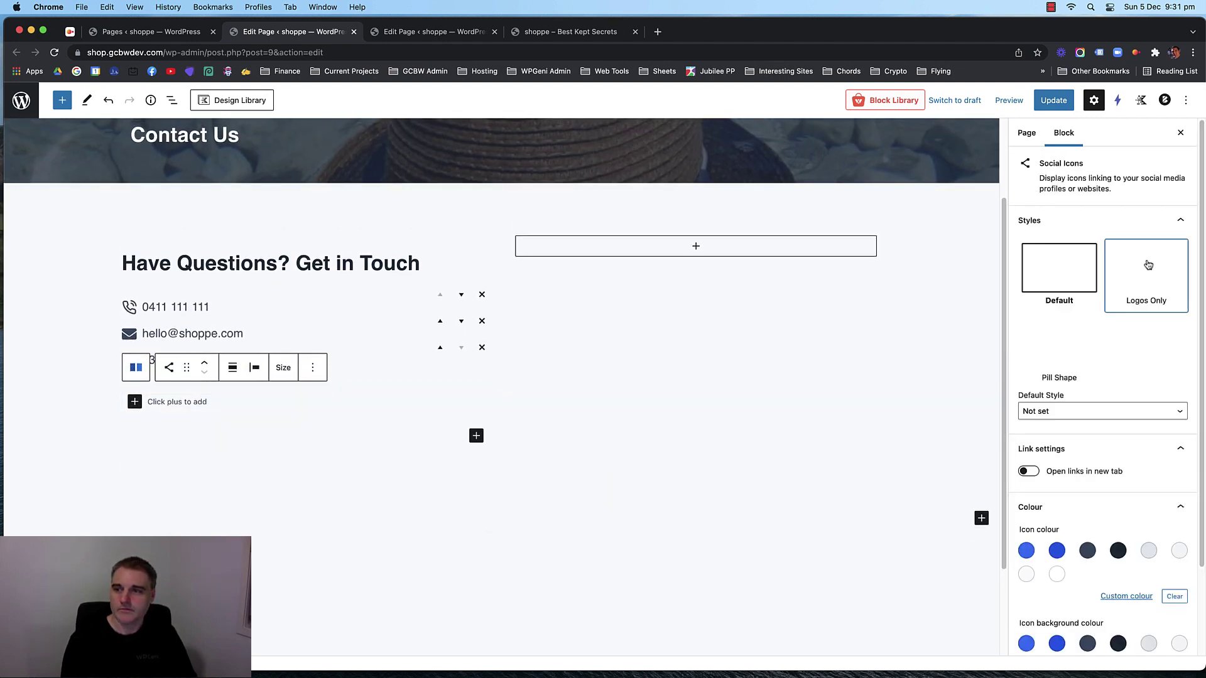
# Add Facebook and Instagram icons to the social icons row.
pyautogui.click(134, 402)
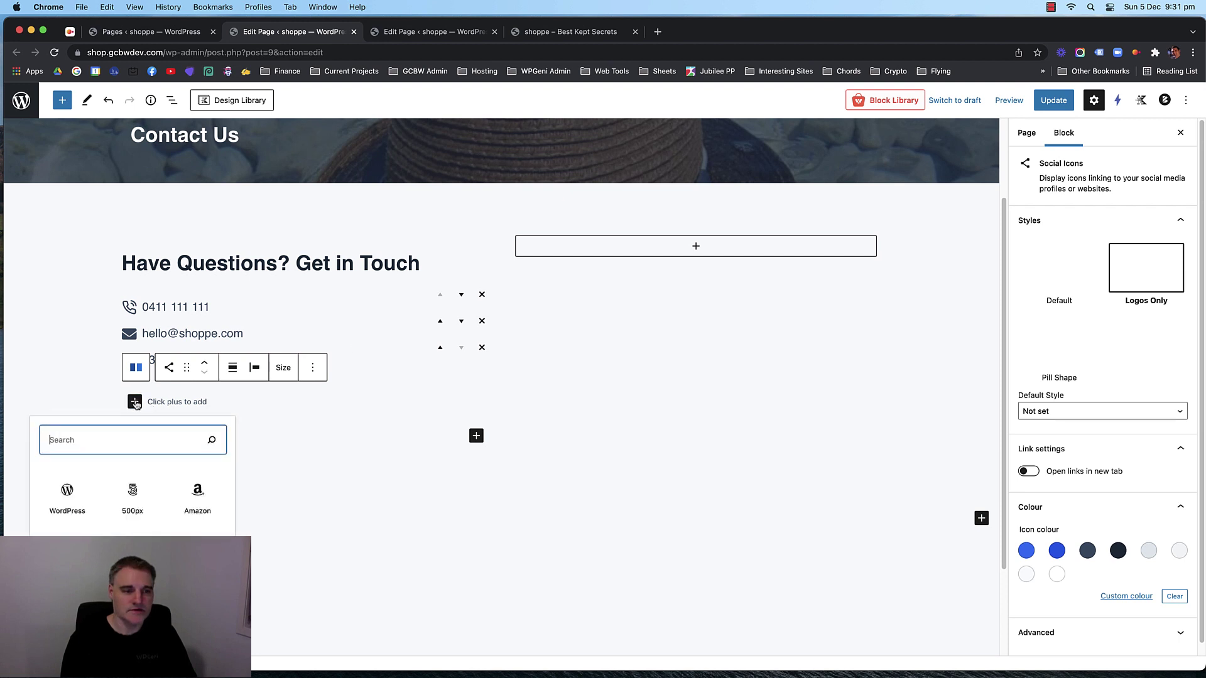
pyautogui.write('face')
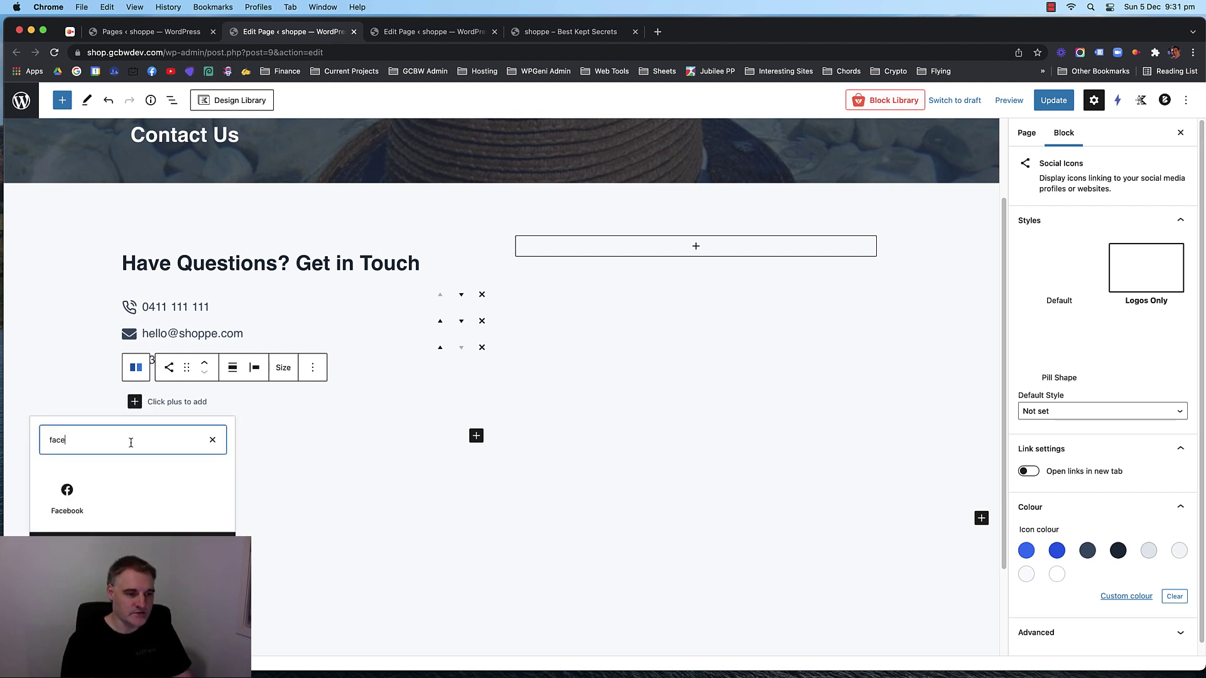
pyautogui.click(67, 496)
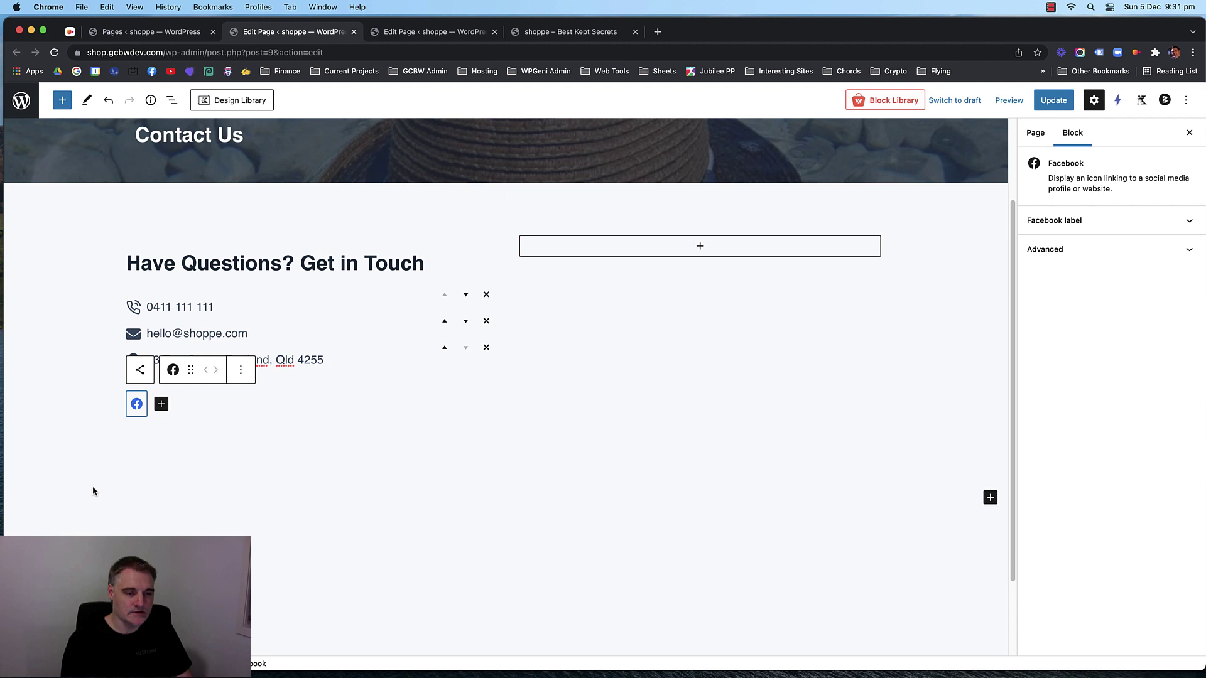
pyautogui.click(161, 404)
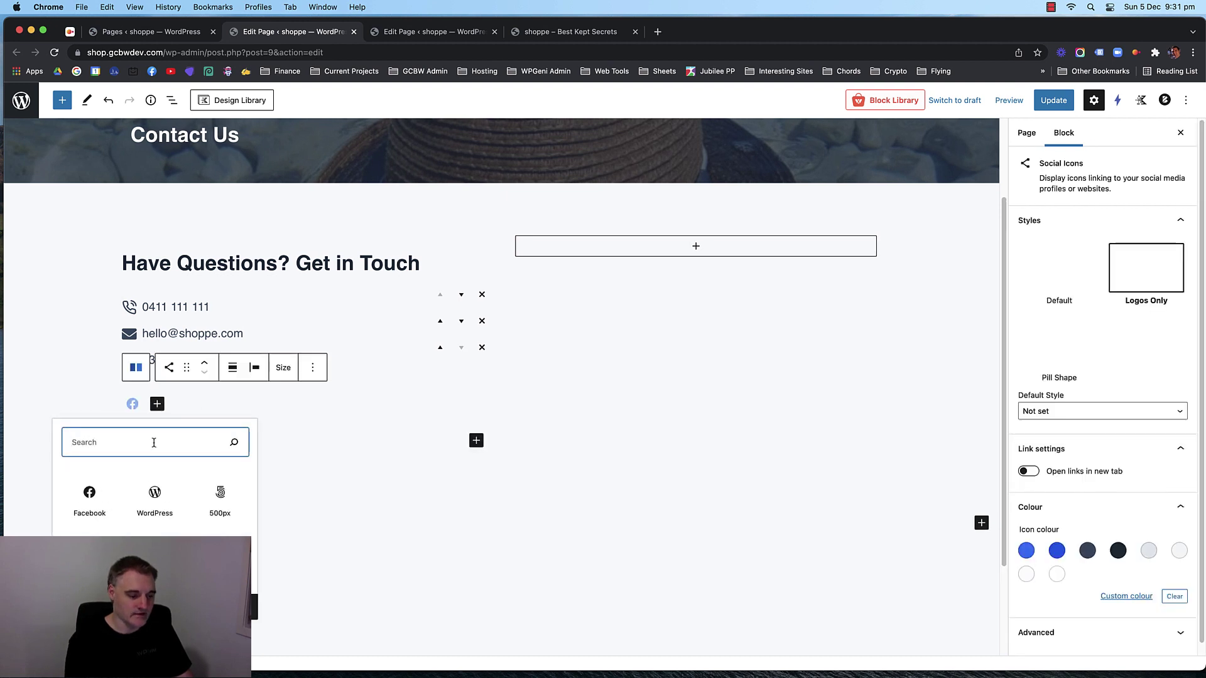
pyautogui.write('ins')
pyautogui.click(98, 498)
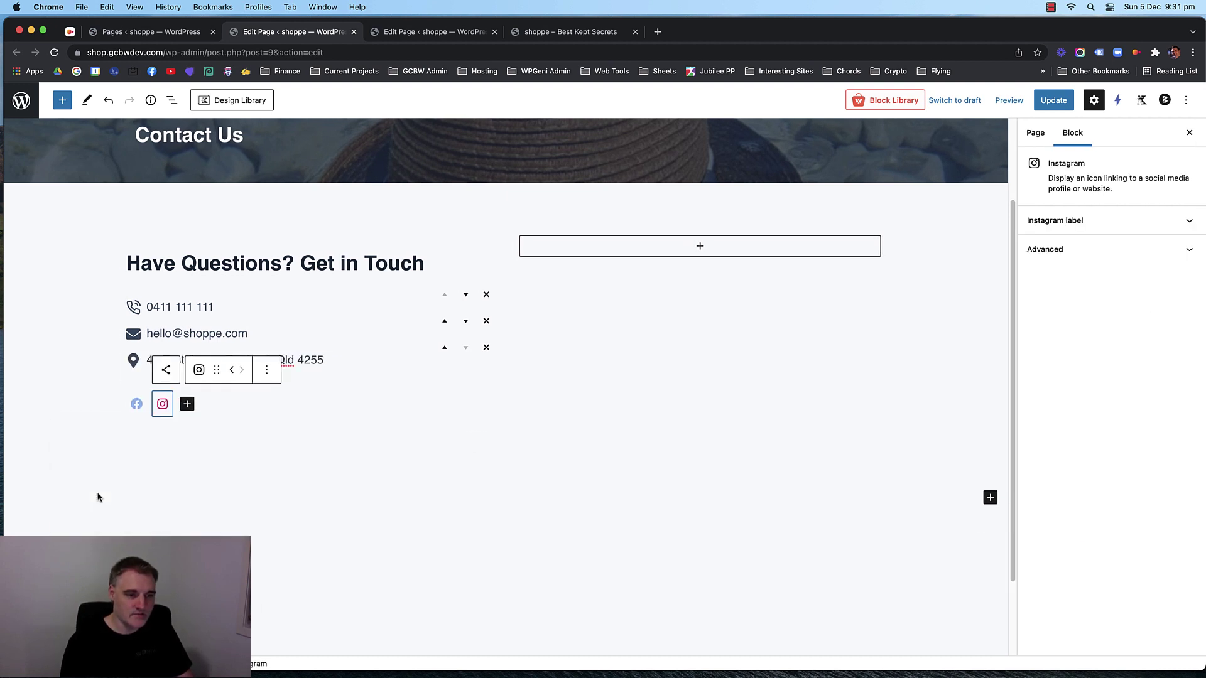
# Add YouTube and Pinterest icons after Instagram.
pyautogui.click(193, 408)
pyautogui.click(182, 405)
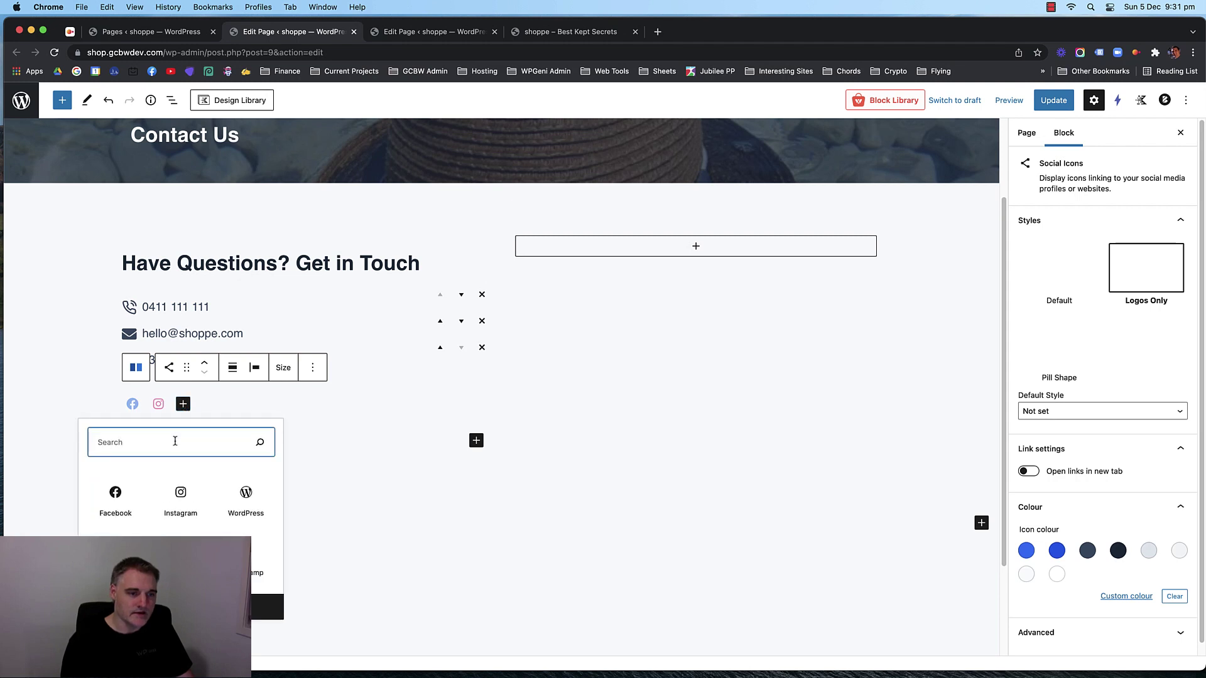
pyautogui.write('you')
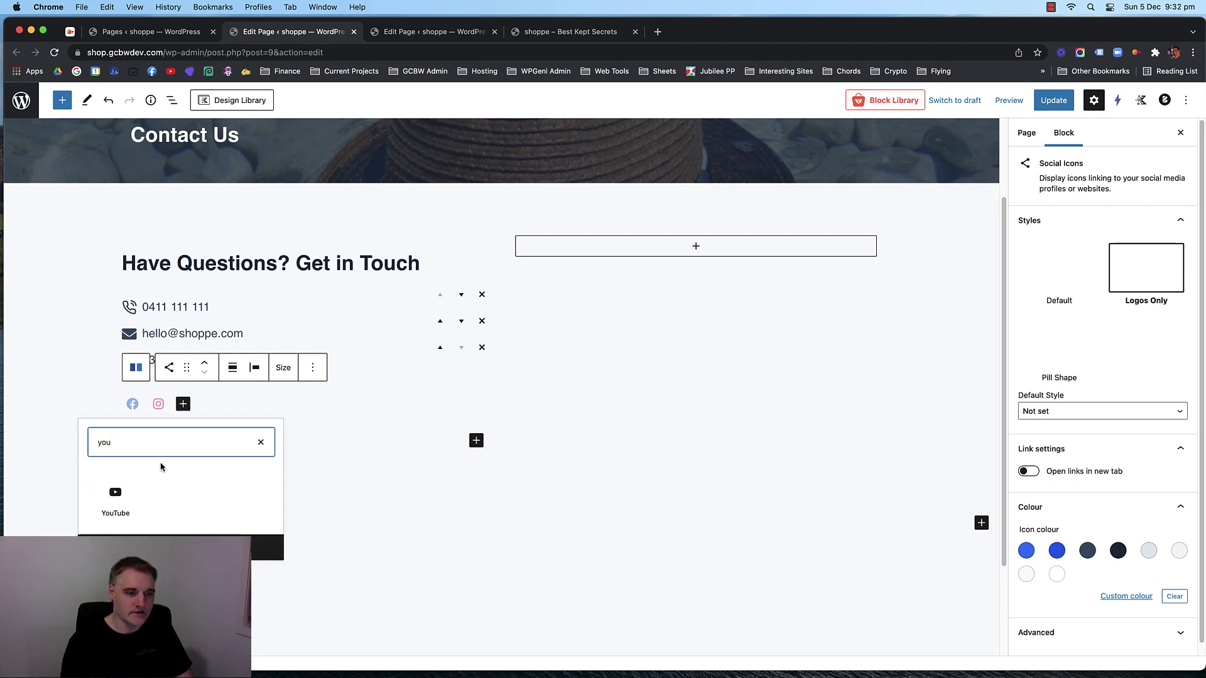
pyautogui.click(115, 498)
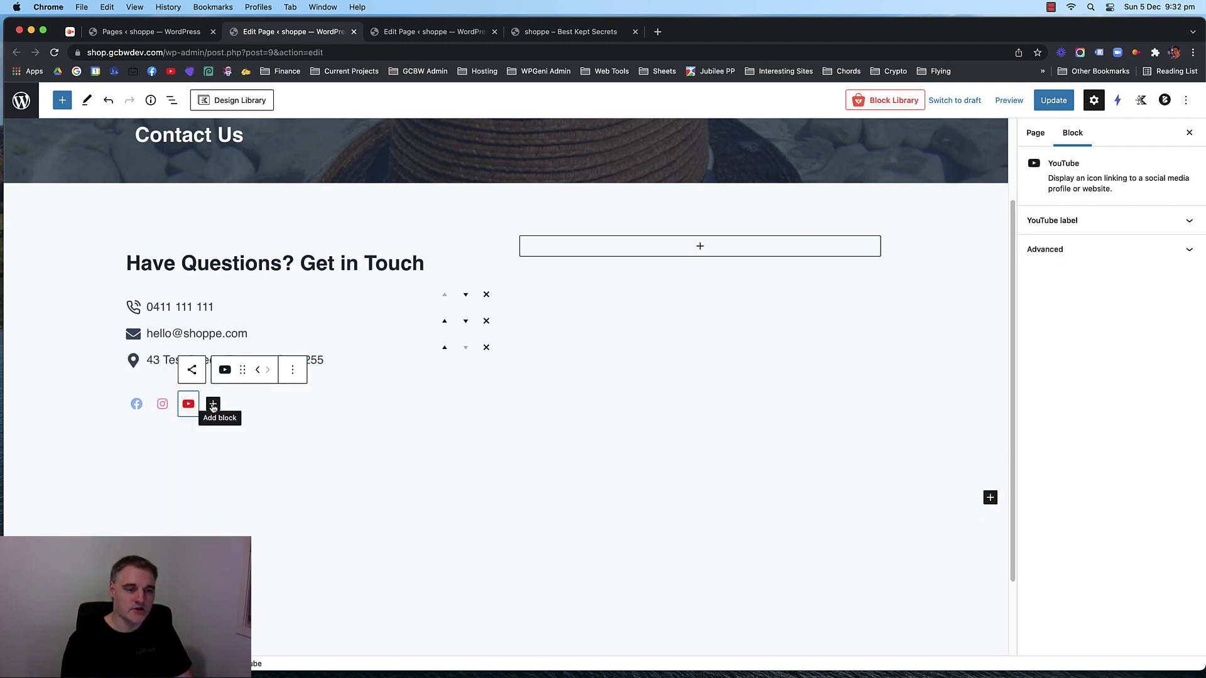
pyautogui.click(213, 406)
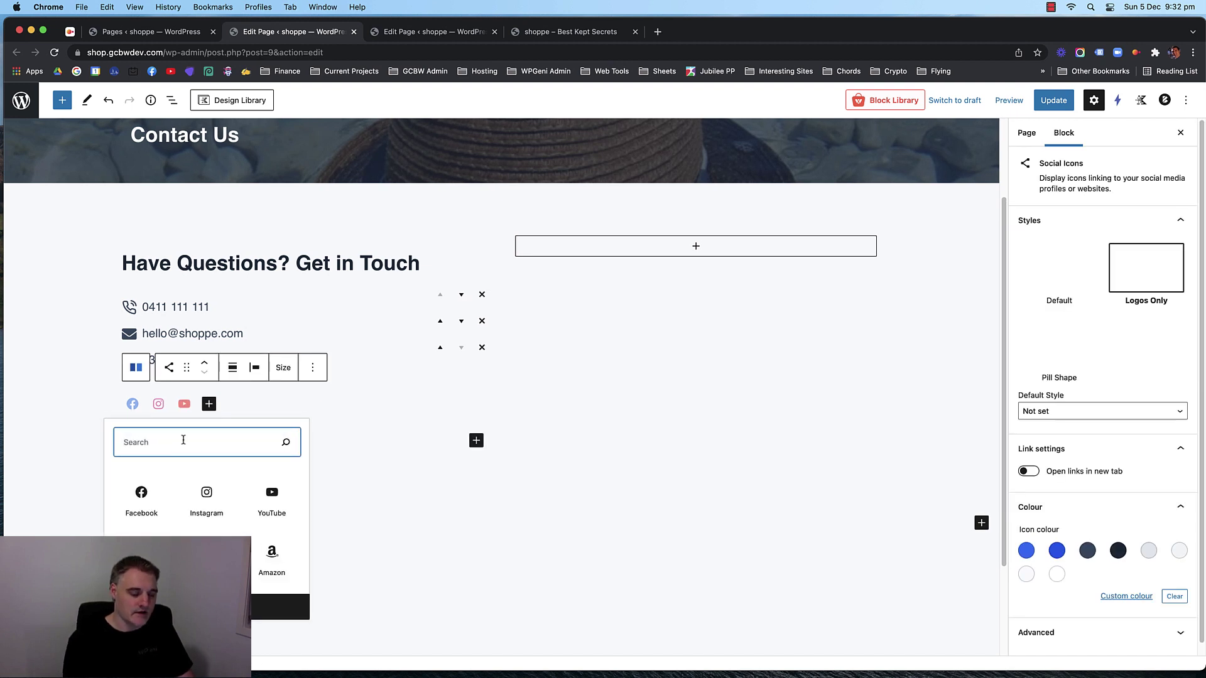
pyautogui.write('pin')
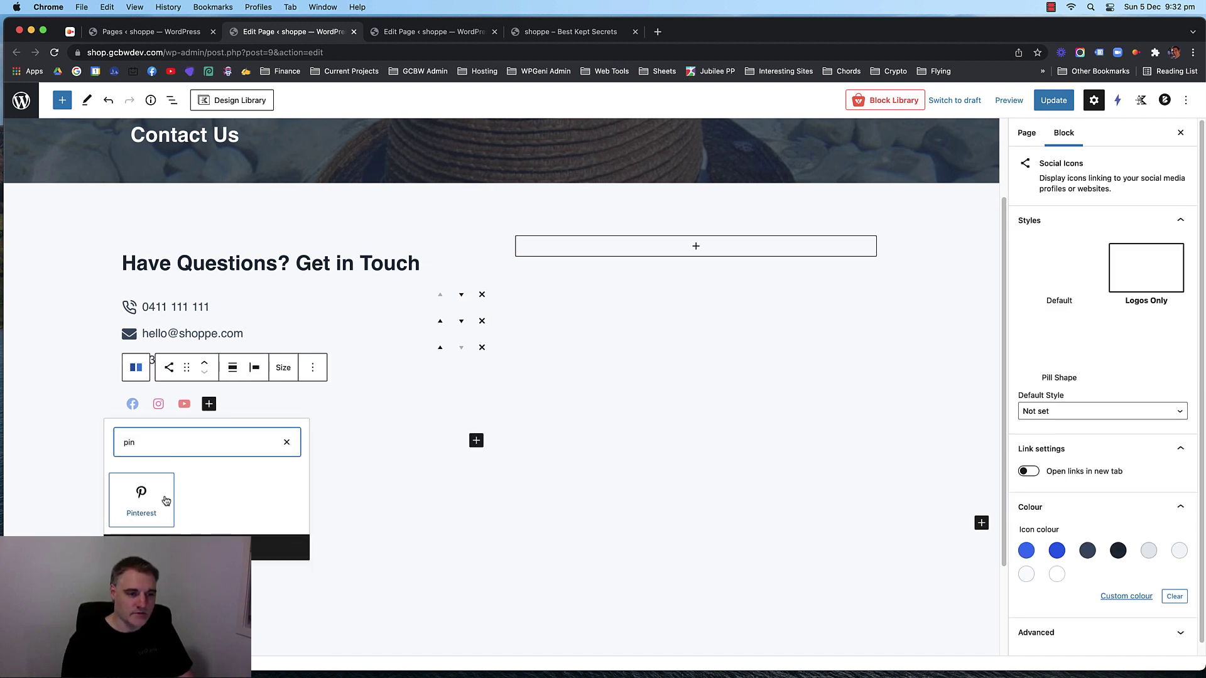
pyautogui.click(141, 497)
pyautogui.click(283, 409)
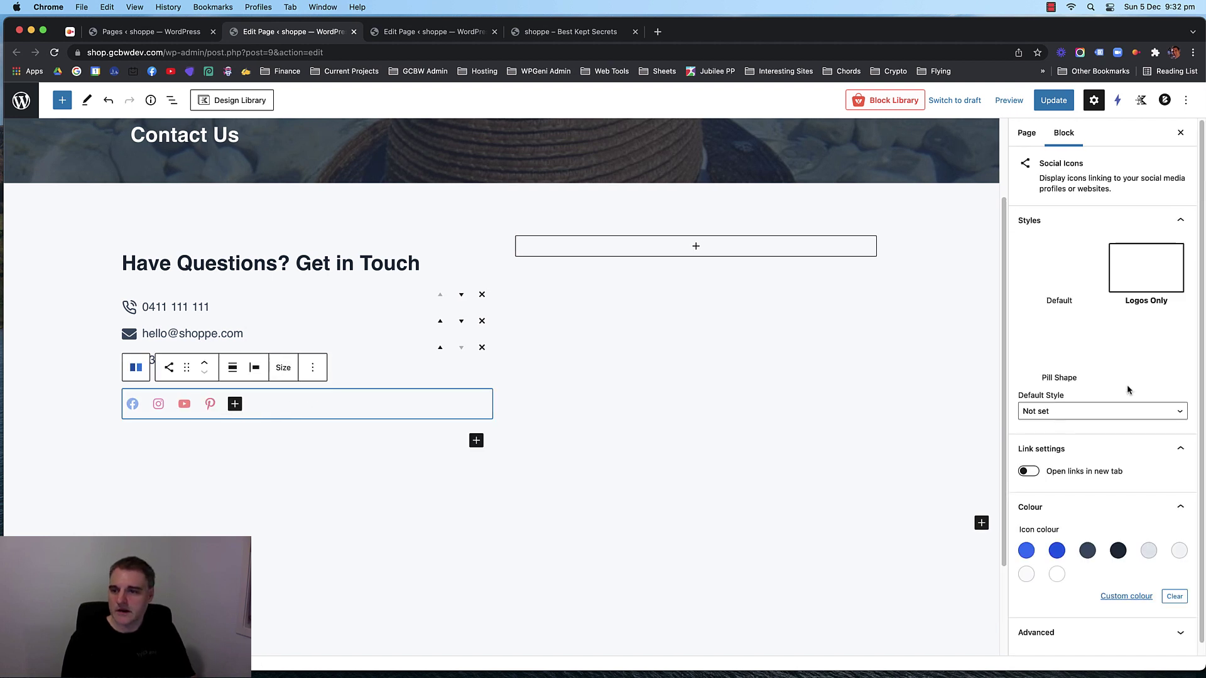
# Make the social icons Large.
pyautogui.scroll(-1, 1126, 385)
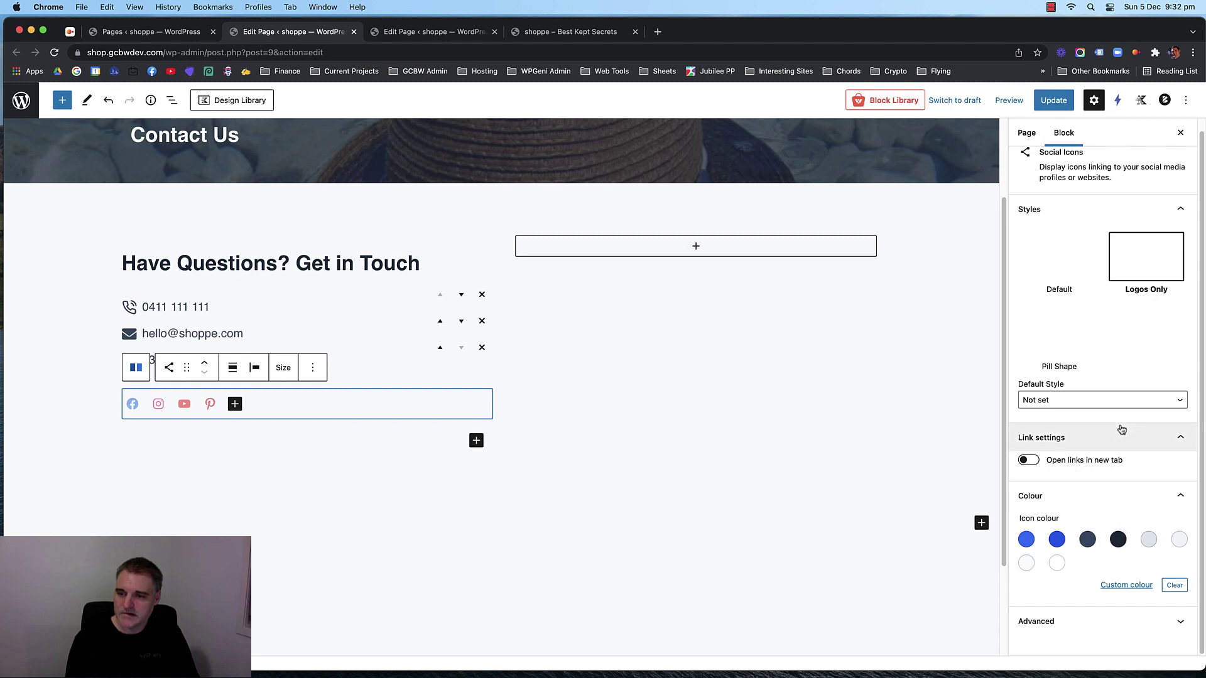
pyautogui.scroll(1, 1112, 407)
pyautogui.scroll(-1, 1112, 407)
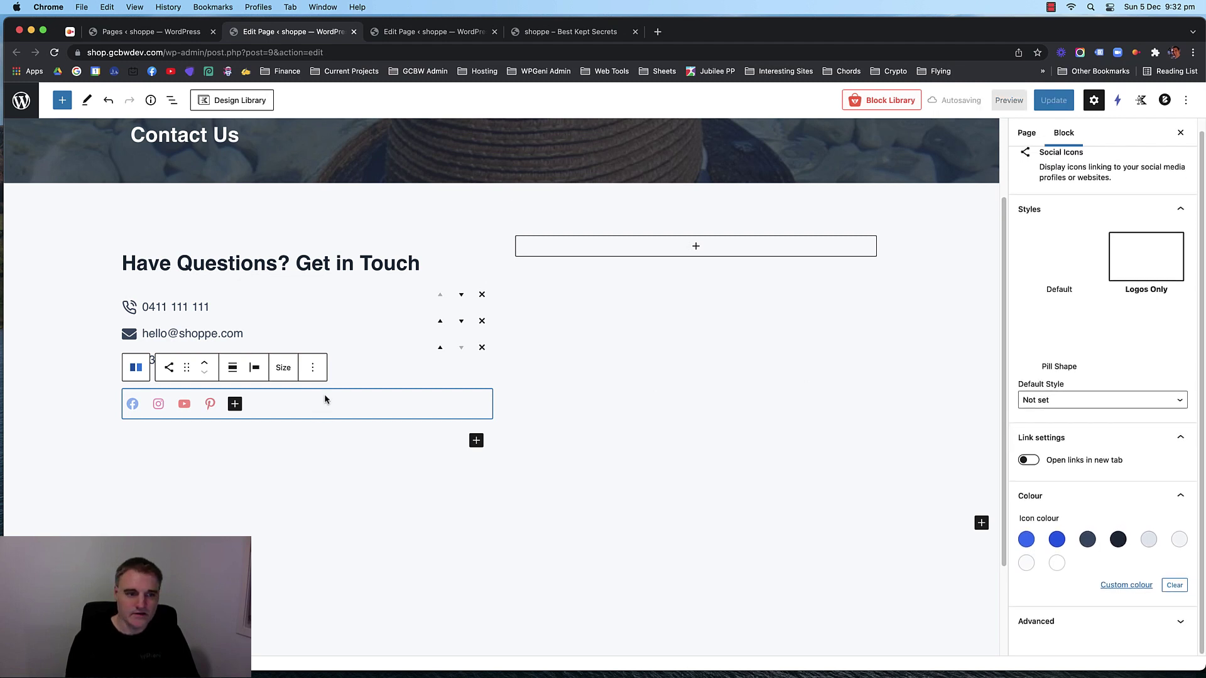
pyautogui.click(285, 369)
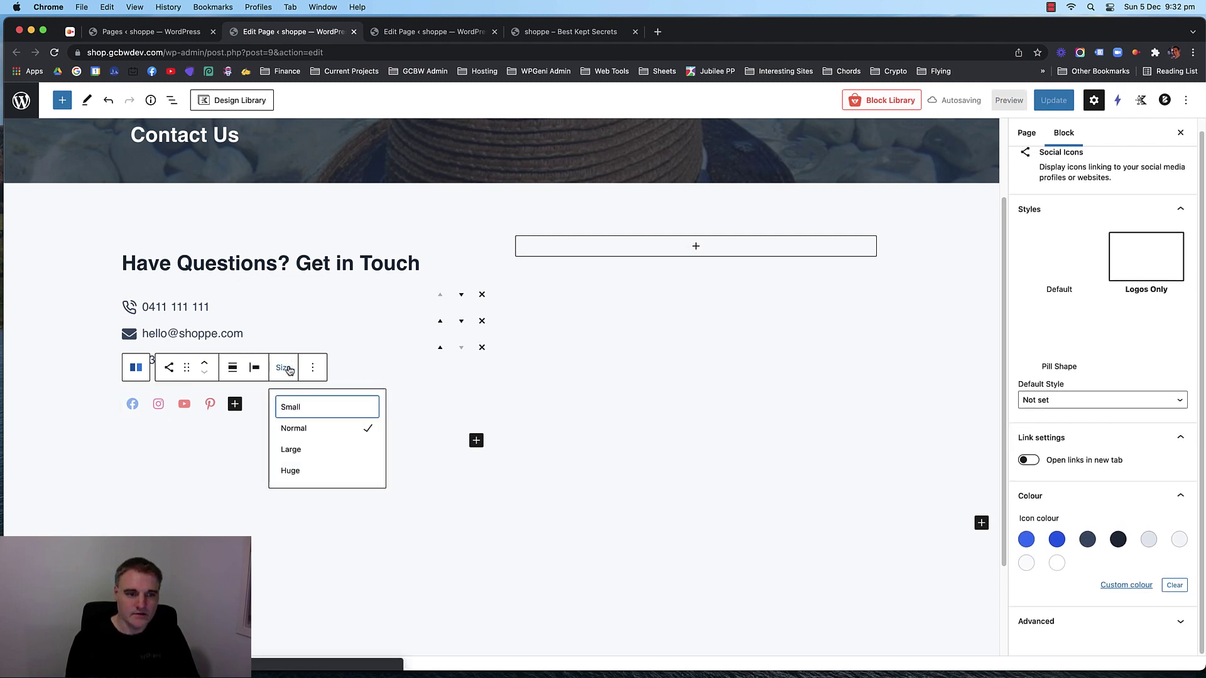
pyautogui.click(309, 450)
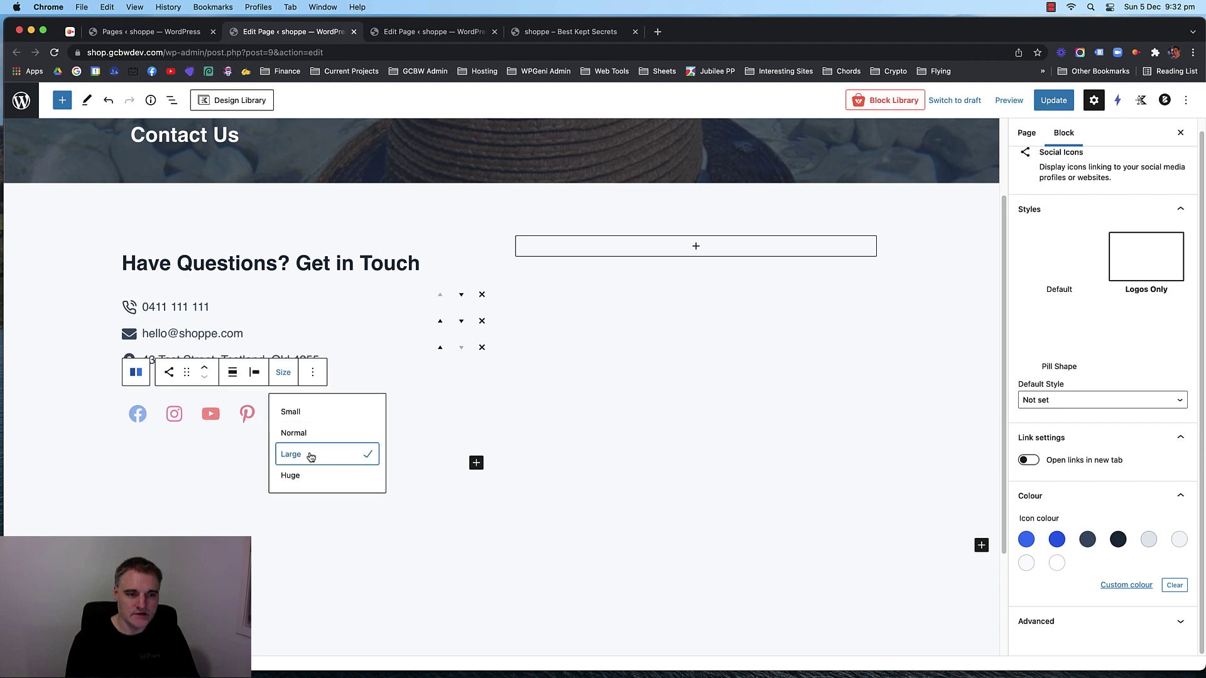
# Justify the social icons to the left after trying them centred.
pyautogui.click(256, 378)
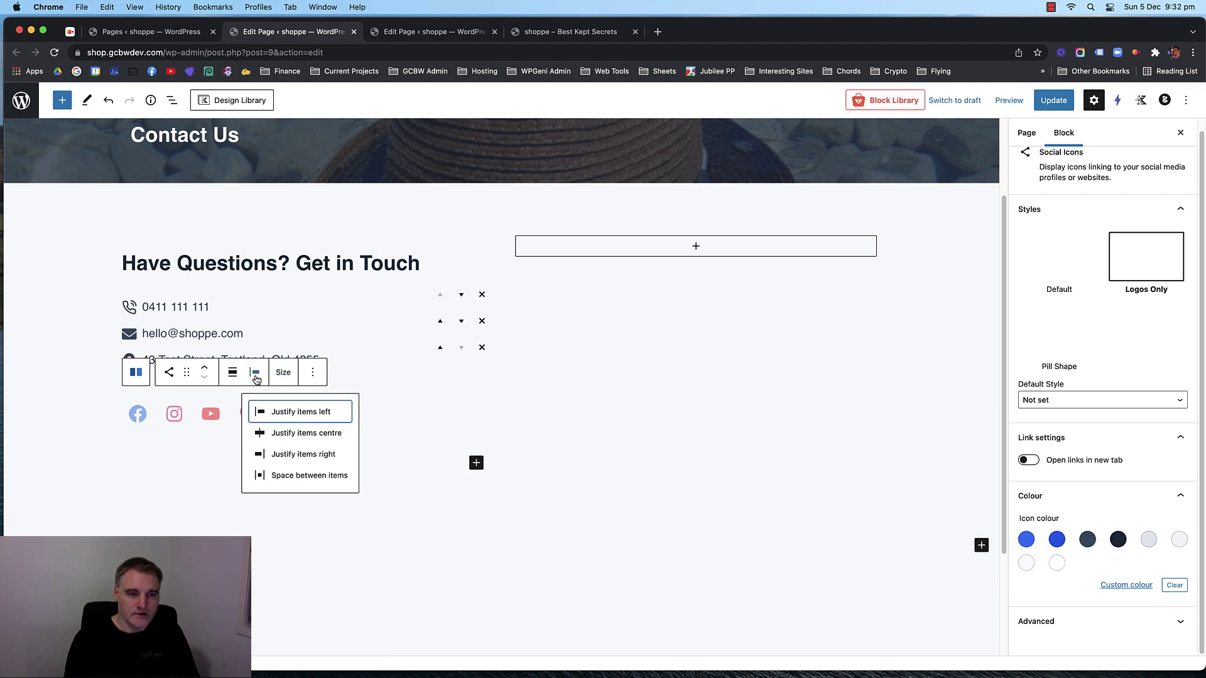
pyautogui.click(277, 432)
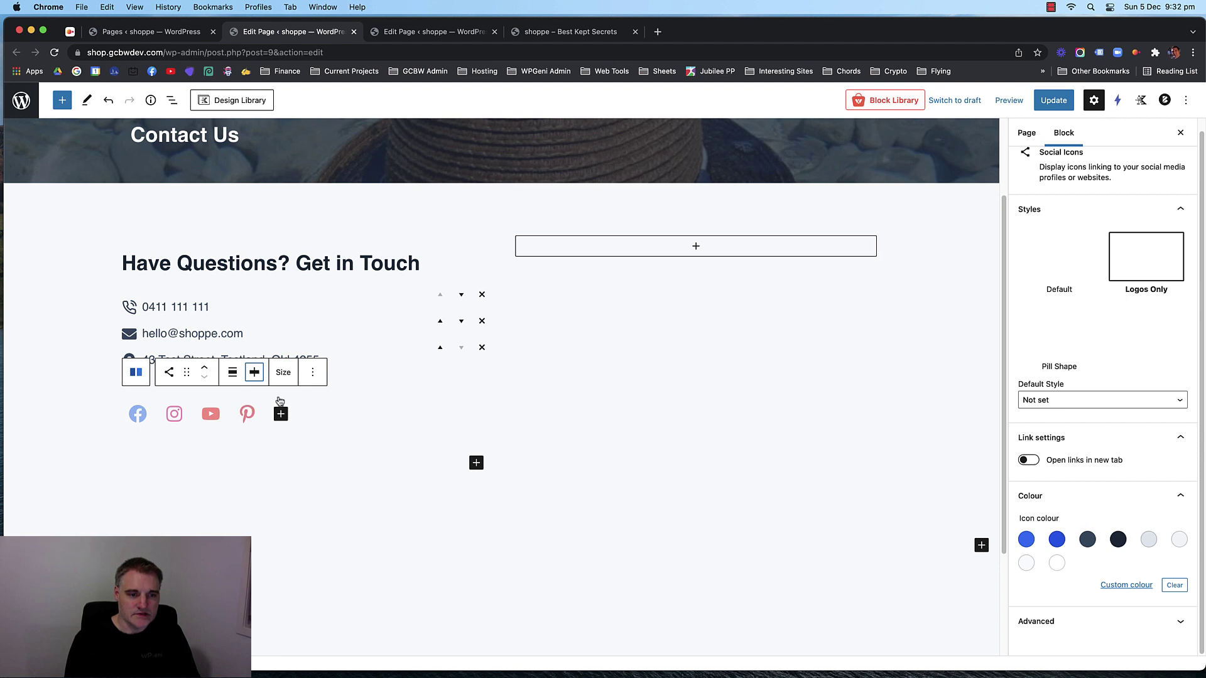
pyautogui.click(255, 373)
pyautogui.click(274, 413)
pyautogui.click(233, 373)
pyautogui.click(234, 375)
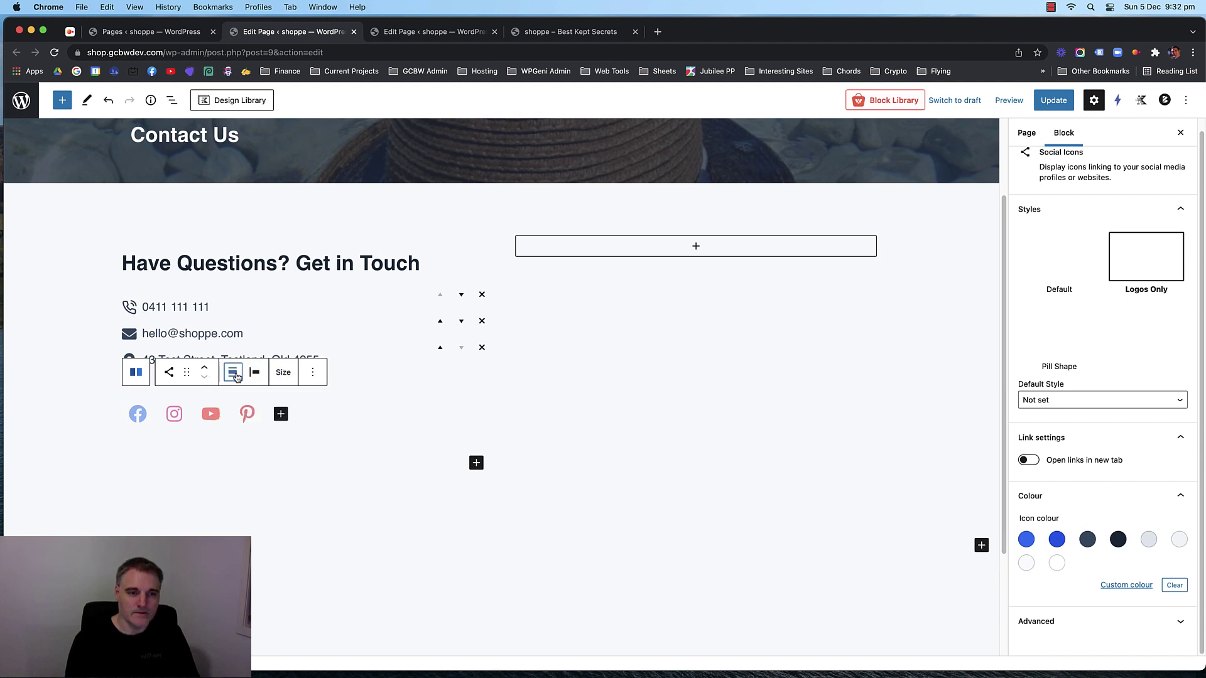
pyautogui.click(317, 376)
pyautogui.click(315, 375)
# Select the right column, the row, then the left column and its social icons block.
pyautogui.scroll(1, 658, 399)
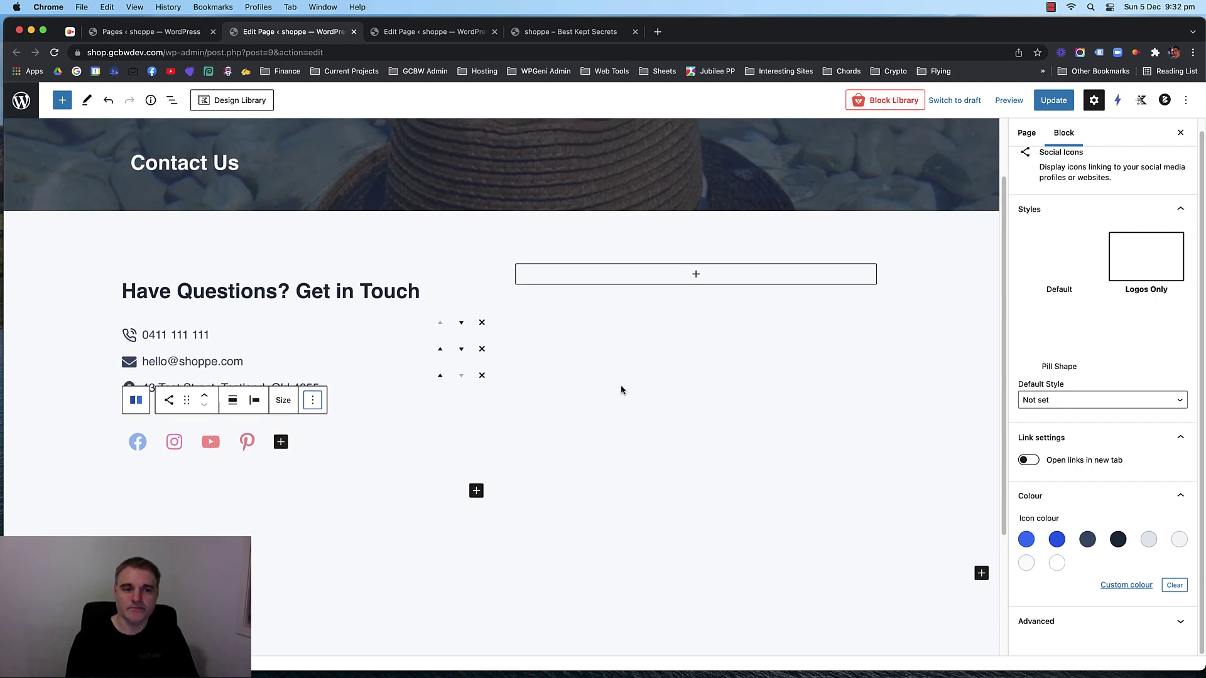
pyautogui.click(617, 412)
pyautogui.click(334, 484)
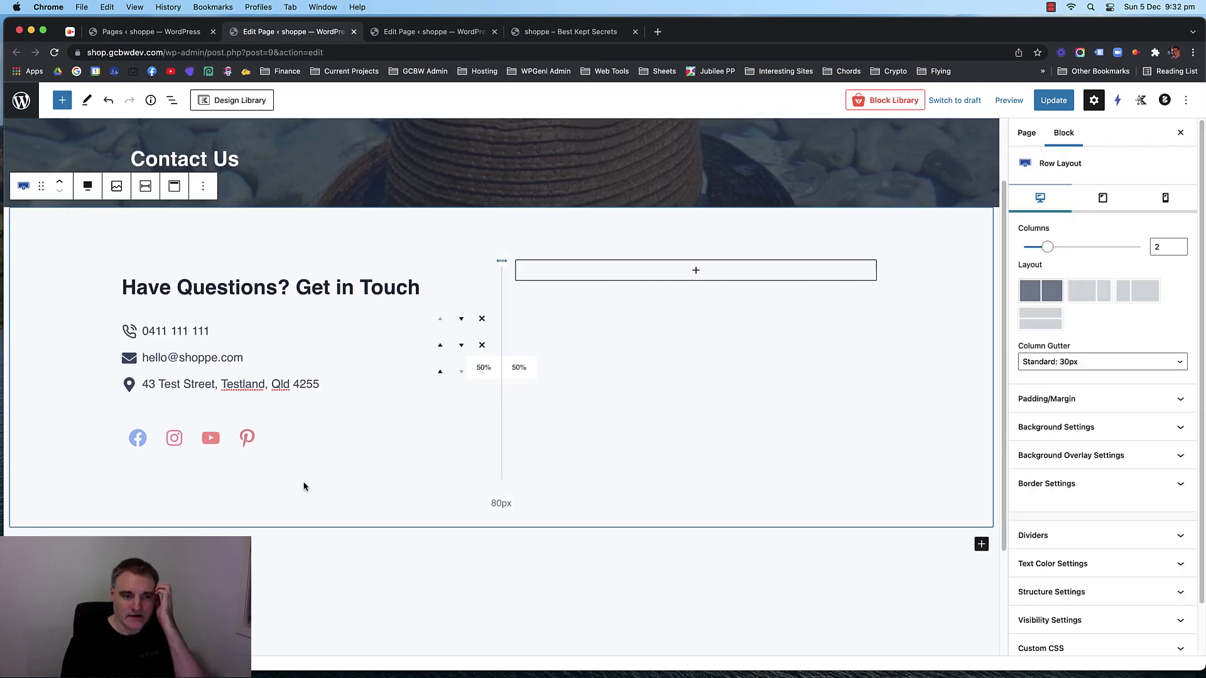
pyautogui.click(282, 471)
pyautogui.click(289, 443)
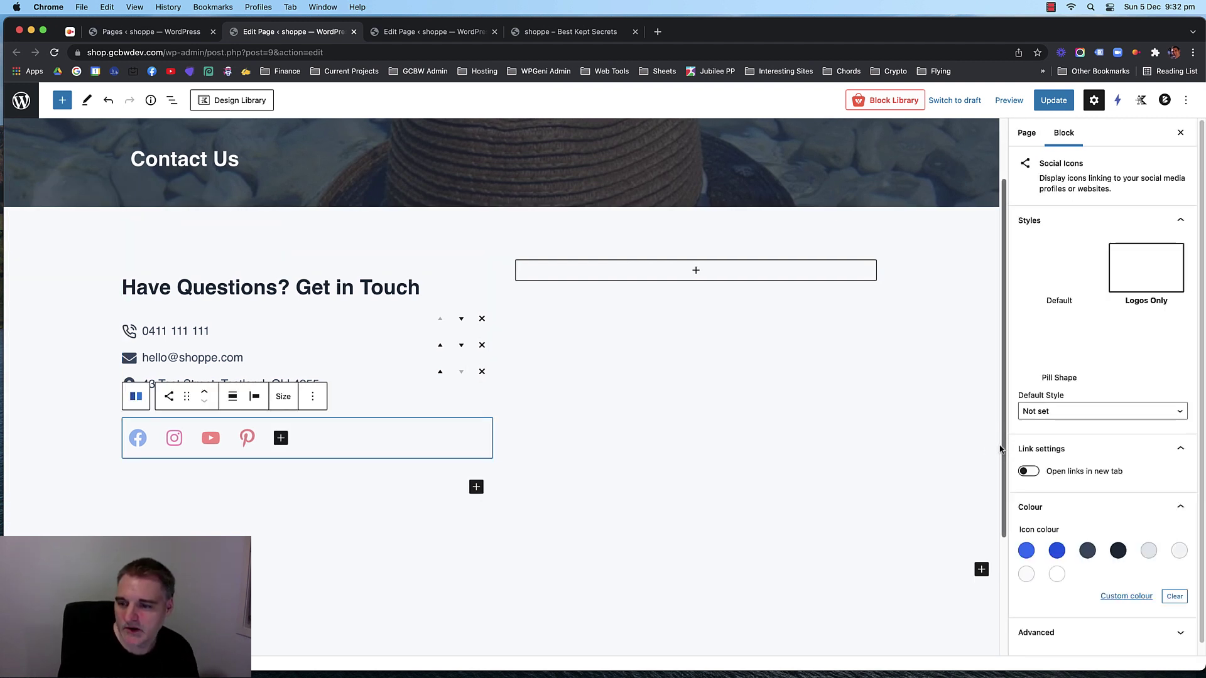
pyautogui.click(1026, 551)
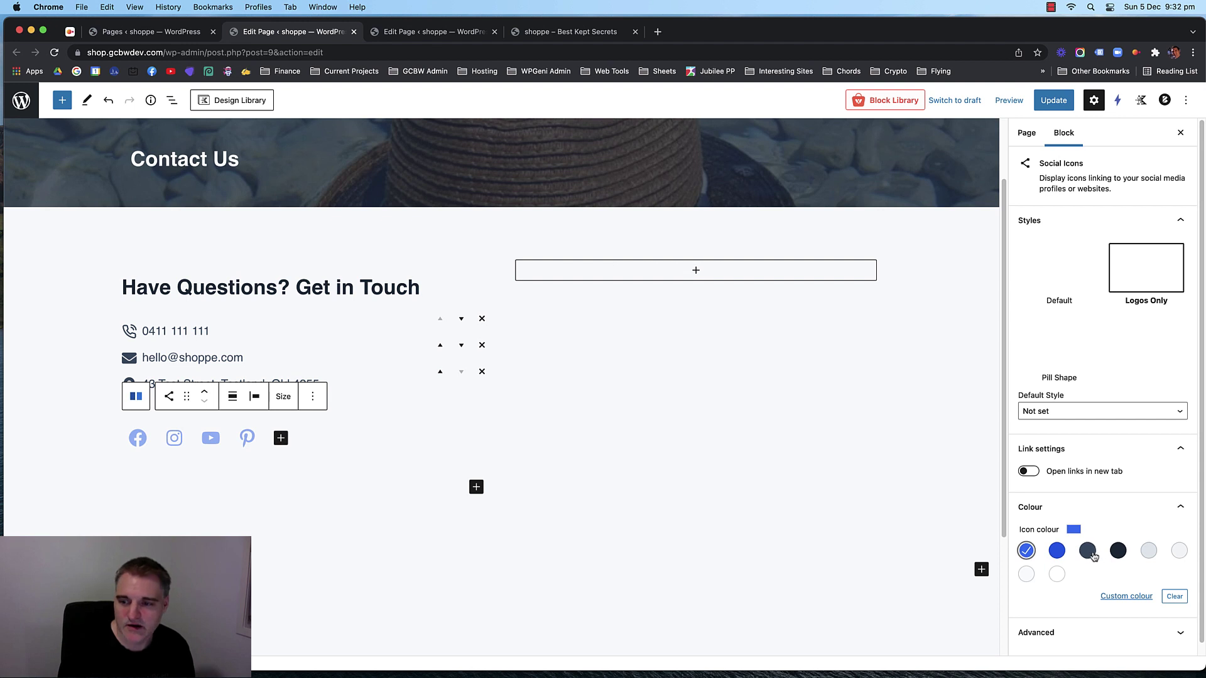
pyautogui.click(1118, 551)
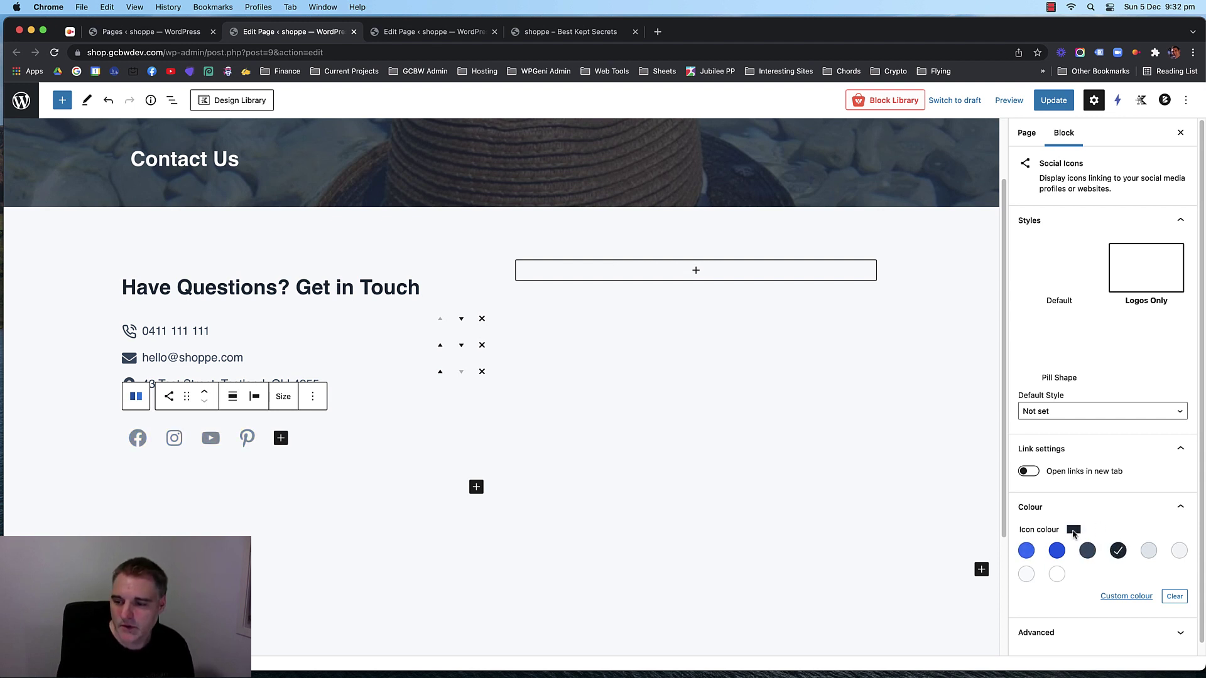
pyautogui.click(1118, 551)
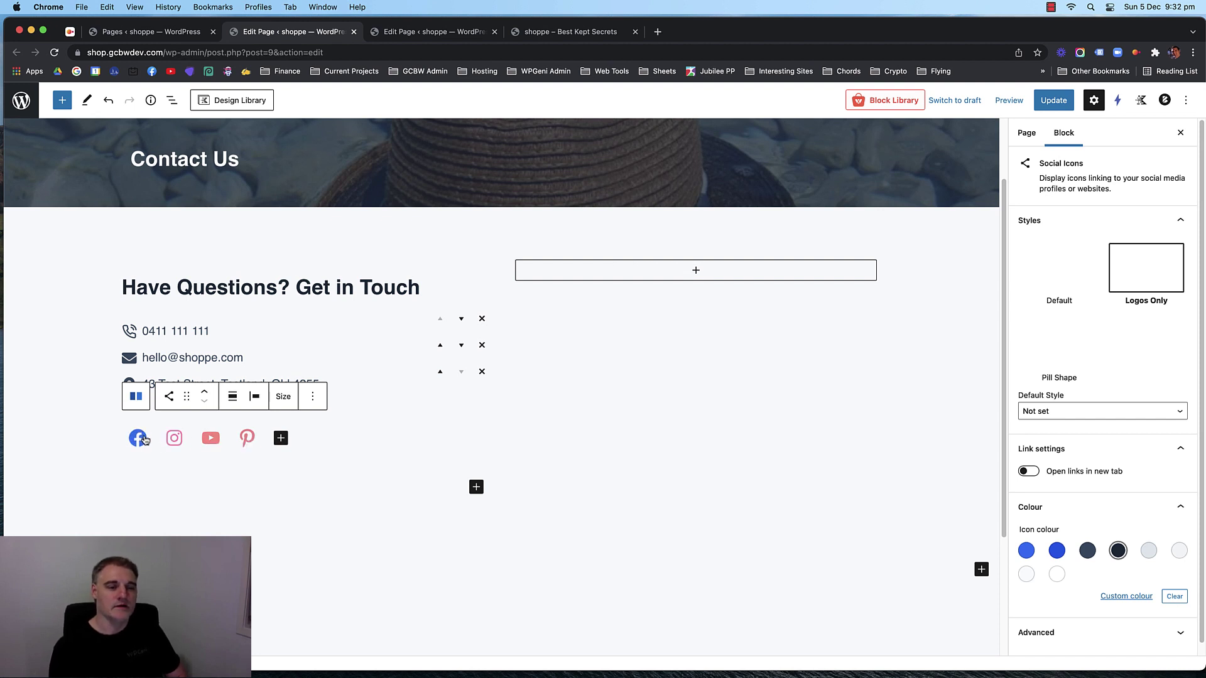
pyautogui.click(230, 489)
pyautogui.click(138, 438)
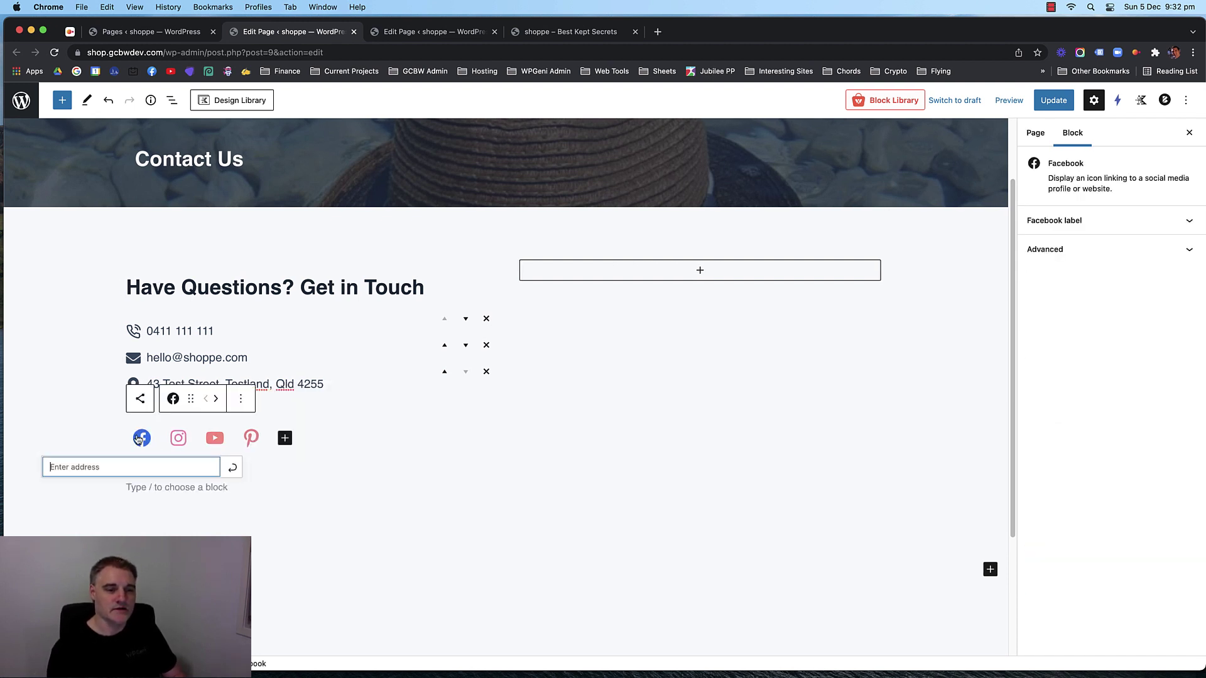
pyautogui.write('https://facebook.com')
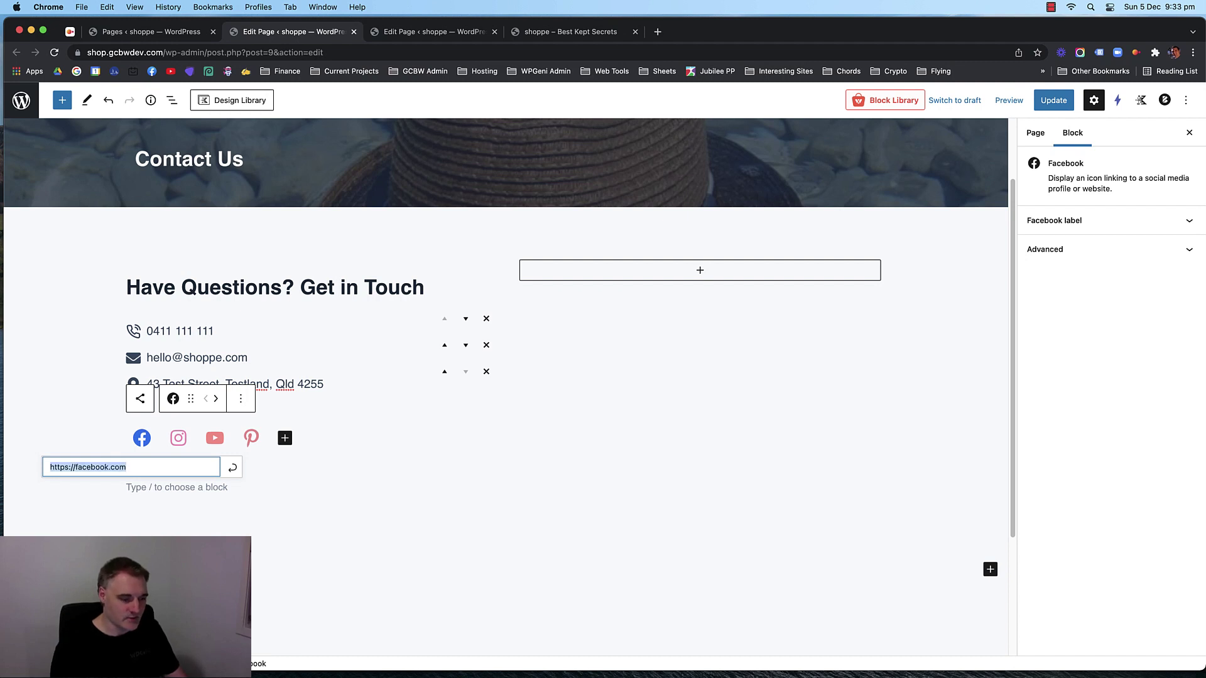
pyautogui.click(232, 467)
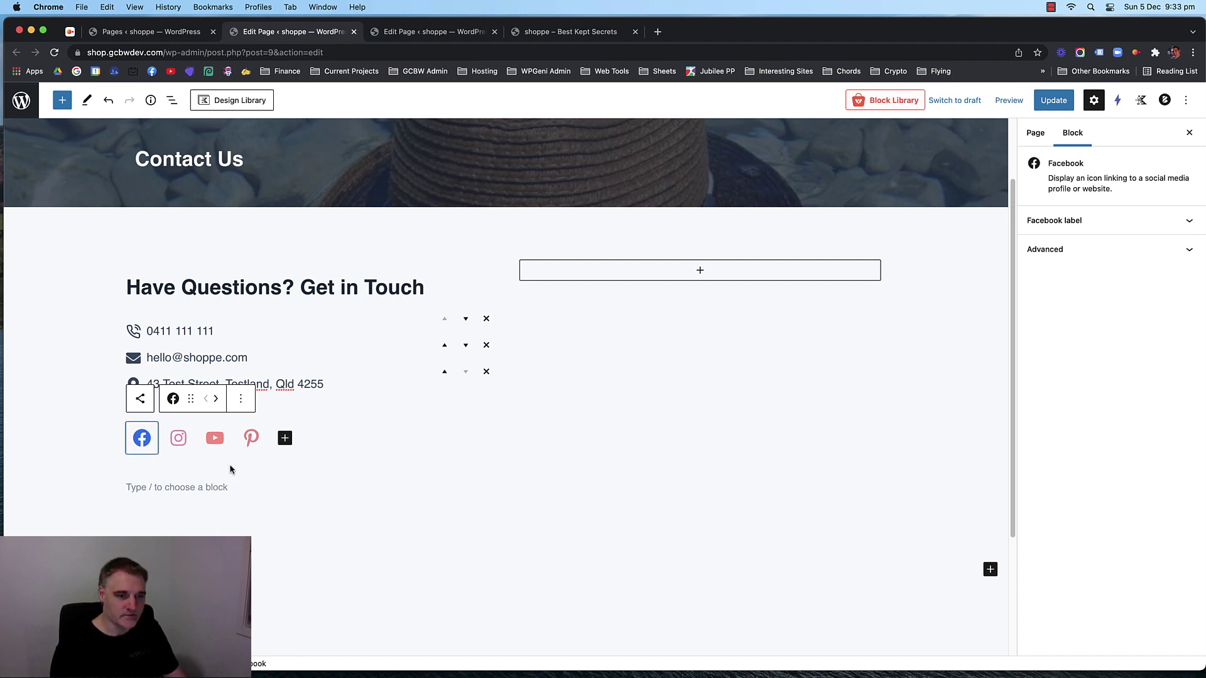
pyautogui.click(180, 441)
pyautogui.write('https://facebook.com')
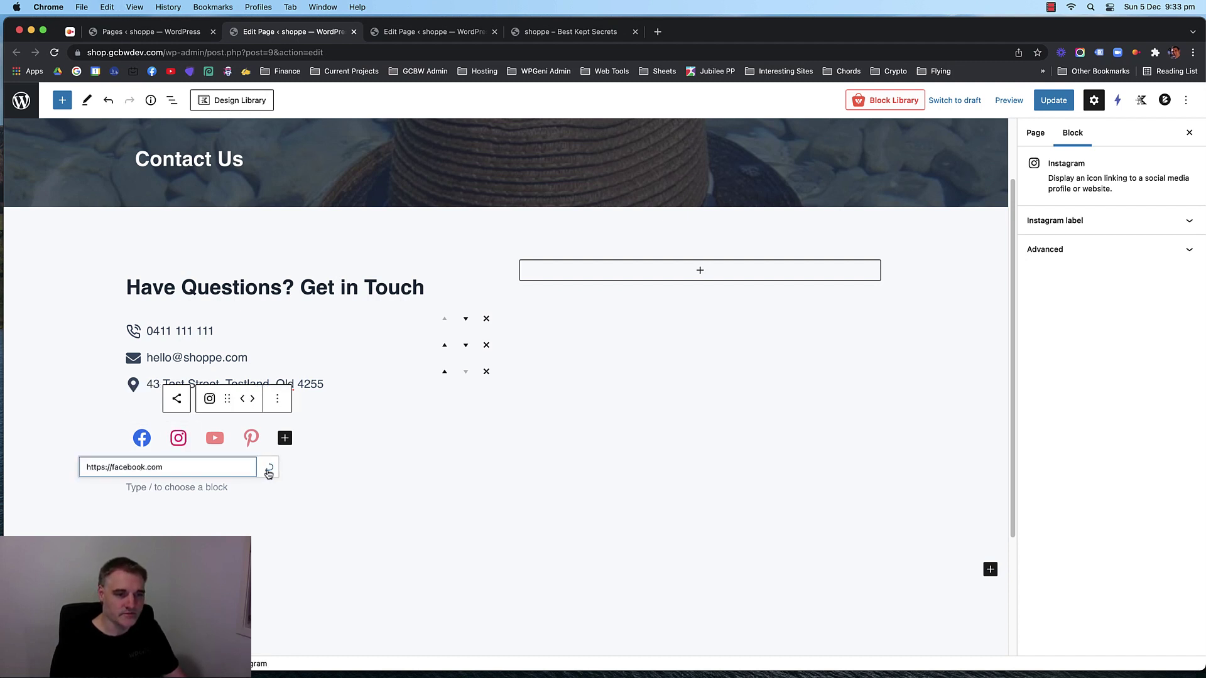
pyautogui.click(268, 472)
pyautogui.click(214, 438)
pyautogui.write('https://facebook.com')
pyautogui.click(304, 472)
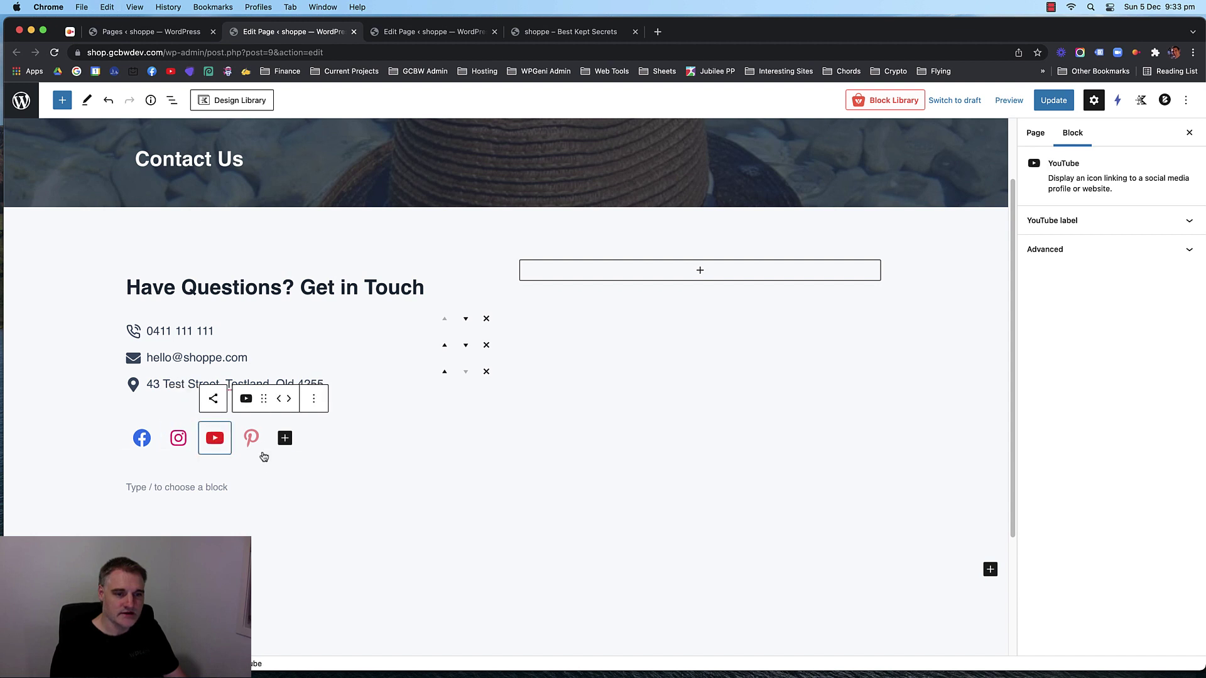
pyautogui.click(251, 437)
pyautogui.write('https://facebook.com')
pyautogui.click(341, 472)
# Delete the empty paragraph below the social icons row.
pyautogui.click(336, 506)
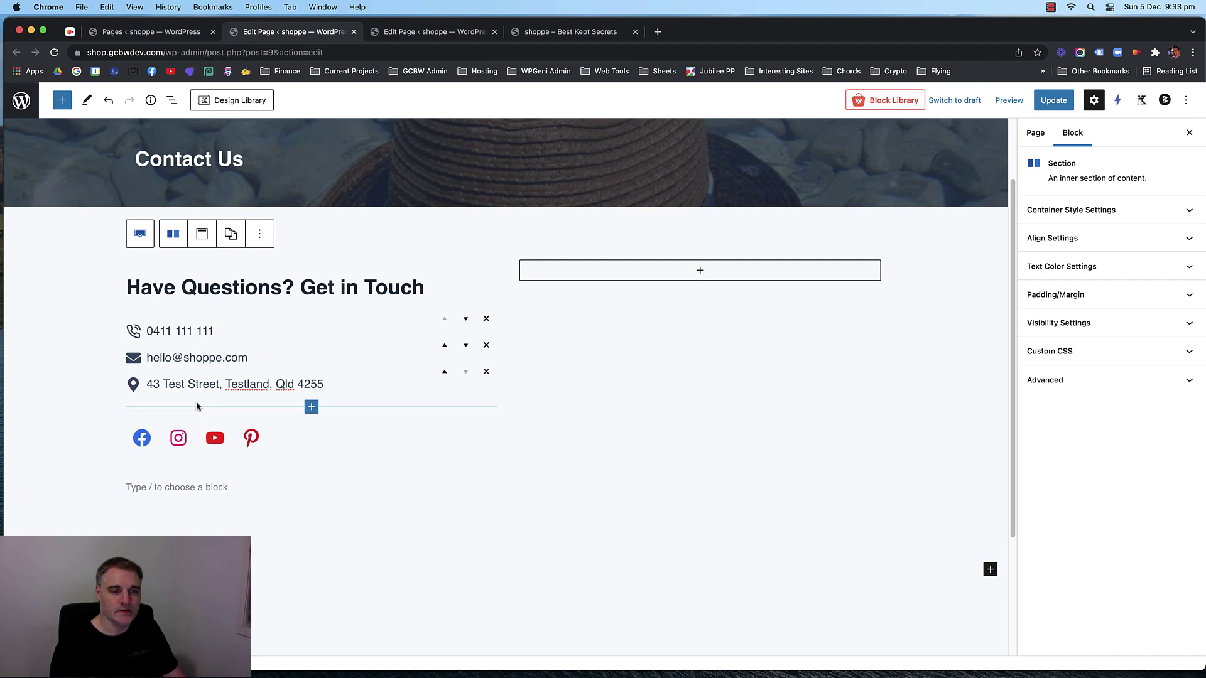
pyautogui.click(310, 433)
pyautogui.click(486, 531)
pyautogui.click(193, 487)
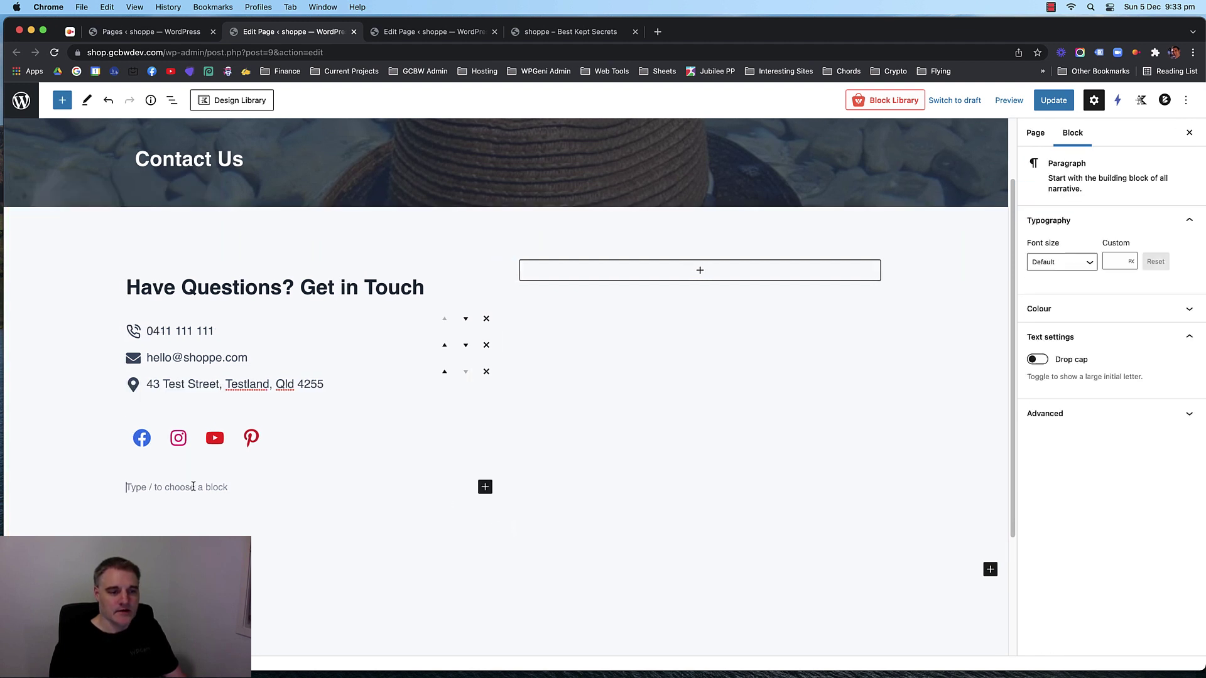
pyautogui.press('BackSpace')
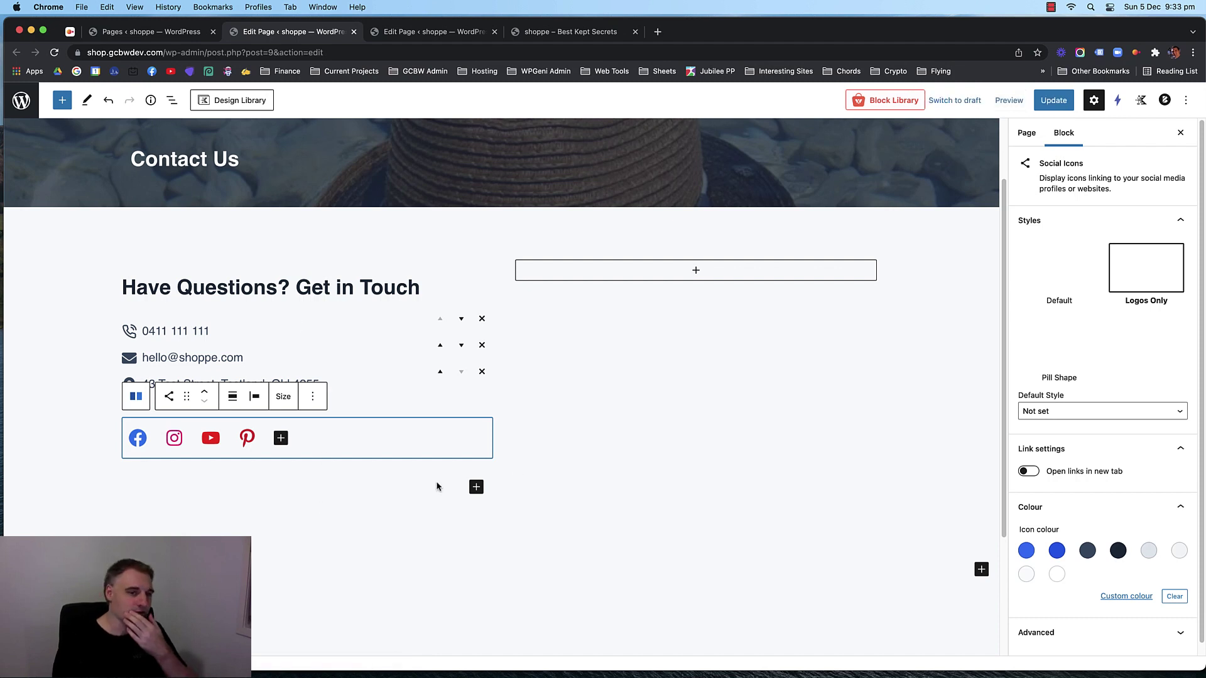
pyautogui.scroll(1, 632, 393)
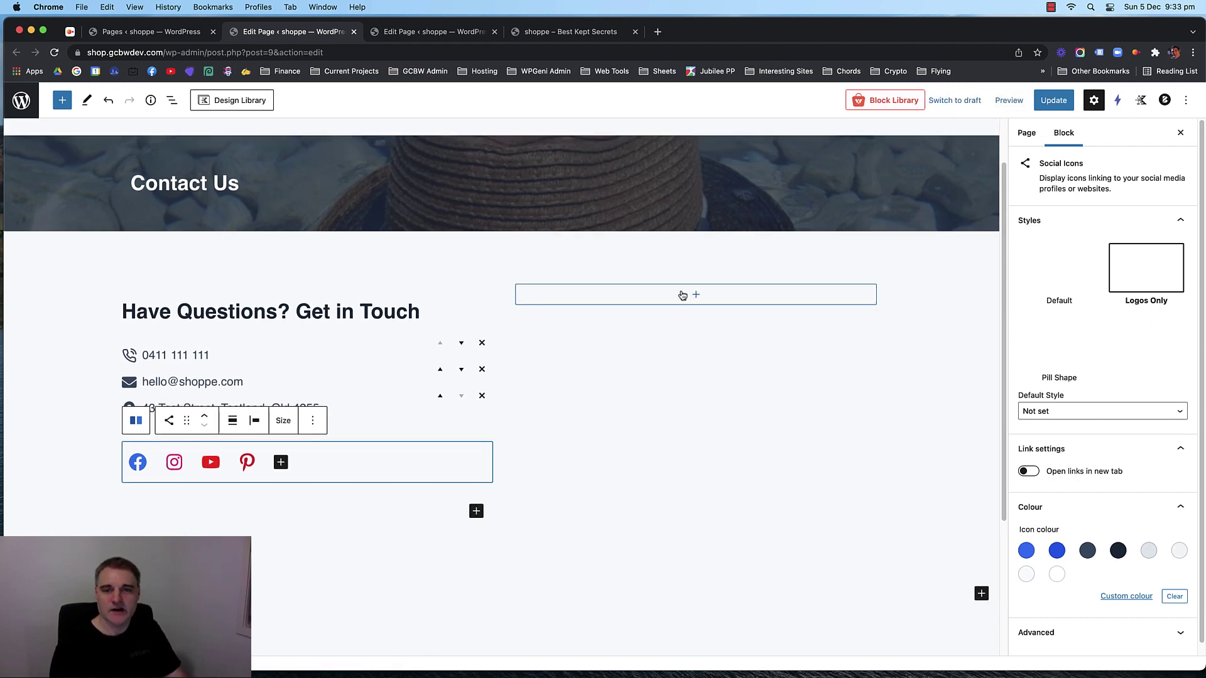
# Search the right column's block picker for 'form', then switch to the Pages list.
pyautogui.click(690, 294)
pyautogui.click(692, 294)
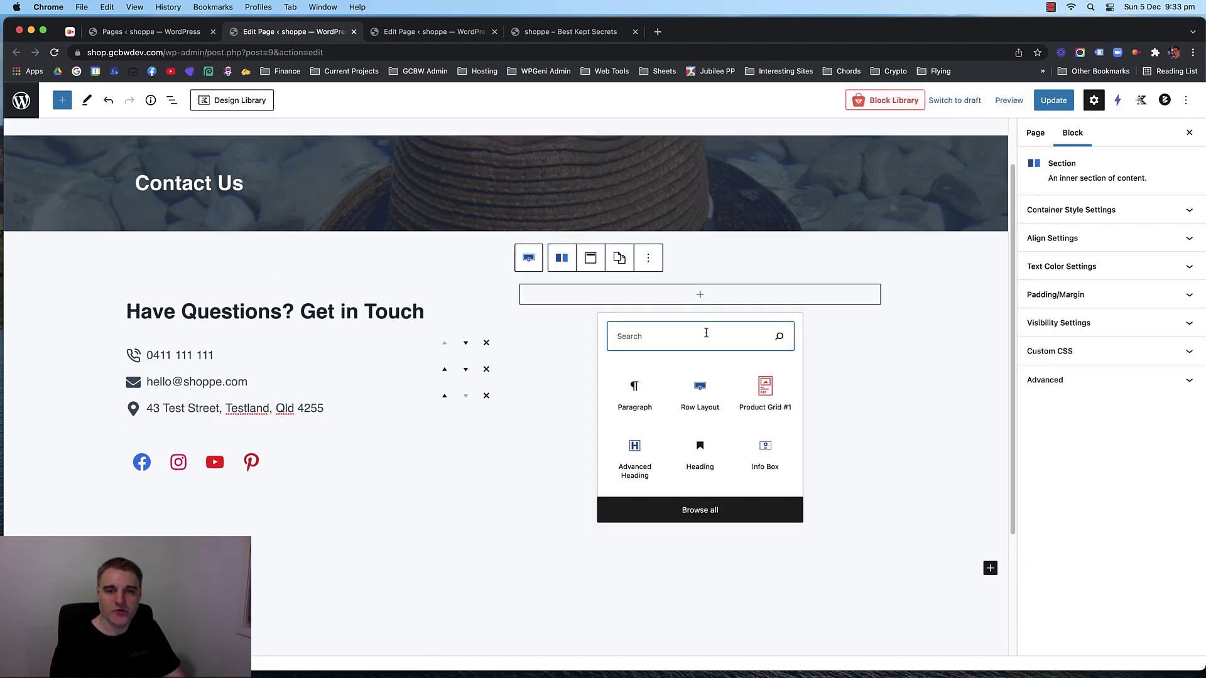
pyautogui.write('form')
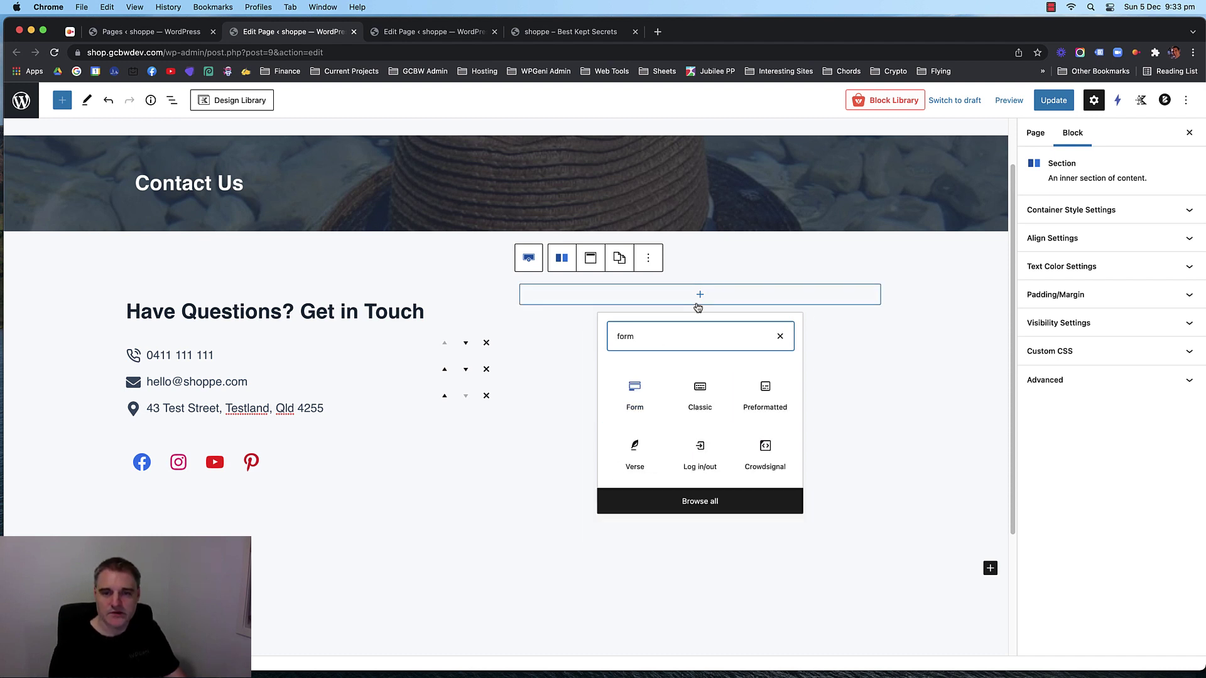
pyautogui.click(780, 336)
pyautogui.click(889, 403)
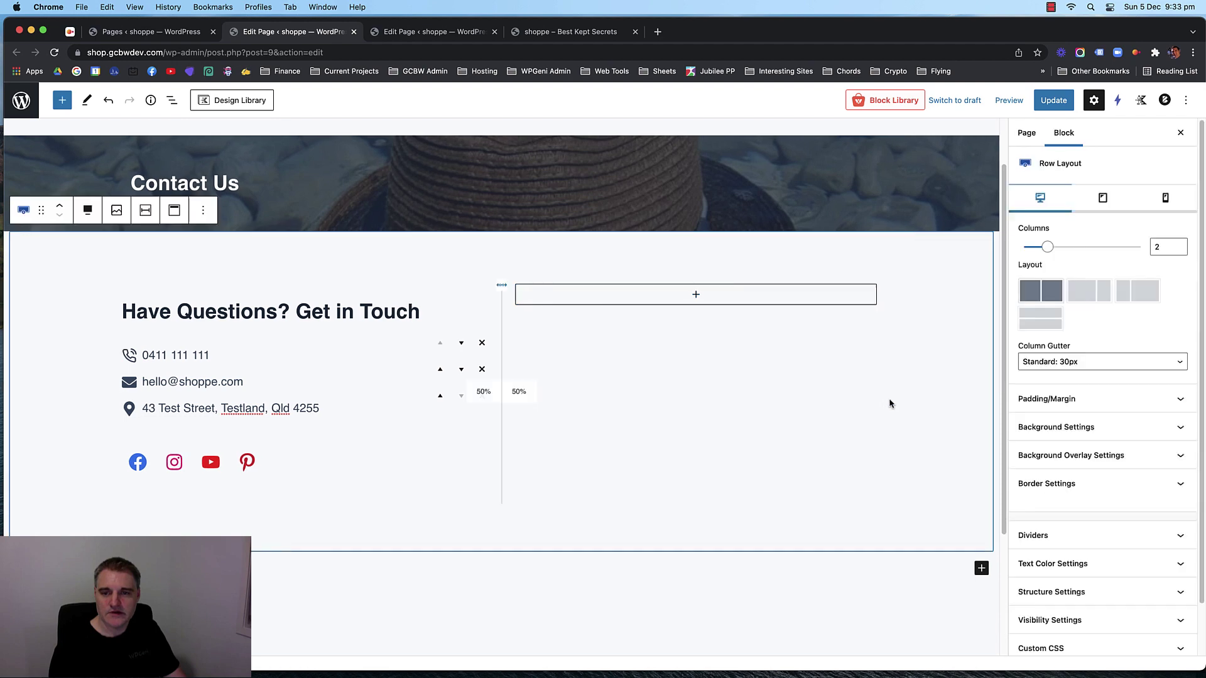
pyautogui.click(697, 296)
pyautogui.click(699, 299)
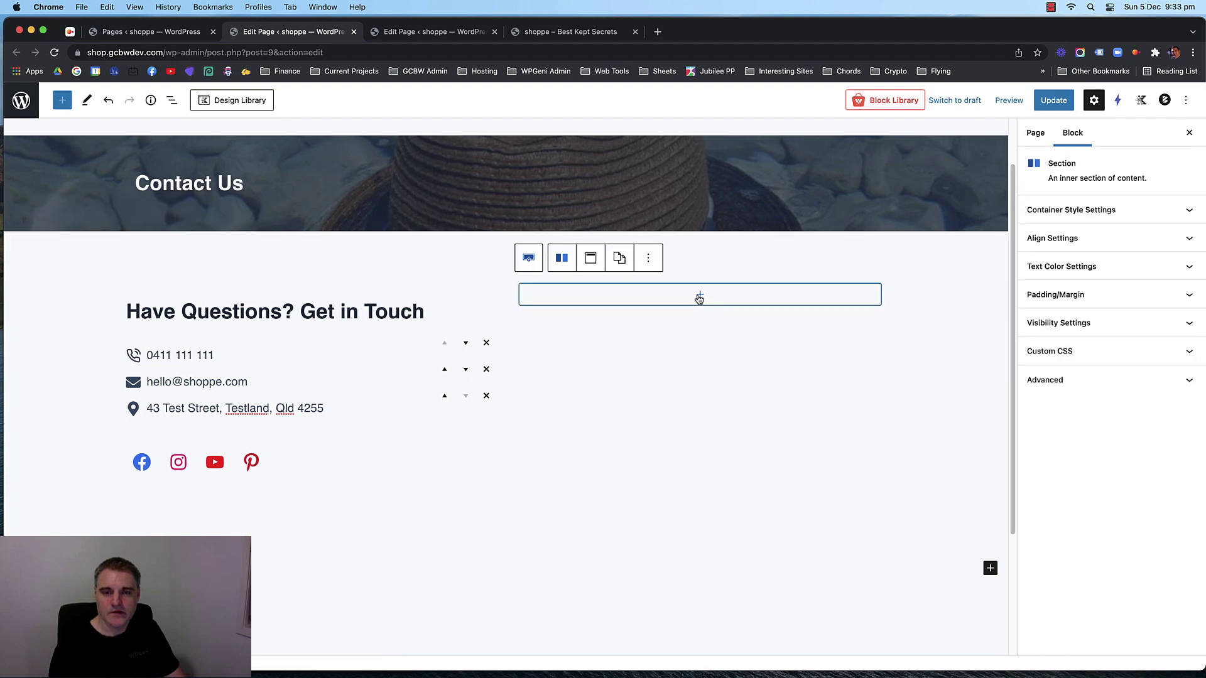
pyautogui.click(169, 32)
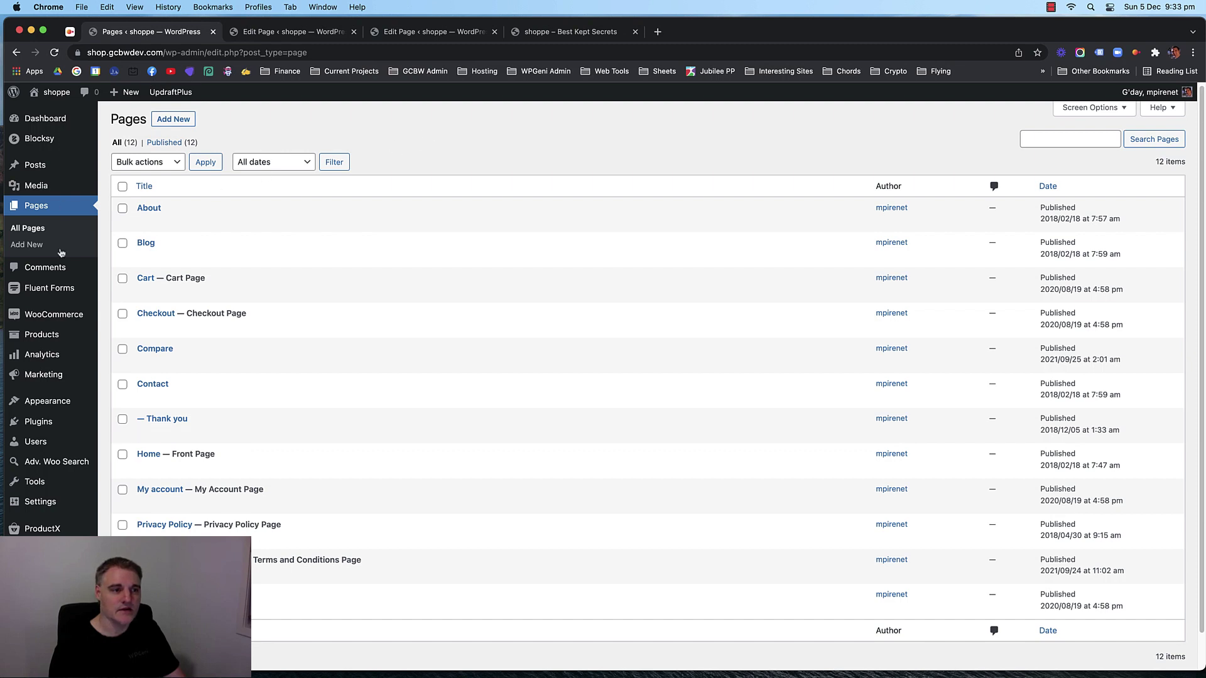
# Copy the Contact Form Demo shortcode [fluentform id="1"] from Fluent Forms, then return to the Contact Us editor.
pyautogui.moveTo(56, 293)
pyautogui.click(126, 291)
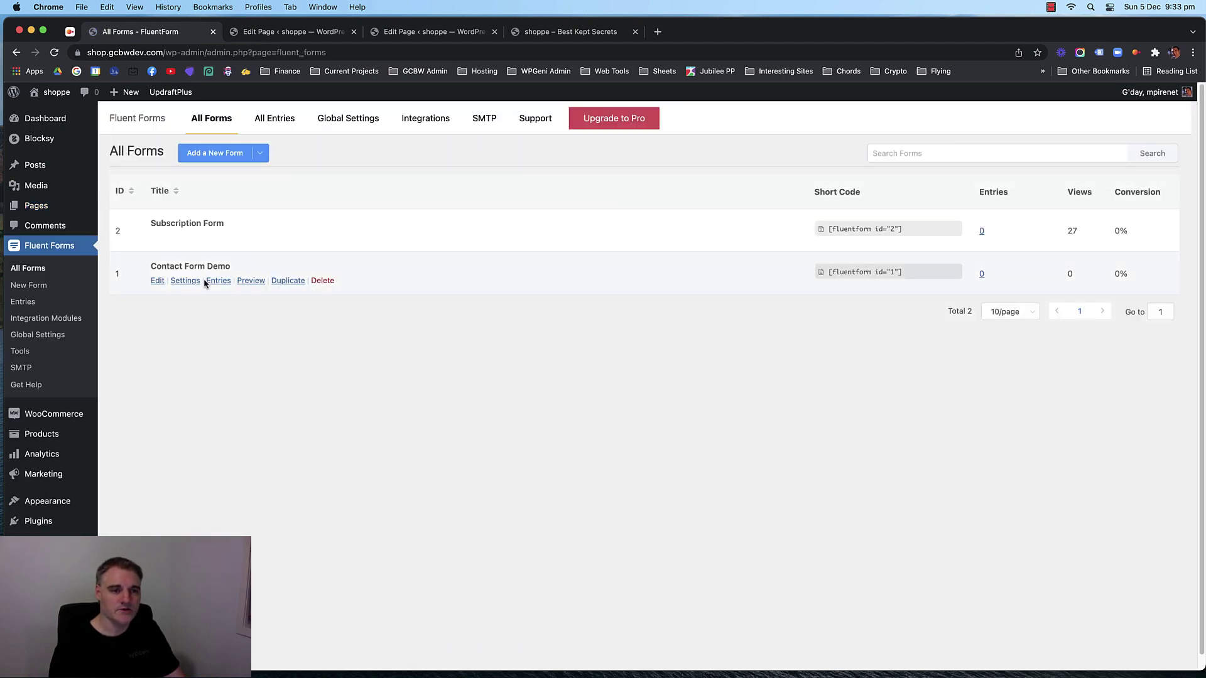
pyautogui.click(843, 270)
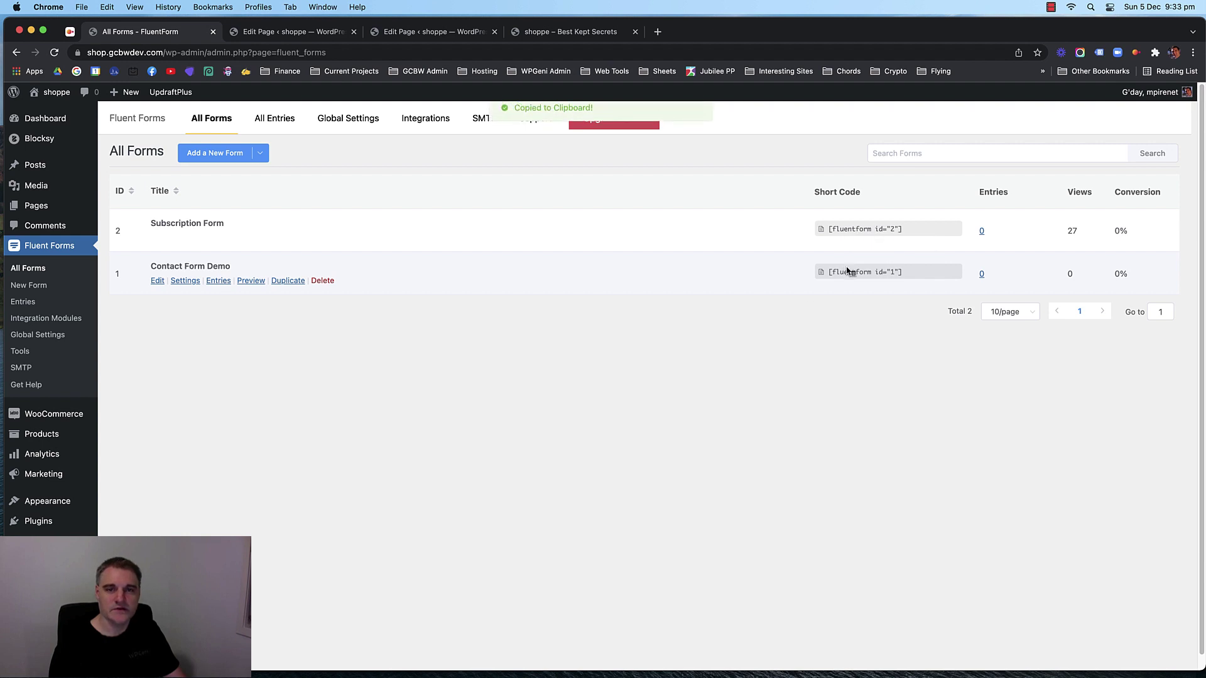
pyautogui.click(296, 31)
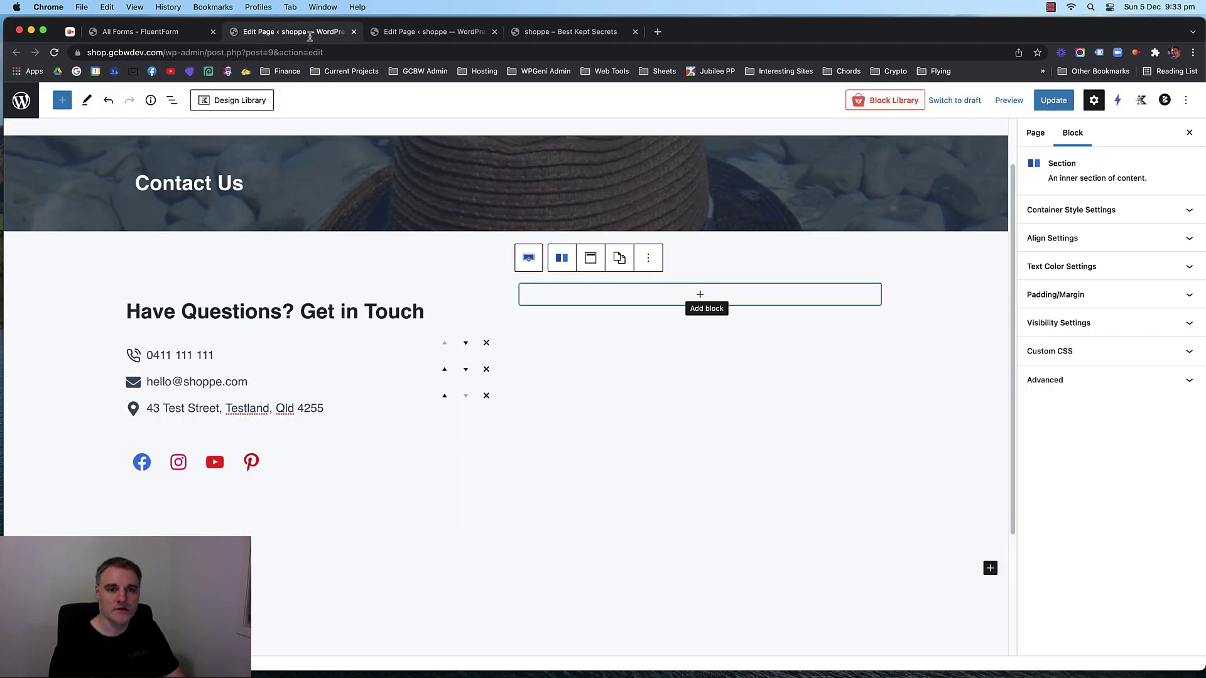
# Insert a Shortcode block in the right column containing [fluentform id="1"].
pyautogui.click(688, 290)
pyautogui.write('s')
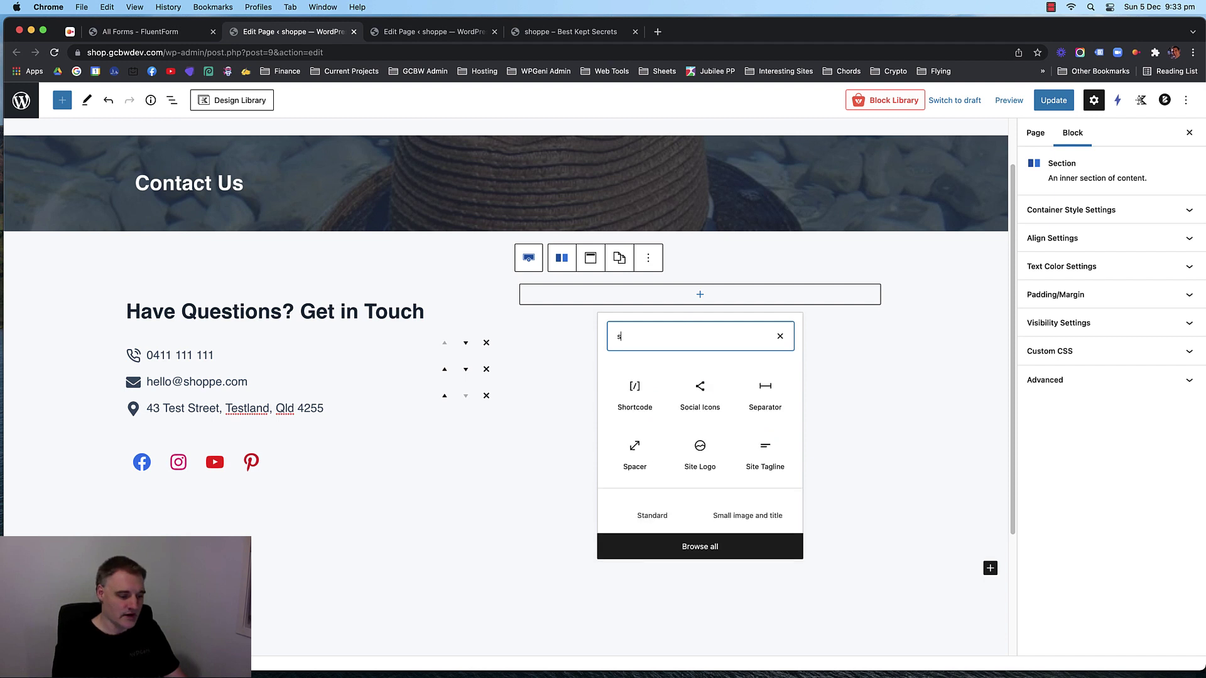
pyautogui.write('ho')
pyautogui.click(635, 384)
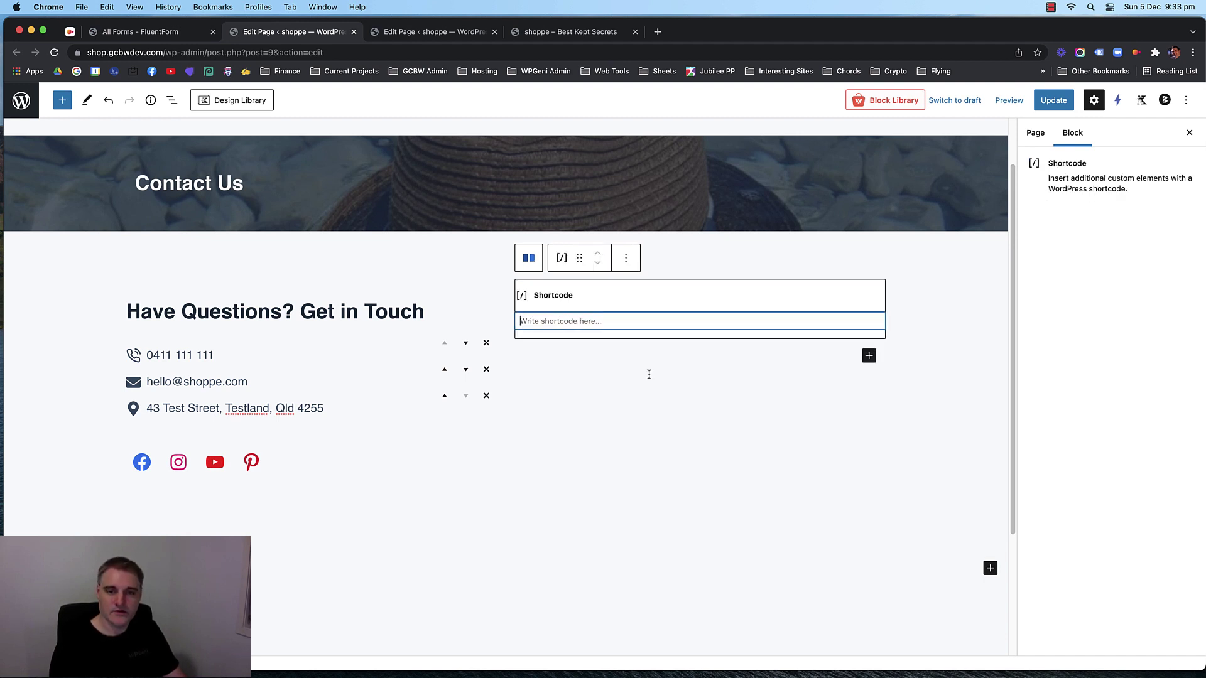
pyautogui.press('super+v')
# Give the right-hand section a white background colour.
pyautogui.click(650, 373)
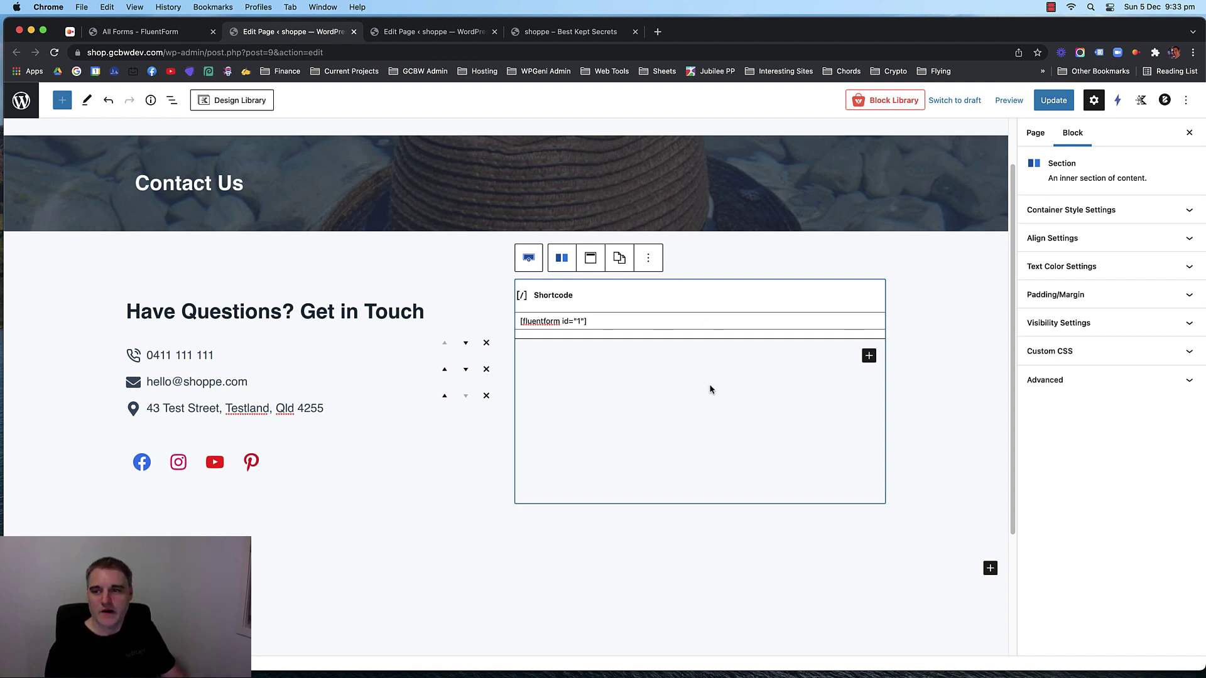
pyautogui.click(1079, 210)
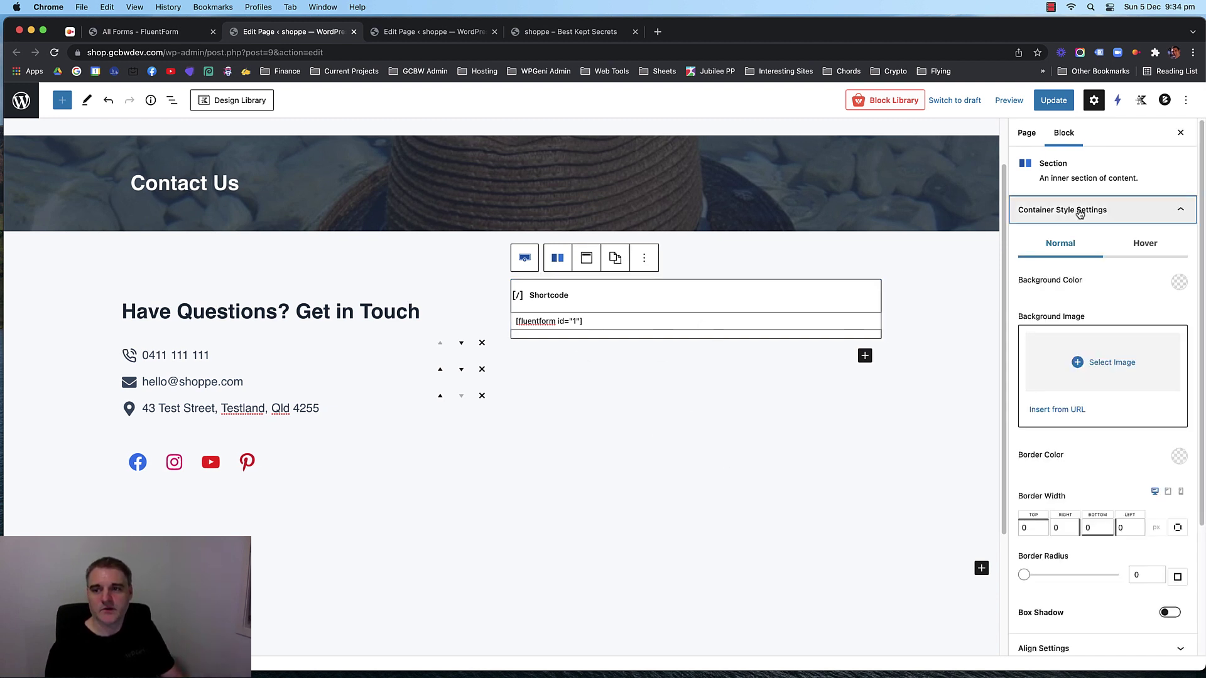
pyautogui.click(1179, 282)
pyautogui.click(1152, 251)
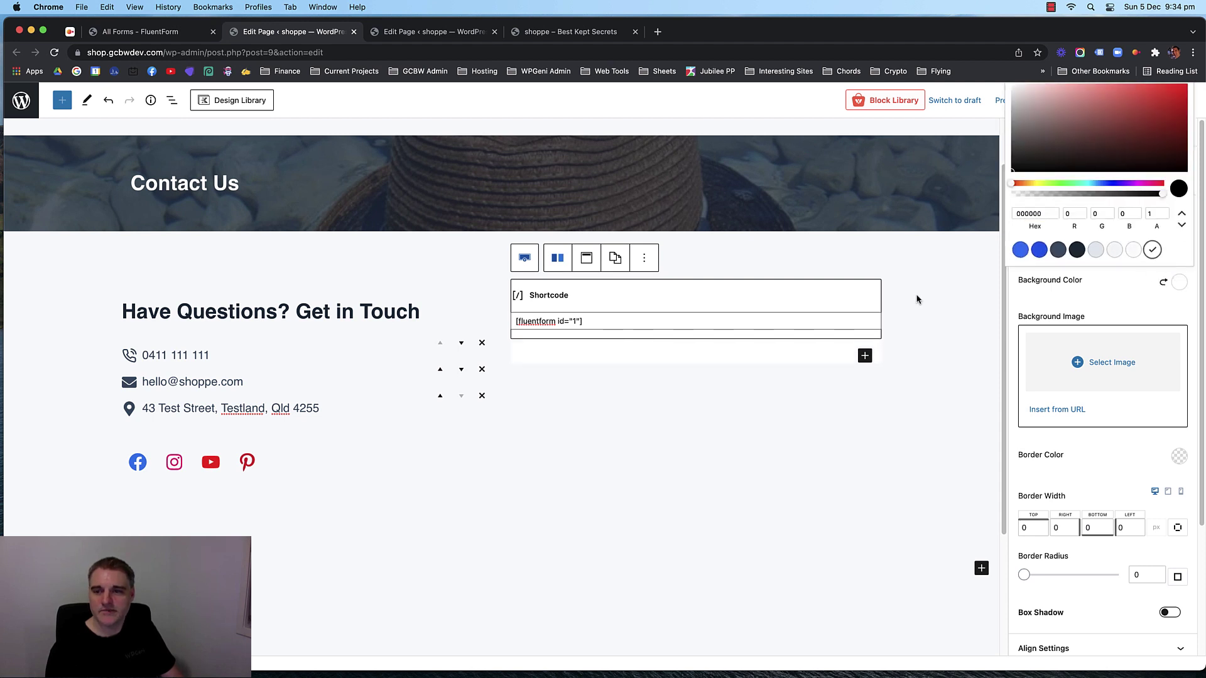
# Delete the empty paragraph below the form shortcode.
pyautogui.click(821, 356)
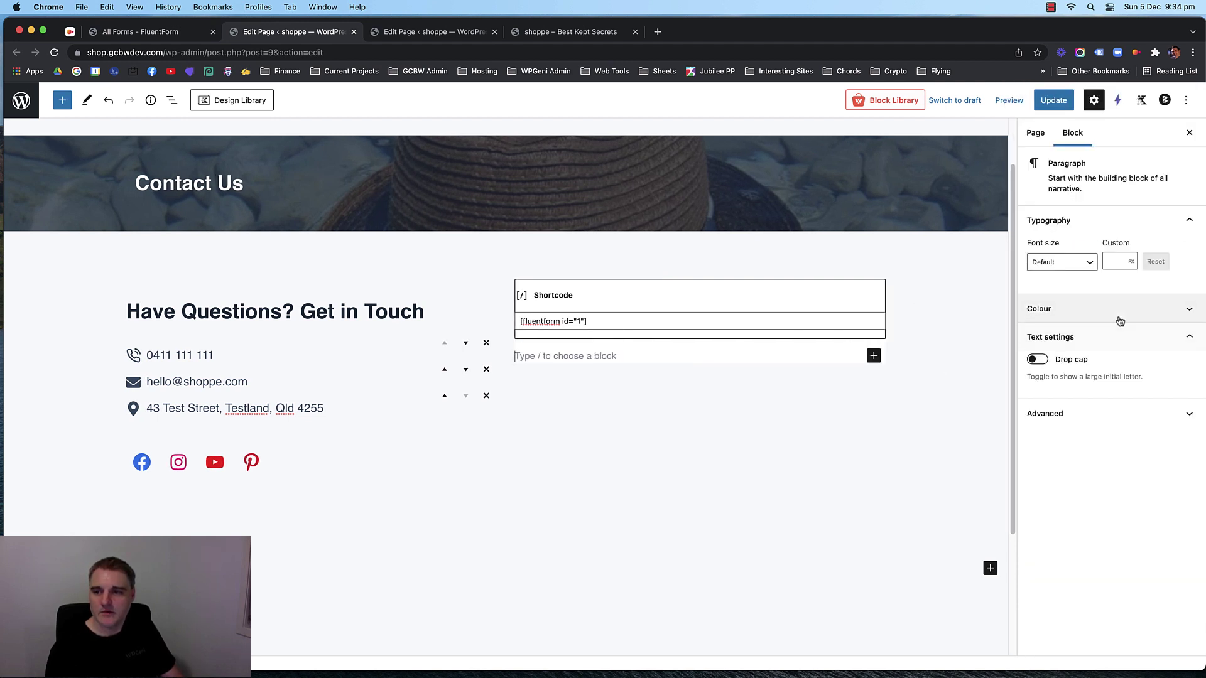
pyautogui.click(643, 375)
pyautogui.click(643, 352)
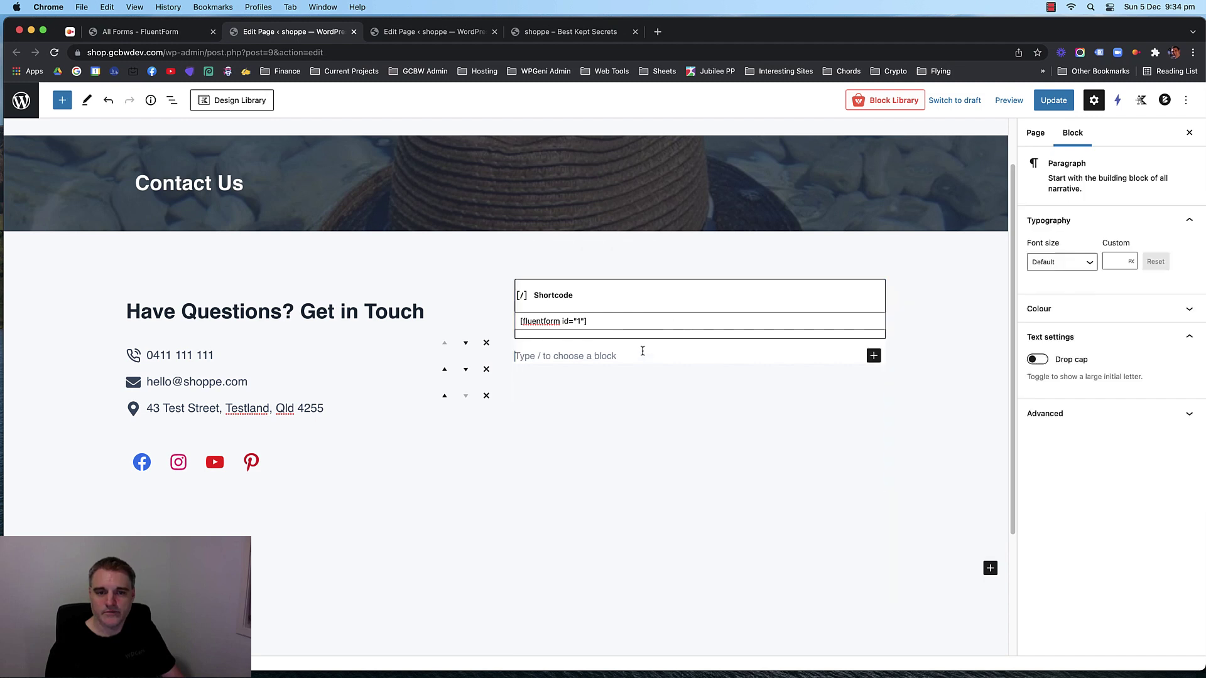
pyautogui.press('BackSpace')
# Set the form section's linked padding to 20 px on all four sides.
pyautogui.click(529, 259)
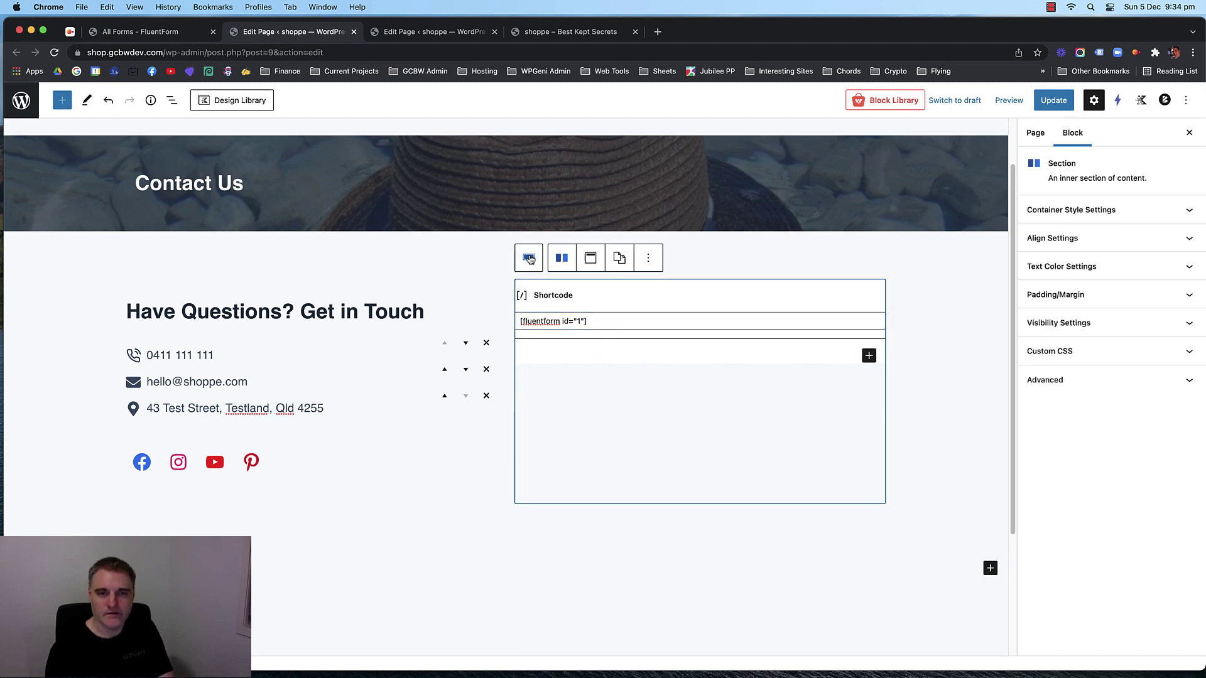
pyautogui.click(1117, 289)
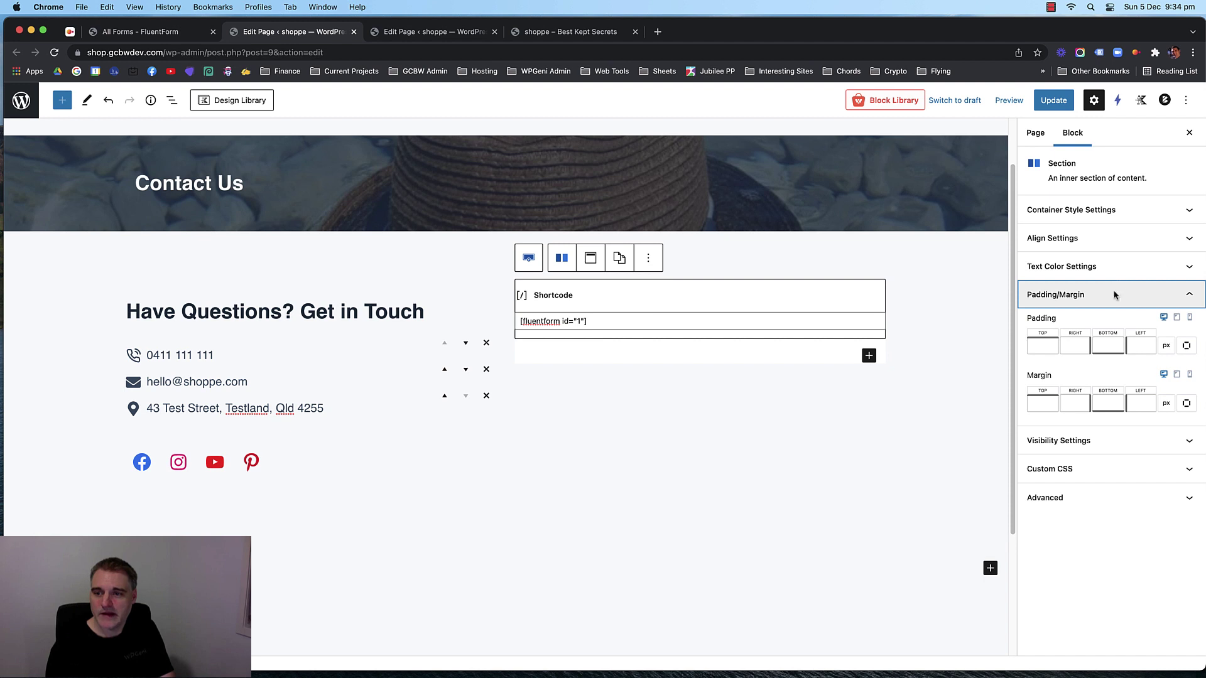
pyautogui.click(1037, 346)
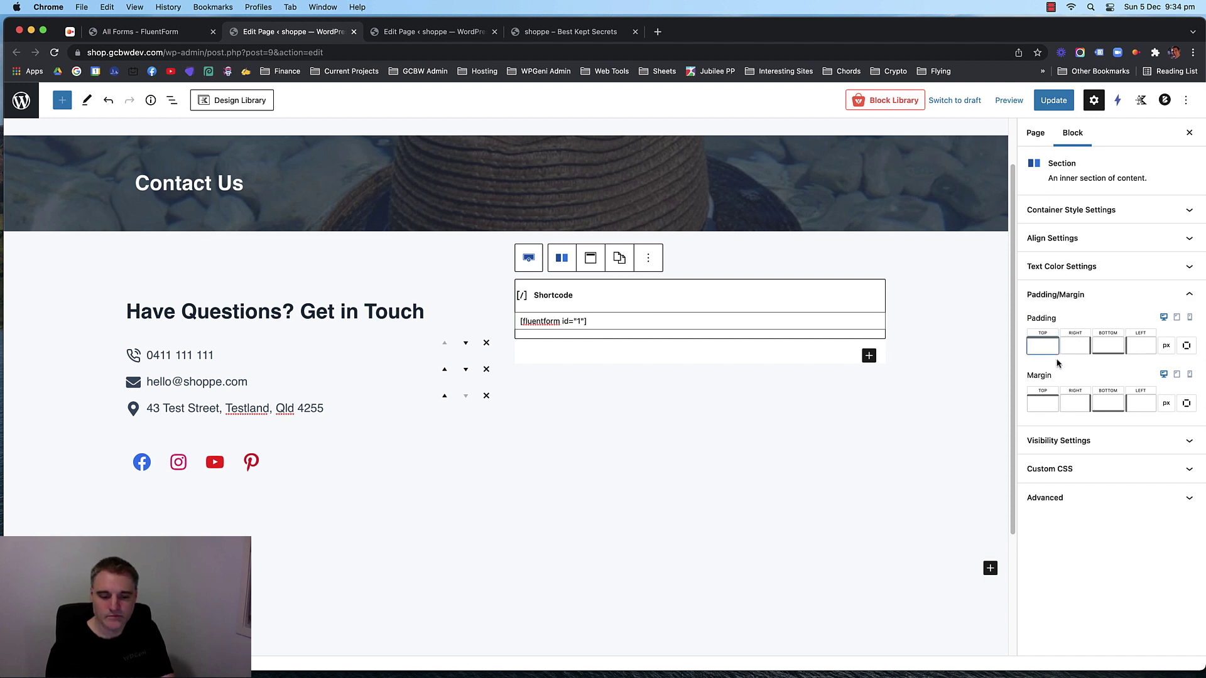
pyautogui.write('40')
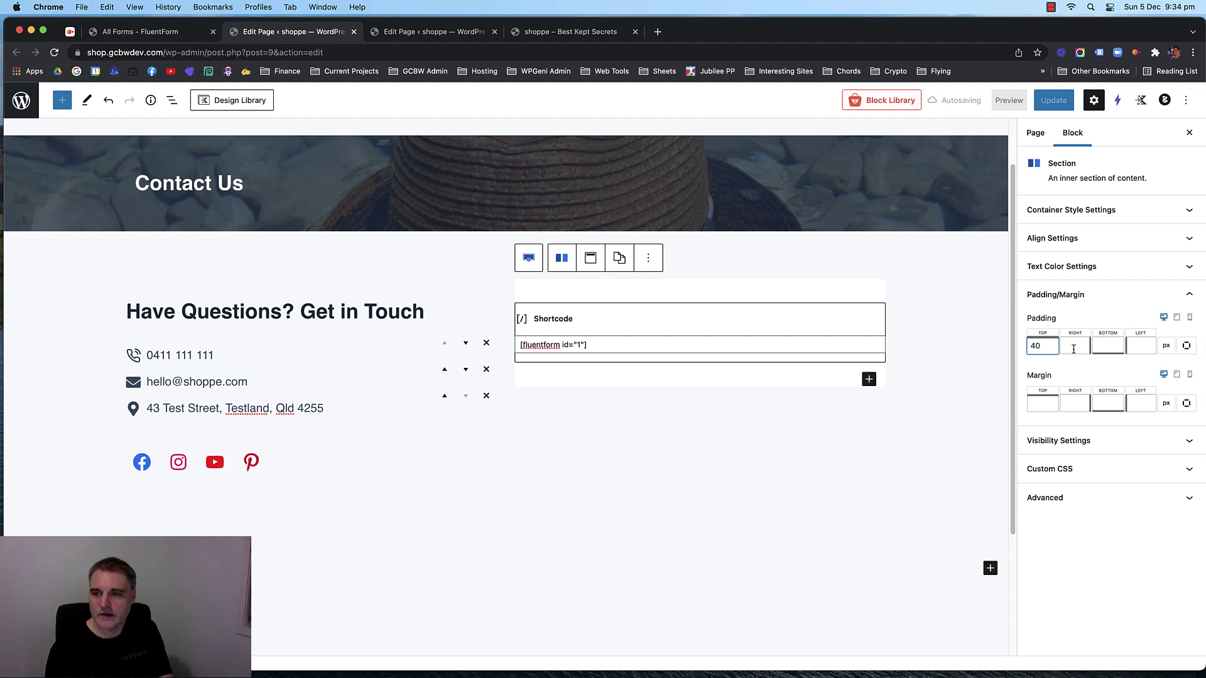
pyautogui.click(1187, 345)
pyautogui.click(1187, 342)
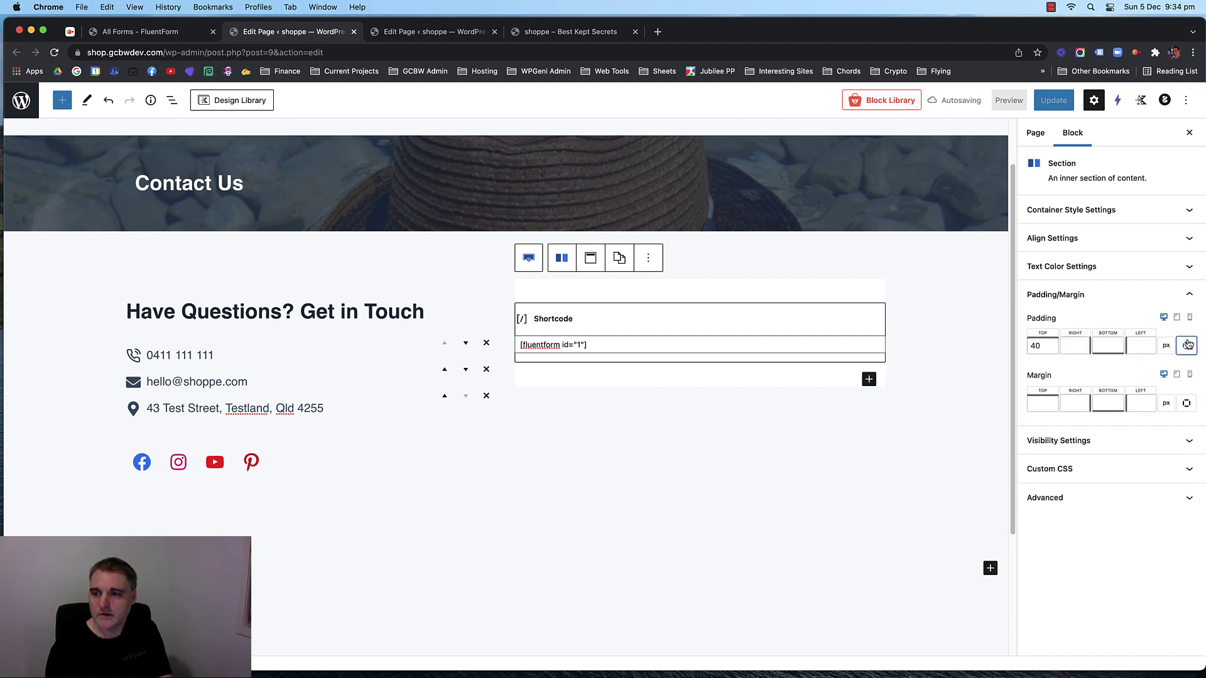
pyautogui.click(1187, 344)
pyautogui.moveTo(1048, 342); pyautogui.dragTo(1054, 337)
pyautogui.click(1129, 337)
pyautogui.write('38')
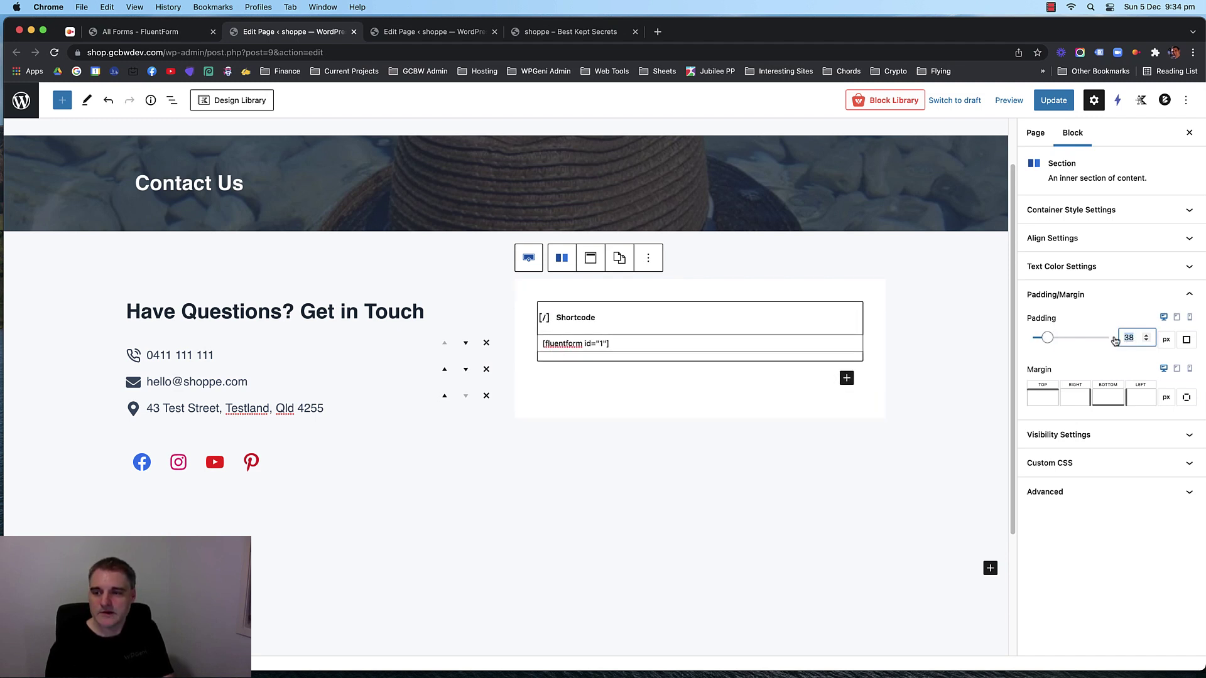
pyautogui.write('20')
pyautogui.click(873, 387)
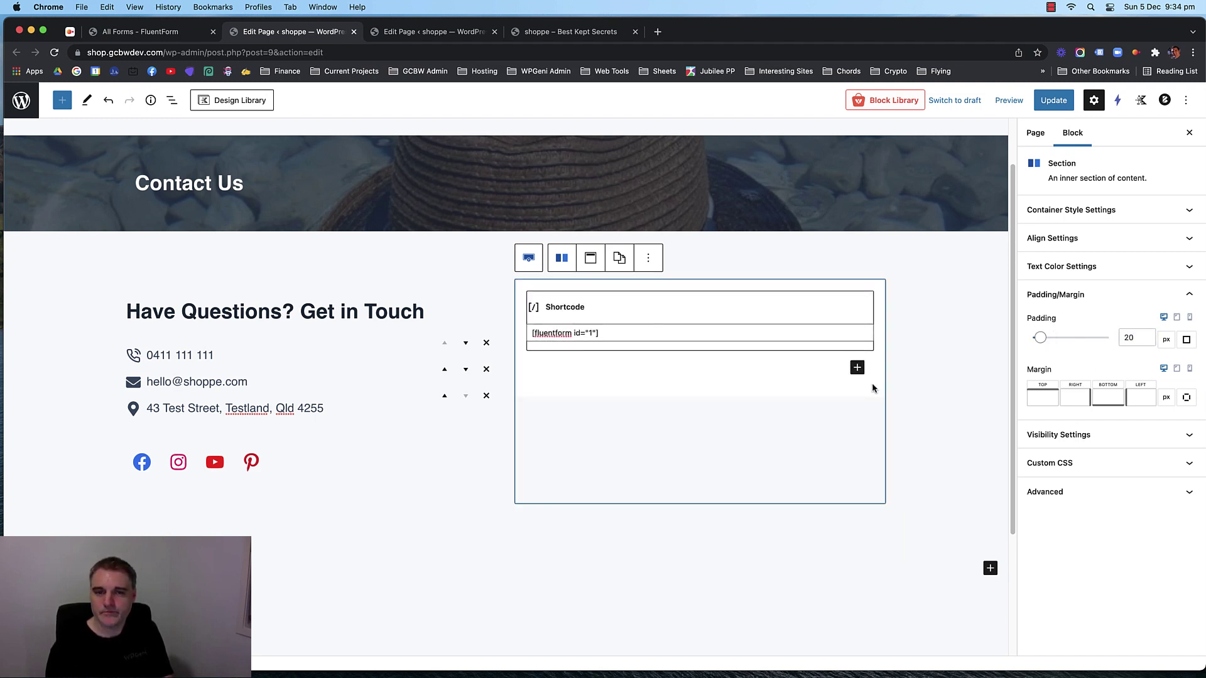
# Add a soft box shadow to the section and update the Contact Us page.
pyautogui.click(1105, 209)
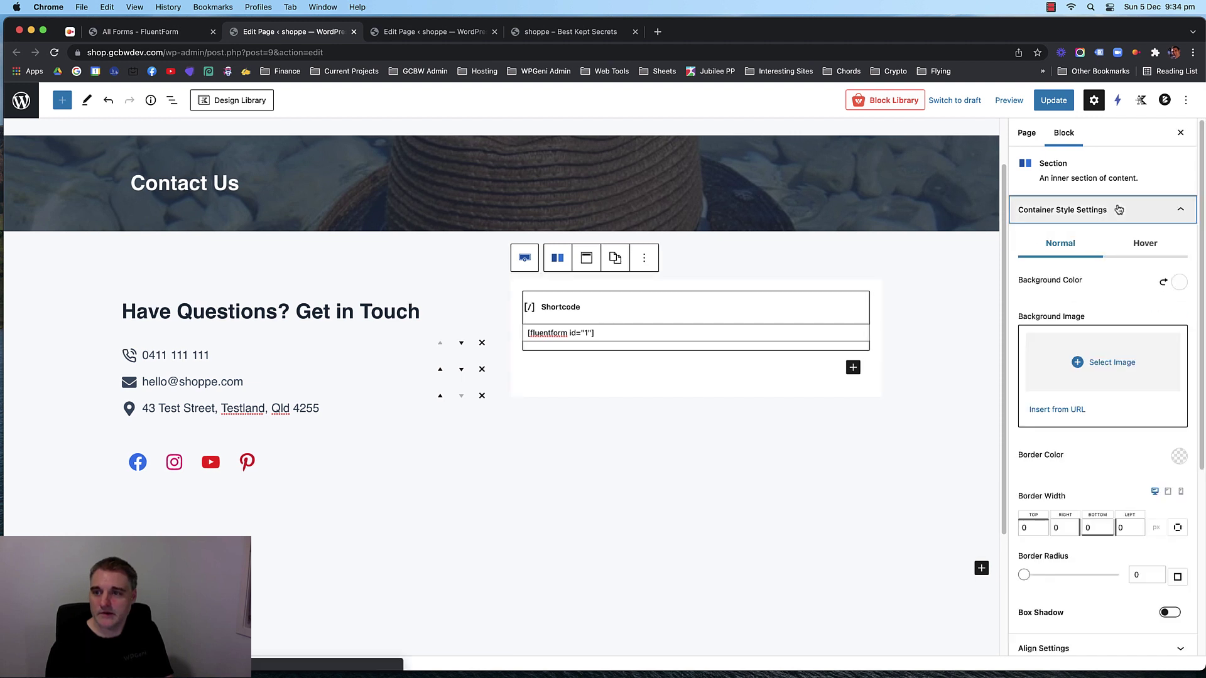
pyautogui.scroll(-5, 1099, 457)
pyautogui.click(1172, 332)
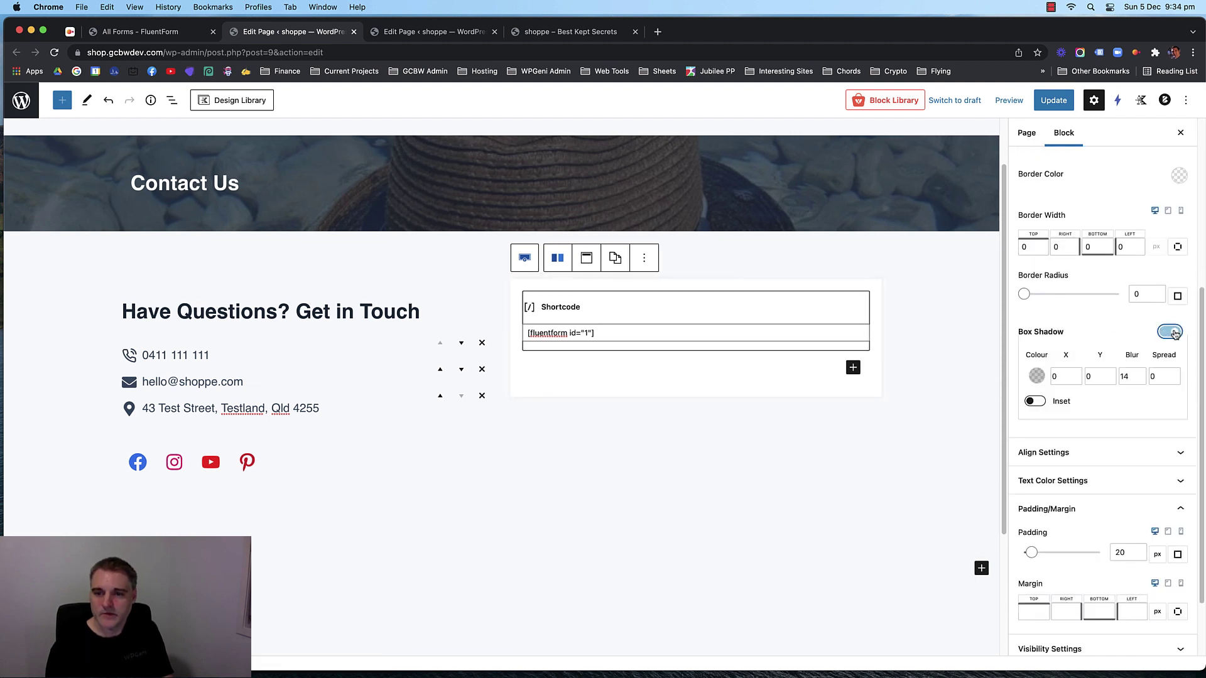
pyautogui.click(1055, 102)
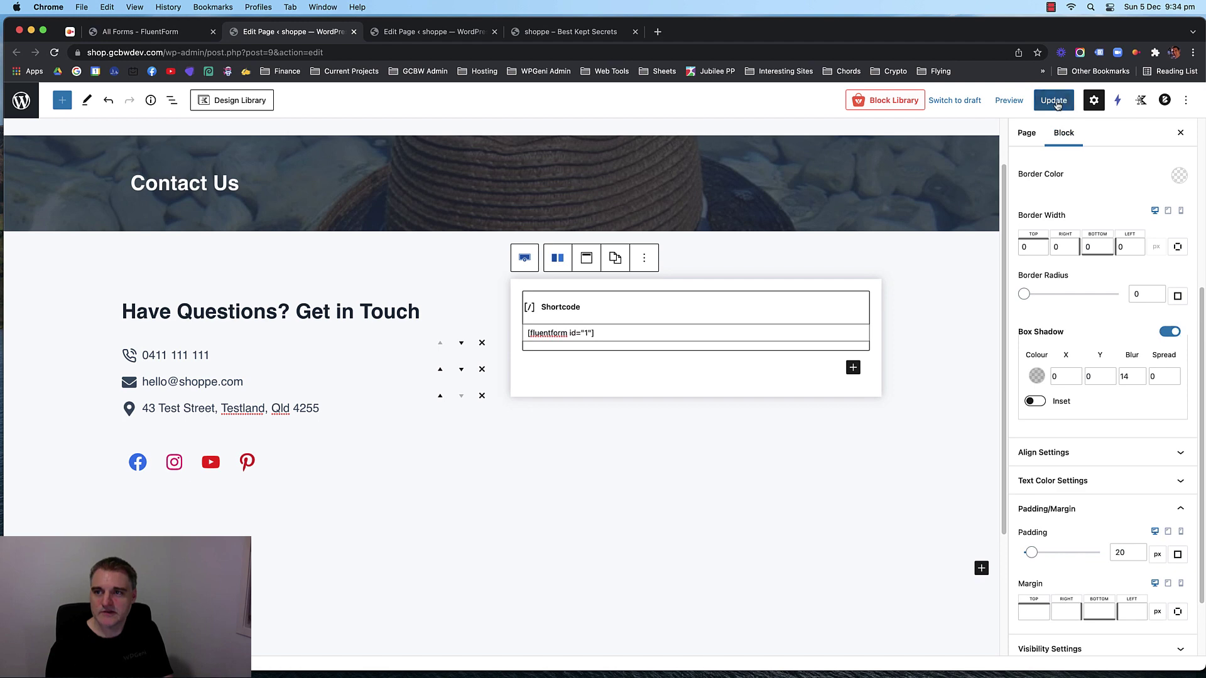
# Exit fullscreen in the Thank you page editor and preview the live Thank you page in a new tab.
pyautogui.click(539, 33)
pyautogui.press('super+r')
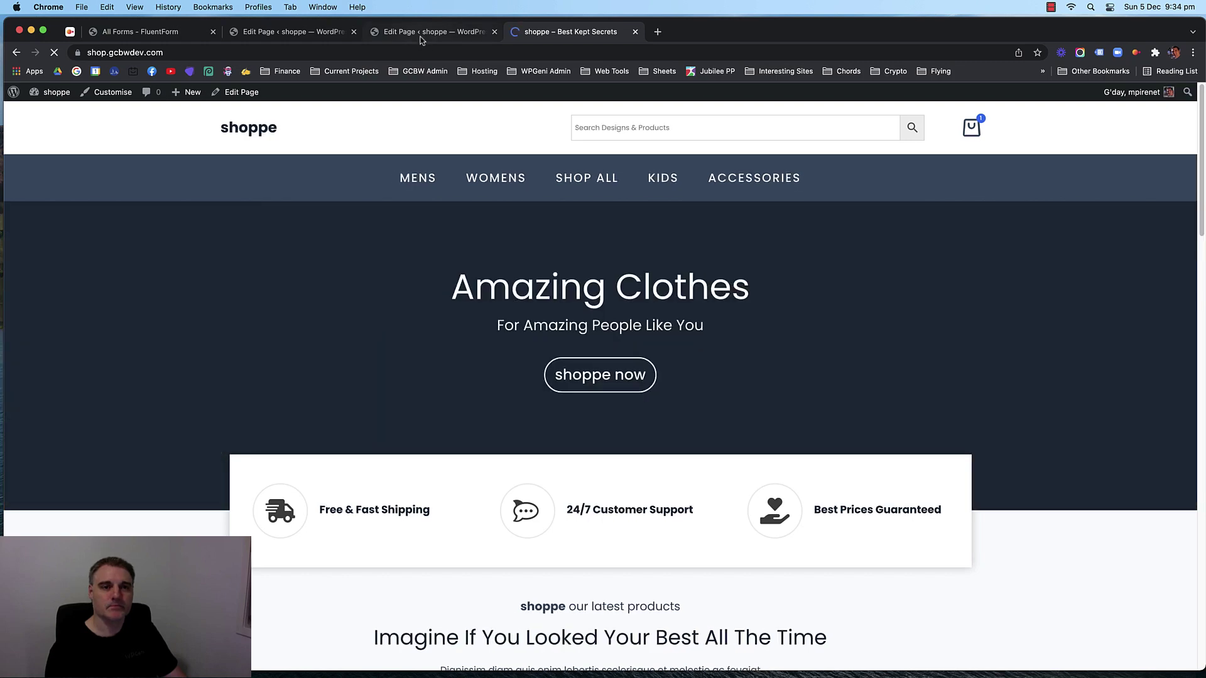
pyautogui.click(421, 36)
pyautogui.click(1185, 100)
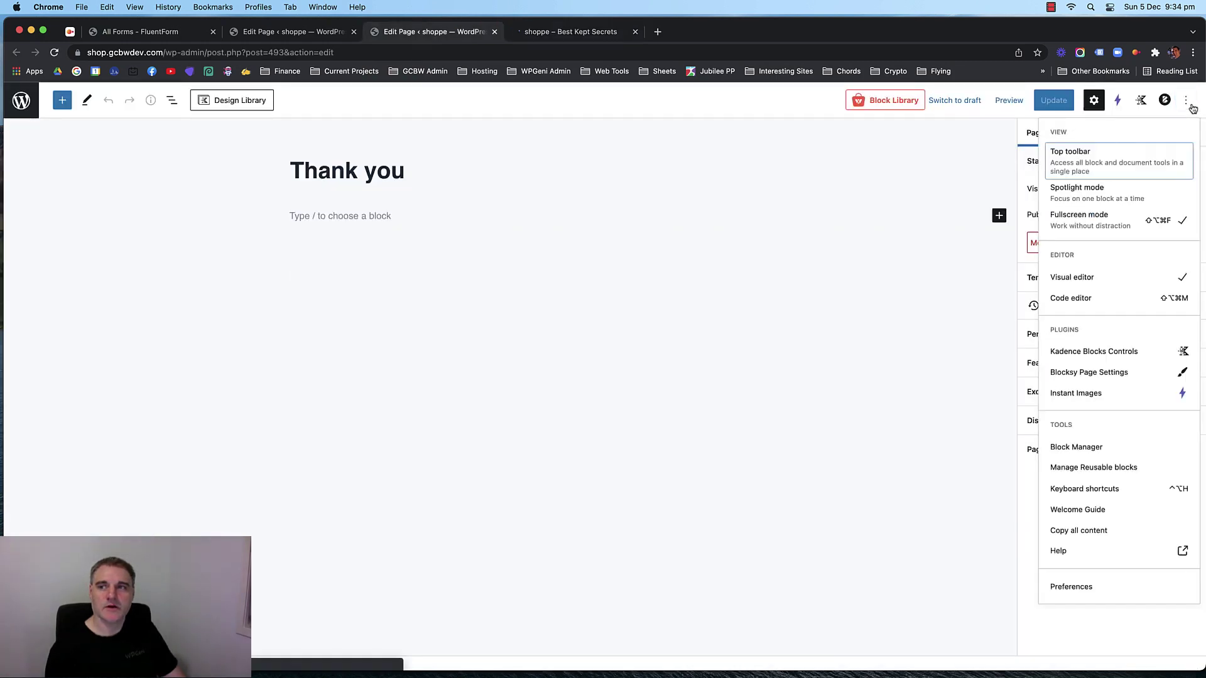
pyautogui.click(1071, 217)
pyautogui.rightClick(169, 91)
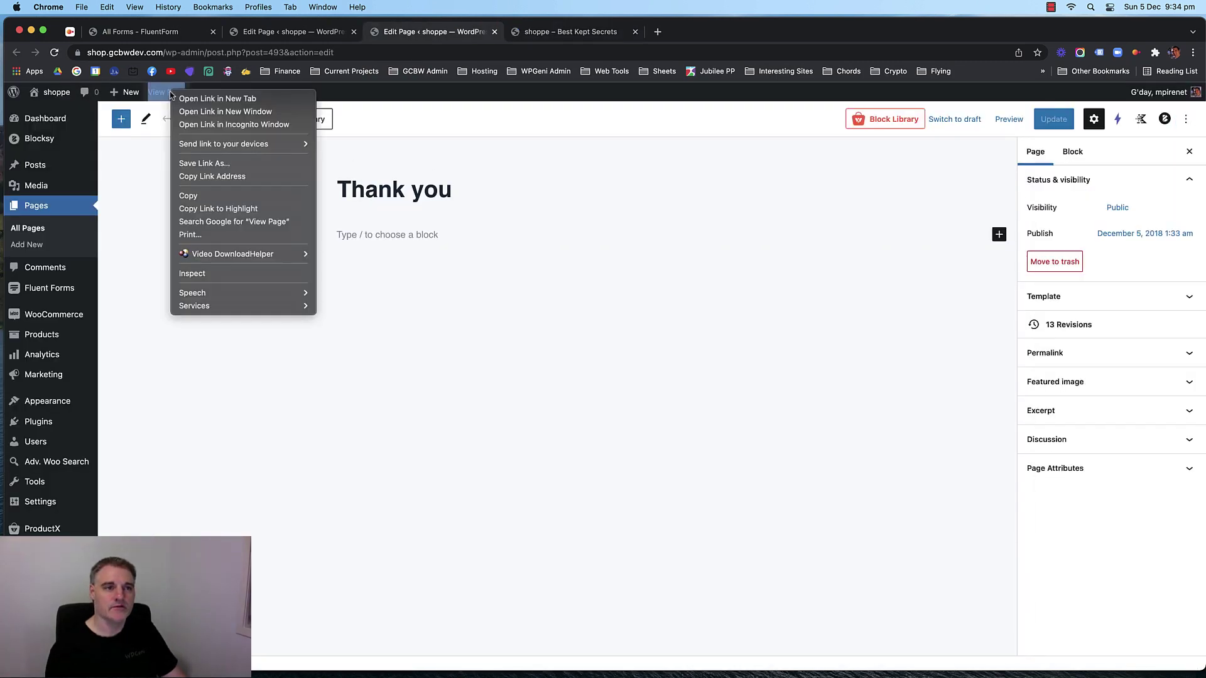
pyautogui.click(188, 99)
pyautogui.click(563, 32)
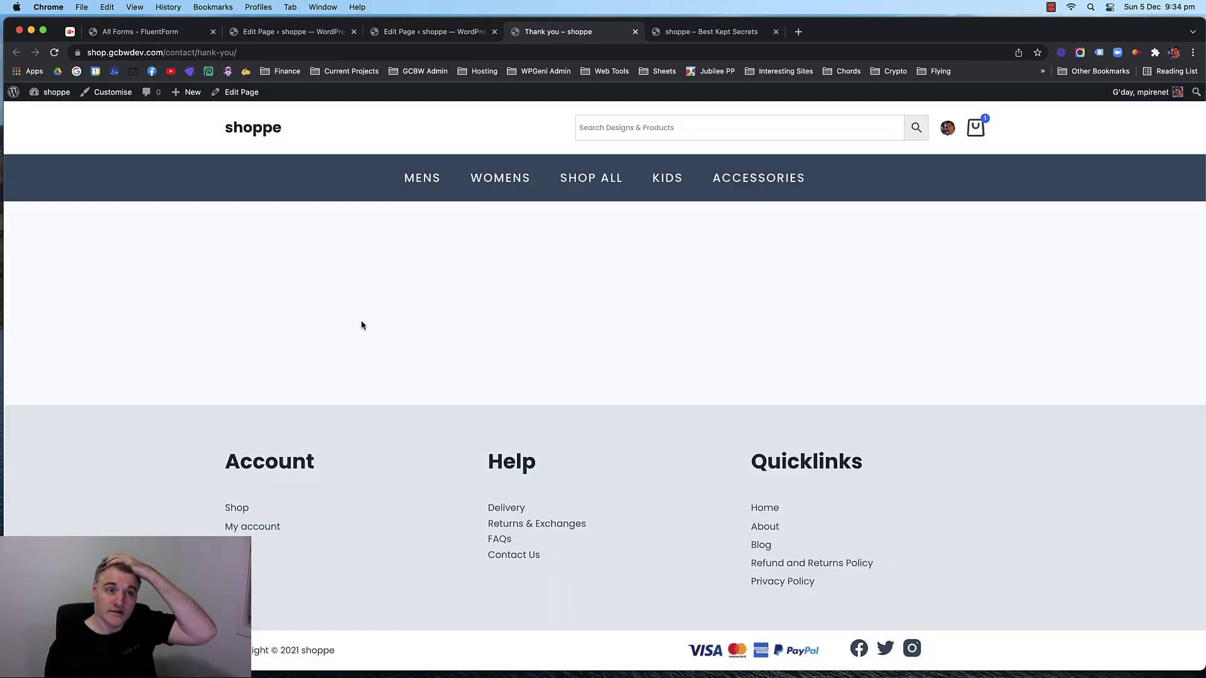
pyautogui.click(635, 31)
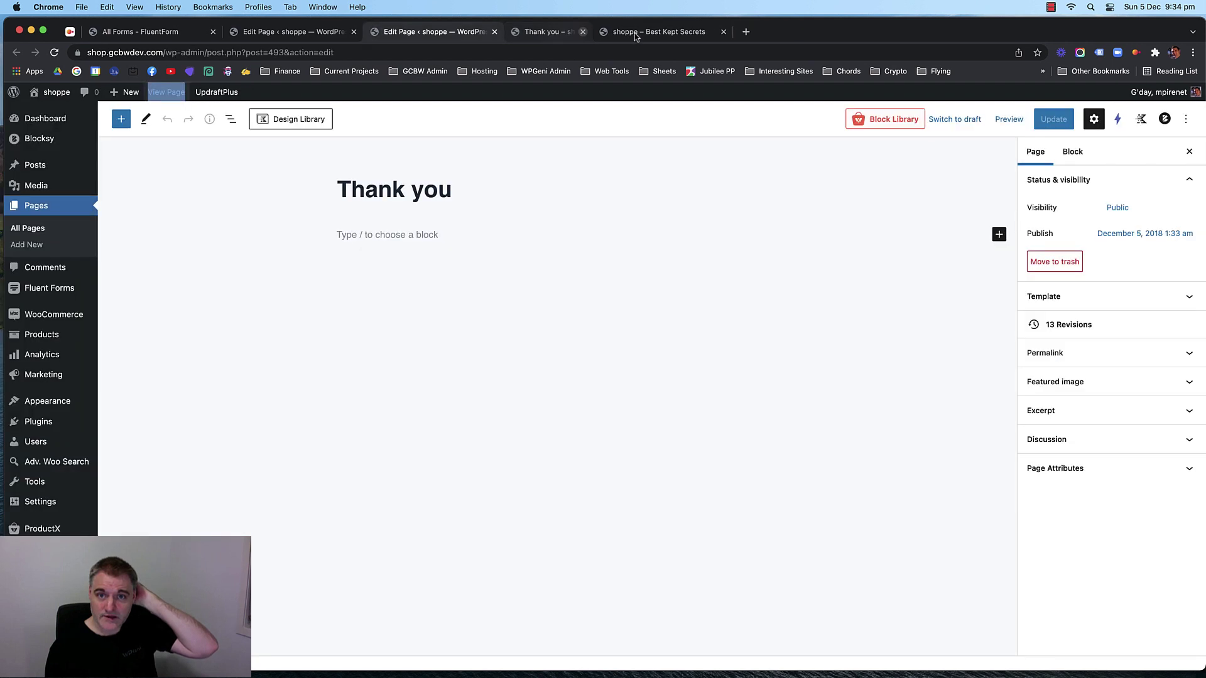
# Exit fullscreen in the Contact Us editor and open the live Contact page in a new tab.
pyautogui.click(301, 31)
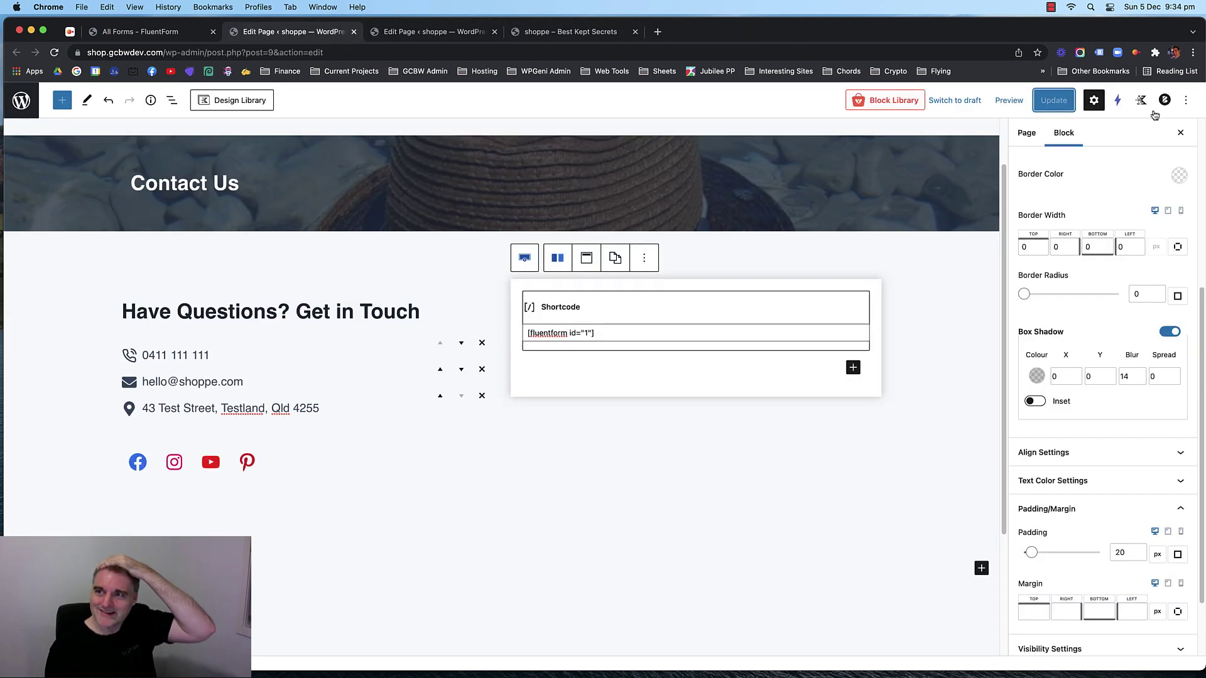
pyautogui.click(1185, 100)
pyautogui.click(1077, 222)
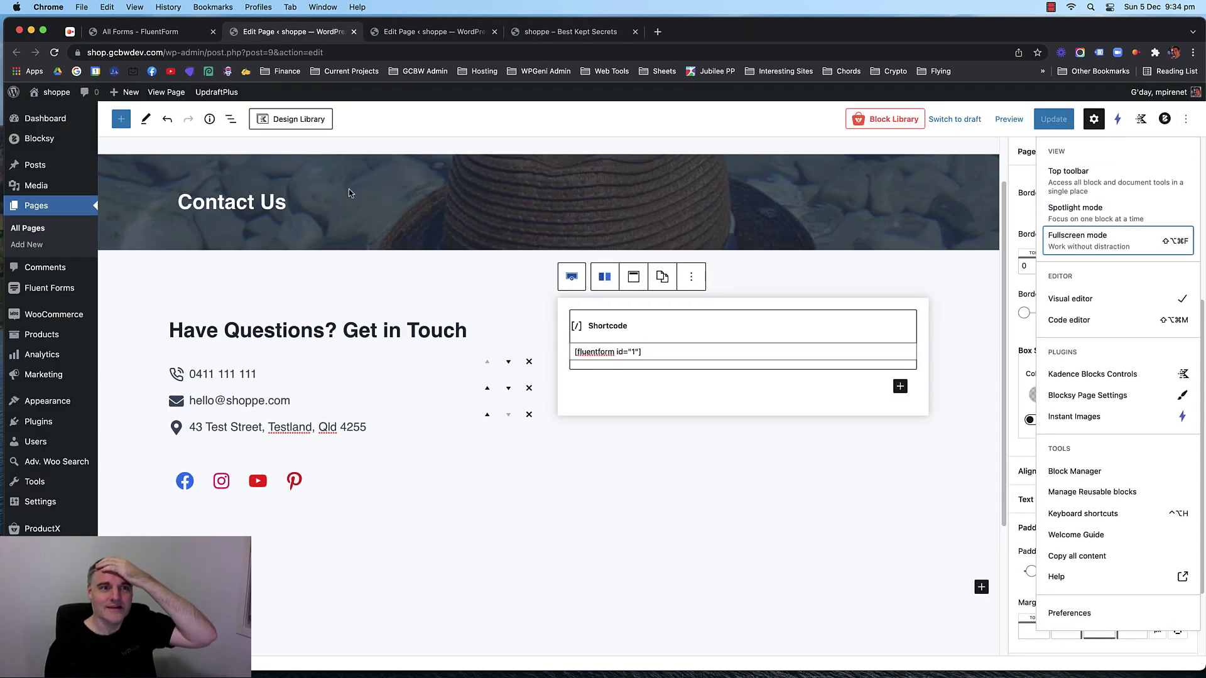
pyautogui.rightClick(169, 93)
pyautogui.click(201, 100)
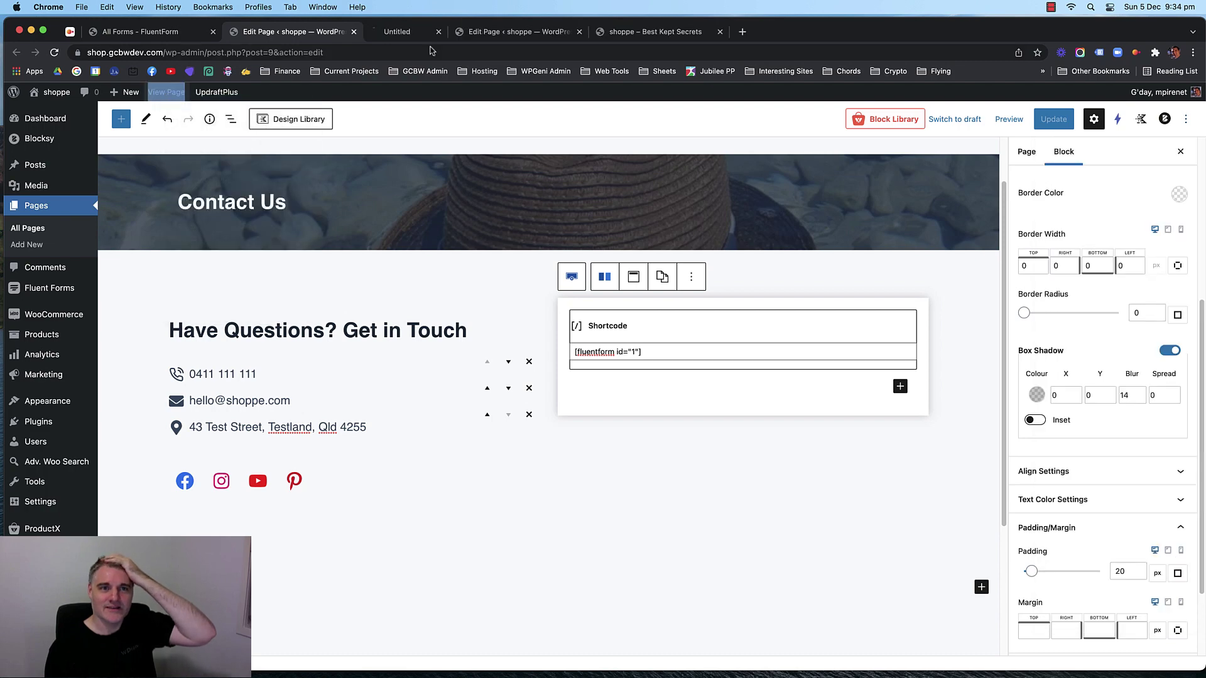
# Click through the Subject, Email and First Name fields on the live contact form.
pyautogui.click(437, 40)
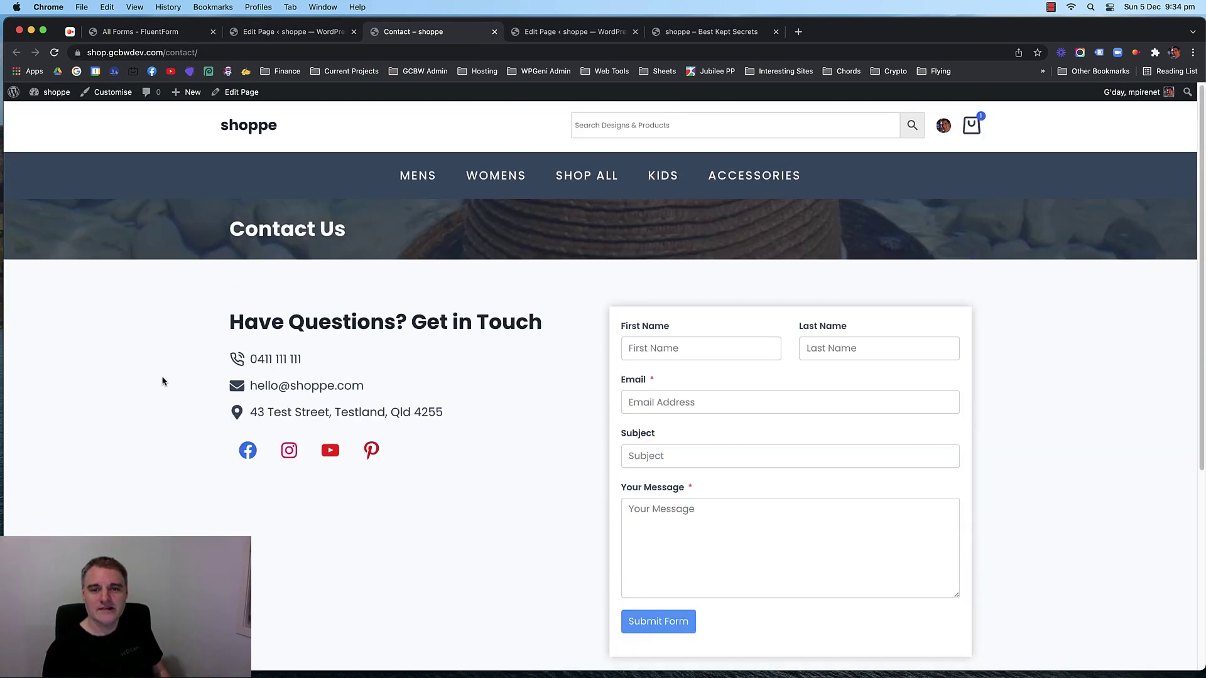
pyautogui.scroll(-3, 784, 446)
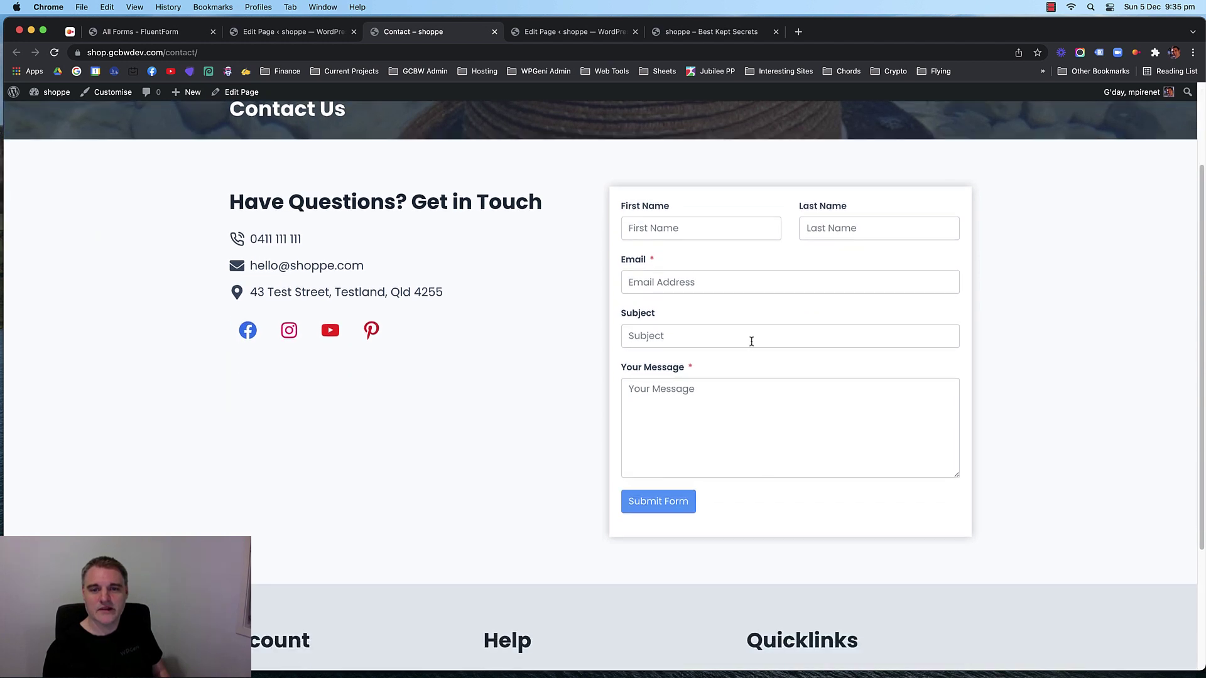
pyautogui.click(751, 341)
pyautogui.click(708, 281)
pyautogui.click(703, 233)
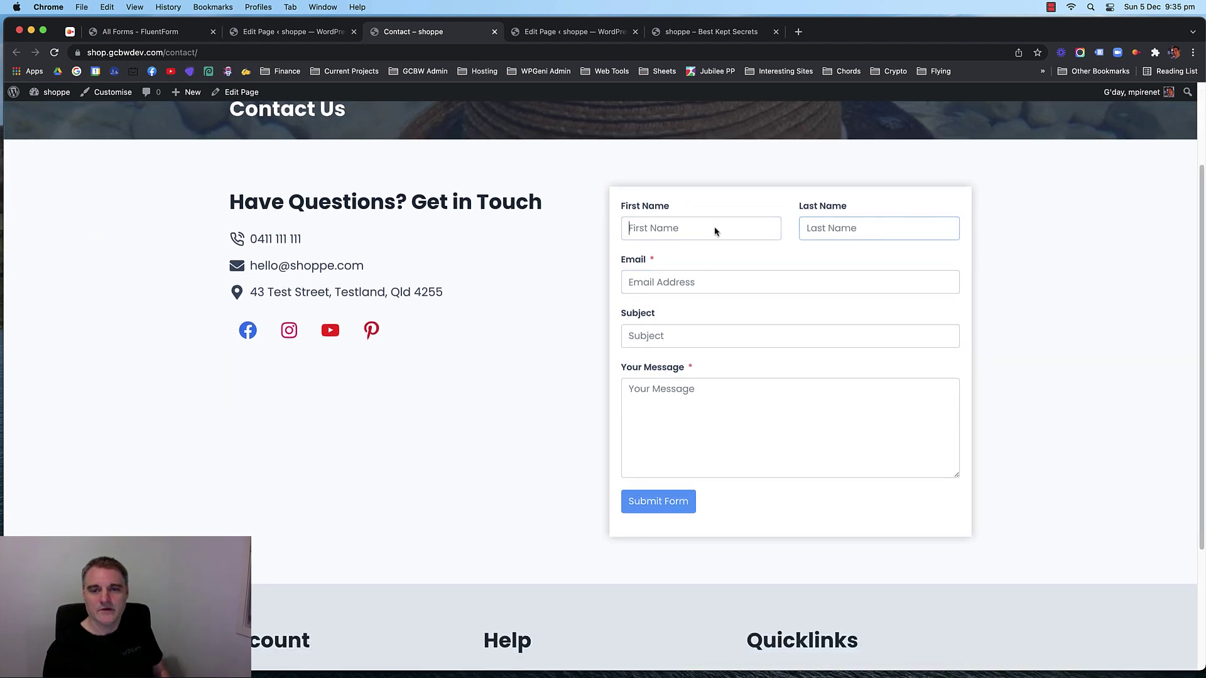
pyautogui.click(705, 337)
pyautogui.scroll(2, 511, 345)
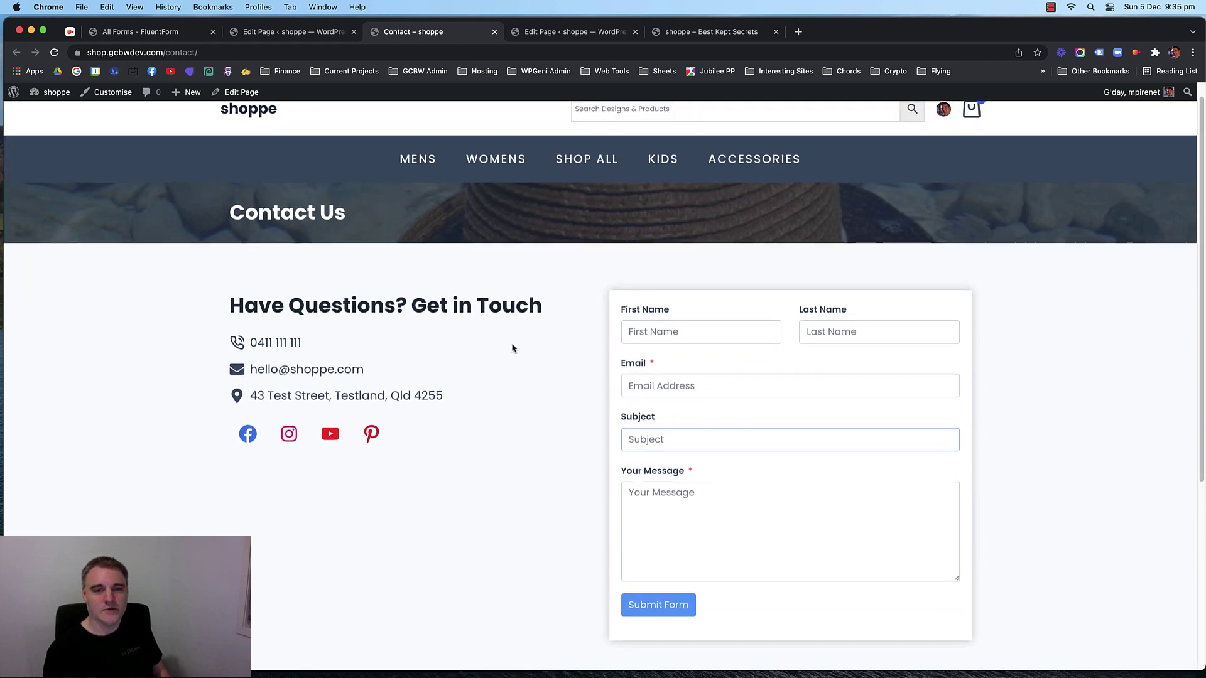
pyautogui.scroll(-5, 512, 367)
pyautogui.scroll(5, 510, 366)
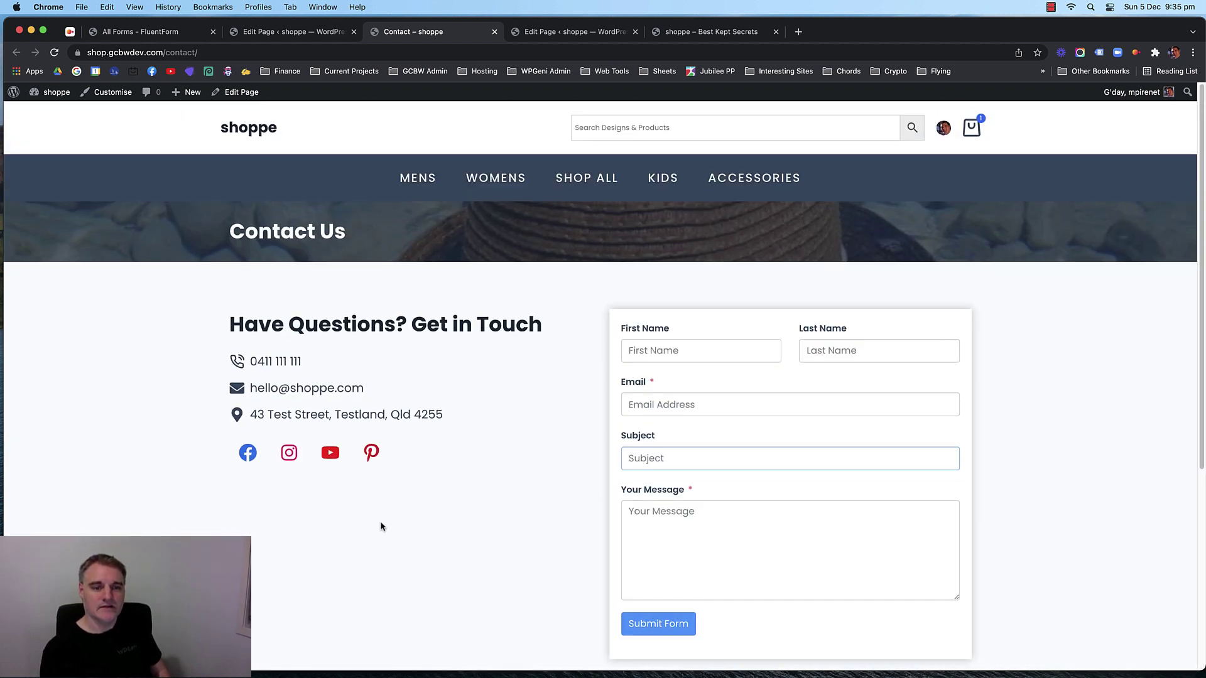
# Go back from Facebook to the Contact page and return to the Contact Us editor.
pyautogui.press('super+r')
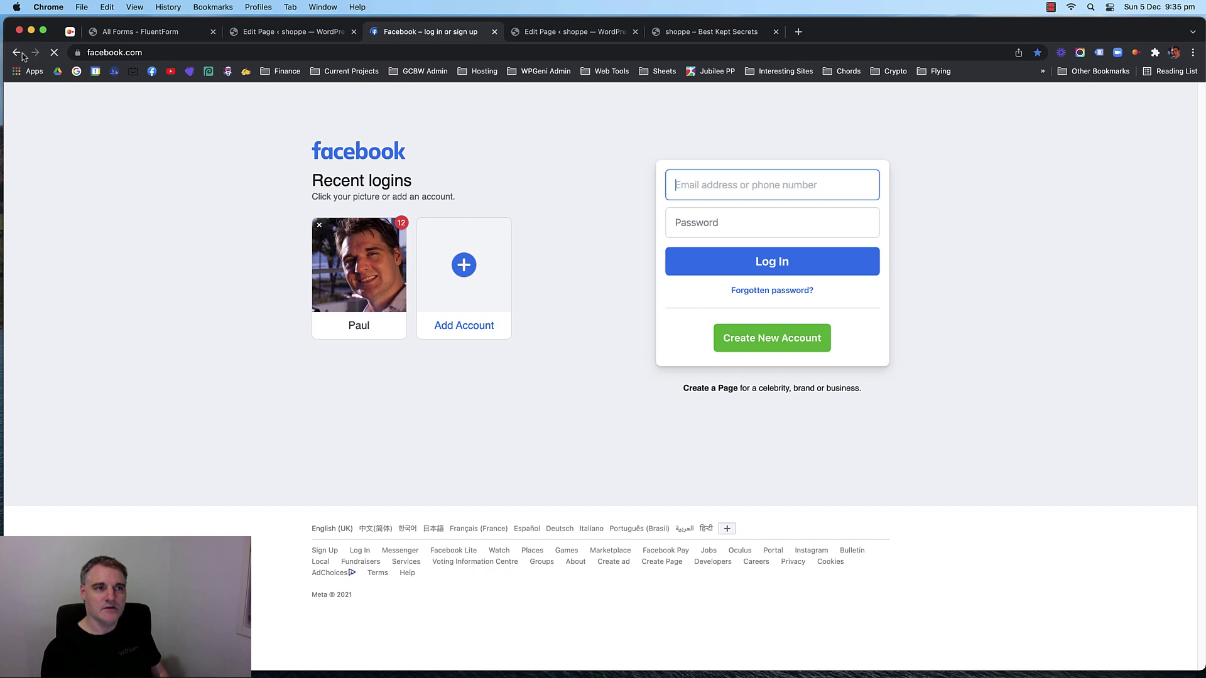
pyautogui.click(17, 52)
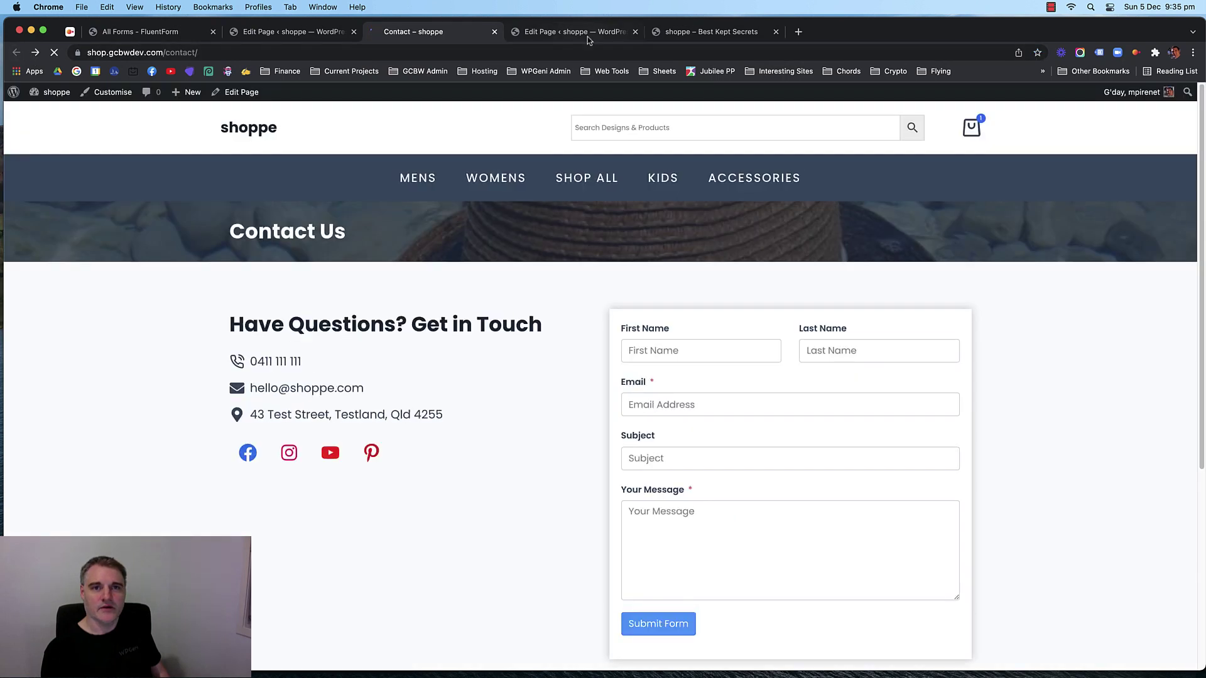
pyautogui.click(539, 39)
pyautogui.click(267, 39)
# Inspect the Facebook social icon's label settings and link address.
pyautogui.click(181, 479)
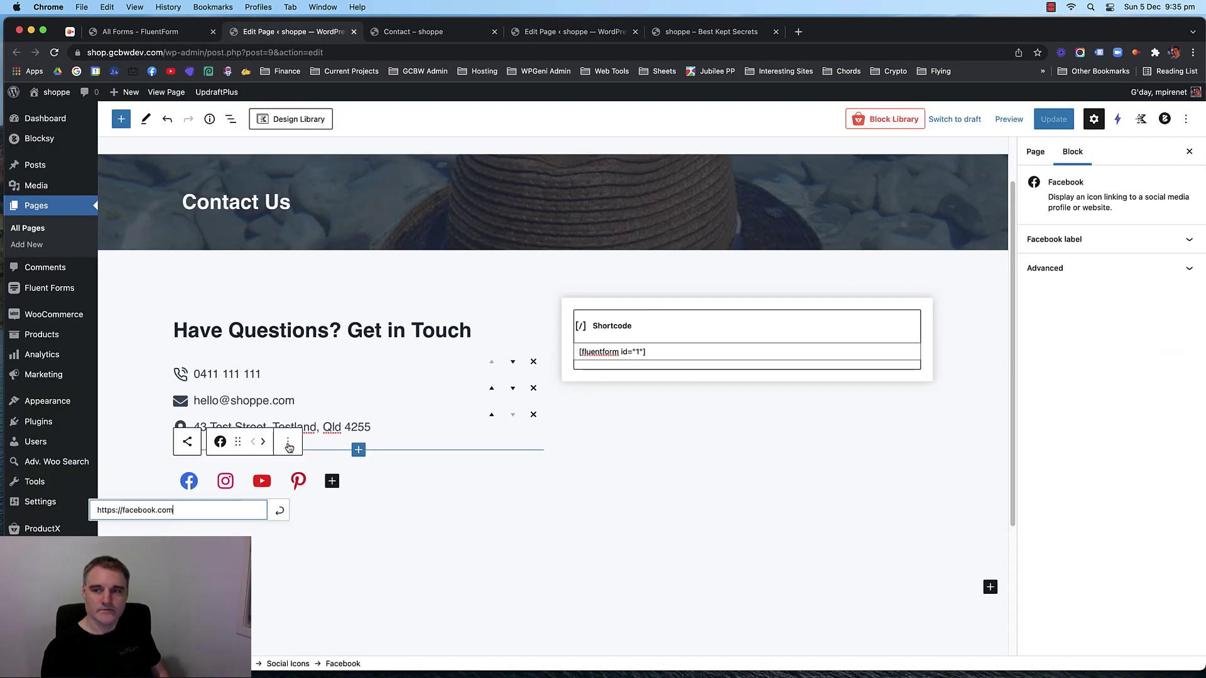
pyautogui.click(1129, 236)
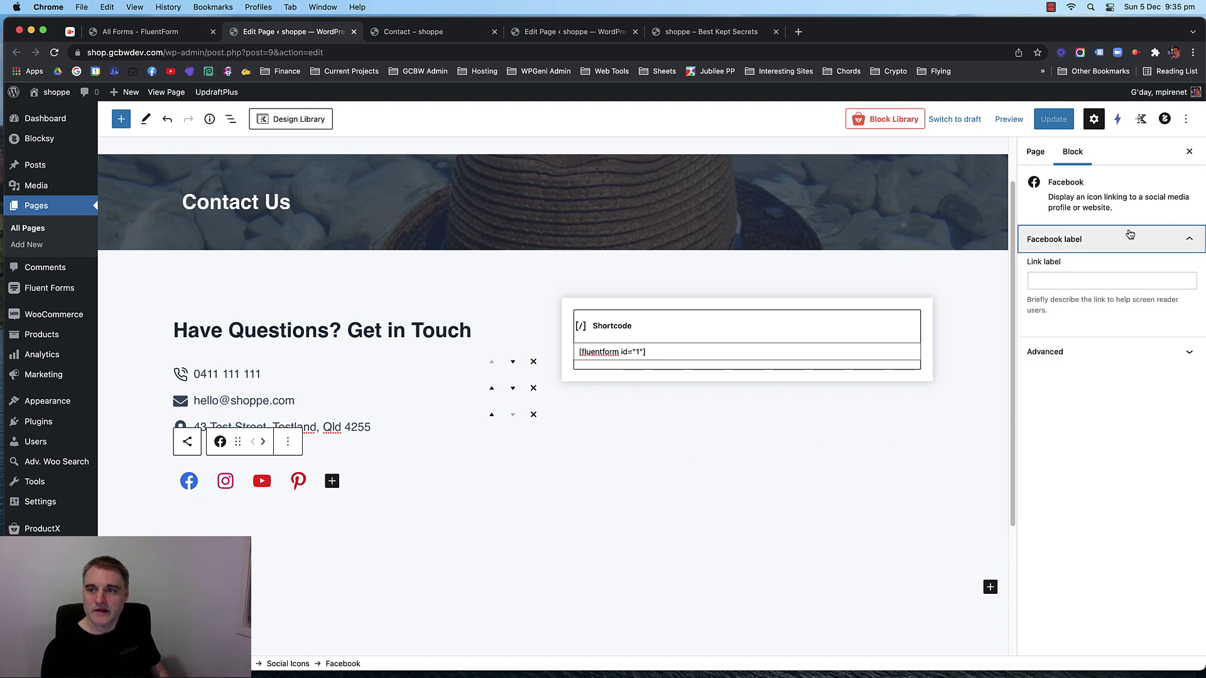
pyautogui.click(1110, 240)
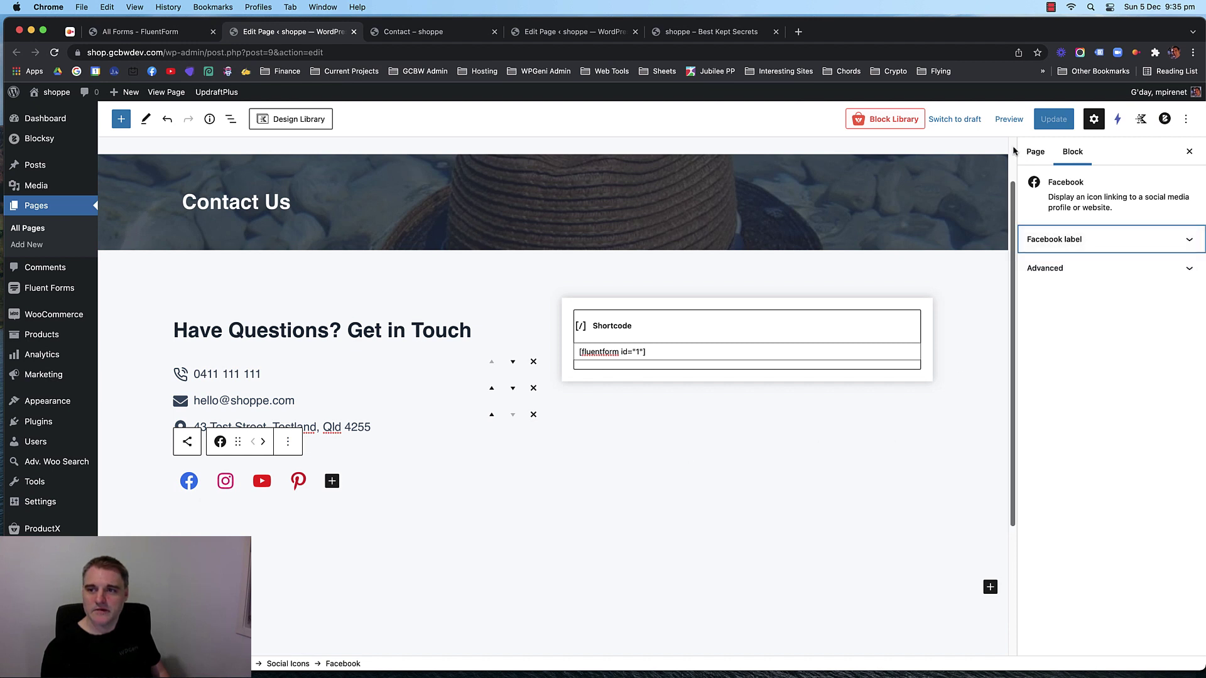
pyautogui.click(288, 443)
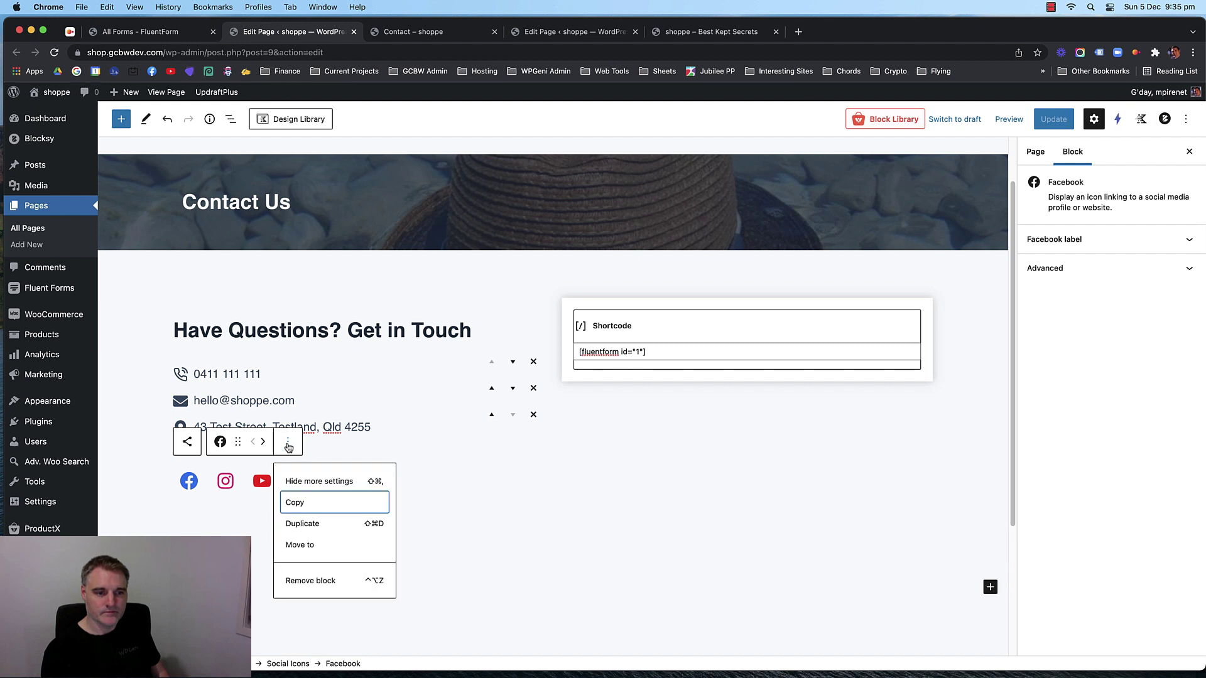
pyautogui.click(288, 442)
pyautogui.click(190, 481)
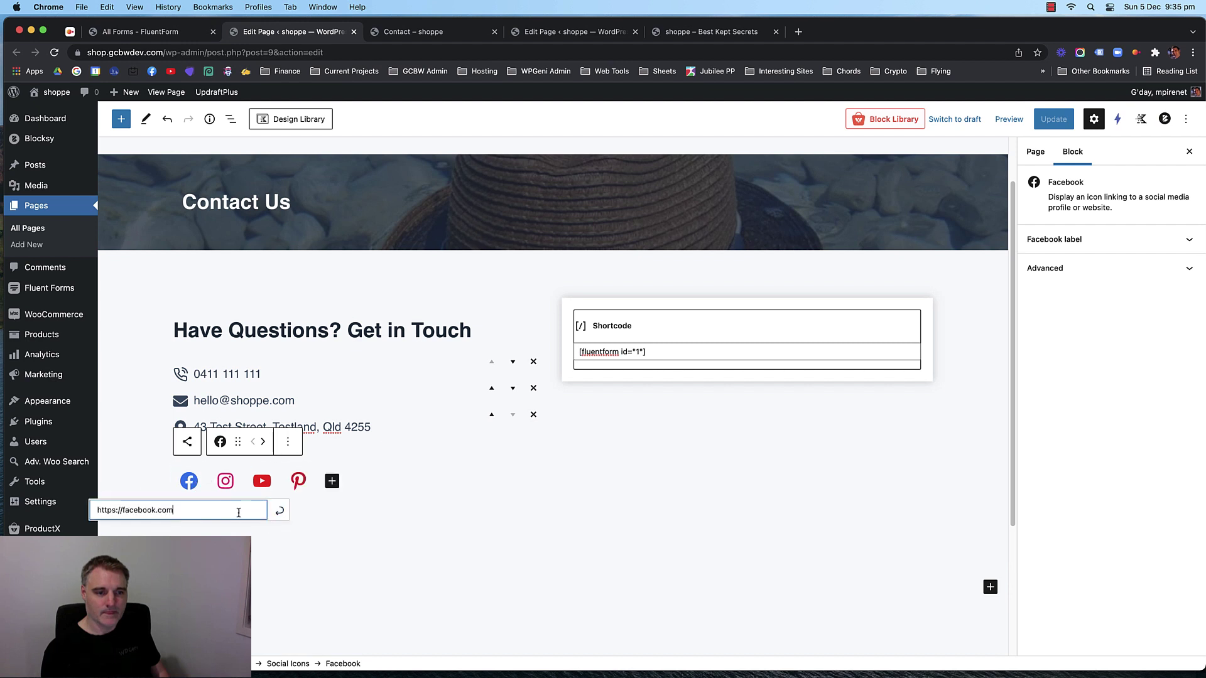
pyautogui.click(289, 443)
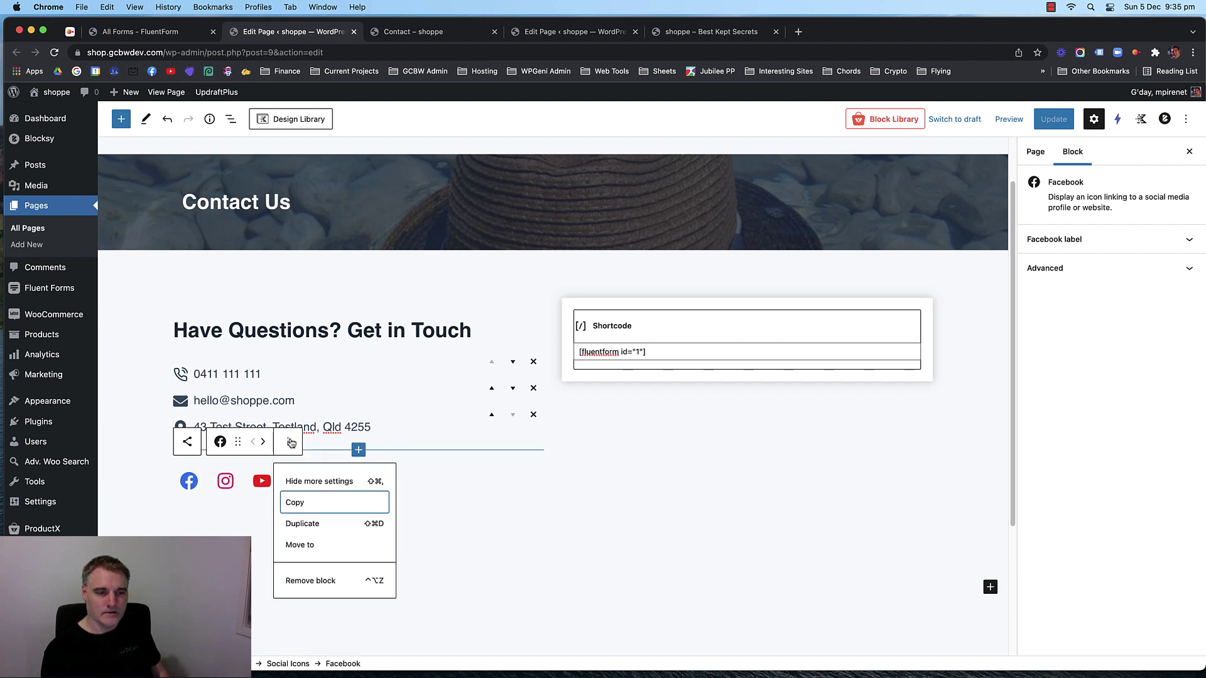
pyautogui.click(290, 442)
# Make the social icons open links in a new tab, save, and reload the live Contact page.
pyautogui.click(345, 490)
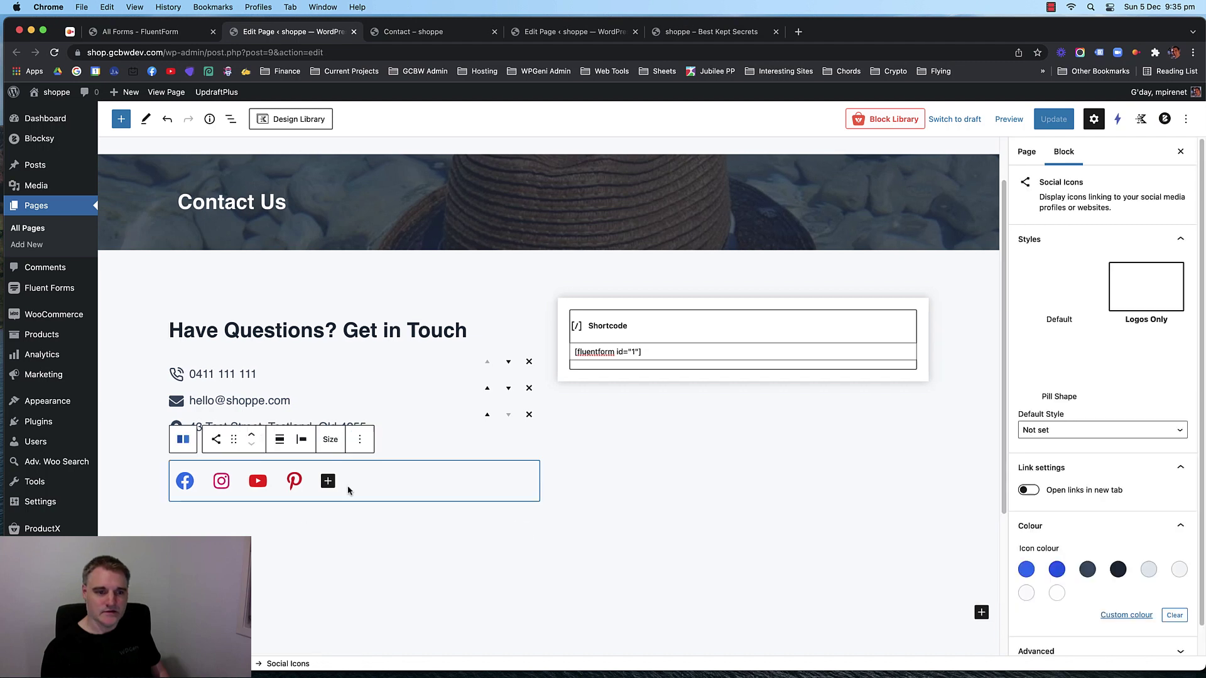
pyautogui.scroll(-1, 1111, 358)
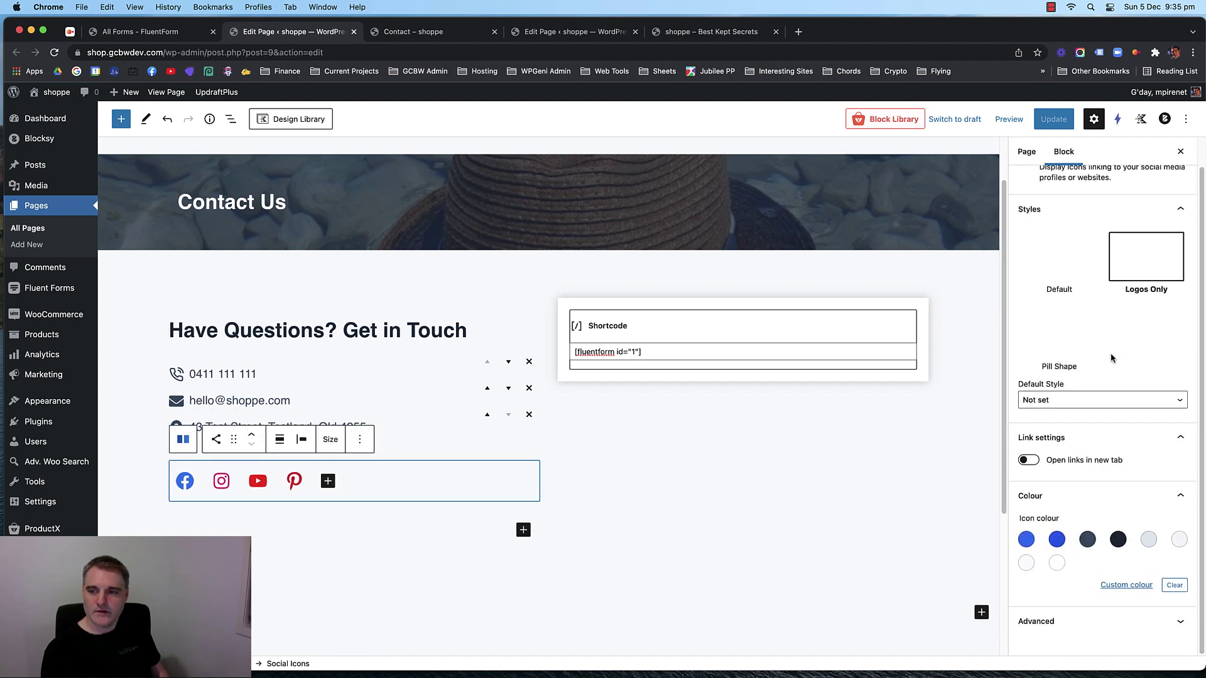
pyautogui.click(1025, 464)
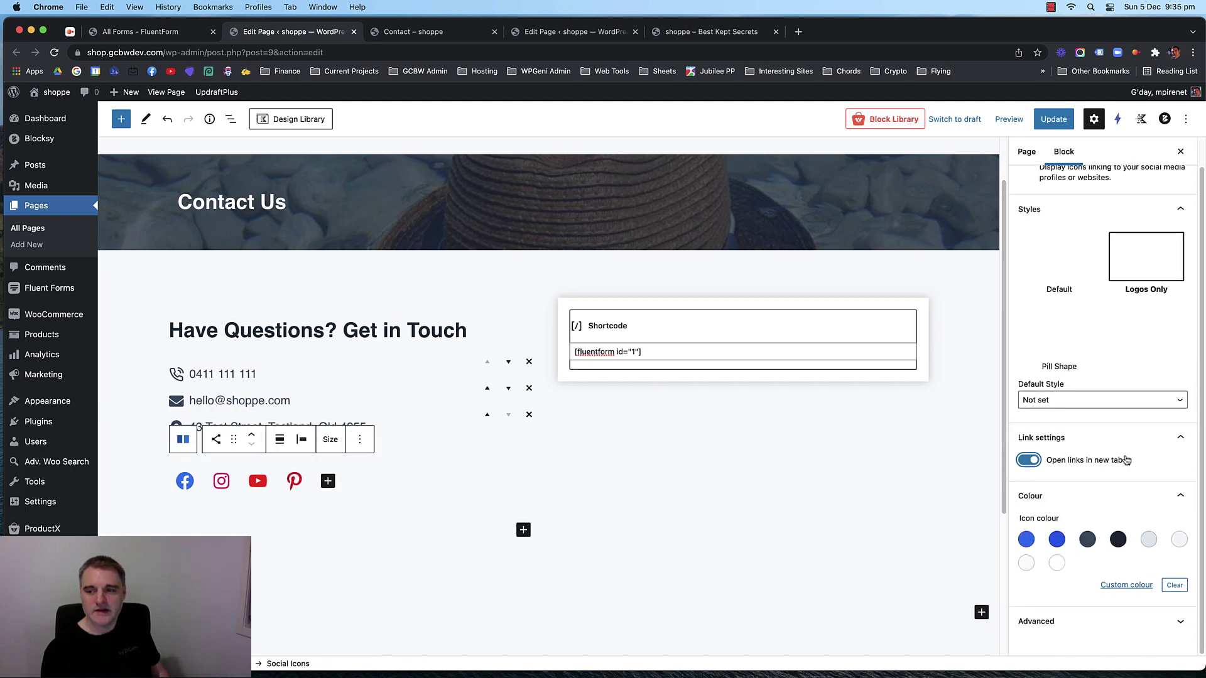
pyautogui.click(1053, 119)
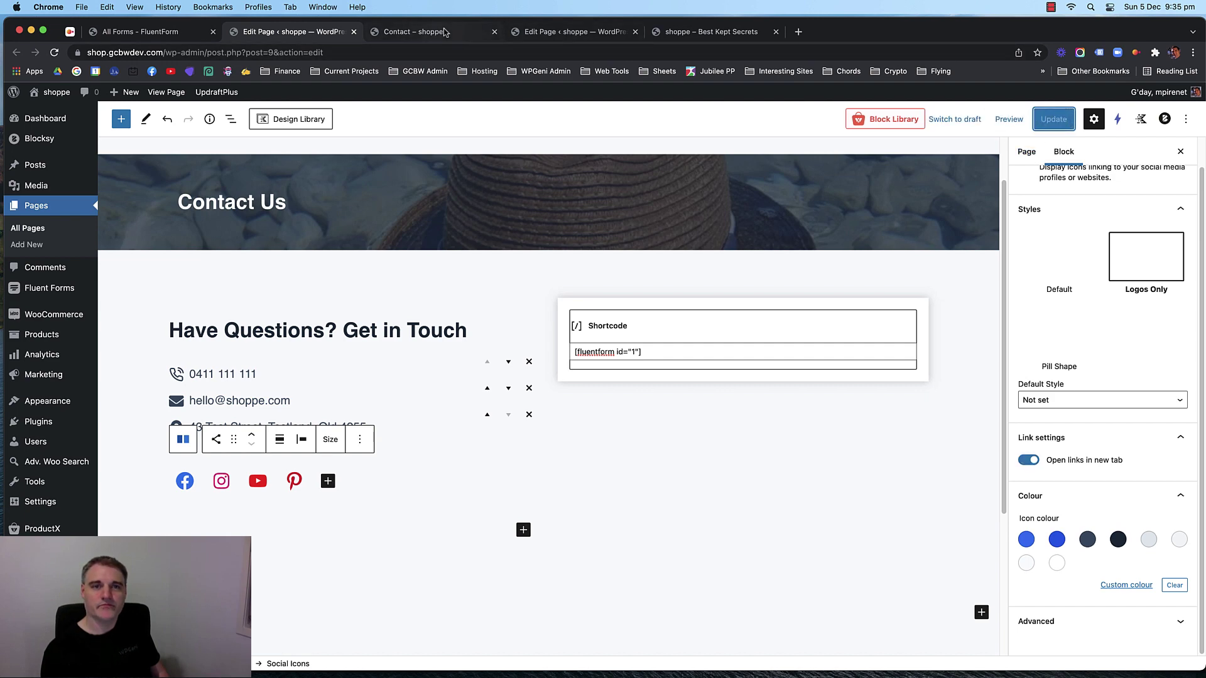
pyautogui.click(476, 38)
pyautogui.press('super+r')
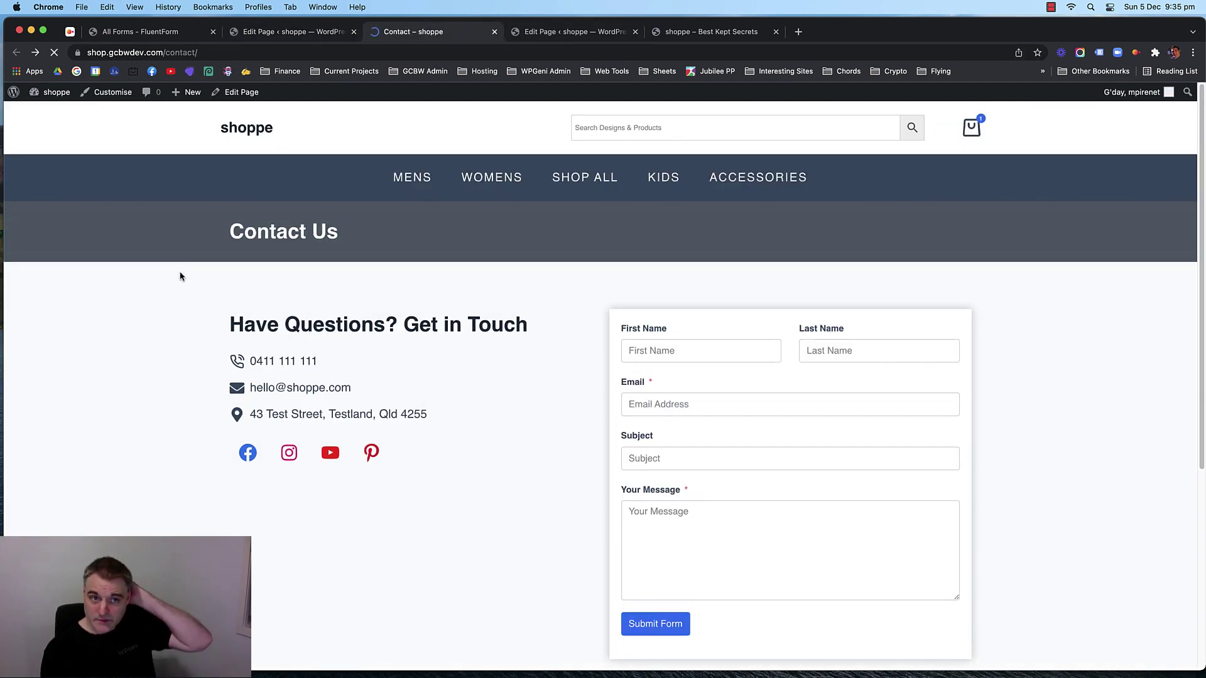
pyautogui.click(250, 459)
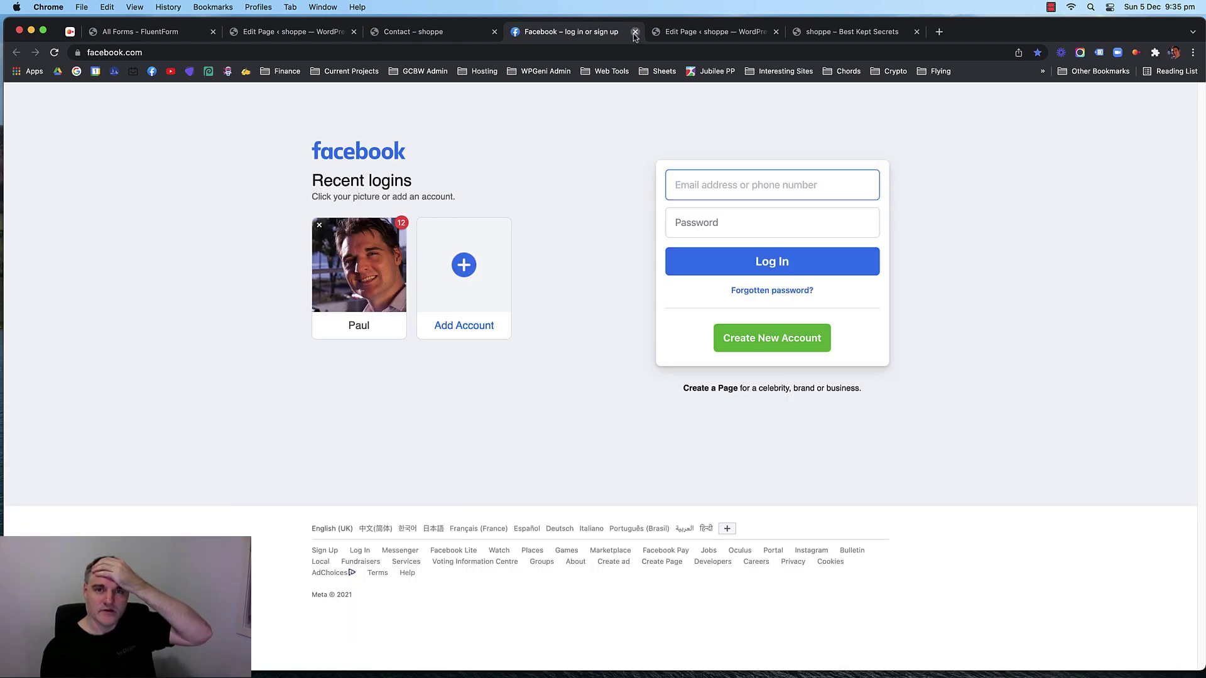
pyautogui.click(635, 32)
pyautogui.click(247, 453)
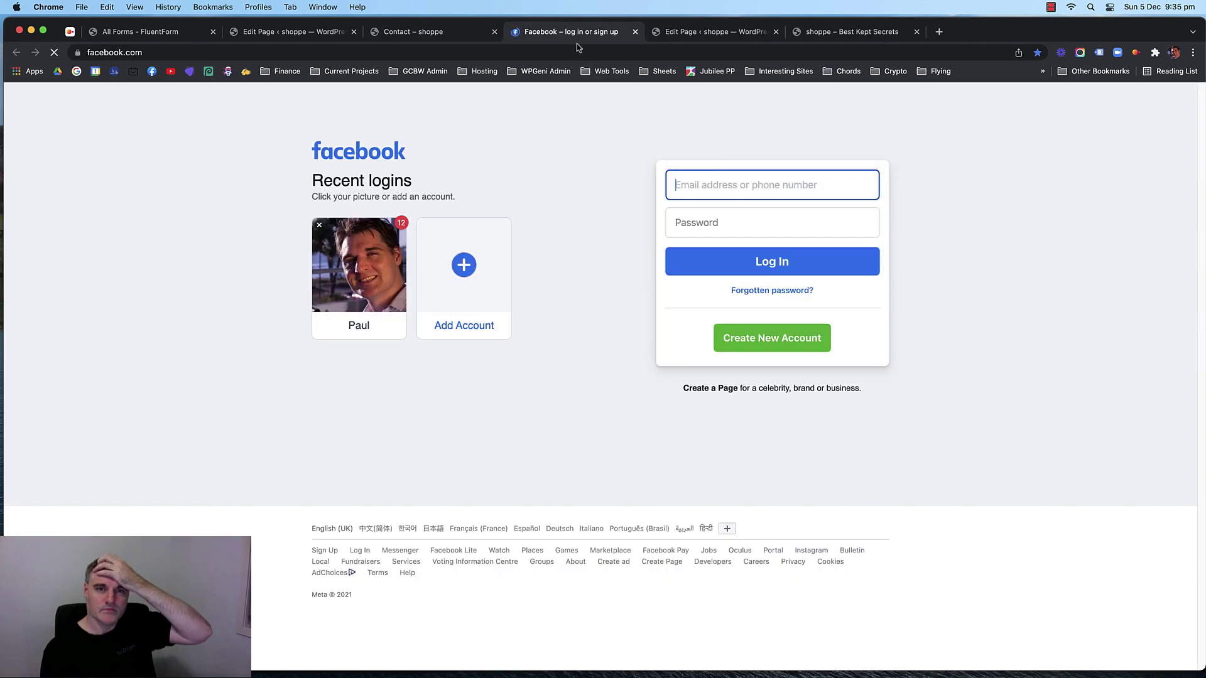
pyautogui.click(635, 31)
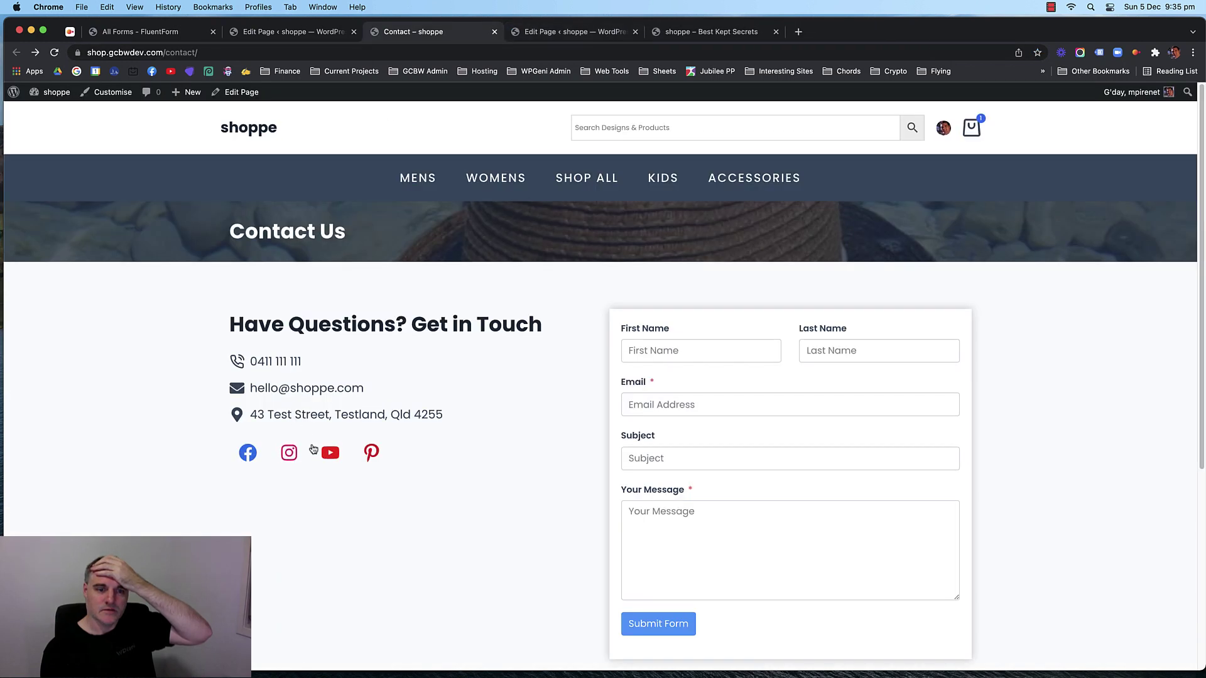
pyautogui.click(328, 450)
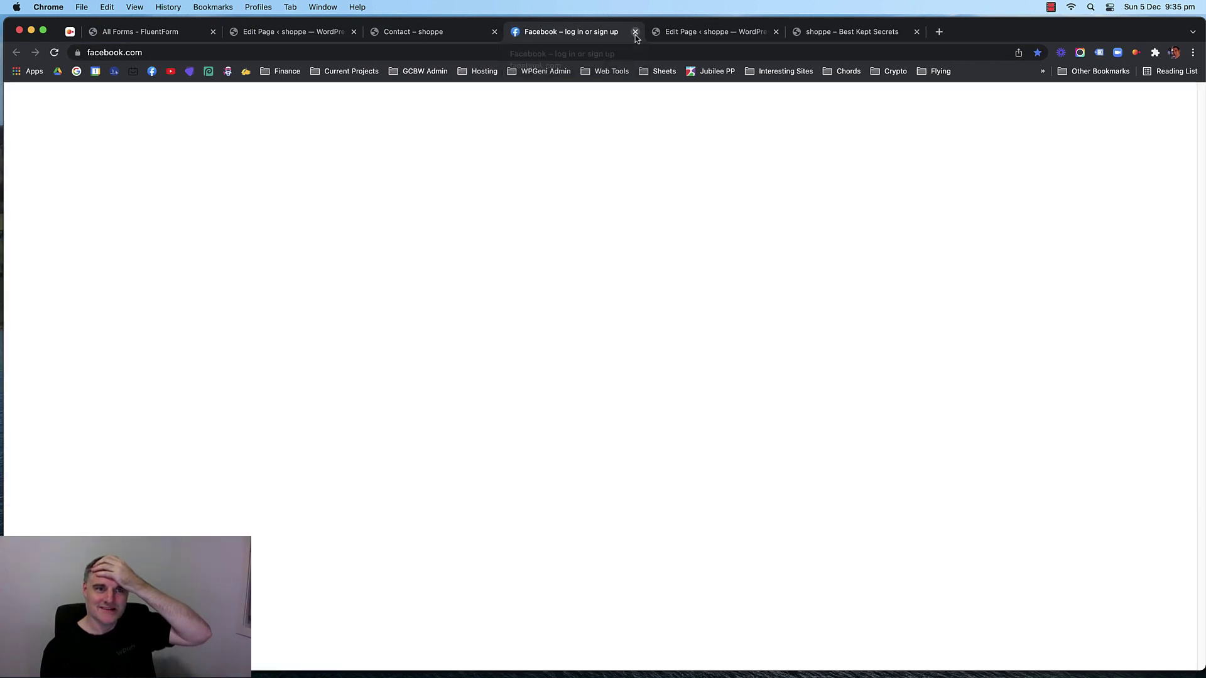
pyautogui.click(635, 32)
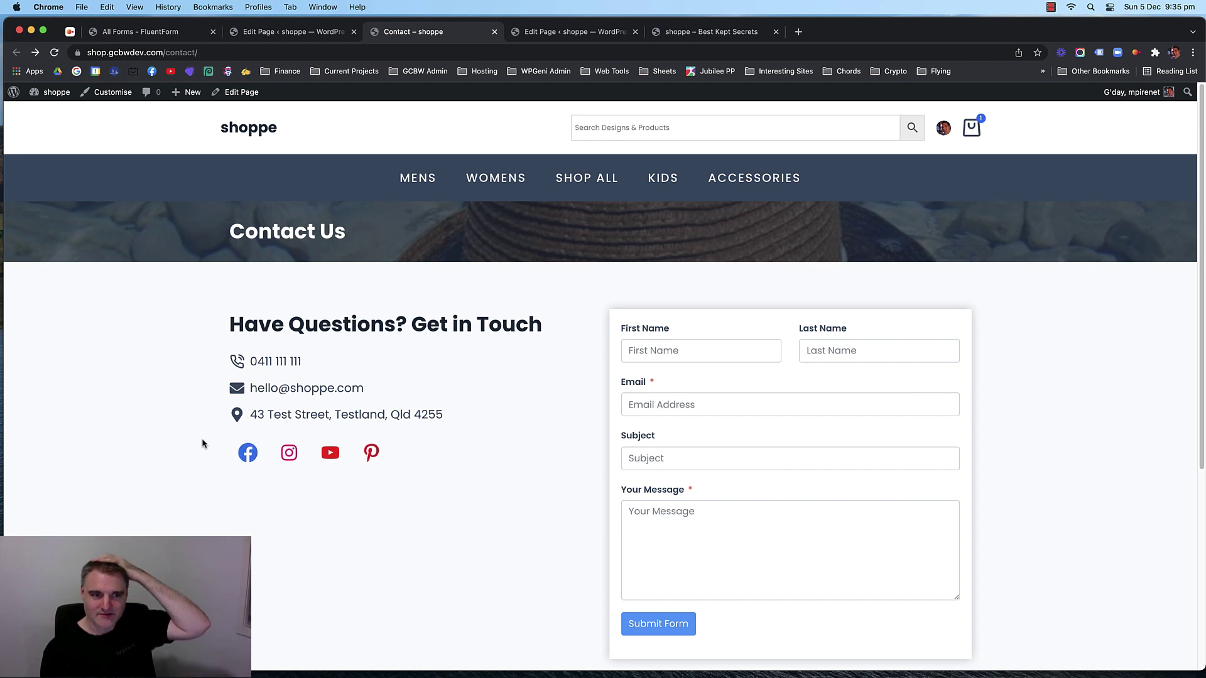
pyautogui.scroll(-5, 162, 307)
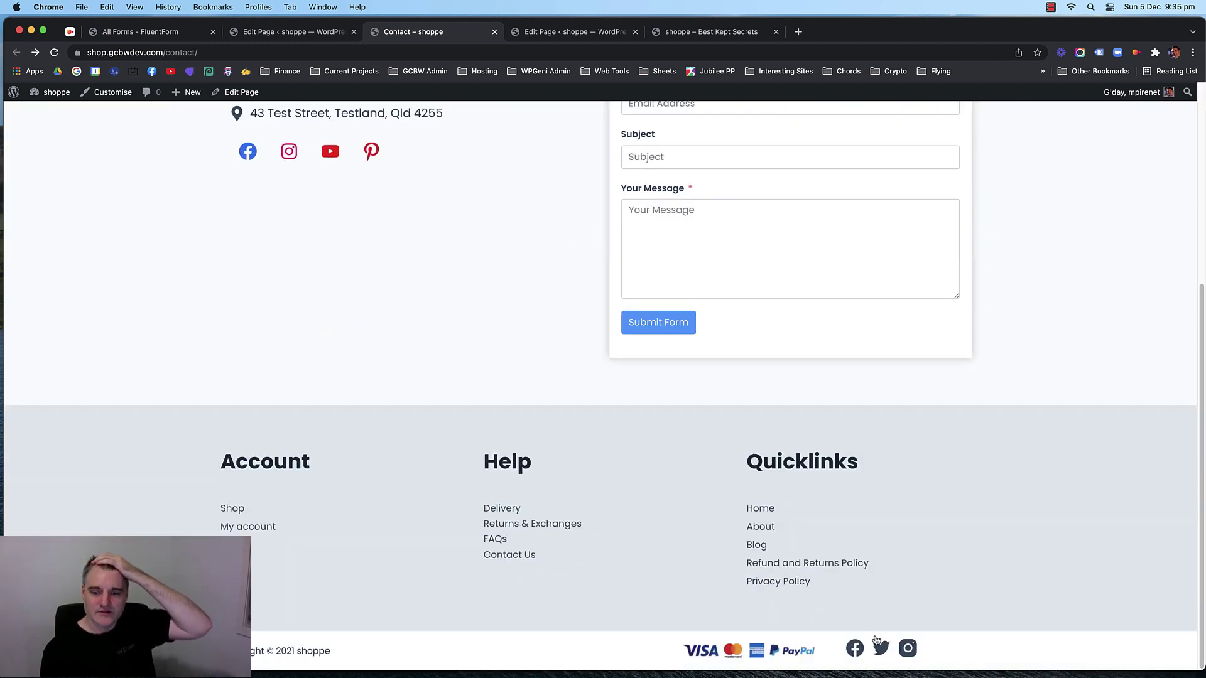
# Colour the Contact page's social icons dark slate and update the page.
pyautogui.scroll(10, 409, 358)
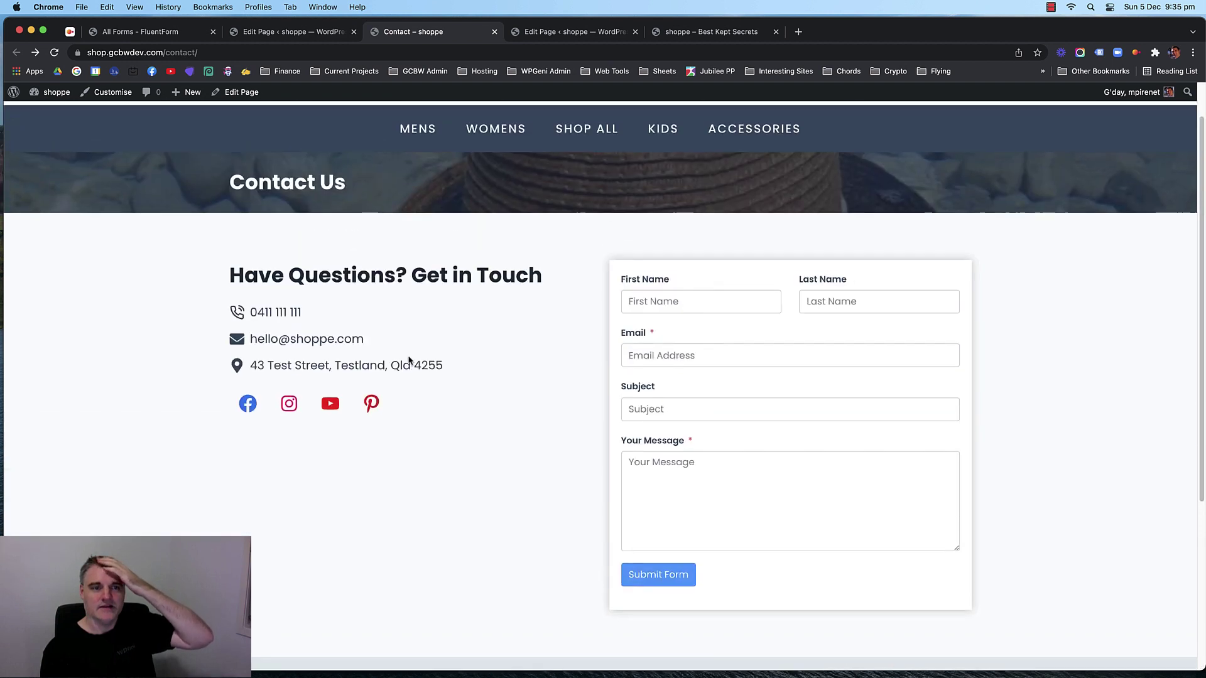
pyautogui.scroll(-1, 314, 342)
pyautogui.click(293, 32)
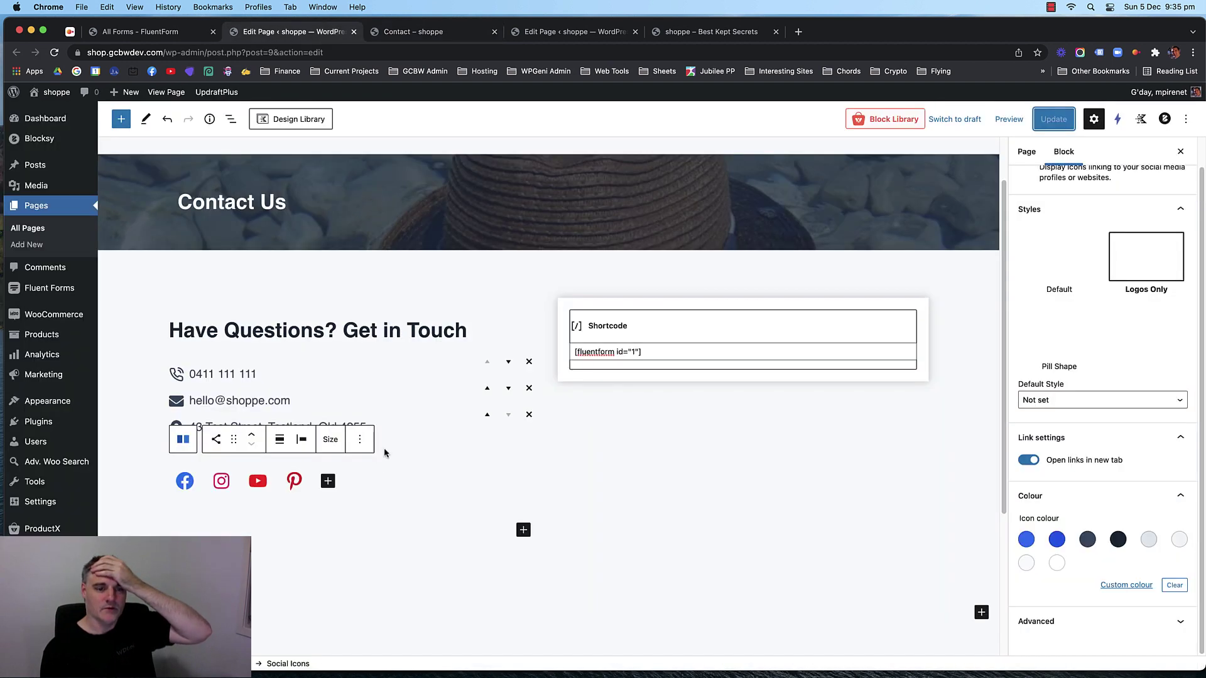
pyautogui.click(1087, 540)
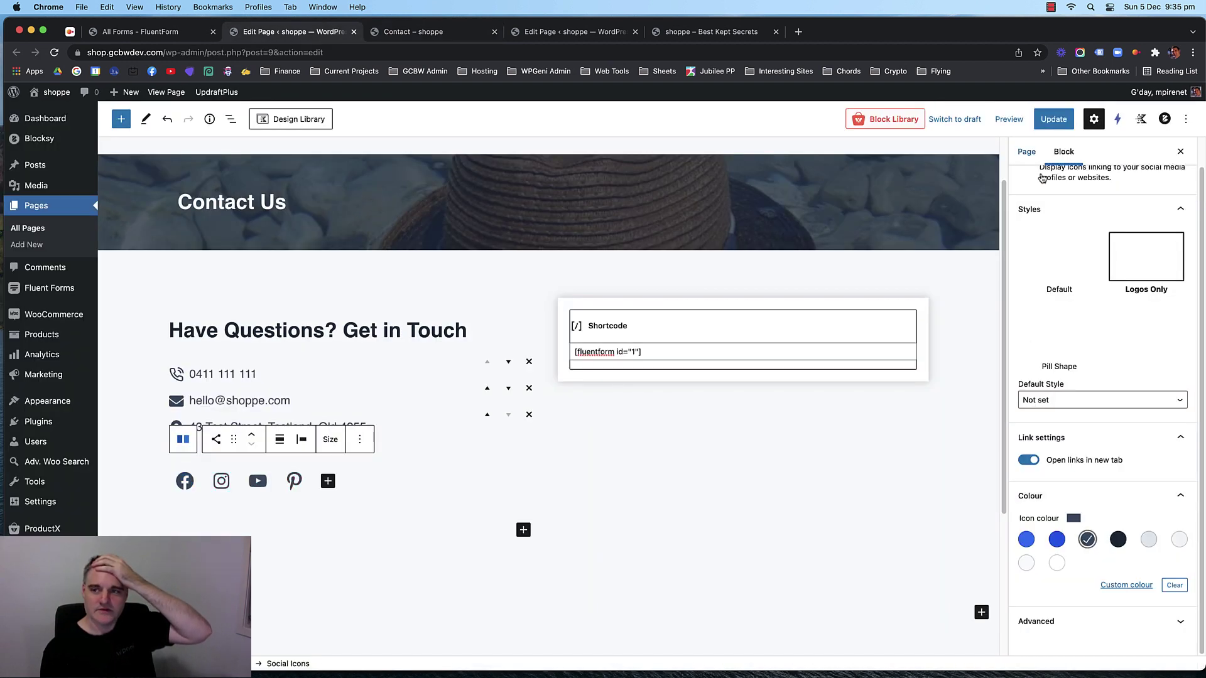
pyautogui.click(1053, 118)
# Reload the live Contact page and review the dark icons and the form's name and email fields.
pyautogui.click(427, 32)
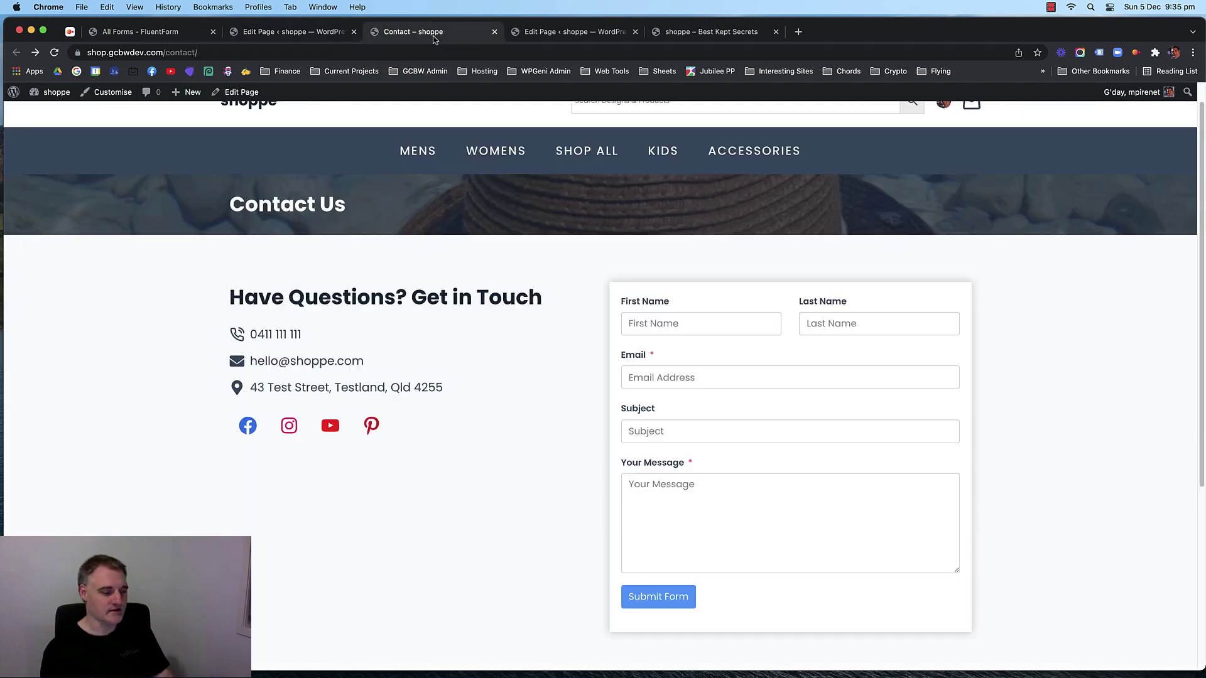
pyautogui.press('super+r')
pyautogui.scroll(-3, 407, 358)
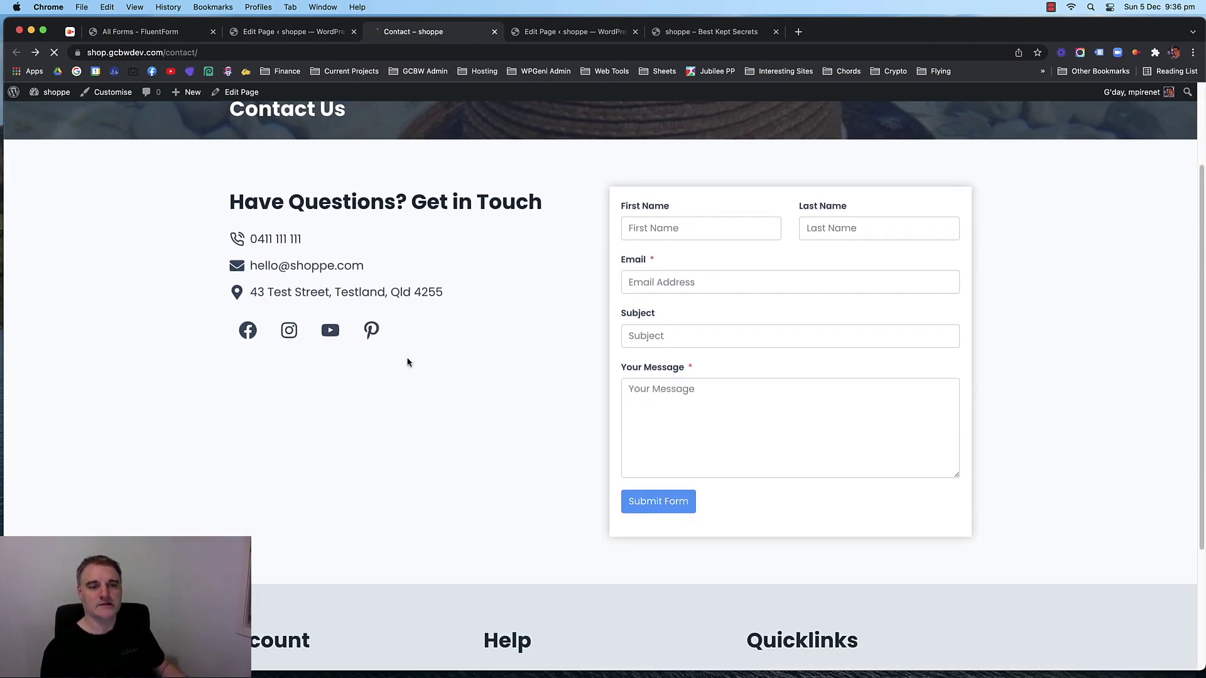
pyautogui.scroll(-2, 516, 436)
pyautogui.scroll(-2, 516, 437)
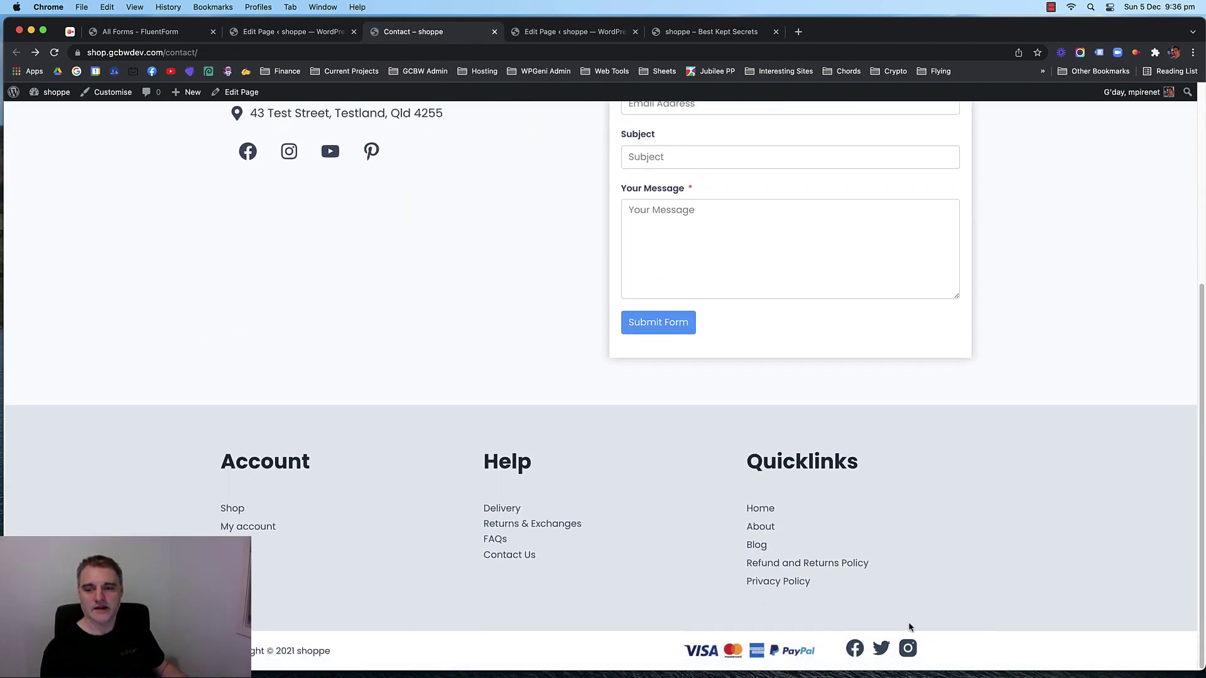
pyautogui.scroll(5, 229, 323)
pyautogui.scroll(-5, 554, 342)
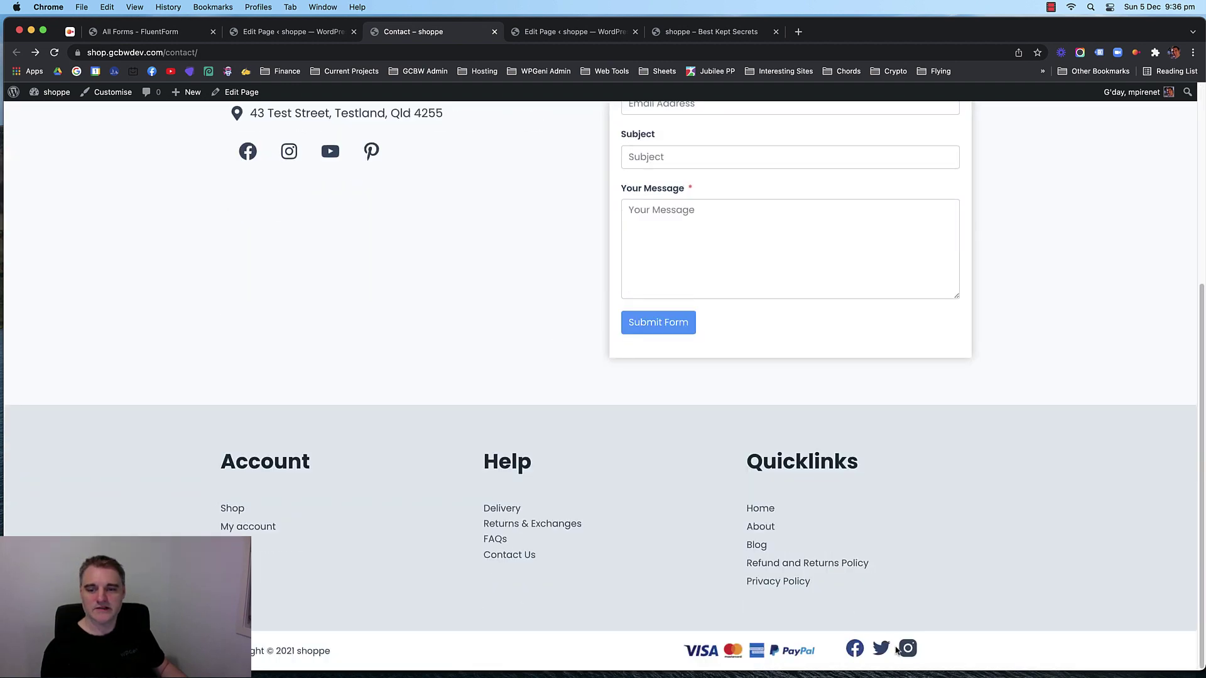
pyautogui.scroll(5, 425, 392)
pyautogui.scroll(-2, 424, 390)
pyautogui.scroll(2, 432, 375)
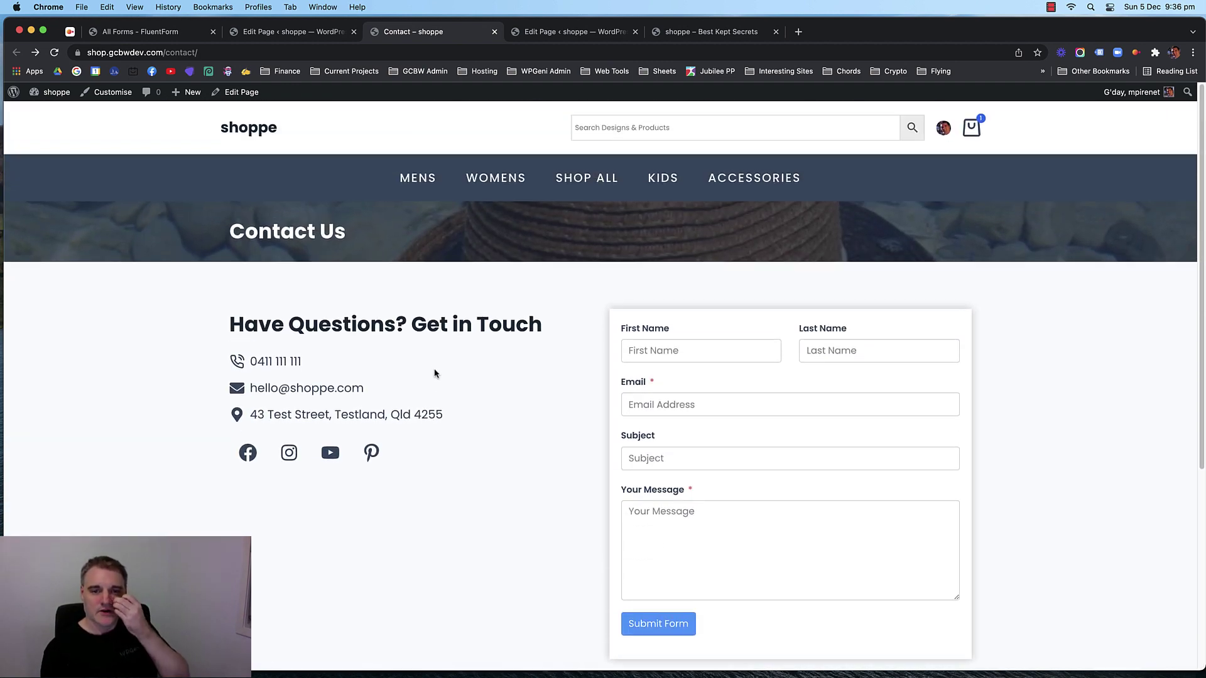
pyautogui.scroll(-4, 443, 346)
pyautogui.scroll(4, 468, 324)
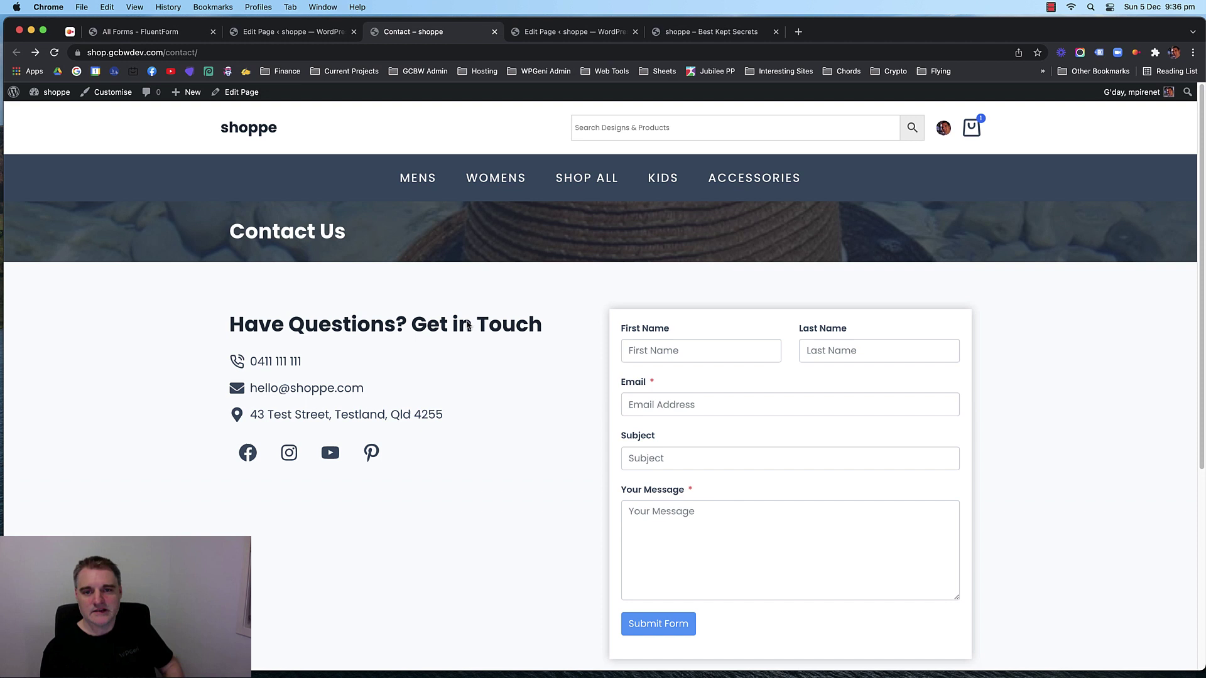
pyautogui.click(691, 356)
pyautogui.click(849, 357)
pyautogui.click(748, 406)
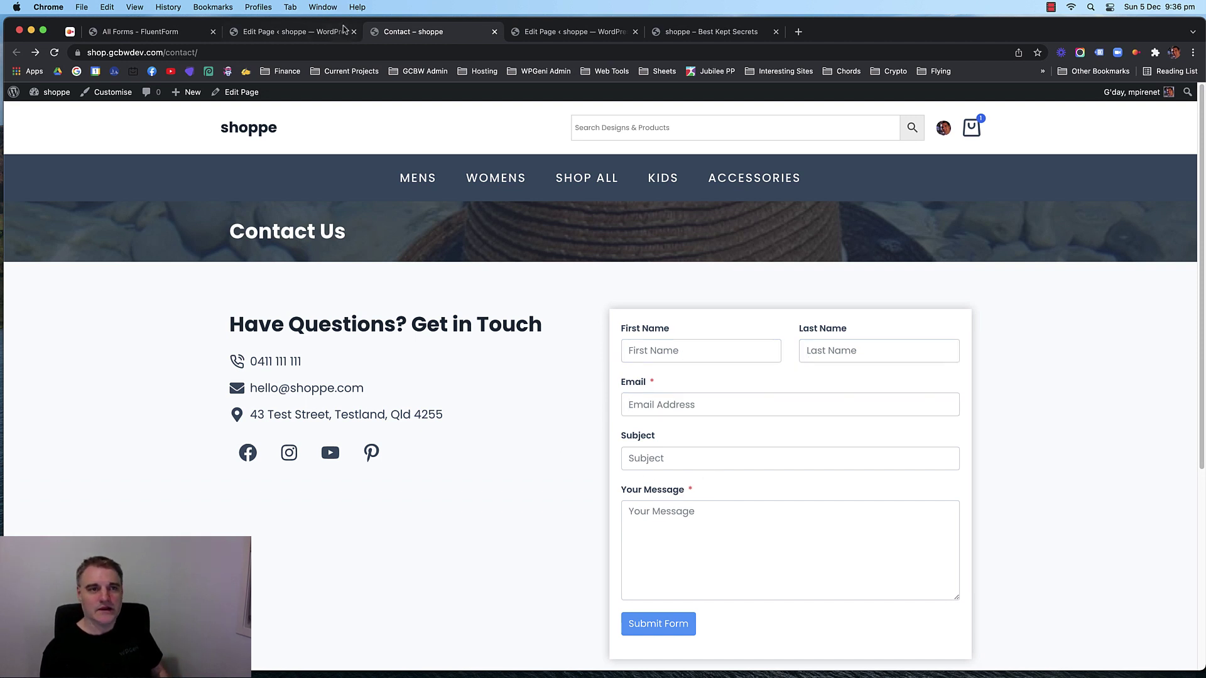
pyautogui.click(342, 30)
# Close and reopen the live Contact page in a new tab before returning to the Thank you editor.
pyautogui.click(543, 33)
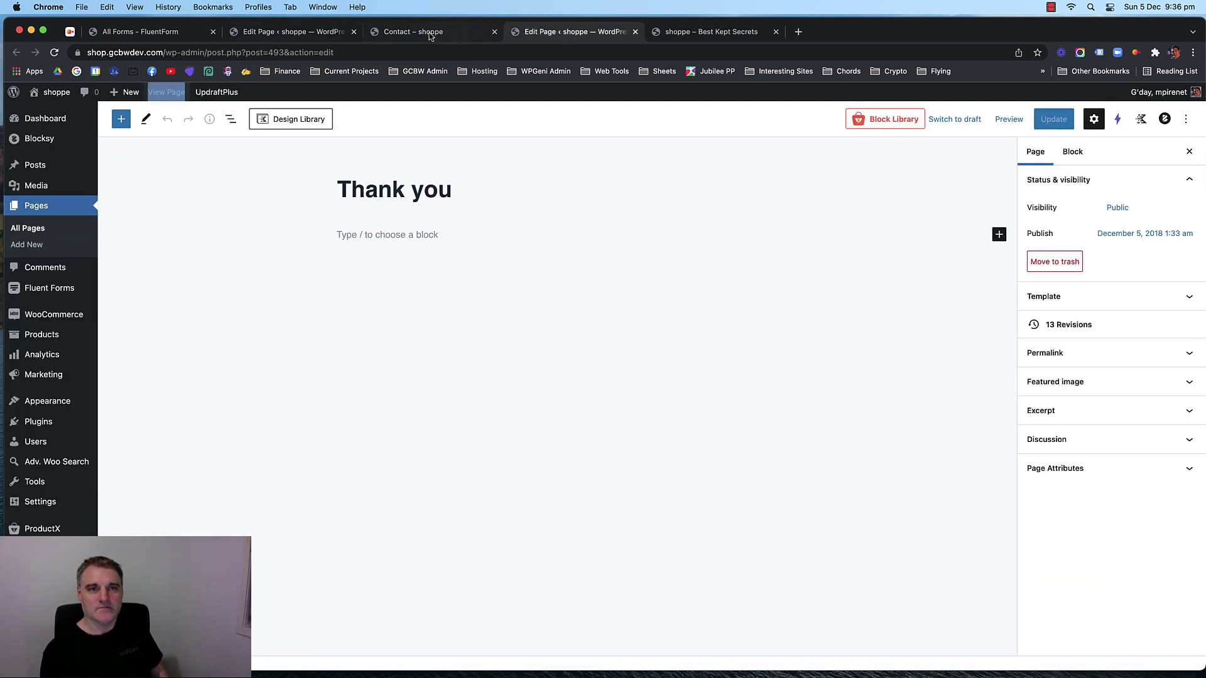
pyautogui.click(494, 32)
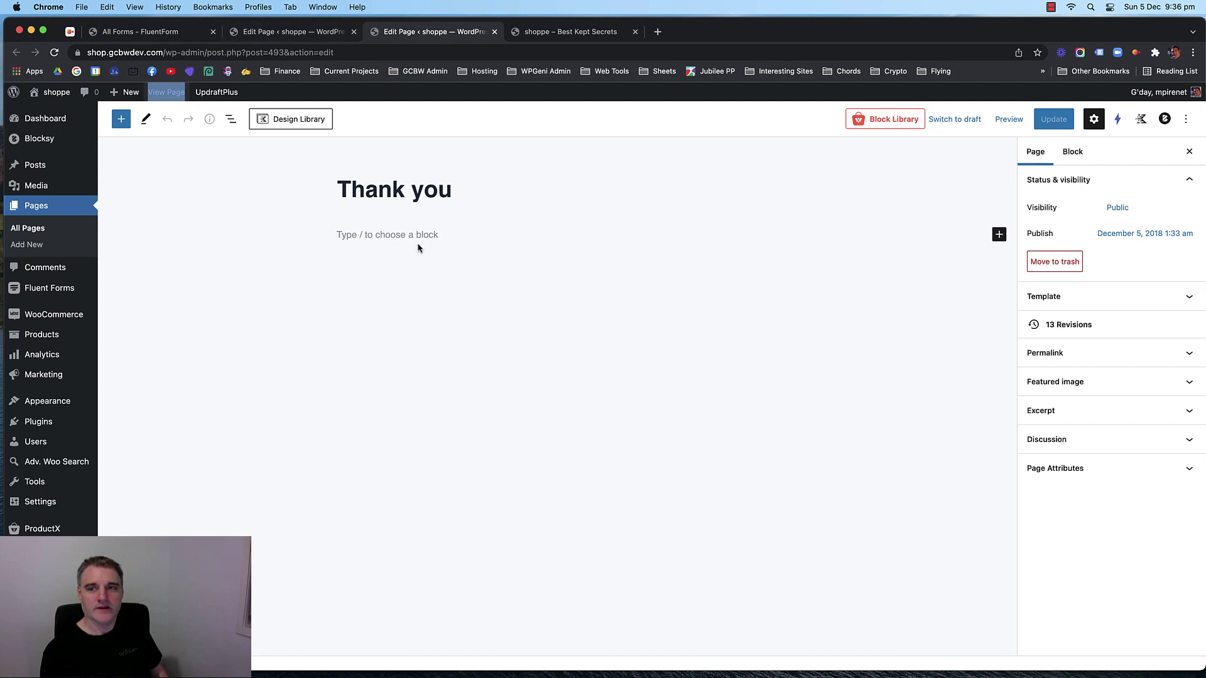
pyautogui.click(302, 39)
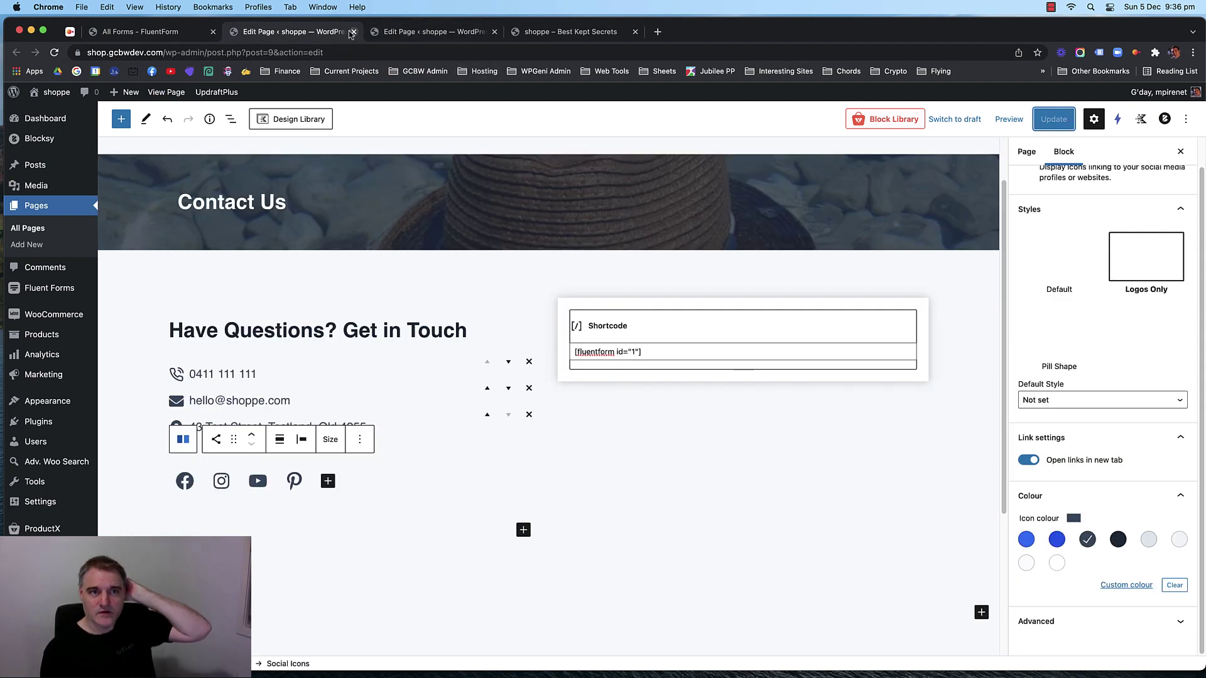
pyautogui.rightClick(170, 89)
pyautogui.click(181, 92)
pyautogui.click(404, 36)
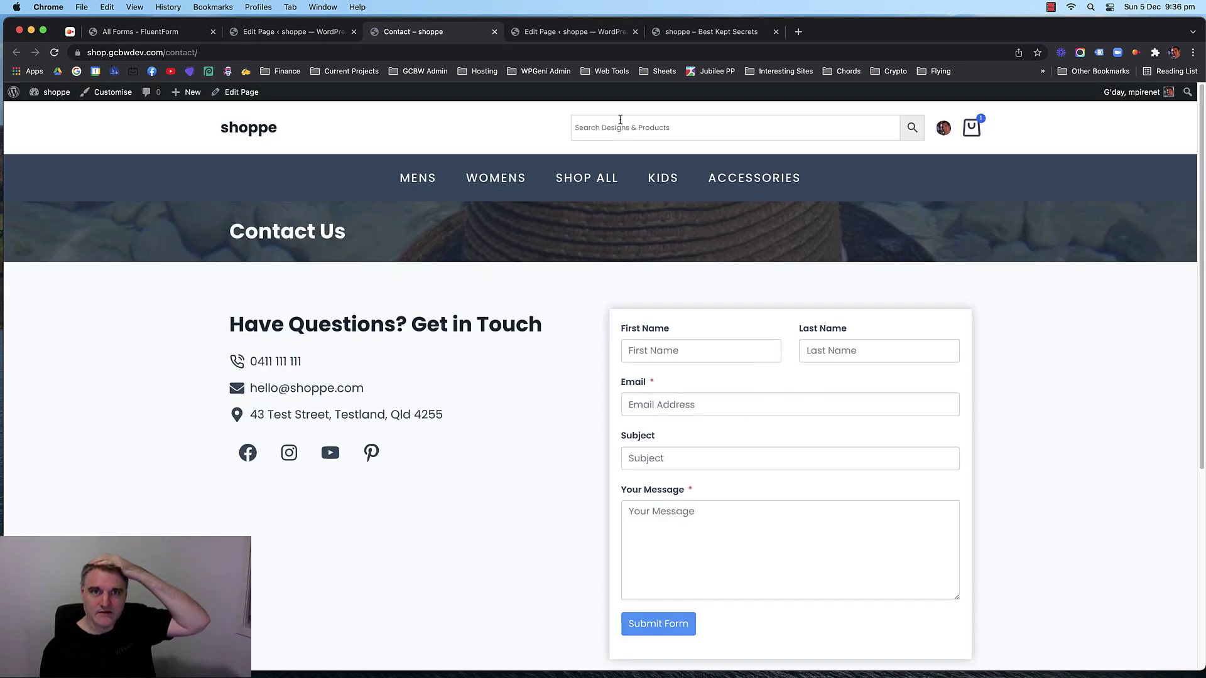
pyautogui.click(553, 34)
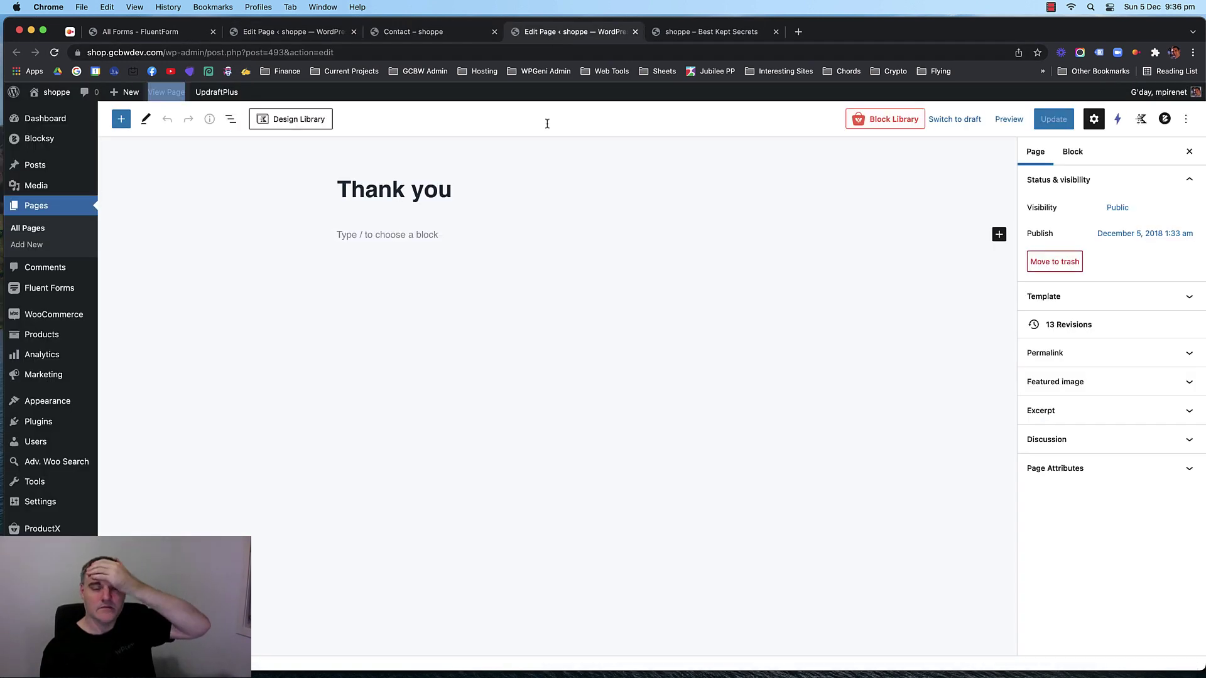
# Insert a one-column Row Layout with a centred 'Thank you' Advanced Heading below the title.
pyautogui.click(537, 233)
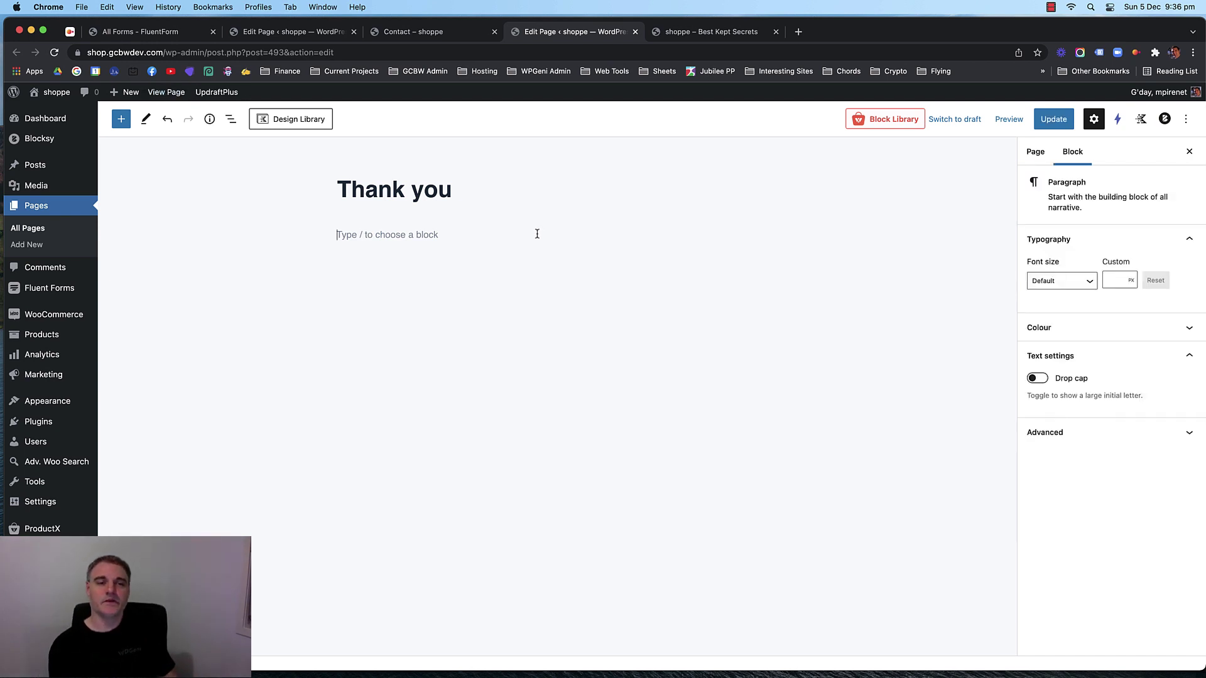
pyautogui.click(767, 235)
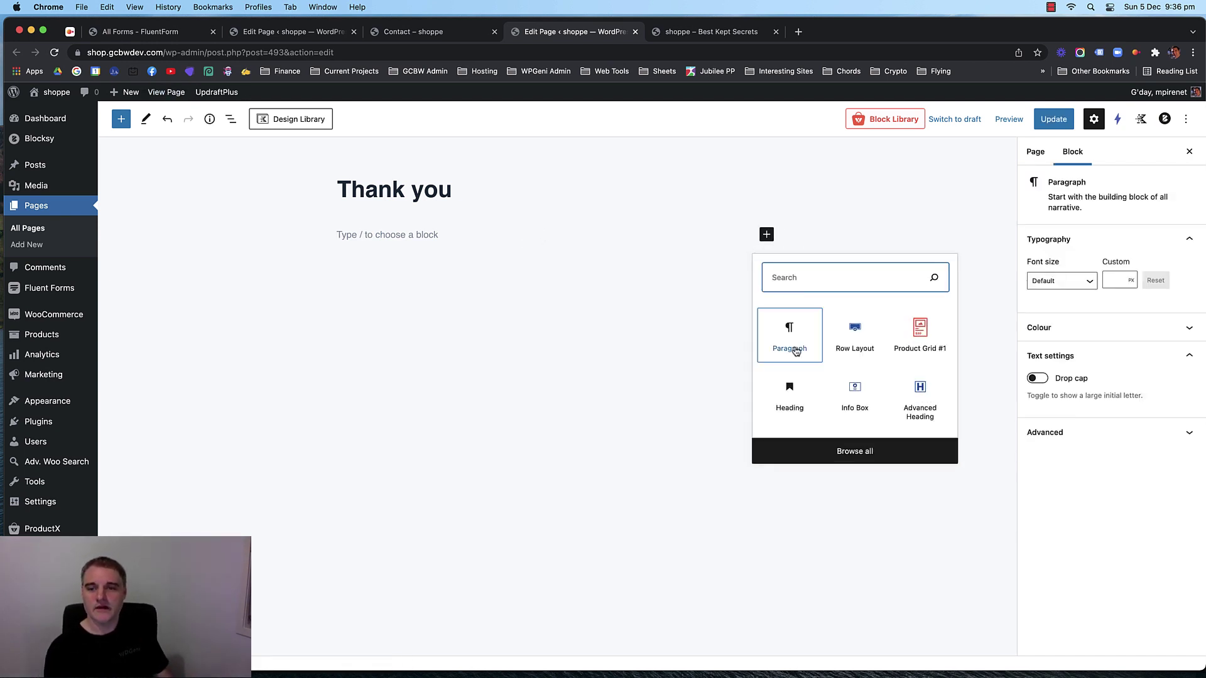
pyautogui.click(854, 342)
pyautogui.click(297, 269)
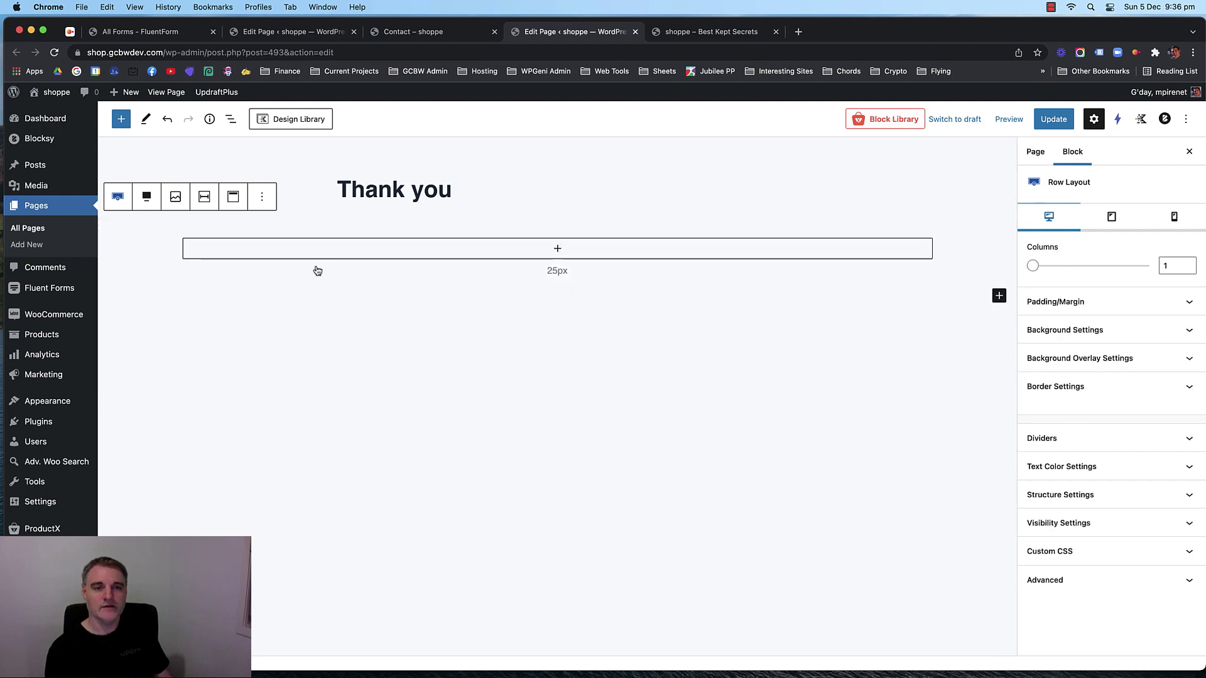
pyautogui.click(558, 249)
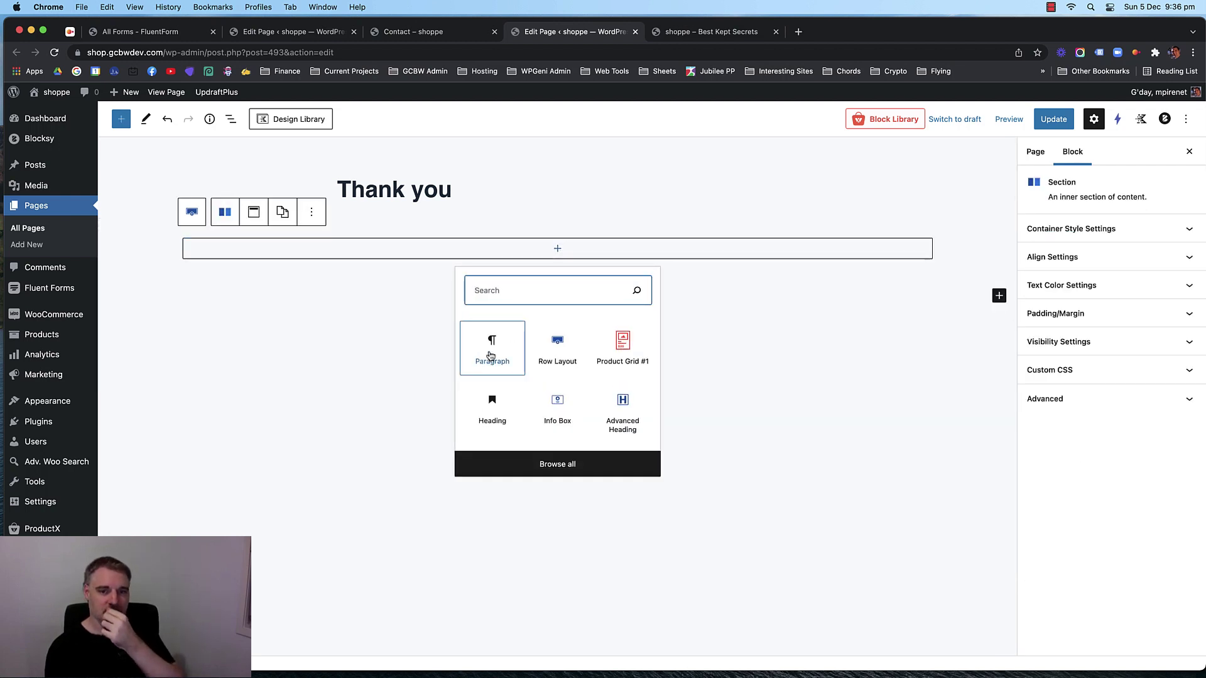
pyautogui.click(623, 414)
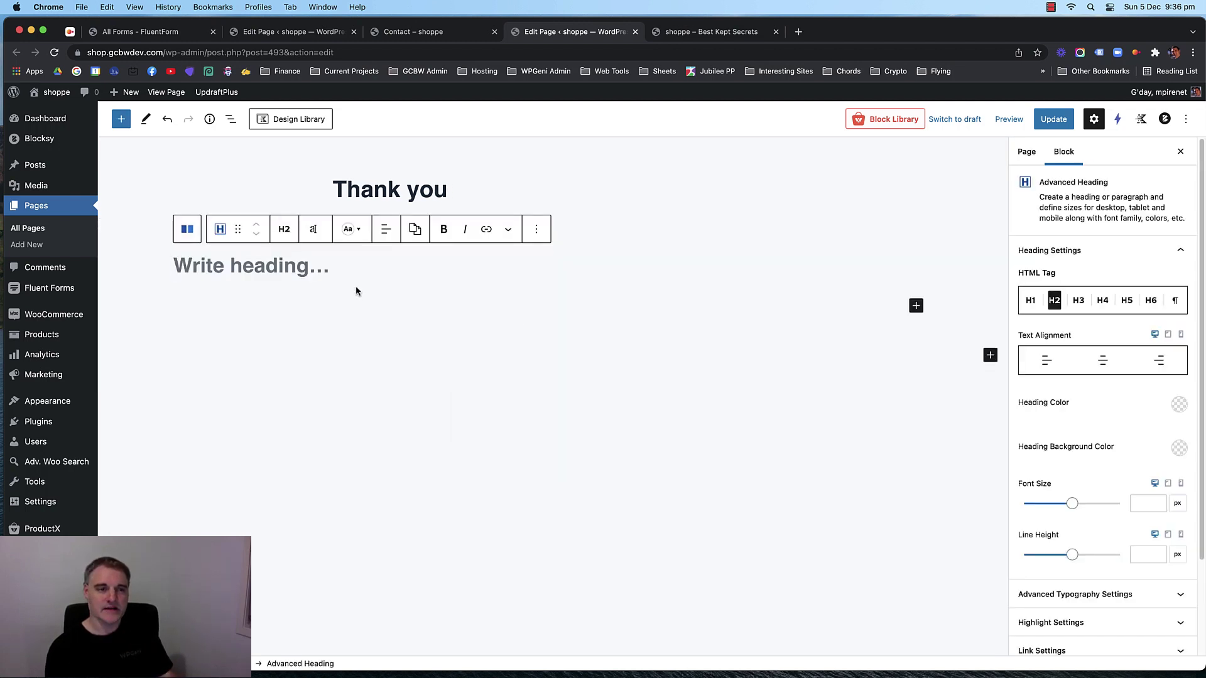
pyautogui.write('Thank you')
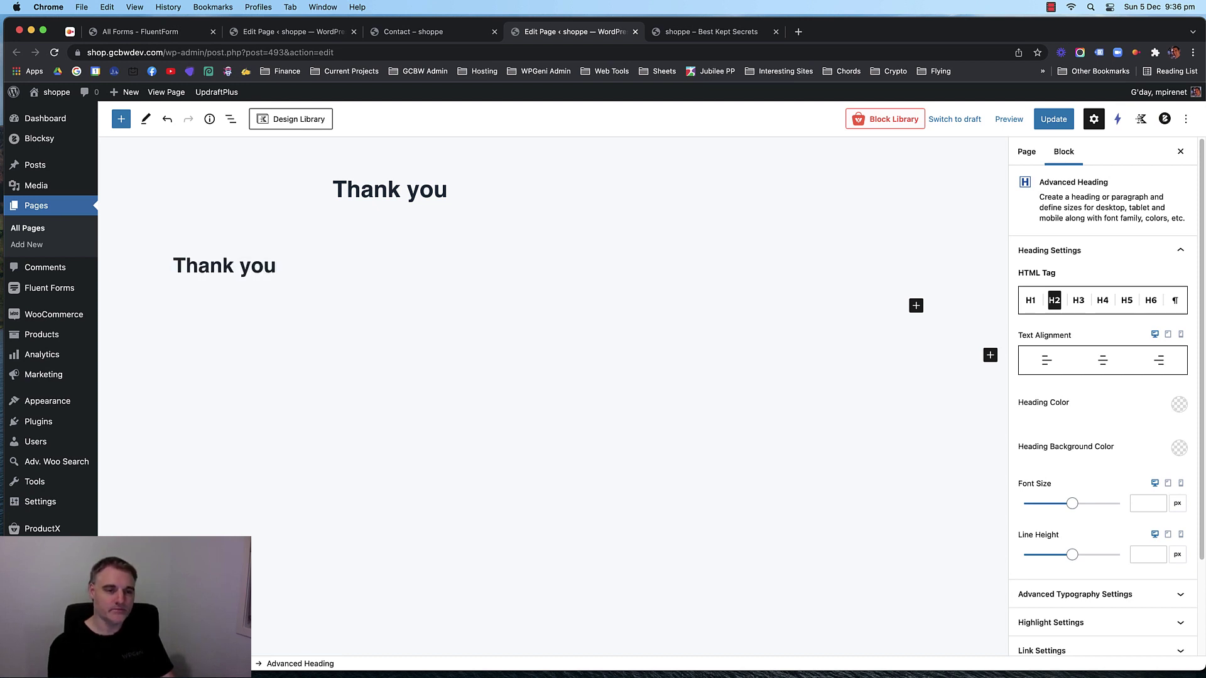
pyautogui.click(381, 235)
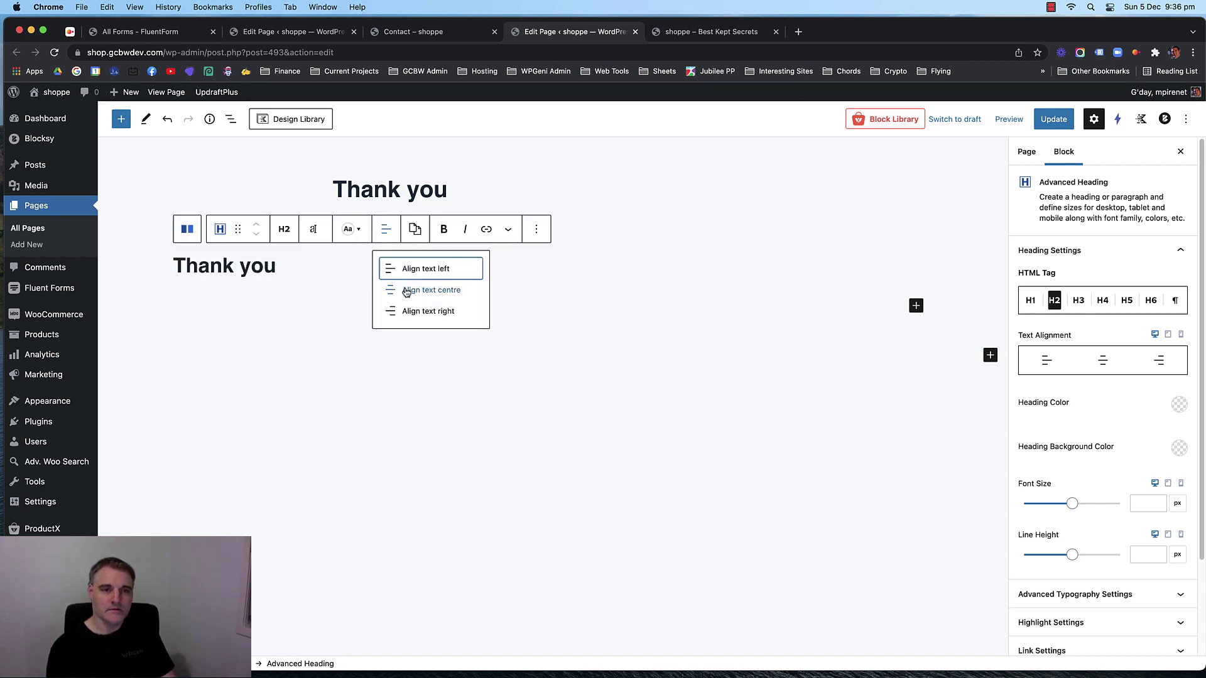
pyautogui.click(411, 289)
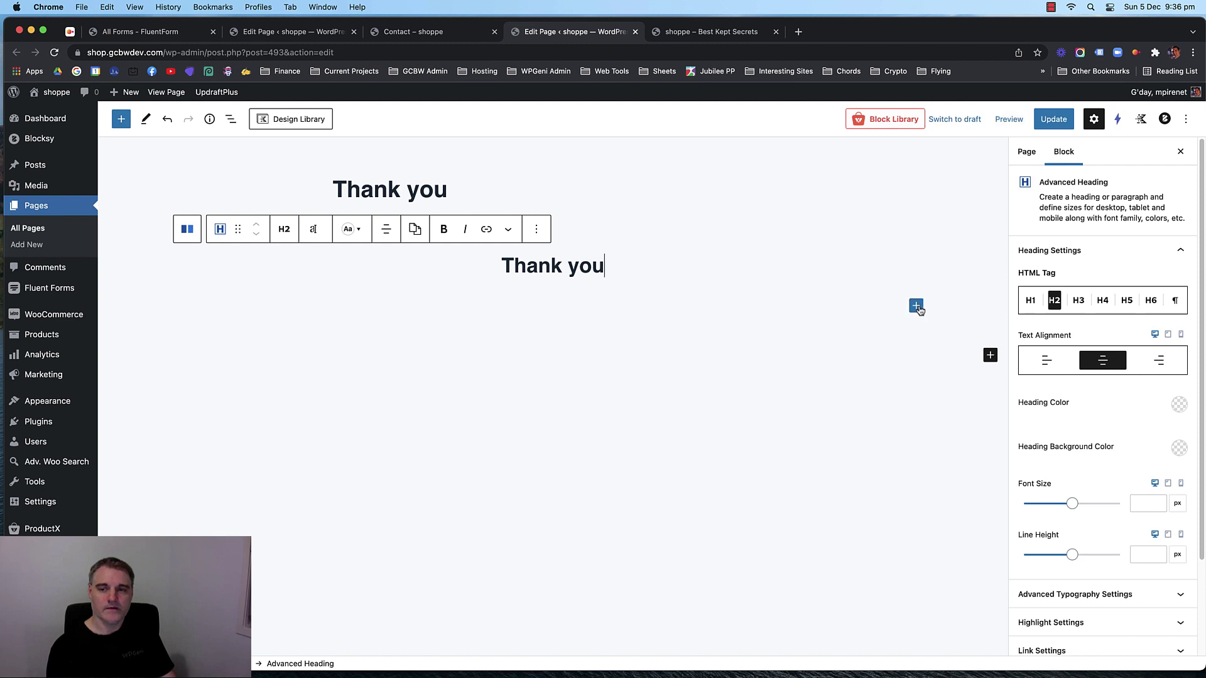
# Duplicate the heading as a 25px H3 reading 'We'll be back in touch with you very soon.'.
pyautogui.click(535, 228)
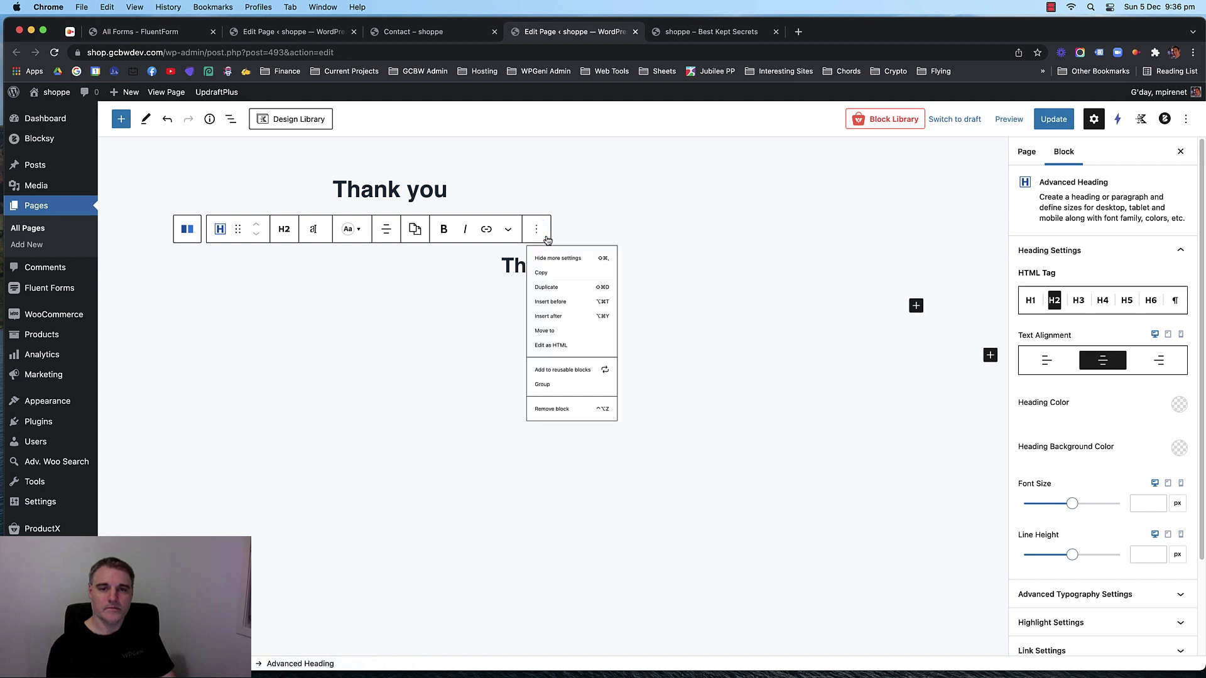
pyautogui.click(549, 311)
pyautogui.tripleClick(533, 314)
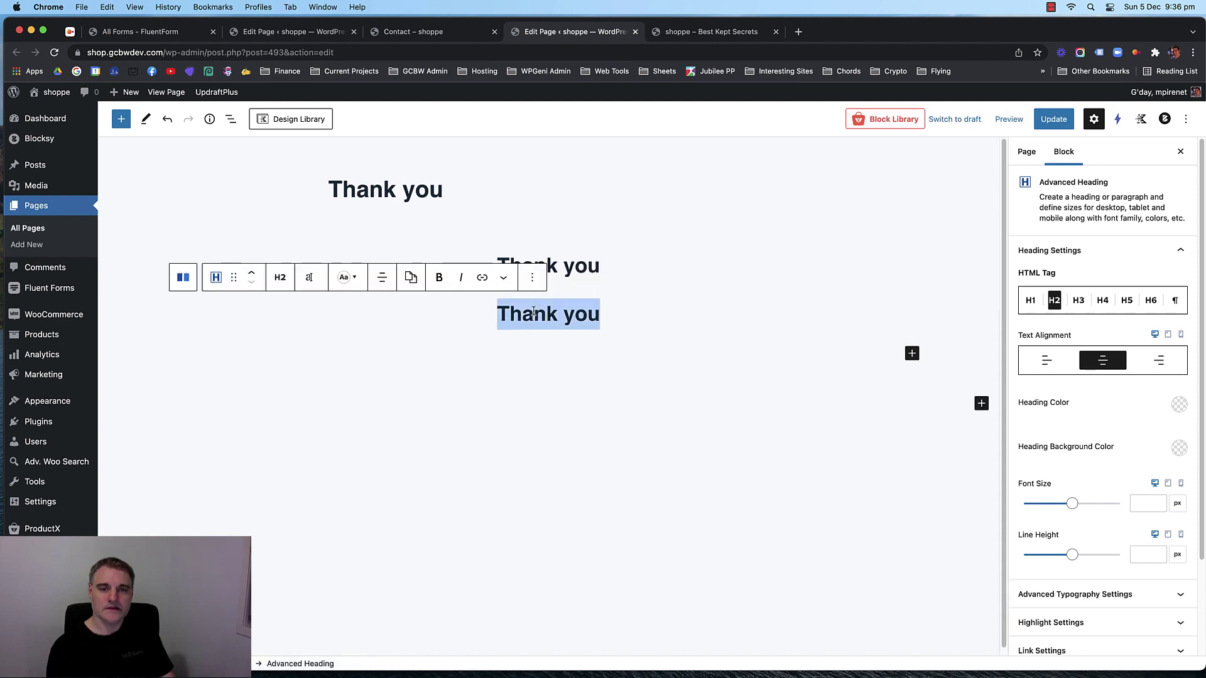
pyautogui.write('We')
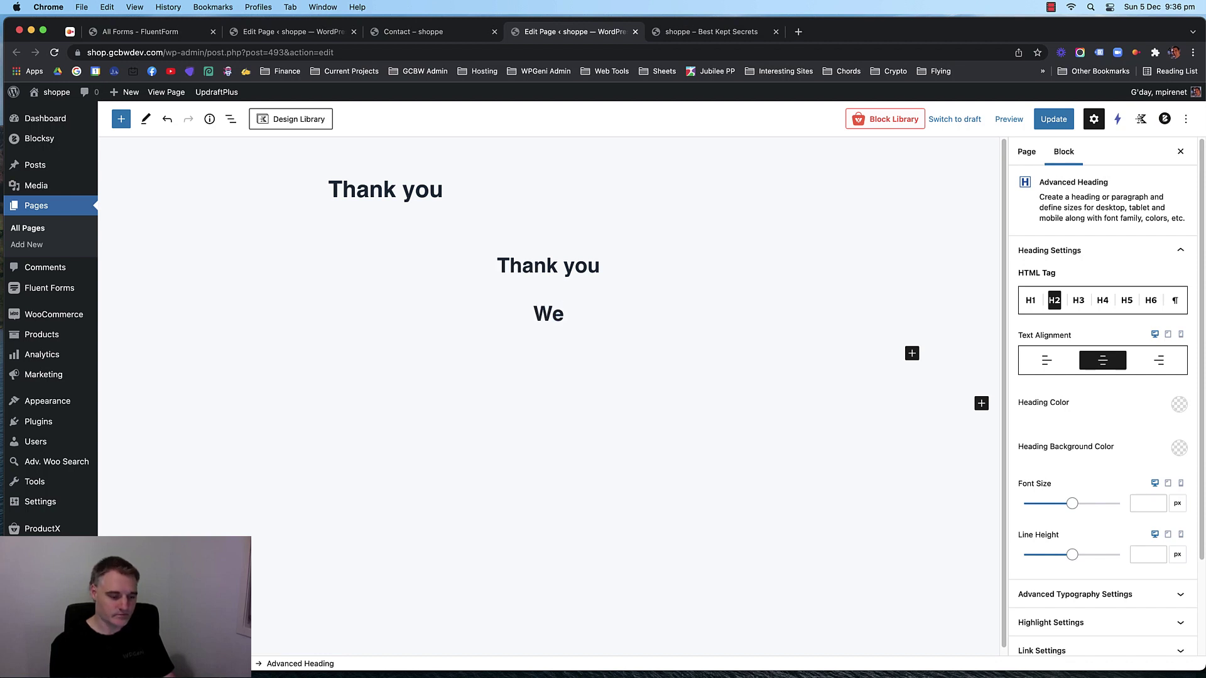
pyautogui.write("'ll be ")
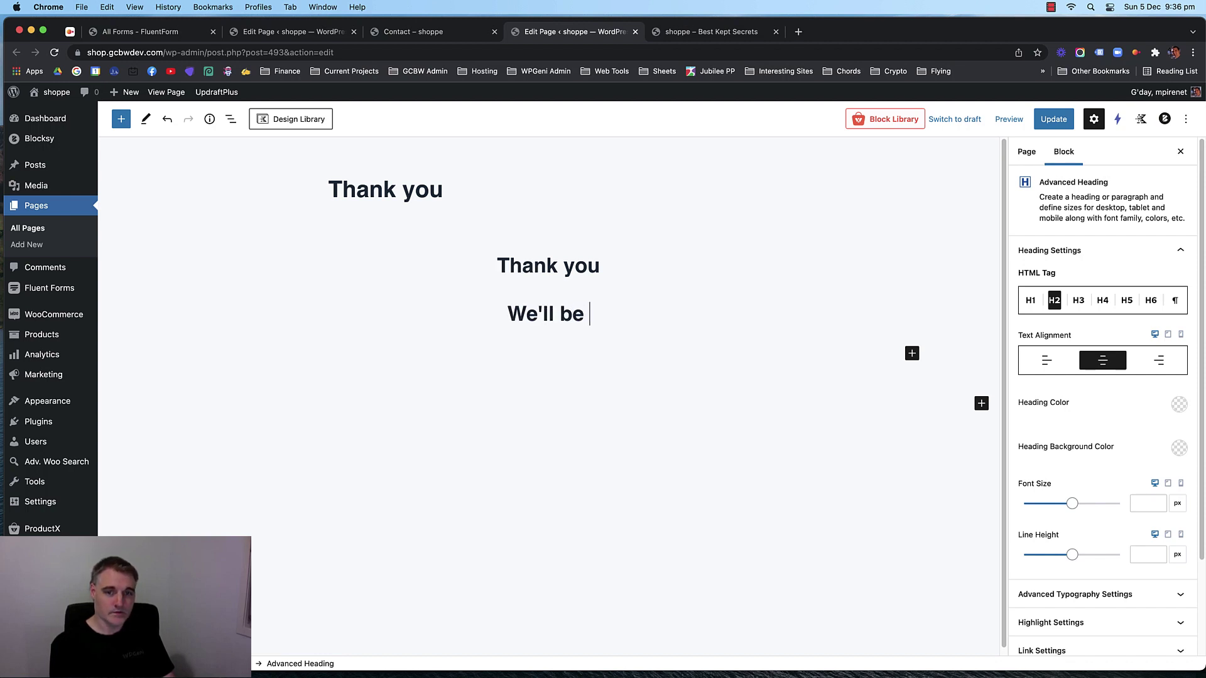
pyautogui.write('back in touch ')
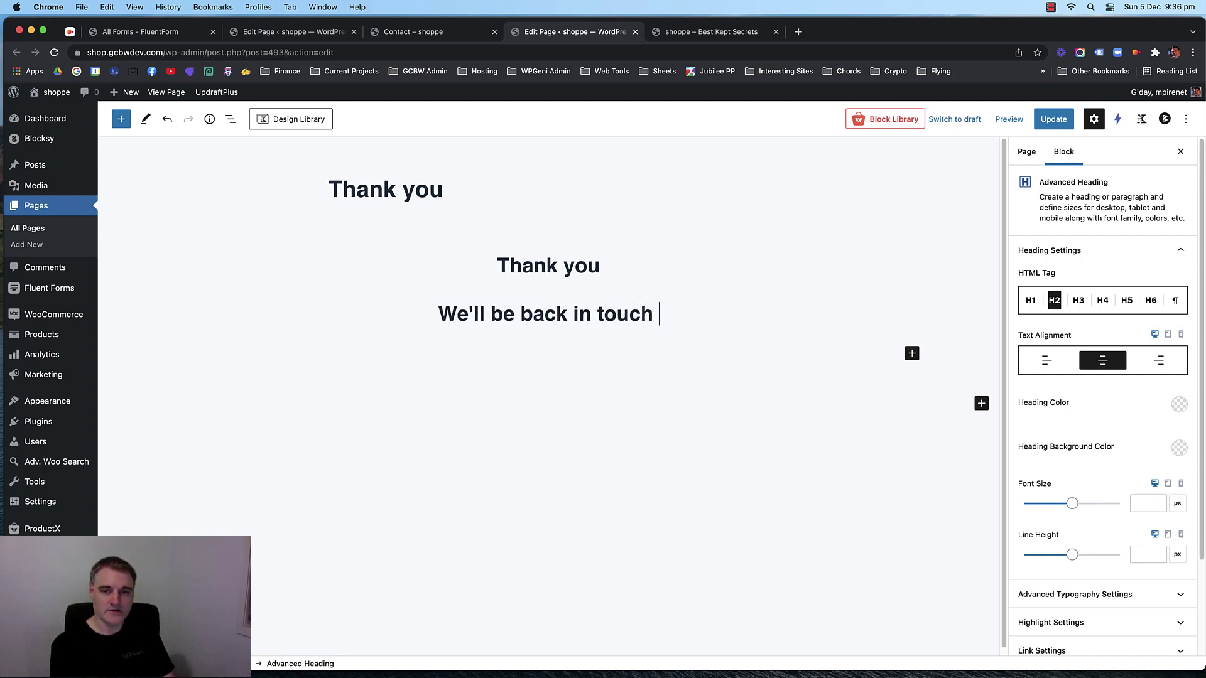
pyautogui.write('with you very soon.')
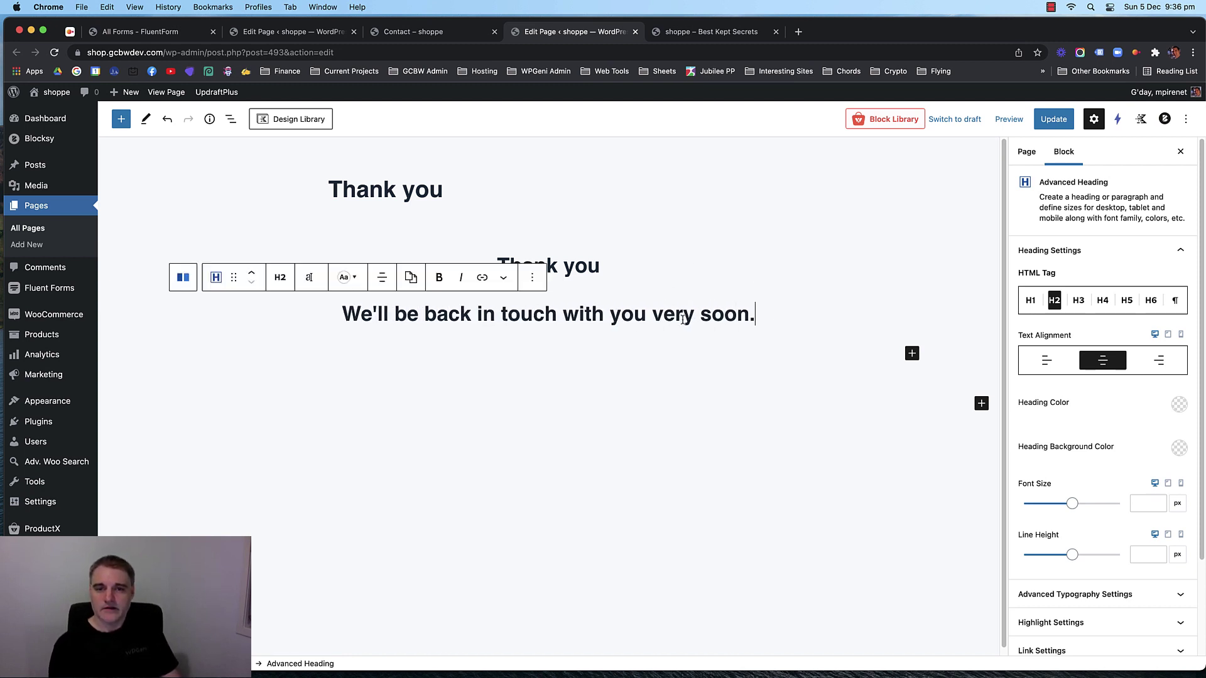
pyautogui.click(1079, 300)
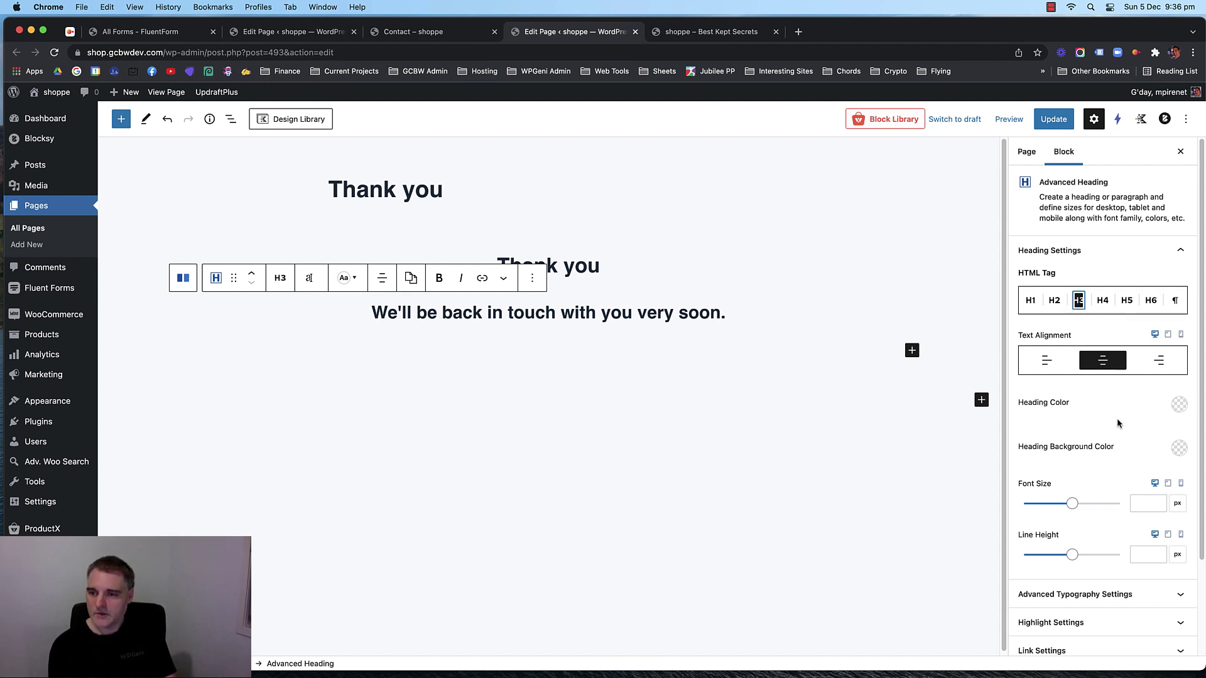
pyautogui.click(1141, 504)
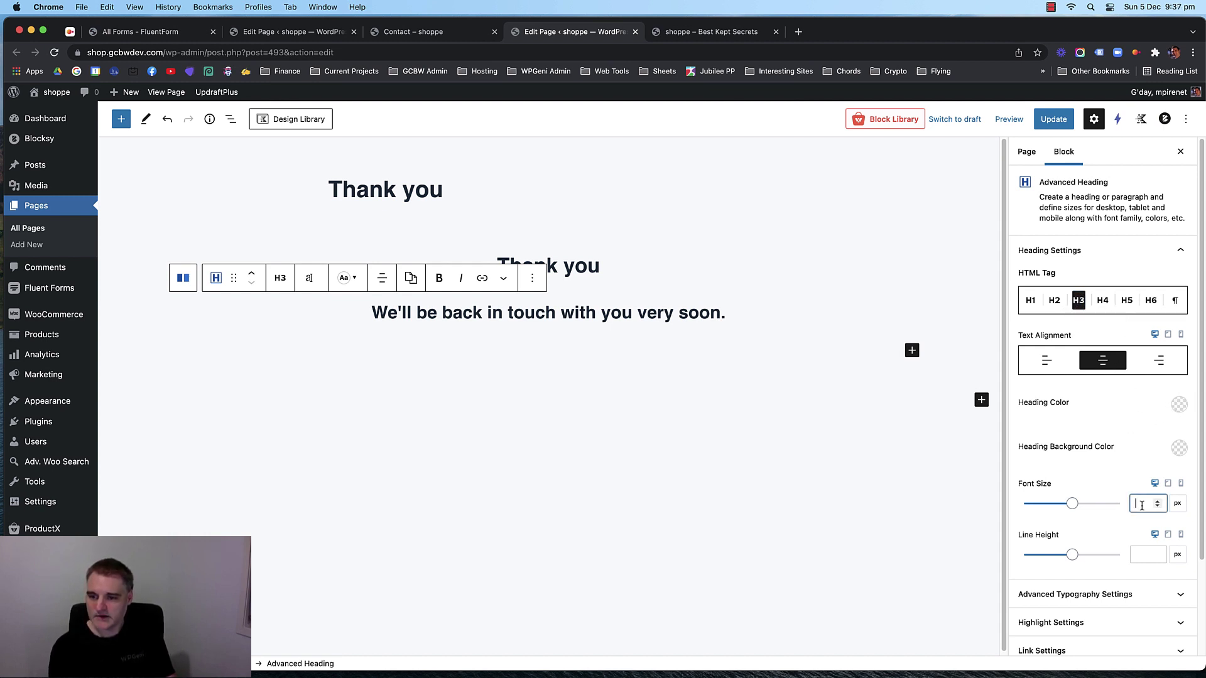
pyautogui.write('25')
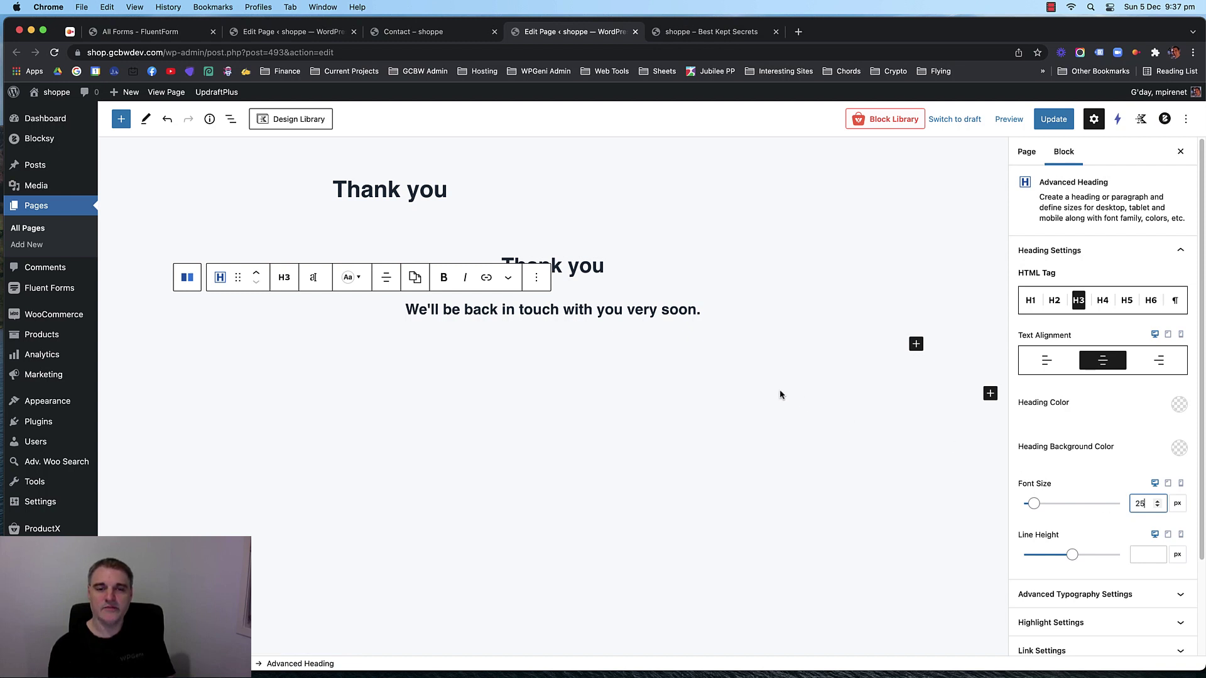
pyautogui.click(501, 252)
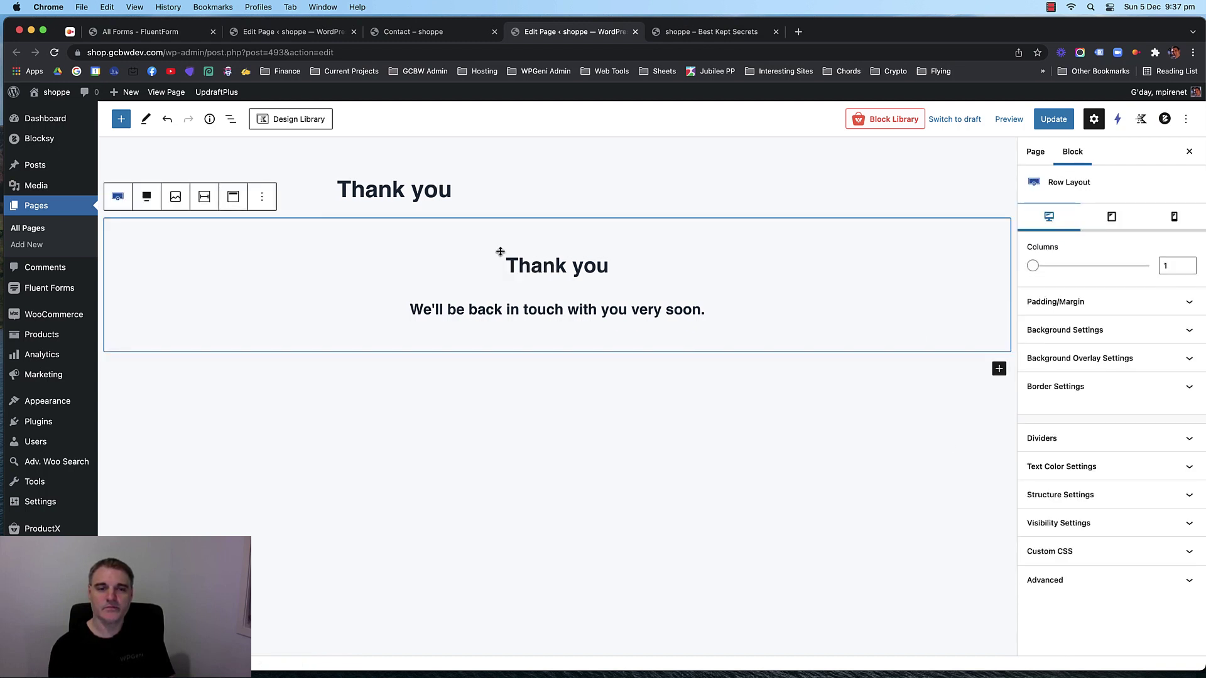
# Set the clothes-store photo as the row's background image.
pyautogui.click(1122, 329)
pyautogui.click(1116, 481)
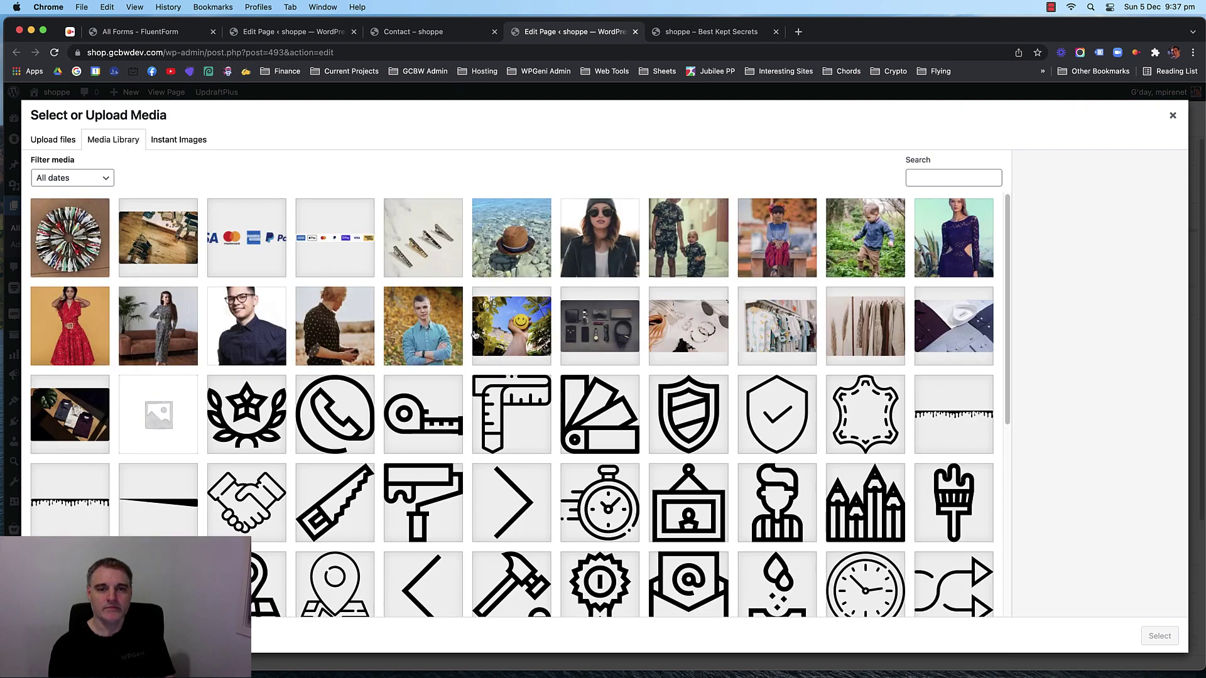
pyautogui.click(458, 248)
pyautogui.click(501, 255)
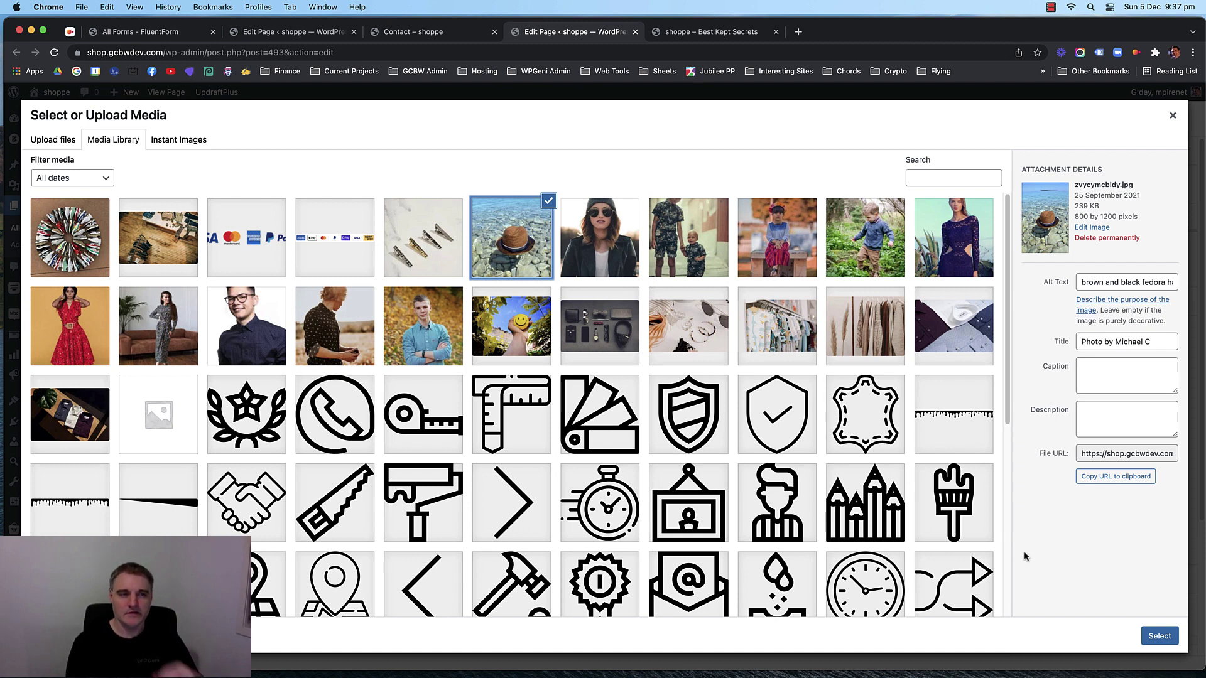
pyautogui.click(160, 242)
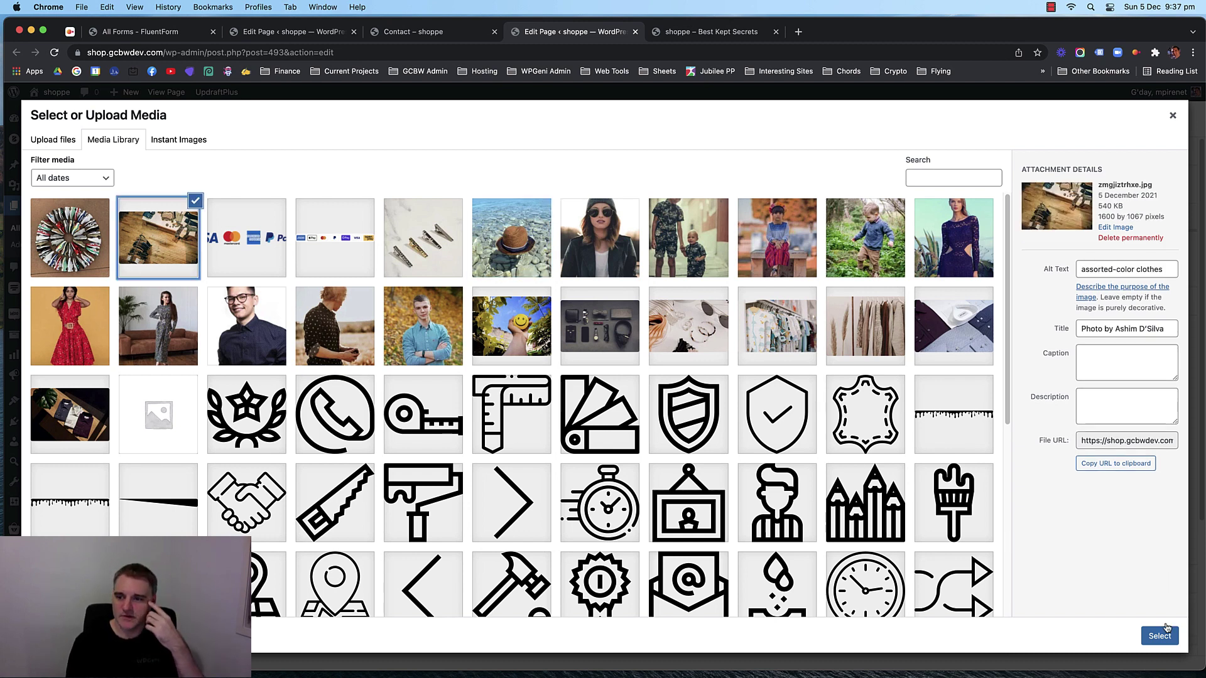
pyautogui.click(1159, 635)
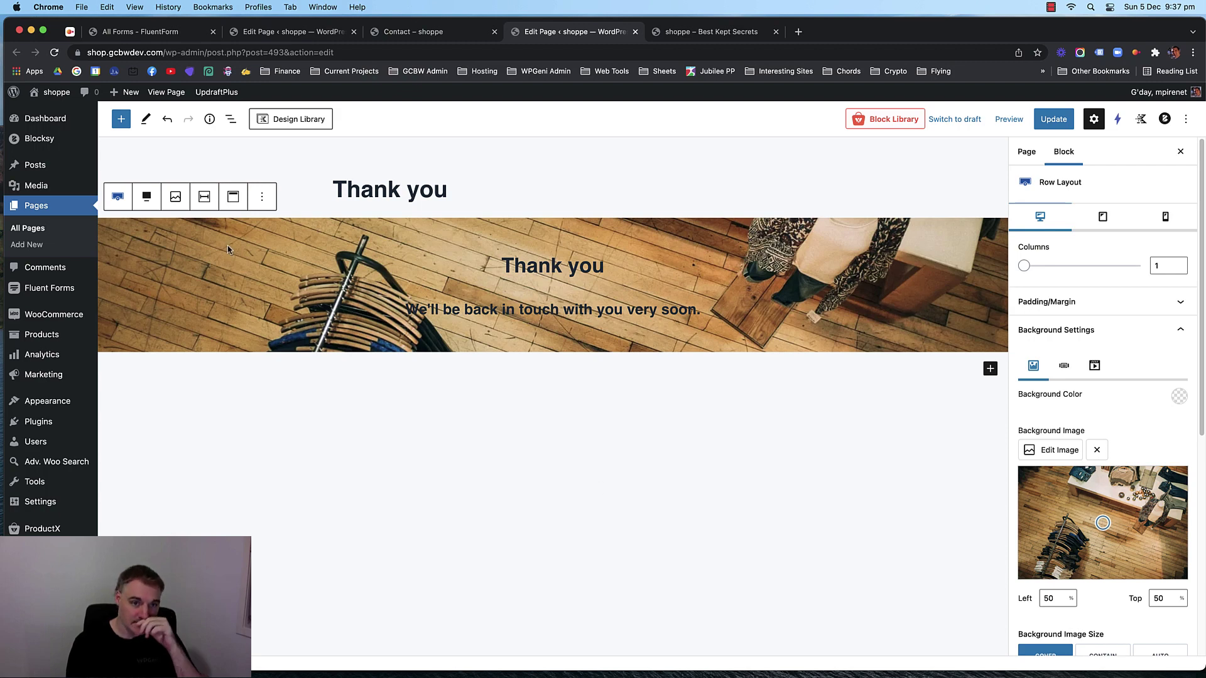
pyautogui.click(228, 246)
pyautogui.click(171, 243)
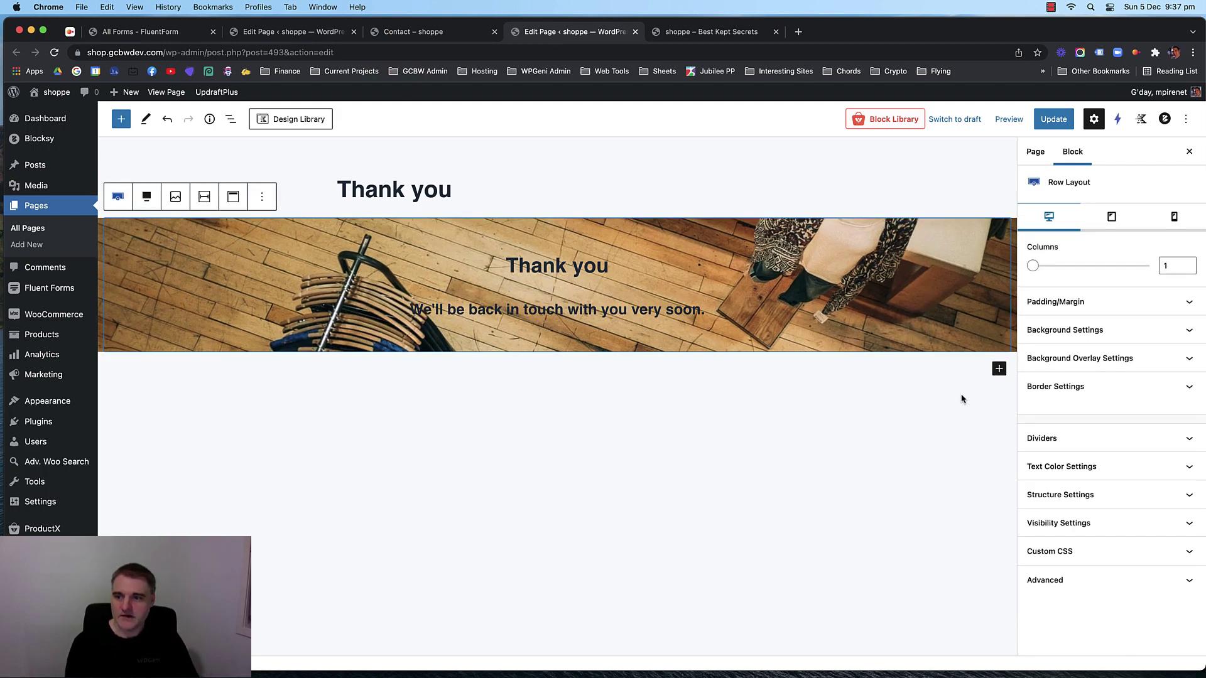
# Set the row's structure minimum height to 90 vh.
pyautogui.click(1120, 496)
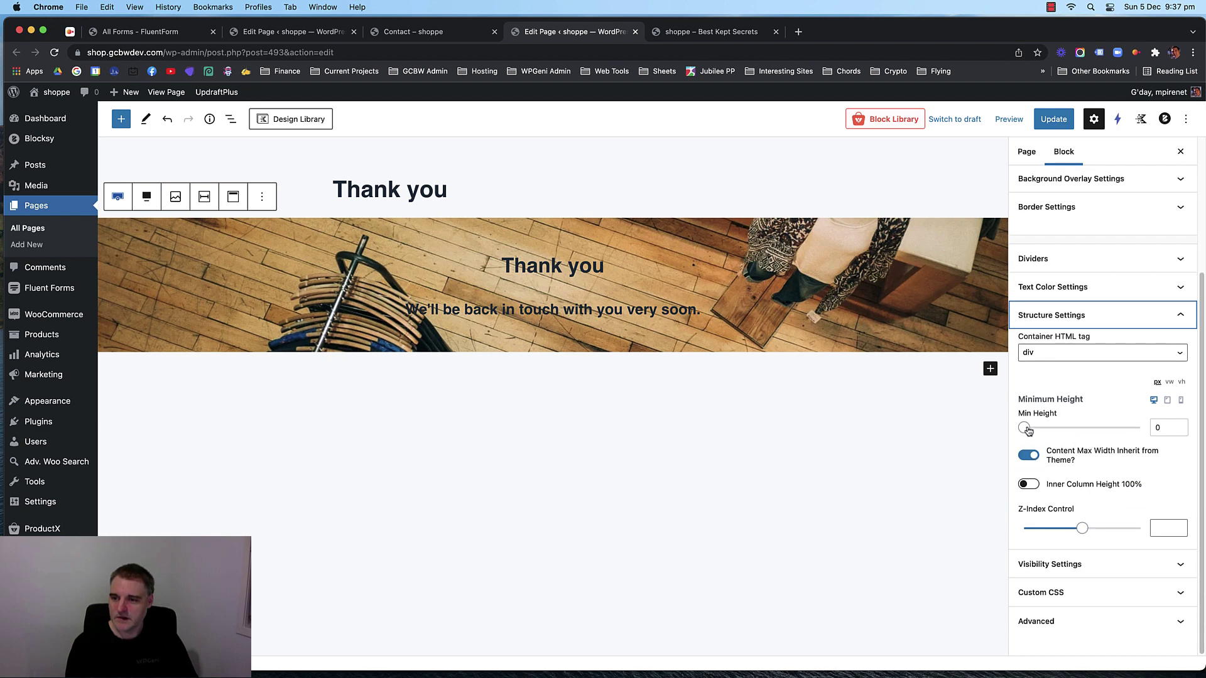
pyautogui.moveTo(1027, 430); pyautogui.dragTo(1062, 427)
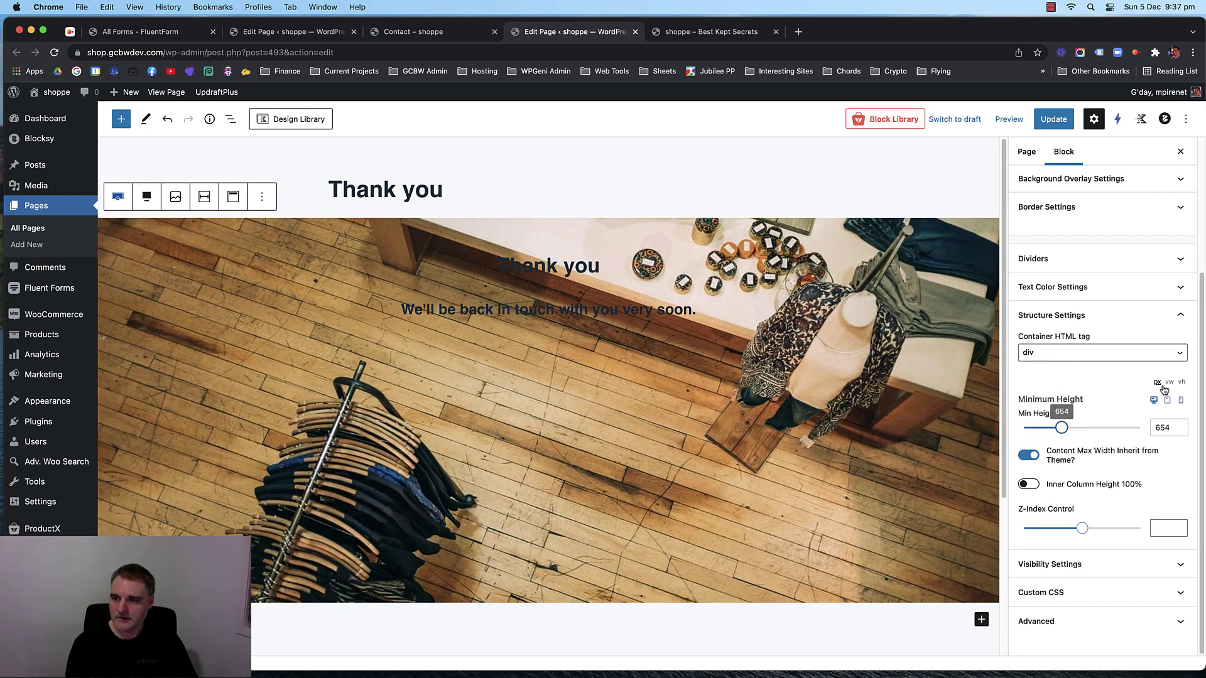
pyautogui.click(1182, 383)
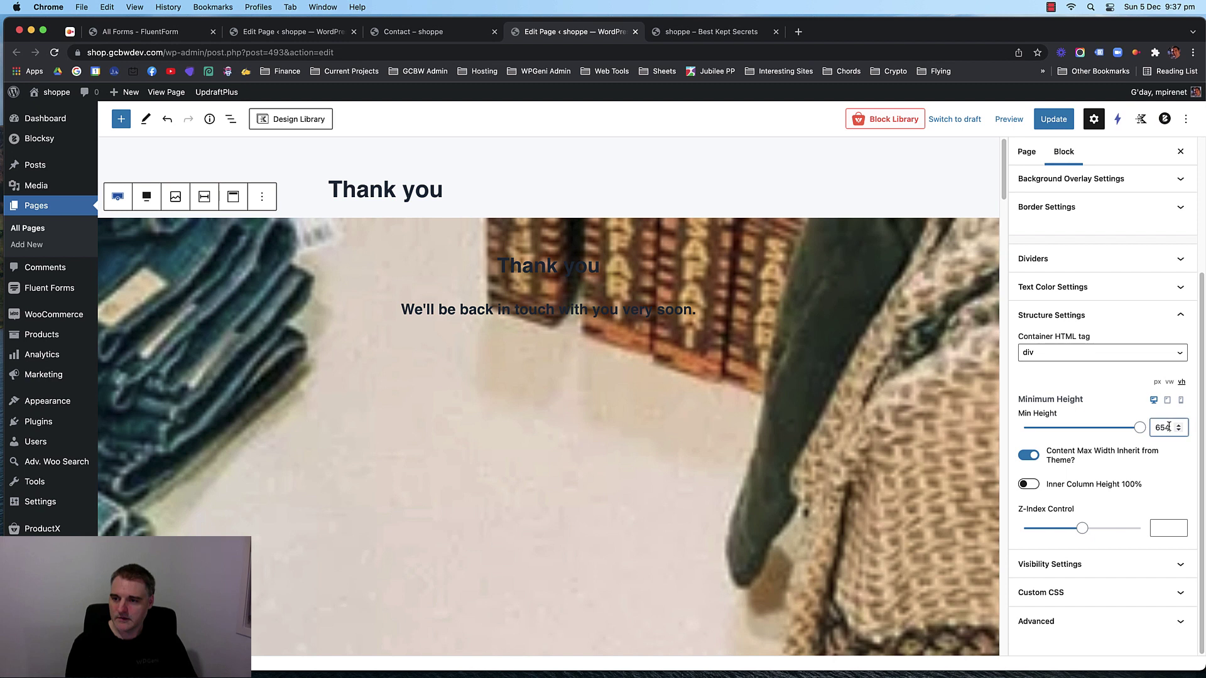
pyautogui.press('BackSpace')
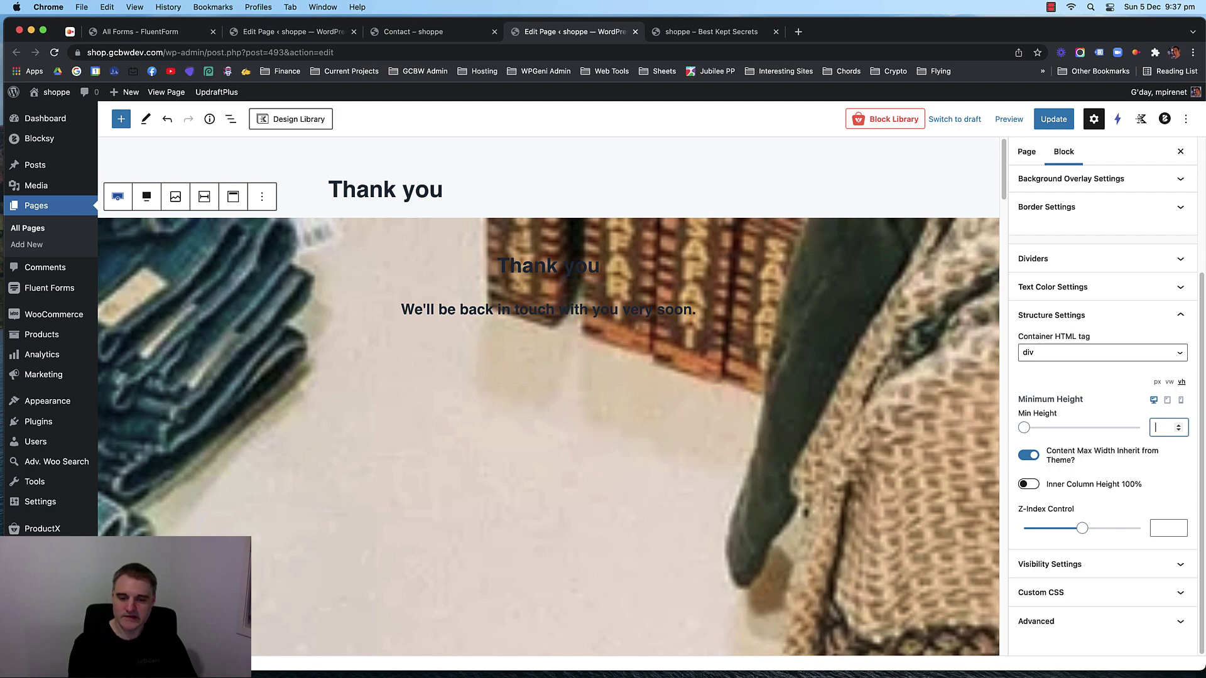
pyautogui.write('90')
pyautogui.scroll(-5, 847, 398)
pyautogui.scroll(5, 841, 397)
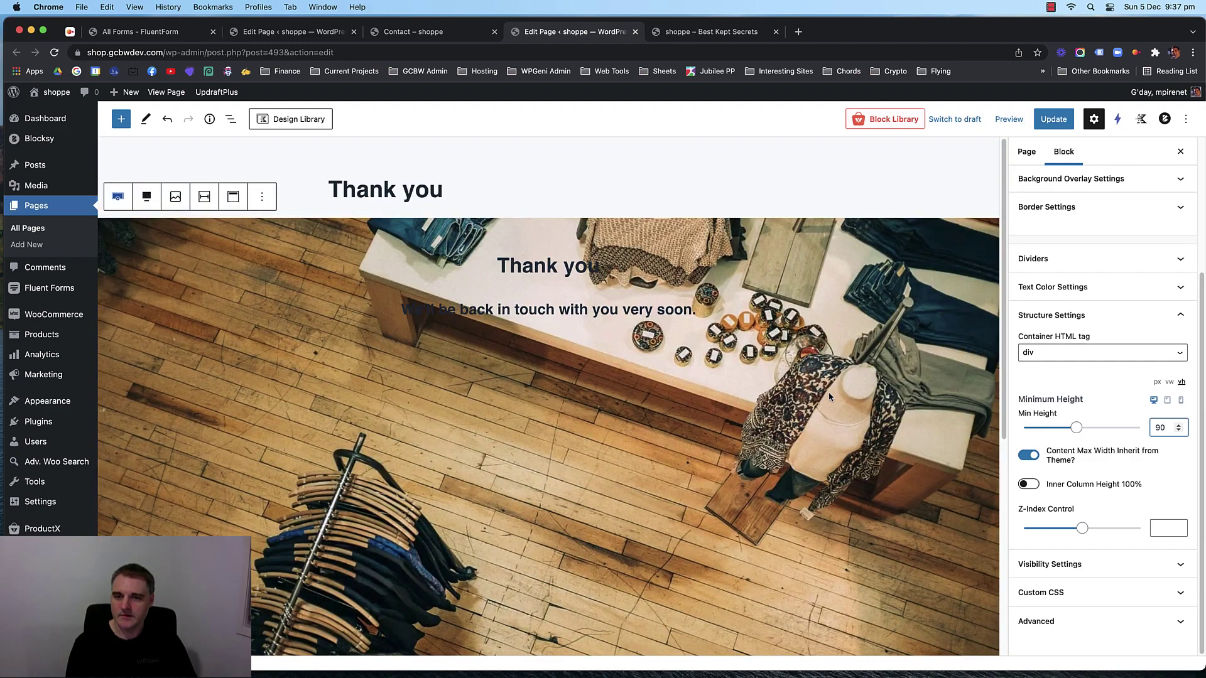
# Vertically centre the Thank you headings within the row.
pyautogui.click(562, 278)
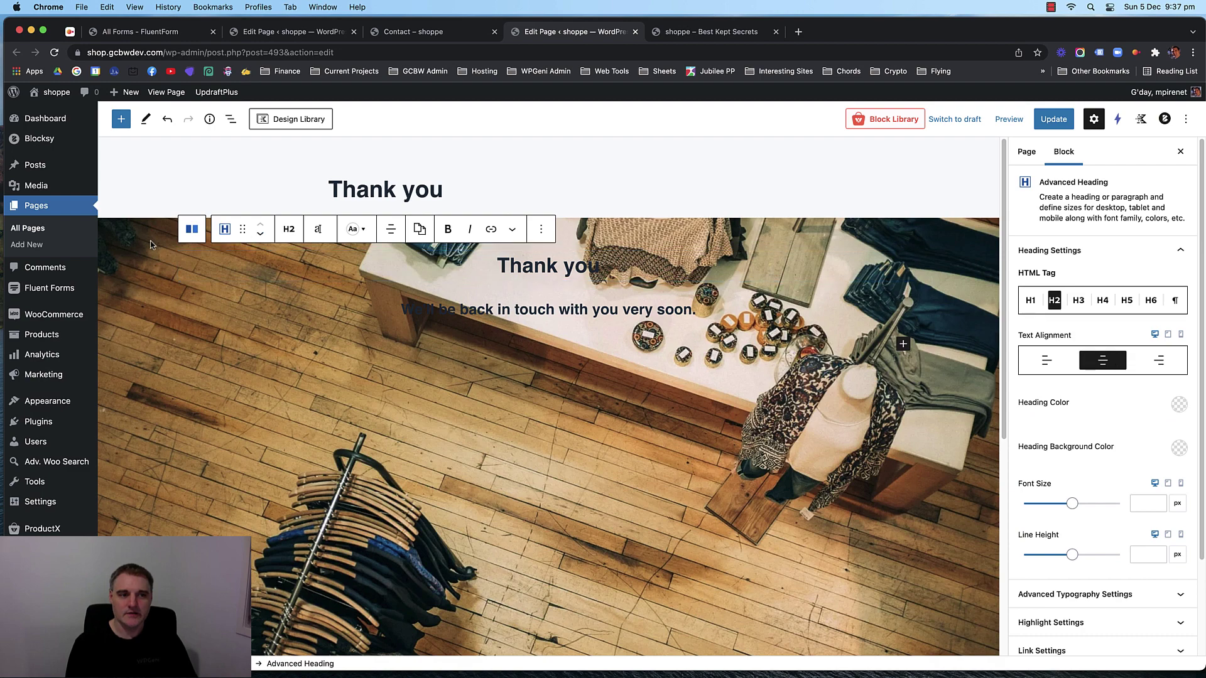
pyautogui.click(154, 231)
pyautogui.click(233, 197)
pyautogui.click(259, 259)
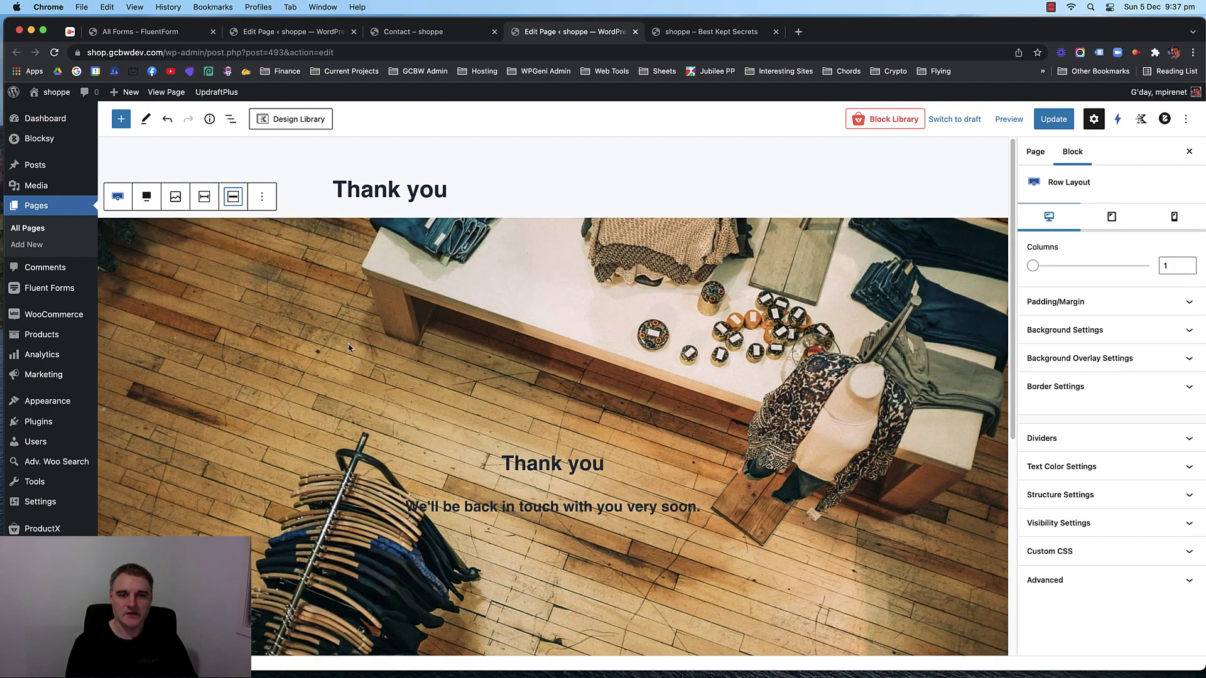
# Set the Thank you heading's font size to 50.
pyautogui.click(554, 459)
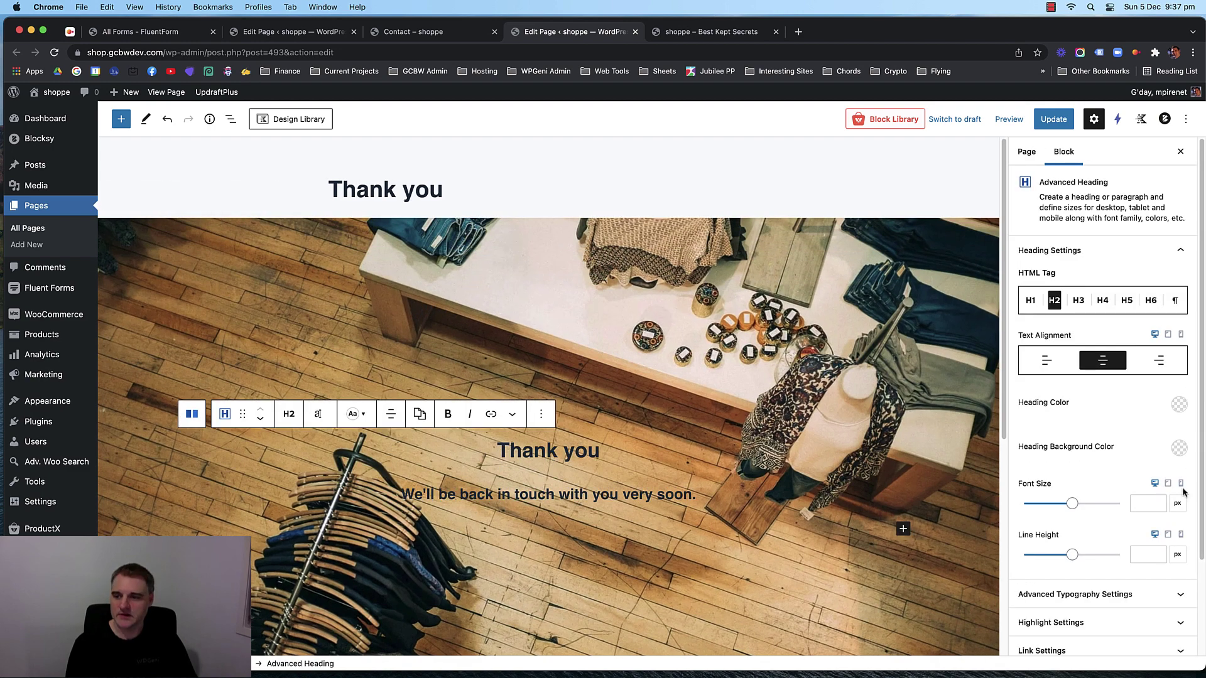
pyautogui.click(1143, 503)
pyautogui.write('50')
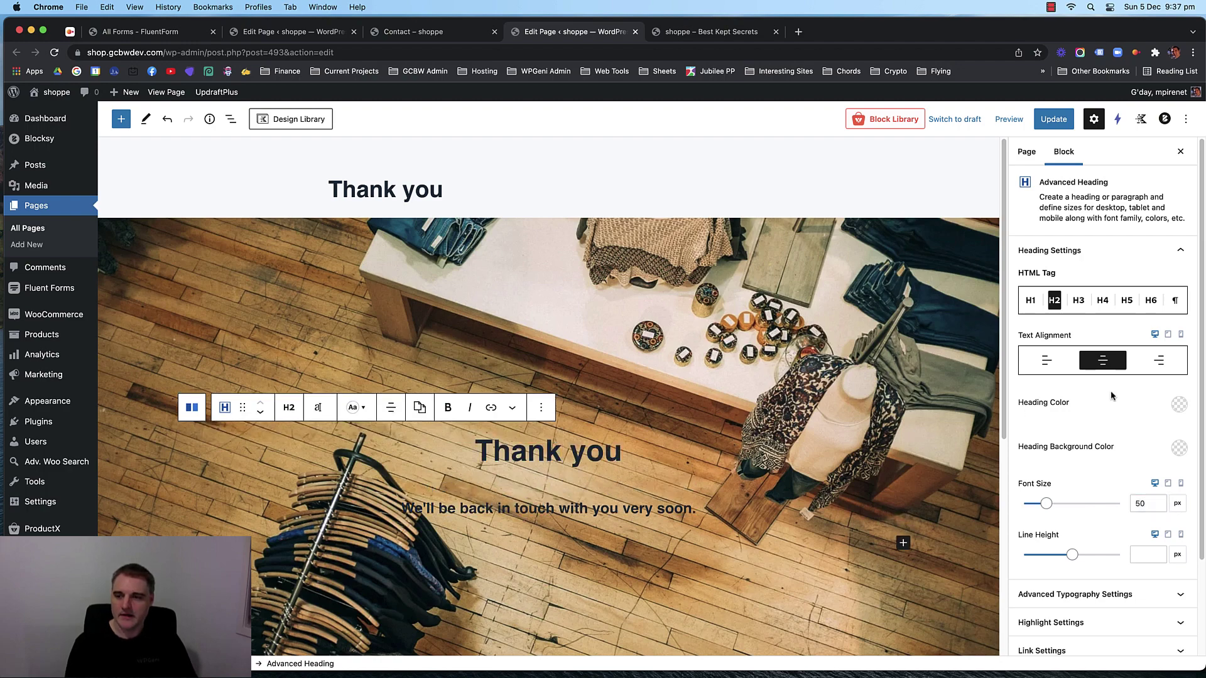
# Darken the row's background image with a dark overlay colour at opacity 50.
pyautogui.click(175, 238)
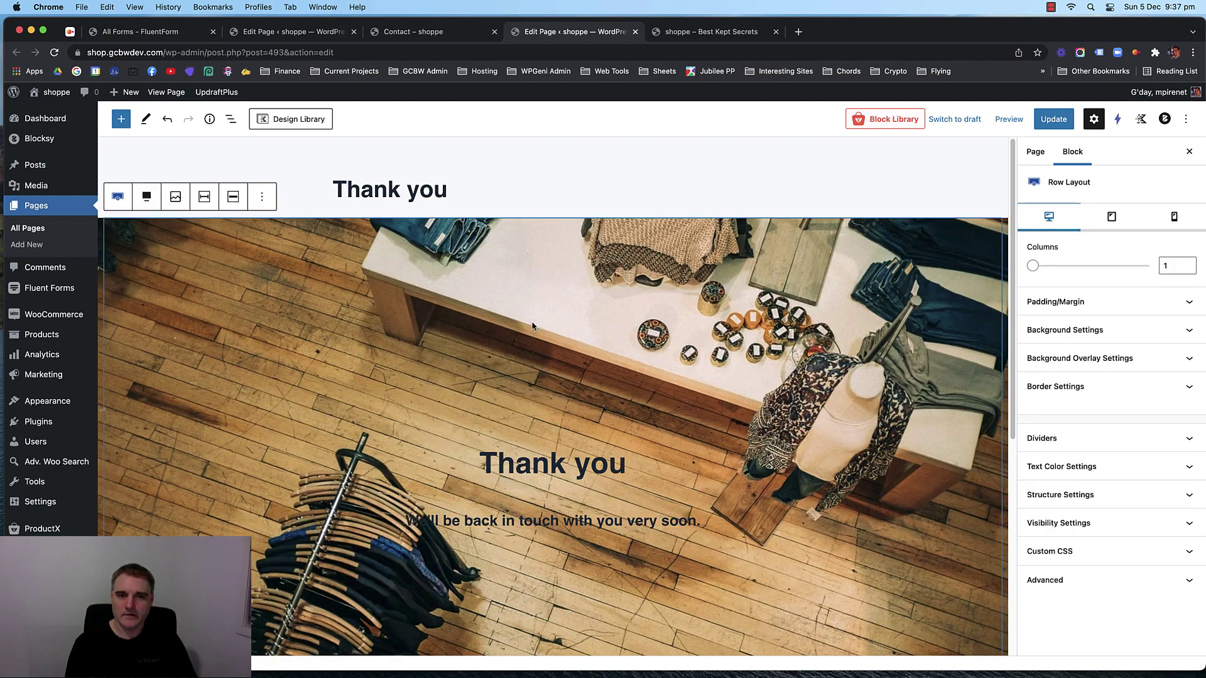
pyautogui.click(1145, 360)
pyautogui.click(1179, 464)
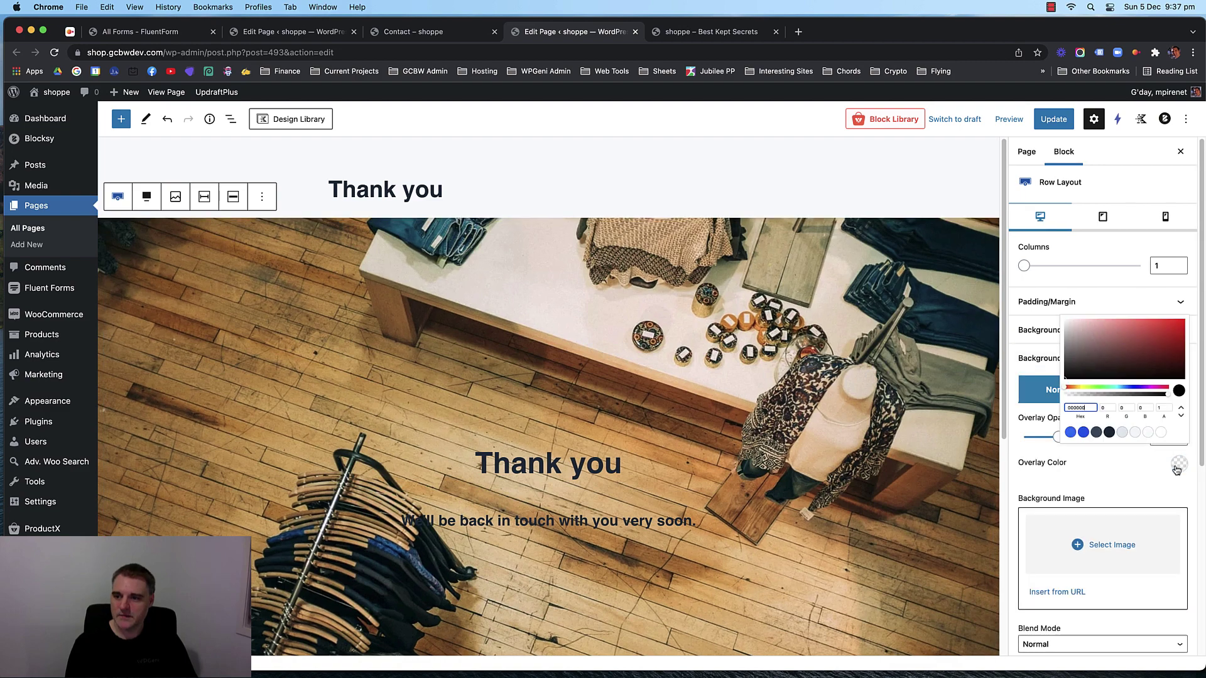
pyautogui.click(1076, 431)
pyautogui.click(1122, 473)
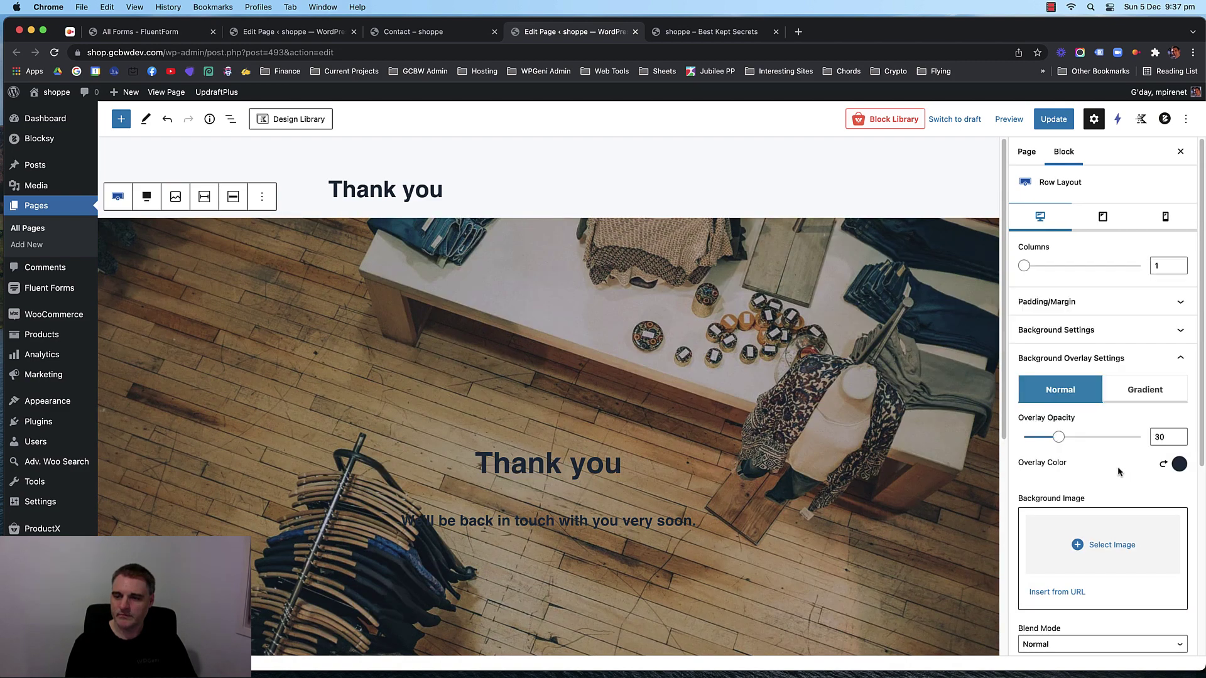
pyautogui.moveTo(1059, 437); pyautogui.dragTo(1082, 438)
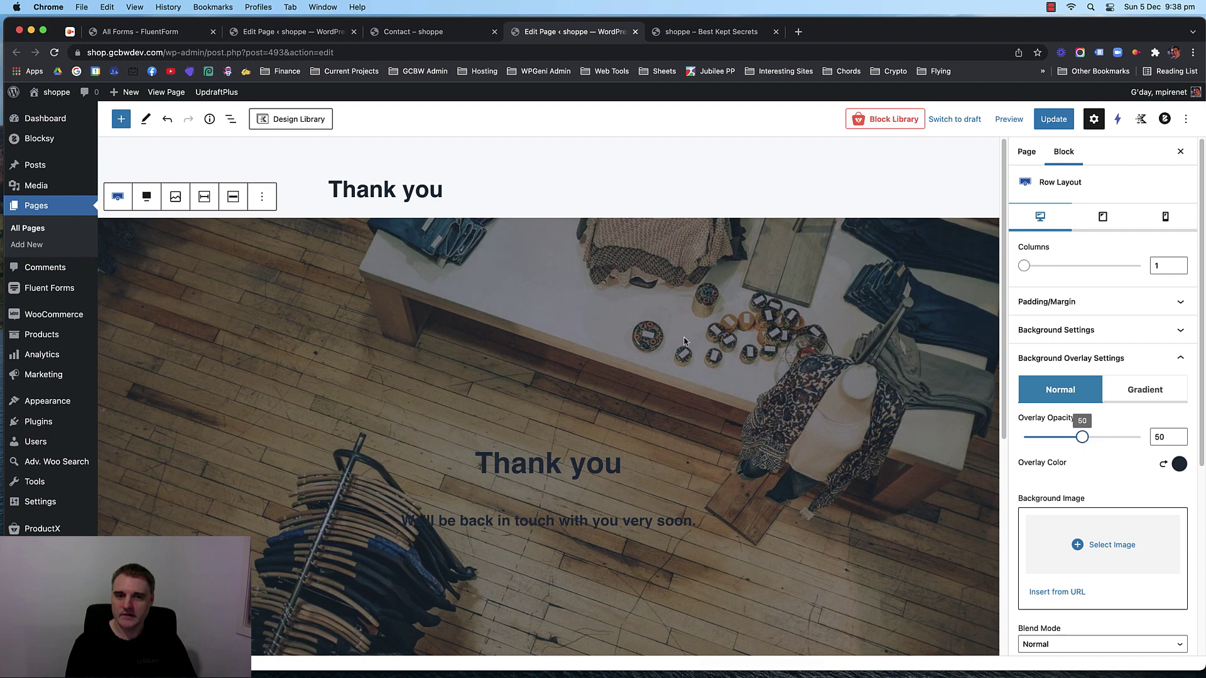
pyautogui.scroll(-4, 678, 338)
# Make both the Thank you heading and the subheading text white.
pyautogui.click(607, 250)
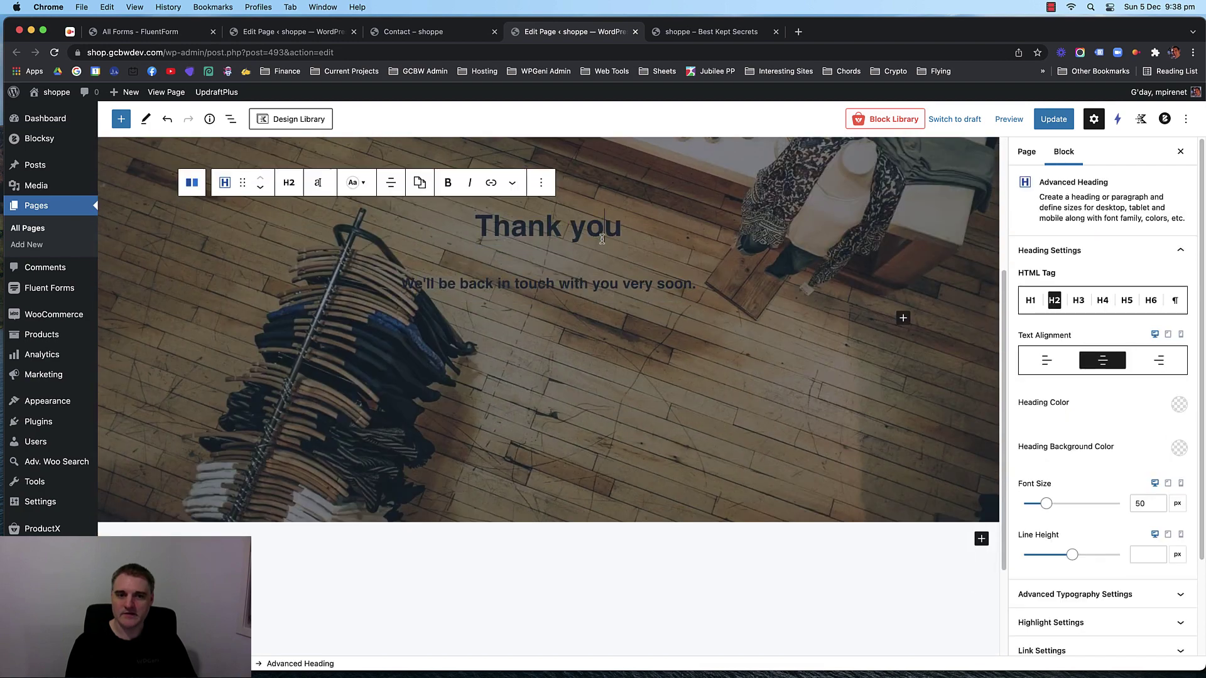
pyautogui.click(1183, 404)
pyautogui.click(1152, 371)
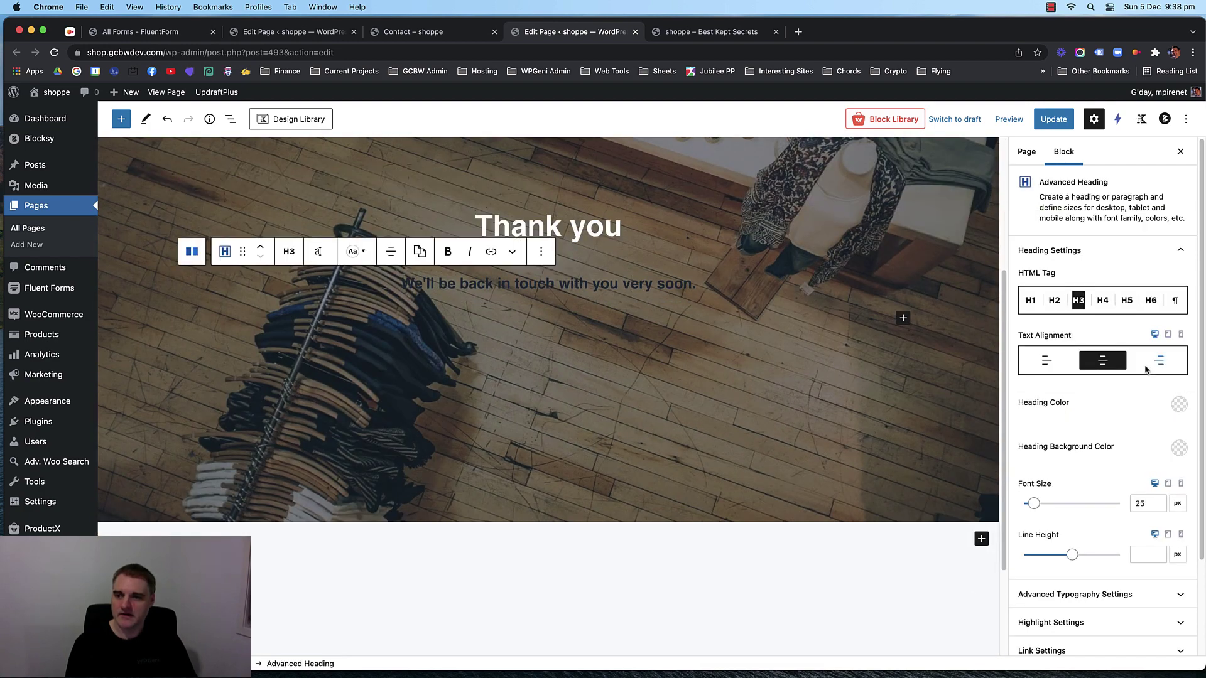
pyautogui.click(1179, 403)
pyautogui.click(1151, 371)
pyautogui.scroll(1, 672, 339)
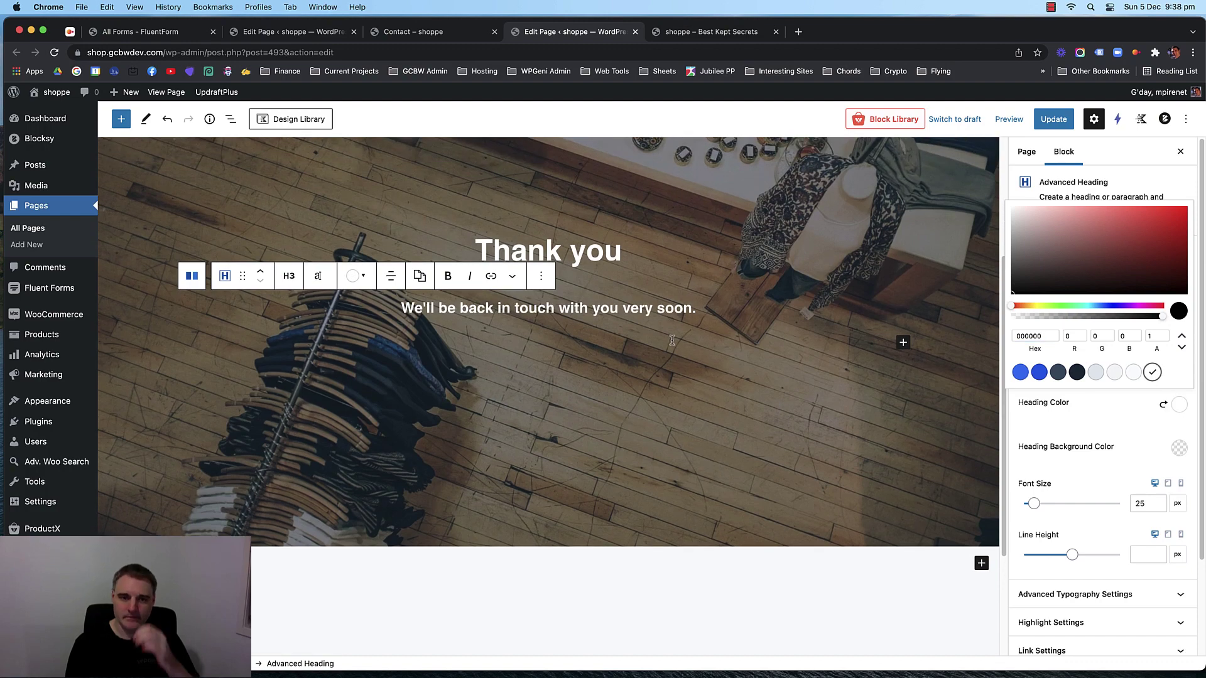
pyautogui.scroll(3, 672, 340)
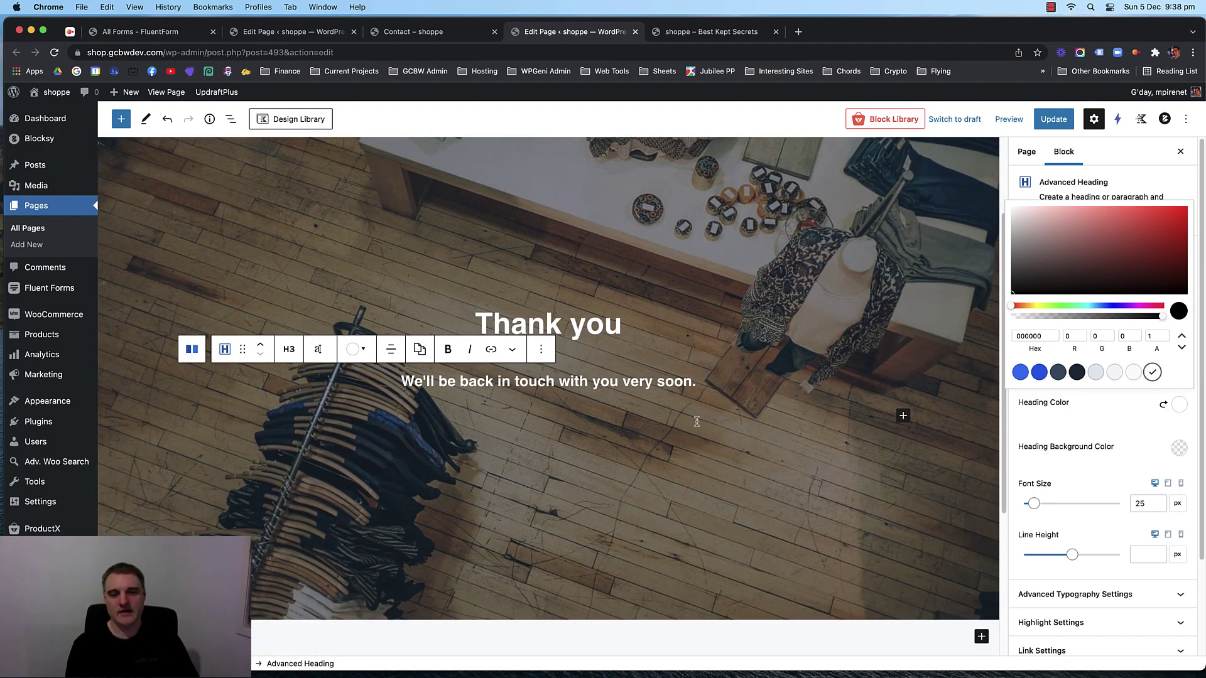
pyautogui.click(697, 386)
# Set the heading's bottom margin to 0 and update the page.
pyautogui.click(624, 327)
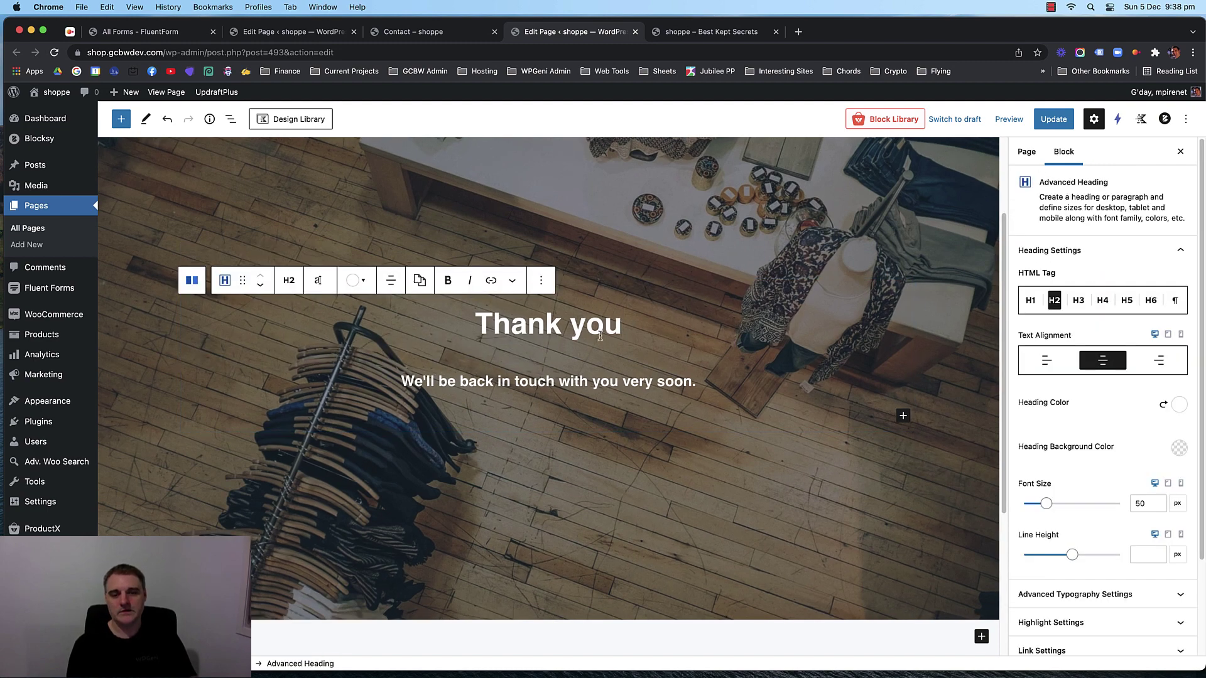
pyautogui.scroll(-3, 1118, 502)
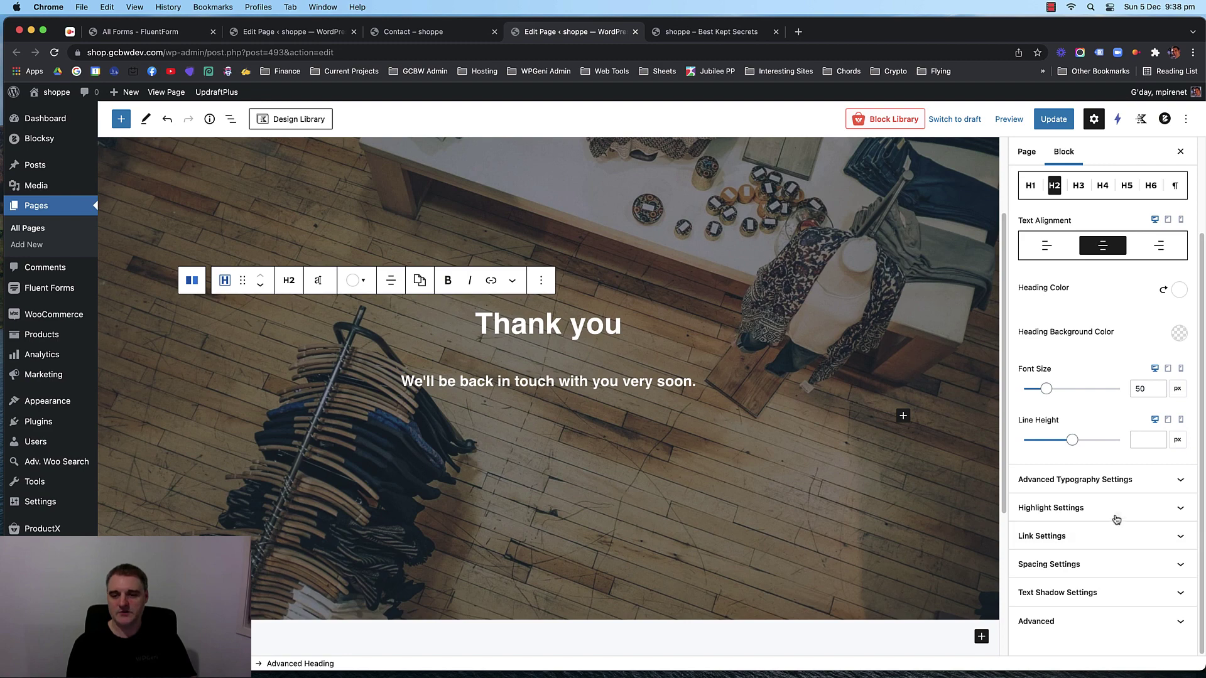
pyautogui.click(1121, 564)
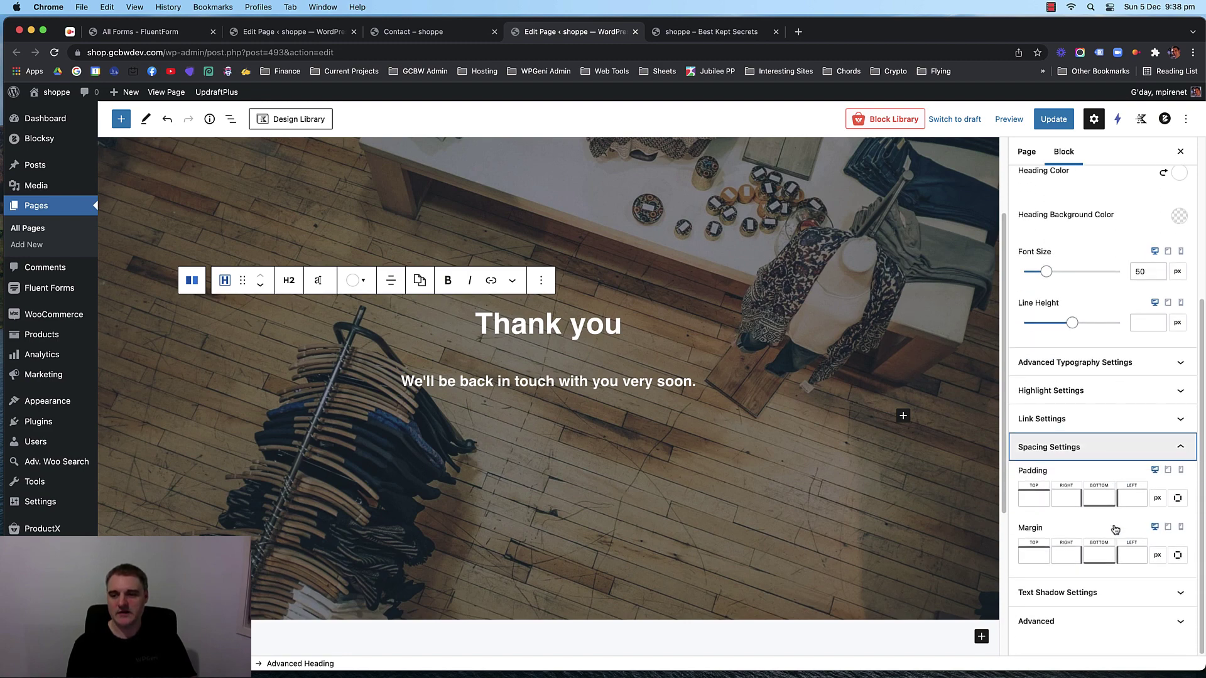
pyautogui.click(1099, 555)
pyautogui.write('-4')
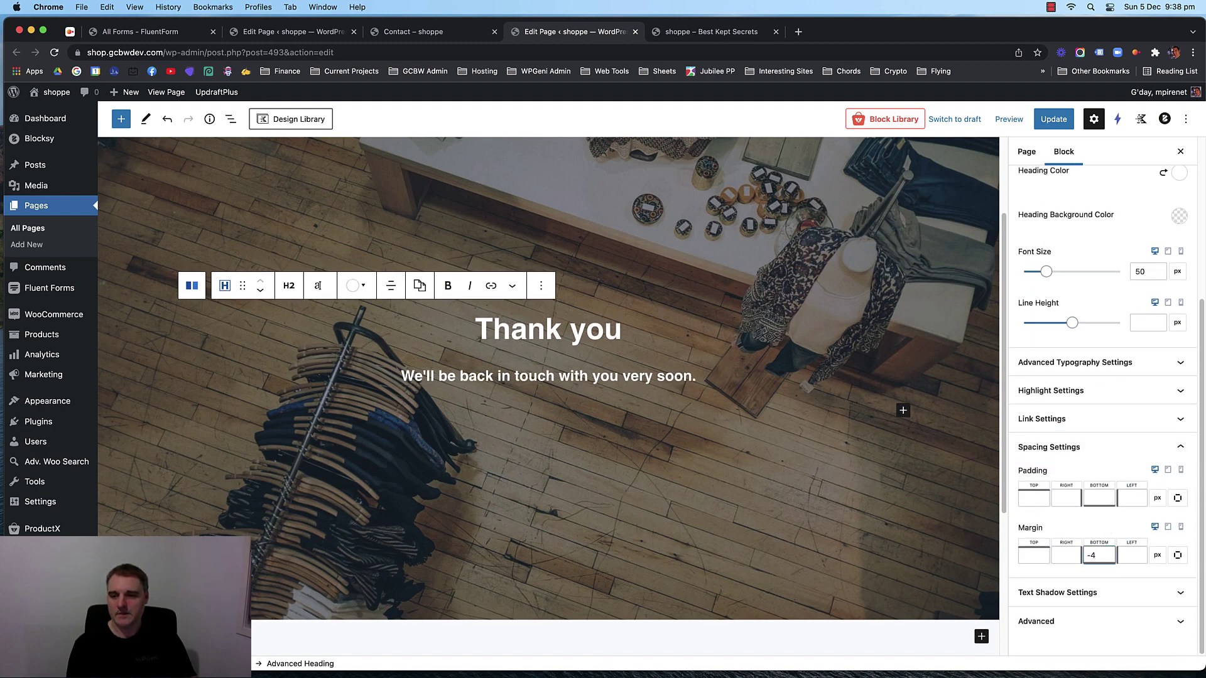
pyautogui.press('BackSpace')
pyautogui.press('BackSpace')
pyautogui.write('0')
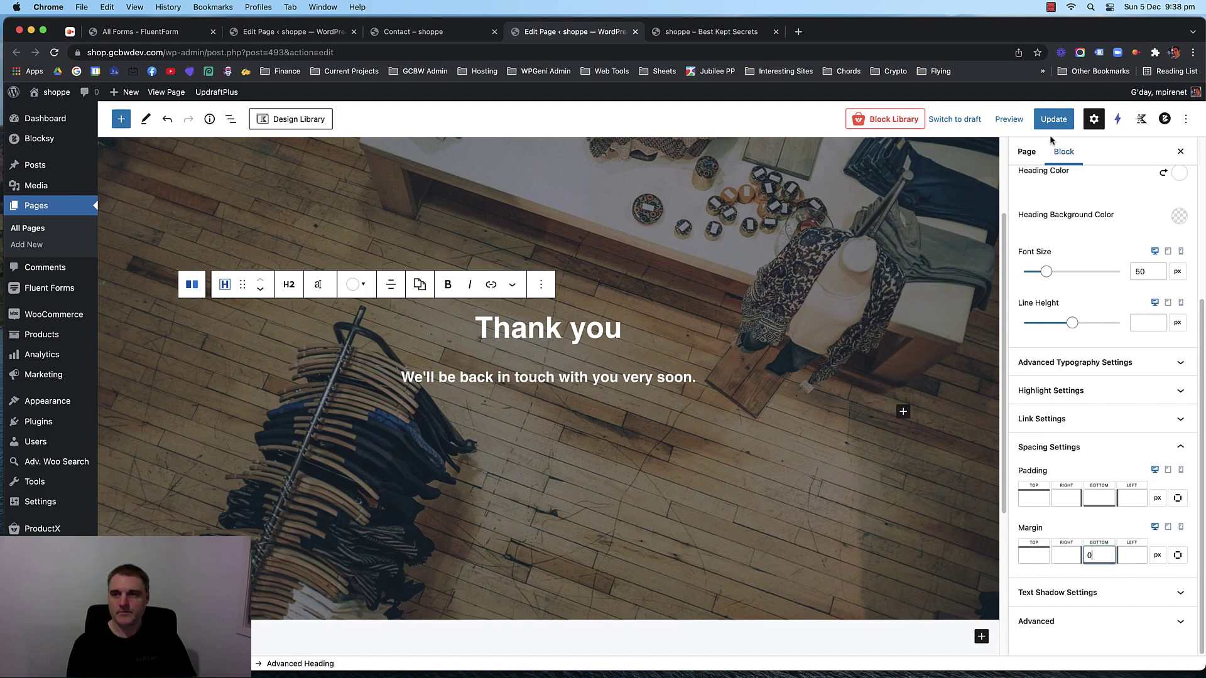
pyautogui.click(1051, 121)
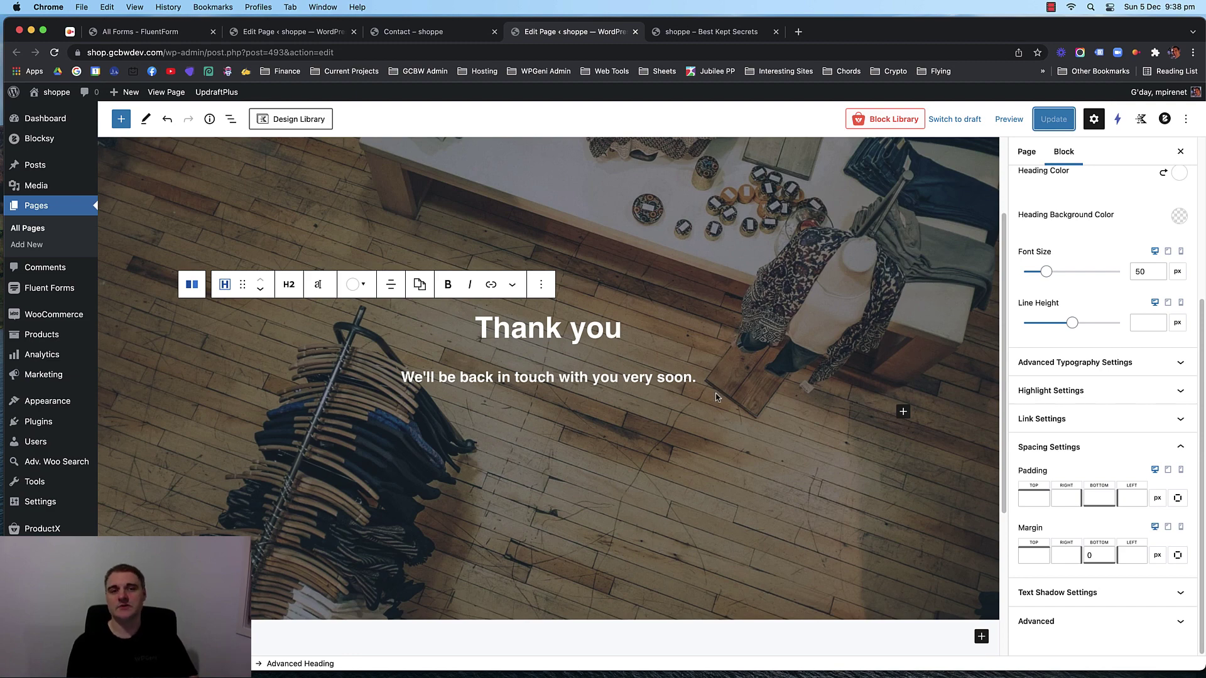
# Reload the Contact page, then search the web for 'get params plugin wordpress'.
pyautogui.click(431, 31)
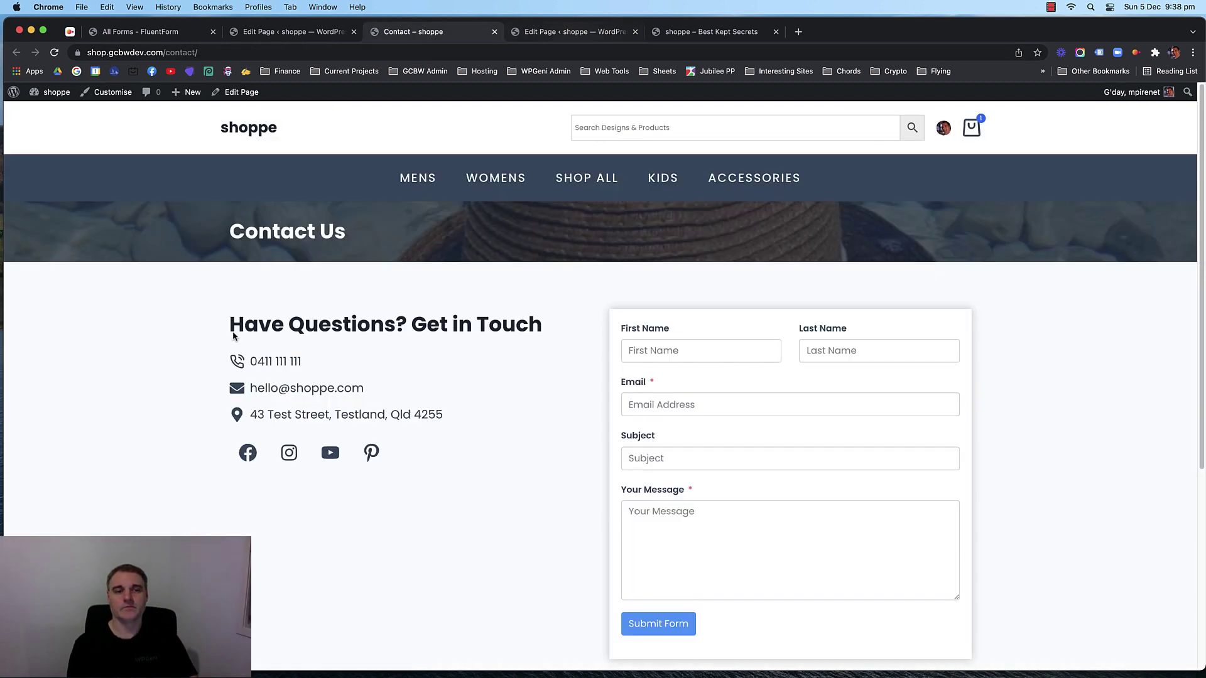
pyautogui.press('super+r')
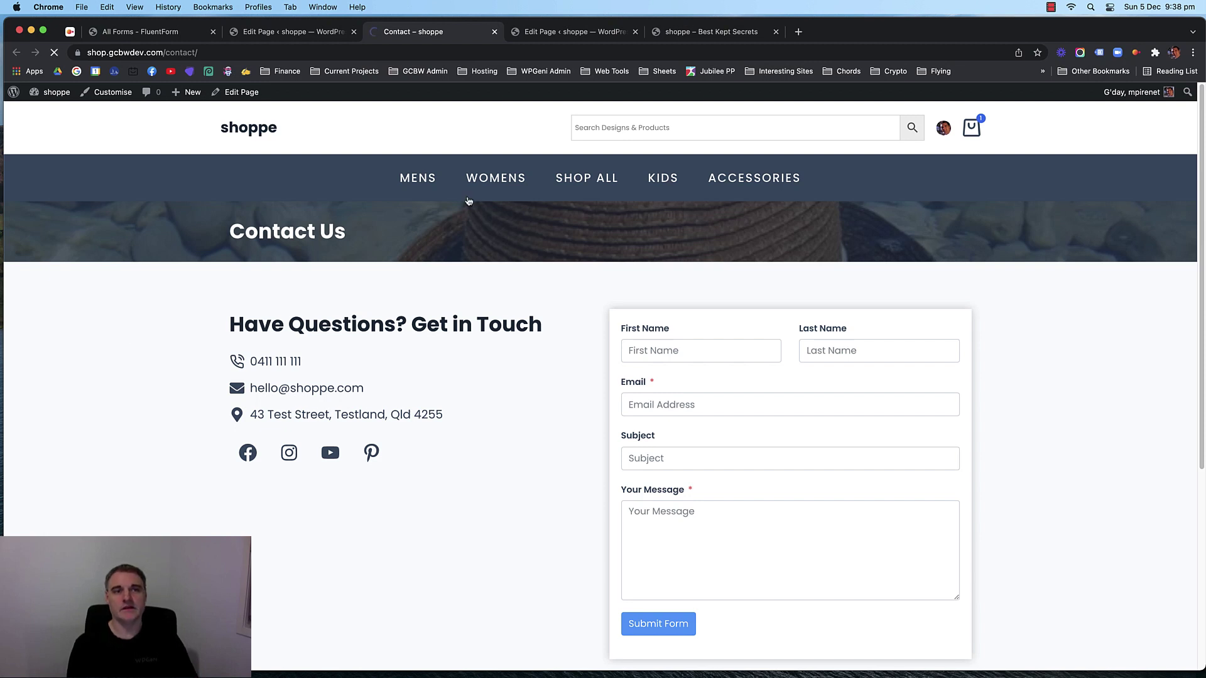
pyautogui.click(565, 31)
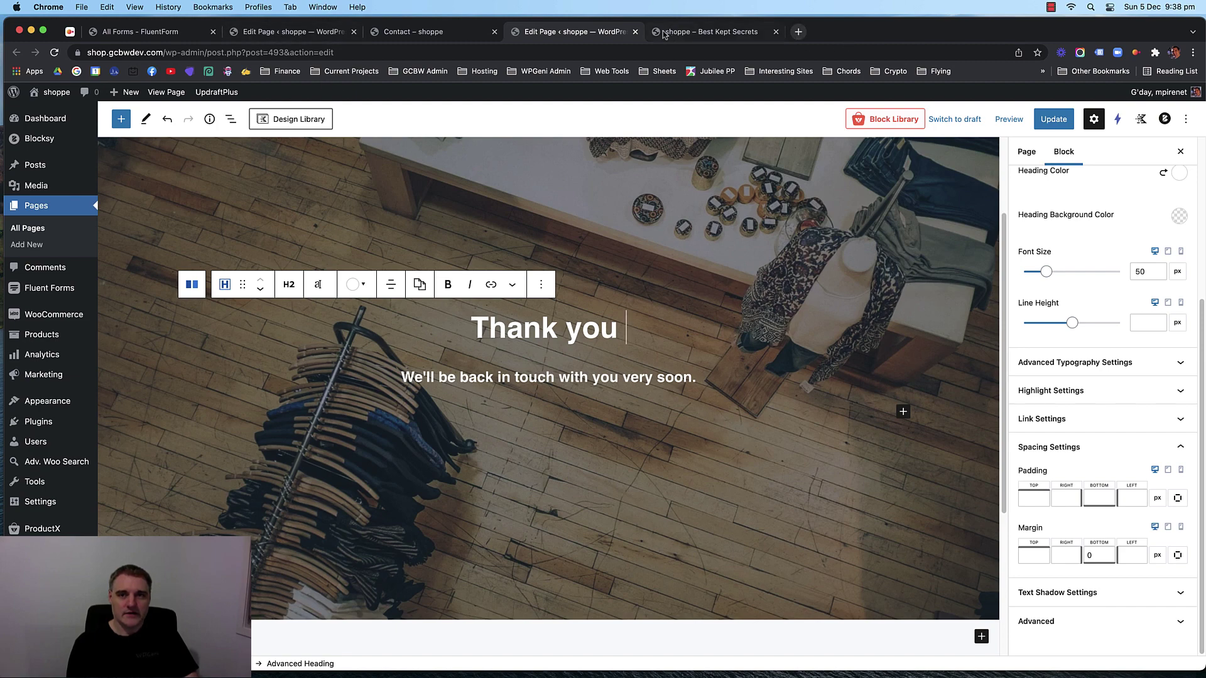
pyautogui.click(785, 32)
pyautogui.click(796, 32)
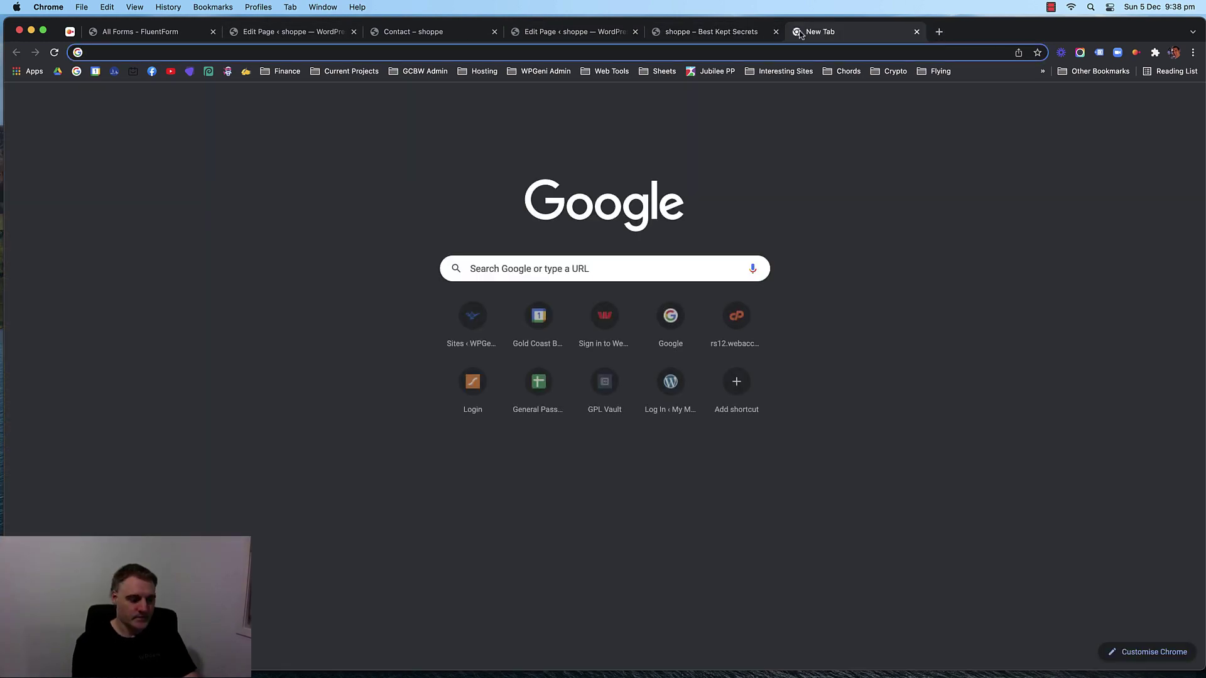
pyautogui.write('get params plugin wor')
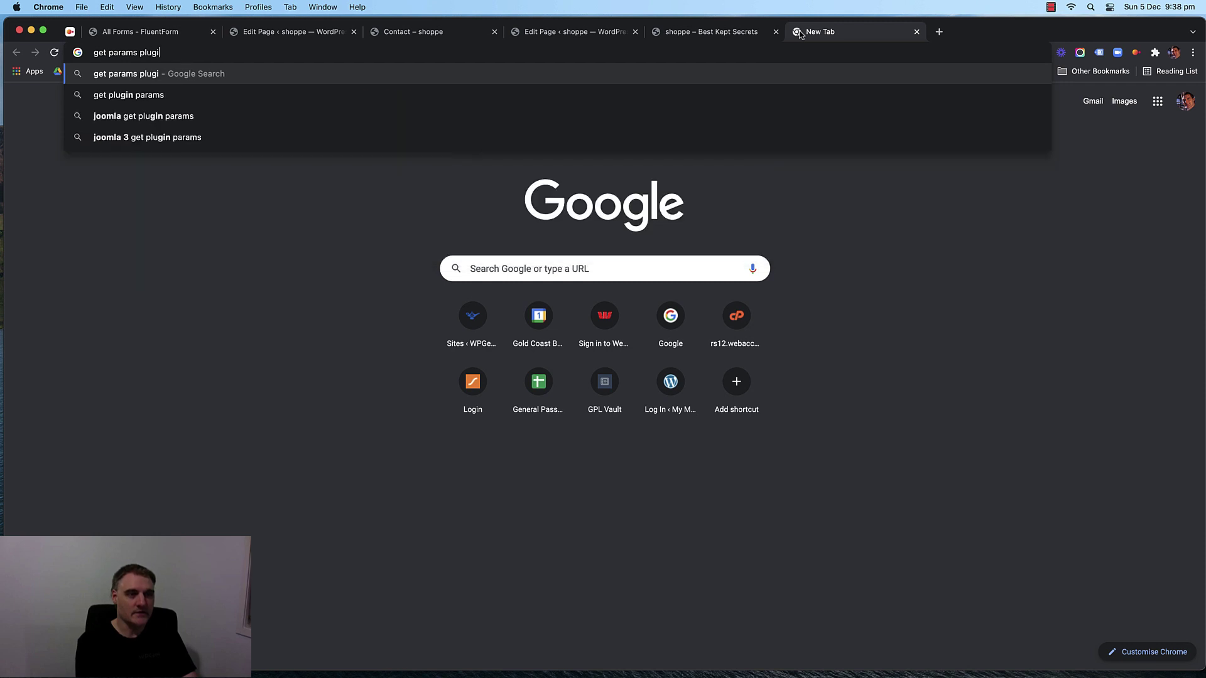
pyautogui.write('dpress')
pyautogui.press('Return')
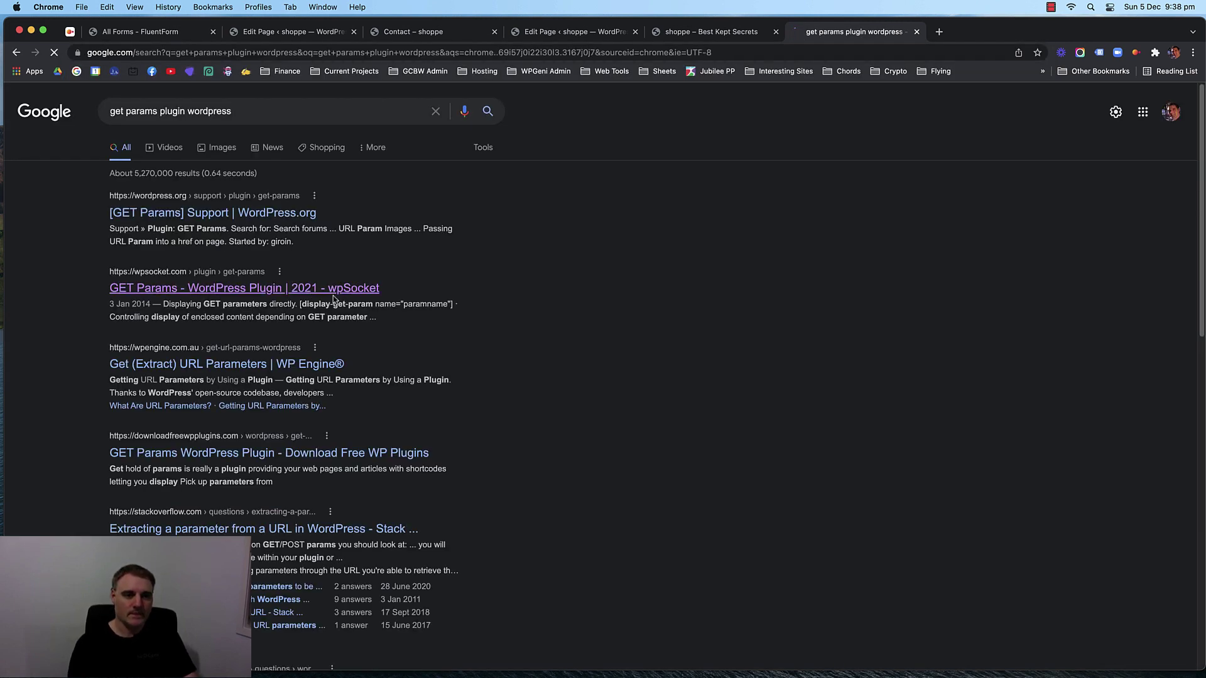
# Copy the [display-get-param name="paramname"] shortcode, checking it in a scratch tab.
pyautogui.scroll(-5, 175, 378)
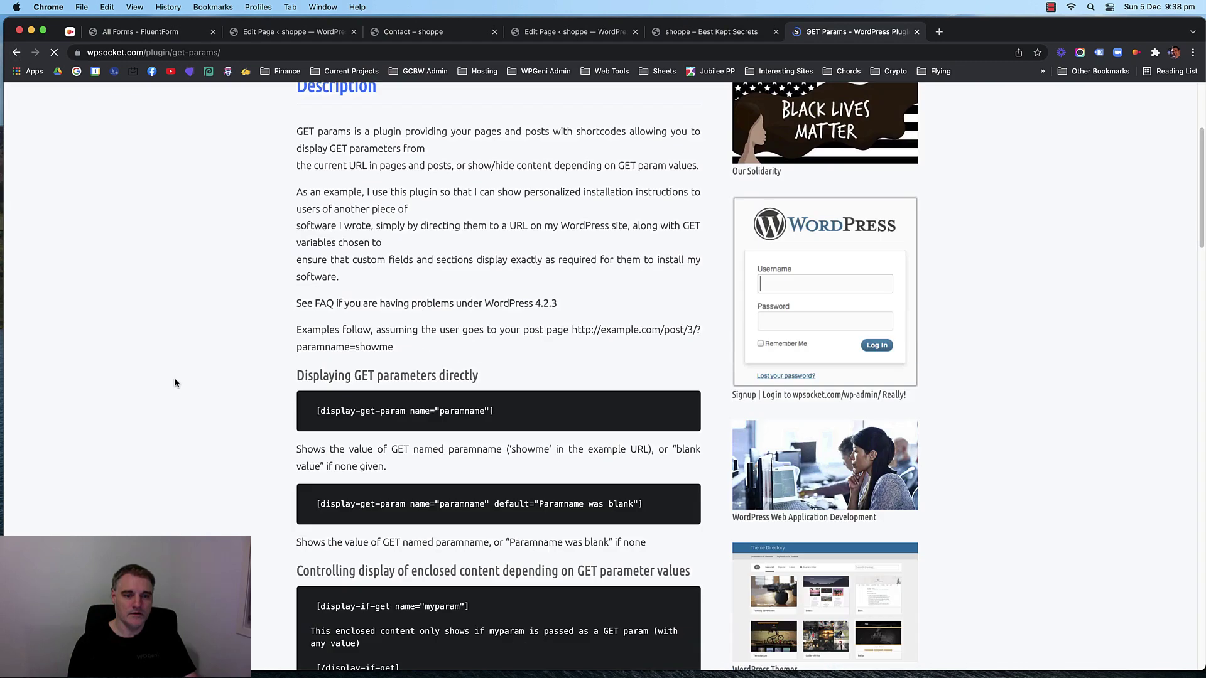
pyautogui.moveTo(496, 361); pyautogui.dragTo(283, 352)
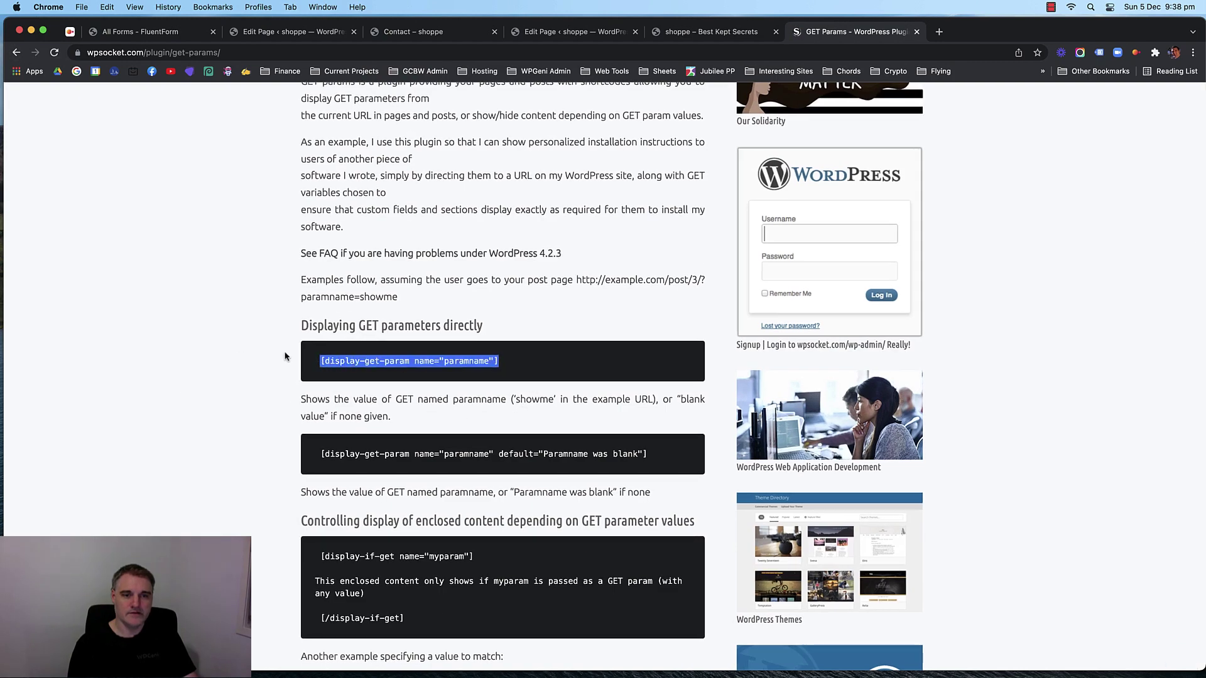
pyautogui.press('super+c')
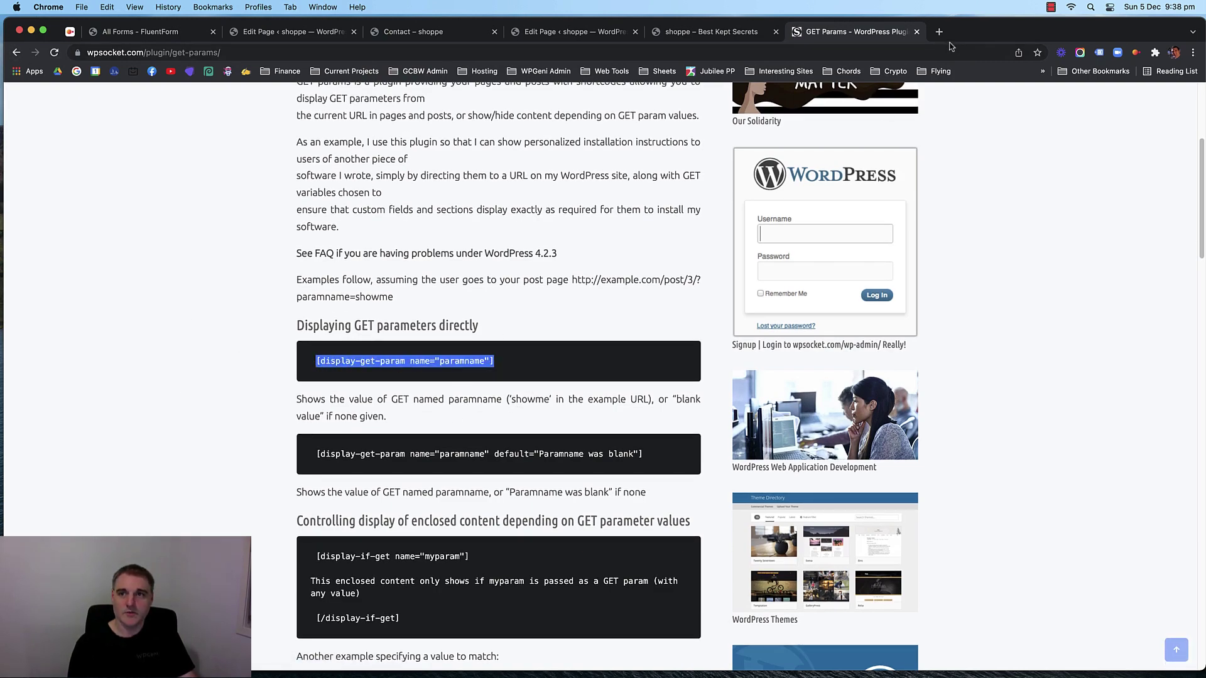
pyautogui.click(939, 31)
pyautogui.press('super+v')
pyautogui.press('super+a')
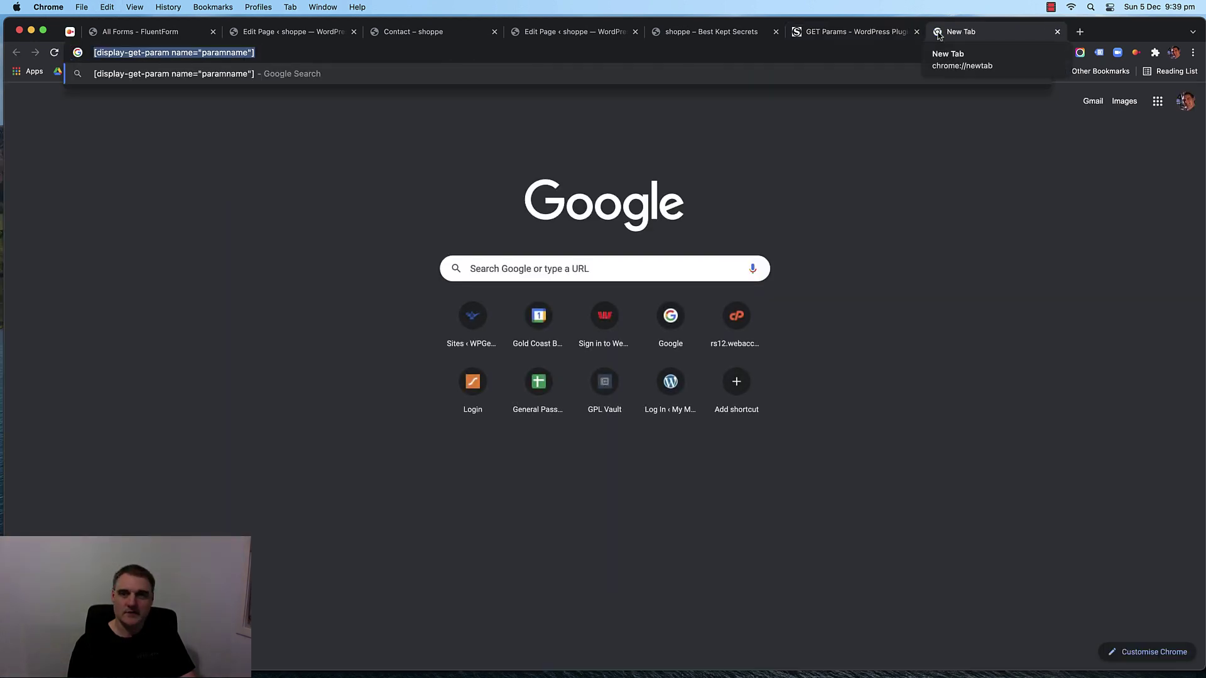
pyautogui.click(1057, 32)
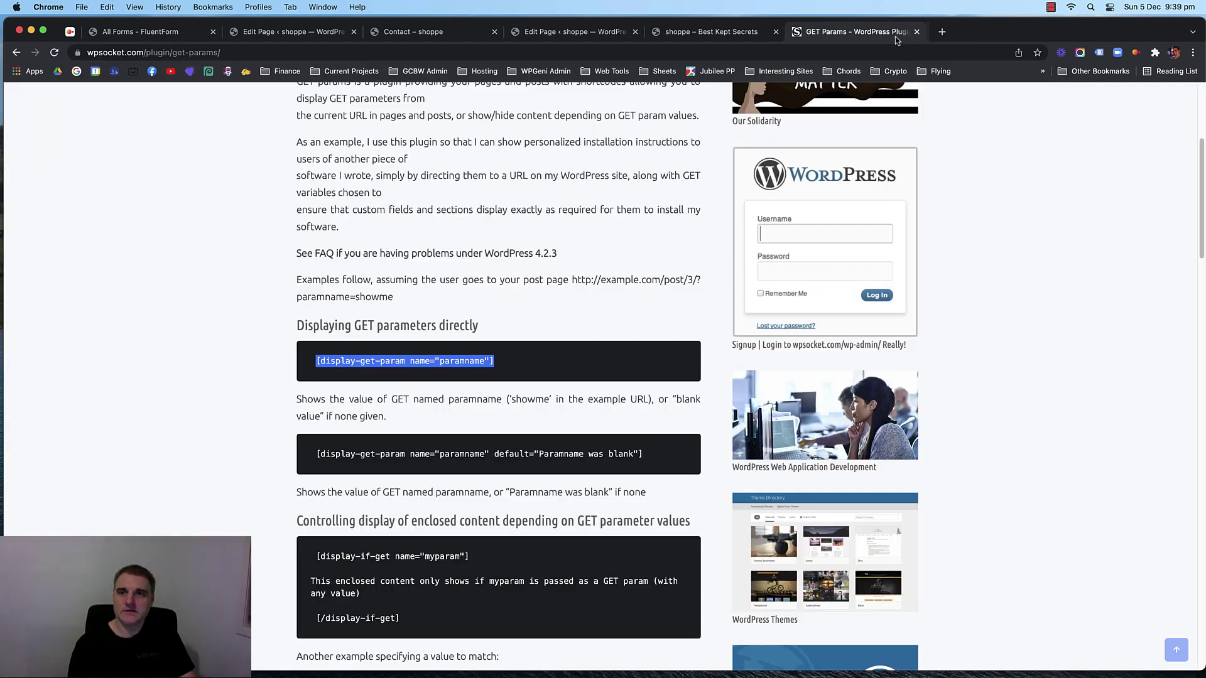
pyautogui.moveTo(519, 362); pyautogui.dragTo(313, 359)
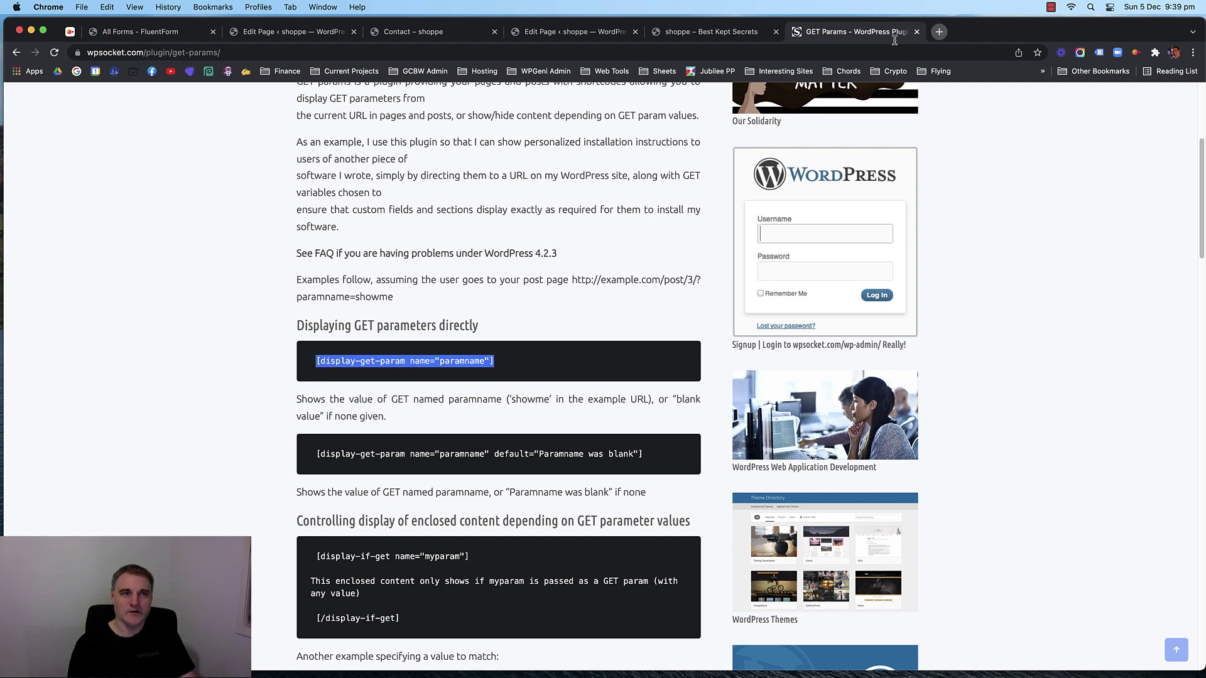
pyautogui.click(939, 31)
pyautogui.press('super+v')
pyautogui.moveTo(290, 52); pyautogui.dragTo(92, 52)
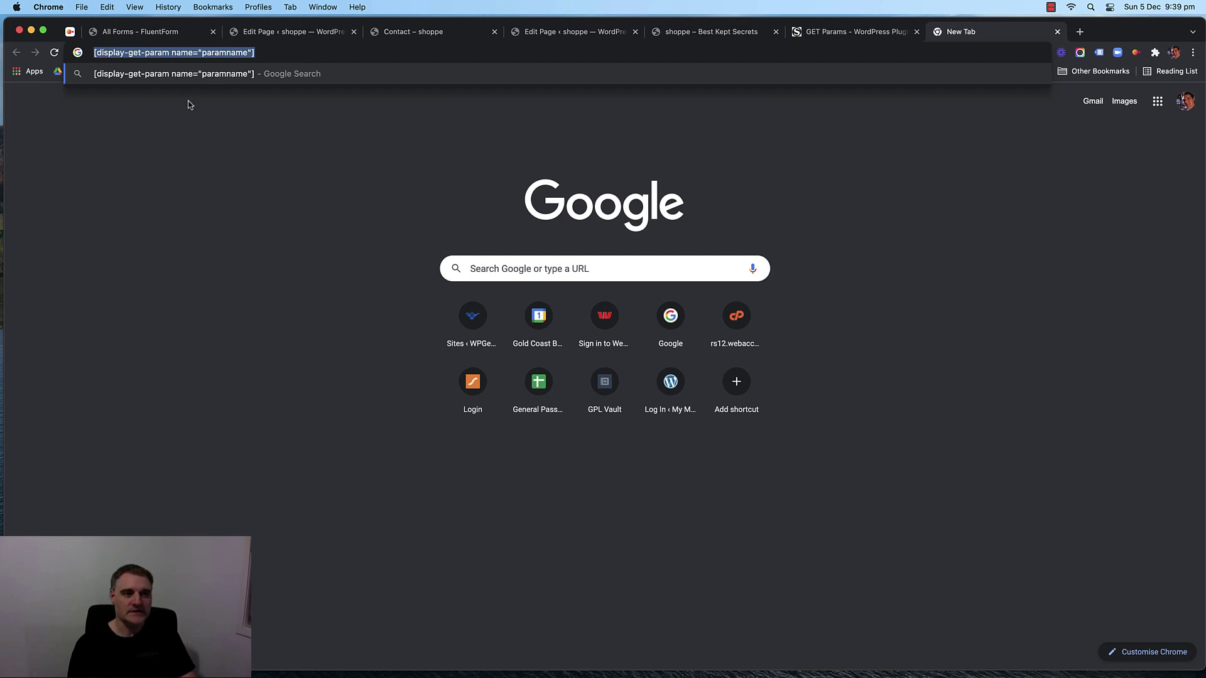
pyautogui.press('super+c')
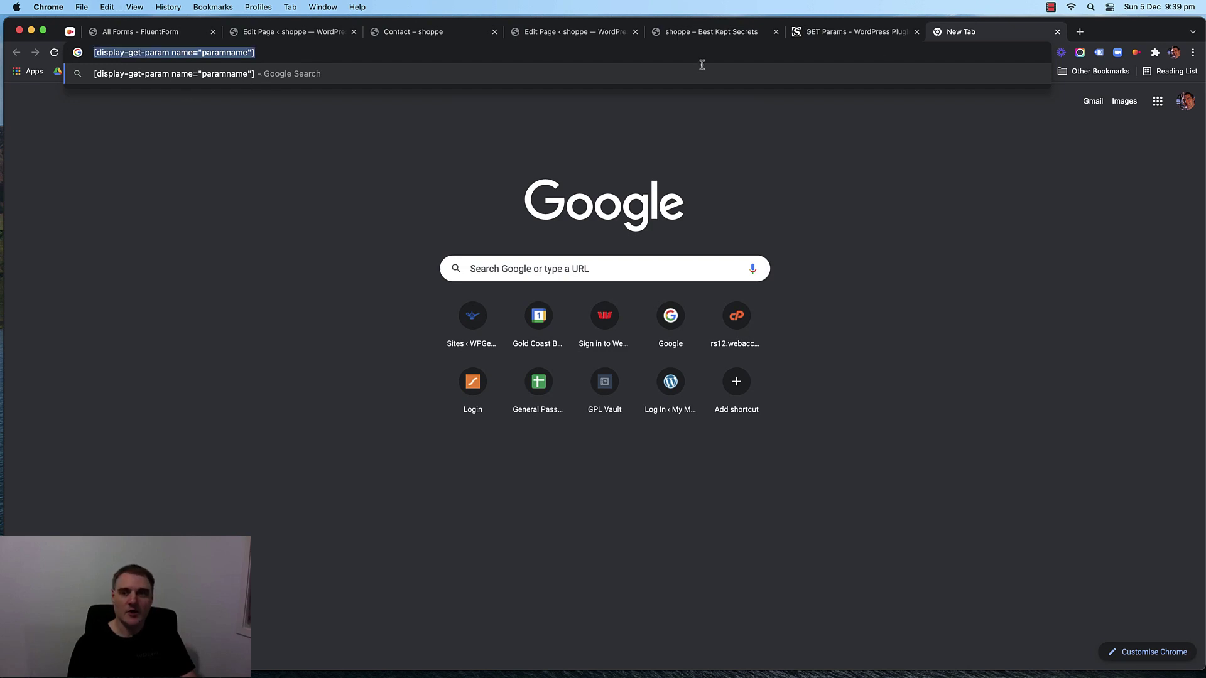
pyautogui.click(1057, 32)
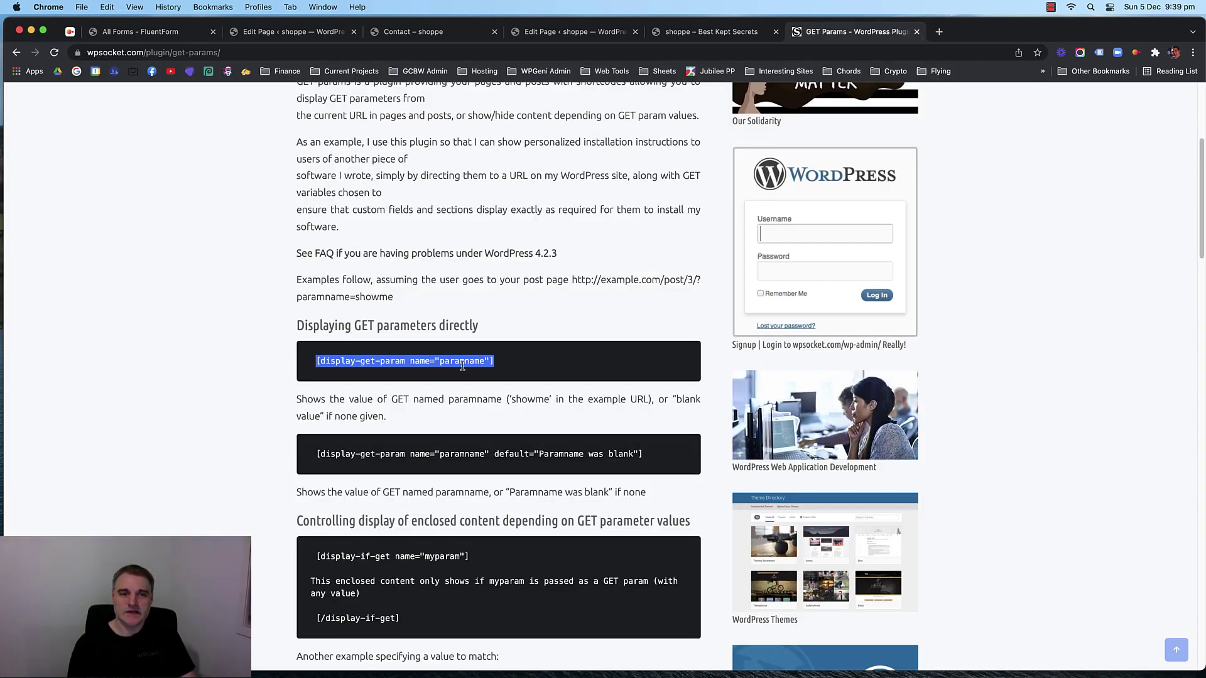
# Close the GET Params plugin page and return to the Thank you page editor.
pyautogui.click(561, 371)
pyautogui.scroll(-1, 508, 289)
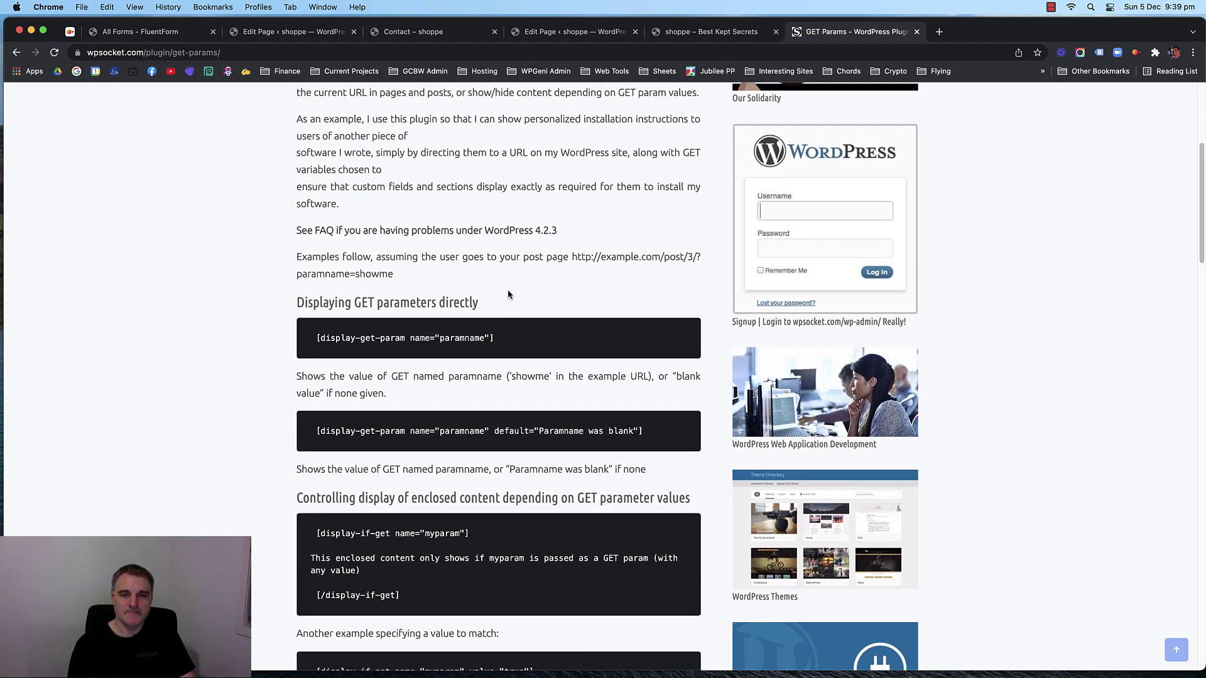
pyautogui.click(916, 31)
pyautogui.click(575, 32)
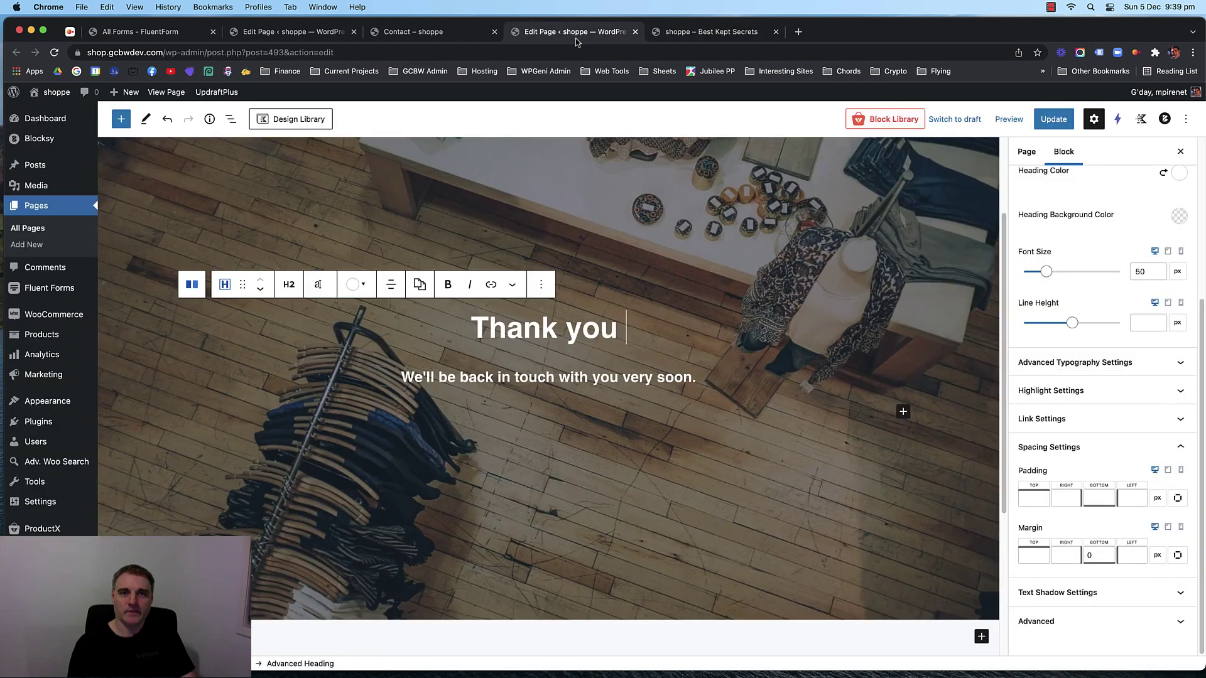
# Paste the shortcode after 'Thank you' and change paramname to fname.
pyautogui.click(626, 339)
pyautogui.press('super+v')
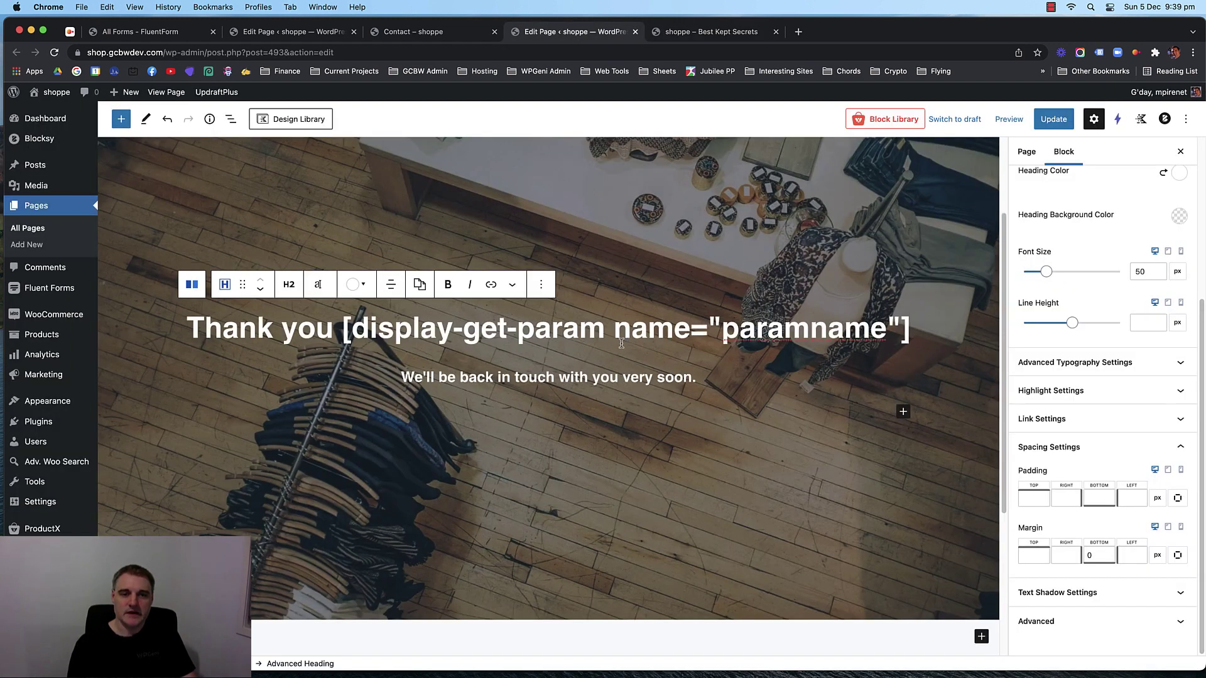
pyautogui.doubleClick(769, 331)
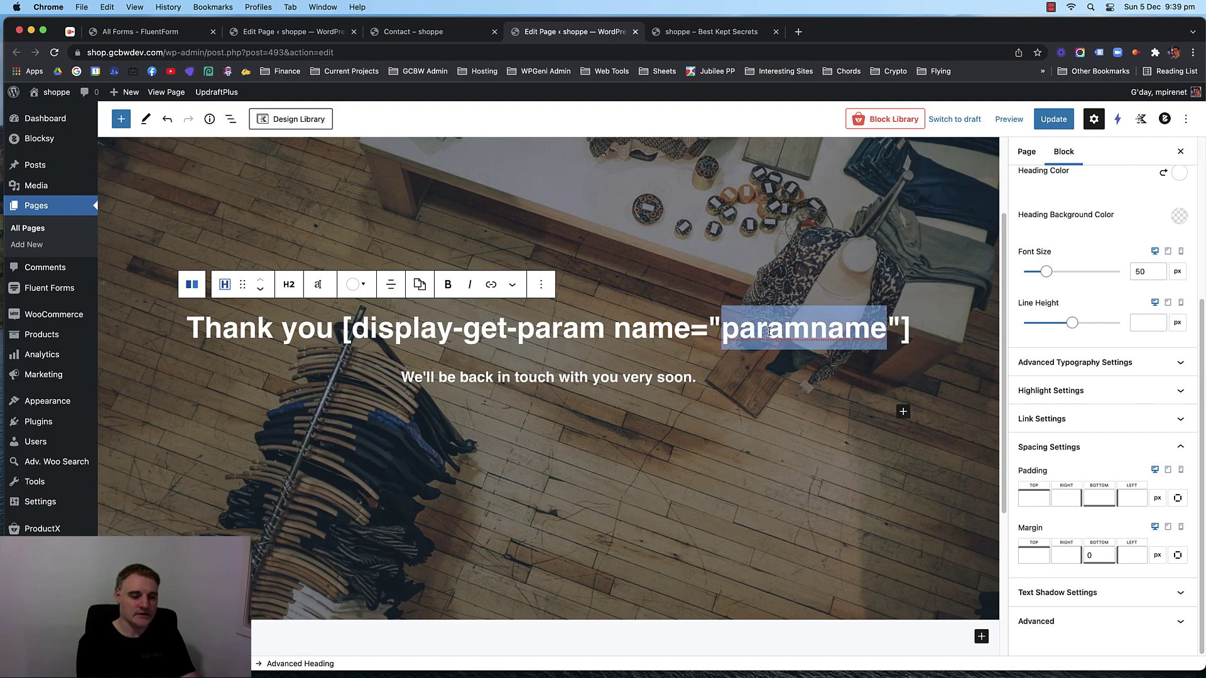
pyautogui.write('fname')
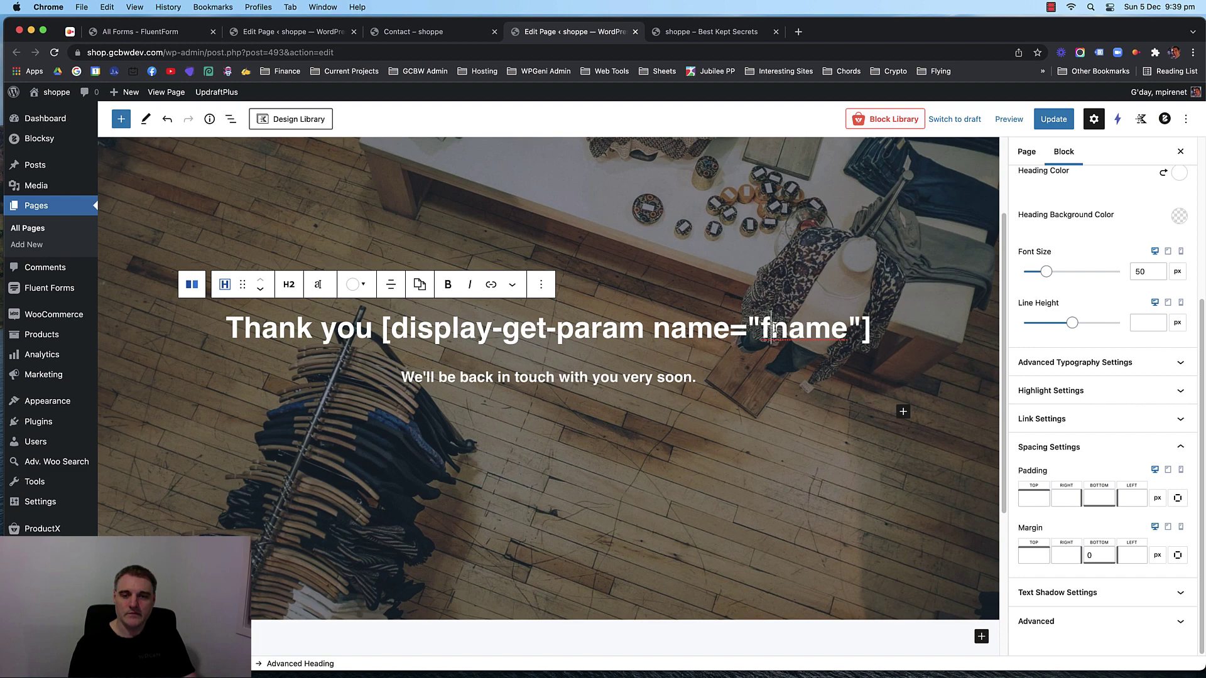
# Inspect the First Name and Last Name fields on the live Contact page.
pyautogui.click(430, 30)
pyautogui.click(839, 346)
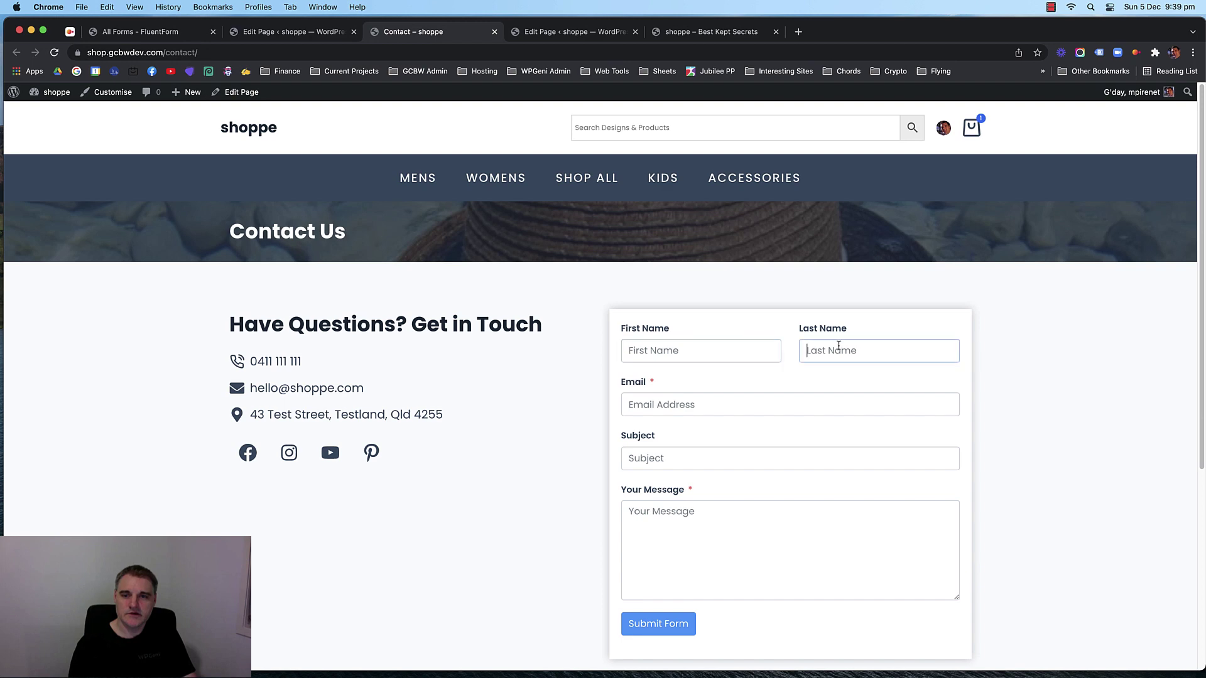
pyautogui.click(754, 348)
pyautogui.click(816, 351)
pyautogui.click(777, 354)
pyautogui.click(837, 352)
pyautogui.click(793, 351)
pyautogui.hotkey('ctrl', 'Right')
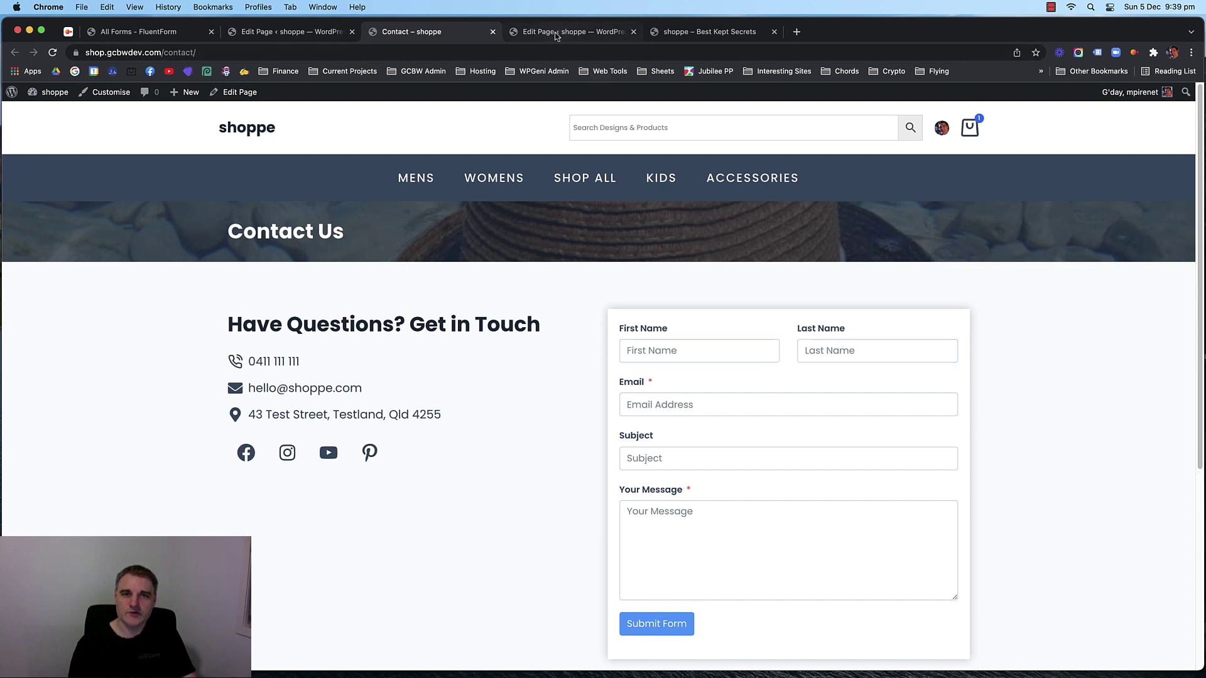
# Change the parameter to name, save the Thank you page, and return to the Contact page.
pyautogui.click(556, 35)
pyautogui.press('BackSpace')
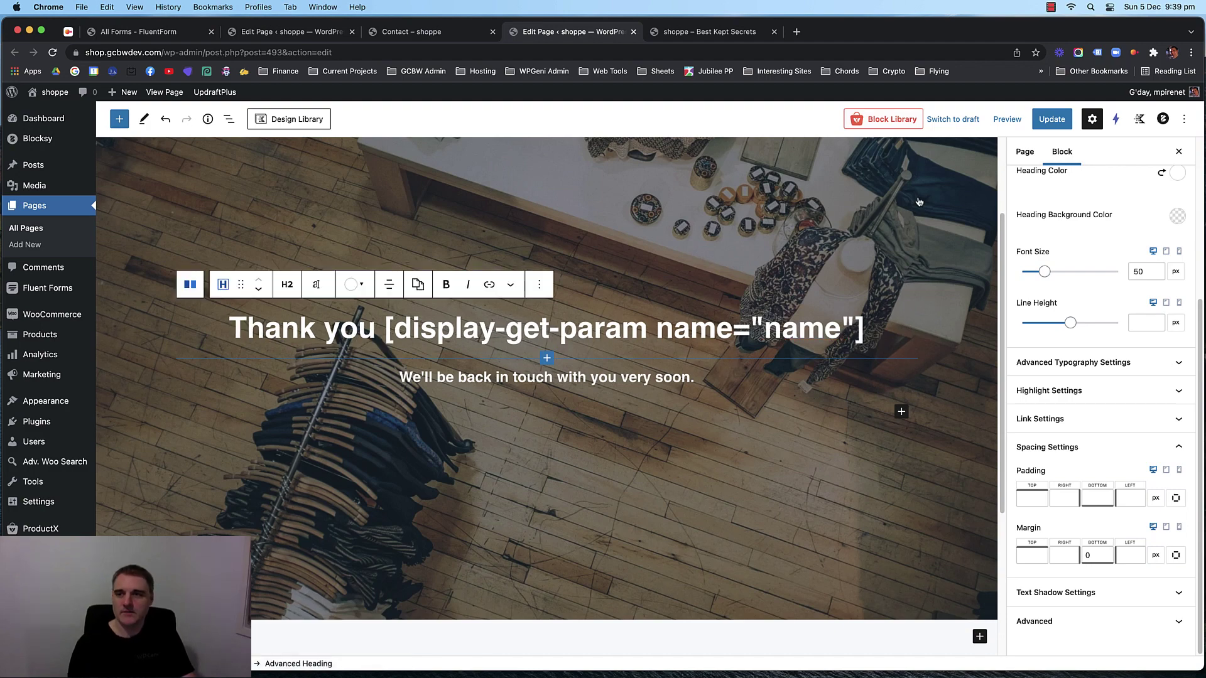
pyautogui.press('super+s')
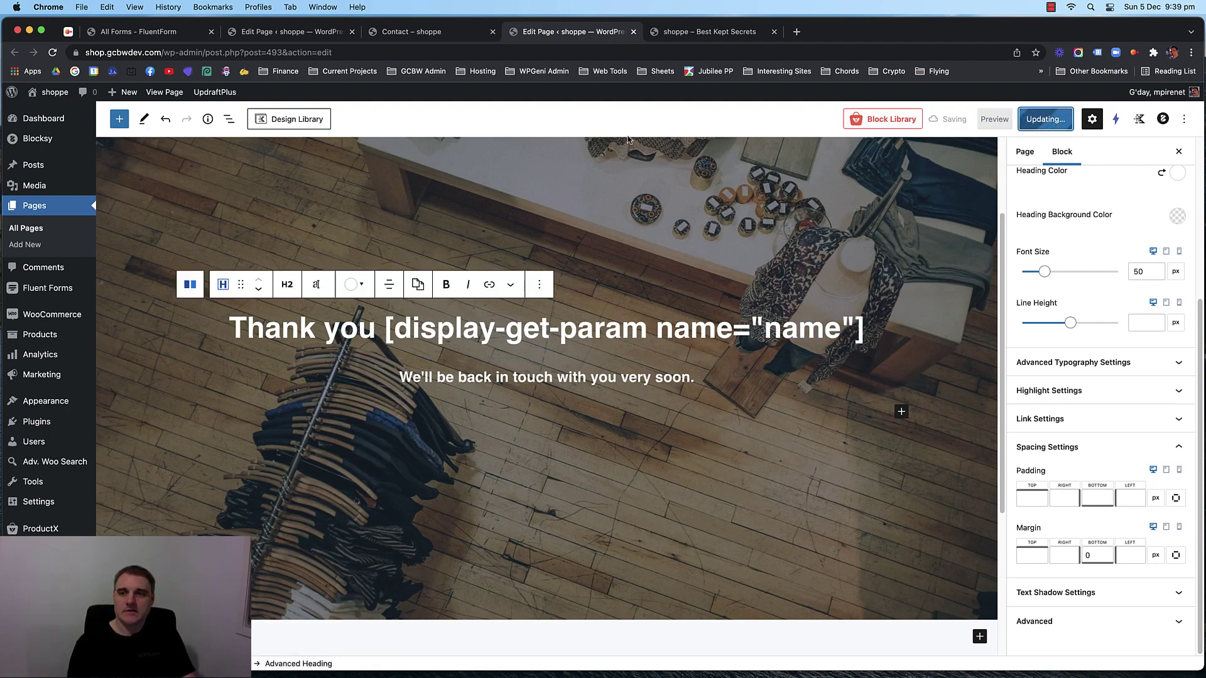
pyautogui.click(424, 33)
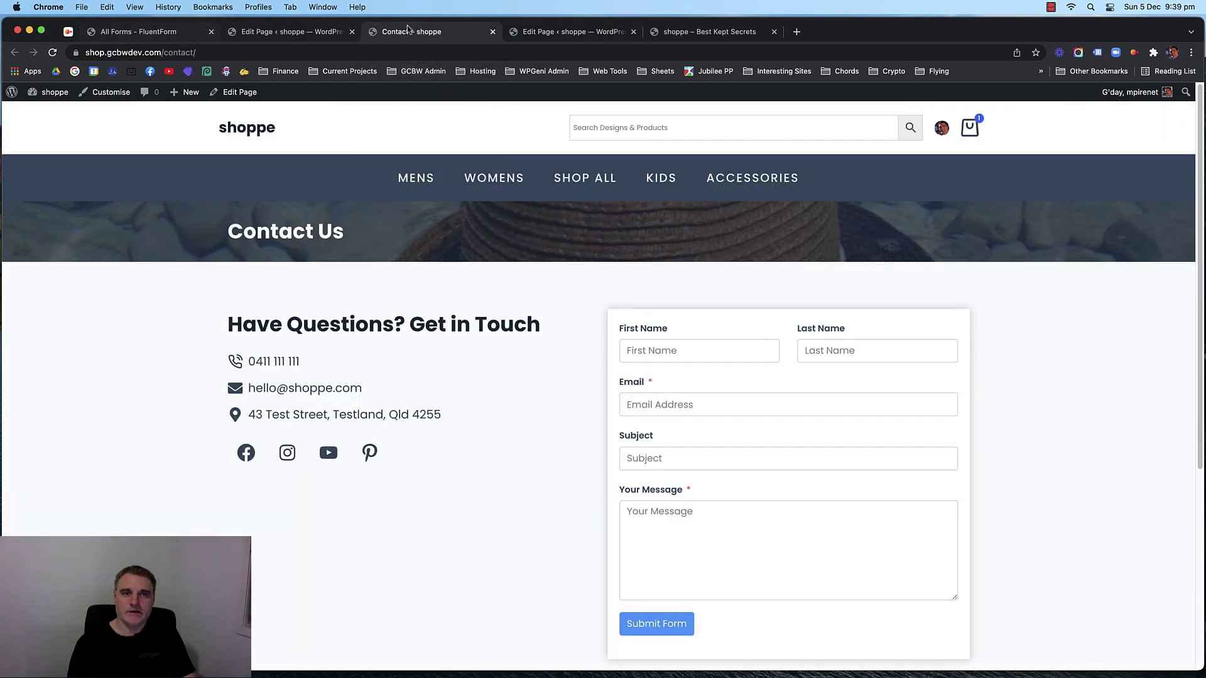
# Open Contact Form Demo in Fluent Forms and show the Name Fields sub-field settings.
pyautogui.click(143, 32)
pyautogui.moveTo(193, 270)
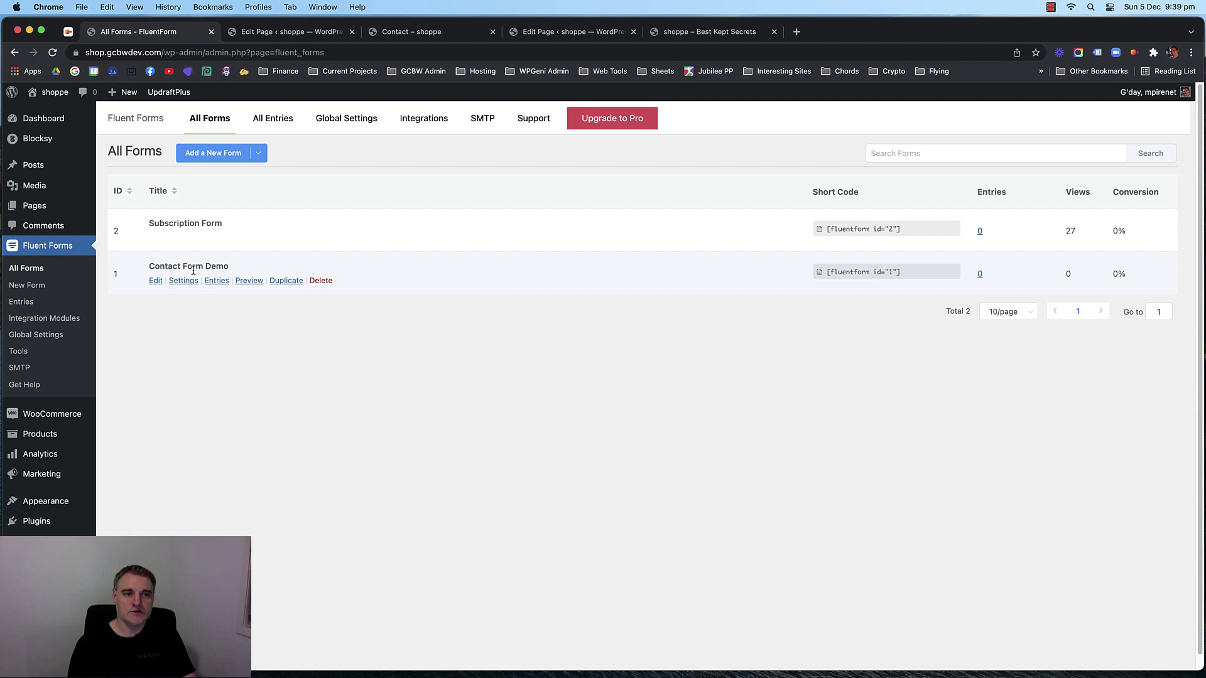
pyautogui.click(158, 280)
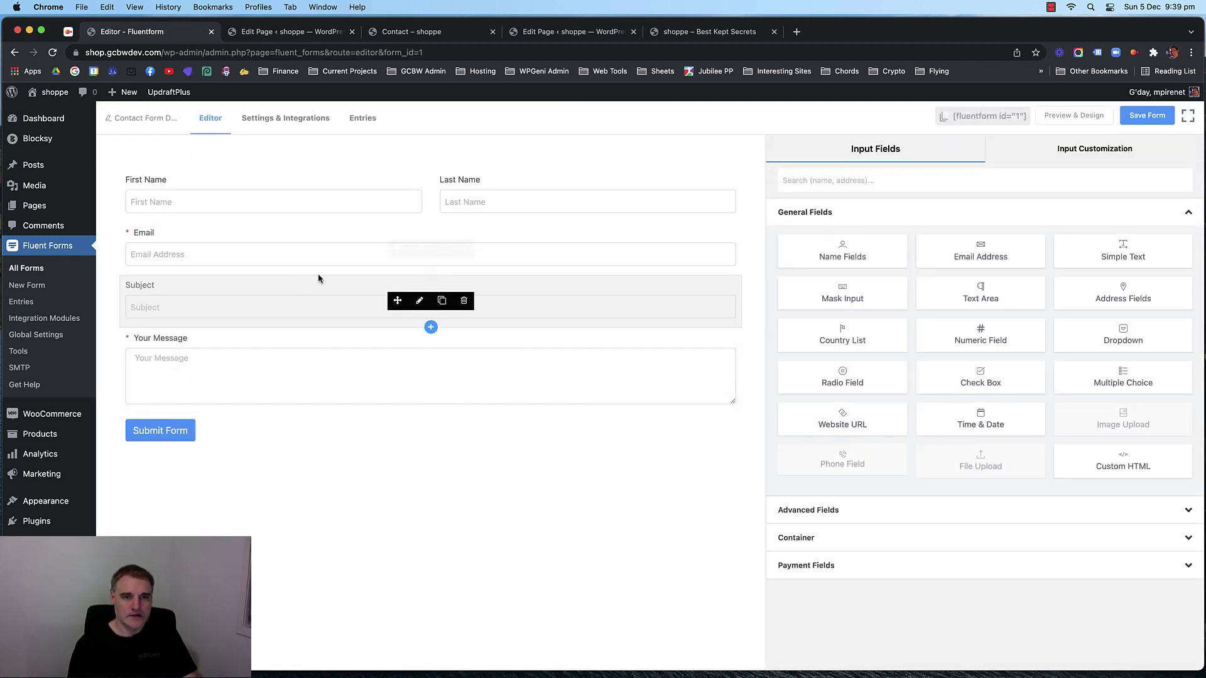
pyautogui.click(325, 182)
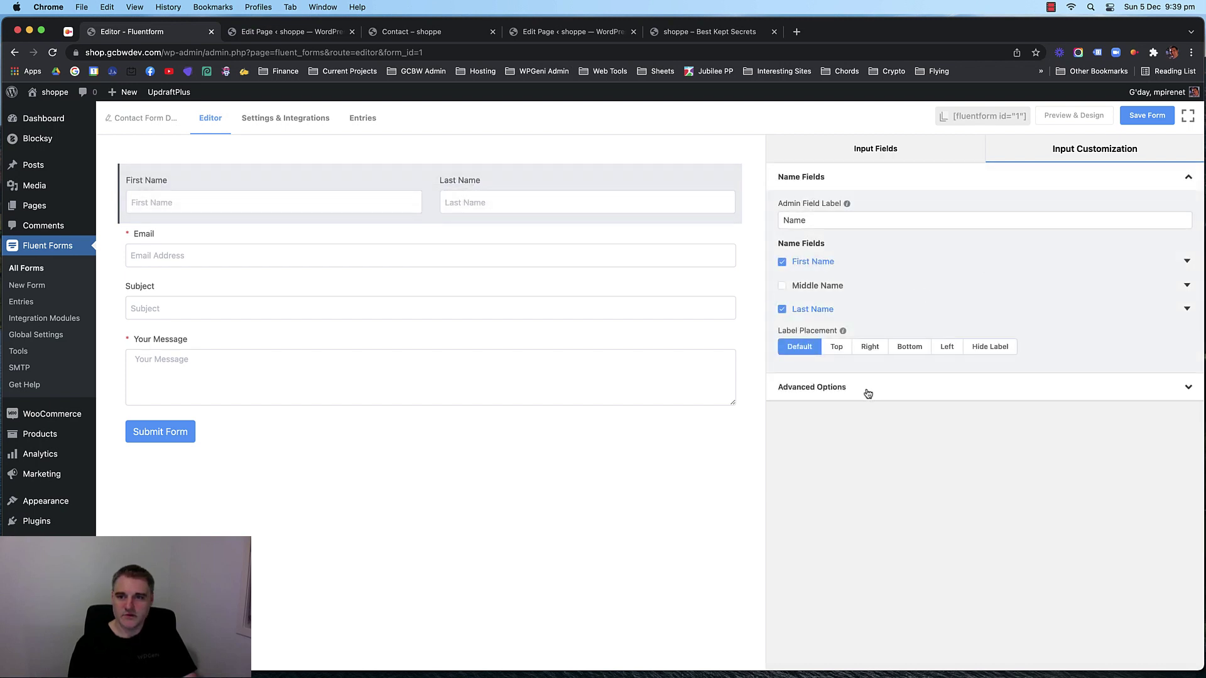
pyautogui.click(868, 393)
pyautogui.doubleClick(798, 287)
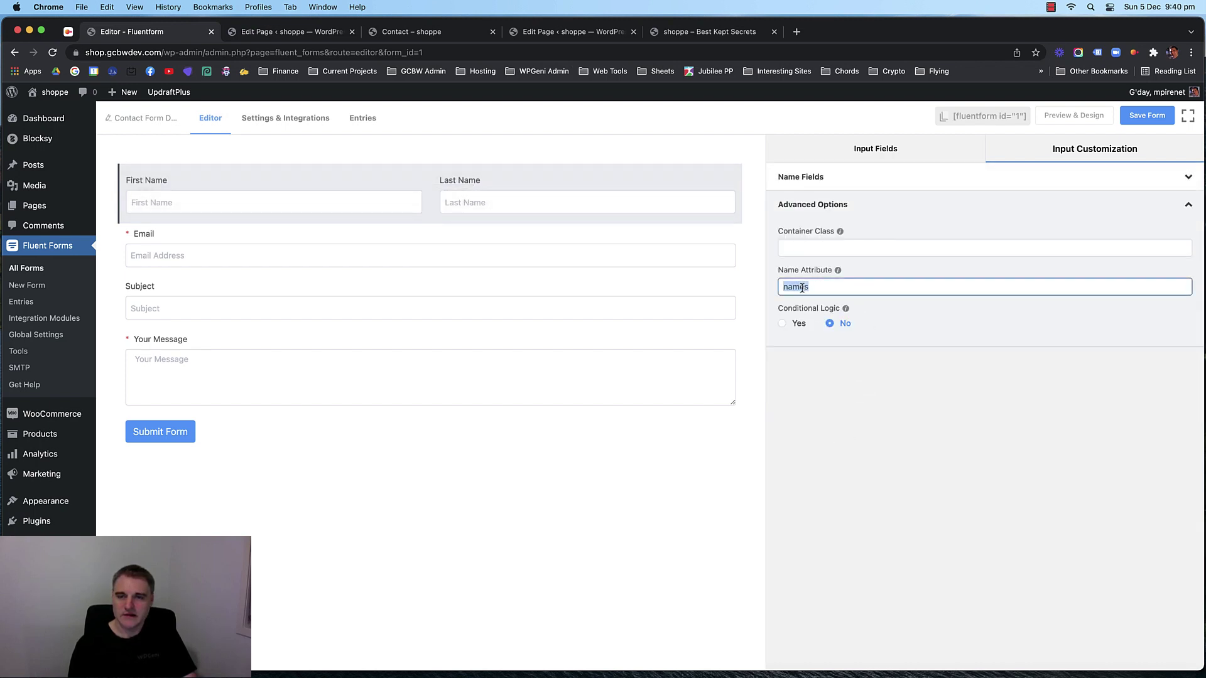
pyautogui.click(898, 202)
pyautogui.click(898, 202)
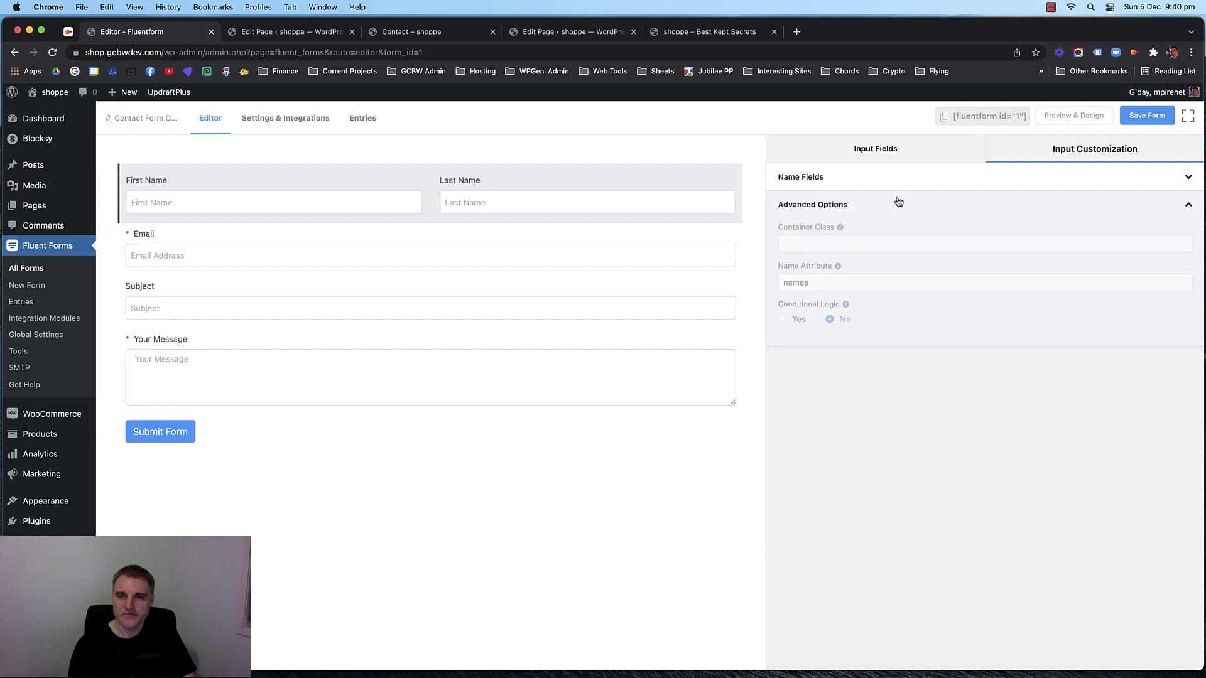
pyautogui.click(877, 181)
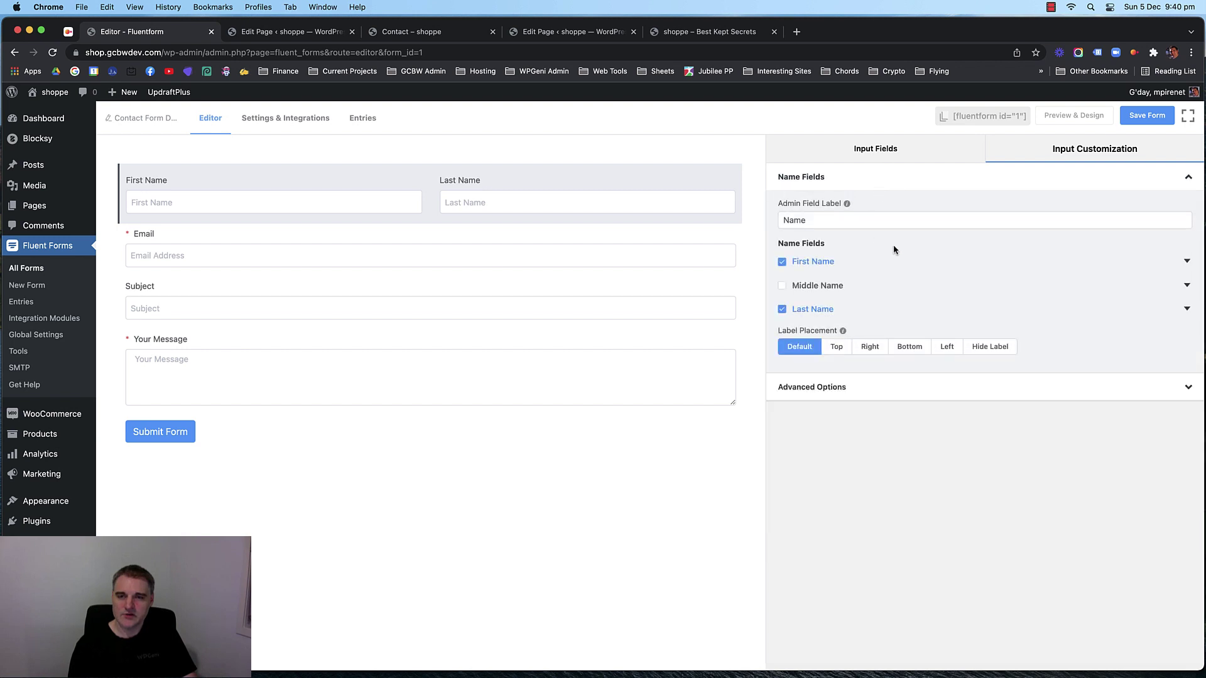
# Set the First Name default value to Populate by GET Param, giving {get.first_name}.
pyautogui.click(1187, 262)
pyautogui.click(901, 319)
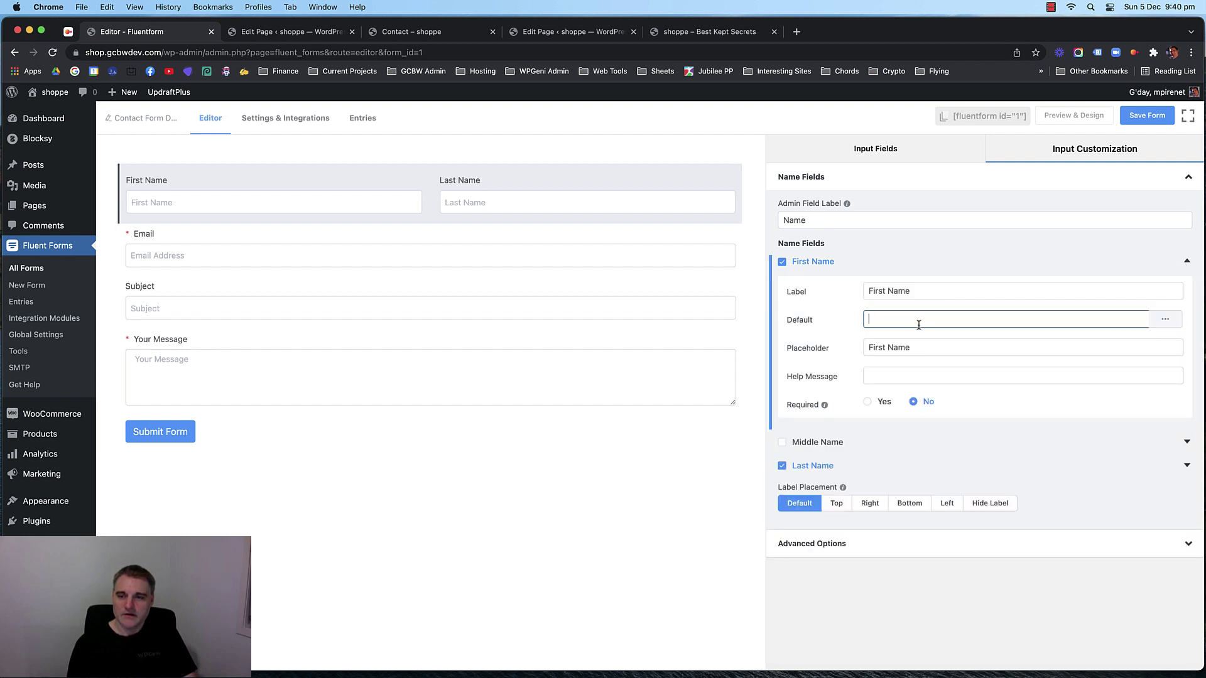
pyautogui.click(1161, 319)
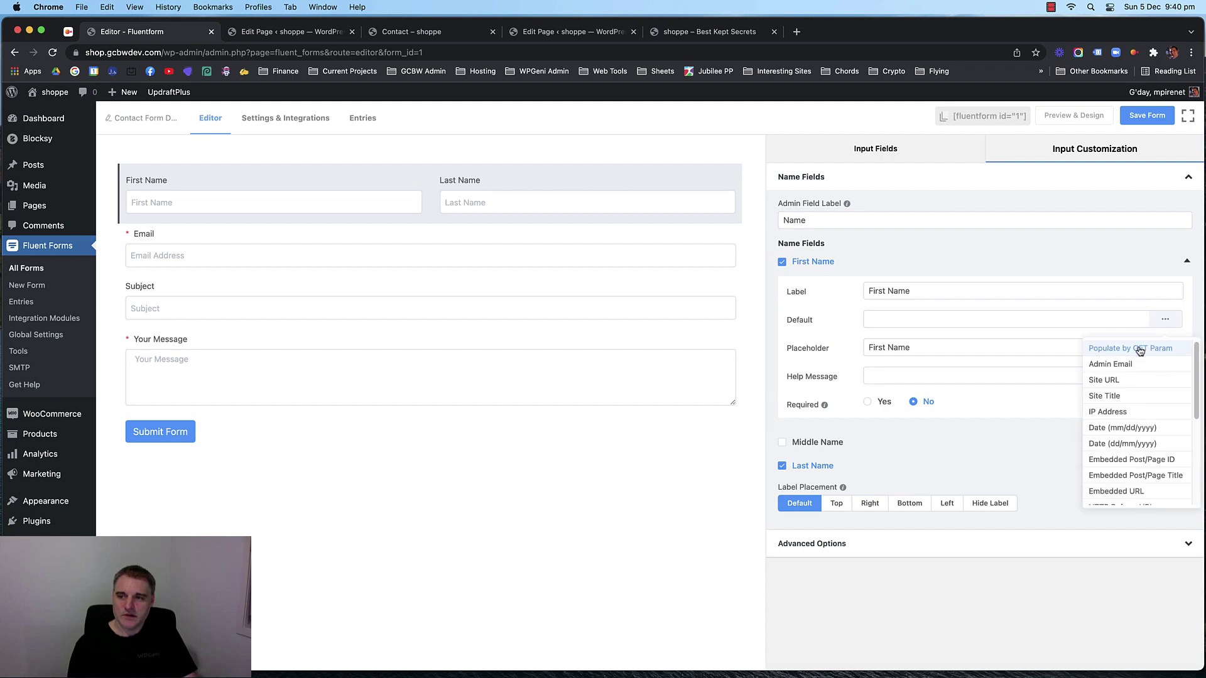
pyautogui.click(1108, 350)
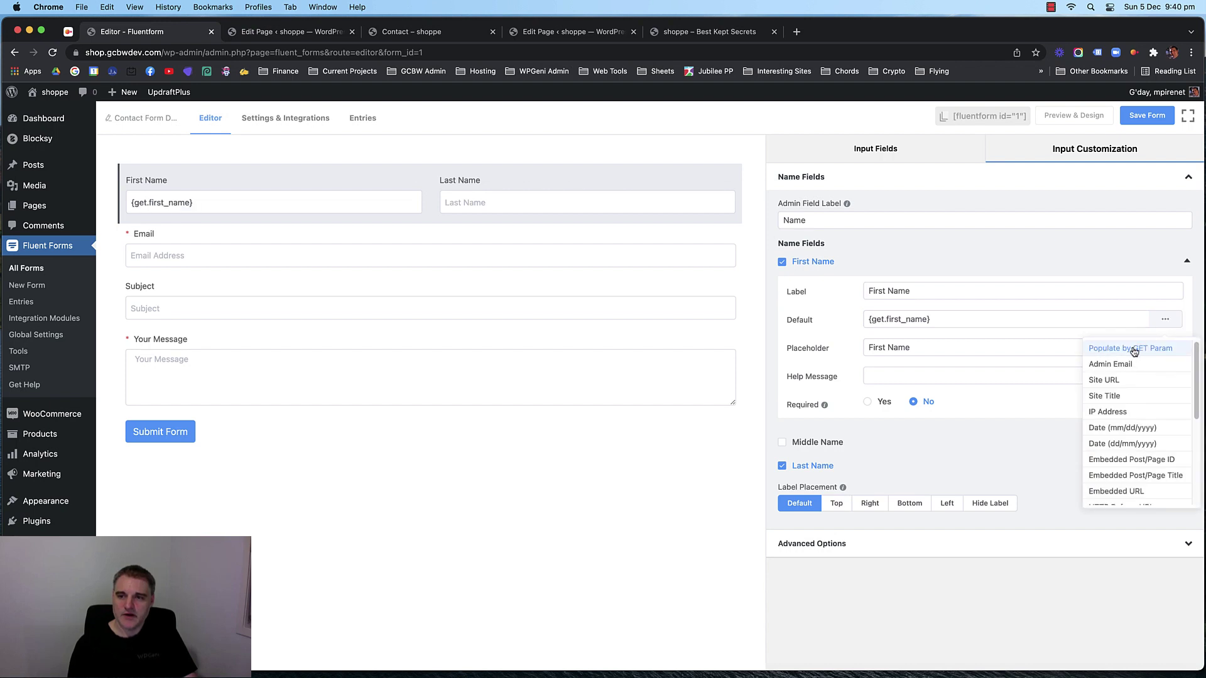
pyautogui.click(946, 322)
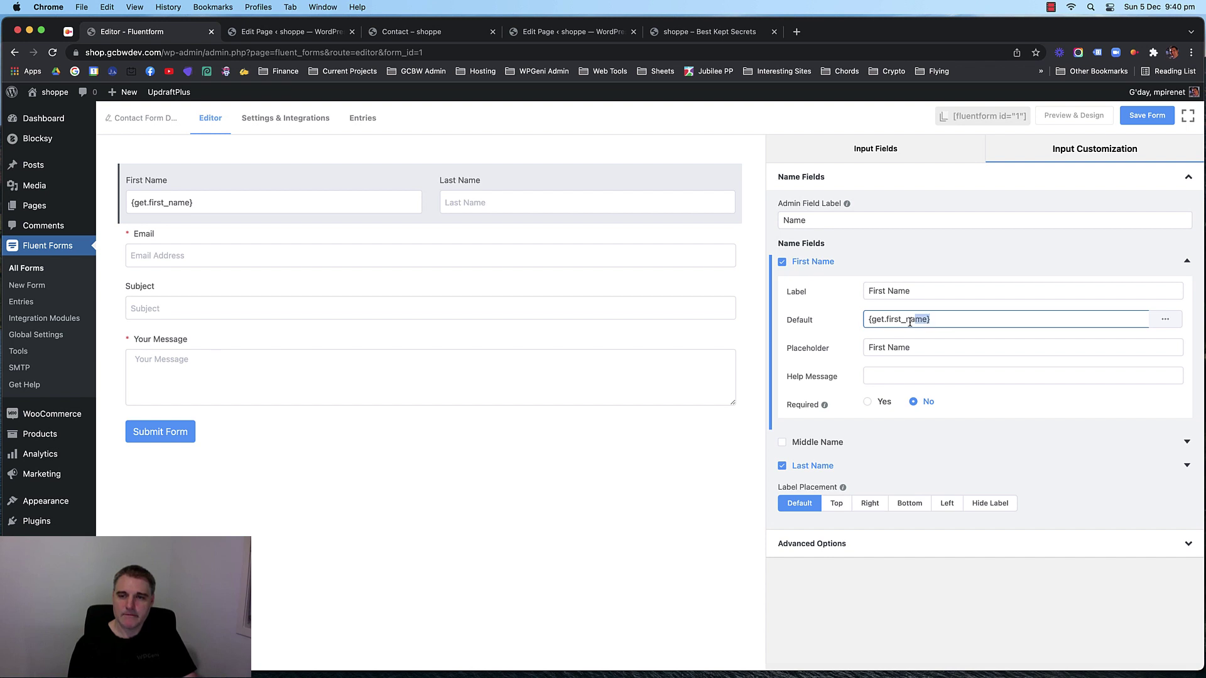
# Select the get.first_name text inside the First Name default value, then go to the shop homepage.
pyautogui.moveTo(910, 322); pyautogui.dragTo(865, 322)
pyautogui.click(944, 323)
pyautogui.moveTo(948, 323); pyautogui.dragTo(865, 321)
pyautogui.click(955, 319)
pyautogui.moveTo(953, 322); pyautogui.dragTo(859, 320)
pyautogui.click(965, 321)
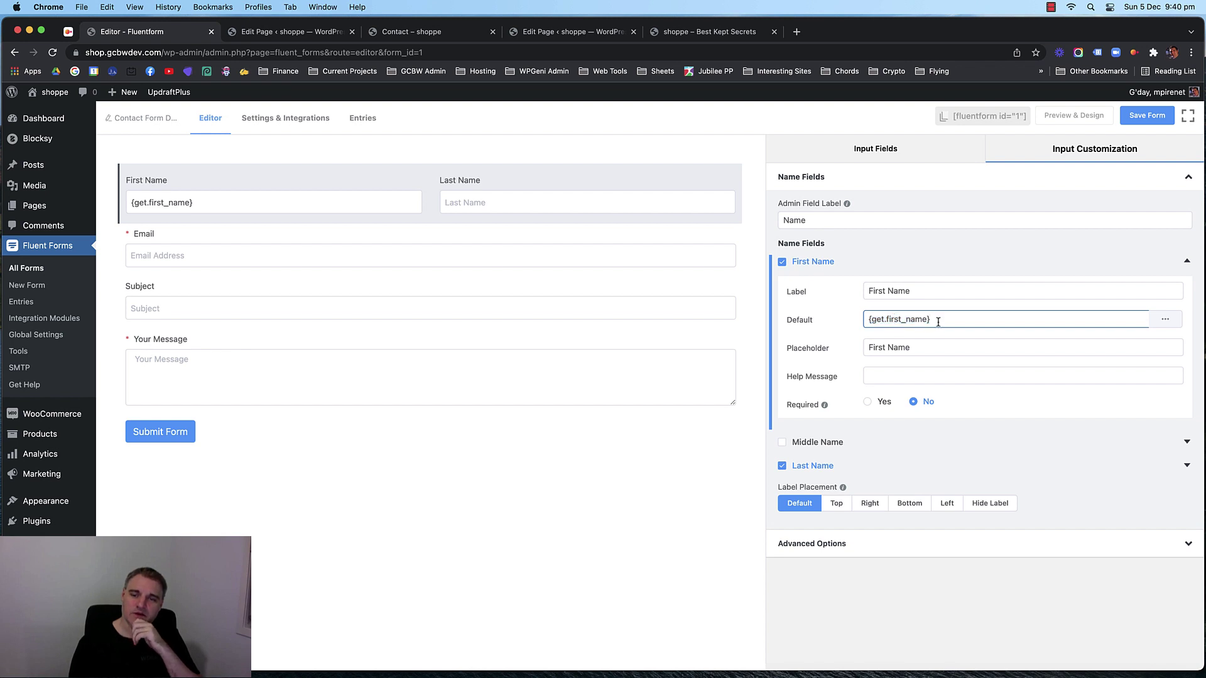
pyautogui.moveTo(937, 320); pyautogui.dragTo(850, 326)
pyautogui.click(914, 319)
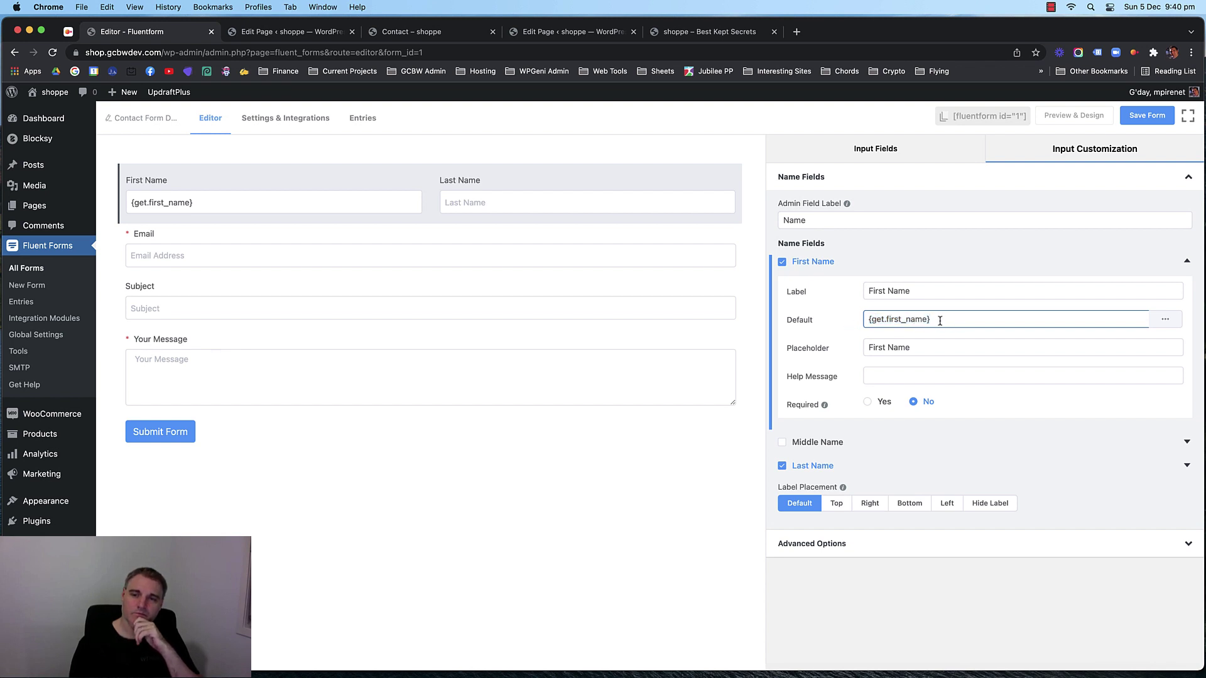
pyautogui.moveTo(940, 320); pyautogui.dragTo(851, 326)
pyautogui.click(903, 322)
pyautogui.moveTo(948, 320); pyautogui.dragTo(872, 322)
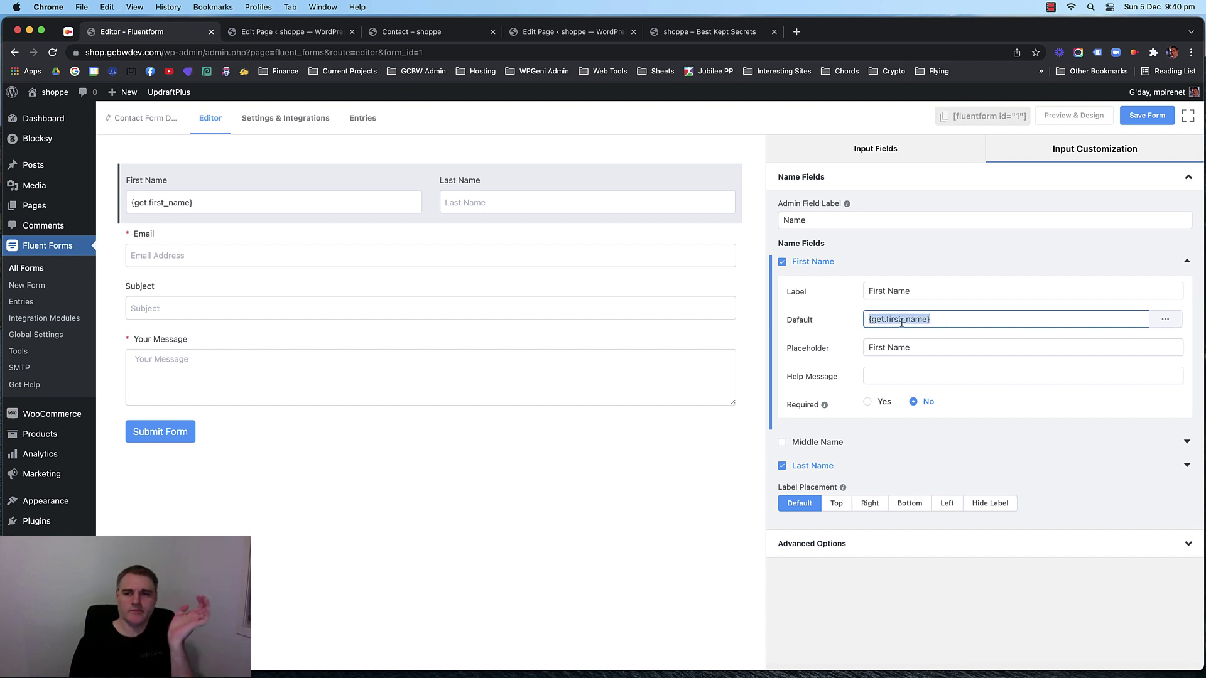
pyautogui.click(923, 320)
pyautogui.moveTo(942, 320); pyautogui.dragTo(842, 326)
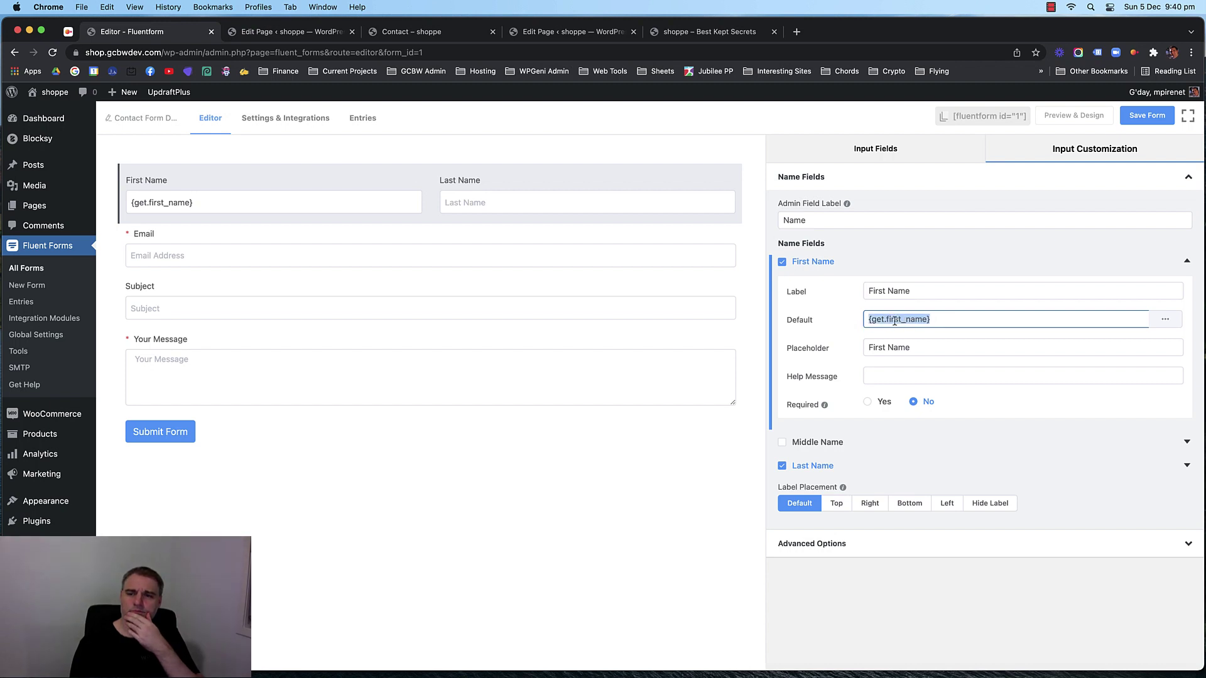
pyautogui.click(895, 321)
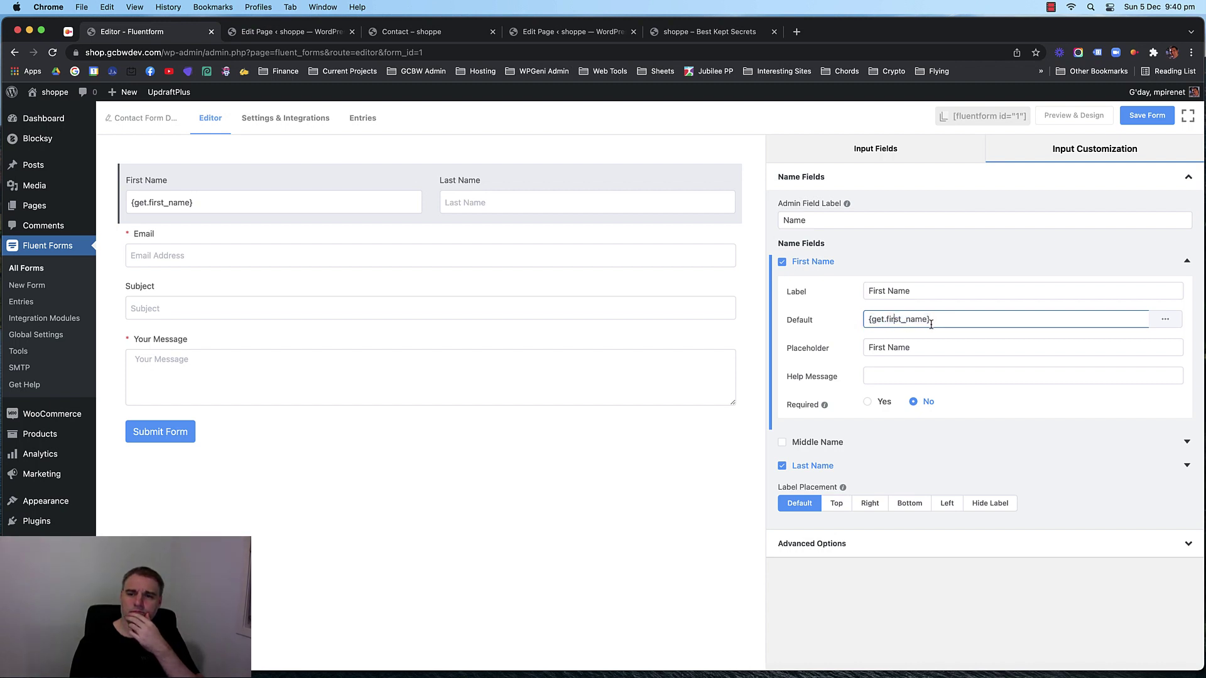
pyautogui.moveTo(901, 321); pyautogui.dragTo(870, 320)
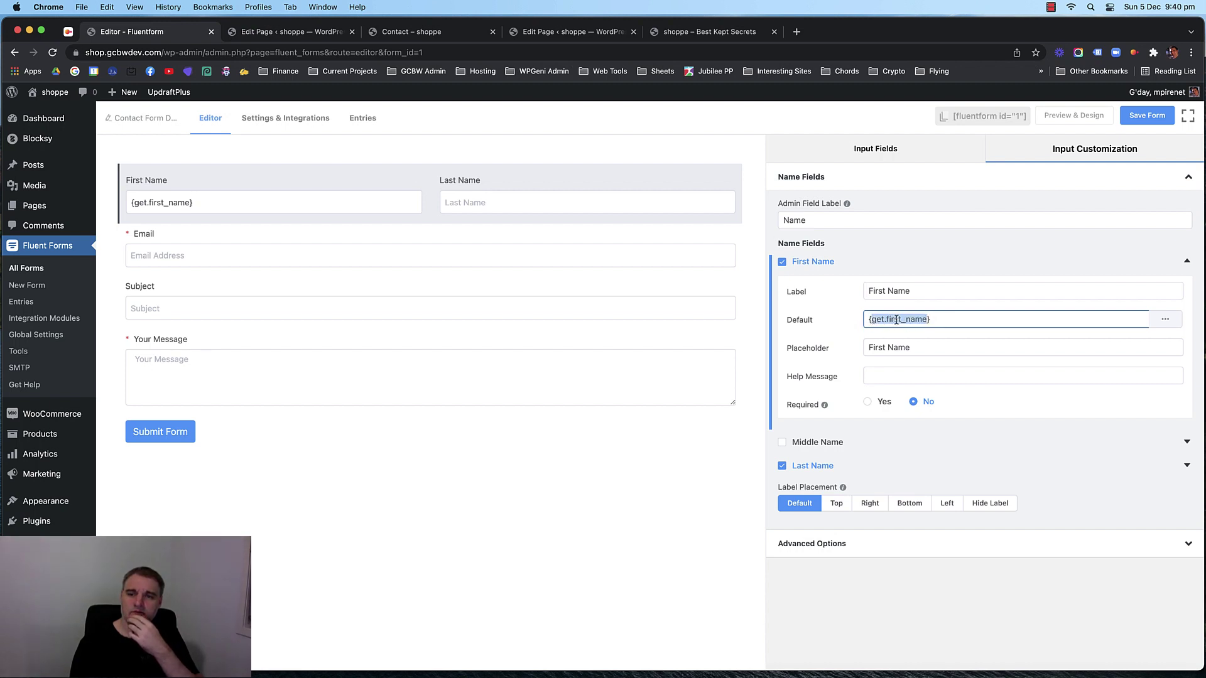
pyautogui.click(961, 317)
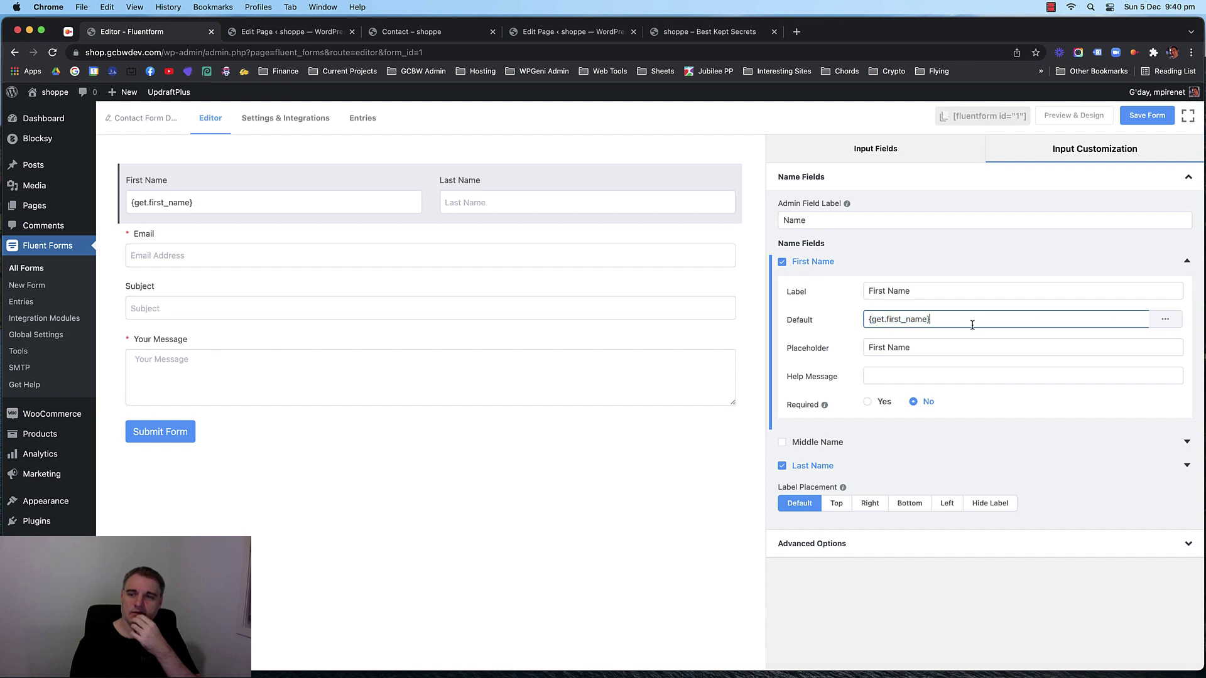
pyautogui.moveTo(924, 319); pyautogui.dragTo(876, 321)
pyautogui.press('super+c')
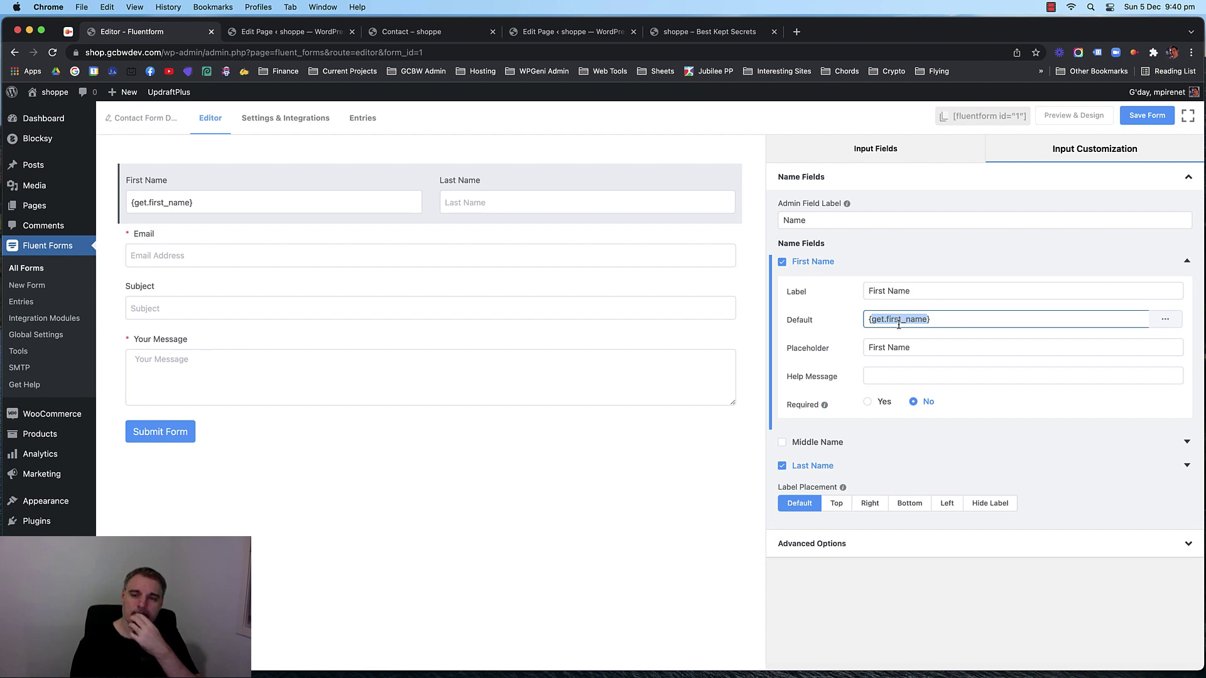
pyautogui.click(706, 32)
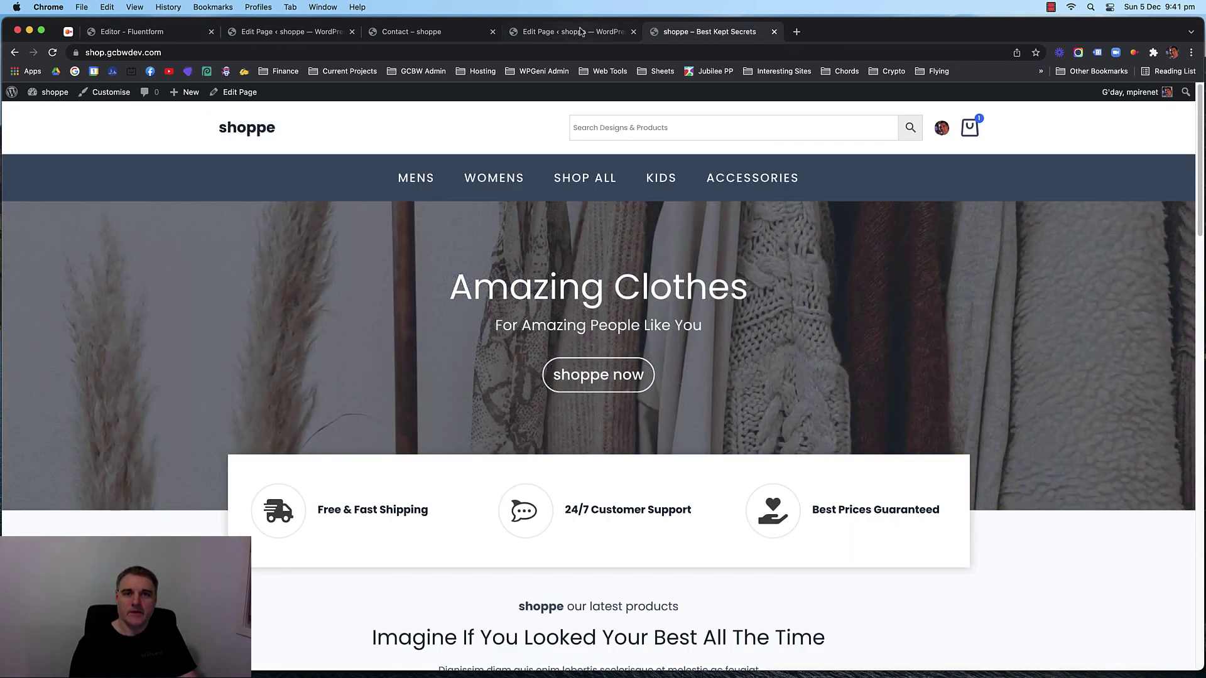
# Replace name with get.first_name in the heading shortcode and save the page.
pyautogui.click(581, 32)
pyautogui.doubleClick(797, 333)
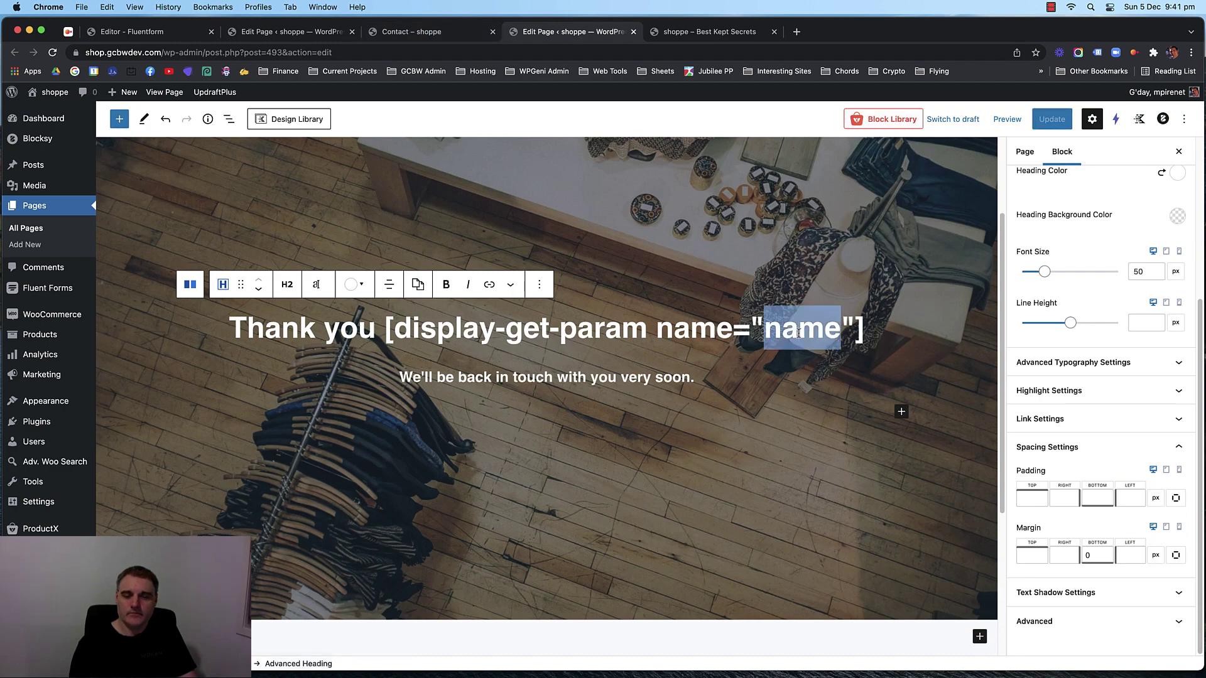
pyautogui.click(796, 32)
pyautogui.press('super+v')
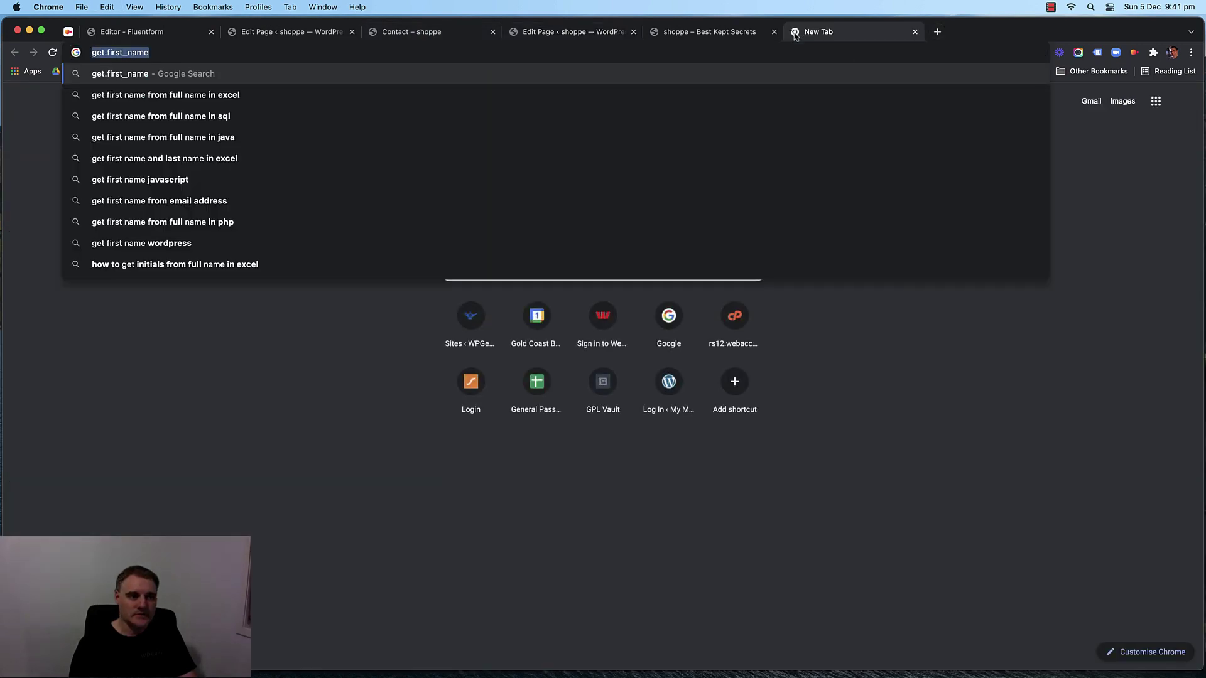
pyautogui.press('super+a')
pyautogui.press('super+c')
pyautogui.click(673, 34)
pyautogui.click(557, 33)
pyautogui.press('super+v')
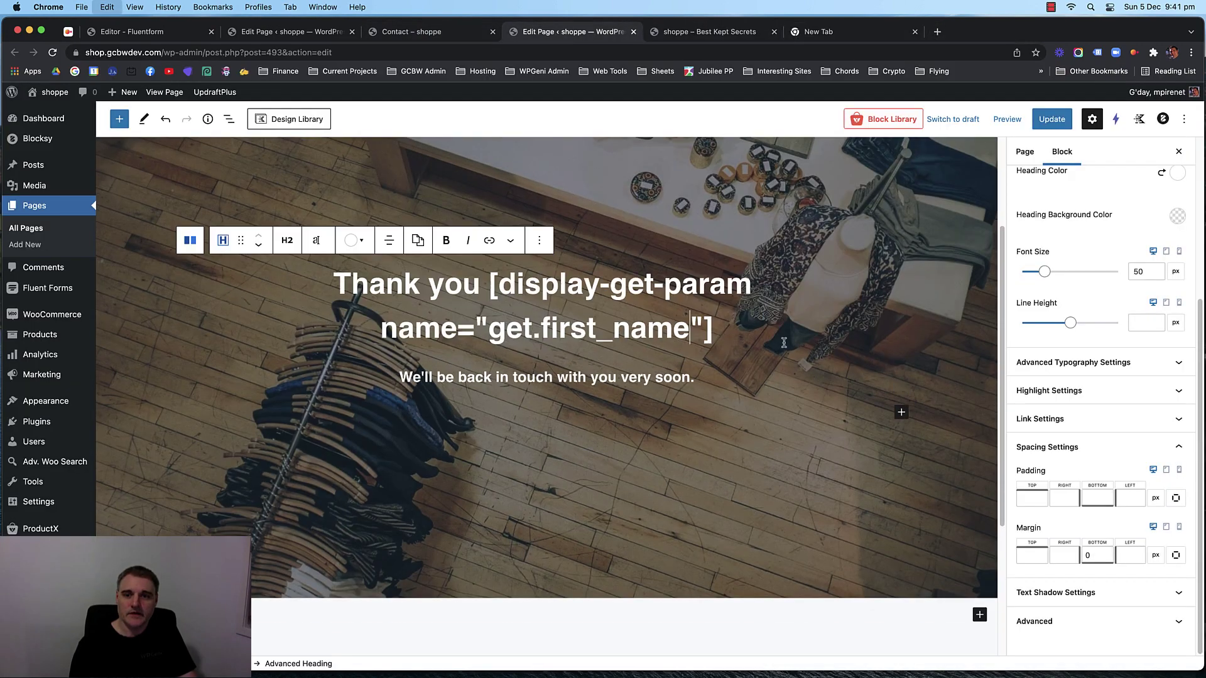
pyautogui.press('super+s')
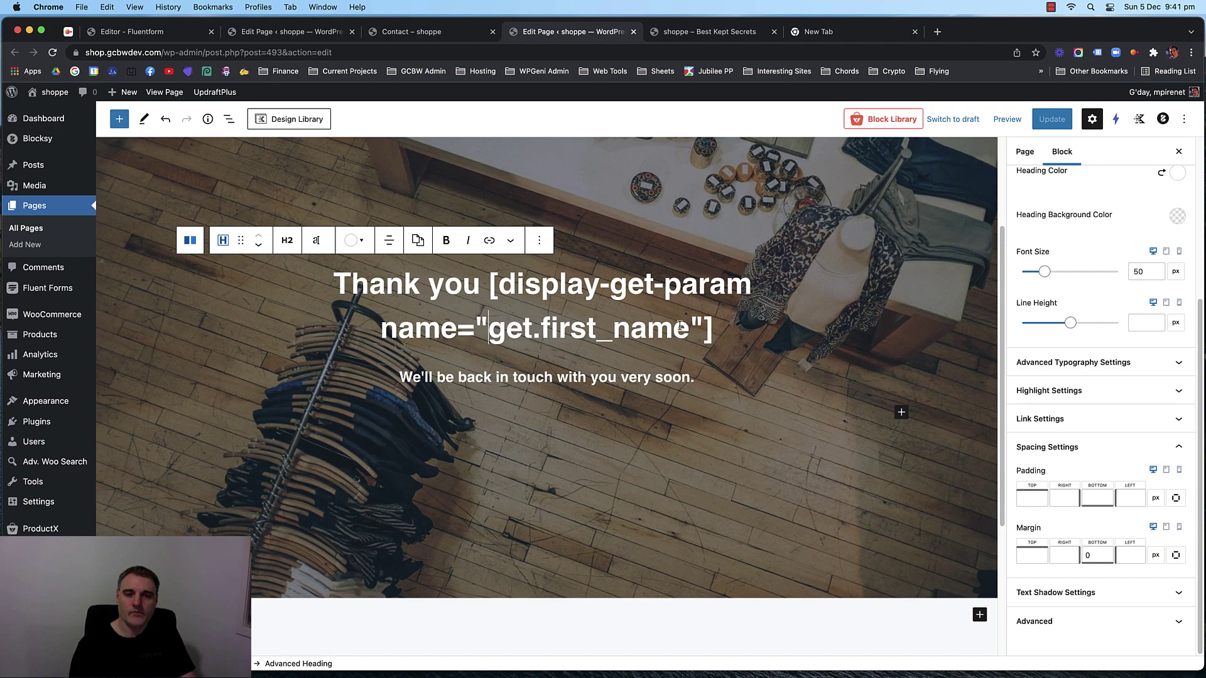
# Wrap get.first_name in curly braces as {get.first_name} and save again.
pyautogui.click(489, 328)
pyautogui.write('[')
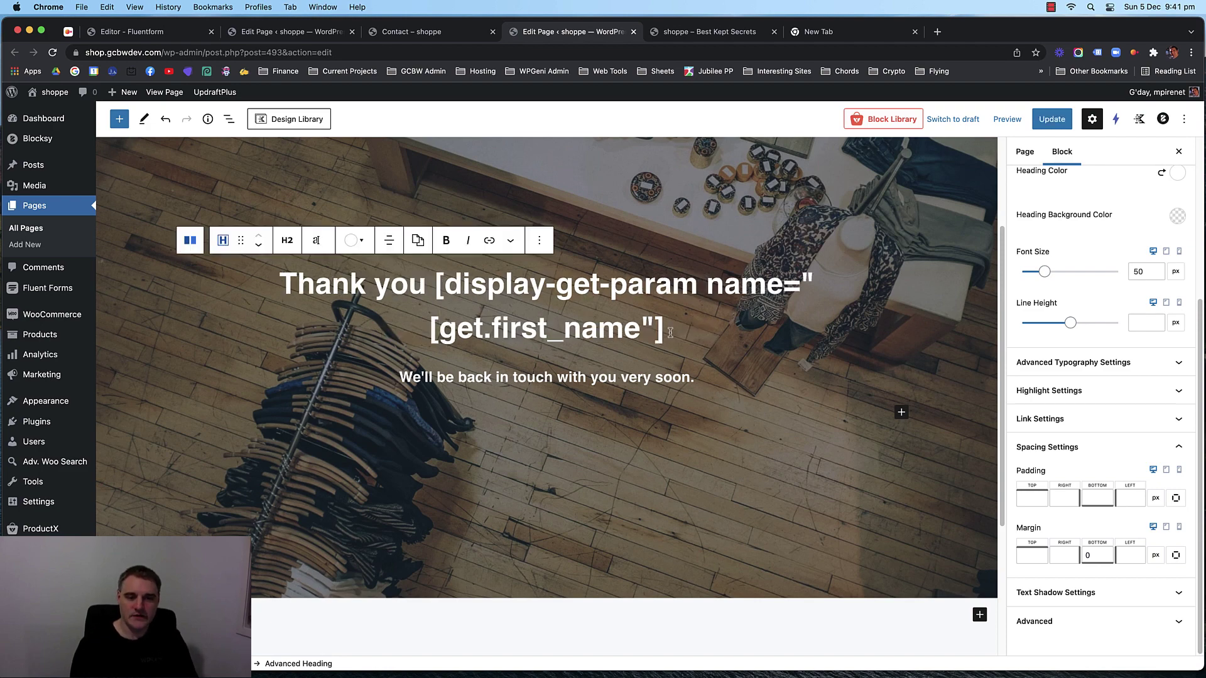
pyautogui.press('BackSpace')
pyautogui.write('{')
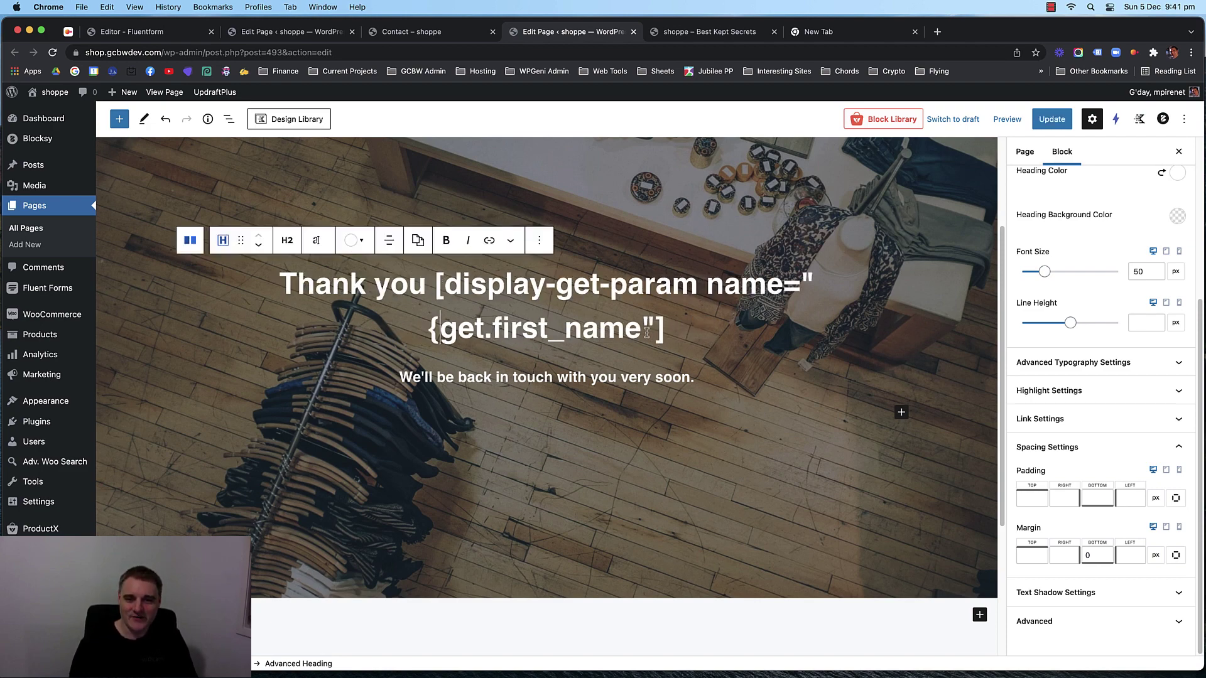
pyautogui.click(641, 328)
pyautogui.write('}')
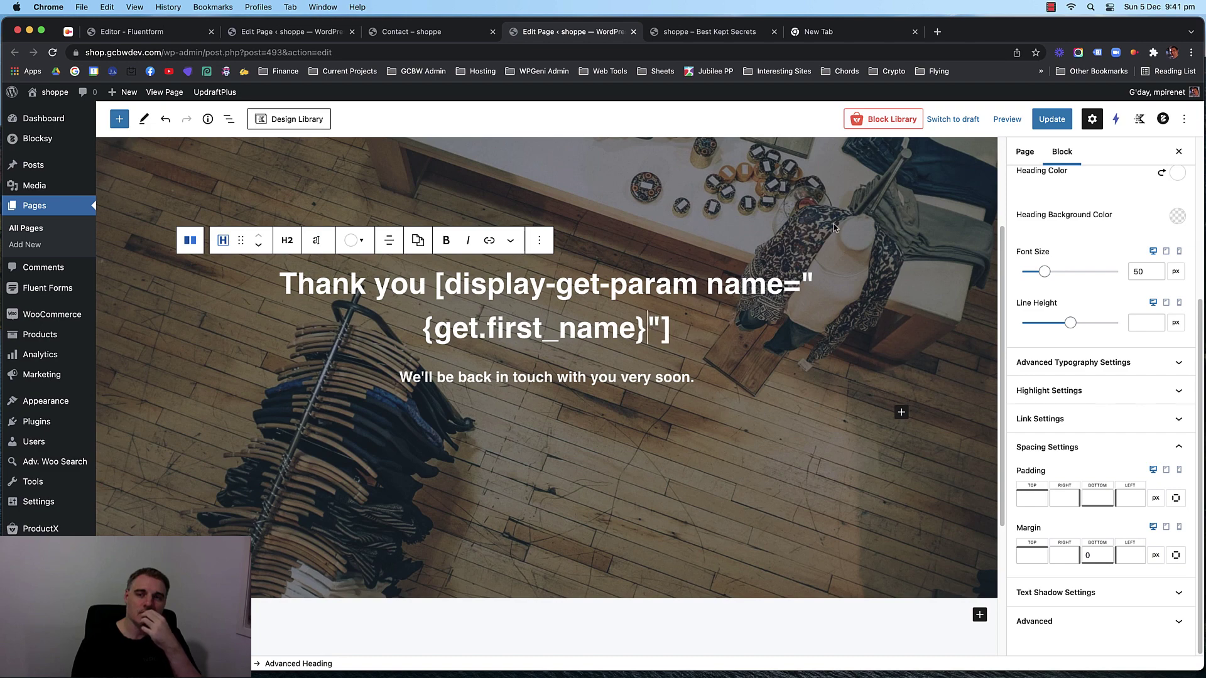
pyautogui.press('super+s')
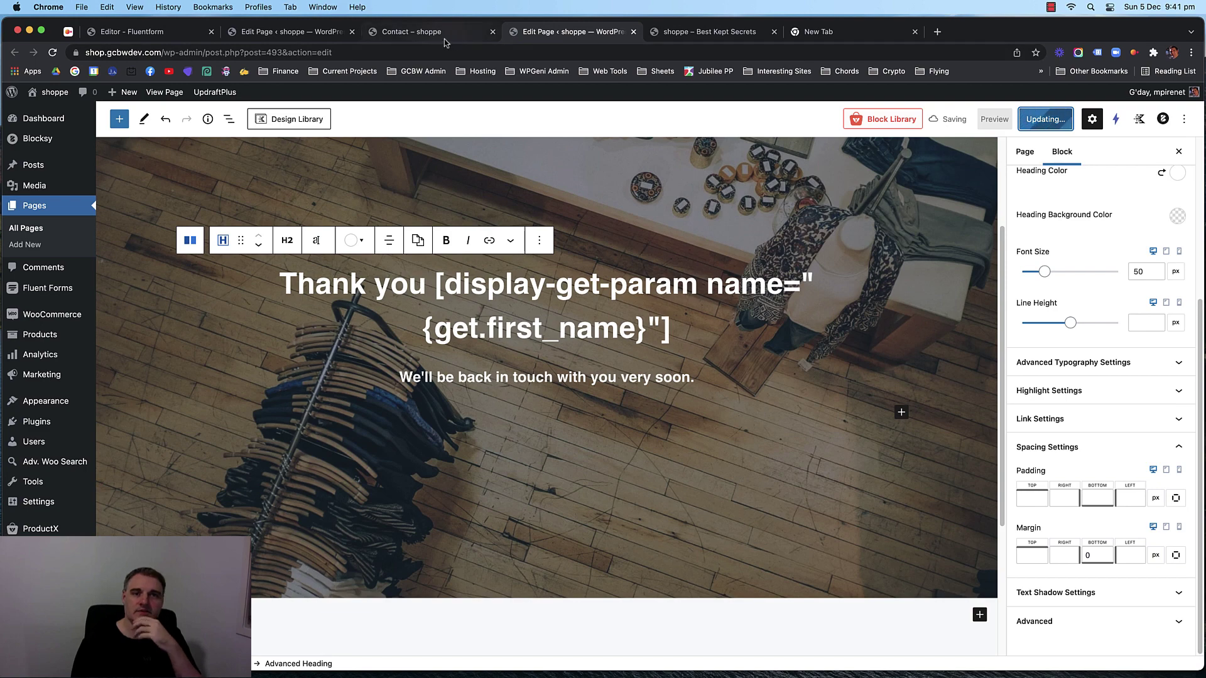
# Check that the First Name default value reads {get.first_name} in the form editor.
pyautogui.click(253, 33)
pyautogui.click(164, 35)
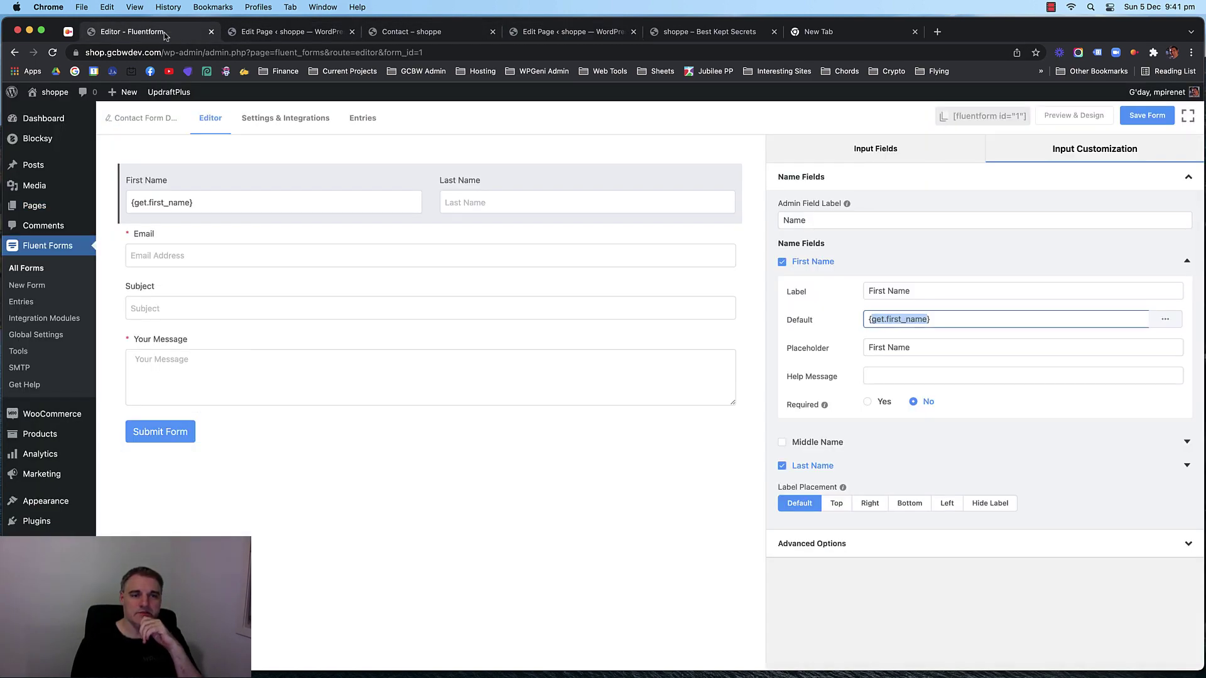
pyautogui.click(471, 495)
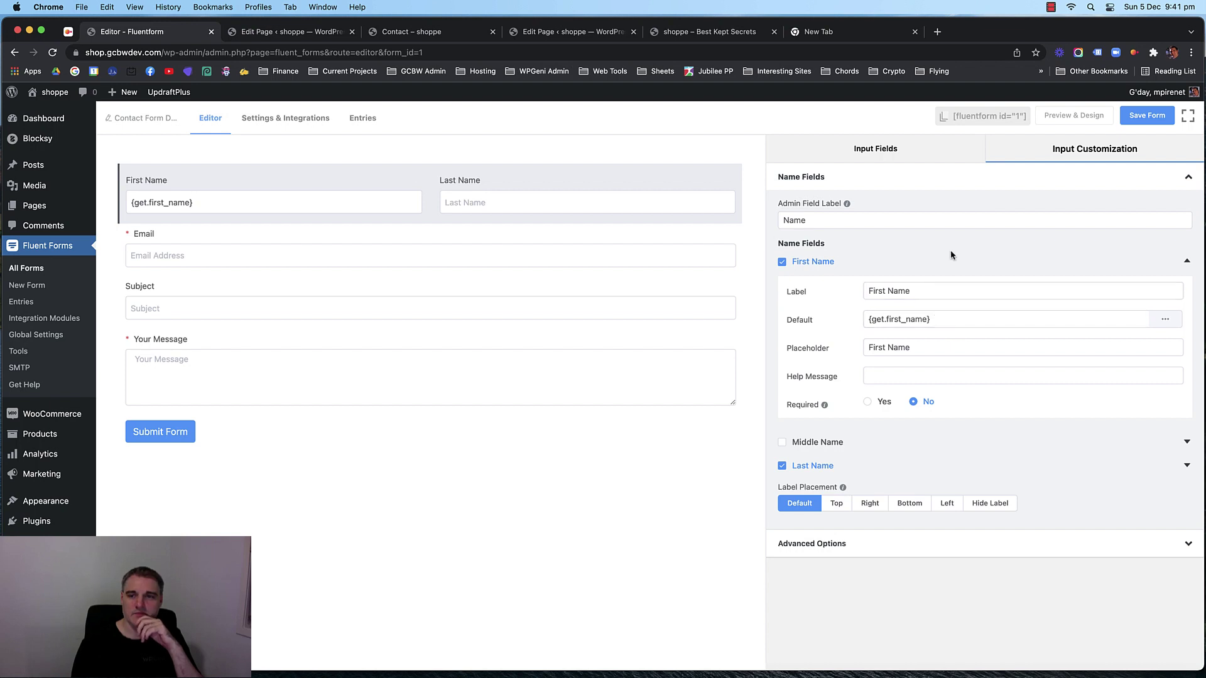
pyautogui.click(1185, 264)
pyautogui.click(1185, 264)
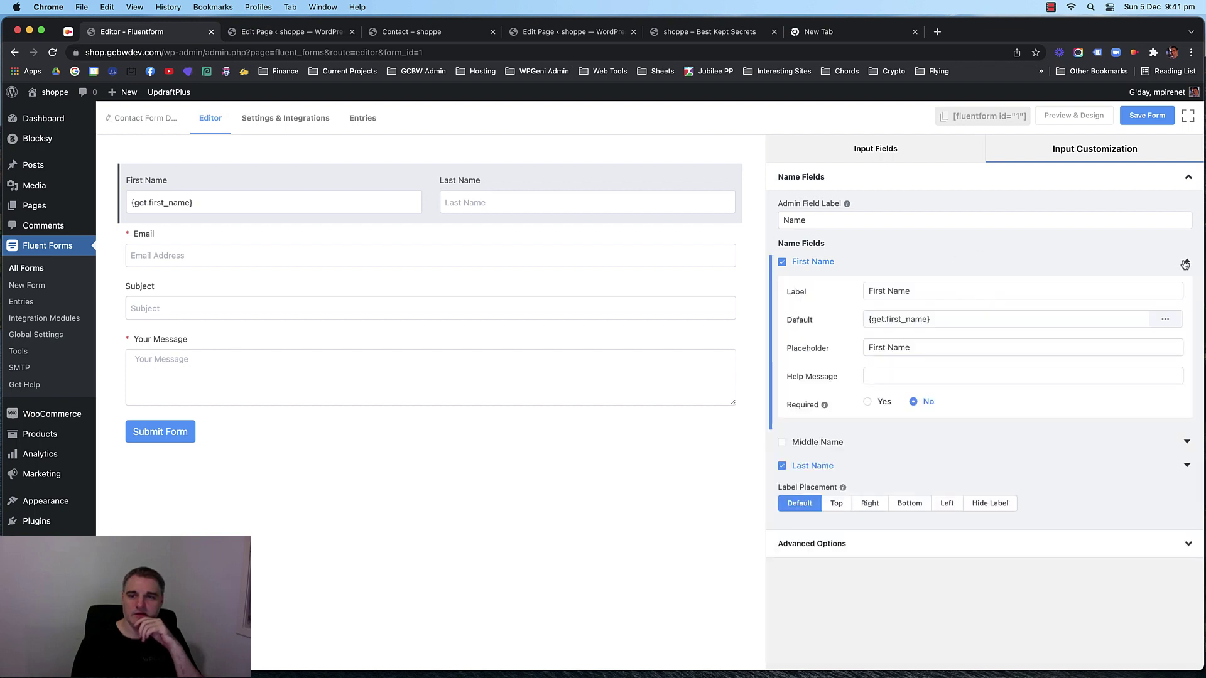
pyautogui.moveTo(952, 313); pyautogui.dragTo(828, 320)
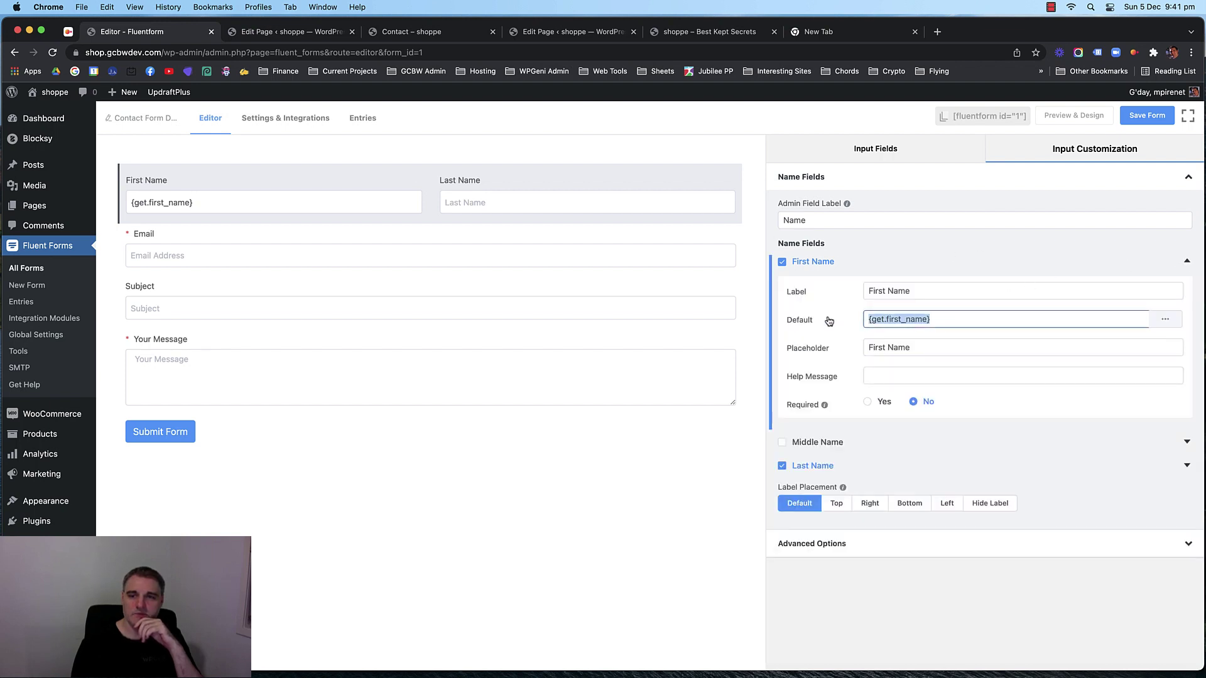
pyautogui.click(1185, 261)
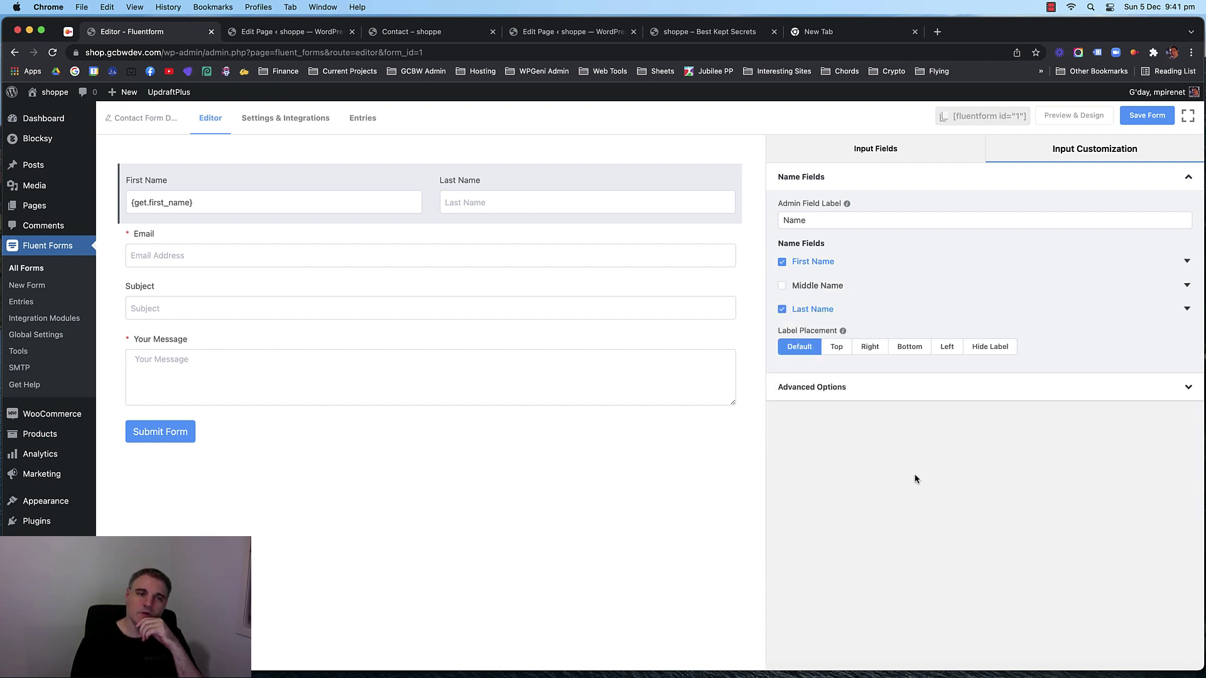
# Test the First Name and Last Name fields on the live Contact Us page.
pyautogui.click(421, 31)
pyautogui.click(289, 31)
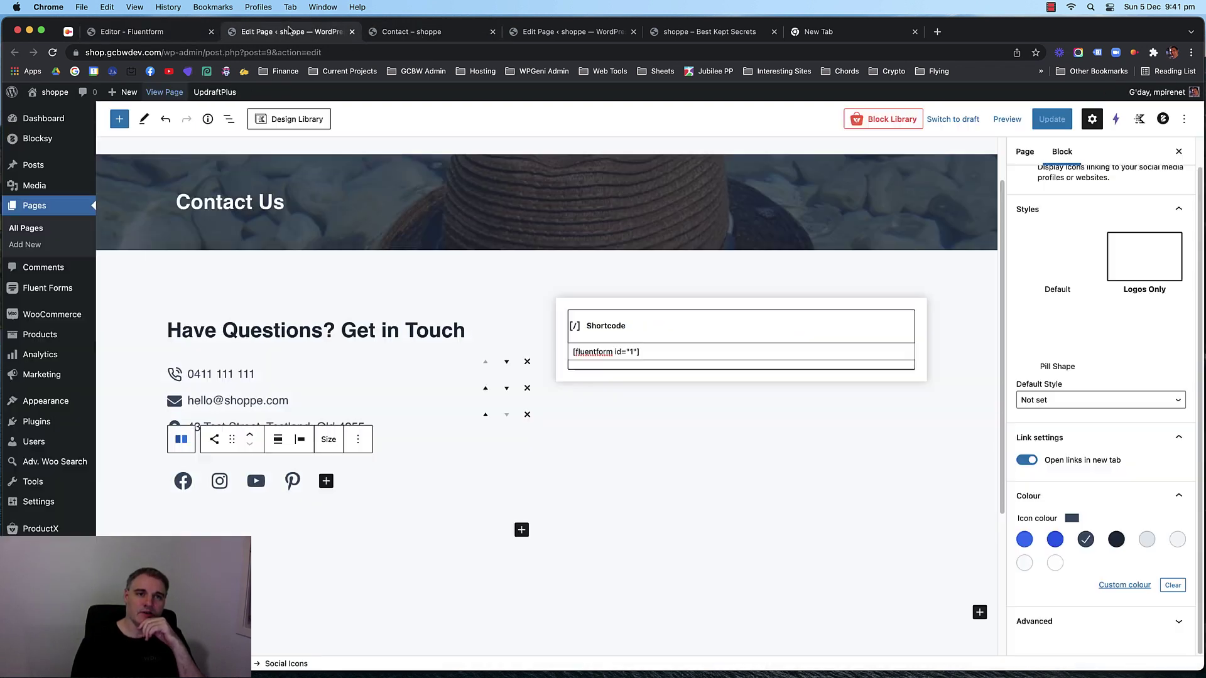
pyautogui.click(570, 31)
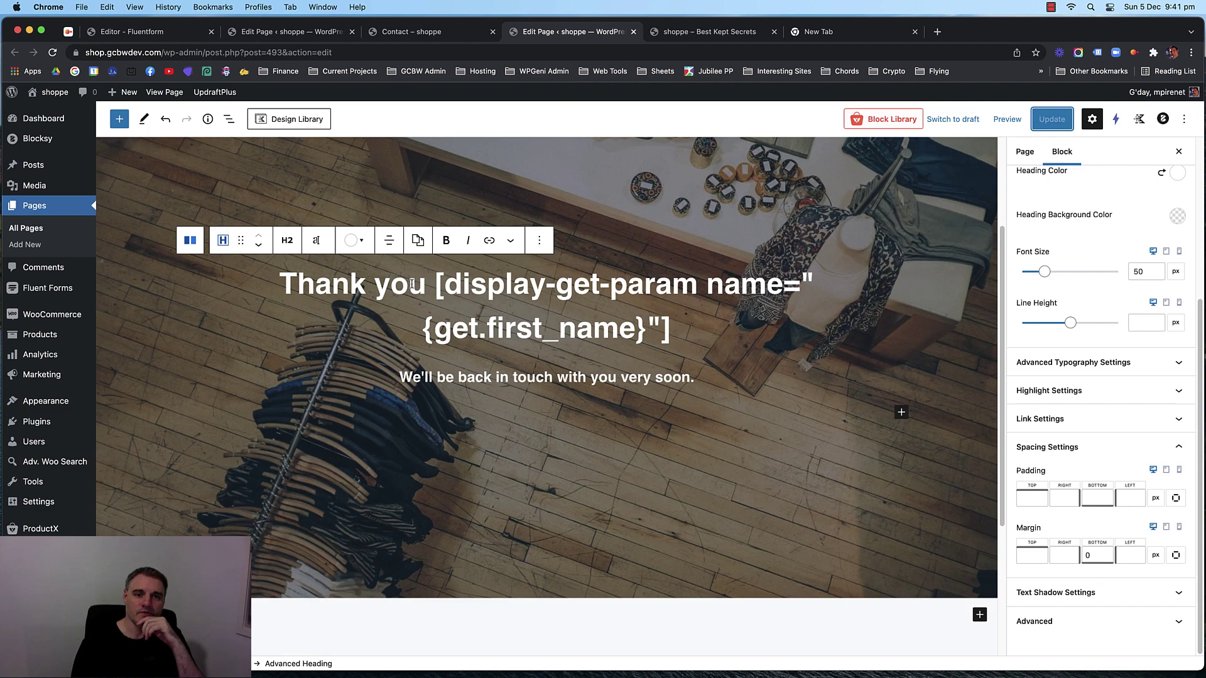
pyautogui.click(404, 33)
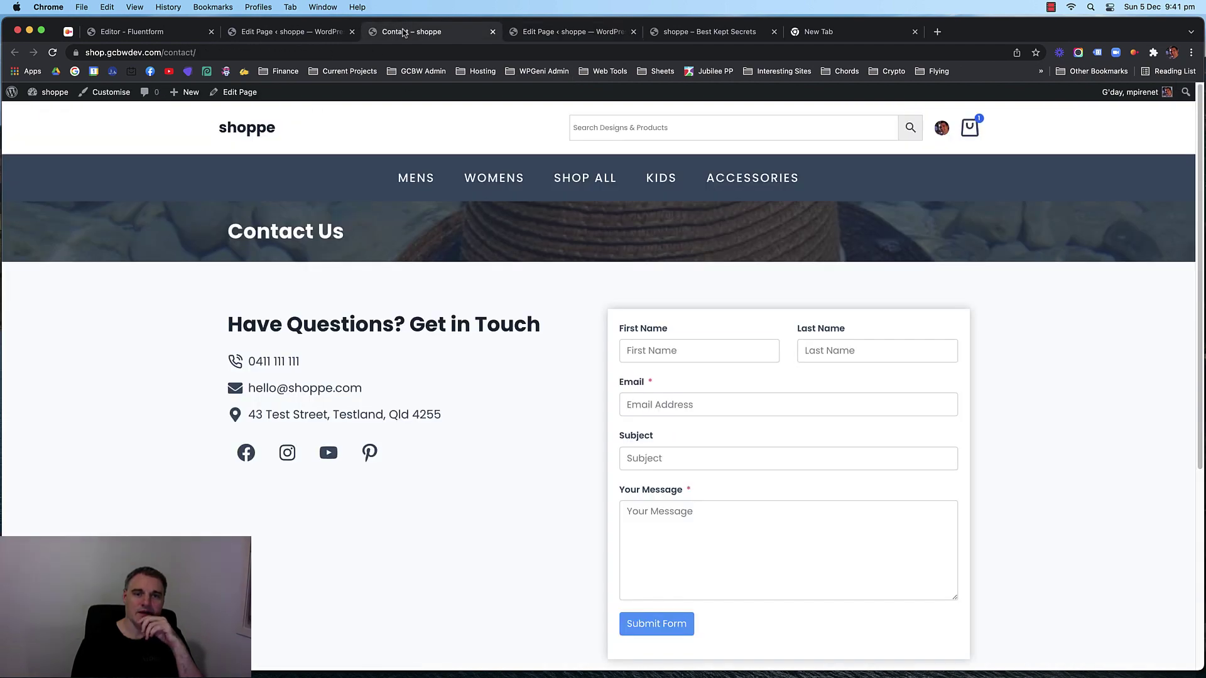
pyautogui.click(637, 347)
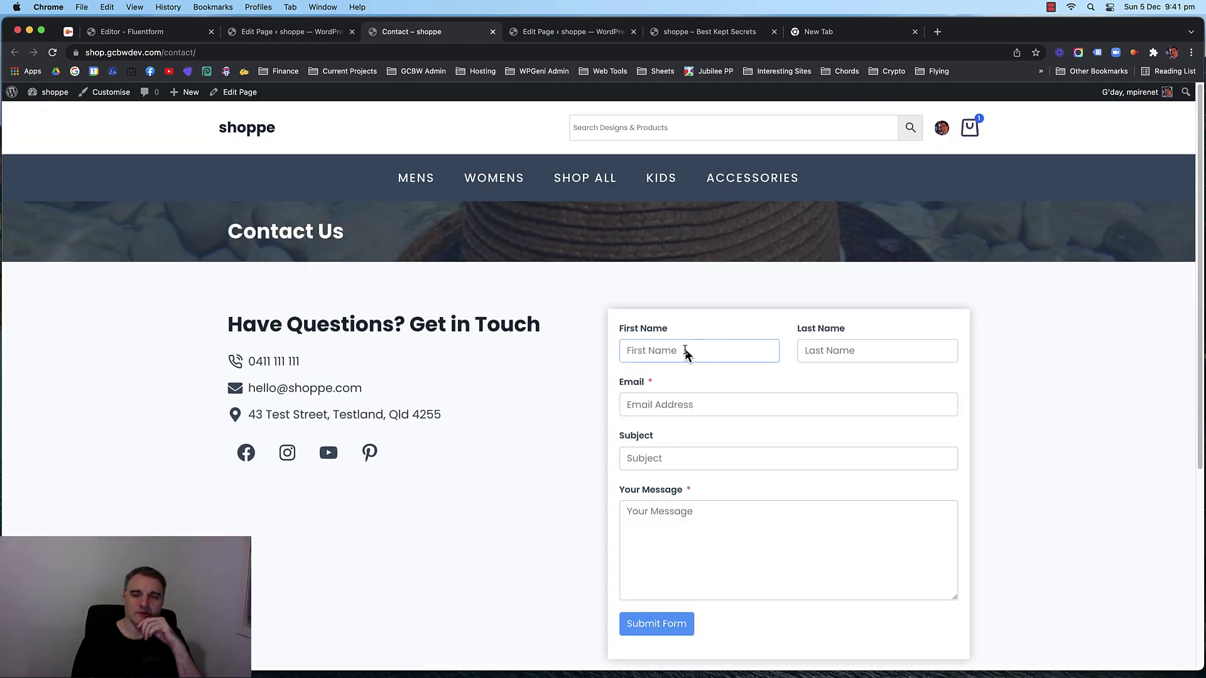
pyautogui.click(869, 352)
pyautogui.click(718, 354)
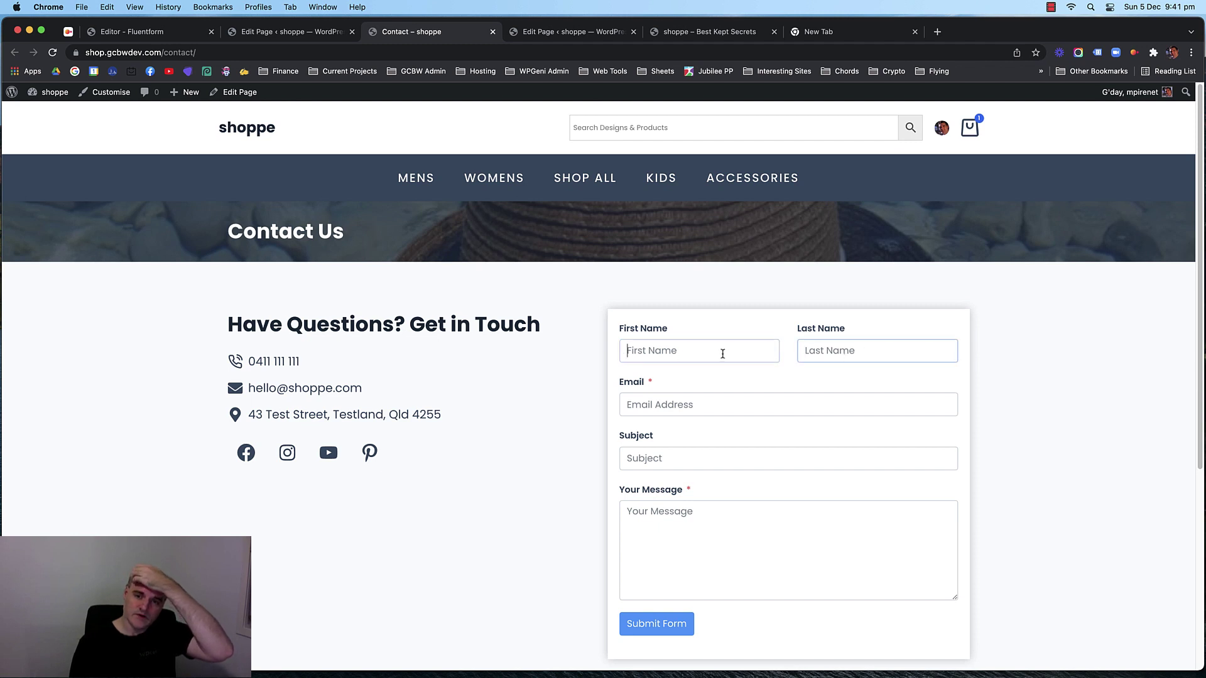
# Return to the Fluent Forms editor and save the Contact Form Demo.
pyautogui.click(277, 34)
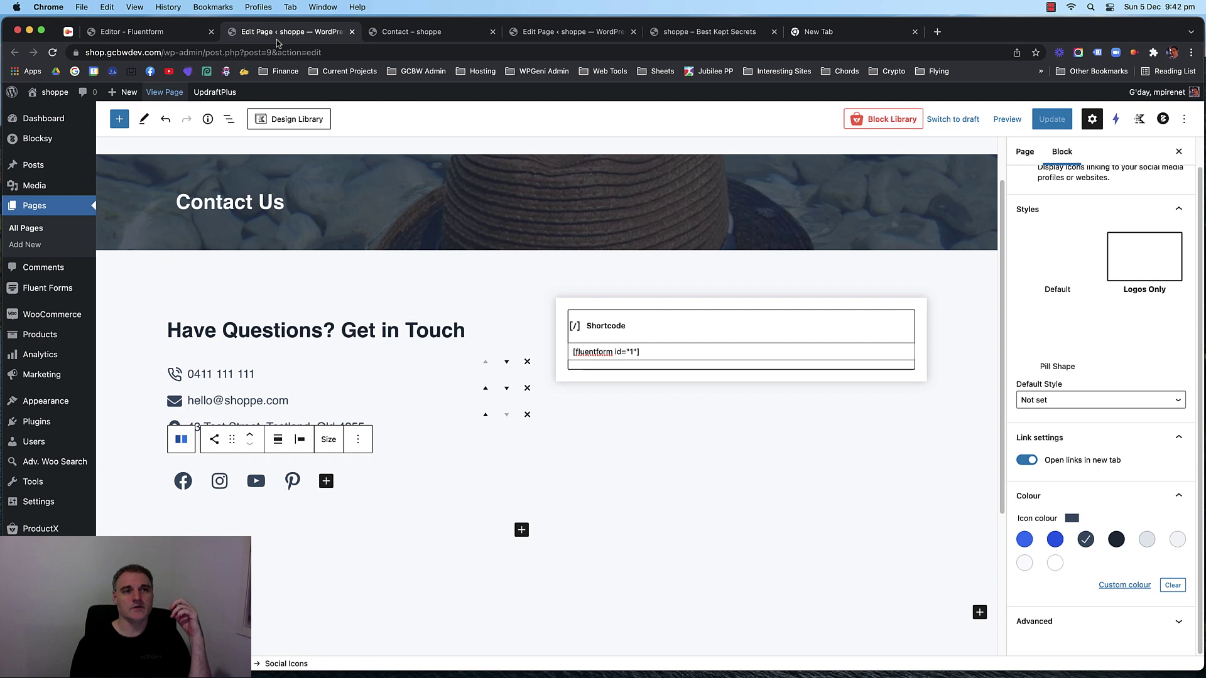
pyautogui.click(158, 34)
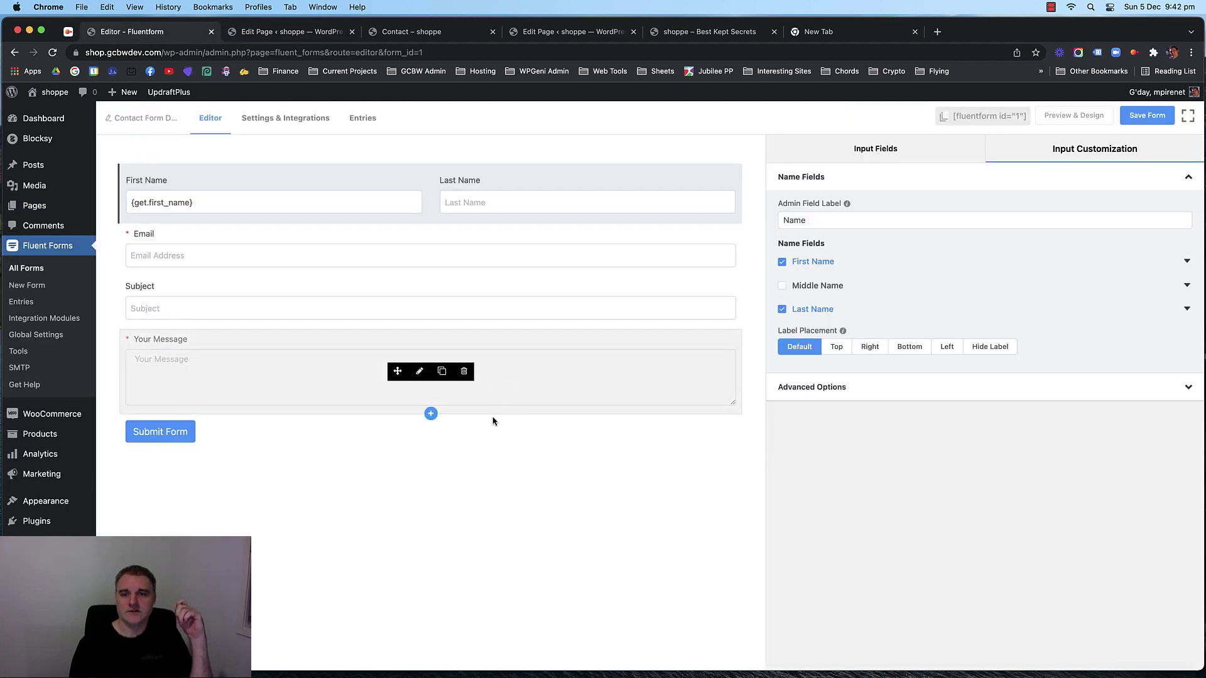
pyautogui.click(1147, 115)
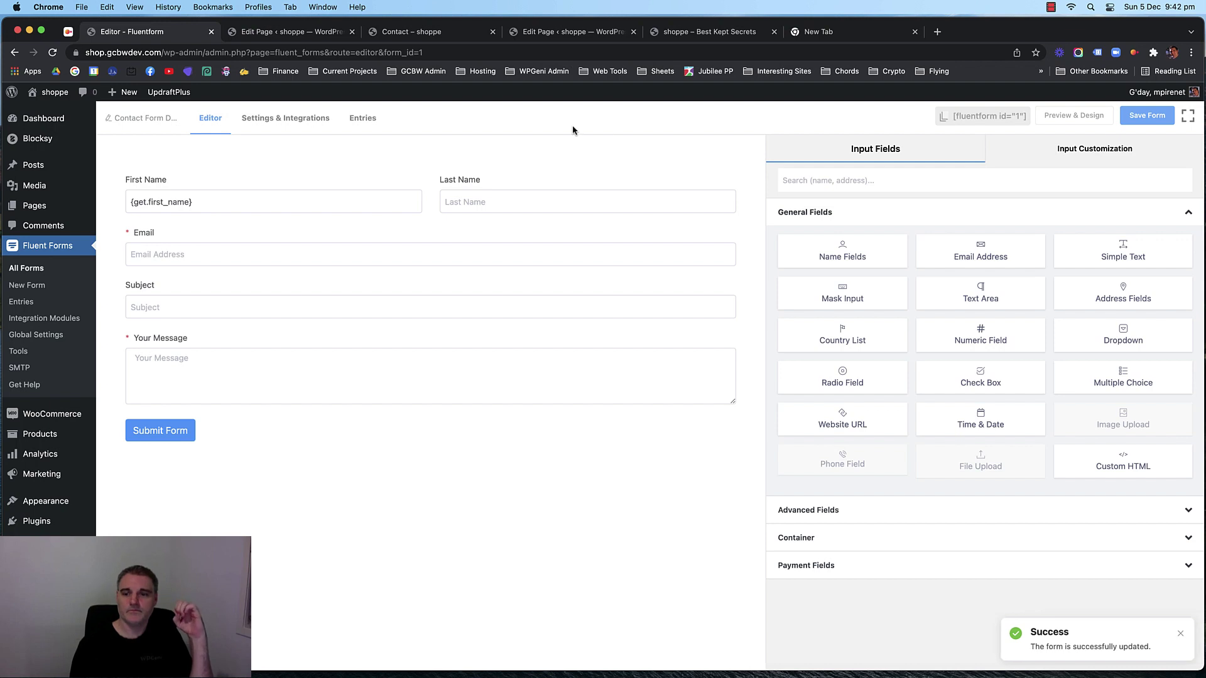
# Try adding a confirmation under Other Confirmations, dismiss the pro notice, and reopen form settings.
pyautogui.click(265, 121)
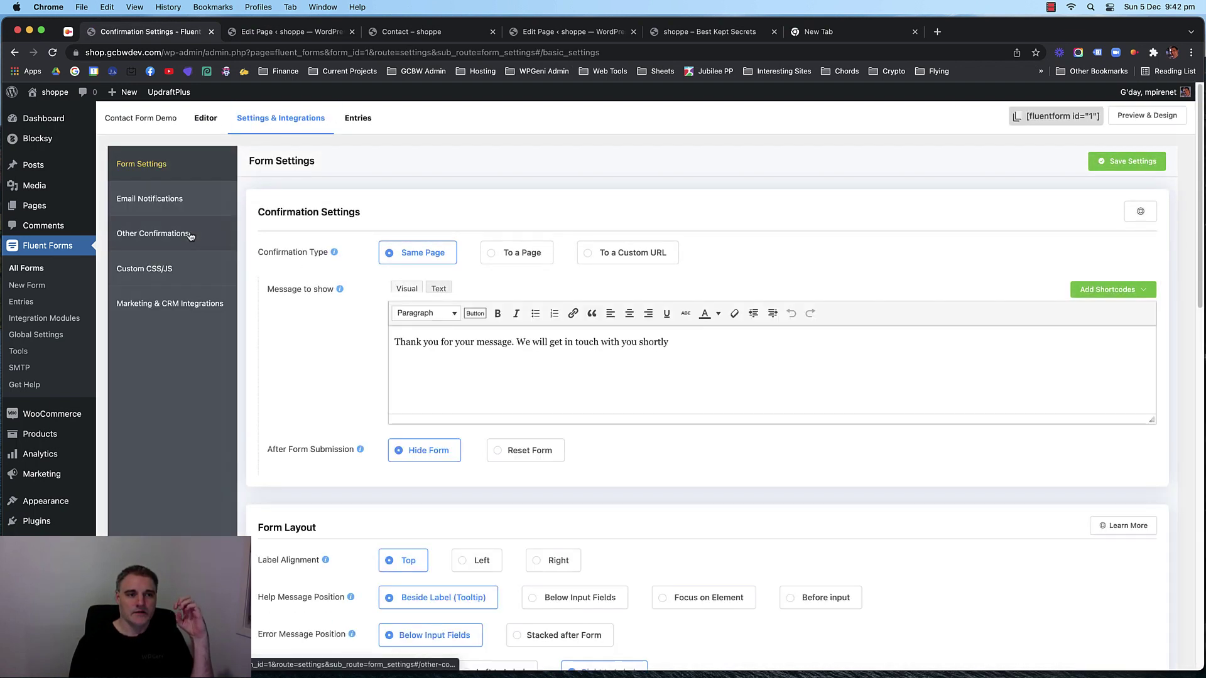
pyautogui.click(188, 234)
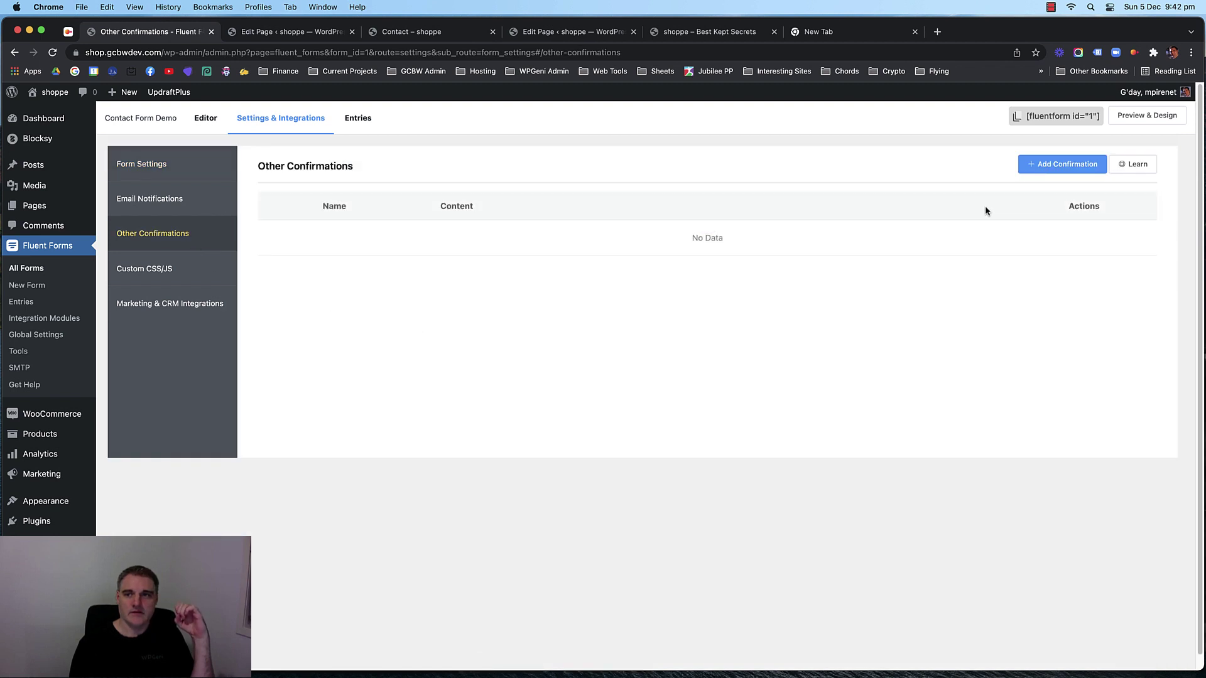
pyautogui.click(1061, 164)
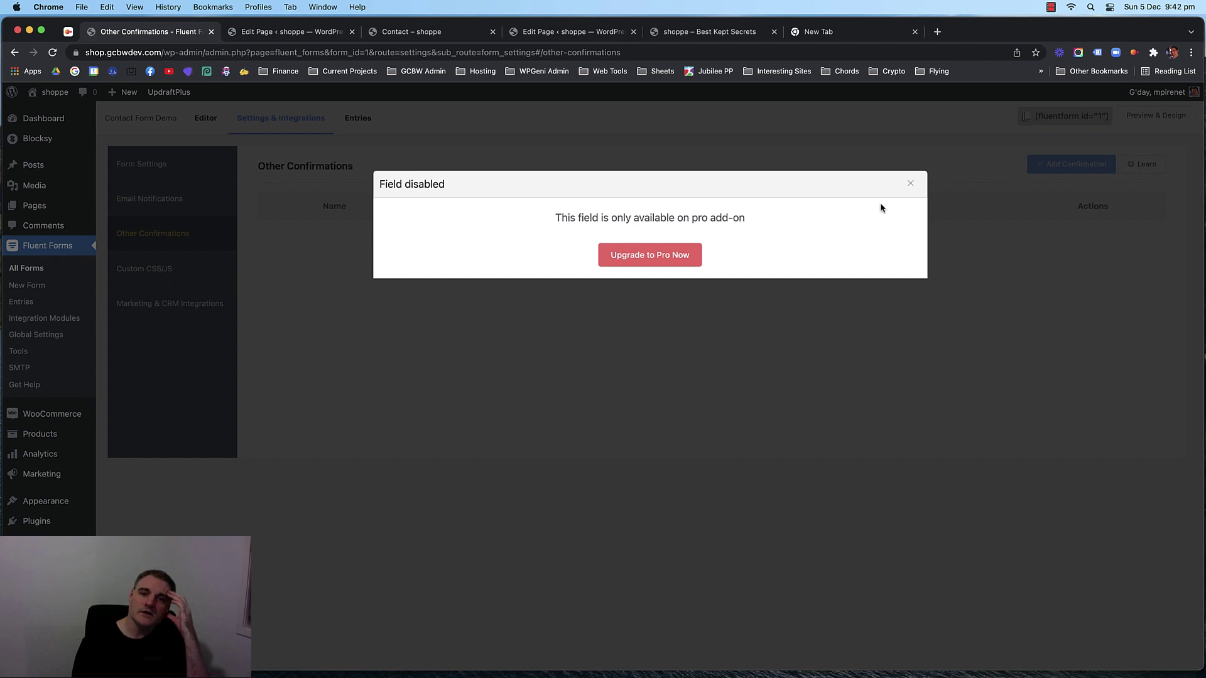
pyautogui.click(910, 185)
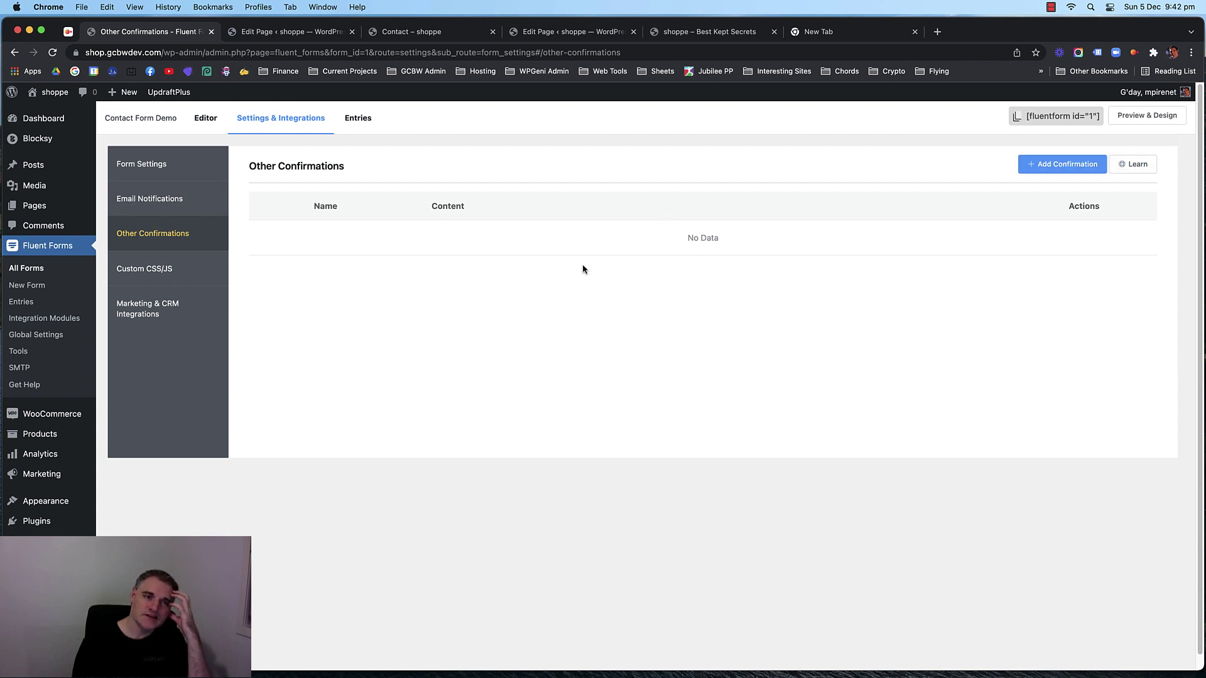
pyautogui.click(205, 123)
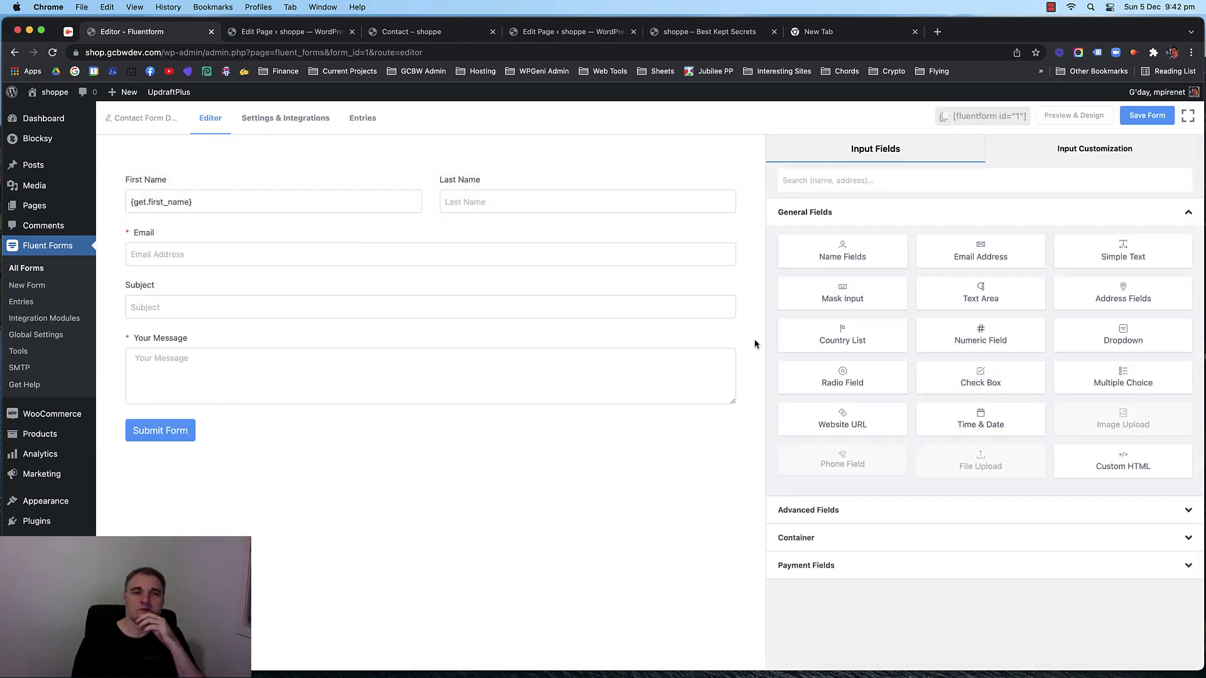
pyautogui.click(284, 120)
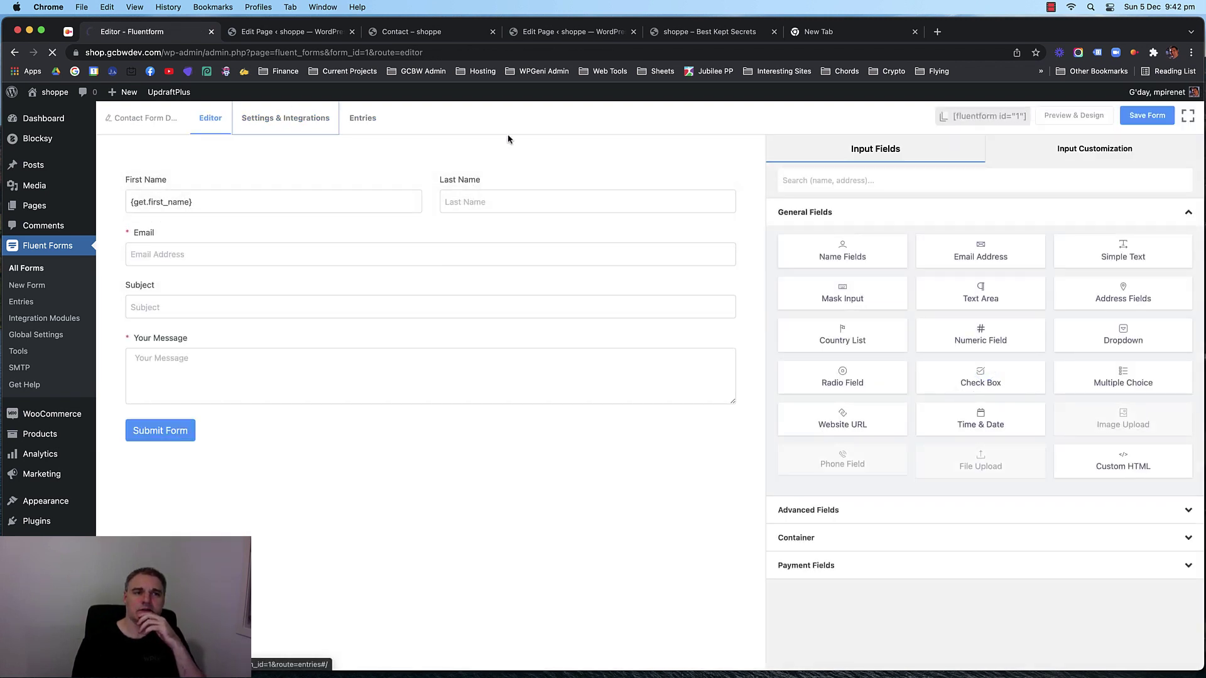
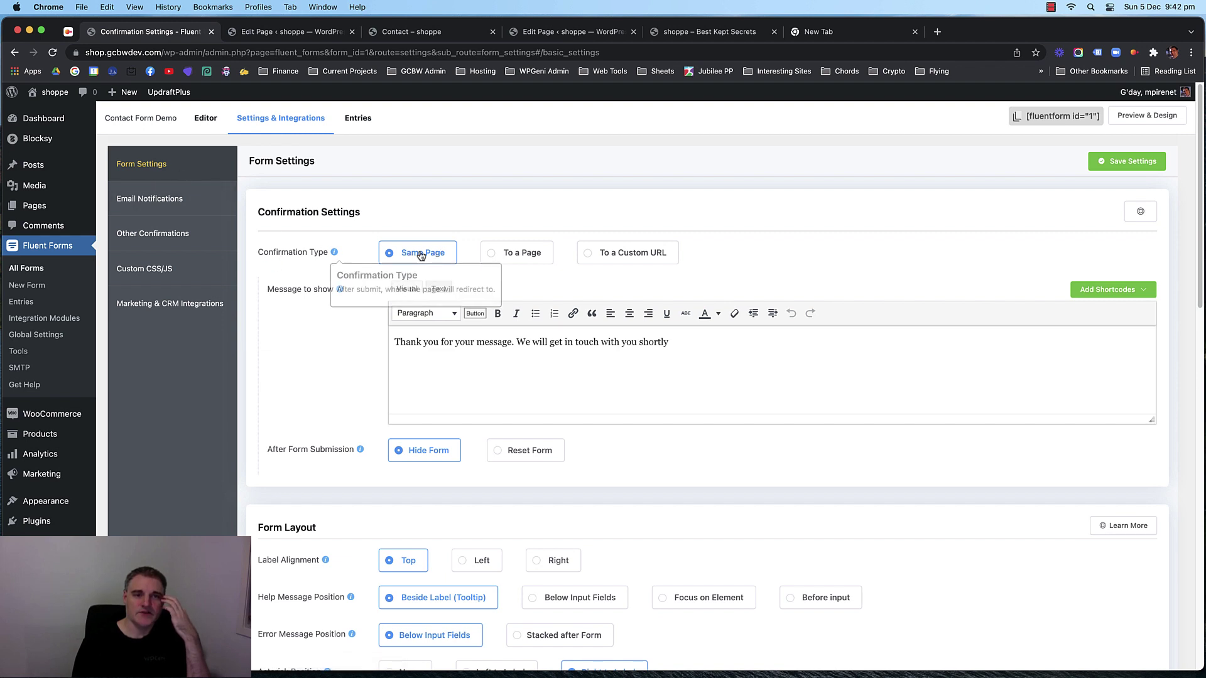
# Redirect the form confirmation to the Thank you page and enable Pass Field Data Via Query String.
pyautogui.click(519, 258)
pyautogui.click(449, 294)
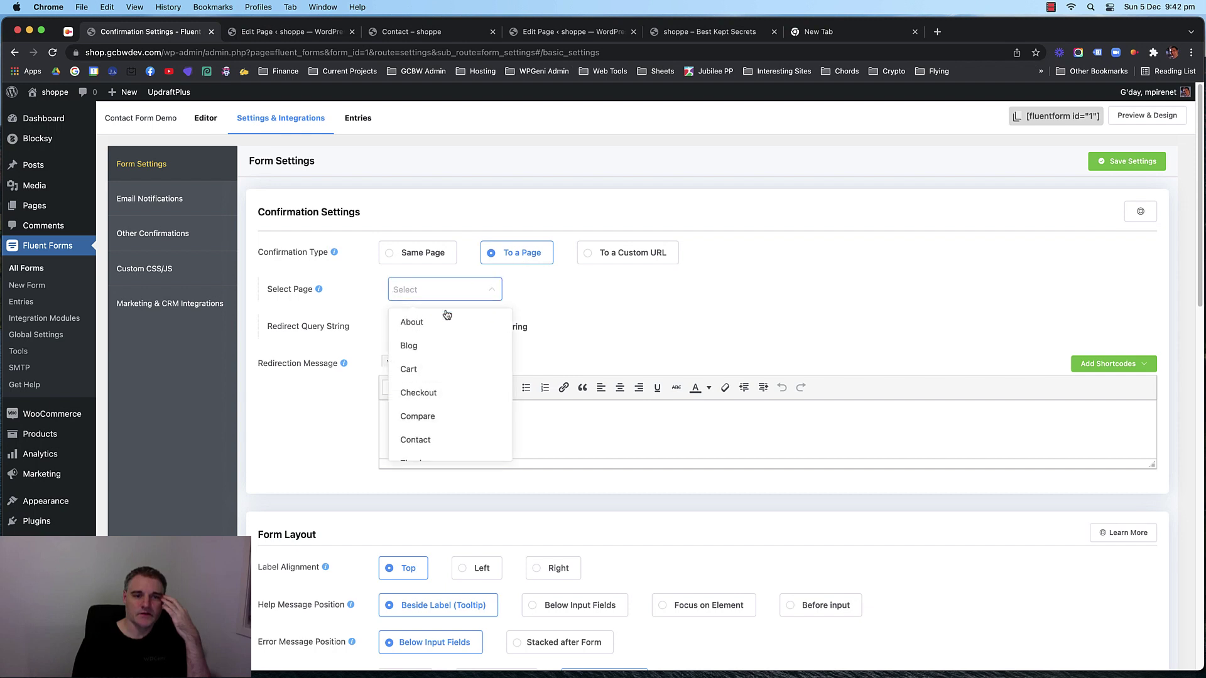
pyautogui.scroll(-1, 454, 378)
pyautogui.click(432, 440)
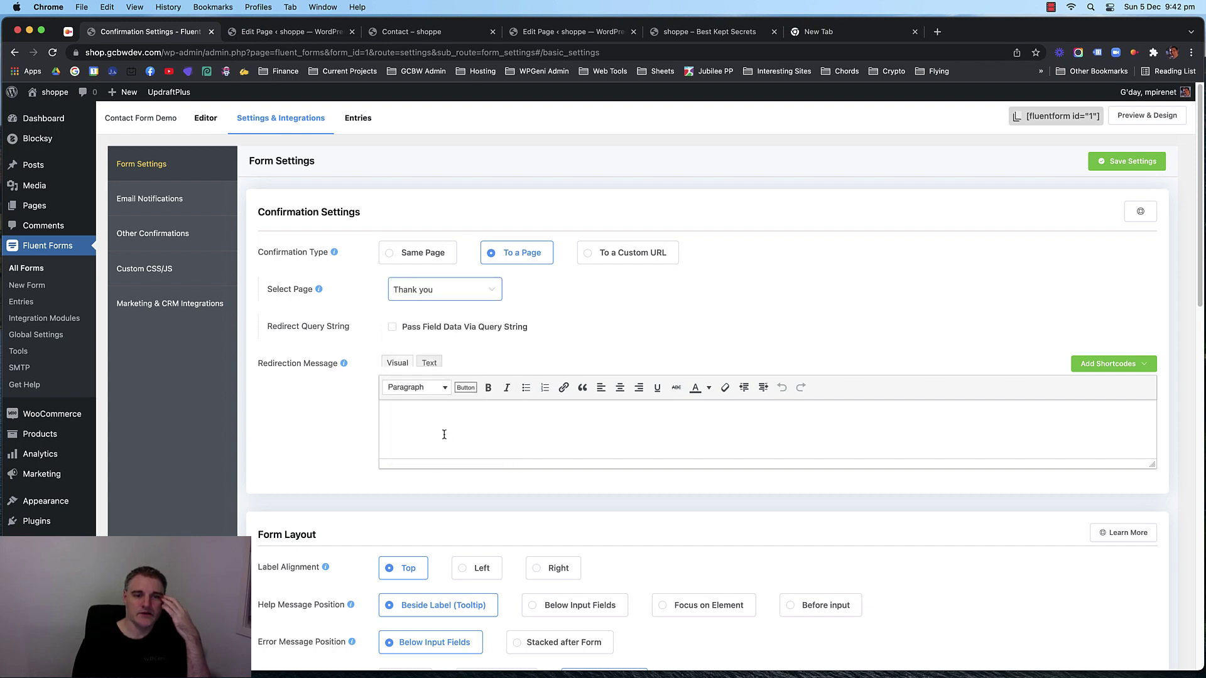
pyautogui.scroll(-1, 624, 299)
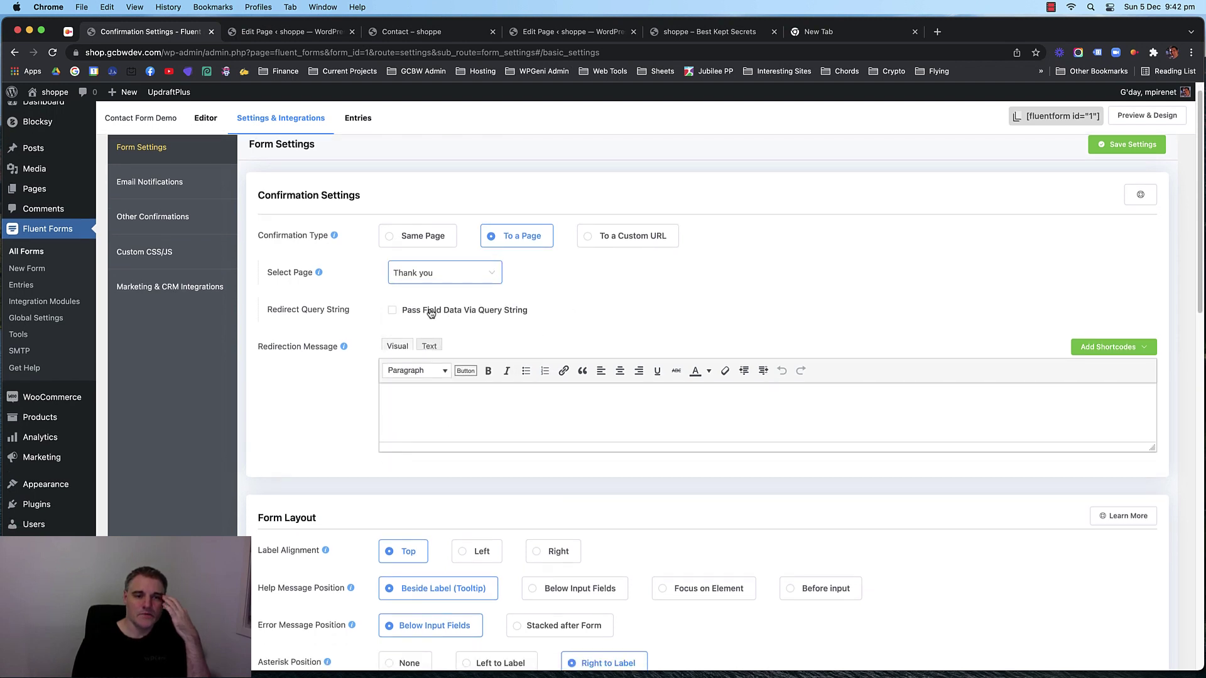
pyautogui.click(428, 314)
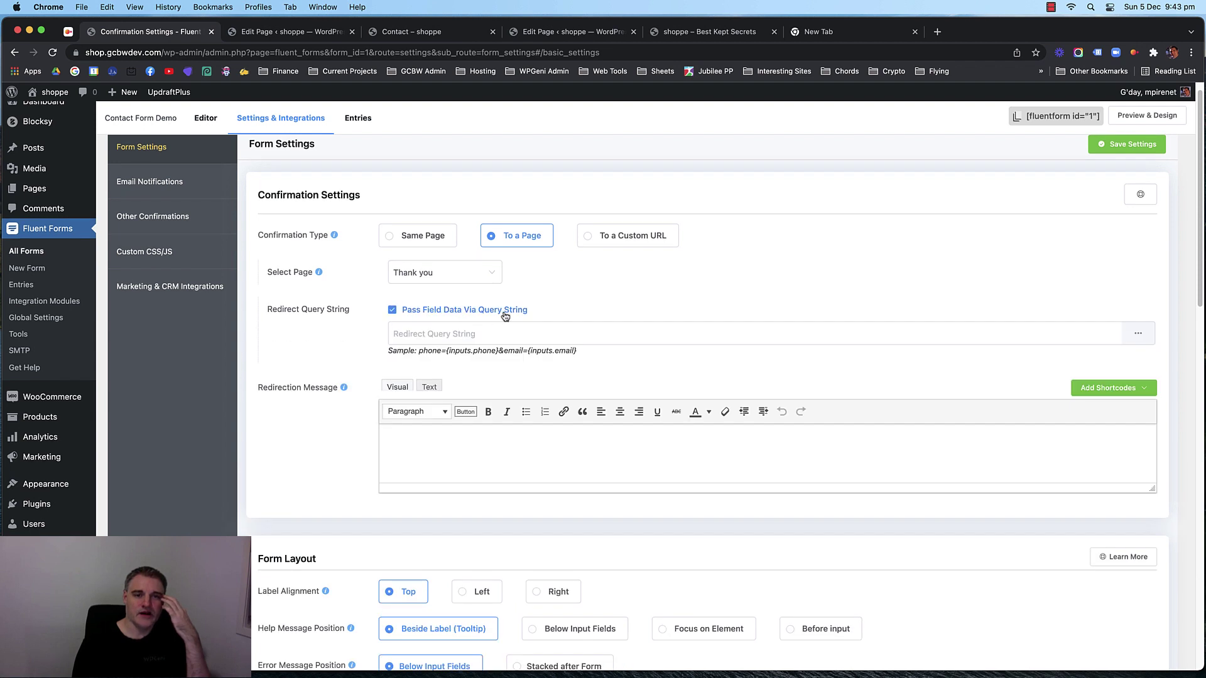
# Insert the {inputs.names.first_name} code into the query string, copy it, and save the settings.
pyautogui.click(477, 336)
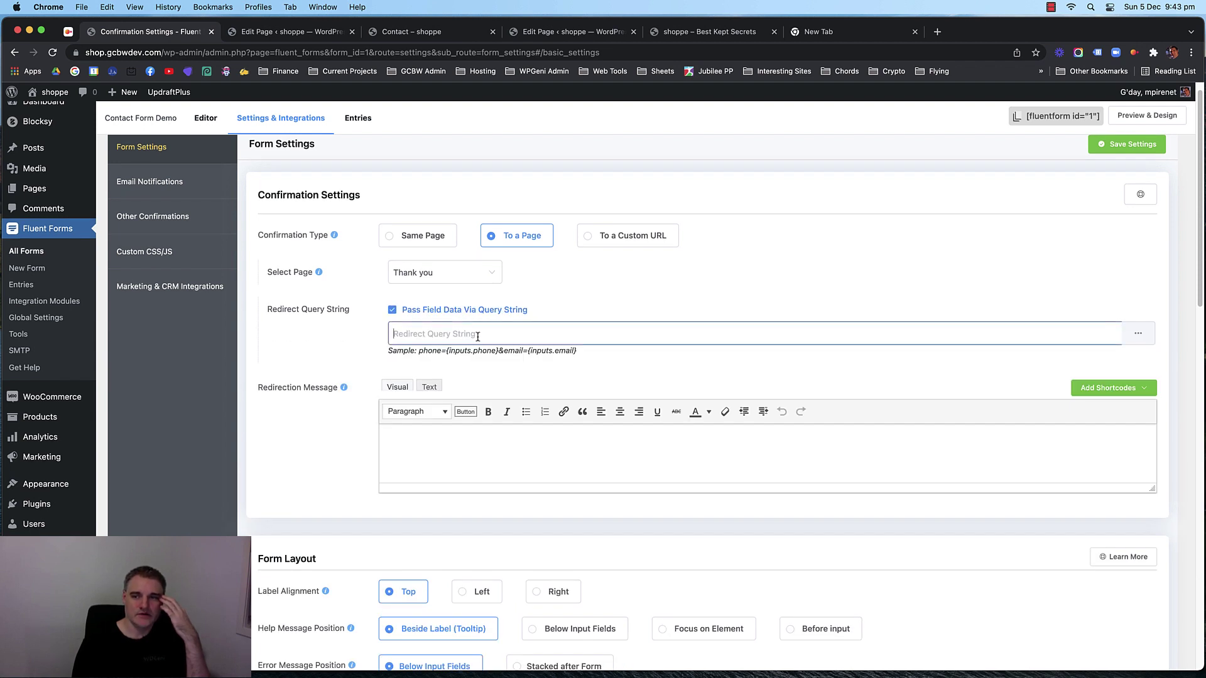
pyautogui.click(1140, 332)
pyautogui.click(1126, 397)
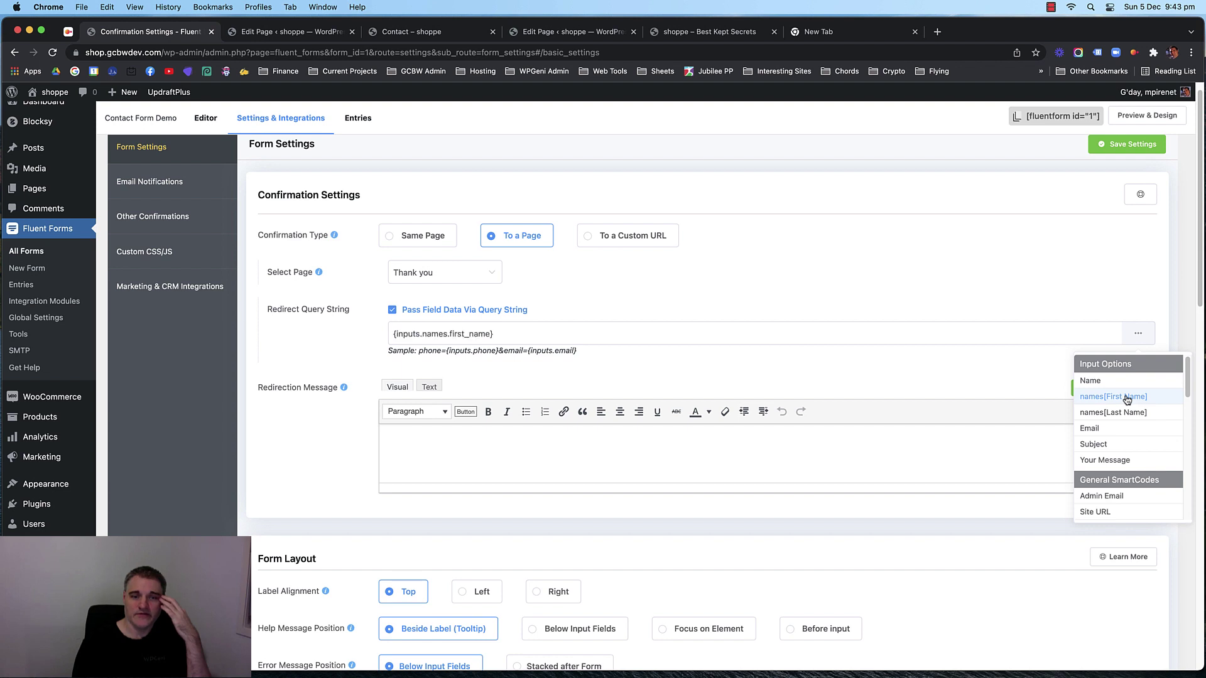
pyautogui.moveTo(535, 333); pyautogui.dragTo(383, 332)
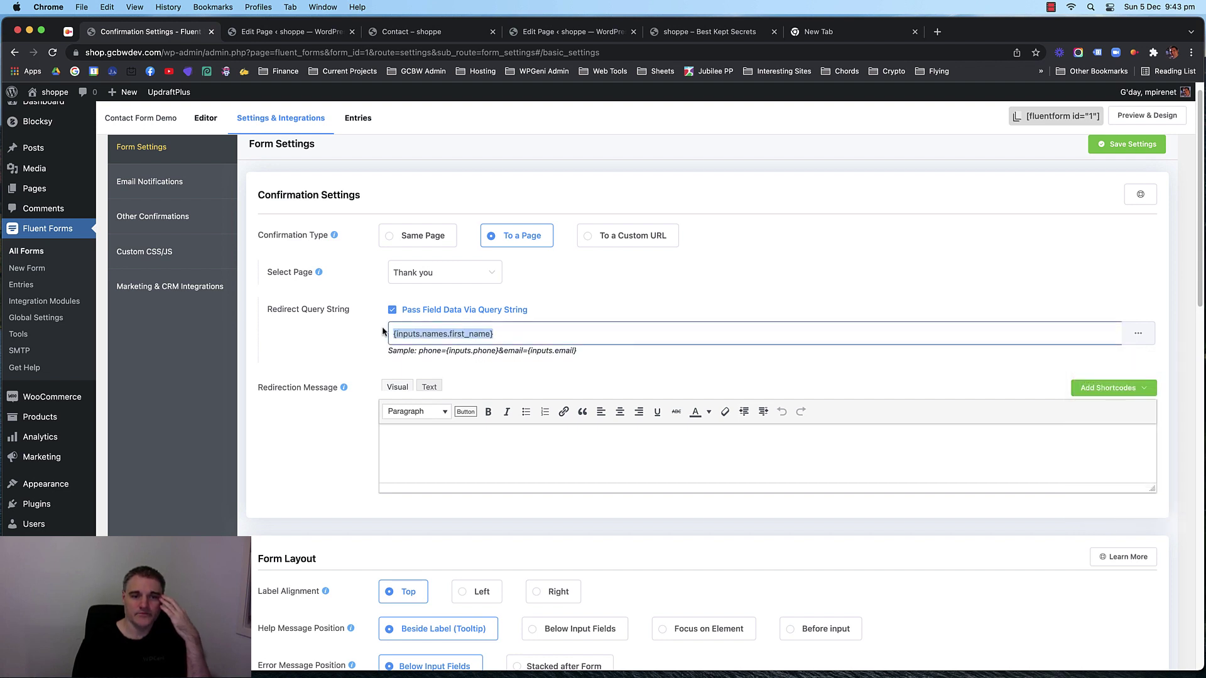
pyautogui.click(455, 333)
pyautogui.moveTo(511, 335); pyautogui.dragTo(374, 335)
pyautogui.click(427, 332)
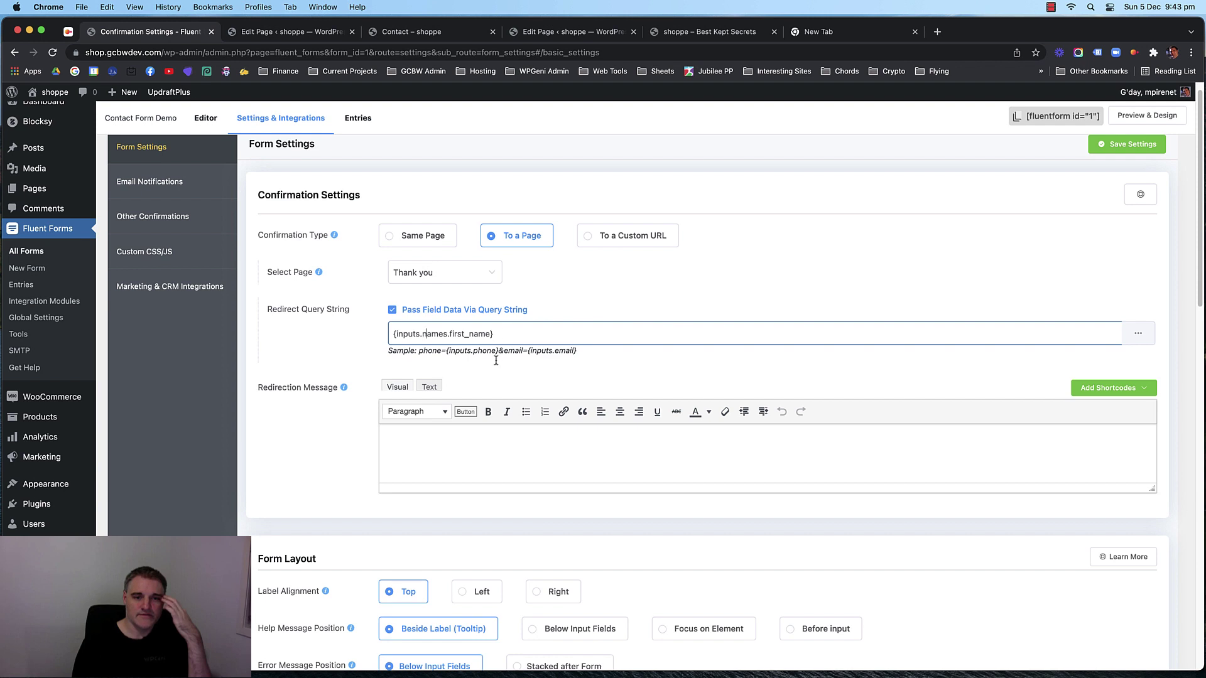
pyautogui.moveTo(498, 334); pyautogui.dragTo(386, 334)
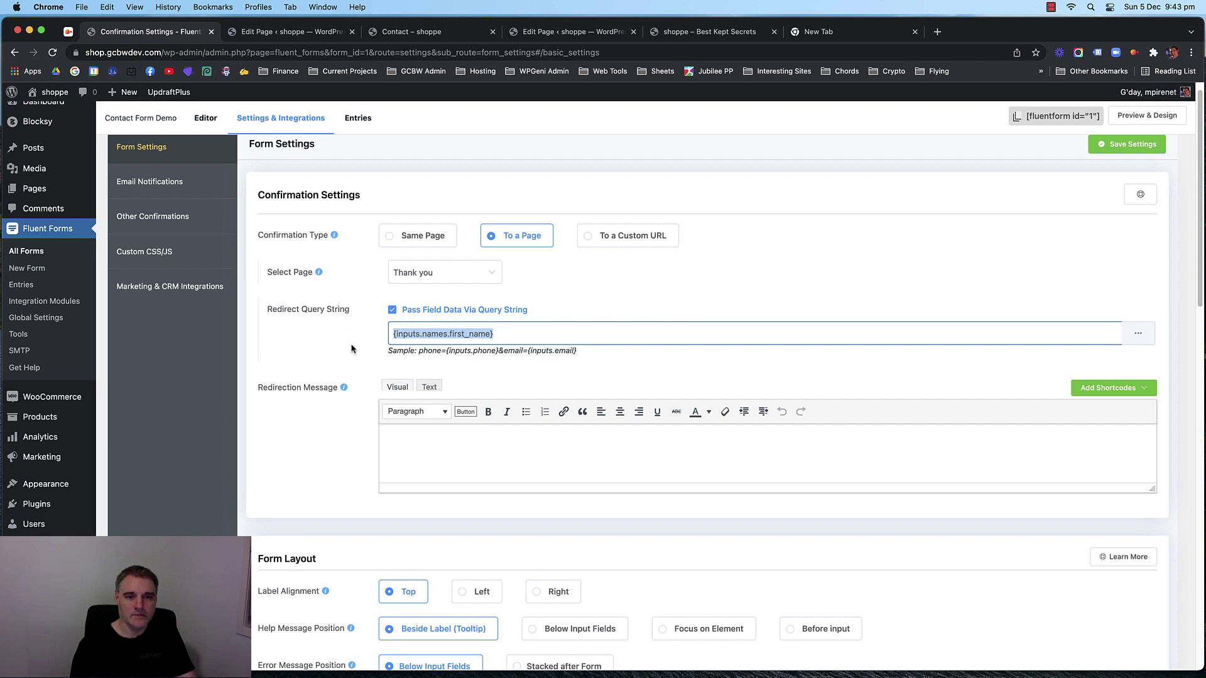
pyautogui.press('Left')
pyautogui.moveTo(494, 334); pyautogui.dragTo(378, 337)
pyautogui.moveTo(511, 333); pyautogui.dragTo(361, 337)
pyautogui.press('super+c')
pyautogui.click(1106, 145)
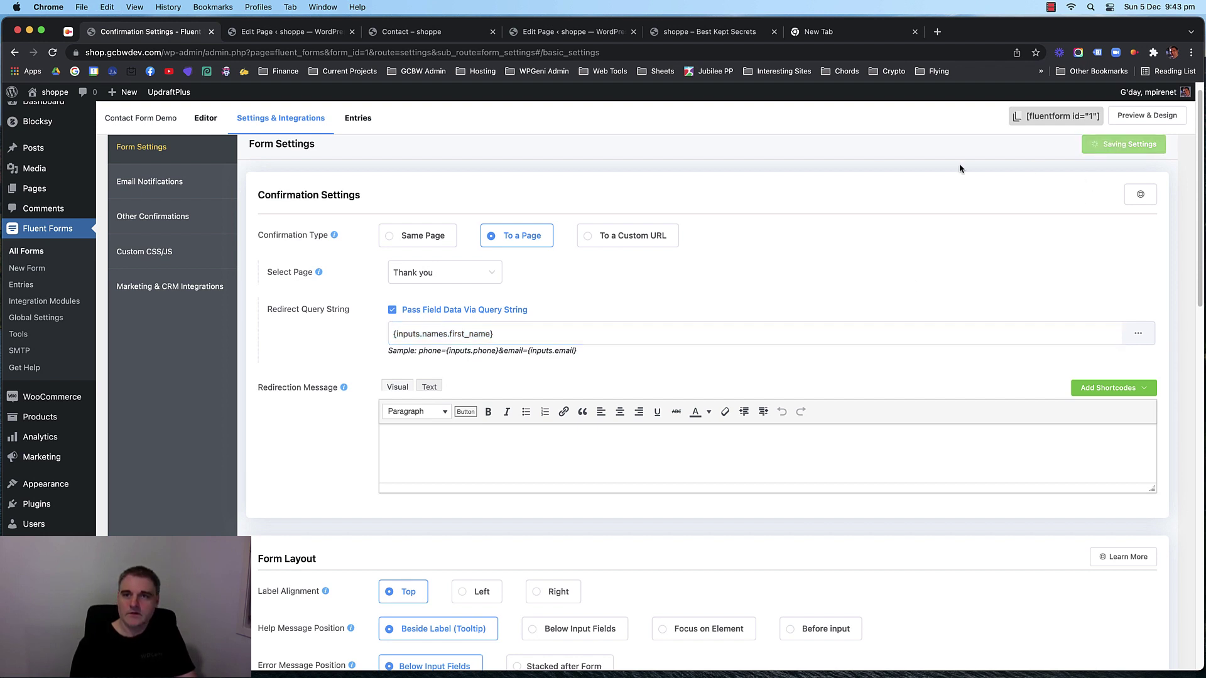
# Replace {get.first_name} in the Thank you heading with {inputs.names.first_name} and update the page.
pyautogui.click(438, 33)
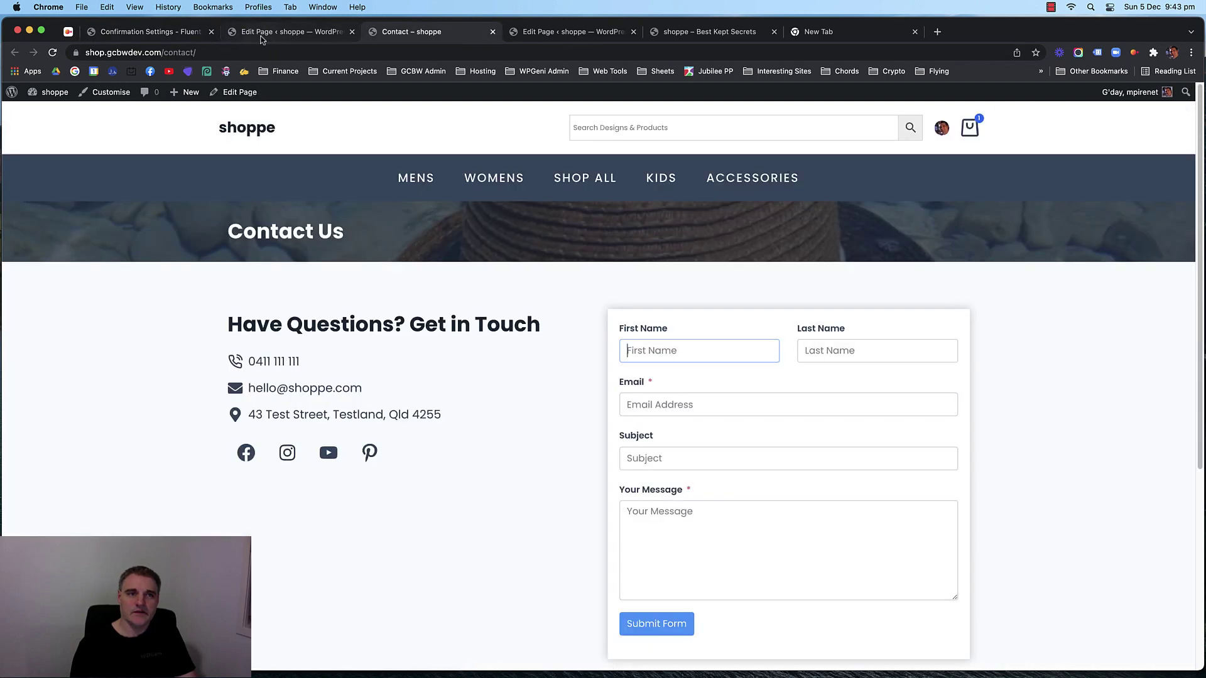
pyautogui.click(327, 32)
pyautogui.click(563, 32)
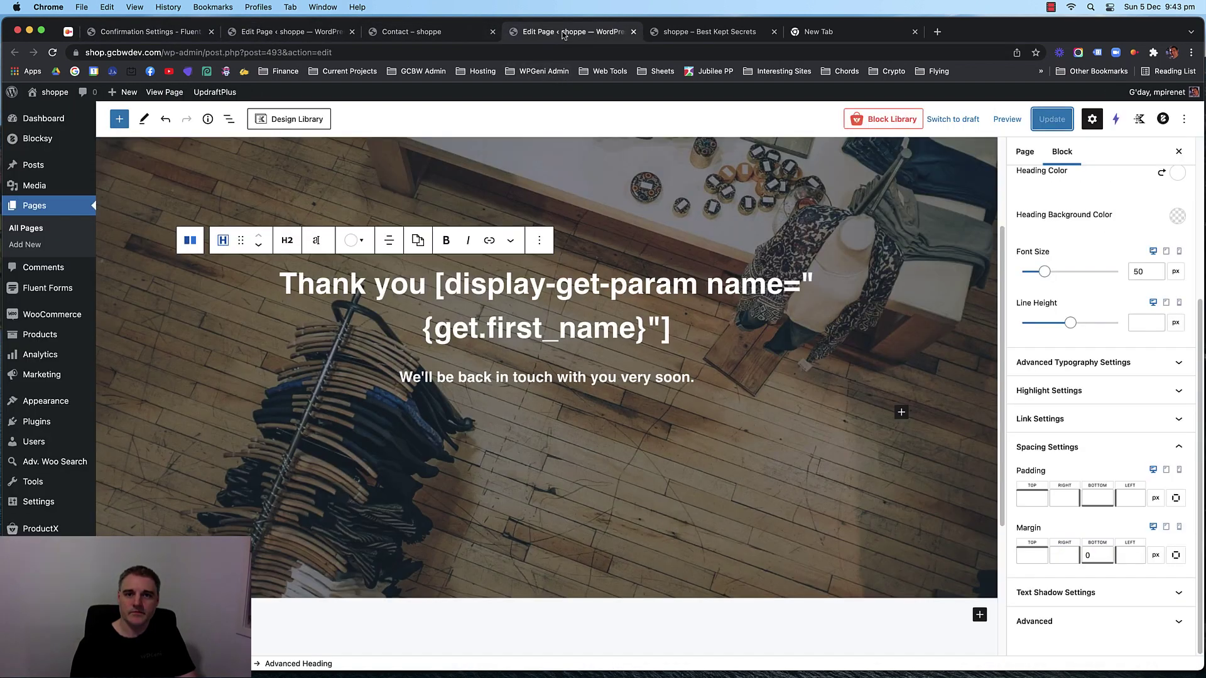
pyautogui.moveTo(648, 327); pyautogui.dragTo(426, 328)
pyautogui.press('super+c')
pyautogui.press('super+v')
pyautogui.press('super+s')
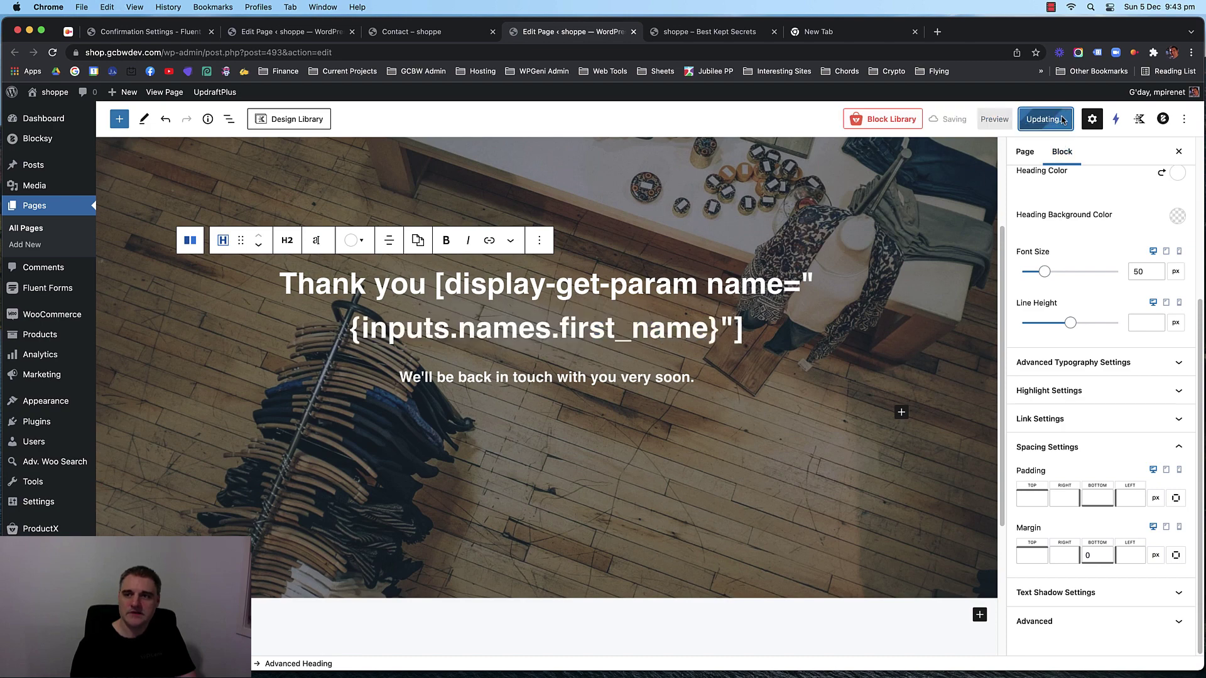
# Close the empty new tab and return to the Contact page.
pyautogui.click(827, 32)
pyautogui.click(914, 31)
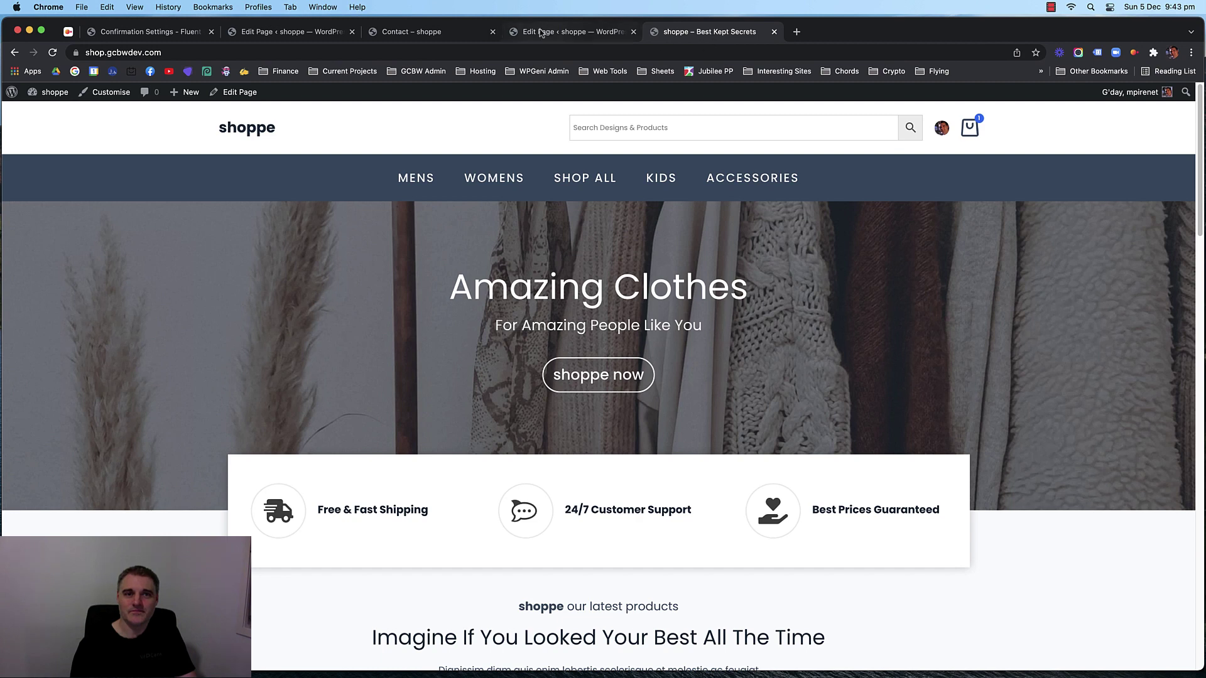
pyautogui.click(424, 35)
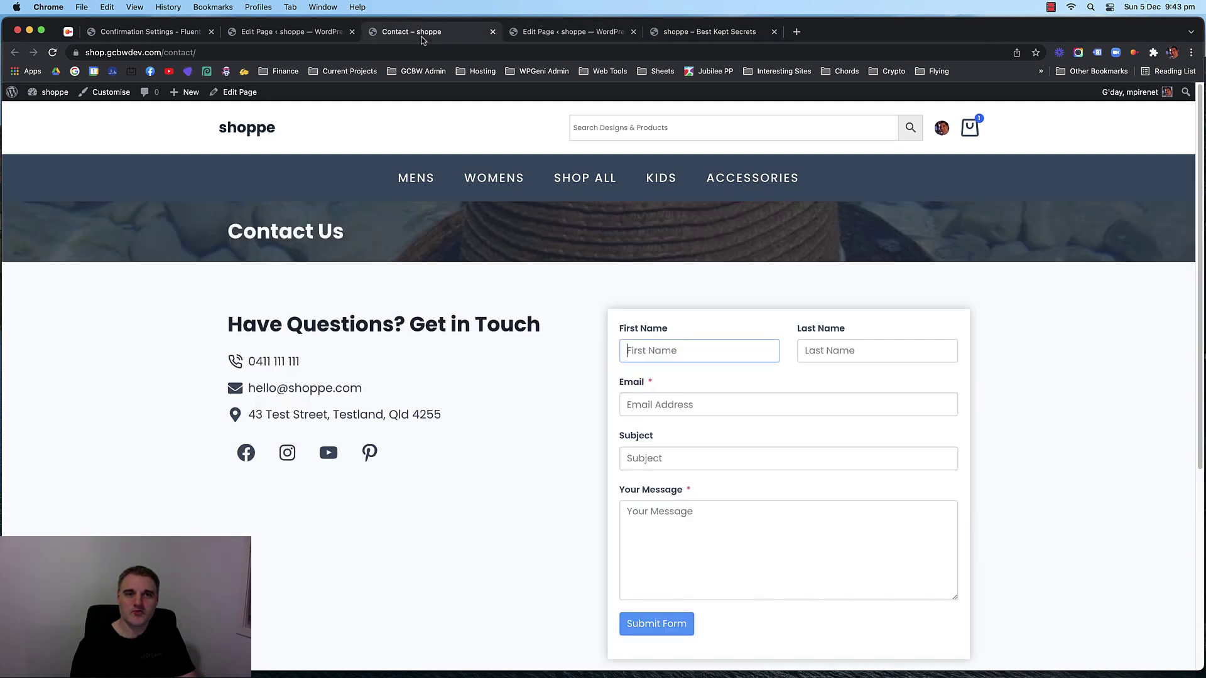
# Reload the Contact page and fill in a test name, email, subject and message 'Hi, I love your shoppe'.
pyautogui.click(168, 331)
pyautogui.press('super+r')
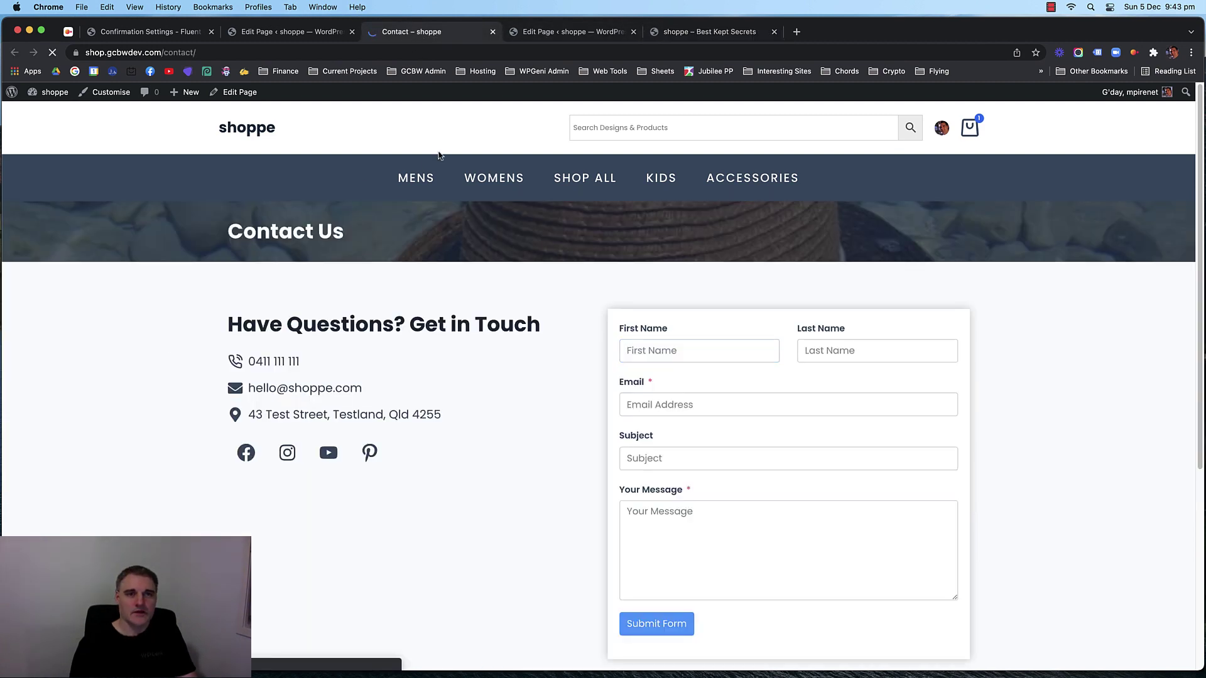
pyautogui.click(658, 350)
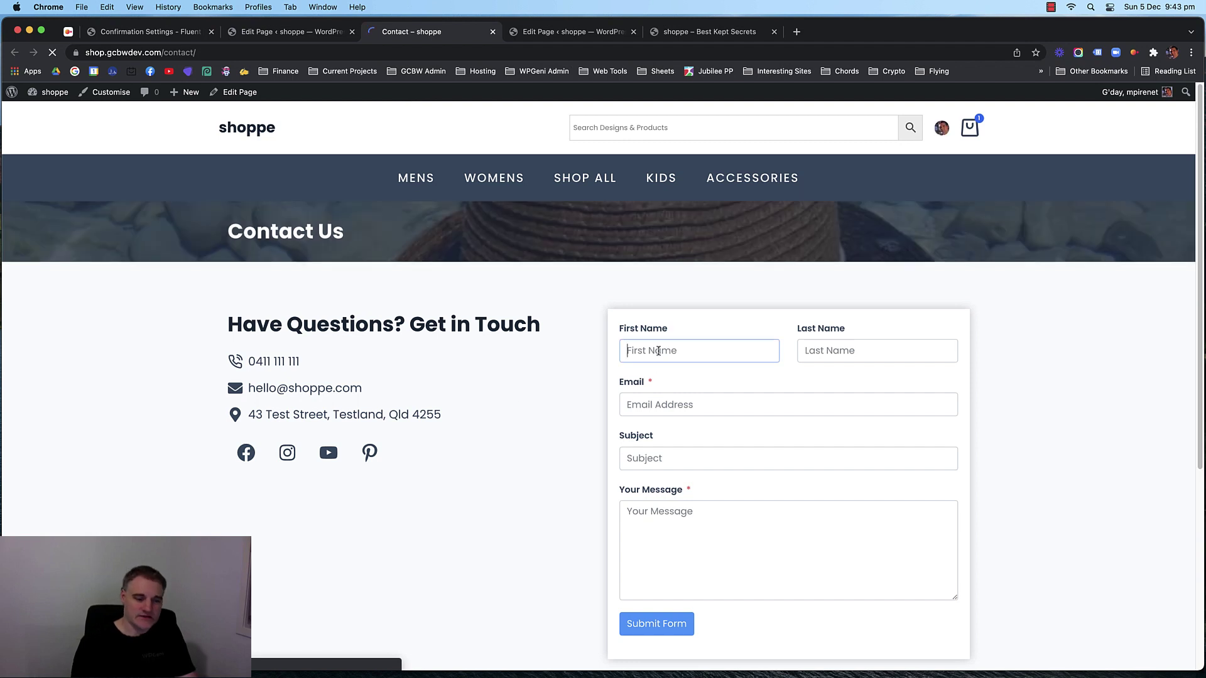
pyautogui.write('John')
pyautogui.press('Tab')
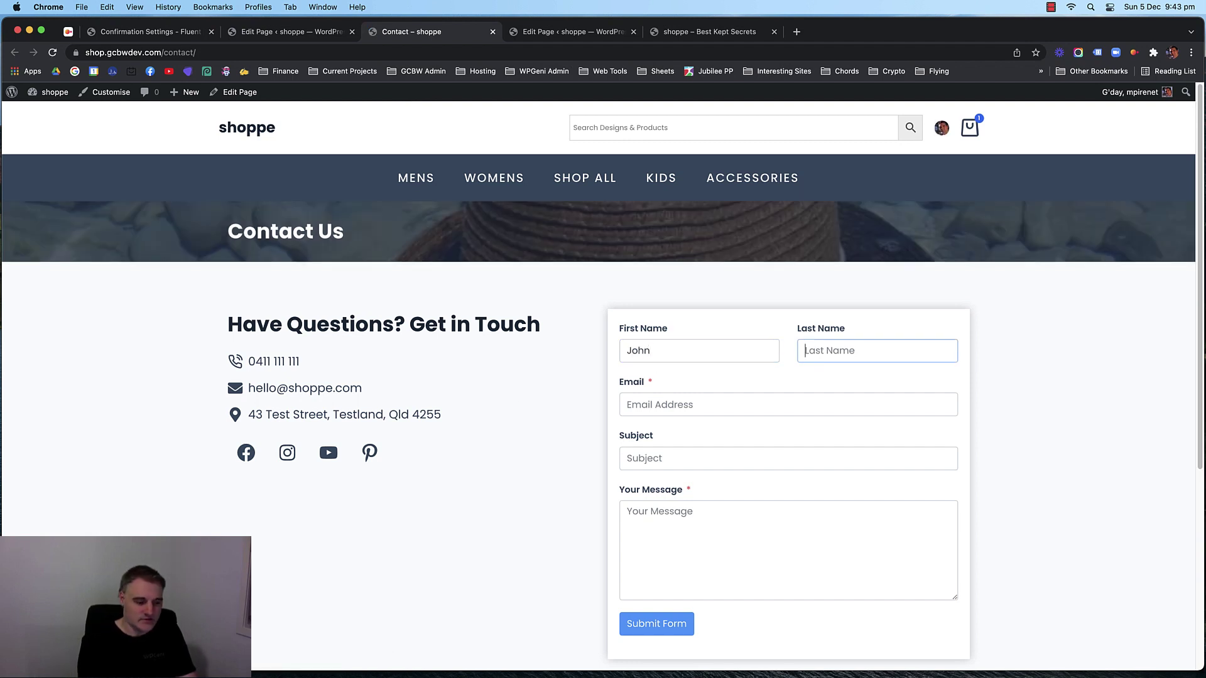
pyautogui.write('Test')
pyautogui.press('Tab')
pyautogui.write('te')
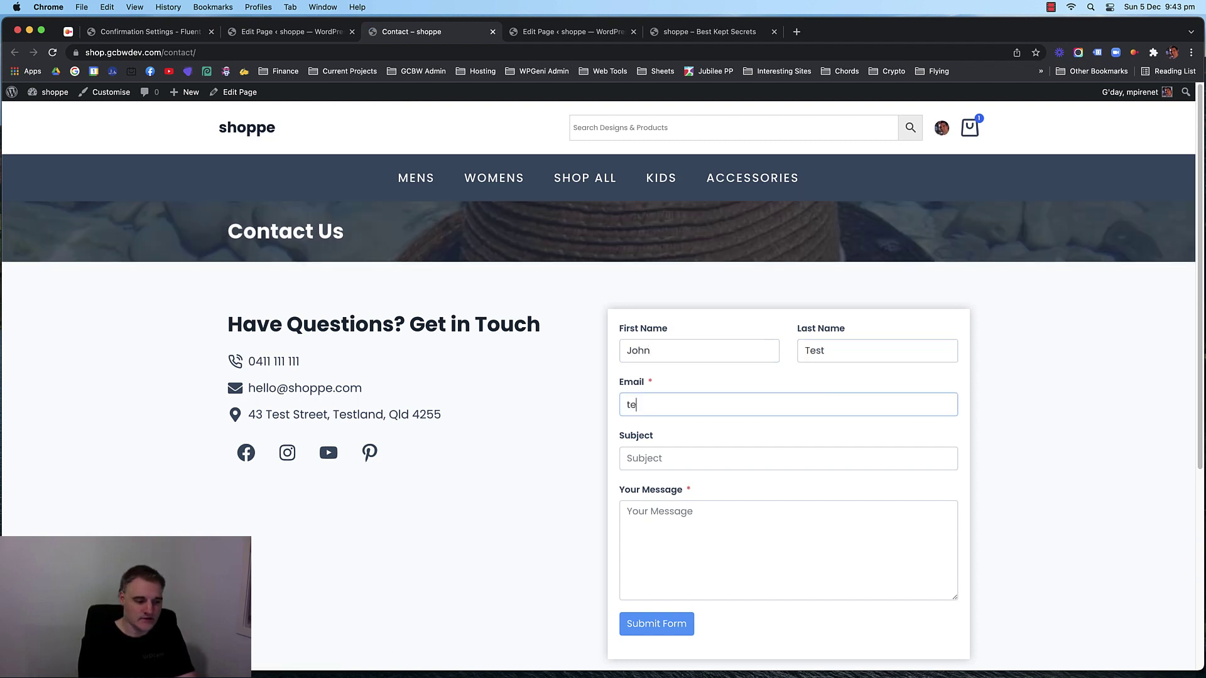
pyautogui.write('st@test.com')
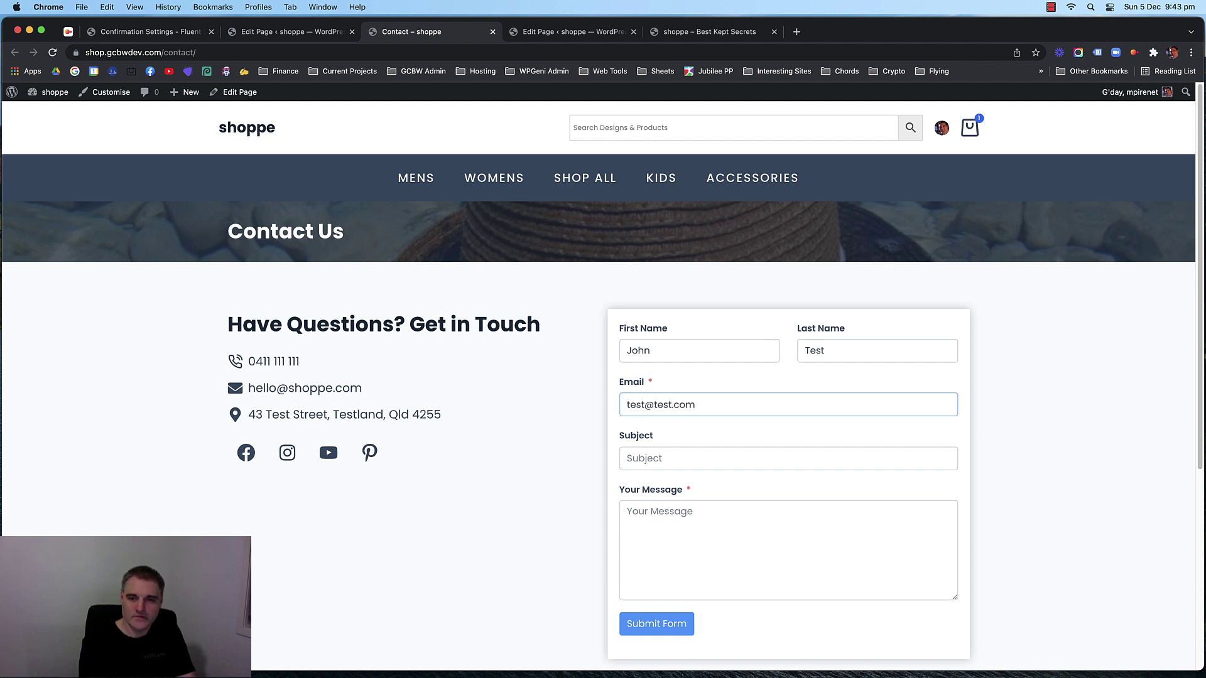
pyautogui.press('Tab')
pyautogui.write('h')
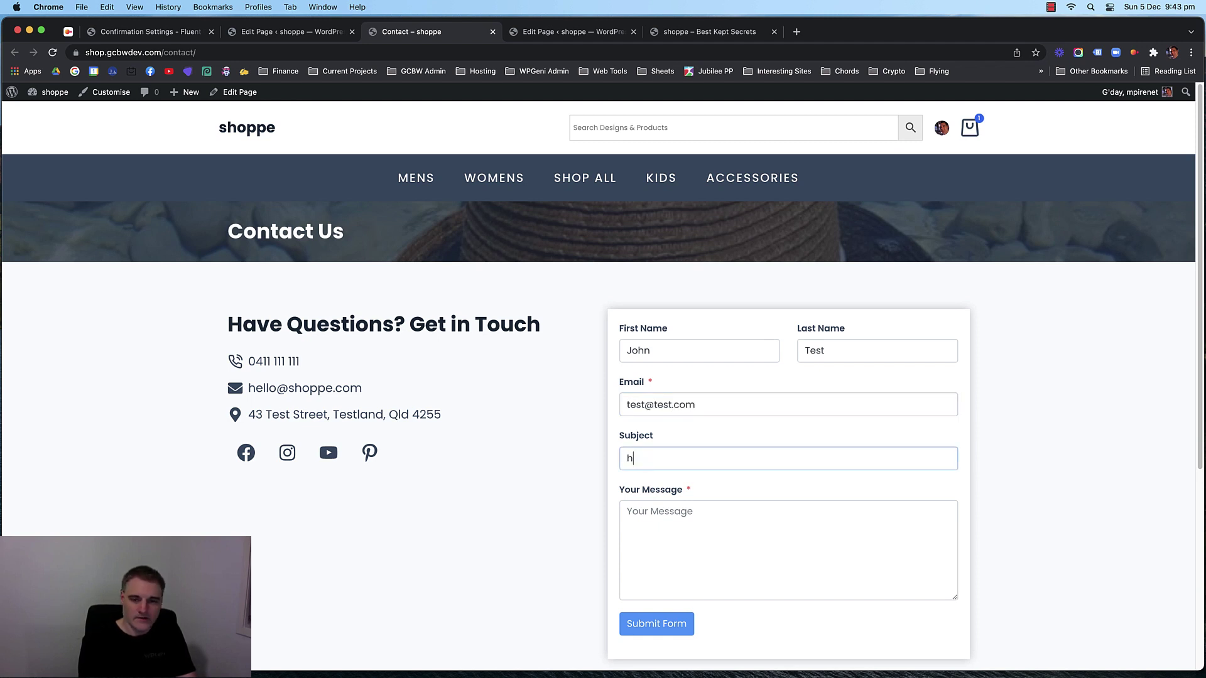
pyautogui.press('BackSpace')
pyautogui.write('he')
pyautogui.write('Hello')
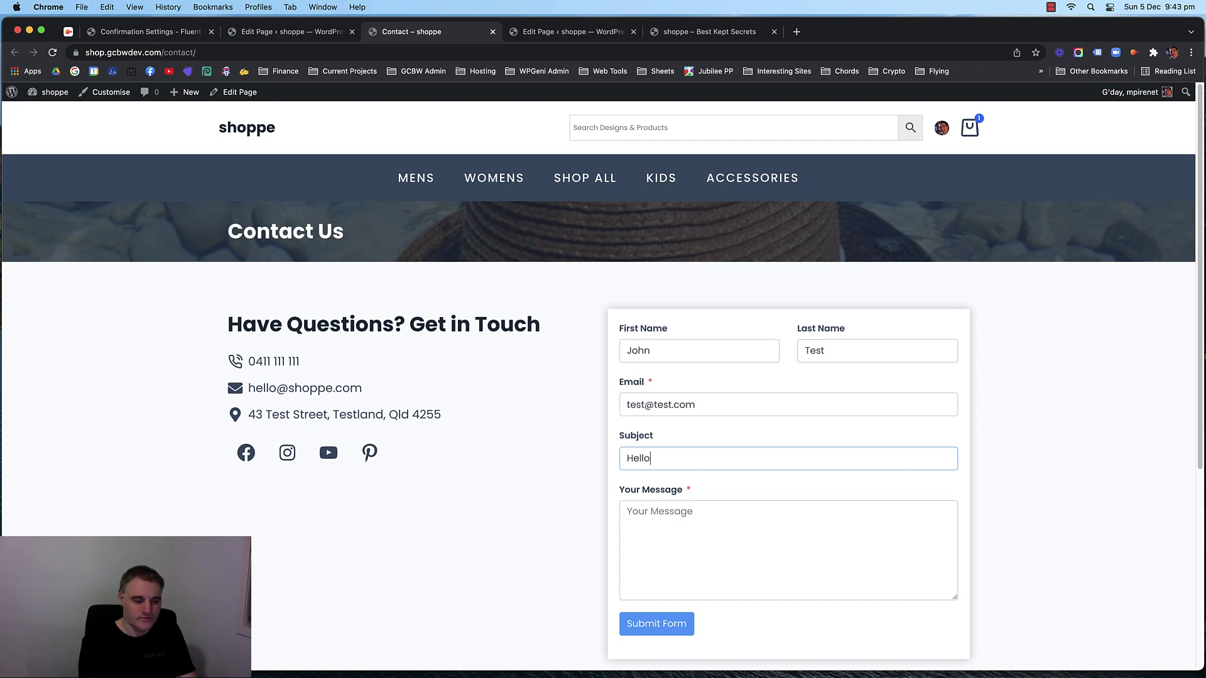
pyautogui.press('Tab')
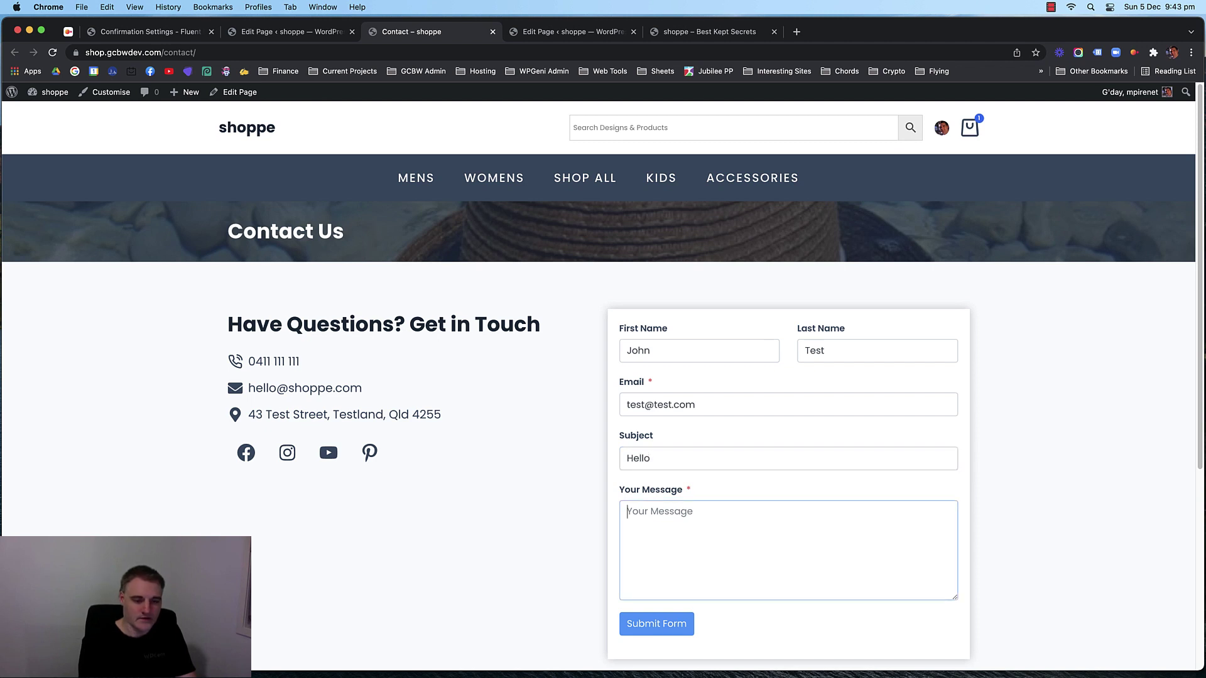
pyautogui.write('Hi, I love yo')
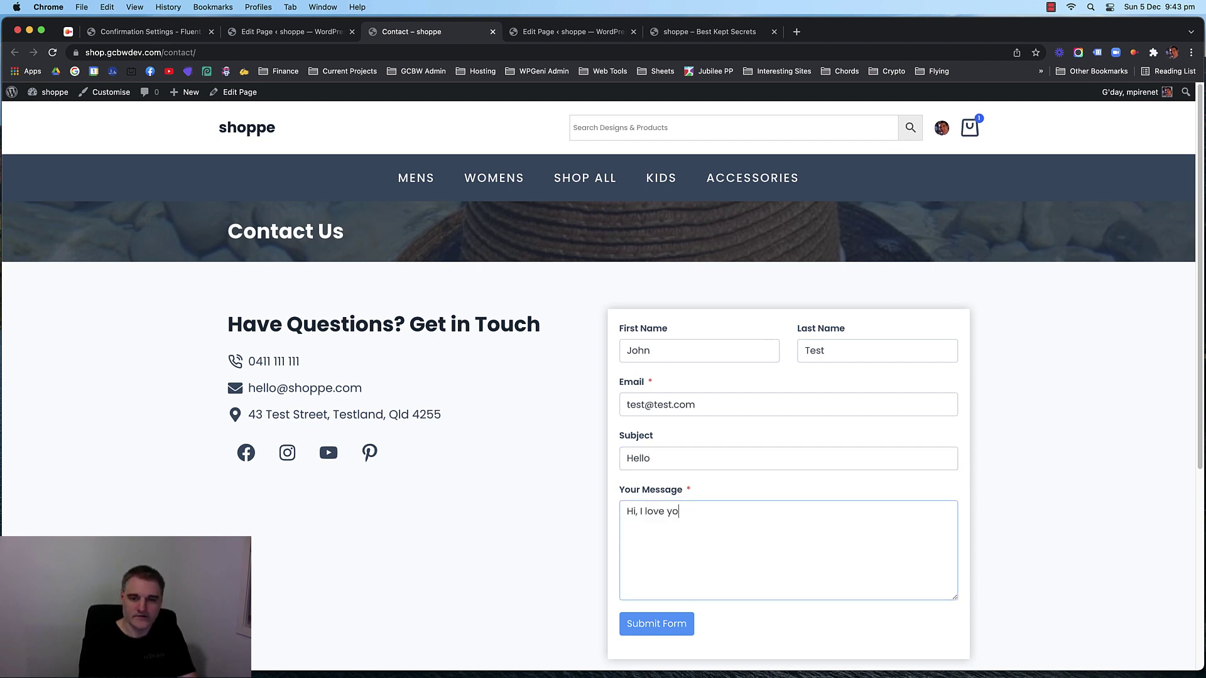
pyautogui.write('ur shoppe')
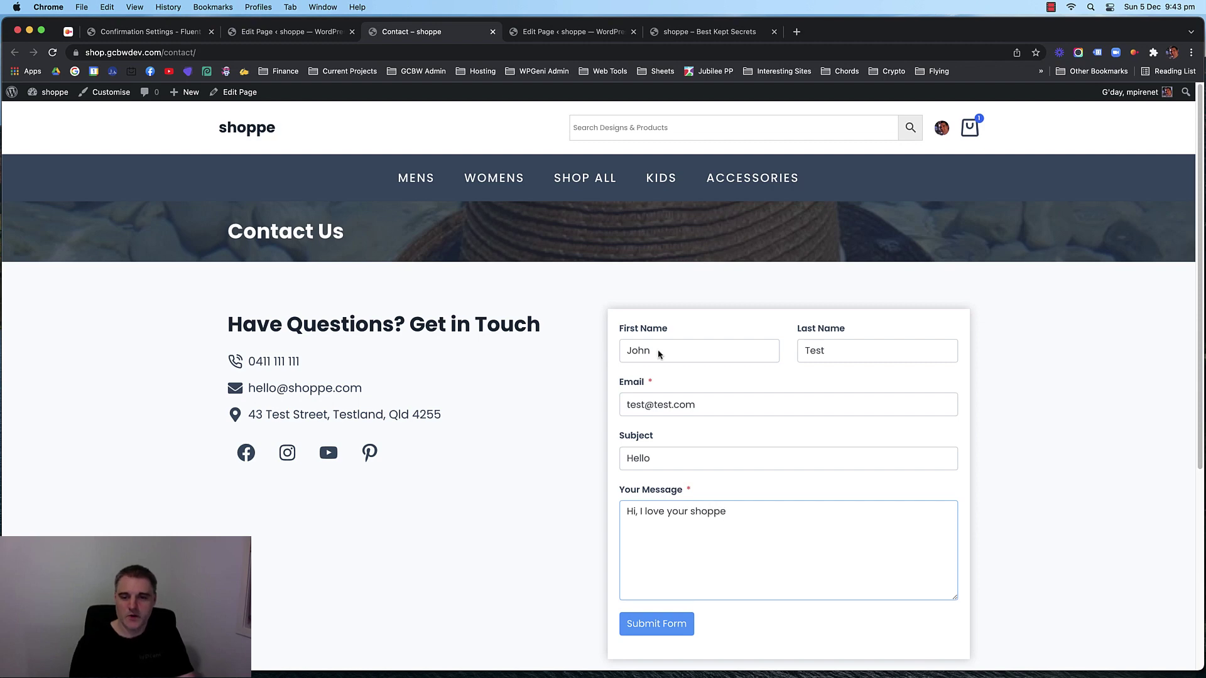
pyautogui.click(573, 408)
pyautogui.scroll(-3, 572, 353)
pyautogui.scroll(-5, 572, 352)
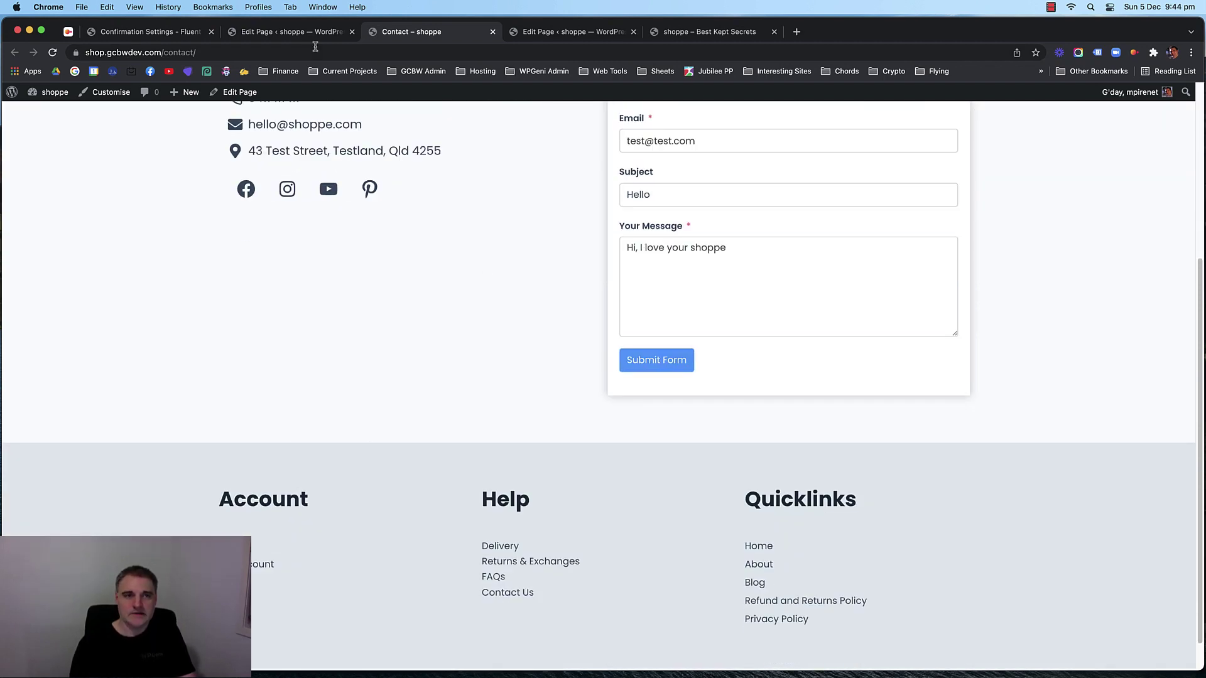
# Resave the form settings, submit the test form, and note the blank value in the greeting.
pyautogui.click(154, 32)
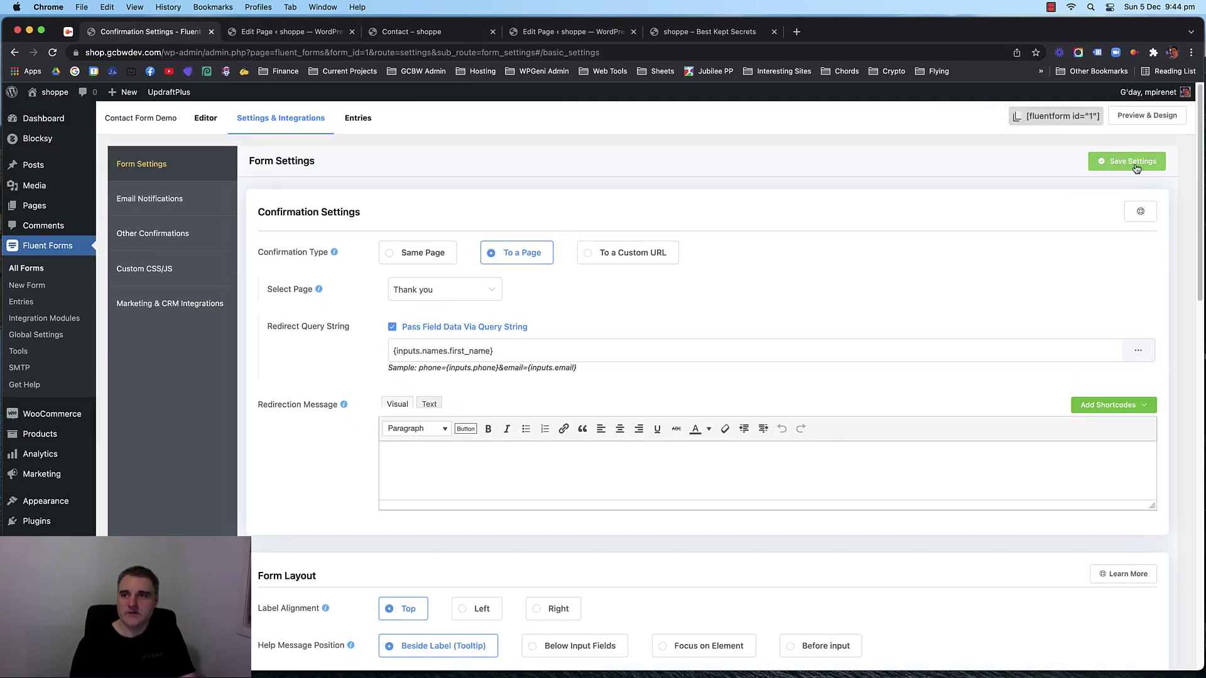
pyautogui.click(1124, 162)
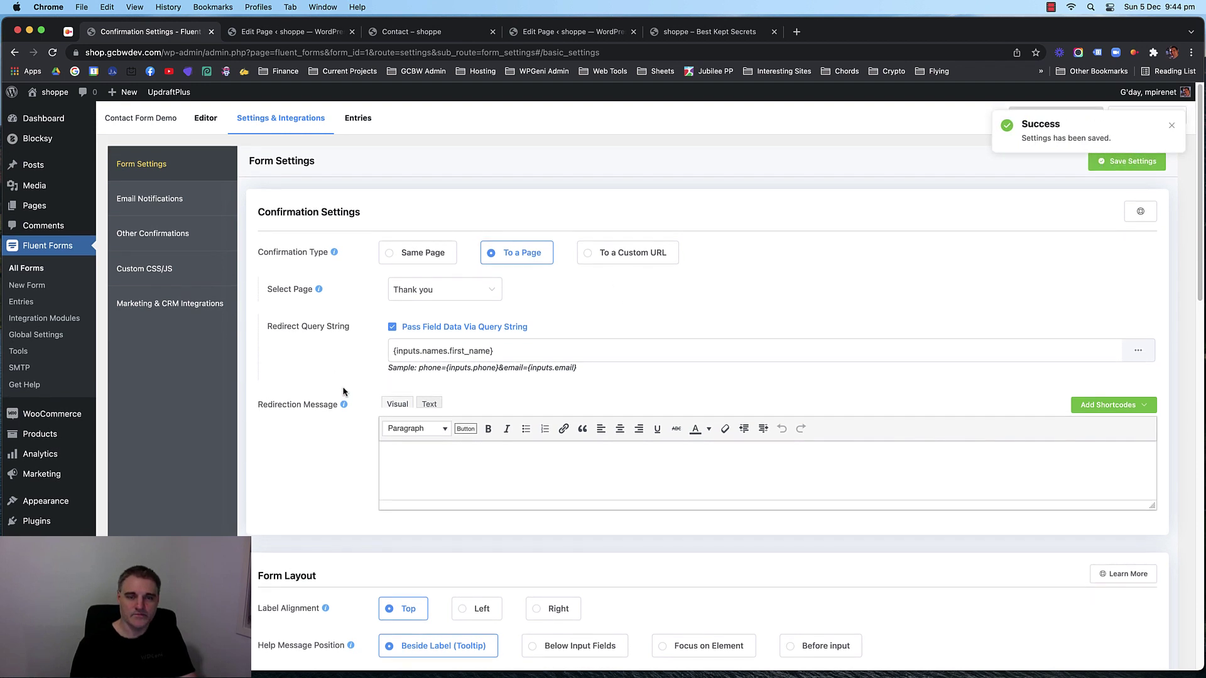
pyautogui.click(400, 37)
pyautogui.click(635, 366)
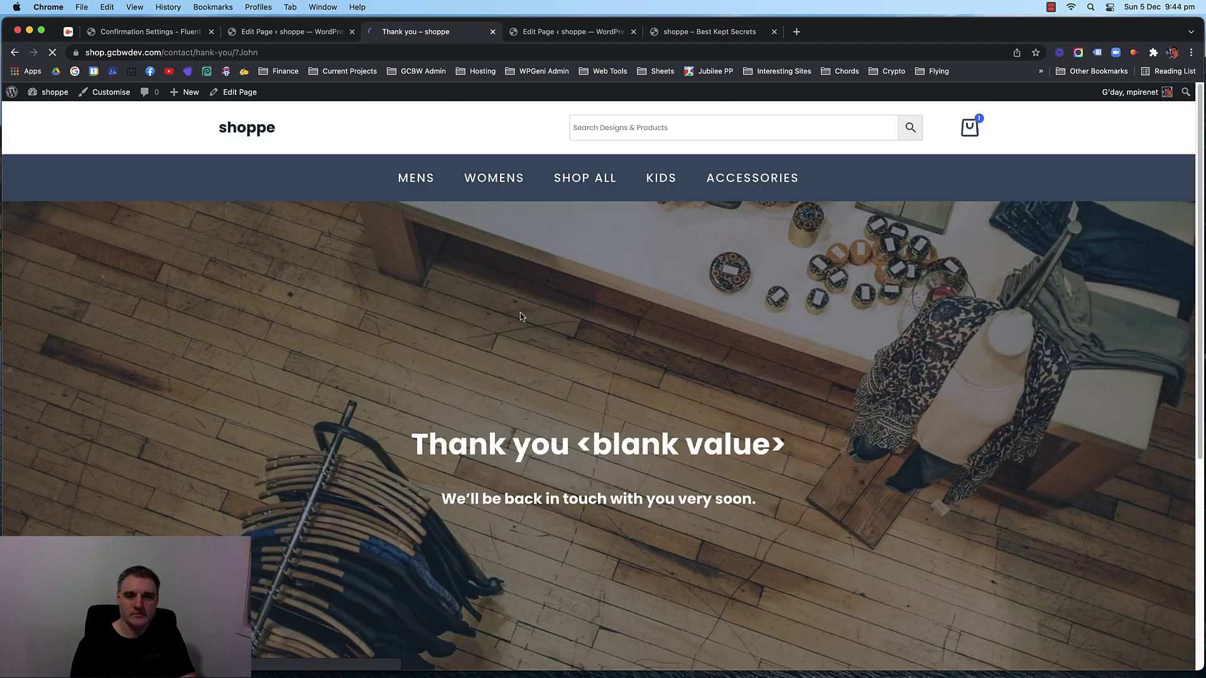
pyautogui.moveTo(741, 442); pyautogui.dragTo(607, 441)
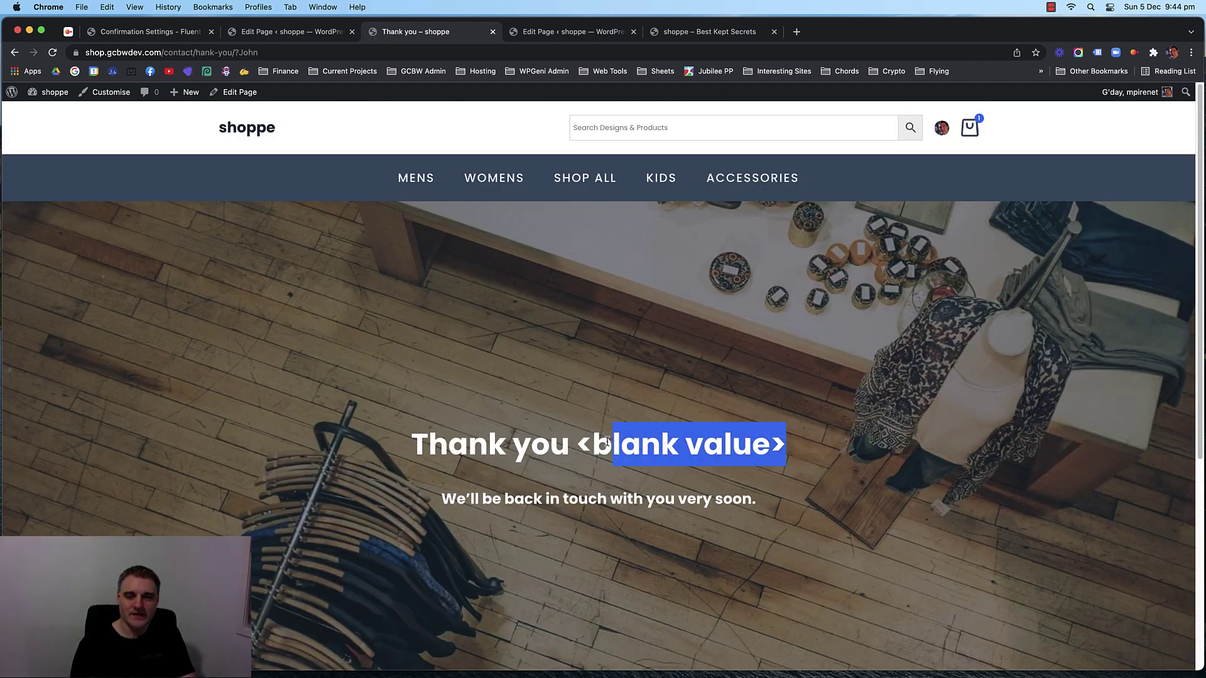
pyautogui.click(582, 443)
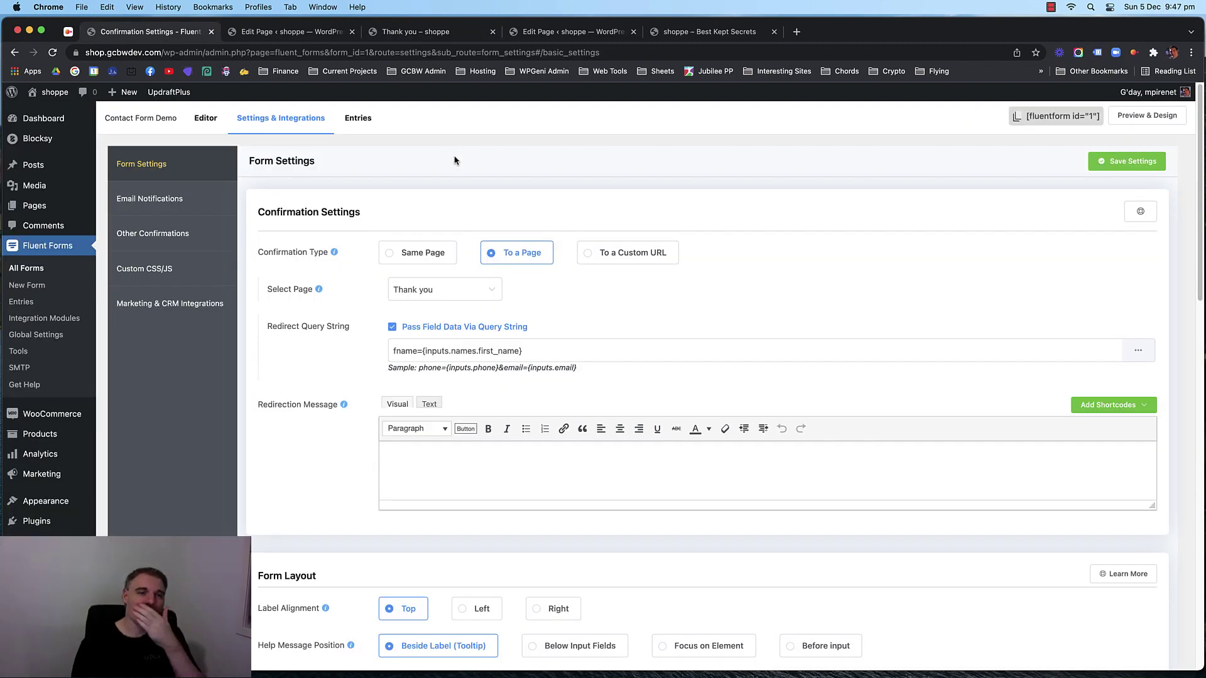
# Inspect the fname parameter and first-name code in the Redirect Query String field.
pyautogui.doubleClick(405, 350)
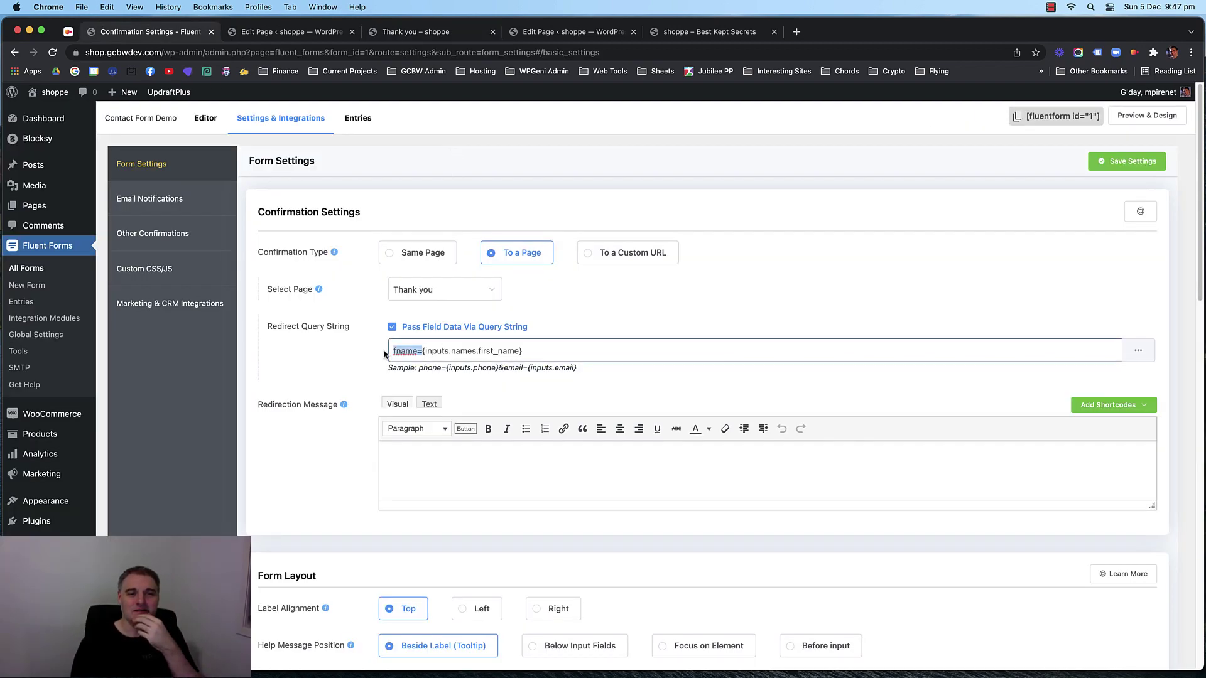
pyautogui.click(404, 351)
pyautogui.moveTo(424, 352); pyautogui.dragTo(543, 354)
pyautogui.click(397, 352)
pyautogui.click(390, 351)
pyautogui.click(538, 355)
pyautogui.click(1138, 351)
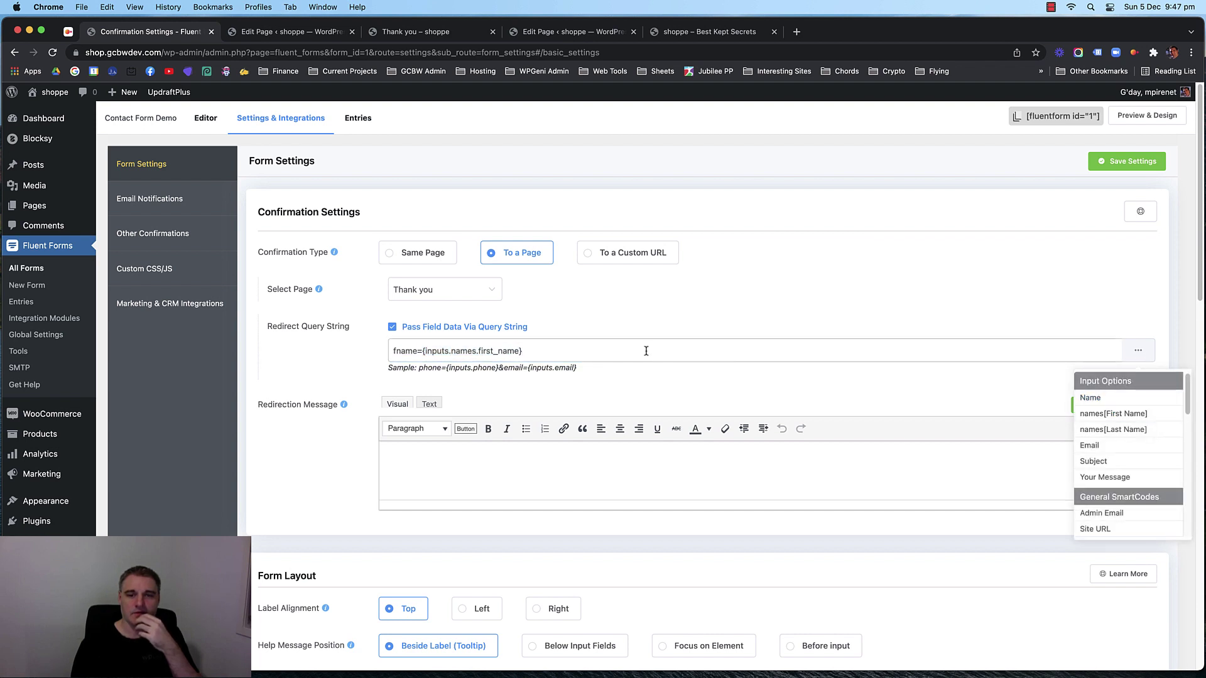
pyautogui.click(557, 351)
pyautogui.moveTo(557, 351); pyautogui.dragTo(393, 351)
pyautogui.doubleClick(401, 350)
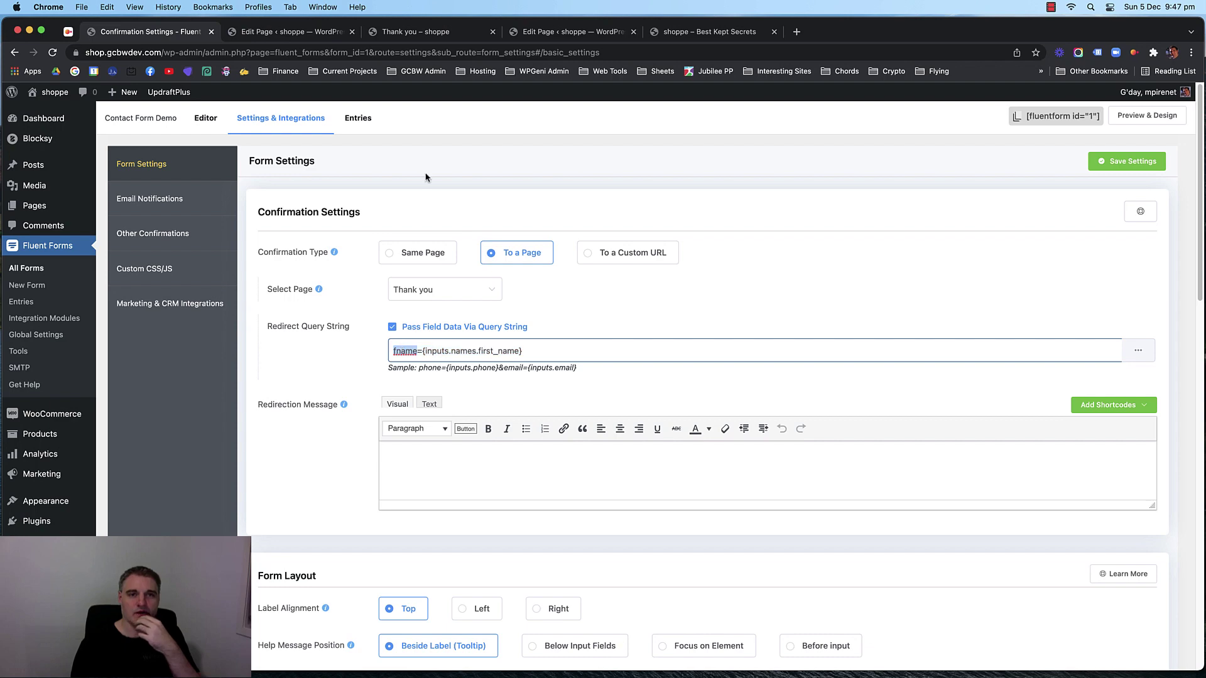
# Compare it with fname in the Thank you heading's shortcode, then view the live Thank you page.
pyautogui.click(566, 33)
pyautogui.click(304, 35)
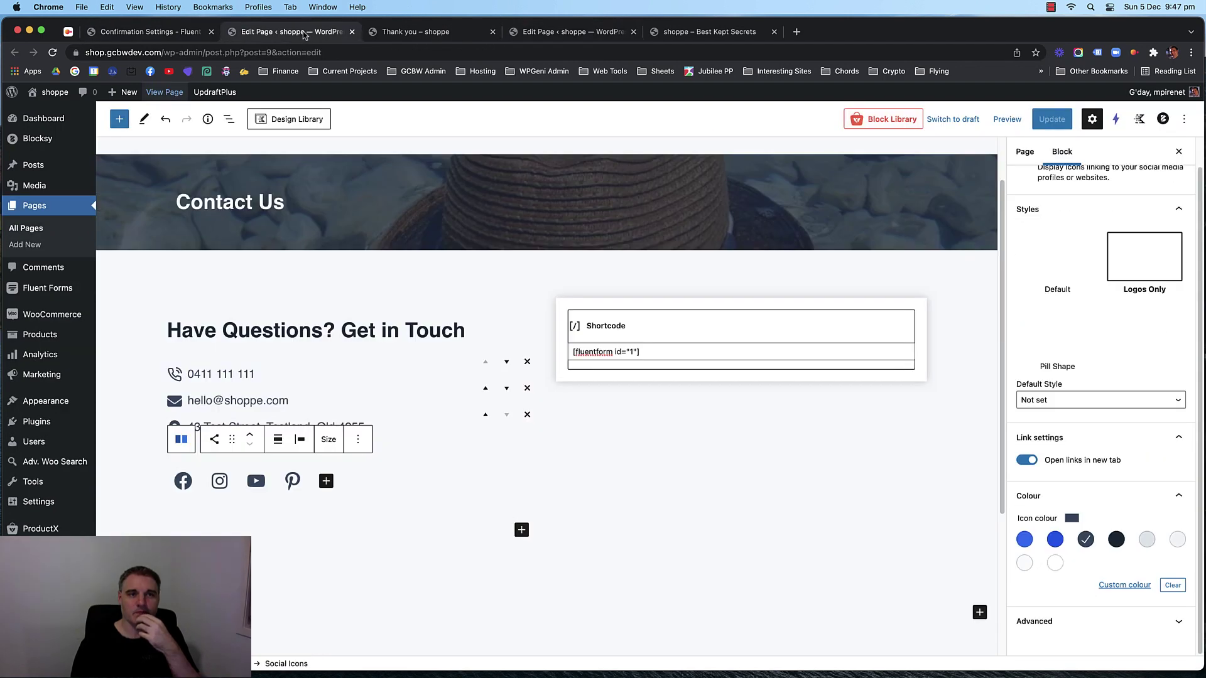
pyautogui.click(557, 34)
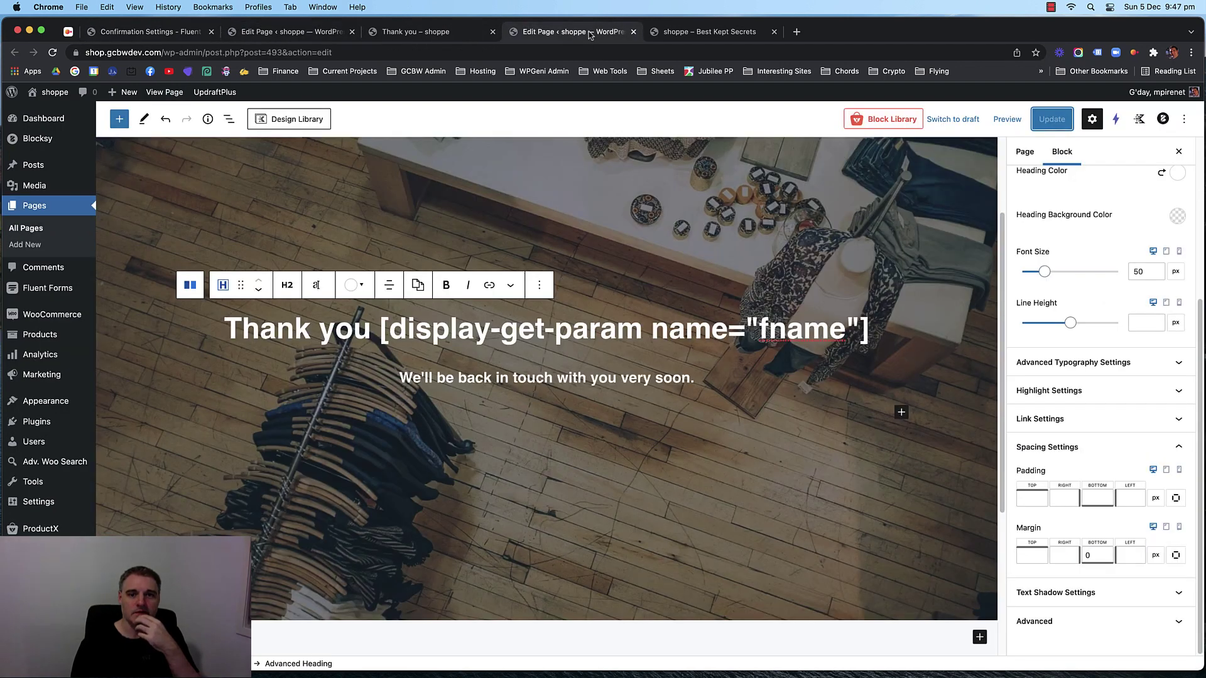
pyautogui.doubleClick(812, 332)
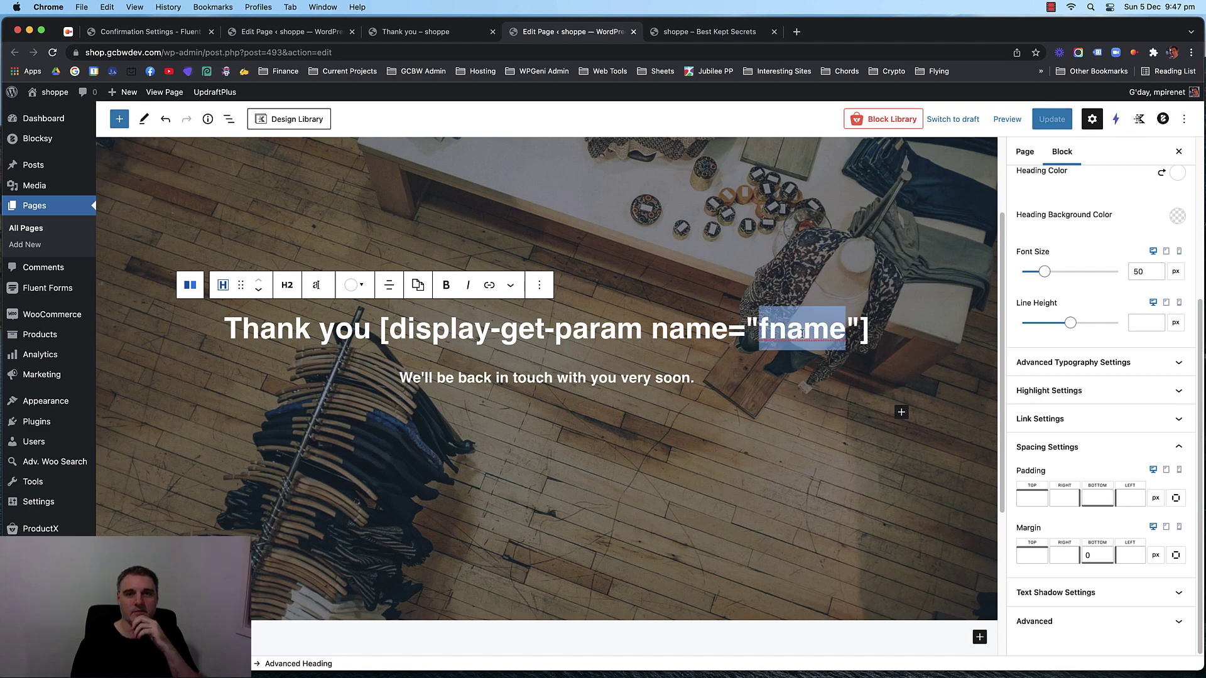
pyautogui.click(429, 35)
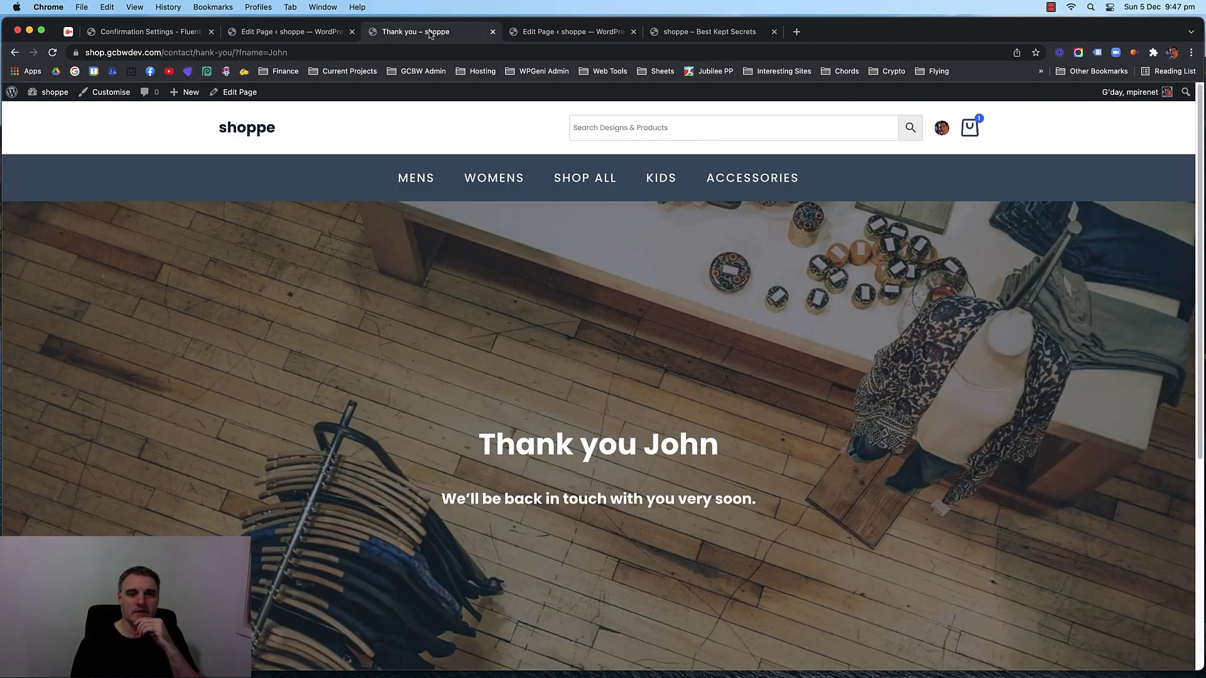
# Check the name shown in the live Thank you greeting.
pyautogui.moveTo(709, 429); pyautogui.dragTo(657, 441)
pyautogui.scroll(-4, 424, 293)
pyautogui.scroll(4, 424, 292)
pyautogui.scroll(-1, 409, 295)
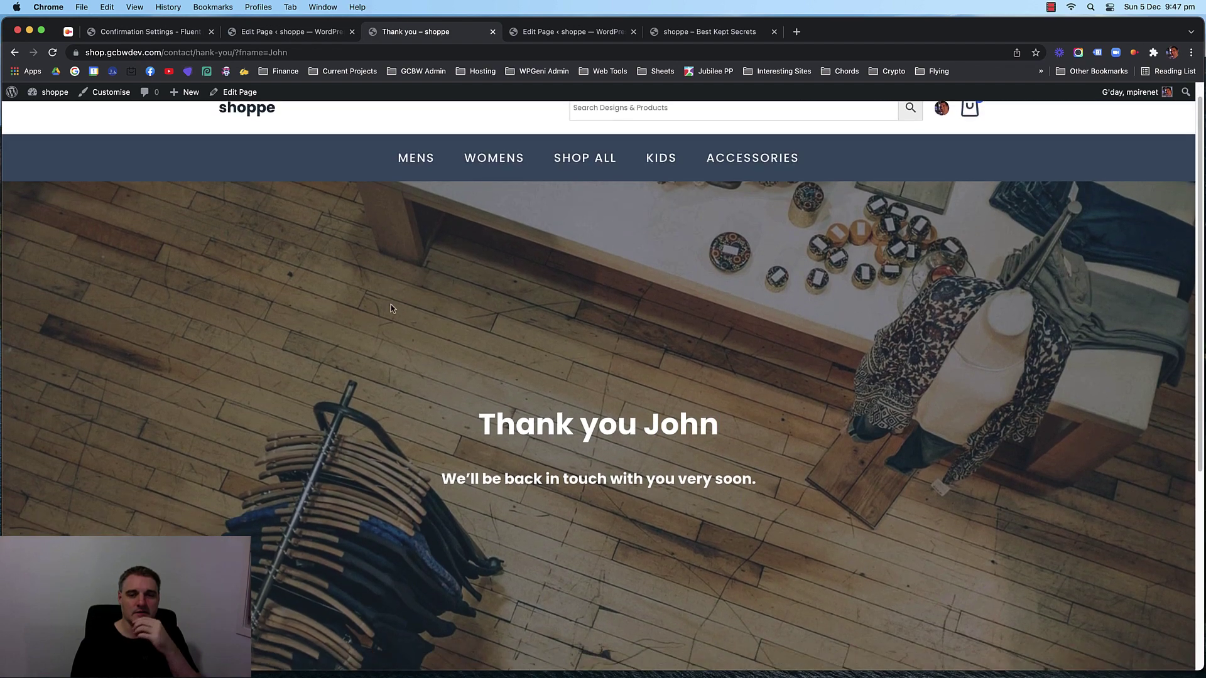
pyautogui.scroll(1, 376, 300)
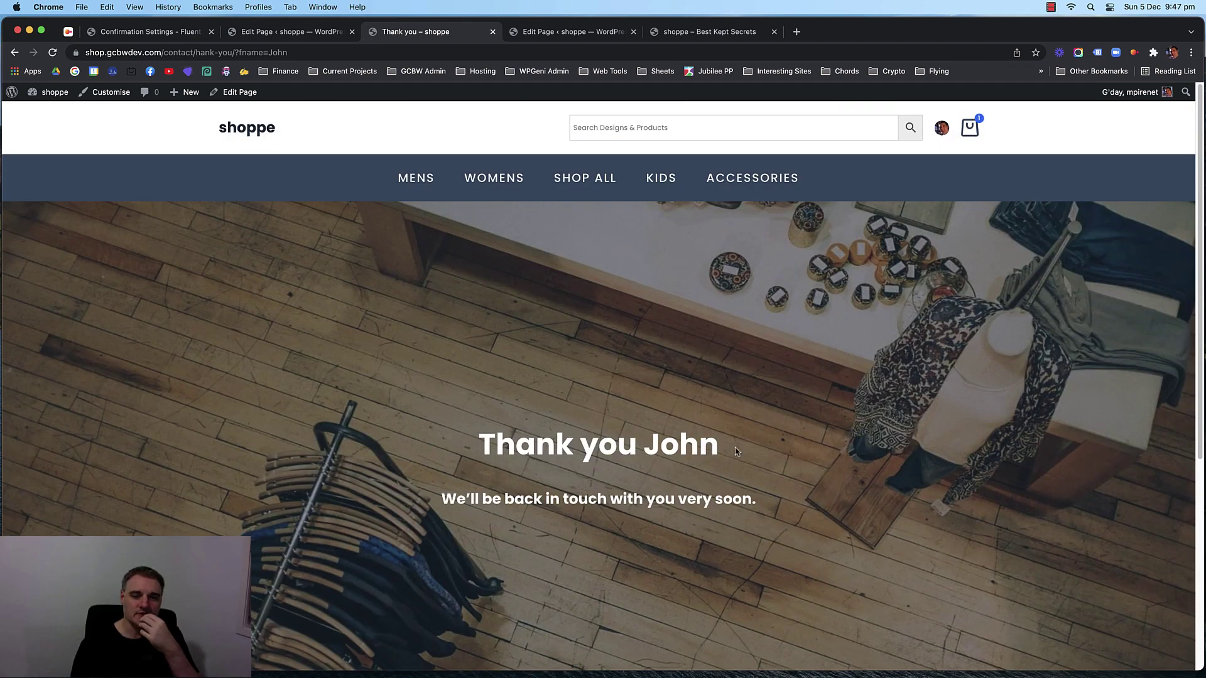
pyautogui.moveTo(718, 440); pyautogui.dragTo(618, 444)
pyautogui.doubleClick(507, 444)
pyautogui.click(390, 323)
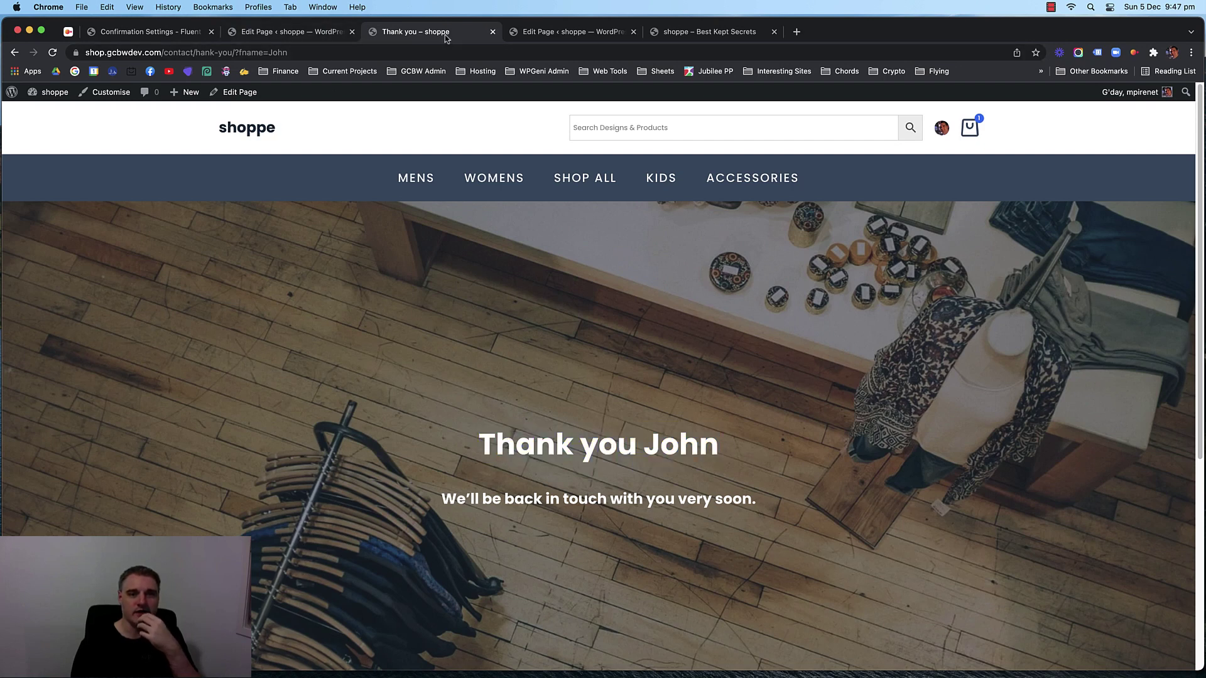
# Edit the address bar to load the Contact page.
pyautogui.moveTo(210, 56); pyautogui.dragTo(479, 57)
pyautogui.press('BackSpace')
pyautogui.write('//')
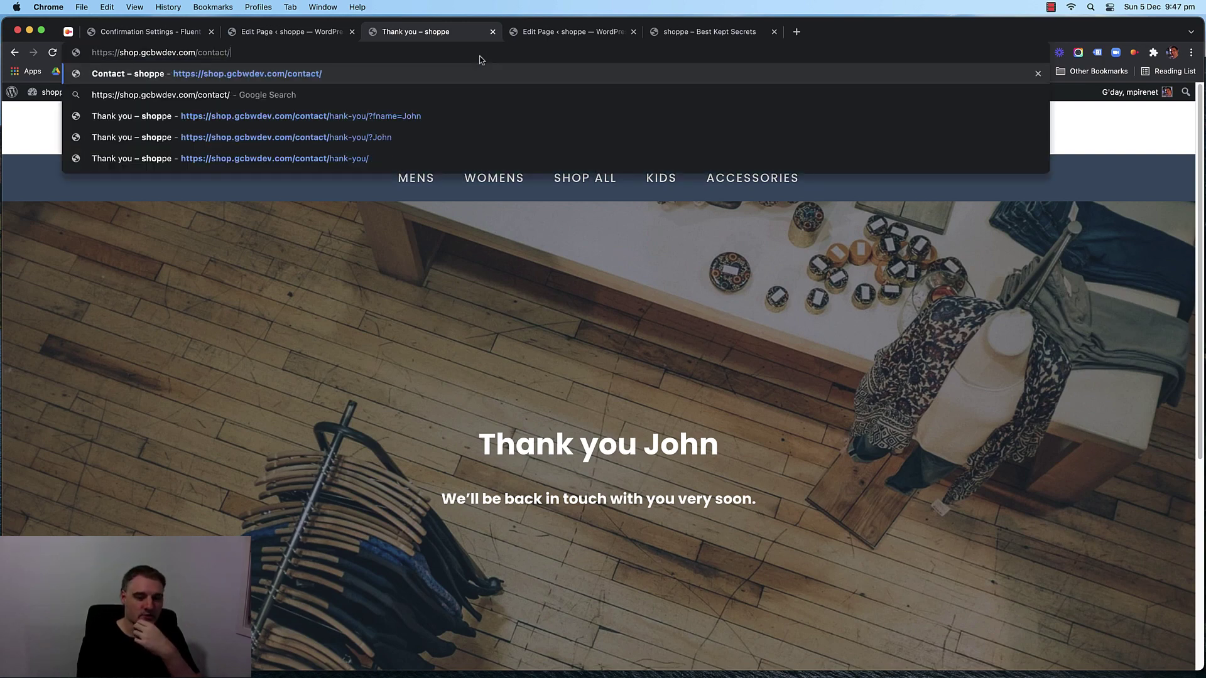
pyautogui.press('Return')
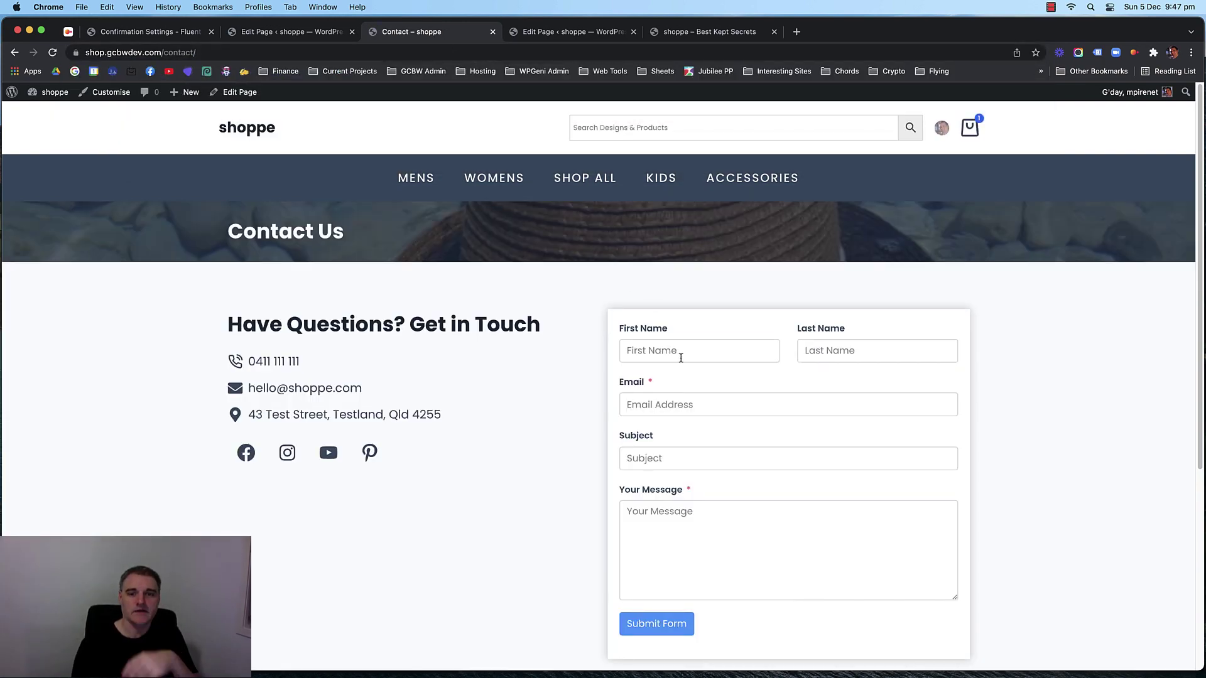
# Fill the contact form with test name, email, subject 't' and message 'test', then submit it.
pyautogui.click(681, 350)
pyautogui.write('Sturar')
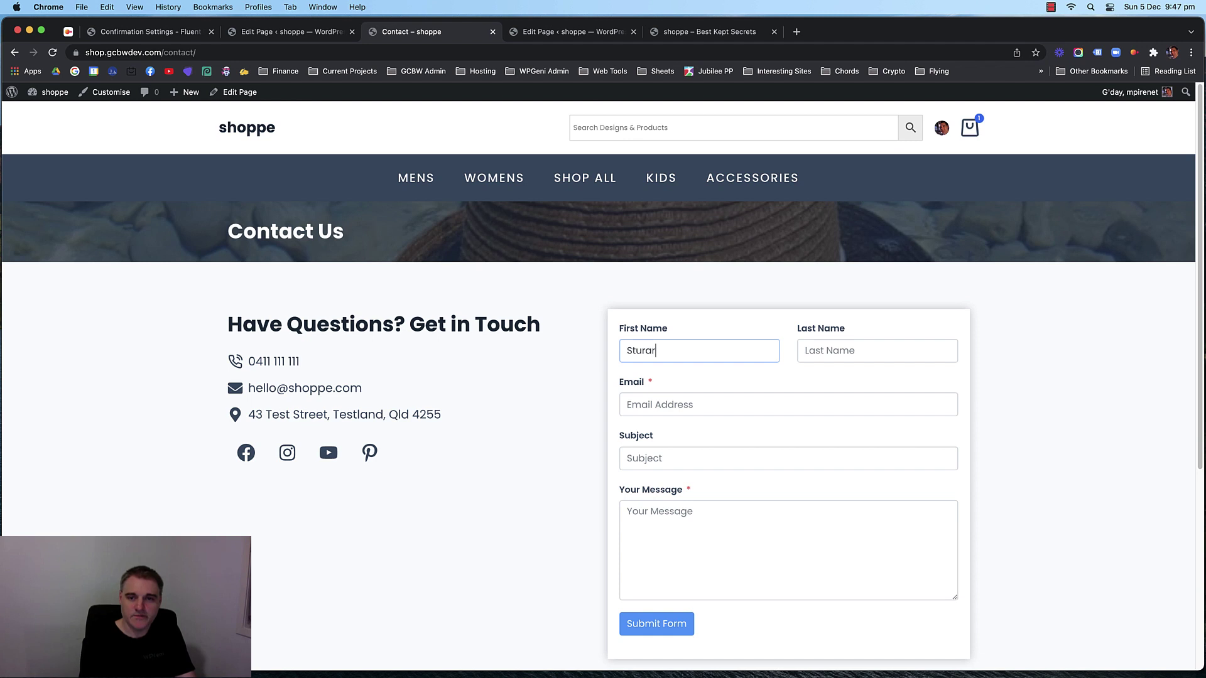
pyautogui.press('Tab')
pyautogui.write('Test')
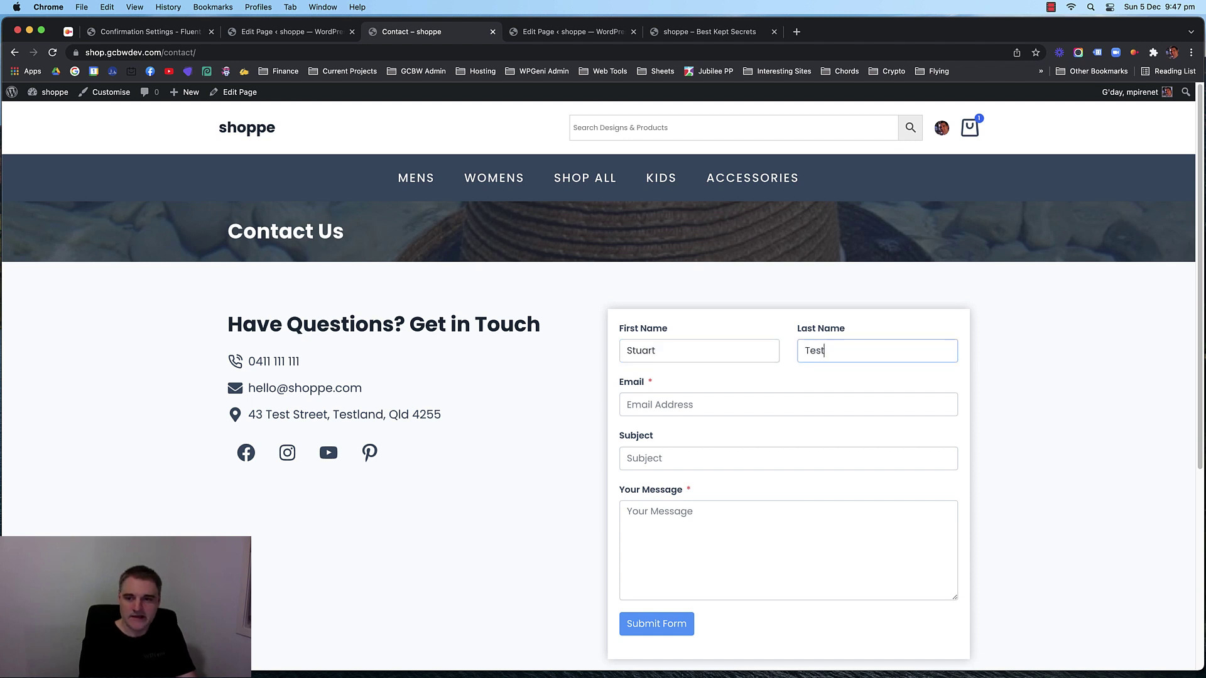
pyautogui.press('Tab')
pyautogui.write('st')
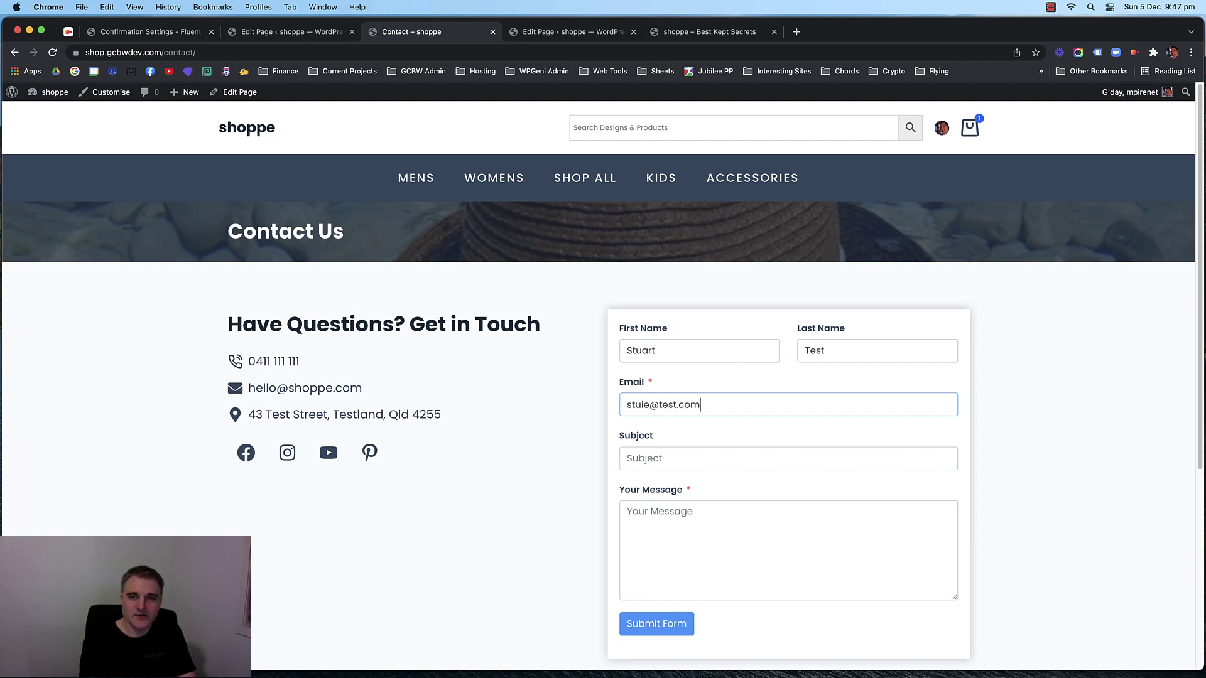
pyautogui.press('Tab')
pyautogui.write('t')
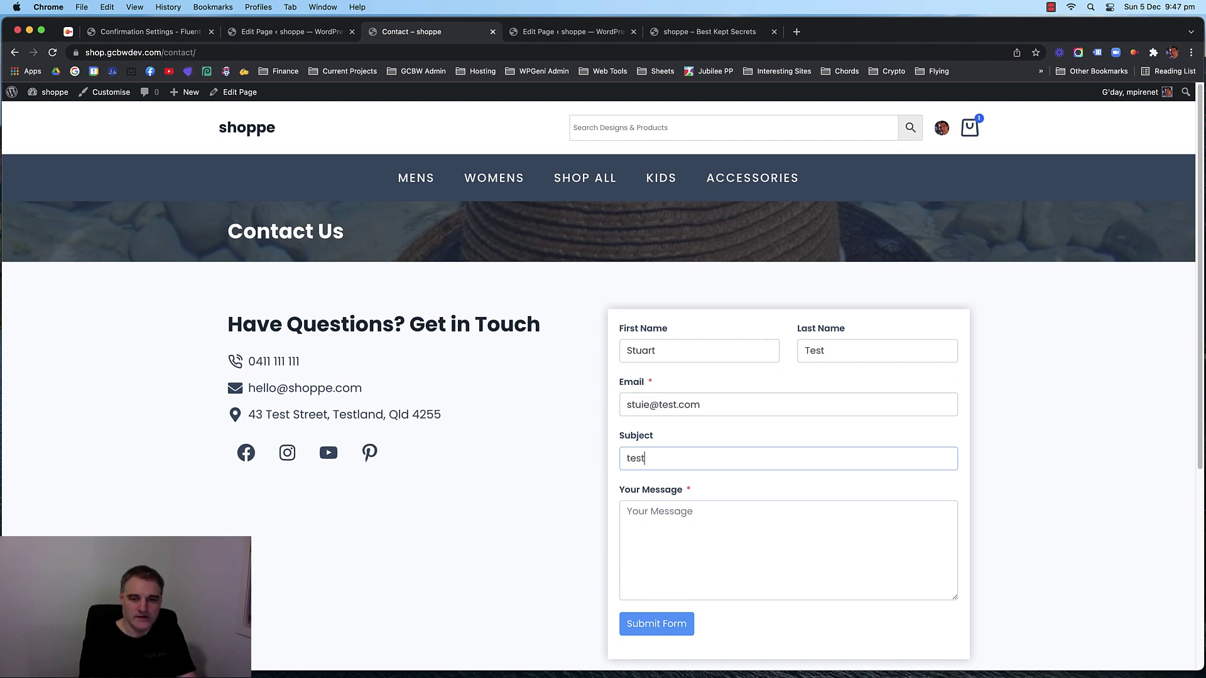
pyautogui.press('Tab')
pyautogui.write('test')
pyautogui.scroll(-4, 639, 401)
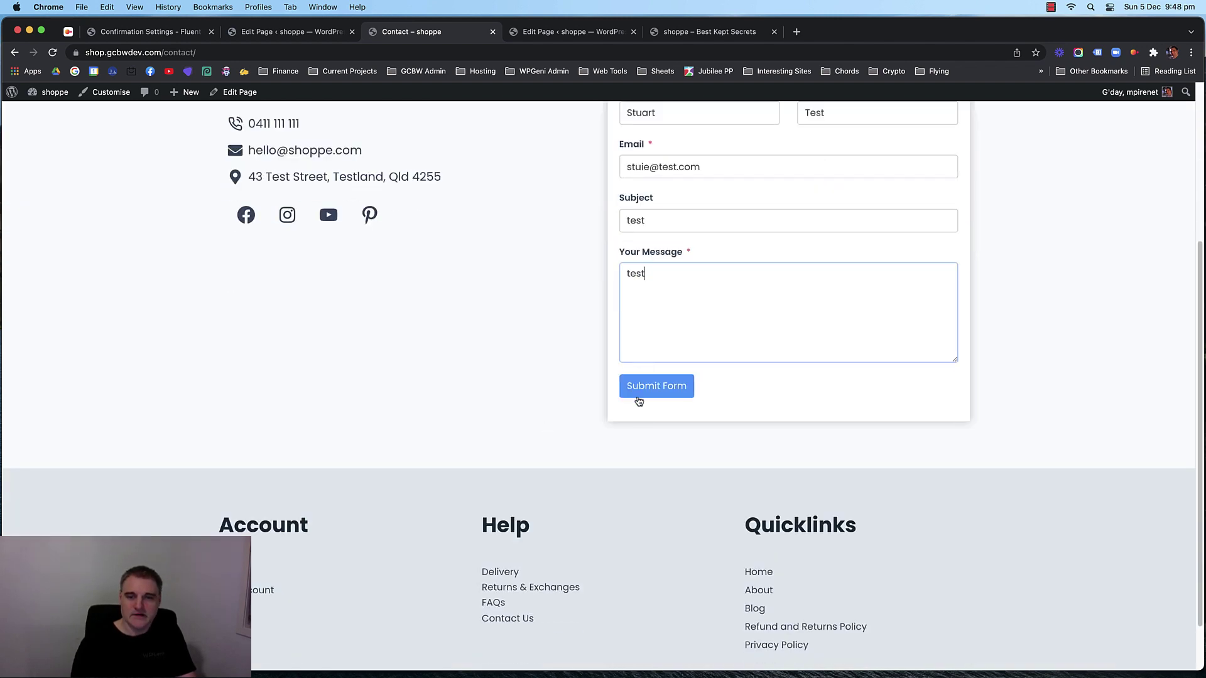
pyautogui.click(638, 395)
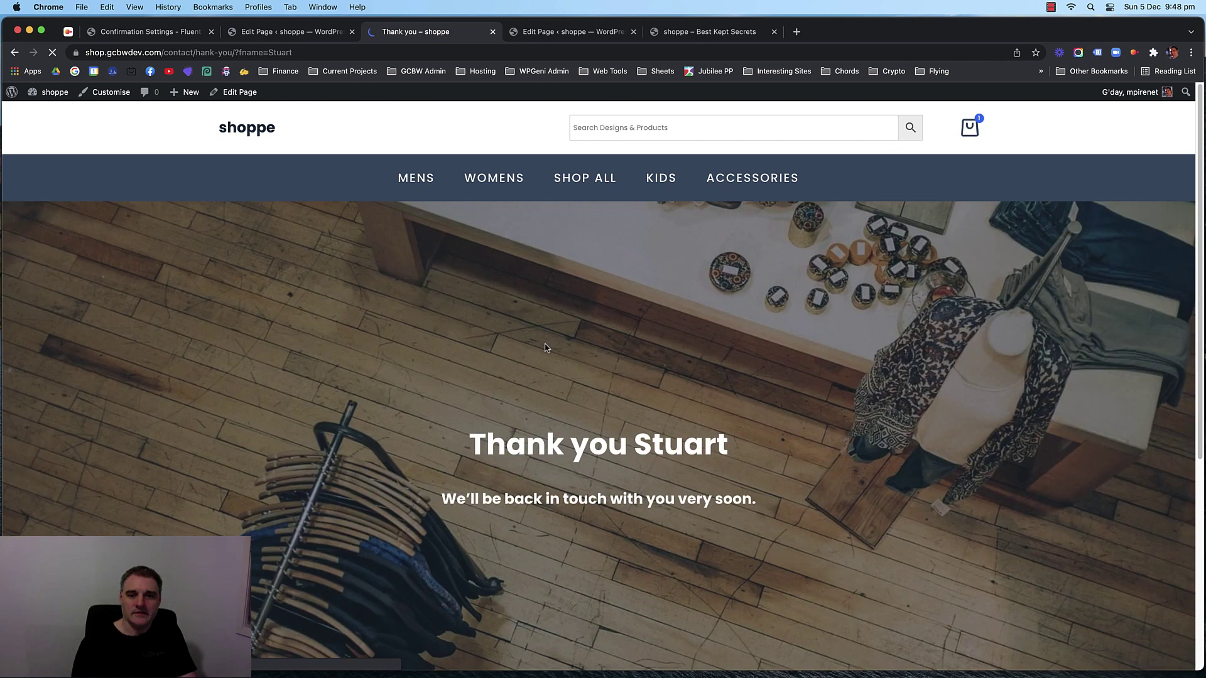
# Confirm the Thank you greeting shows the submitted first name, then return to the page editor.
pyautogui.moveTo(735, 442); pyautogui.dragTo(681, 446)
pyautogui.click(631, 396)
pyautogui.scroll(-5, 622, 394)
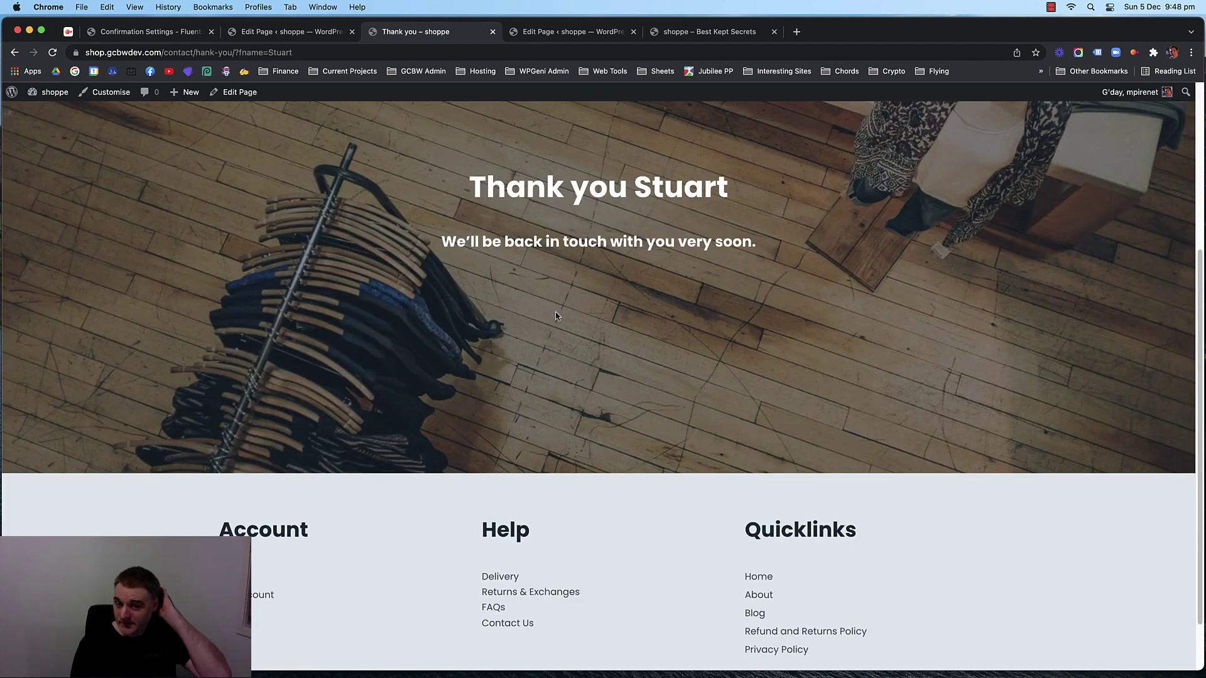
pyautogui.scroll(5, 335, 307)
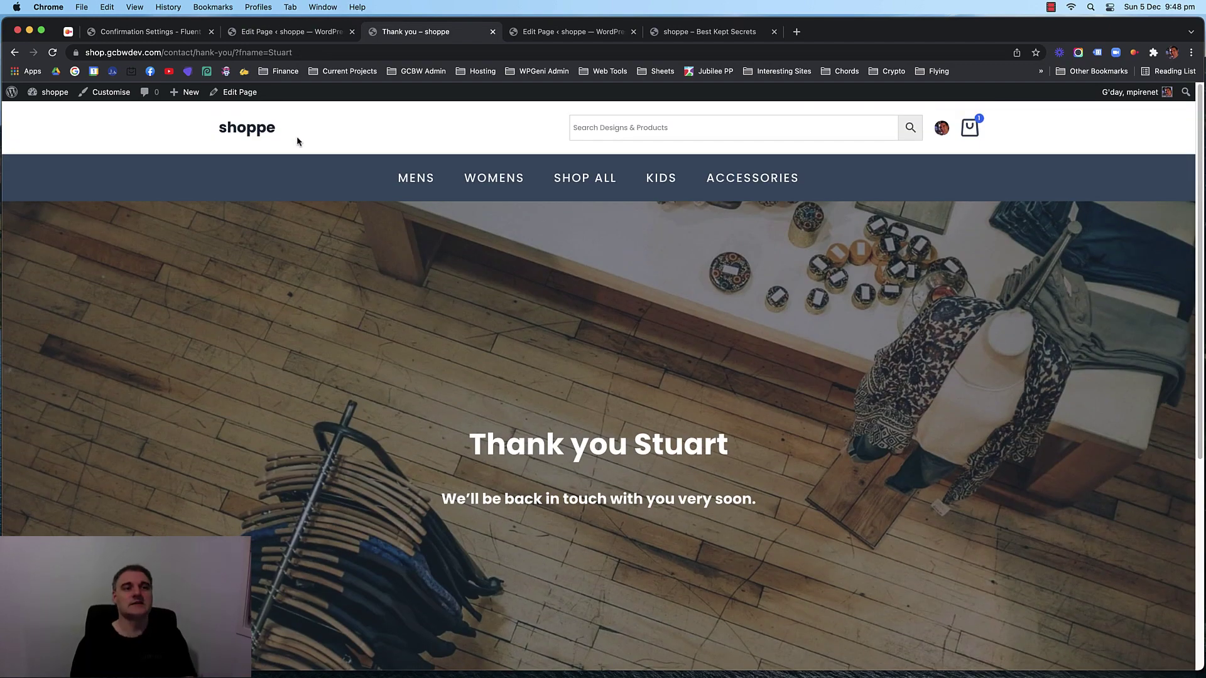
pyautogui.click(572, 31)
# Set the hero row's minimum height to 80 and save the Thank you page.
pyautogui.scroll(2, 594, 206)
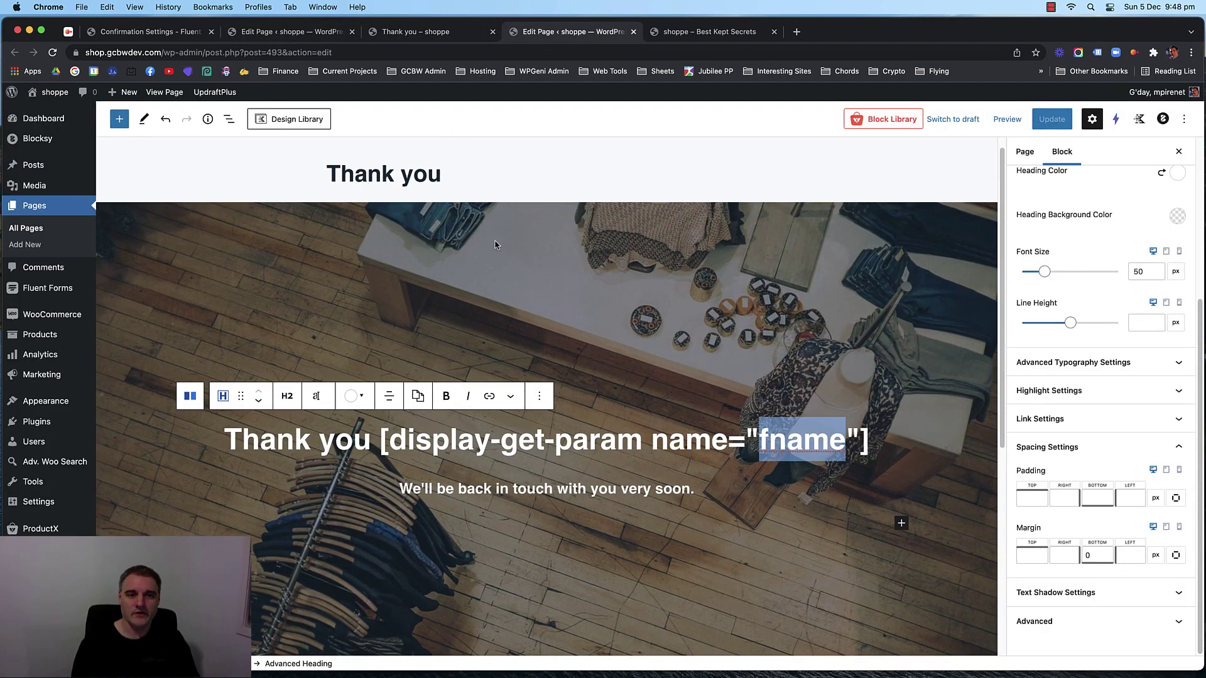
pyautogui.click(412, 228)
pyautogui.click(1121, 498)
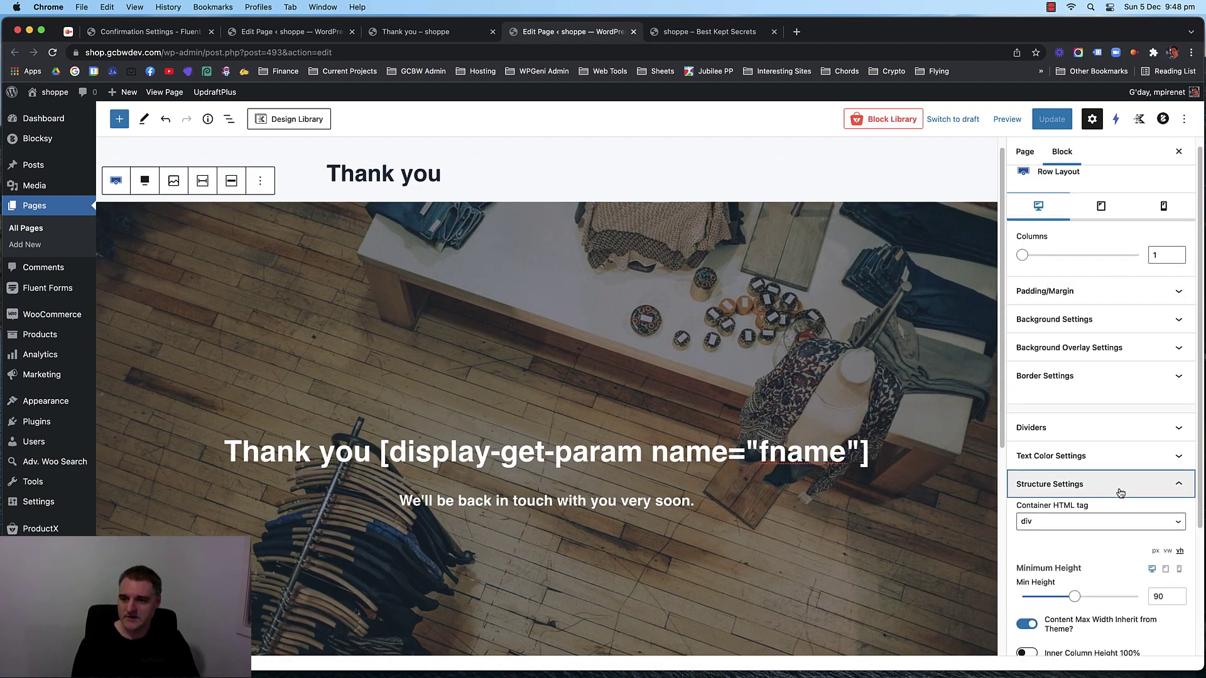
pyautogui.scroll(-5, 1137, 465)
pyautogui.doubleClick(1162, 430)
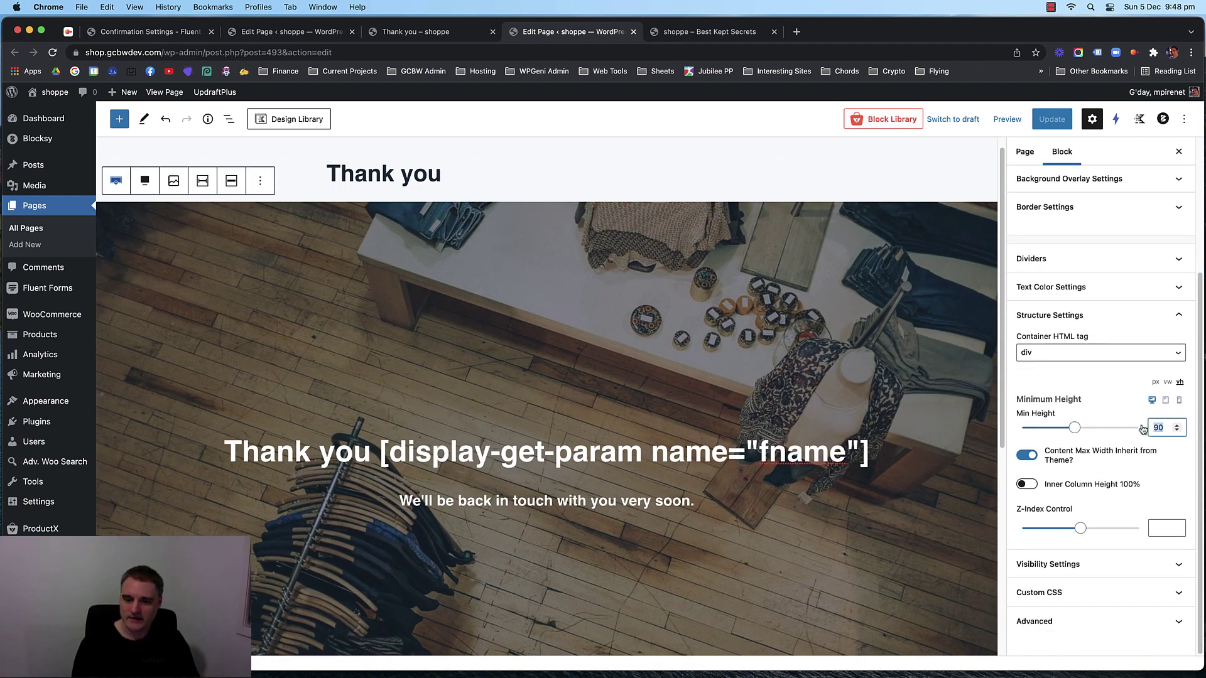
pyautogui.write('80')
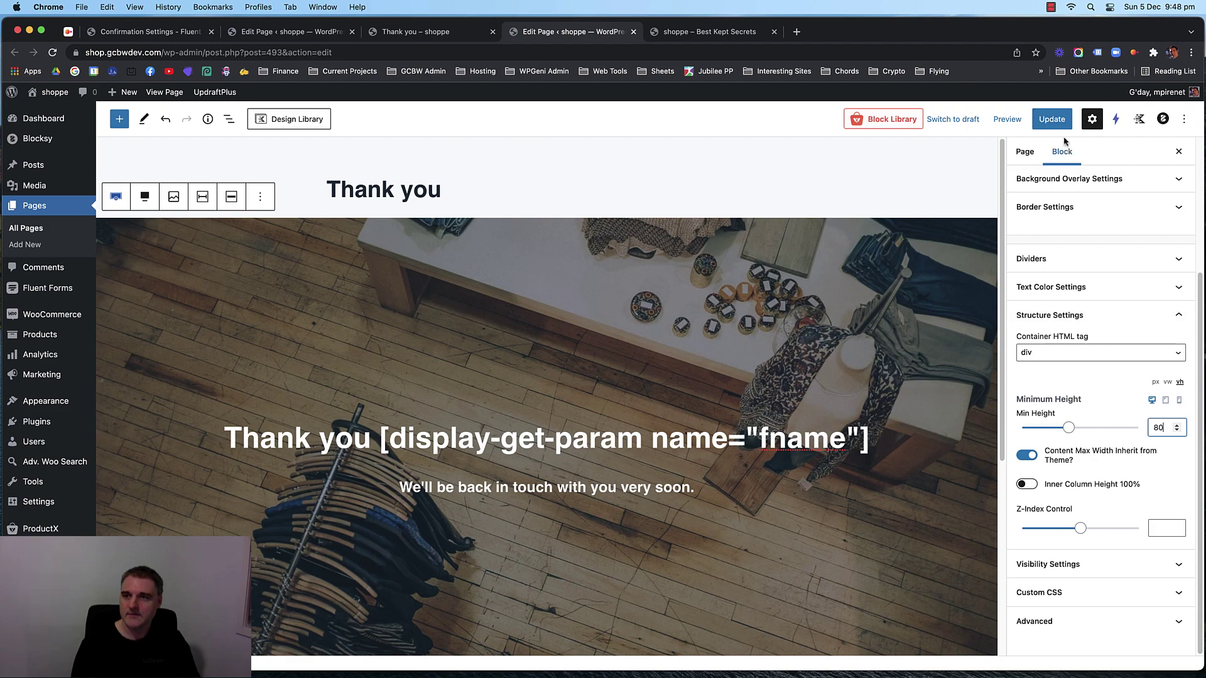
pyautogui.click(1052, 119)
# Reload the live Thank you page to check the change, then return to the editor.
pyautogui.click(453, 33)
pyautogui.press('super+r')
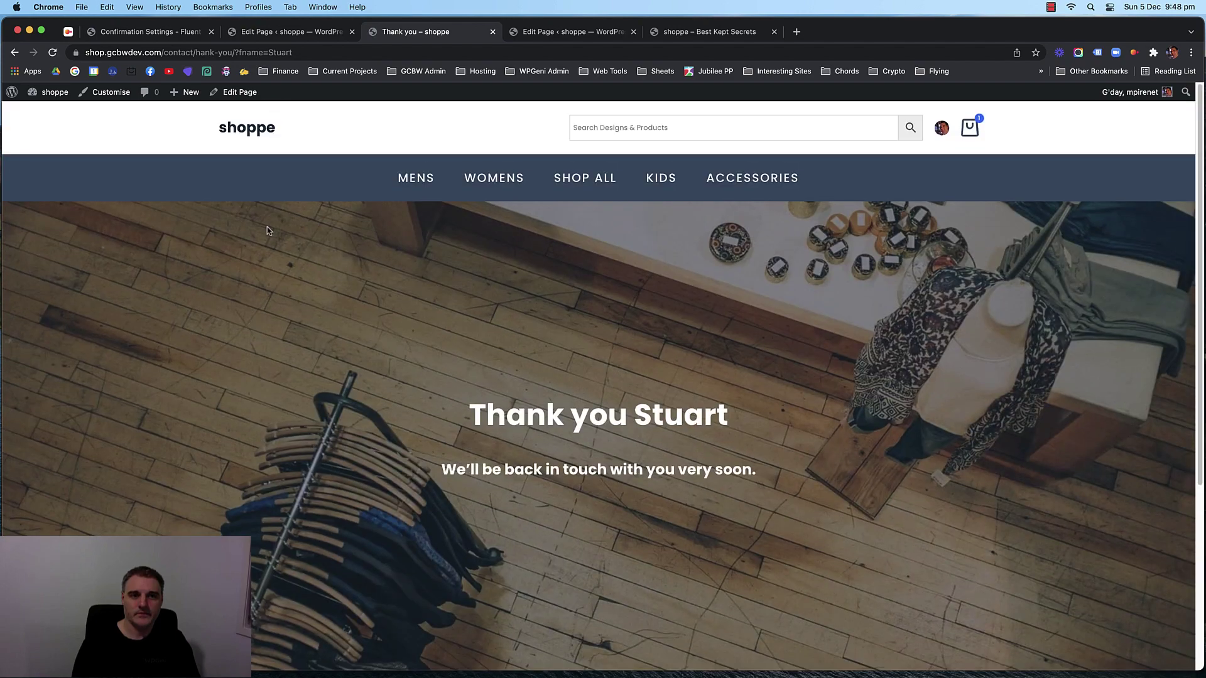
pyautogui.click(320, 33)
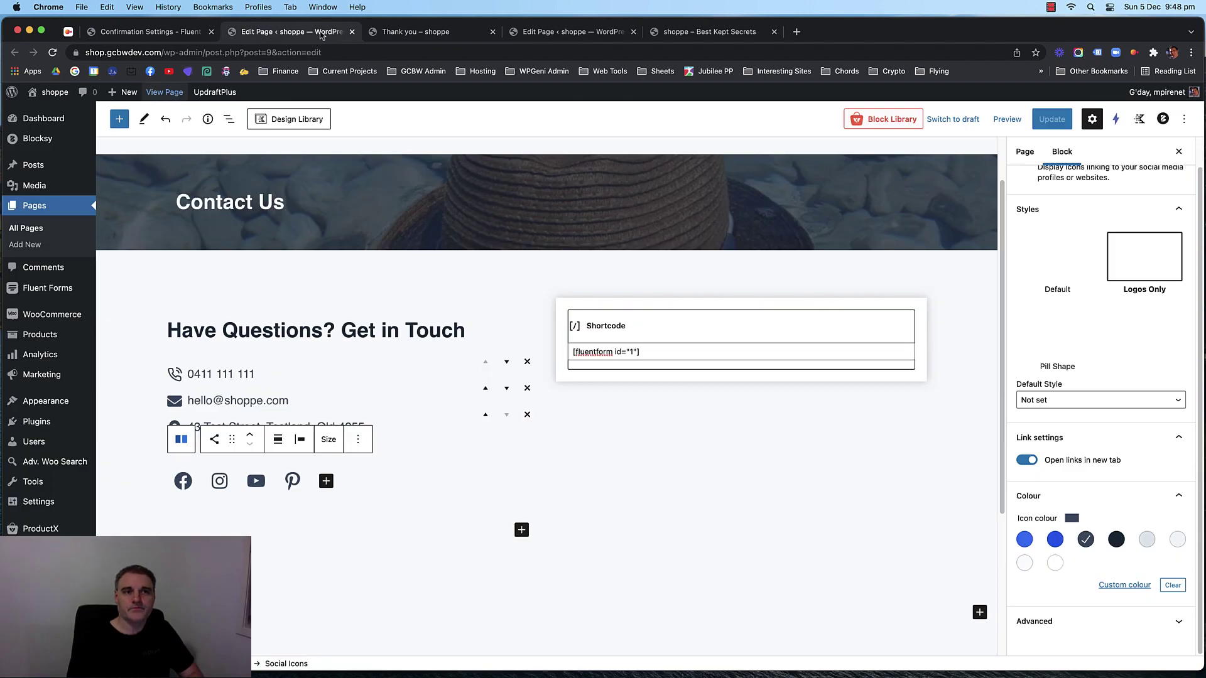
pyautogui.click(408, 33)
pyautogui.click(564, 34)
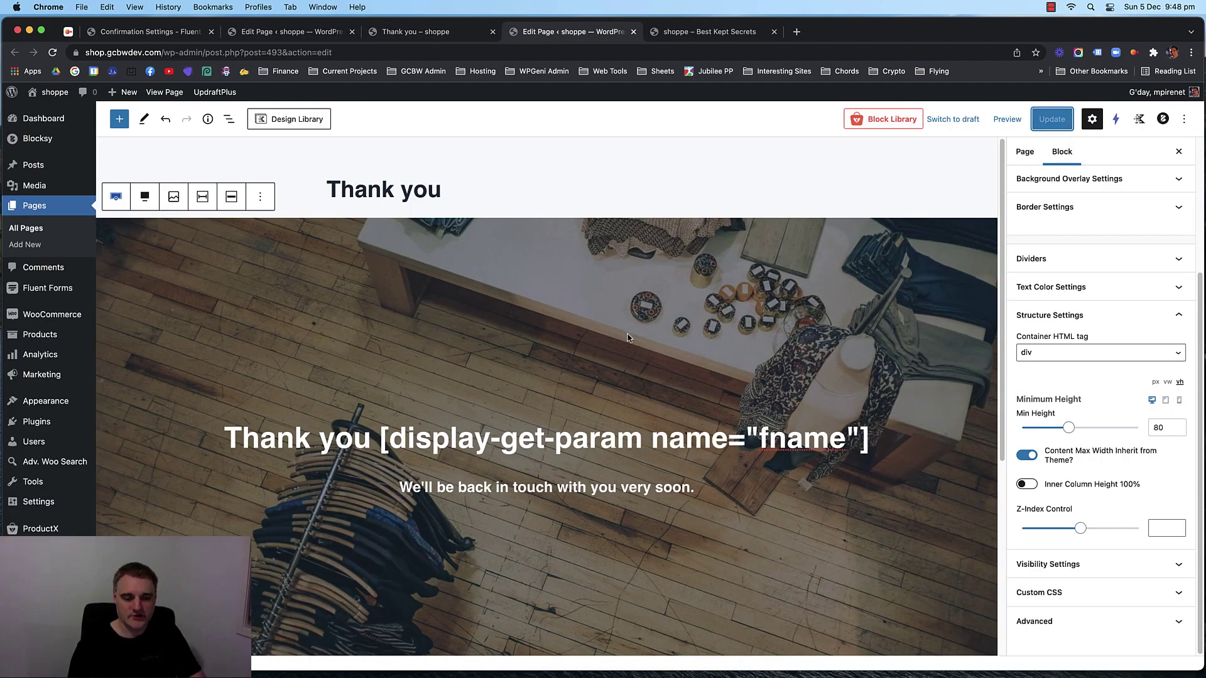
# Preview the page at Mobile width, then view the live Thank You page.
pyautogui.scroll(3, 1113, 439)
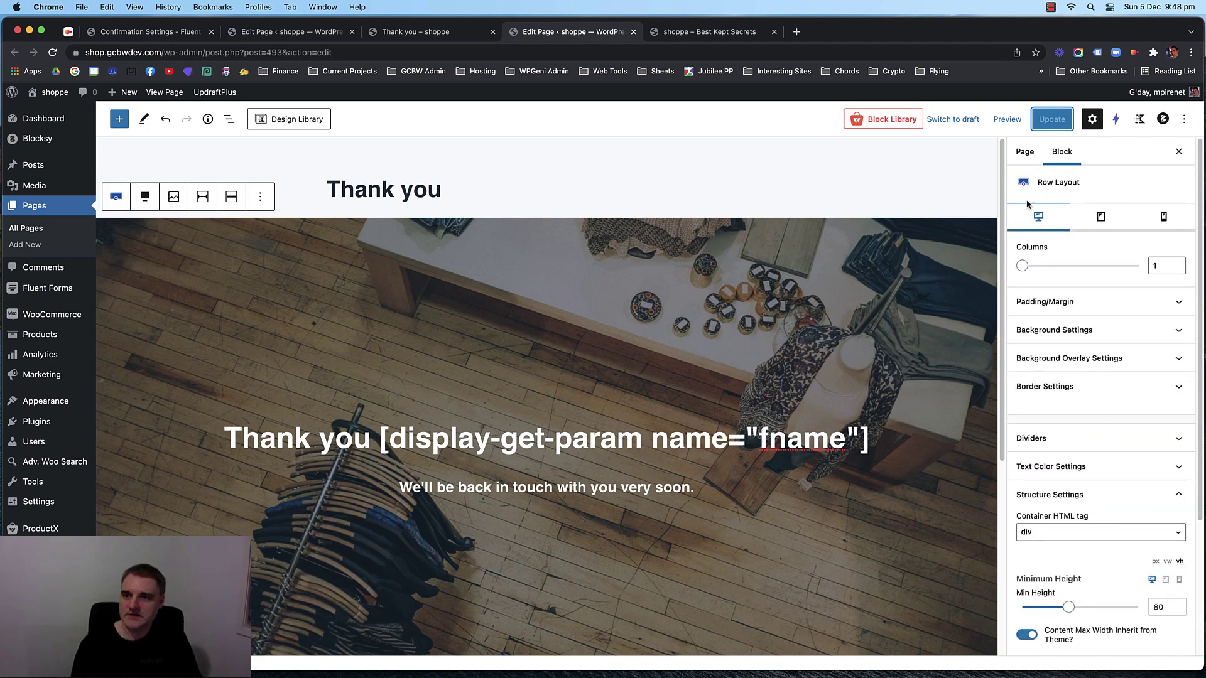
pyautogui.click(1011, 124)
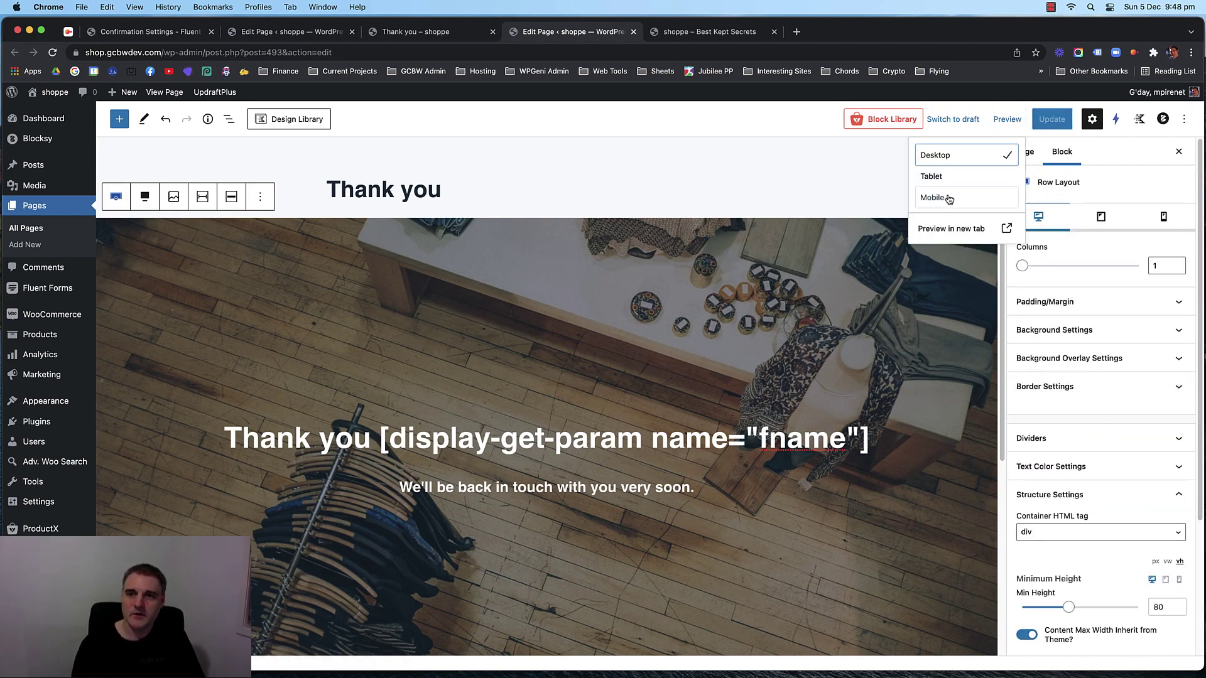
pyautogui.click(935, 197)
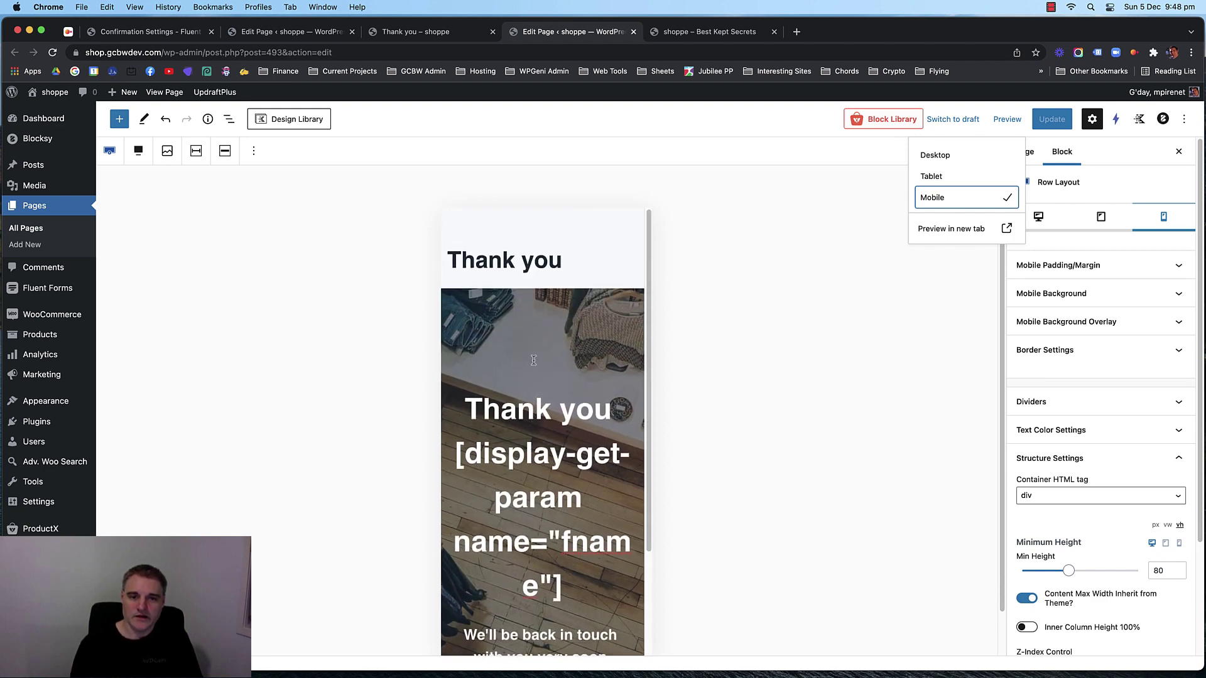
pyautogui.click(410, 33)
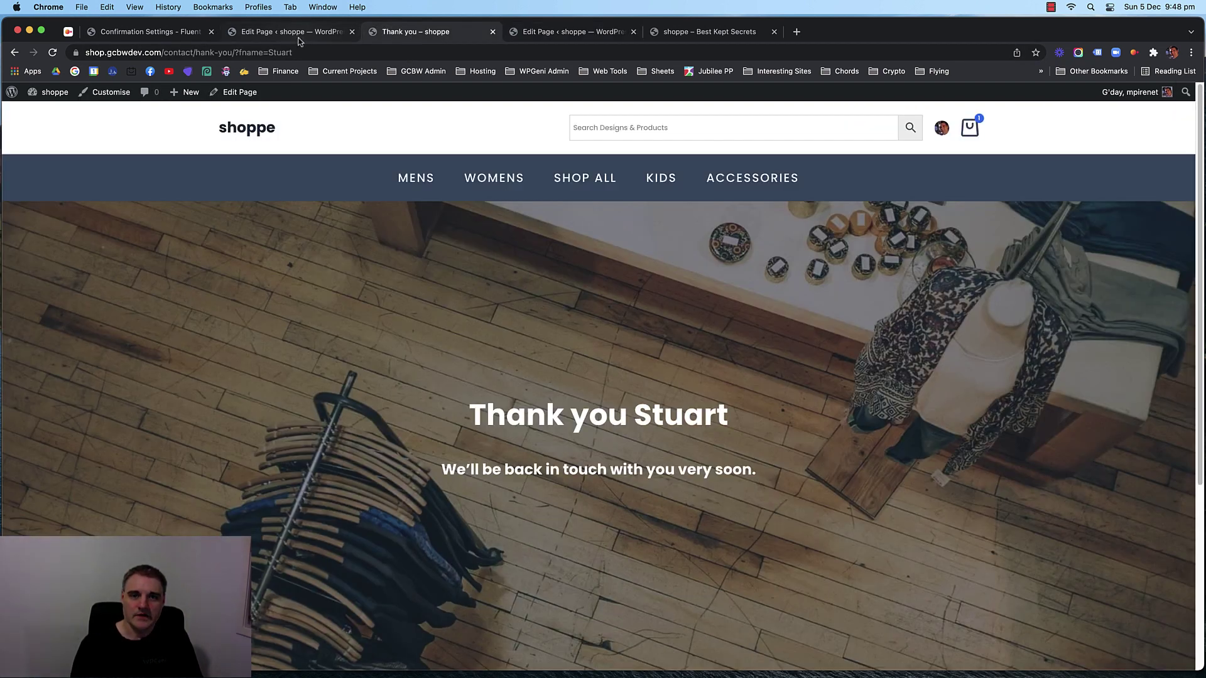
# Open Chrome developer tools with responsive device emulation on the Thank you page.
pyautogui.moveTo(1193, 253); pyautogui.dragTo(256, 301)
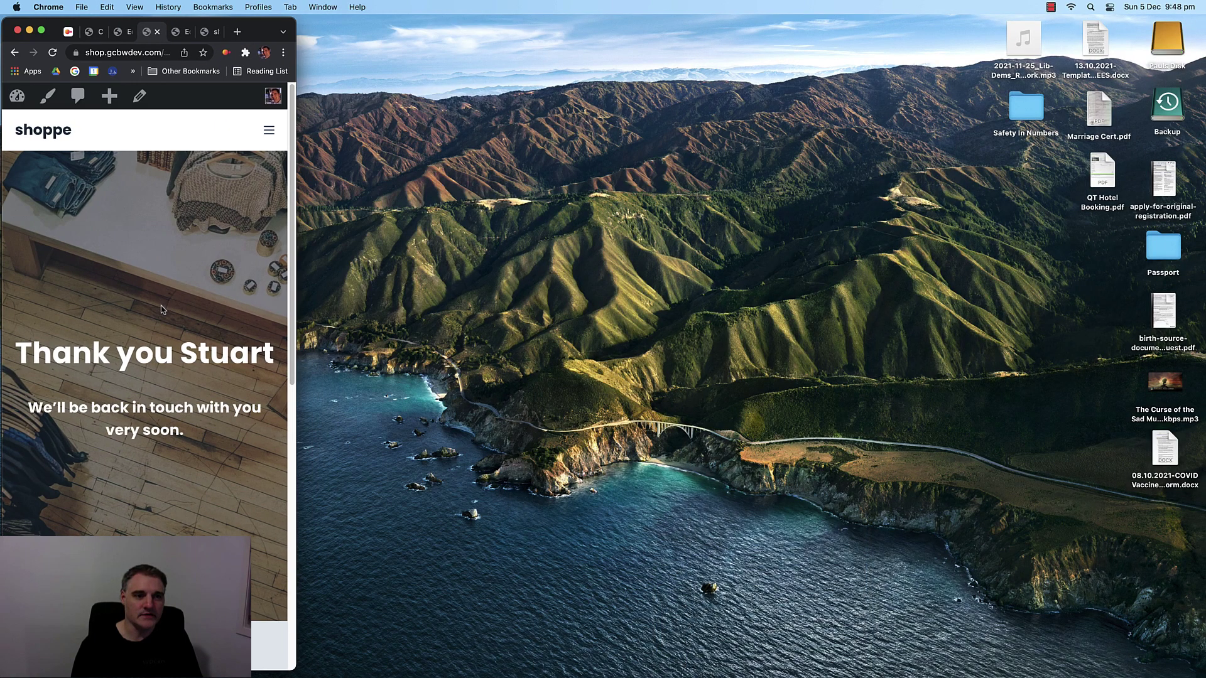
pyautogui.moveTo(298, 324); pyautogui.dragTo(1203, 345)
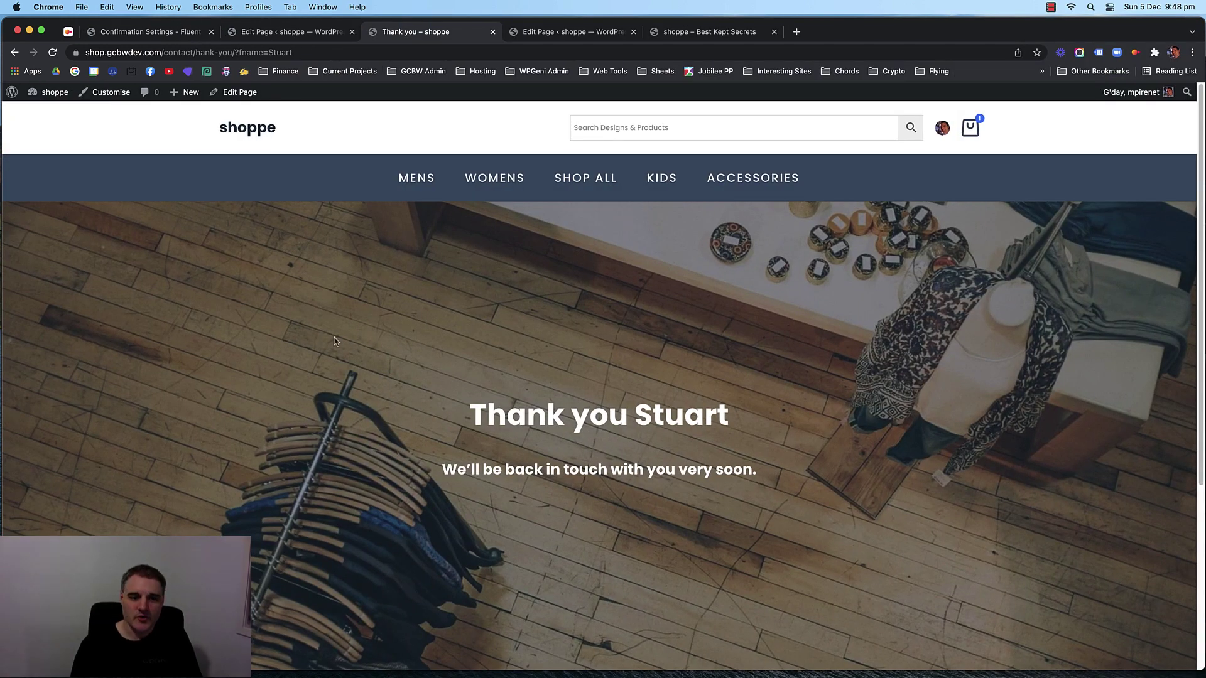
pyautogui.rightClick(293, 329)
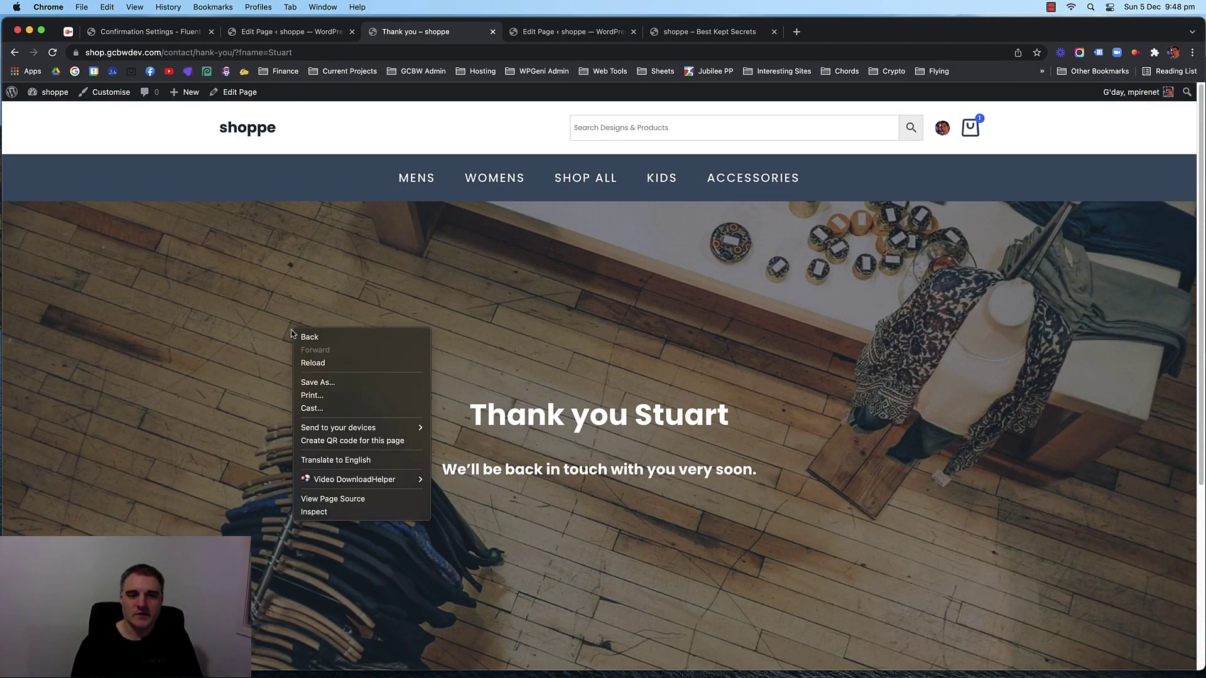
pyautogui.click(351, 515)
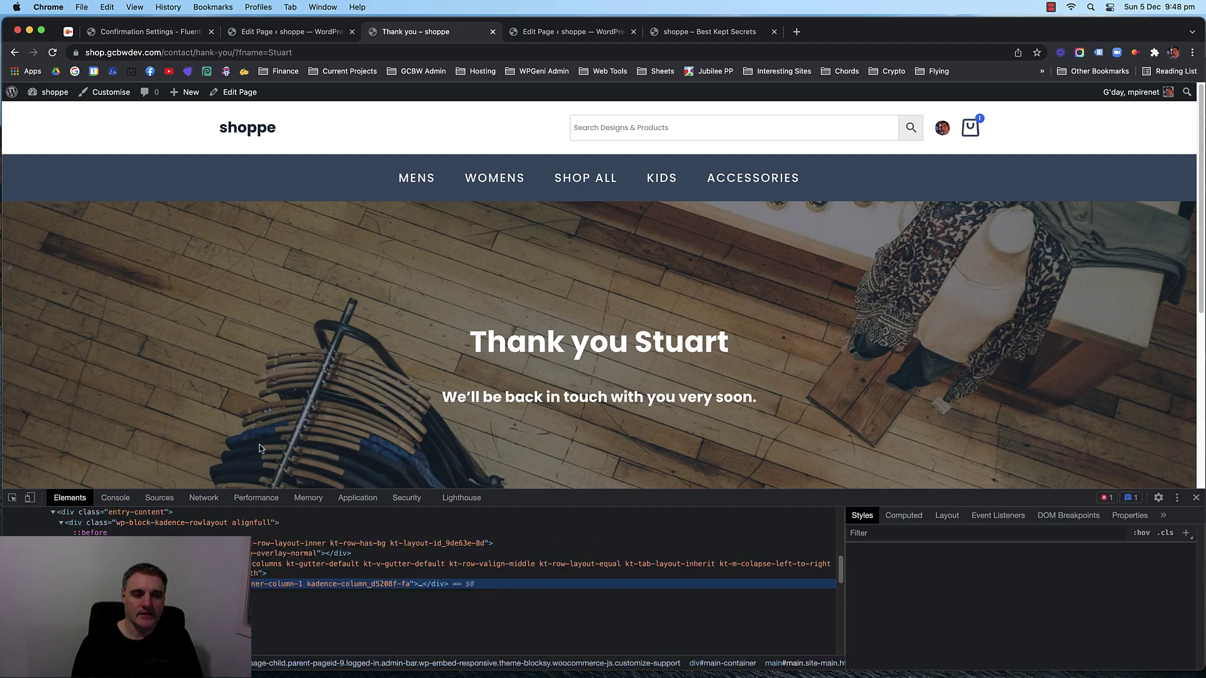
pyautogui.click(29, 497)
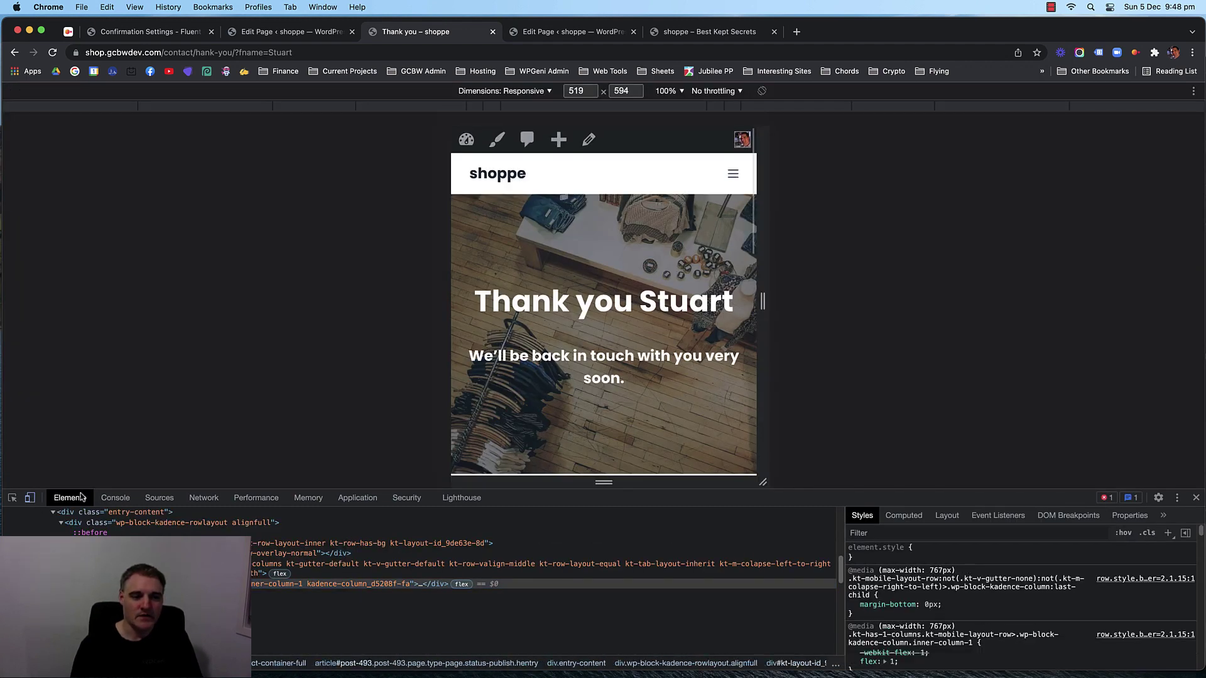
pyautogui.click(522, 91)
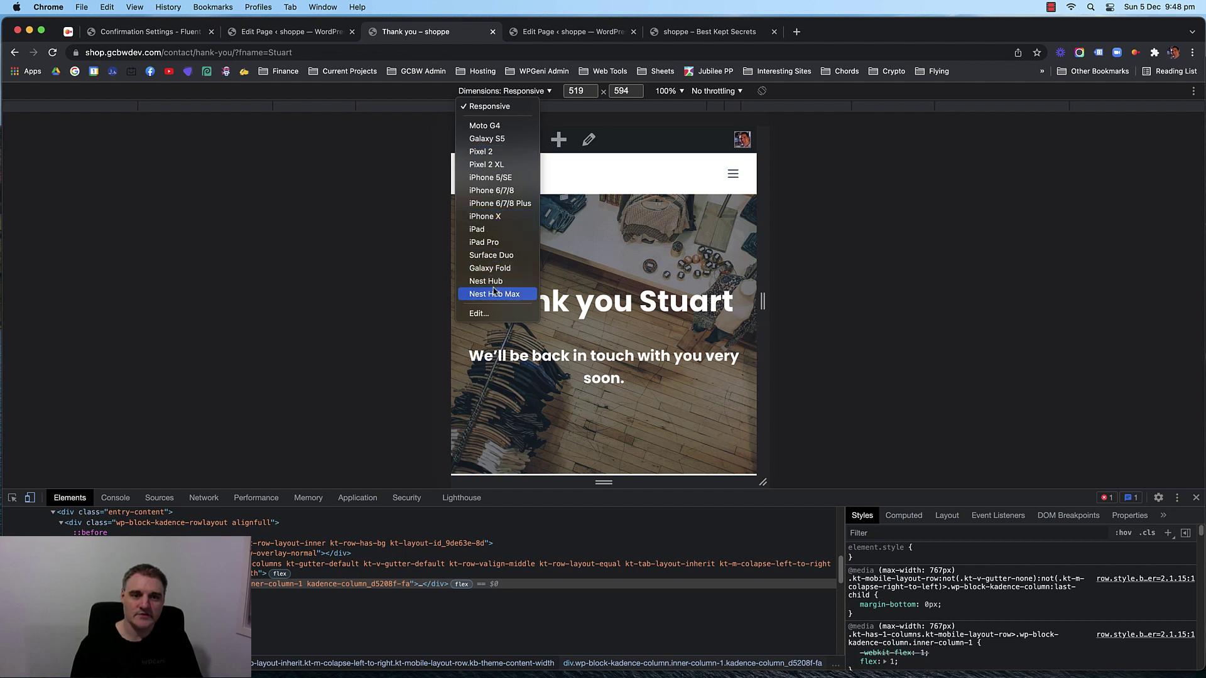
pyautogui.click(502, 111)
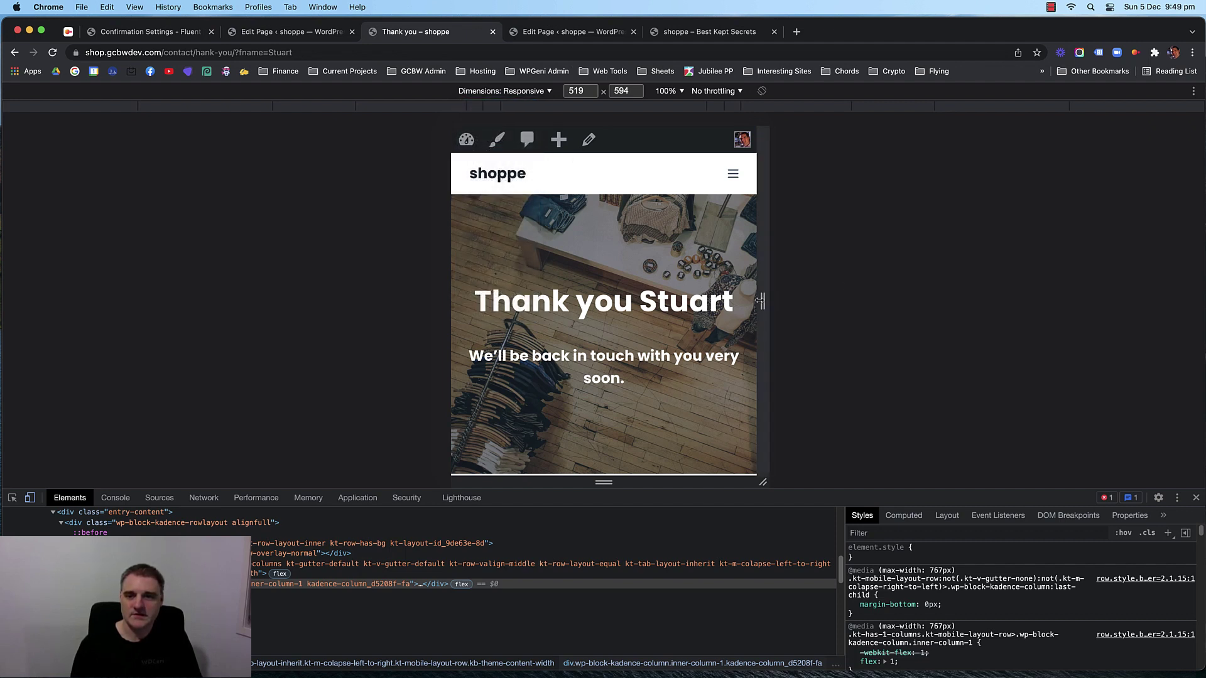
# Narrow the emulated viewport to 314 px wide and go to the shop's home page.
pyautogui.moveTo(762, 302); pyautogui.dragTo(702, 308)
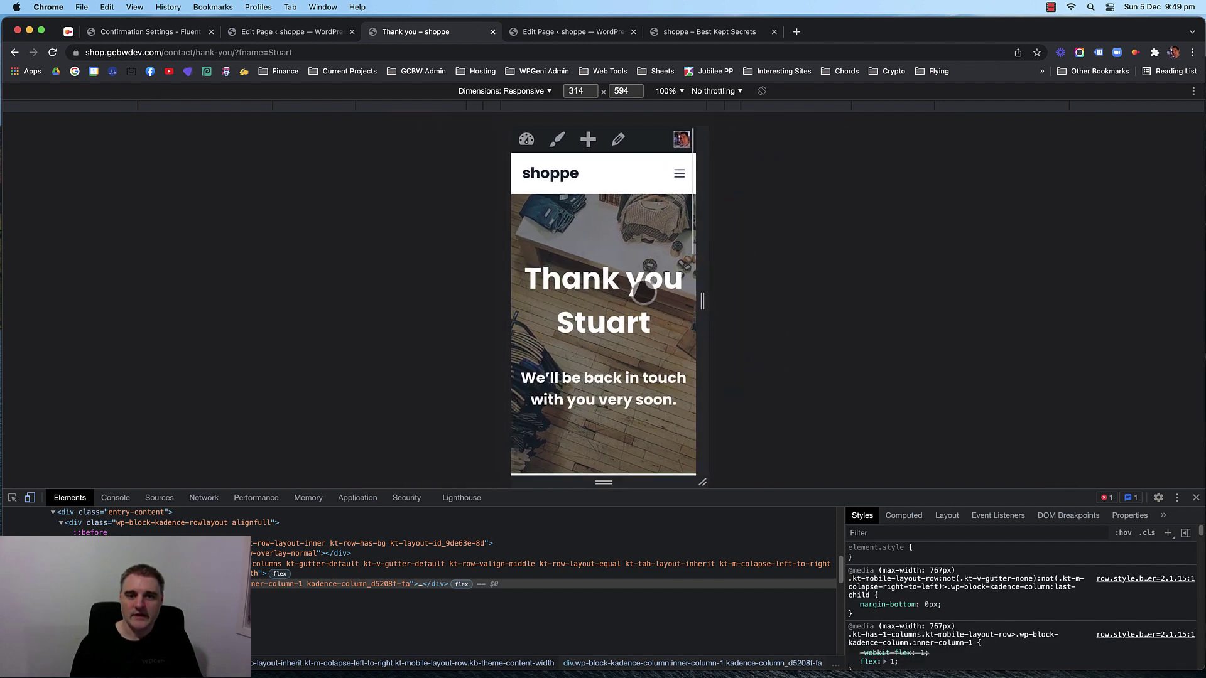
pyautogui.scroll(-10, 640, 290)
pyautogui.scroll(-4, 640, 290)
pyautogui.scroll(15, 638, 288)
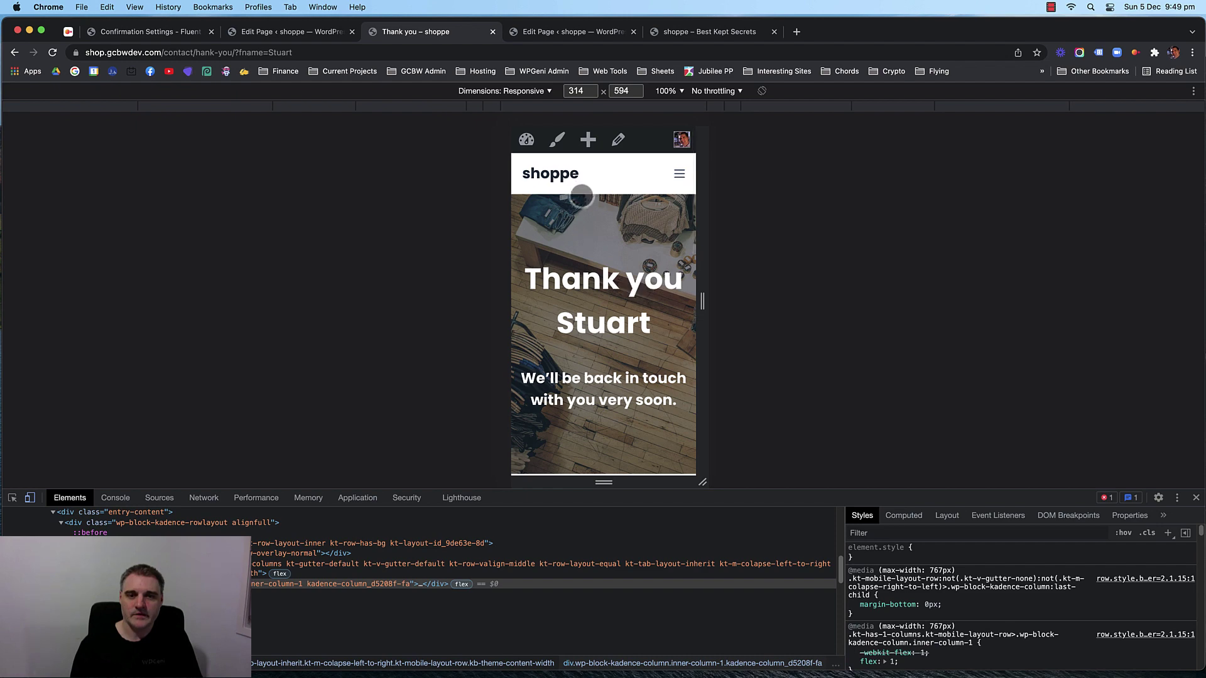
pyautogui.click(556, 176)
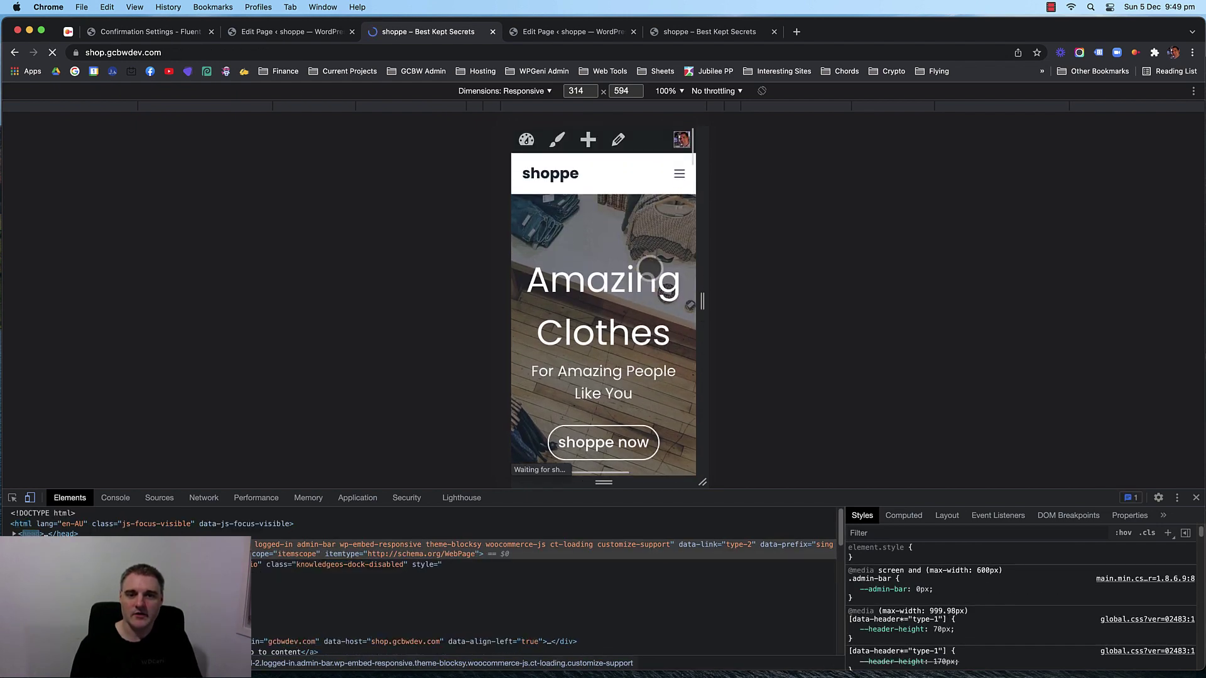
# Scroll the home page in DevTools responsive view, widening the emulated viewport to about 371 px.
pyautogui.scroll(-3, 649, 263)
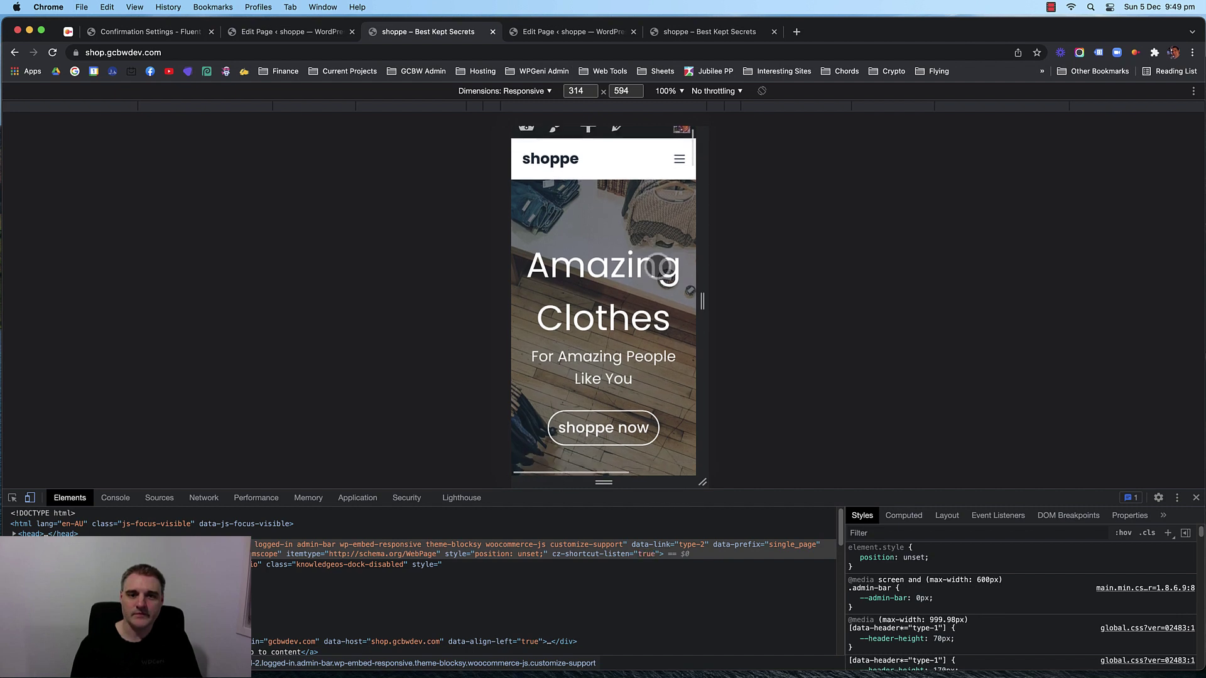
pyautogui.scroll(3, 647, 269)
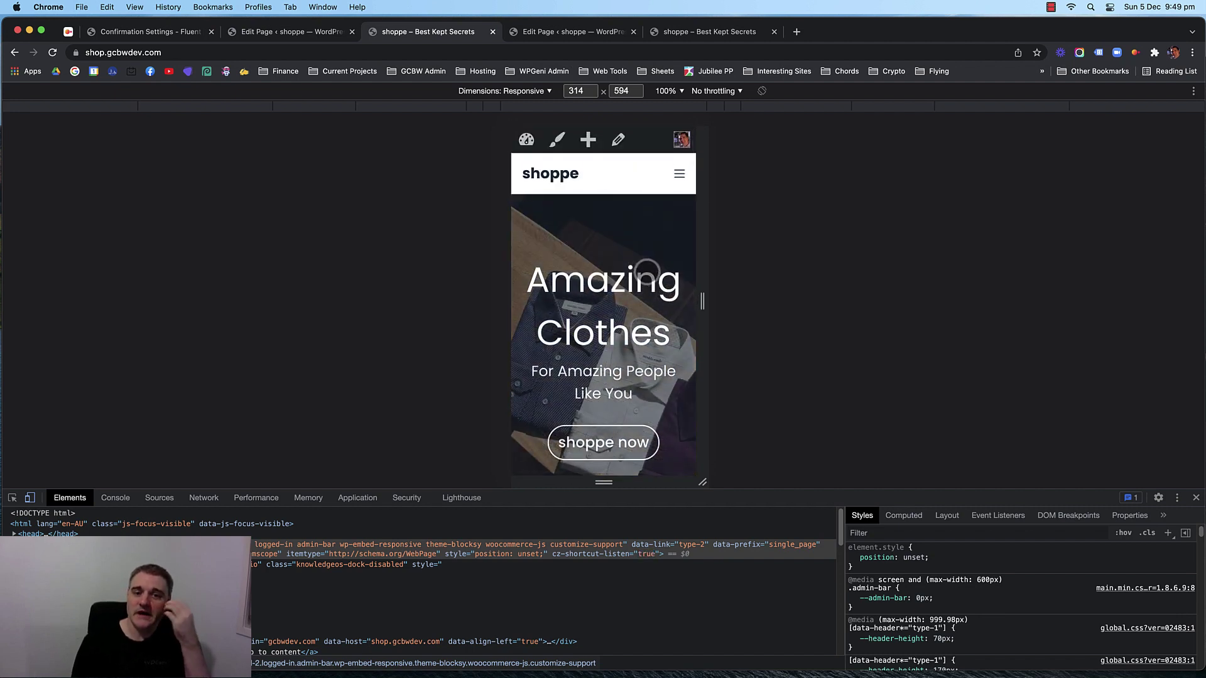
pyautogui.scroll(-4, 647, 272)
pyautogui.scroll(-10, 647, 272)
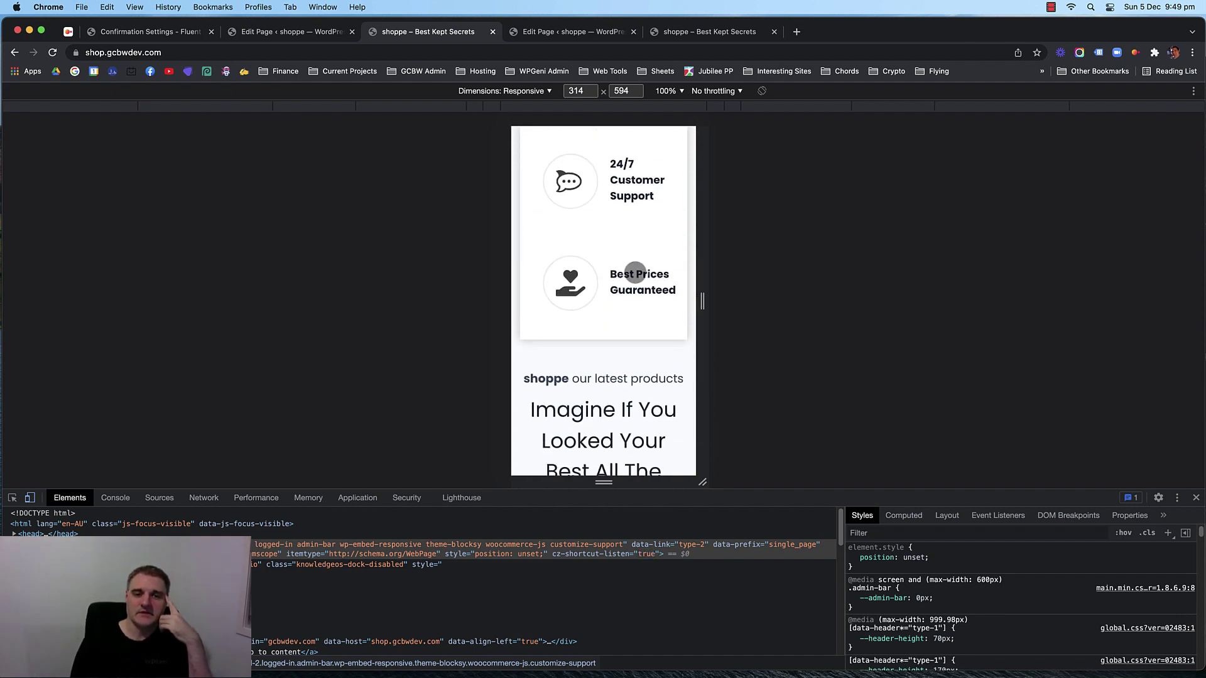
pyautogui.scroll(-9, 635, 272)
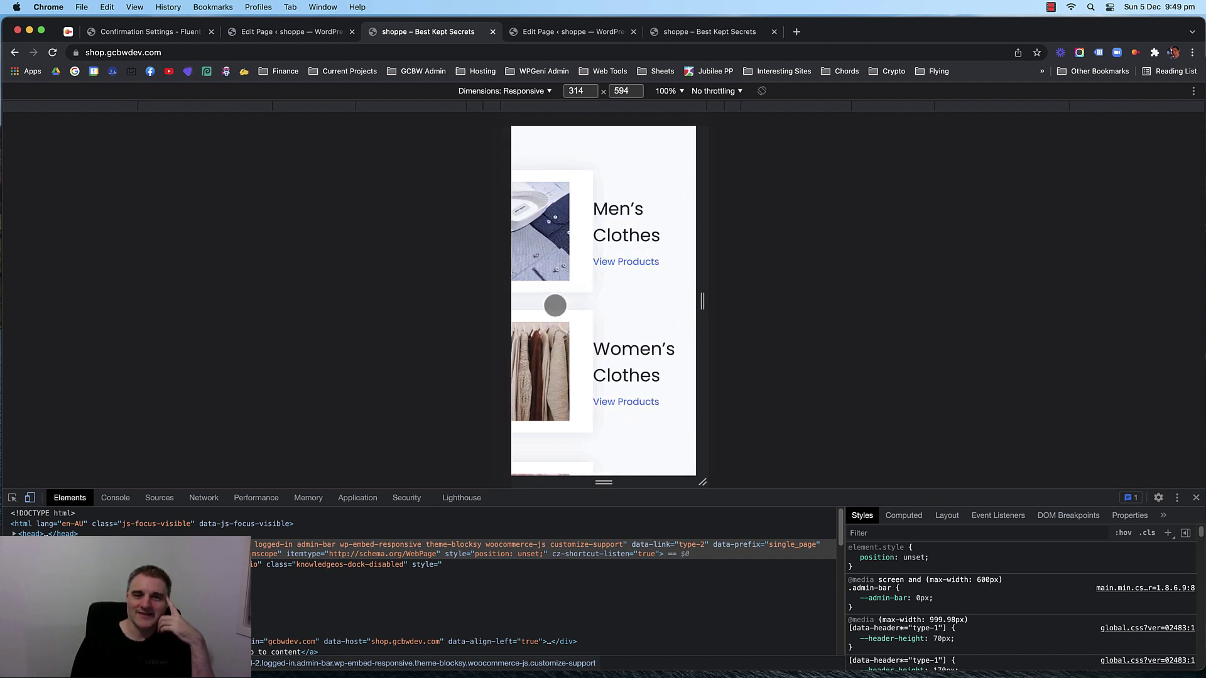
pyautogui.moveTo(552, 302); pyautogui.dragTo(669, 305)
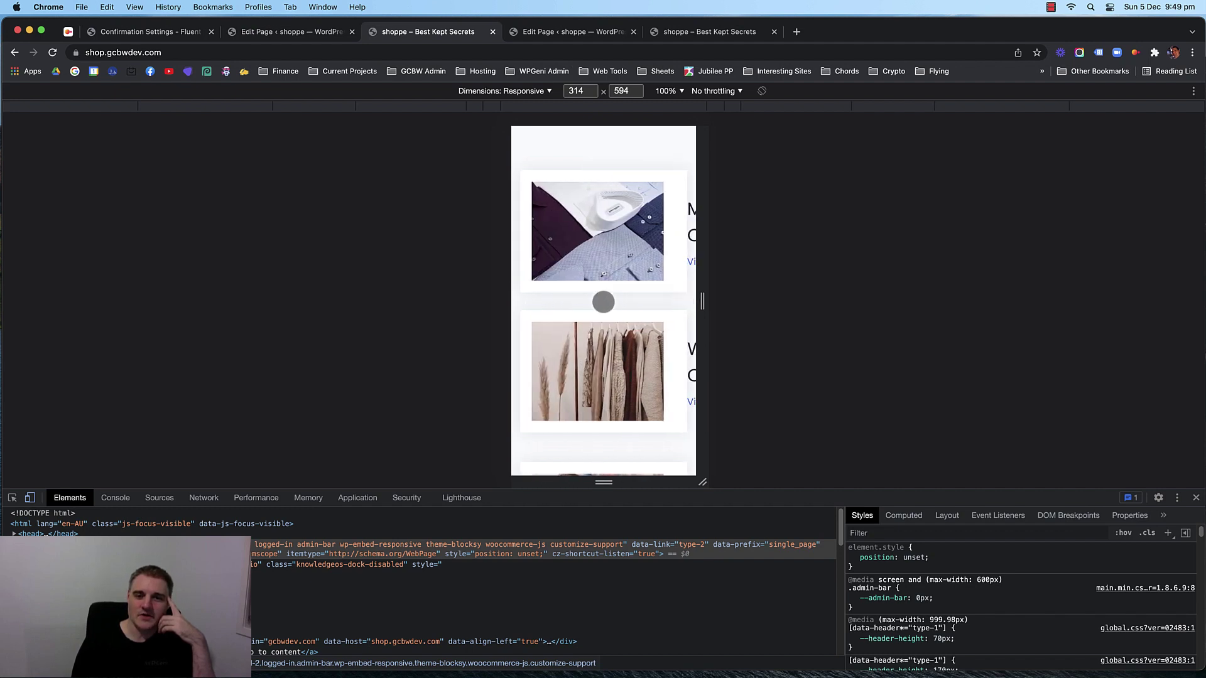
pyautogui.moveTo(702, 302); pyautogui.dragTo(716, 346)
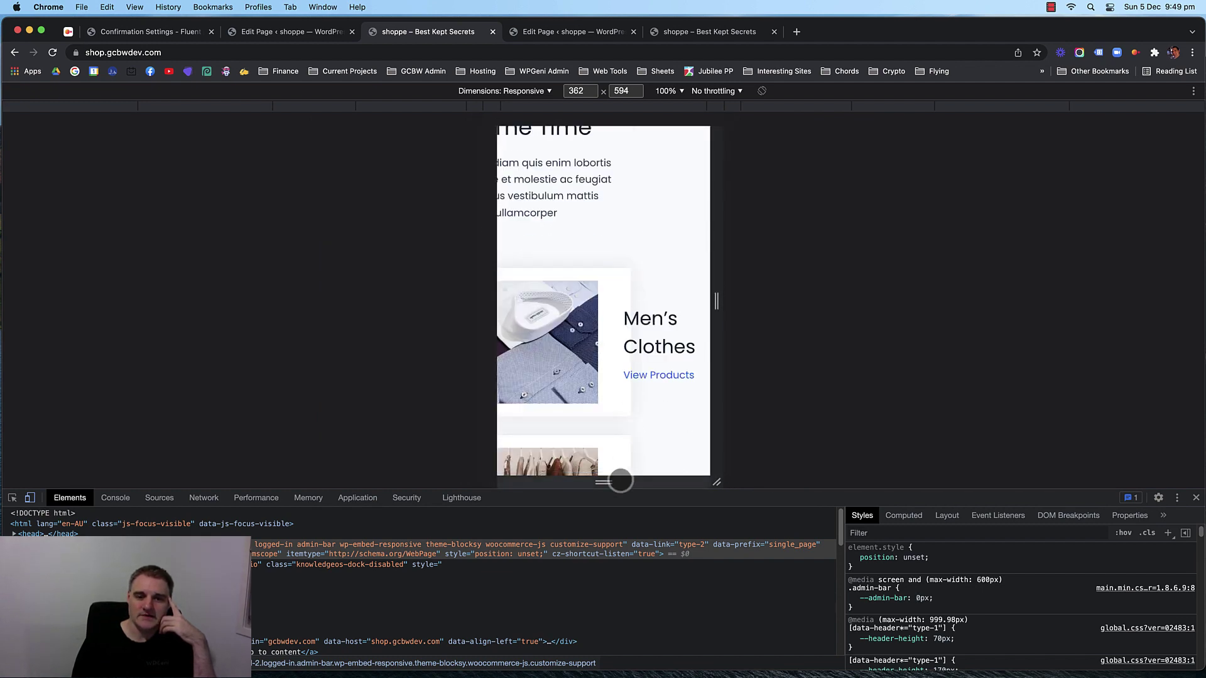
pyautogui.hscroll(-1, 690, 433)
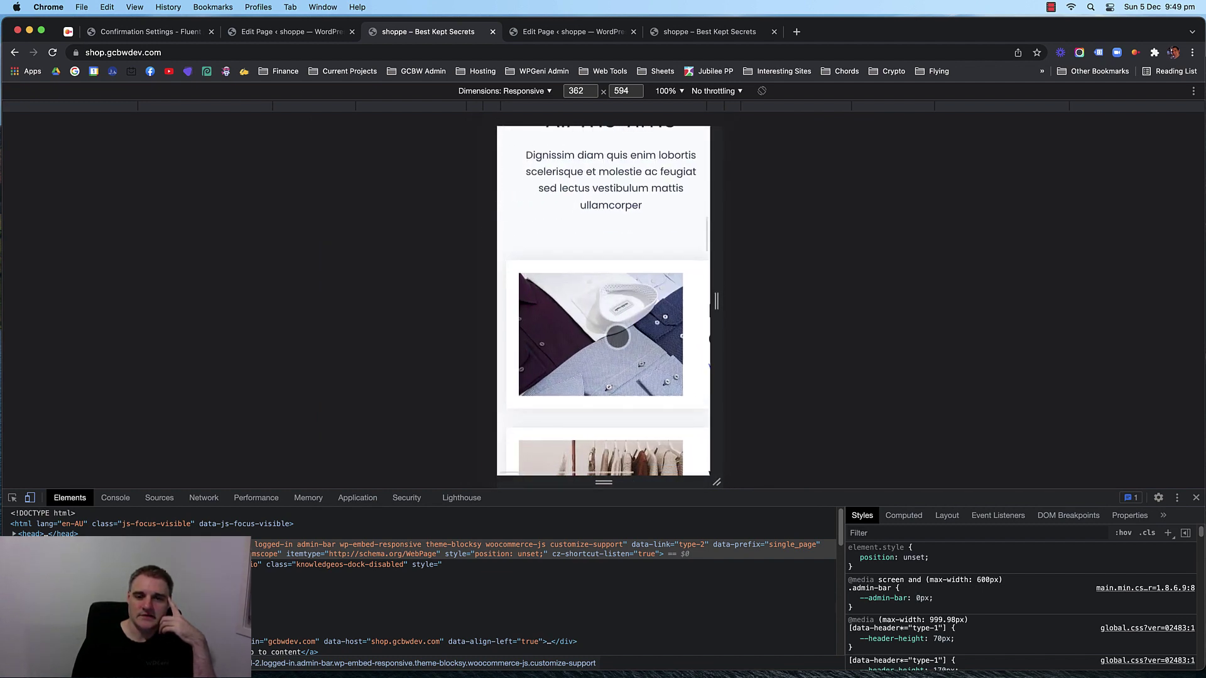
pyautogui.scroll(-3, 680, 271)
pyautogui.moveTo(716, 301)
pyautogui.mouseDown()
pyautogui.moveTo(729, 296)
pyautogui.moveTo(720, 306)
pyautogui.mouseUp()
pyautogui.scroll(-2, 595, 290)
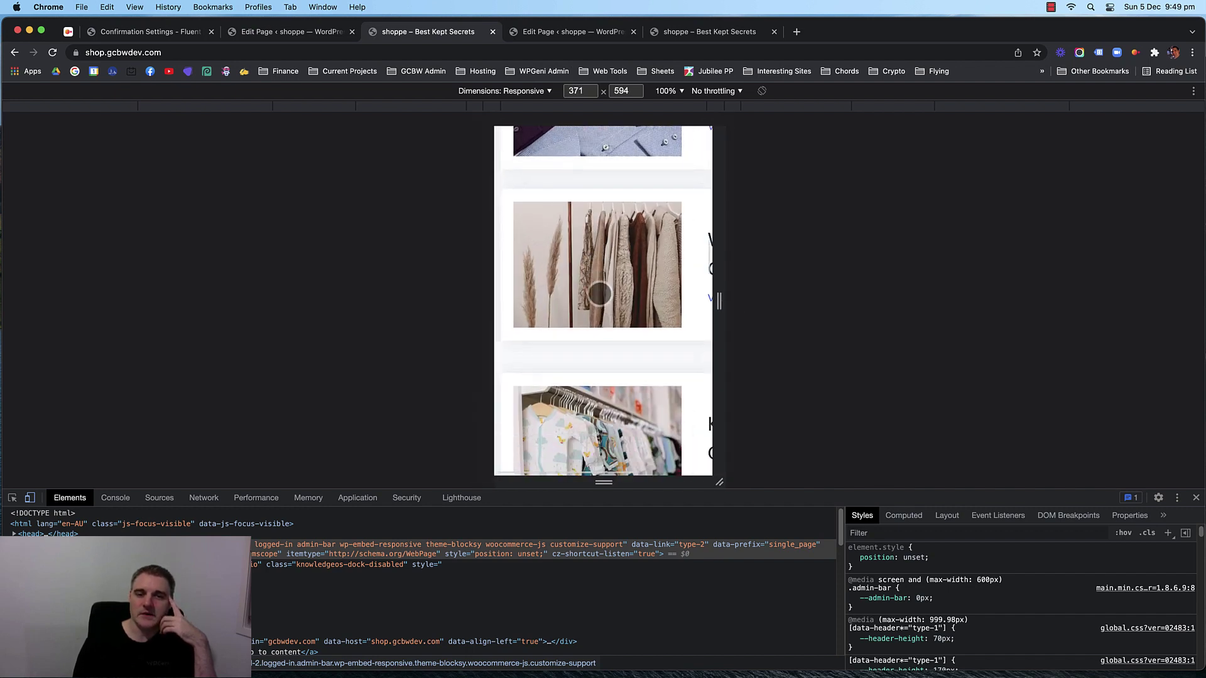
pyautogui.scroll(-4, 608, 306)
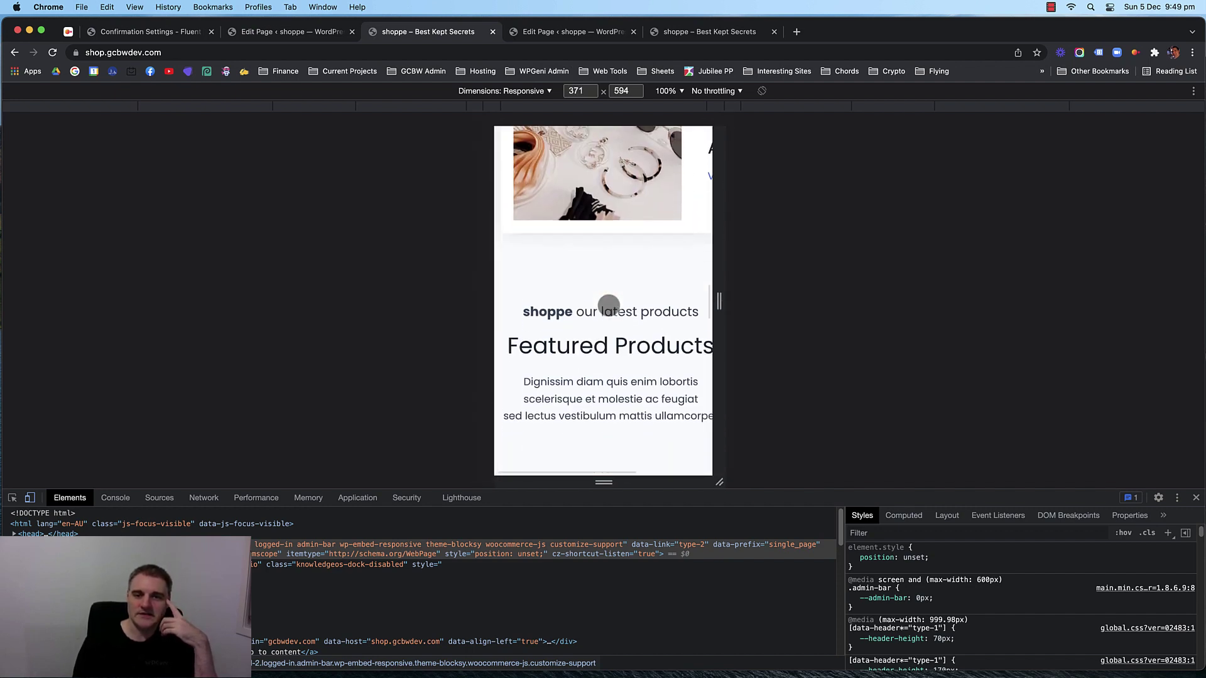
pyautogui.scroll(-6, 608, 305)
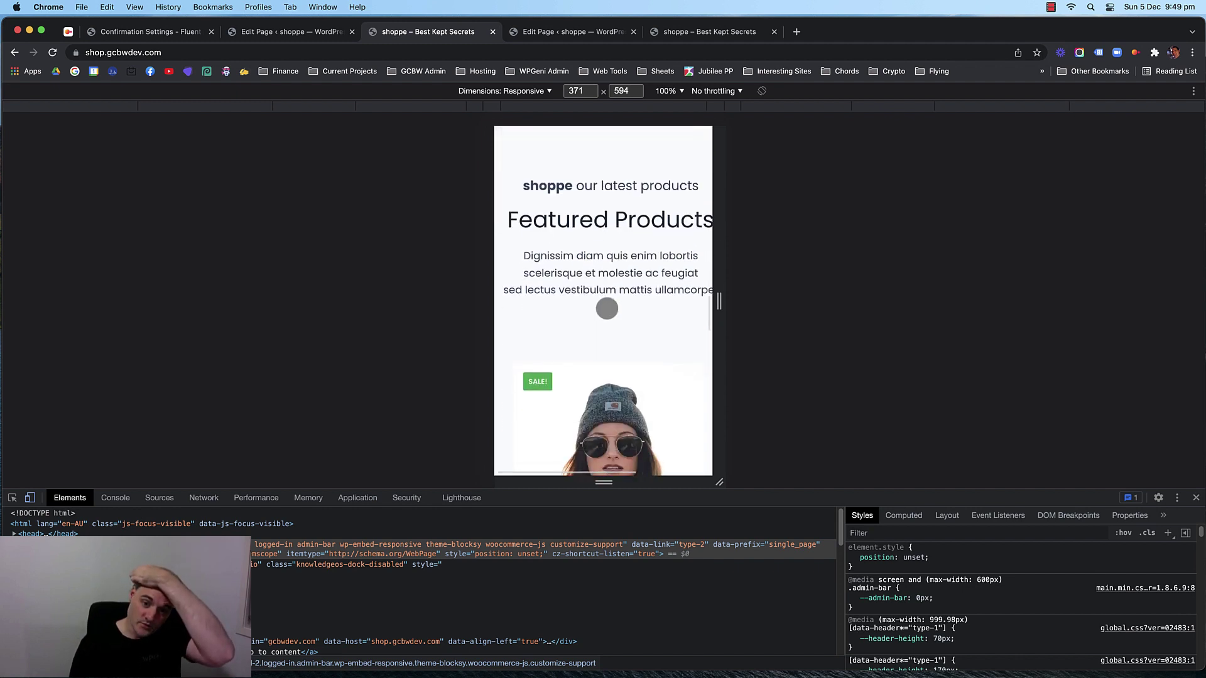
pyautogui.scroll(4, 606, 308)
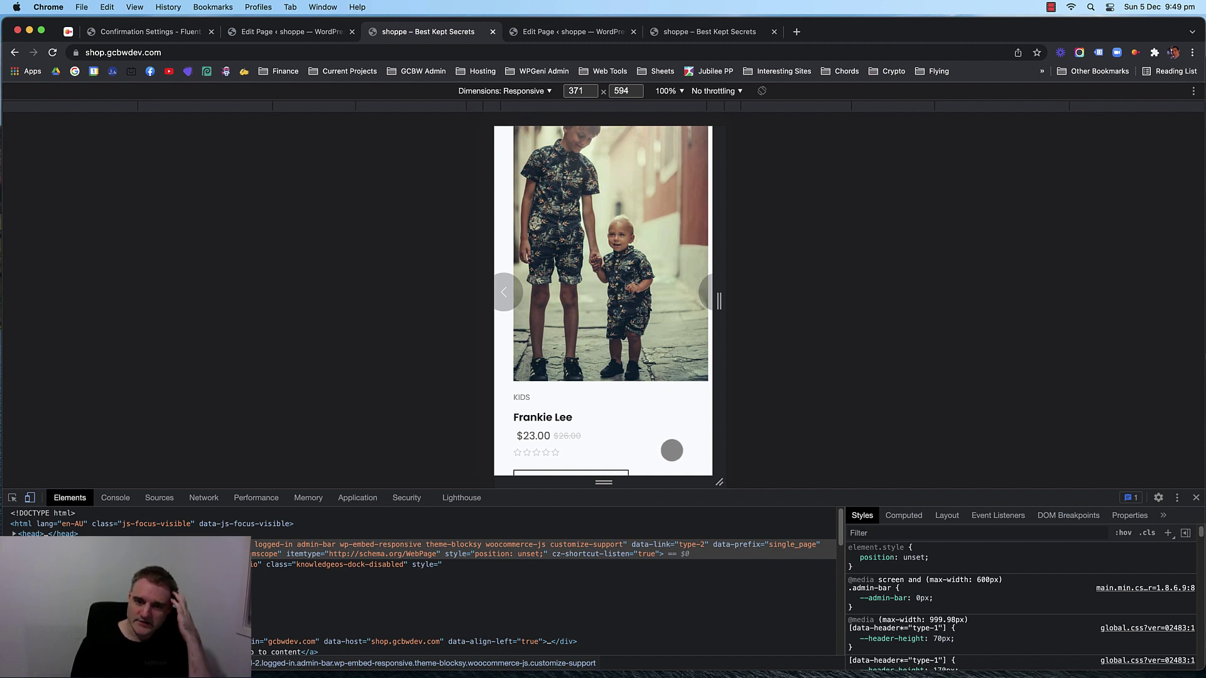
# Widen the viewport to about 395 px, advance the featured products carousel, then stretch to tablet width.
pyautogui.moveTo(719, 302); pyautogui.dragTo(583, 319)
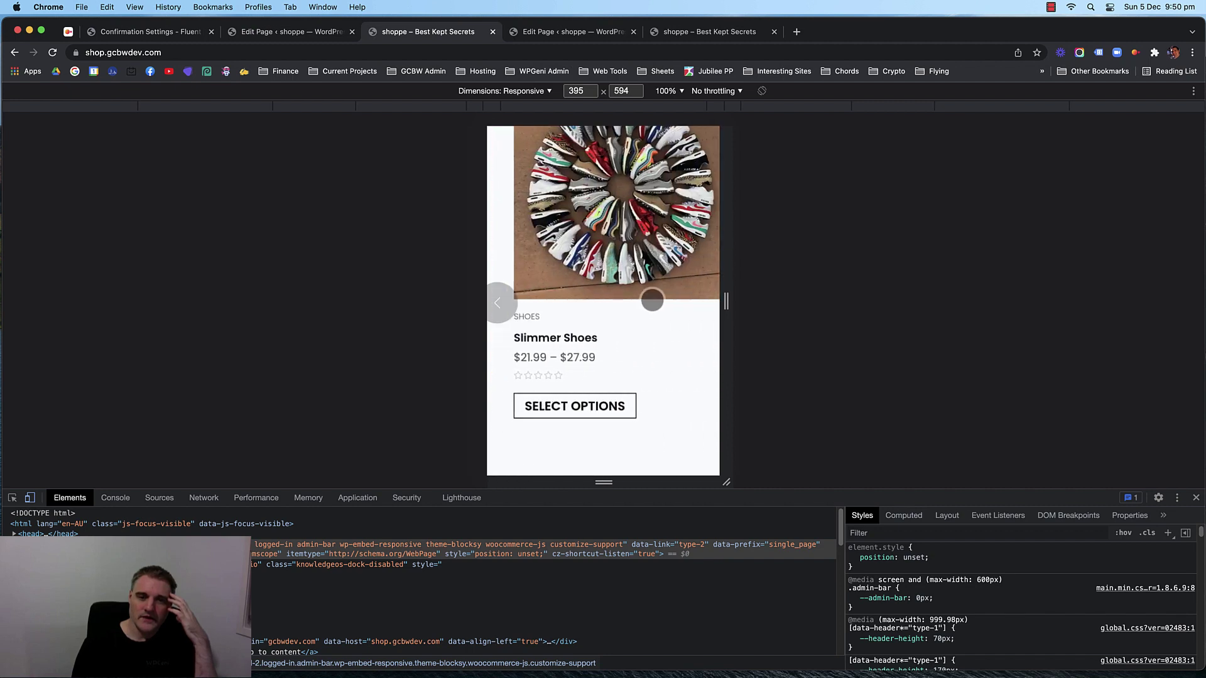
pyautogui.moveTo(652, 300); pyautogui.dragTo(607, 292)
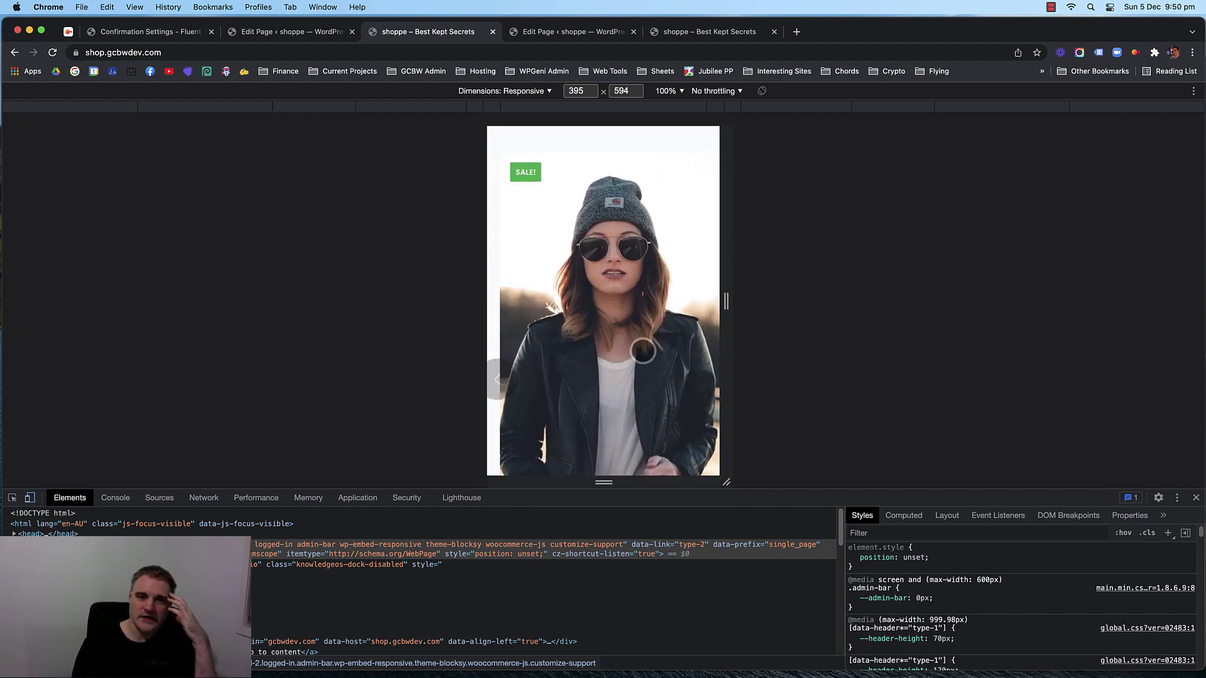
pyautogui.moveTo(642, 351); pyautogui.dragTo(606, 297)
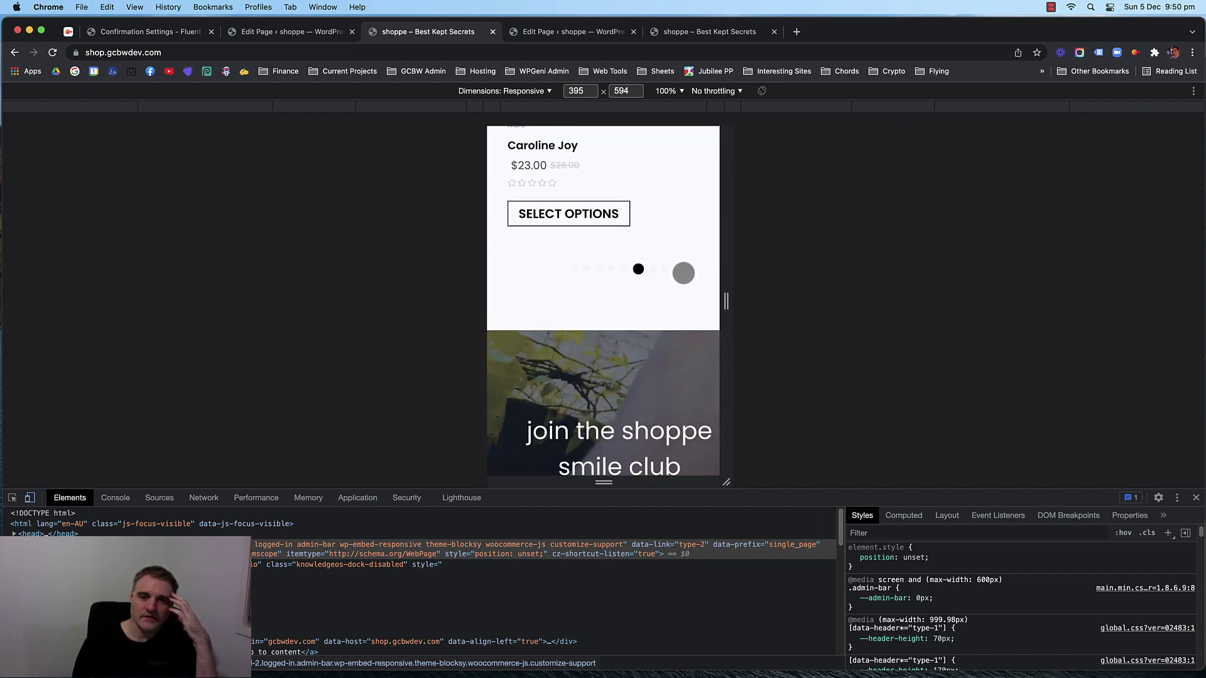
pyautogui.scroll(1, 651, 270)
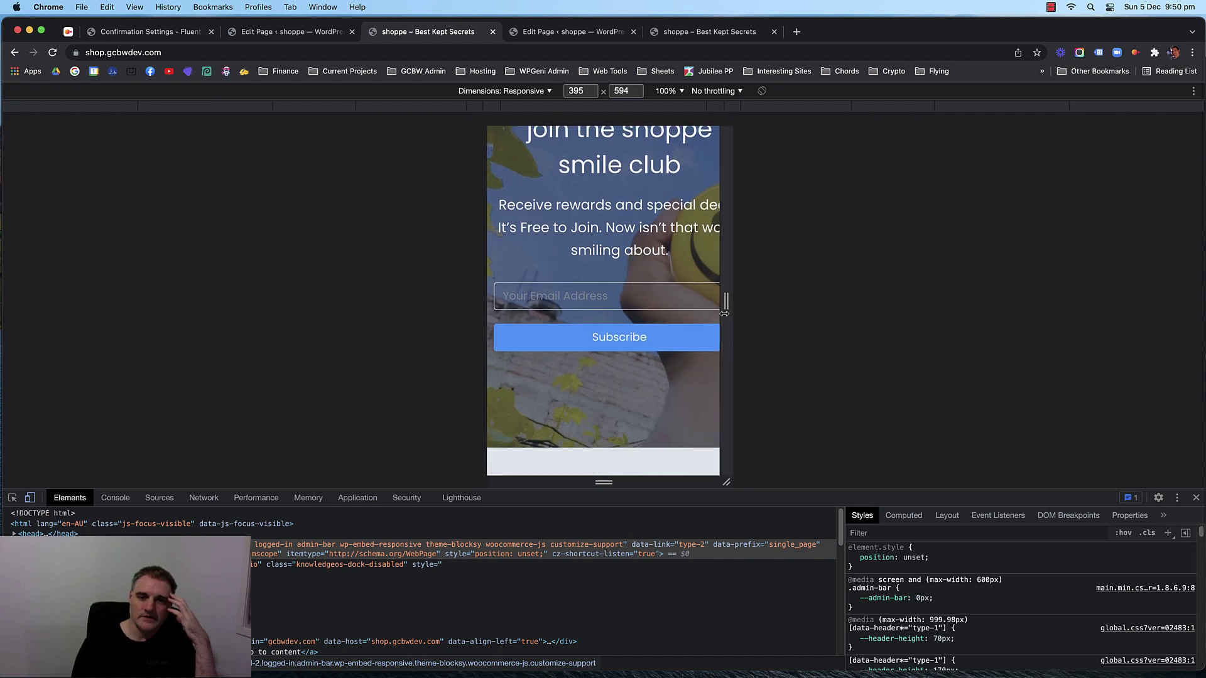
pyautogui.moveTo(725, 301); pyautogui.dragTo(727, 306)
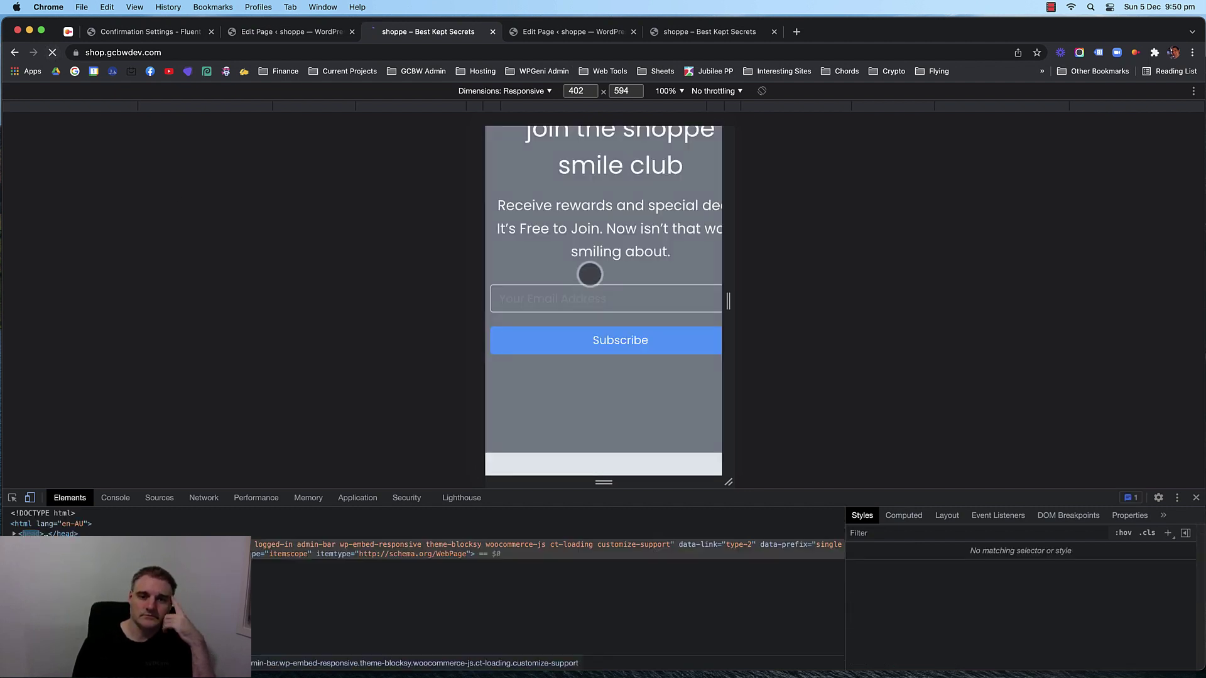
pyautogui.scroll(-5, 590, 263)
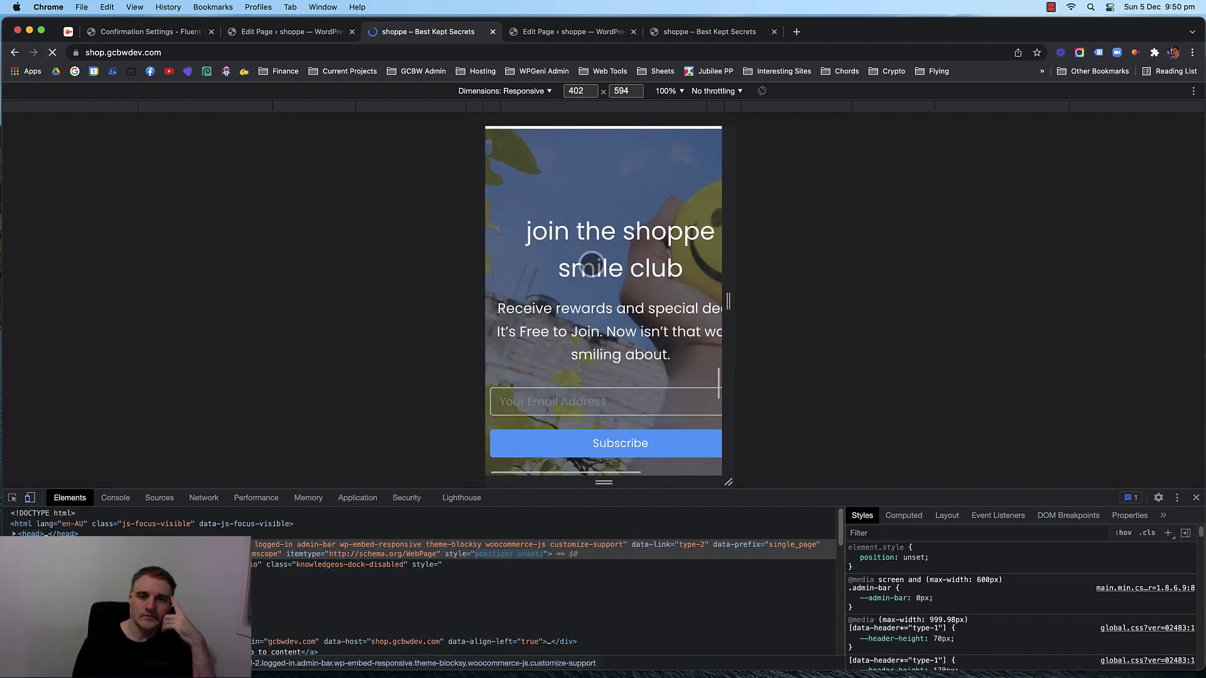
pyautogui.scroll(-2, 651, 366)
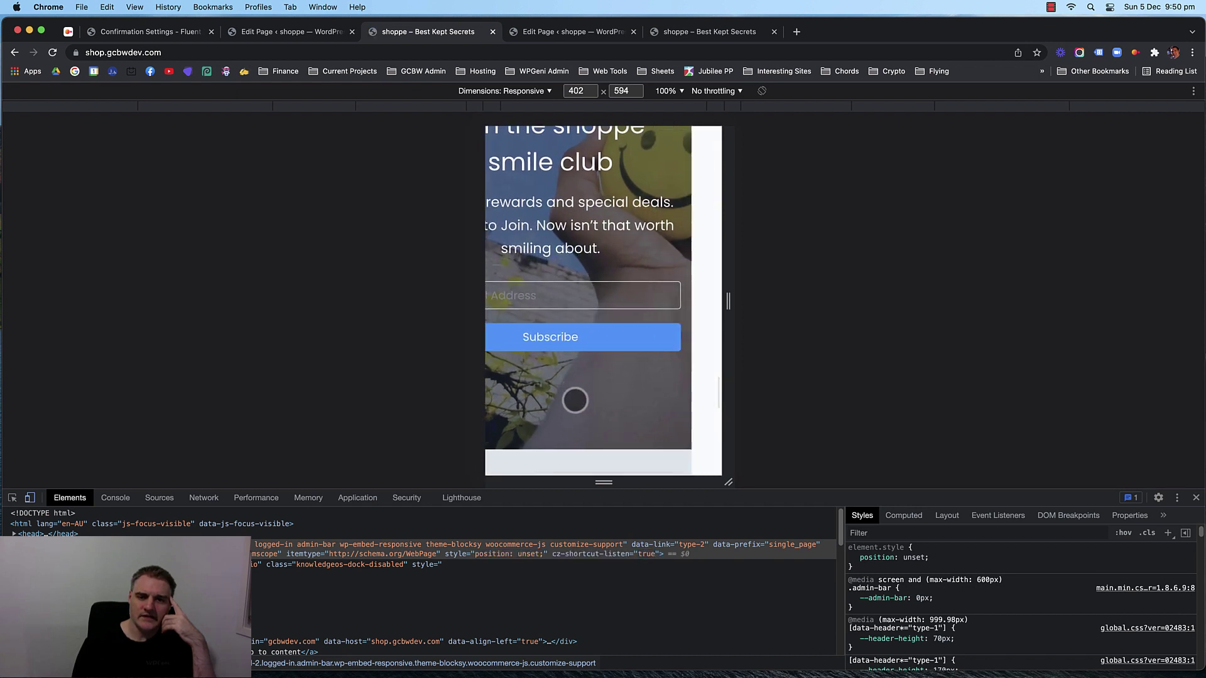
pyautogui.moveTo(645, 412); pyautogui.dragTo(716, 411)
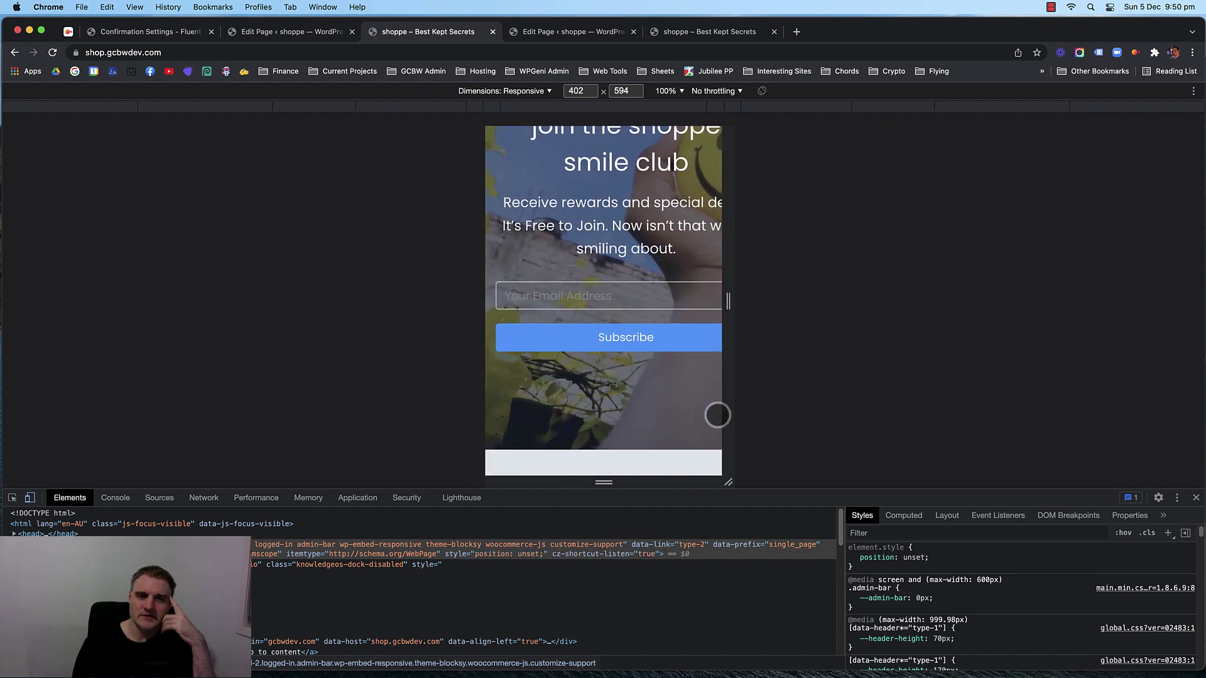
pyautogui.moveTo(728, 298); pyautogui.dragTo(786, 304)
# Close DevTools, check the page with Chrome narrowed to phone width, then widen it again.
pyautogui.click(1195, 497)
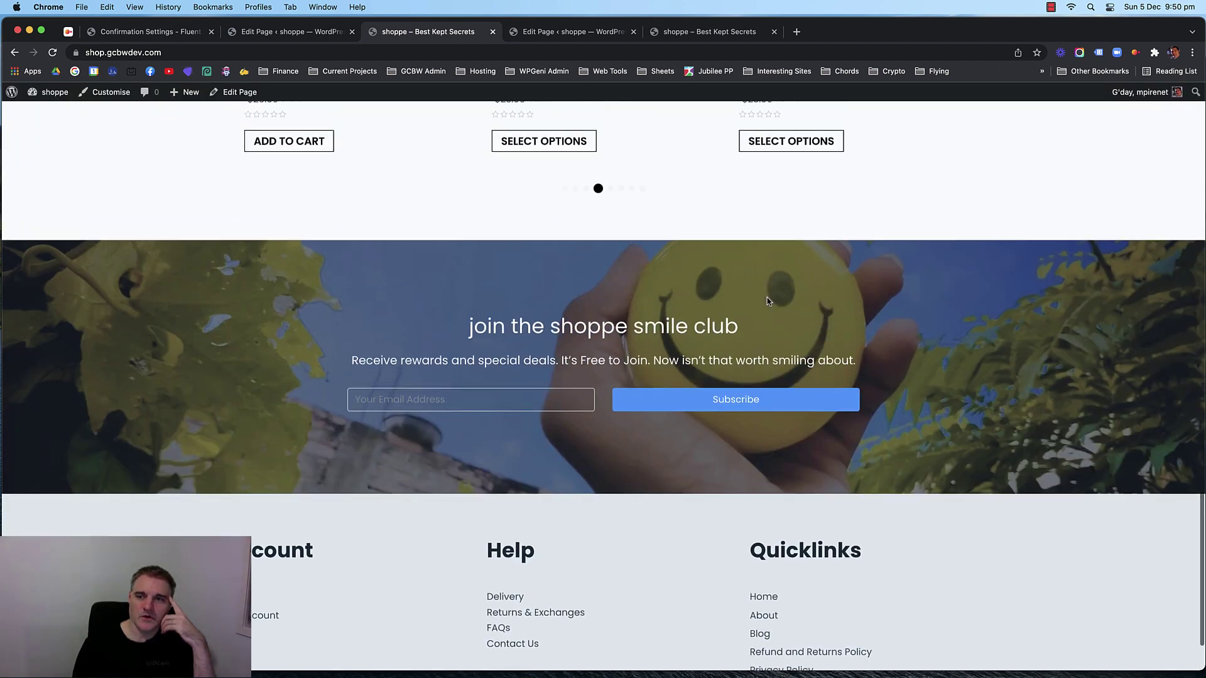
pyautogui.scroll(3, 1202, 325)
pyautogui.moveTo(1202, 324); pyautogui.dragTo(256, 327)
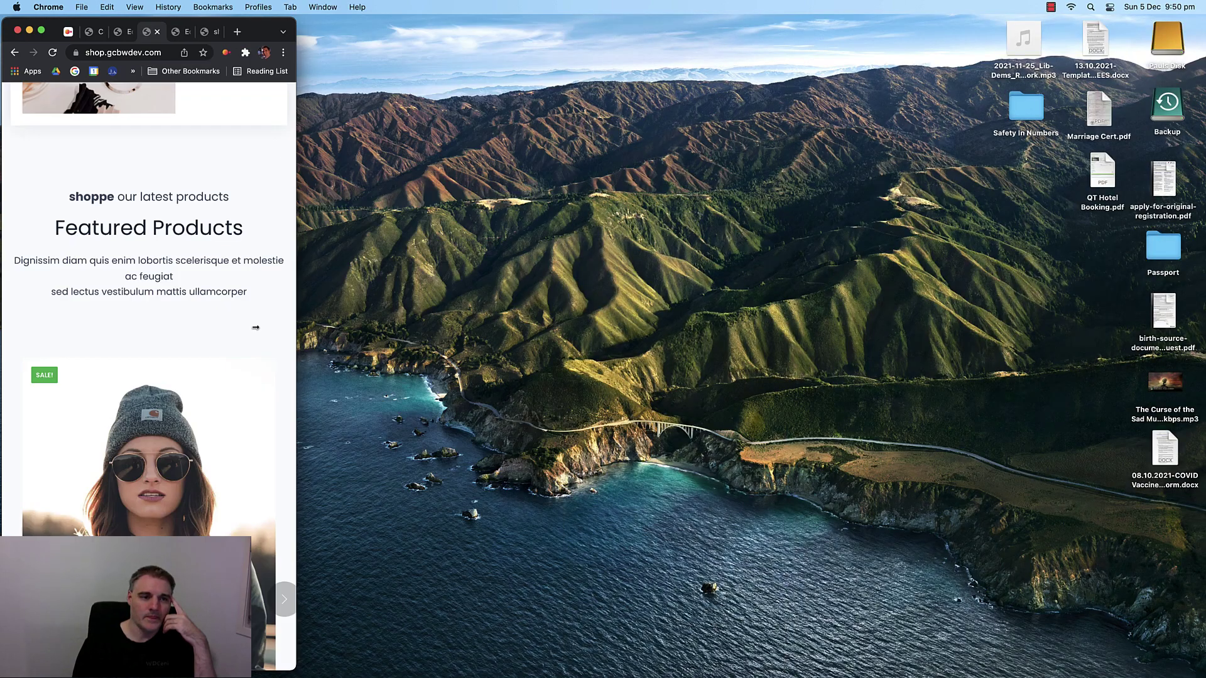
pyautogui.scroll(15, 134, 314)
pyautogui.scroll(-12, 134, 314)
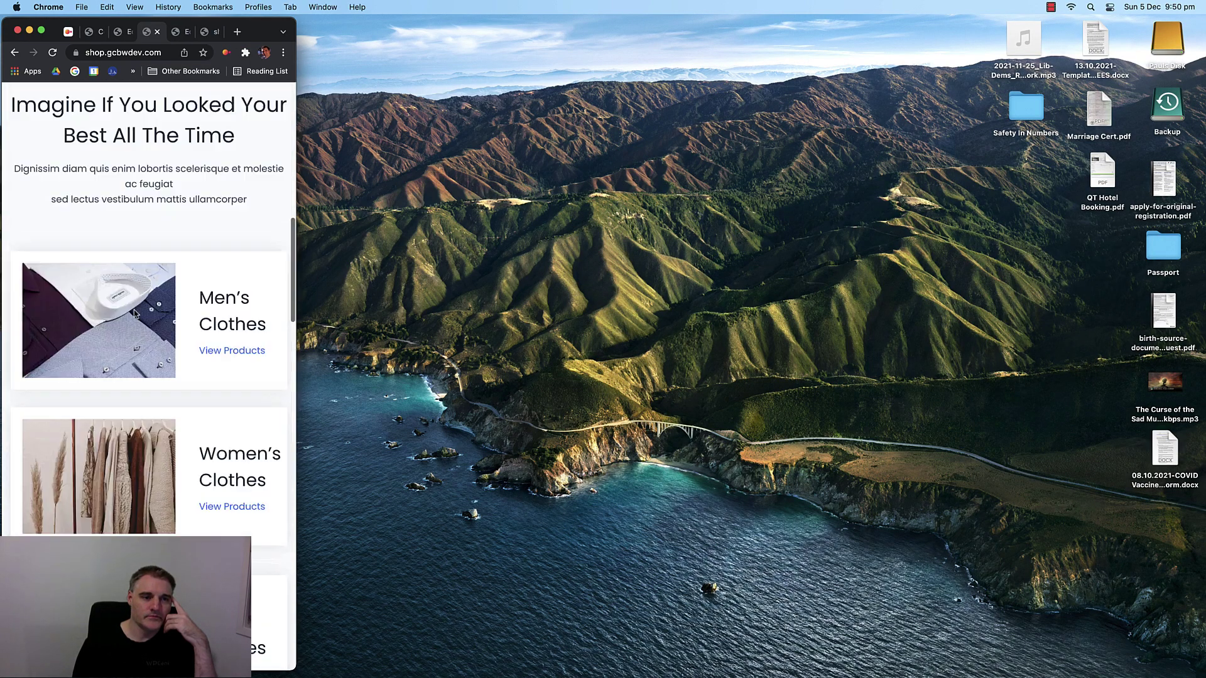
pyautogui.scroll(-15, 134, 314)
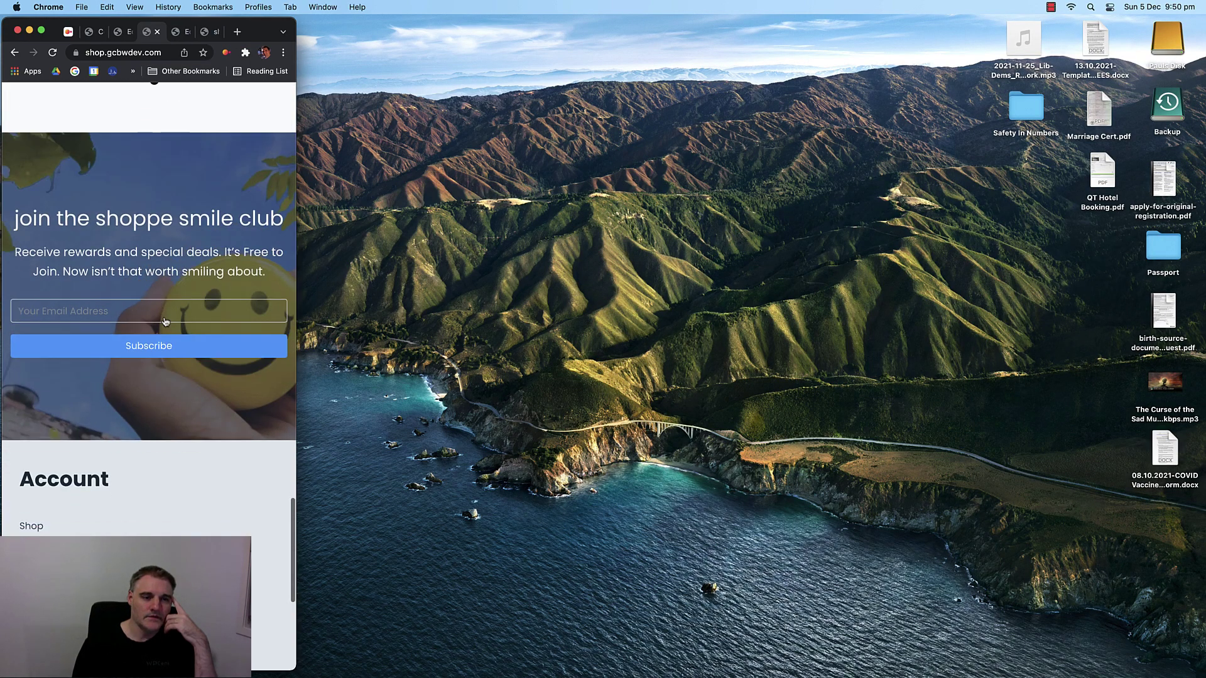
pyautogui.scroll(2, 197, 205)
pyautogui.moveTo(296, 402); pyautogui.dragTo(1190, 297)
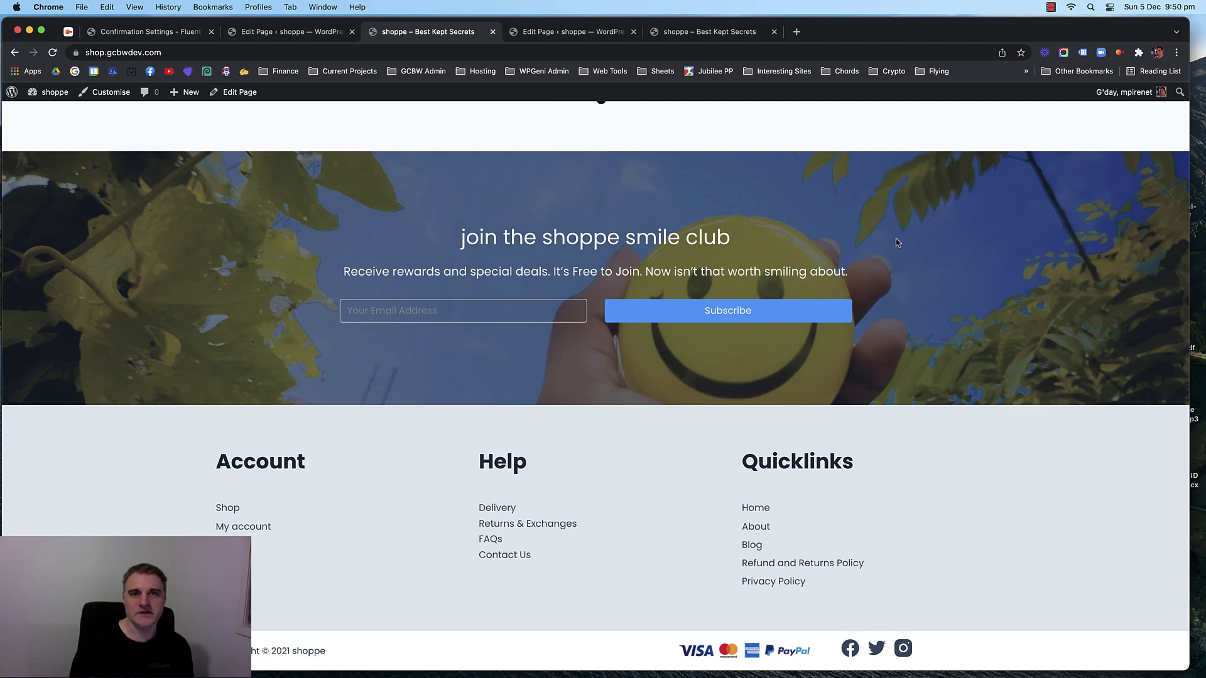
pyautogui.scroll(10, 894, 242)
# Return to the Thank you page editor and preview it at tablet and desktop widths.
pyautogui.click(557, 33)
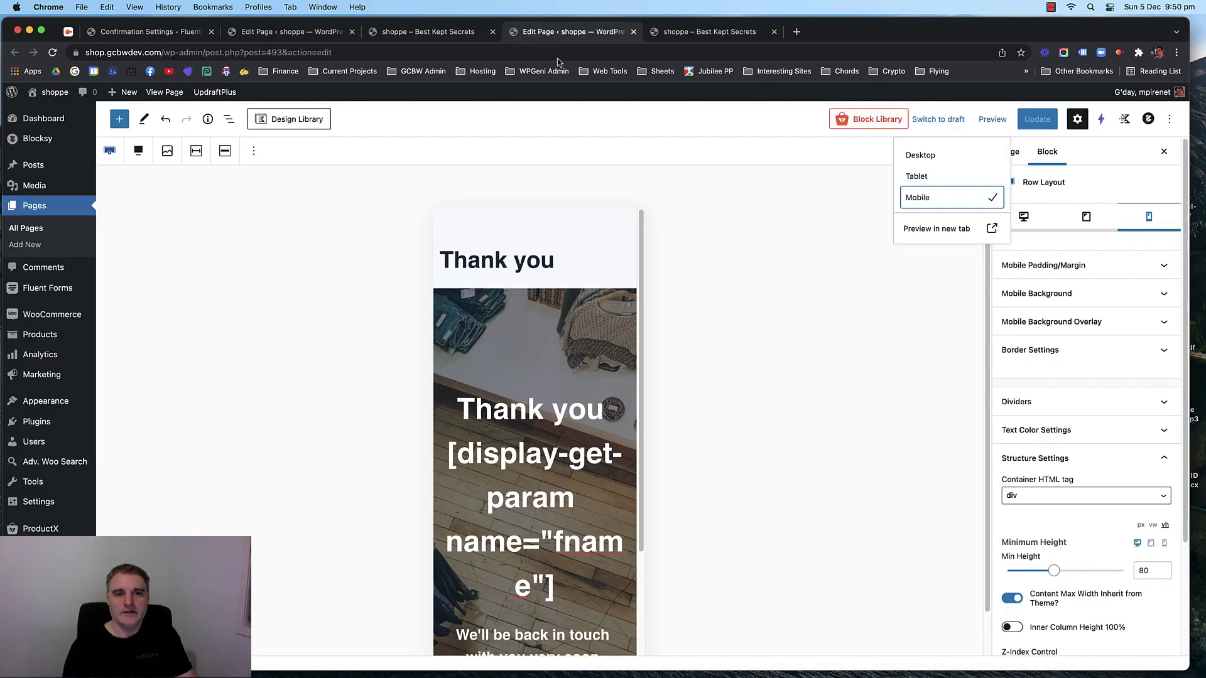
pyautogui.scroll(-3, 549, 314)
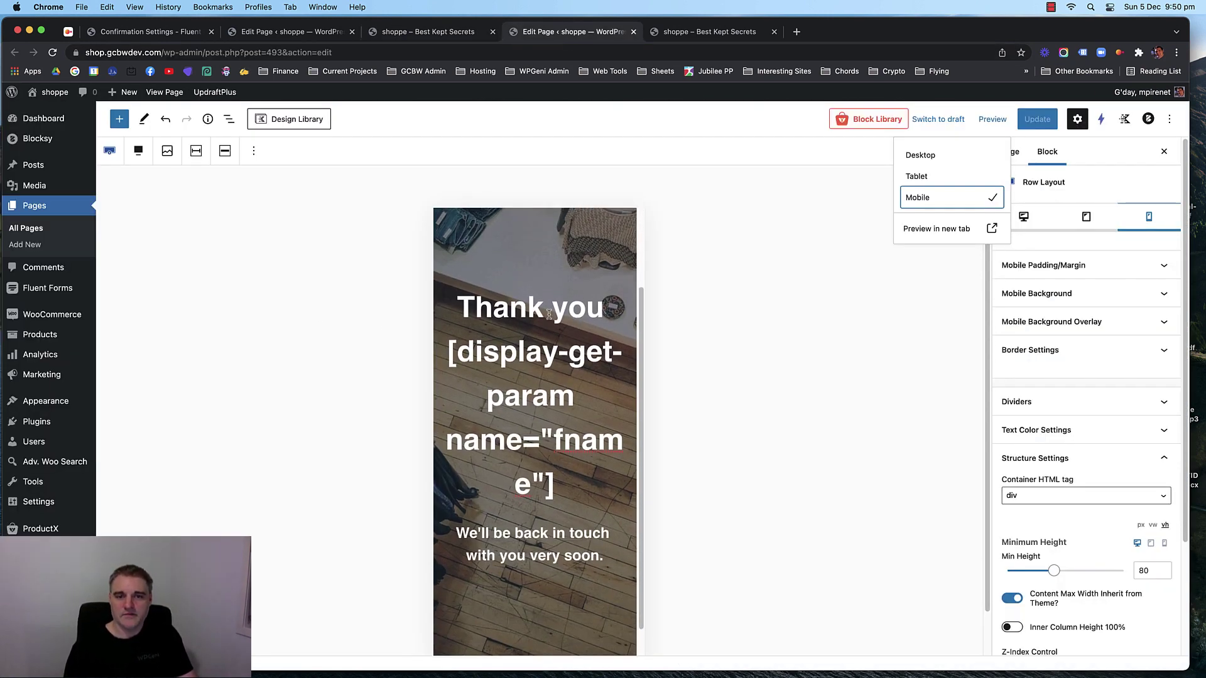
pyautogui.scroll(3, 549, 314)
pyautogui.click(917, 175)
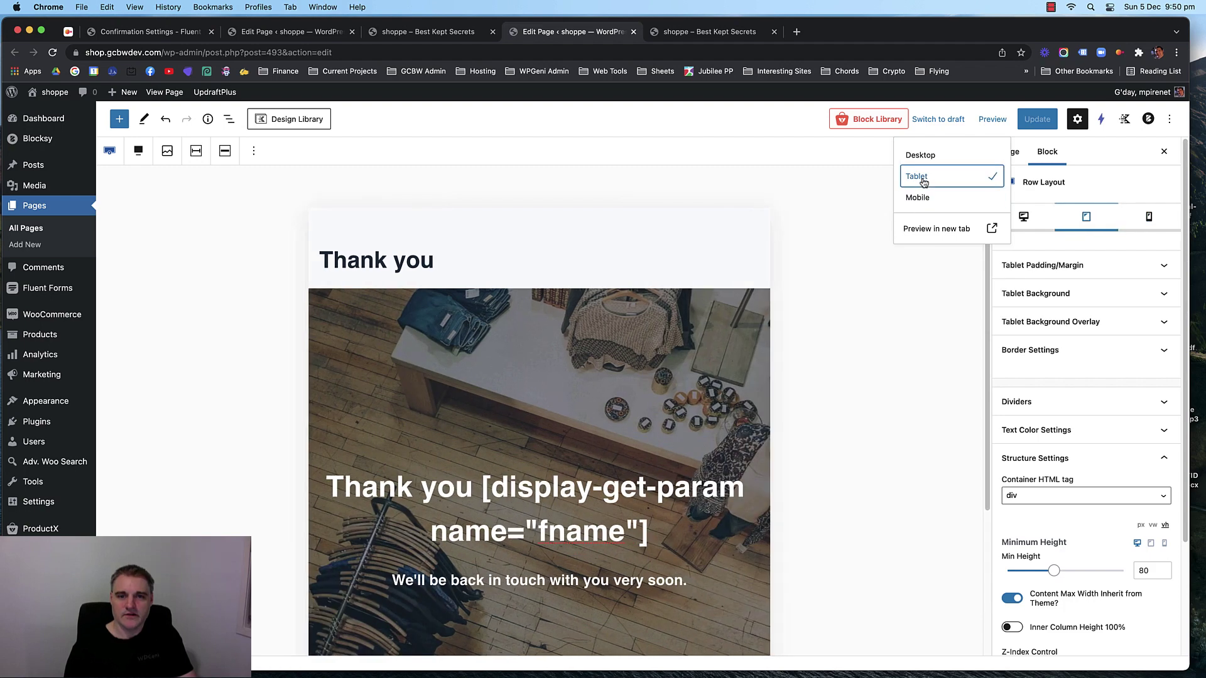
pyautogui.click(929, 157)
pyautogui.click(928, 177)
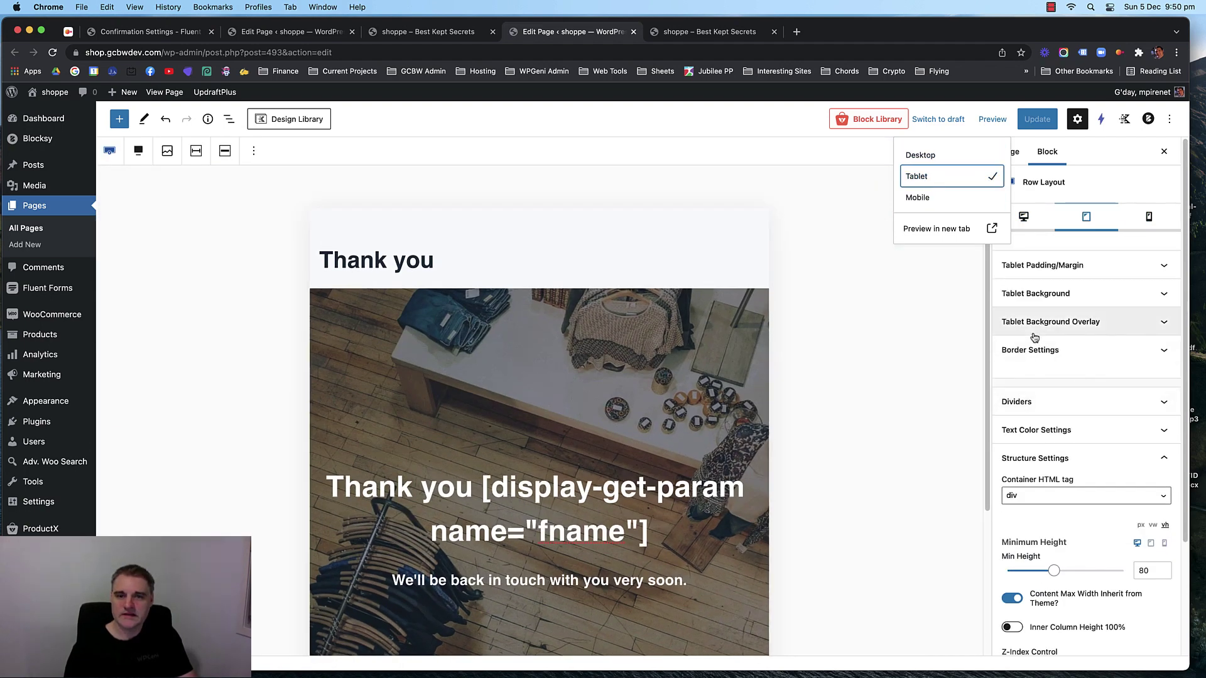
# Select the Thank you greeting heading and review its mobile and tablet font sizes.
pyautogui.click(456, 496)
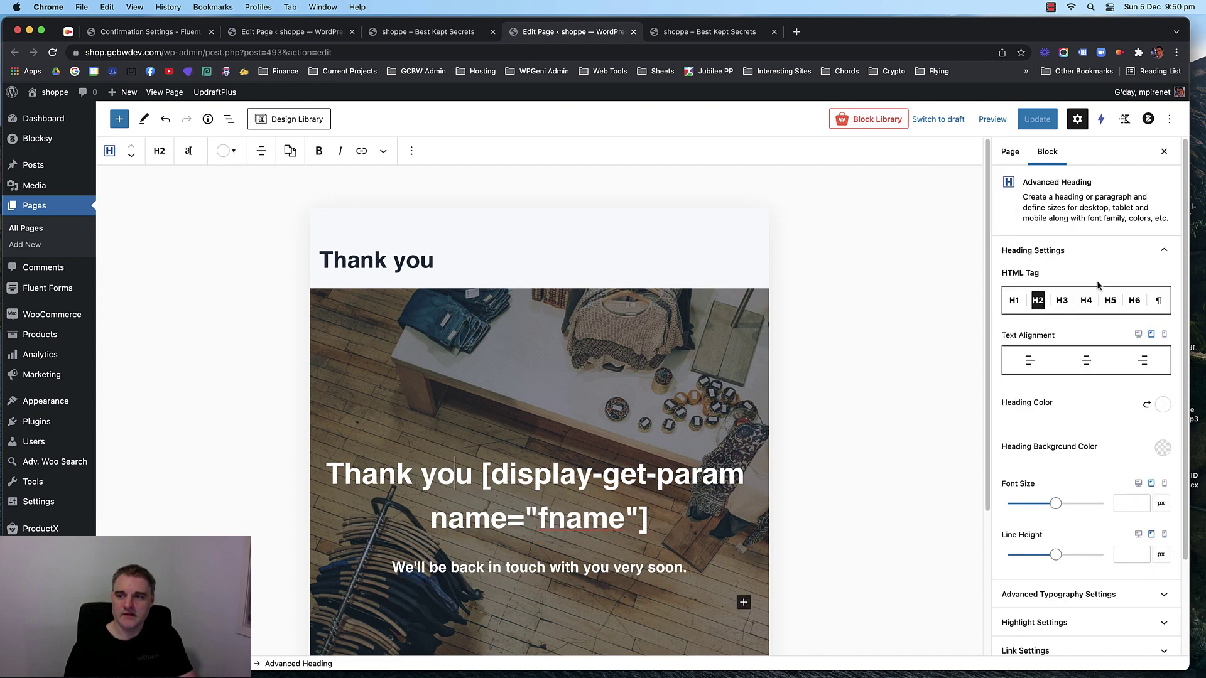
pyautogui.scroll(-3, 1085, 407)
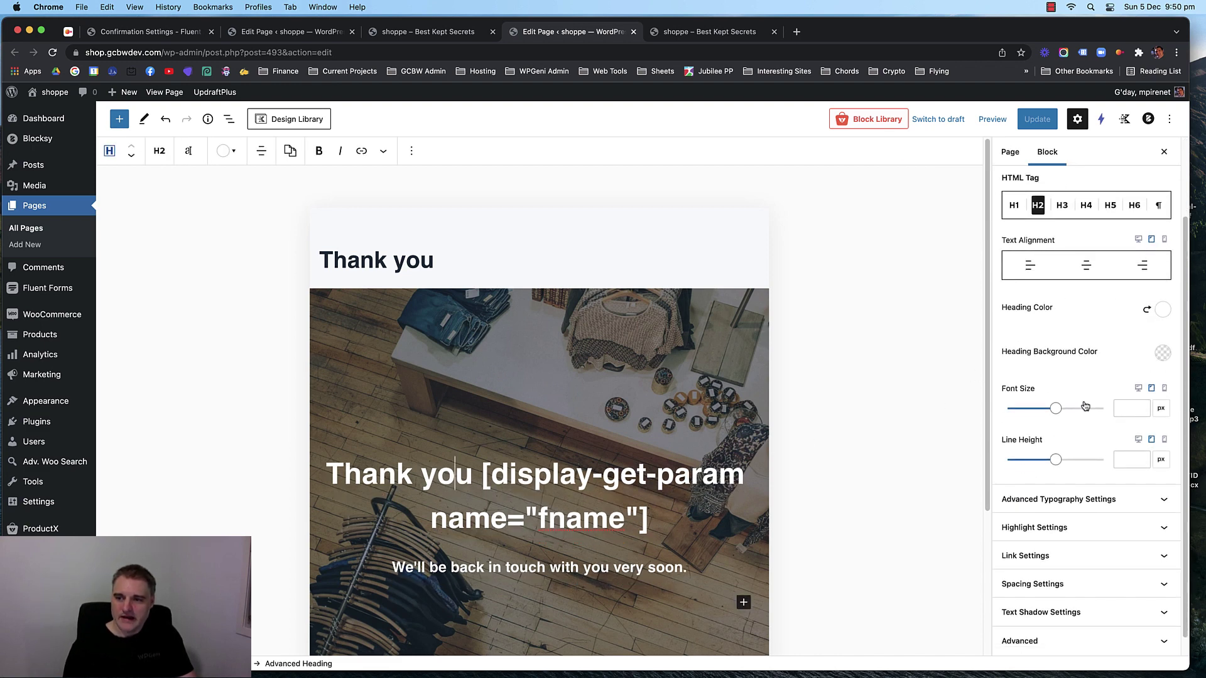
pyautogui.click(1164, 389)
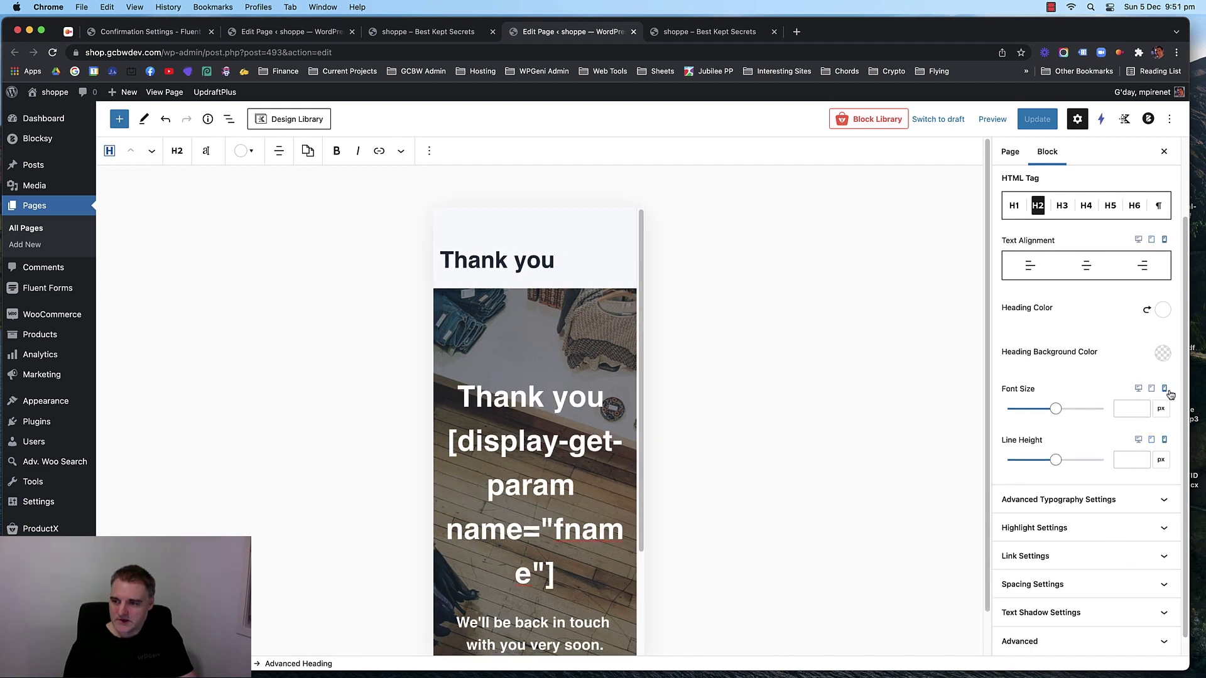
pyautogui.click(1152, 389)
pyautogui.click(1164, 390)
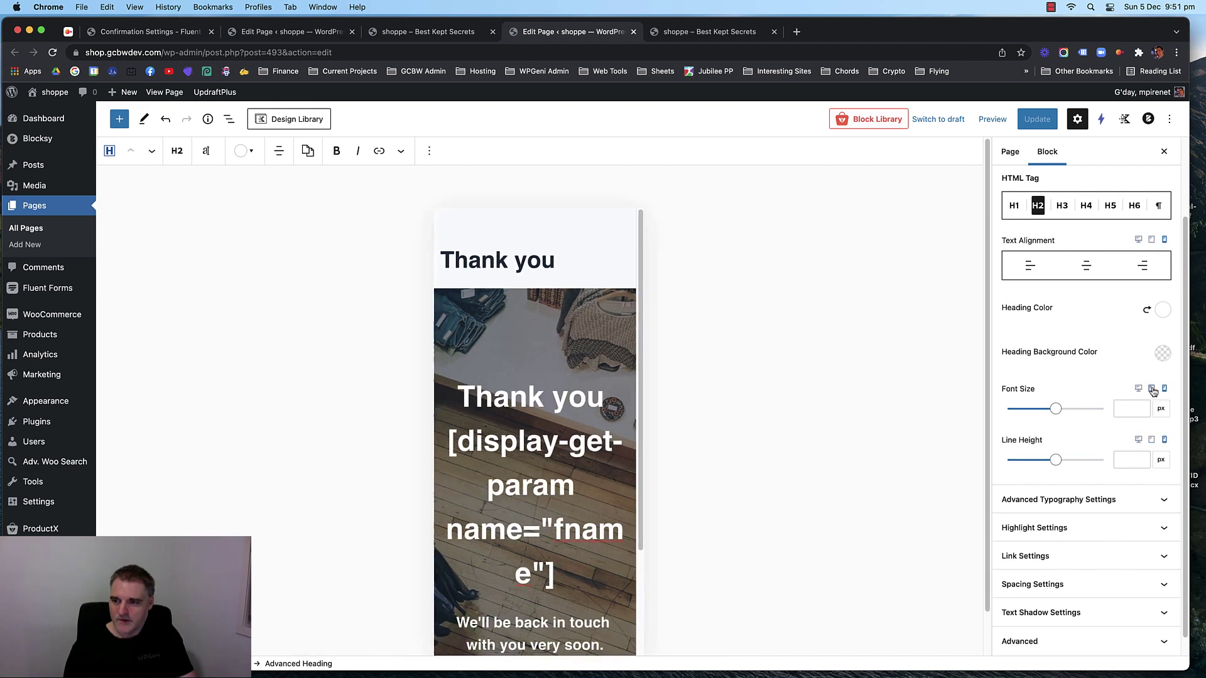
pyautogui.moveTo(1057, 410)
pyautogui.mouseDown()
pyautogui.moveTo(1023, 407)
pyautogui.moveTo(1052, 409)
pyautogui.moveTo(1035, 410)
pyautogui.mouseUp()
# Clear the heading's tablet font size of 62 and mobile font size of 40.
pyautogui.click(1152, 389)
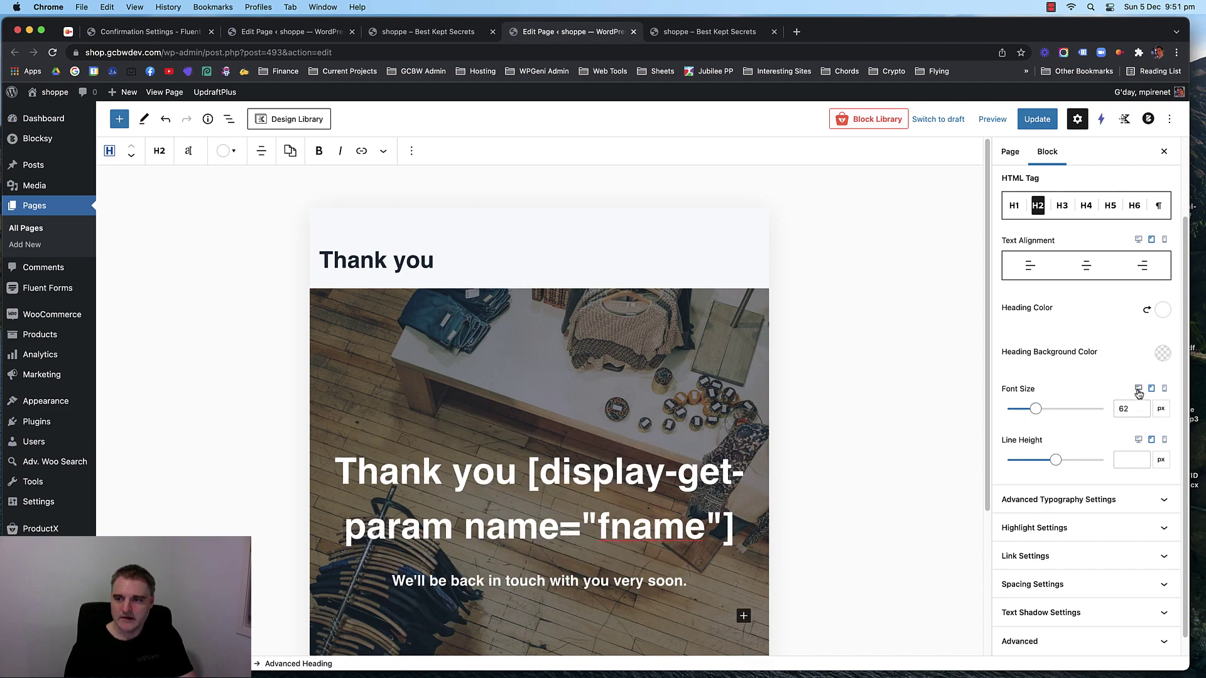
pyautogui.click(1138, 390)
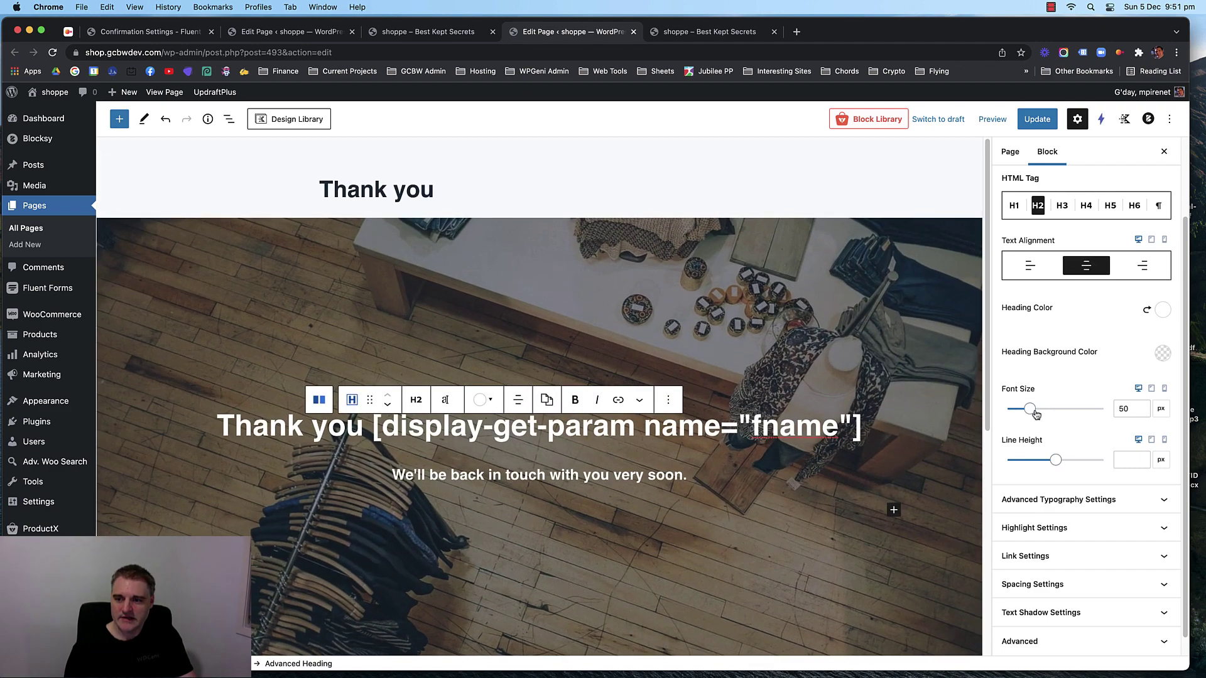
pyautogui.click(1149, 389)
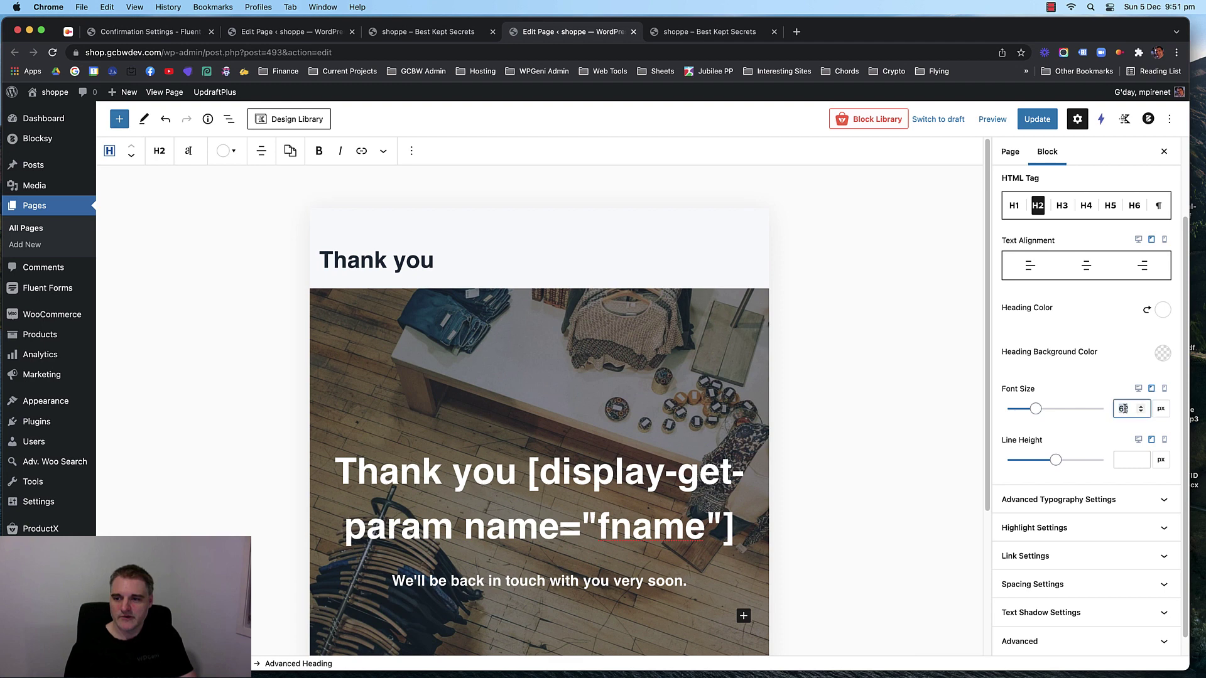
pyautogui.press('BackSpace')
pyautogui.click(1164, 390)
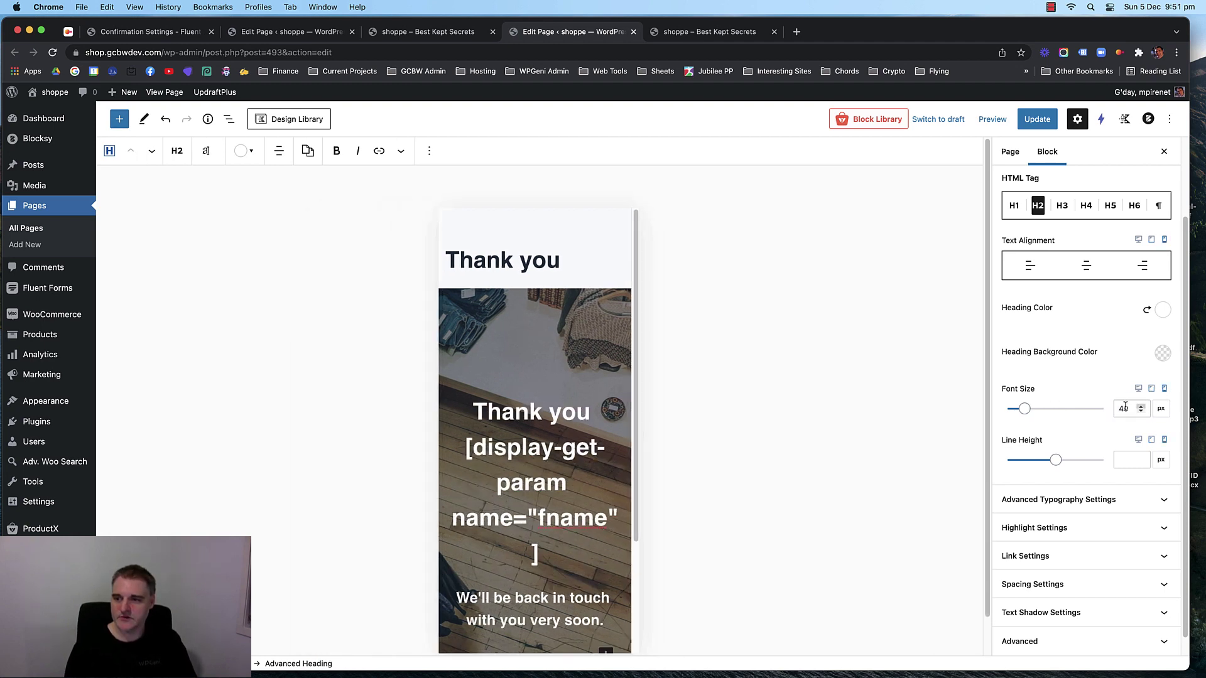
pyautogui.doubleClick(1122, 408)
pyautogui.press('BackSpace')
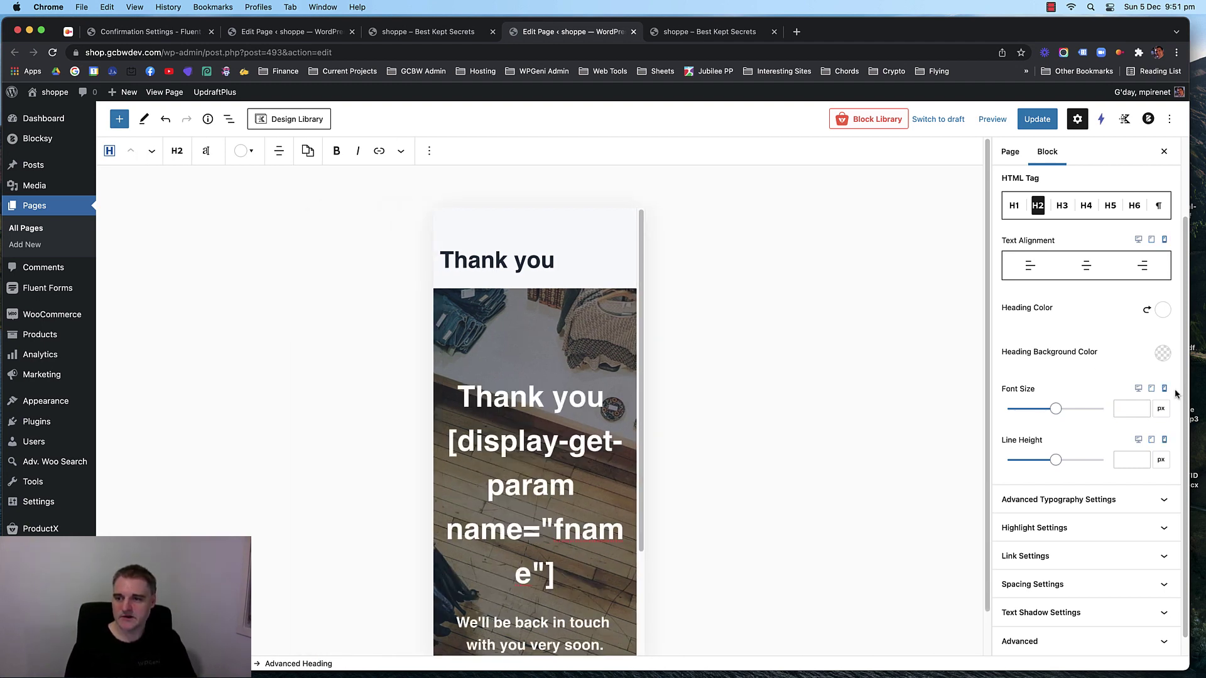
# Compare the heading at tablet, desktop and mobile widths, then update the page and go to All Pages.
pyautogui.scroll(-1, 1085, 393)
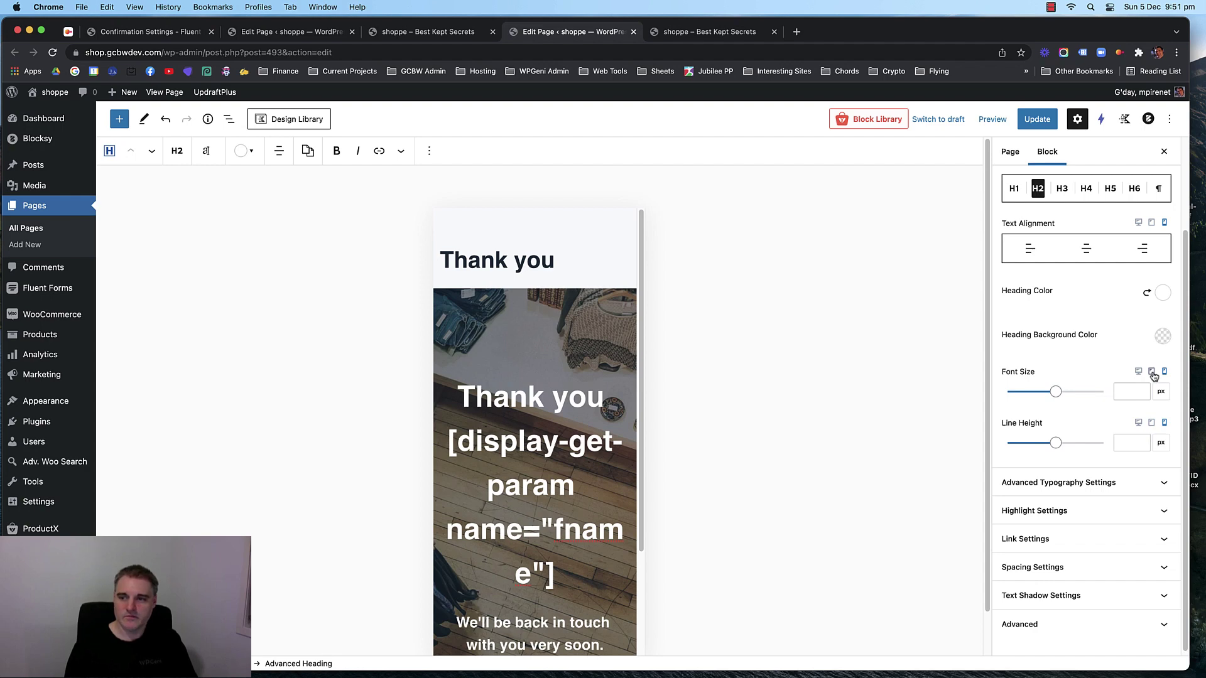
pyautogui.click(1153, 374)
pyautogui.click(1138, 373)
pyautogui.click(1151, 374)
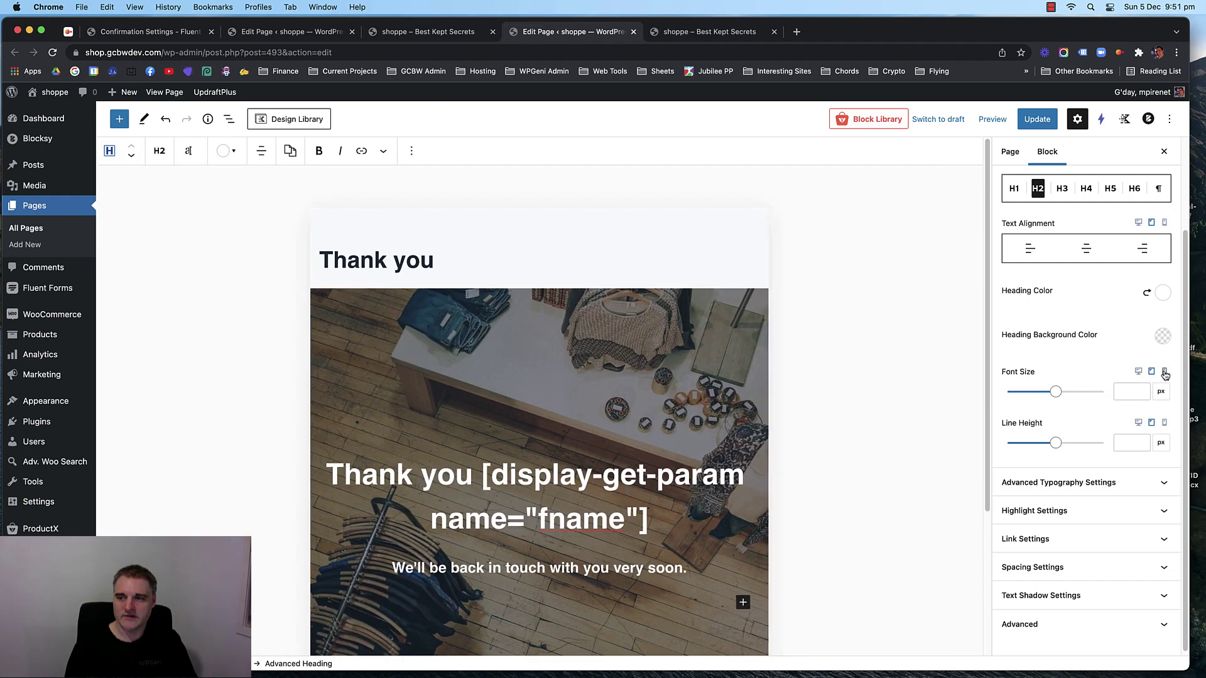
pyautogui.click(1164, 372)
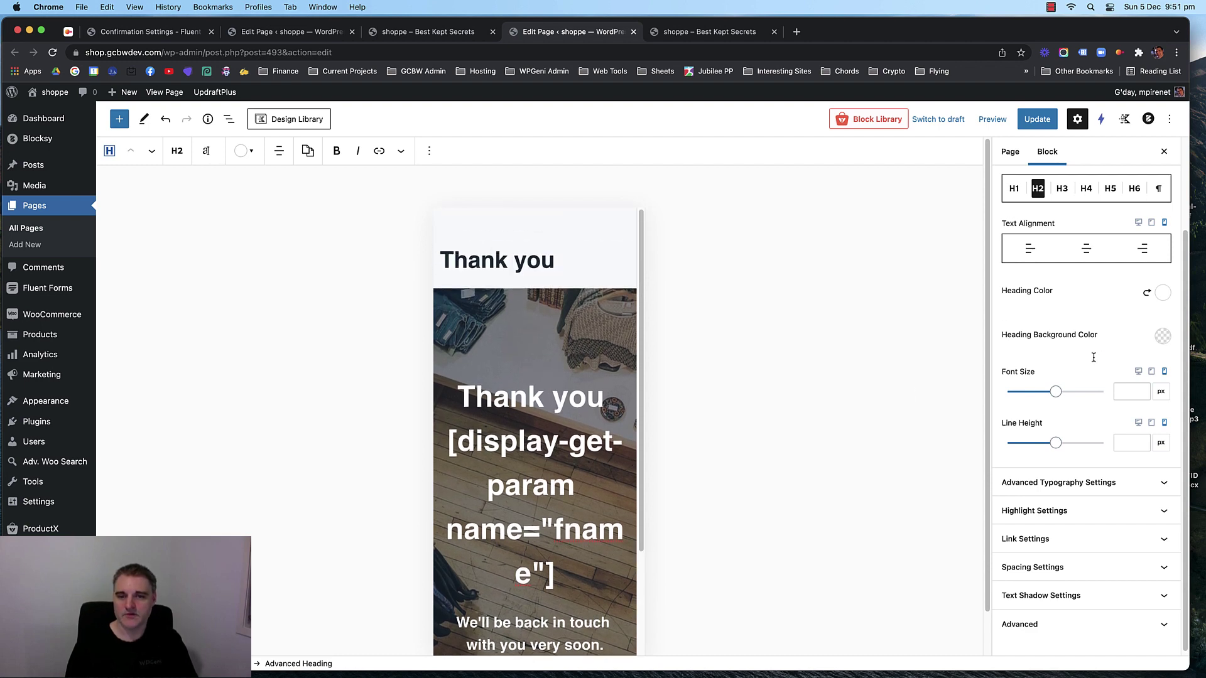
pyautogui.scroll(-5, 562, 437)
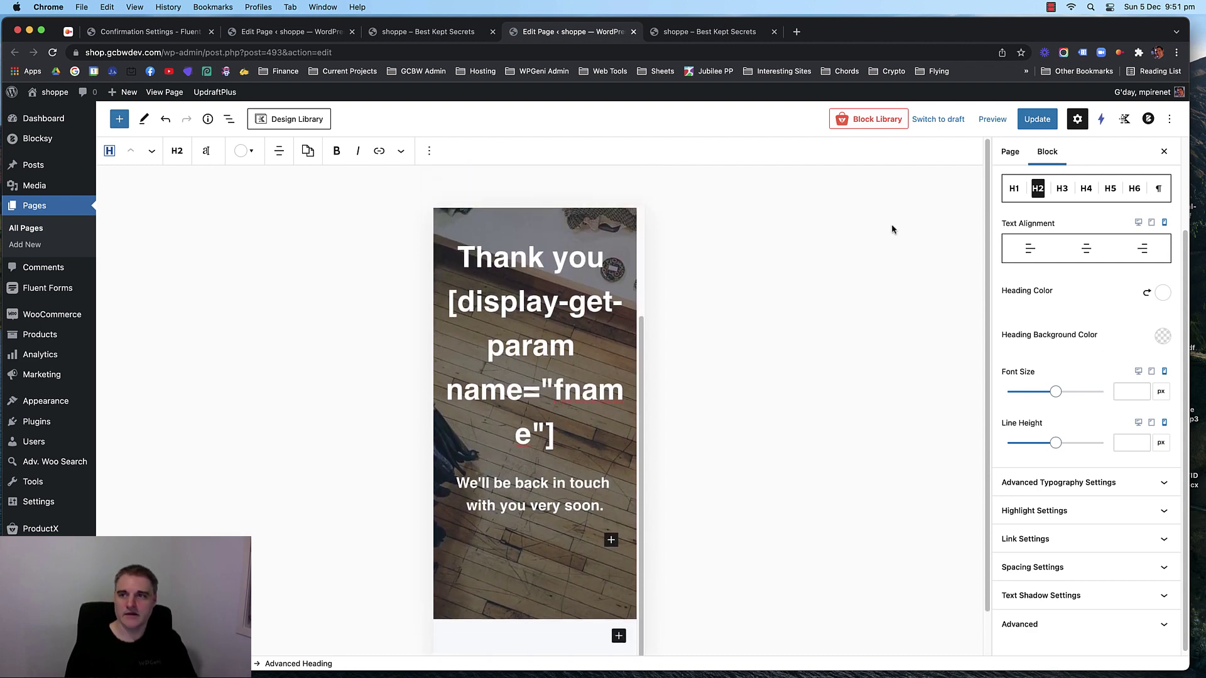
pyautogui.click(1037, 118)
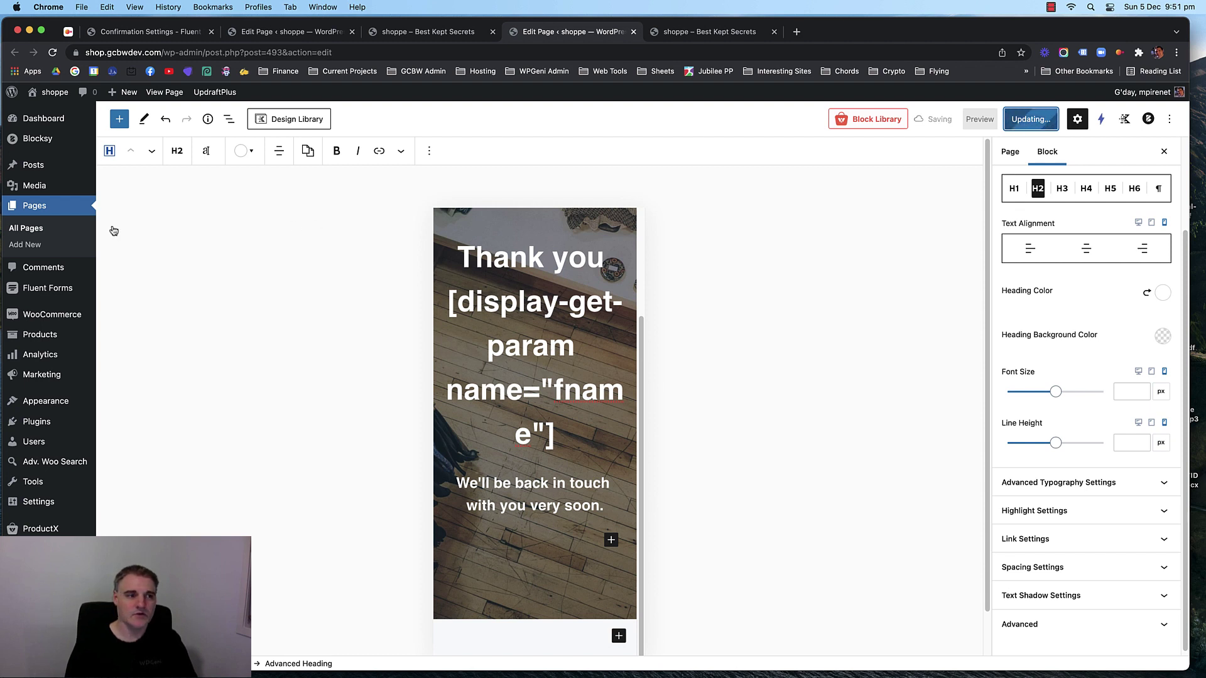
pyautogui.click(36, 230)
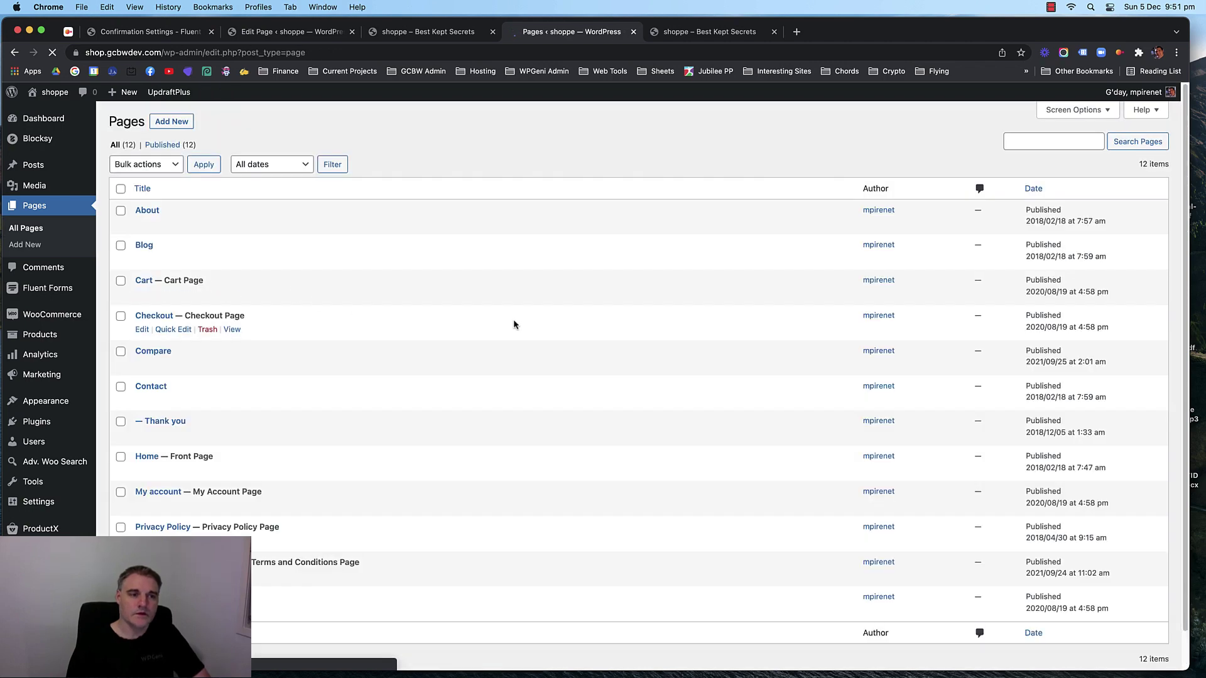
# Switch the home page editor preview to mobile width.
pyautogui.scroll(-2, 336, 288)
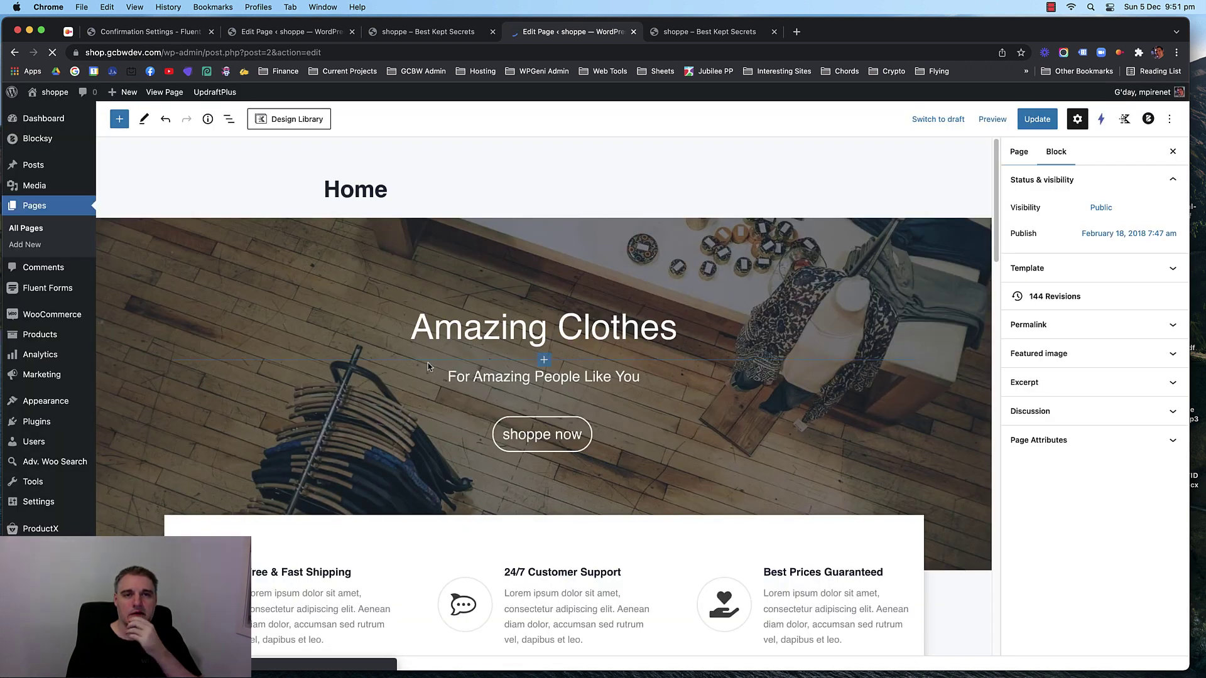
pyautogui.click(991, 119)
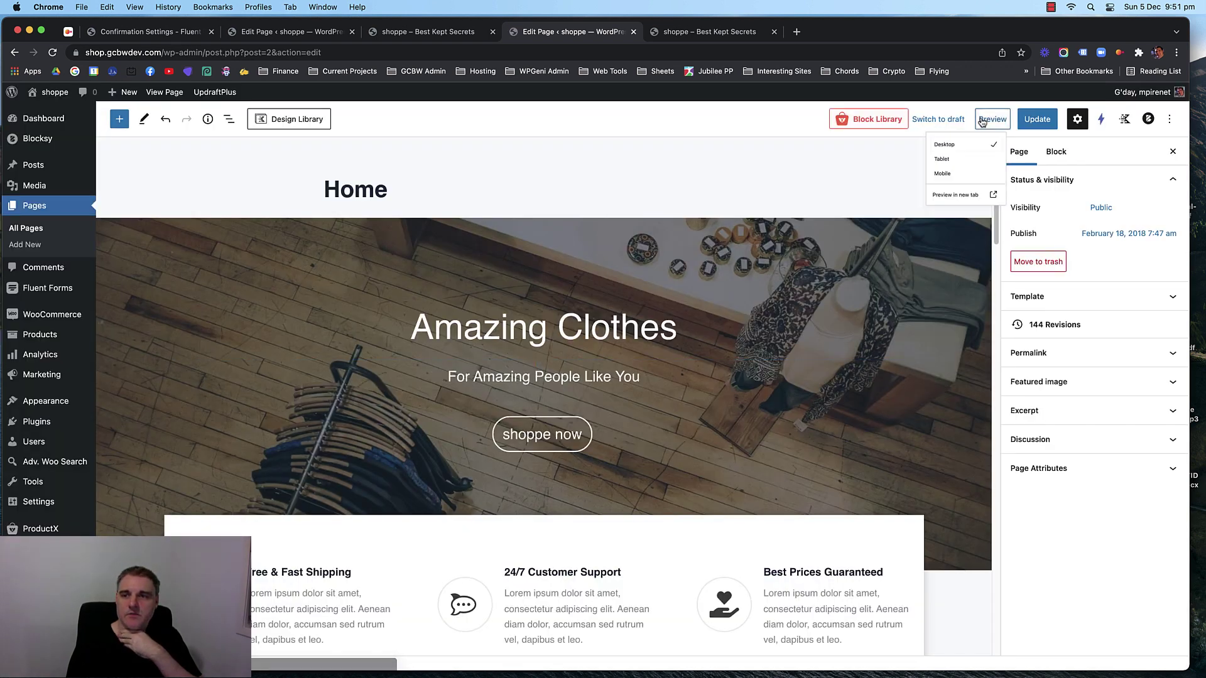
pyautogui.click(948, 198)
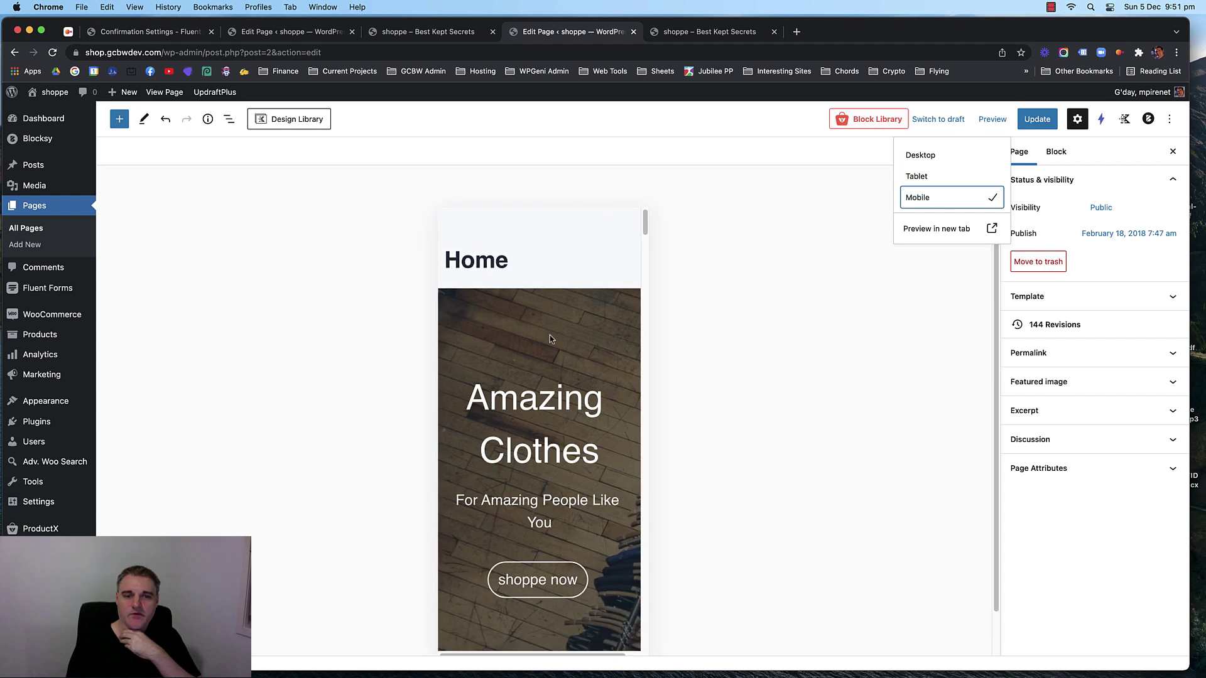
pyautogui.scroll(-3, 543, 340)
pyautogui.scroll(3, 543, 339)
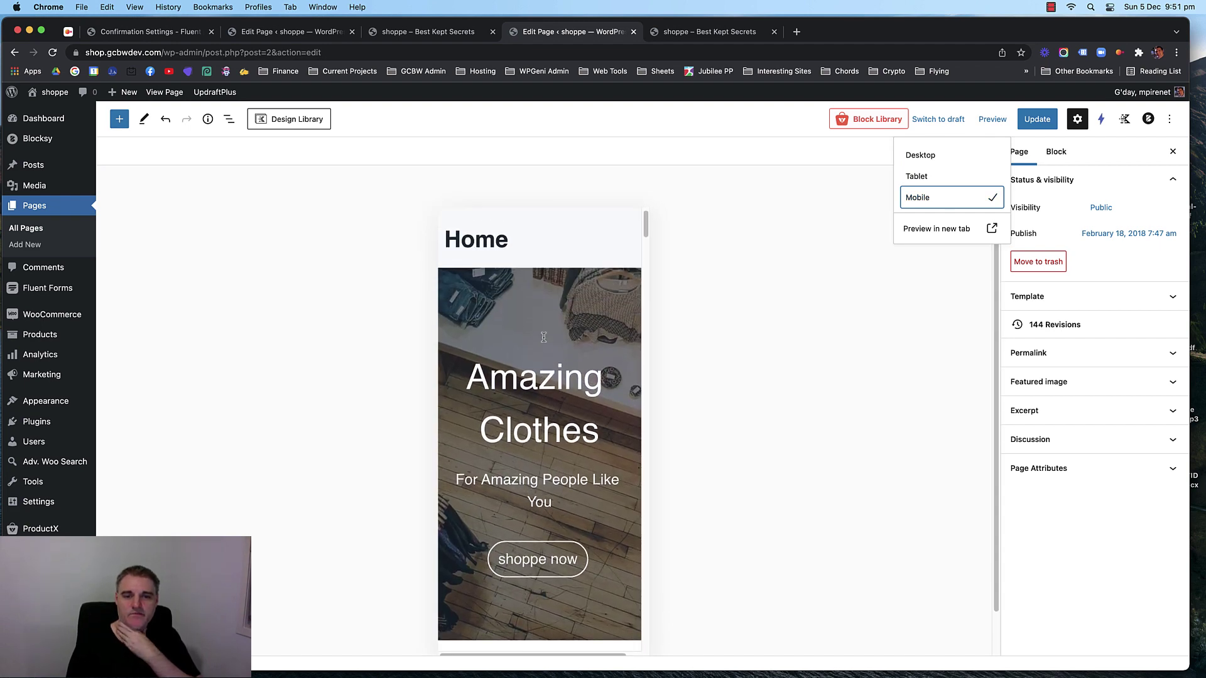
pyautogui.scroll(-6, 543, 338)
pyautogui.scroll(-10, 544, 338)
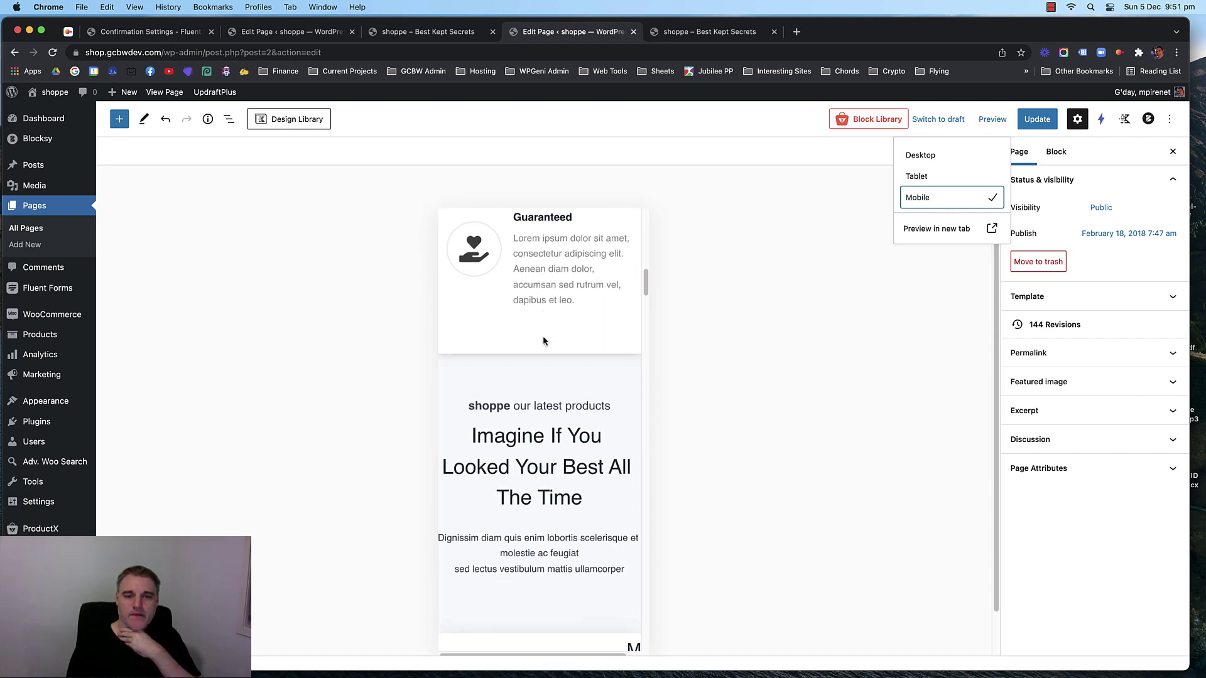
# Select the Men's Clothes info box and try centre and right content alignment, leaving it left.
pyautogui.click(542, 335)
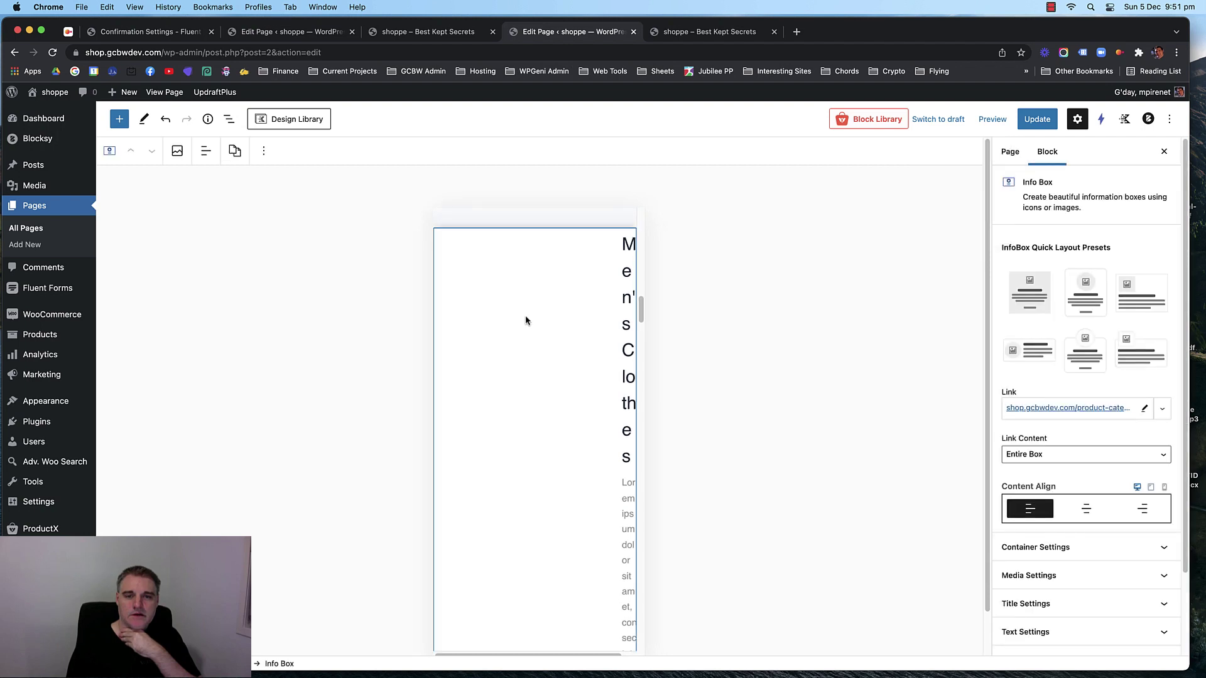
pyautogui.scroll(2, 528, 326)
pyautogui.scroll(-2, 532, 394)
pyautogui.scroll(-1, 532, 397)
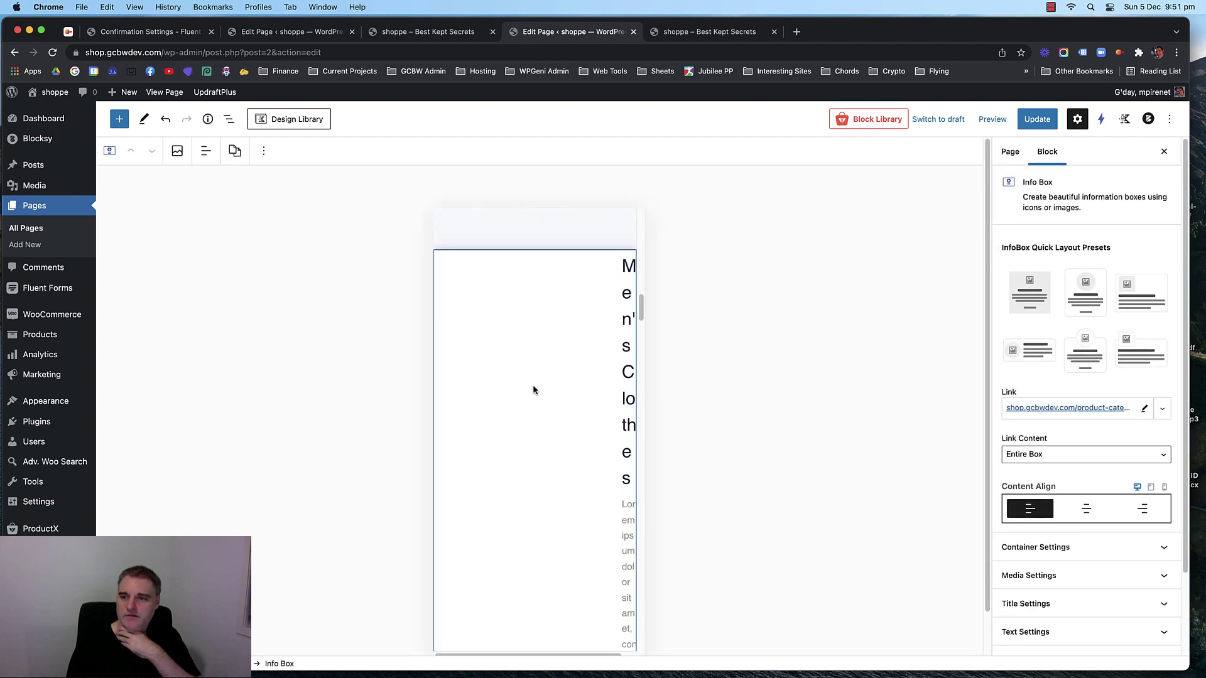
pyautogui.scroll(-1, 531, 394)
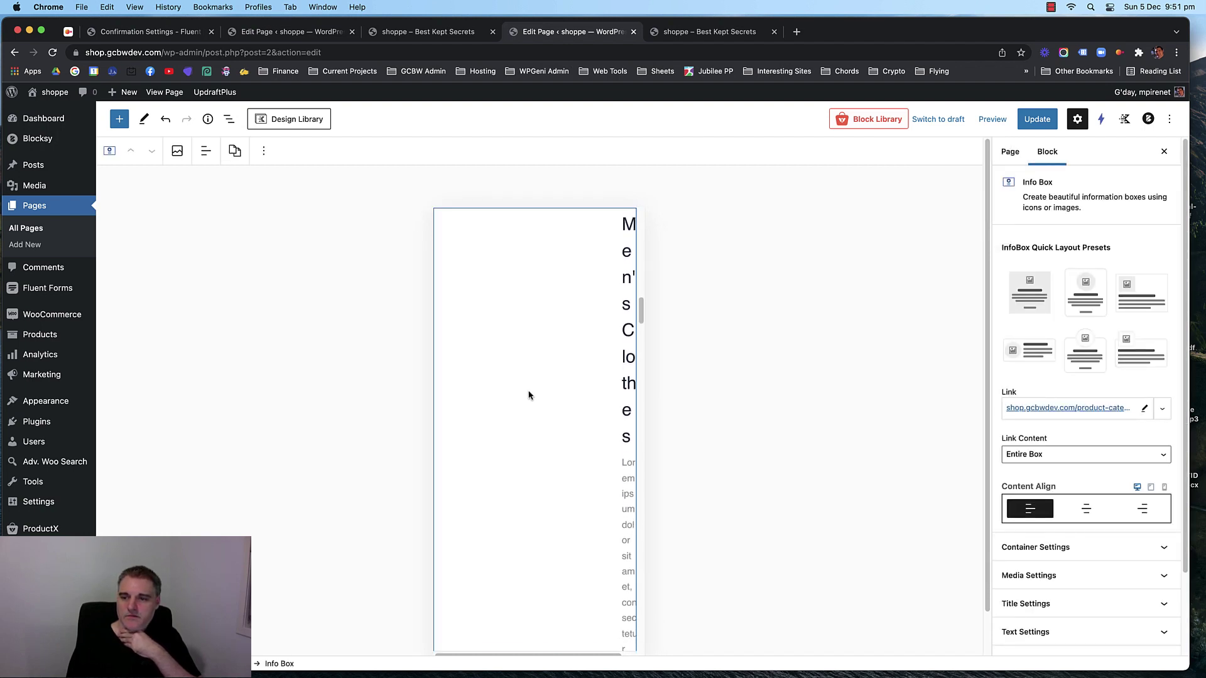
pyautogui.click(1085, 513)
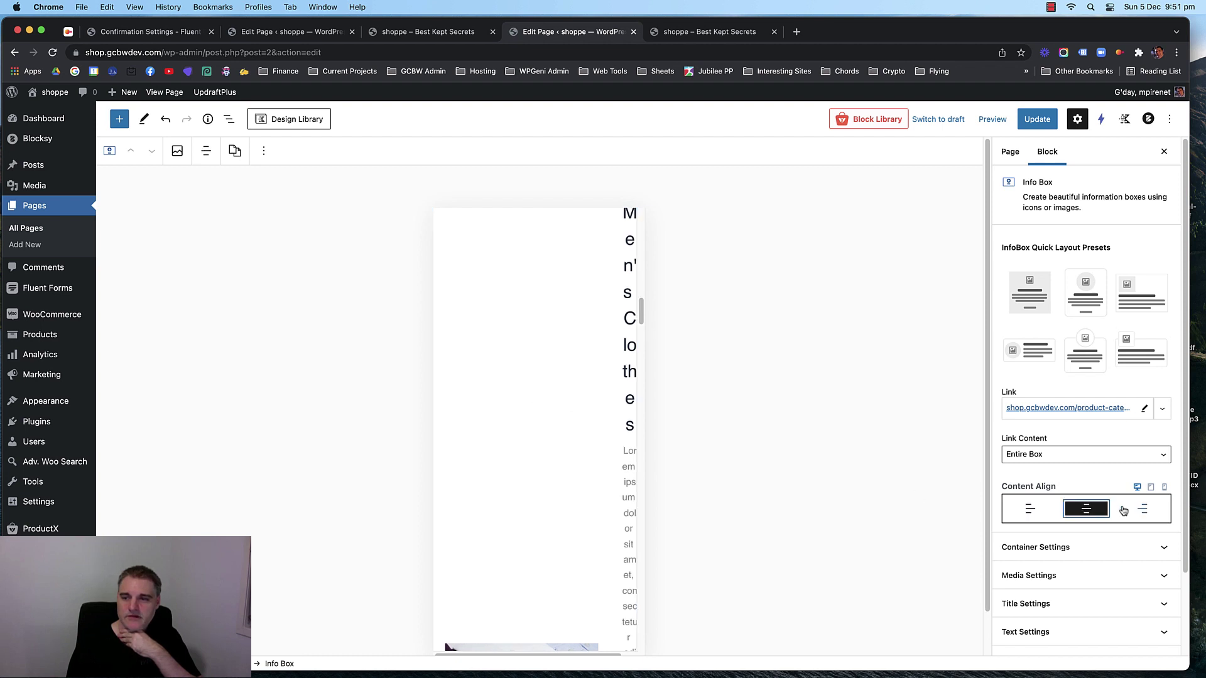
pyautogui.click(1142, 509)
pyautogui.click(1086, 510)
pyautogui.click(1032, 509)
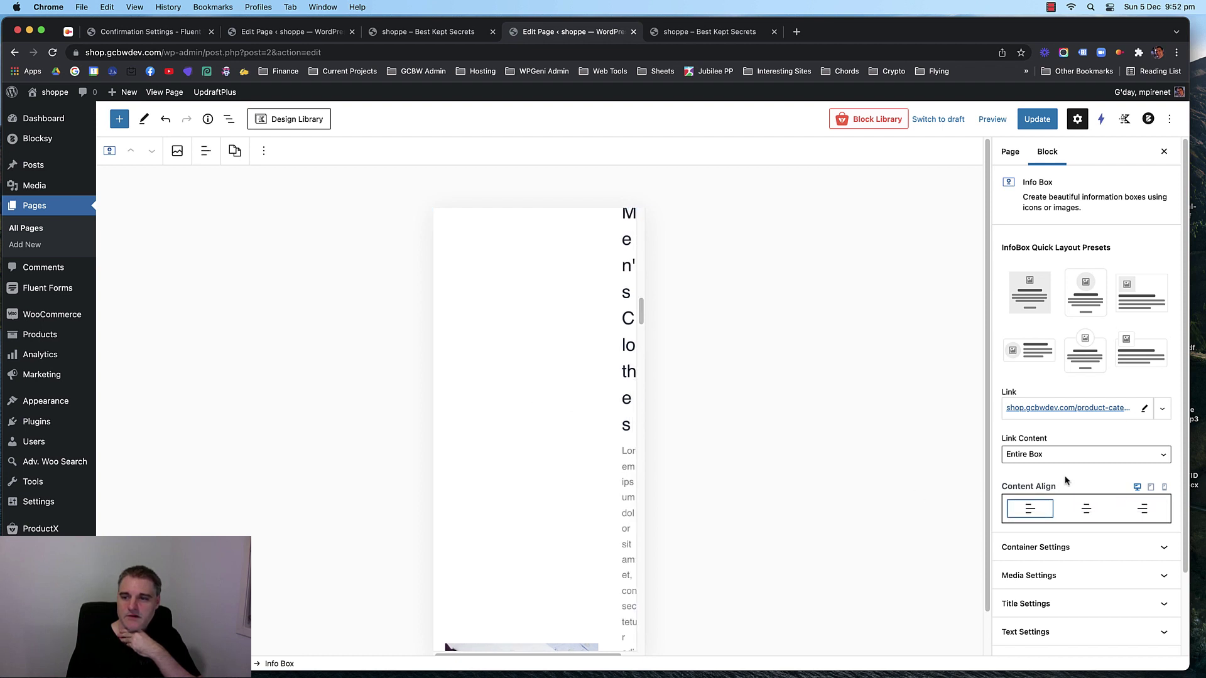
# Scroll the mobile preview to inspect the Men's Clothes box's narrow text column.
pyautogui.scroll(-1, 1074, 479)
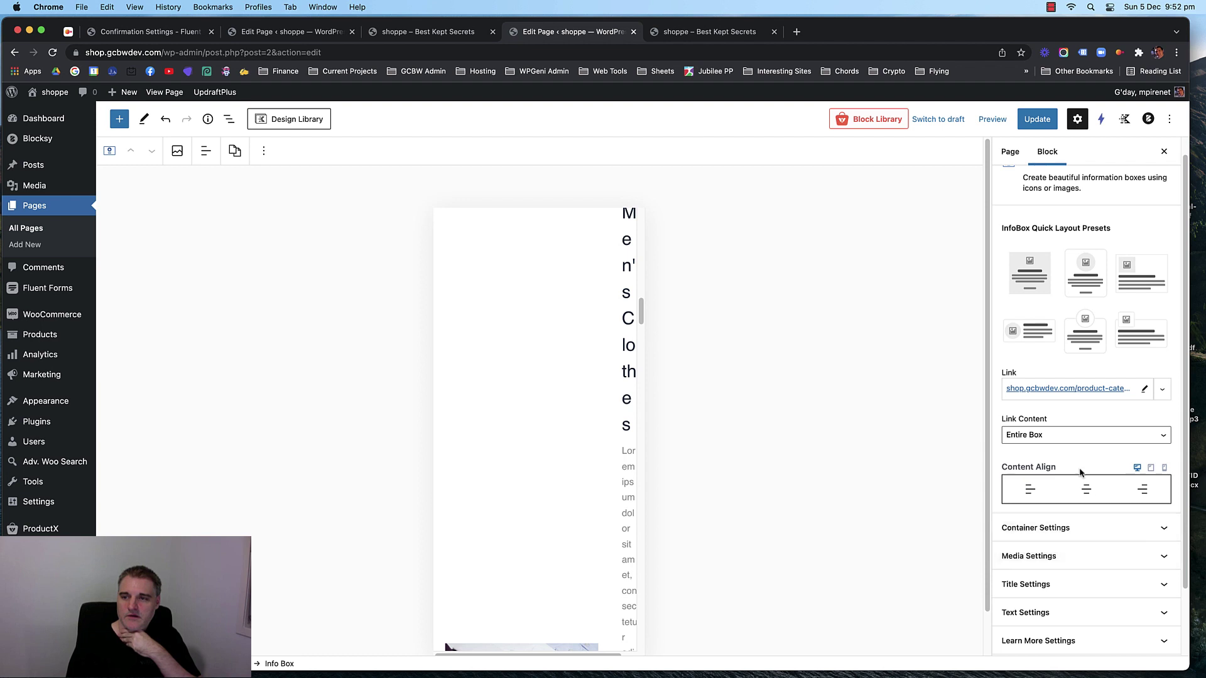
pyautogui.scroll(1, 1079, 473)
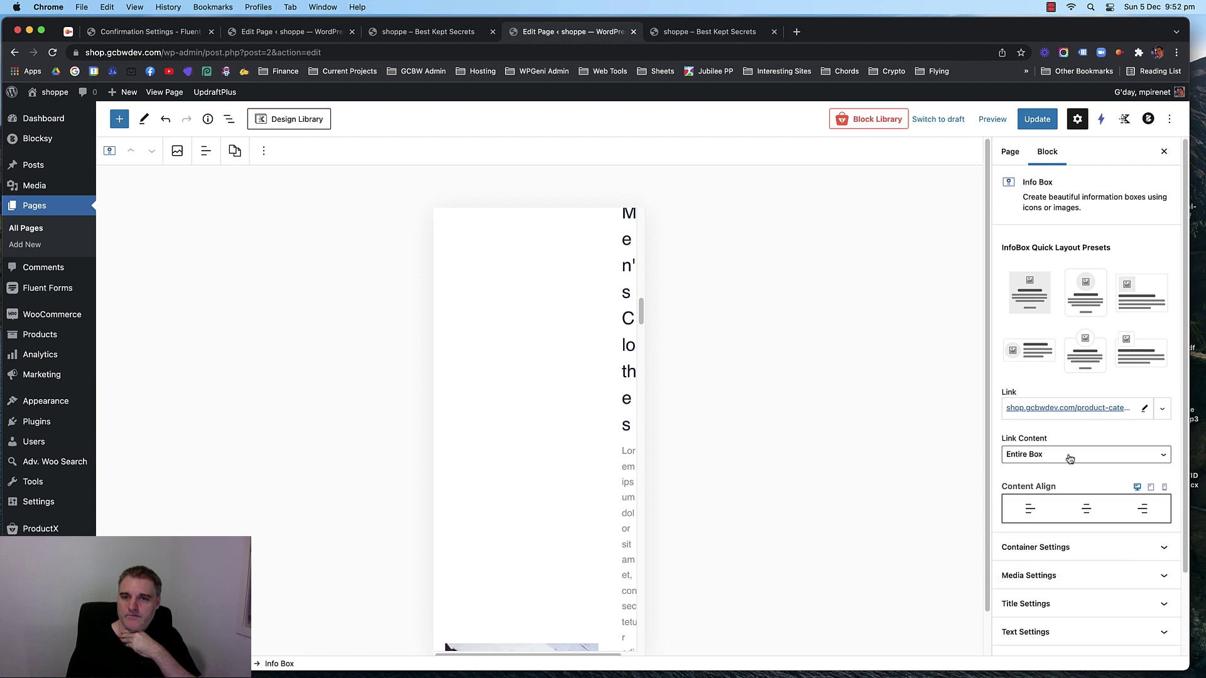
pyautogui.scroll(-5, 523, 338)
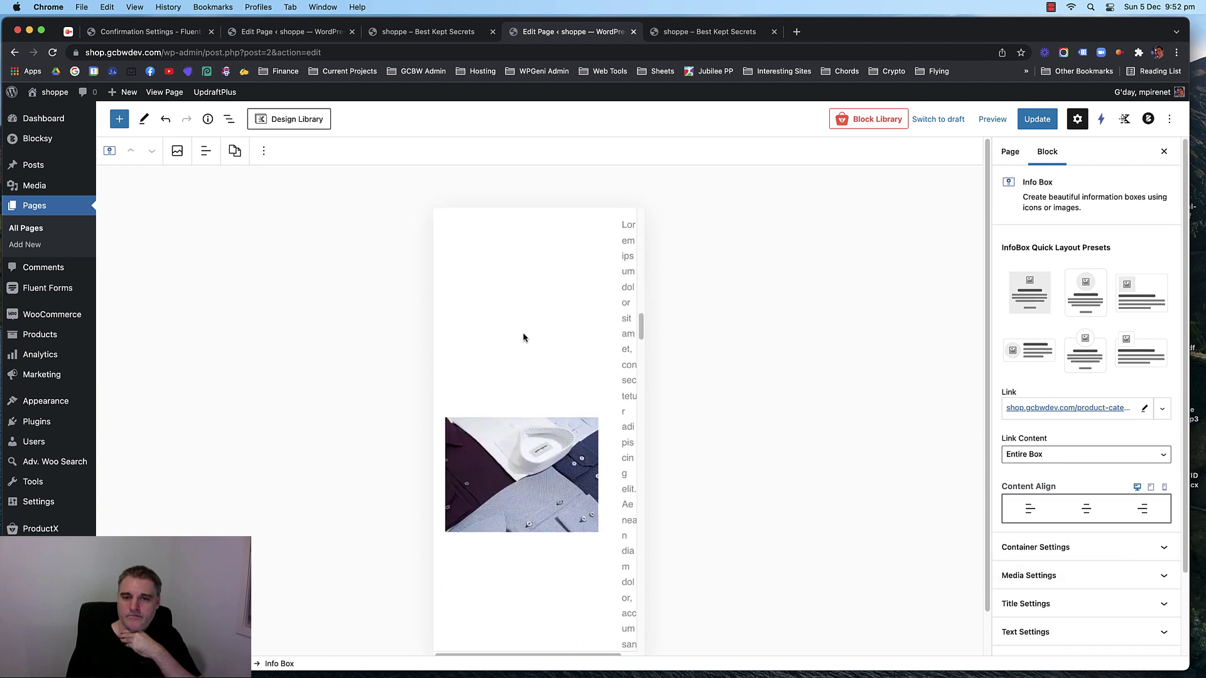
pyautogui.scroll(-1, 523, 338)
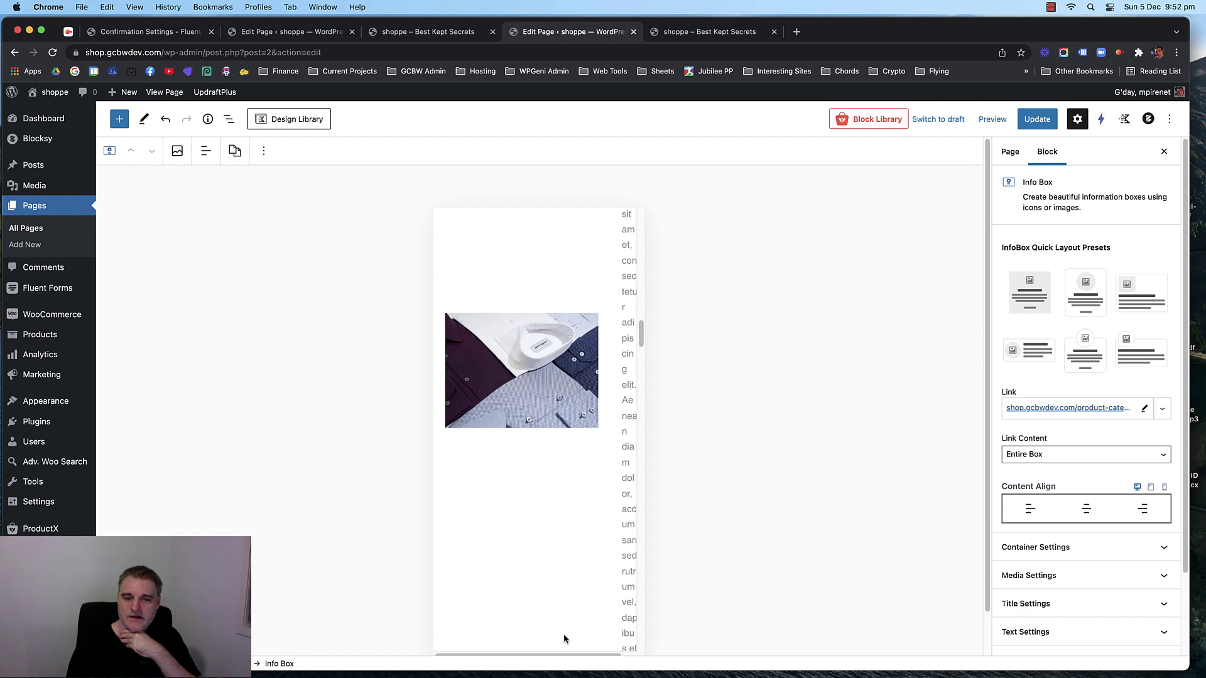
pyautogui.hscroll(1, 563, 654)
pyautogui.hscroll(-1, 549, 452)
pyautogui.scroll(5, 547, 448)
pyautogui.scroll(2, 546, 442)
pyautogui.scroll(5, 536, 345)
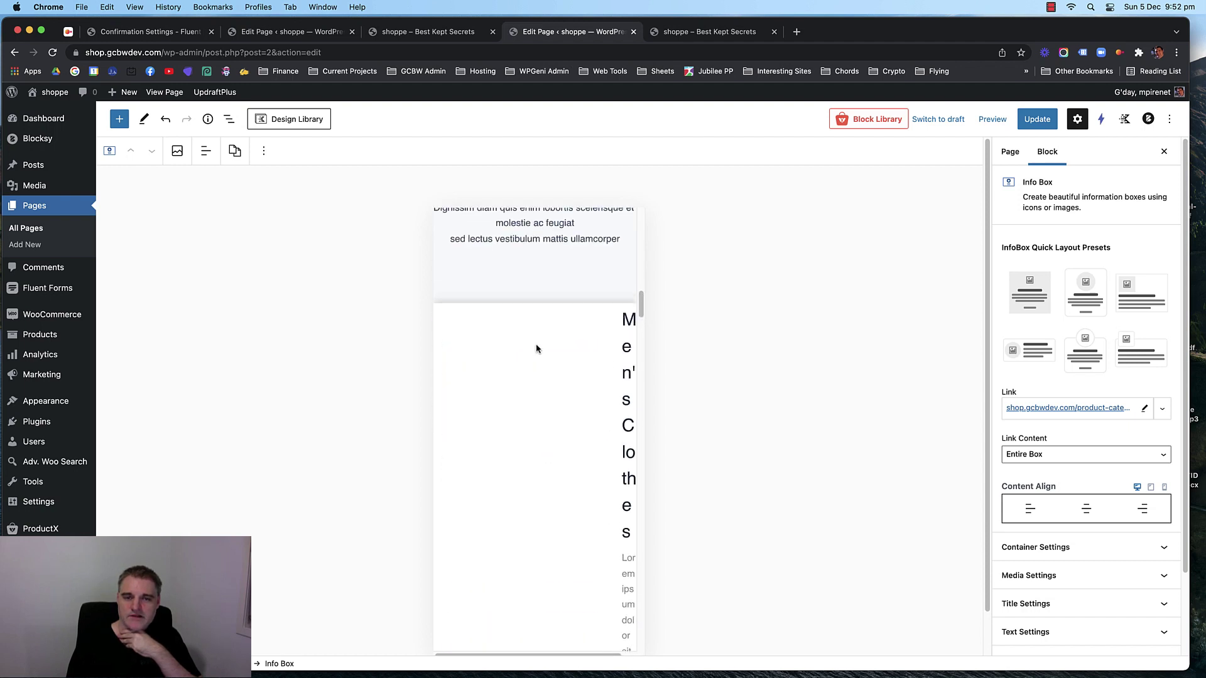
pyautogui.scroll(-15, 536, 347)
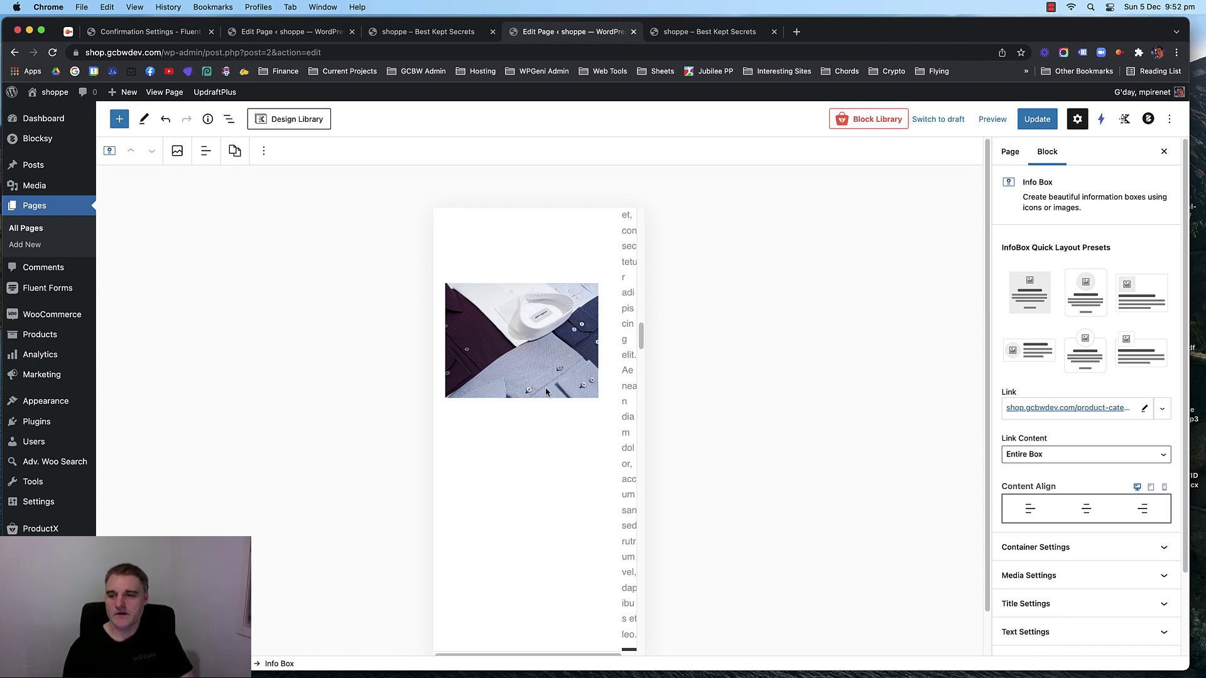
# Expand container settings, reselect the Men's Clothes box and apply the centred image-on-top preset.
pyautogui.click(1103, 547)
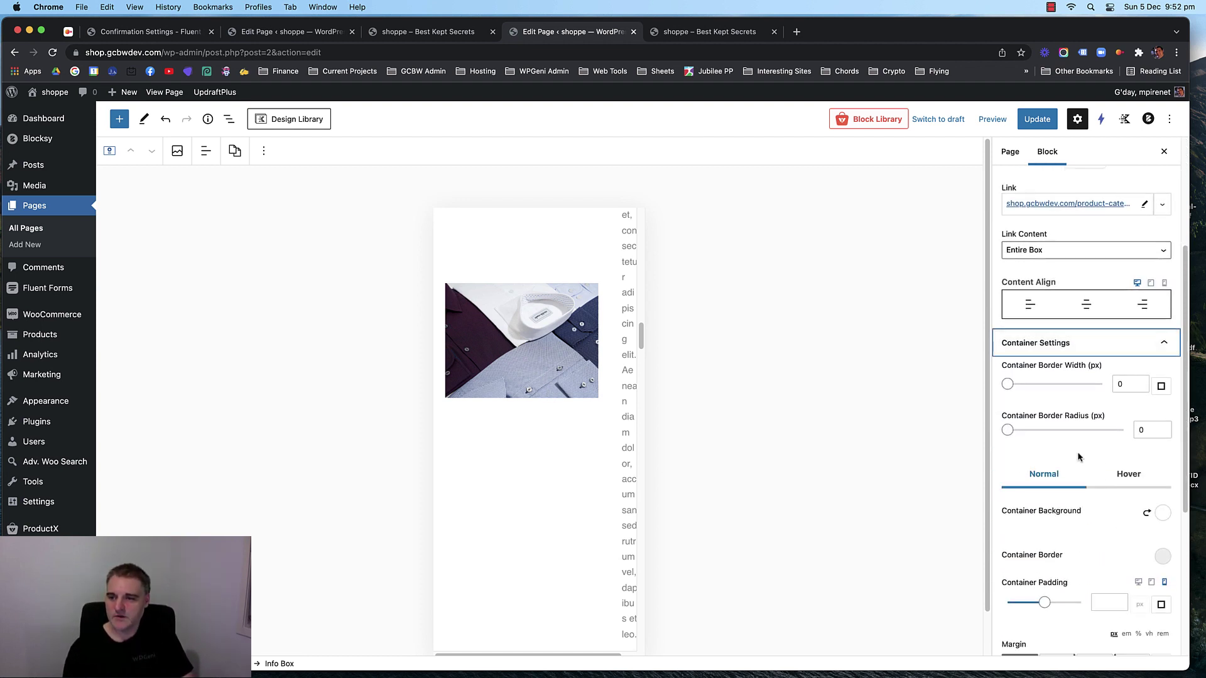
pyautogui.scroll(5, 1068, 402)
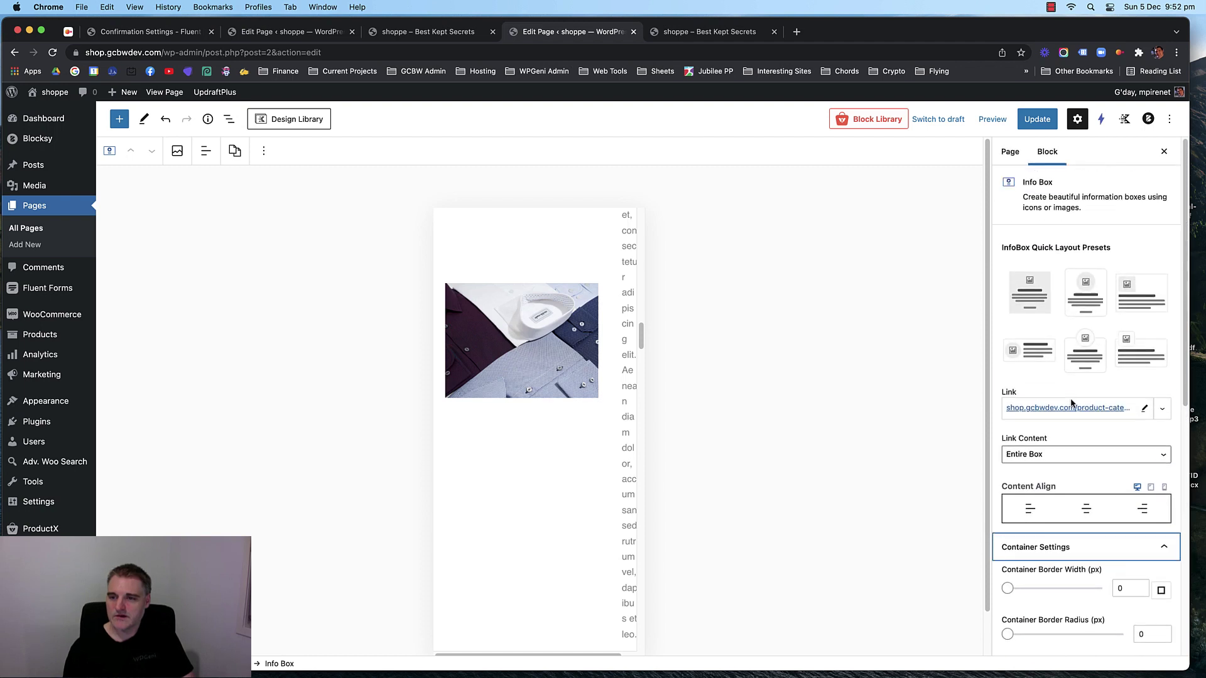
pyautogui.scroll(-1, 1073, 461)
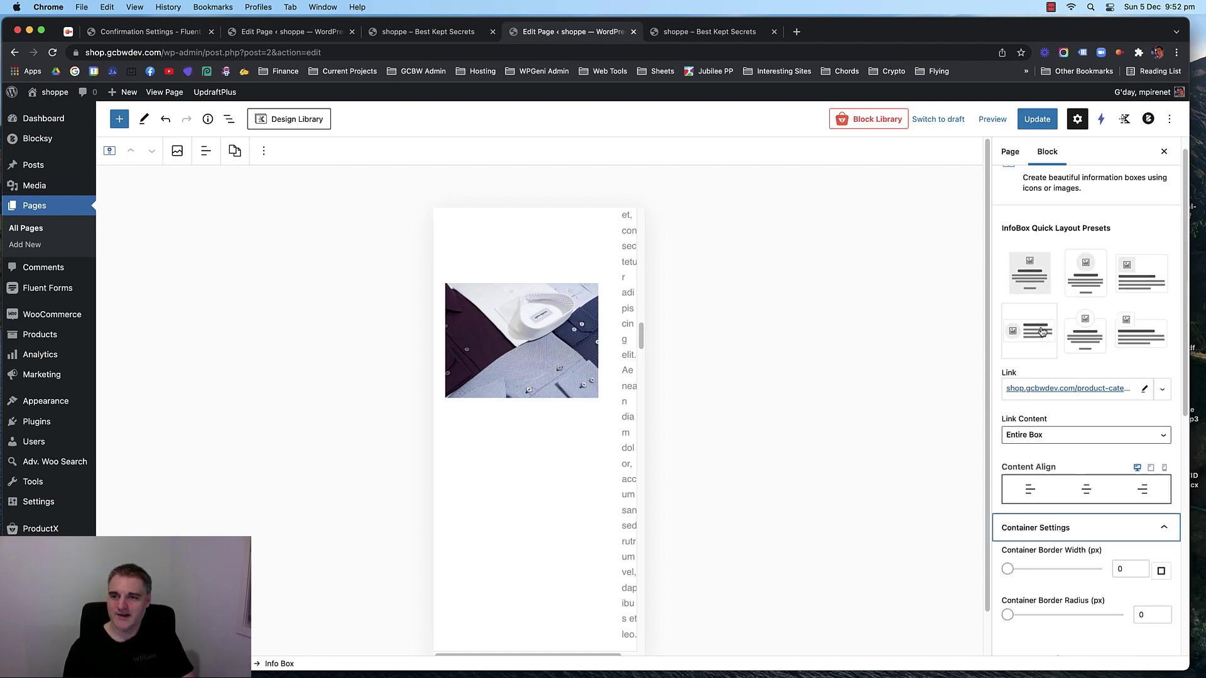
pyautogui.scroll(10, 565, 334)
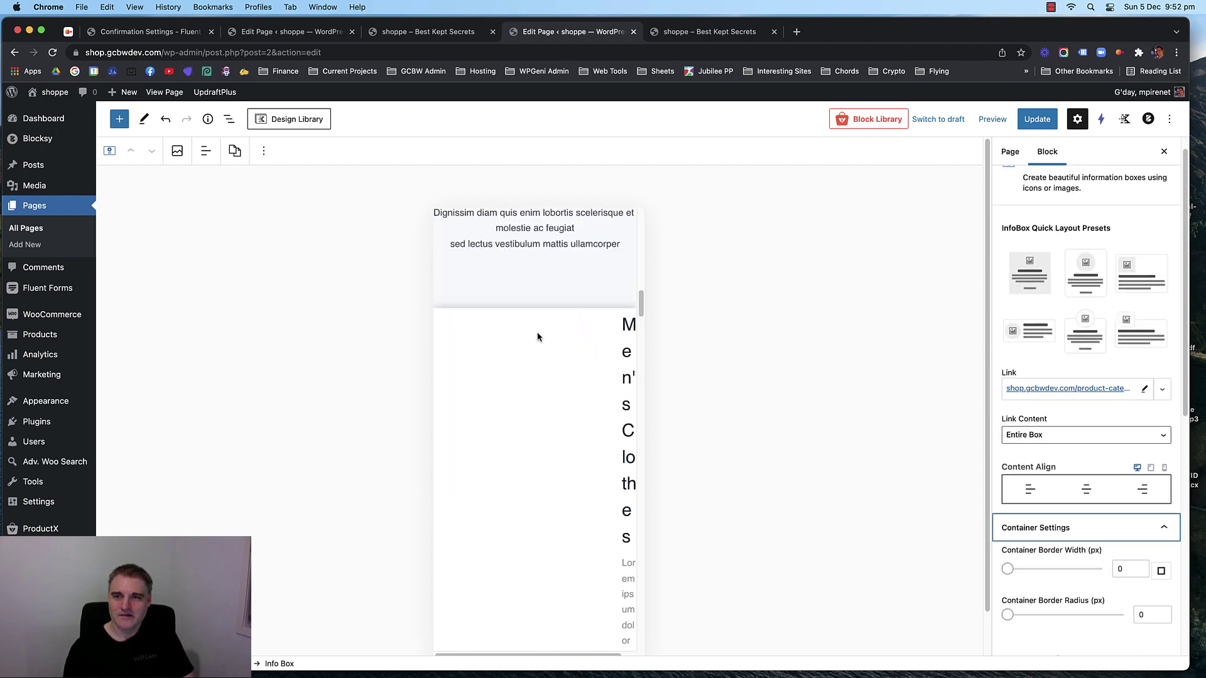
pyautogui.scroll(-8, 562, 427)
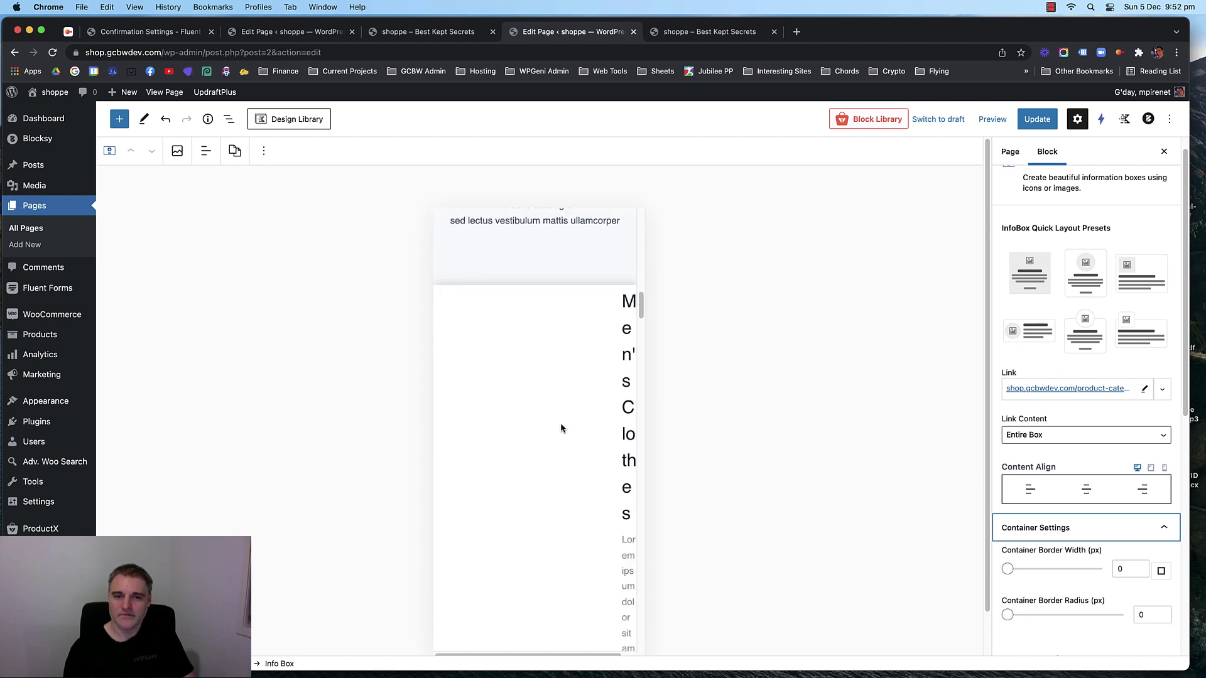
pyautogui.click(544, 377)
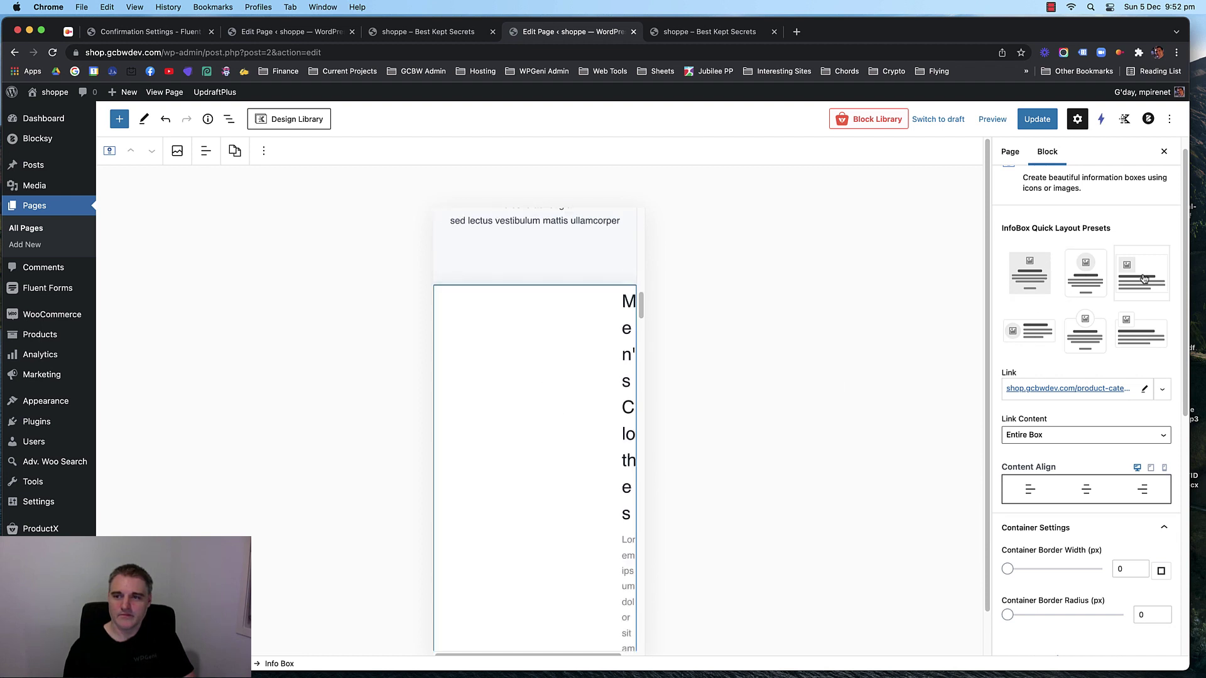
pyautogui.click(1080, 281)
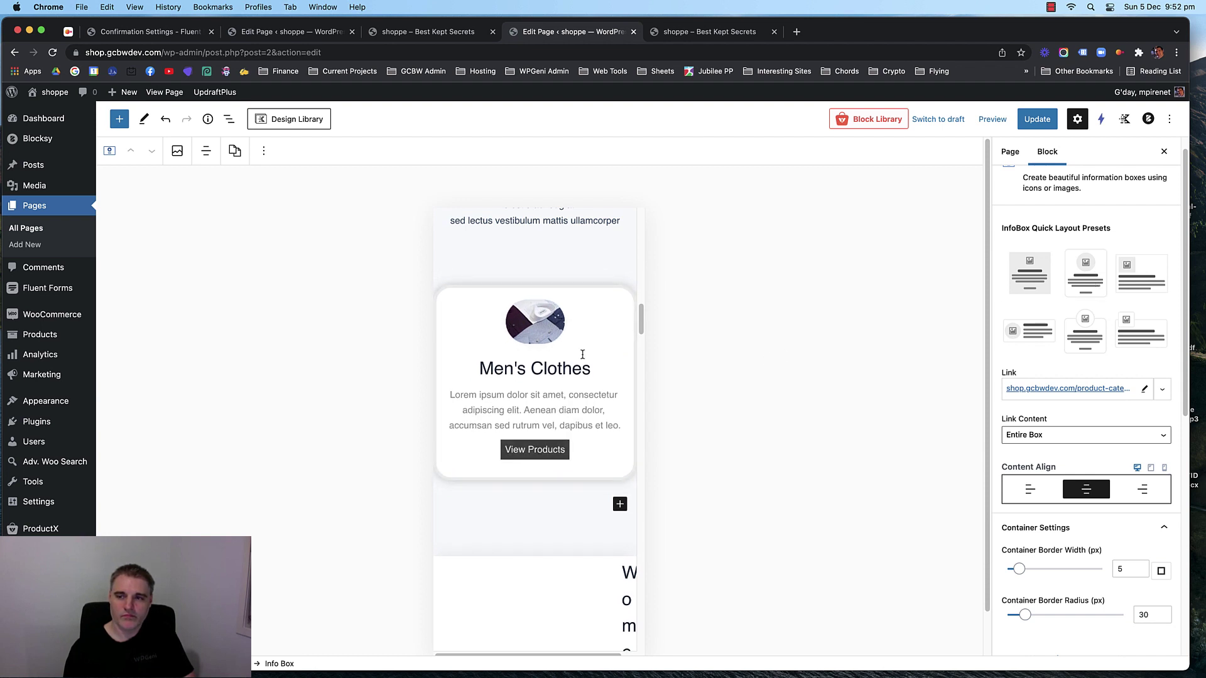
# Switch the preview to desktop, apply the small image-left preset, then undo the preset changes with Cmd+Z.
pyautogui.click(1001, 123)
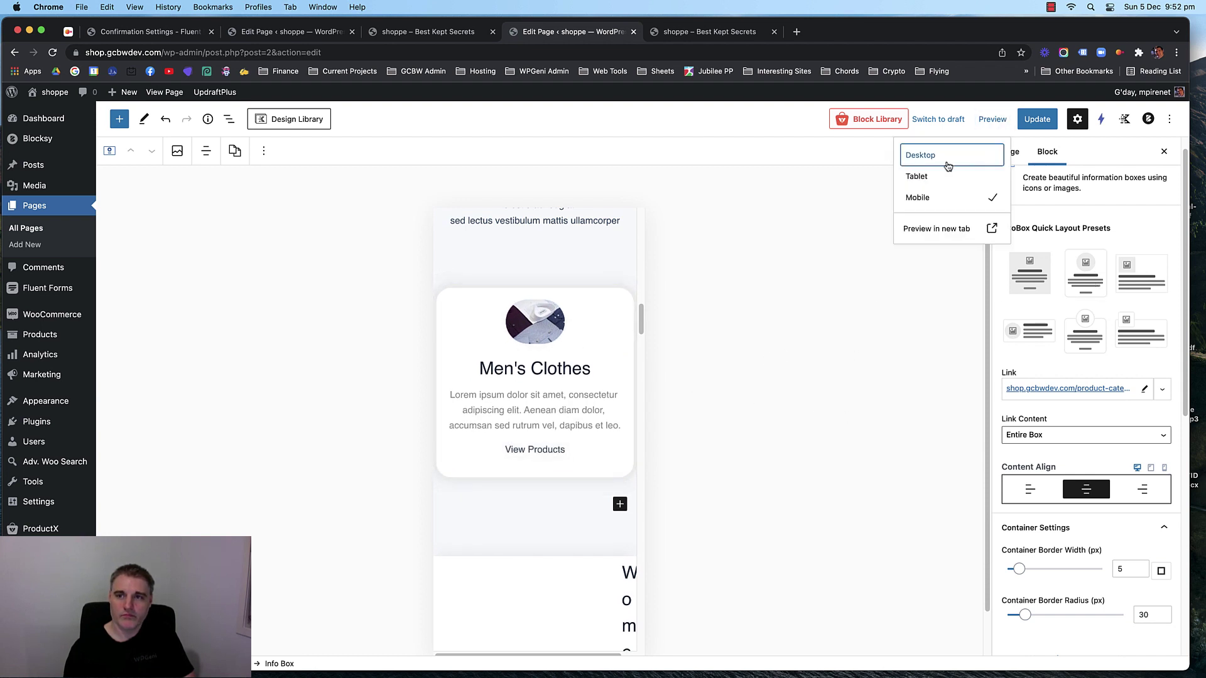
pyautogui.click(940, 158)
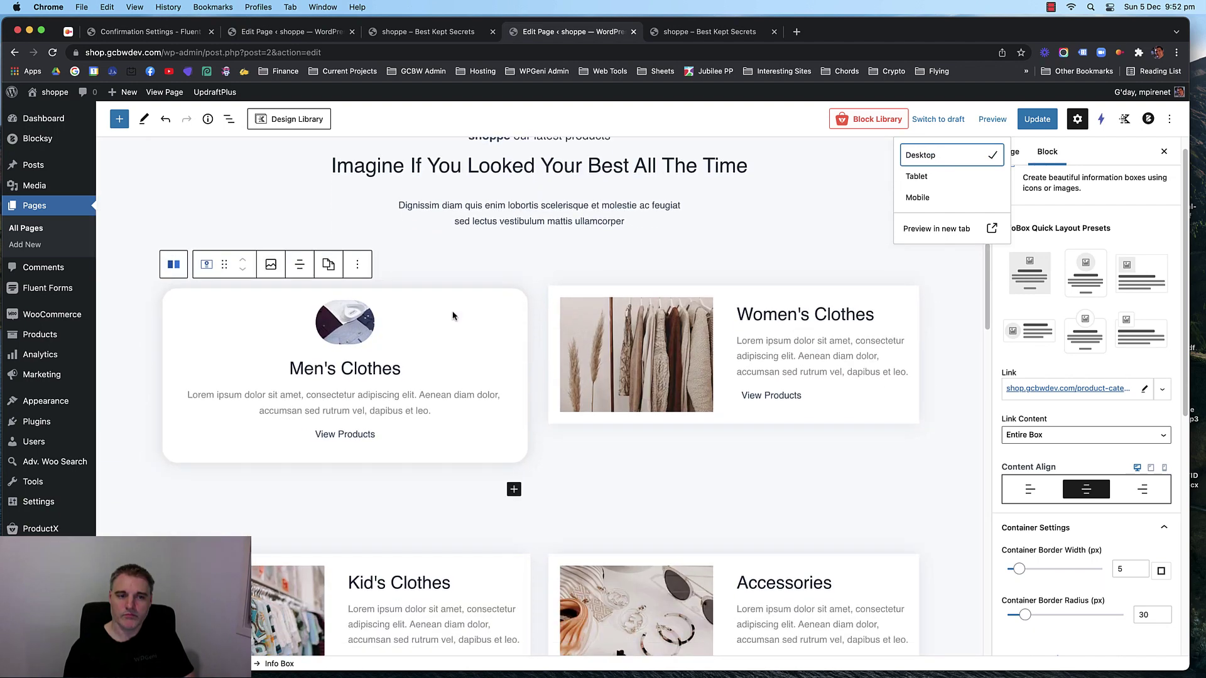
pyautogui.click(444, 320)
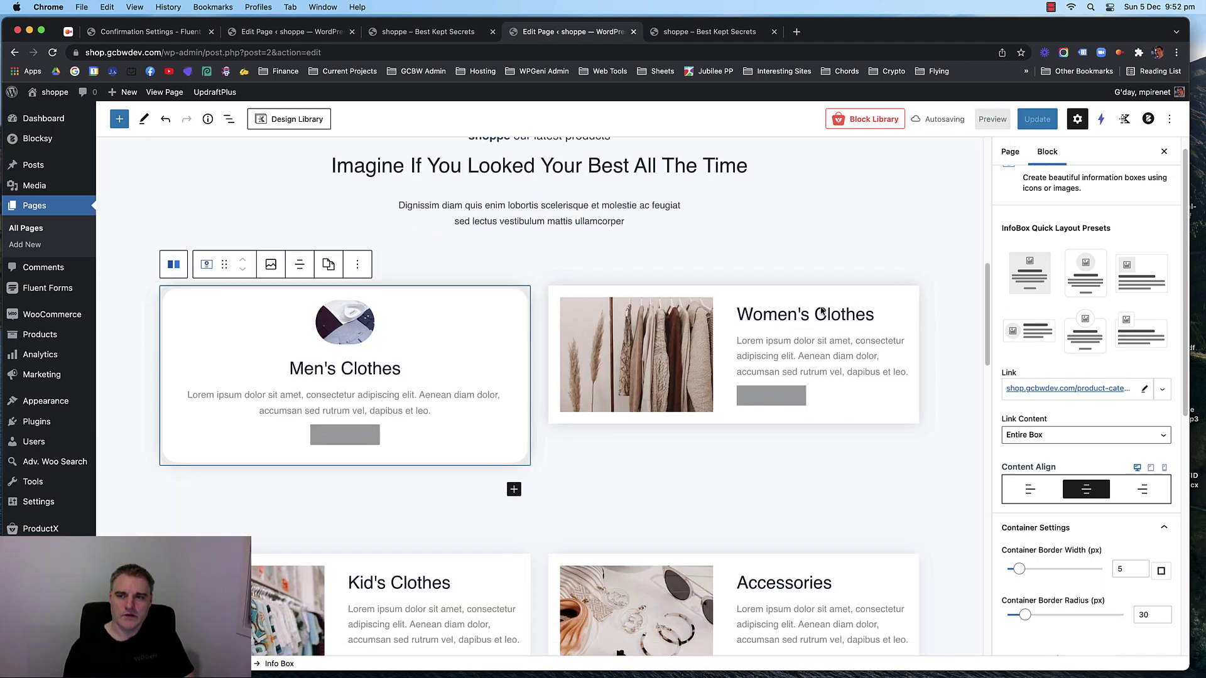
pyautogui.click(1019, 327)
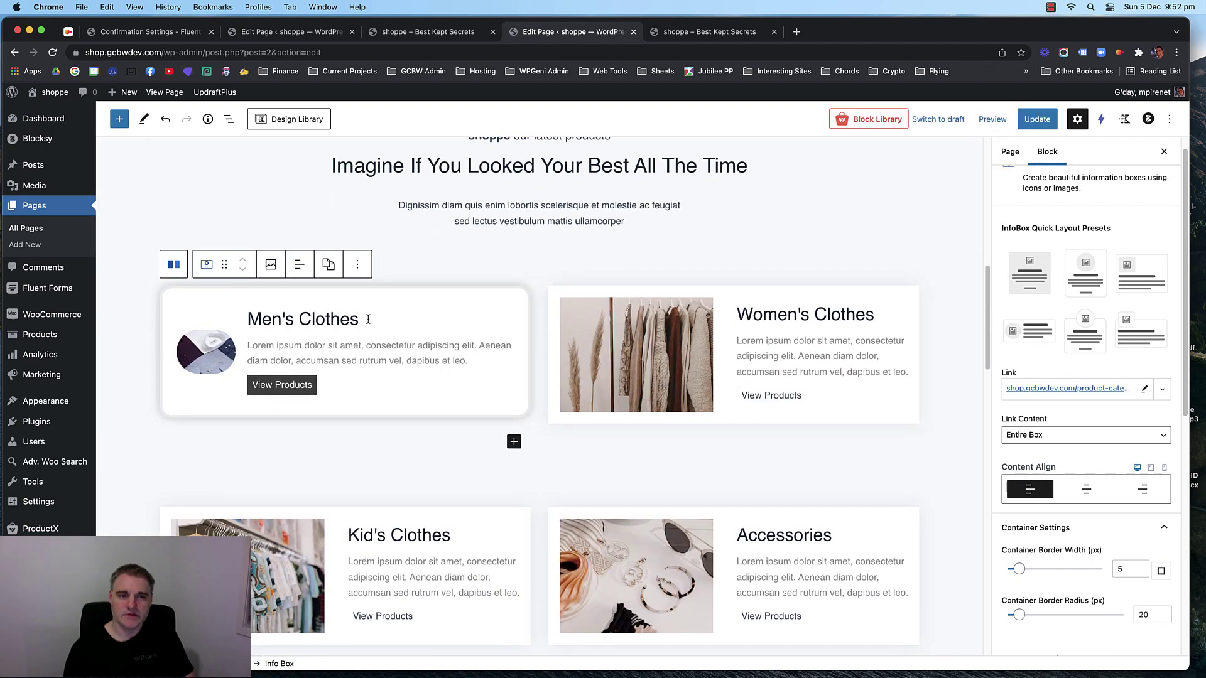
pyautogui.press('super+z')
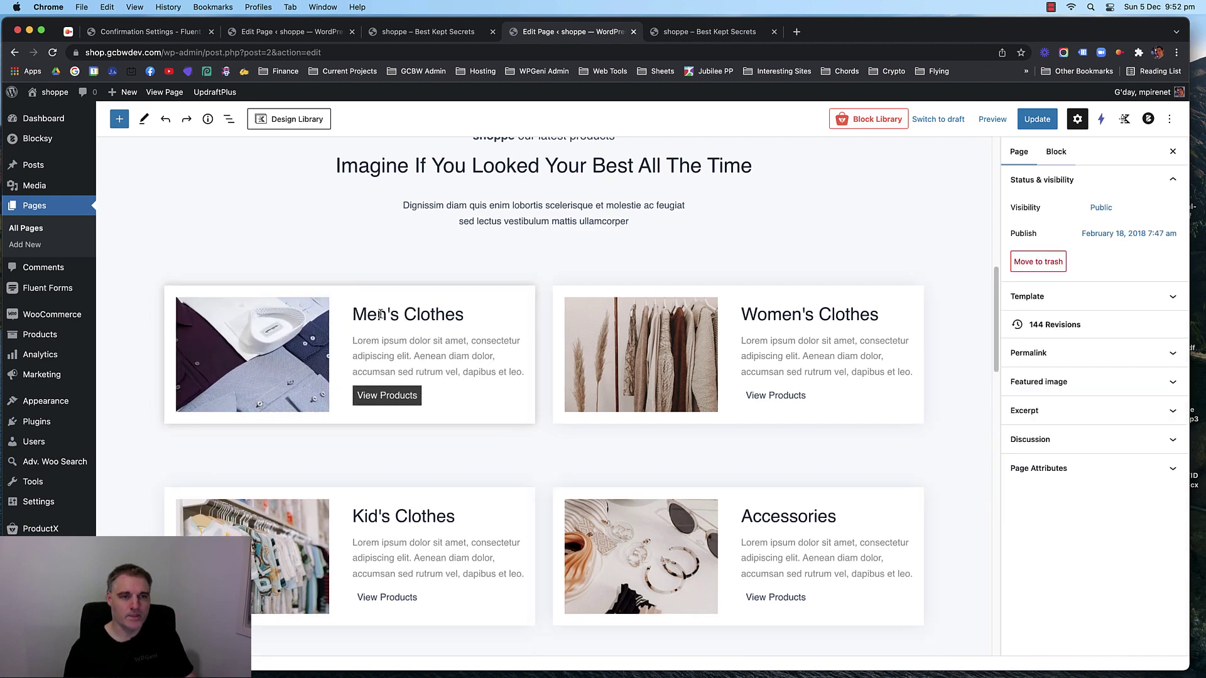
# Save the home page with Update.
pyautogui.scroll(-1, 544, 289)
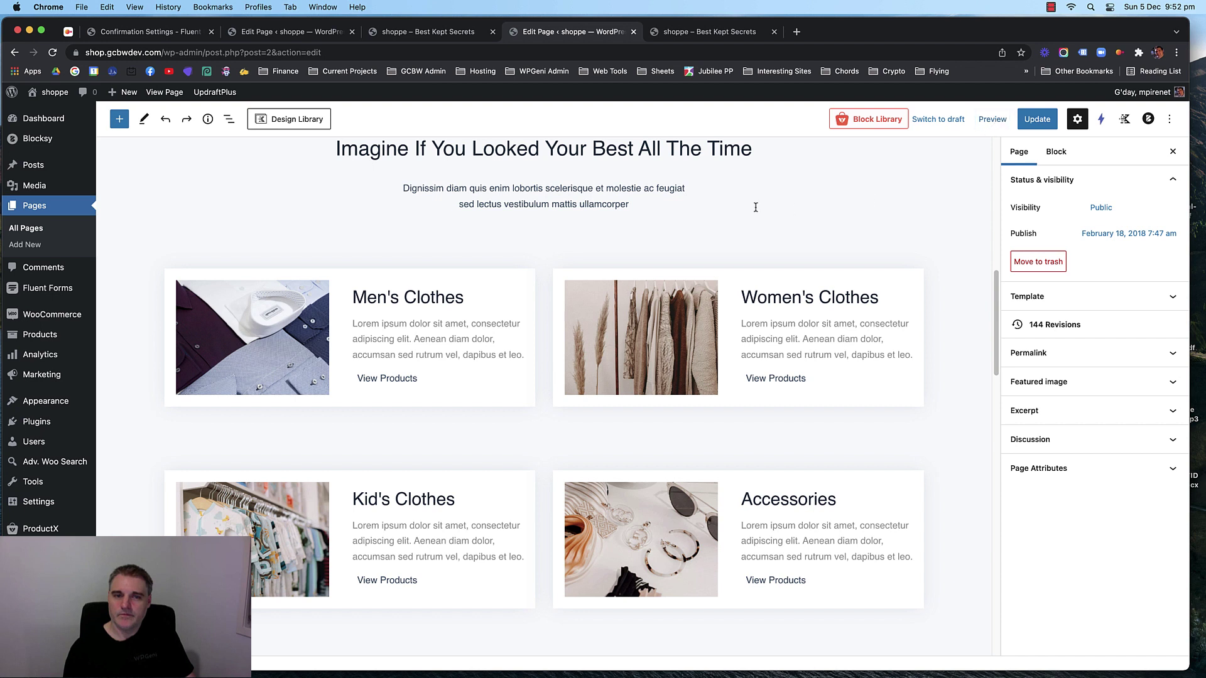
pyautogui.scroll(1, 755, 208)
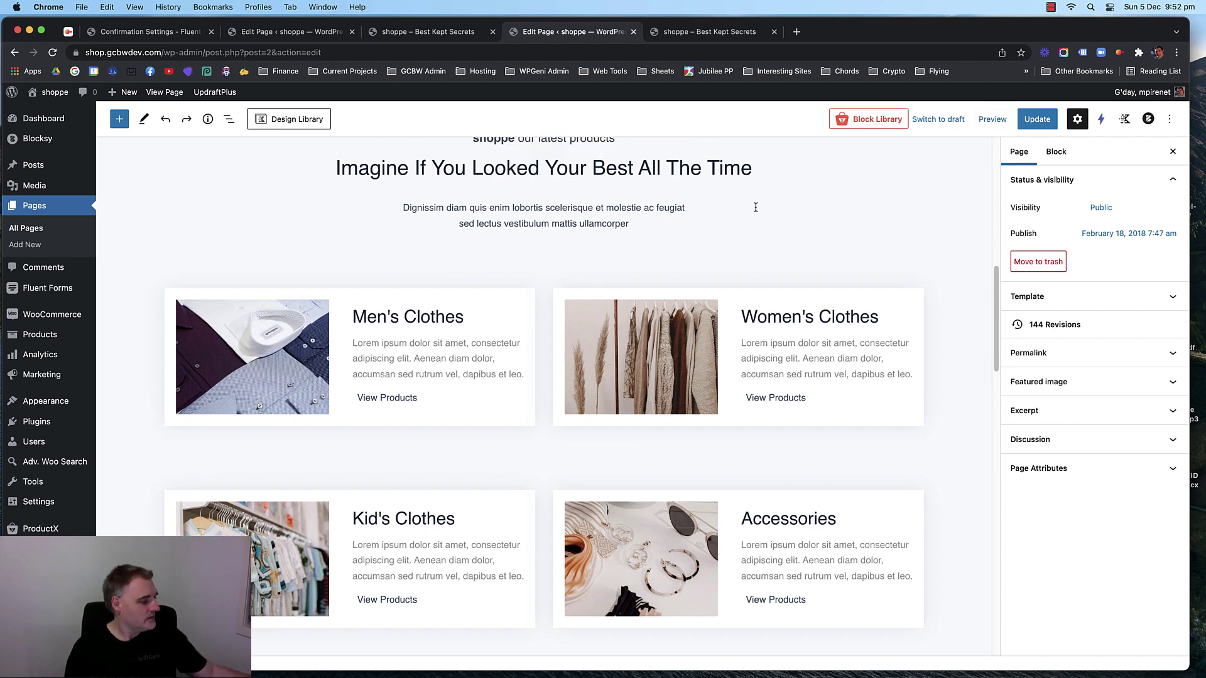
pyautogui.click(1033, 123)
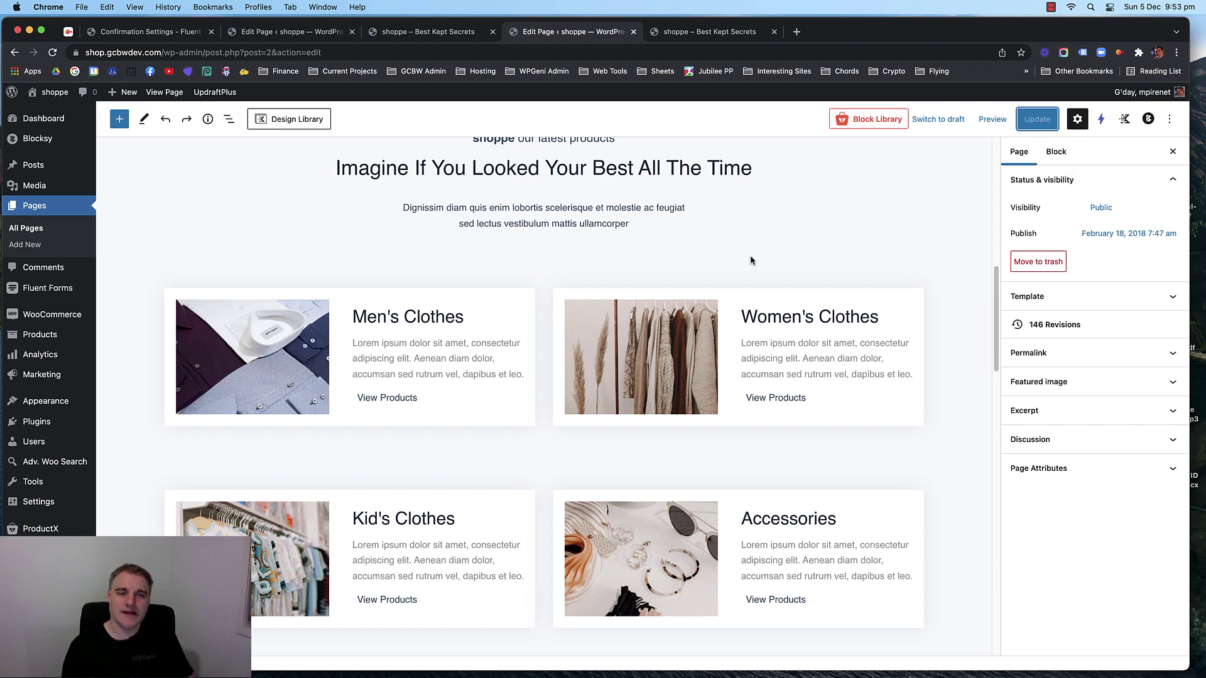
# Once the save finishes, select the Men's Clothes info box.
pyautogui.click(490, 292)
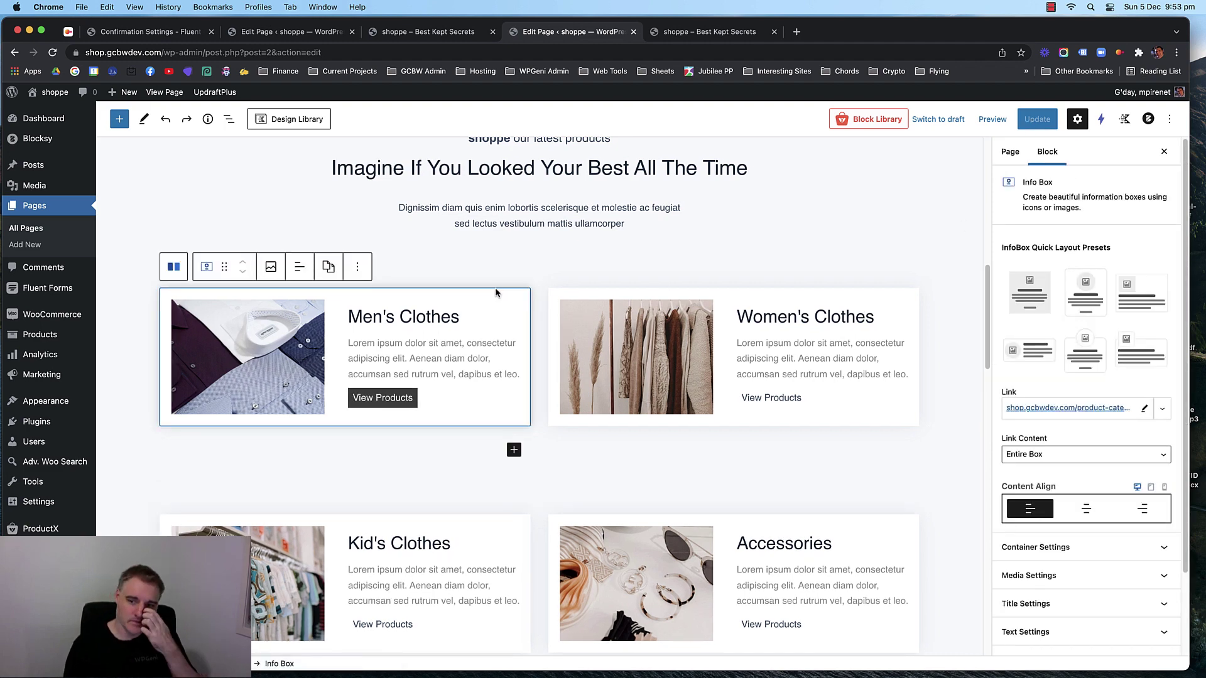
# Reselect the Men's Clothes info box and set Content Align back to the desktop device.
pyautogui.click(539, 286)
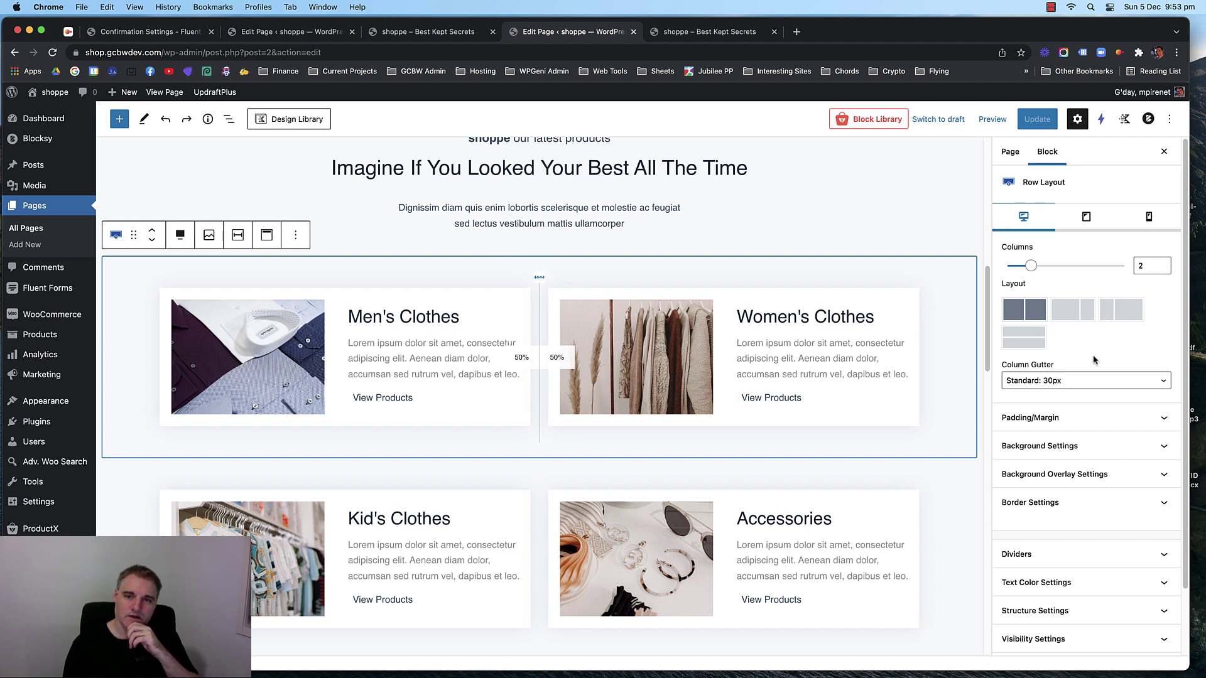
pyautogui.click(469, 297)
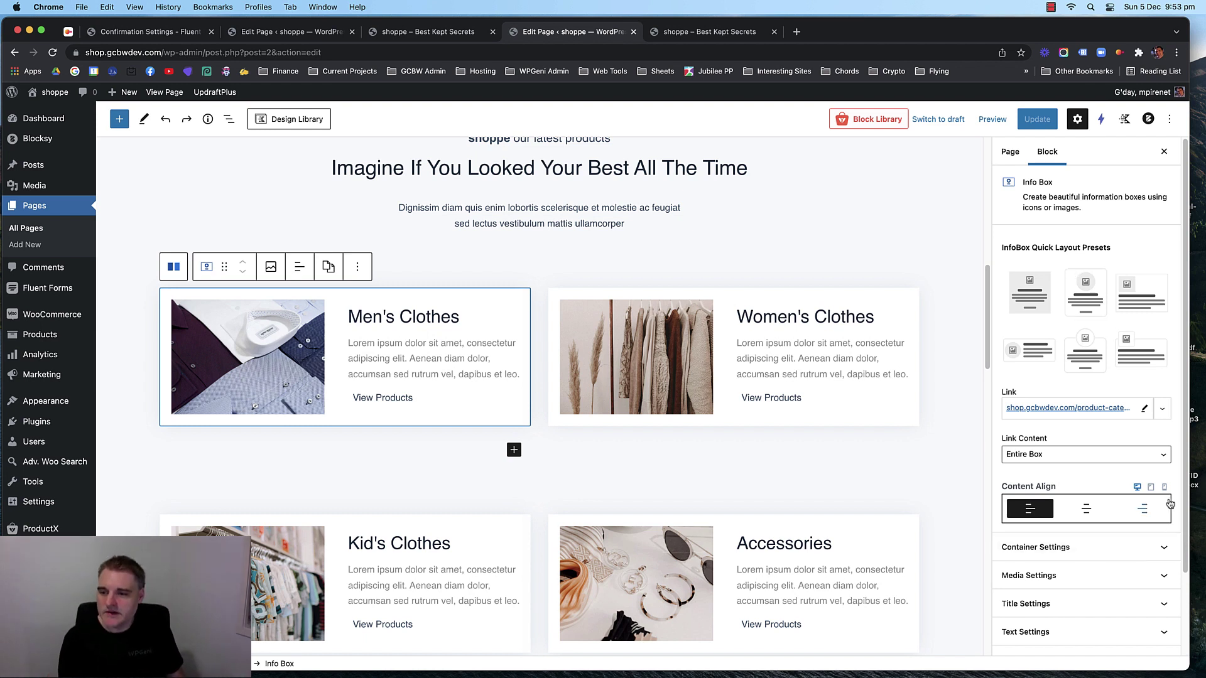
pyautogui.click(1153, 487)
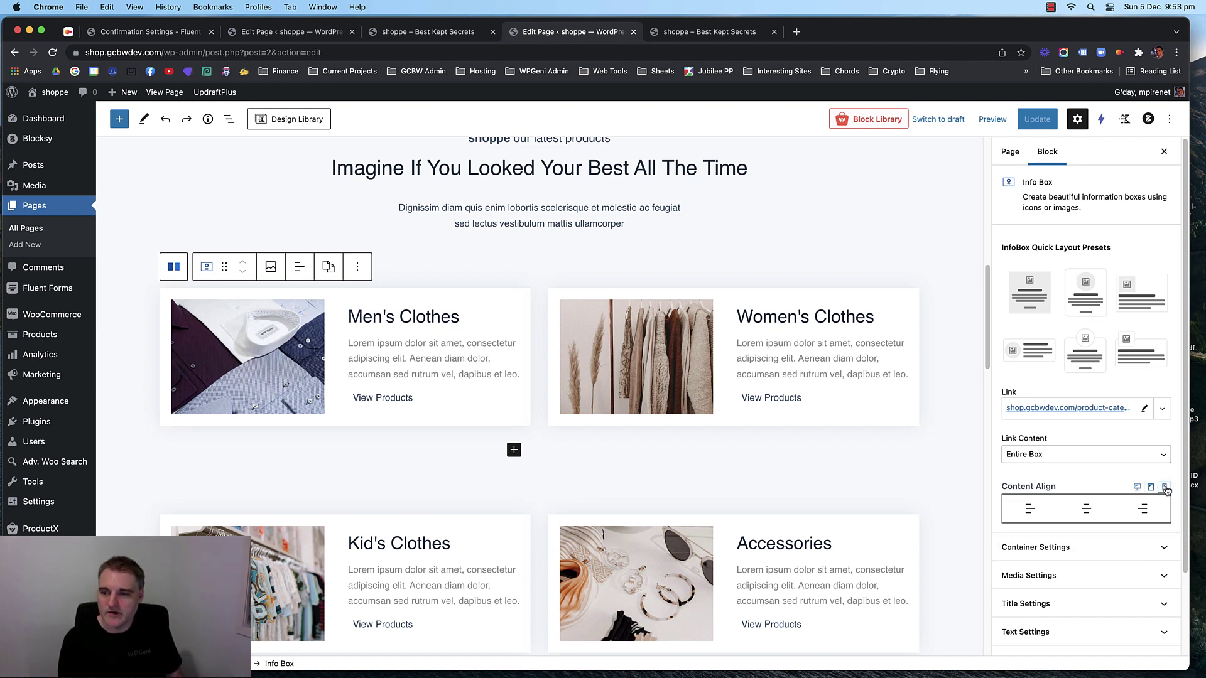
pyautogui.click(1138, 488)
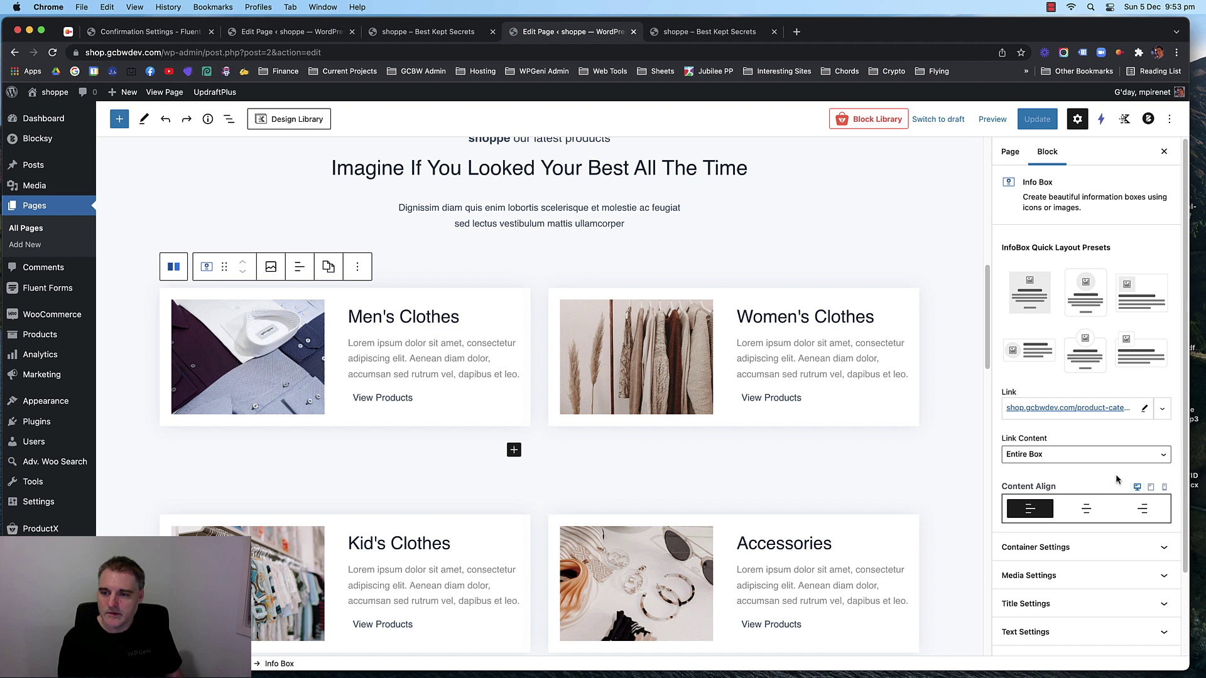
# Expand Container Settings and switch the editor preview to Mobile.
pyautogui.scroll(-3, 1098, 435)
pyautogui.click(1096, 450)
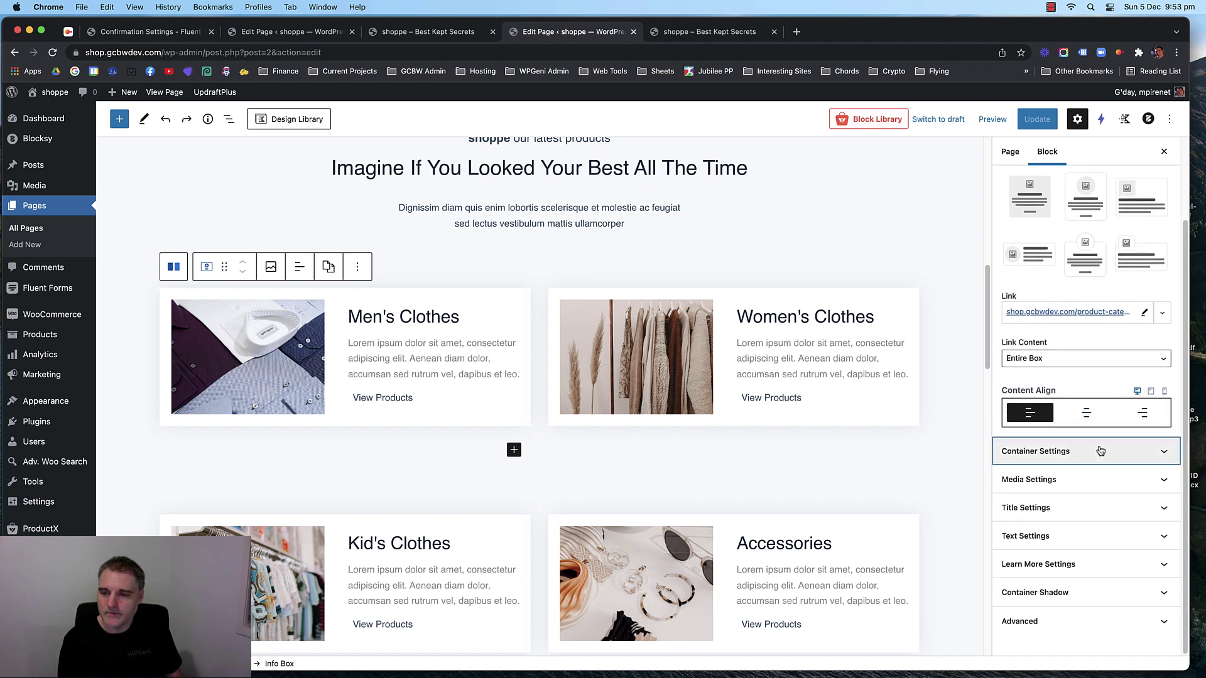
pyautogui.scroll(-5, 1086, 388)
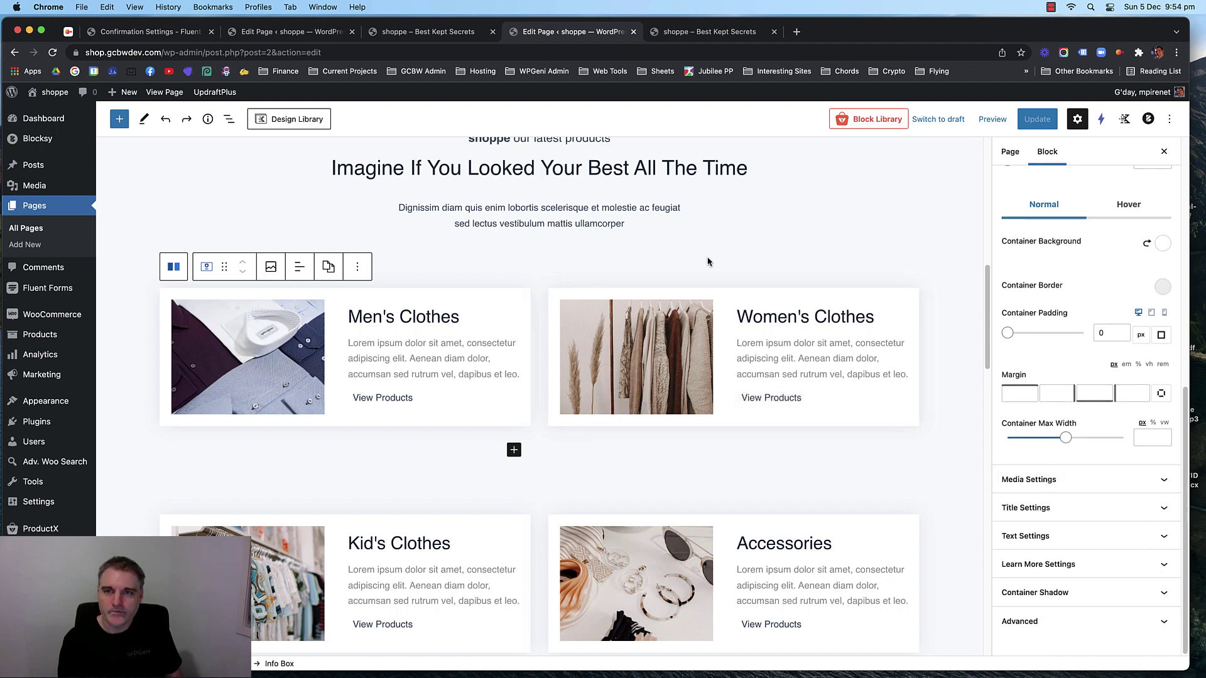
pyautogui.click(993, 120)
pyautogui.click(918, 198)
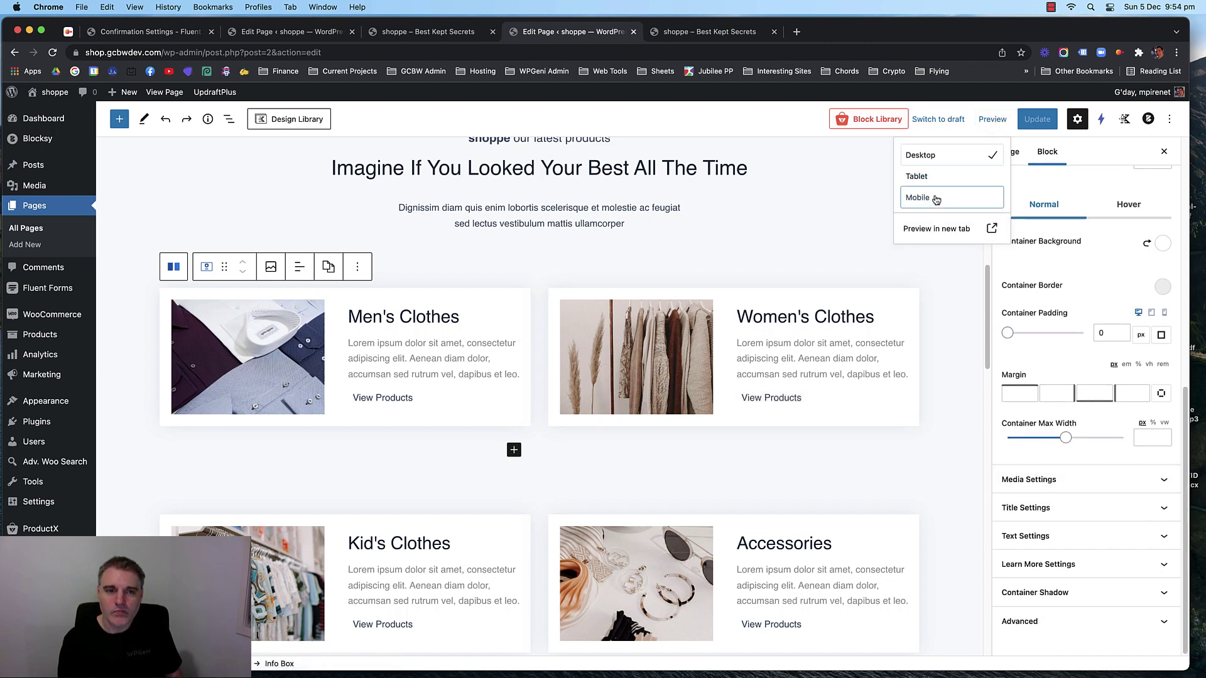
# Select the Men's Clothes info box and look through its block options and text alignment choices.
pyautogui.scroll(-15, 513, 375)
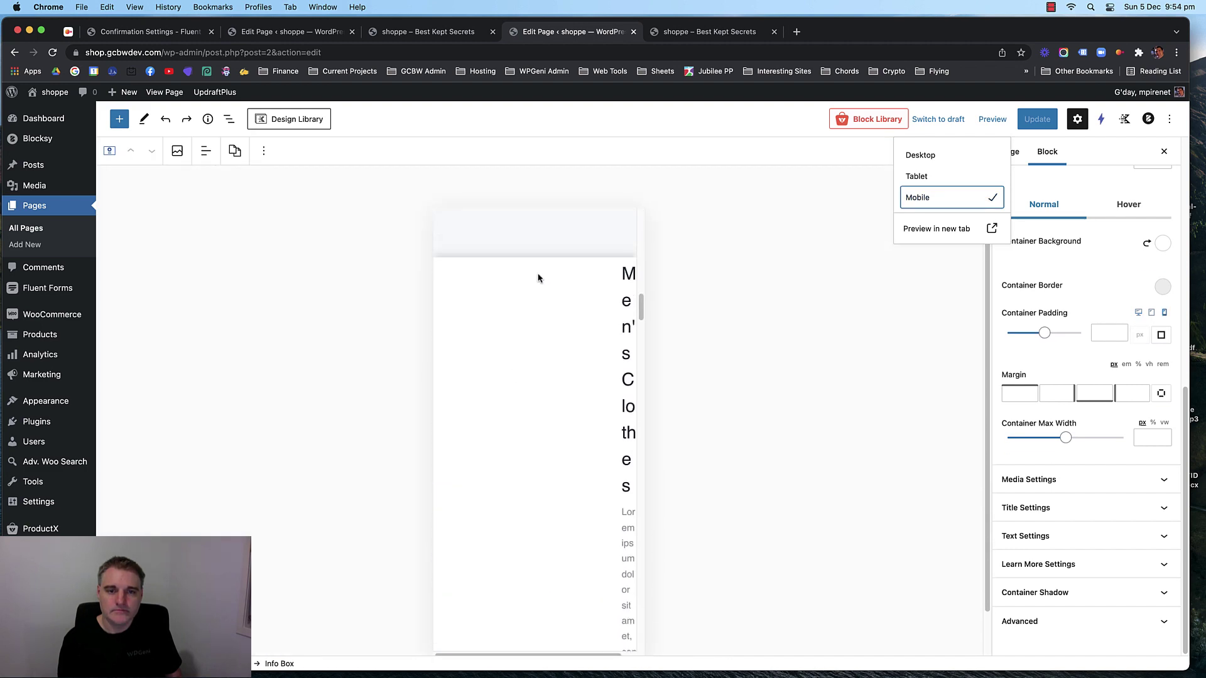
pyautogui.click(537, 278)
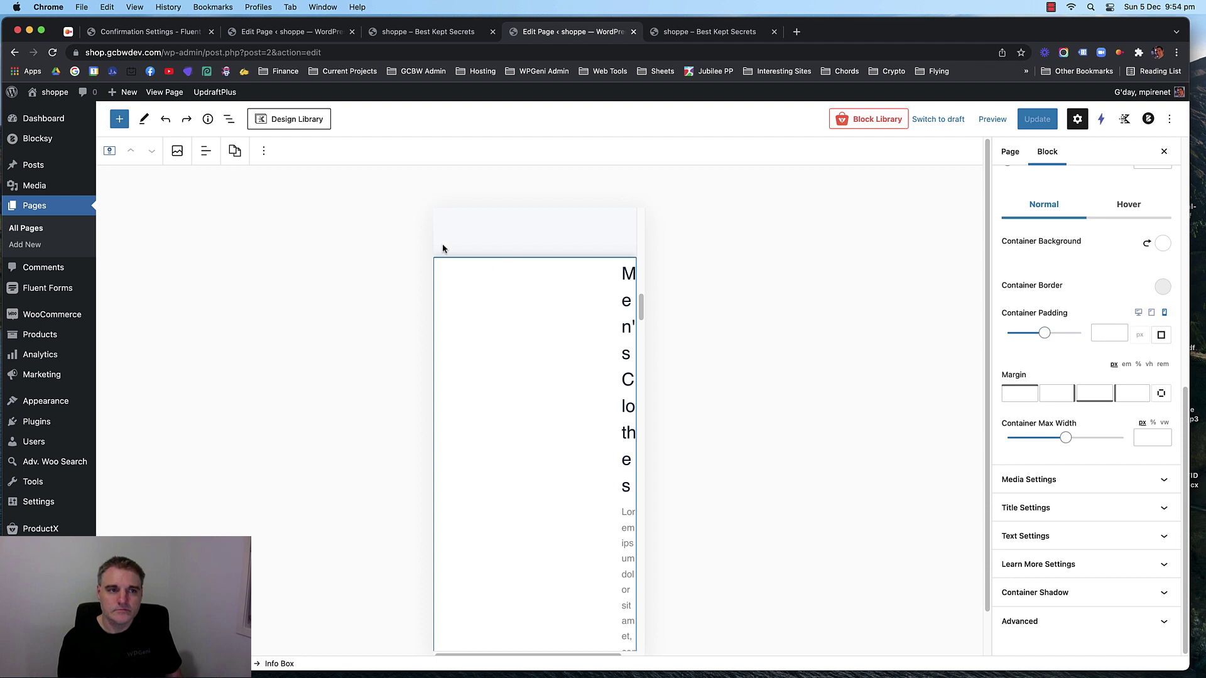
pyautogui.click(263, 152)
pyautogui.click(264, 153)
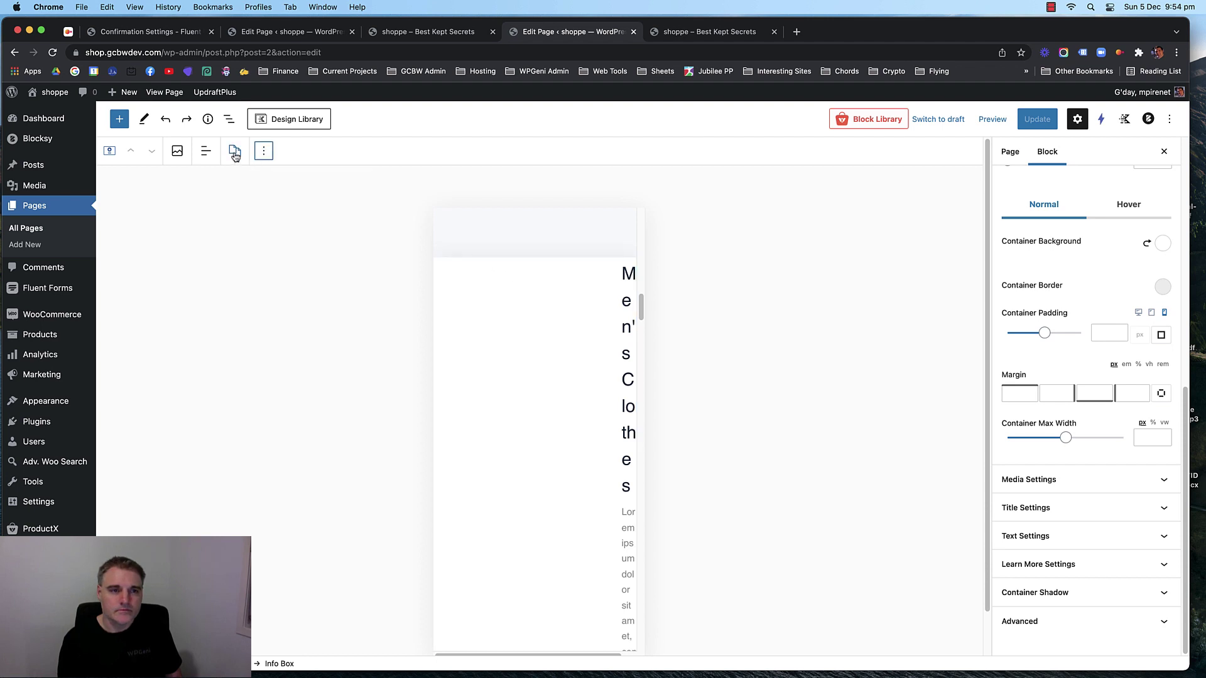
pyautogui.click(206, 152)
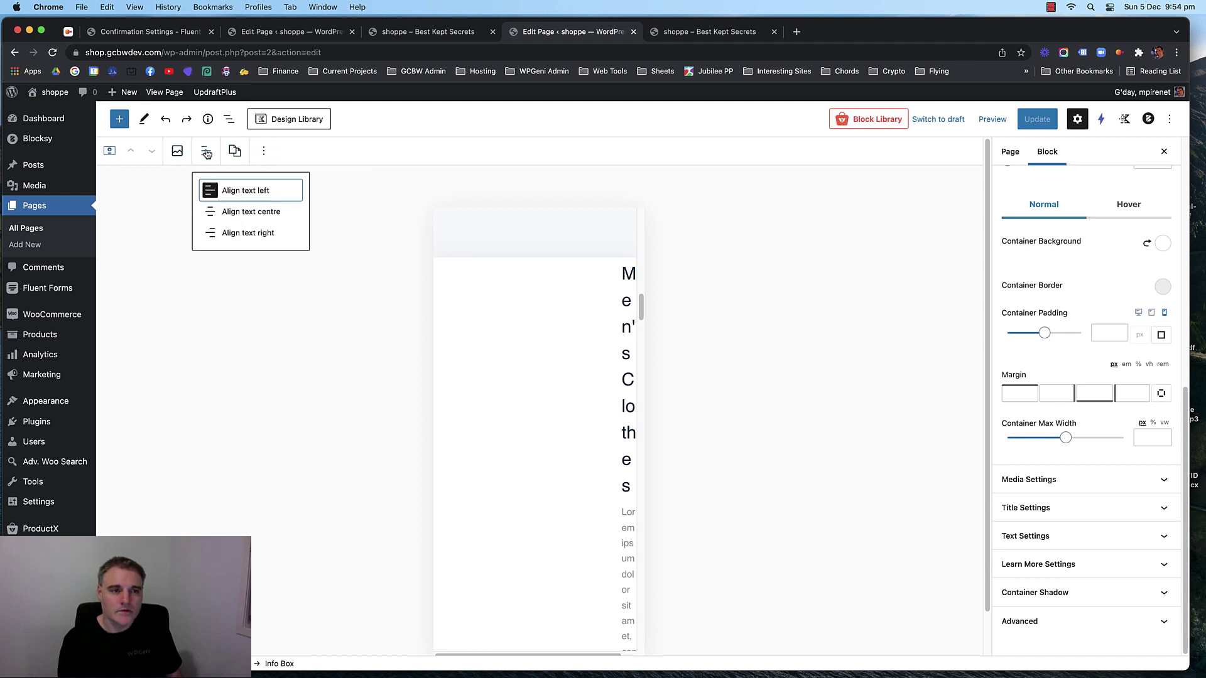
pyautogui.click(206, 153)
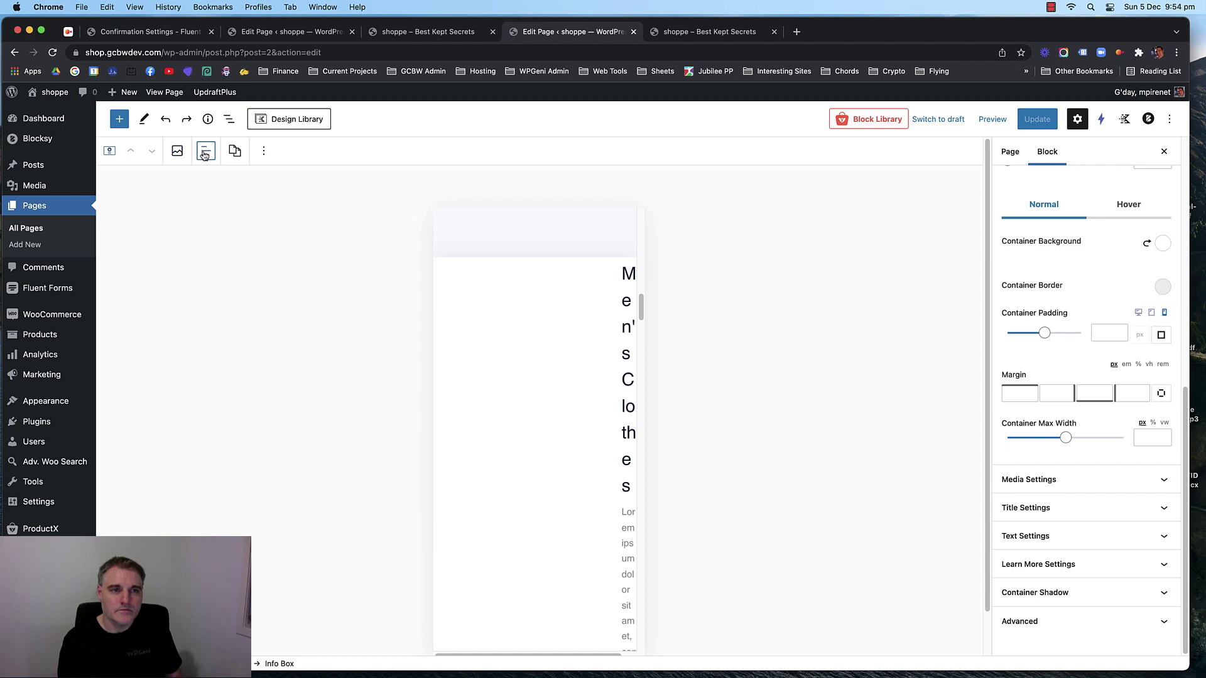
# Scroll through the info box's sidebar panels and expand its Advanced settings.
pyautogui.scroll(10, 1083, 322)
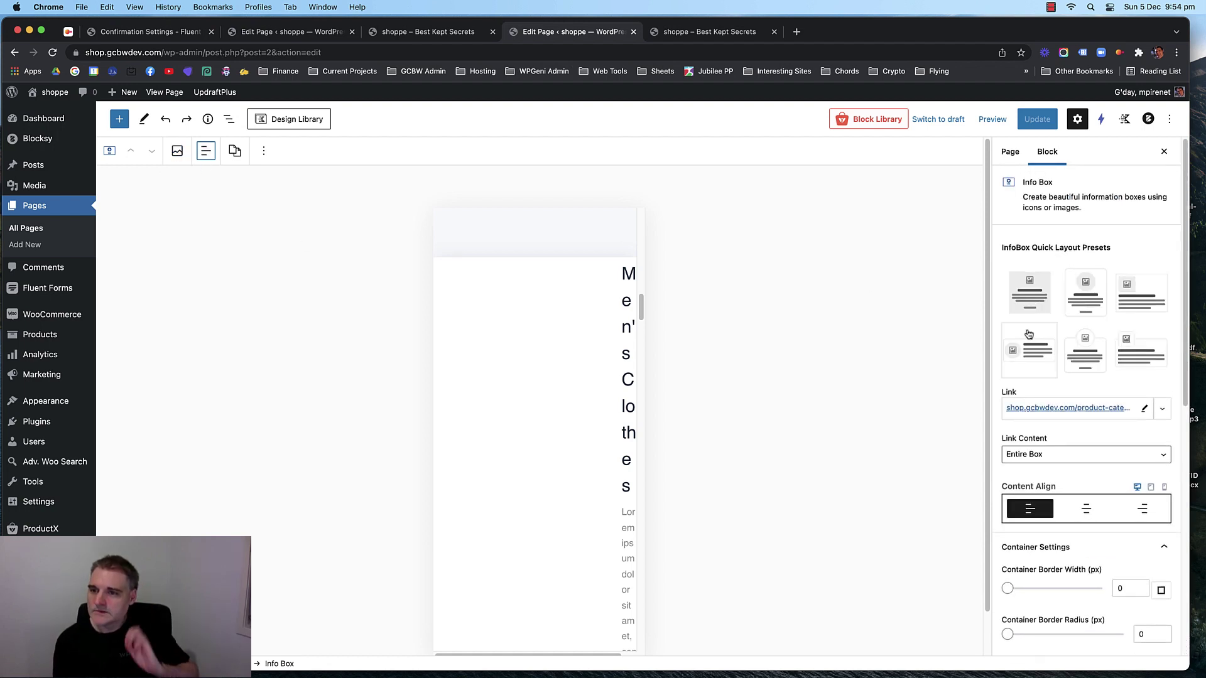
pyautogui.scroll(-3, 1098, 347)
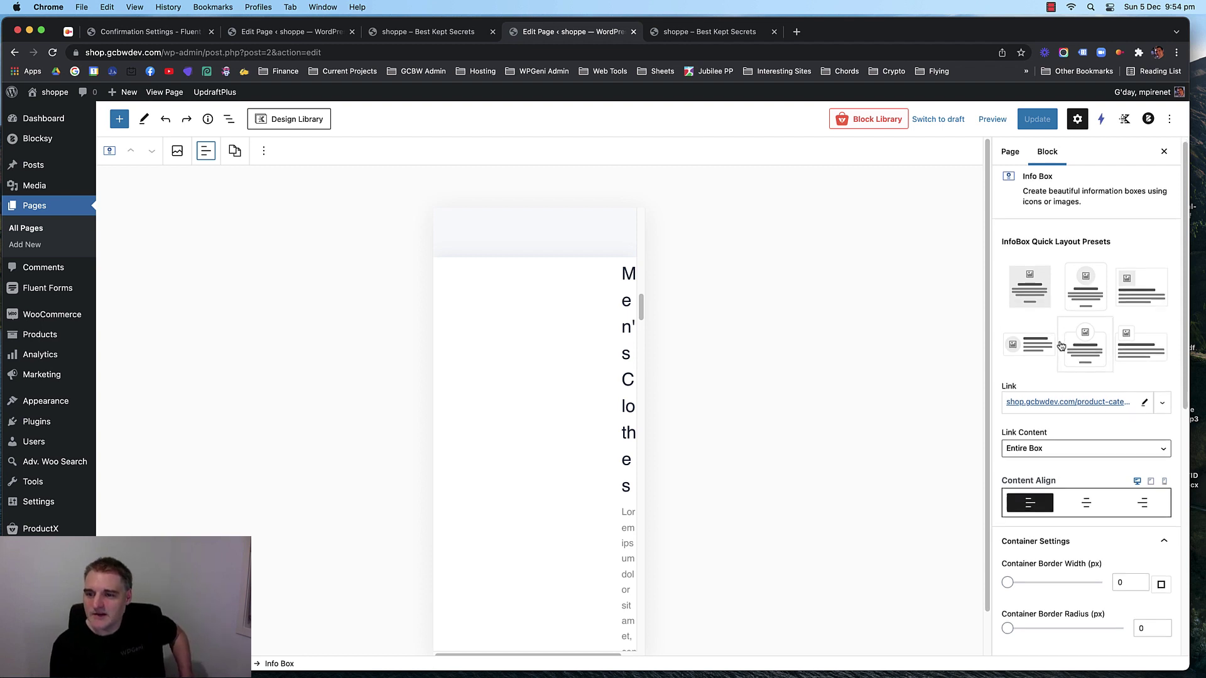
pyautogui.scroll(-4, 1099, 347)
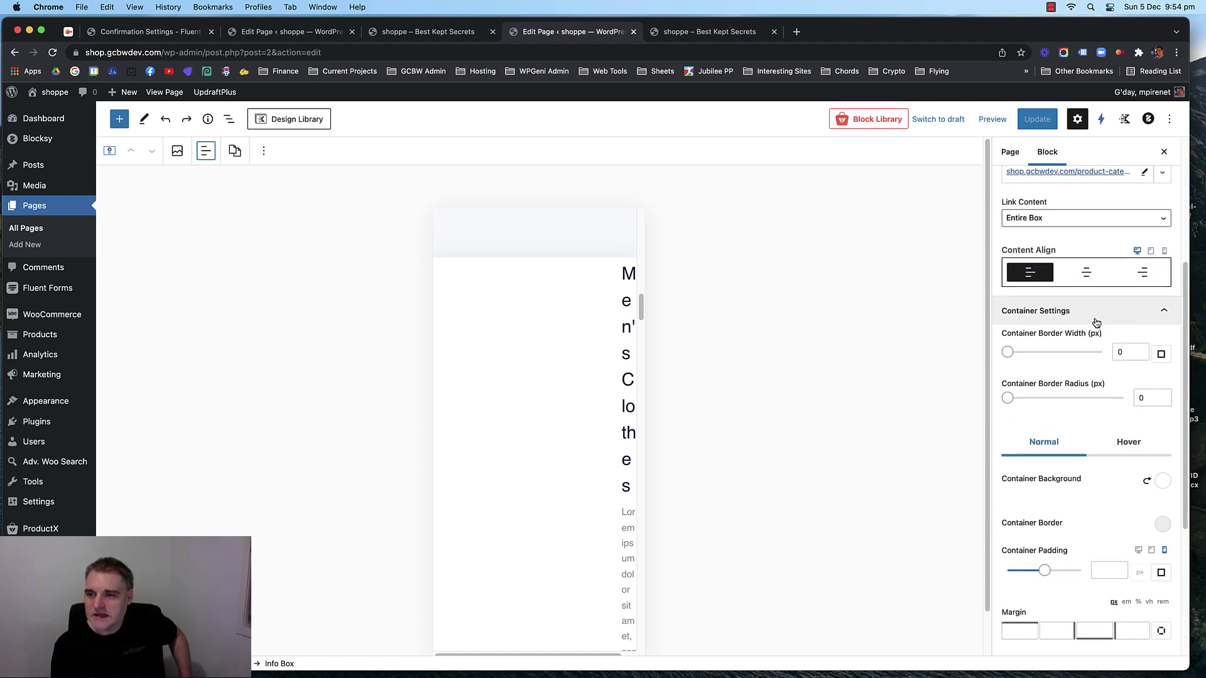
pyautogui.scroll(-6, 1096, 322)
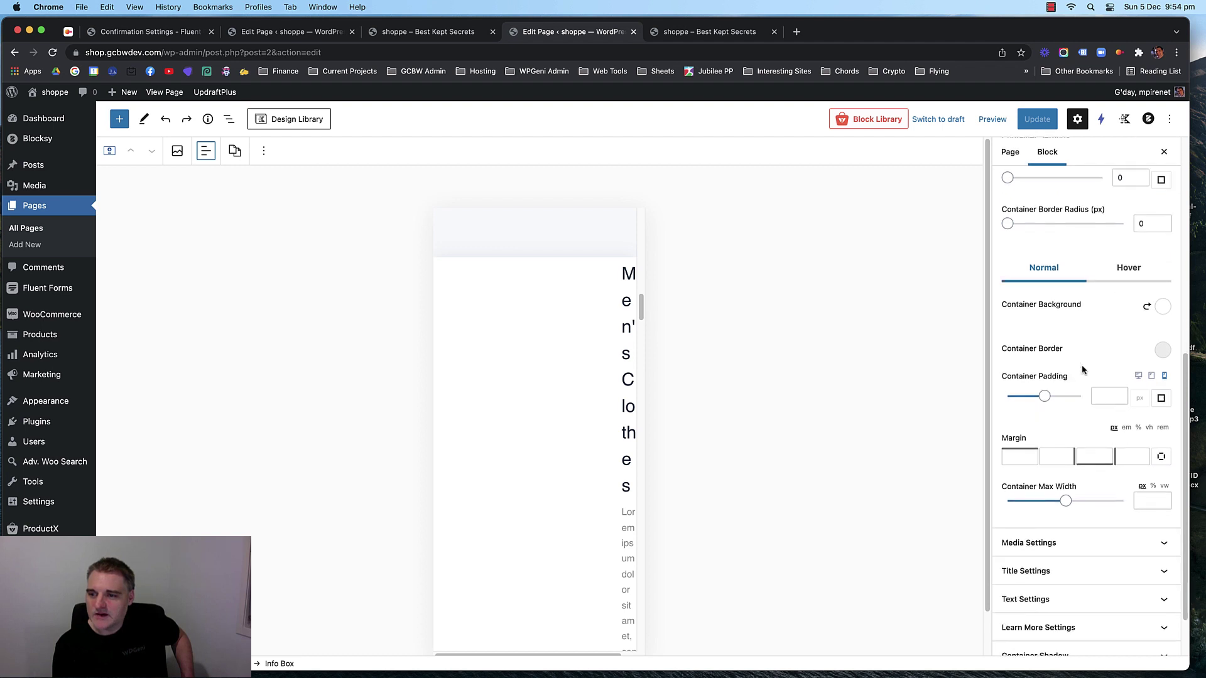
pyautogui.scroll(-1, 1090, 307)
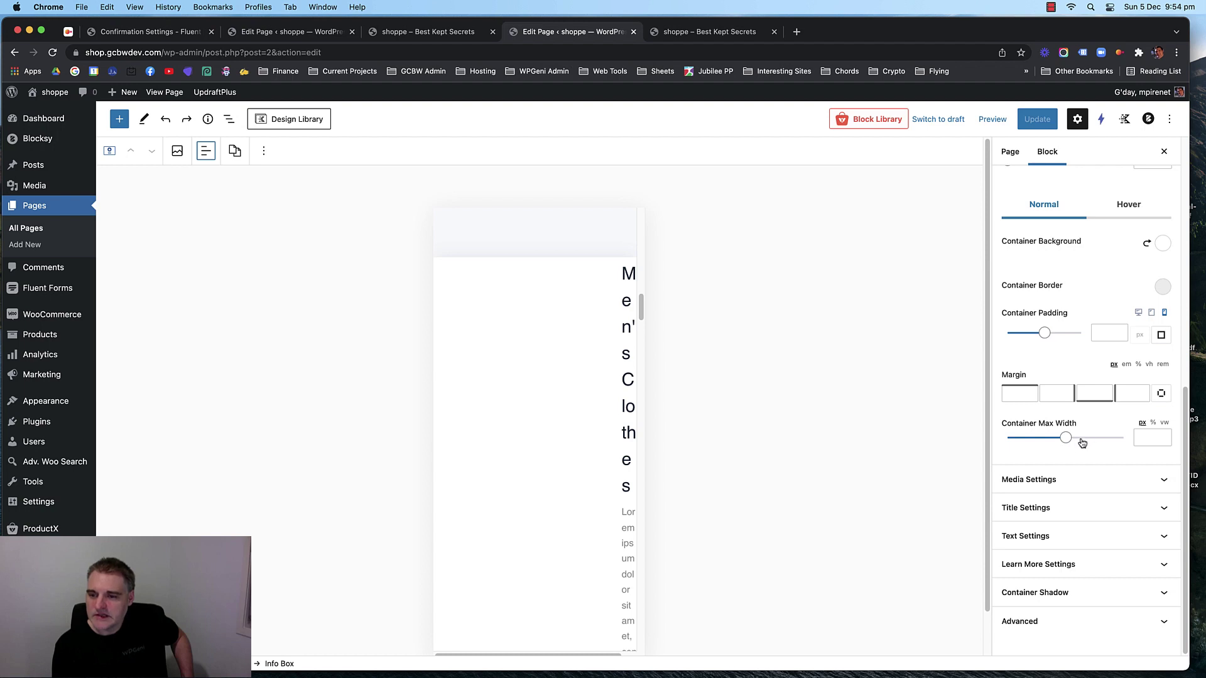
pyautogui.click(1093, 617)
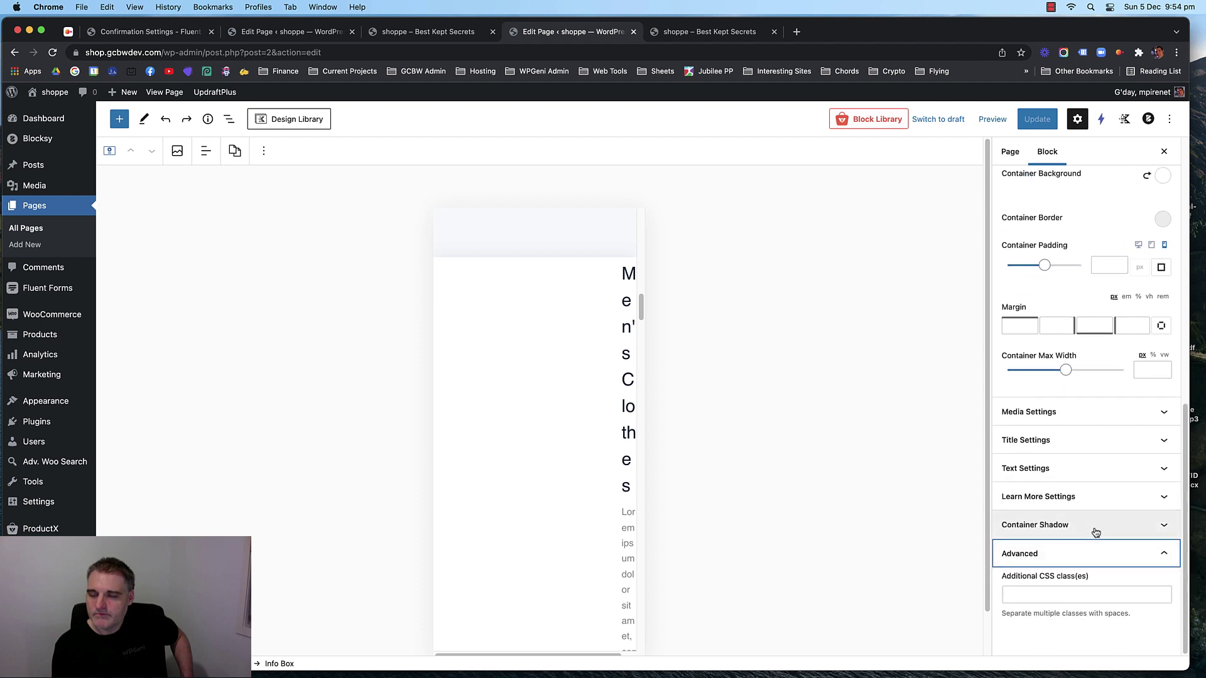
pyautogui.scroll(10, 1096, 533)
pyautogui.scroll(-3, 1124, 457)
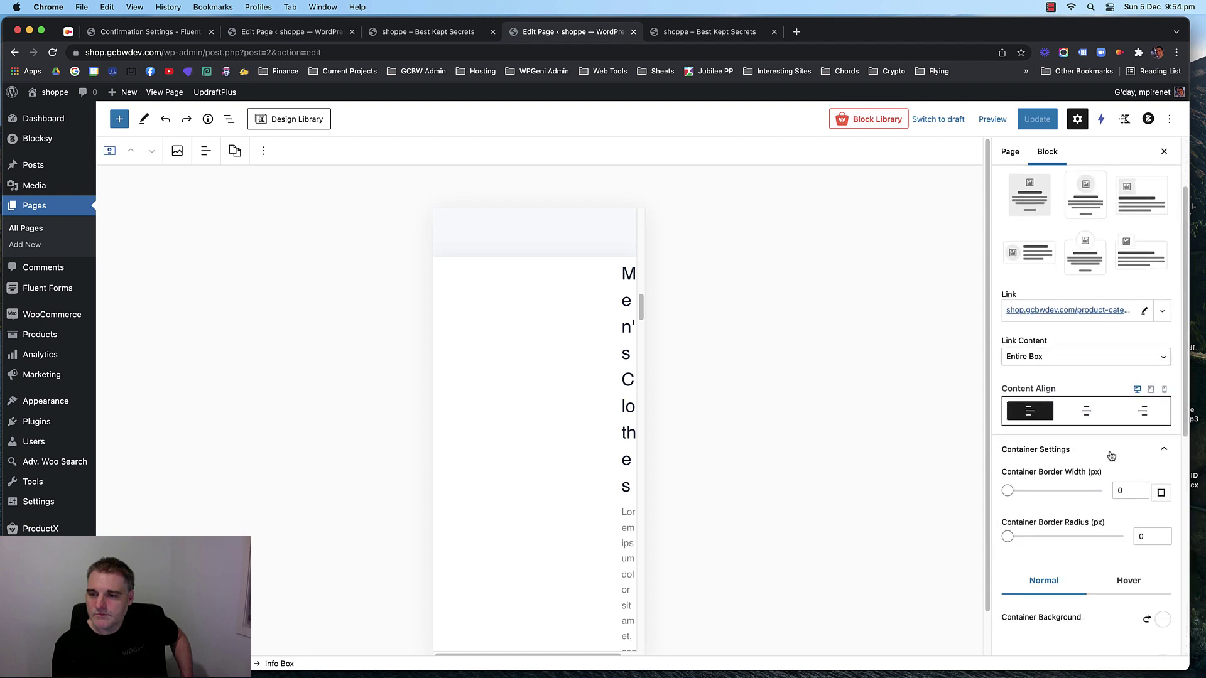
# Collapse Container settings, toggle the shadow and Advanced panels, then select the box's parent Section block.
pyautogui.click(1130, 455)
pyautogui.scroll(-2, 1121, 463)
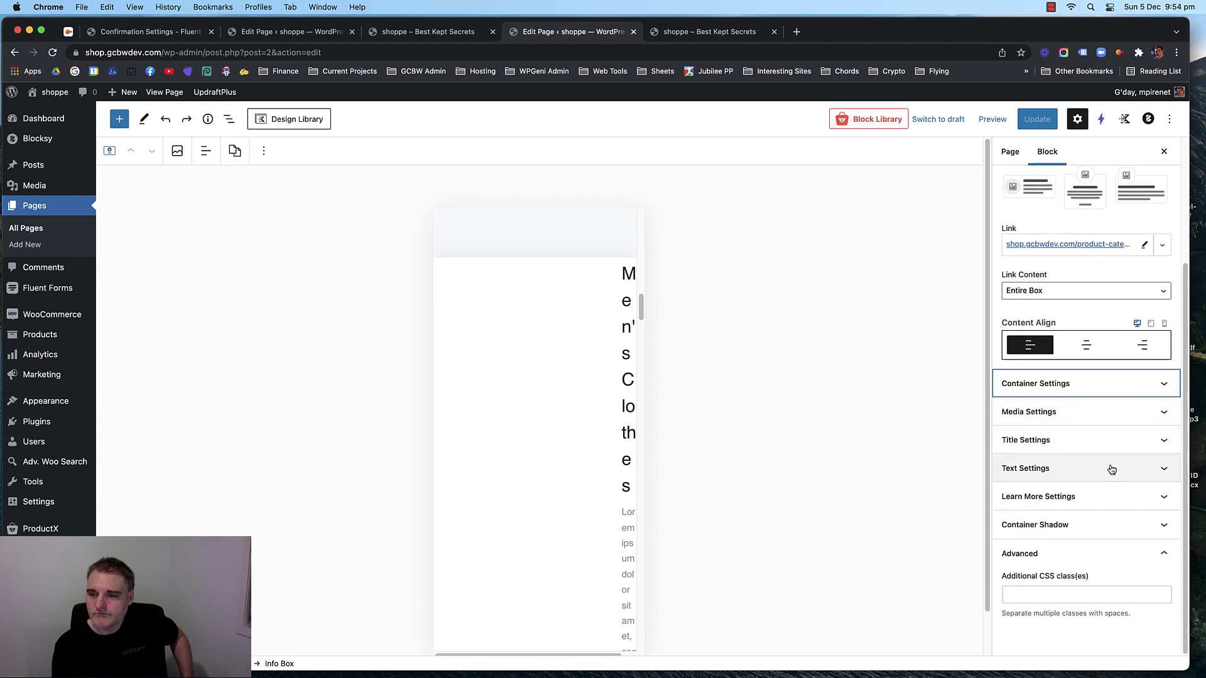
pyautogui.click(1110, 525)
pyautogui.click(1110, 525)
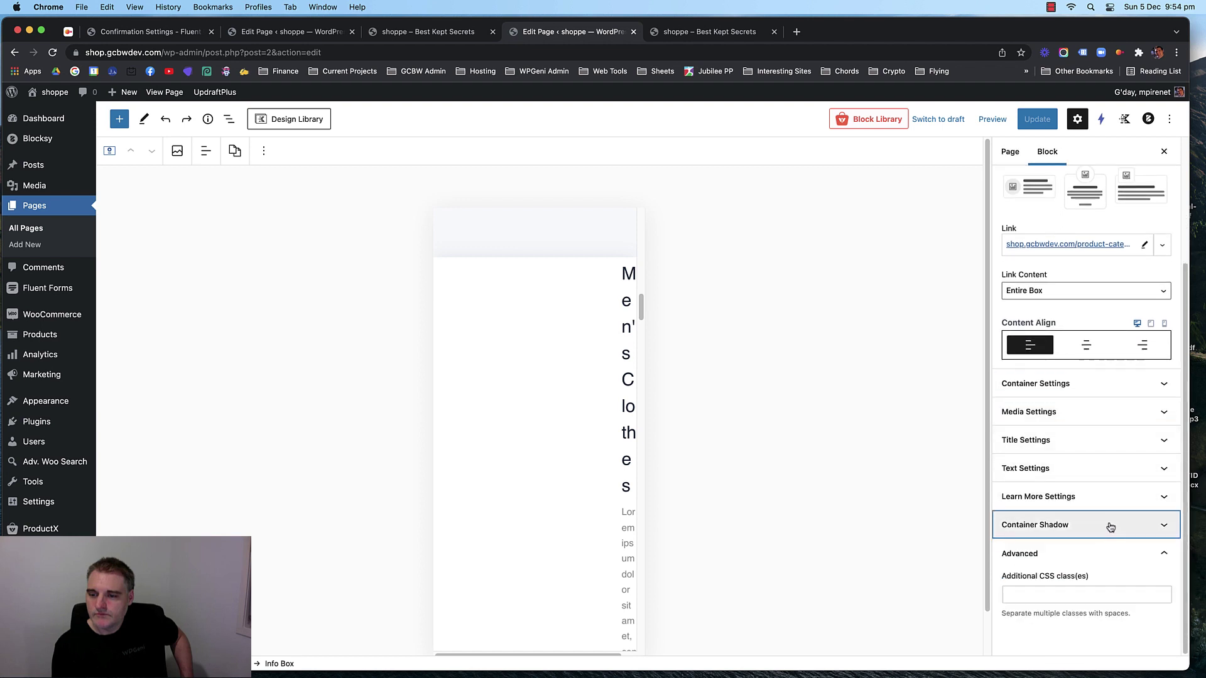
pyautogui.click(1119, 552)
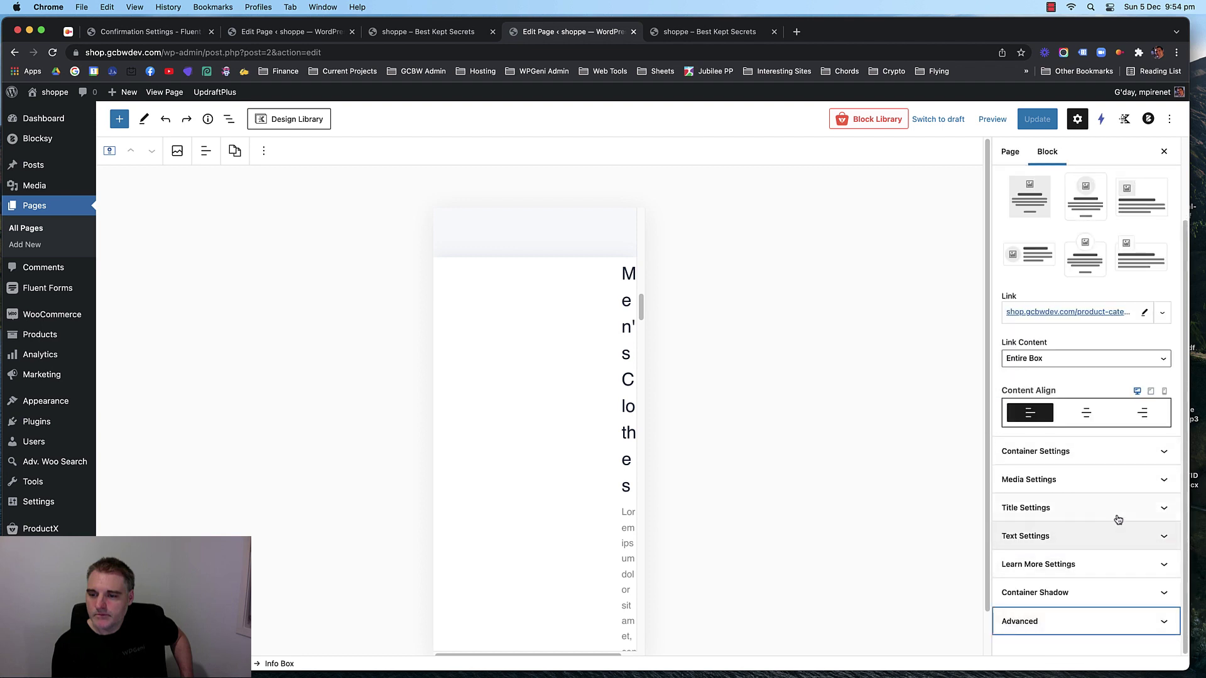
pyautogui.click(1162, 620)
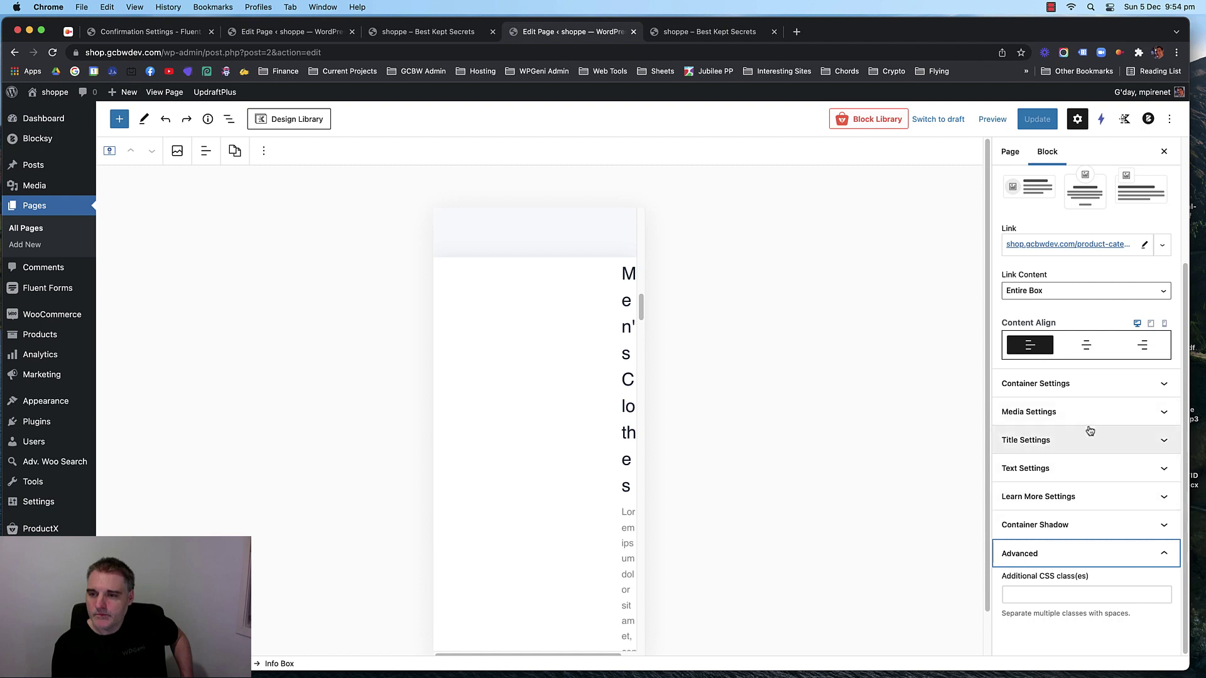
pyautogui.click(506, 260)
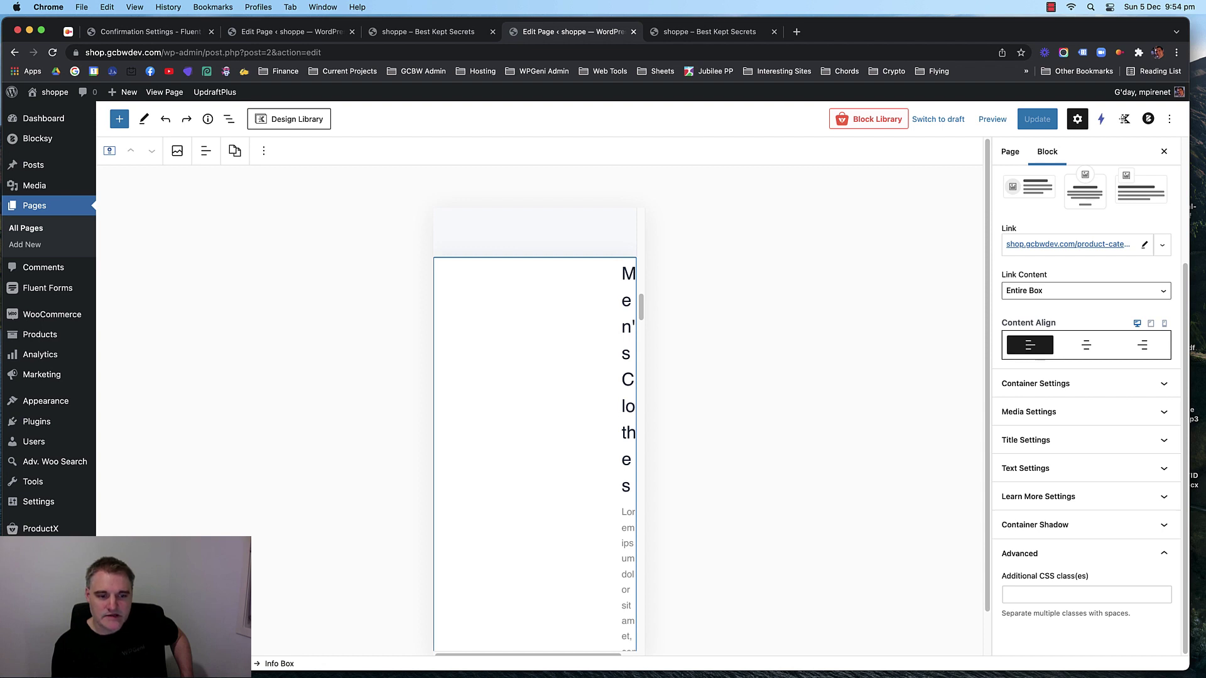
pyautogui.click(537, 616)
# Turn on Hide on Mobile in the Men's Clothes section's Visibility Settings.
pyautogui.click(1096, 344)
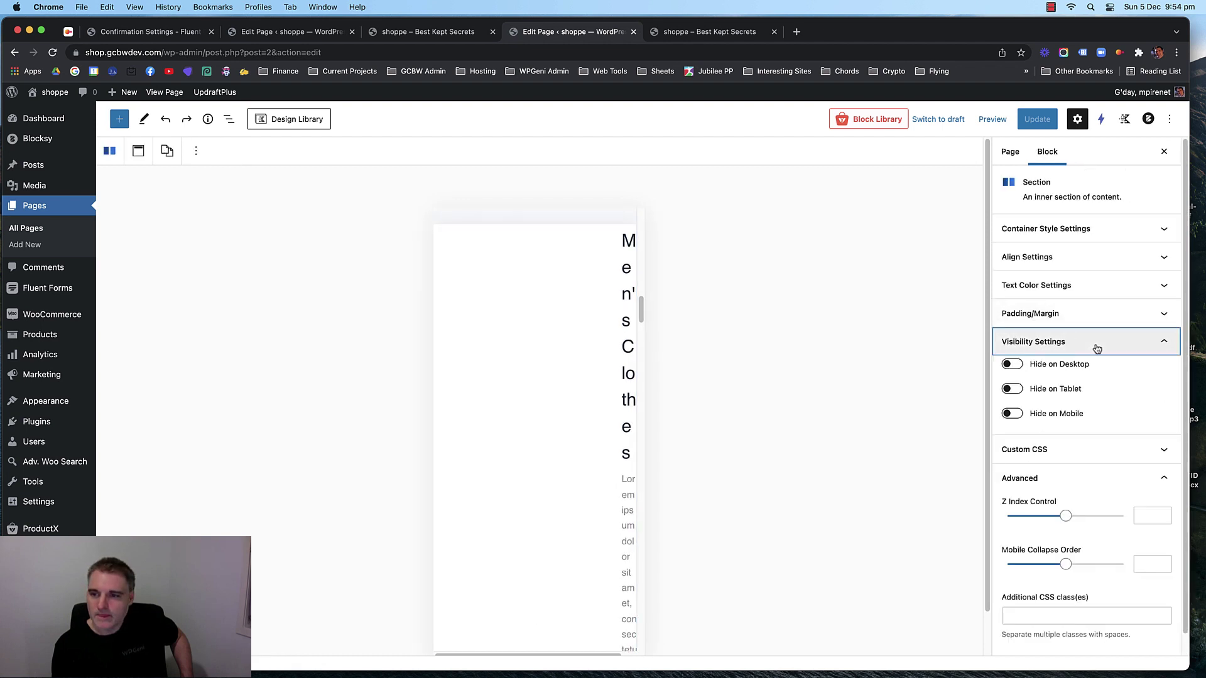
pyautogui.click(1010, 416)
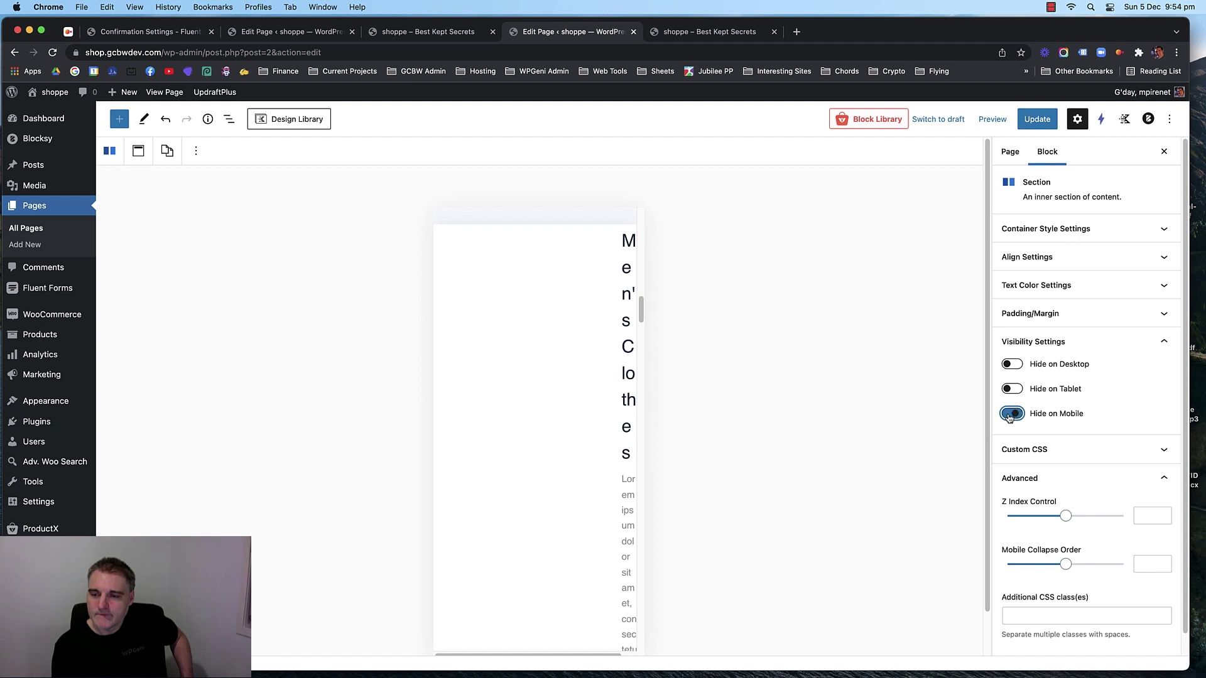
pyautogui.click(1133, 343)
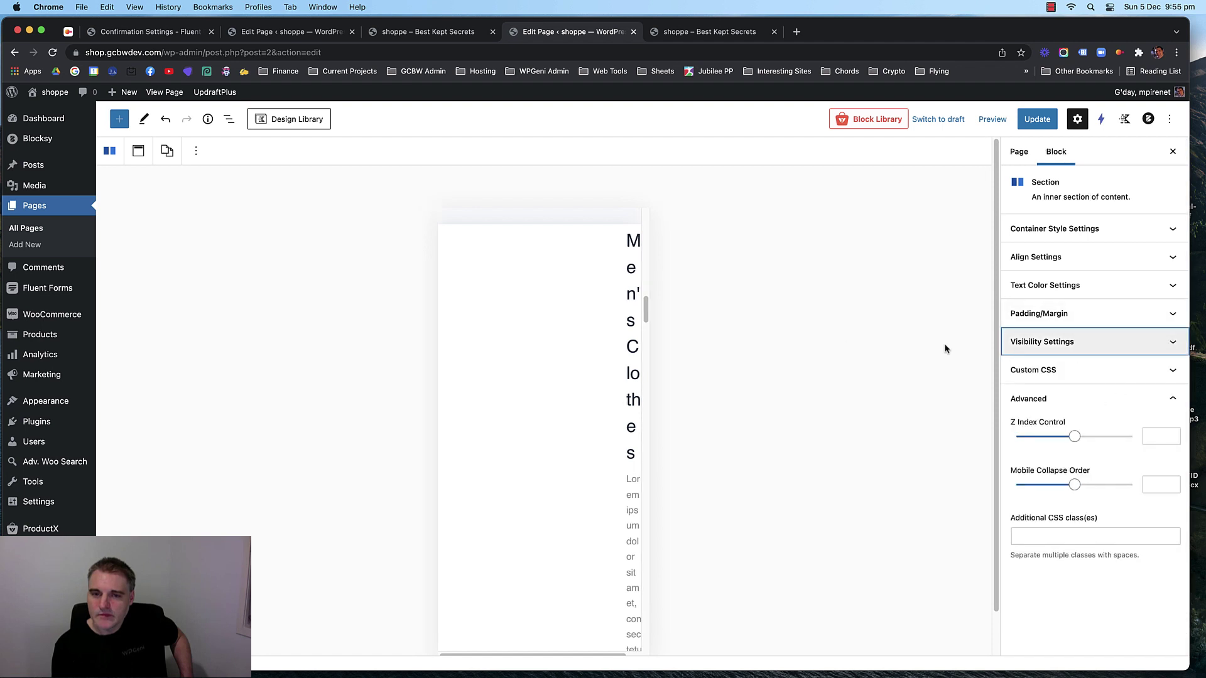
# Scroll the mobile preview to check how the Men's Clothes section now displays.
pyautogui.scroll(-10, 568, 336)
pyautogui.scroll(8, 562, 334)
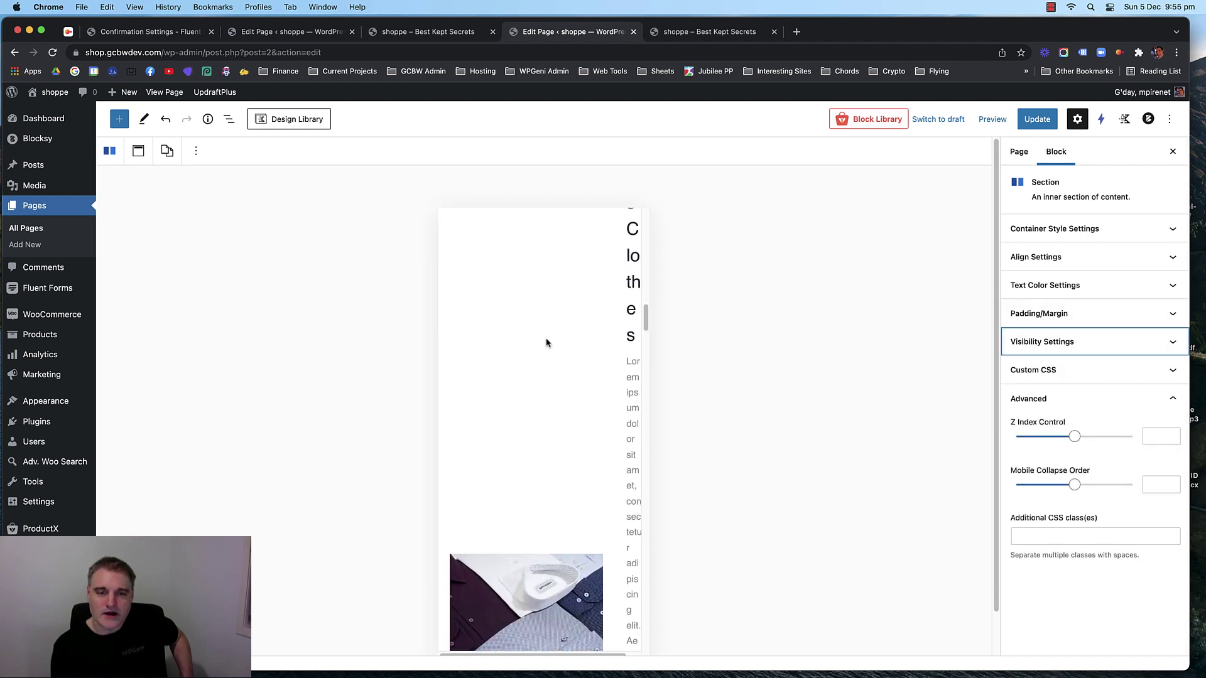
pyautogui.scroll(3, 521, 339)
pyautogui.scroll(-5, 506, 339)
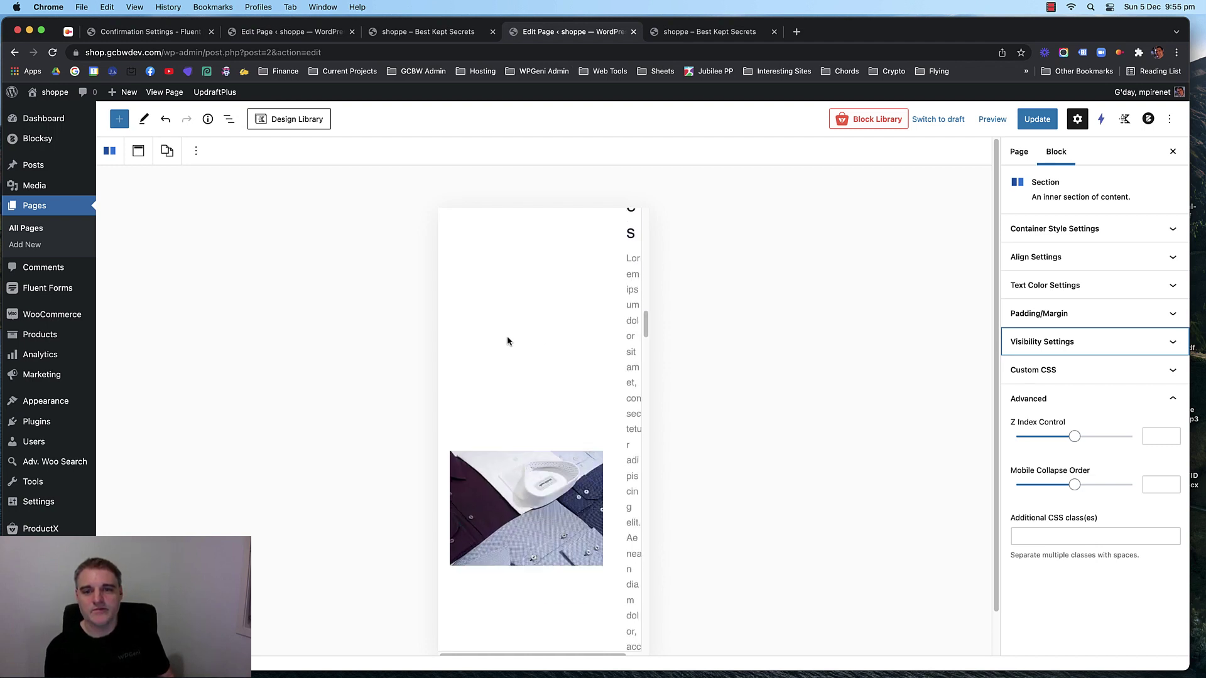
pyautogui.scroll(-5, 507, 339)
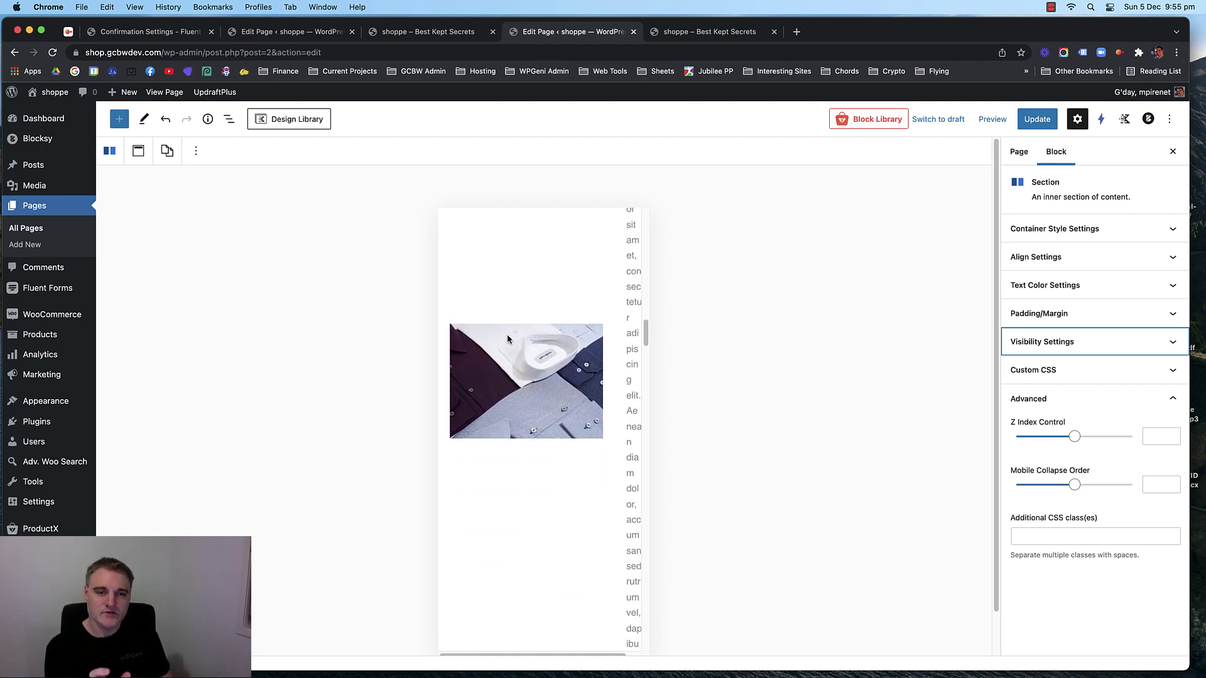
pyautogui.scroll(8, 507, 340)
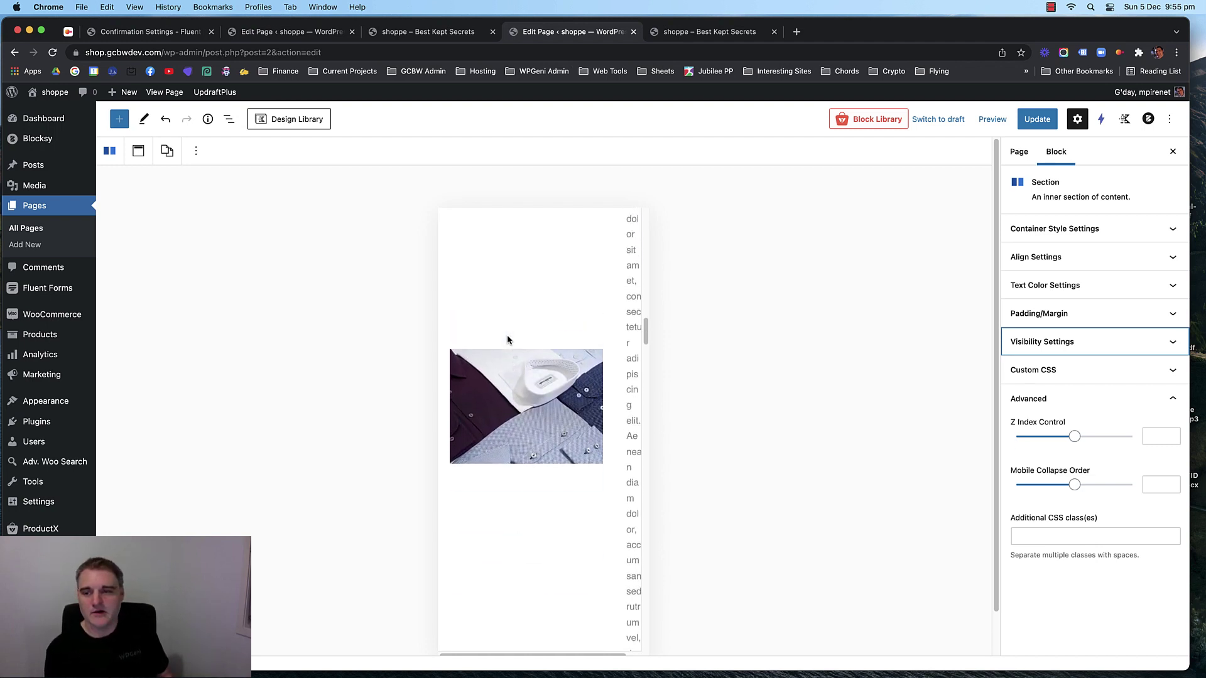
pyautogui.scroll(-10, 508, 340)
pyautogui.scroll(10, 508, 338)
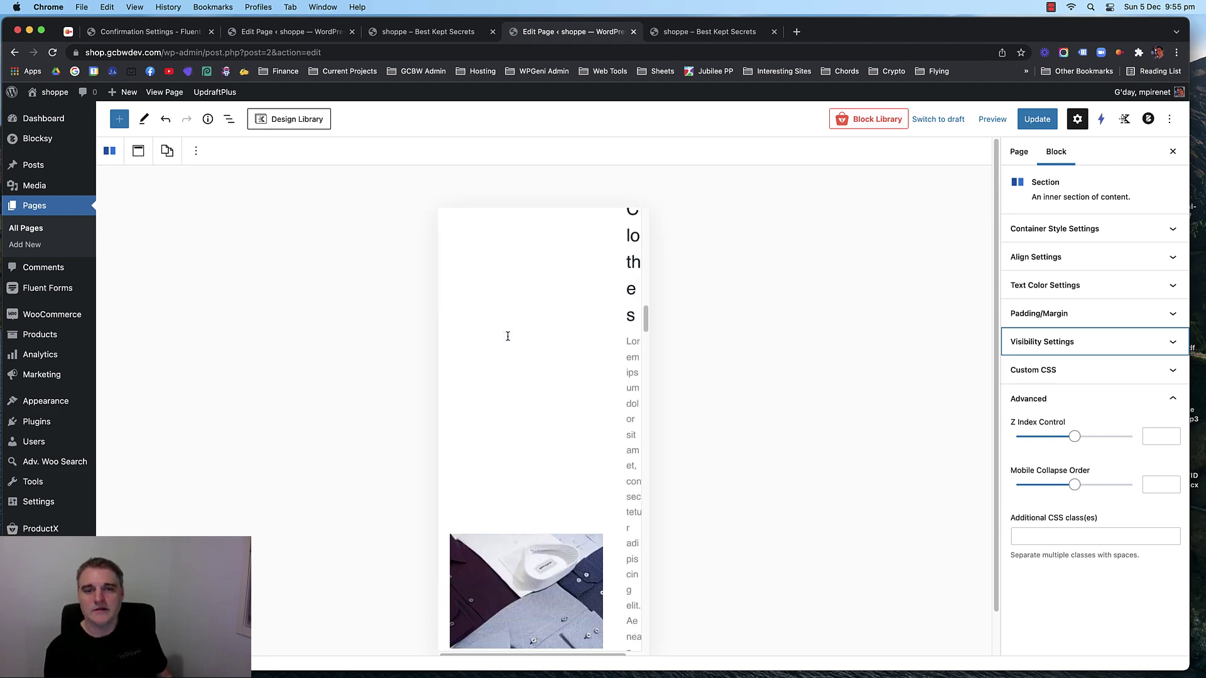
pyautogui.click(977, 123)
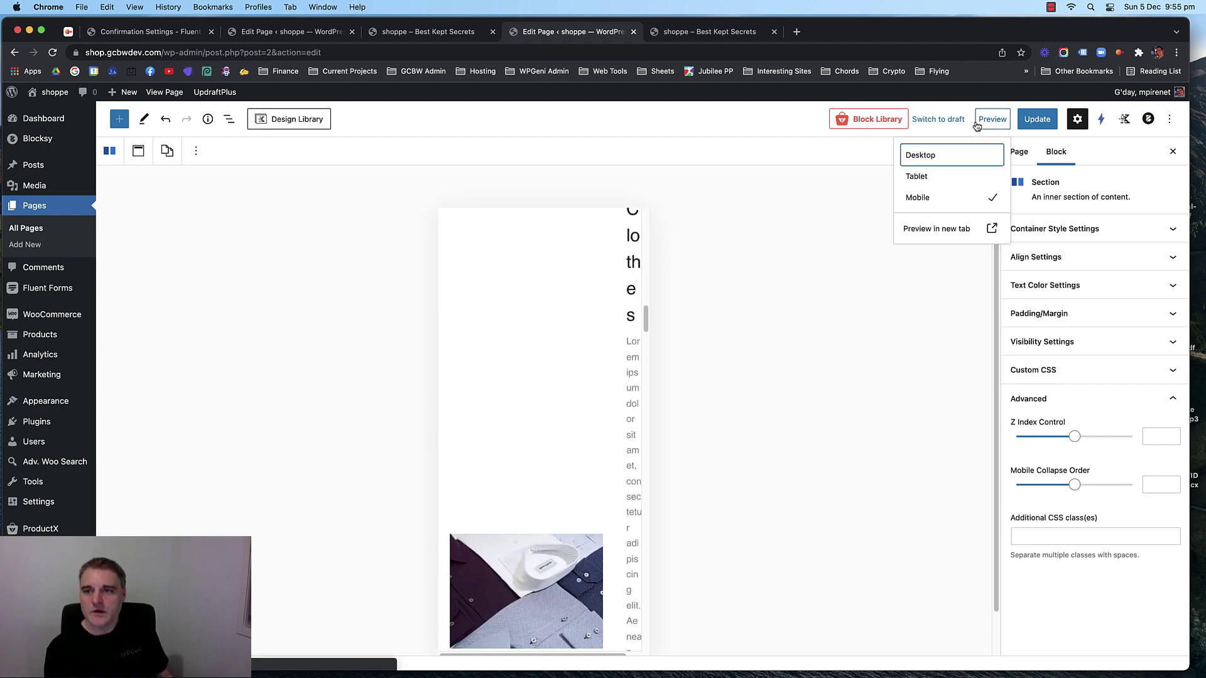
# Return the editor preview to Desktop width and scroll down to the category rows.
pyautogui.click(942, 156)
pyautogui.scroll(-10, 289, 312)
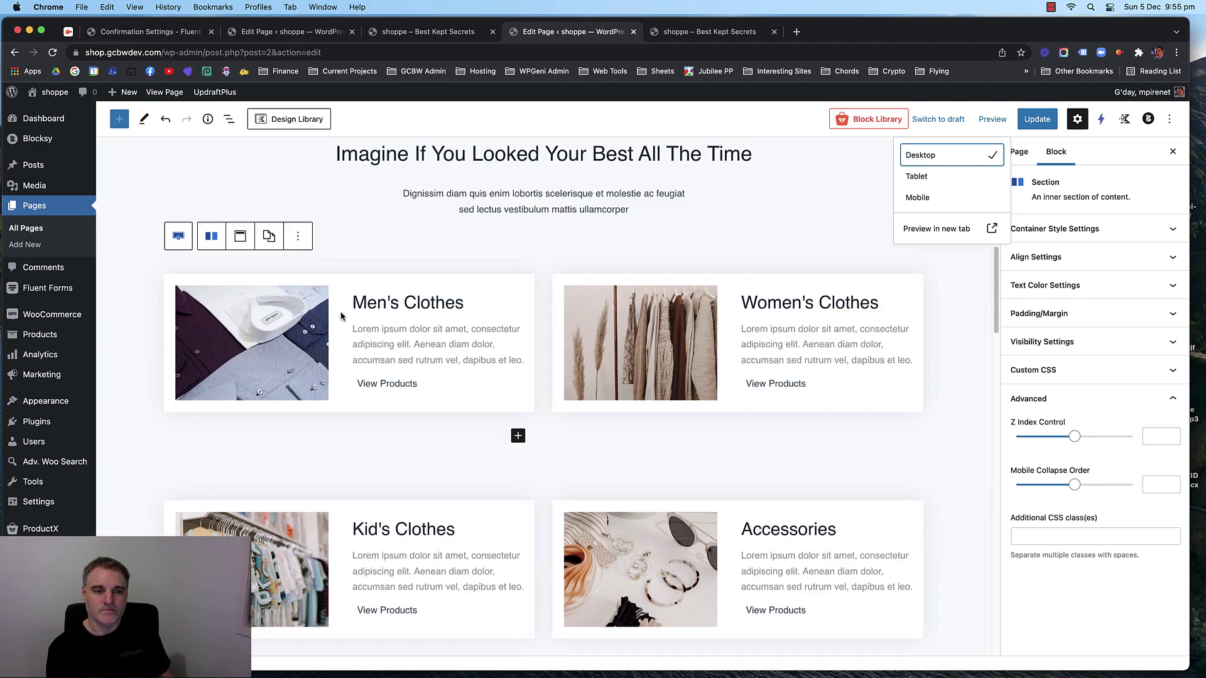
pyautogui.scroll(6, 288, 312)
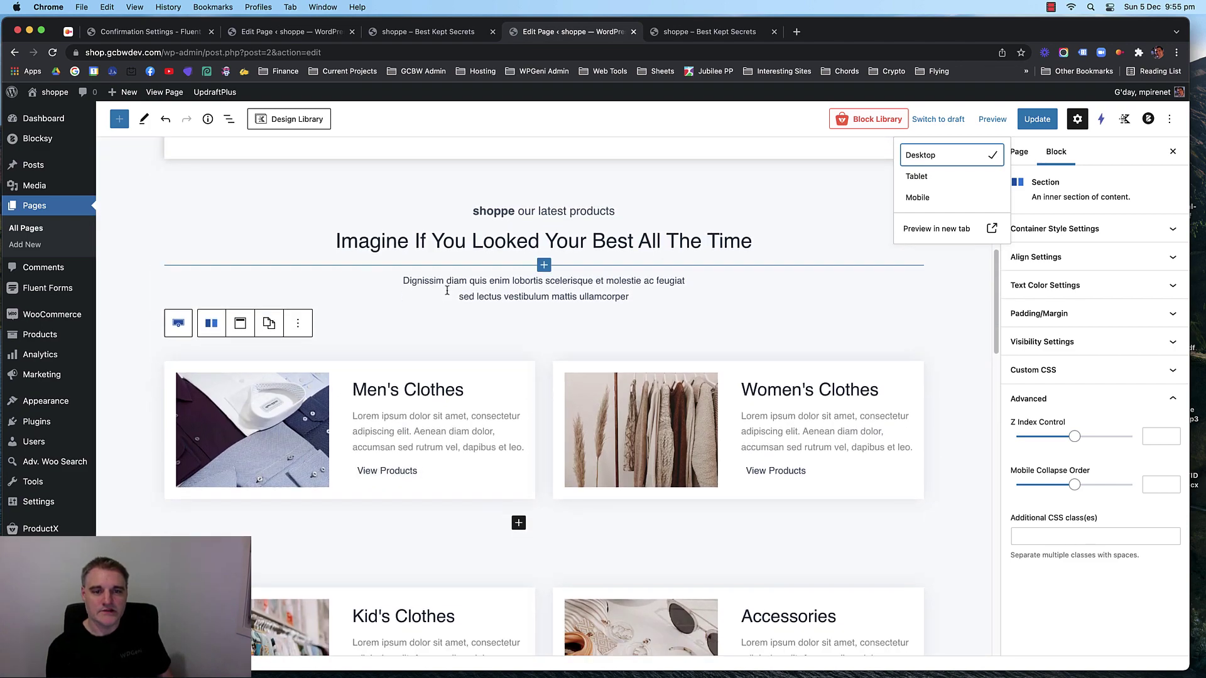
pyautogui.scroll(-2, 544, 356)
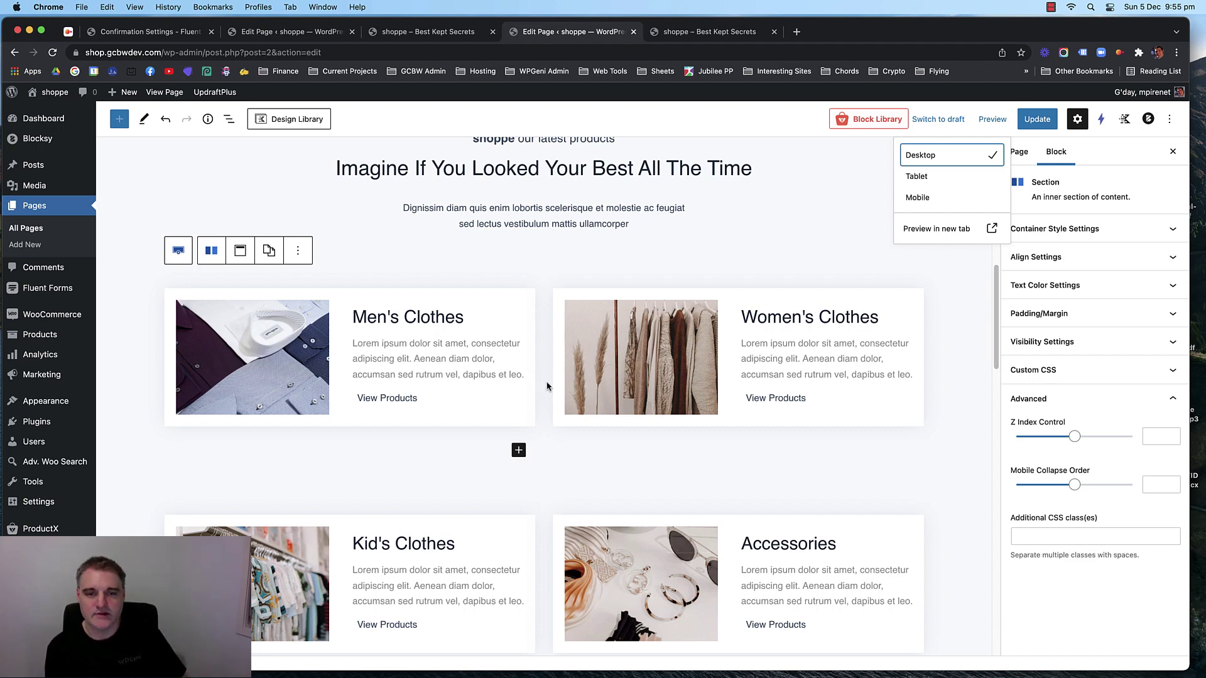
pyautogui.scroll(-1, 544, 390)
pyautogui.scroll(-8, 546, 386)
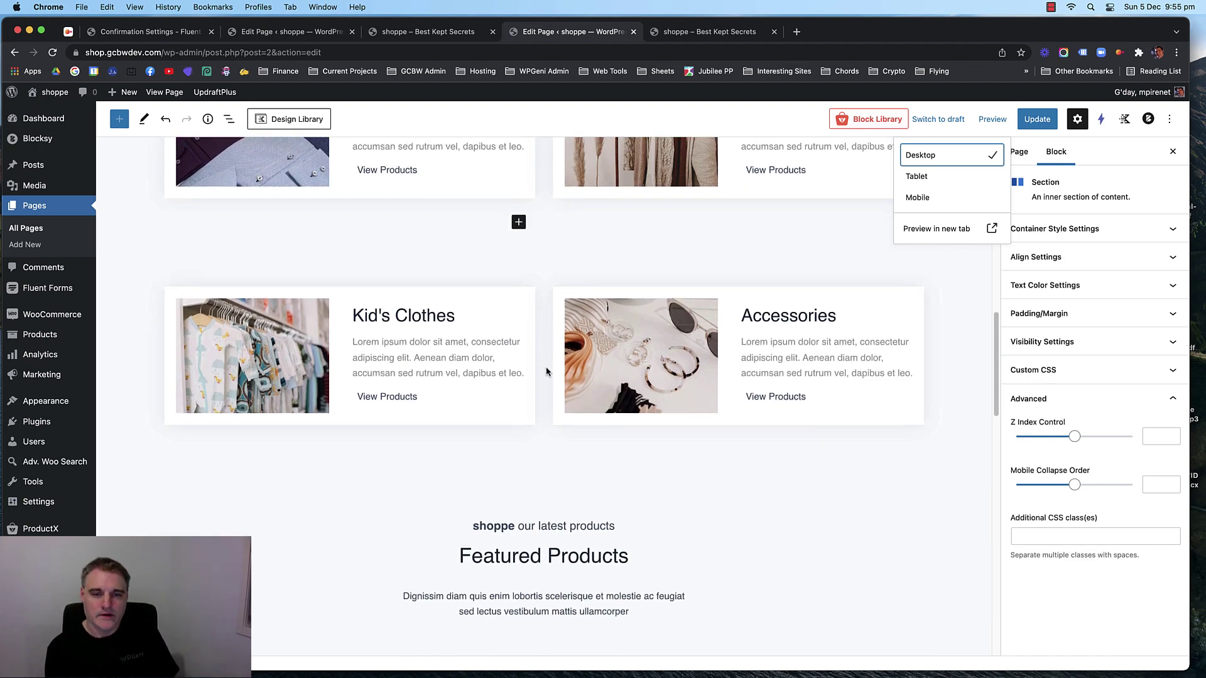
# Duplicate the Kid's Clothes and Accessories row.
pyautogui.click(548, 340)
pyautogui.scroll(4, 541, 332)
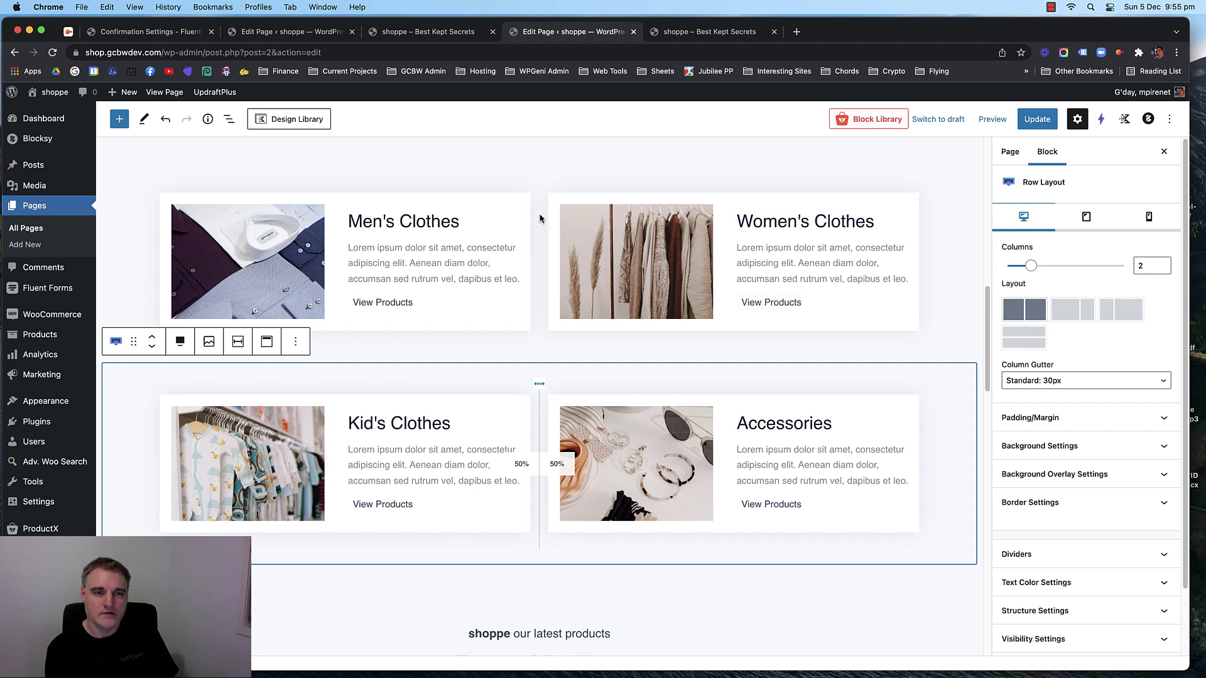
pyautogui.scroll(4, 540, 295)
pyautogui.scroll(-4, 540, 377)
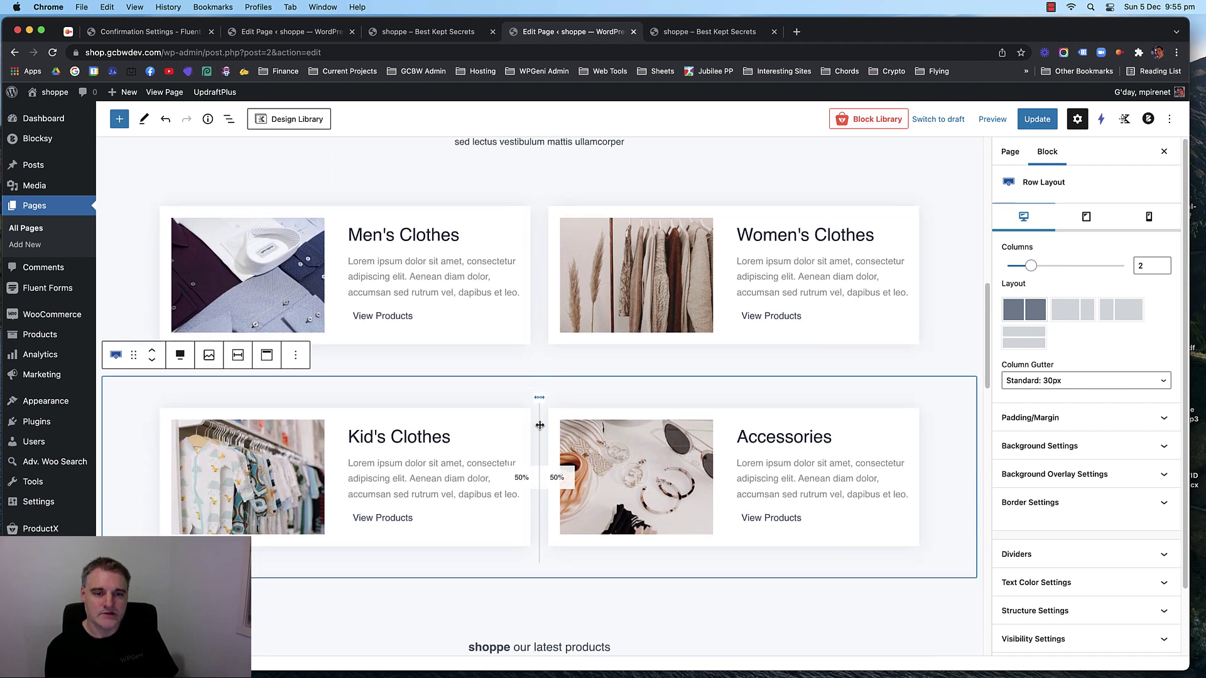
pyautogui.click(295, 355)
pyautogui.click(318, 436)
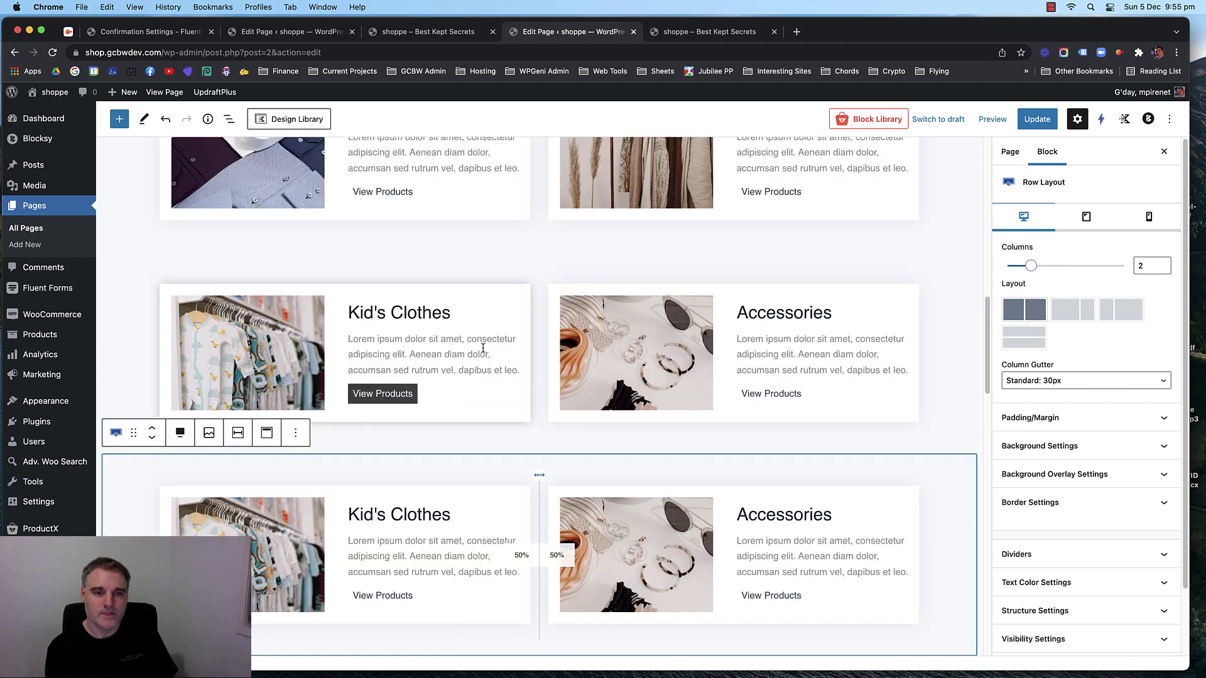
# Duplicate the Men's/Women's Clothes row and move the copy below the Kid's row.
pyautogui.scroll(5, 534, 343)
pyautogui.click(542, 329)
pyautogui.click(295, 279)
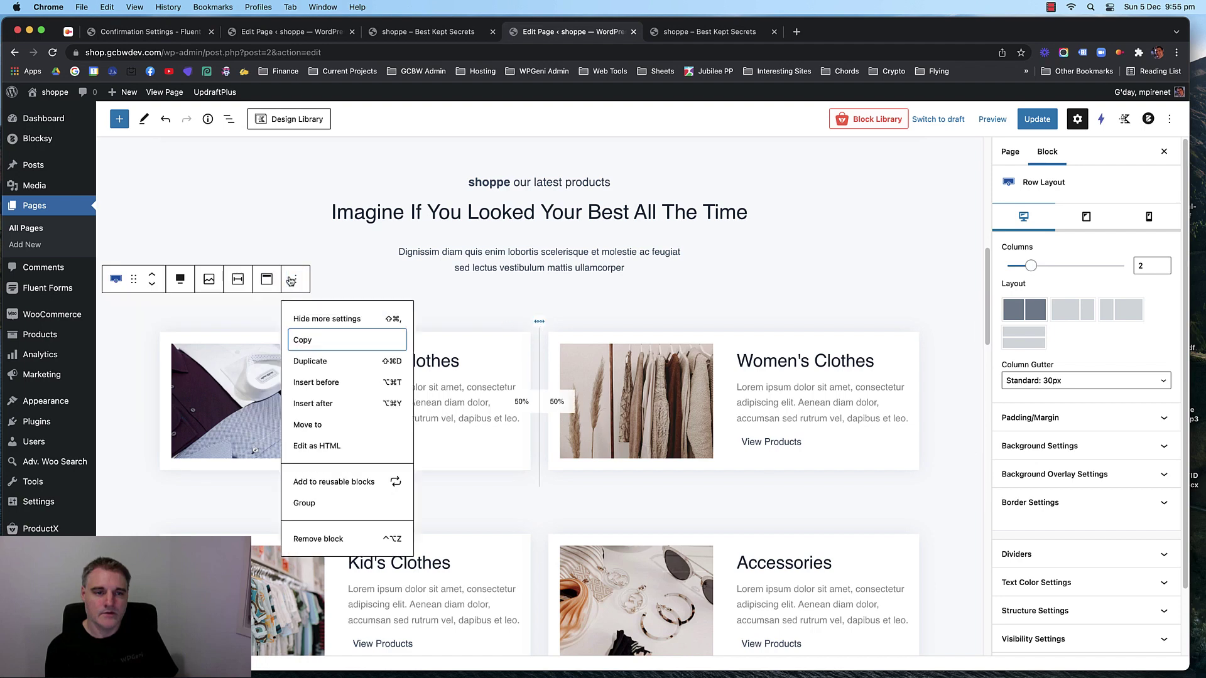
pyautogui.click(314, 358)
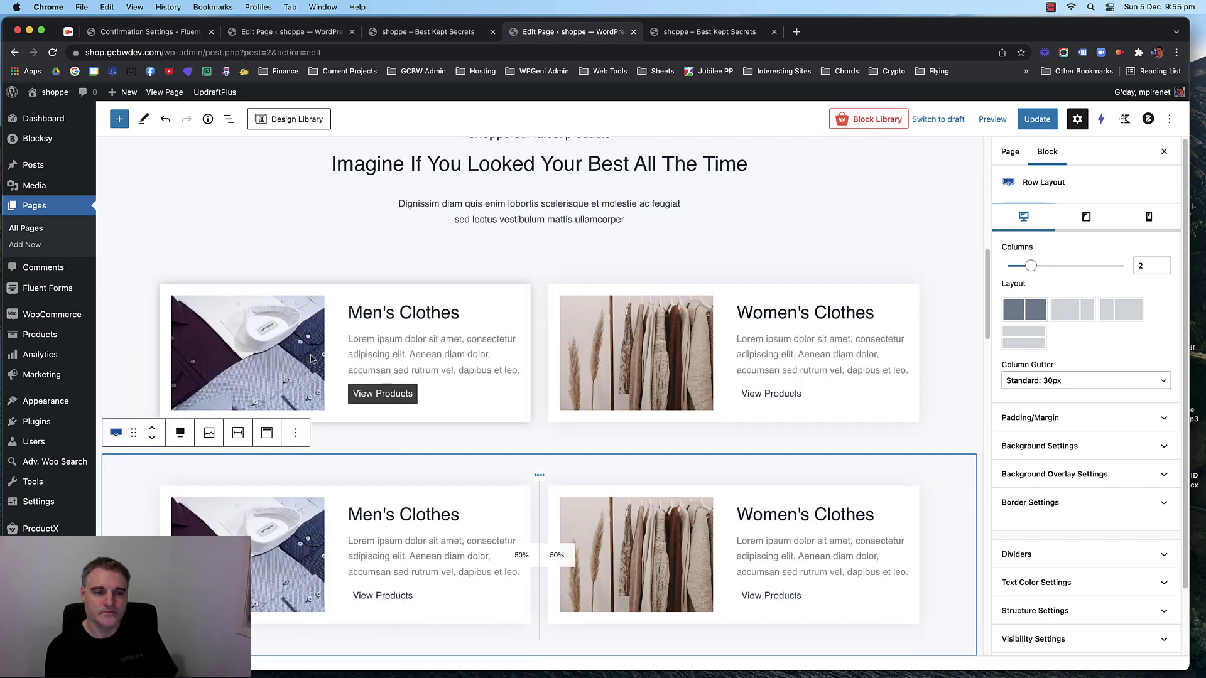
pyautogui.click(151, 421)
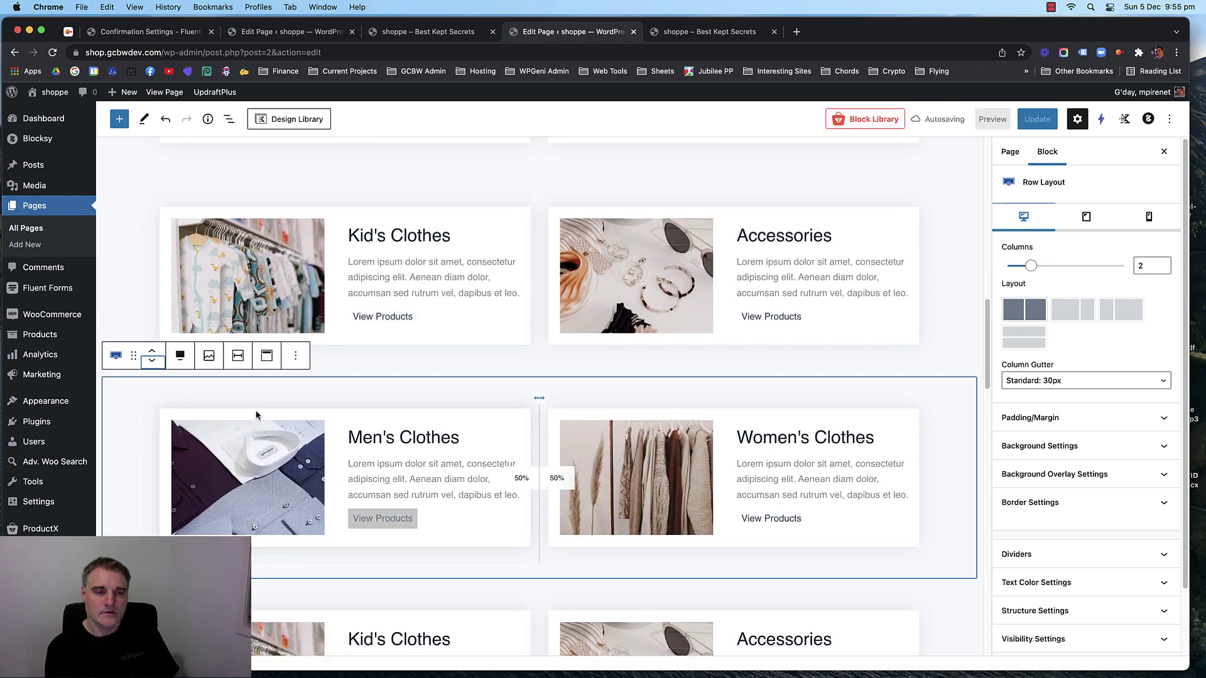
pyautogui.click(286, 426)
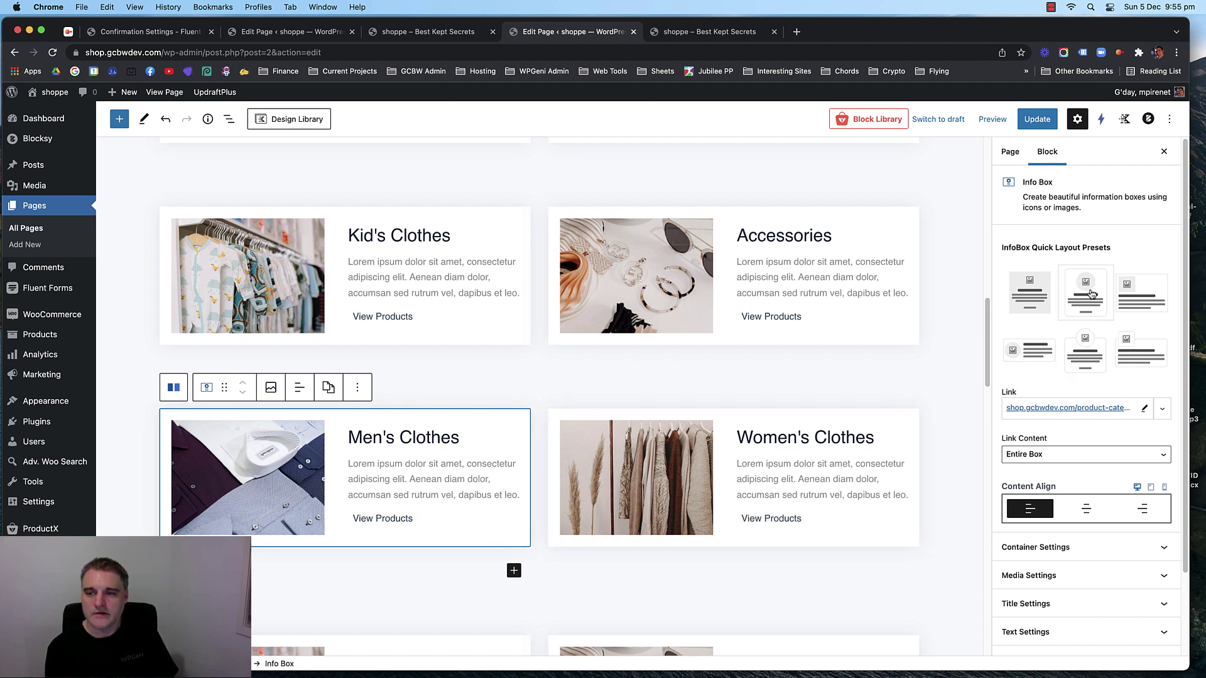
# Try centring the Men's Clothes box content, then restore left alignment.
pyautogui.scroll(-1, 1088, 377)
pyautogui.click(1088, 483)
pyautogui.click(1042, 484)
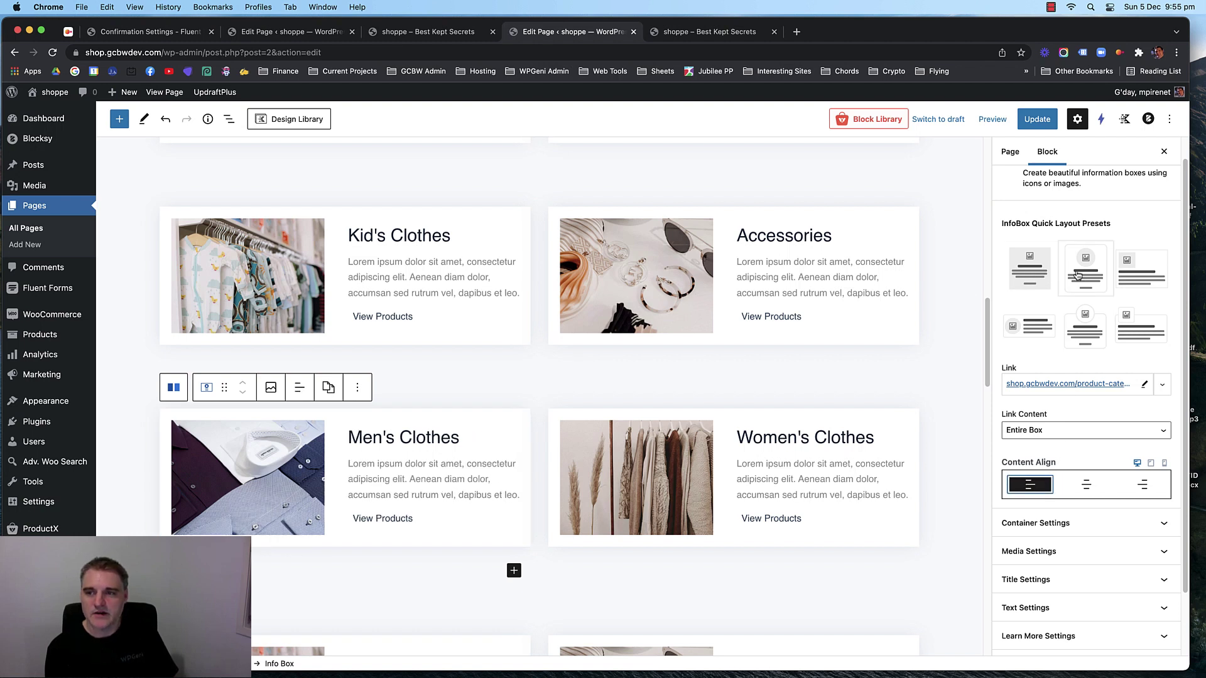
# Expand the Men's Clothes info box's container and image settings.
pyautogui.scroll(-2, 1083, 377)
pyautogui.click(1090, 455)
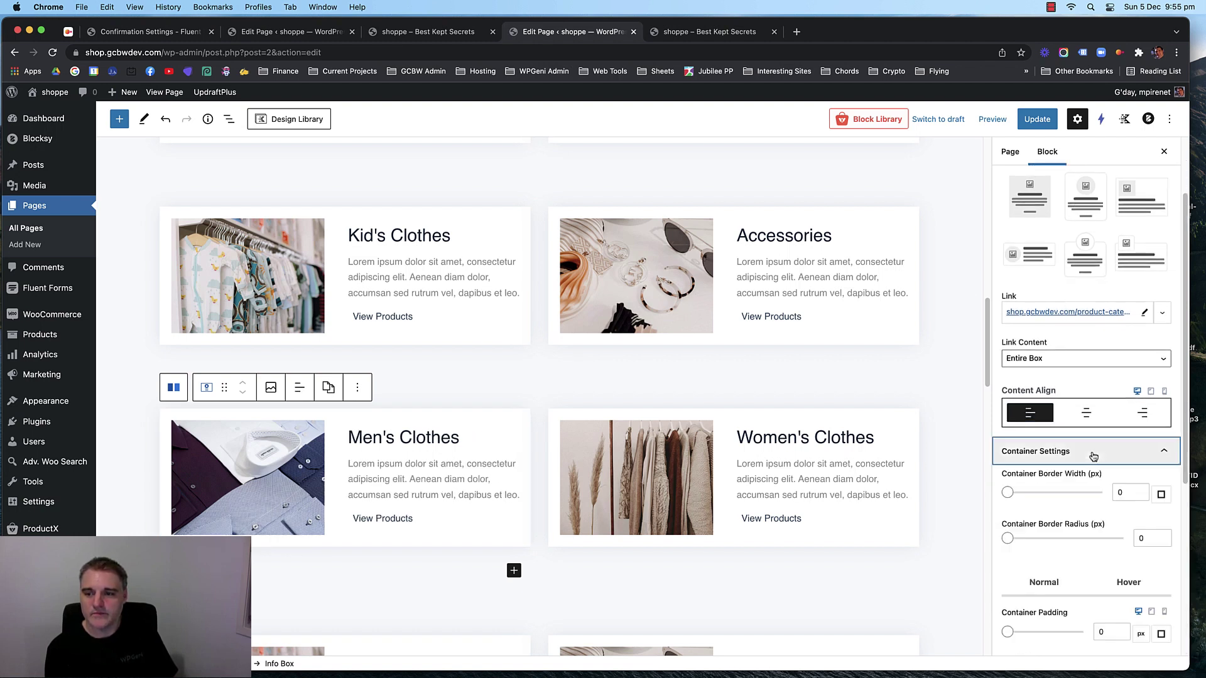
pyautogui.scroll(-3, 1093, 390)
pyautogui.scroll(-5, 1093, 364)
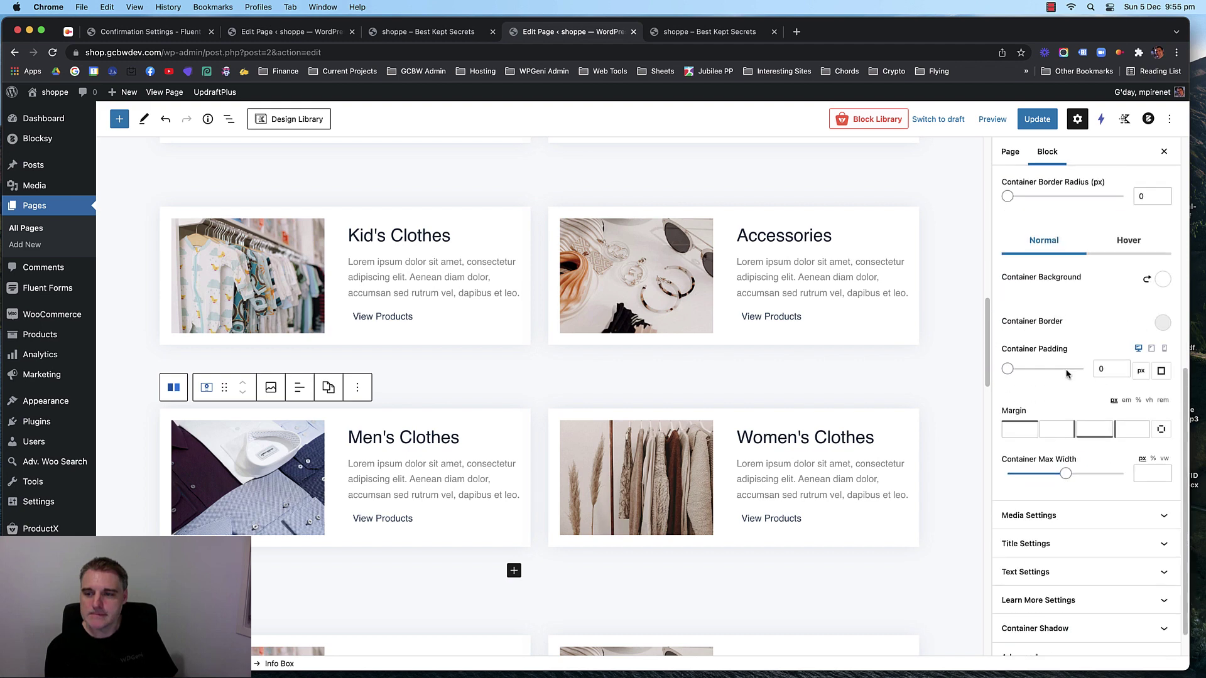
pyautogui.click(1093, 480)
pyautogui.scroll(-3, 1083, 440)
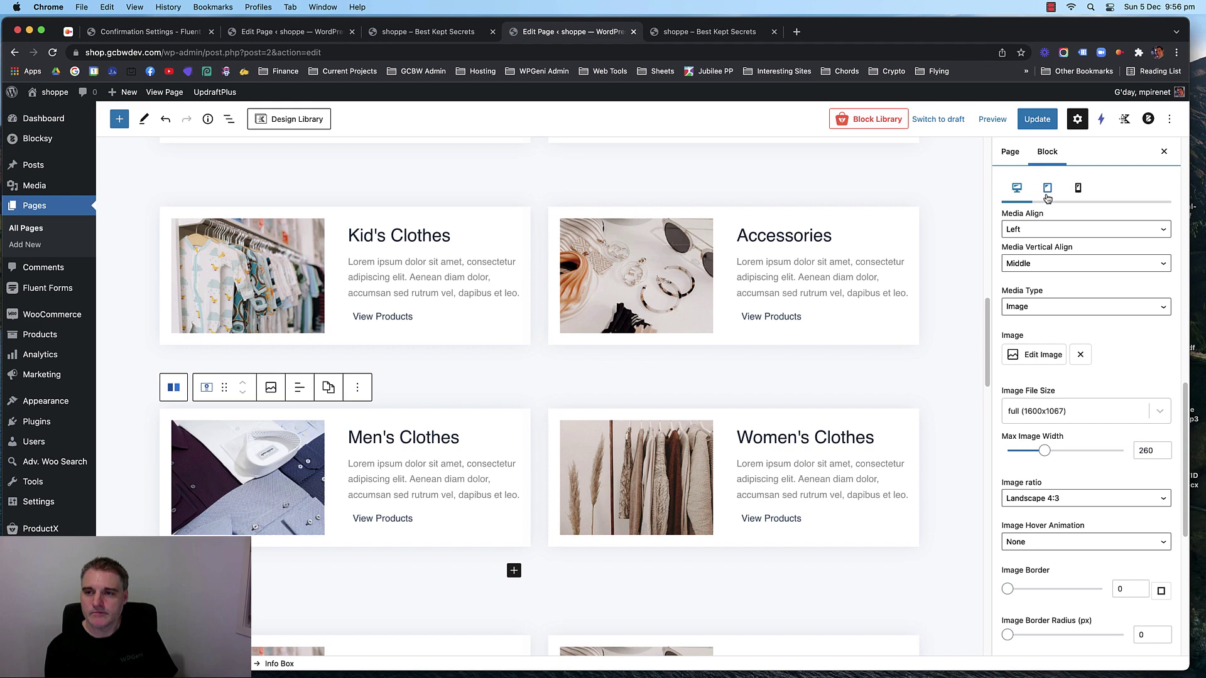
pyautogui.scroll(-2, 595, 377)
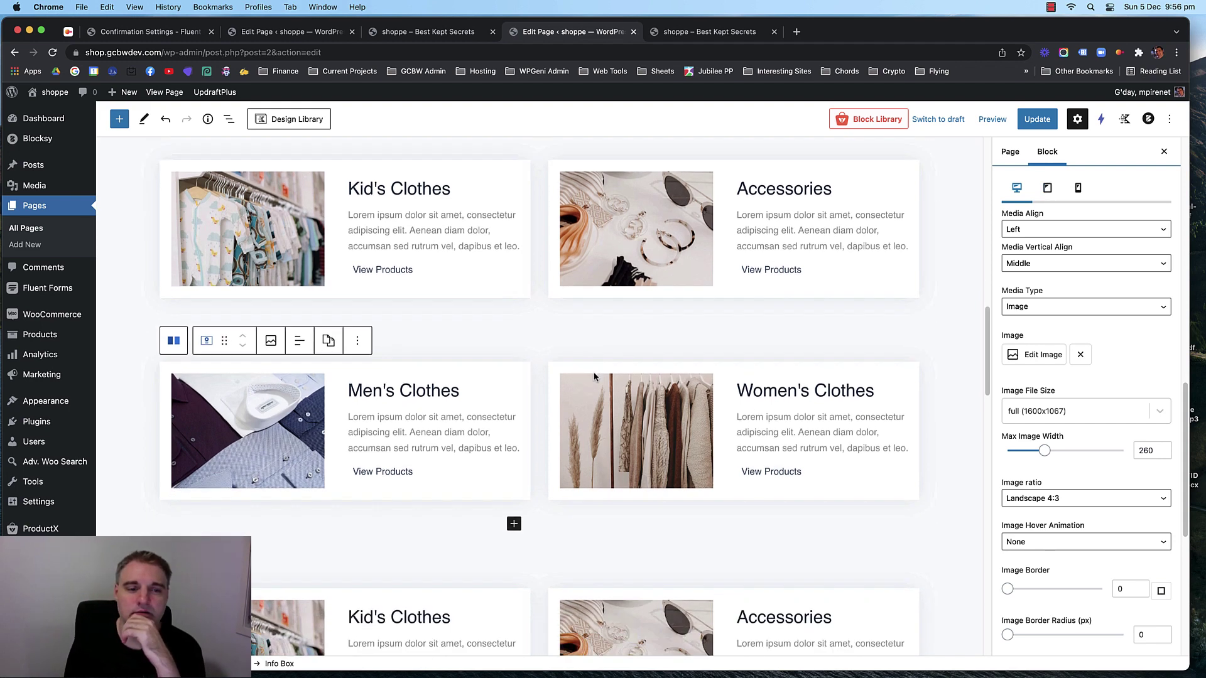
pyautogui.scroll(-5, 595, 377)
# Select the copied Kid's Clothes row, then reselect the Men's Clothes info box.
pyautogui.click(531, 383)
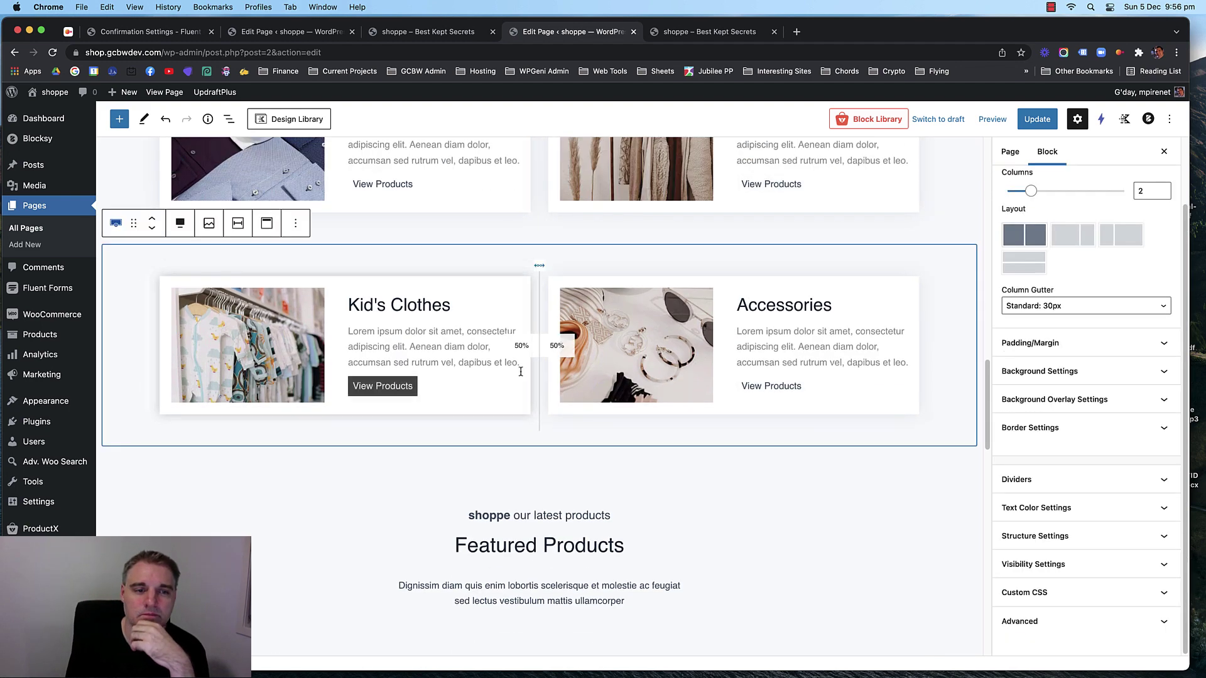
pyautogui.scroll(2, 521, 372)
pyautogui.scroll(-12, 510, 374)
pyautogui.scroll(2, 512, 371)
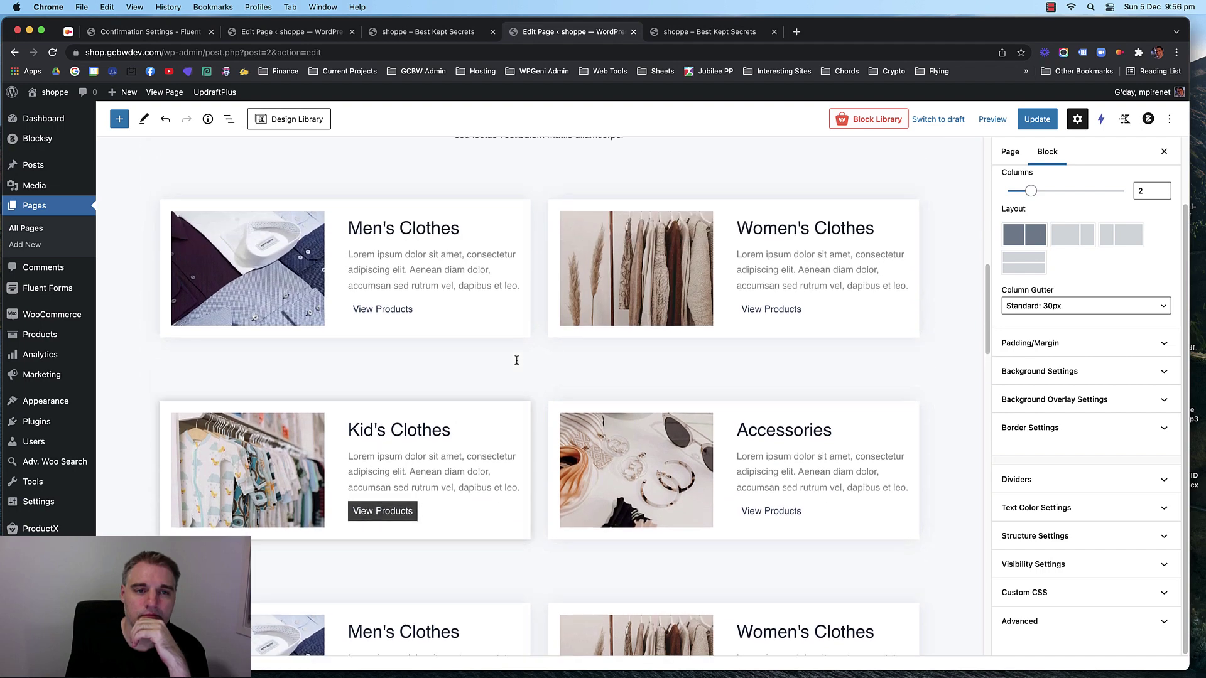
pyautogui.click(492, 317)
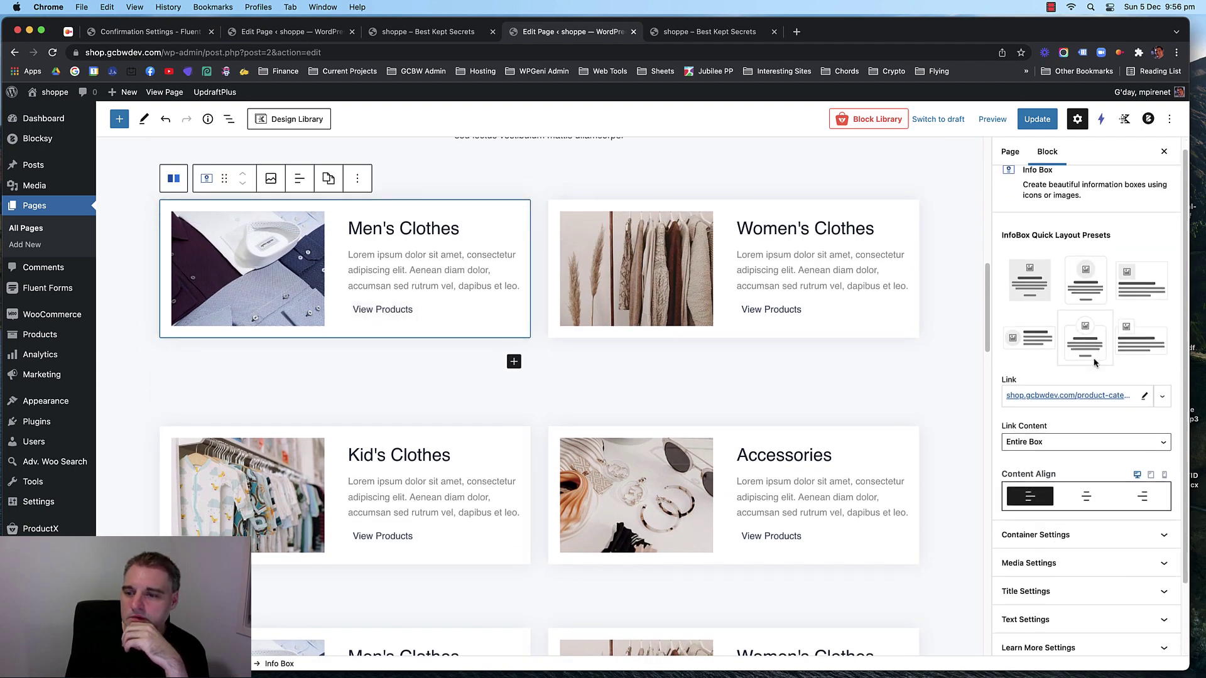
# Review the Men's Clothes image settings on the Tablet, Mobile and Desktop tabs.
pyautogui.scroll(-3, 1094, 362)
pyautogui.click(1088, 486)
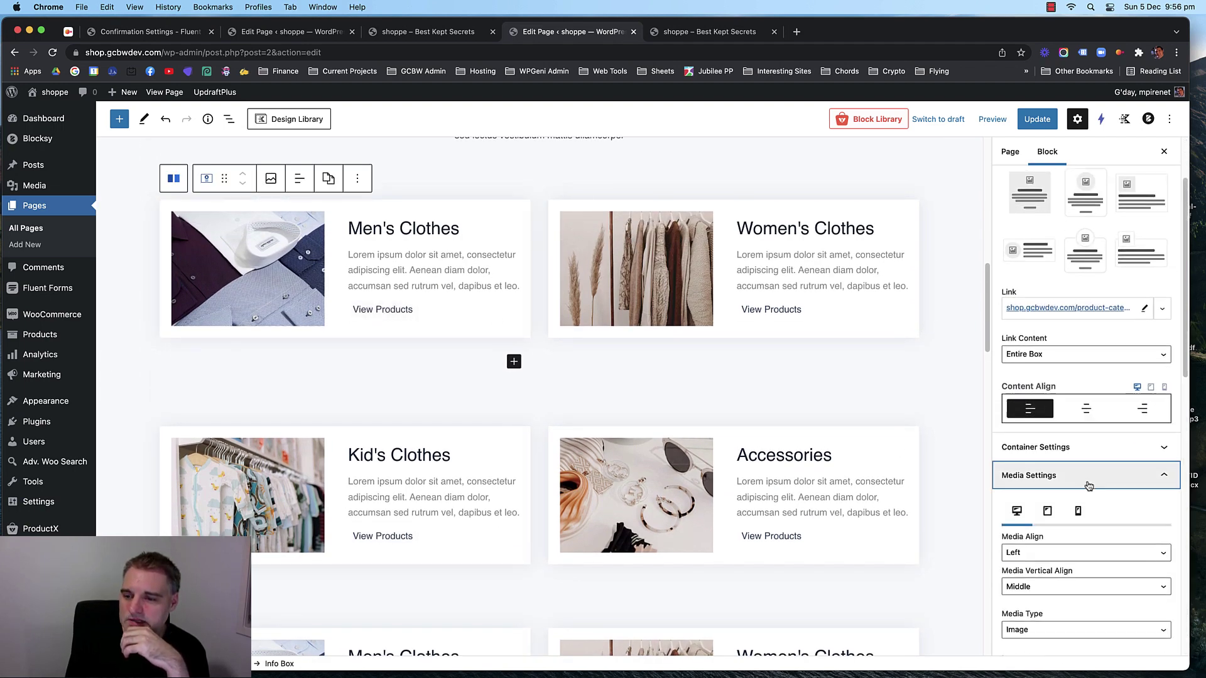
pyautogui.scroll(-5, 1088, 486)
pyautogui.click(1045, 189)
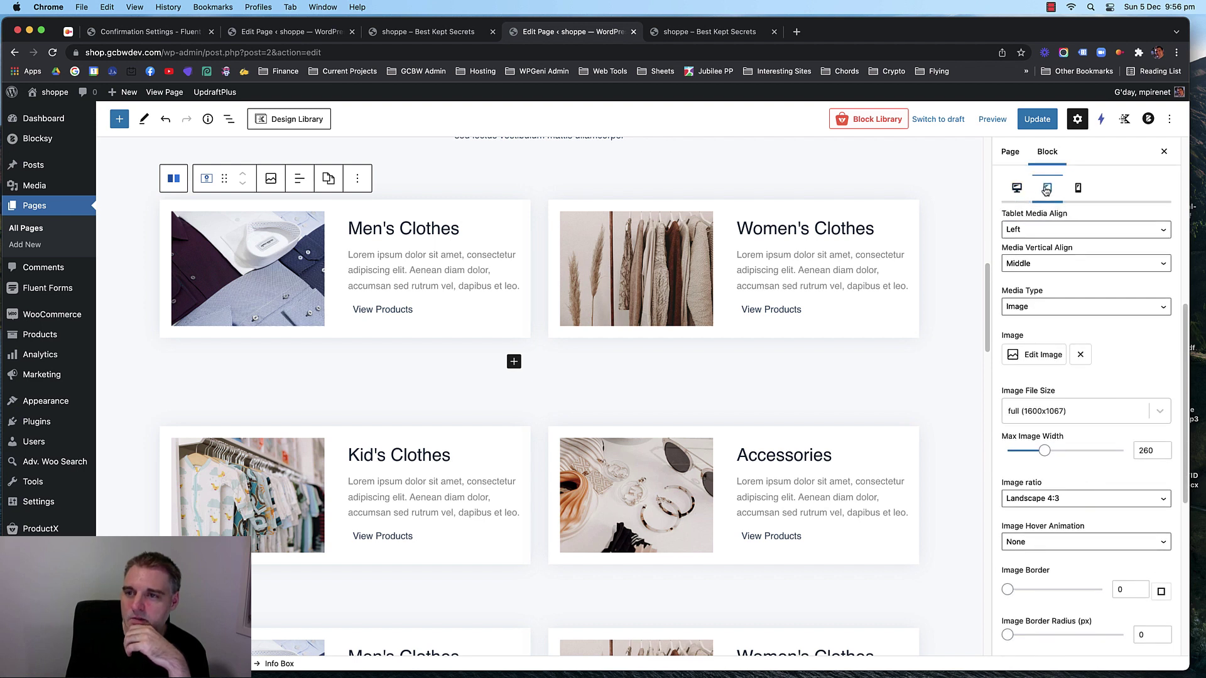
pyautogui.click(1078, 190)
pyautogui.click(1045, 189)
pyautogui.click(1018, 190)
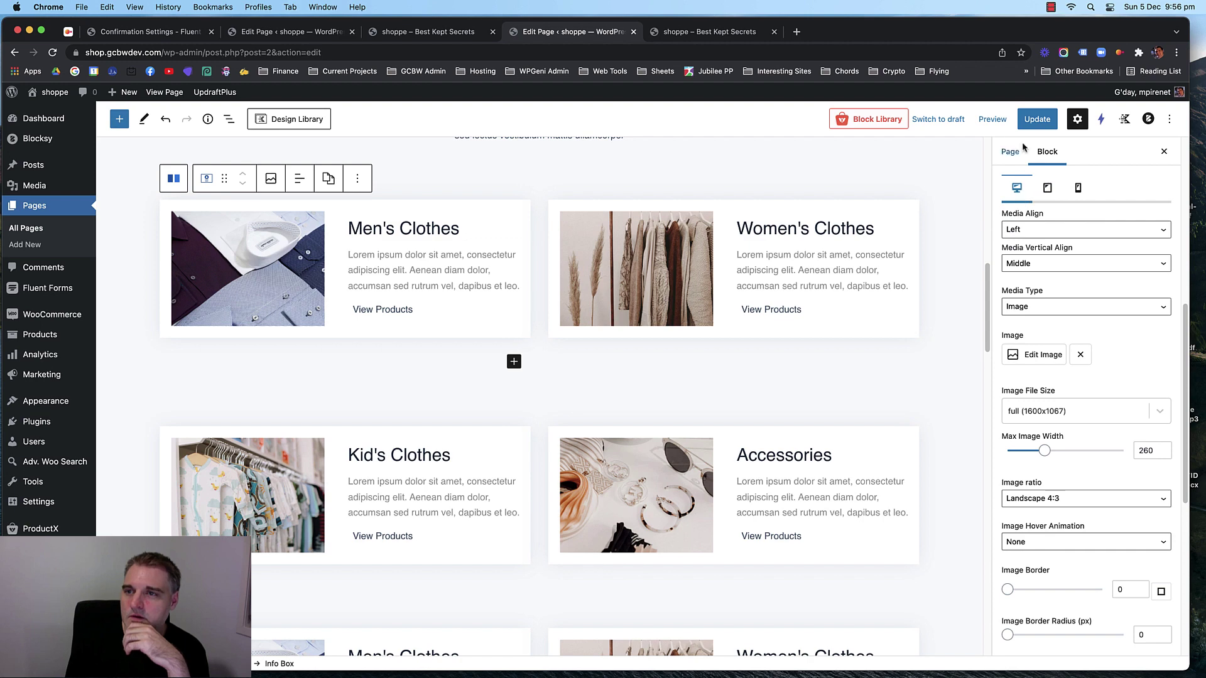
pyautogui.click(991, 119)
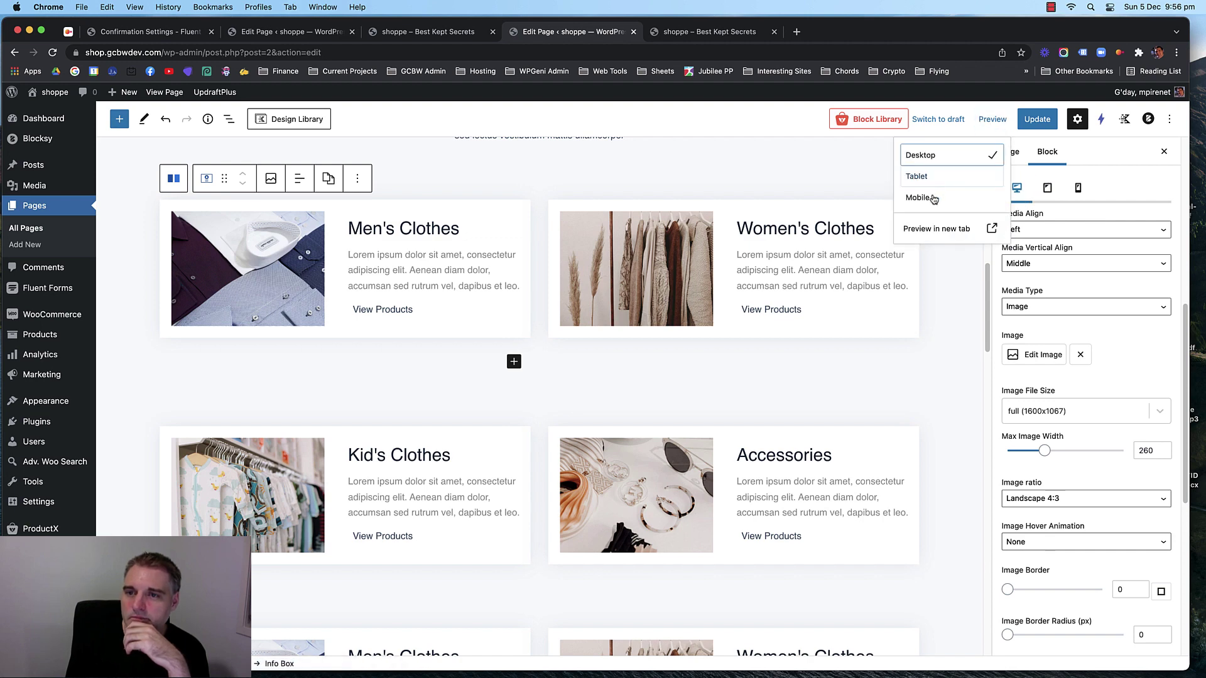
# Preview at mobile width and set the Men's Clothes box's mobile image alignment to Top.
pyautogui.click(933, 198)
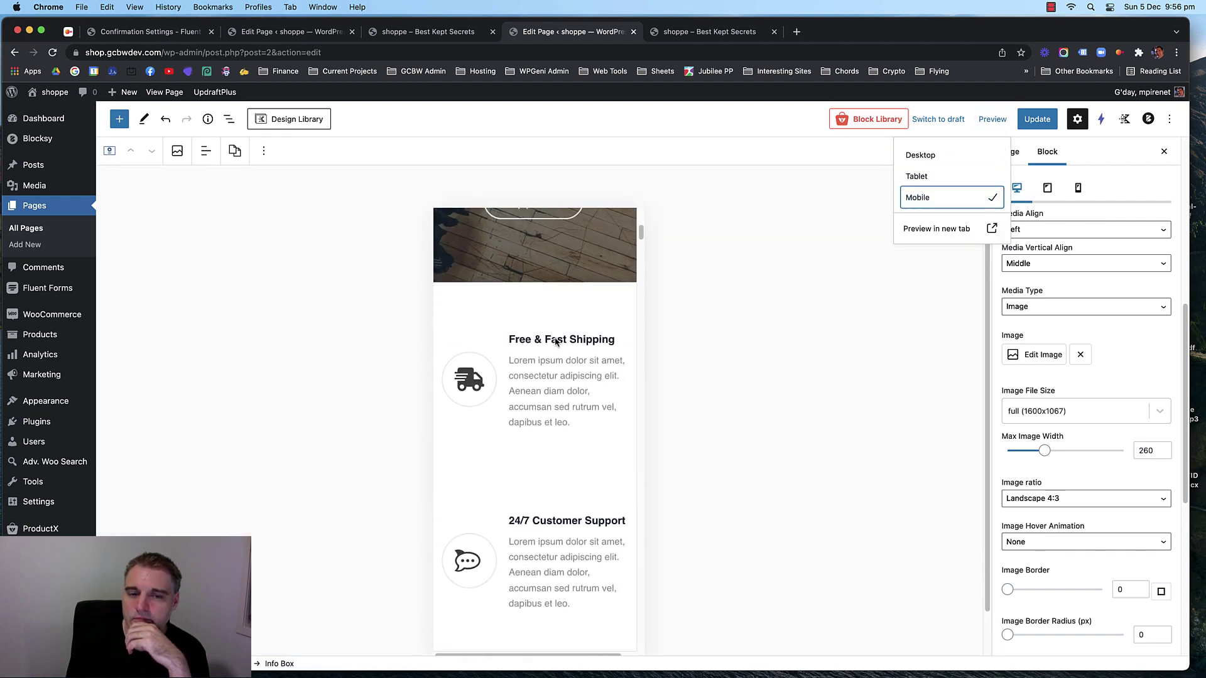
pyautogui.scroll(-10, 556, 341)
pyautogui.click(553, 292)
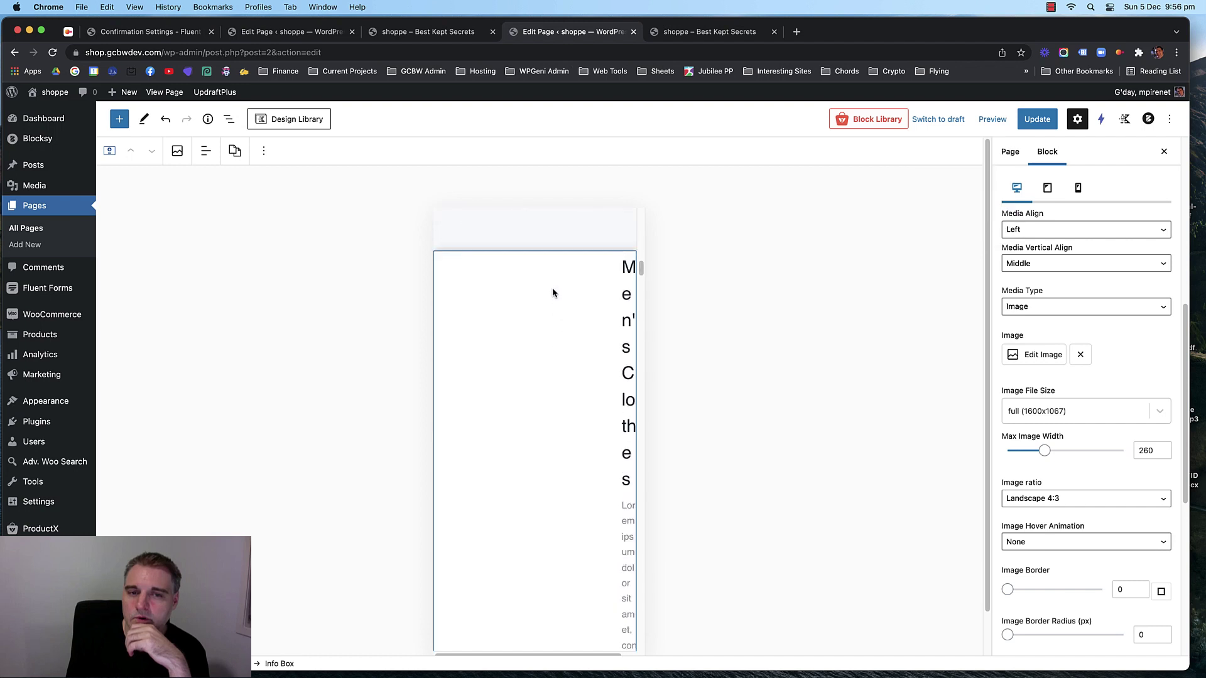
pyautogui.scroll(3, 1112, 317)
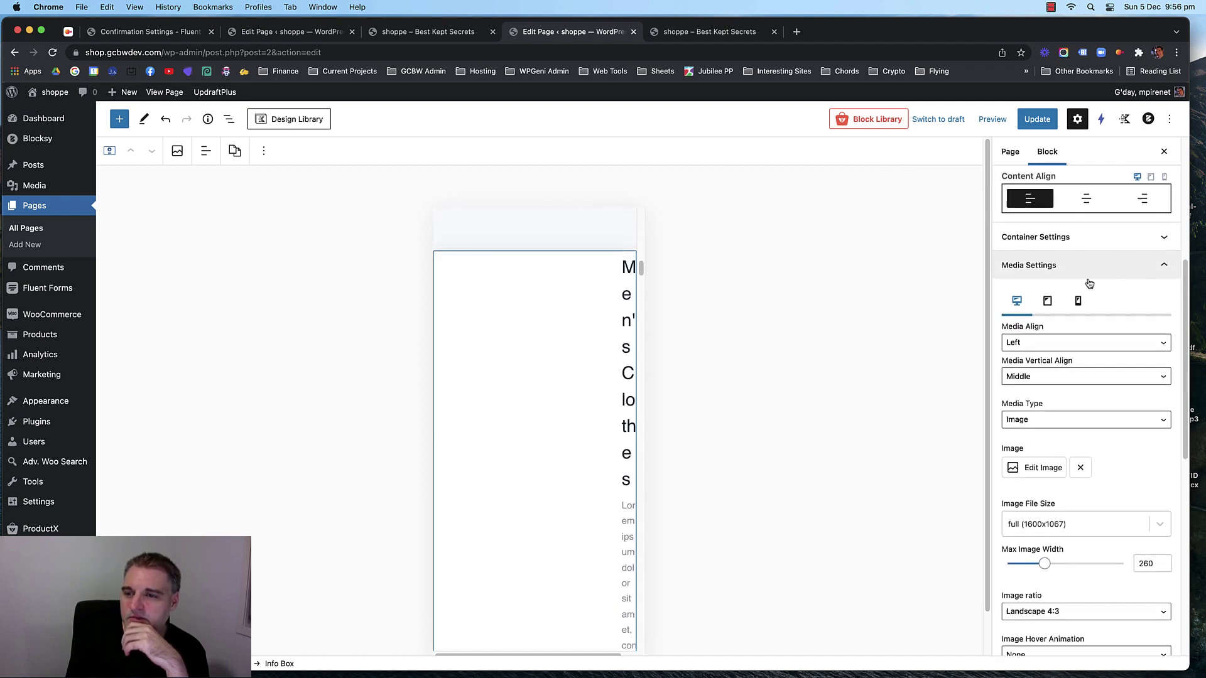
pyautogui.click(1044, 300)
pyautogui.click(1079, 306)
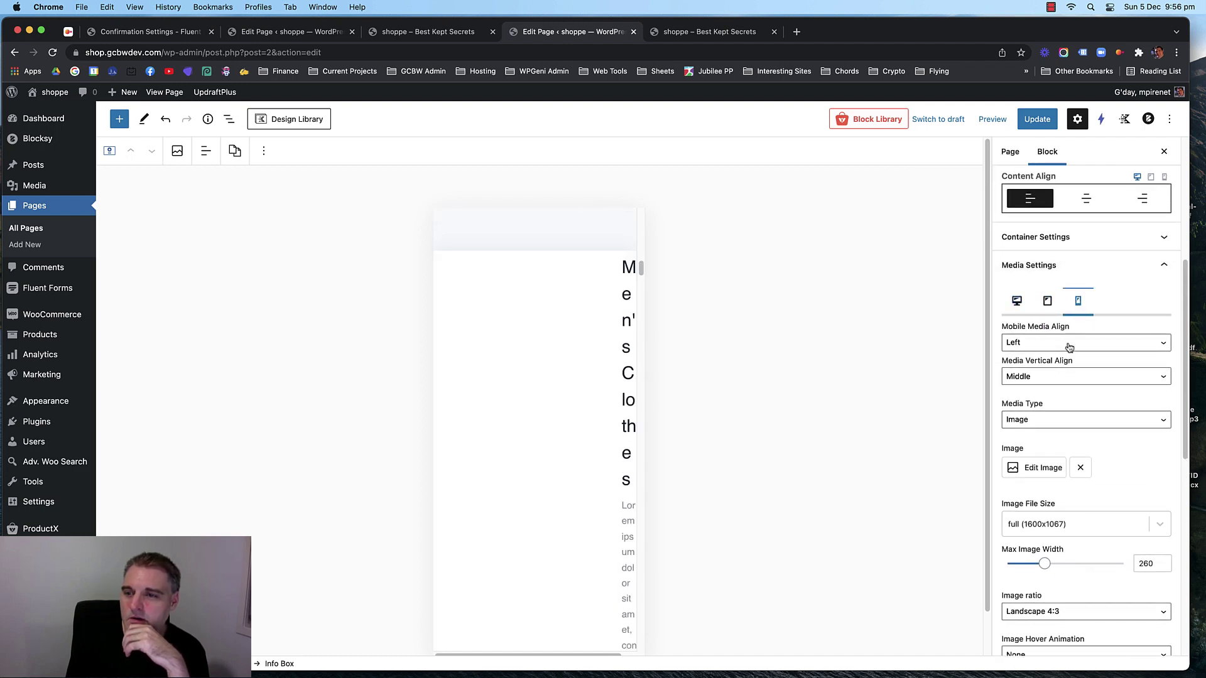
pyautogui.click(1064, 345)
pyautogui.click(1065, 333)
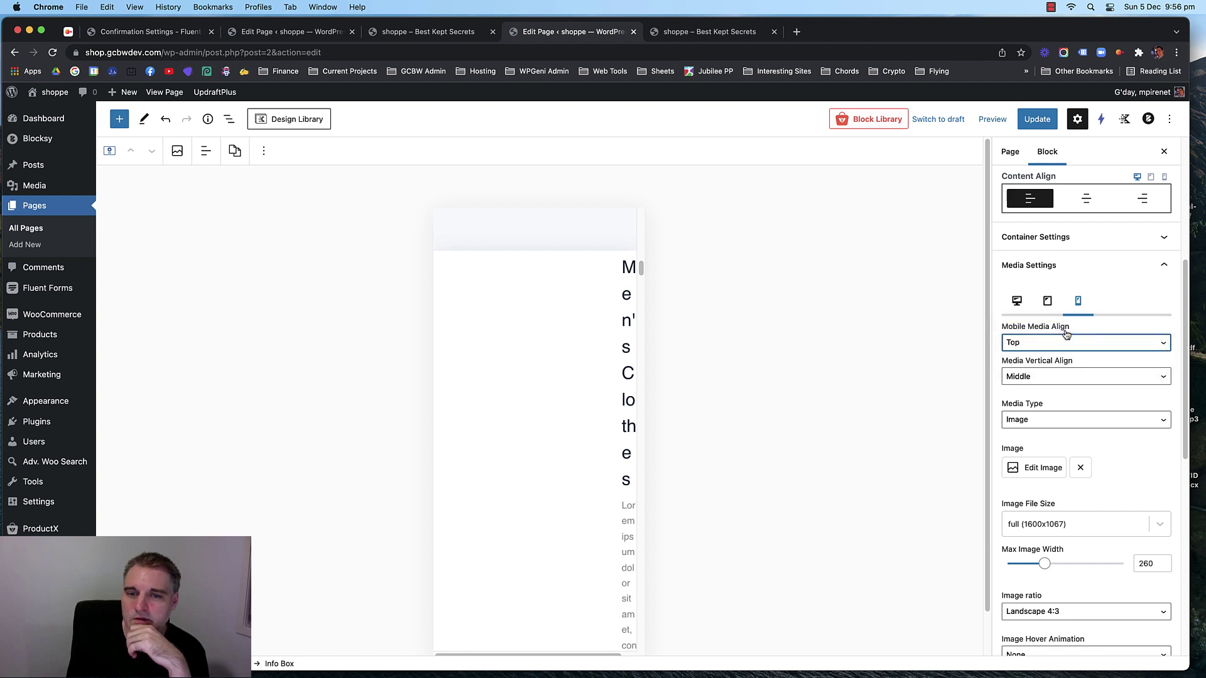
pyautogui.click(548, 349)
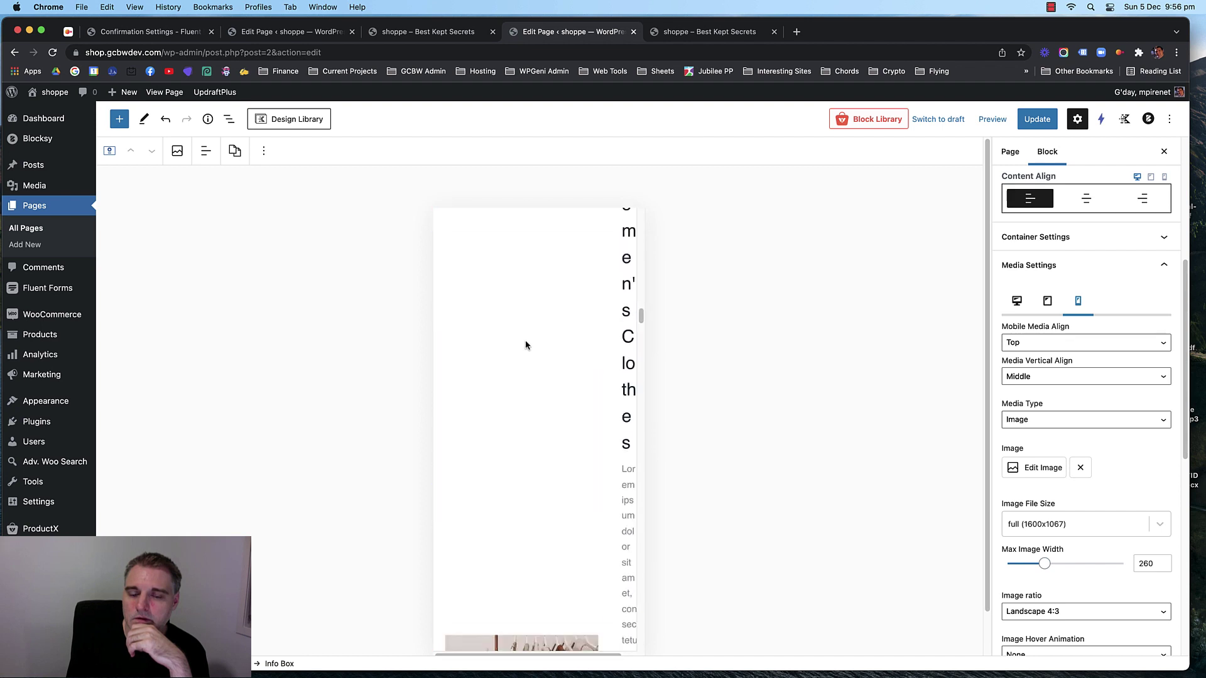
# Keep Media Vertical Align at Middle, update the home page, and switch to the live shop tab.
pyautogui.scroll(-15, 525, 344)
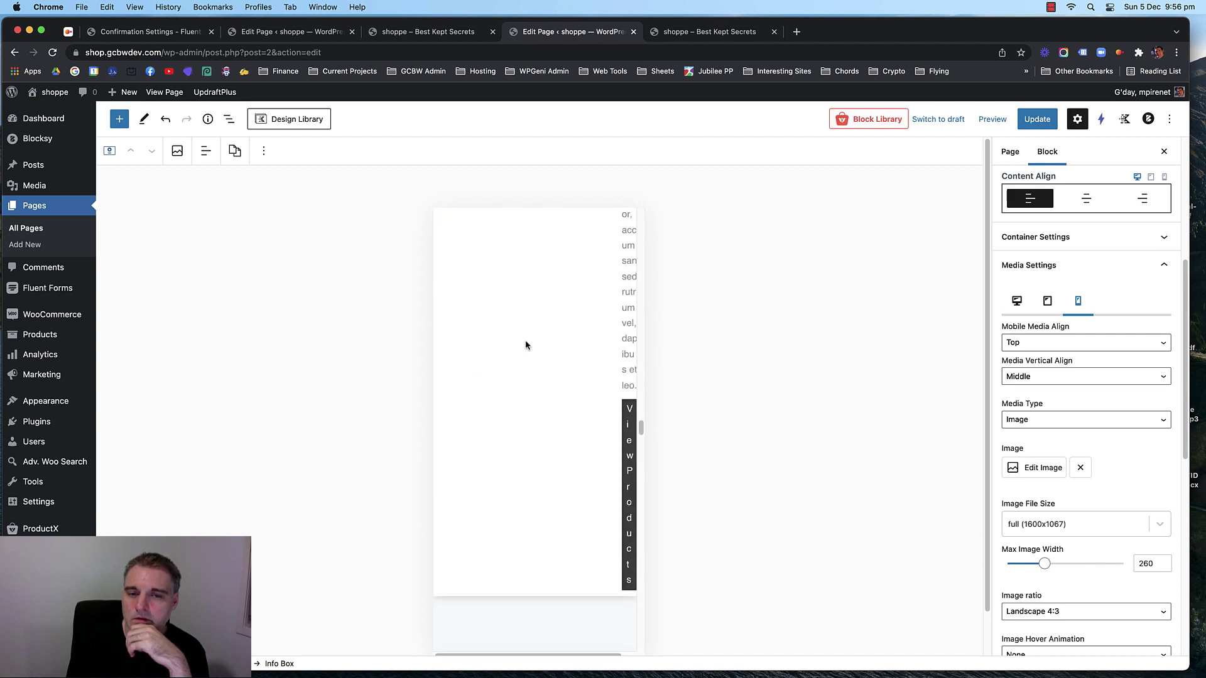
pyautogui.scroll(-15, 525, 344)
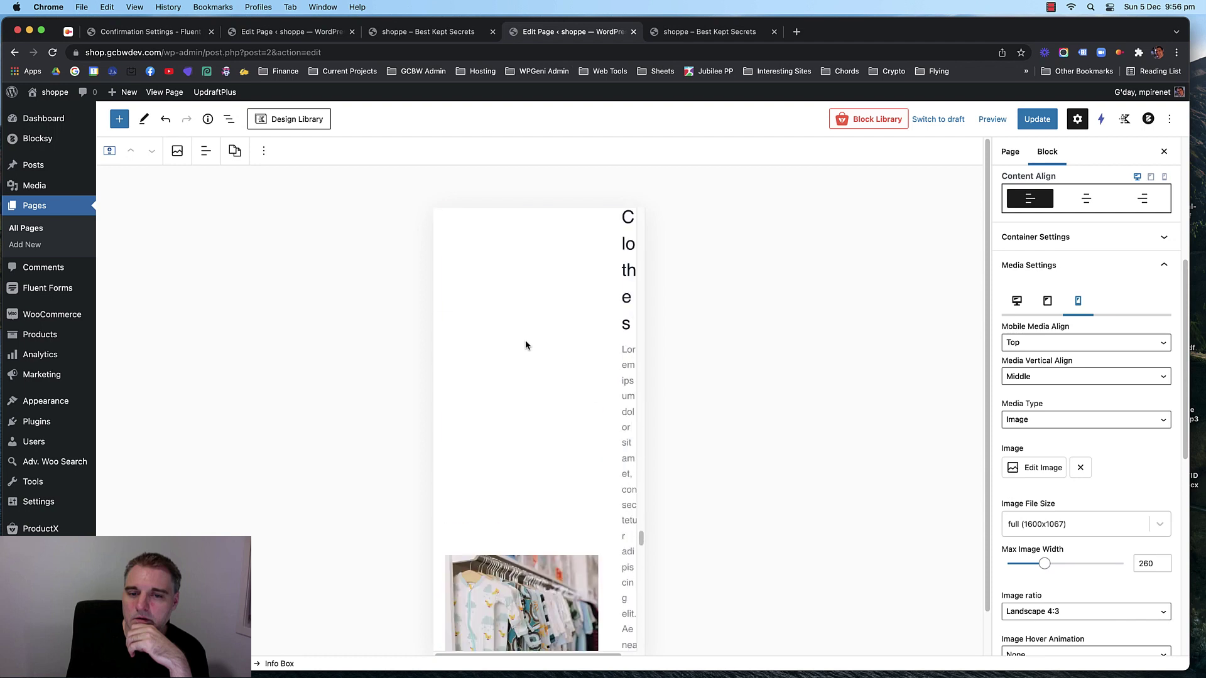
pyautogui.scroll(-8, 525, 344)
pyautogui.scroll(-1, 525, 344)
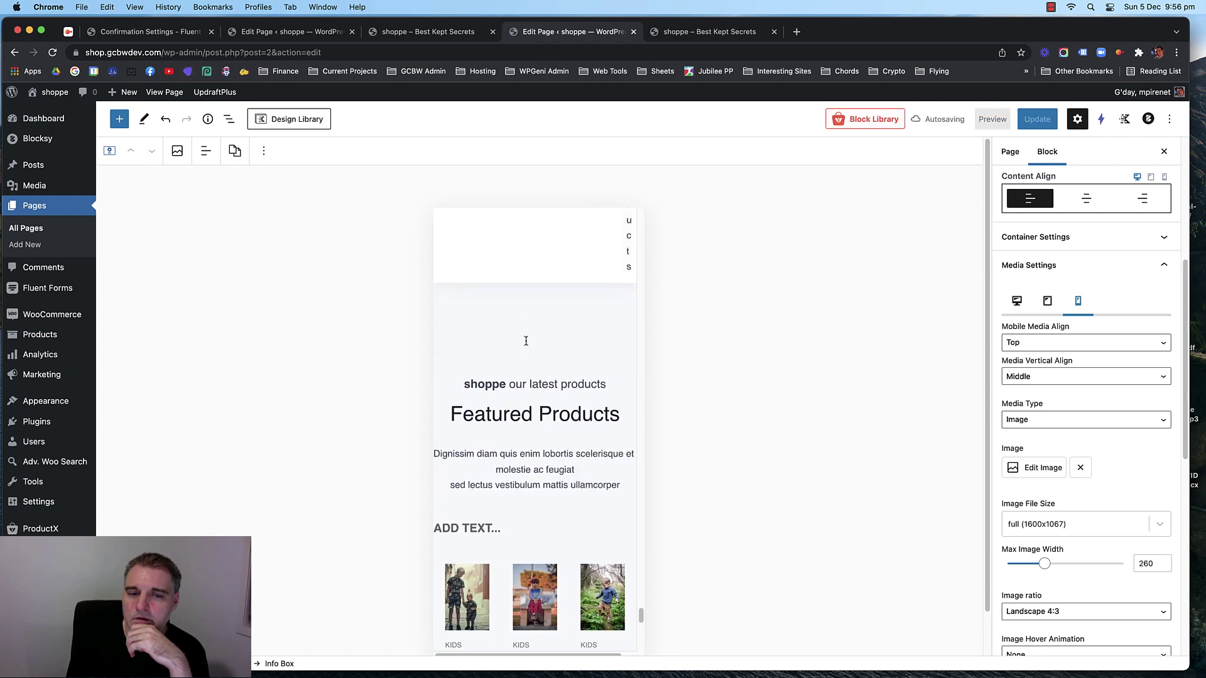
pyautogui.scroll(20, 525, 344)
pyautogui.scroll(15, 525, 344)
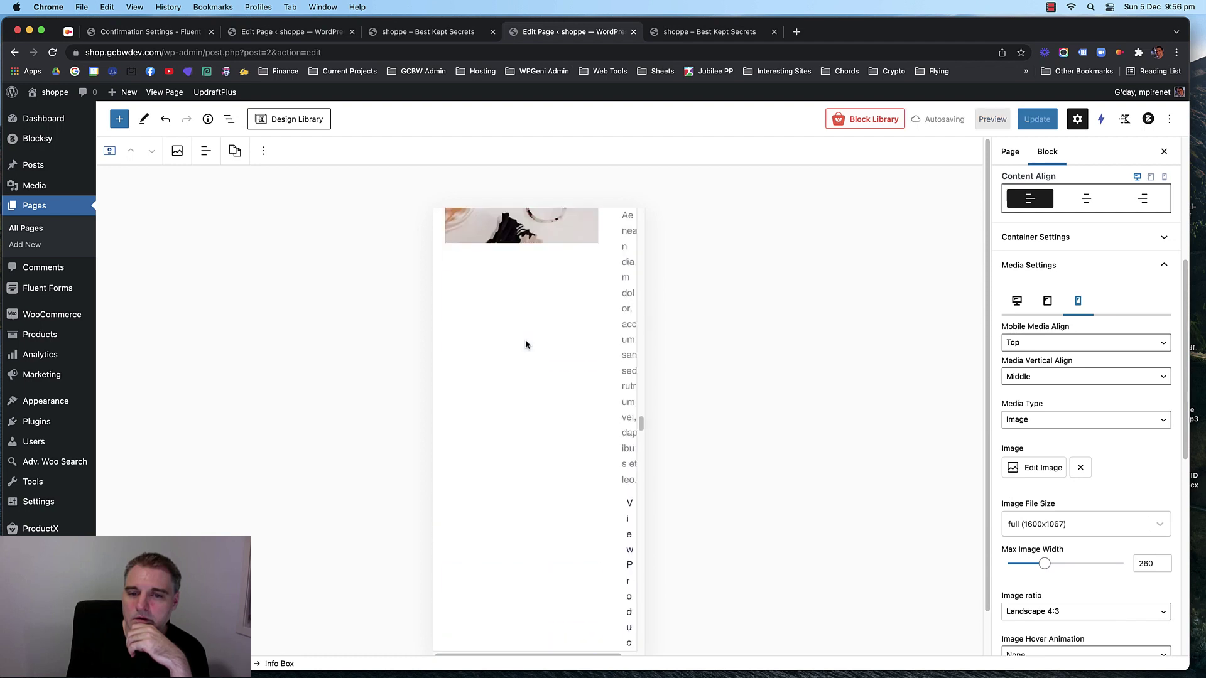
pyautogui.scroll(-20, 525, 344)
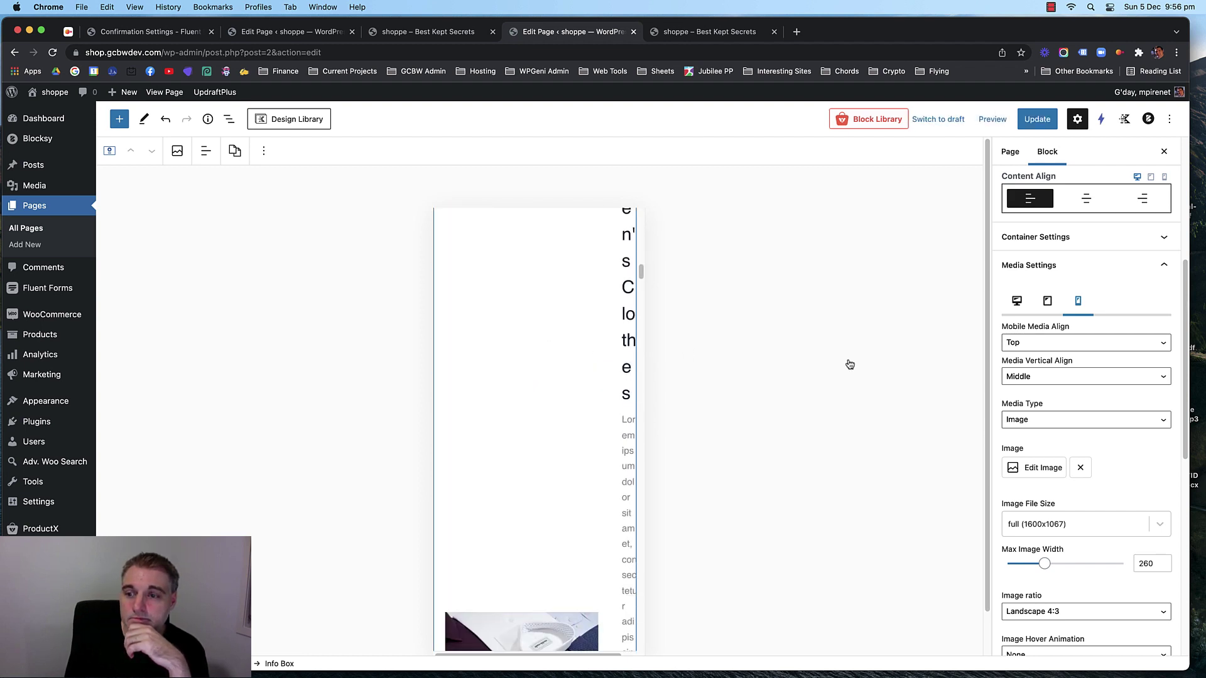
pyautogui.click(1061, 377)
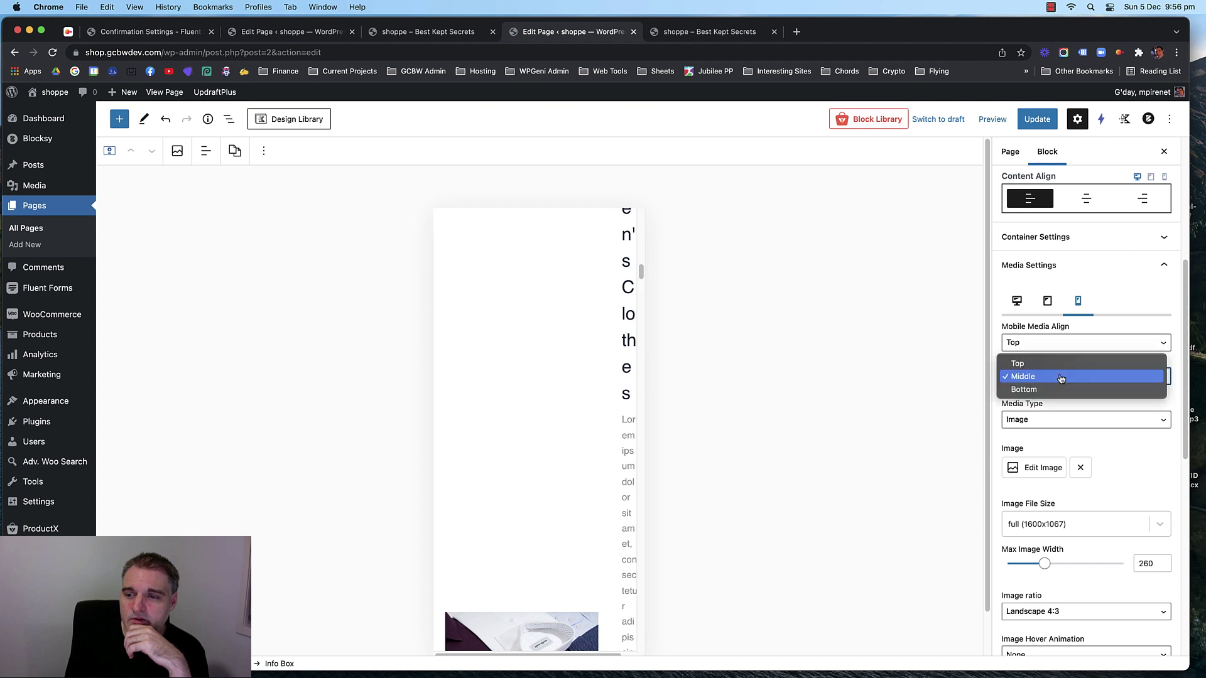
pyautogui.click(1061, 376)
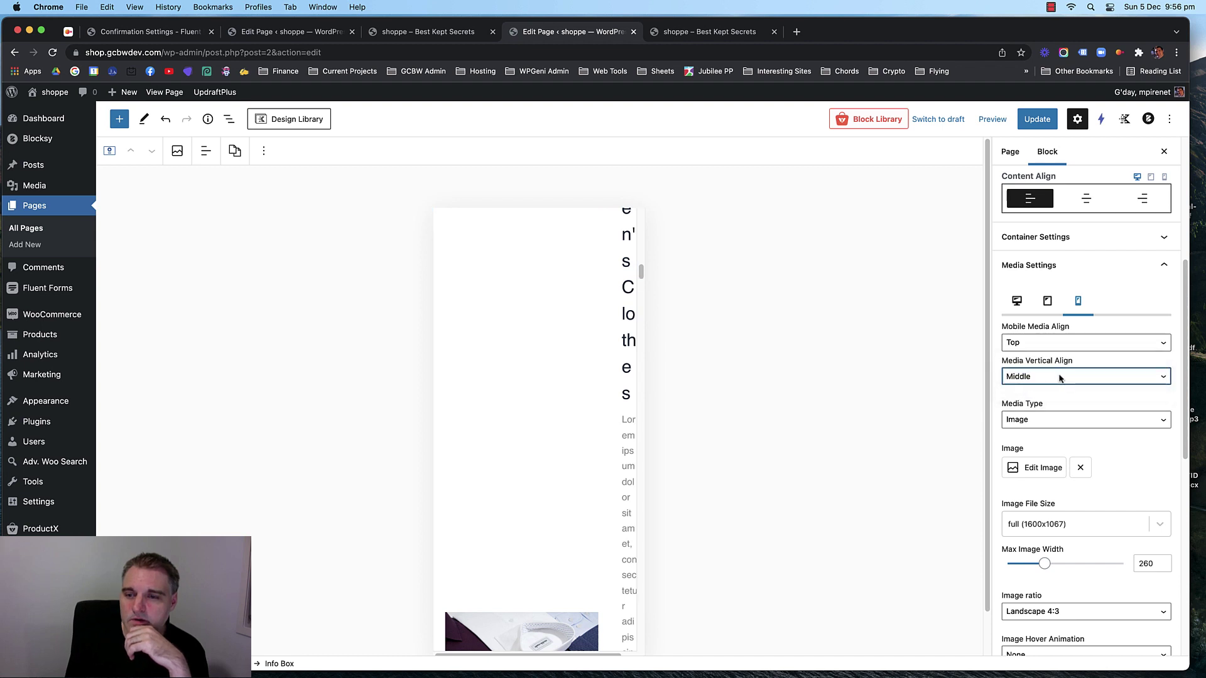
pyautogui.click(1039, 121)
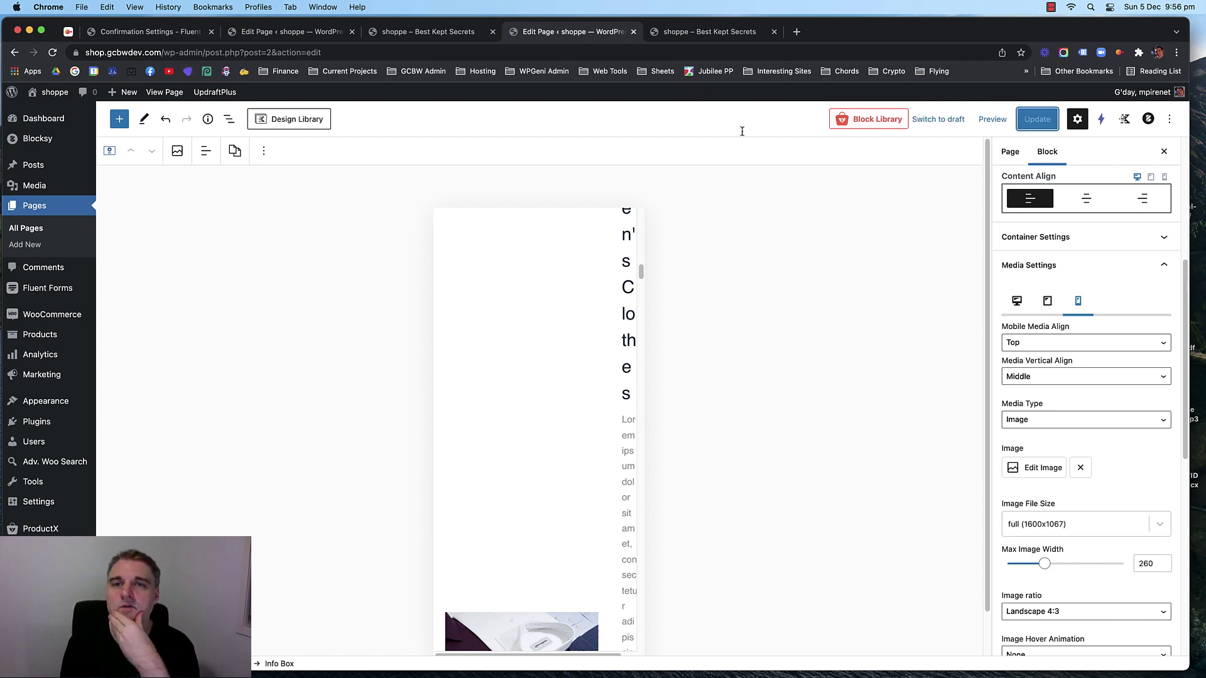
pyautogui.click(693, 30)
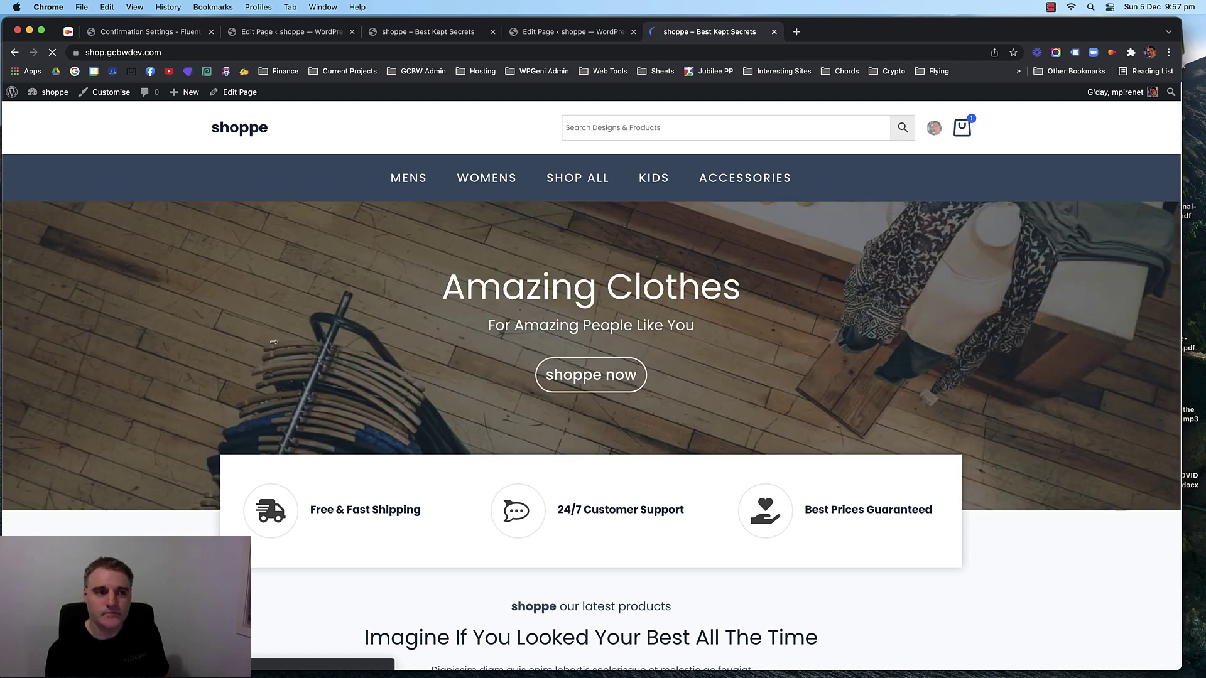
# Narrow Chrome to phone width, check the category boxes, then restore full width.
pyautogui.moveTo(1192, 327); pyautogui.dragTo(295, 327)
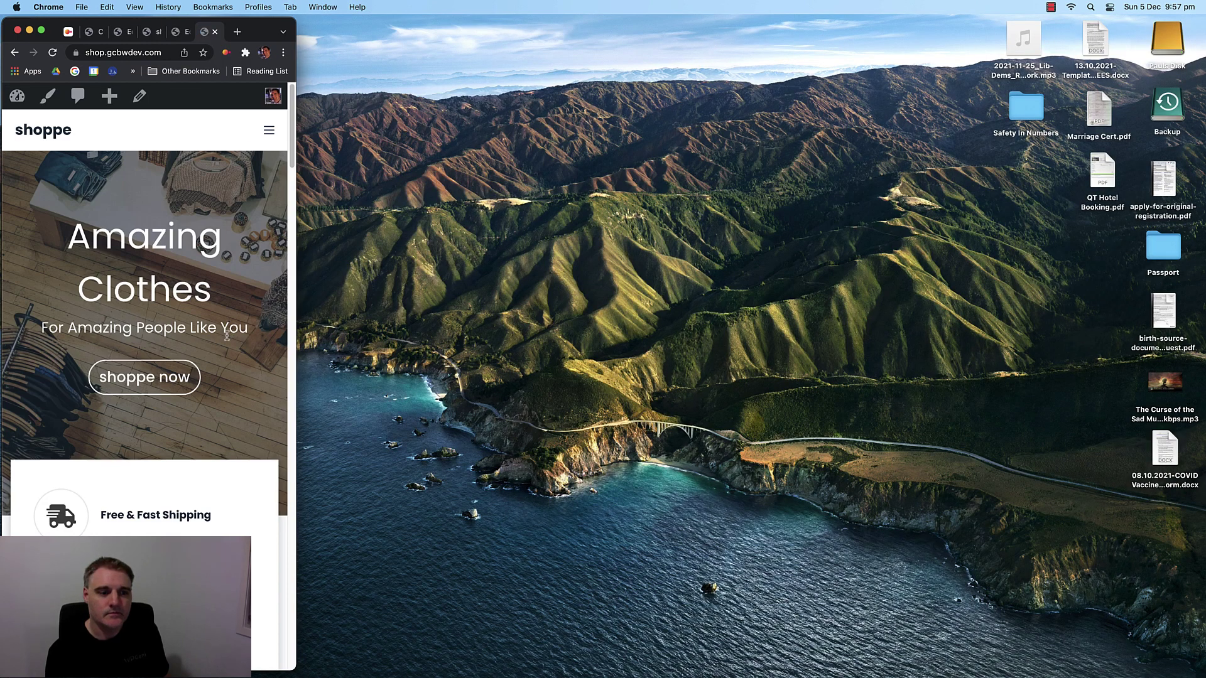
pyautogui.scroll(-5, 183, 314)
pyautogui.scroll(-4, 183, 314)
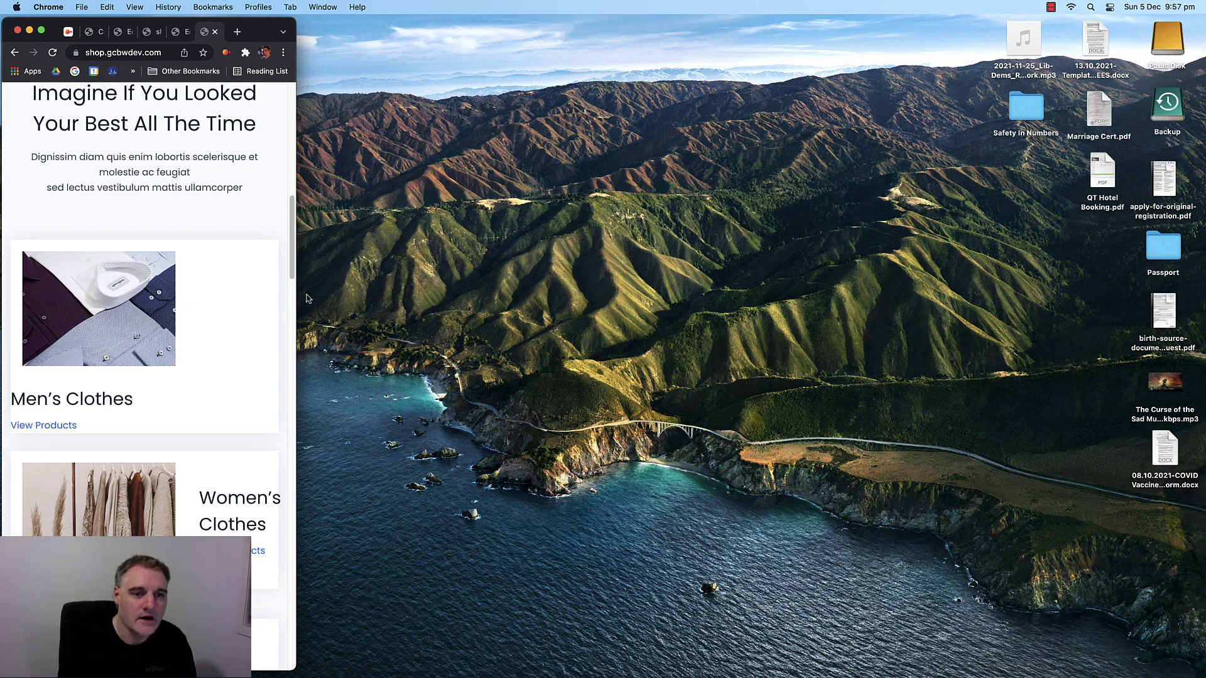
pyautogui.moveTo(295, 303); pyautogui.dragTo(1190, 361)
# Return to the home page editor and set the preview back to Desktop.
pyautogui.click(547, 32)
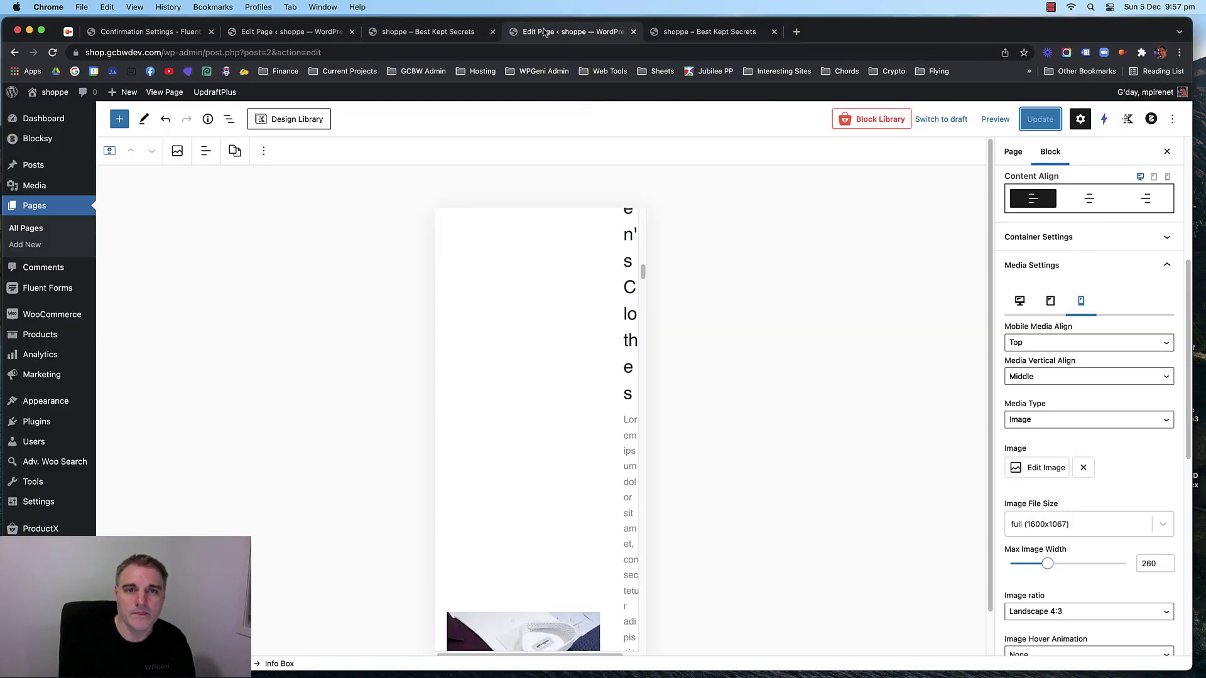
pyautogui.click(1002, 123)
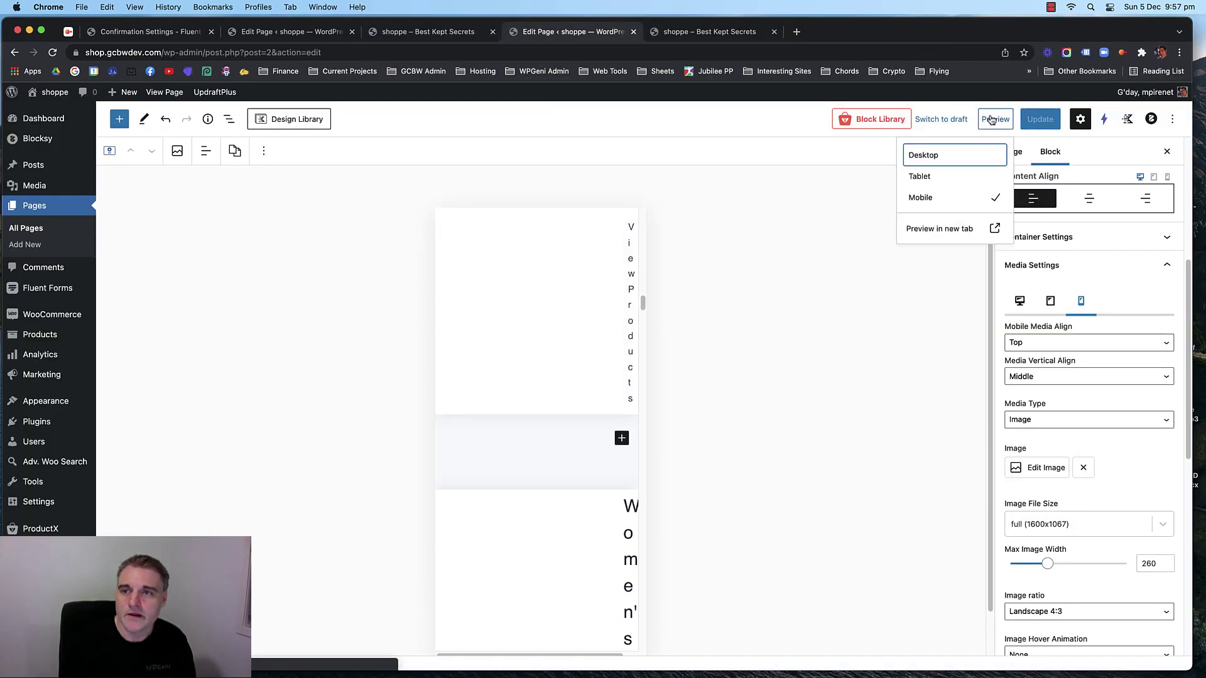
pyautogui.click(954, 160)
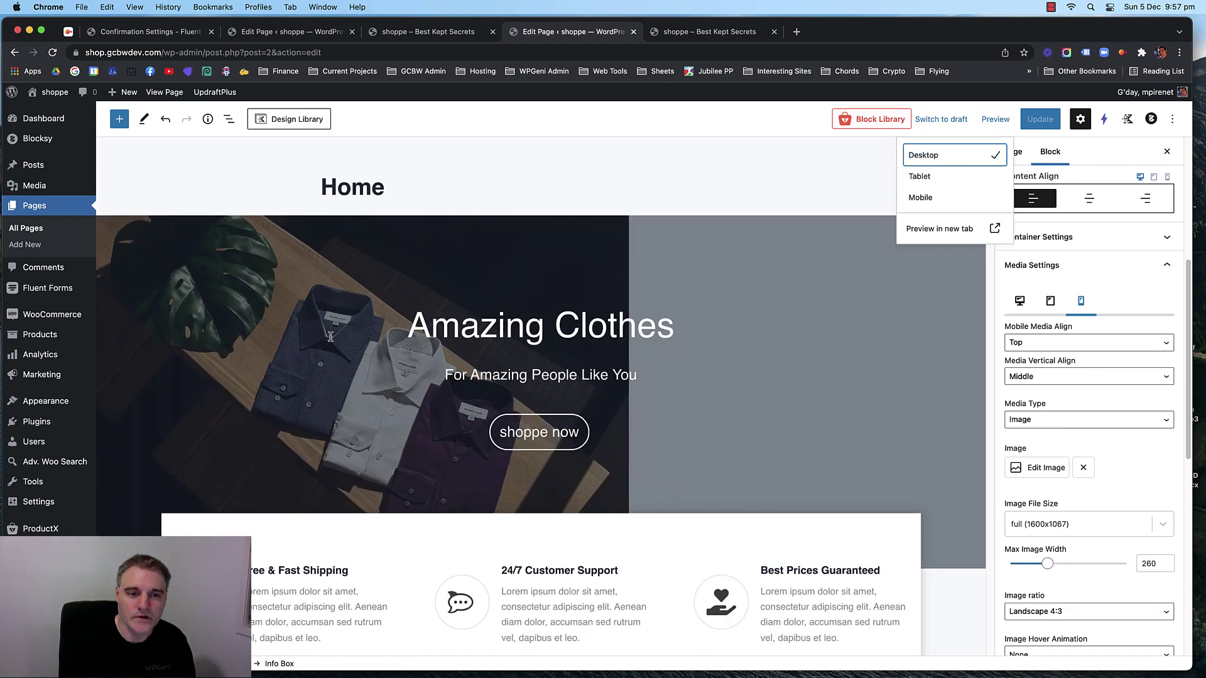
pyautogui.scroll(-10, 316, 337)
# Remove the duplicate Kid's/Accessories and Men's/Women's Clothes rows.
pyautogui.click(277, 352)
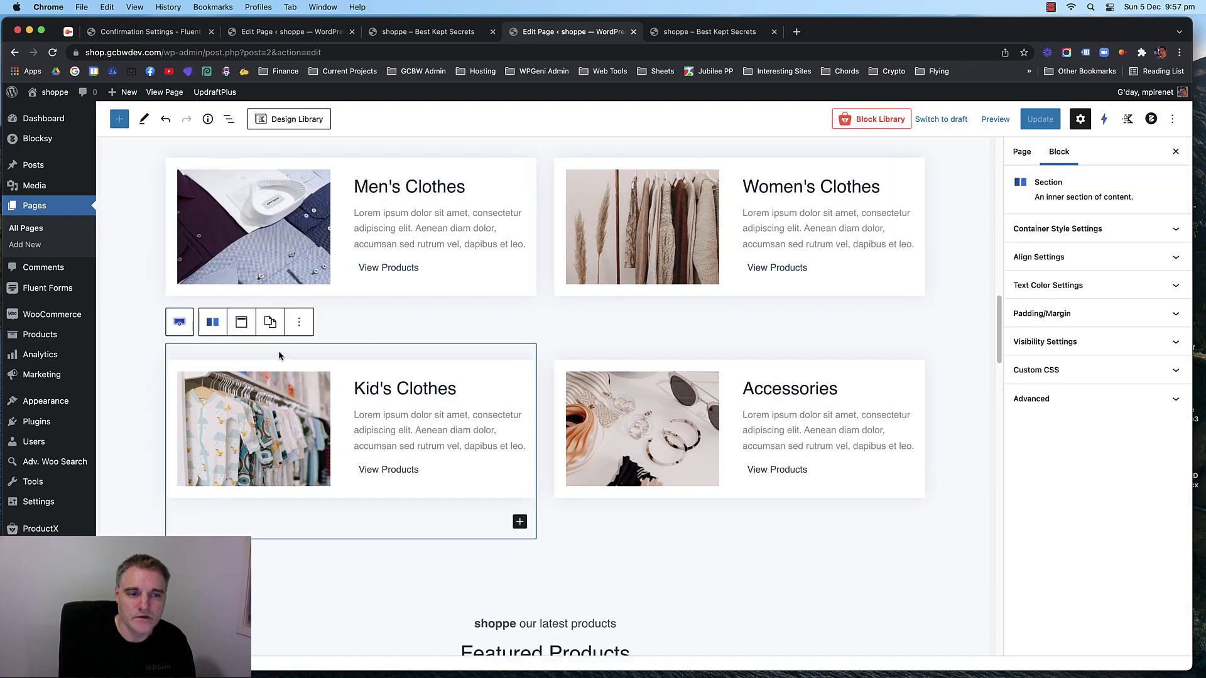
pyautogui.click(260, 330)
pyautogui.click(295, 307)
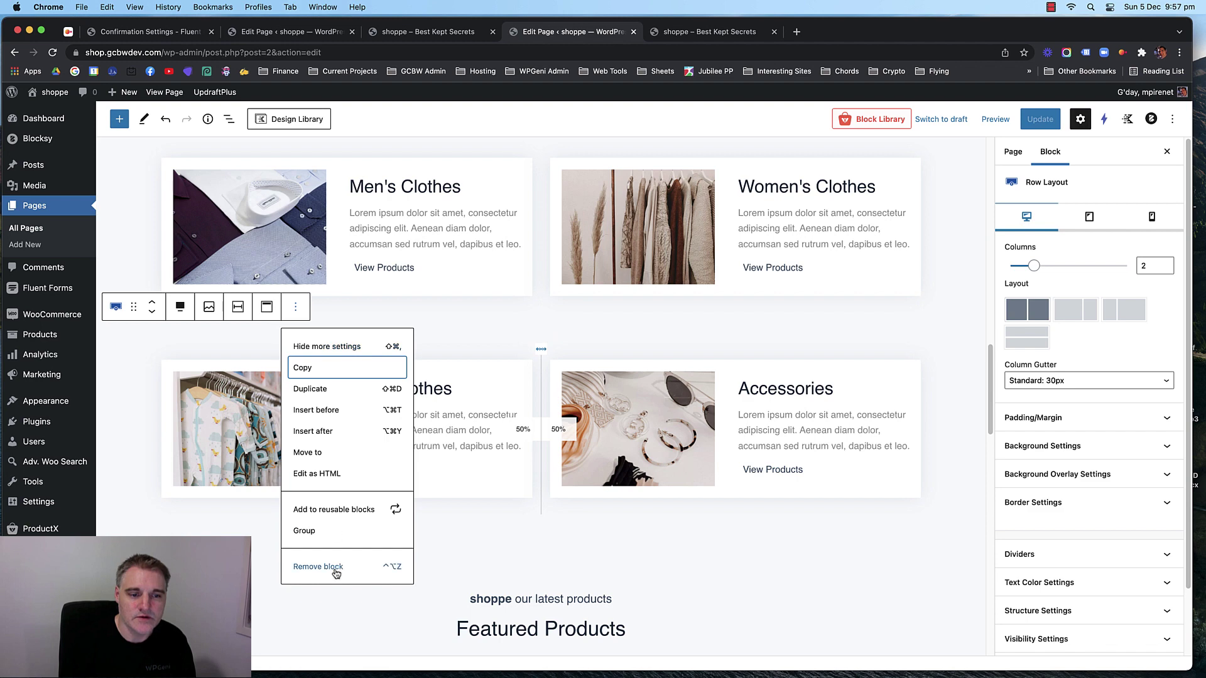
pyautogui.click(347, 592)
pyautogui.scroll(2, 126, 305)
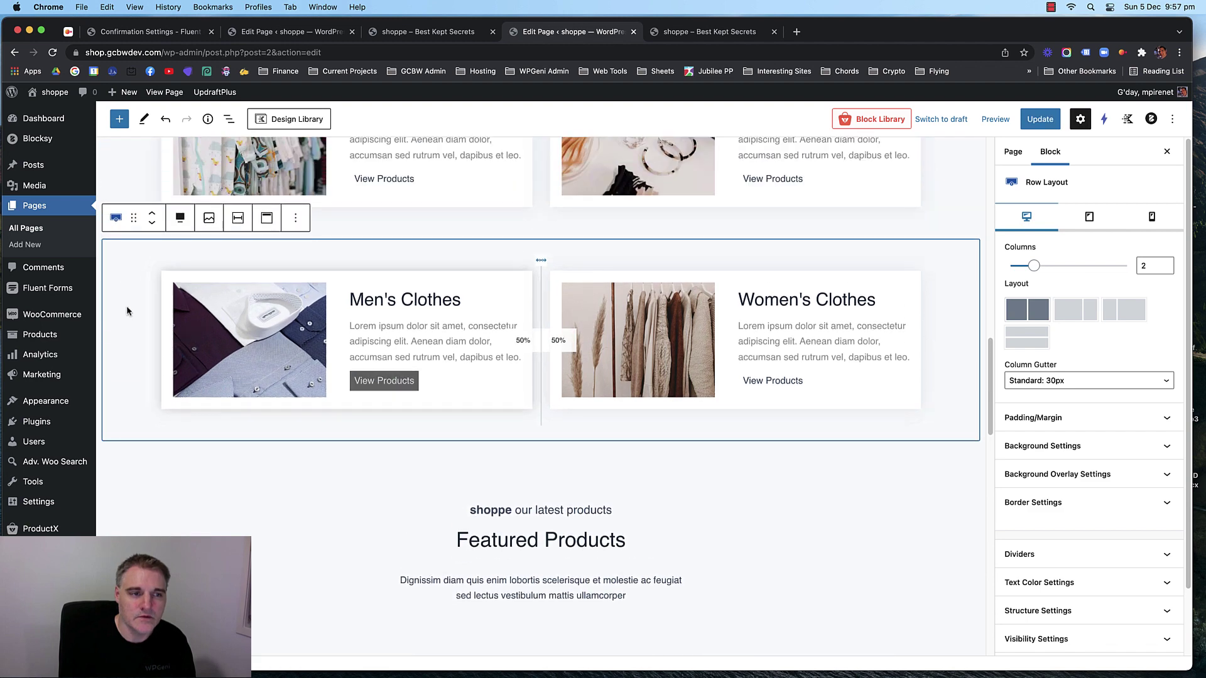
pyautogui.click(295, 218)
pyautogui.click(326, 471)
# Centre the Men's Clothes box content on mobile and update the home page.
pyautogui.scroll(2, 402, 402)
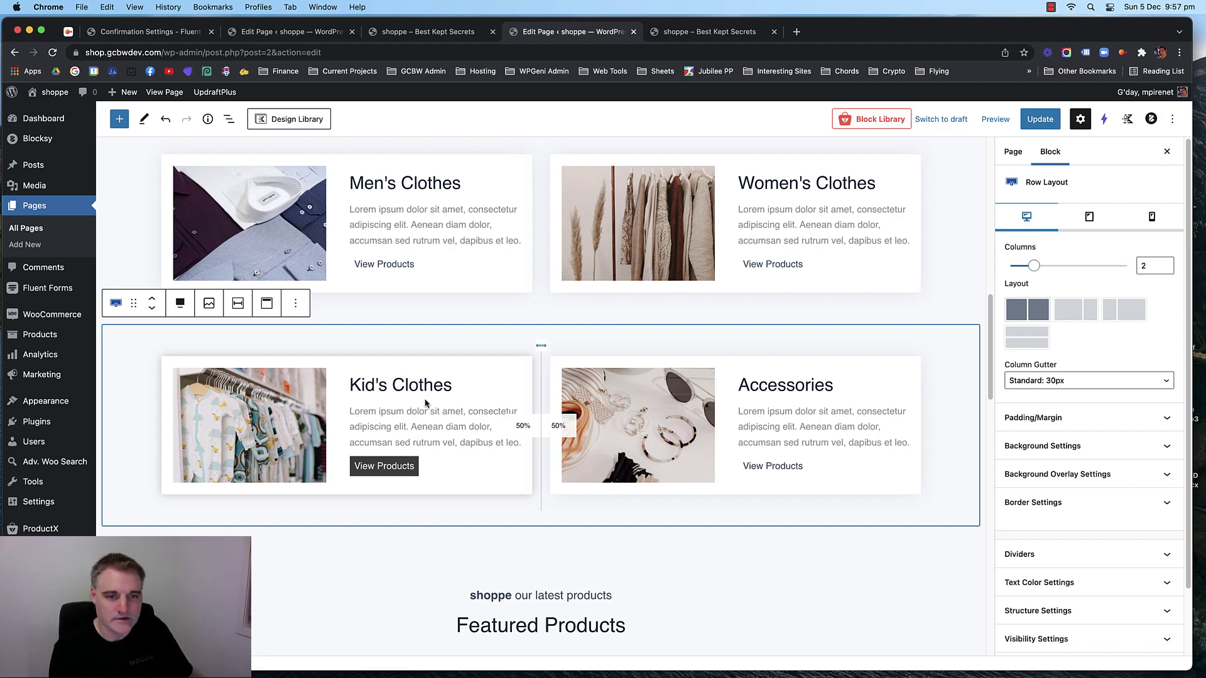
pyautogui.scroll(4, 434, 392)
pyautogui.click(358, 414)
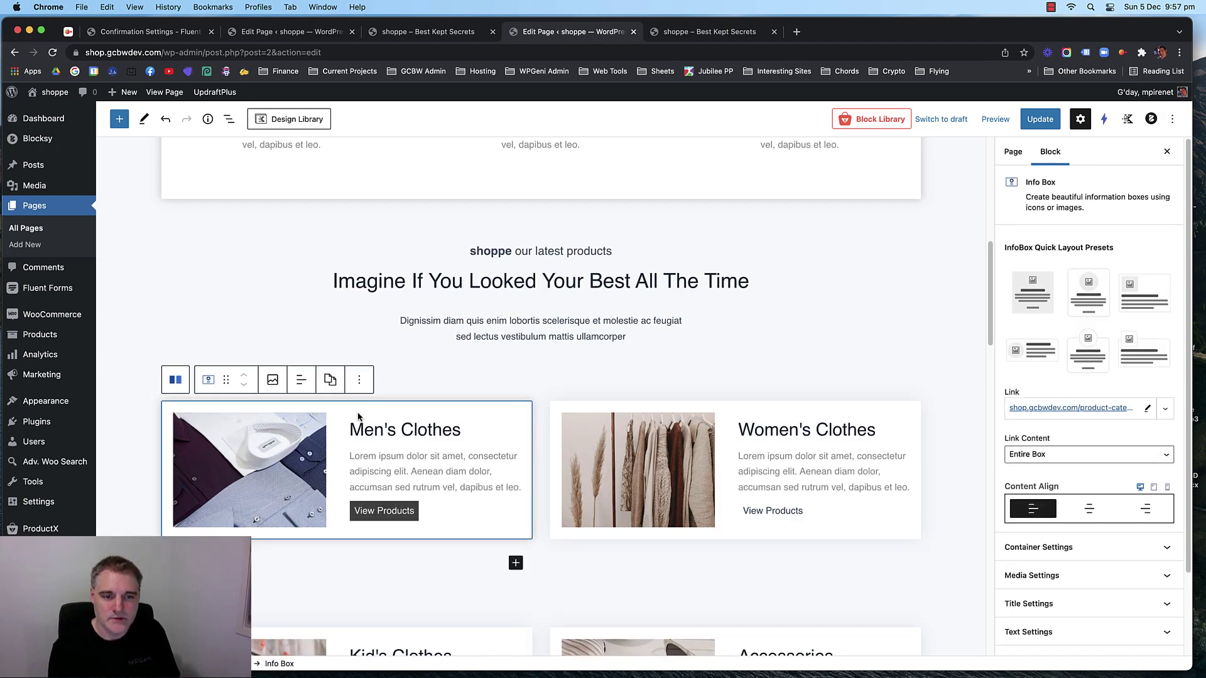
pyautogui.scroll(-3, 1073, 415)
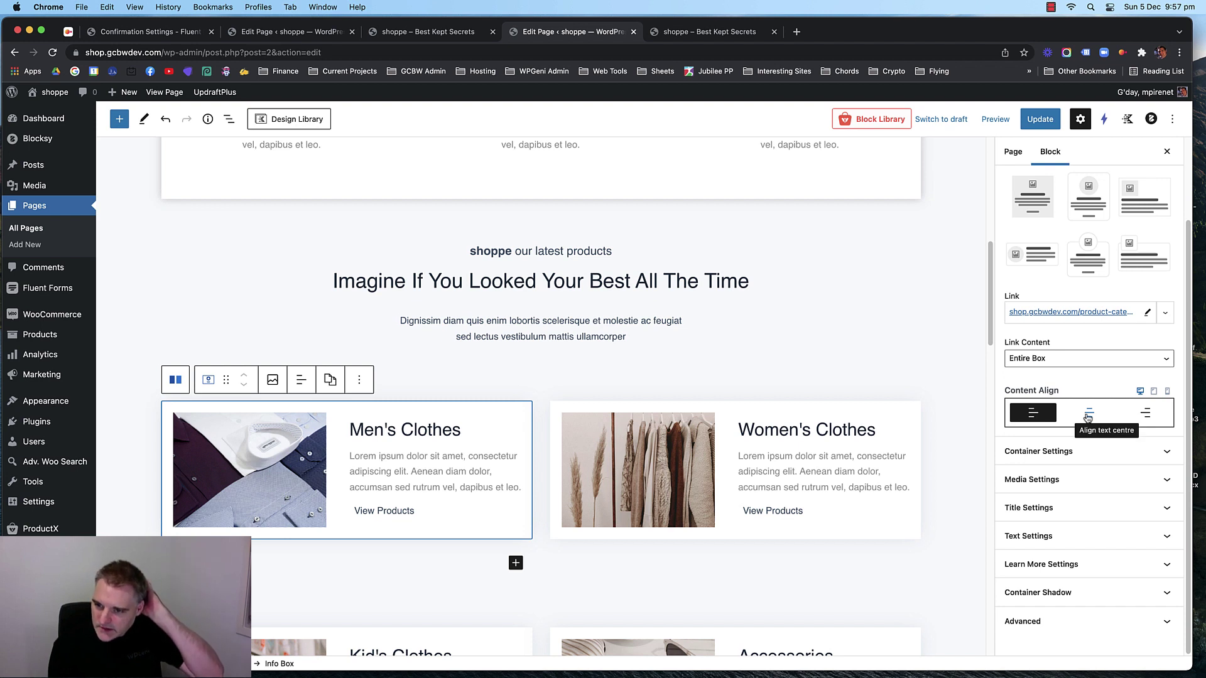
pyautogui.click(1167, 390)
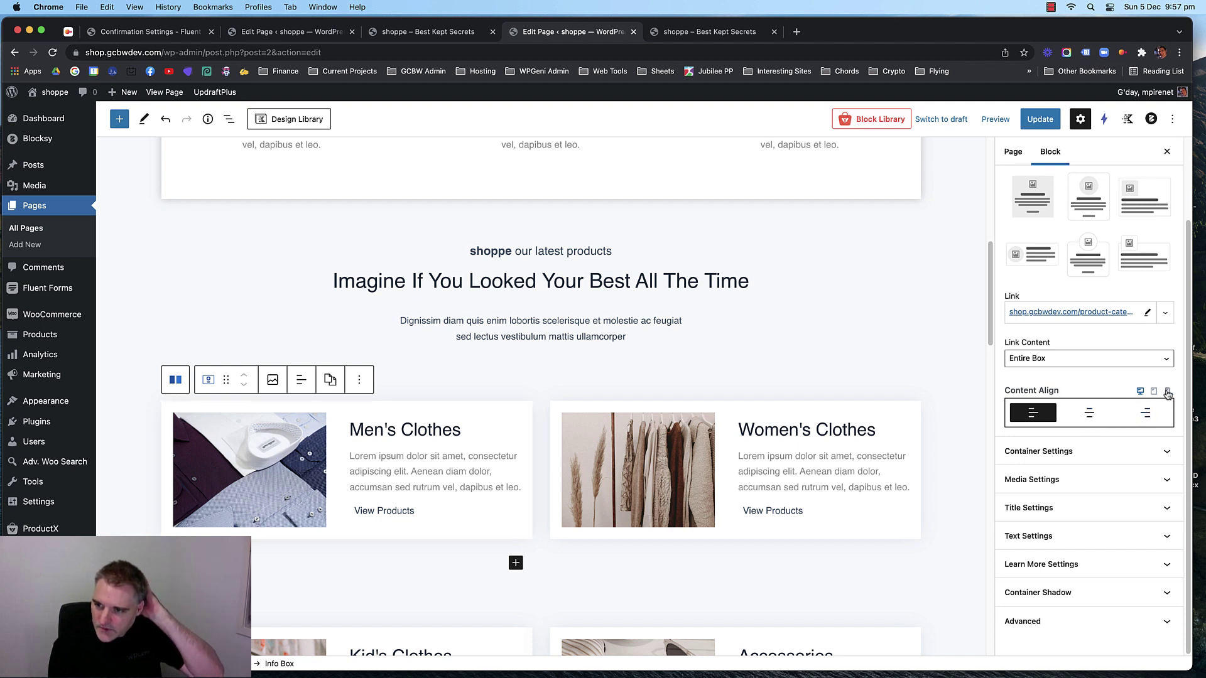
pyautogui.click(1091, 413)
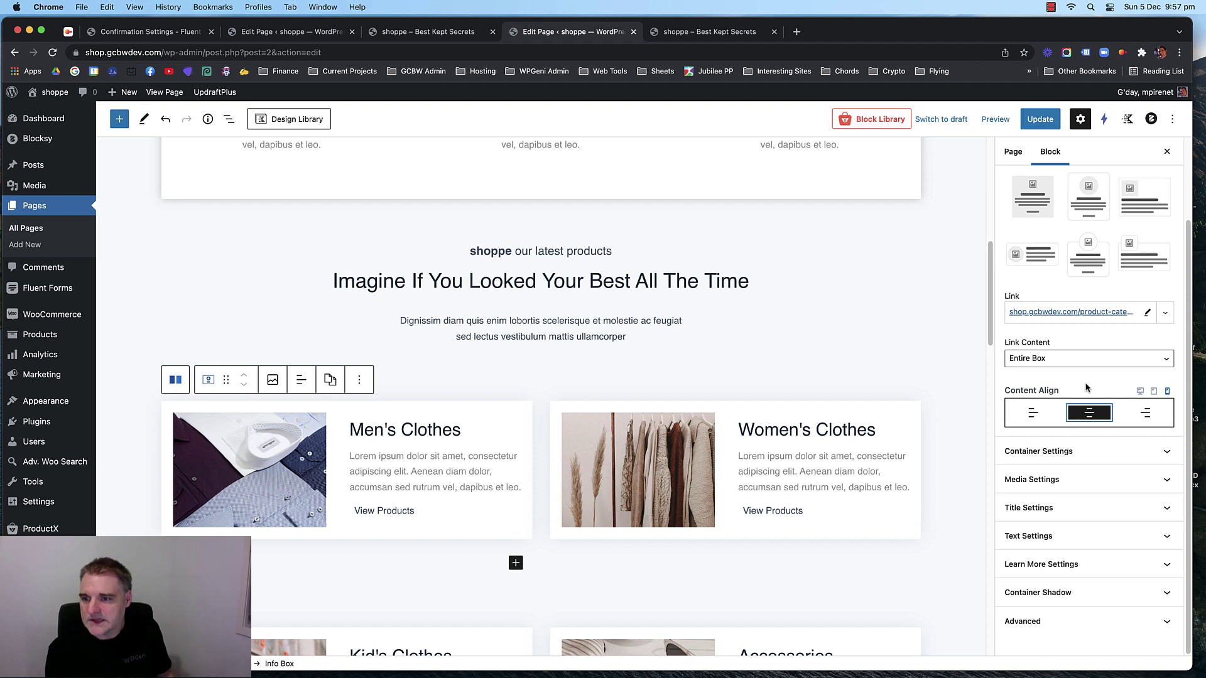
pyautogui.click(1086, 454)
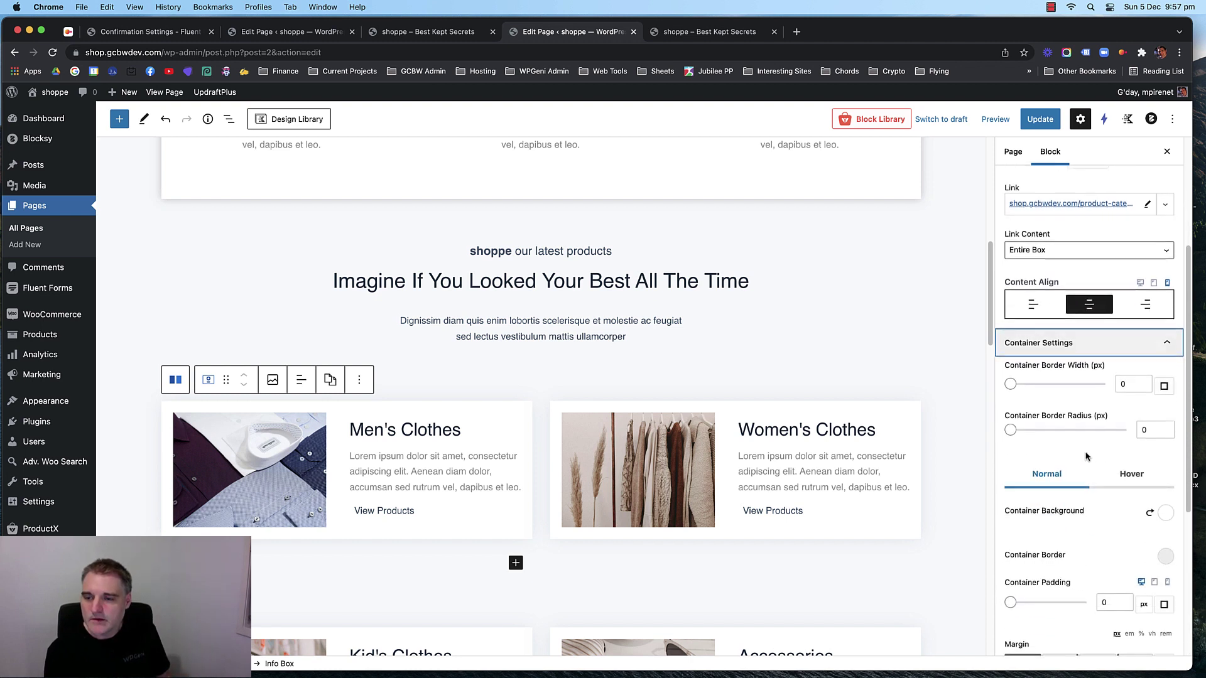
pyautogui.click(1093, 343)
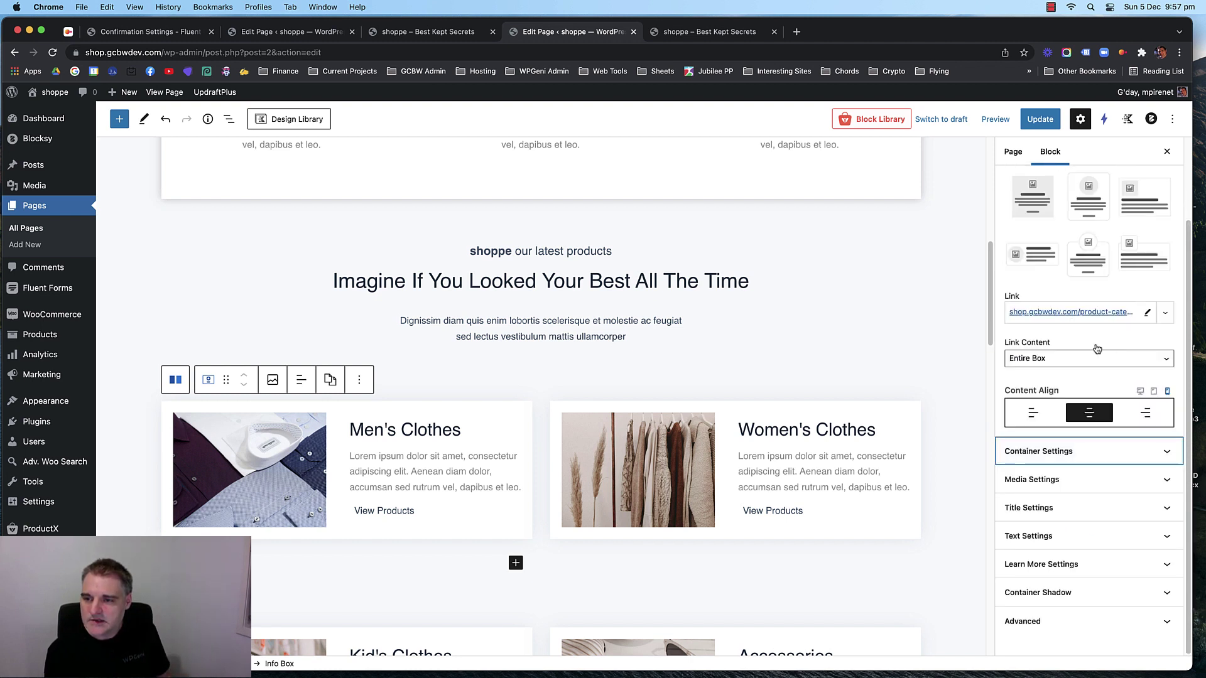
pyautogui.click(1040, 119)
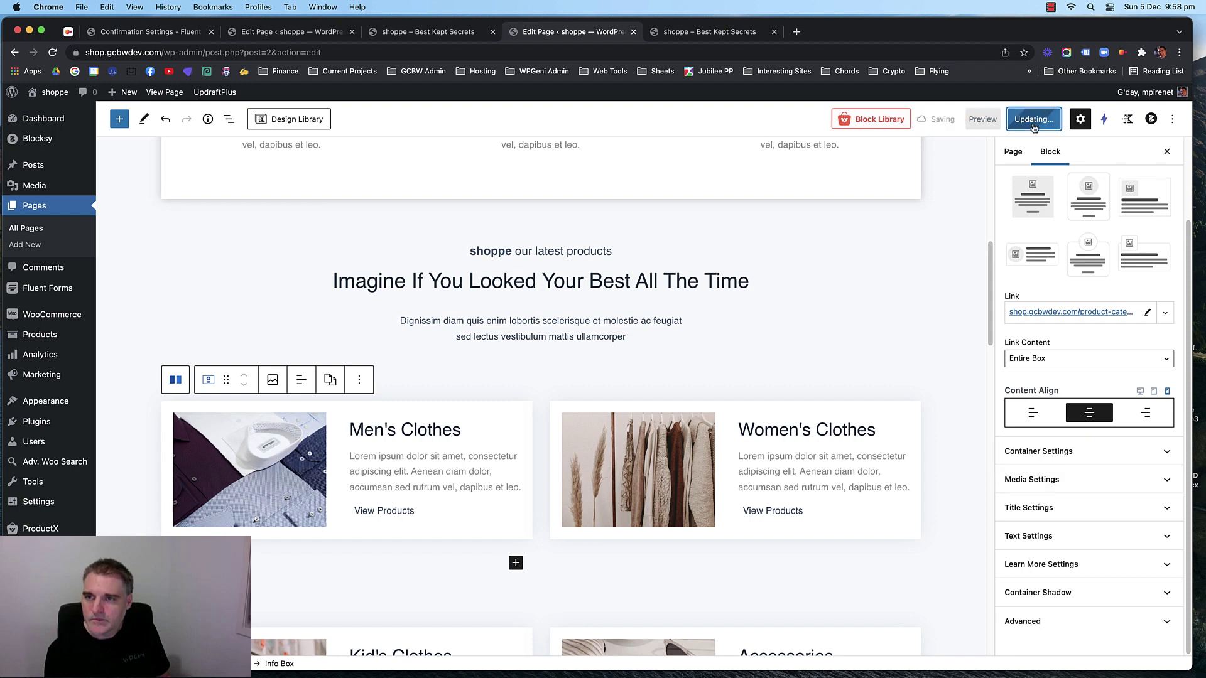
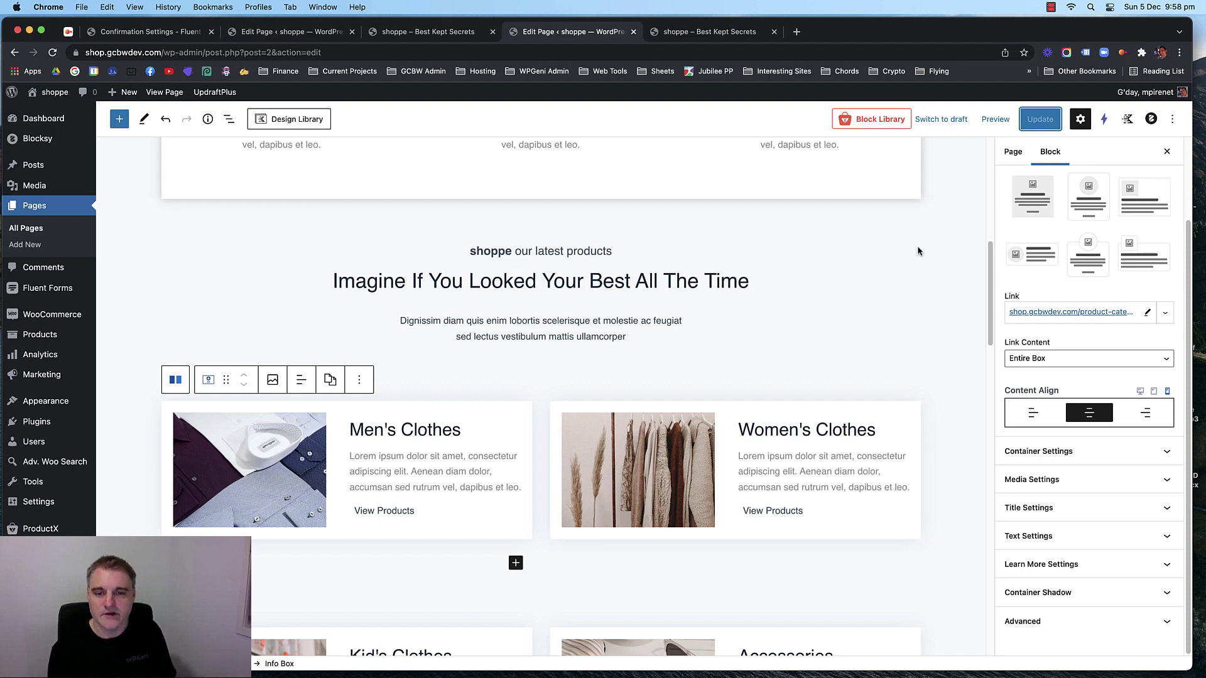
# Centre the Women's Clothes card content on mobile.
pyautogui.click(787, 409)
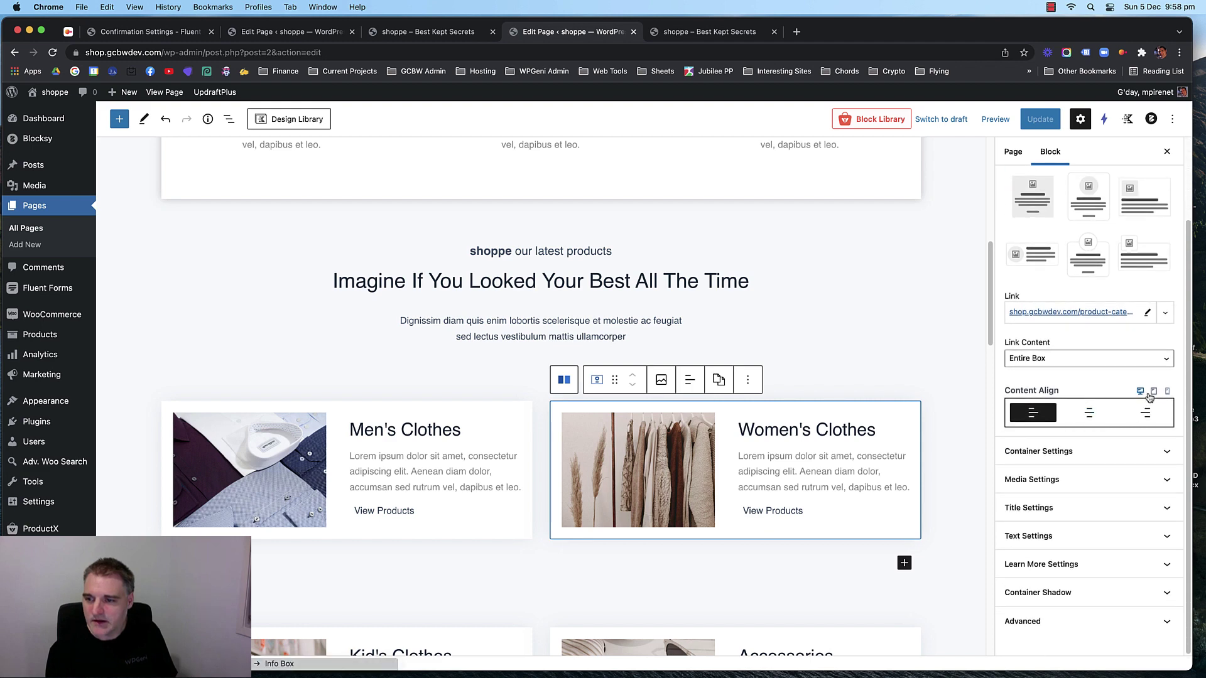
pyautogui.click(1153, 391)
pyautogui.click(1167, 391)
pyautogui.click(1092, 415)
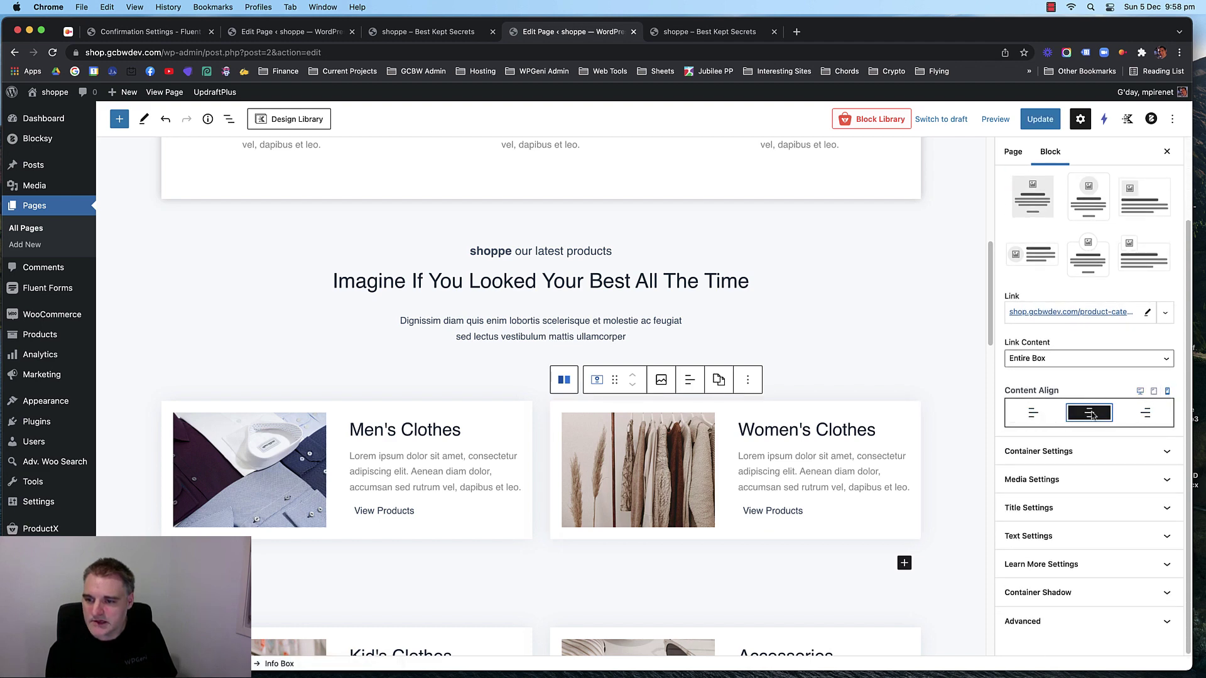
# Keep the Women's Clothes image Left on desktop but set mobile Media Align to Top.
pyautogui.click(1083, 482)
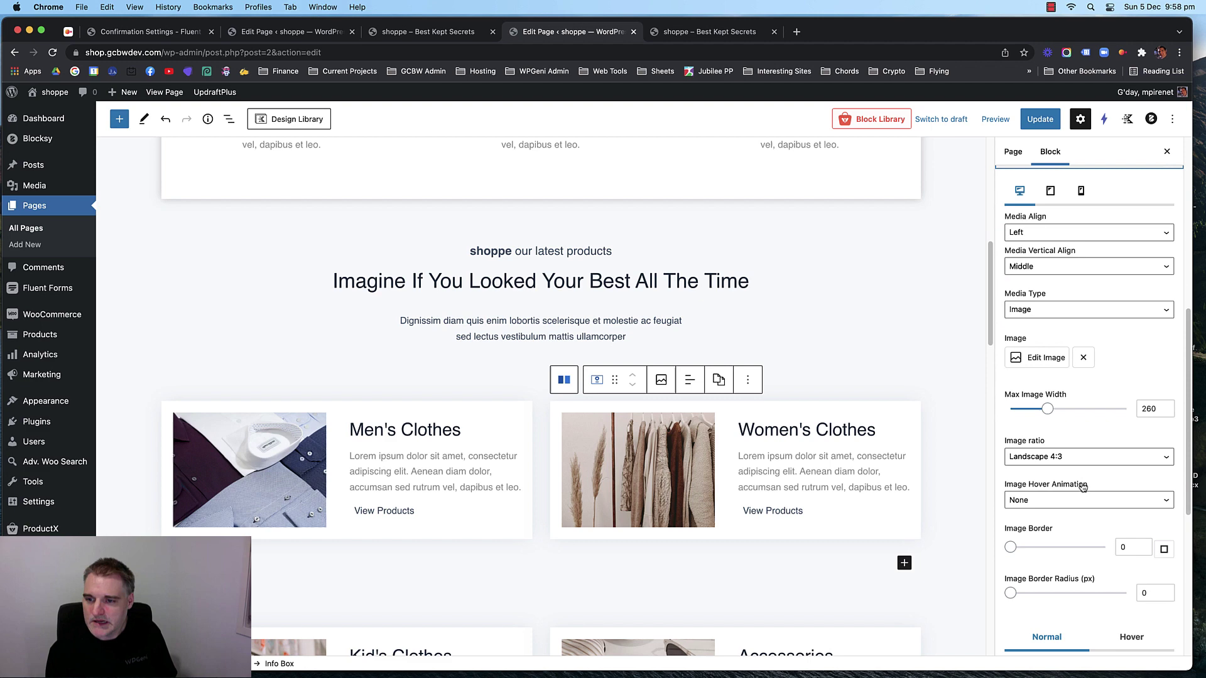
pyautogui.click(1062, 230)
pyautogui.click(1063, 216)
pyautogui.scroll(-4, 836, 318)
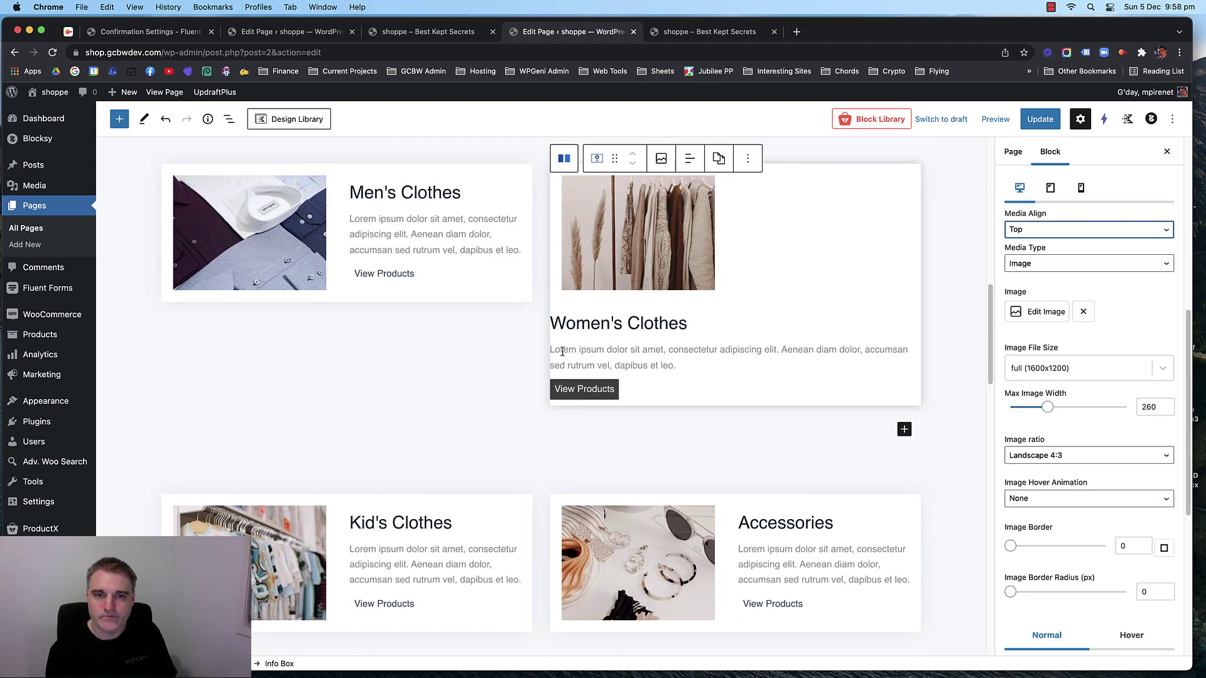
pyautogui.scroll(2, 492, 363)
pyautogui.scroll(3, 1080, 314)
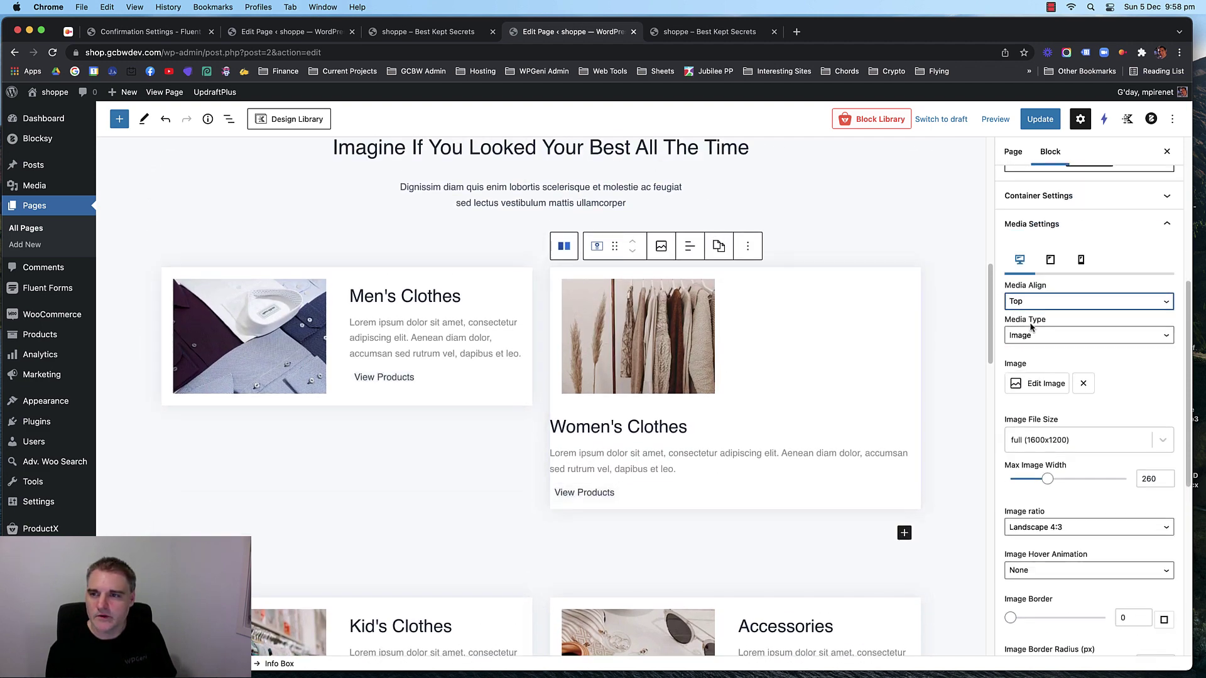
pyautogui.click(1037, 337)
pyautogui.click(1038, 350)
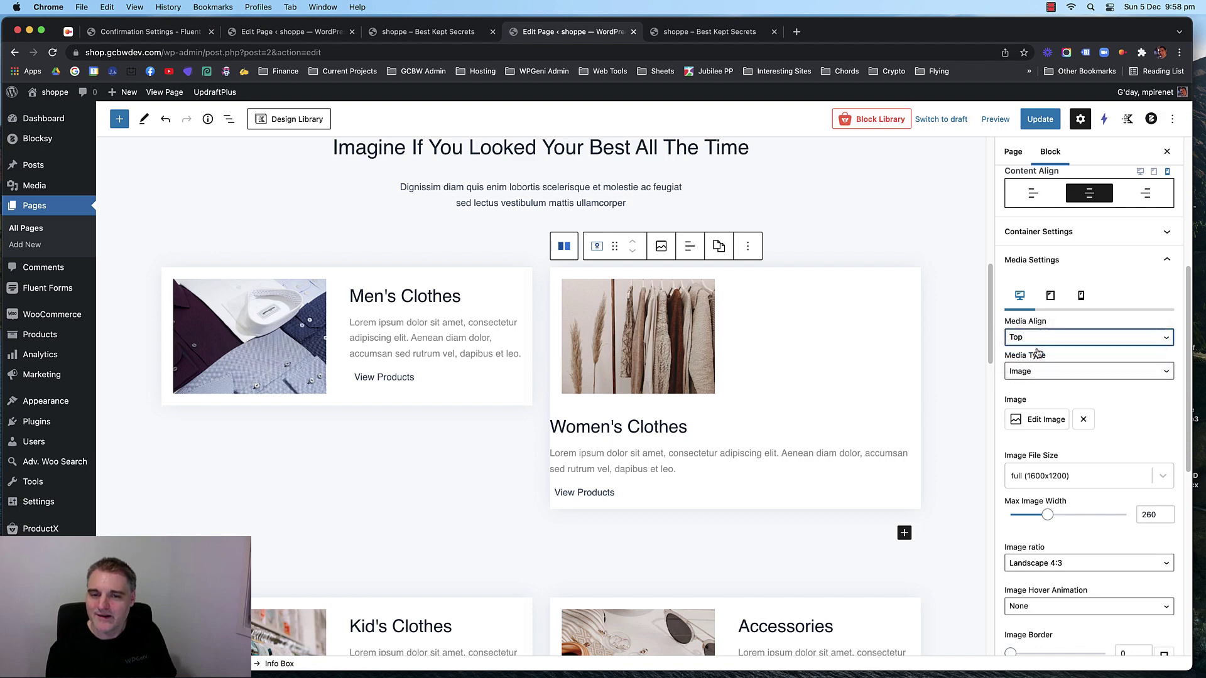
pyautogui.click(1081, 297)
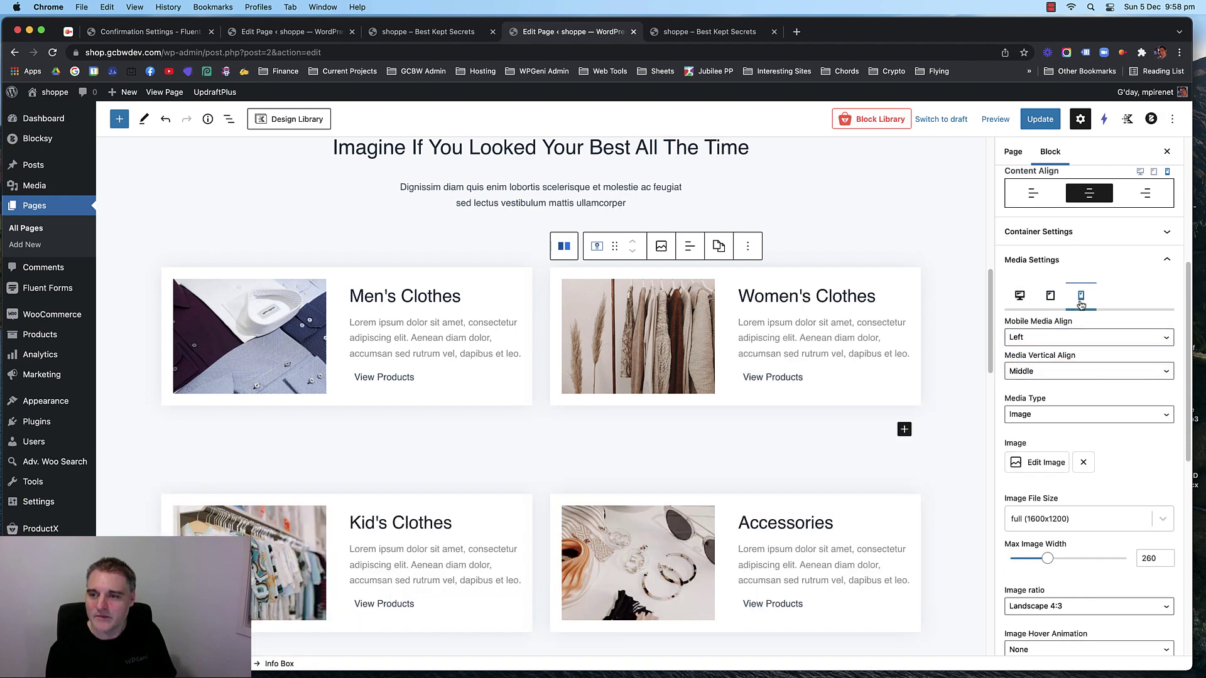
pyautogui.click(1041, 339)
pyautogui.click(1036, 321)
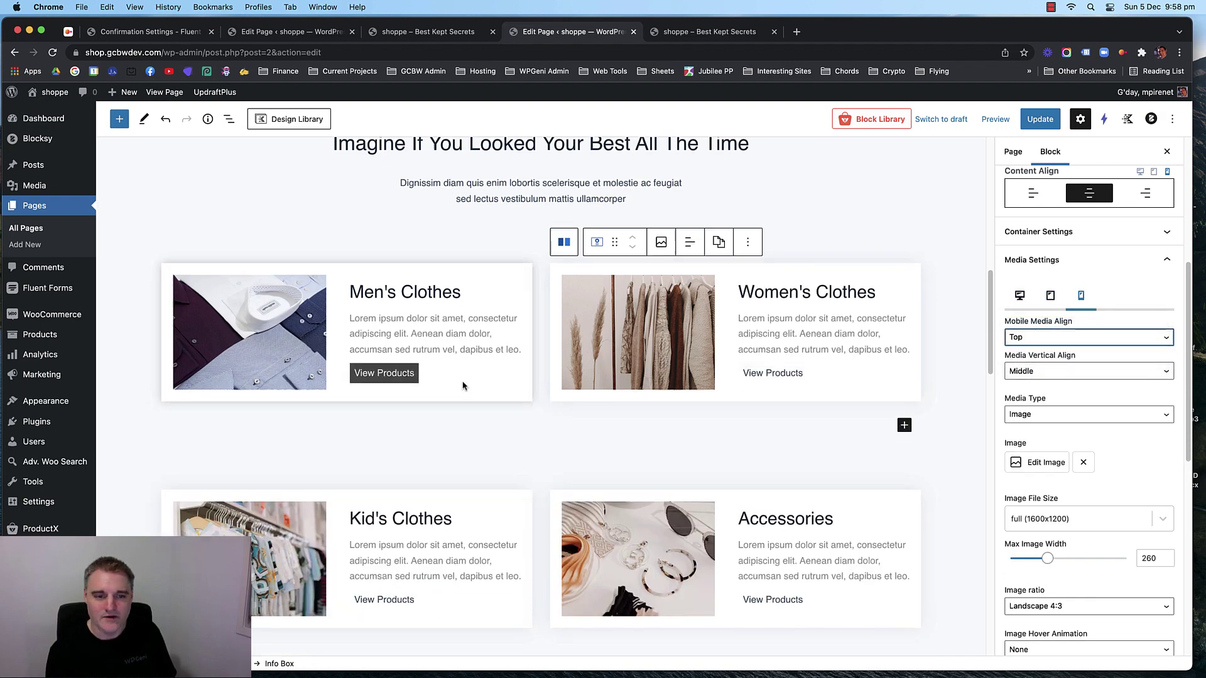
pyautogui.scroll(-1, 463, 386)
# Give the Kid's Clothes card centred content and Top media alignment on mobile.
pyautogui.click(463, 475)
pyautogui.scroll(-3, 1090, 421)
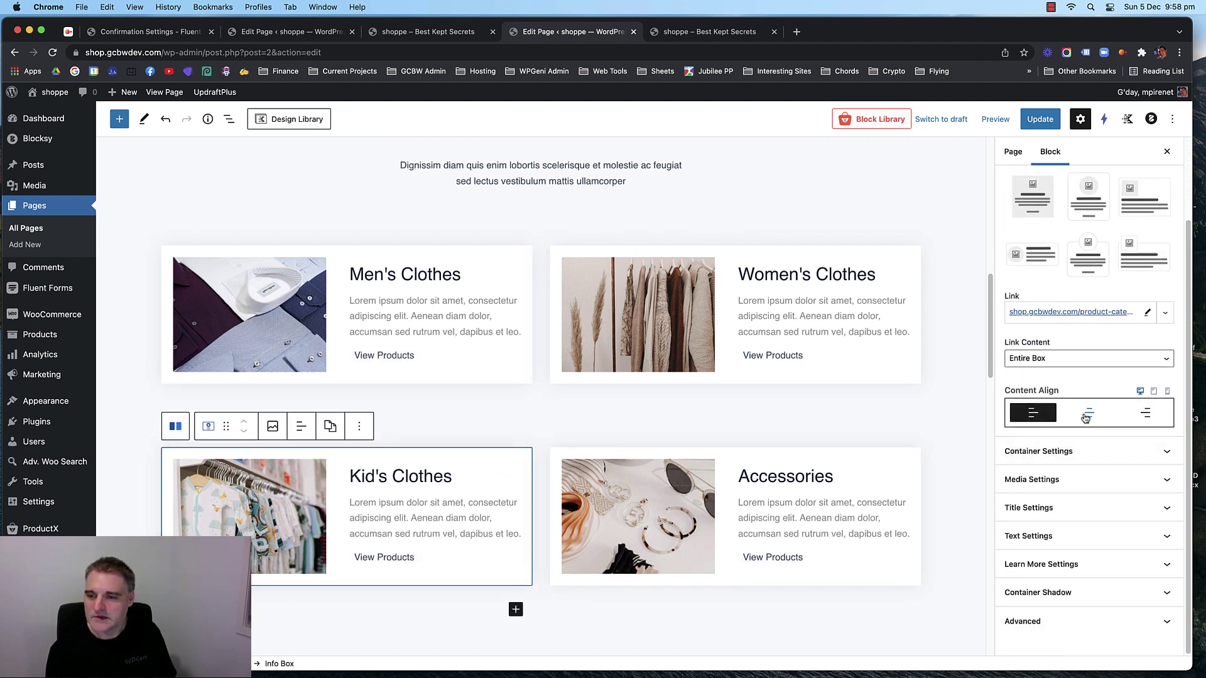
pyautogui.click(1167, 391)
pyautogui.click(1092, 413)
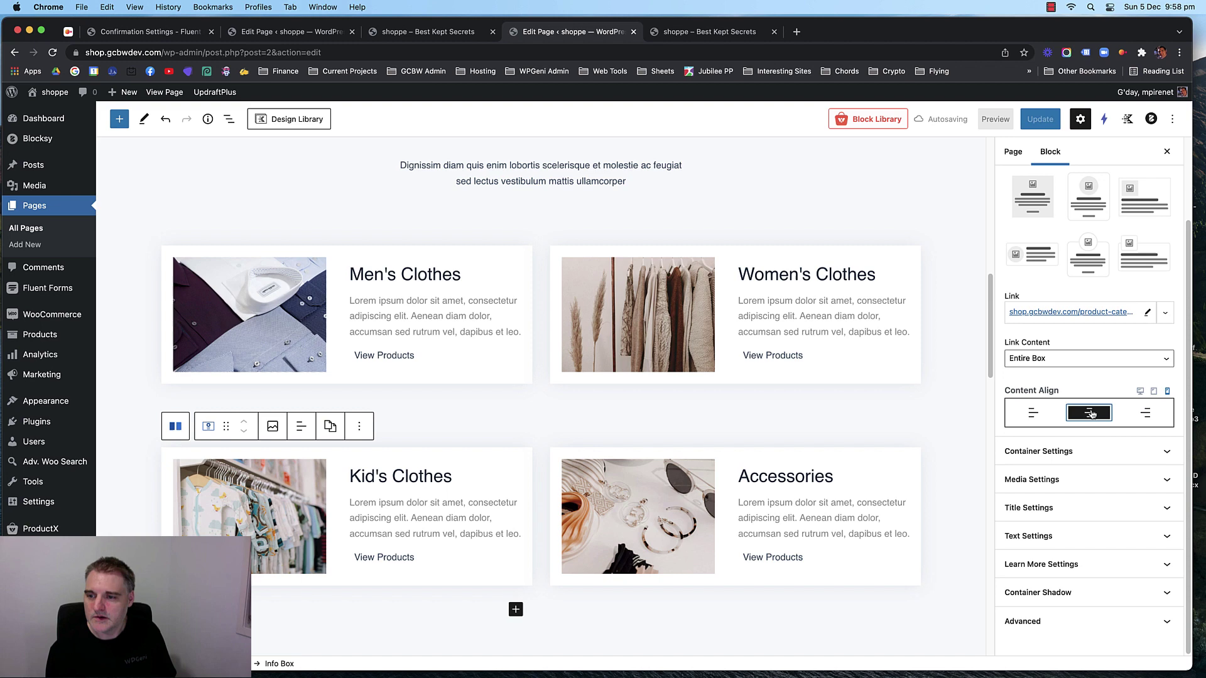
pyautogui.click(1076, 479)
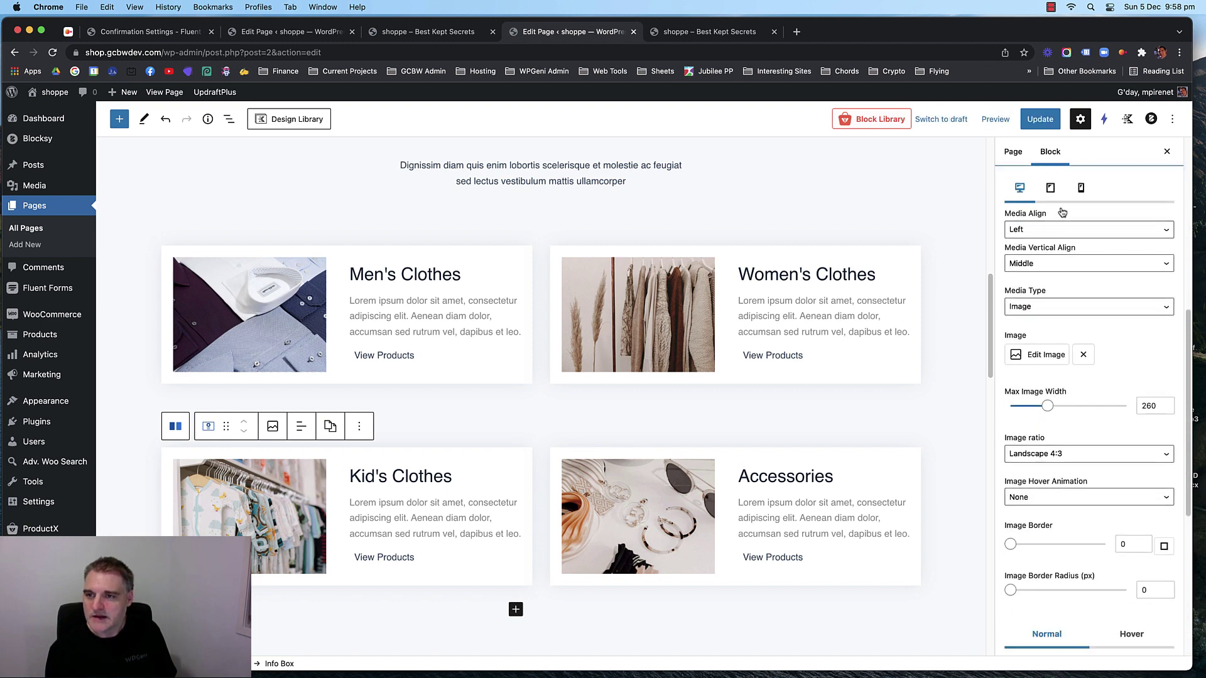
pyautogui.click(1080, 188)
pyautogui.click(1066, 228)
pyautogui.click(1053, 217)
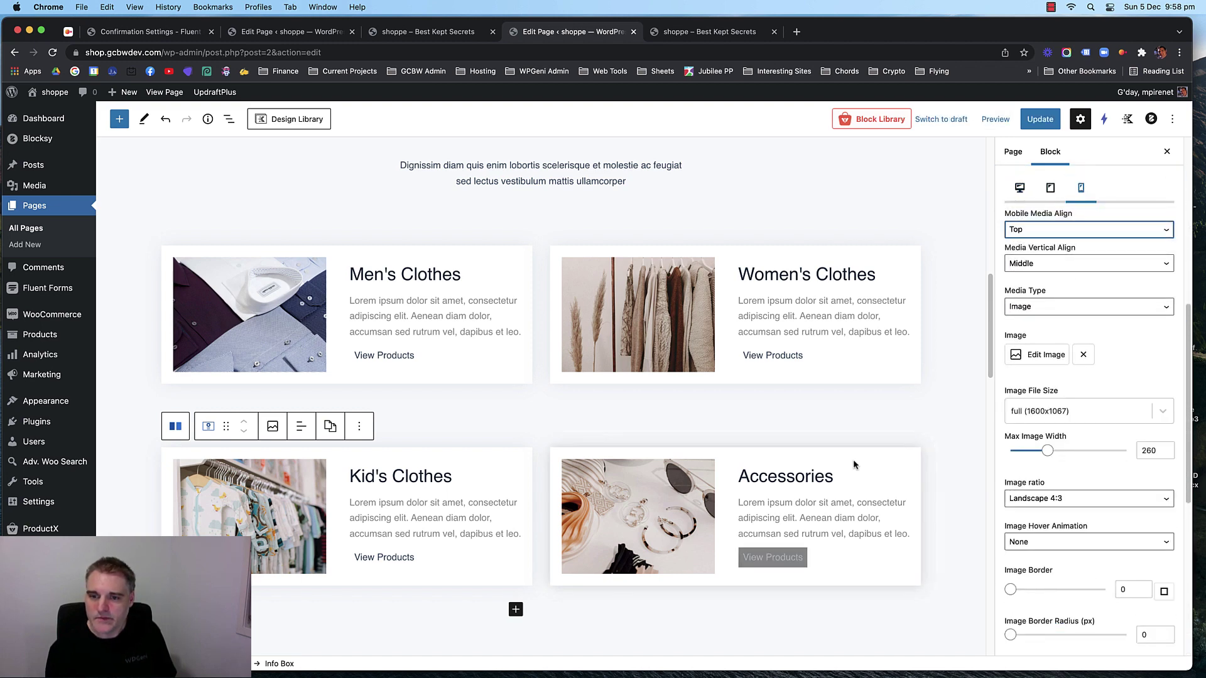
# Give the Accessories card centred content and Top media alignment on mobile.
pyautogui.click(853, 464)
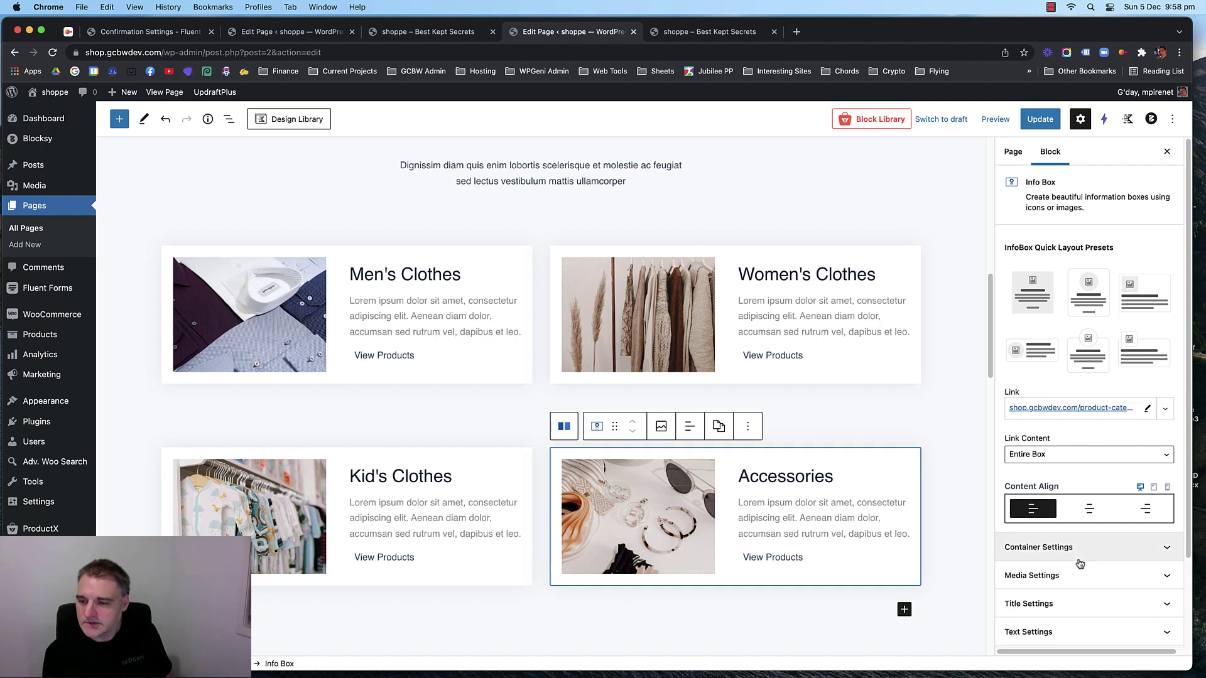
pyautogui.scroll(-3, 1085, 554)
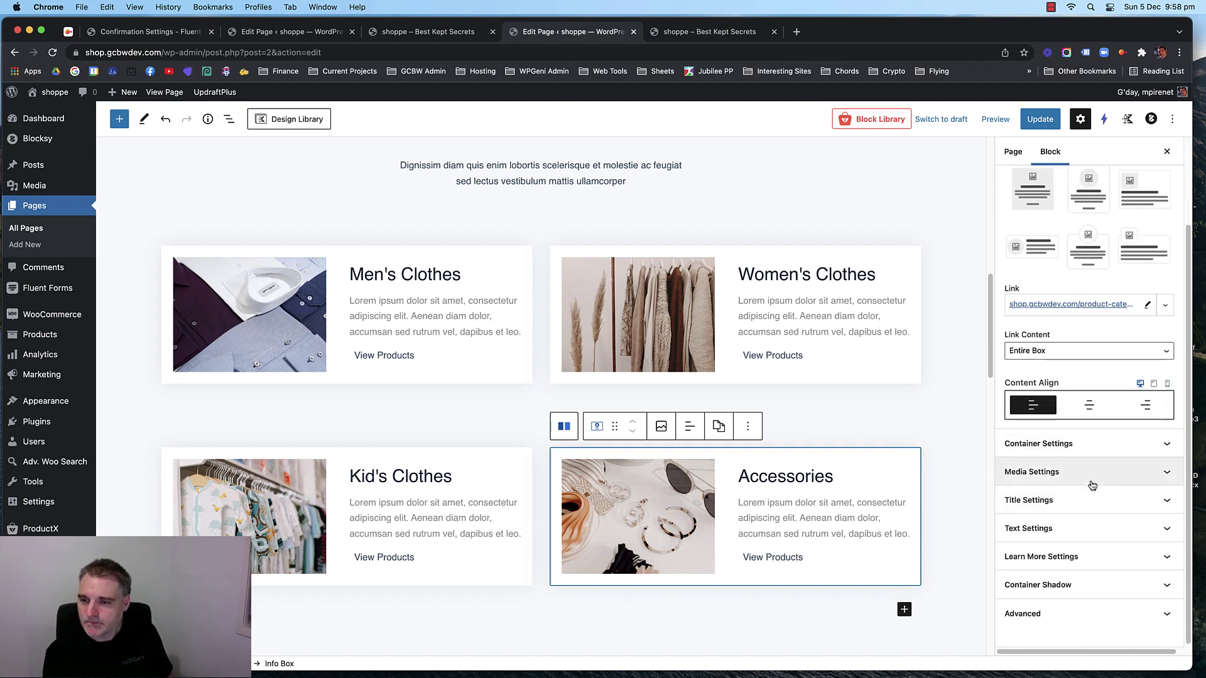
pyautogui.click(1167, 383)
pyautogui.click(1087, 405)
pyautogui.click(1078, 466)
pyautogui.scroll(-10, 1077, 466)
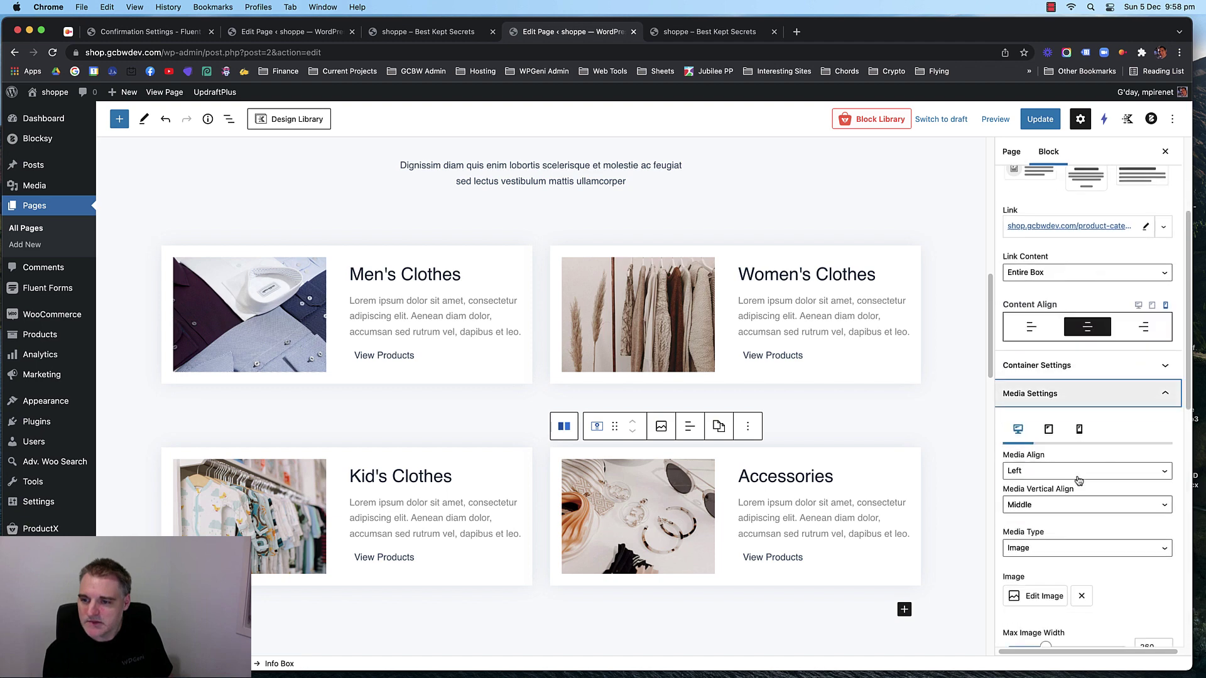
pyautogui.click(1081, 188)
pyautogui.click(1049, 229)
pyautogui.click(1048, 220)
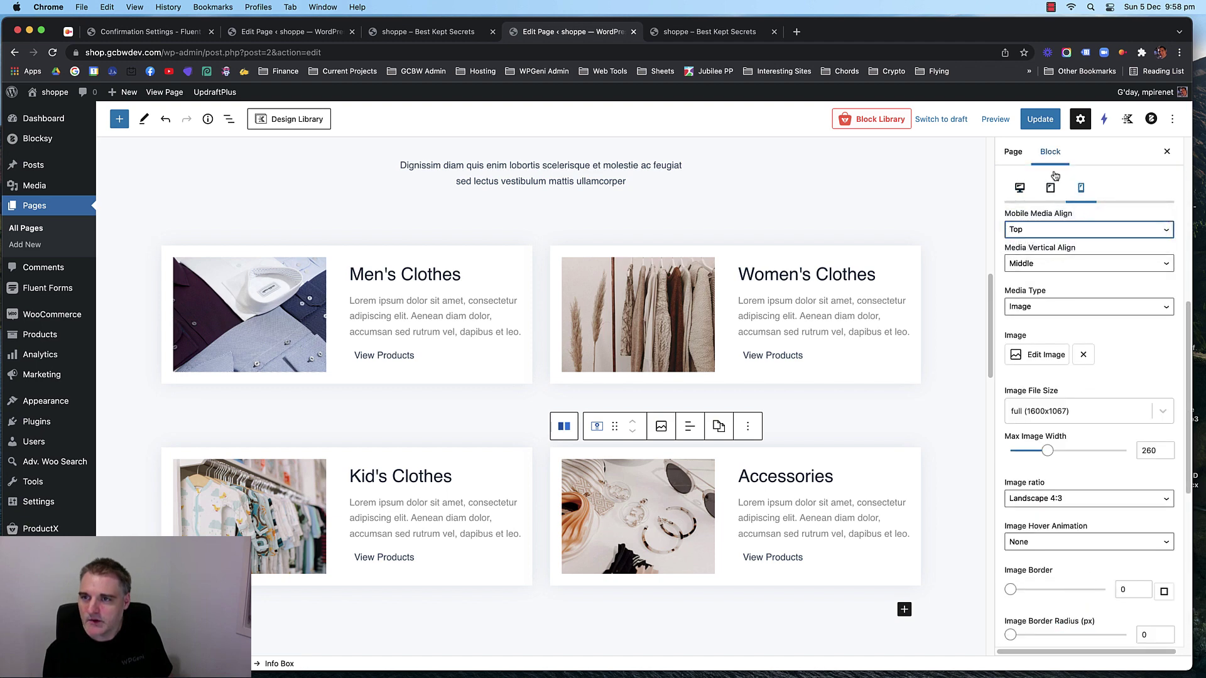
# Update the page and reload the live storefront to check the changes.
pyautogui.click(1040, 119)
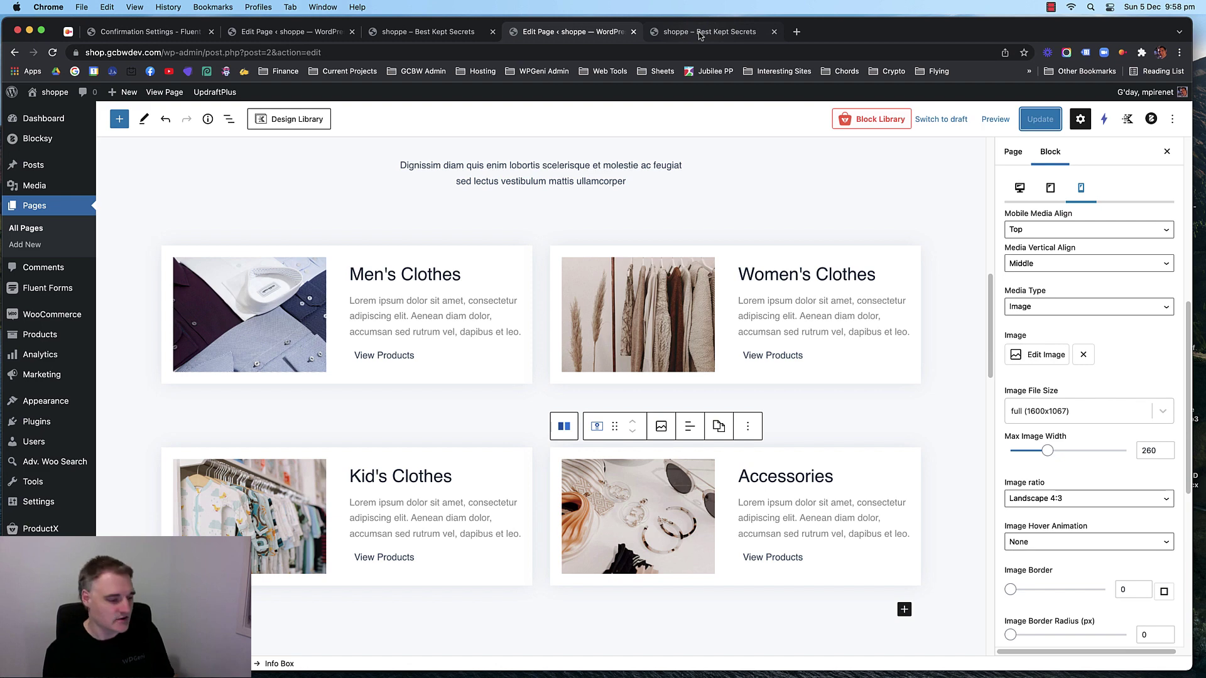
pyautogui.click(700, 35)
pyautogui.press('super+r')
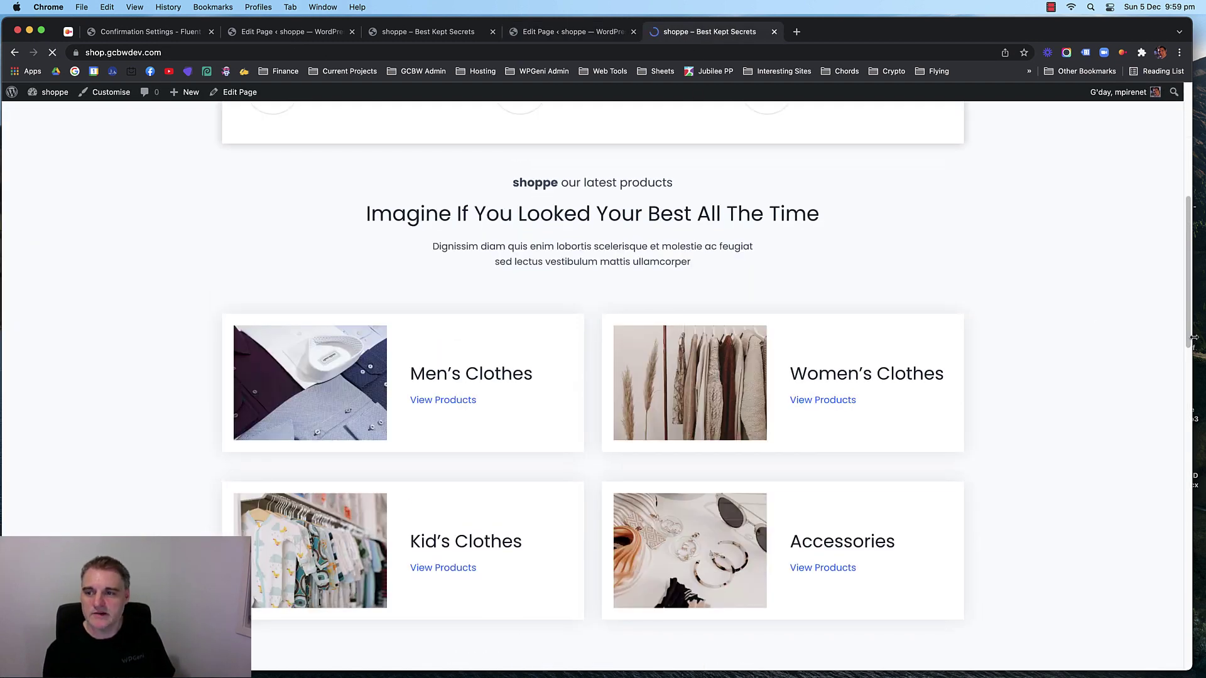
pyautogui.moveTo(1054, 344); pyautogui.dragTo(113, 348)
pyautogui.scroll(-5, 114, 350)
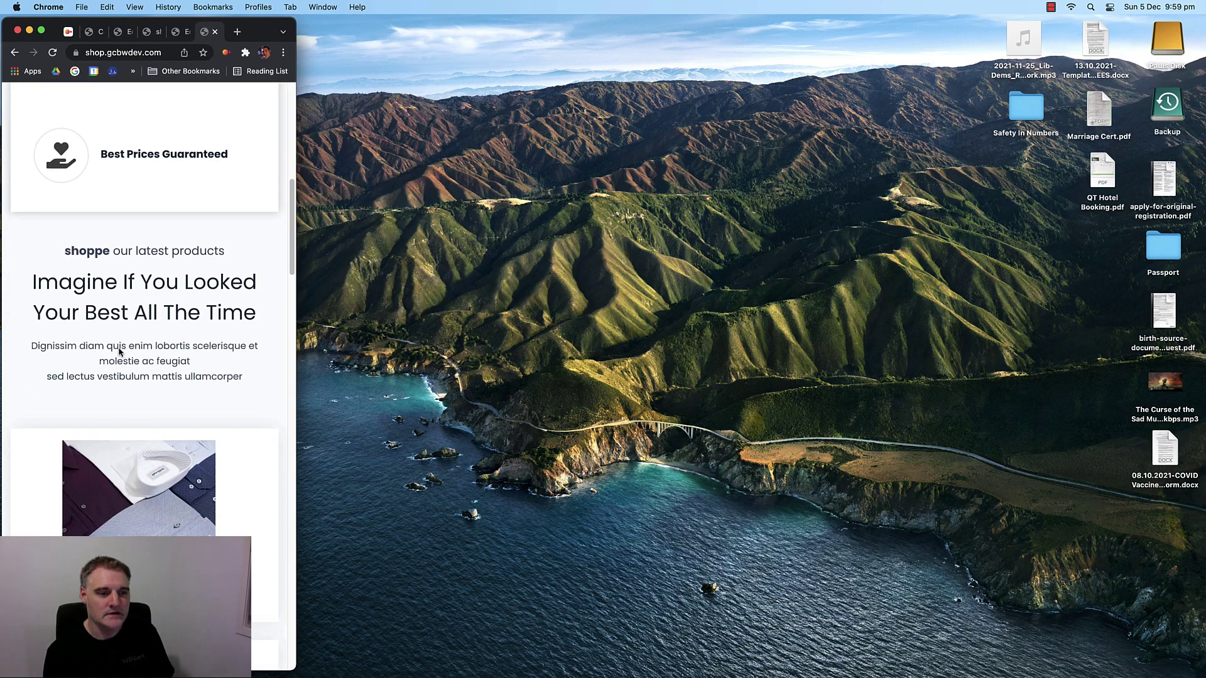
pyautogui.scroll(-1, 120, 357)
pyautogui.scroll(-10, 108, 261)
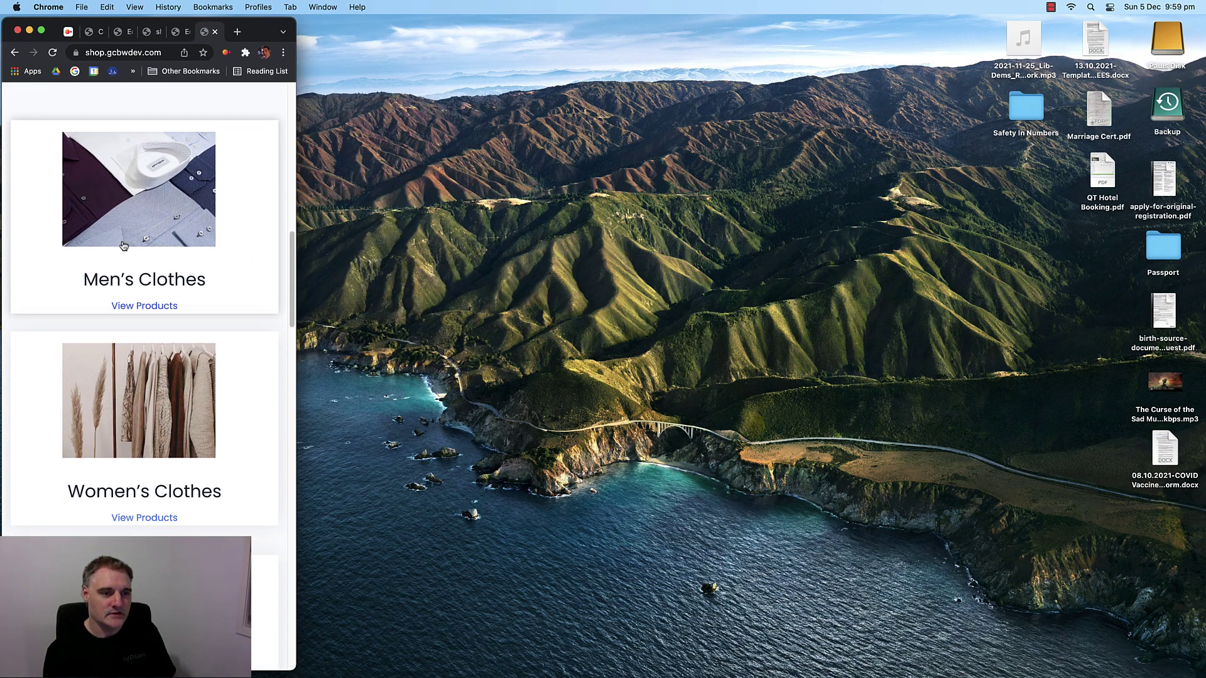
pyautogui.scroll(-3, 129, 269)
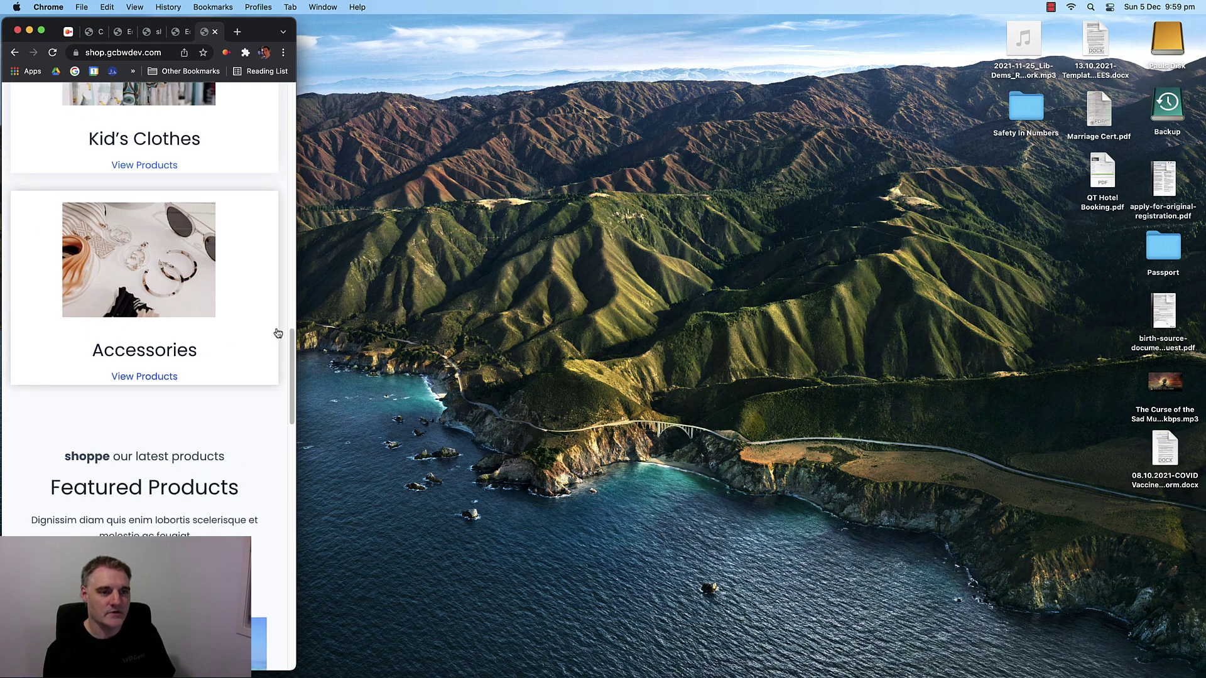
pyautogui.moveTo(296, 334); pyautogui.dragTo(1204, 461)
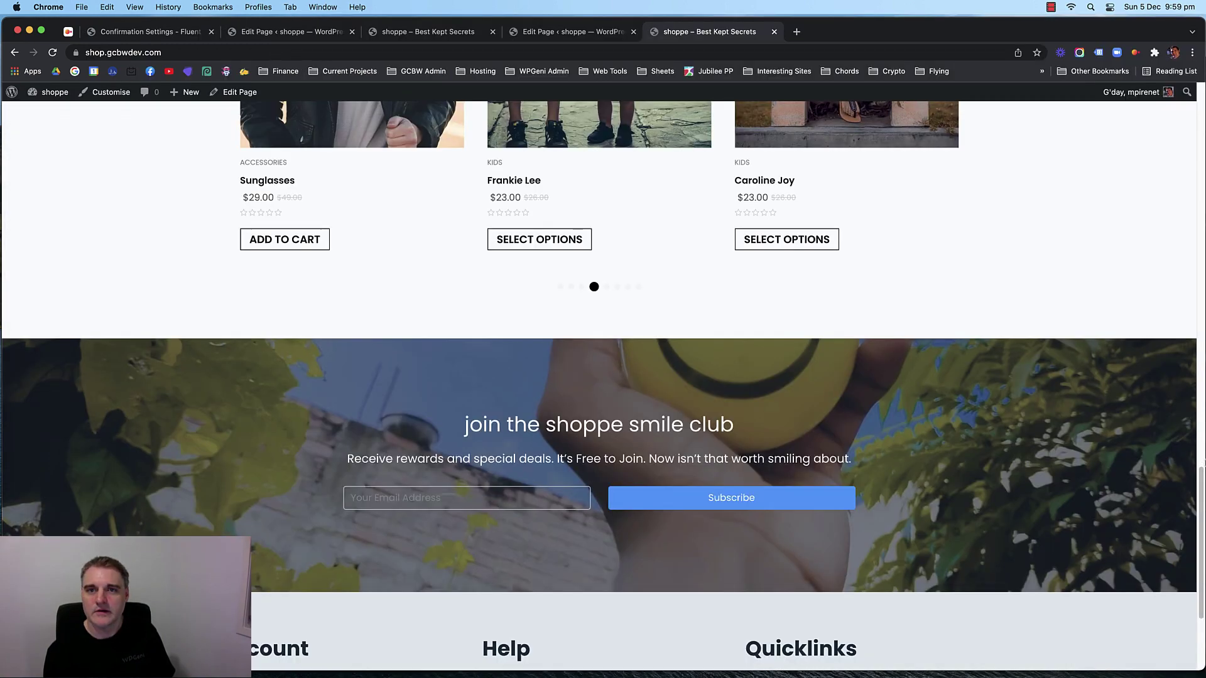
pyautogui.click(534, 31)
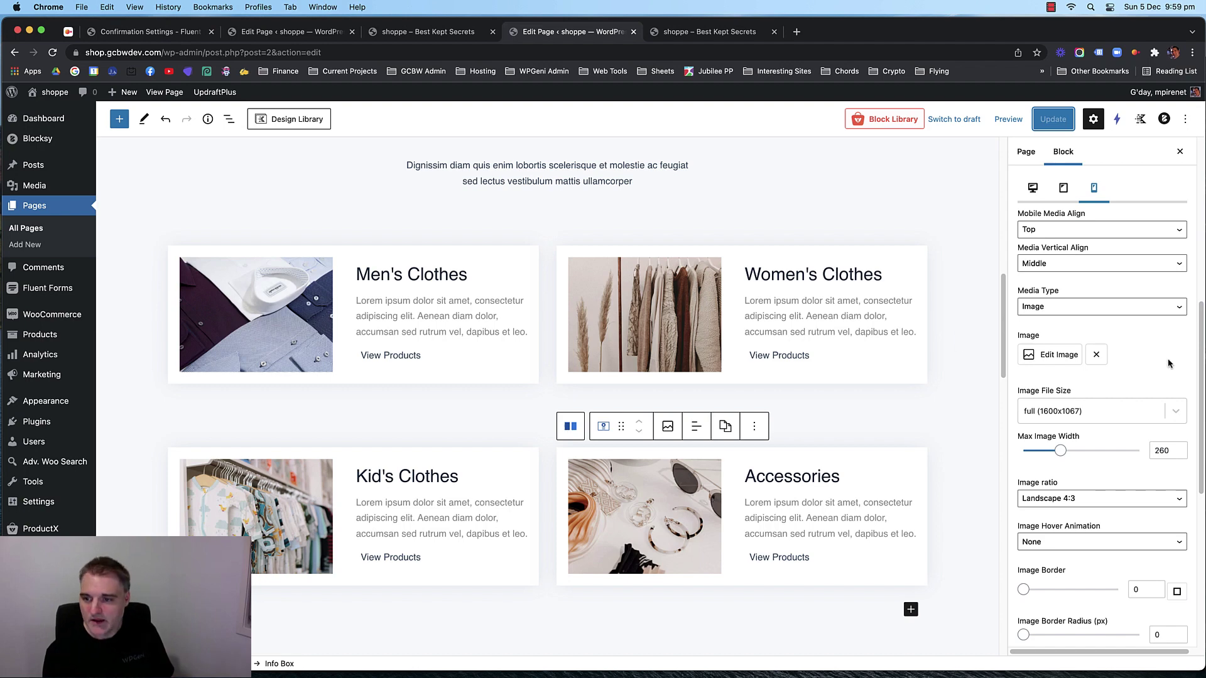
# Set the Men's Clothes box mobile container padding to 20 and update the page.
pyautogui.scroll(5, 1130, 358)
pyautogui.scroll(3, 1122, 360)
pyautogui.scroll(-3, 1122, 359)
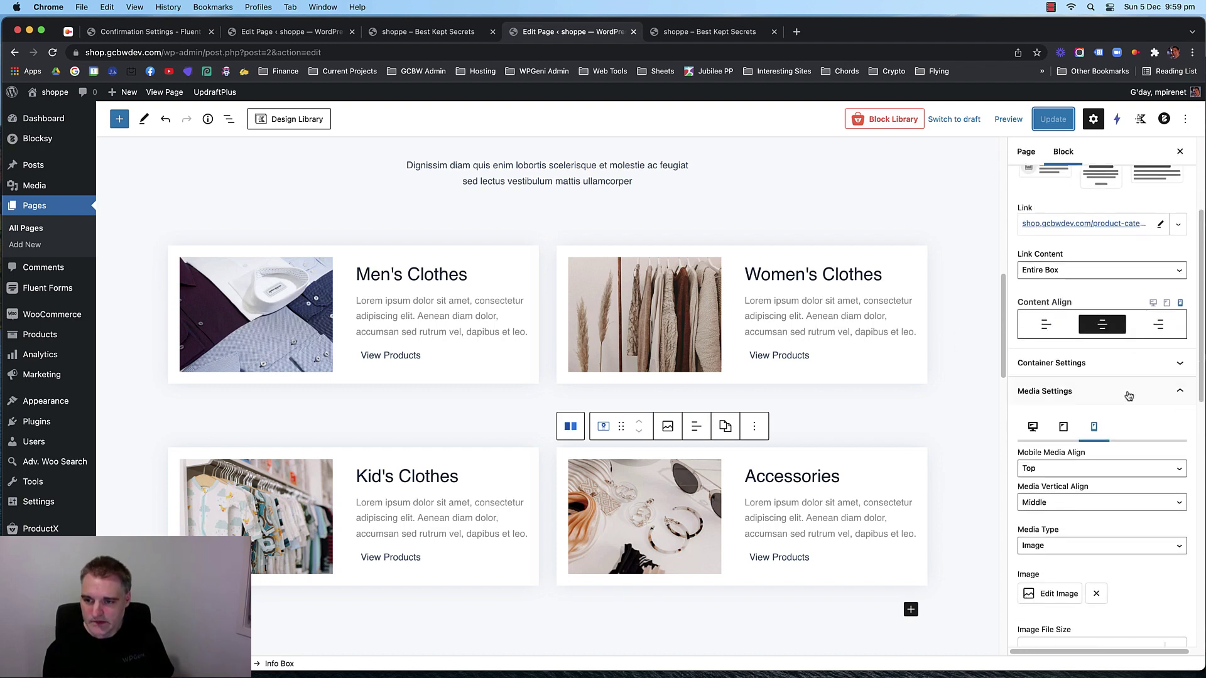
pyautogui.click(1134, 333)
pyautogui.scroll(-4, 1124, 383)
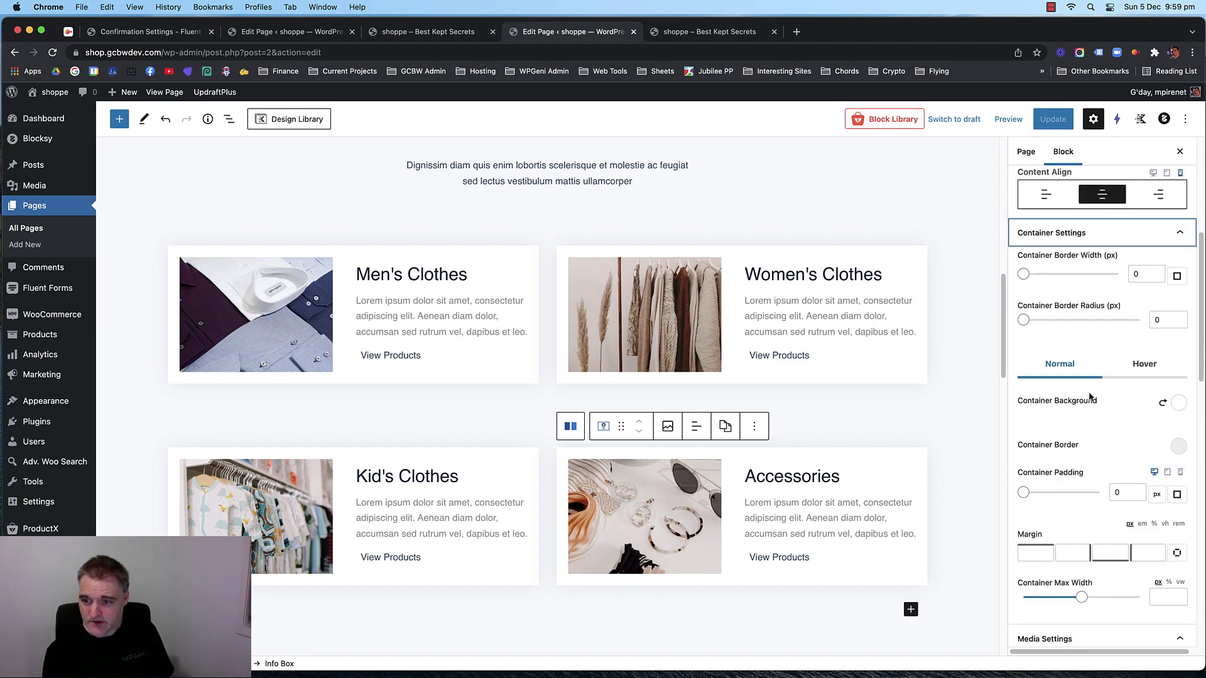
pyautogui.scroll(-3, 1040, 400)
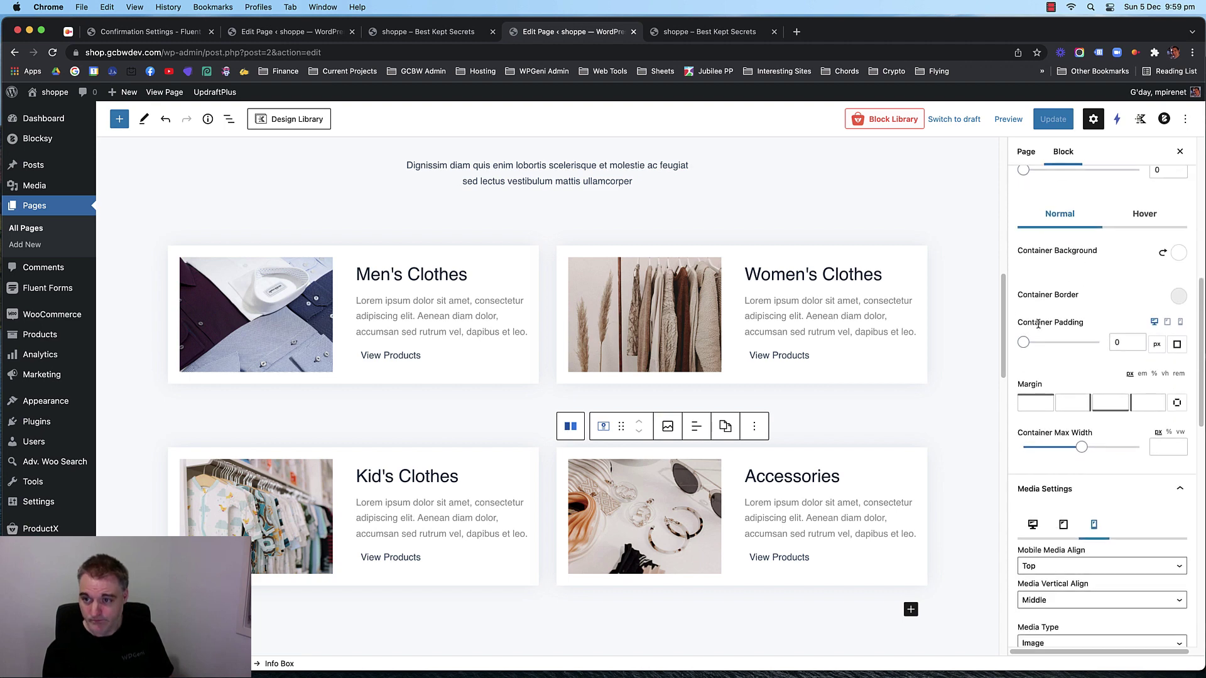
pyautogui.click(1182, 323)
pyautogui.scroll(-2, 604, 349)
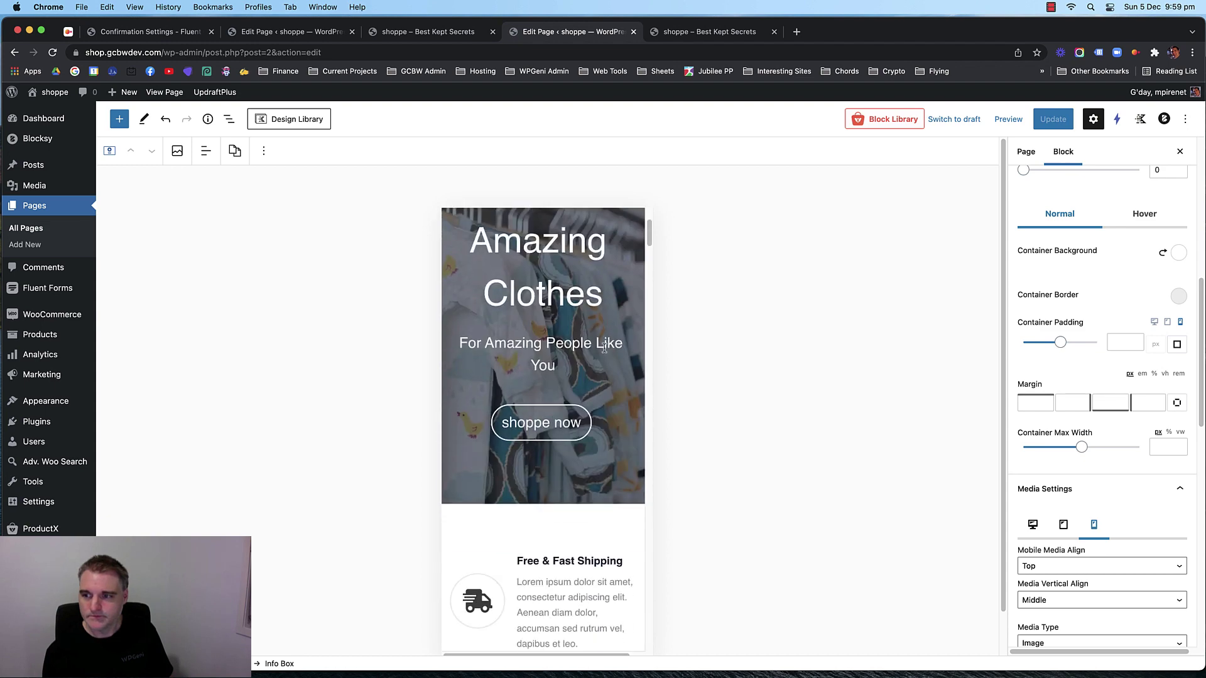
pyautogui.scroll(-12, 604, 349)
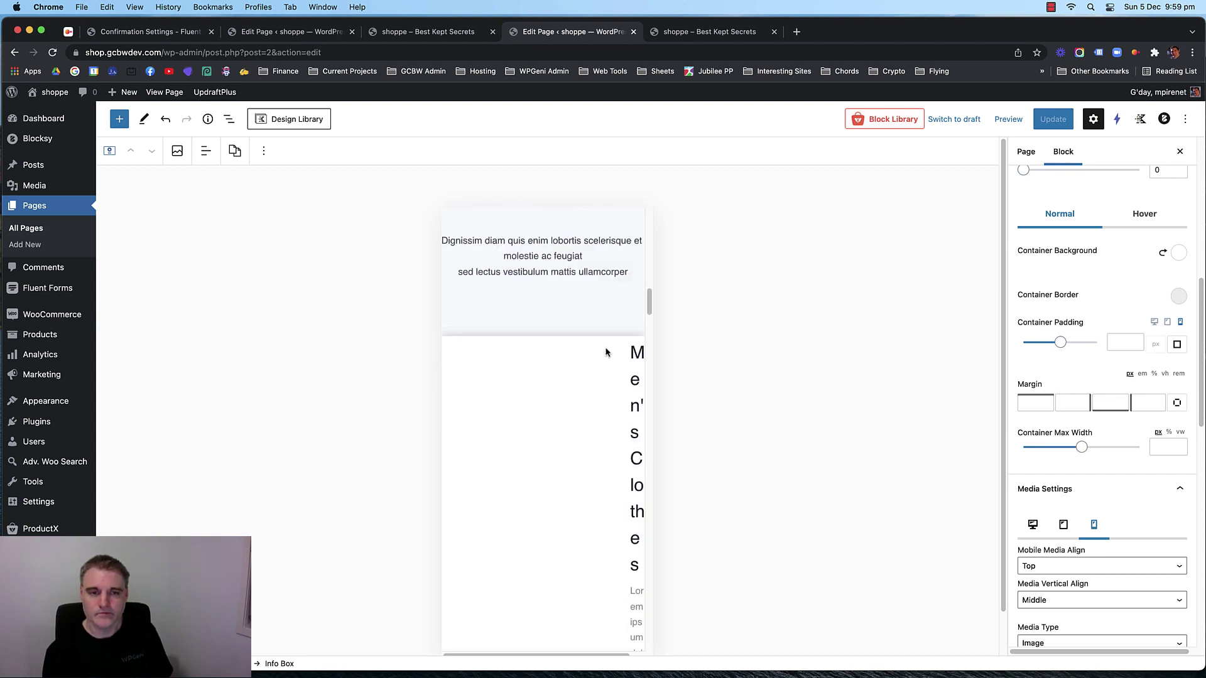
pyautogui.scroll(-5, 606, 351)
pyautogui.scroll(4, 562, 351)
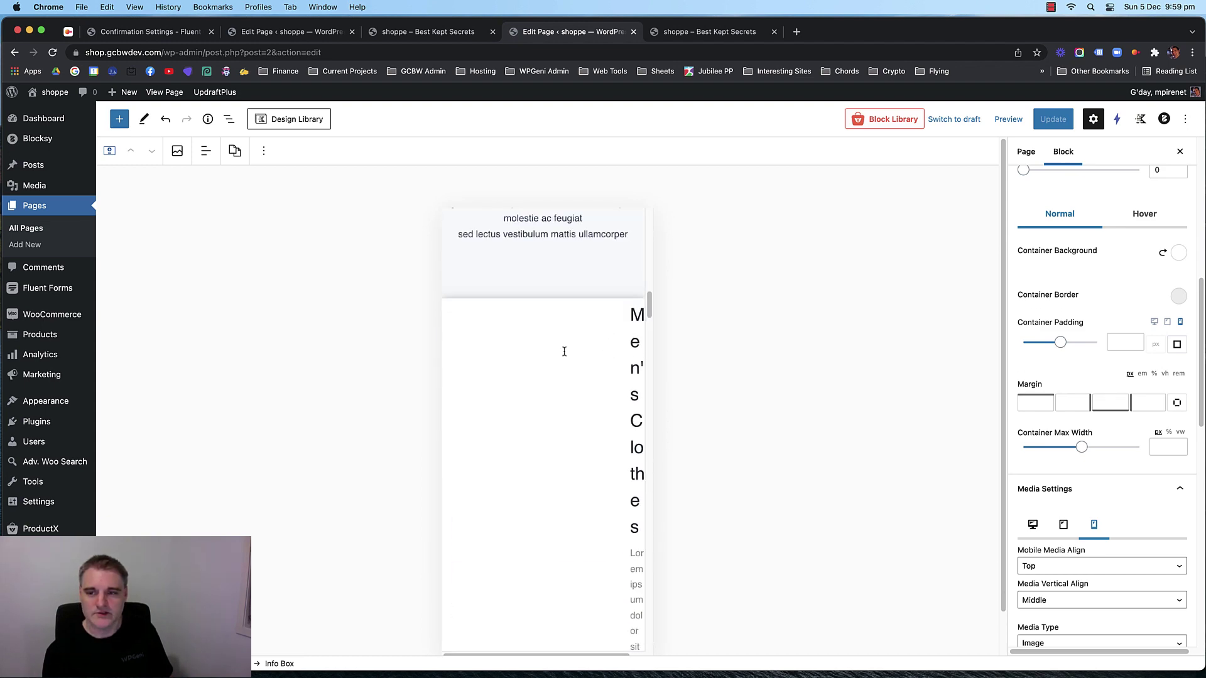
pyautogui.click(1134, 345)
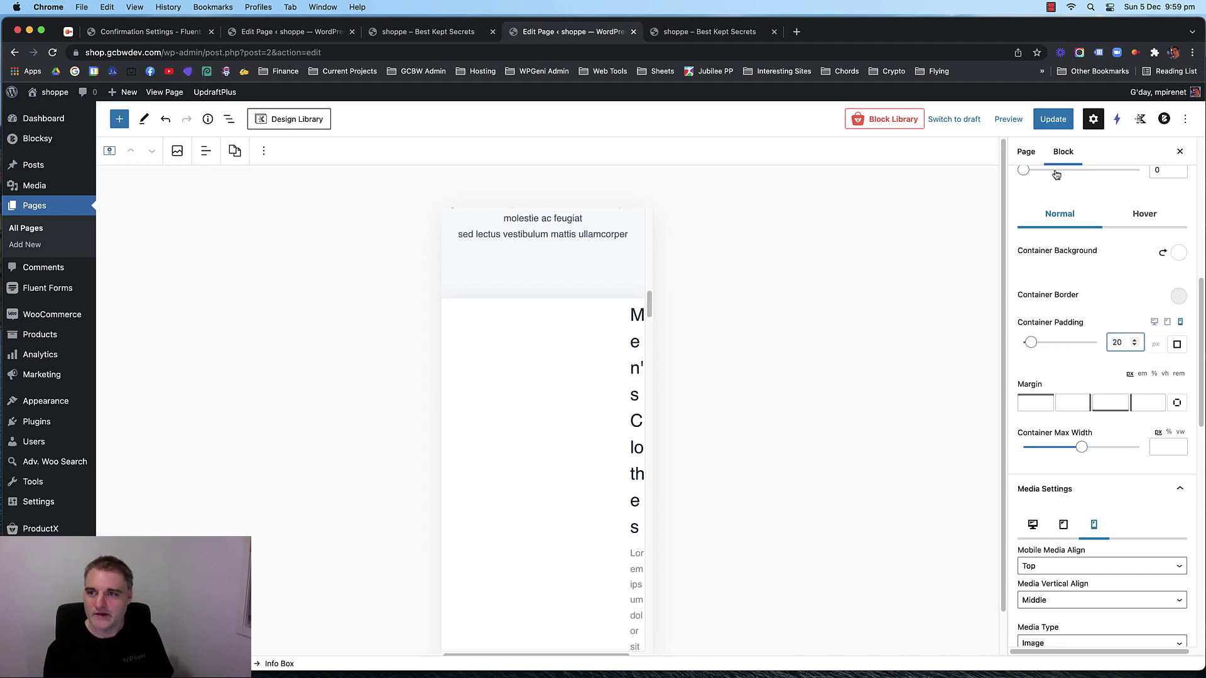
pyautogui.click(1049, 121)
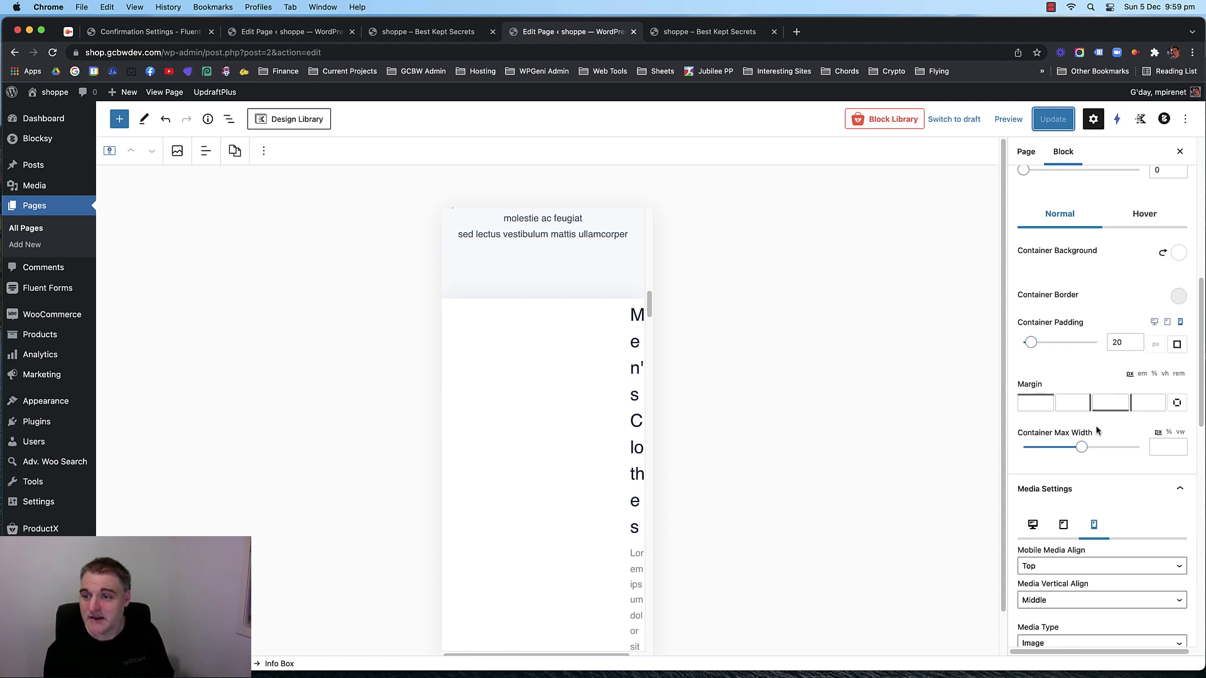
# Unlink the padding sides, change the bottom padding to 40, and save.
pyautogui.click(1176, 344)
pyautogui.doubleClick(1096, 350)
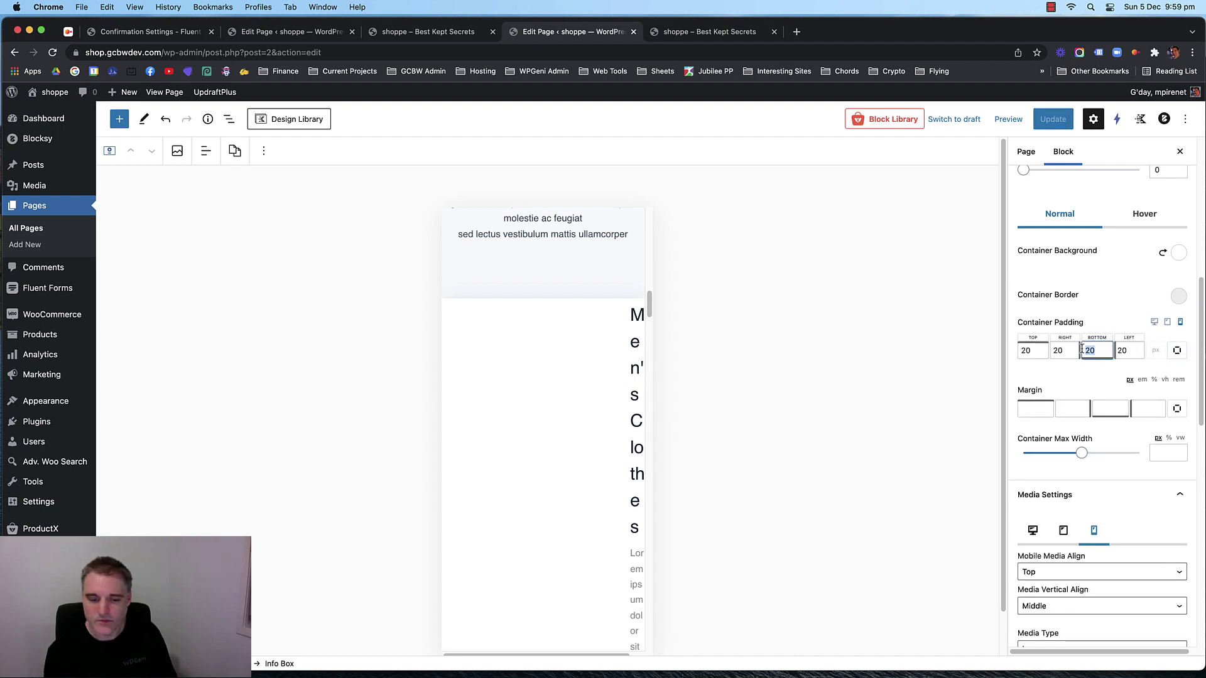
pyautogui.write('40')
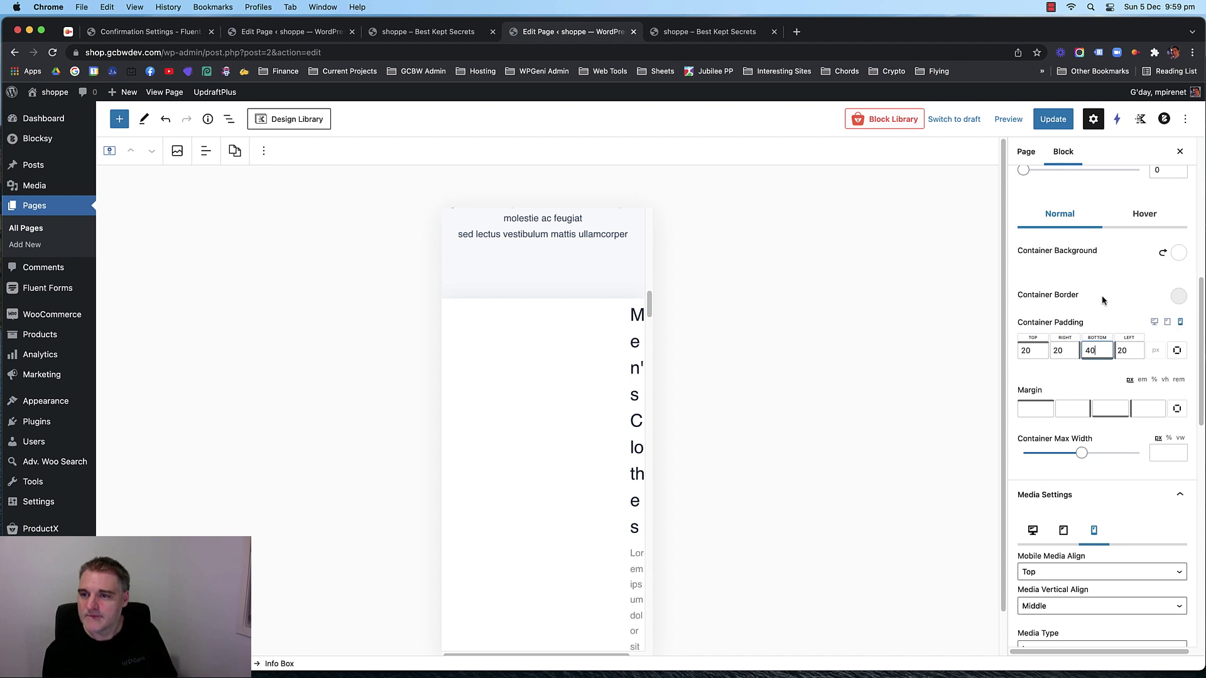
pyautogui.press('super+s')
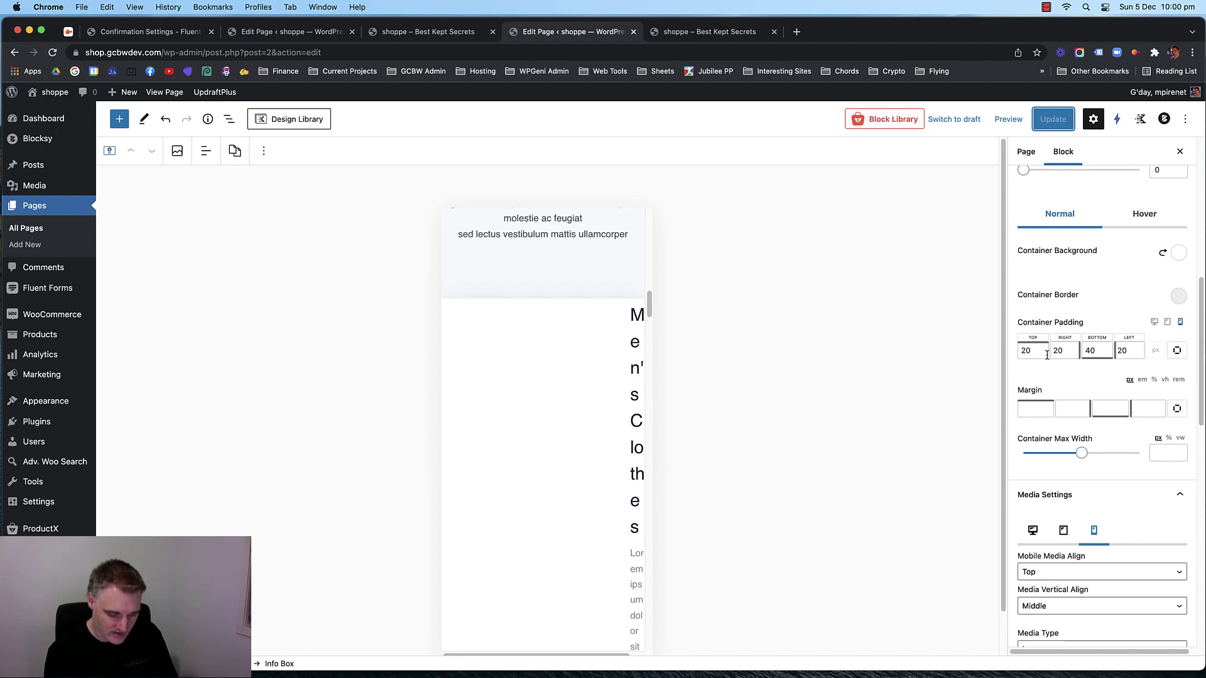
# Unlink the Men's Clothes box container padding and set the top to 20.
pyautogui.scroll(2, 1064, 340)
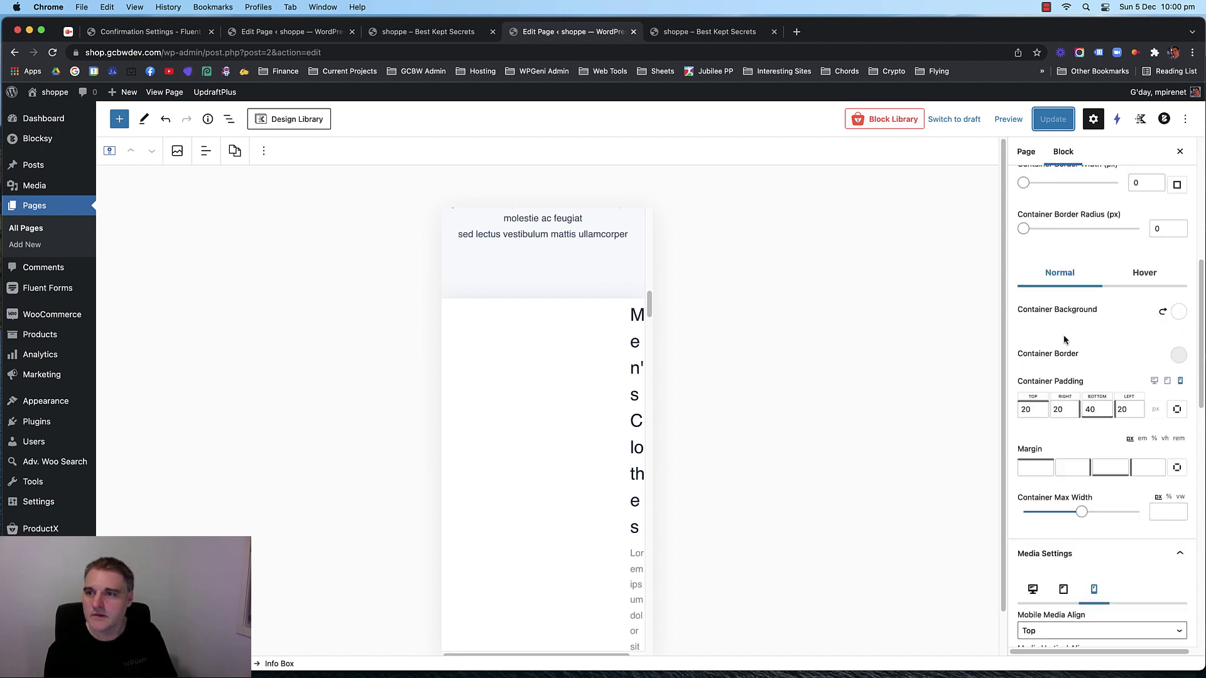
pyautogui.scroll(7, 1065, 339)
pyautogui.scroll(-8, 1065, 340)
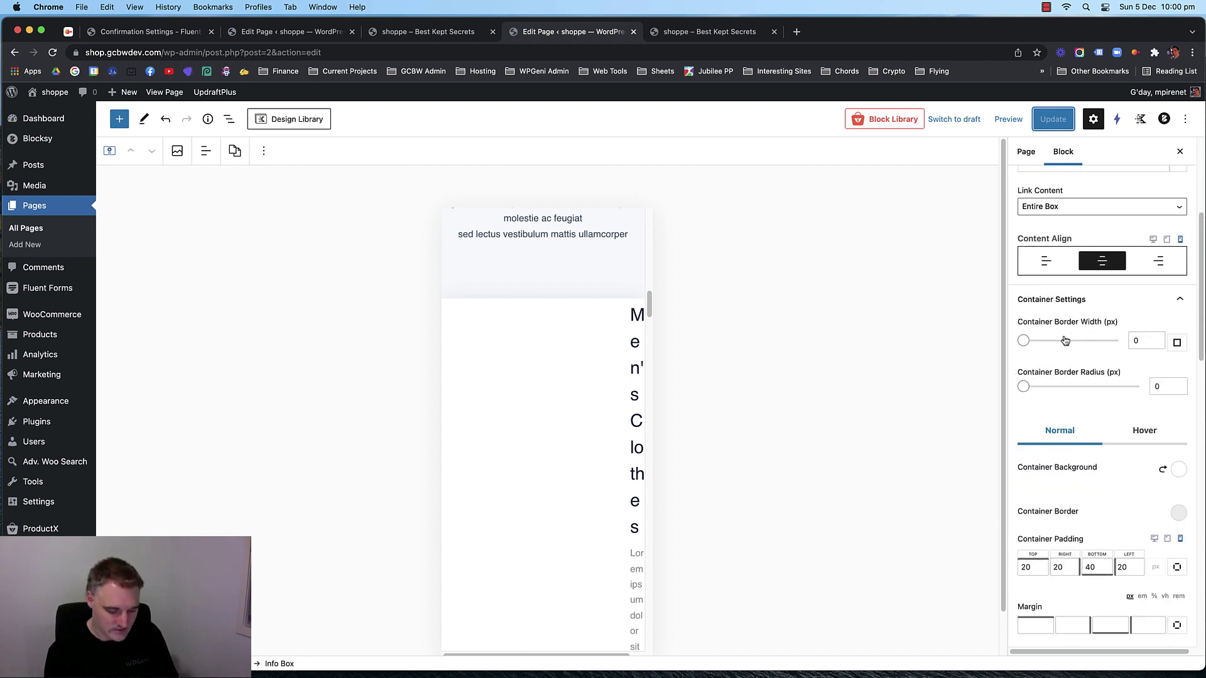
pyautogui.click(573, 370)
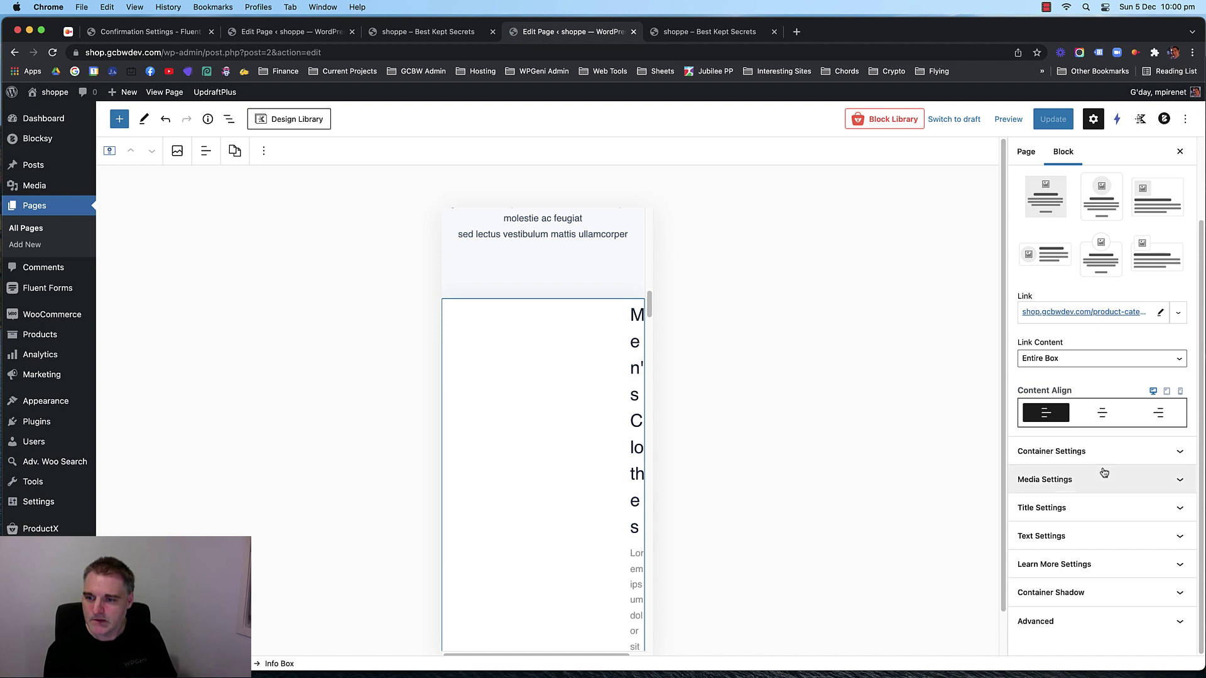
pyautogui.click(1111, 479)
pyautogui.scroll(5, 1112, 314)
pyautogui.click(1106, 374)
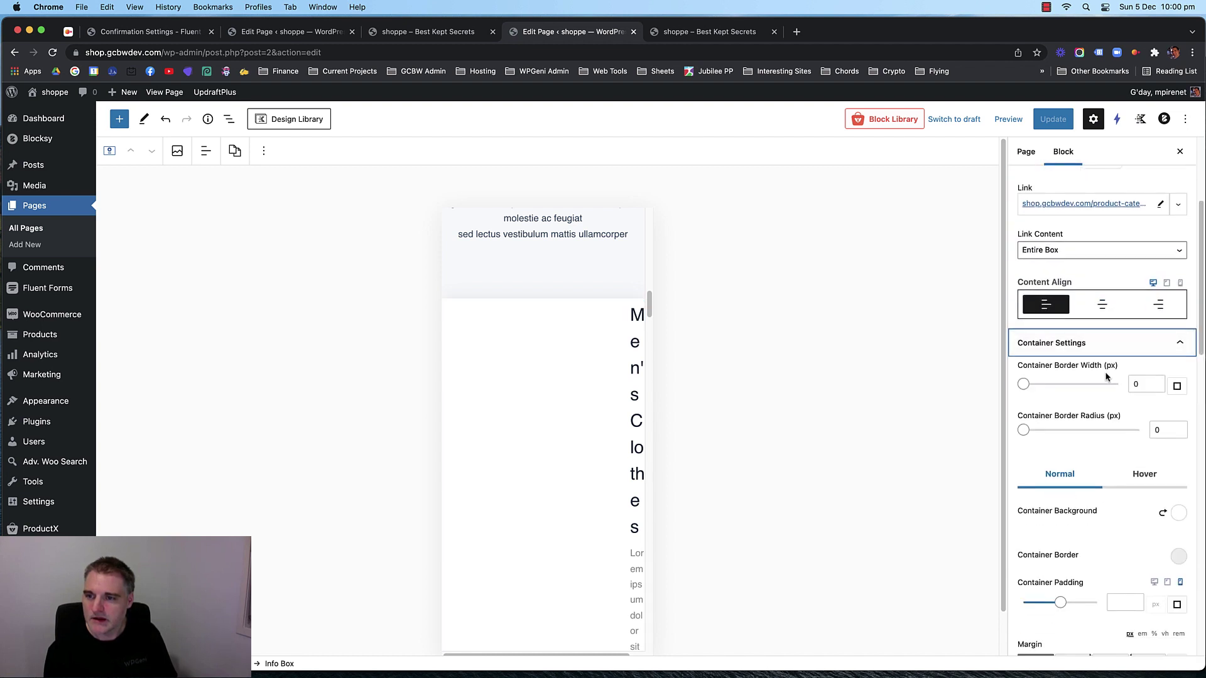
pyautogui.scroll(-4, 1102, 397)
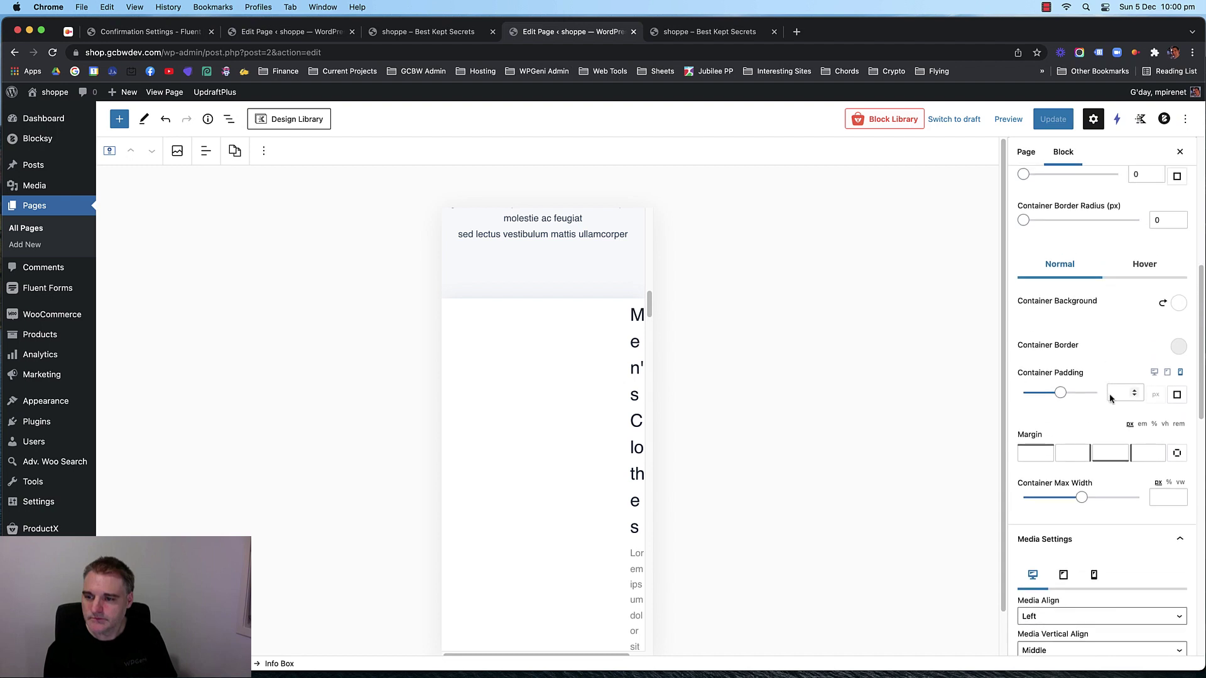
pyautogui.click(1177, 394)
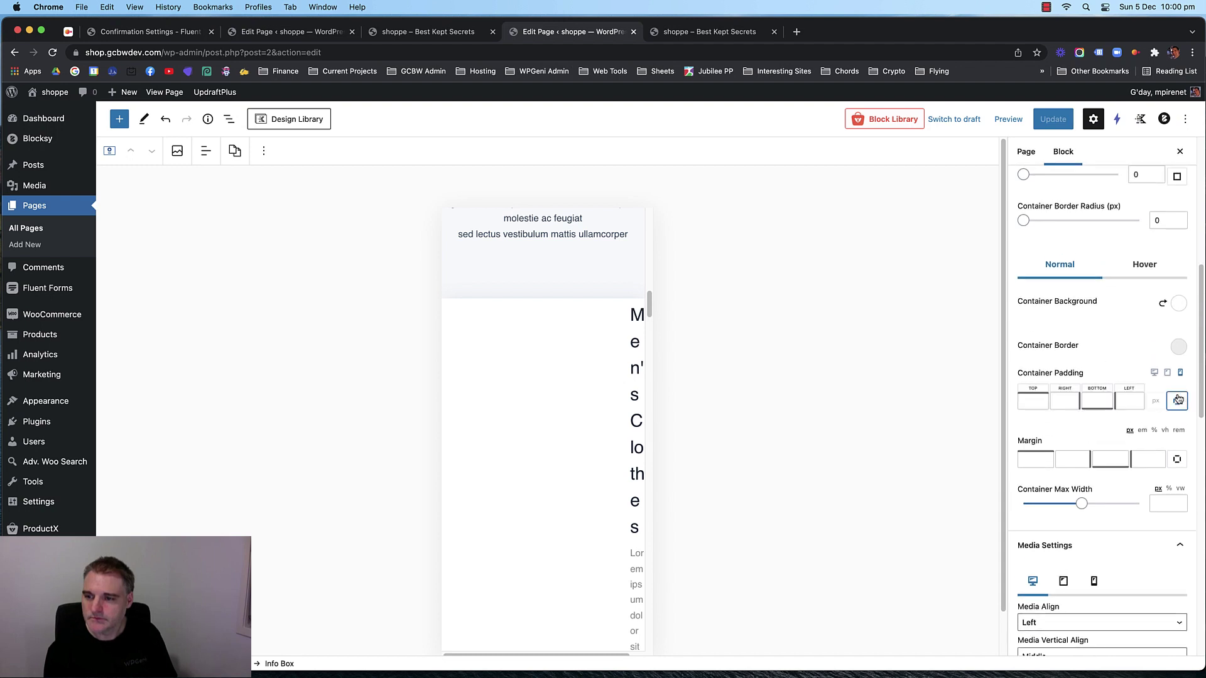
pyautogui.click(1096, 401)
pyautogui.write('40')
pyautogui.click(1030, 402)
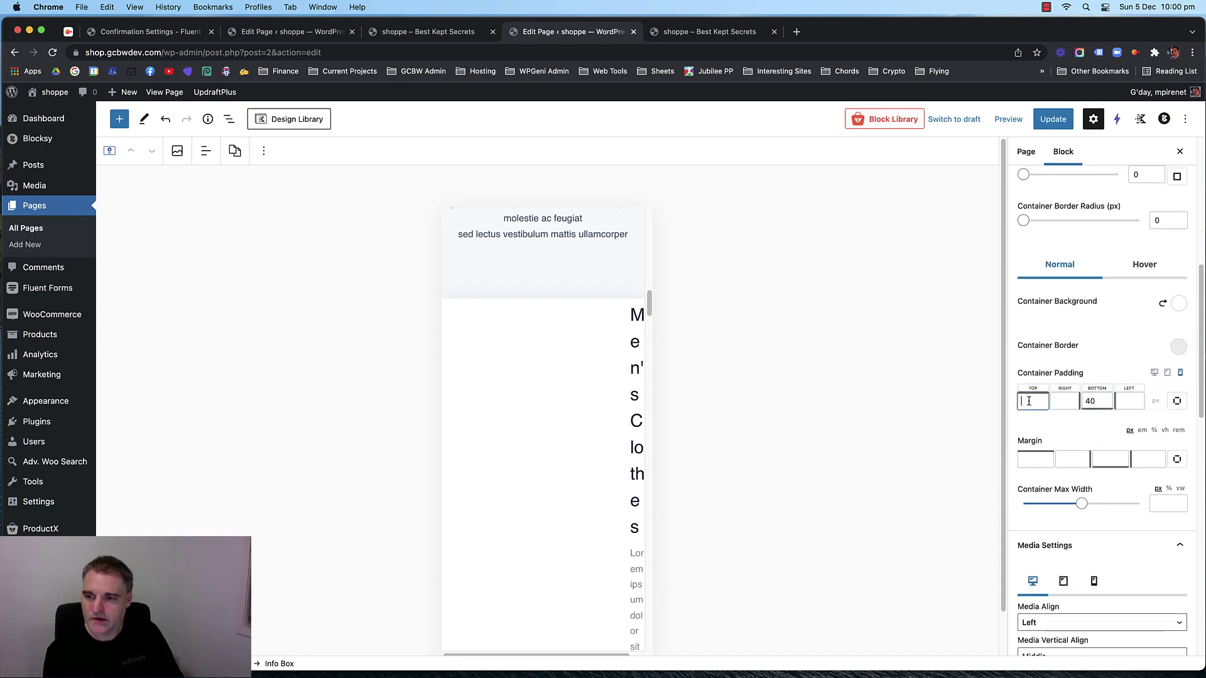
pyautogui.write('40')
pyautogui.press('BackSpace')
pyautogui.press('BackSpace')
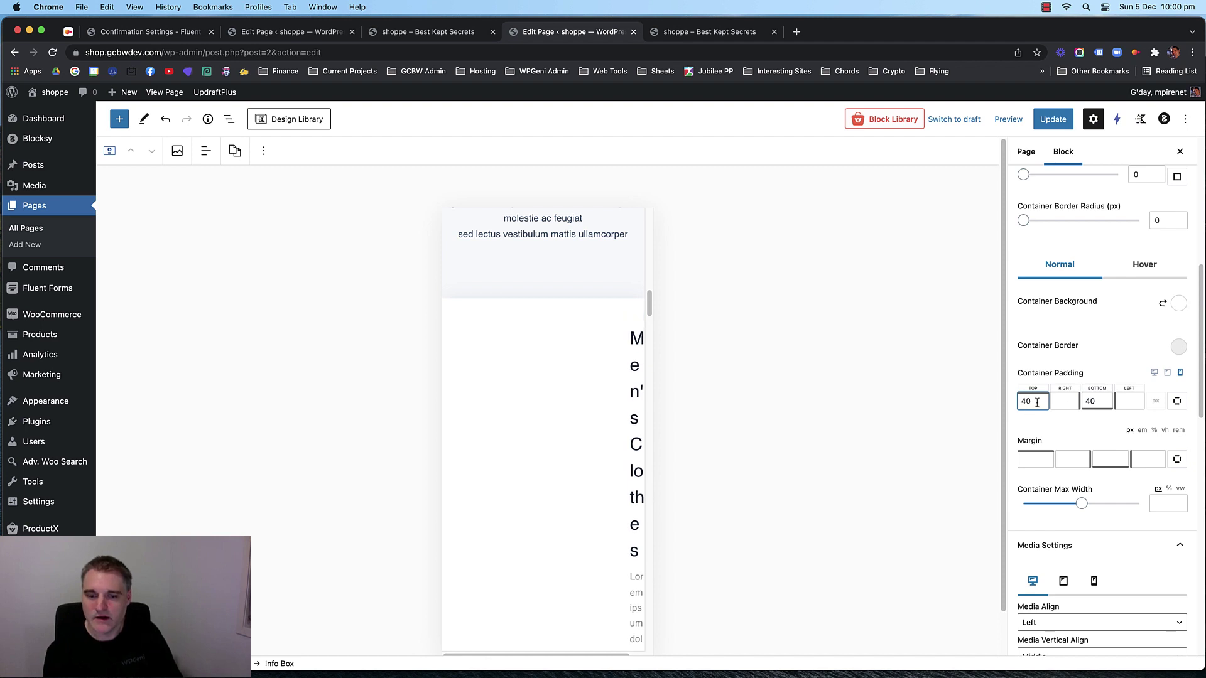
pyautogui.write('20')
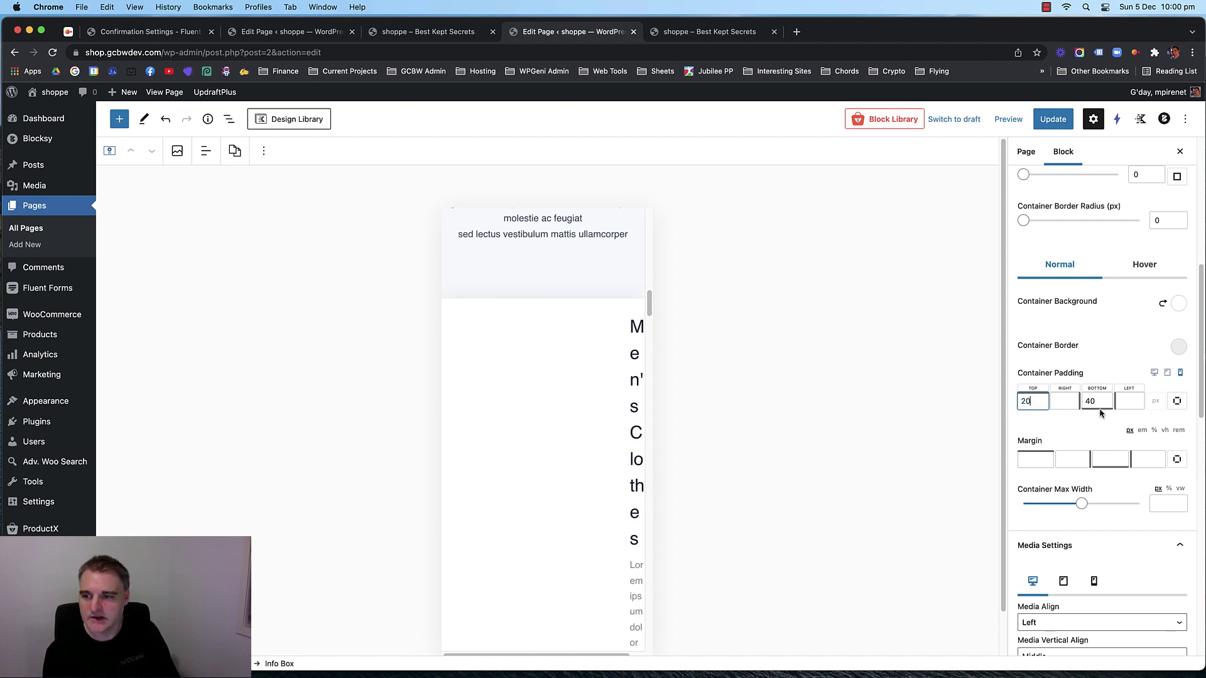
# Set bottom padding to 20 and both sides to 0, then update the page.
pyautogui.doubleClick(1082, 402)
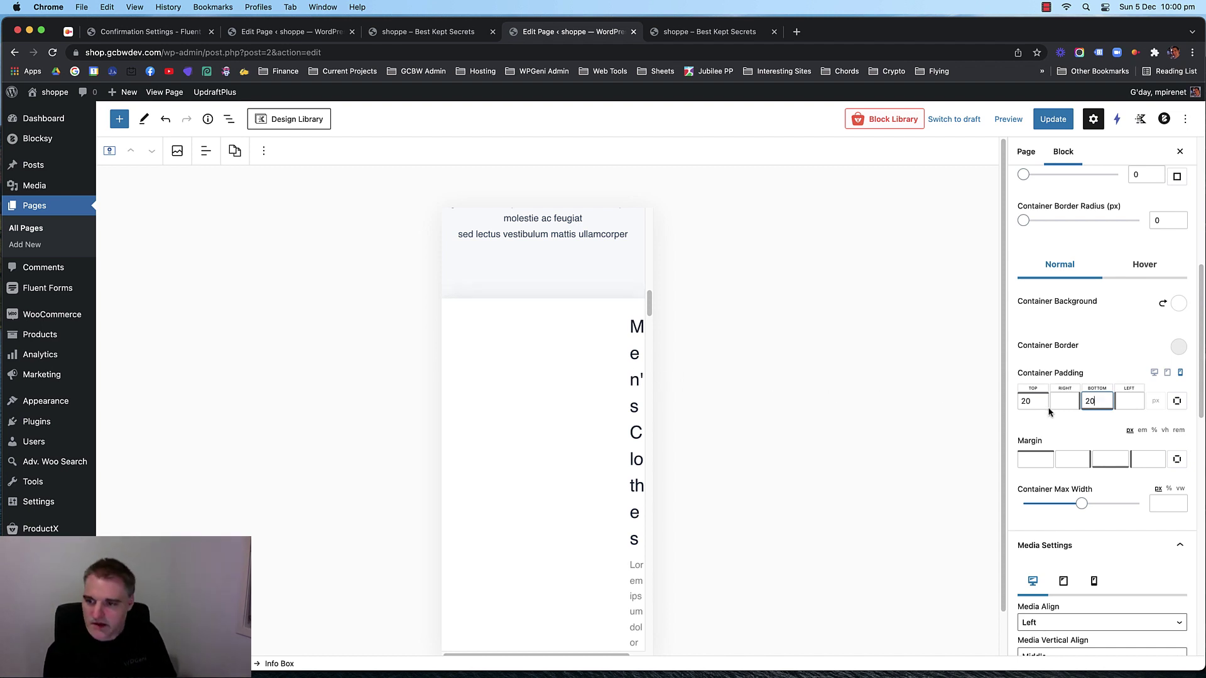
pyautogui.write('20')
pyautogui.click(1062, 402)
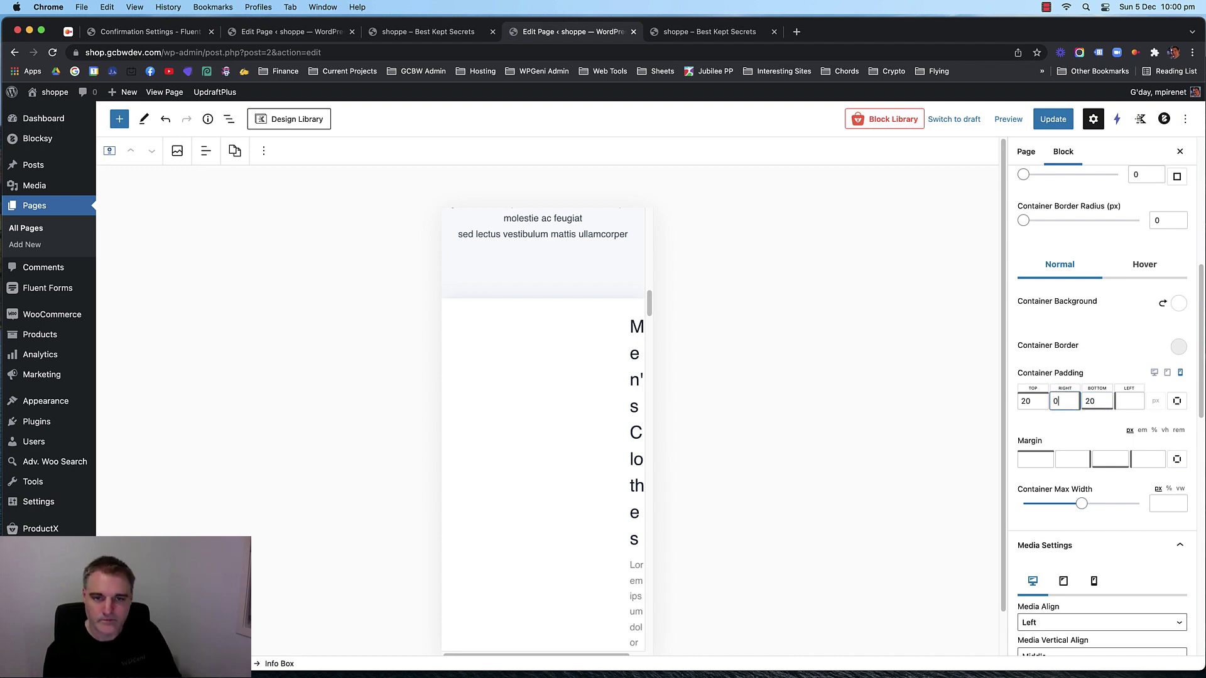
pyautogui.click(1120, 402)
pyautogui.write('0')
pyautogui.click(1053, 118)
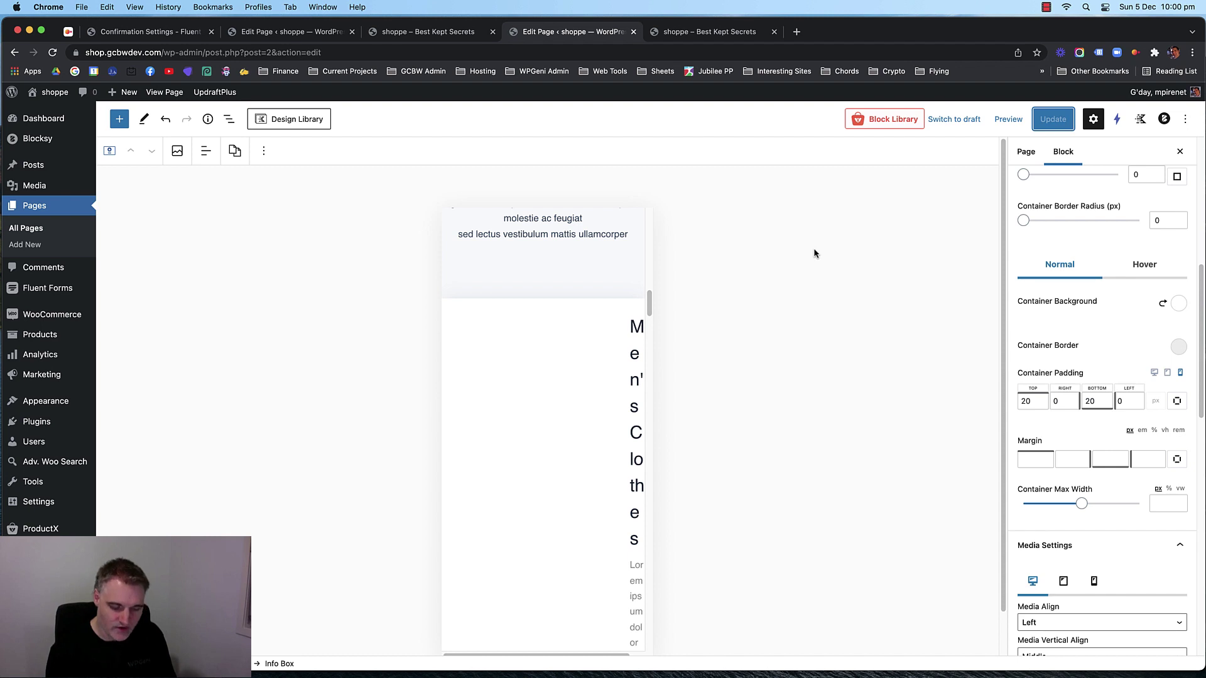
pyautogui.scroll(-1, 1036, 334)
# Select the Accessories info box and expand its container settings.
pyautogui.scroll(-5, 1036, 334)
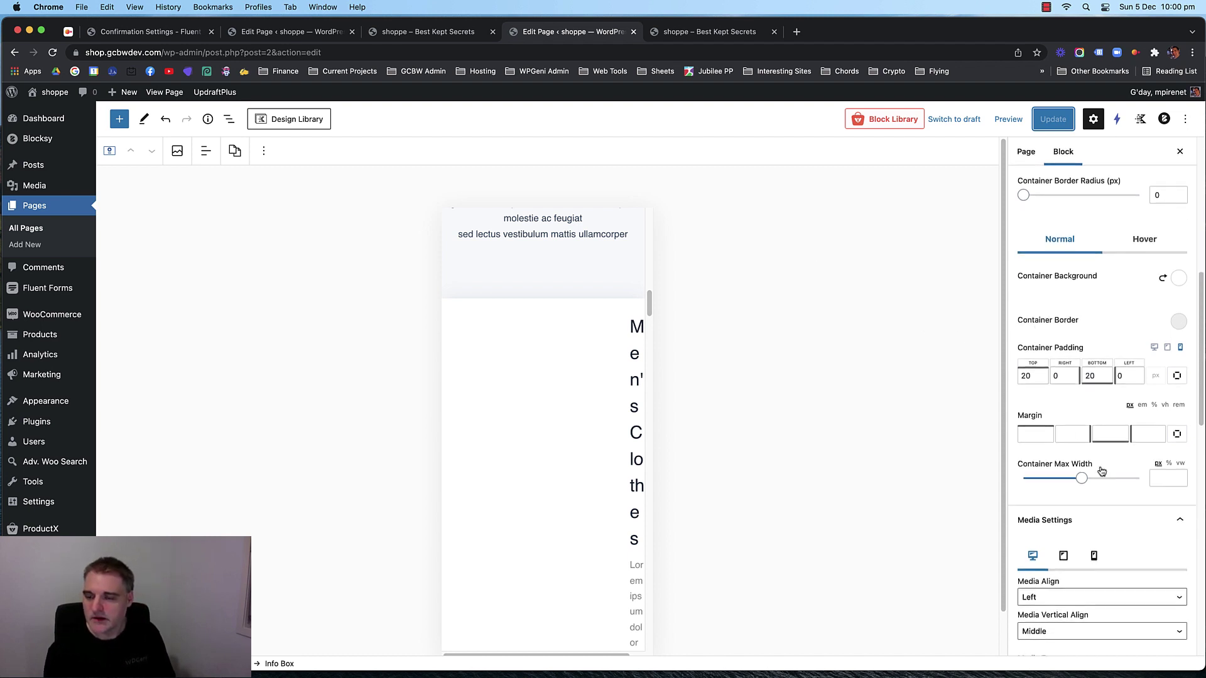
pyautogui.click(1170, 472)
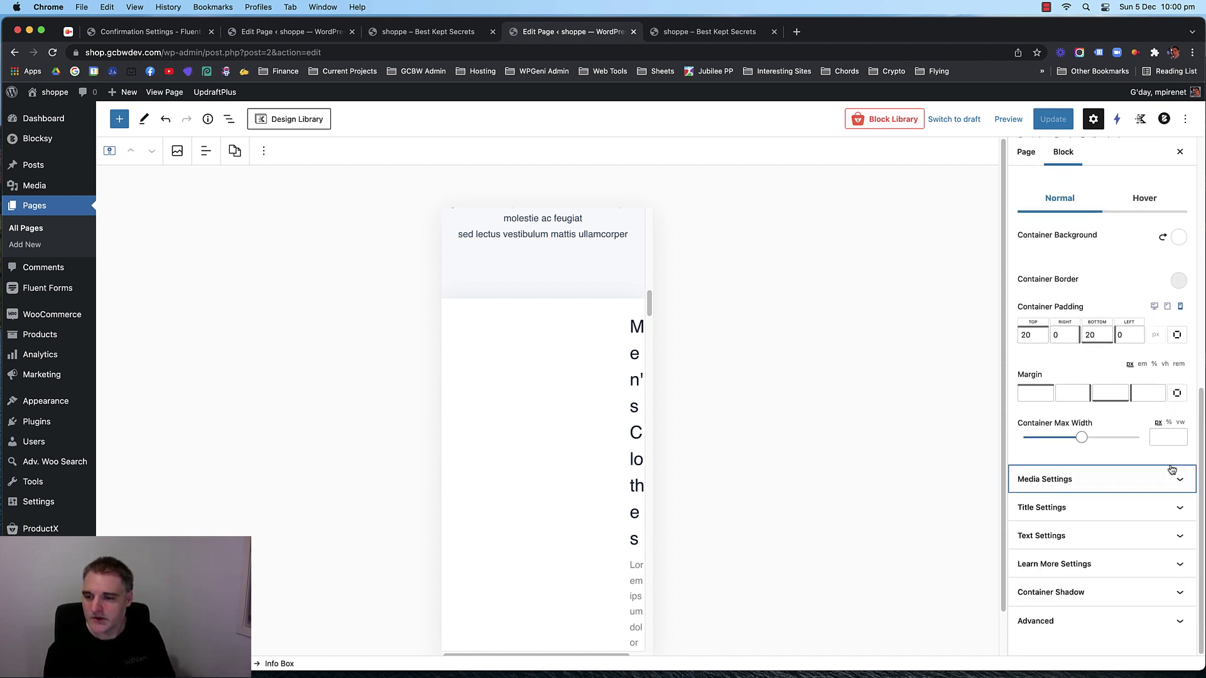
pyautogui.scroll(2, 1107, 442)
pyautogui.scroll(2, 1117, 296)
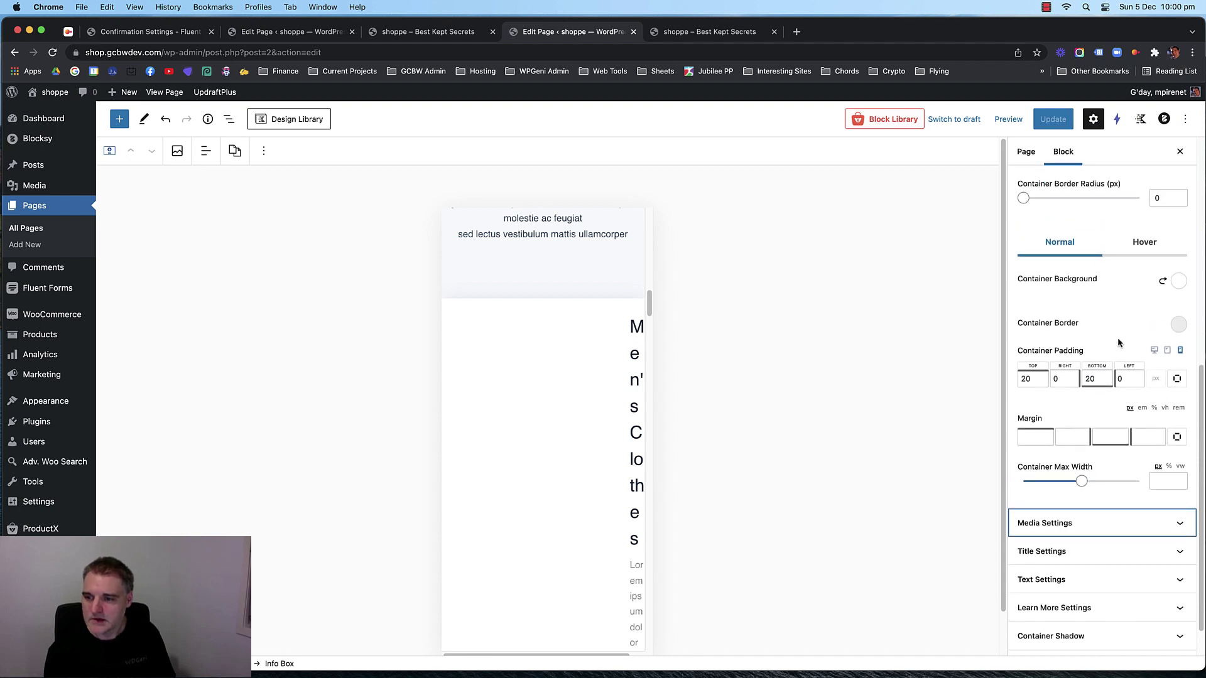
pyautogui.scroll(1, 1117, 335)
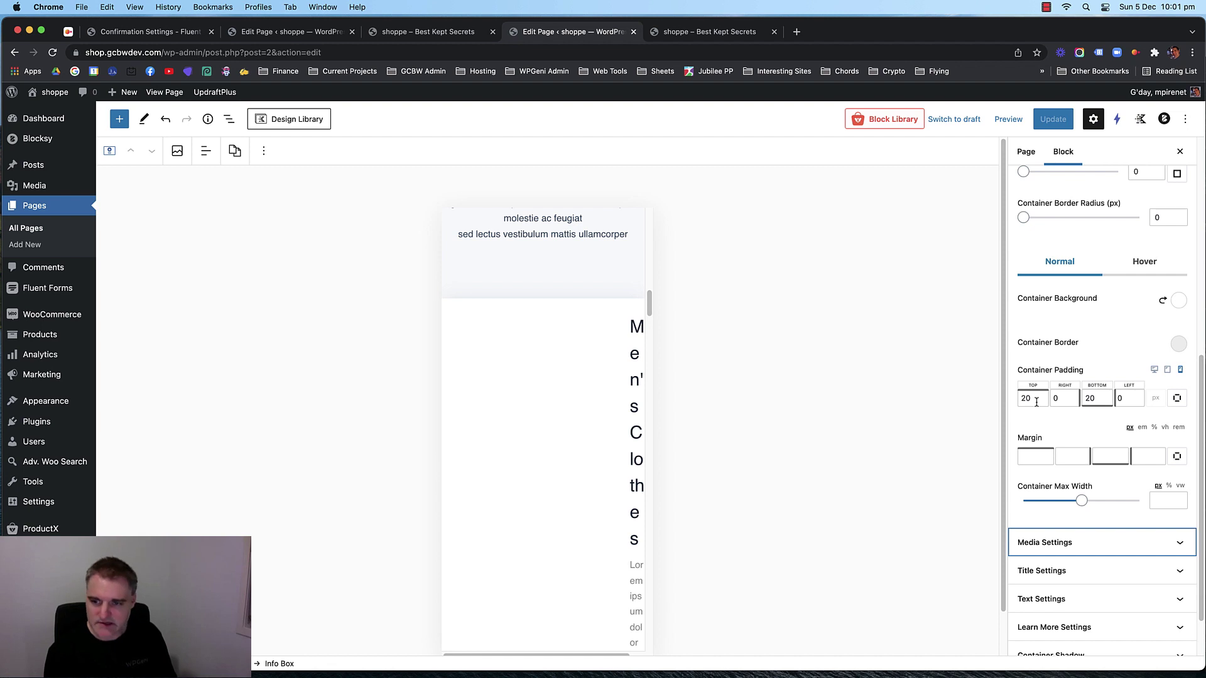
pyautogui.scroll(-15, 543, 380)
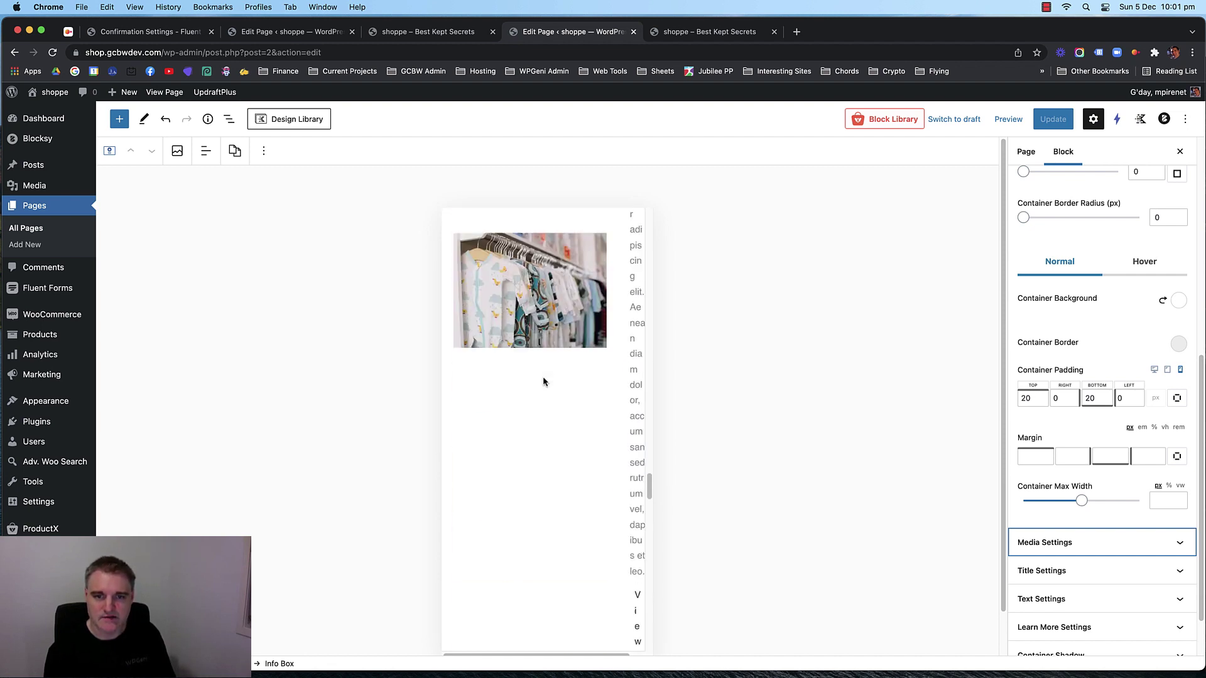
pyautogui.scroll(-10, 542, 377)
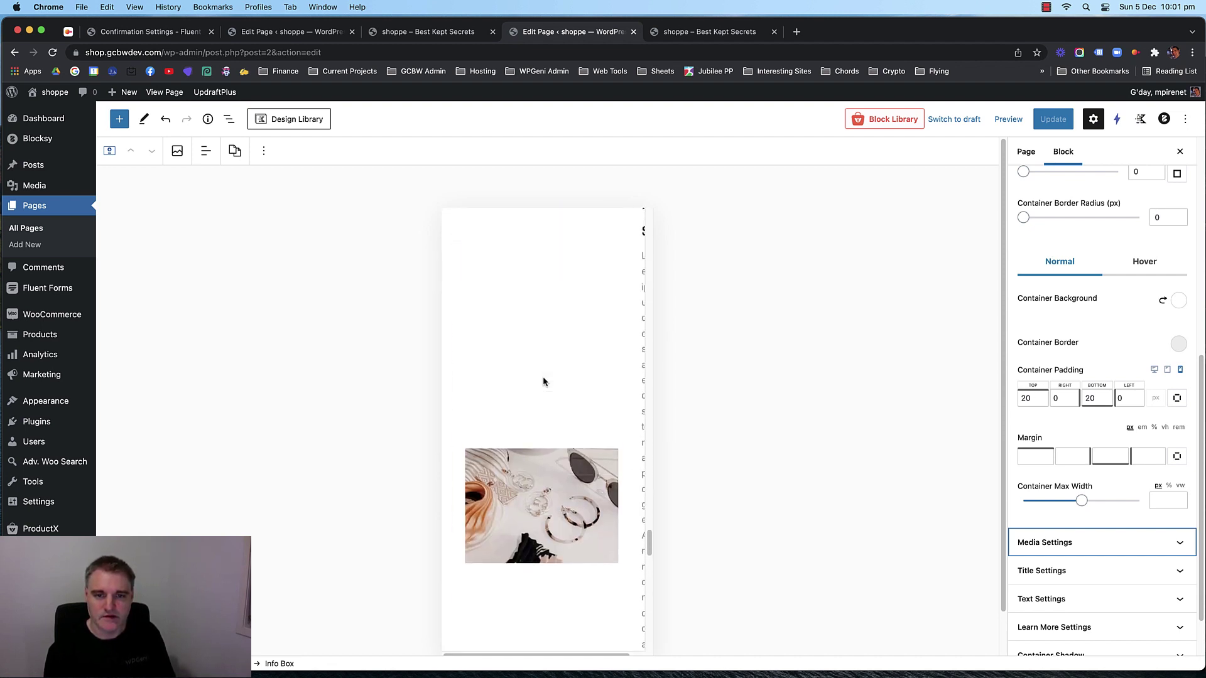
pyautogui.scroll(-5, 542, 375)
pyautogui.scroll(6, 542, 375)
pyautogui.click(543, 375)
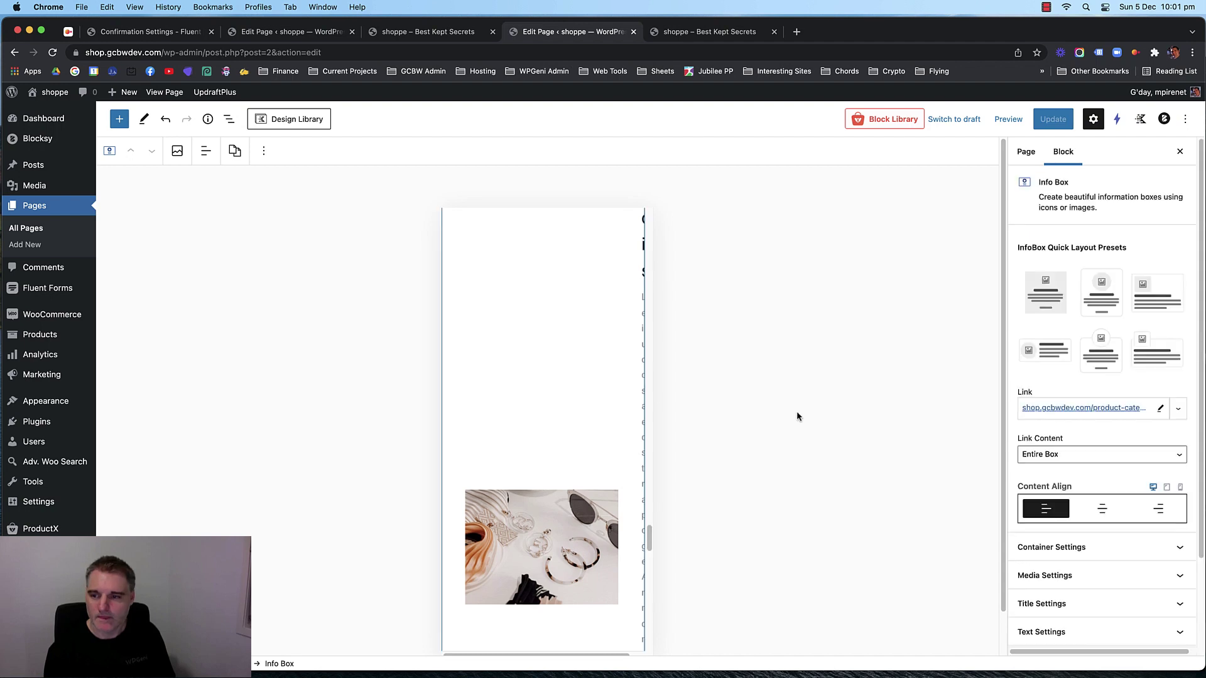
pyautogui.scroll(-3, 1117, 431)
pyautogui.click(1117, 439)
pyautogui.scroll(-5, 1117, 446)
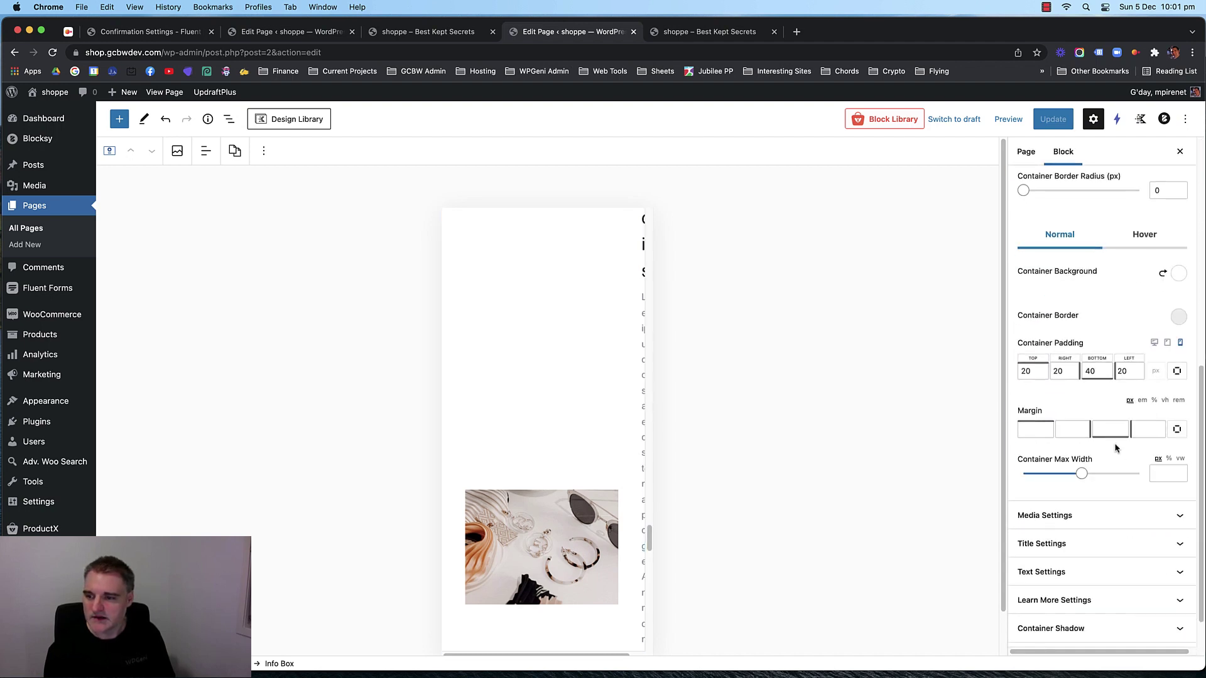
# Set the Accessories padding to 20/0/20/0, update, and view the live storefront.
pyautogui.moveTo(1094, 371); pyautogui.dragTo(1044, 369)
pyautogui.write('20')
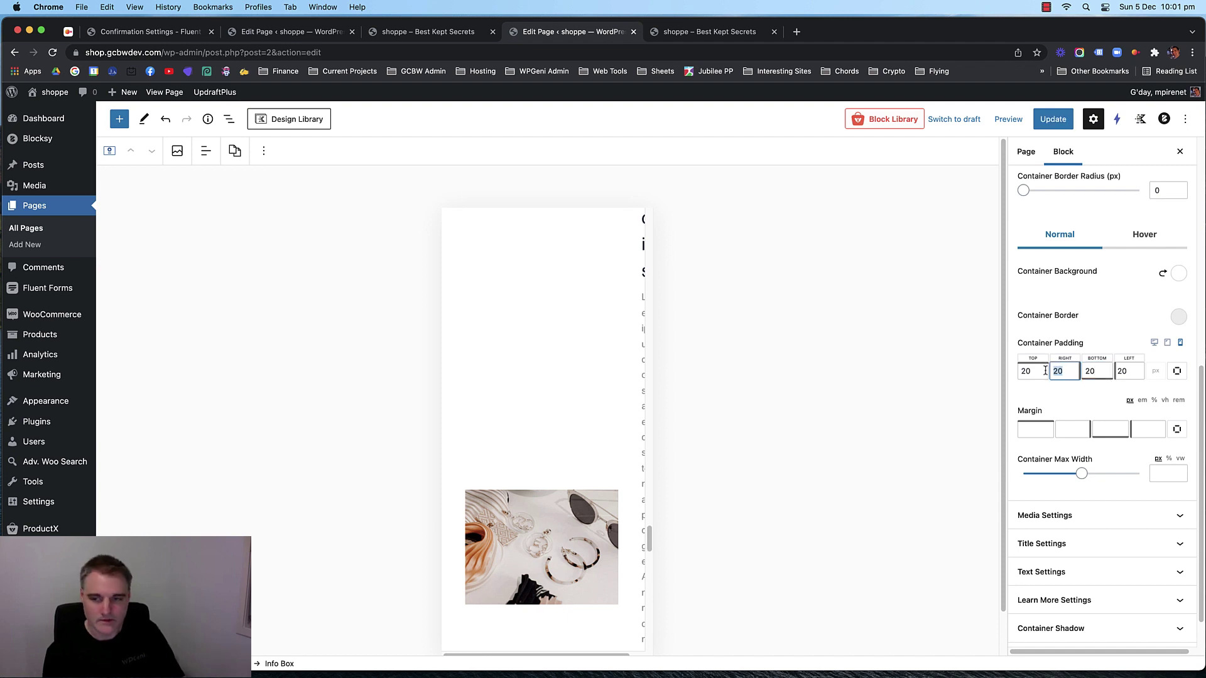
pyautogui.write('0')
pyautogui.doubleClick(1122, 371)
pyautogui.write('0')
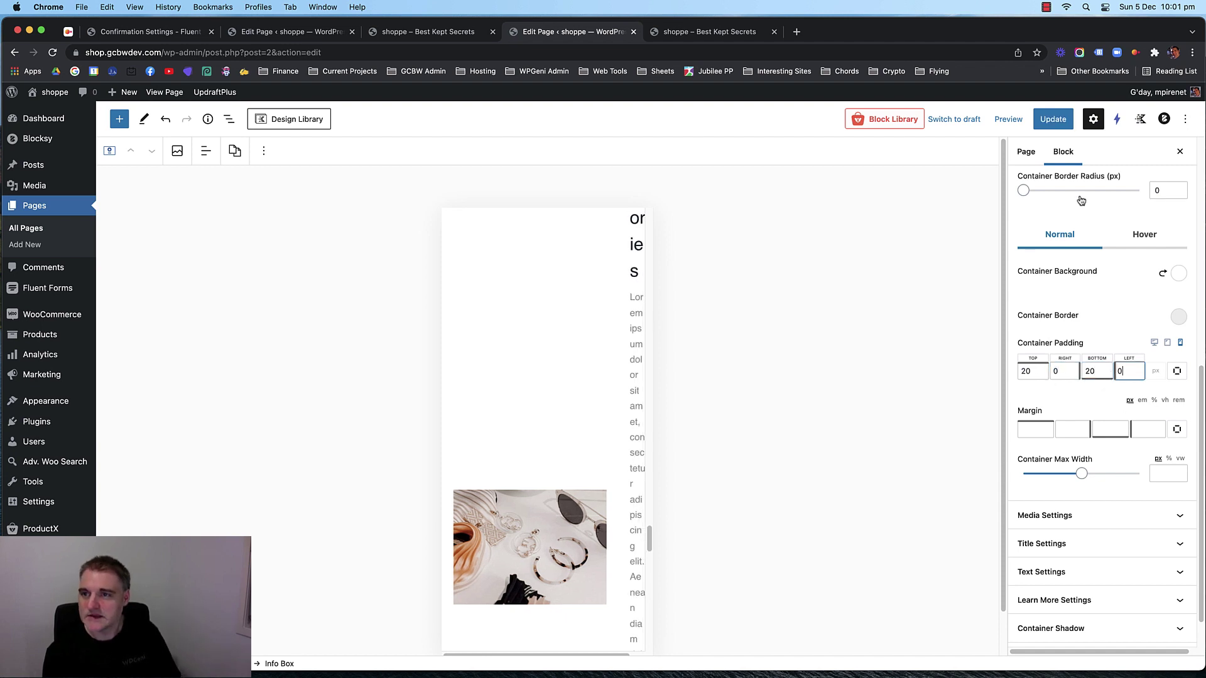
pyautogui.click(1053, 119)
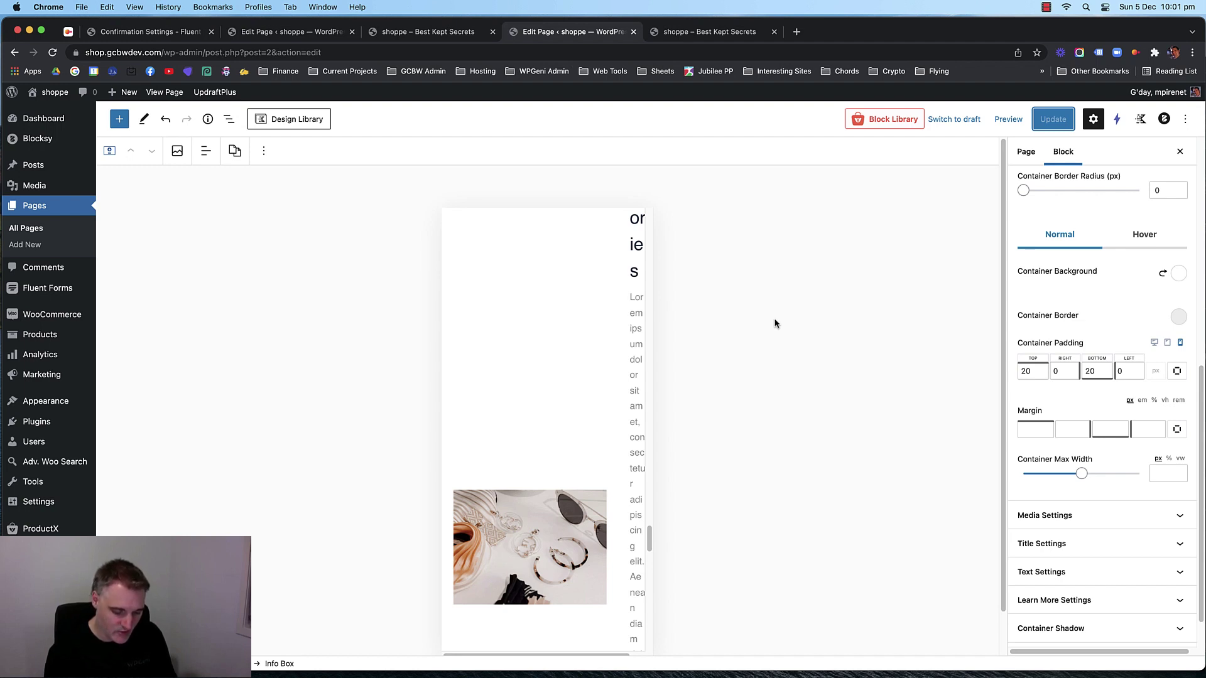
pyautogui.click(721, 31)
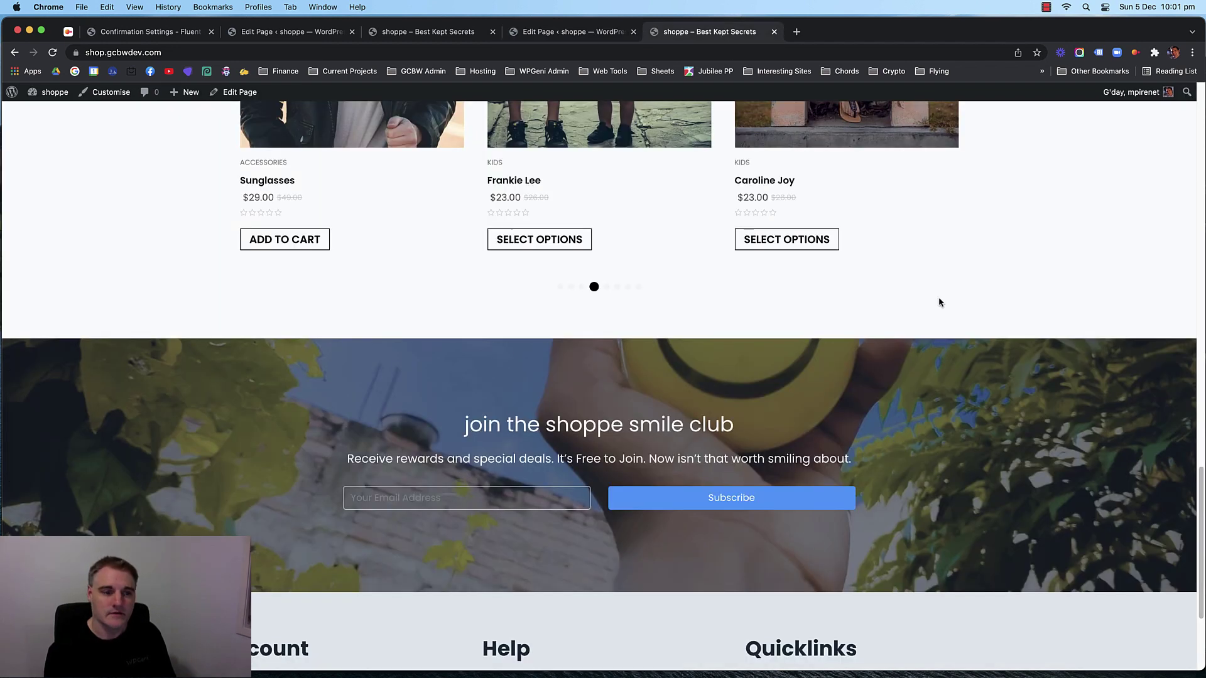
# Reload the storefront and preview it in DevTools device mode at phone width.
pyautogui.press('super+r')
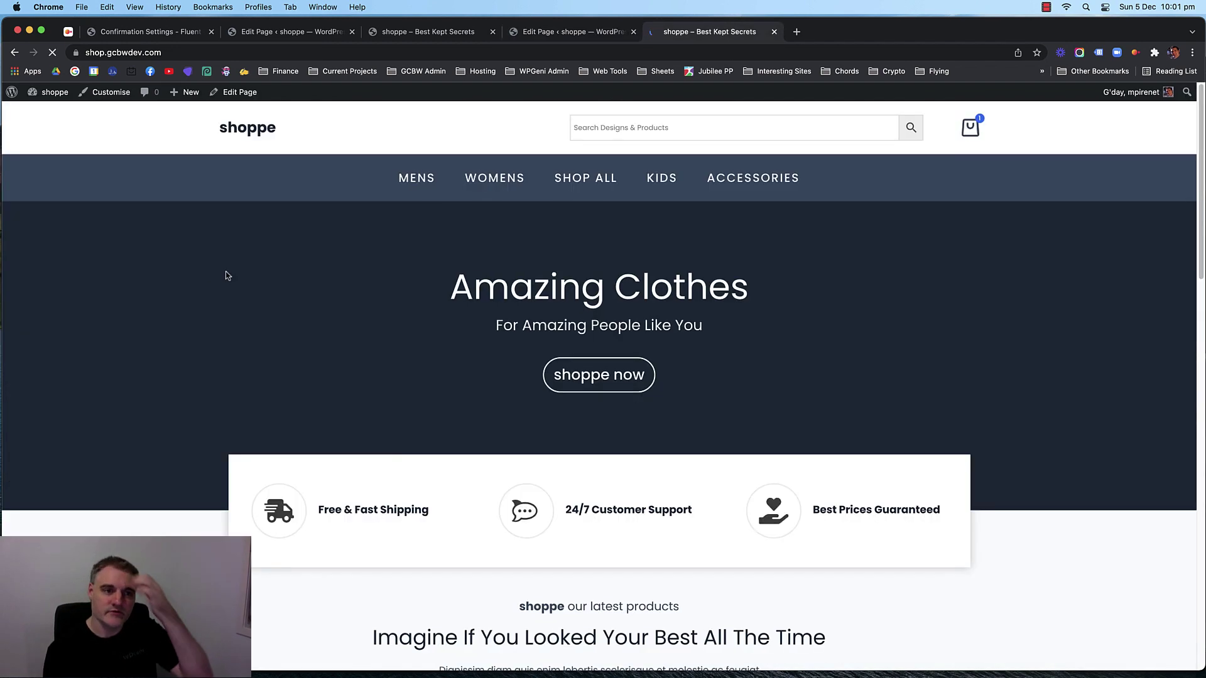
pyautogui.scroll(18, 168, 300)
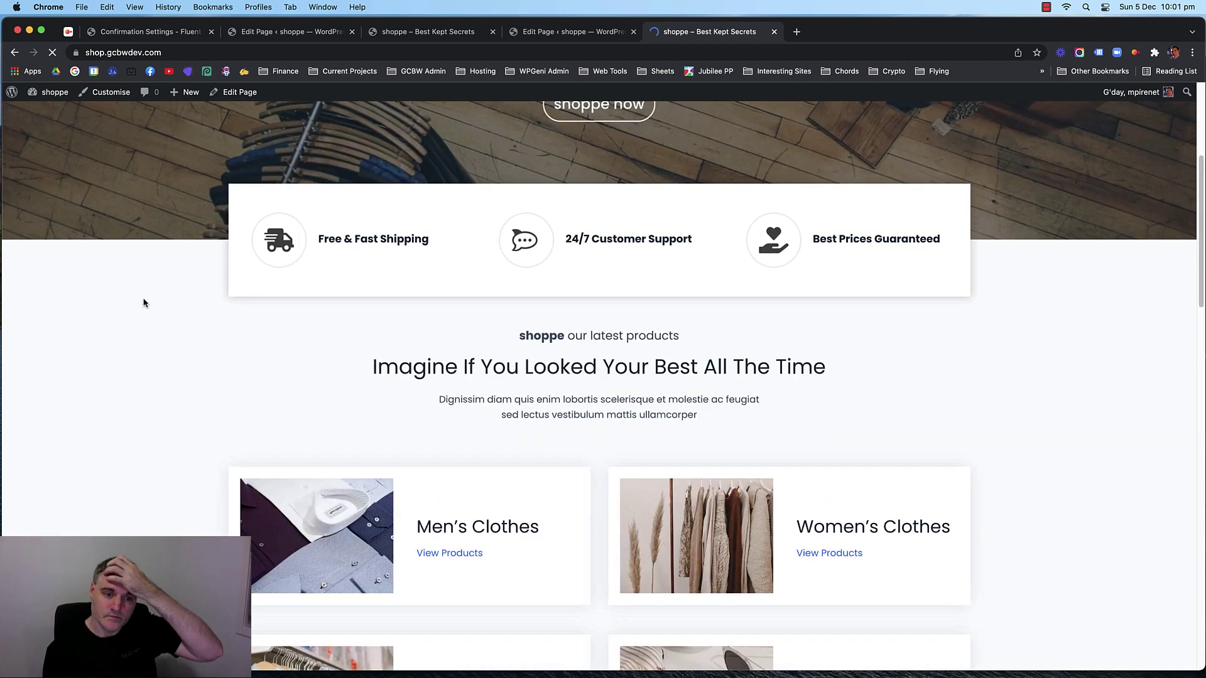
pyautogui.scroll(-4, 143, 299)
pyautogui.rightClick(143, 303)
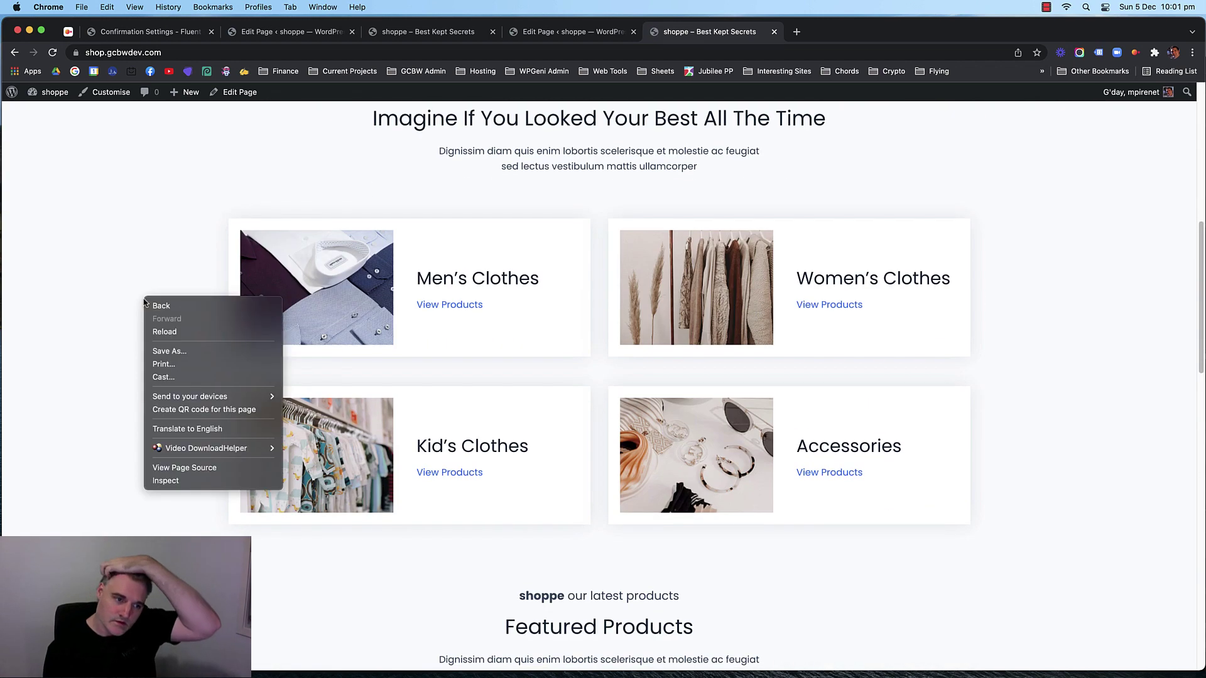
pyautogui.click(193, 481)
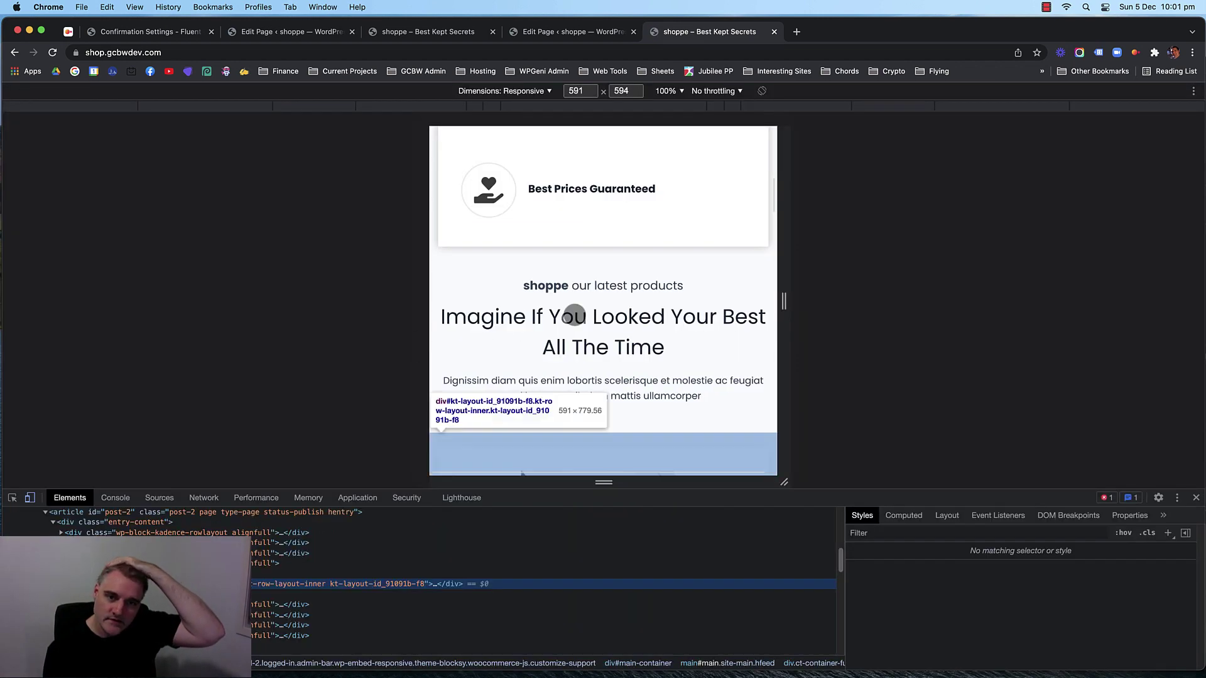
pyautogui.moveTo(785, 303); pyautogui.dragTo(708, 302)
# Scroll through the stacked category cards, then widen the responsive preview again.
pyautogui.scroll(5, 614, 298)
pyautogui.scroll(-10, 635, 306)
pyautogui.scroll(-5, 635, 306)
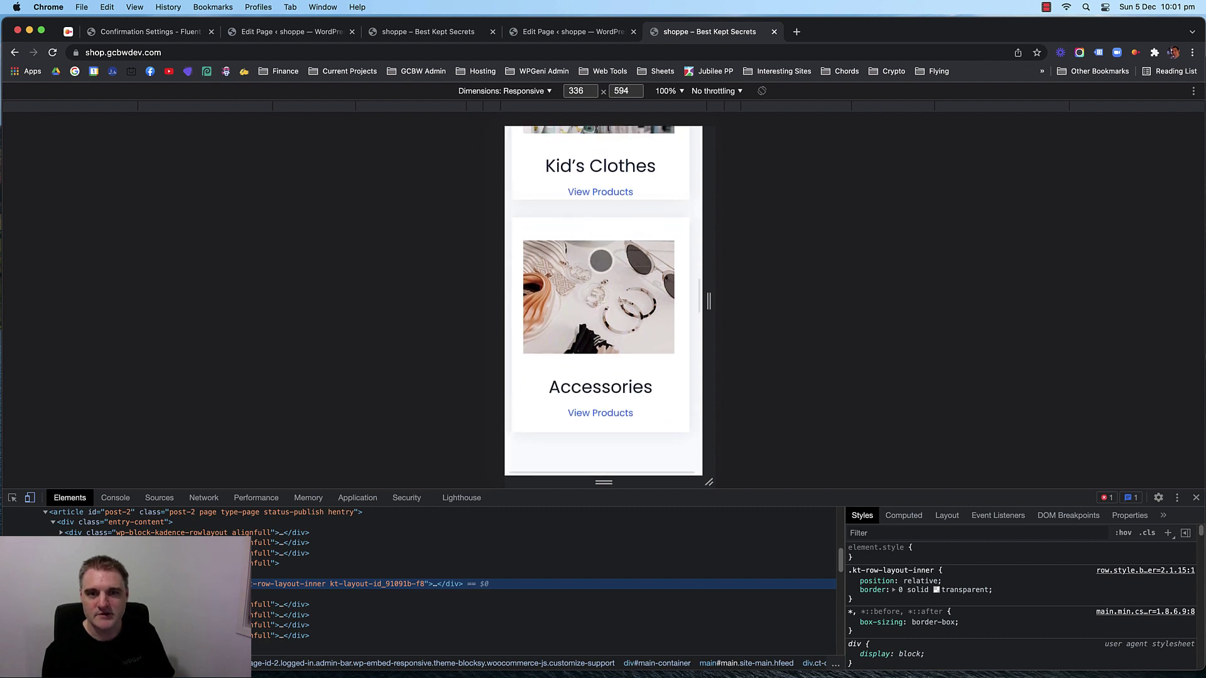
pyautogui.scroll(10, 597, 243)
pyautogui.scroll(-6, 586, 226)
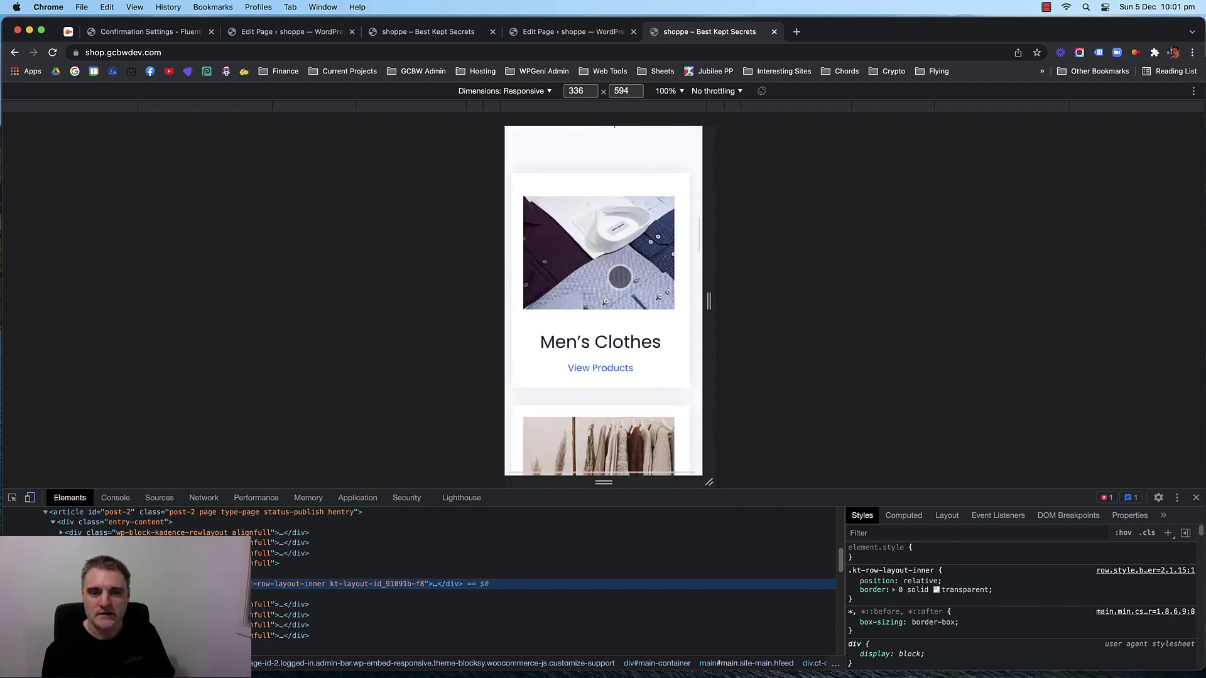
pyautogui.scroll(-3, 593, 263)
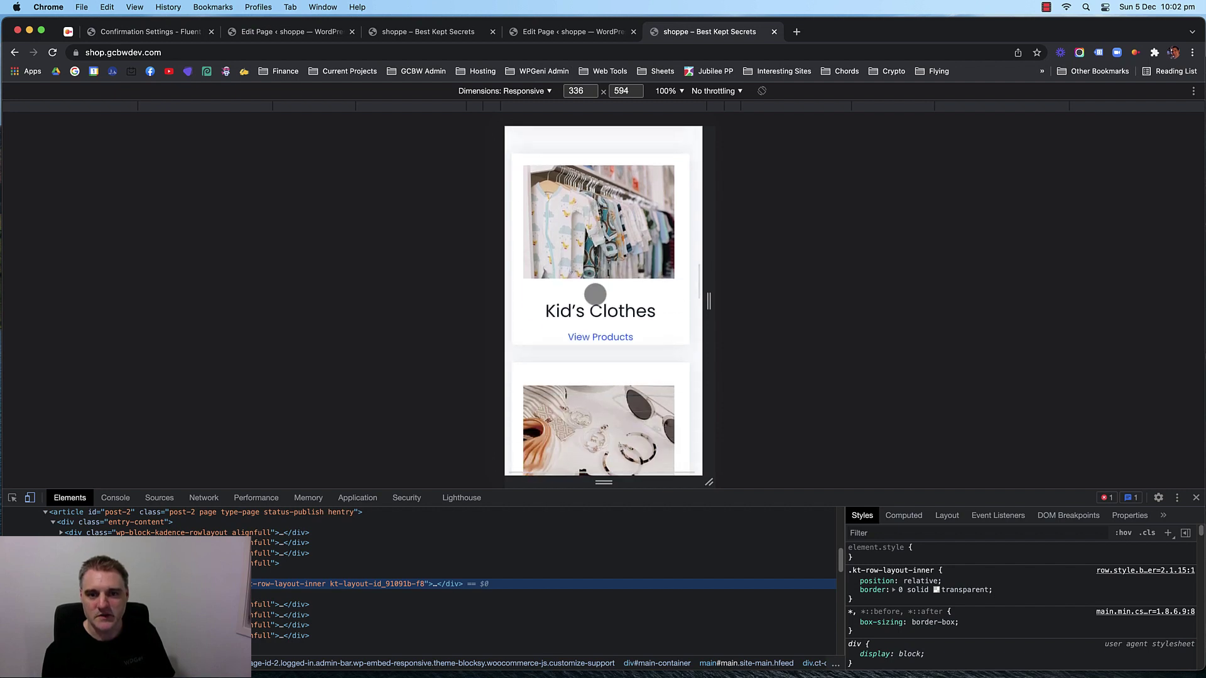
pyautogui.scroll(8, 600, 257)
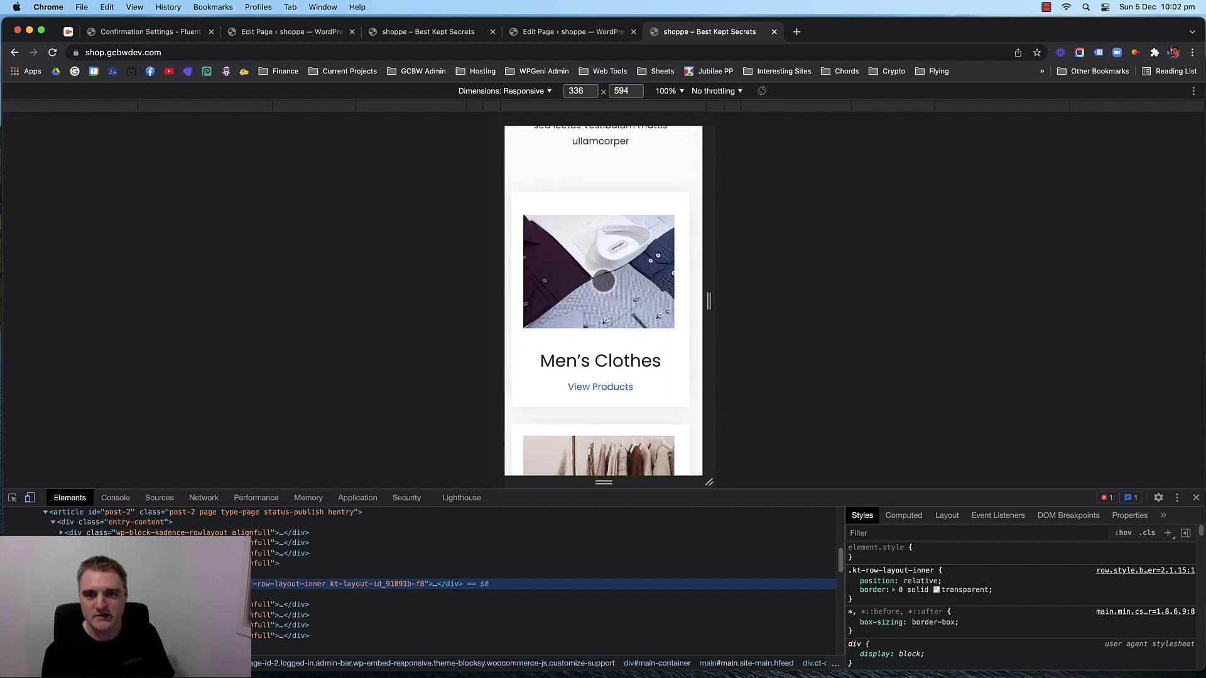
pyautogui.moveTo(708, 301); pyautogui.dragTo(1121, 301)
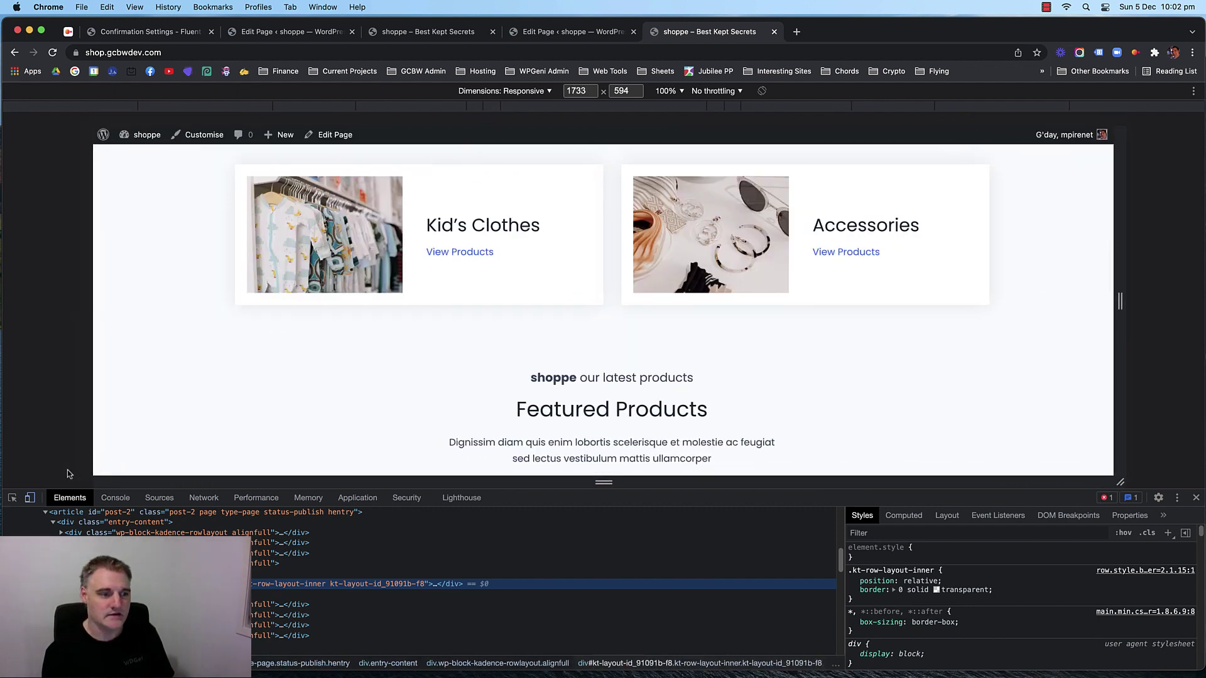
# Turn off device mode, close DevTools, and reload the storefront homepage.
pyautogui.click(30, 498)
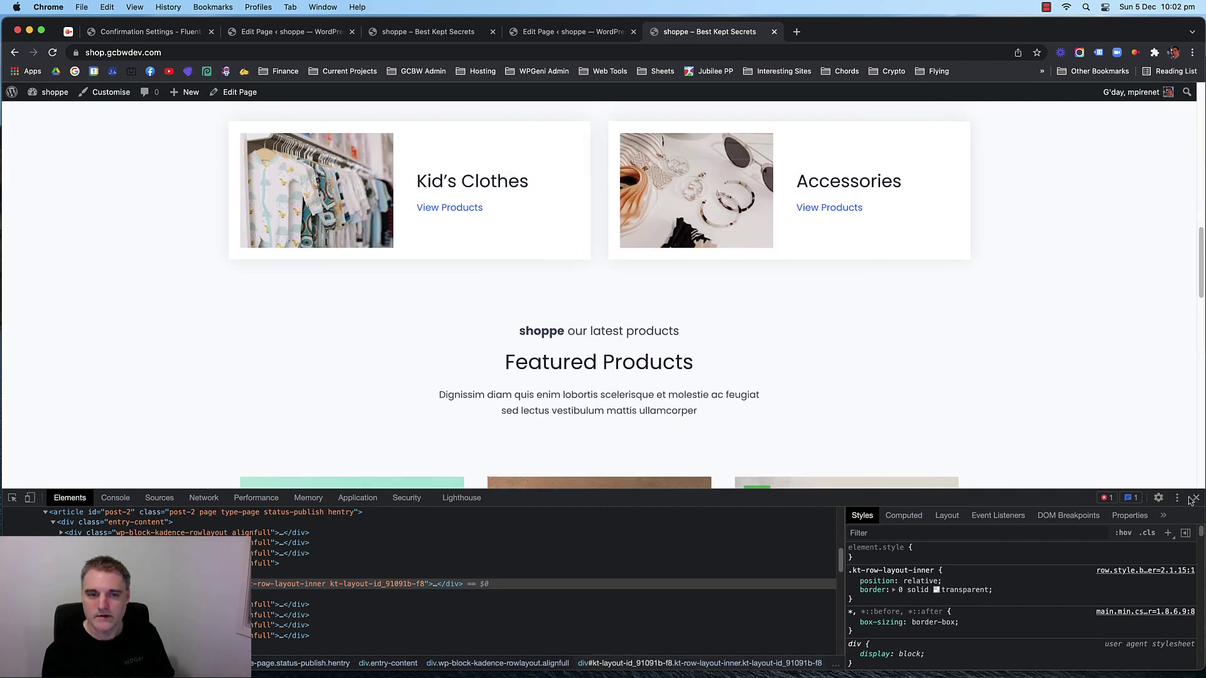
pyautogui.click(1196, 498)
pyautogui.scroll(-10, 188, 340)
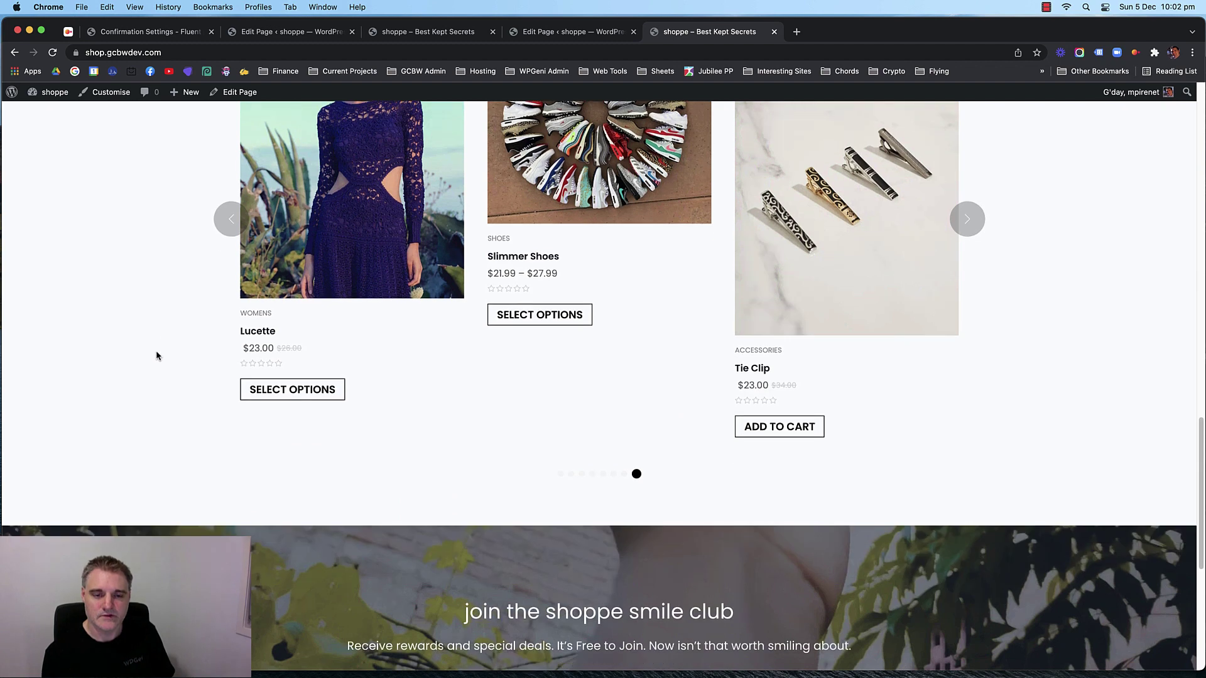
pyautogui.scroll(-1, 147, 336)
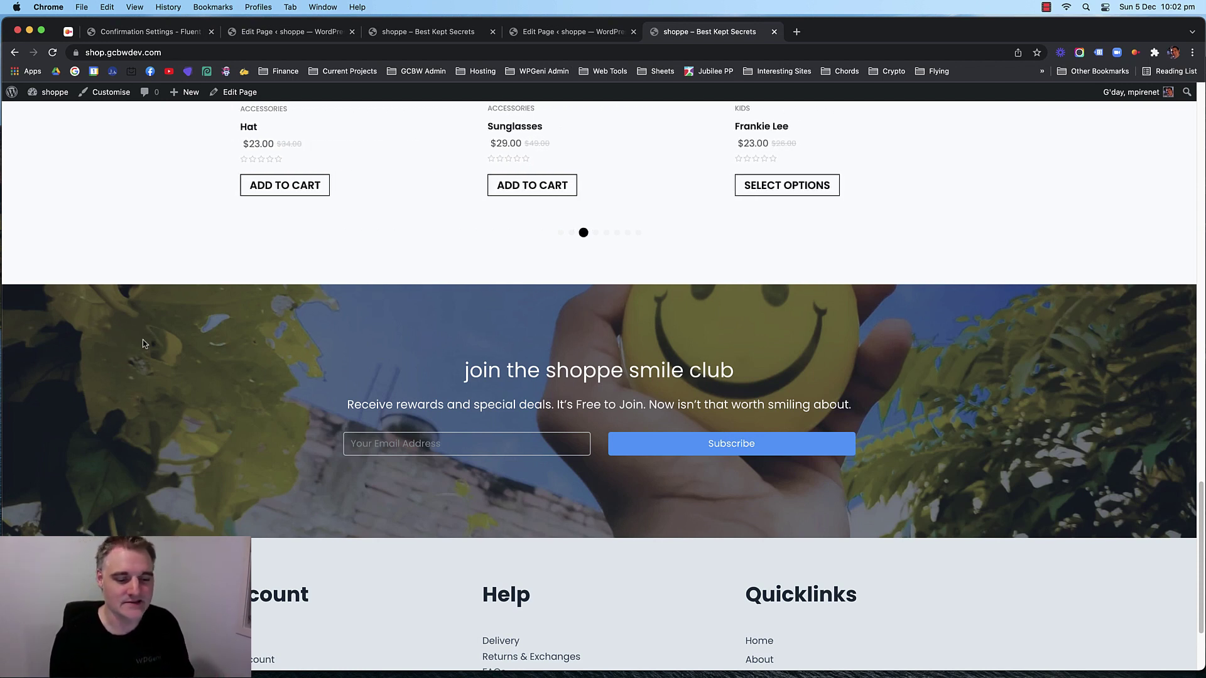
pyautogui.scroll(10, 145, 325)
pyautogui.scroll(5, 164, 323)
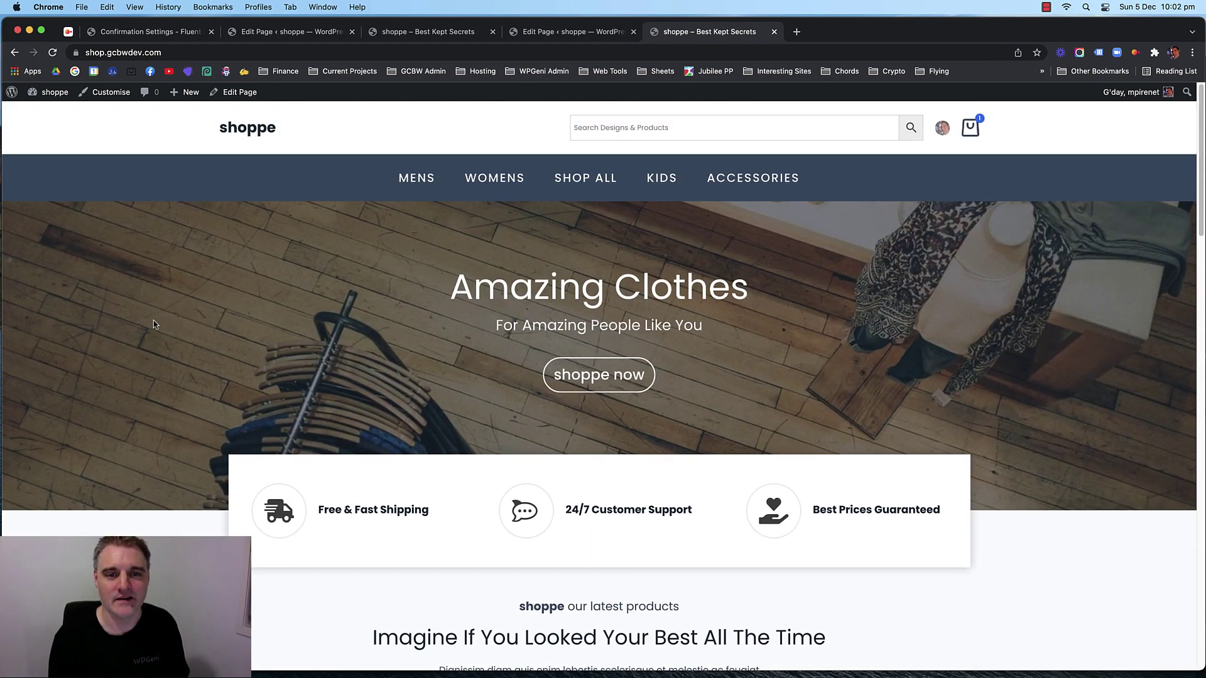
pyautogui.click(256, 134)
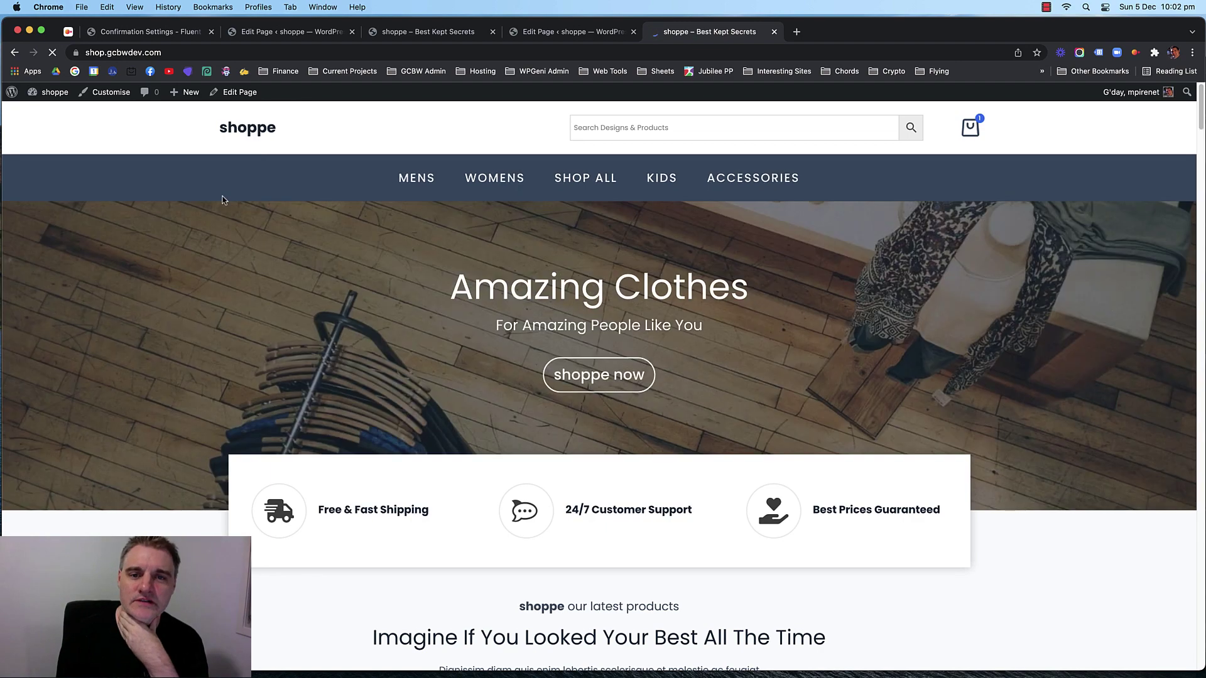
# Review the full homepage and close a duplicate storefront tab.
pyautogui.scroll(-10, 194, 240)
pyautogui.scroll(-12, 194, 240)
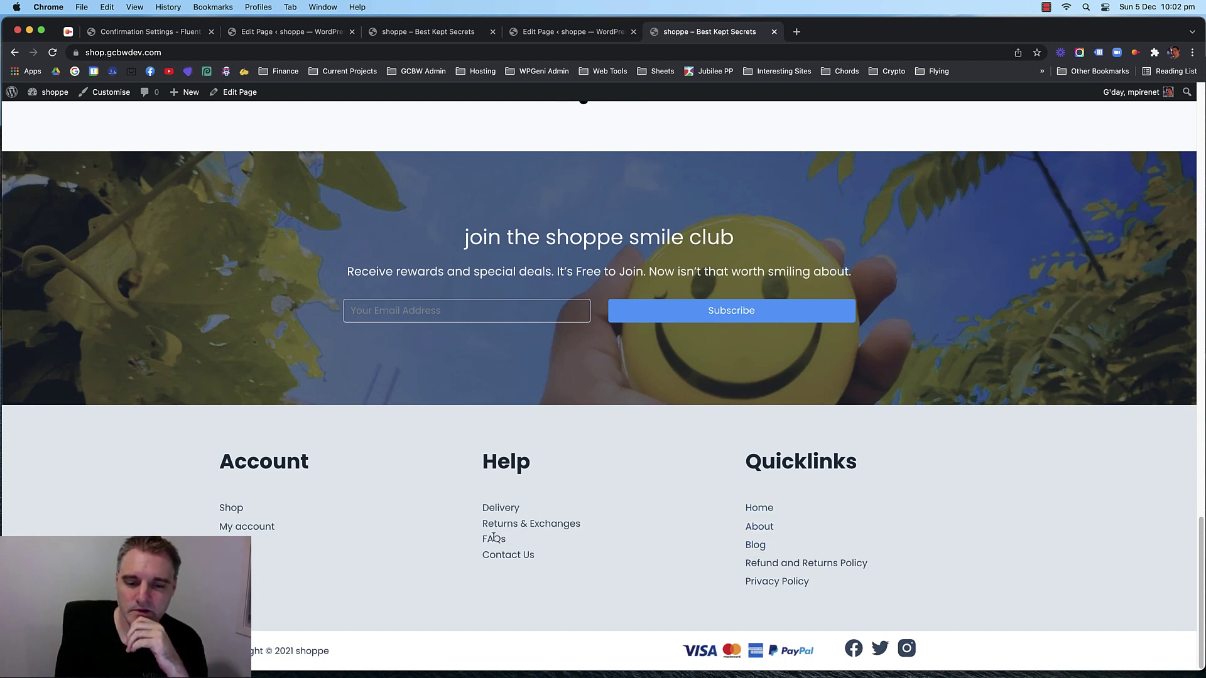
pyautogui.moveTo(552, 556); pyautogui.dragTo(483, 507)
pyautogui.click(902, 543)
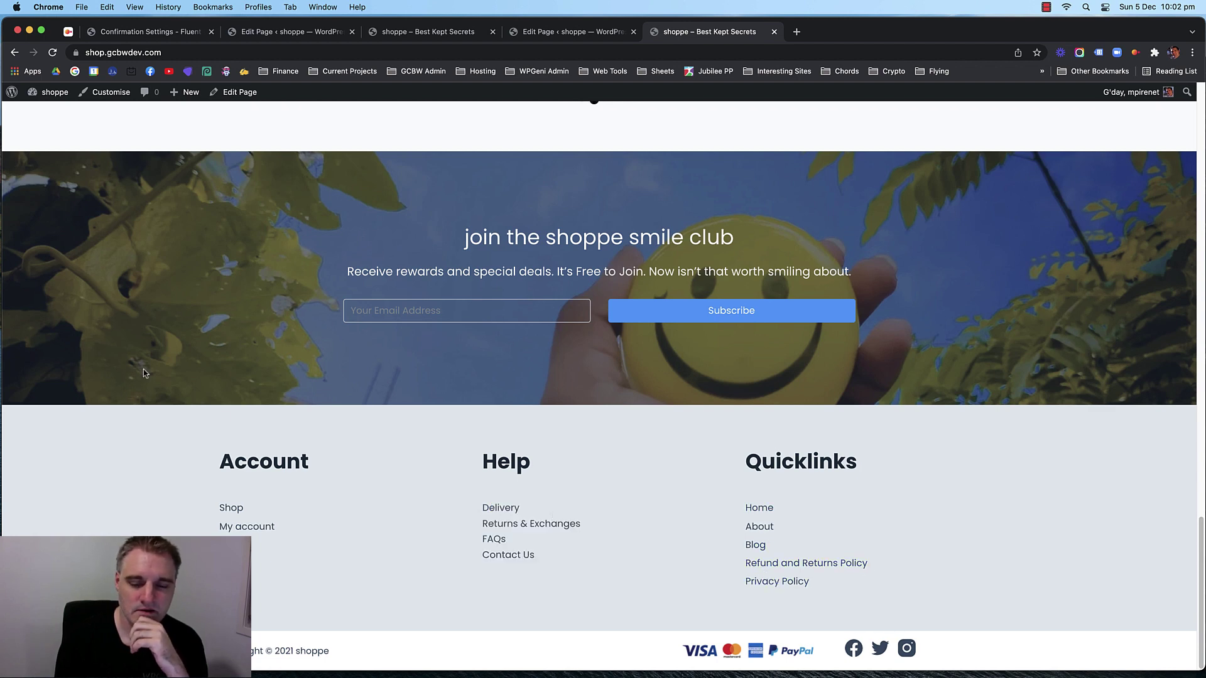
pyautogui.scroll(20, 153, 370)
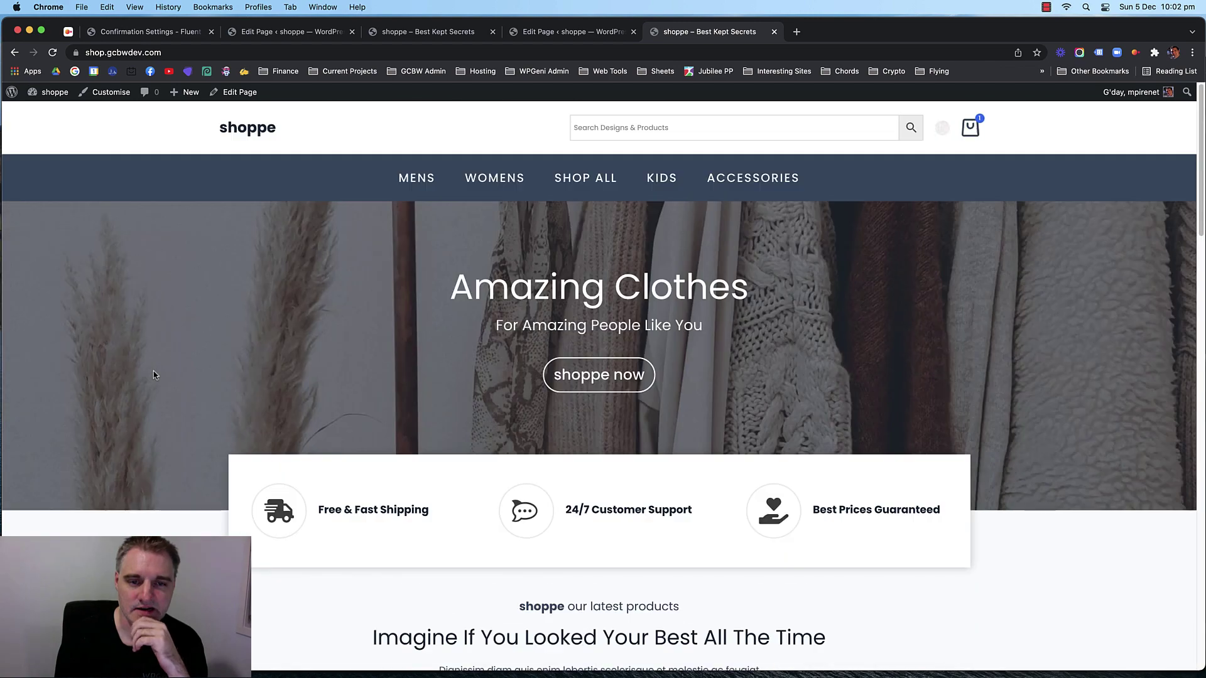
pyautogui.click(484, 34)
pyautogui.click(493, 31)
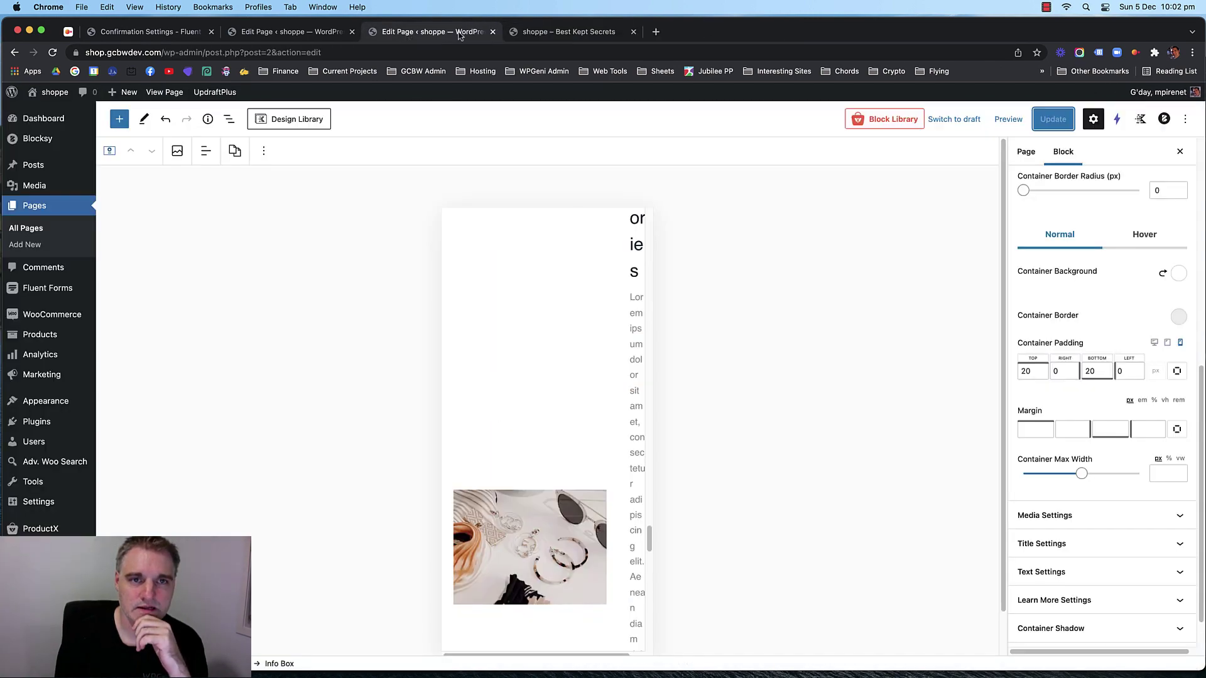
# Close the leftover storefront and page-editor tabs, returning to Fluent Forms.
pyautogui.click(493, 31)
pyautogui.click(286, 33)
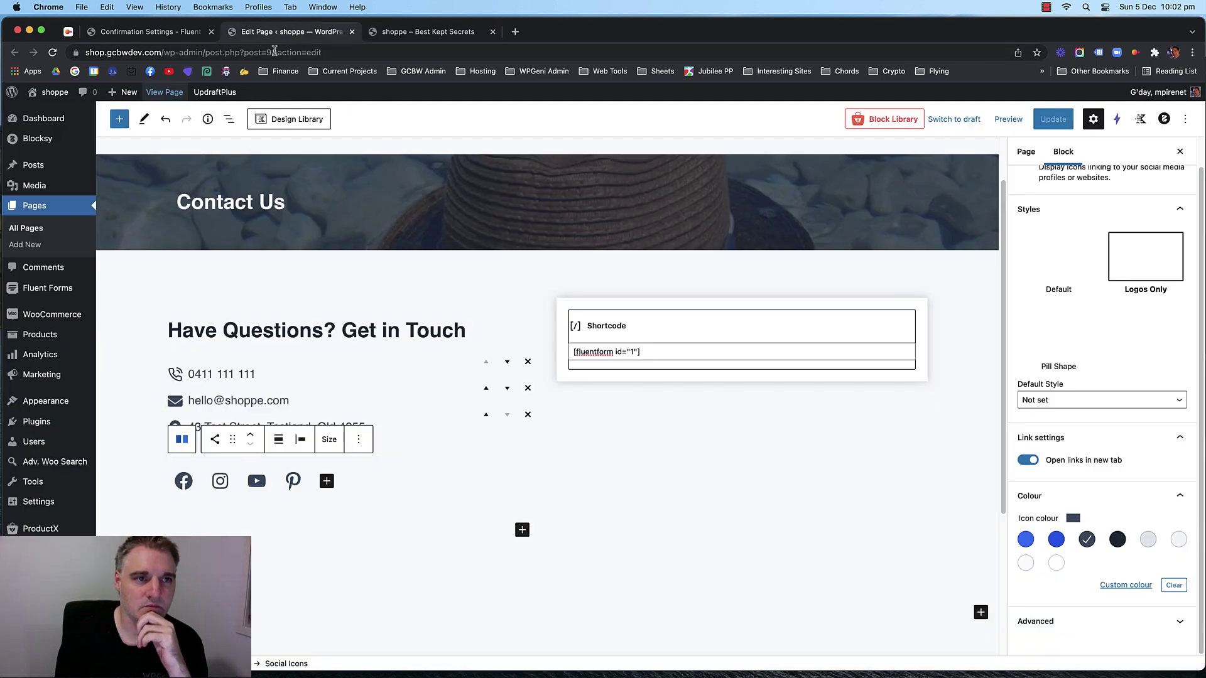
pyautogui.click(352, 32)
pyautogui.click(174, 35)
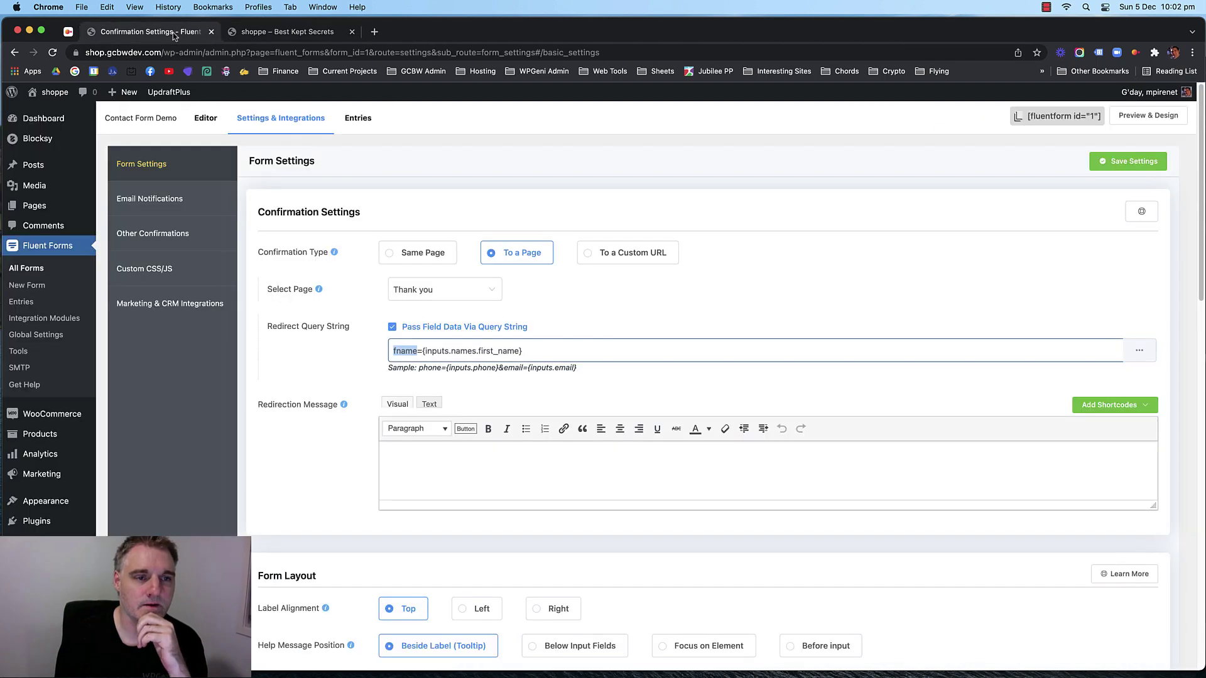
# Go to WooCommerce › Settings from the admin sidebar.
pyautogui.click(198, 404)
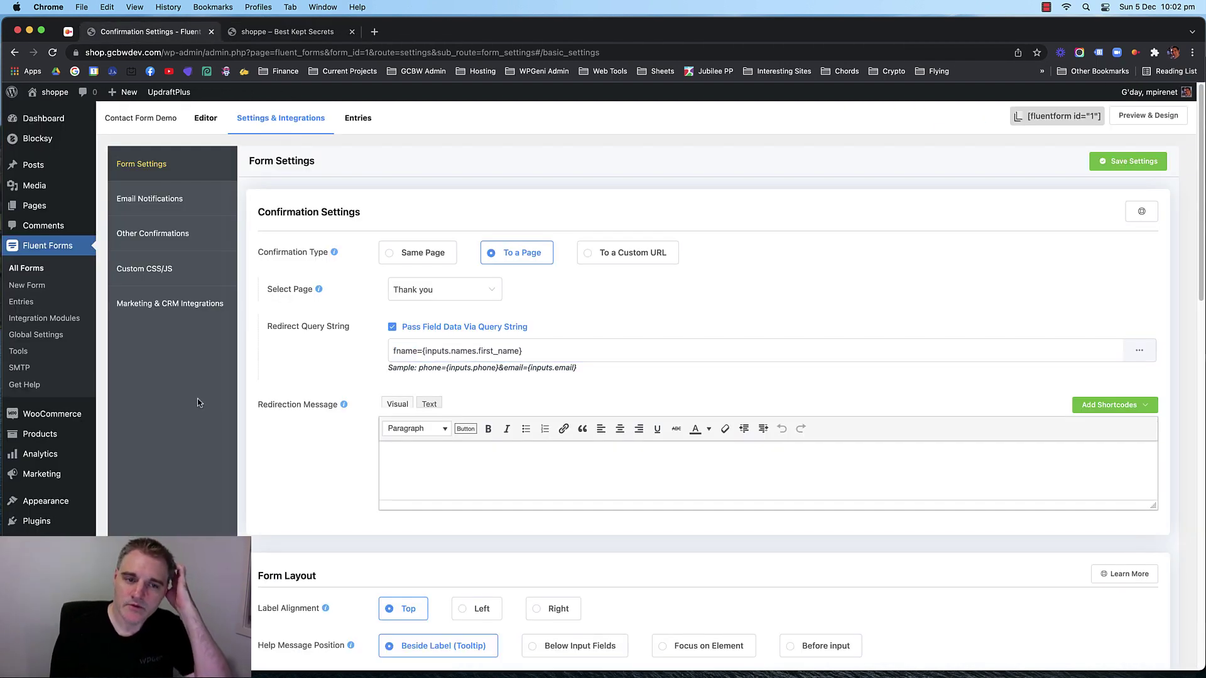
pyautogui.scroll(-2, 171, 394)
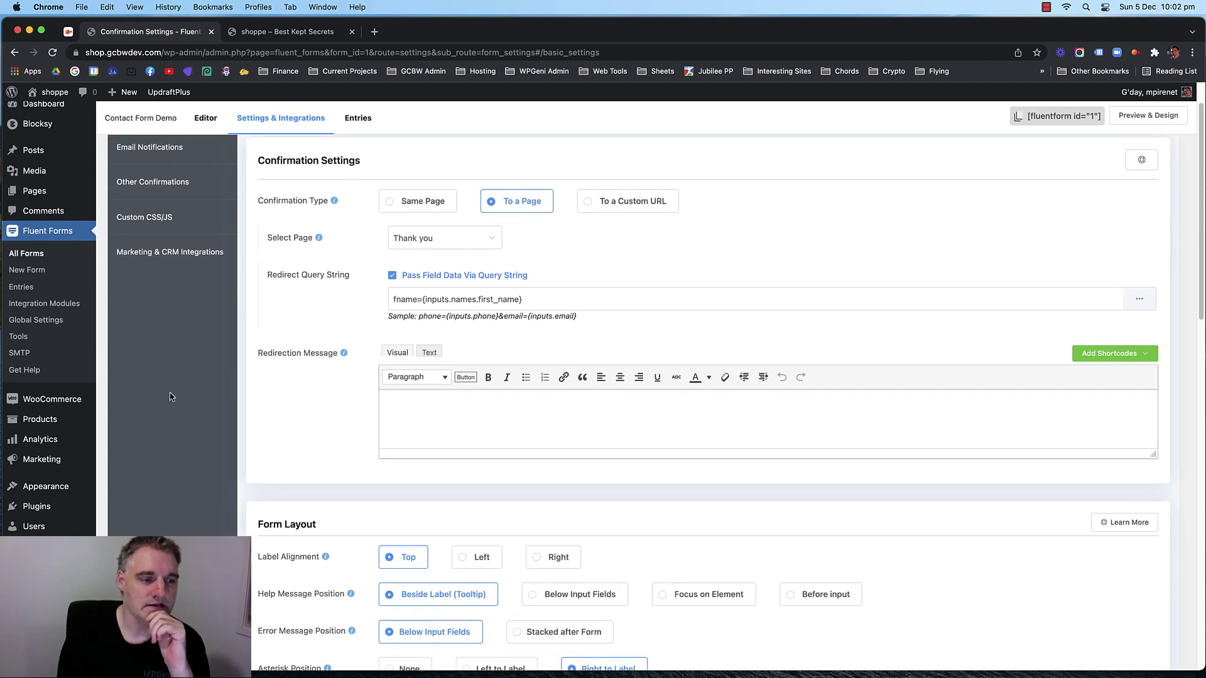
pyautogui.moveTo(80, 399)
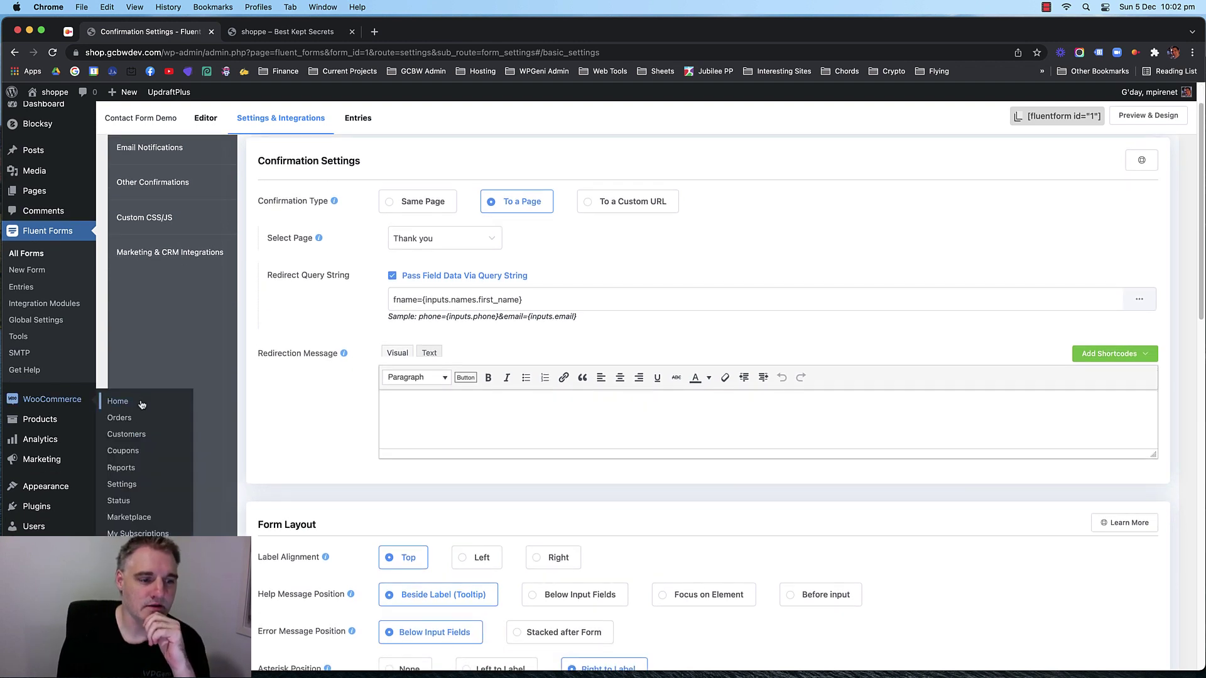
pyautogui.click(121, 486)
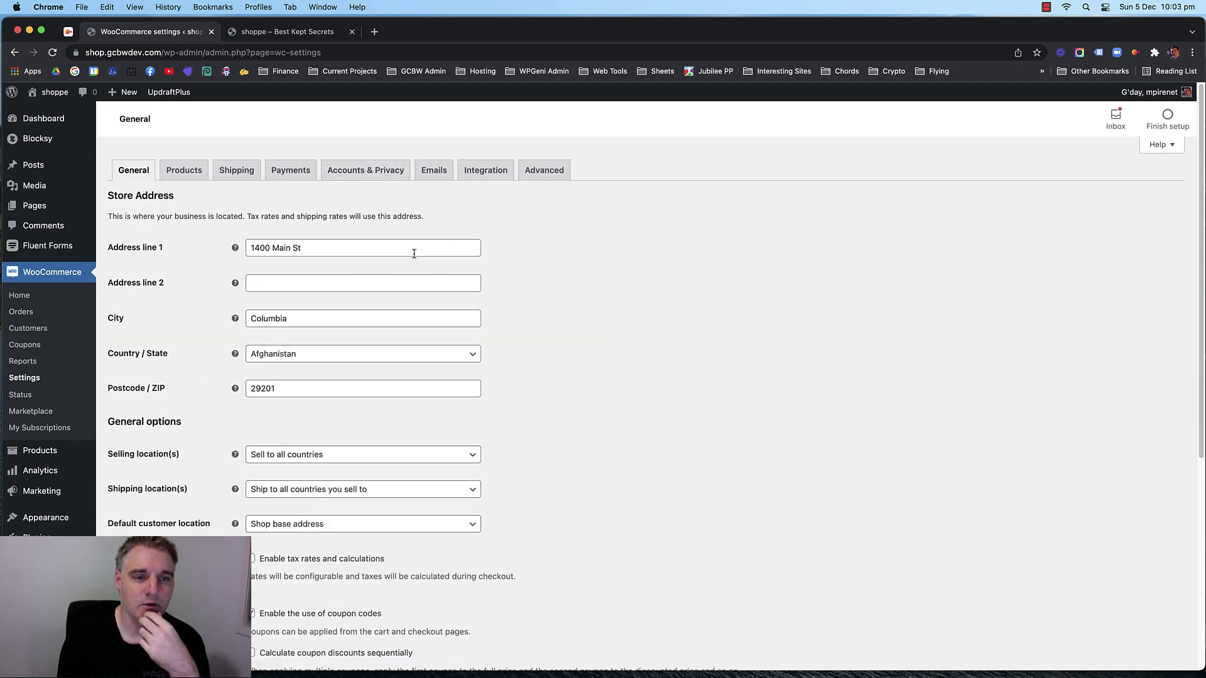
# Enable PayPal Standard in the WooCommerce Payments settings and open its settings page.
pyautogui.click(287, 170)
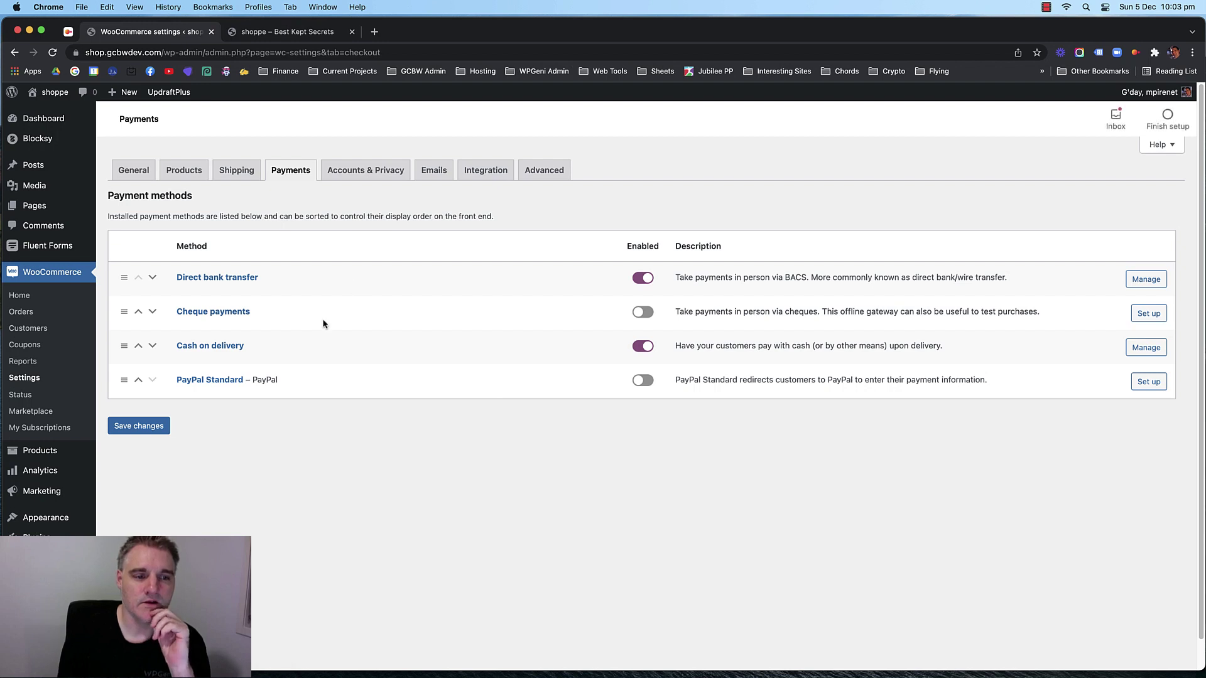
pyautogui.click(641, 382)
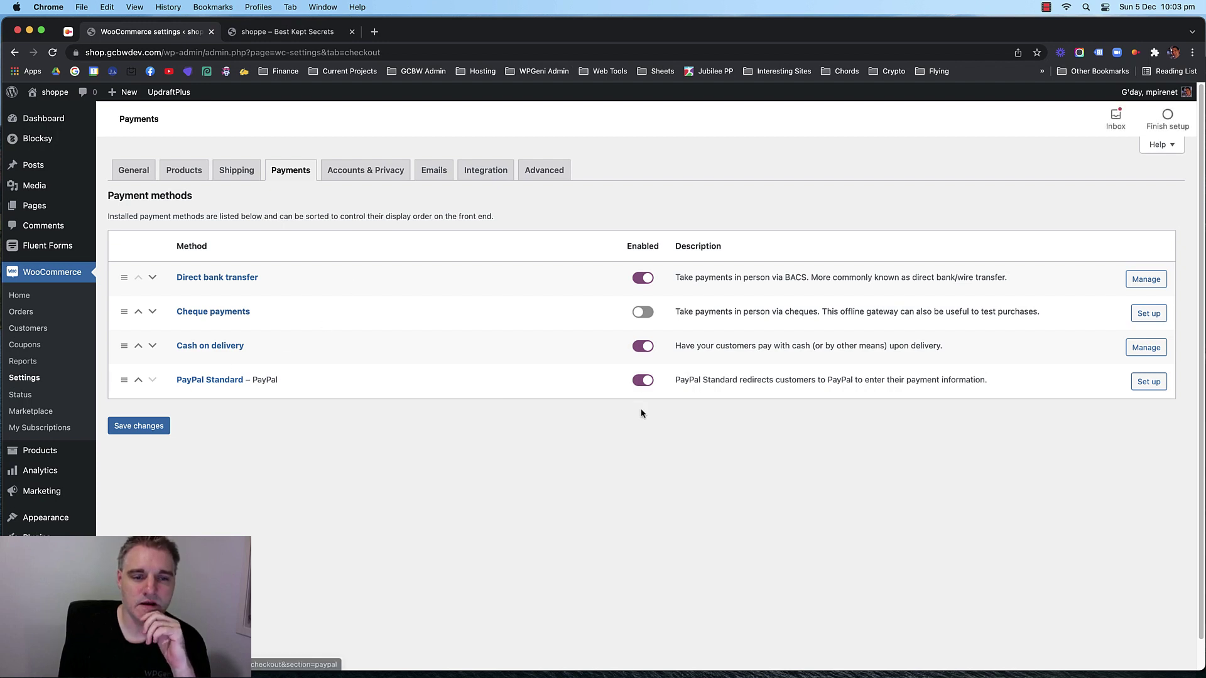
pyautogui.click(211, 383)
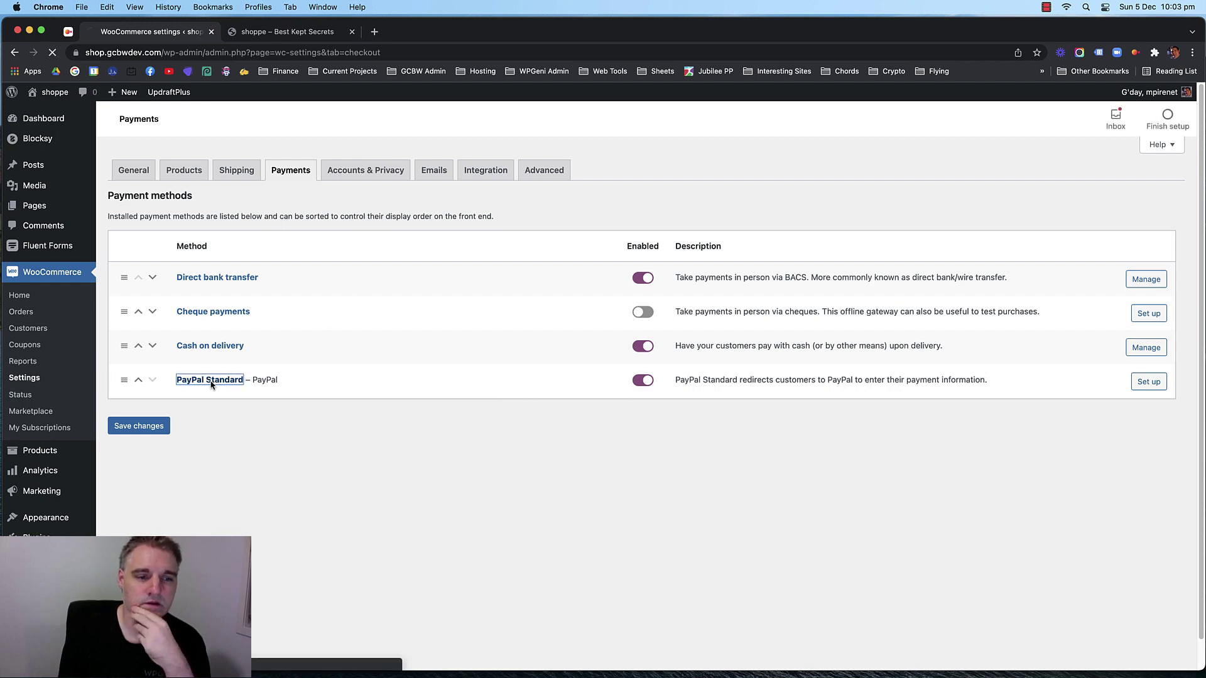
# Review the PayPal Standard receiver email and API credentials, leaving sandbox mode off.
pyautogui.scroll(-3, 206, 405)
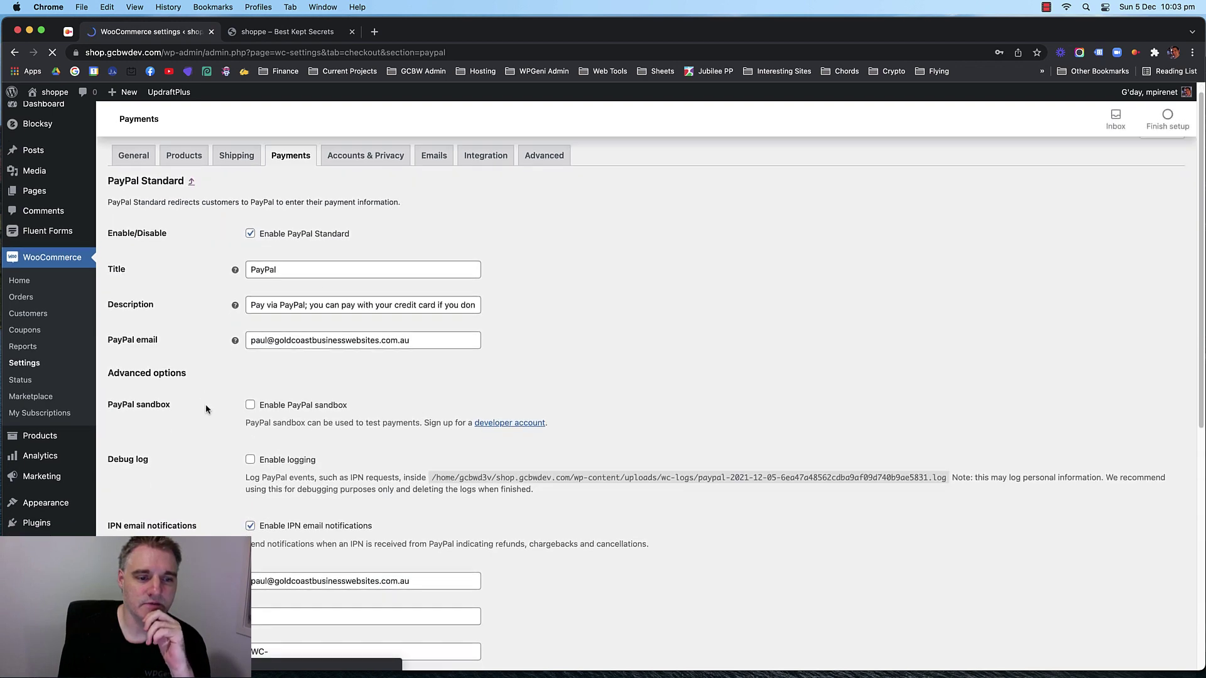
pyautogui.scroll(-2, 209, 409)
pyautogui.doubleClick(326, 363)
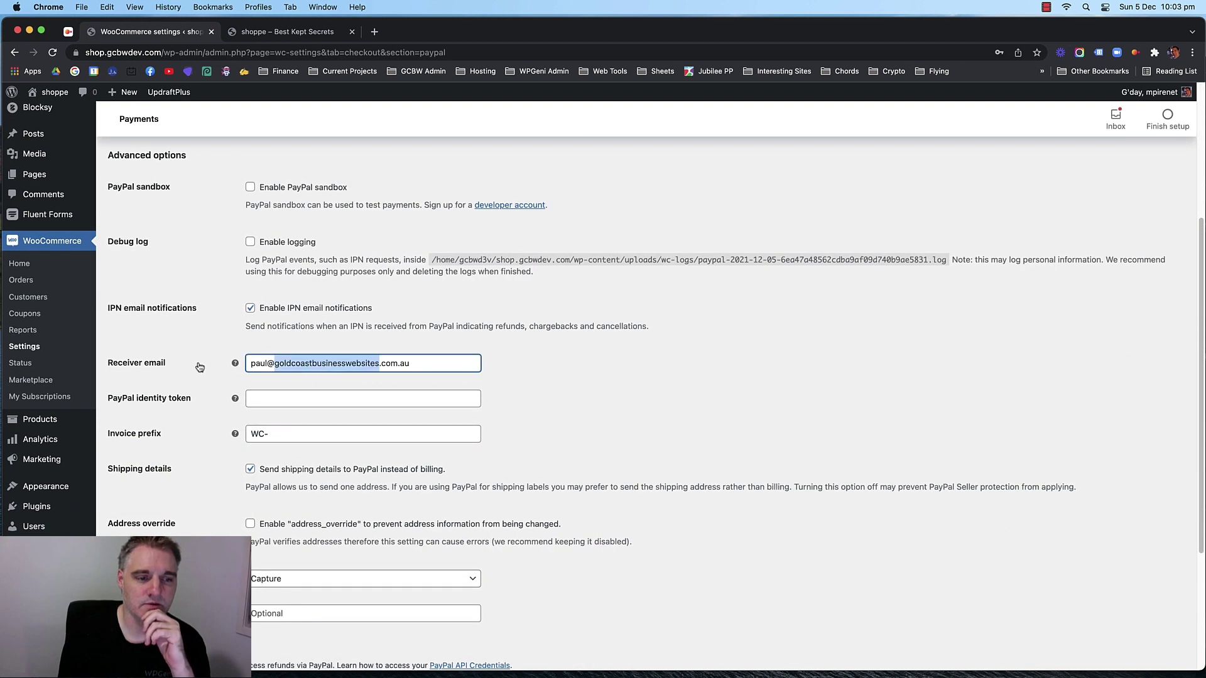
pyautogui.click(213, 356)
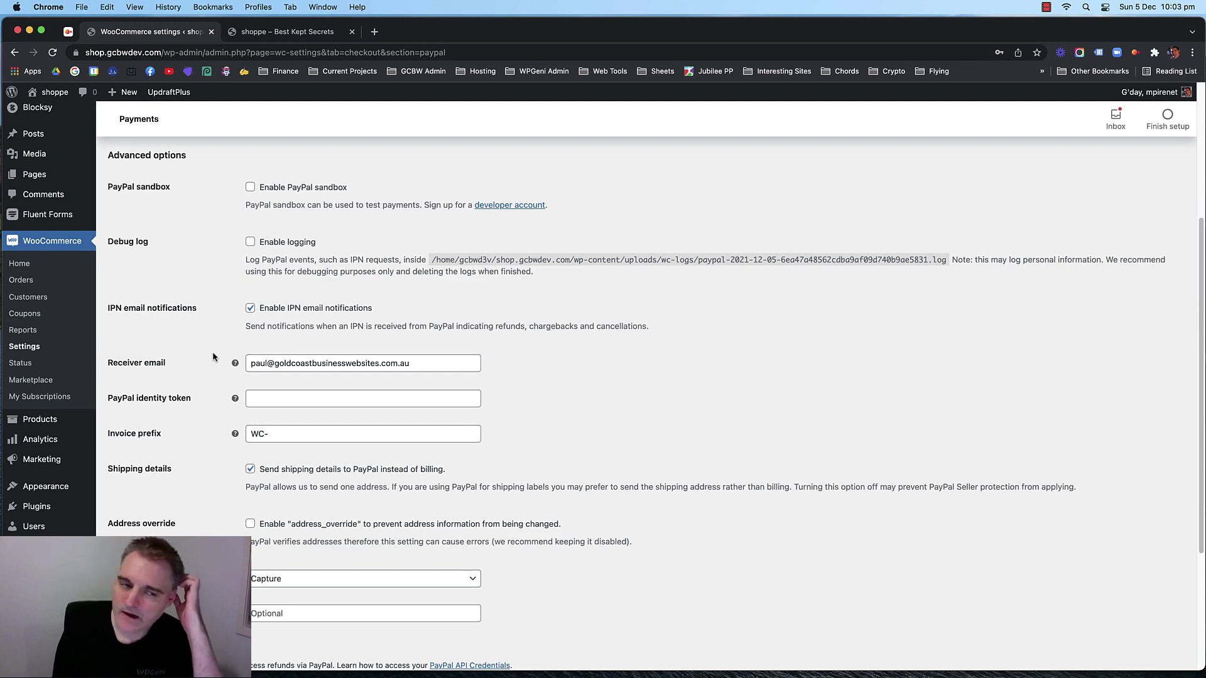
pyautogui.scroll(-2, 195, 354)
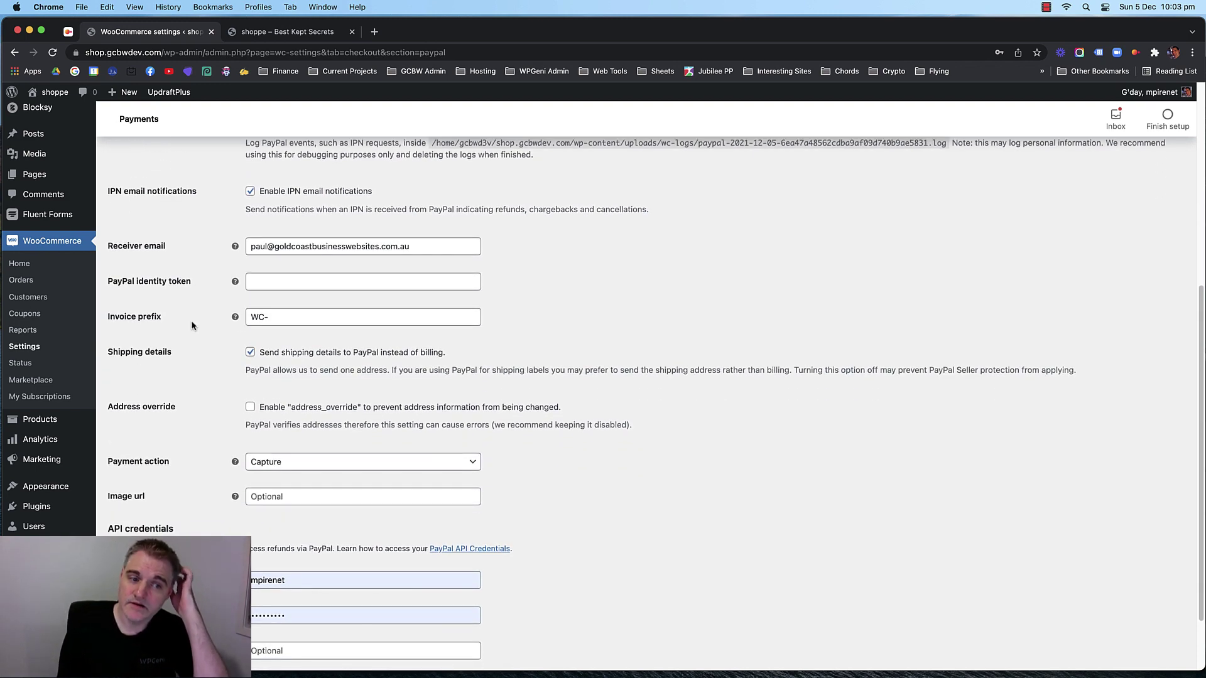
pyautogui.scroll(-2, 201, 336)
pyautogui.scroll(7, 198, 350)
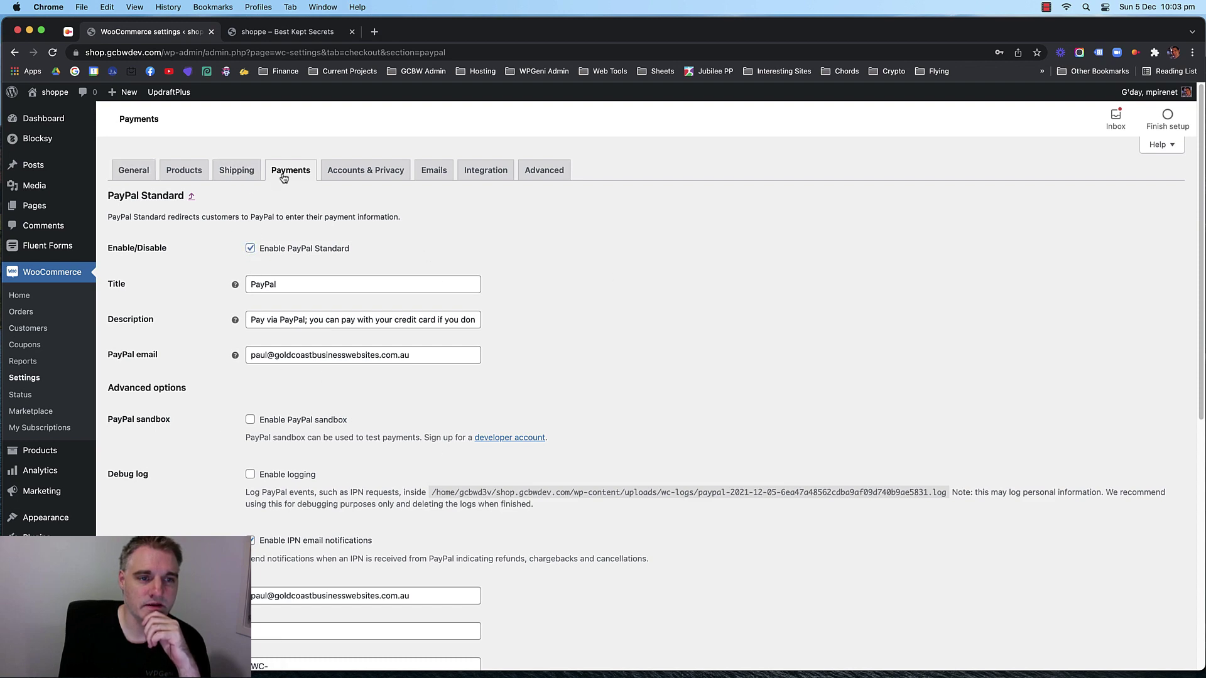
pyautogui.scroll(-7, 603, 377)
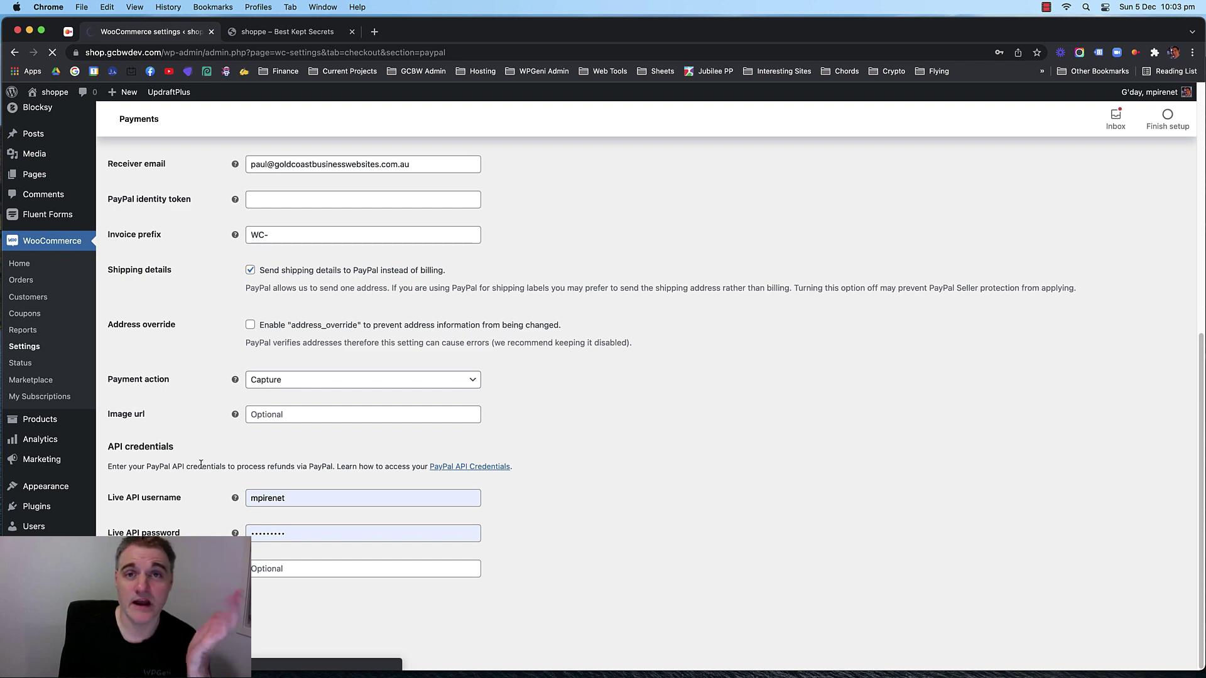
pyautogui.click(274, 35)
# Go to checkout from the mini-cart and confirm PayPal is offered as a payment method.
pyautogui.moveTo(970, 137)
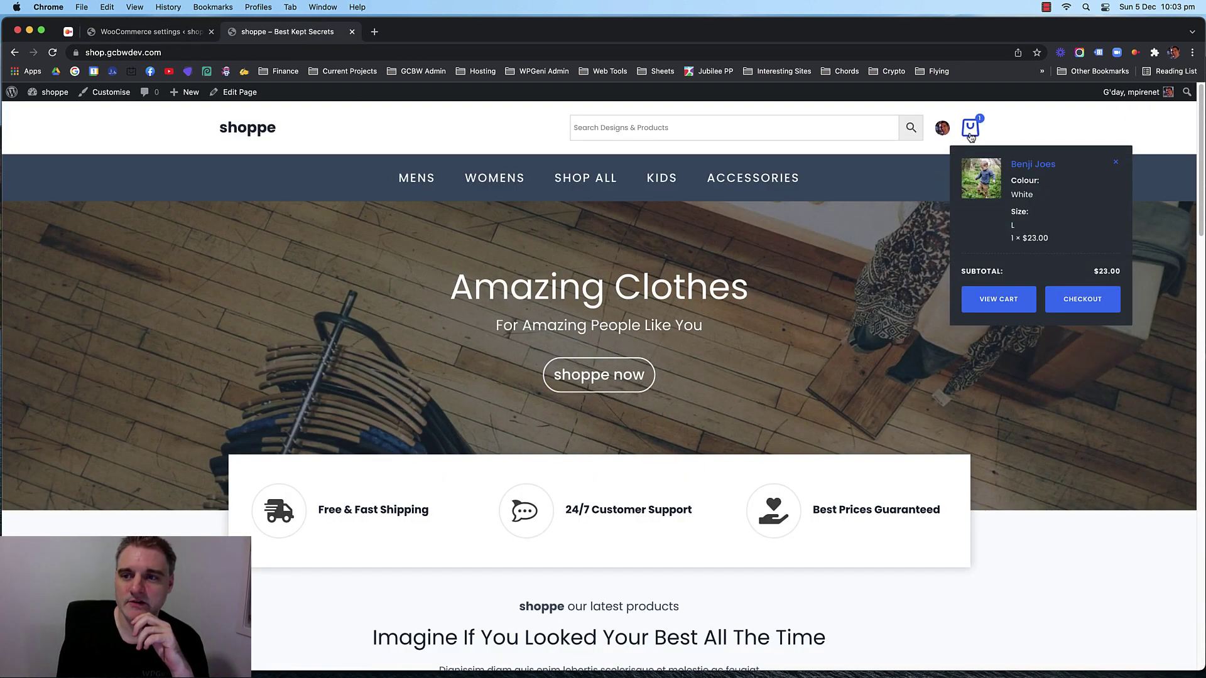
pyautogui.click(1094, 298)
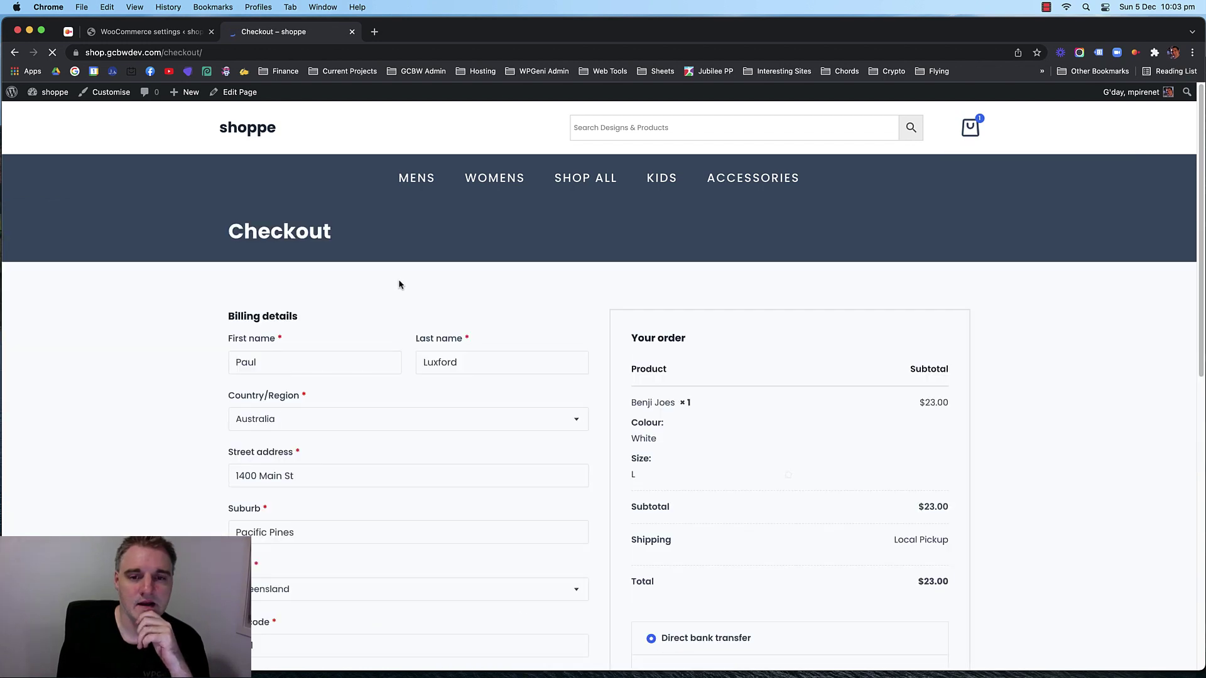
pyautogui.scroll(-6, 439, 291)
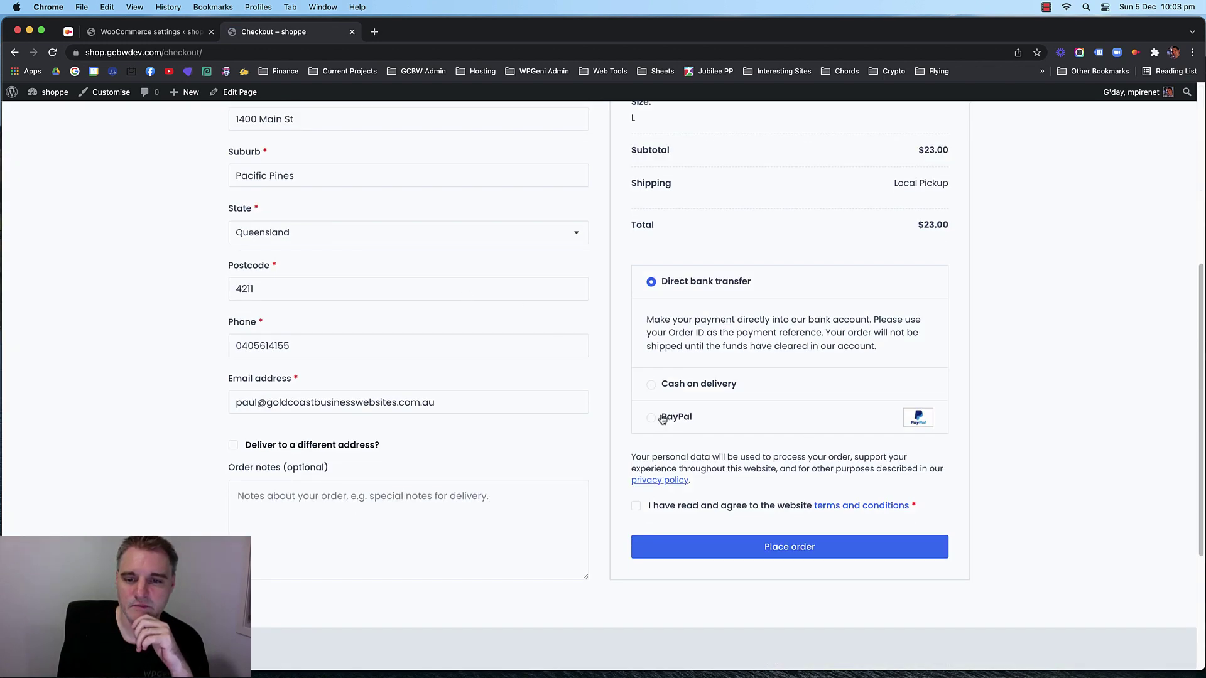
pyautogui.click(662, 419)
pyautogui.click(685, 324)
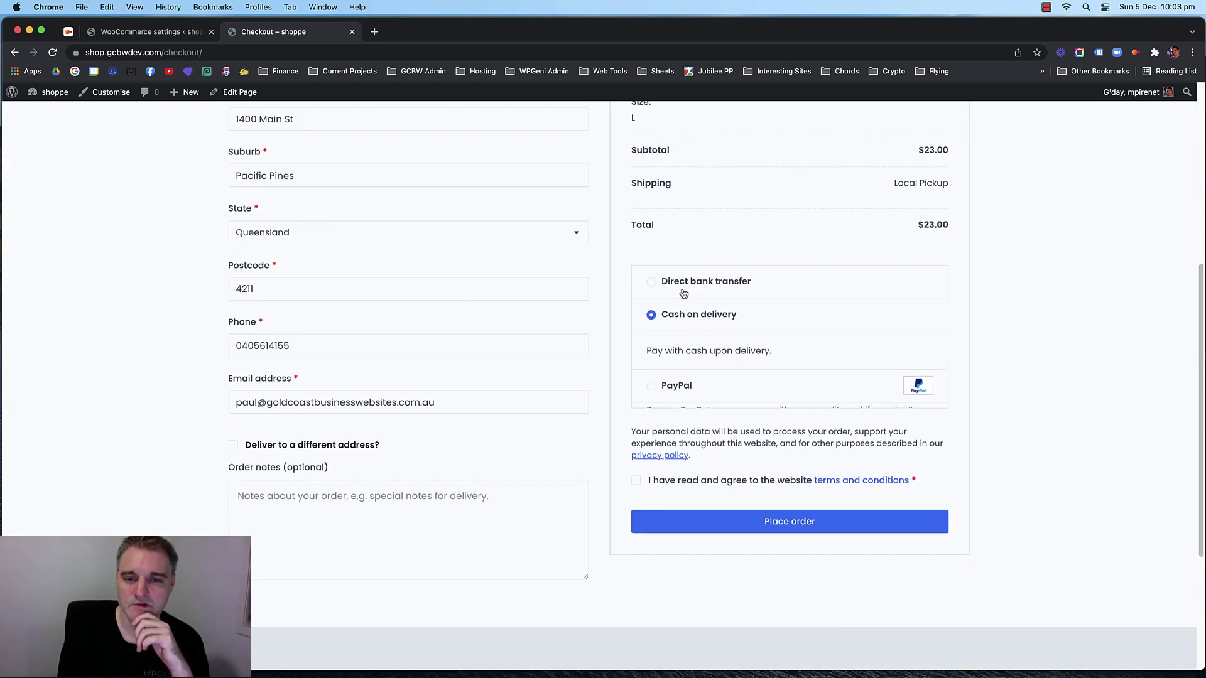
pyautogui.click(682, 294)
pyautogui.click(682, 412)
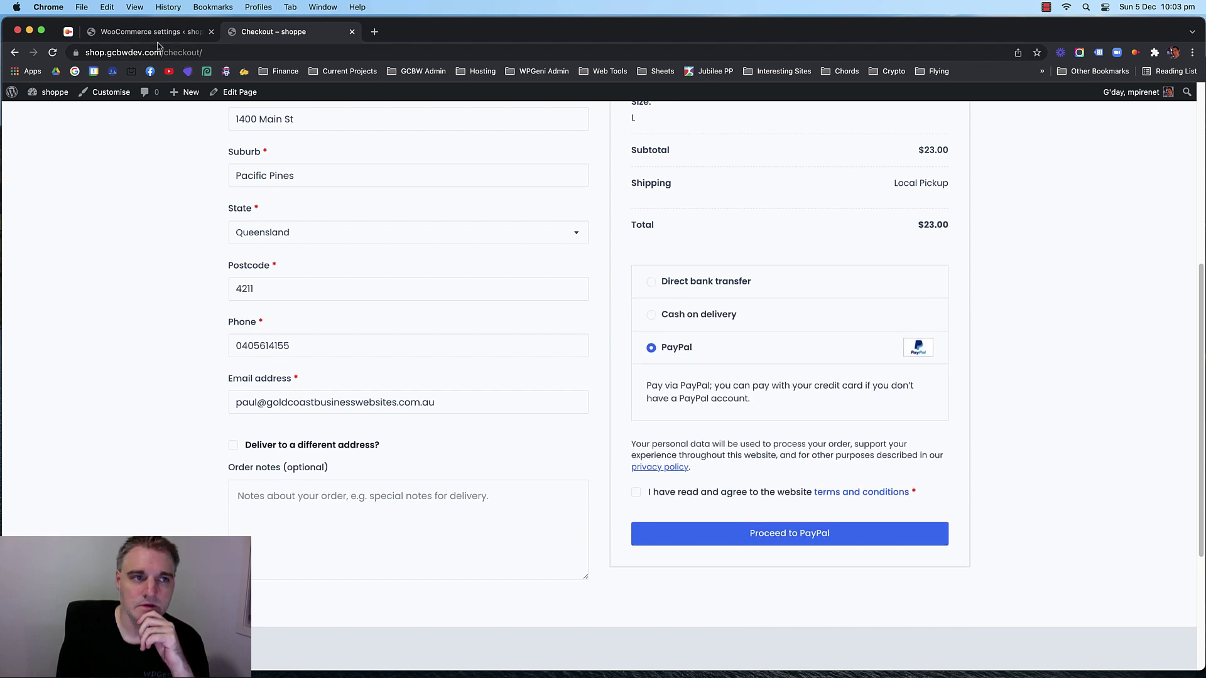
# Return to the PayPal settings and bring up the installed plugins list.
pyautogui.click(158, 32)
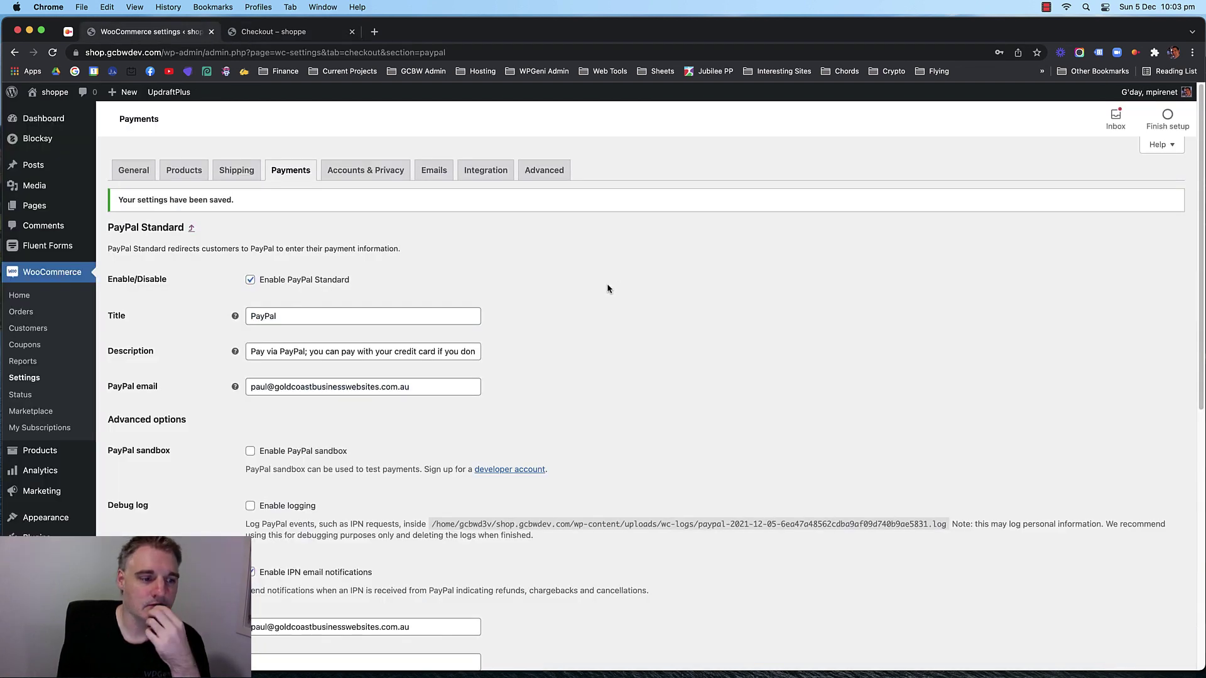
pyautogui.scroll(-4, 568, 289)
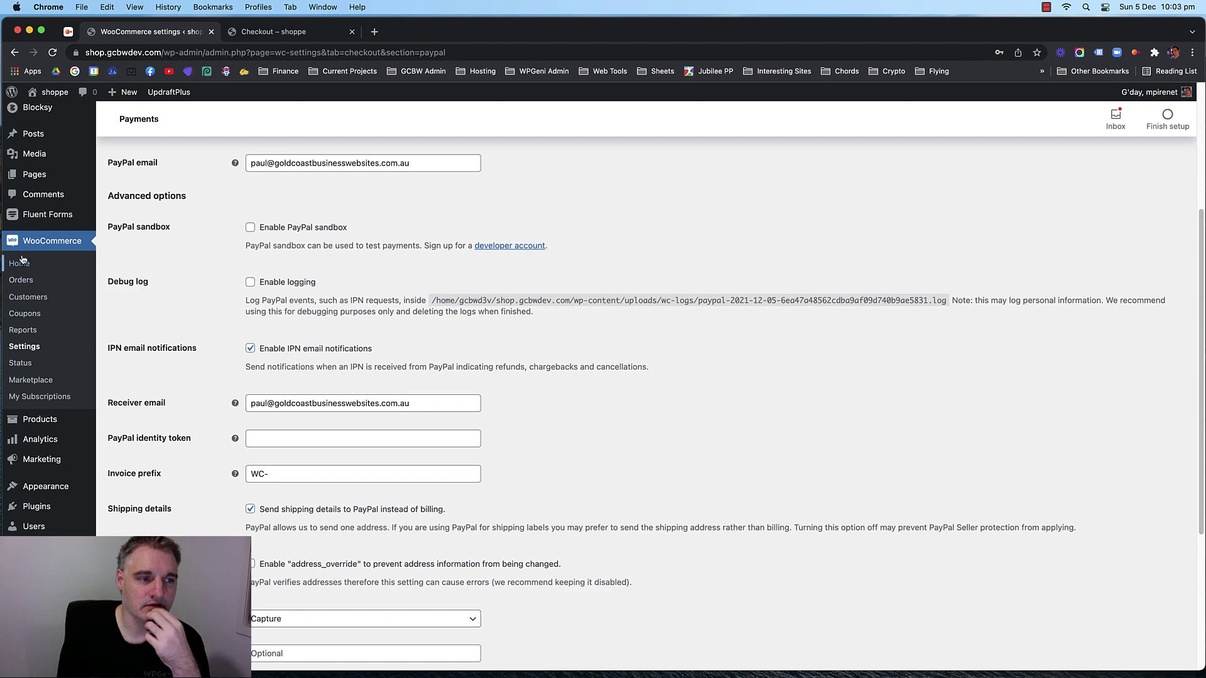
pyautogui.scroll(-5, 622, 297)
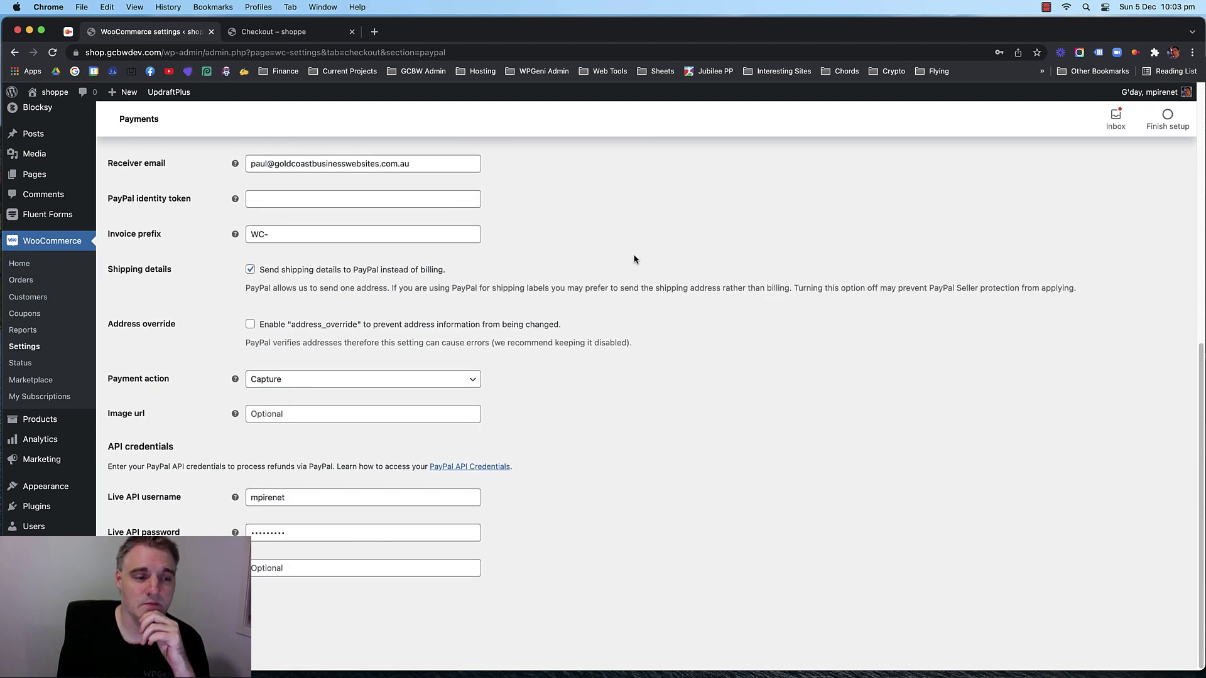
pyautogui.click(37, 506)
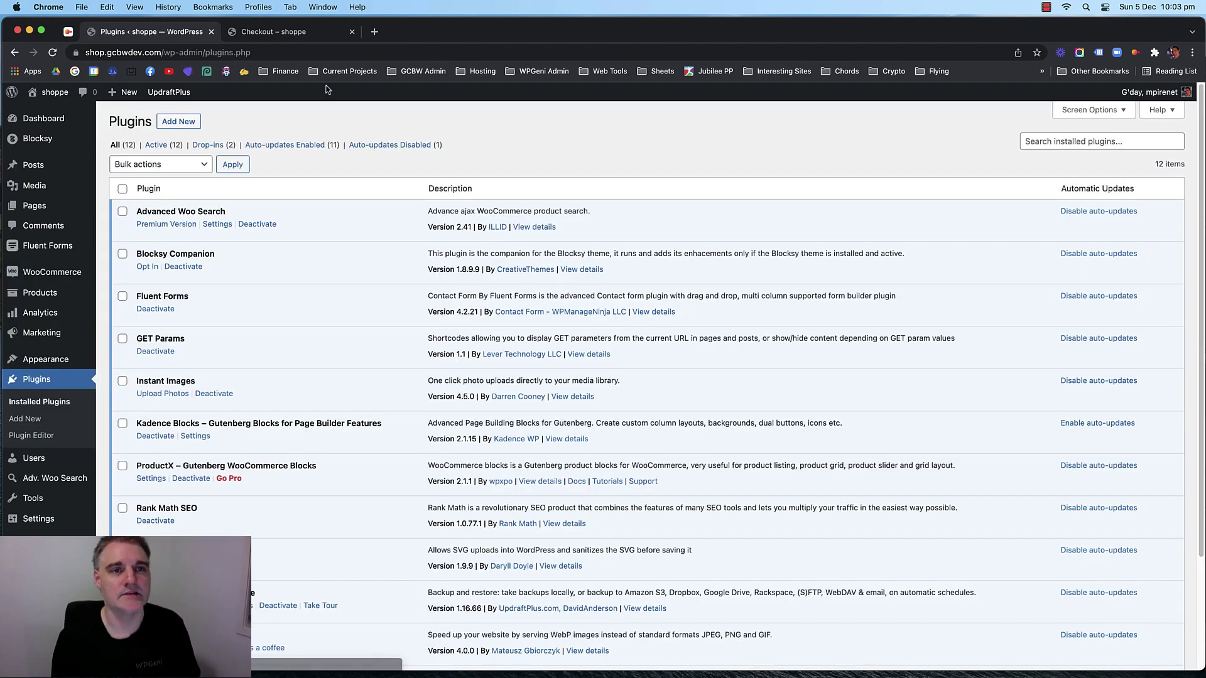
pyautogui.click(374, 32)
# Load stripe.com and open Stripe's Pricing page.
pyautogui.write('stripe')
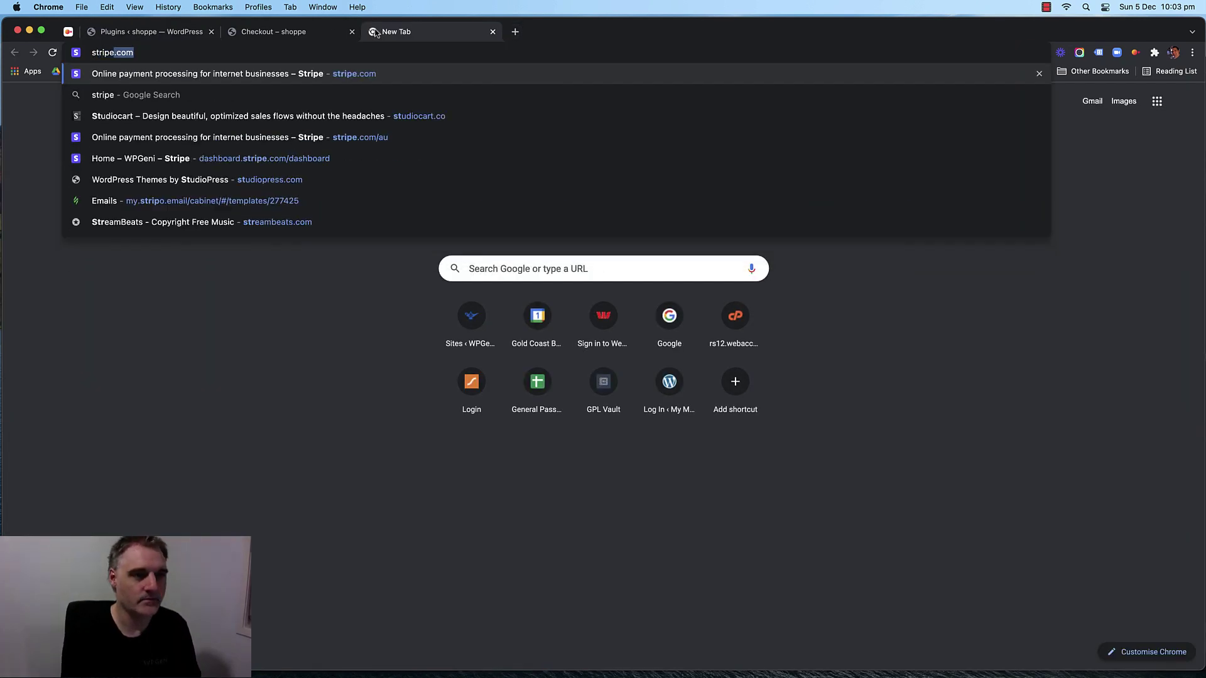
pyautogui.press('Return')
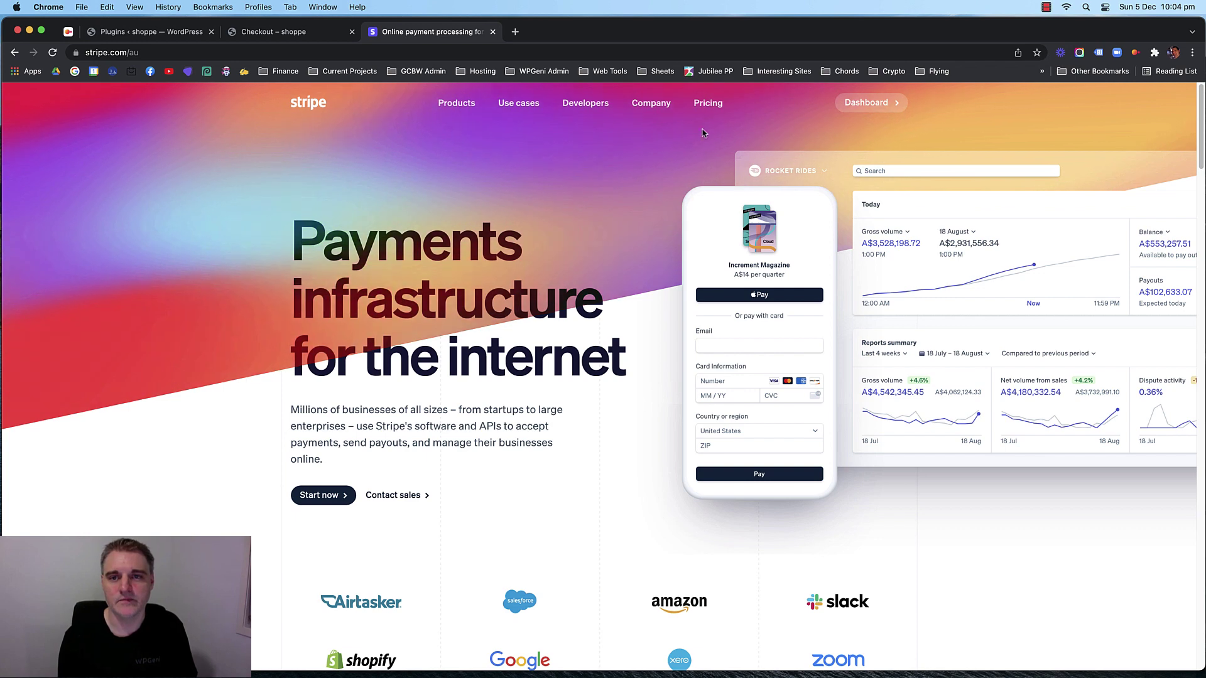
pyautogui.click(719, 112)
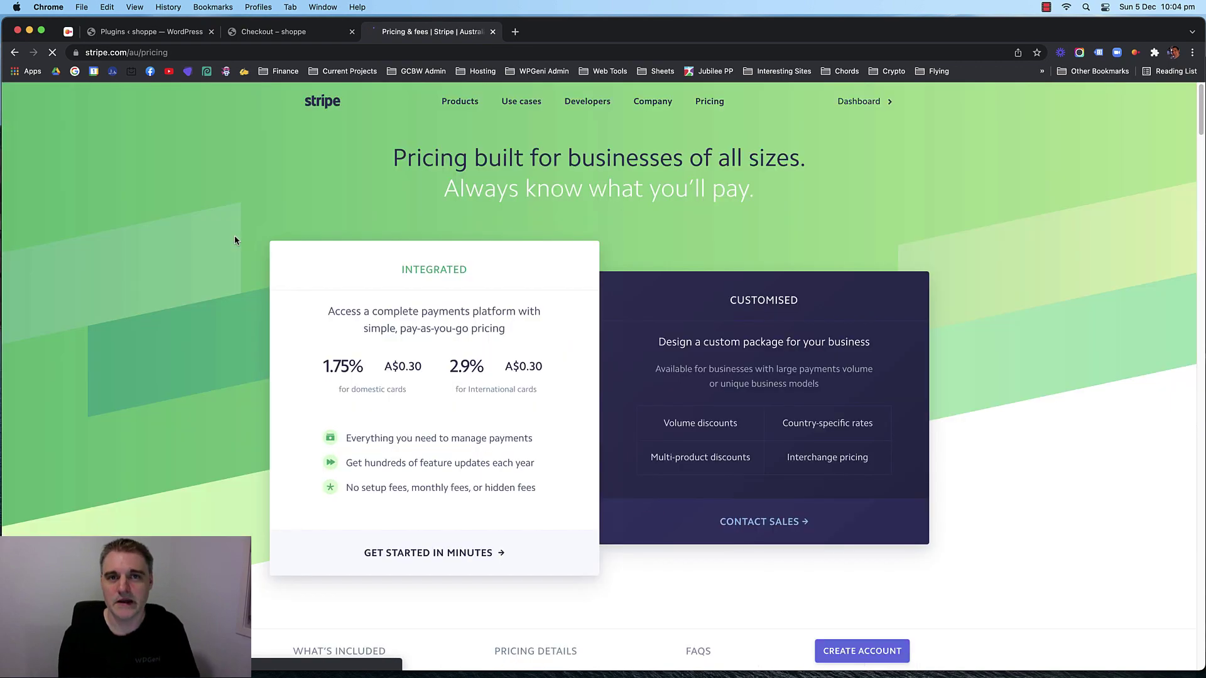
# Read the card fees: 1.75% + A$0.30 domestic and 2.9% + A$0.30 international.
pyautogui.scroll(-10, 235, 241)
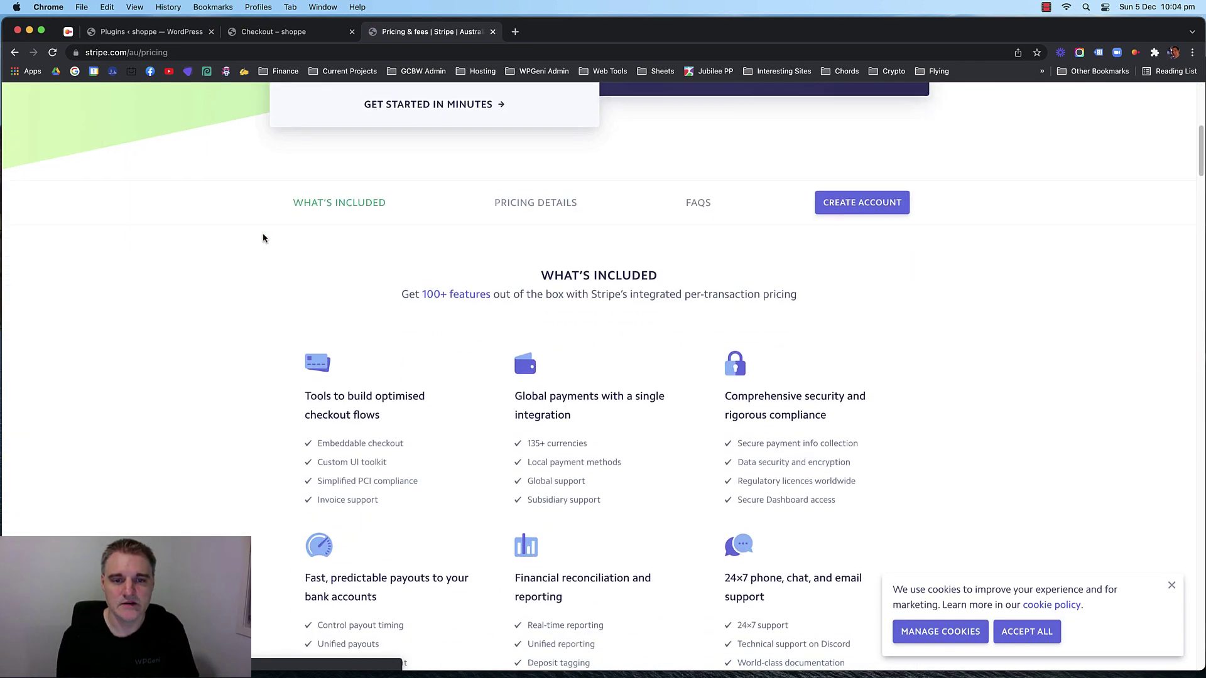
pyautogui.scroll(5, 260, 240)
pyautogui.scroll(-20, 260, 240)
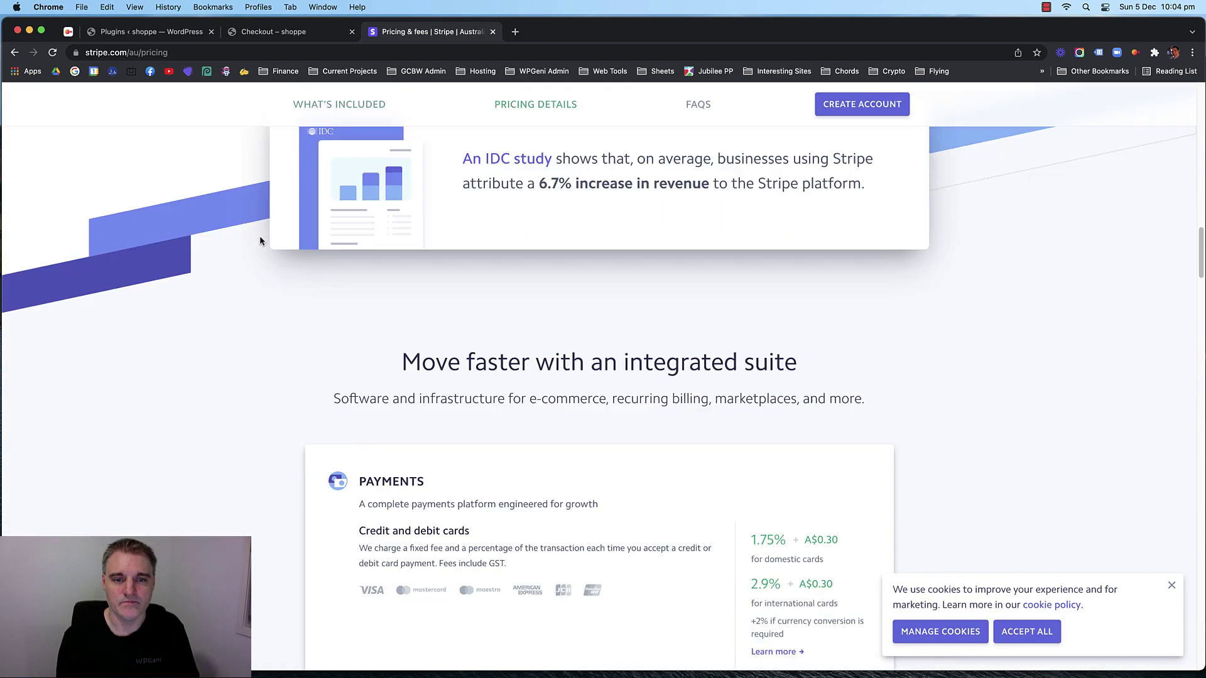
pyautogui.scroll(20, 260, 241)
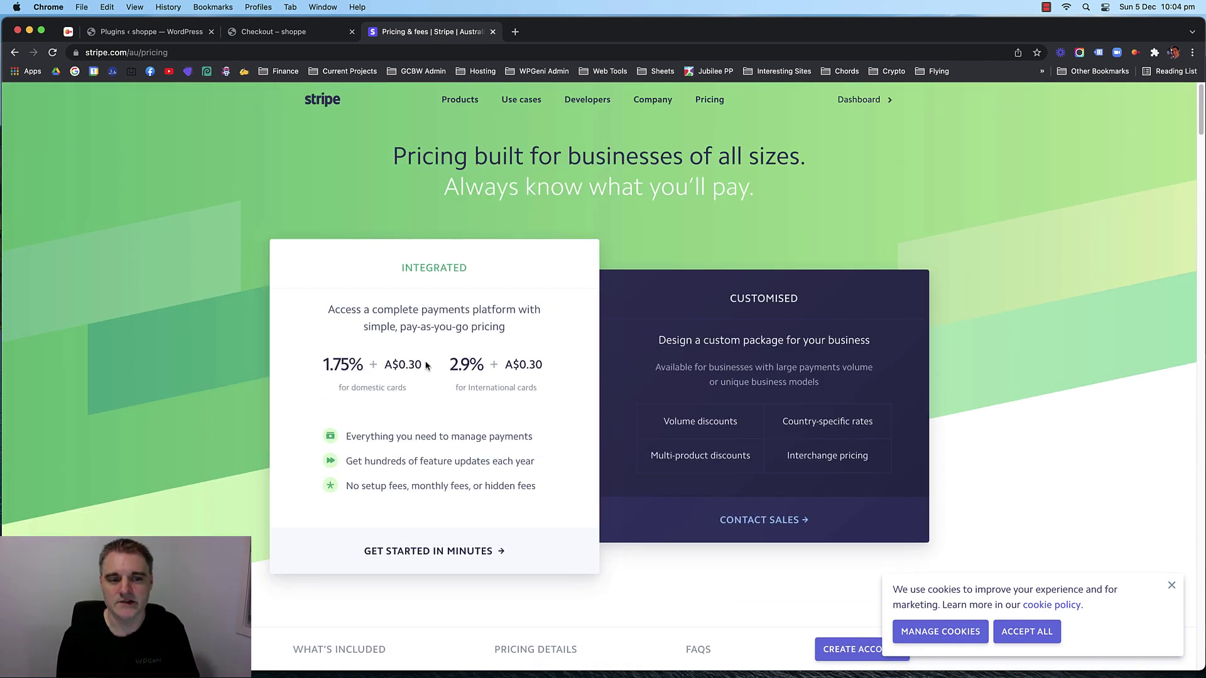
pyautogui.moveTo(426, 366); pyautogui.dragTo(339, 366)
pyautogui.click(363, 367)
pyautogui.moveTo(427, 370)
pyautogui.mouseDown()
pyautogui.moveTo(328, 366)
pyautogui.moveTo(422, 366)
pyautogui.mouseUp()
pyautogui.click(326, 365)
pyautogui.click(412, 368)
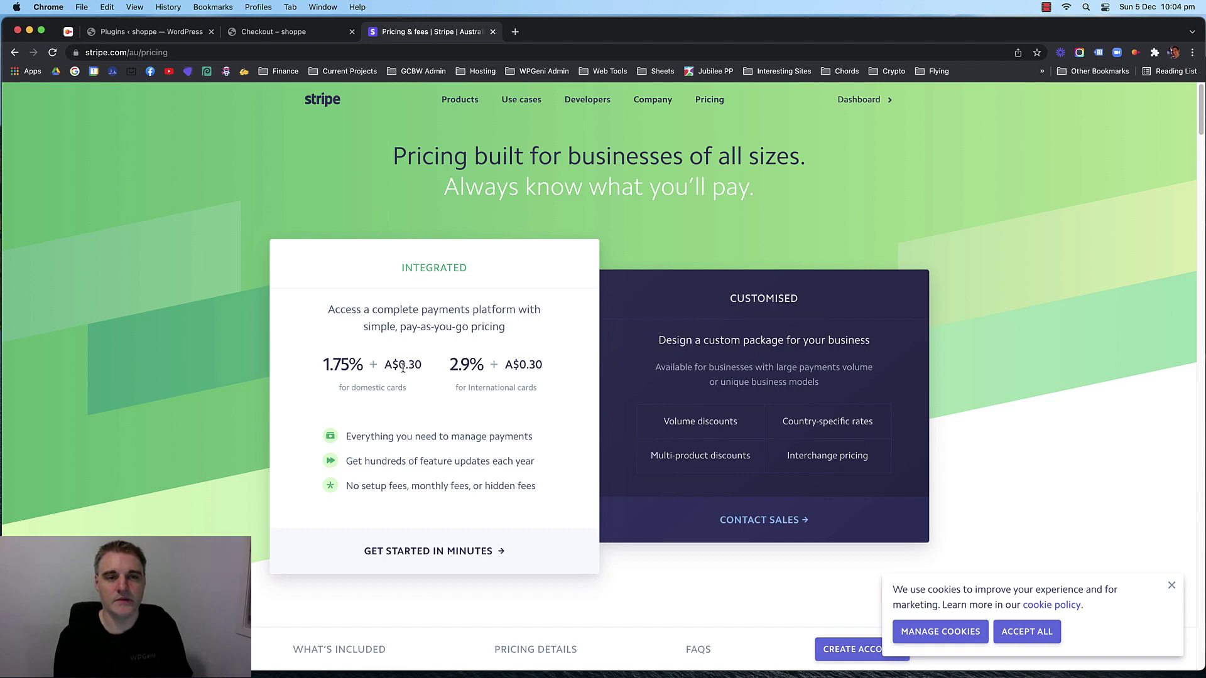
pyautogui.scroll(1, 193, 269)
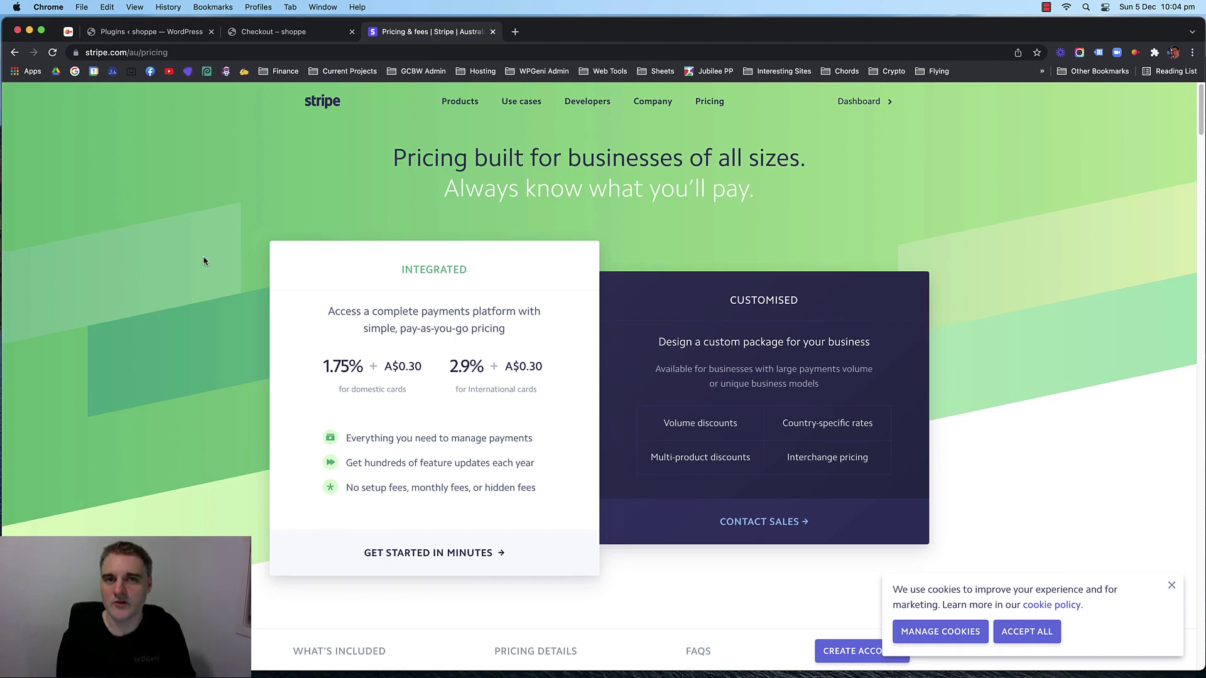
pyautogui.click(160, 35)
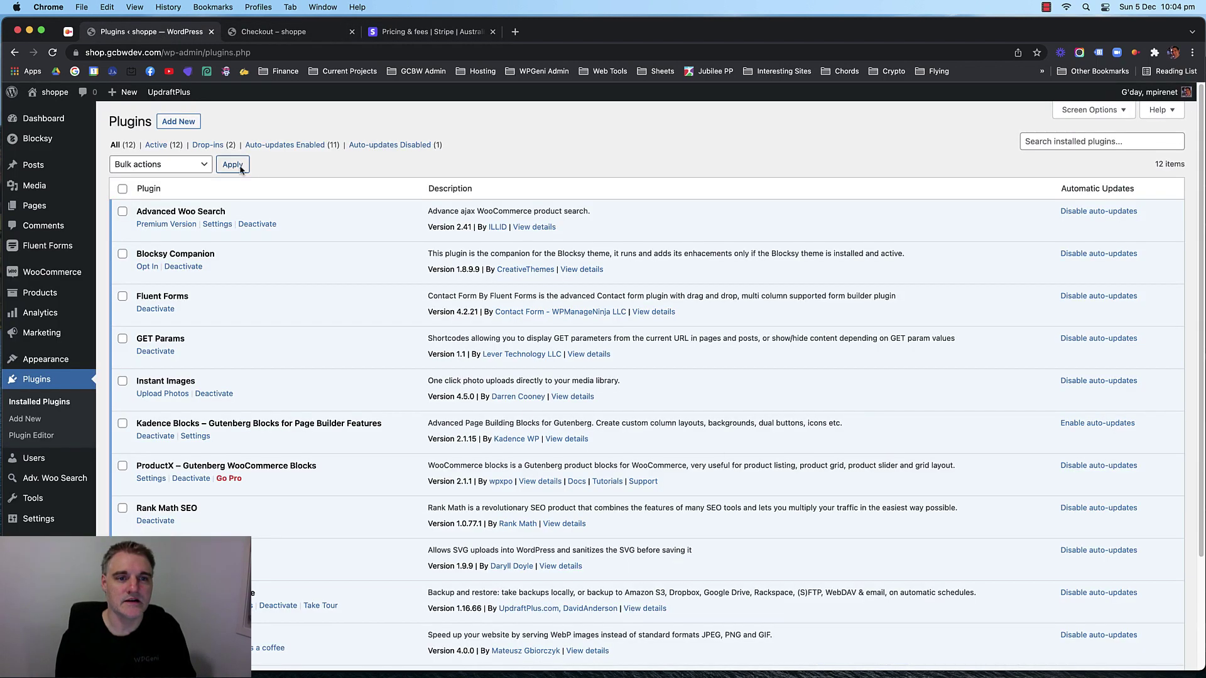
# Search Add New plugins for 'woocommerce stripe' and install WooCommerce Stripe Payment Gateway.
pyautogui.click(171, 123)
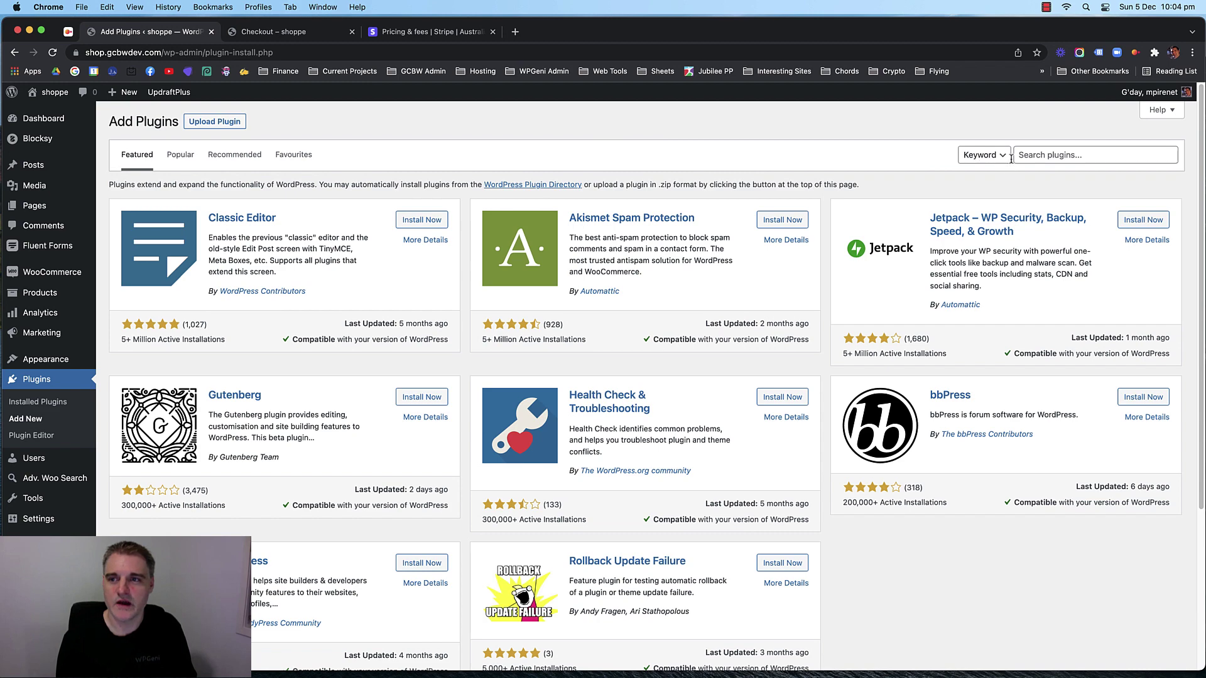
pyautogui.click(1055, 155)
pyautogui.write('woocommerce stripe')
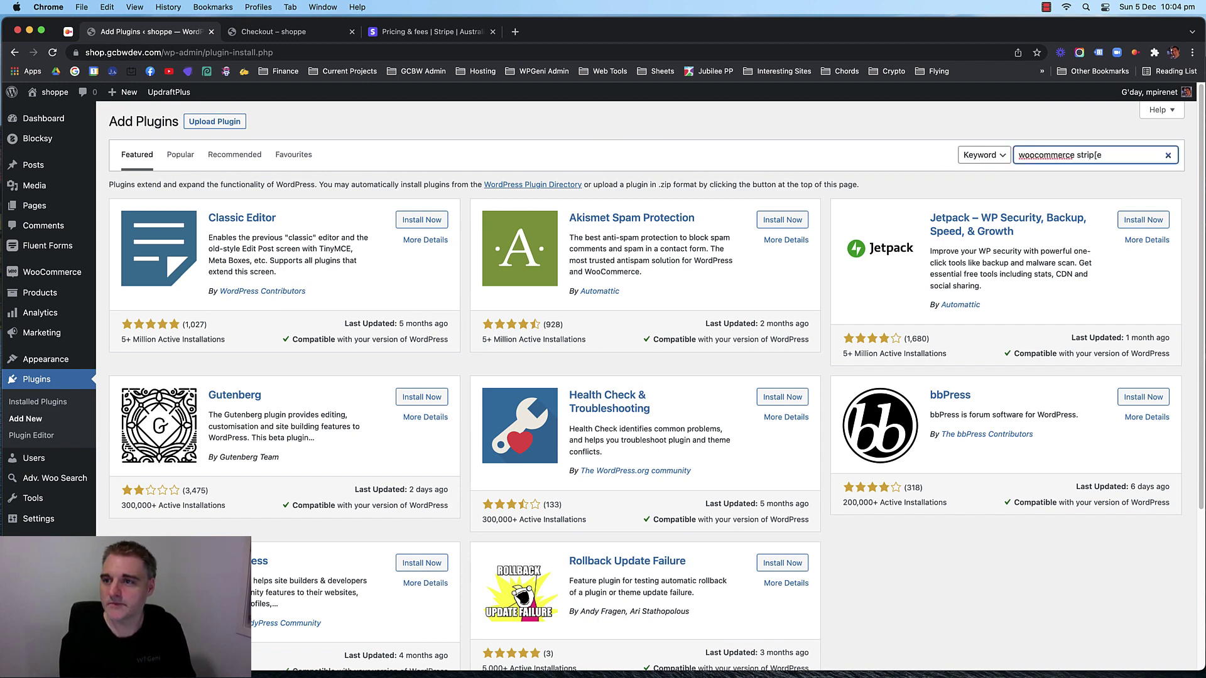
pyautogui.press('Return')
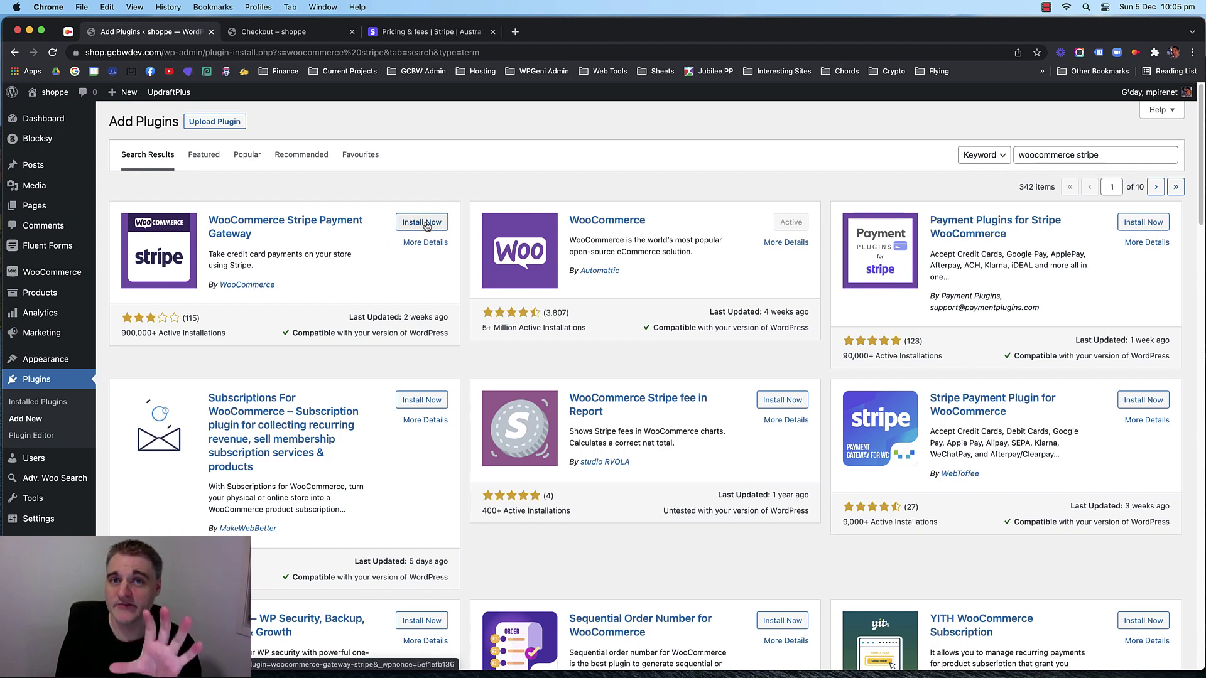
pyautogui.click(424, 224)
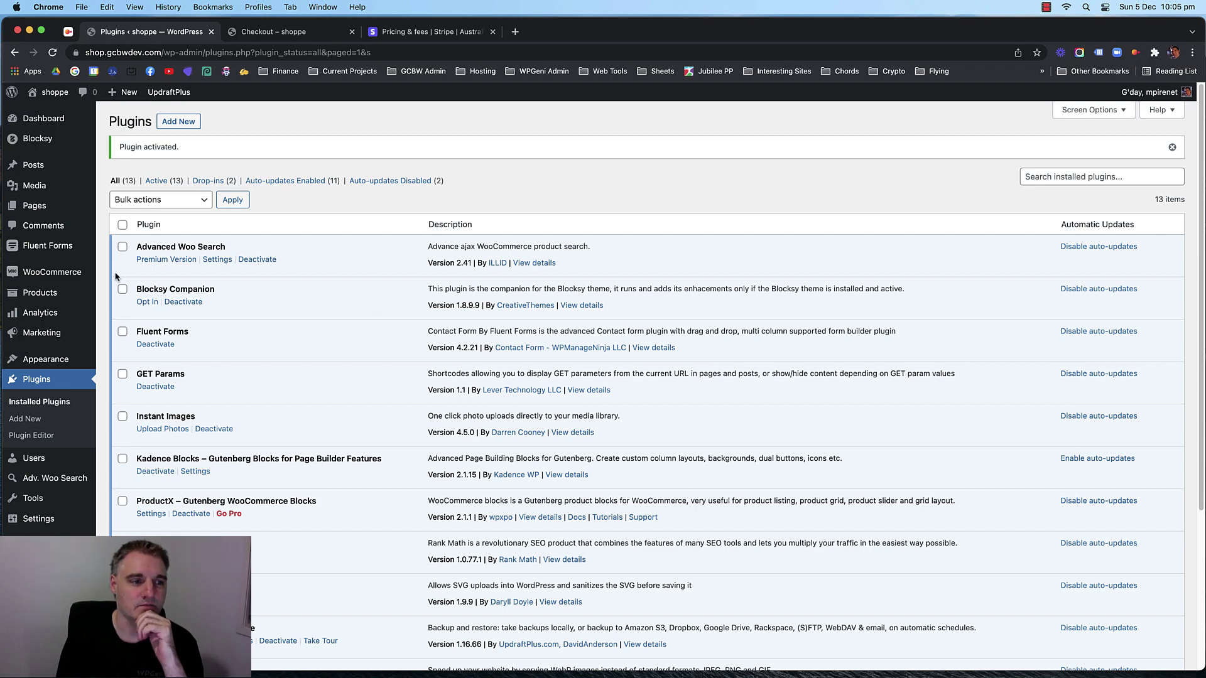
# Open the WooCommerce Payments settings showing the newly added Stripe methods.
pyautogui.moveTo(65, 278)
pyautogui.scroll(-5, 280, 342)
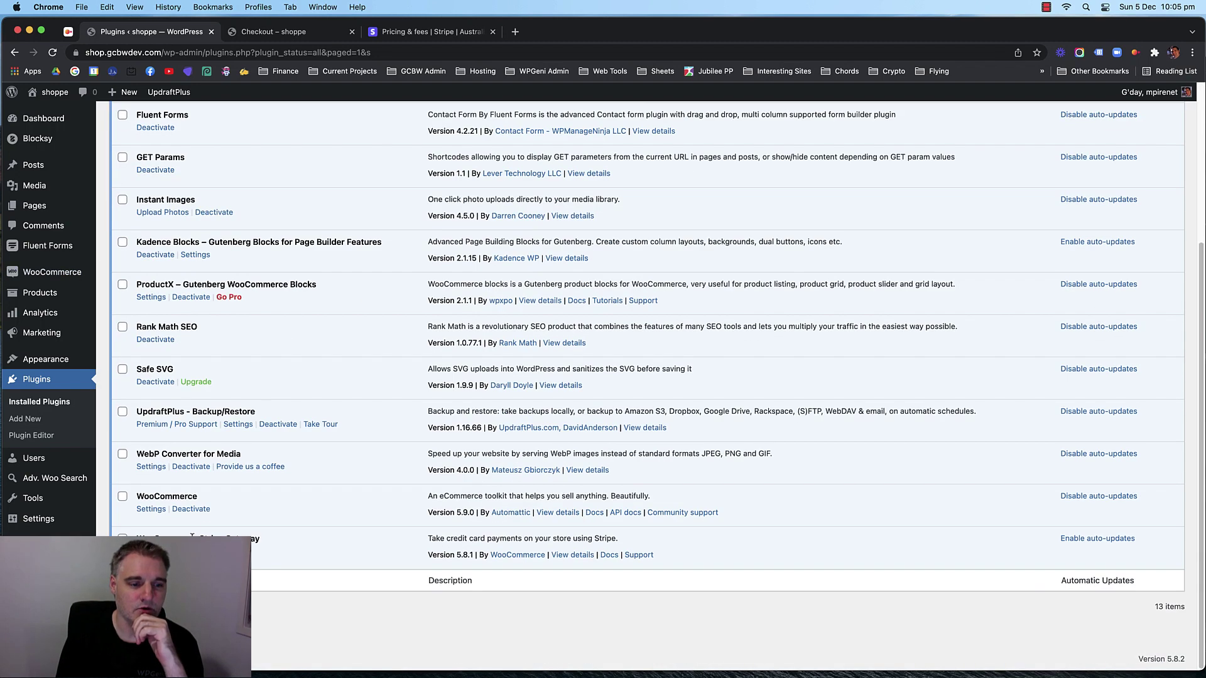
pyautogui.scroll(5, 214, 382)
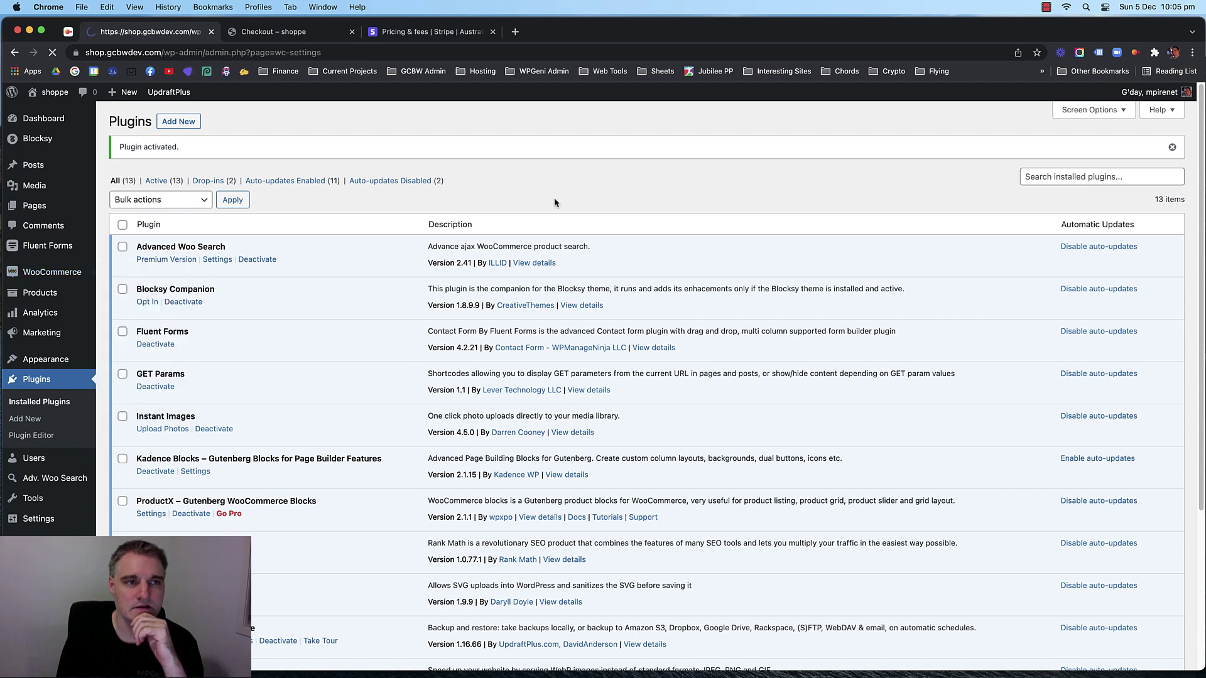
pyautogui.click(283, 194)
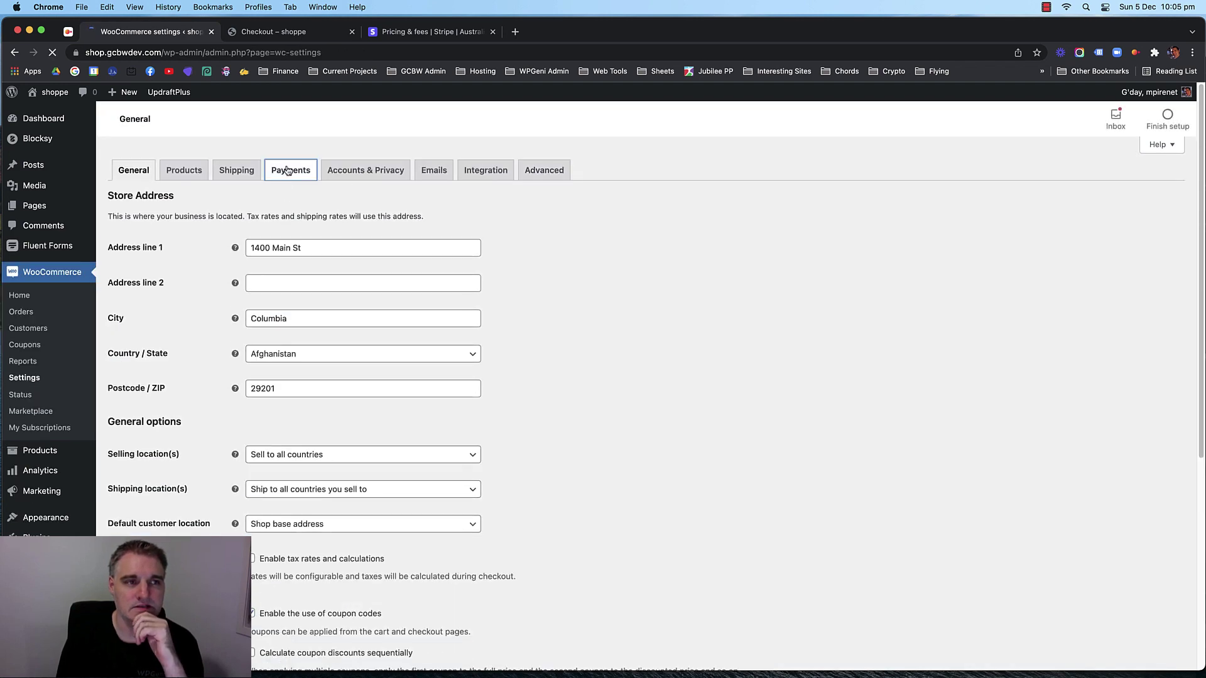
pyautogui.click(288, 171)
pyautogui.scroll(-3, 351, 317)
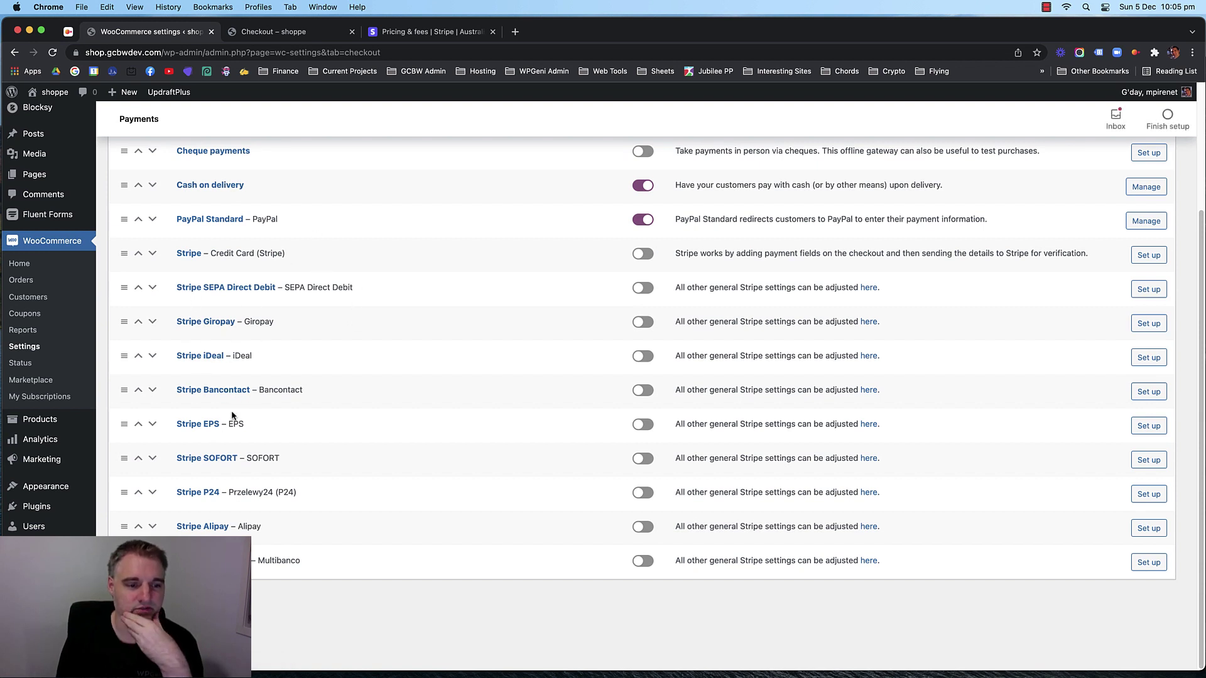
pyautogui.scroll(3, 422, 424)
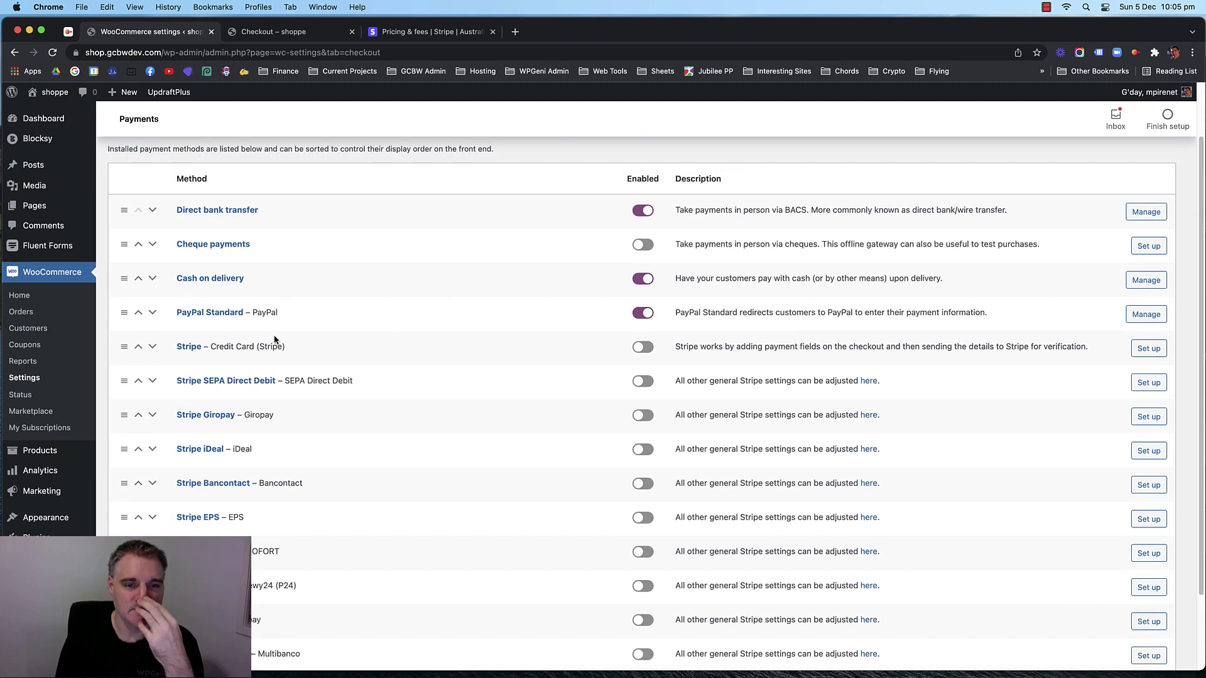
# Switch on Stripe – Credit Card and open the Stripe setup page.
pyautogui.moveTo(333, 352); pyautogui.dragTo(176, 349)
pyautogui.click(369, 347)
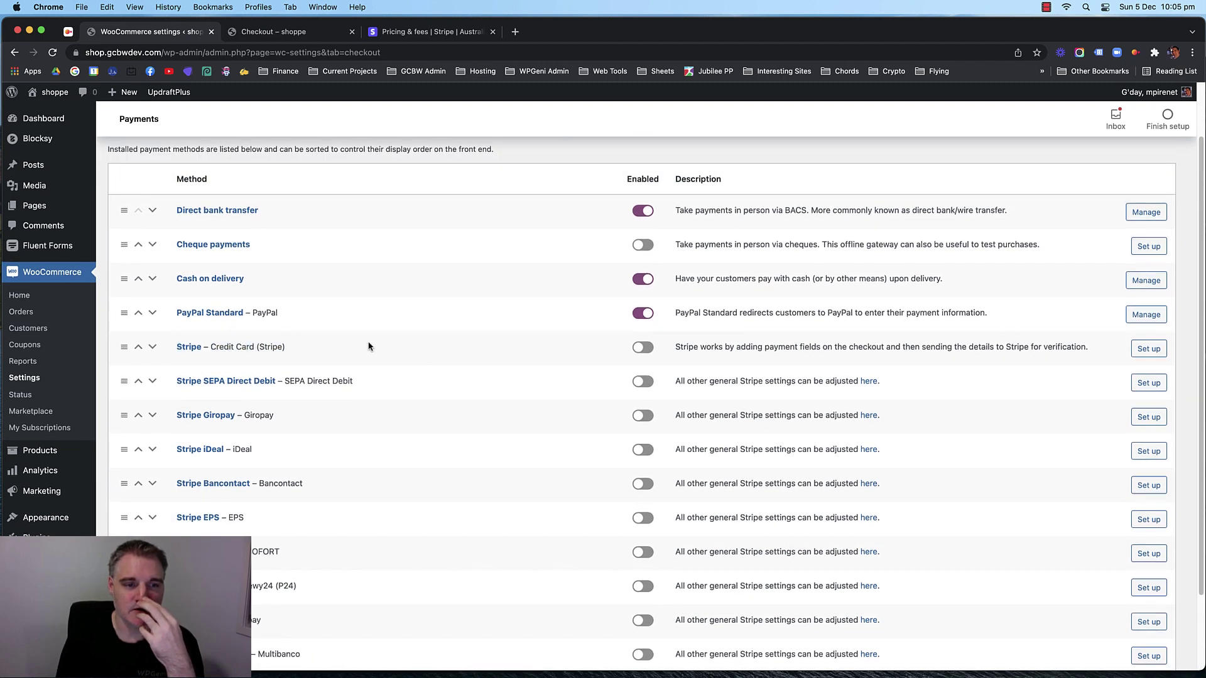
pyautogui.click(640, 350)
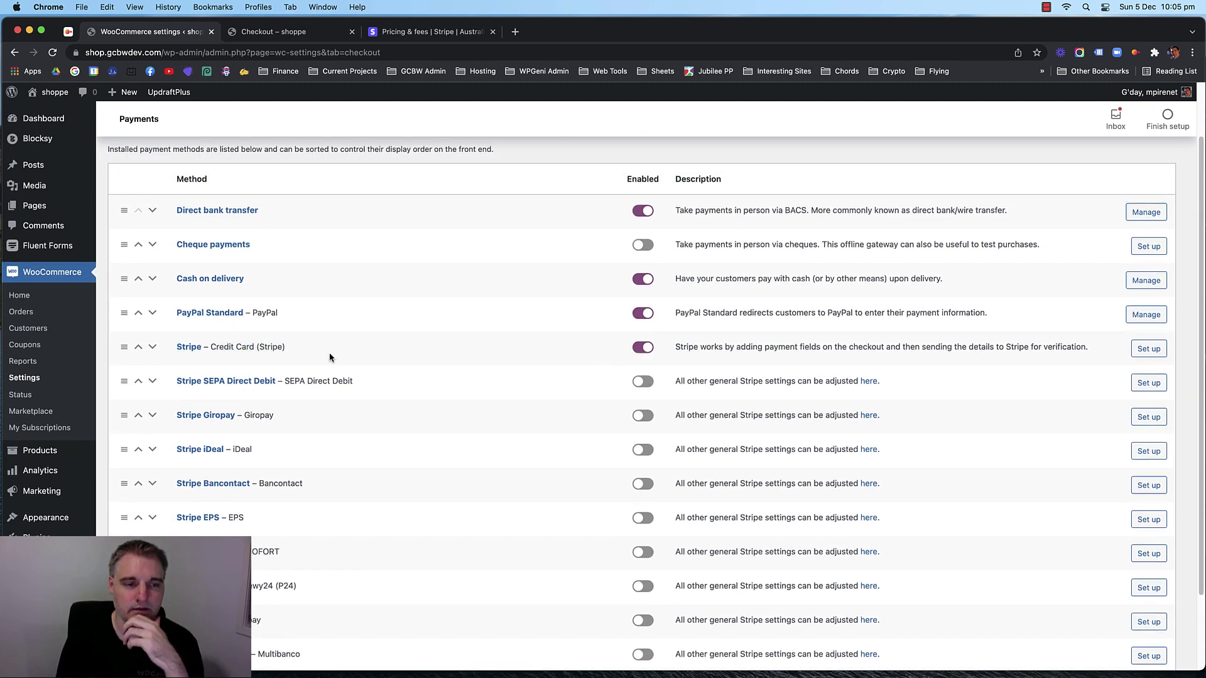
pyautogui.click(189, 350)
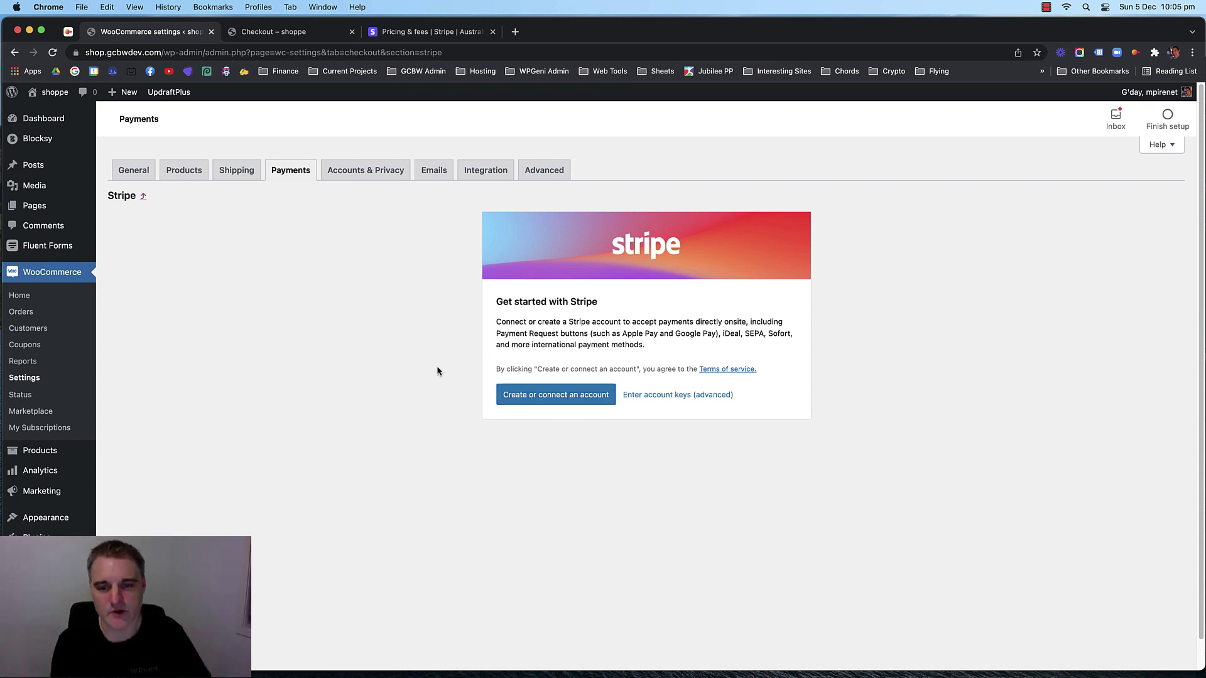
# Open and close the 'Enter account keys (advanced)' form for Stripe.
pyautogui.click(677, 394)
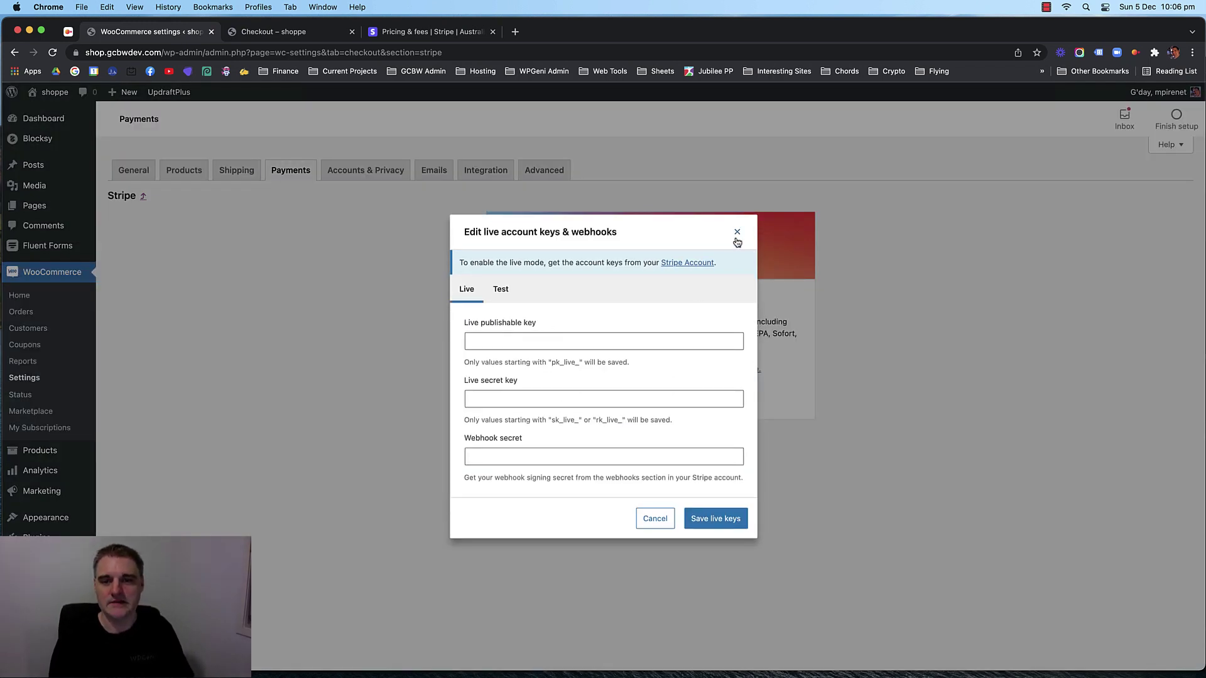
pyautogui.click(737, 233)
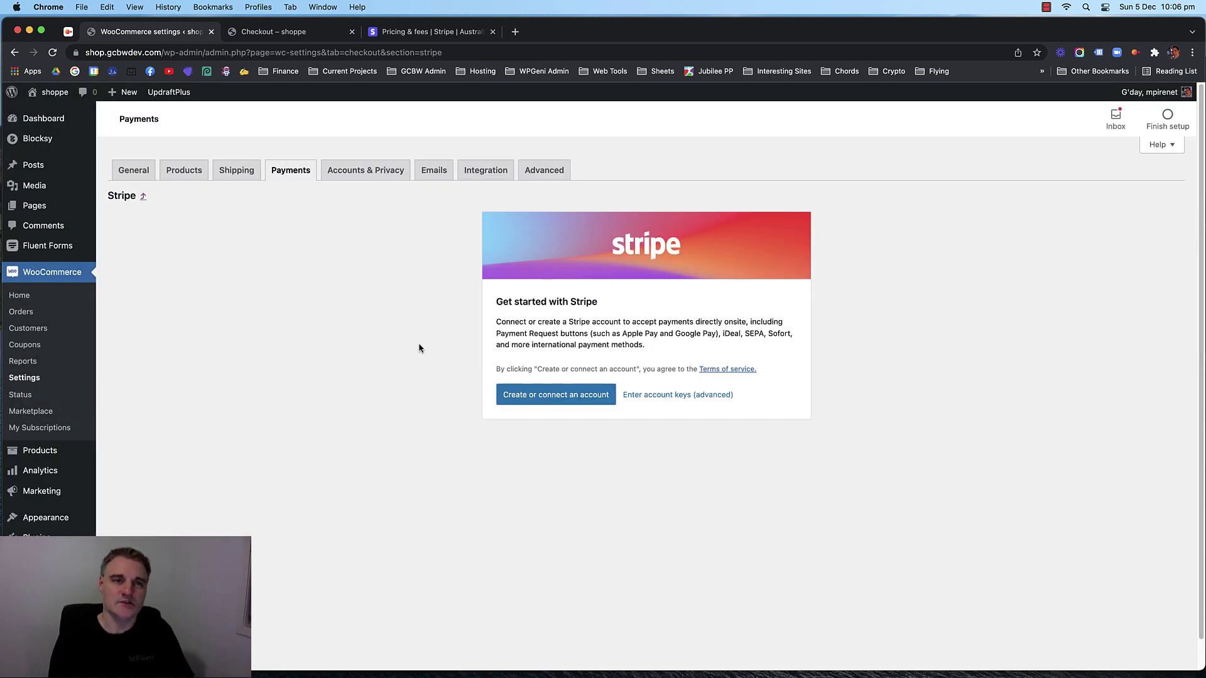
pyautogui.click(436, 31)
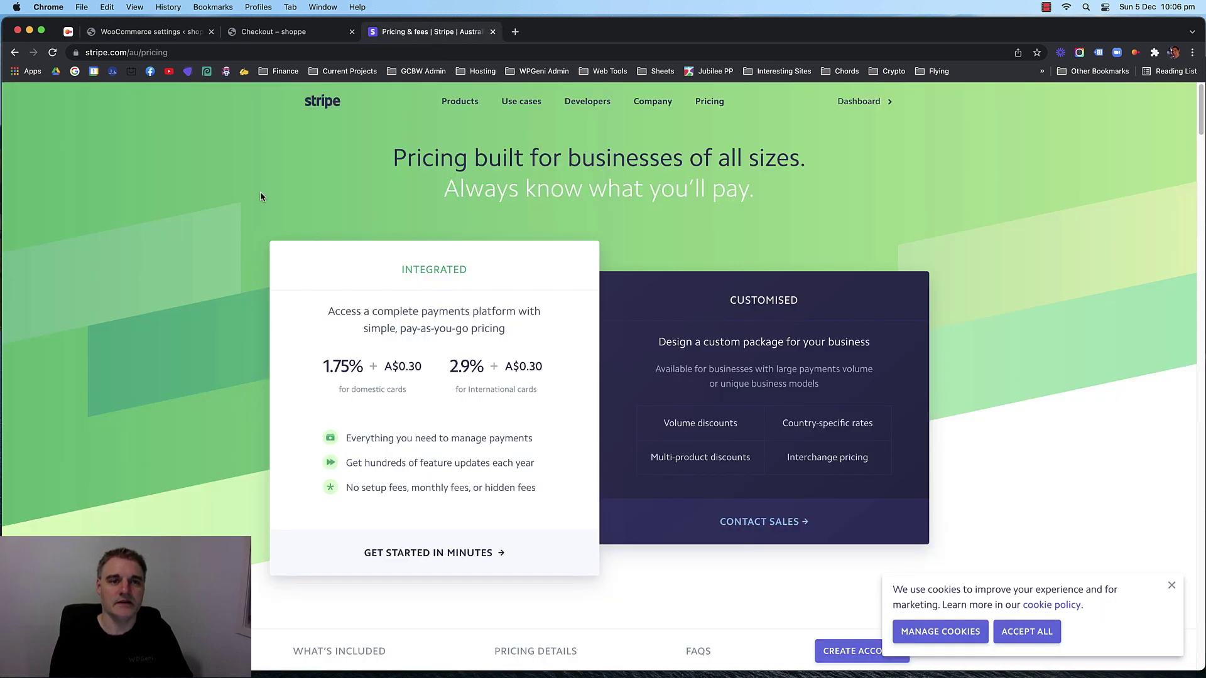
pyautogui.click(143, 32)
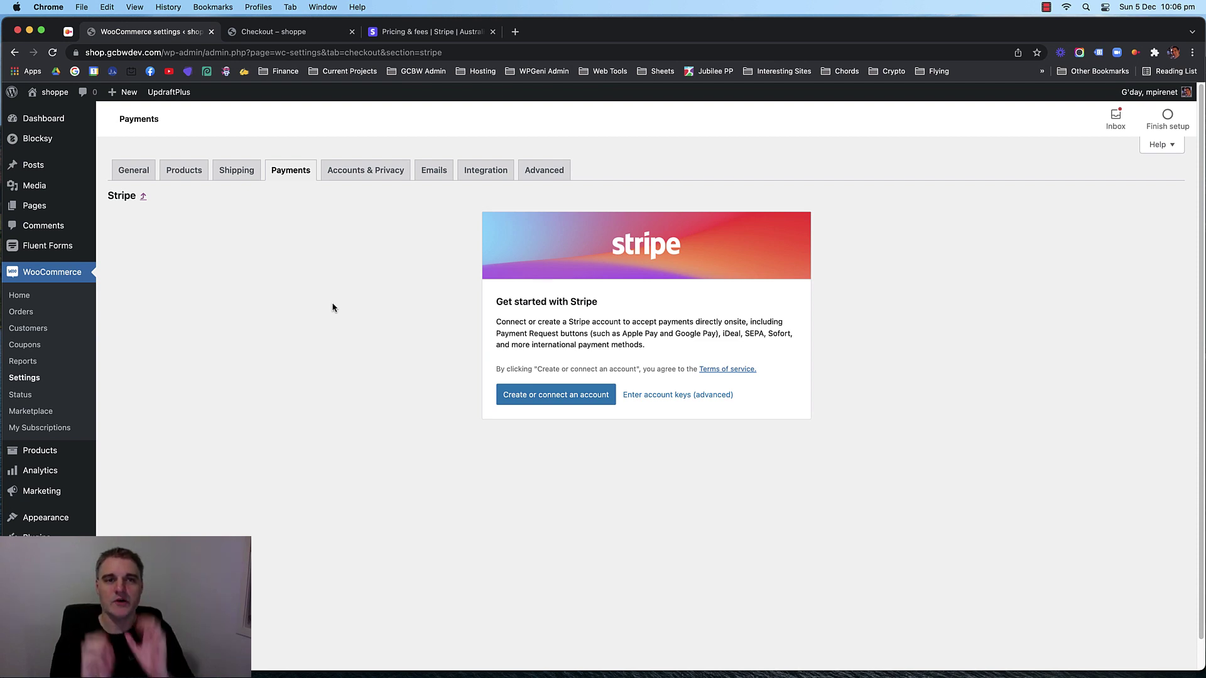
# Check the payment choices on the checkout page, then close the Stripe pricing tab.
pyautogui.click(287, 35)
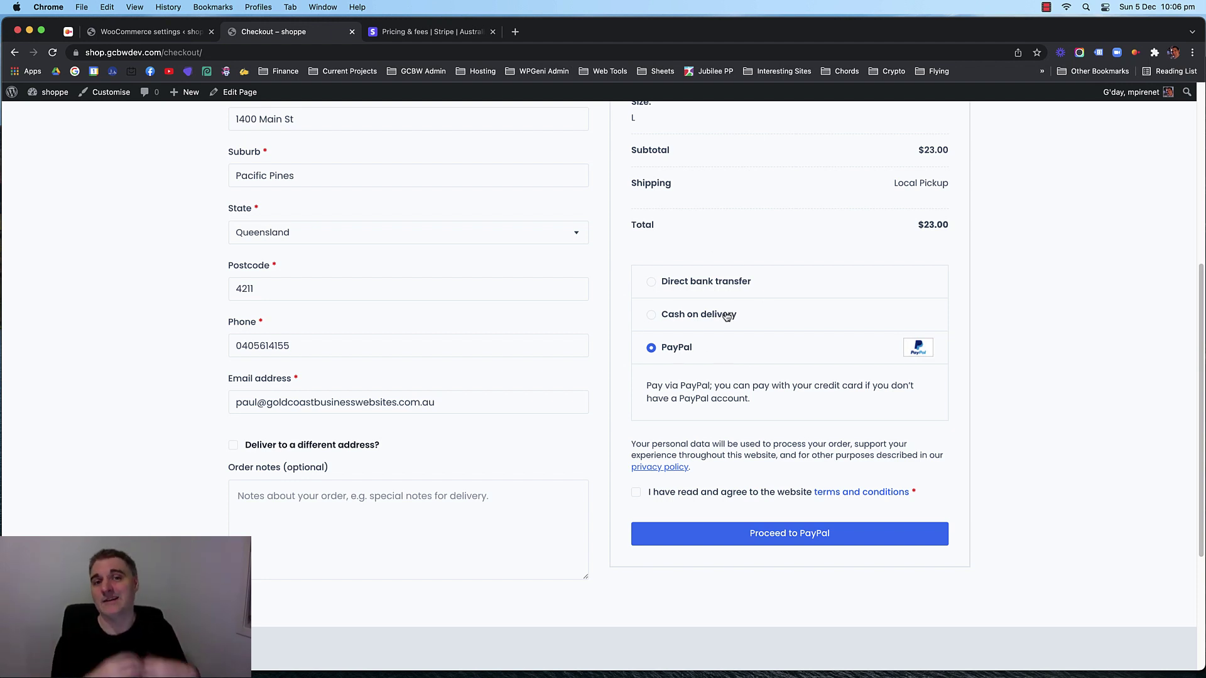
pyautogui.scroll(6, 613, 389)
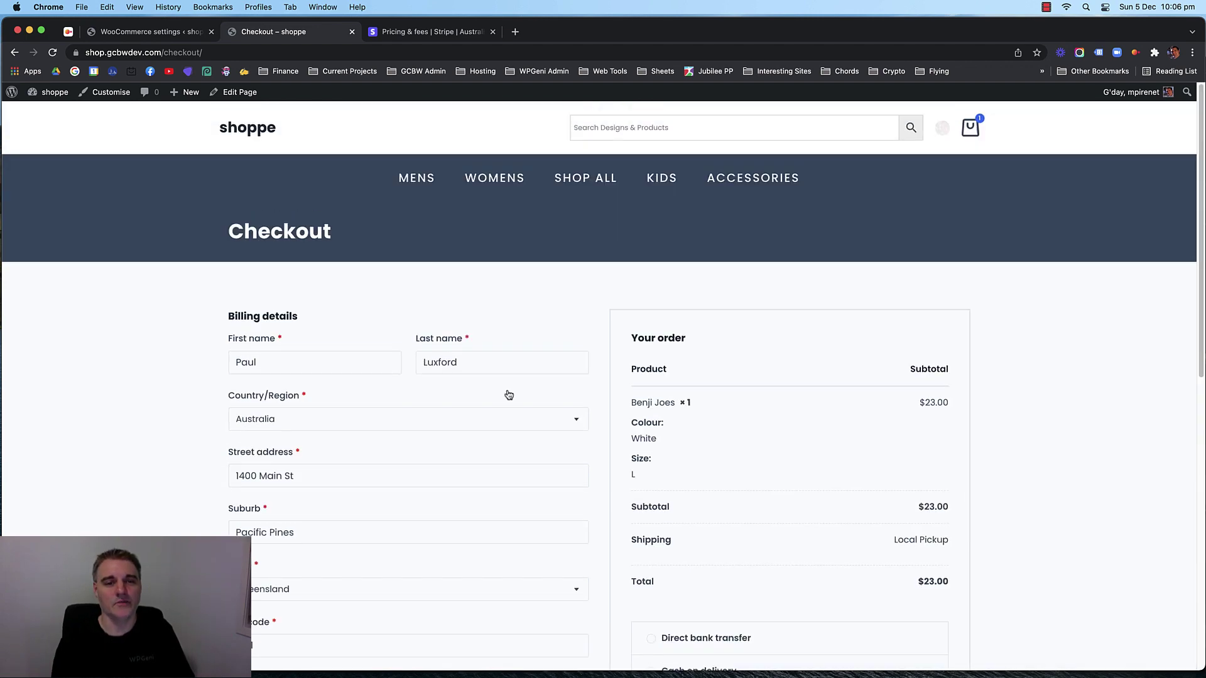
pyautogui.click(447, 35)
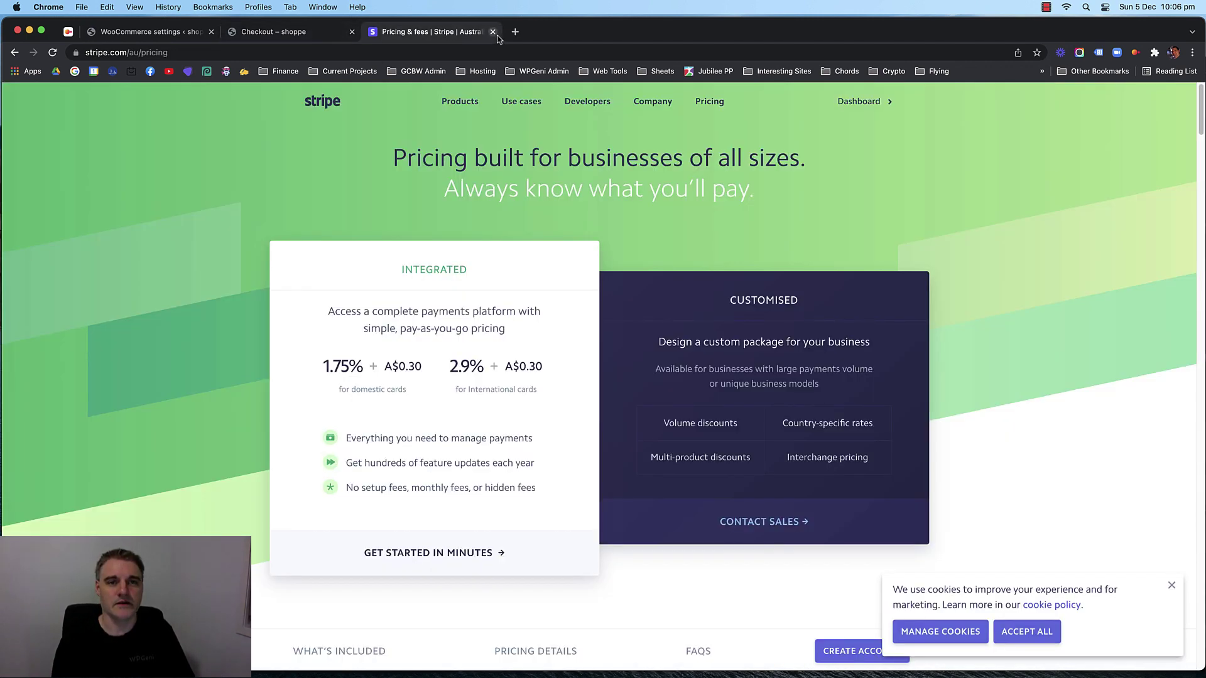
pyautogui.click(493, 32)
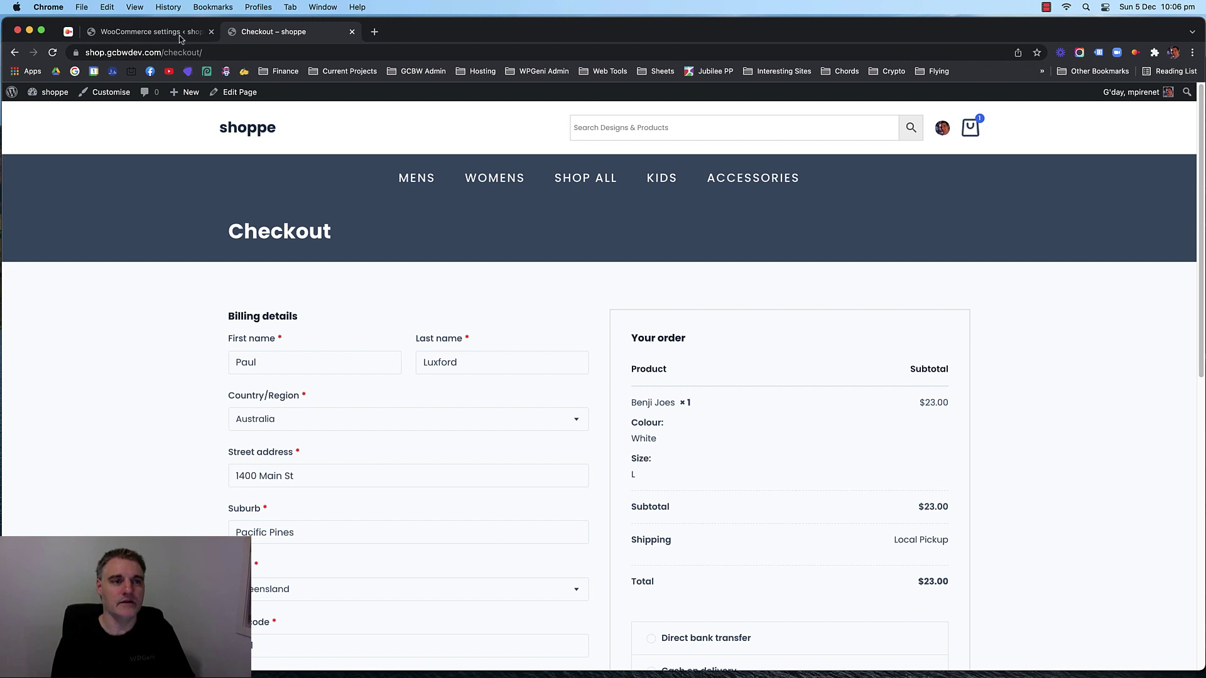
# Open Customise from the admin bar in a new browser tab.
pyautogui.click(179, 35)
pyautogui.click(267, 35)
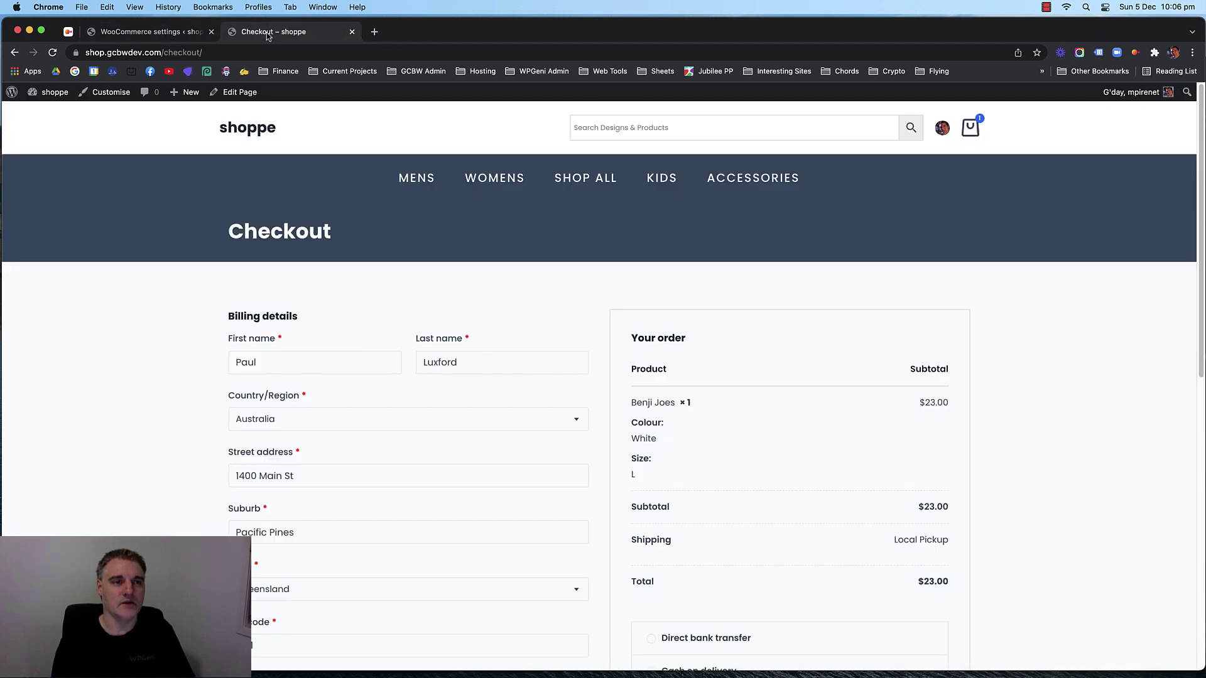
pyautogui.rightClick(107, 93)
pyautogui.click(145, 100)
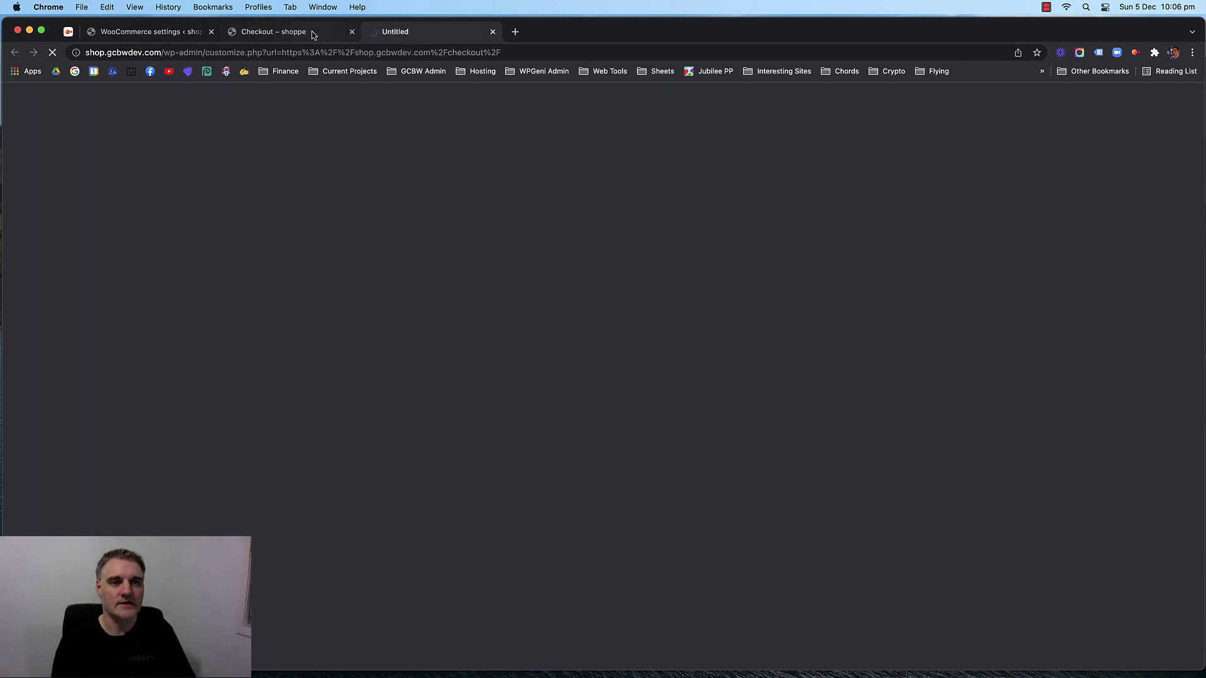
# Move the Customizer tab ahead of the checkout tab and browse the checkout preview.
pyautogui.click(295, 35)
pyautogui.click(420, 34)
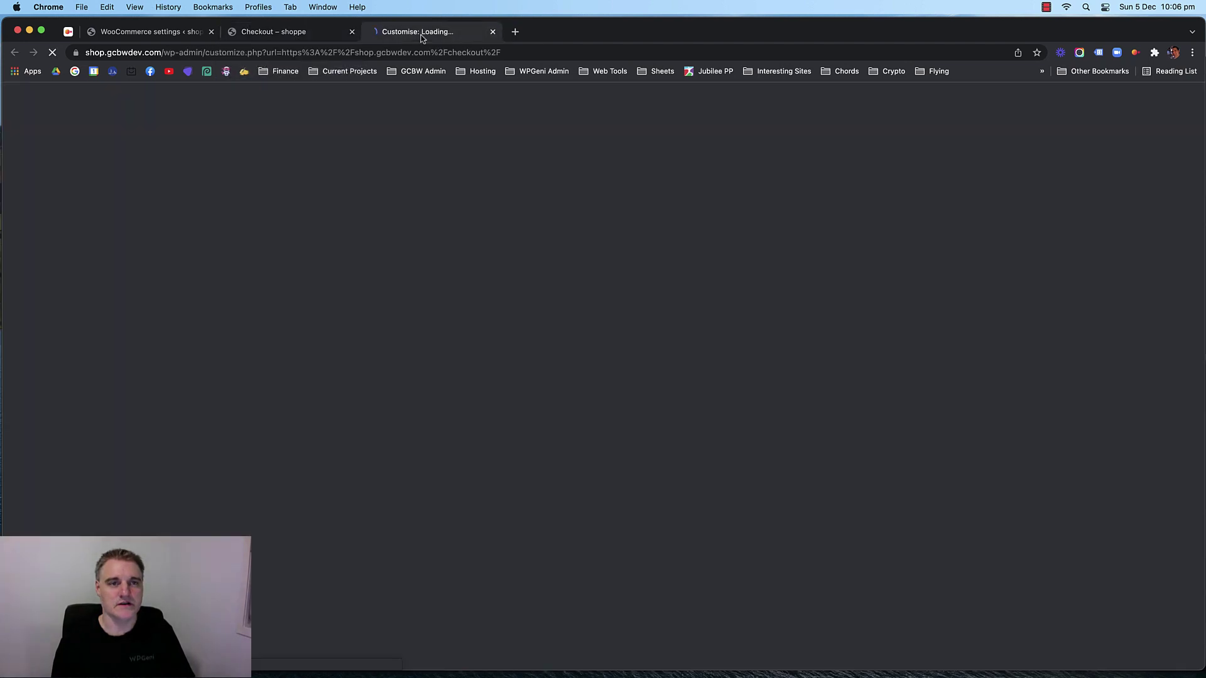
pyautogui.click(179, 36)
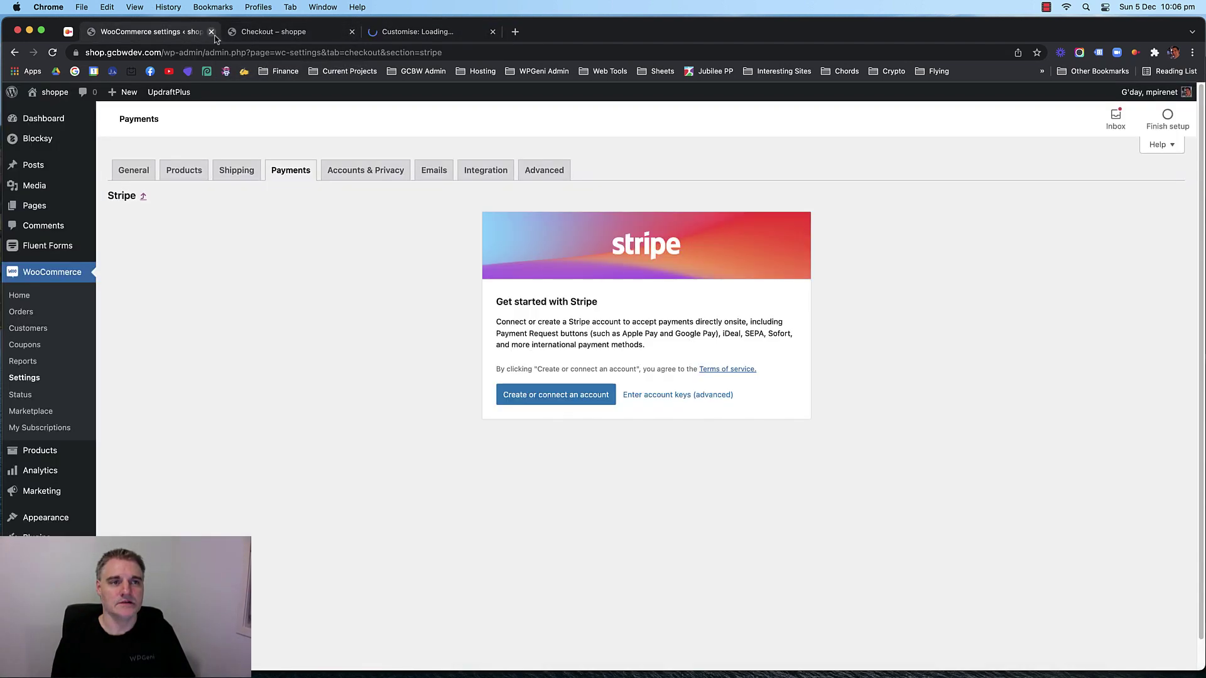
pyautogui.click(292, 36)
pyautogui.click(421, 34)
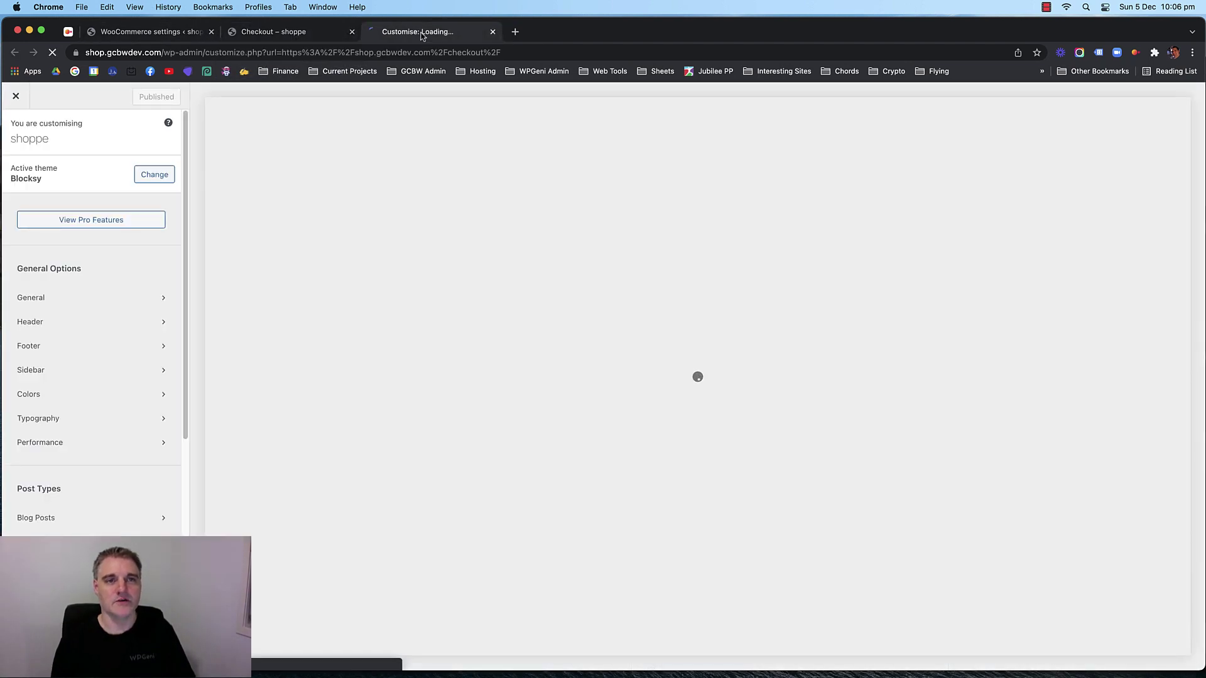
pyautogui.moveTo(421, 35); pyautogui.dragTo(300, 32)
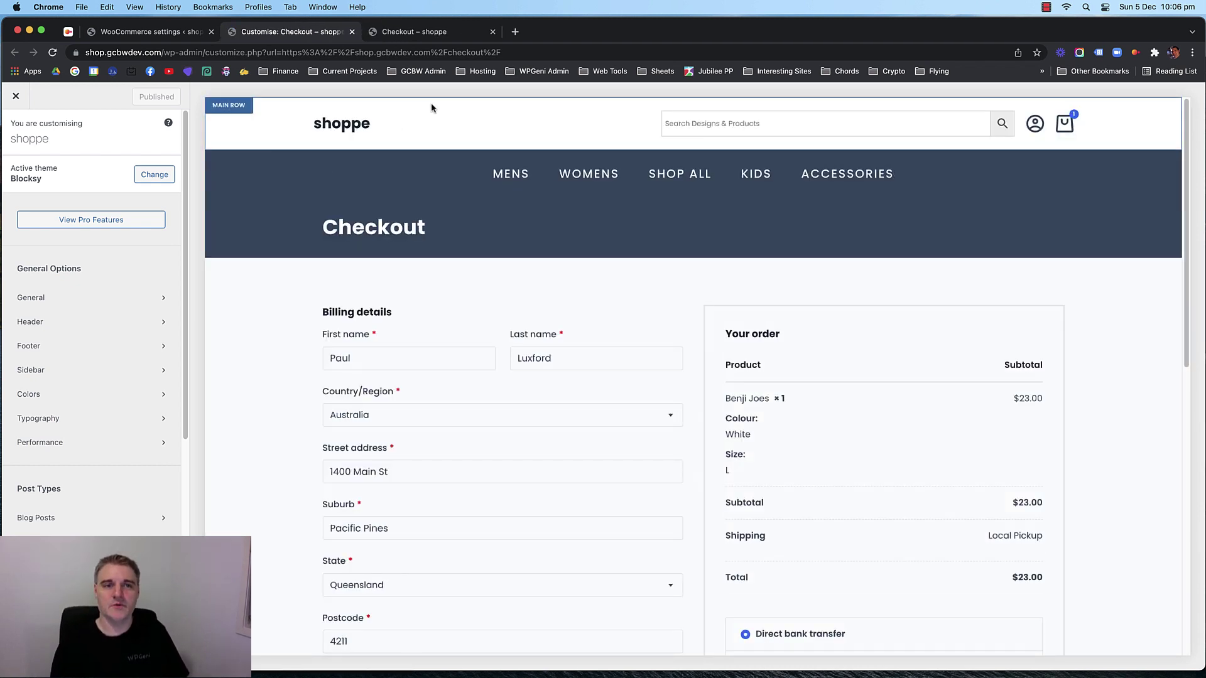
pyautogui.scroll(-3, 390, 388)
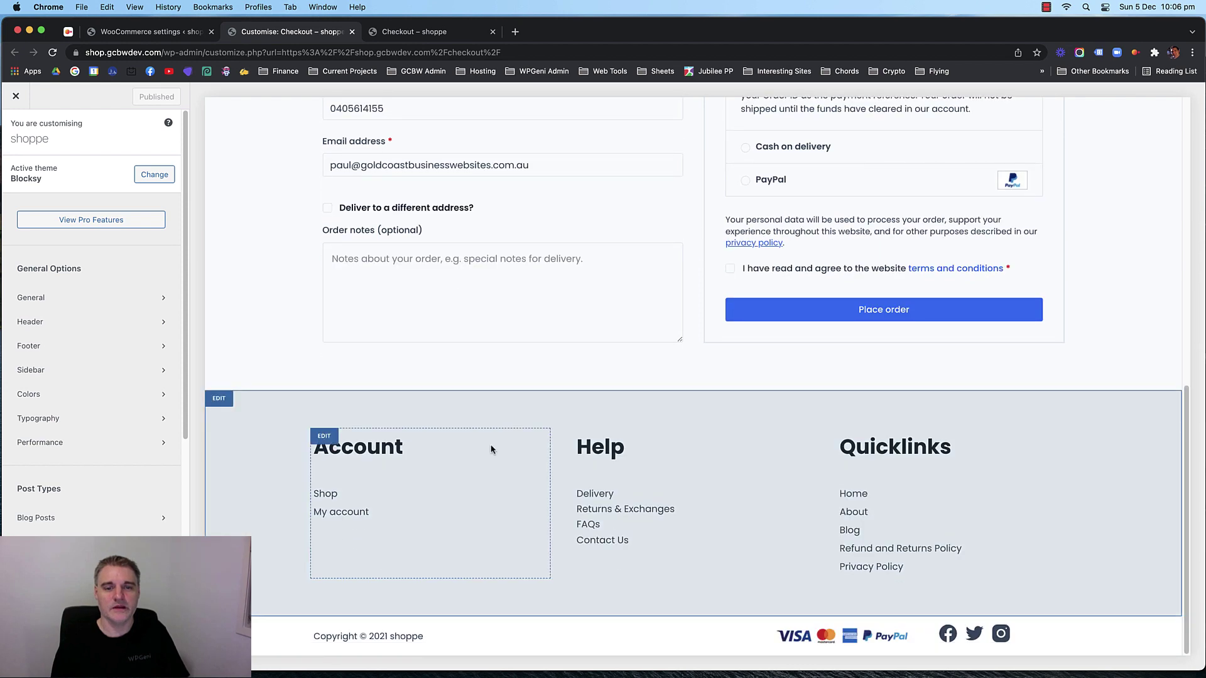
pyautogui.scroll(10, 493, 450)
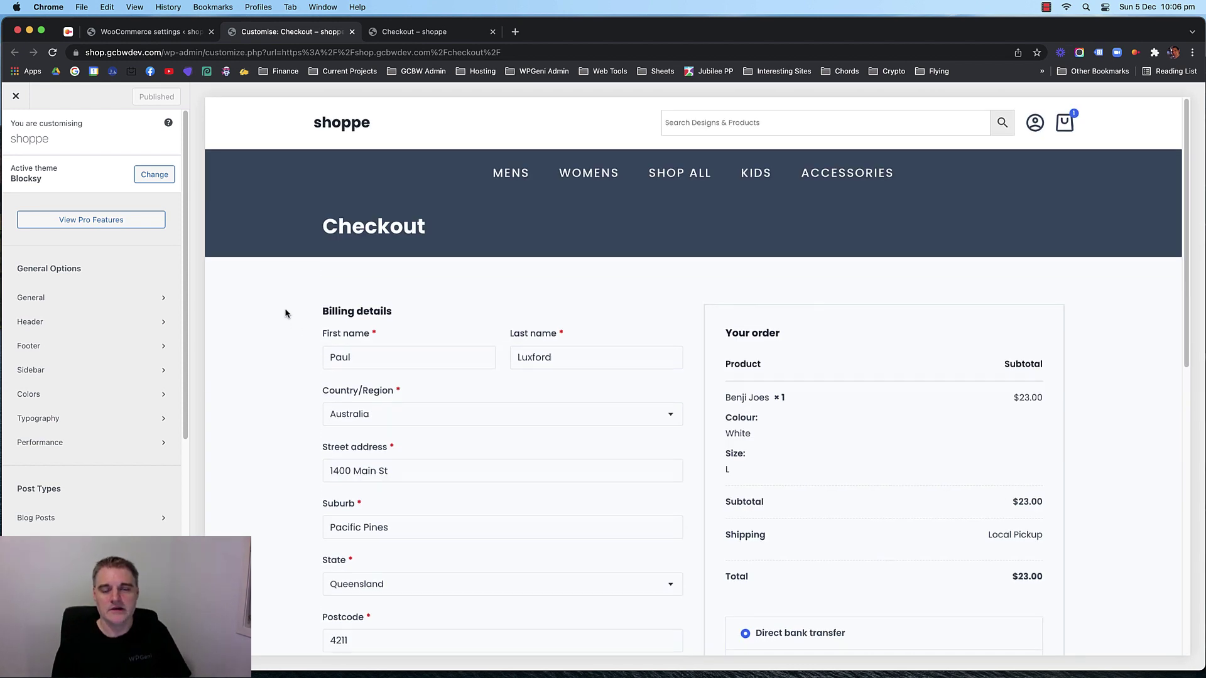
pyautogui.scroll(-1, 286, 314)
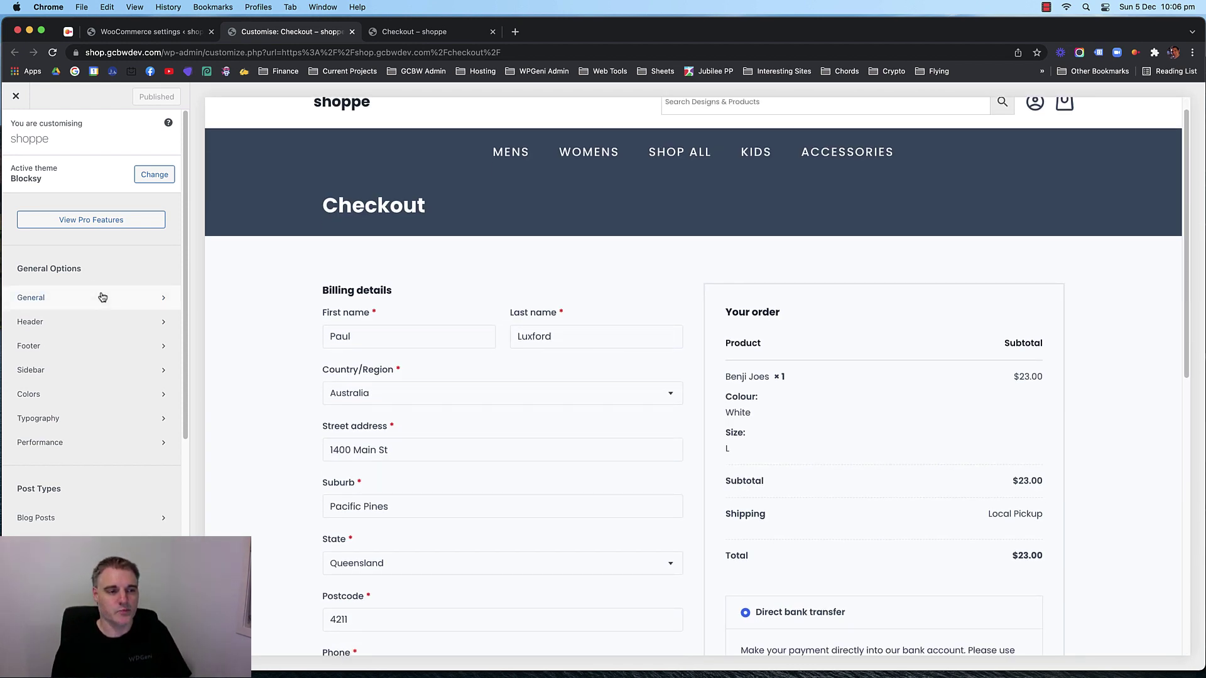
pyautogui.scroll(-5, 100, 297)
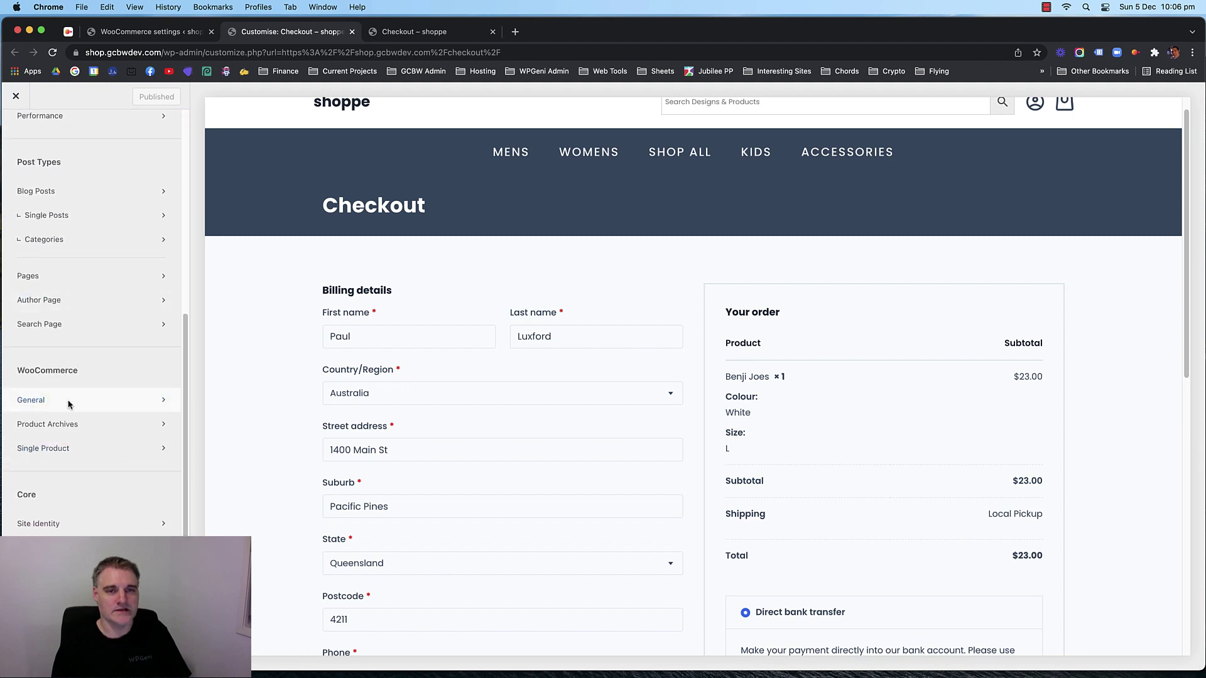
pyautogui.scroll(1, 503, 185)
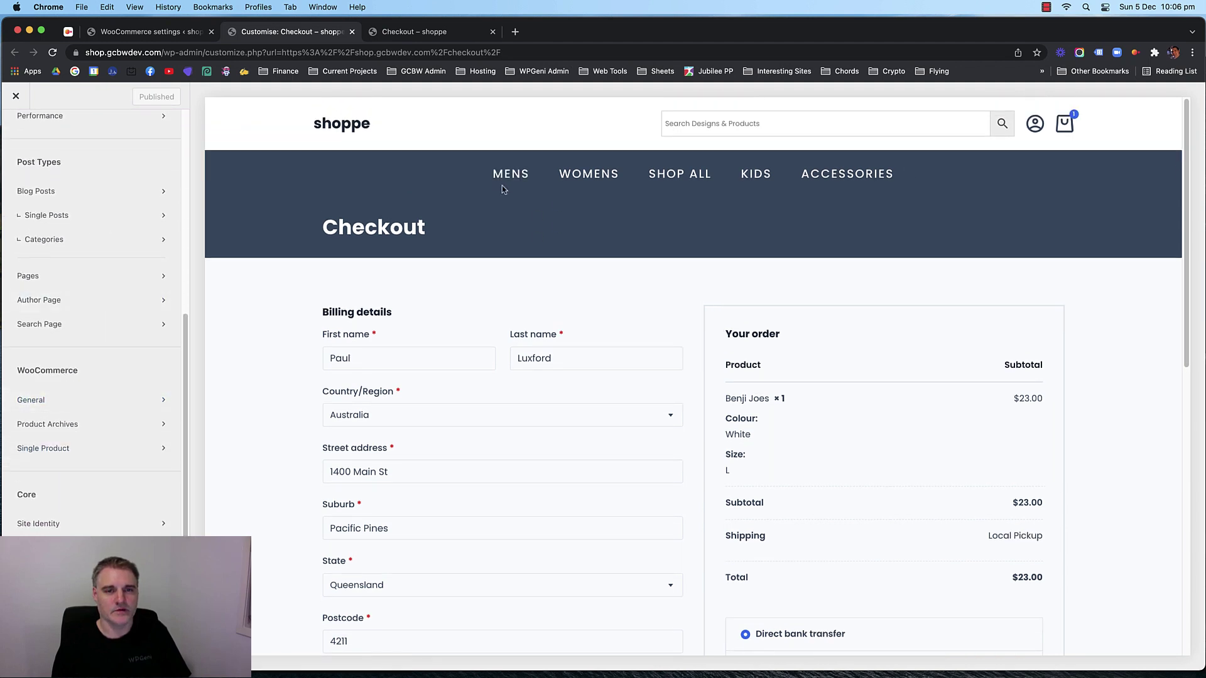
# Preview SHOP ALL and open the Design tab of the Shop page title area.
pyautogui.click(678, 175)
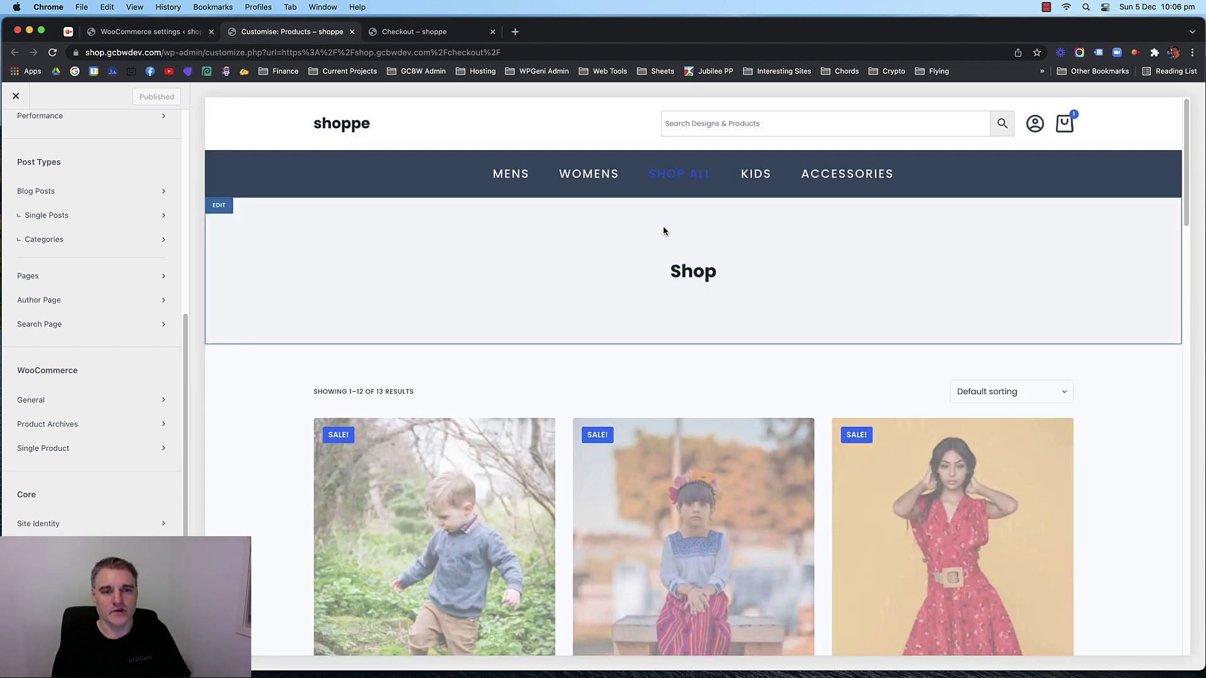
pyautogui.scroll(-20, 288, 277)
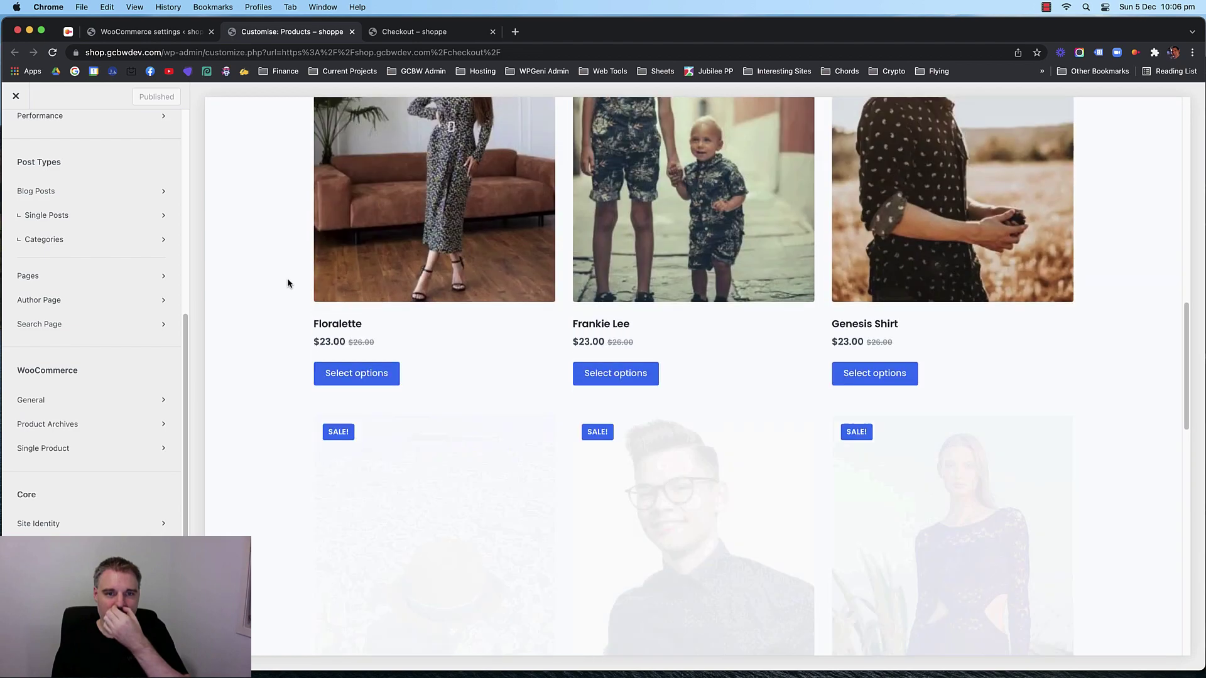
pyautogui.scroll(20, 279, 280)
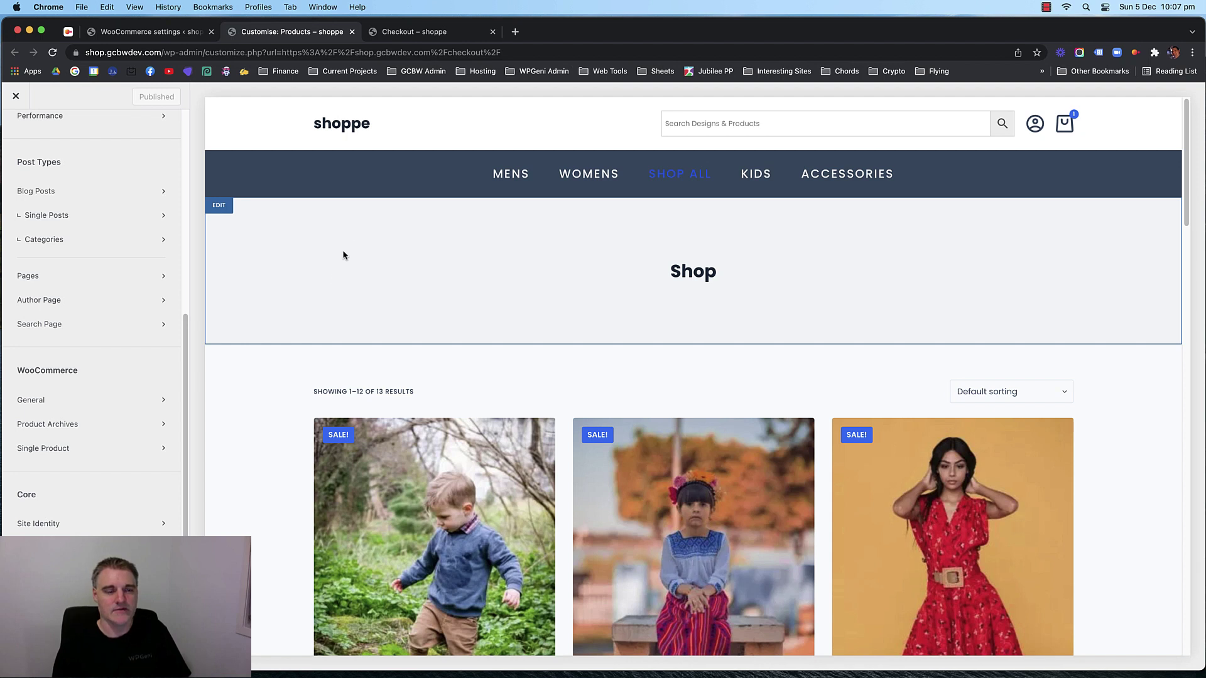
pyautogui.click(236, 210)
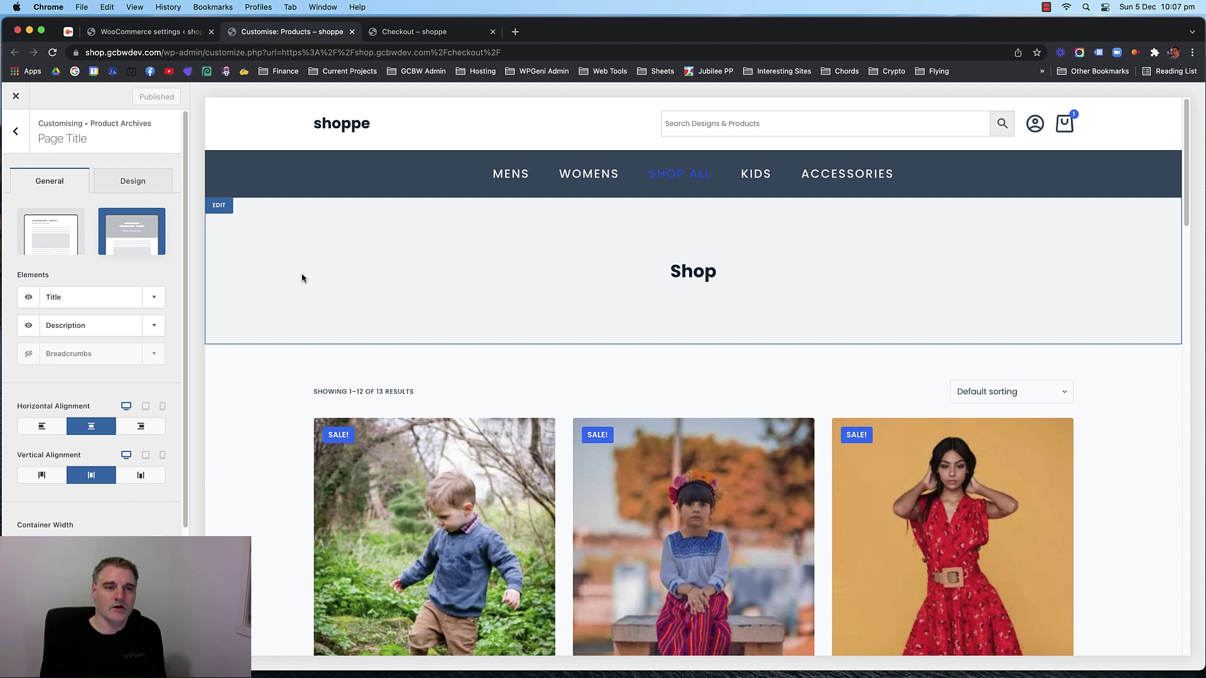
pyautogui.click(134, 188)
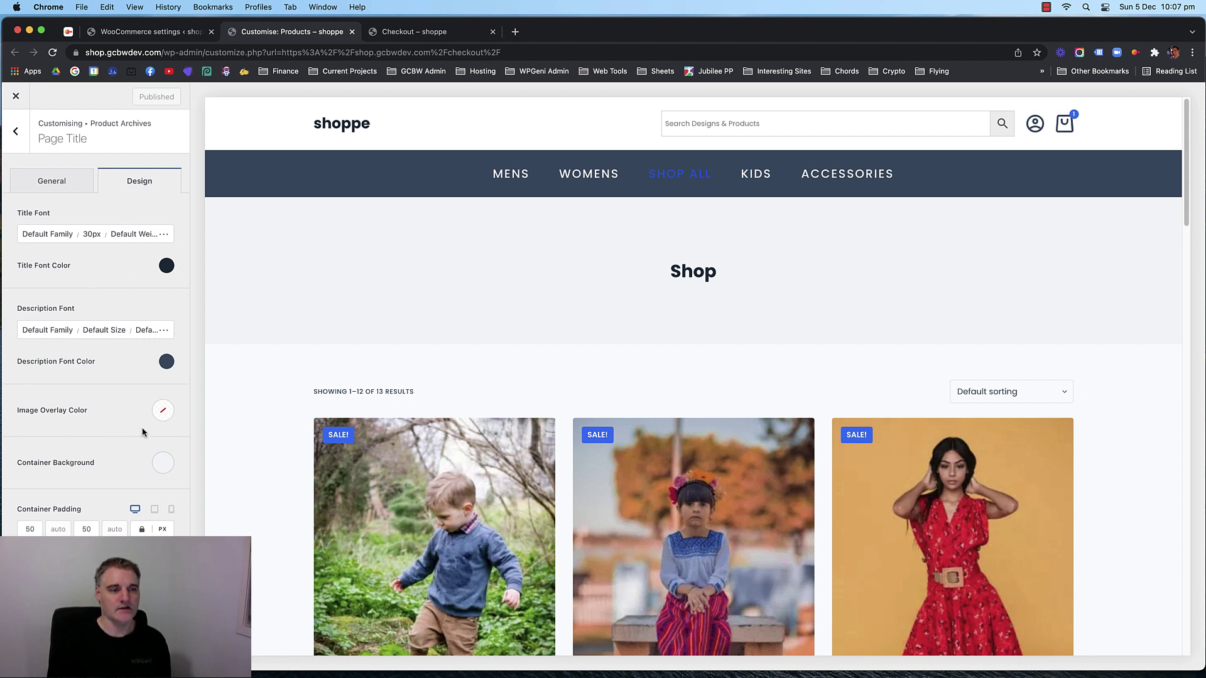
# Set the title area's Container Background to light grey #e1e8ed (palette Color 5).
pyautogui.click(161, 466)
pyautogui.click(64, 236)
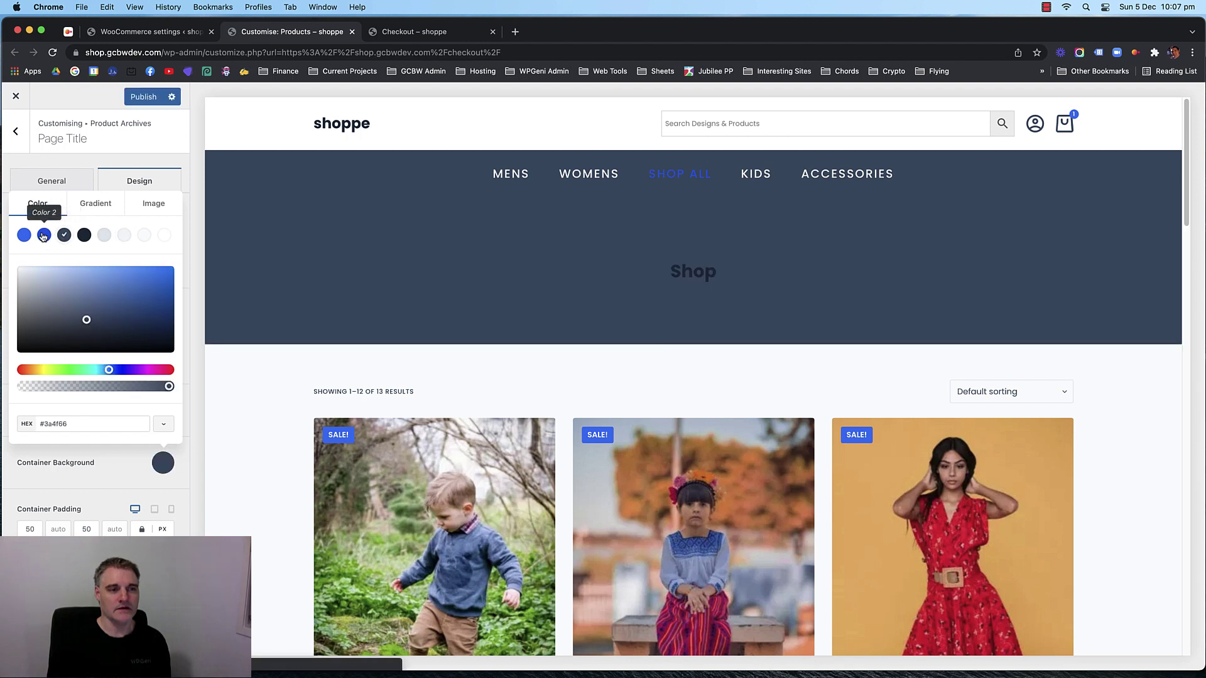
pyautogui.click(43, 237)
pyautogui.click(25, 236)
pyautogui.click(103, 236)
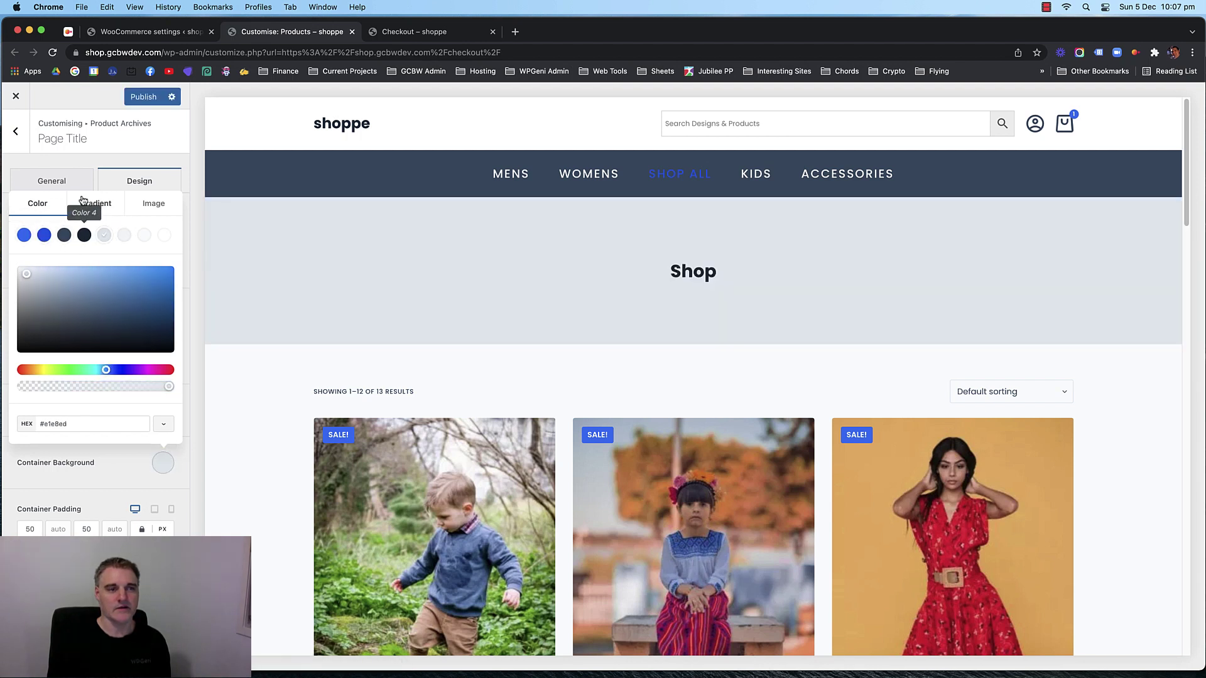
pyautogui.click(149, 182)
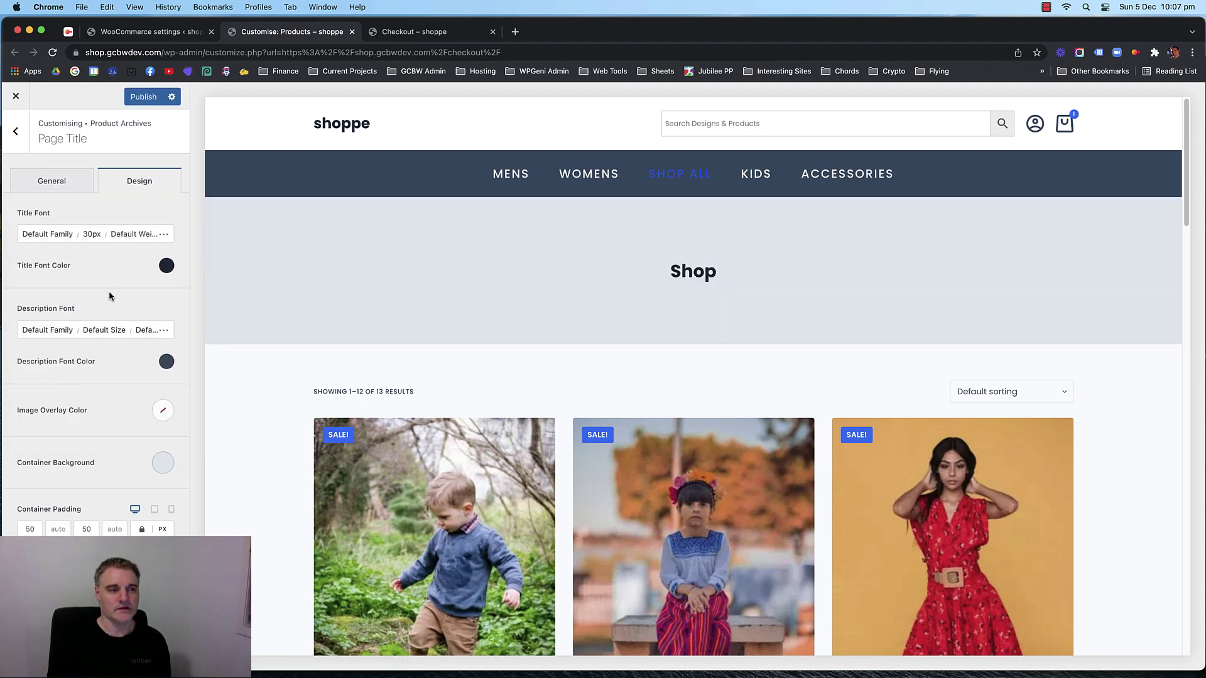
# Clear the title area's Image Overlay Color, then return to its General options.
pyautogui.click(163, 412)
pyautogui.click(163, 412)
pyautogui.click(163, 412)
pyautogui.click(117, 412)
pyautogui.click(10, 410)
pyautogui.click(55, 182)
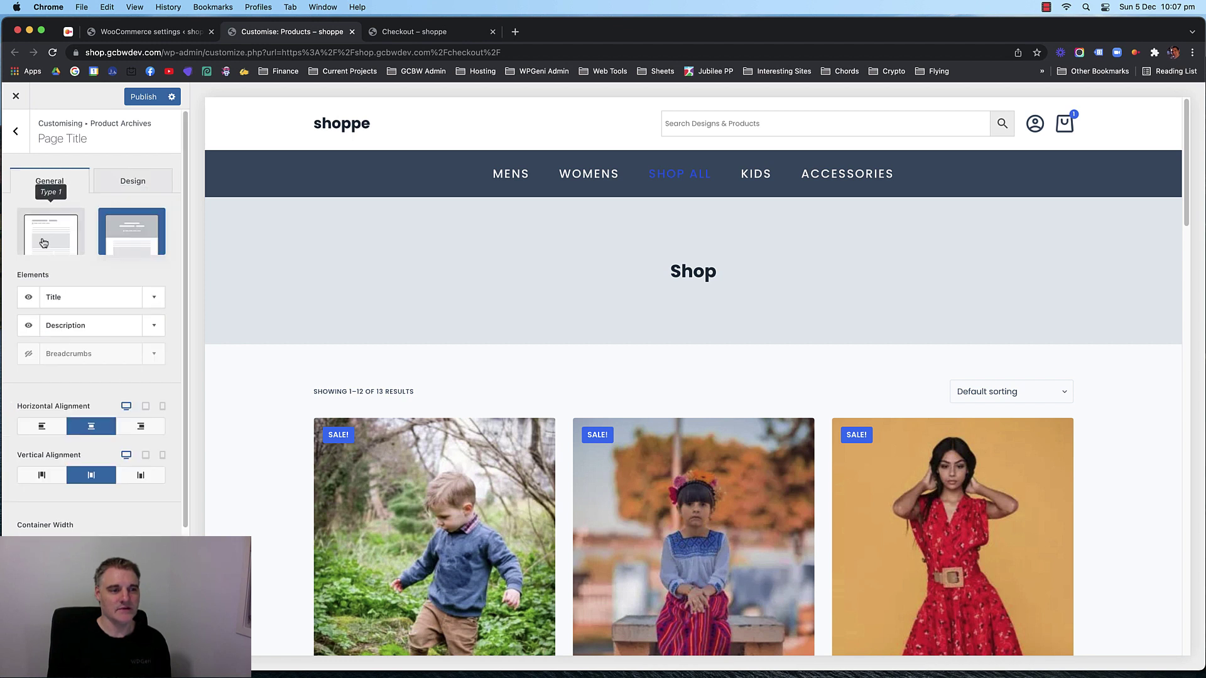
pyautogui.scroll(-3, 110, 322)
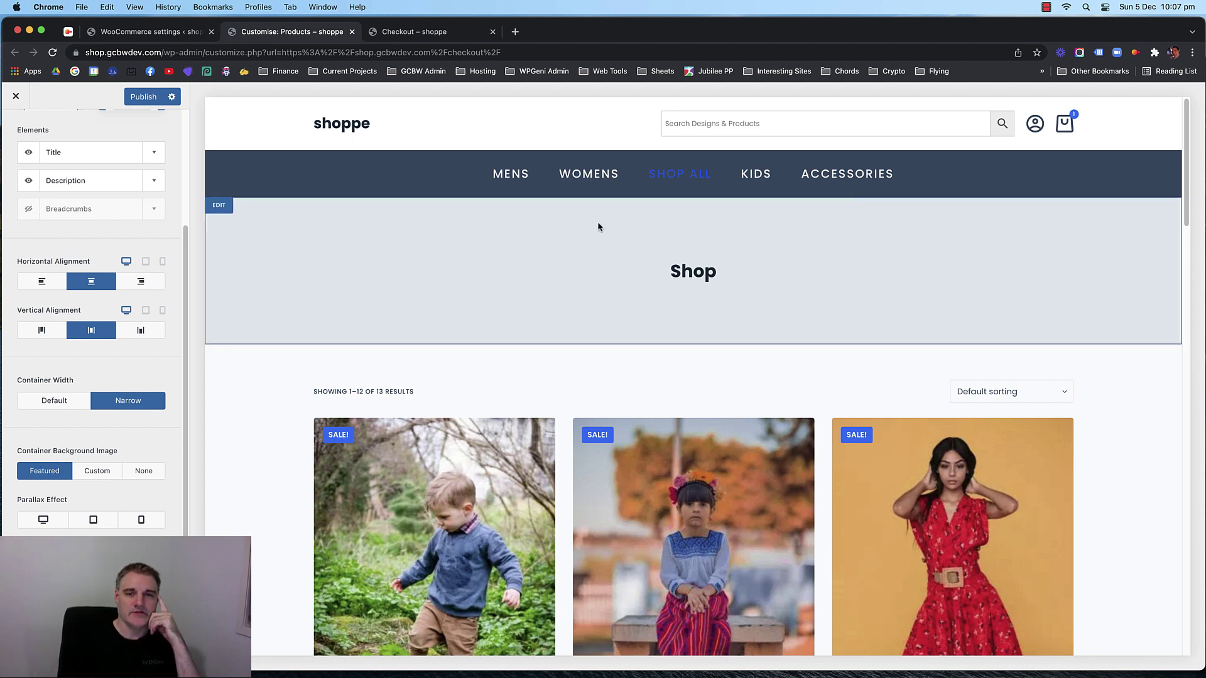
pyautogui.click(150, 32)
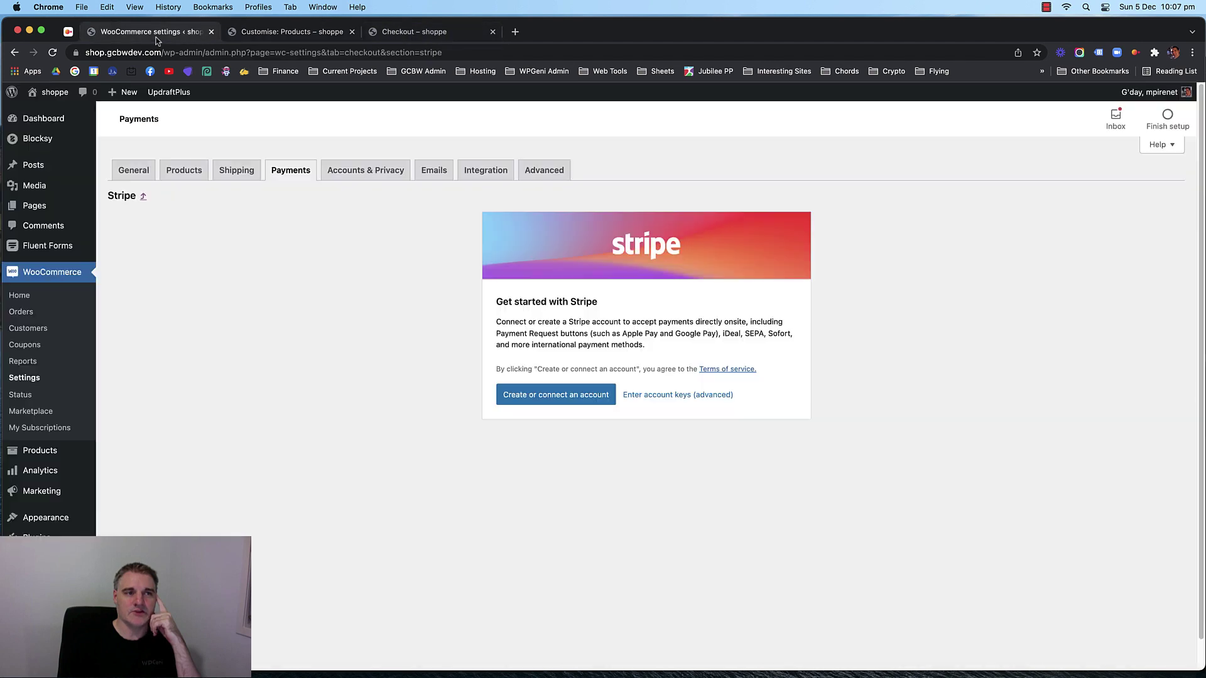
# Open Pages > All Pages and start editing the Shop page.
pyautogui.moveTo(47, 206)
pyautogui.click(119, 206)
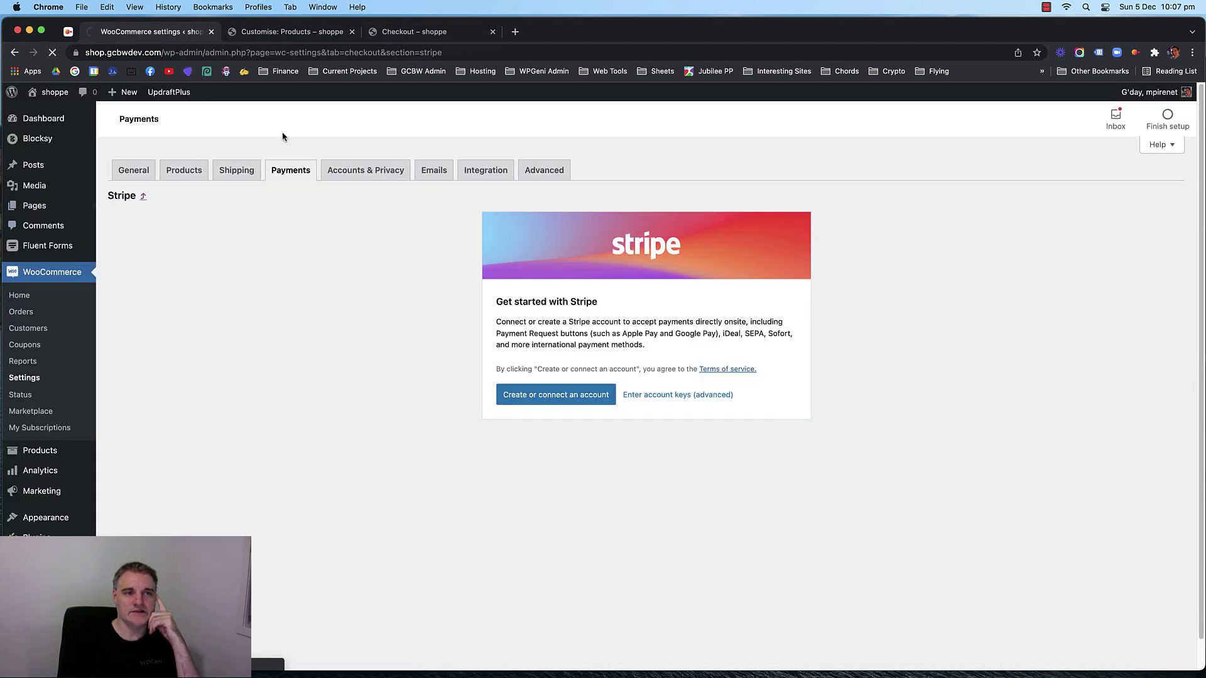
pyautogui.scroll(-3, 274, 329)
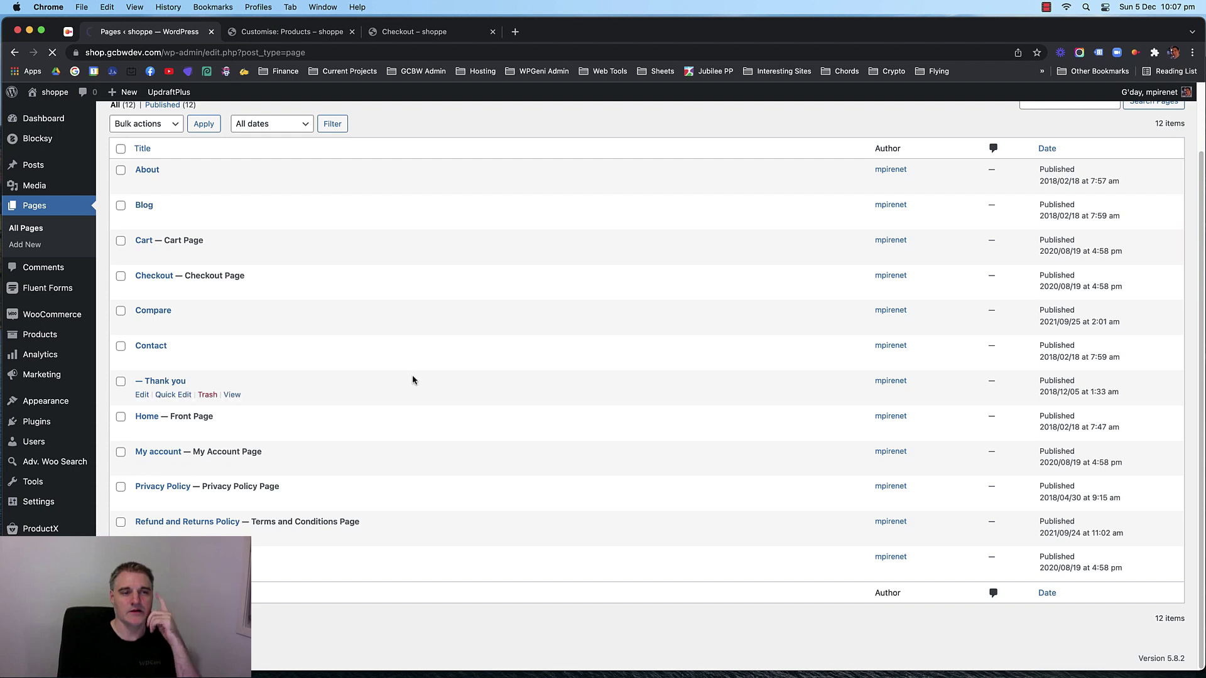
pyautogui.click(320, 31)
pyautogui.click(417, 31)
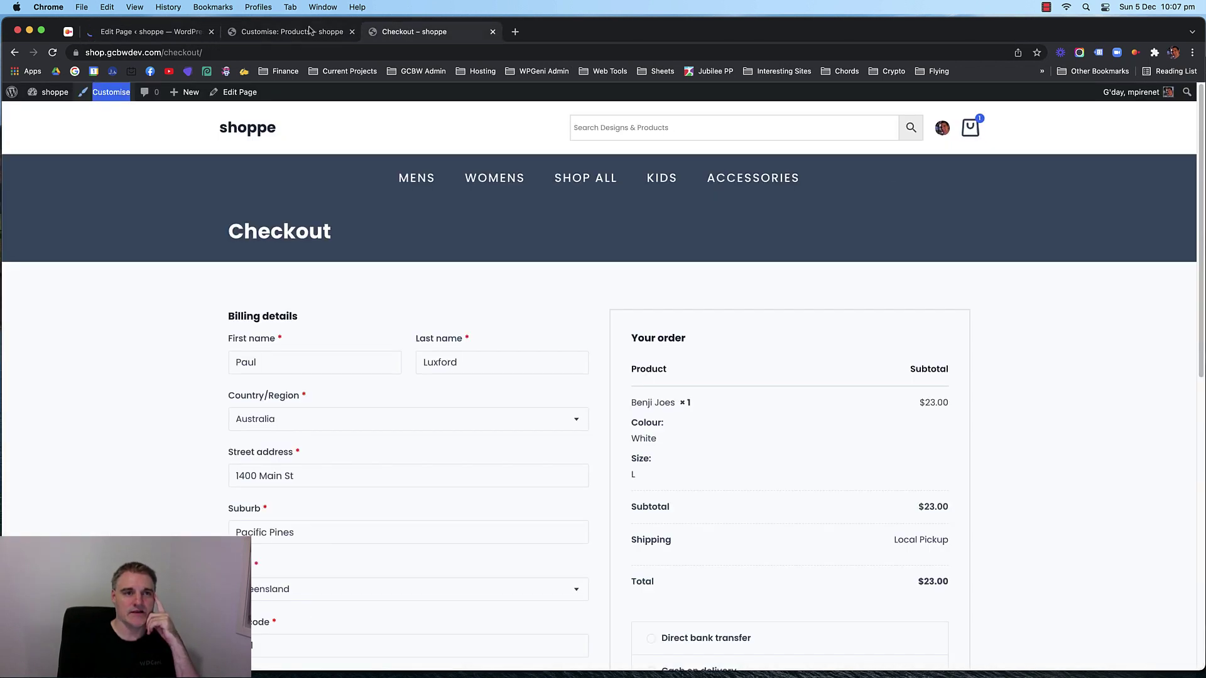
pyautogui.click(292, 32)
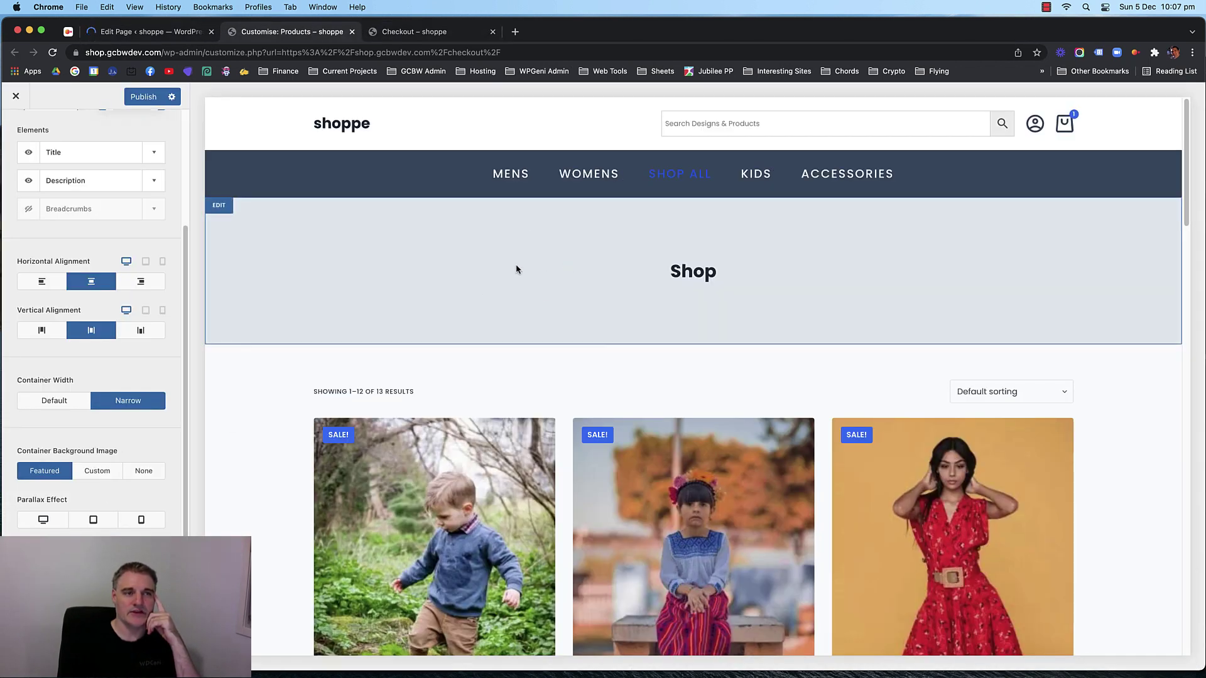
pyautogui.click(161, 39)
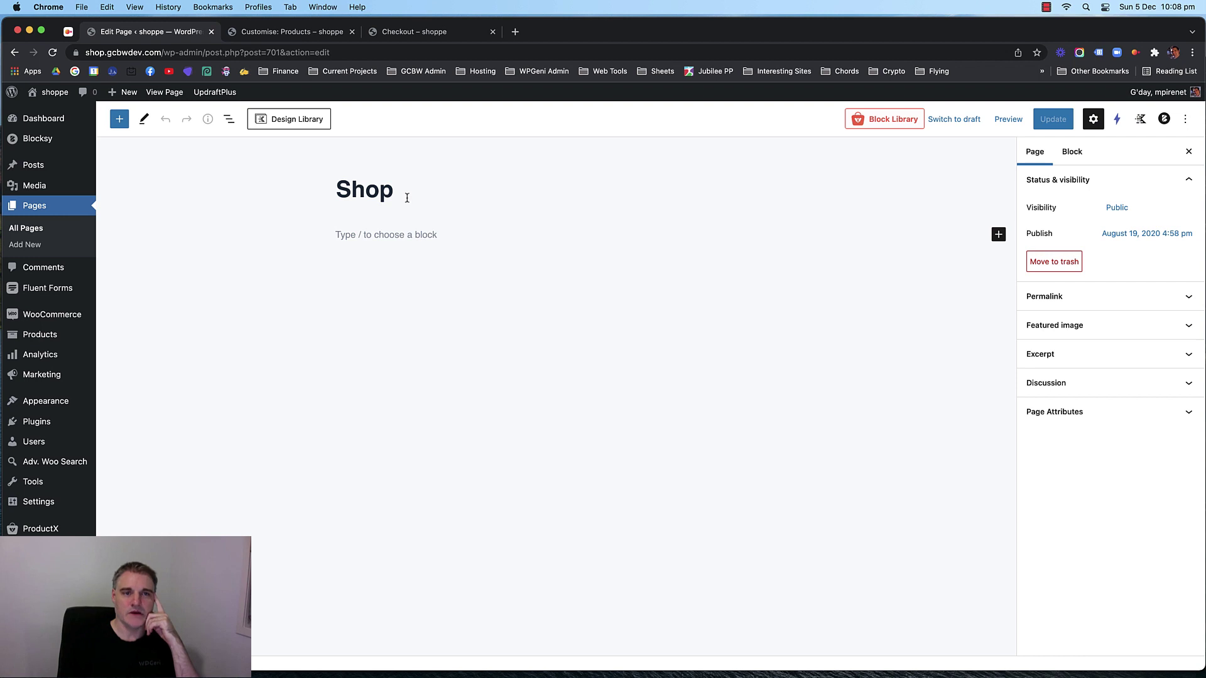
# Set the wooden-floor photo as Shop's featured image, save, and view the live Shop page.
pyautogui.click(1100, 329)
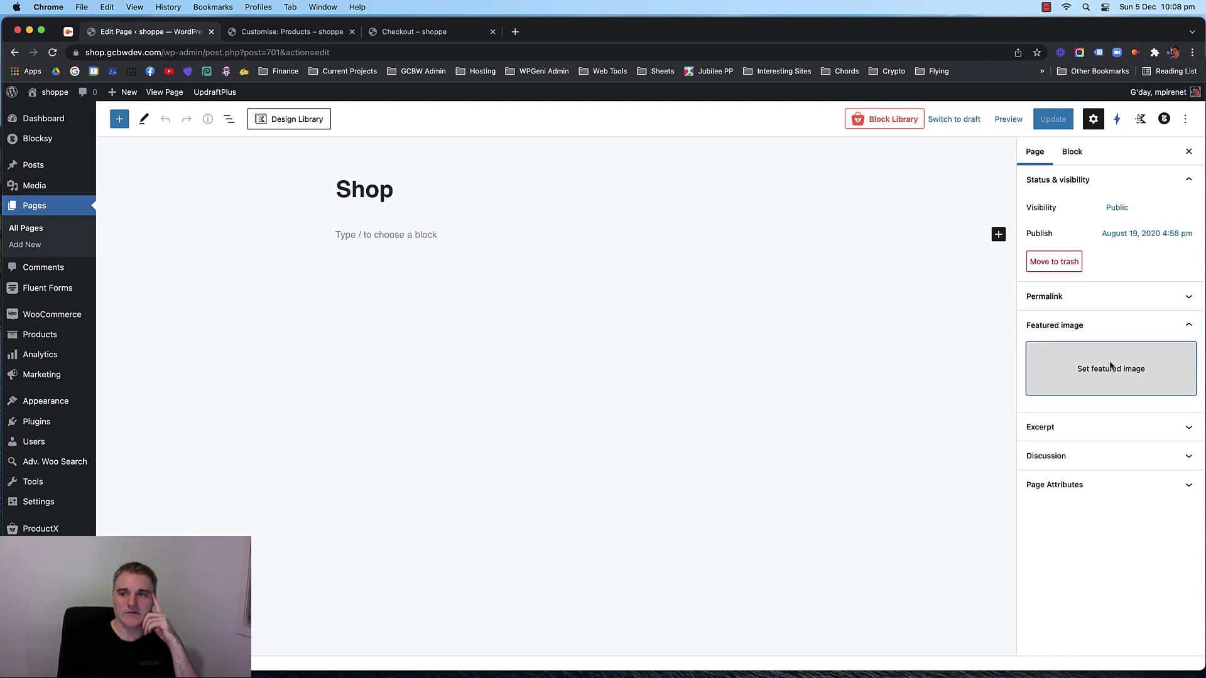
pyautogui.click(1111, 368)
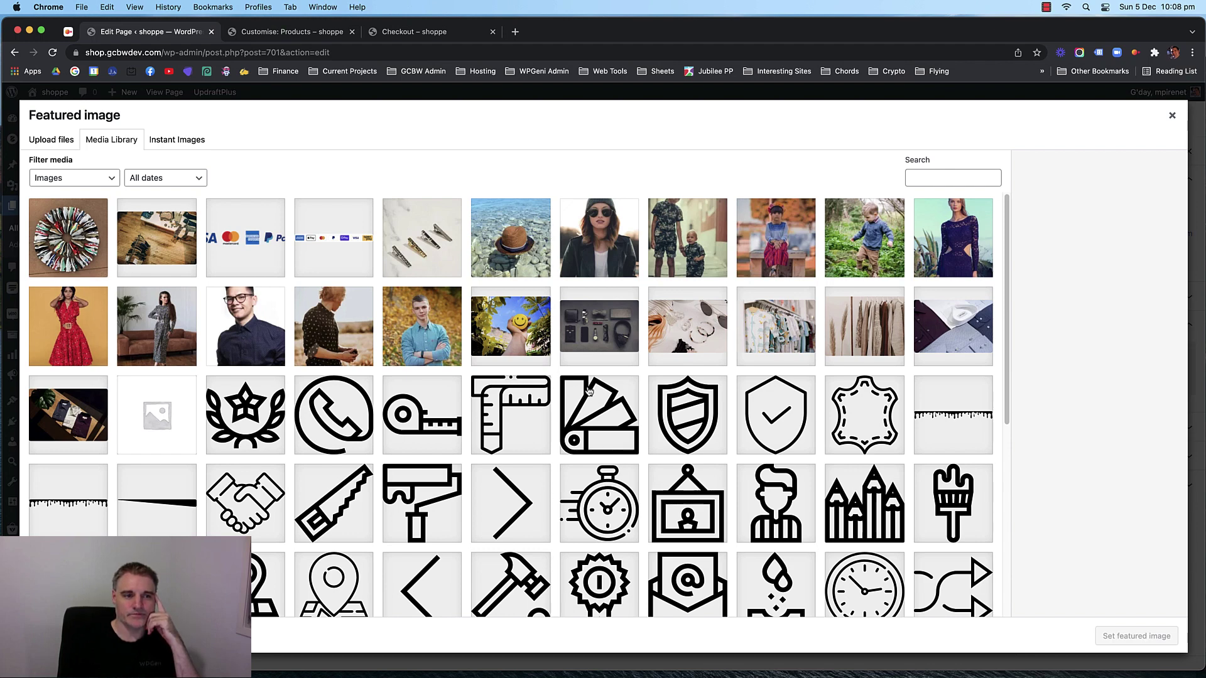
pyautogui.click(157, 237)
pyautogui.click(1131, 635)
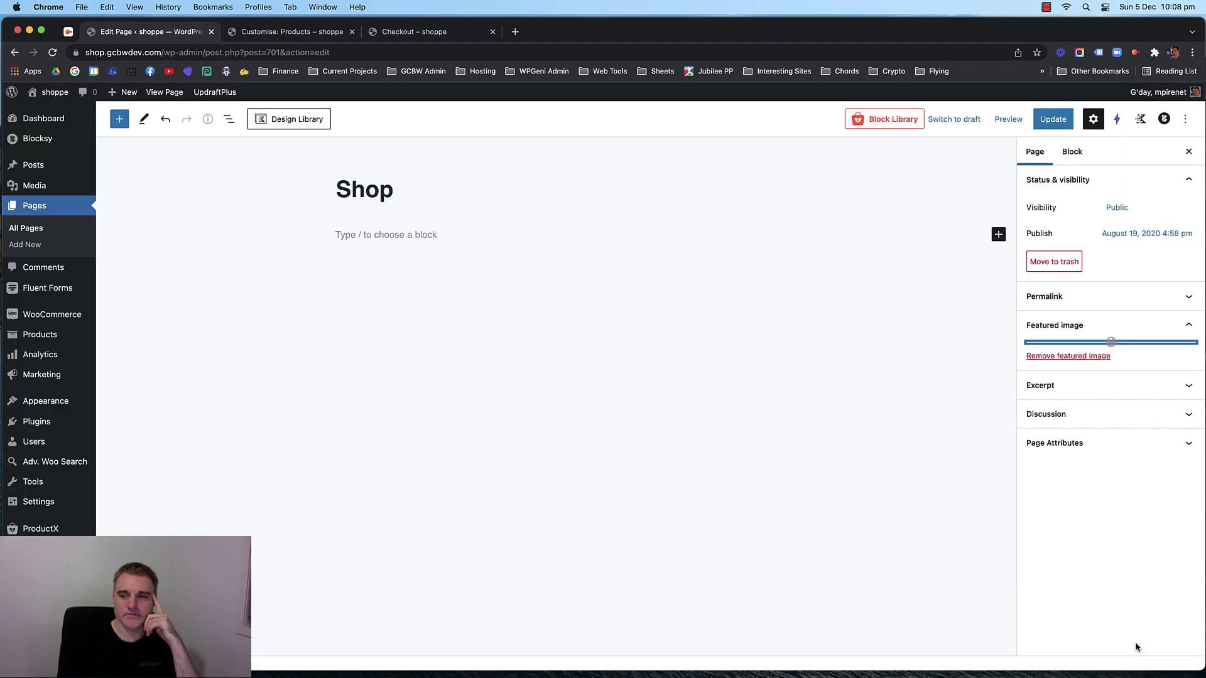
pyautogui.press('super+s')
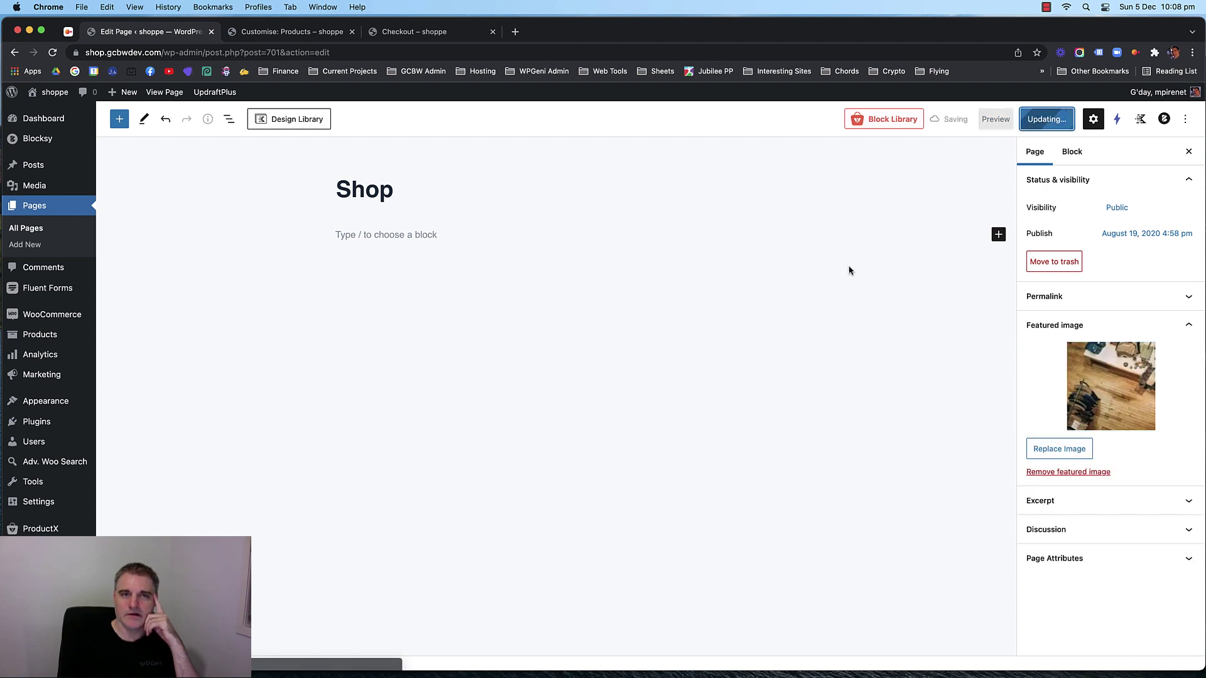
pyautogui.click(418, 34)
pyautogui.click(581, 180)
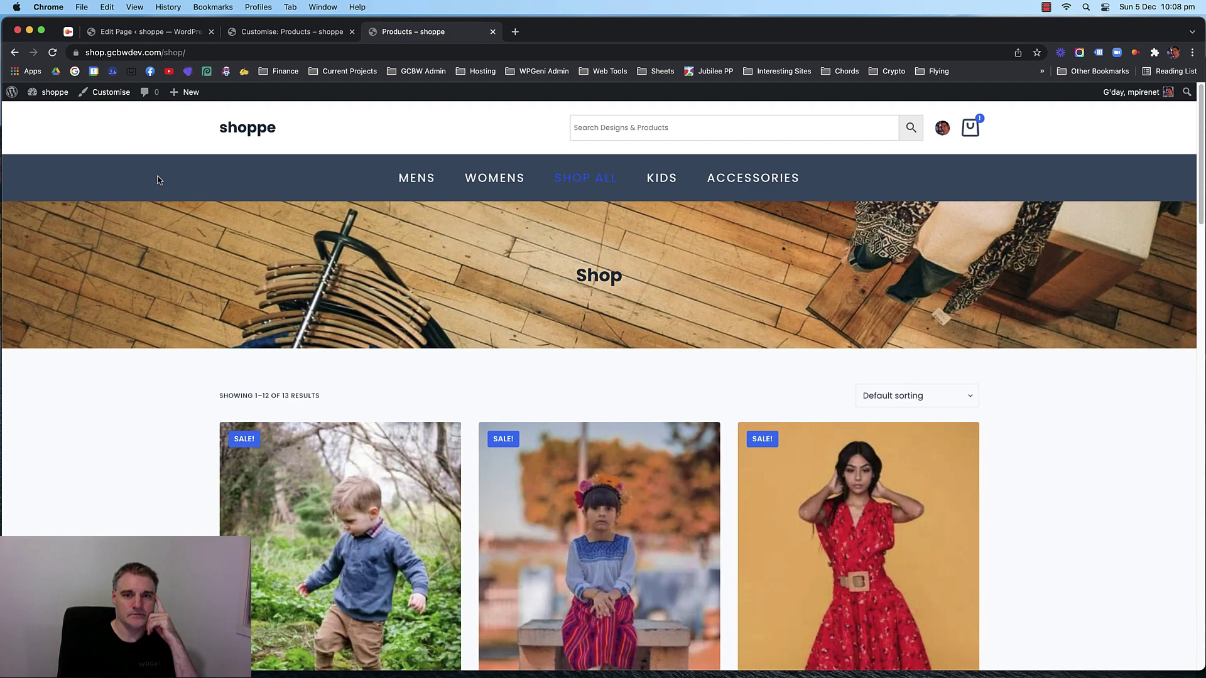
# Review the Customizer's Shop preview, then go back to the Shop page editor.
pyautogui.scroll(-3, 281, 294)
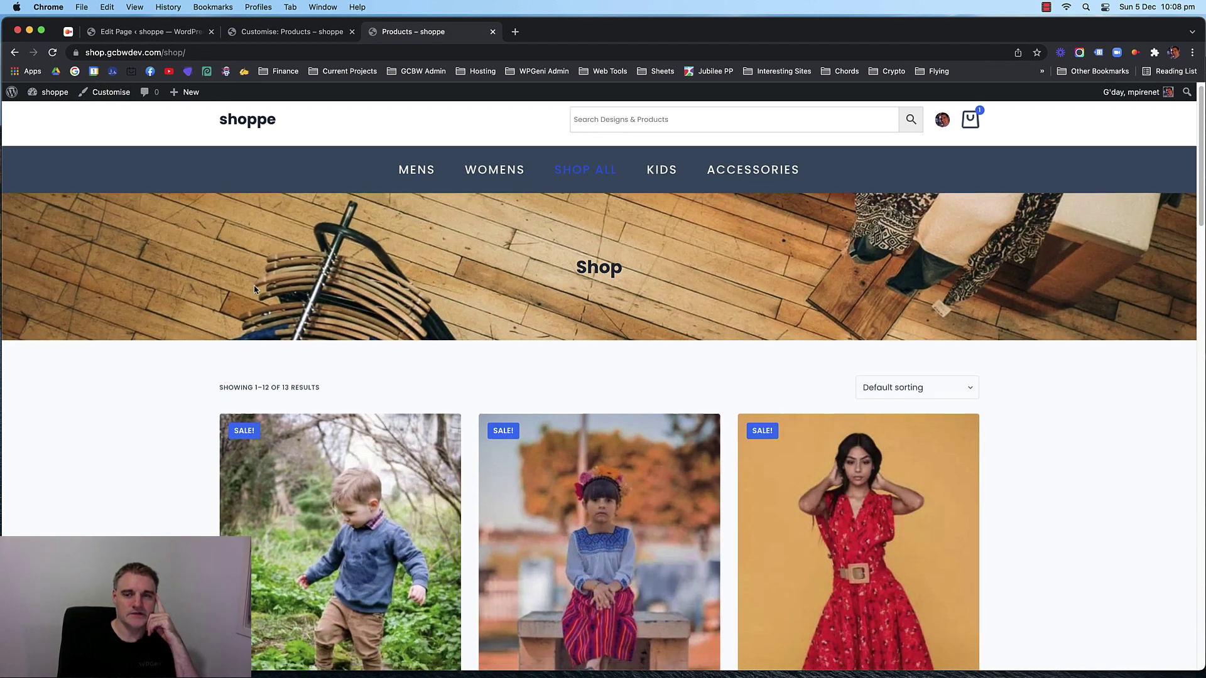
pyautogui.scroll(3, 170, 281)
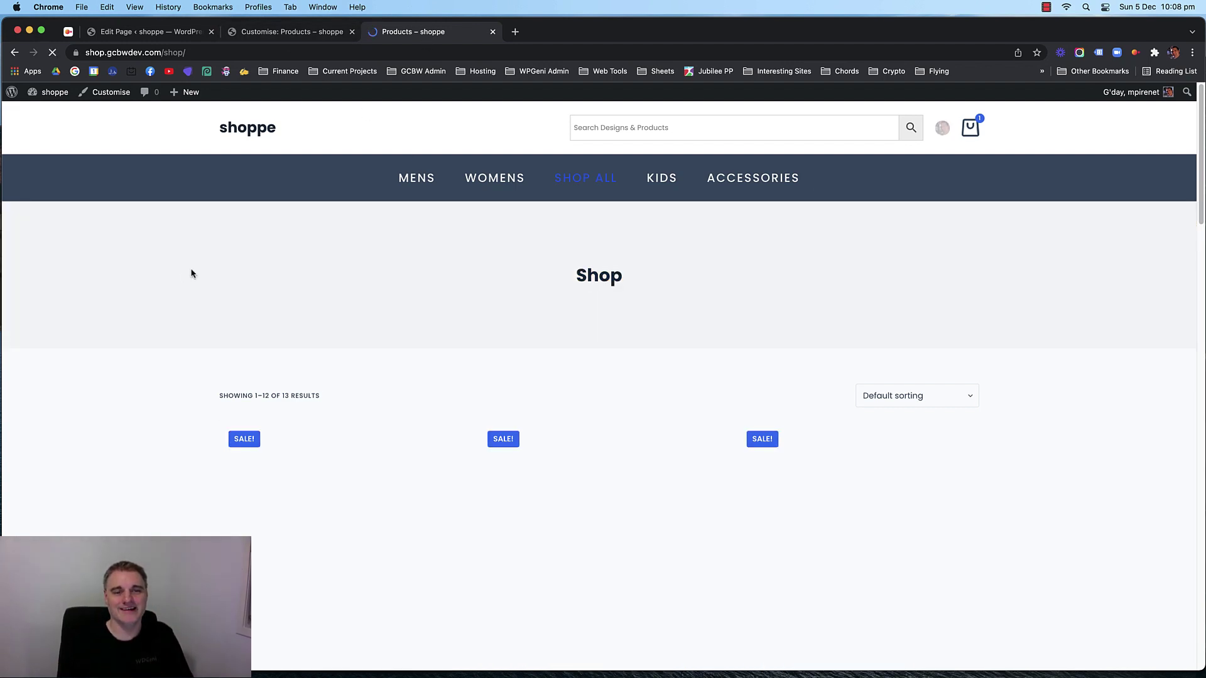
pyautogui.scroll(-15, 135, 299)
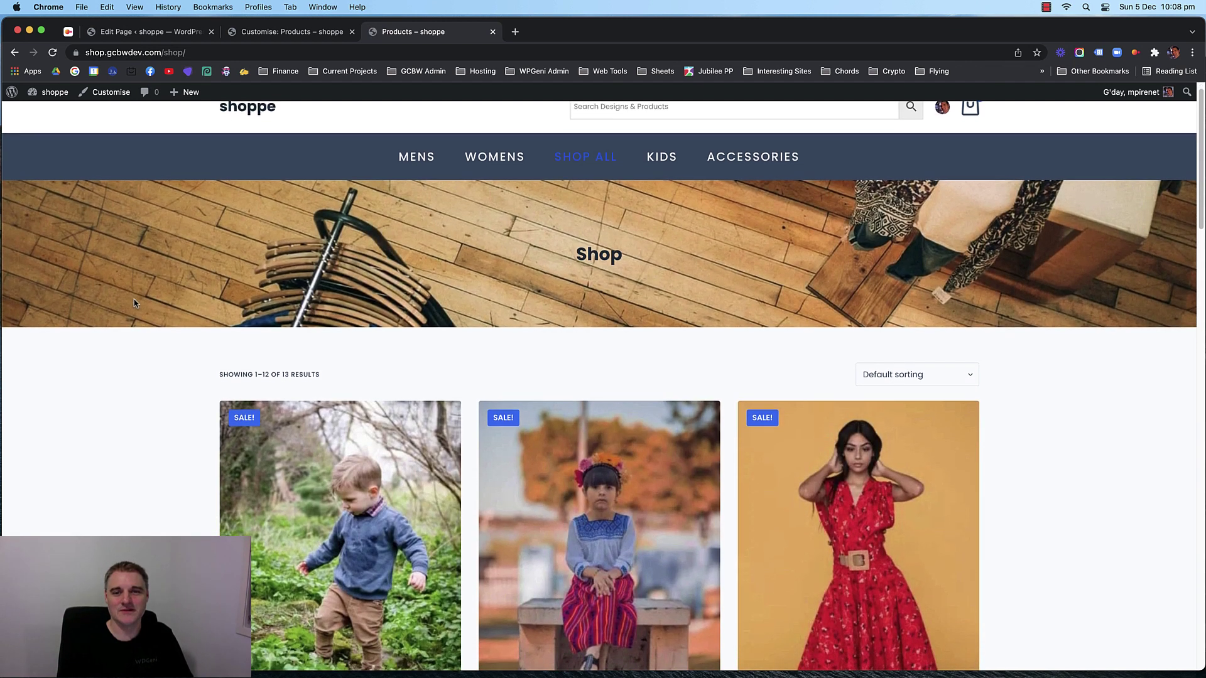
pyautogui.scroll(15, 143, 301)
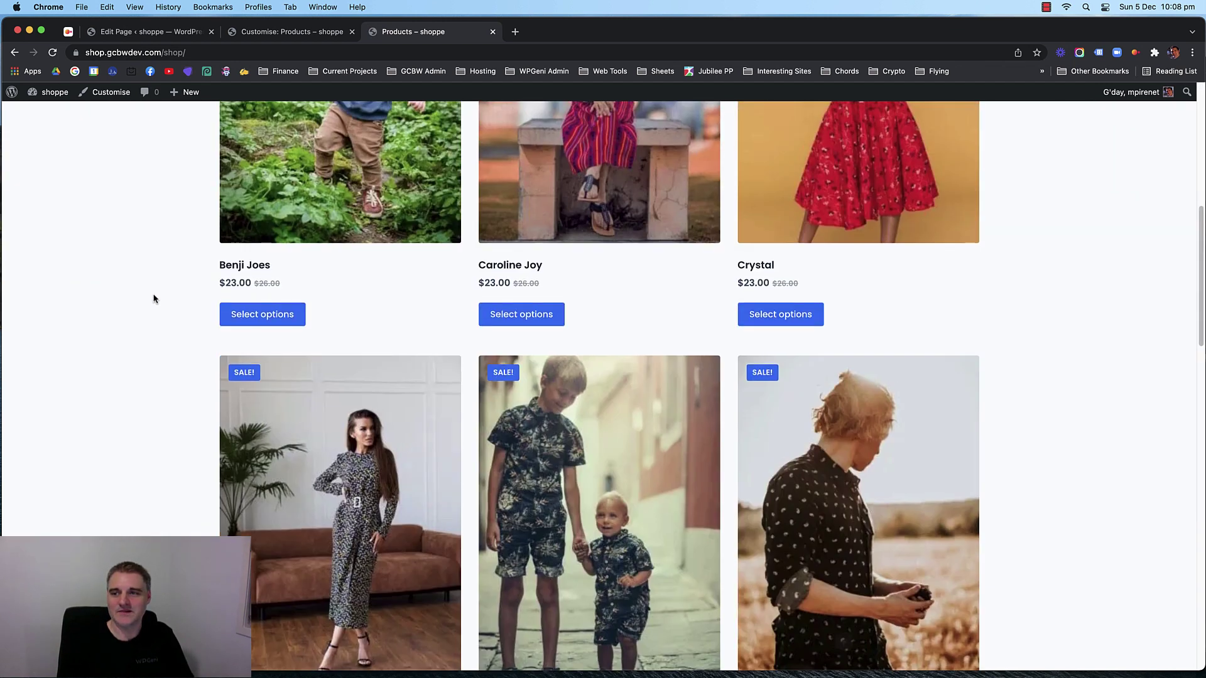
pyautogui.click(277, 30)
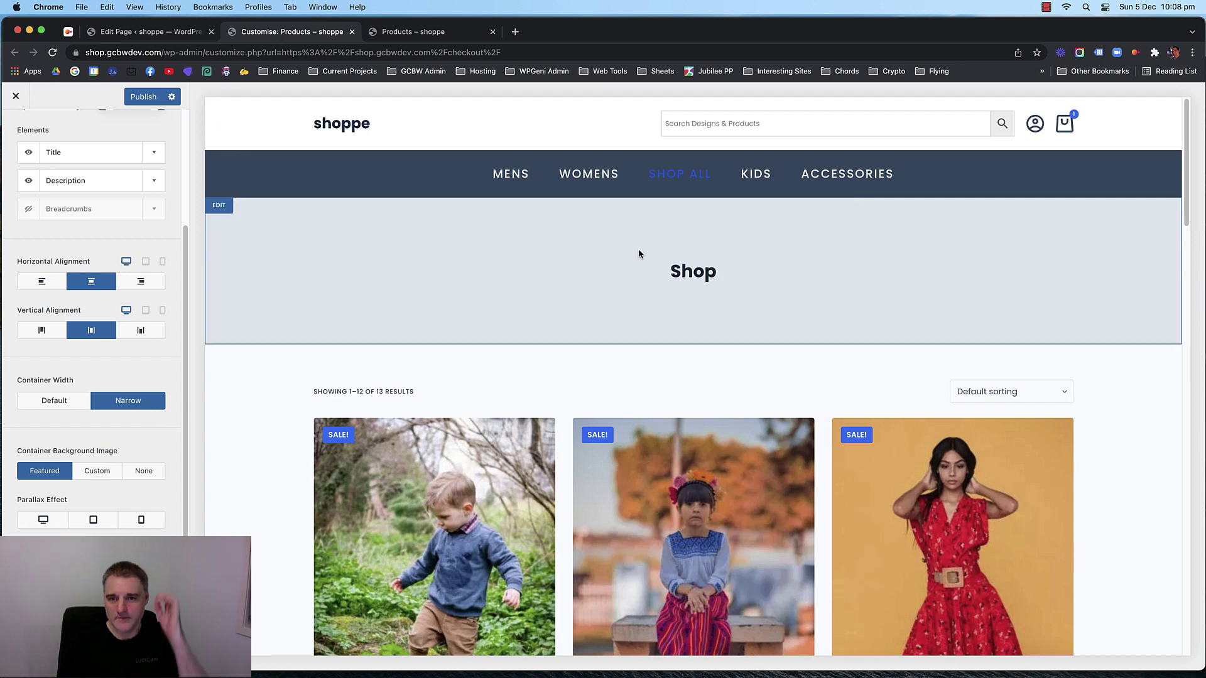
pyautogui.click(153, 34)
# Check the live Shop page's wooden-floor banner behind the Shop title, above 13 products.
pyautogui.click(443, 37)
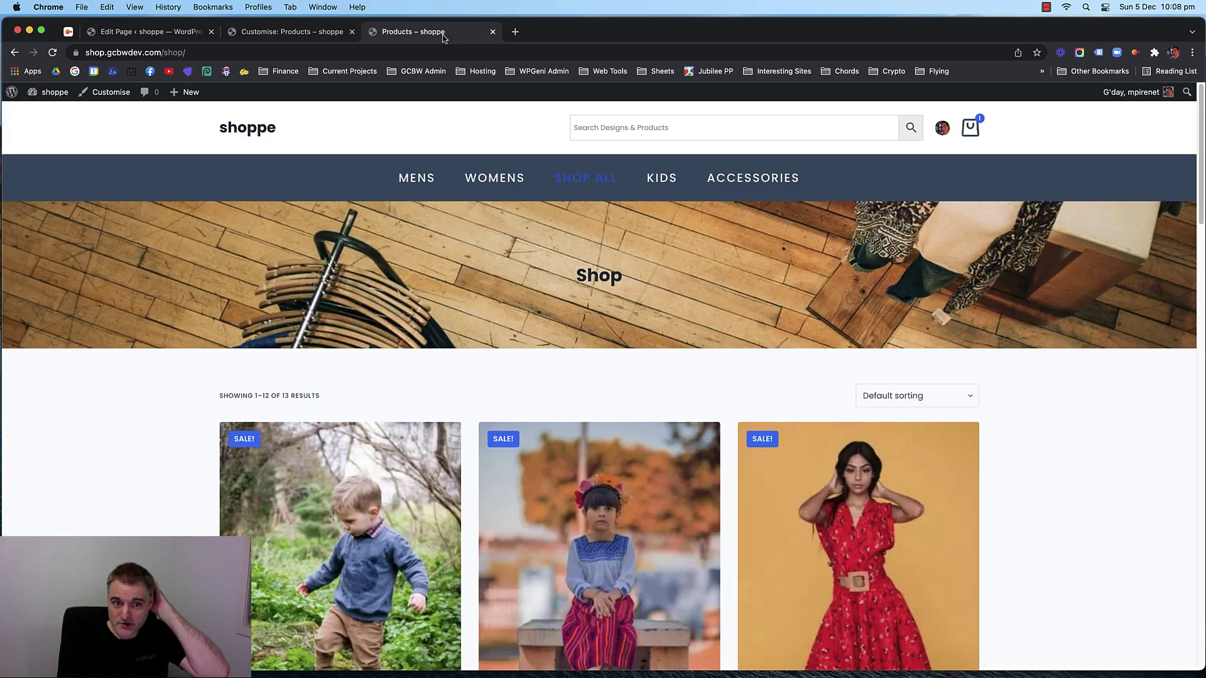
pyautogui.scroll(-5, 278, 210)
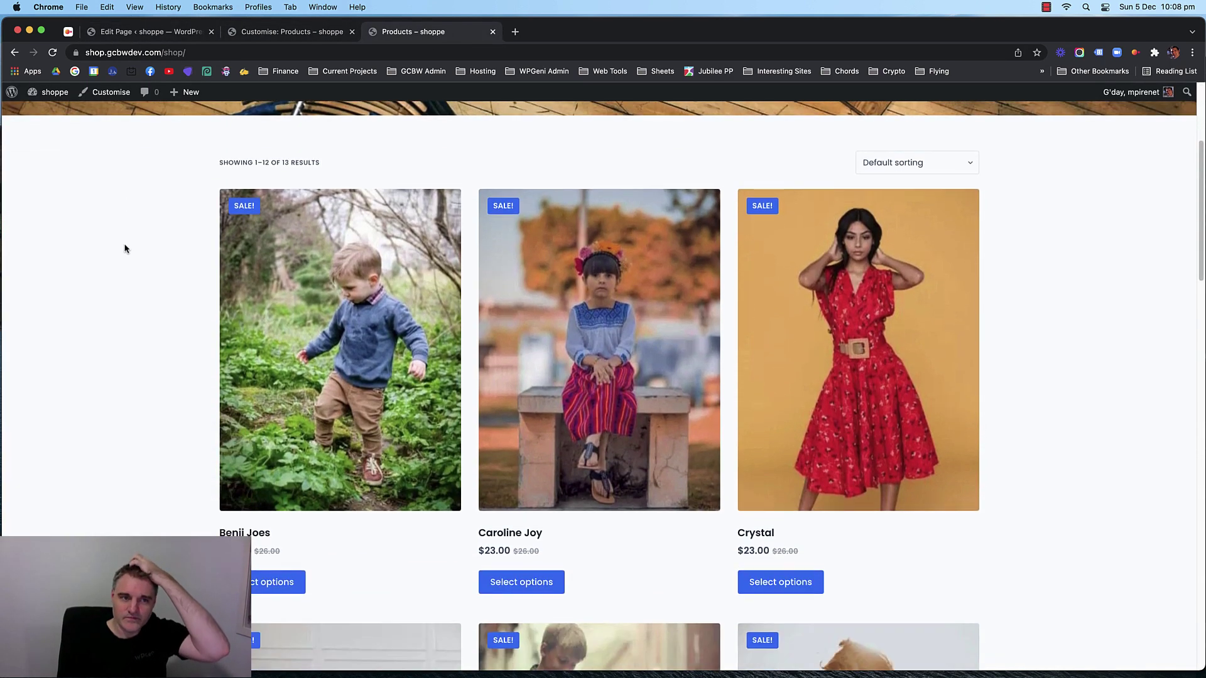
pyautogui.scroll(5, 282, 457)
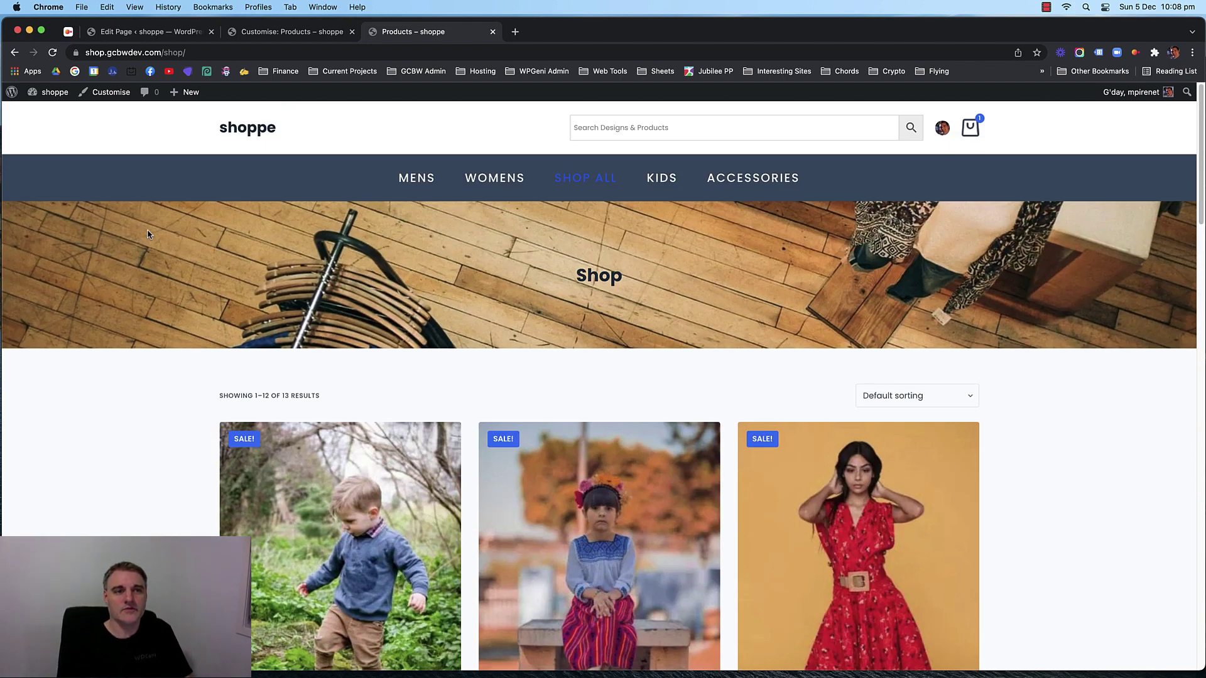
pyautogui.scroll(-5, 159, 348)
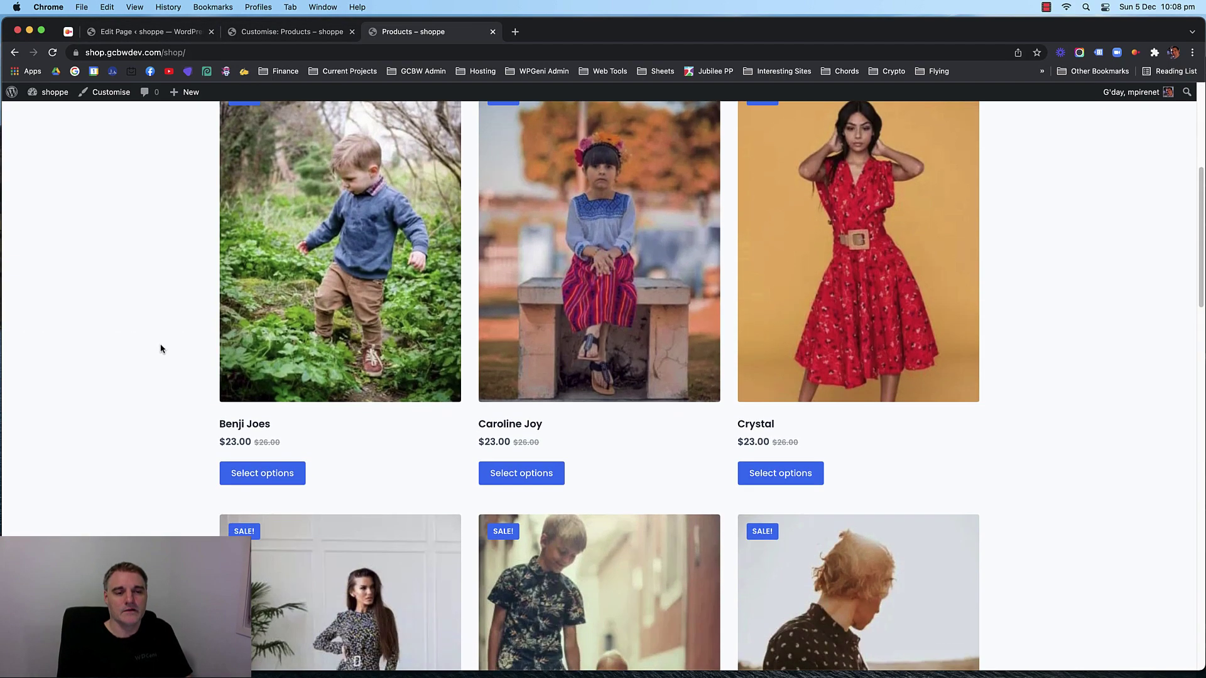
pyautogui.scroll(5, 159, 347)
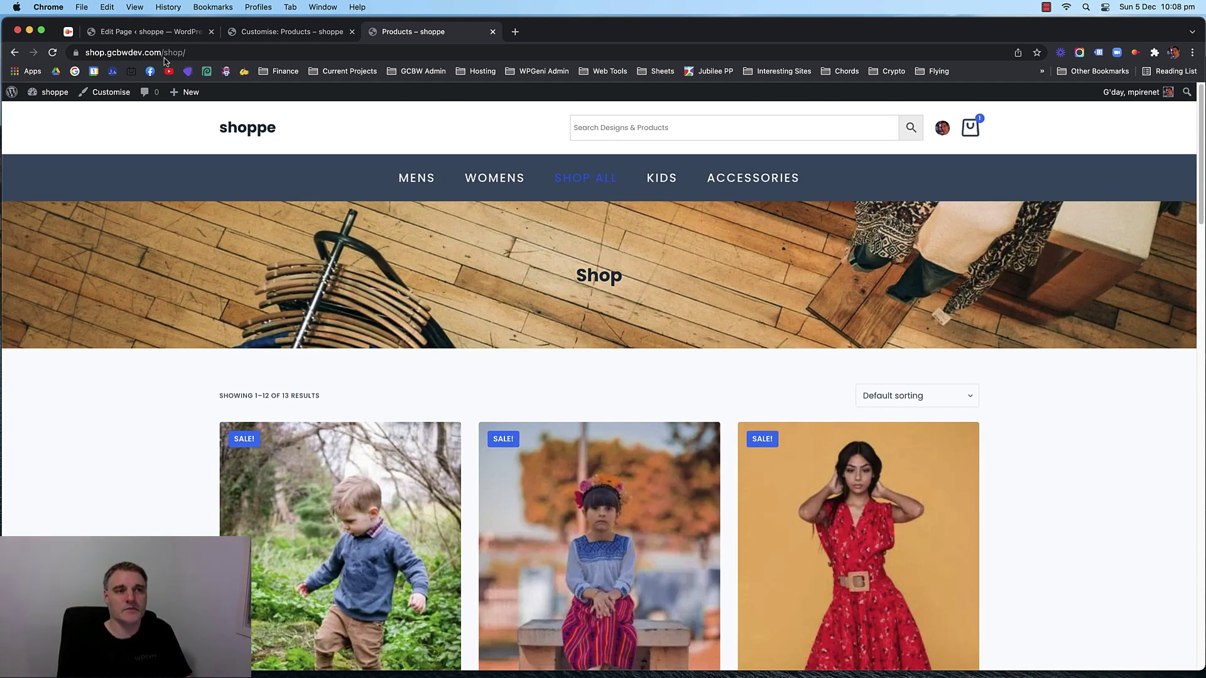
pyautogui.scroll(-3, 270, 289)
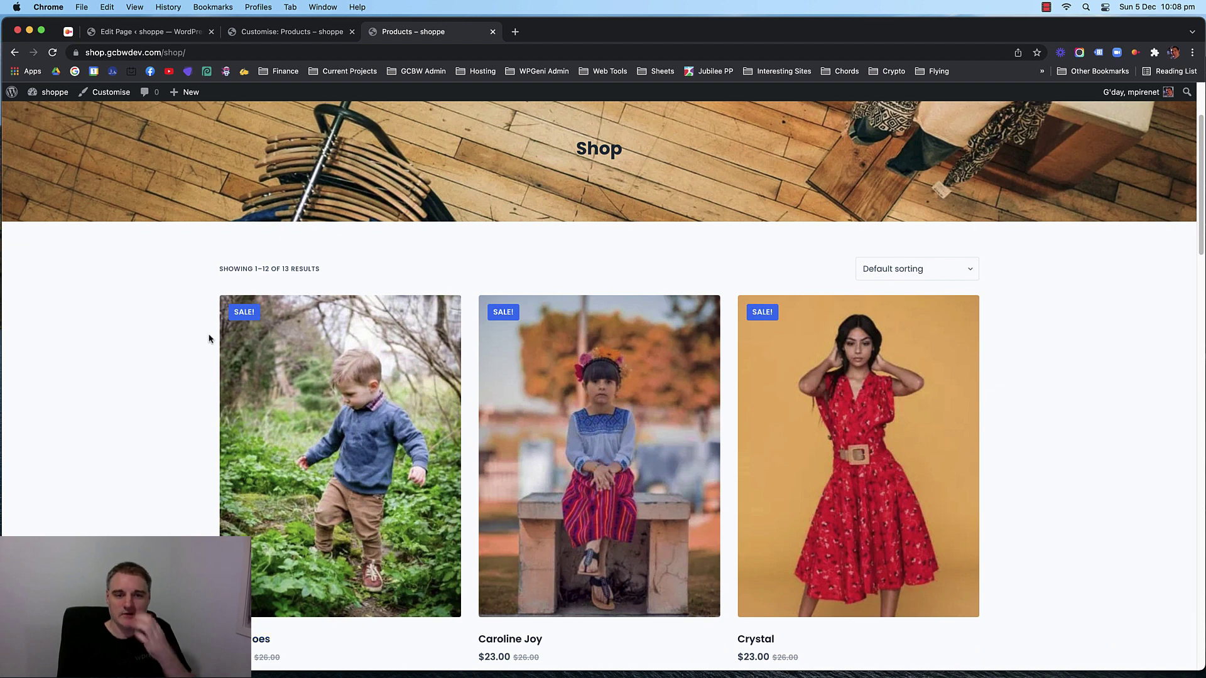
pyautogui.scroll(3, 212, 330)
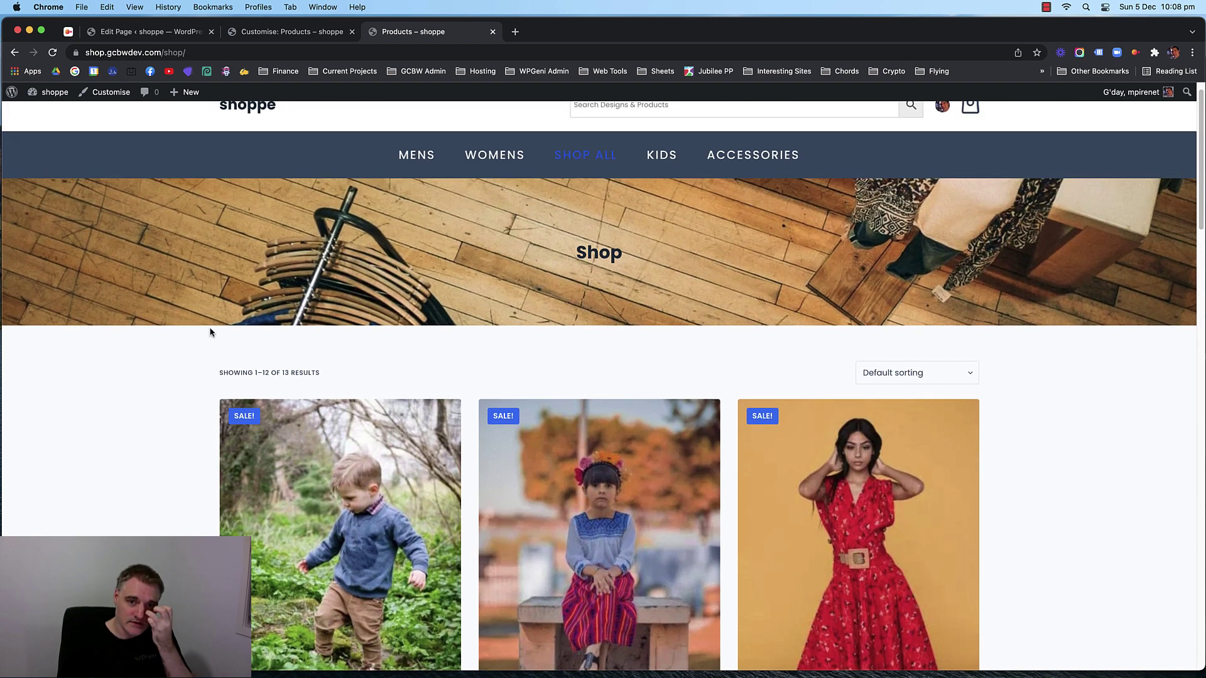
# Give the Shop page a Left Sidebar layout in Blocksy Page Settings and update it.
pyautogui.click(285, 33)
pyautogui.click(161, 34)
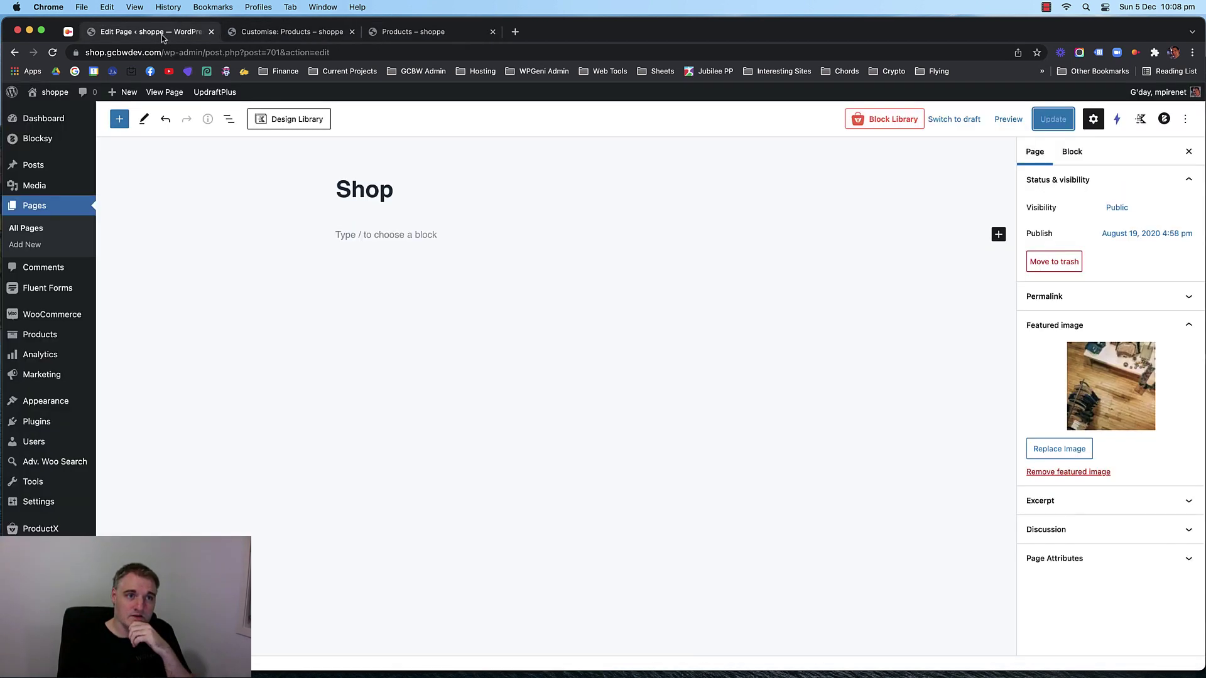
pyautogui.click(1094, 119)
pyautogui.click(1093, 120)
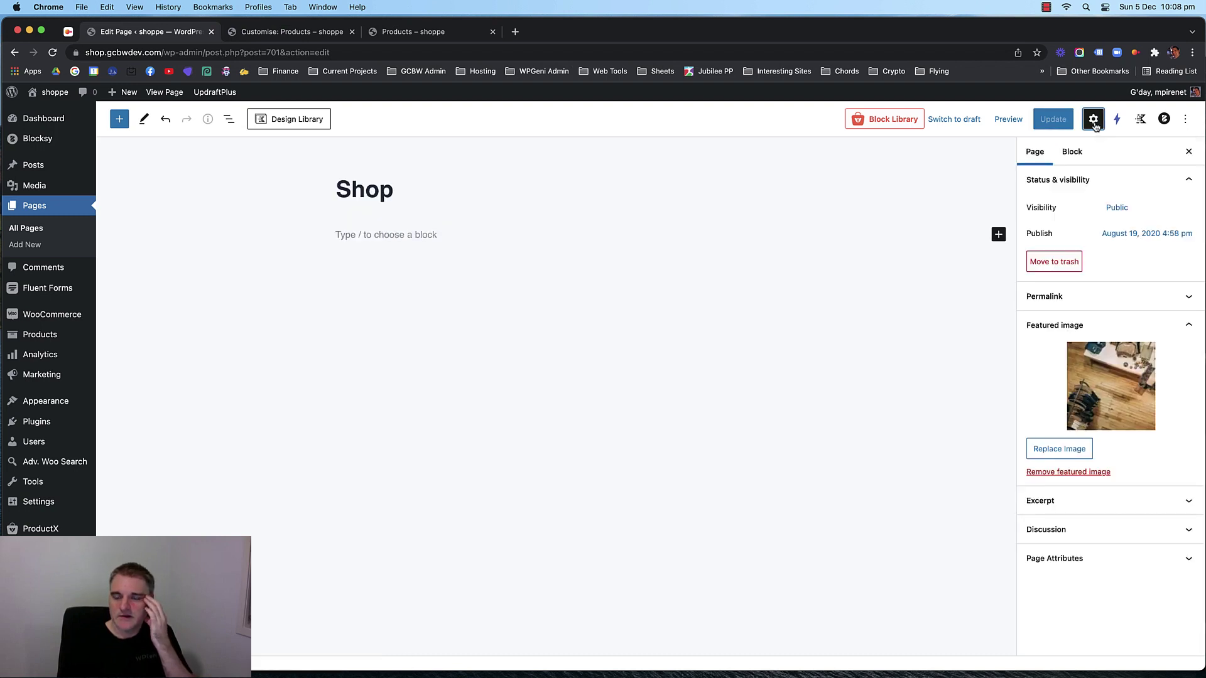
pyautogui.click(1157, 323)
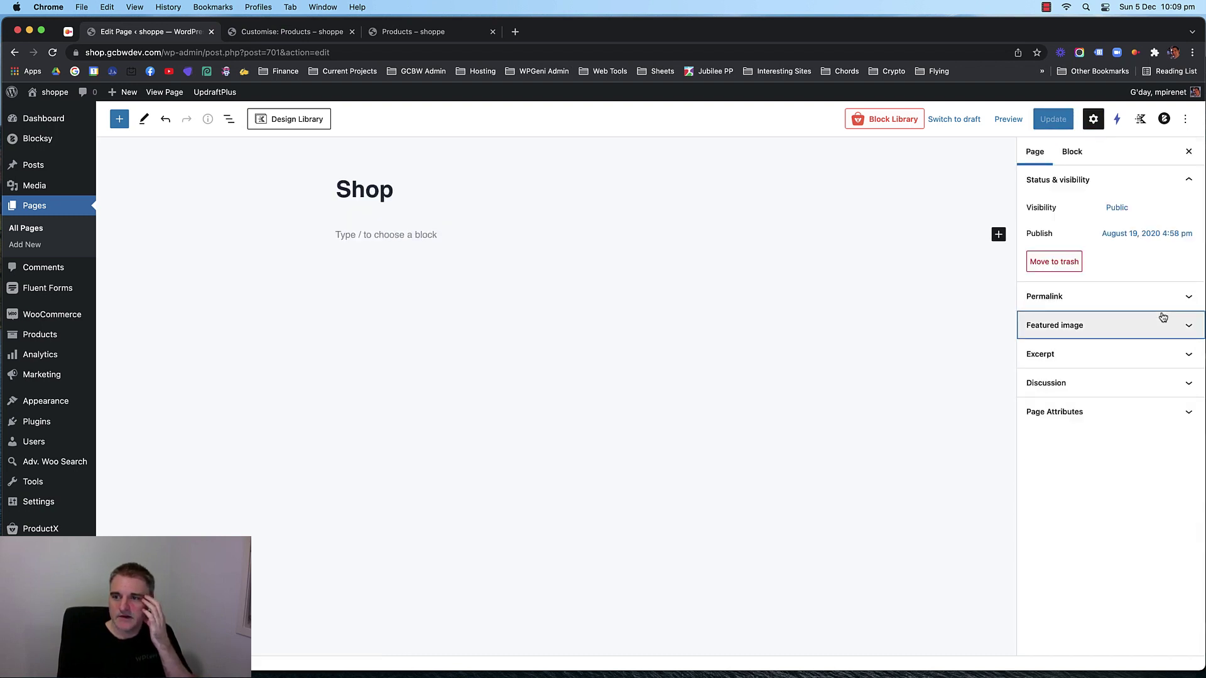
pyautogui.click(1141, 119)
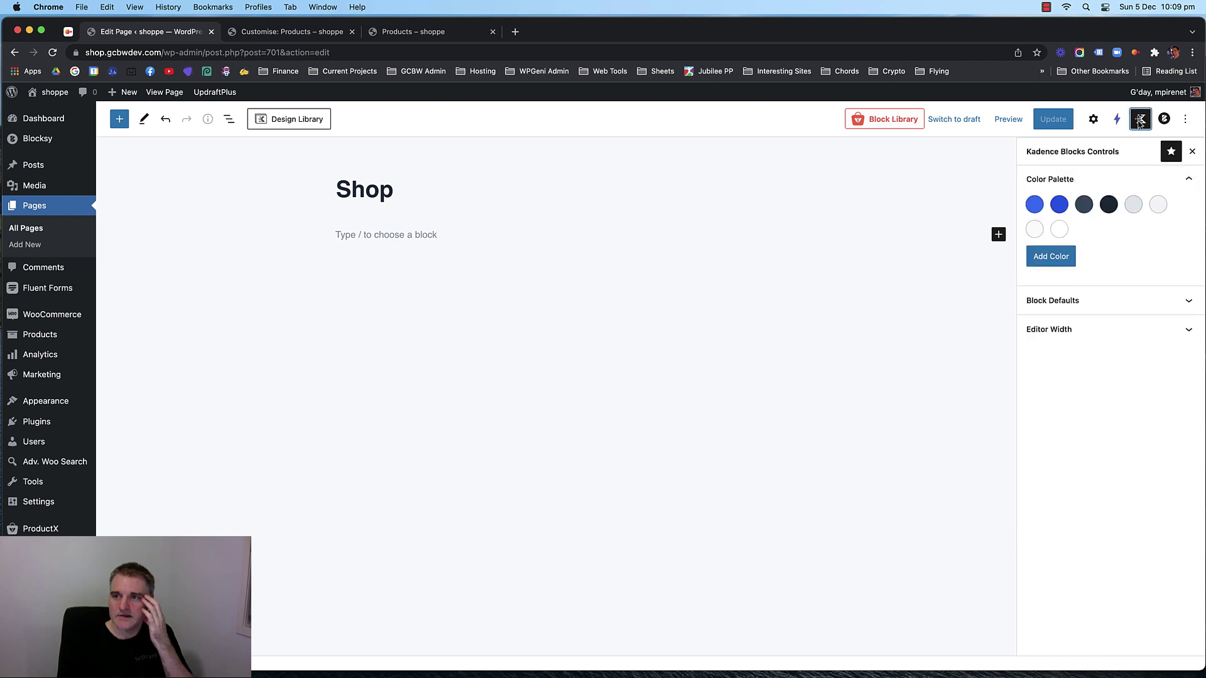
pyautogui.click(1141, 119)
pyautogui.click(1163, 118)
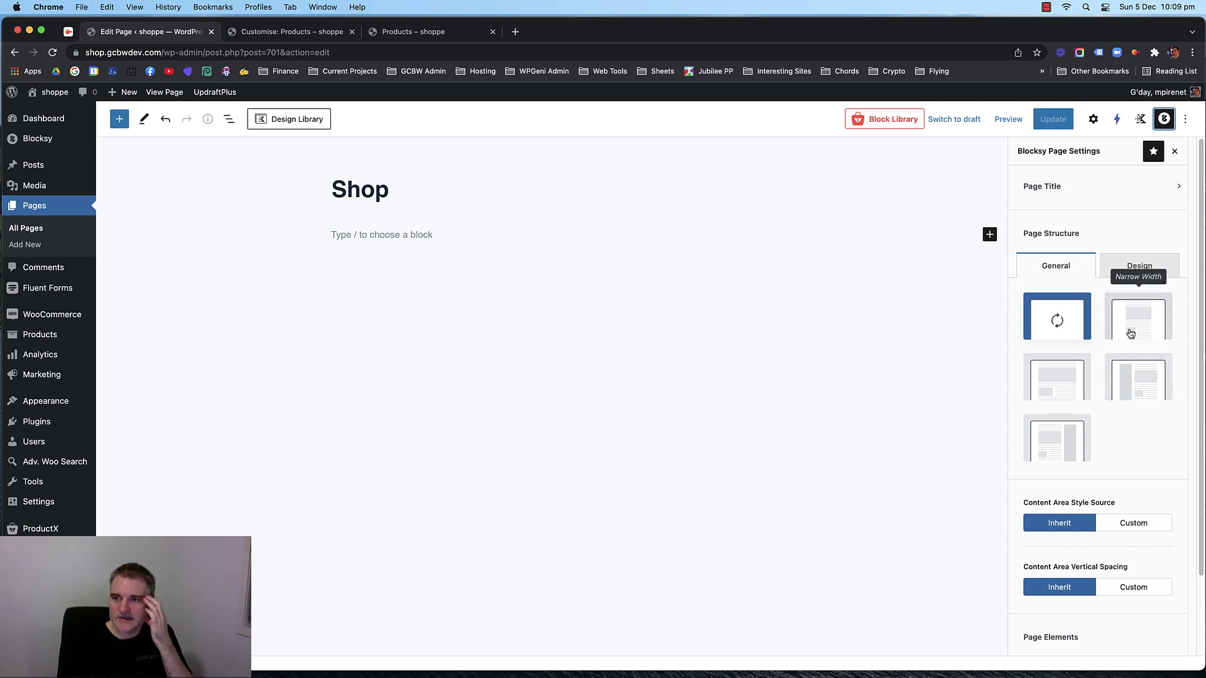
pyautogui.click(1142, 386)
pyautogui.click(1052, 119)
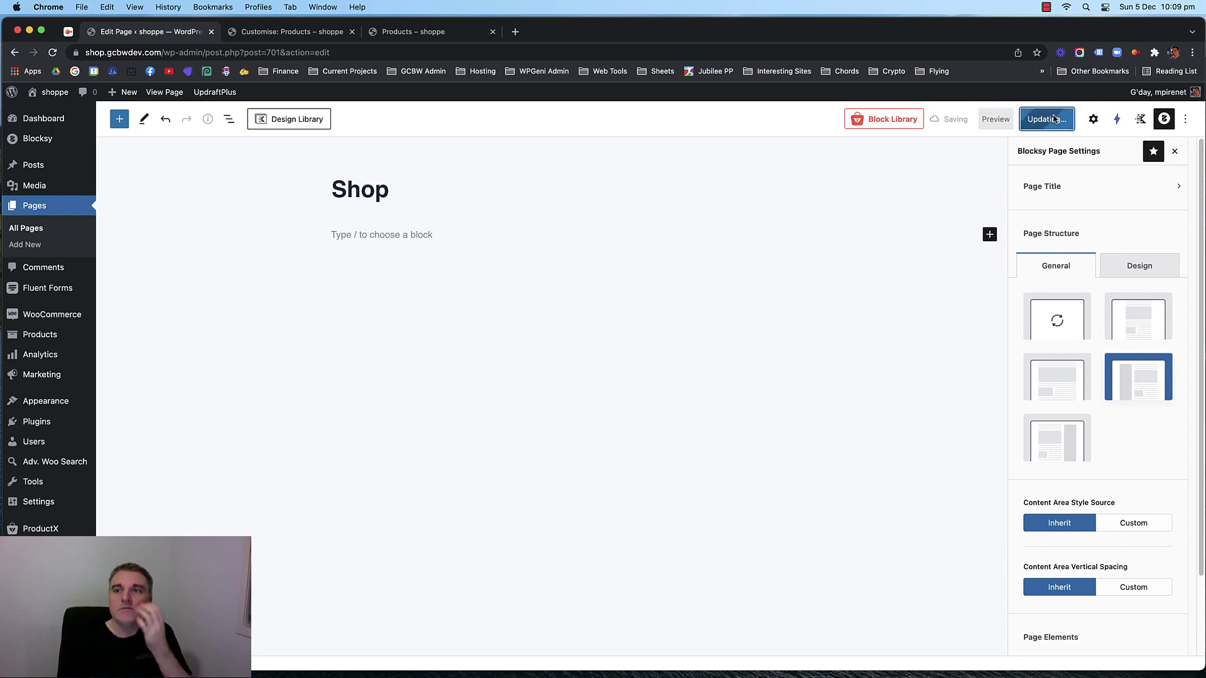
# Check the live store, then revert the Shop page to its default structure and update it.
pyautogui.click(415, 32)
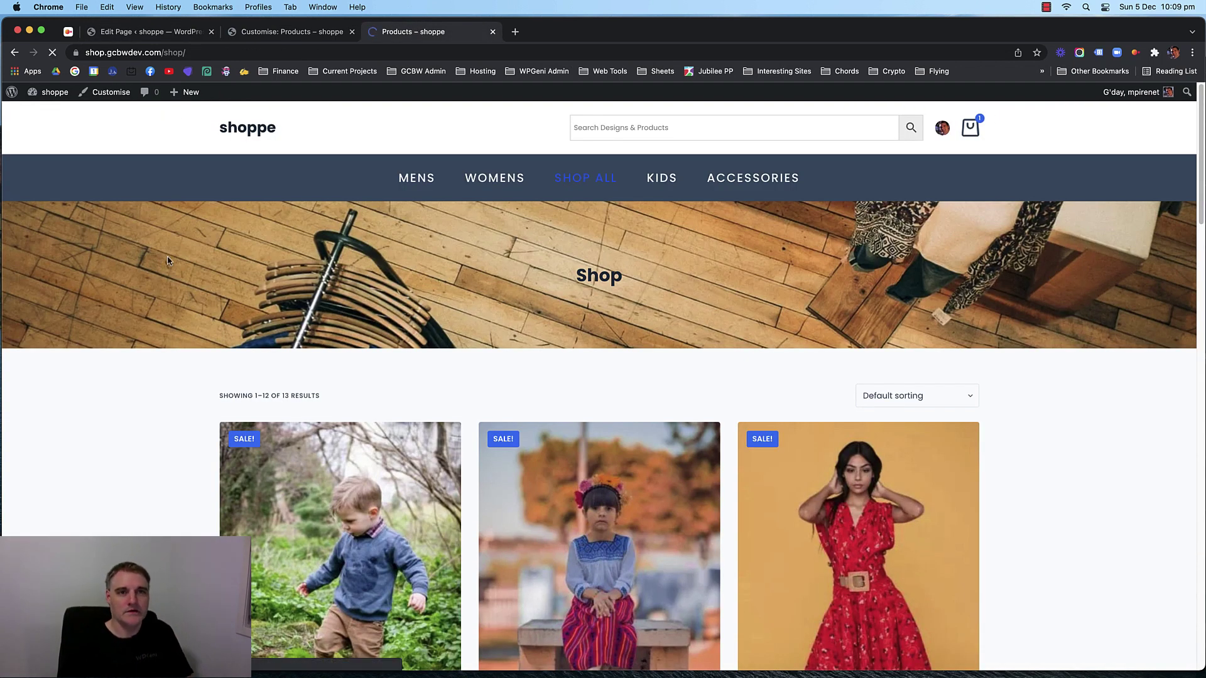
pyautogui.scroll(-10, 174, 311)
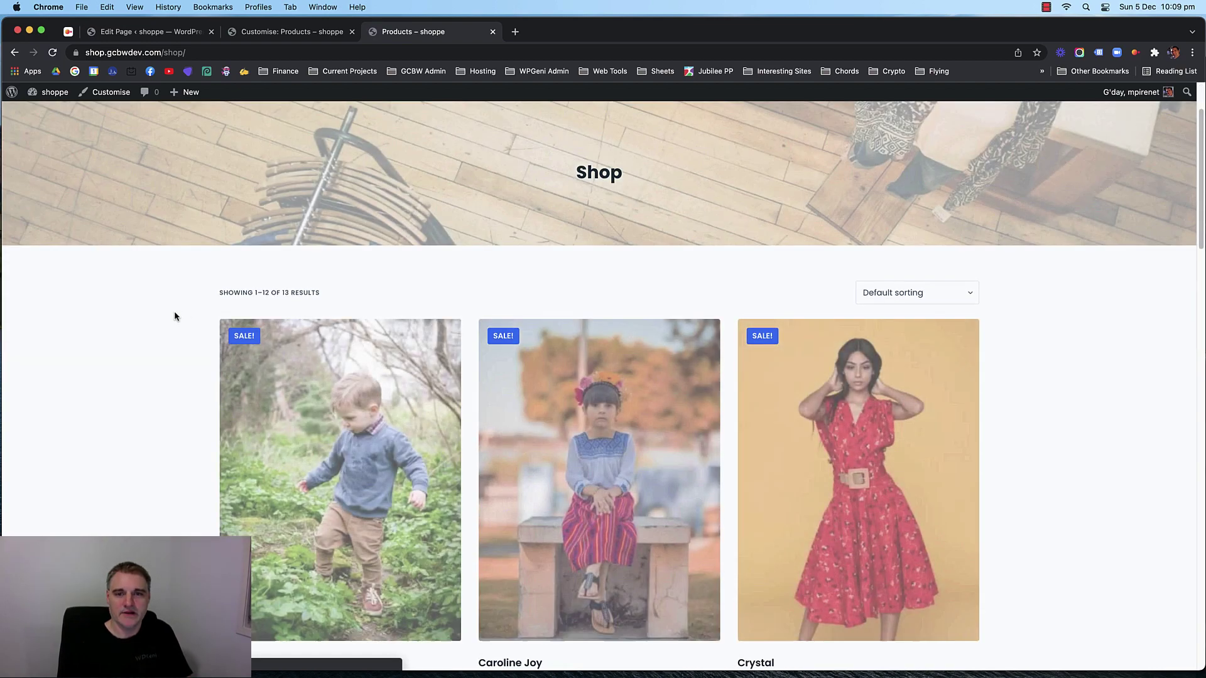
pyautogui.scroll(-10, 127, 310)
pyautogui.scroll(20, 127, 310)
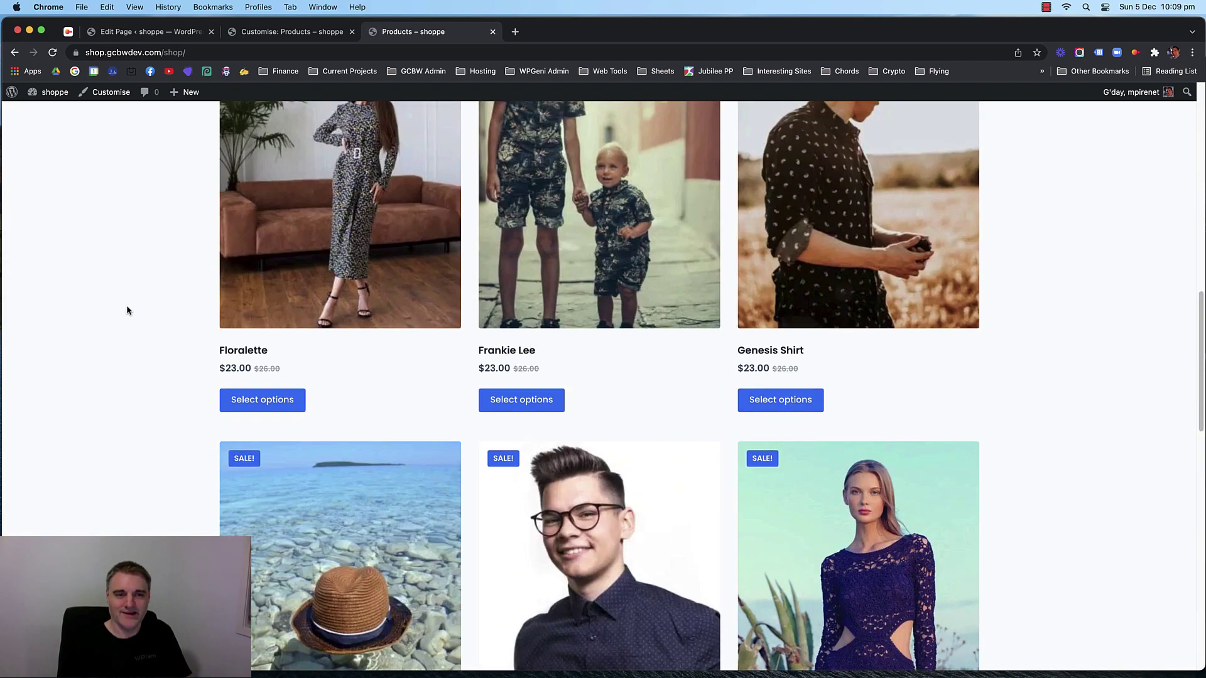
pyautogui.click(145, 31)
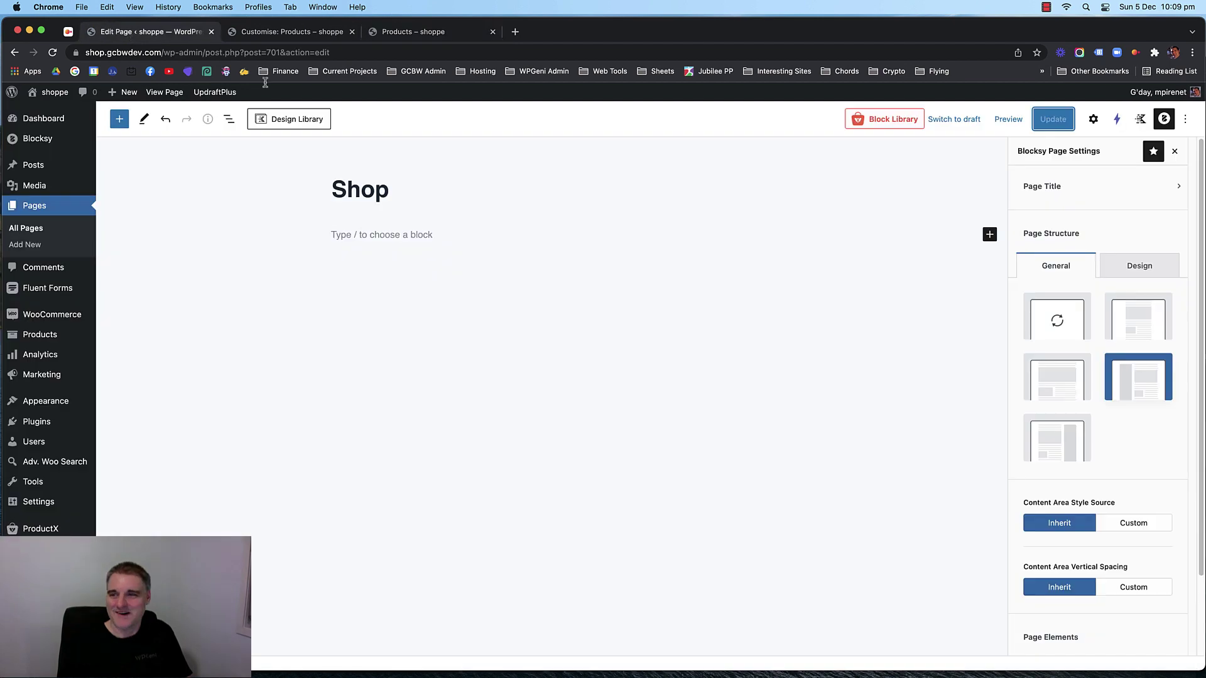
pyautogui.click(1028, 320)
pyautogui.scroll(-2, 1116, 396)
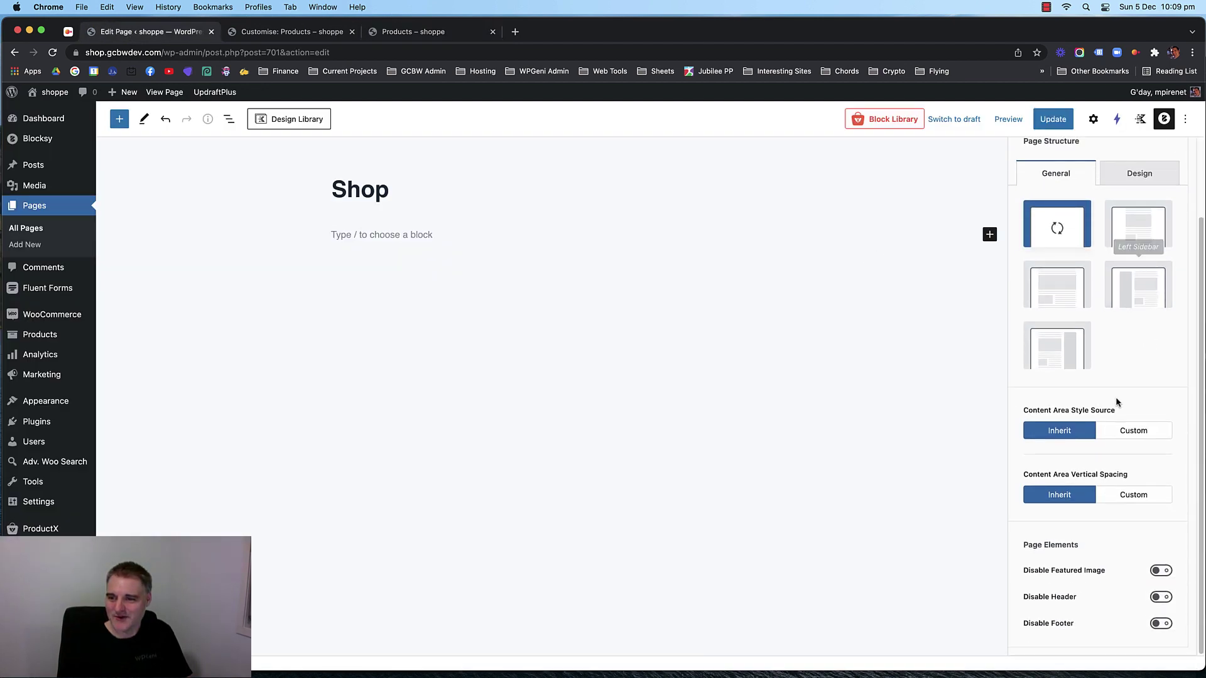
pyautogui.scroll(2, 1112, 390)
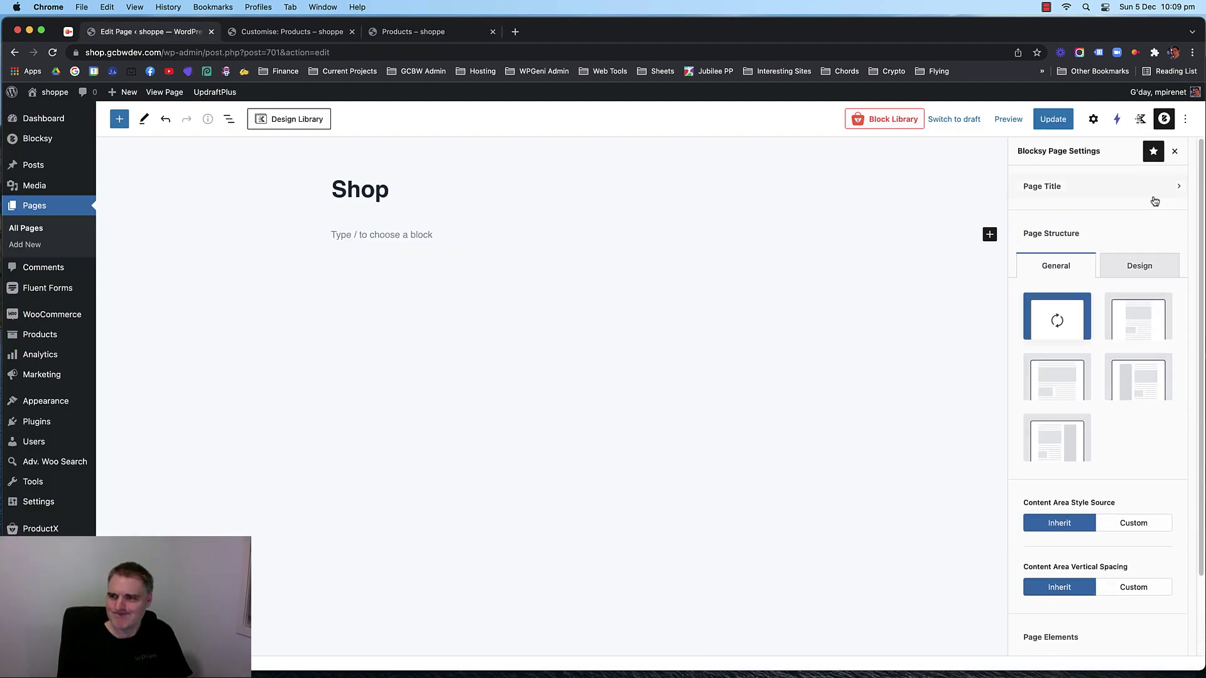
pyautogui.click(1053, 119)
pyautogui.click(299, 35)
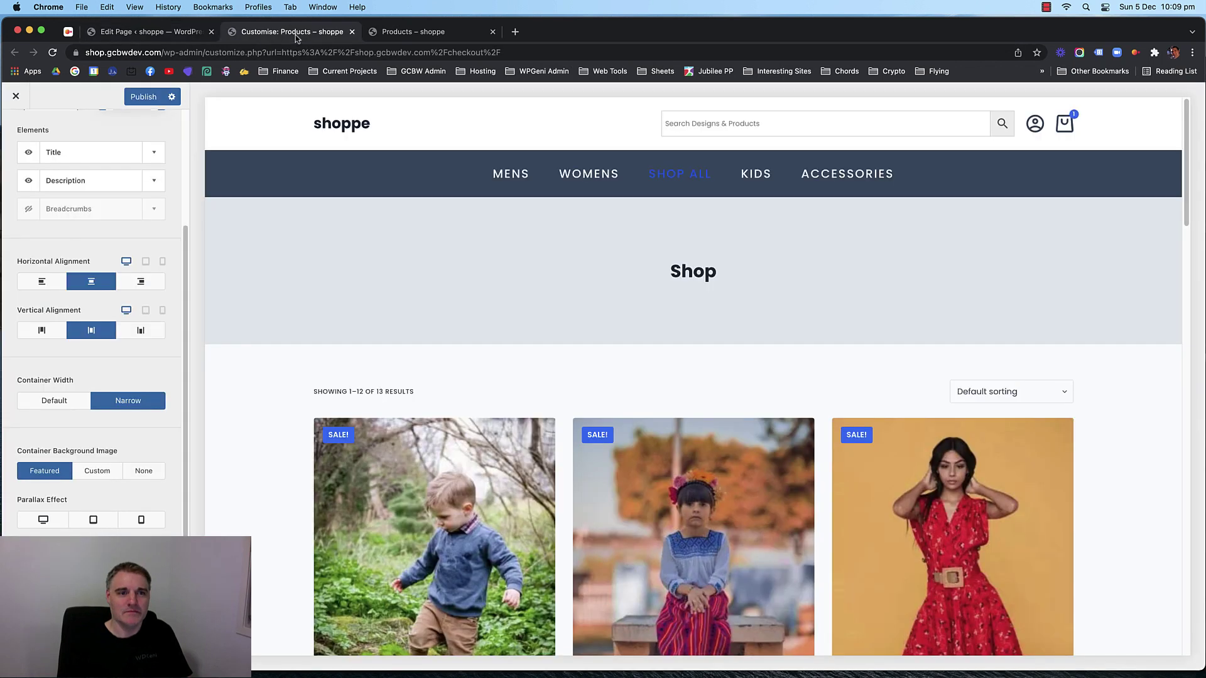
# Turn on the Product Archives sidebar and set its Sidebar Position to Left.
pyautogui.scroll(-3, 262, 340)
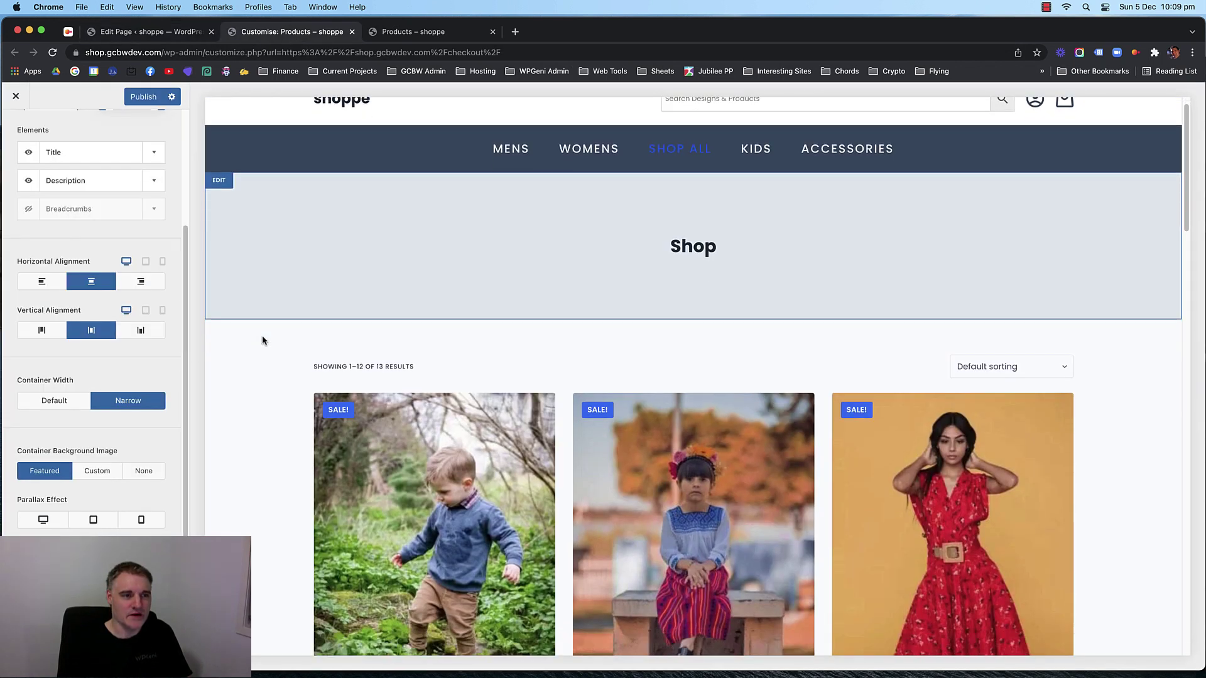
pyautogui.scroll(5, 94, 339)
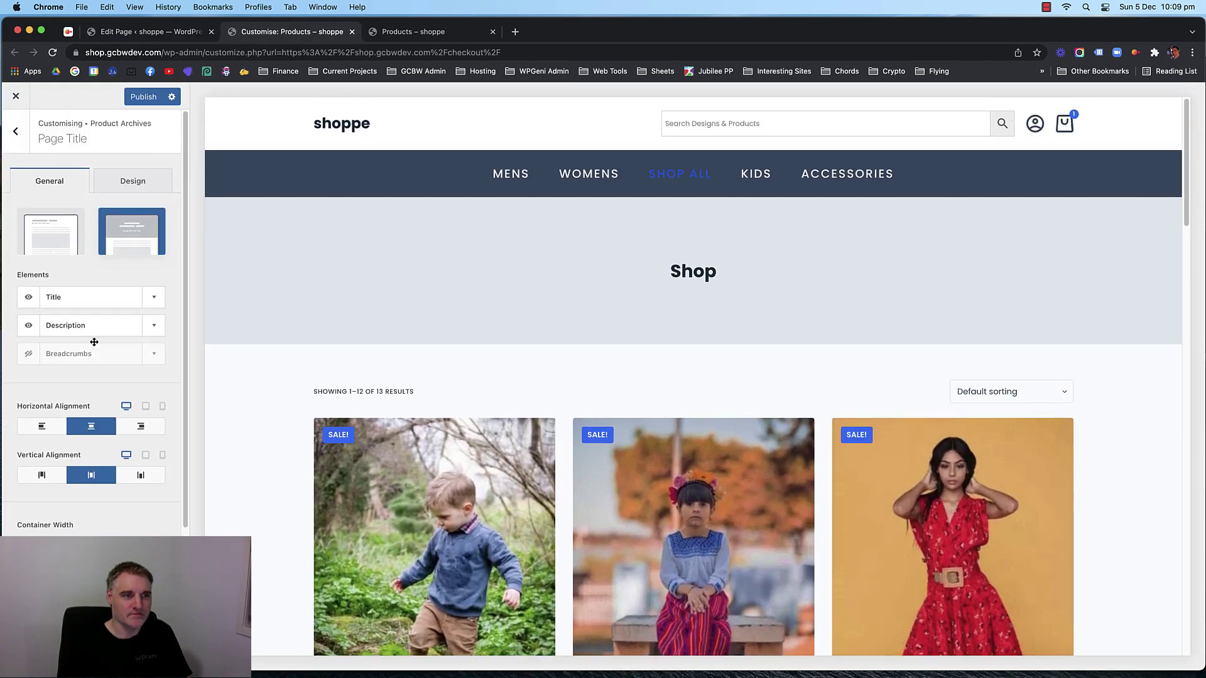
pyautogui.click(17, 133)
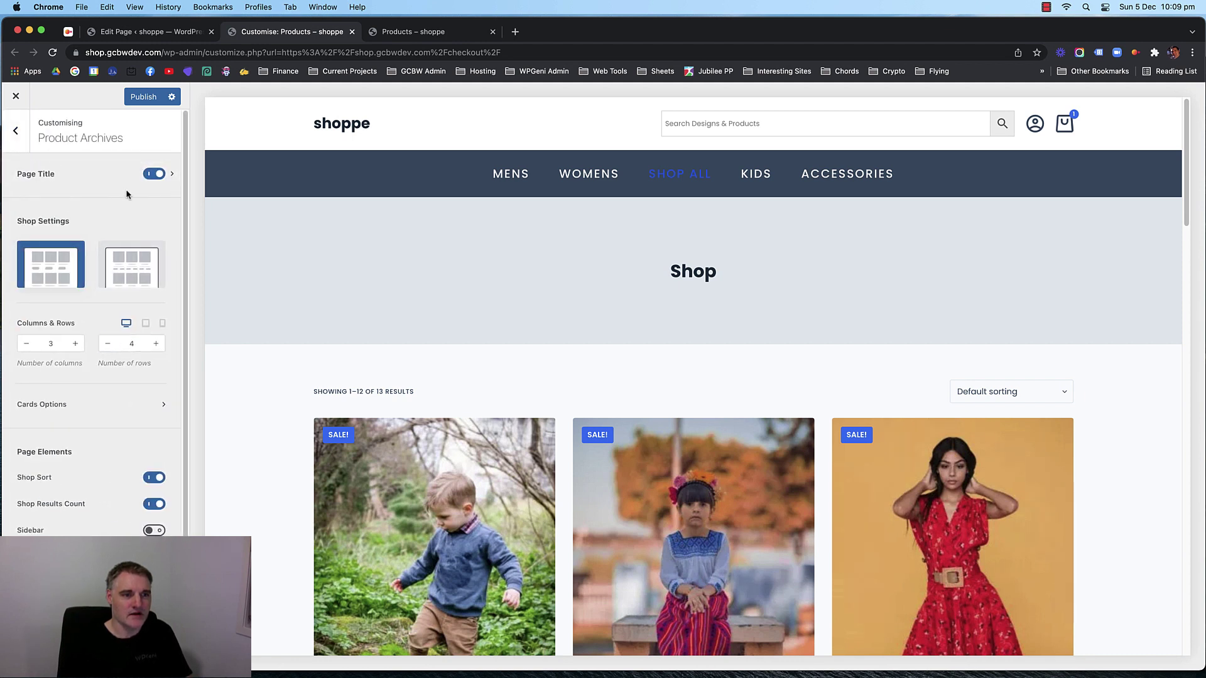
pyautogui.scroll(-1, 114, 380)
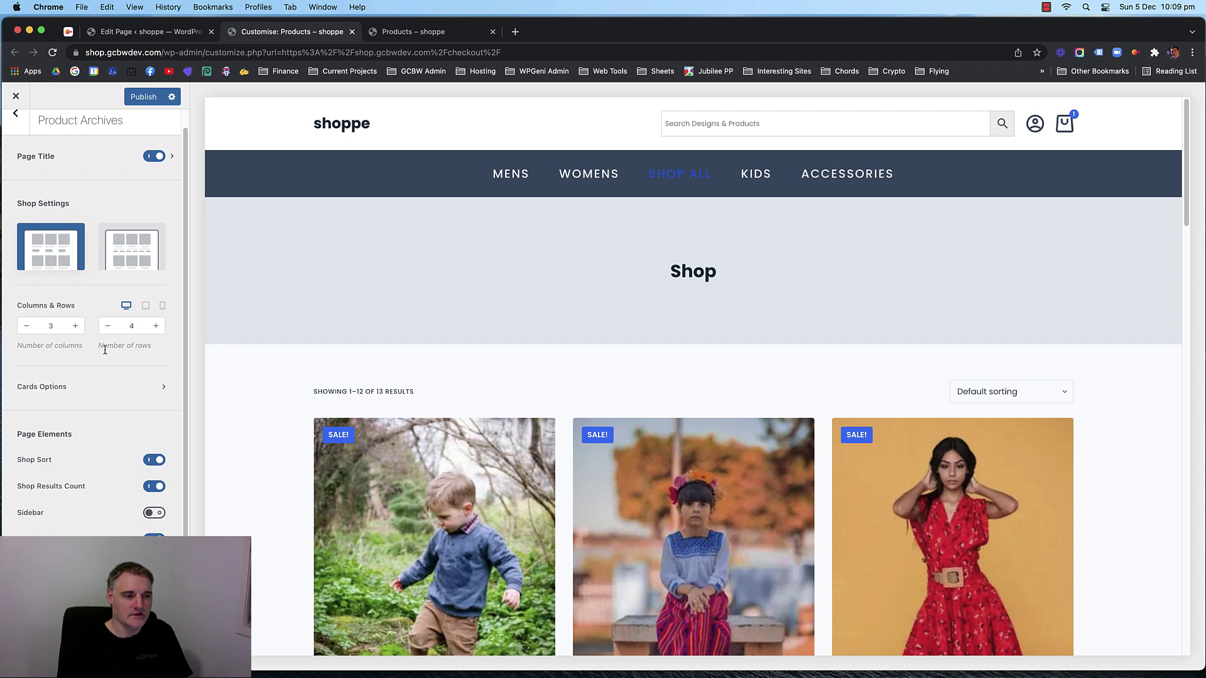
pyautogui.click(153, 512)
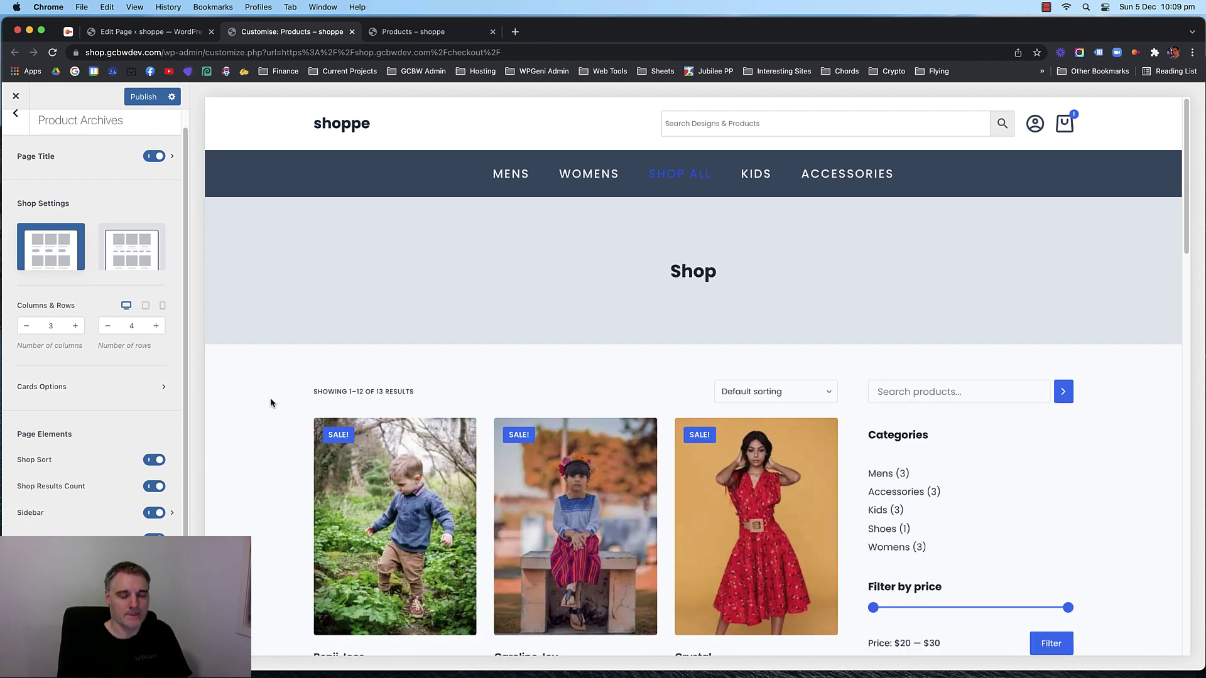
pyautogui.scroll(-2, 270, 398)
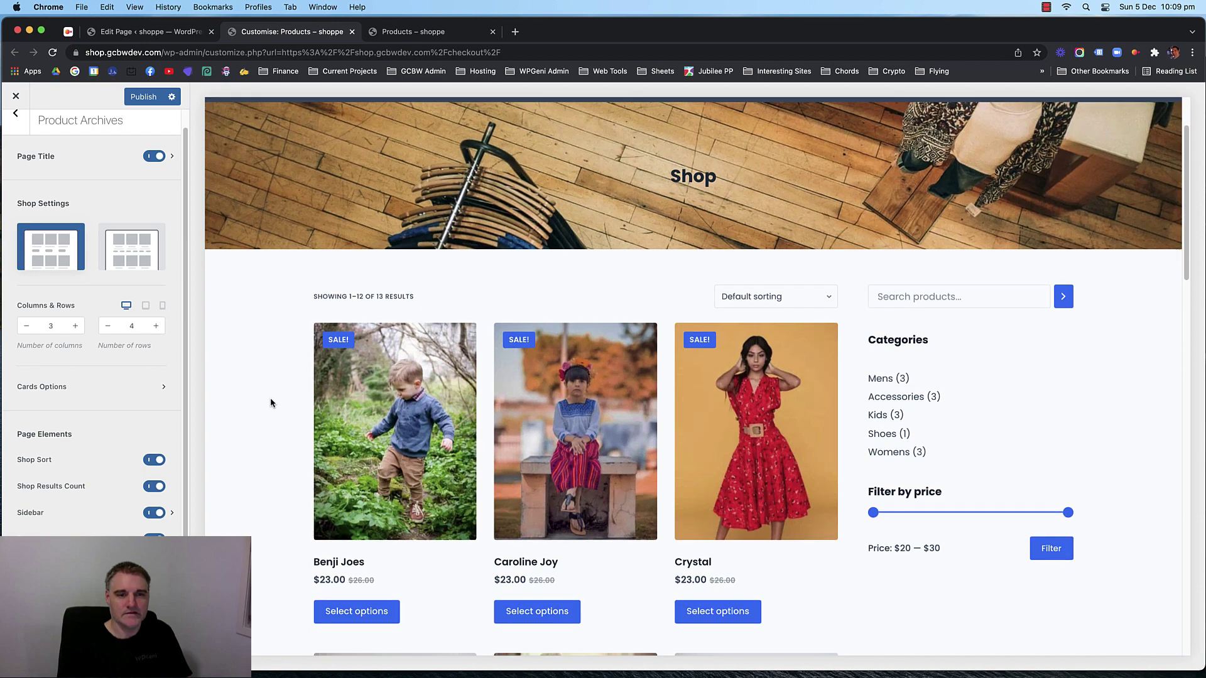
pyautogui.click(172, 513)
pyautogui.click(61, 209)
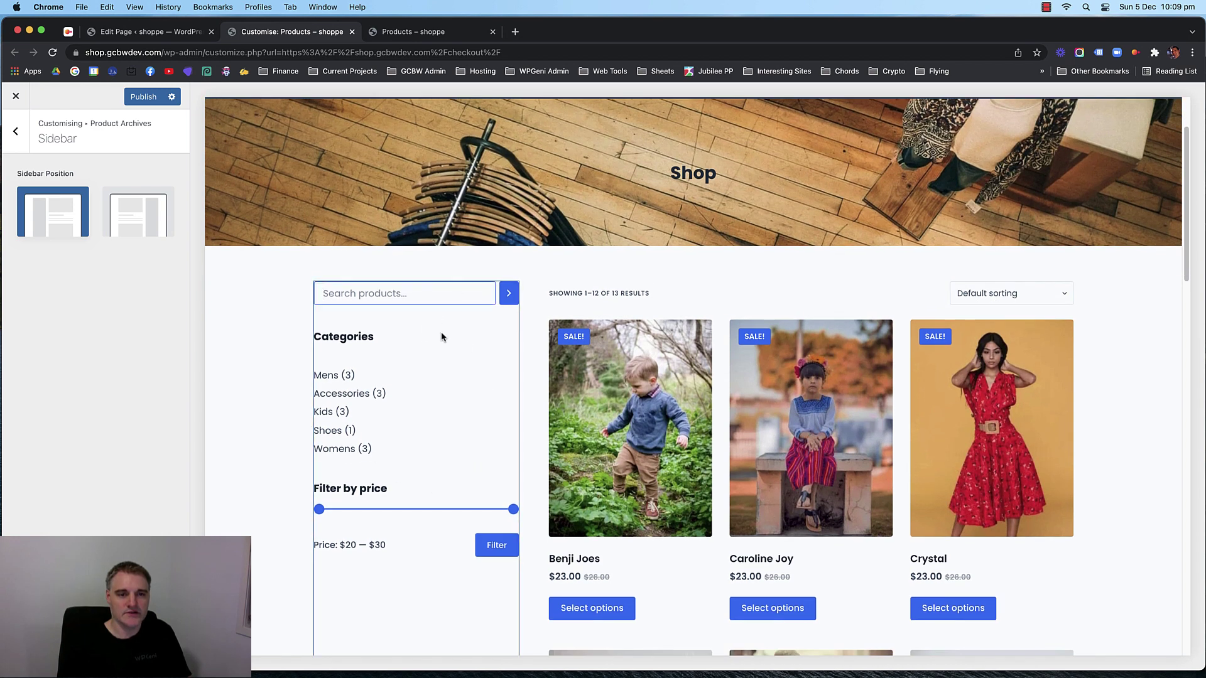
pyautogui.scroll(-1, 425, 339)
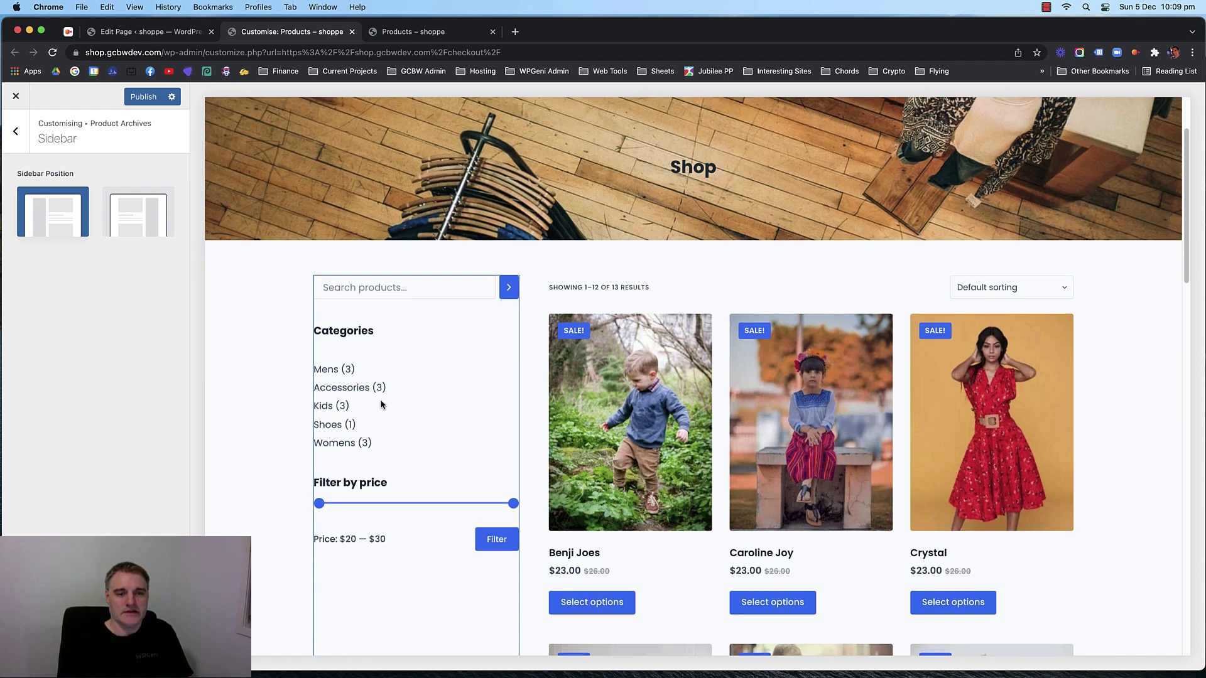
pyautogui.scroll(-2, 400, 481)
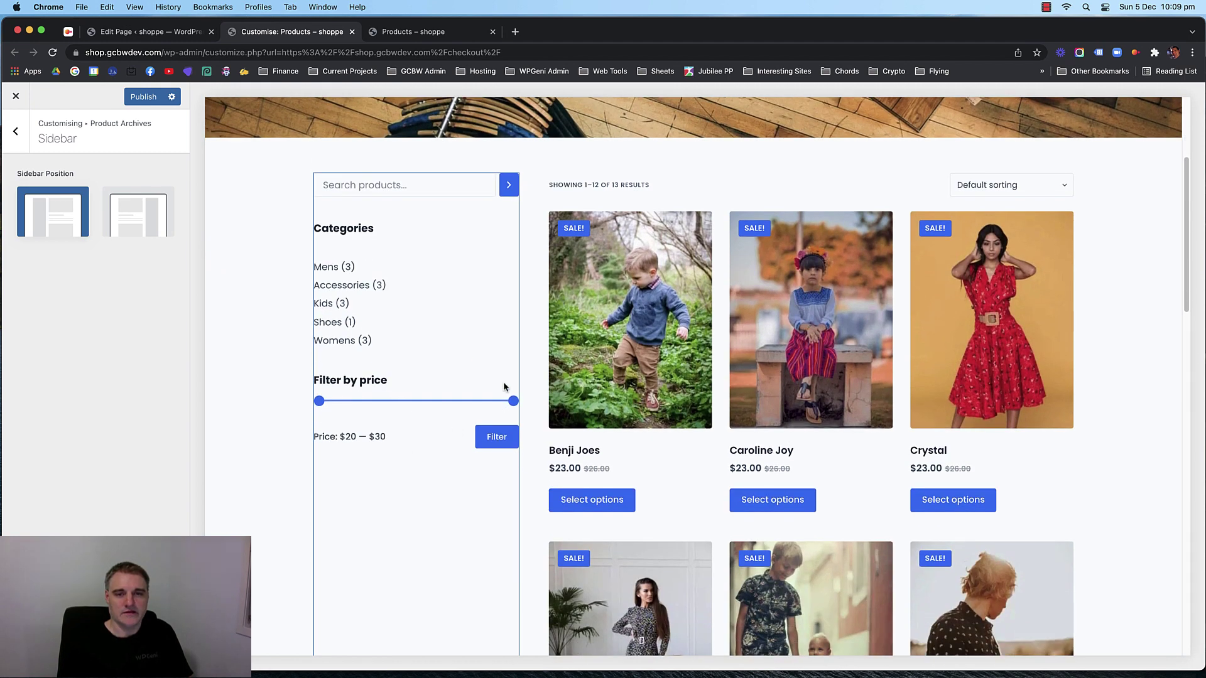
pyautogui.scroll(-2, 450, 329)
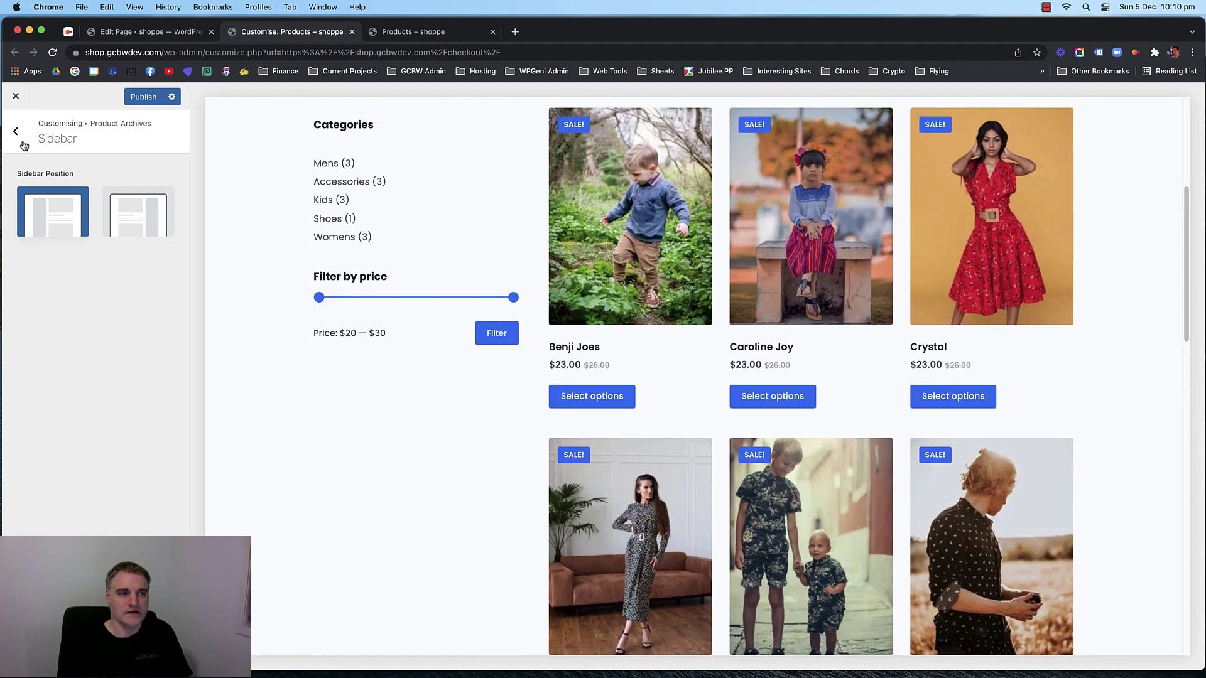
pyautogui.click(16, 133)
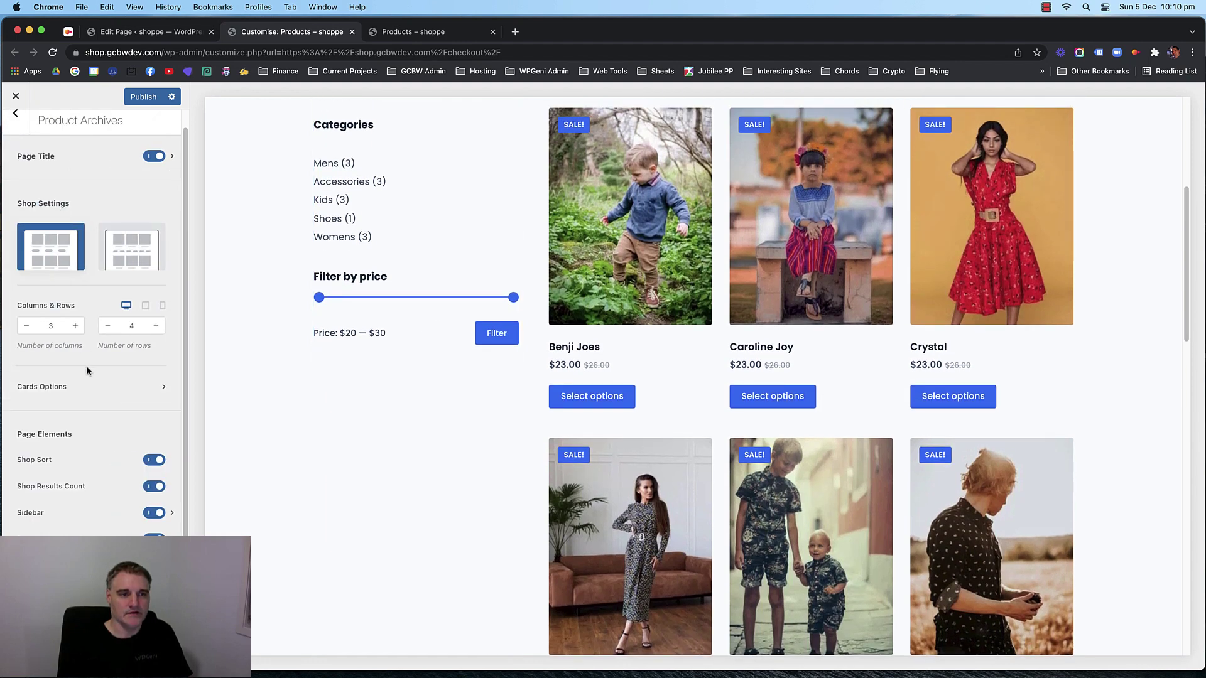
# Set the shop product grid to 4 columns.
pyautogui.click(74, 326)
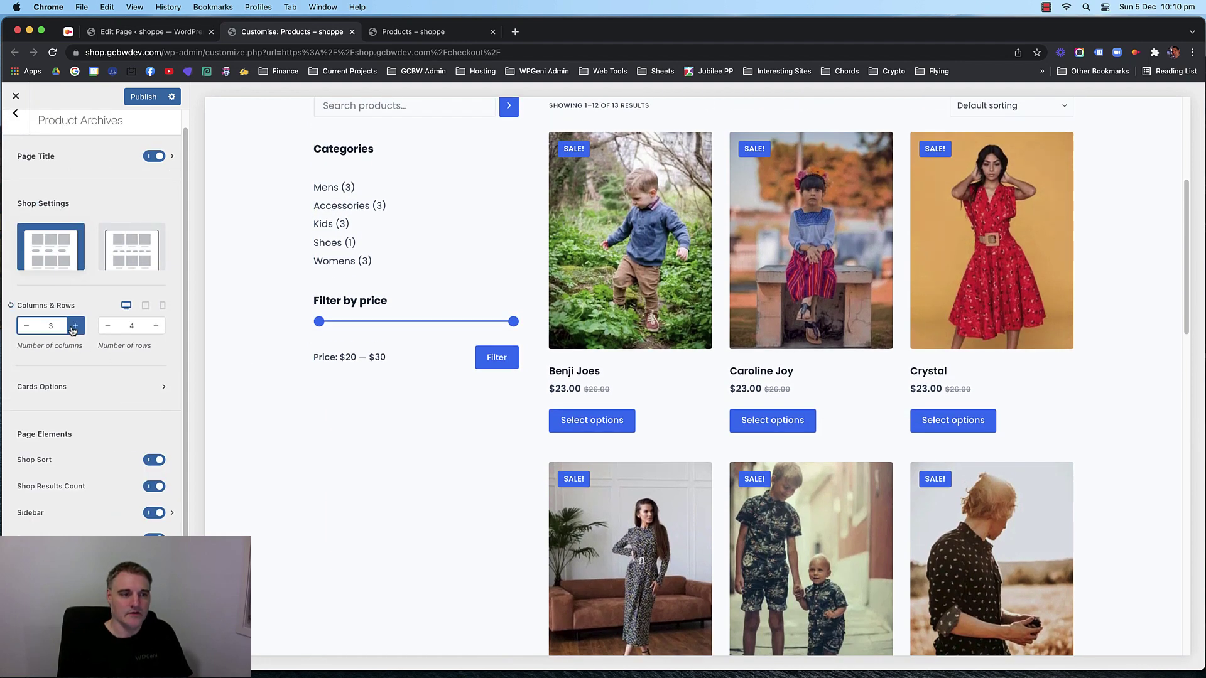
pyautogui.click(78, 325)
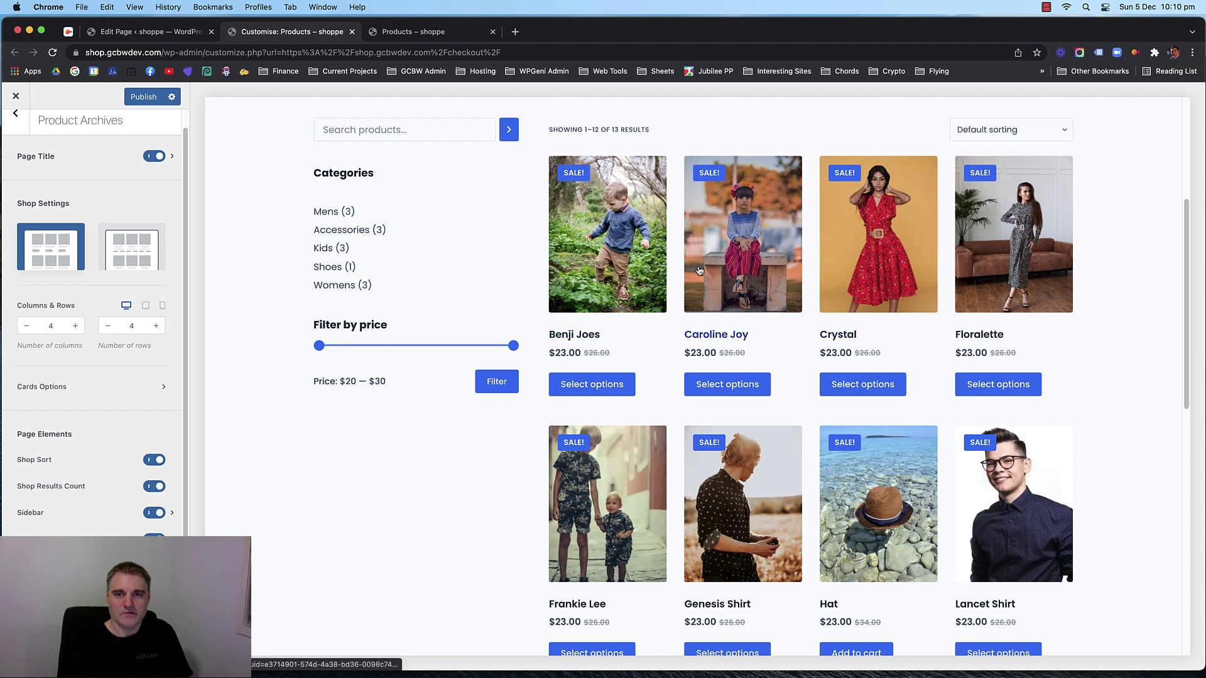
pyautogui.scroll(3, 322, 321)
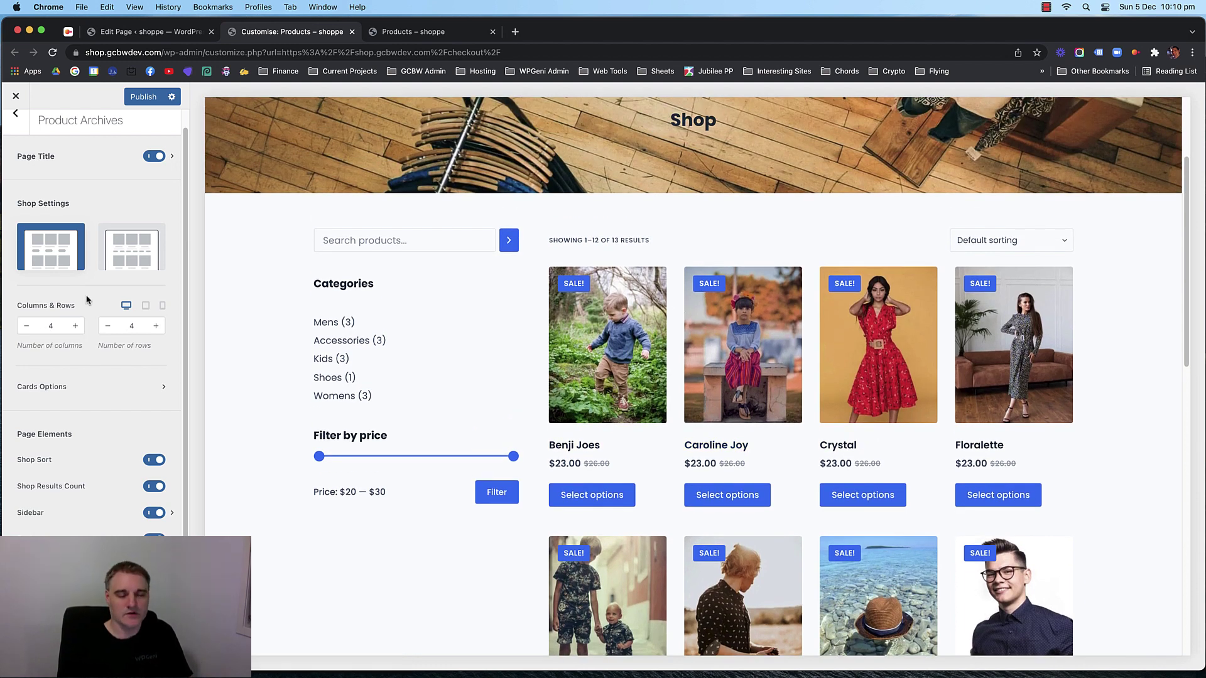
pyautogui.scroll(-10, 666, 304)
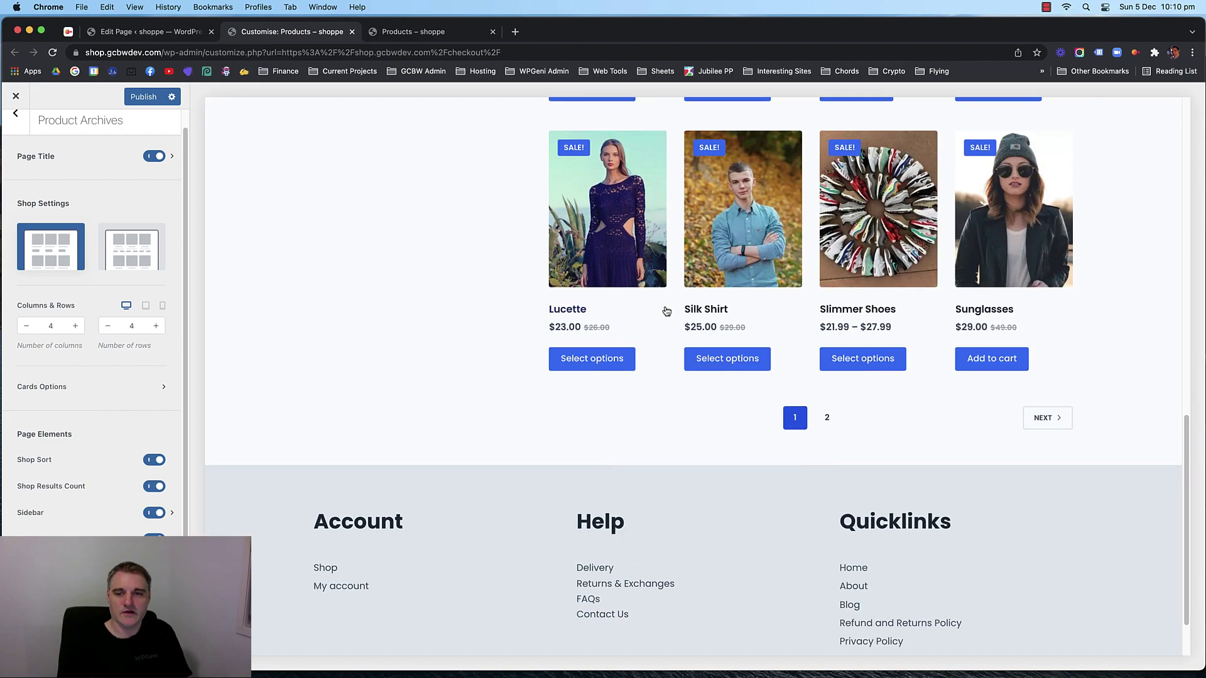
pyautogui.scroll(5, 665, 301)
# Try larger product row counts such as 10, then settle on 5 rows.
pyautogui.click(156, 326)
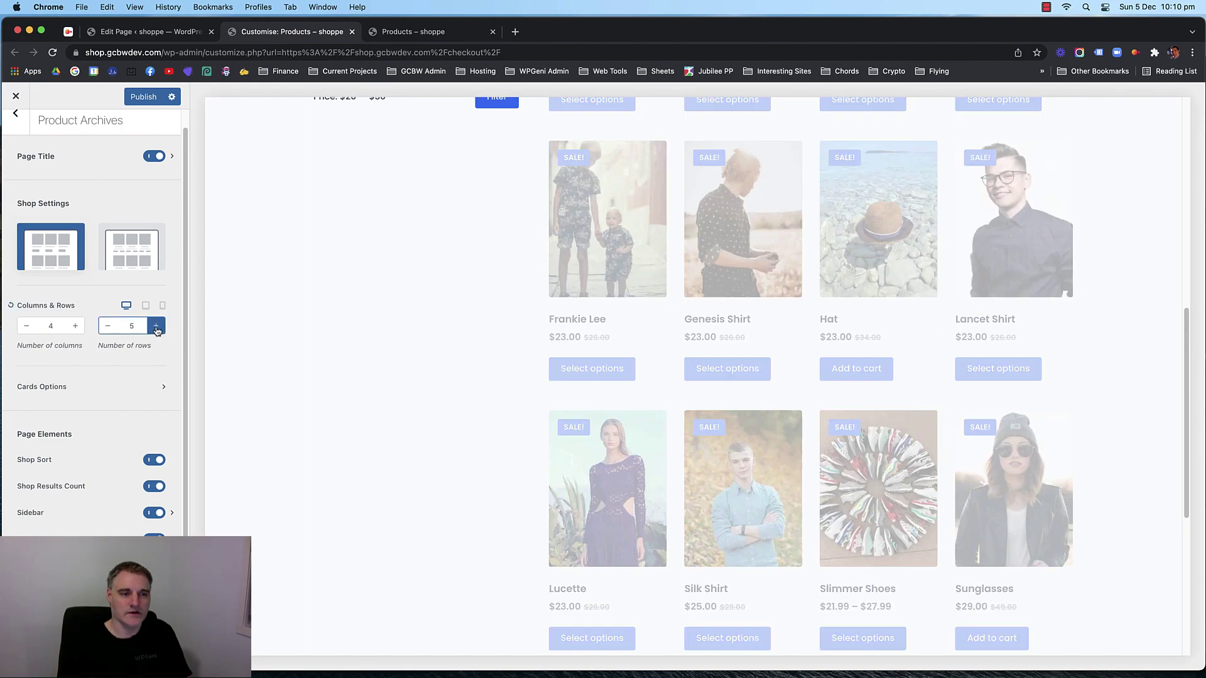
pyautogui.click(156, 326)
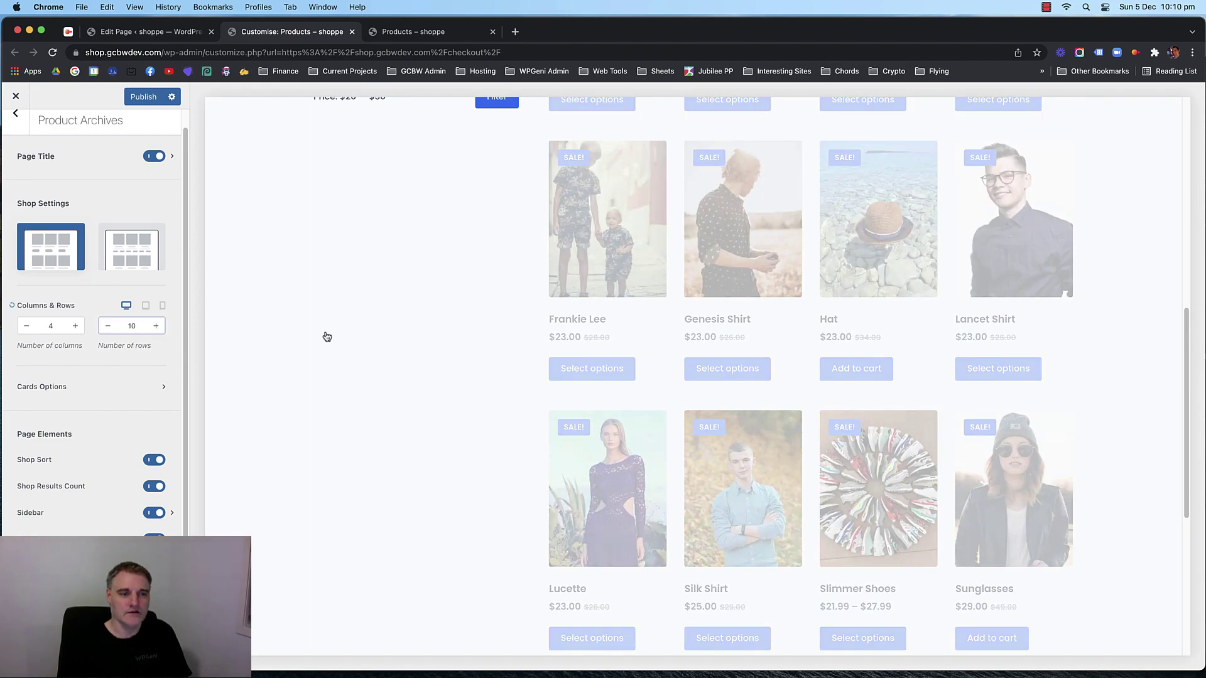
pyautogui.scroll(-2, 683, 261)
pyautogui.scroll(5, 683, 344)
pyautogui.scroll(8, 633, 270)
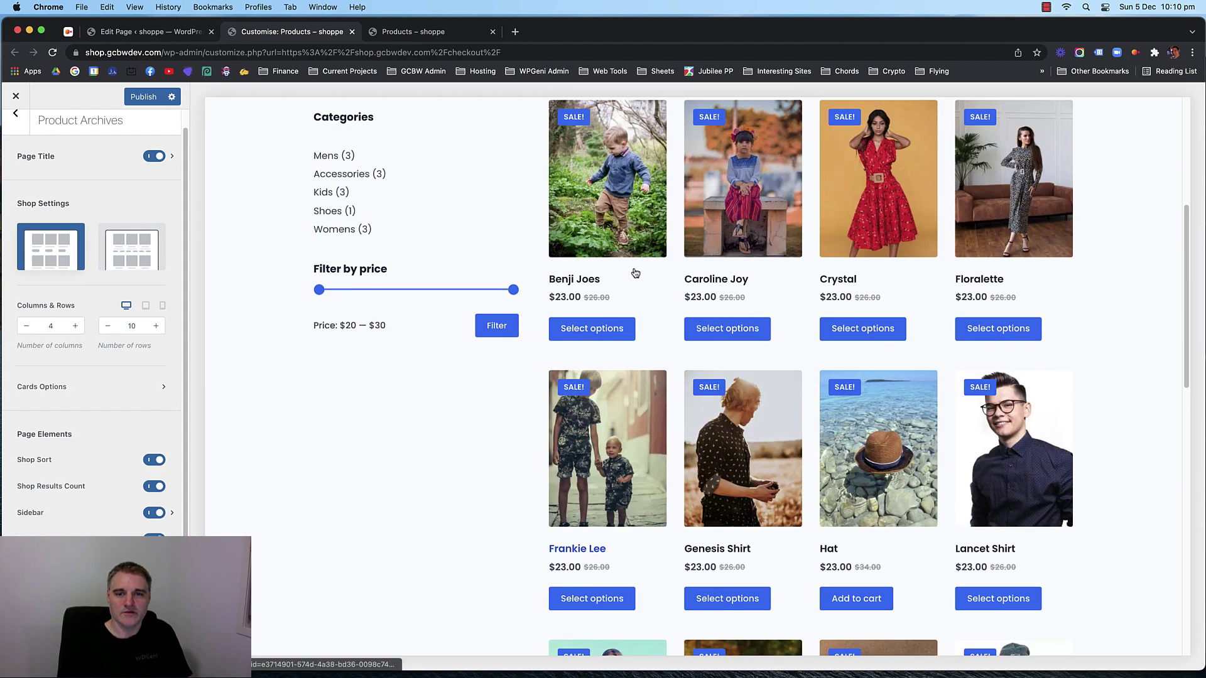
pyautogui.doubleClick(105, 326)
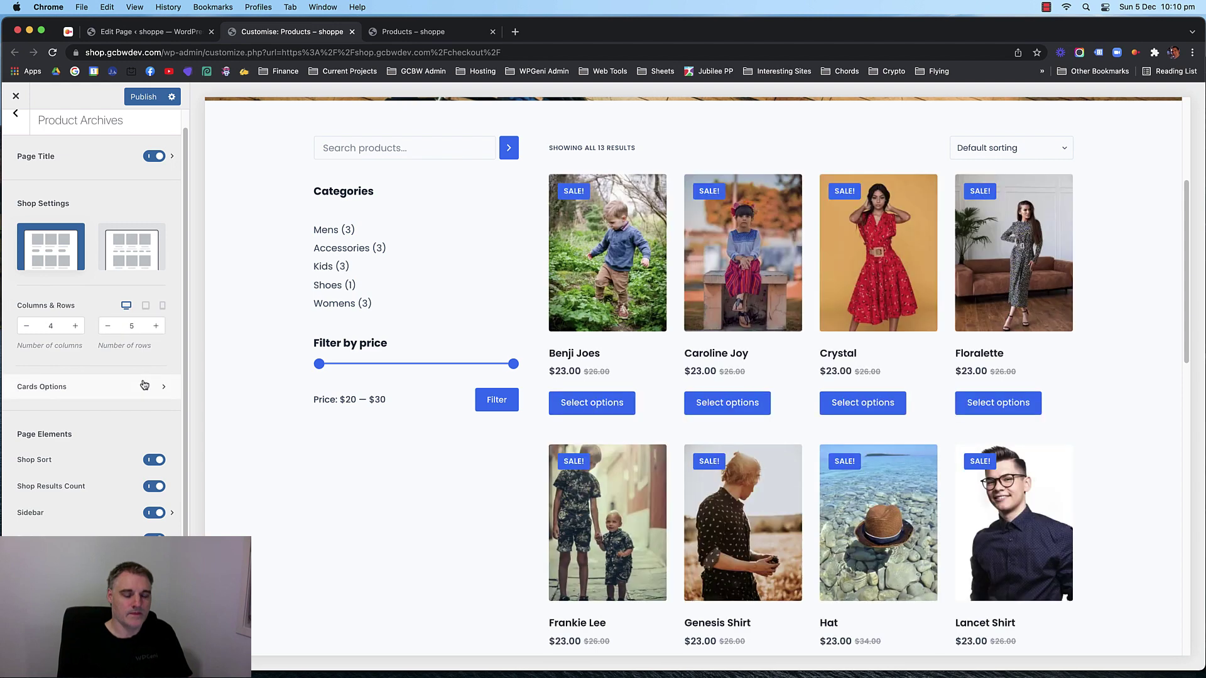
pyautogui.click(143, 385)
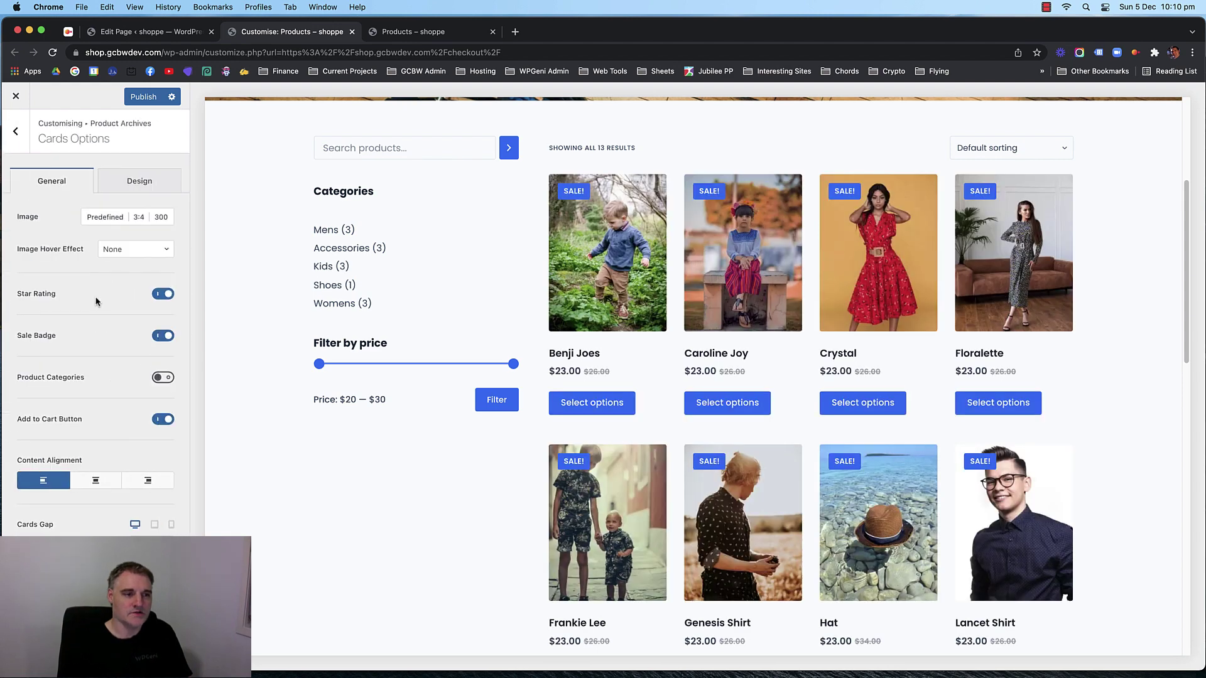
# Set the product cards' Button Background Color to dark slate #405274.
pyautogui.click(15, 131)
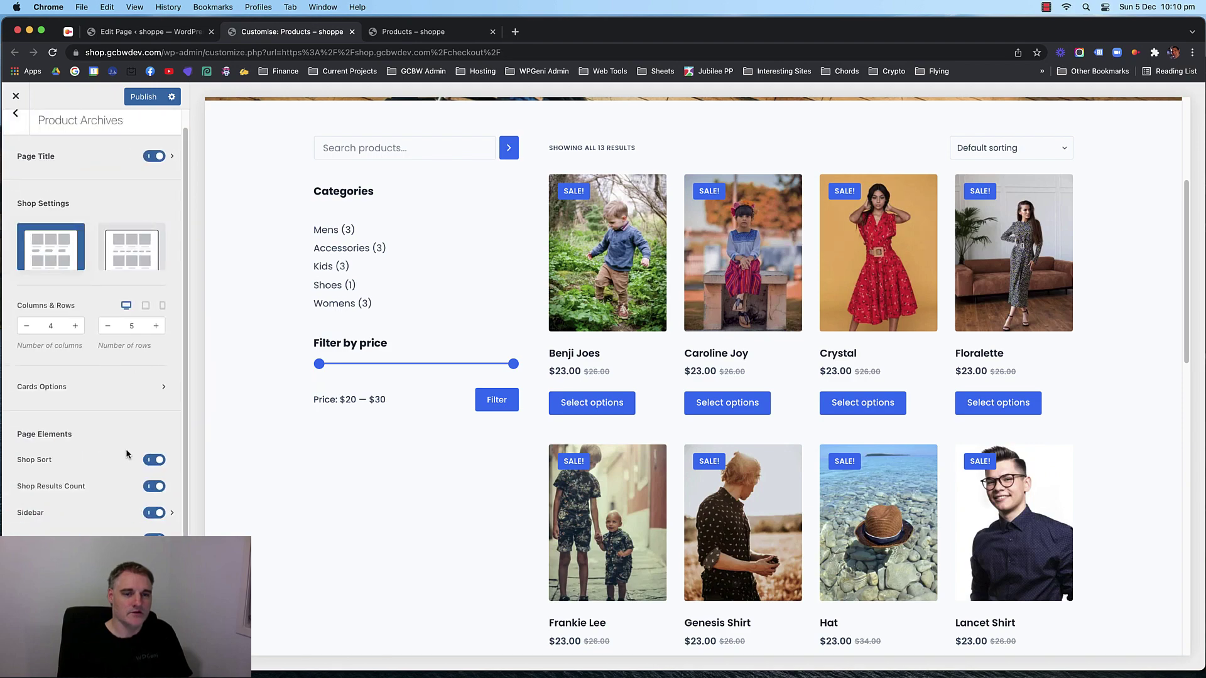
pyautogui.scroll(-6, 617, 381)
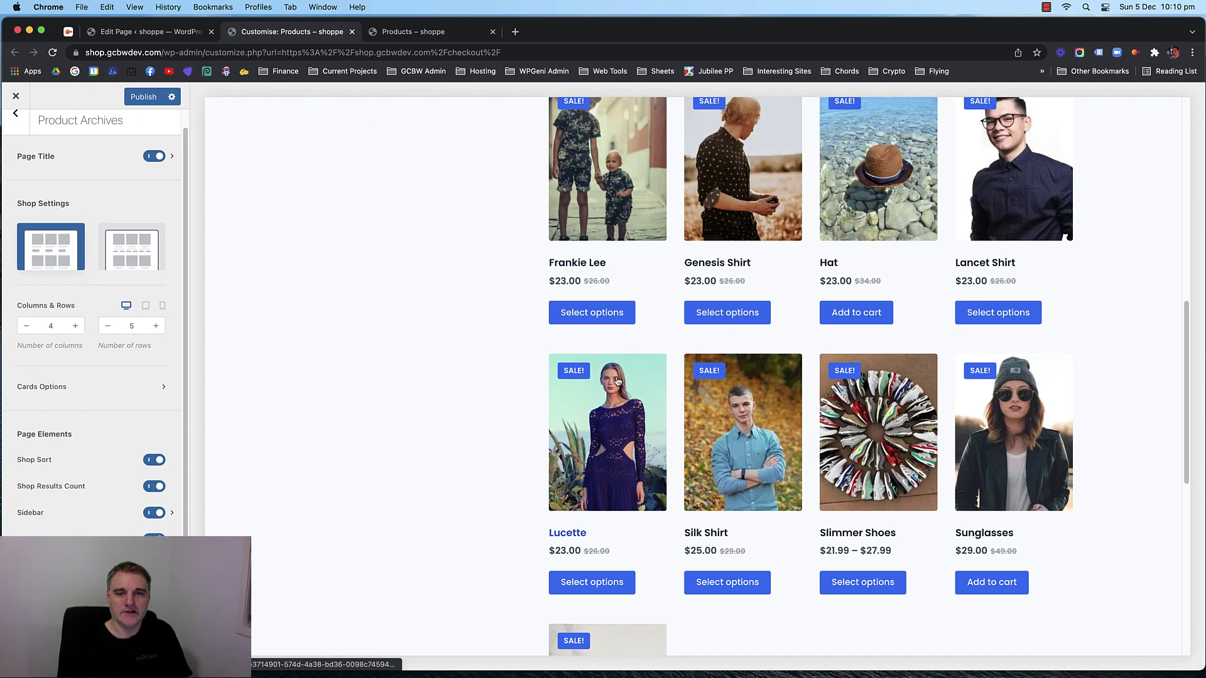
pyautogui.scroll(-4, 617, 381)
pyautogui.scroll(12, 491, 356)
pyautogui.scroll(-2, 601, 349)
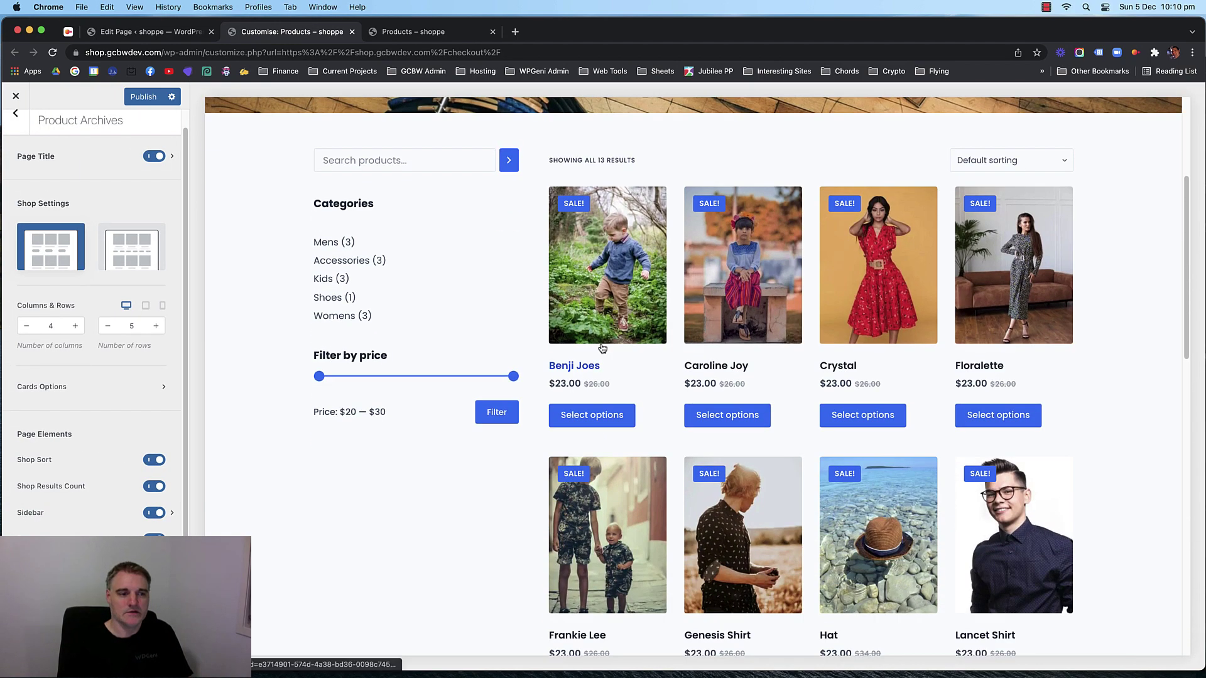
pyautogui.click(110, 386)
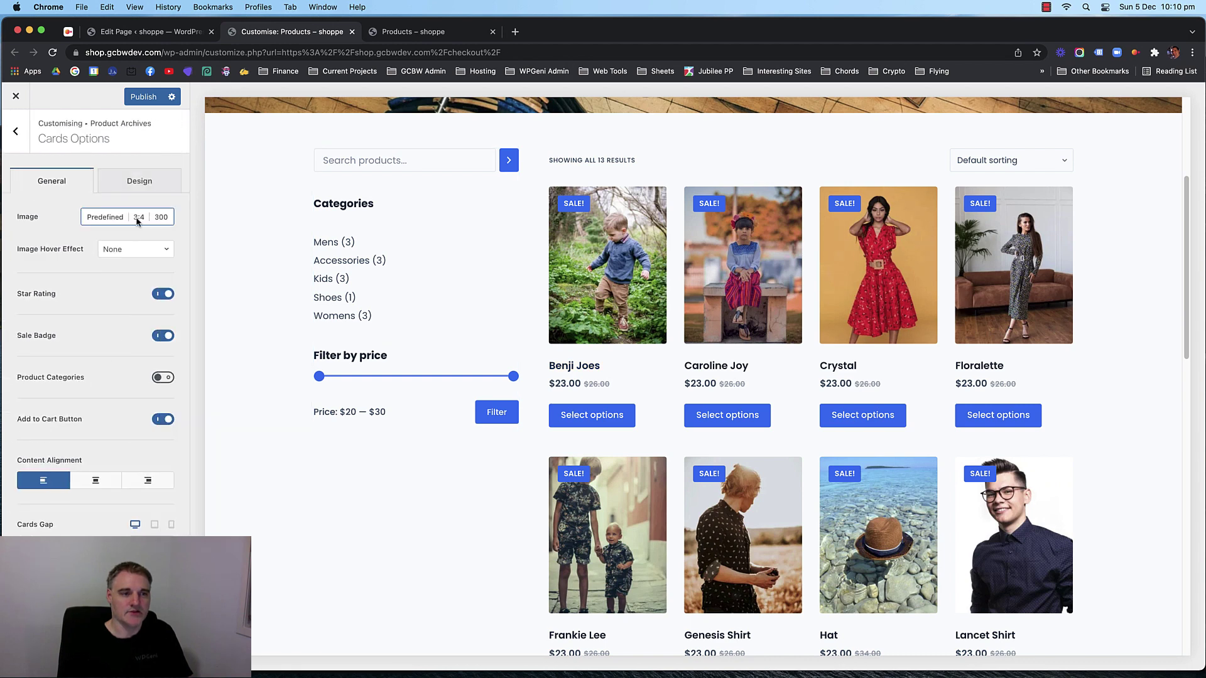
pyautogui.click(137, 181)
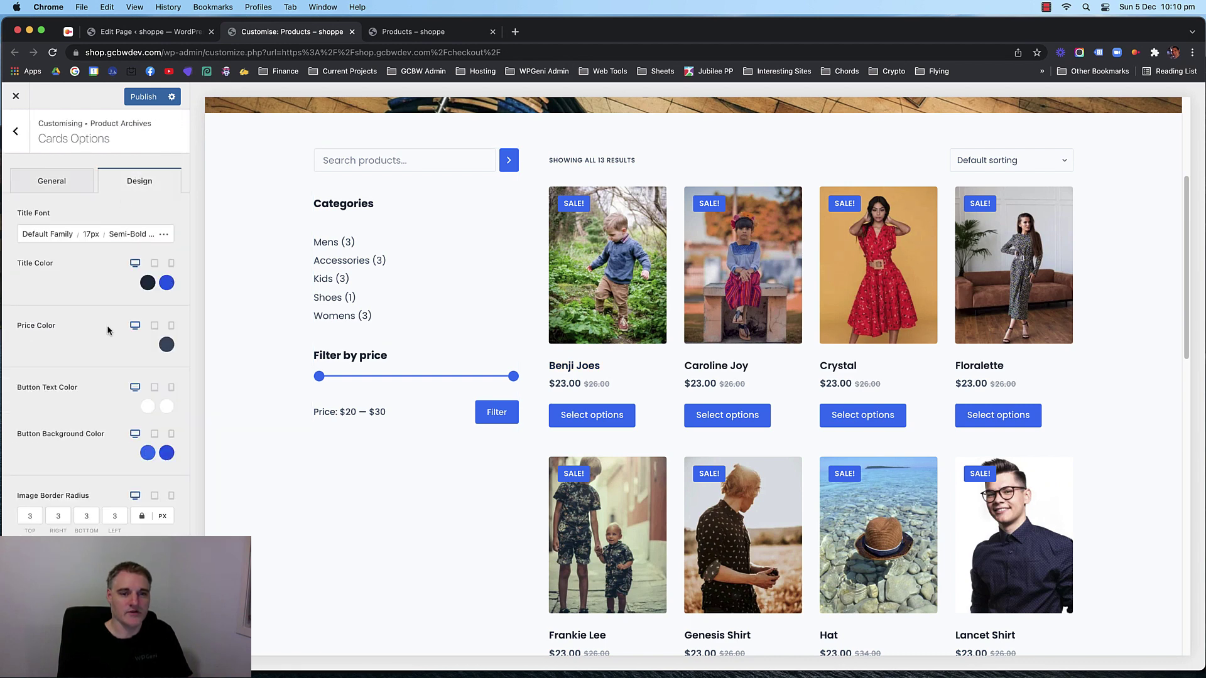
pyautogui.click(148, 456)
pyautogui.click(66, 232)
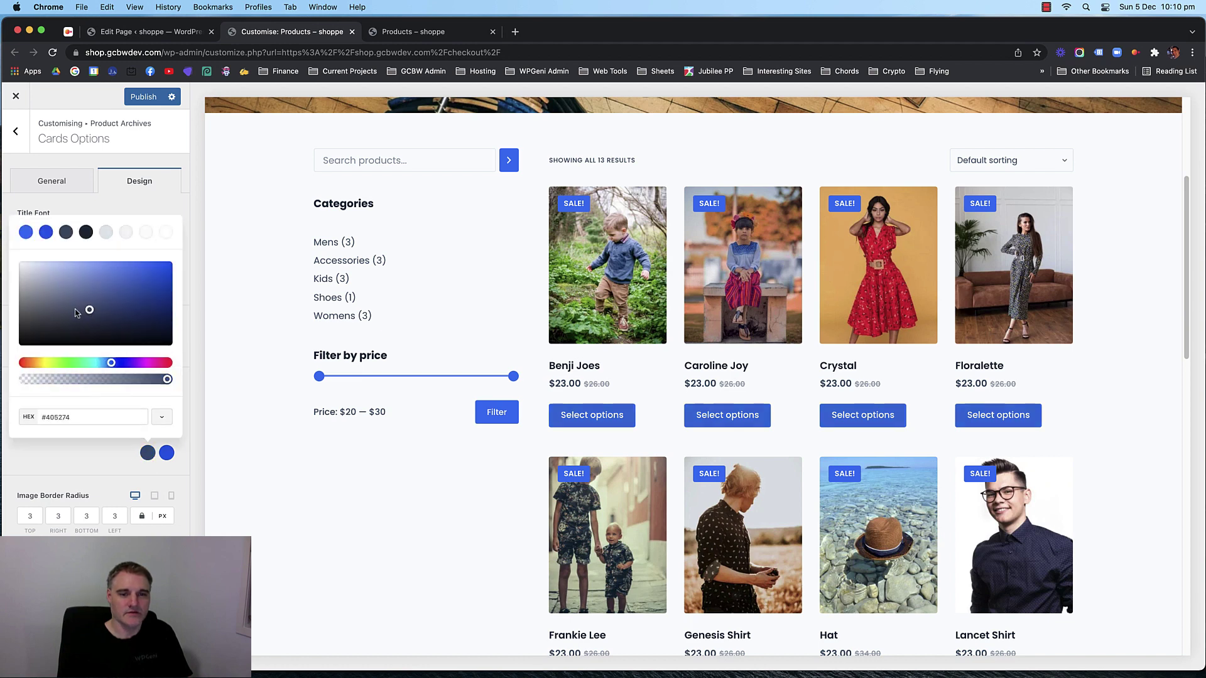
pyautogui.click(654, 417)
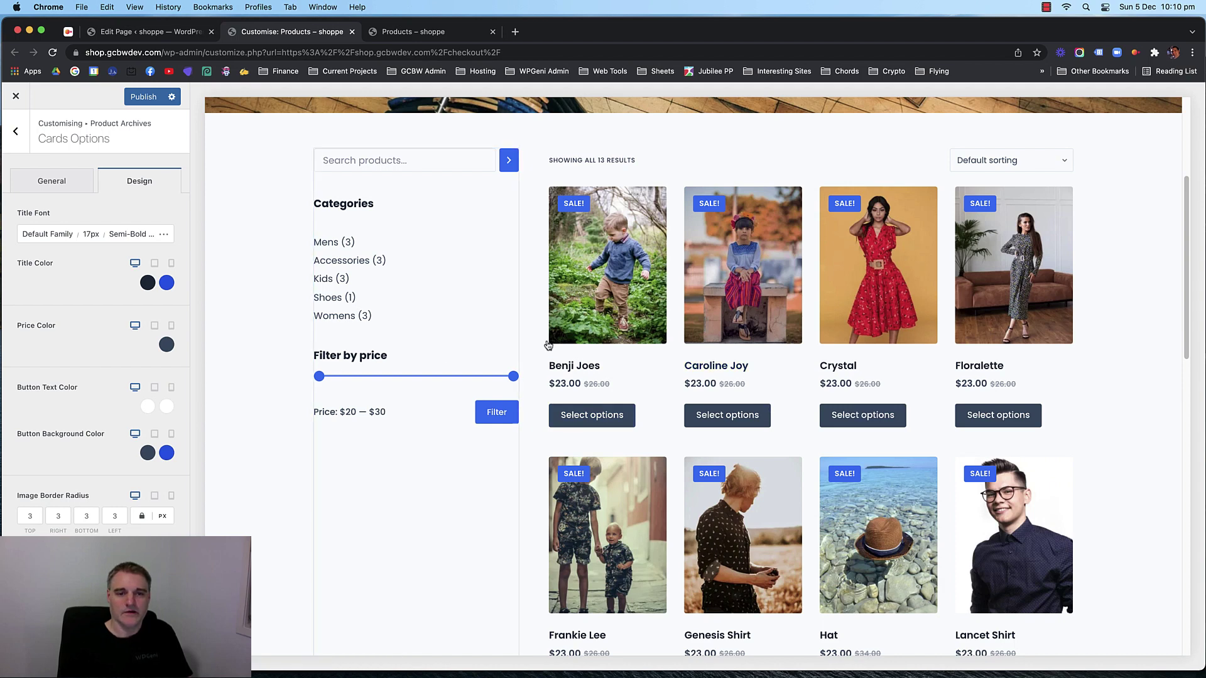
# Try red, slate and blue Title Color swatches, then reset titles to the default colour.
pyautogui.click(147, 283)
pyautogui.click(165, 378)
pyautogui.moveTo(149, 381); pyautogui.dragTo(174, 345)
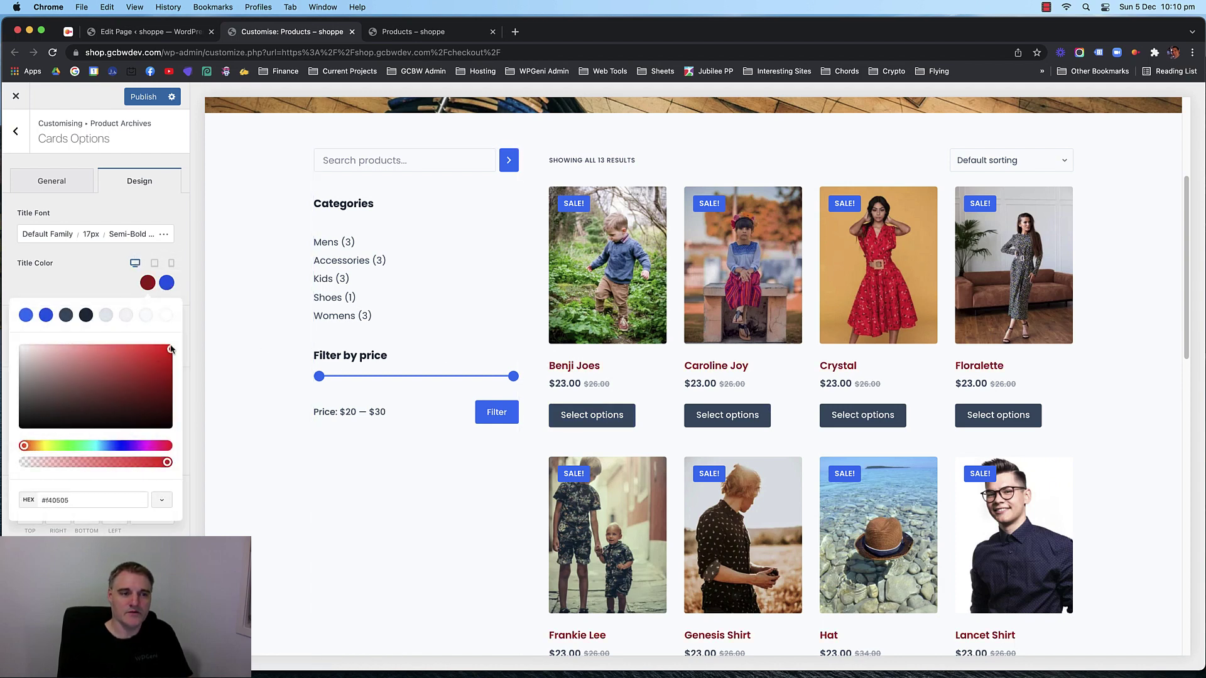
pyautogui.click(67, 315)
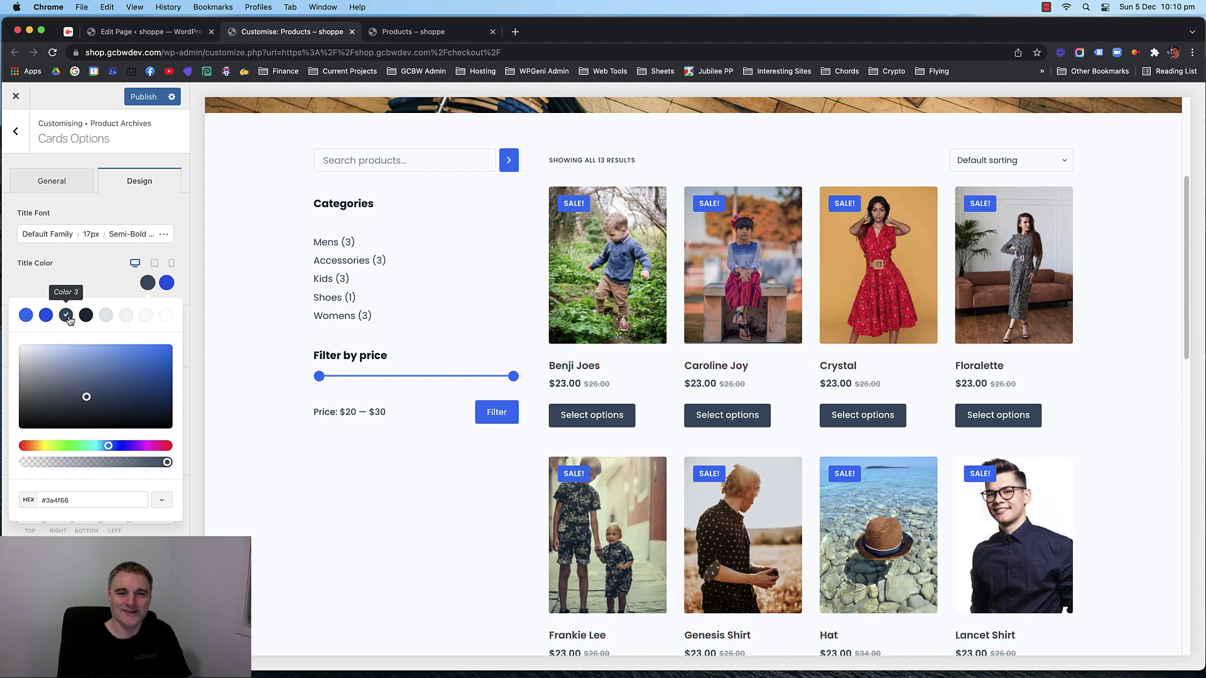
pyautogui.click(26, 314)
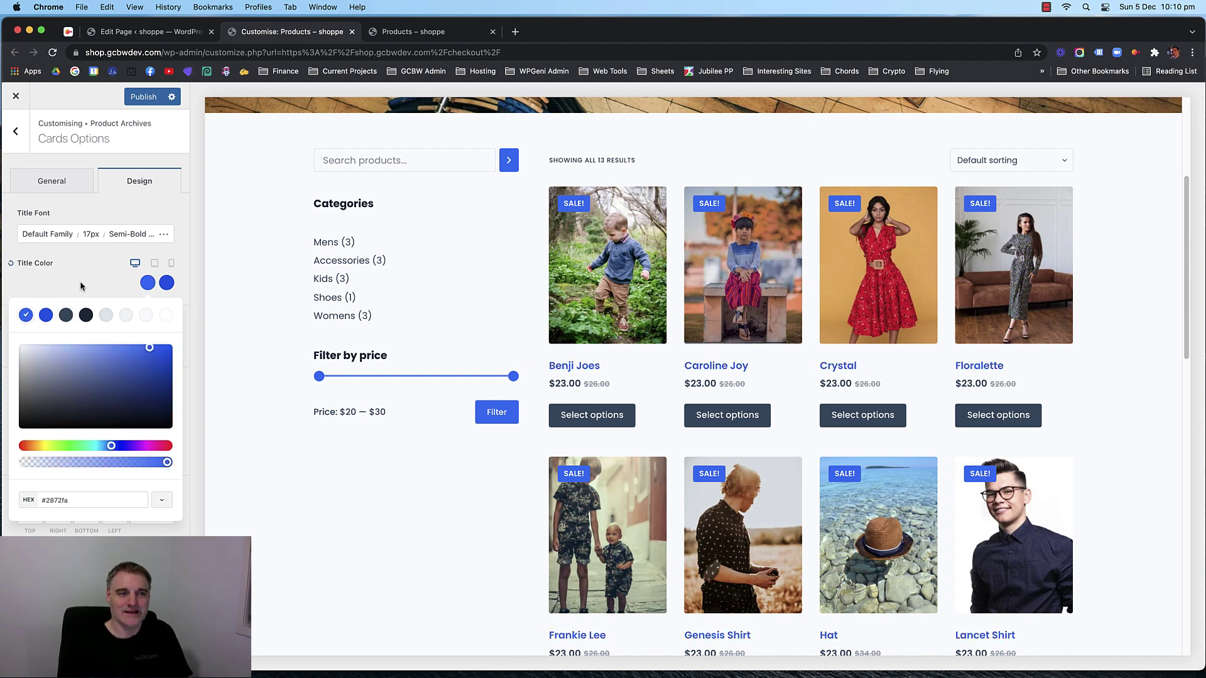
pyautogui.click(12, 263)
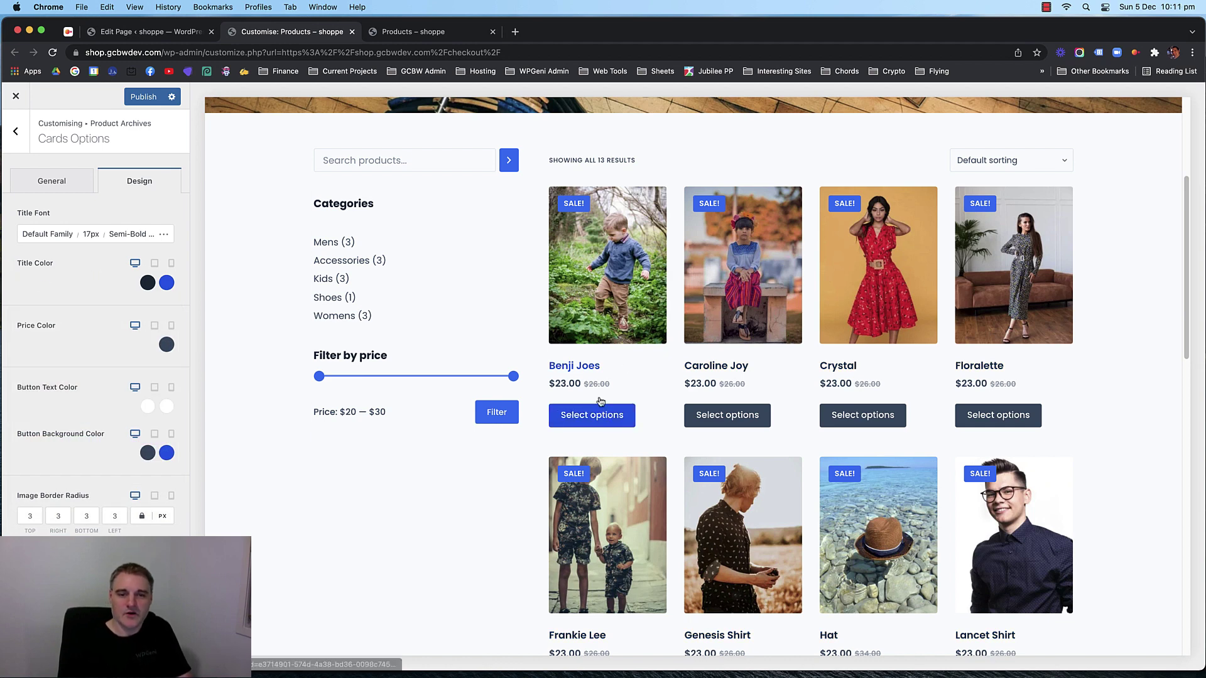
pyautogui.scroll(2, 272, 380)
pyautogui.click(16, 132)
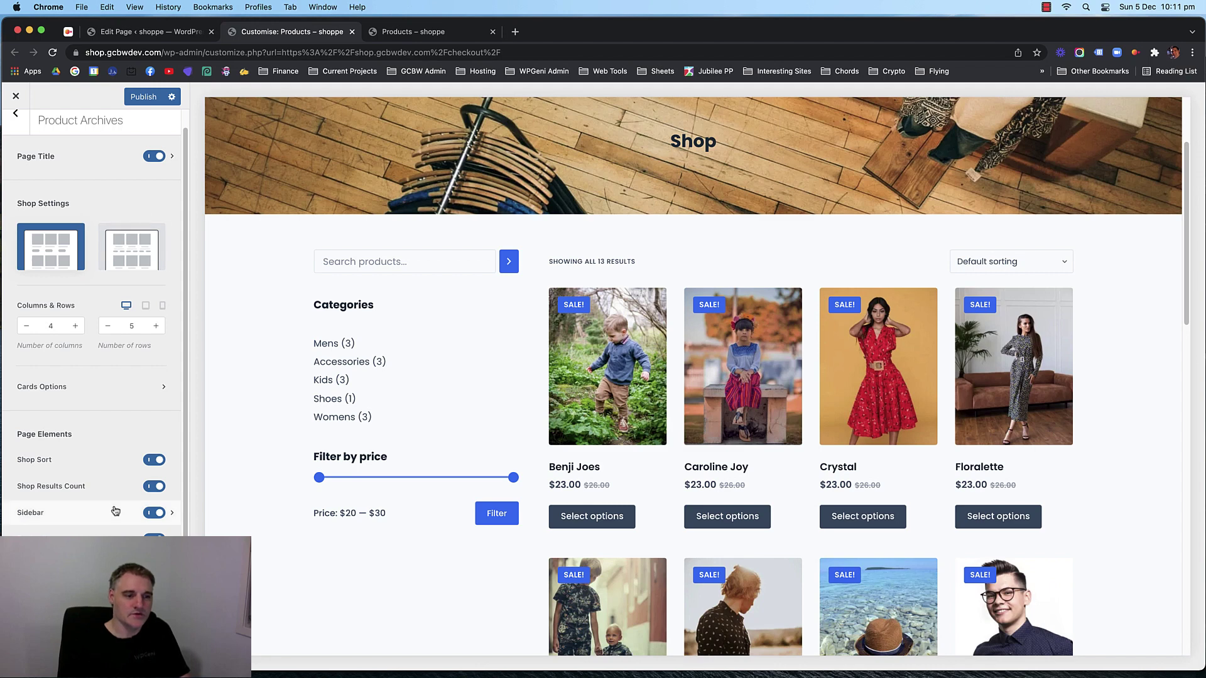
pyautogui.click(175, 514)
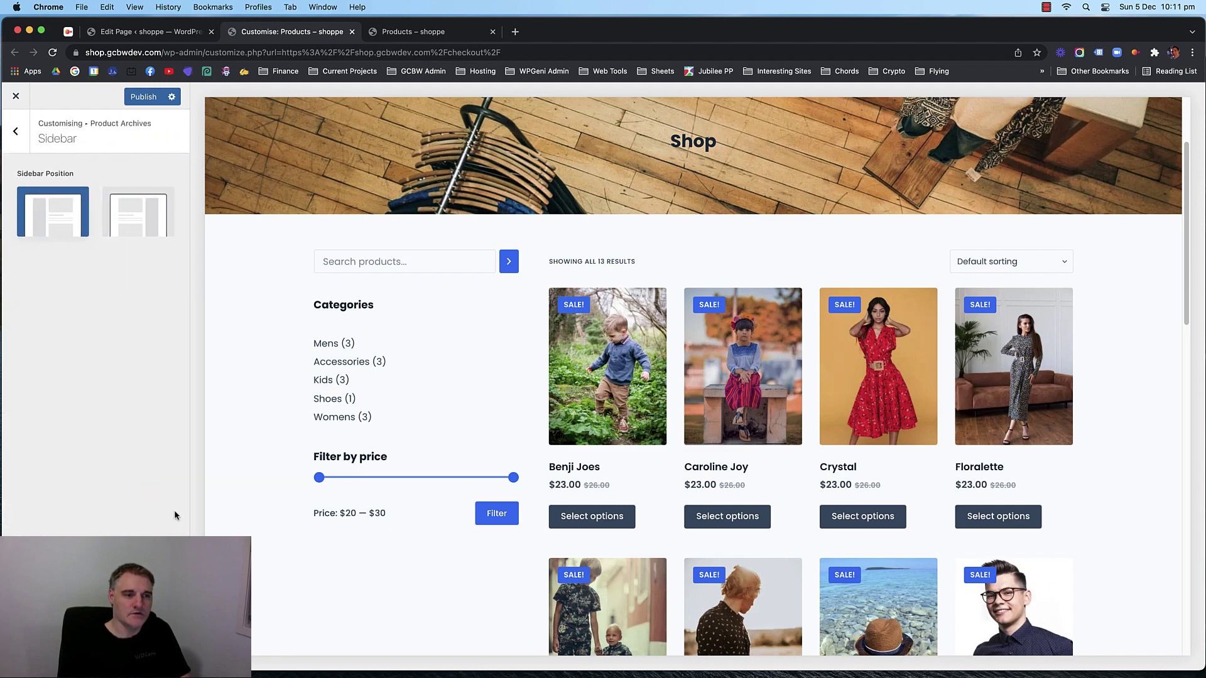
pyautogui.click(16, 129)
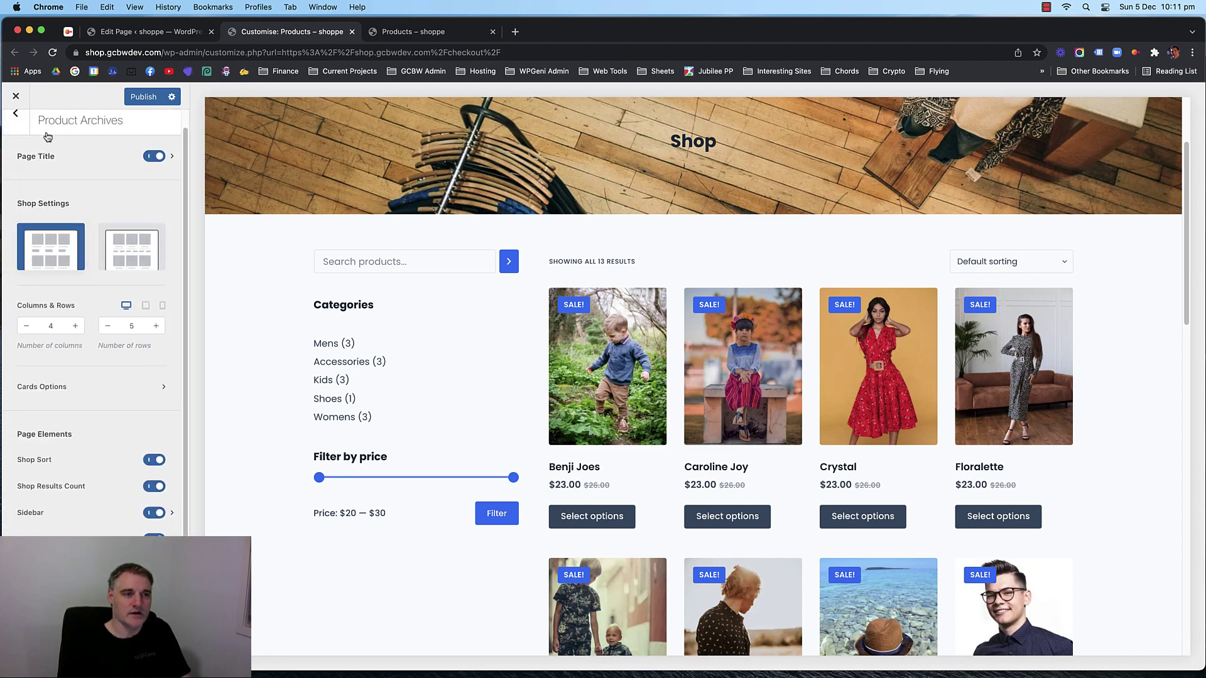
pyautogui.scroll(1, 61, 263)
pyautogui.scroll(-1, 63, 319)
pyautogui.scroll(1, 63, 336)
pyautogui.scroll(-1, 69, 408)
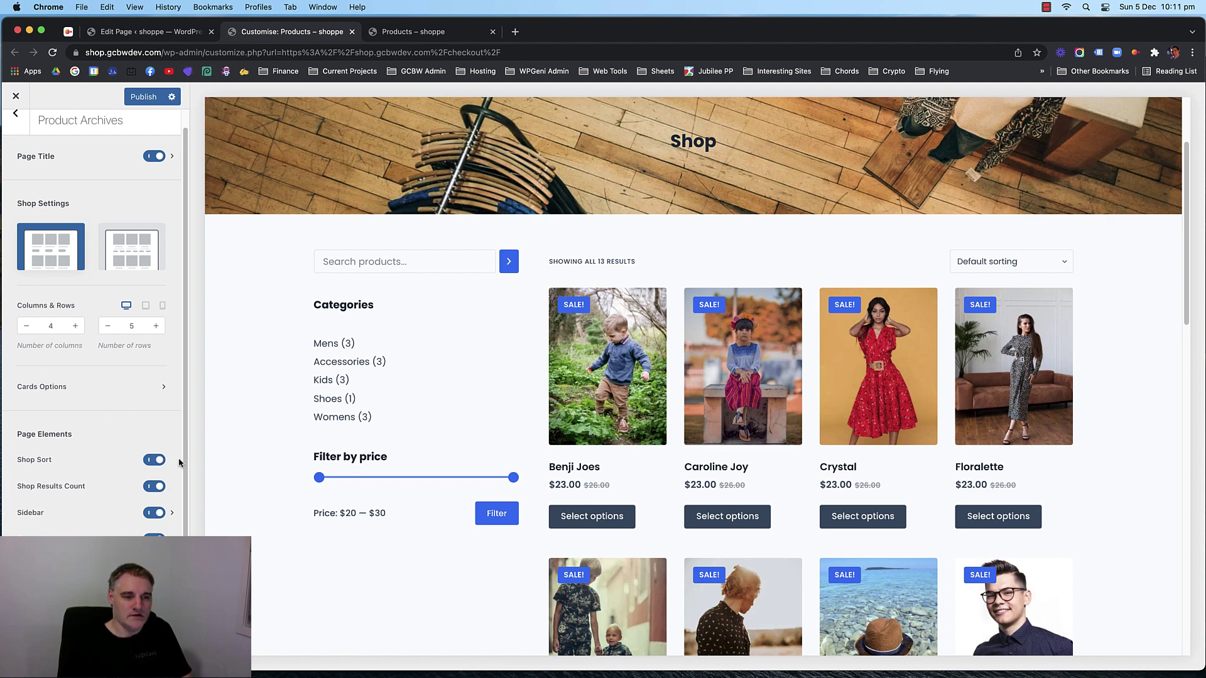
pyautogui.click(88, 542)
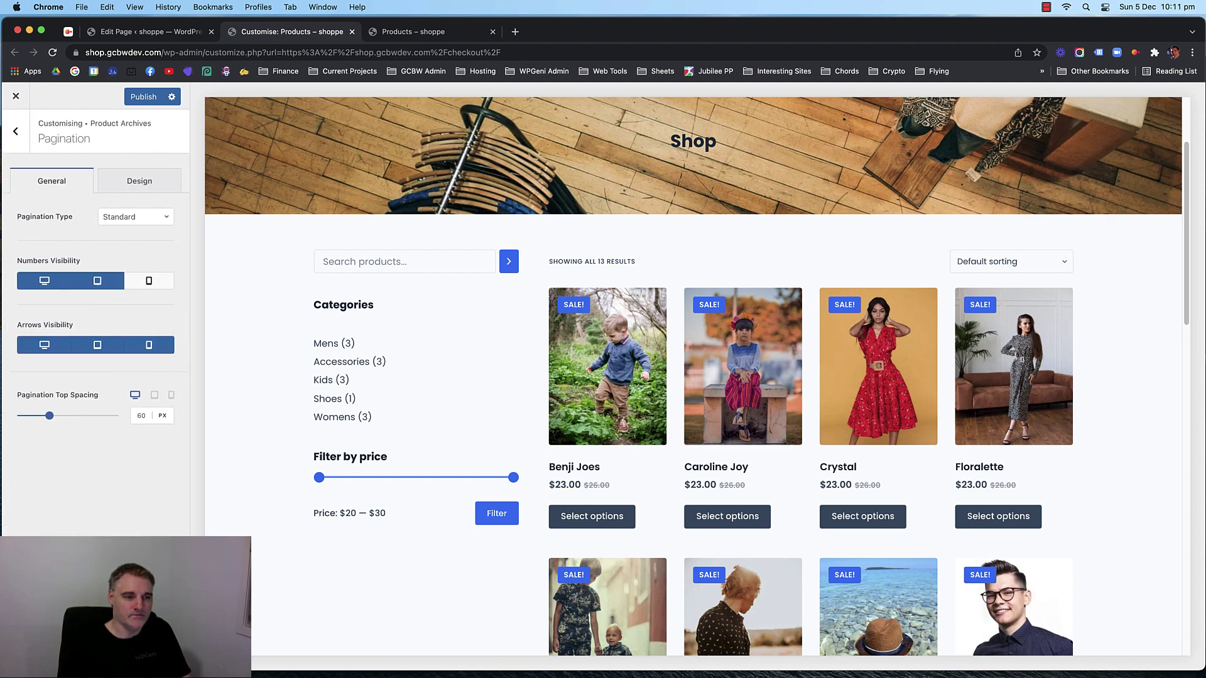
pyautogui.click(149, 219)
pyautogui.scroll(-15, 533, 339)
pyautogui.scroll(2, 824, 358)
pyautogui.scroll(15, 824, 477)
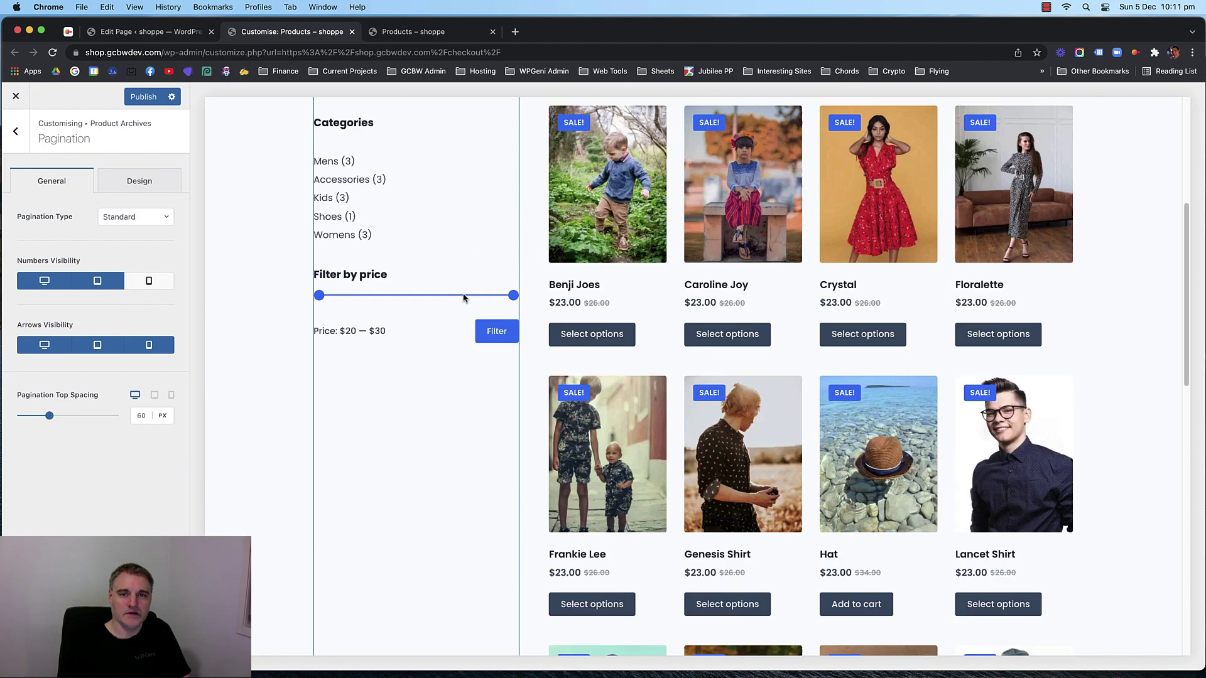
pyautogui.click(16, 132)
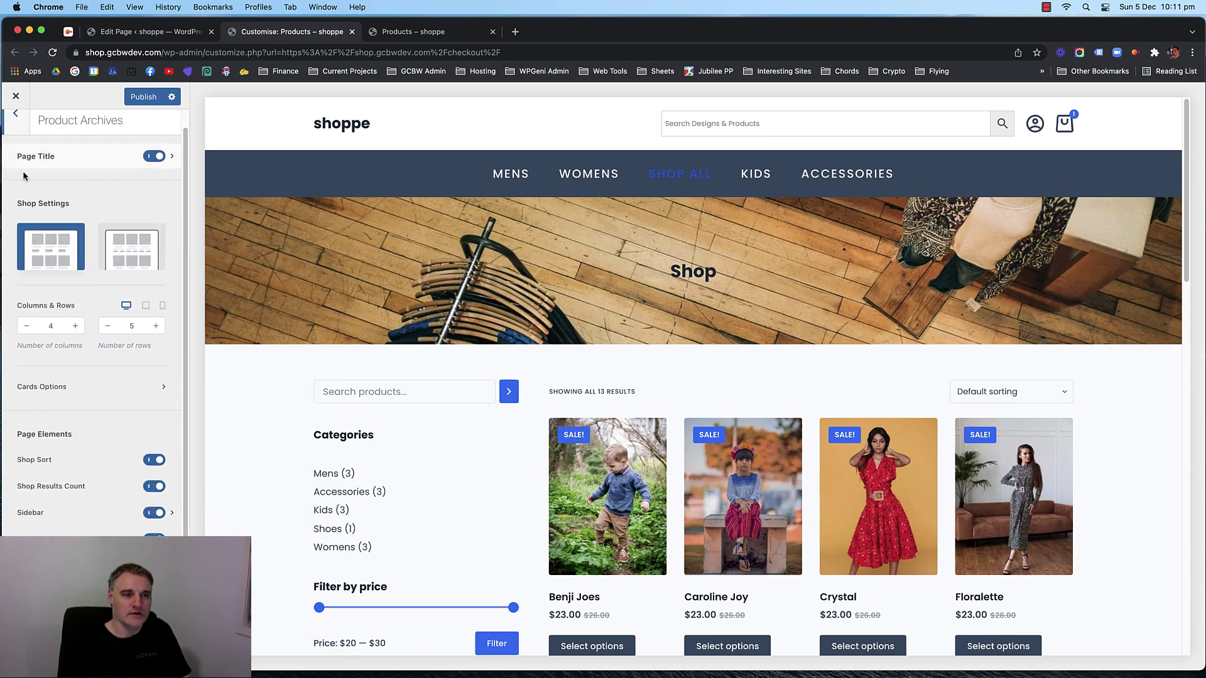
# Reduce the shop grid to 3 rows and check the 12-per-page pagination in the preview.
pyautogui.click(110, 326)
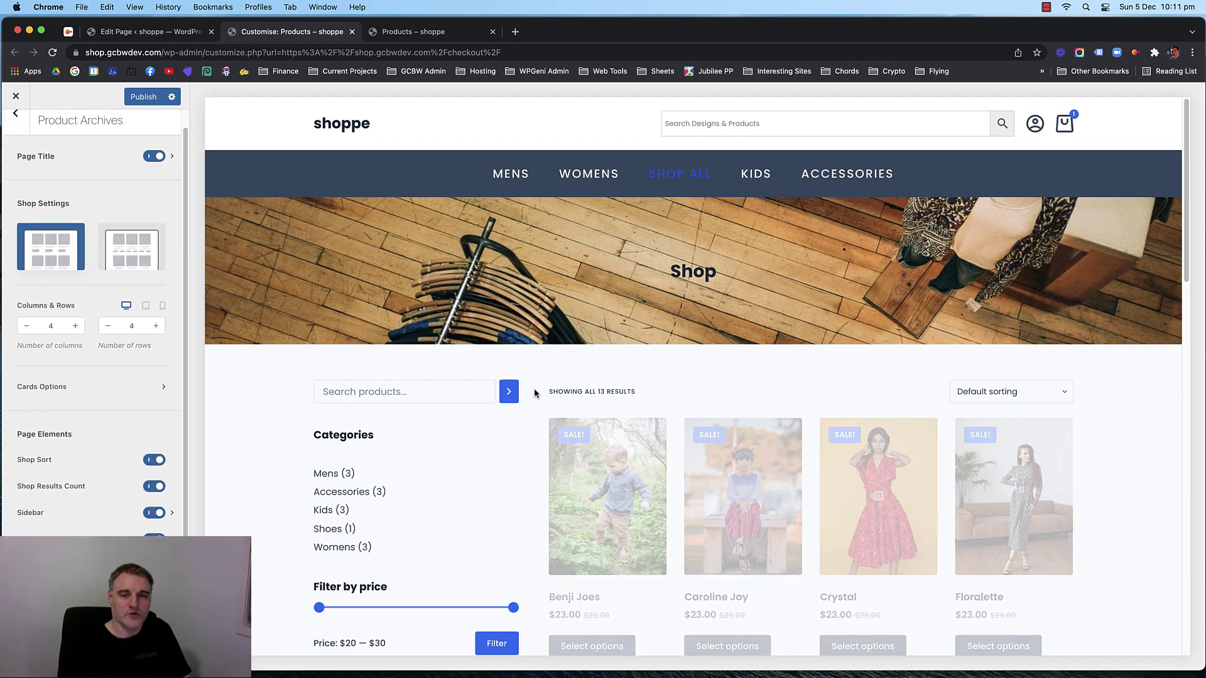
pyautogui.scroll(-15, 530, 390)
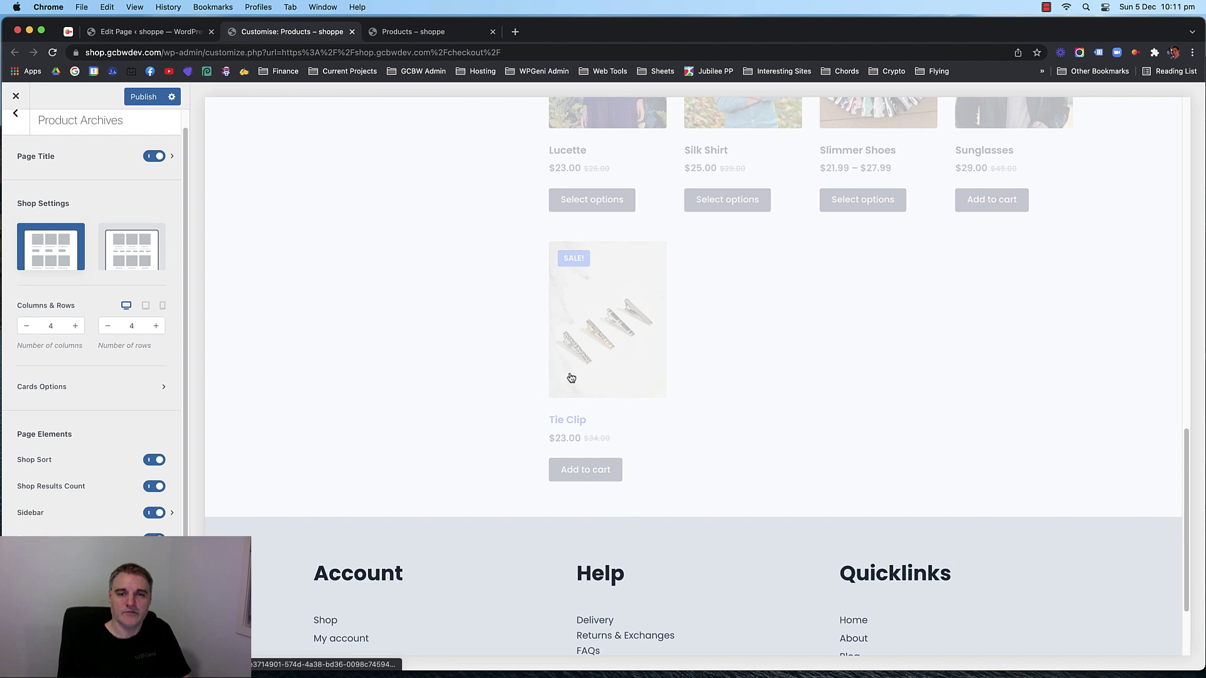
pyautogui.click(110, 325)
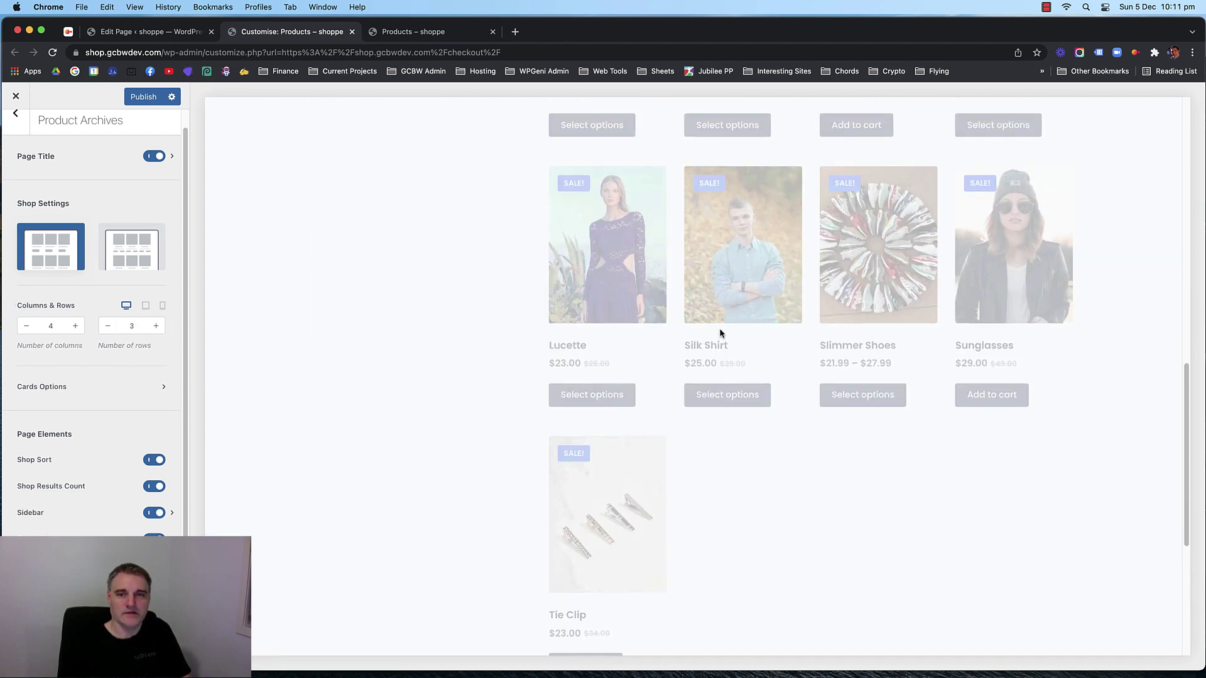
pyautogui.scroll(-12, 719, 333)
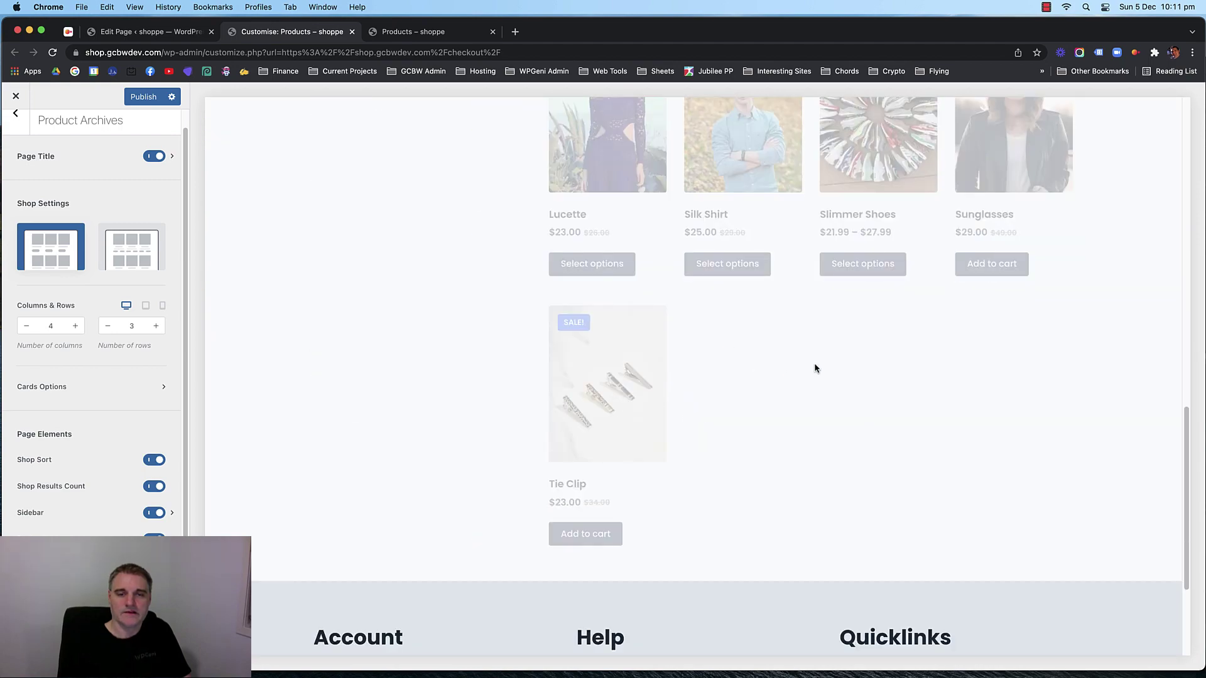
pyautogui.scroll(2, 888, 440)
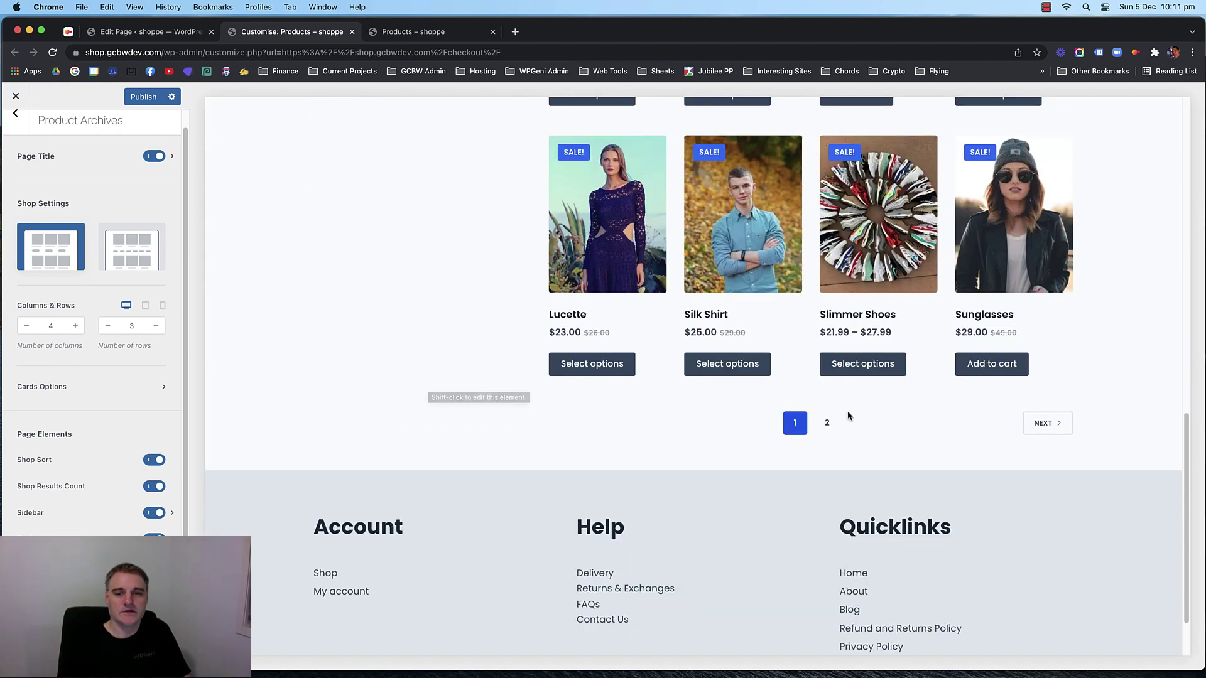
pyautogui.scroll(15, 628, 352)
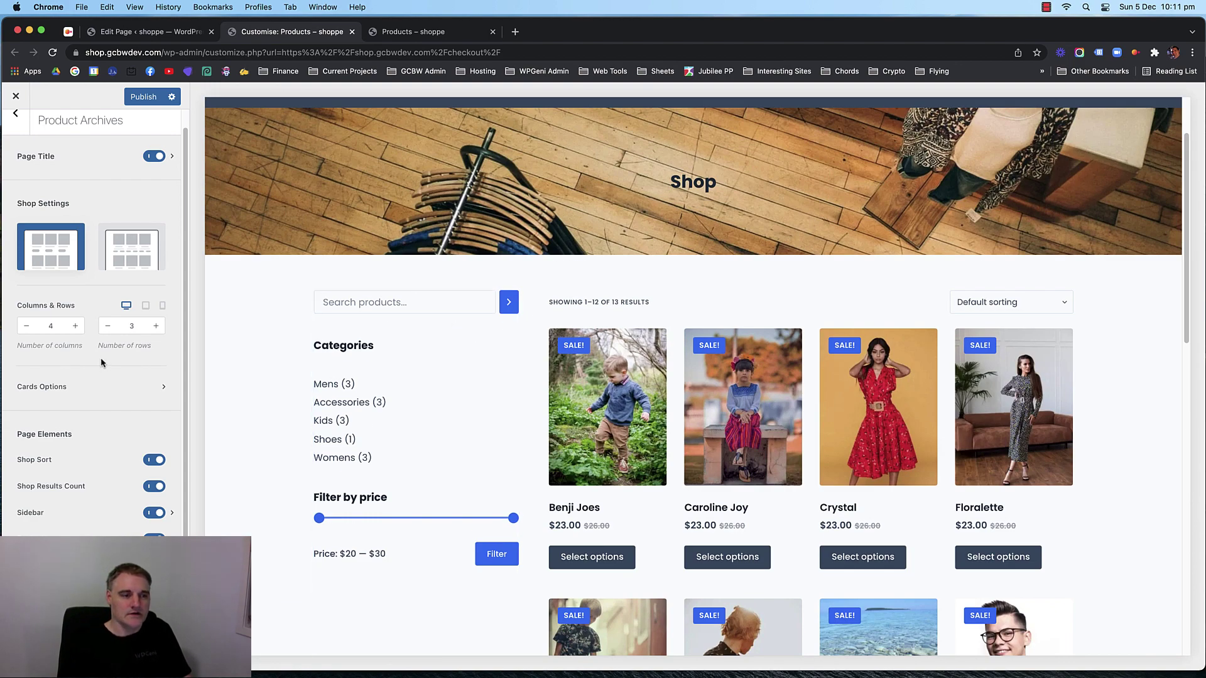
pyautogui.scroll(1, 104, 368)
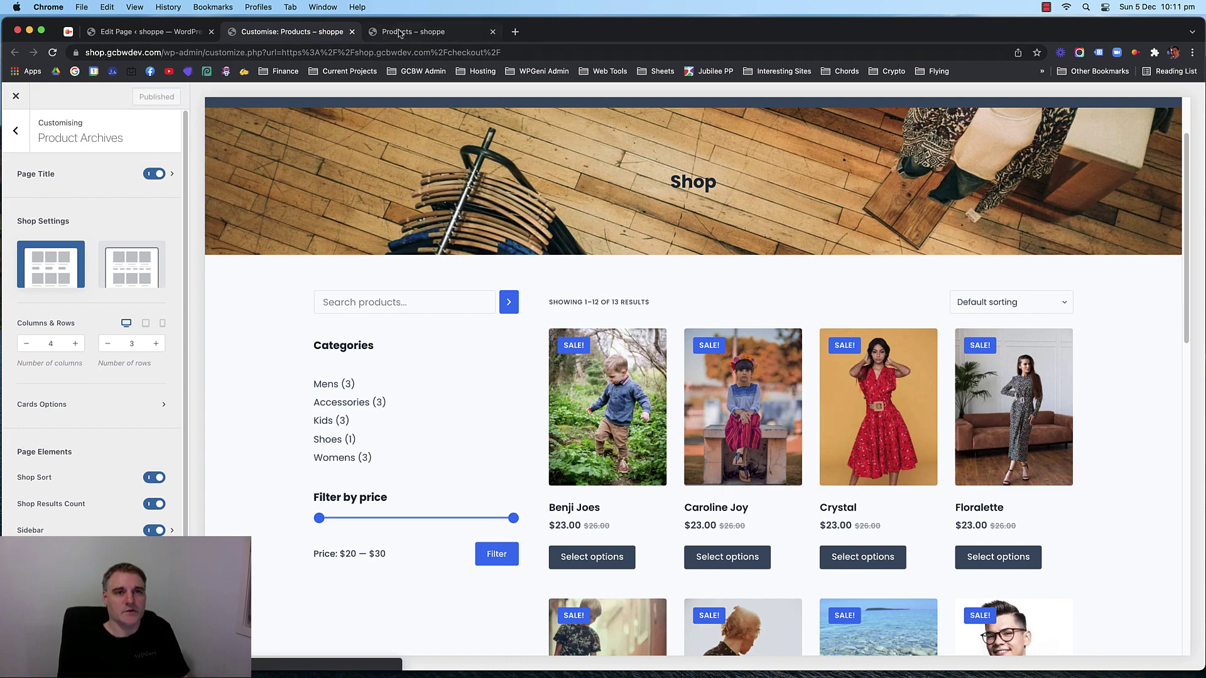
# Reload the live shop to confirm the left sidebar and 4-column, 12-per-page grid.
pyautogui.click(435, 32)
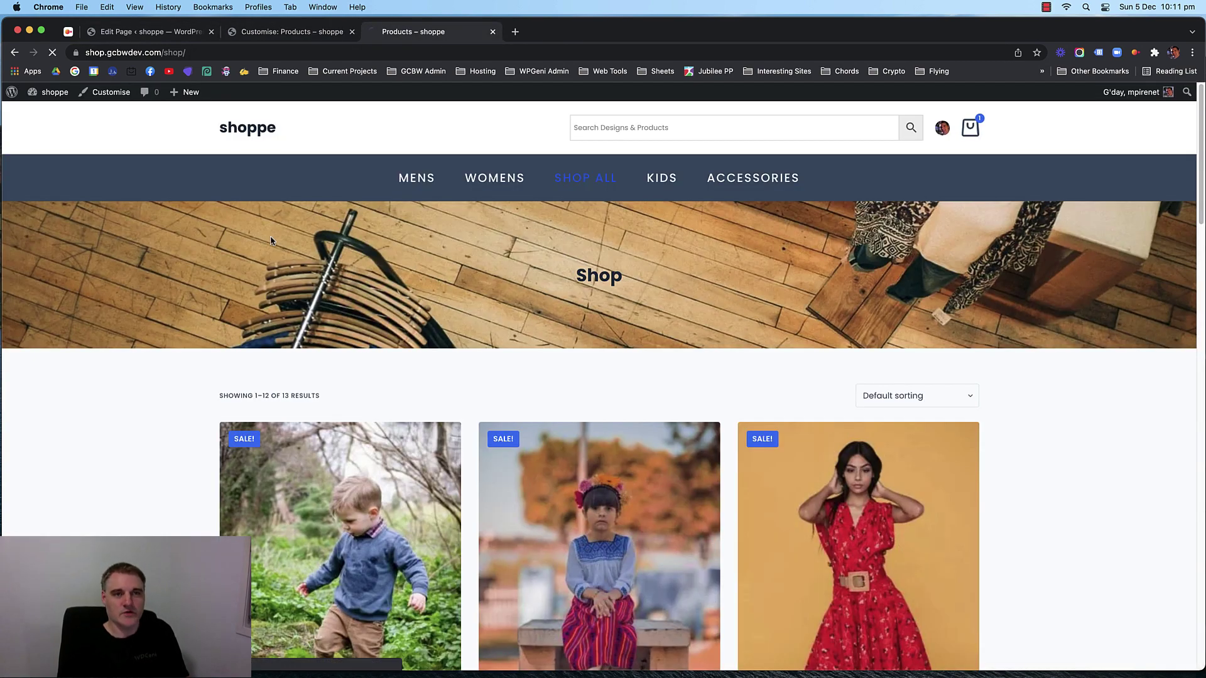
pyautogui.press('super+r')
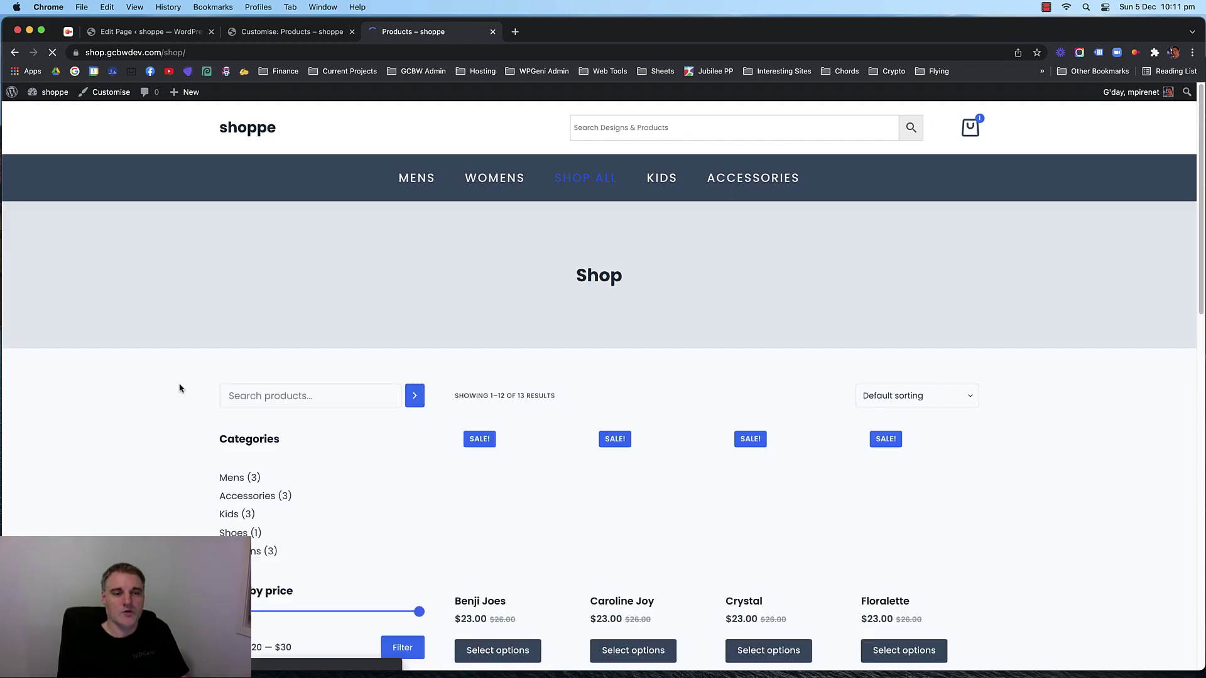
pyautogui.scroll(-4, 169, 383)
pyautogui.scroll(4, 470, 356)
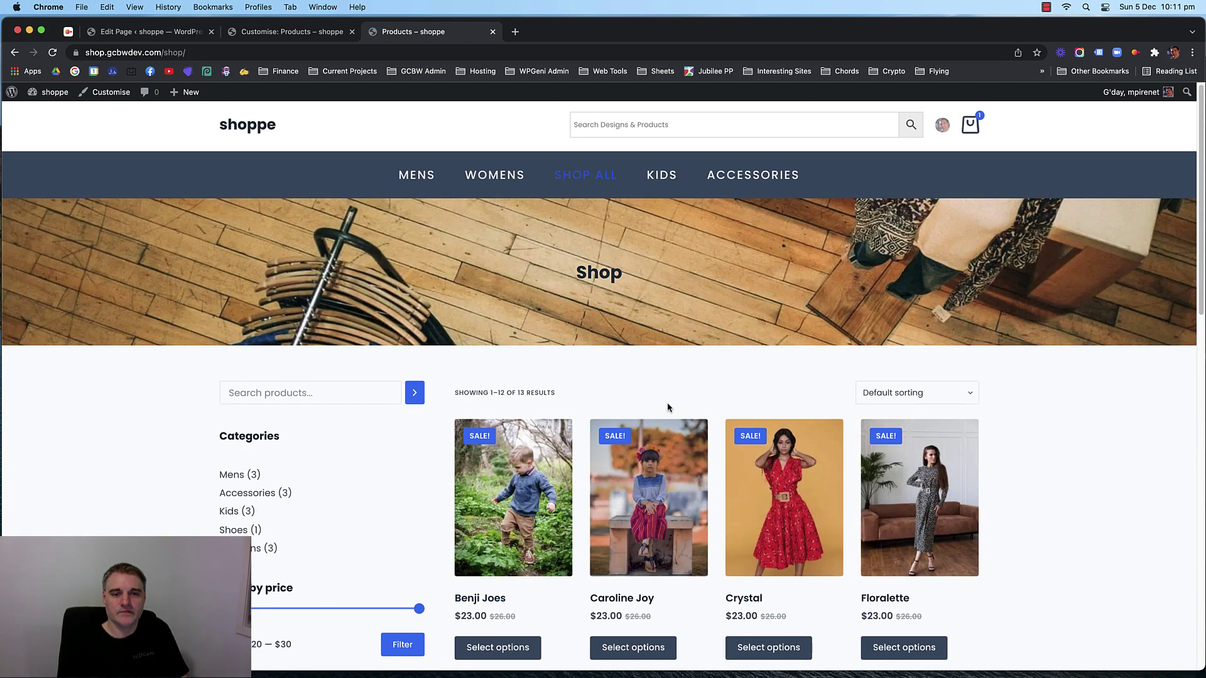
pyautogui.scroll(-4, 315, 182)
pyautogui.scroll(2, 180, 194)
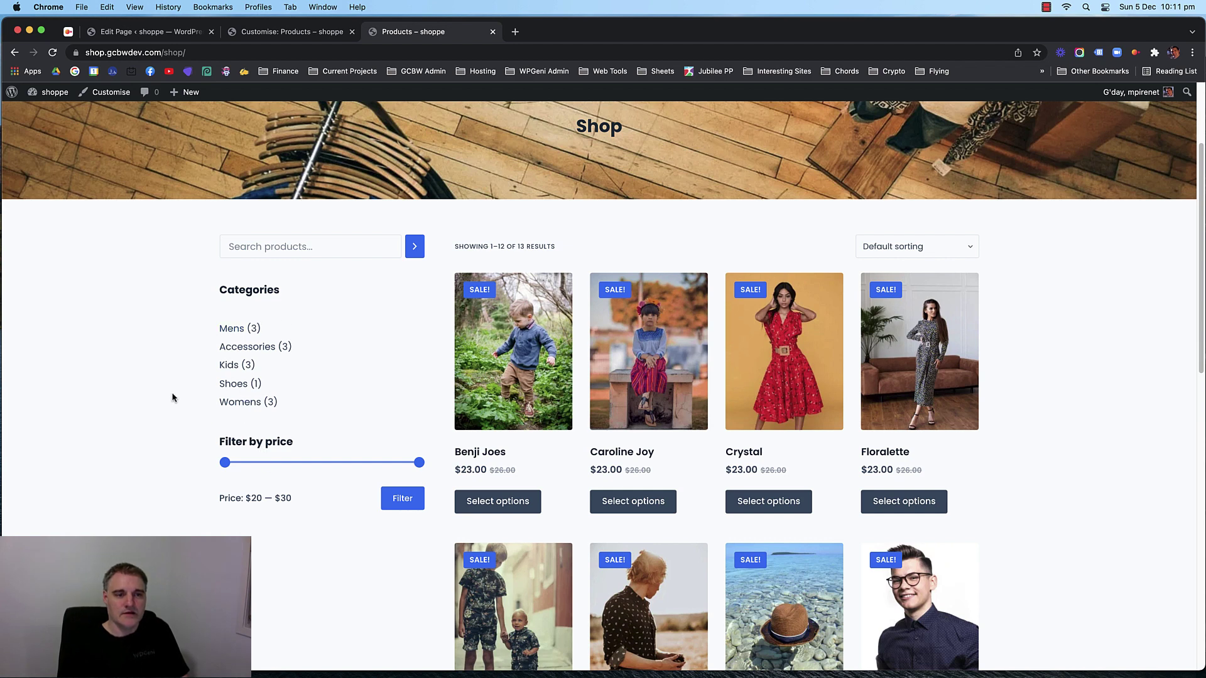
# Go to Appearance > Widgets from the Shop page editor.
pyautogui.click(188, 34)
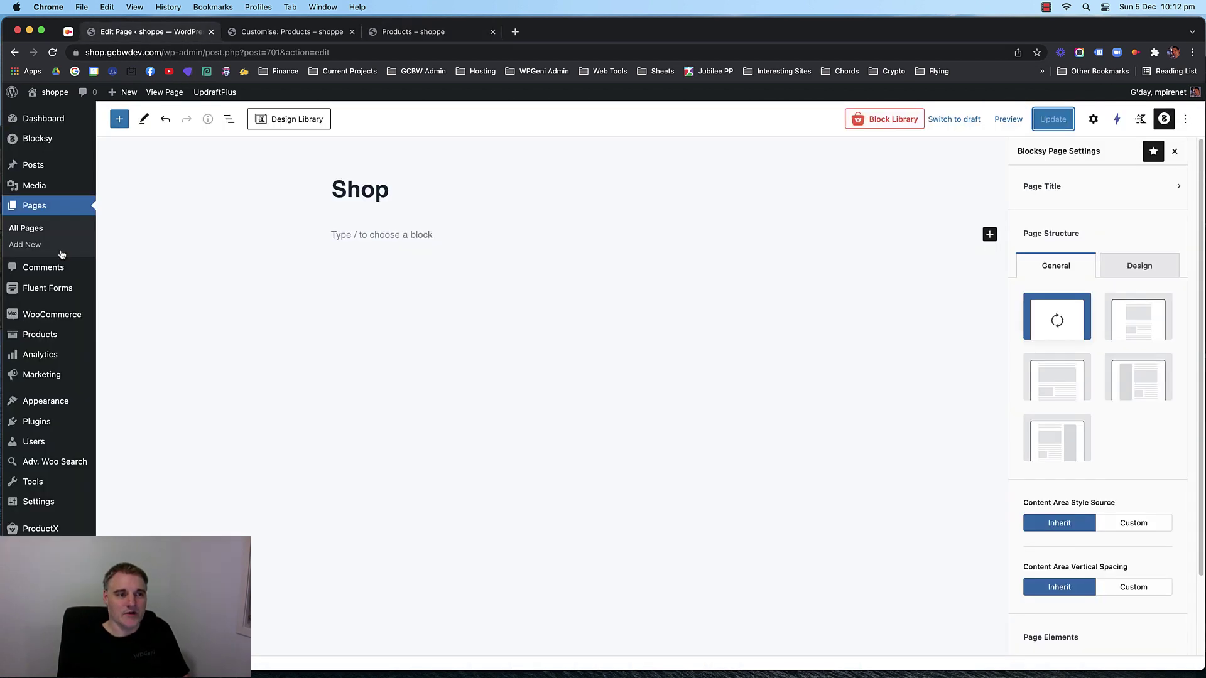
pyautogui.moveTo(44, 398)
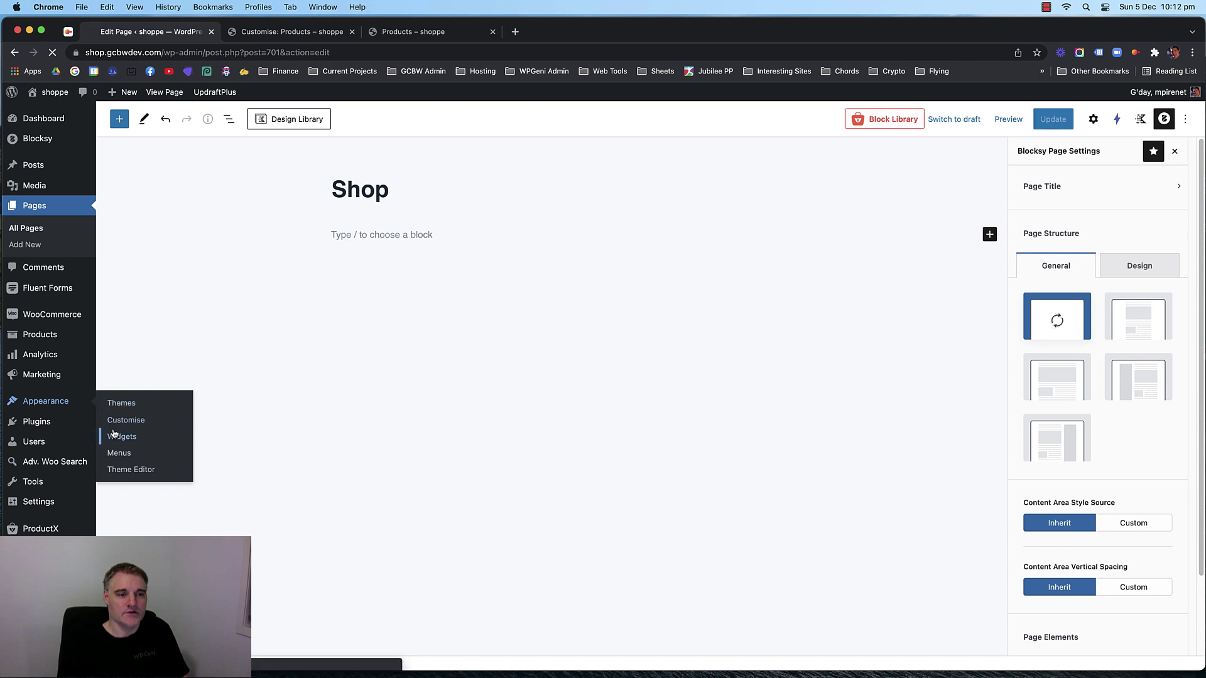
pyautogui.click(113, 435)
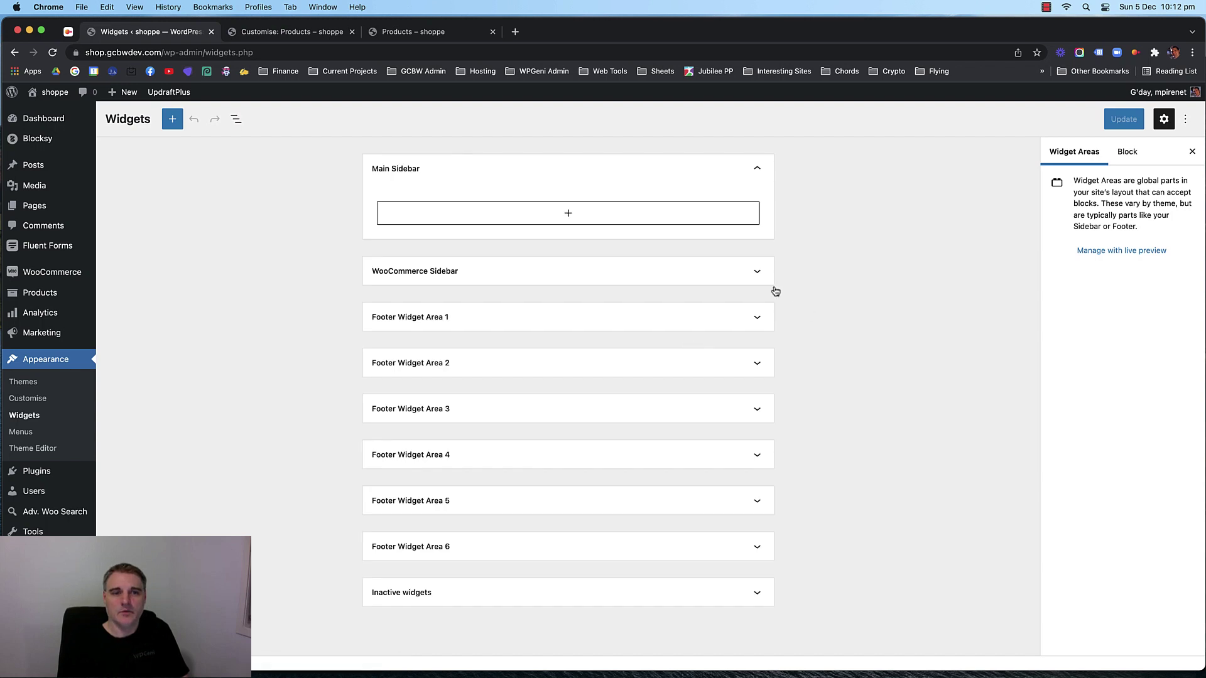
# Add a Search block to the WooCommerce Sidebar, then delete it again.
pyautogui.click(661, 278)
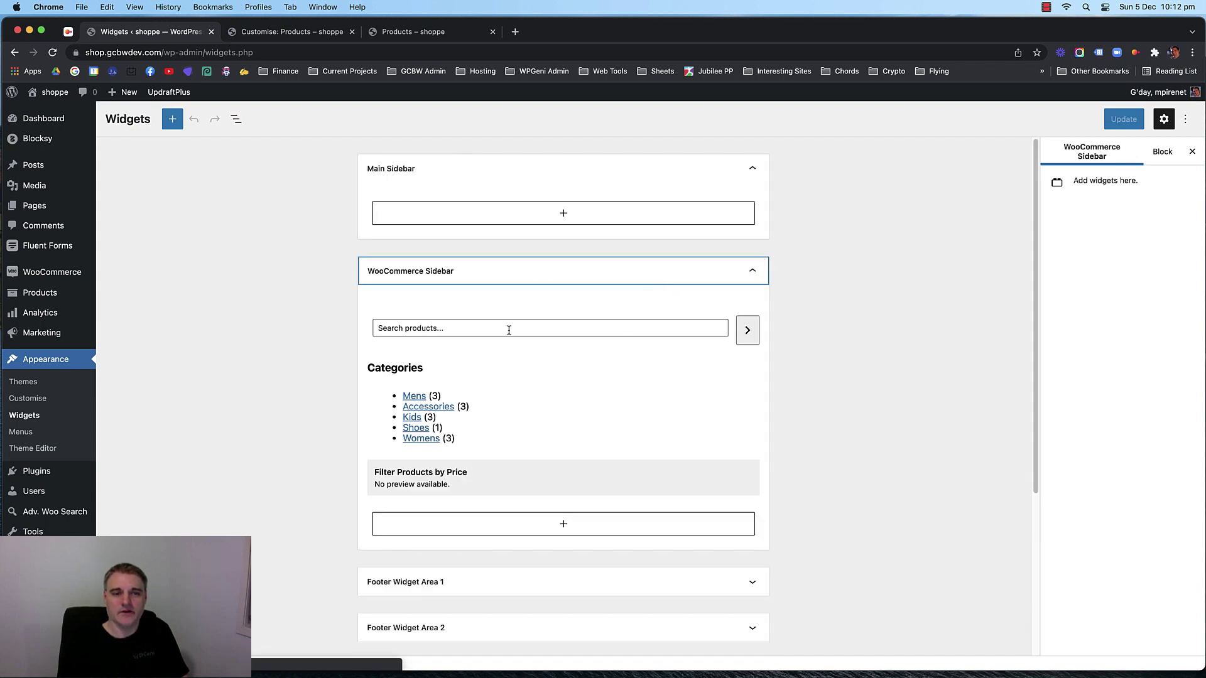
pyautogui.click(508, 330)
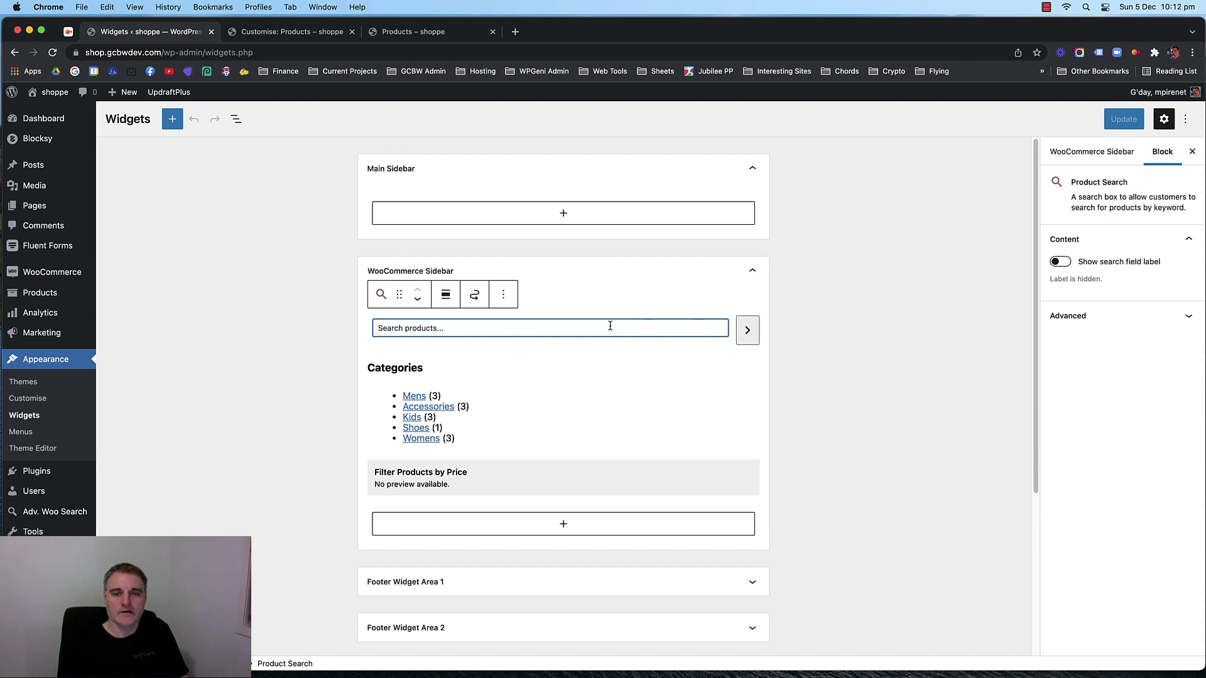
pyautogui.click(564, 523)
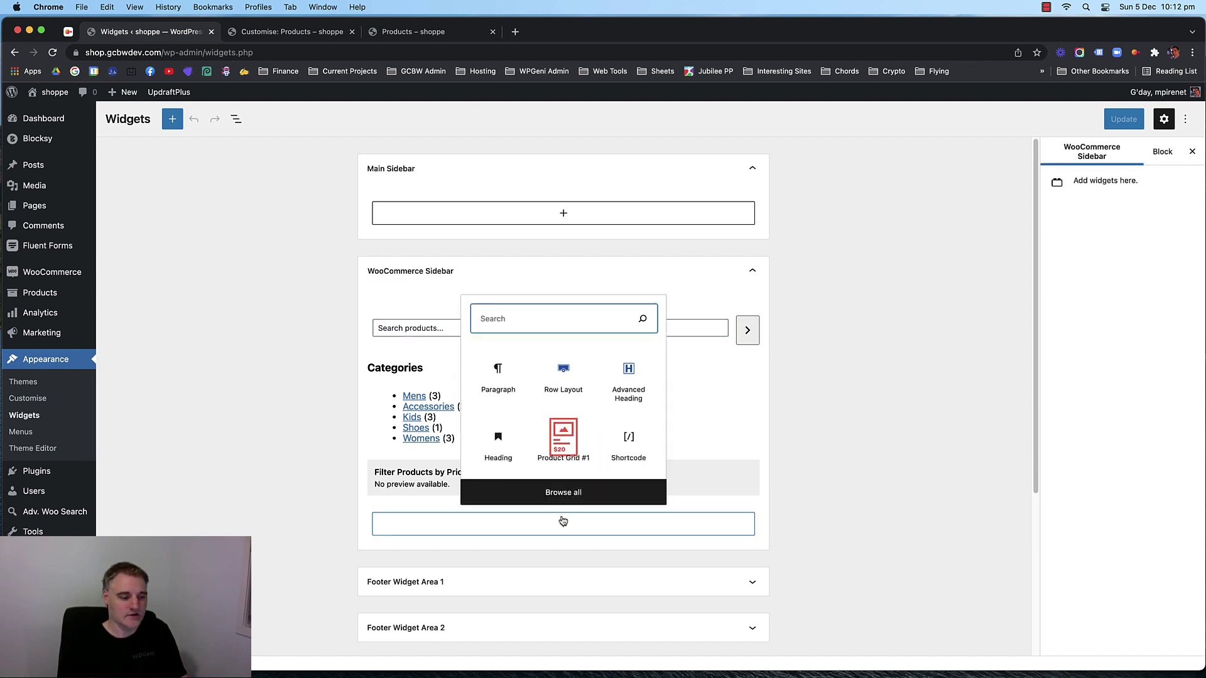
pyautogui.write('search')
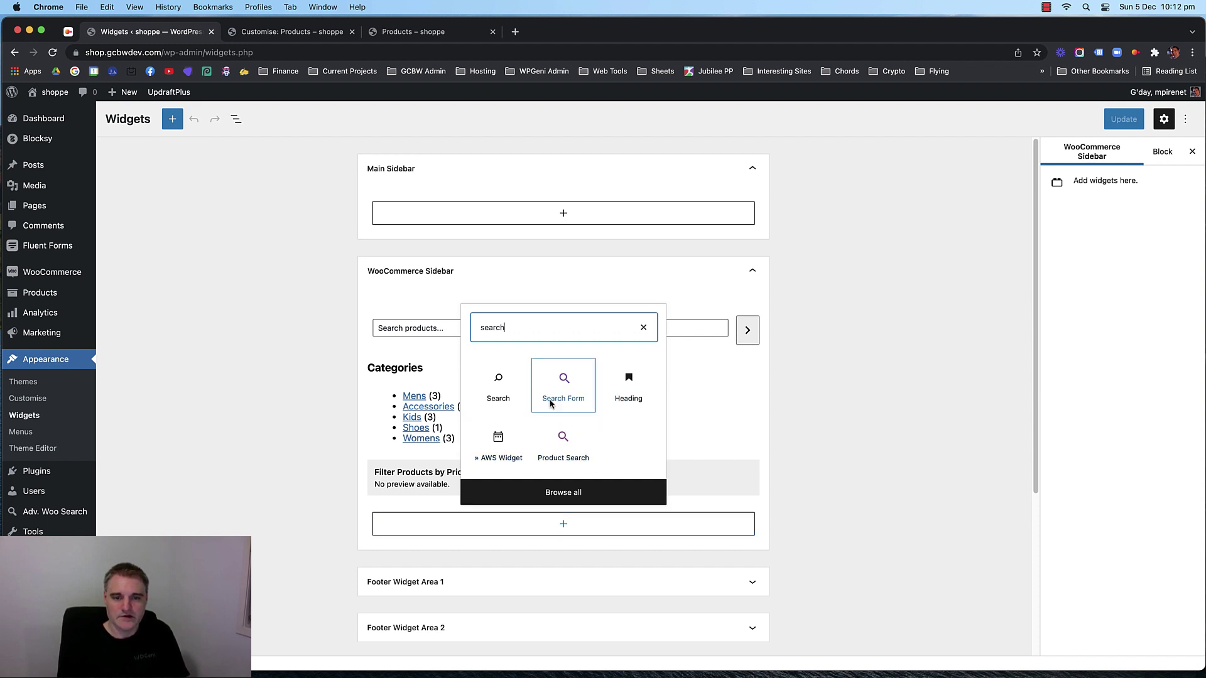
pyautogui.click(556, 447)
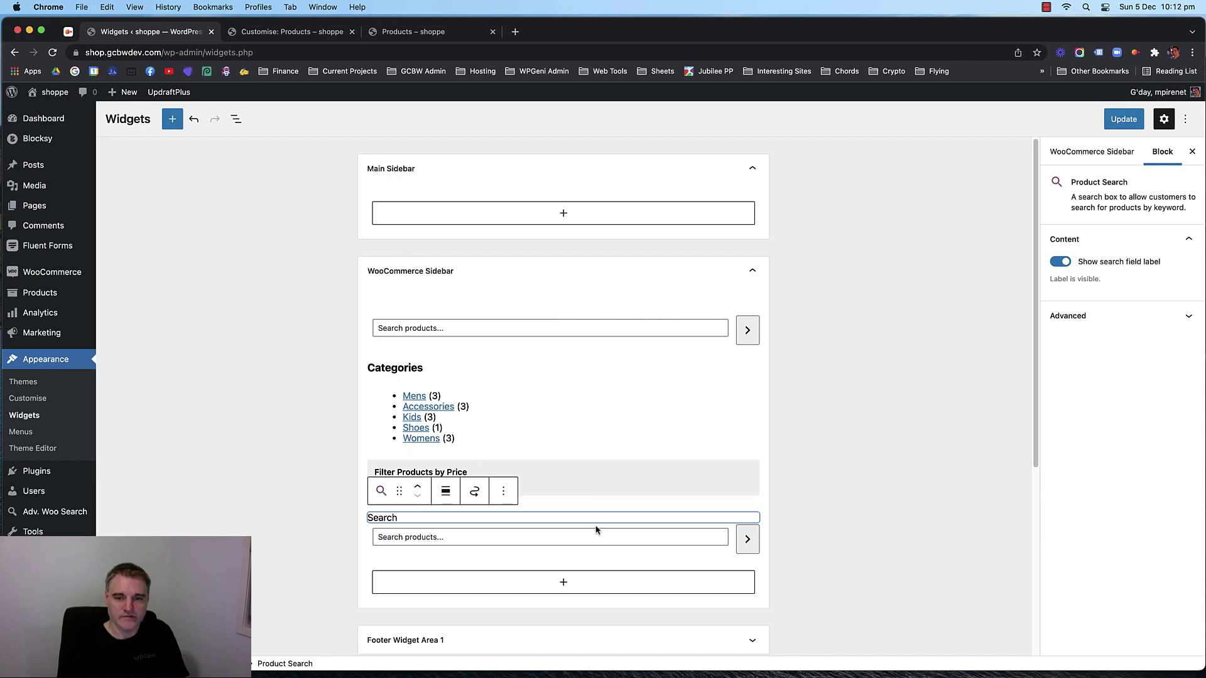
pyautogui.click(504, 490)
pyautogui.click(512, 453)
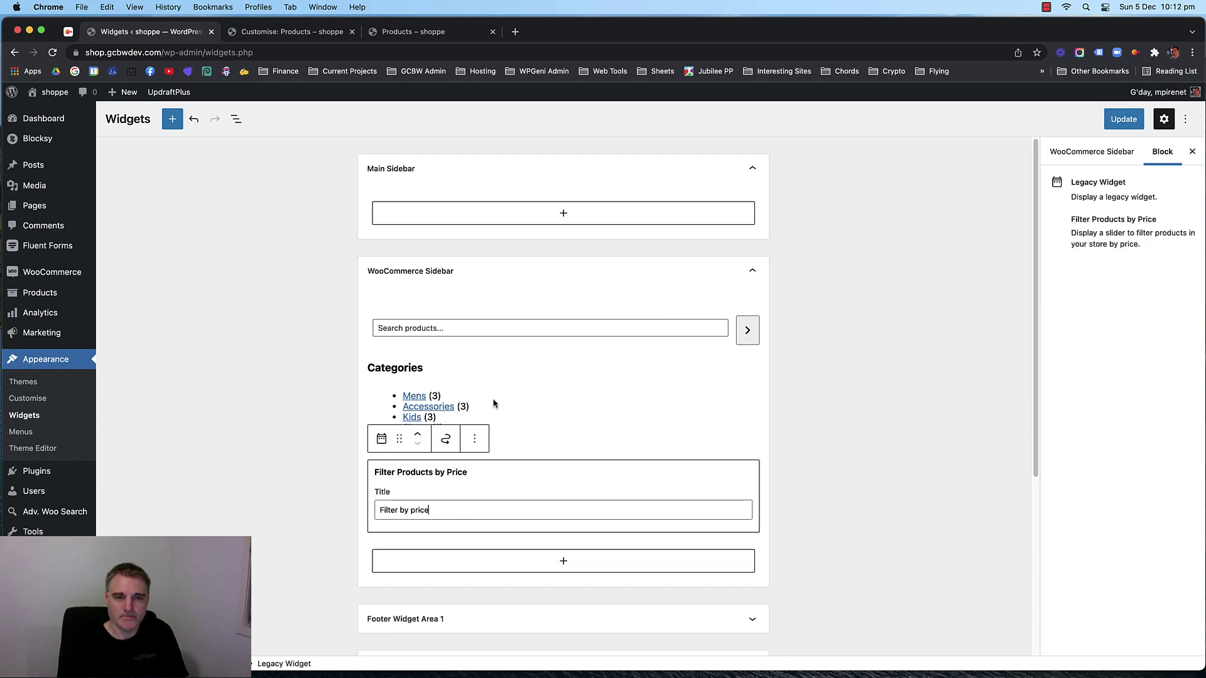
# Turn off Show product count on the sidebar's Product Categories List.
pyautogui.click(484, 315)
pyautogui.click(486, 323)
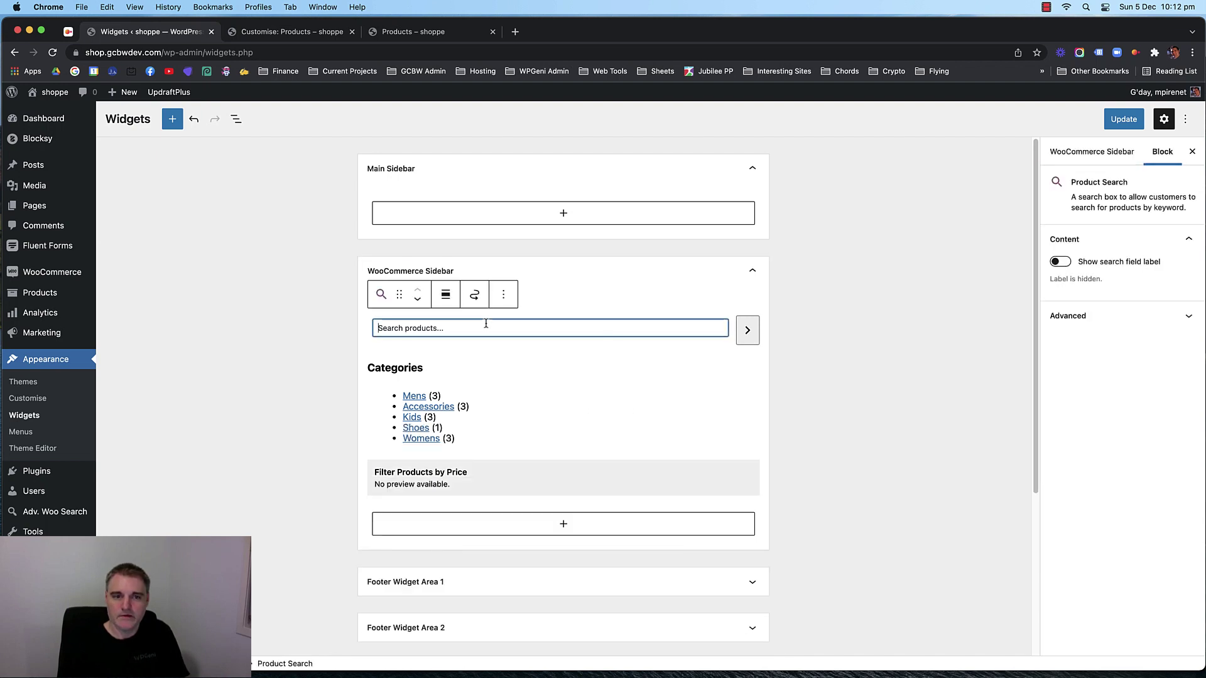
pyautogui.click(493, 393)
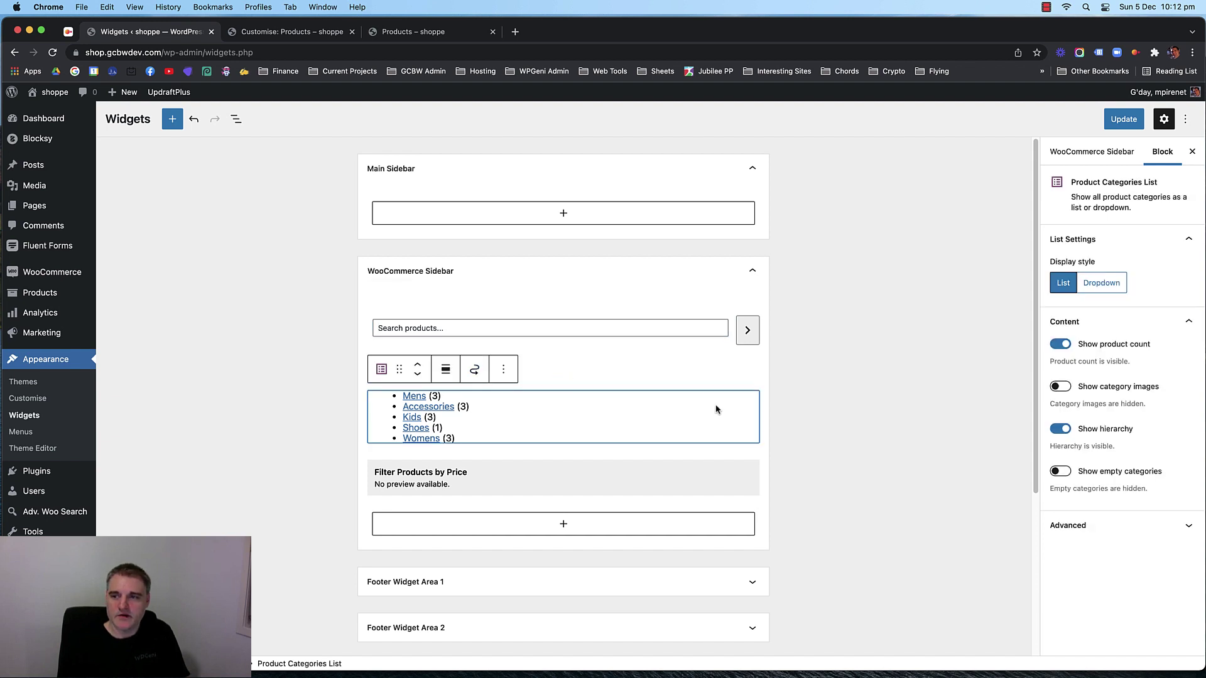
pyautogui.click(1060, 345)
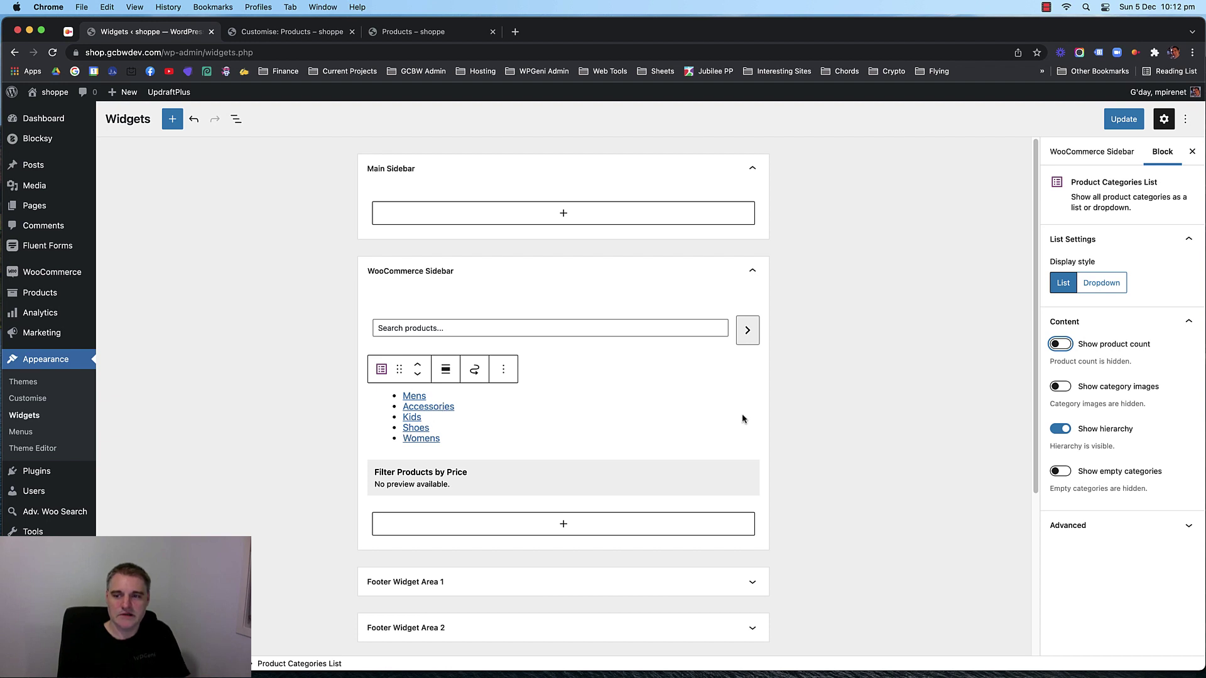
pyautogui.scroll(-1, 609, 454)
pyautogui.click(607, 456)
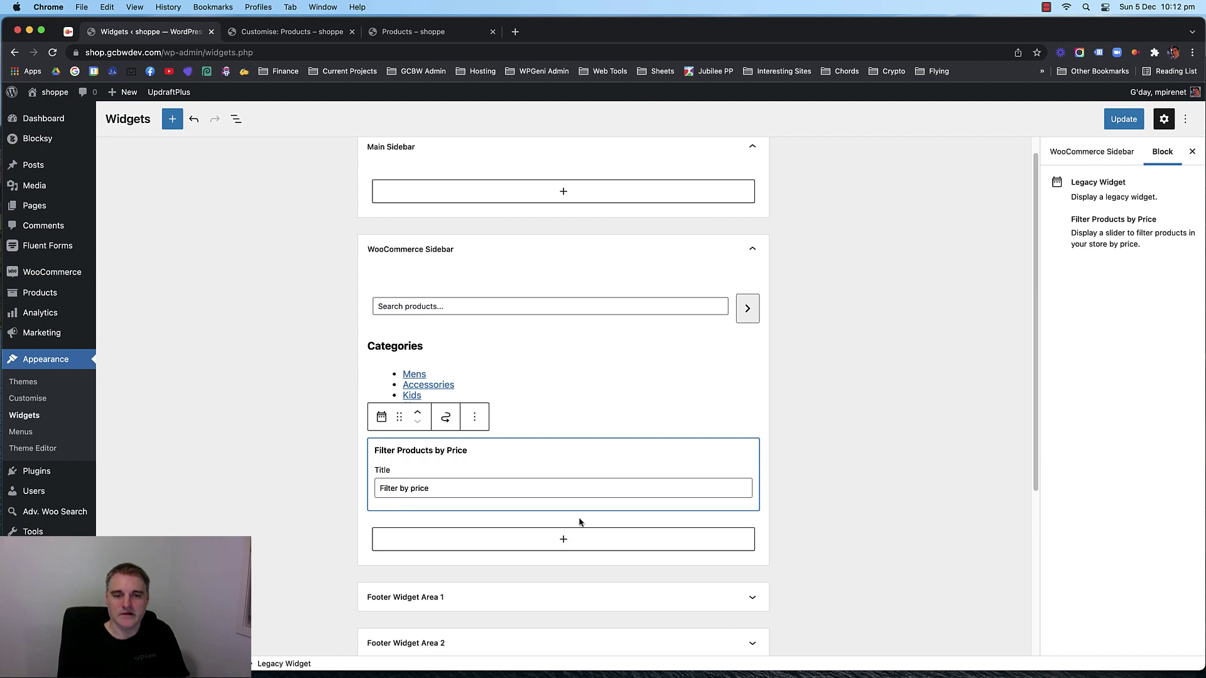
# Browse the Widgets section of the full block library for the WooCommerce Sidebar.
pyautogui.click(560, 533)
pyautogui.click(562, 502)
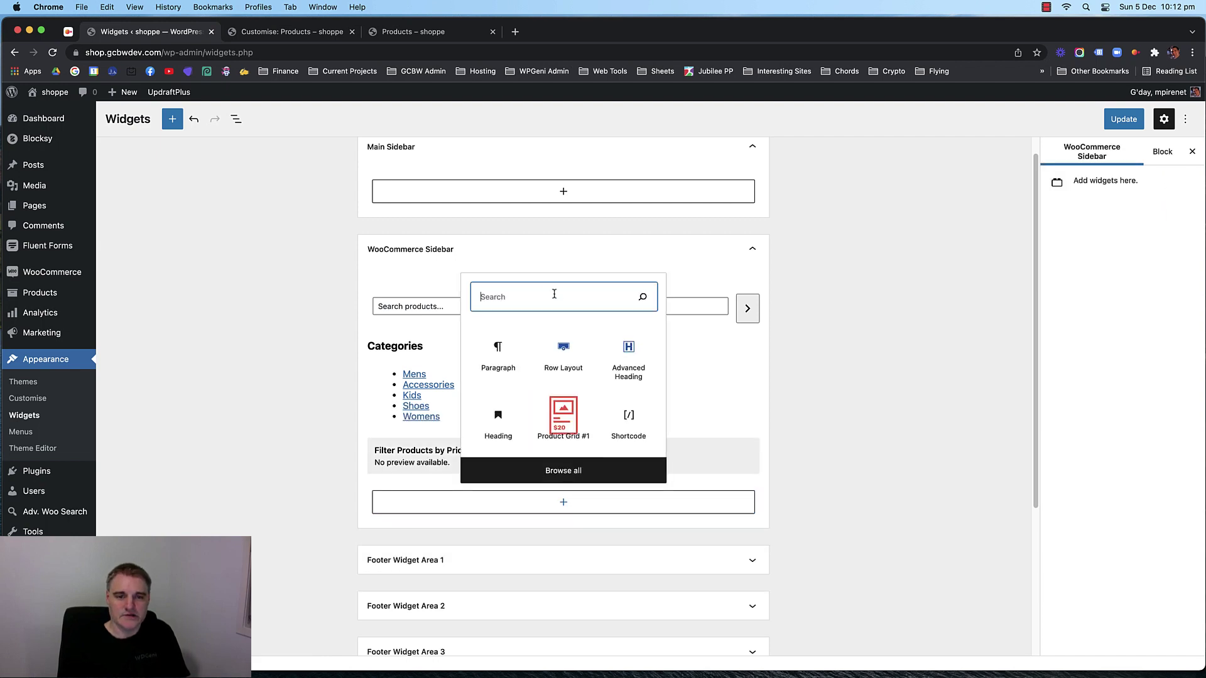
pyautogui.click(571, 471)
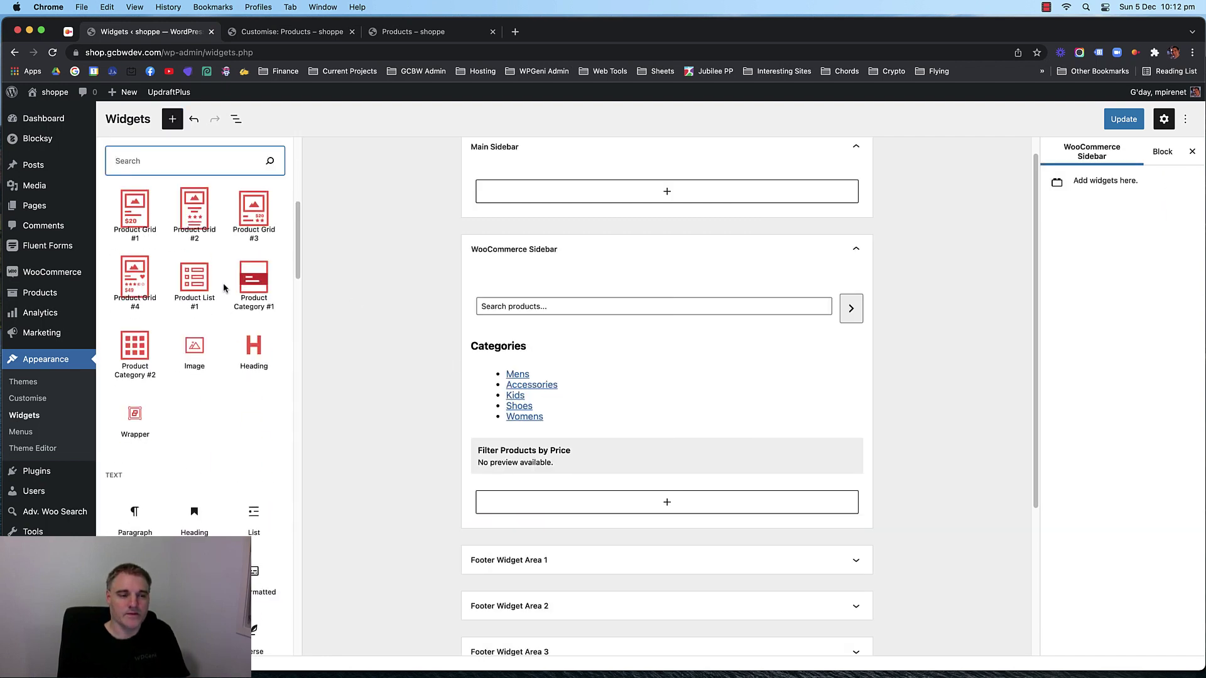
pyautogui.scroll(-20, 224, 282)
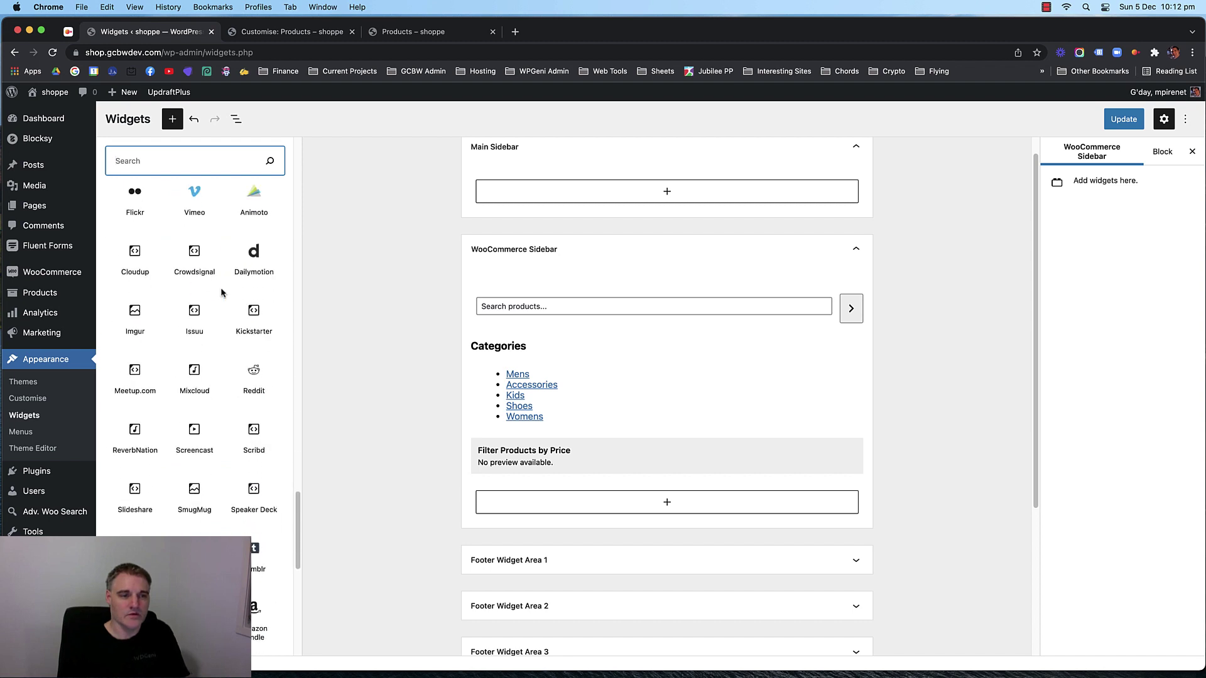
pyautogui.scroll(20, 220, 288)
pyautogui.scroll(-2, 226, 289)
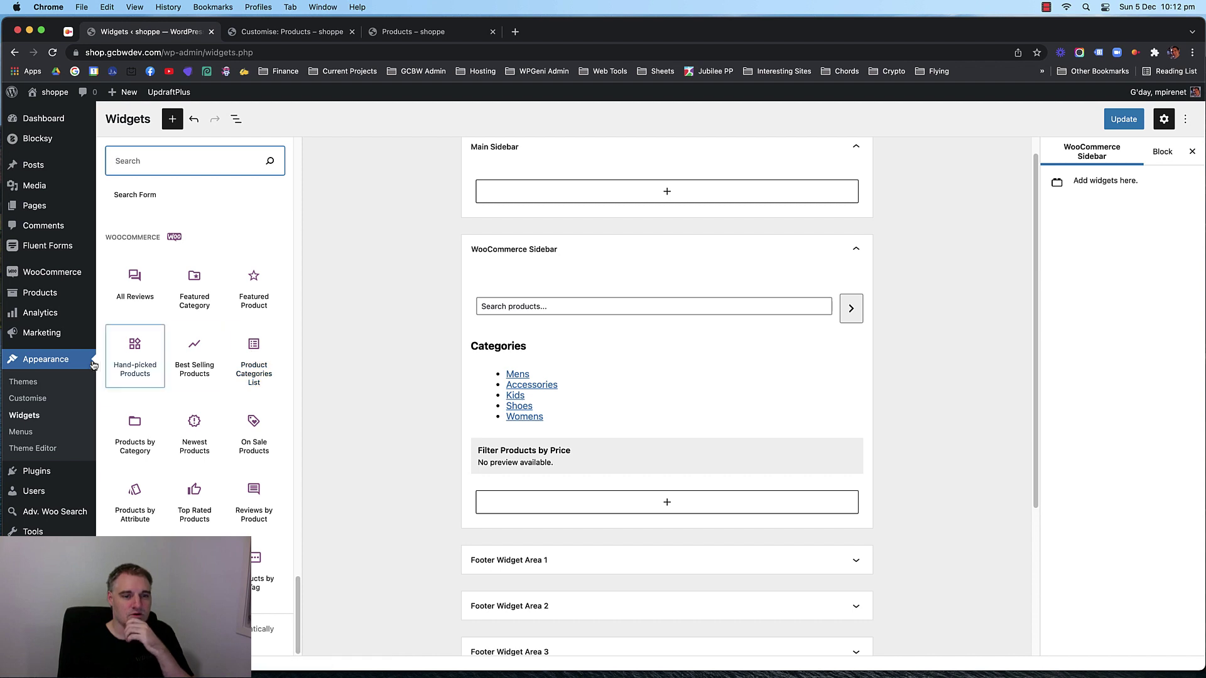
pyautogui.scroll(-15, 197, 403)
pyautogui.scroll(10, 198, 395)
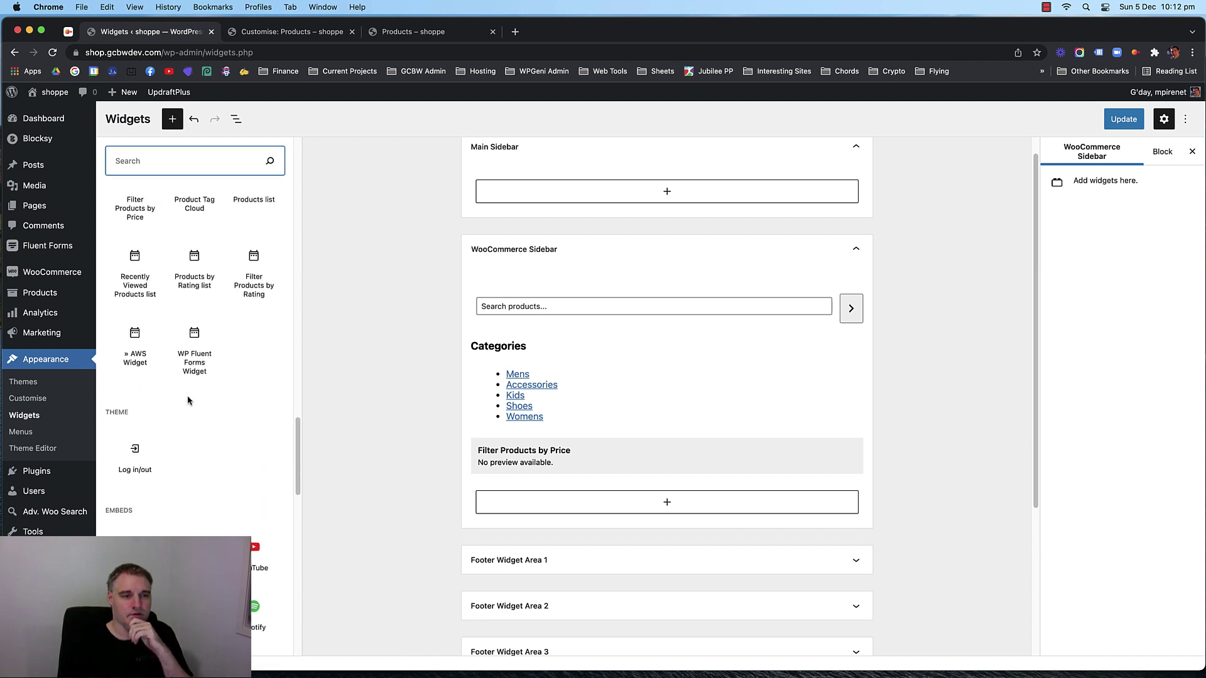
pyautogui.scroll(-3, 199, 392)
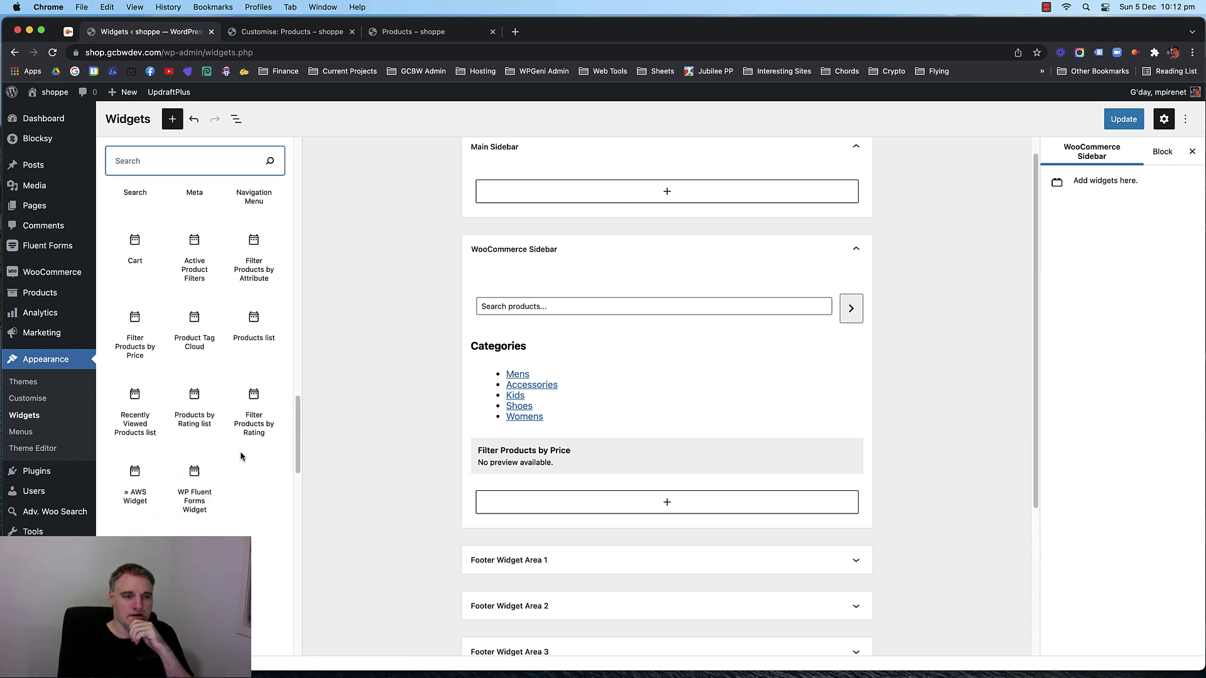
pyautogui.scroll(1, 240, 451)
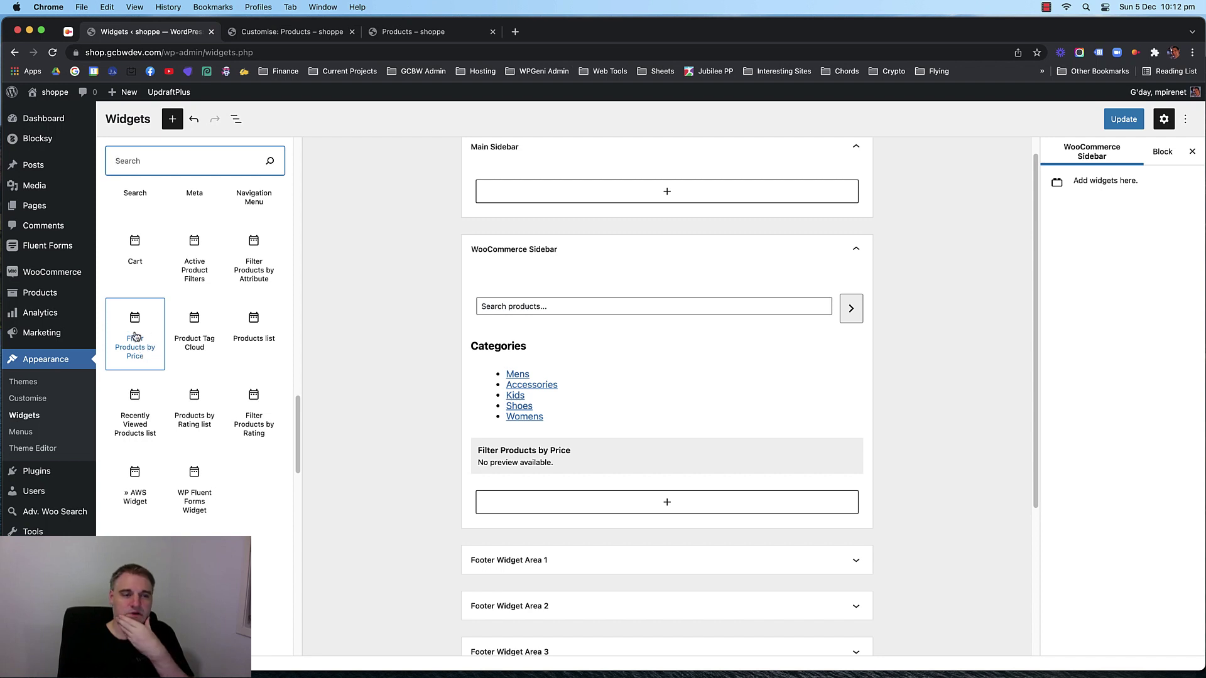
pyautogui.scroll(1, 217, 342)
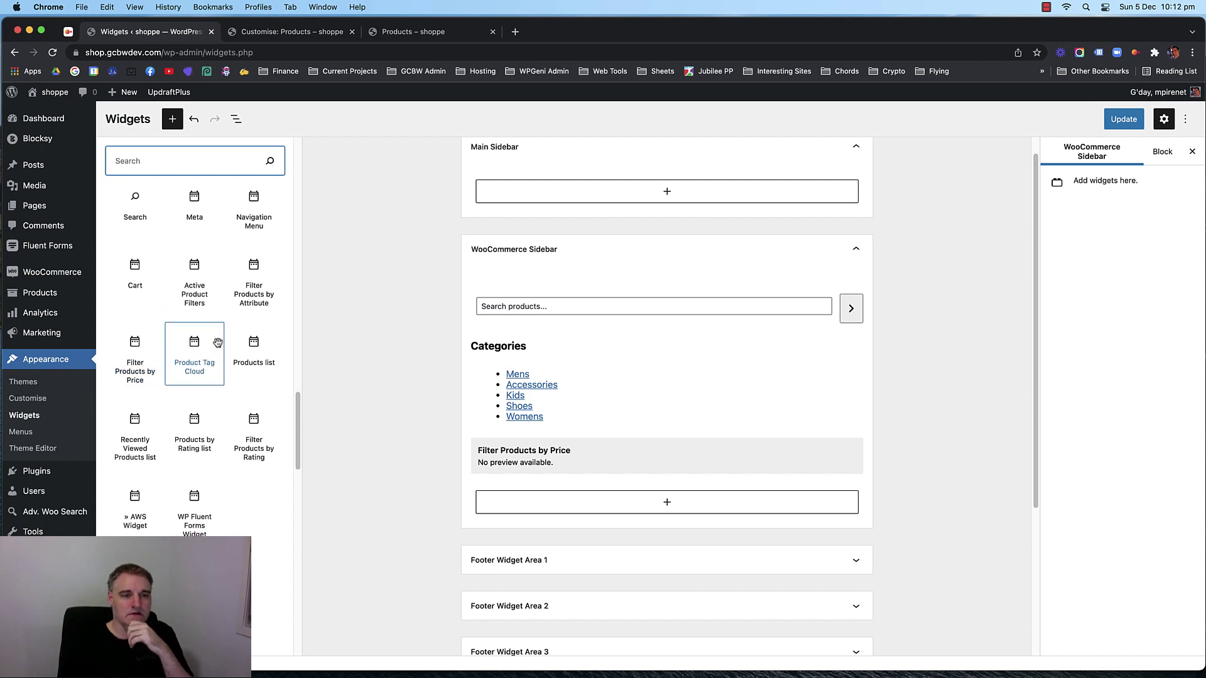
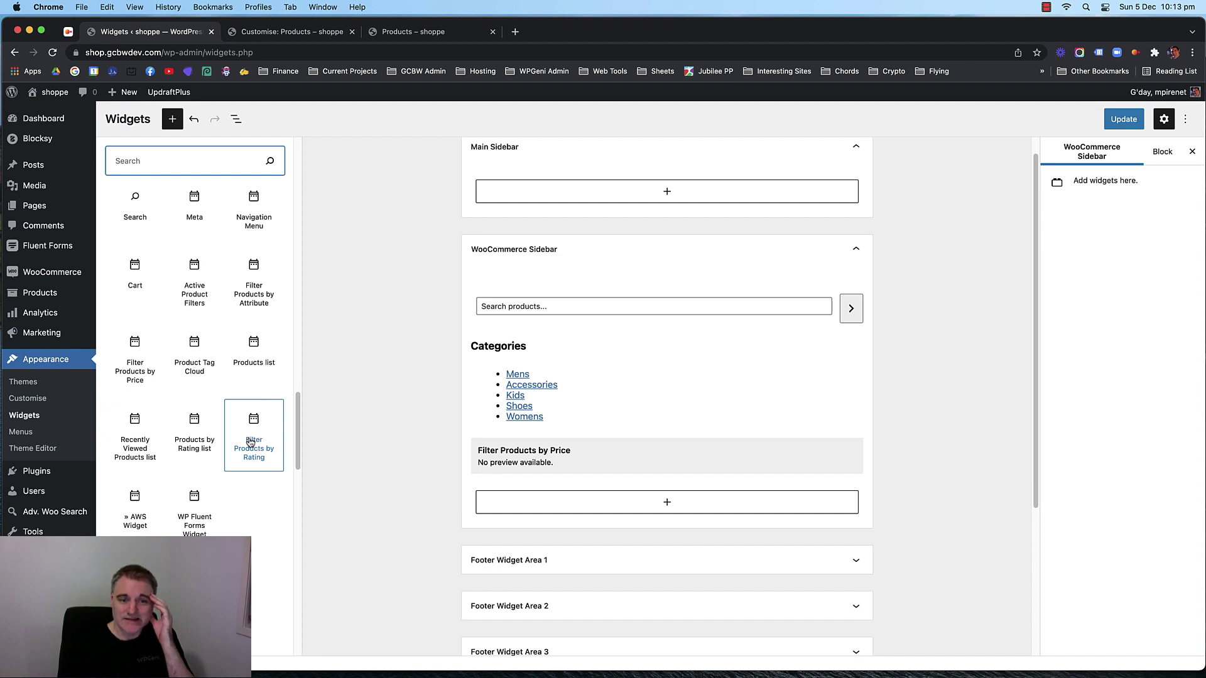
# Drag Filter Products by Rating into the WooCommerce Sidebar below the price filter.
pyautogui.moveTo(250, 441); pyautogui.dragTo(495, 497)
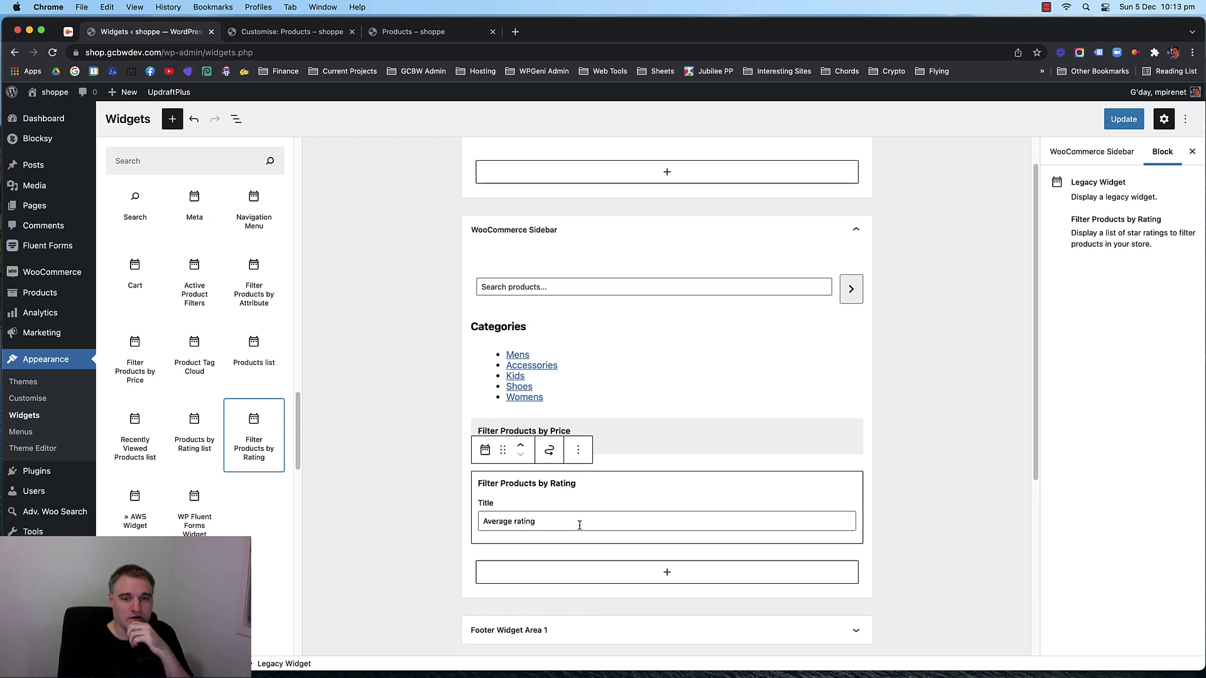
pyautogui.click(524, 522)
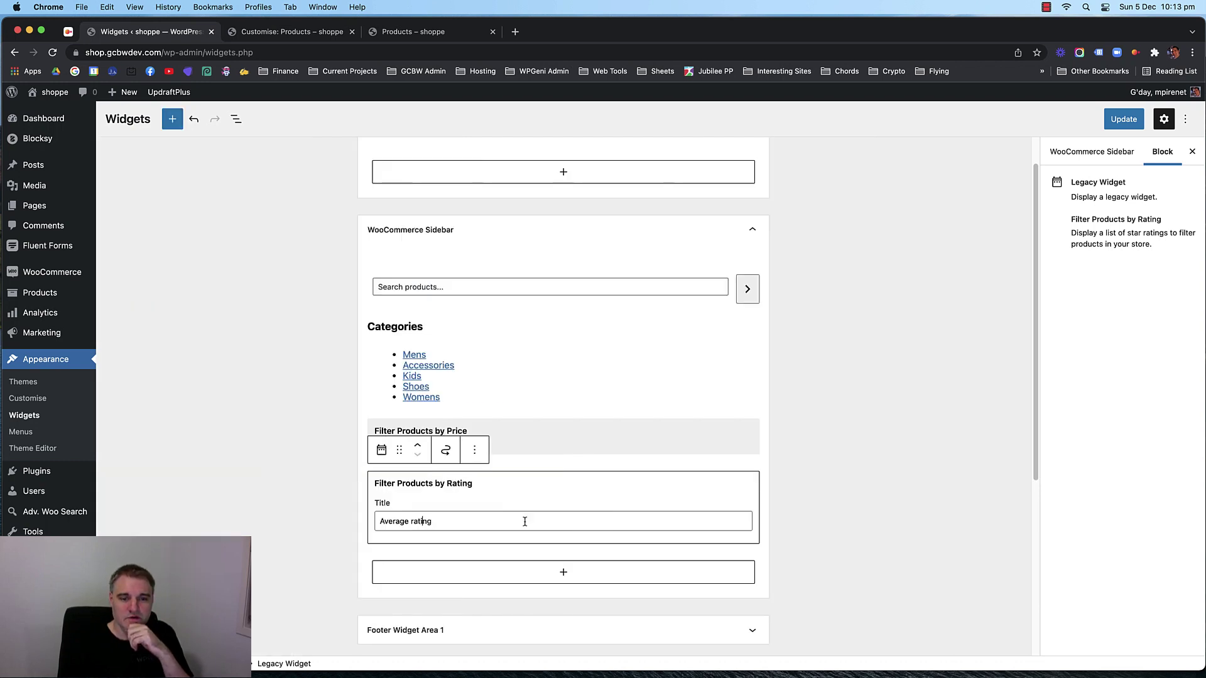
pyautogui.click(826, 337)
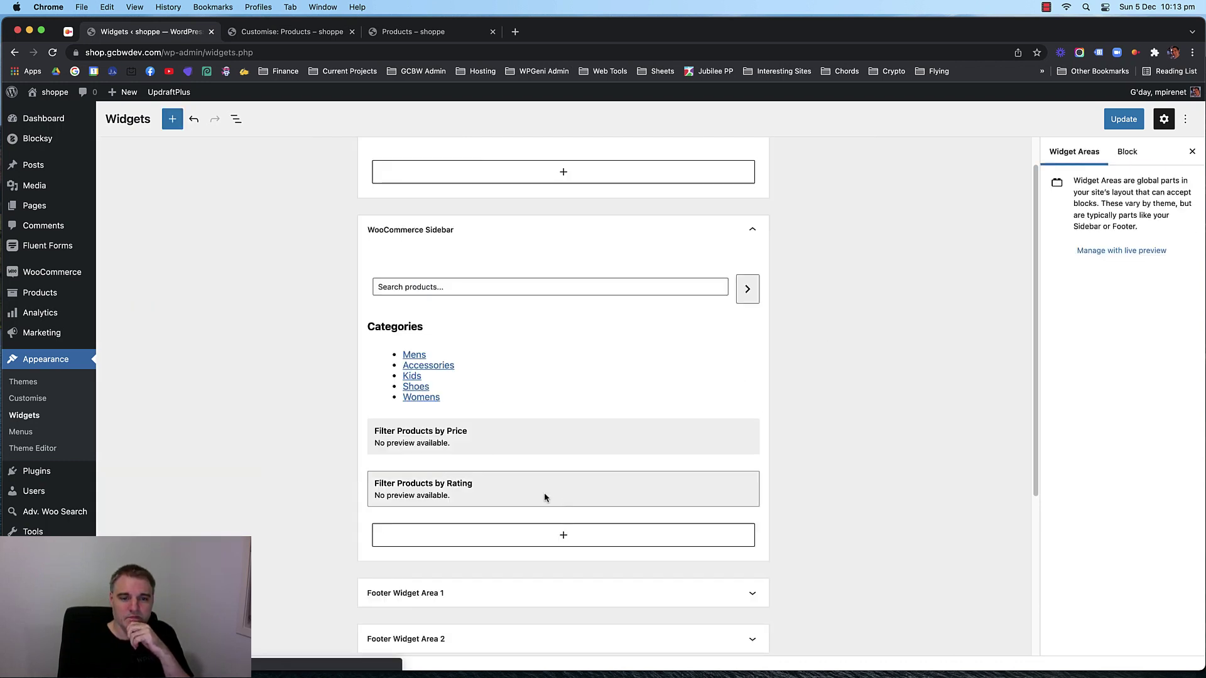
pyautogui.click(525, 487)
# Remove the rating filter and update the sidebar, keeping search, categories and price filter.
pyautogui.click(474, 450)
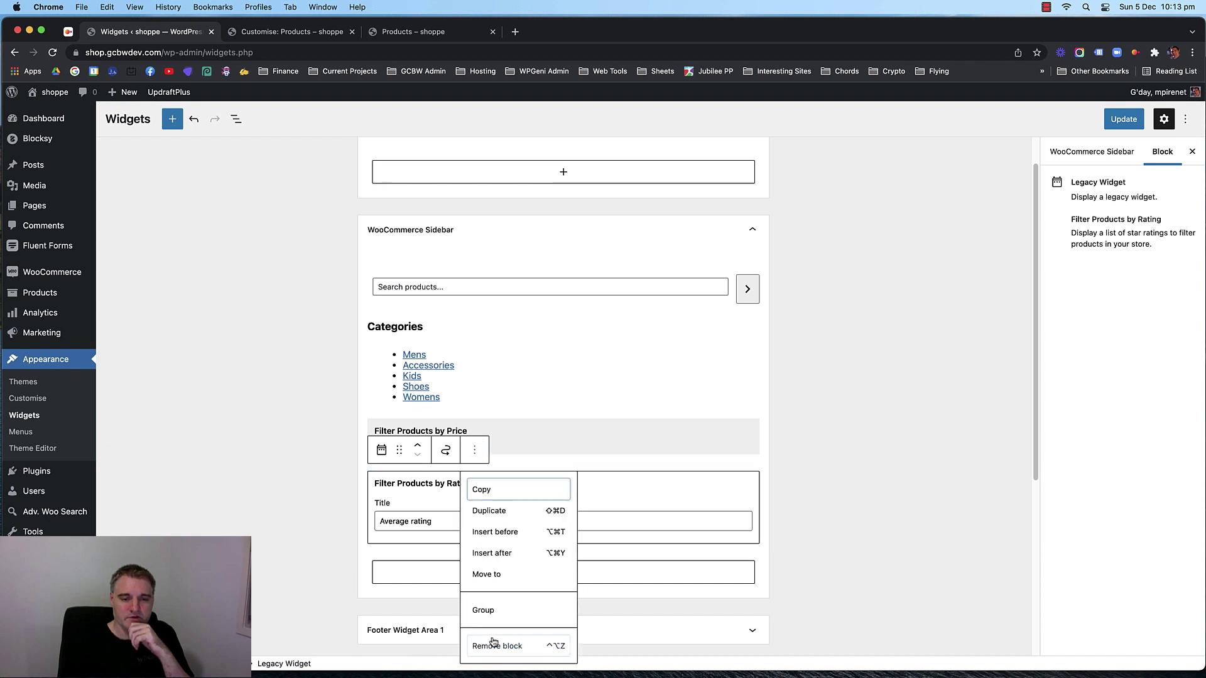
pyautogui.click(497, 646)
pyautogui.click(1124, 119)
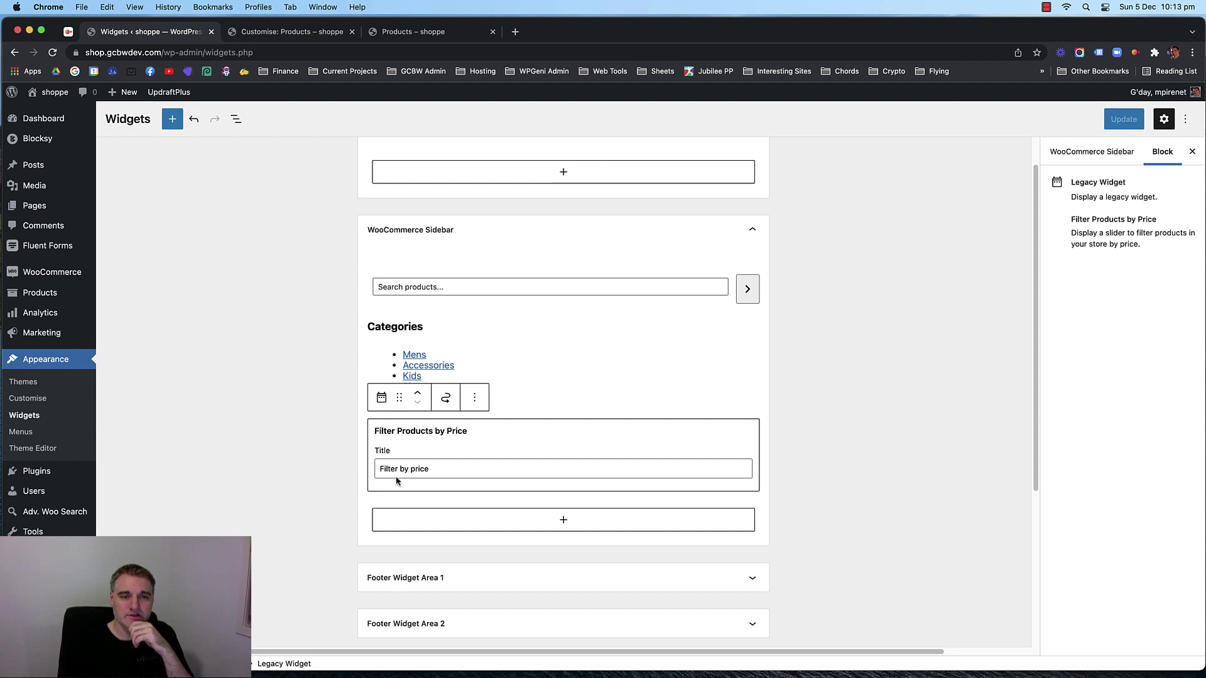
pyautogui.click(413, 33)
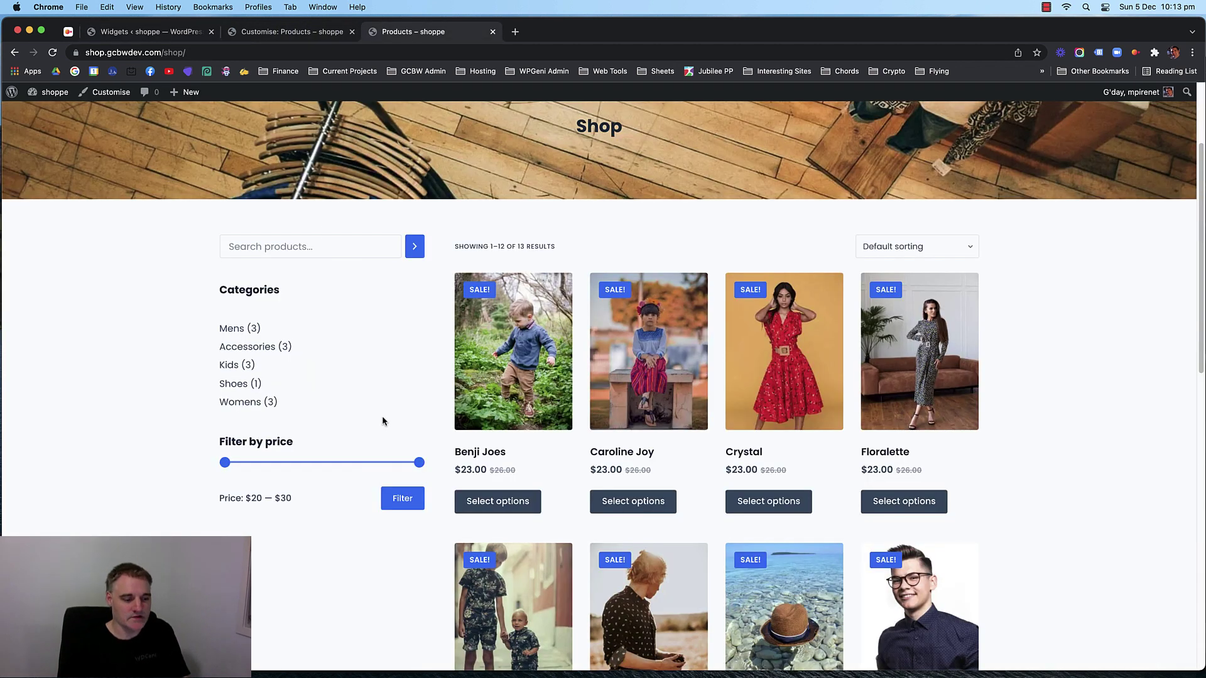
# Reload the shop and review the Mens and Womens category banners.
pyautogui.press('super+r')
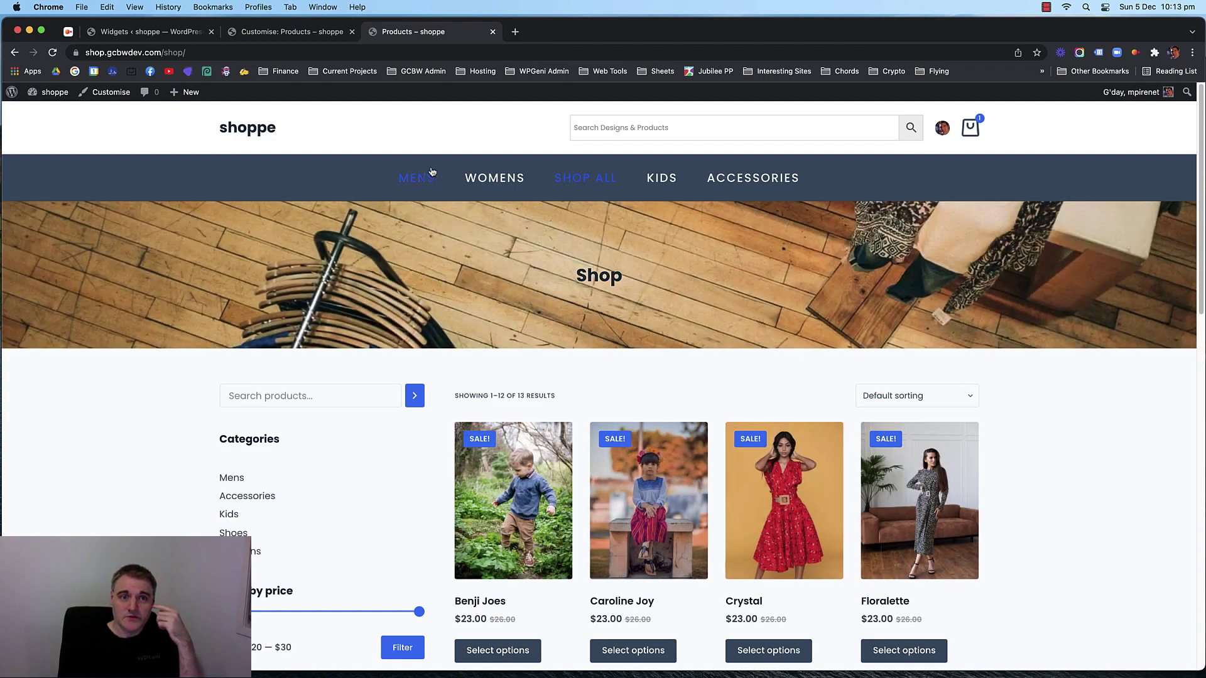
pyautogui.click(431, 174)
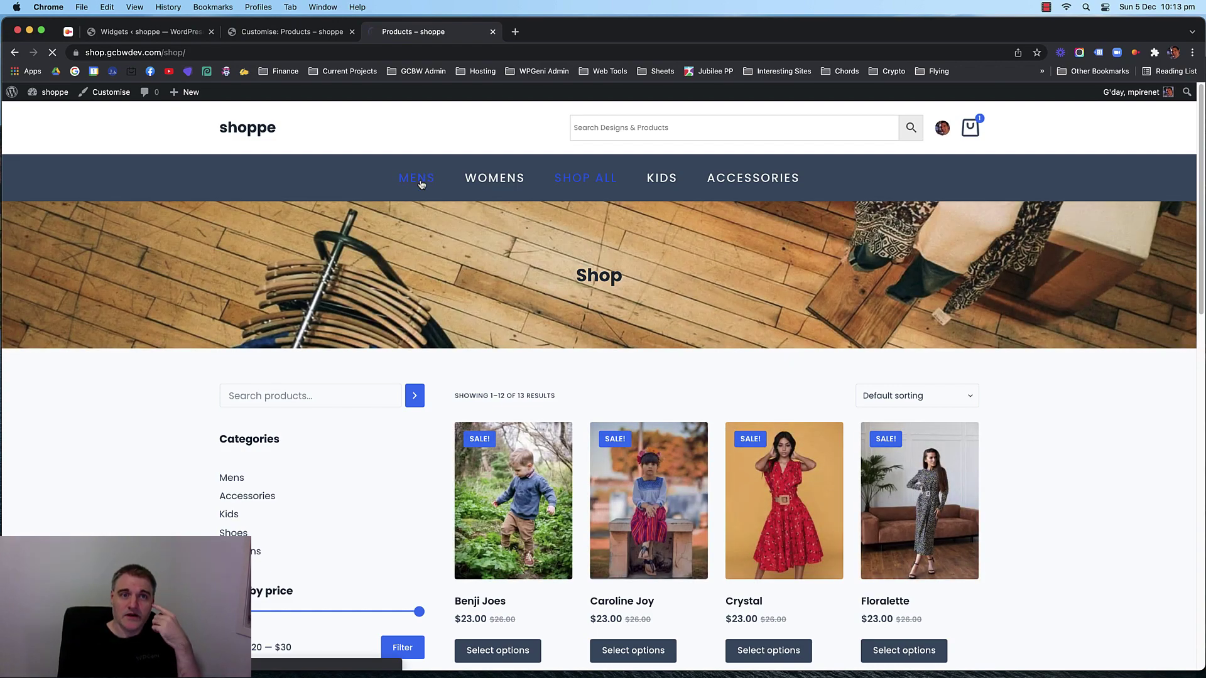
pyautogui.scroll(-4, 148, 326)
pyautogui.scroll(4, 149, 331)
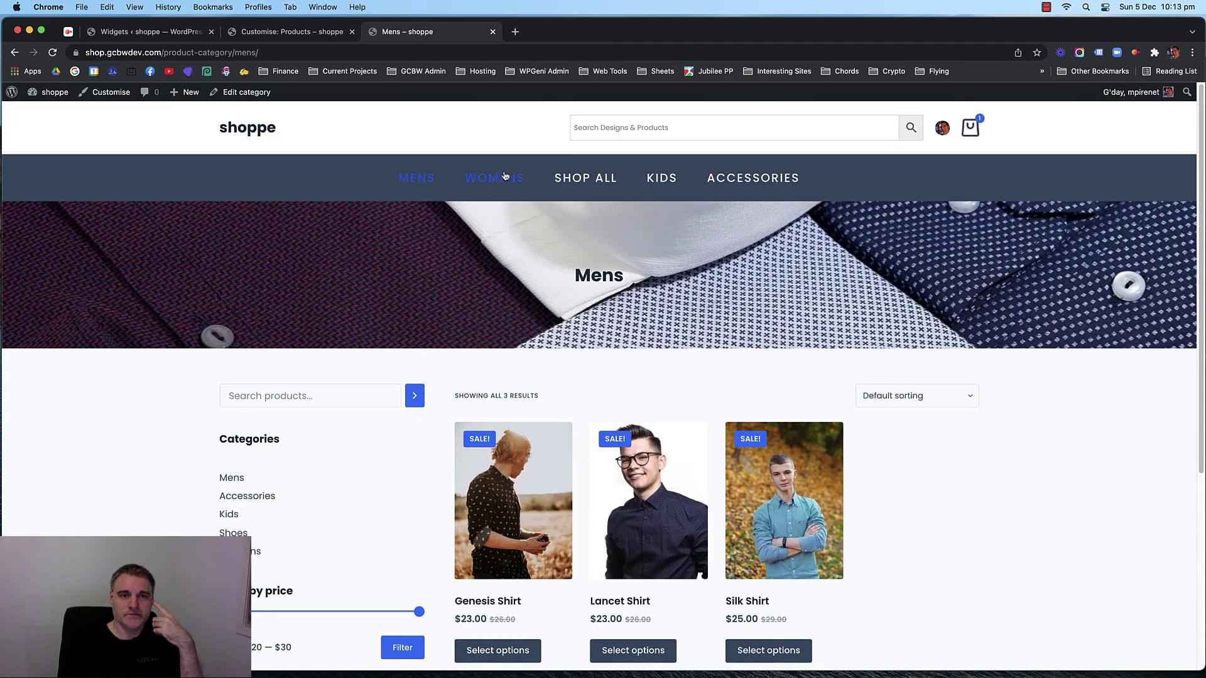
pyautogui.click(505, 176)
pyautogui.scroll(-5, 165, 328)
pyautogui.scroll(2, 173, 331)
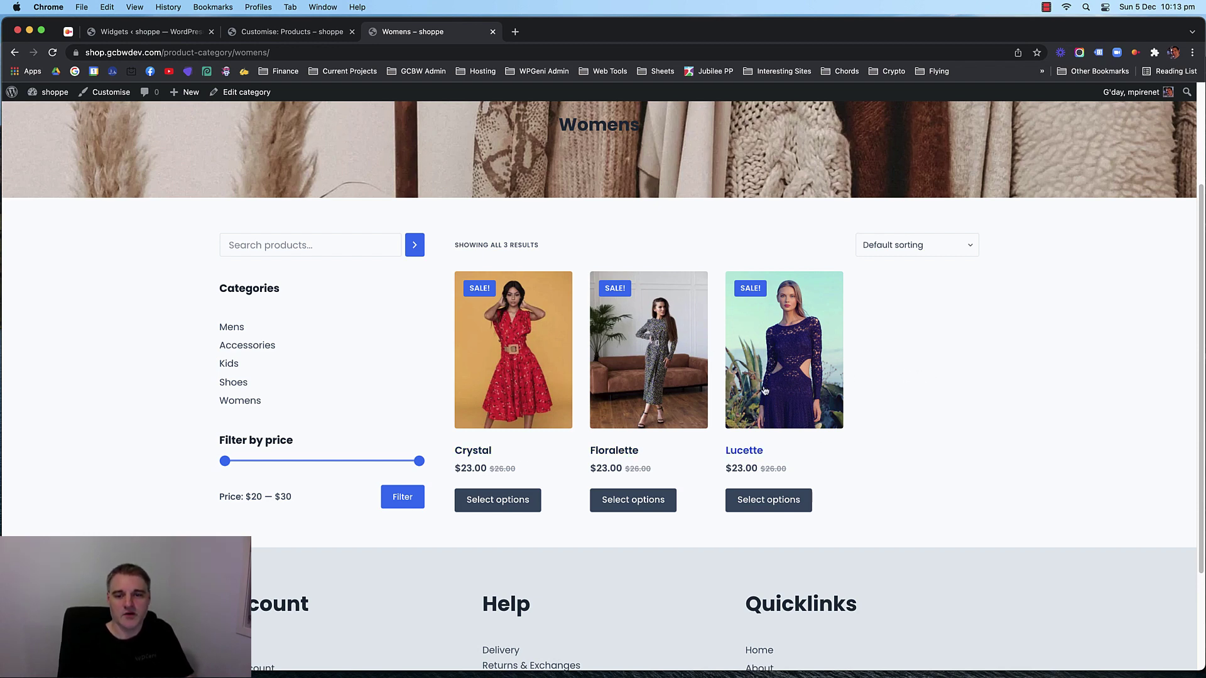
# Scroll the category page and open Shoes from the sidebar Categories list.
pyautogui.scroll(3, 169, 392)
pyautogui.scroll(-2, 188, 393)
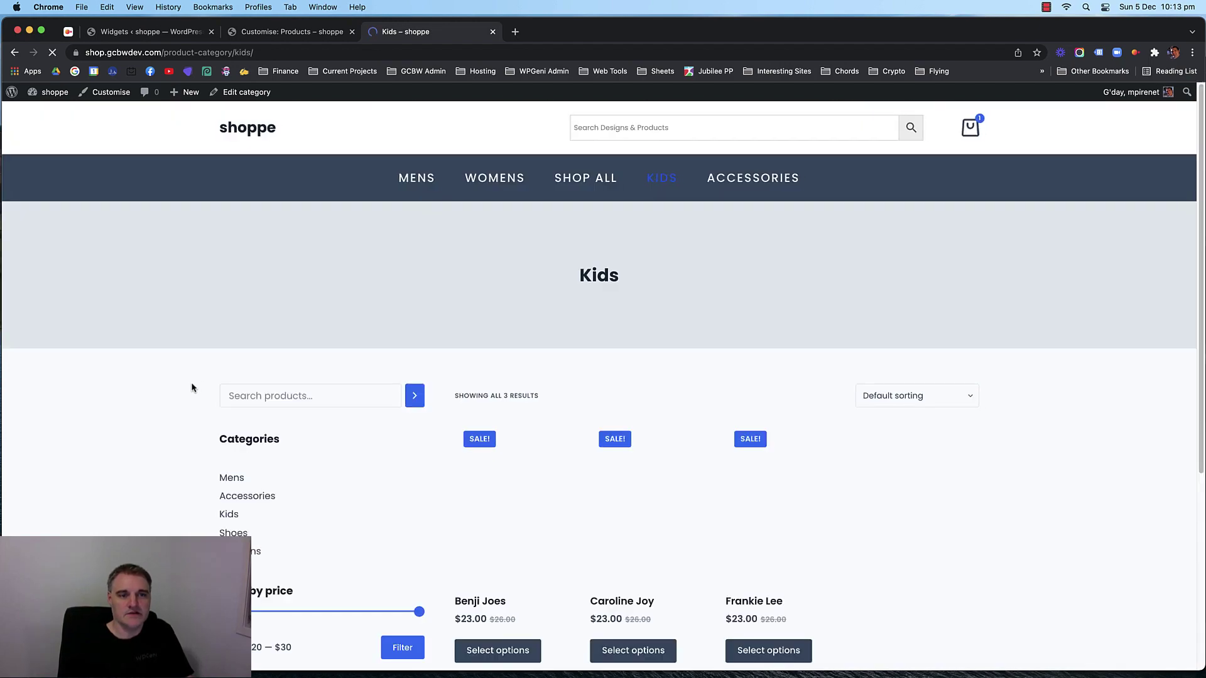
pyautogui.scroll(-2, 191, 388)
pyautogui.click(236, 433)
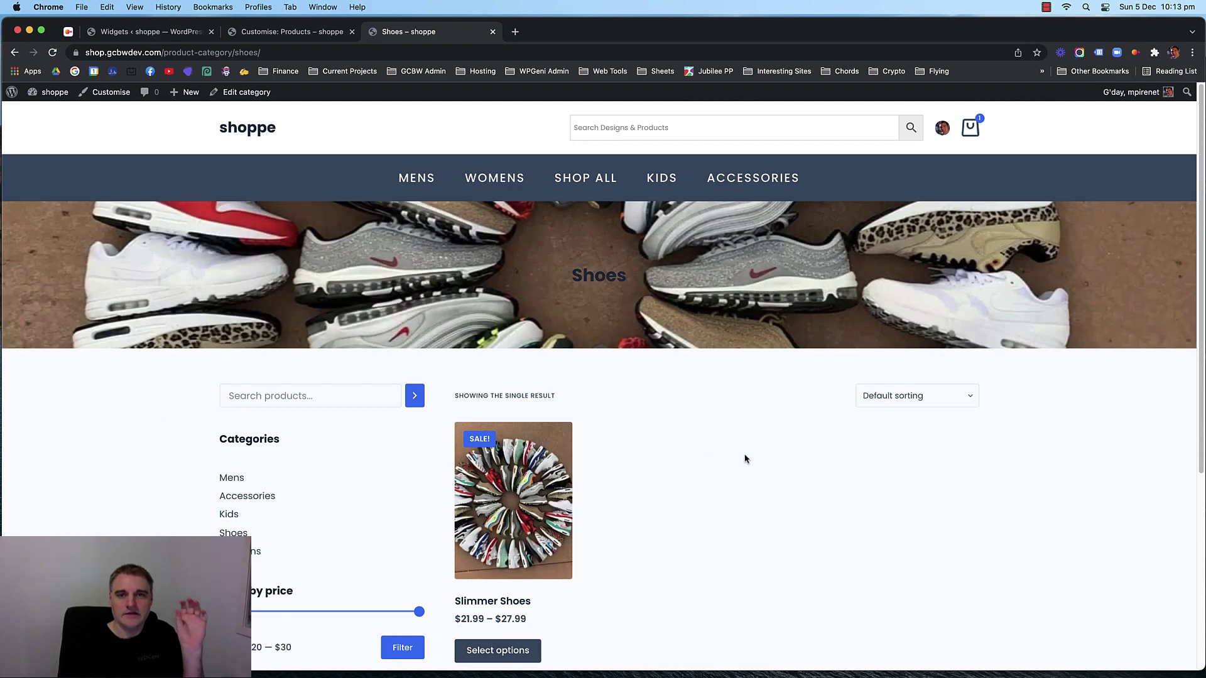
pyautogui.click(662, 133)
# Enter 'kids' in the header product search to preview live results.
pyautogui.click(515, 128)
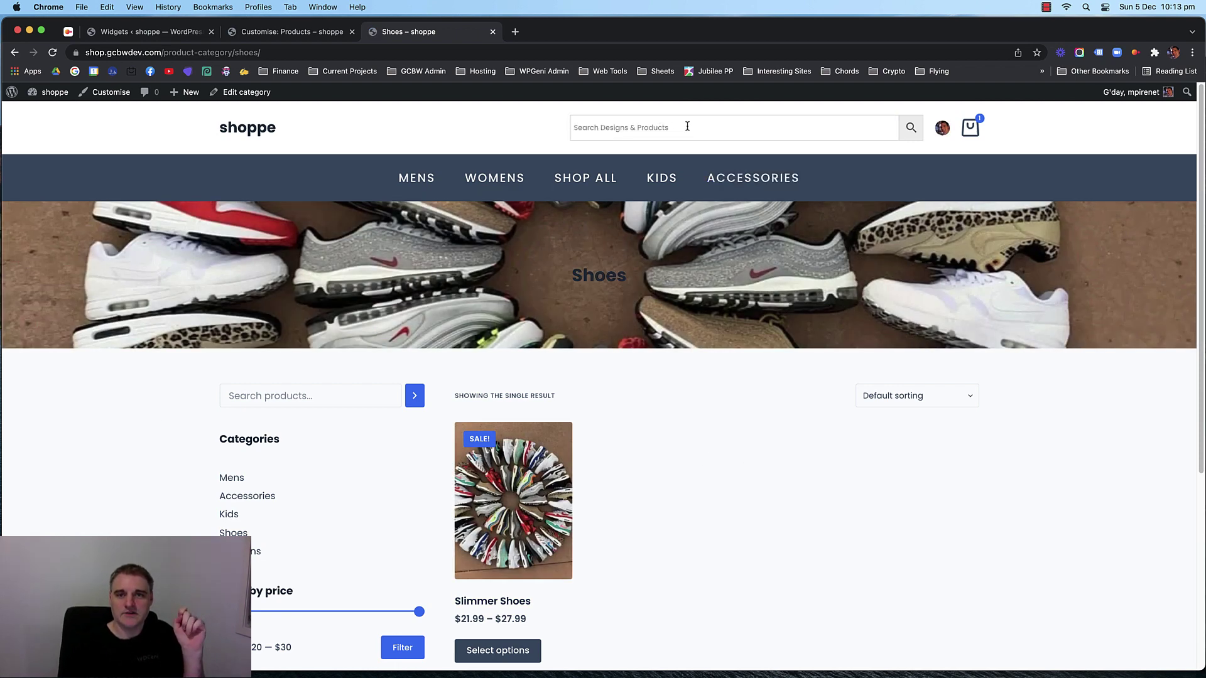
pyautogui.click(686, 126)
pyautogui.click(532, 125)
pyautogui.click(653, 128)
pyautogui.click(522, 125)
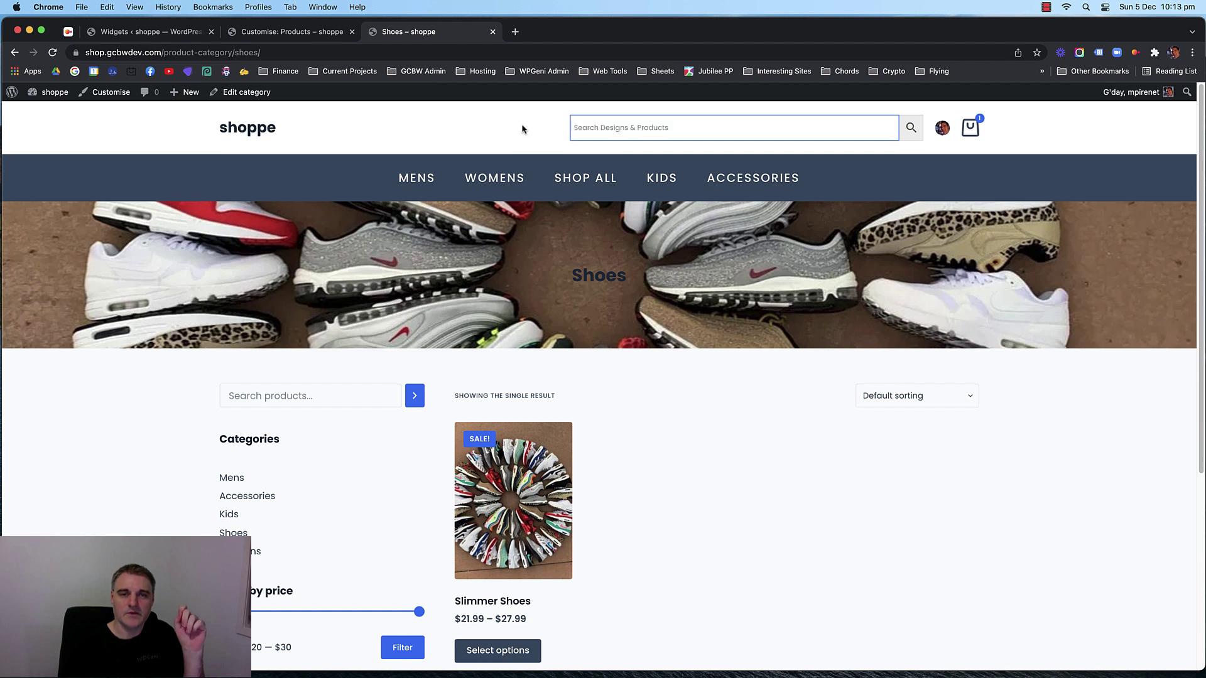
pyautogui.click(660, 128)
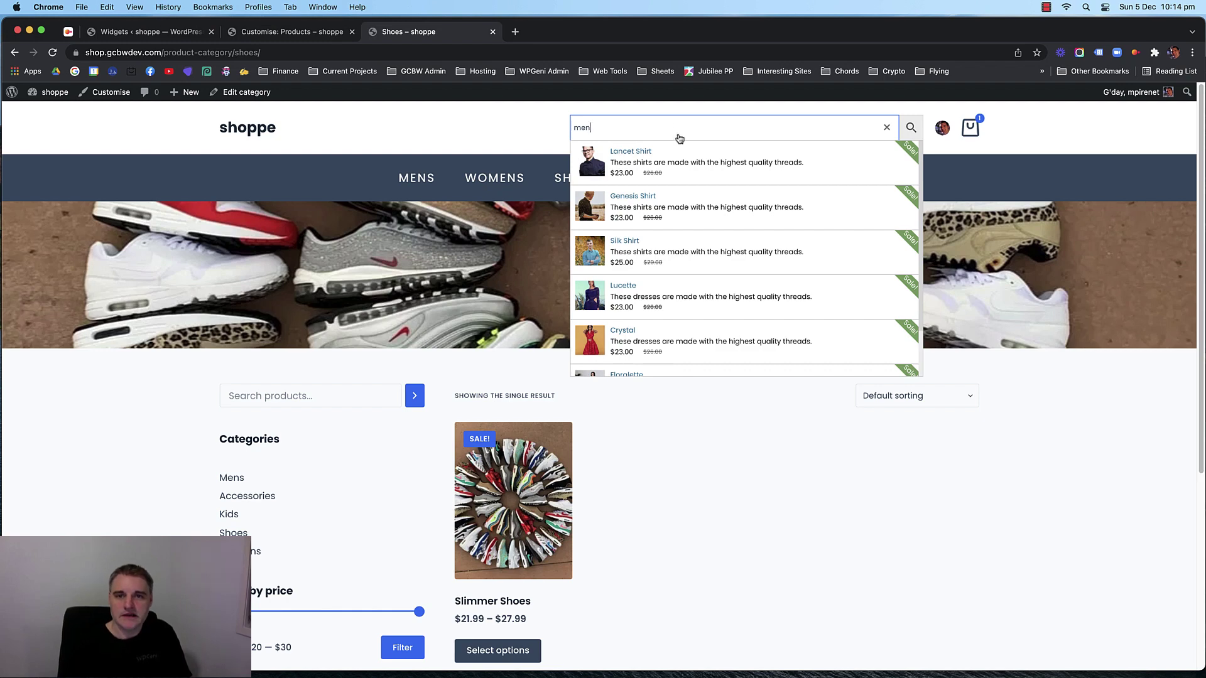
pyautogui.scroll(-5, 728, 261)
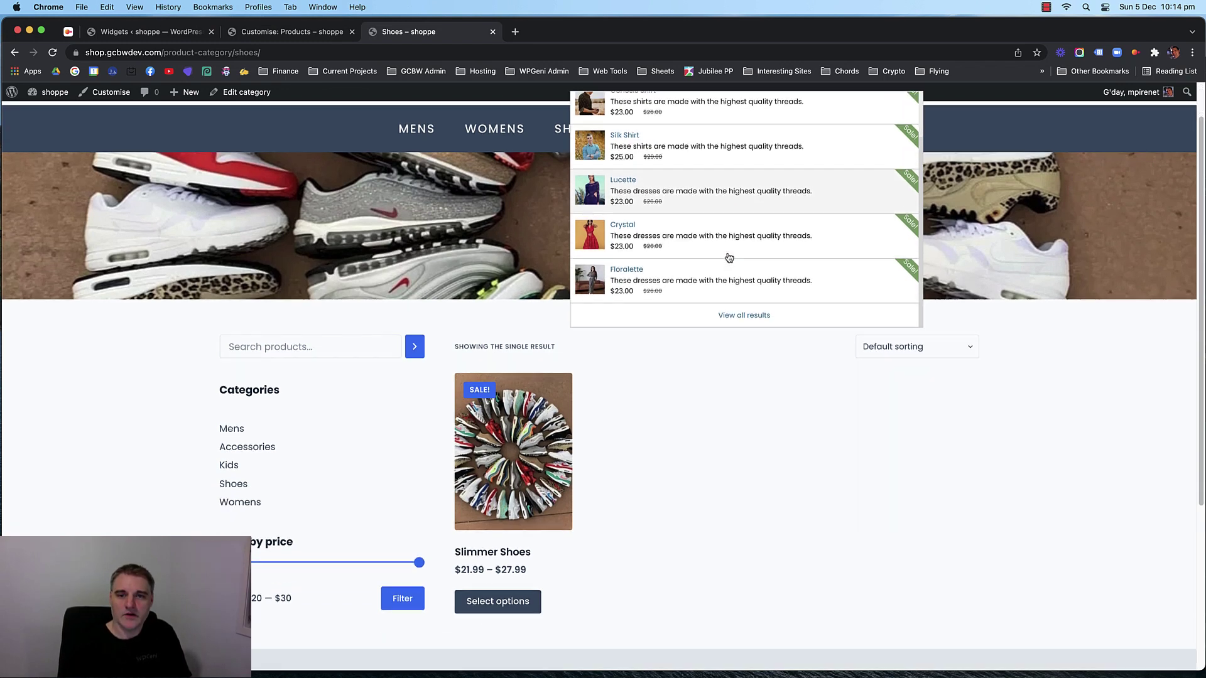
pyautogui.scroll(5, 707, 250)
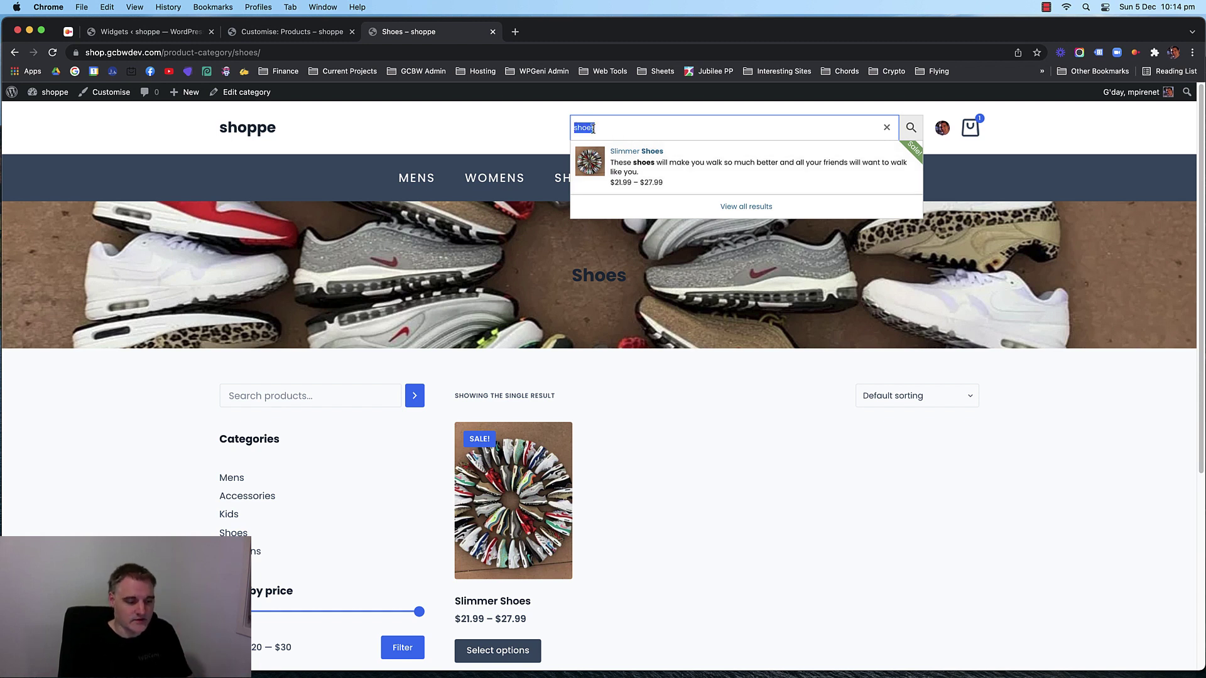
pyautogui.write('kids')
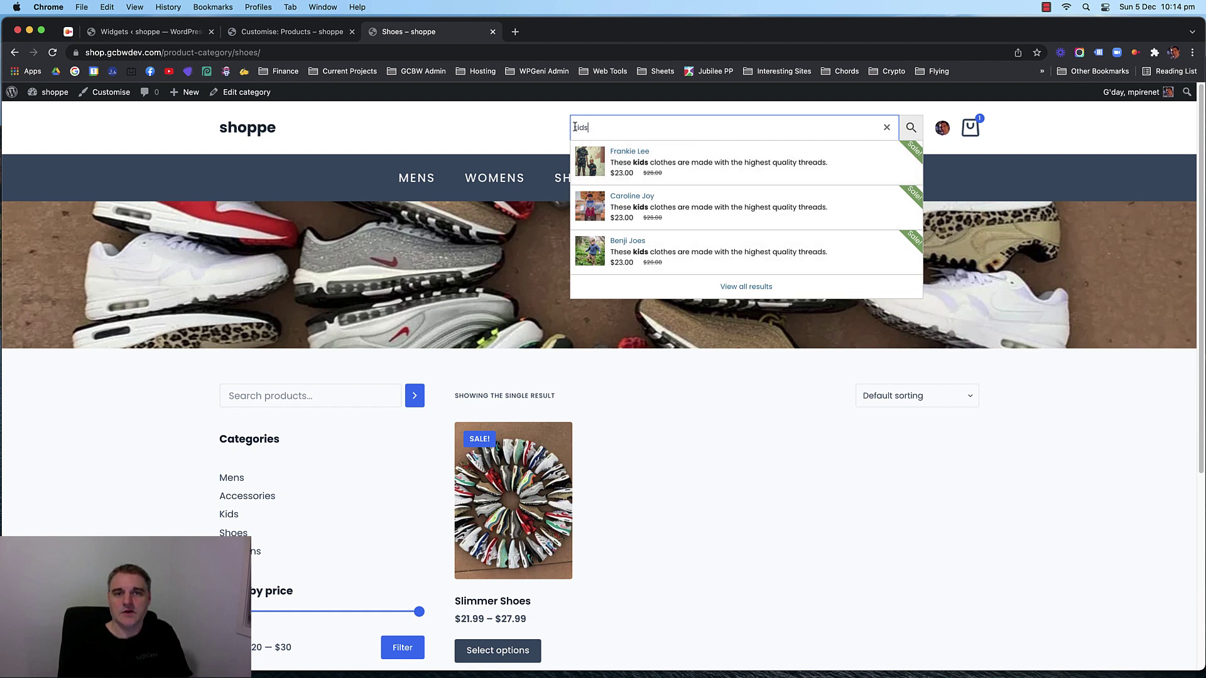
# Clear the search term and return to the shop home page.
pyautogui.doubleClick(603, 129)
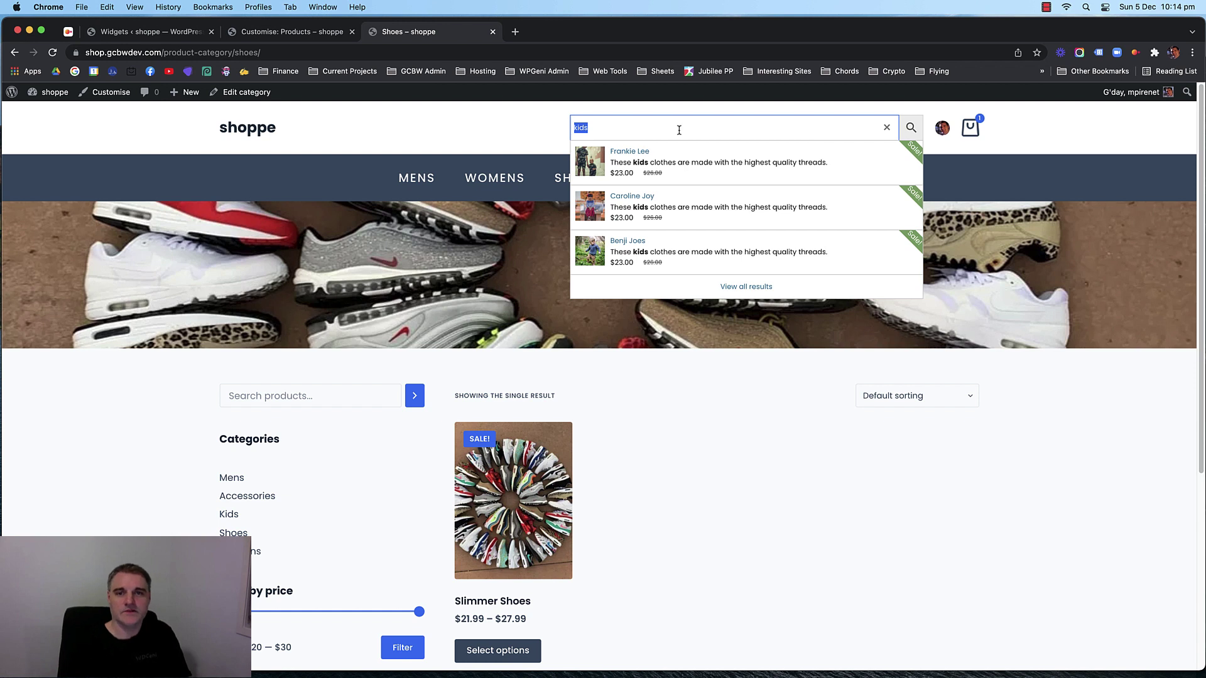
pyautogui.moveTo(601, 127); pyautogui.dragTo(569, 127)
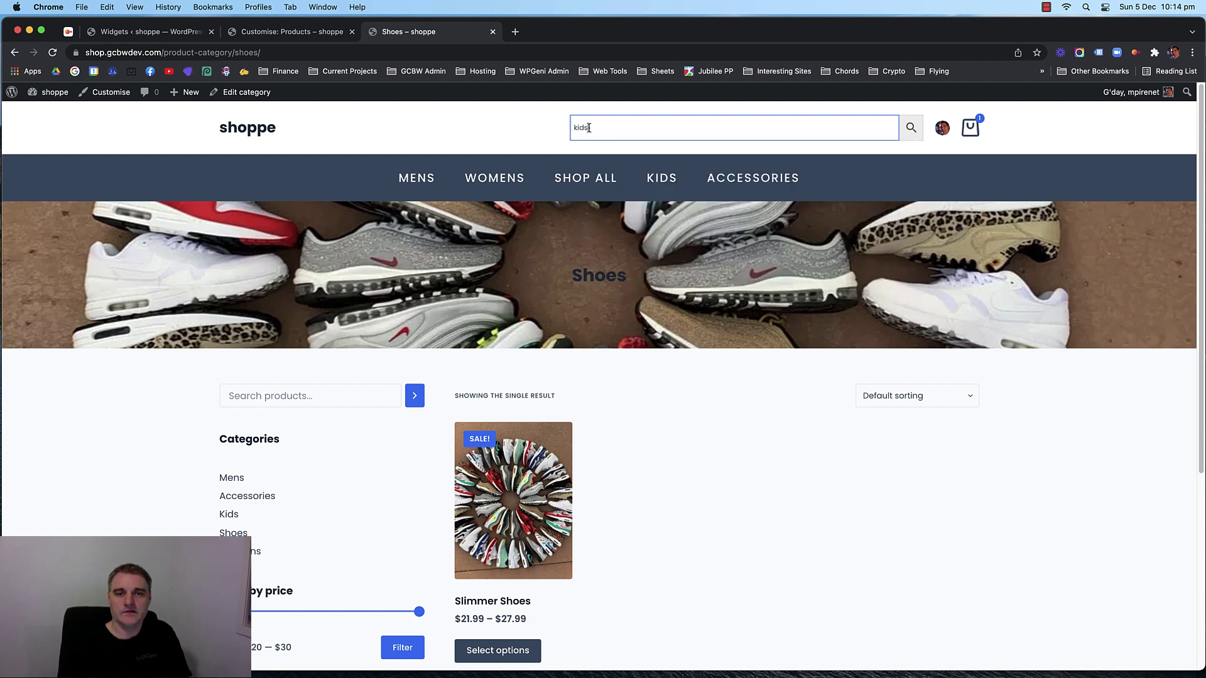
pyautogui.press('BackSpace')
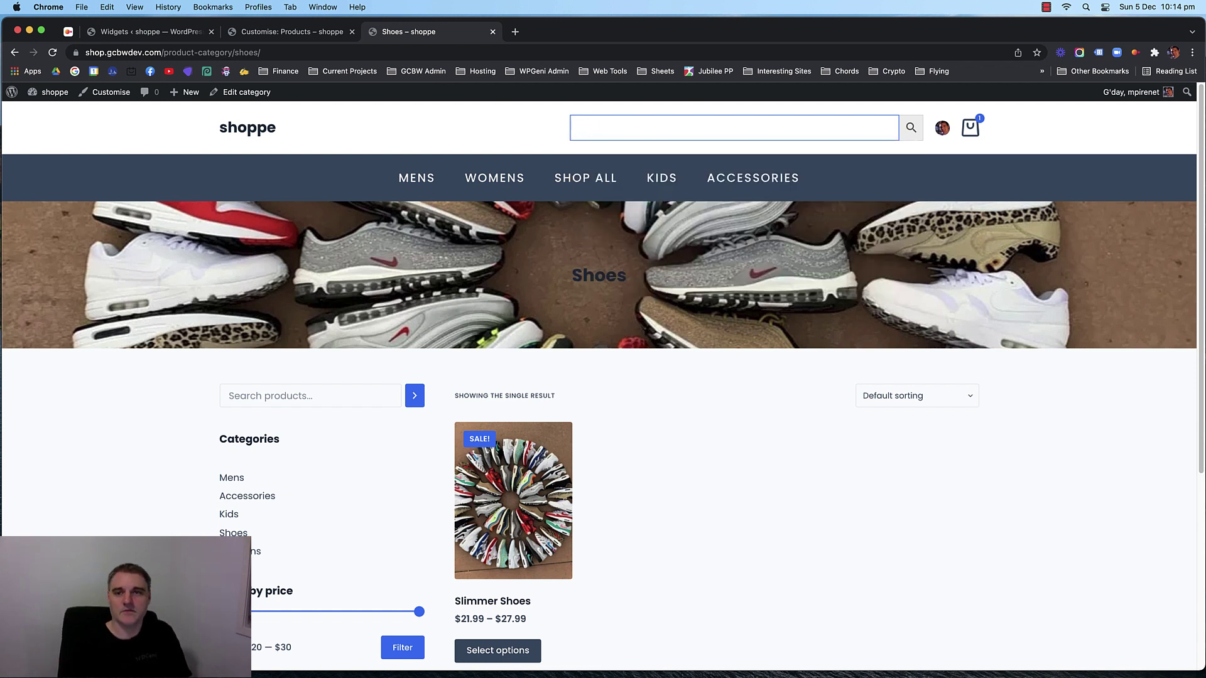
pyautogui.click(530, 129)
pyautogui.click(613, 128)
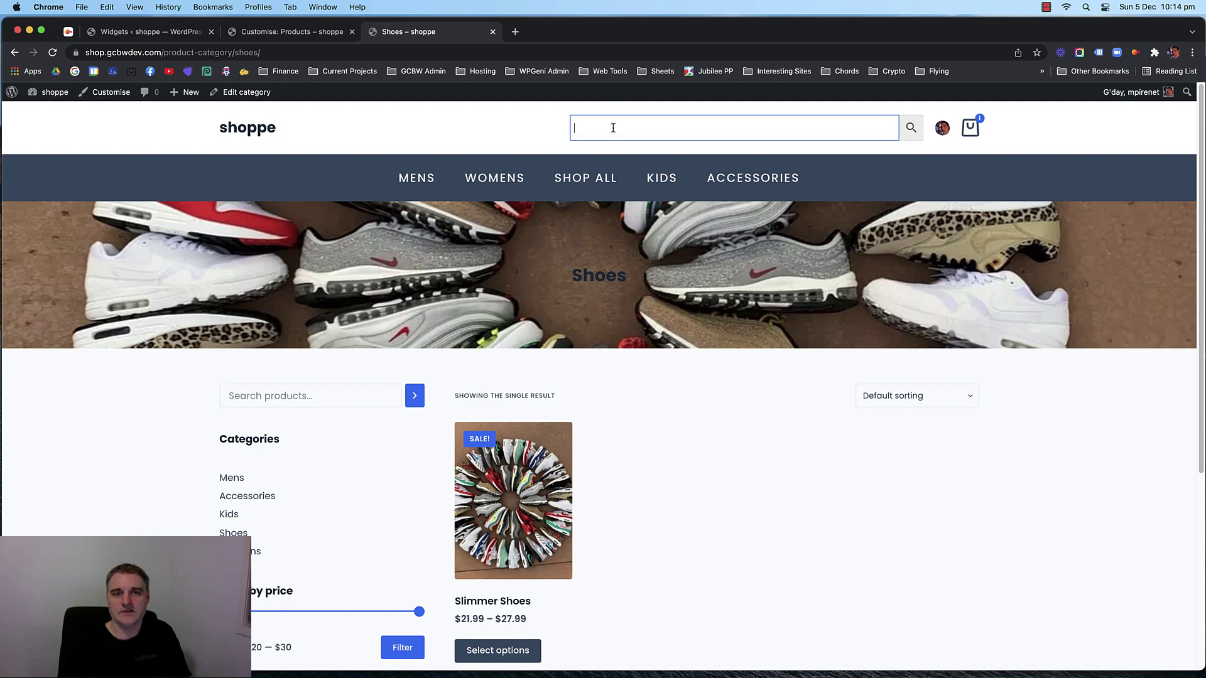
pyautogui.click(529, 134)
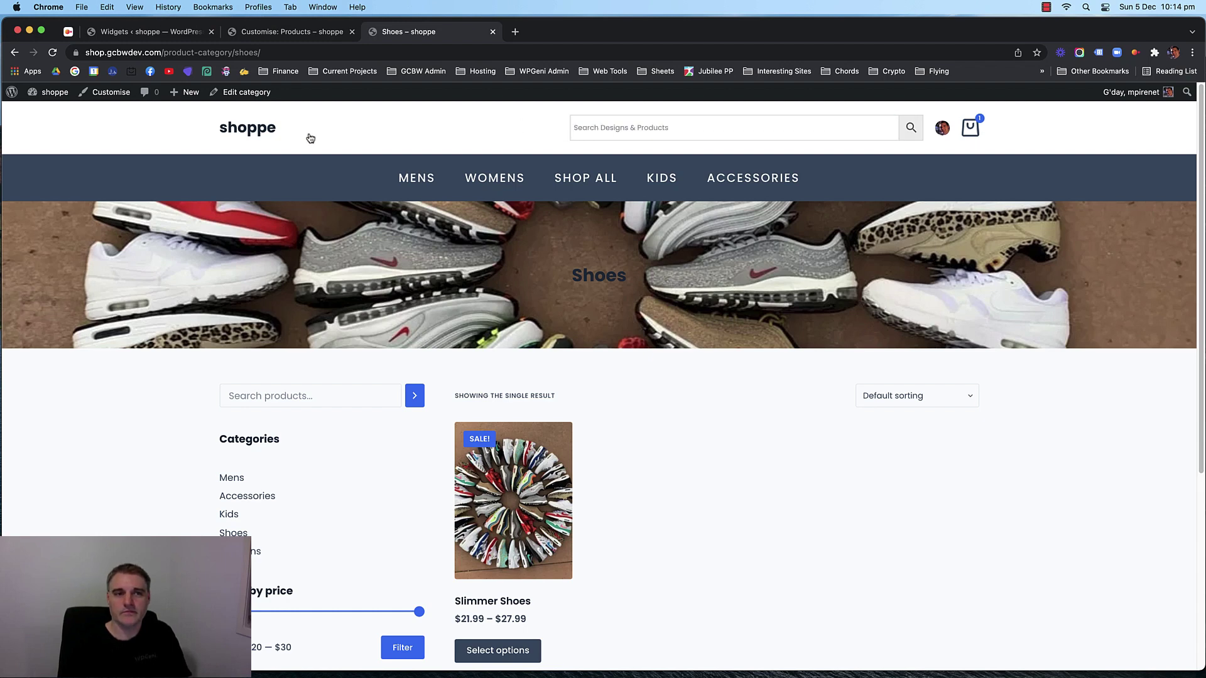
pyautogui.click(243, 136)
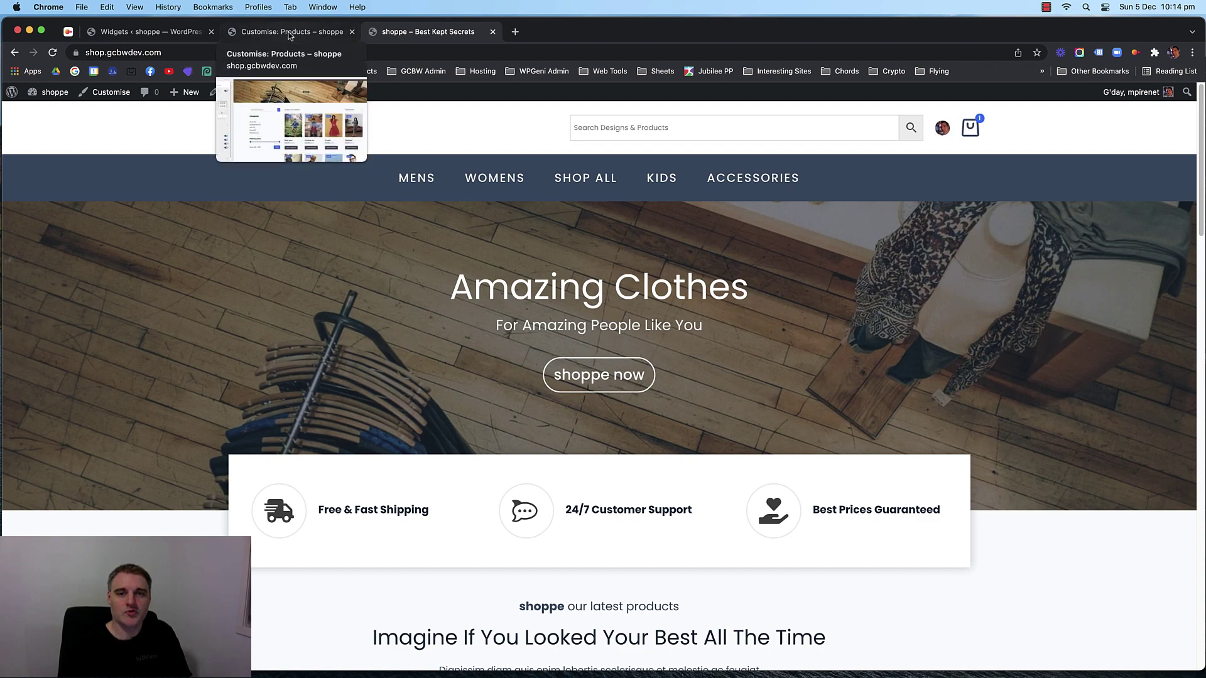
# Scroll through the Refund and Privacy Policy pages and reach the My account link in the footer.
pyautogui.scroll(-8, 200, 242)
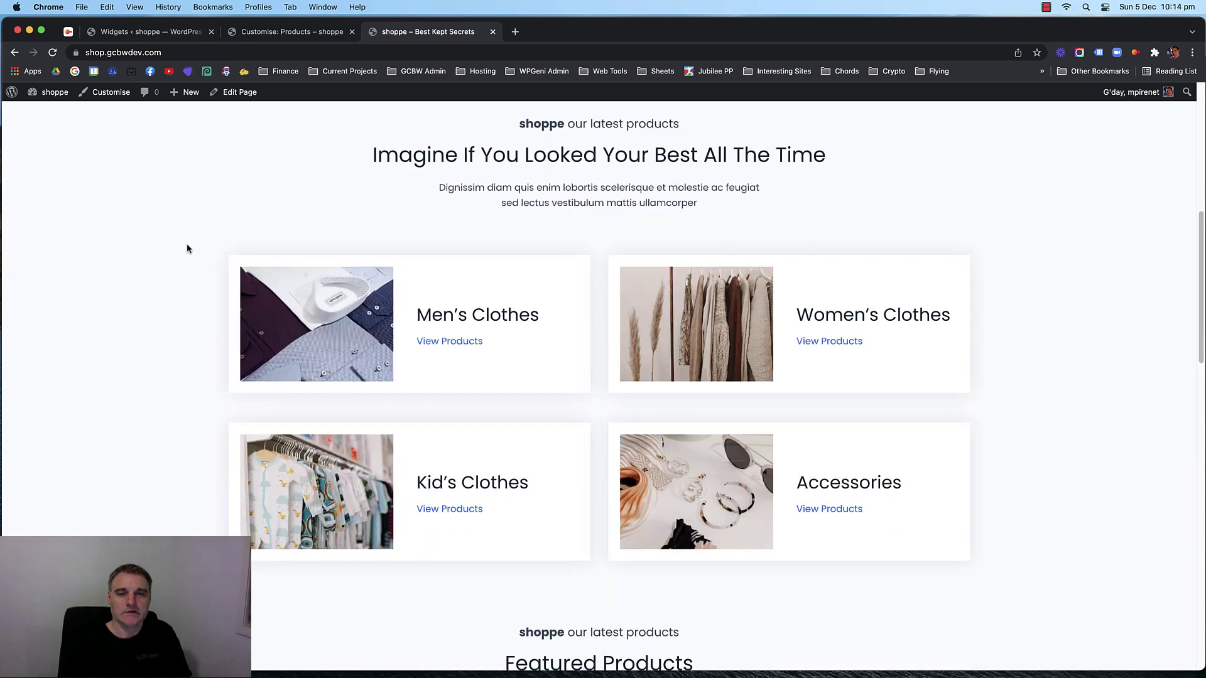
pyautogui.scroll(-15, 186, 247)
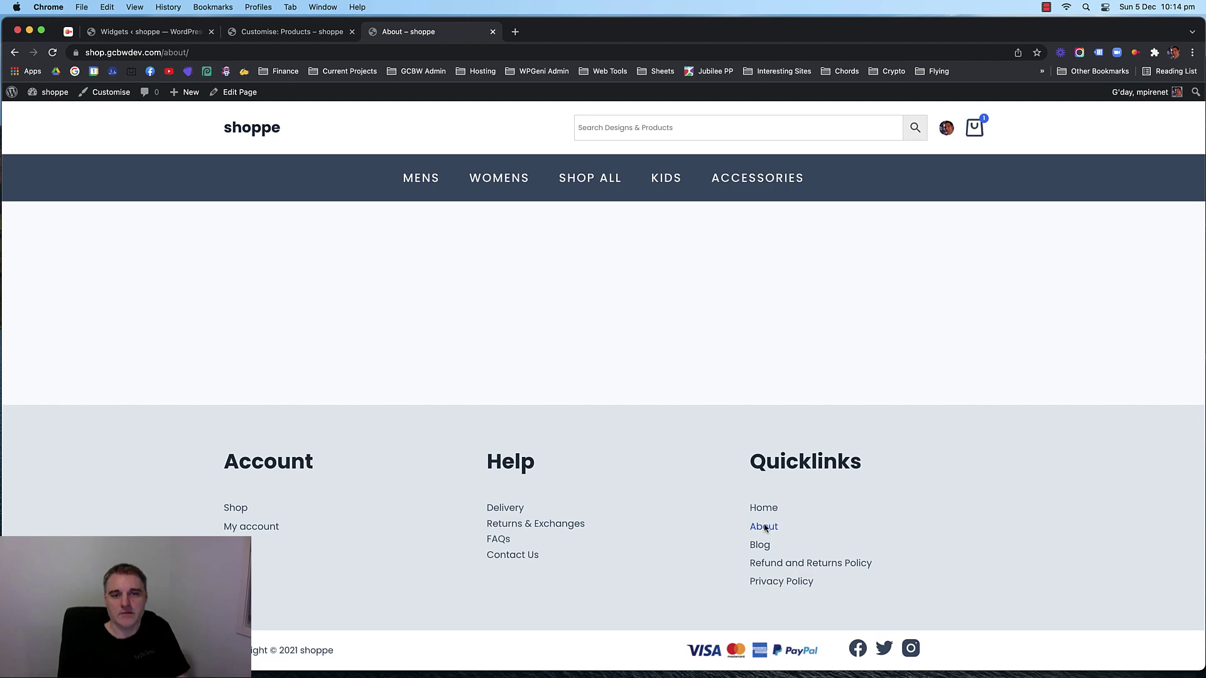
pyautogui.click(796, 564)
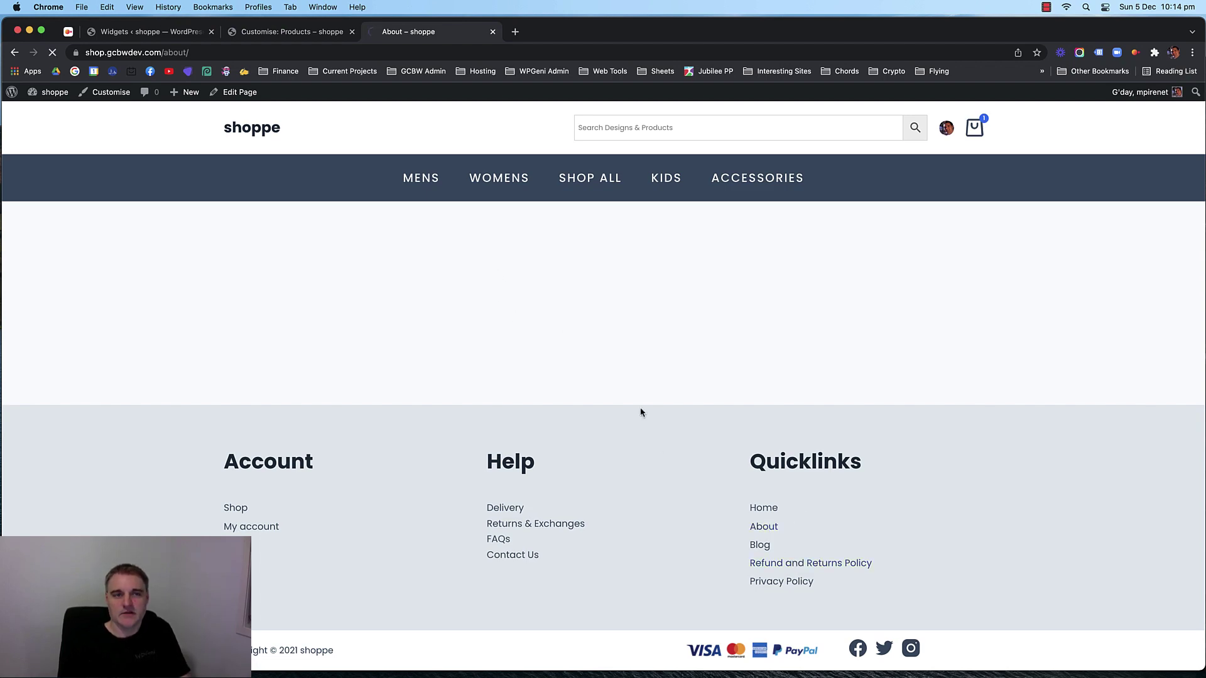
pyautogui.scroll(-15, 637, 402)
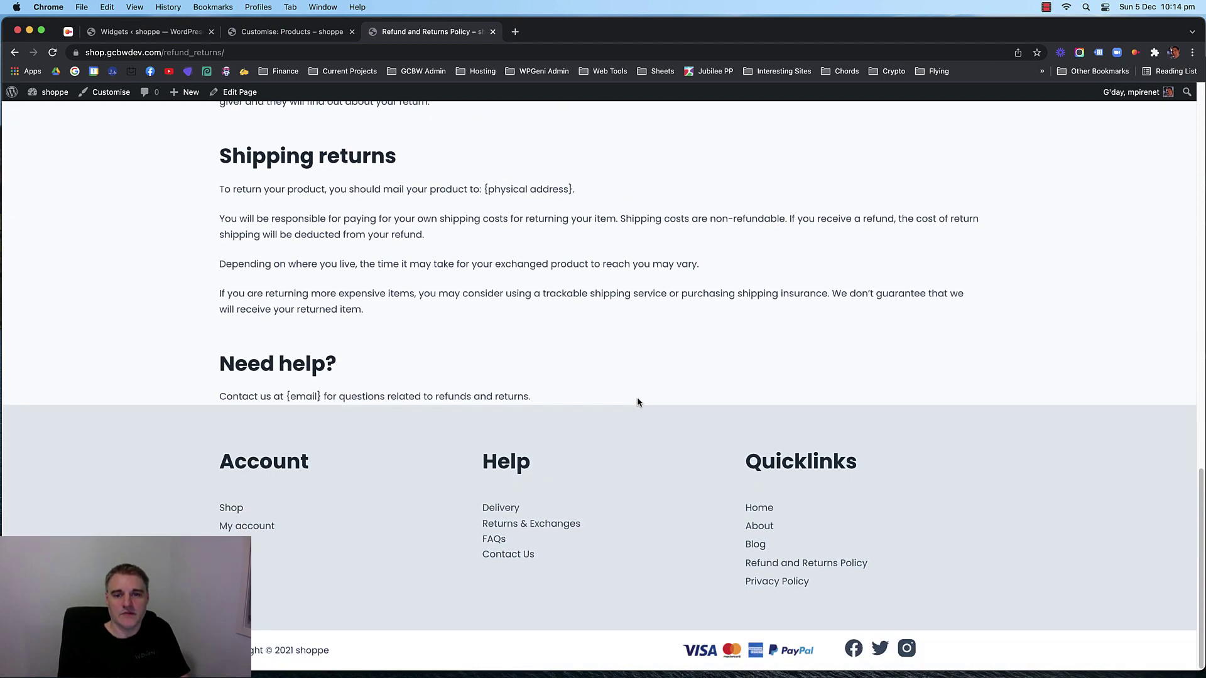
pyautogui.scroll(15, 637, 402)
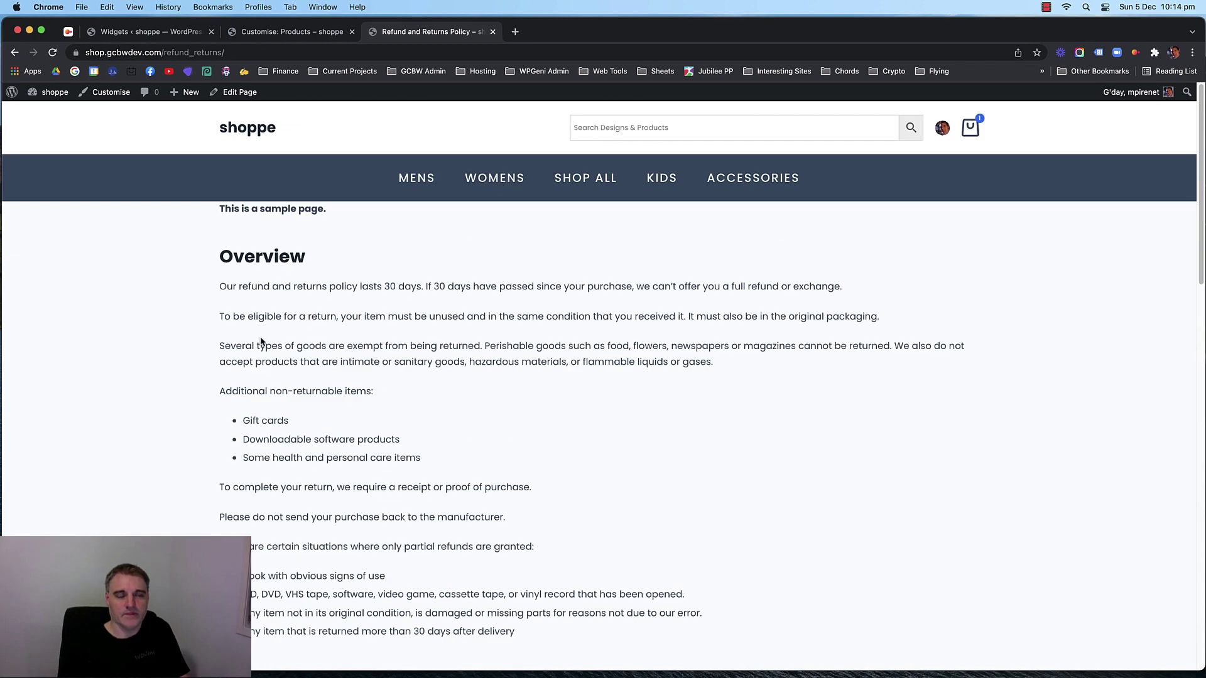
pyautogui.scroll(-15, 441, 344)
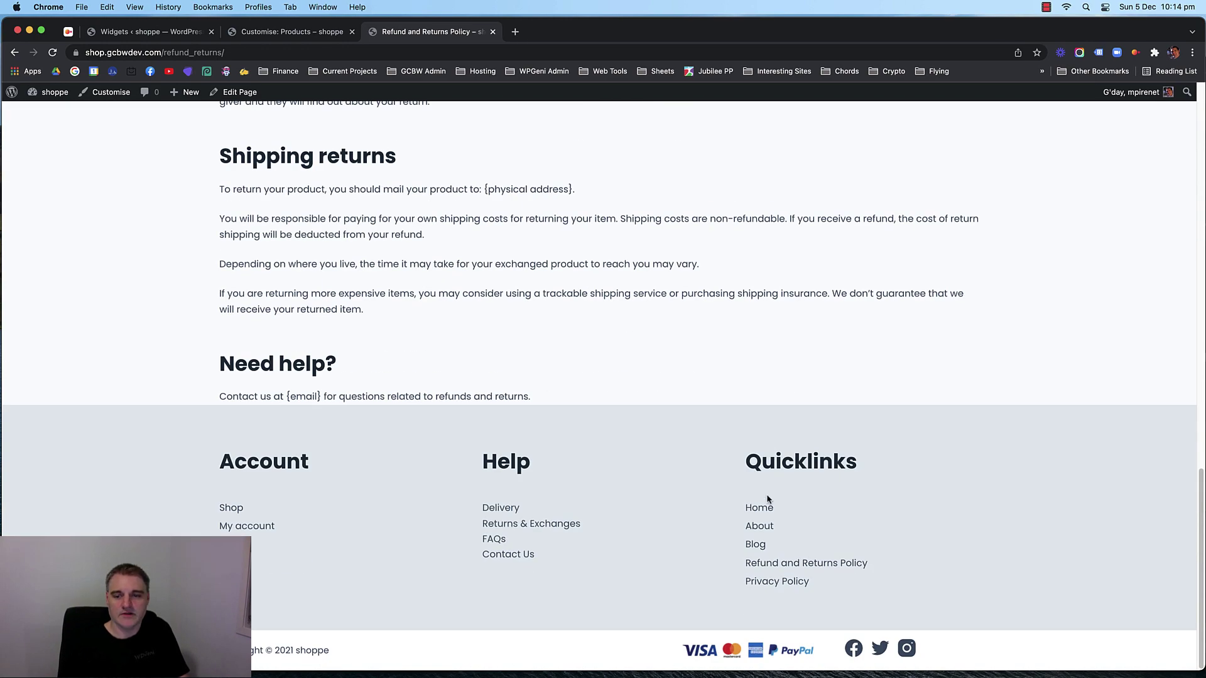
pyautogui.scroll(15, 597, 284)
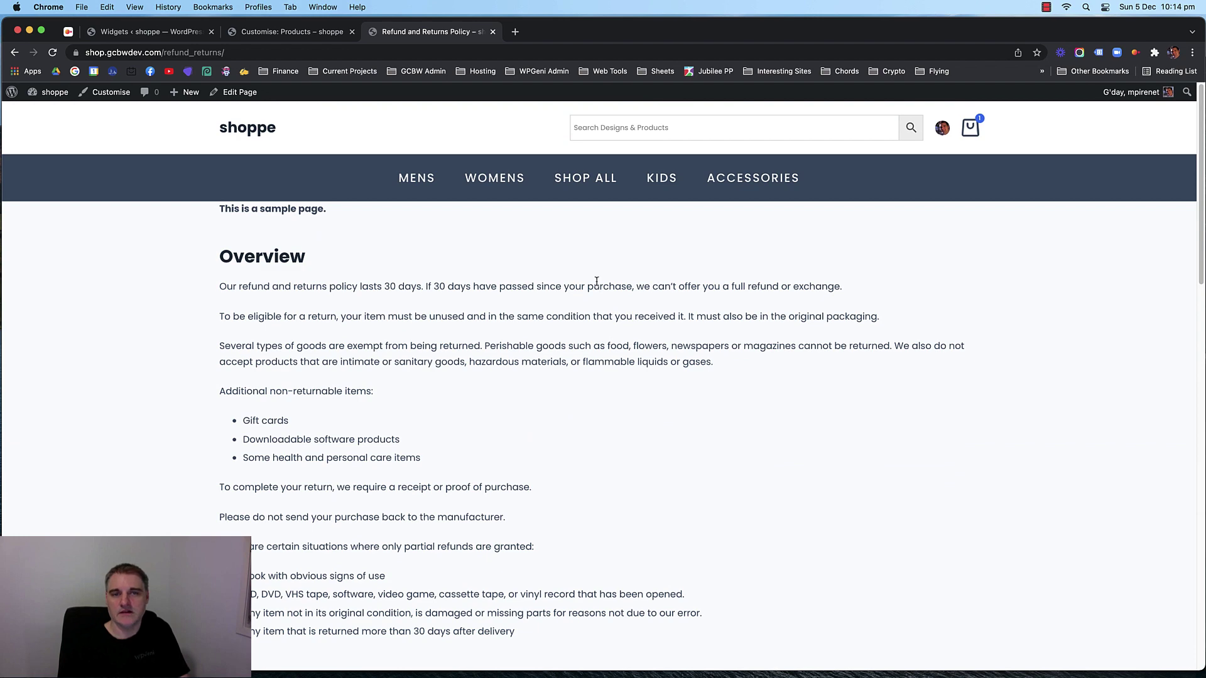
pyautogui.scroll(-15, 596, 281)
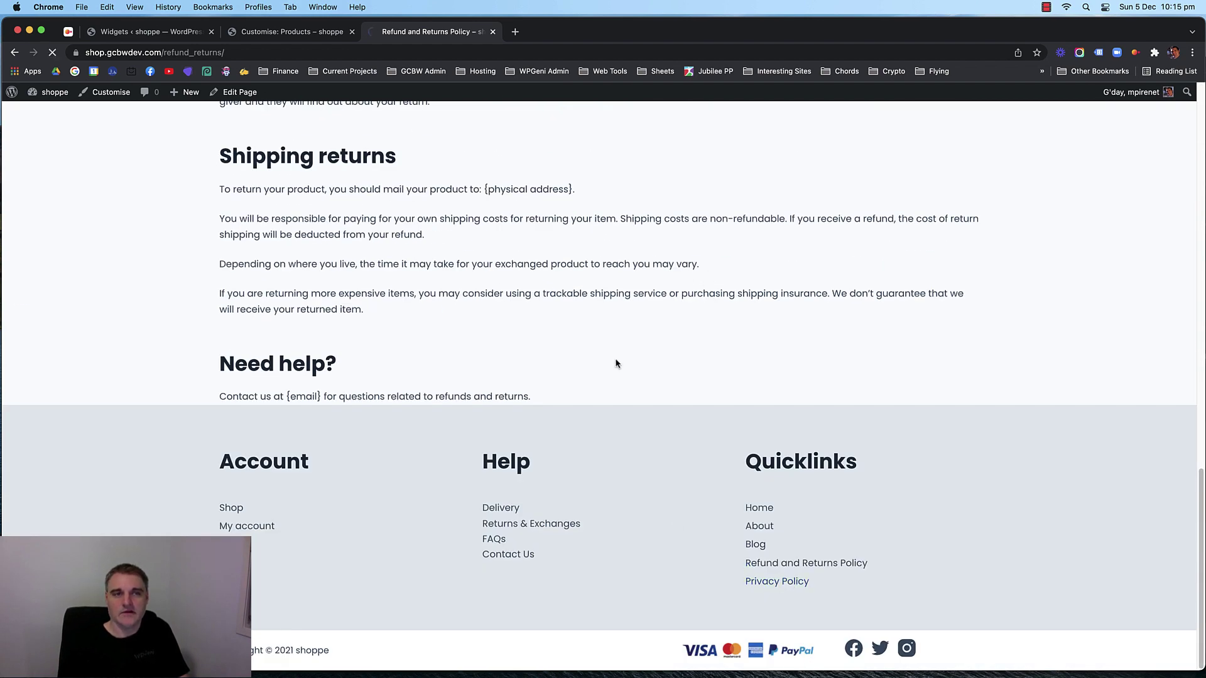
pyautogui.scroll(-5, 581, 356)
pyautogui.scroll(5, 548, 356)
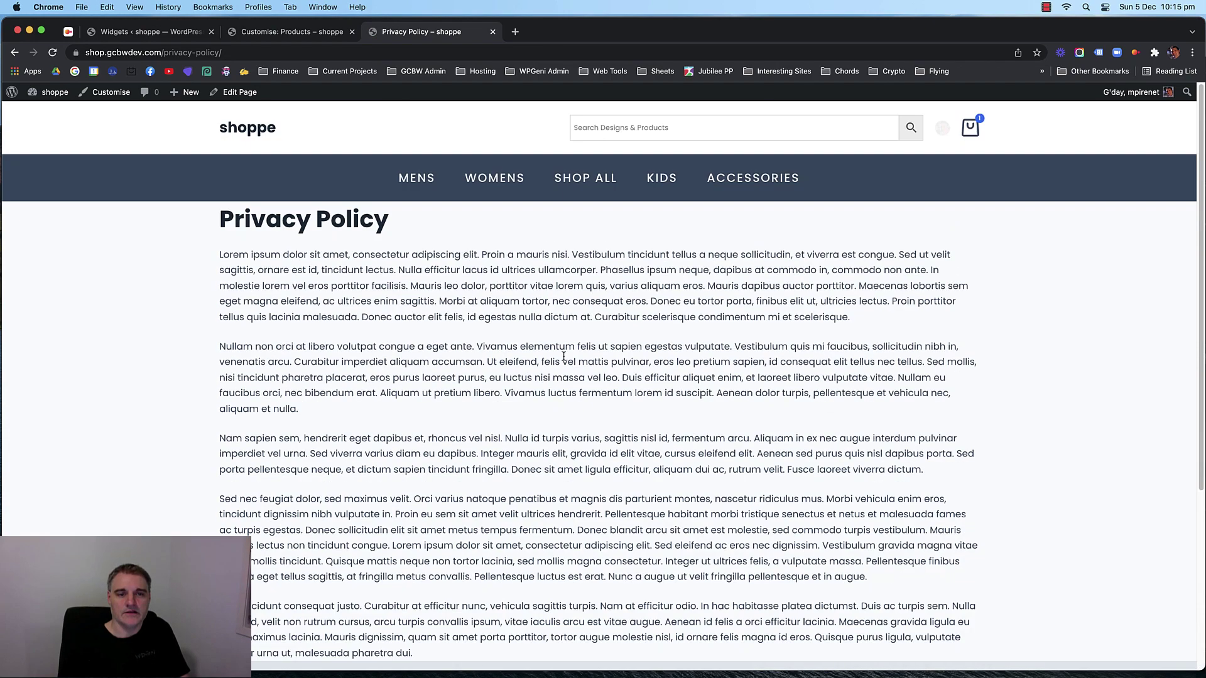
pyautogui.scroll(-5, 553, 316)
pyautogui.scroll(5, 574, 304)
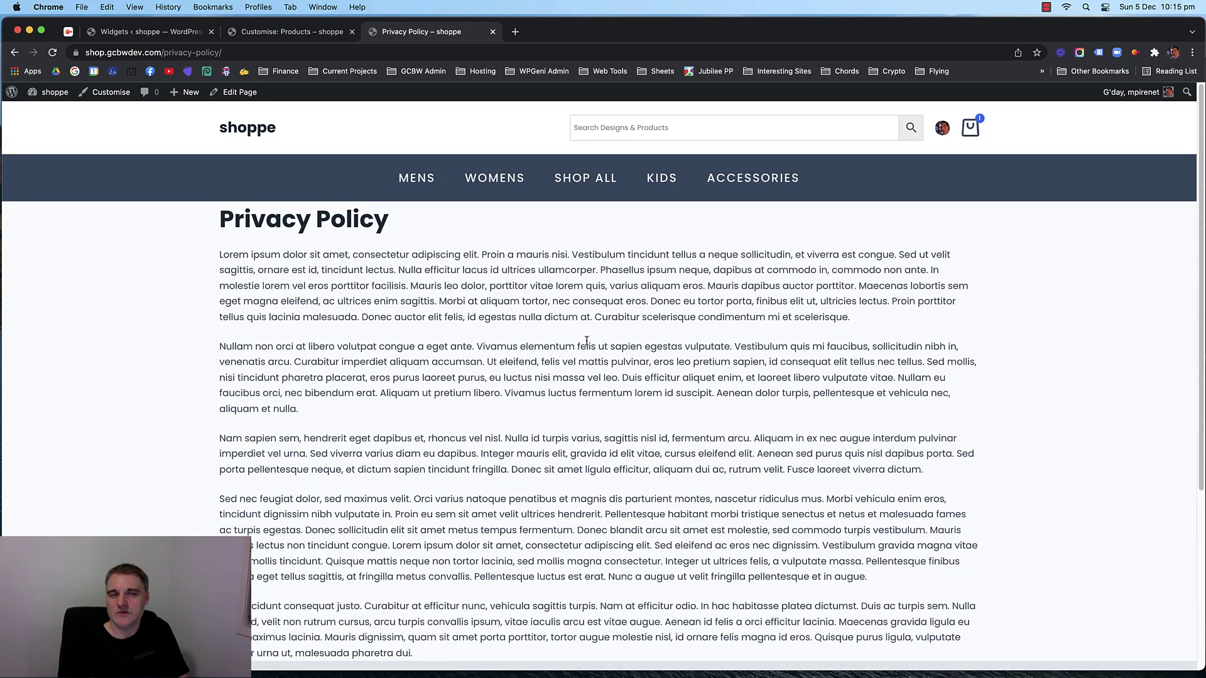
pyautogui.scroll(-5, 587, 341)
pyautogui.scroll(5, 581, 305)
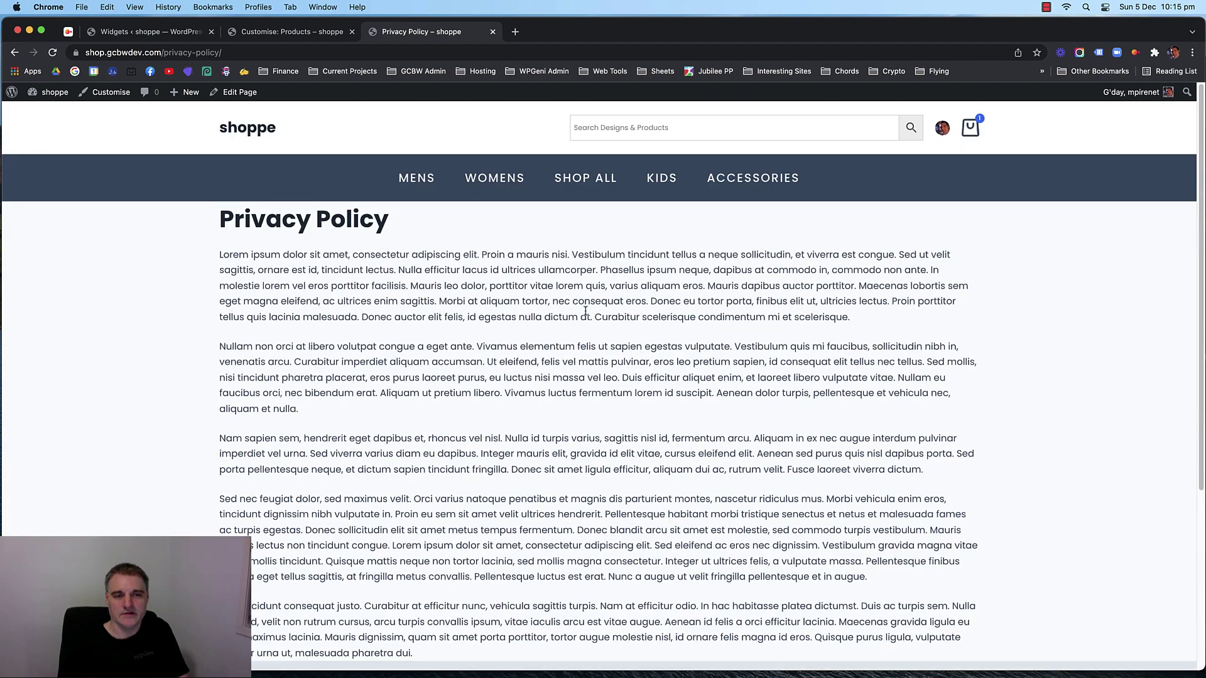
pyautogui.scroll(-5, 667, 264)
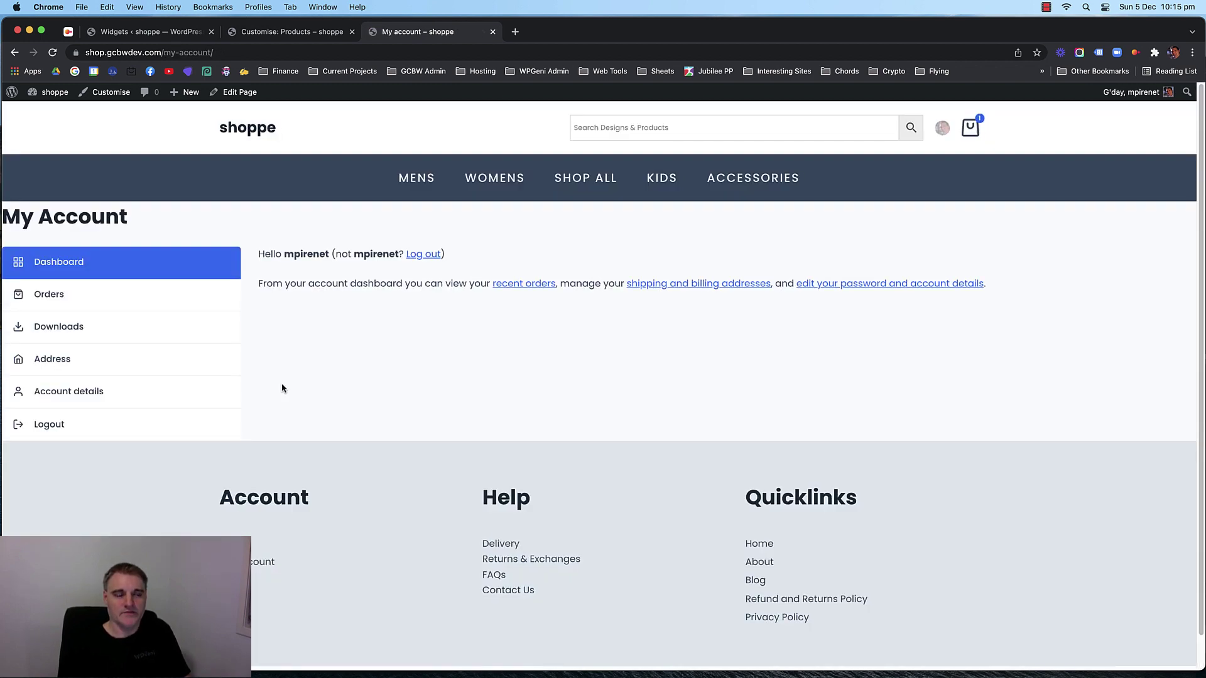
# Open the My account page in the block editor in a new tab.
pyautogui.rightClick(240, 91)
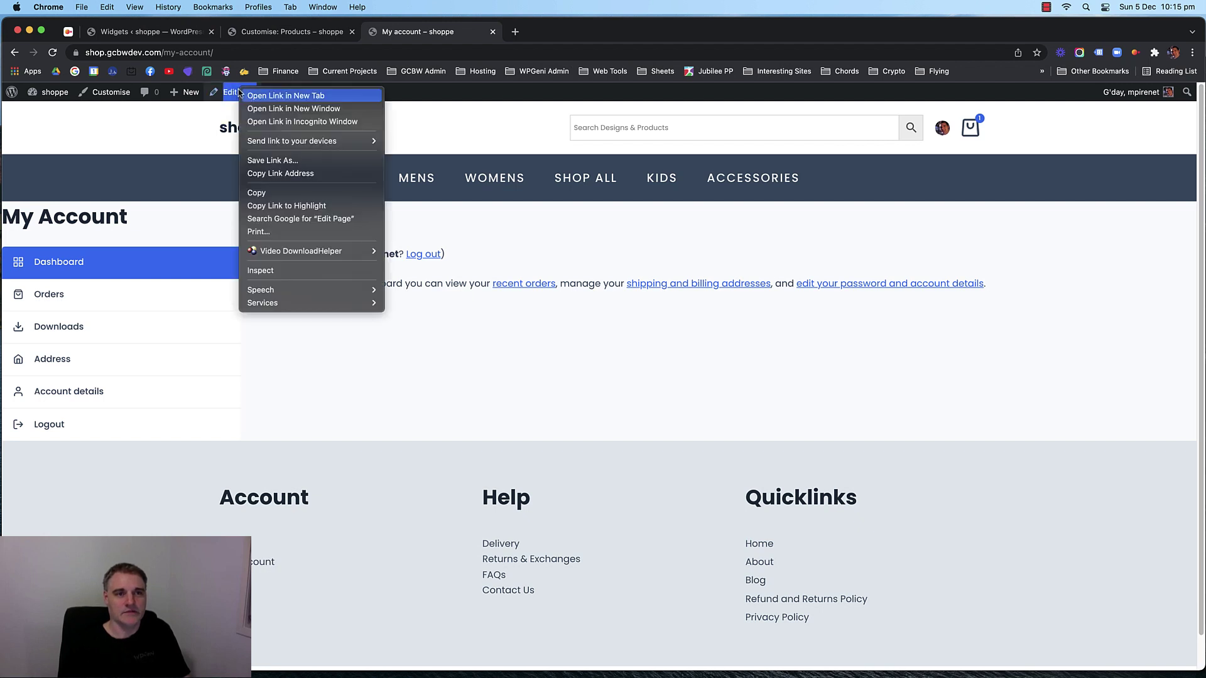
pyautogui.click(276, 95)
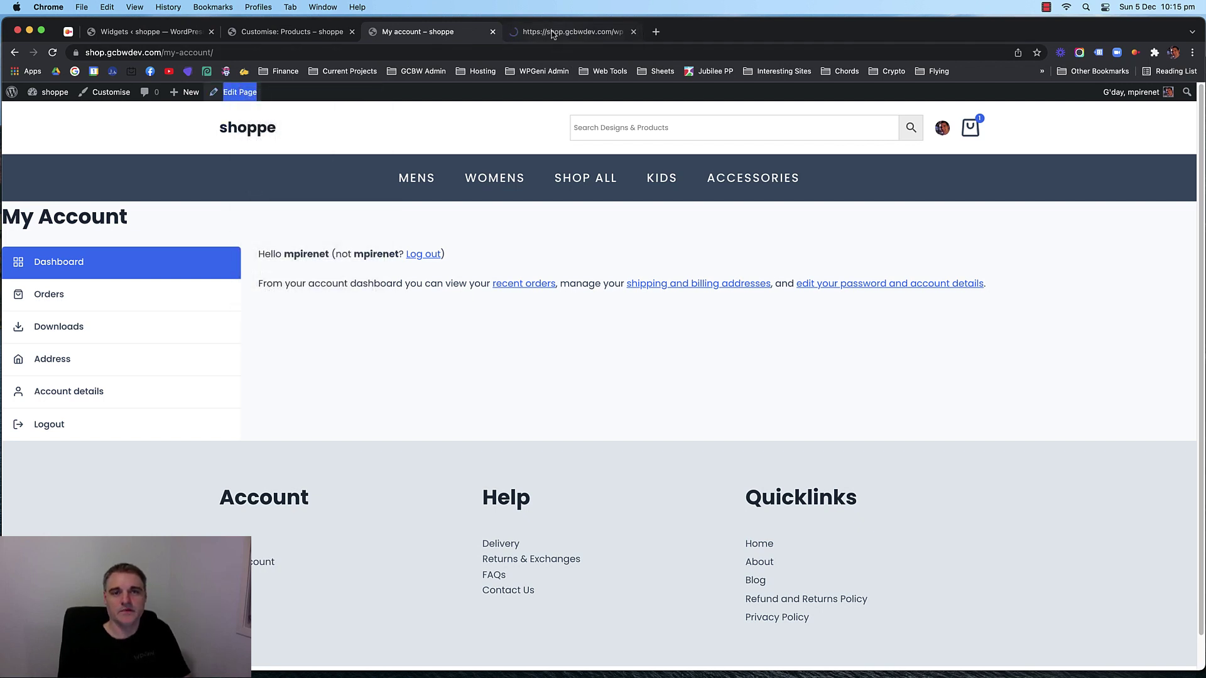
pyautogui.click(552, 33)
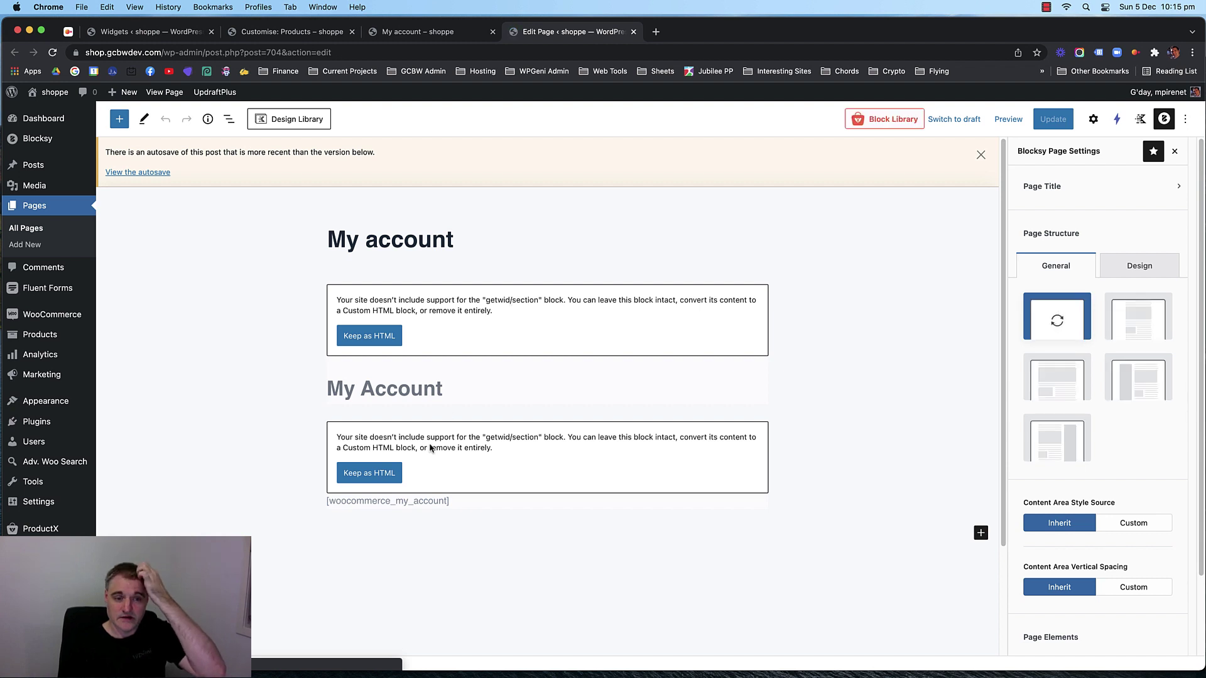
# Convert the second unsupported getwid block using Keep as HTML.
pyautogui.click(431, 447)
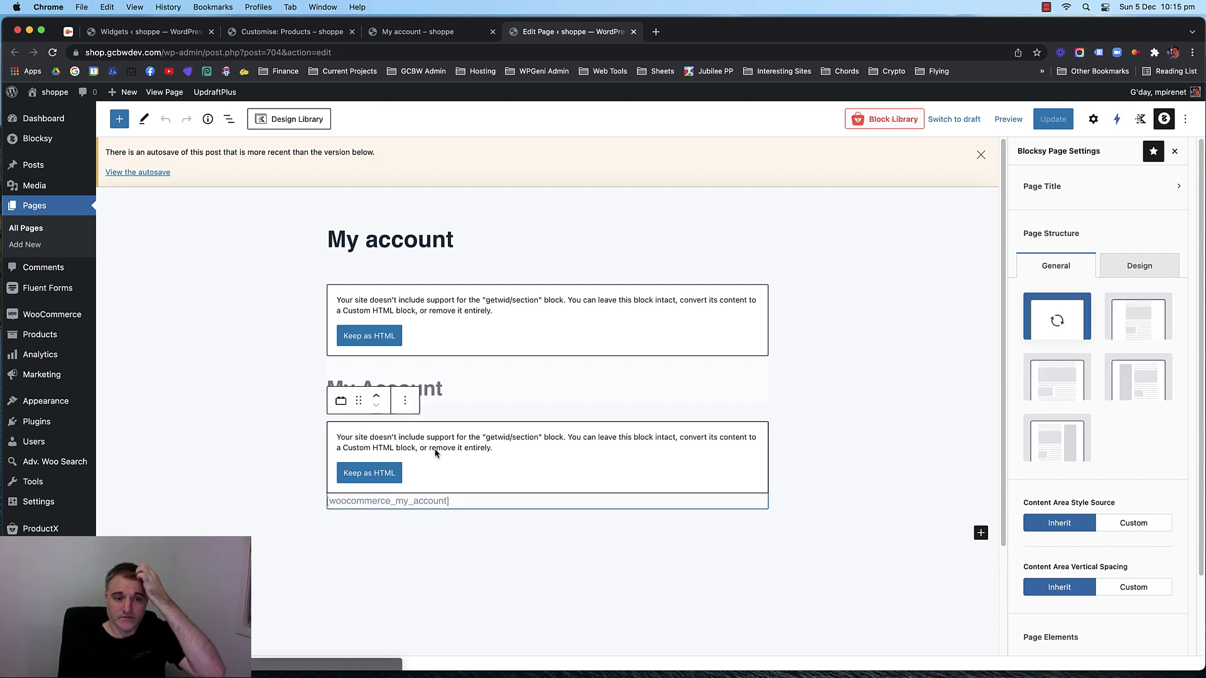
pyautogui.click(405, 400)
pyautogui.click(635, 458)
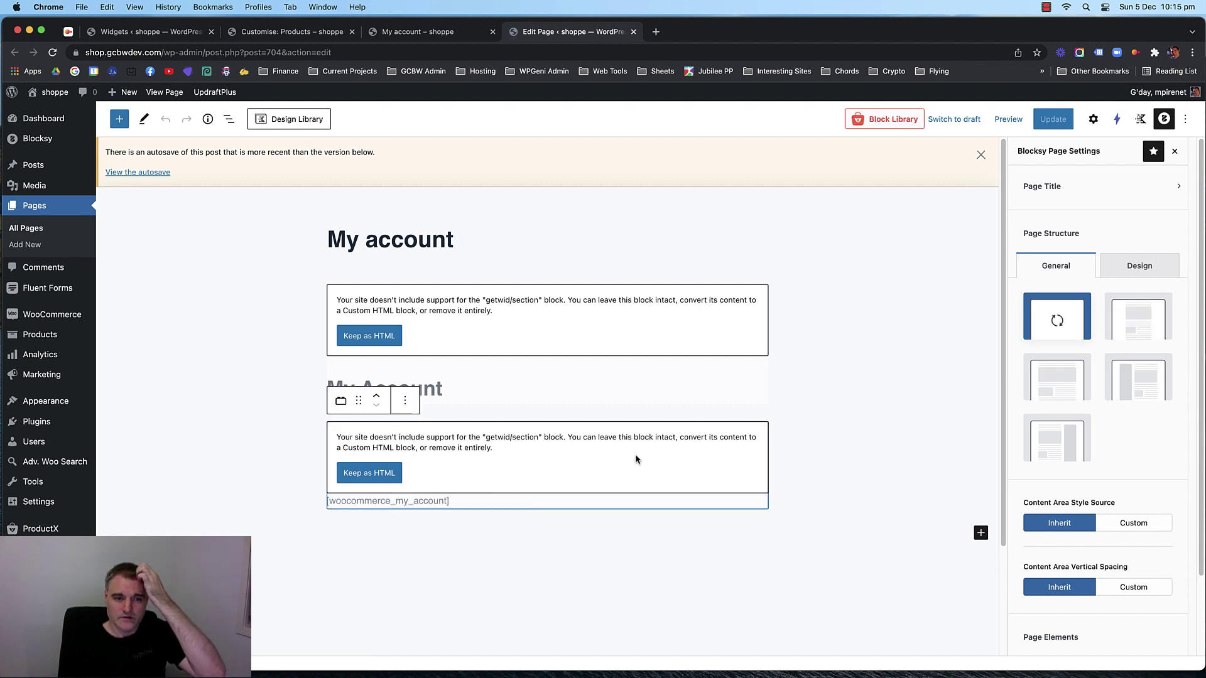
pyautogui.click(370, 473)
# Copy the woocommerce_my_account shortcode, then delete both old blocks, leaving only the title.
pyautogui.moveTo(448, 512); pyautogui.dragTo(339, 514)
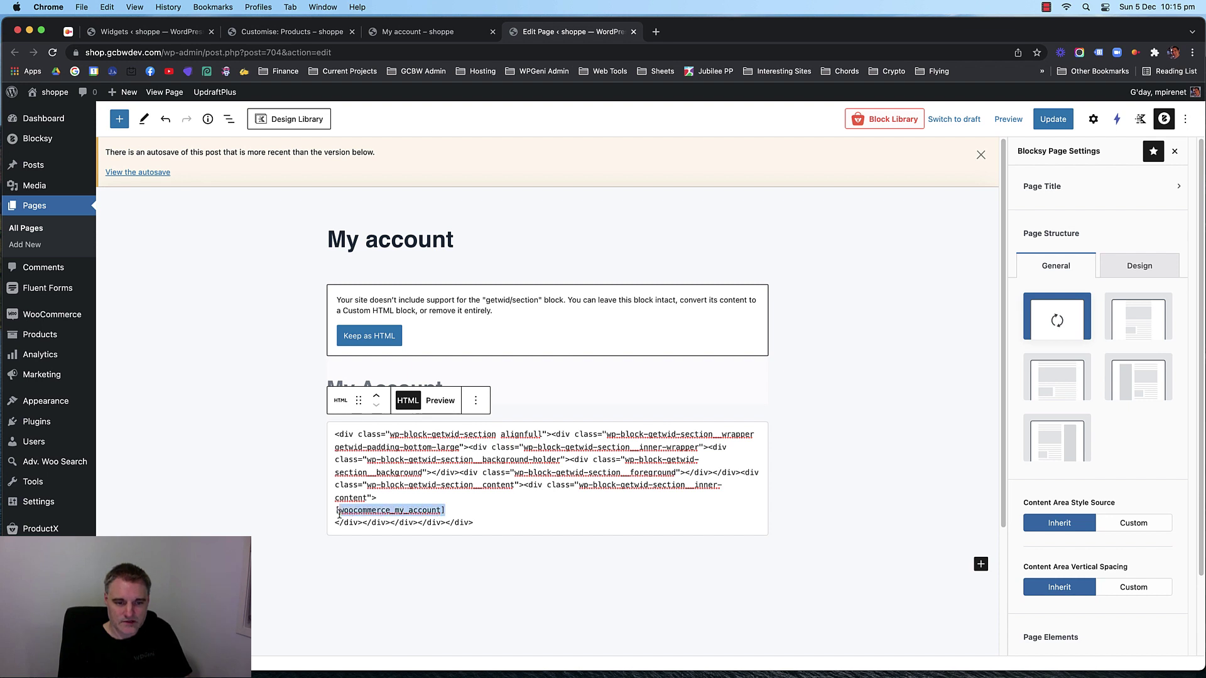
pyautogui.click(211, 472)
pyautogui.click(614, 379)
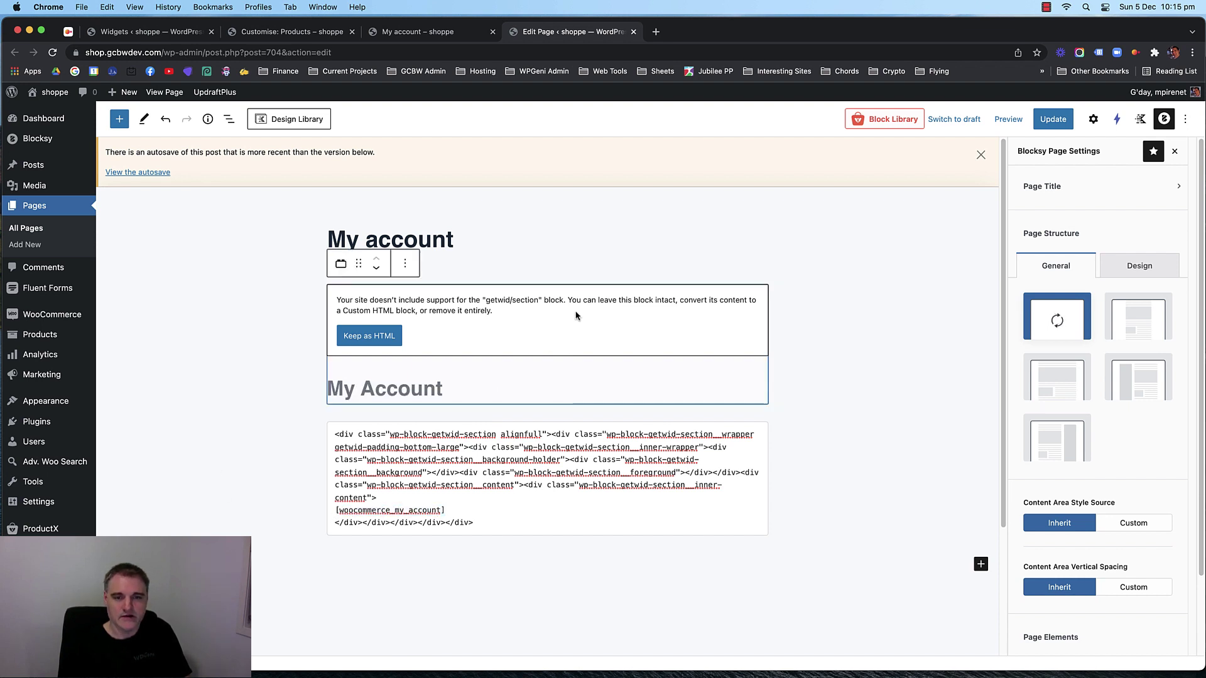
pyautogui.keyDown('shift'); pyautogui.click(596, 486); pyautogui.keyUp('shift')
pyautogui.press('BackSpace')
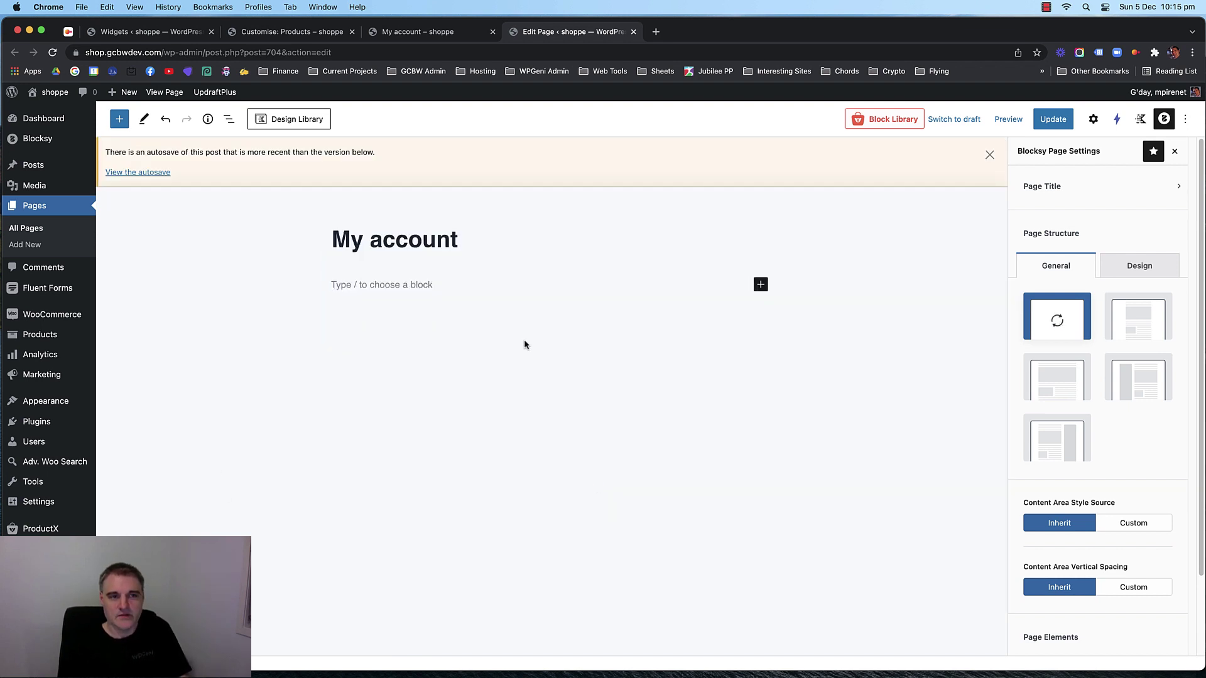
pyautogui.click(984, 154)
# Insert a one-column Row Layout with a dark navy background.
pyautogui.click(761, 234)
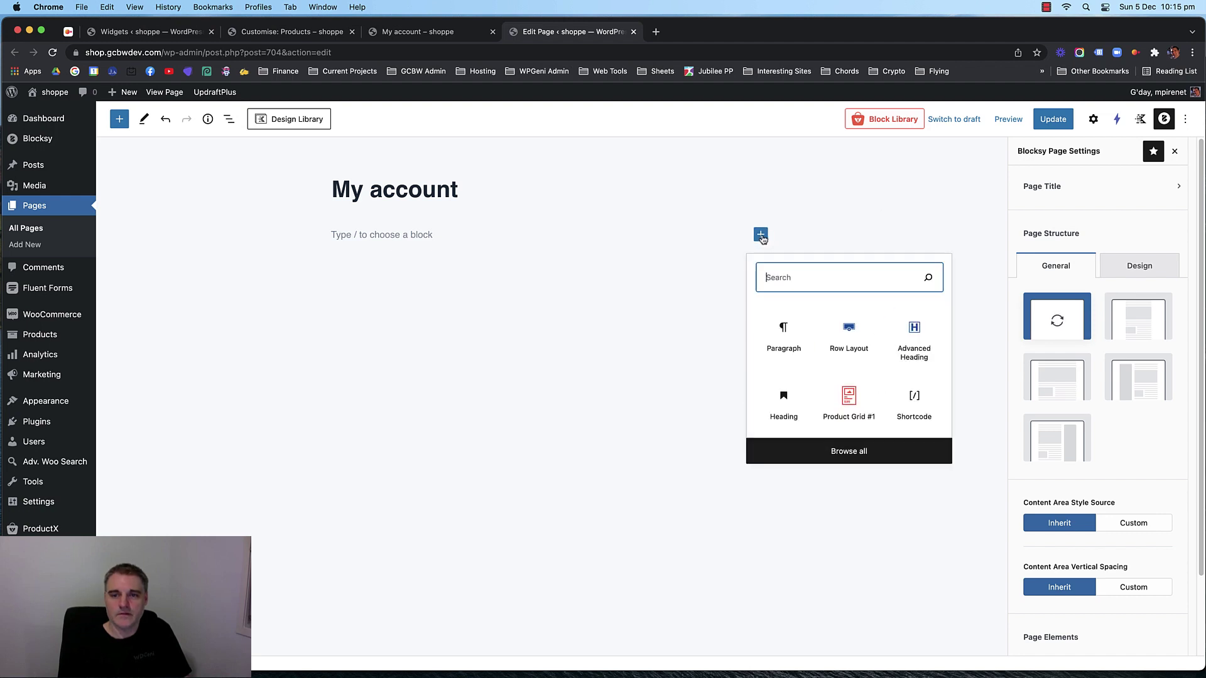
pyautogui.click(848, 339)
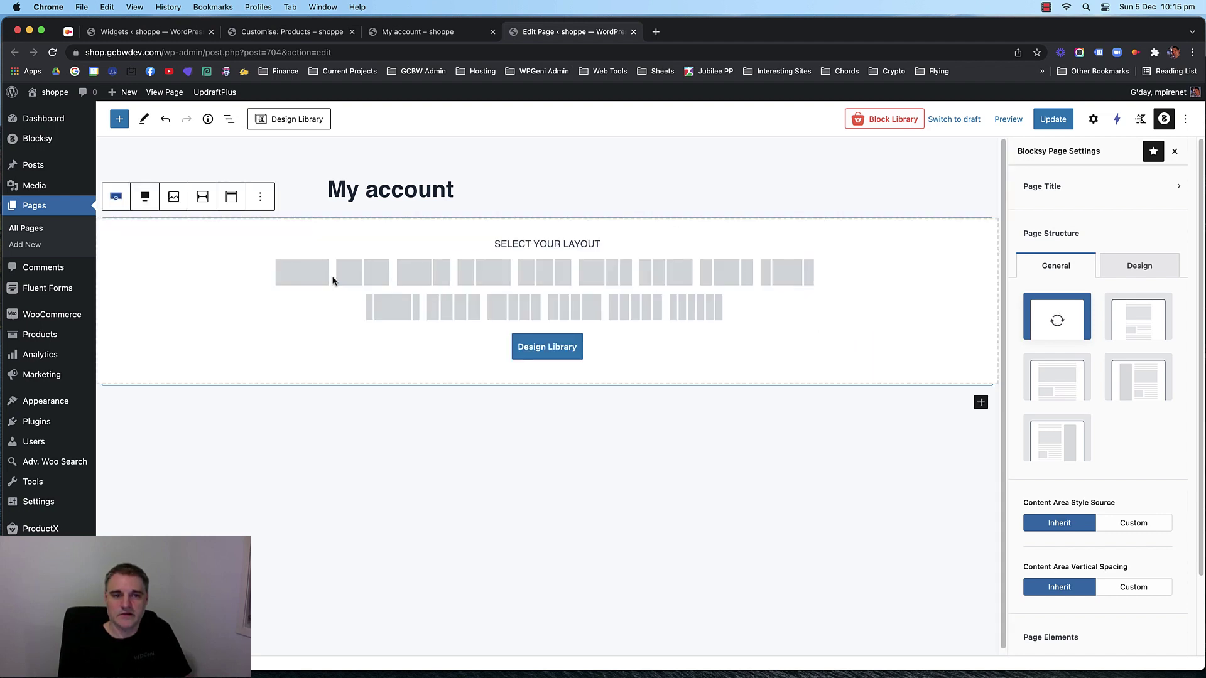
pyautogui.click(302, 275)
pyautogui.click(420, 255)
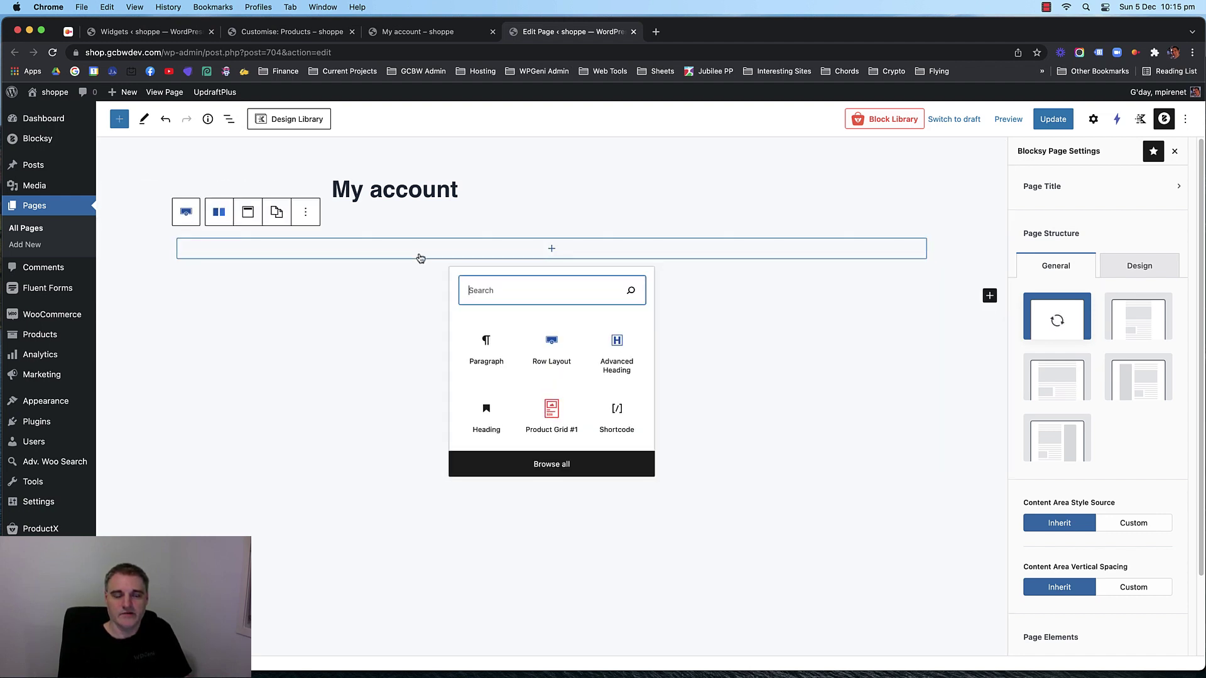
pyautogui.click(164, 231)
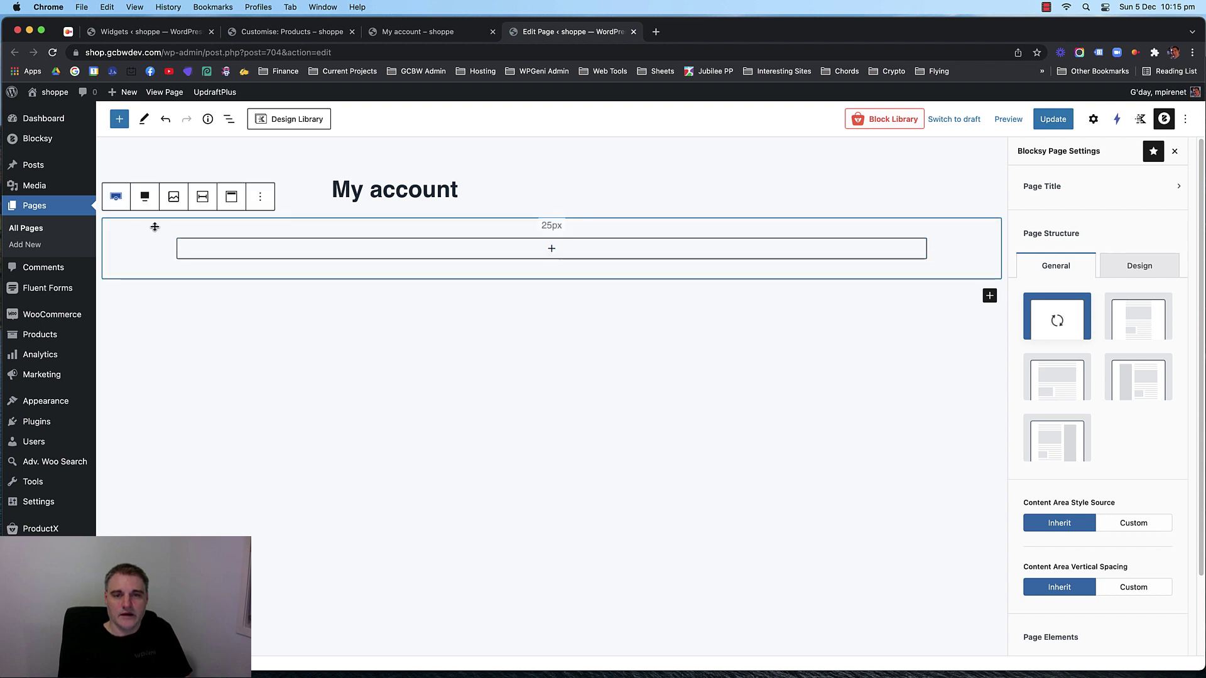
pyautogui.click(1091, 117)
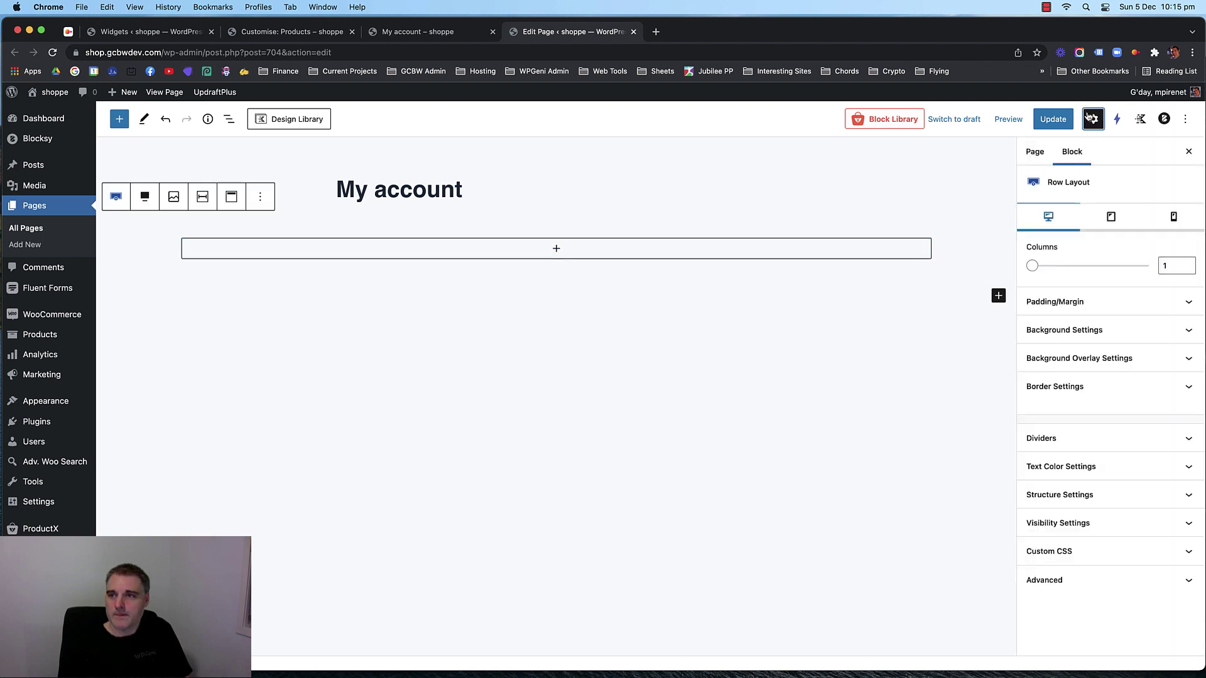
pyautogui.click(1111, 331)
pyautogui.click(1173, 396)
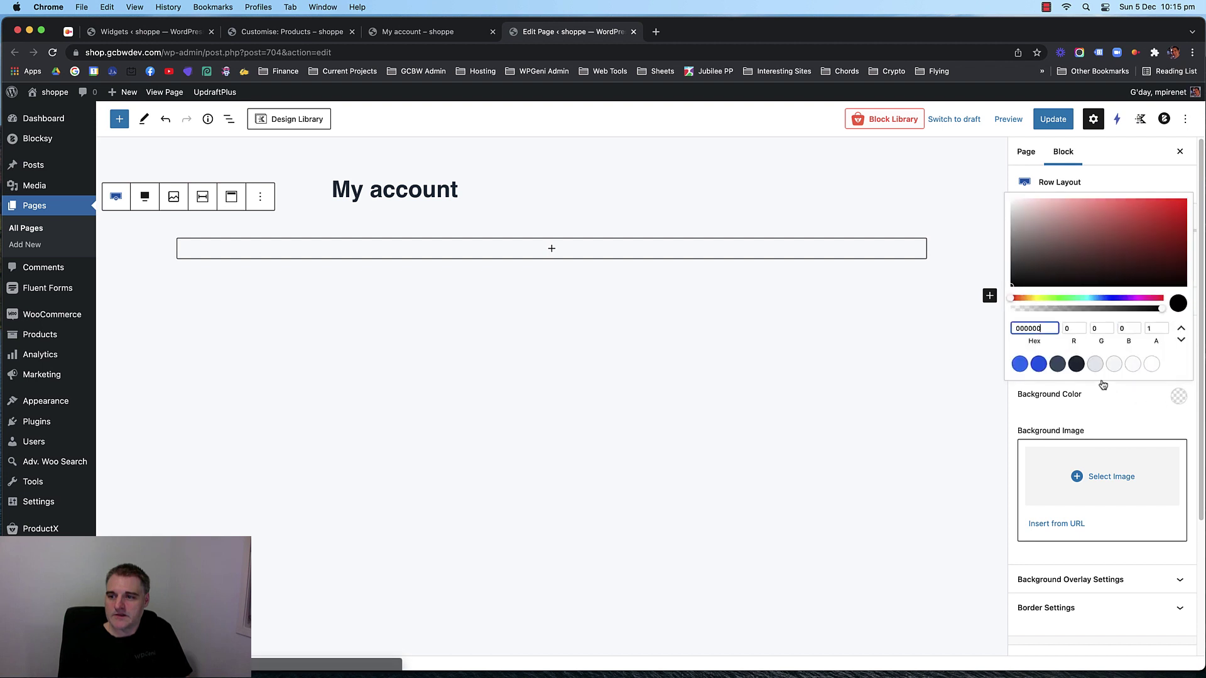
pyautogui.click(1056, 362)
# Add a white 'My Account' Advanced Heading inside the navy banner.
pyautogui.click(490, 254)
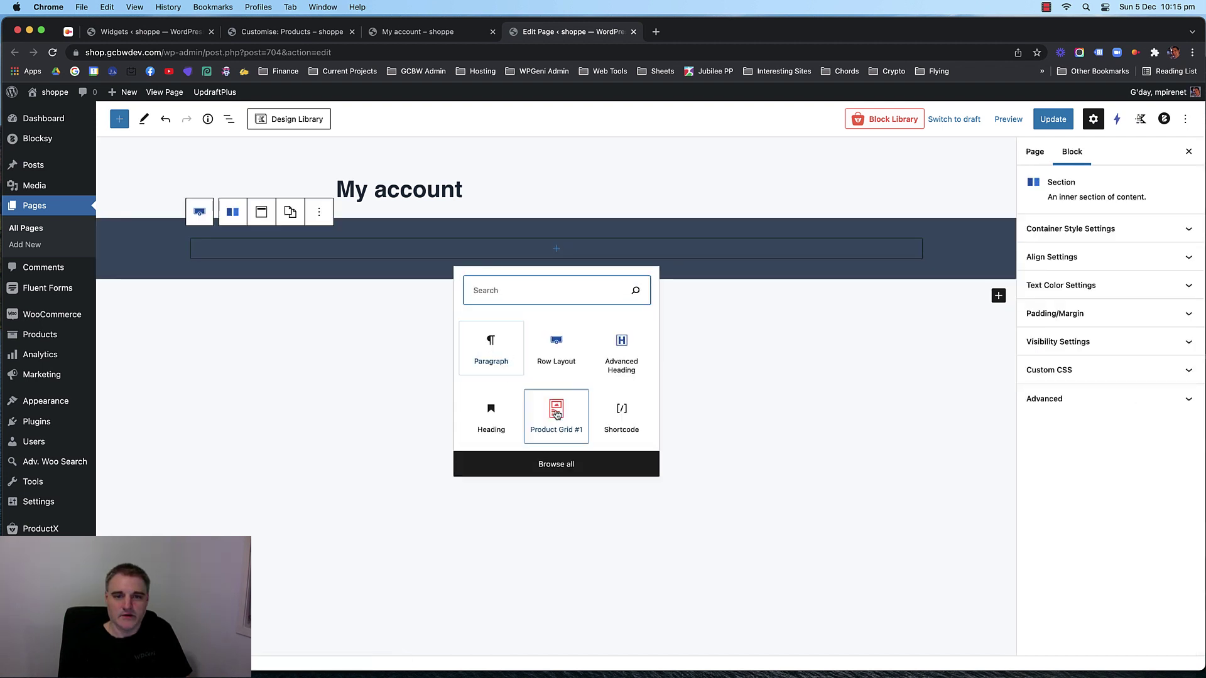
pyautogui.click(618, 353)
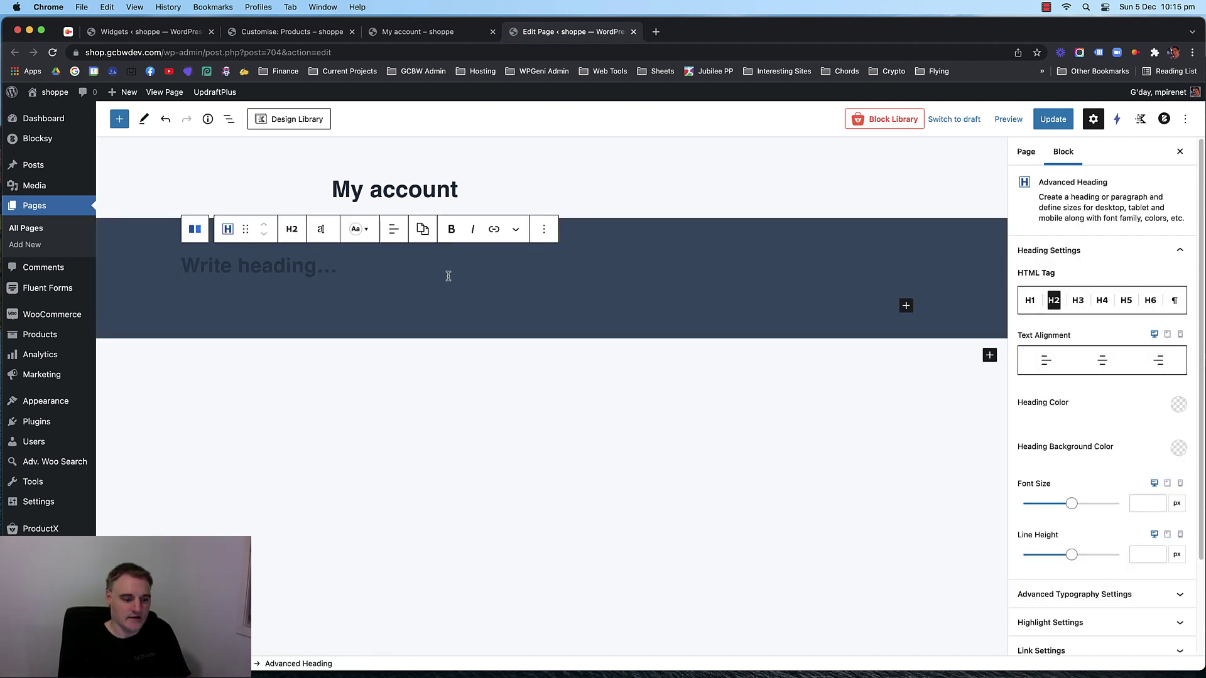
pyautogui.write('My Account')
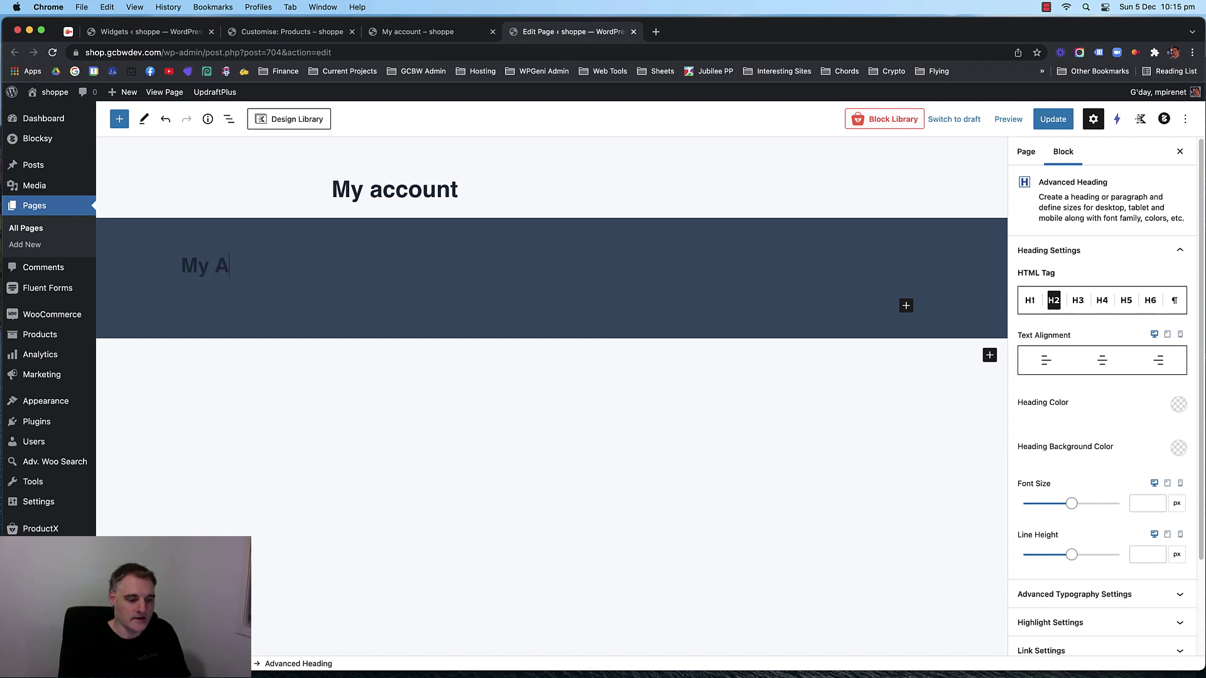
pyautogui.click(556, 451)
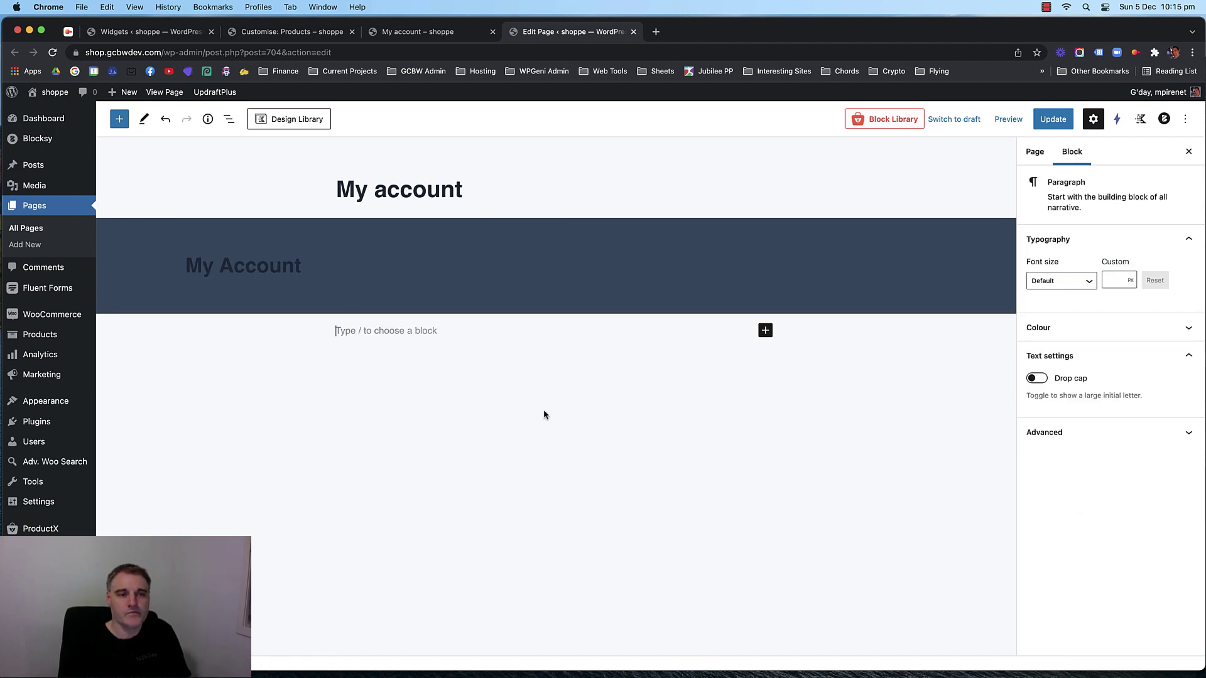
pyautogui.click(277, 266)
pyautogui.click(1178, 404)
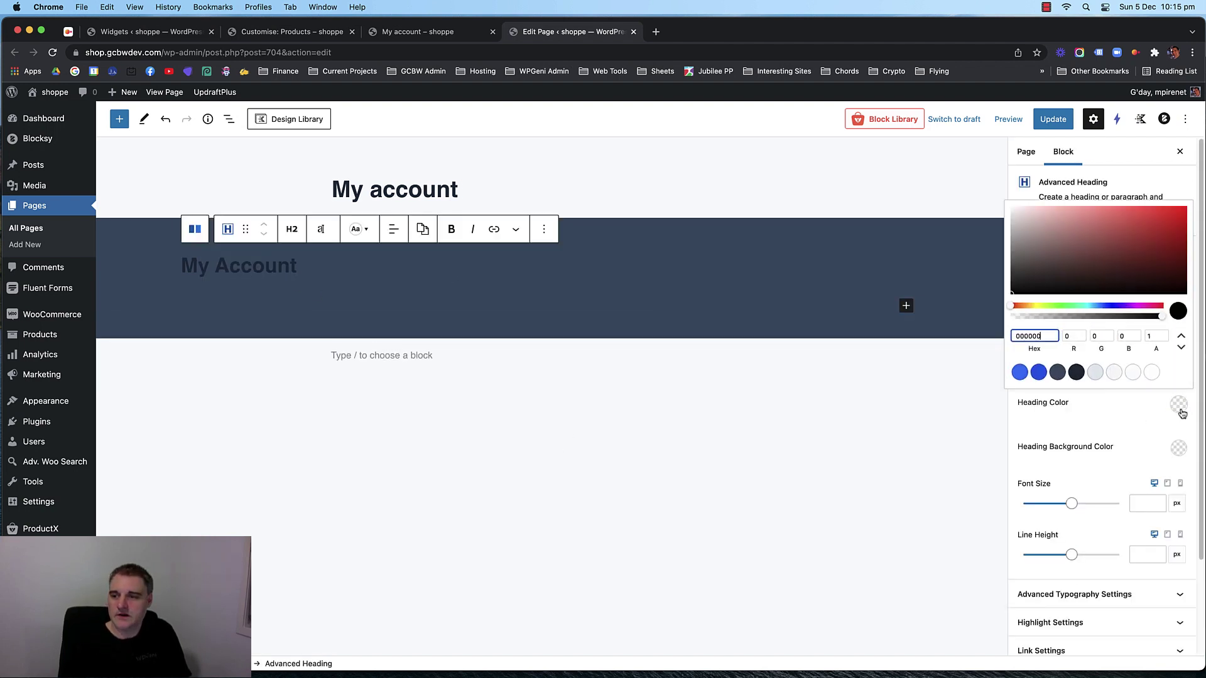
pyautogui.click(1149, 371)
pyautogui.click(579, 368)
# Add a one-column row below with a Shortcode block holding [woocommerce_my_account], and save.
pyautogui.click(765, 330)
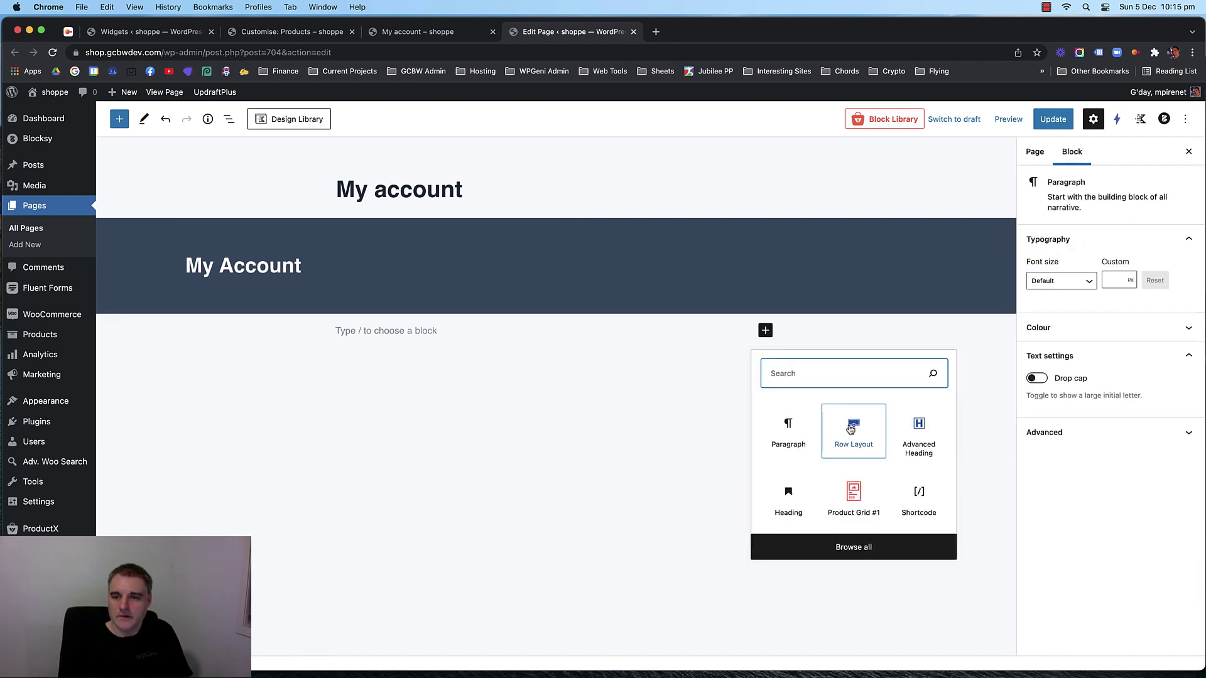
pyautogui.click(851, 434)
pyautogui.click(293, 365)
pyautogui.click(342, 349)
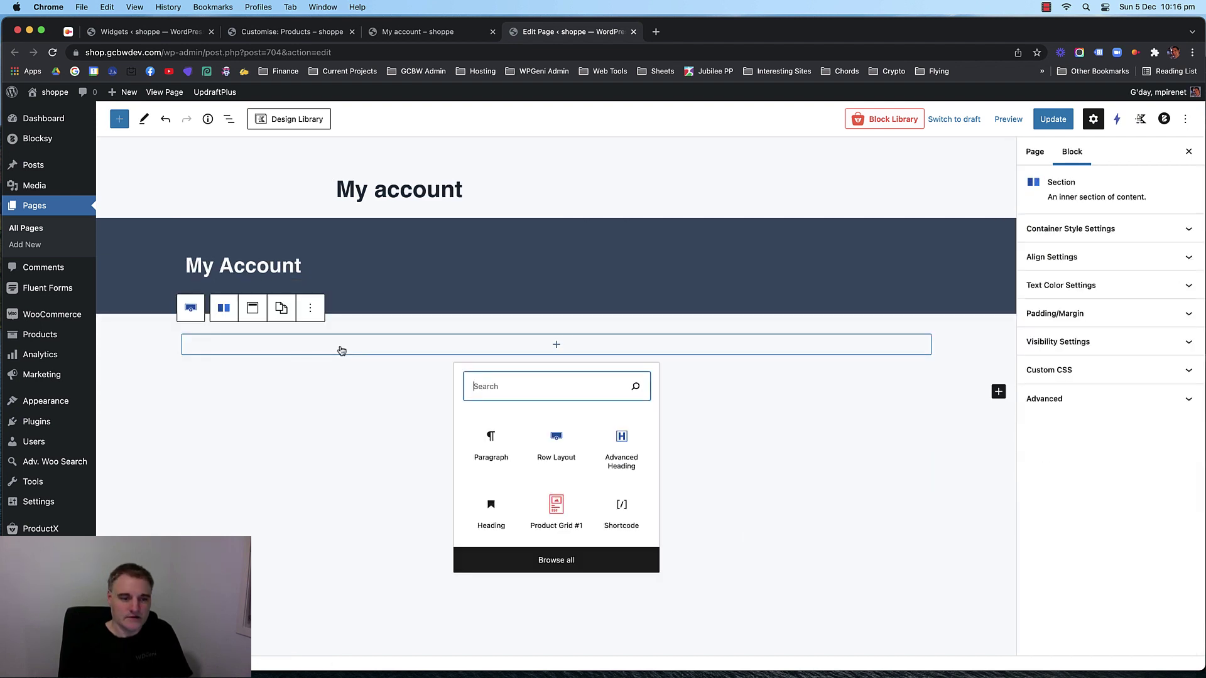
pyautogui.write('short')
pyautogui.click(491, 443)
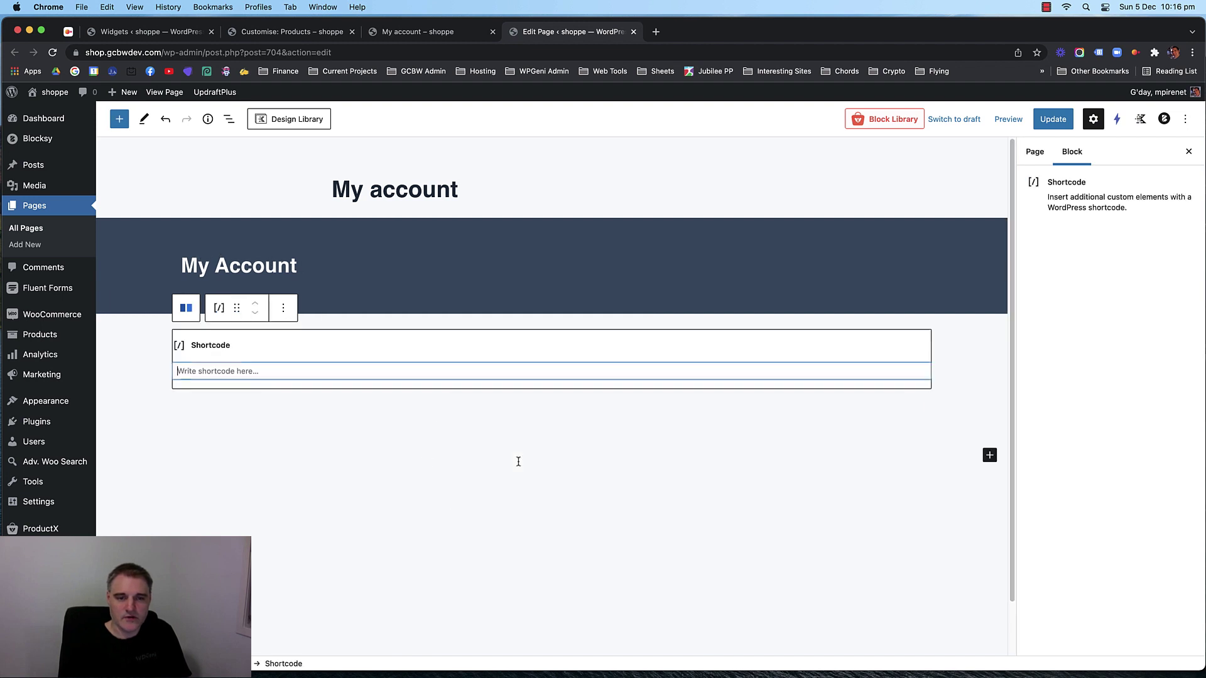
pyautogui.click(380, 380)
pyautogui.write('[woocommerce_my_account]')
pyautogui.press('super+s')
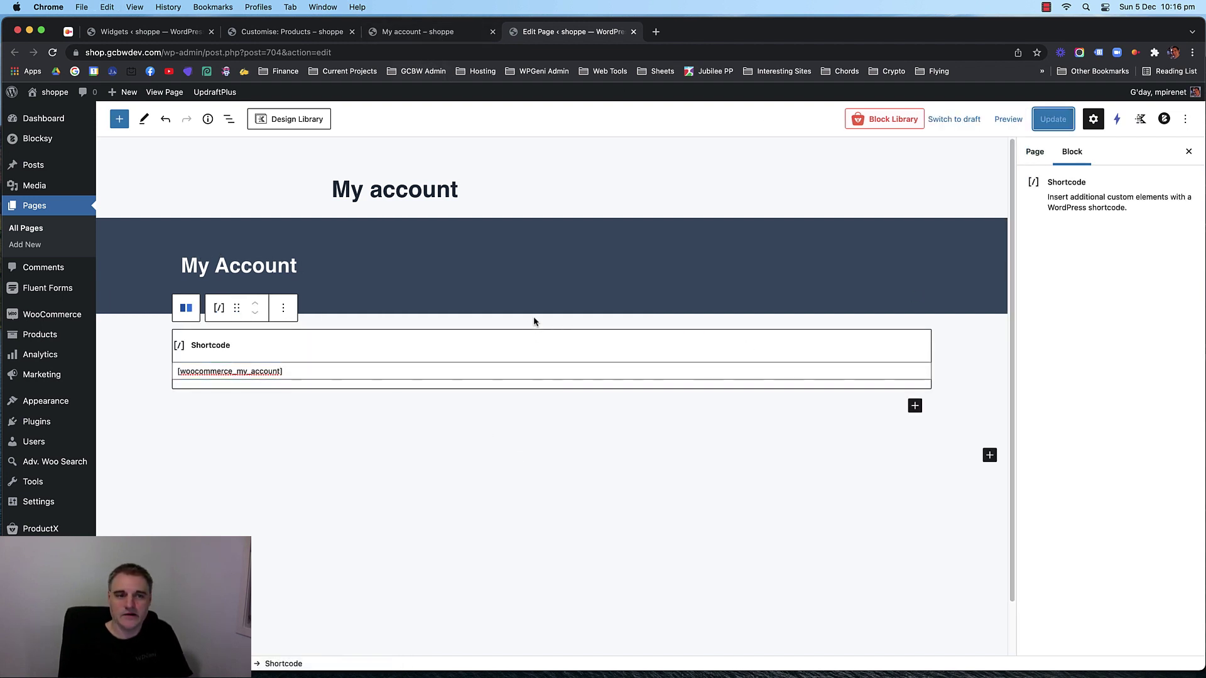
# Give the shortcode row 80px top and bottom padding and update the page.
pyautogui.click(145, 324)
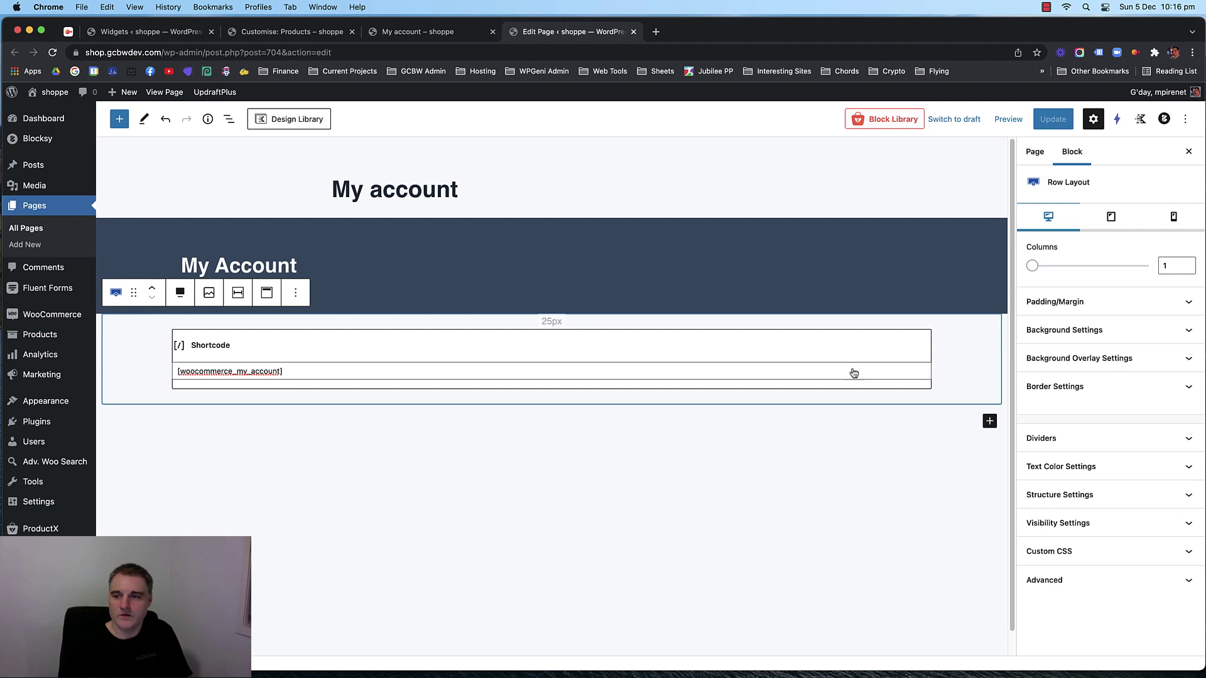
pyautogui.click(1101, 302)
pyautogui.moveTo(1037, 347); pyautogui.dragTo(1008, 349)
pyautogui.write('80')
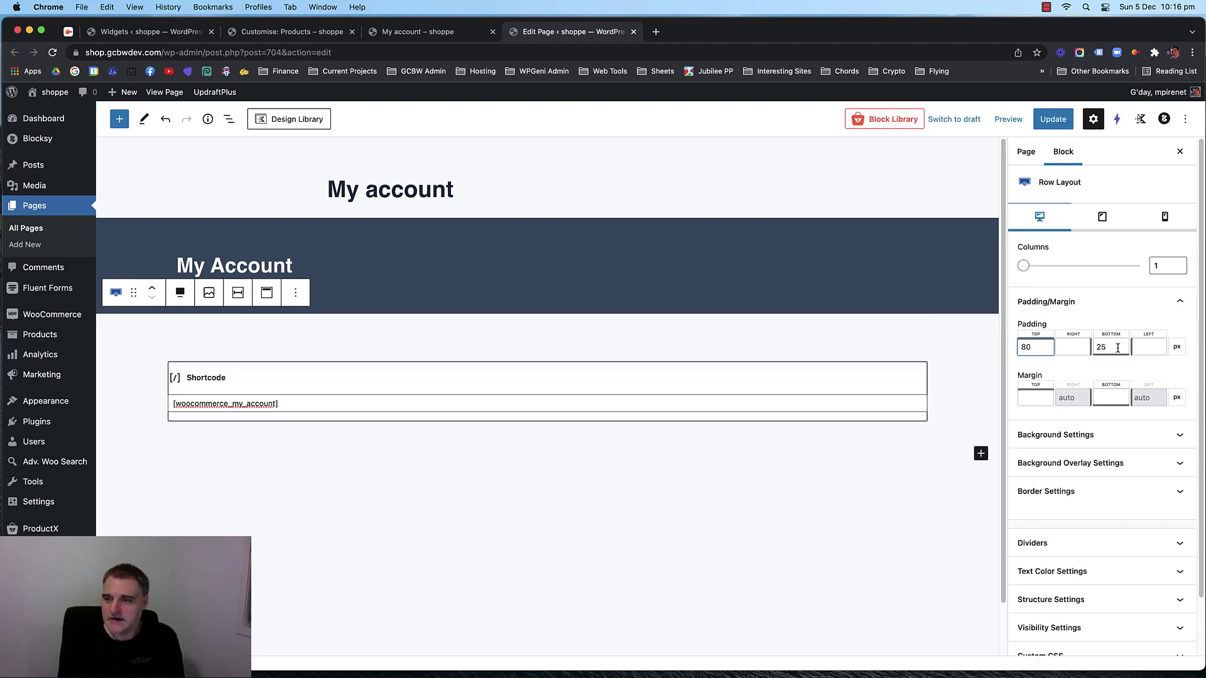
pyautogui.doubleClick(1118, 348)
pyautogui.write('80')
pyautogui.click(1053, 119)
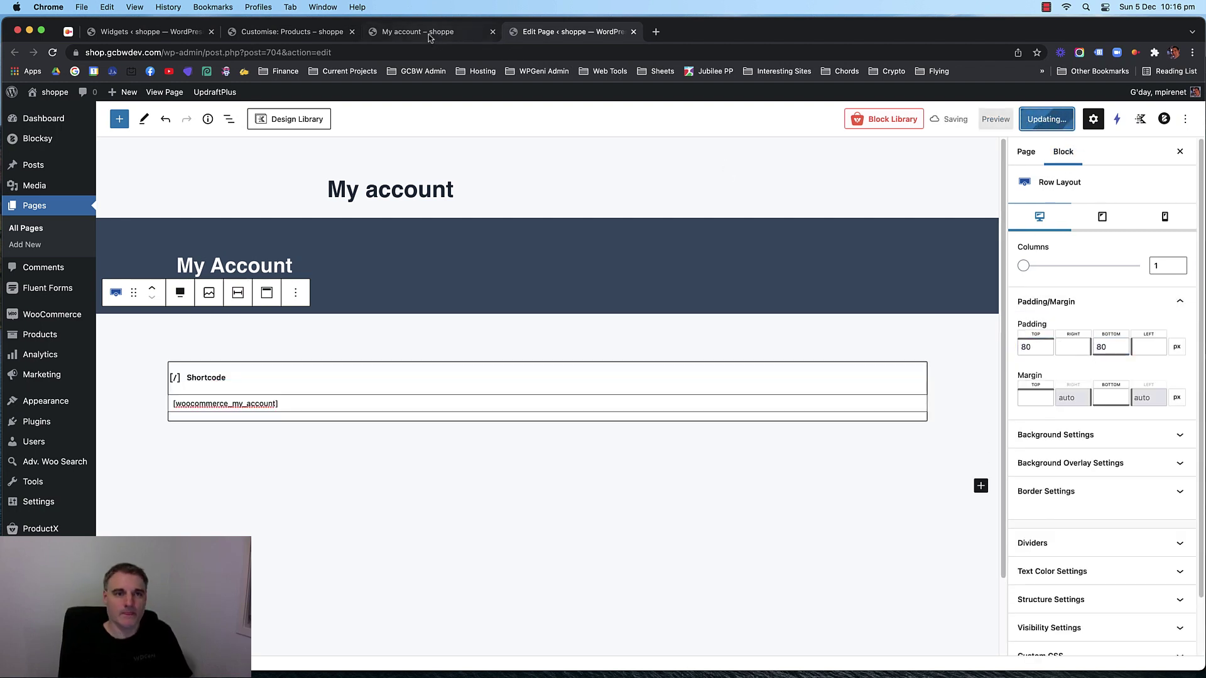
# Reload the live My account page and browse its Addresses, Dashboard, Orders and Downloads sections.
pyautogui.click(428, 34)
pyautogui.press('super+r')
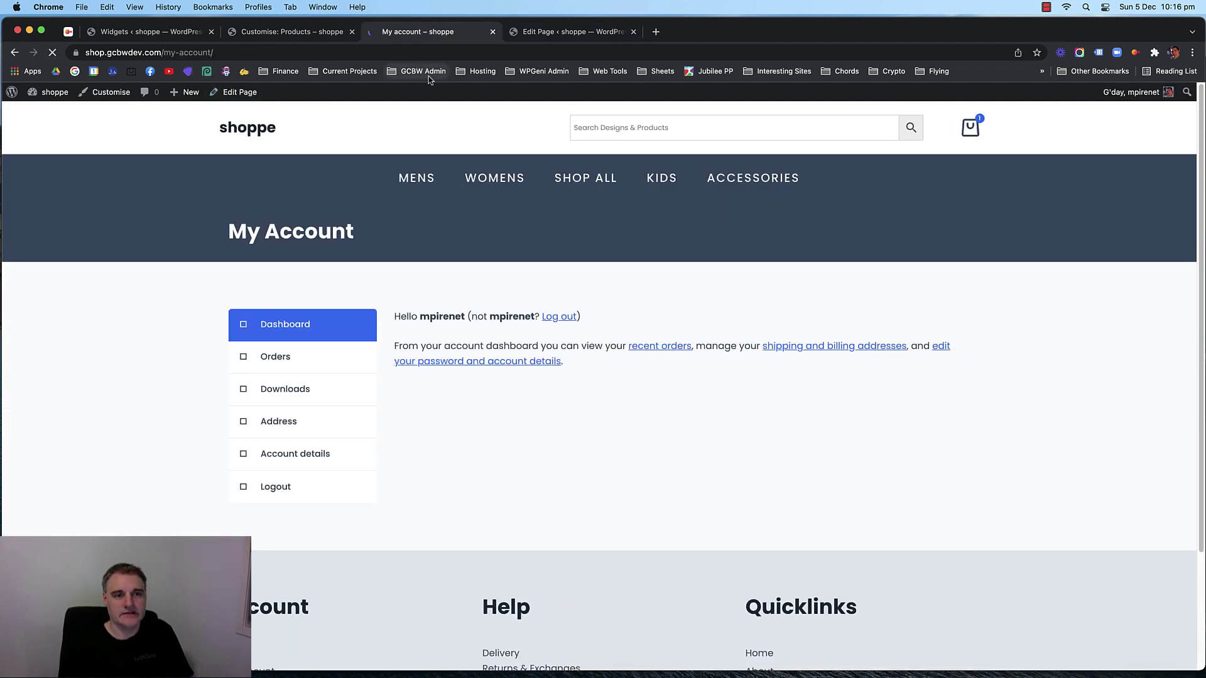
pyautogui.click(318, 422)
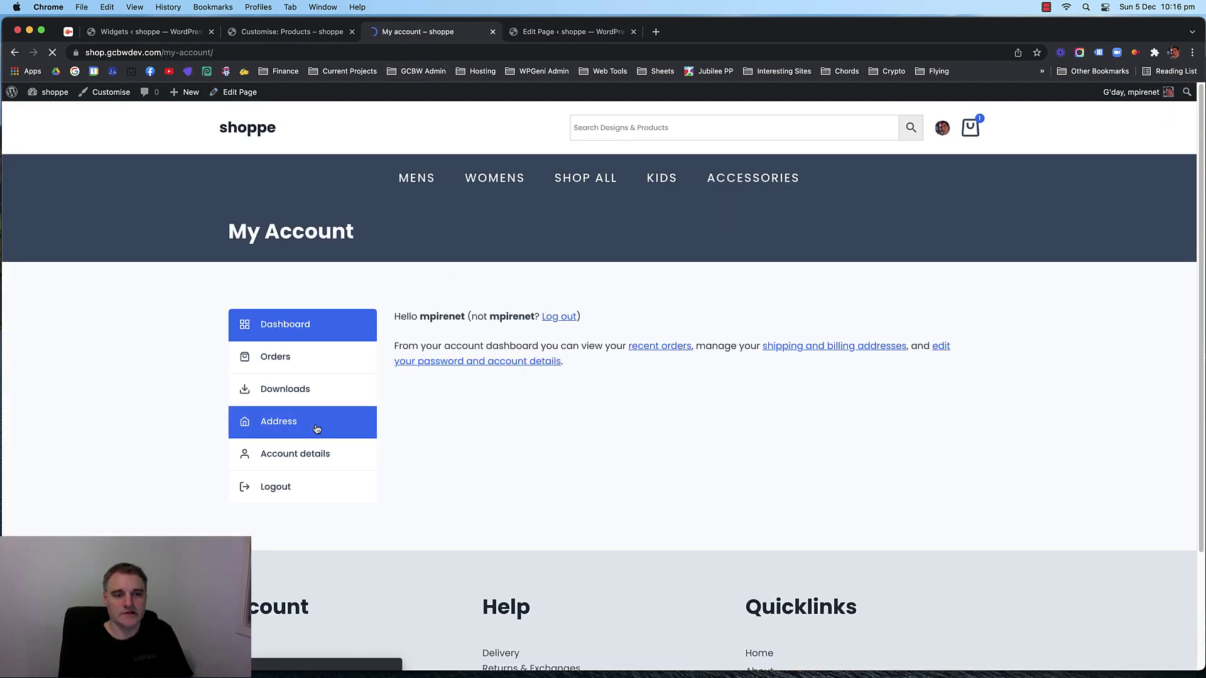
pyautogui.click(328, 334)
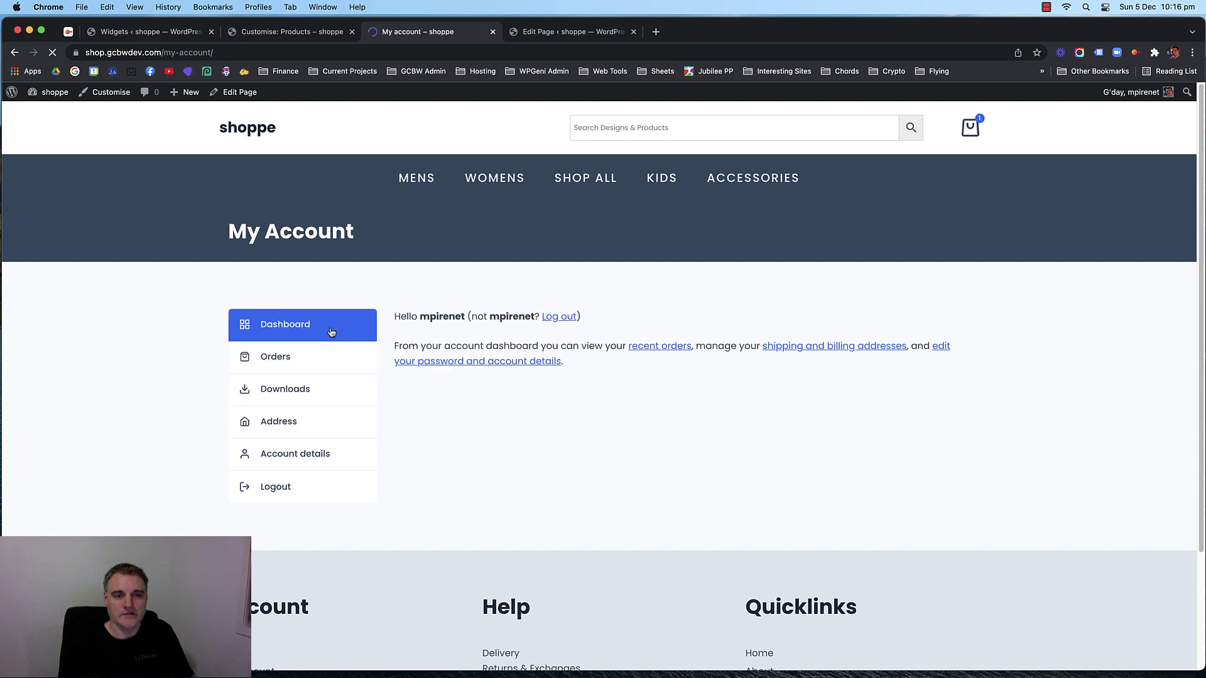
pyautogui.click(325, 365)
pyautogui.click(331, 393)
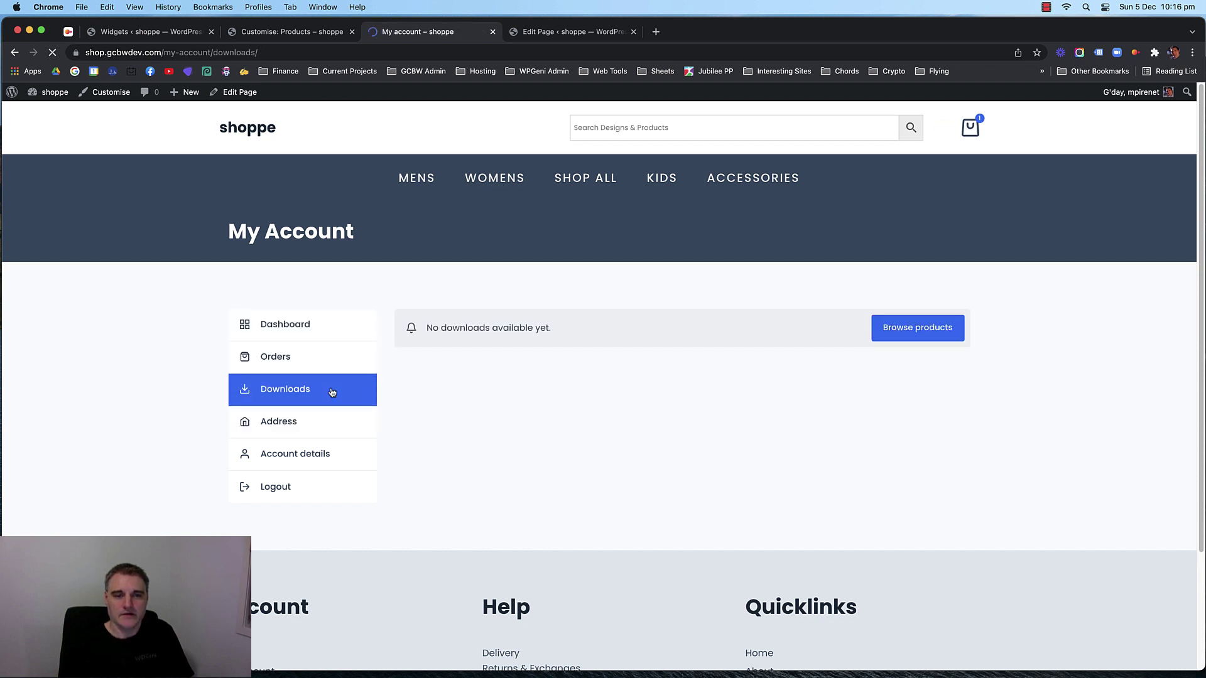
pyautogui.click(336, 422)
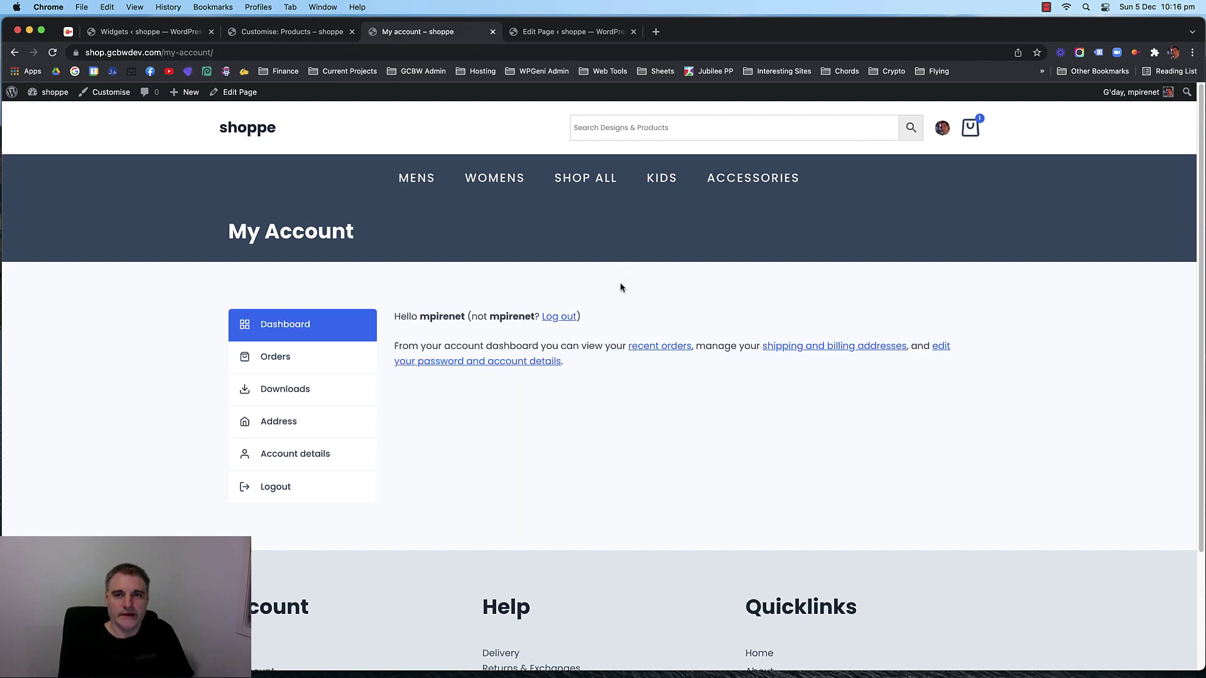
pyautogui.click(299, 38)
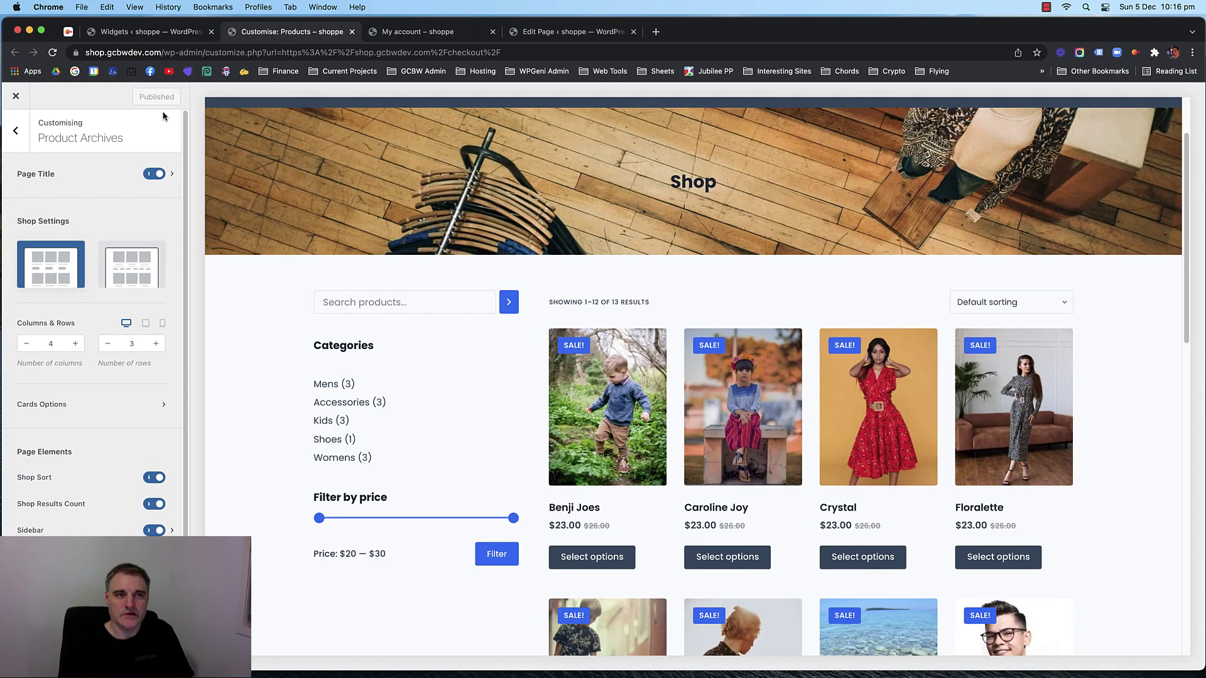
pyautogui.click(166, 33)
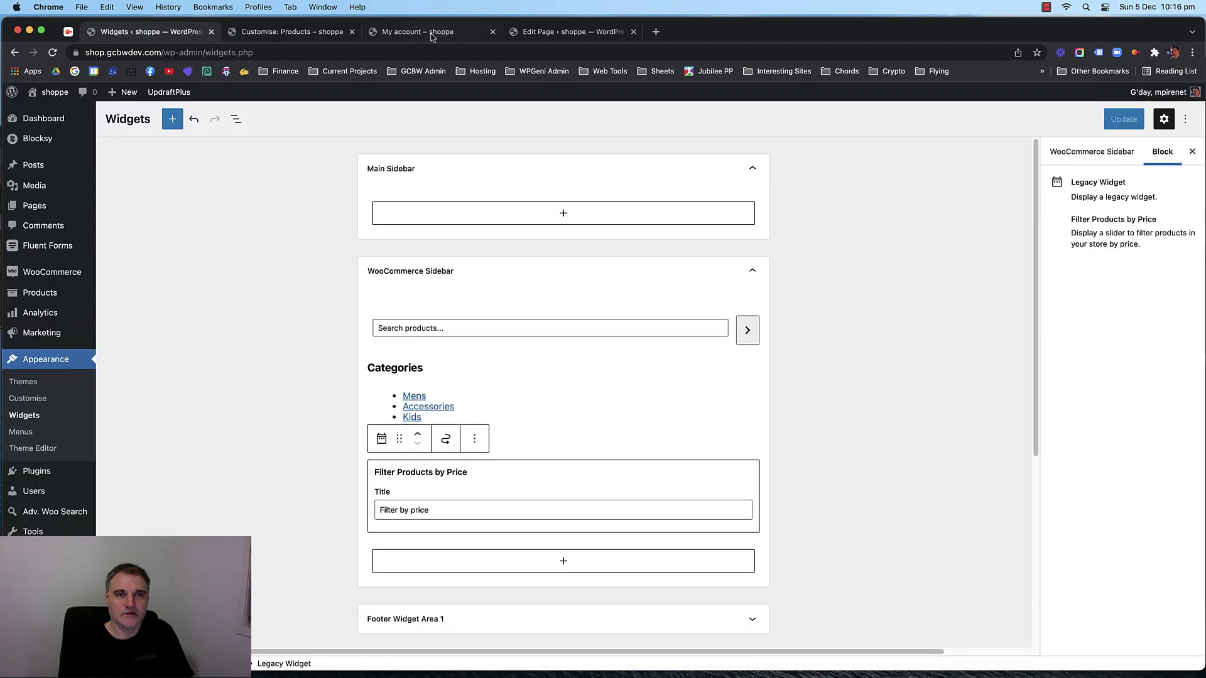
pyautogui.click(432, 35)
pyautogui.click(417, 179)
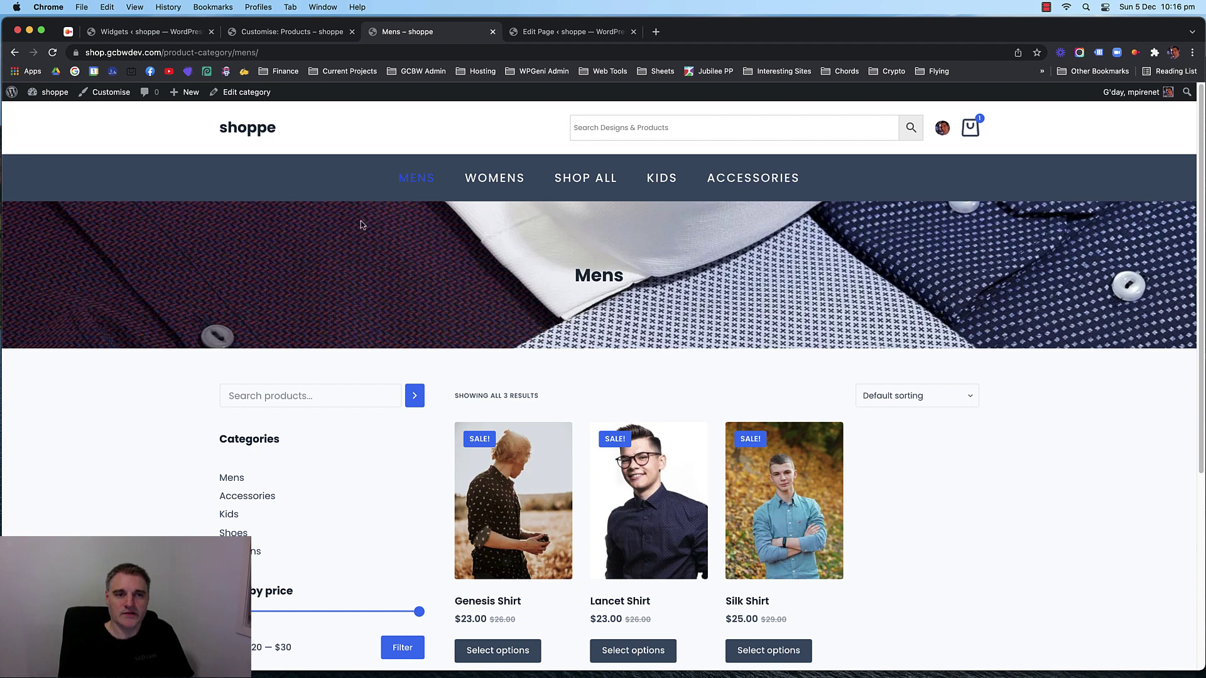
pyautogui.click(501, 181)
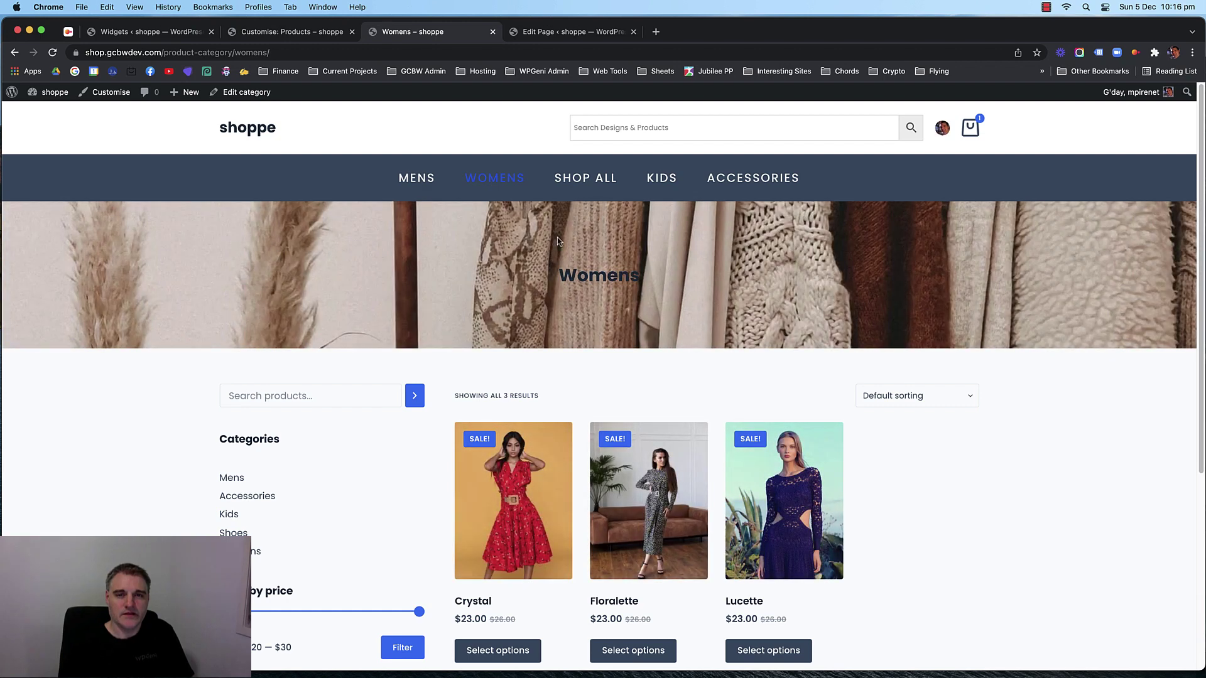
pyautogui.click(608, 179)
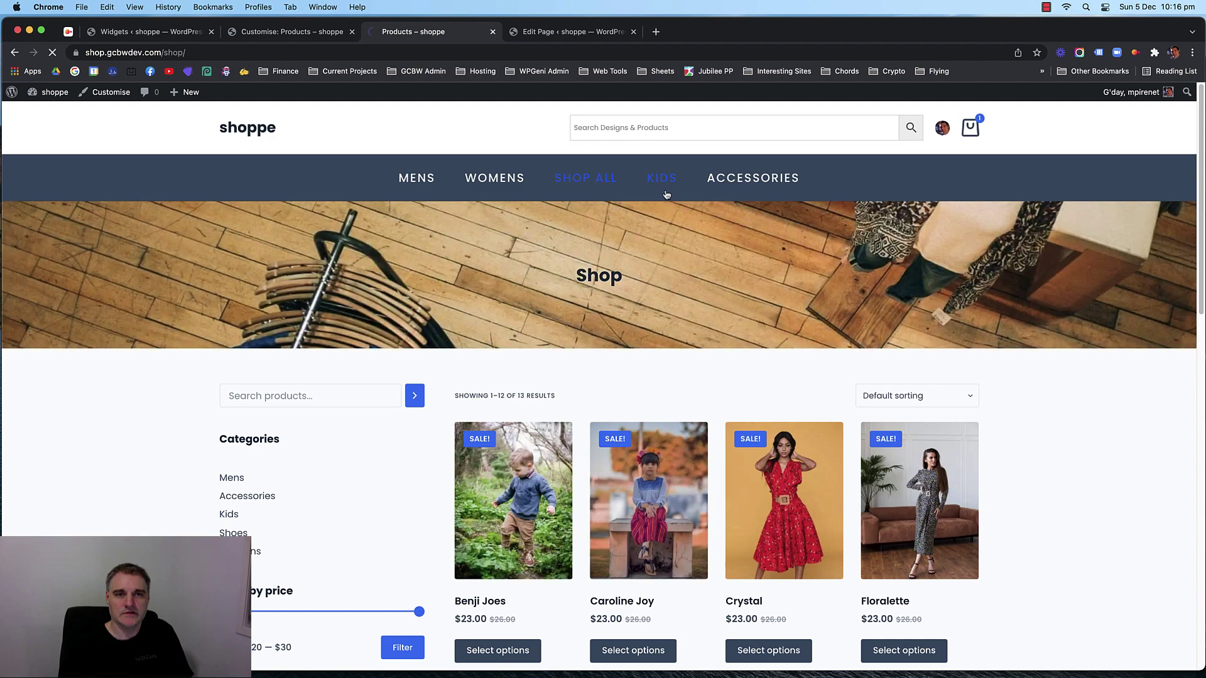
pyautogui.click(667, 195)
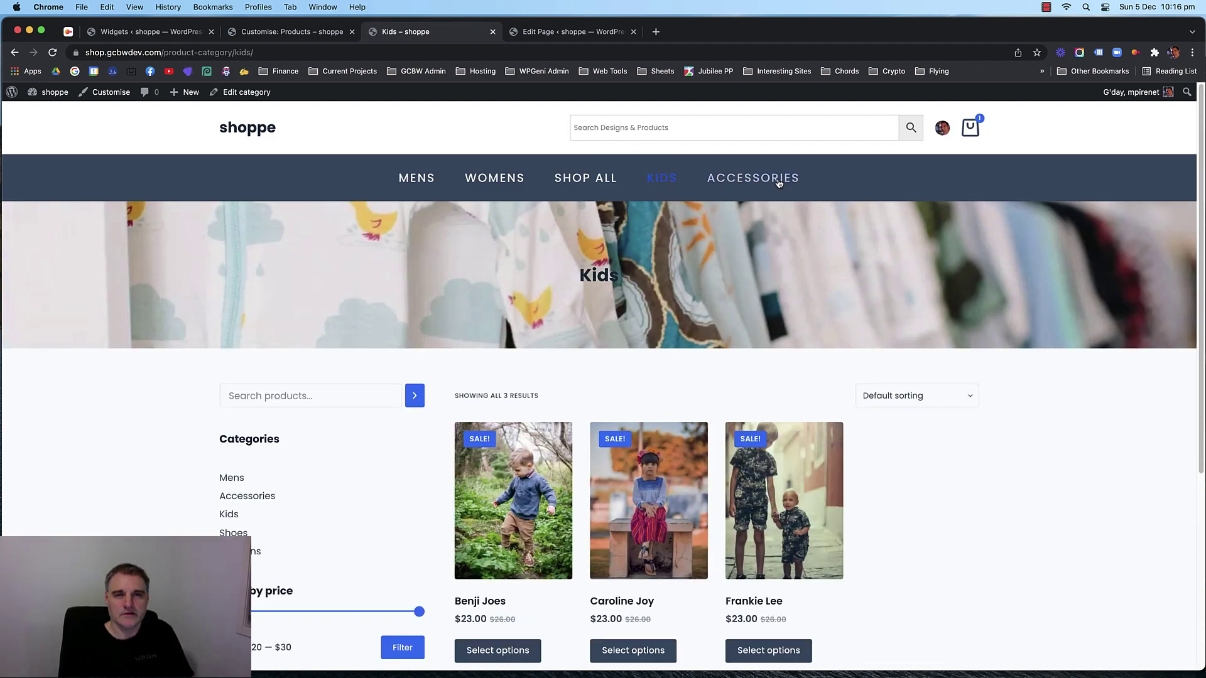
pyautogui.click(778, 183)
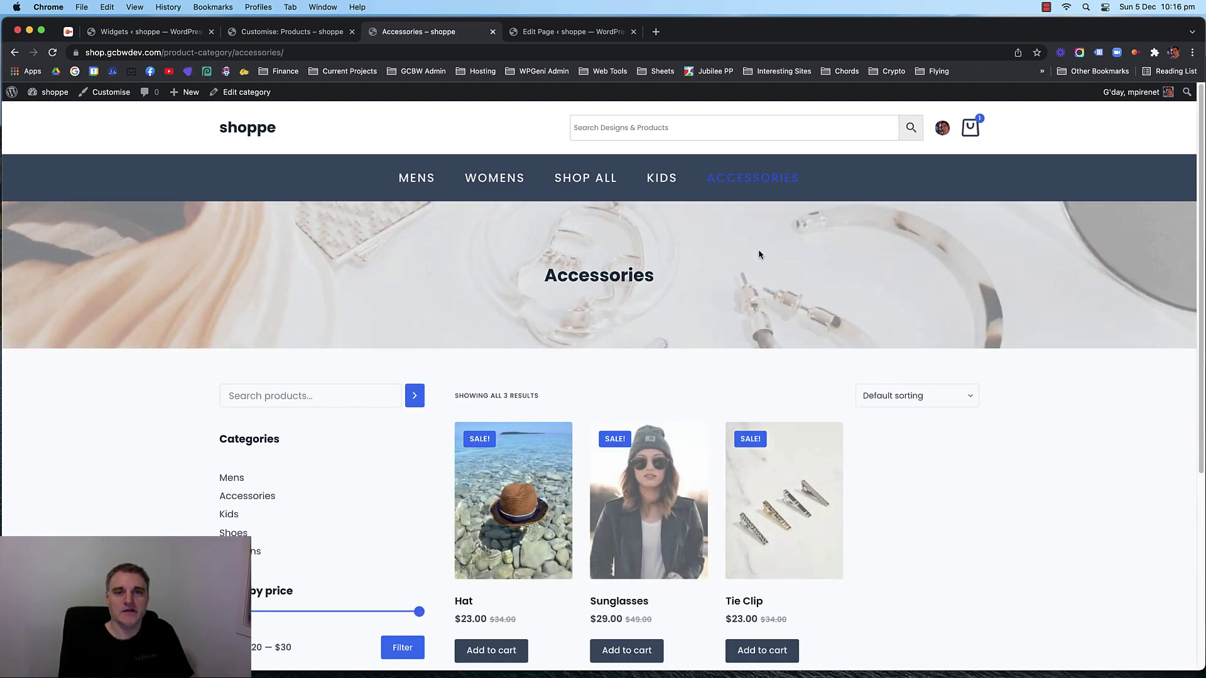
pyautogui.click(661, 182)
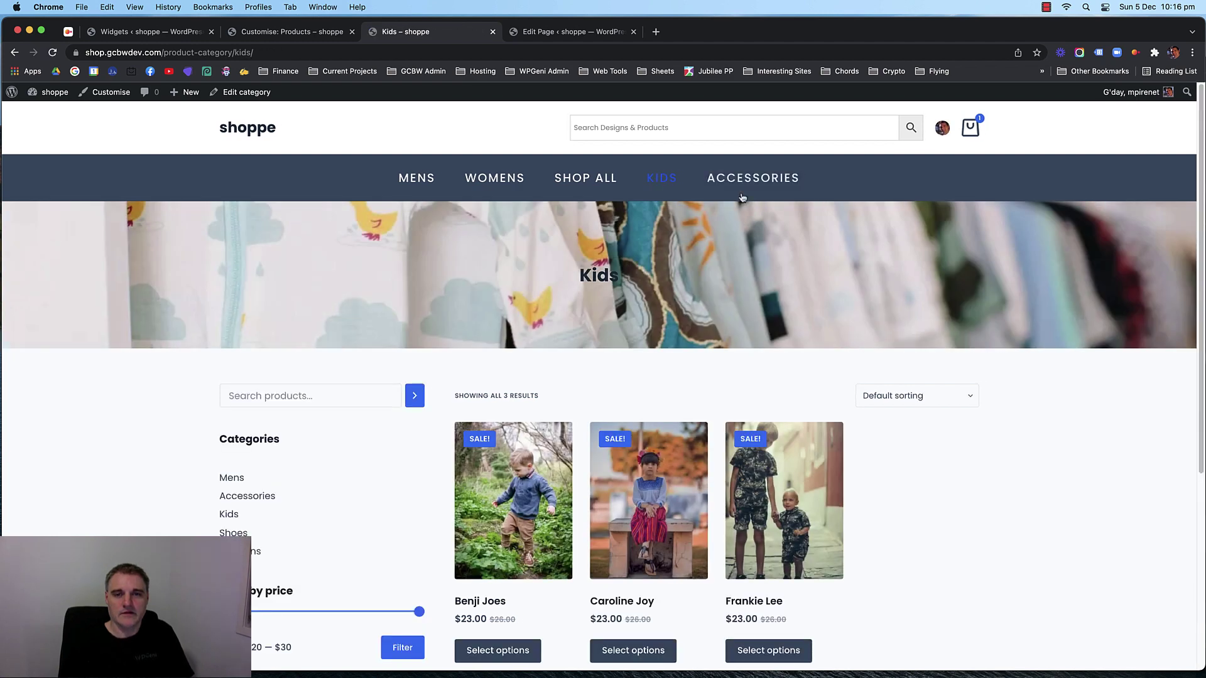
pyautogui.click(774, 181)
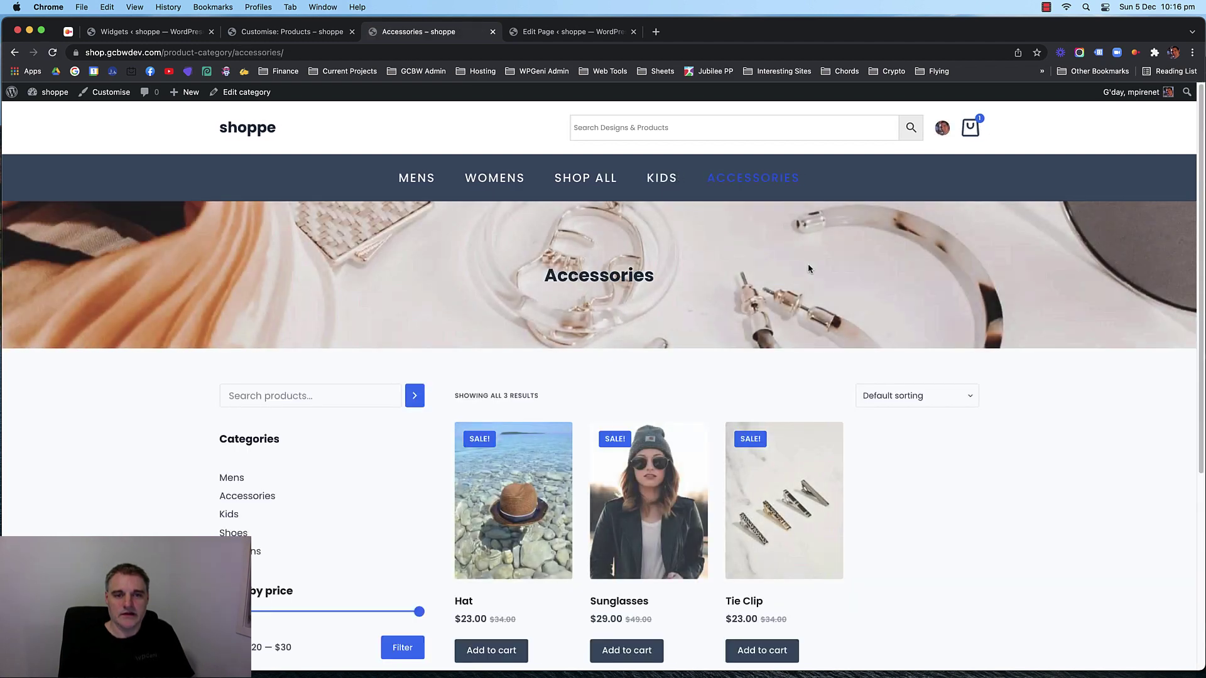
pyautogui.scroll(-4, 119, 280)
pyautogui.scroll(4, 116, 281)
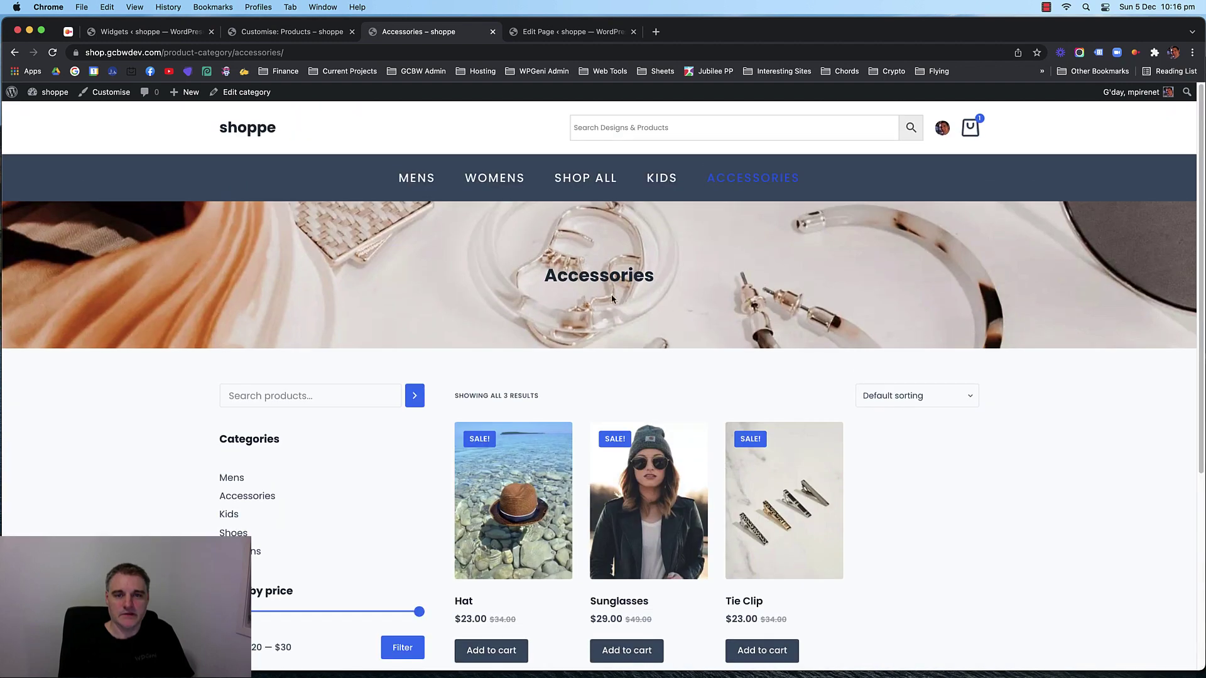
pyautogui.moveTo(568, 276); pyautogui.dragTo(659, 280)
pyautogui.click(582, 273)
pyautogui.click(635, 276)
pyautogui.click(282, 33)
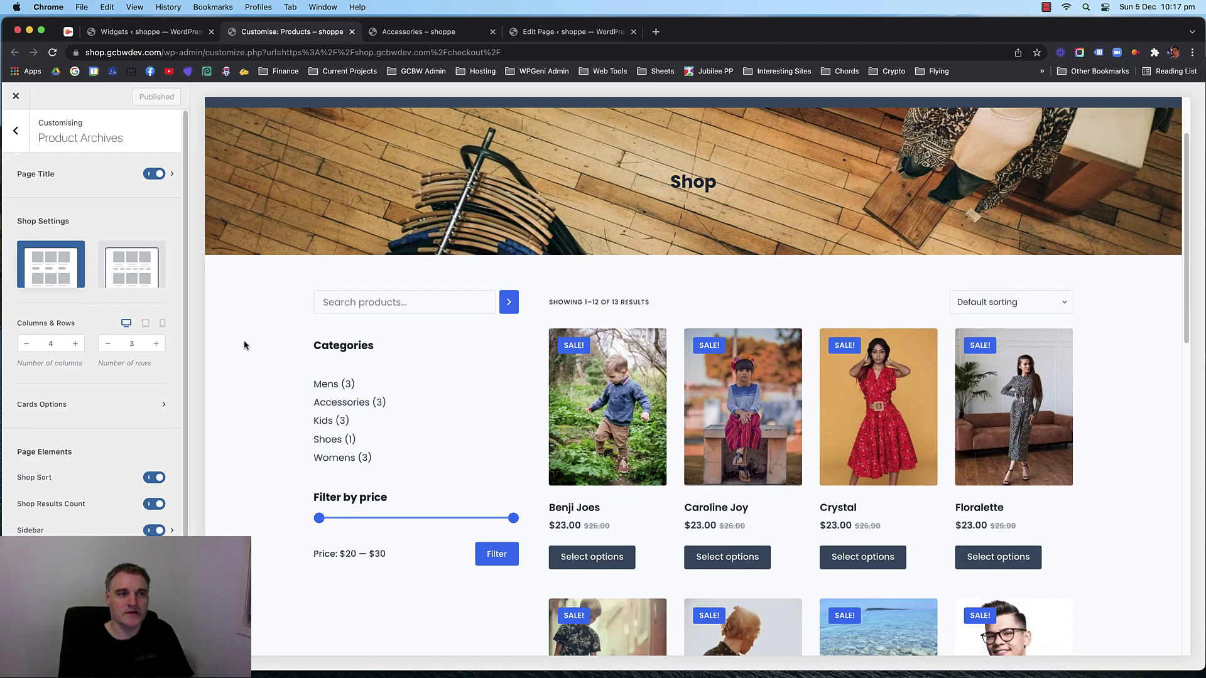
# Preview the Womens category banner in the Customizer.
pyautogui.scroll(3, 338, 364)
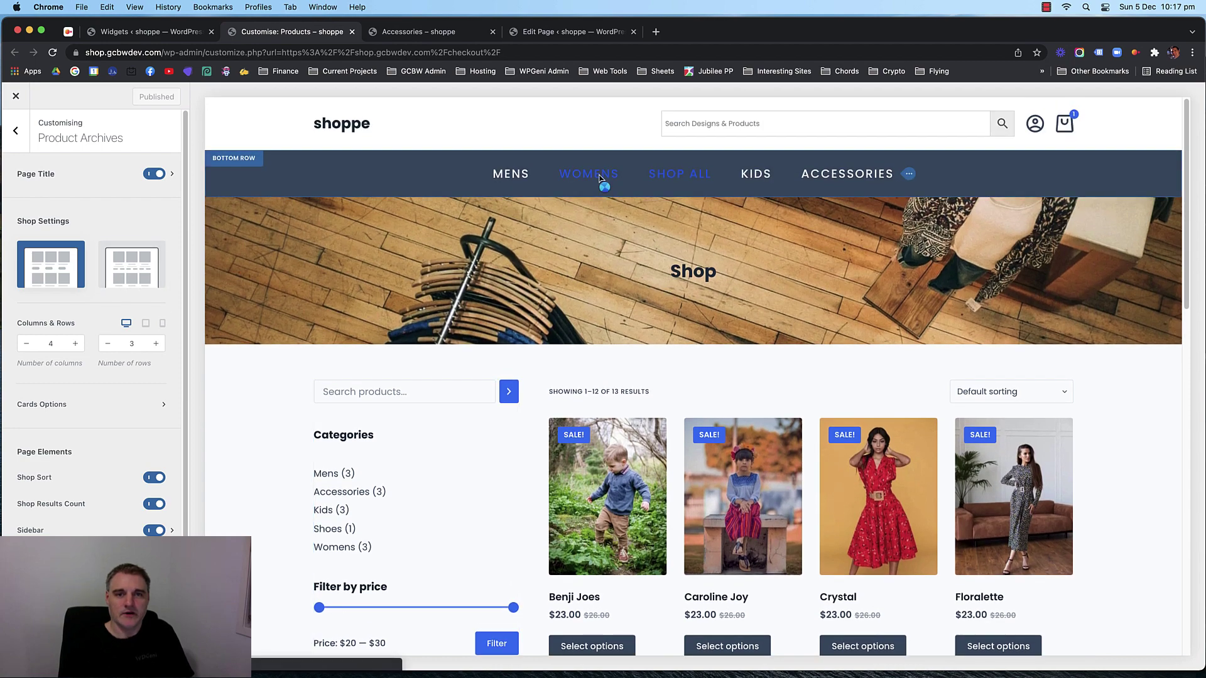
pyautogui.click(599, 178)
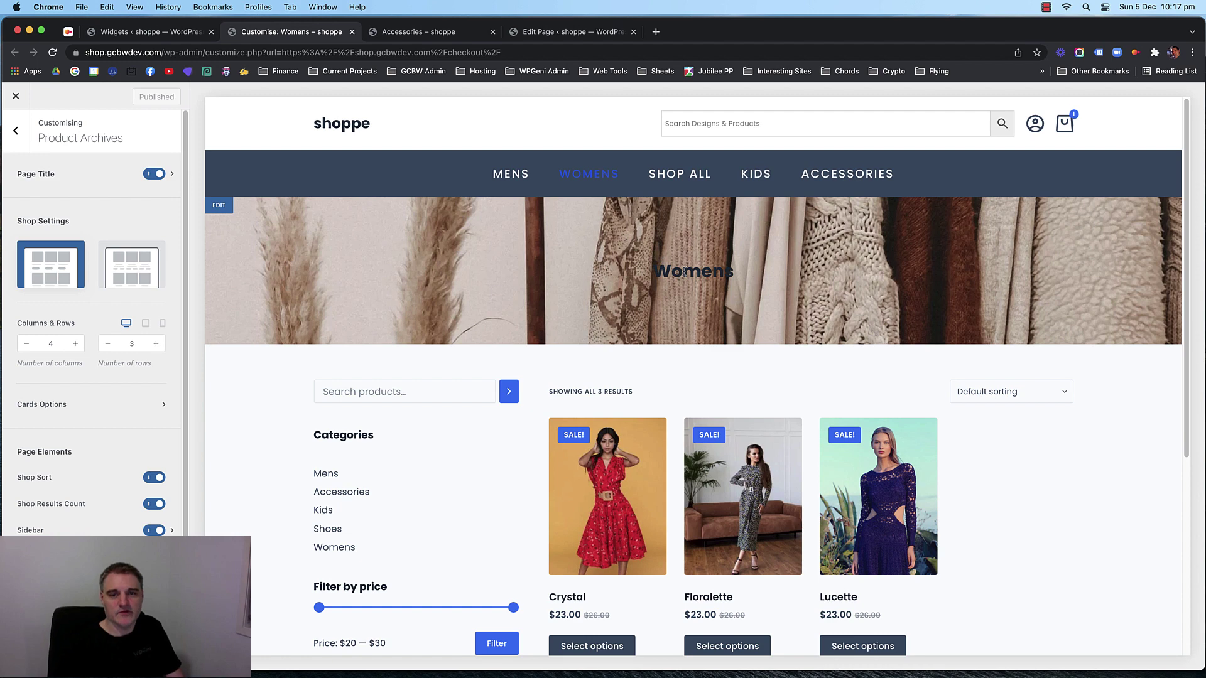
pyautogui.doubleClick(684, 272)
pyautogui.click(683, 272)
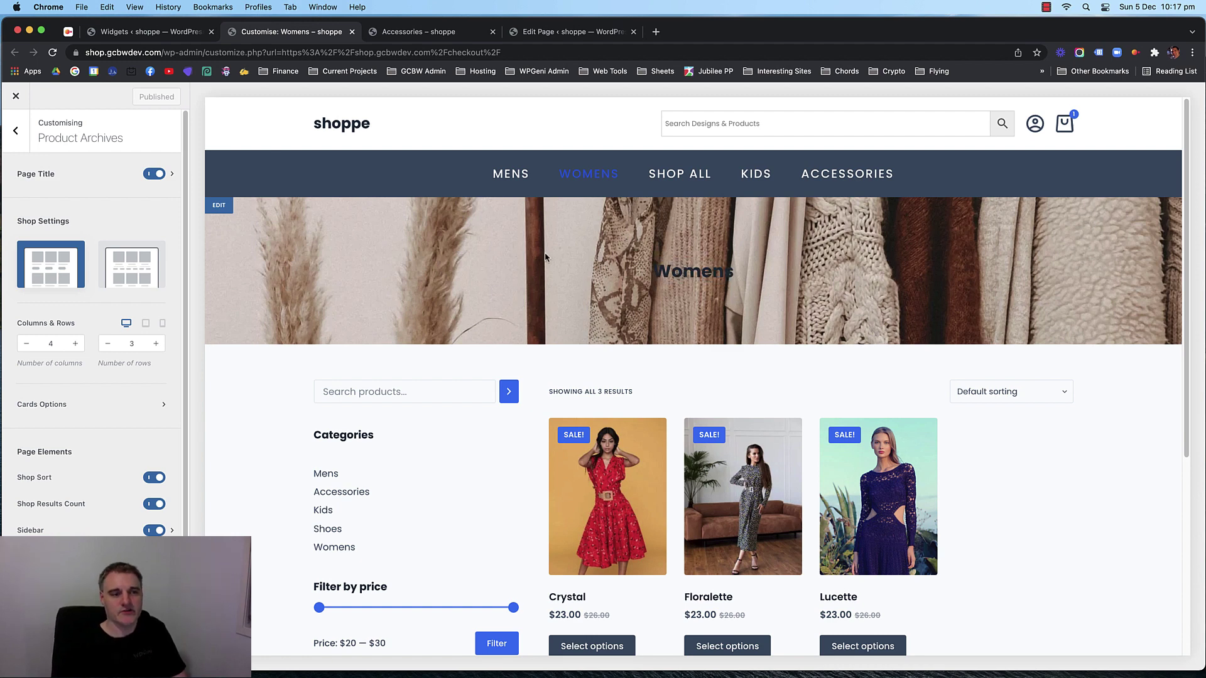
# Enable the Parallax Effect in Product Archives' Page Title banner settings.
pyautogui.click(25, 130)
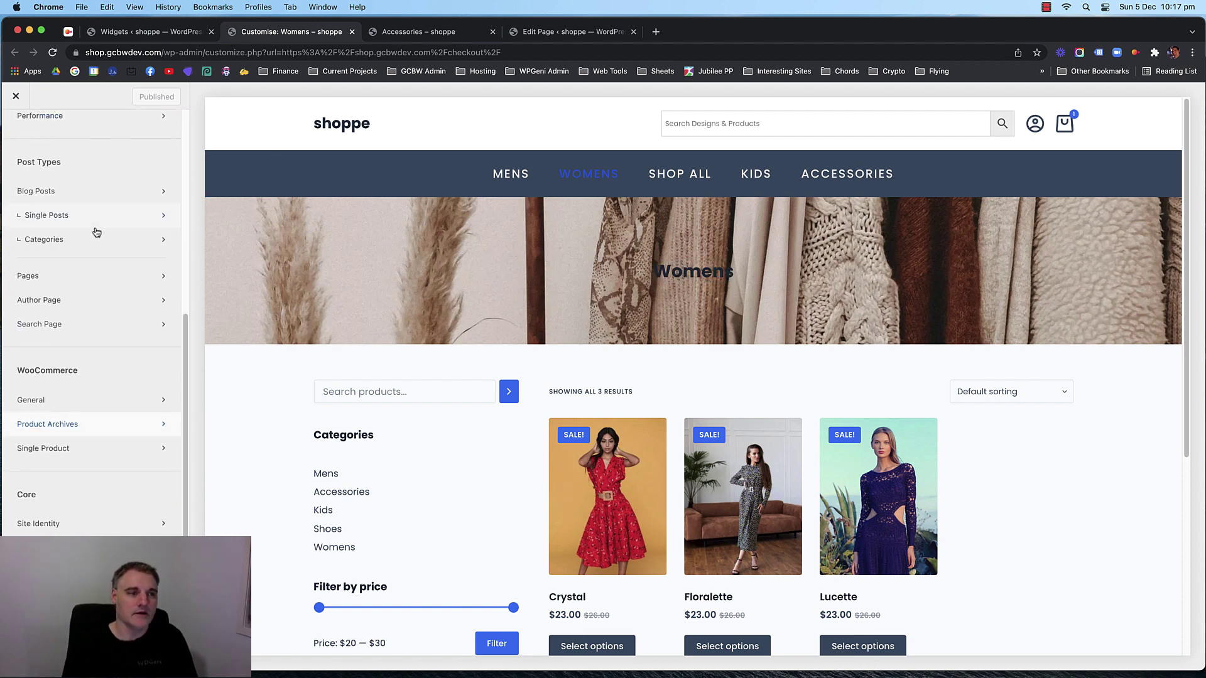
pyautogui.click(76, 427)
pyautogui.scroll(-1, 105, 345)
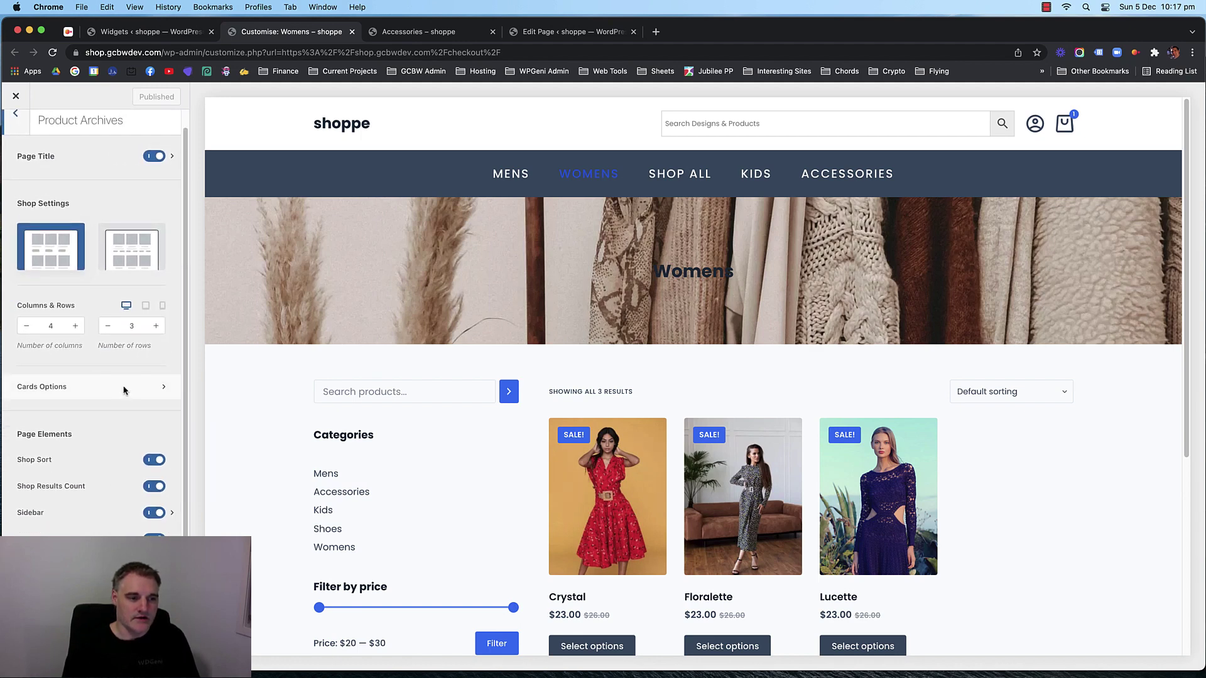
pyautogui.scroll(1, 112, 452)
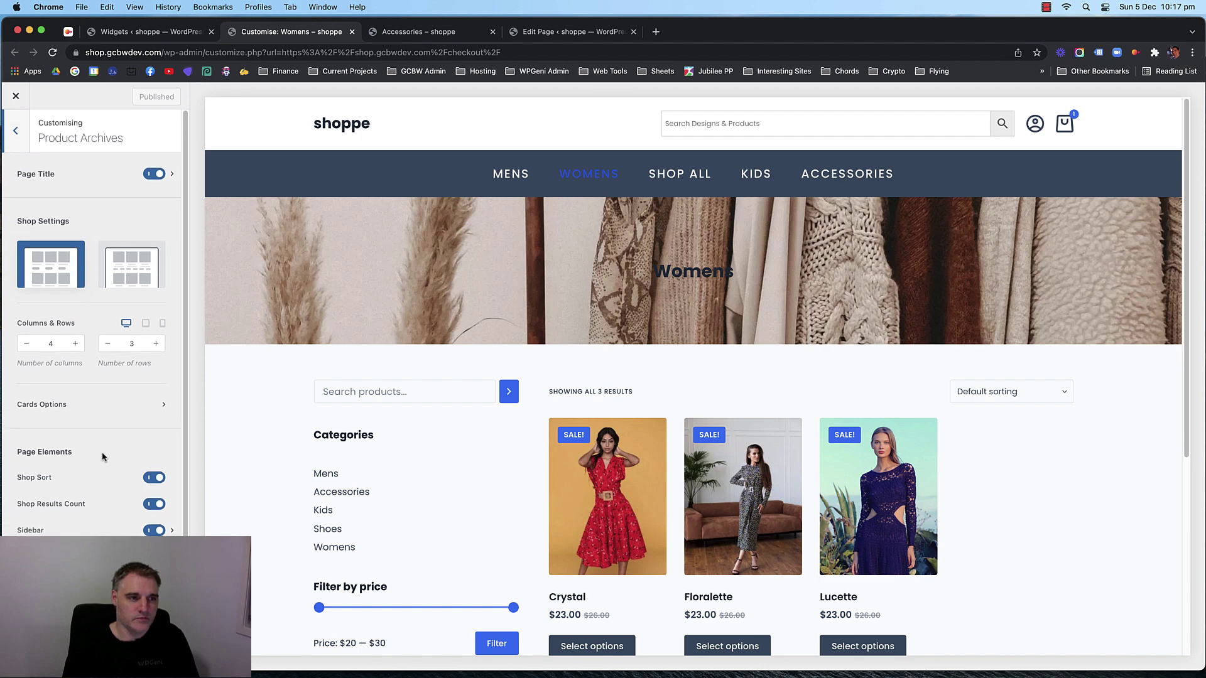
pyautogui.click(174, 178)
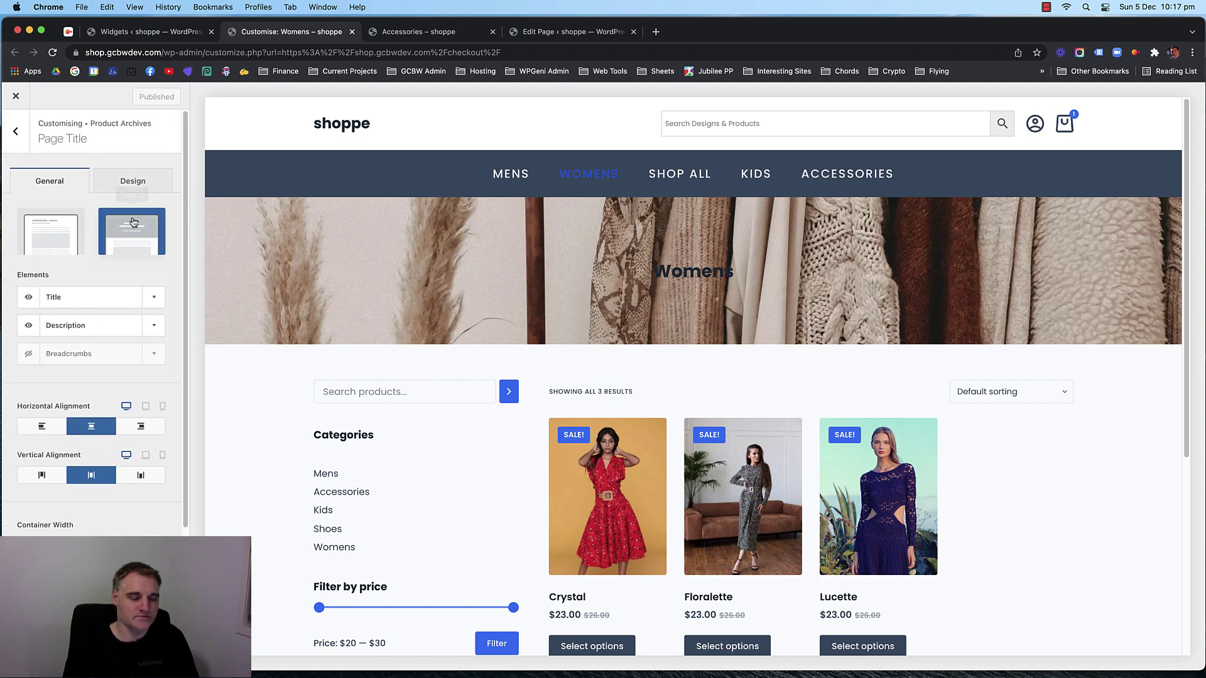
pyautogui.scroll(-5, 90, 274)
pyautogui.scroll(-2, 90, 274)
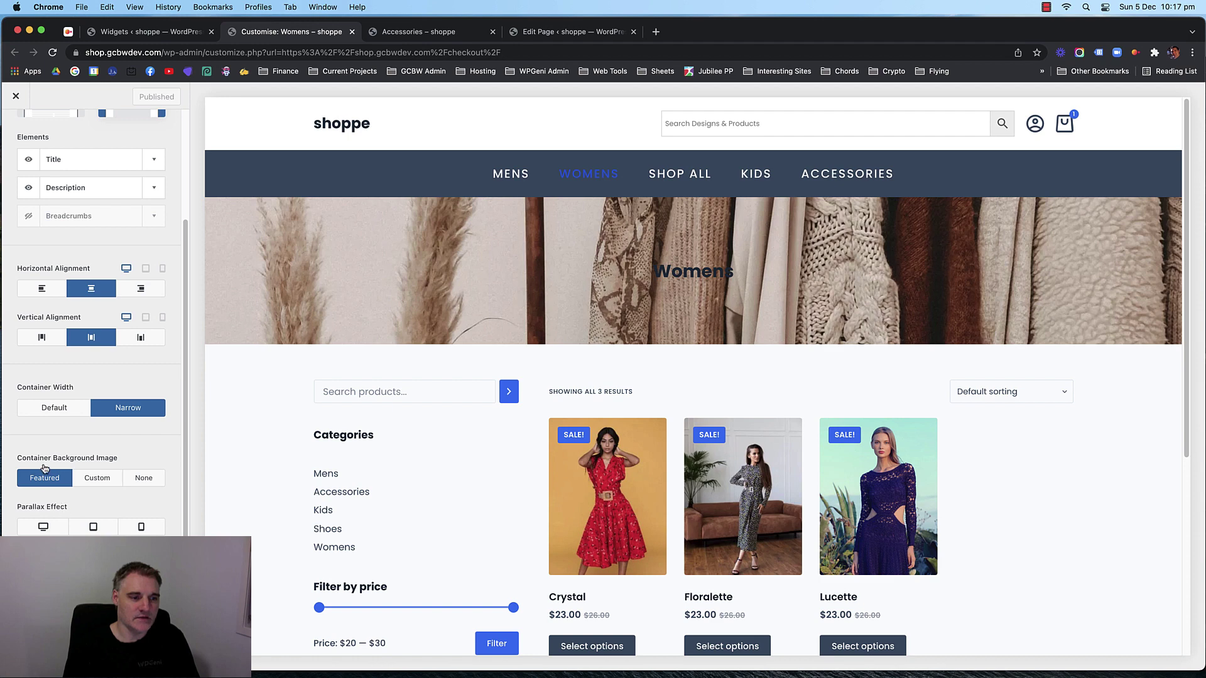
pyautogui.scroll(-1, 51, 477)
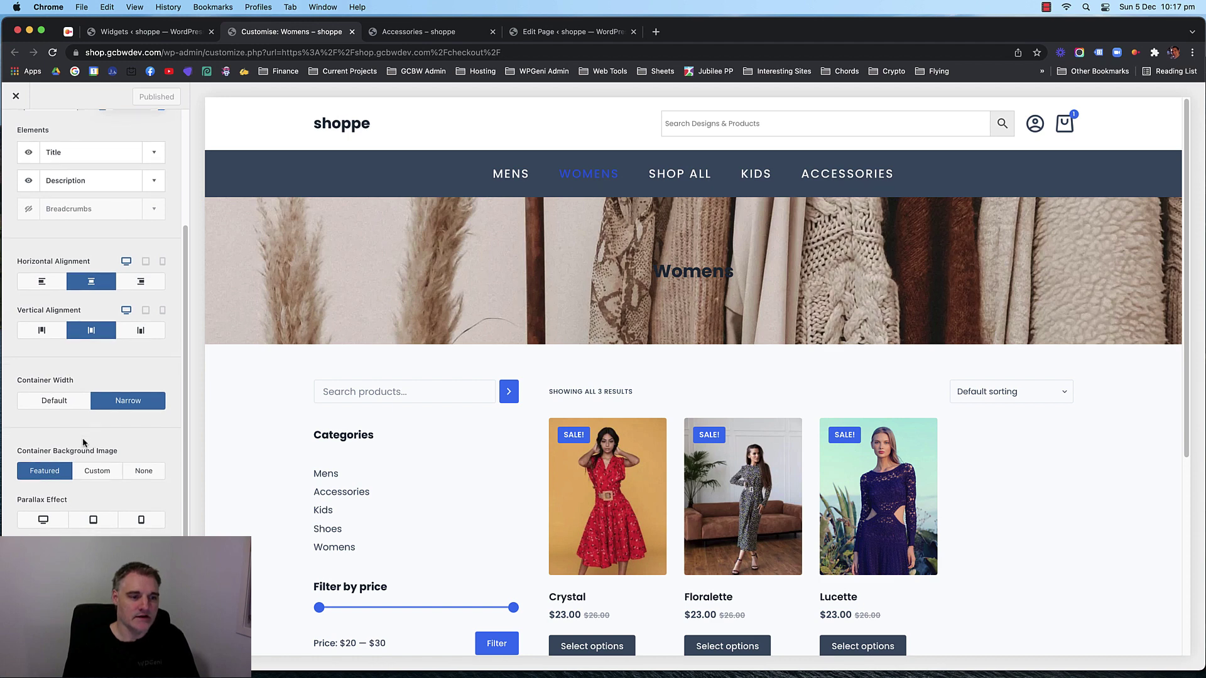
pyautogui.click(44, 520)
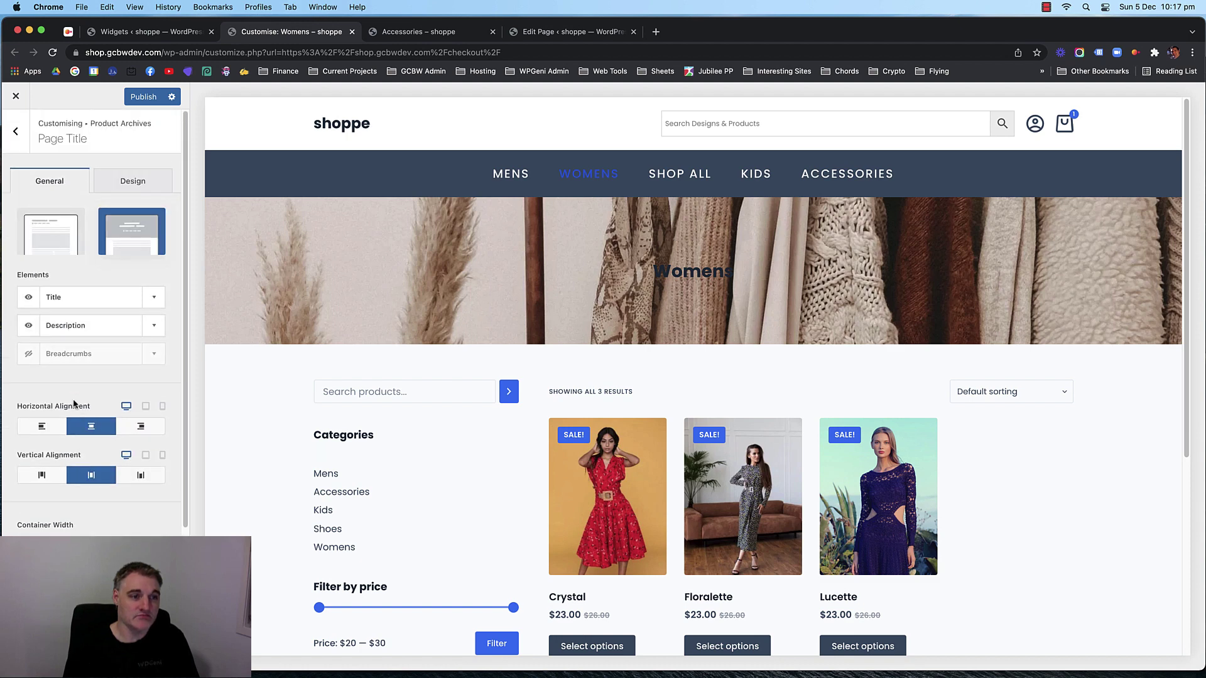
# Set the banner's Image Overlay Color to the slate palette swatch.
pyautogui.click(133, 180)
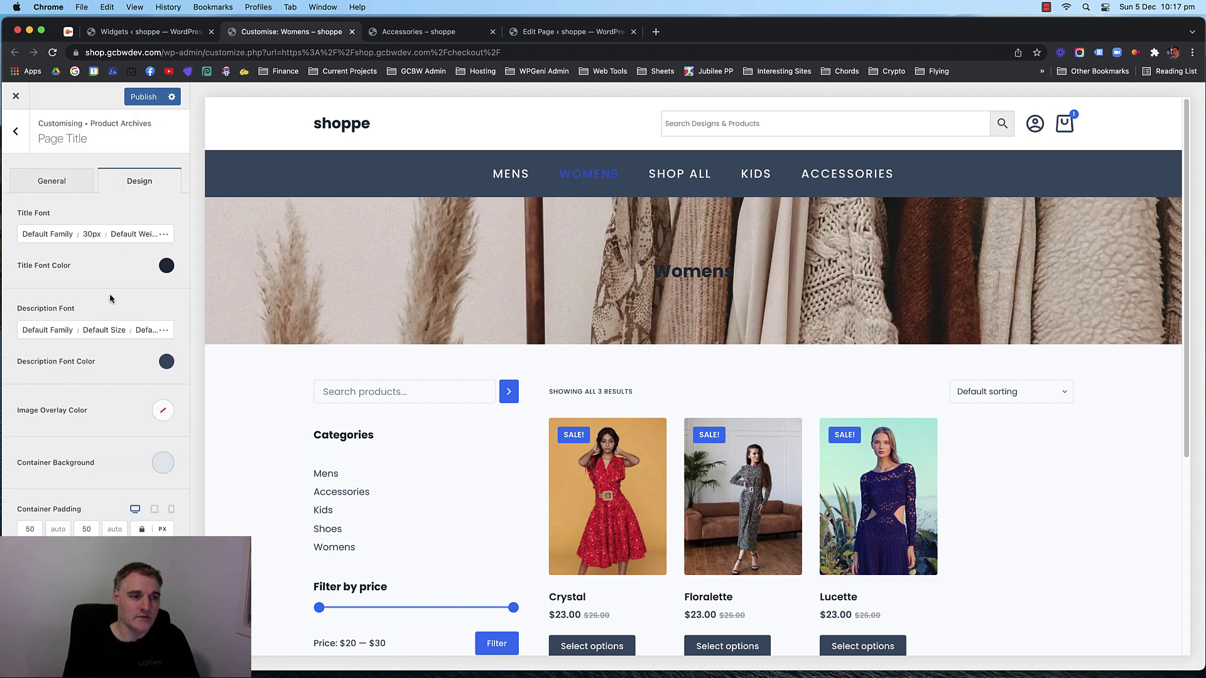
pyautogui.click(160, 408)
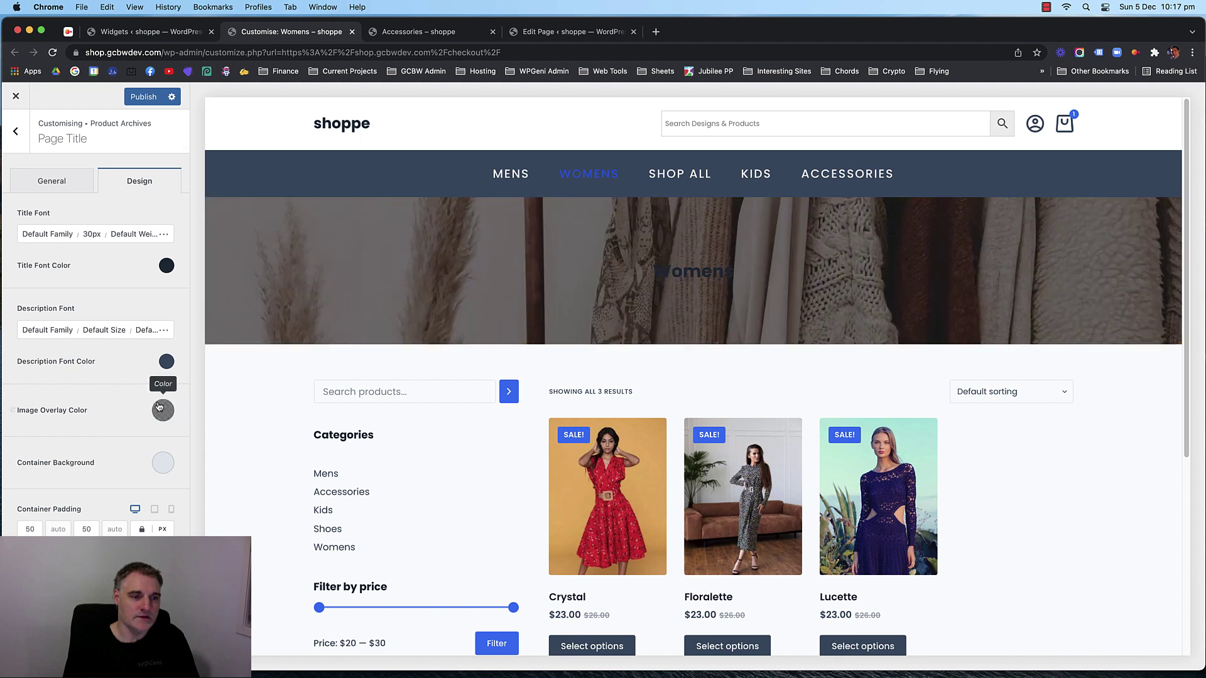
pyautogui.click(161, 409)
pyautogui.click(160, 409)
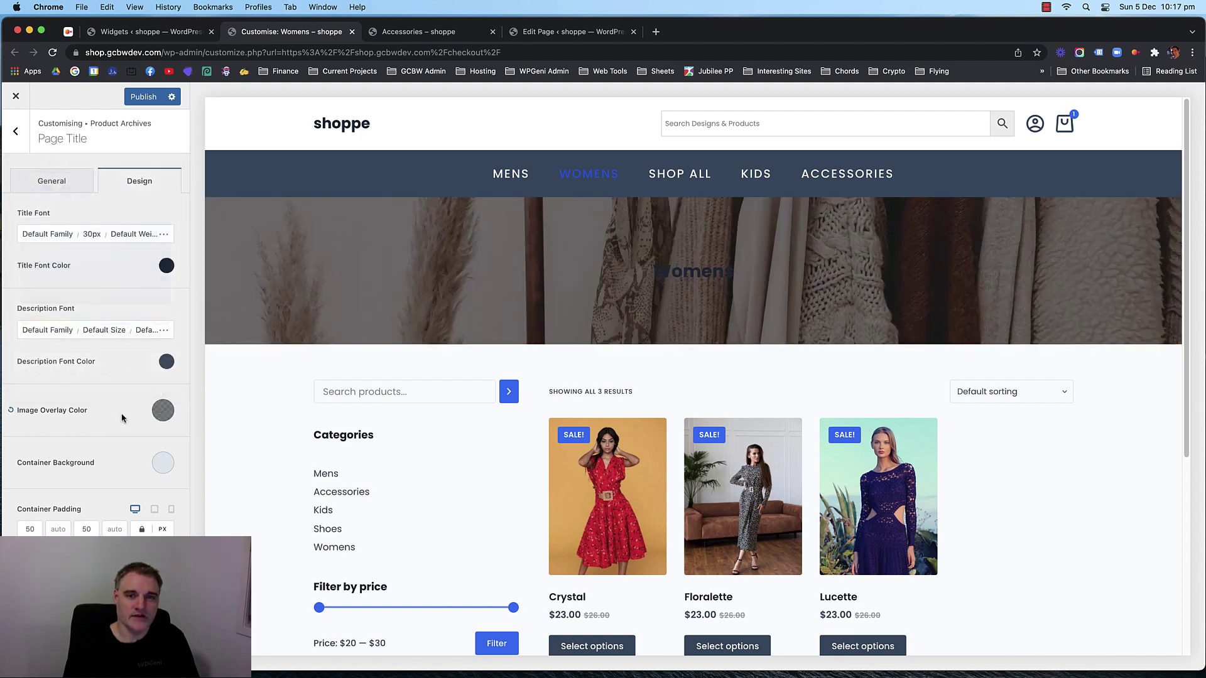
pyautogui.click(163, 410)
pyautogui.click(64, 183)
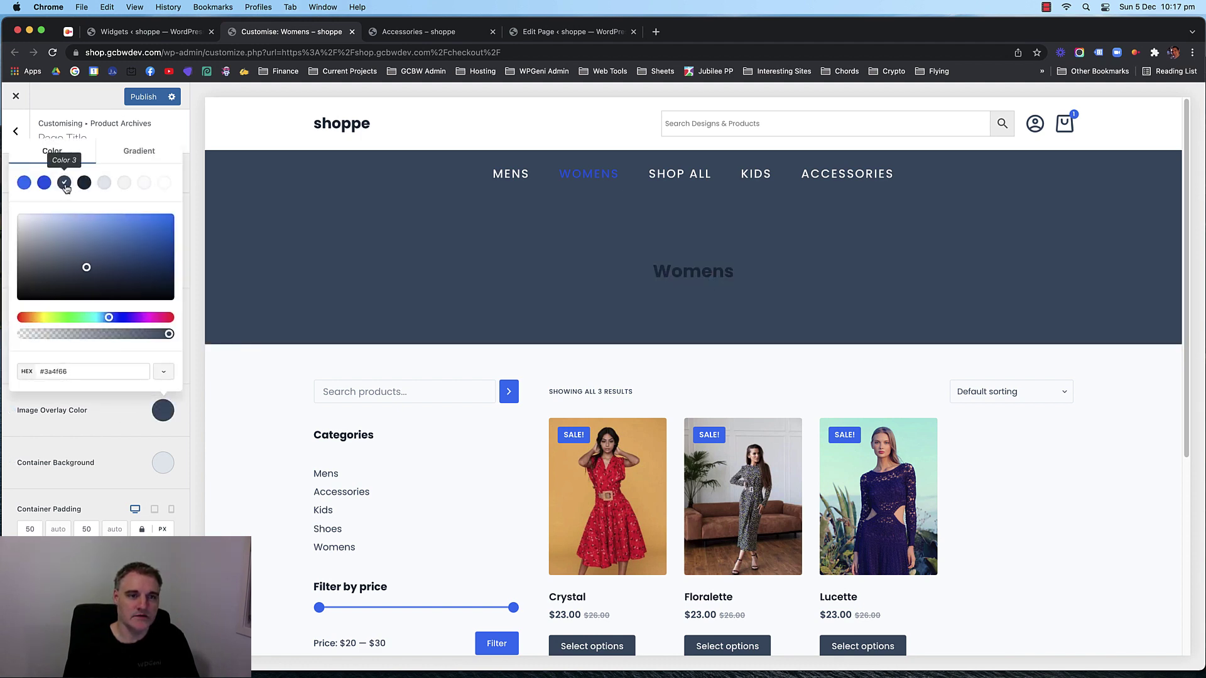
pyautogui.click(104, 183)
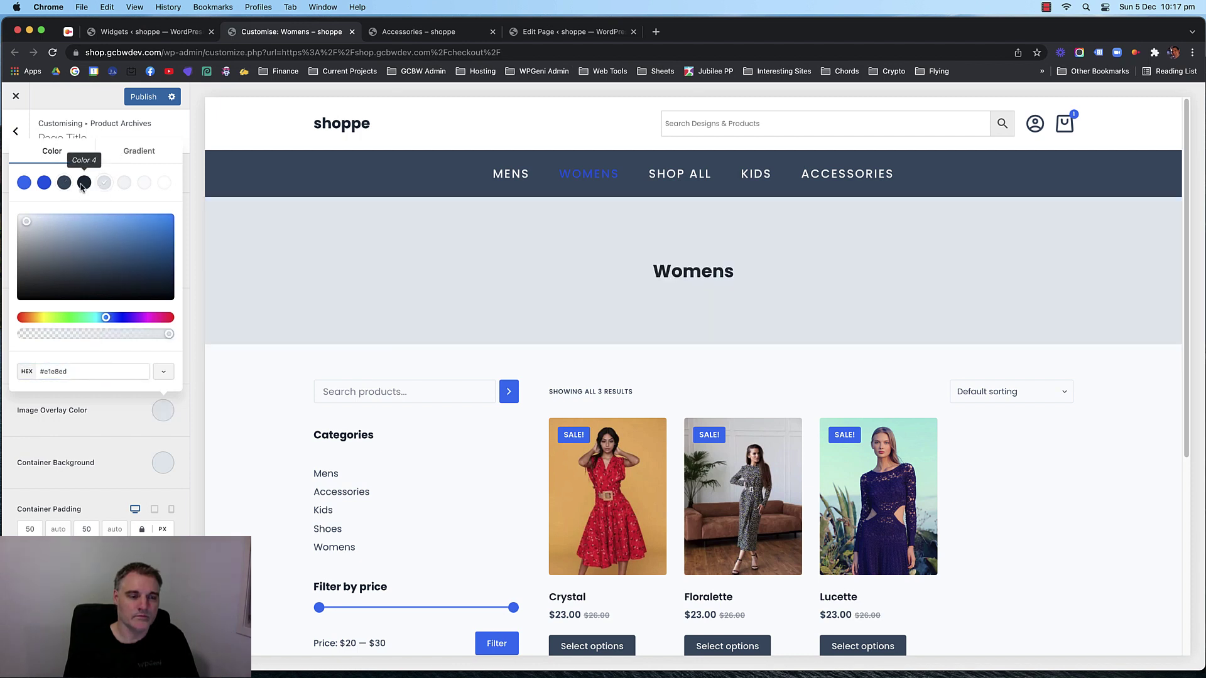
pyautogui.click(84, 183)
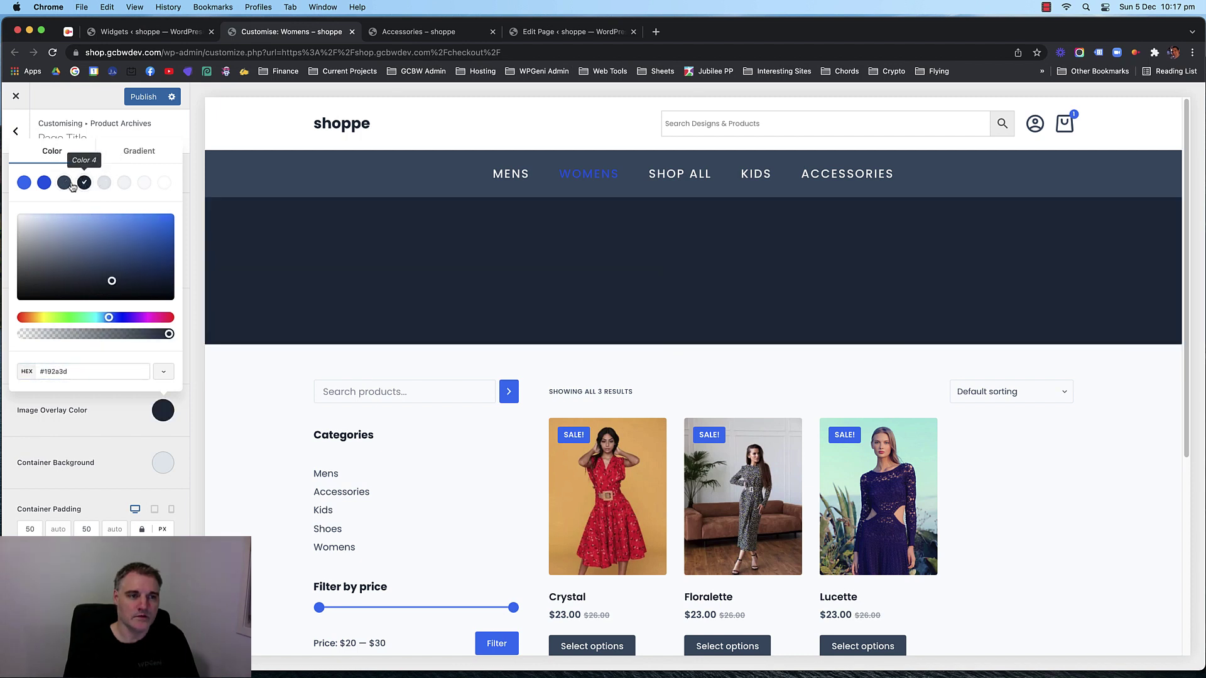
pyautogui.click(68, 184)
# Lower the overlay's opacity to about 0.59 so the banner photo shows through.
pyautogui.moveTo(168, 333); pyautogui.dragTo(165, 334)
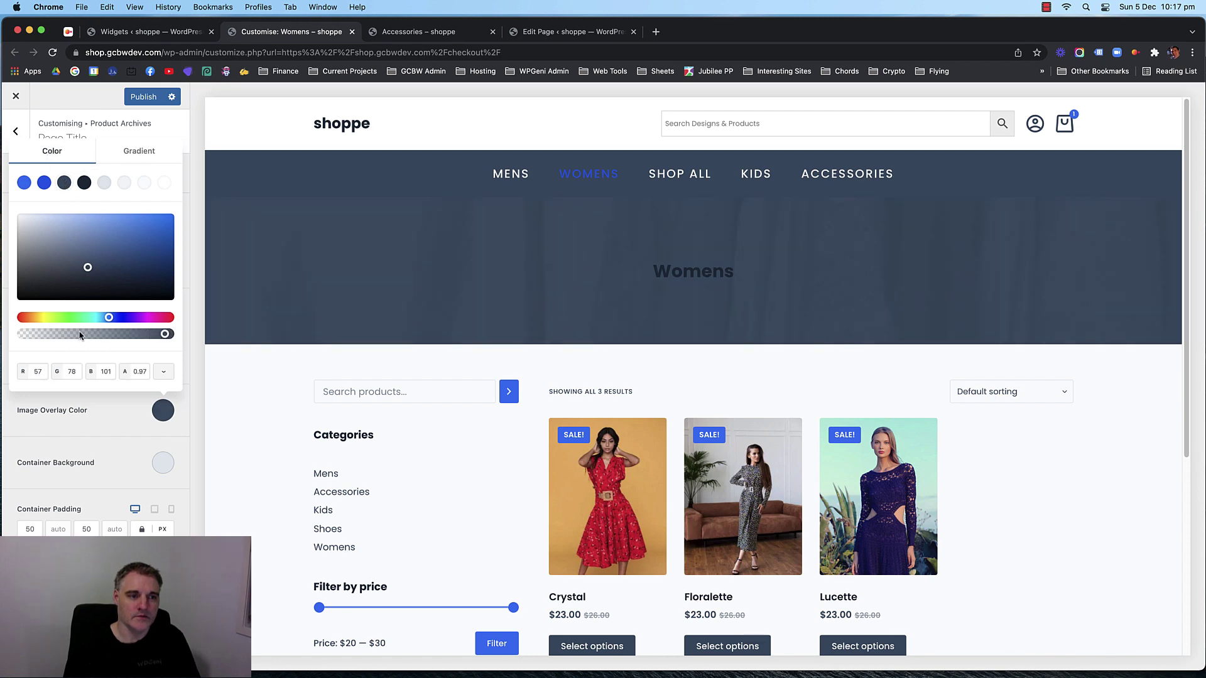
pyautogui.moveTo(80, 334); pyautogui.dragTo(109, 338)
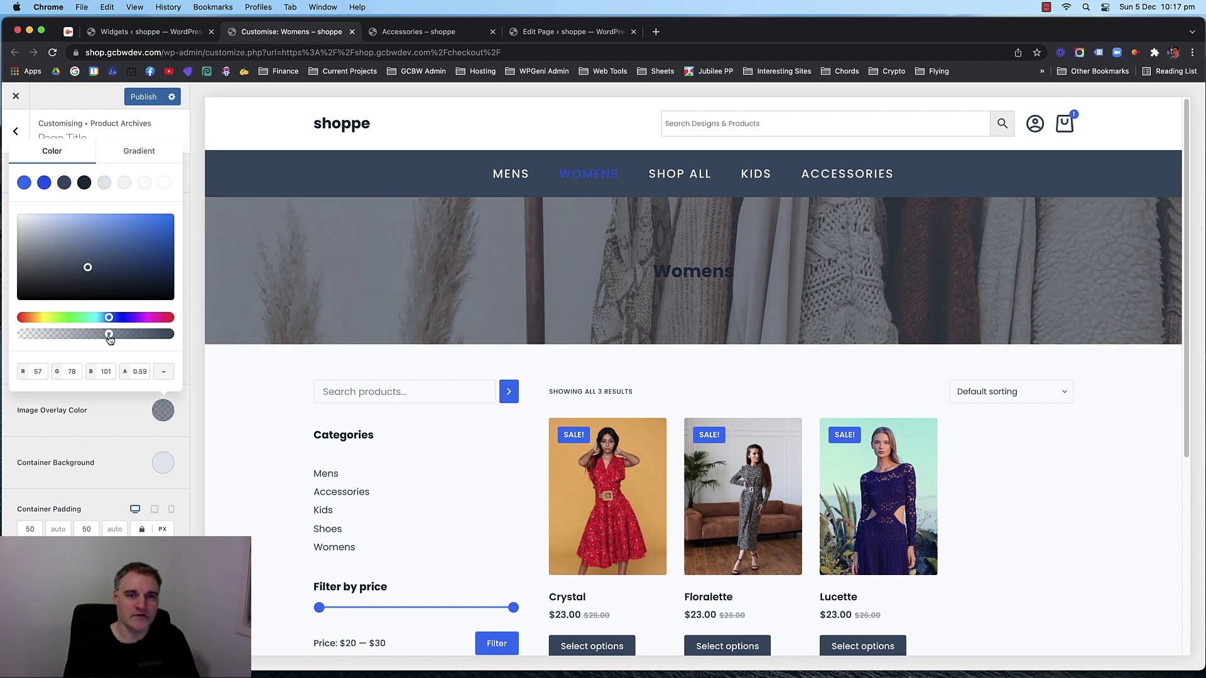
pyautogui.click(124, 412)
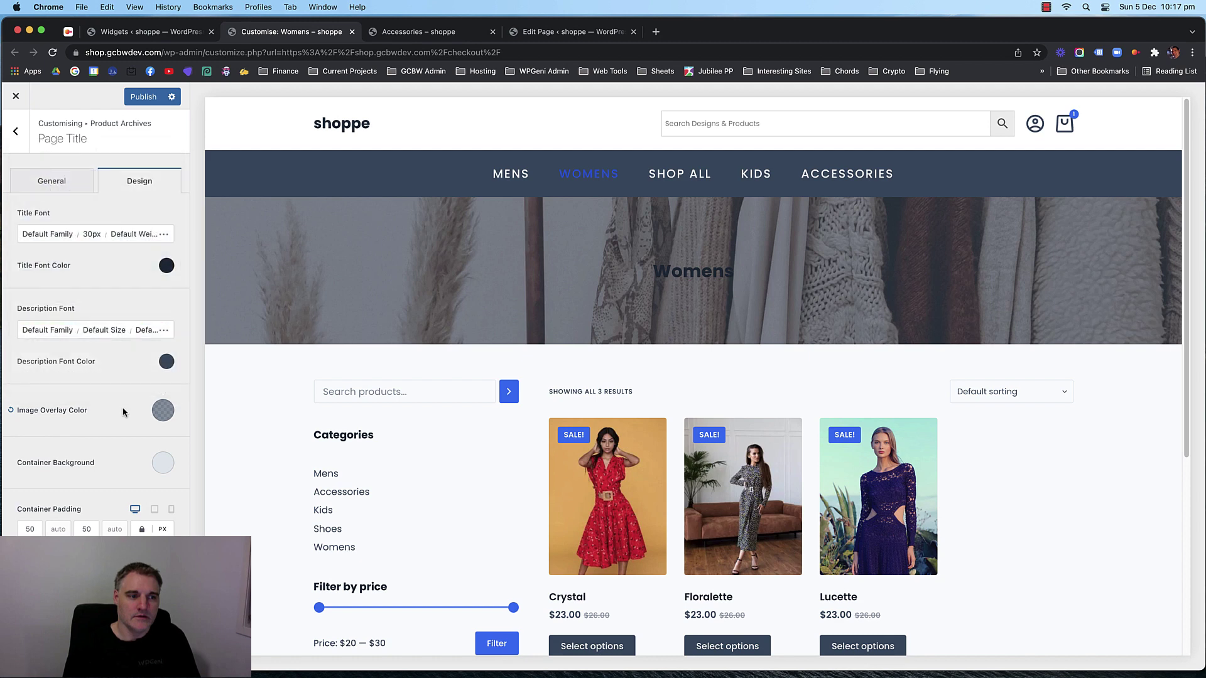
pyautogui.click(166, 266)
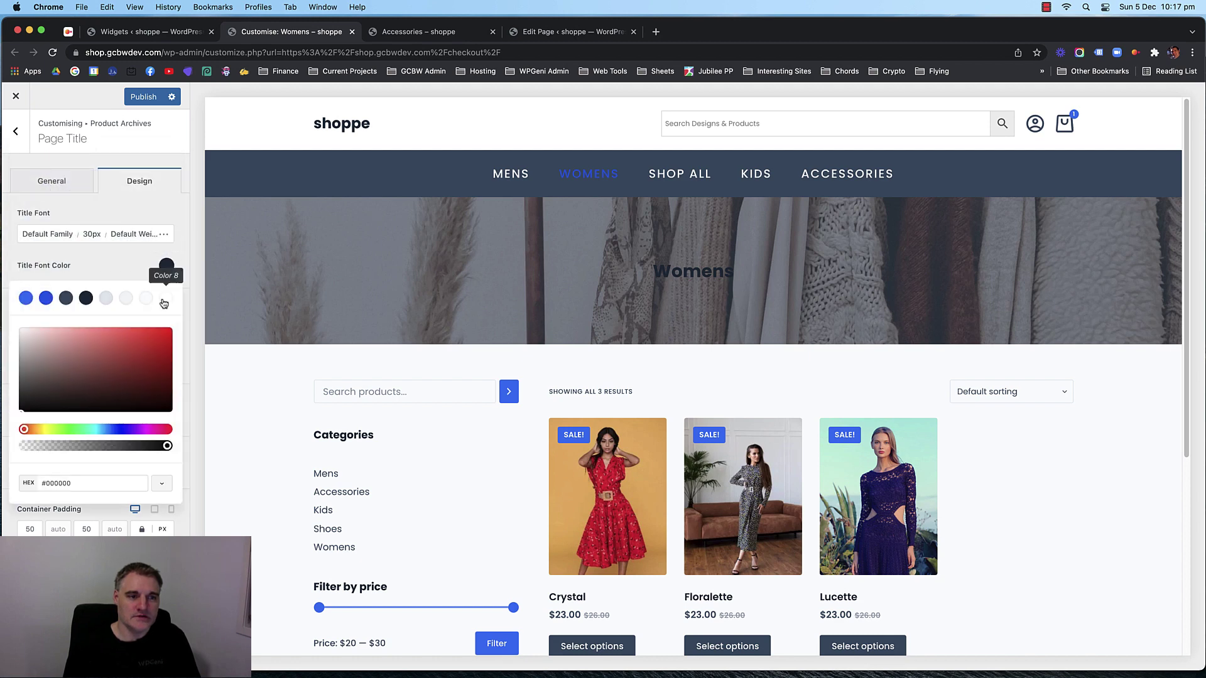
# Make the archive title font white and change its size from 30 to 50px.
pyautogui.click(164, 299)
pyautogui.click(130, 270)
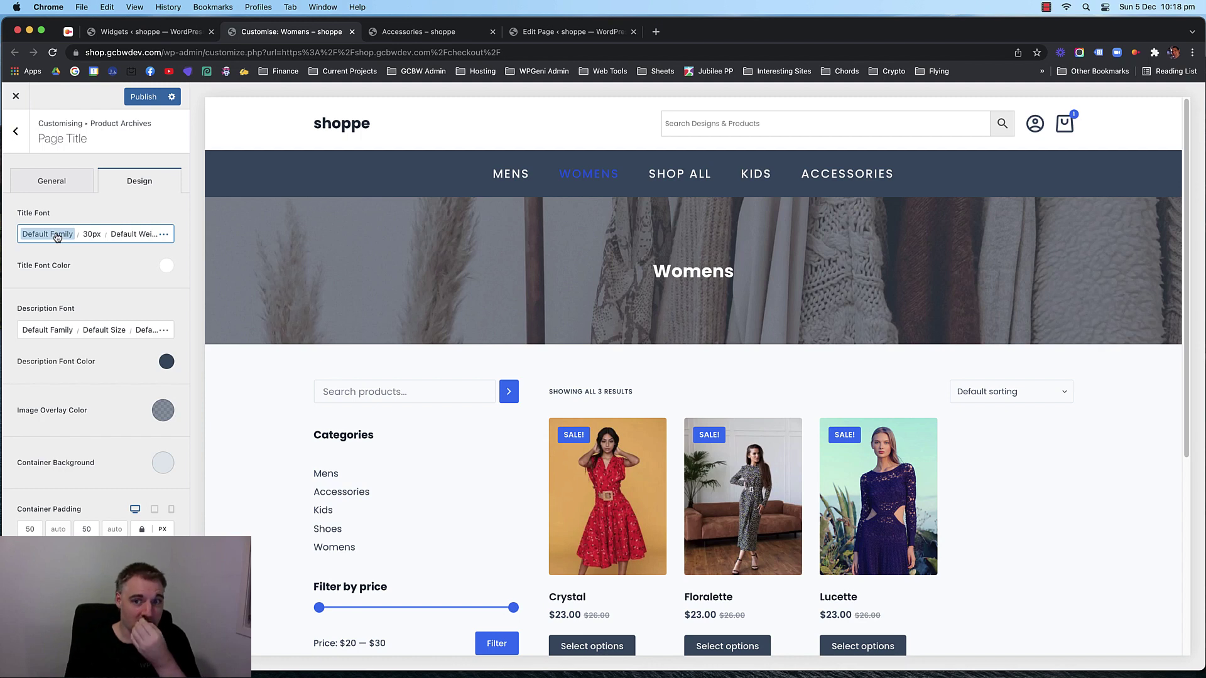
pyautogui.click(89, 235)
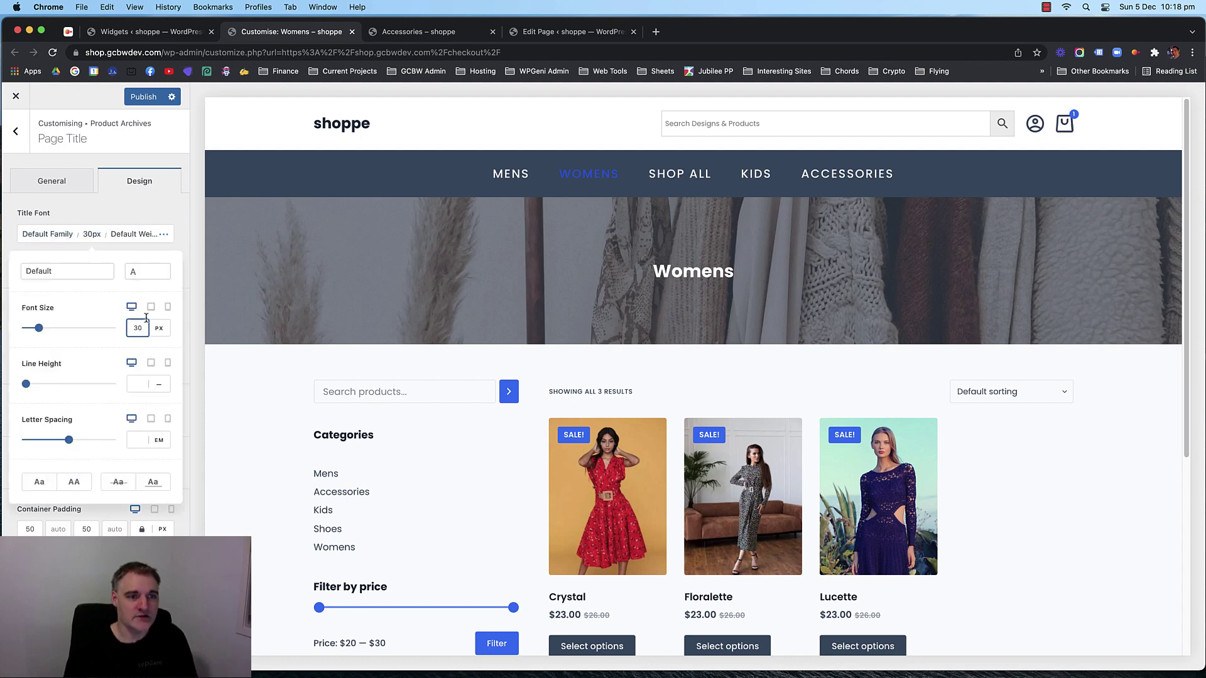
pyautogui.moveTo(142, 326); pyautogui.dragTo(127, 328)
pyautogui.write('50')
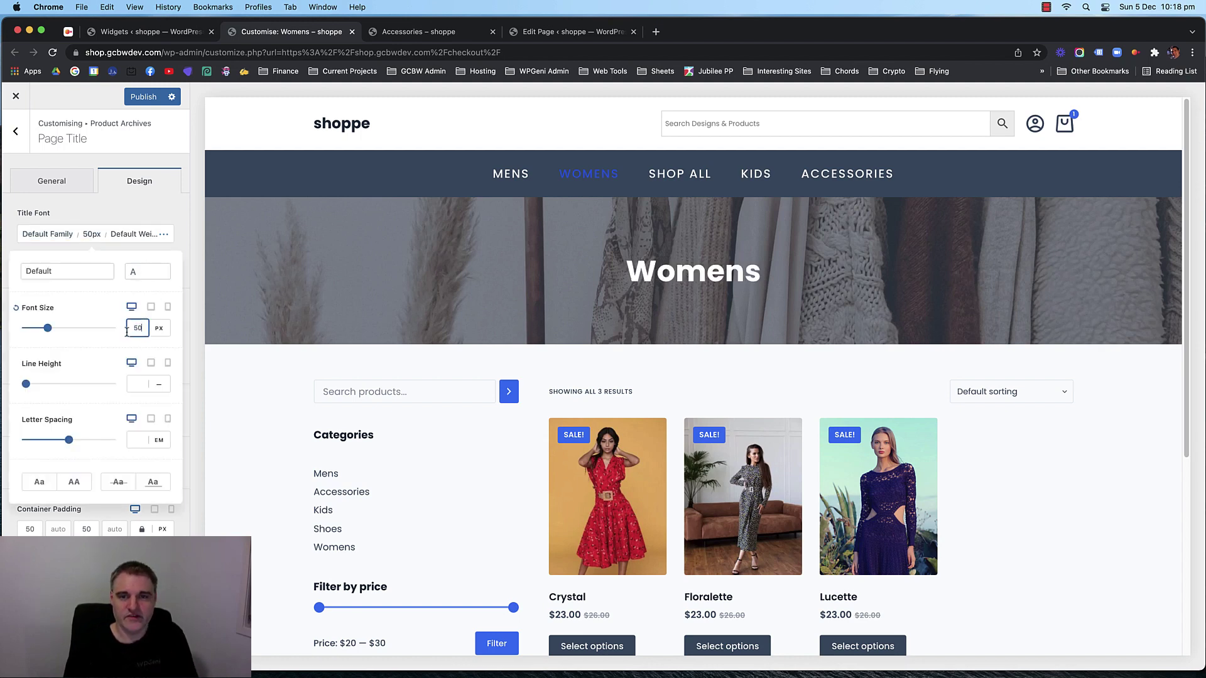
pyautogui.click(112, 219)
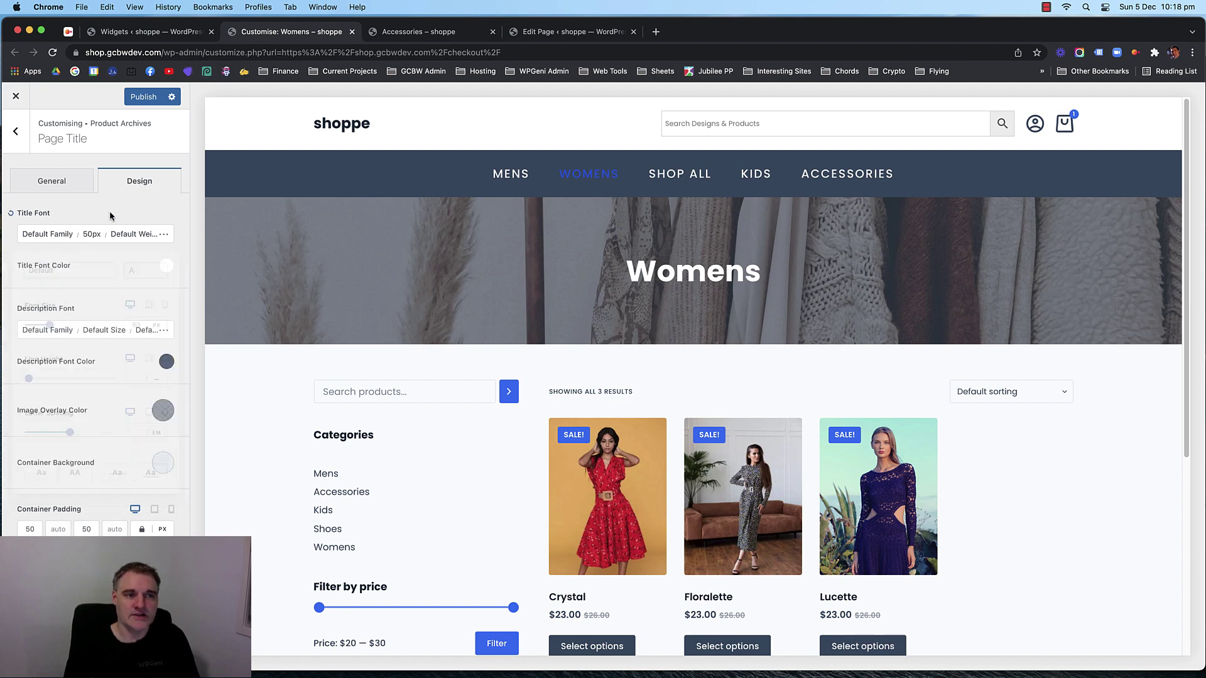
# Set the title font weight to Light 300 and publish the changes.
pyautogui.click(134, 234)
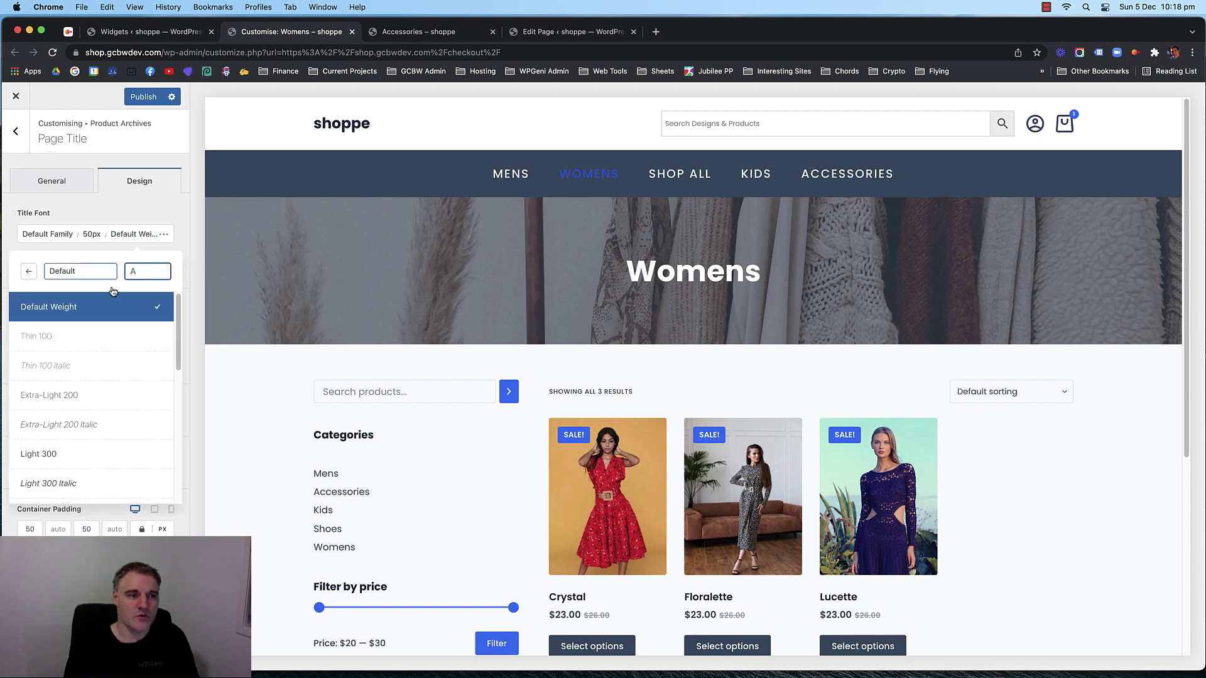
pyautogui.scroll(-1, 100, 348)
pyautogui.click(88, 430)
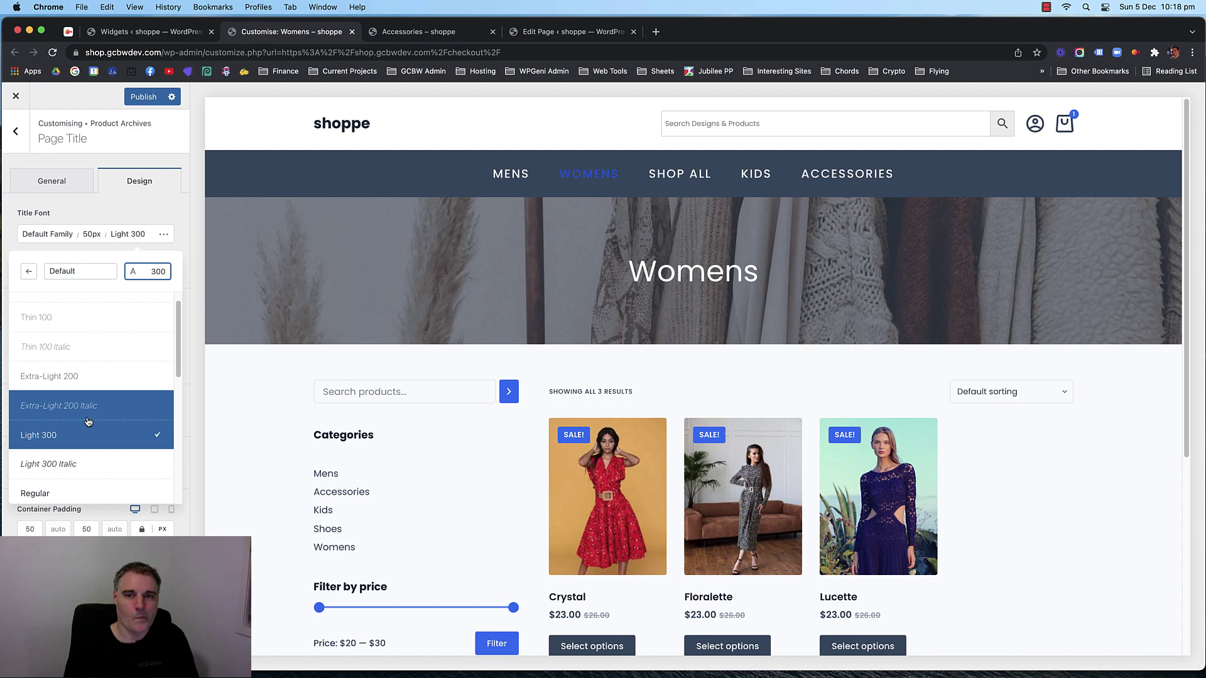
pyautogui.click(110, 216)
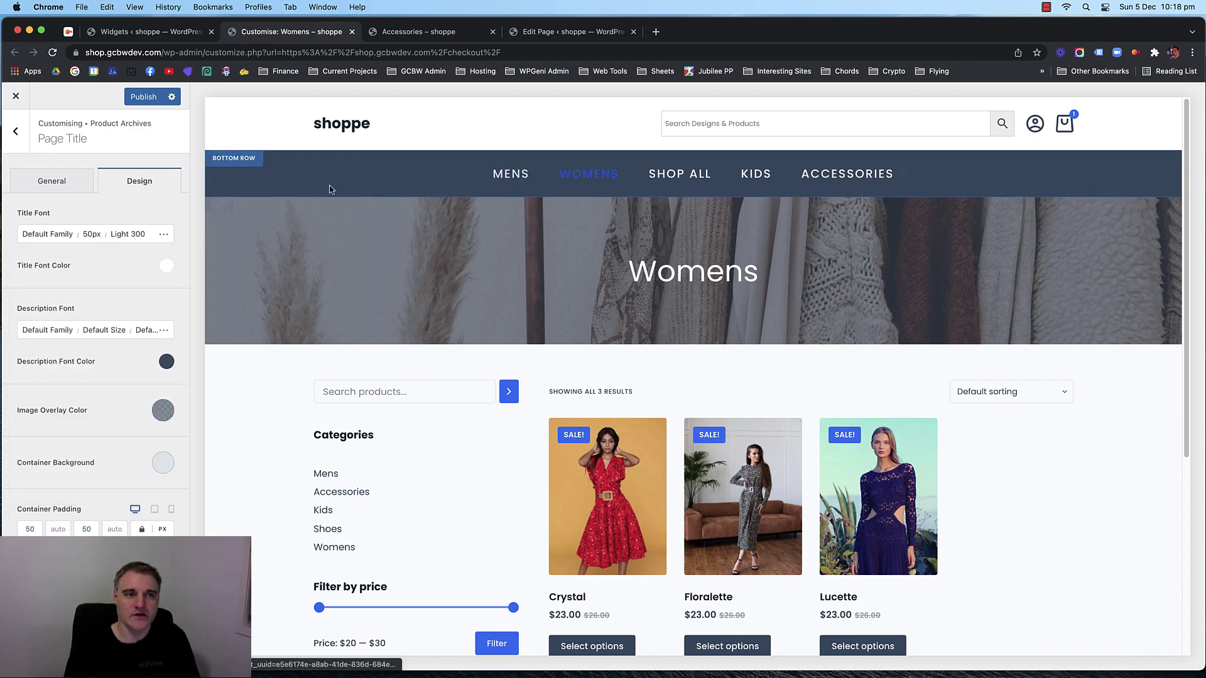
pyautogui.click(146, 97)
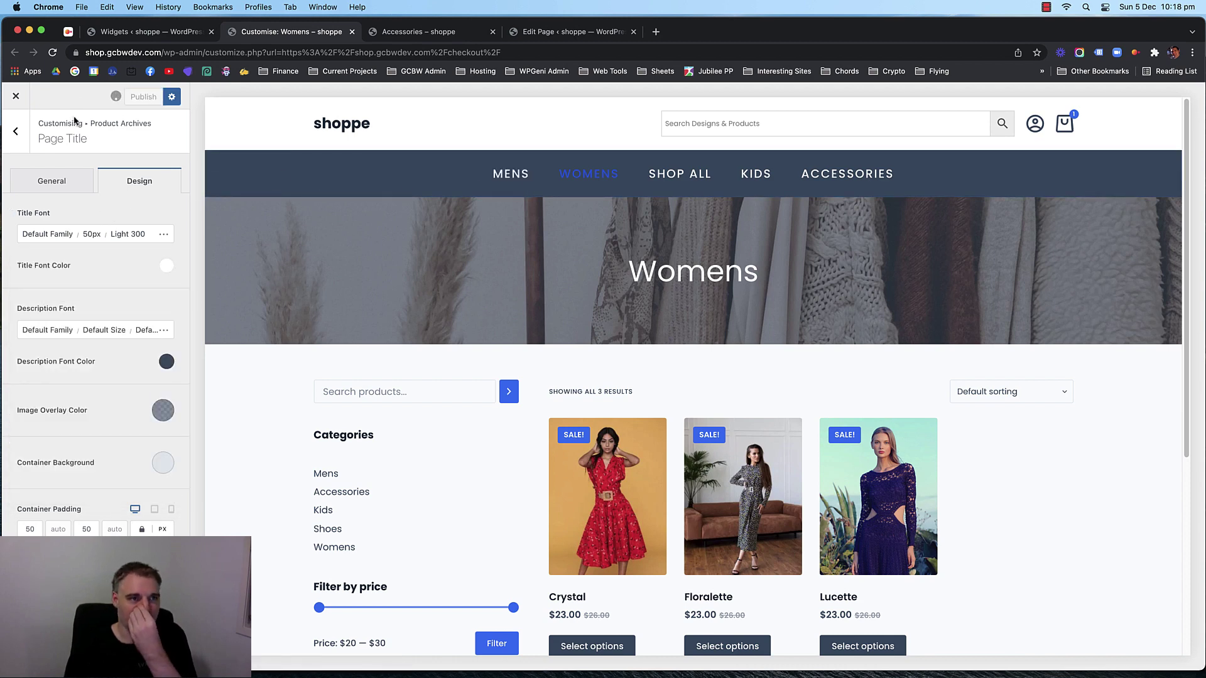
# Preview the Mens category banner and view the page title's General settings.
pyautogui.click(515, 171)
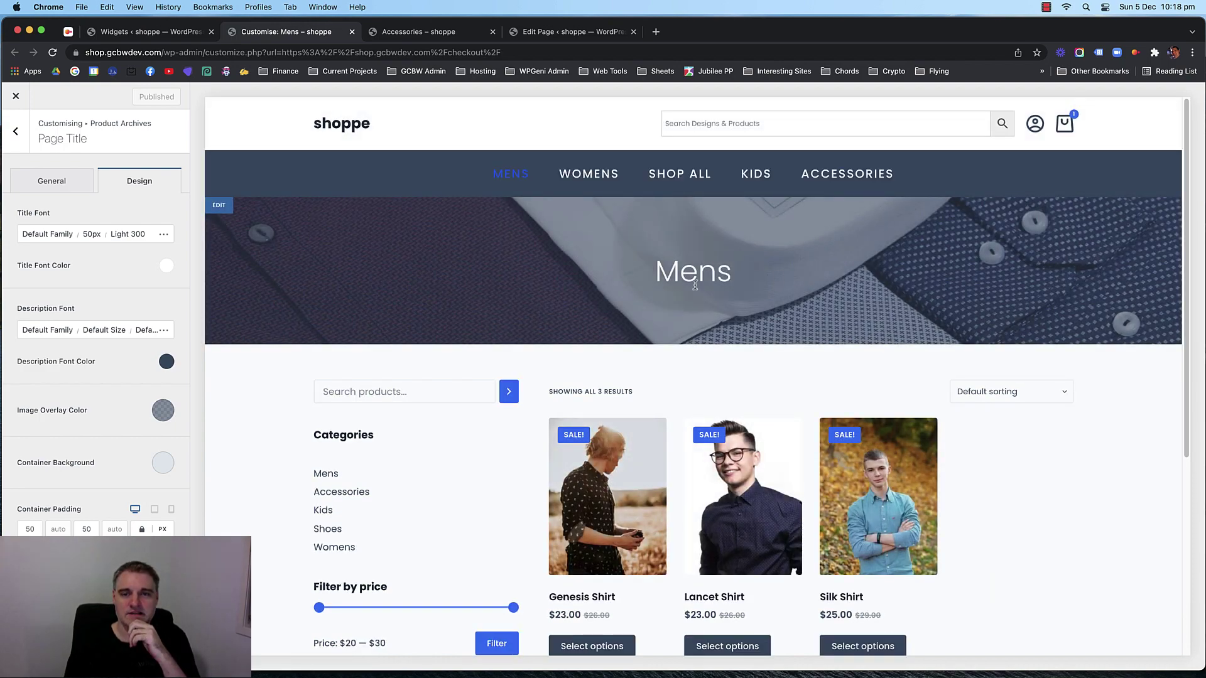
pyautogui.doubleClick(695, 286)
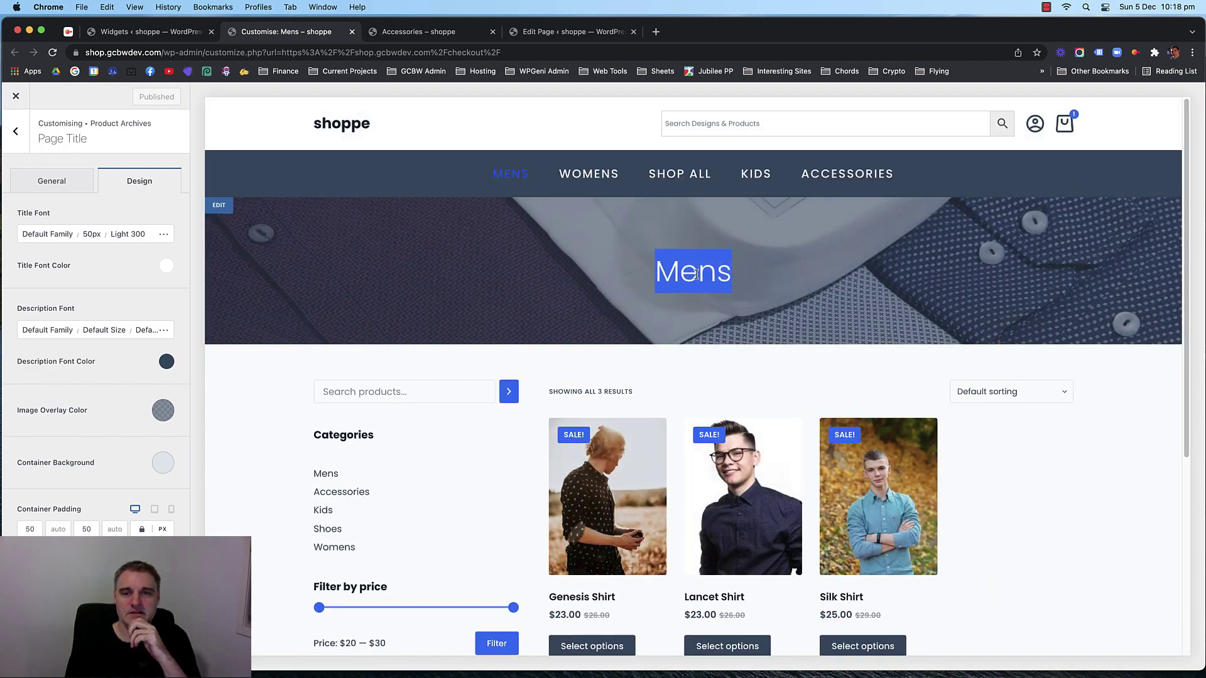
pyautogui.click(697, 276)
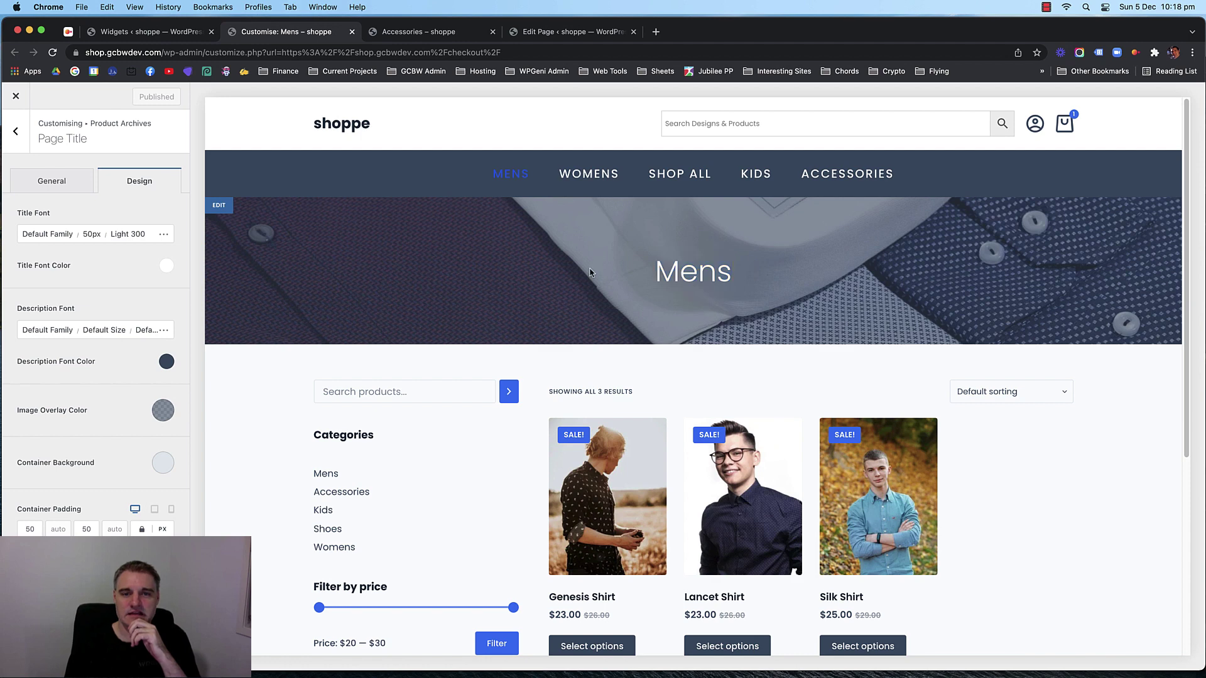
pyautogui.click(39, 188)
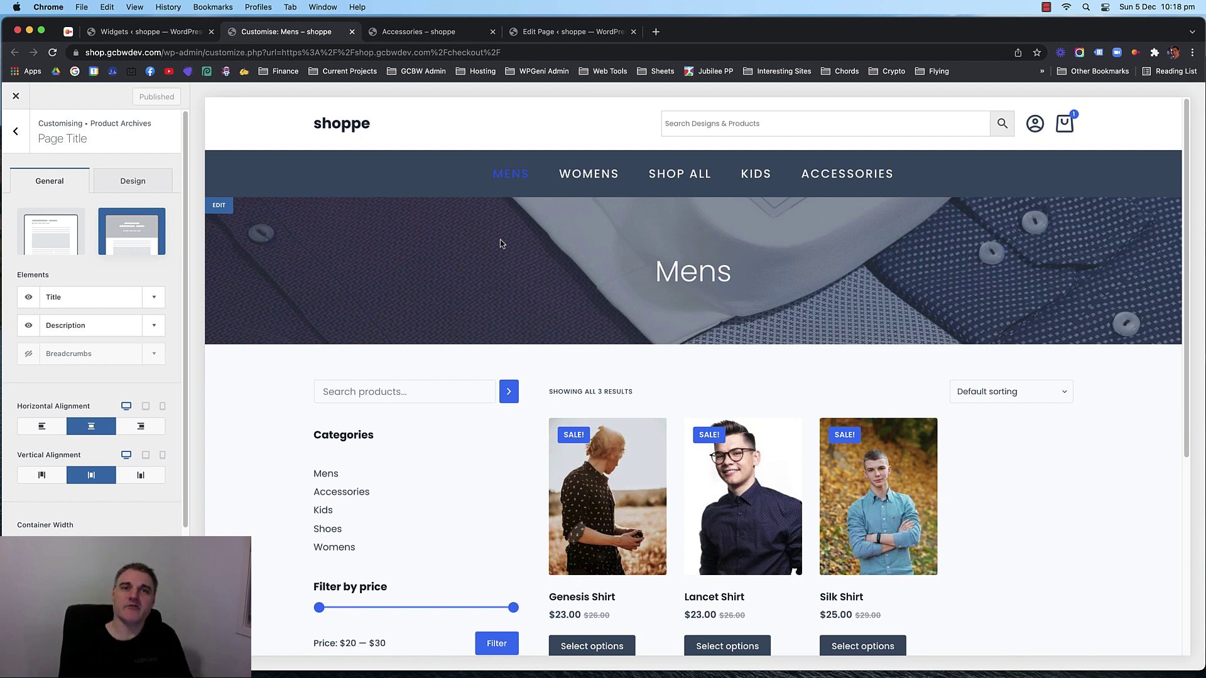
# Back out to the main Customizer sections and close the Customizer.
pyautogui.click(19, 135)
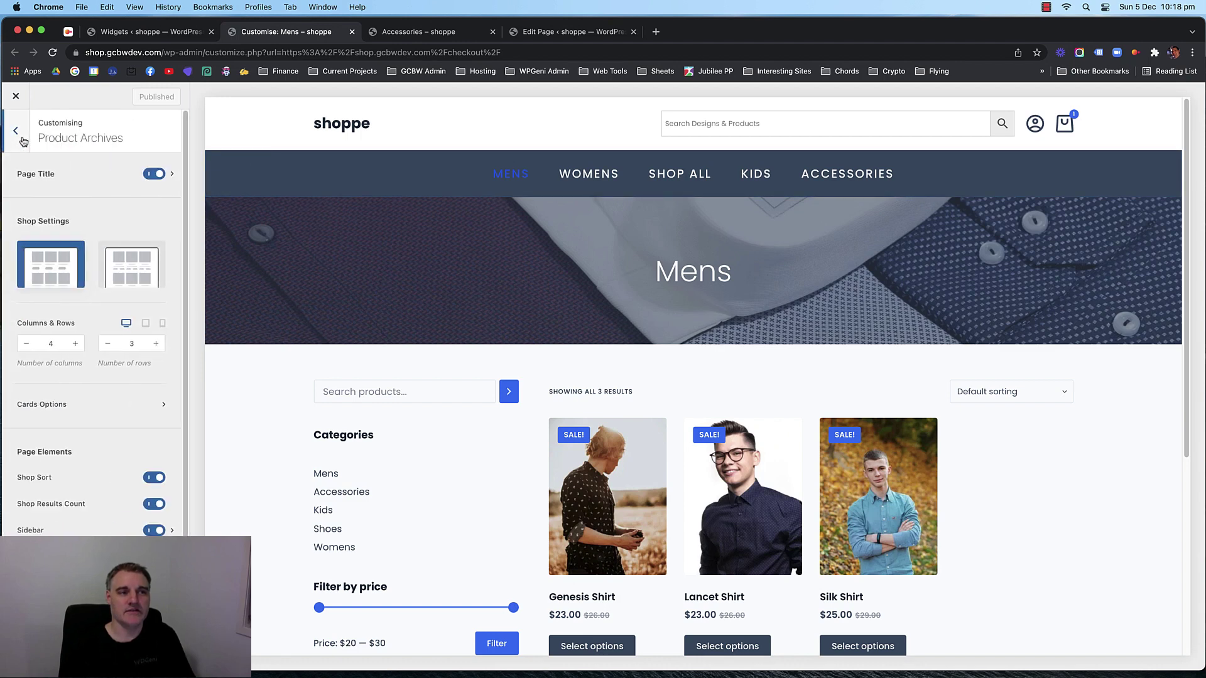
pyautogui.click(23, 141)
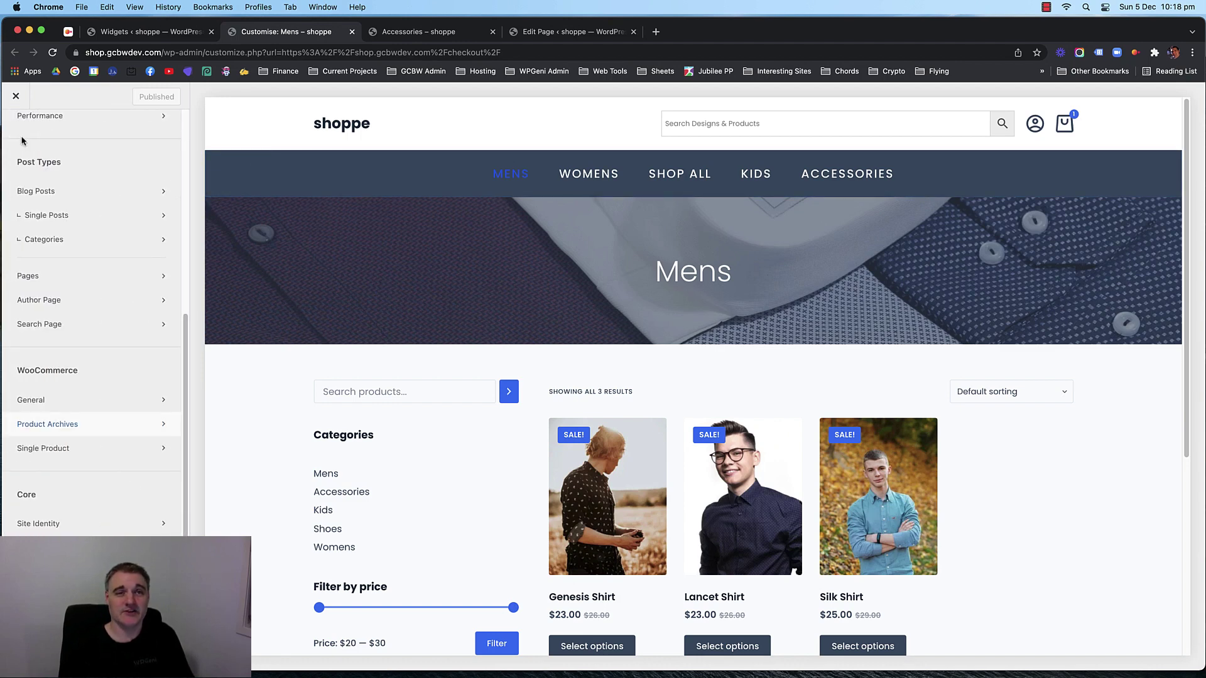
pyautogui.scroll(5, 38, 152)
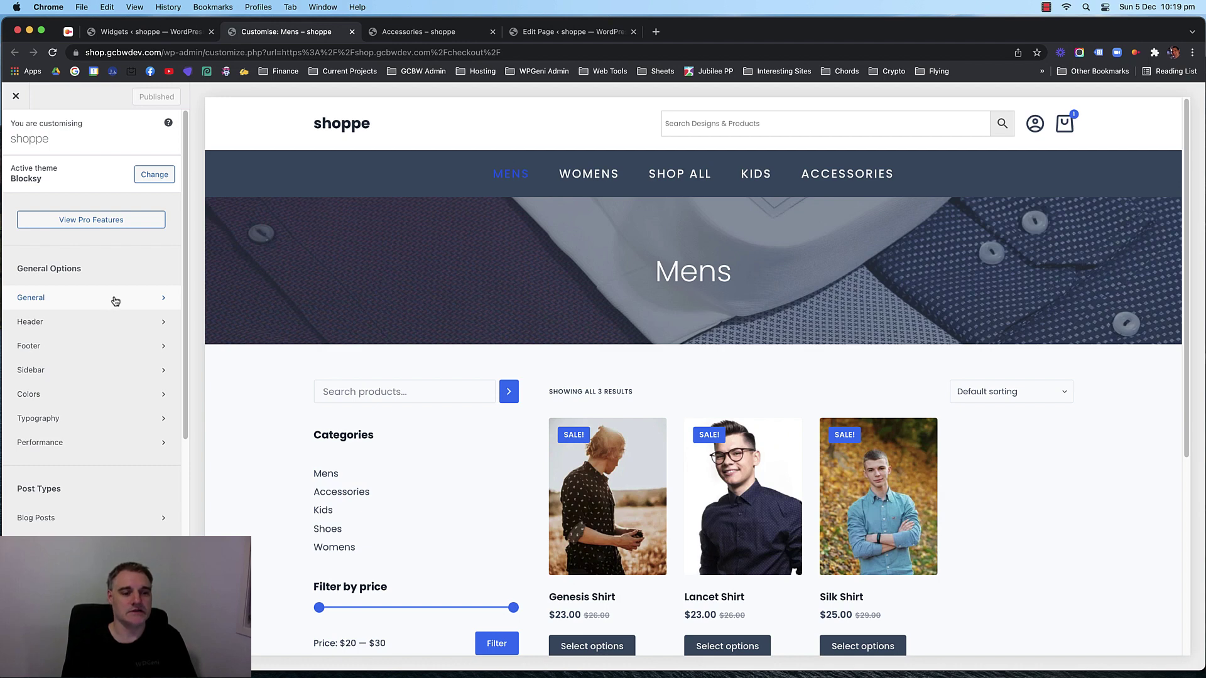
pyautogui.scroll(-1, 113, 304)
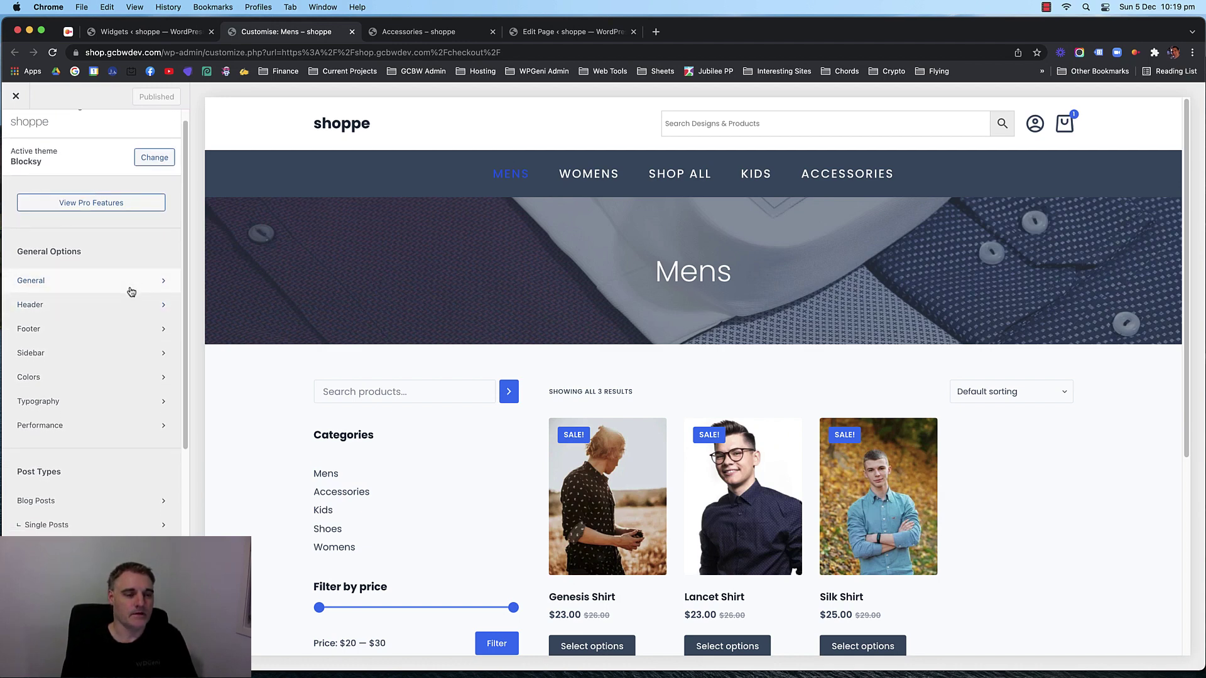
pyautogui.scroll(1, 129, 290)
pyautogui.click(16, 96)
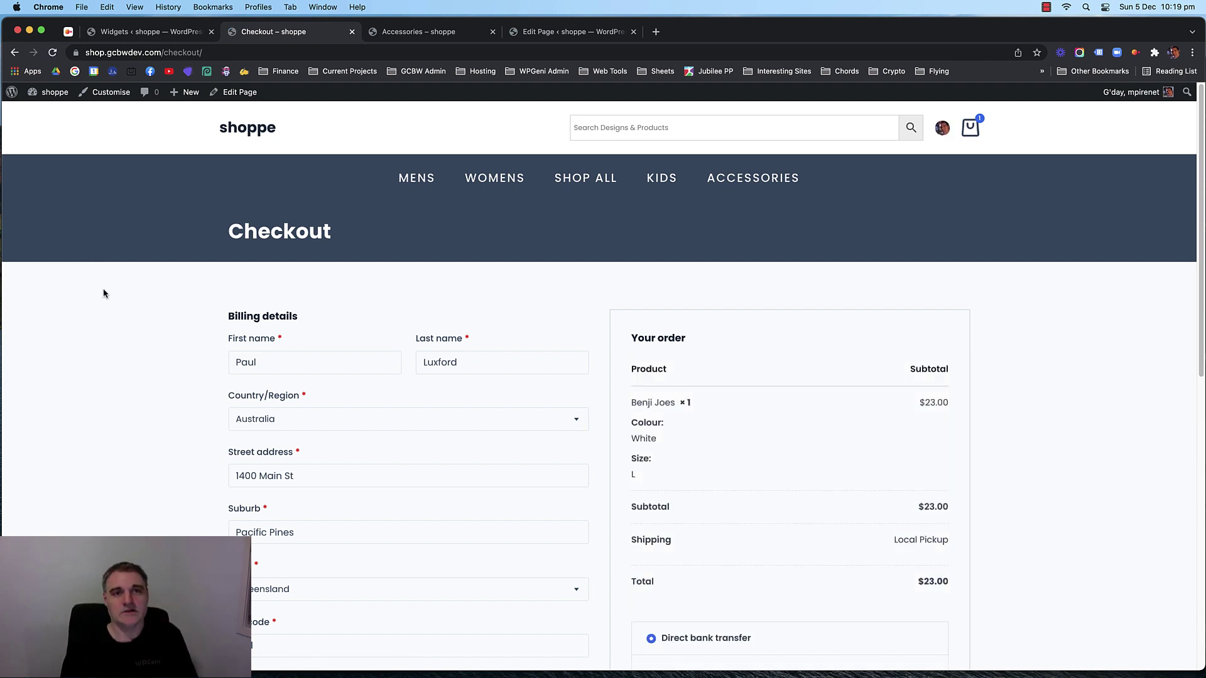
# Scroll the checkout page, then load the home page via the shoppe logo.
pyautogui.scroll(-10, 132, 278)
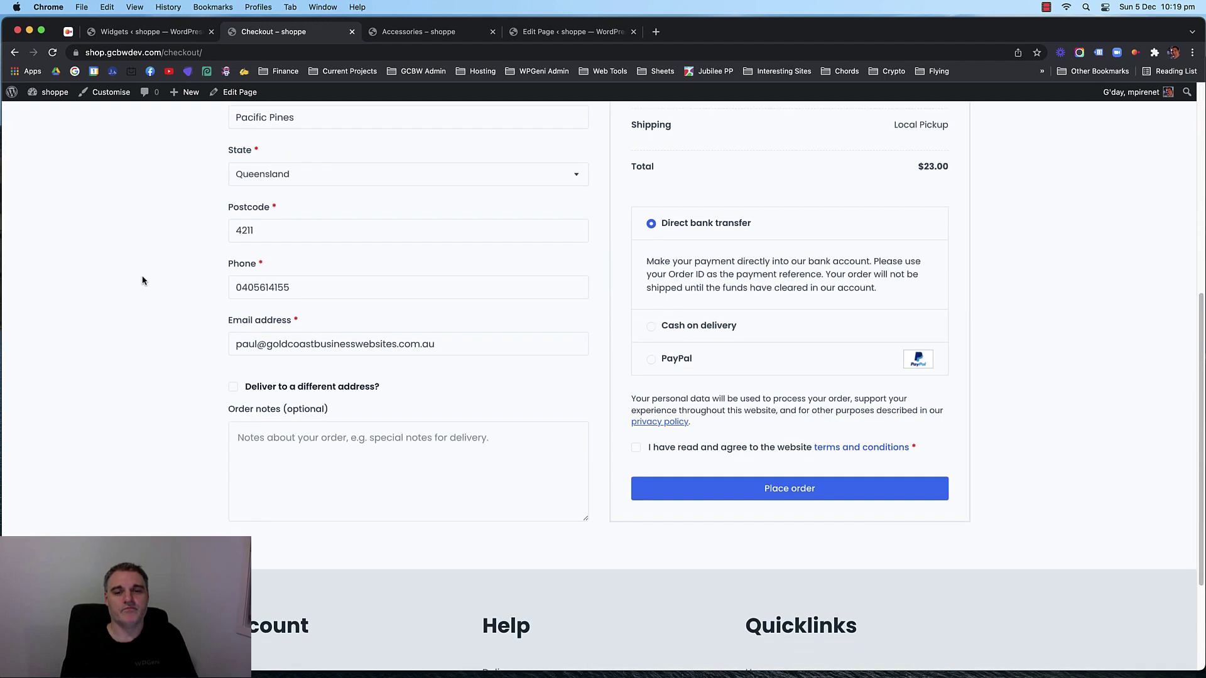
pyautogui.scroll(10, 152, 283)
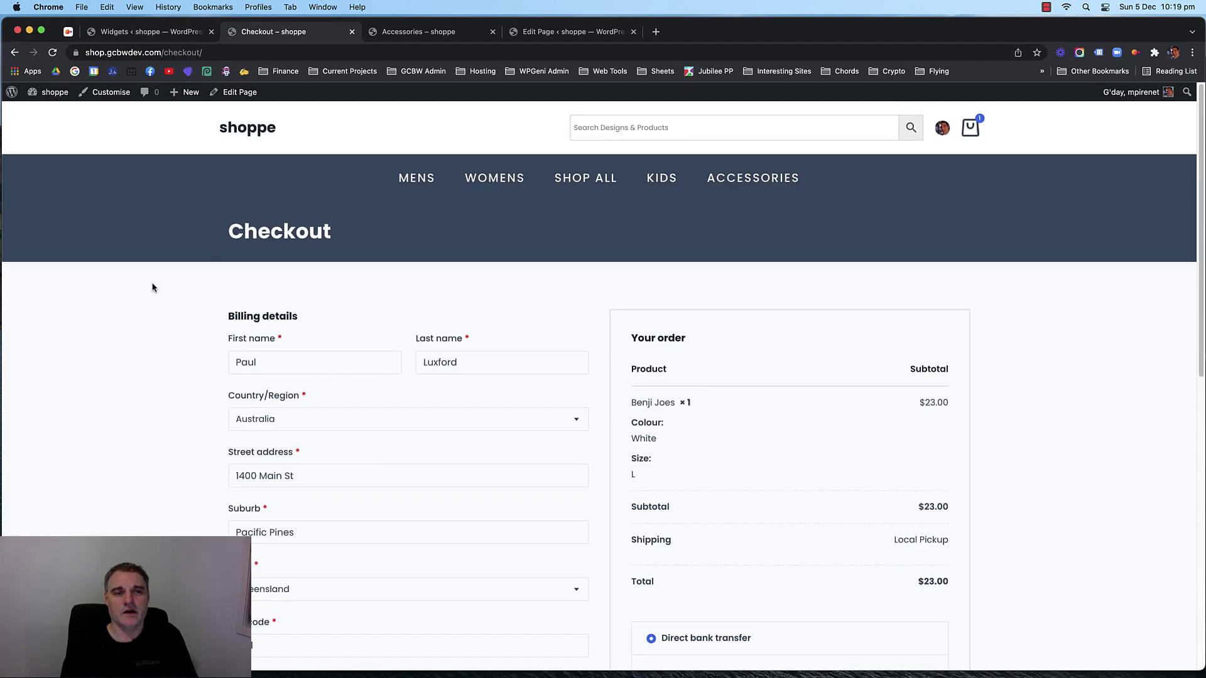
pyautogui.click(186, 132)
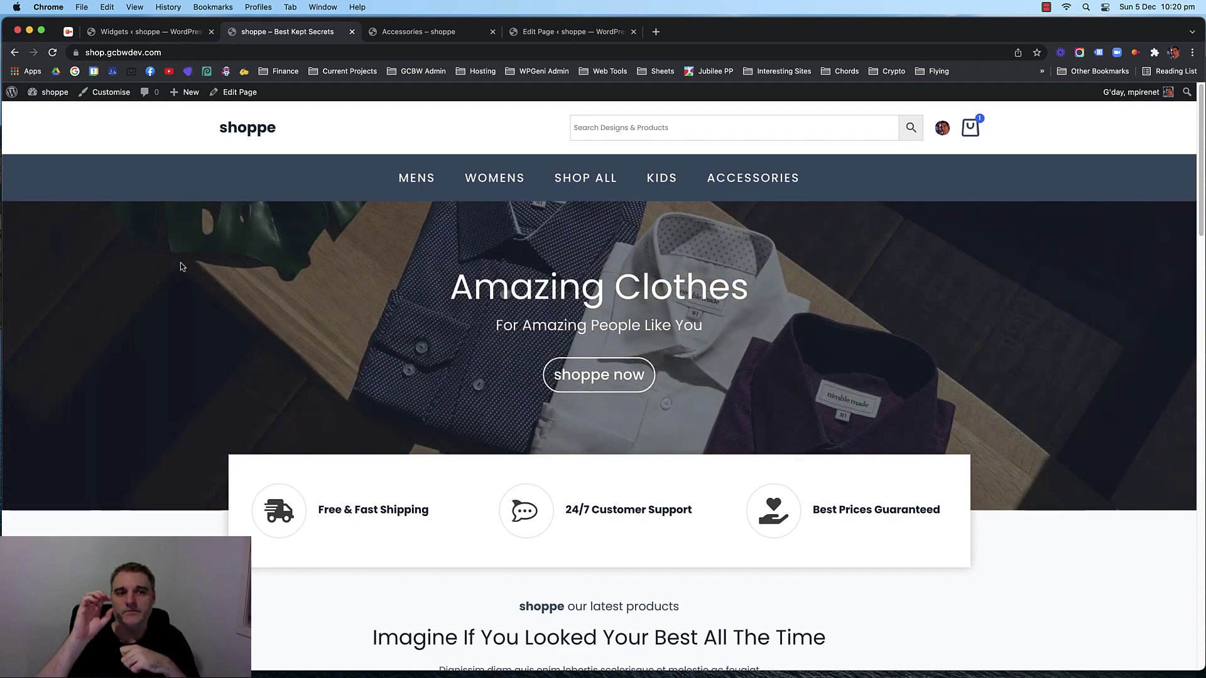
# From the Widgets admin tab, open Pages > All Pages, then return to the storefront tab.
pyautogui.click(394, 34)
pyautogui.click(549, 34)
pyautogui.click(151, 32)
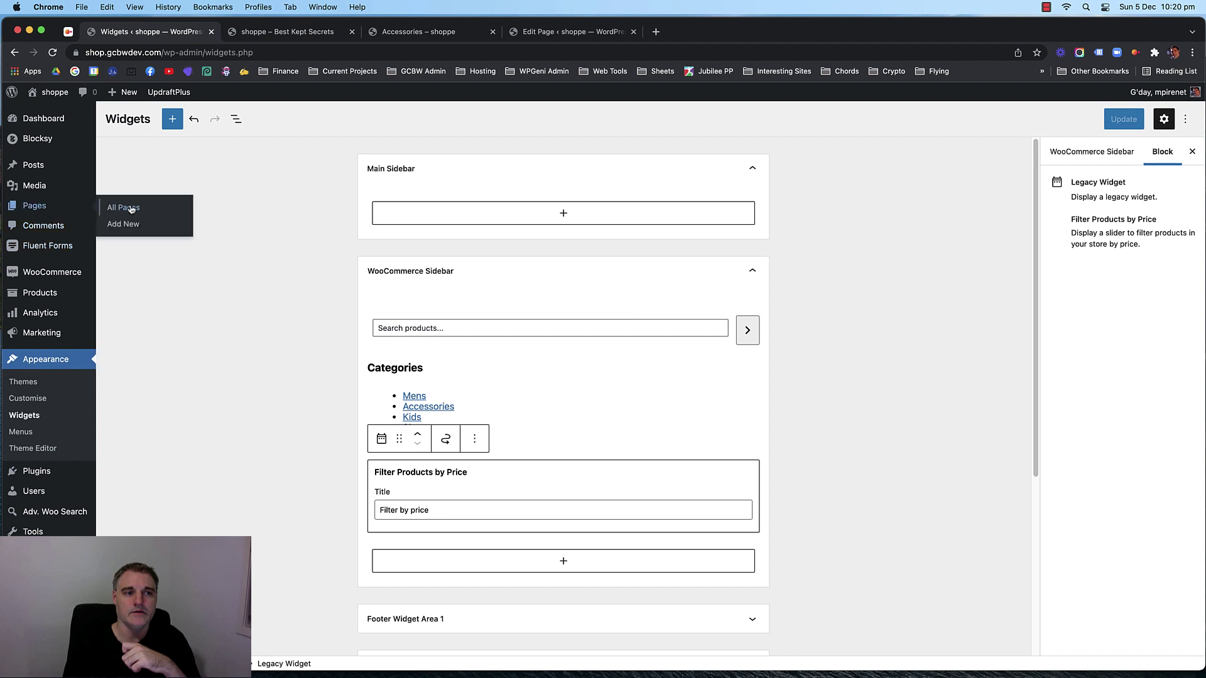
pyautogui.click(129, 208)
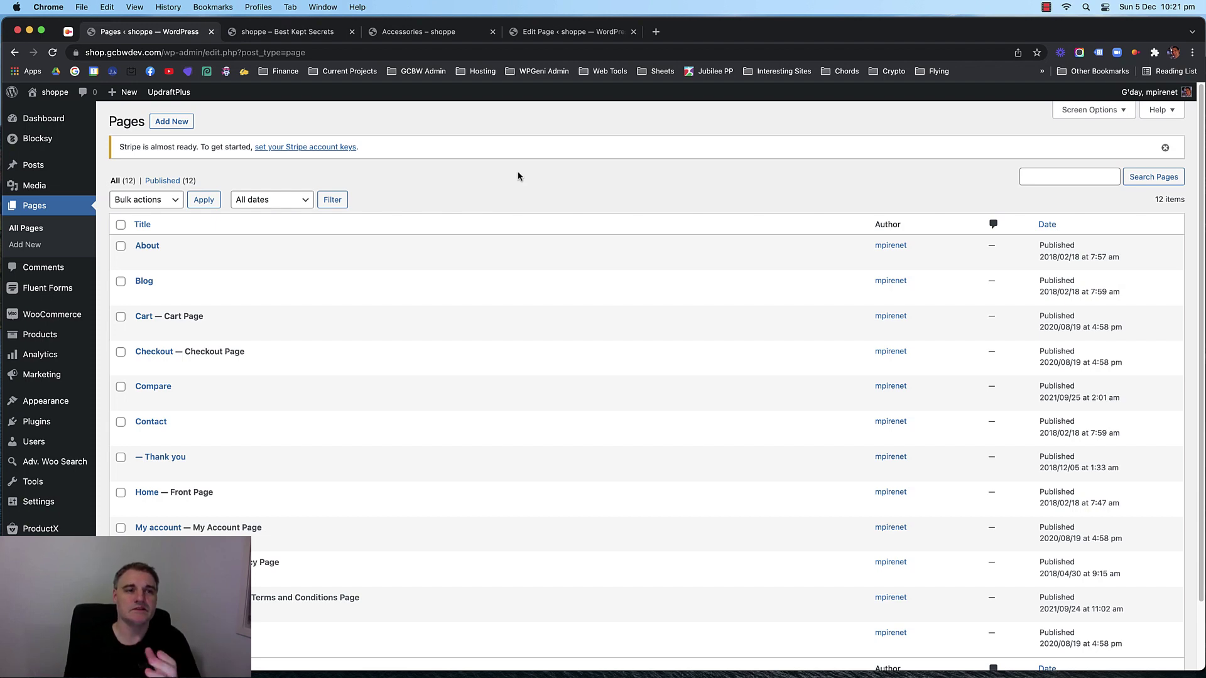
pyautogui.click(302, 32)
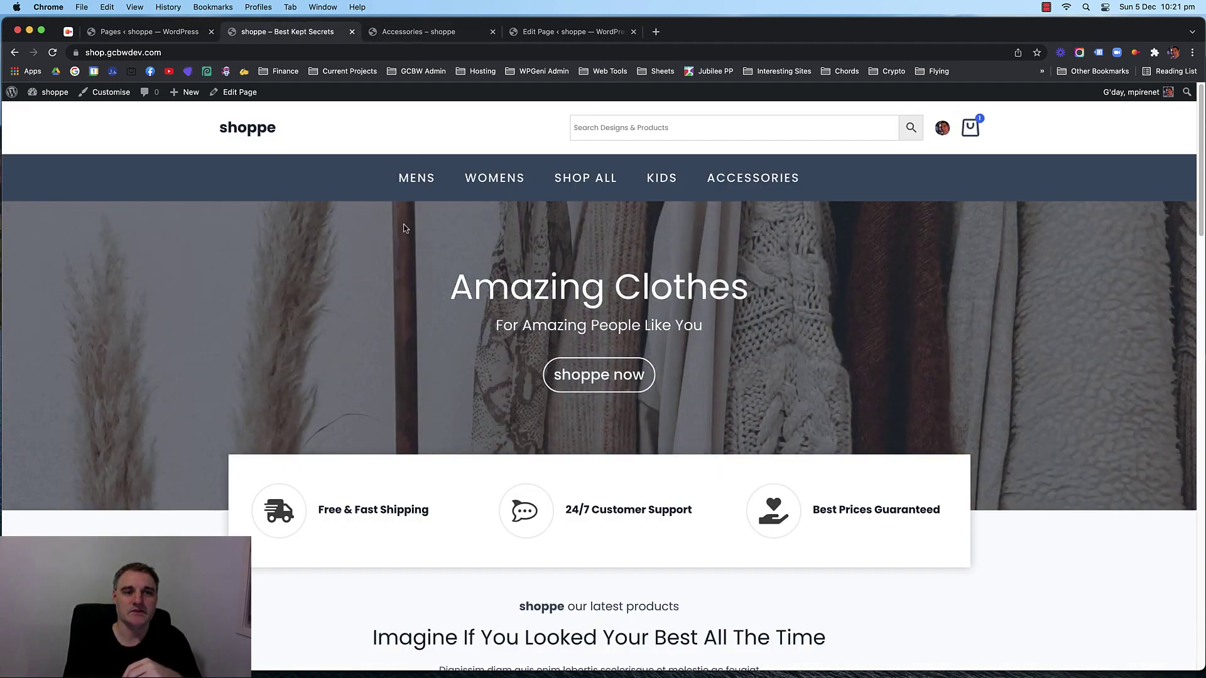
pyautogui.scroll(-5, 200, 331)
pyautogui.scroll(-15, 199, 331)
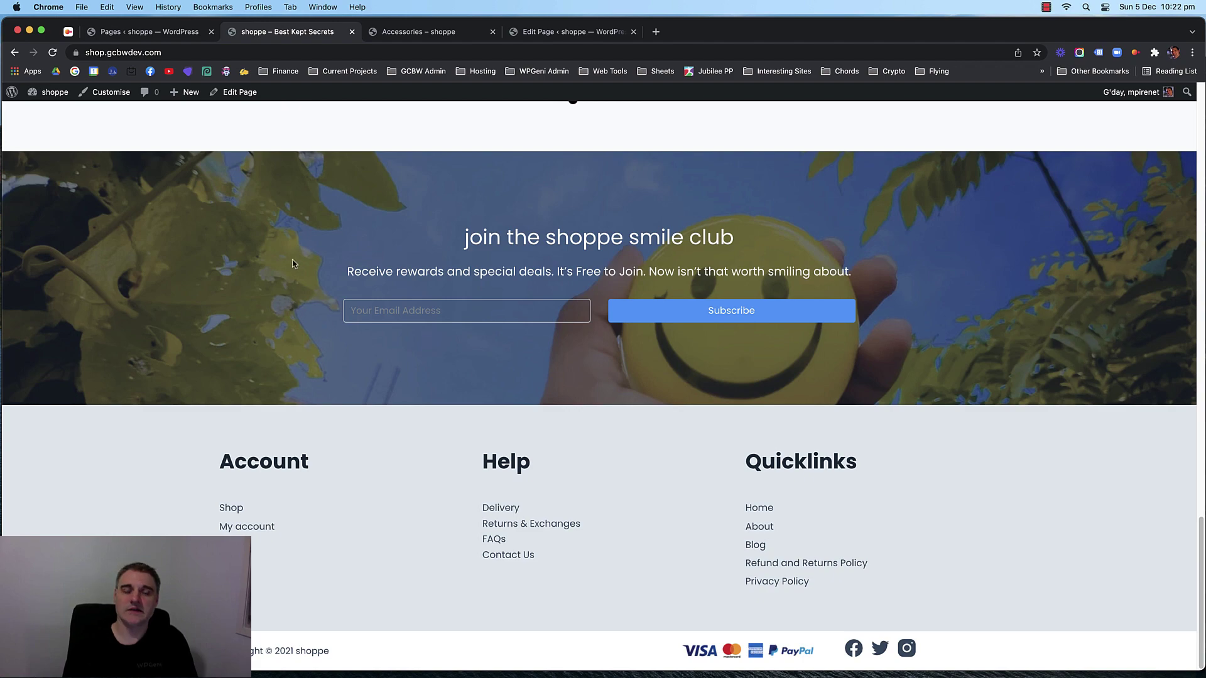
pyautogui.scroll(15, 221, 270)
pyautogui.scroll(-10, 164, 273)
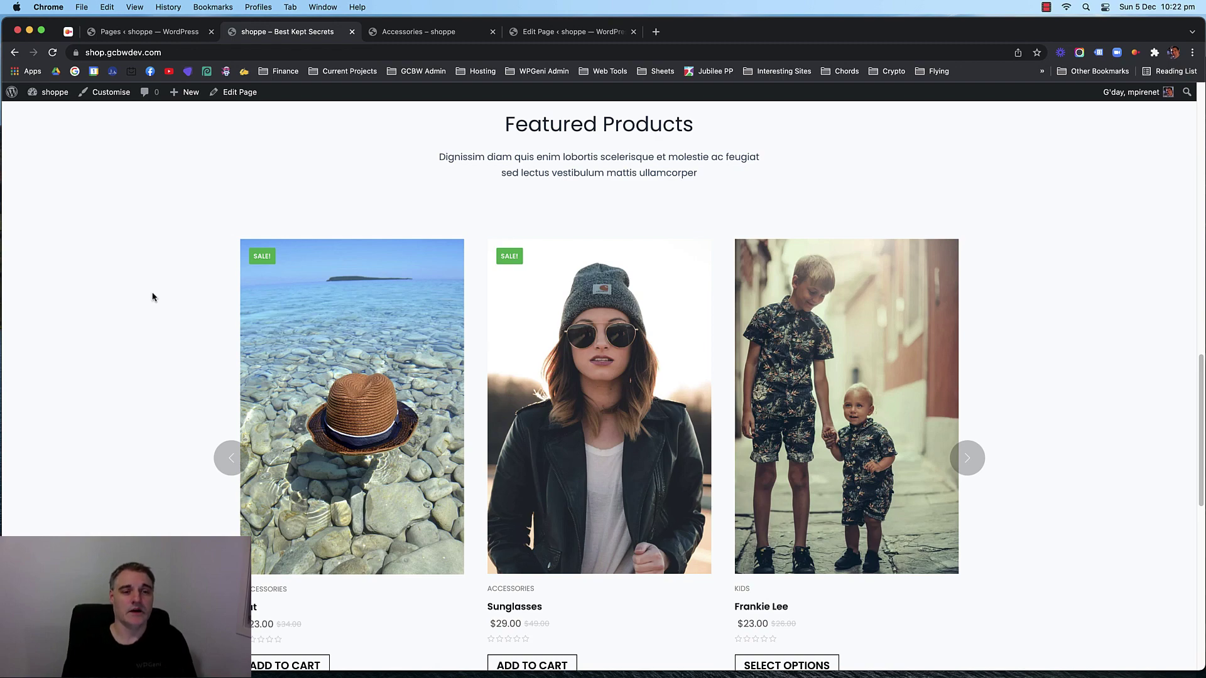
pyautogui.scroll(10, 191, 318)
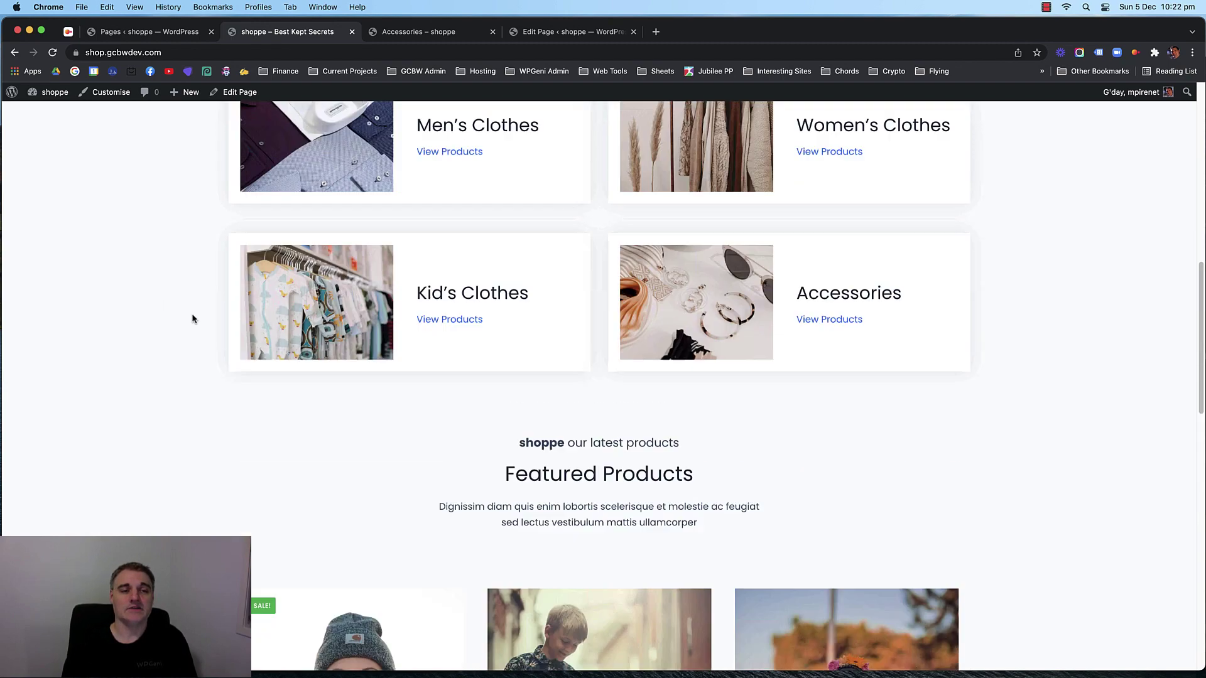
pyautogui.scroll(7, 192, 319)
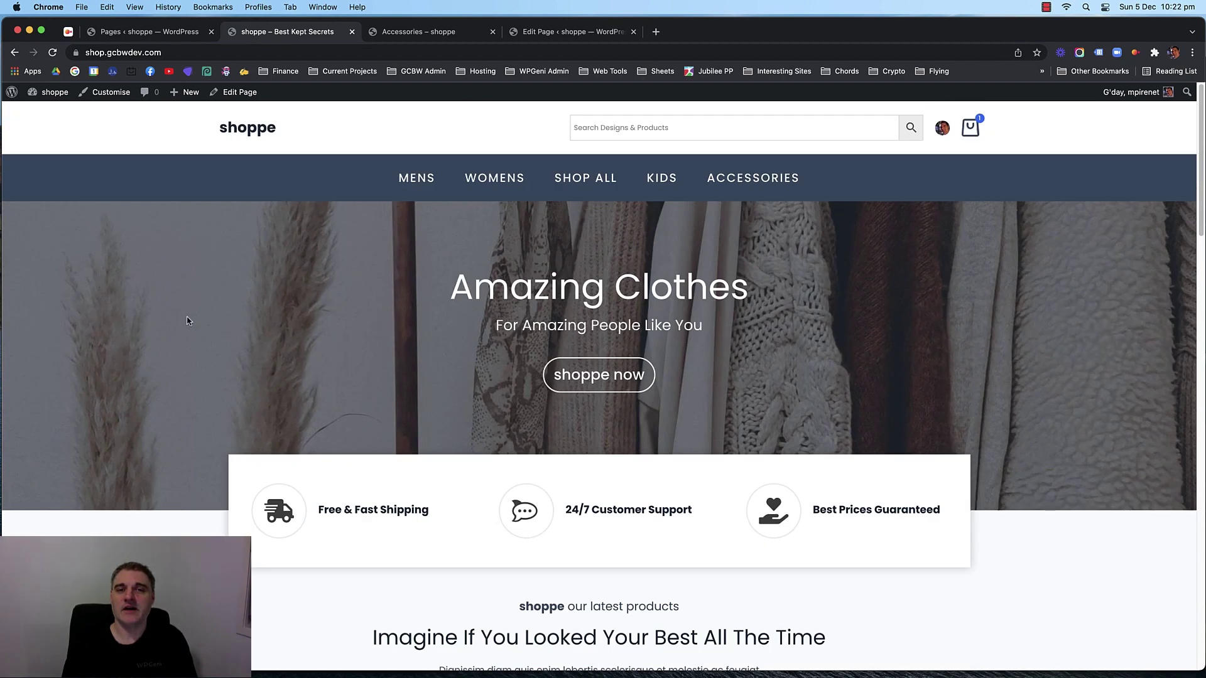